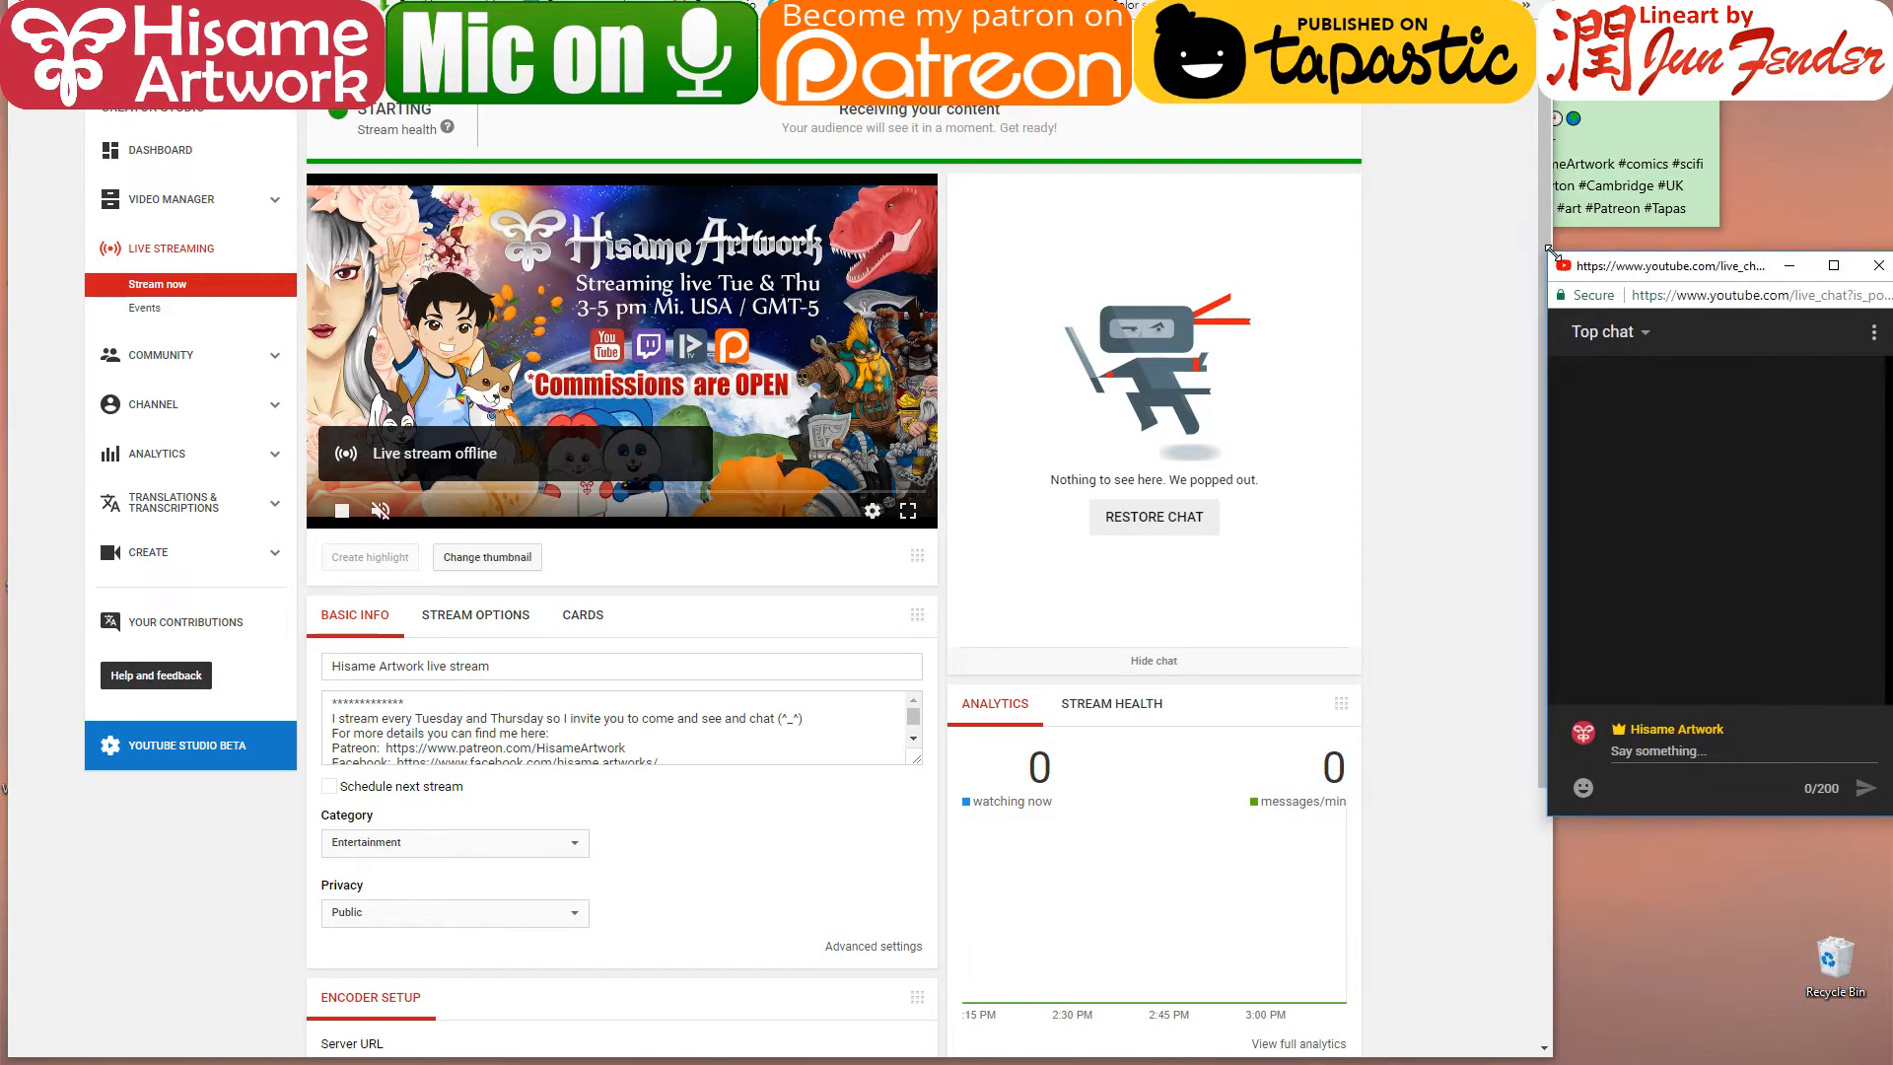
# - Open Picarto in a new browser tab and go to the HisameArtwork channel page
pyautogui.click(1524, 276)
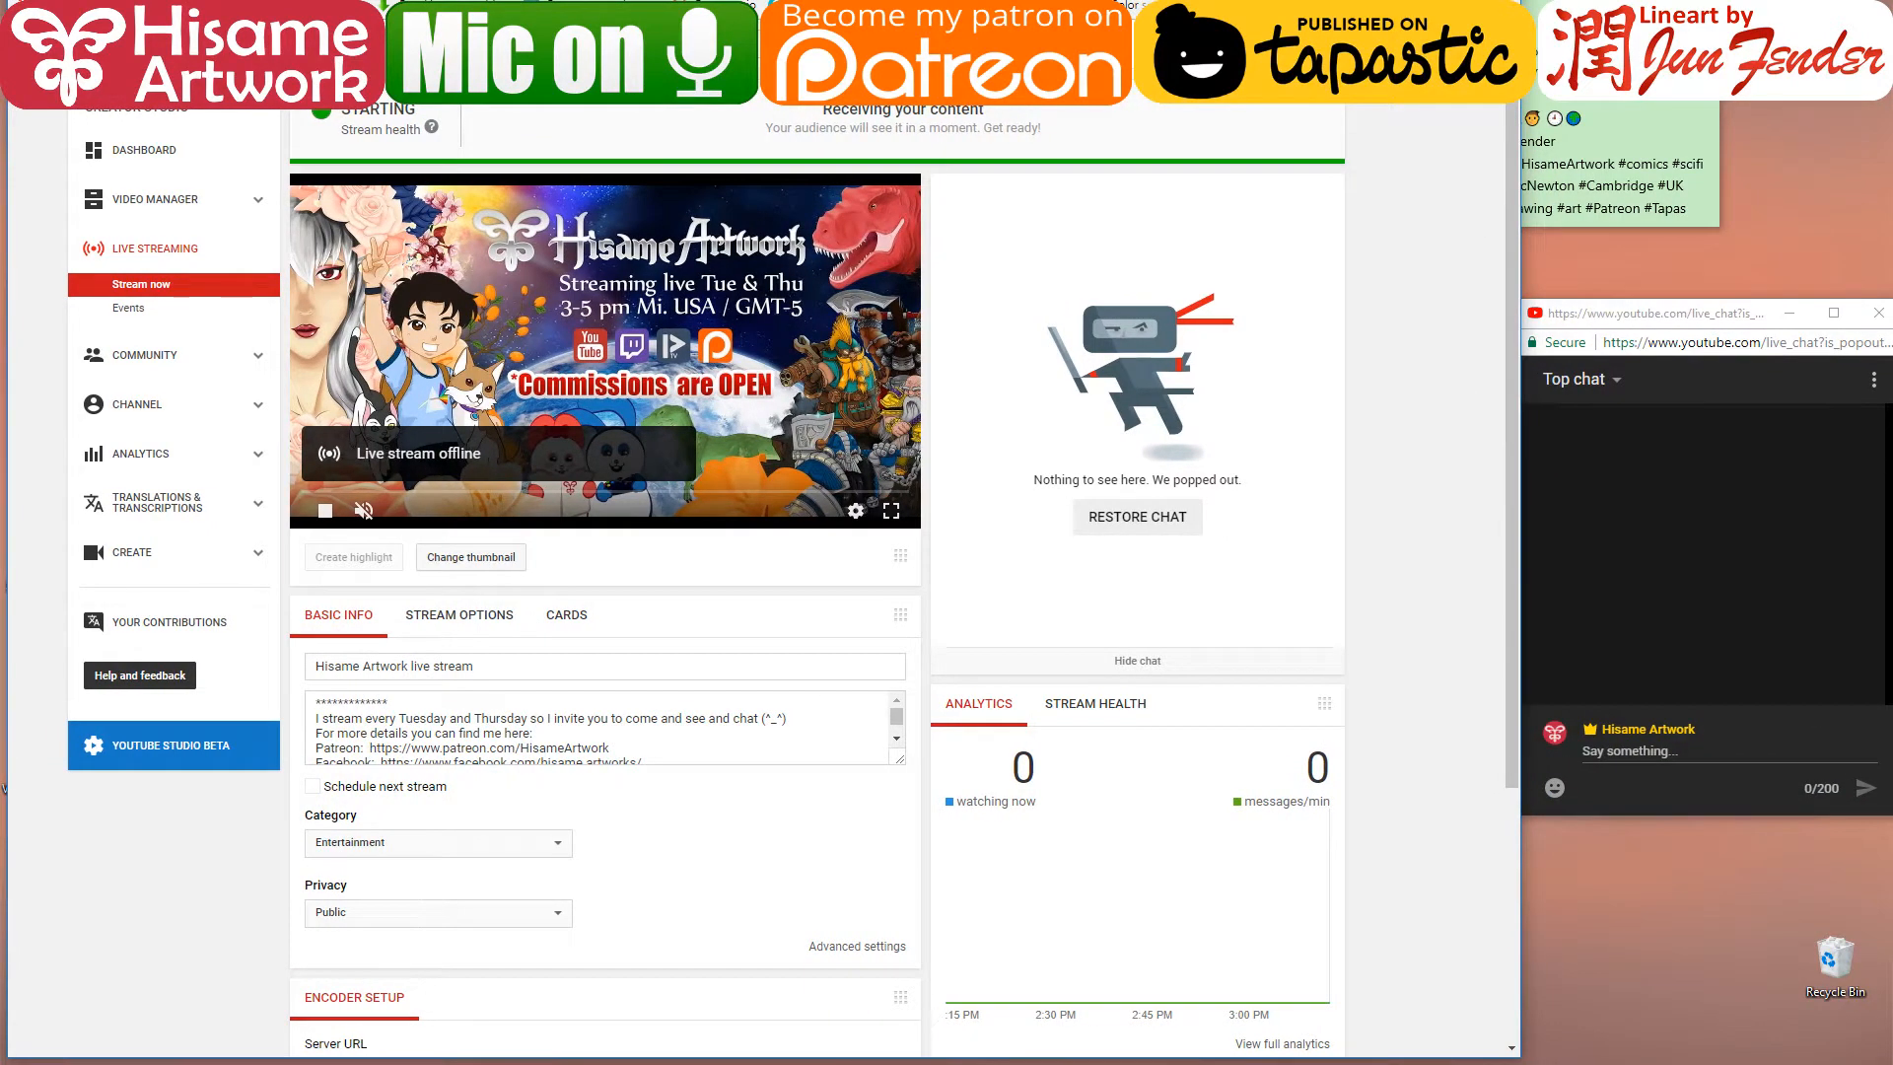
pyautogui.hotkey('ctrl', 't')
pyautogui.write('picart')
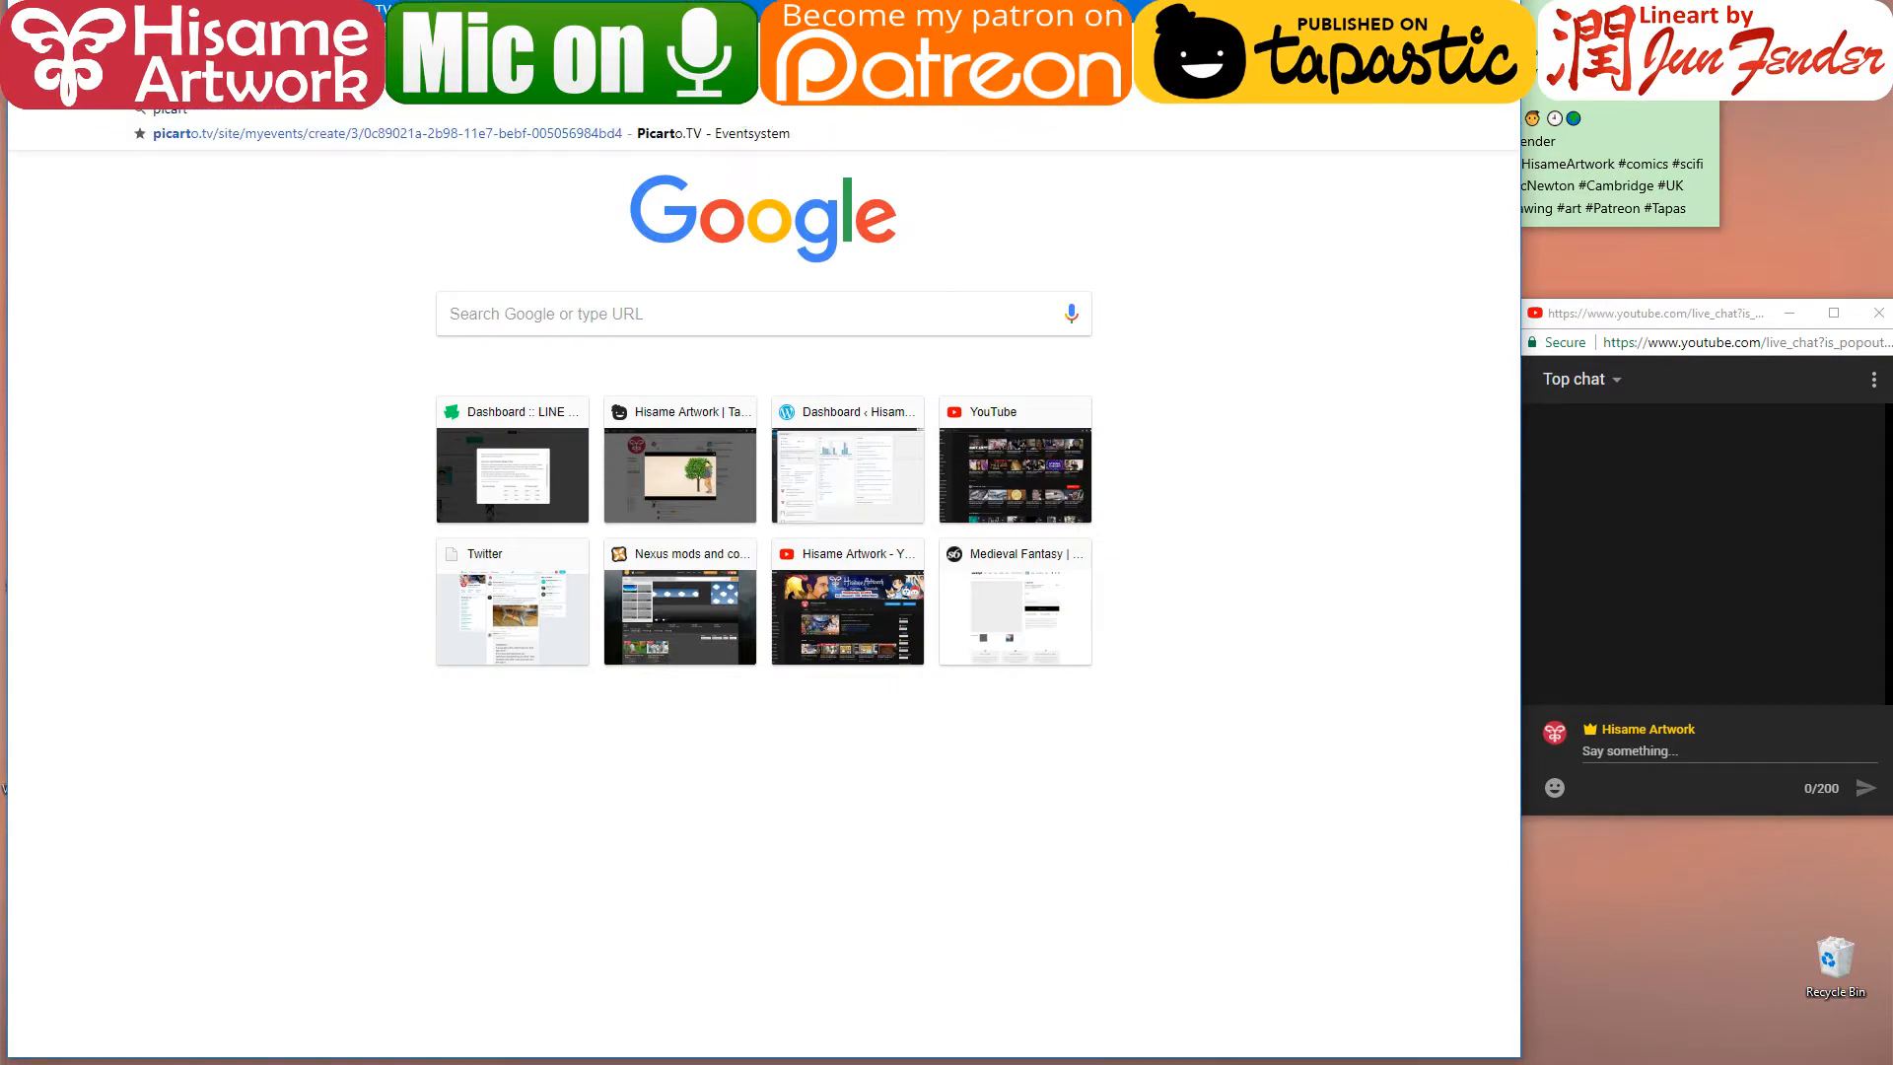
pyautogui.press('Return')
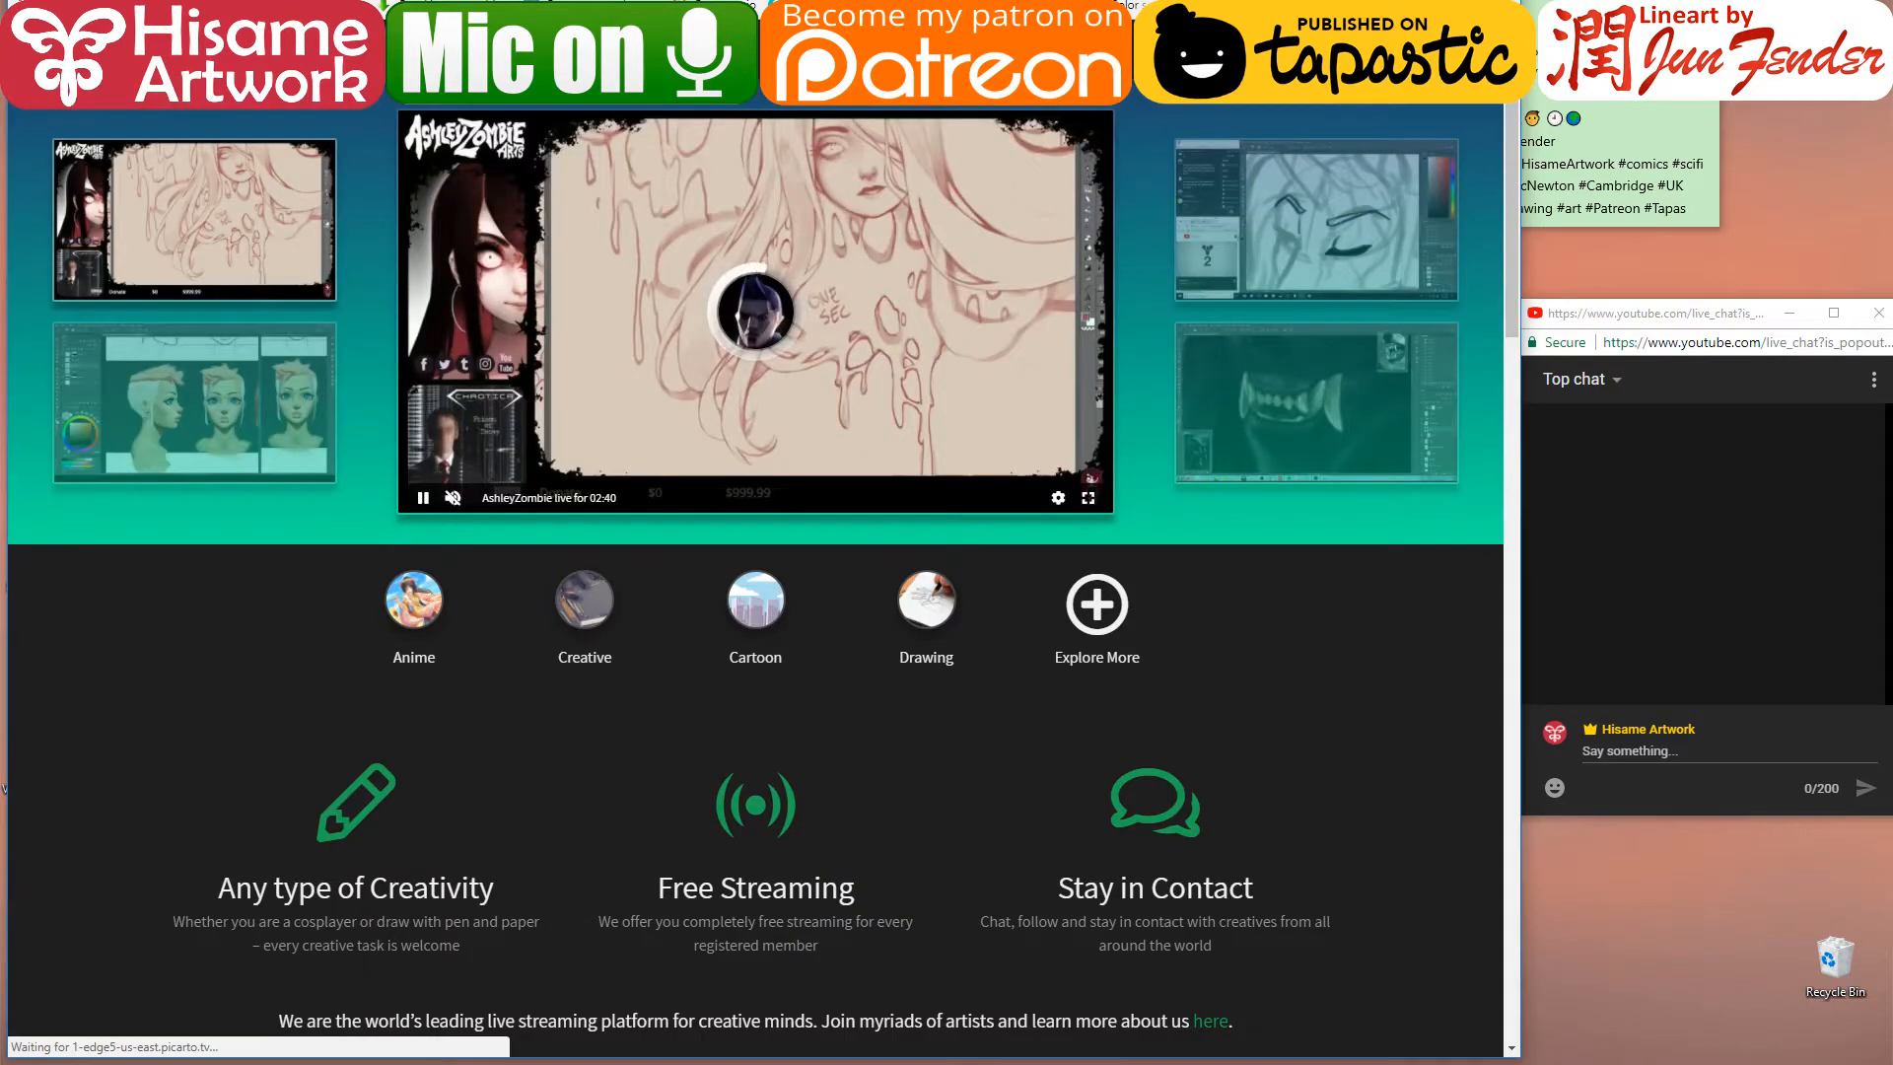
pyautogui.click(1439, 51)
pyautogui.click(1414, 166)
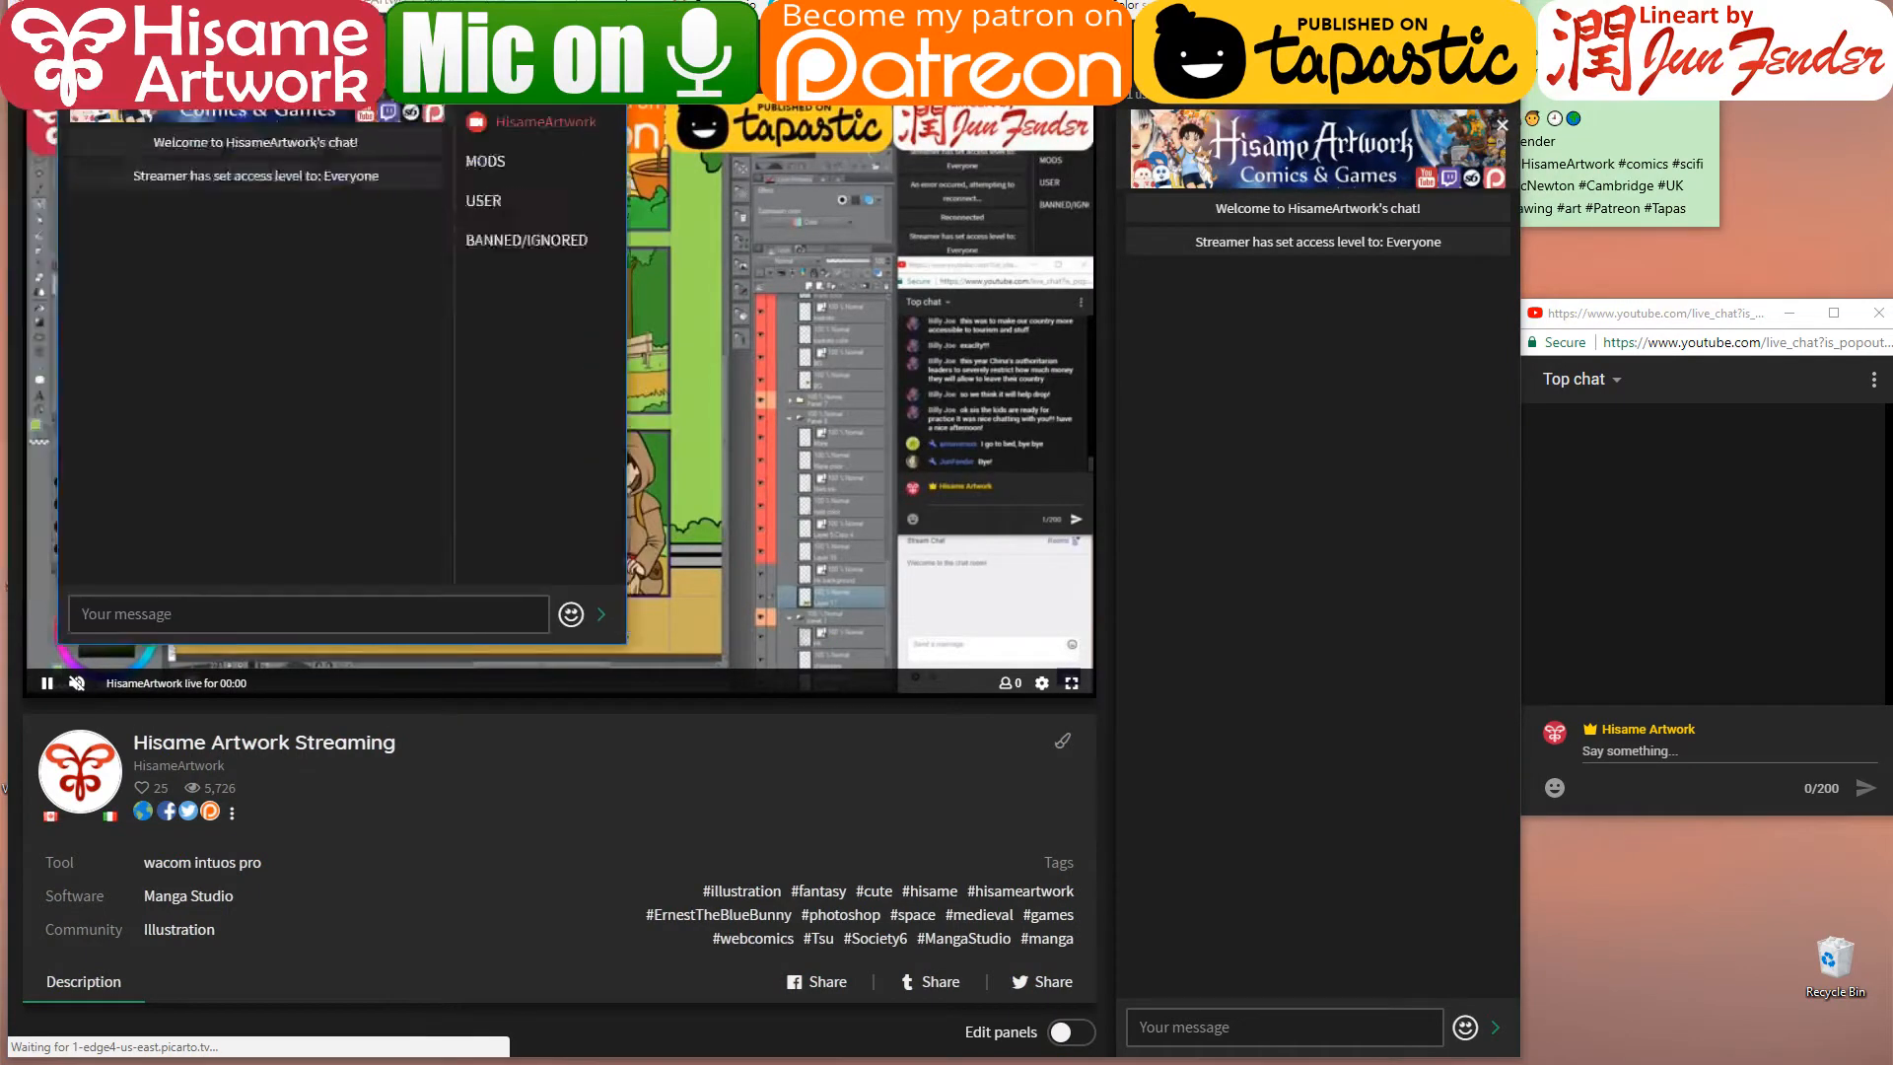
# - Shrink the popped-out Picarto chat window and place it directly above the YouTube live chat
pyautogui.moveTo(403, 2); pyautogui.dragTo(1596, 237)
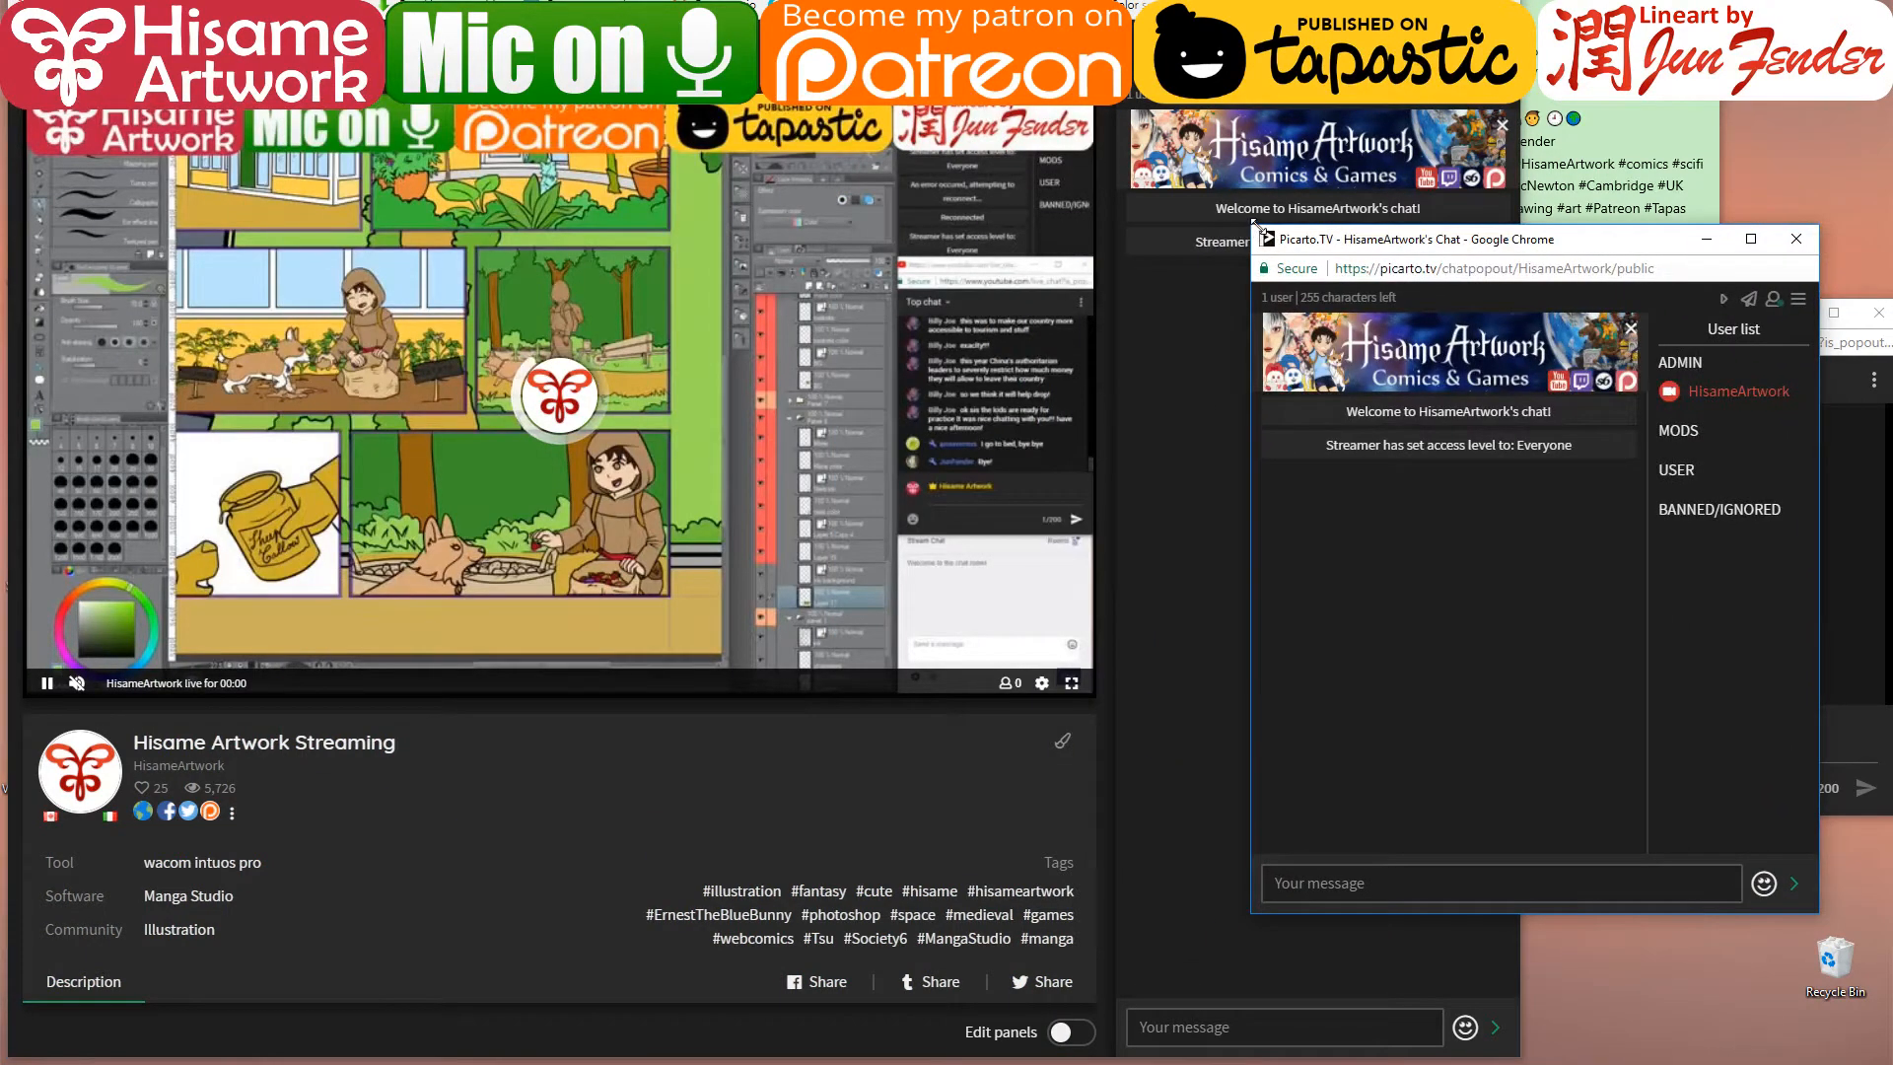
pyautogui.moveTo(1259, 227); pyautogui.dragTo(1445, 513)
pyautogui.moveTo(1572, 520); pyautogui.dragTo(1651, 0)
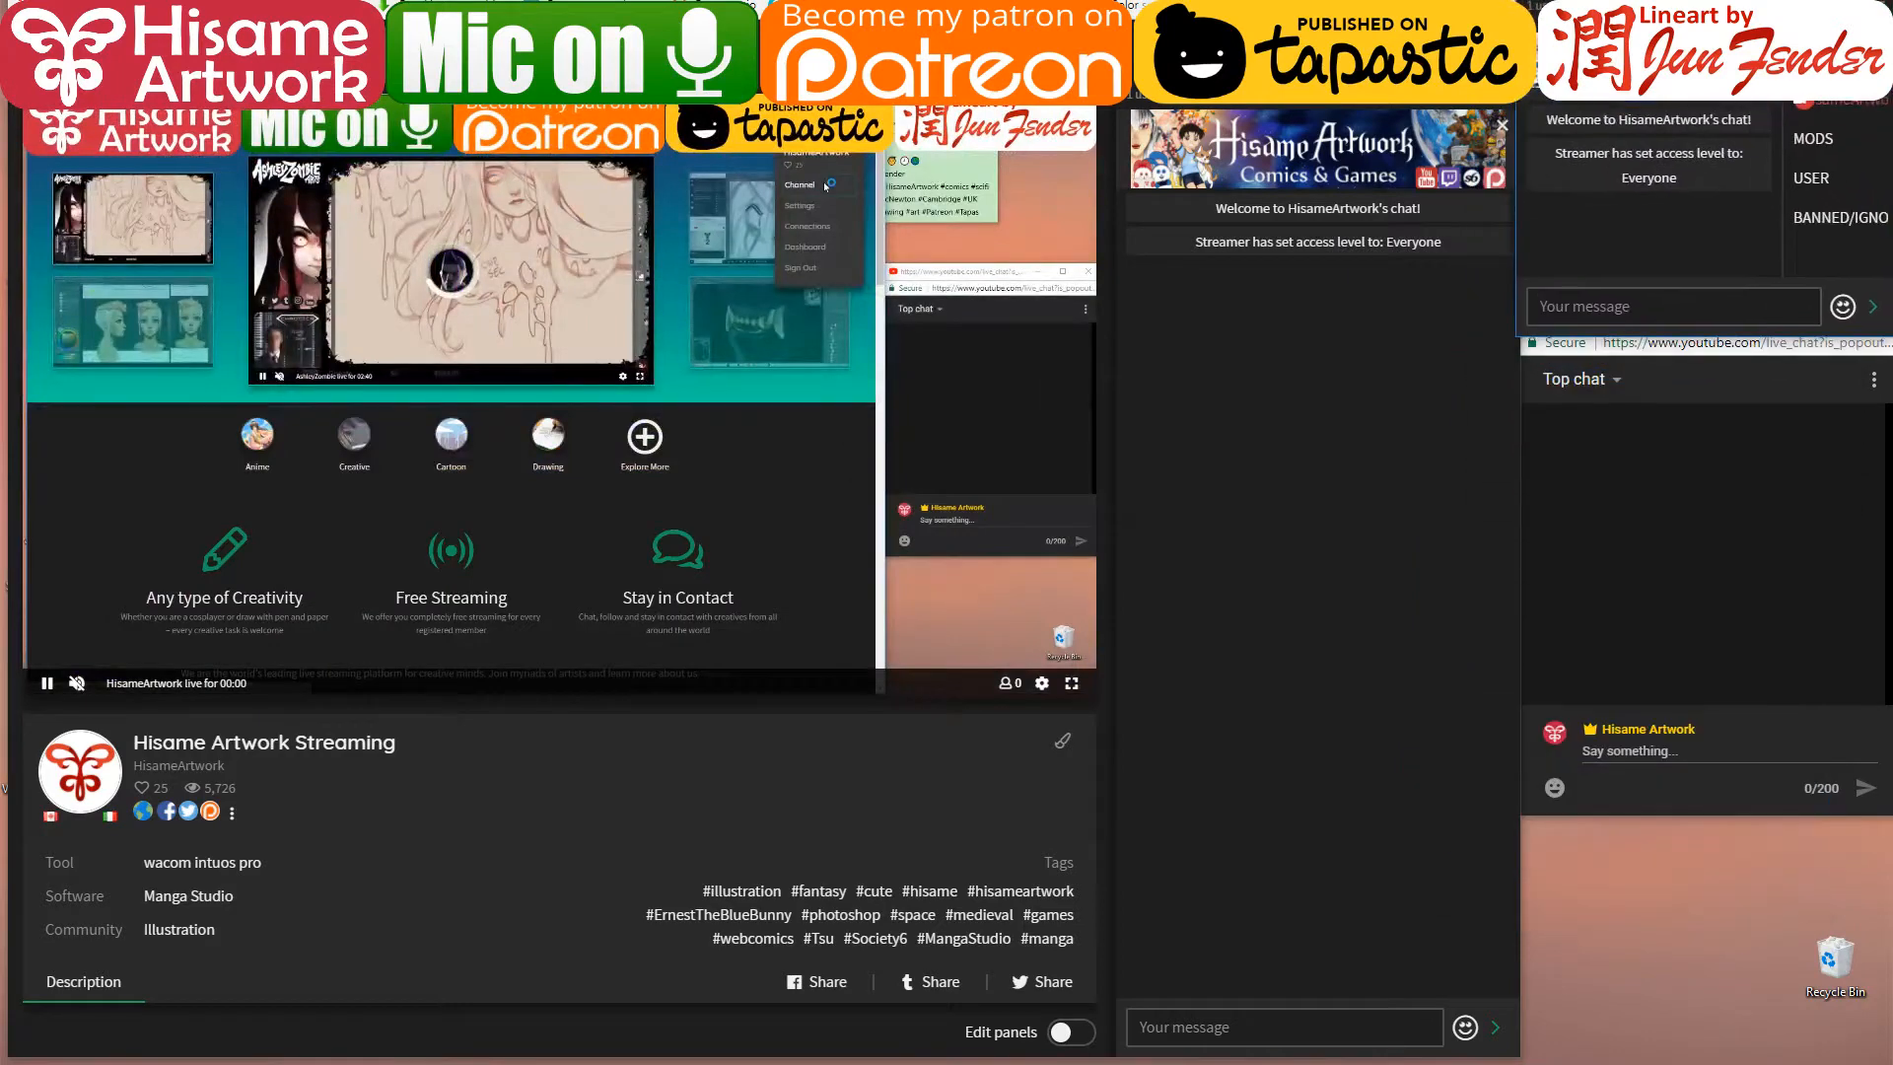
pyautogui.moveTo(1651, 79)
pyautogui.mouseDown()
pyautogui.moveTo(1644, 4)
pyautogui.moveTo(1643, 63)
pyautogui.mouseUp()
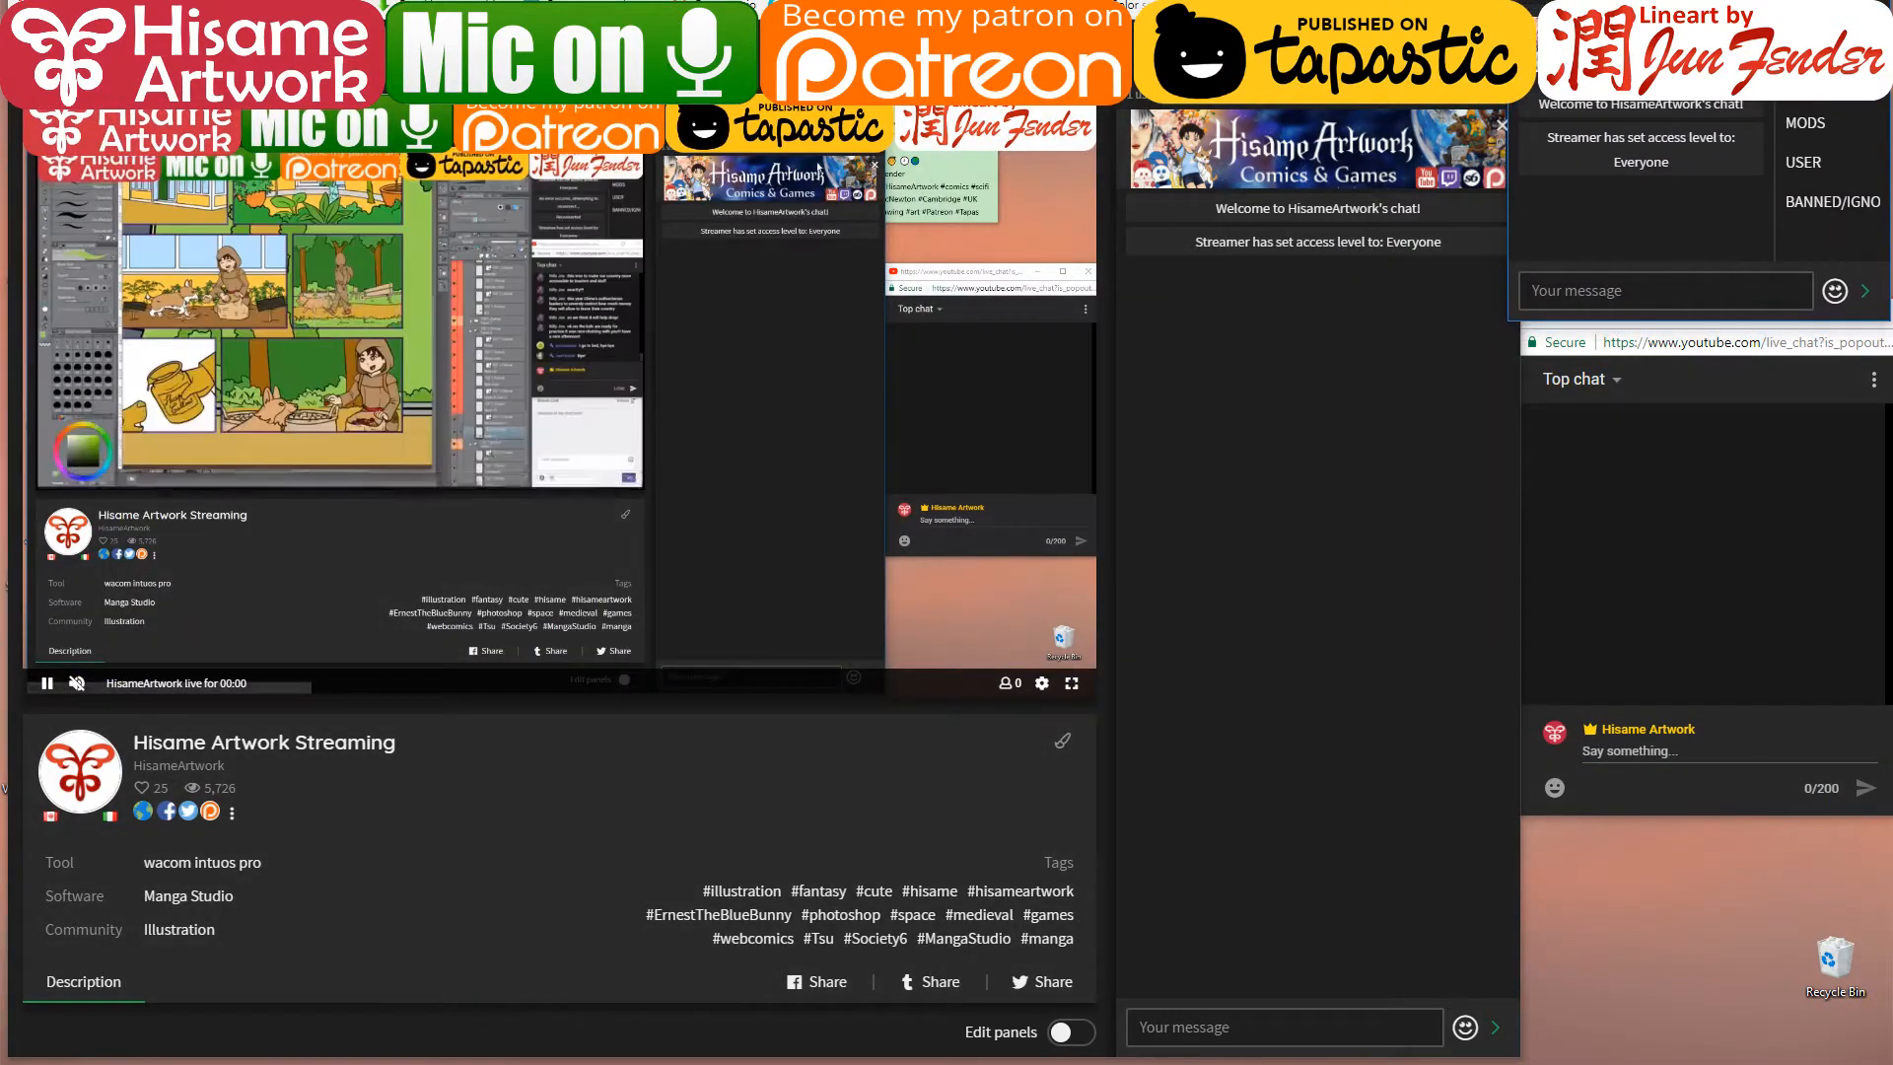
pyautogui.moveTo(1509, 323); pyautogui.dragTo(1533, 374)
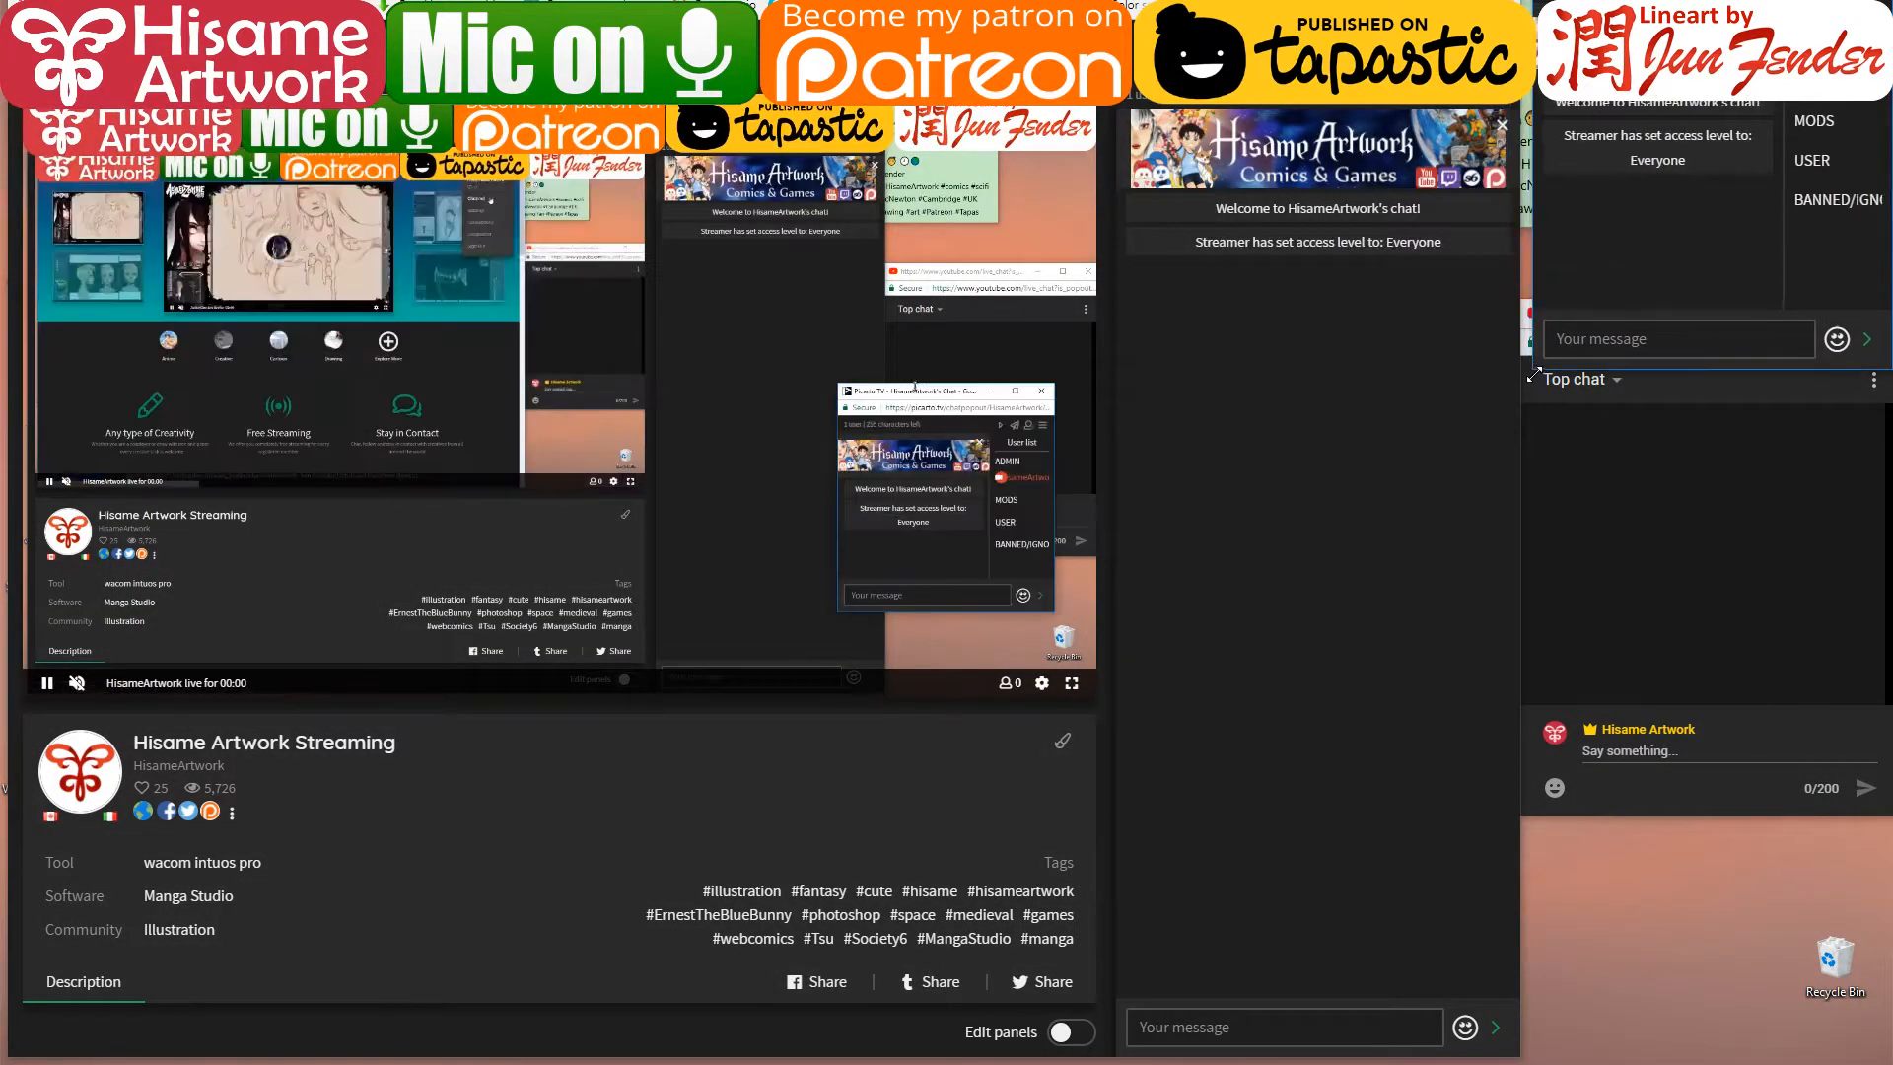
# - Check the OBS streaming window, minimize it, and return to the browser
pyautogui.press('super+Down')
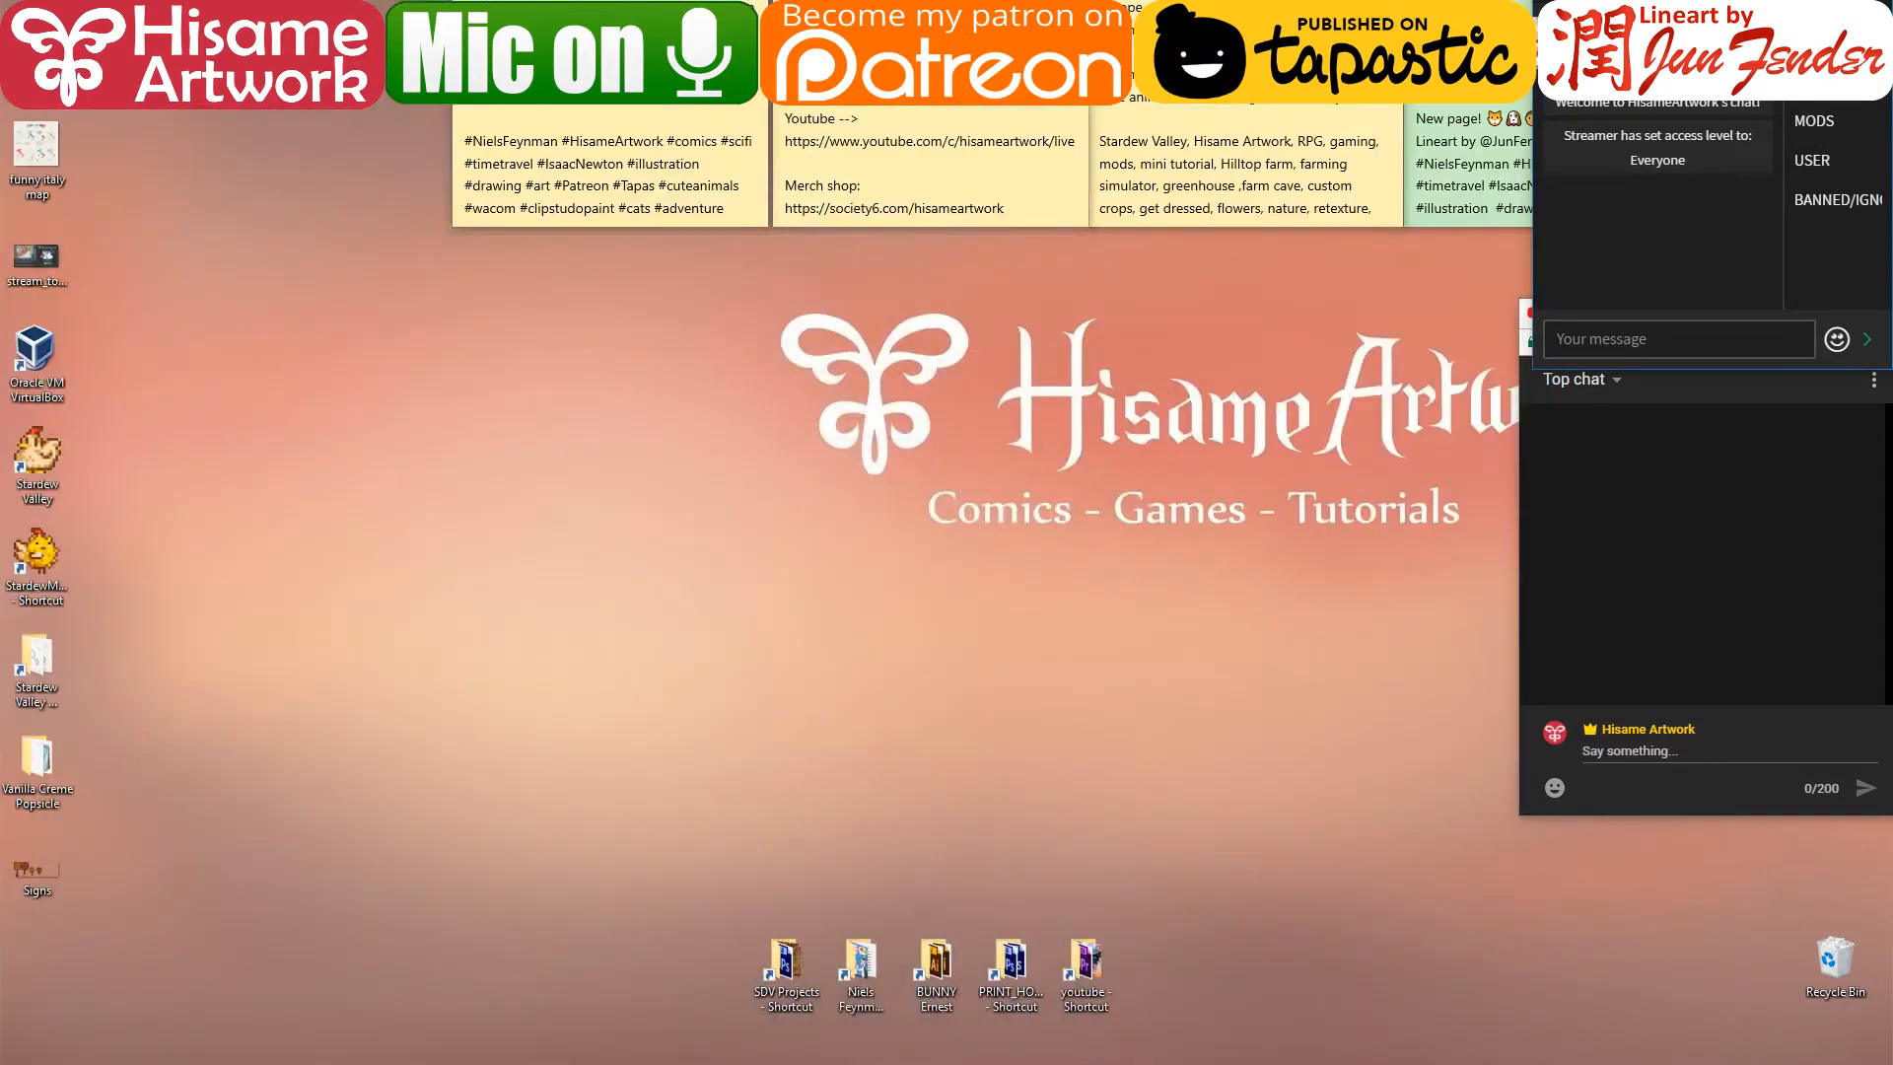
pyautogui.hotkey('alt', 'Tab')
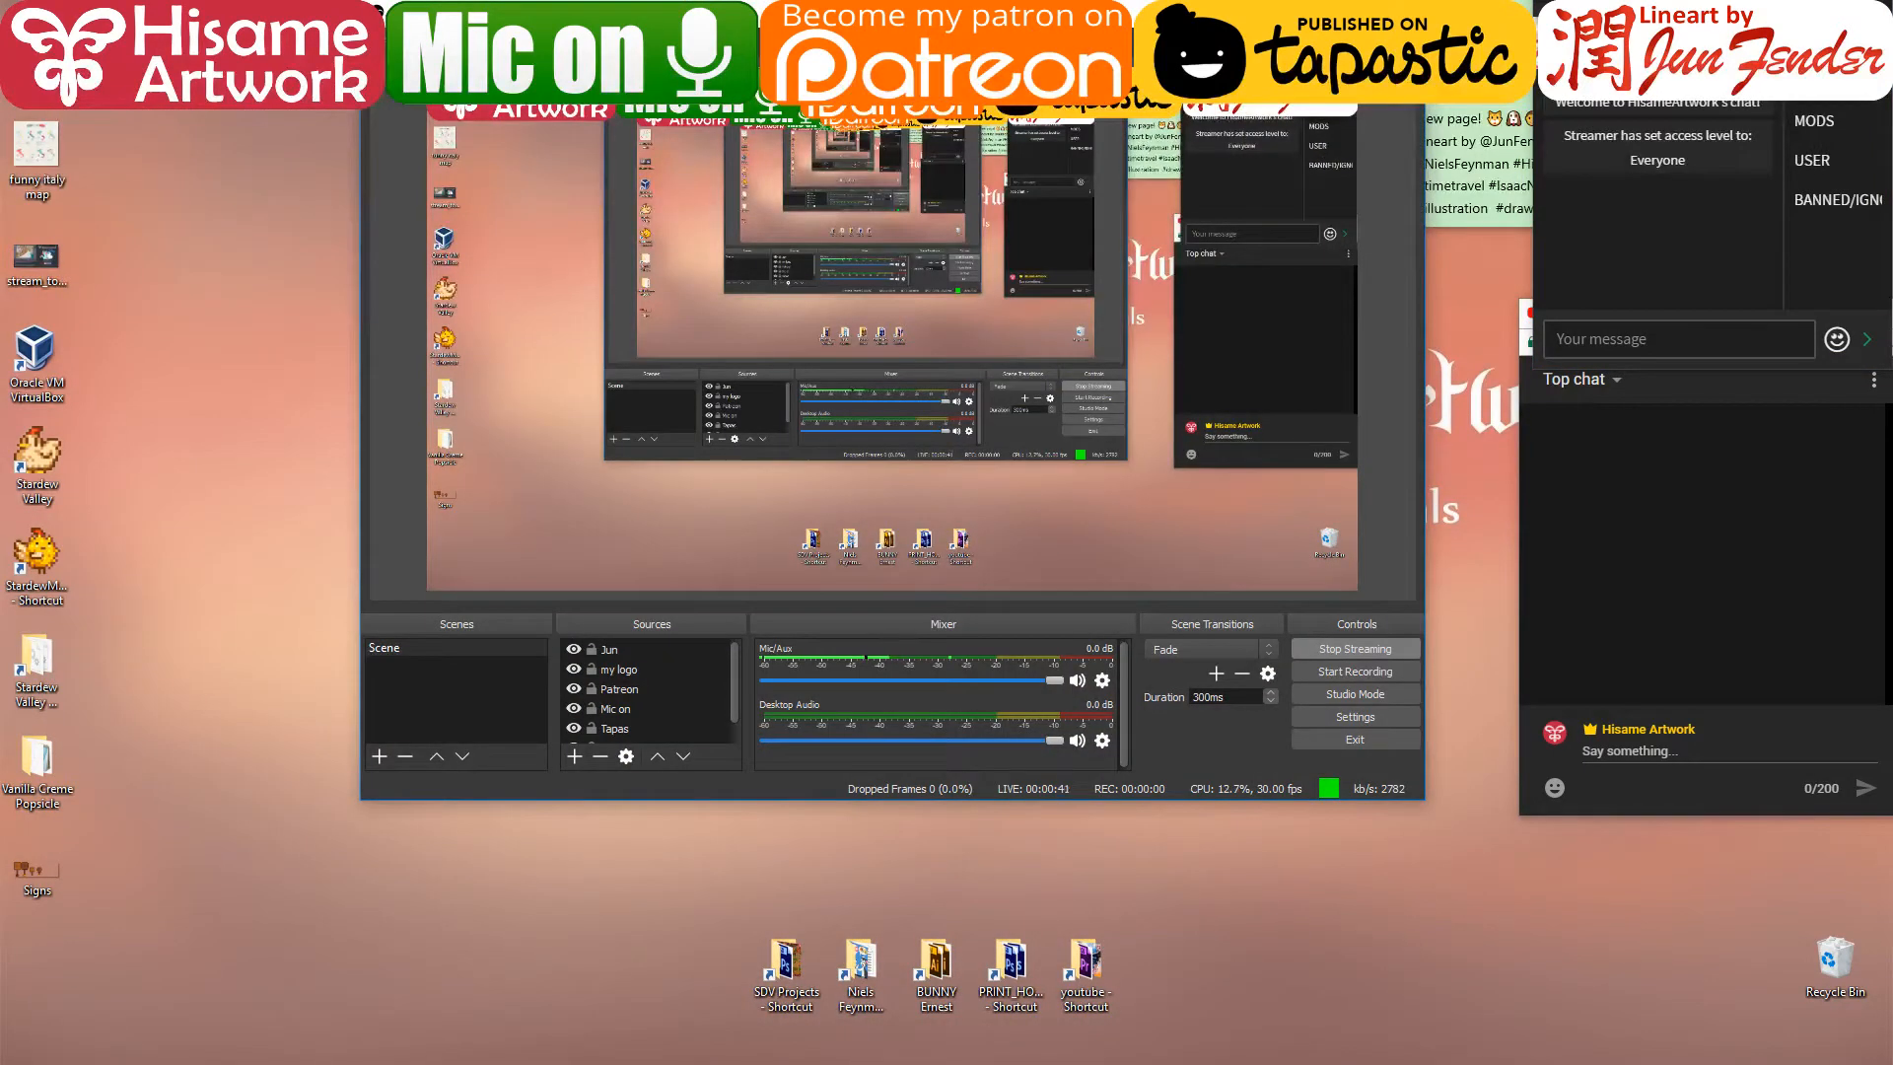
pyautogui.press('super+Down')
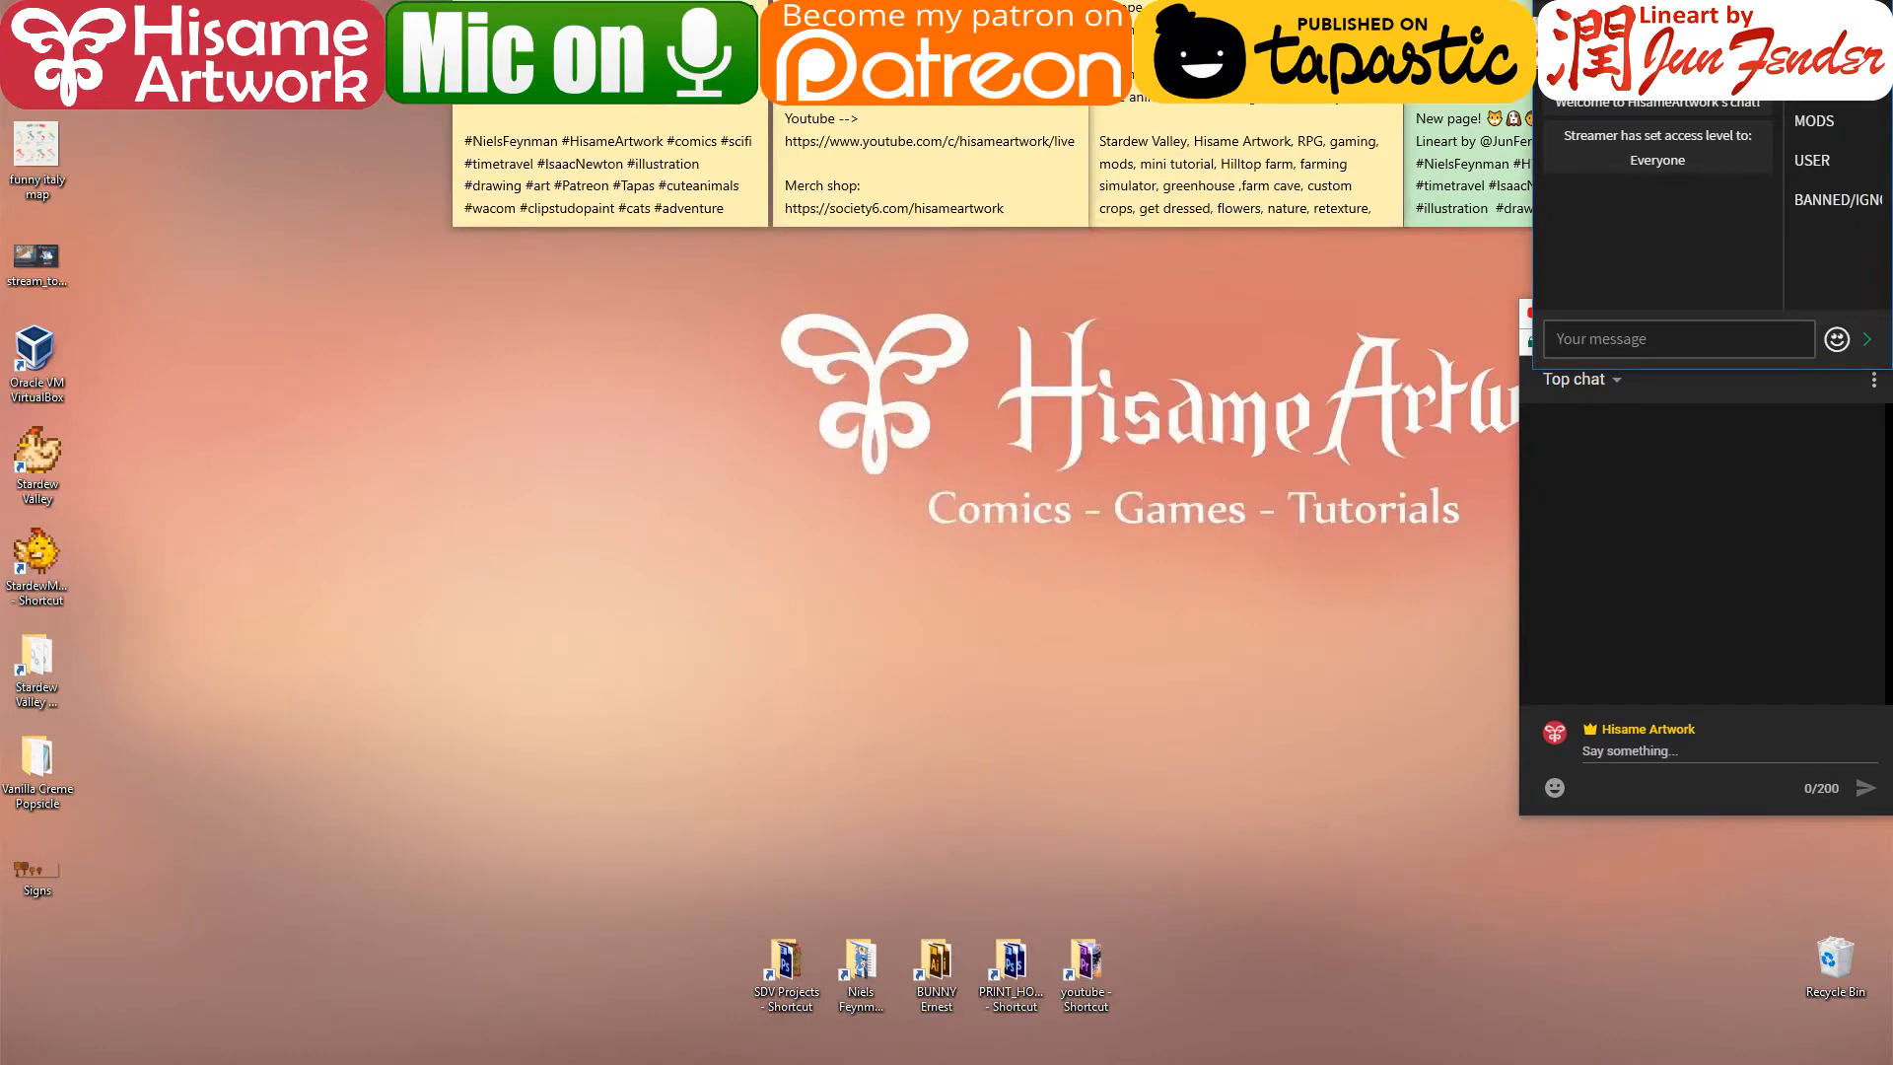
pyautogui.hotkey('alt', 'Tab')
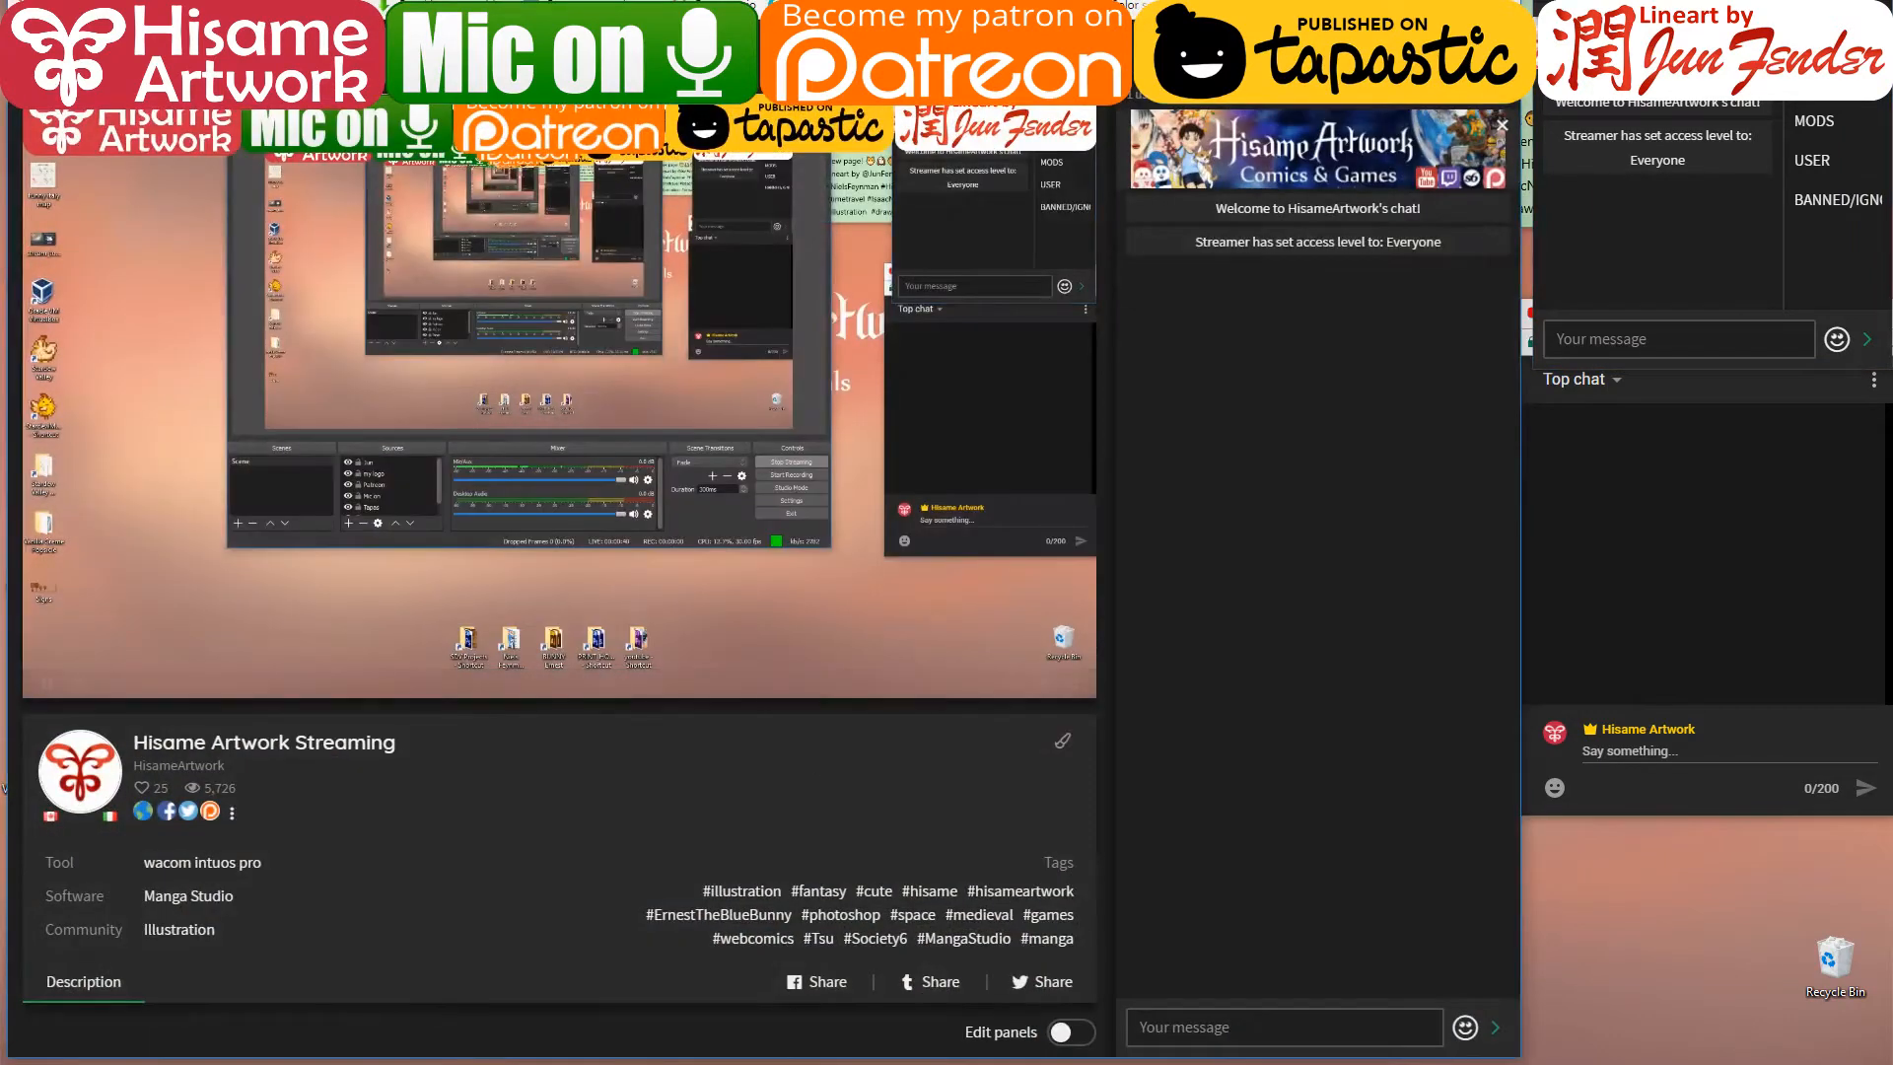
# - Open the Twitch pop-out stream chat of the hisame_artwork channel
pyautogui.write('p')
pyautogui.press('BackSpace')
pyautogui.write('t')
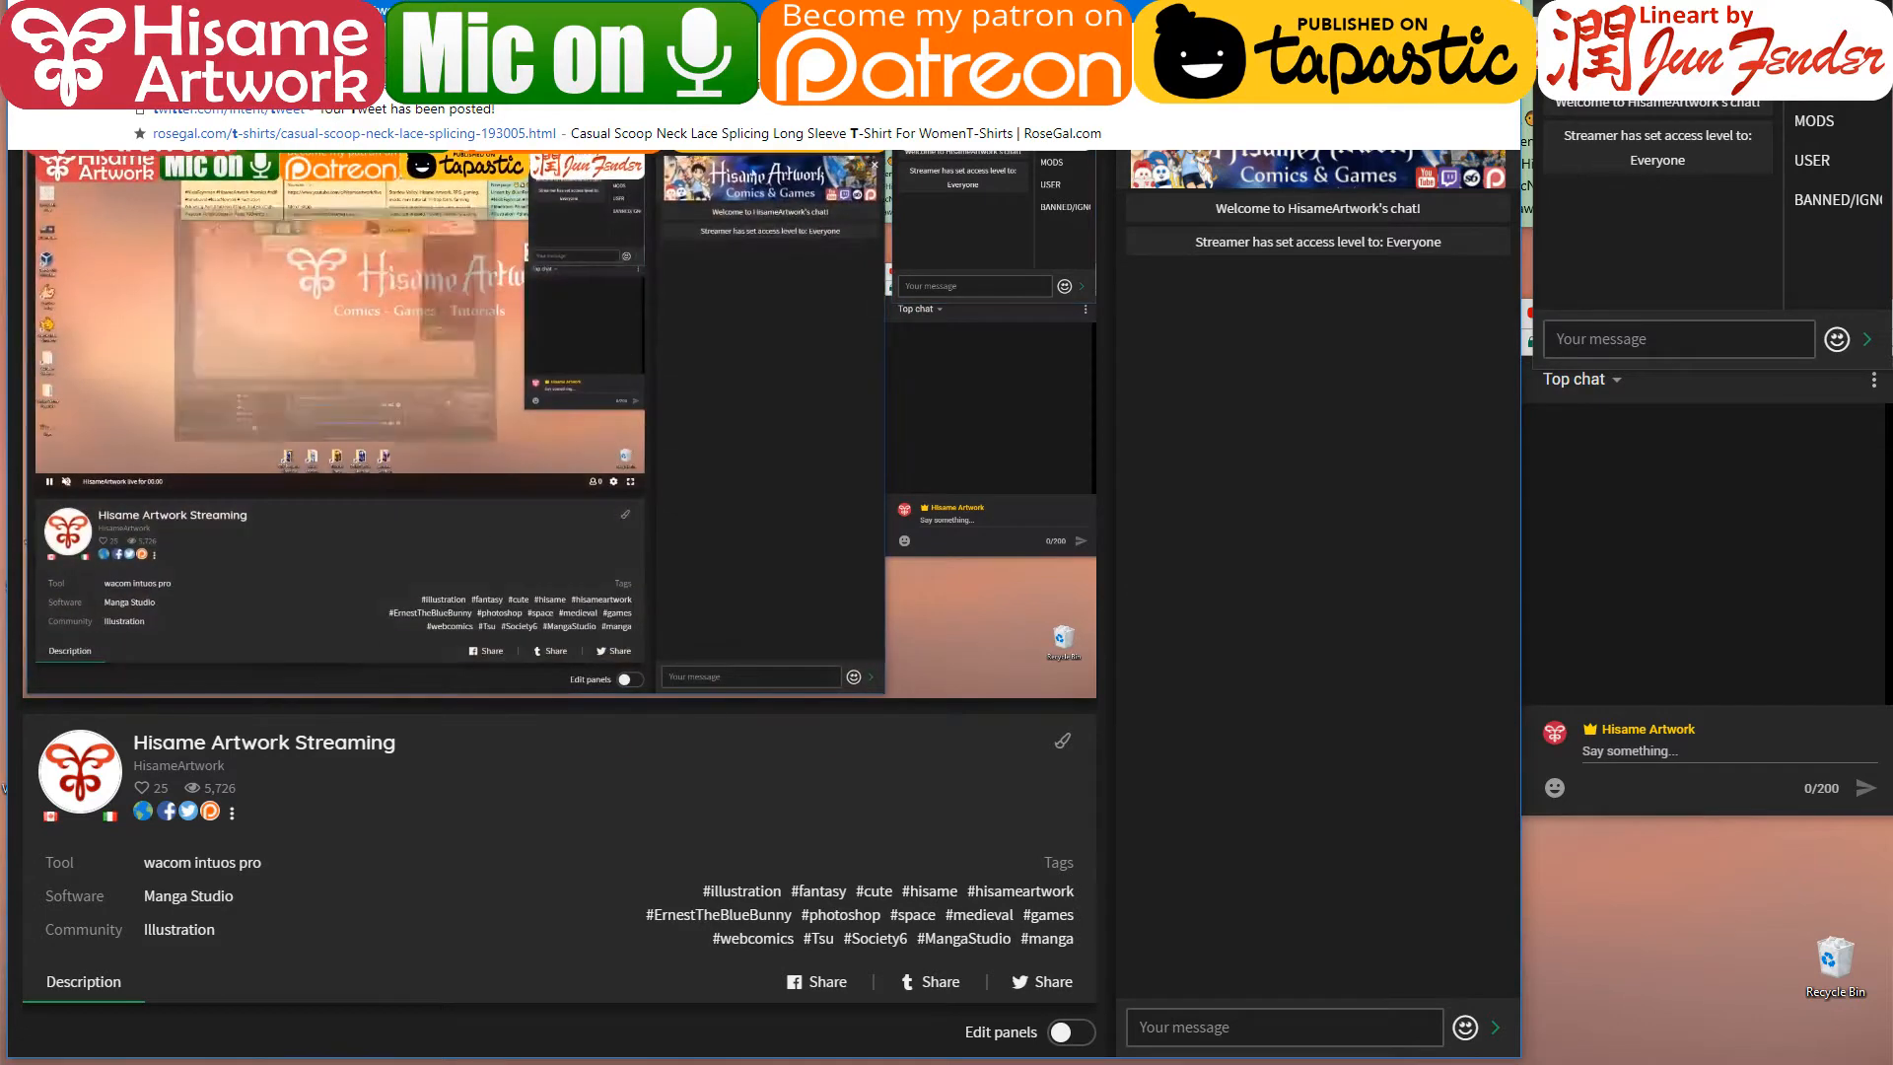
pyautogui.hotkey('ctrl', 'Tab')
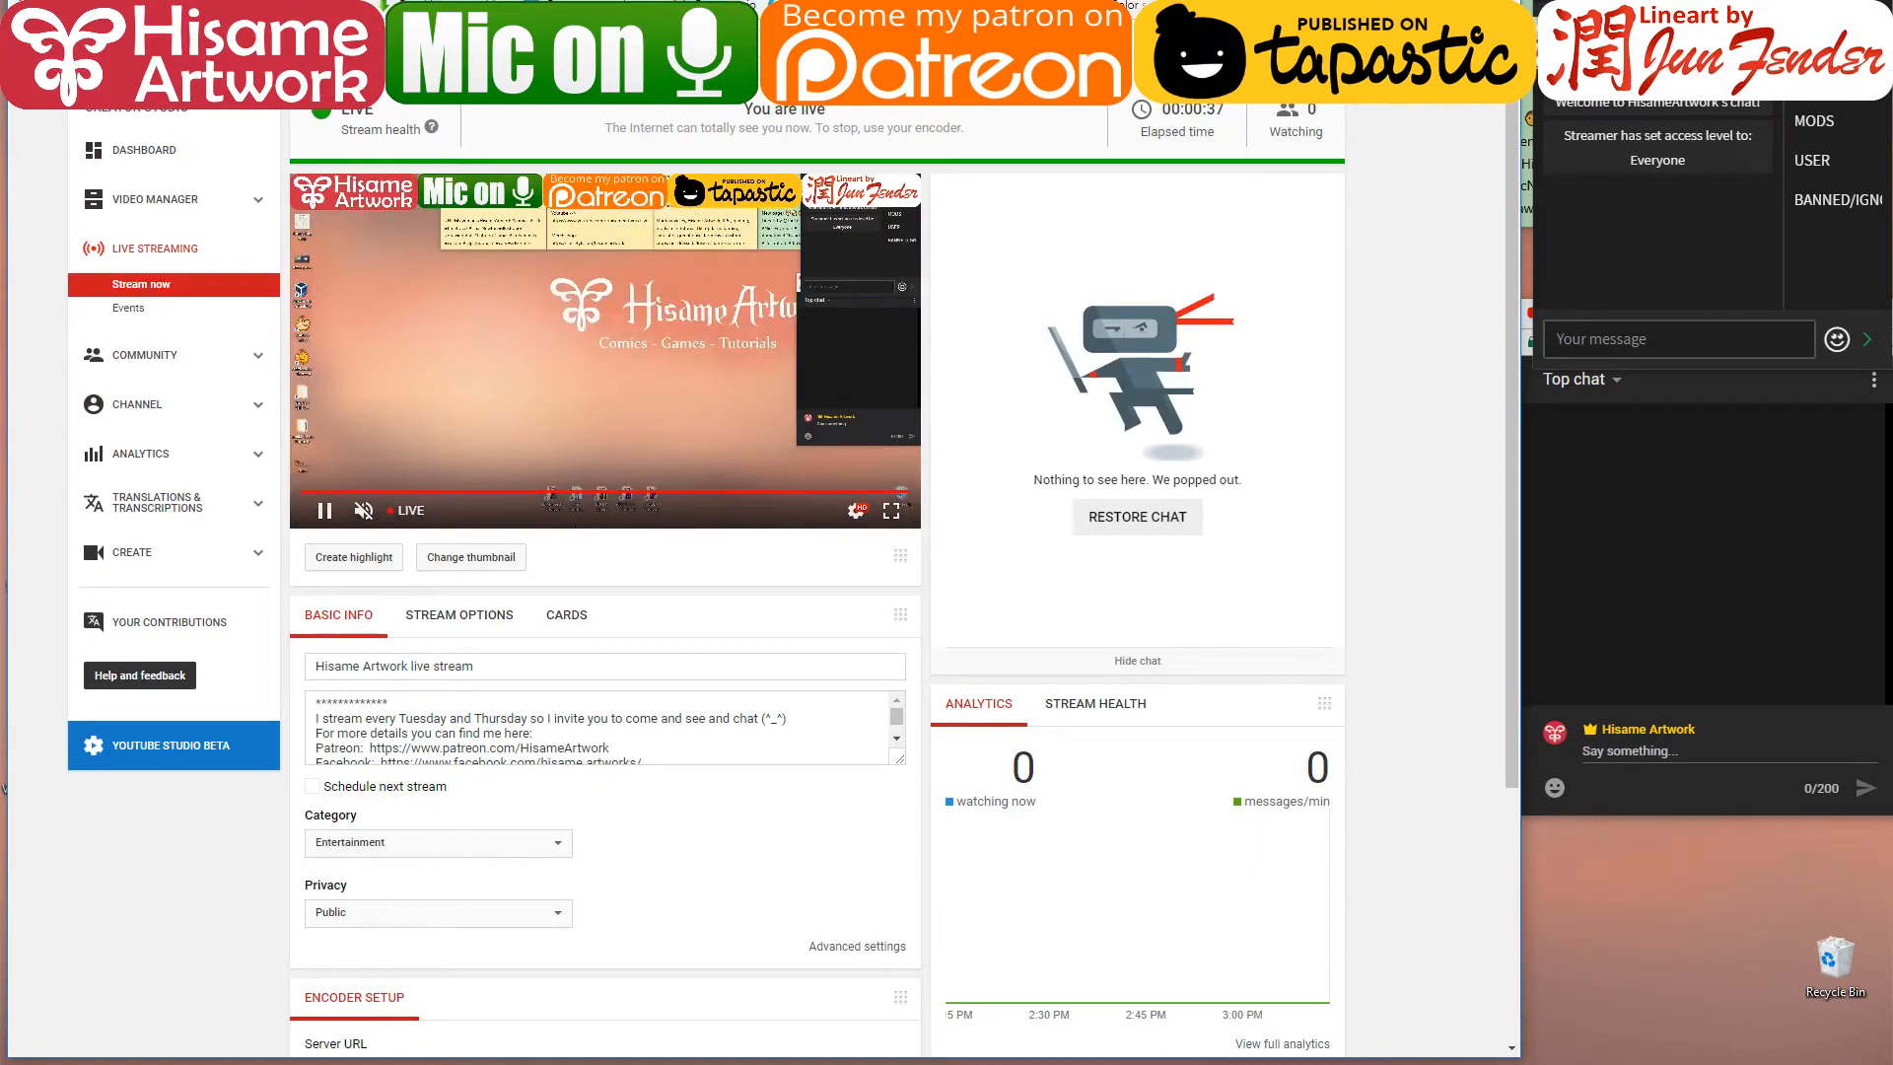
pyautogui.hotkey('ctrl', 'Tab')
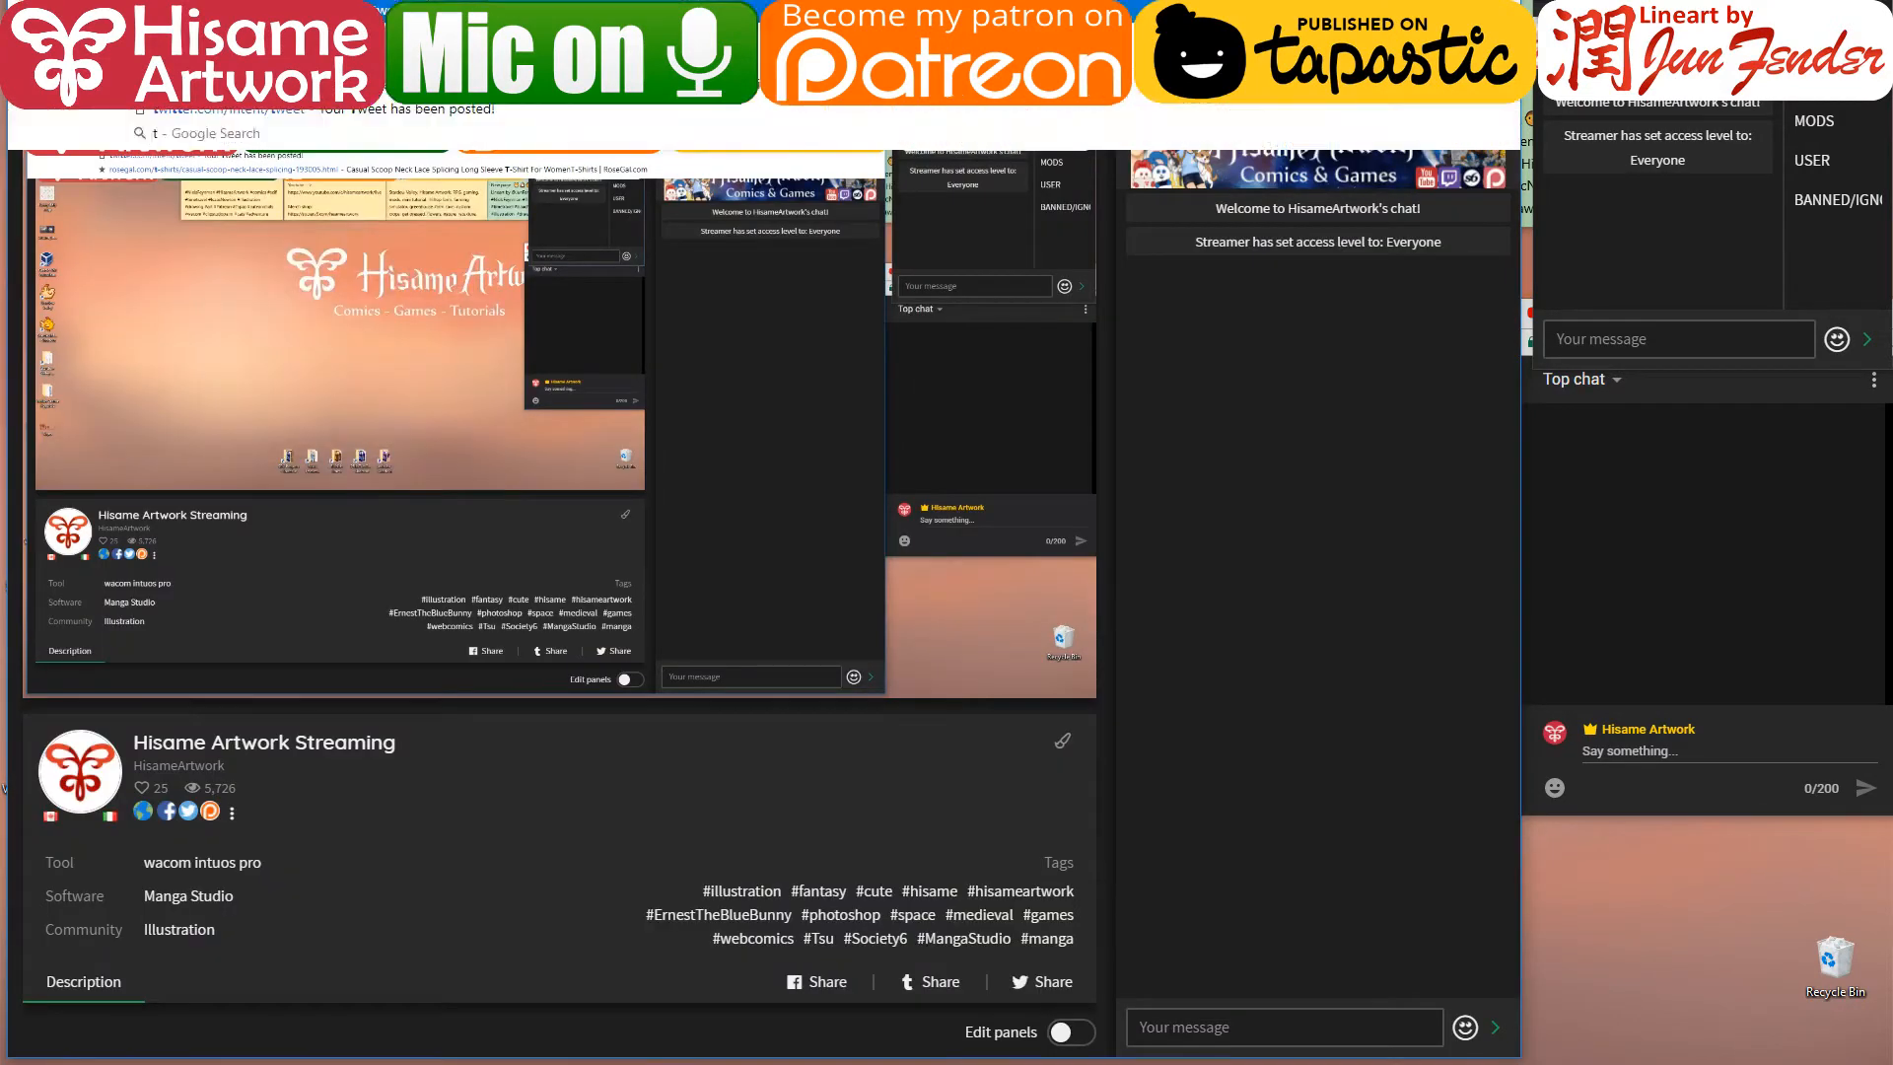
pyautogui.hotkey('ctrl', 'Tab')
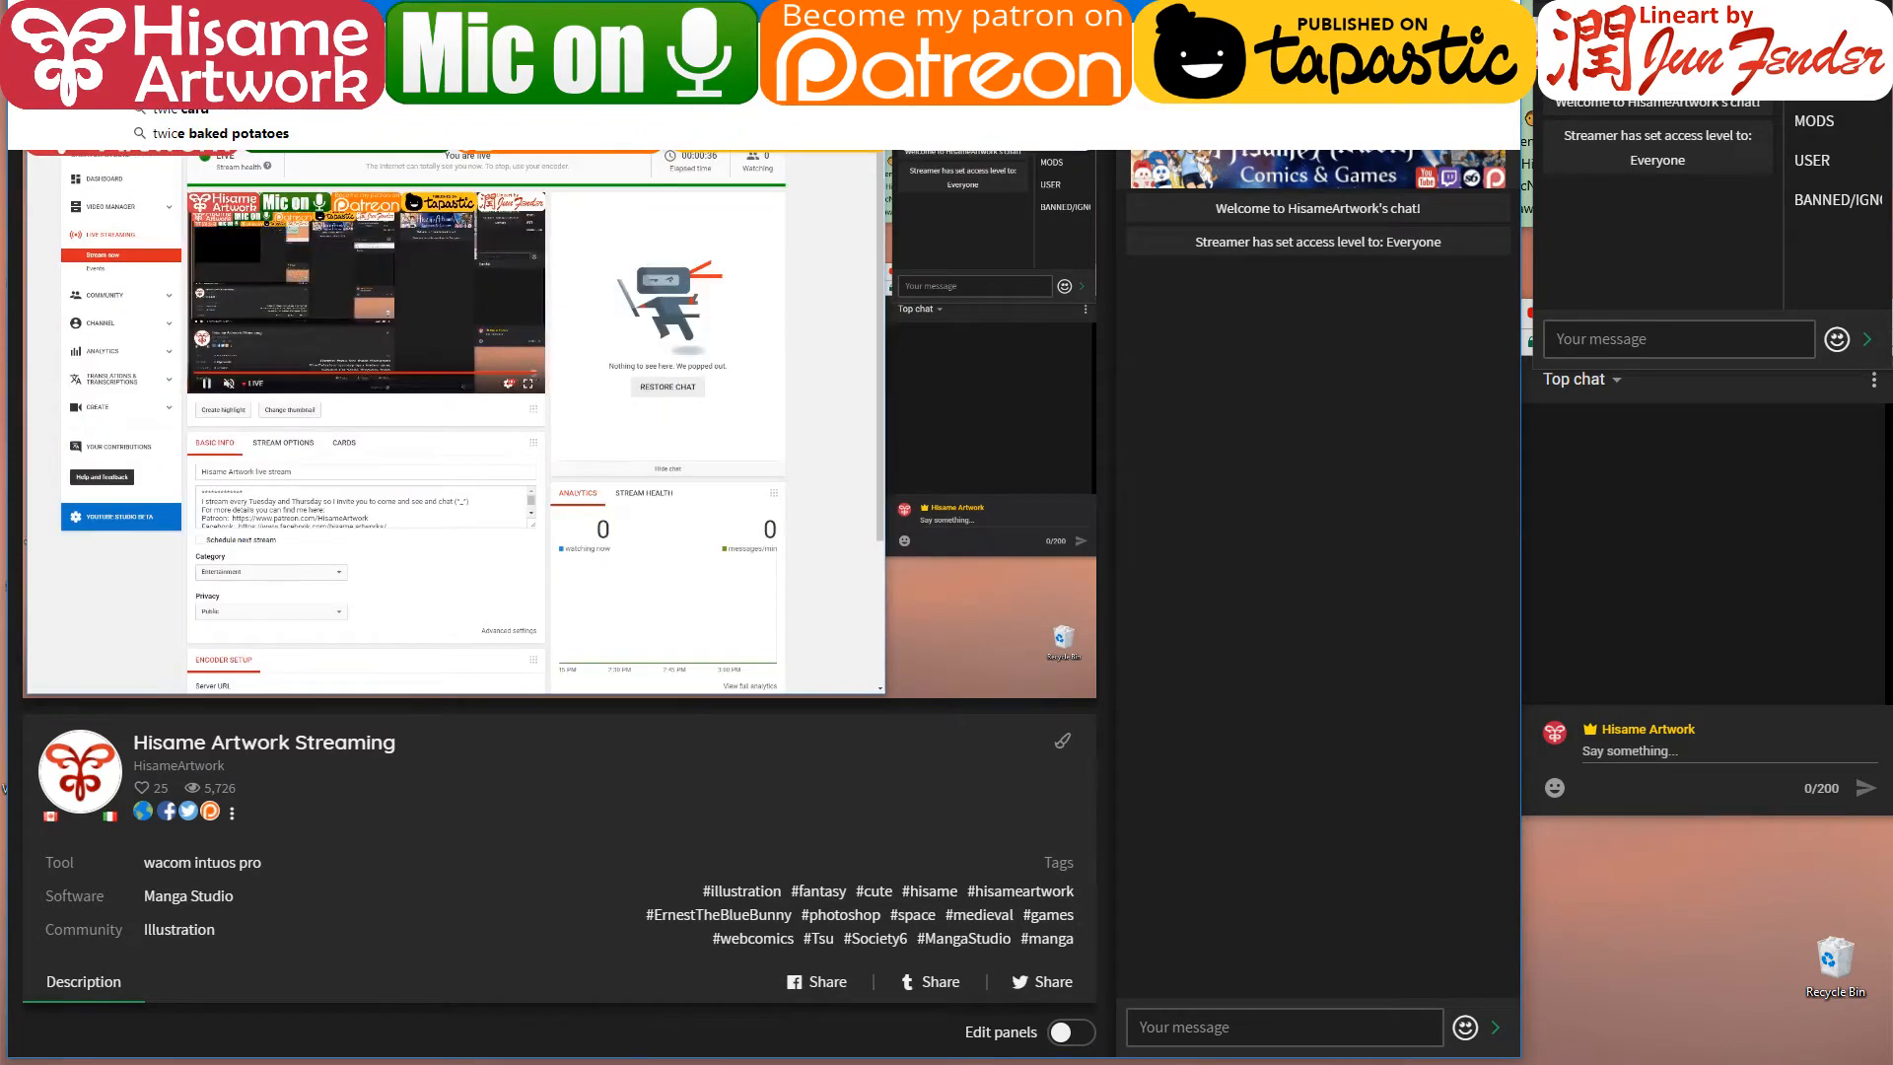
pyautogui.press('BackSpace')
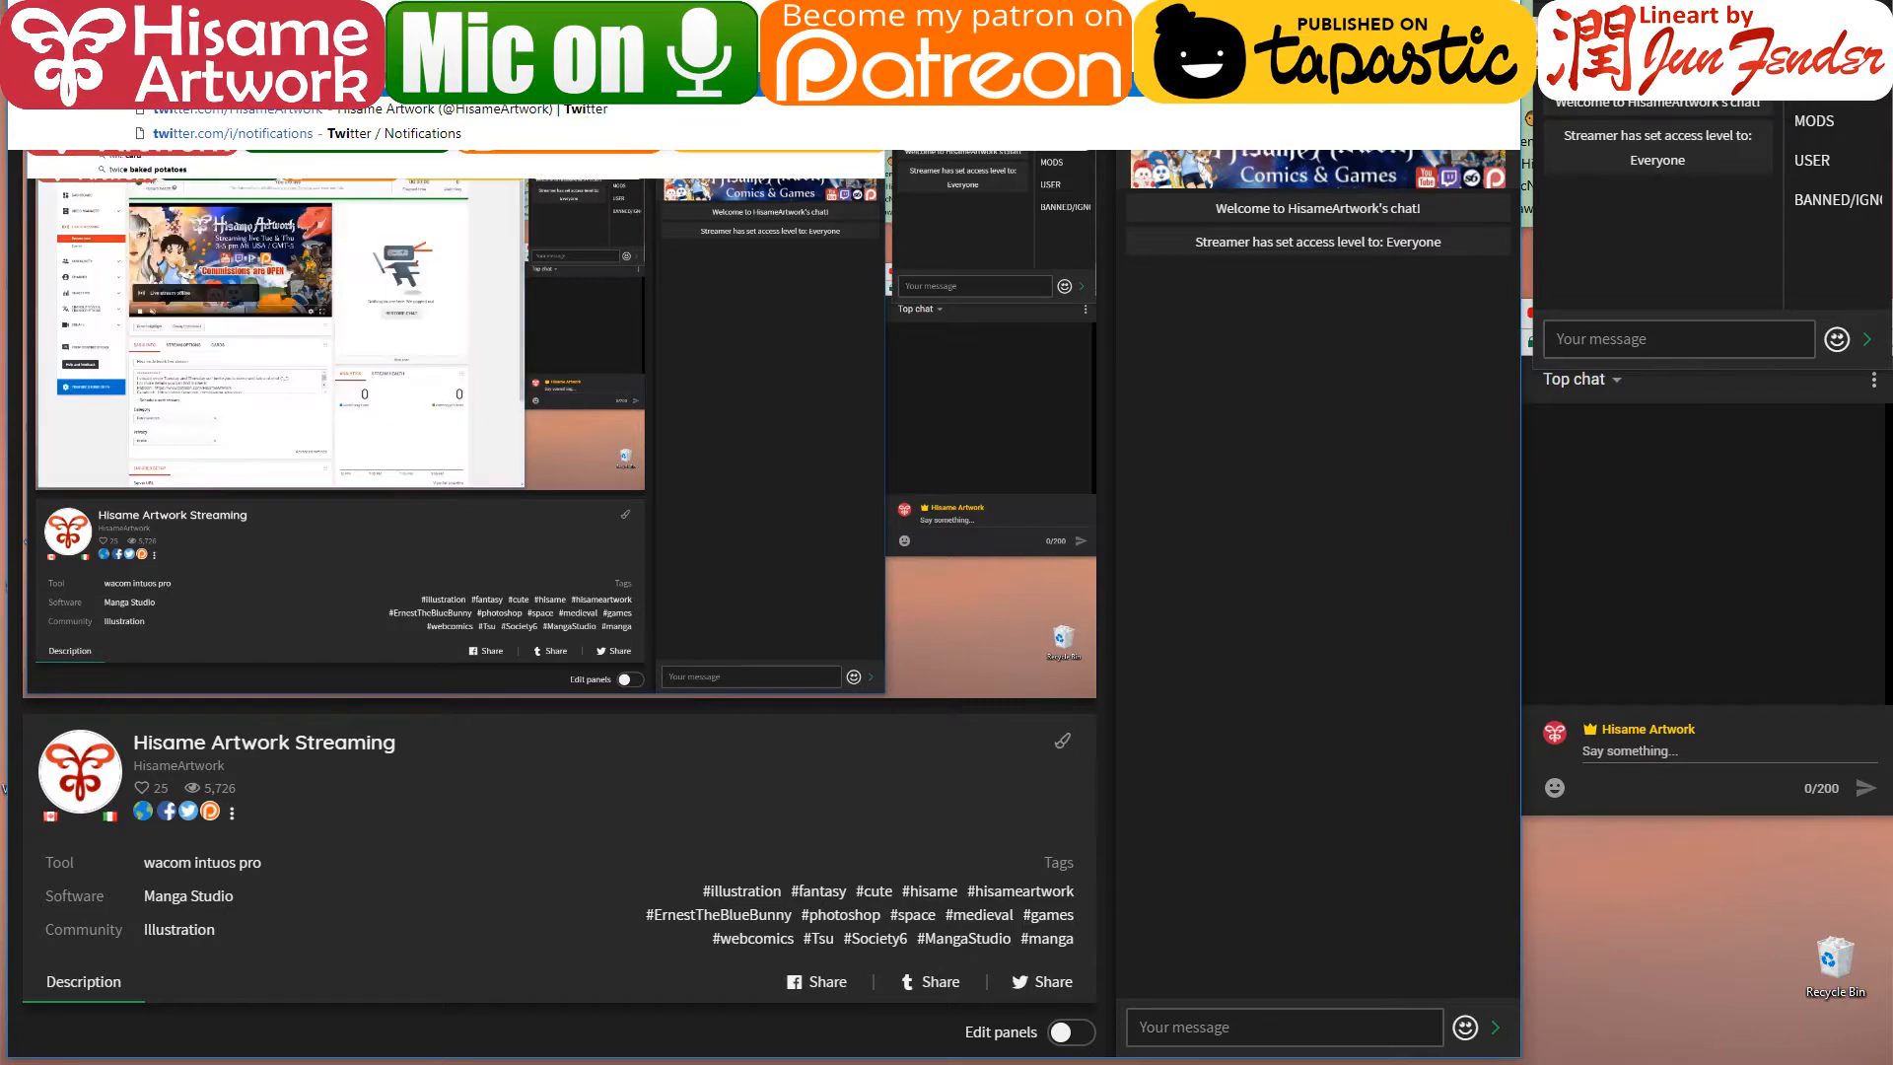
pyautogui.press('Return')
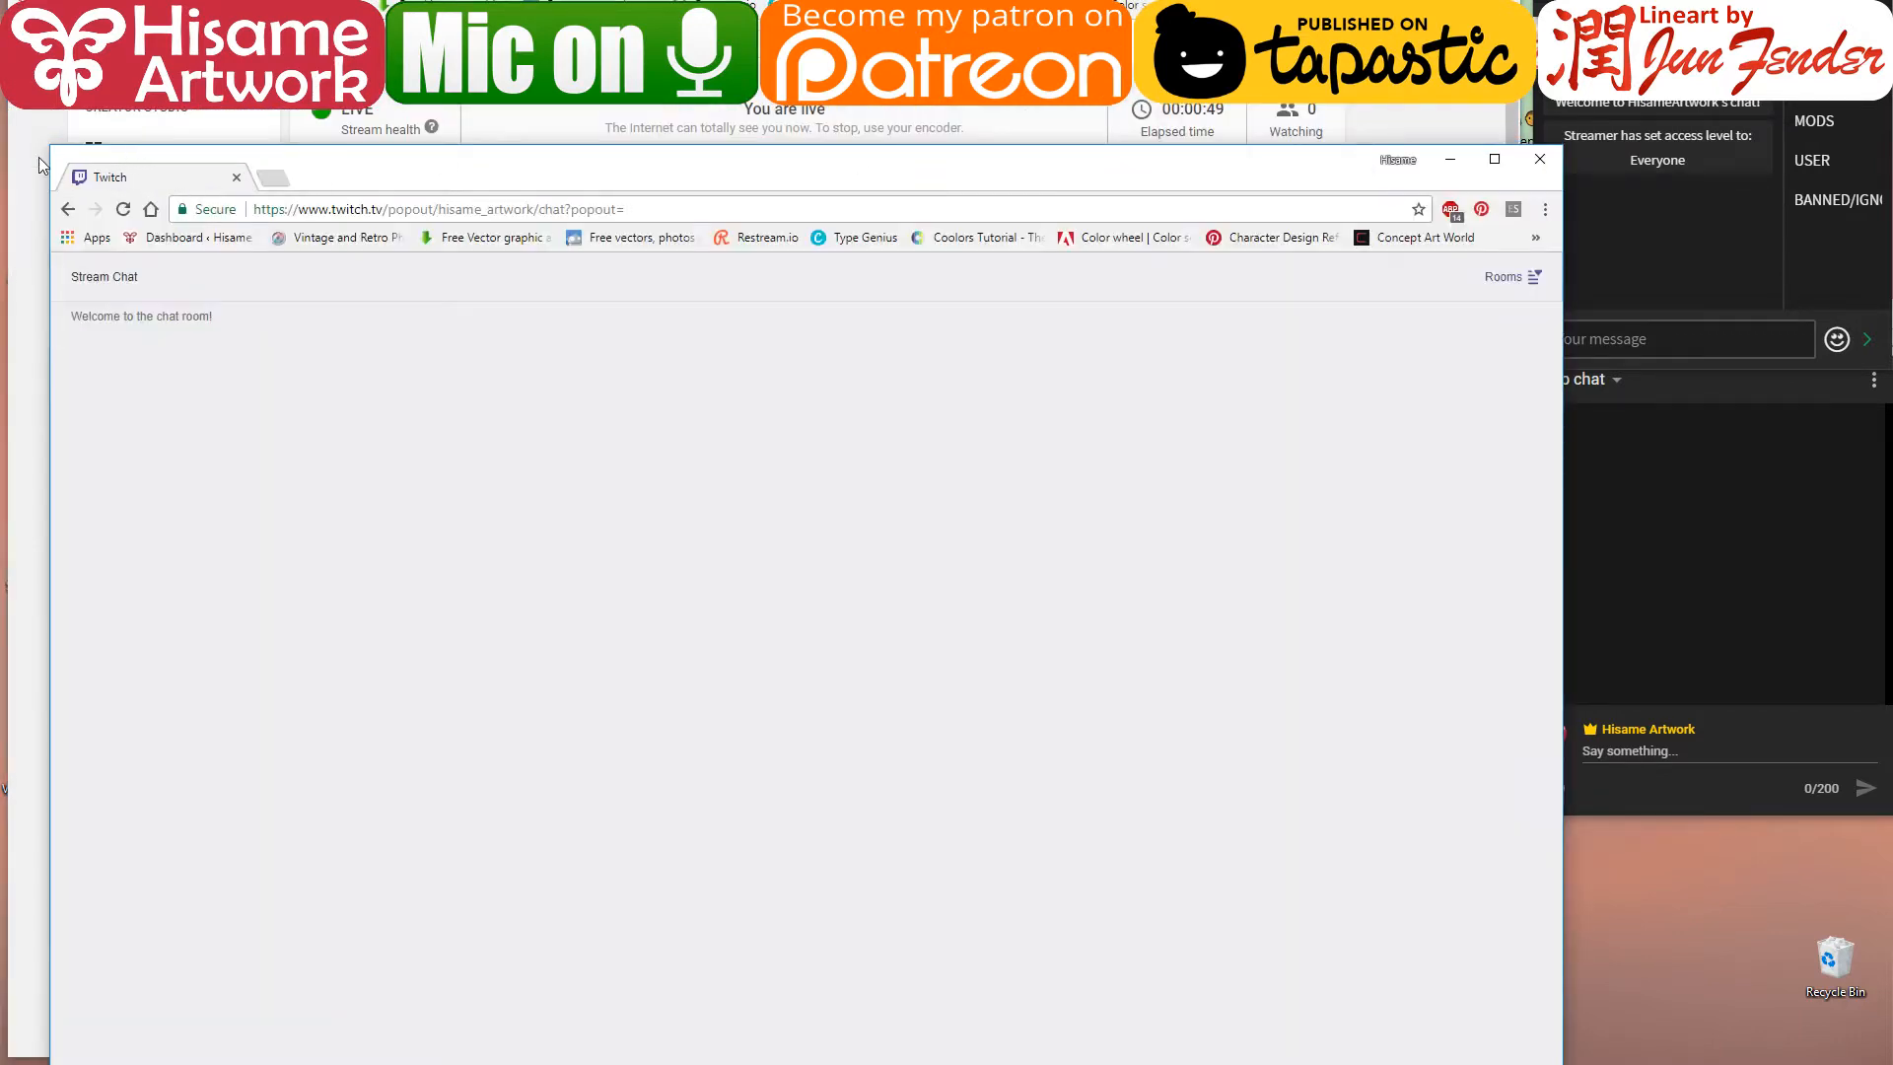
# - Shrink the Twitch chat window, place it below the YouTube chat, and minimize the main browser window
pyautogui.moveTo(51, 147); pyautogui.dragTo(1151, 601)
pyautogui.moveTo(1323, 601); pyautogui.dragTo(1613, 422)
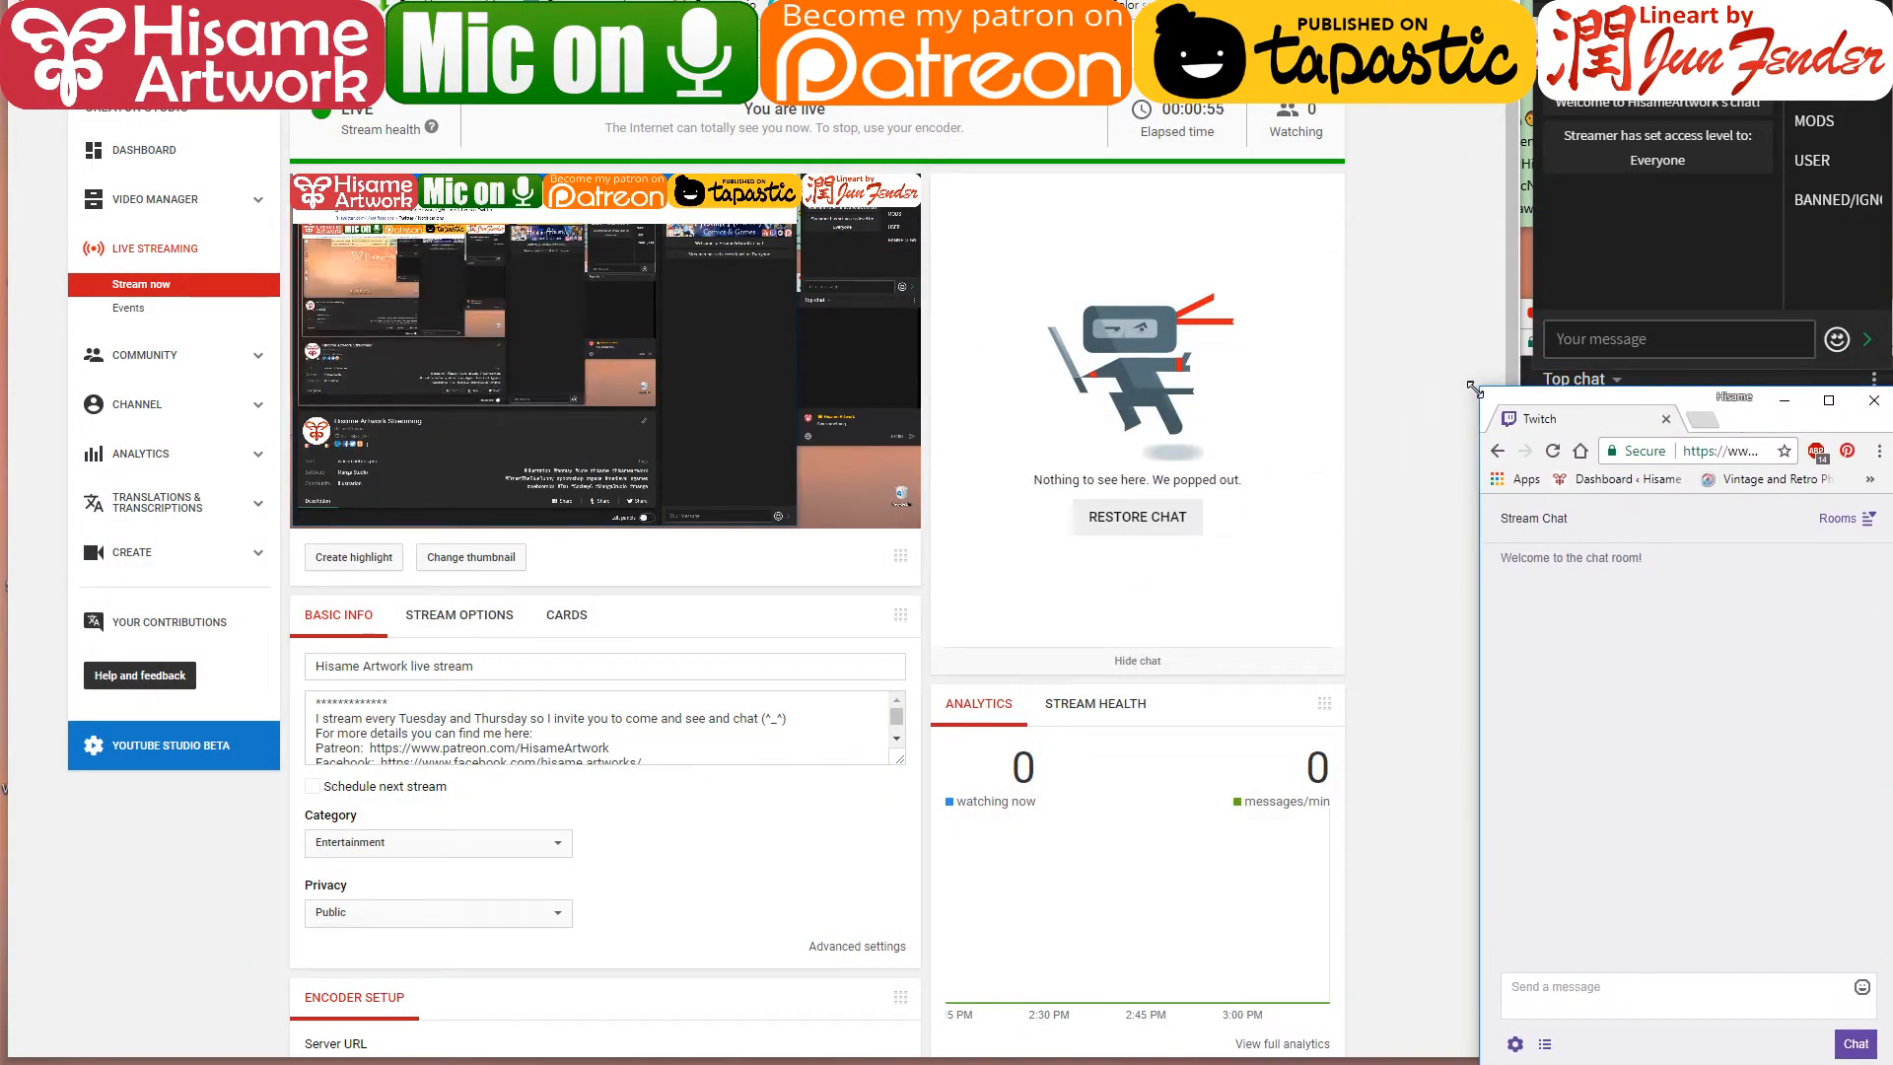
pyautogui.moveTo(1479, 387); pyautogui.dragTo(1508, 618)
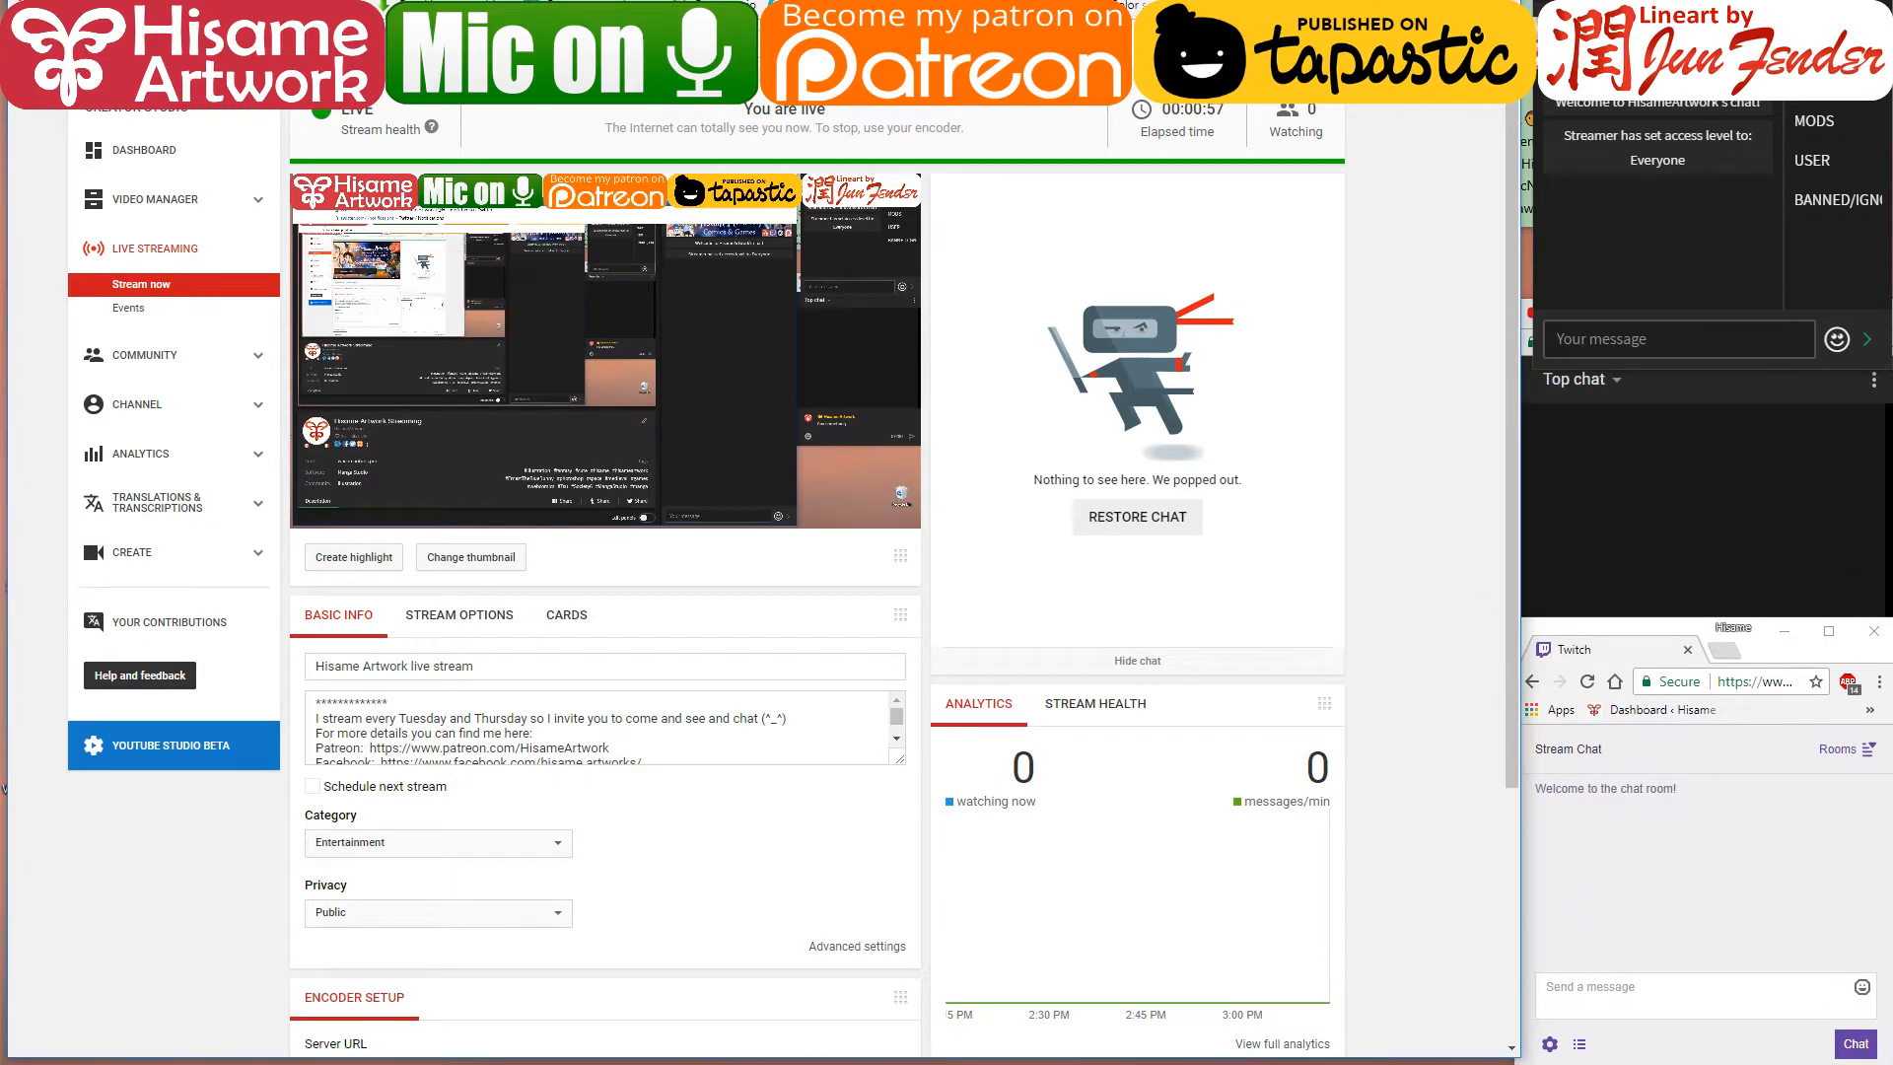
pyautogui.click(1386, 338)
pyautogui.press('super+Down')
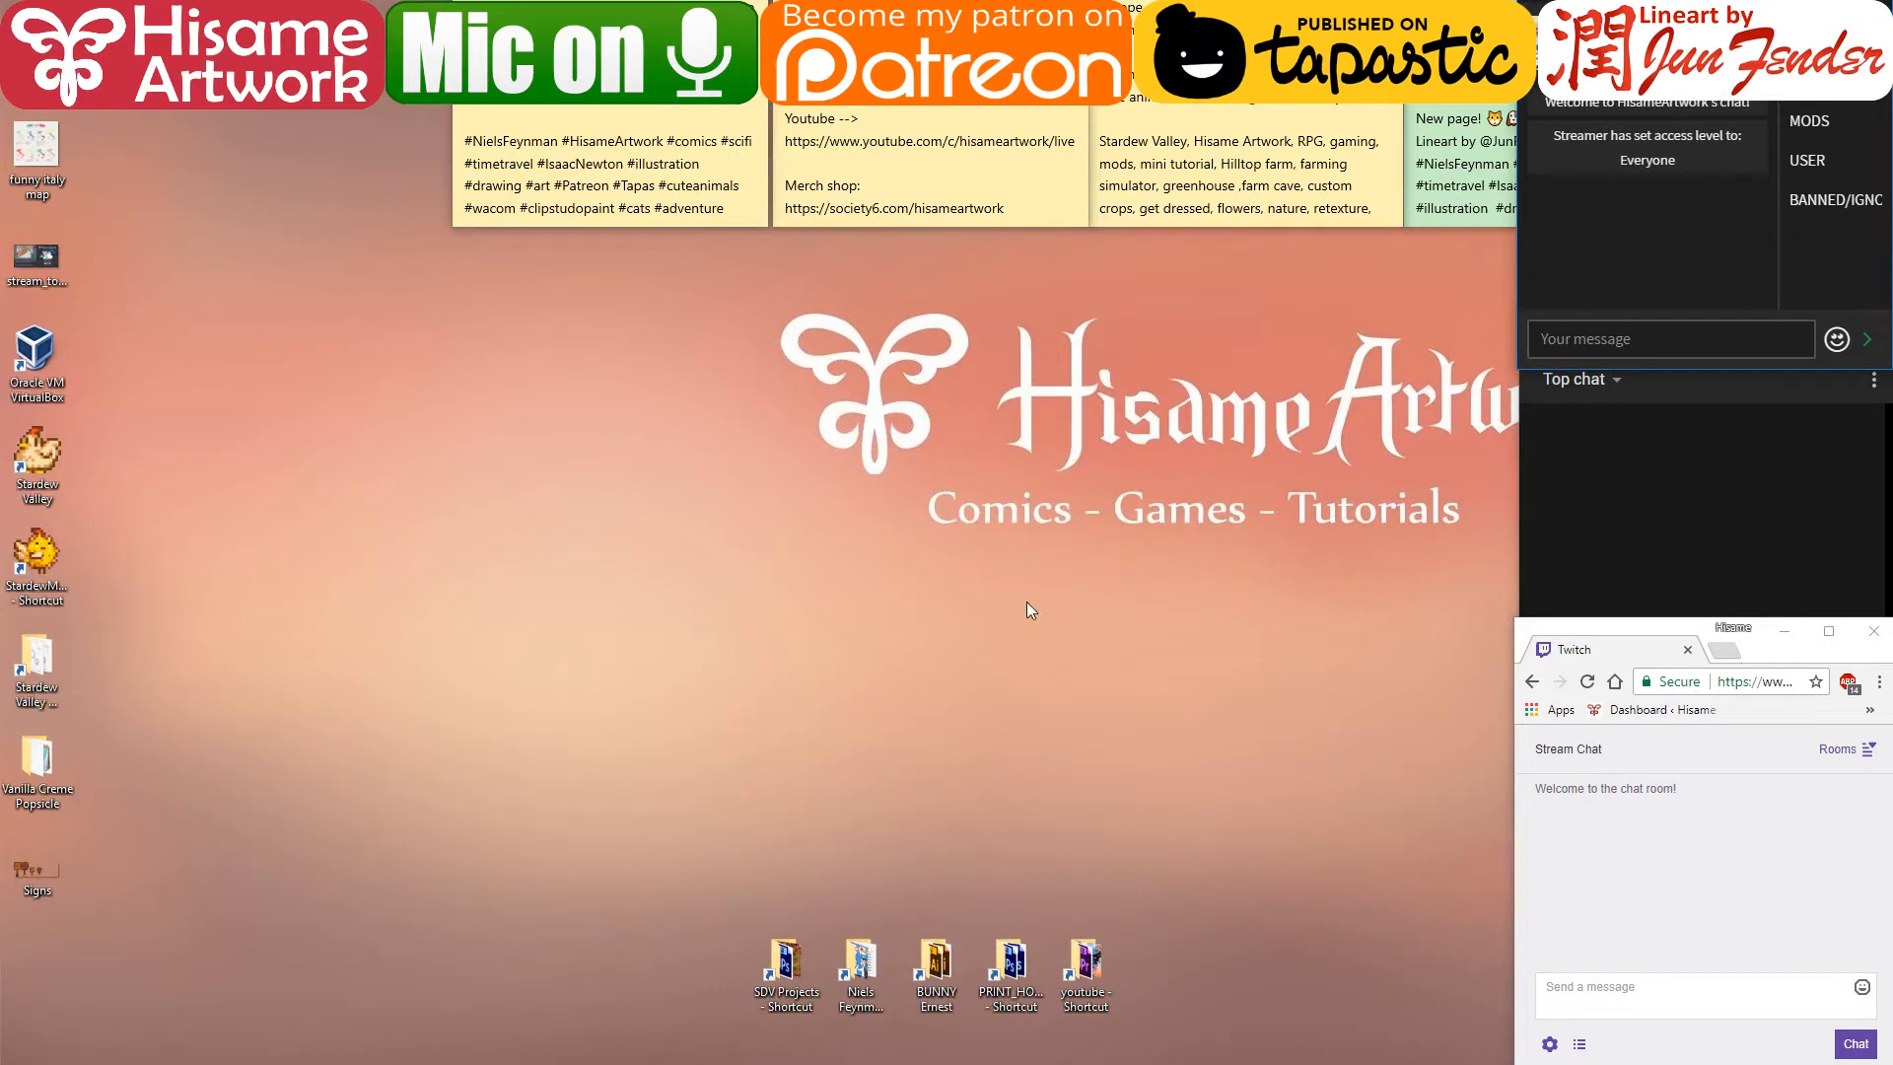
# - Open page57-clip from the 00_new pages folder of the Niels Feynman comic project in Clip Studio Paint
pyautogui.doubleClick(865, 958)
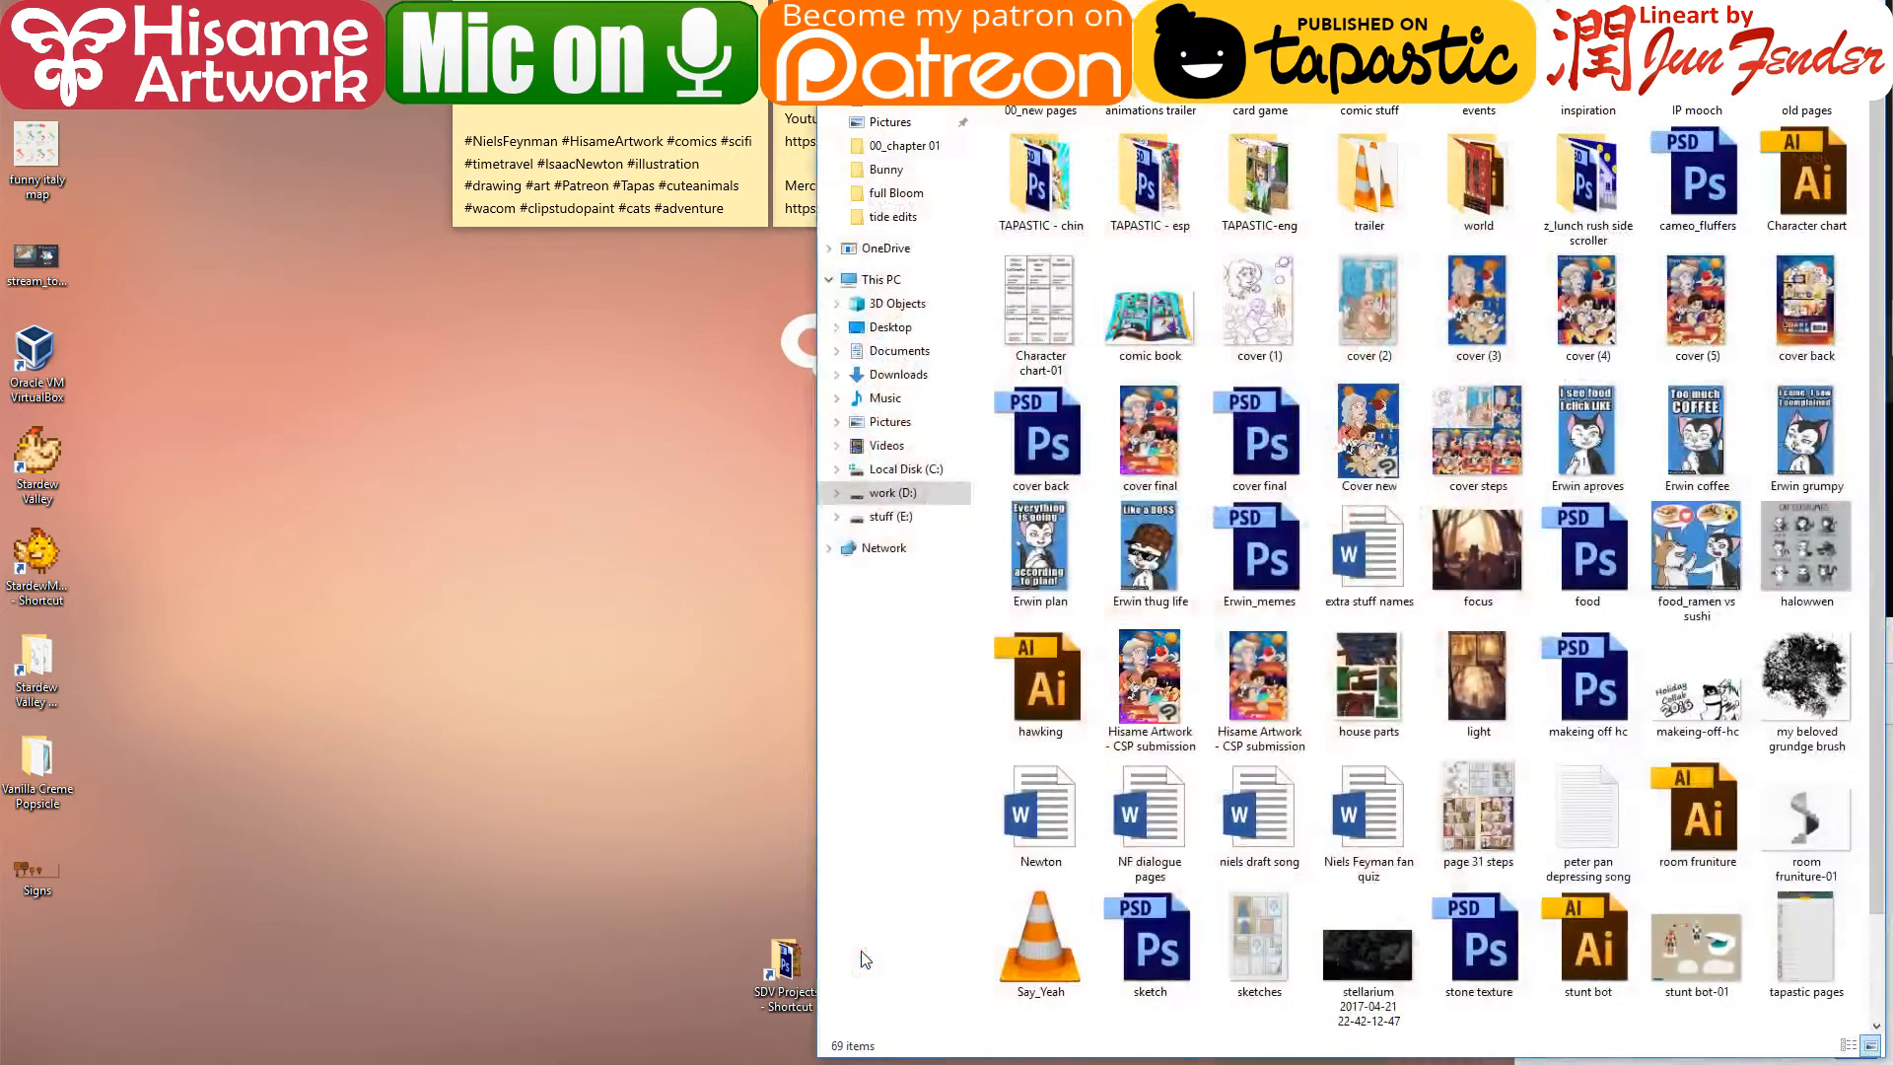
pyautogui.doubleClick(1040, 110)
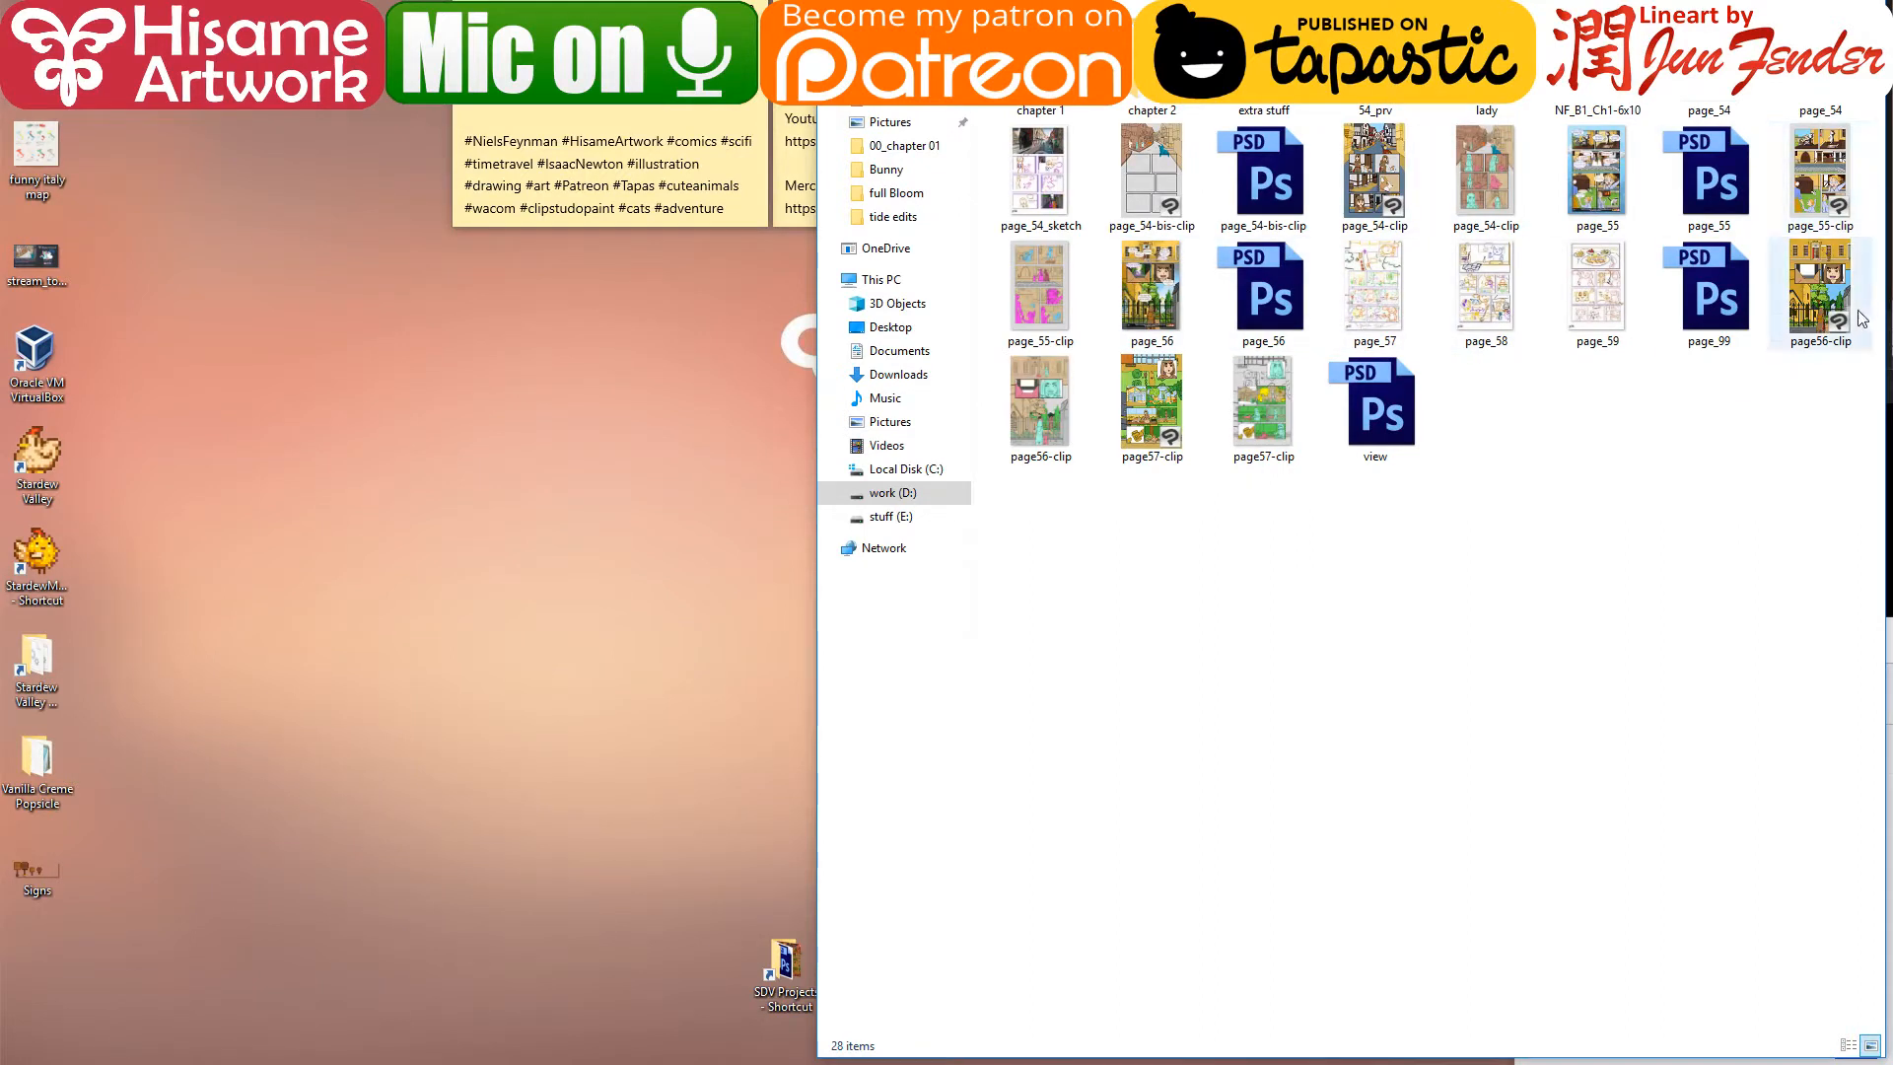
pyautogui.click(1157, 392)
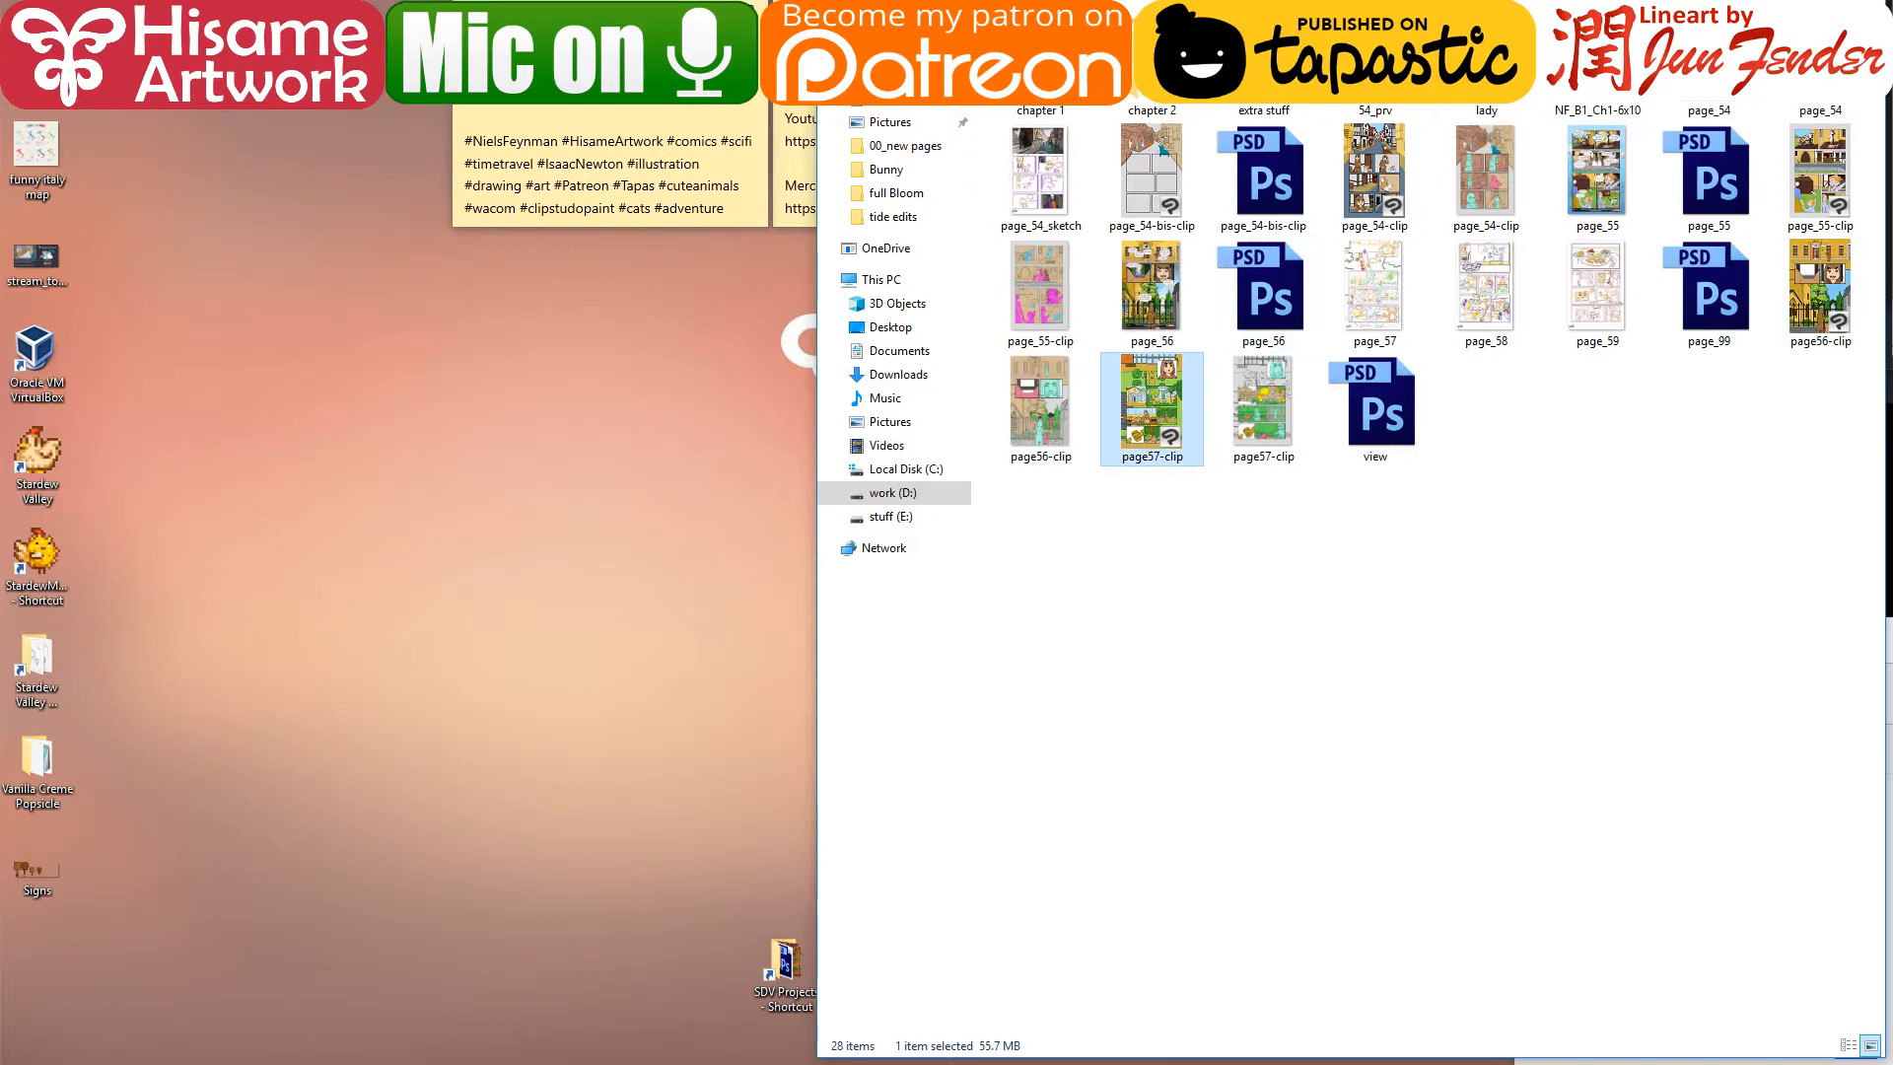
pyautogui.doubleClick(1144, 396)
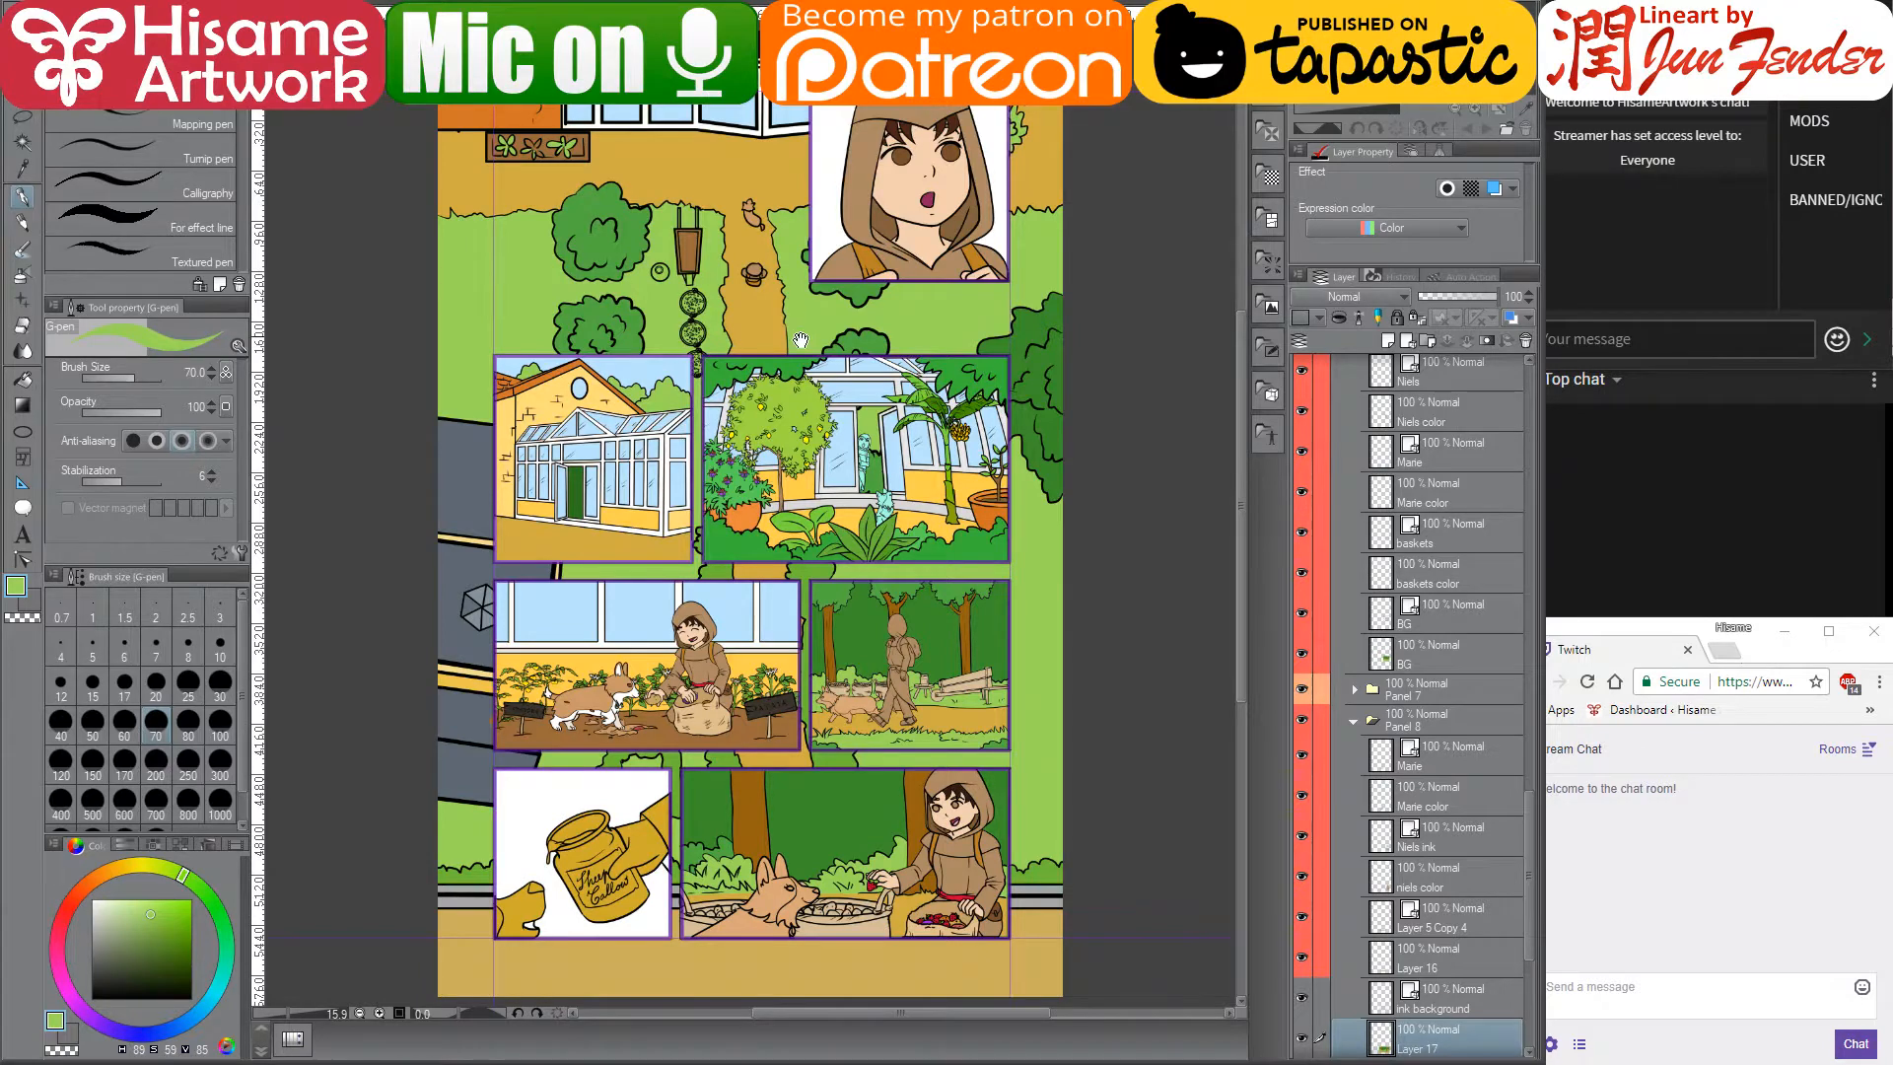
# - Rename the Layer 5 Copy 4 layer in the Panel 8 folder as "baskets ink"
pyautogui.moveTo(800, 340)
pyautogui.mouseDown()
pyautogui.moveTo(808, 256)
pyautogui.moveTo(829, 321)
pyautogui.mouseUp()
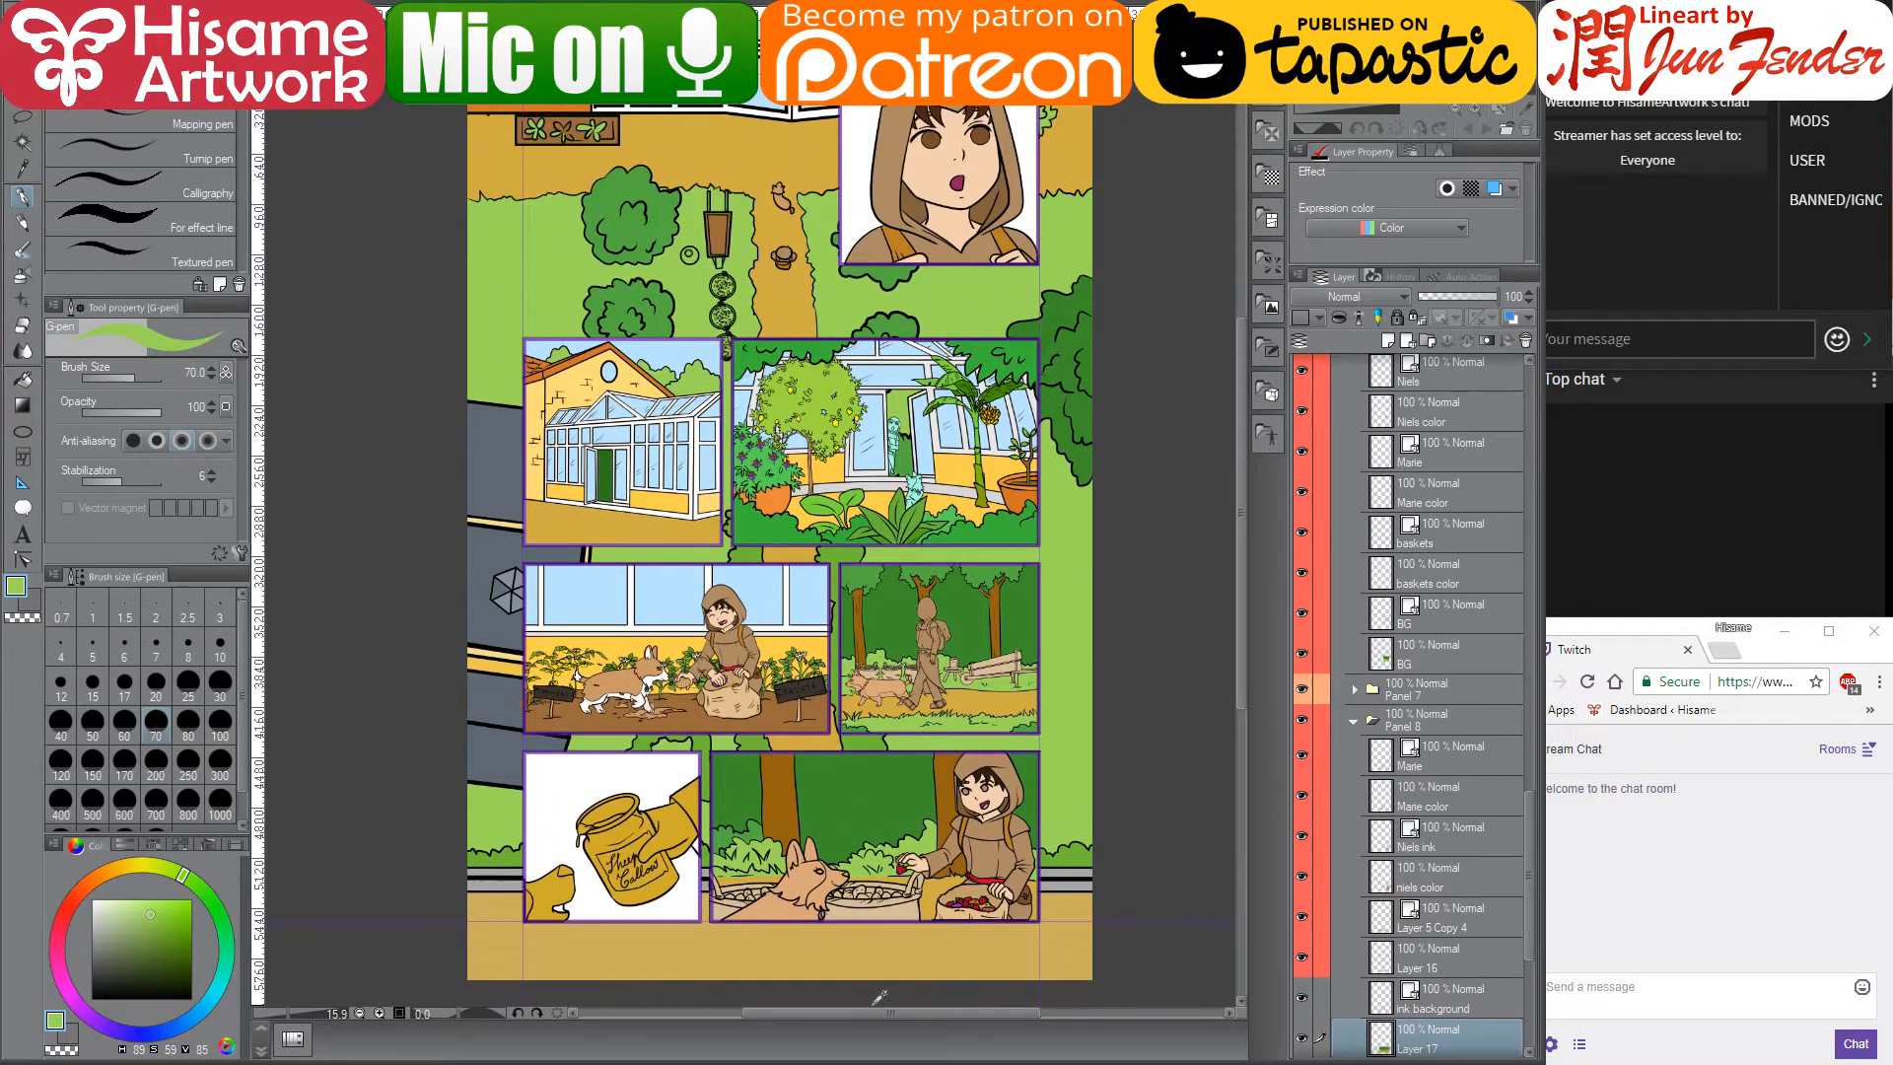
pyautogui.scroll(5, 824, 882)
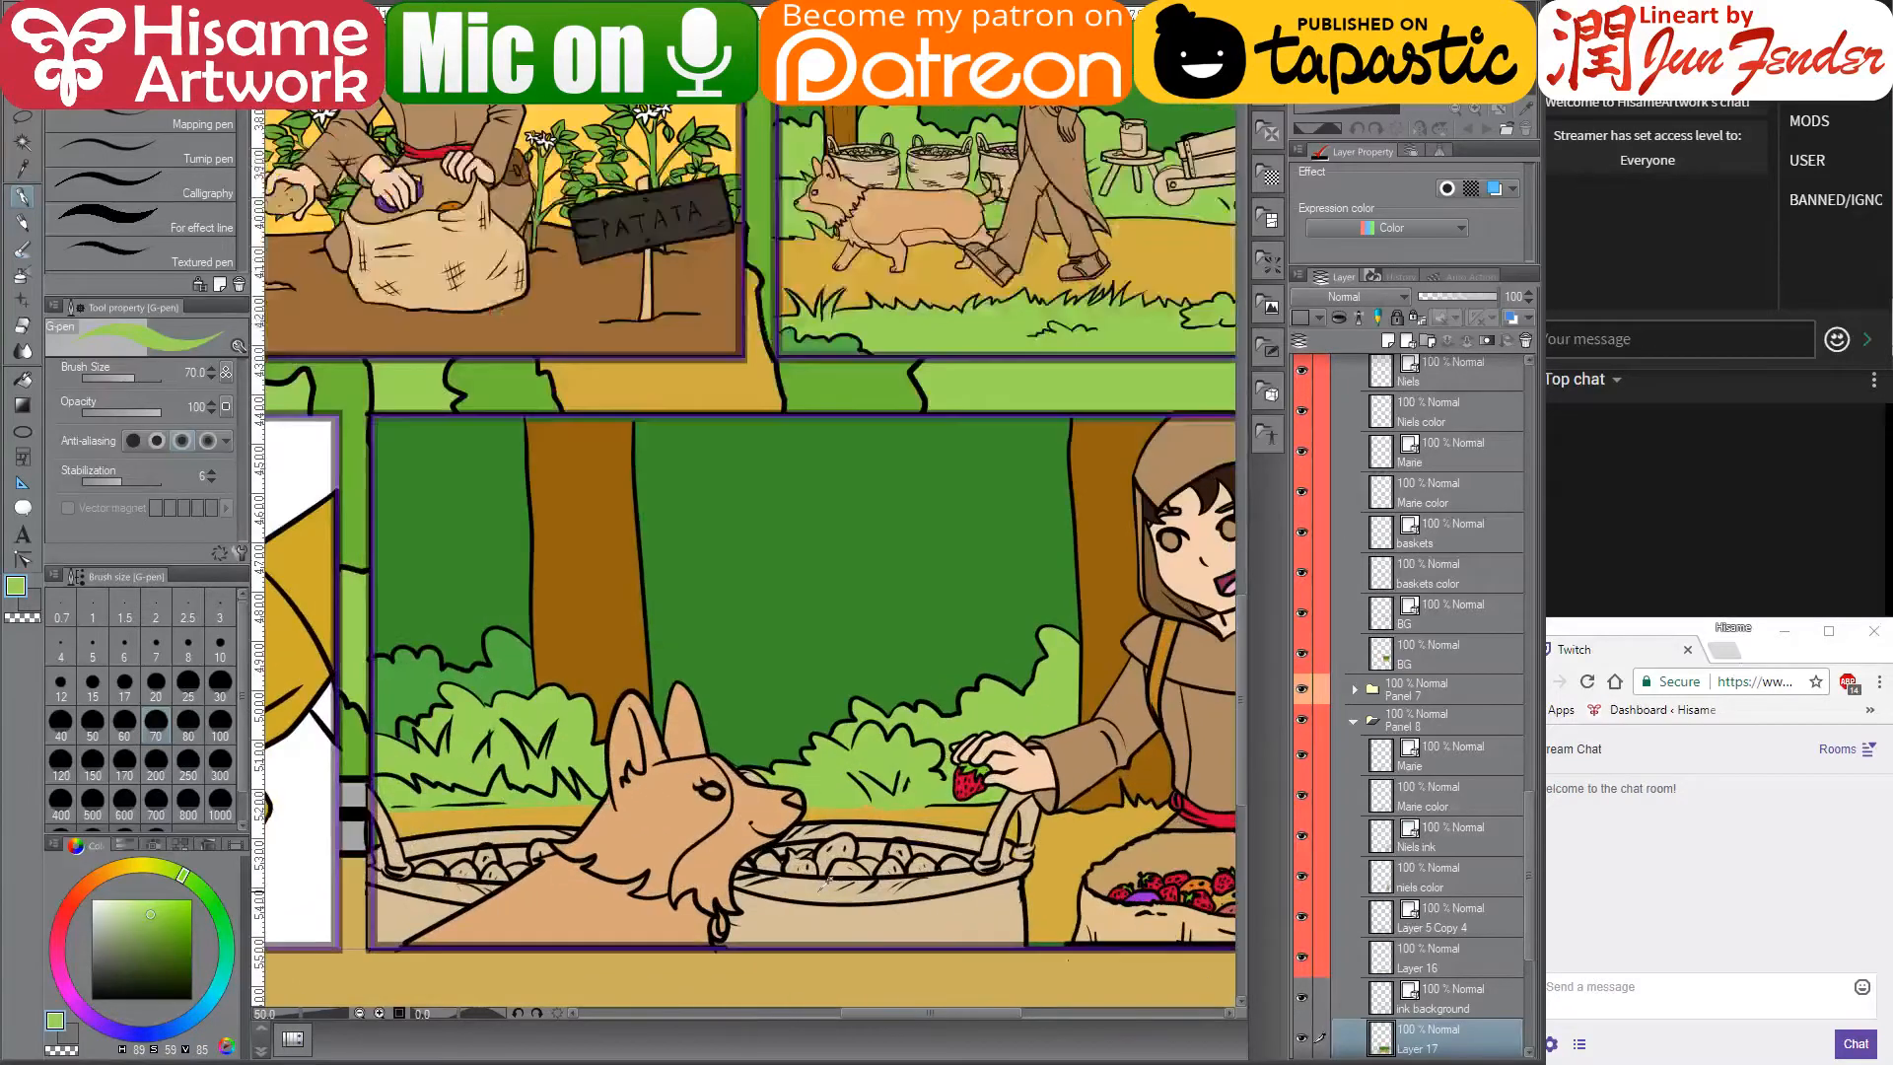
pyautogui.scroll(2, 824, 882)
pyautogui.scroll(1, 899, 806)
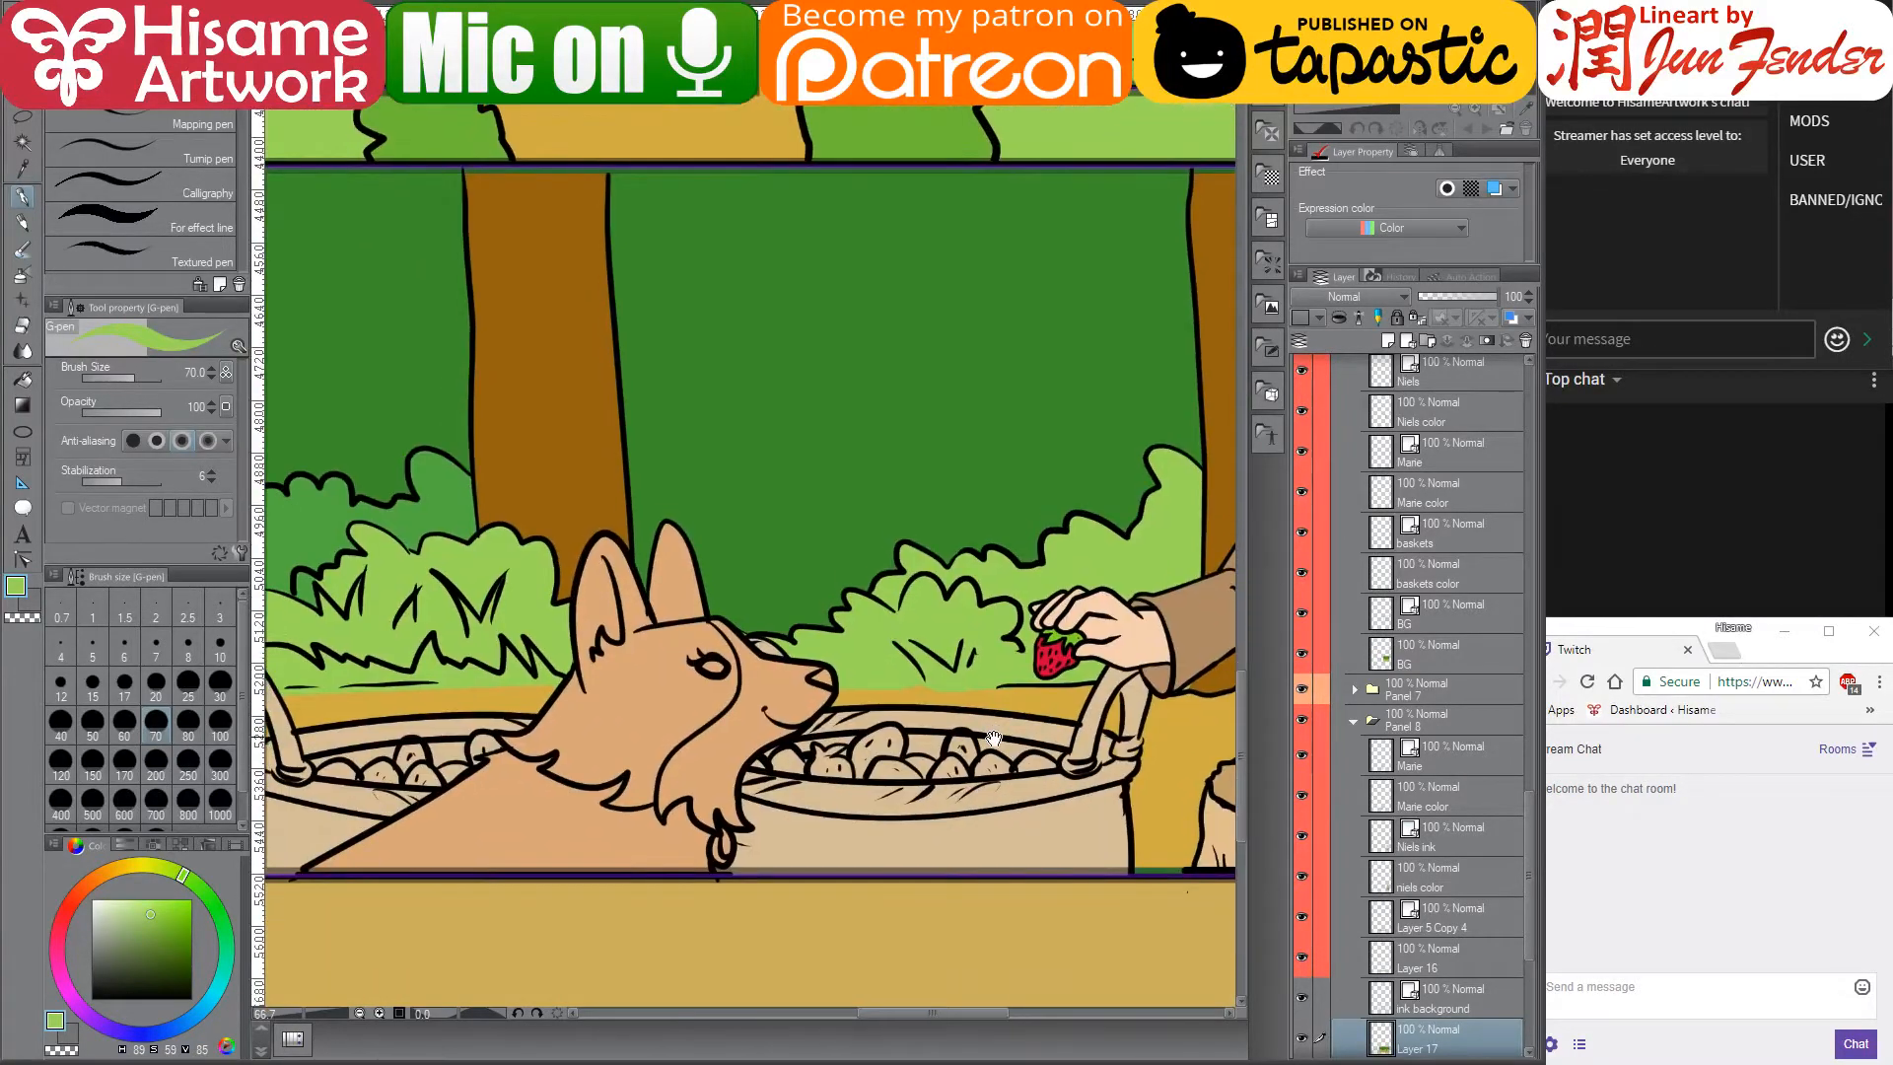
pyautogui.keyDown('ctrl'); pyautogui.keyDown('shift'); pyautogui.click(821, 833); pyautogui.keyUp('shift'); pyautogui.keyUp('ctrl')
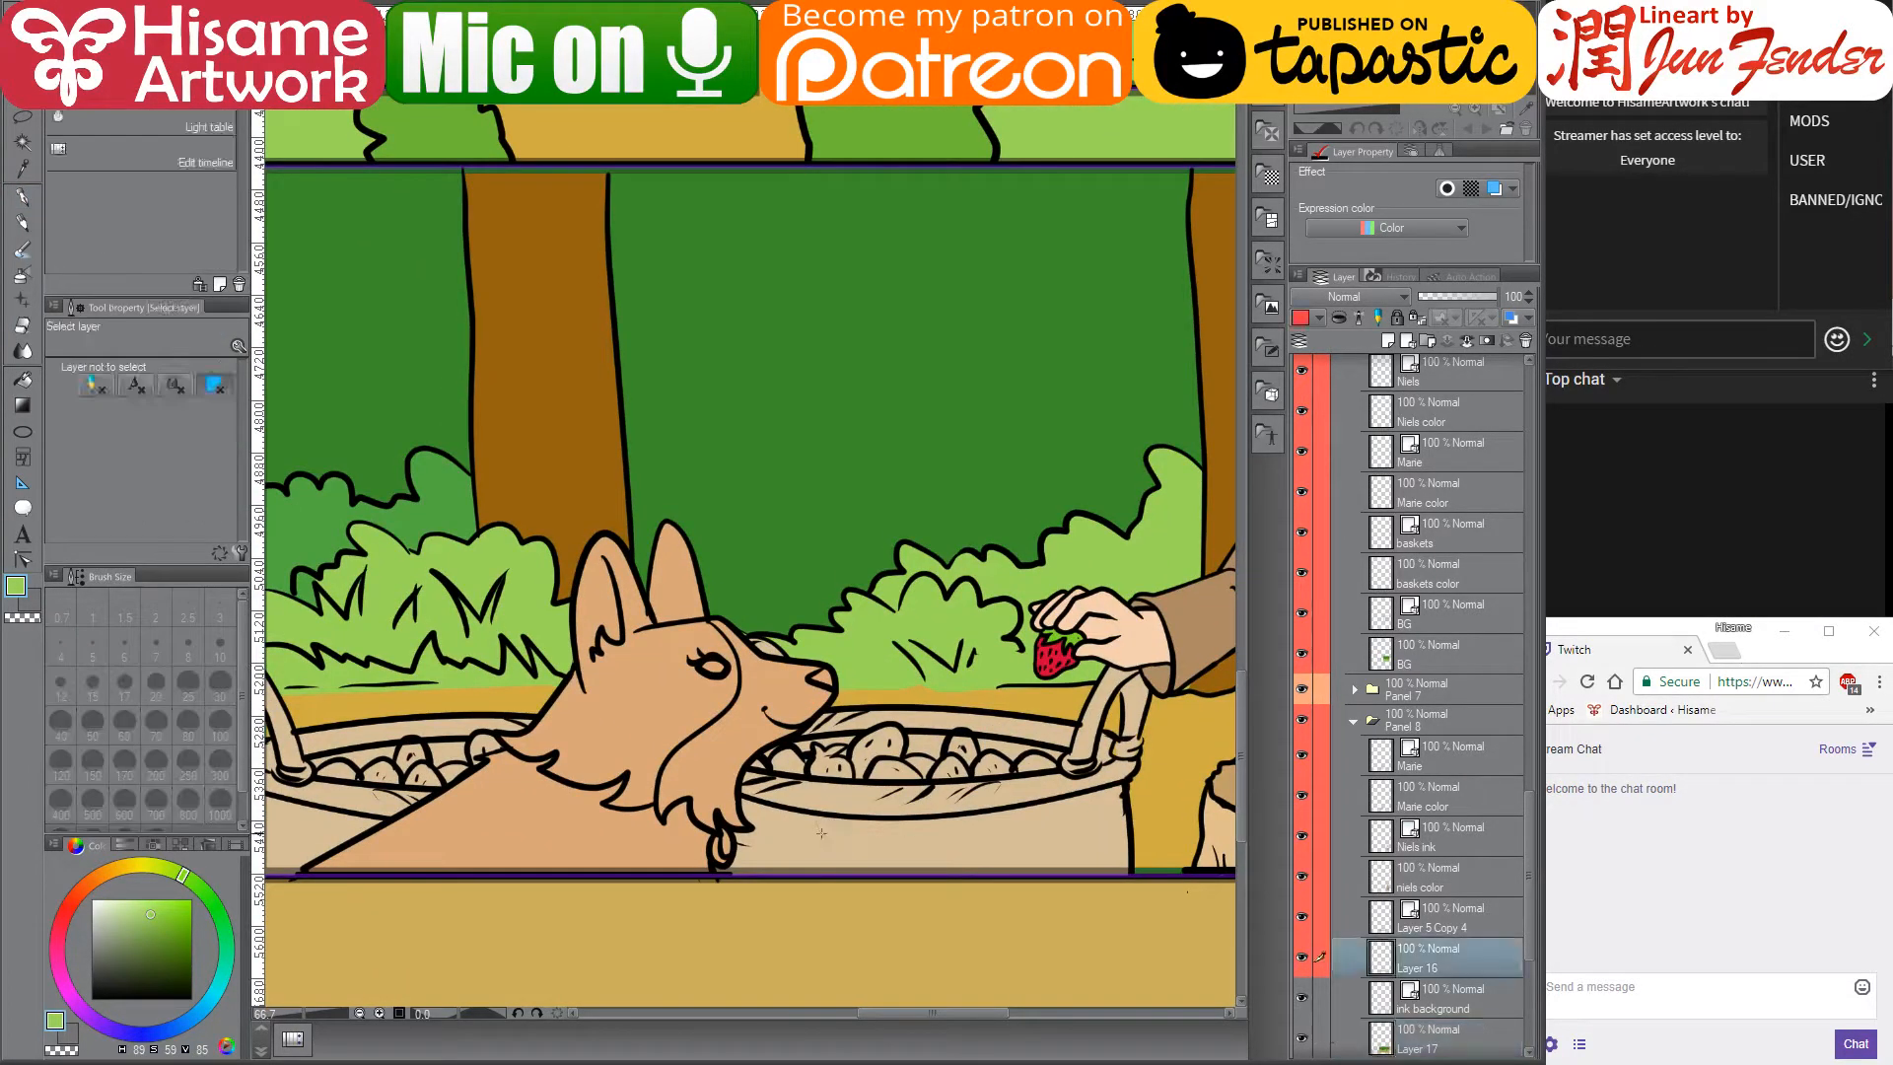
pyautogui.doubleClick(1421, 924)
pyautogui.write('baskets ink')
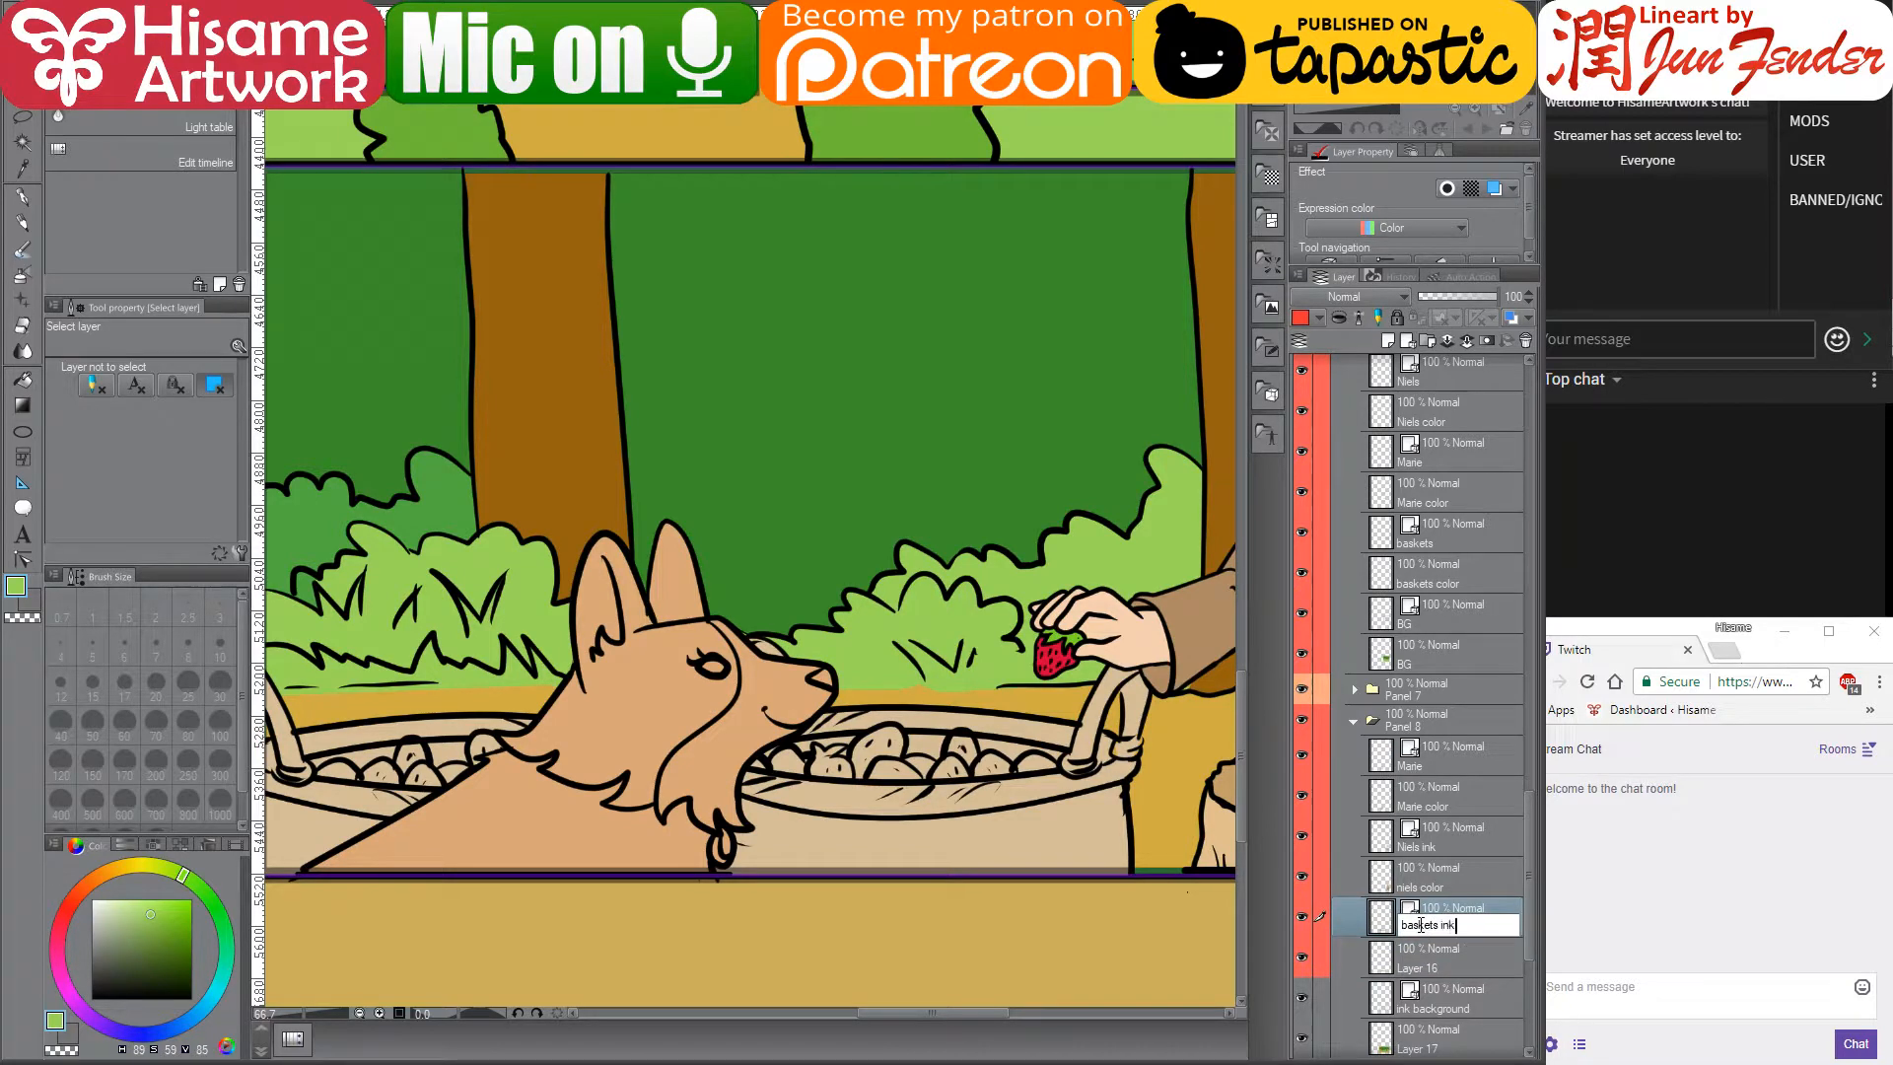
pyautogui.press('Return')
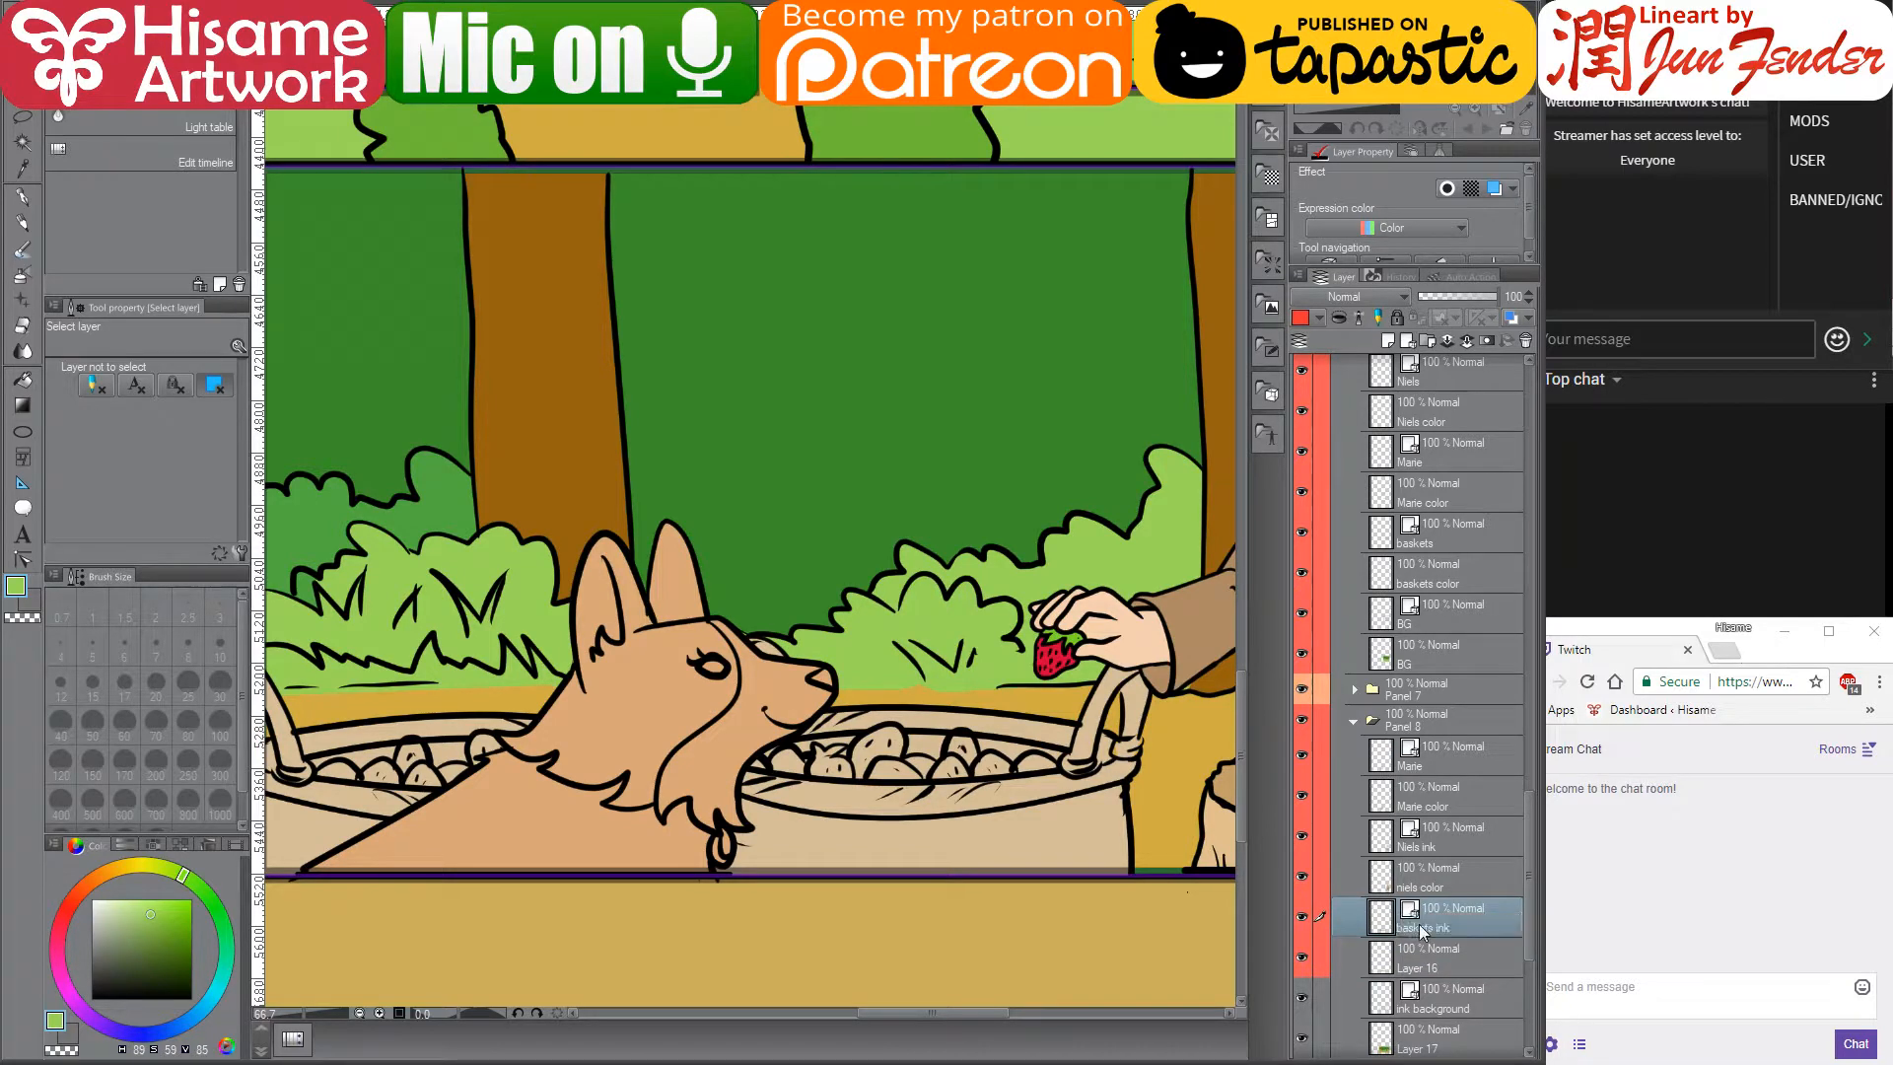
# - Rename Layer 16, directly below the baskets ink layer, as "basket color"
pyautogui.doubleClick(1416, 967)
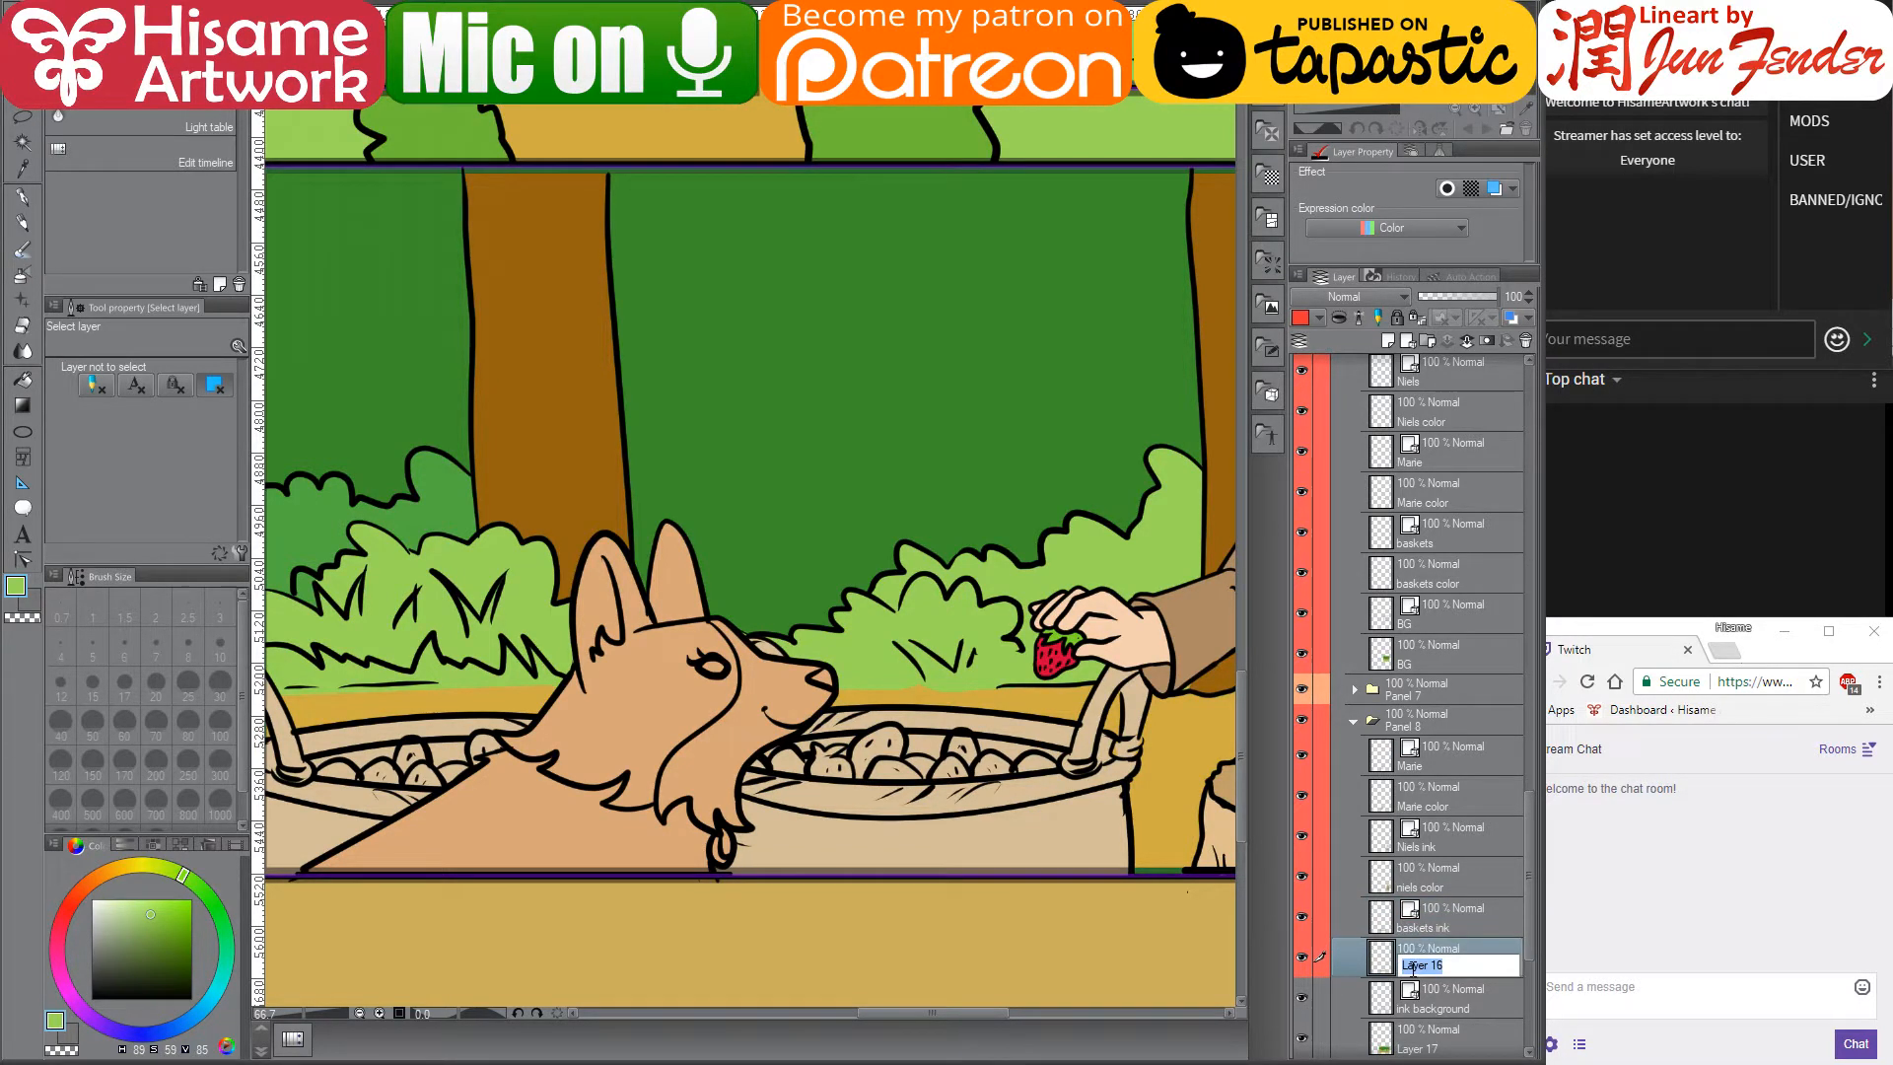
pyautogui.write('basket color')
pyautogui.press('Return')
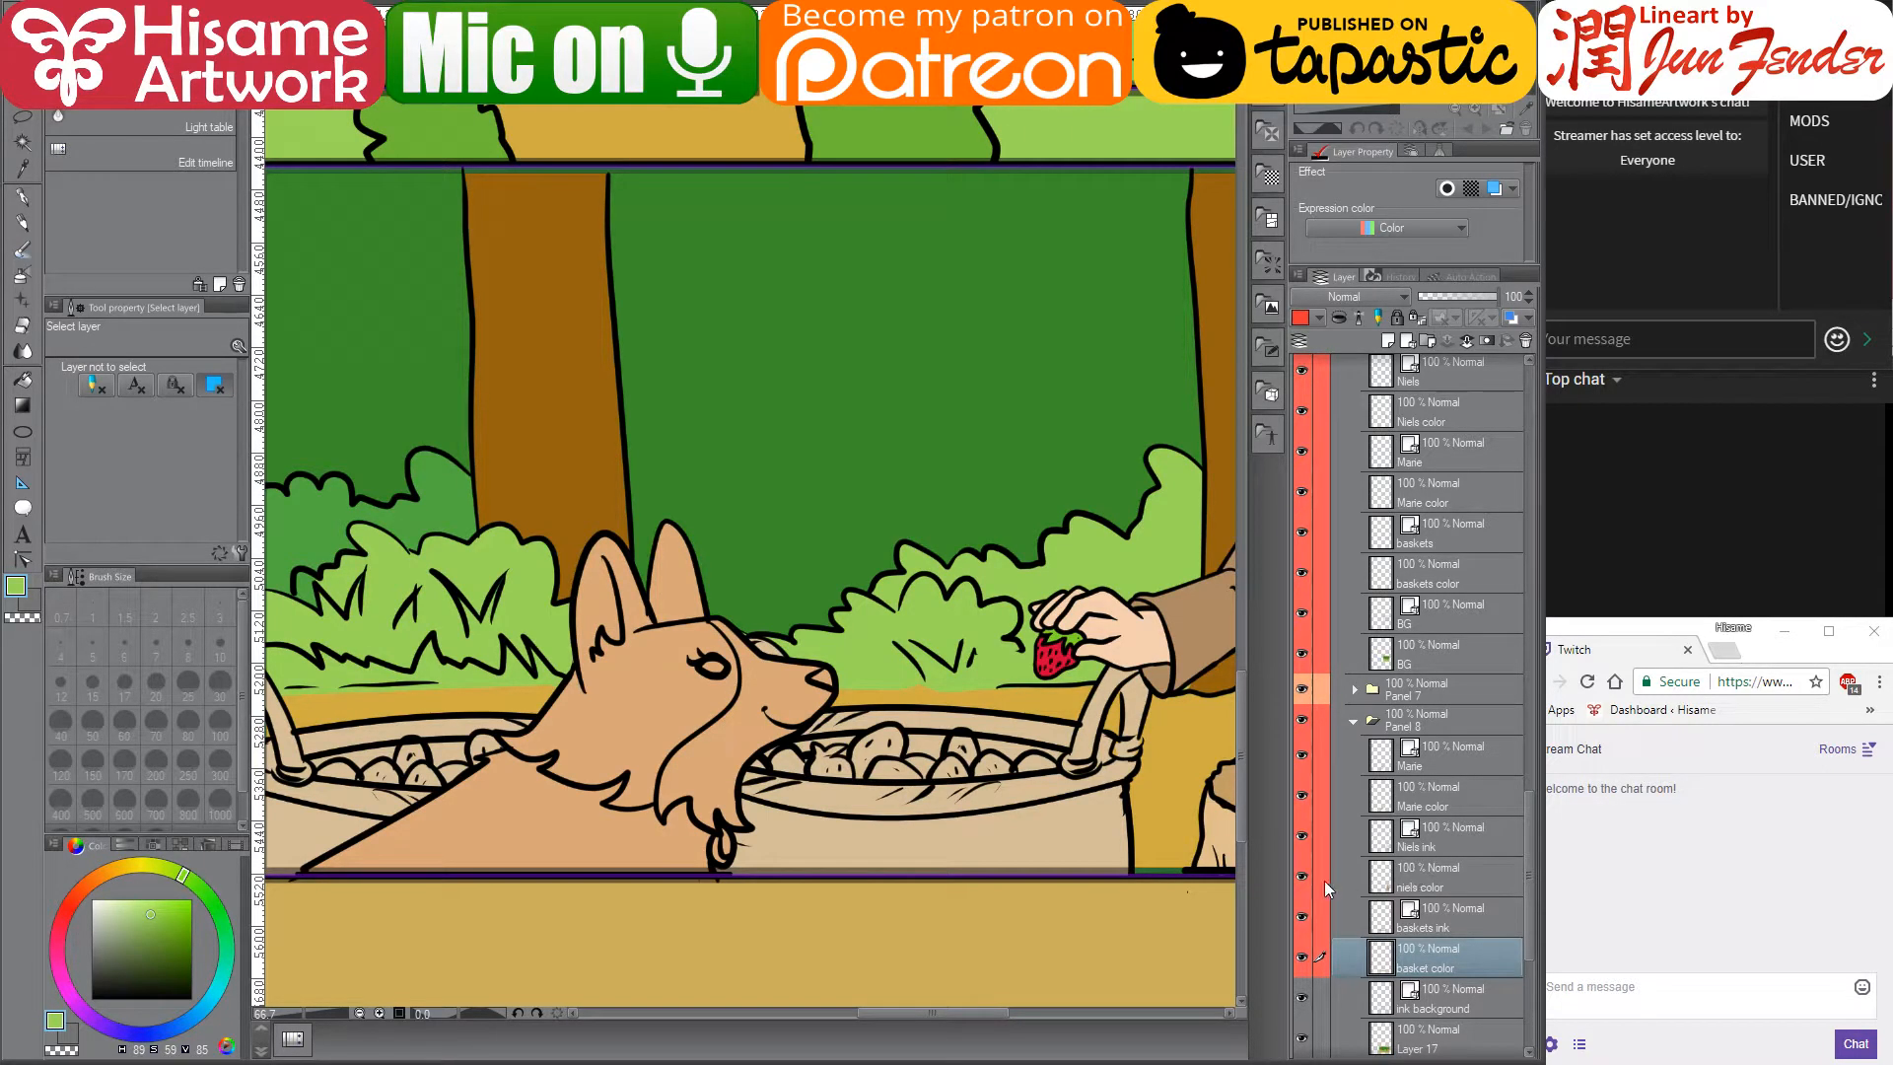
# - Create a layer folder named "characters" above the Marie layer in the Panel 8 folder
pyautogui.click(1455, 763)
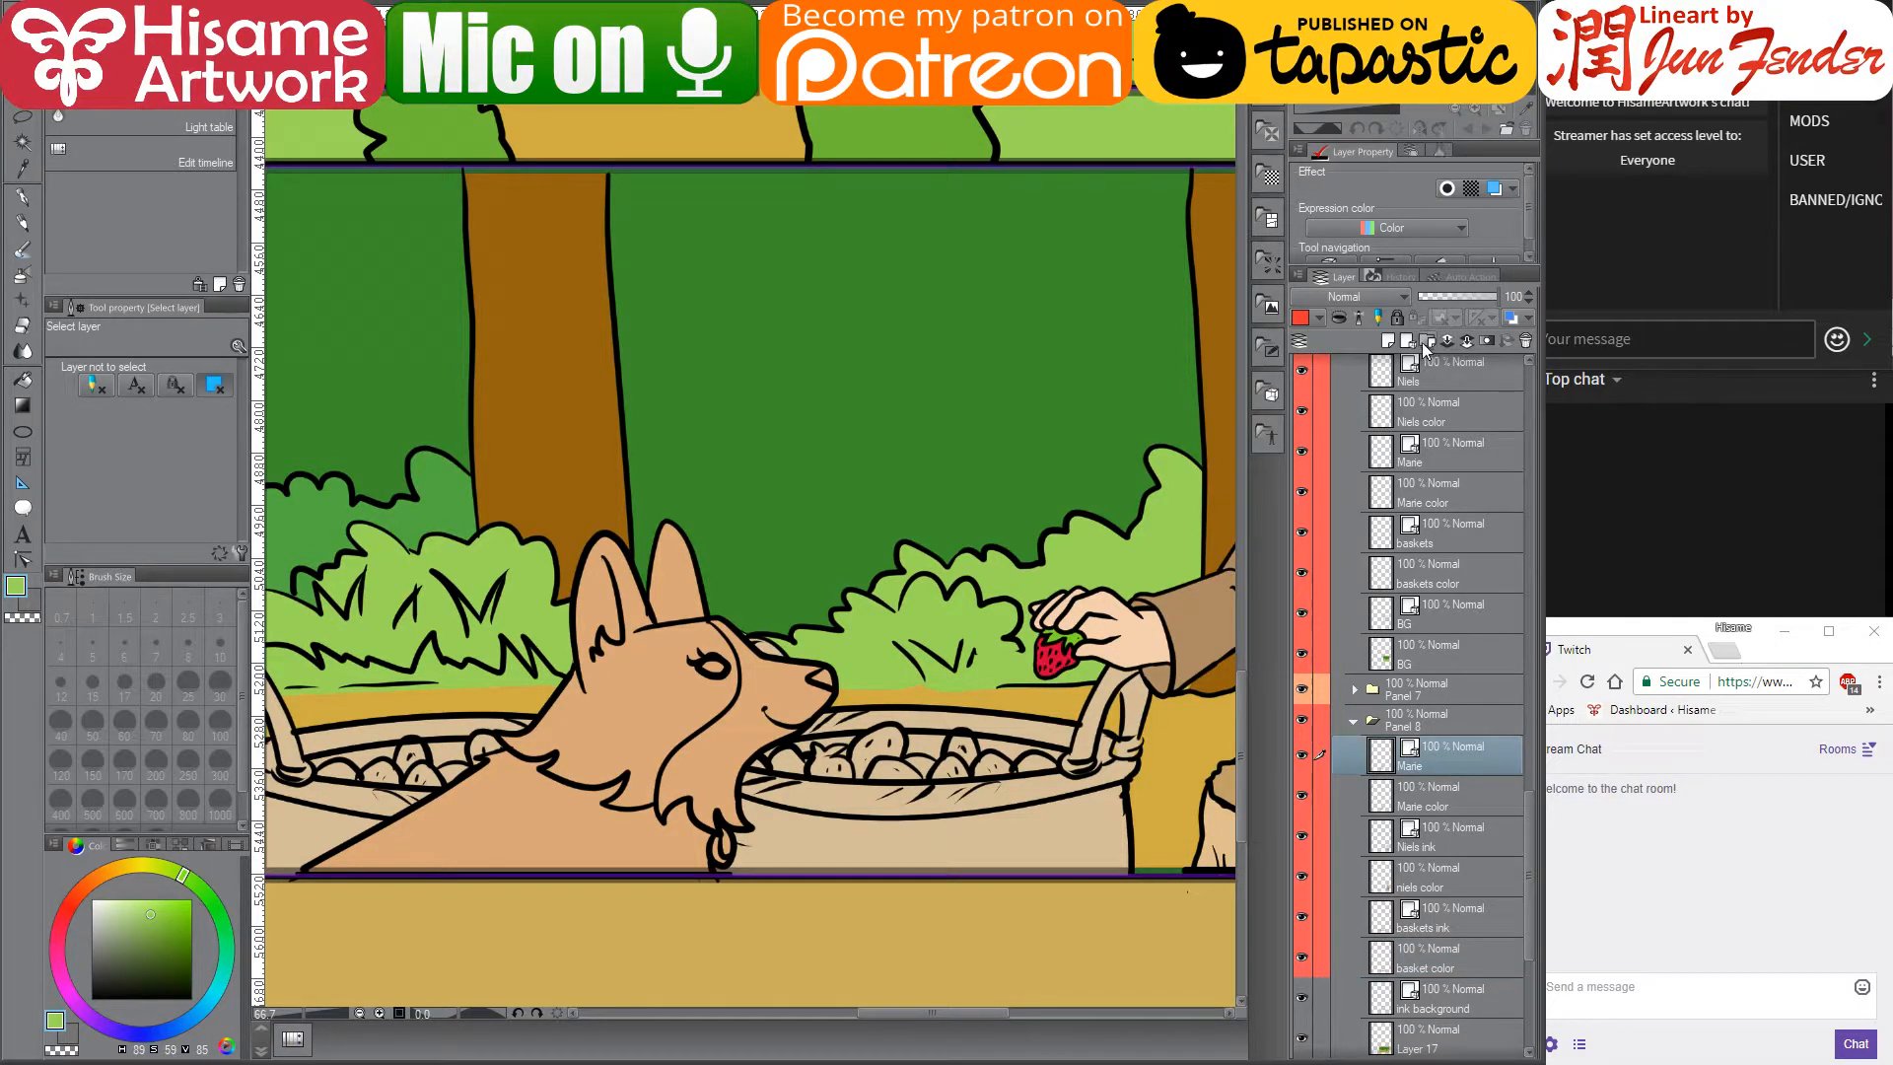
pyautogui.click(1427, 340)
pyautogui.doubleClick(1427, 753)
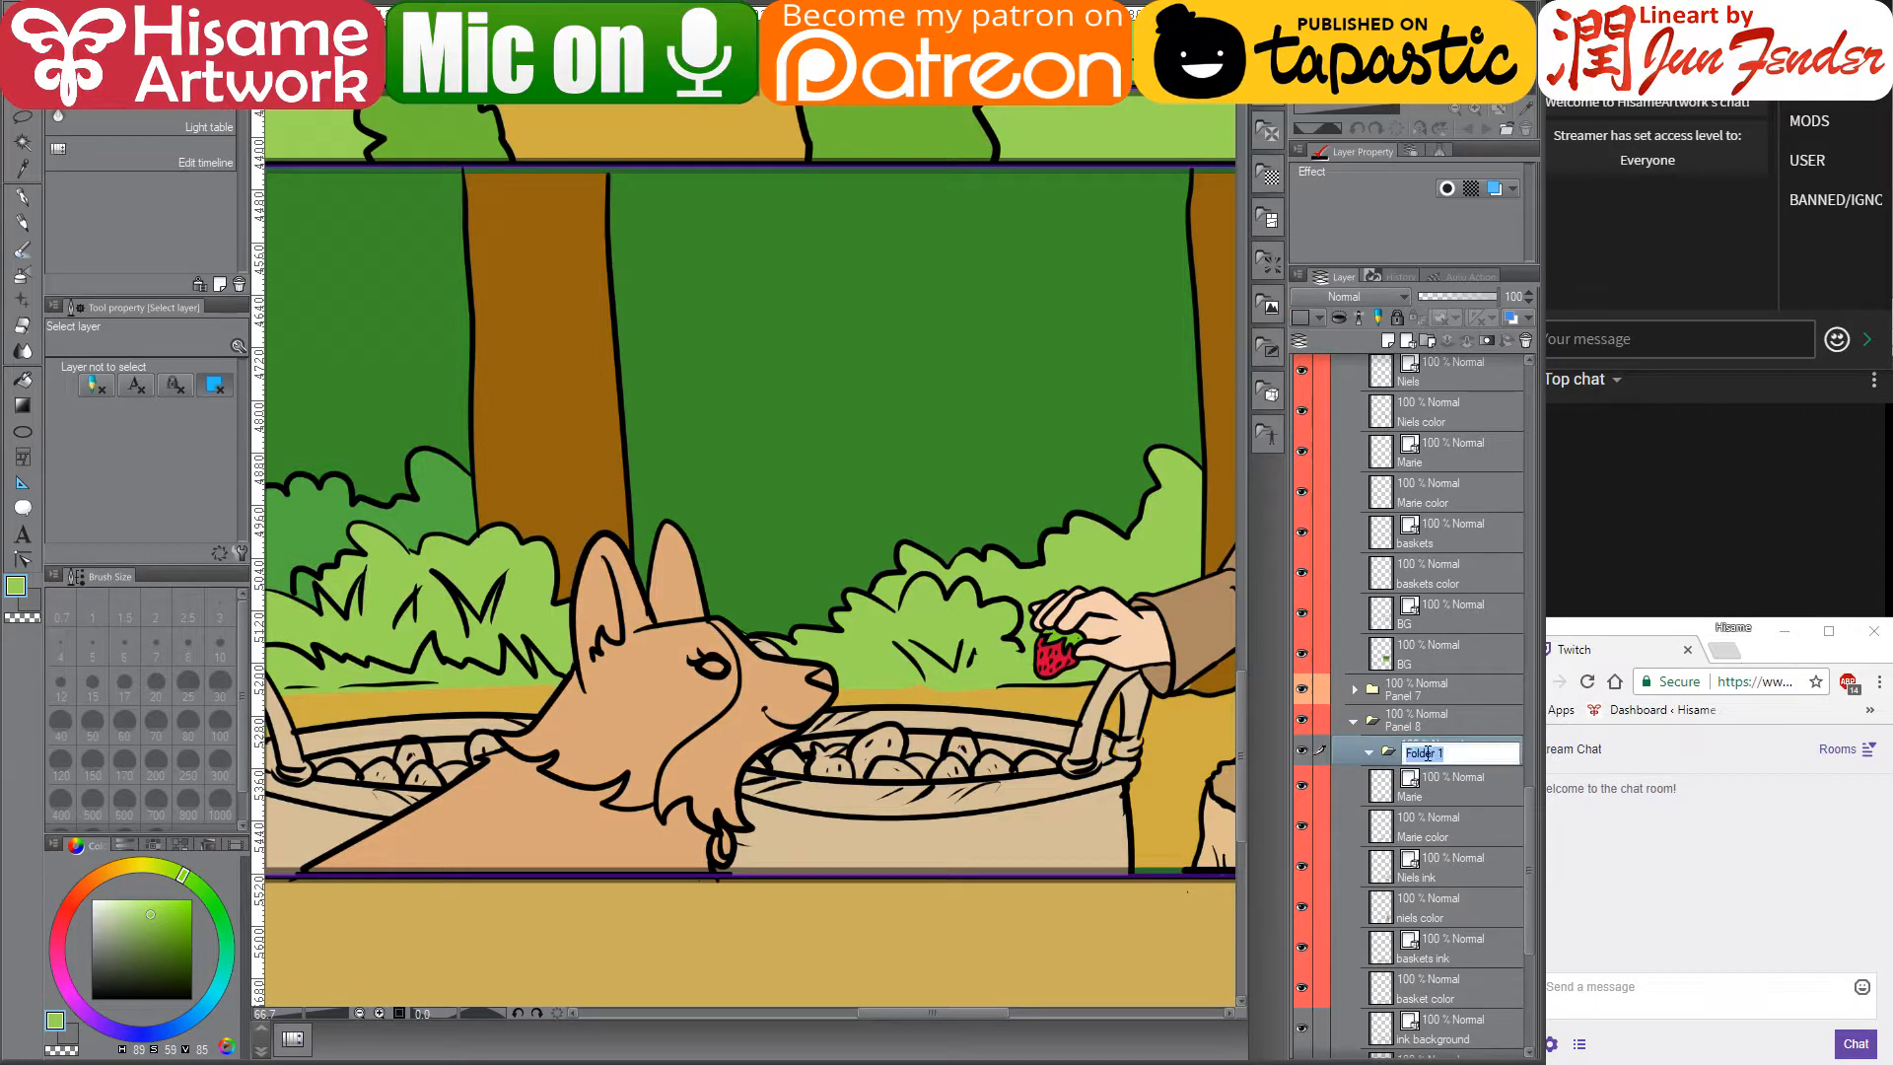
pyautogui.write('characters')
pyautogui.press('Return')
# - Move the Marie, Marie color, Niels ink and niels color layers into the characters folder, and collapse the folder
pyautogui.click(1455, 795)
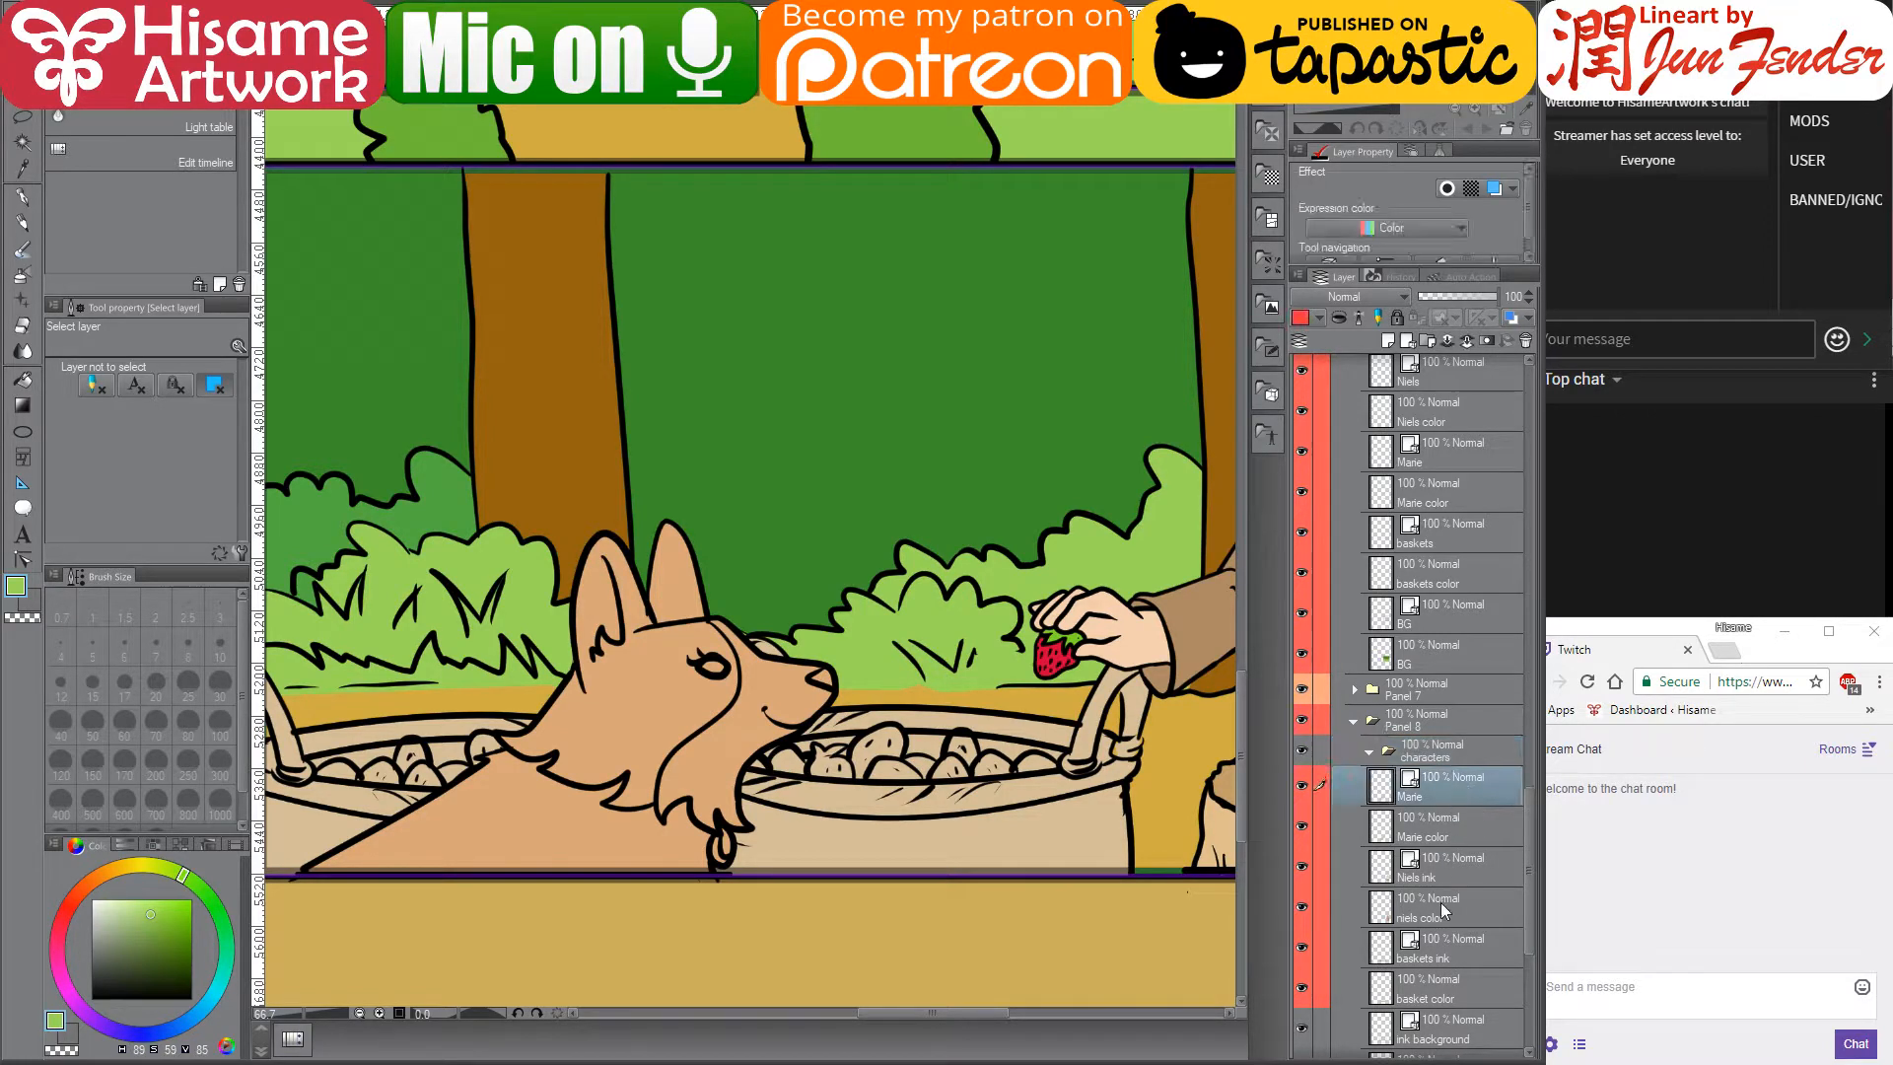
pyautogui.keyDown('shift'); pyautogui.click(1470, 897); pyautogui.keyUp('shift')
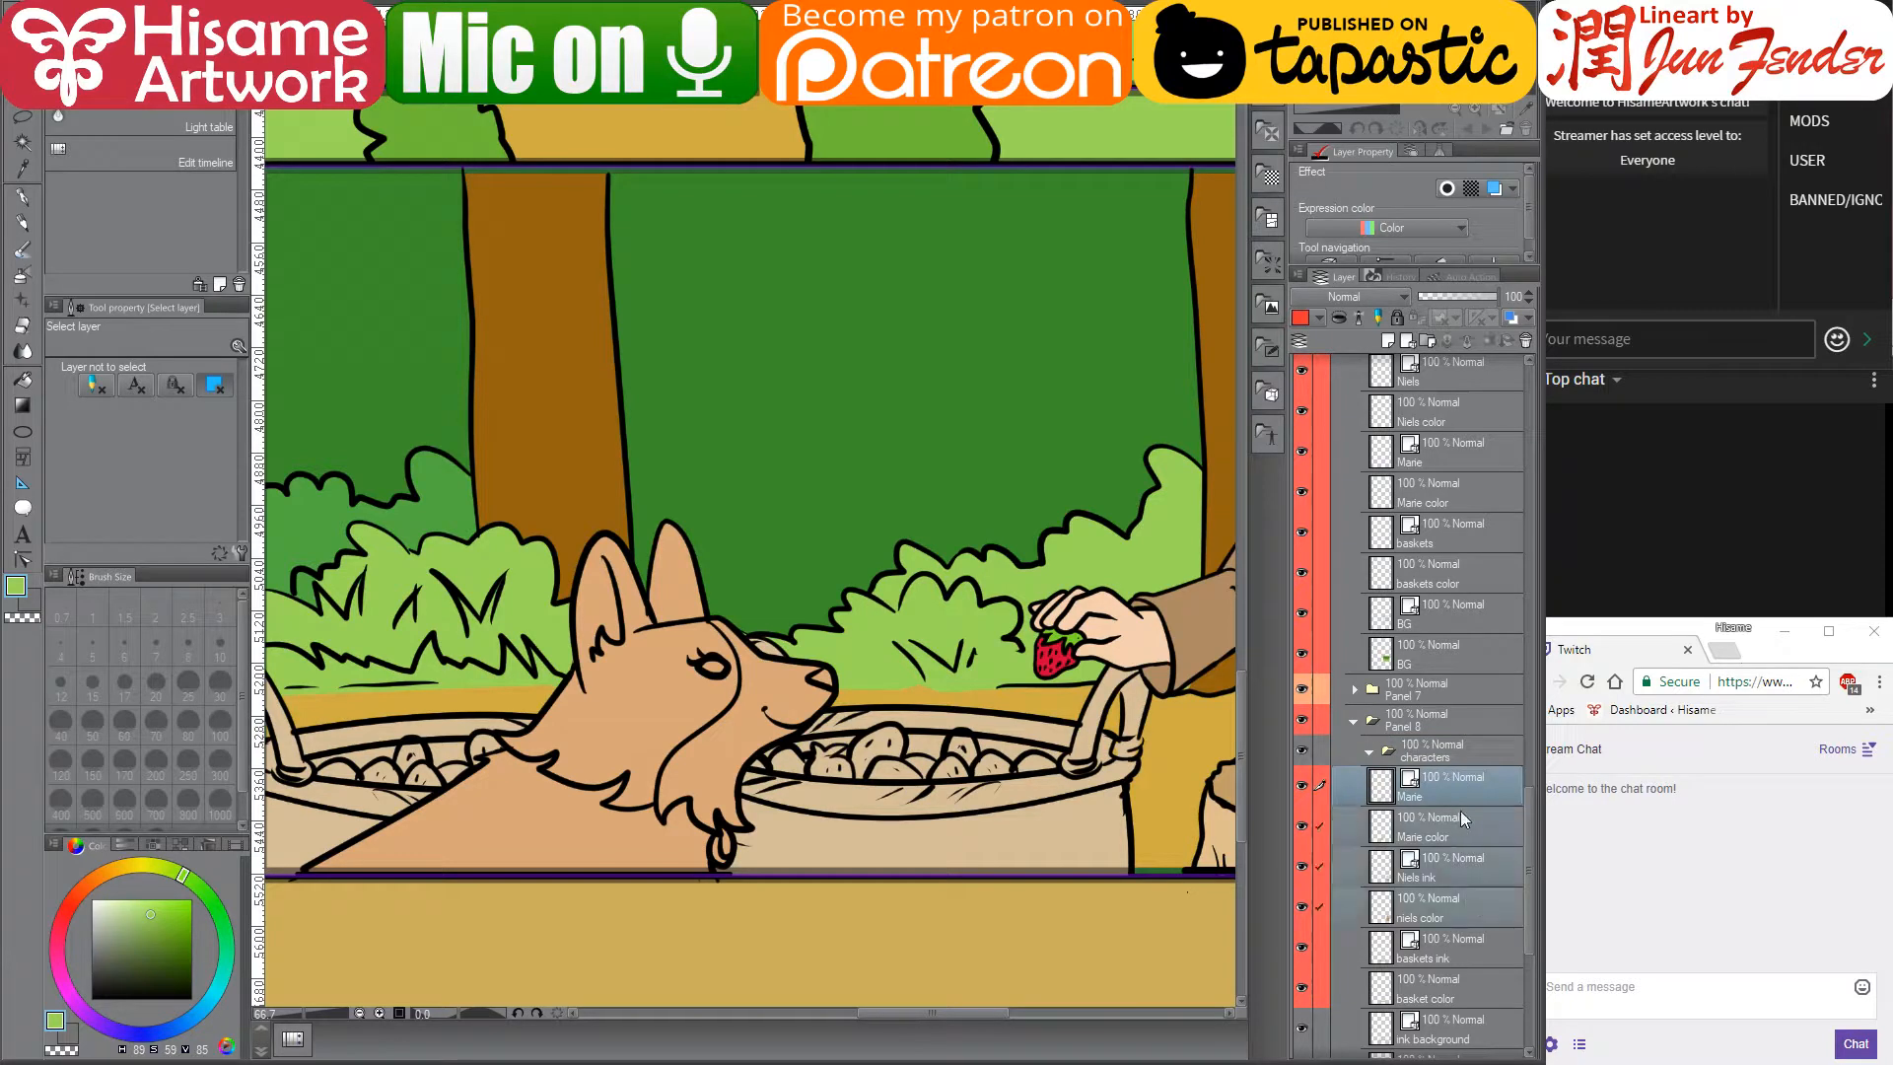
pyautogui.moveTo(1457, 760); pyautogui.dragTo(1455, 757)
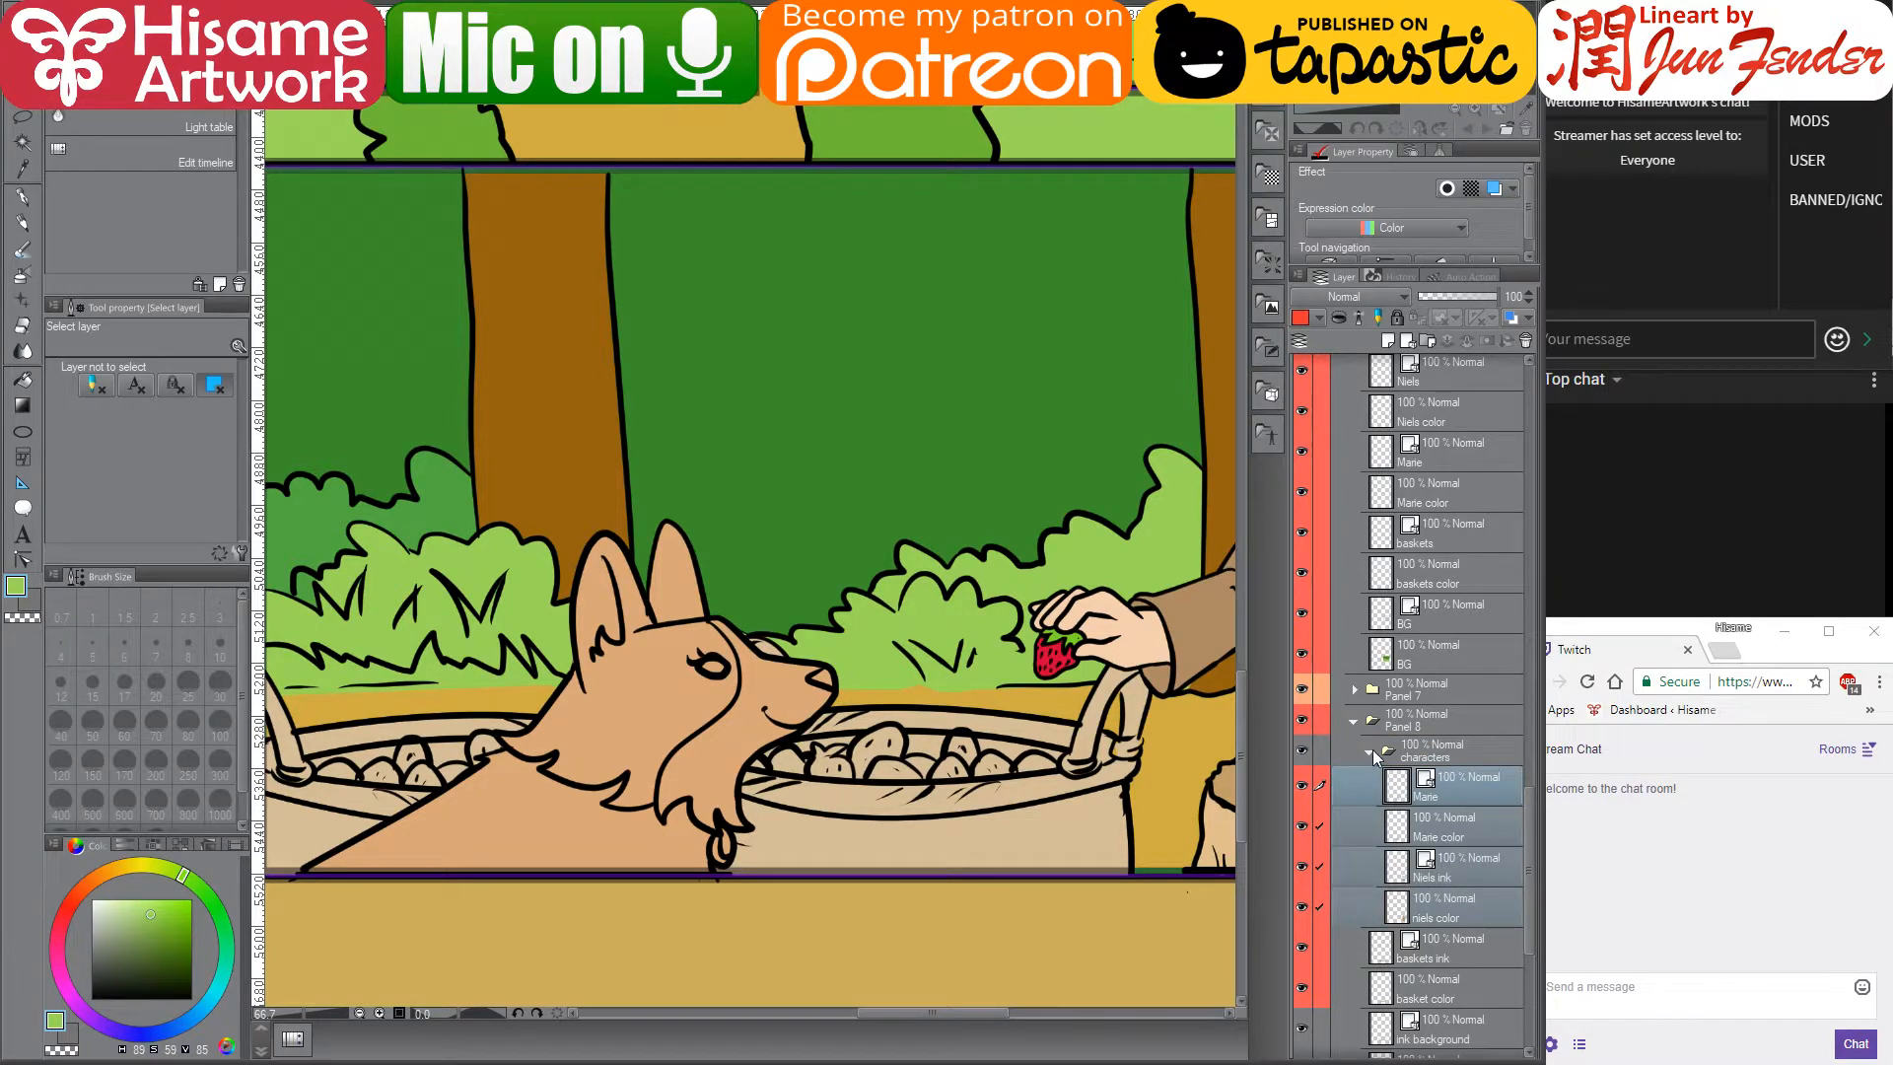
pyautogui.click(1373, 753)
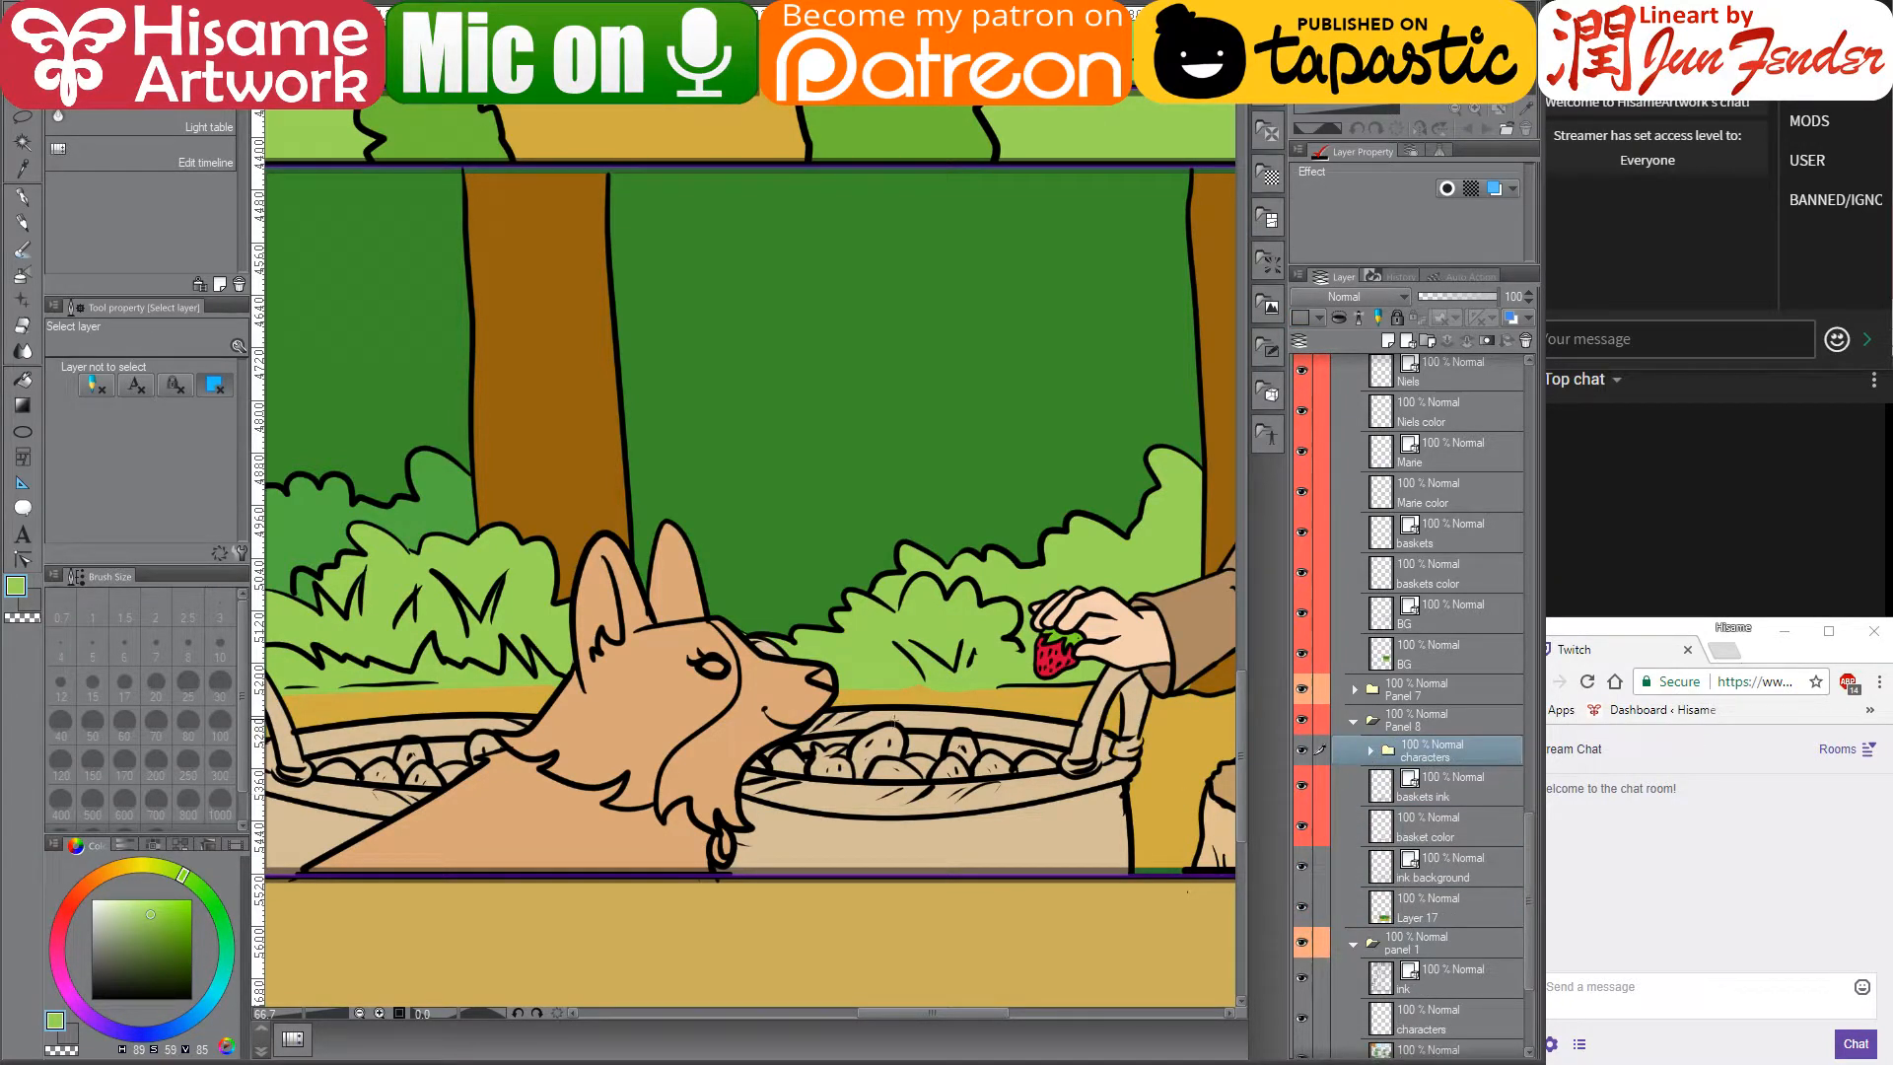
# - Hide the characters folder and move the baskets ink and basket color layers together upward within Panel 8
pyautogui.click(1301, 749)
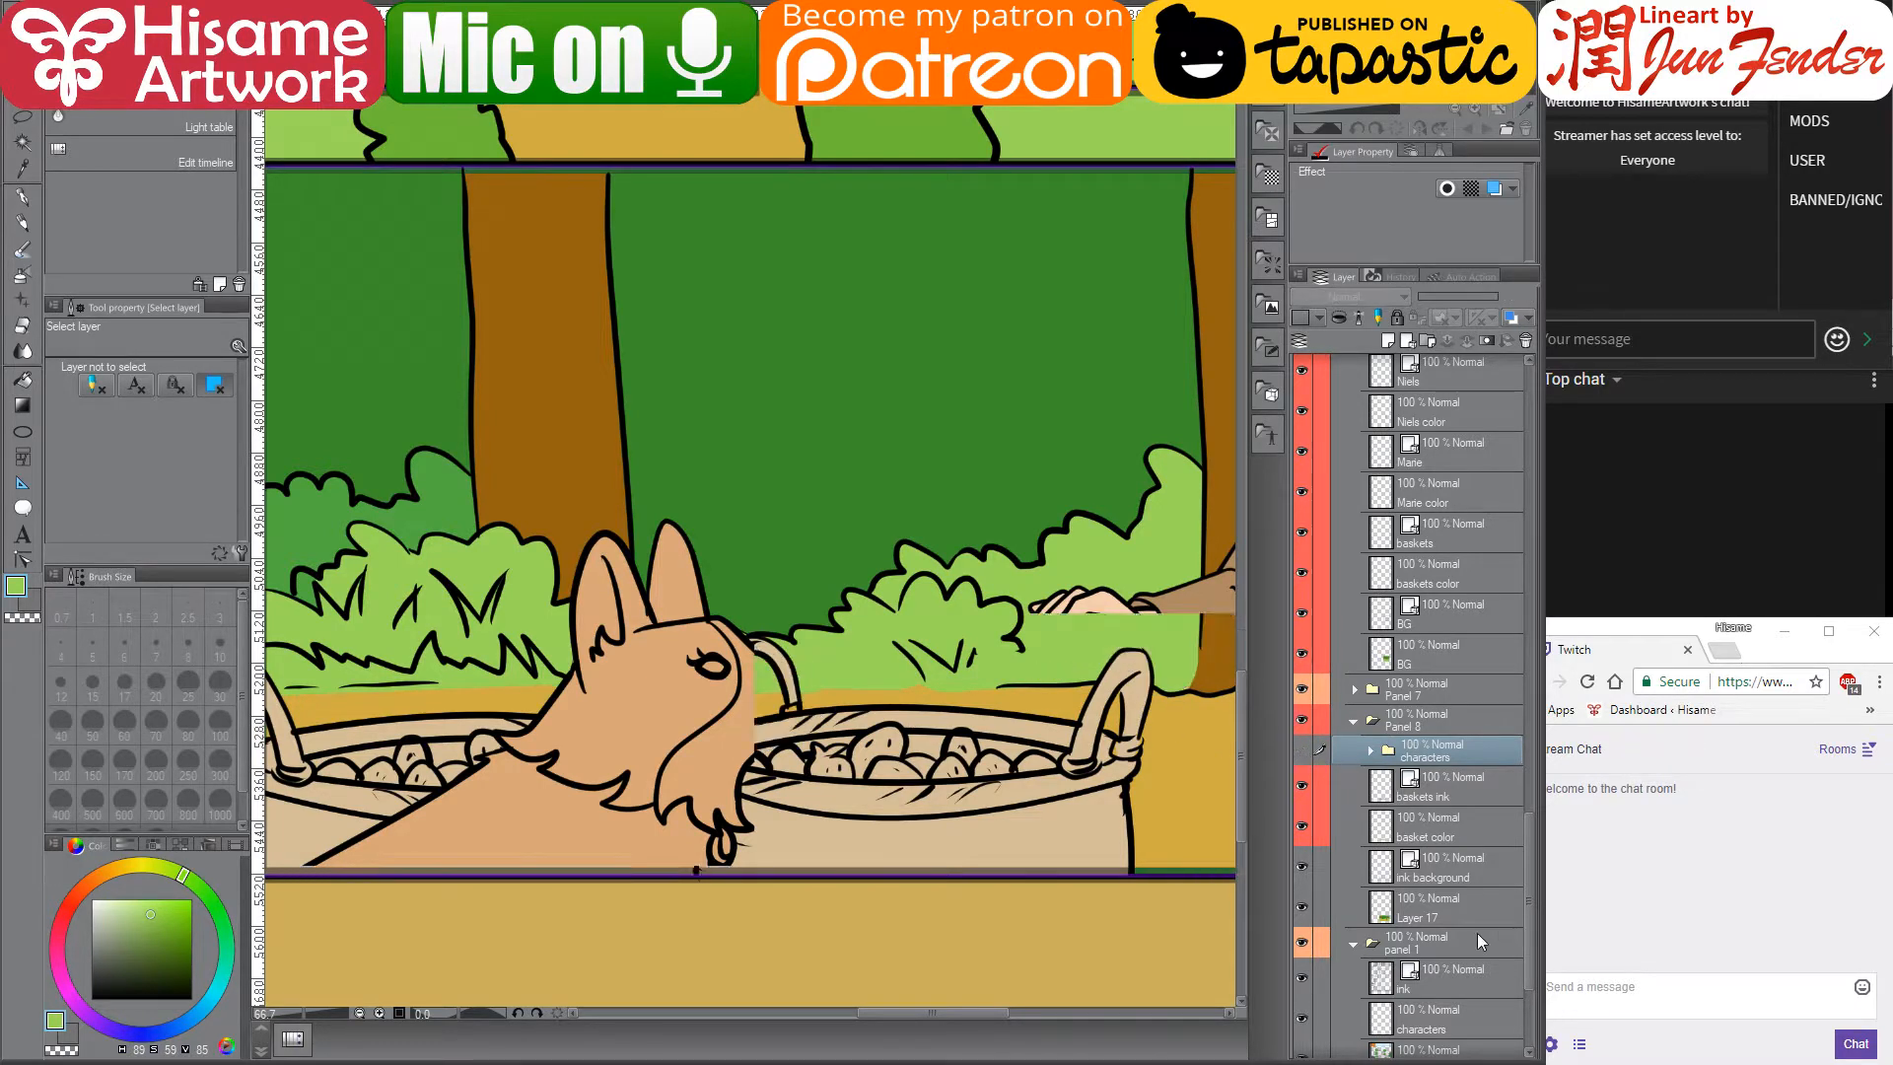
pyautogui.moveTo(957, 708)
pyautogui.mouseDown()
pyautogui.moveTo(1144, 690)
pyautogui.moveTo(789, 642)
pyautogui.moveTo(939, 682)
pyautogui.mouseUp()
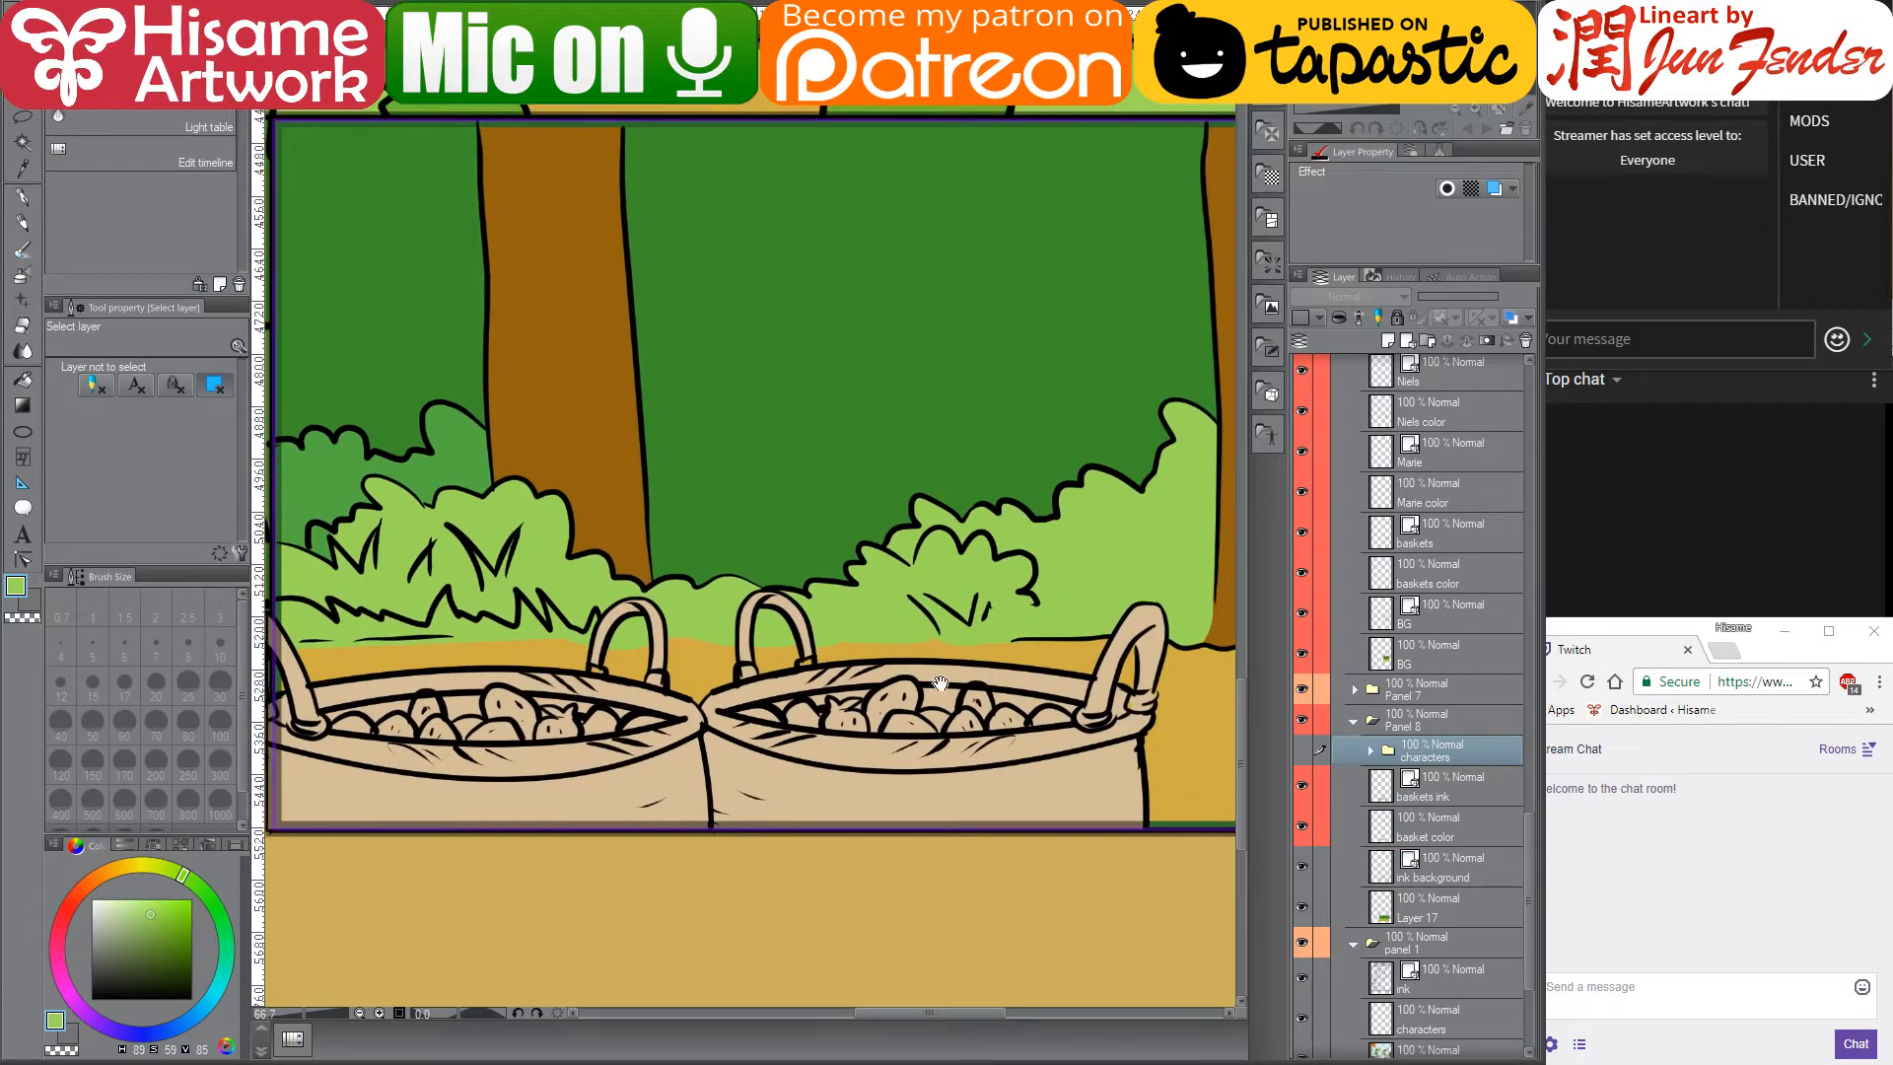
pyautogui.scroll(-5, 926, 672)
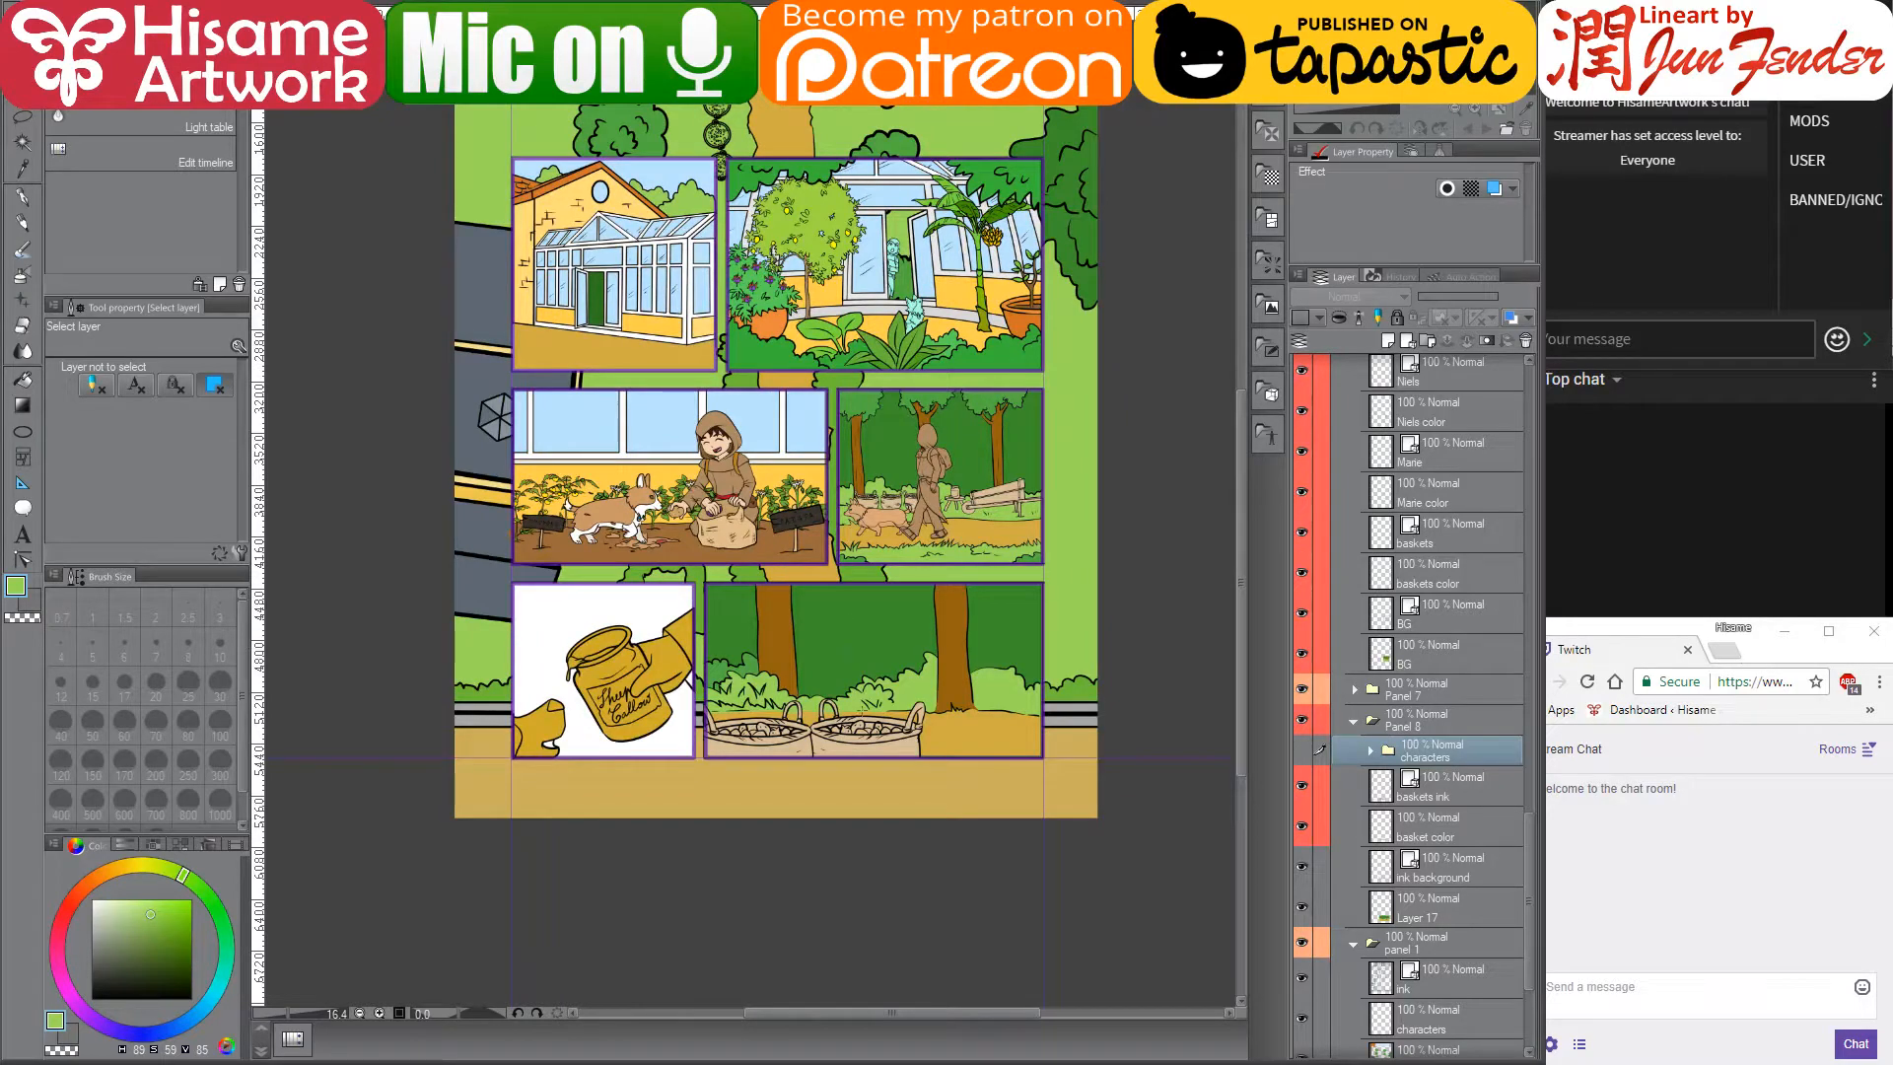
pyautogui.scroll(4, 853, 712)
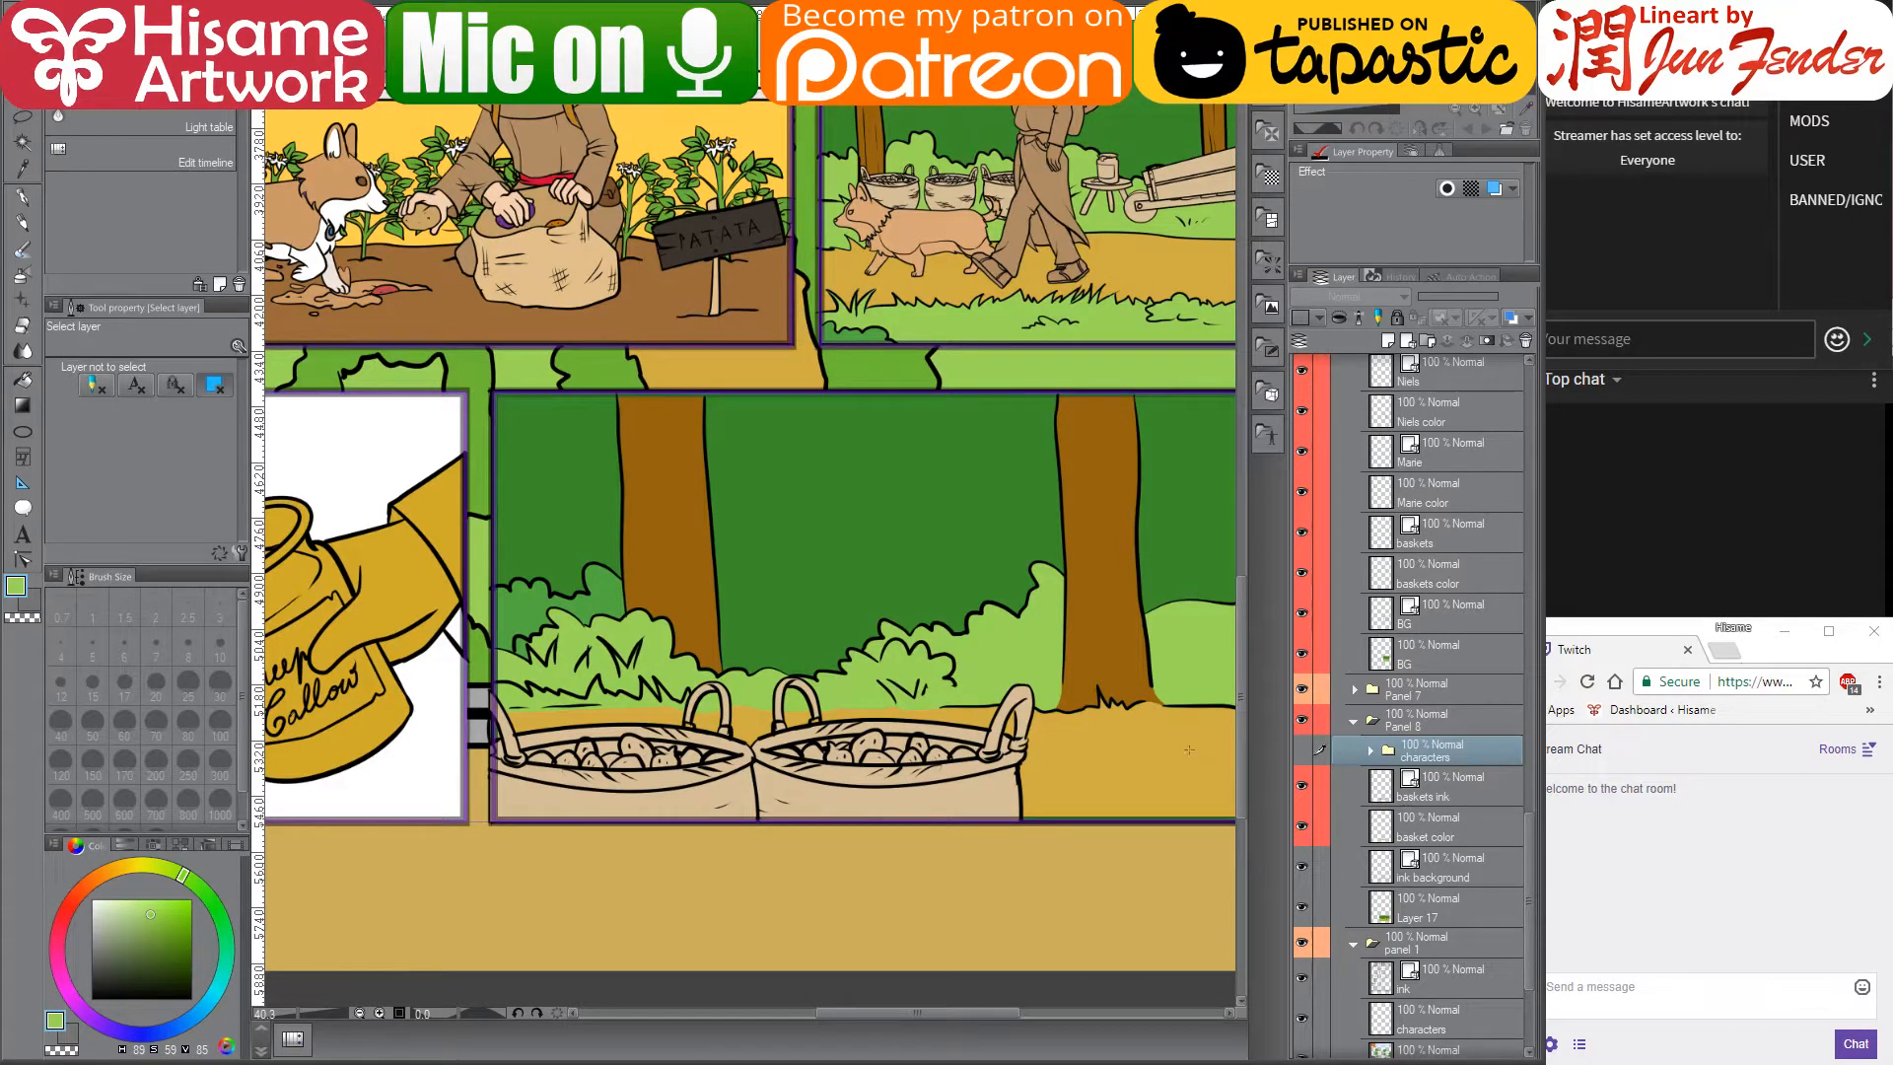
pyautogui.click(1451, 792)
pyautogui.keyDown('ctrl'); pyautogui.click(1453, 824); pyautogui.keyUp('ctrl')
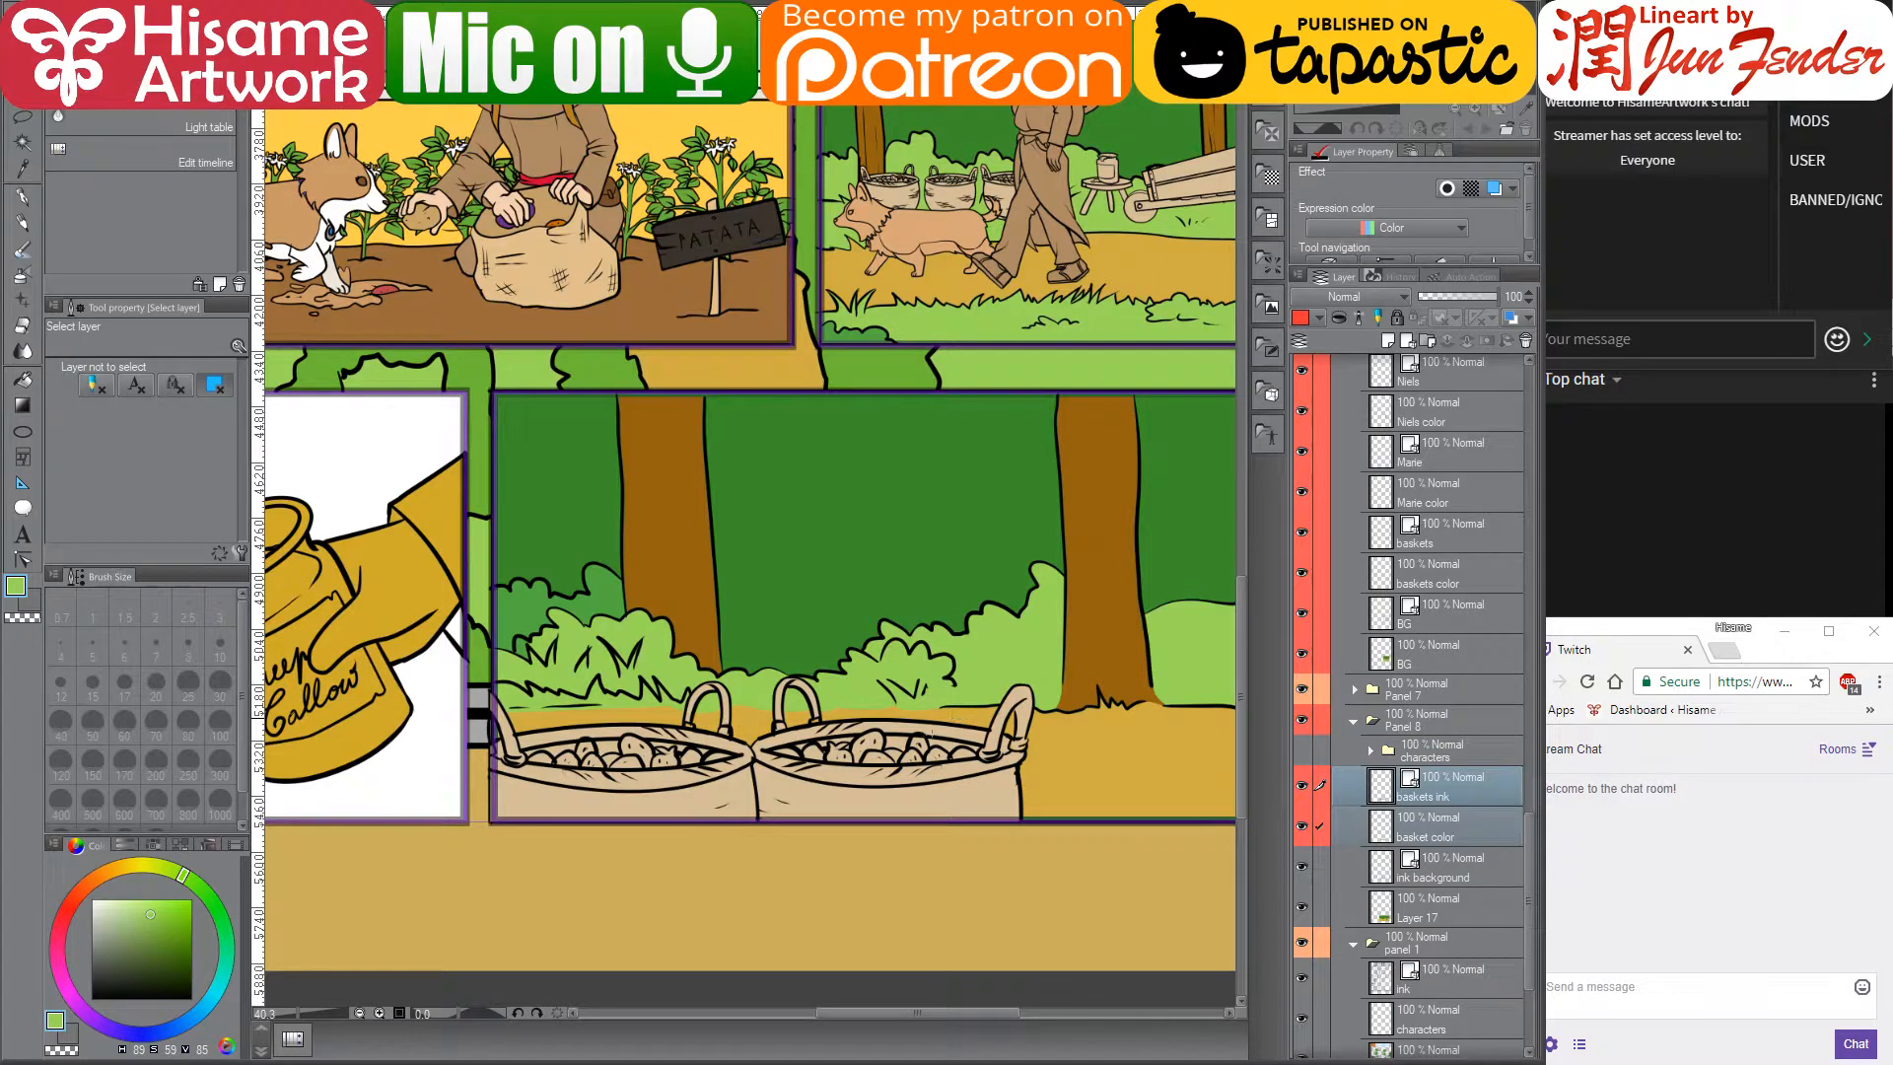
pyautogui.hotkey('ctrl', 't')
pyautogui.moveTo(942, 784); pyautogui.dragTo(940, 707)
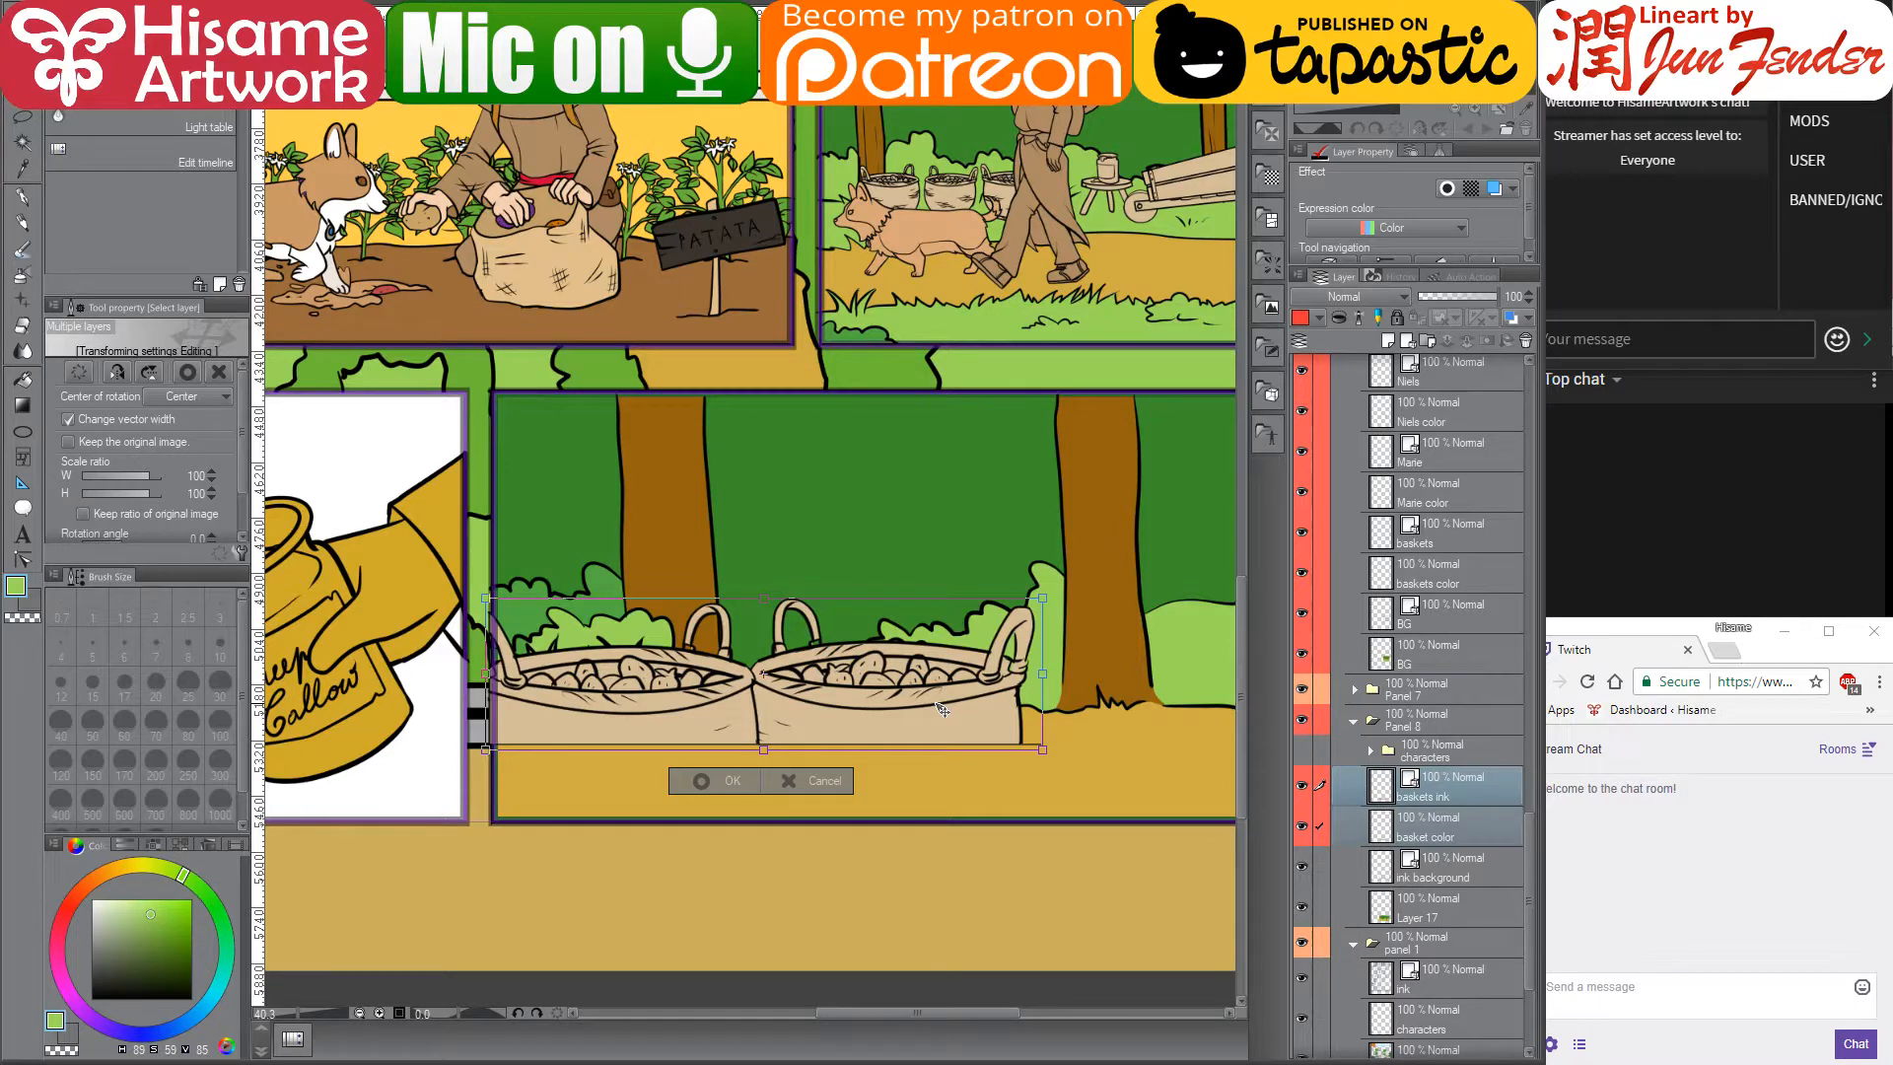
pyautogui.press('Return')
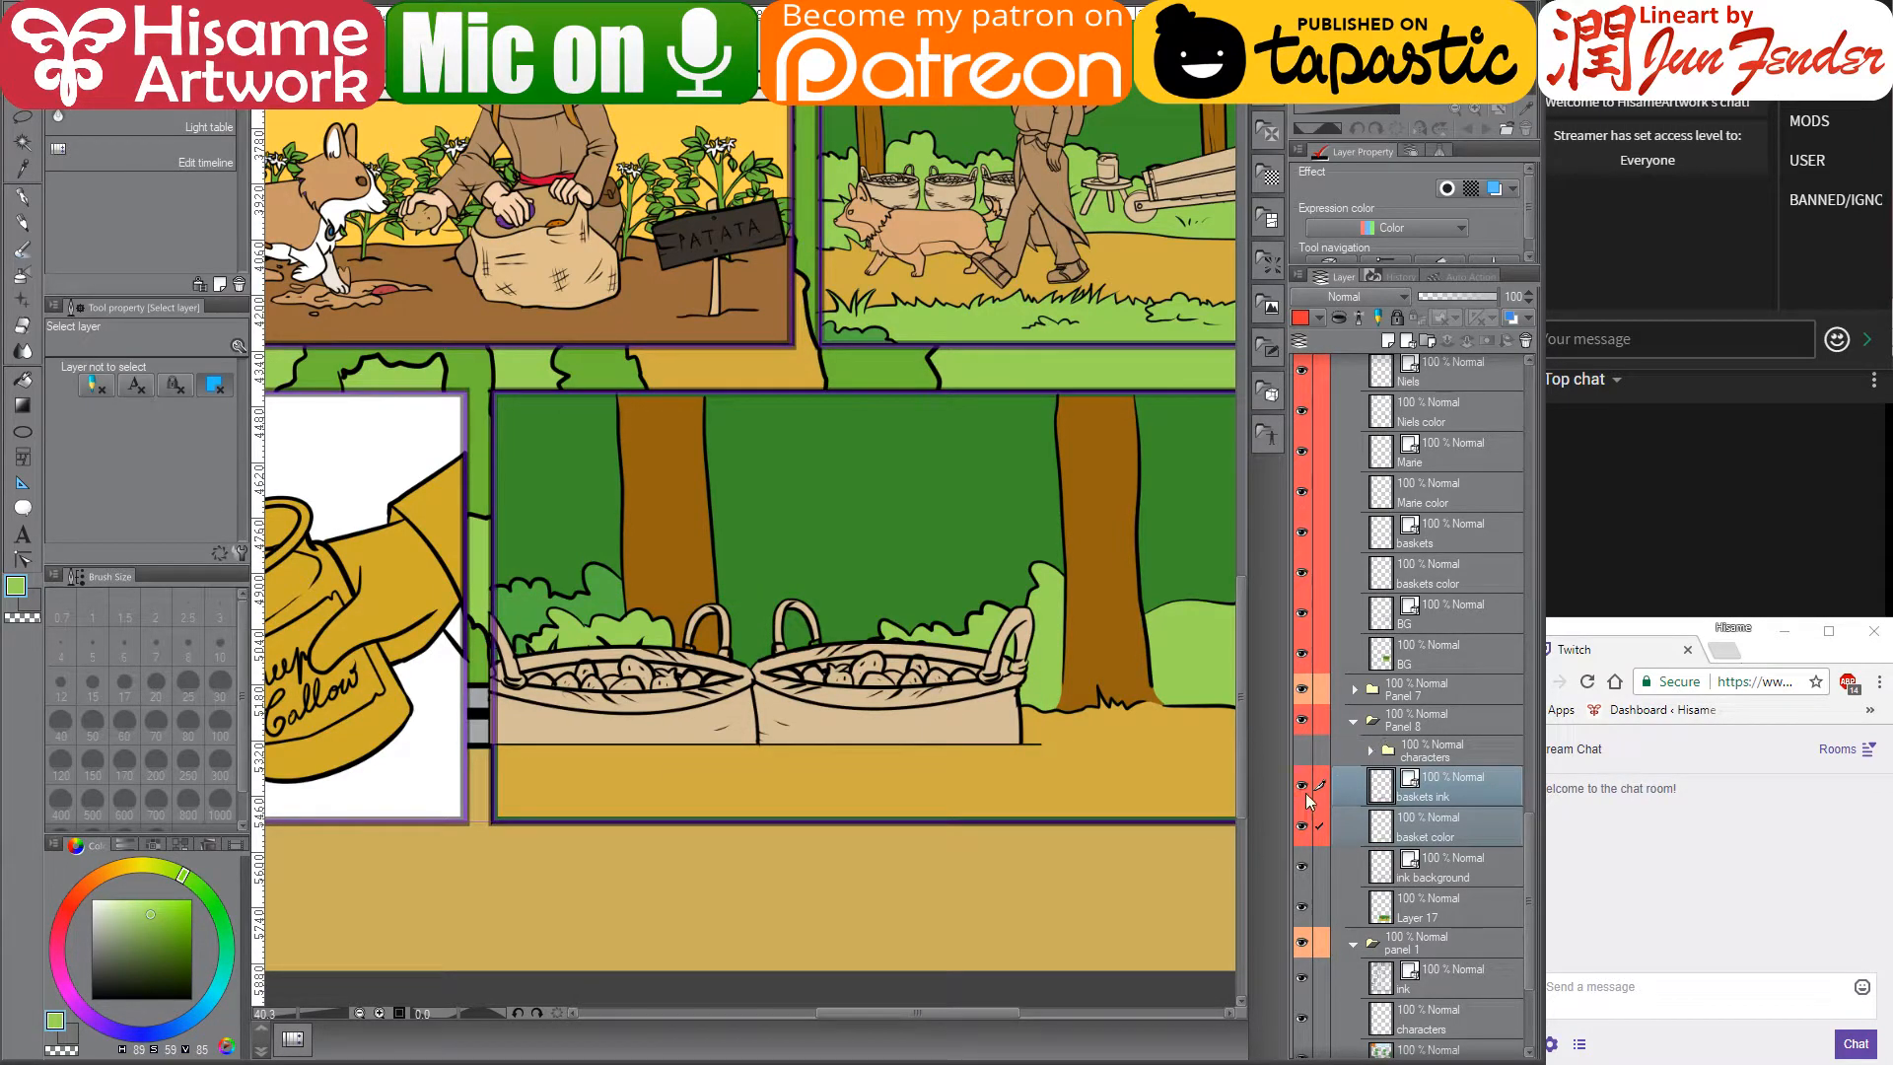
# - Show the characters folder and lower the baskets ink and basket color layers until the baskets' bases meet Panel 8's lower border
pyautogui.click(1301, 753)
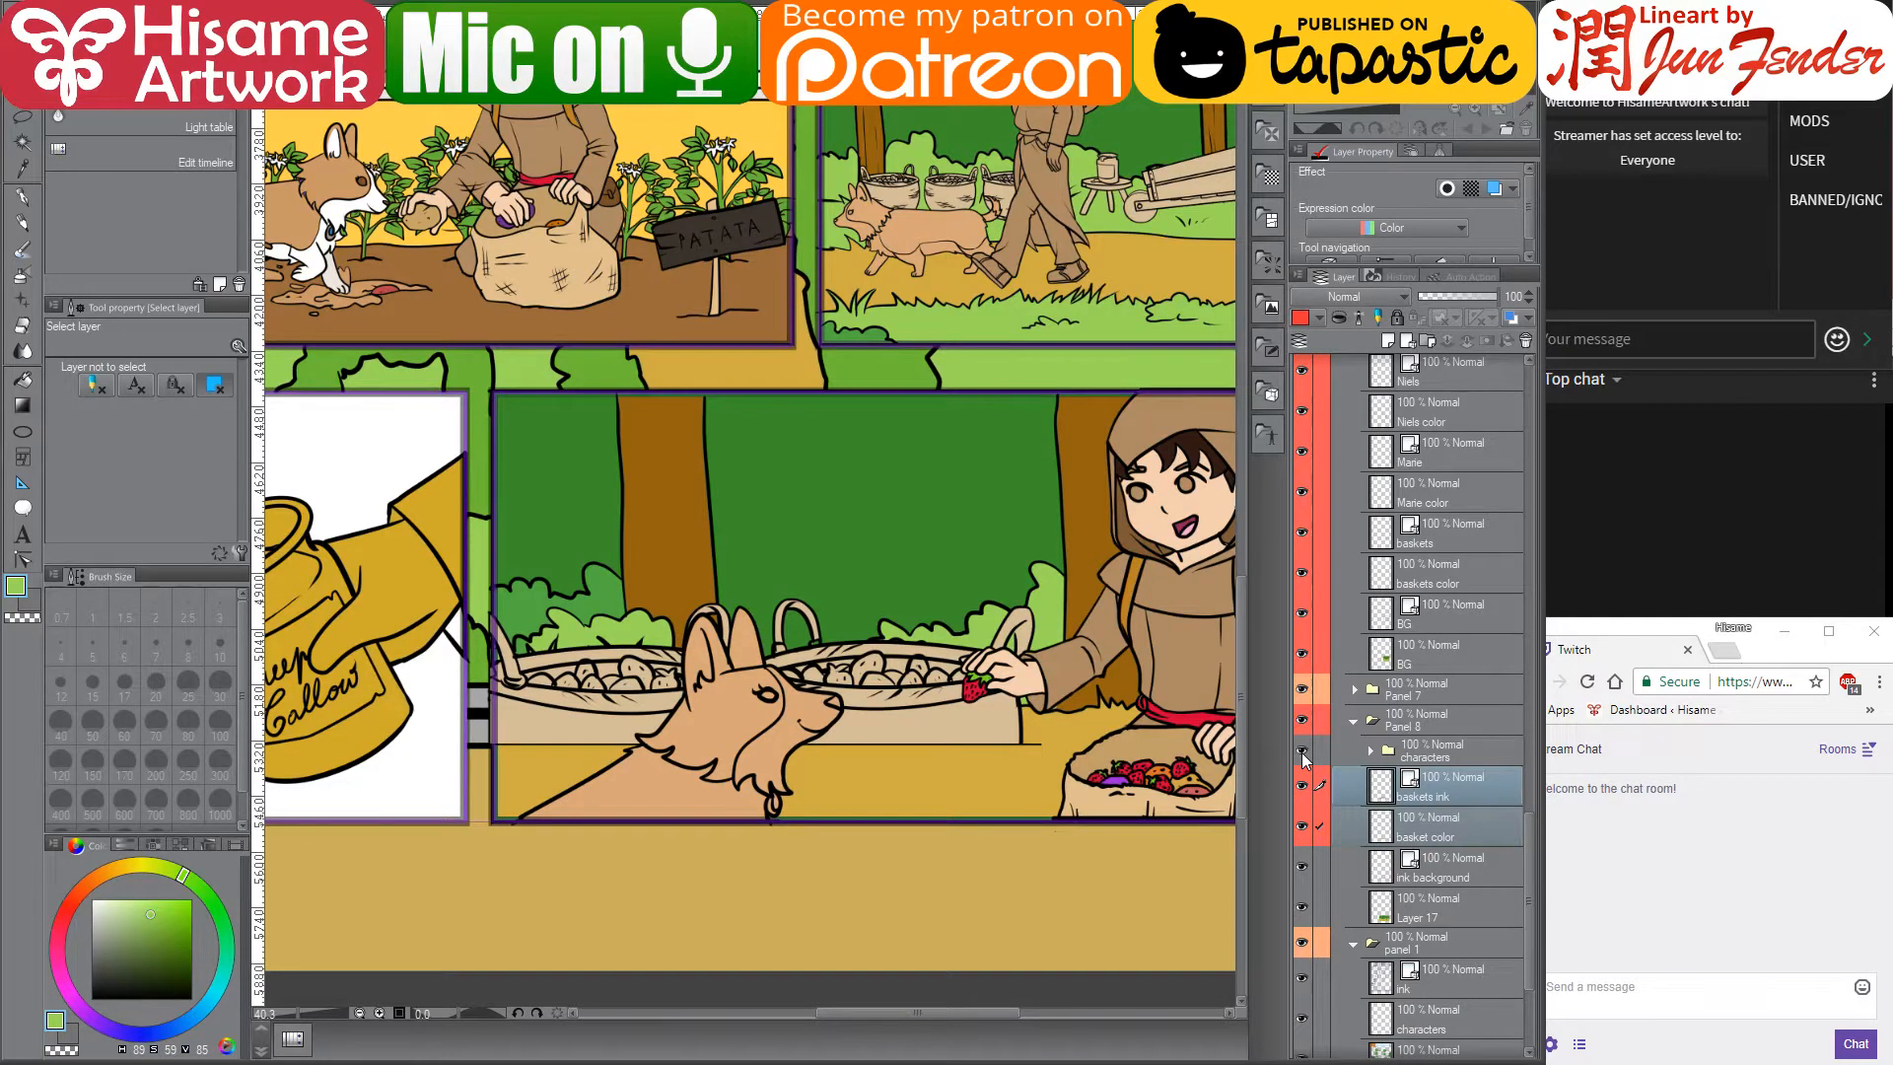
pyautogui.click(1301, 753)
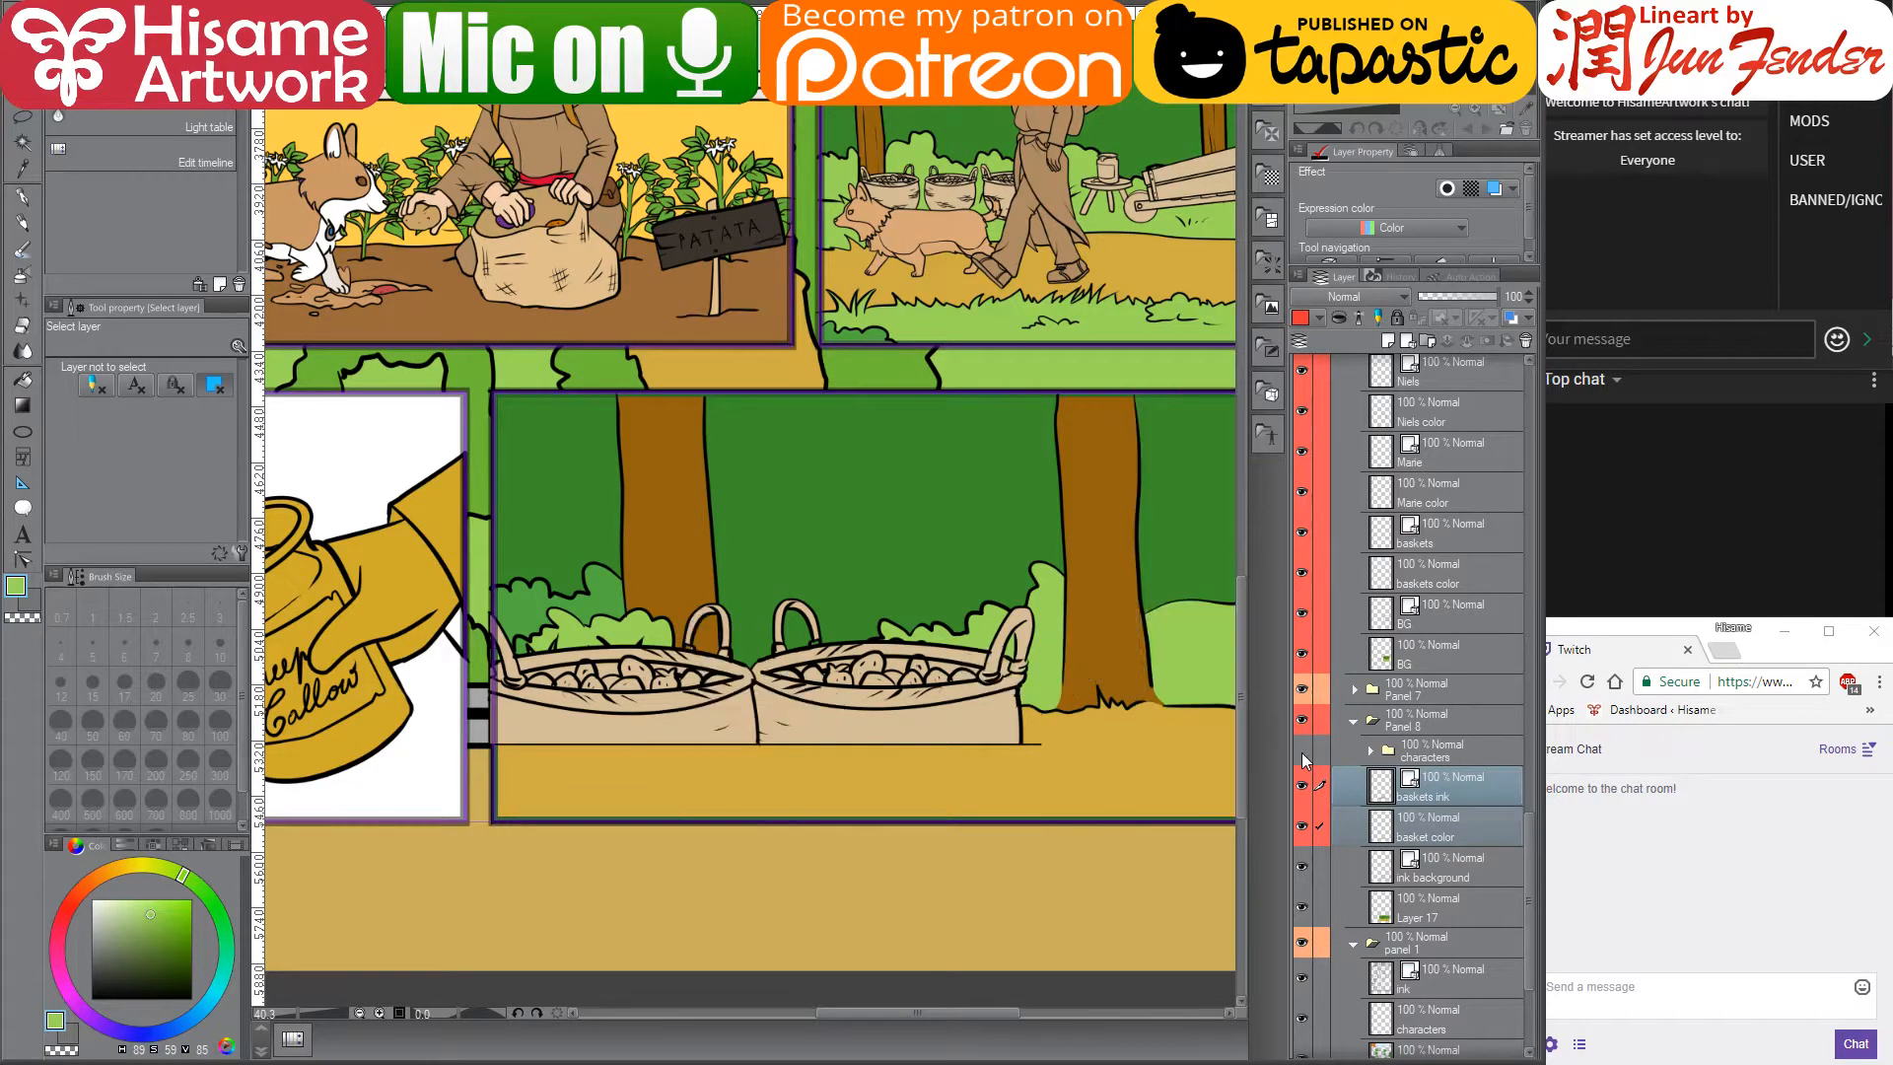
pyautogui.click(1301, 753)
pyautogui.click(1449, 869)
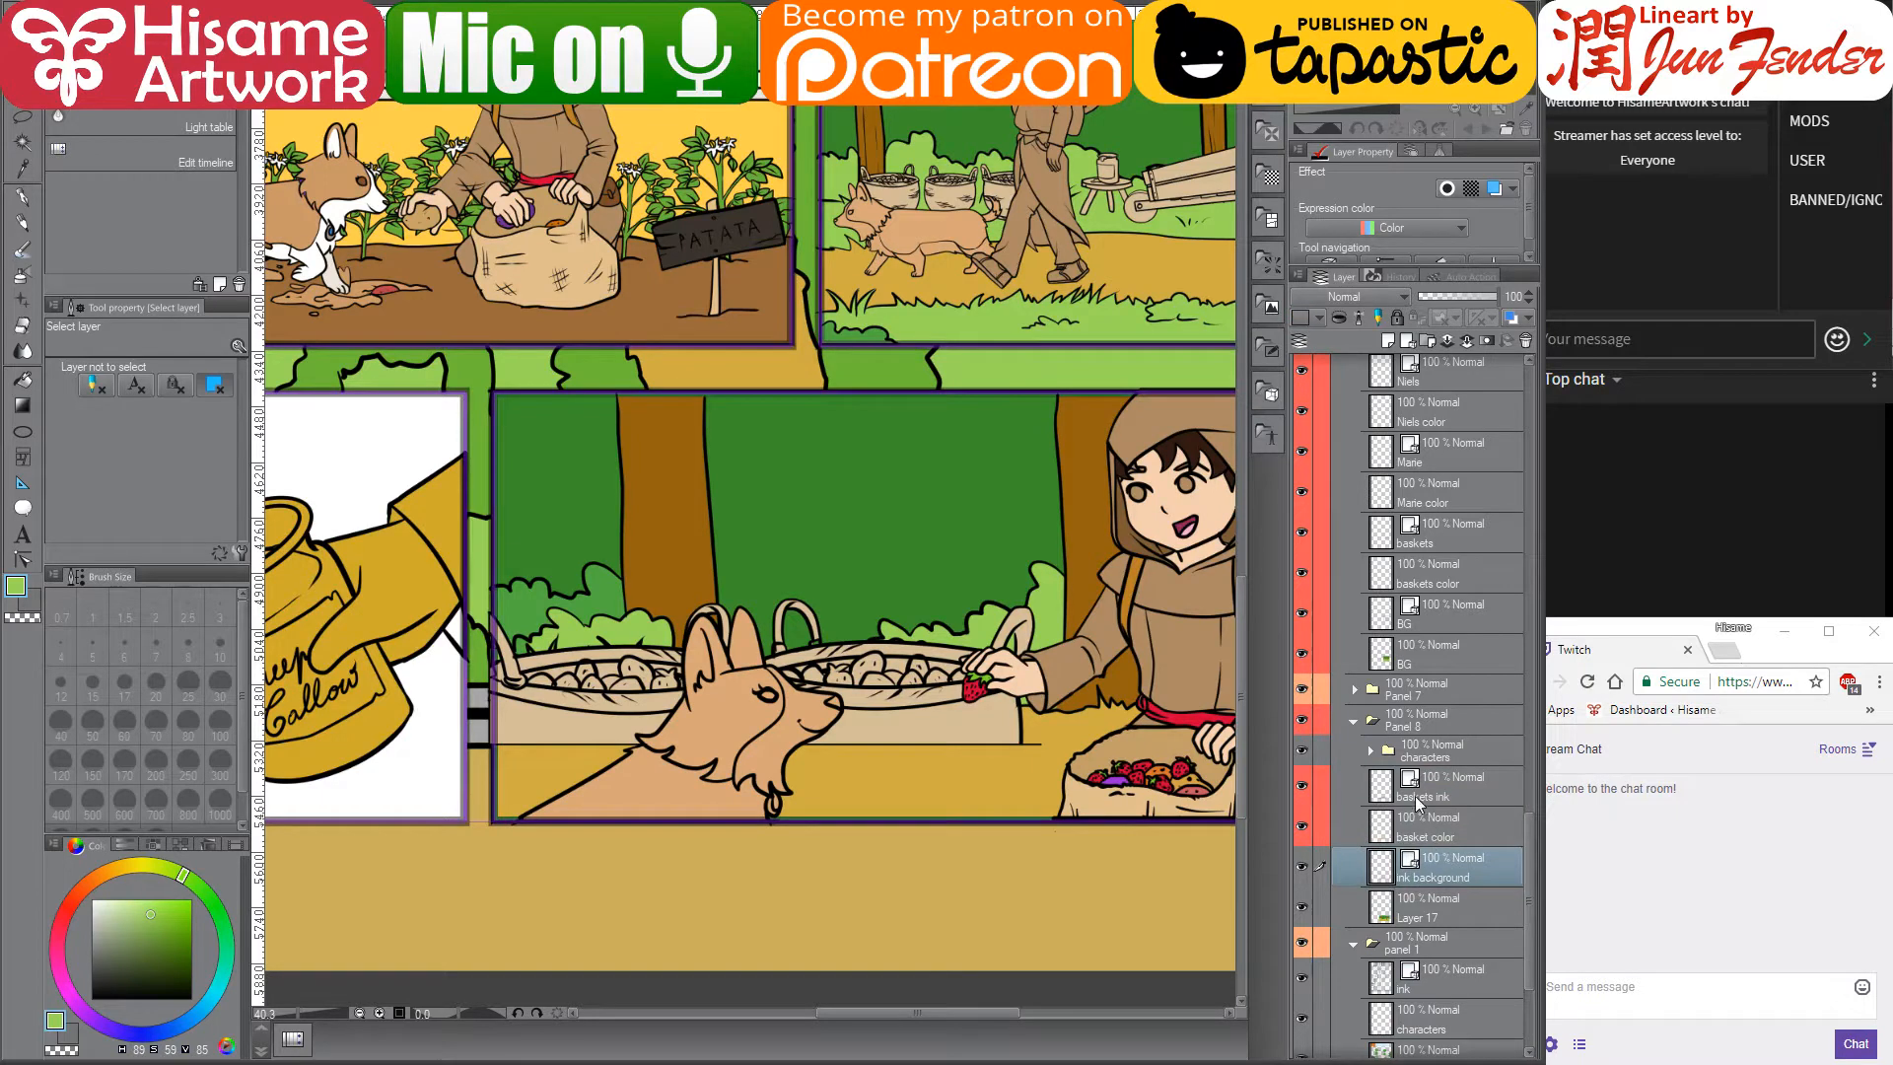
pyautogui.click(1449, 794)
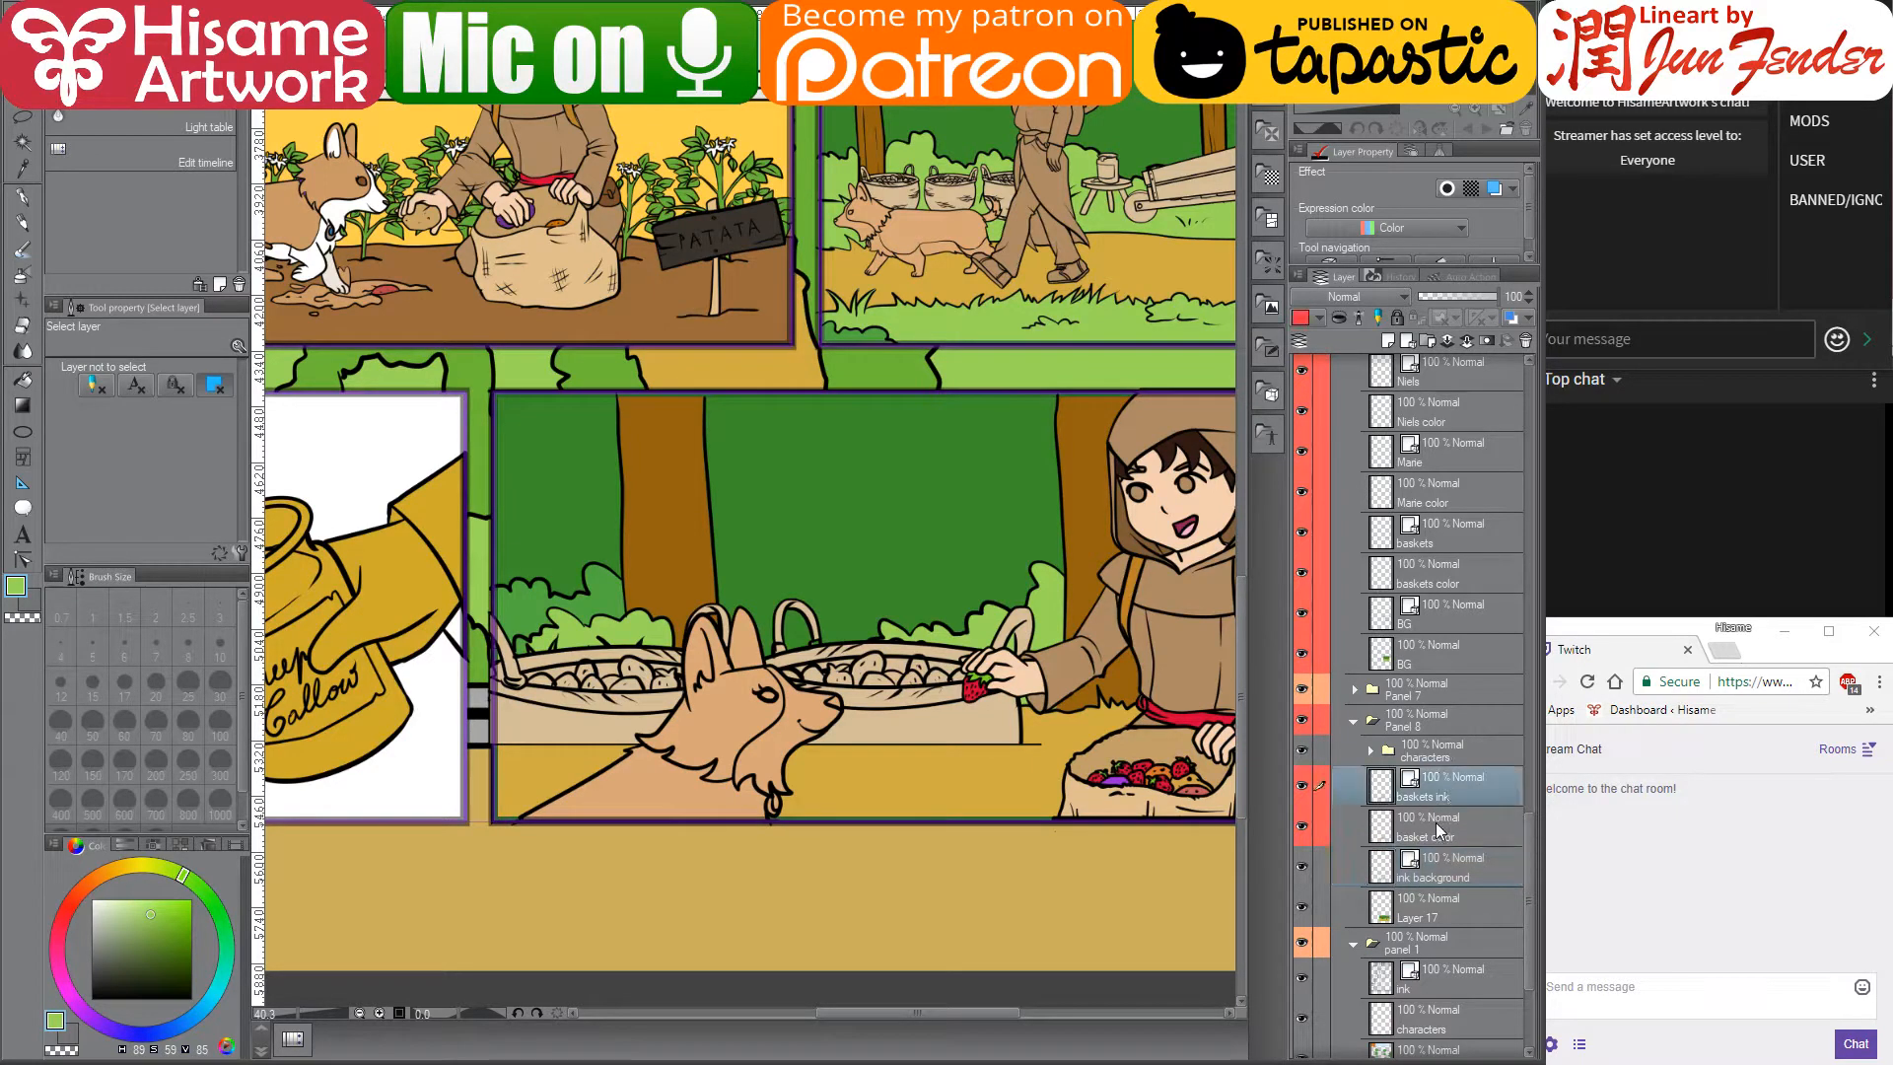
pyautogui.keyDown('ctrl'); pyautogui.click(1443, 833); pyautogui.keyUp('ctrl')
pyautogui.hotkey('ctrl', 't')
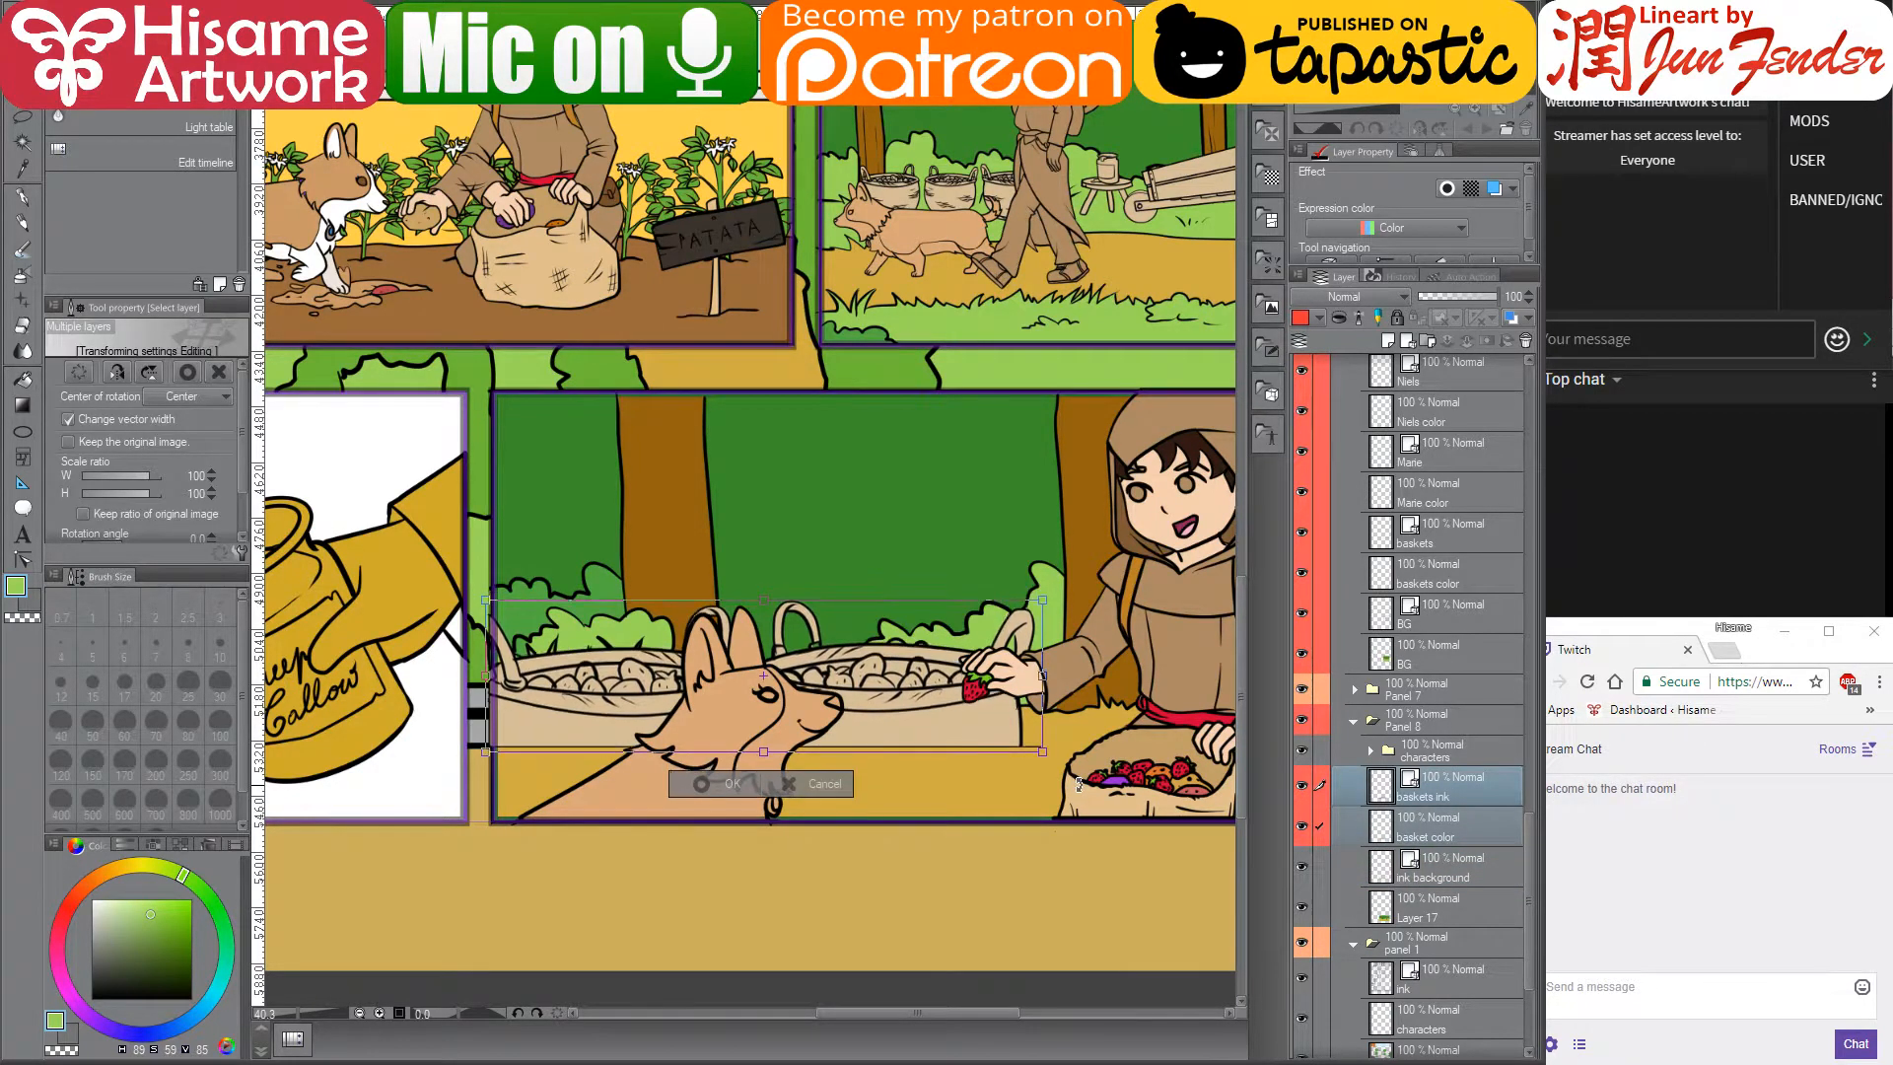
pyautogui.press('Down')
pyautogui.press('Down')
pyautogui.press('Down')
pyautogui.press('Down')
pyautogui.press('Down')
pyautogui.press('Down')
pyautogui.press('Down')
pyautogui.press('Down')
pyautogui.press('Down')
pyautogui.press('Down')
pyautogui.press('Down')
pyautogui.press('Down')
pyautogui.press('Down')
pyautogui.press('Down')
pyautogui.press('Down')
pyautogui.press('Down')
pyautogui.press('Down')
pyautogui.press('Down')
pyautogui.press('Down')
pyautogui.press('Down')
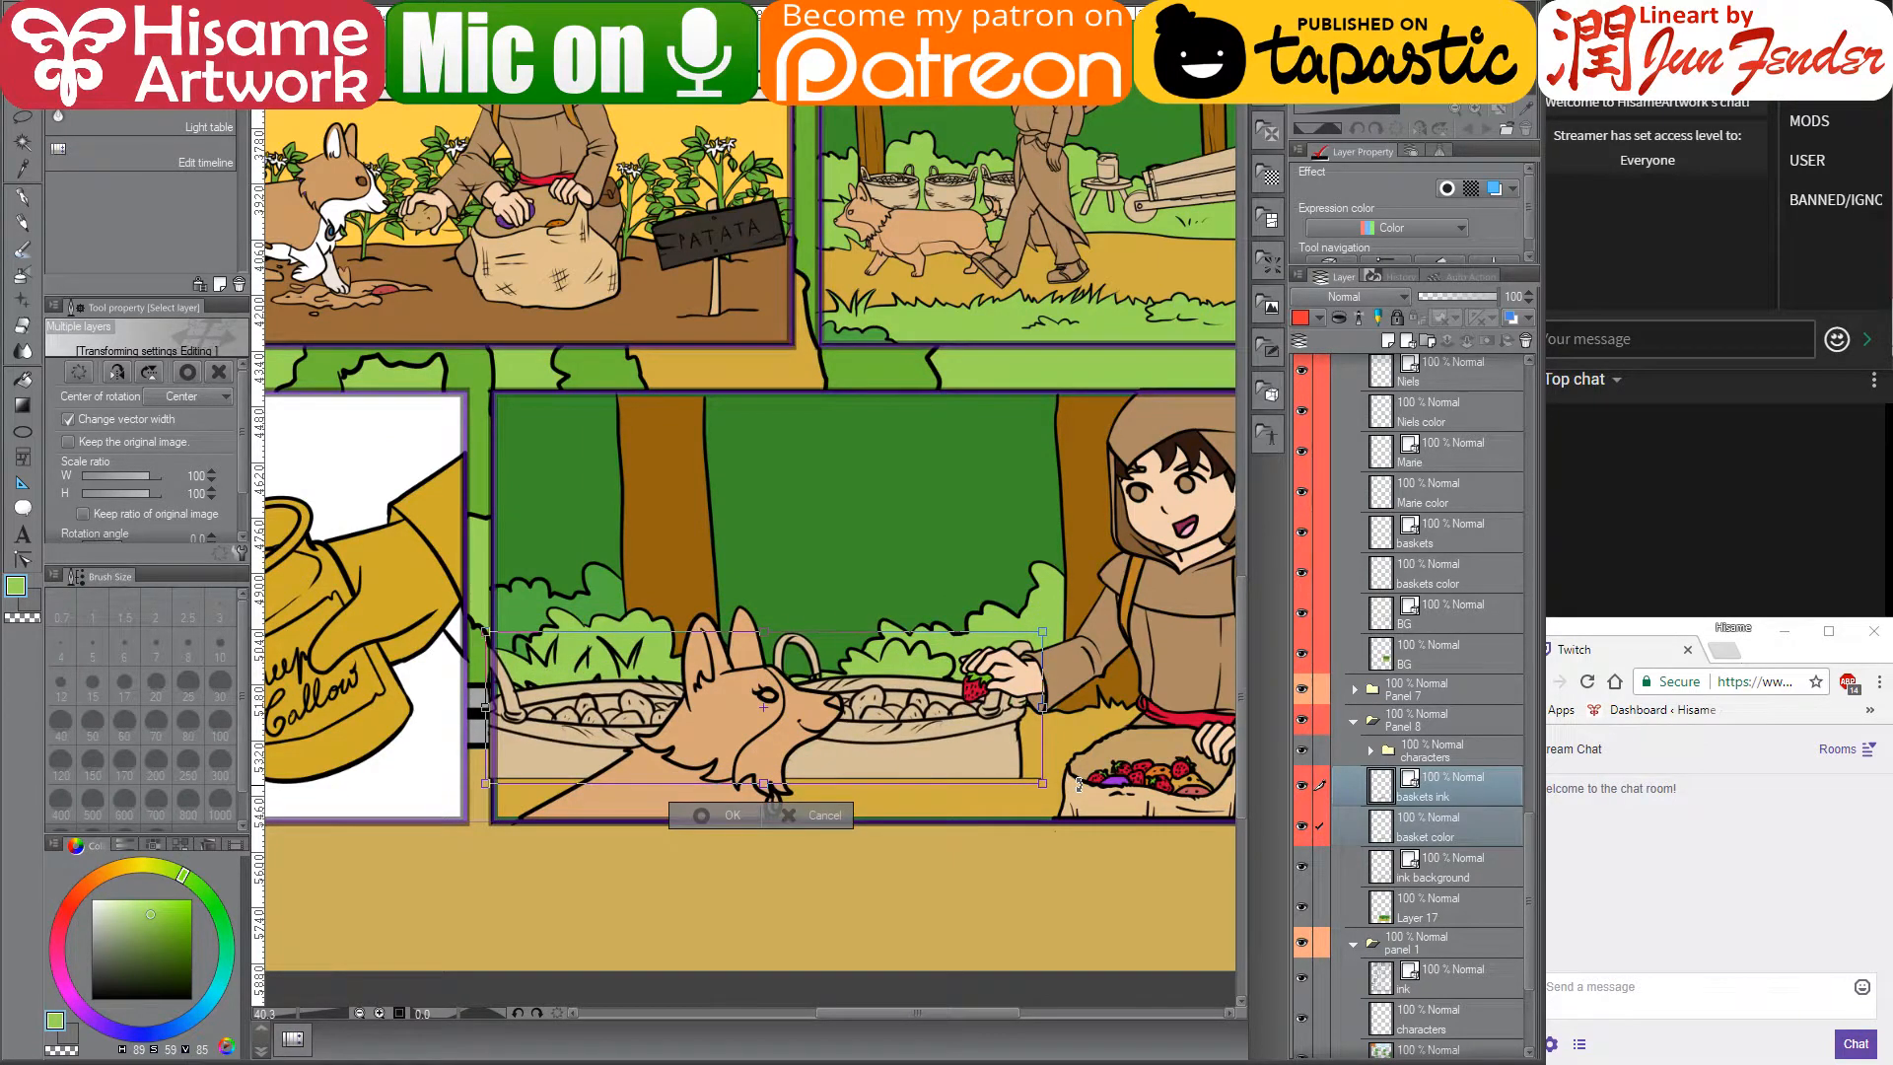
pyautogui.press('Down')
pyautogui.press('Down')
pyautogui.press('Down')
pyautogui.press('Down')
pyautogui.press('Down')
pyautogui.press('Down')
pyautogui.press('Down')
pyautogui.press('Down')
pyautogui.press('Down')
pyautogui.press('Down')
pyautogui.press('Down')
pyautogui.press('Down')
pyautogui.press('Down')
pyautogui.press('Down')
pyautogui.press('Down')
pyautogui.press('Down')
pyautogui.press('Down')
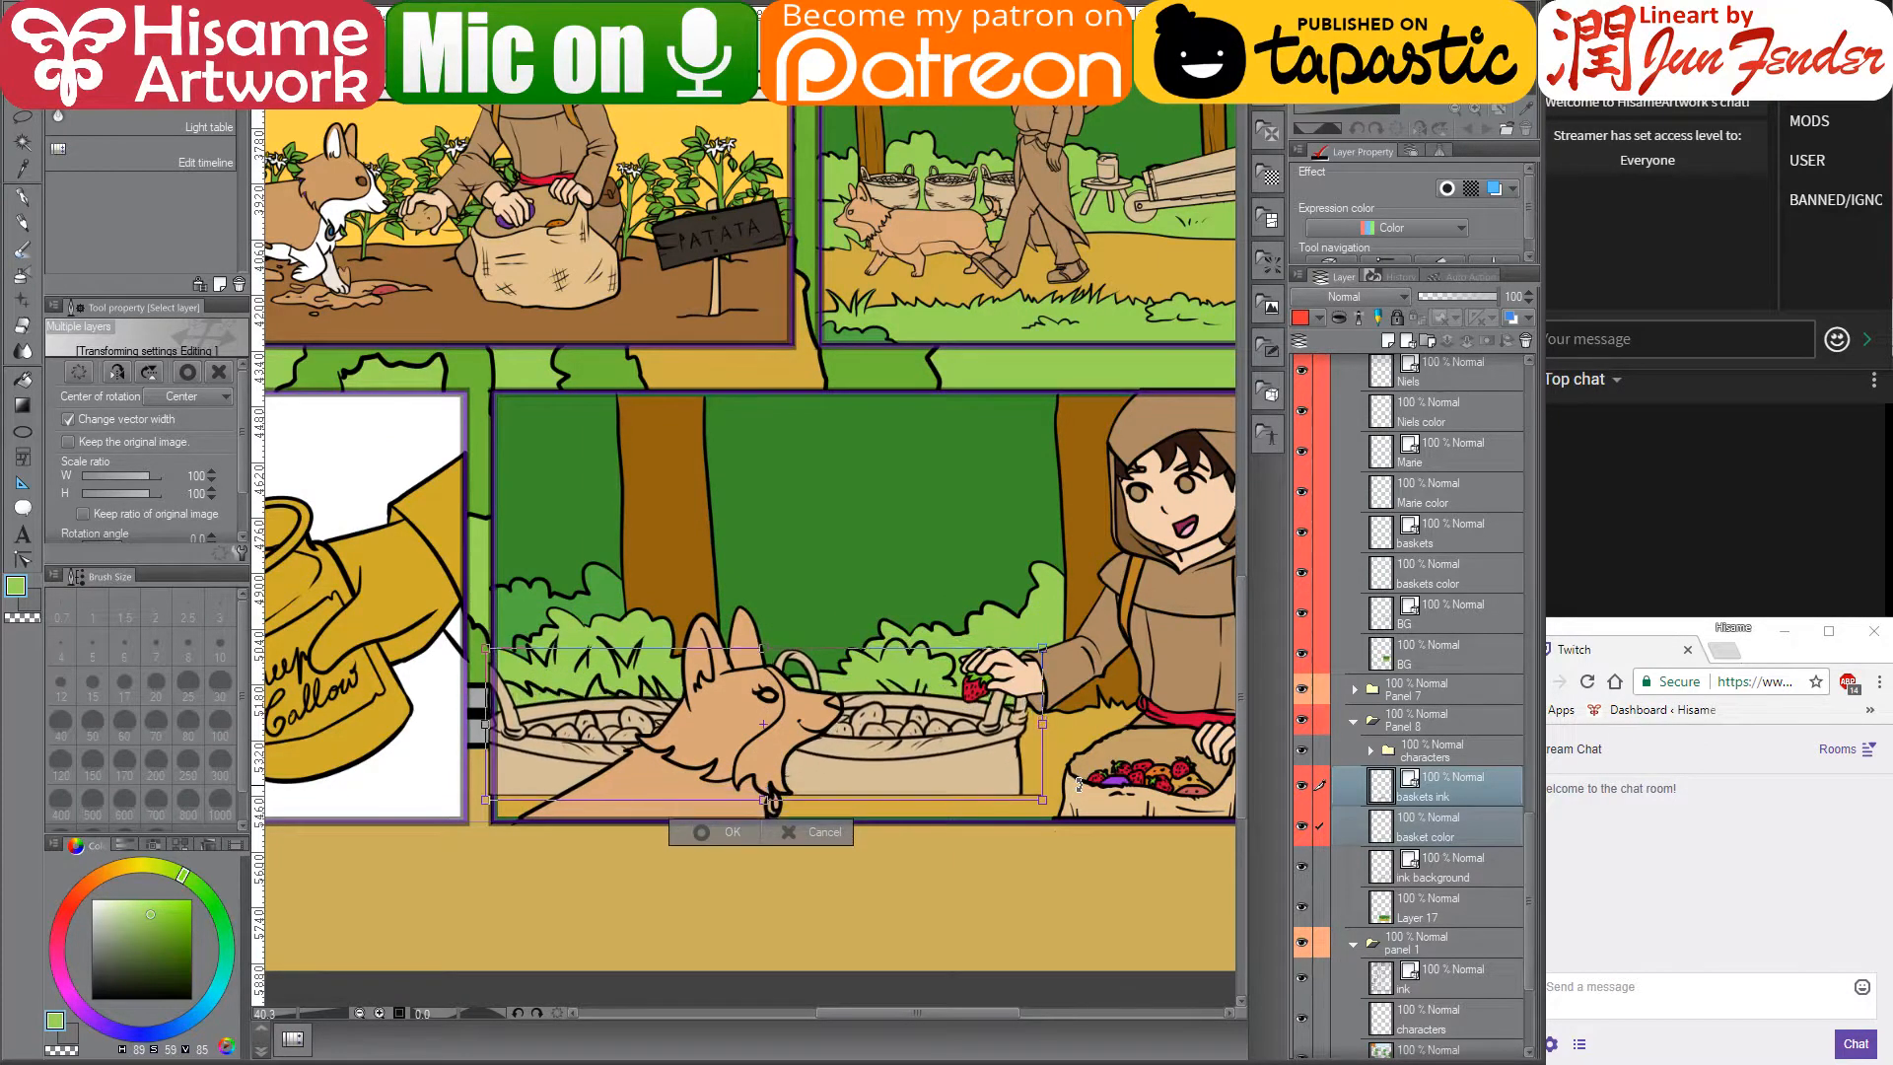
pyautogui.press('Down')
pyautogui.press('Down')
pyautogui.press('Down')
pyautogui.press('Down')
pyautogui.press('Down')
pyautogui.press('Down')
pyautogui.press('Down')
pyautogui.press('Down')
pyautogui.press('Down')
pyautogui.press('Down')
pyautogui.press('Down')
pyautogui.press('Down')
pyautogui.press('Down')
pyautogui.press('Down')
pyautogui.press('Down')
pyautogui.press('Down')
pyautogui.press('Down')
pyautogui.press('Down')
pyautogui.press('Down')
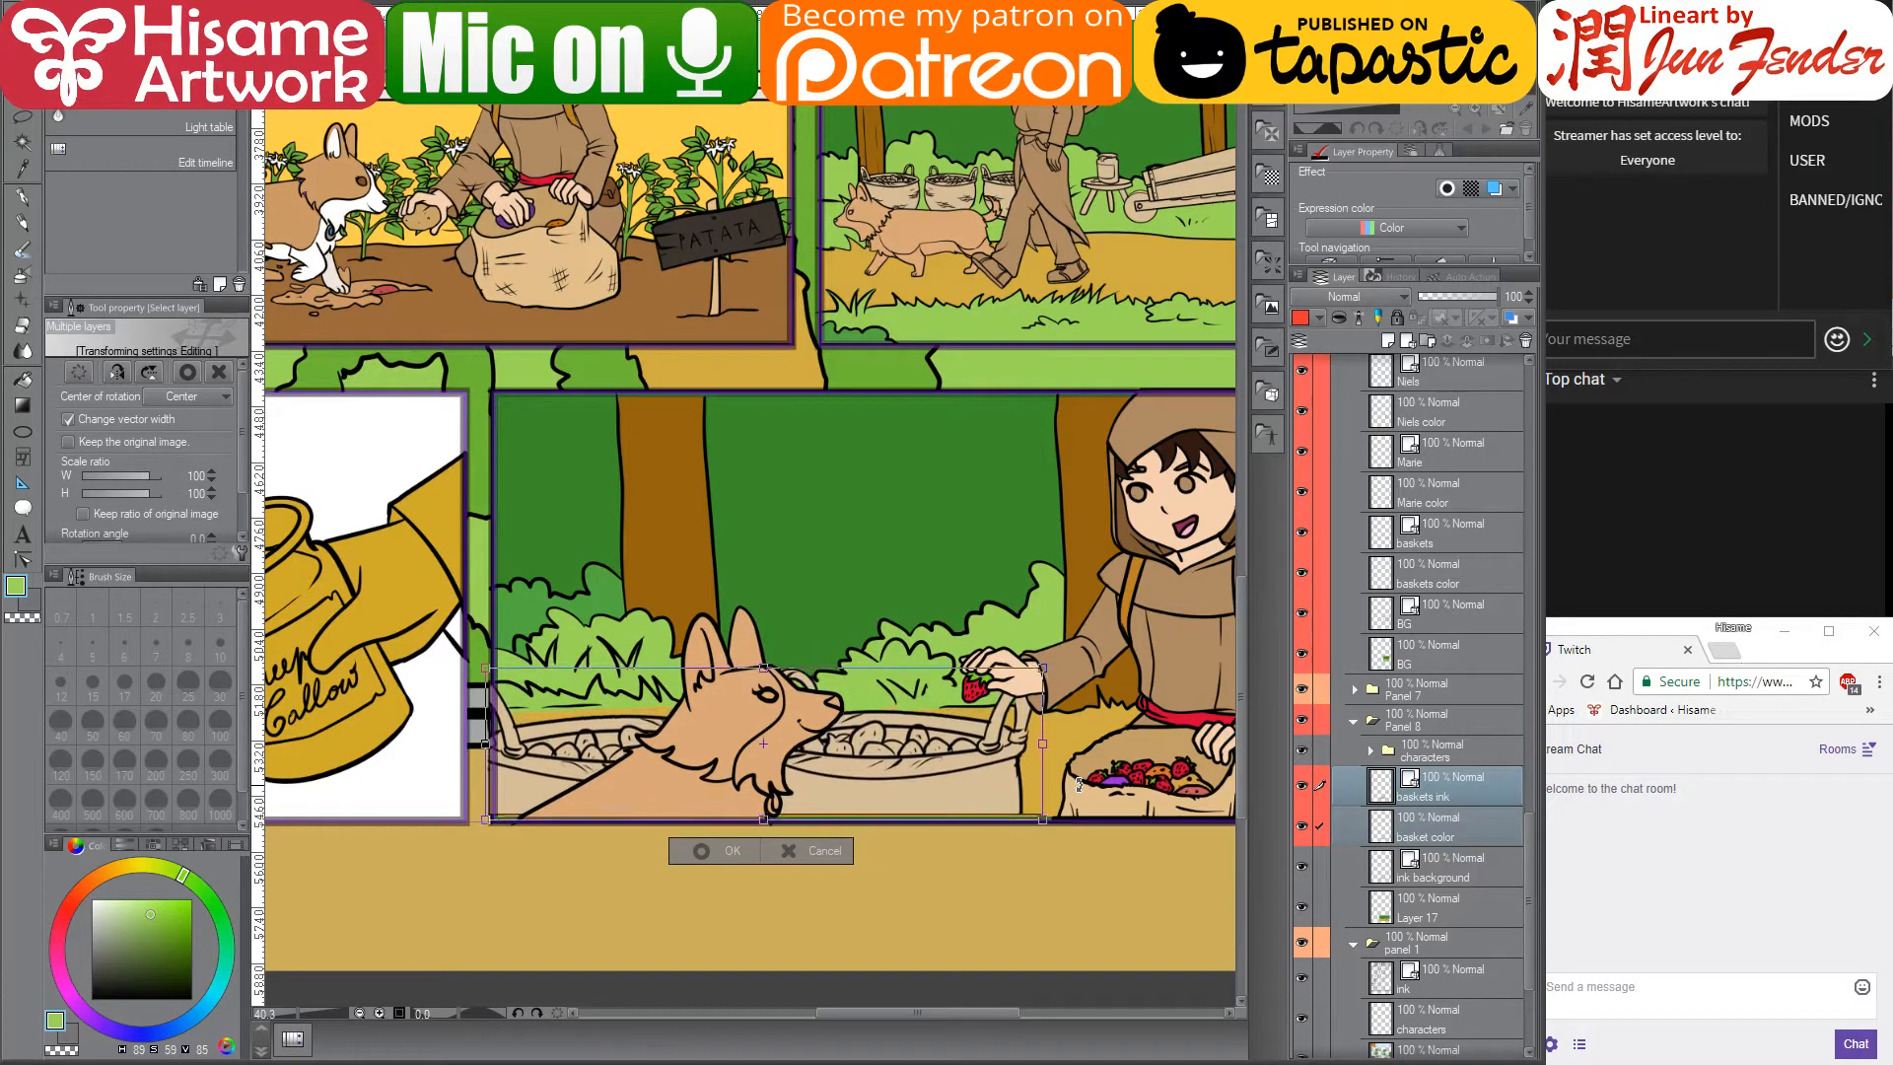
pyautogui.press('Down')
pyautogui.press('Down')
pyautogui.press('Down')
pyautogui.press('Down')
pyautogui.press('Up')
pyautogui.press('Up')
pyautogui.press('Up')
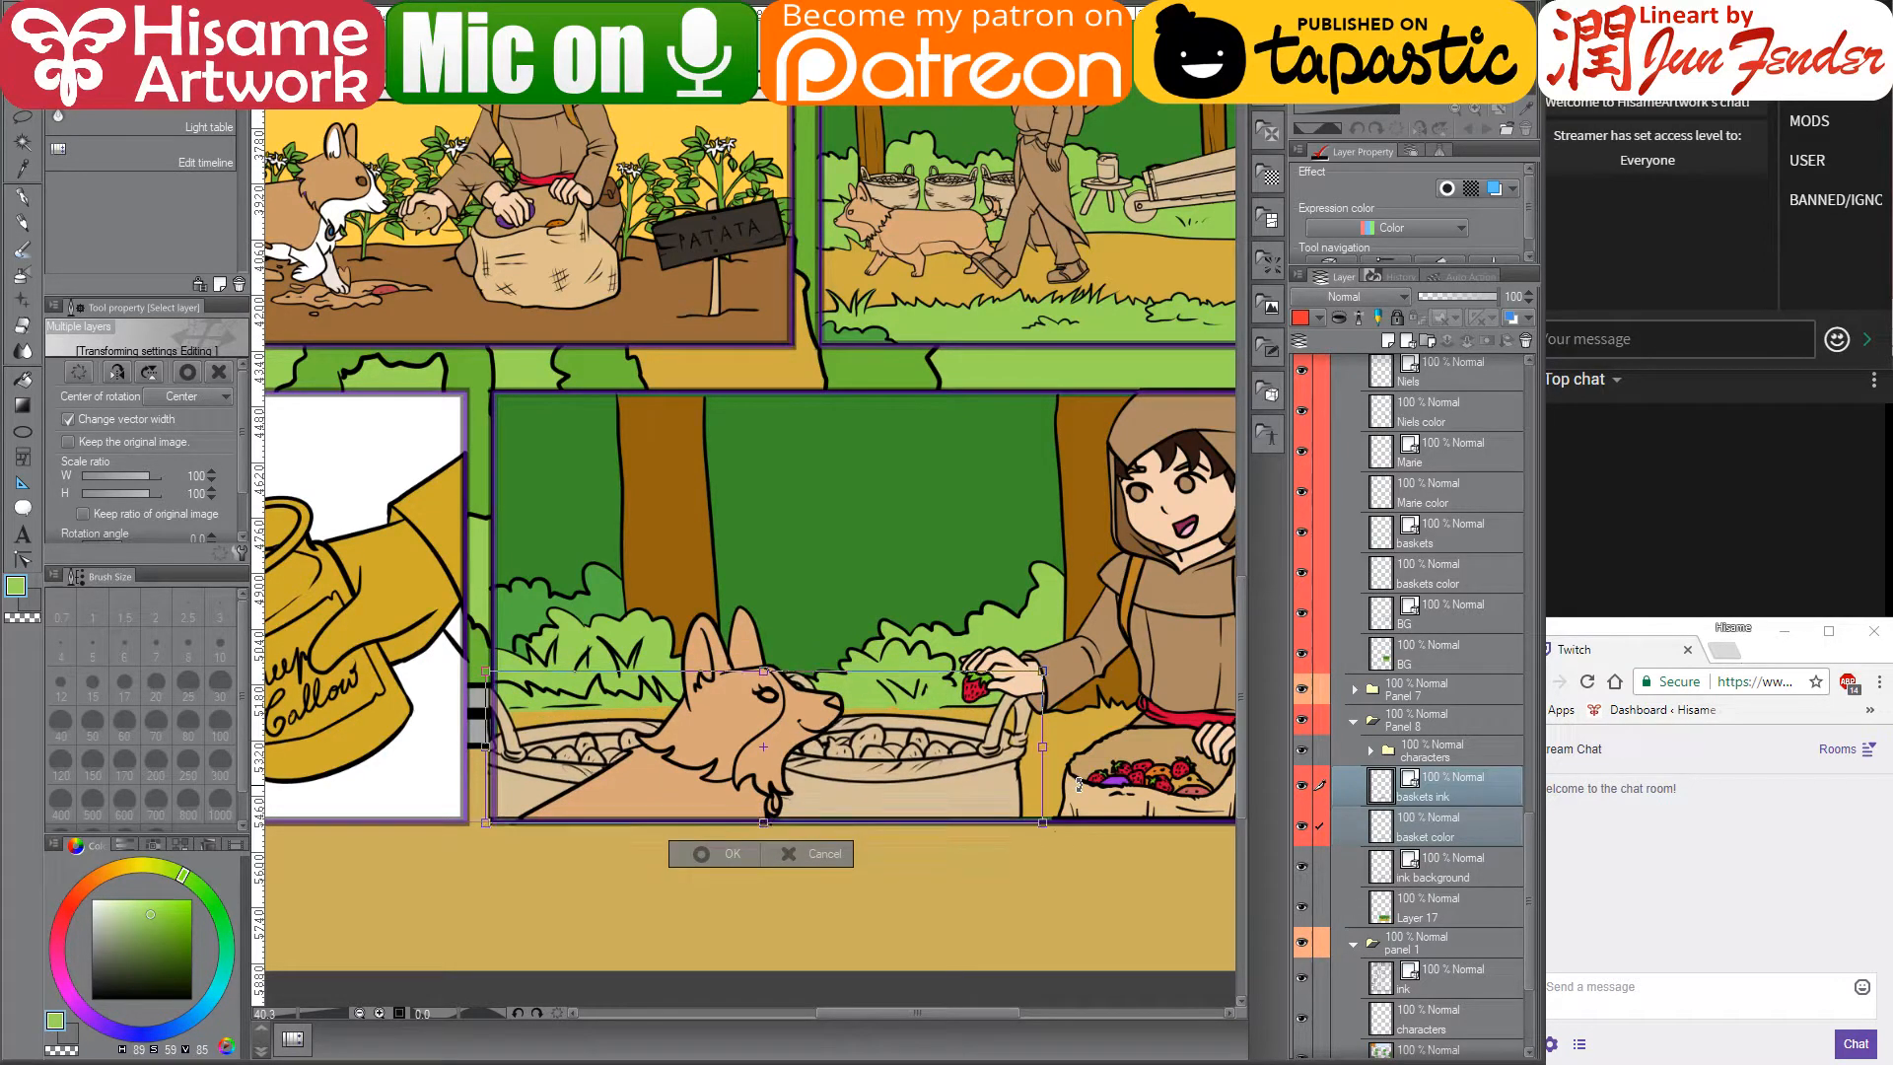
pyautogui.press('Return')
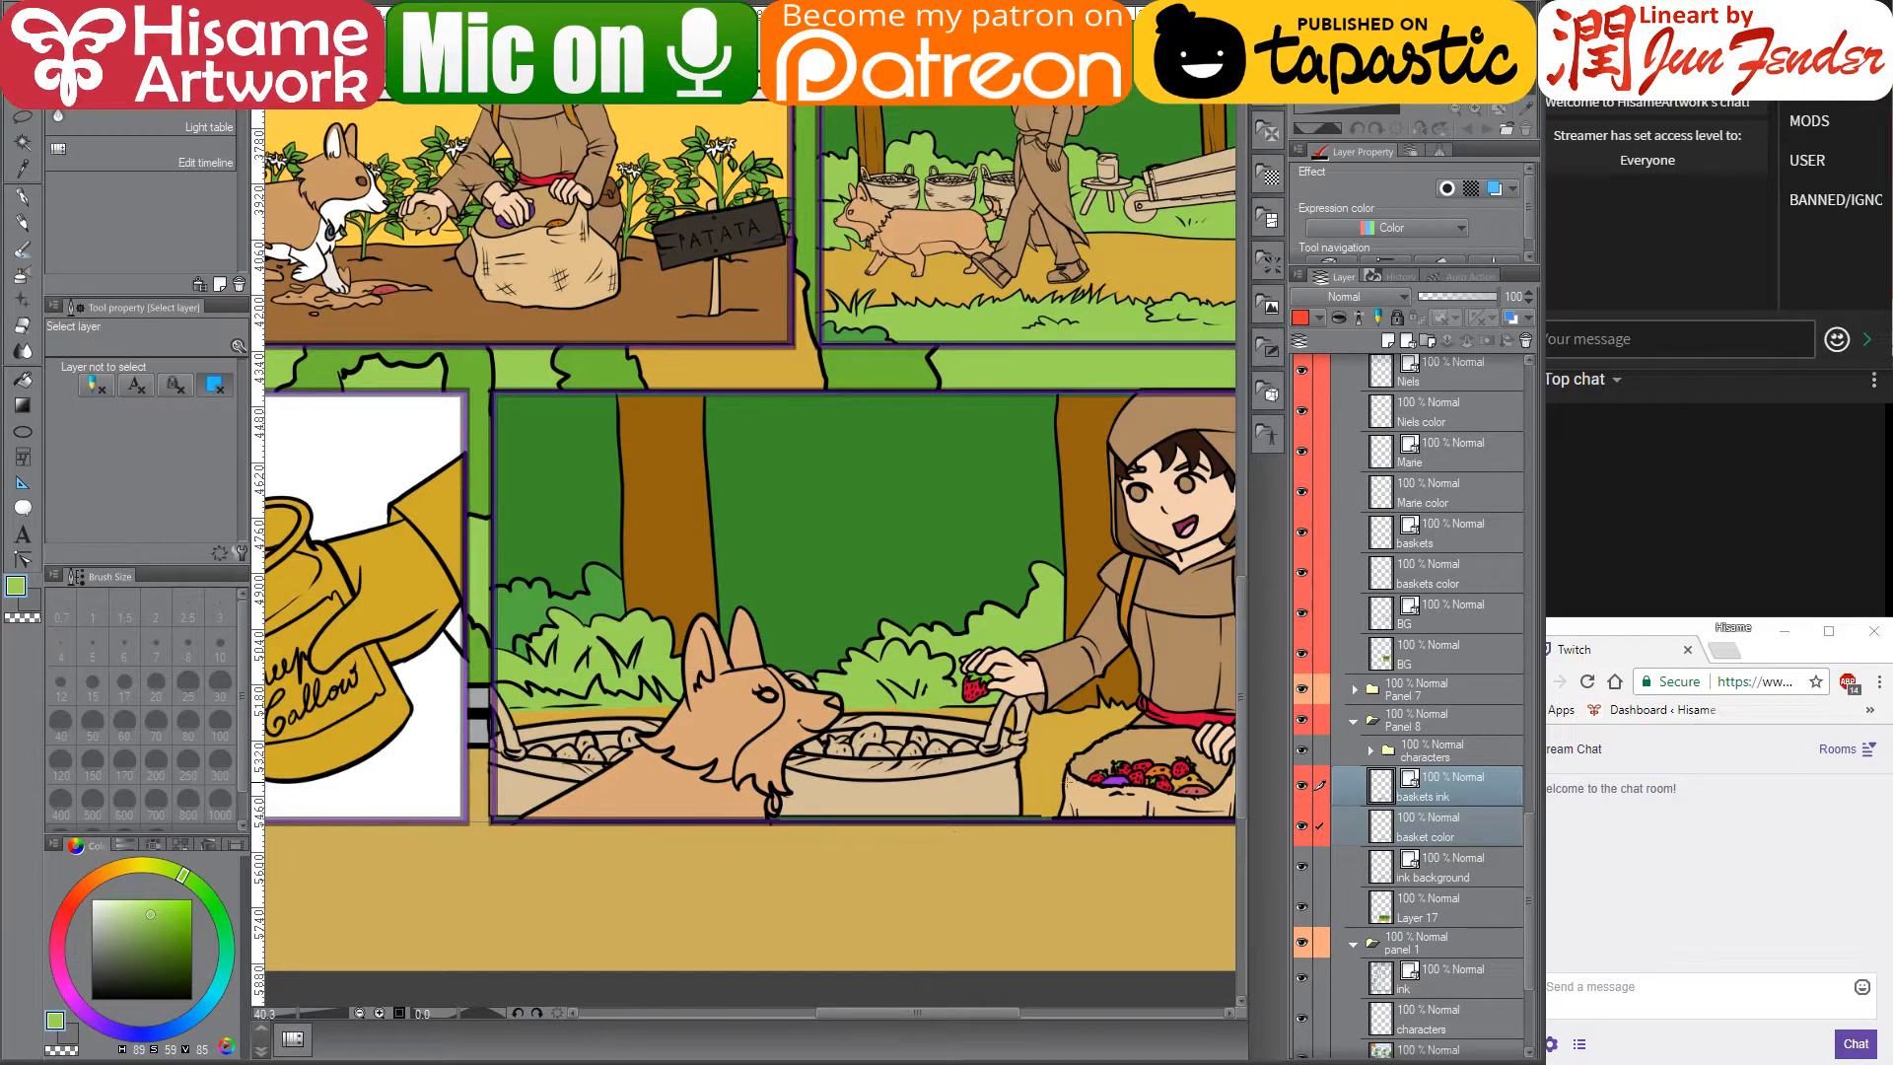
pyautogui.click(1469, 868)
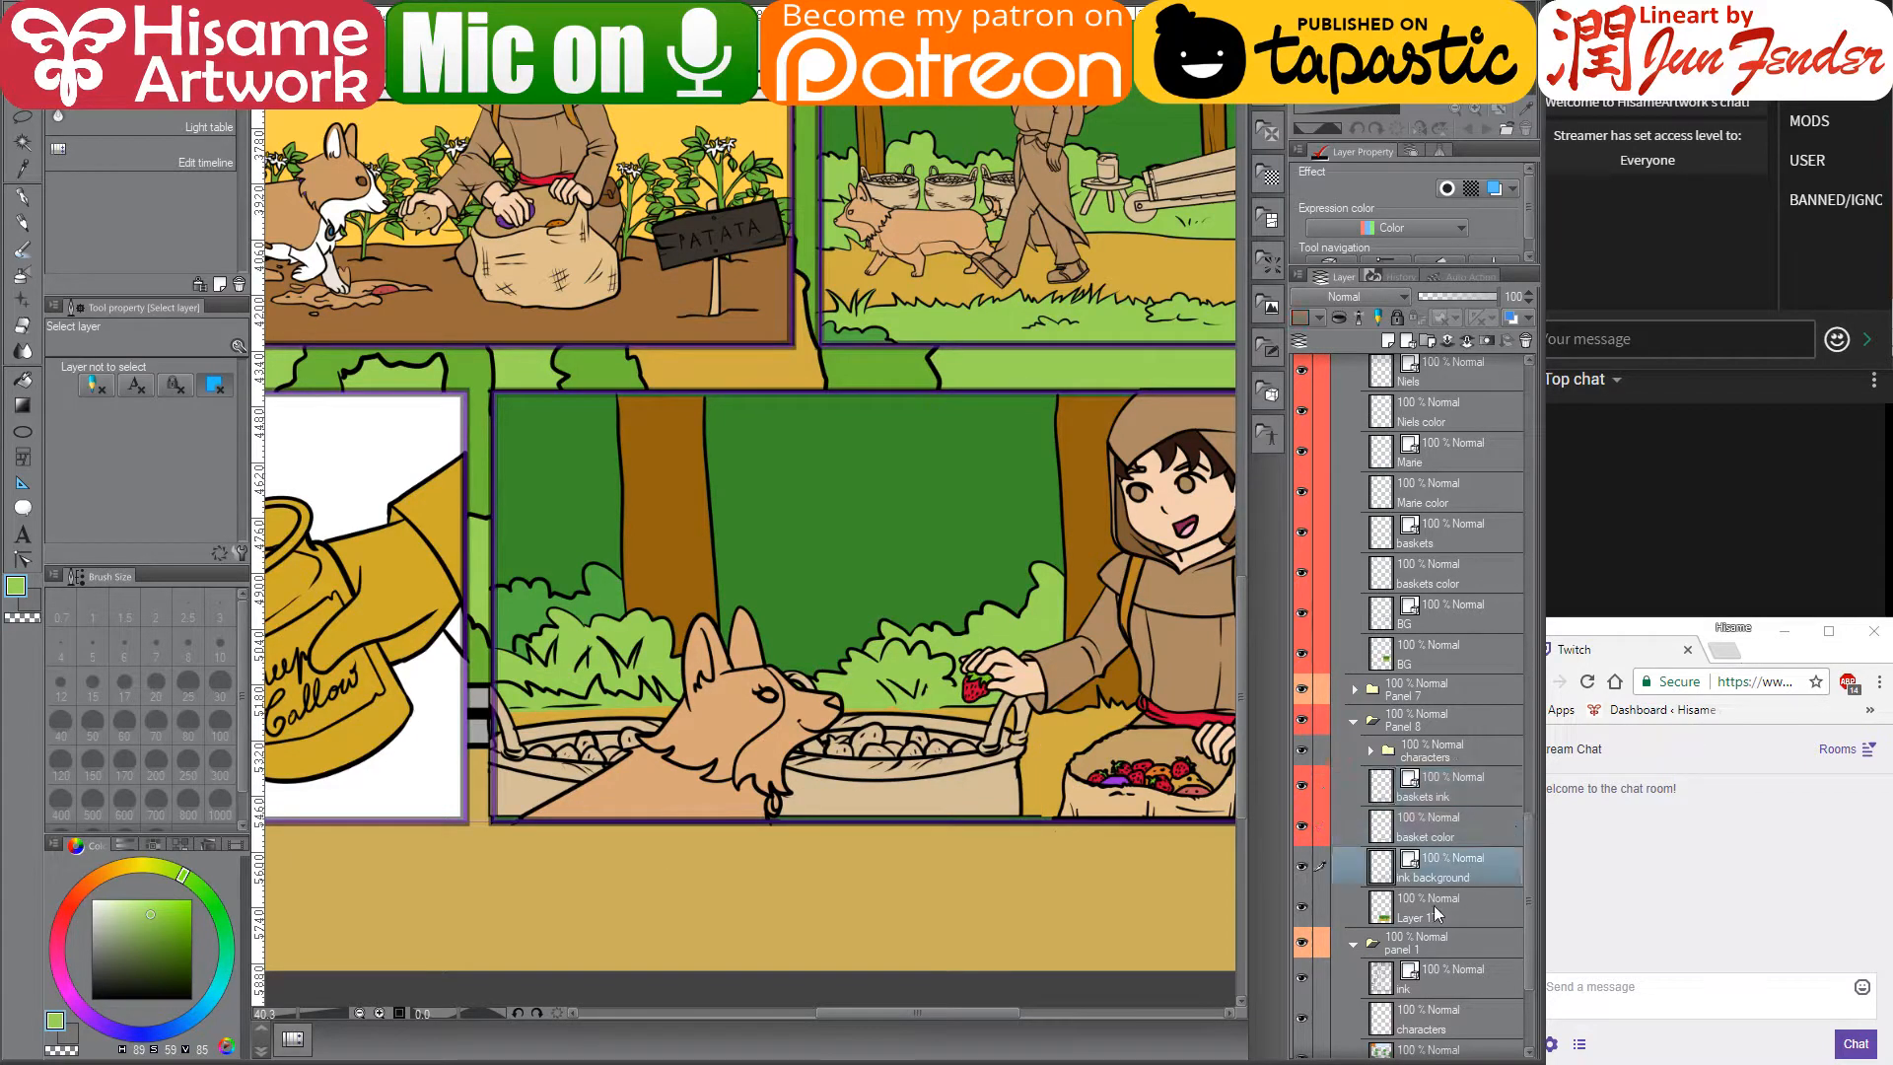
pyautogui.keyDown('shift'); pyautogui.click(1433, 905); pyautogui.keyUp('shift')
pyautogui.hotkey('ctrl', 't')
pyautogui.scroll(-1, 816, 638)
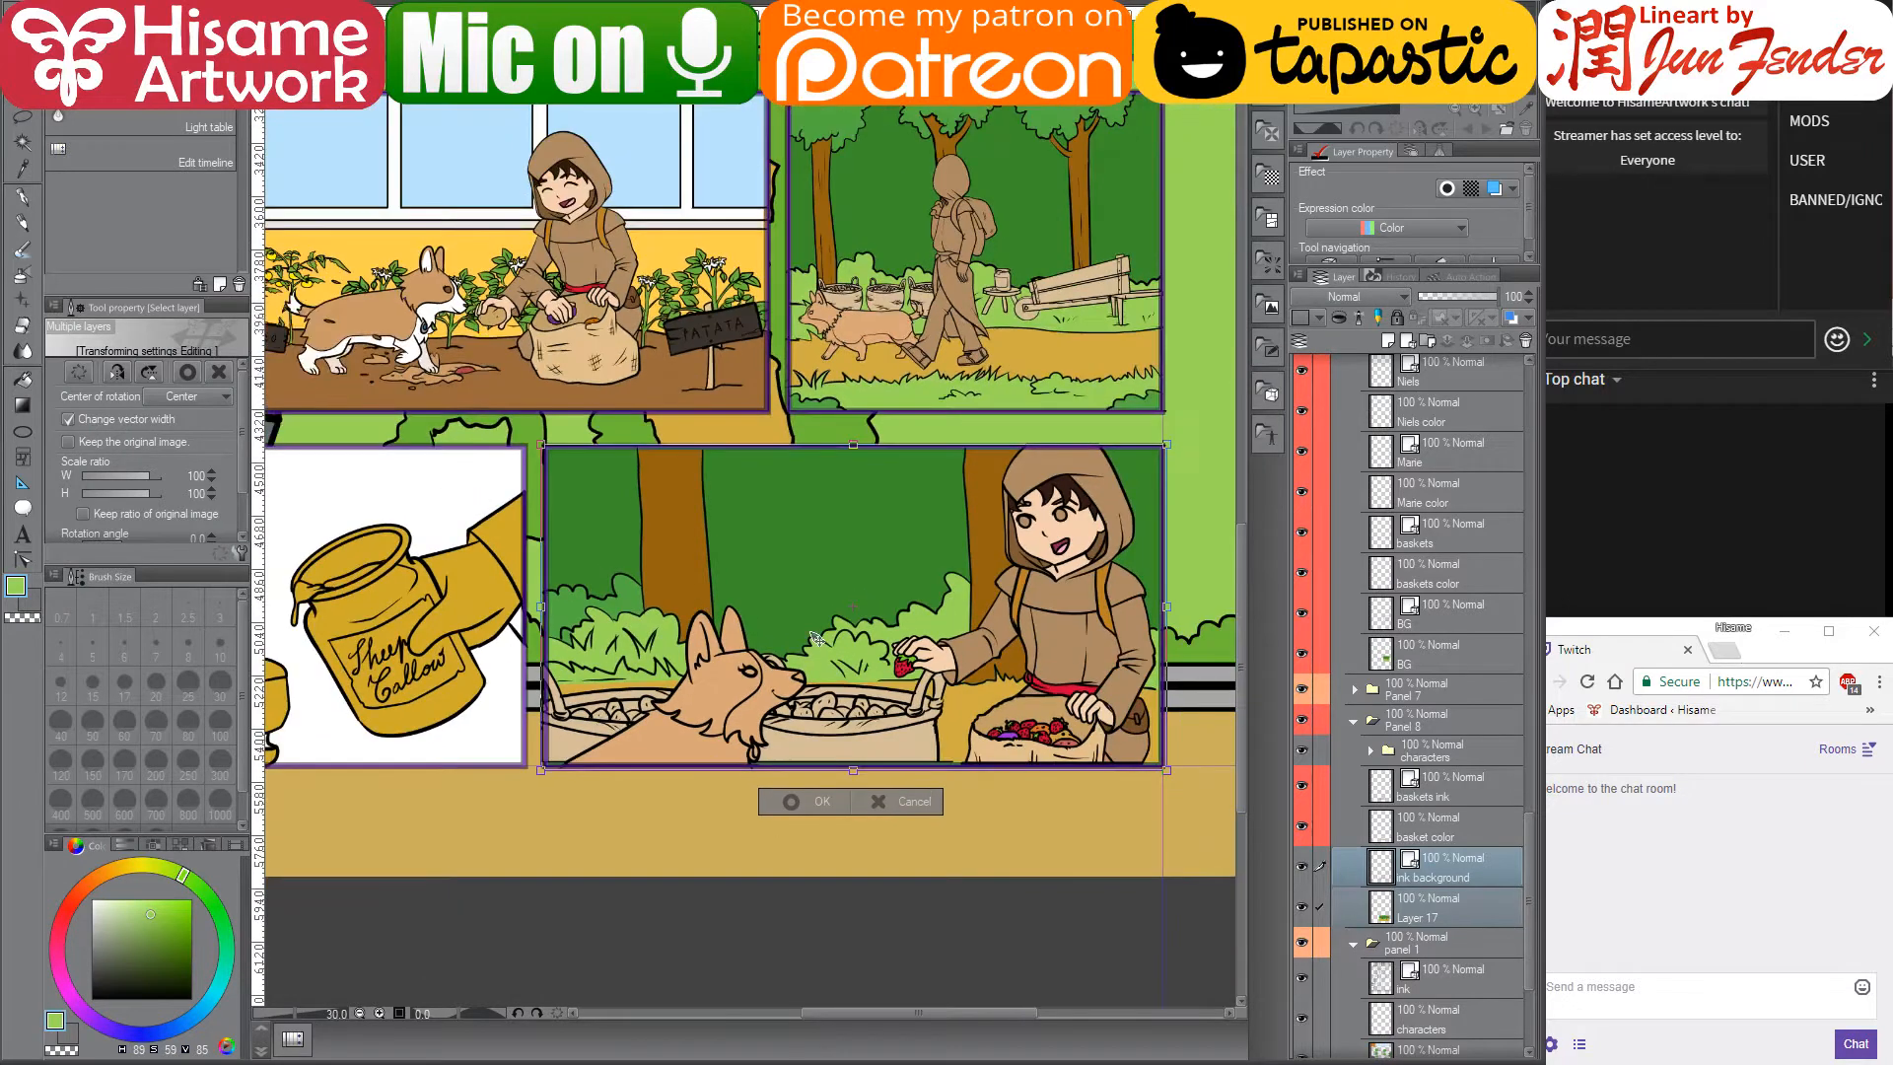
pyautogui.moveTo(853, 778); pyautogui.dragTo(853, 786)
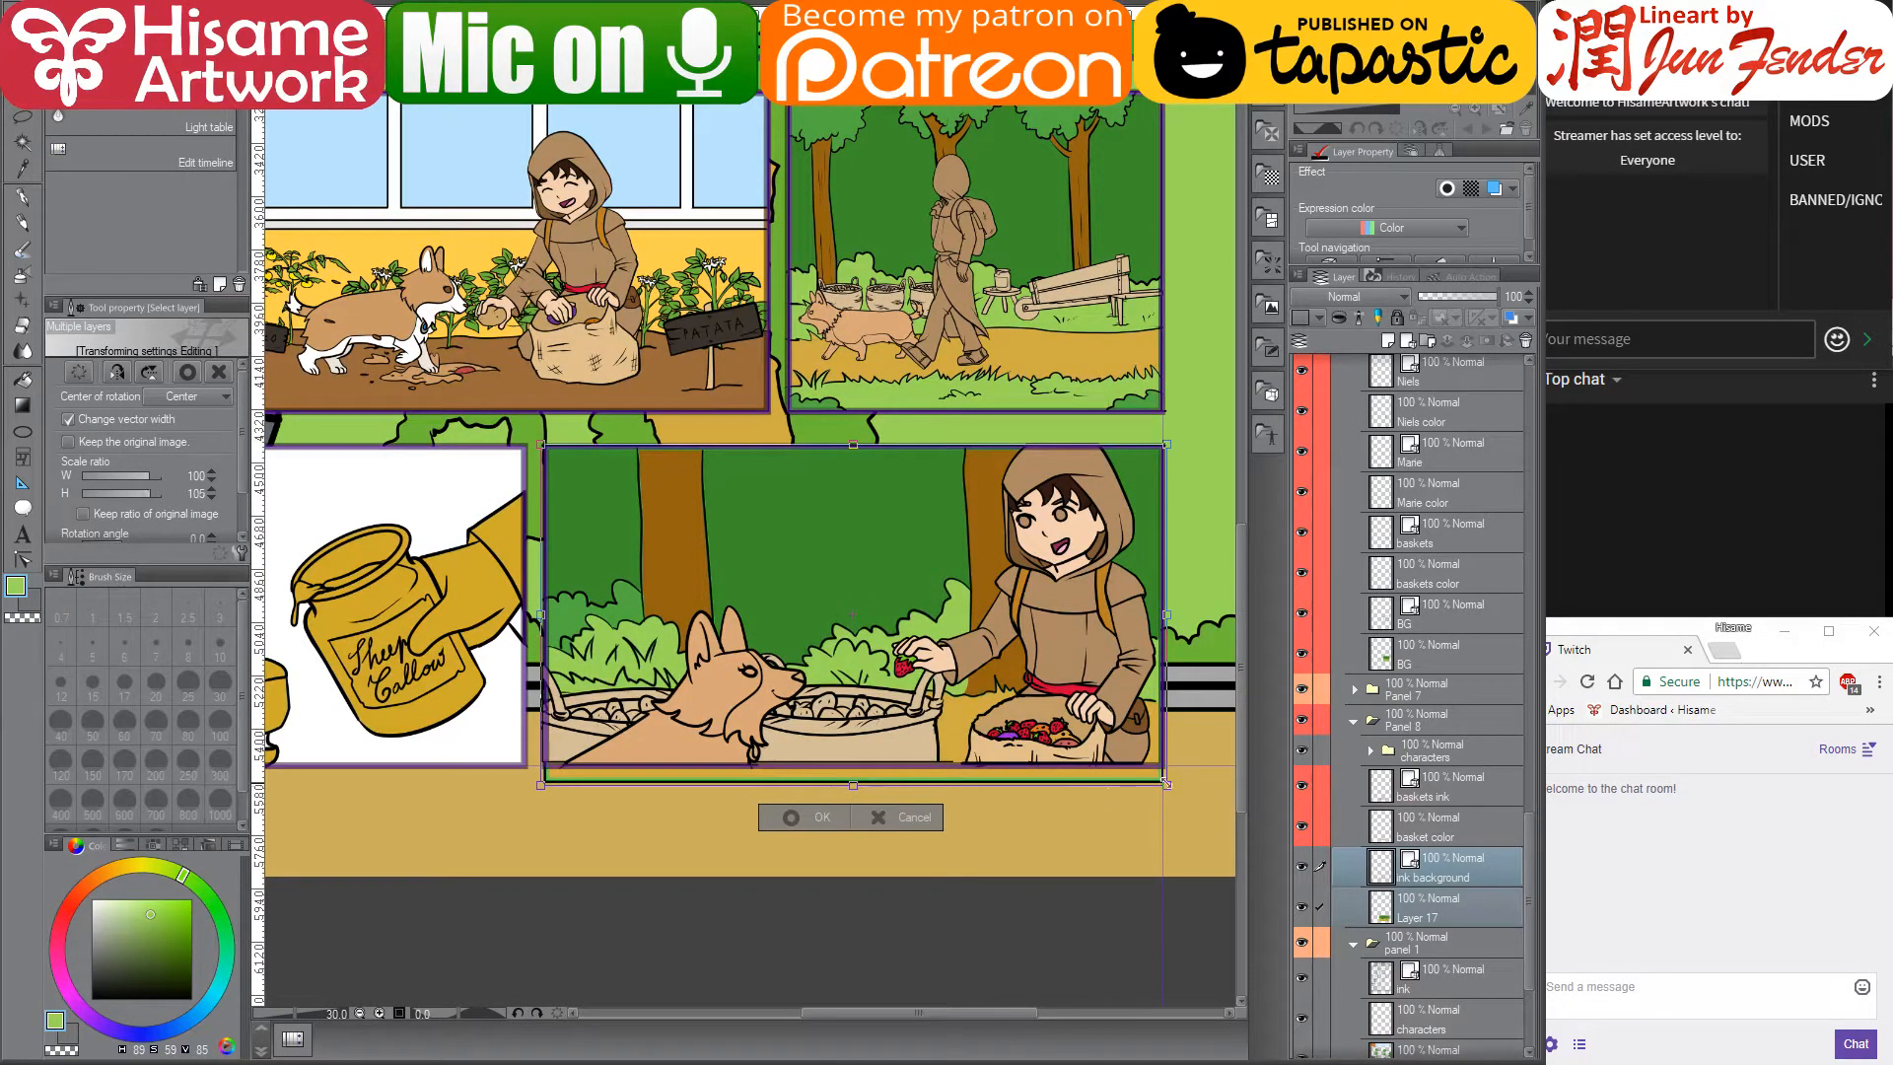
pyautogui.moveTo(1165, 782)
pyautogui.mouseDown()
pyautogui.moveTo(1232, 820)
pyautogui.moveTo(1192, 765)
pyautogui.mouseUp()
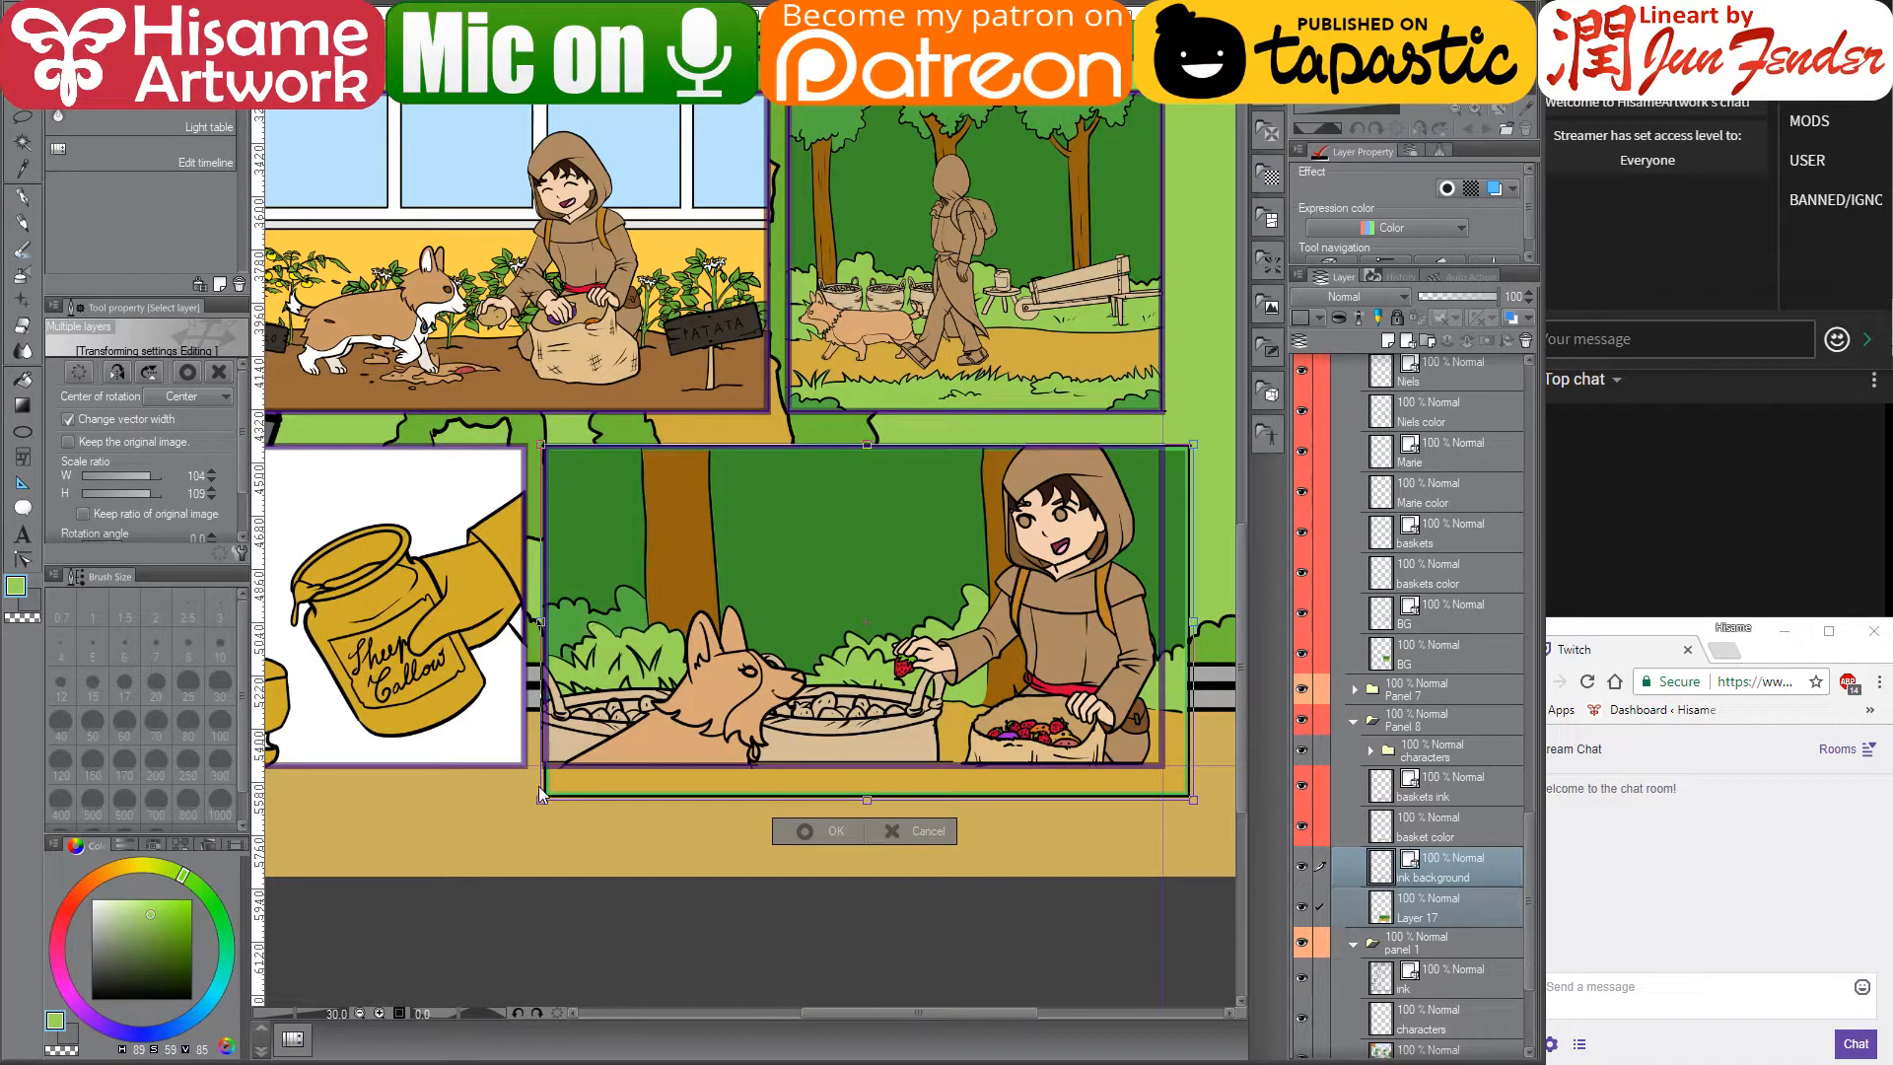
pyautogui.moveTo(541, 794); pyautogui.dragTo(505, 808)
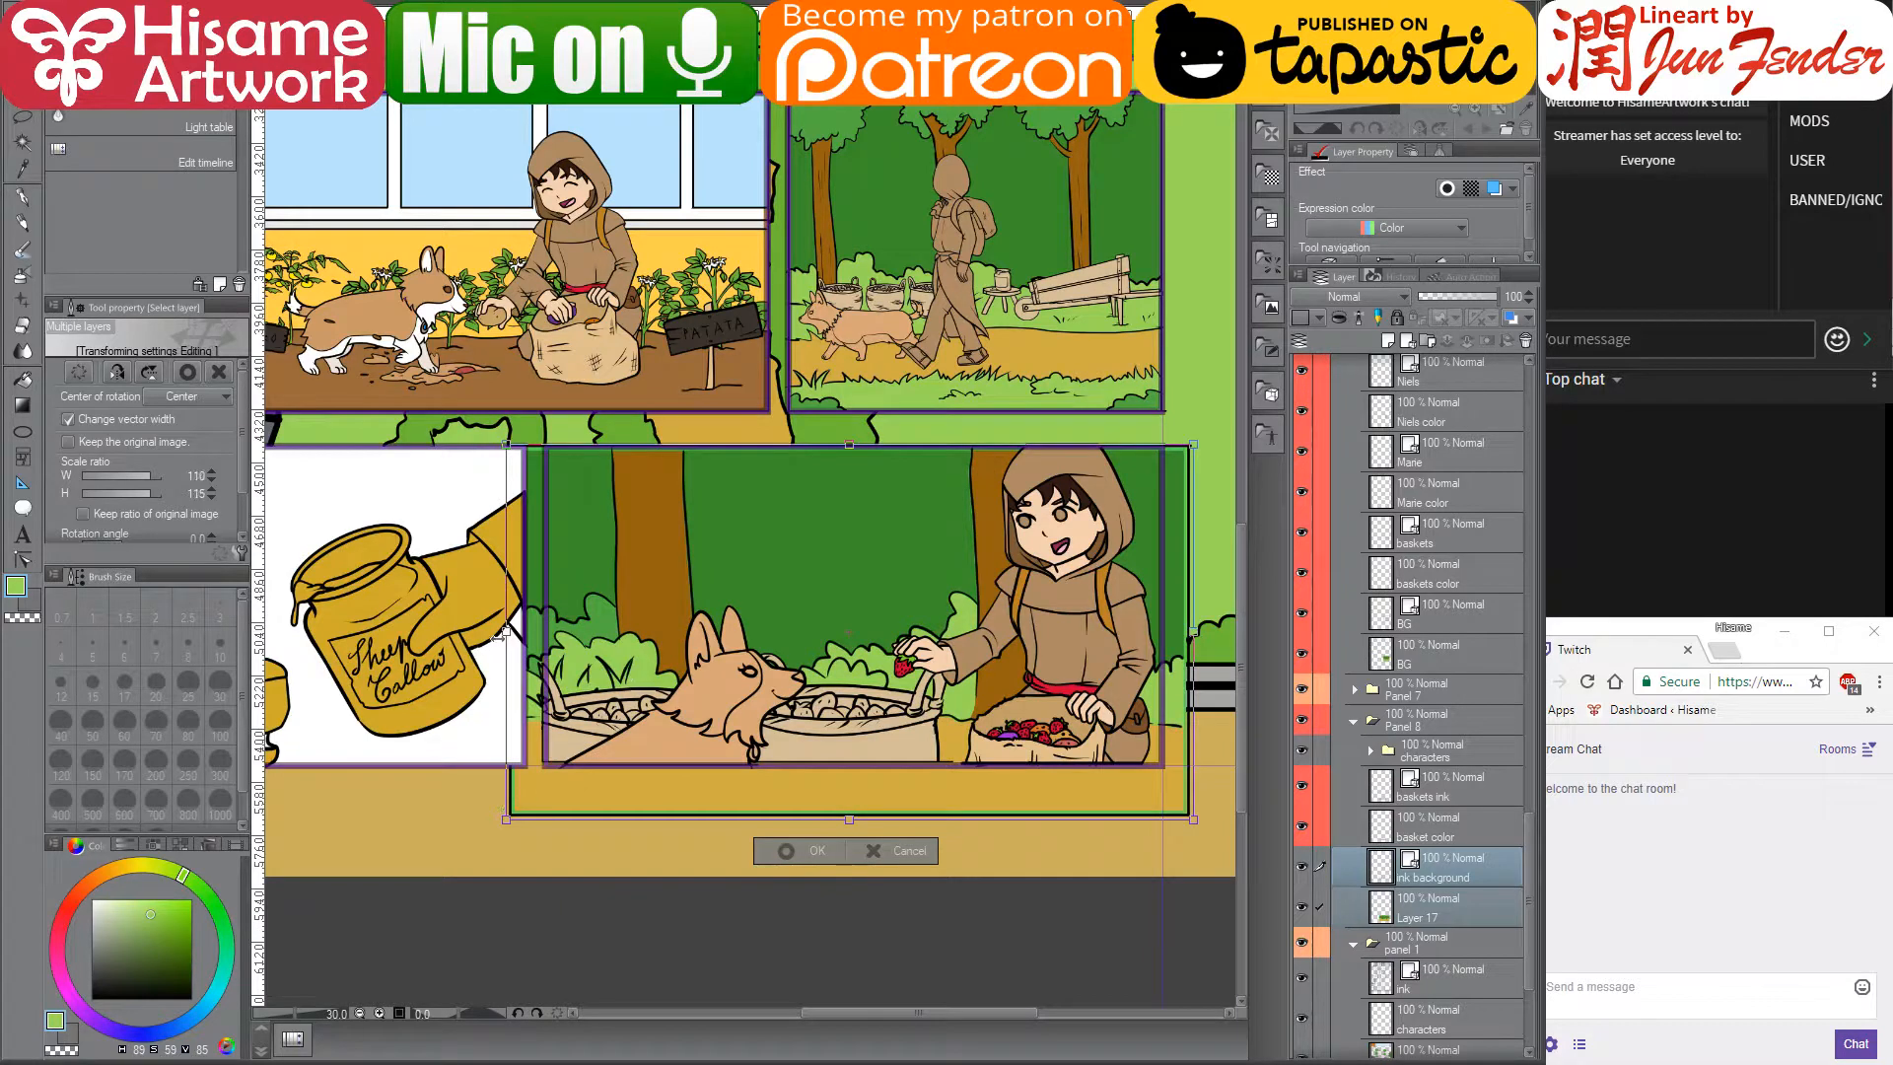
pyautogui.moveTo(499, 636); pyautogui.dragTo(546, 631)
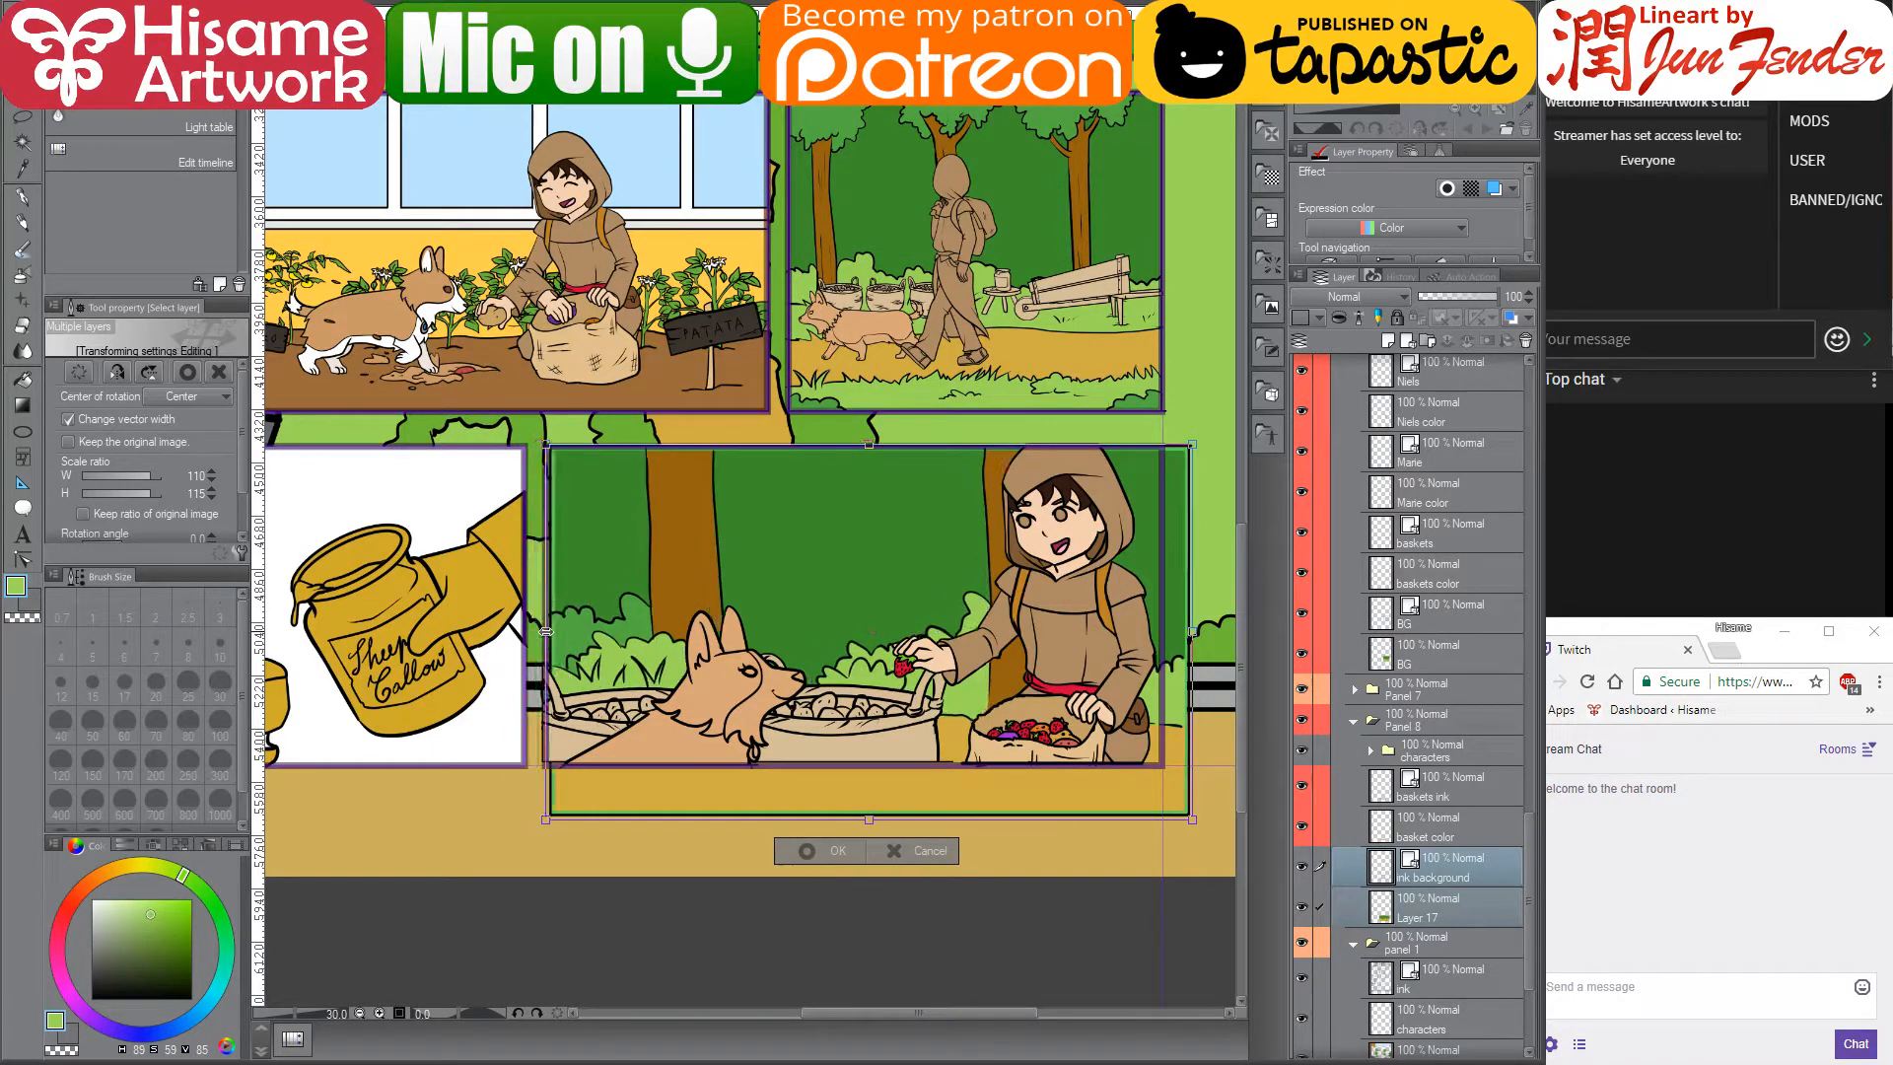
pyautogui.press('Escape')
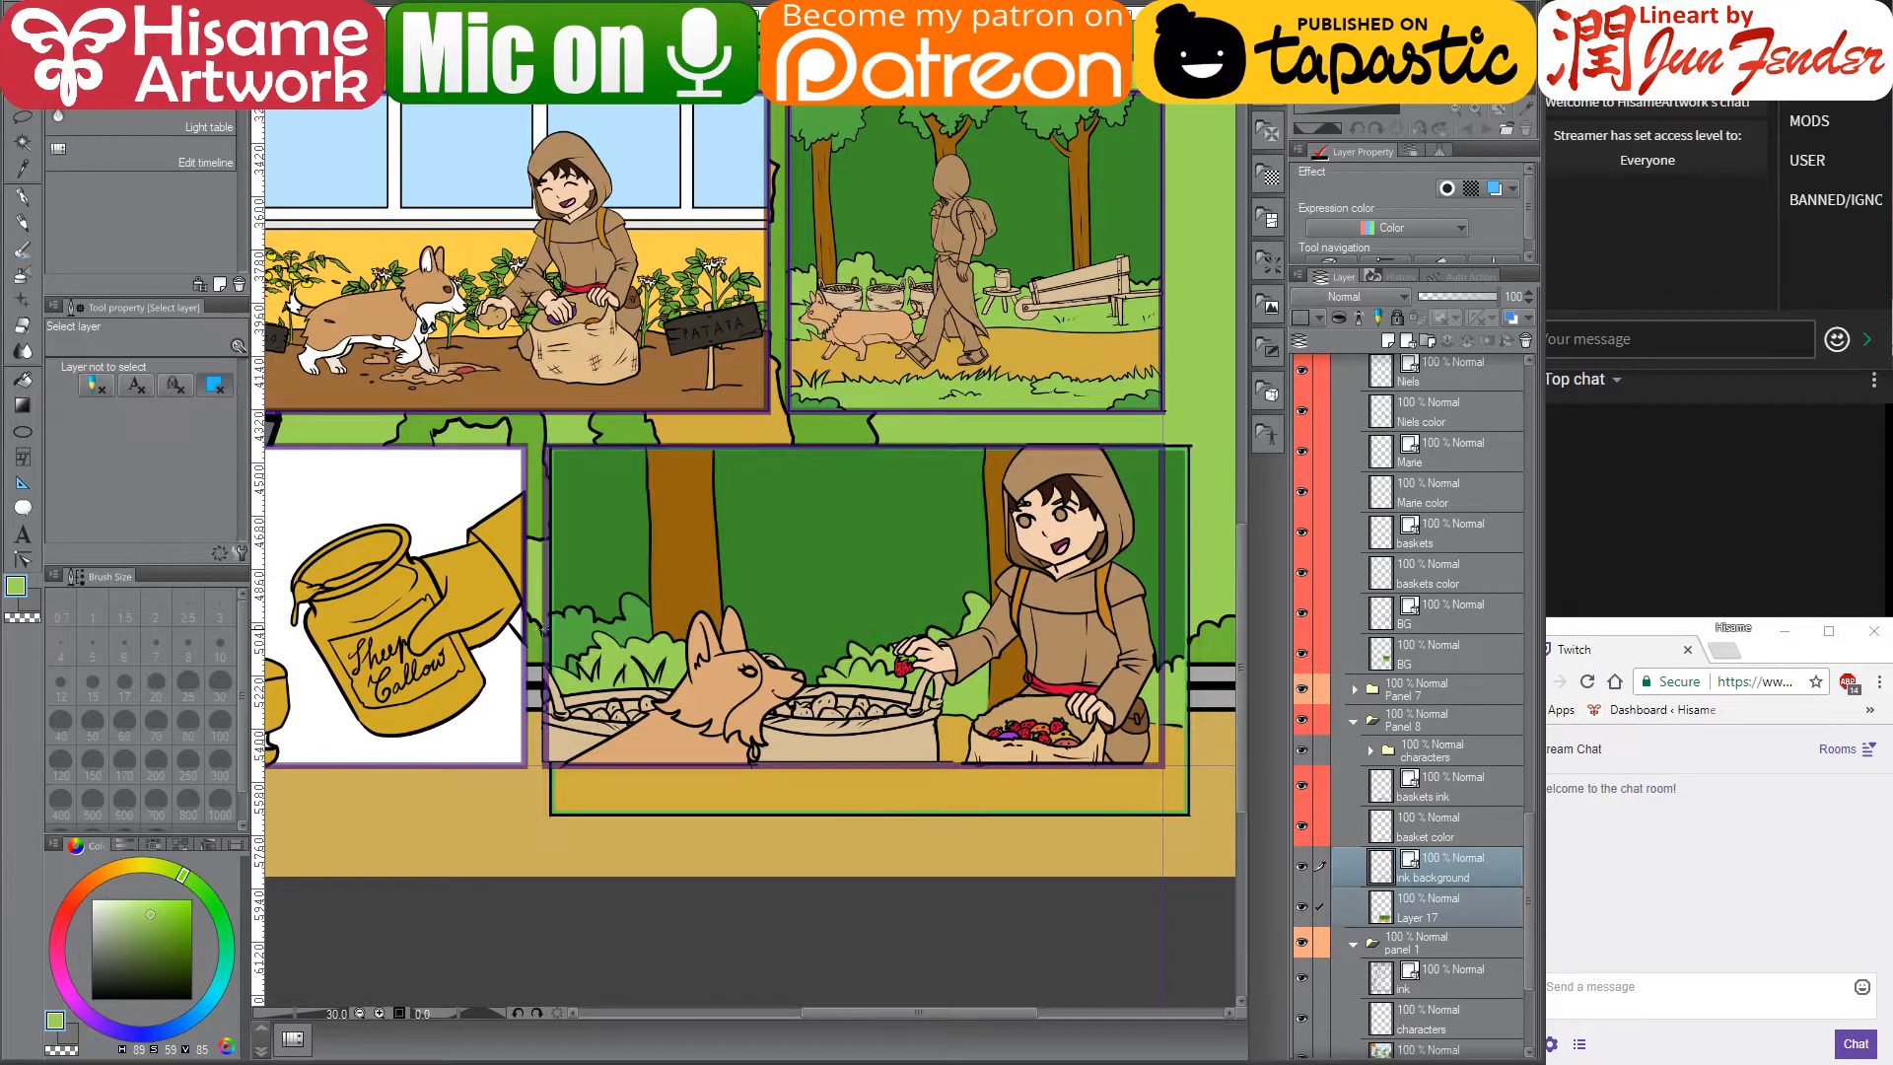
# - Stretch the ink background and Layer 17 artwork together downward so it extends slightly past Panel 8's lower border
pyautogui.hotkey('ctrl', 't')
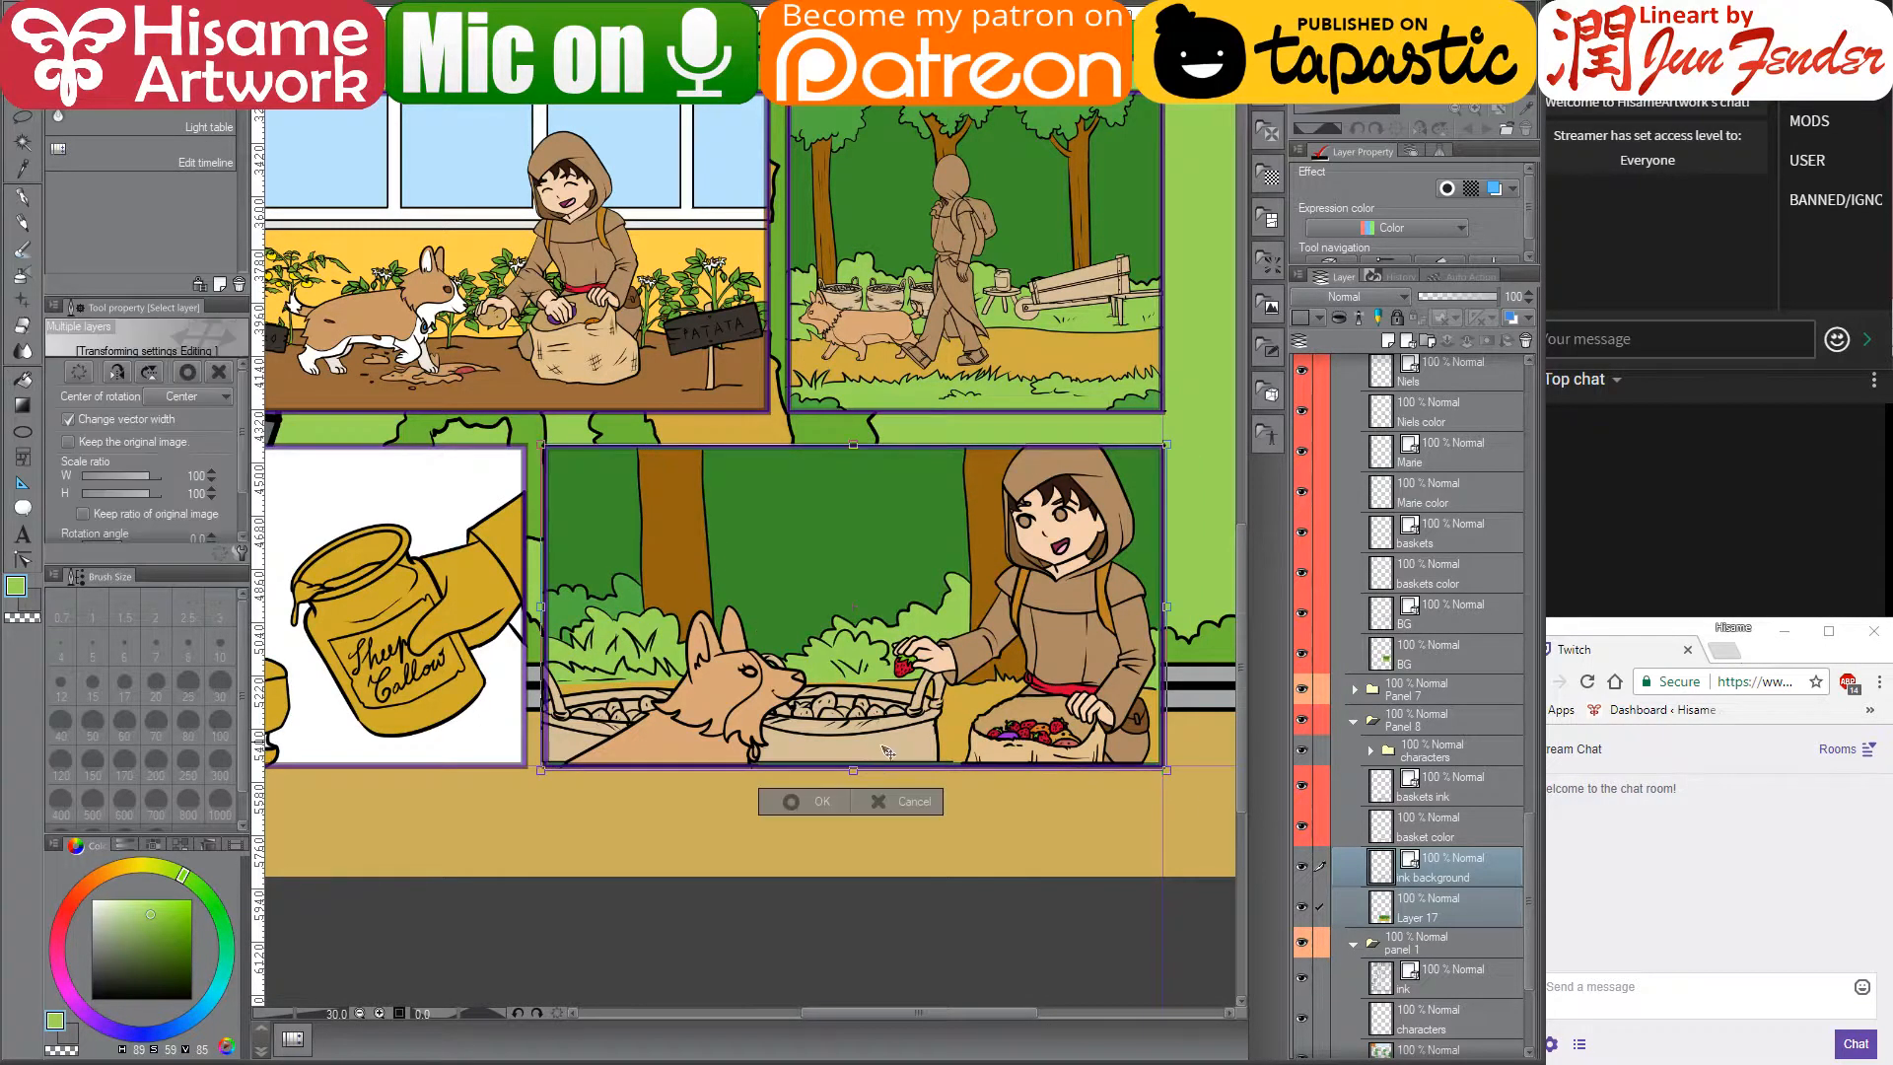
pyautogui.moveTo(854, 766); pyautogui.dragTo(861, 788)
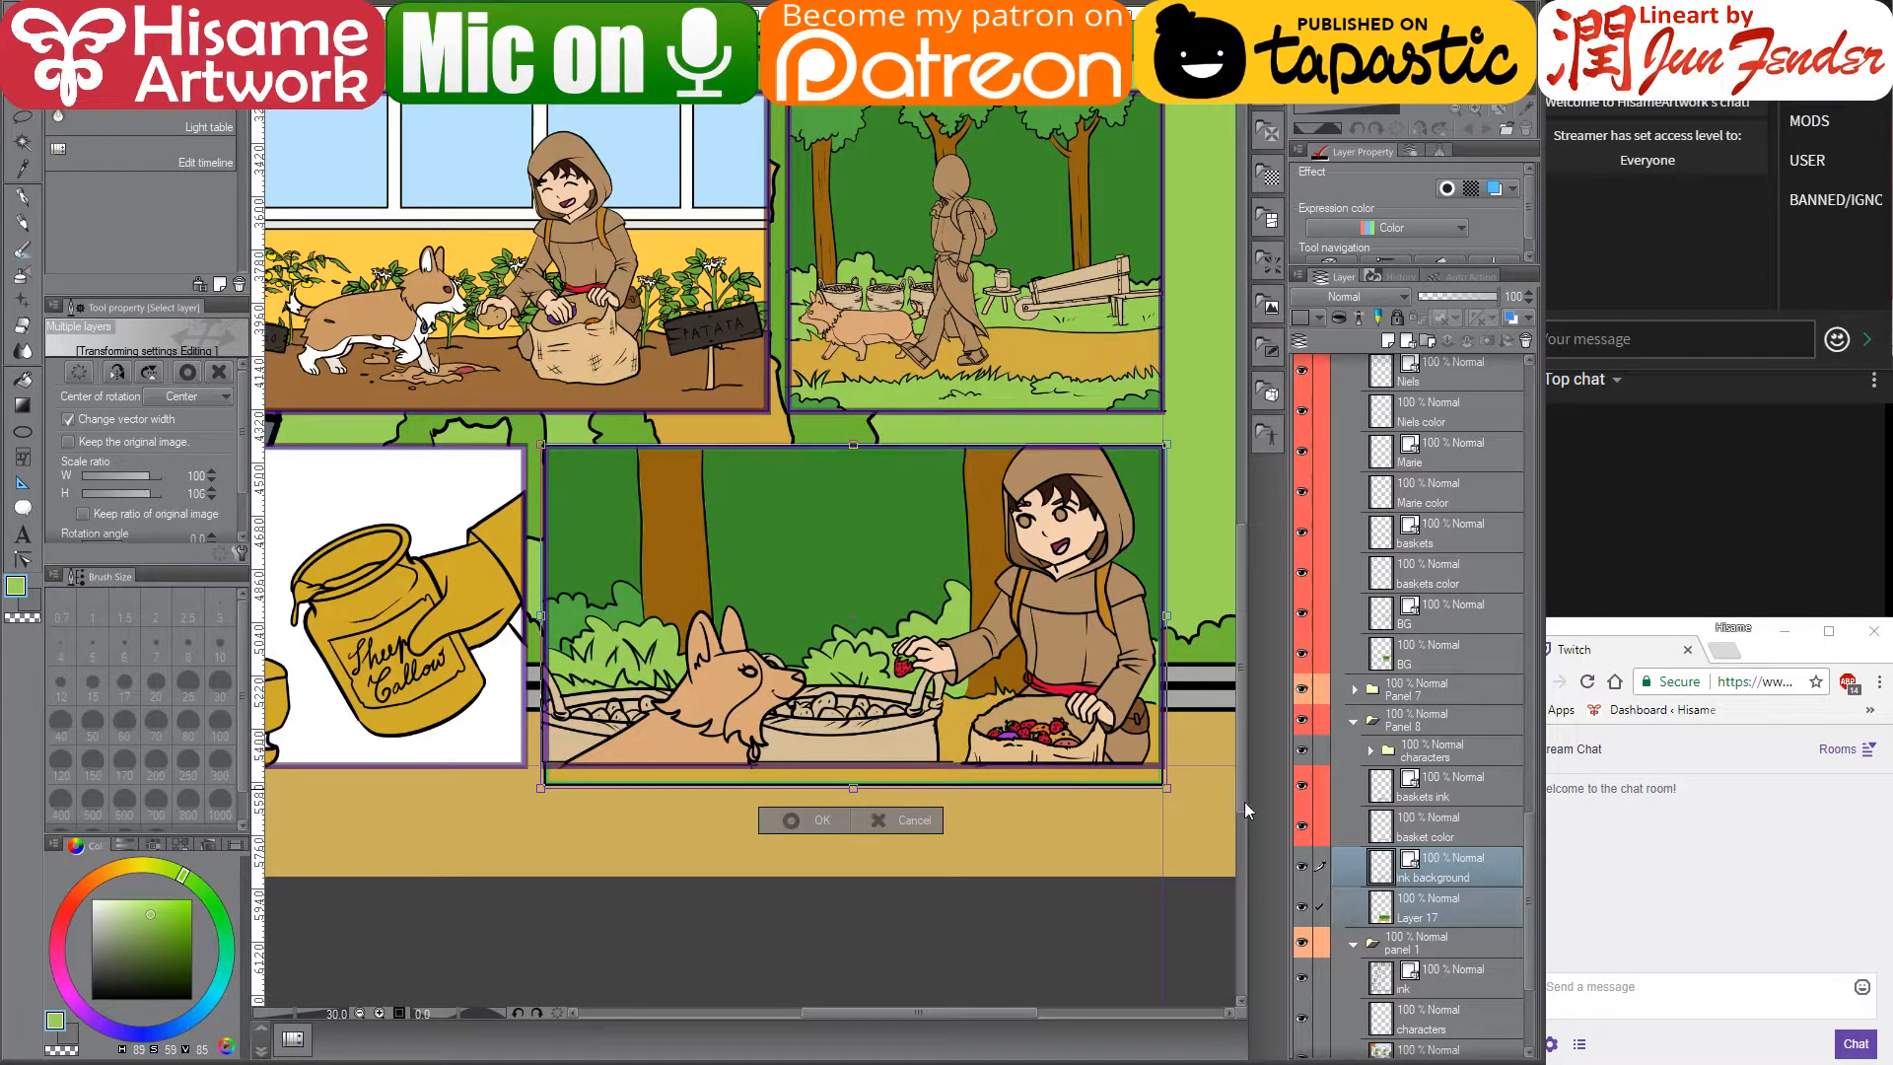
pyautogui.press('Return')
# - Hide the characters folder and both basket layers, and fill Panel 8's ground on Layer 17 with the current light green
pyautogui.moveTo(1304, 831); pyautogui.dragTo(1301, 749)
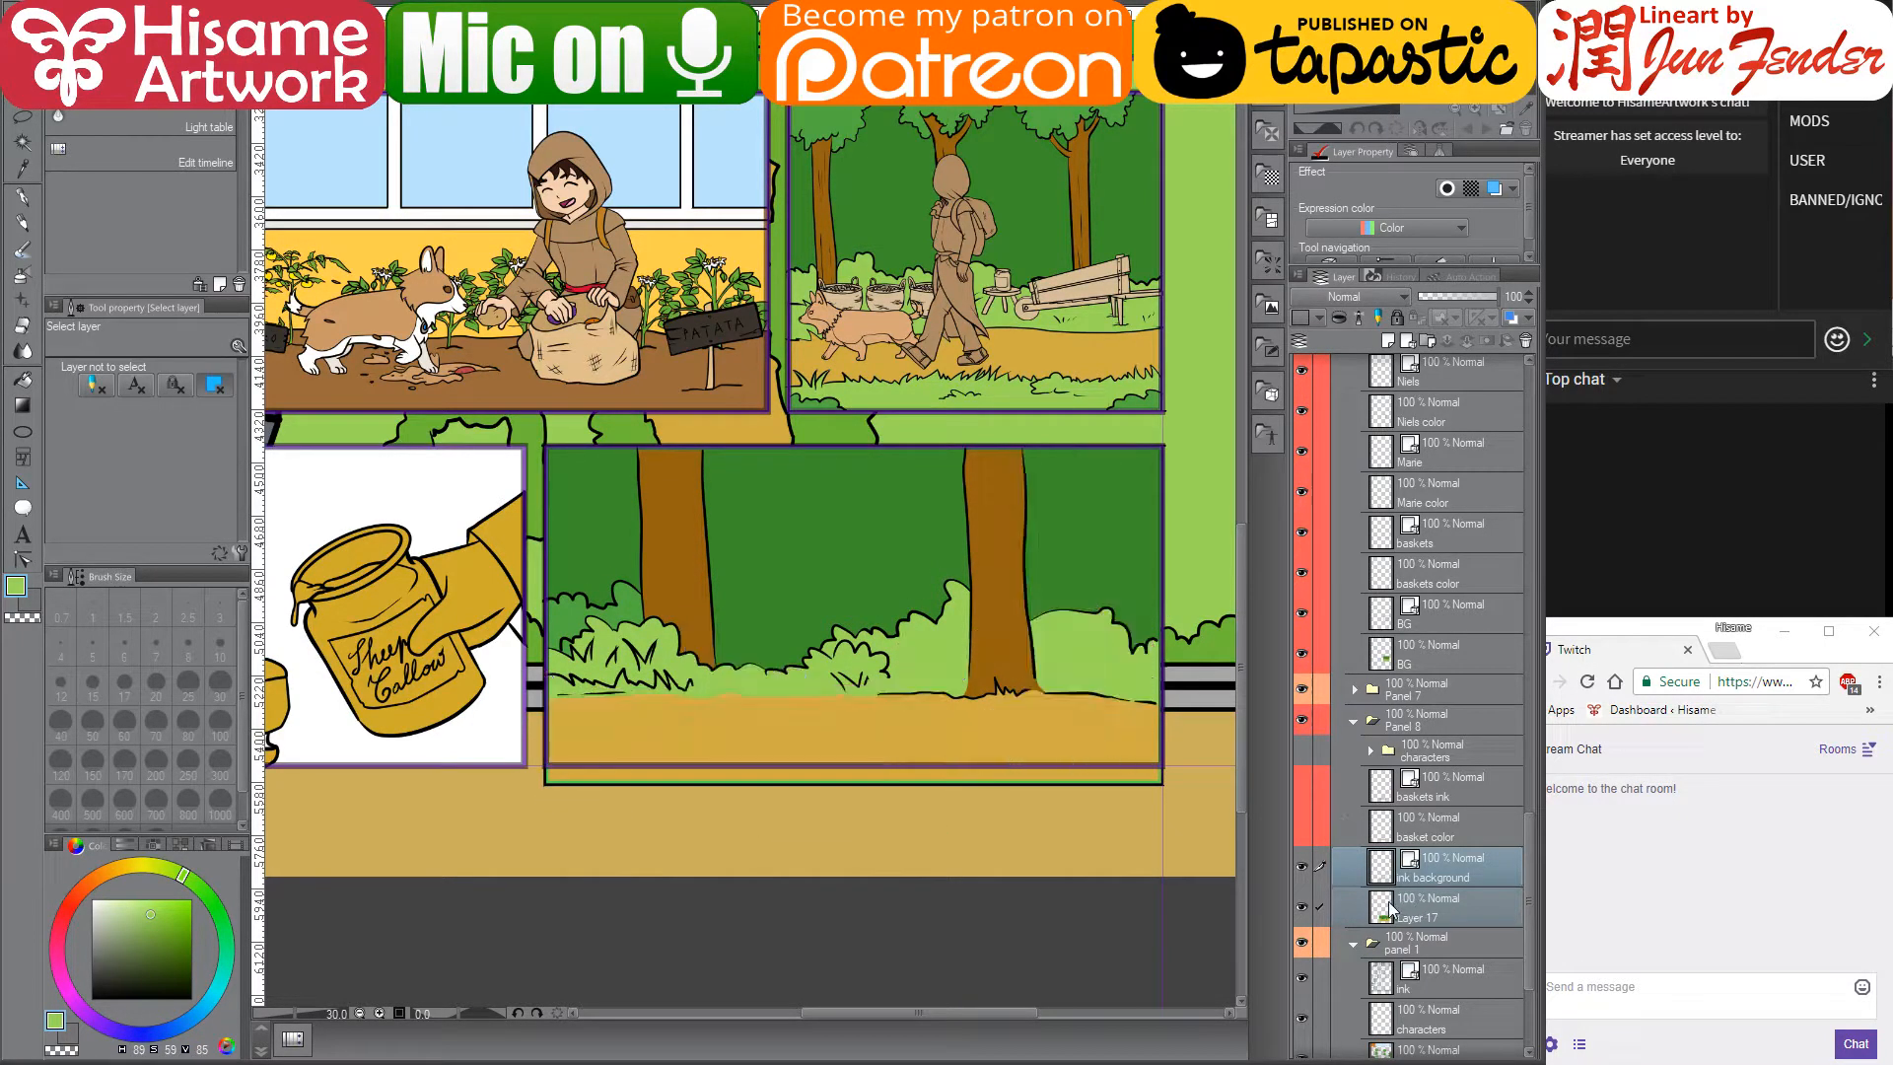
pyautogui.click(1444, 907)
pyautogui.click(22, 378)
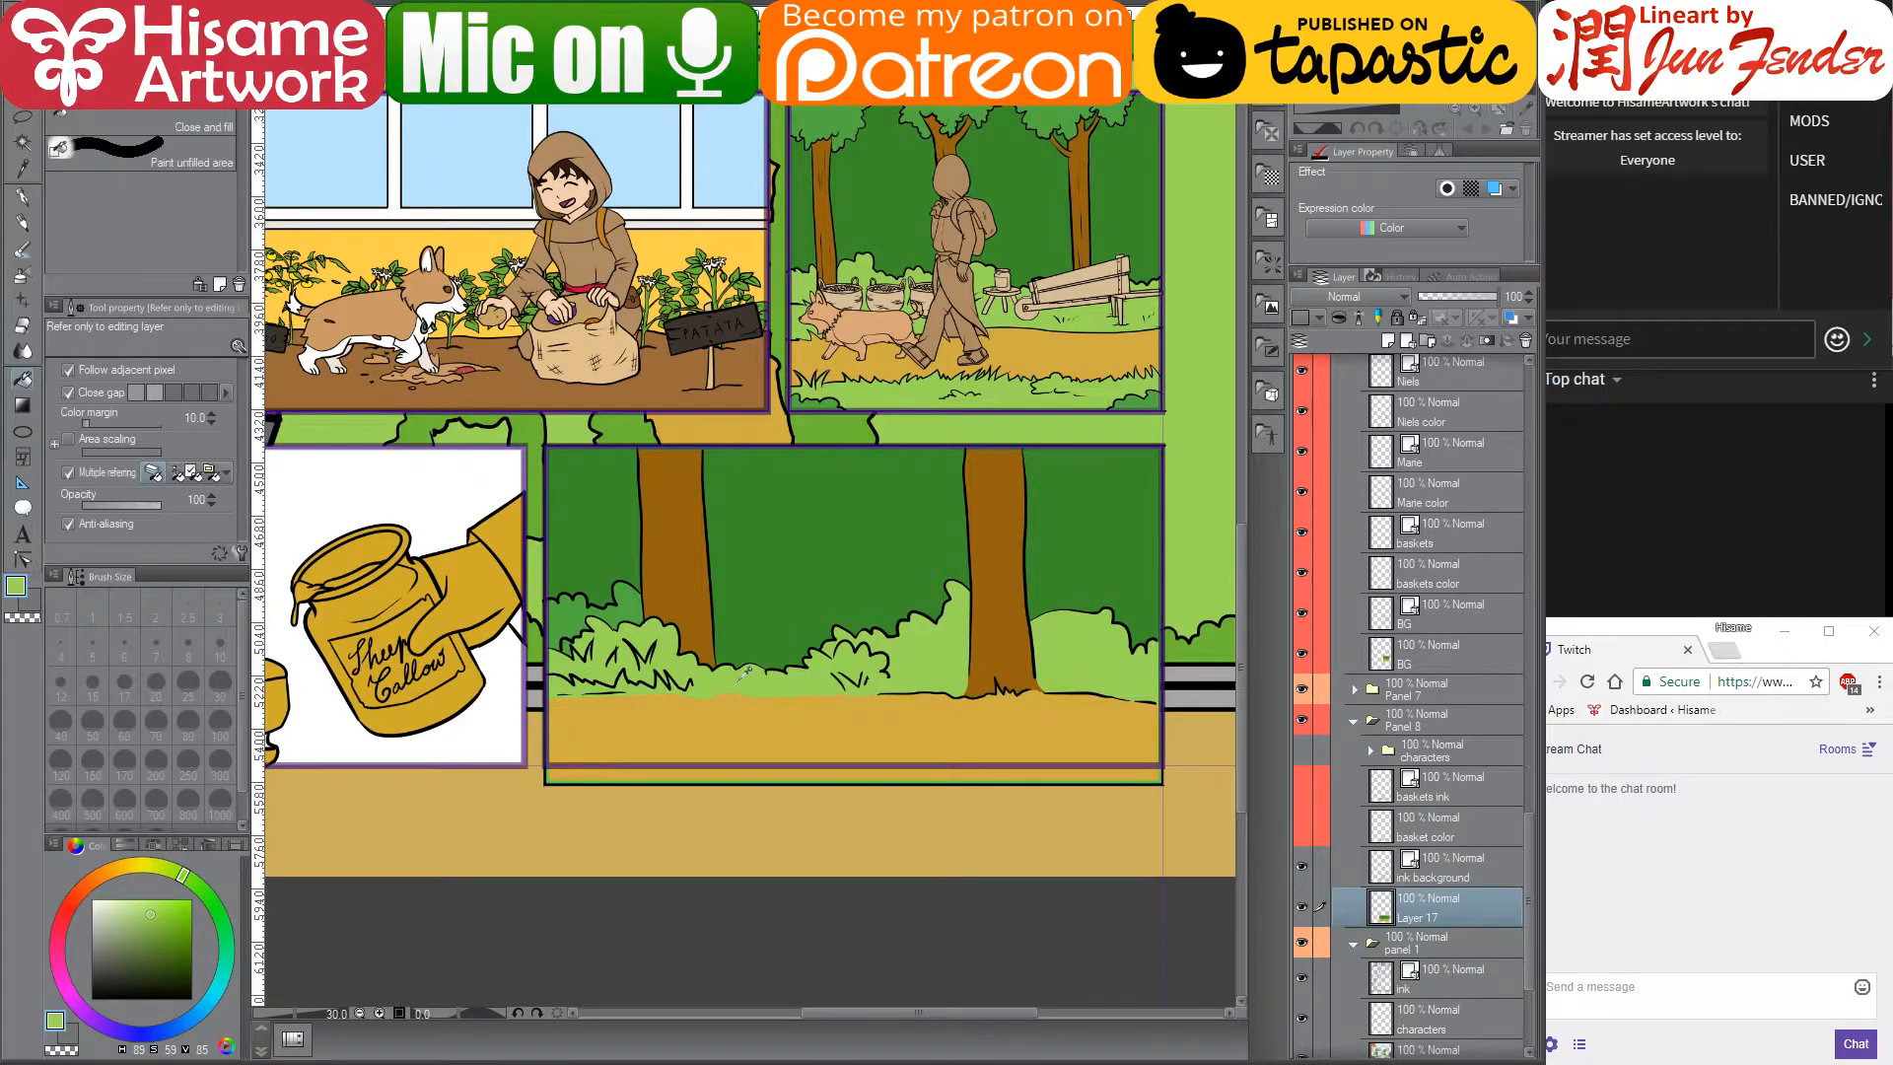
pyautogui.click(746, 720)
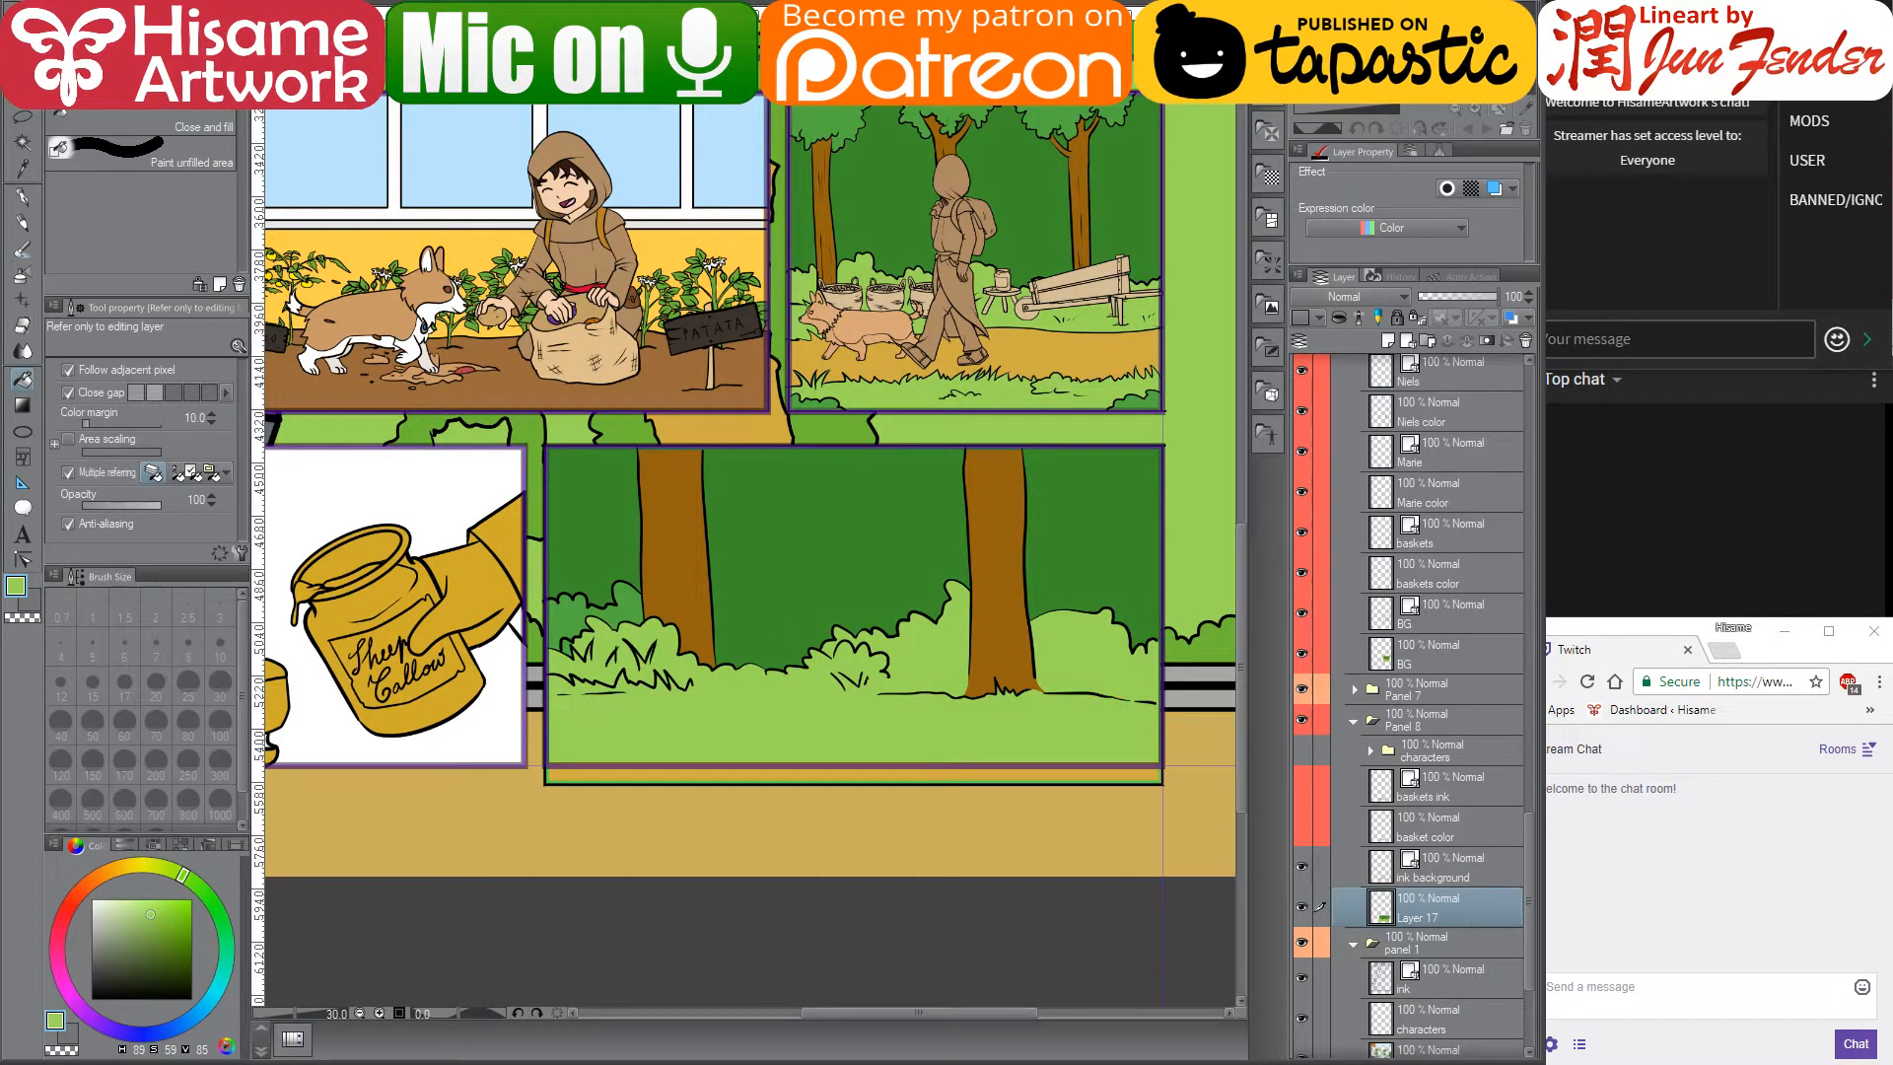
# - Stretch the ink background and Layer 17 artwork rightward to 134% width, from the right trunk's middle past Panel 8's right edge
pyautogui.press('k')
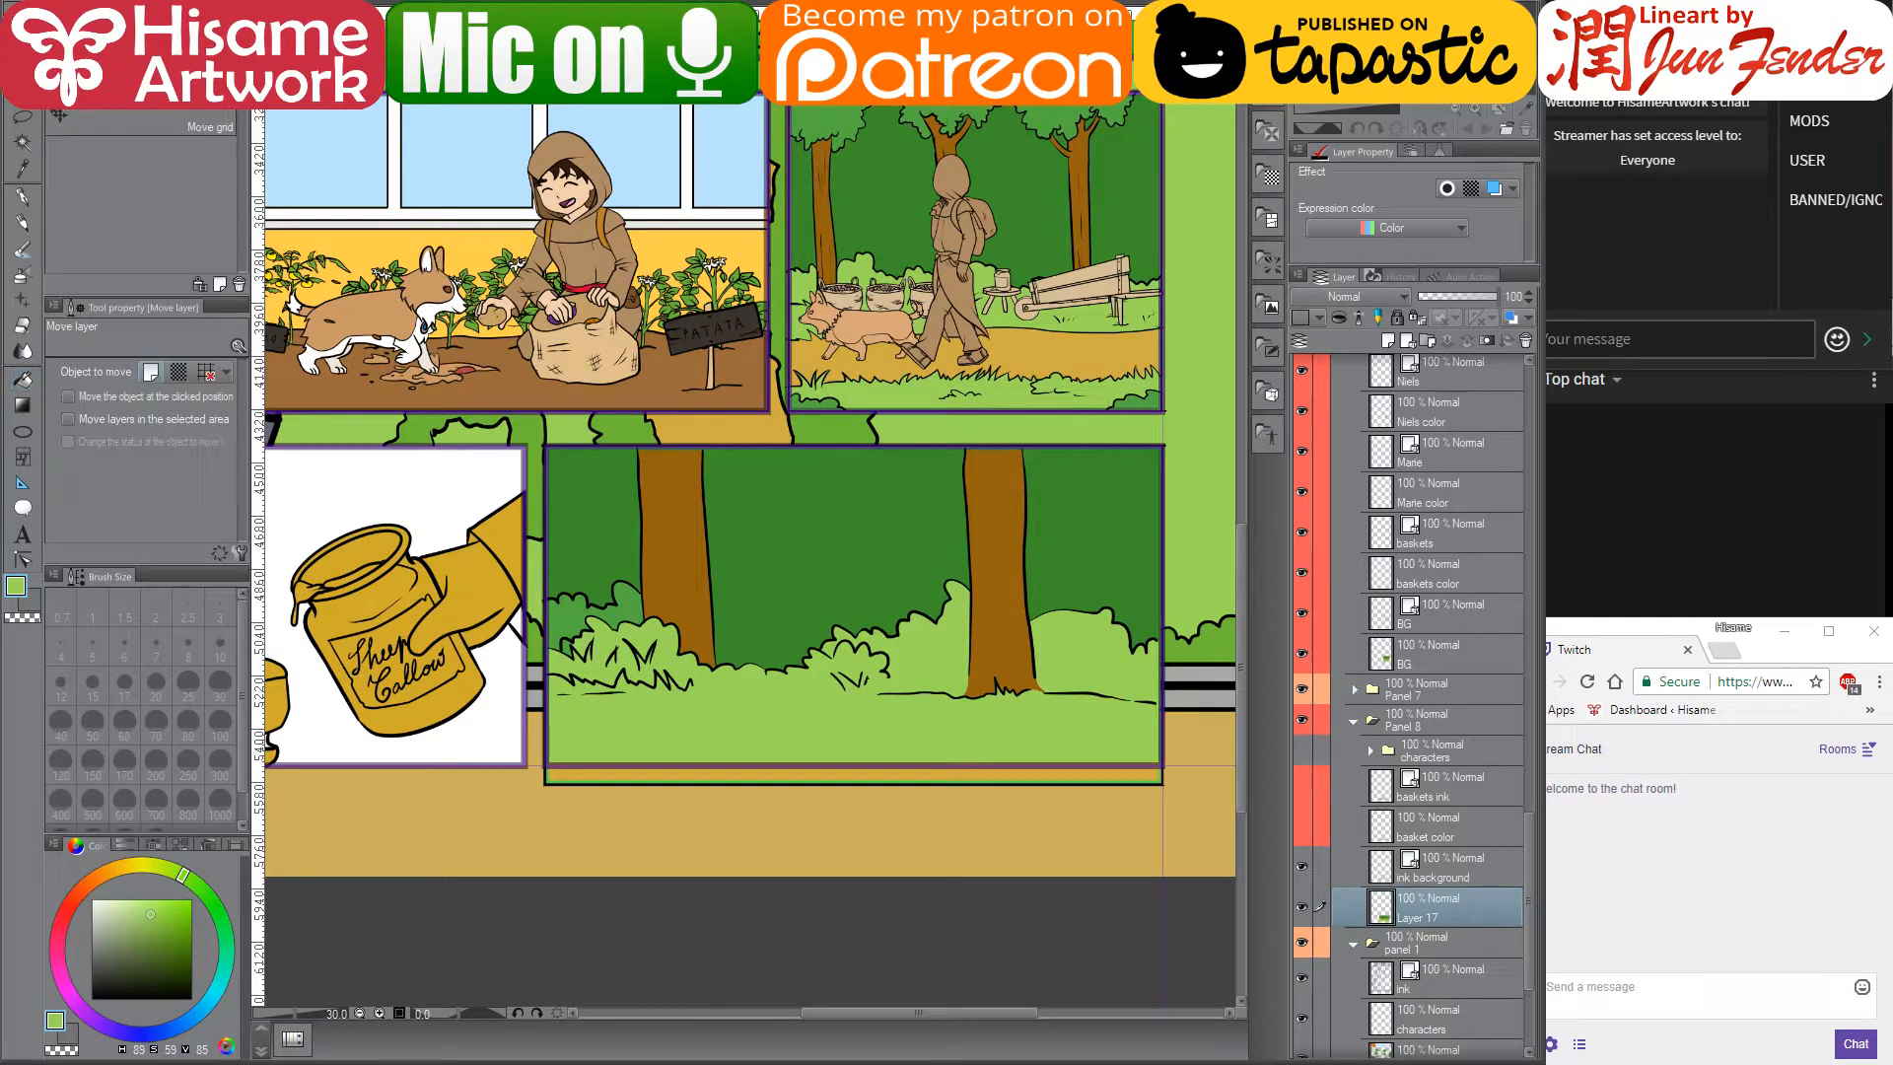
pyautogui.scroll(1, 1056, 625)
pyautogui.scroll(1, 1057, 625)
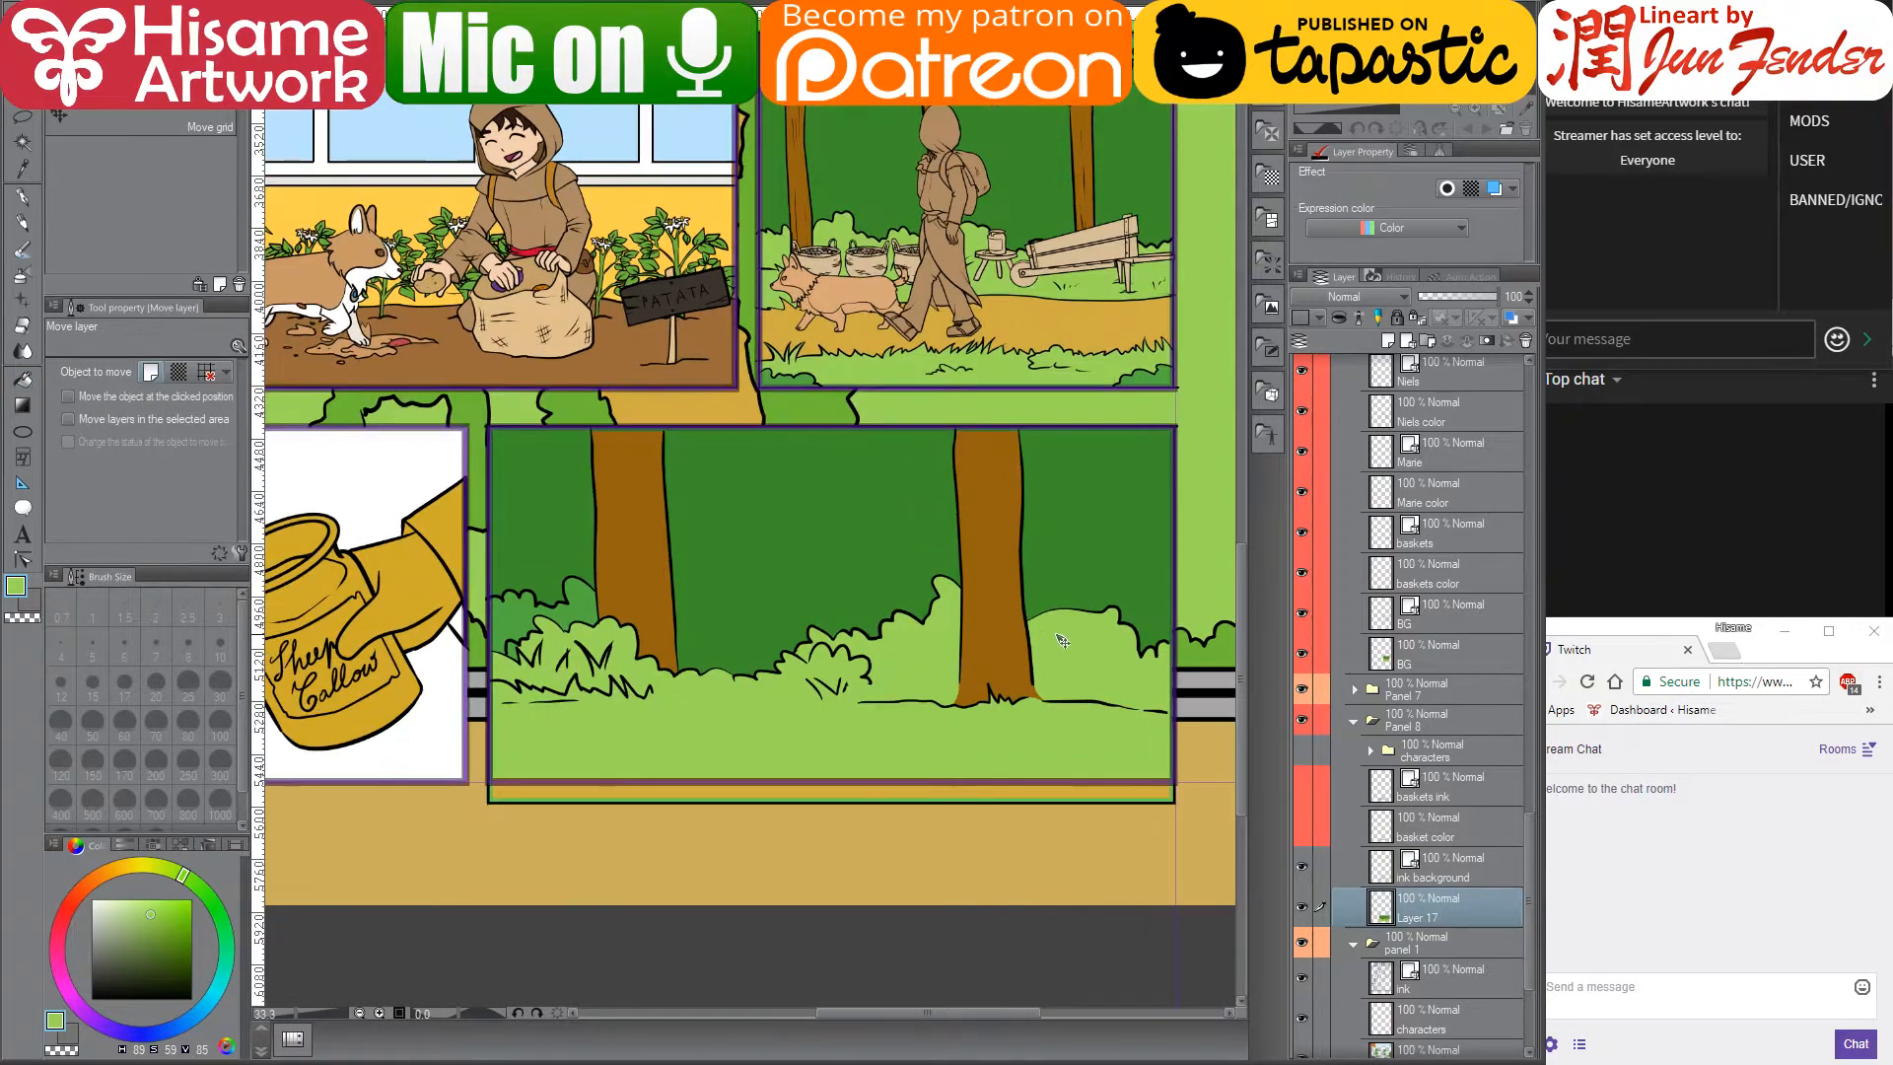
pyautogui.moveTo(1153, 652); pyautogui.dragTo(1044, 666)
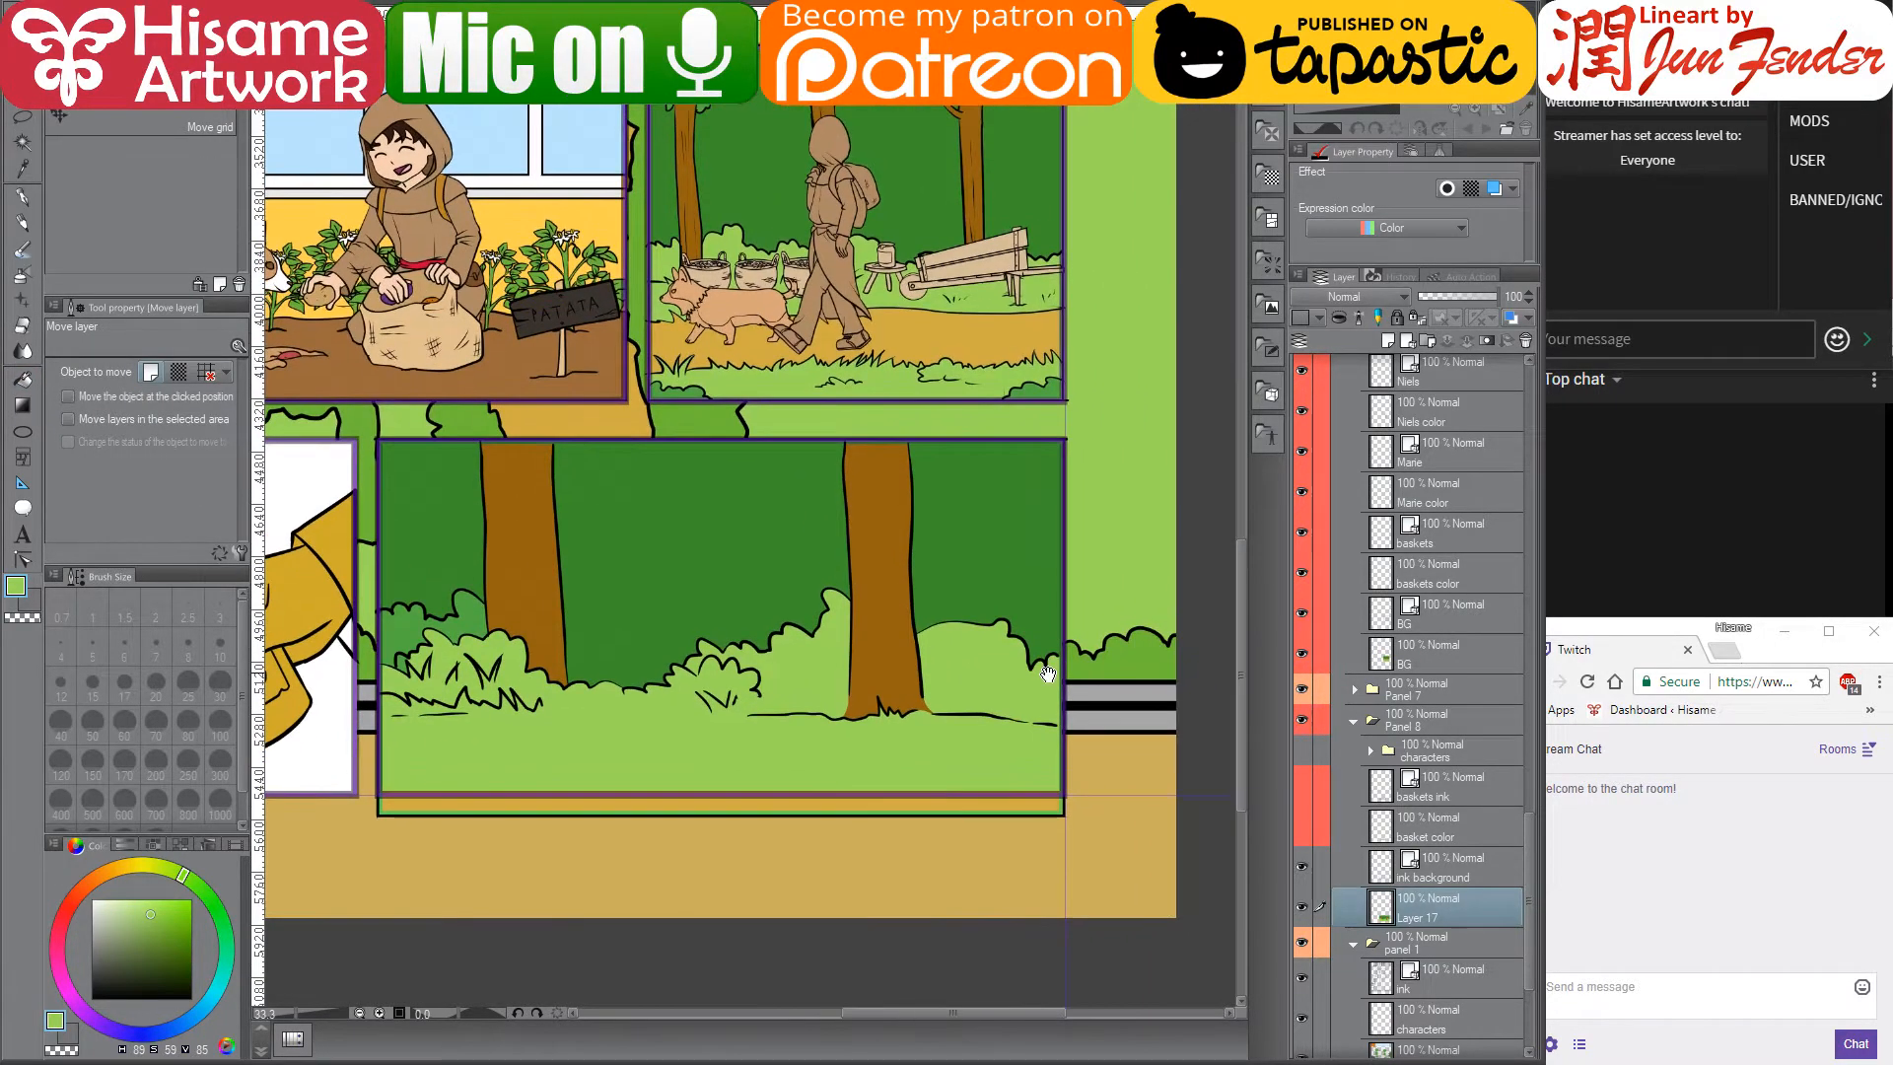
pyautogui.click(22, 116)
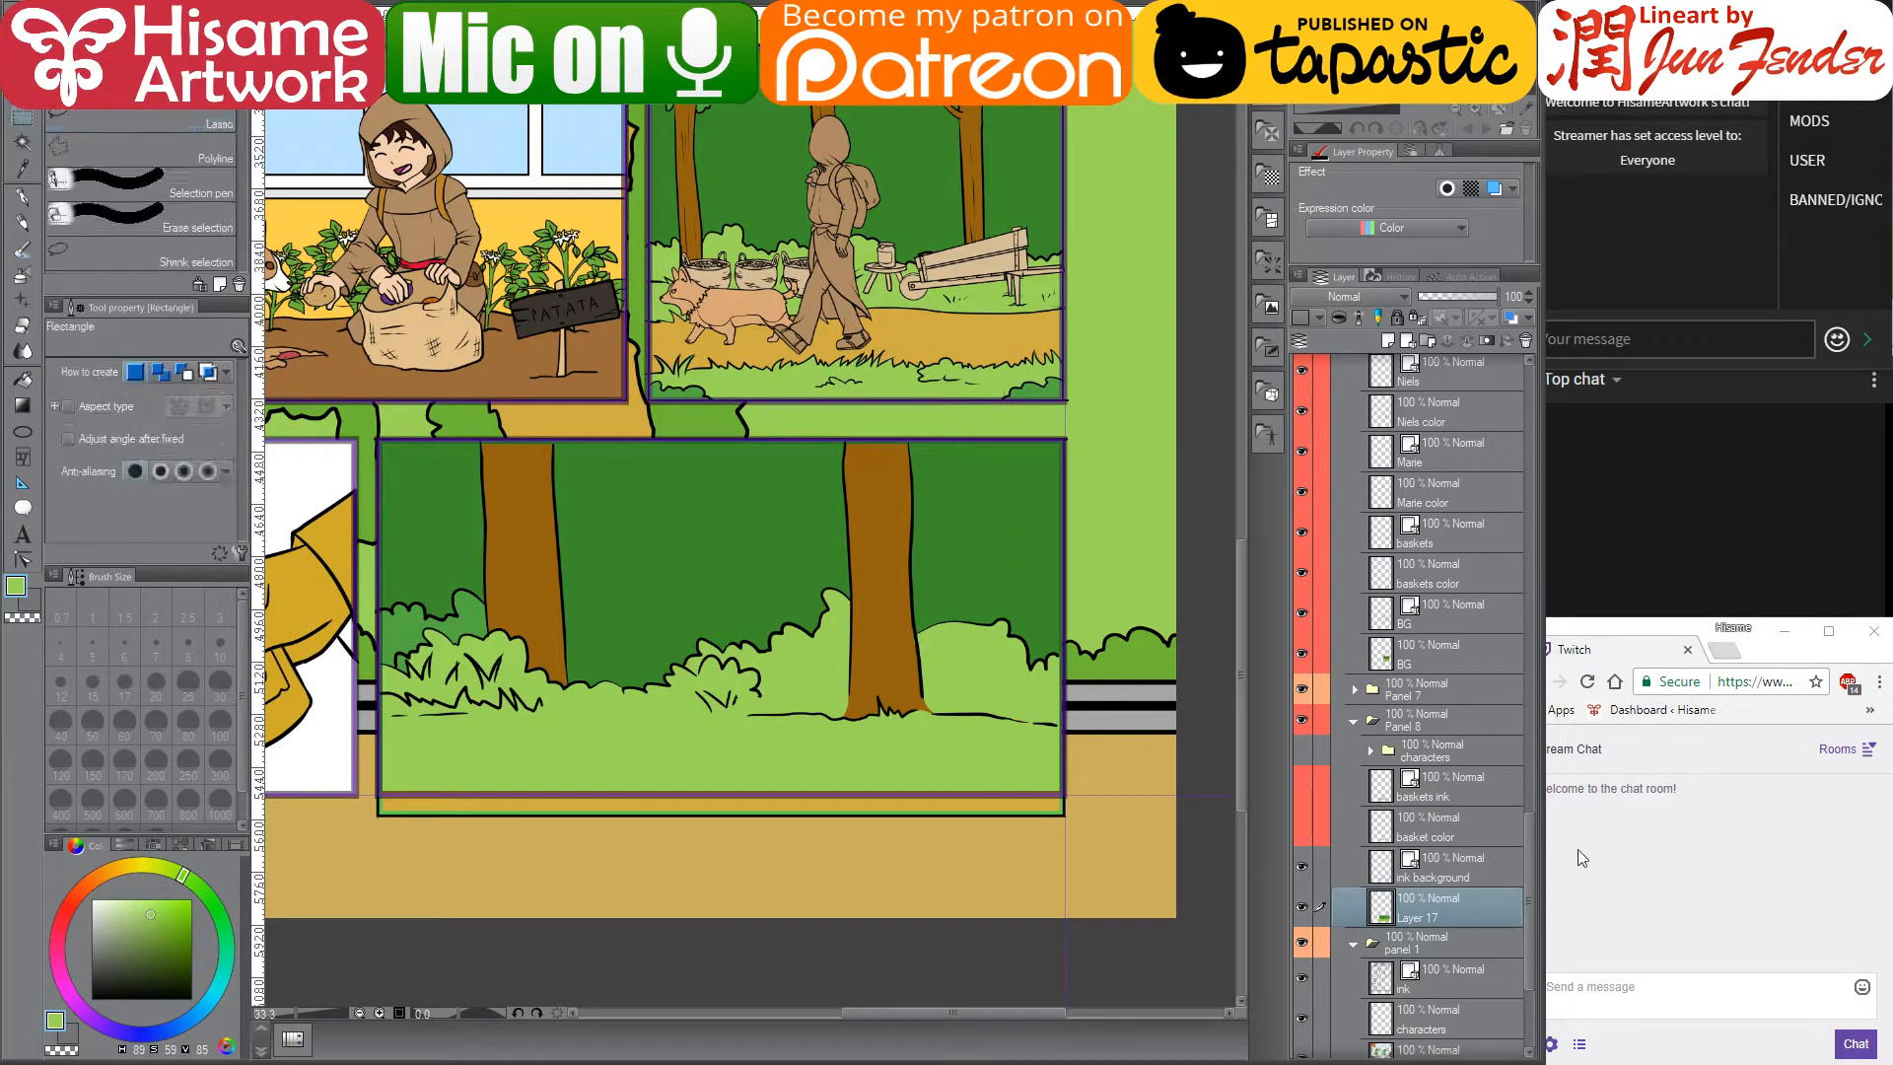
pyautogui.keyDown('ctrl'); pyautogui.click(1454, 866); pyautogui.keyUp('ctrl')
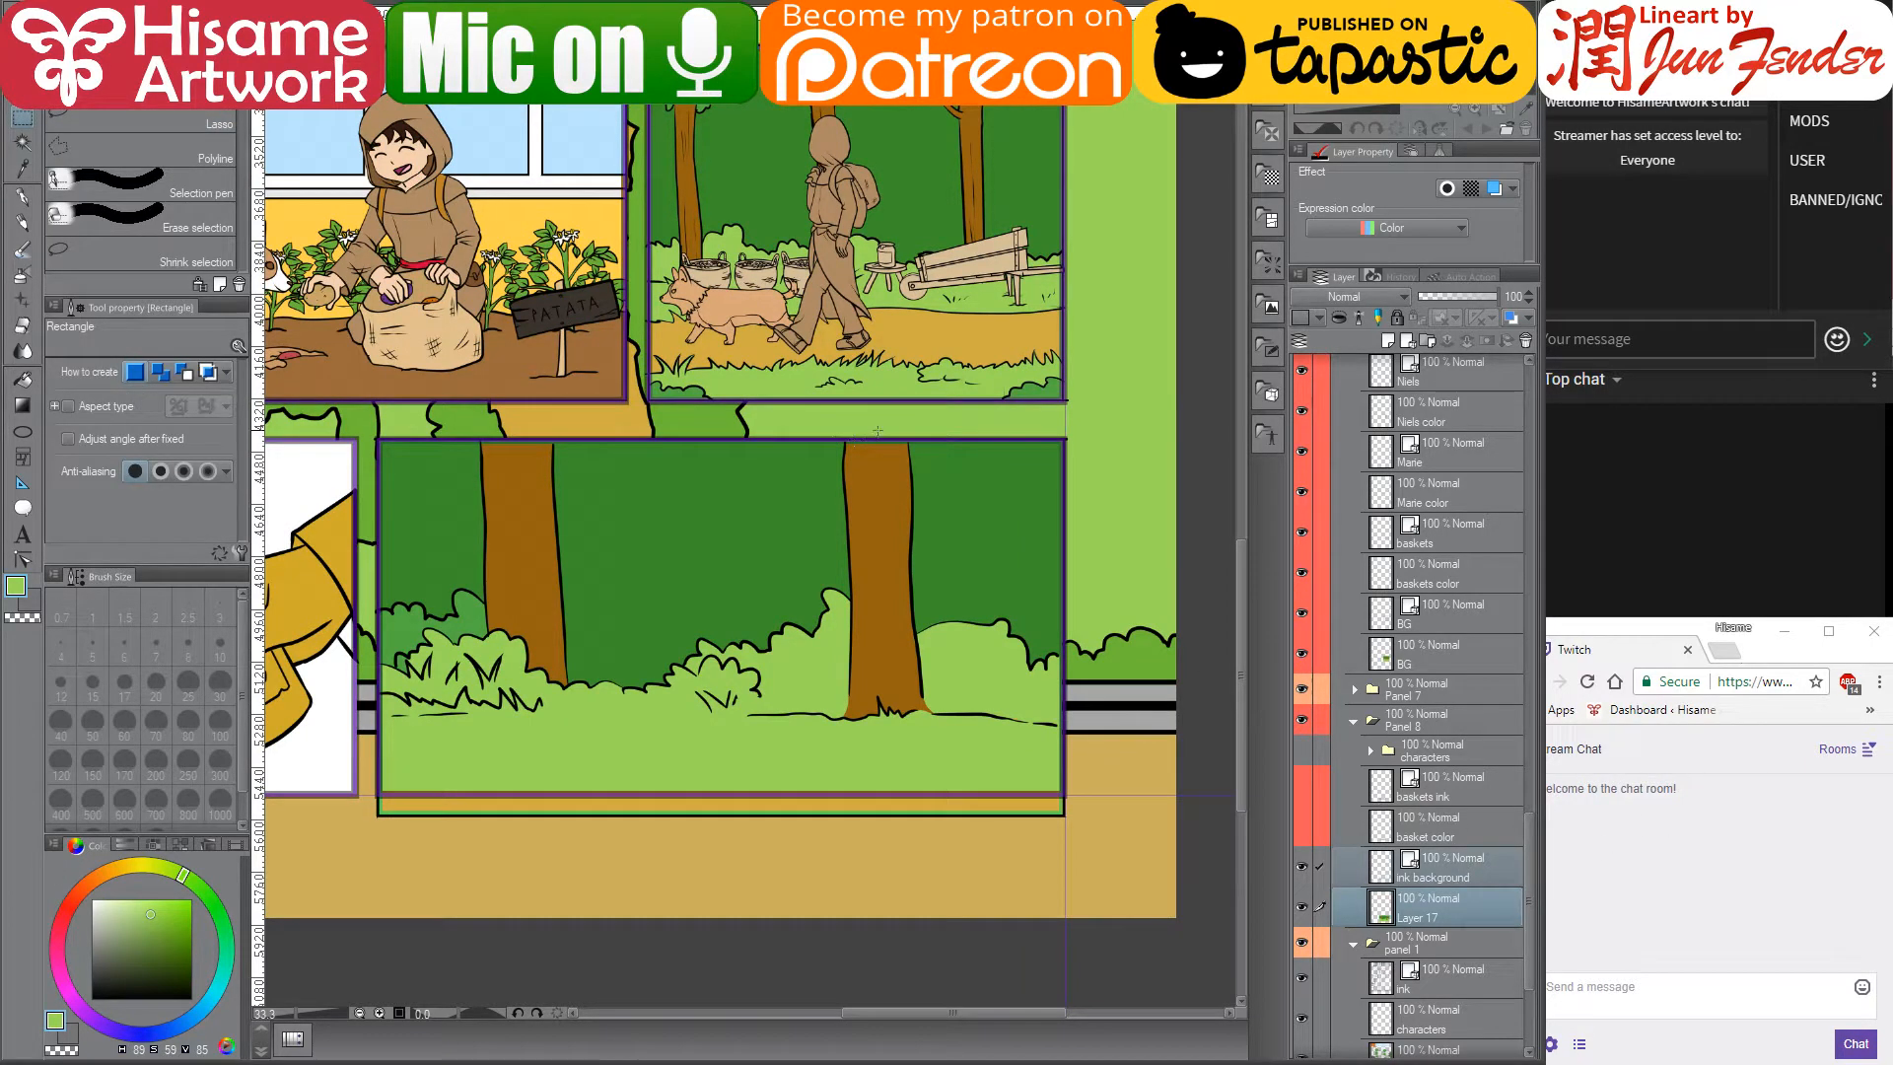
pyautogui.moveTo(877, 430); pyautogui.dragTo(1111, 767)
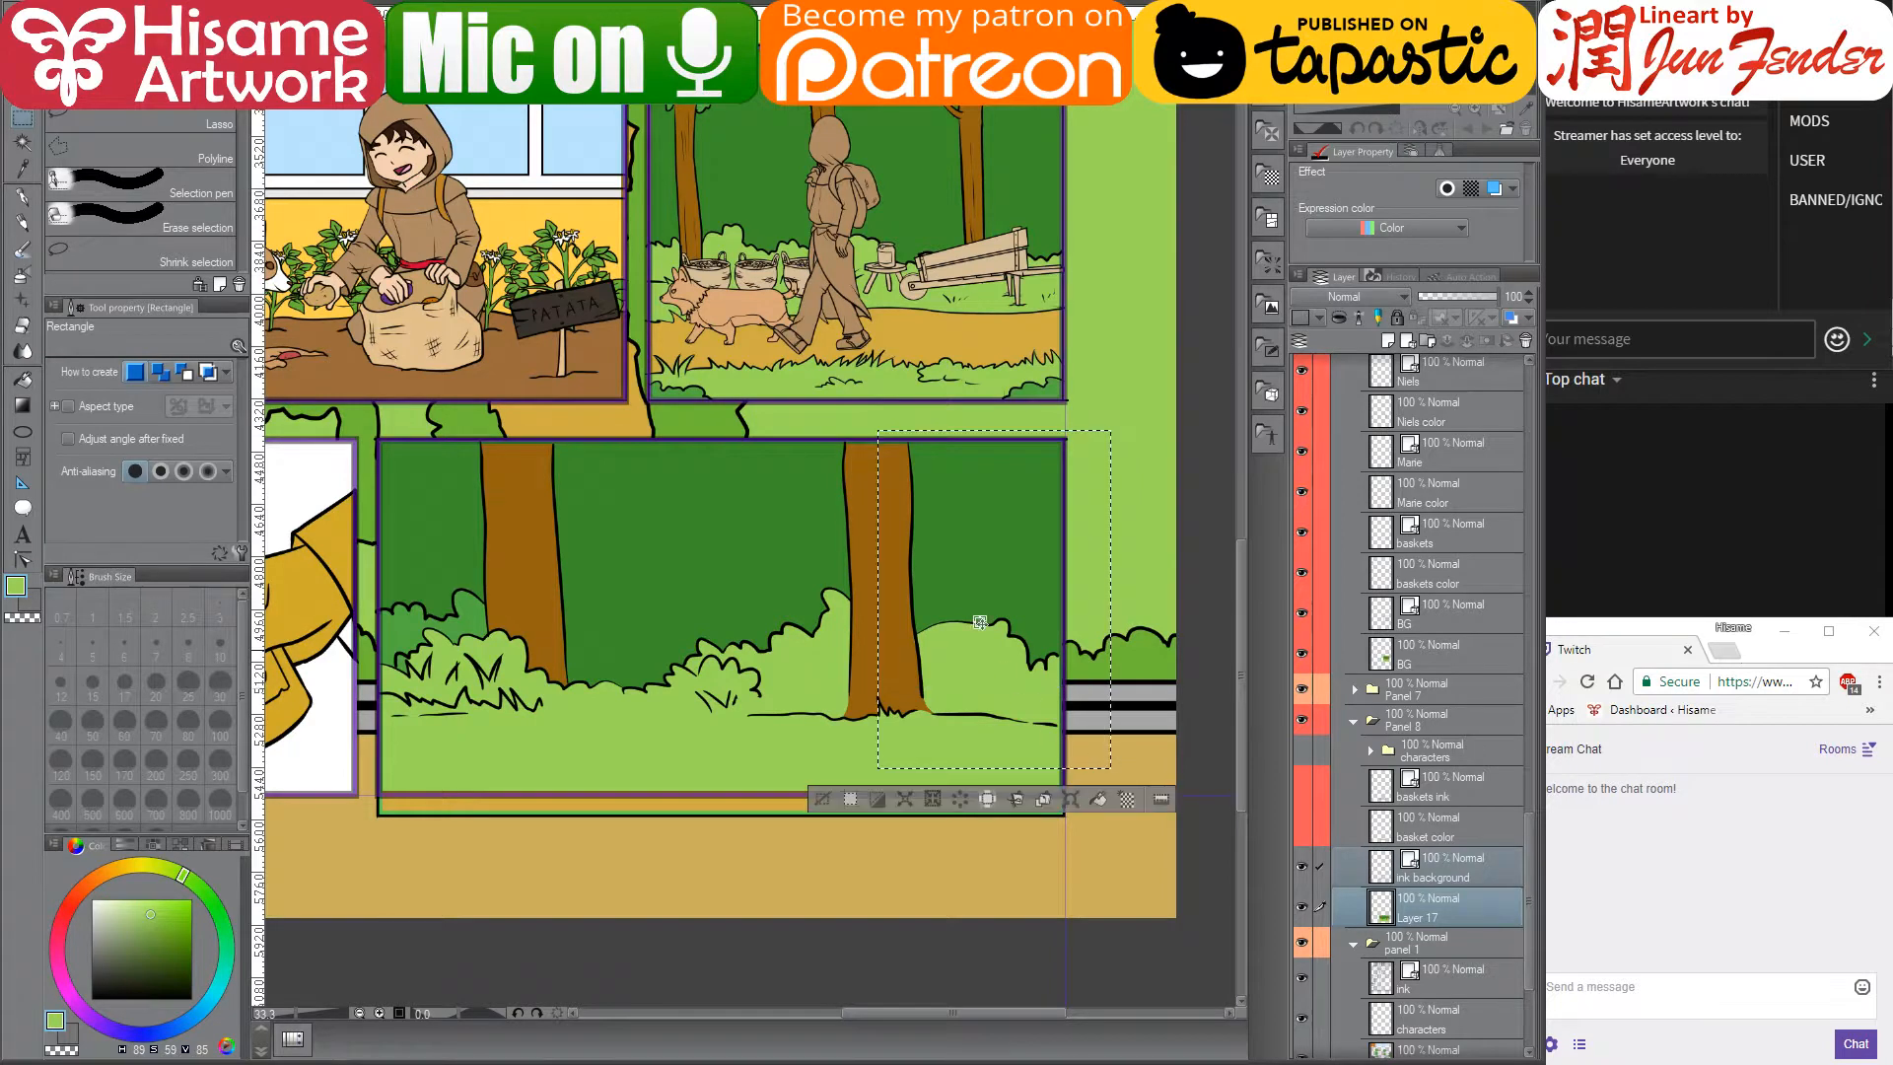
pyautogui.moveTo(864, 427); pyautogui.dragTo(1173, 734)
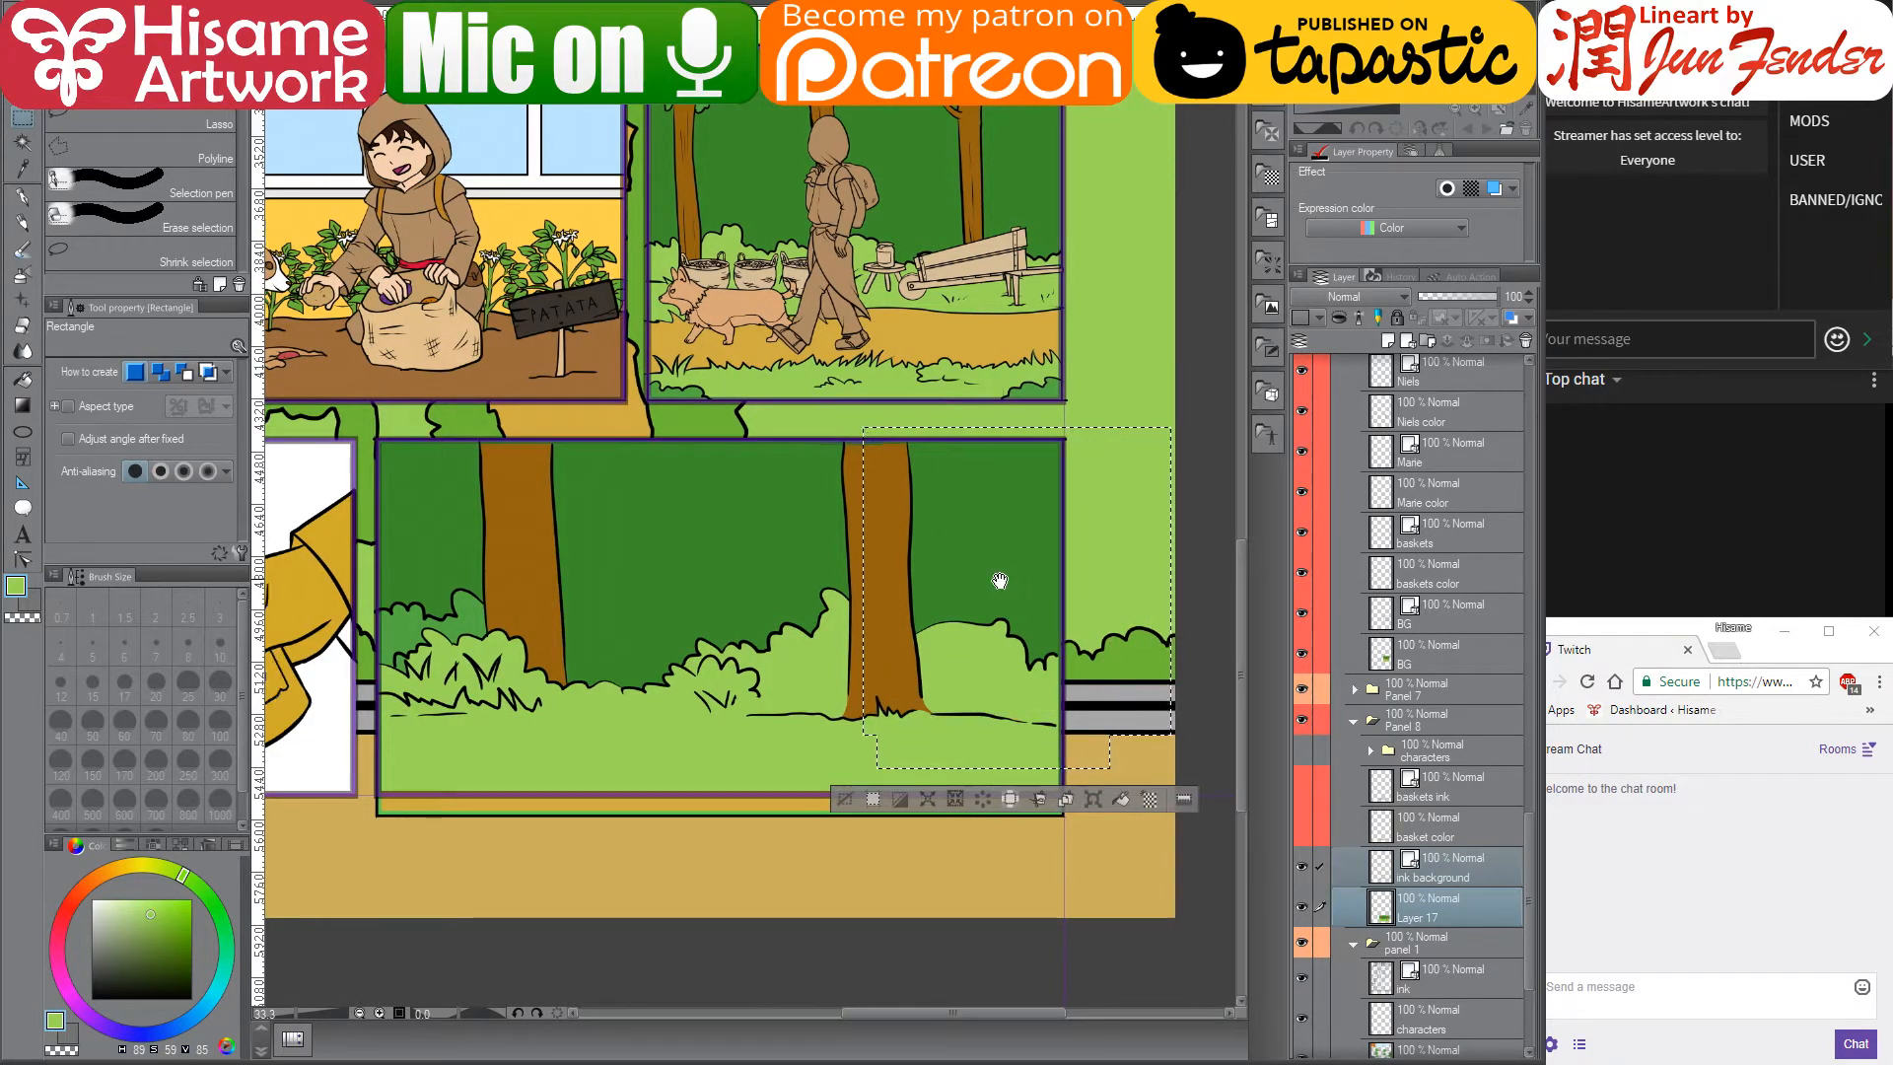
pyautogui.hscroll(1, 996, 579)
pyautogui.hotkey('ctrl', 't')
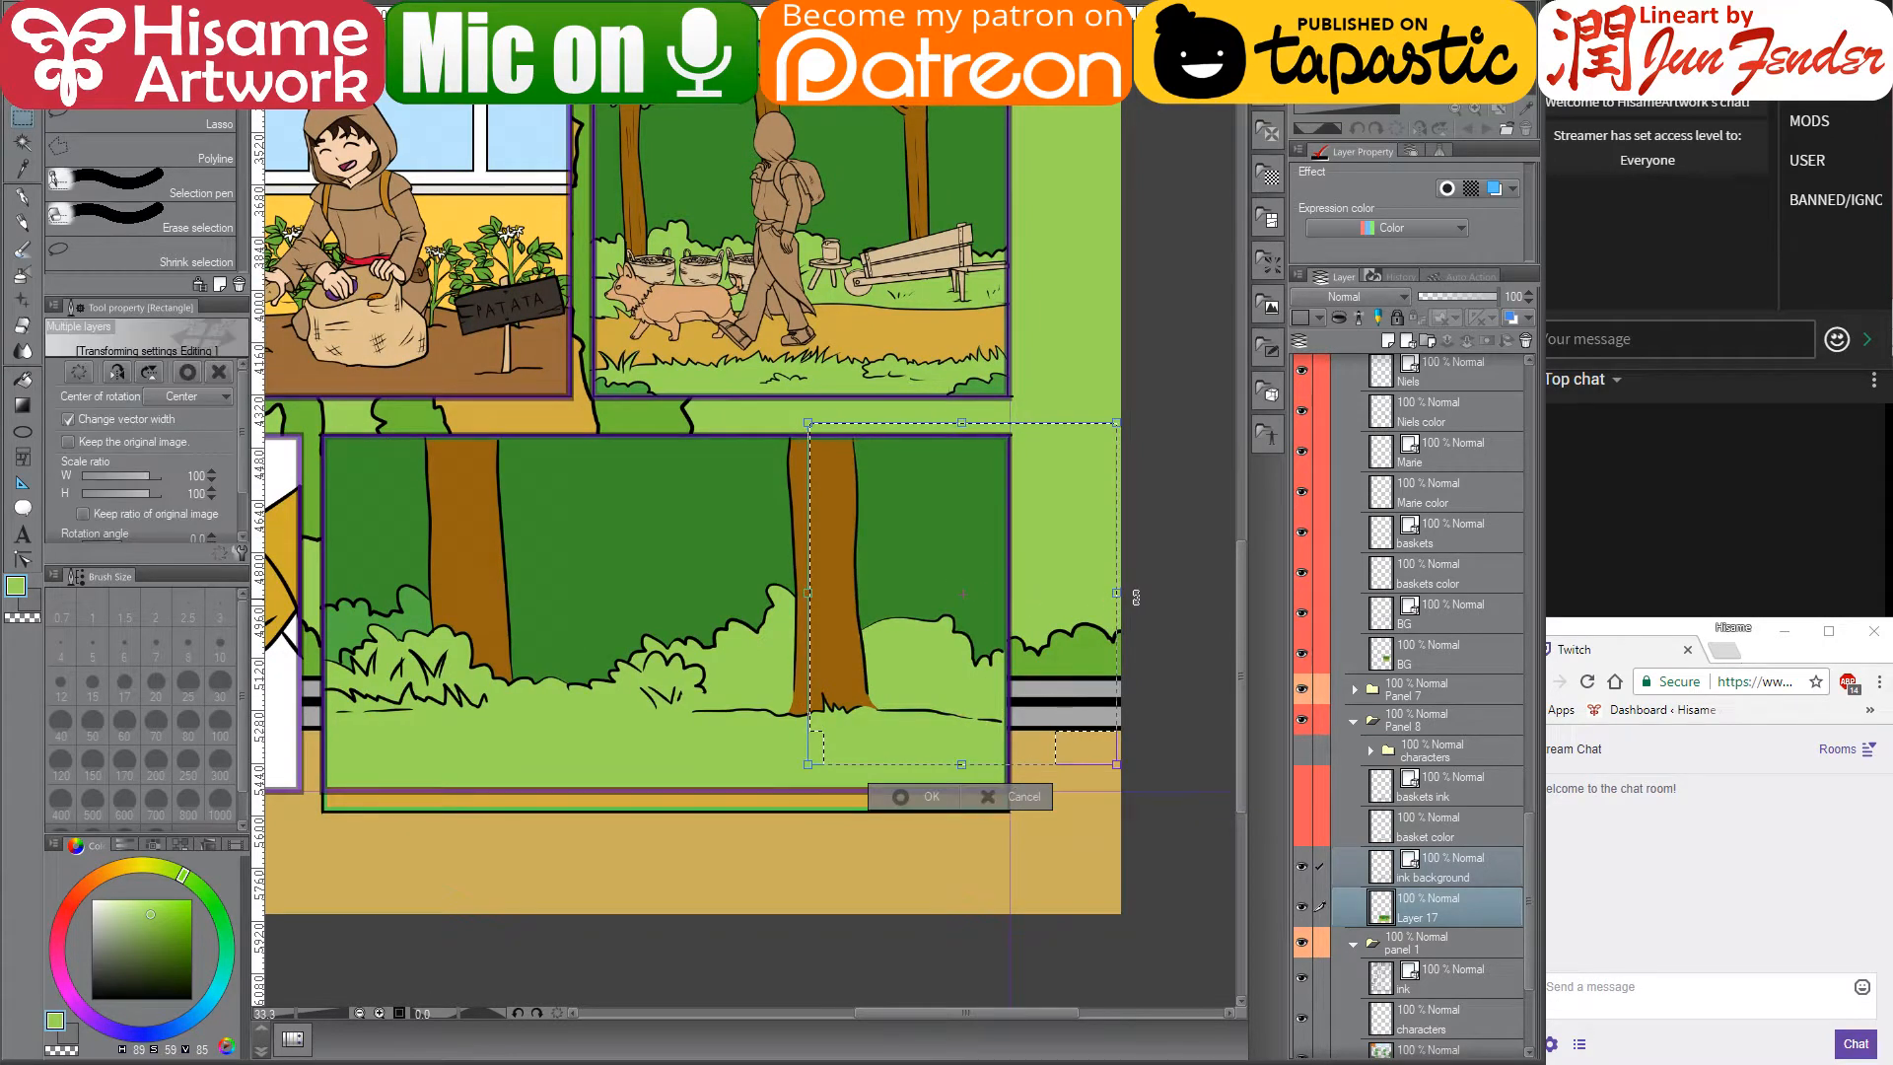
pyautogui.moveTo(1117, 595); pyautogui.dragTo(1221, 589)
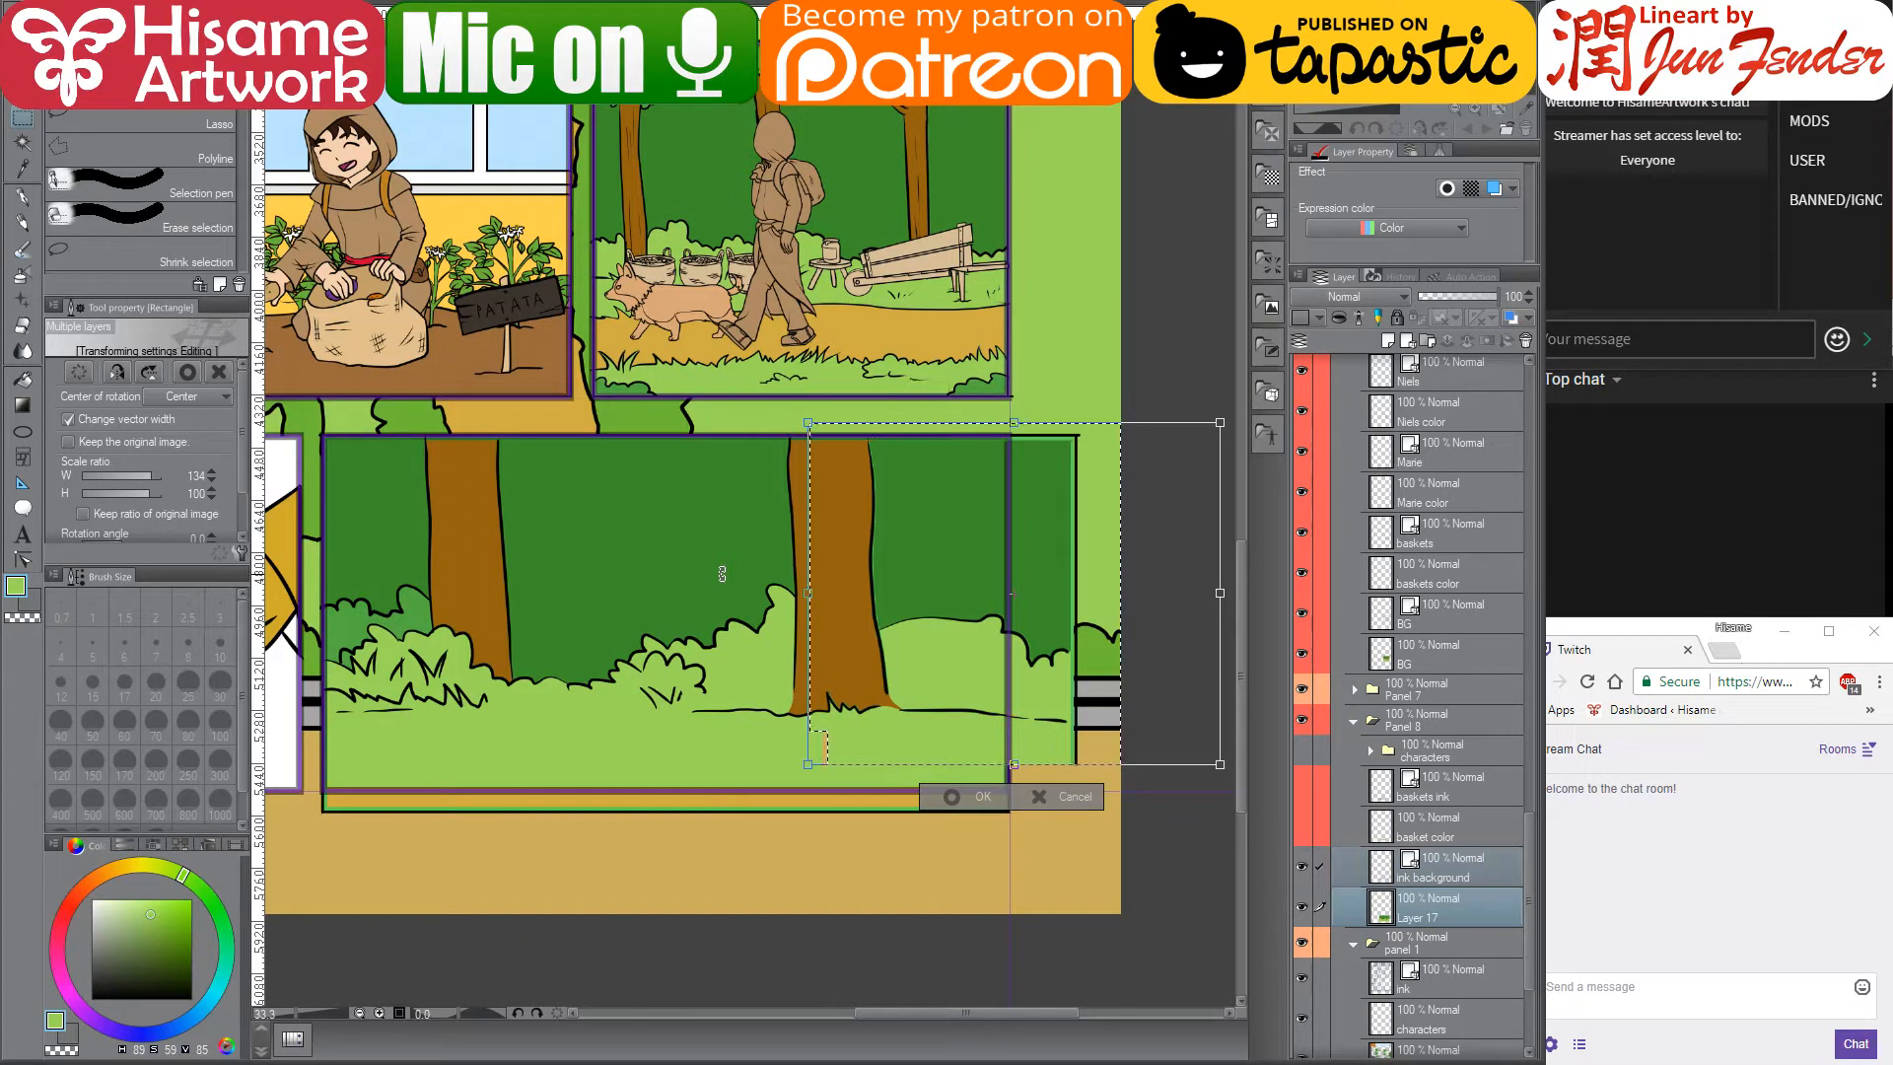
pyautogui.press('Return')
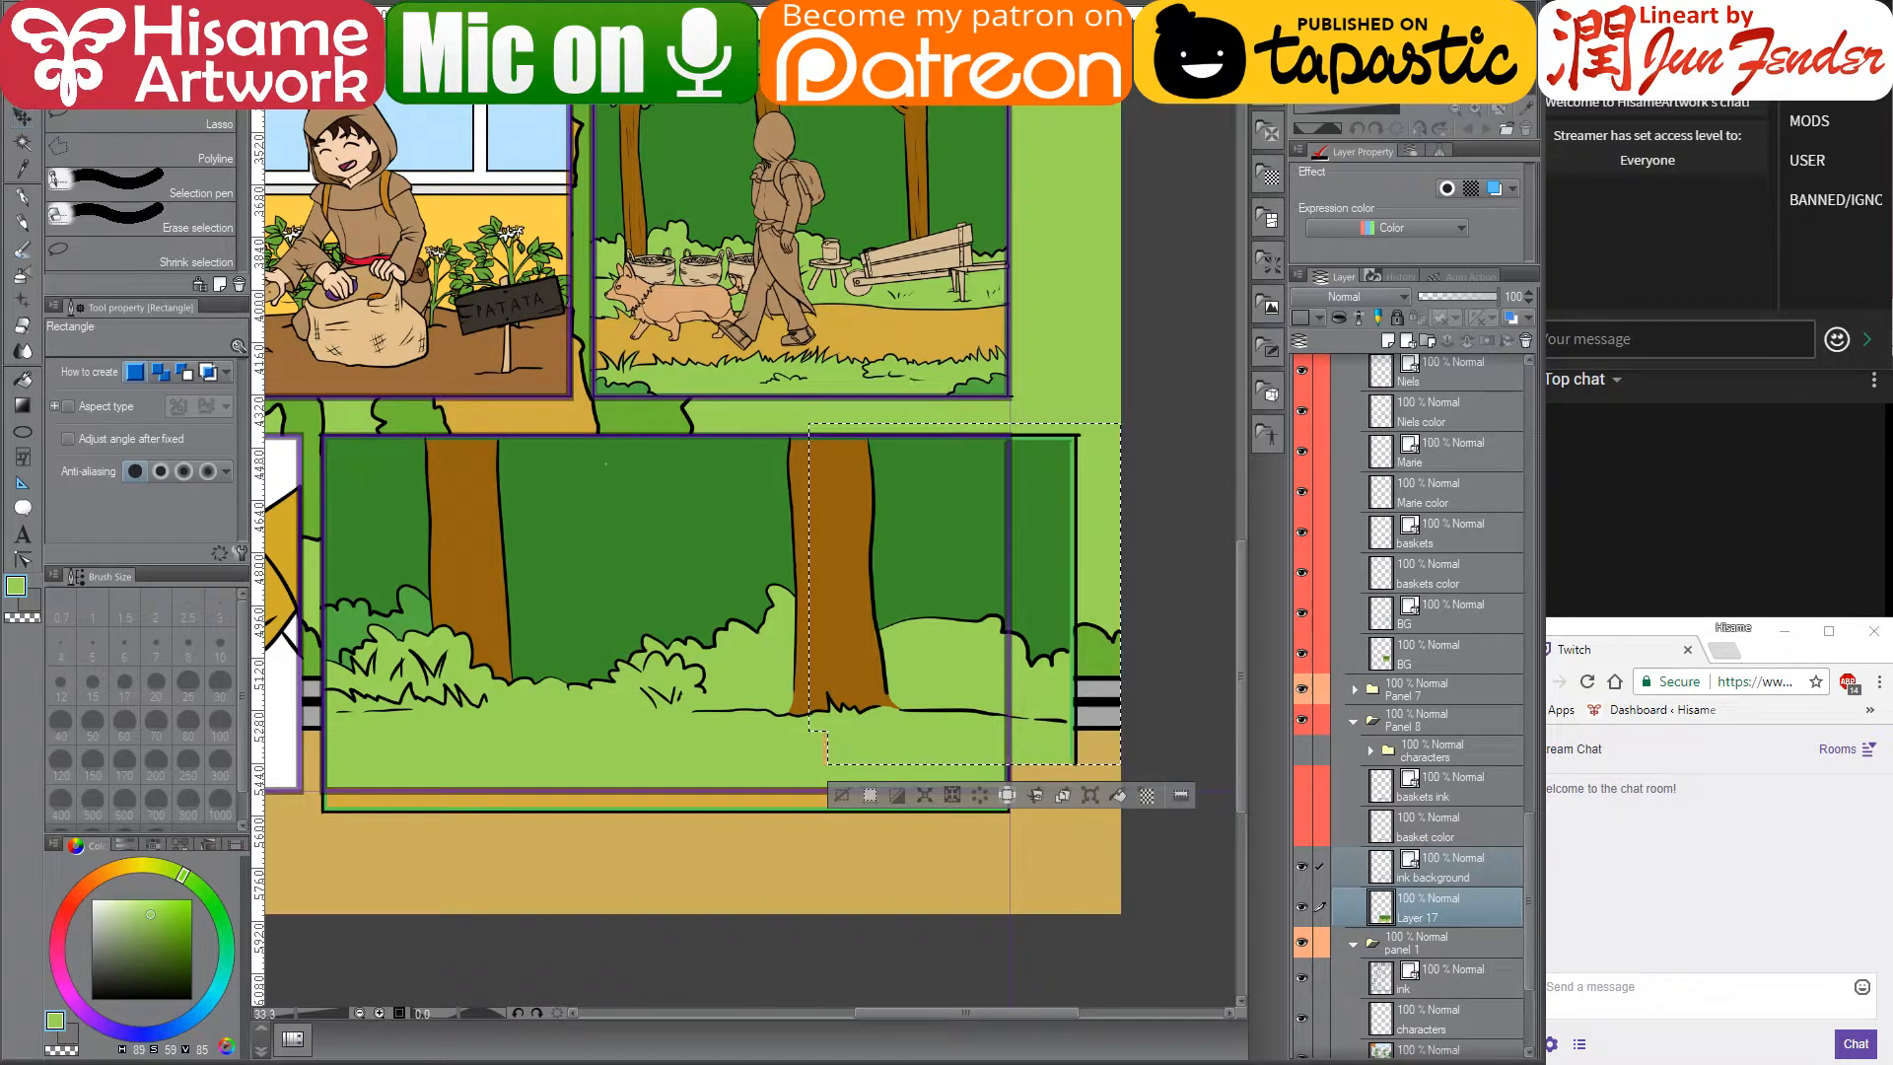
# - Compress the strip from the right trunk's right edge outward to 70% width so the artwork fits Panel 8's right border
pyautogui.click(814, 479)
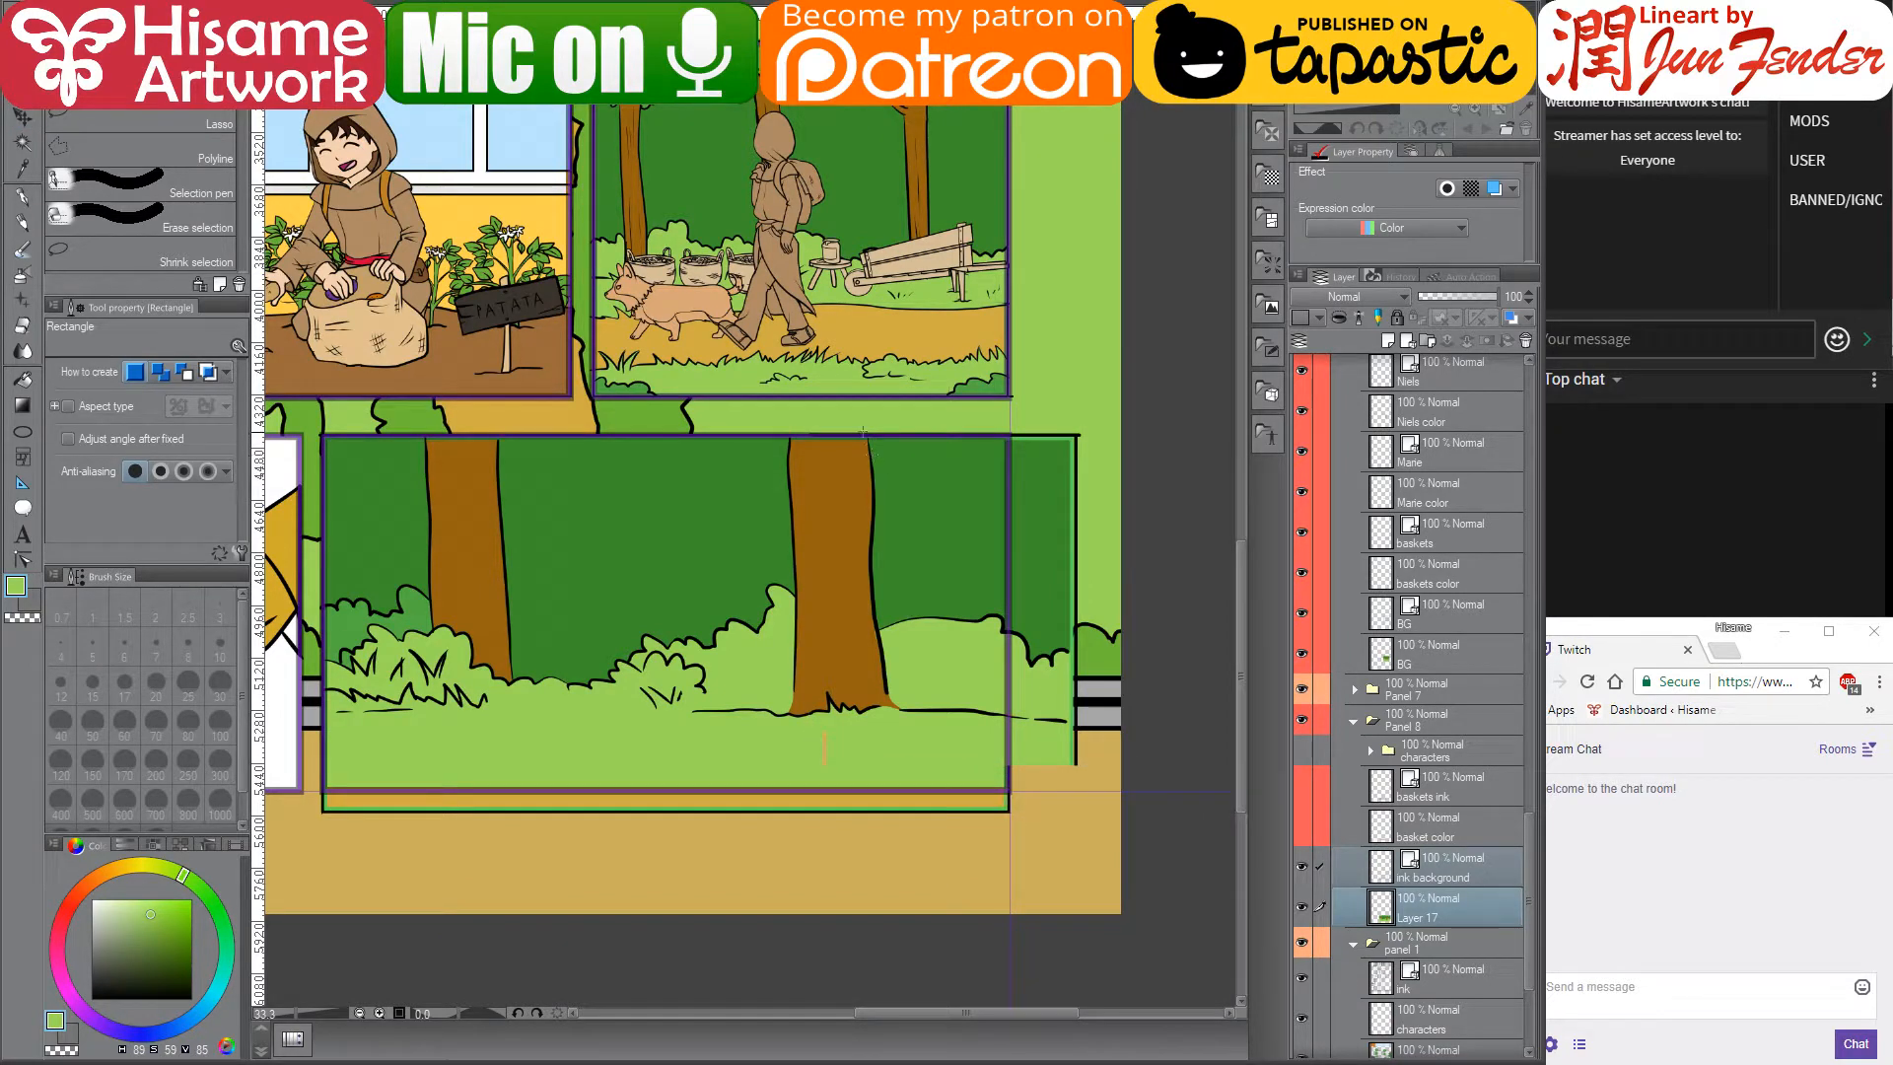
pyautogui.moveTo(862, 428); pyautogui.dragTo(1100, 768)
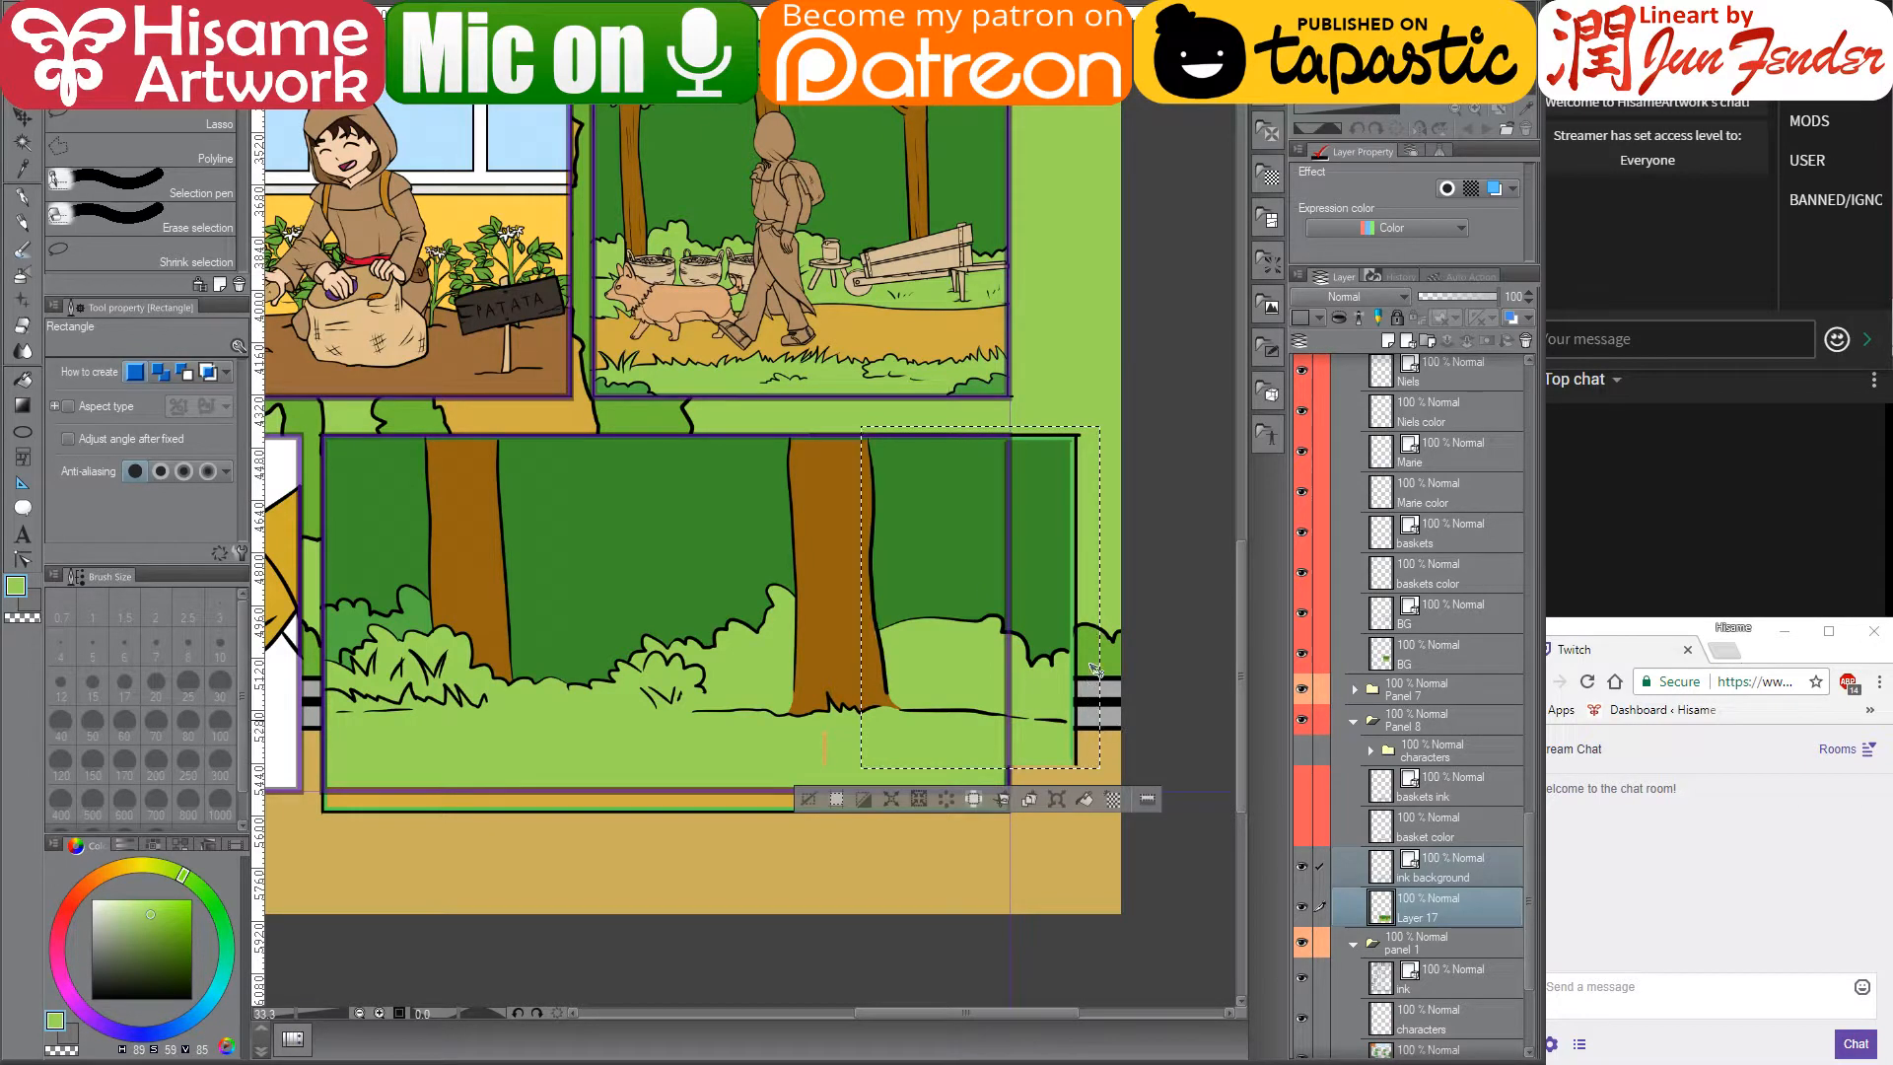
pyautogui.hotkey('ctrl', 't')
pyautogui.moveTo(1100, 596); pyautogui.dragTo(1028, 594)
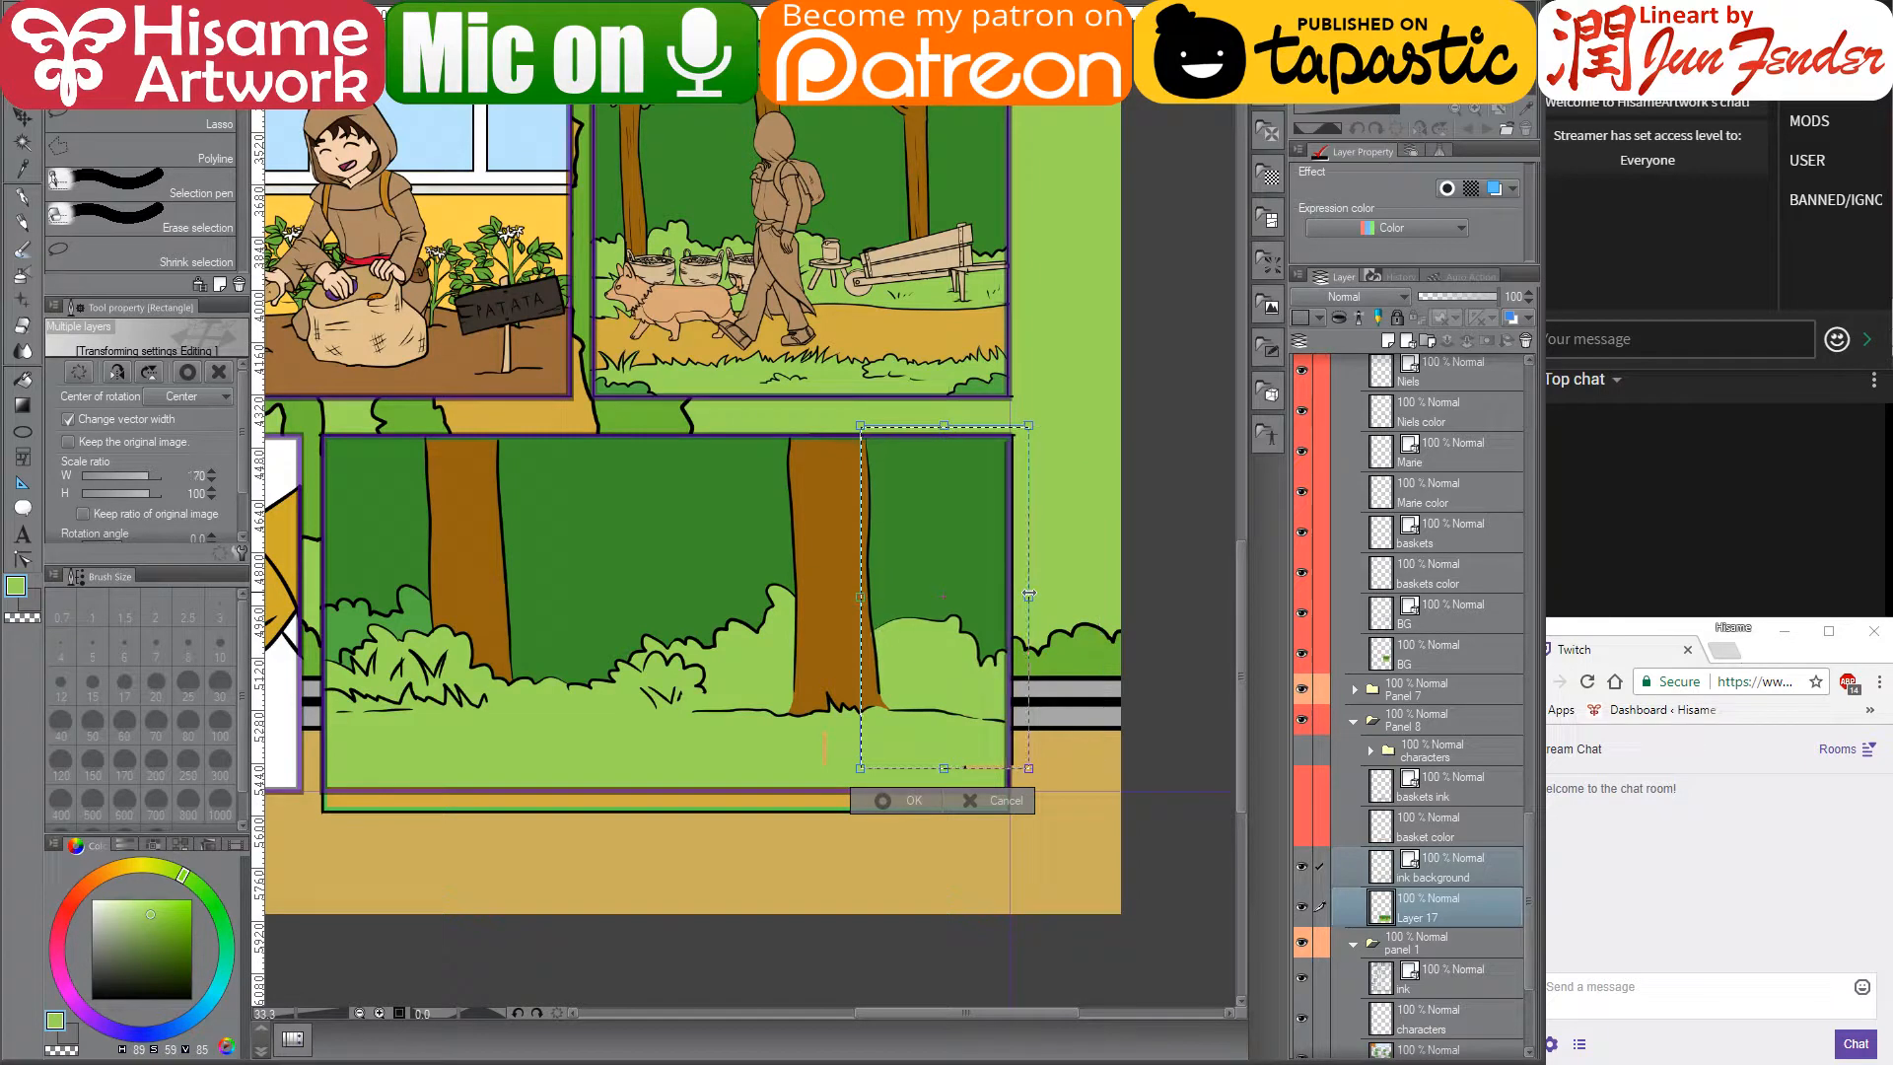
pyautogui.press('Return')
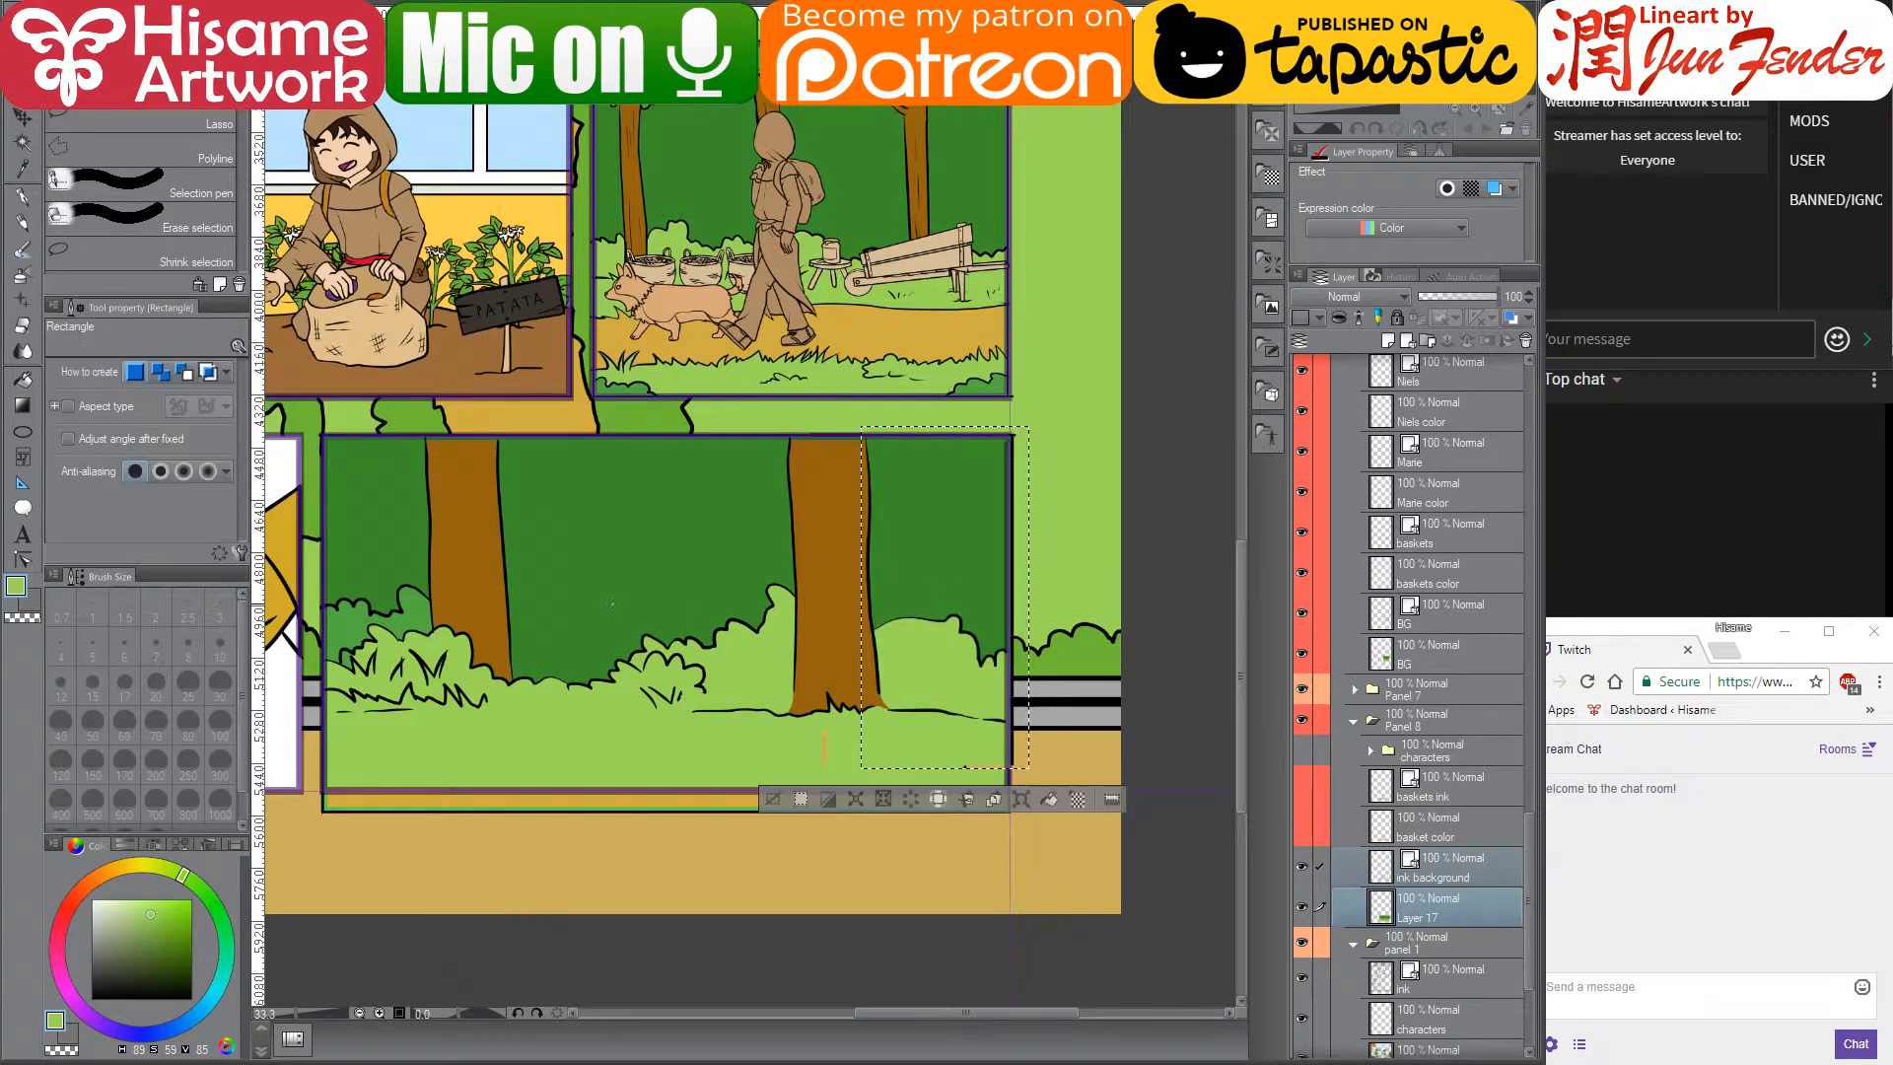
pyautogui.hotkey('ctrl', 'd')
pyautogui.moveTo(599, 599); pyautogui.dragTo(794, 595)
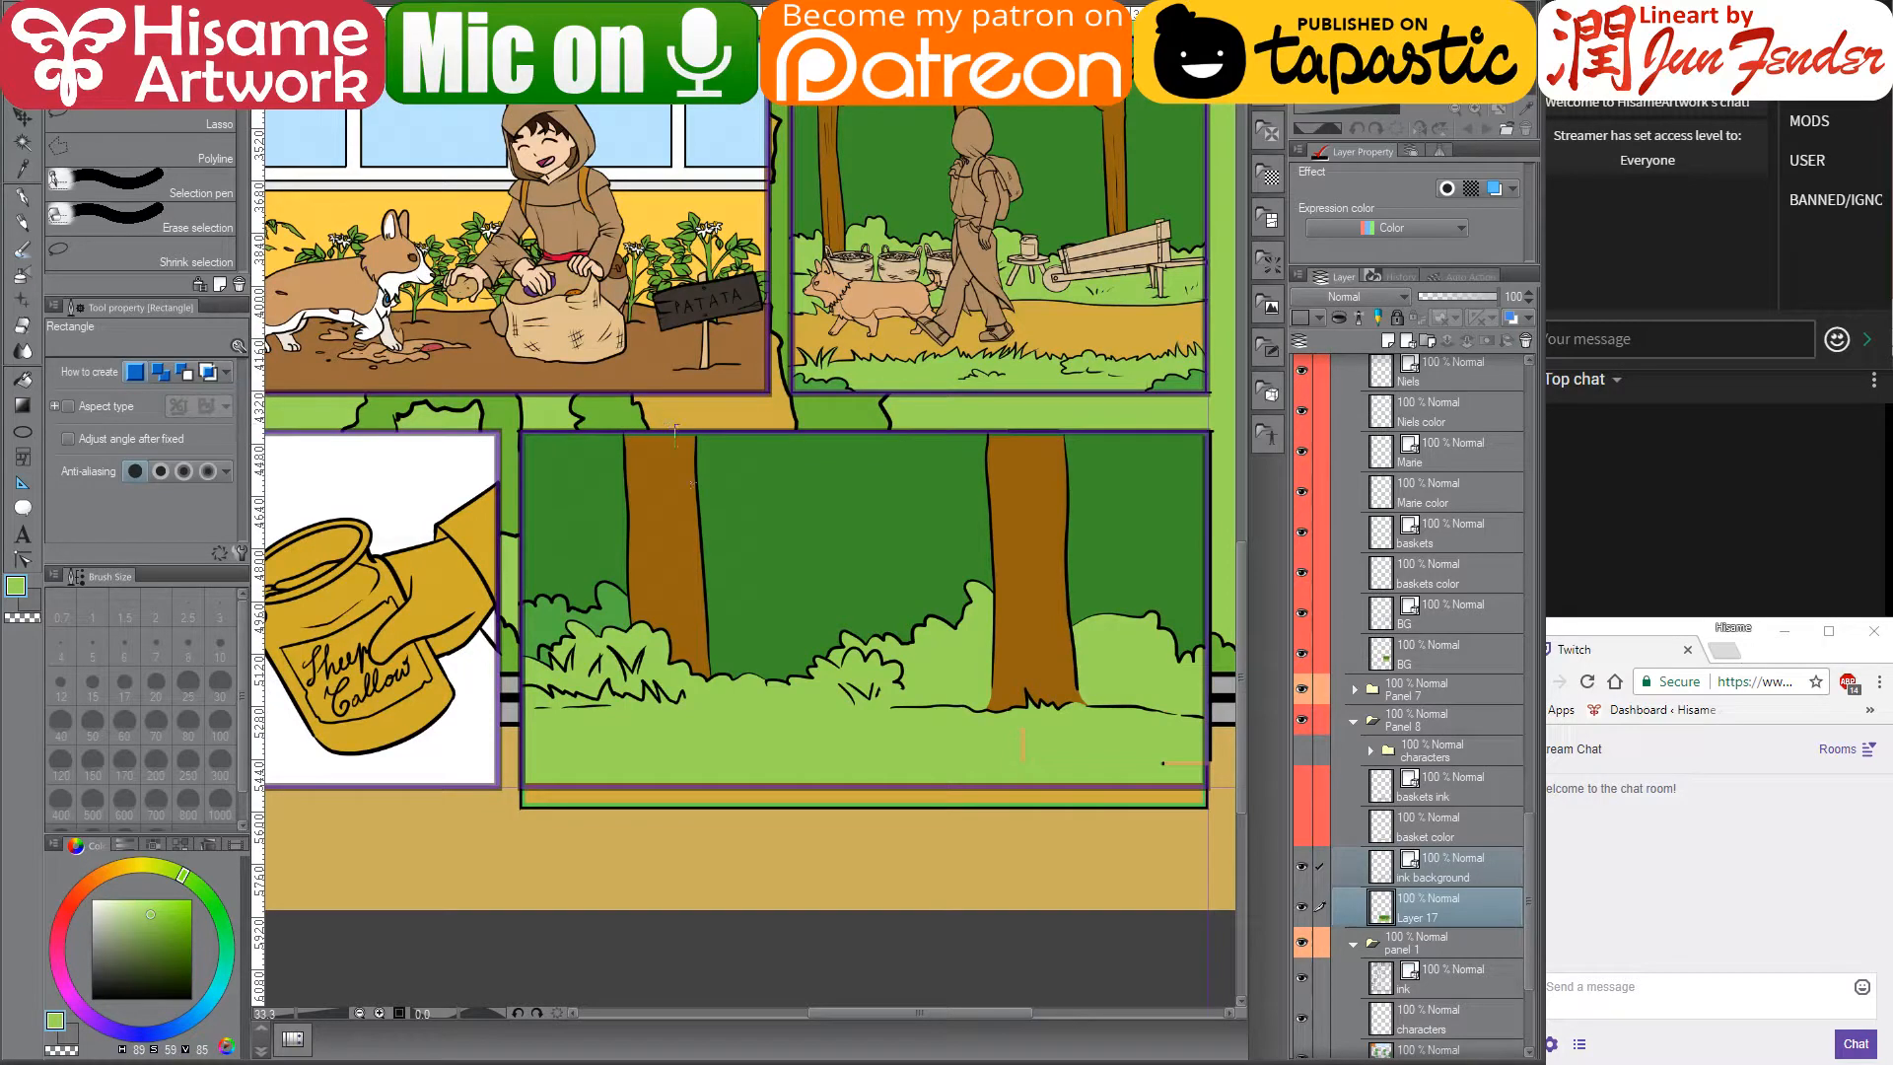
pyautogui.moveTo(675, 428); pyautogui.dragTo(805, 743)
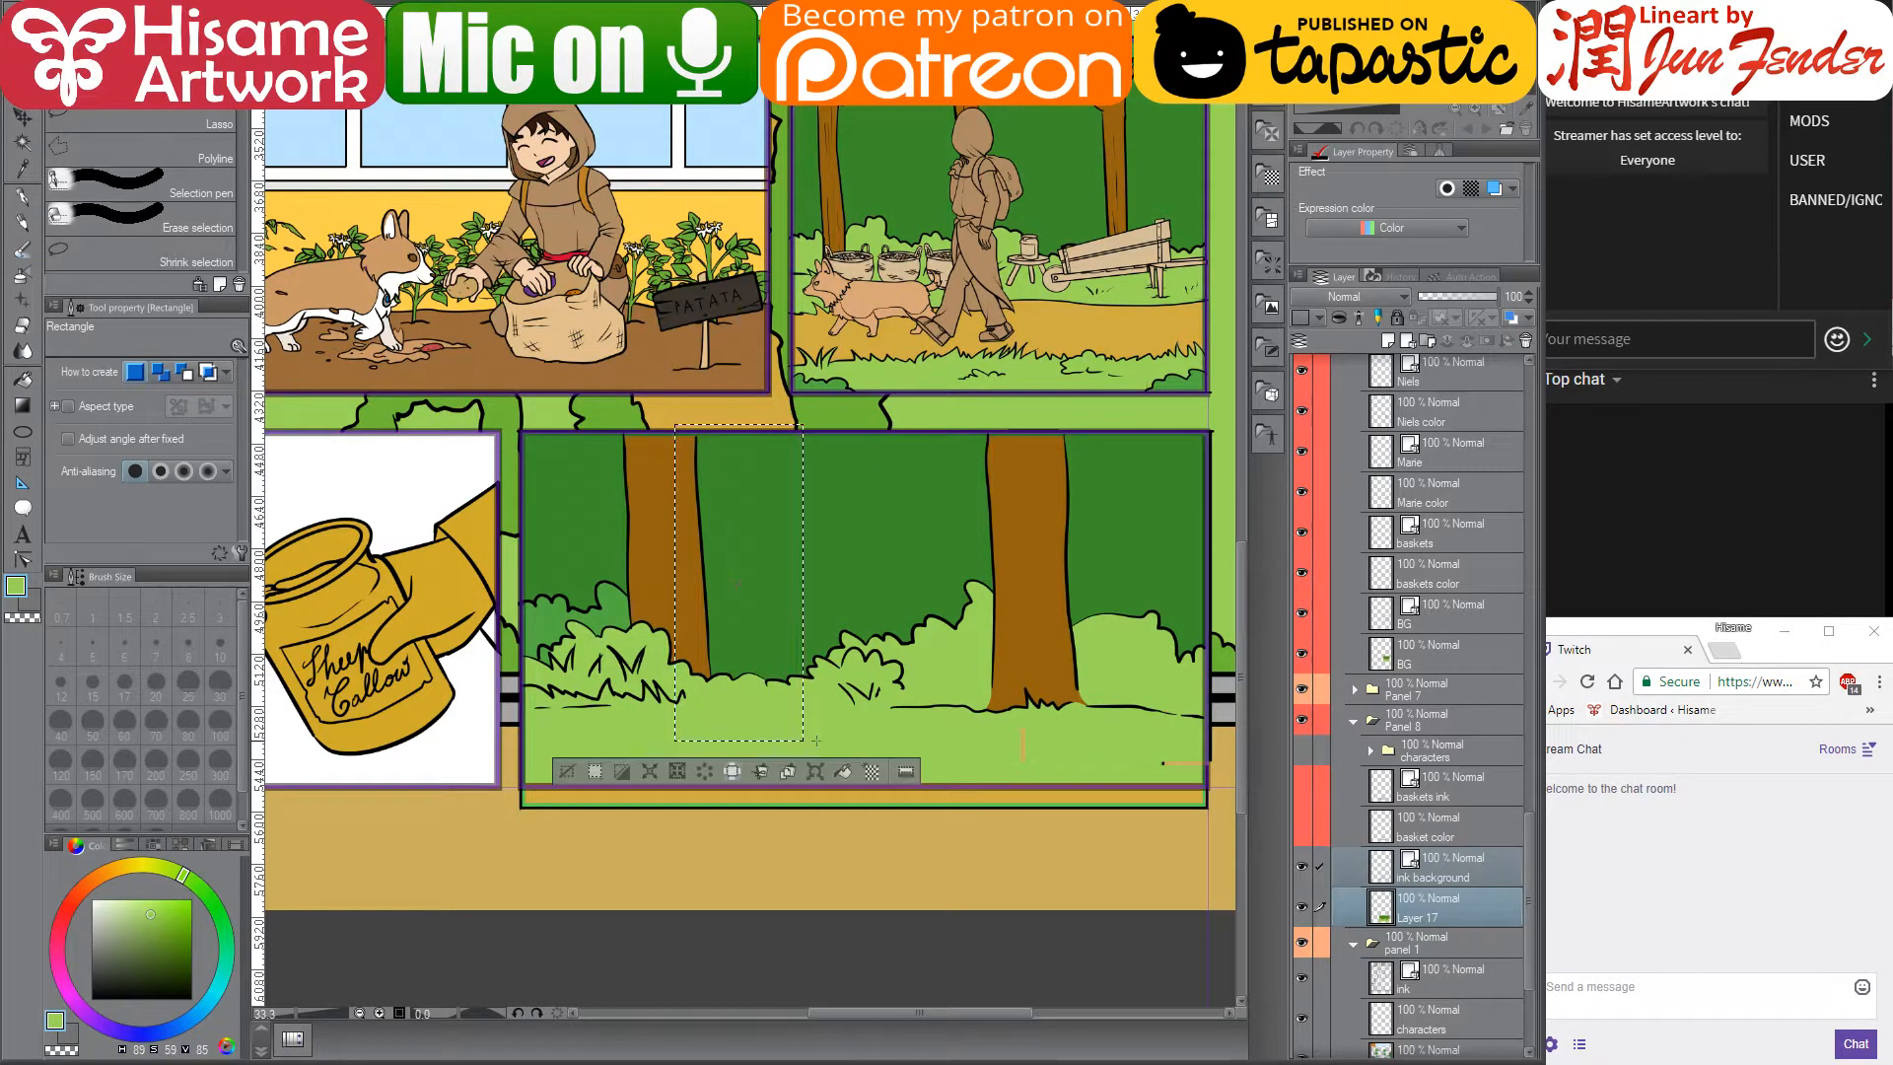
pyautogui.hotkey('ctrl', 't')
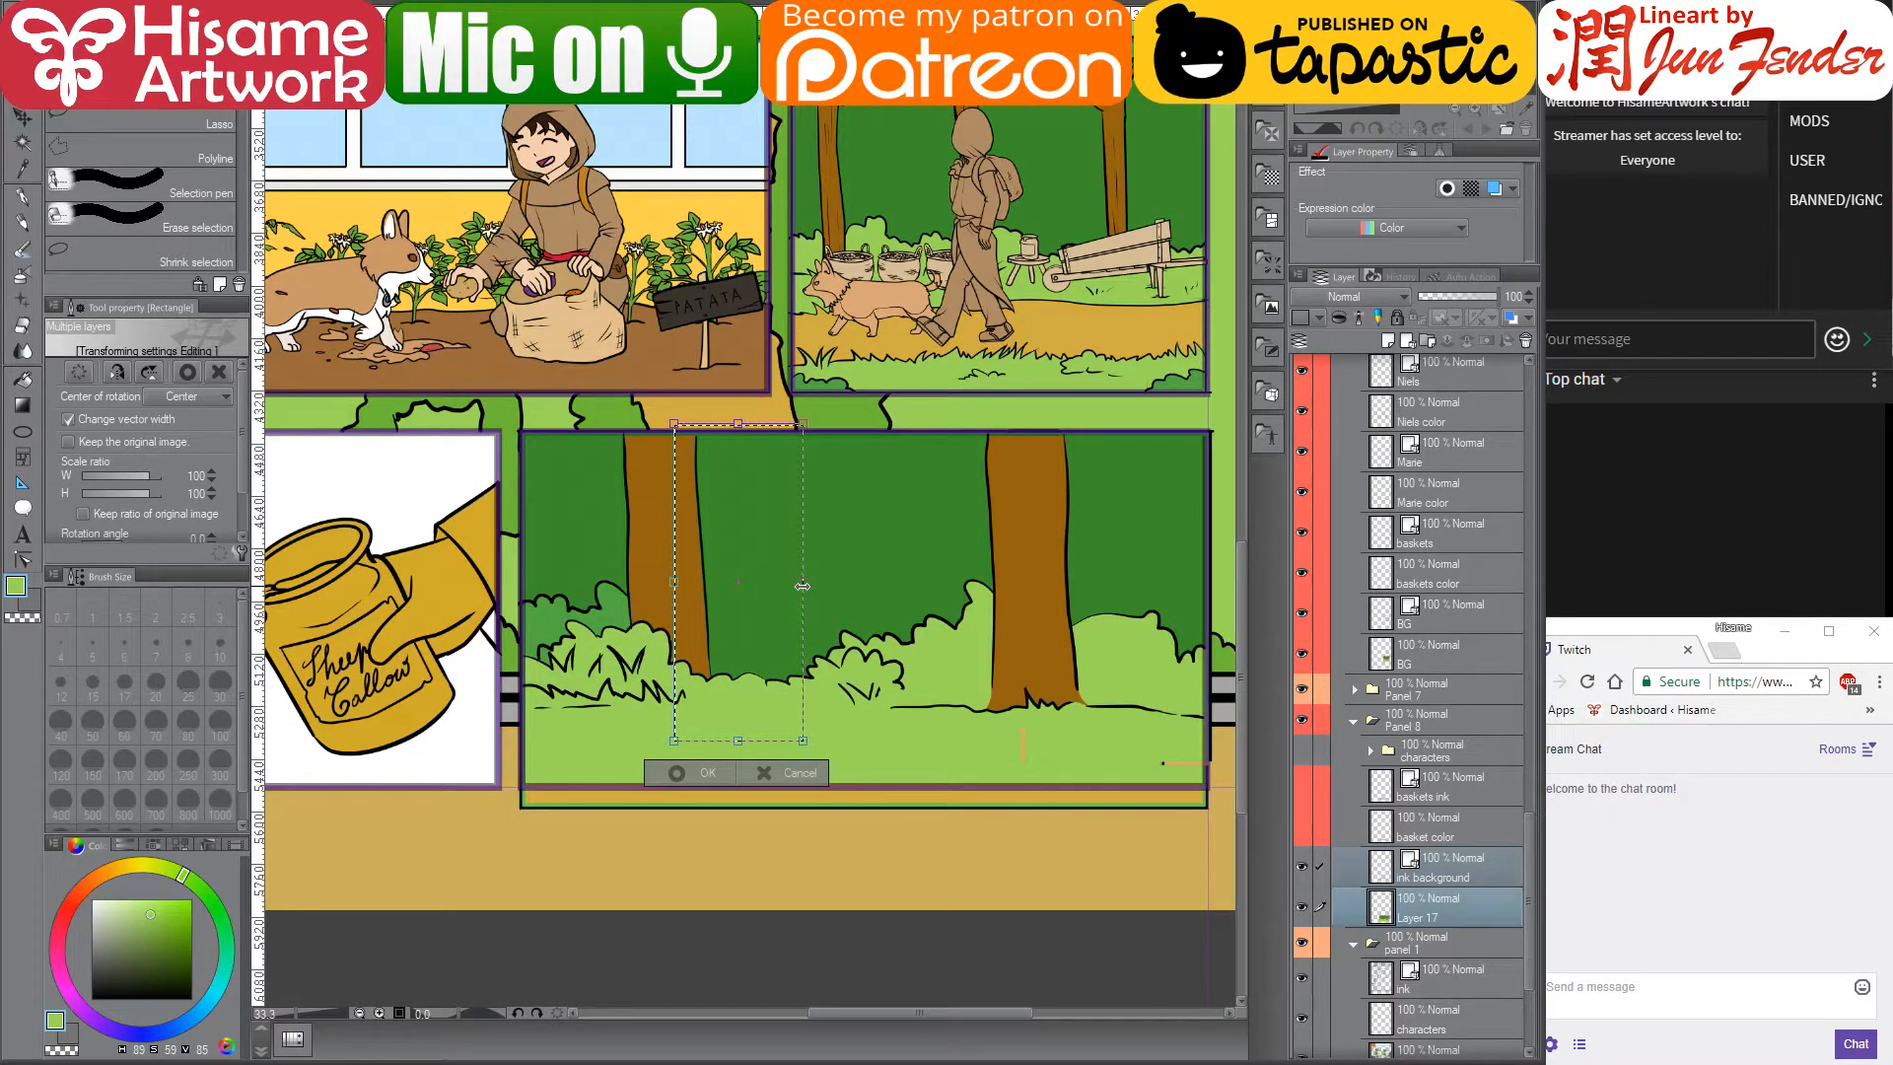
pyautogui.press('Return')
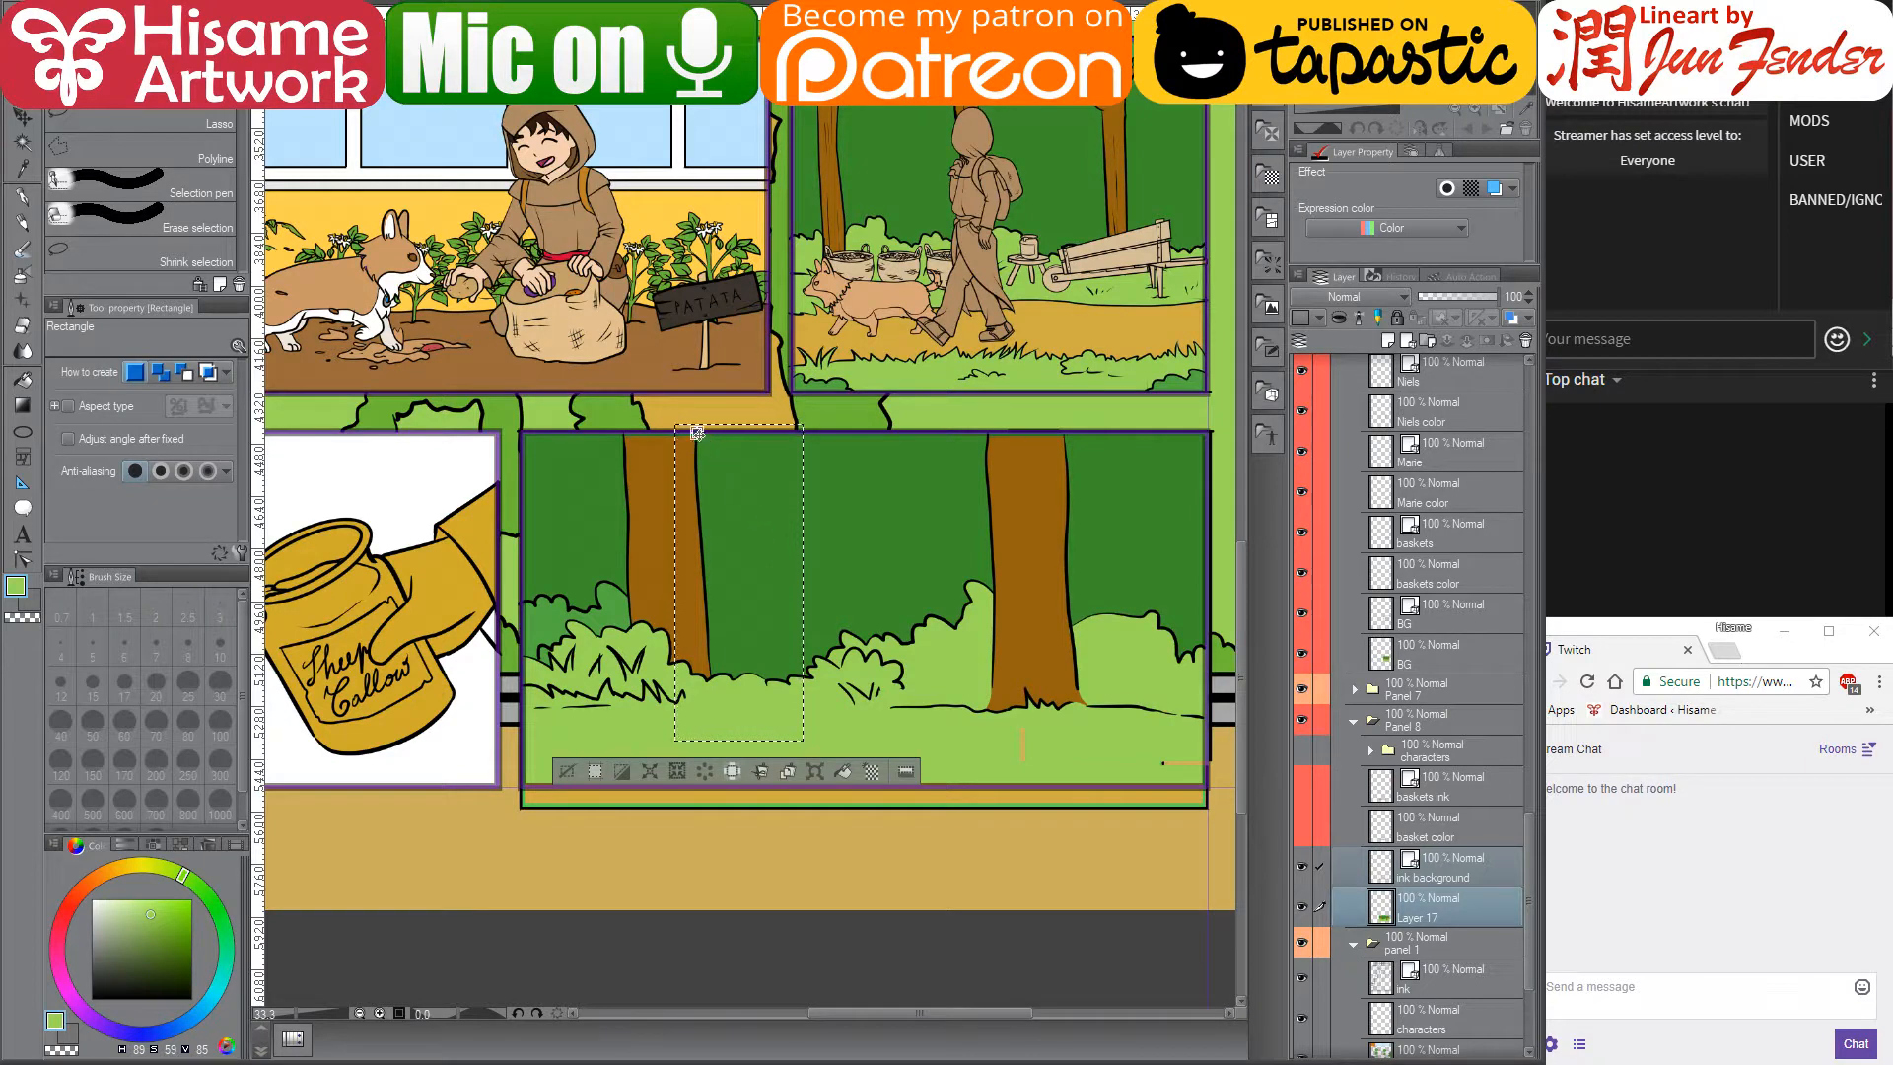
pyautogui.click(678, 416)
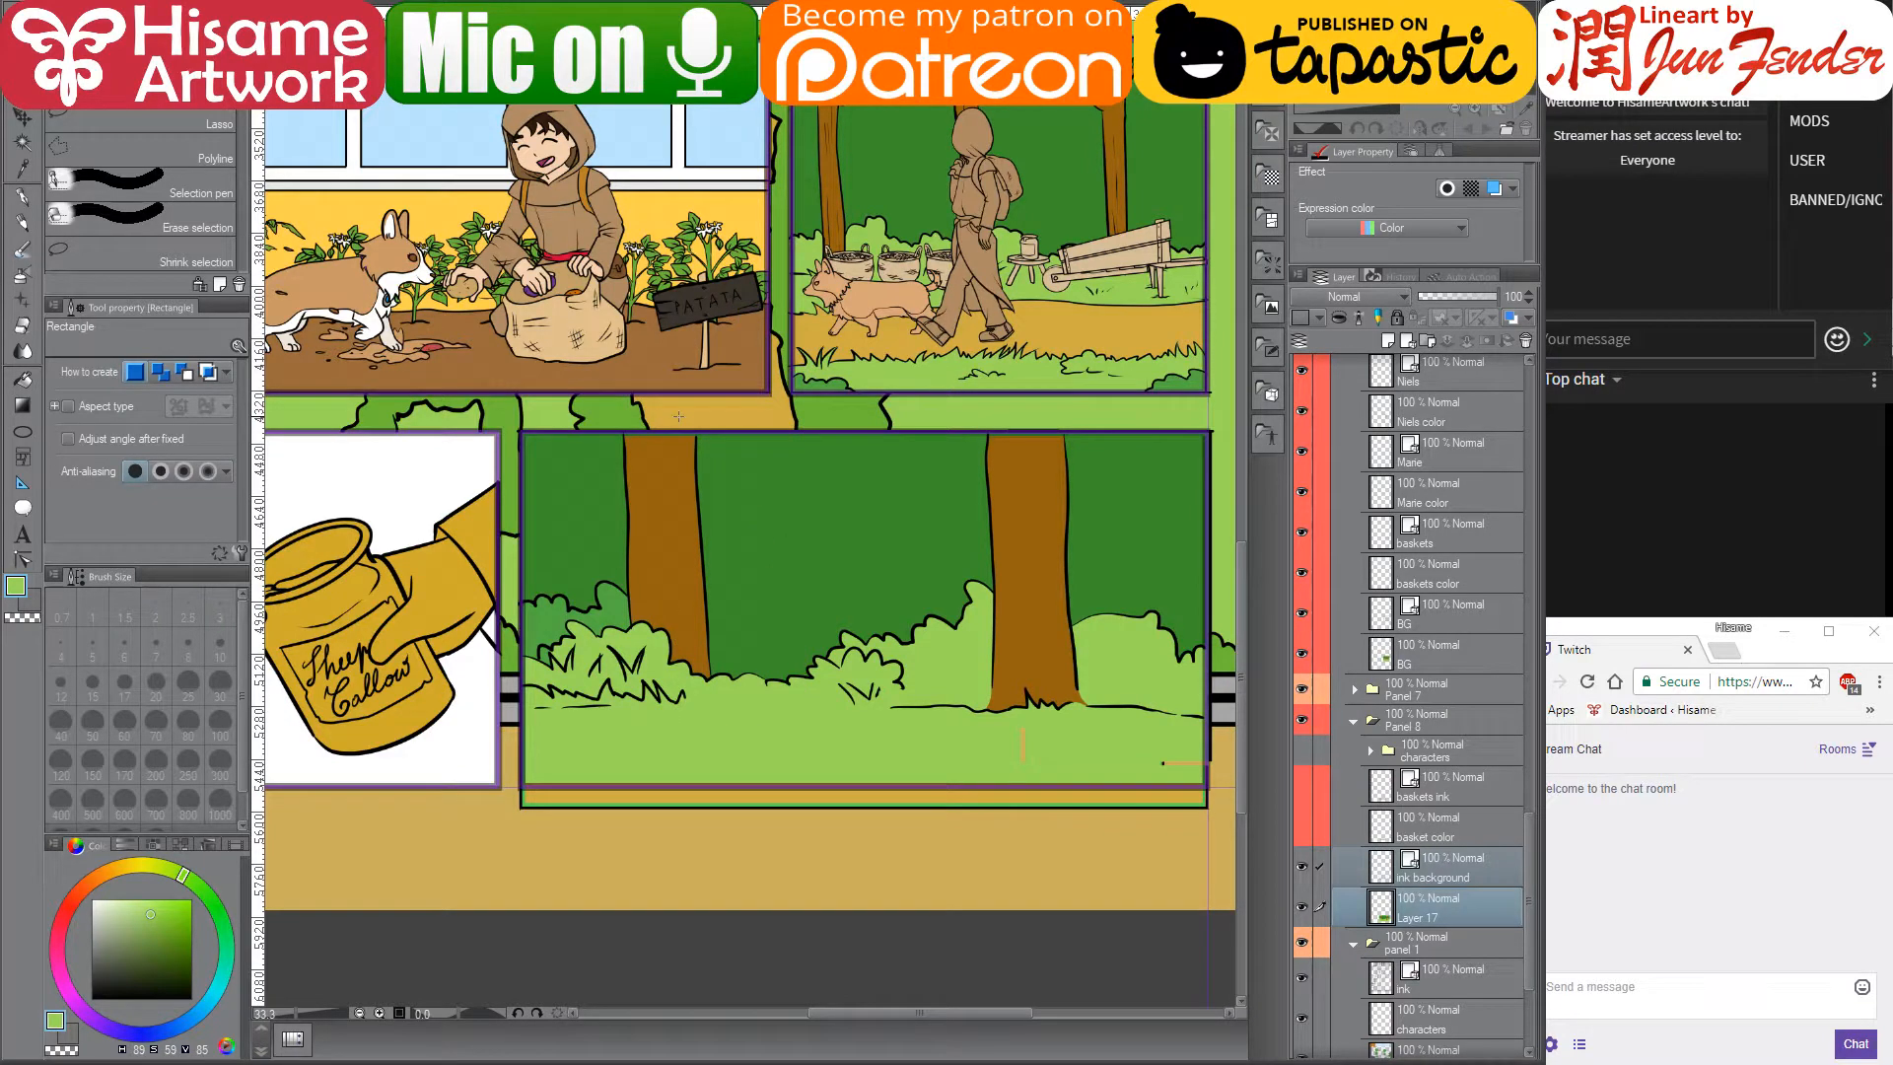
# - Compress the strip at the left trunk's right edge to 64% width, shifting that edge rightward to widen the trunk
pyautogui.moveTo(675, 424); pyautogui.dragTo(802, 741)
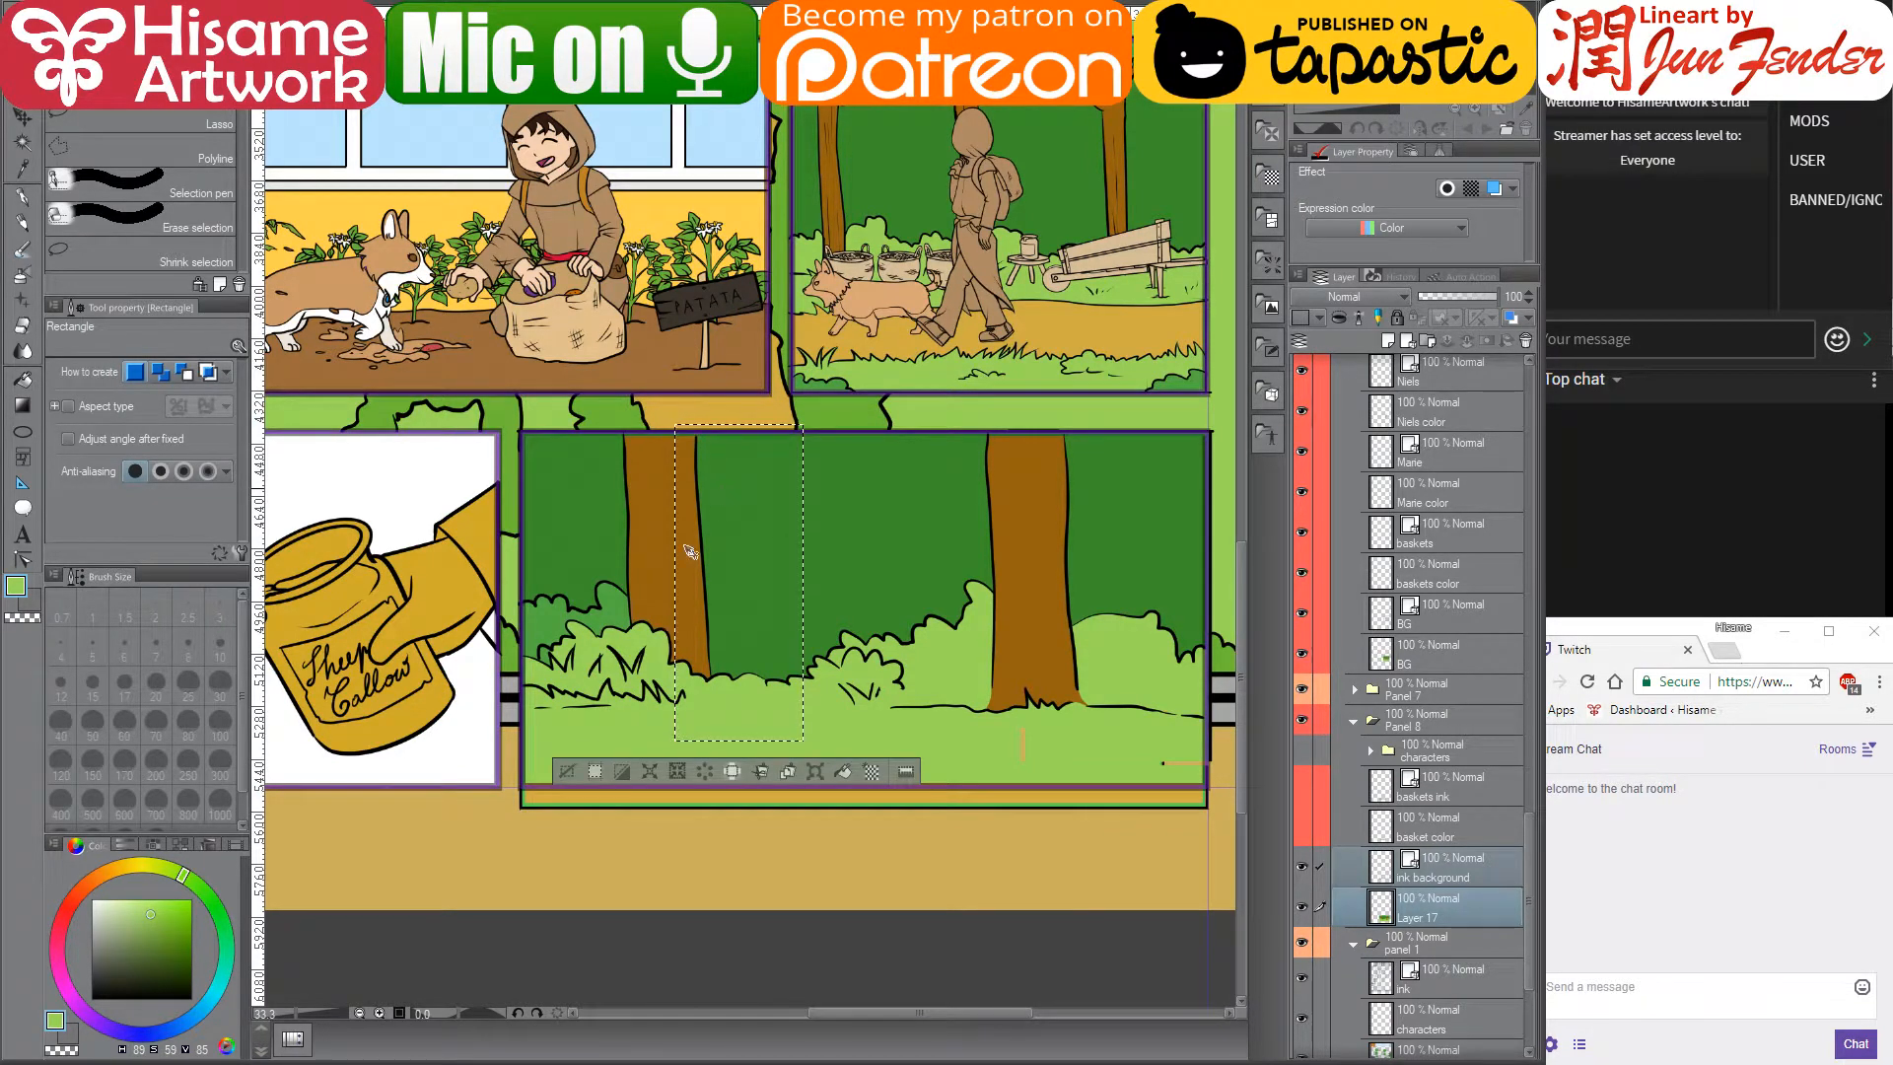
pyautogui.hotkey('ctrl', 't')
pyautogui.moveTo(676, 581); pyautogui.dragTo(721, 578)
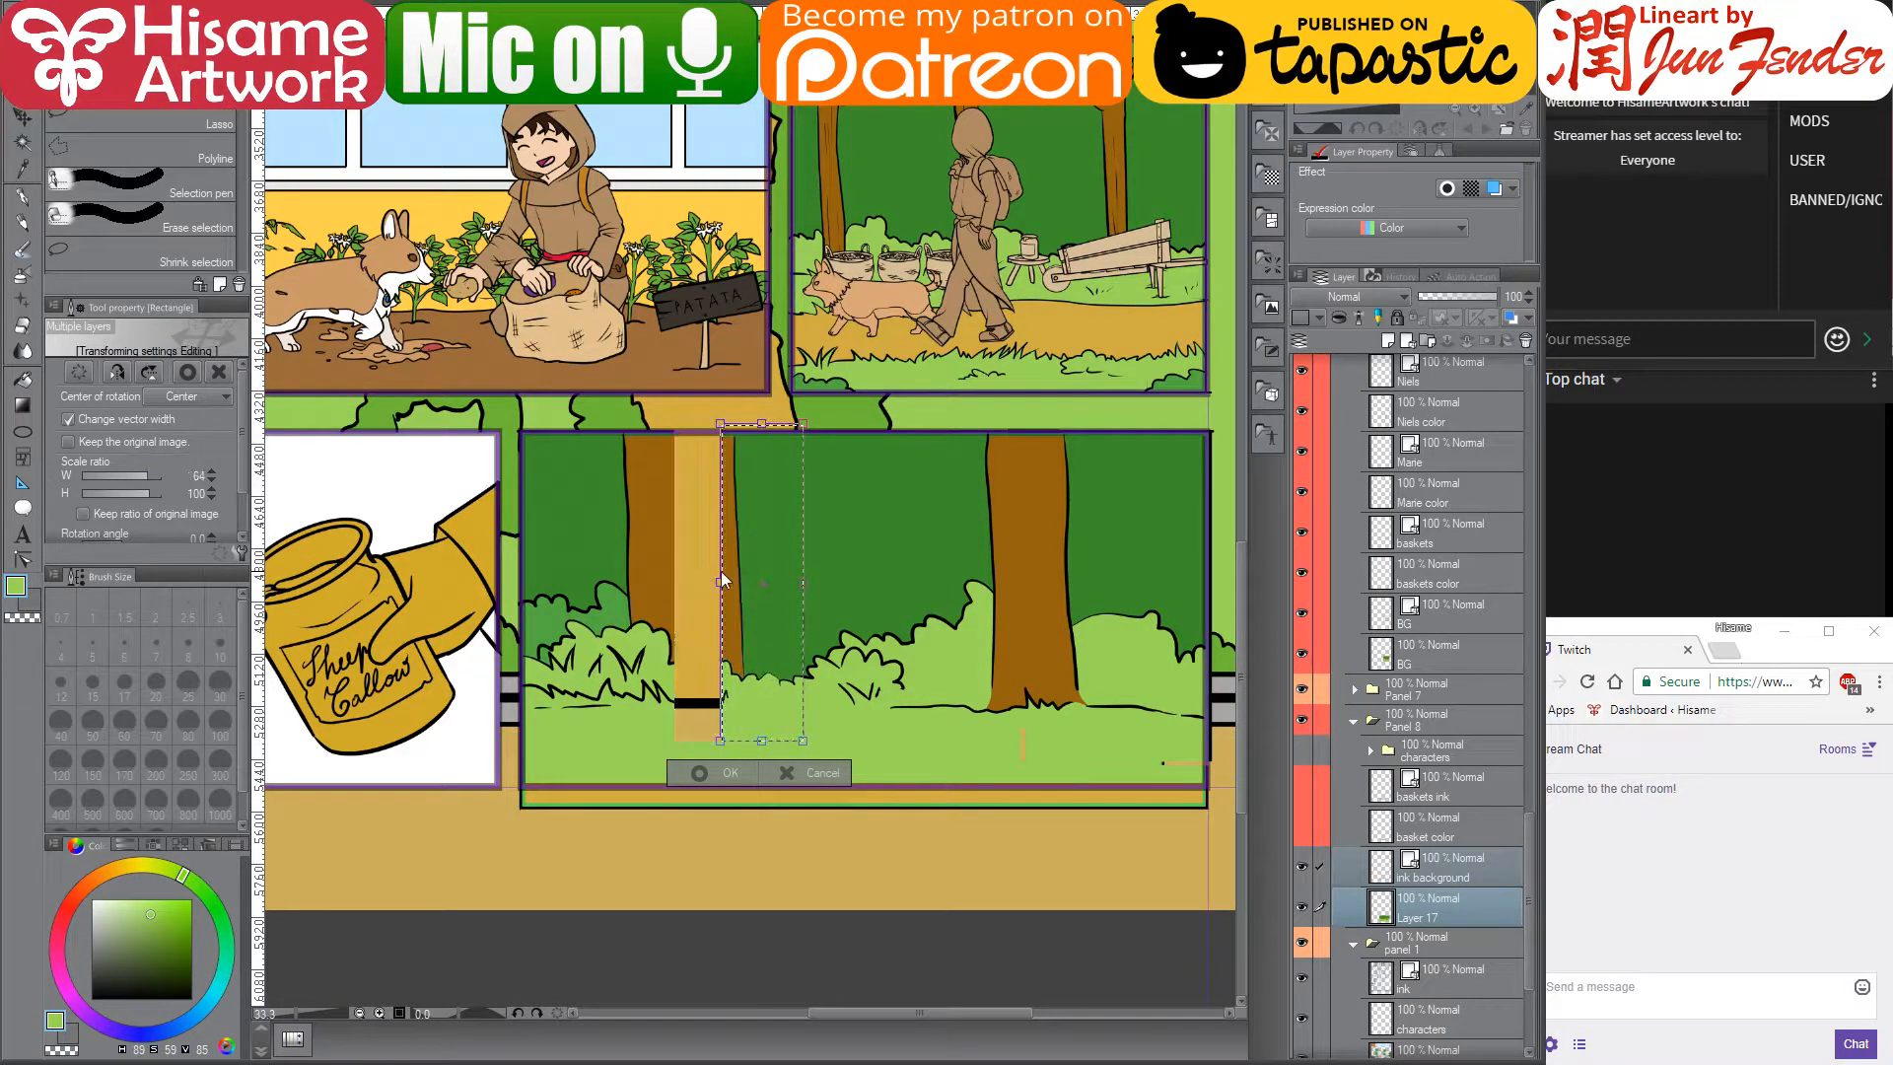
pyautogui.press('Return')
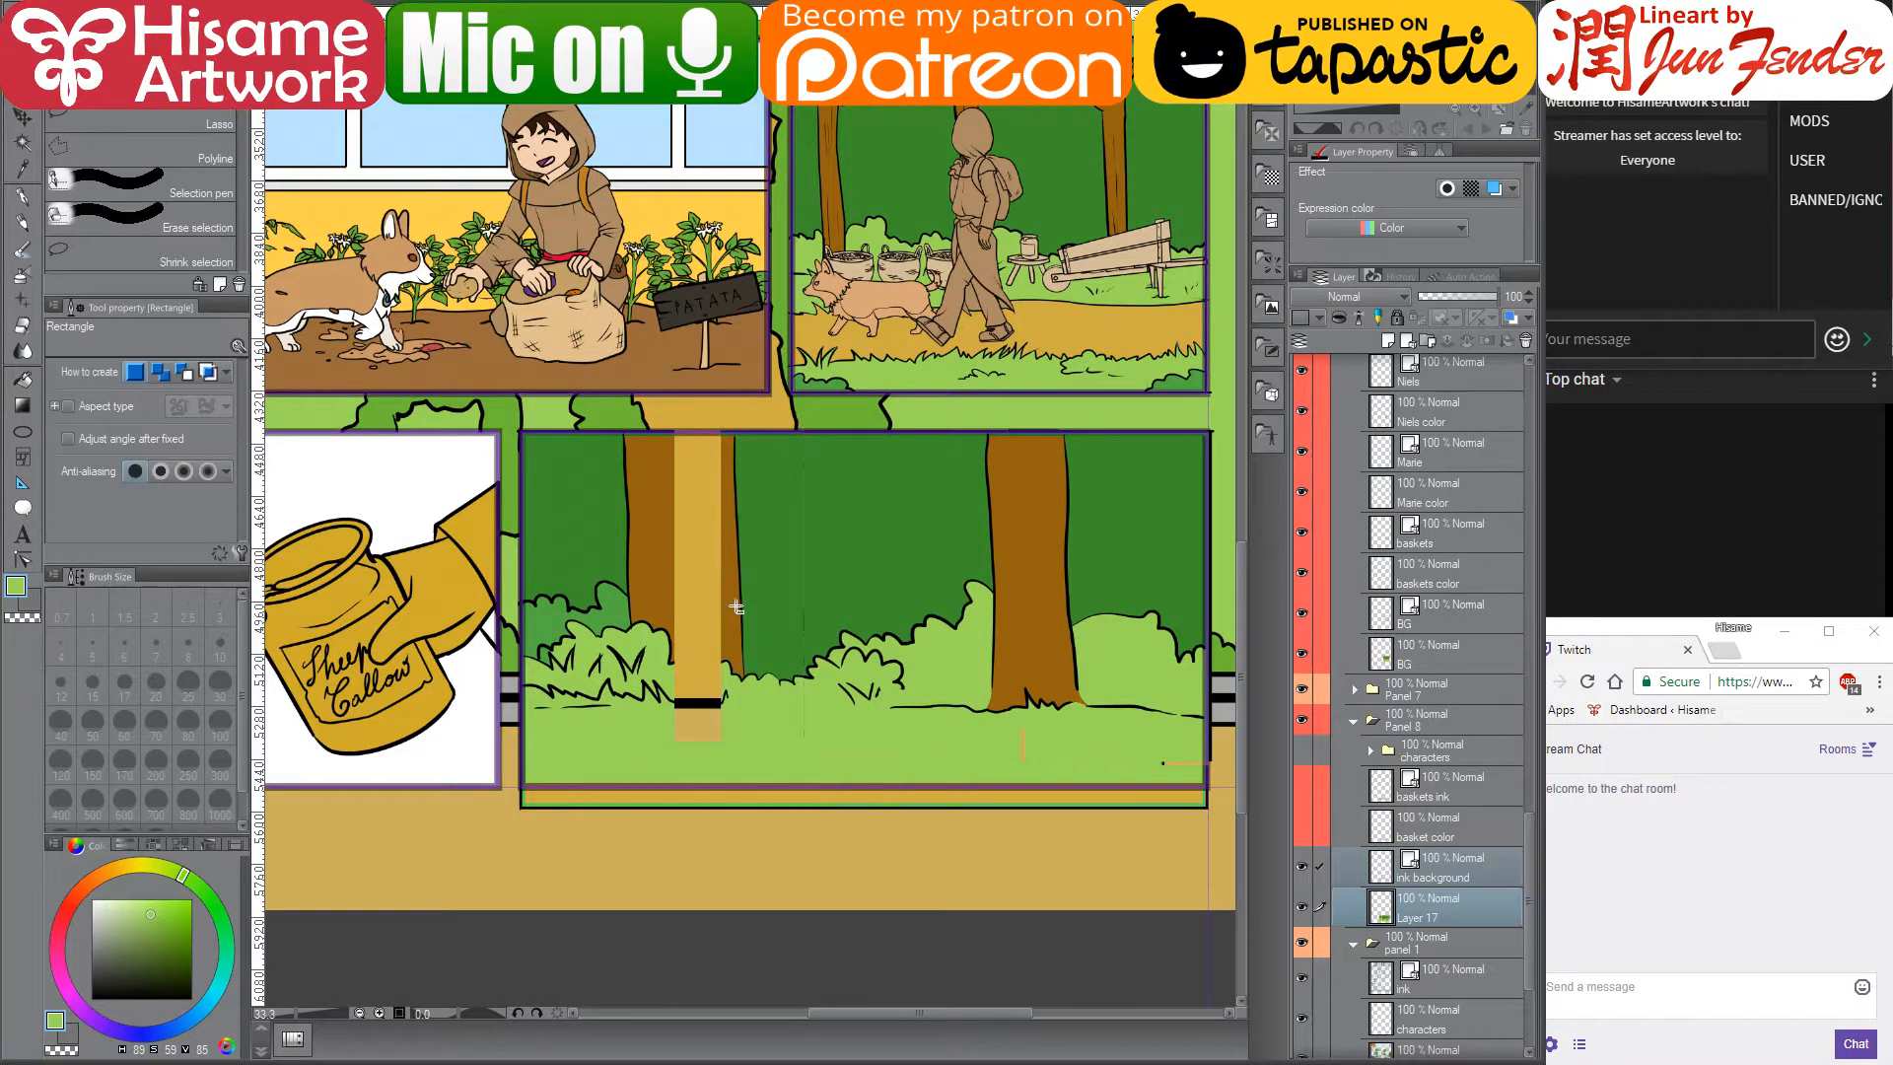
# - Fill the thin vertical seam beside the left trunk on Layer 17 with the sampled dark forest green and light ground green
pyautogui.scroll(3, 736, 606)
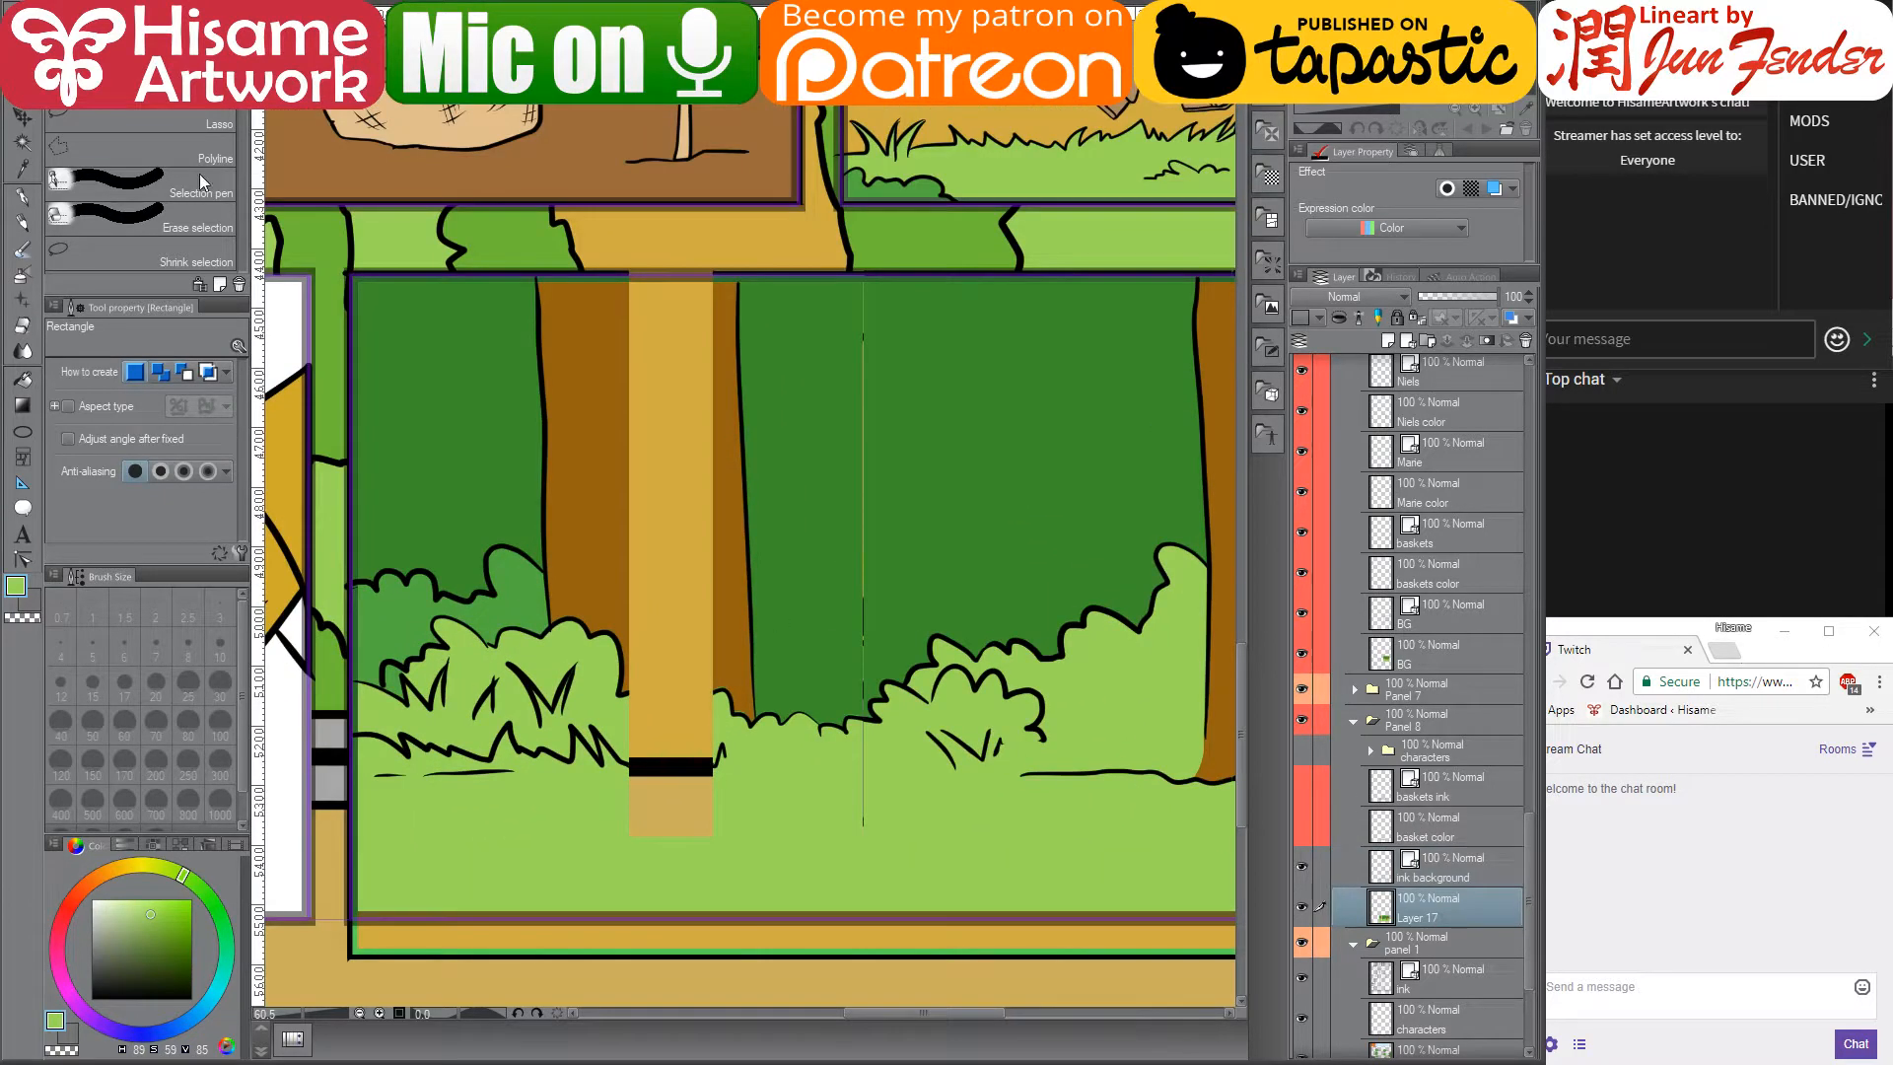
pyautogui.click(21, 378)
pyautogui.keyDown('alt'); pyautogui.click(917, 371); pyautogui.keyUp('alt')
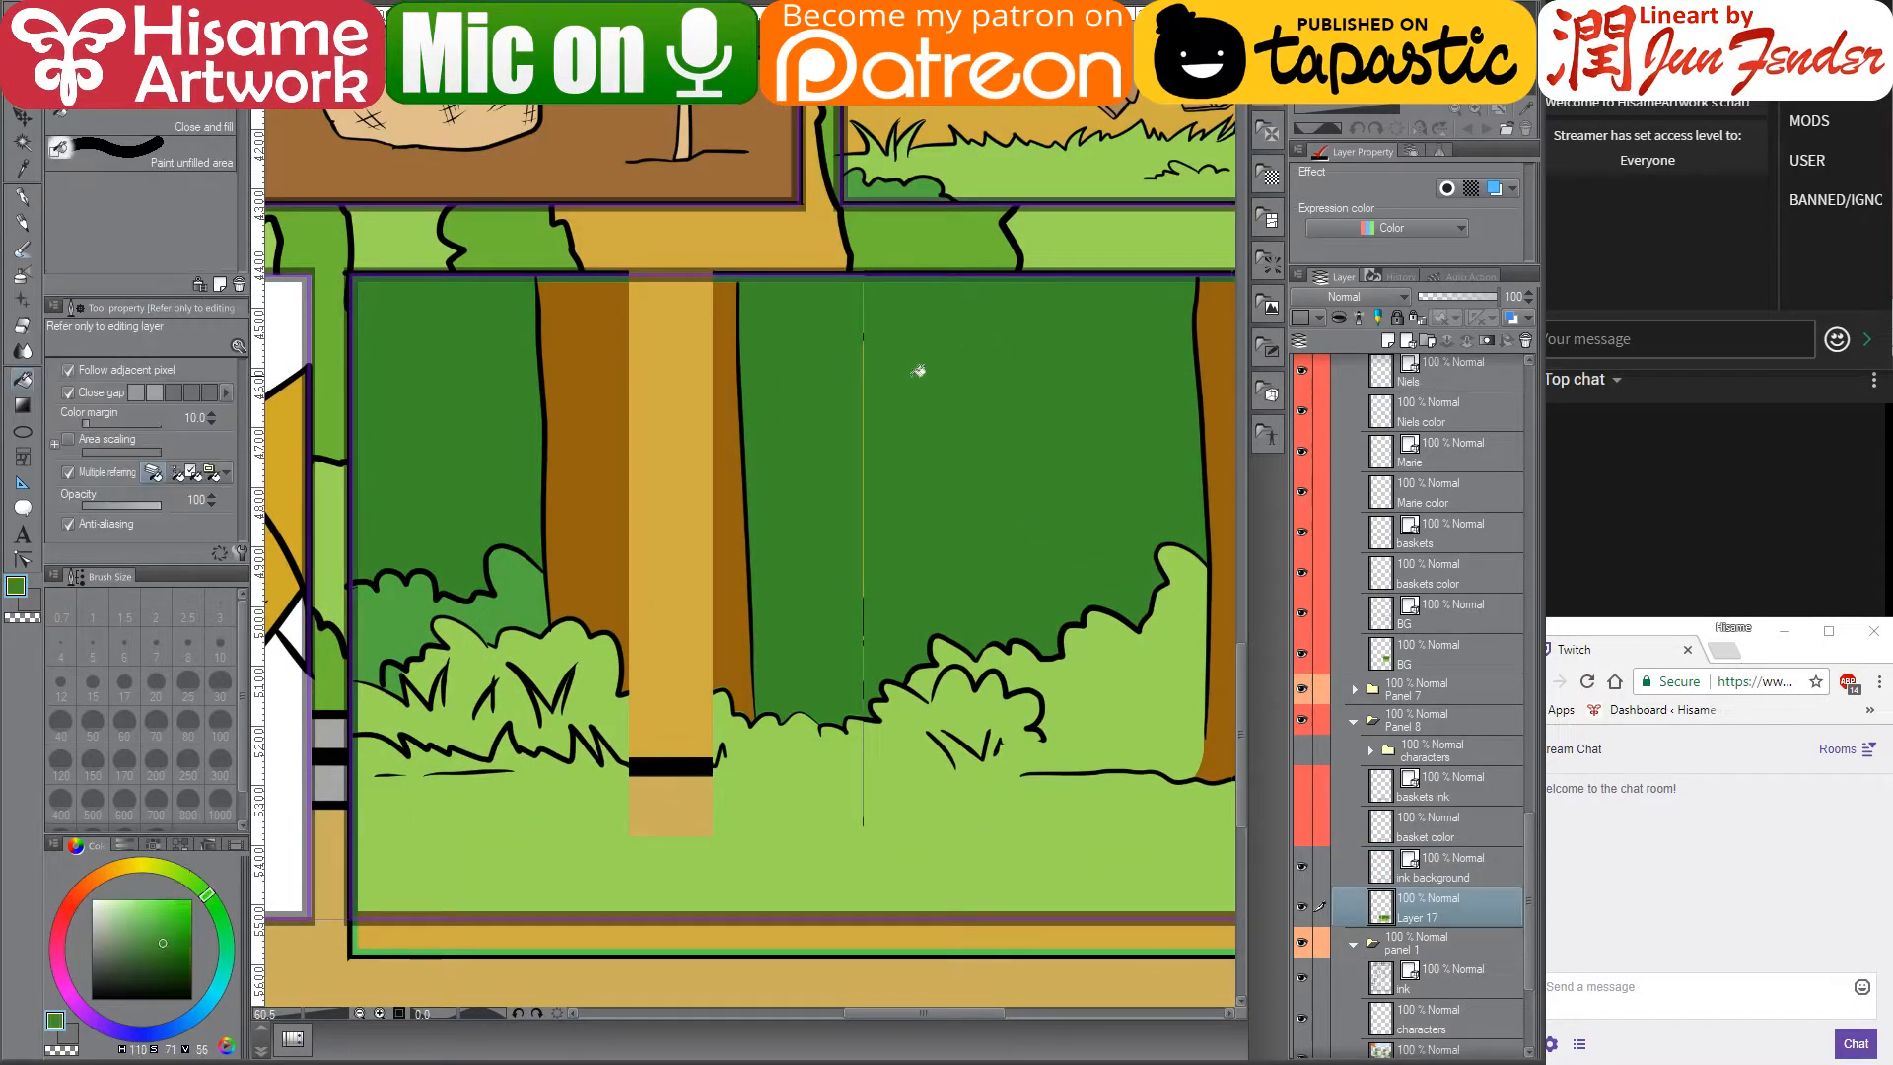
pyautogui.click(916, 370)
pyautogui.keyDown('alt'); pyautogui.click(935, 782); pyautogui.keyUp('alt')
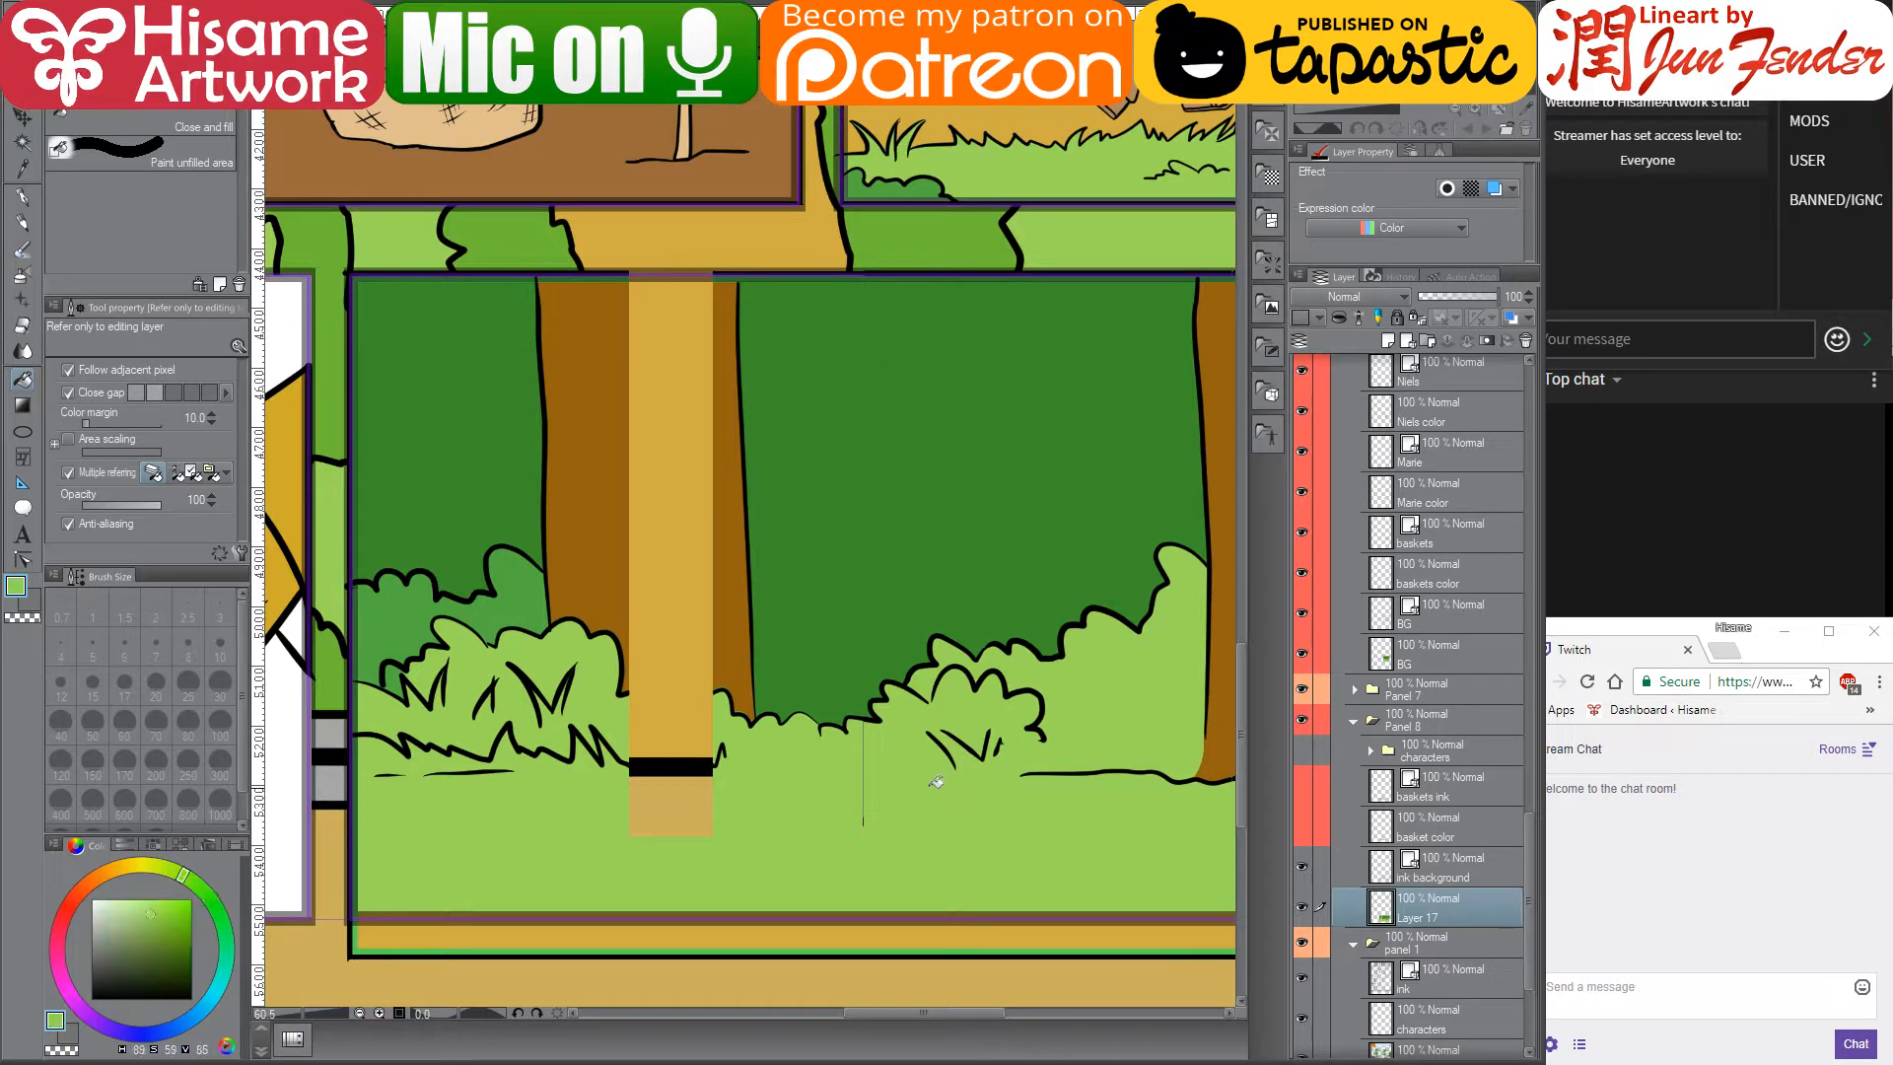
pyautogui.click(865, 795)
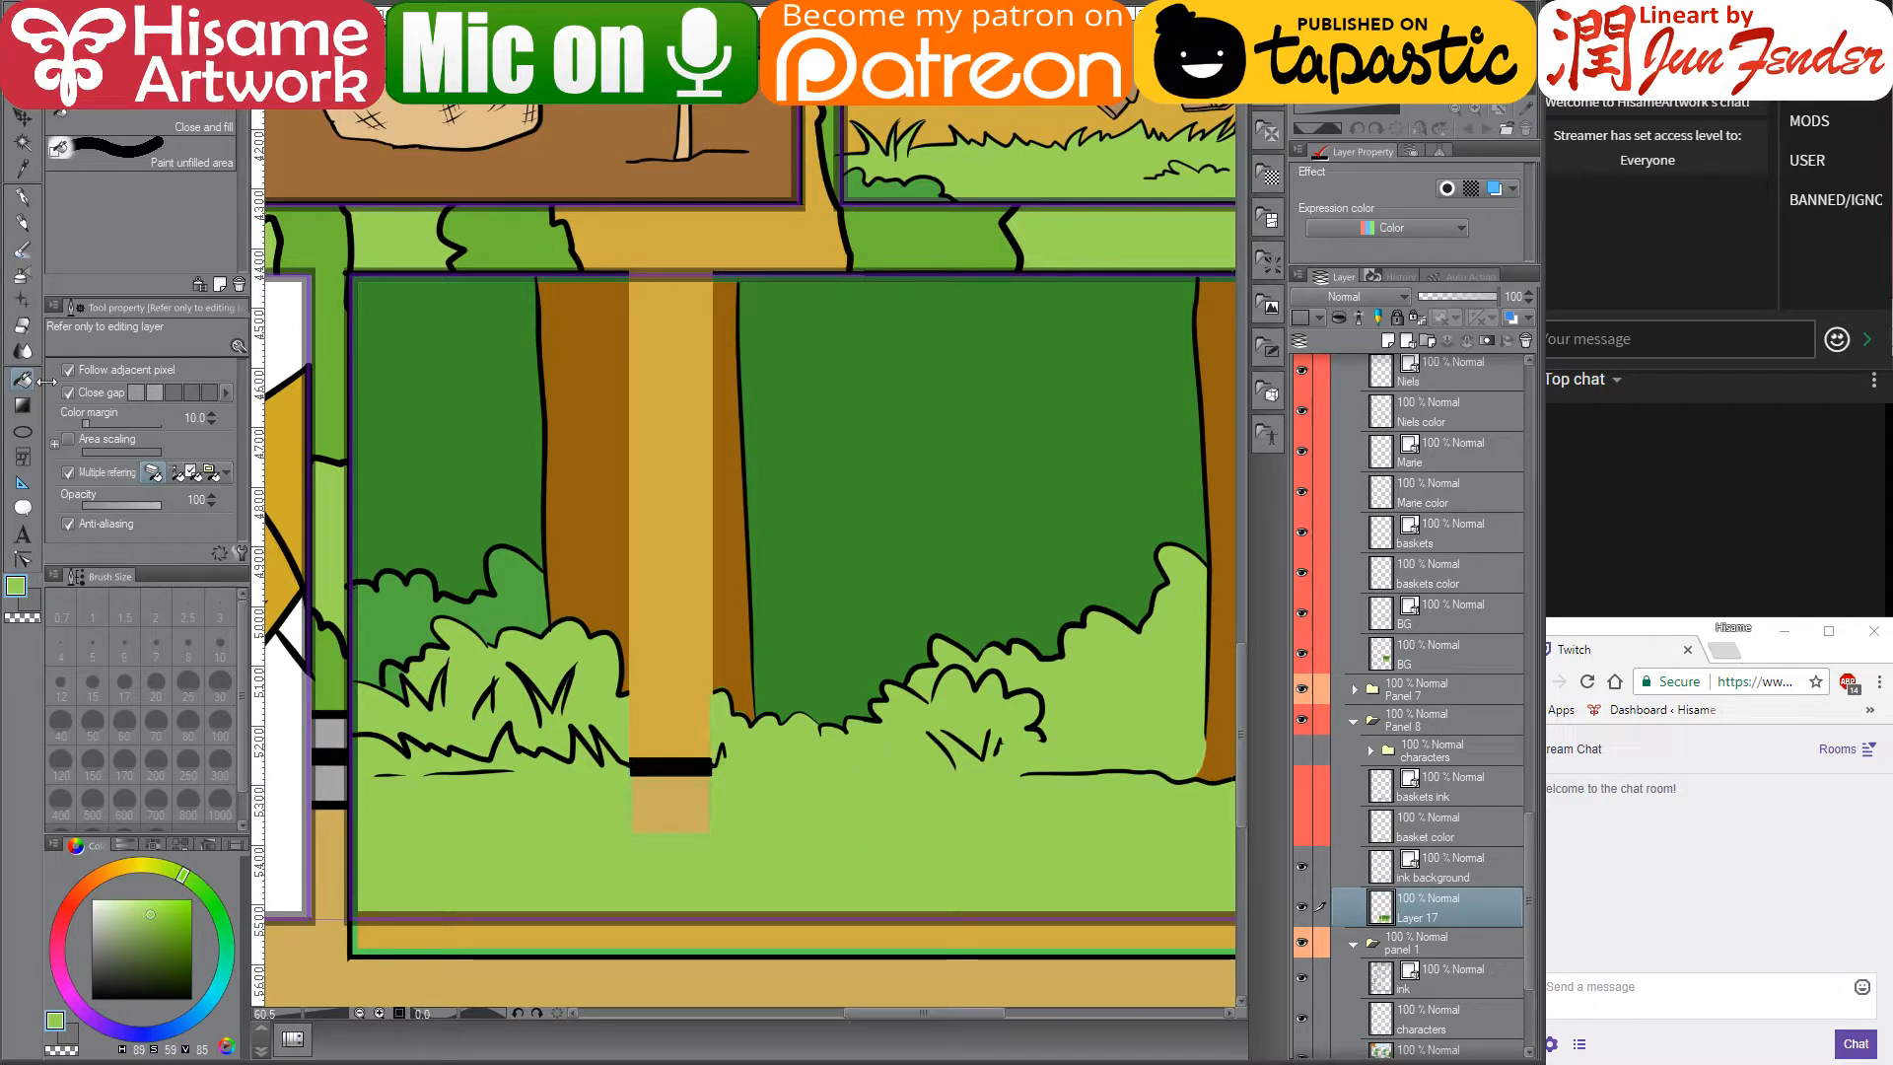
# - Extend the bush outlines on the ink background from both sides across the gap in the left trunk's base until they meet
pyautogui.click(22, 558)
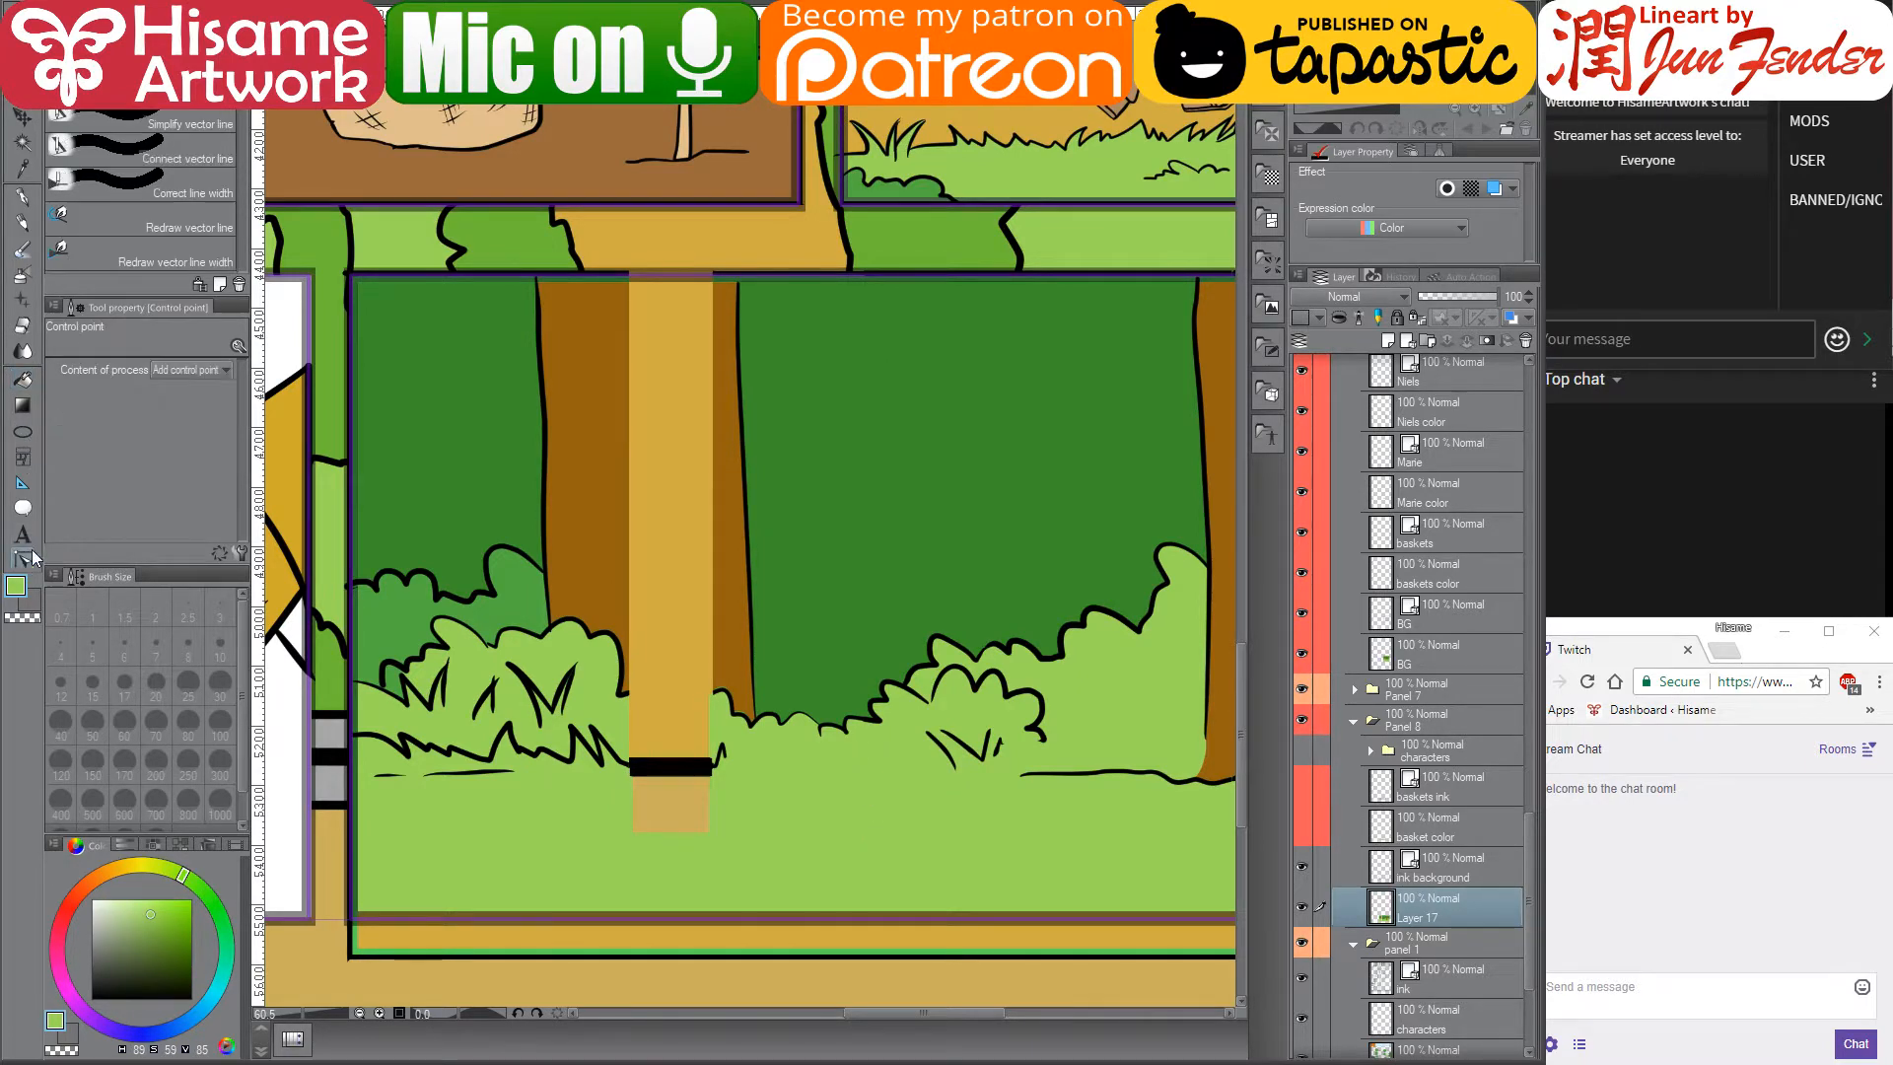
pyautogui.scroll(2, 633, 688)
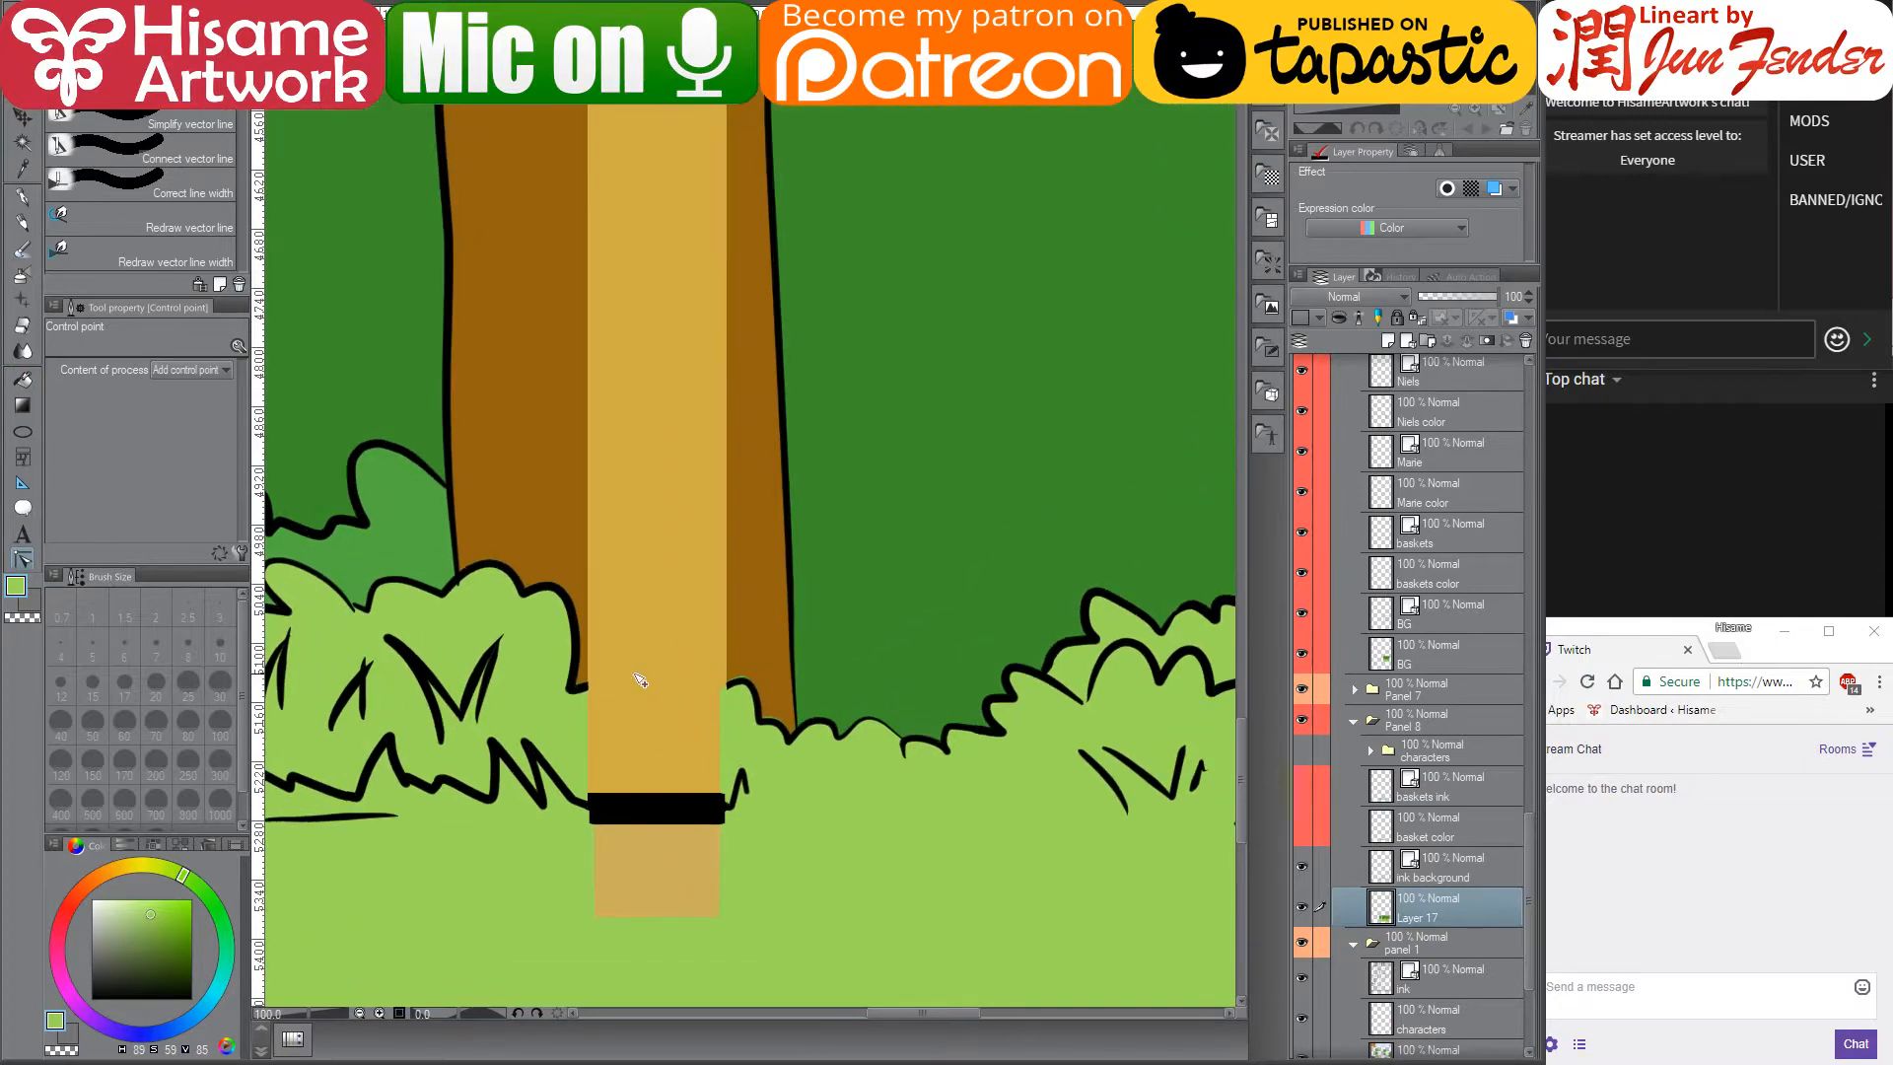
pyautogui.keyDown('ctrl'); pyautogui.keyDown('shift'); pyautogui.click(586, 692); pyautogui.keyUp('shift'); pyautogui.keyUp('ctrl')
pyautogui.moveTo(589, 693); pyautogui.dragTo(636, 669)
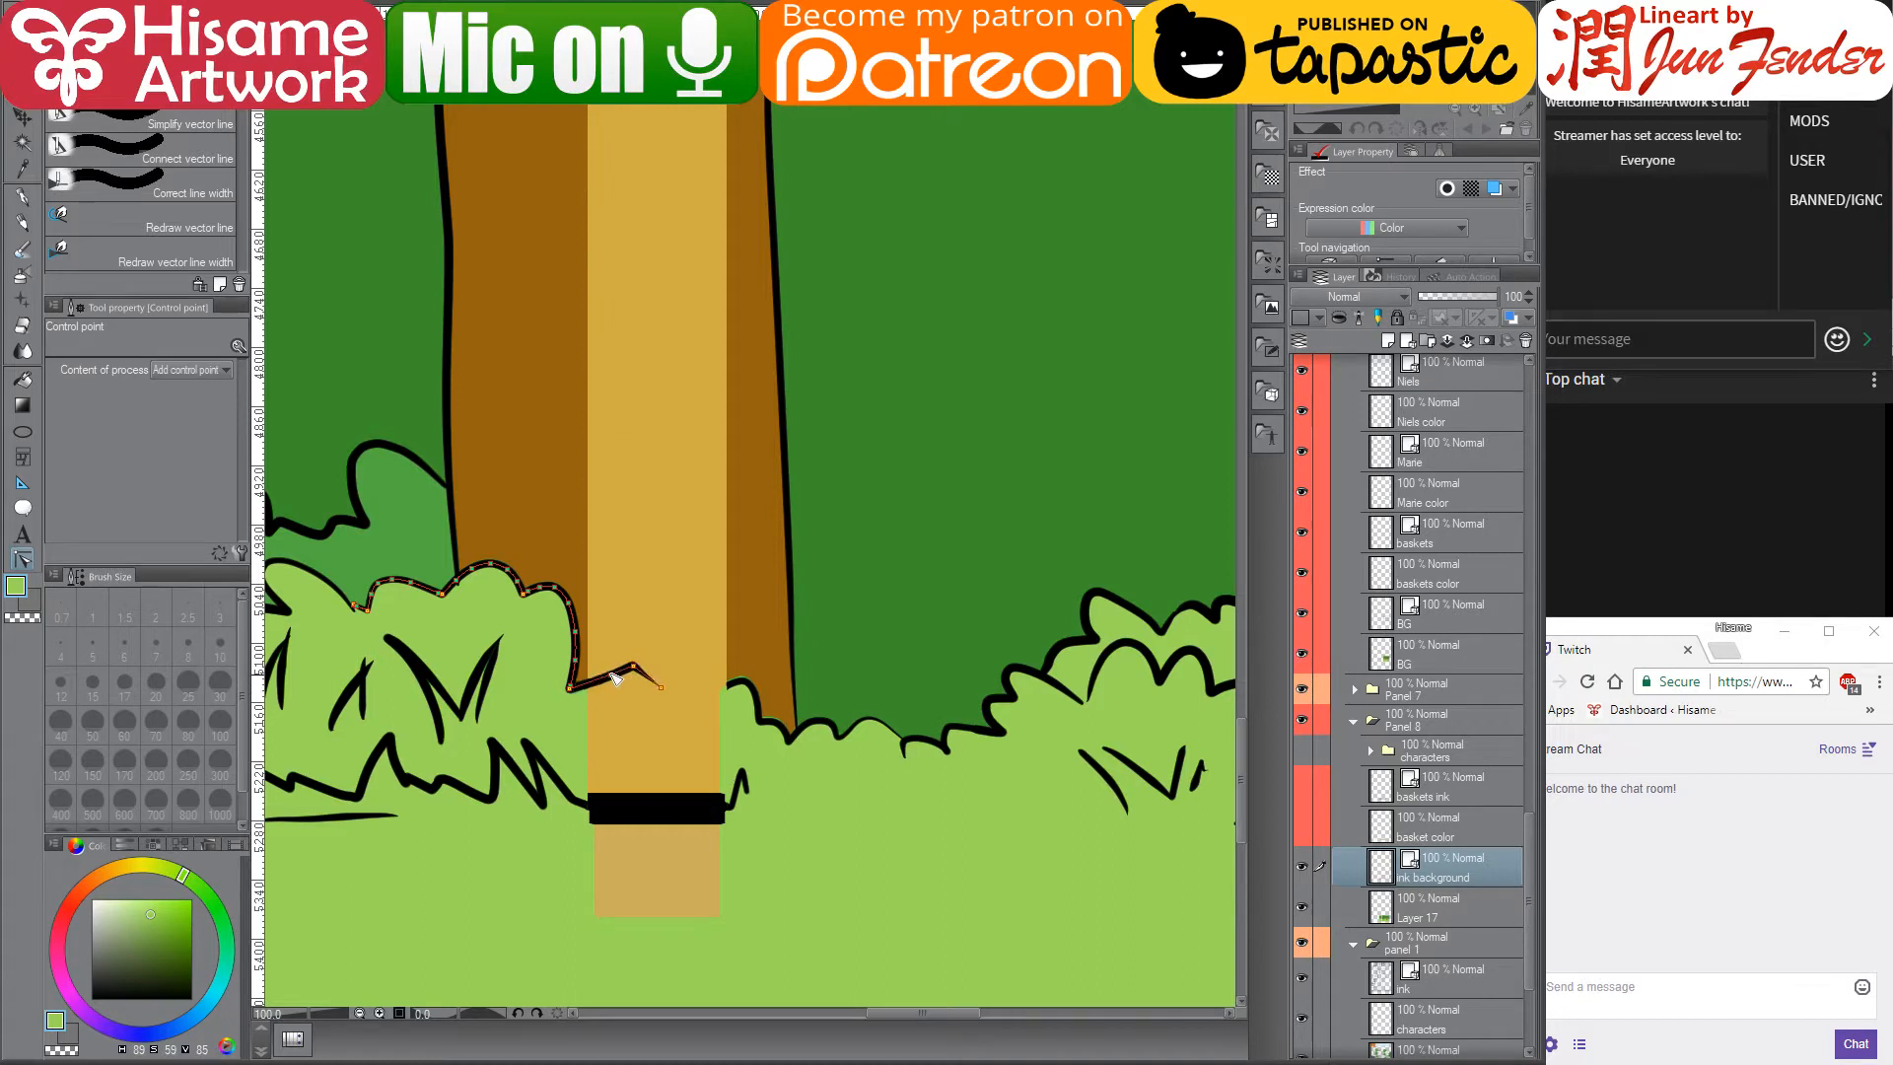
pyautogui.click(730, 687)
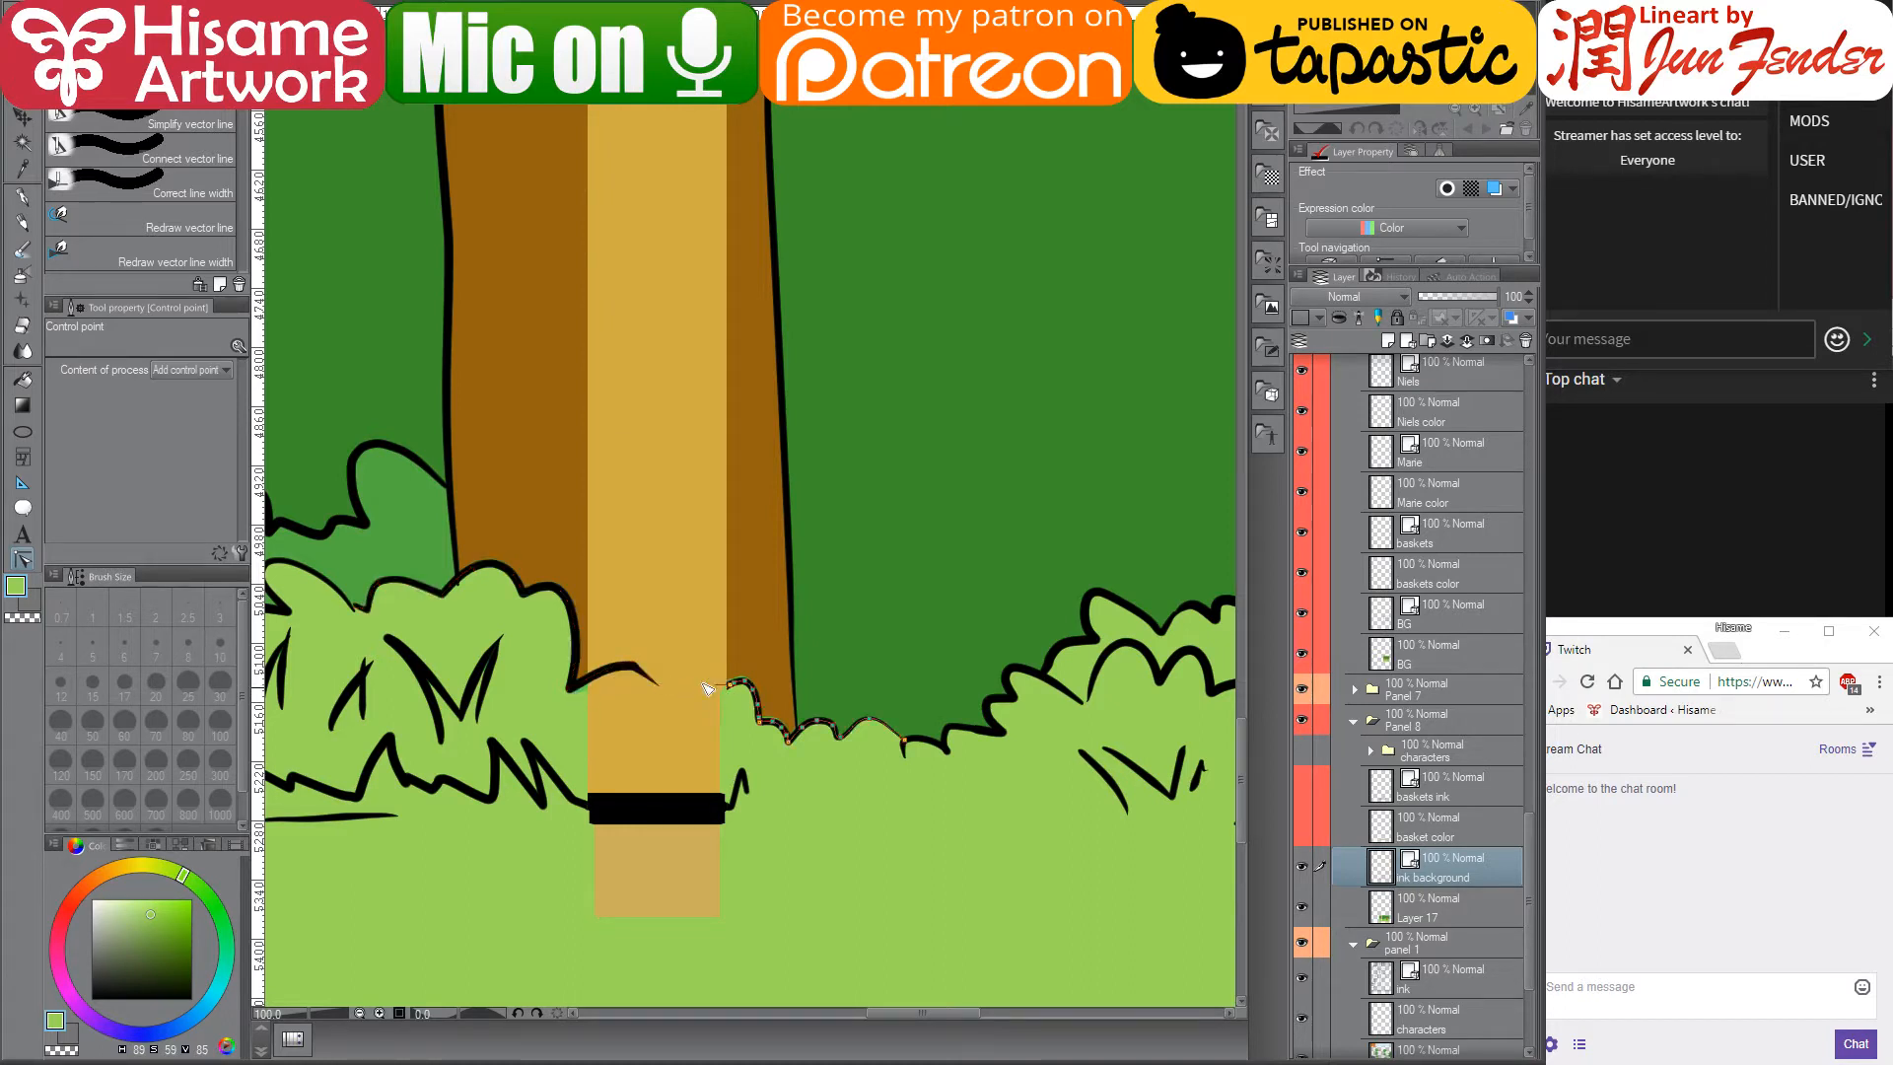
pyautogui.moveTo(707, 687)
pyautogui.mouseDown()
pyautogui.moveTo(661, 689)
pyautogui.moveTo(679, 660)
pyautogui.moveTo(731, 688)
pyautogui.moveTo(709, 684)
pyautogui.mouseUp()
# - Fill the gap below the reconnected bush outline on Layer 17 with the light green, covering the tan patches and black stripe
pyautogui.moveTo(845, 434)
pyautogui.mouseDown()
pyautogui.moveTo(994, 501)
pyautogui.moveTo(933, 338)
pyautogui.moveTo(1006, 440)
pyautogui.moveTo(1038, 435)
pyautogui.mouseUp()
pyautogui.click(1427, 907)
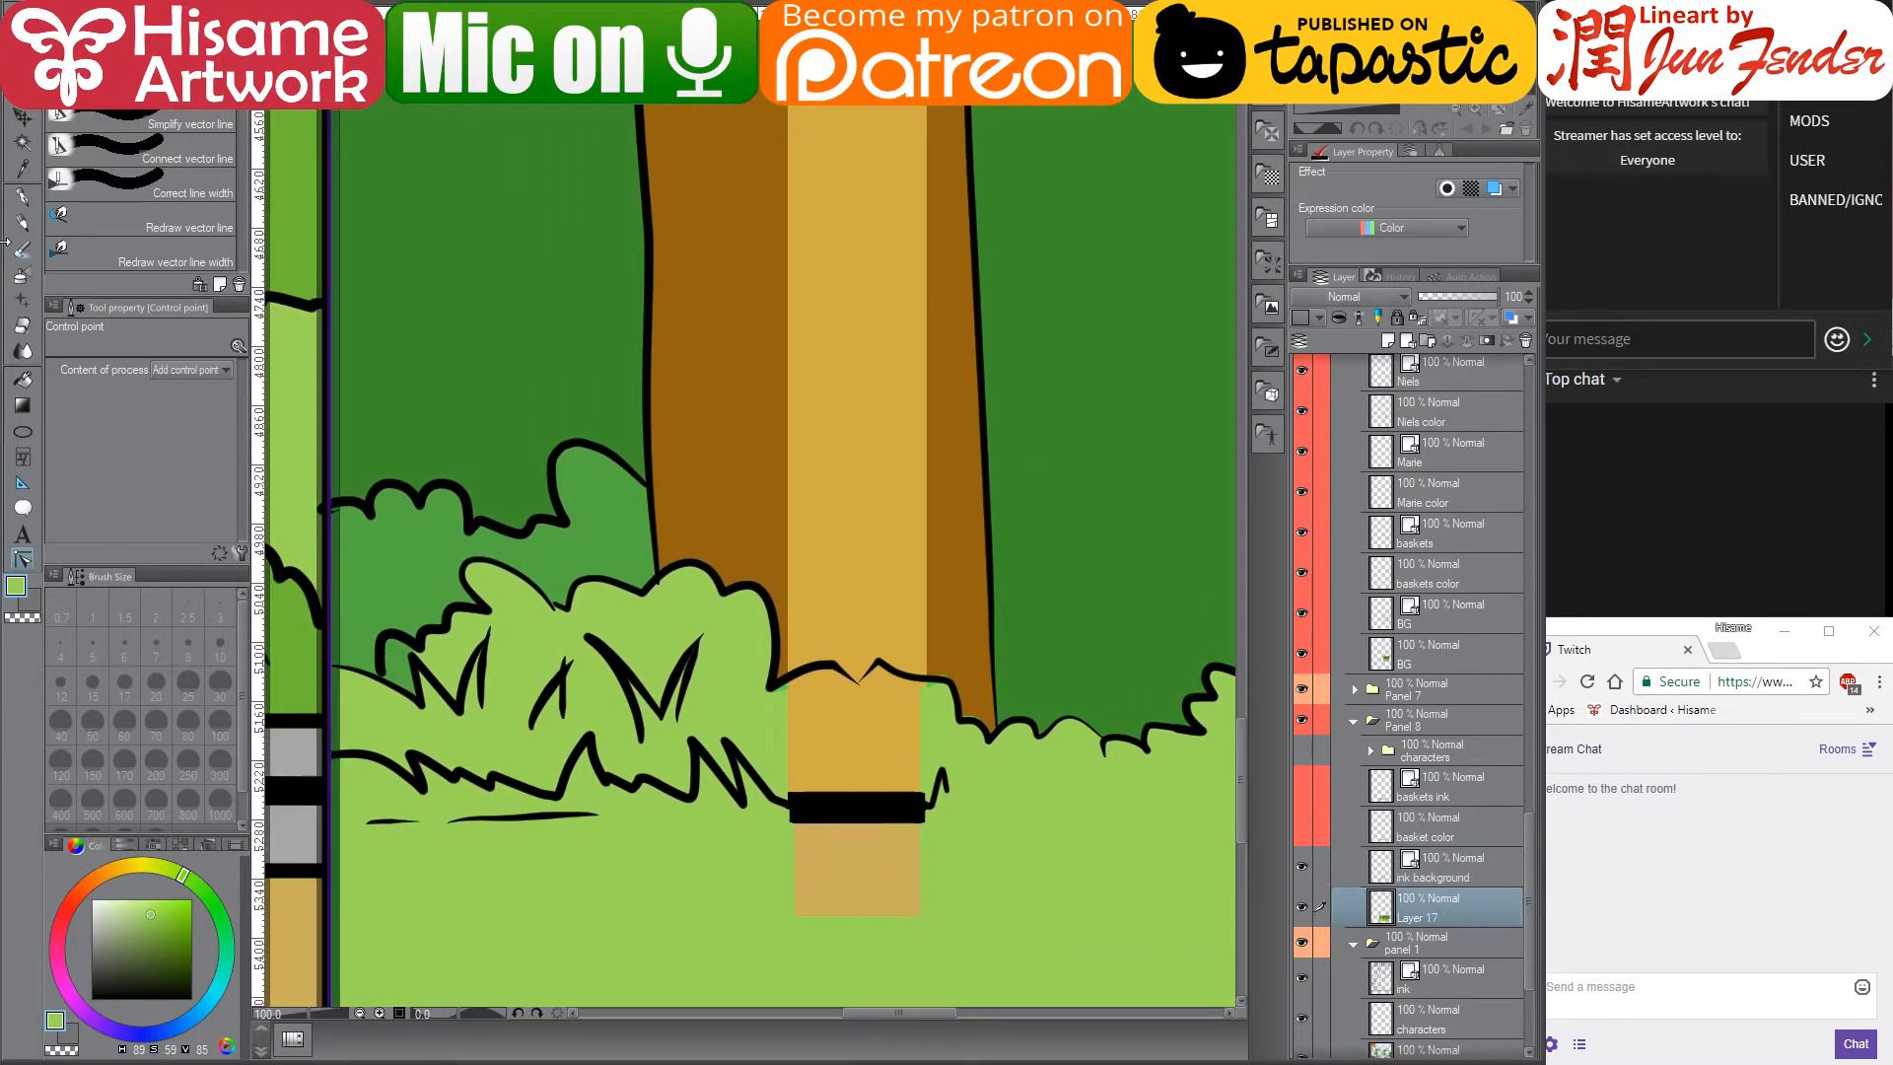
pyautogui.click(22, 375)
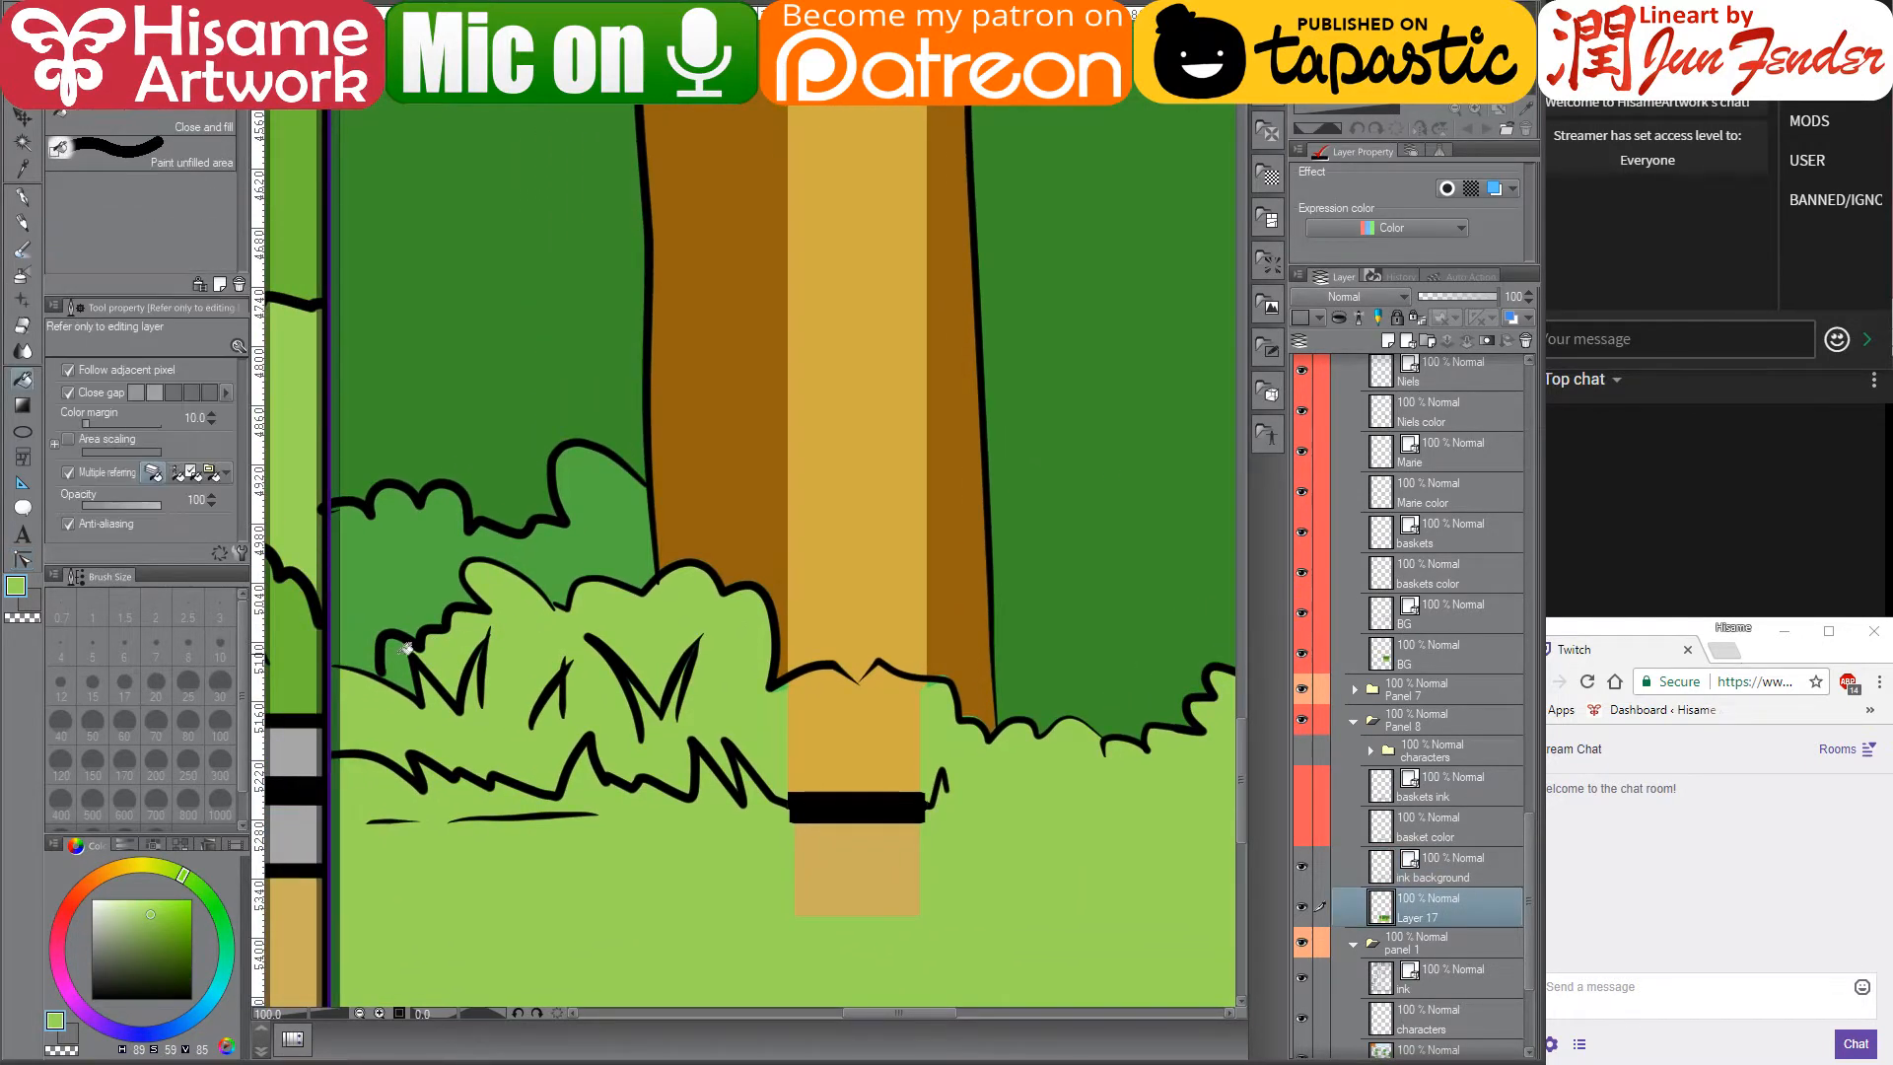
pyautogui.moveTo(983, 680); pyautogui.dragTo(767, 631)
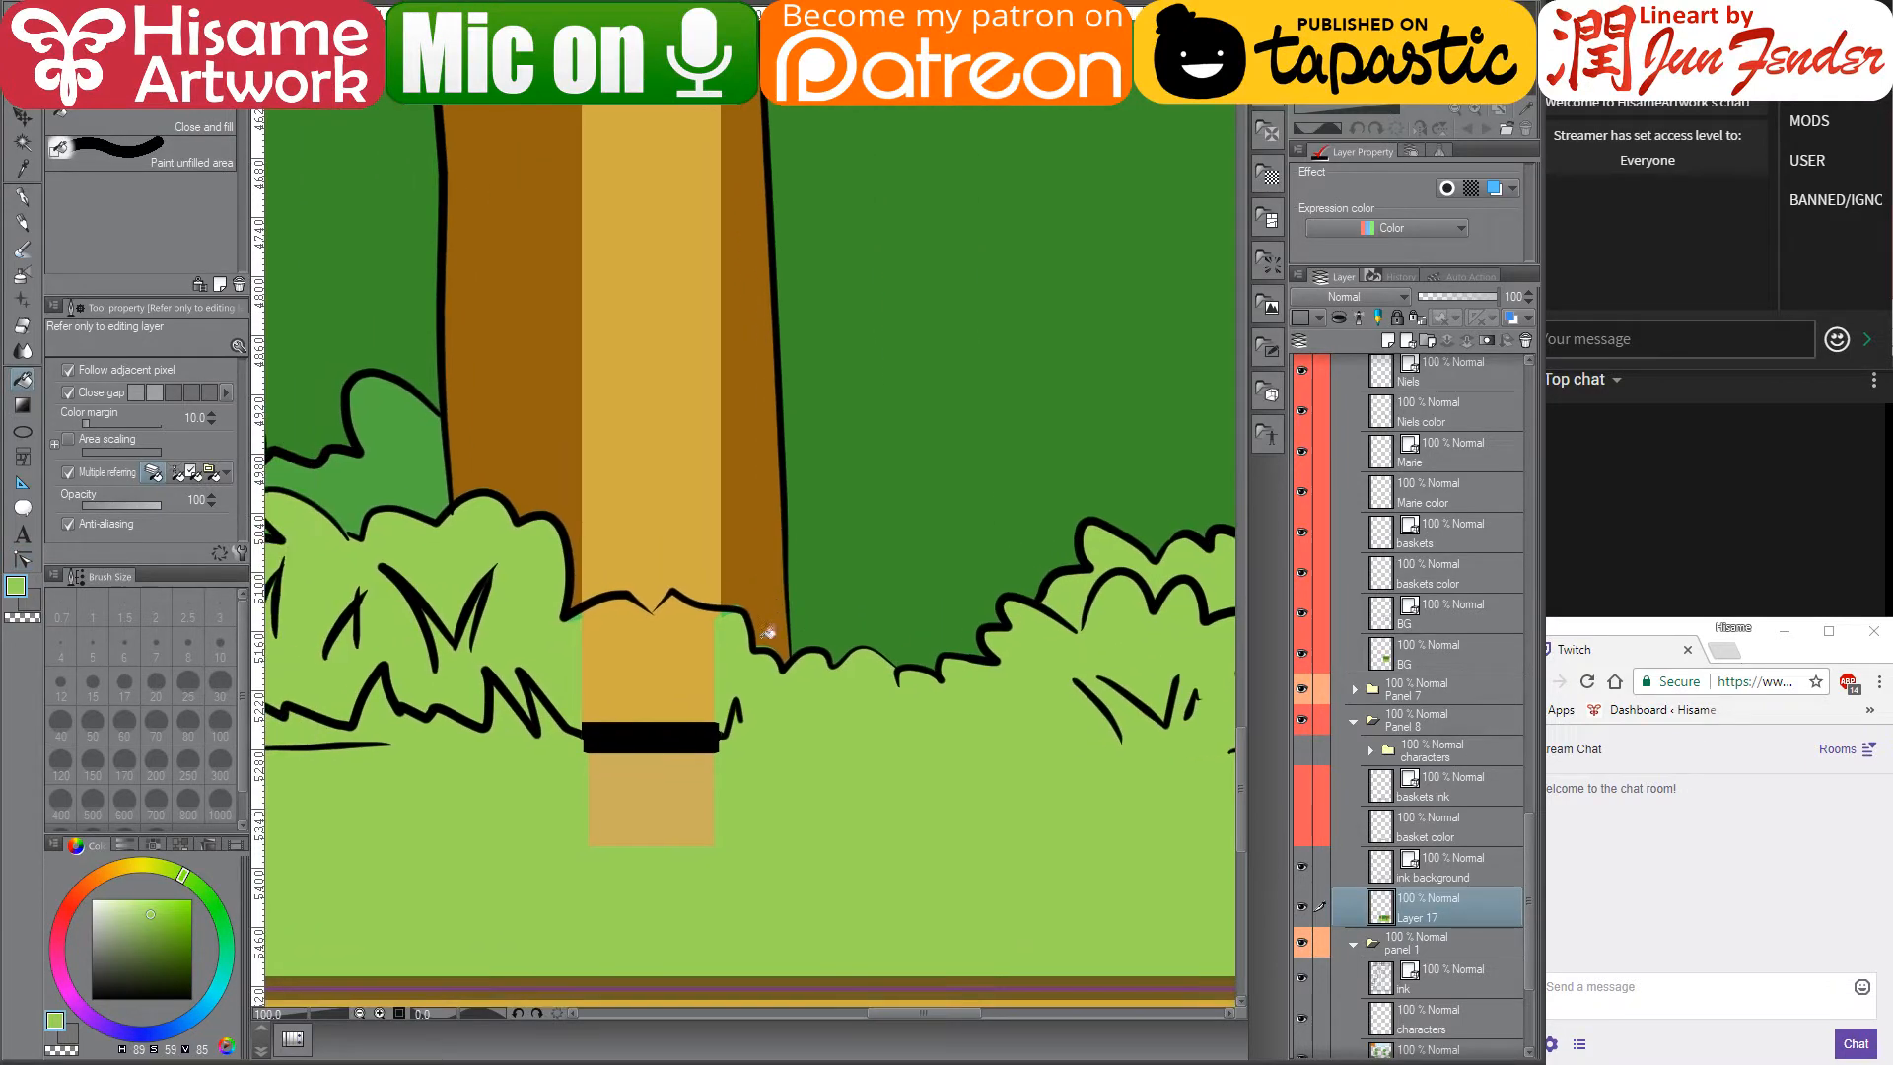
pyautogui.click(667, 641)
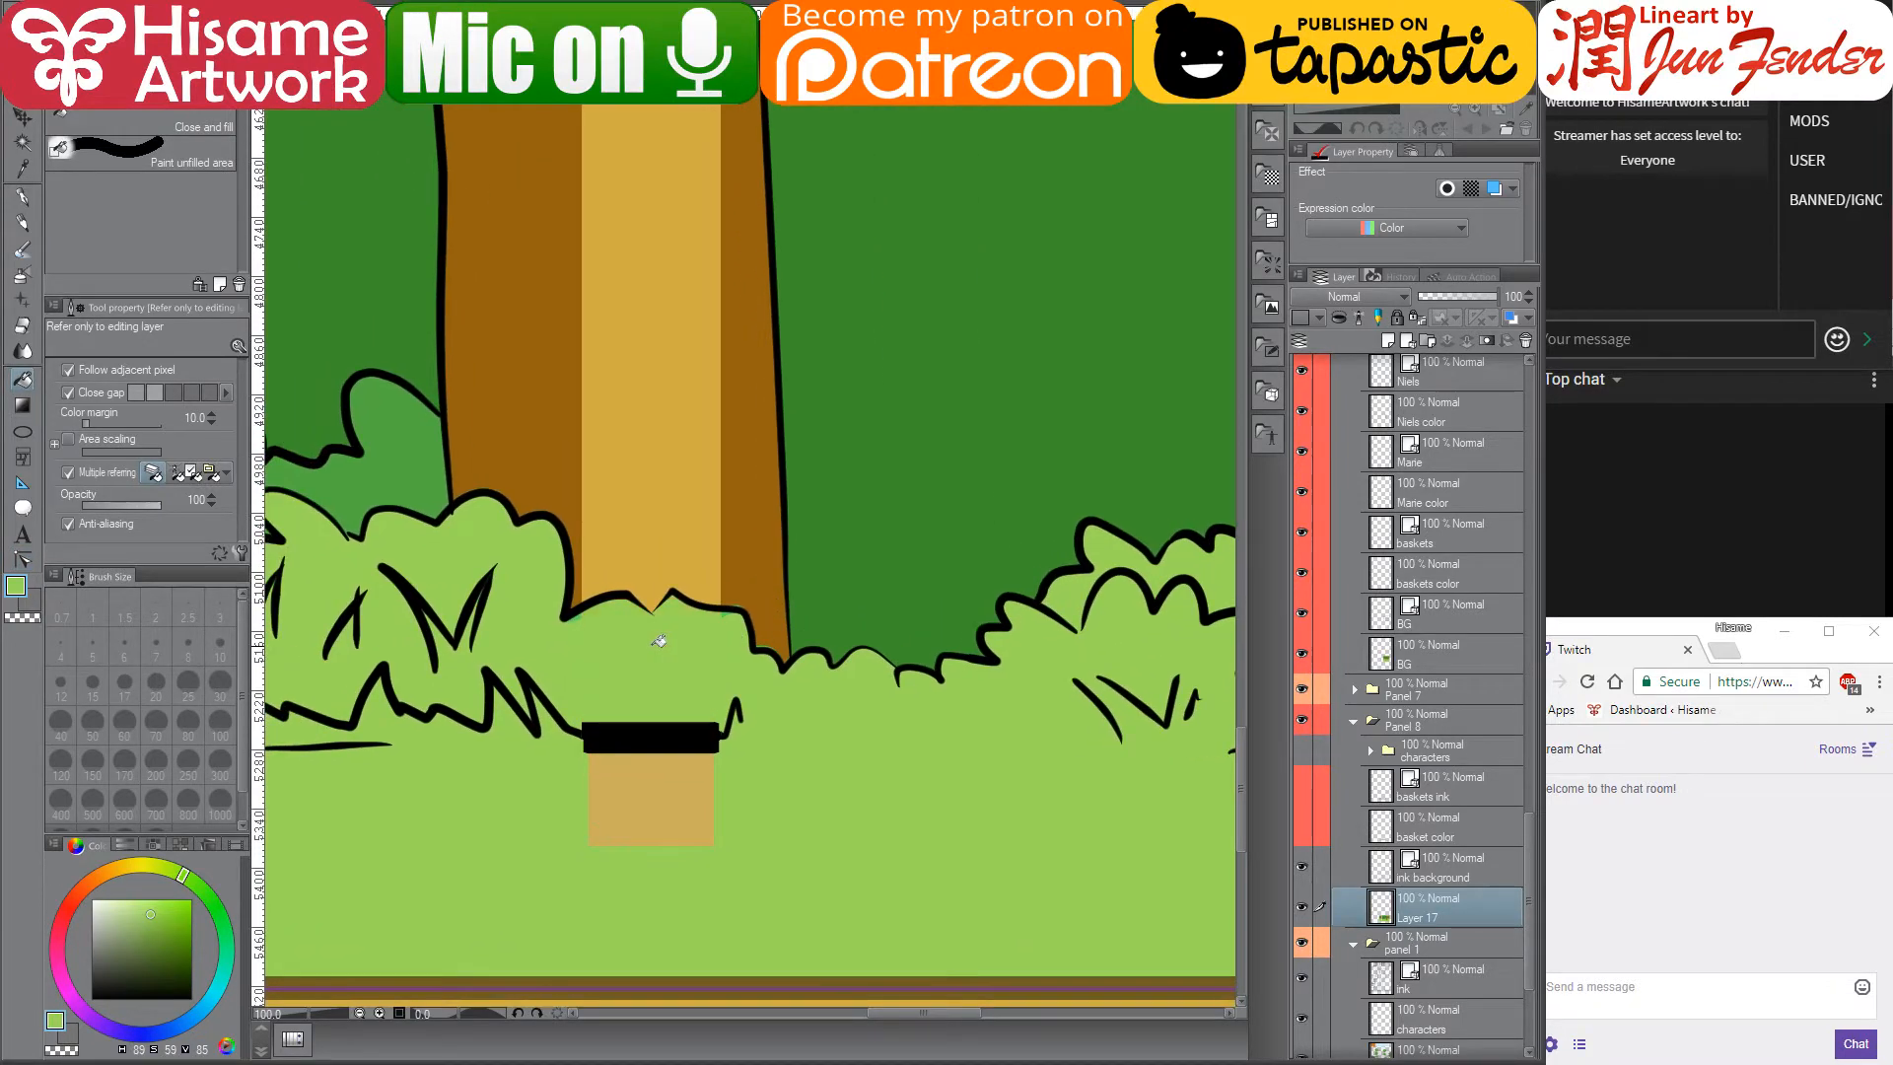
pyautogui.click(659, 769)
pyautogui.click(658, 727)
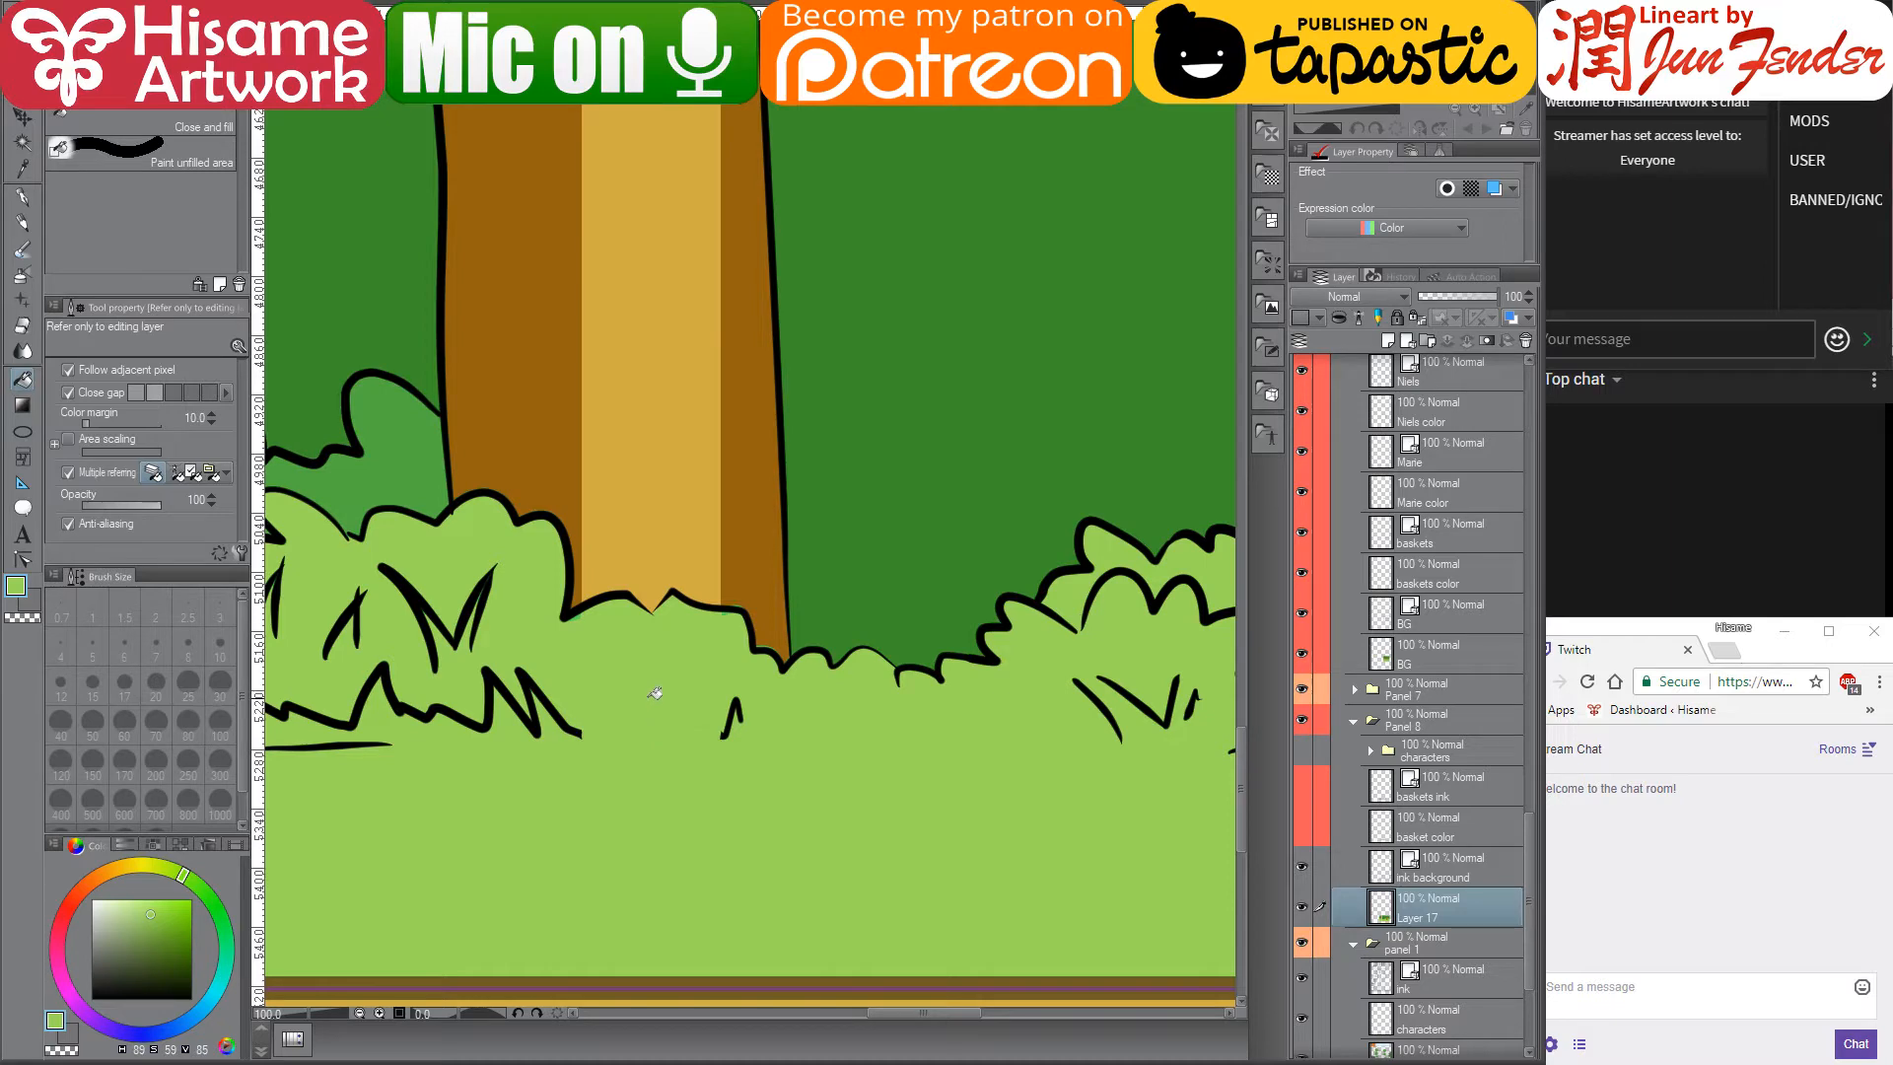
# - Extend the cut-off ends of the two grass lines below the left trunk toward each other on the ink background
pyautogui.scroll(3, 626, 749)
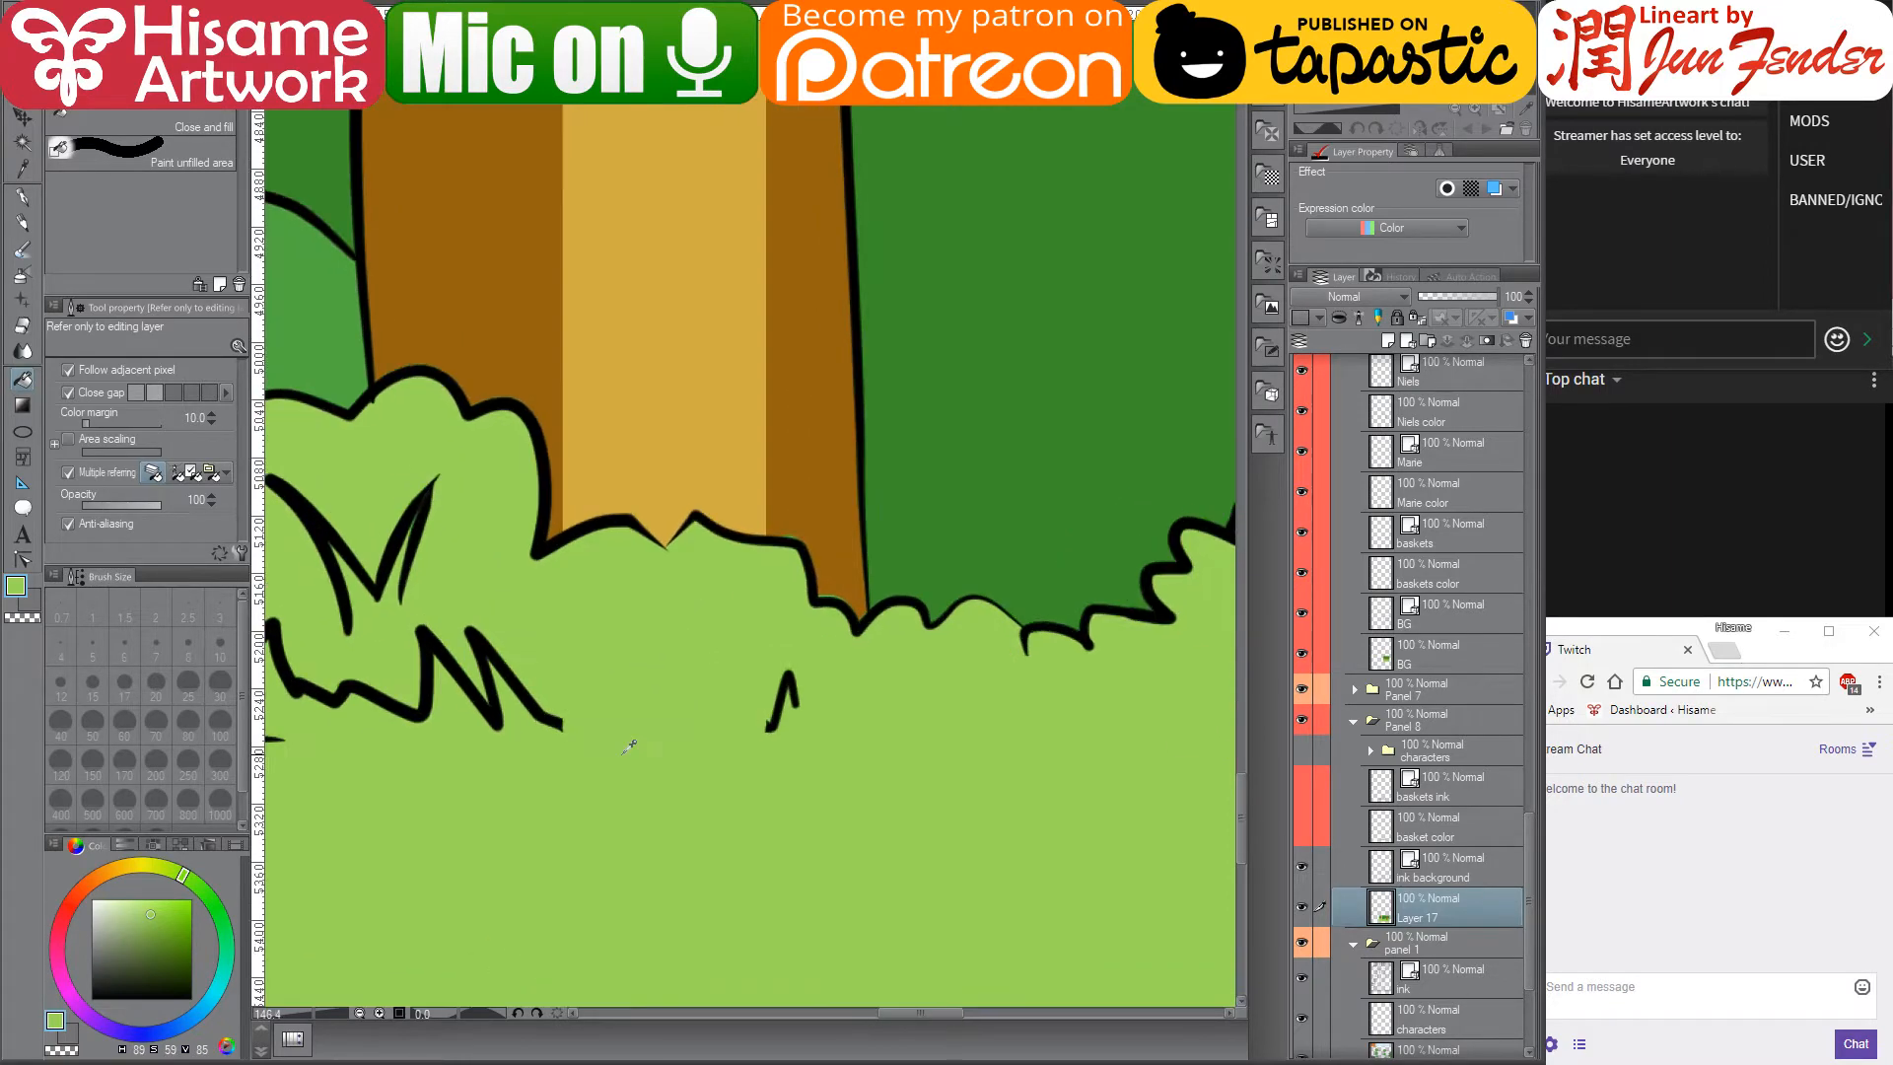
pyautogui.click(21, 557)
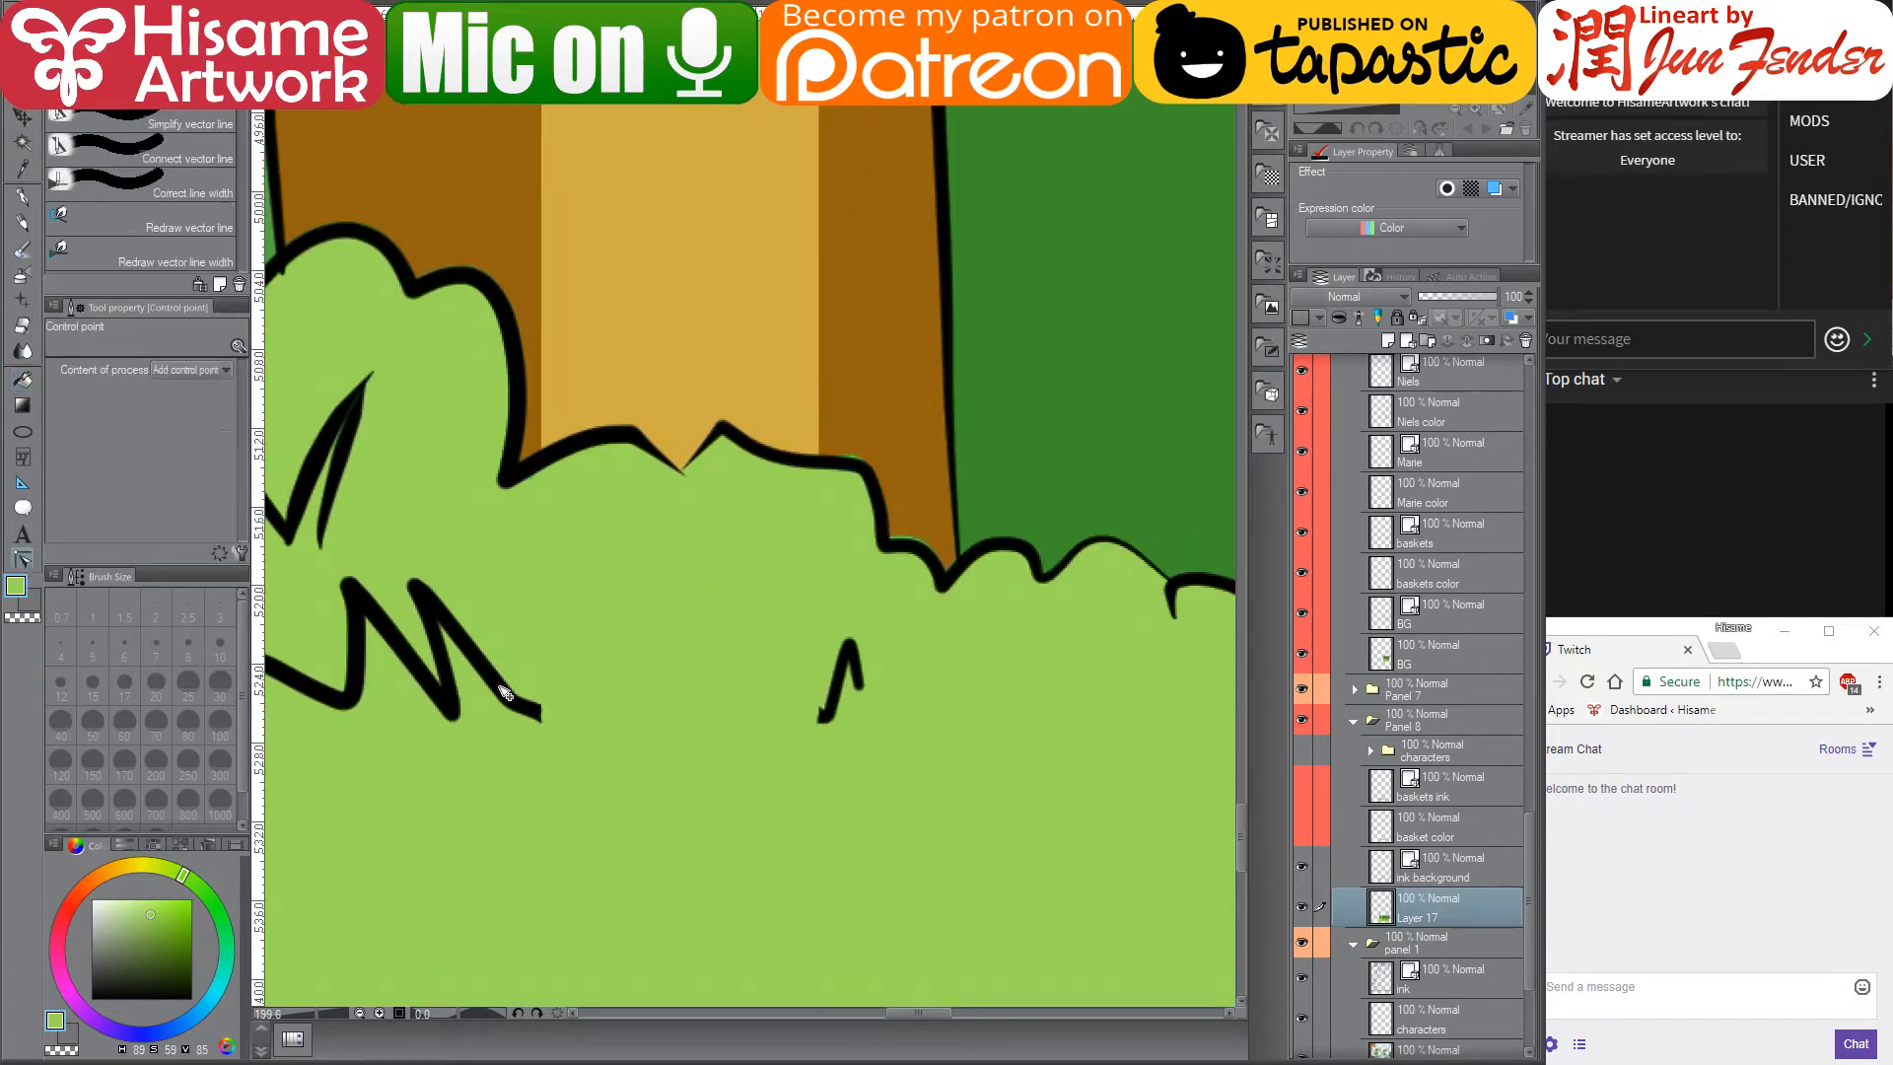
pyautogui.click(548, 724)
pyautogui.moveTo(541, 719)
pyautogui.mouseDown()
pyautogui.moveTo(649, 721)
pyautogui.moveTo(579, 680)
pyautogui.mouseUp()
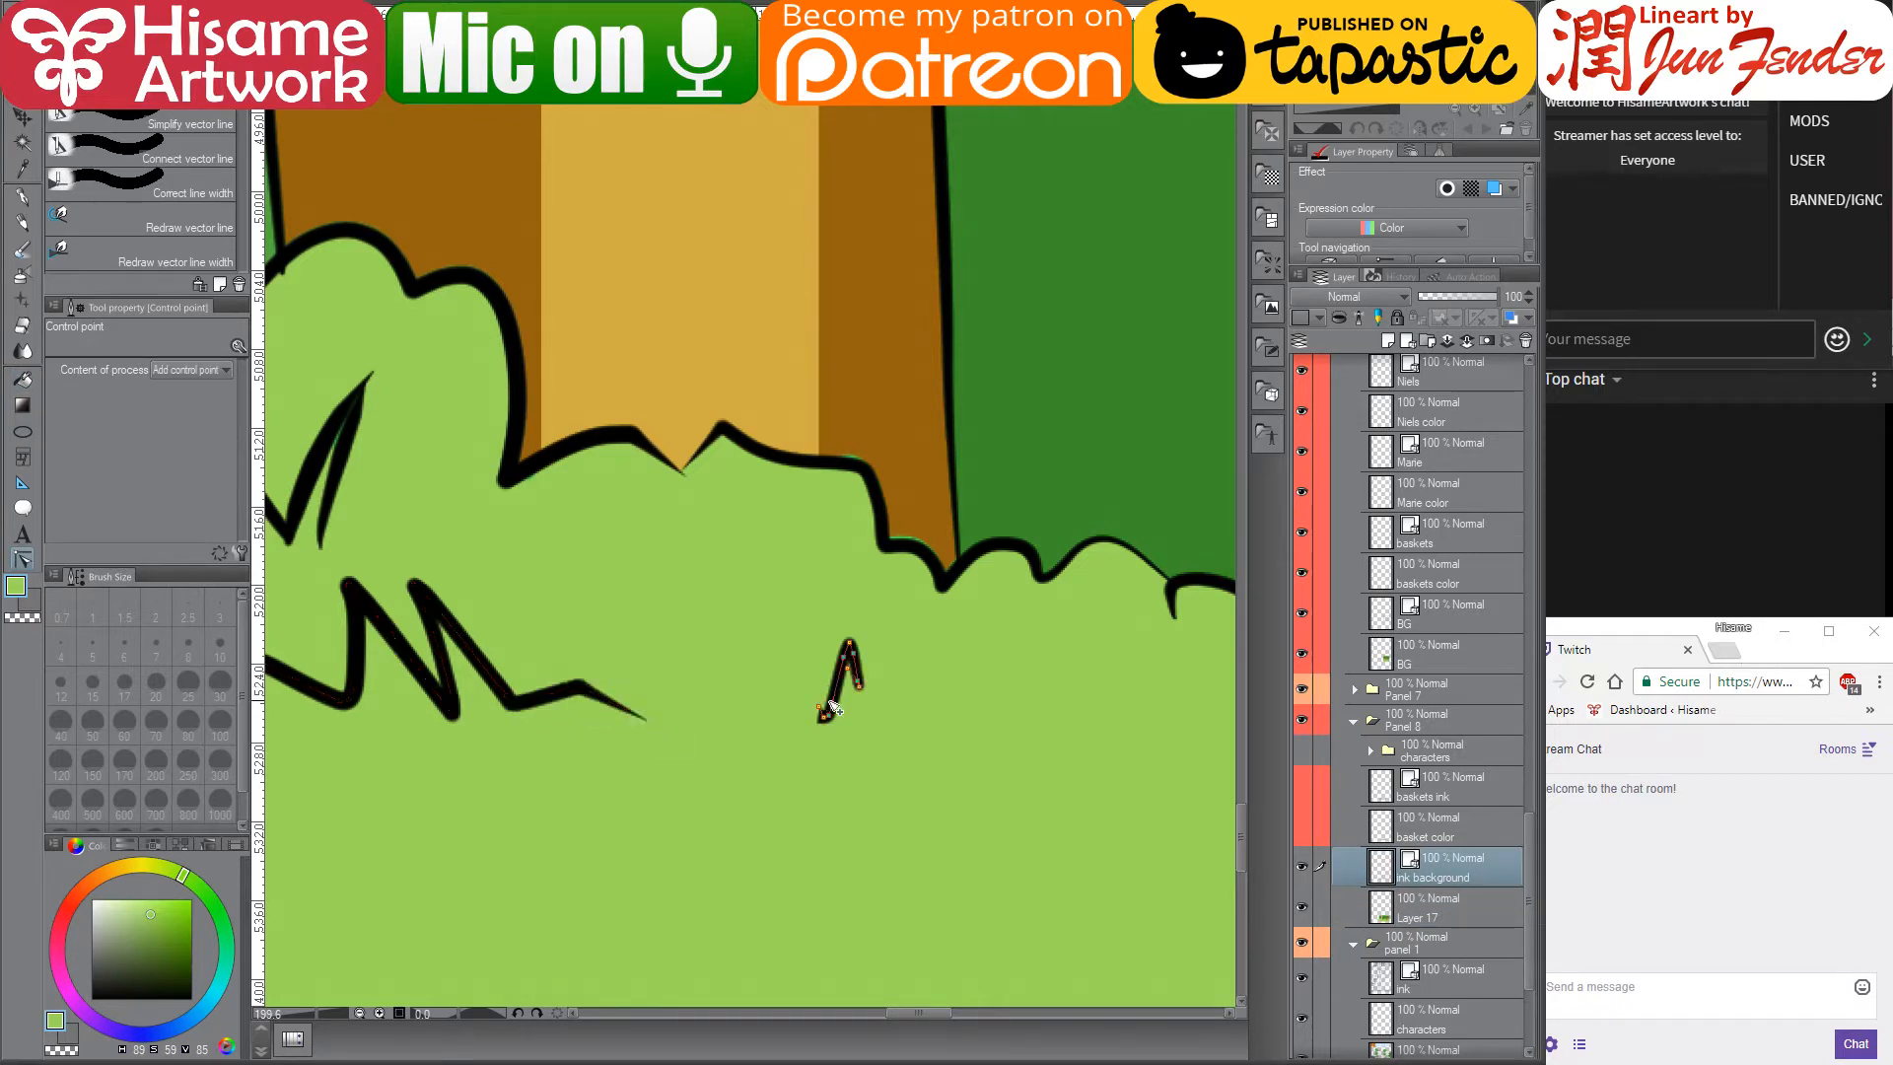
pyautogui.moveTo(823, 718)
pyautogui.mouseDown()
pyautogui.moveTo(707, 712)
pyautogui.moveTo(772, 692)
pyautogui.mouseUp()
# - Paint the sampled dark brown along the left trunk's lower right edge on Layer 17, up to the bush outline, with the G-pen at size 17
pyautogui.moveTo(1105, 466); pyautogui.dragTo(1044, 577)
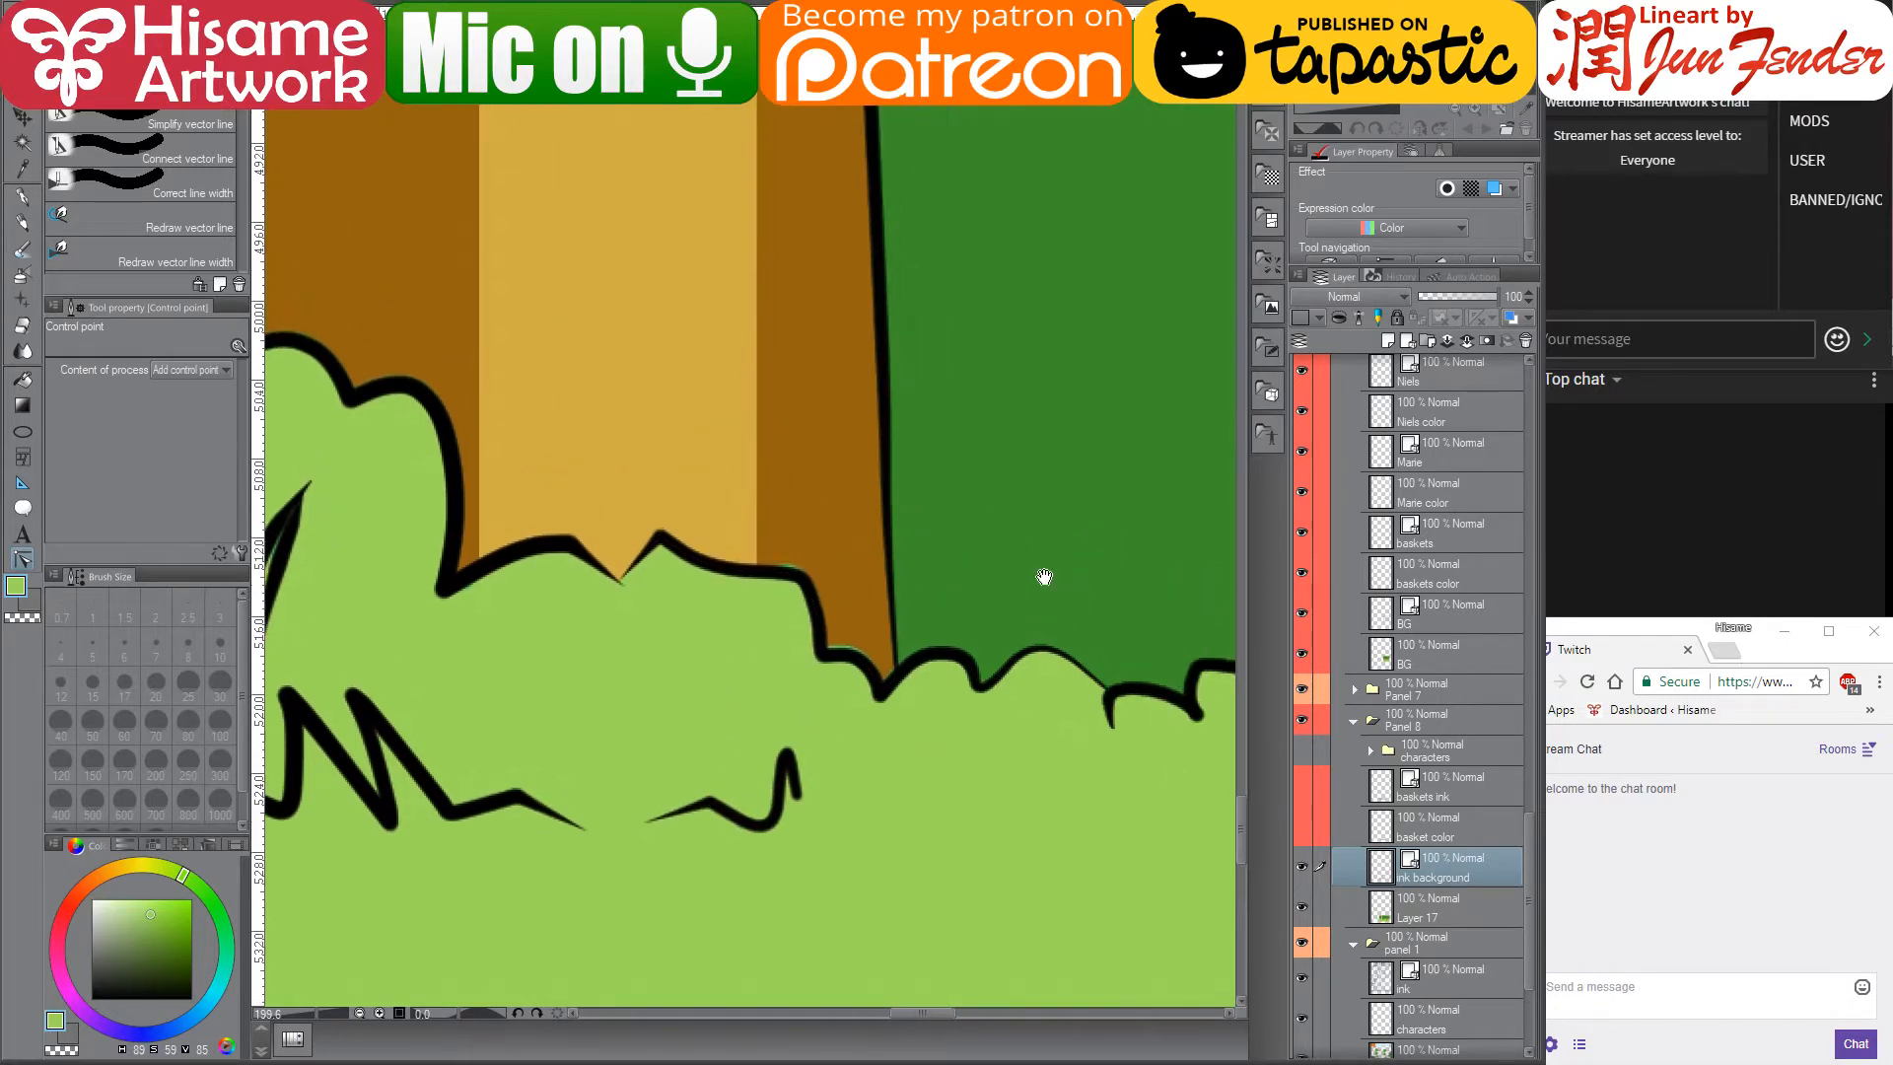
pyautogui.click(1412, 904)
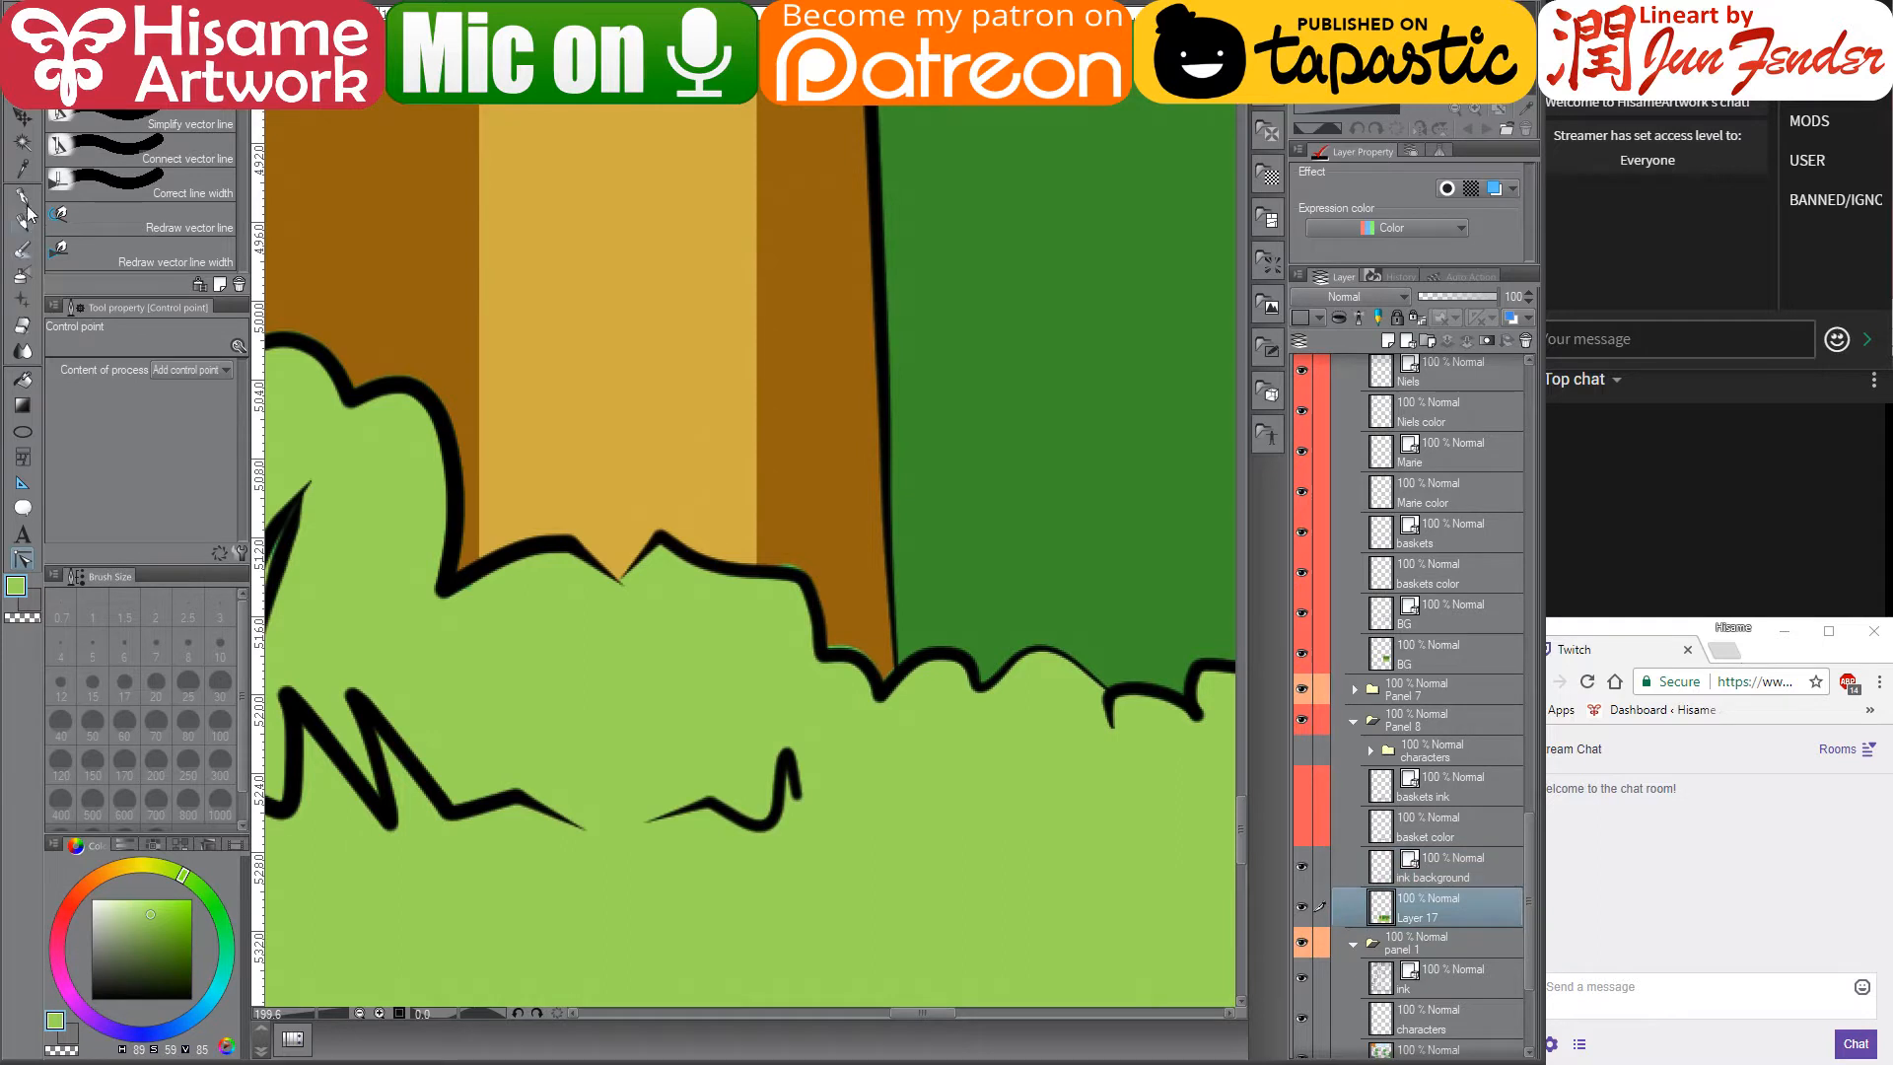
pyautogui.click(21, 196)
pyautogui.keyDown('alt'); pyautogui.click(801, 483); pyautogui.keyUp('alt')
pyautogui.moveTo(788, 493); pyautogui.dragTo(788, 522)
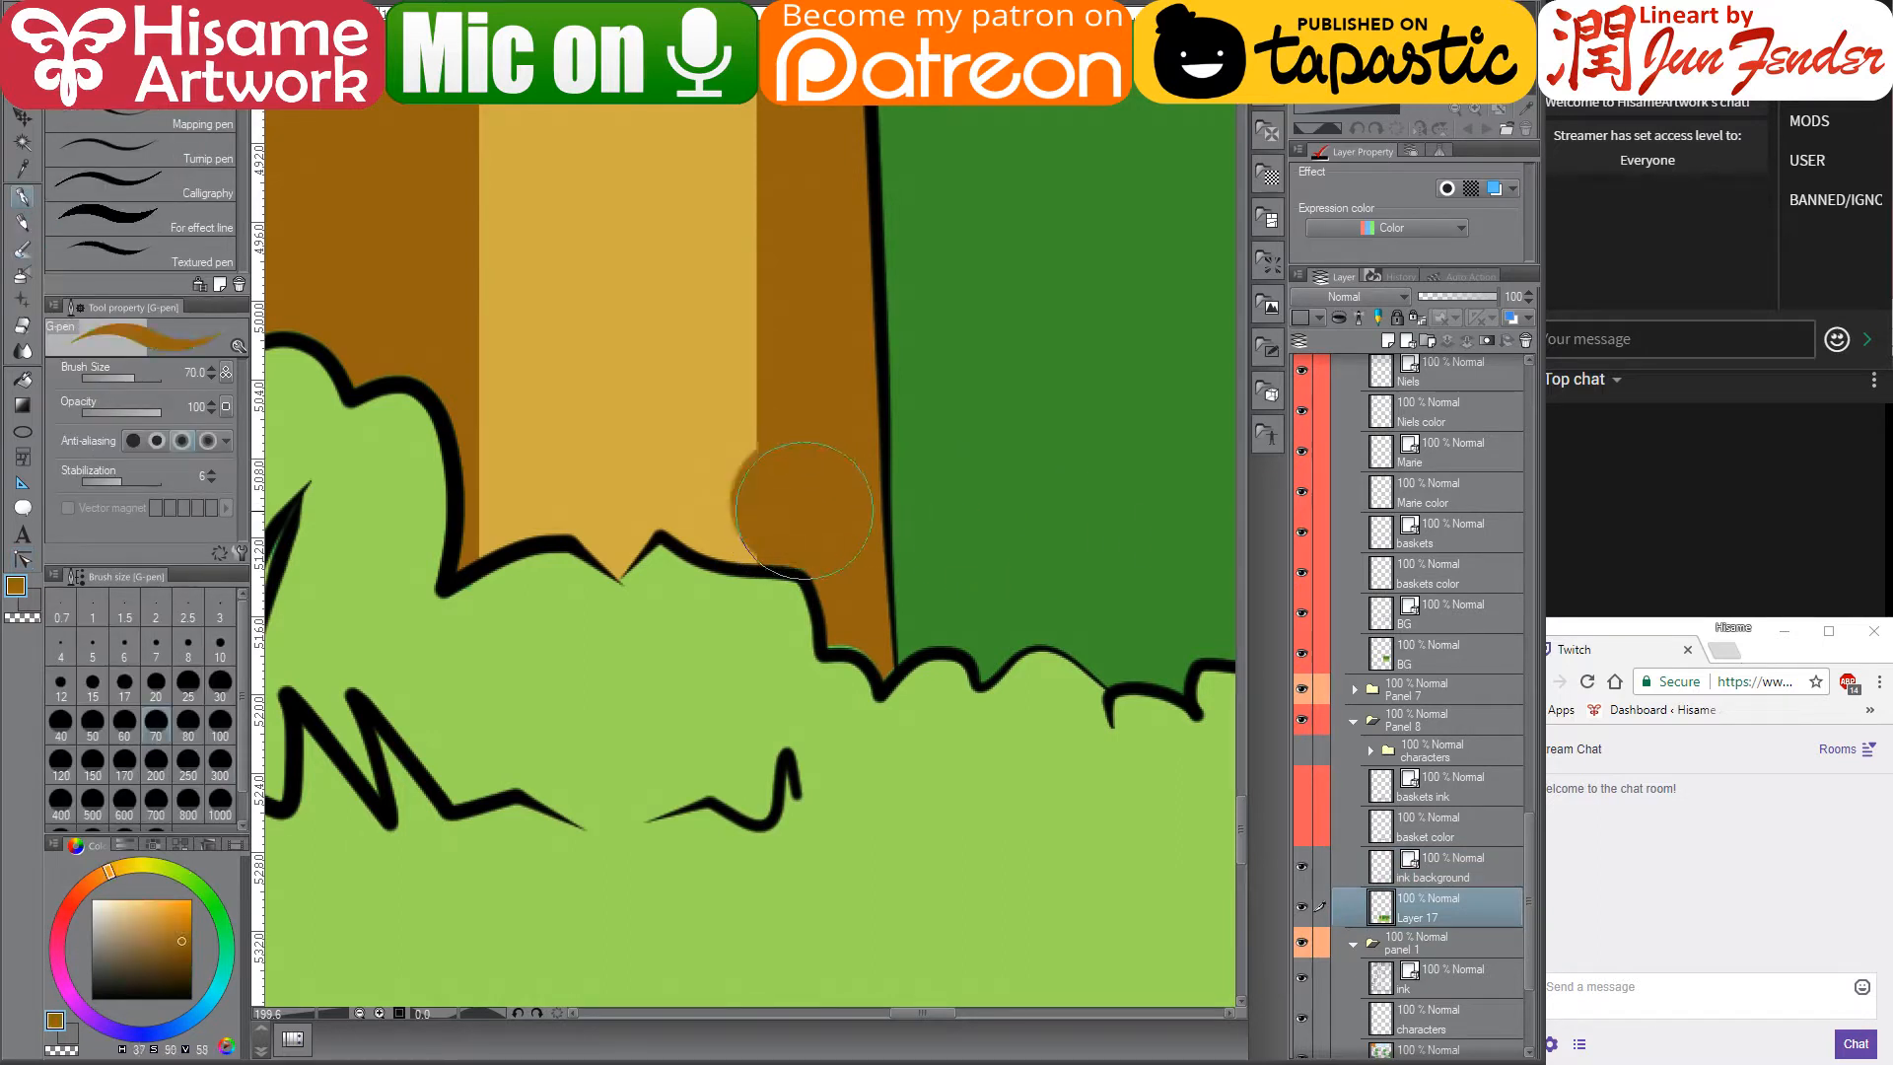
pyautogui.press('[')
pyautogui.press('[')
pyautogui.press('[')
pyautogui.press('[')
pyautogui.press('[')
pyautogui.press('[')
pyautogui.press('[')
pyautogui.moveTo(835, 639); pyautogui.dragTo(892, 680)
# - Fill the left trunk's light tan stripe with the dark brown
pyautogui.scroll(-5, 886, 785)
pyautogui.scroll(2, 759, 513)
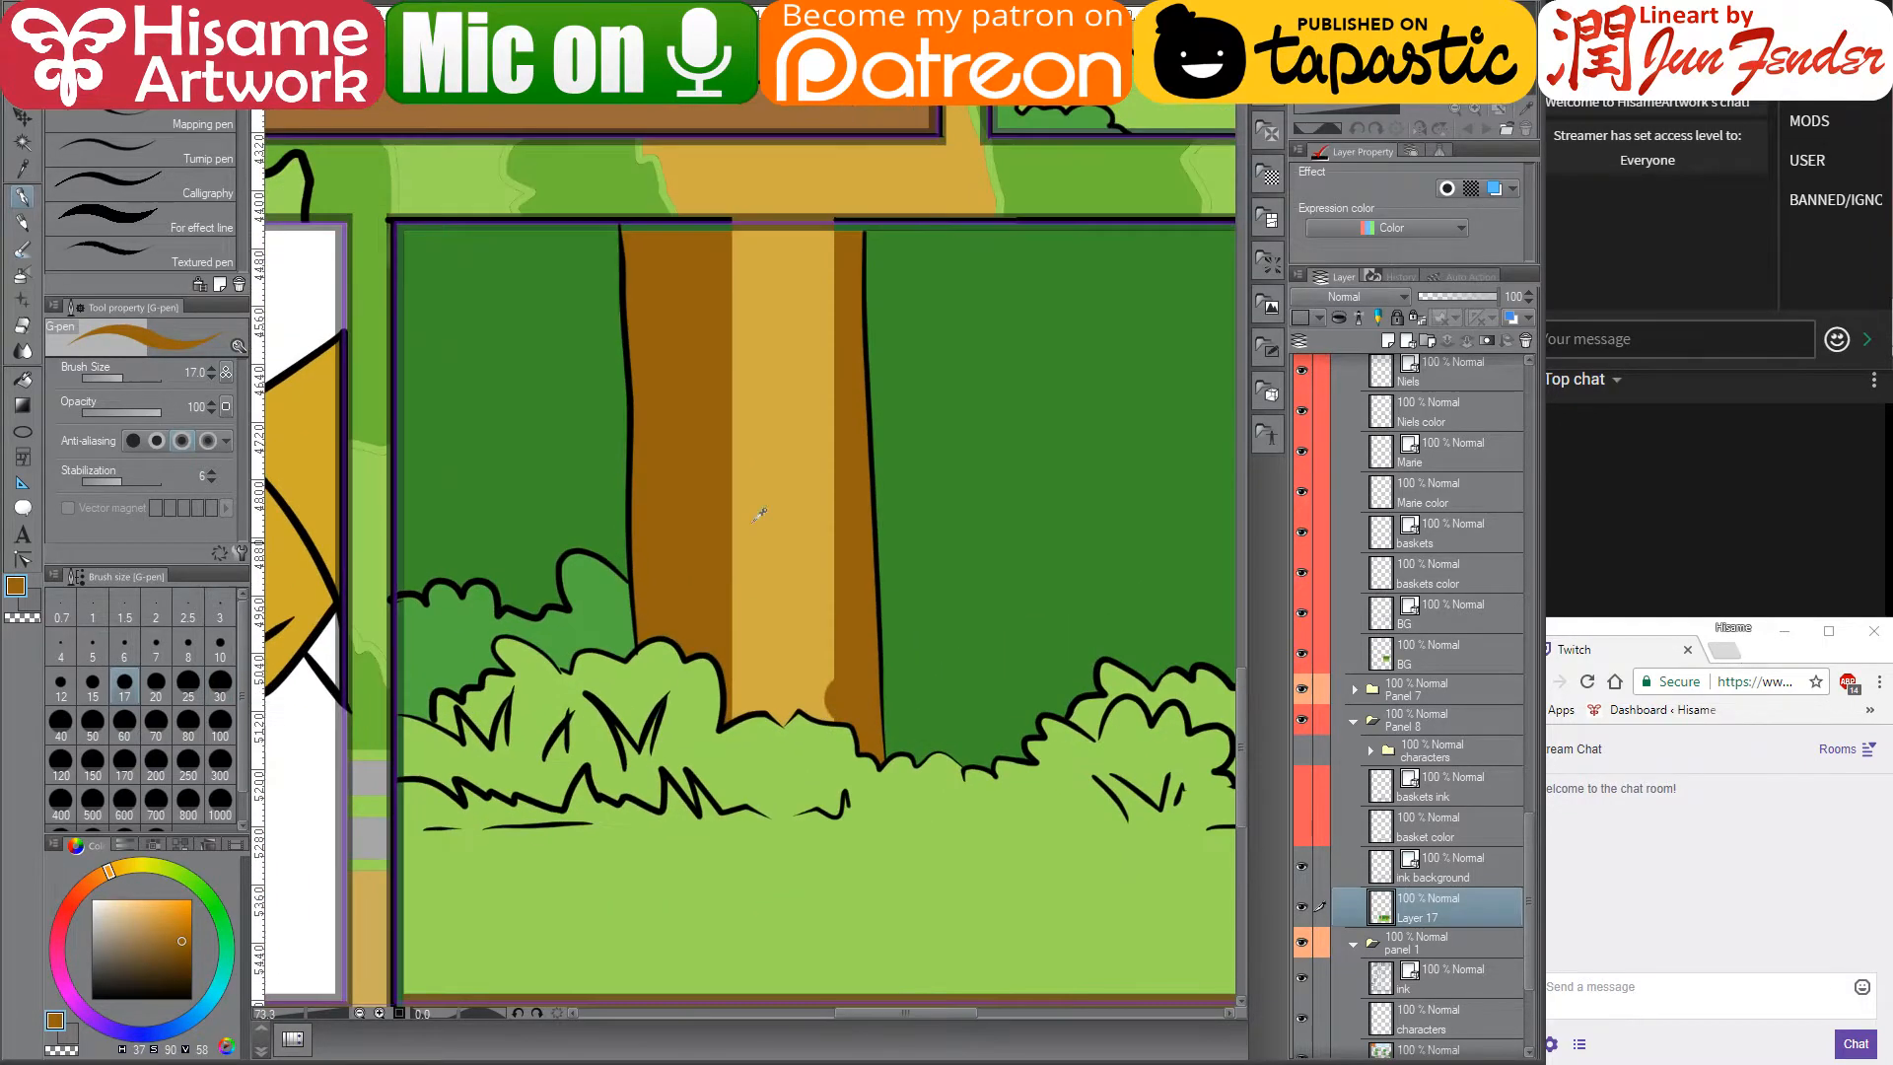
pyautogui.click(23, 379)
pyautogui.click(794, 416)
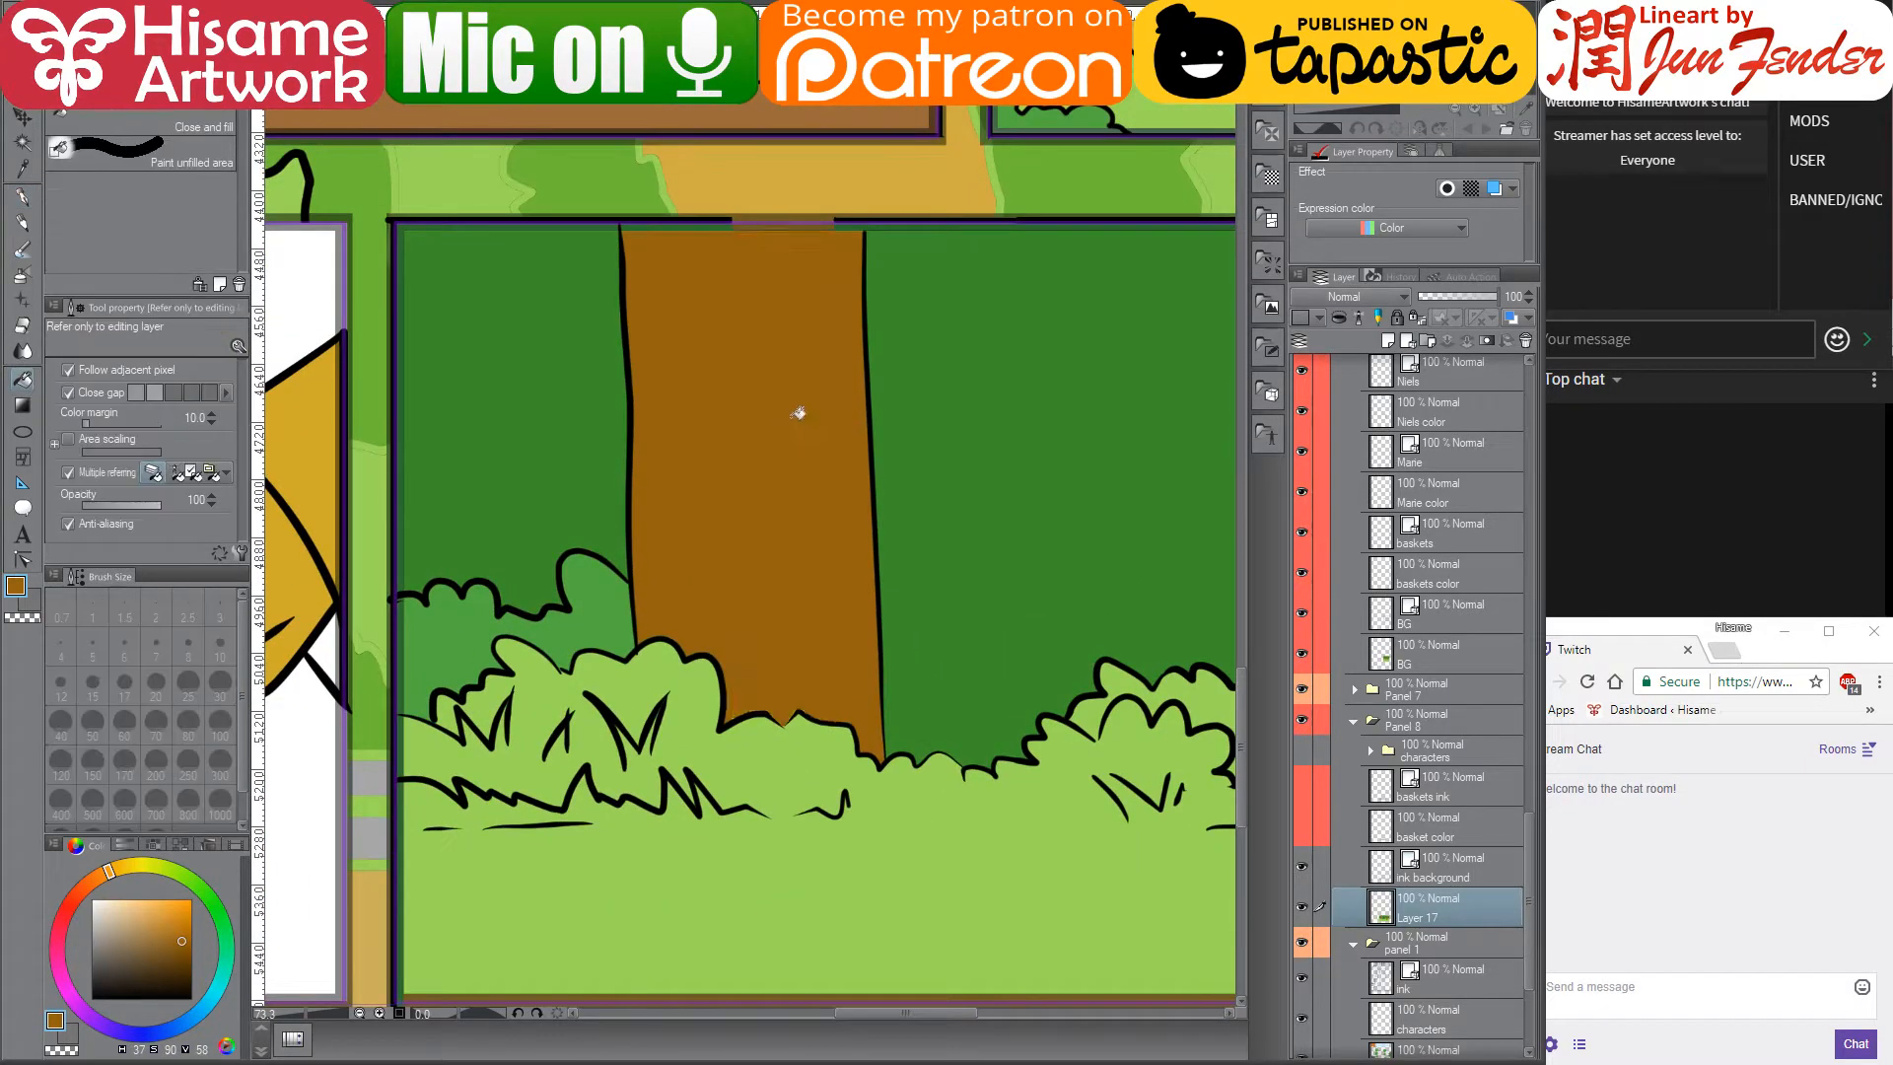
# - Sample the light ground green and delete the stray black dot on the grass near the panel's lower right corner
pyautogui.moveTo(1081, 424); pyautogui.dragTo(368, 385)
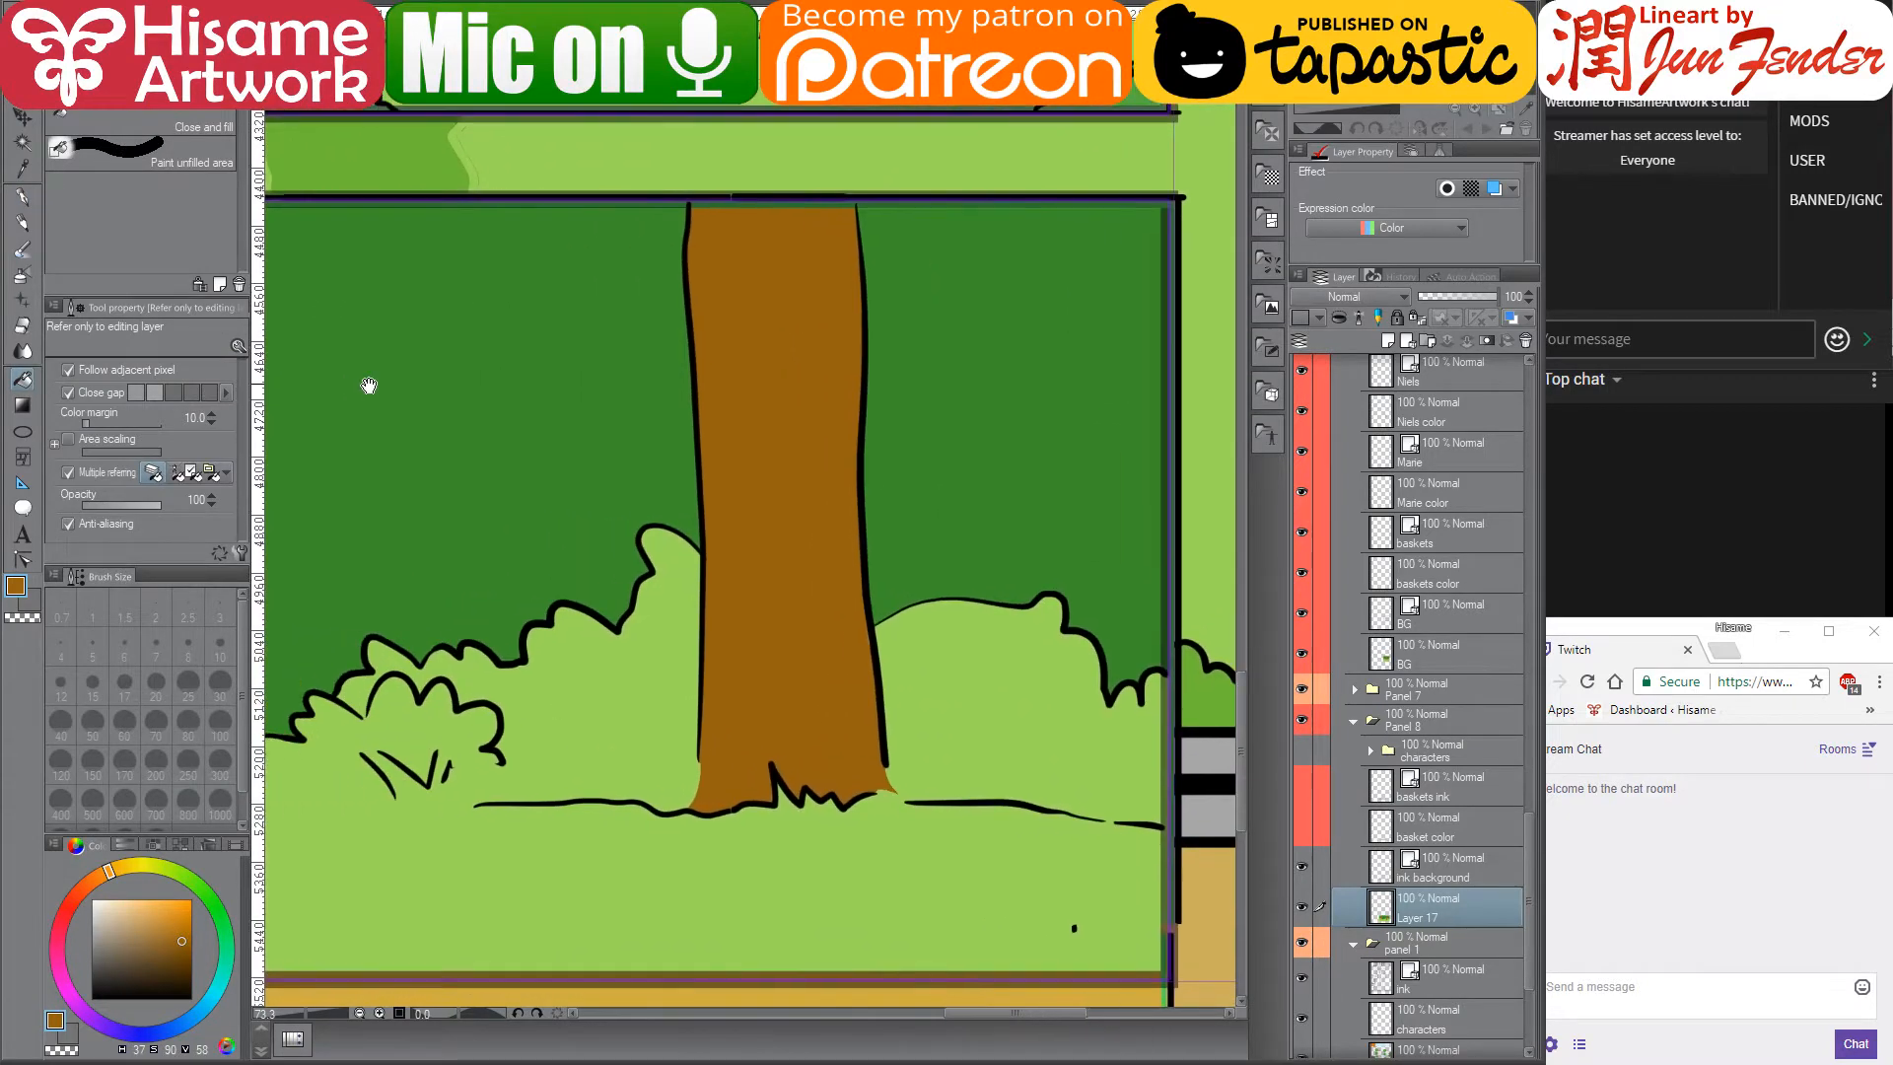
pyautogui.keyDown('alt'); pyautogui.click(993, 873); pyautogui.keyUp('alt')
pyautogui.click(22, 559)
pyautogui.keyDown('ctrl'); pyautogui.keyDown('shift'); pyautogui.click(1073, 928); pyautogui.keyUp('shift'); pyautogui.keyUp('ctrl')
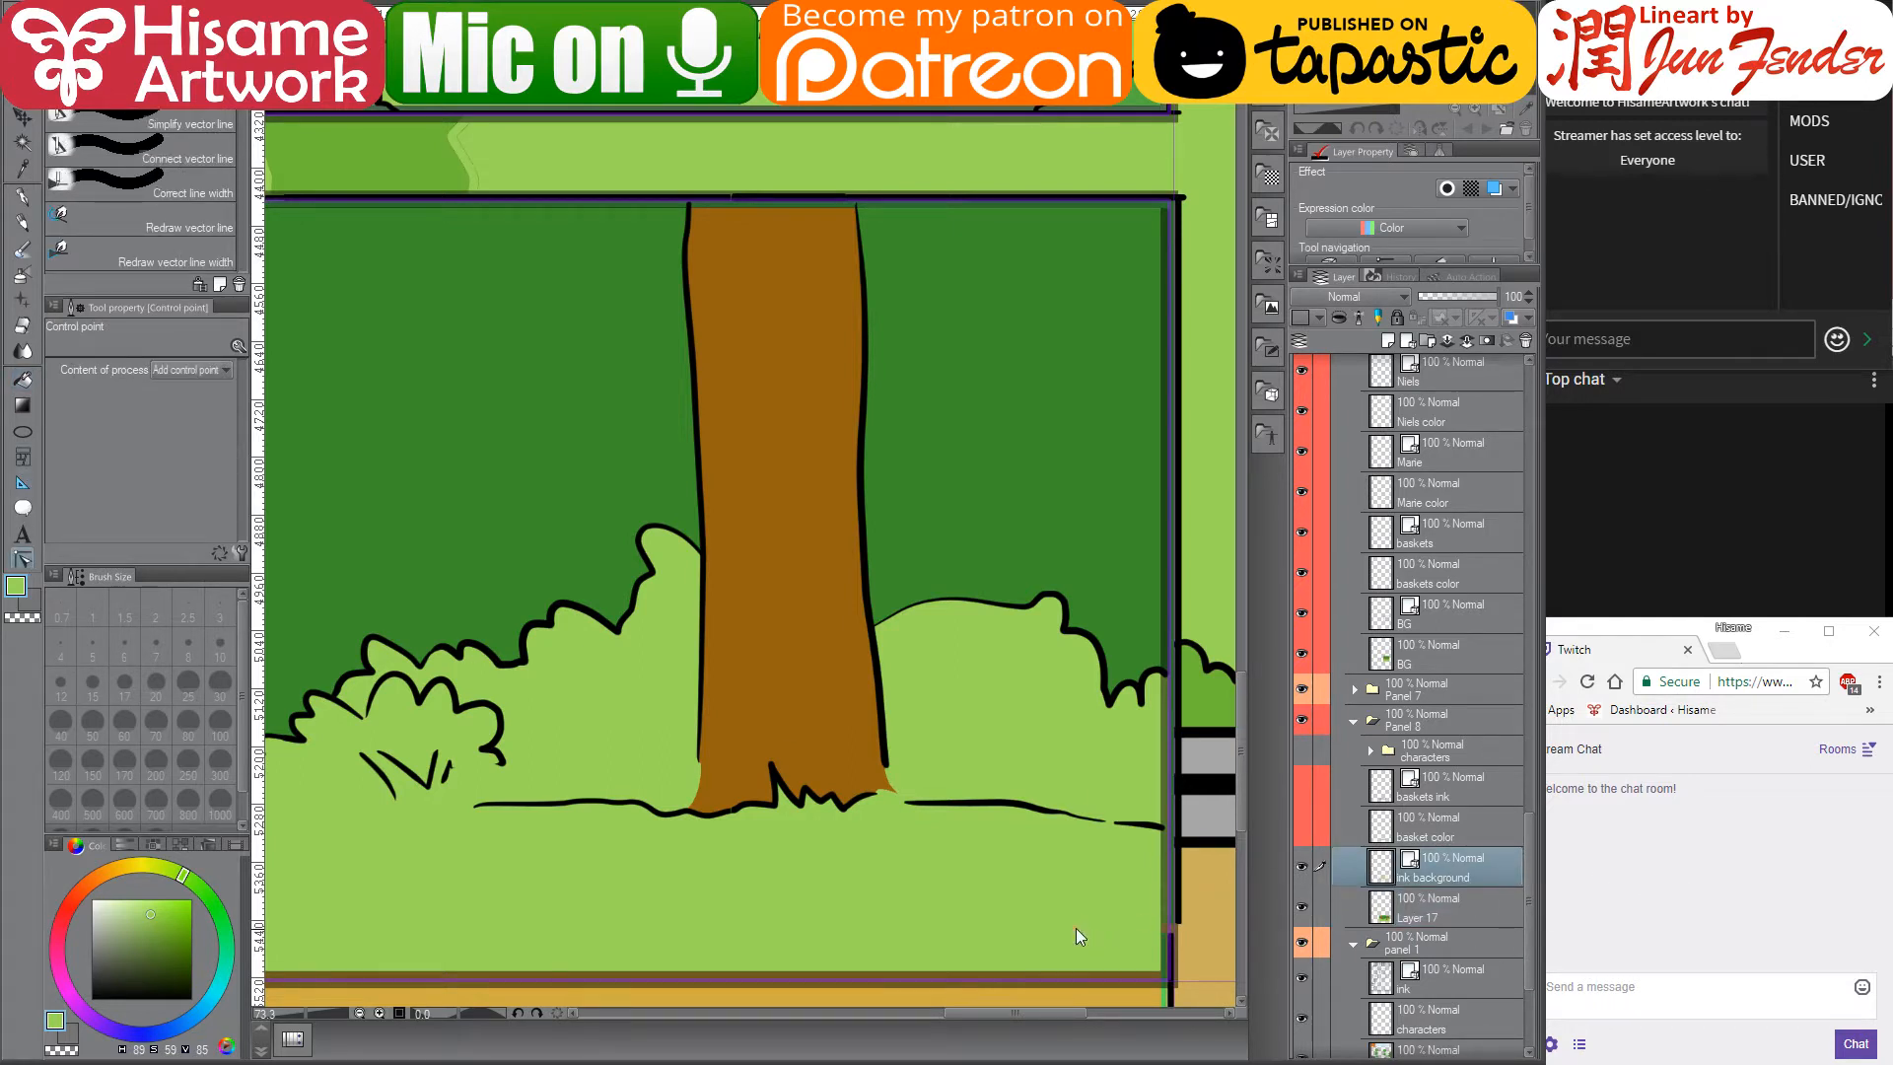
# - Cover the deleted dot's leftover speck on Layer 17 with light green using the G-pen, and set the brush size to 100
pyautogui.click(1451, 899)
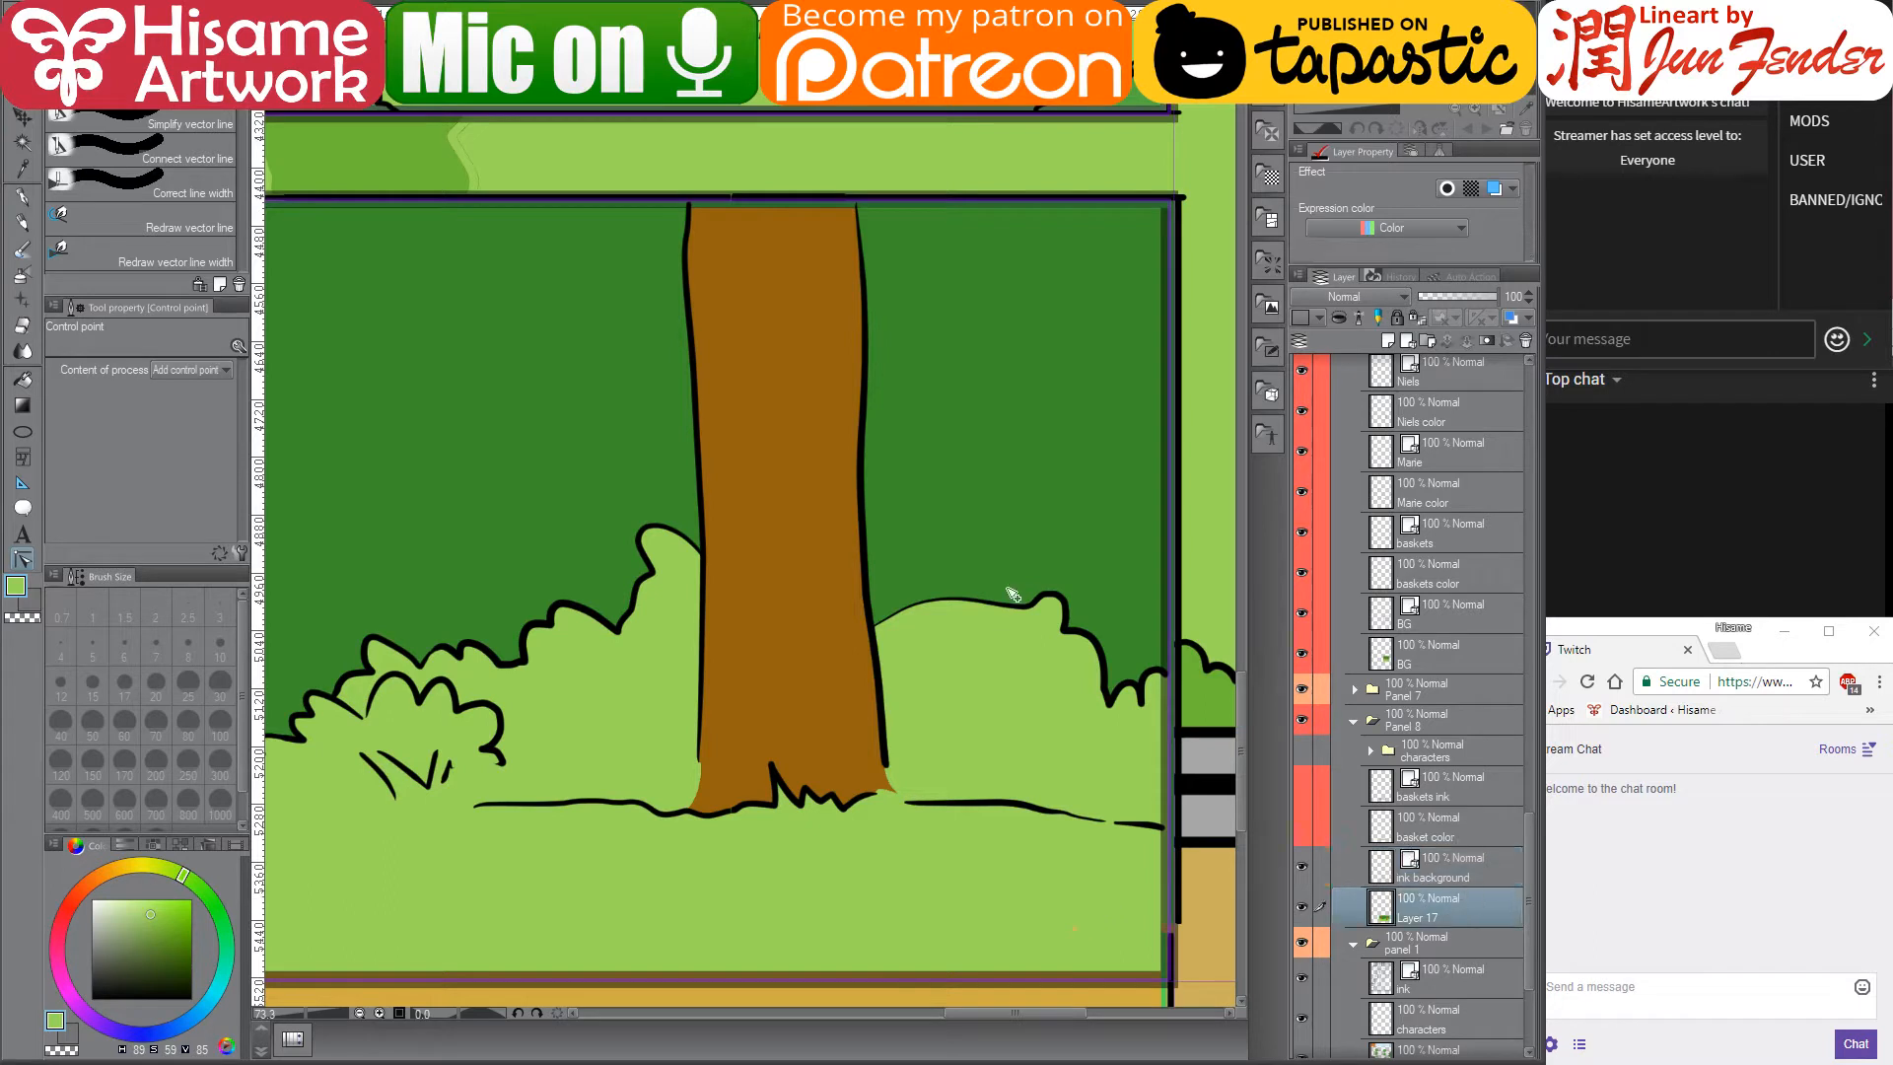
pyautogui.click(21, 196)
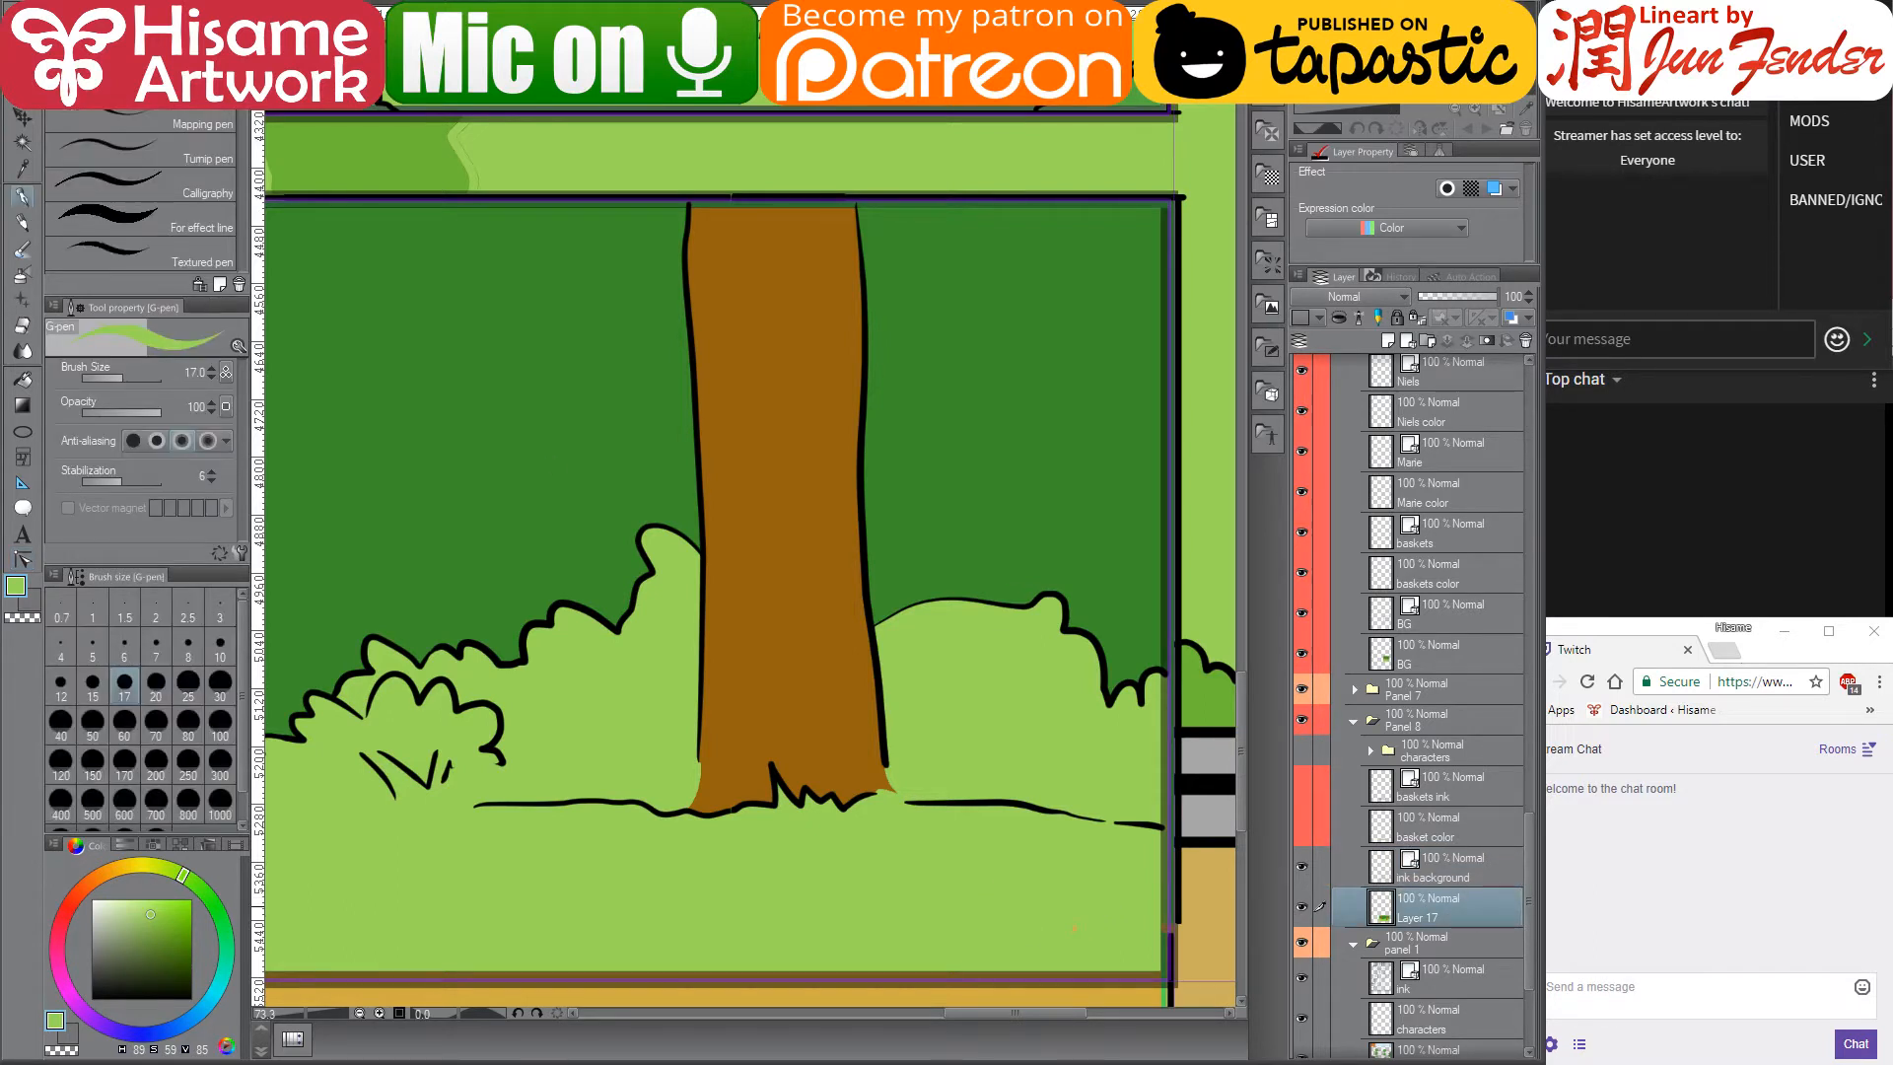
pyautogui.press('[')
pyautogui.press('[')
pyautogui.press('[')
pyautogui.press('[')
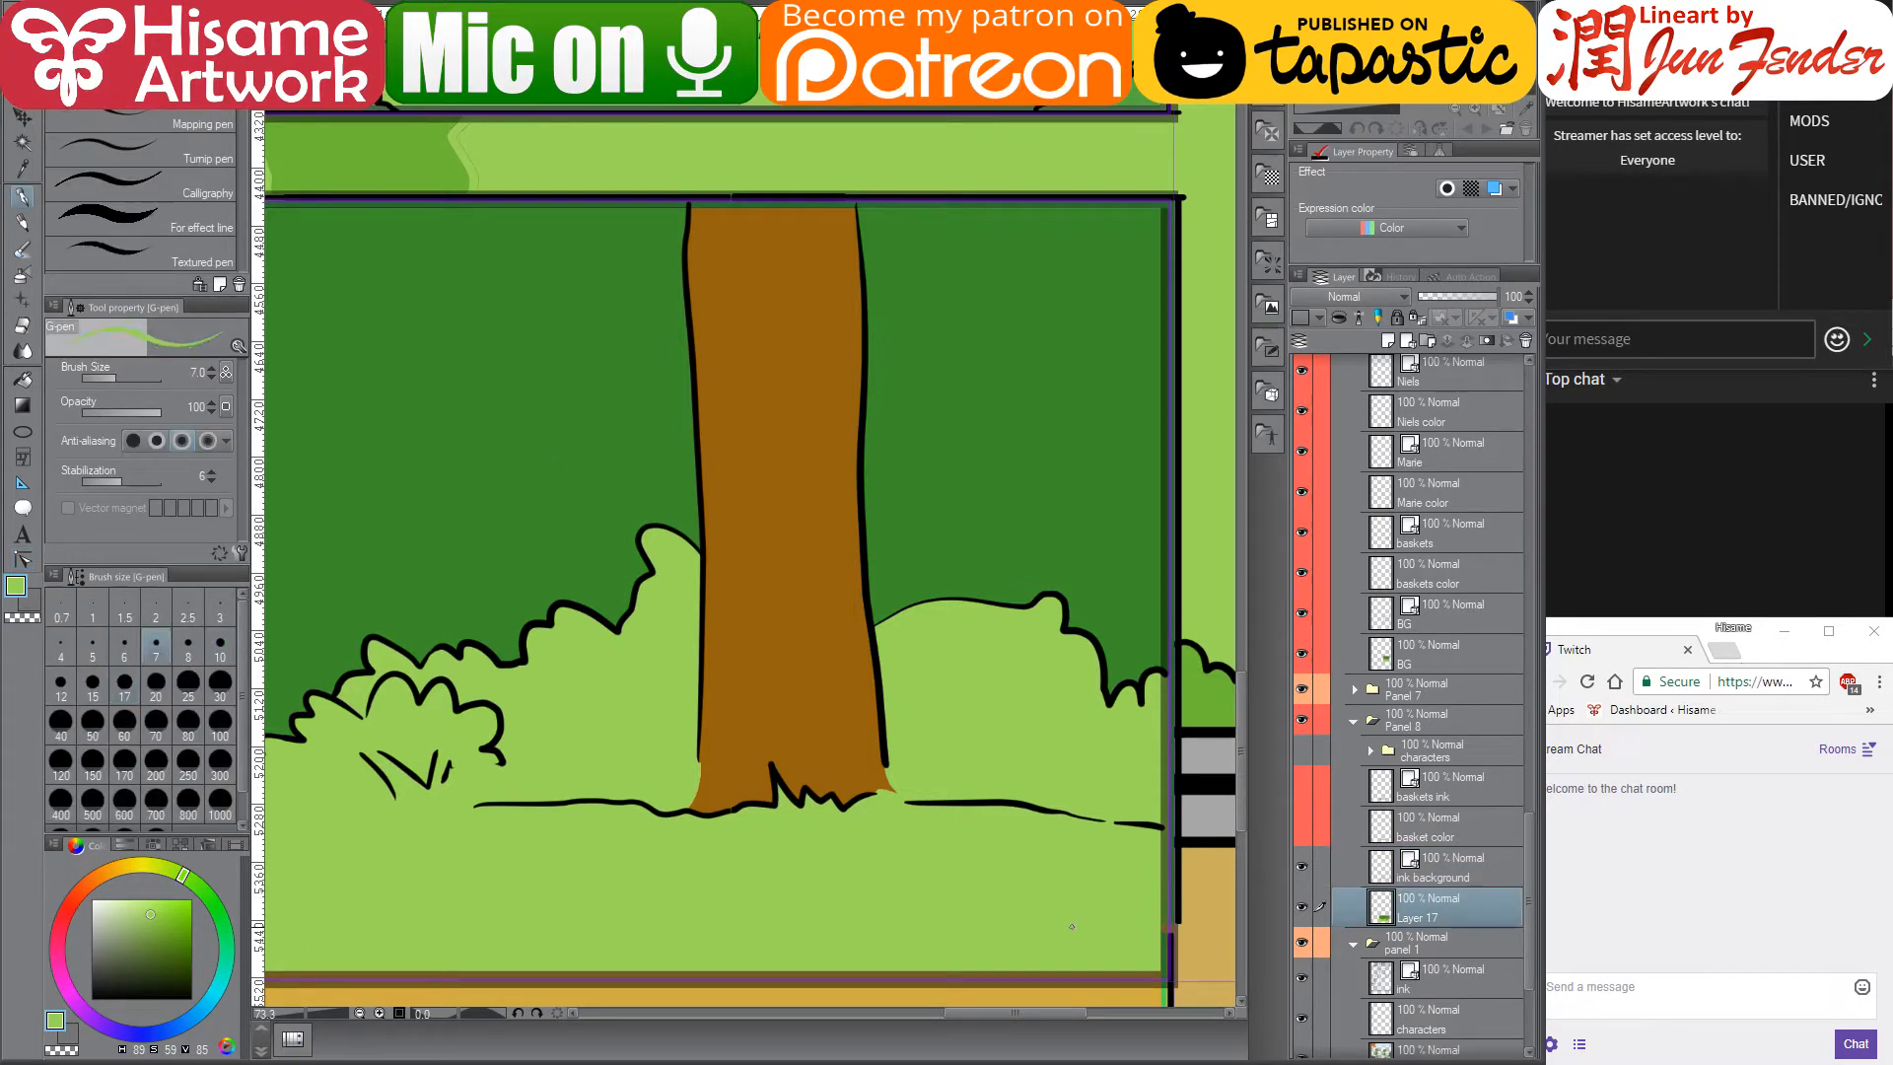
pyautogui.press(']')
pyautogui.press(']')
pyautogui.press(']')
pyautogui.press(']')
pyautogui.press(']')
pyautogui.press(']')
pyautogui.press(']')
pyautogui.press(']')
pyautogui.press(']')
pyautogui.press(']')
pyautogui.press(']')
pyautogui.press(']')
pyautogui.press(']')
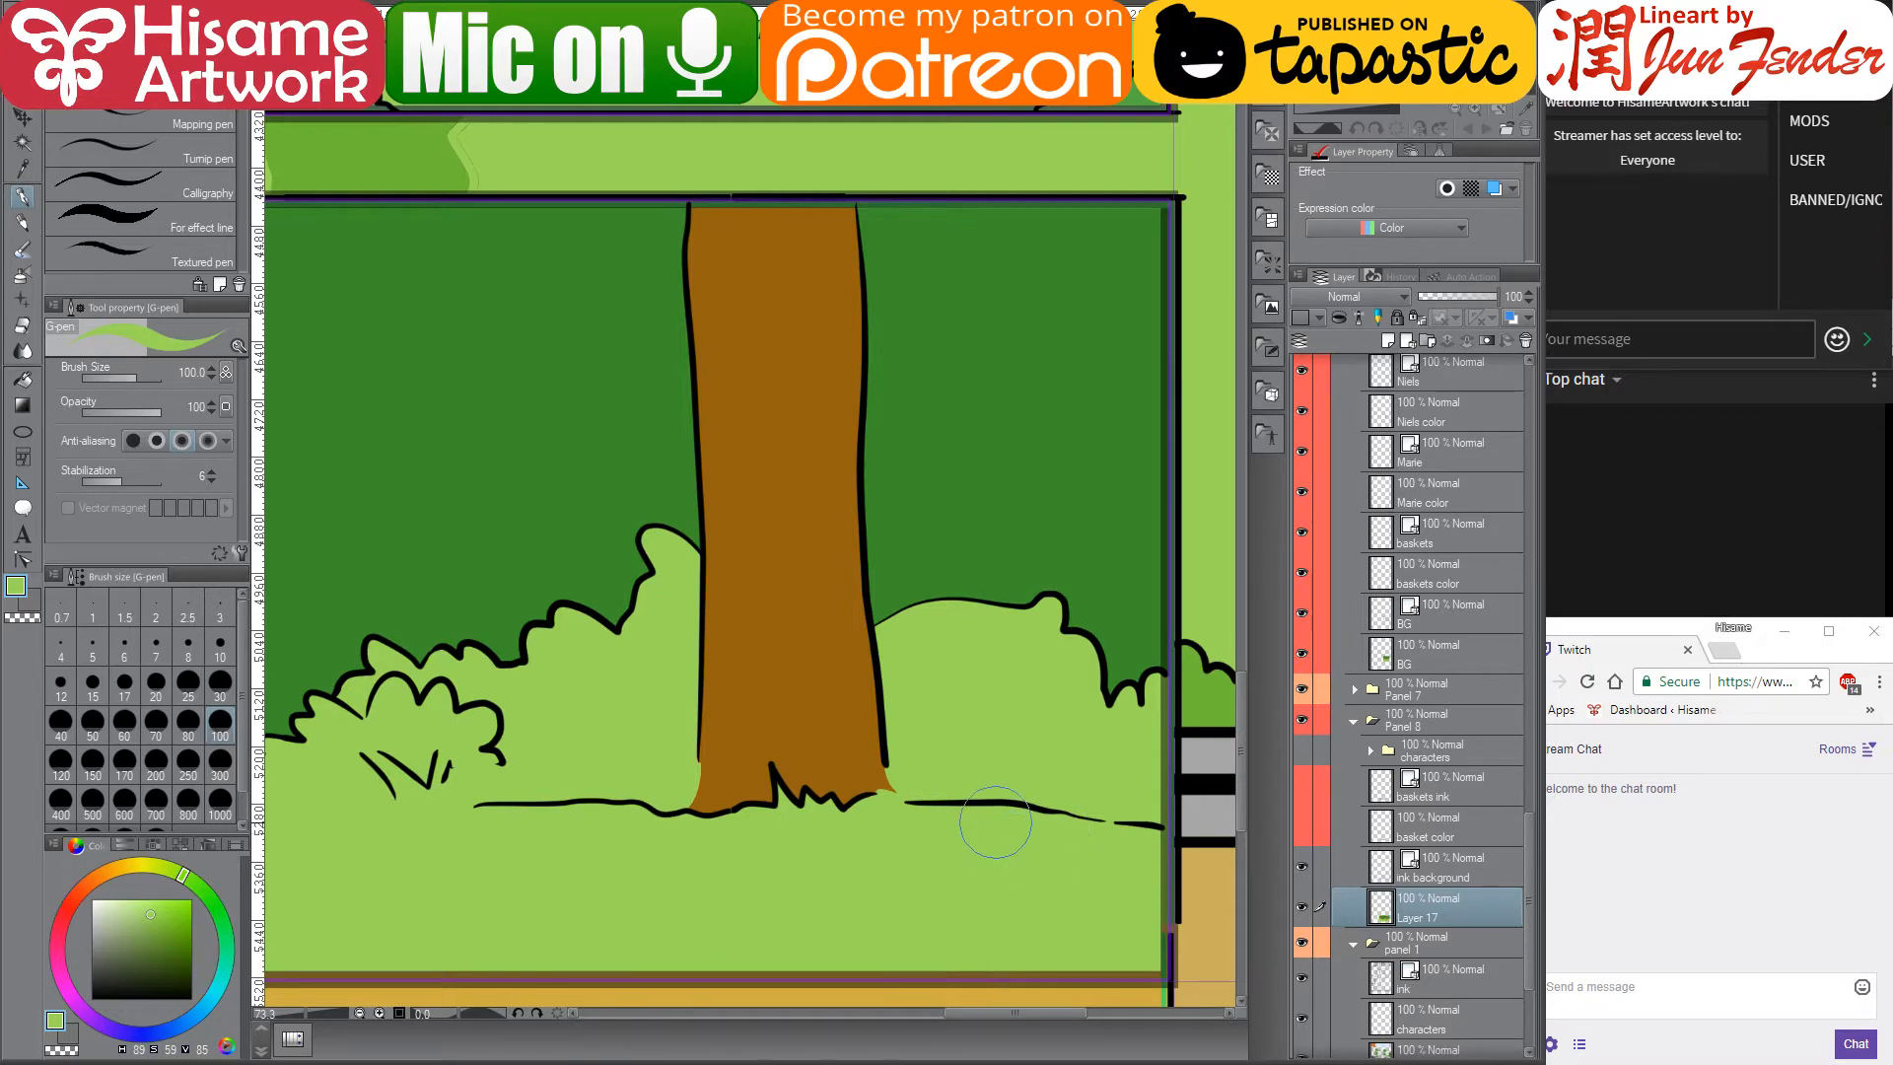
# - Extend both outlines of the right trunk on the ink background down to the ground line, flaring them outward at the base
pyautogui.scroll(-4, 1008, 848)
pyautogui.scroll(2, 880, 808)
pyautogui.scroll(4, 880, 808)
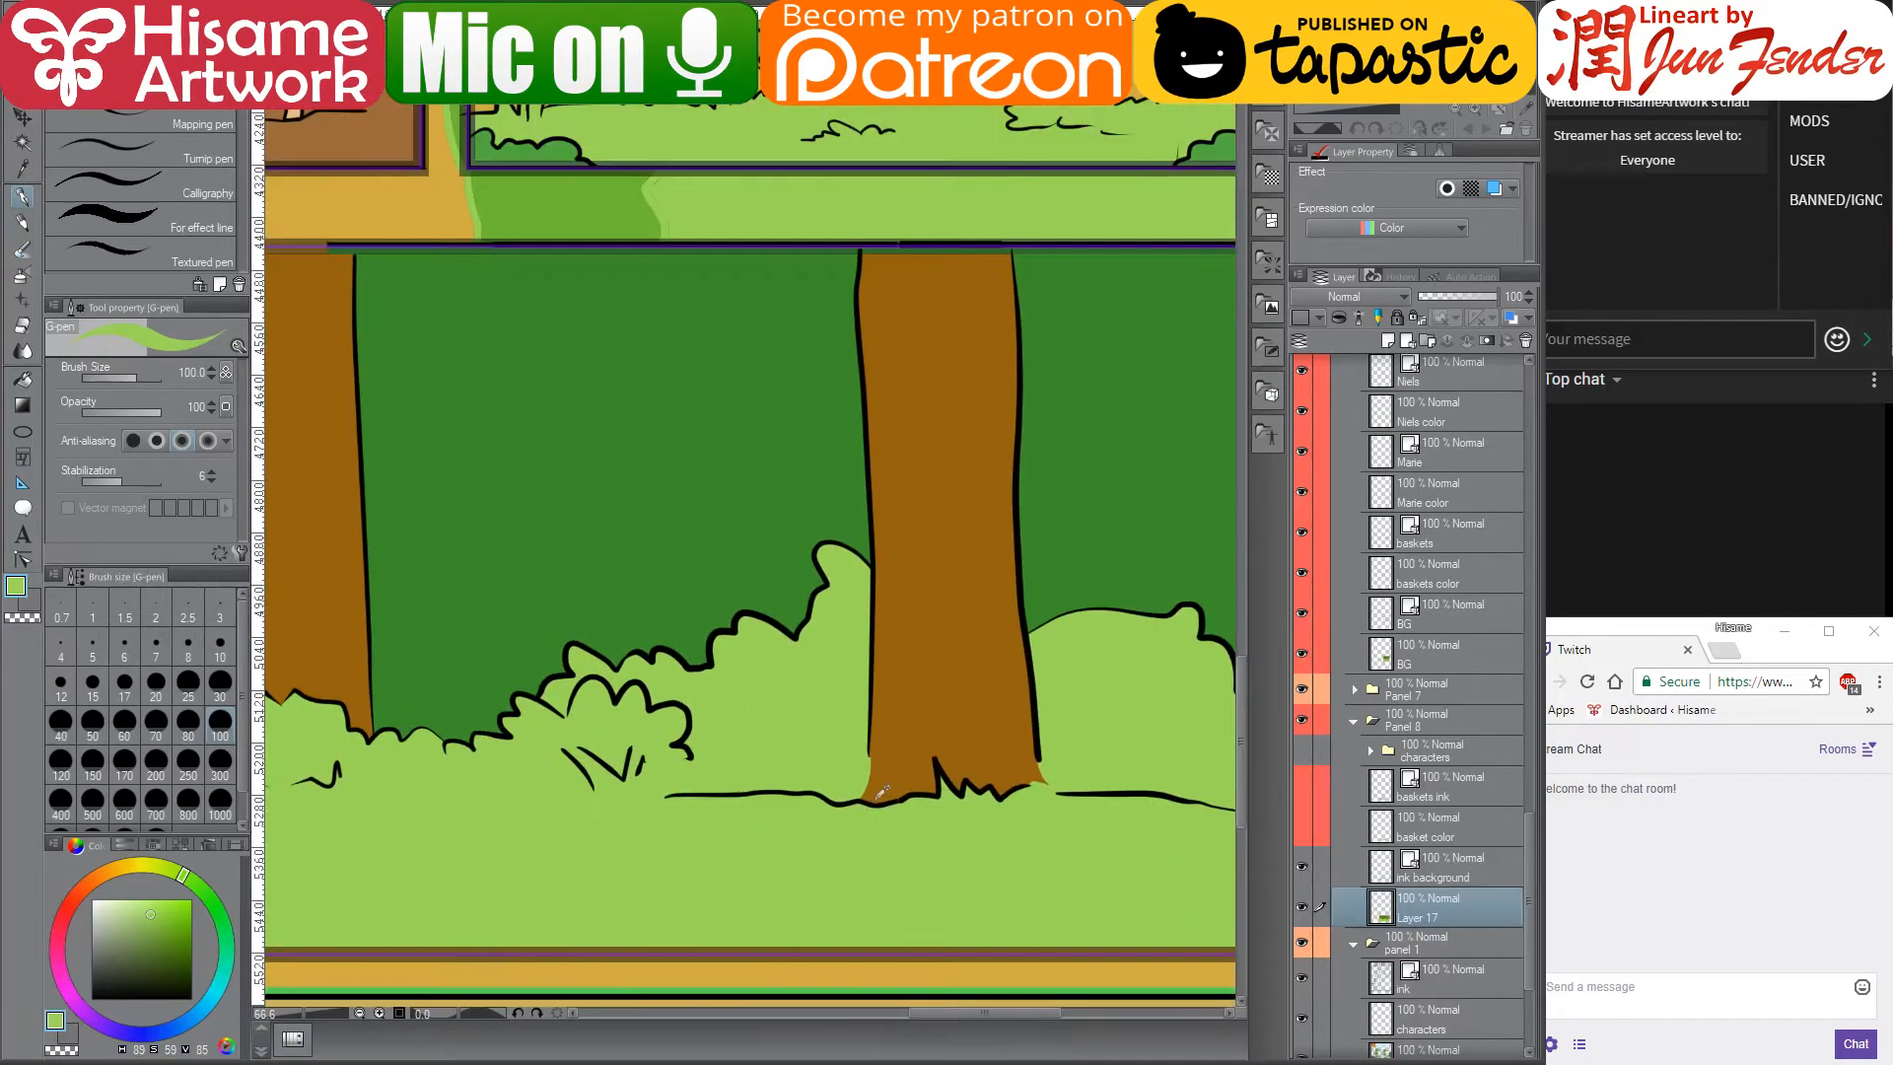
pyautogui.click(1440, 876)
pyautogui.click(22, 554)
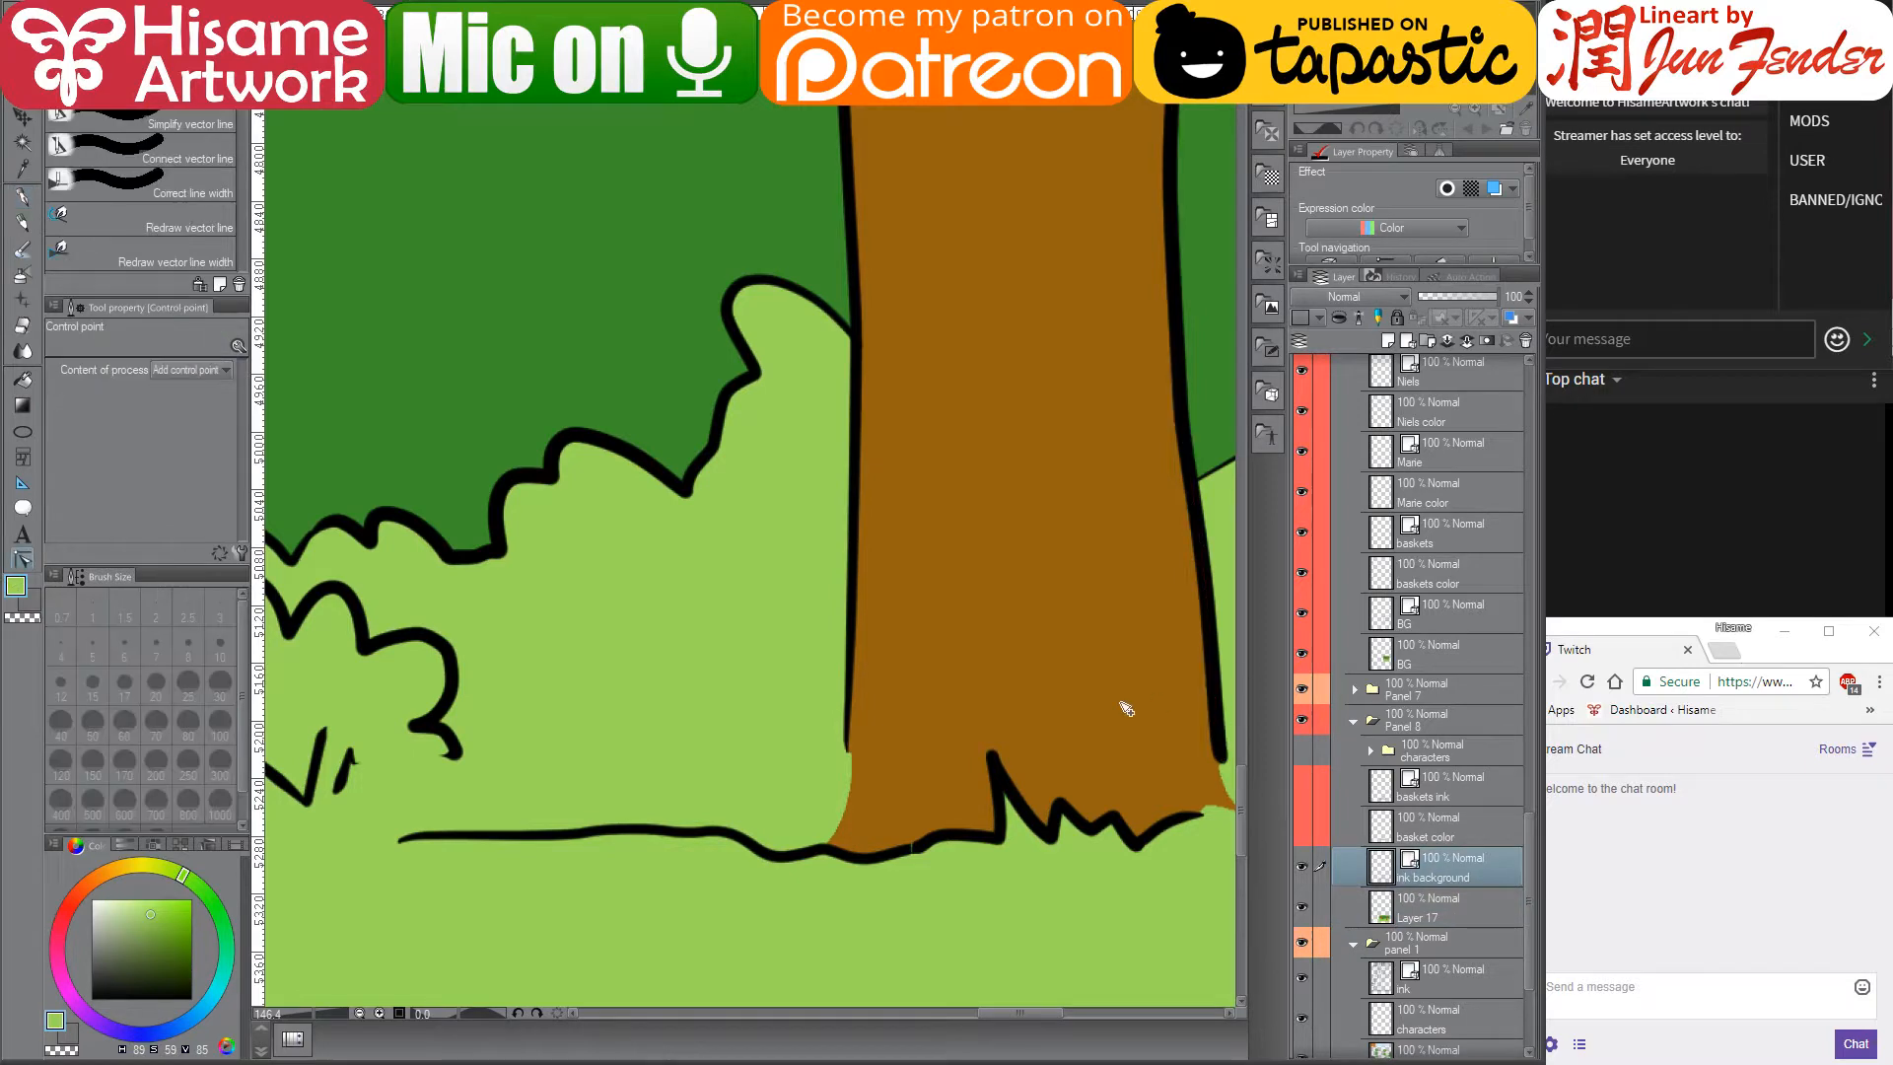
pyautogui.moveTo(849, 755); pyautogui.dragTo(789, 854)
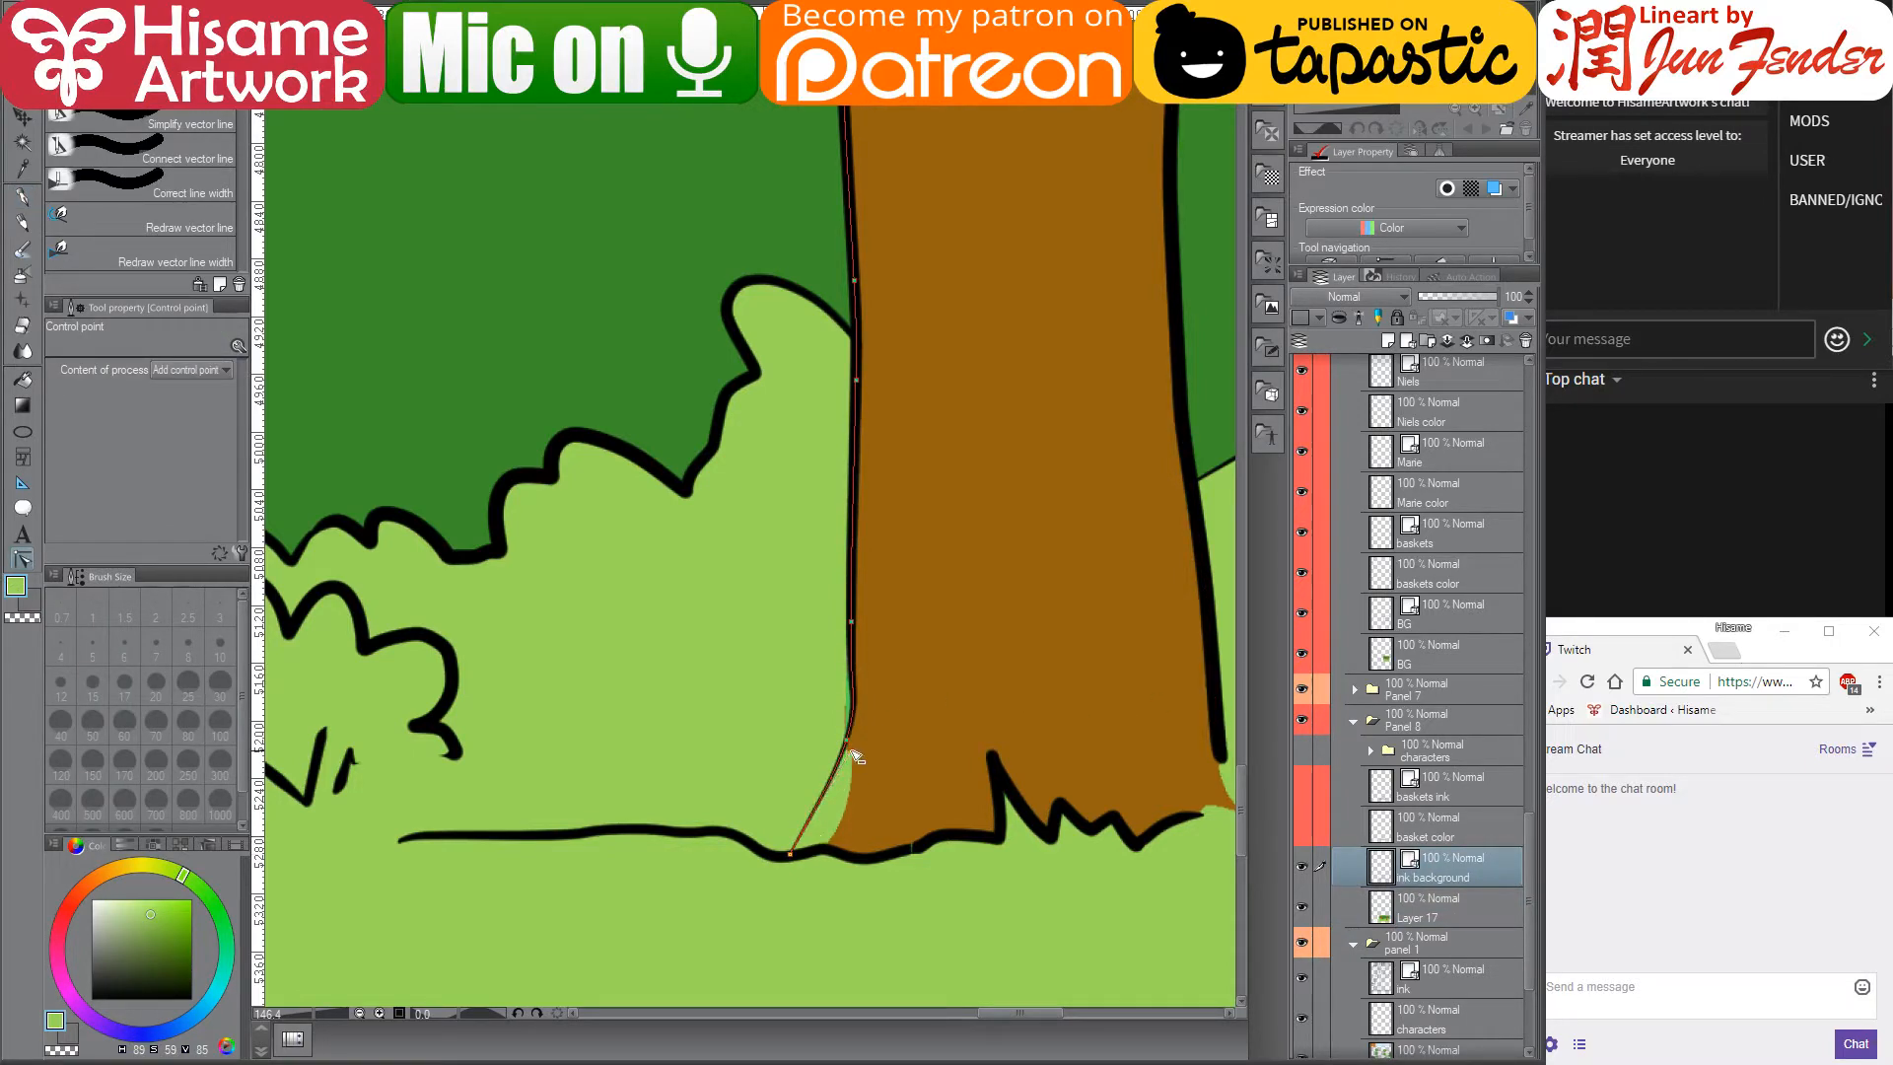
pyautogui.moveTo(1015, 669); pyautogui.dragTo(825, 672)
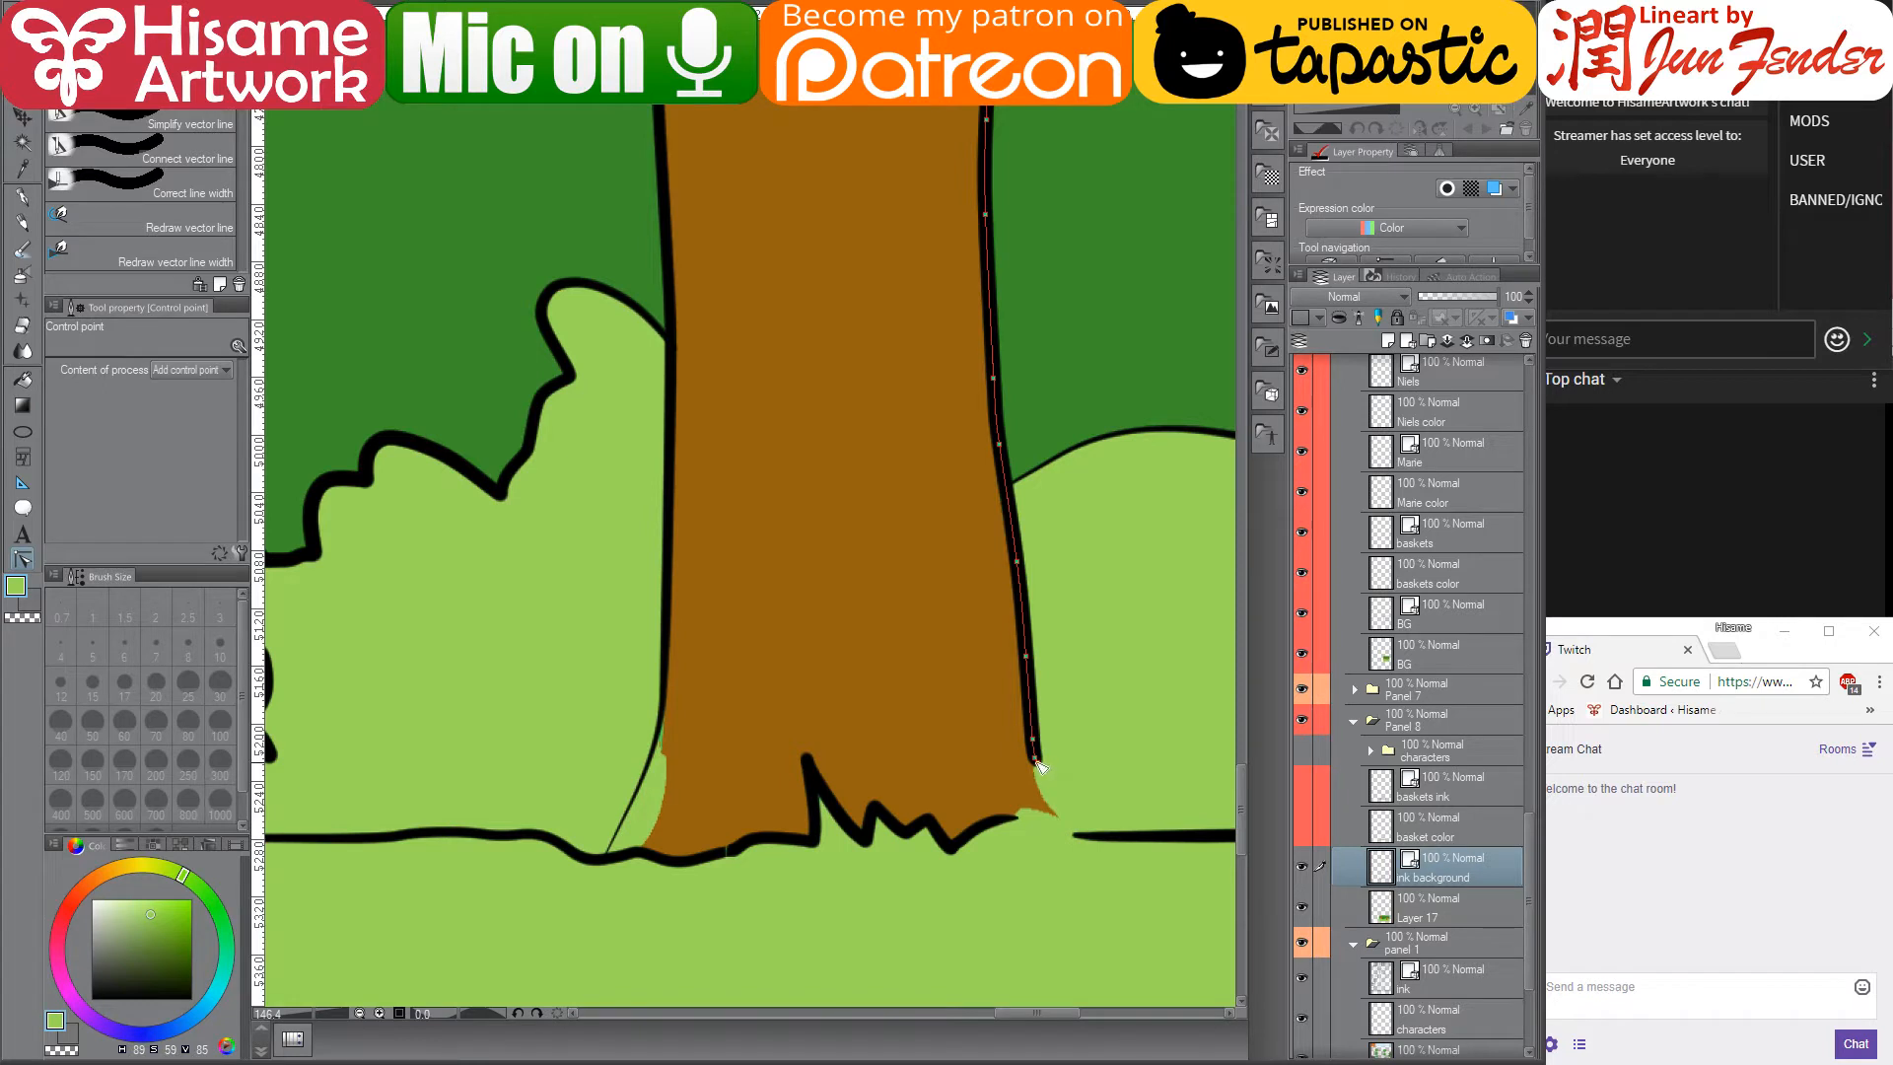
pyautogui.moveTo(1037, 764); pyautogui.dragTo(1071, 826)
pyautogui.moveTo(1029, 756); pyautogui.dragTo(1052, 792)
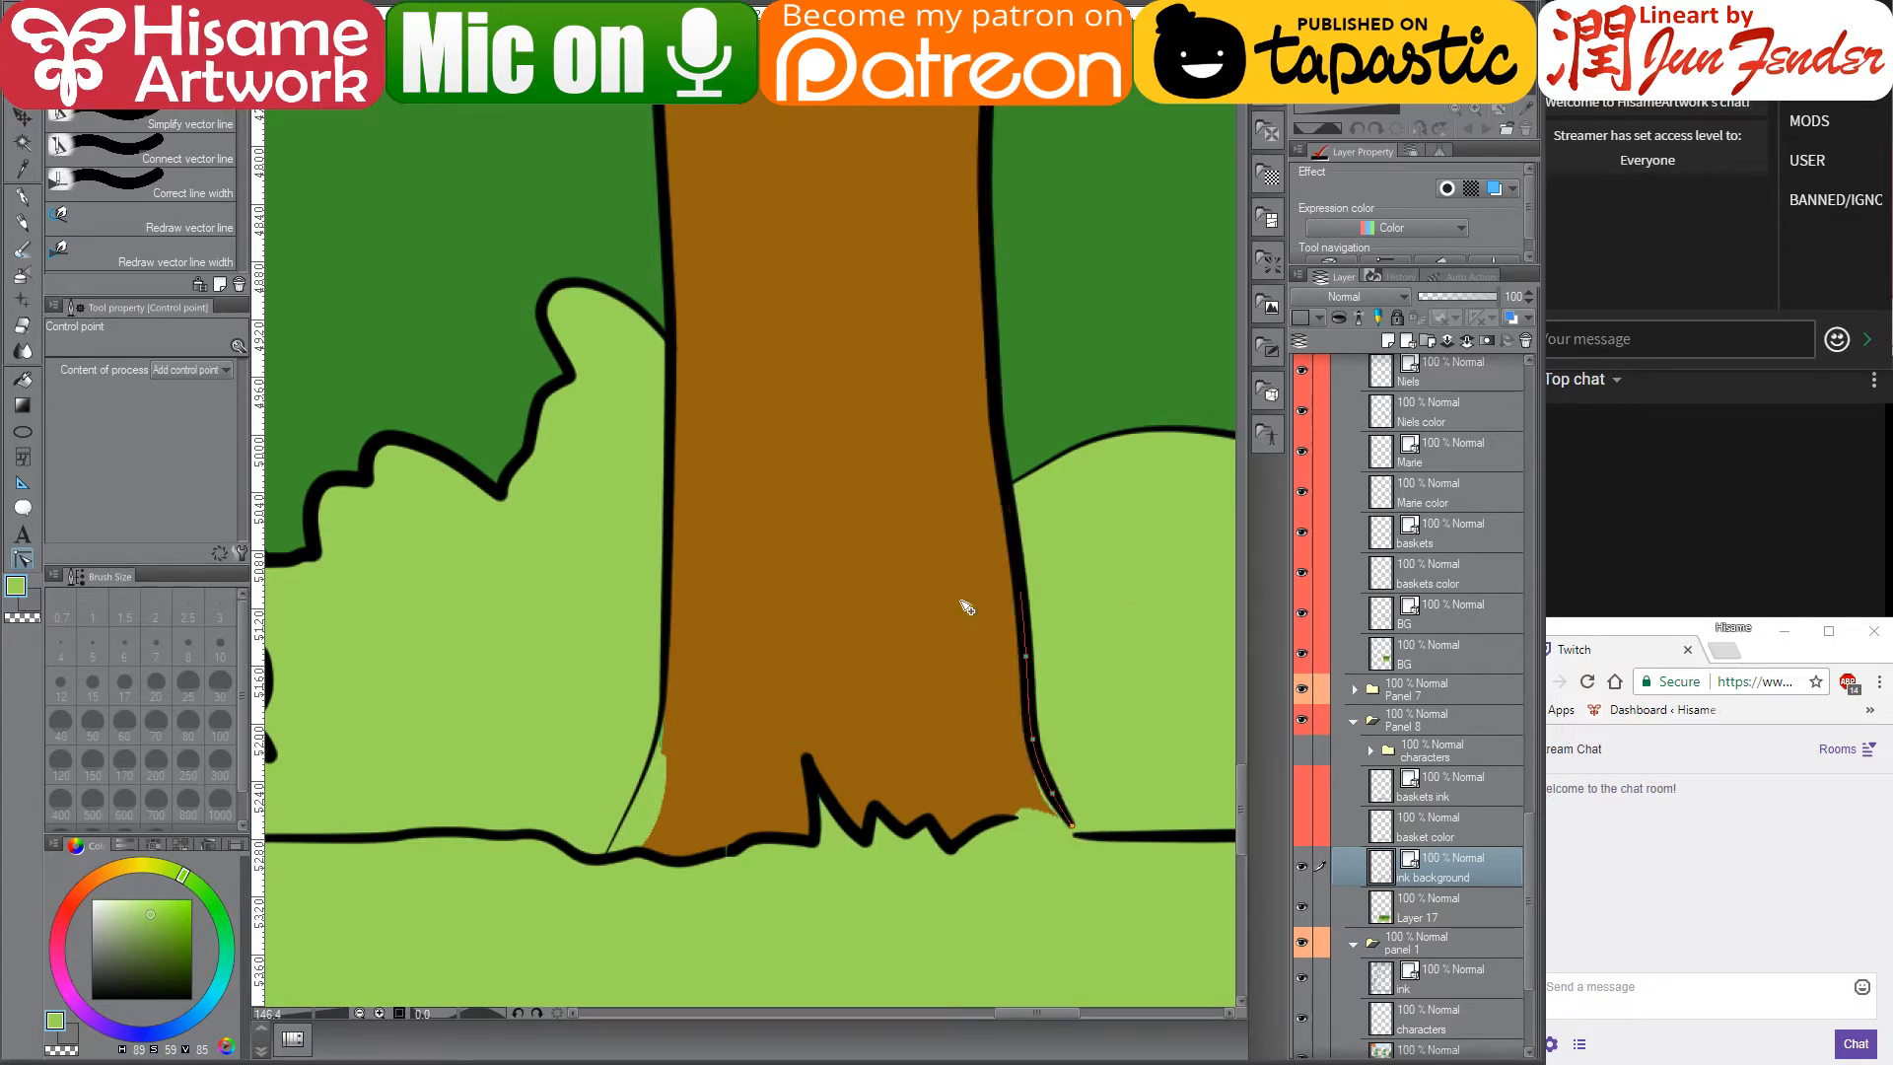
# - Rename Layer 17 as "bg color"
pyautogui.click(1472, 916)
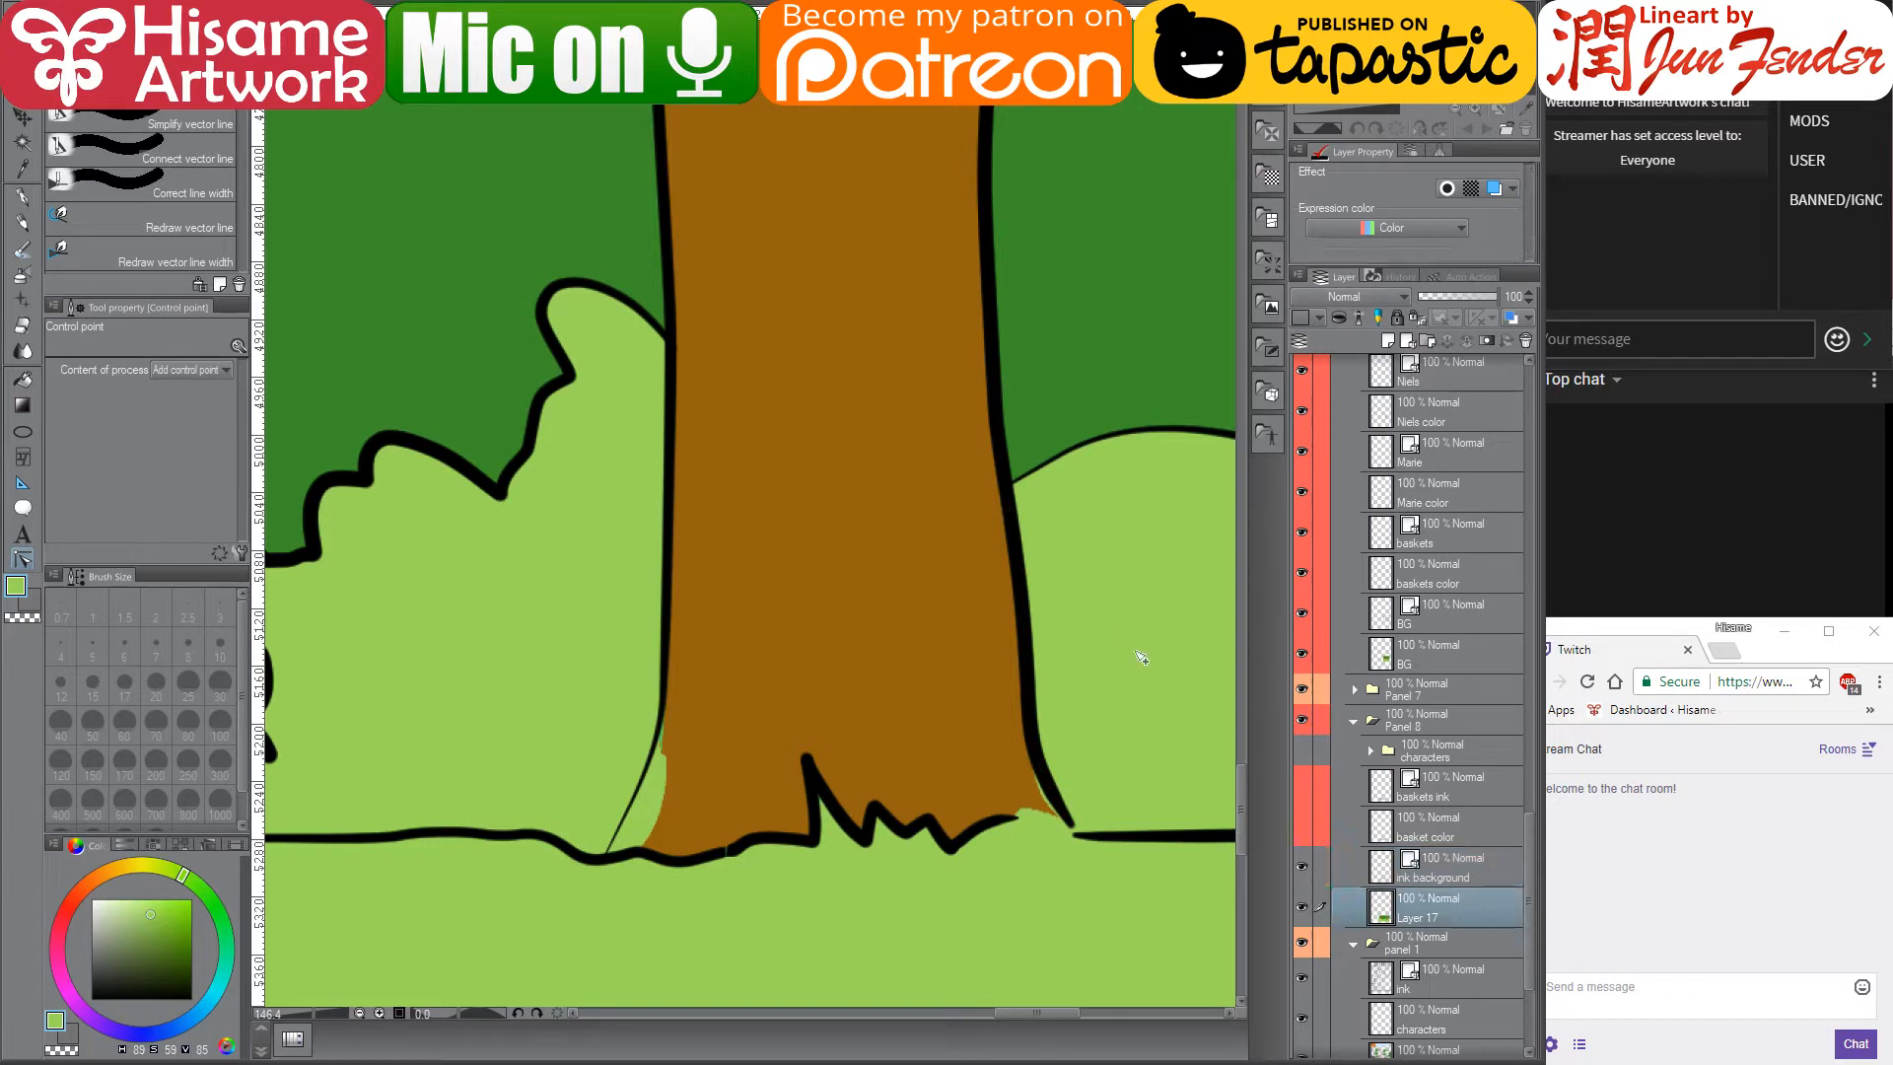
pyautogui.doubleClick(1424, 916)
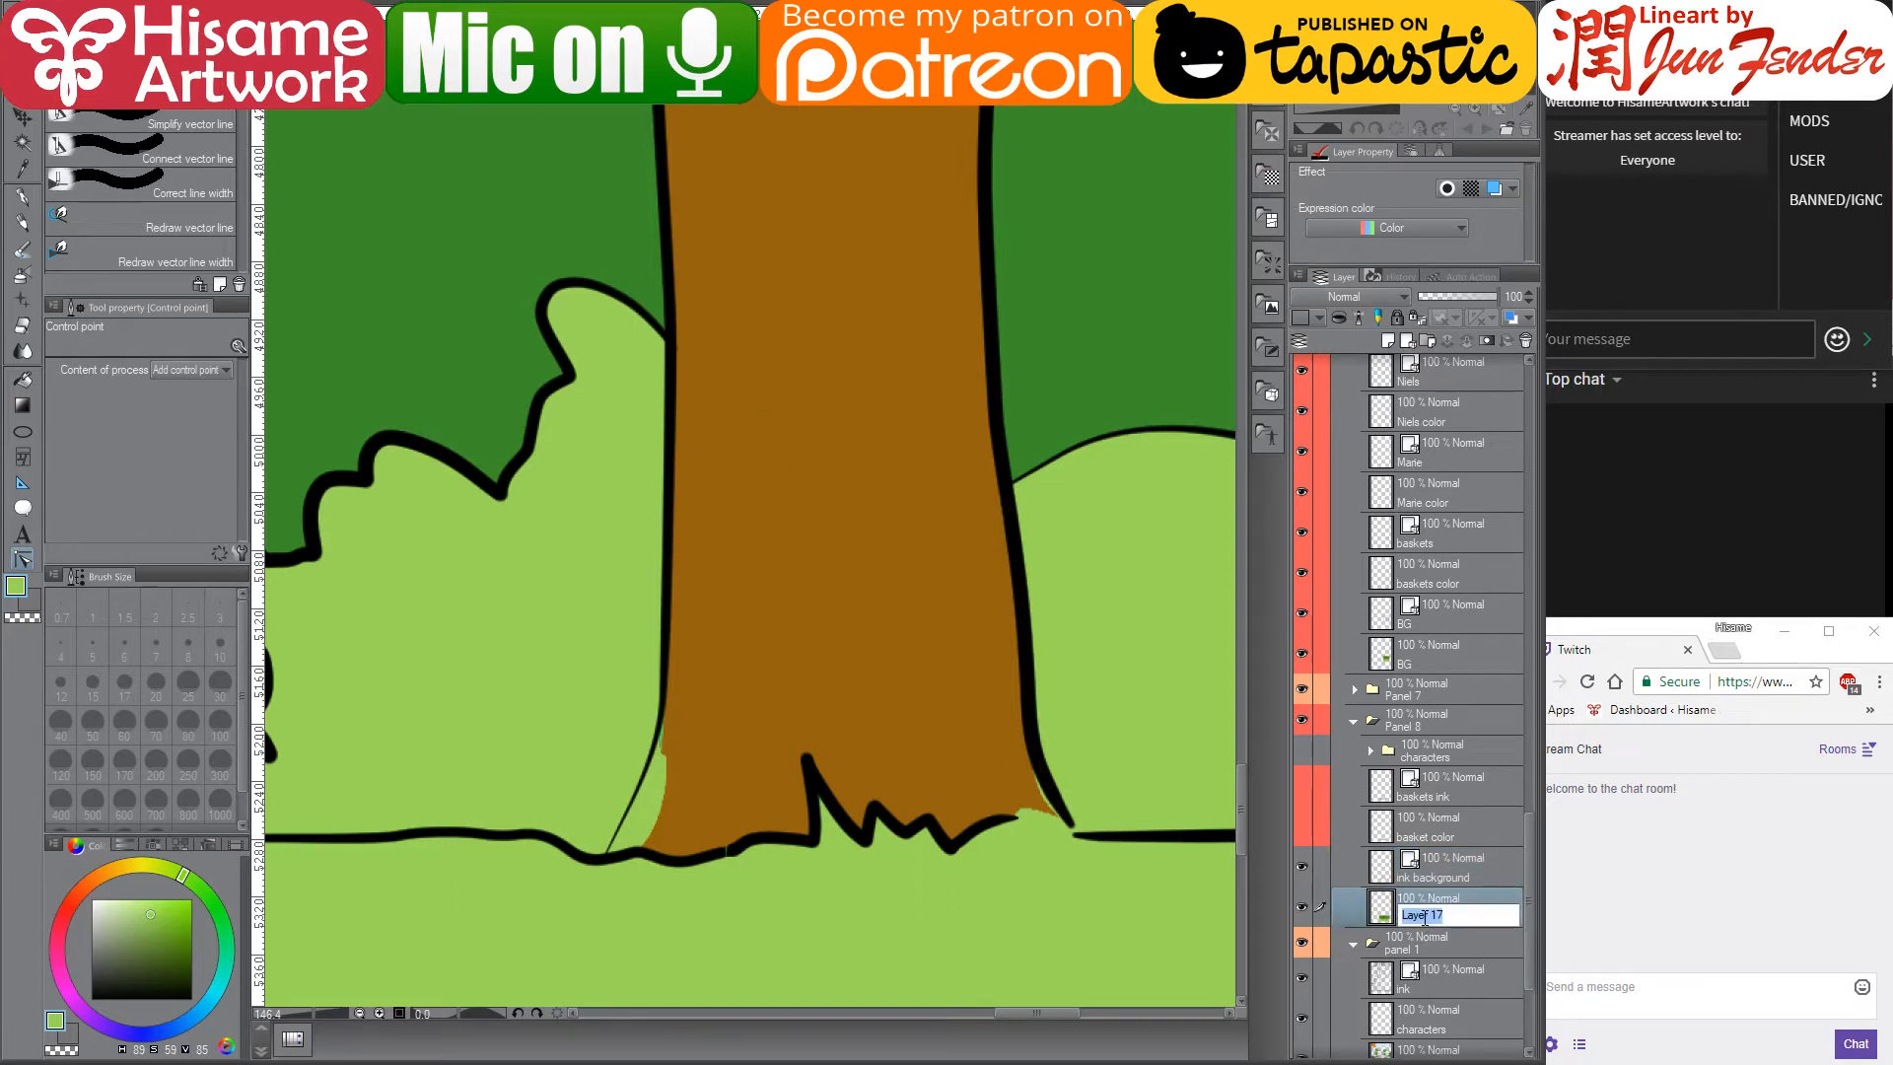
pyautogui.write('bg color')
pyautogui.press('Return')
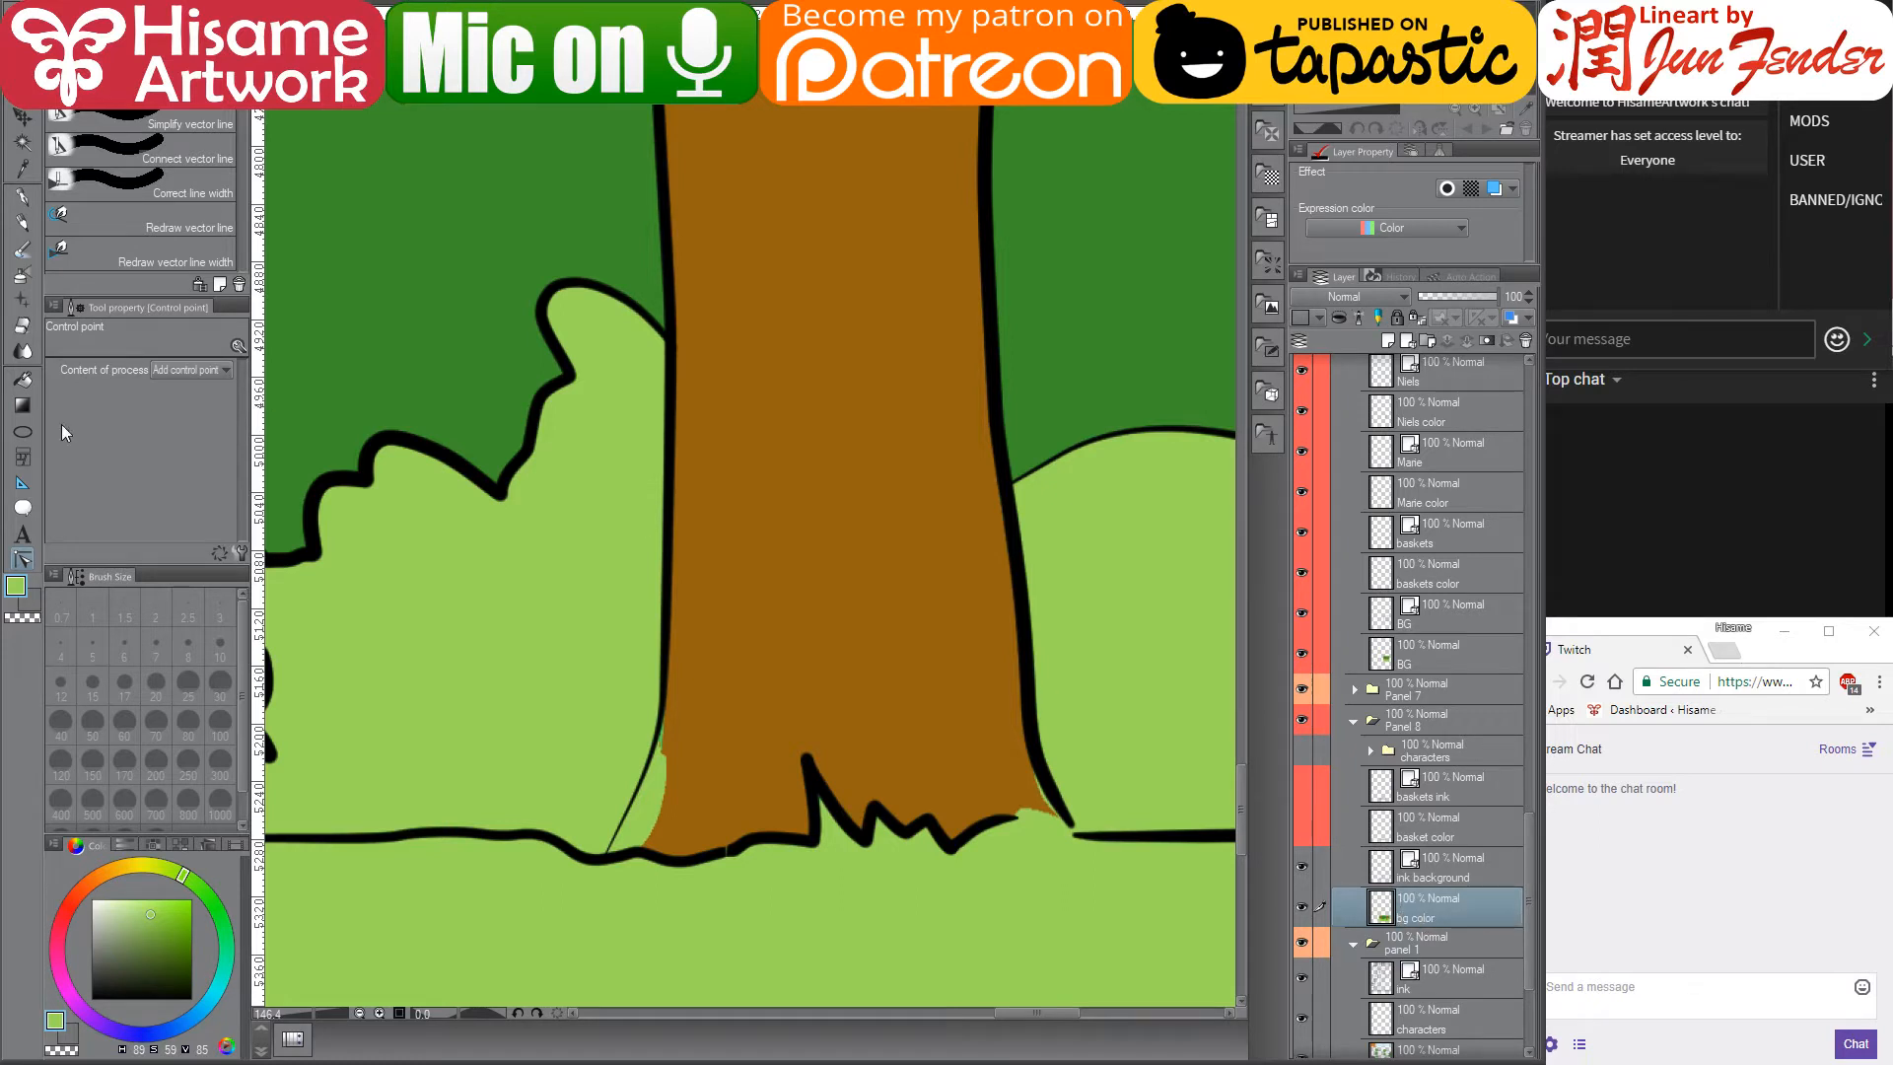
# - Paint the green gap inside the right trunk's left base outline with the sampled dark brown, reducing the G-pen to size 25
pyautogui.click(22, 196)
pyautogui.scroll(3, 739, 759)
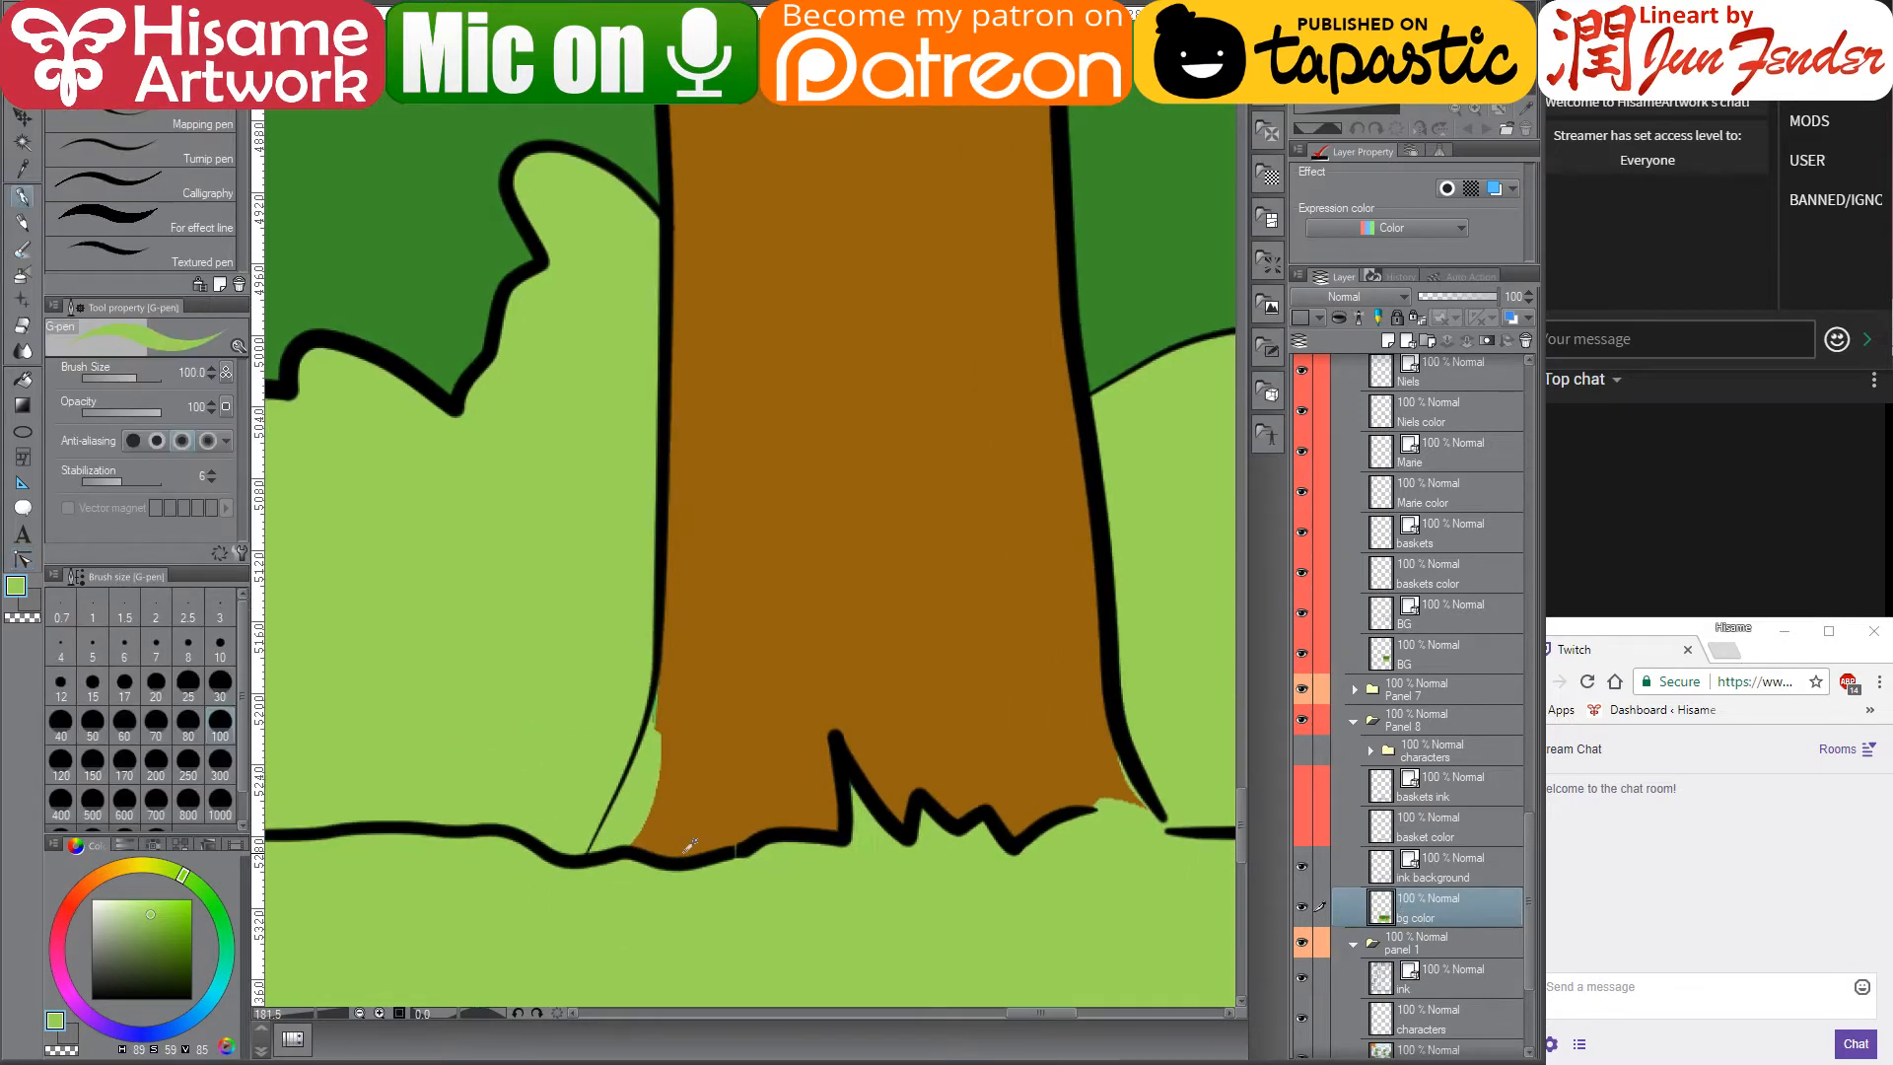
pyautogui.click(742, 758)
pyautogui.hotkey('ctrl', 'z')
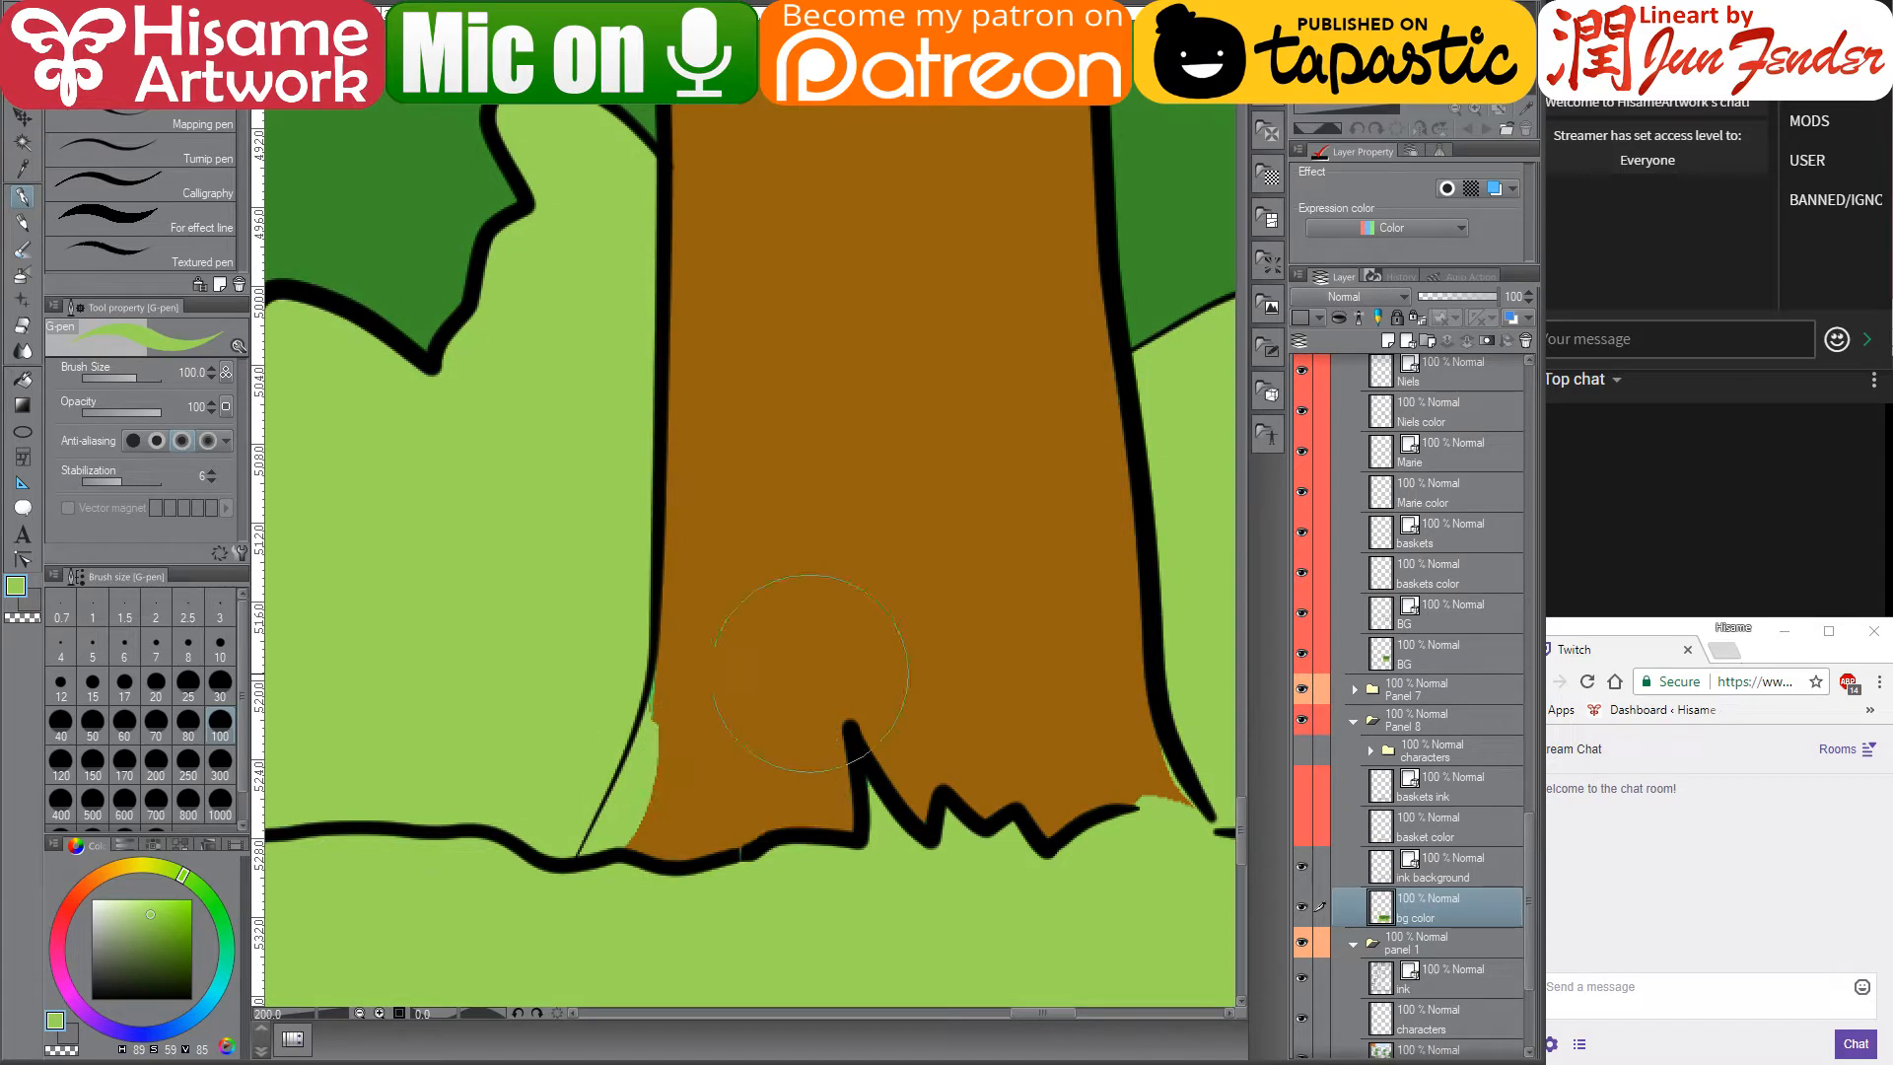
pyautogui.keyDown('alt'); pyautogui.click(760, 680); pyautogui.keyUp('alt')
pyautogui.press('[')
pyautogui.press('[')
pyautogui.press('[')
pyautogui.press('[')
pyautogui.press('[')
pyautogui.press('[')
pyautogui.press('[')
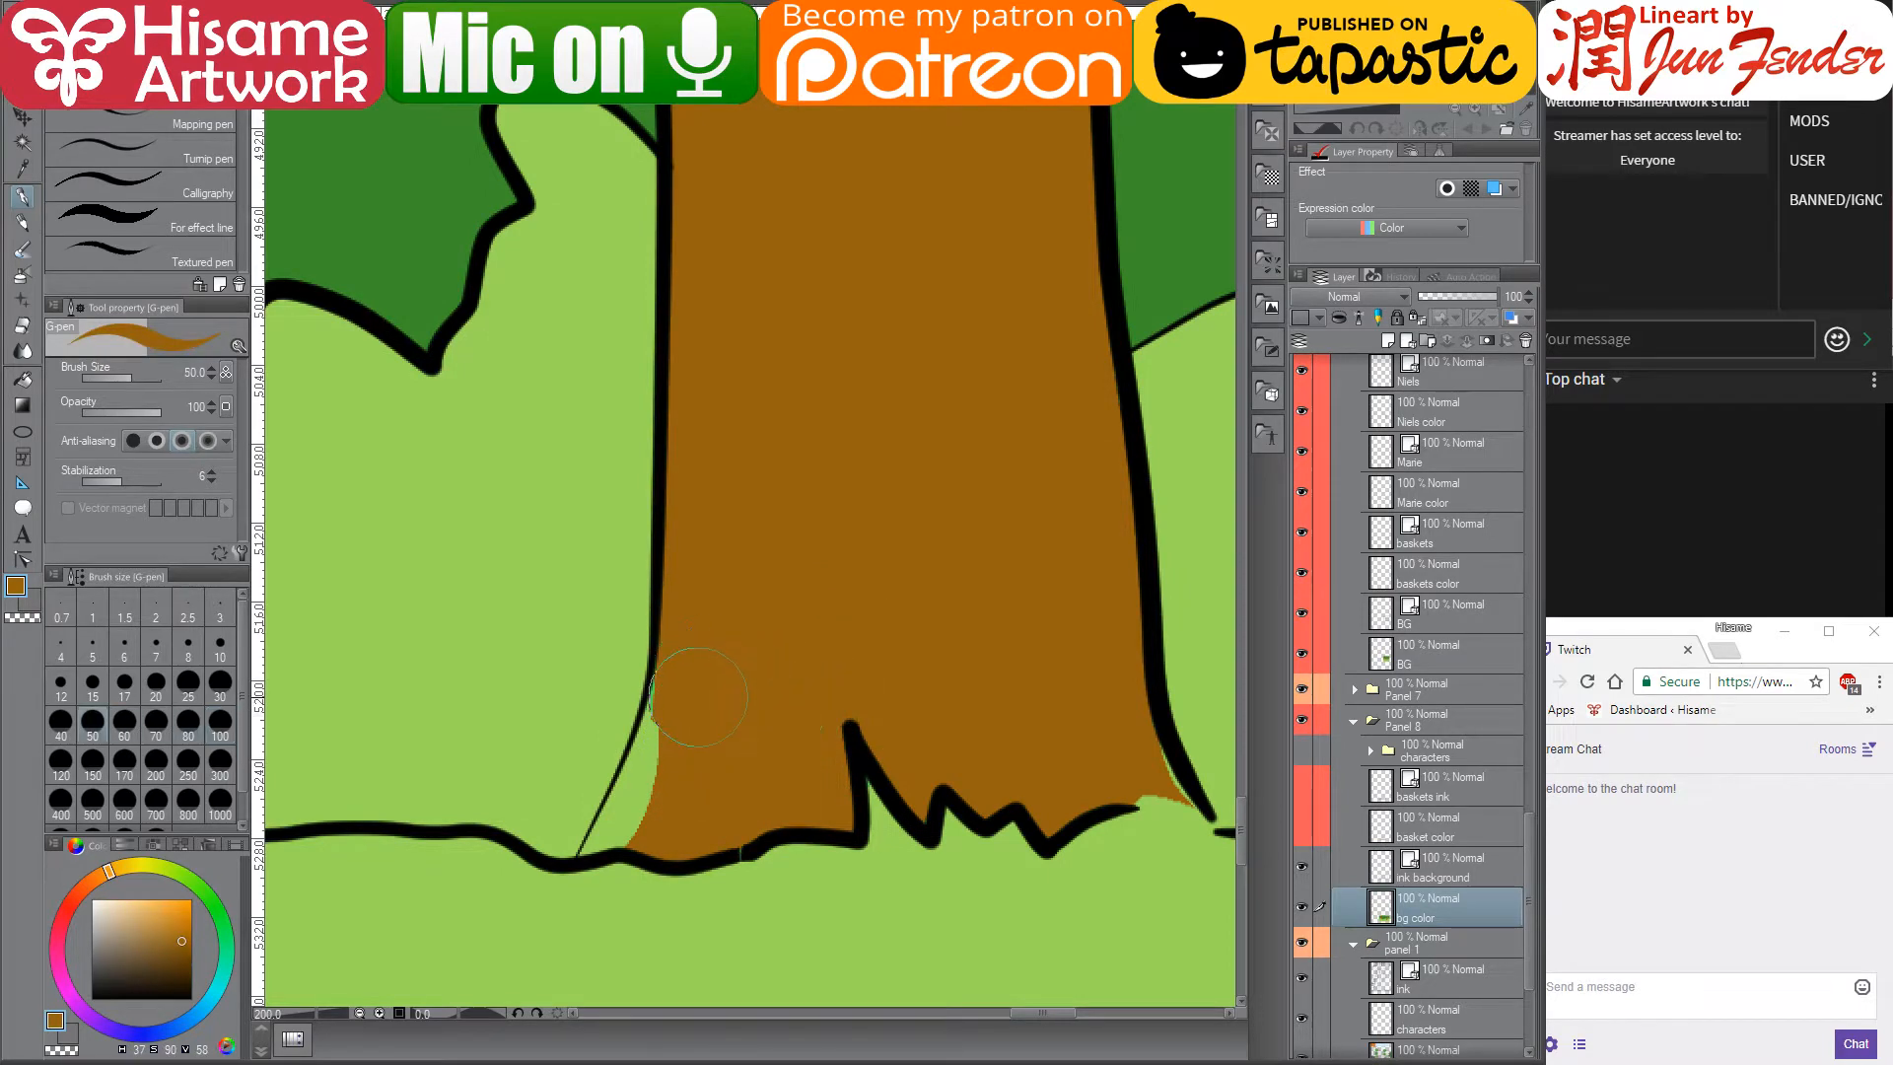
pyautogui.click(676, 684)
pyautogui.keyDown('shift'); pyautogui.click(644, 779); pyautogui.keyUp('shift')
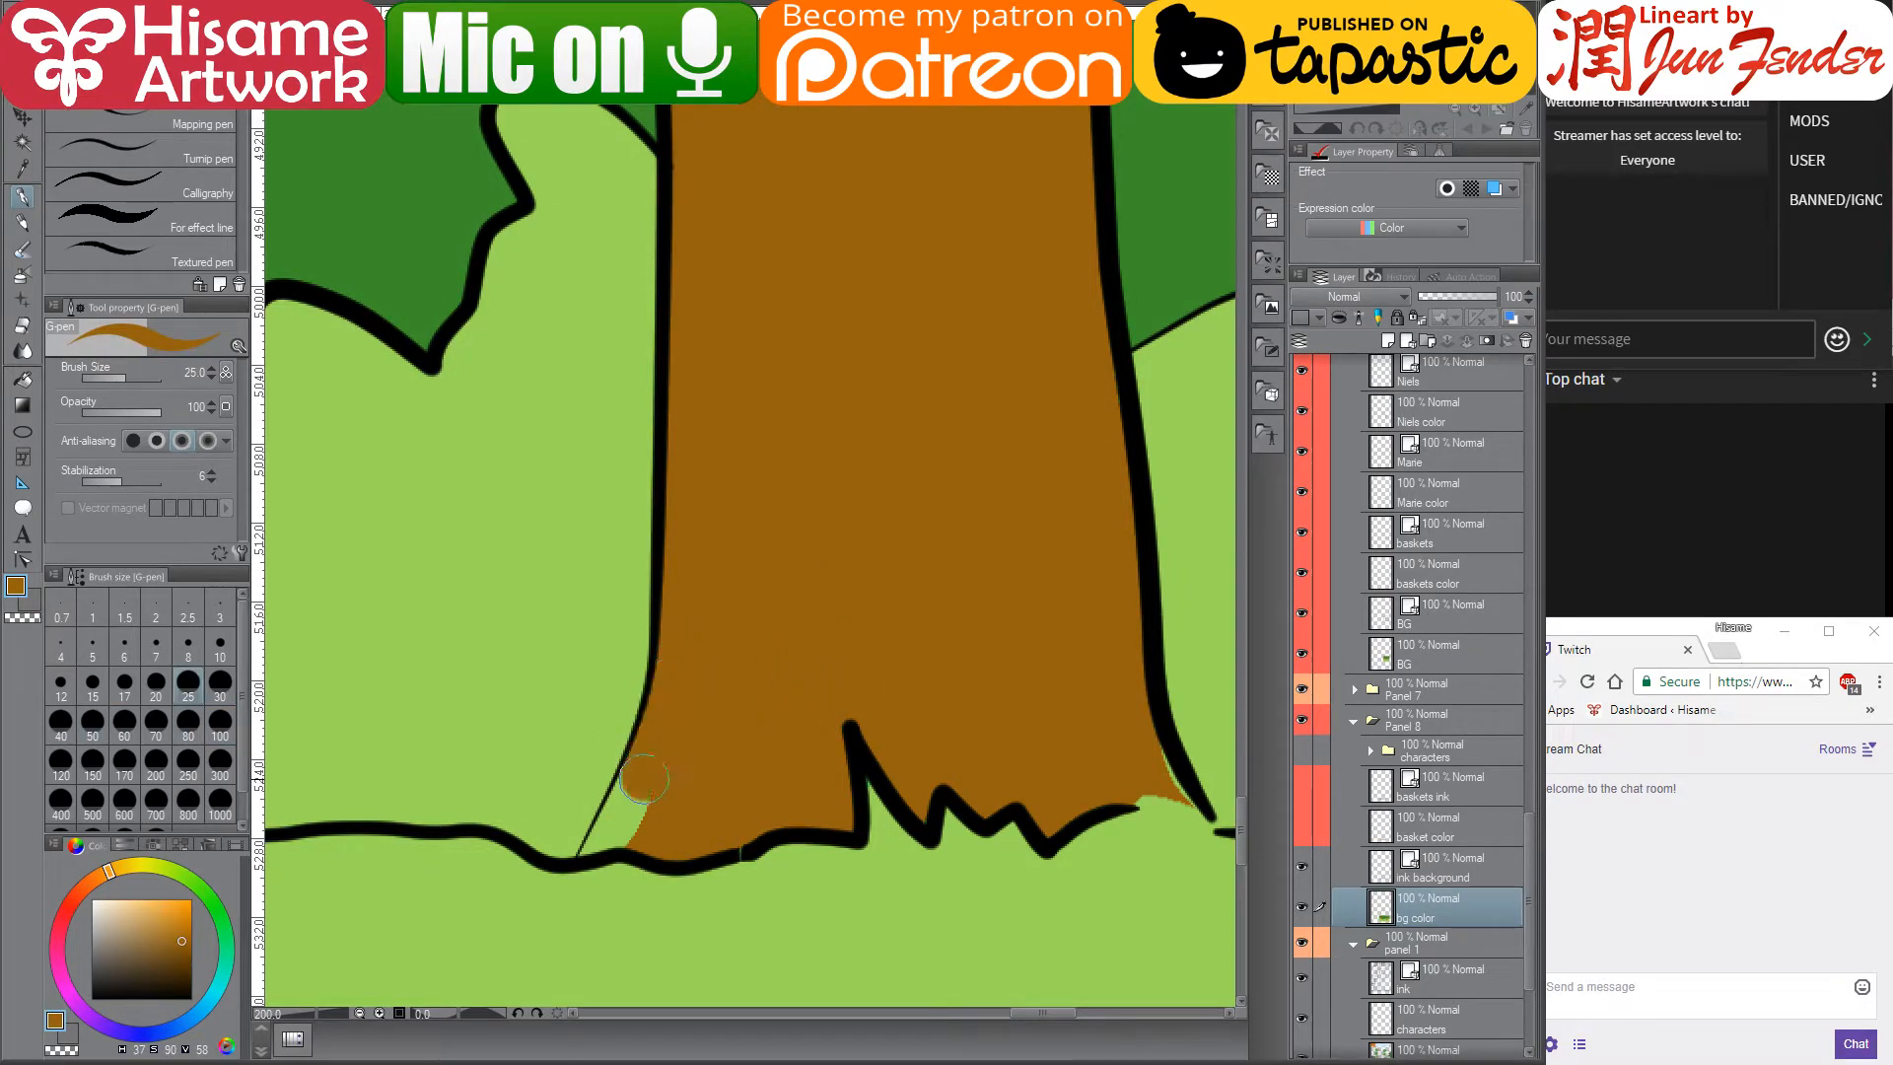
pyautogui.keyDown('shift'); pyautogui.click(611, 833); pyautogui.keyUp('shift')
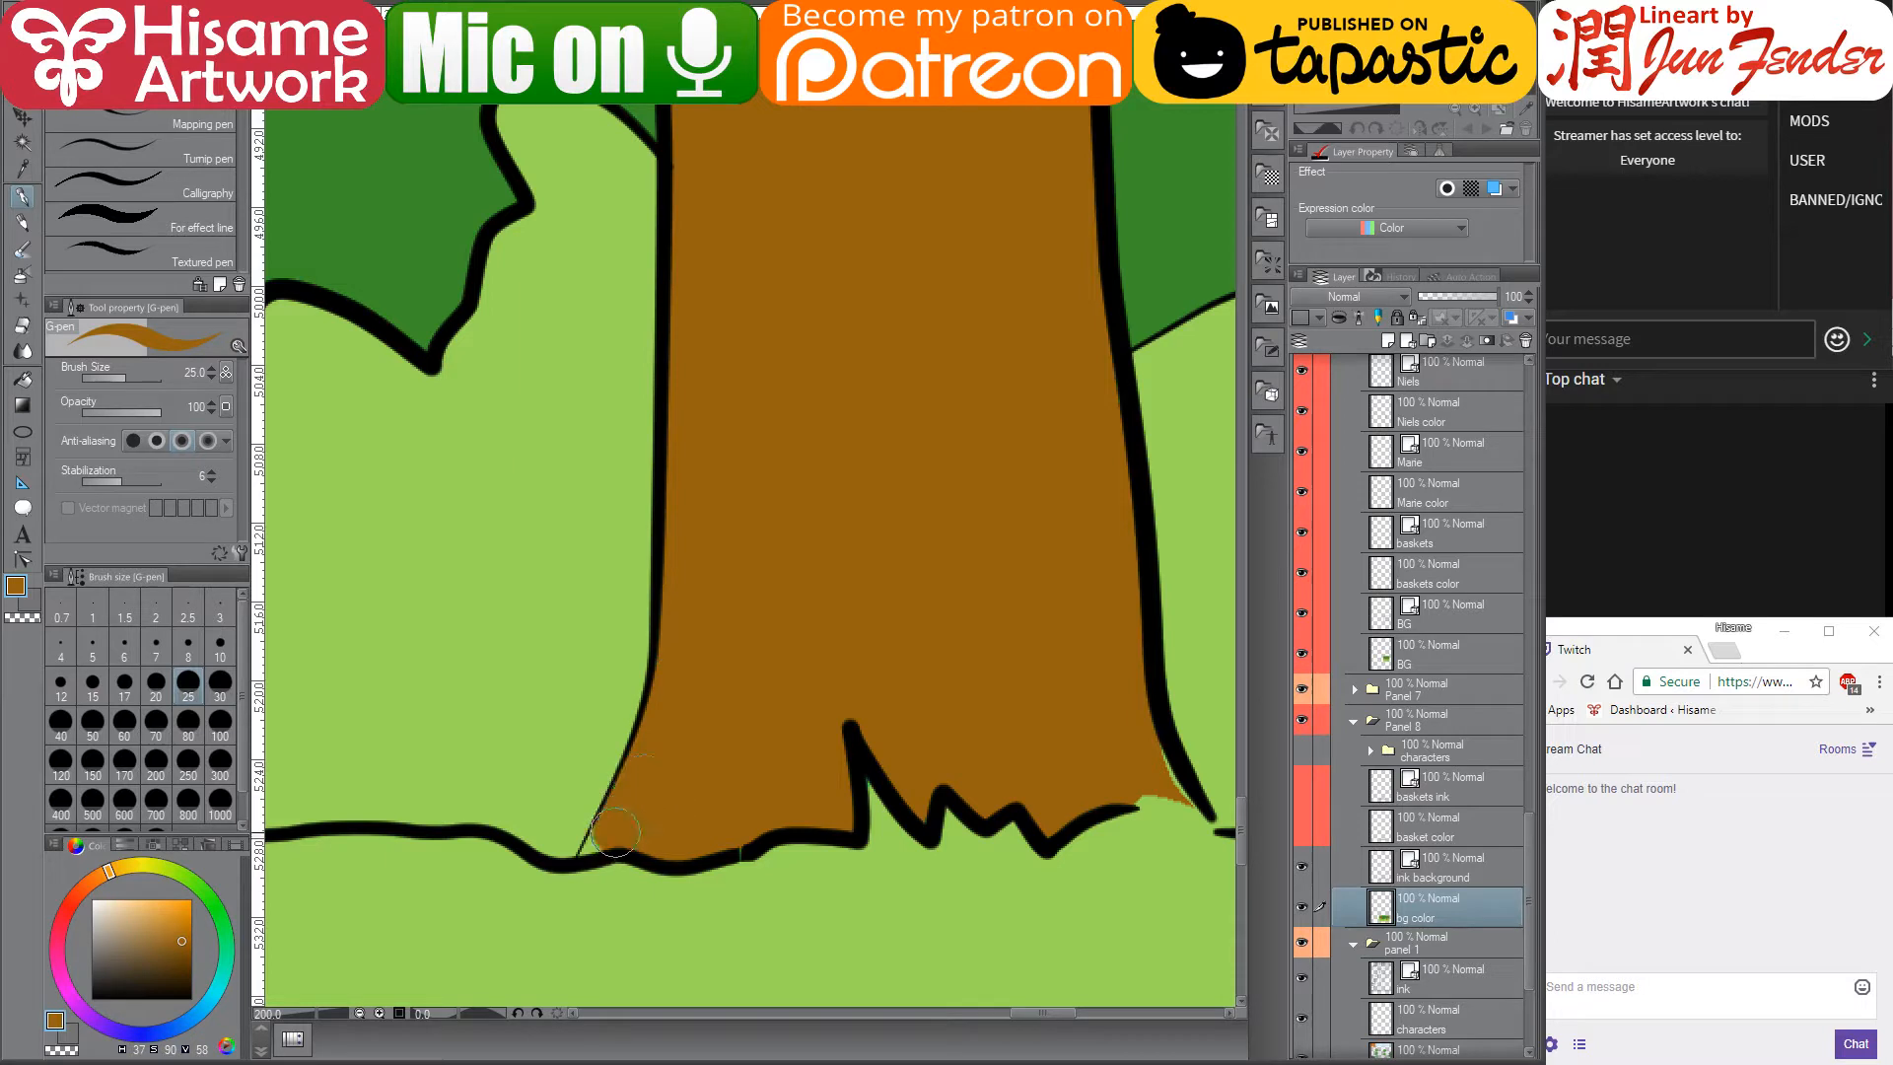
# - Fill the pointed left corner and the small right gap of the right trunk's base with dark brown at brush size 12
pyautogui.press('[')
pyautogui.press('[')
pyautogui.press('[')
pyautogui.press('[')
pyautogui.moveTo(606, 837); pyautogui.dragTo(588, 853)
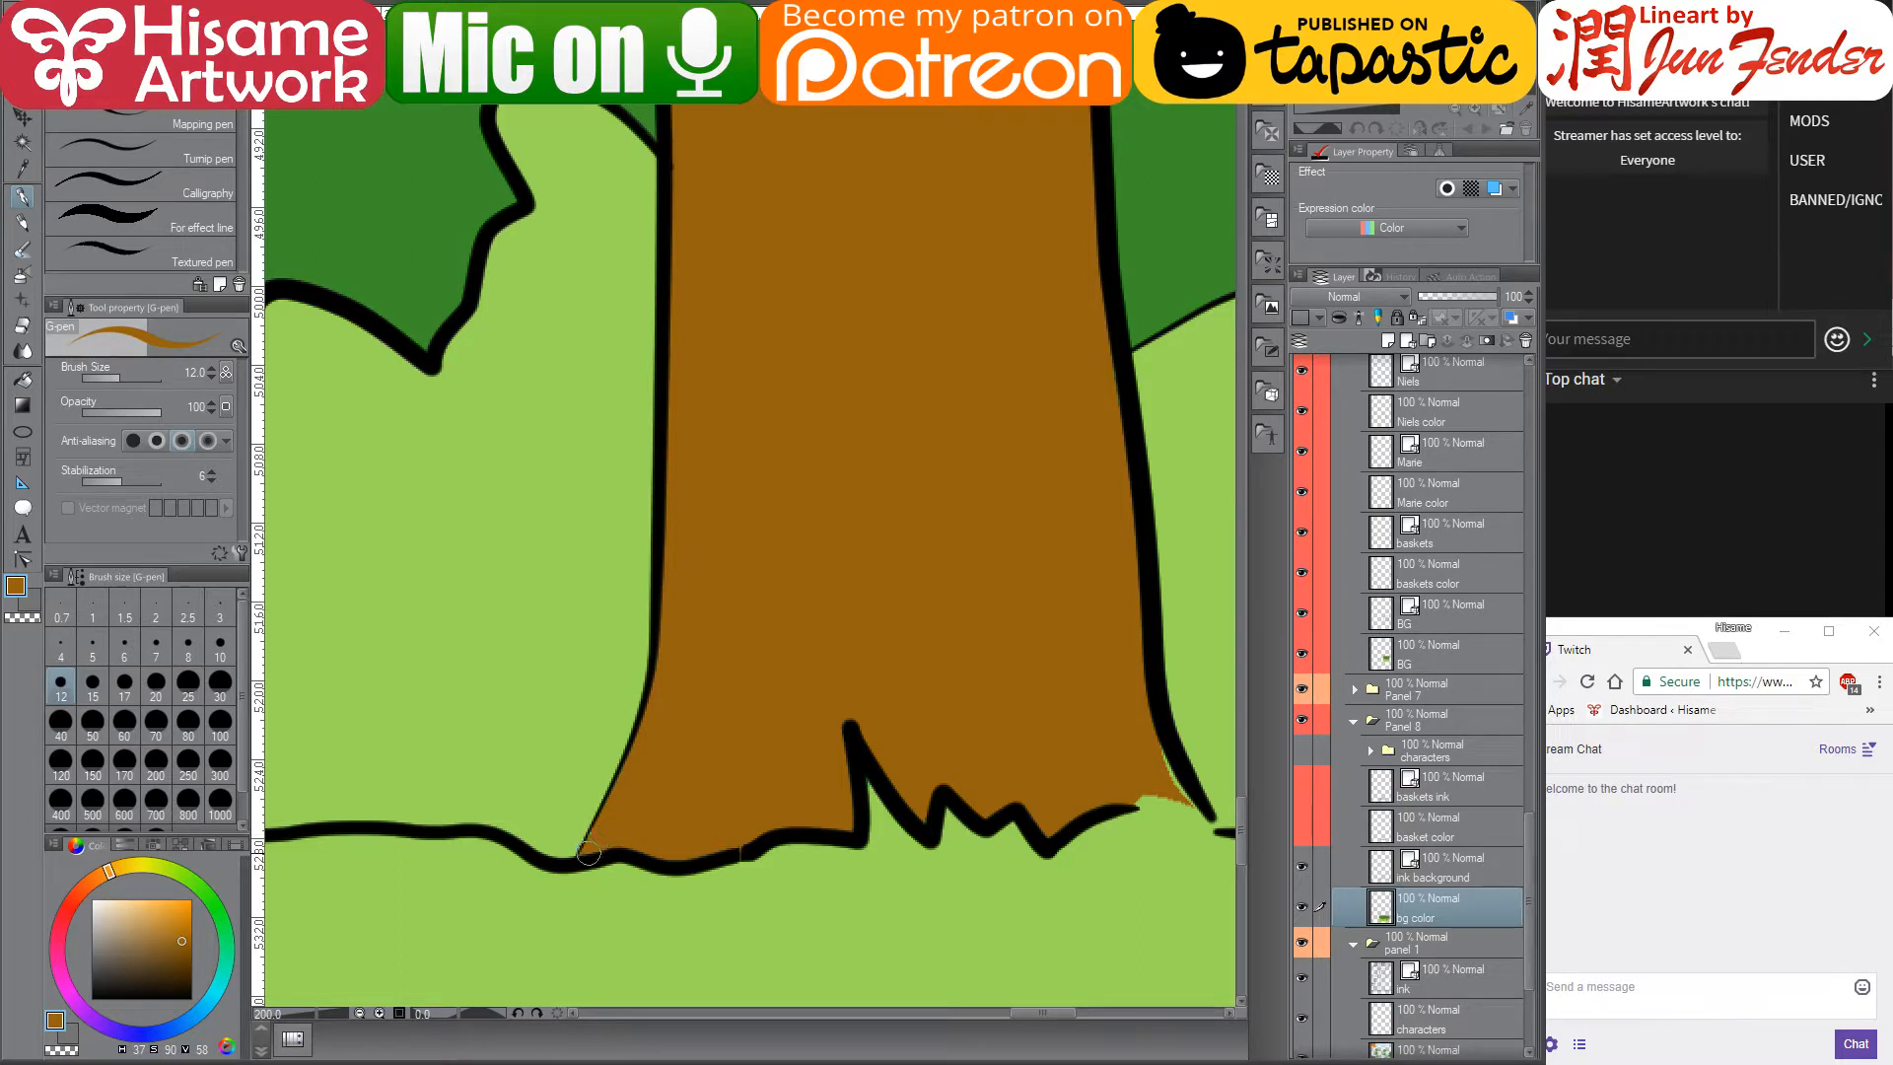
pyautogui.moveTo(1127, 800); pyautogui.dragTo(1197, 804)
# - Mask the Panel 8 folder to a rectangular selection matching the panel frame, trimming the artwork that extends below it
pyautogui.scroll(-8, 914, 975)
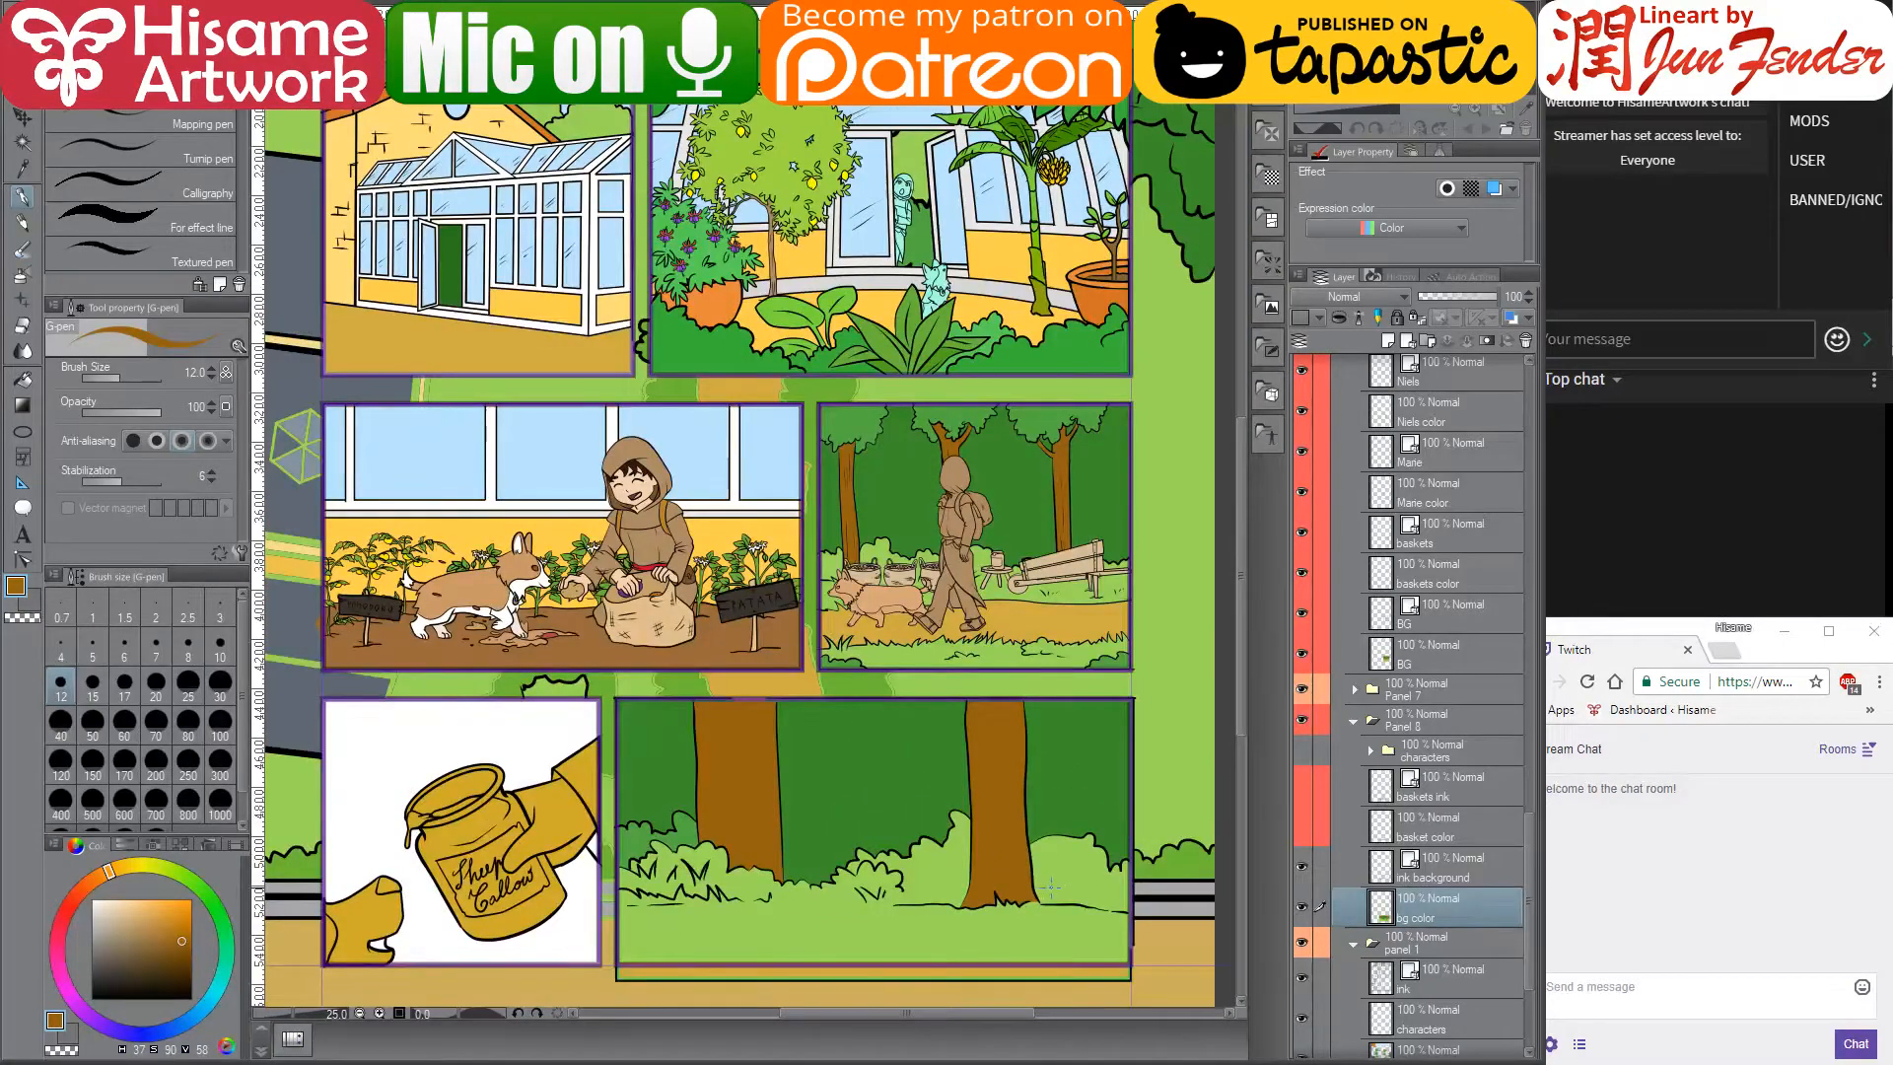
pyautogui.scroll(3, 895, 899)
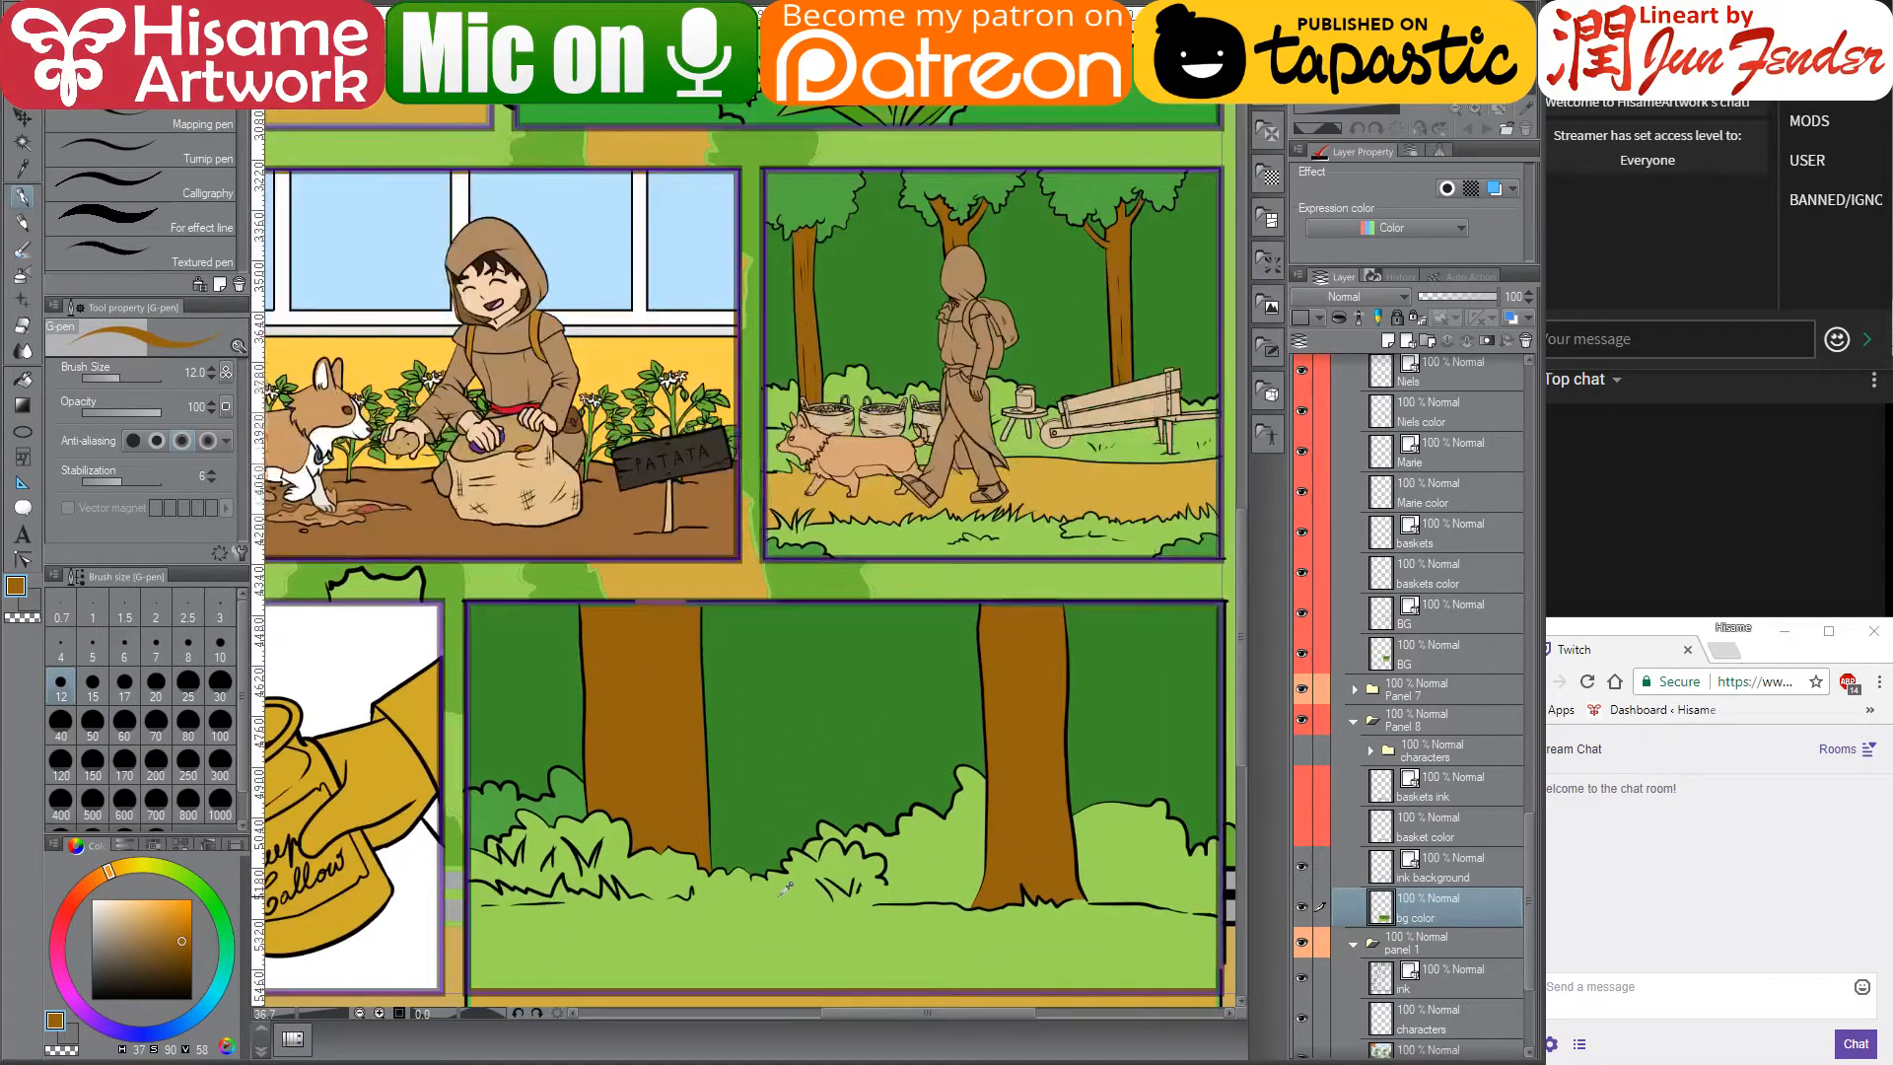
pyautogui.moveTo(993, 837); pyautogui.dragTo(951, 729)
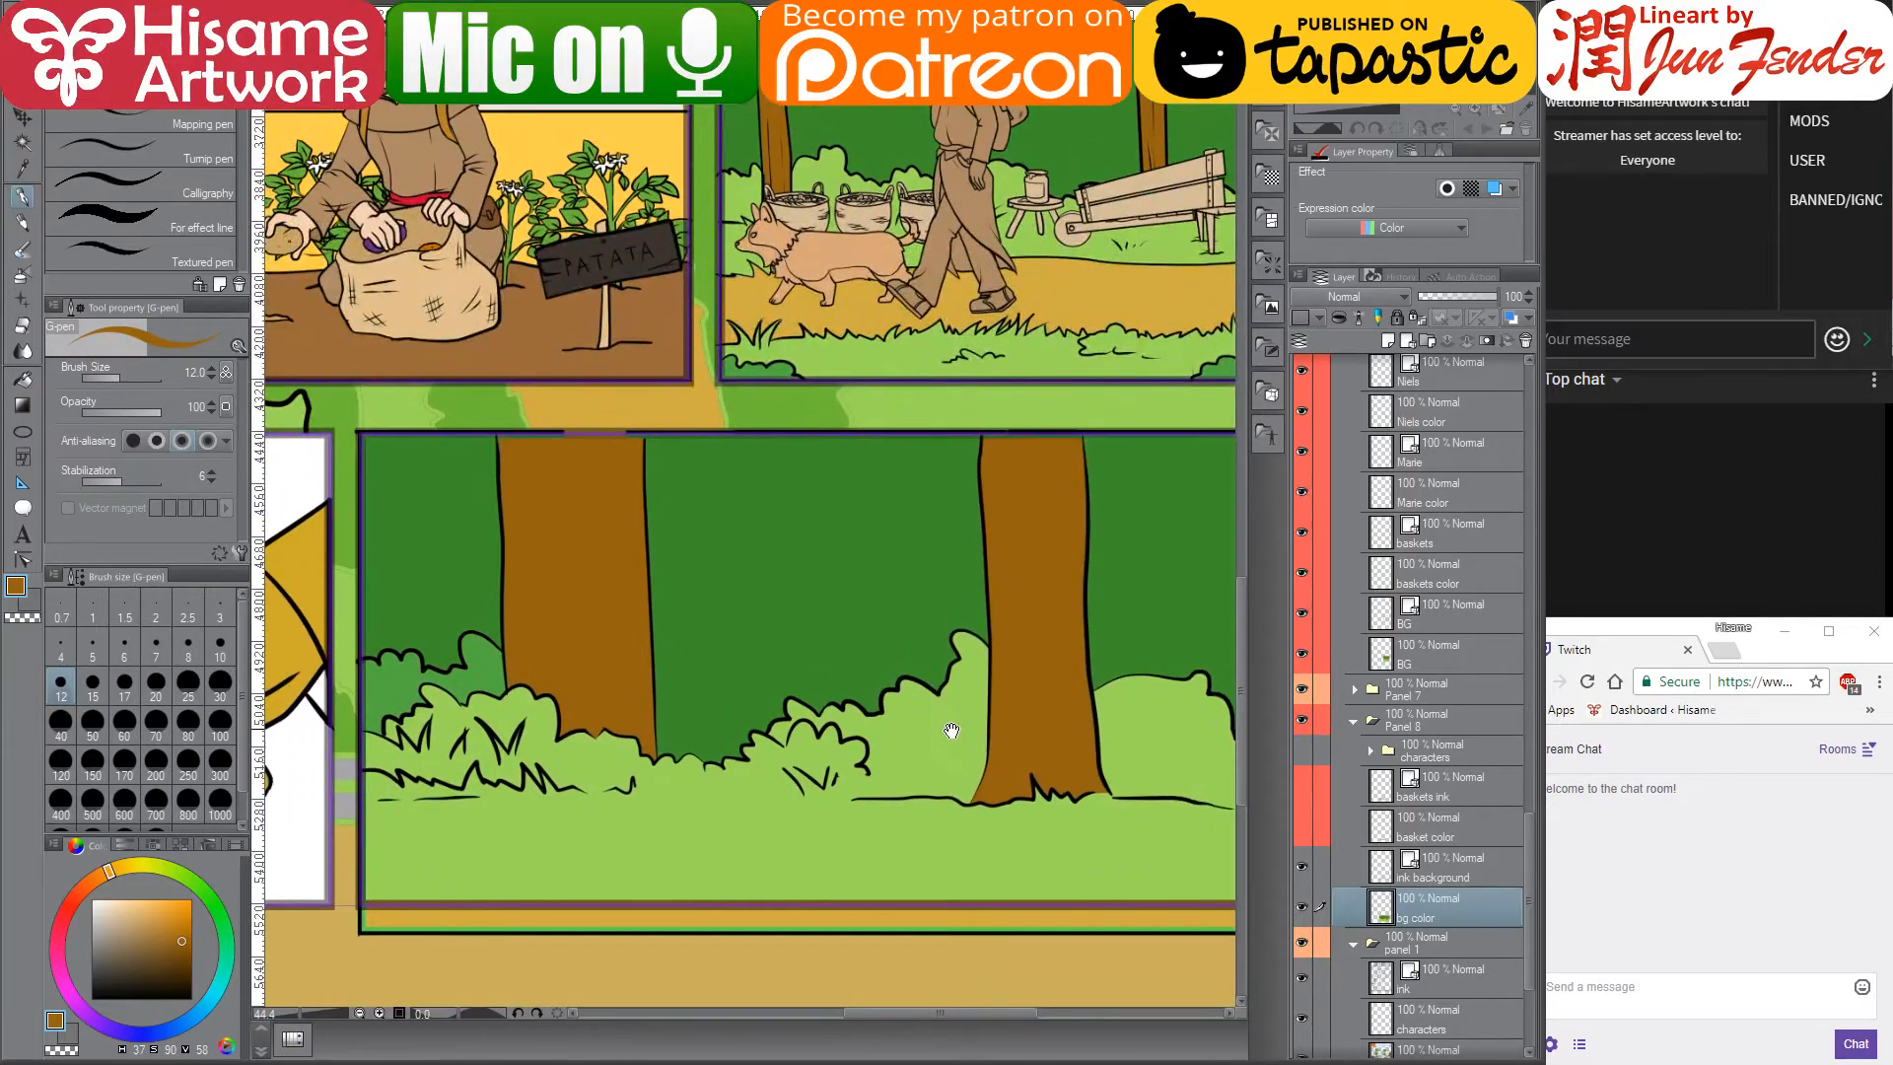
pyautogui.scroll(-1, 849, 832)
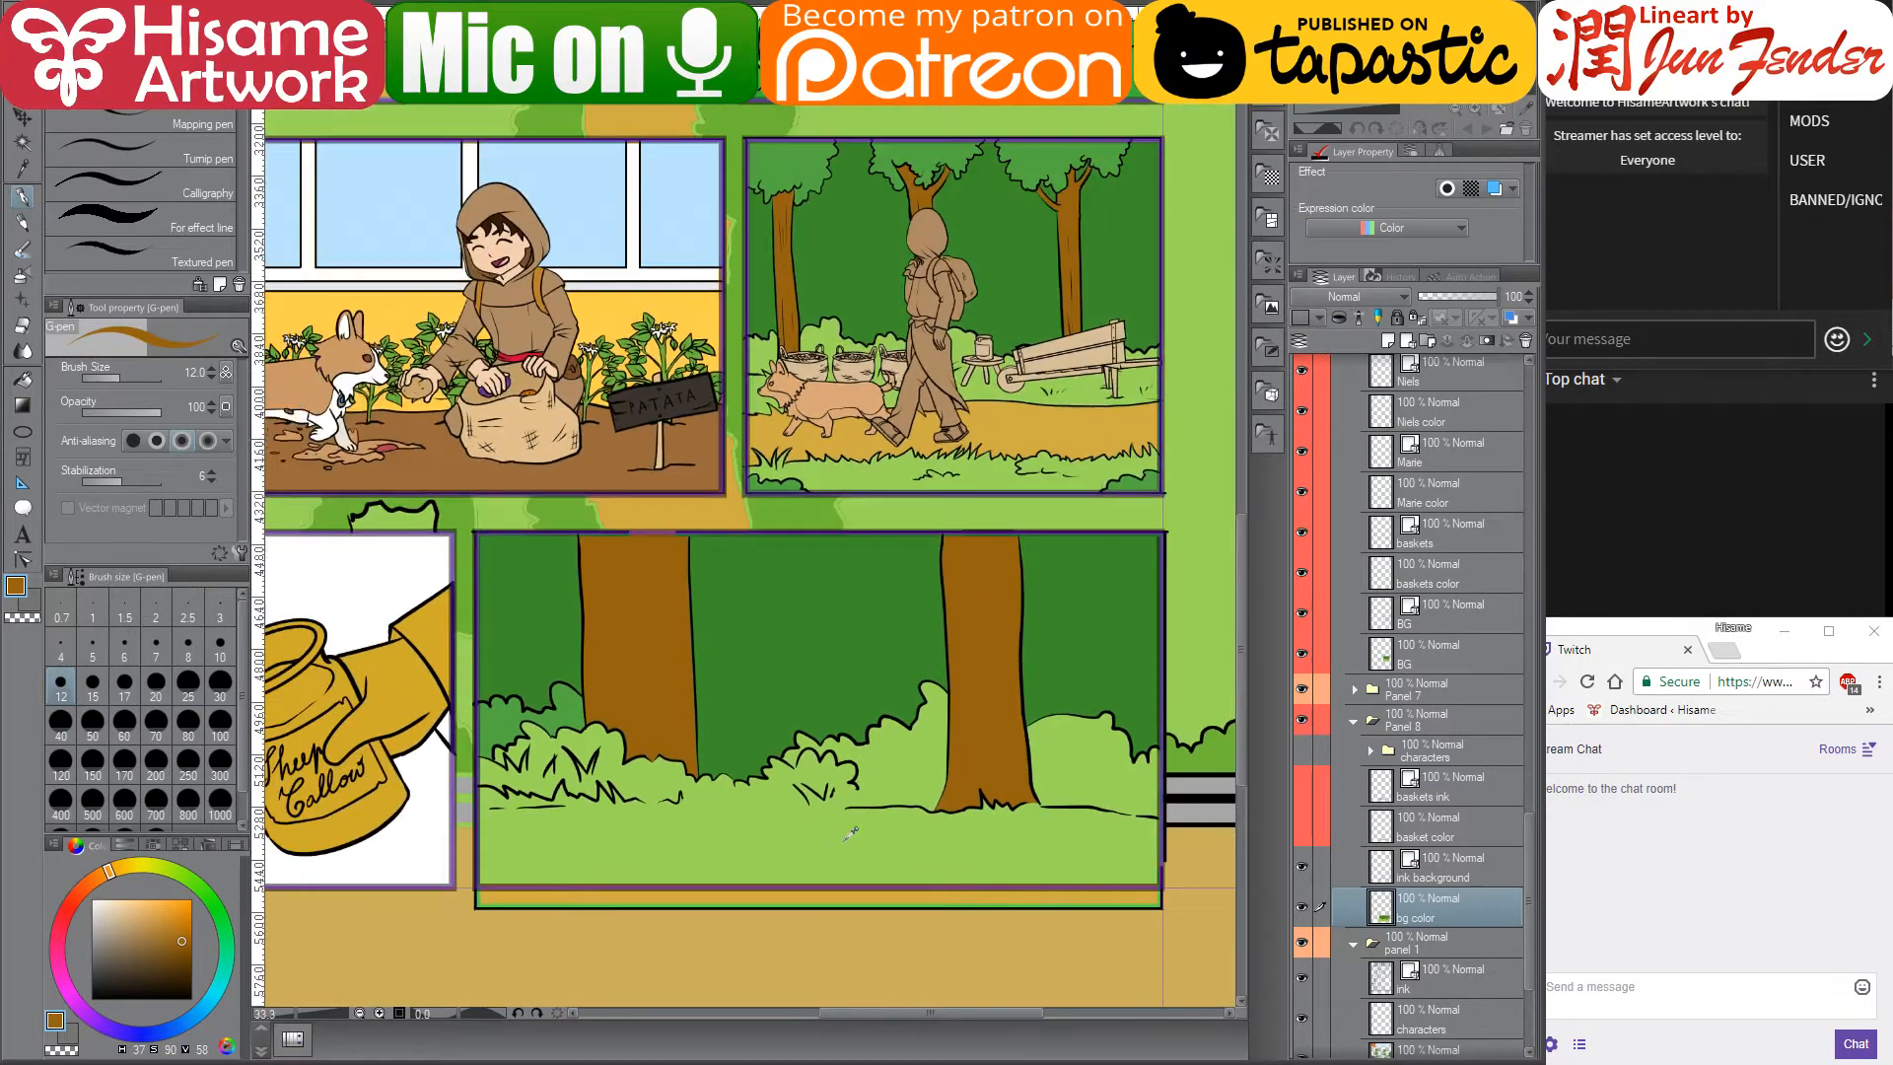
pyautogui.click(1434, 724)
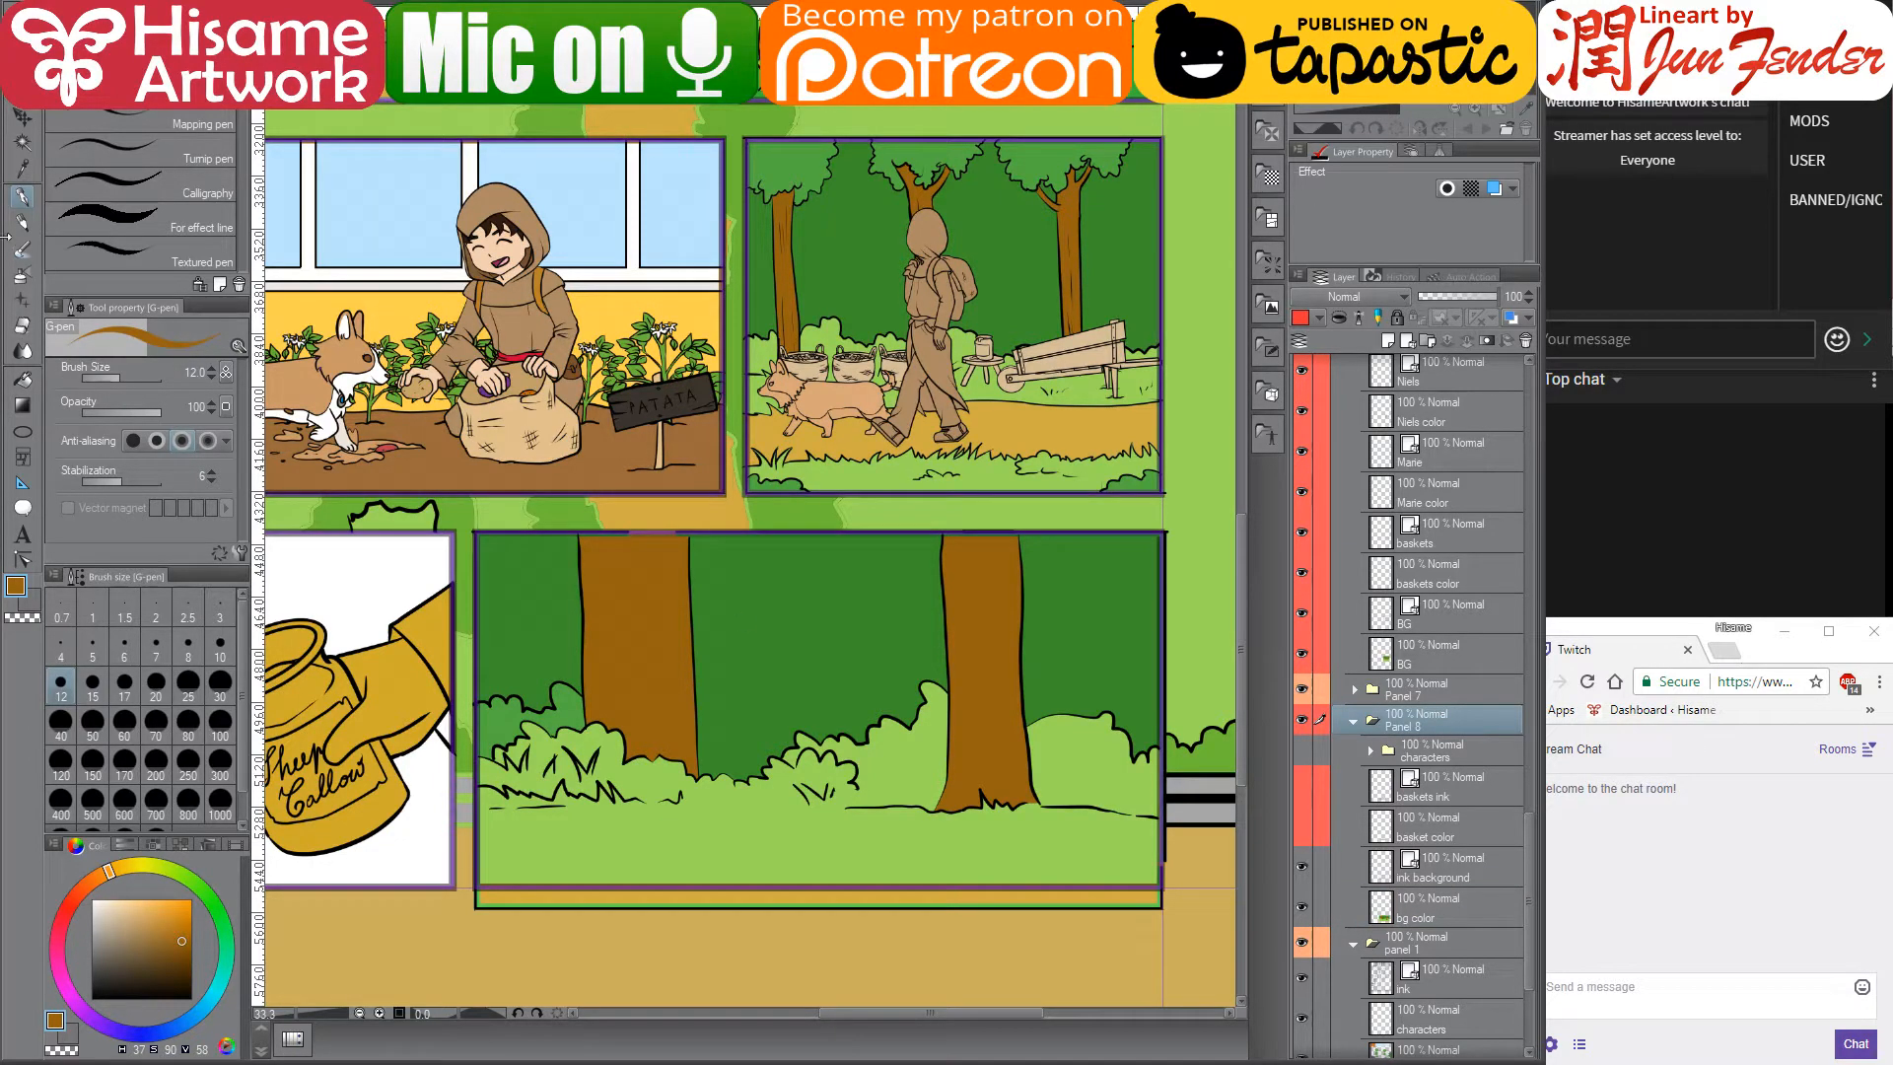
pyautogui.press('m')
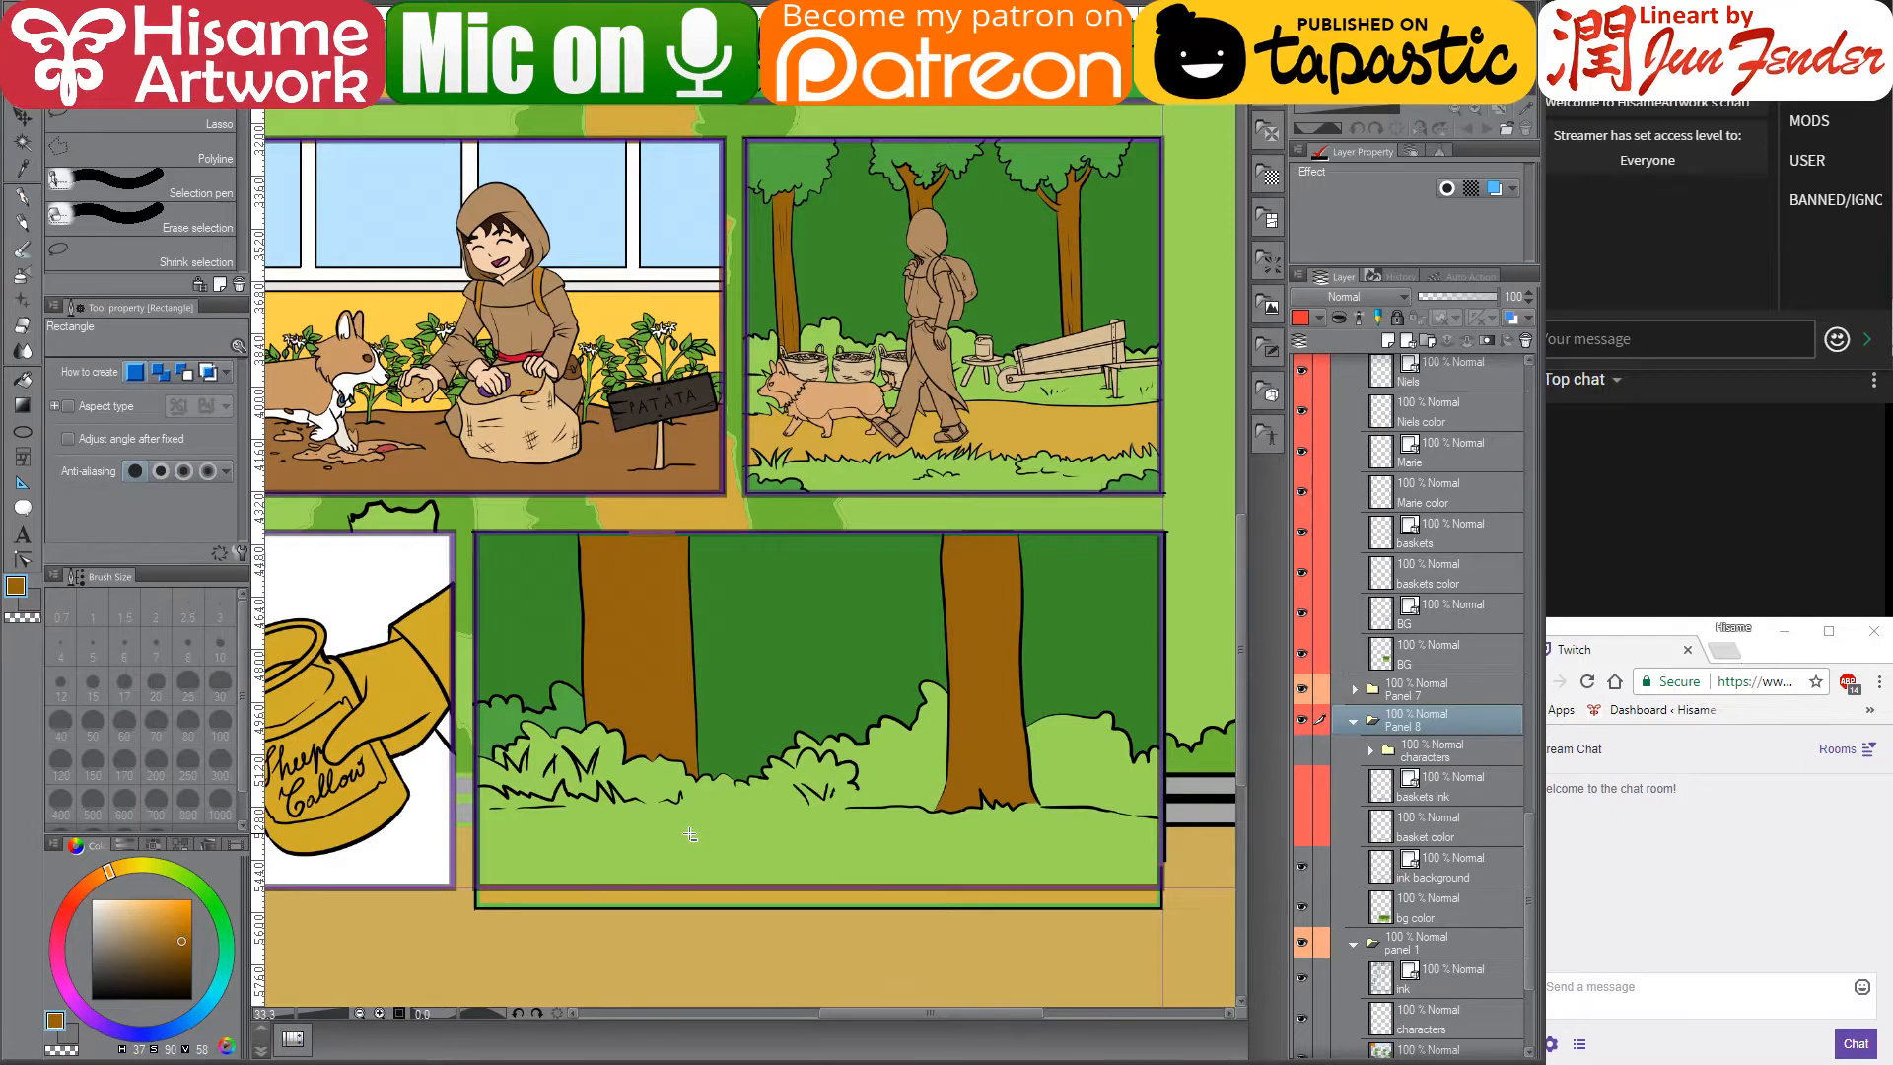
pyautogui.scroll(-1, 690, 835)
pyautogui.scroll(1, 677, 636)
pyautogui.moveTo(636, 609); pyautogui.dragTo(671, 597)
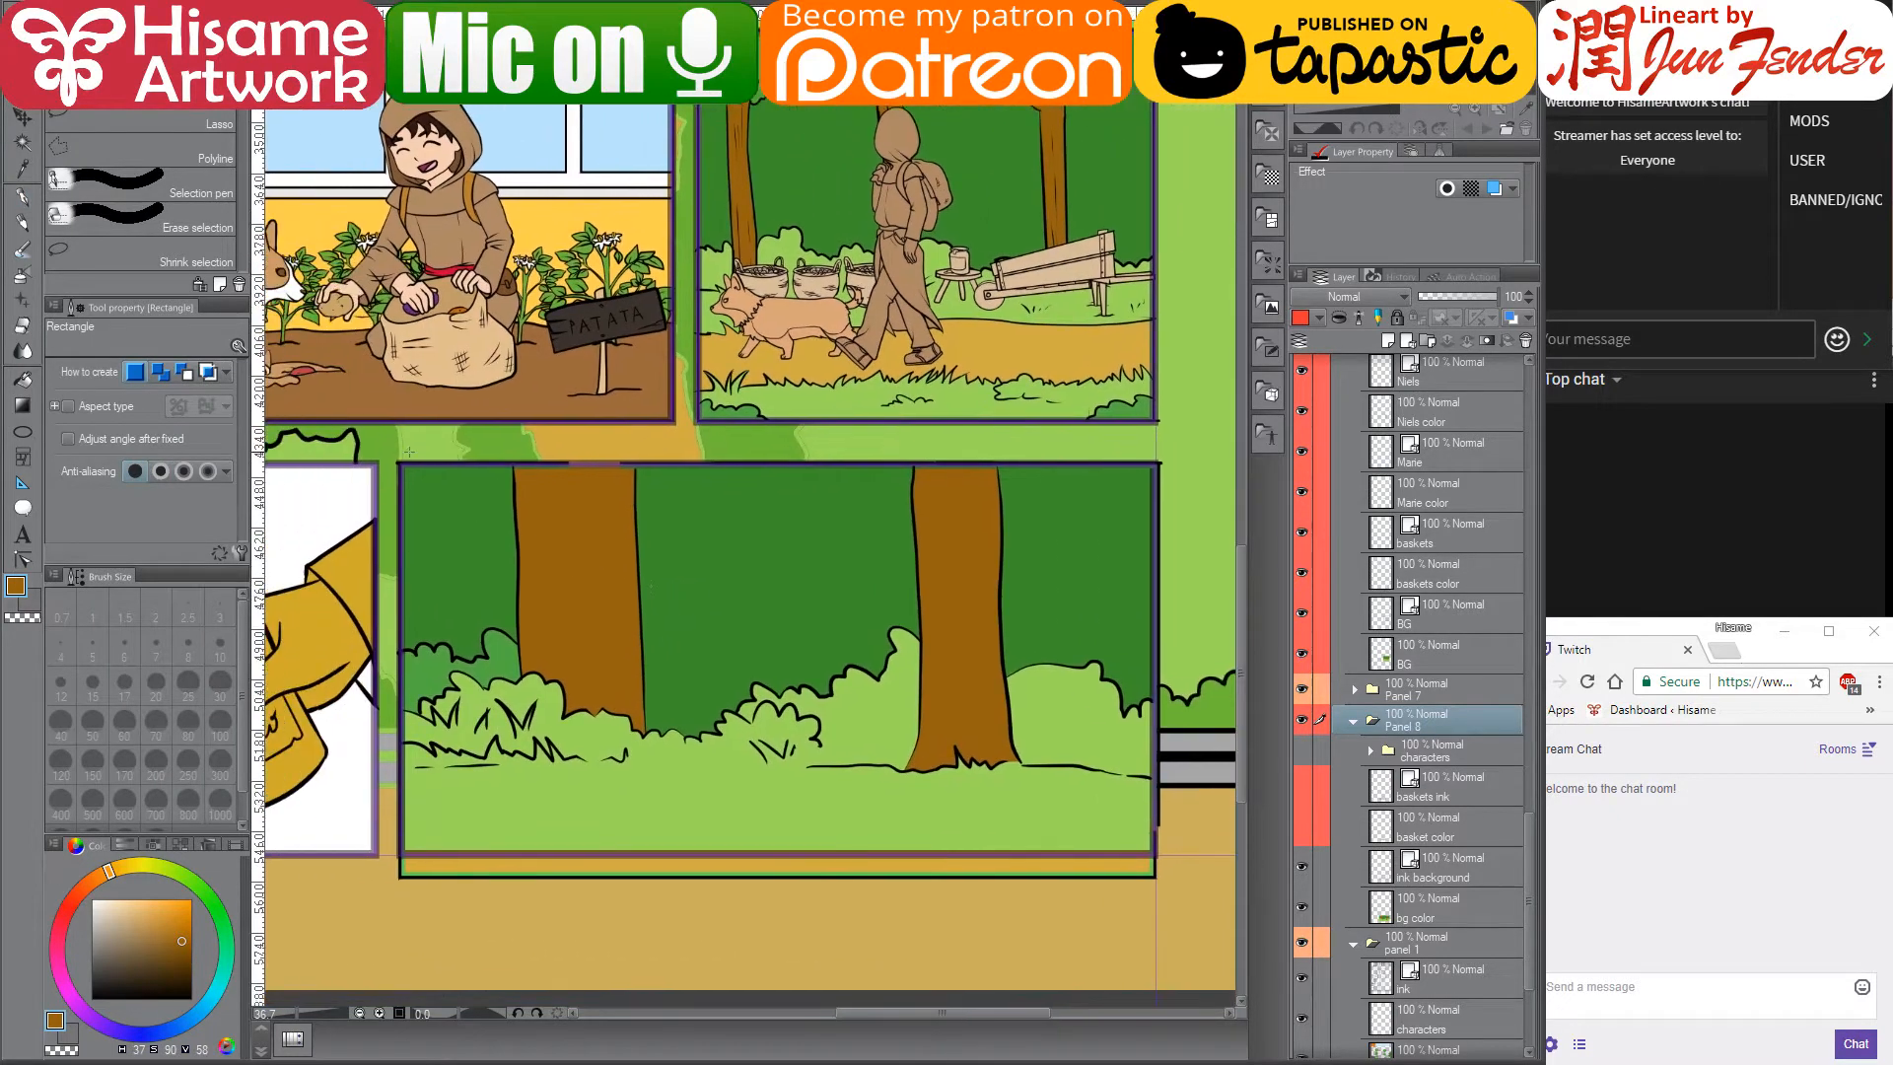
pyautogui.moveTo(399, 464); pyautogui.dragTo(1153, 852)
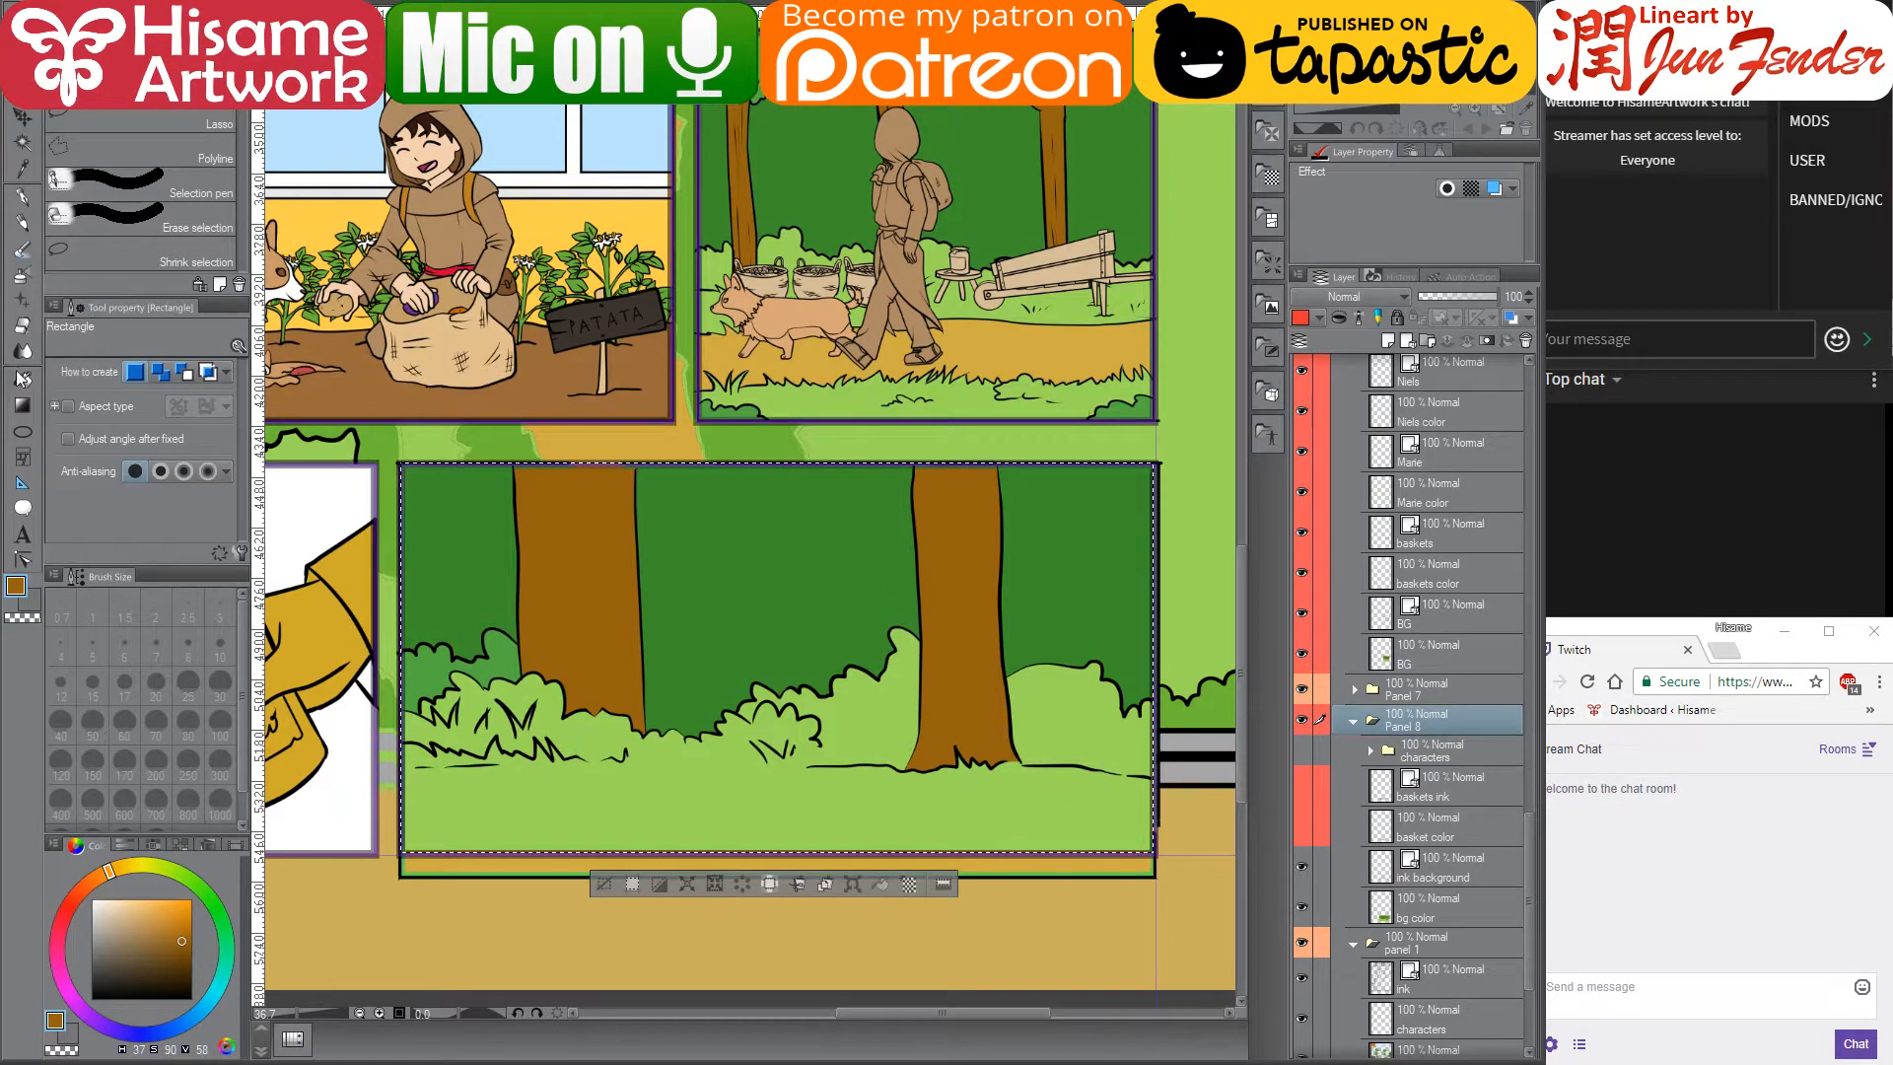
pyautogui.click(23, 328)
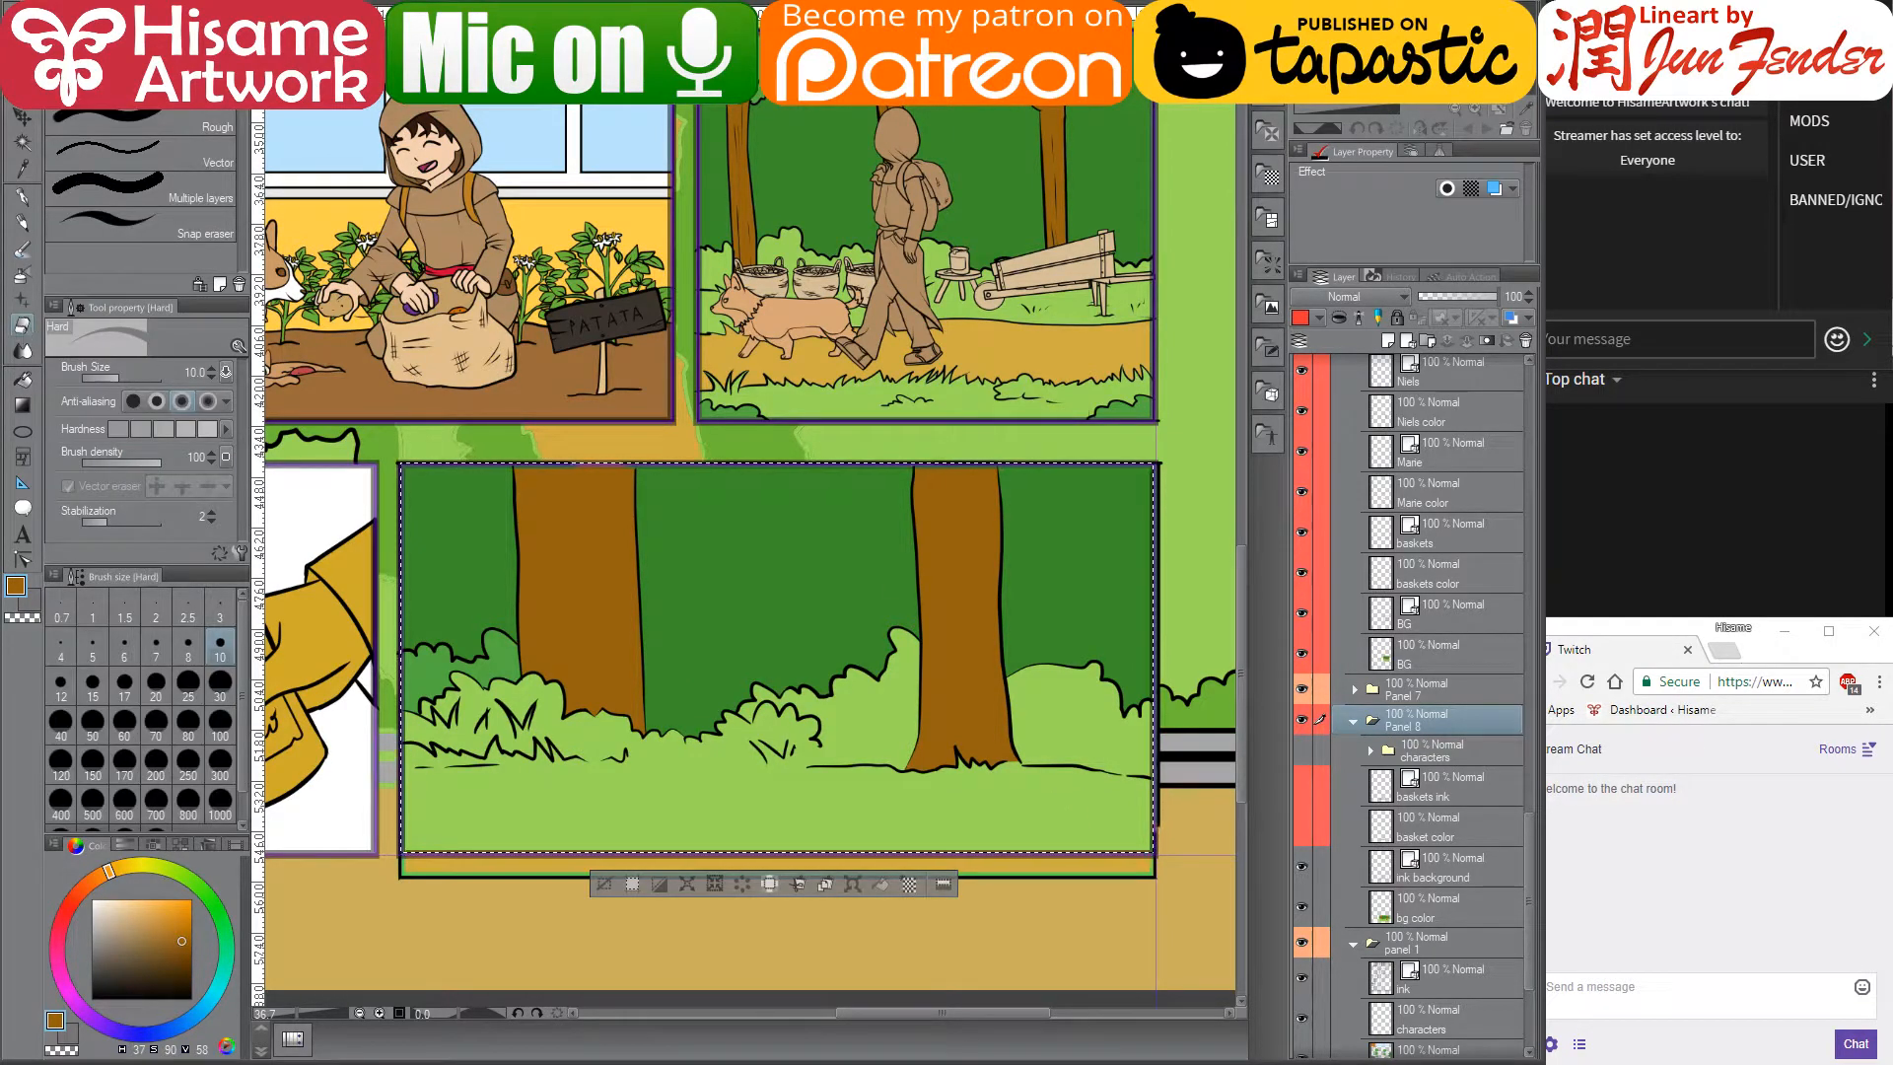
pyautogui.click(1486, 341)
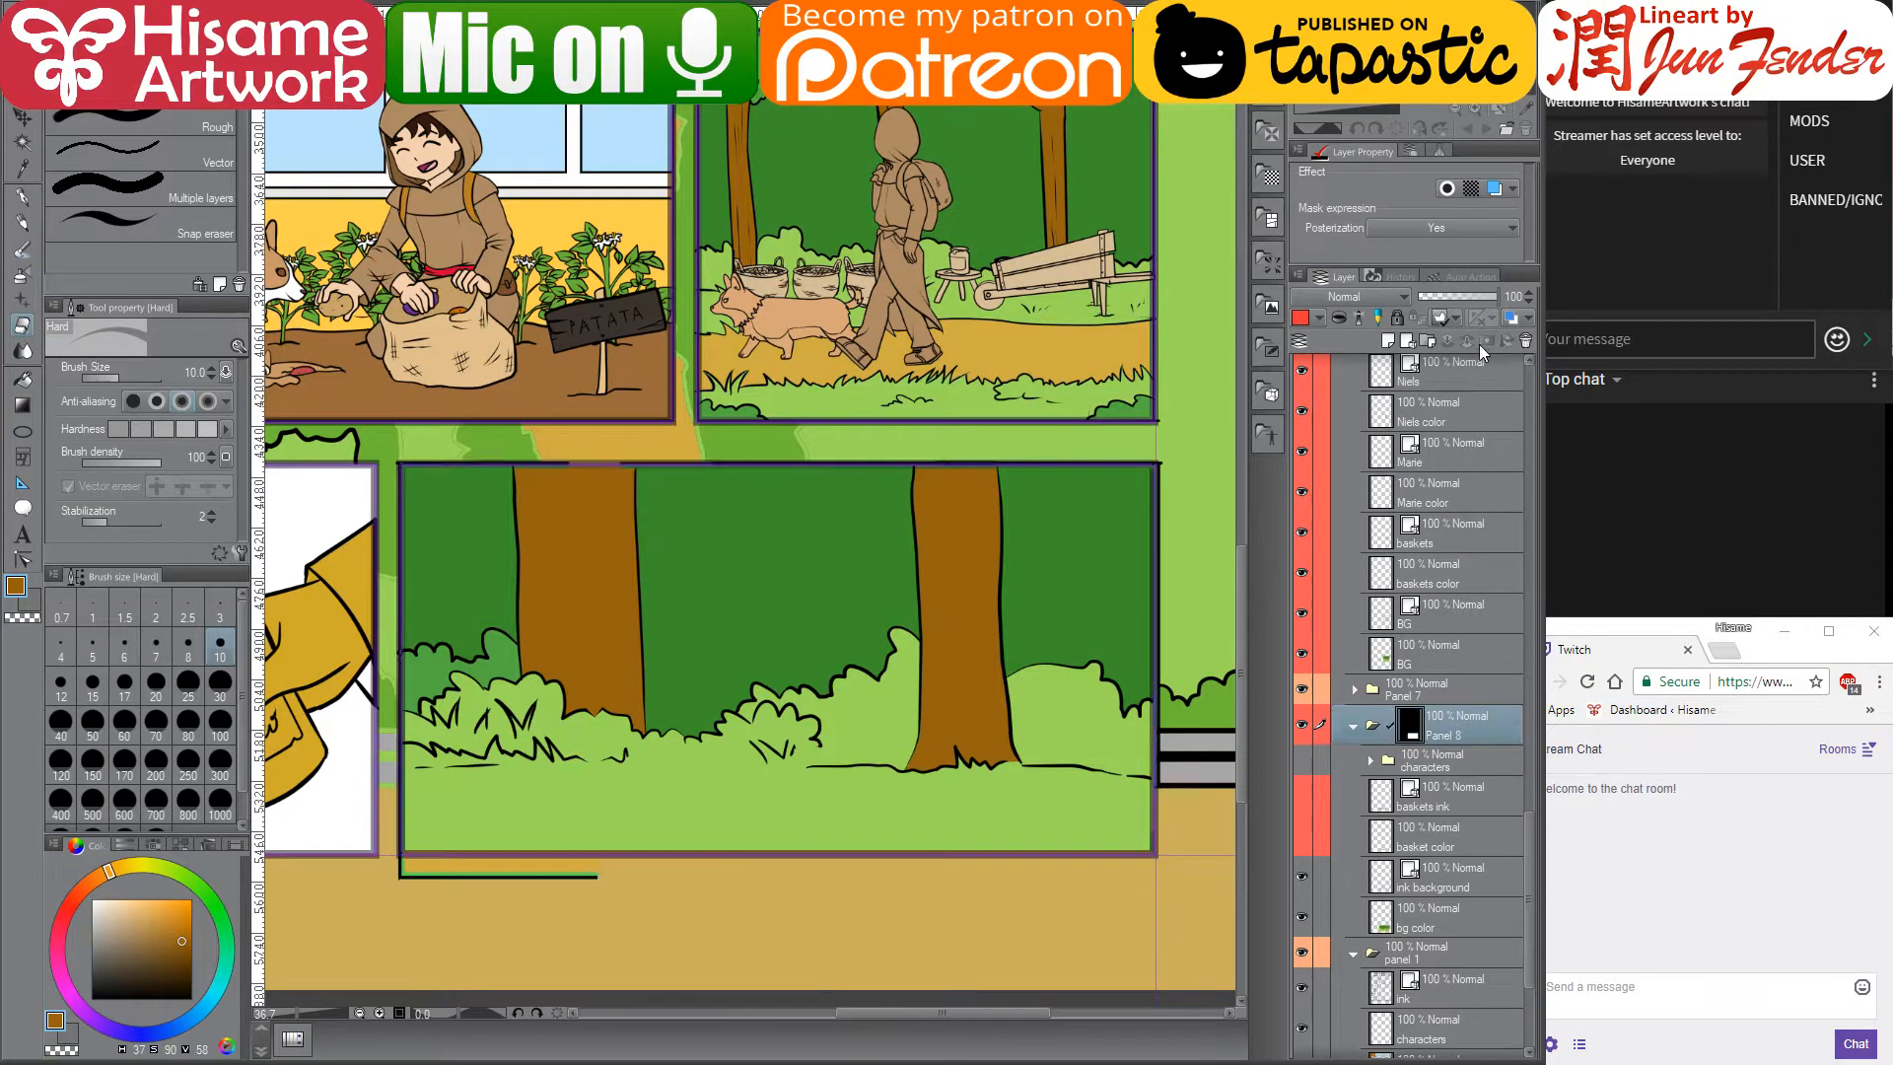
pyautogui.scroll(-3, 1153, 865)
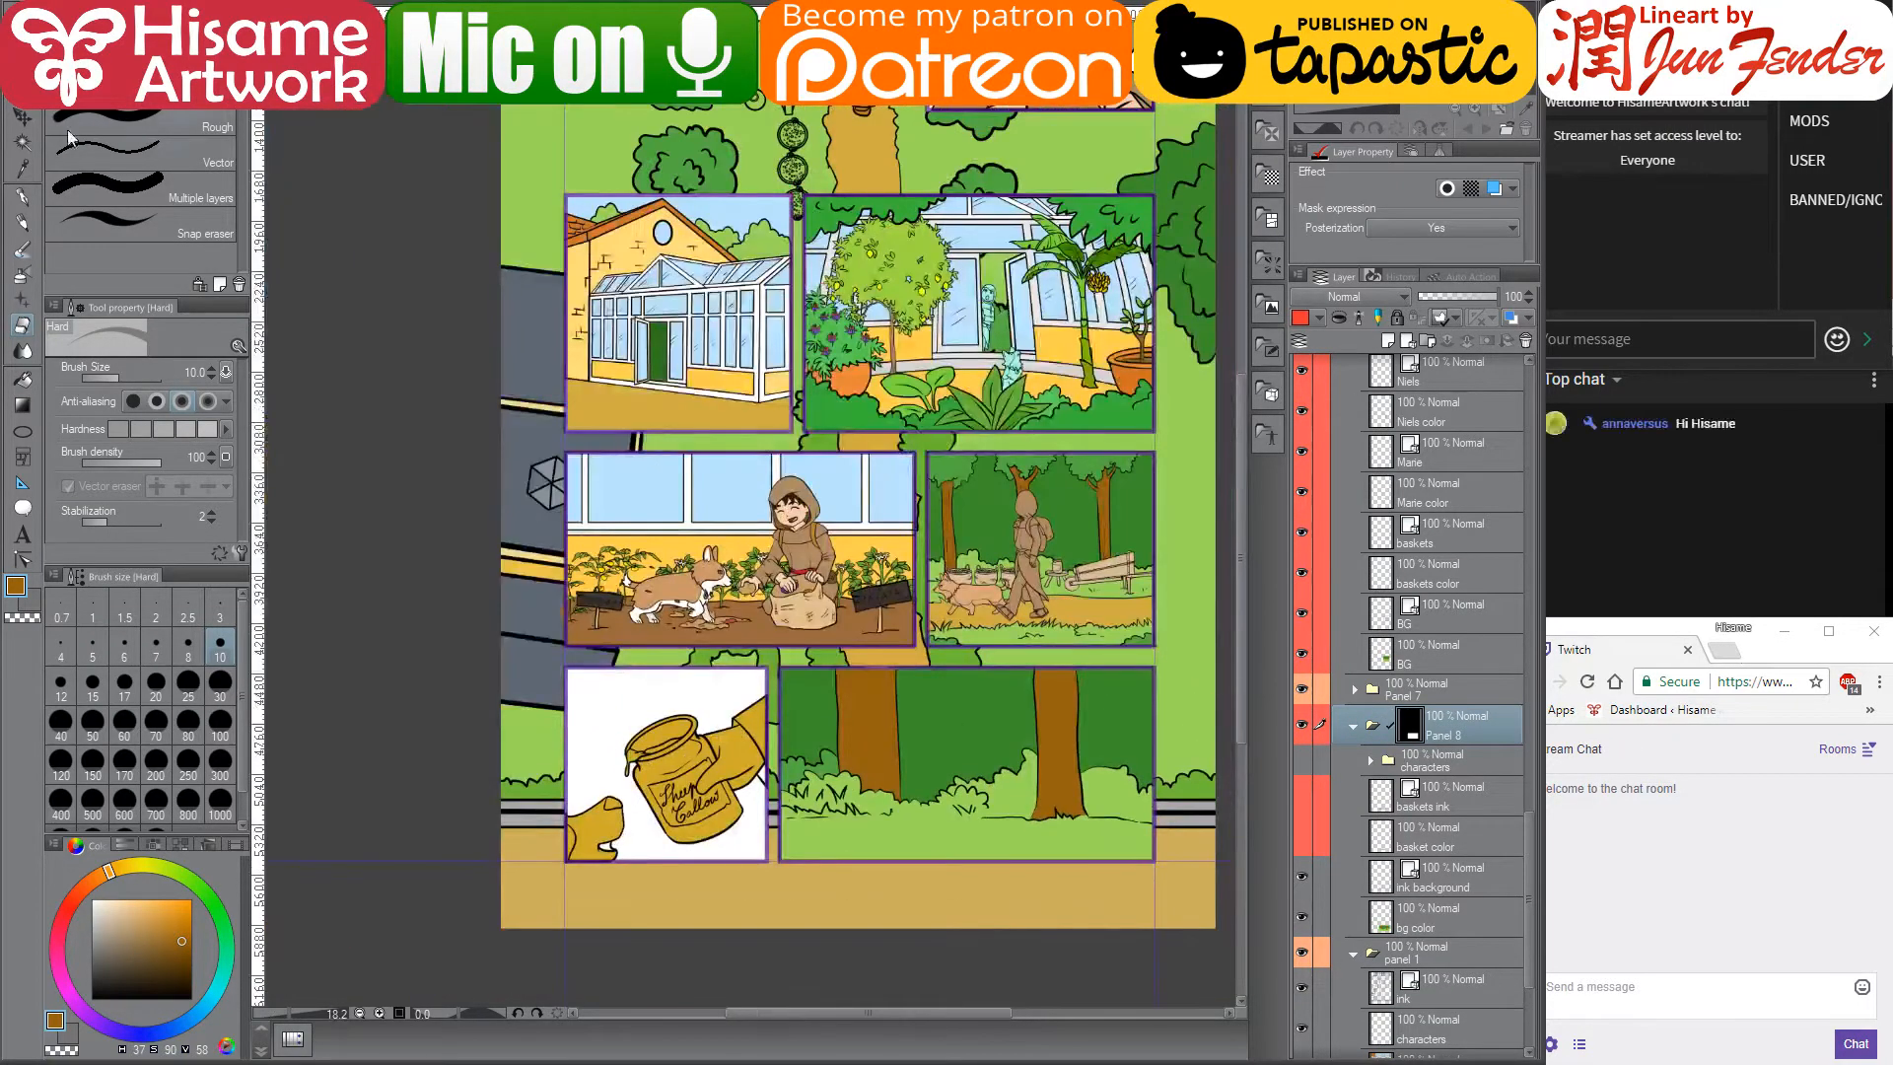
# - Show the baskets ink and basket color layers in Panel 8 and keep the characters folder hidden
pyautogui.click(19, 118)
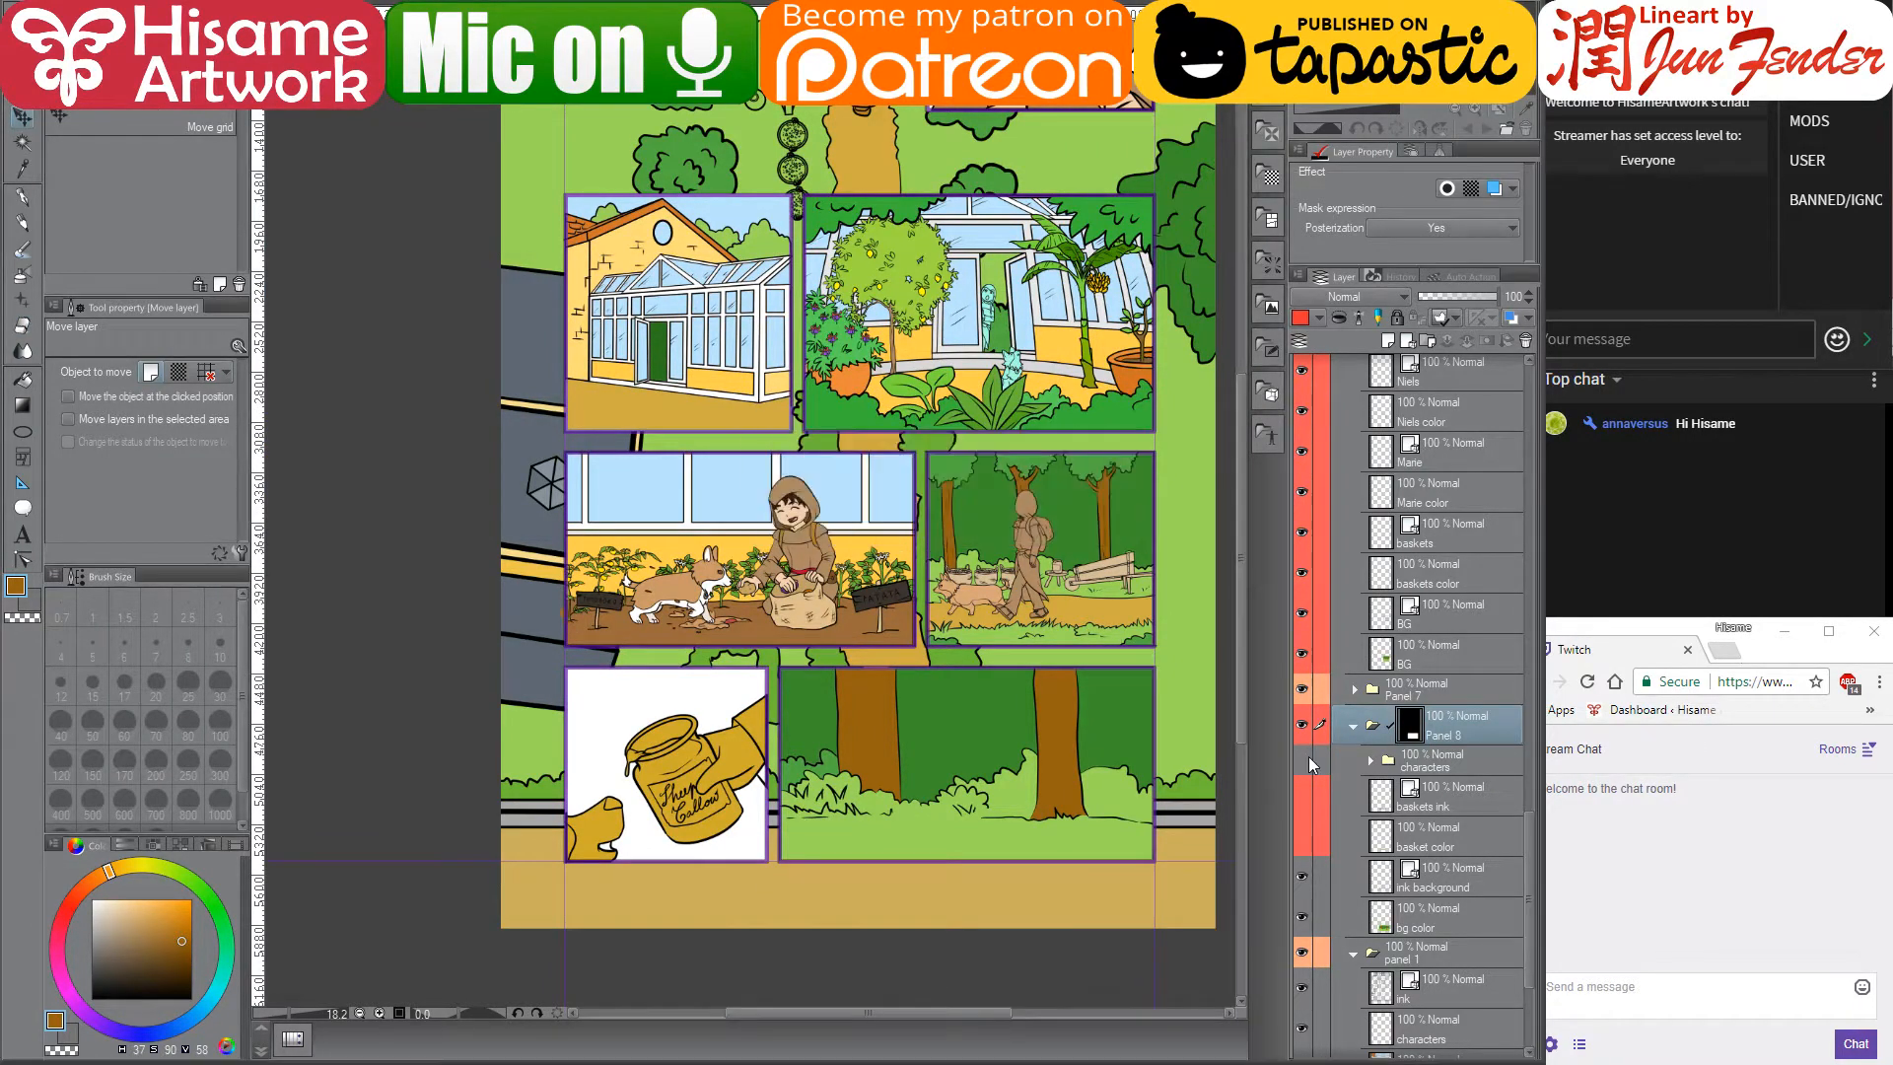
pyautogui.moveTo(1305, 793); pyautogui.dragTo(1308, 833)
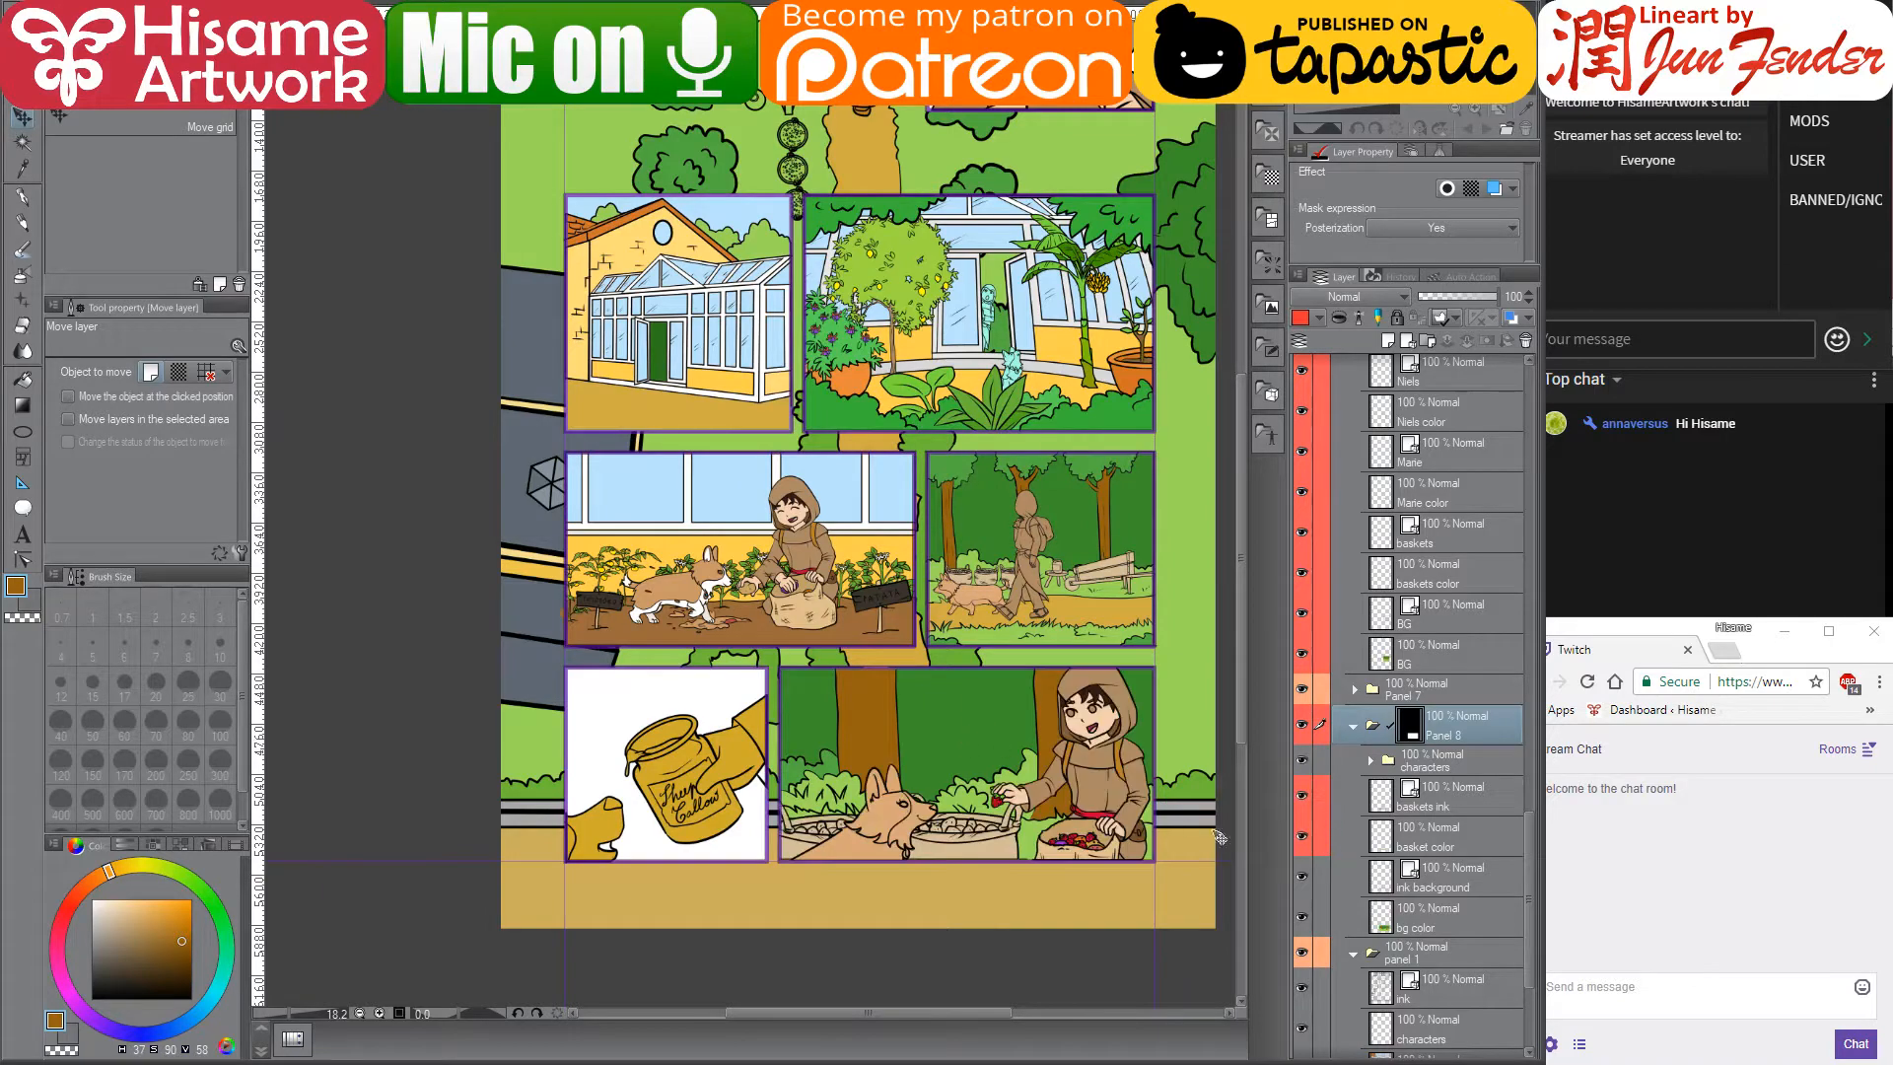
pyautogui.scroll(3, 1080, 927)
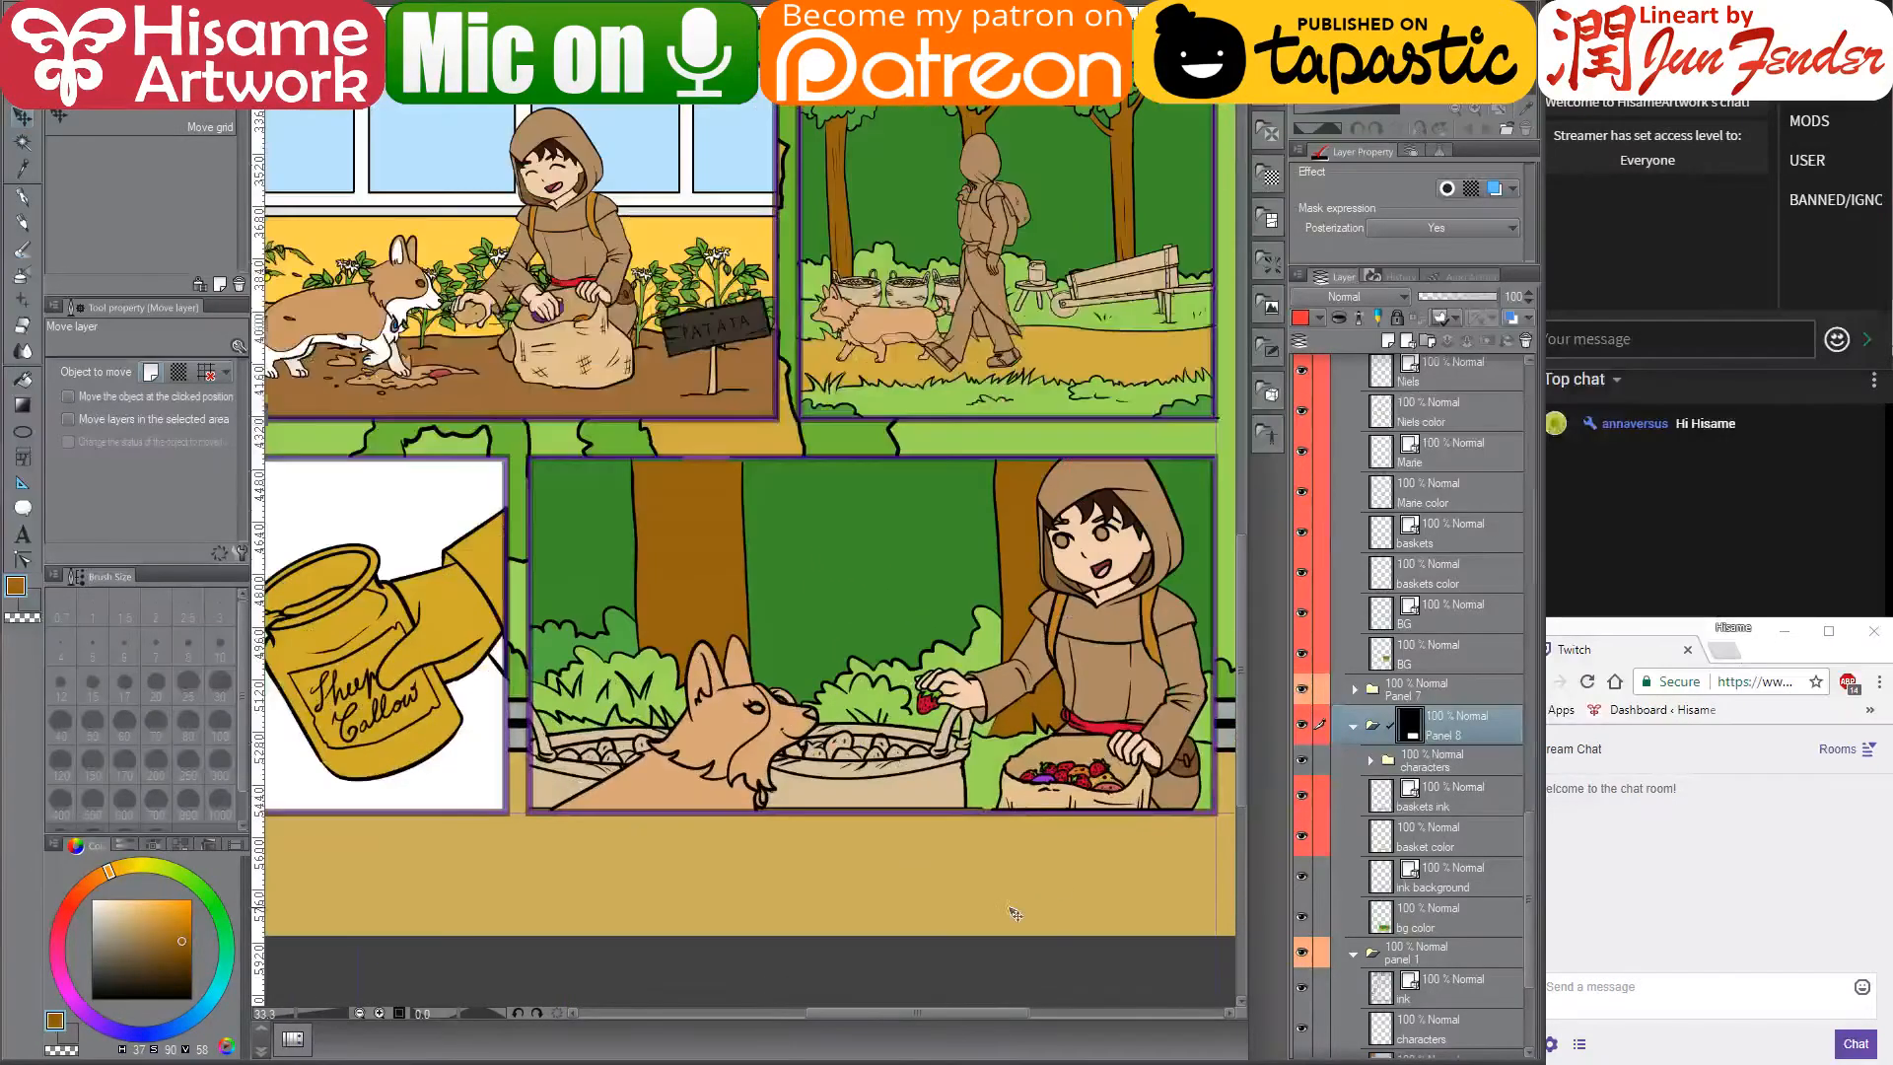
pyautogui.click(1301, 759)
pyautogui.click(1393, 806)
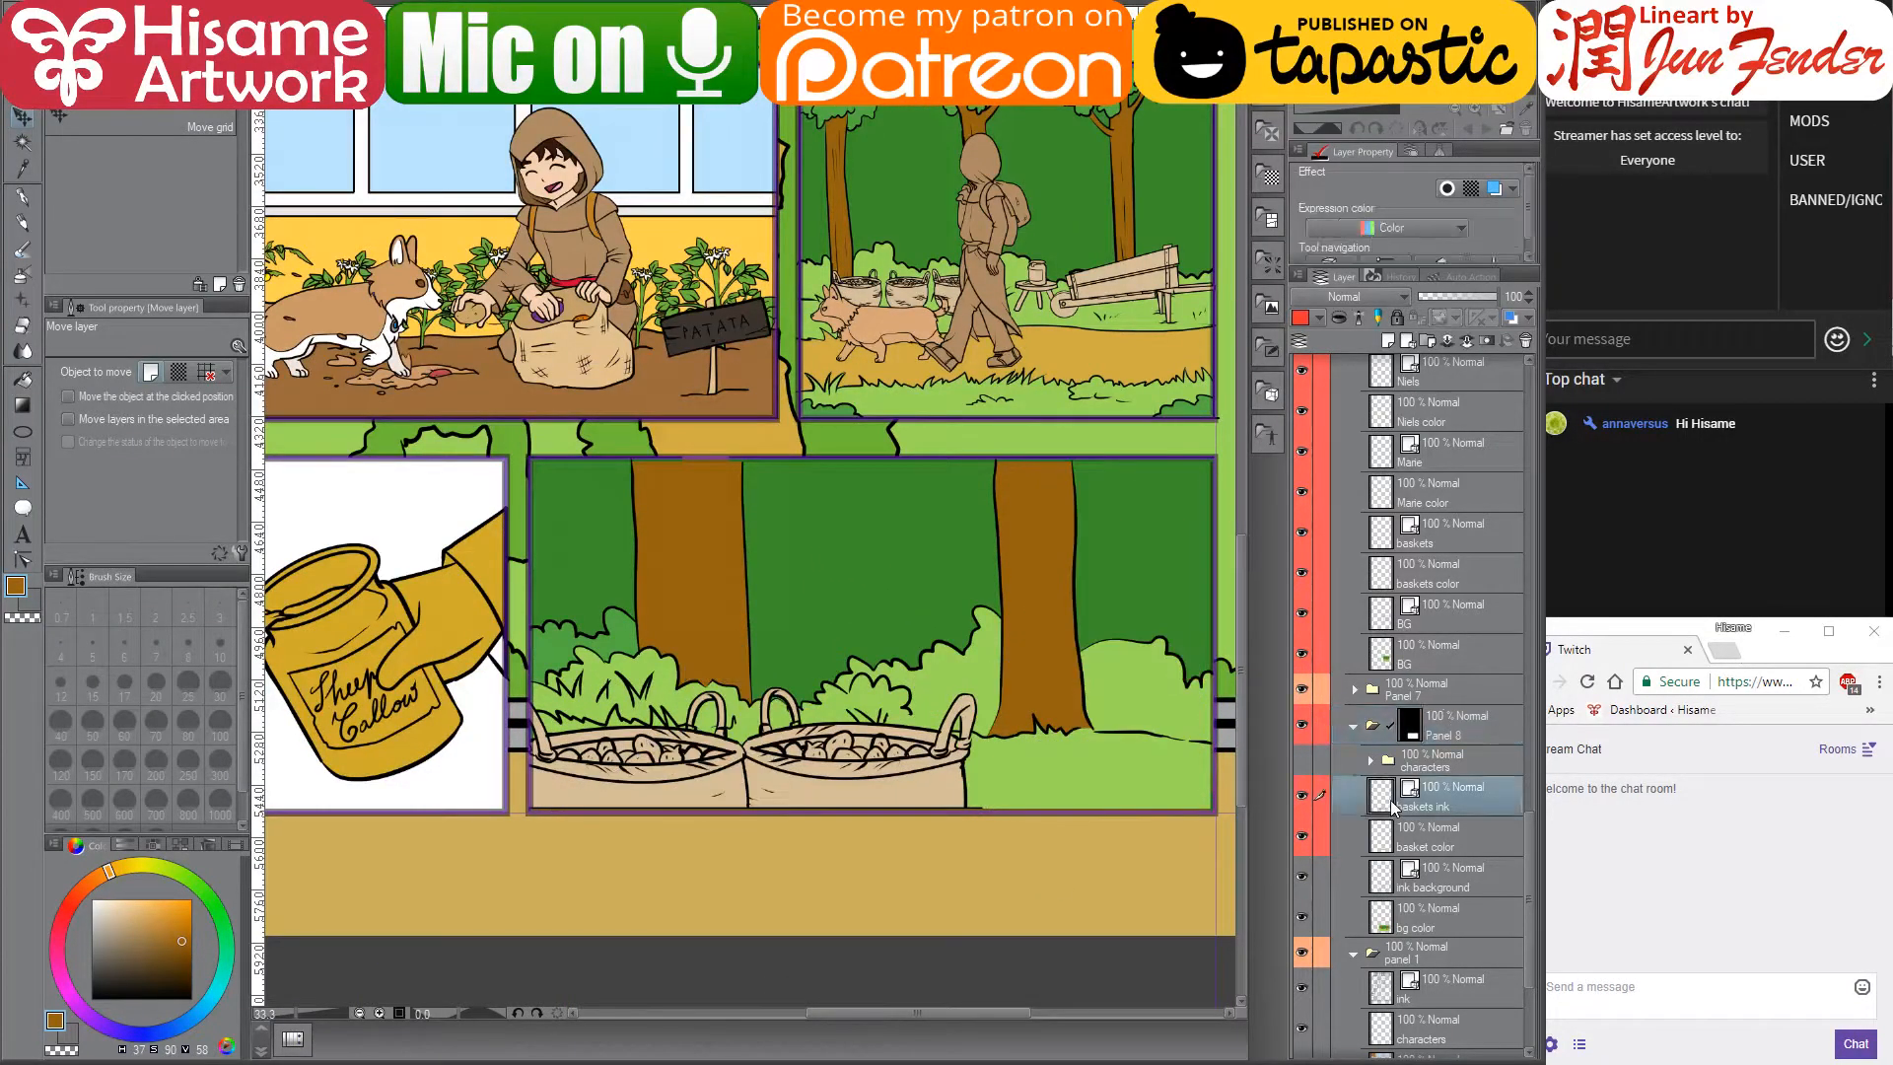
pyautogui.moveTo(1032, 536); pyautogui.dragTo(1060, 609)
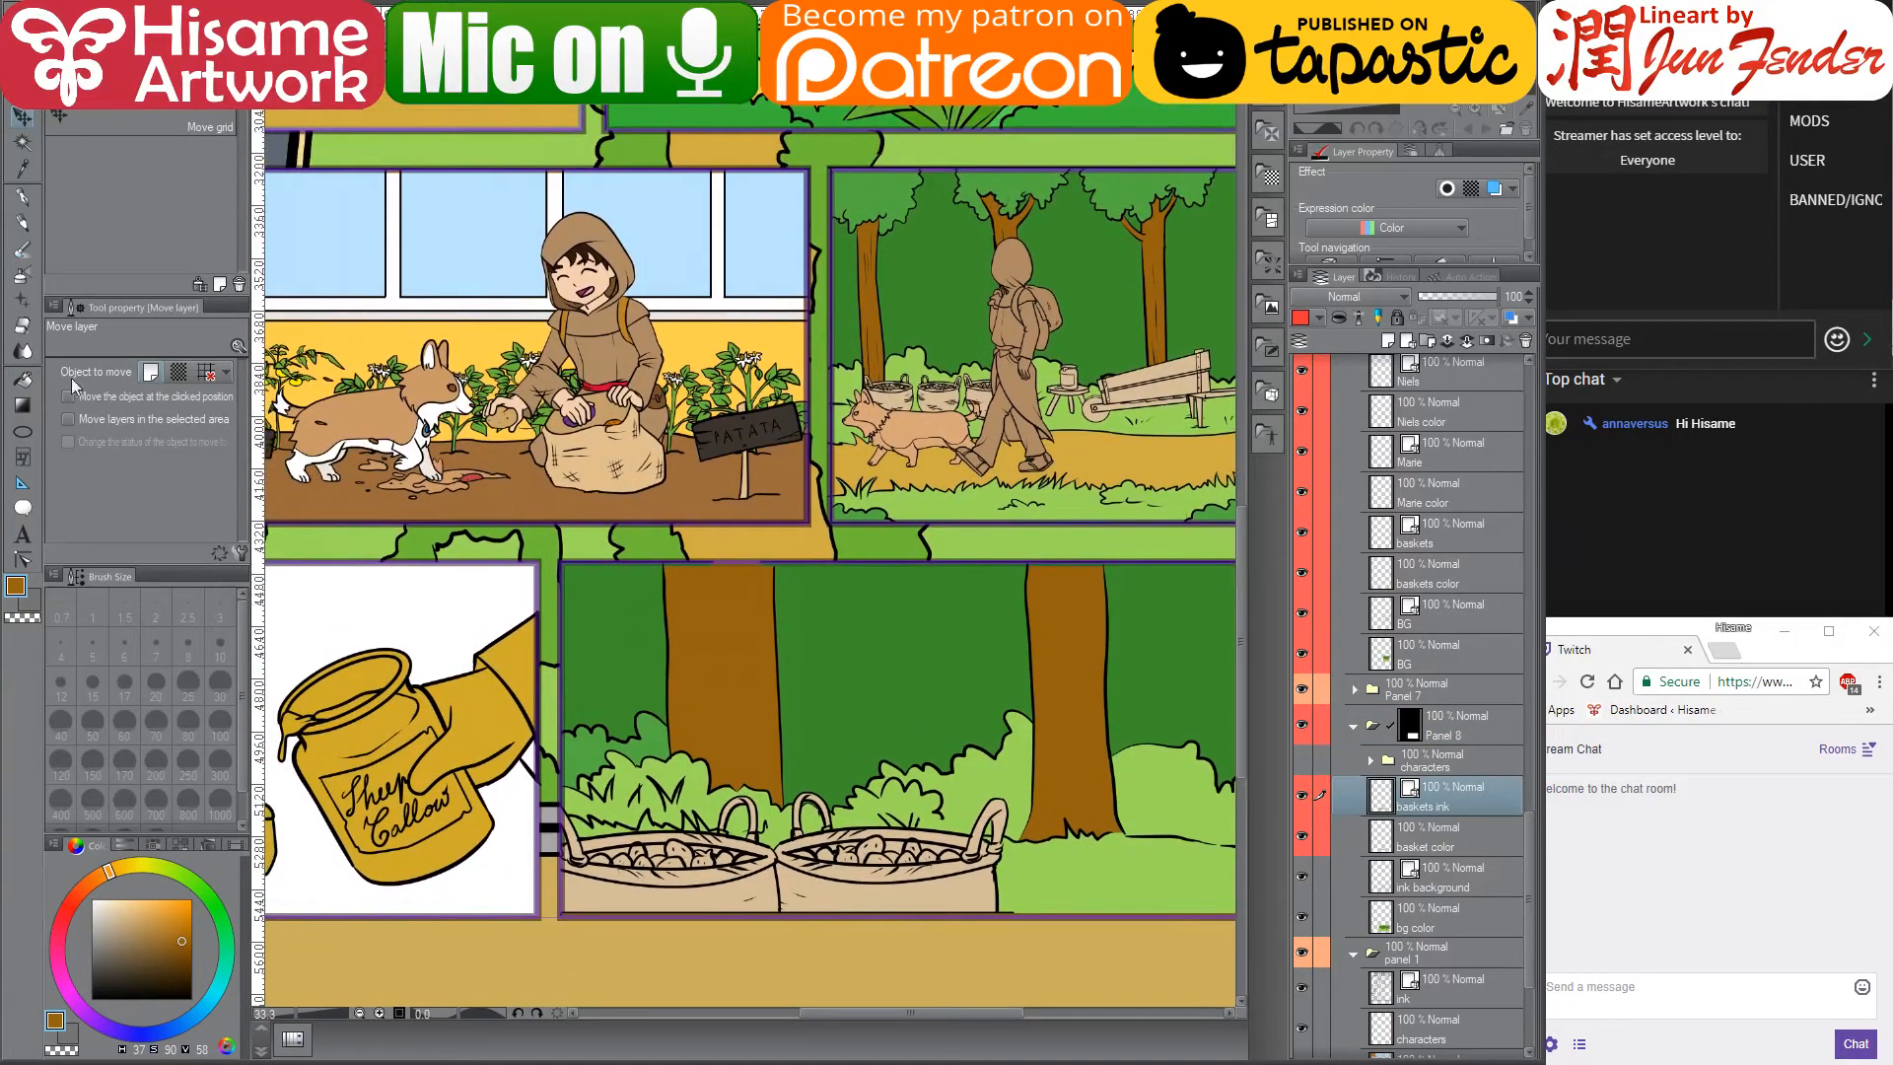
# - On the basket color layer, fill the gaps behind the potatoes in the right basket with a darker tan
pyautogui.click(23, 379)
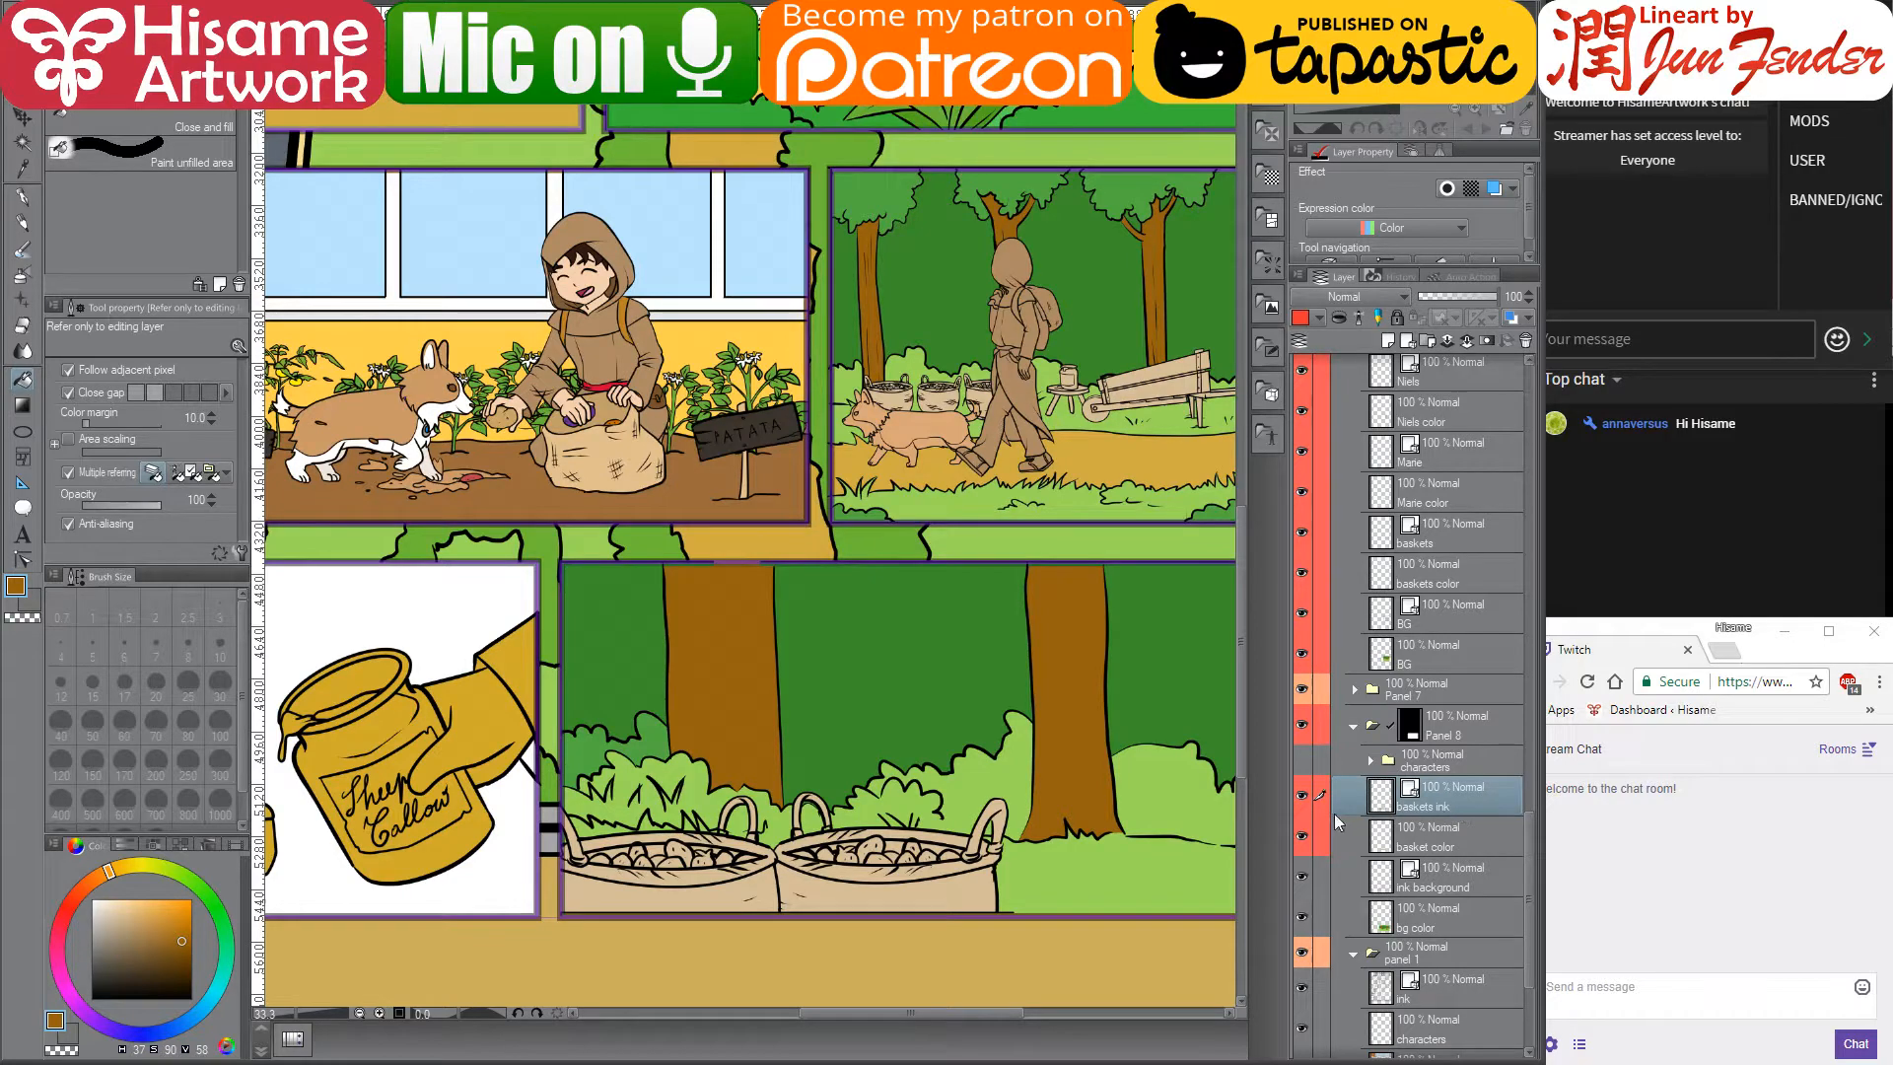
pyautogui.click(1394, 836)
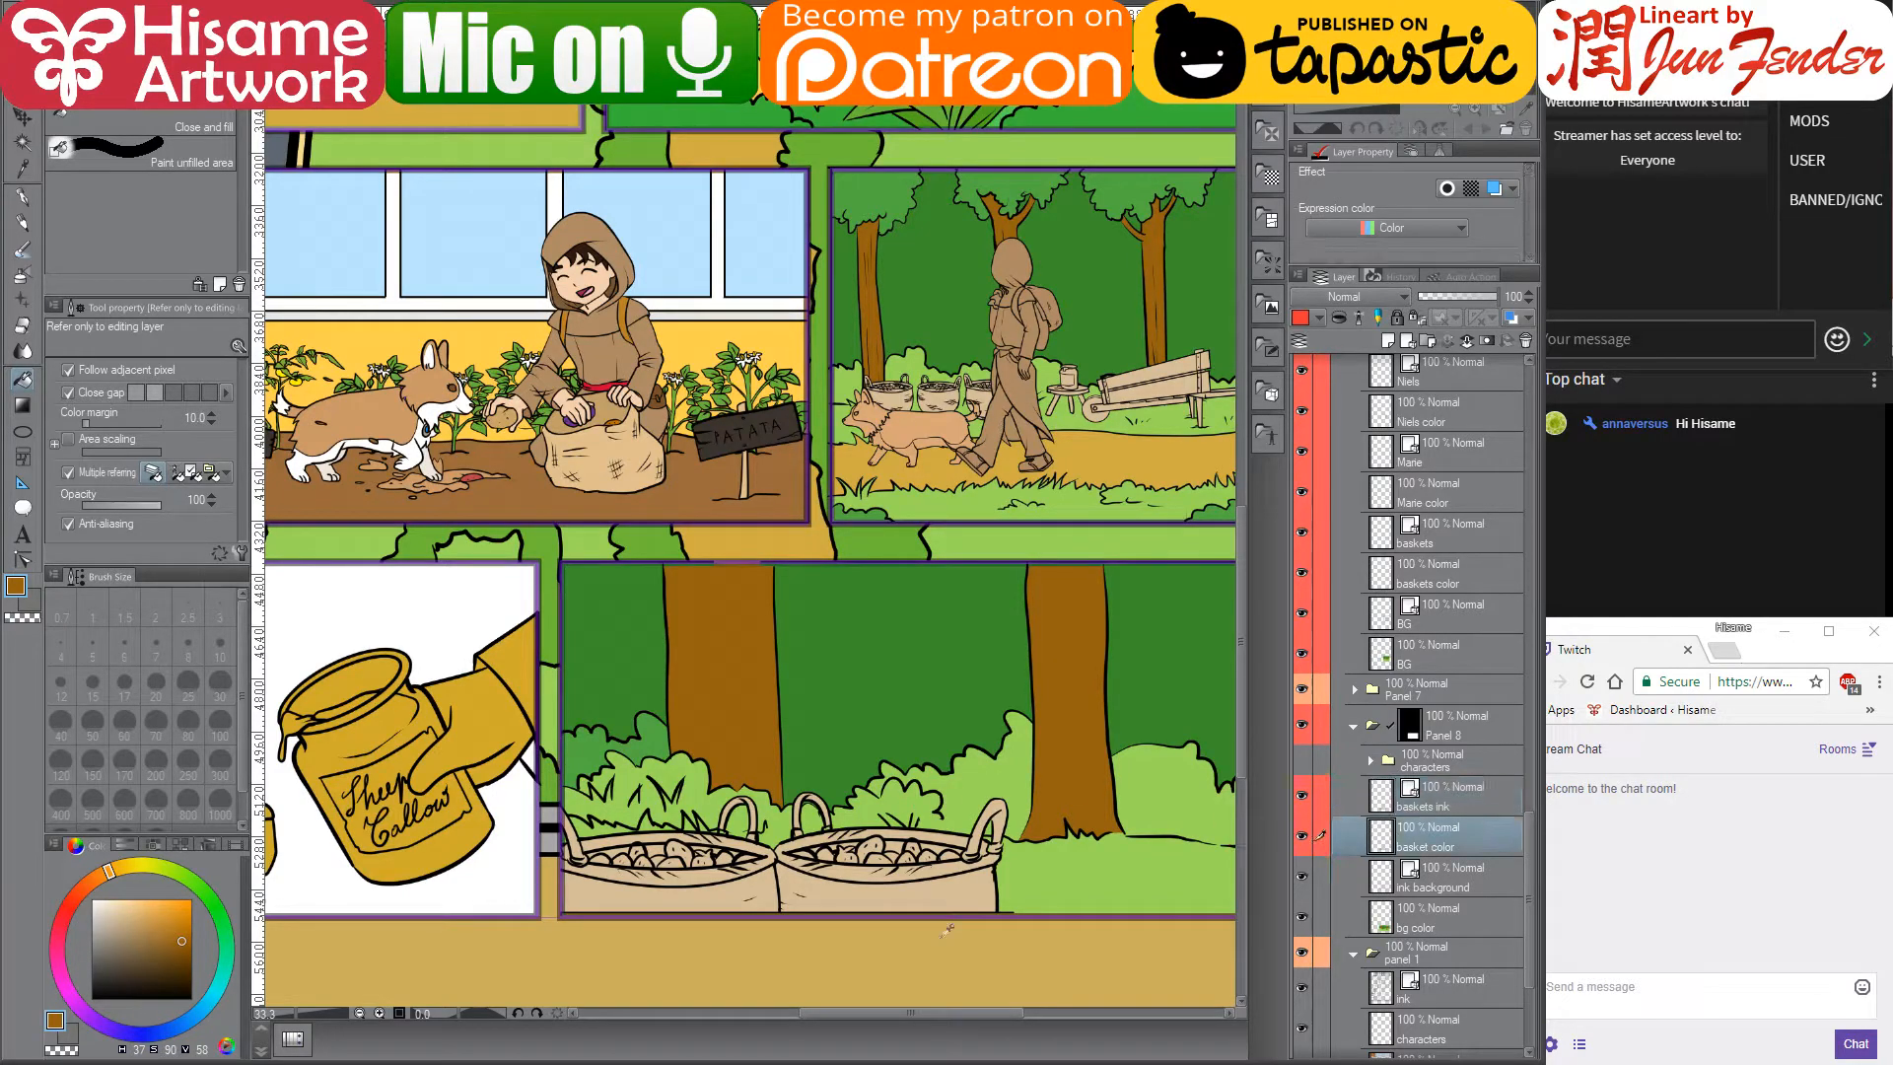
pyautogui.scroll(1, 932, 928)
pyautogui.scroll(1, 932, 929)
pyautogui.keyDown('alt'); pyautogui.click(944, 833); pyautogui.keyUp('alt')
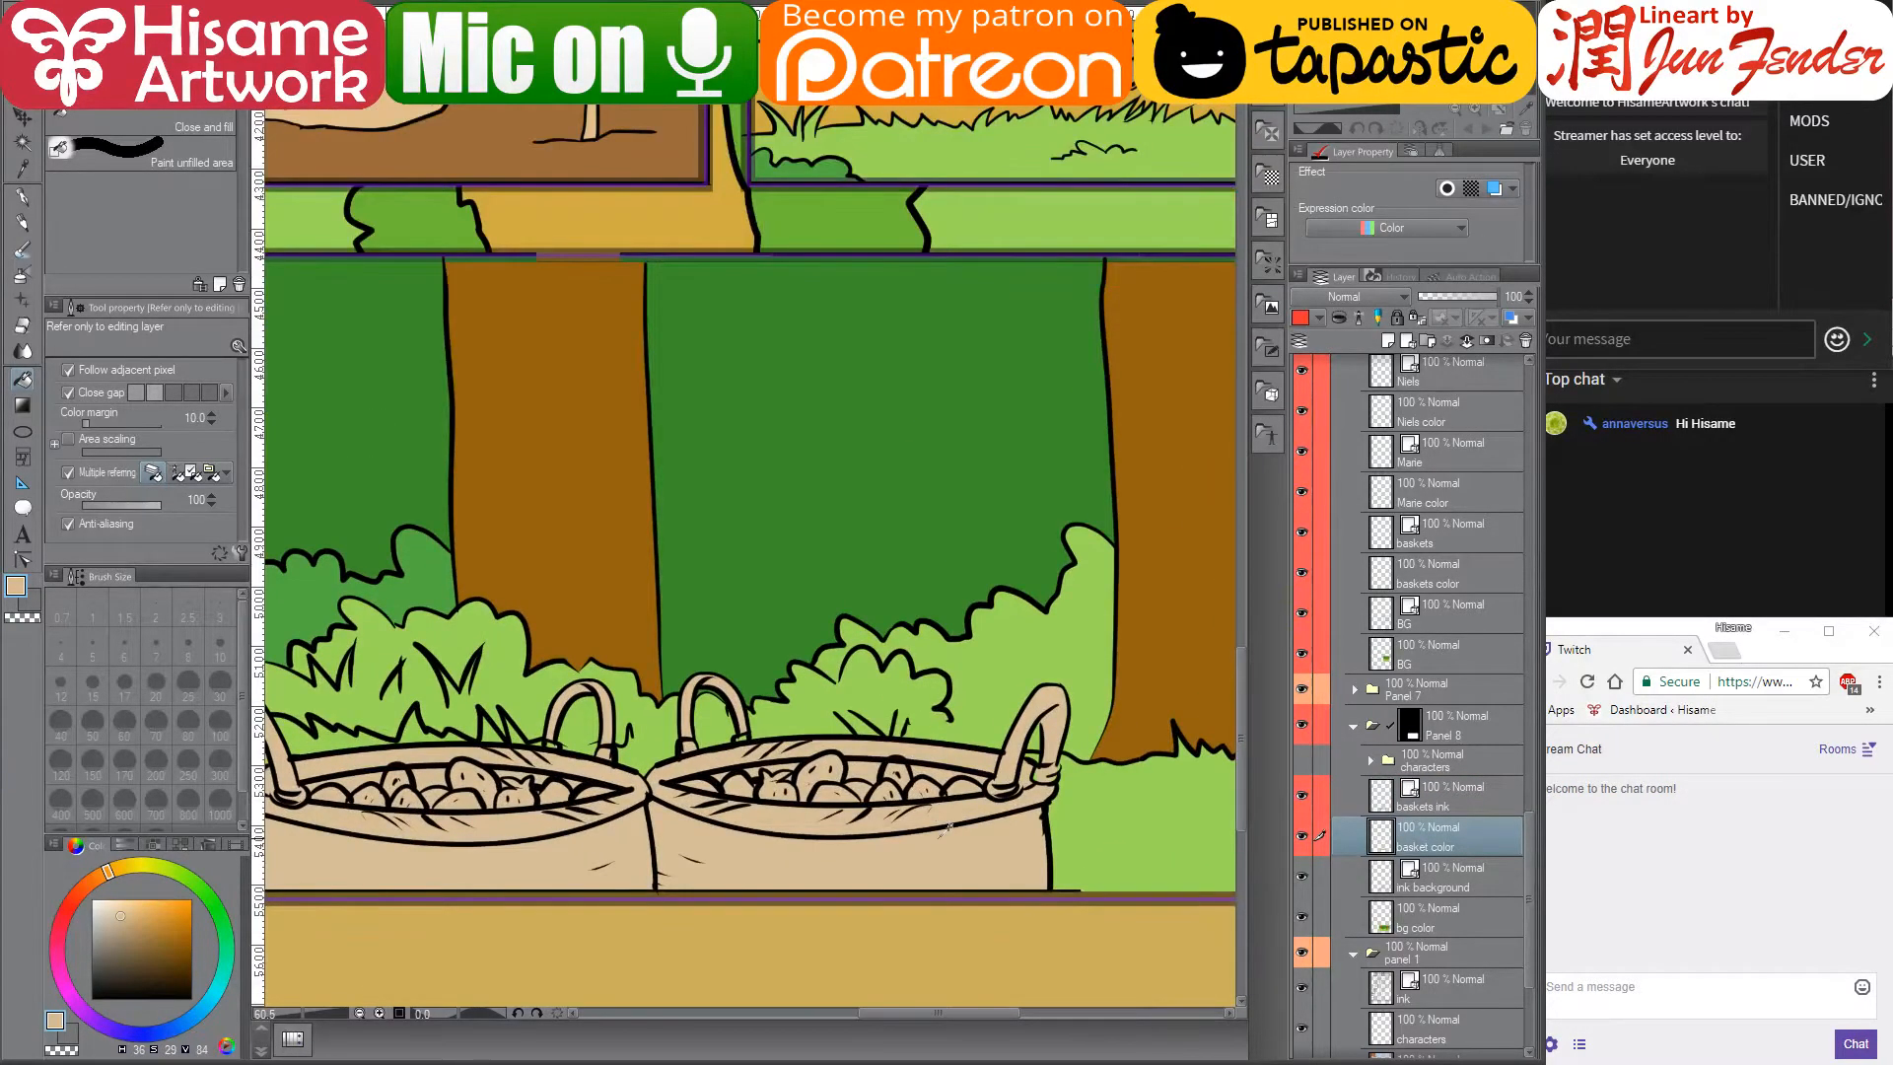
pyautogui.scroll(1, 983, 872)
pyautogui.scroll(1, 983, 872)
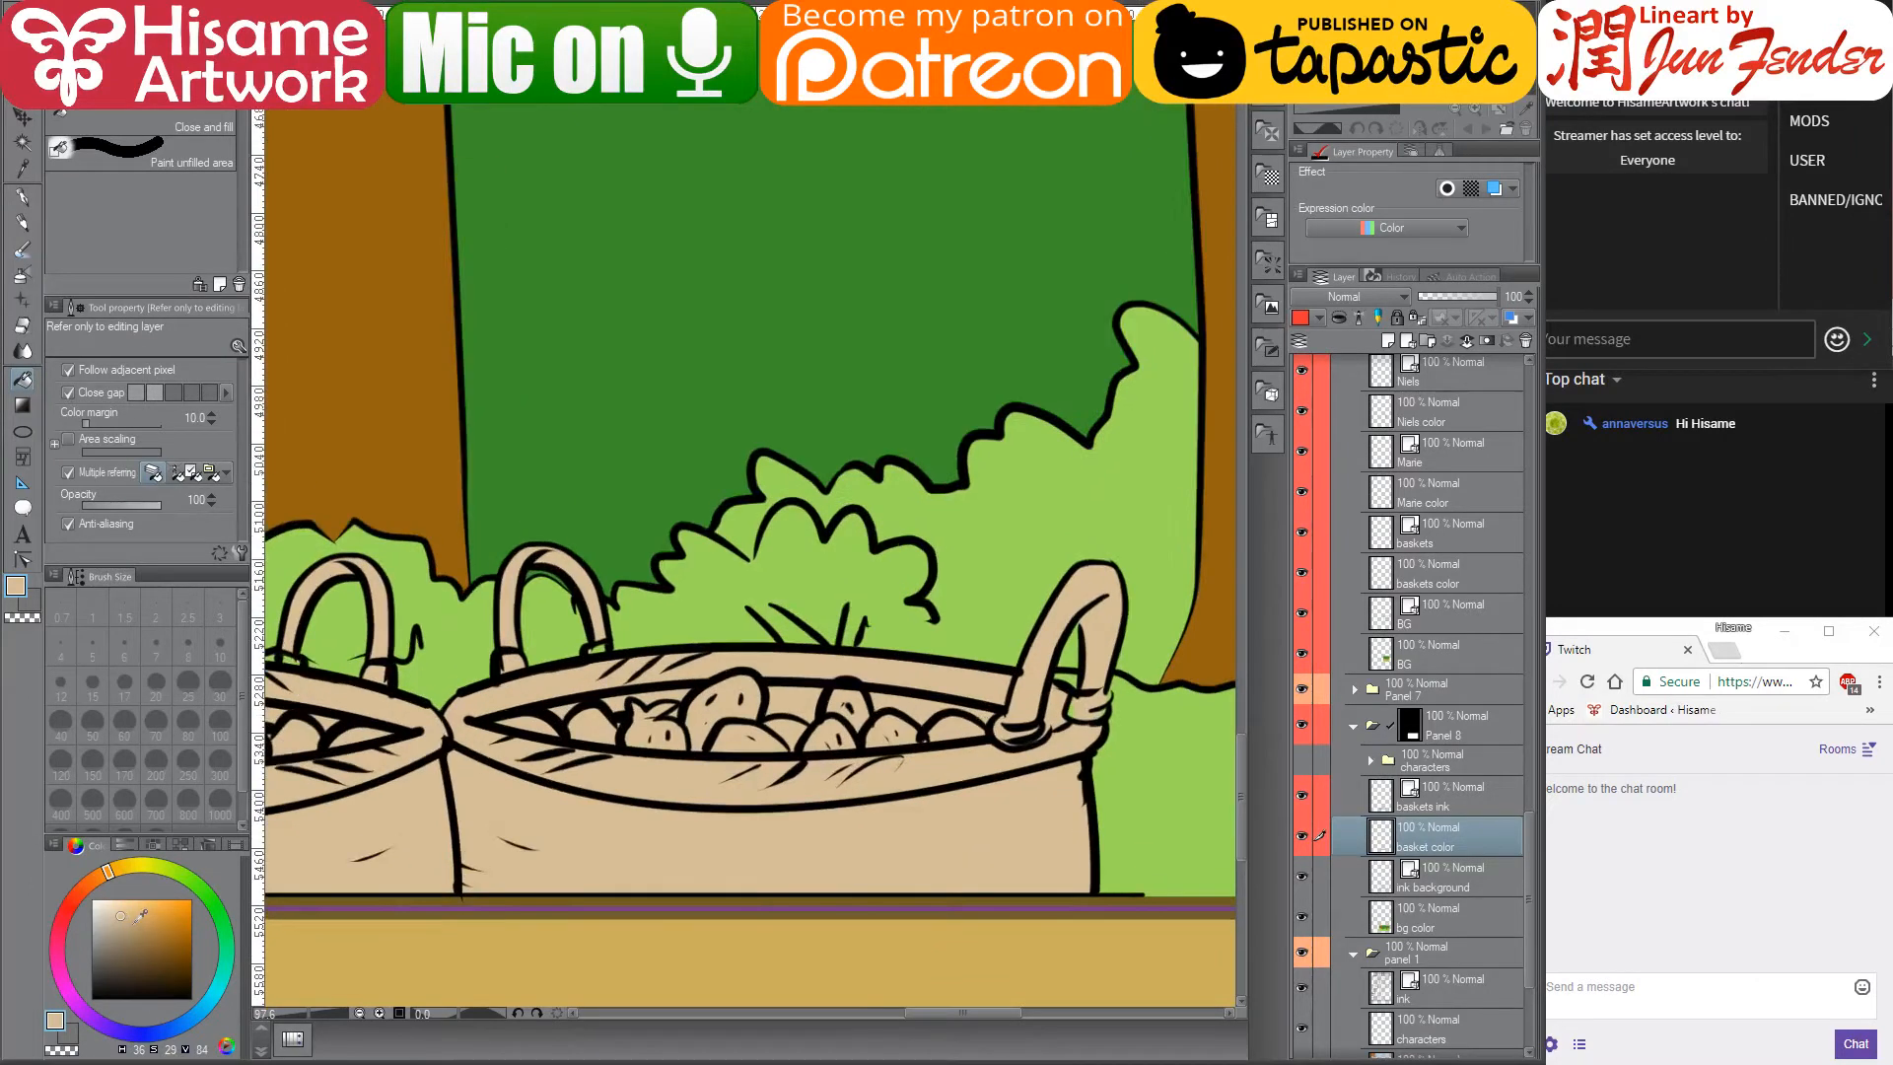
pyautogui.keyDown('alt'); pyautogui.click(674, 764); pyautogui.keyUp('alt')
pyautogui.click(808, 695)
pyautogui.click(905, 697)
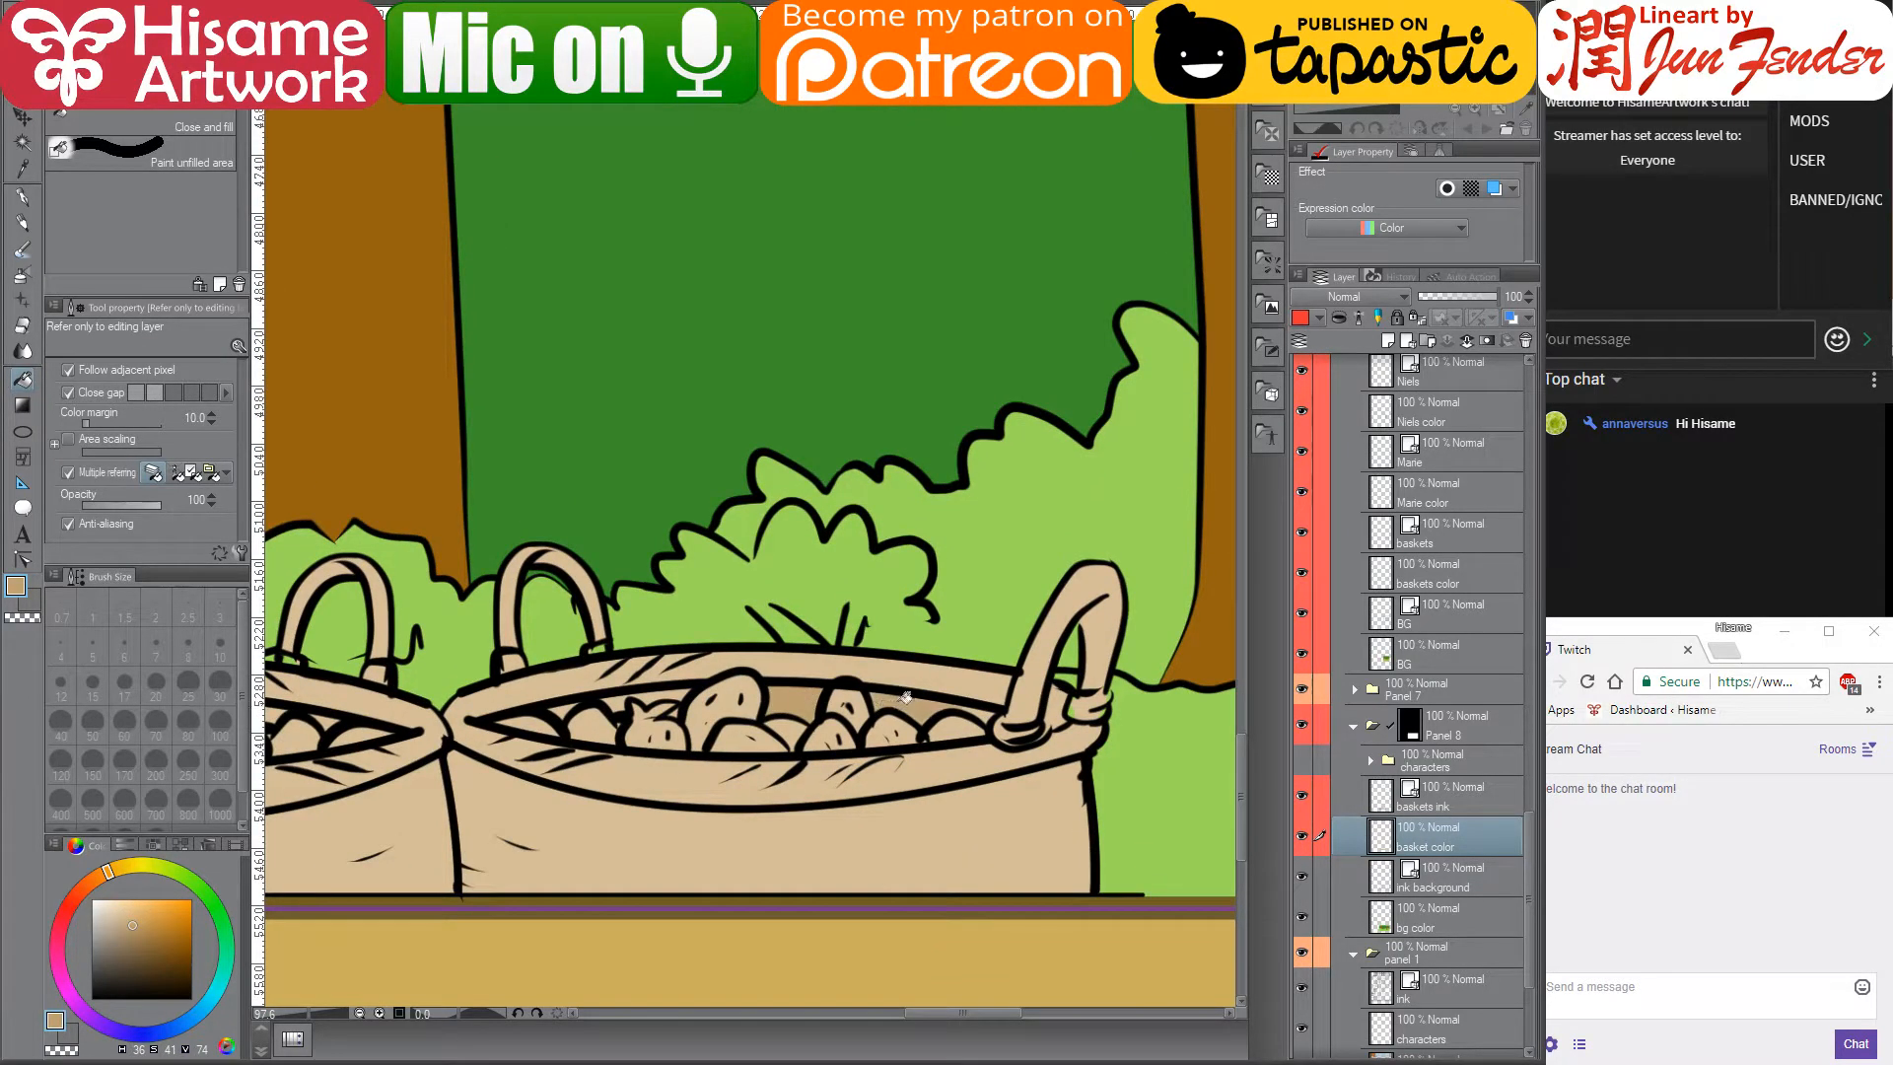
# - Fill the fronts of both baskets and the gaps behind the left basket's potatoes with the same darker tan
pyautogui.hscroll(-5, 981, 705)
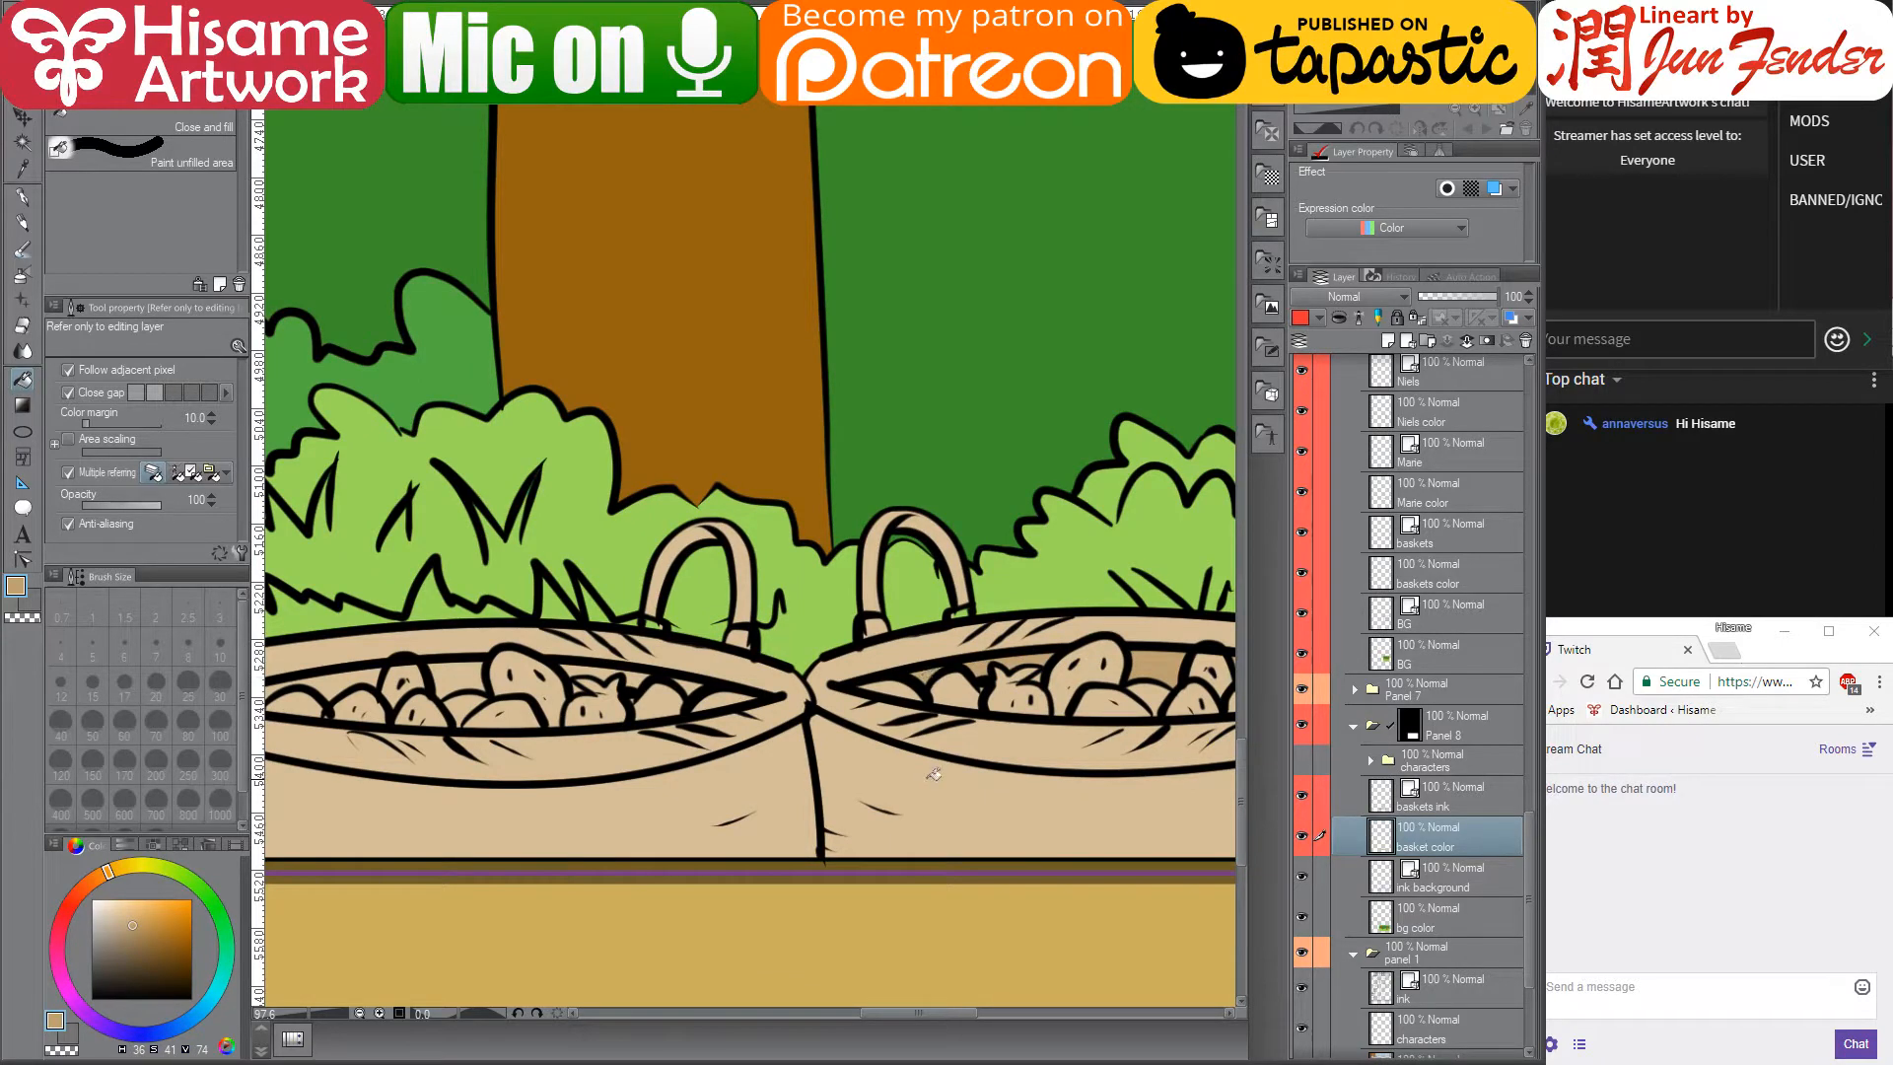
pyautogui.click(932, 775)
pyautogui.click(731, 771)
pyautogui.hscroll(-5, 740, 690)
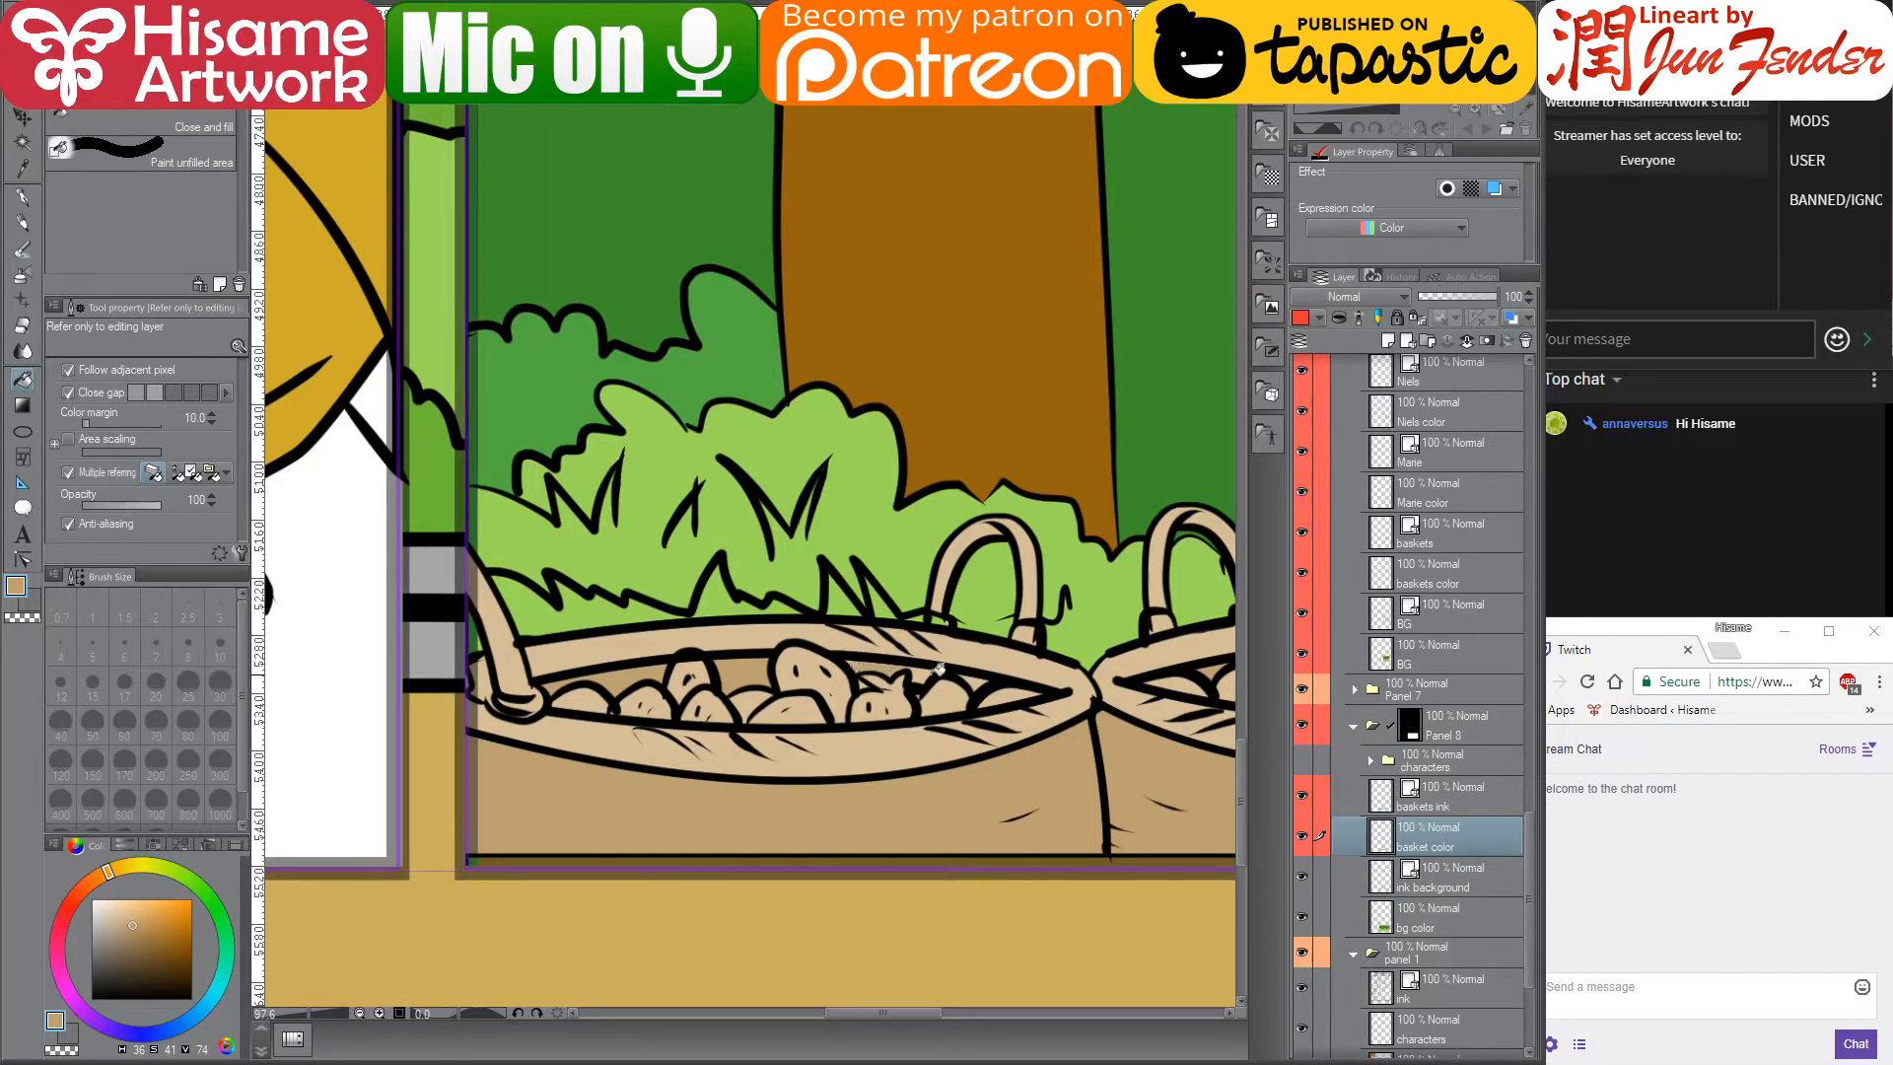
pyautogui.scroll(-3, 1025, 676)
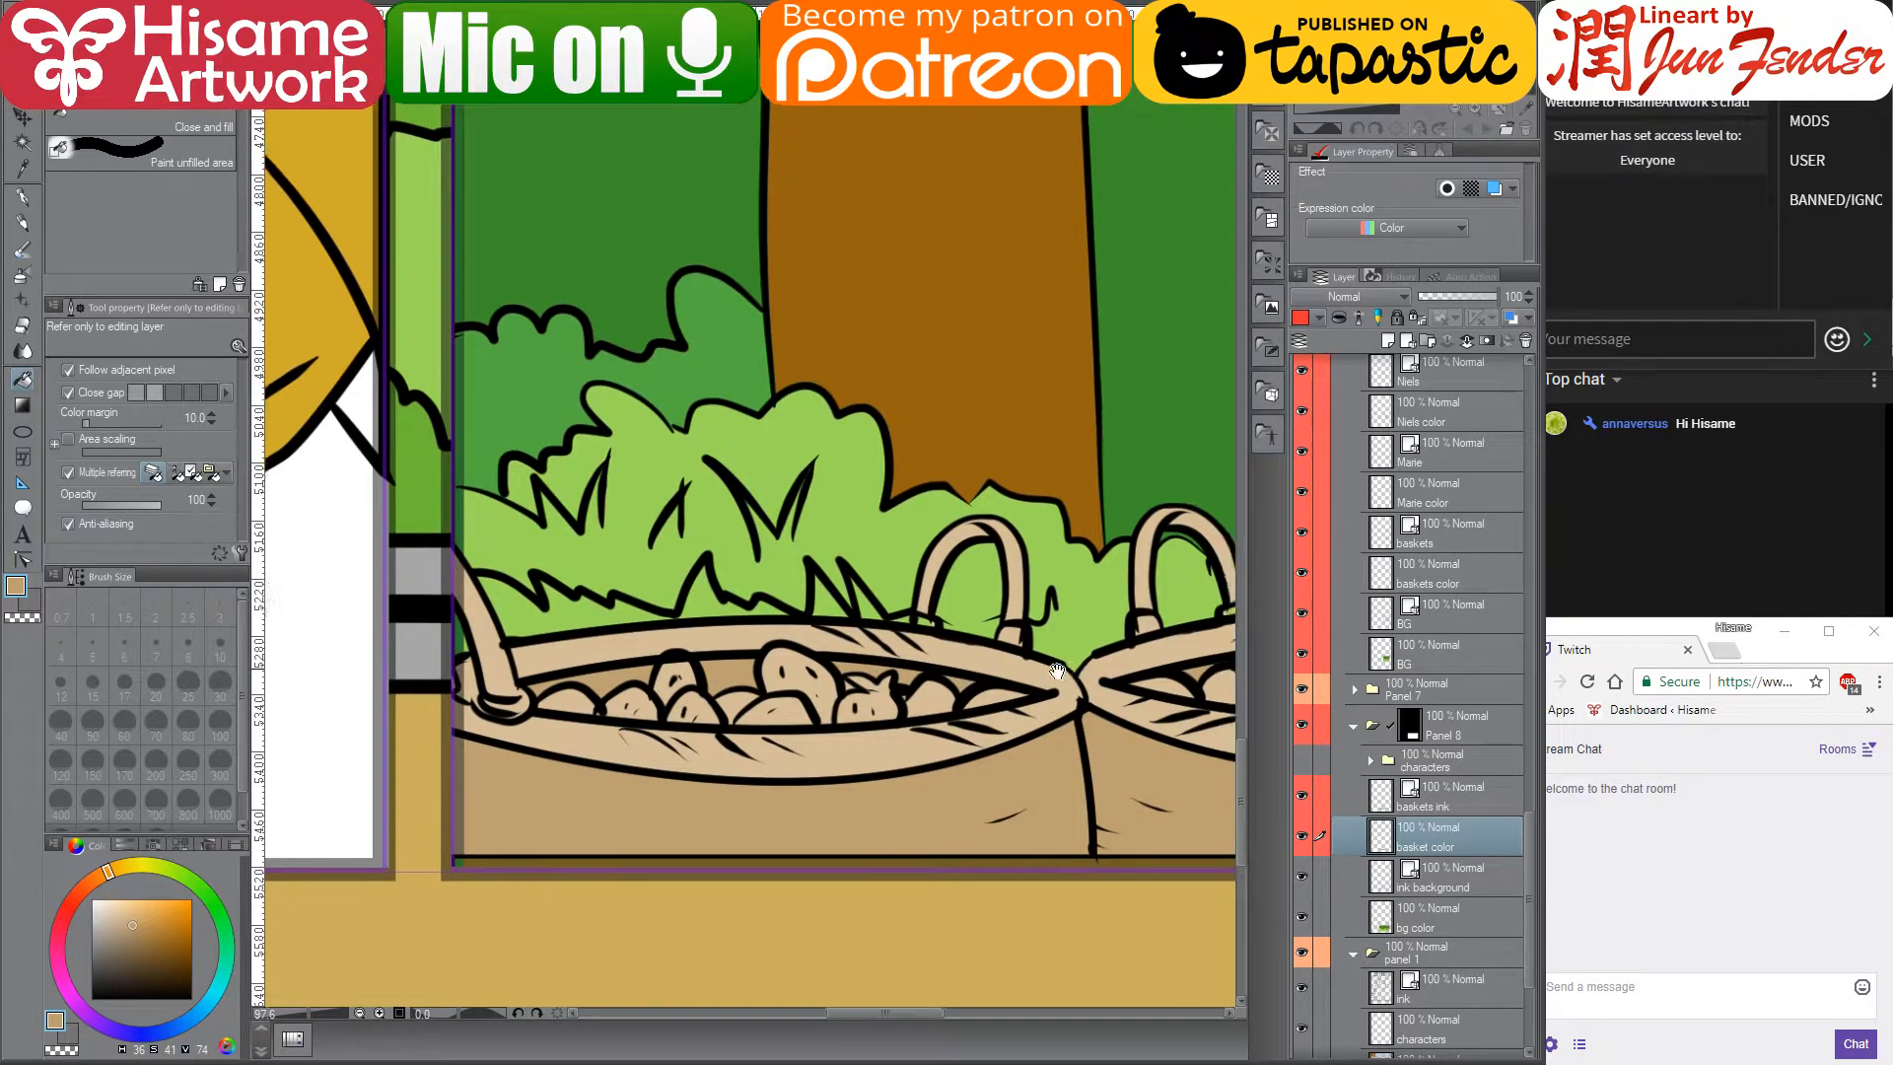
pyautogui.scroll(-1, 803, 838)
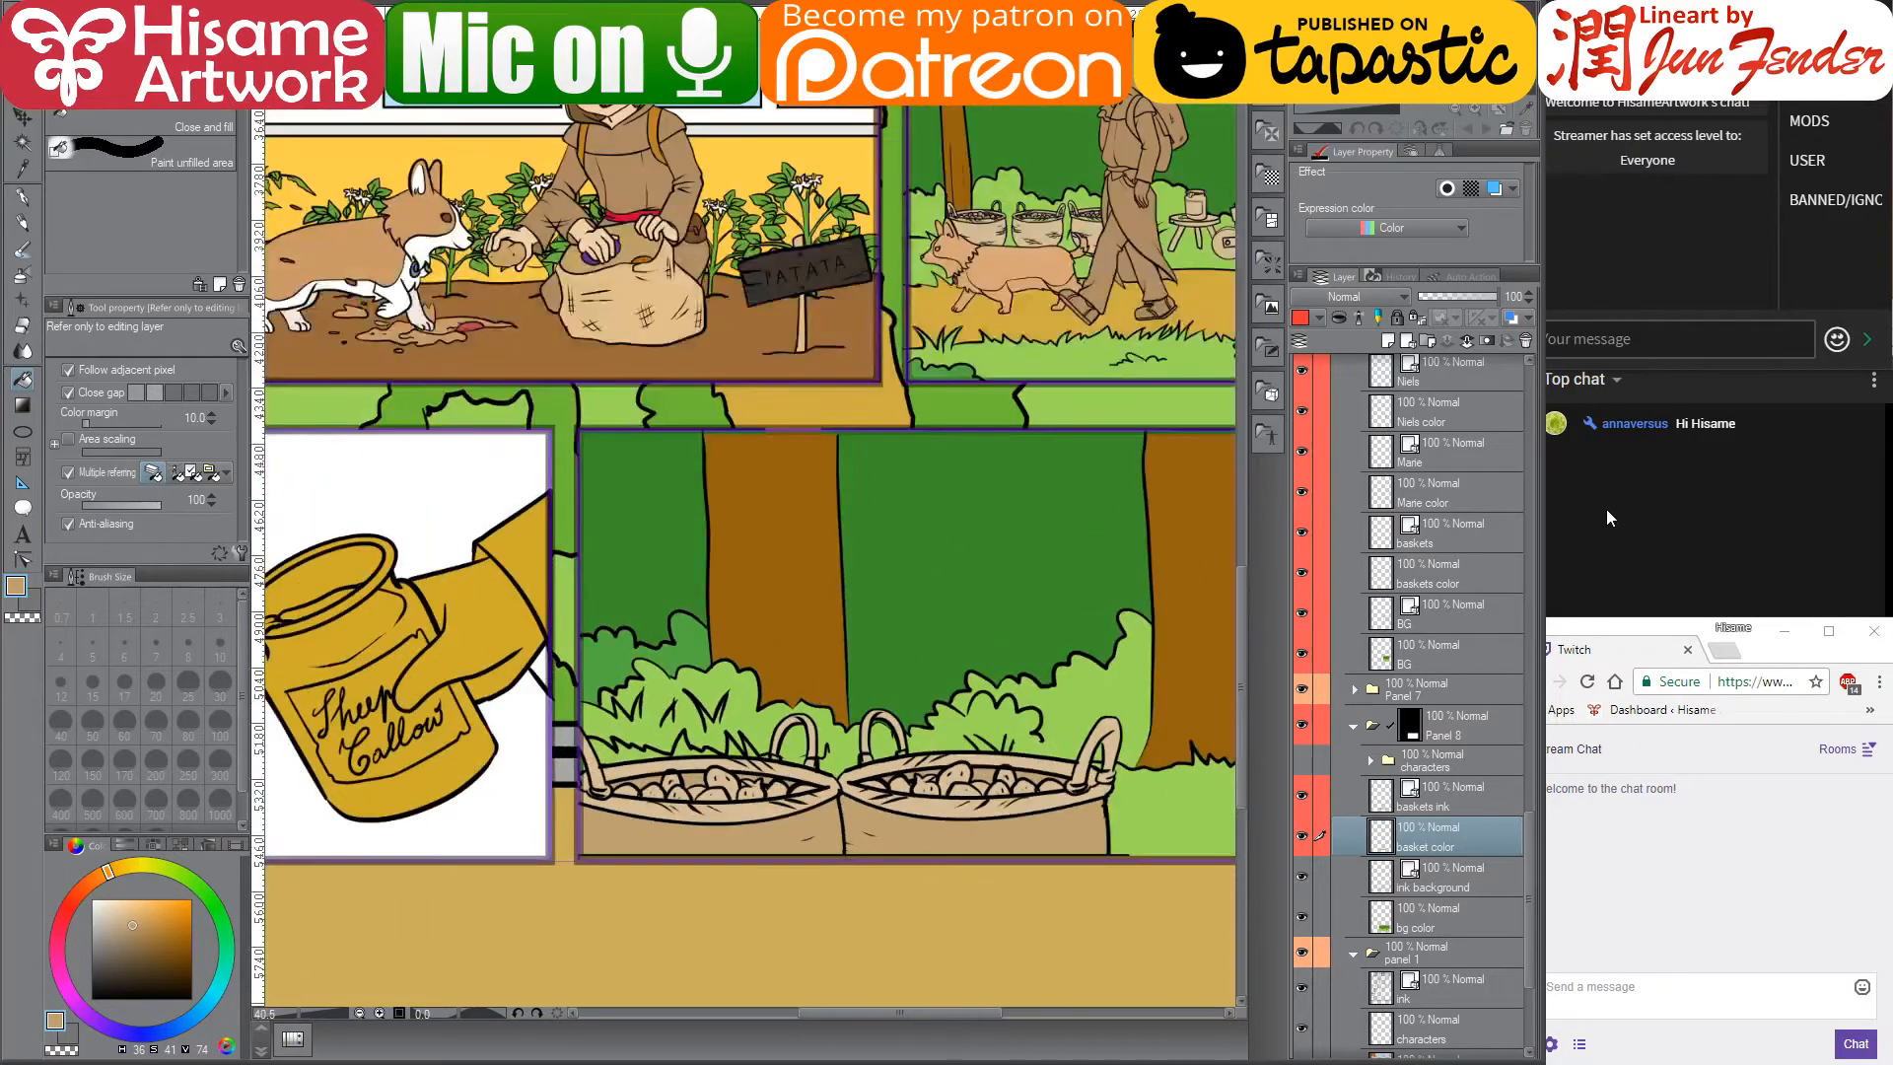
pyautogui.scroll(-3, 984, 663)
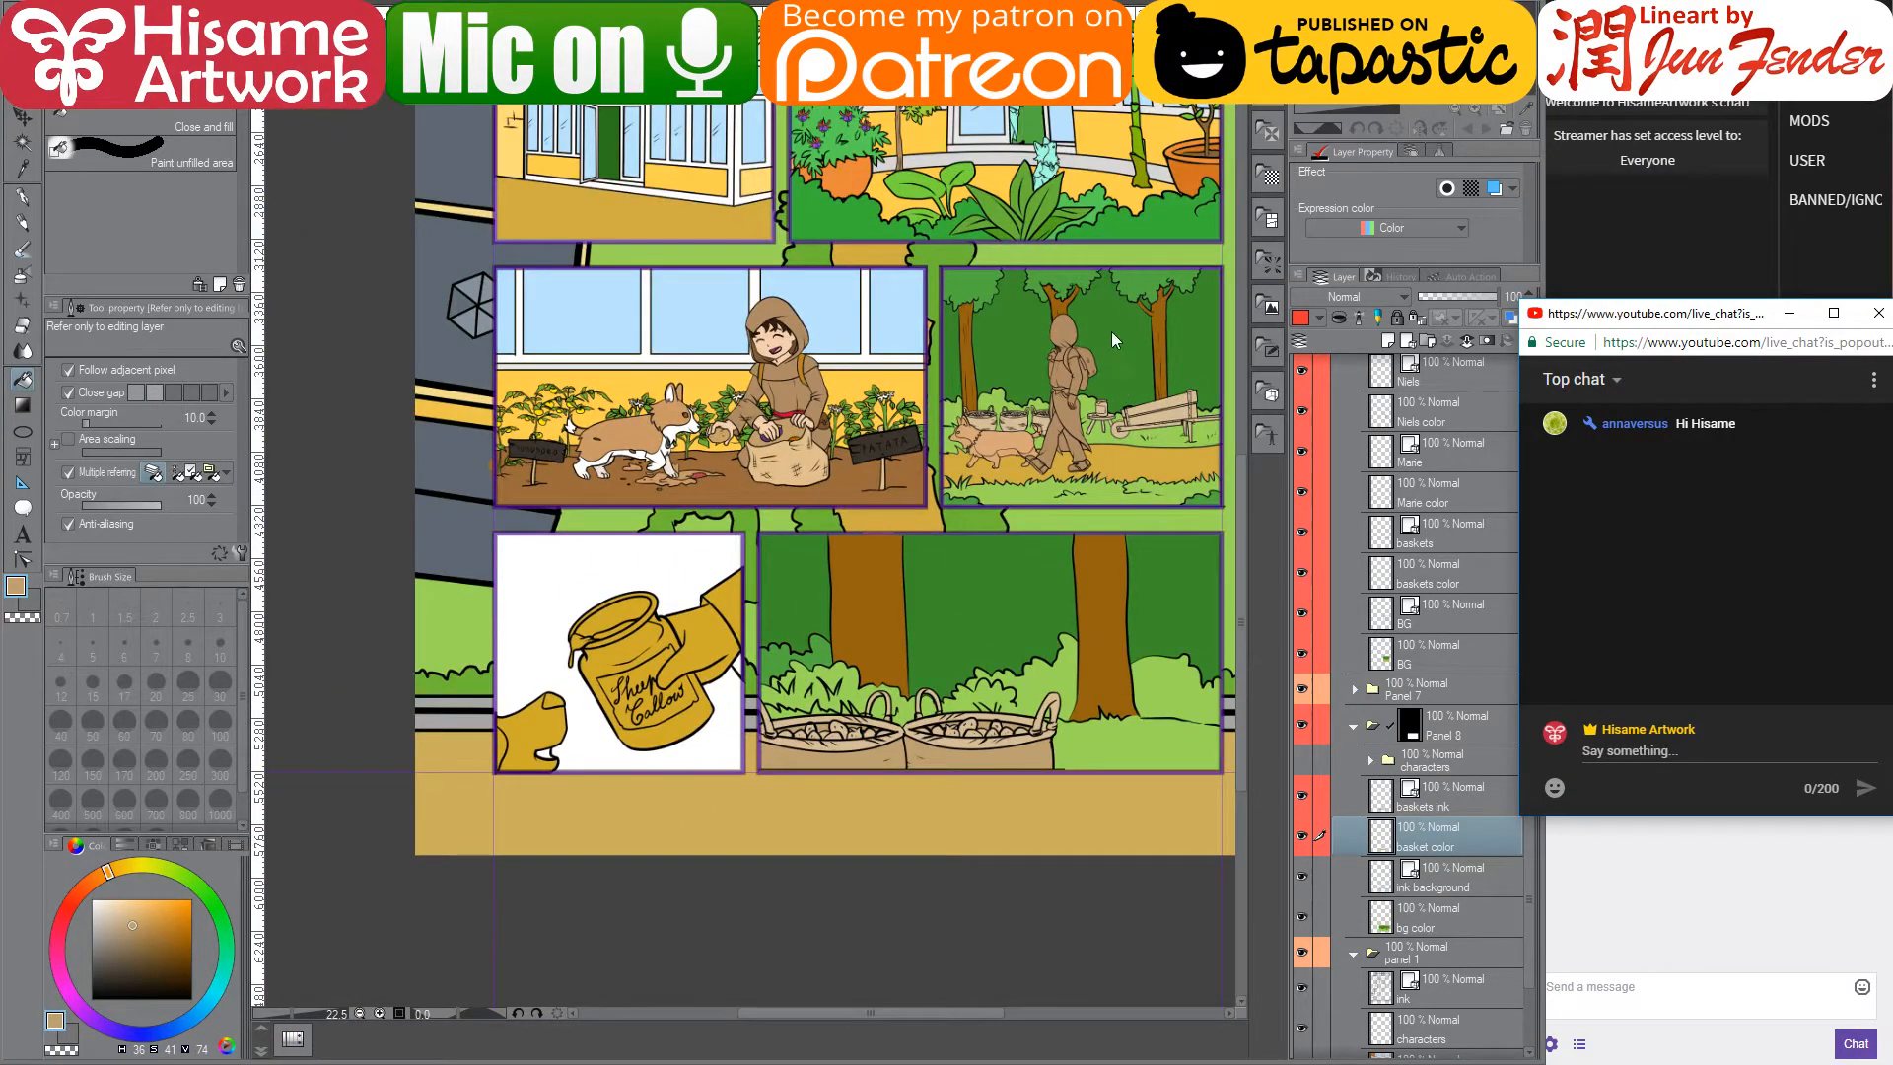
pyautogui.scroll(-1, 882, 452)
pyautogui.scroll(6, 916, 352)
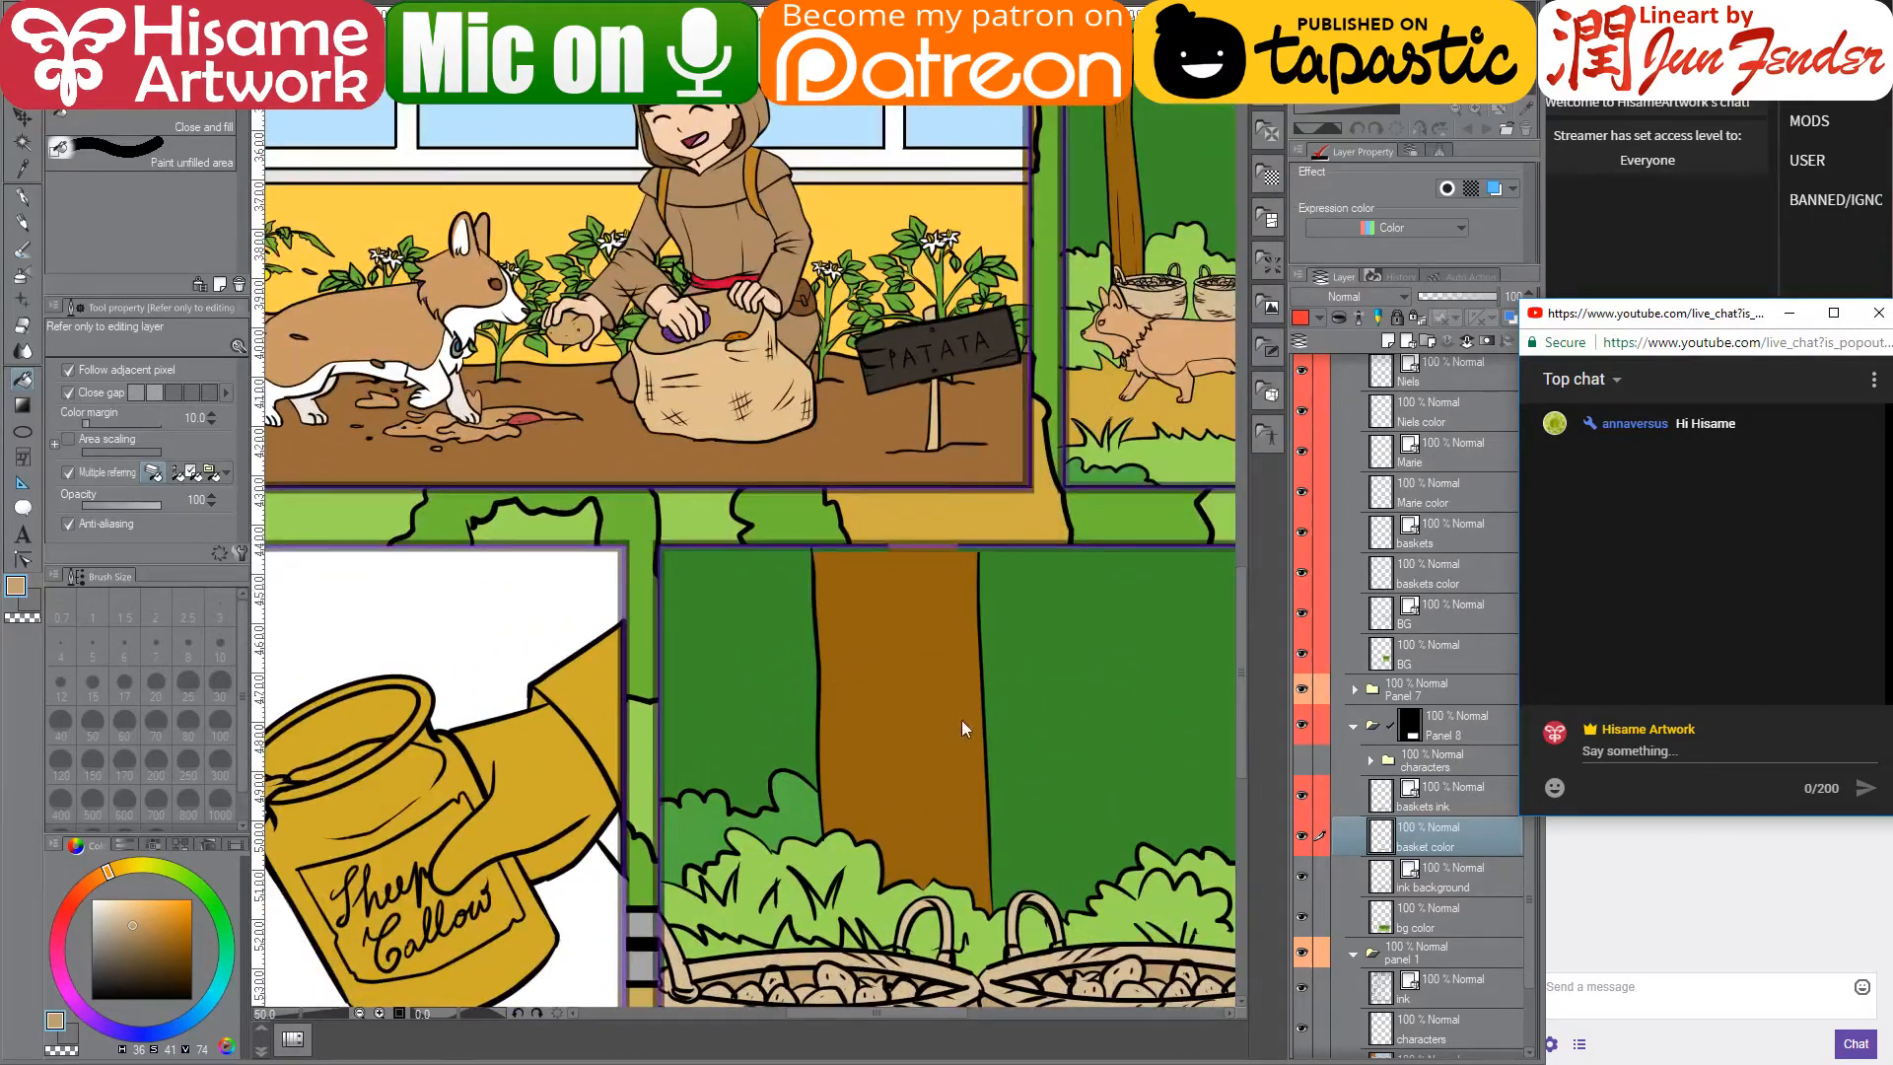
pyautogui.click(1025, 631)
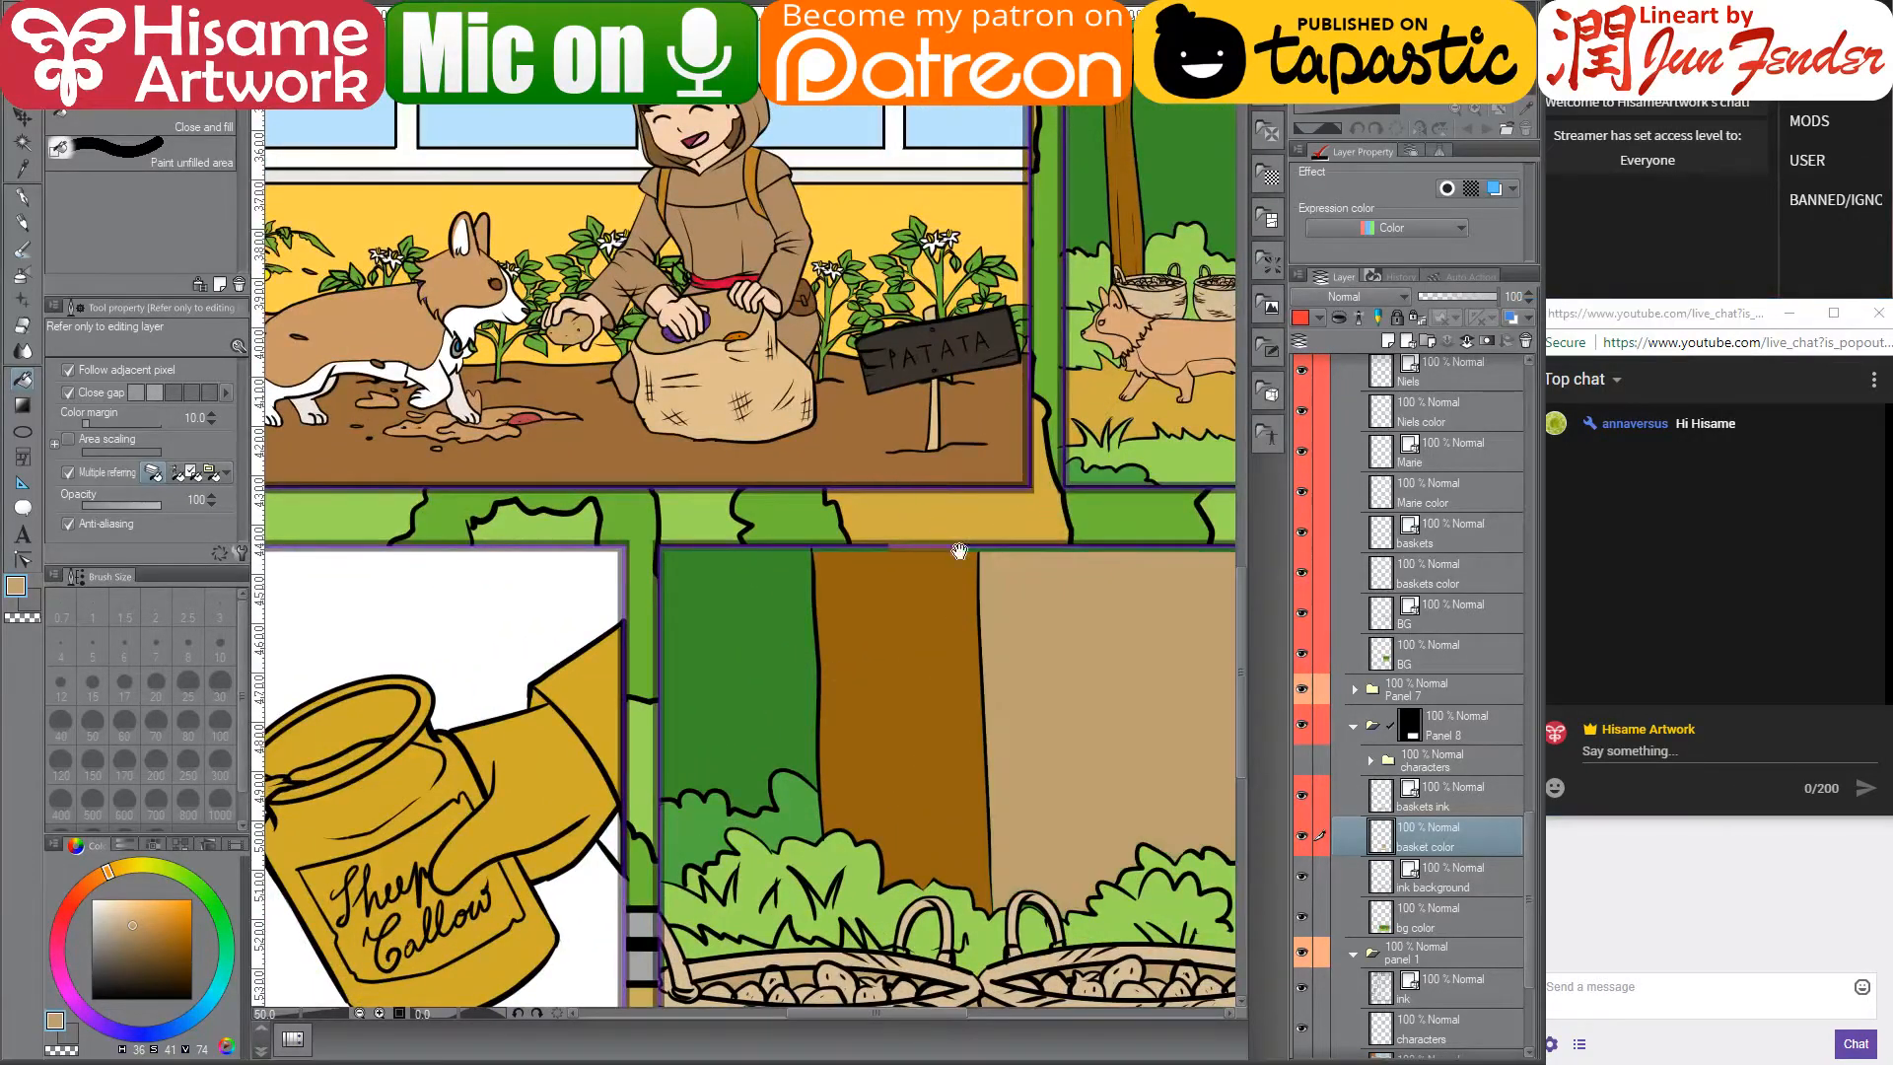
pyautogui.hotkey('ctrl', 'z')
pyautogui.moveTo(1042, 690); pyautogui.dragTo(953, 459)
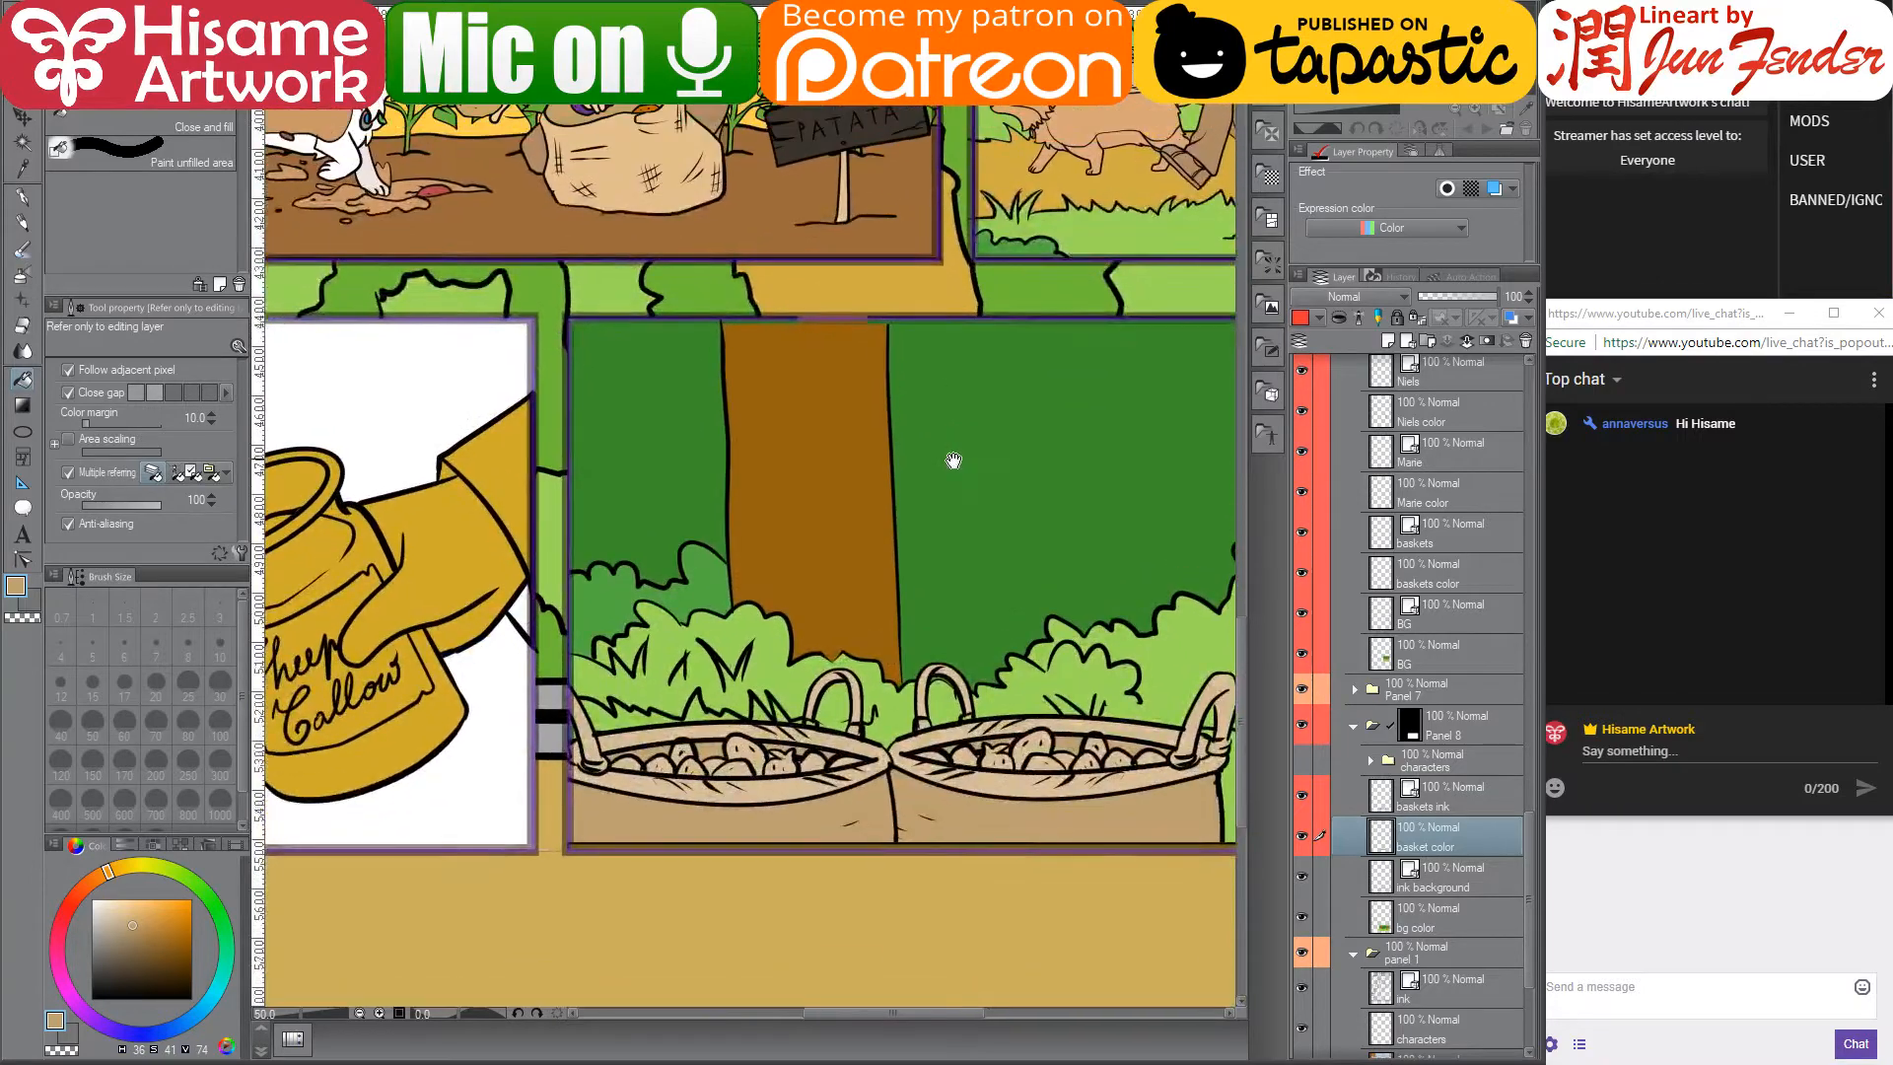
pyautogui.scroll(1, 907, 789)
pyautogui.scroll(1, 1015, 1026)
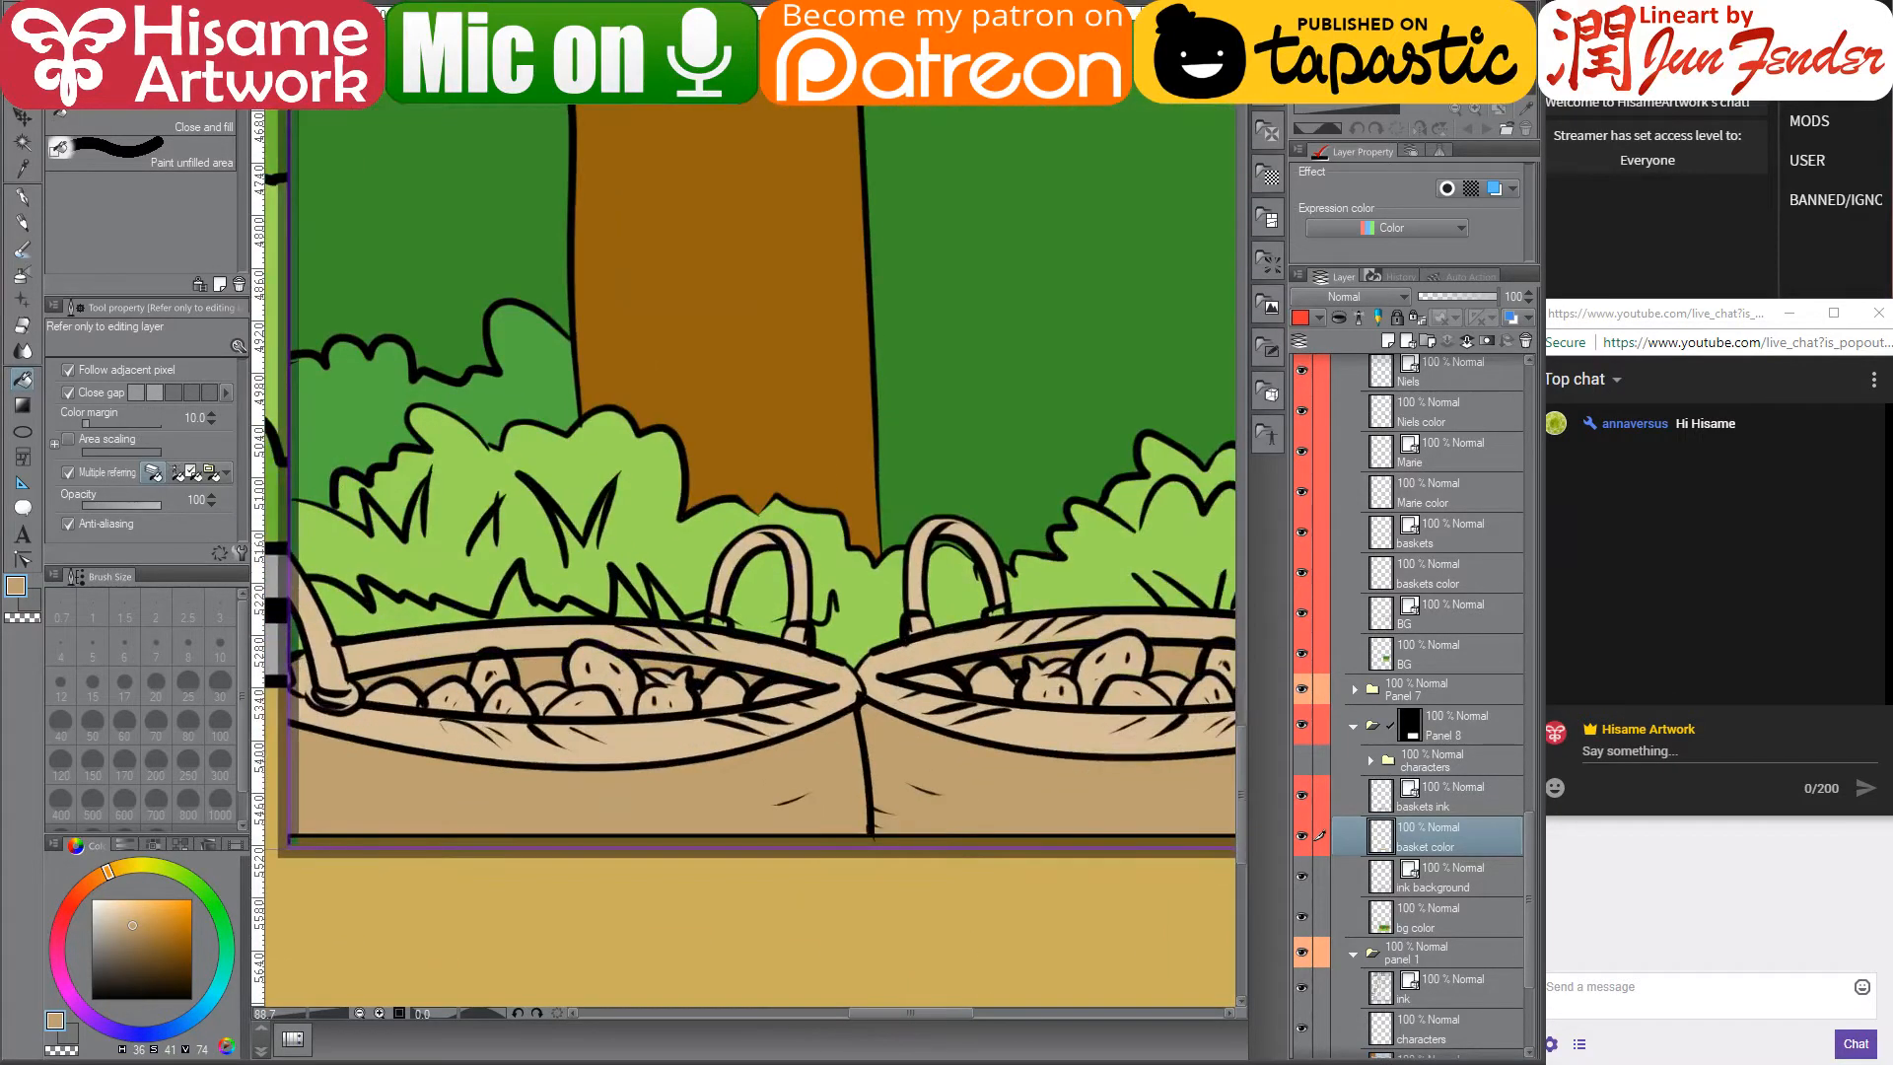
pyautogui.hotkey('alt', 'Tab')
pyautogui.hotkey('alt', 'Tab')
# - On the baskets ink layer, erase the rim line overlapping the small upright potato in the right basket with the vector eraser
pyautogui.moveTo(1124, 734); pyautogui.dragTo(808, 789)
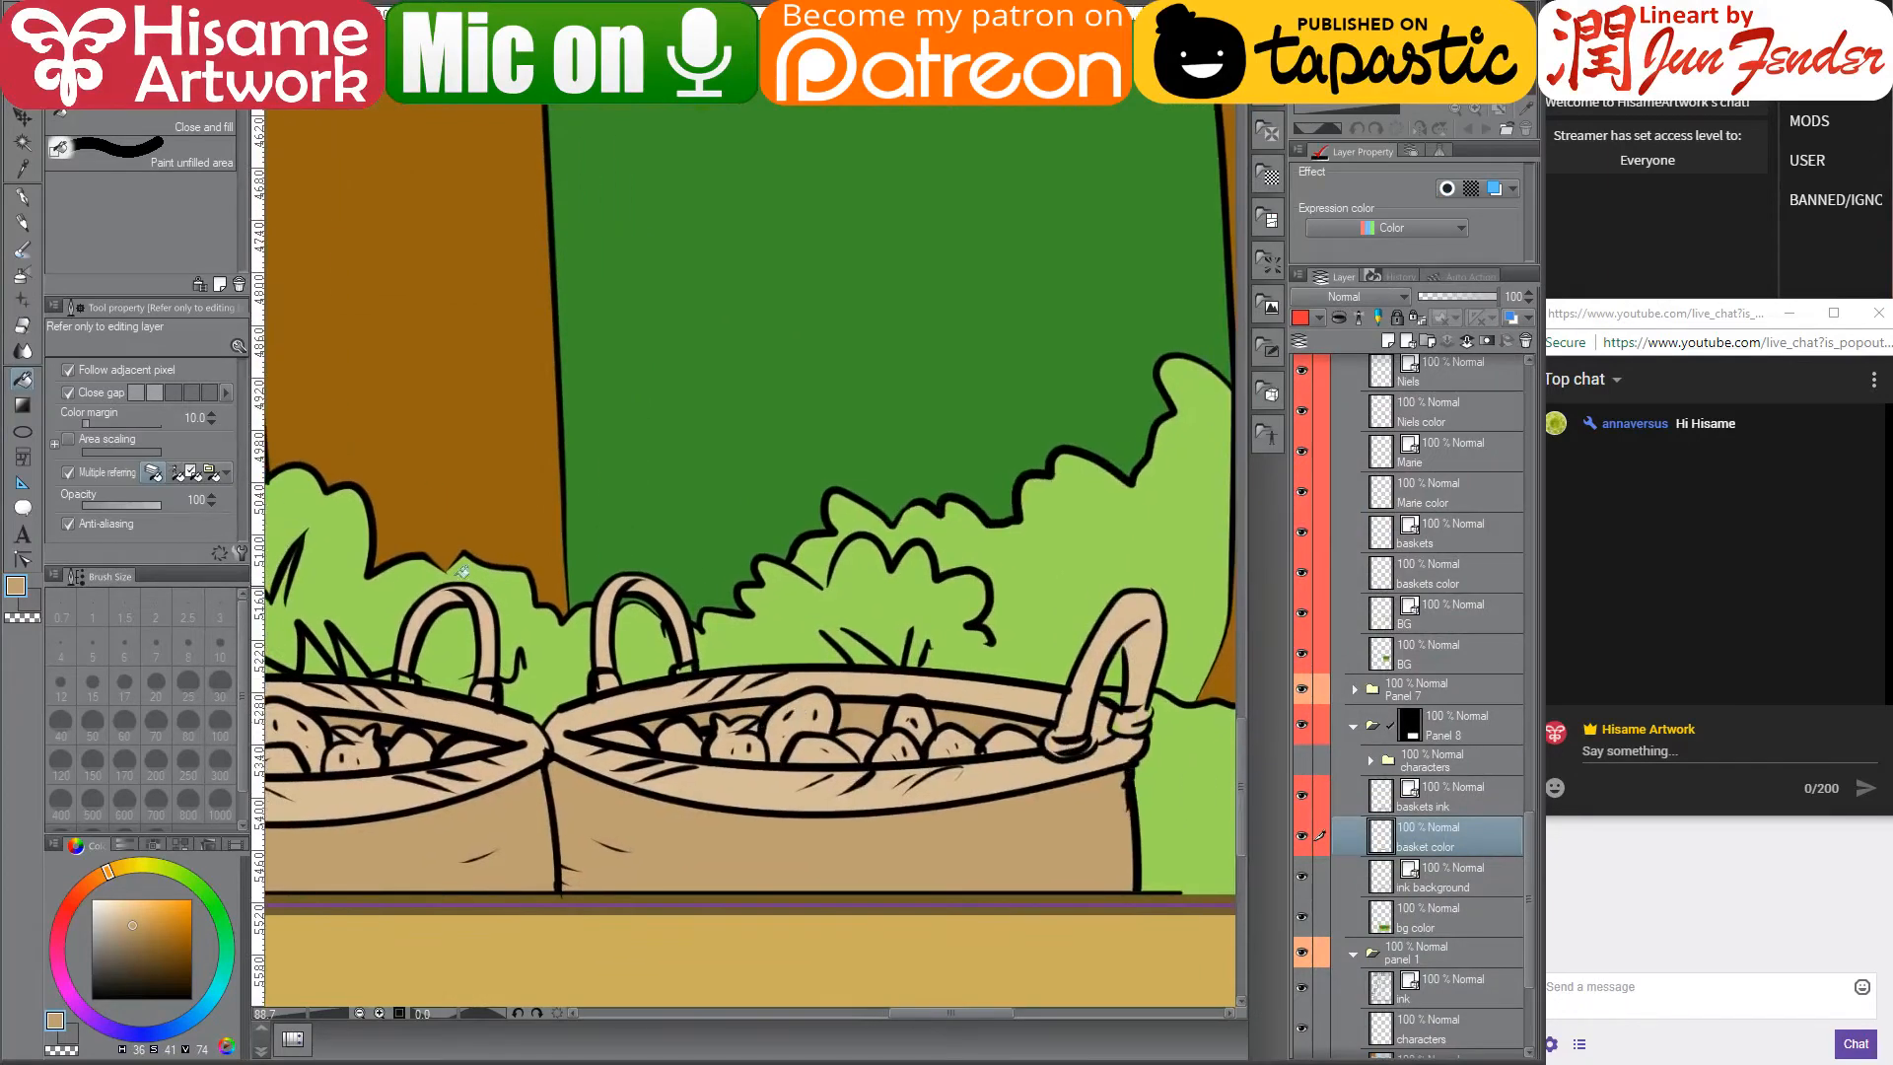
pyautogui.click(23, 540)
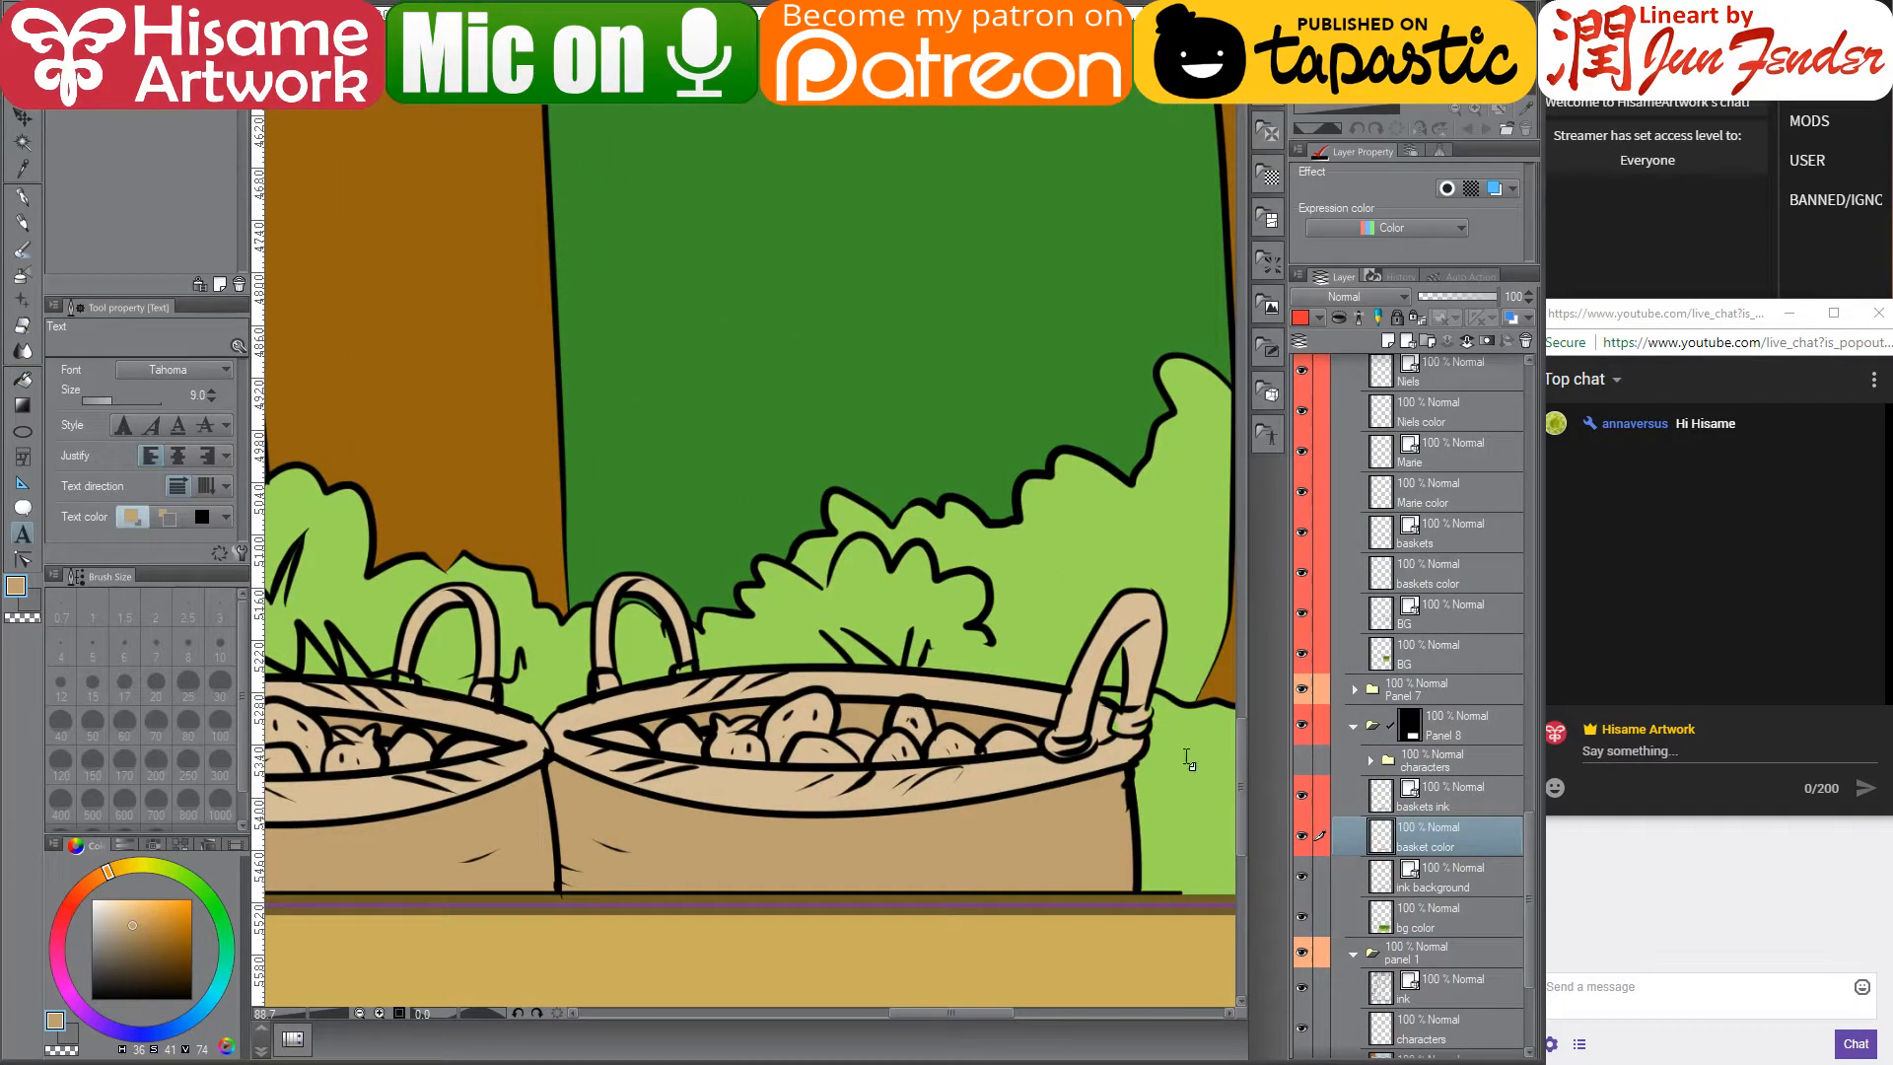
pyautogui.click(1429, 803)
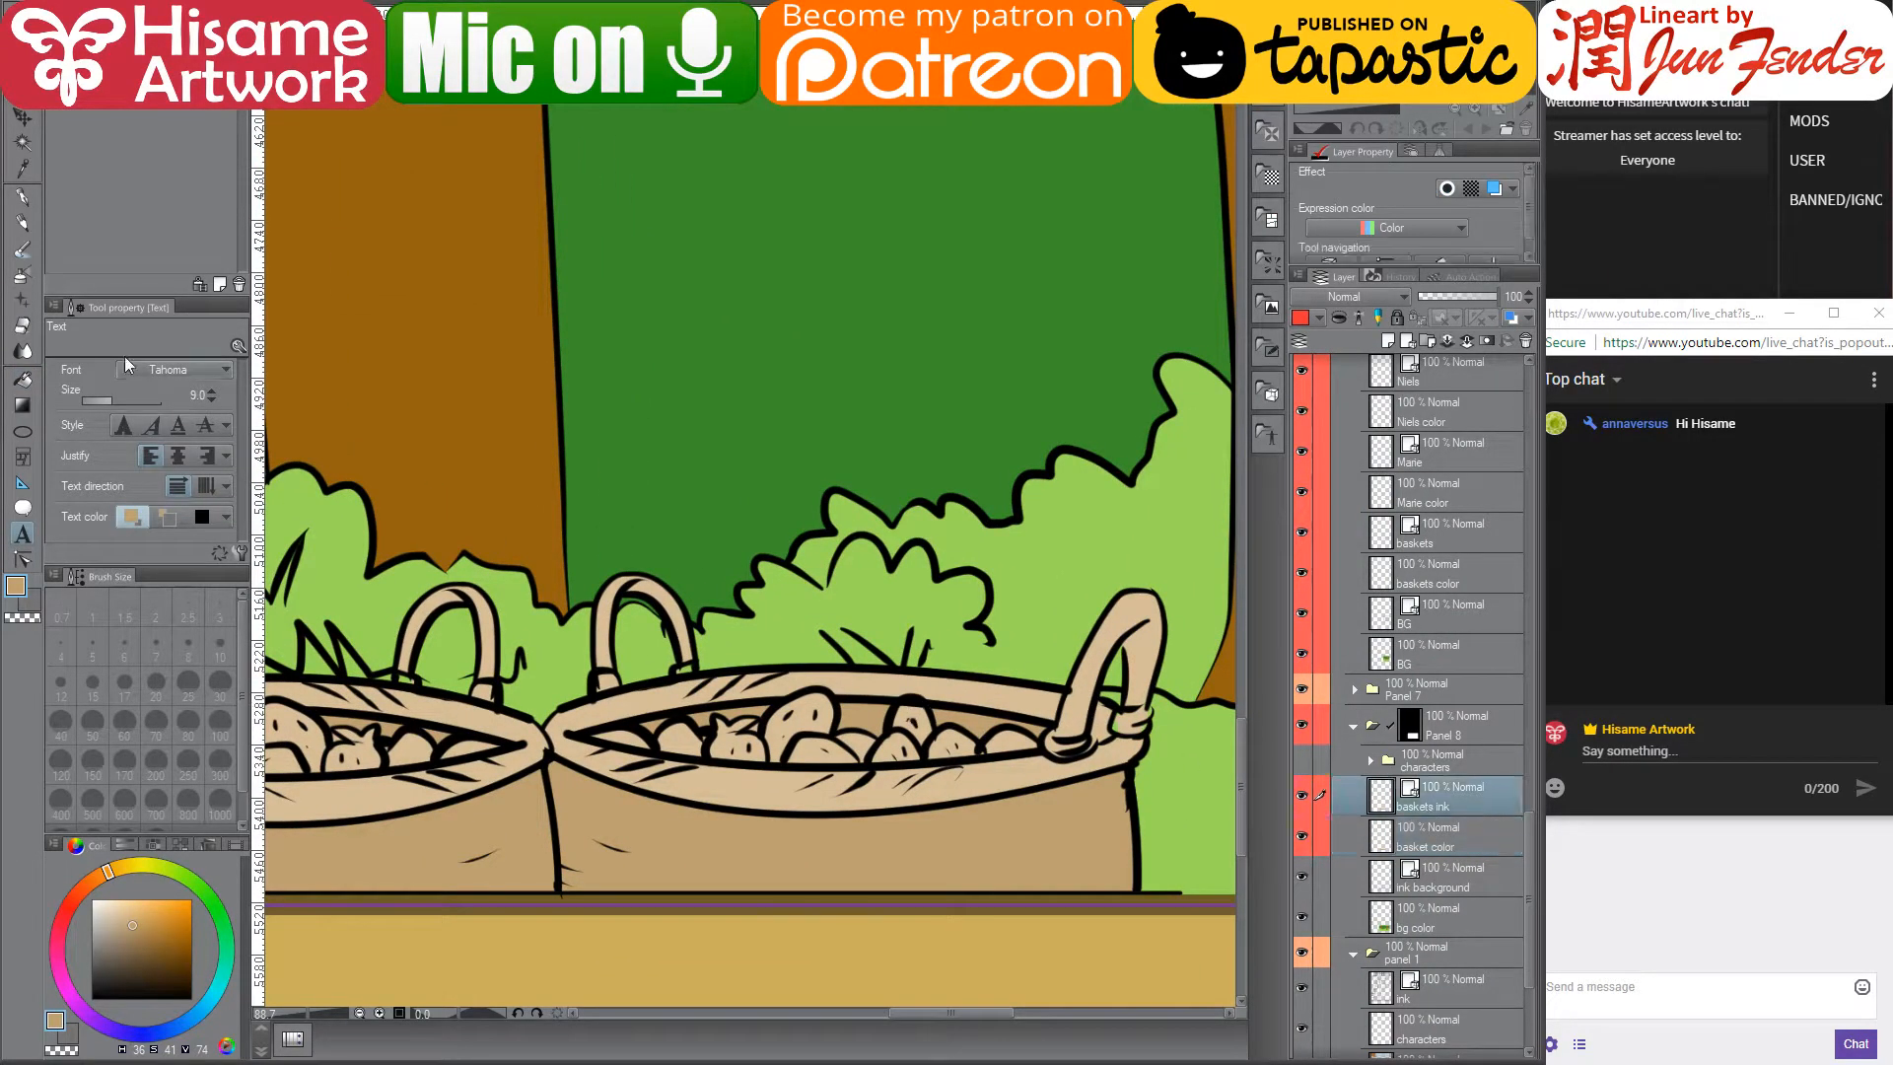
pyautogui.click(23, 559)
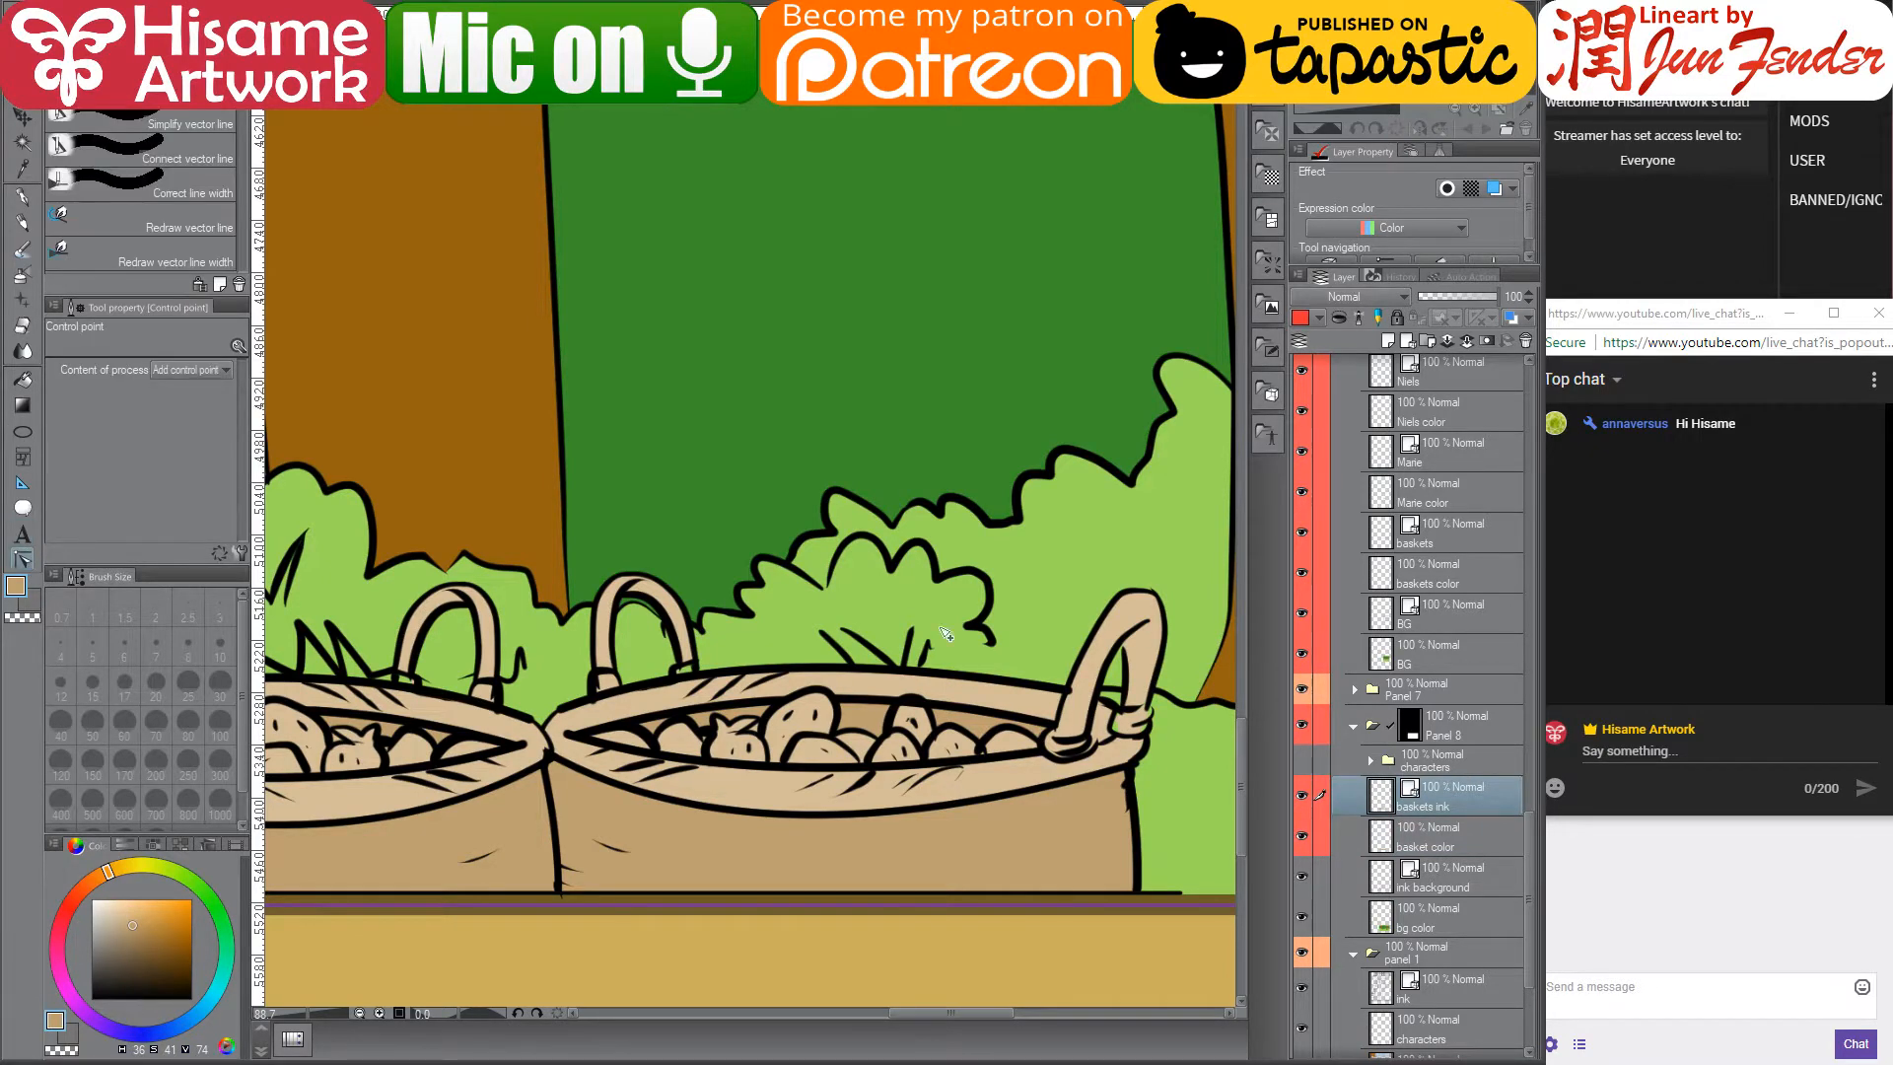
pyautogui.scroll(3, 893, 713)
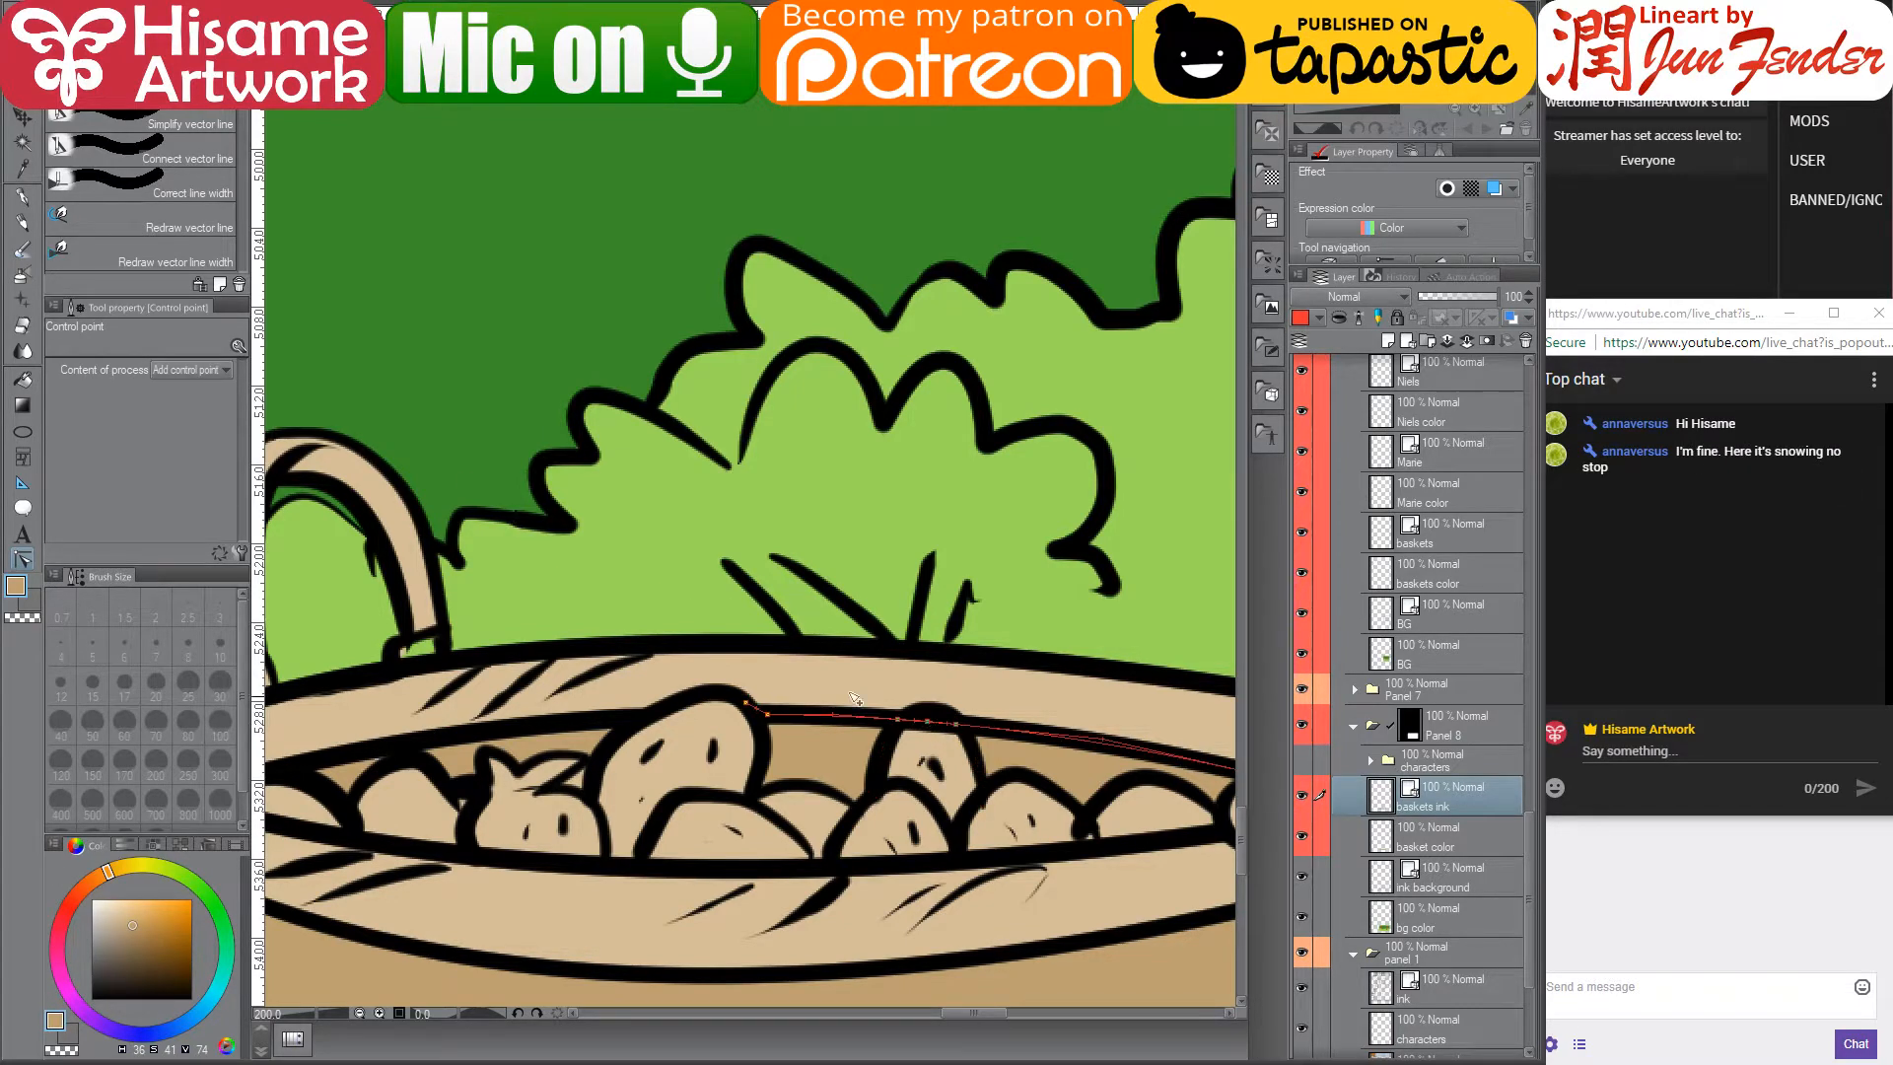
pyautogui.click(148, 90)
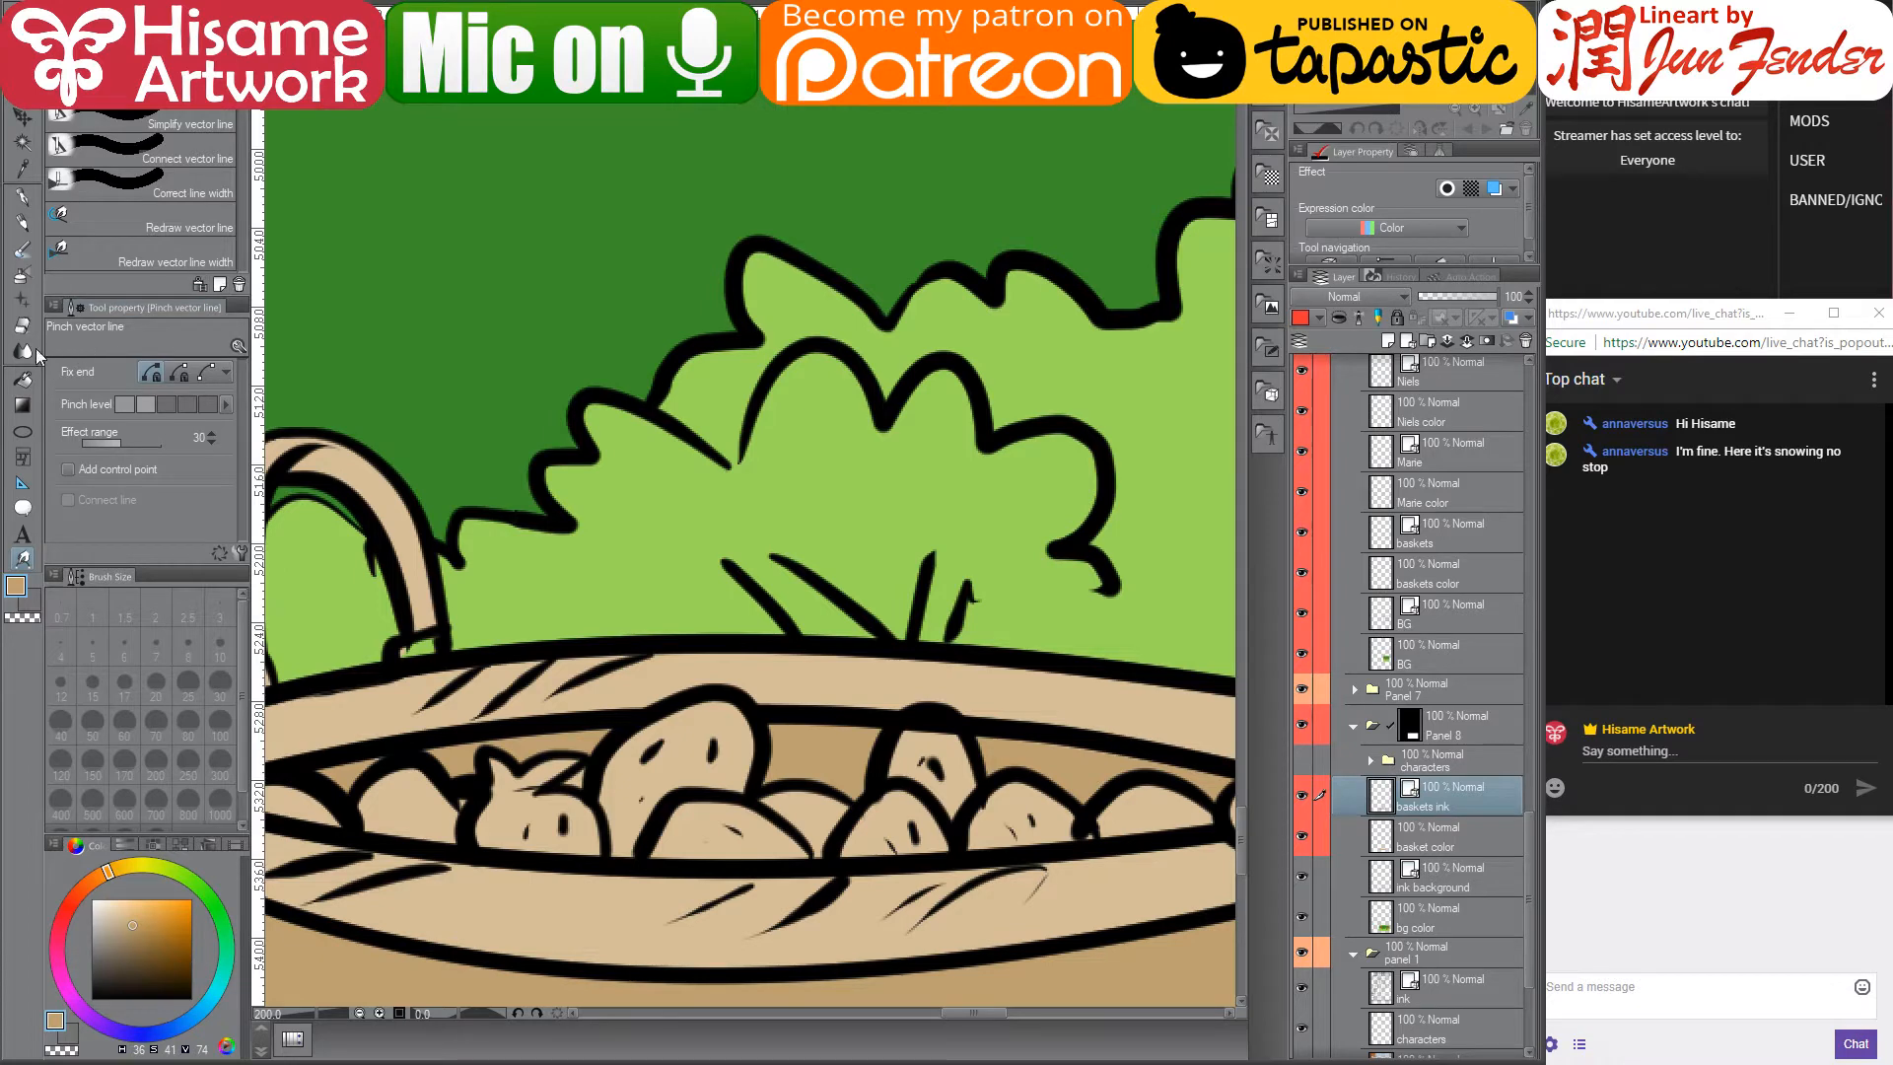
pyautogui.press('e')
pyautogui.moveTo(931, 719); pyautogui.dragTo(931, 737)
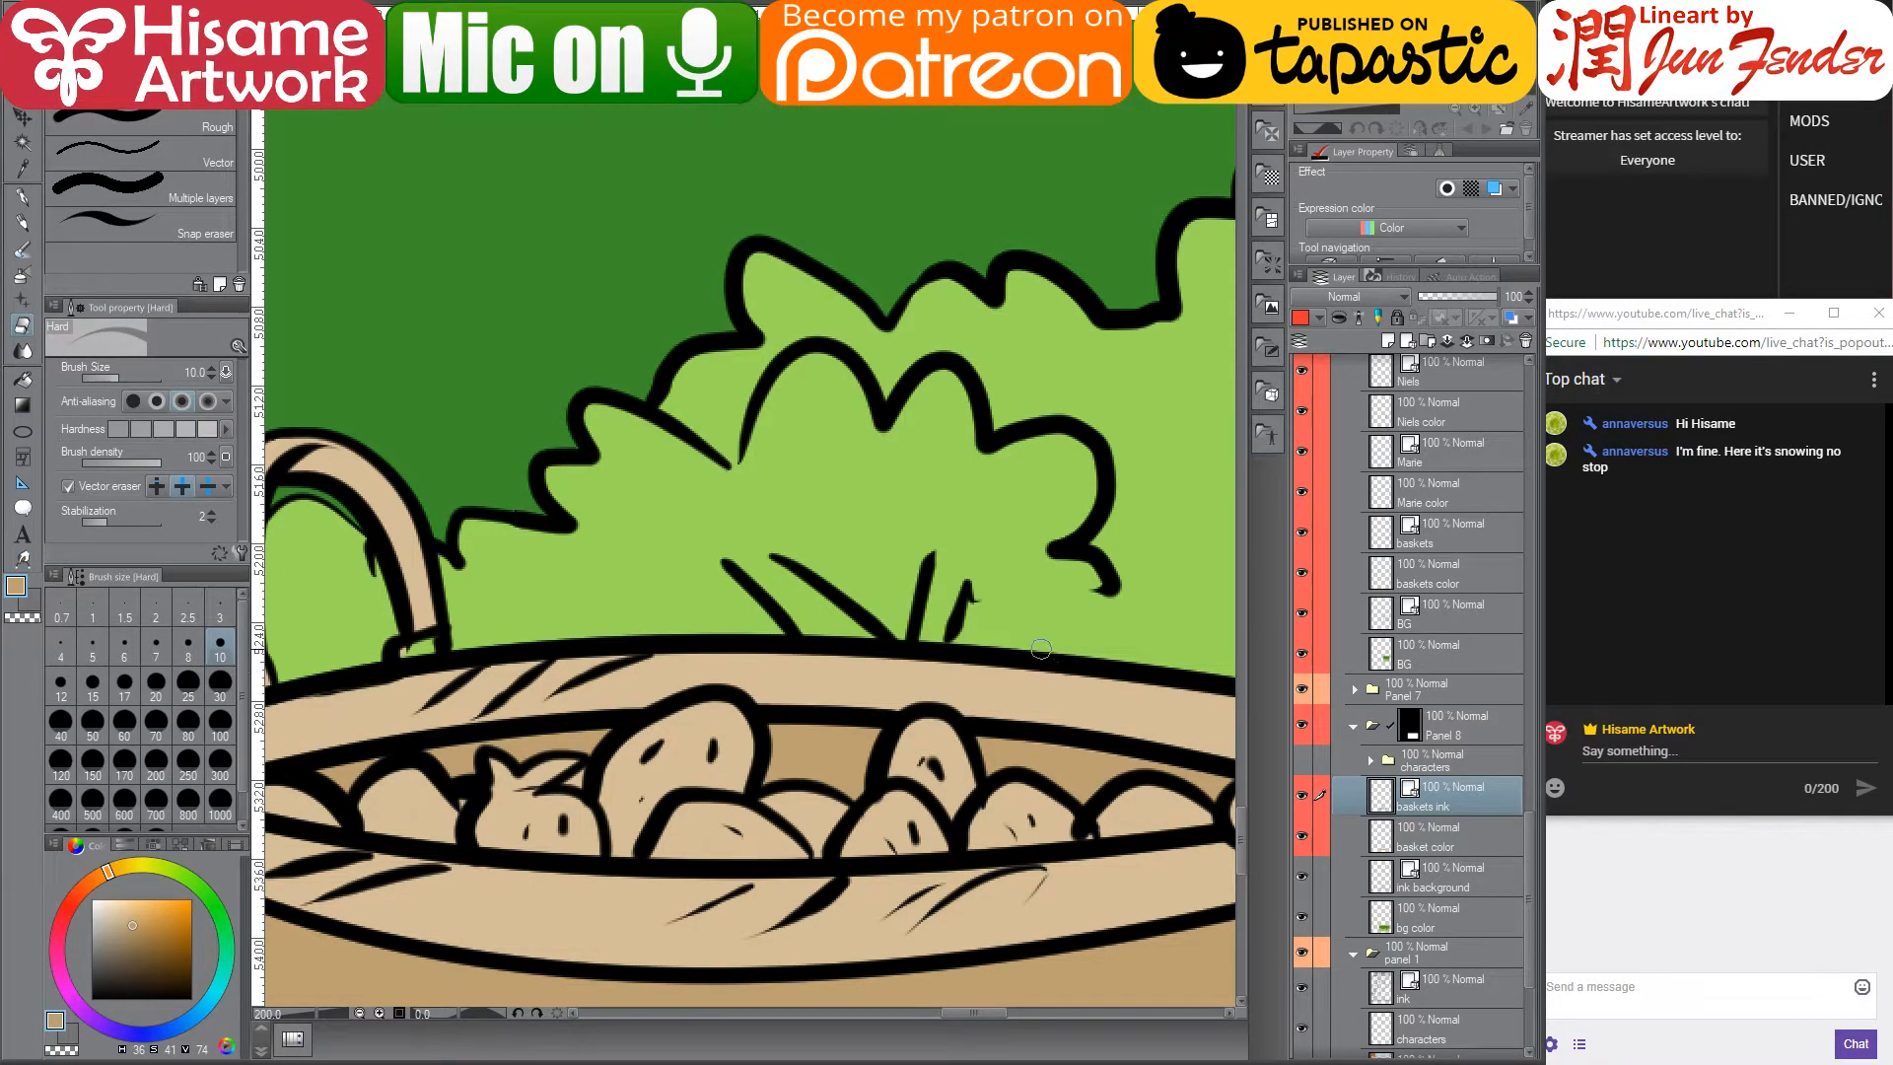
# - On the basket color layer, paint the unfilled spots at the right basket's outer handle base with the light tan, enlarging the G-pen to 20
pyautogui.scroll(-1, 967, 575)
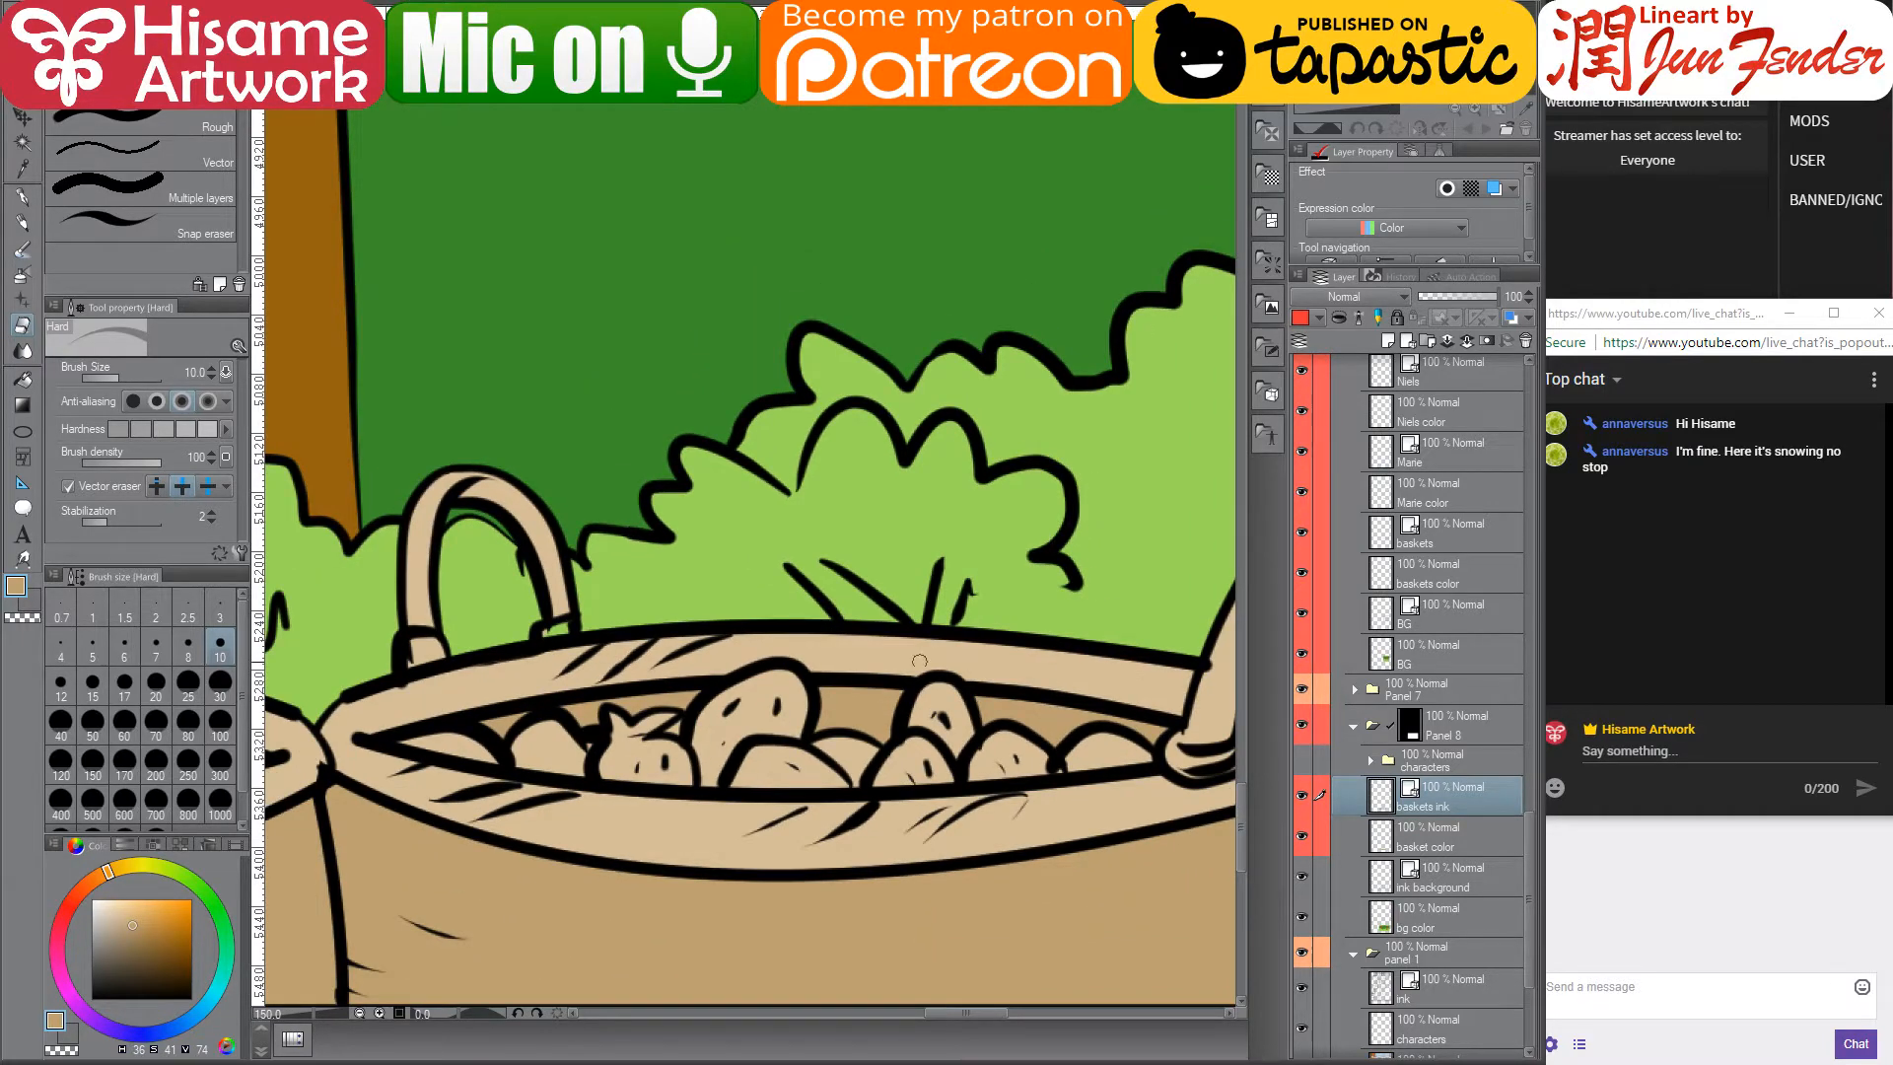
pyautogui.scroll(-2, 1002, 733)
pyautogui.scroll(2, 1003, 733)
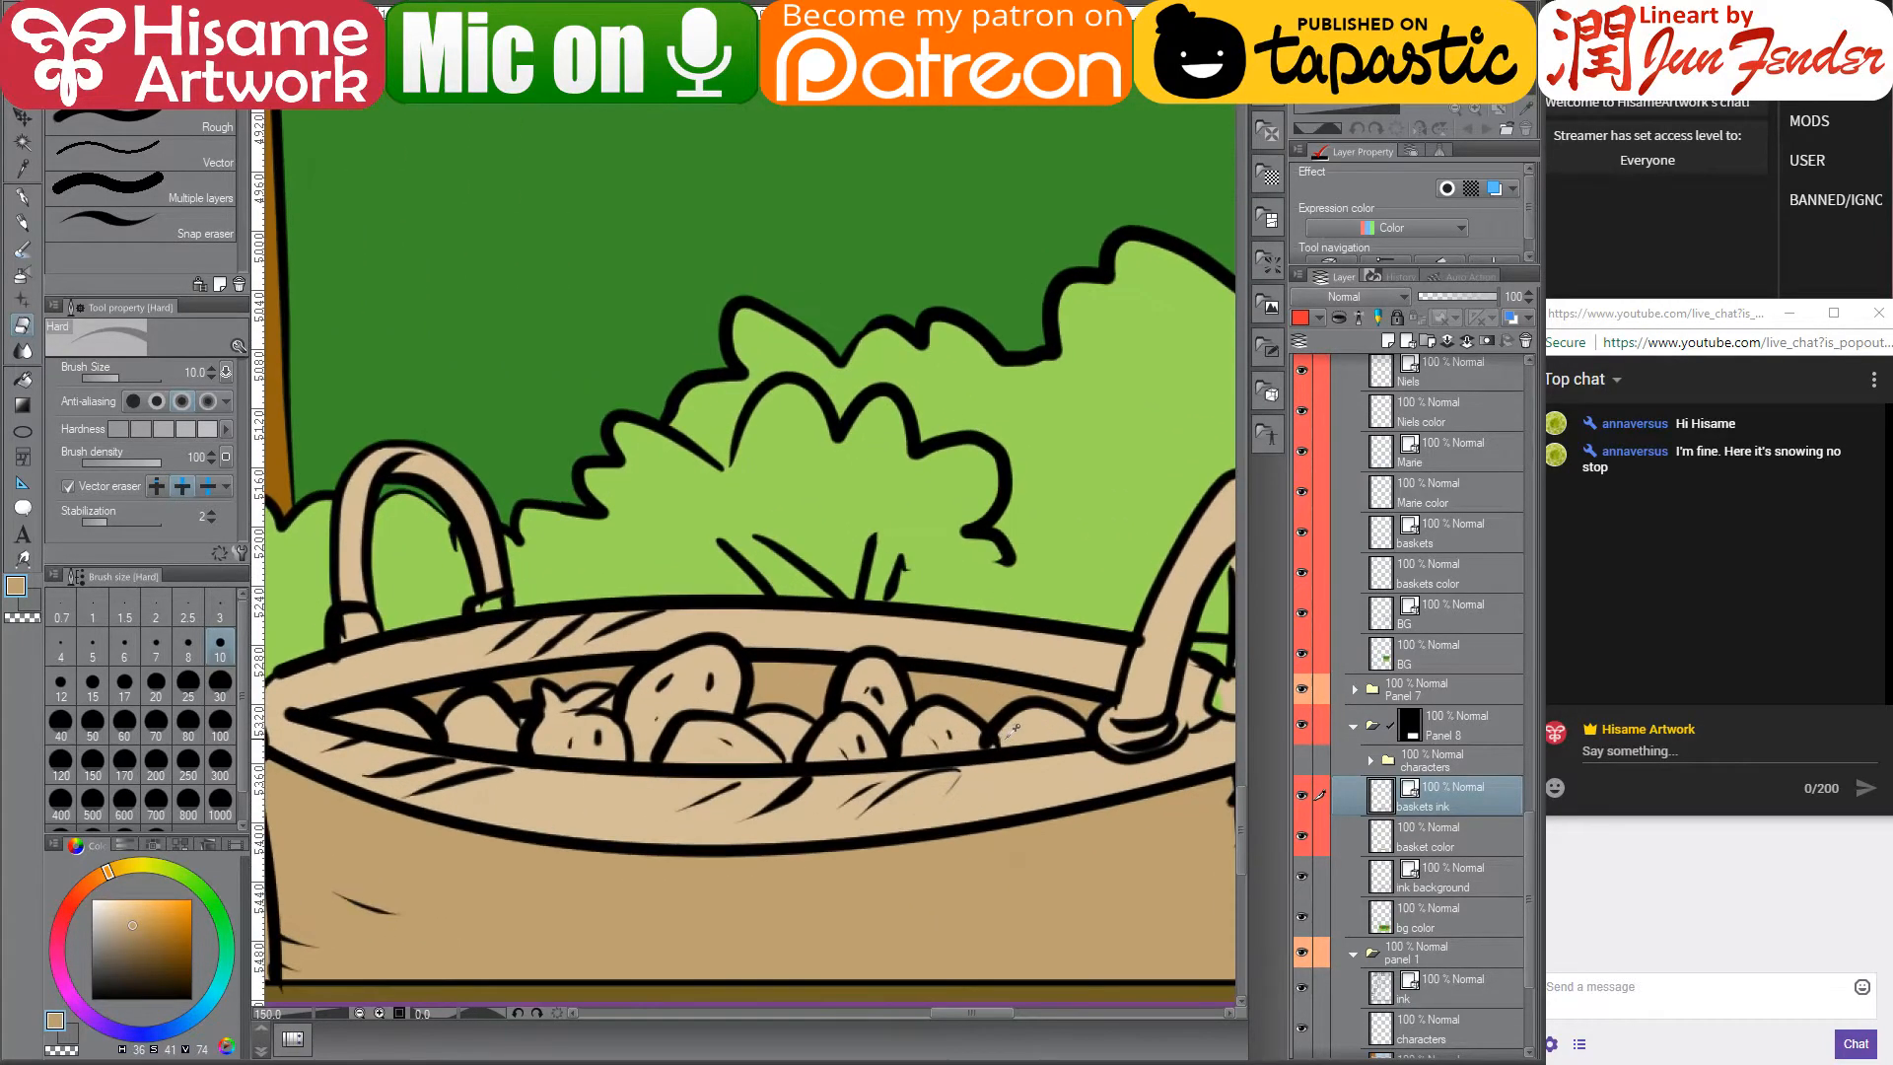
pyautogui.scroll(1, 1012, 731)
pyautogui.moveTo(1013, 730); pyautogui.dragTo(787, 712)
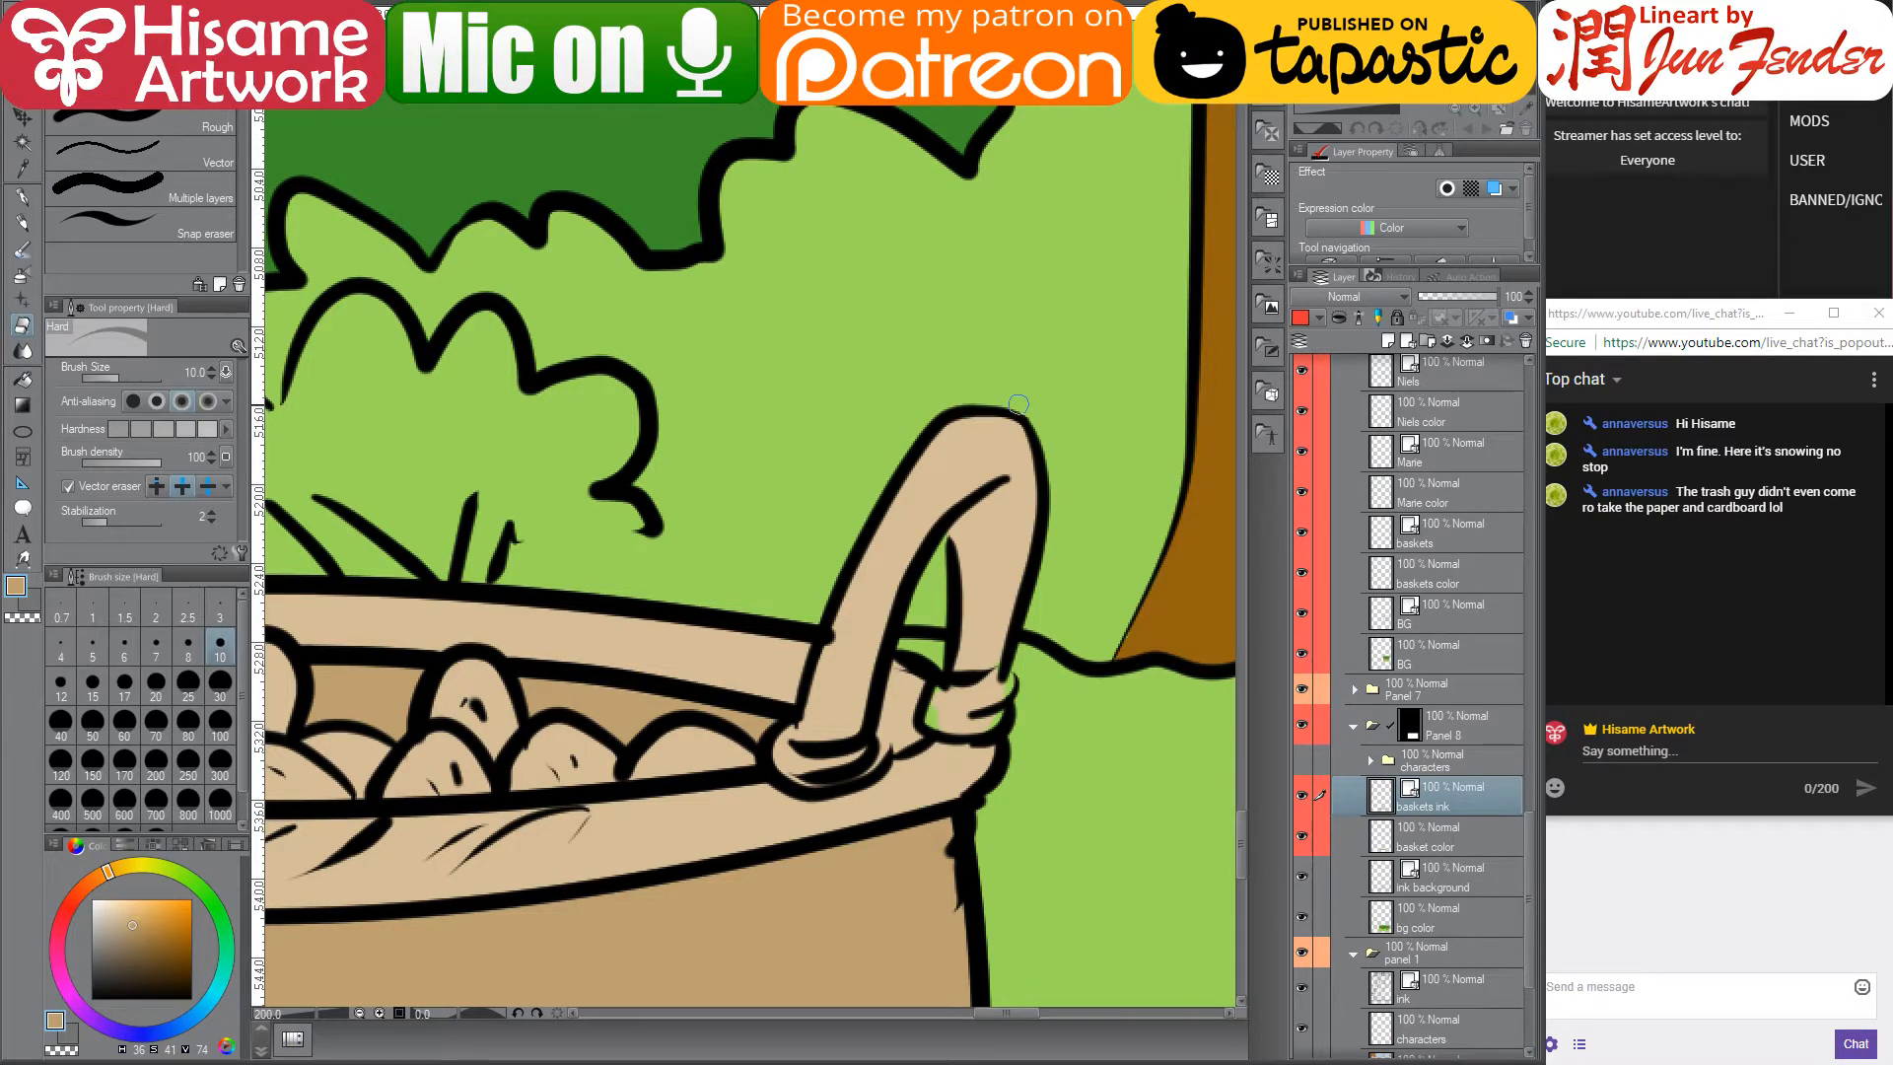
pyautogui.click(1419, 836)
pyautogui.click(22, 196)
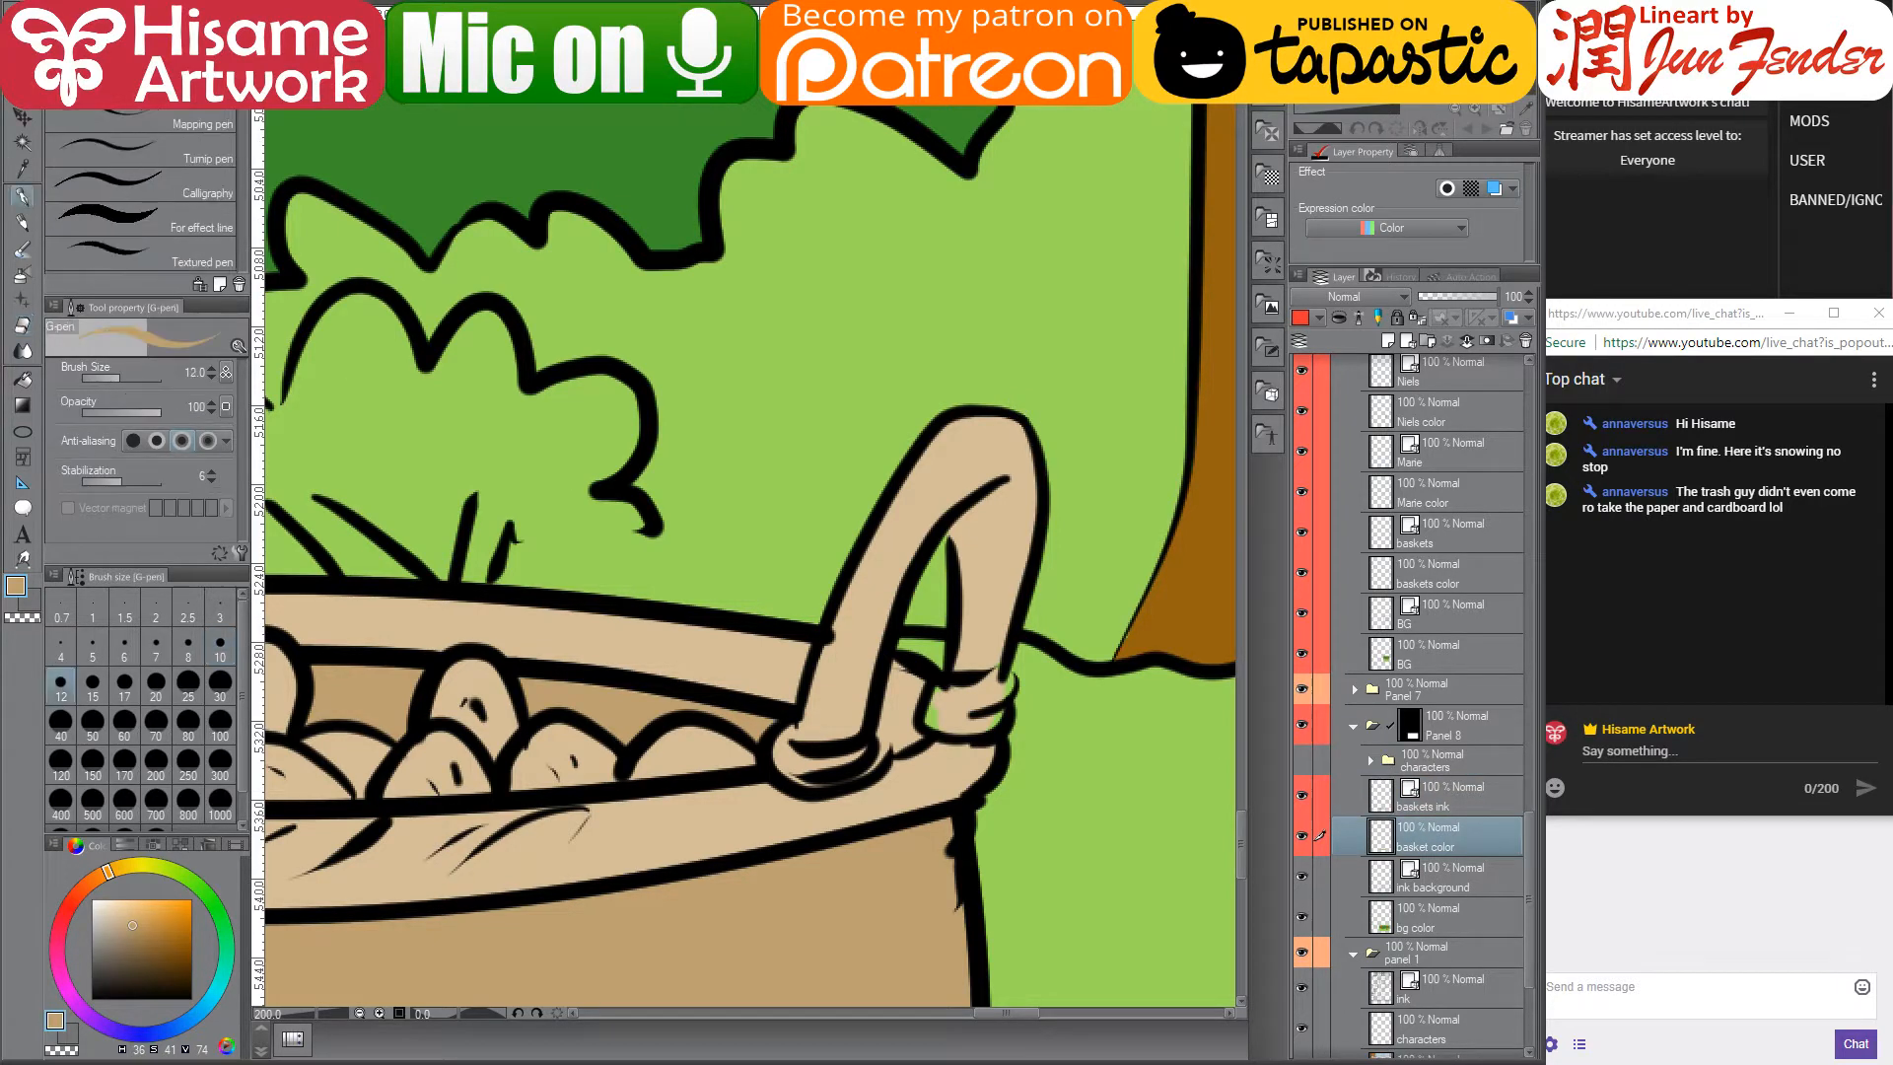
pyautogui.keyDown('alt'); pyautogui.click(956, 708); pyautogui.keyUp('alt')
pyautogui.moveTo(960, 703); pyautogui.dragTo(934, 698)
pyautogui.press(']')
pyautogui.press(']')
pyautogui.press(']')
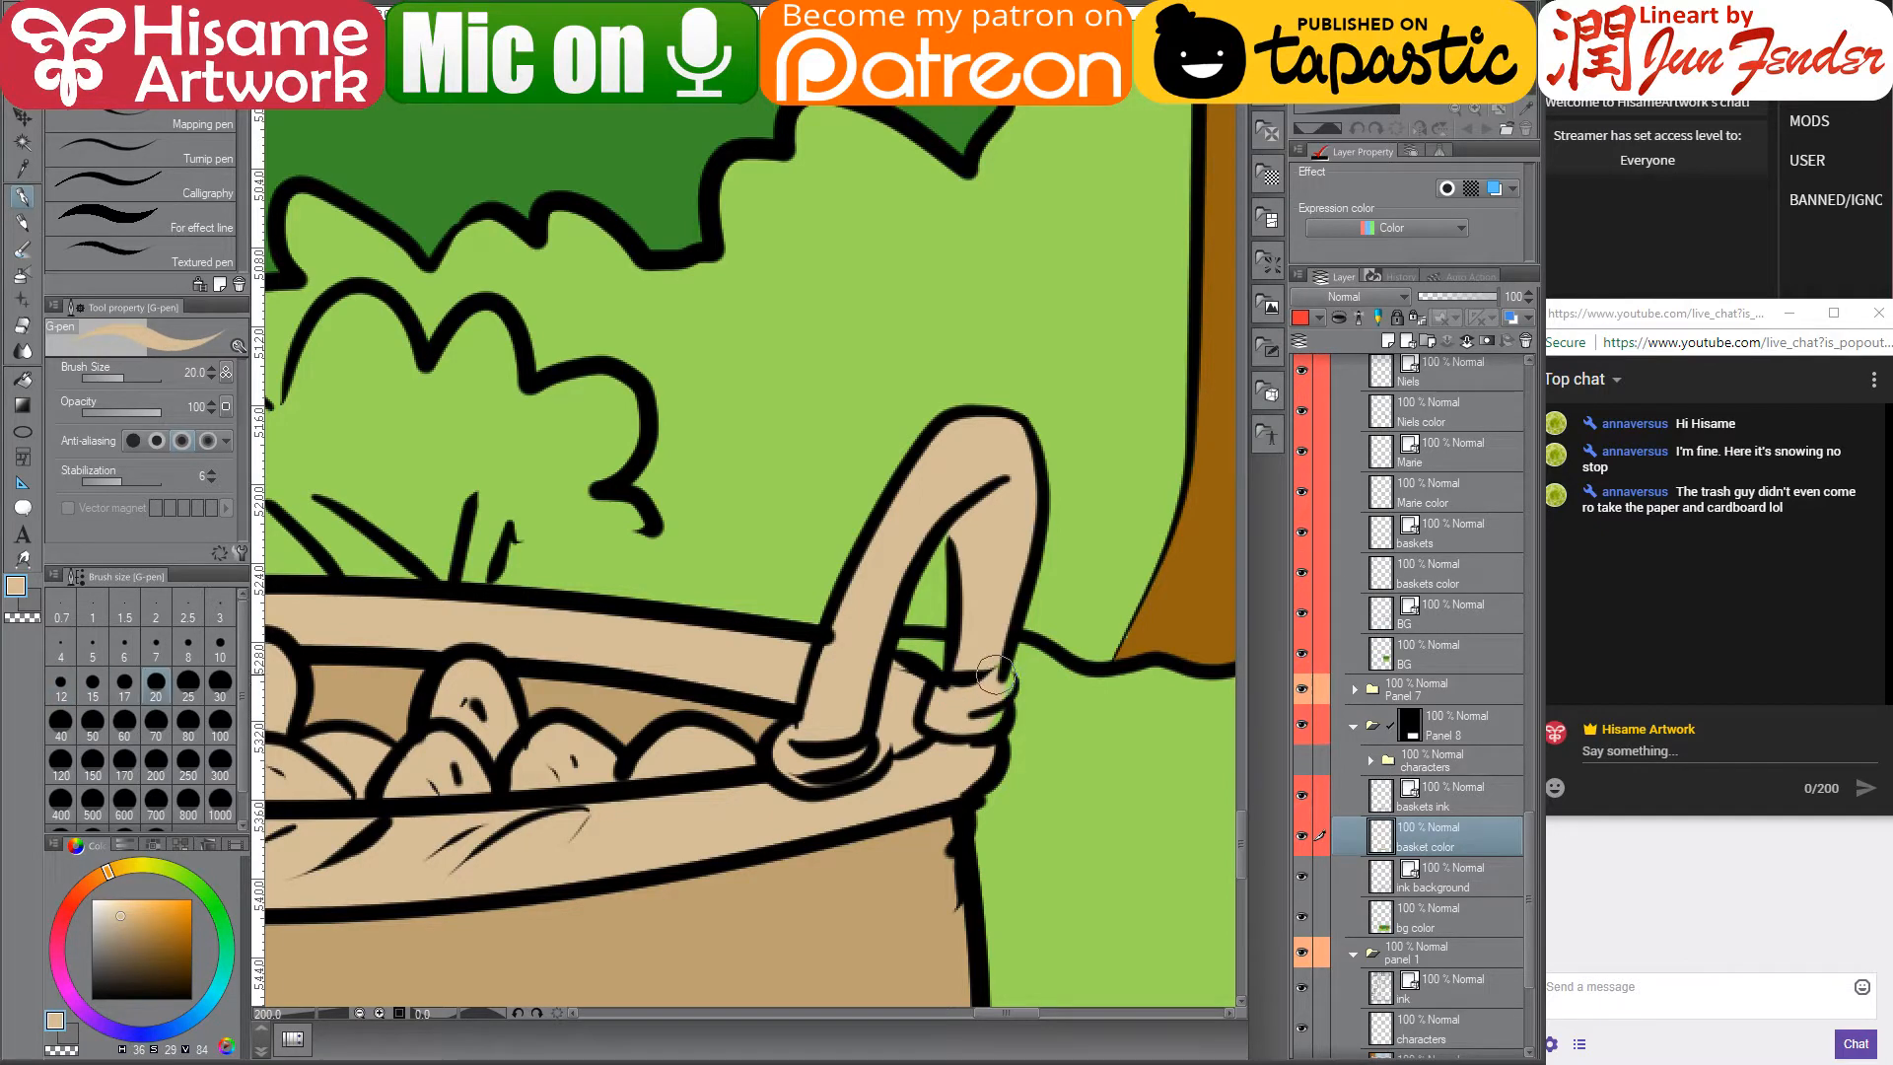
pyautogui.moveTo(980, 727); pyautogui.dragTo(993, 723)
# - Touch up the unfilled spots at the bases of the two inner basket handles with the same light tan
pyautogui.scroll(-4, 1112, 811)
pyautogui.scroll(4, 811, 811)
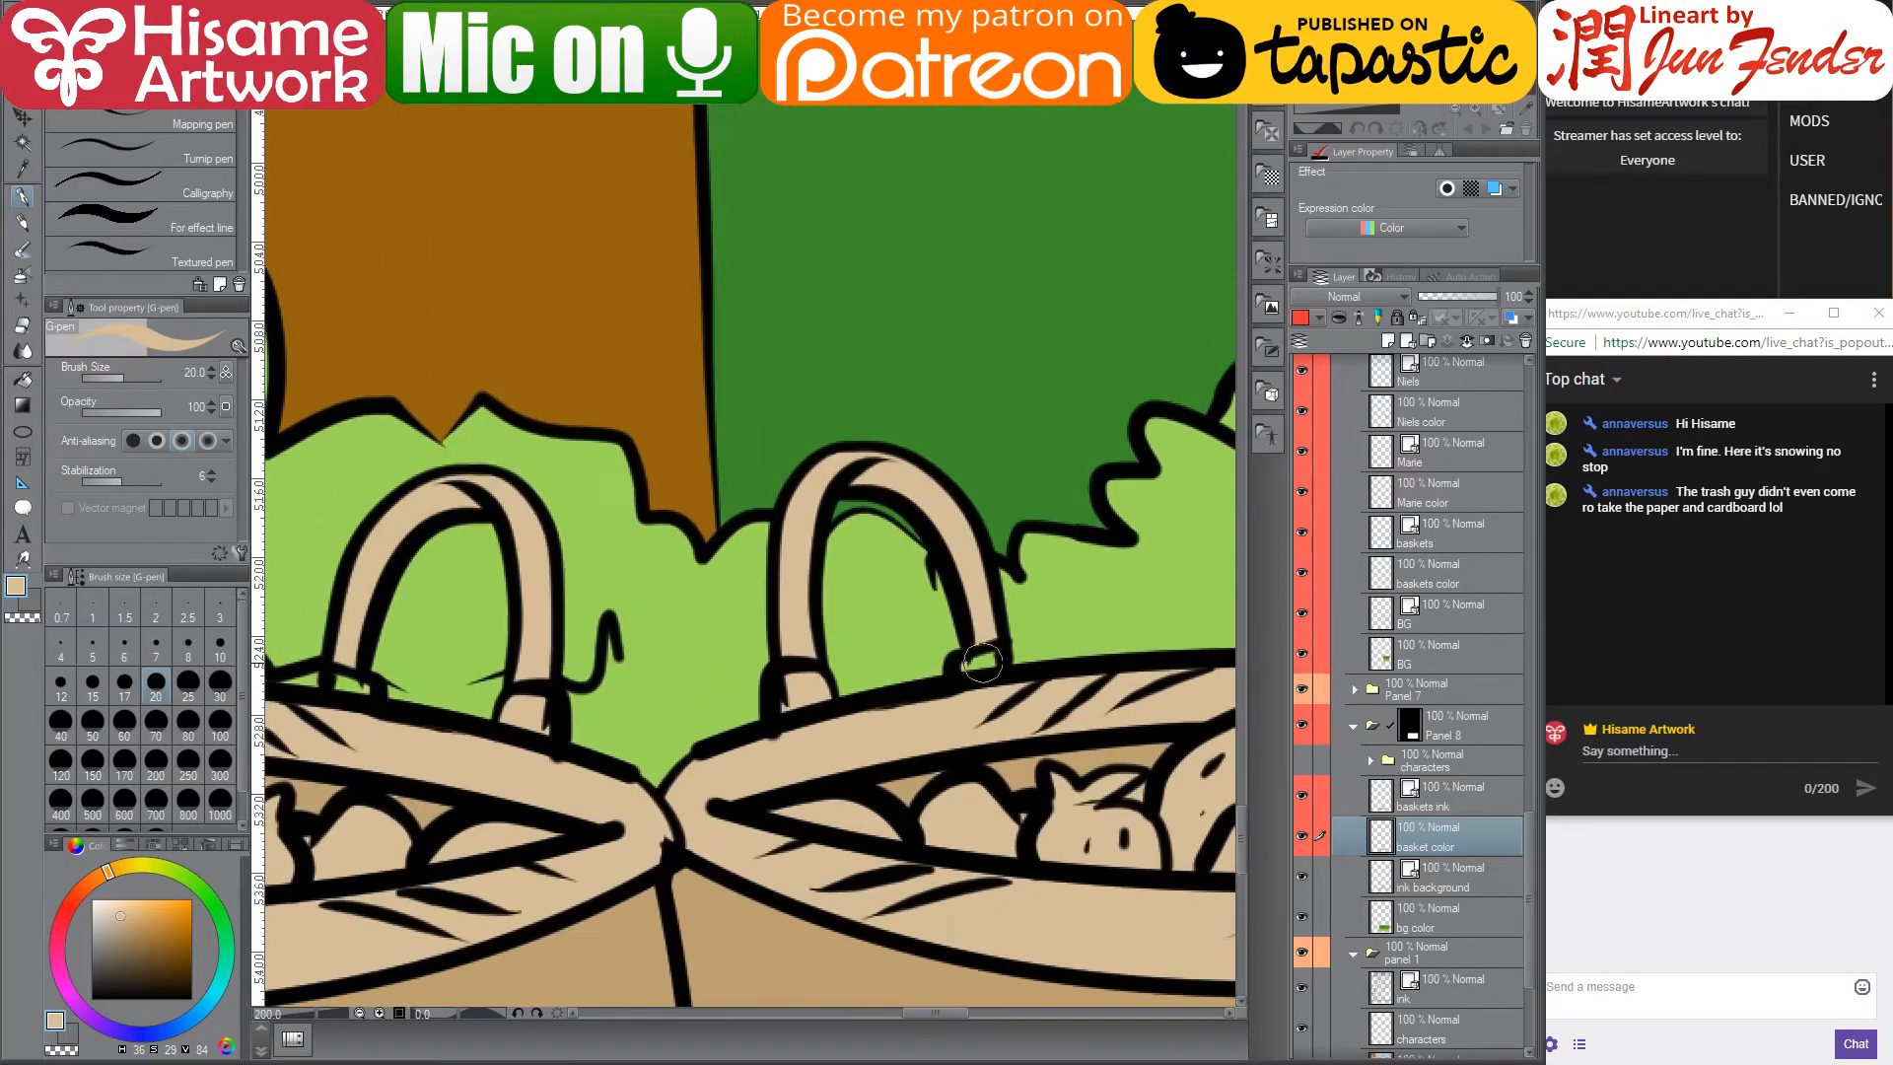
pyautogui.moveTo(789, 769)
pyautogui.mouseDown()
pyautogui.moveTo(966, 700)
pyautogui.moveTo(1159, 668)
pyautogui.mouseUp()
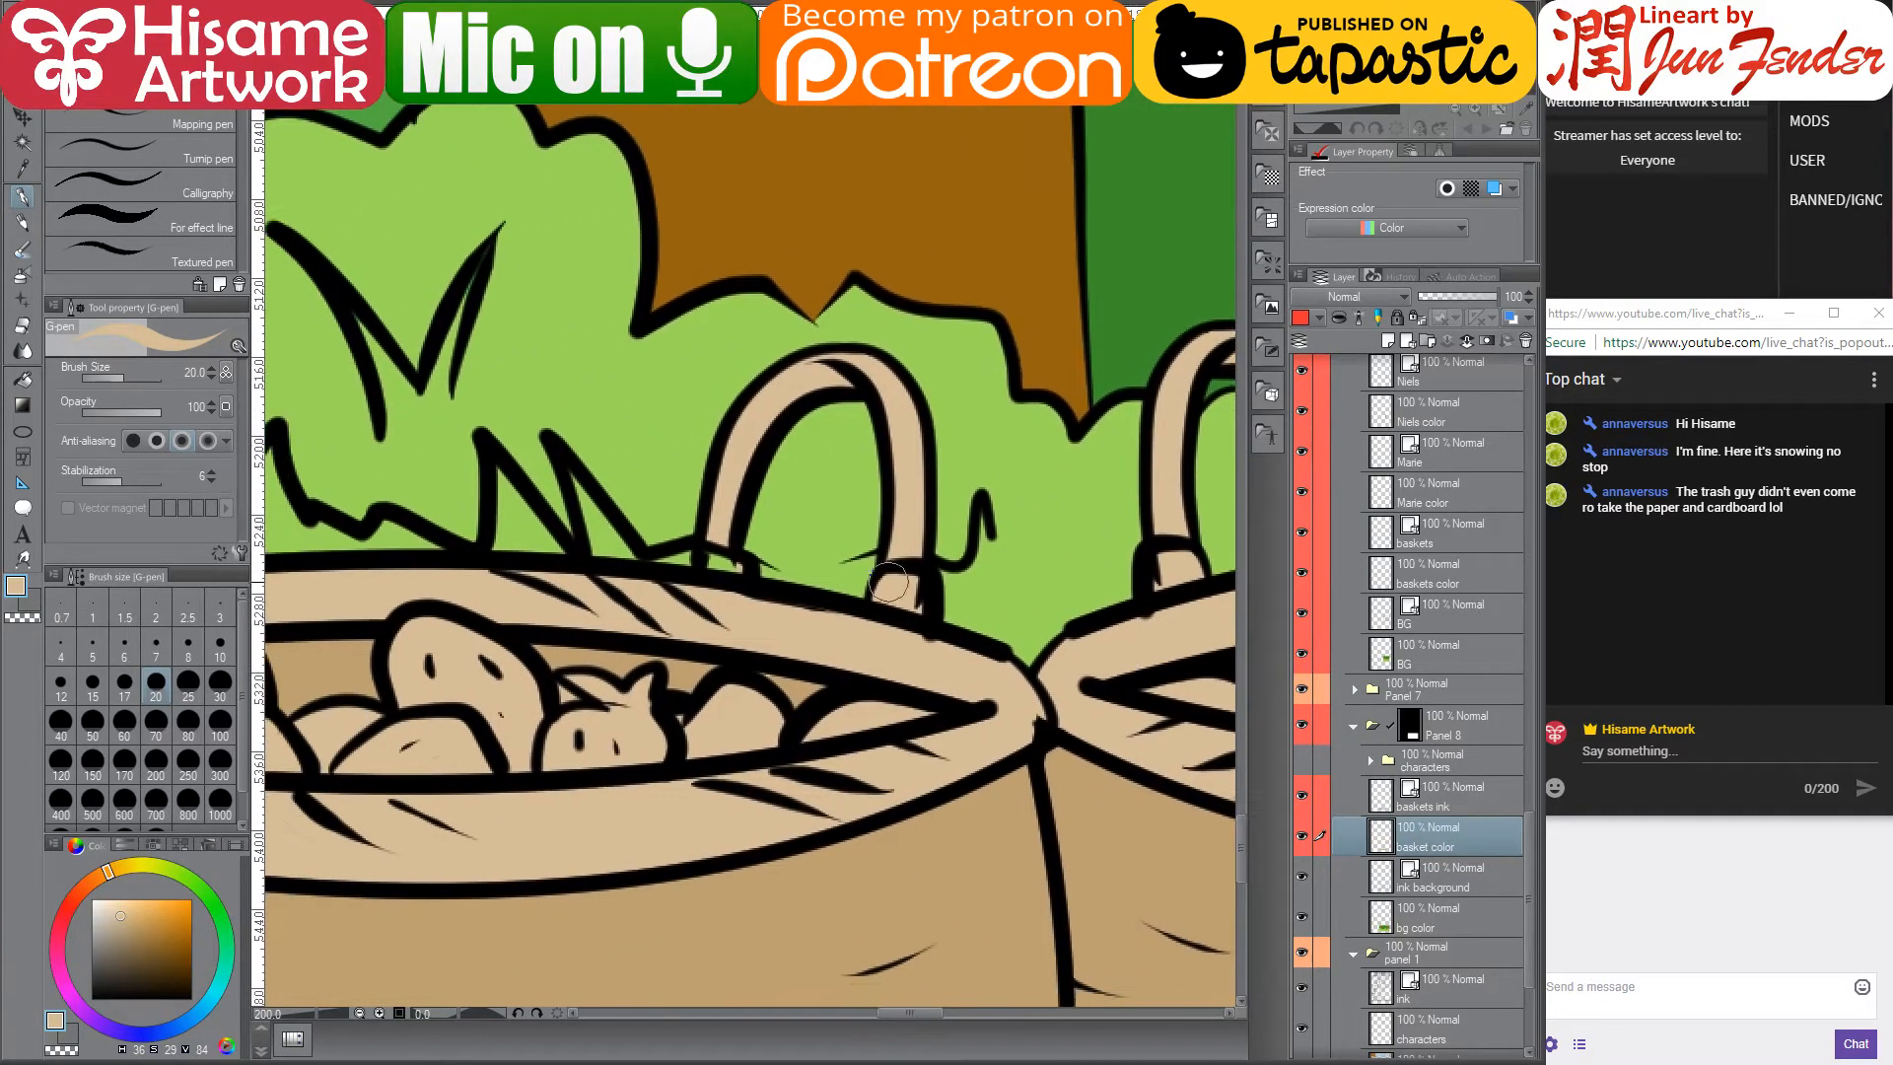
# - On the baskets ink layer, erase the rim line overlapping the left basket's small upright potato, undoing the stroke that cuts its outline
pyautogui.scroll(-3, 896, 710)
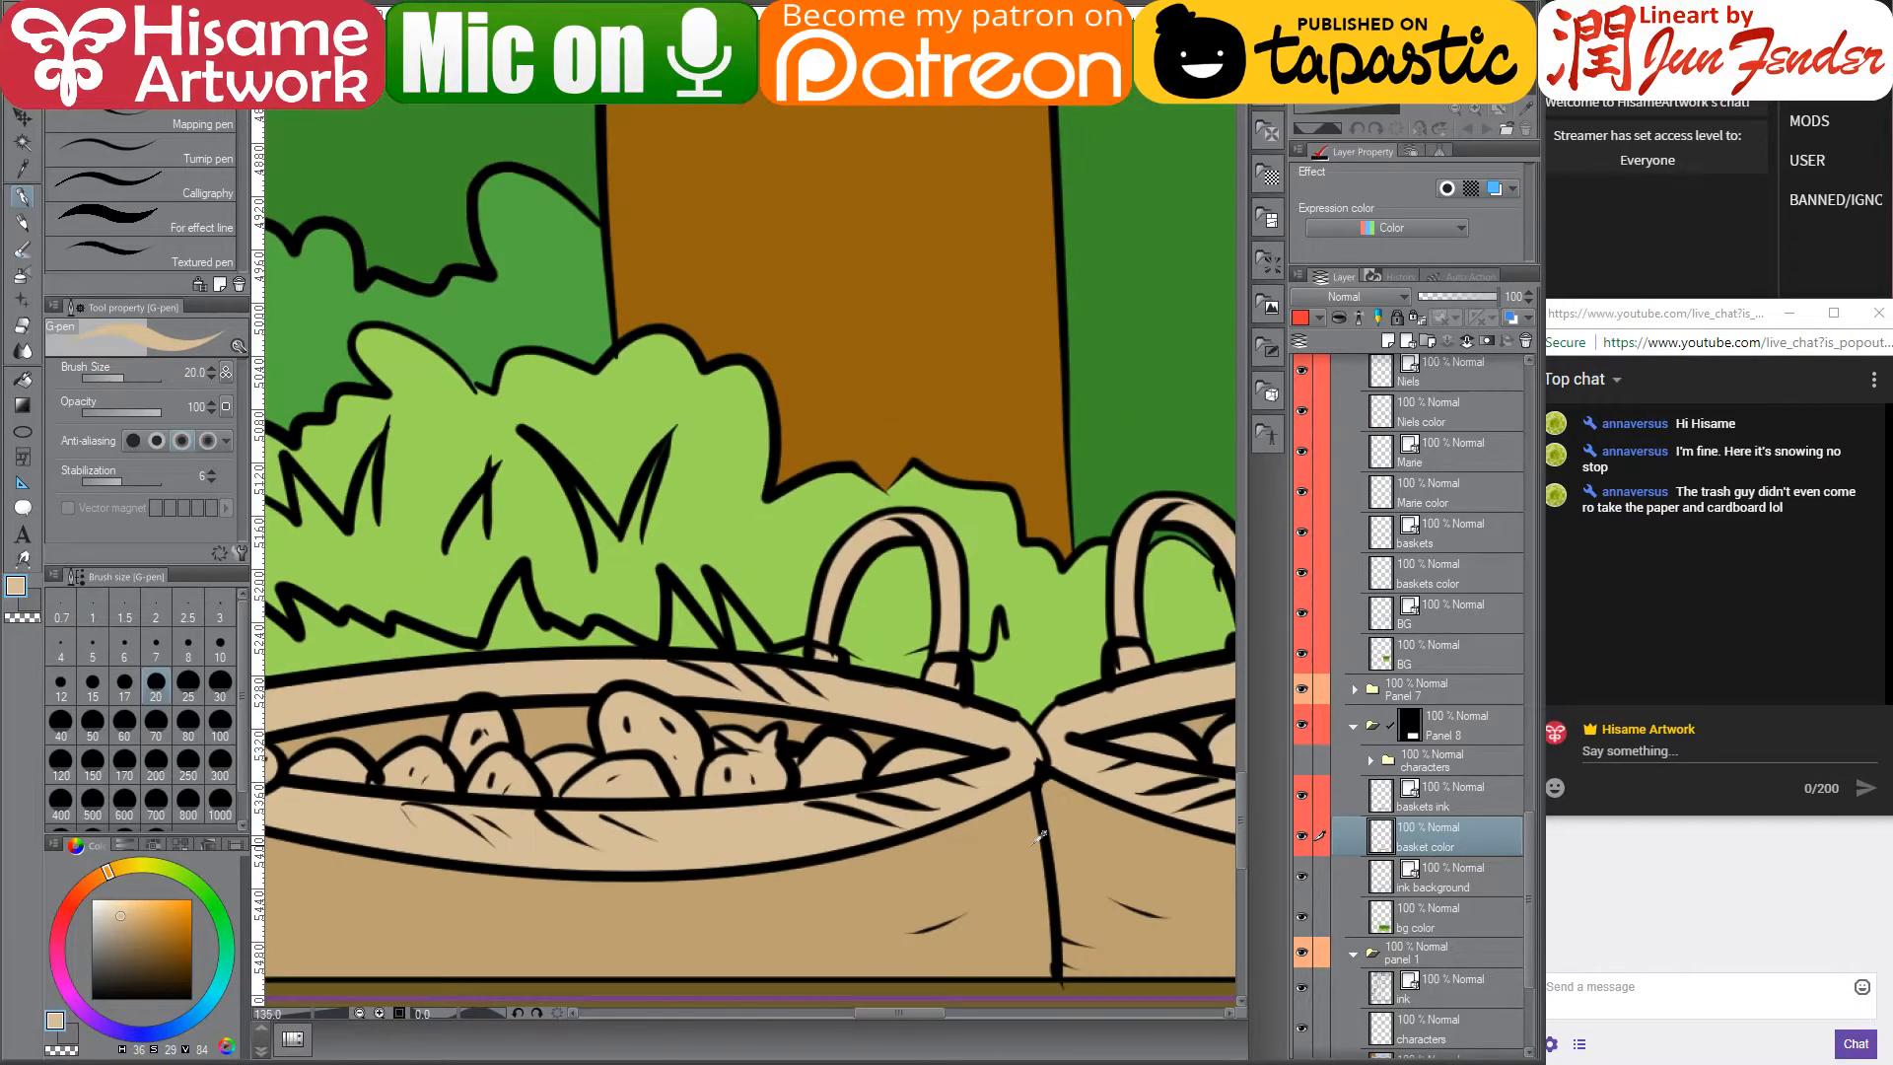
pyautogui.scroll(3, 520, 746)
pyautogui.scroll(2, 519, 746)
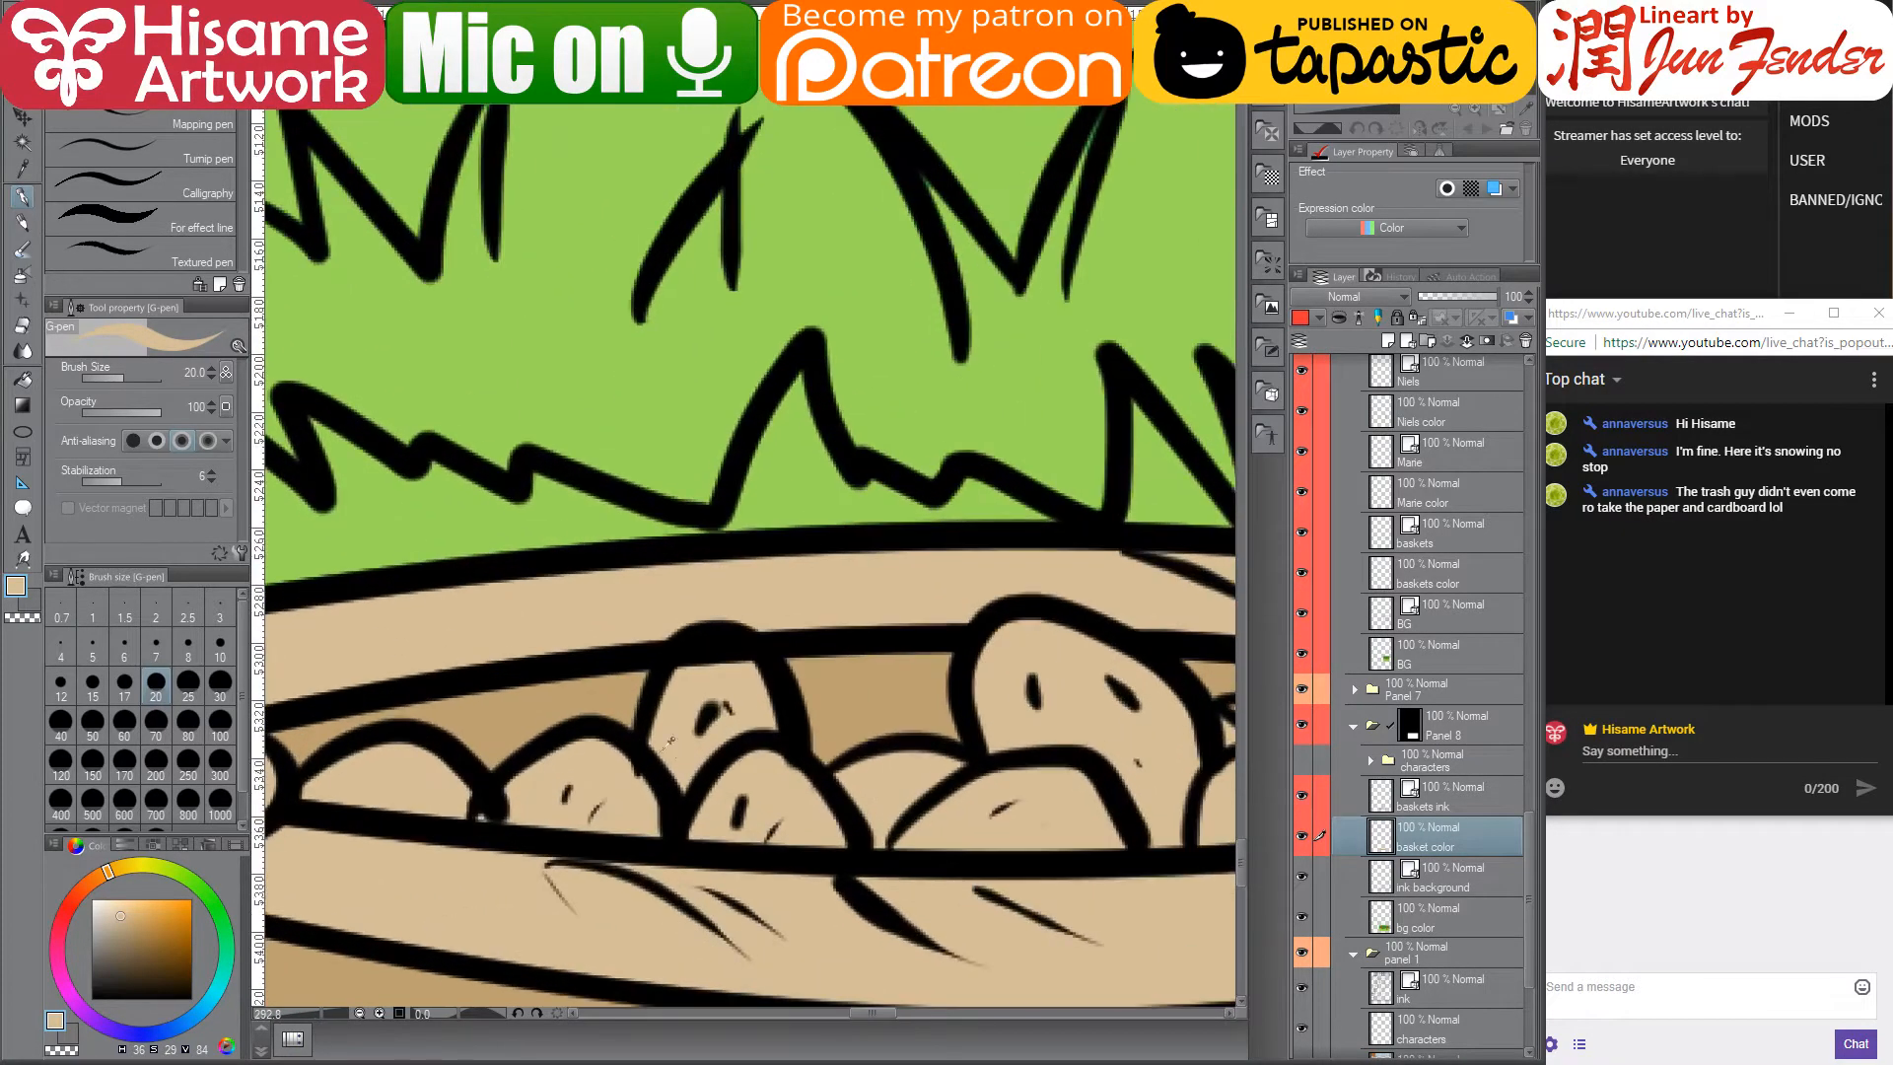
pyautogui.scroll(1, 738, 746)
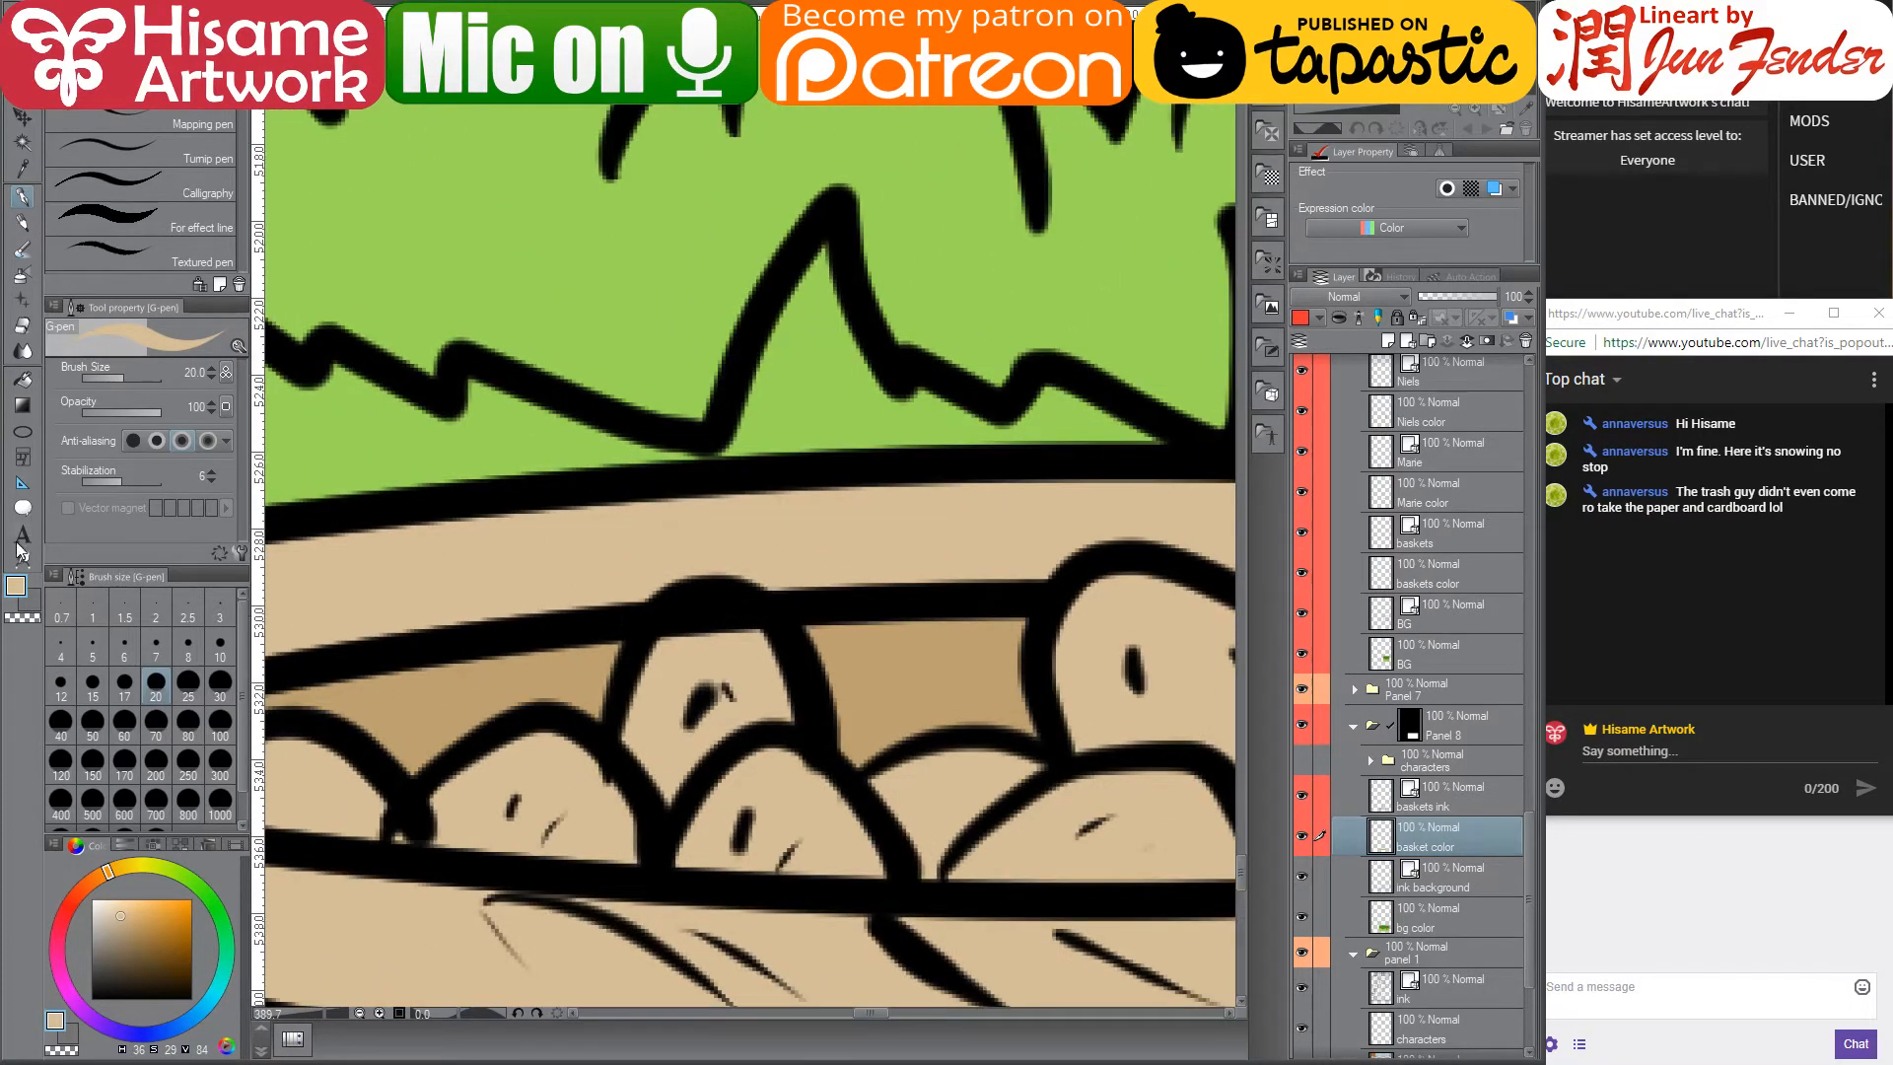
pyautogui.click(21, 325)
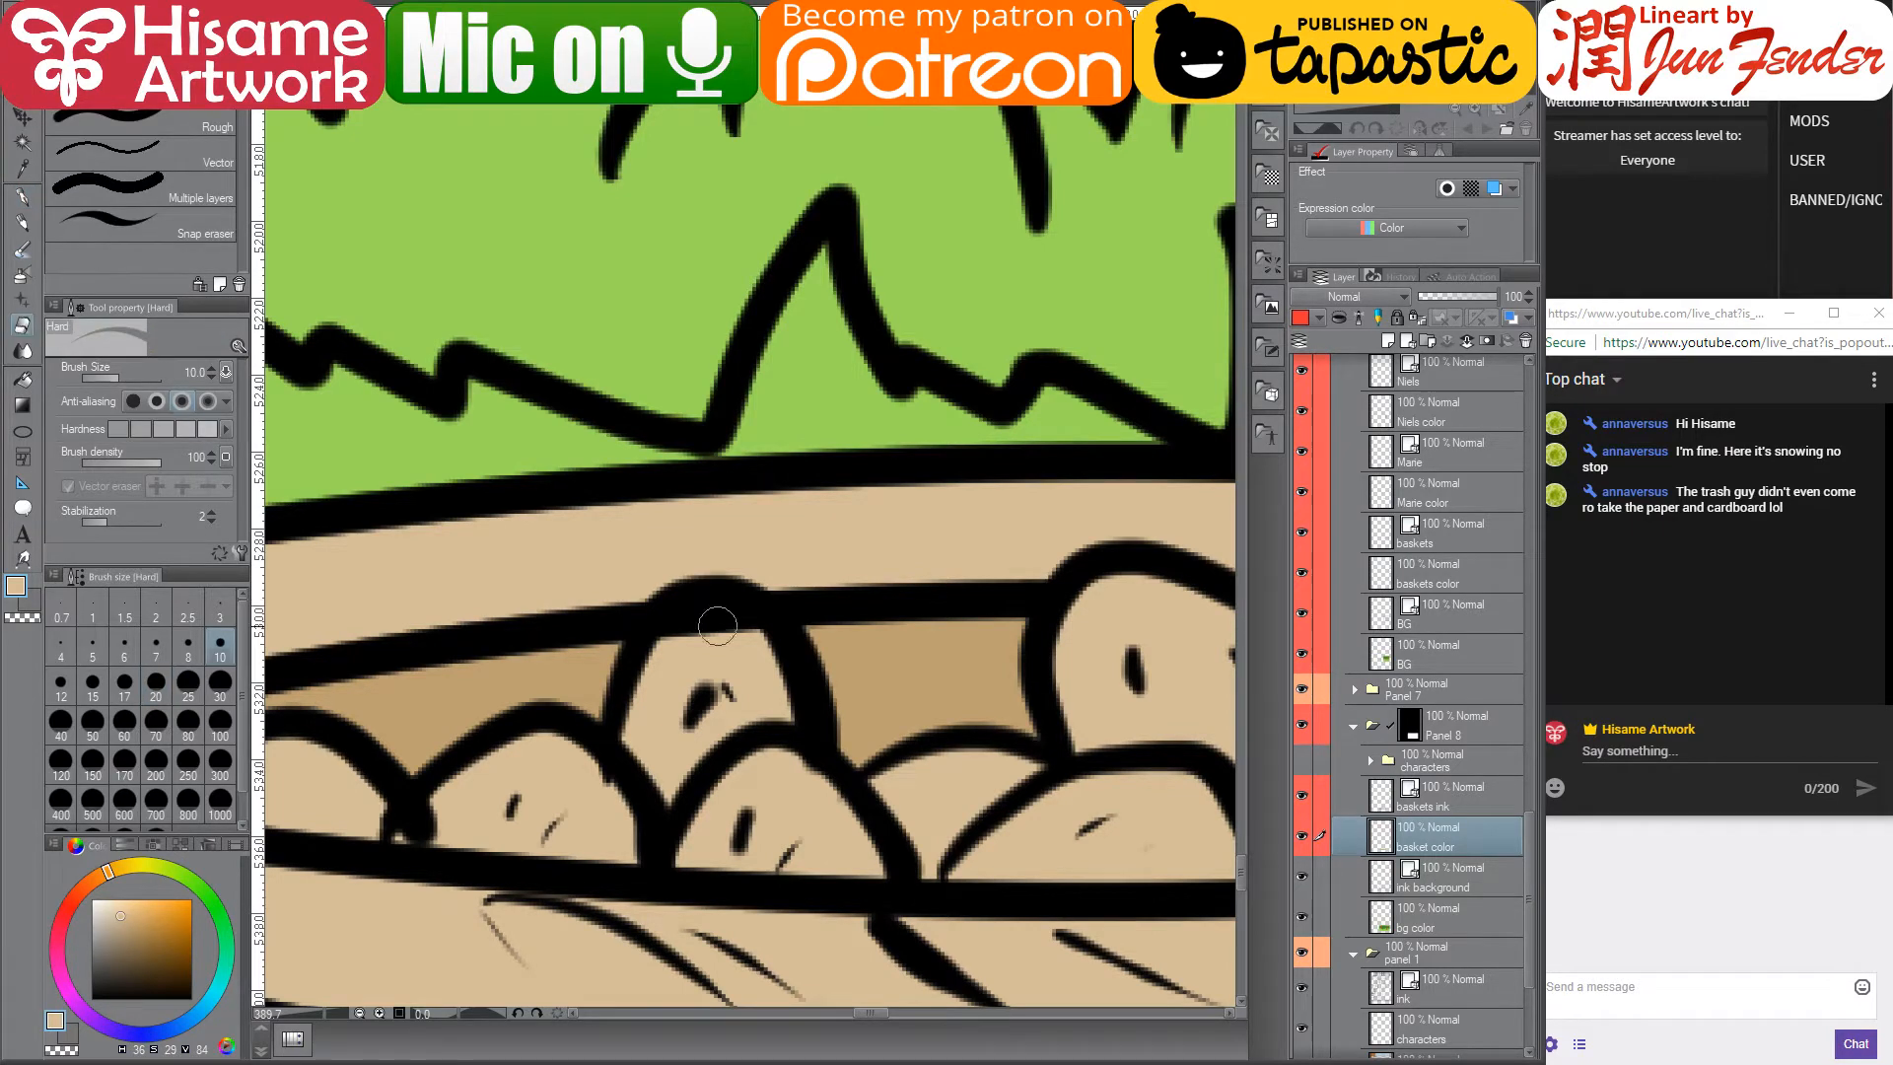
pyautogui.click(1447, 785)
pyautogui.moveTo(708, 603); pyautogui.dragTo(695, 667)
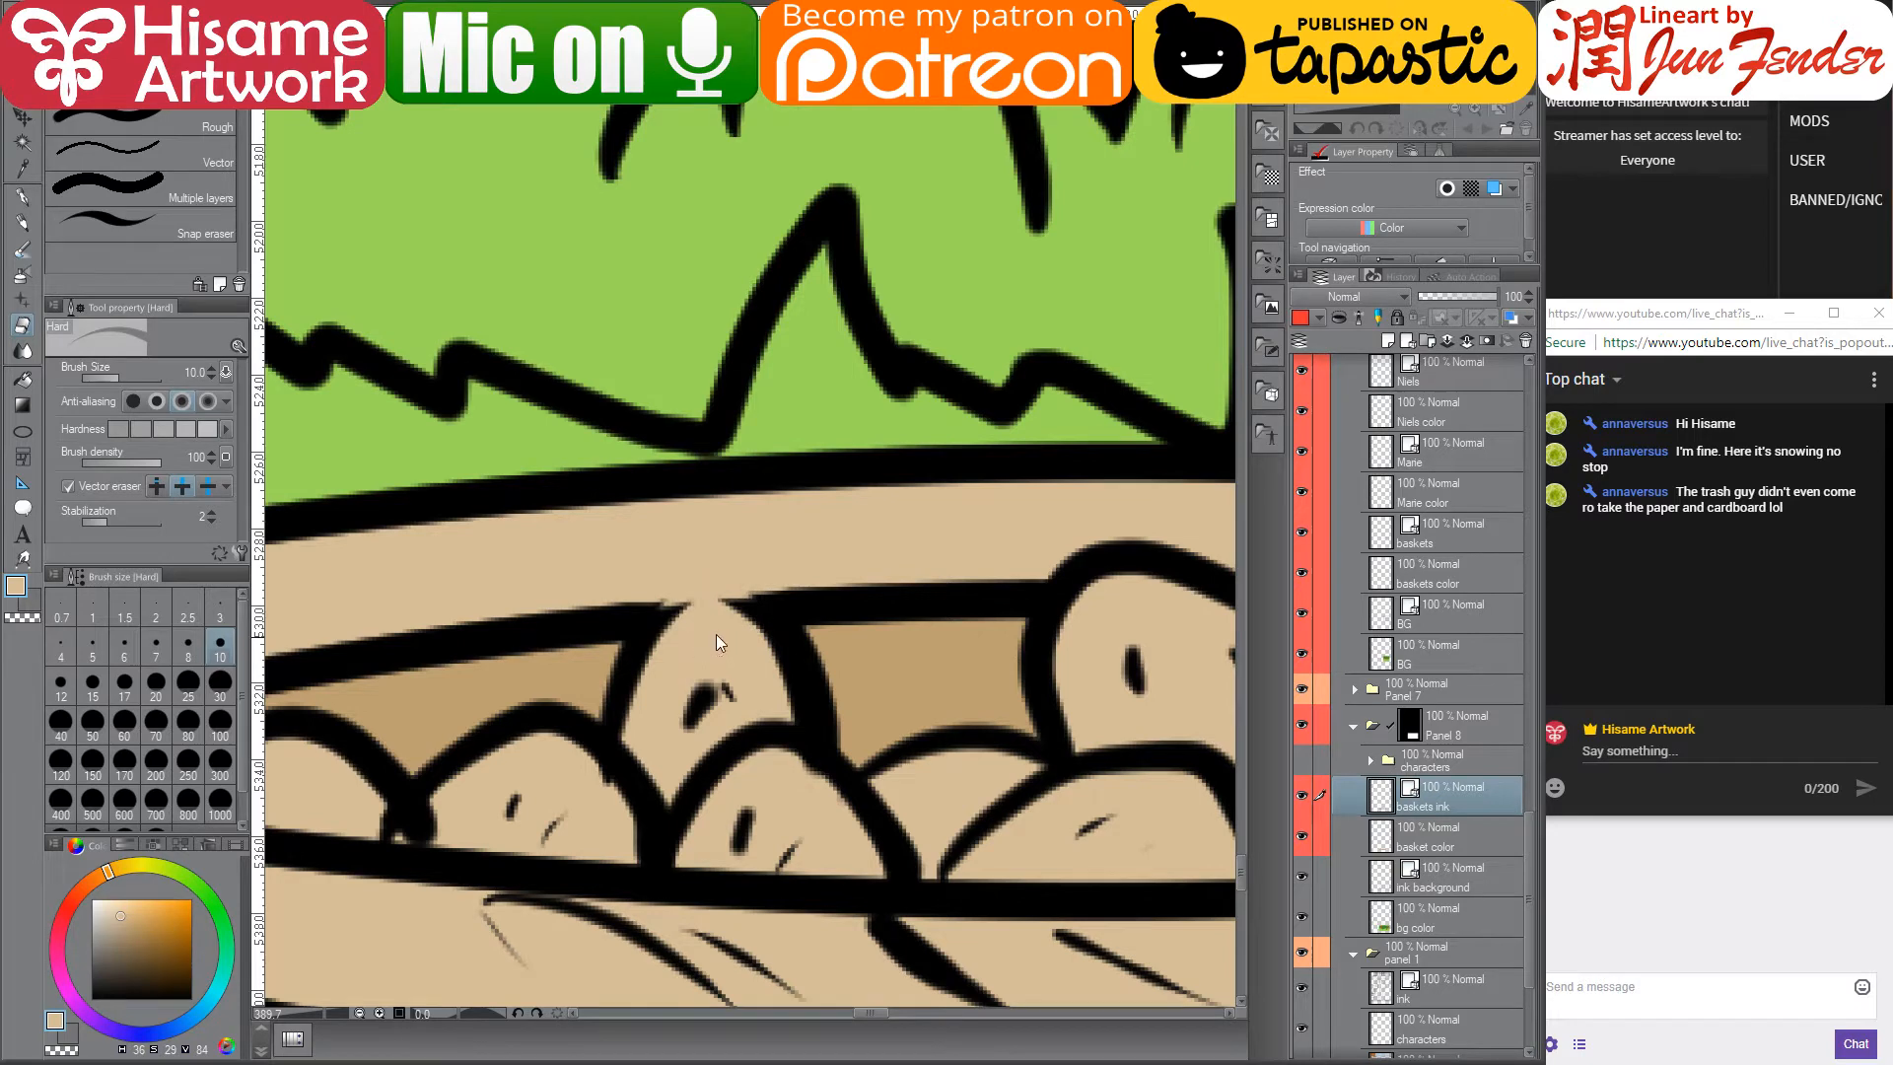
pyautogui.hotkey('ctrl', 'z')
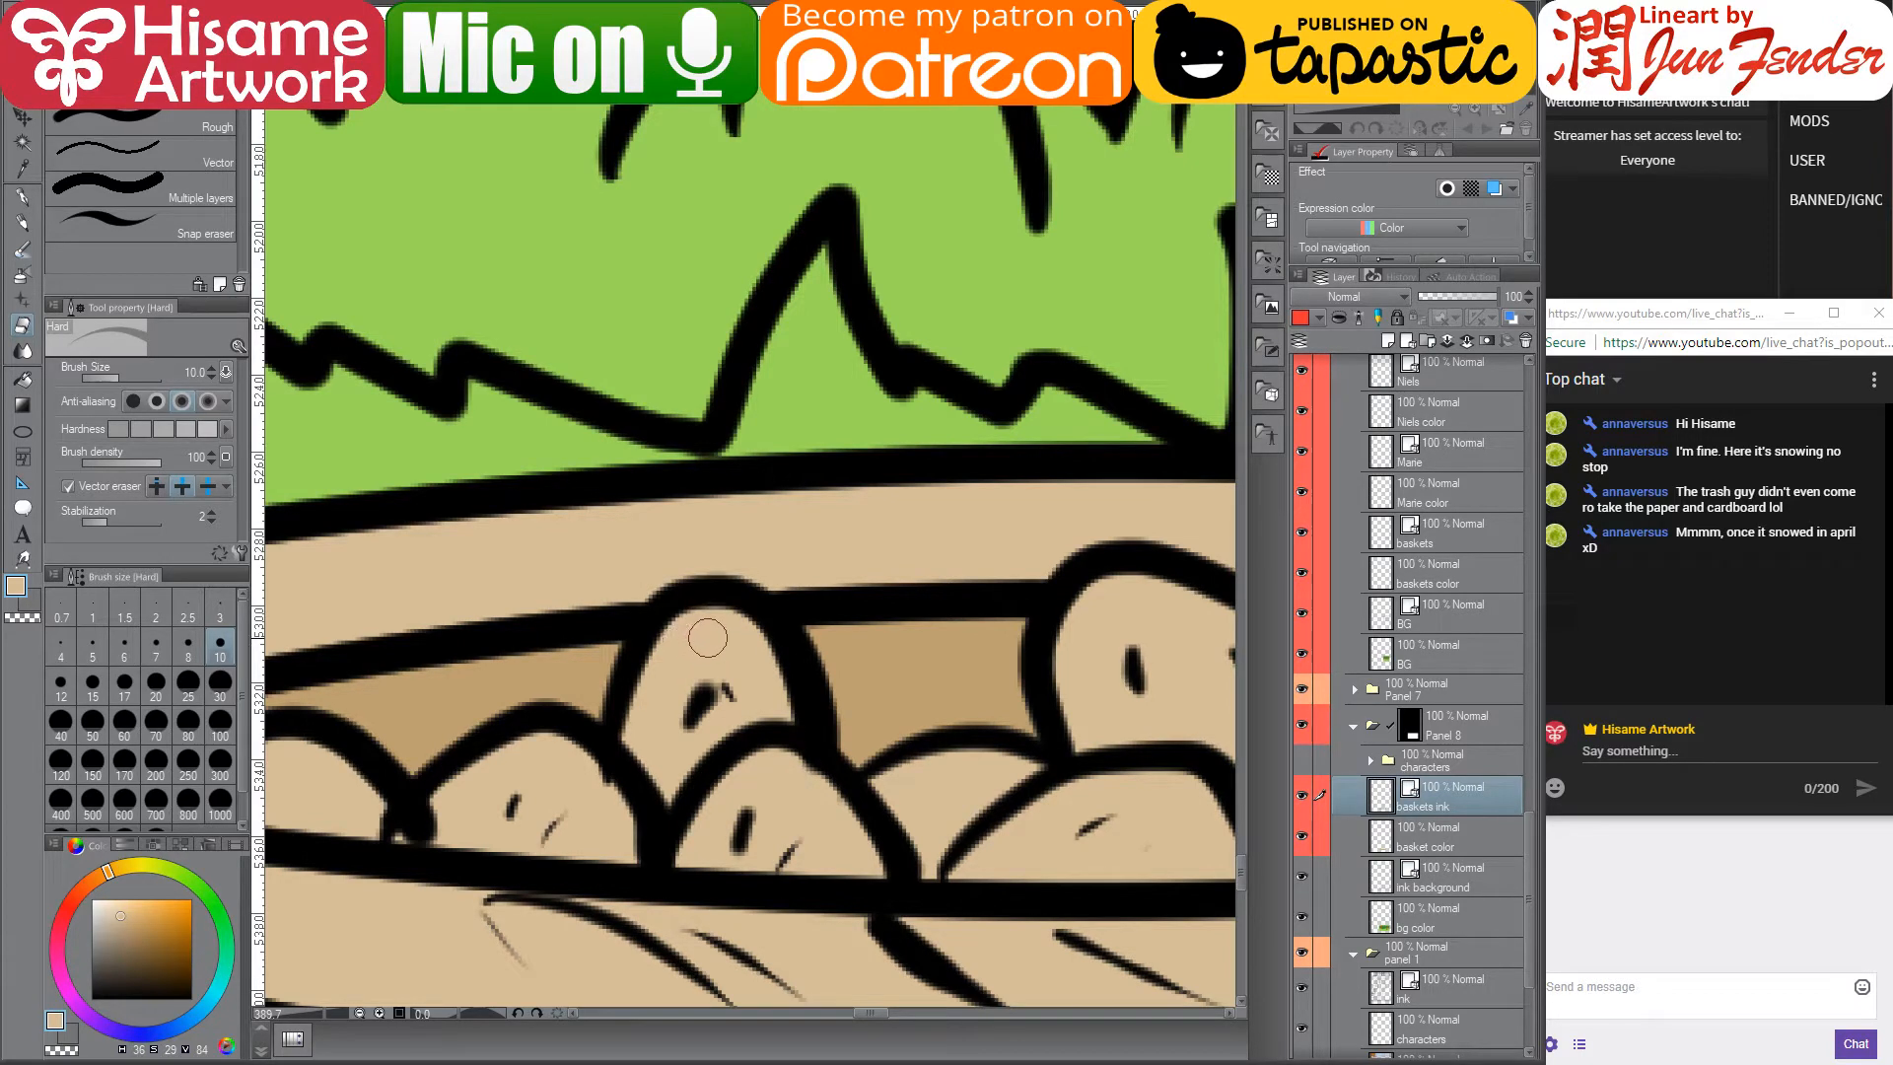
# - Choose a deep red and fill the two large middle vegetables in the right basket on the basket color layer
pyautogui.scroll(-5, 757, 670)
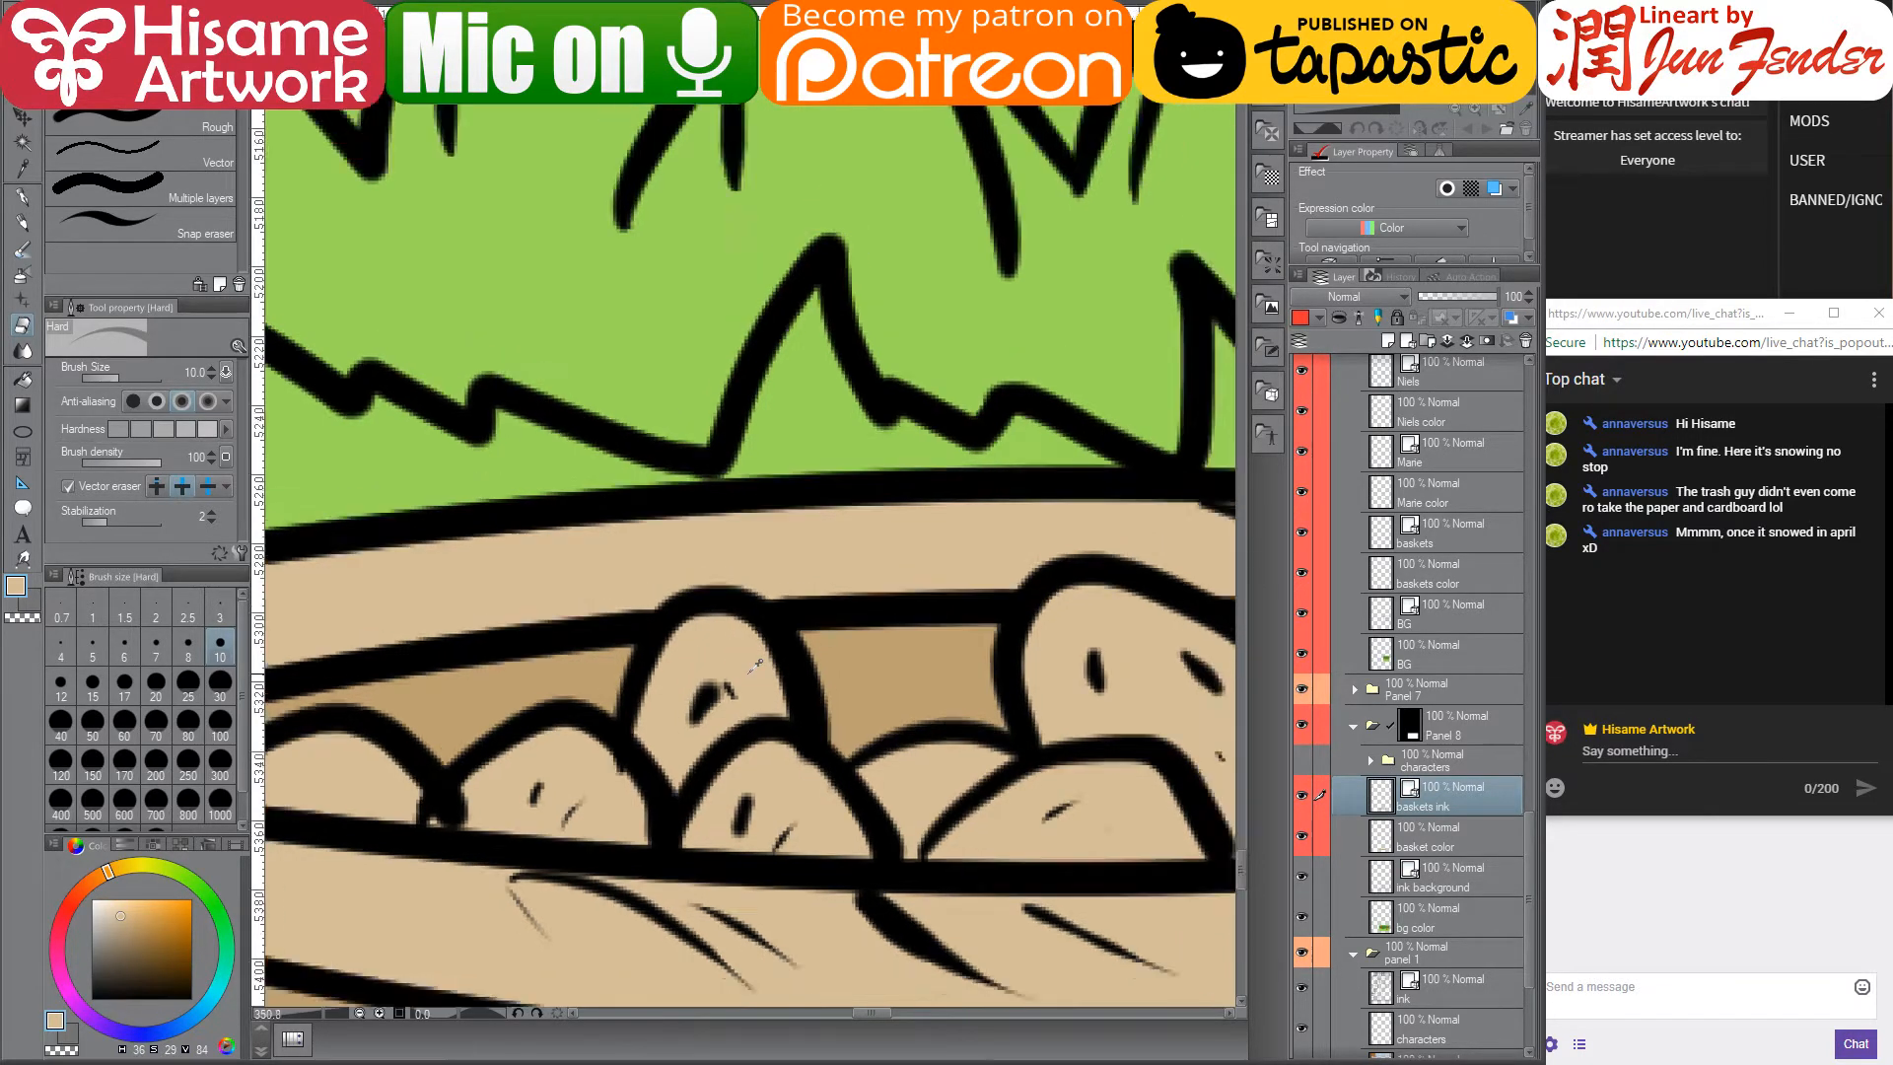
pyautogui.scroll(-4, 754, 668)
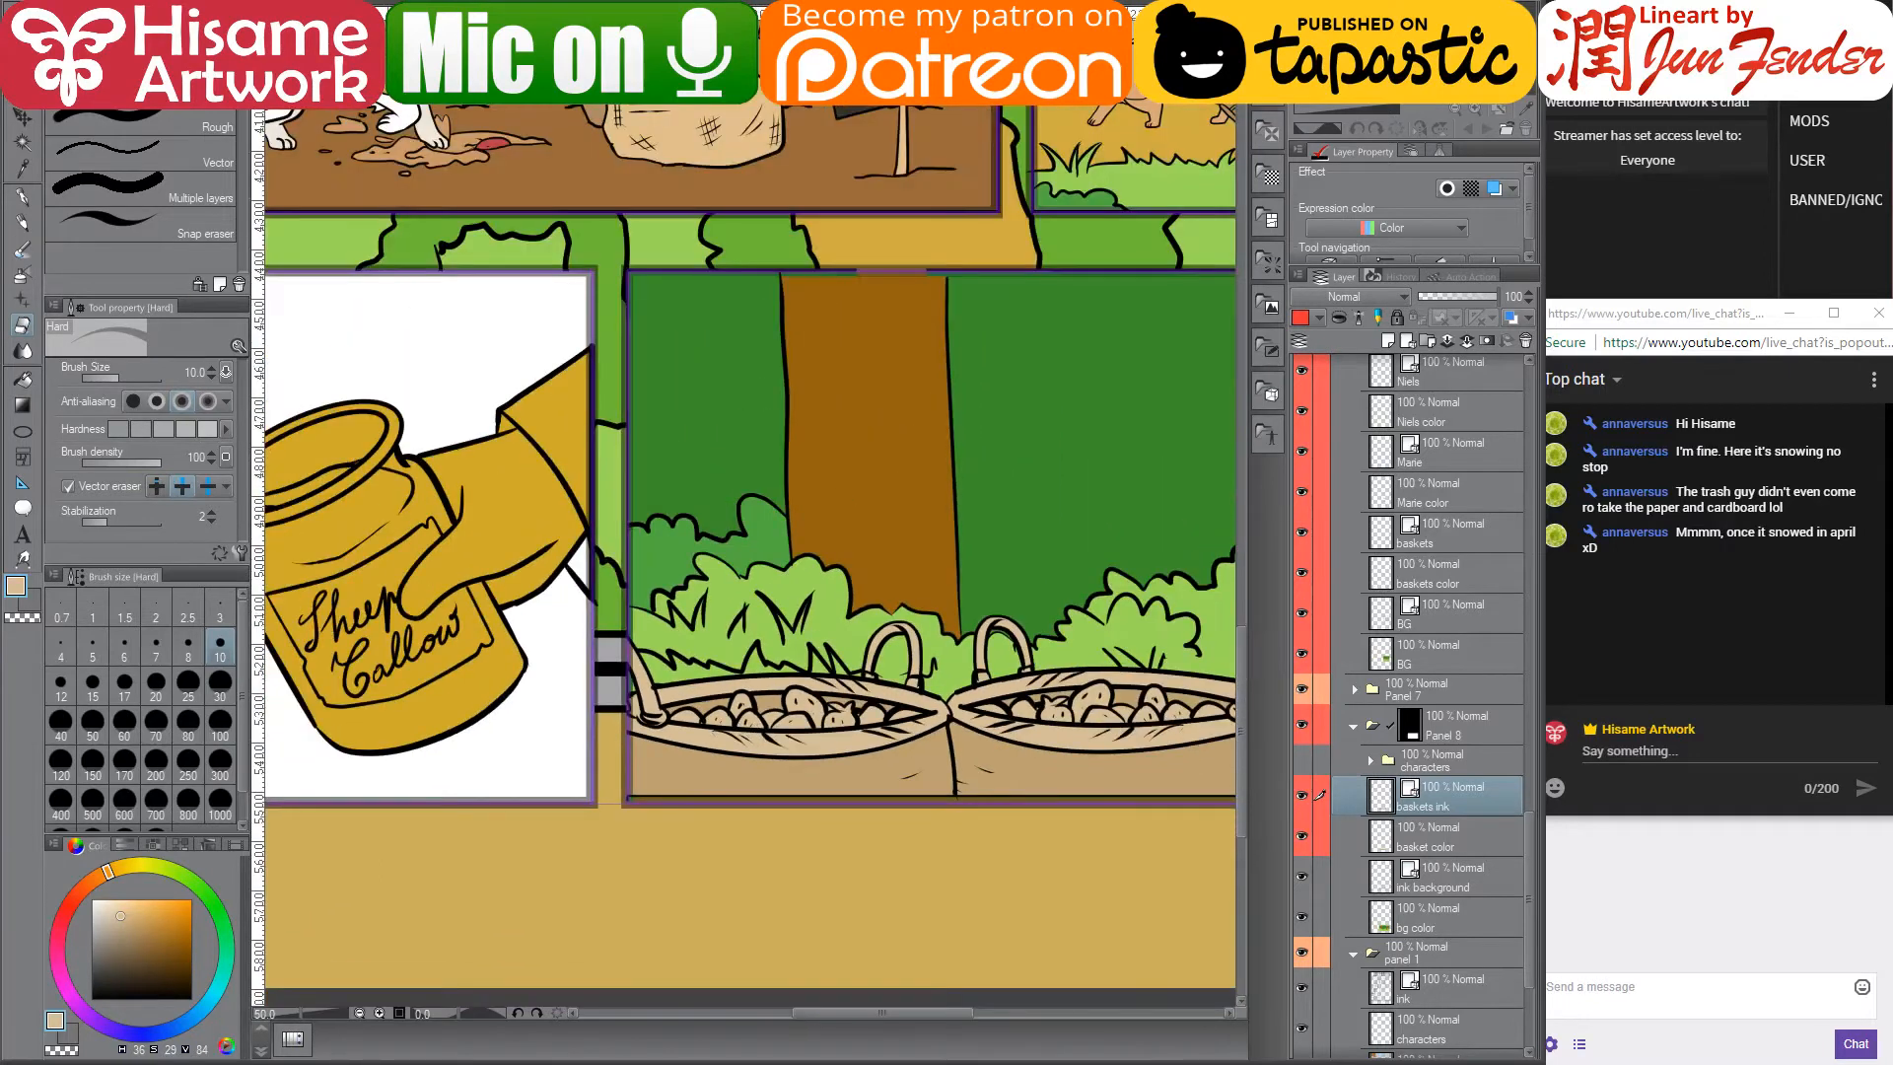
pyautogui.moveTo(1069, 735); pyautogui.dragTo(833, 707)
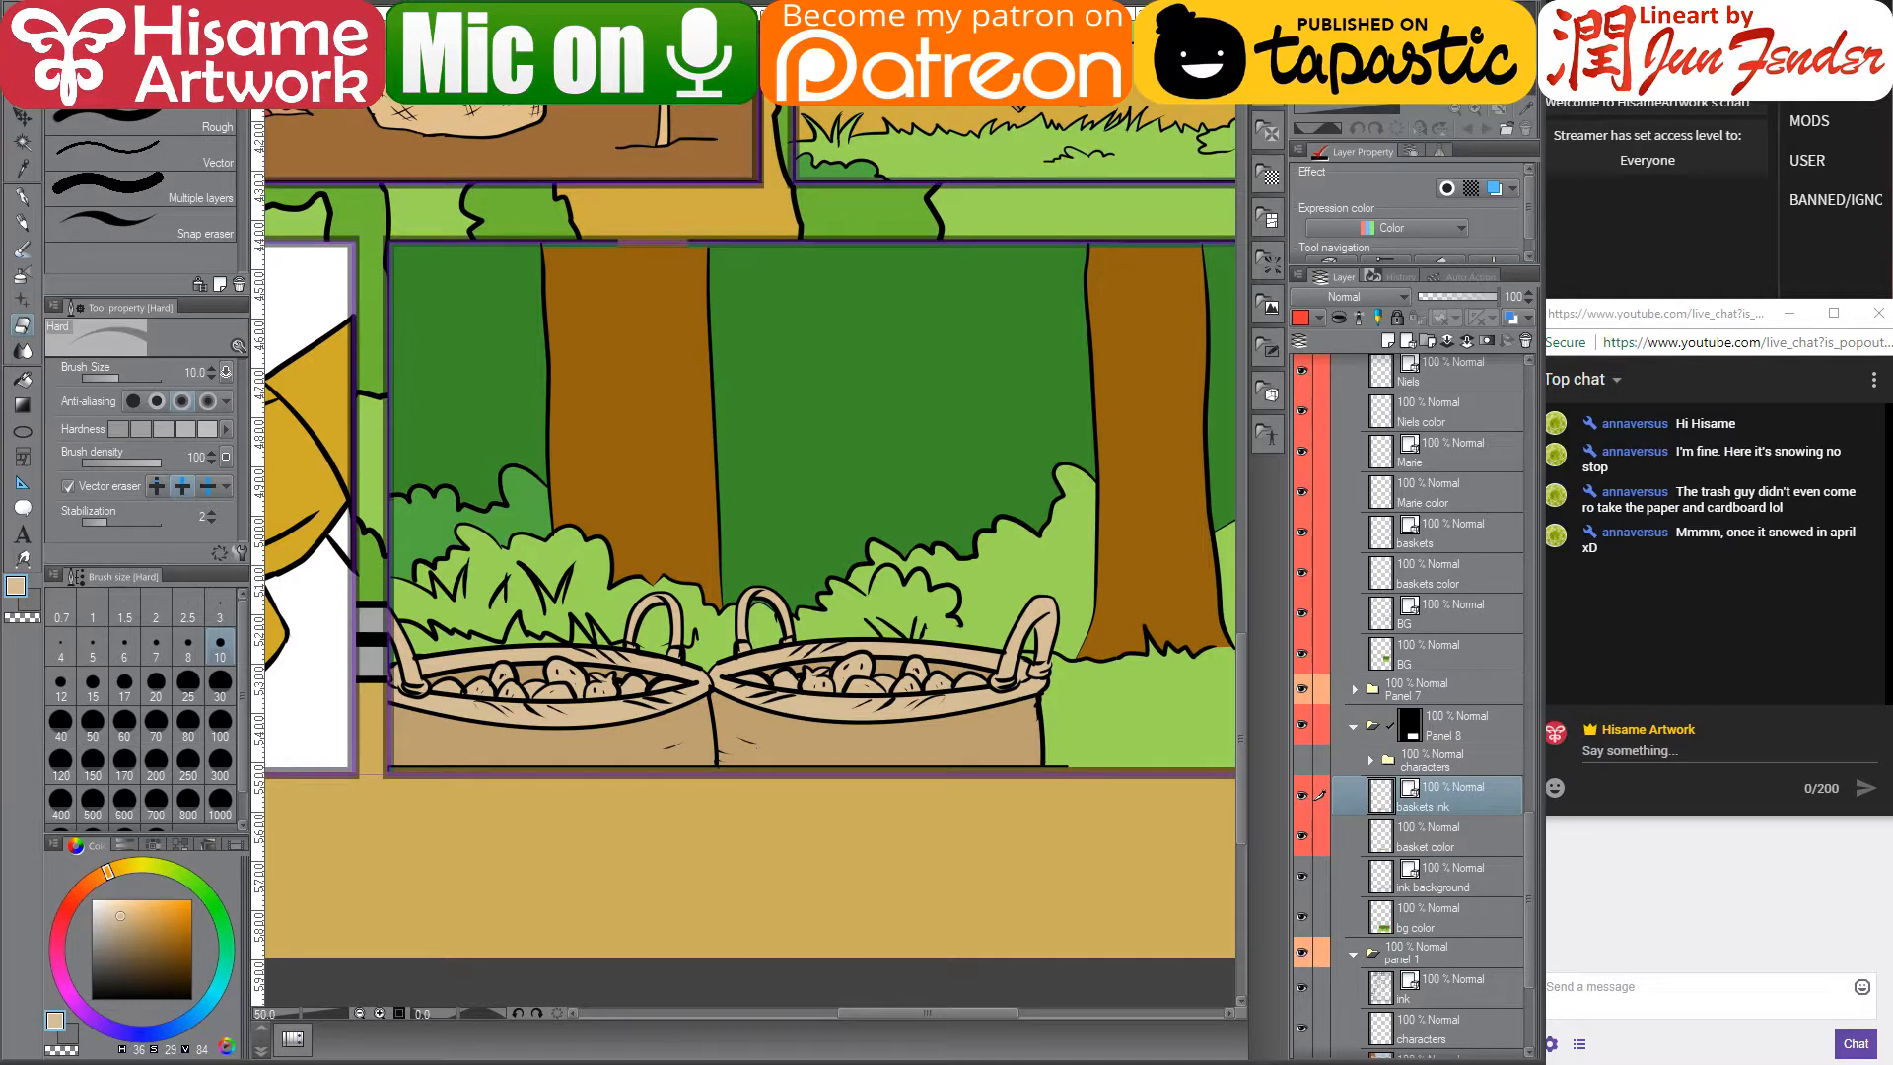
pyautogui.scroll(4, 882, 685)
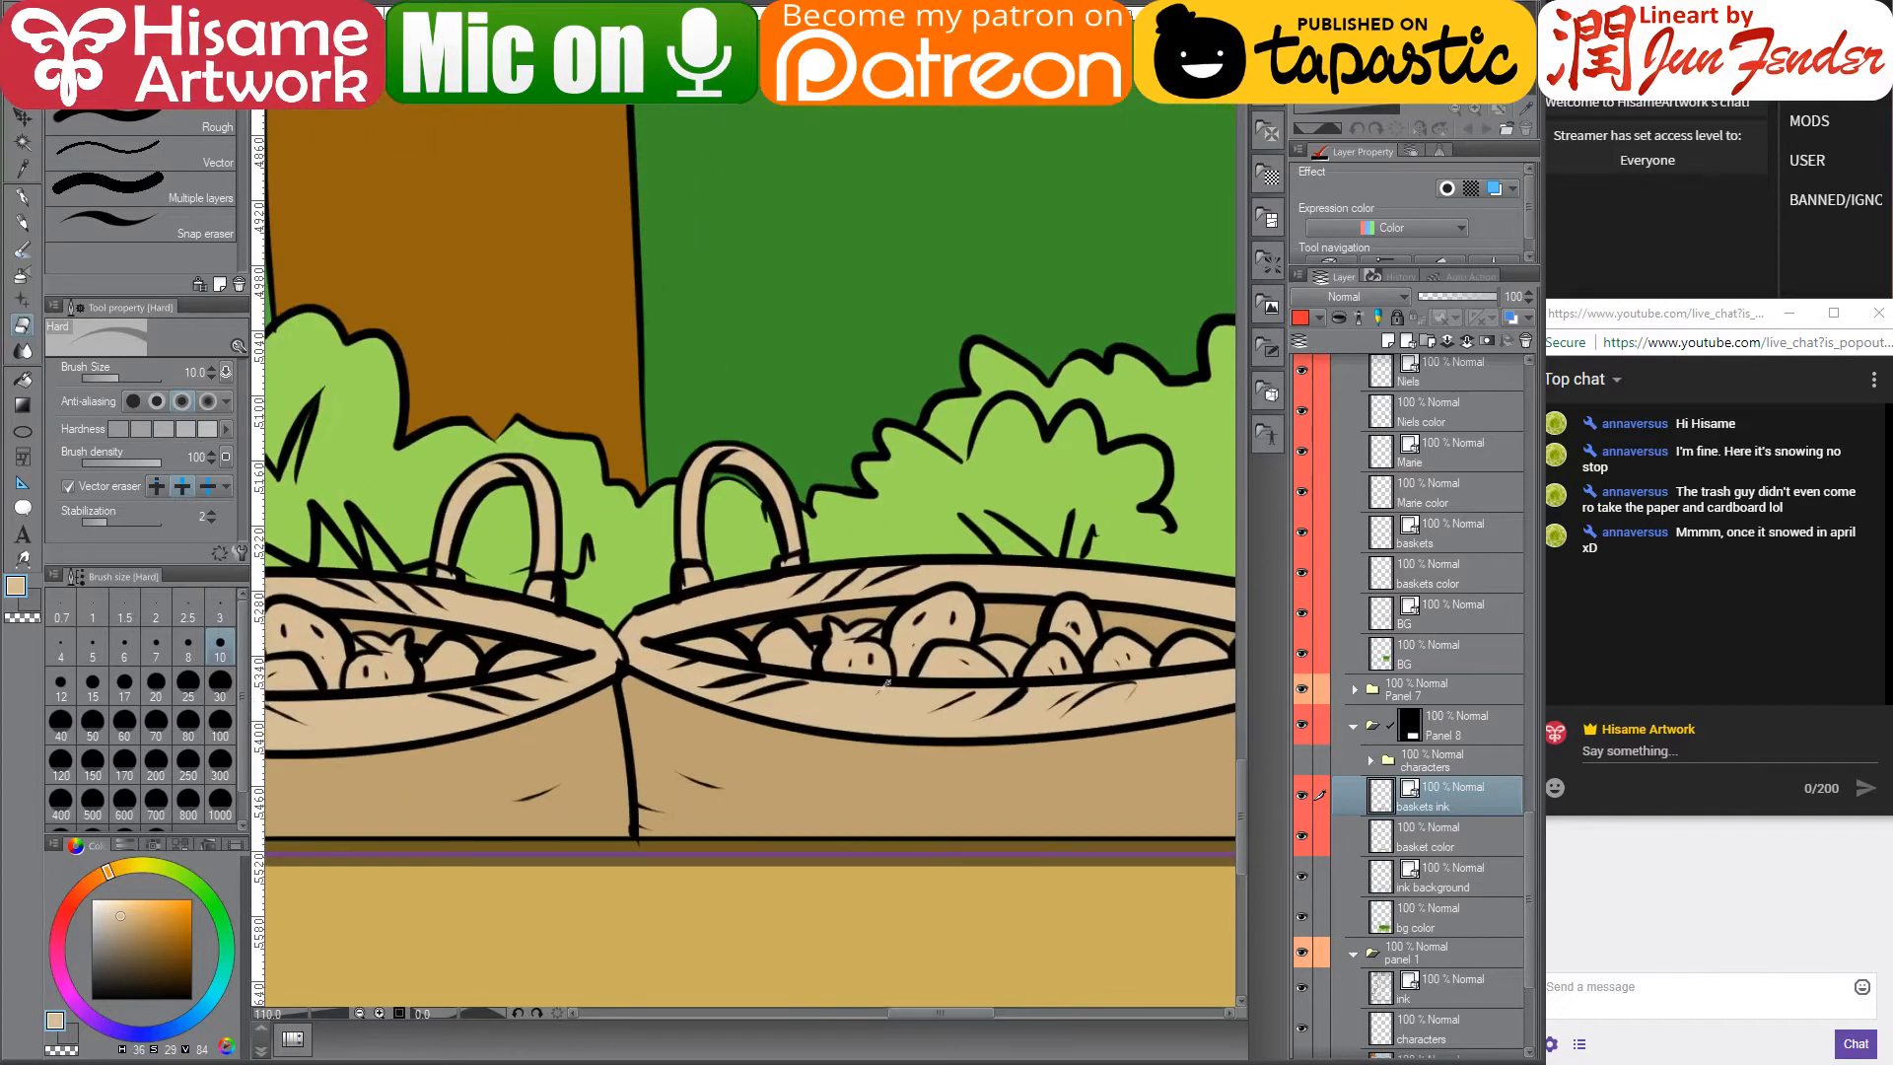
pyautogui.click(1450, 840)
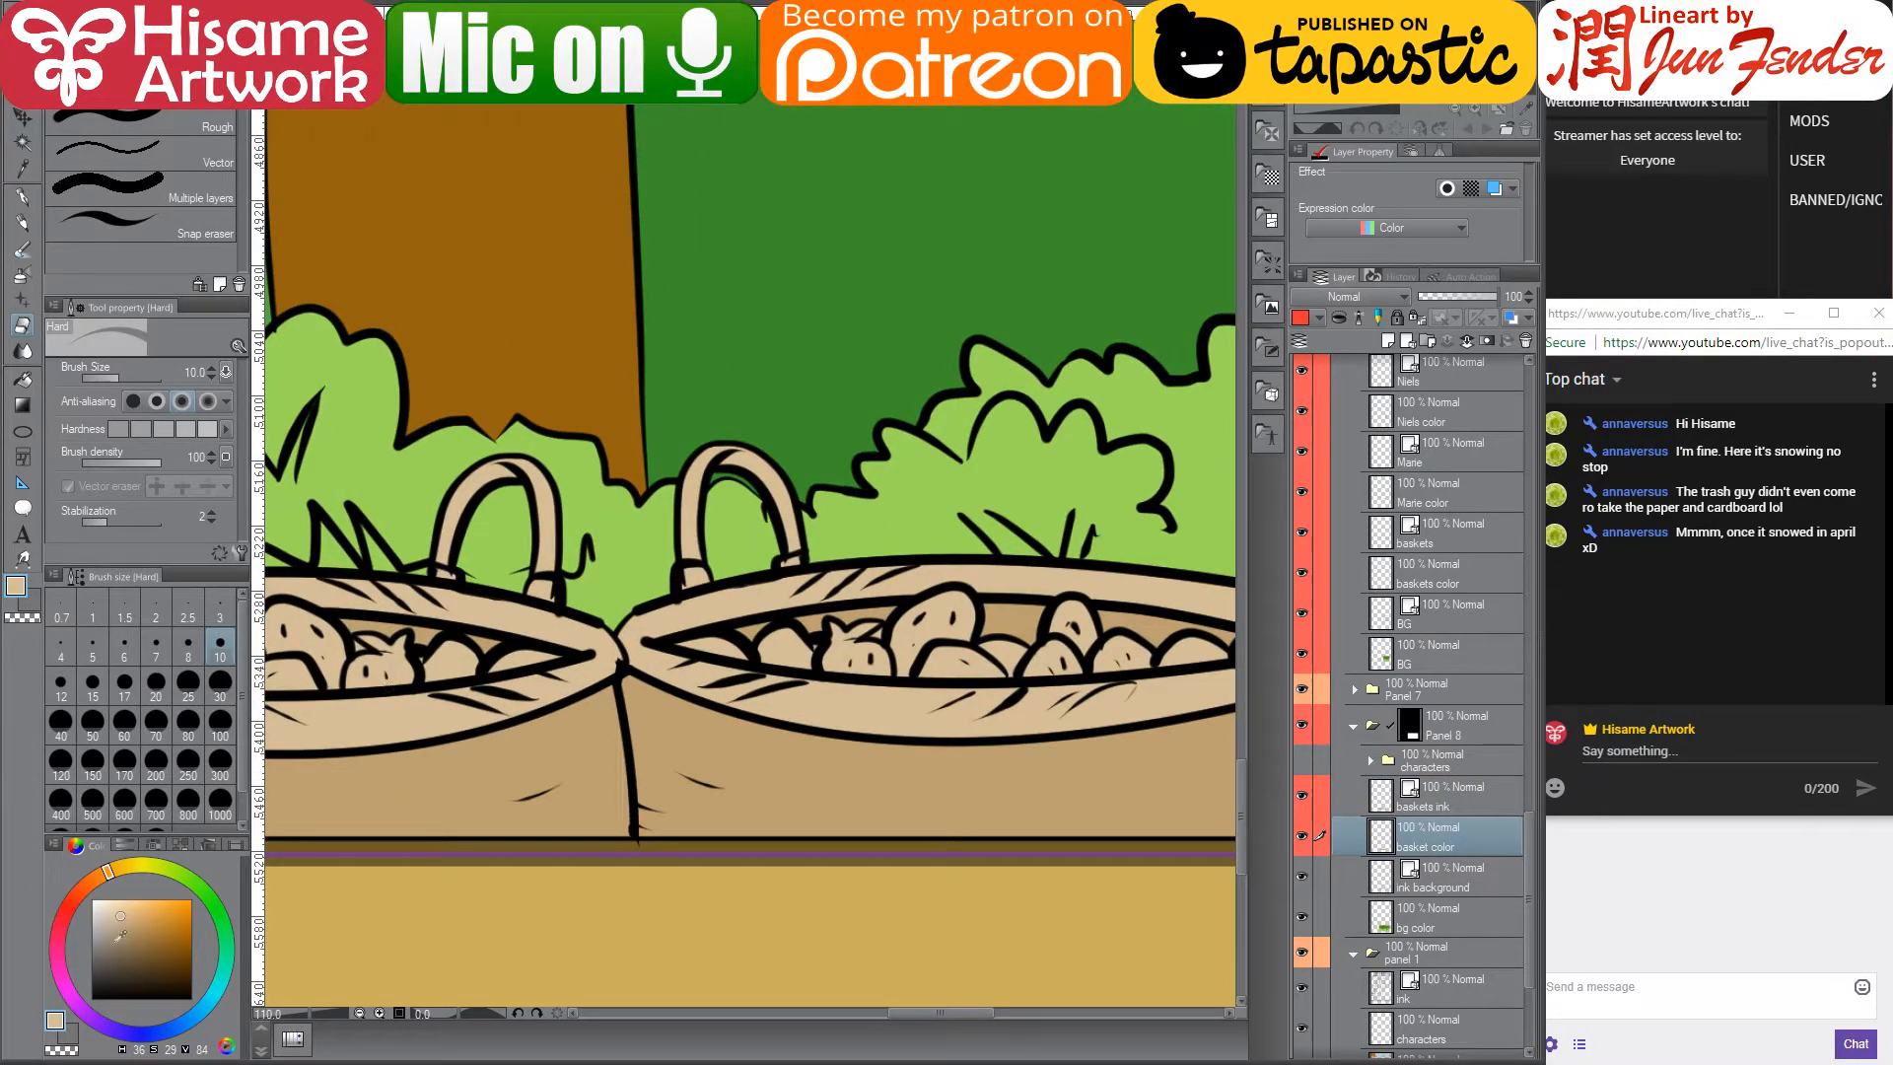
pyautogui.click(65, 907)
pyautogui.click(193, 901)
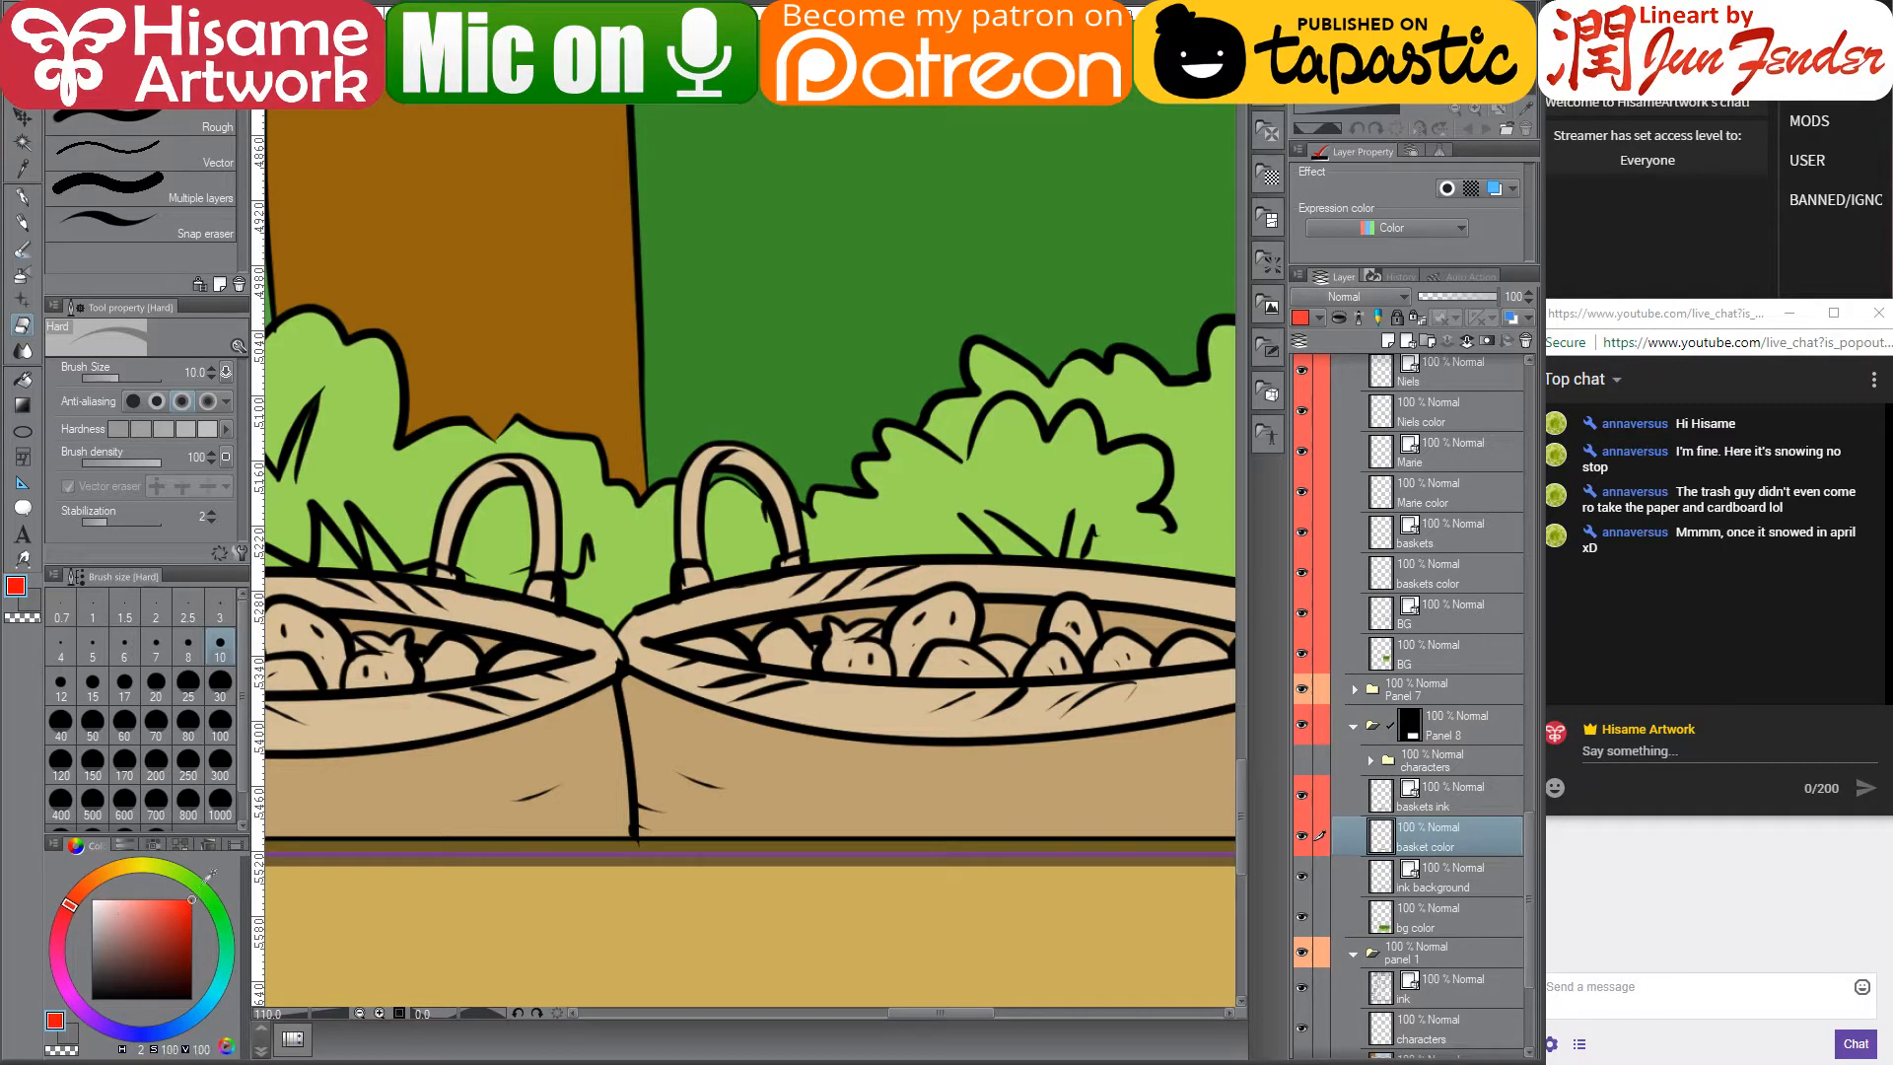
pyautogui.moveTo(197, 920); pyautogui.dragTo(203, 923)
pyautogui.click(22, 378)
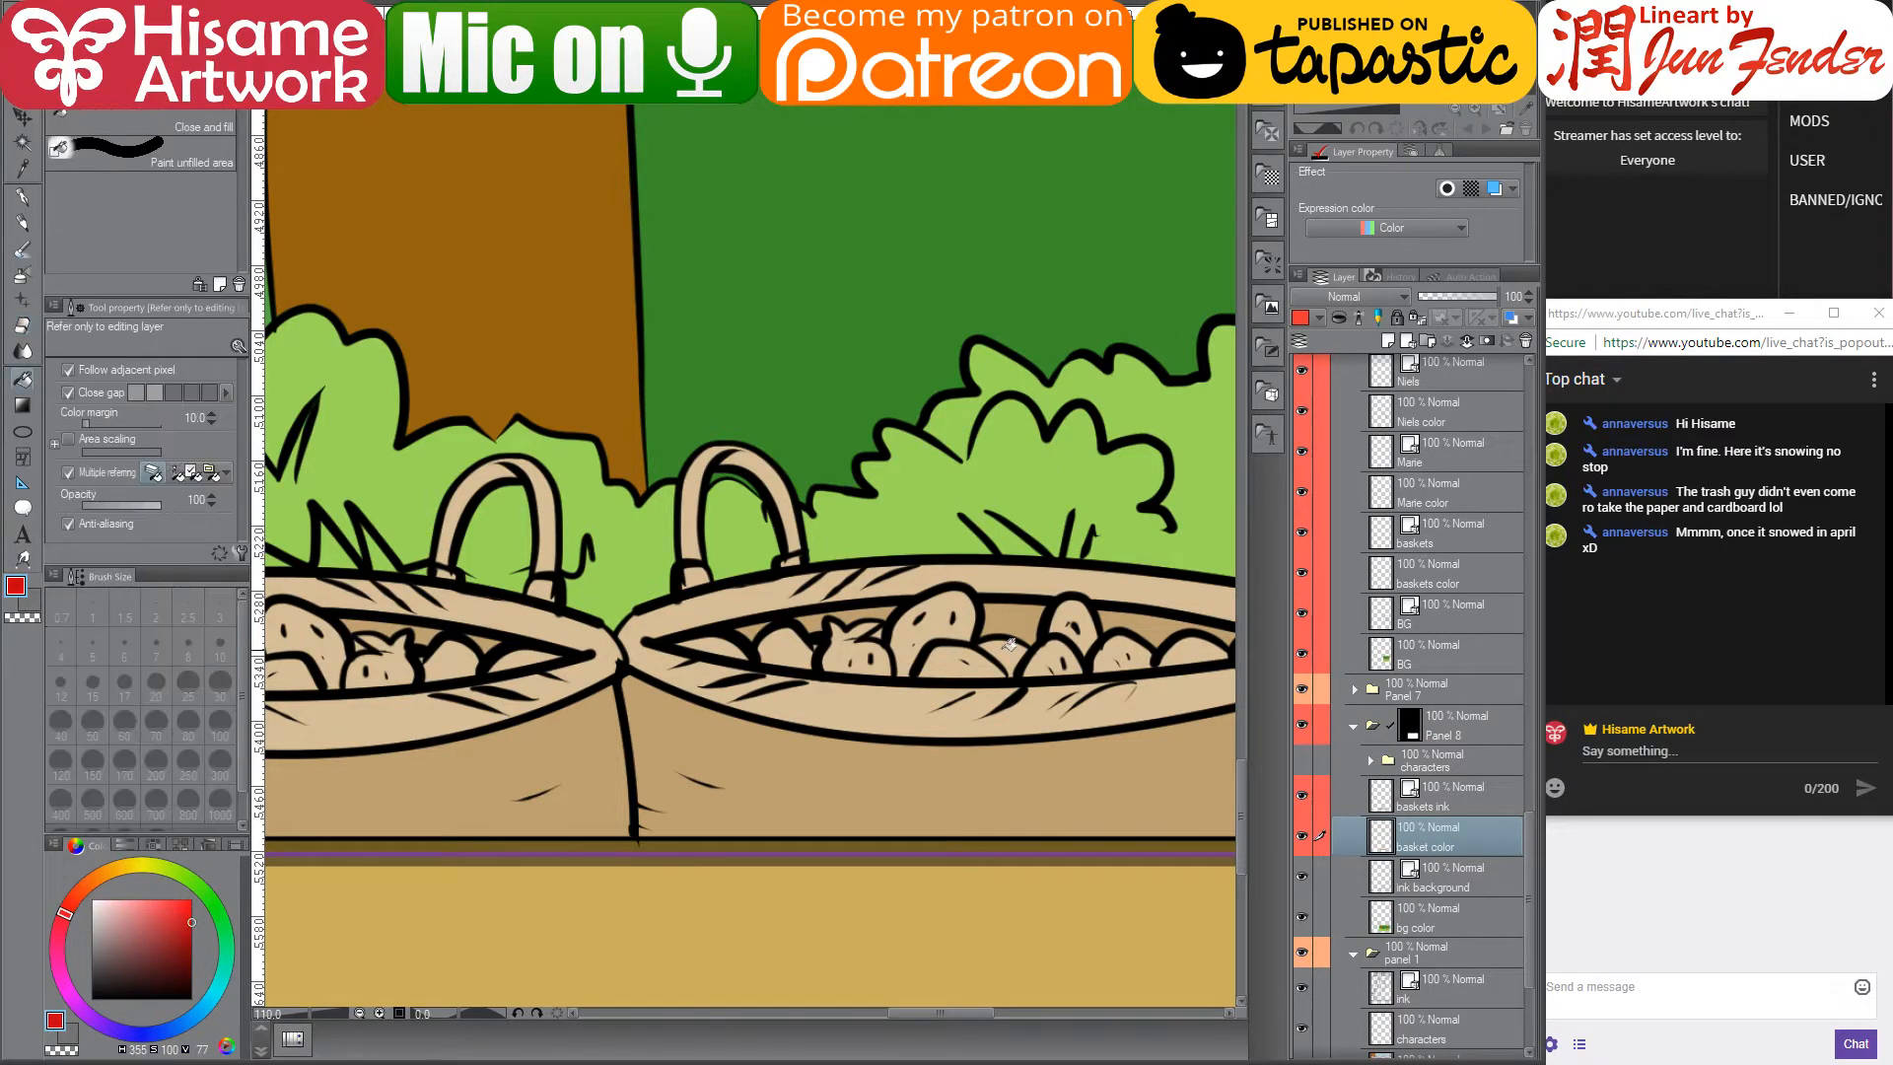
pyautogui.click(948, 618)
pyautogui.click(959, 658)
# - Shift the red's hue slightly and fill the remaining vegetables in the right basket with it
pyautogui.moveTo(1004, 682); pyautogui.dragTo(867, 682)
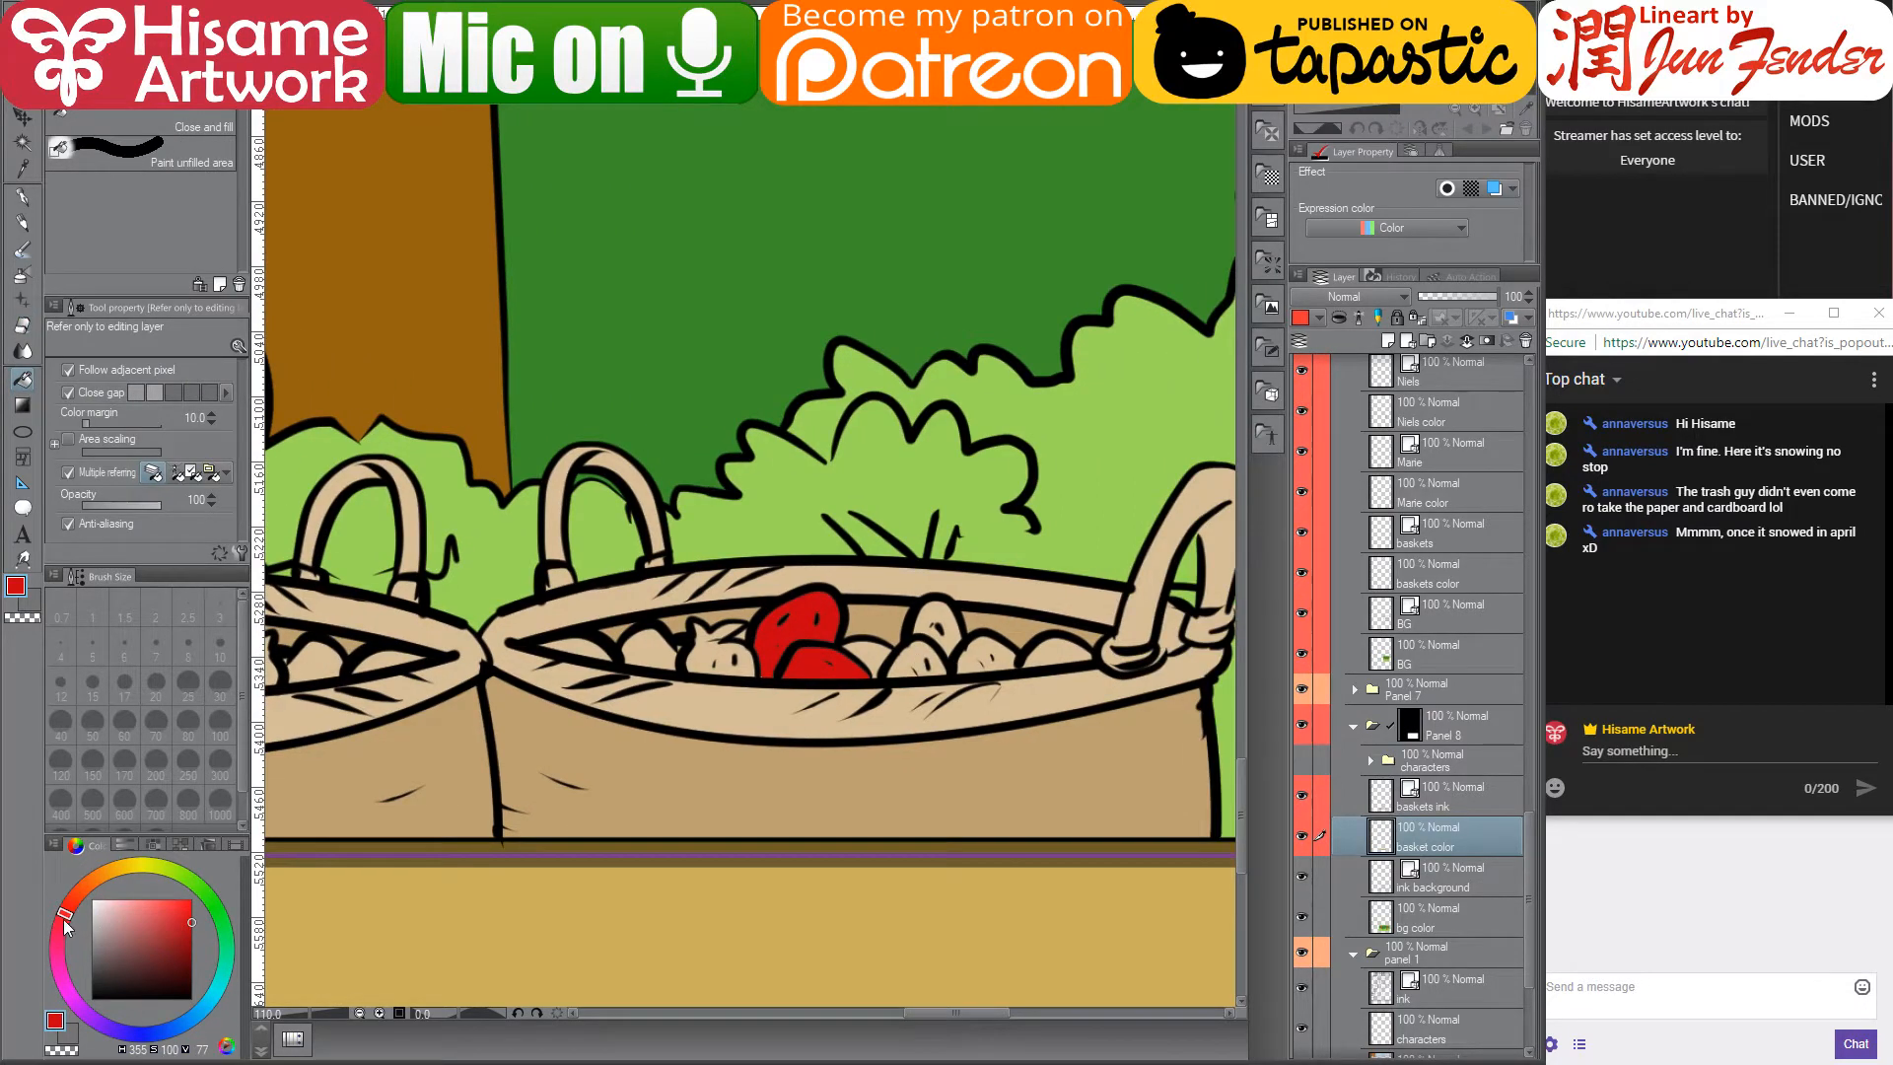
pyautogui.moveTo(63, 918); pyautogui.dragTo(69, 920)
pyautogui.click(946, 613)
pyautogui.click(880, 646)
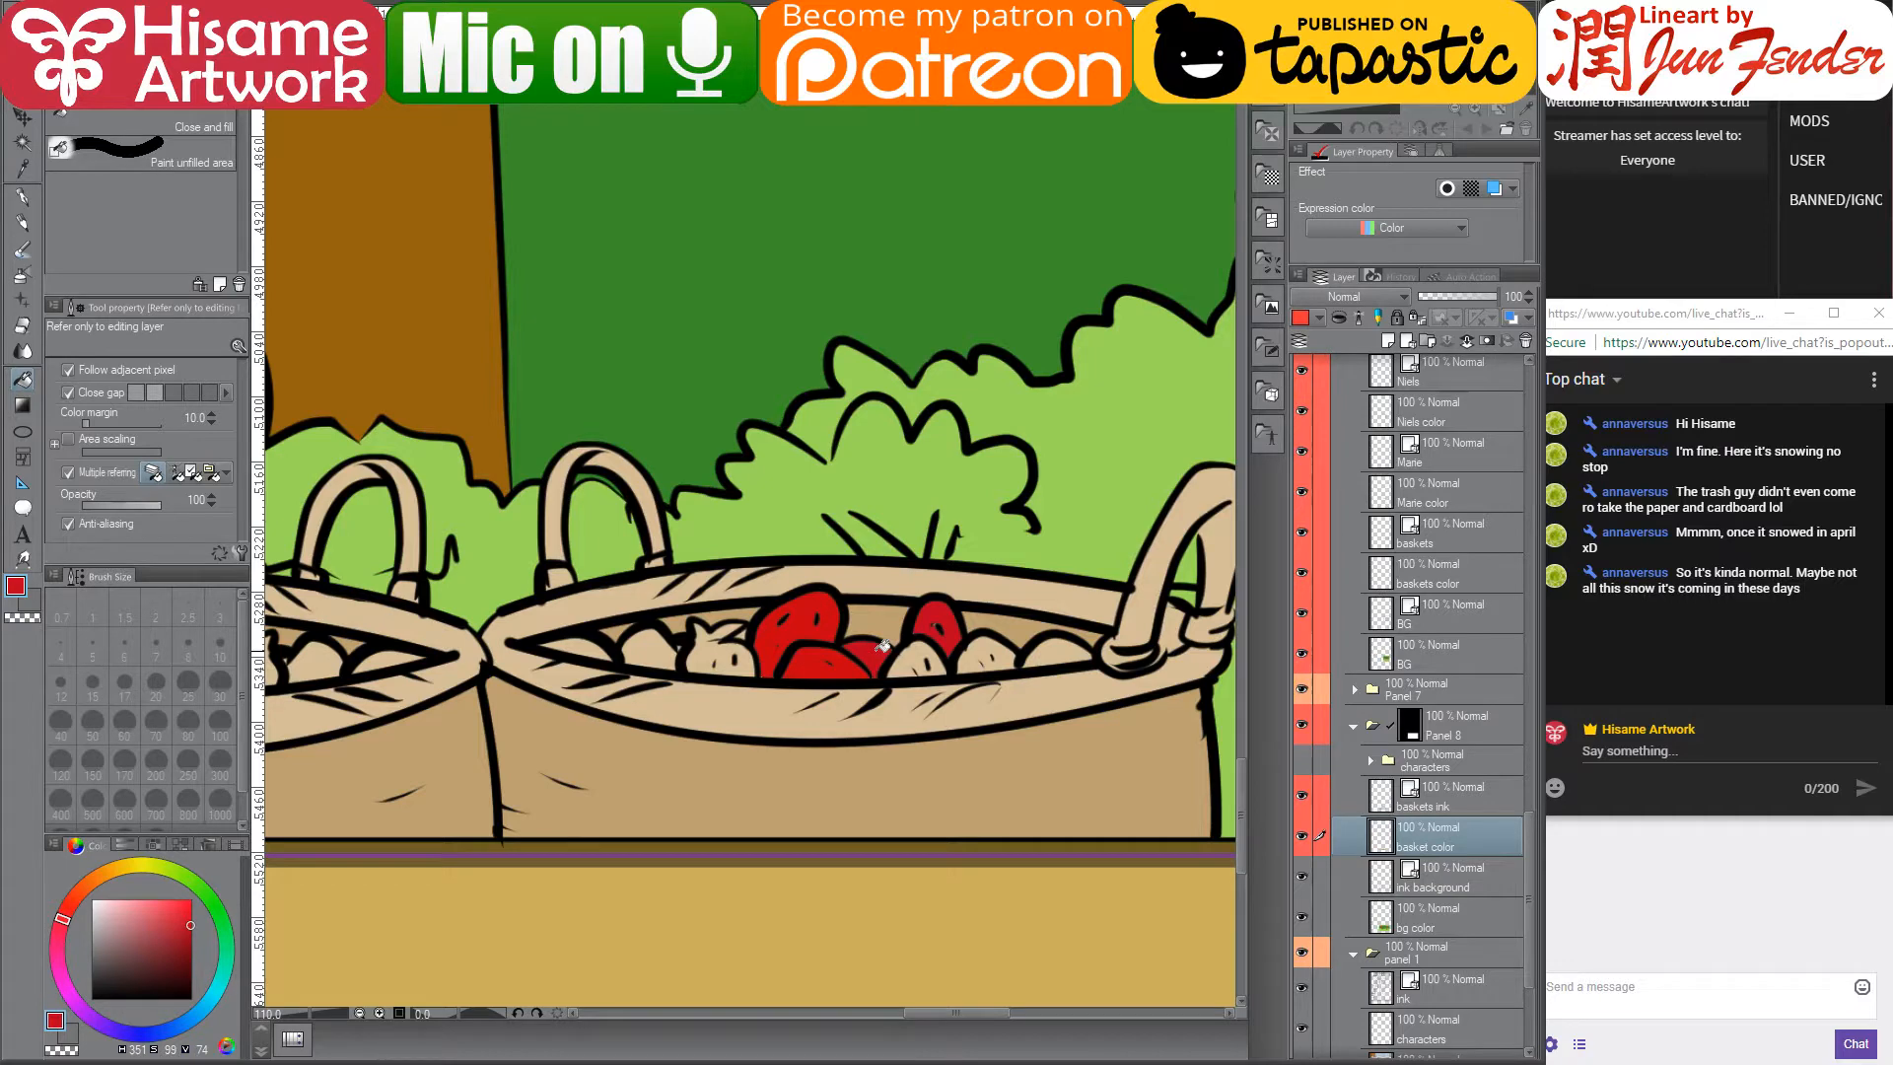
pyautogui.click(916, 652)
pyautogui.click(984, 653)
pyautogui.click(1067, 650)
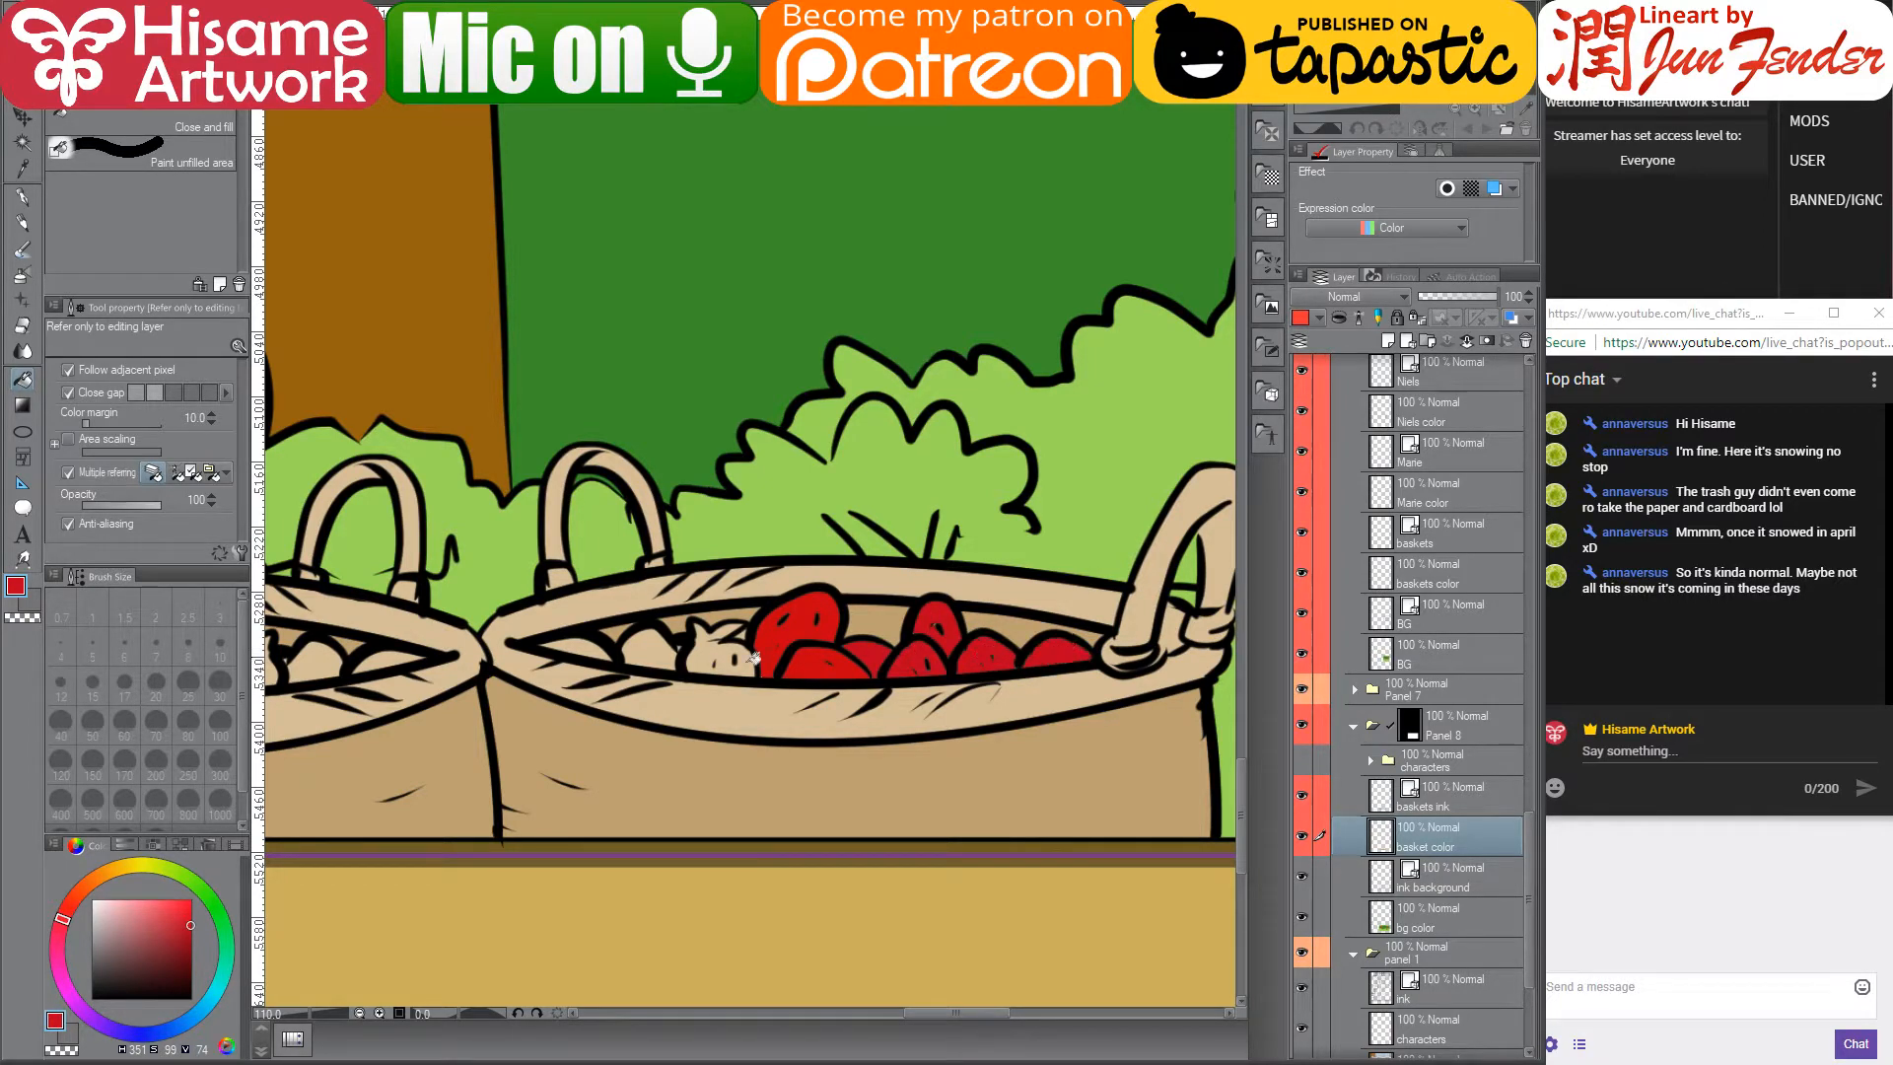
pyautogui.click(716, 646)
pyautogui.click(652, 640)
pyautogui.click(582, 650)
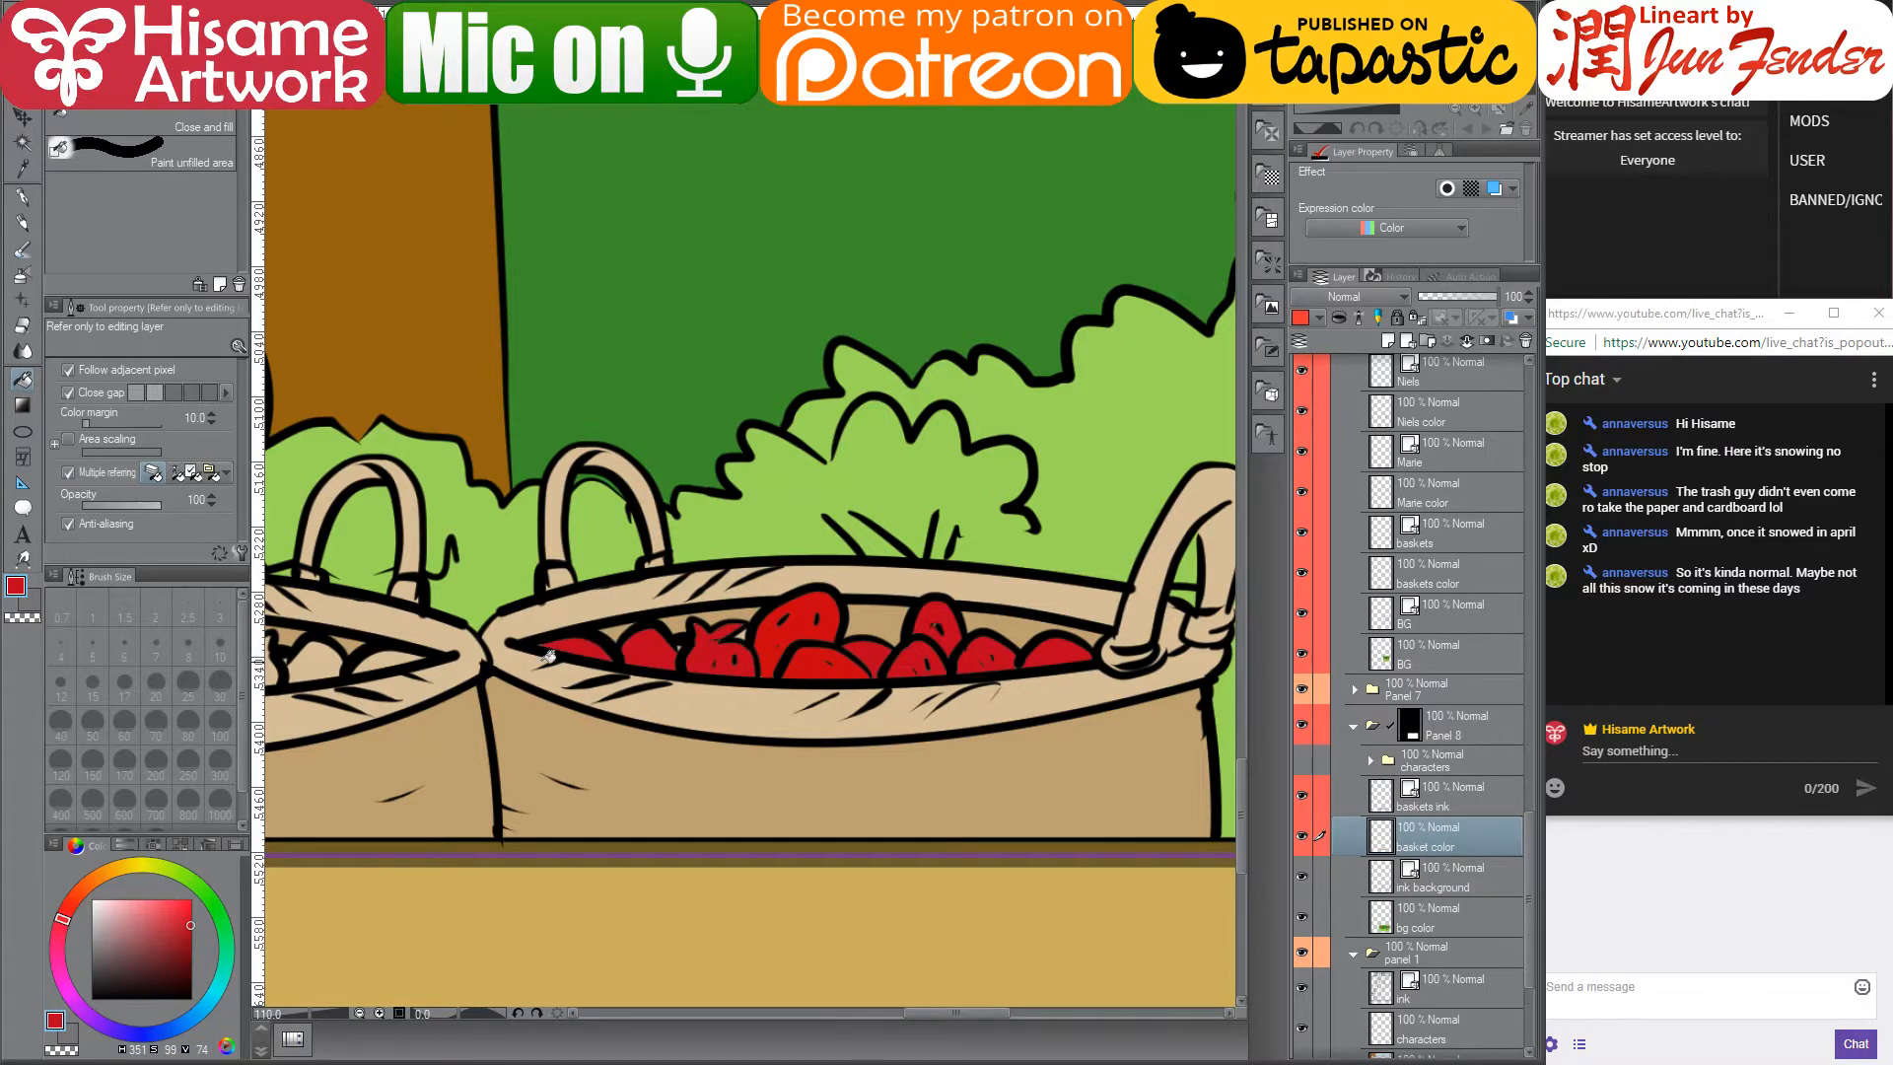
# - Fill all the vegetables in the left basket with the same red
pyautogui.moveTo(493, 661); pyautogui.dragTo(1020, 700)
pyautogui.click(435, 705)
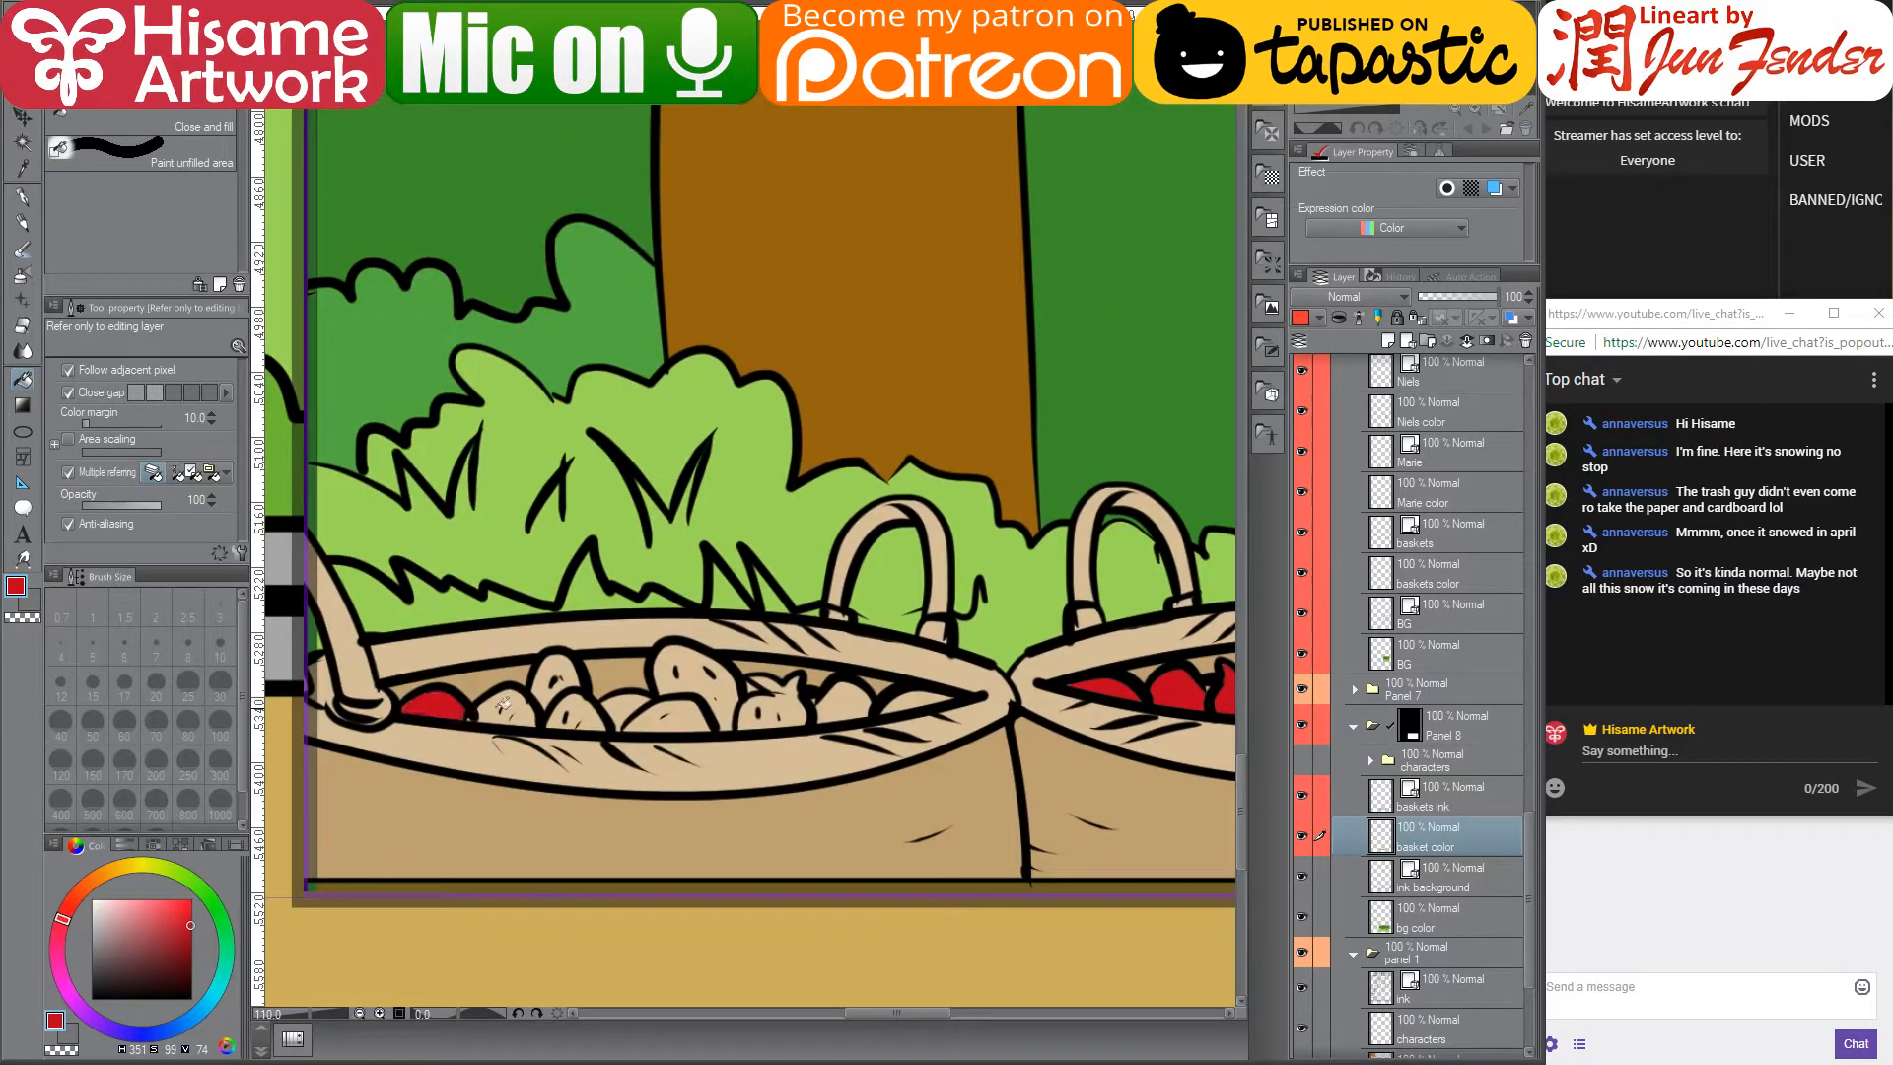
pyautogui.click(503, 702)
pyautogui.click(554, 674)
pyautogui.click(591, 702)
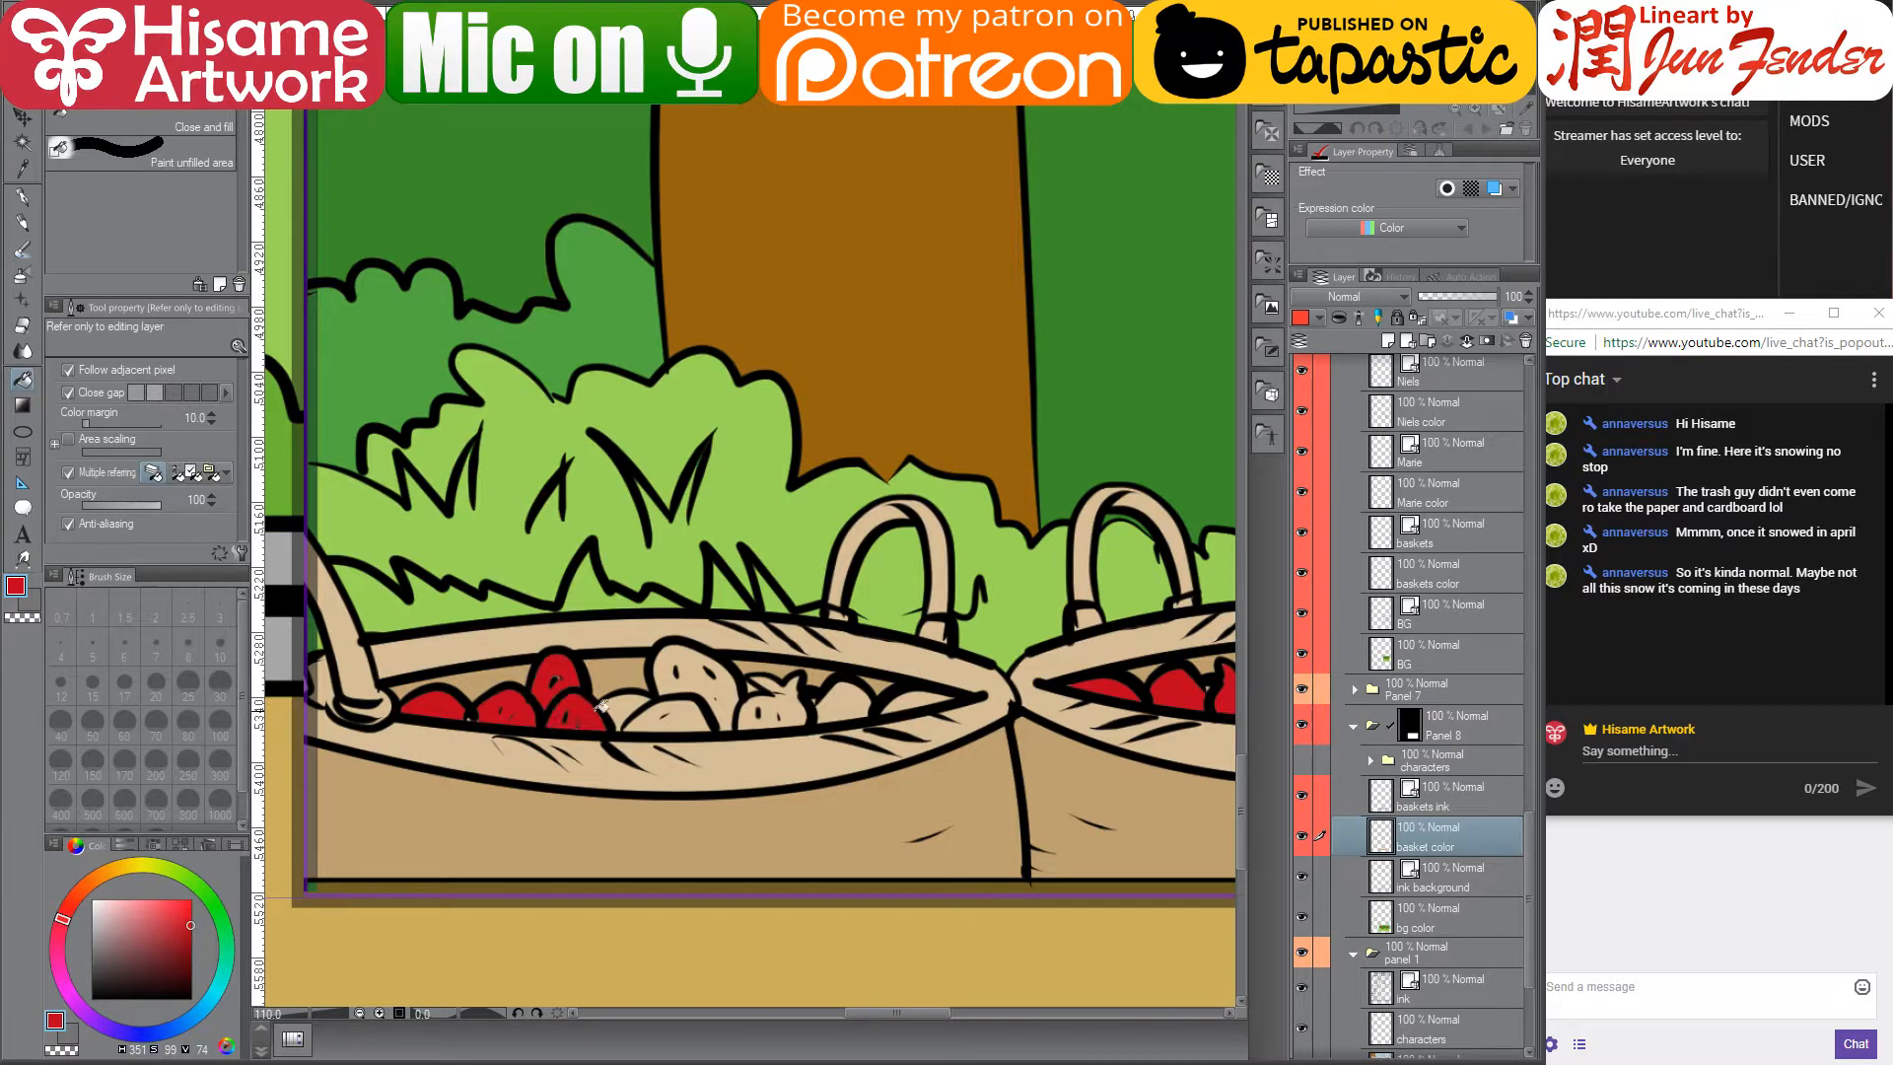
pyautogui.click(630, 702)
pyautogui.click(688, 707)
pyautogui.click(703, 671)
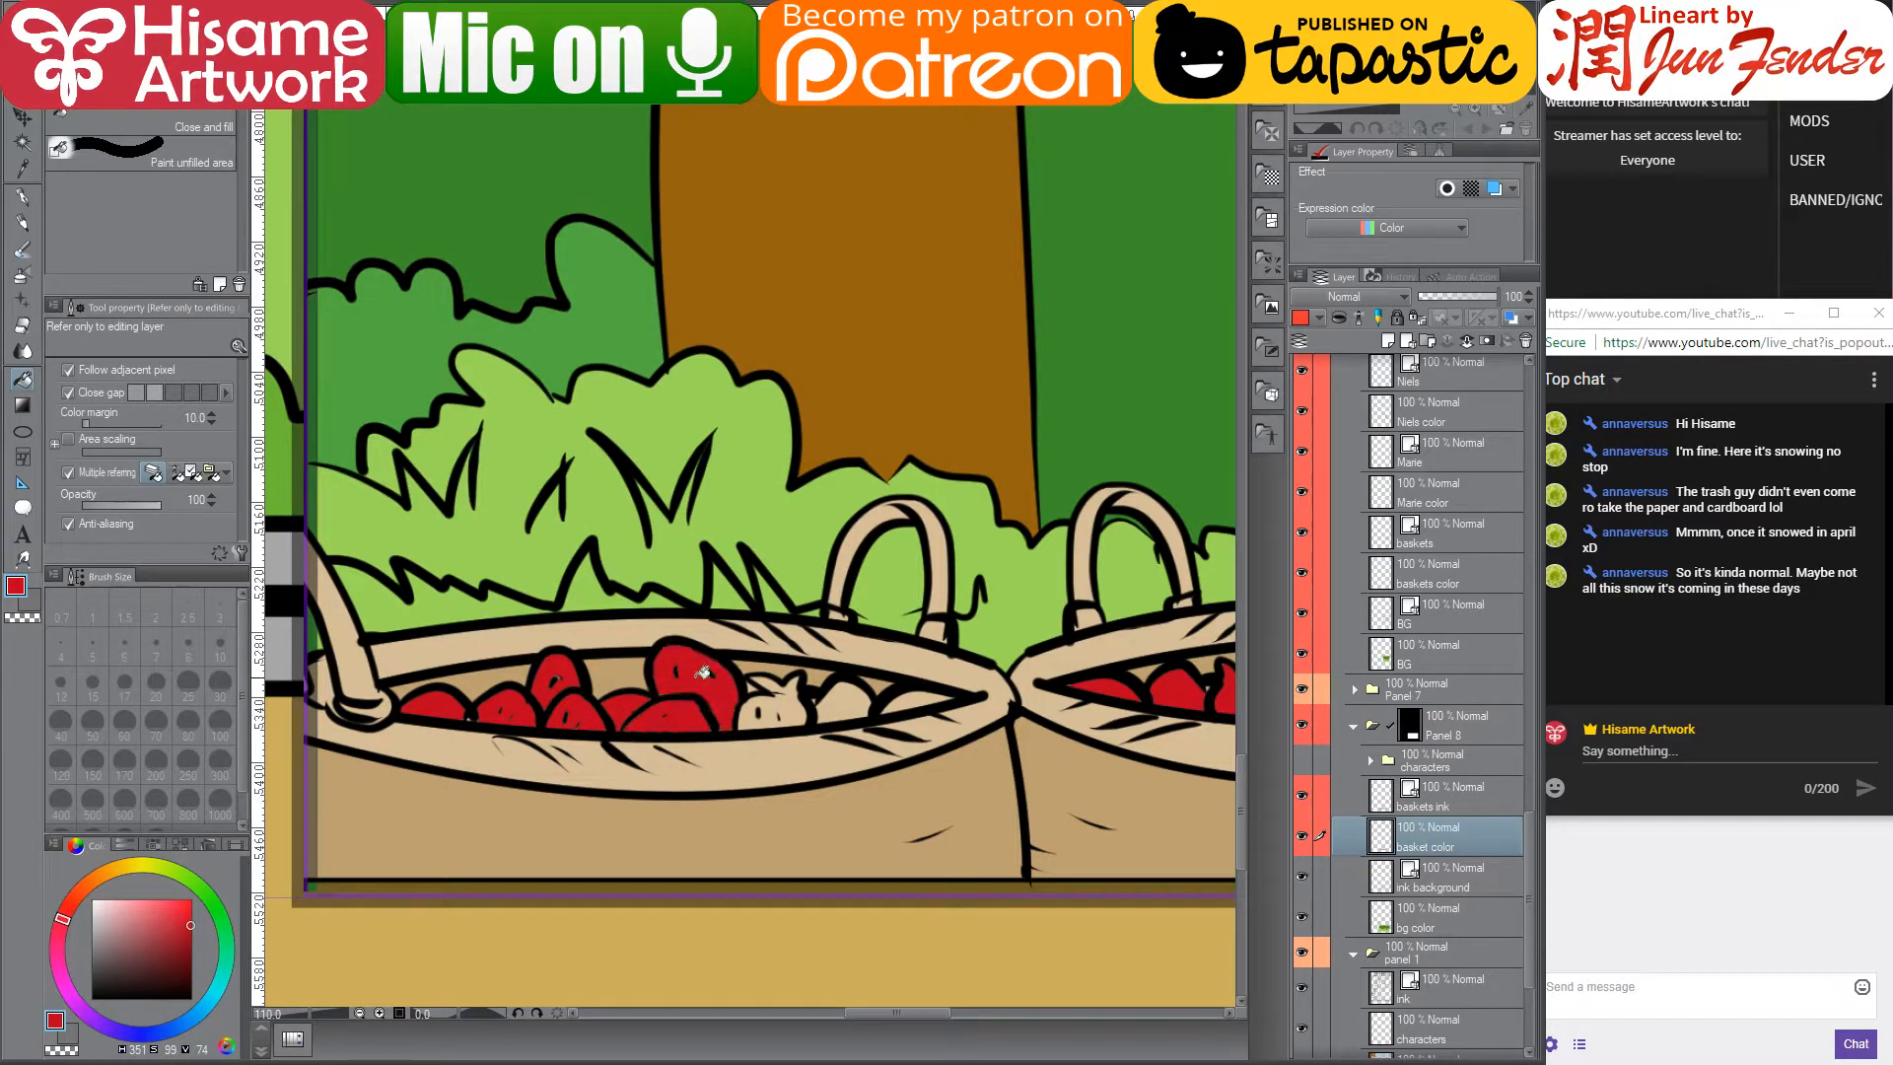
pyautogui.click(786, 702)
pyautogui.click(848, 696)
pyautogui.click(925, 695)
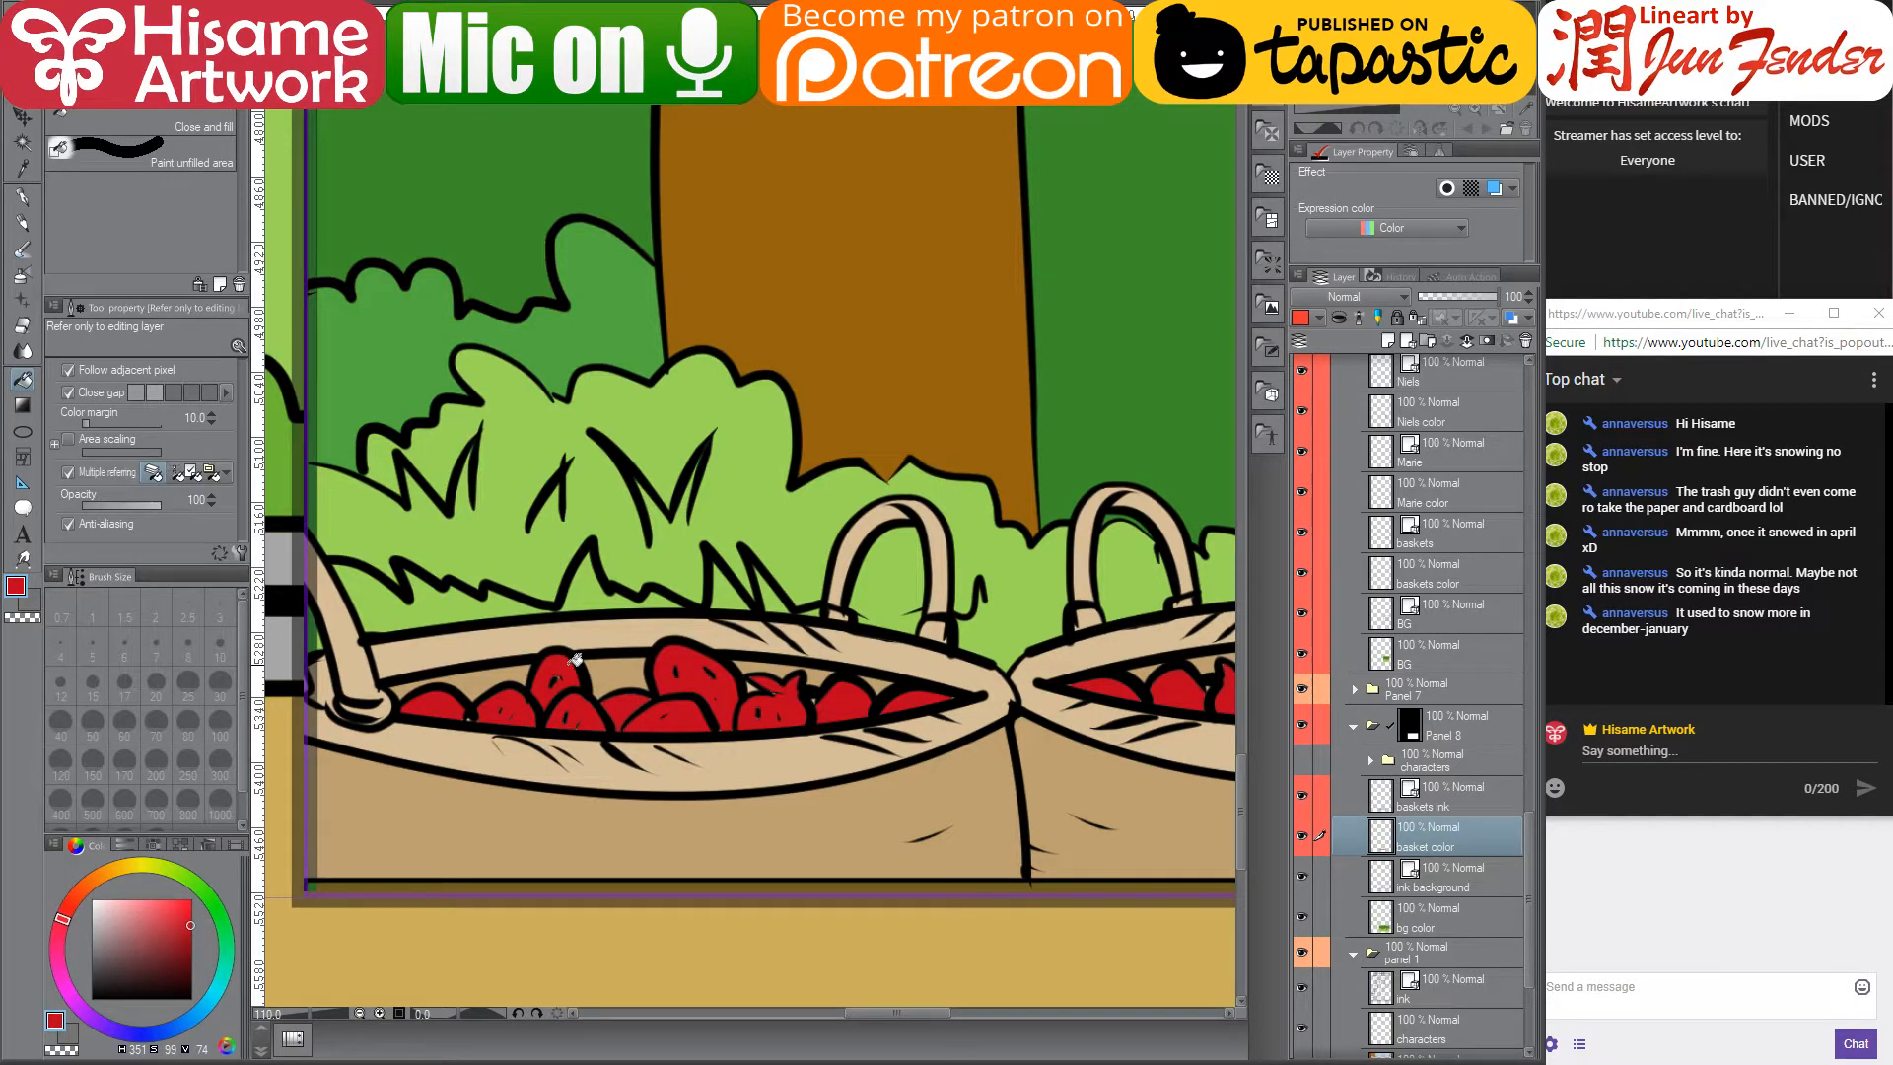
# - Paint the leaves on the left basket's leafy vegetable green with the G-pen at brush size 8
pyautogui.click(30, 203)
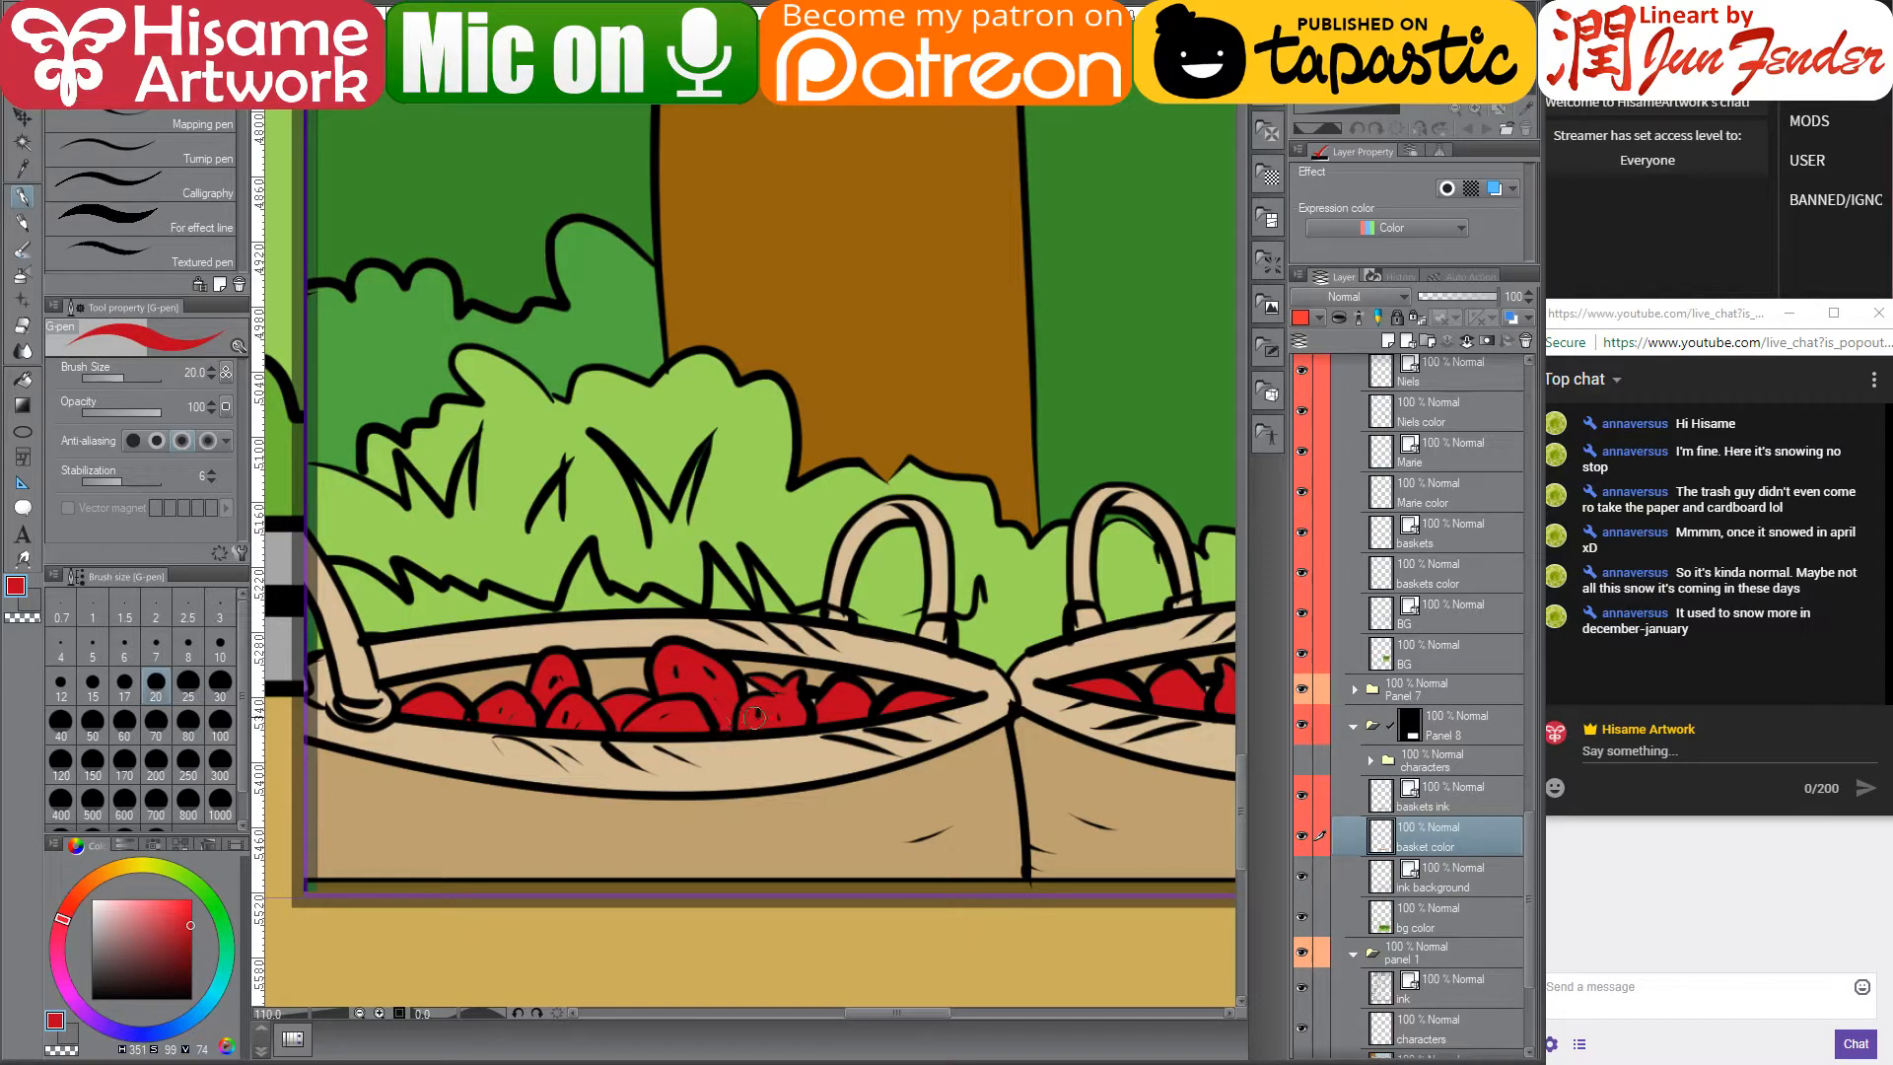
pyautogui.scroll(5, 935, 680)
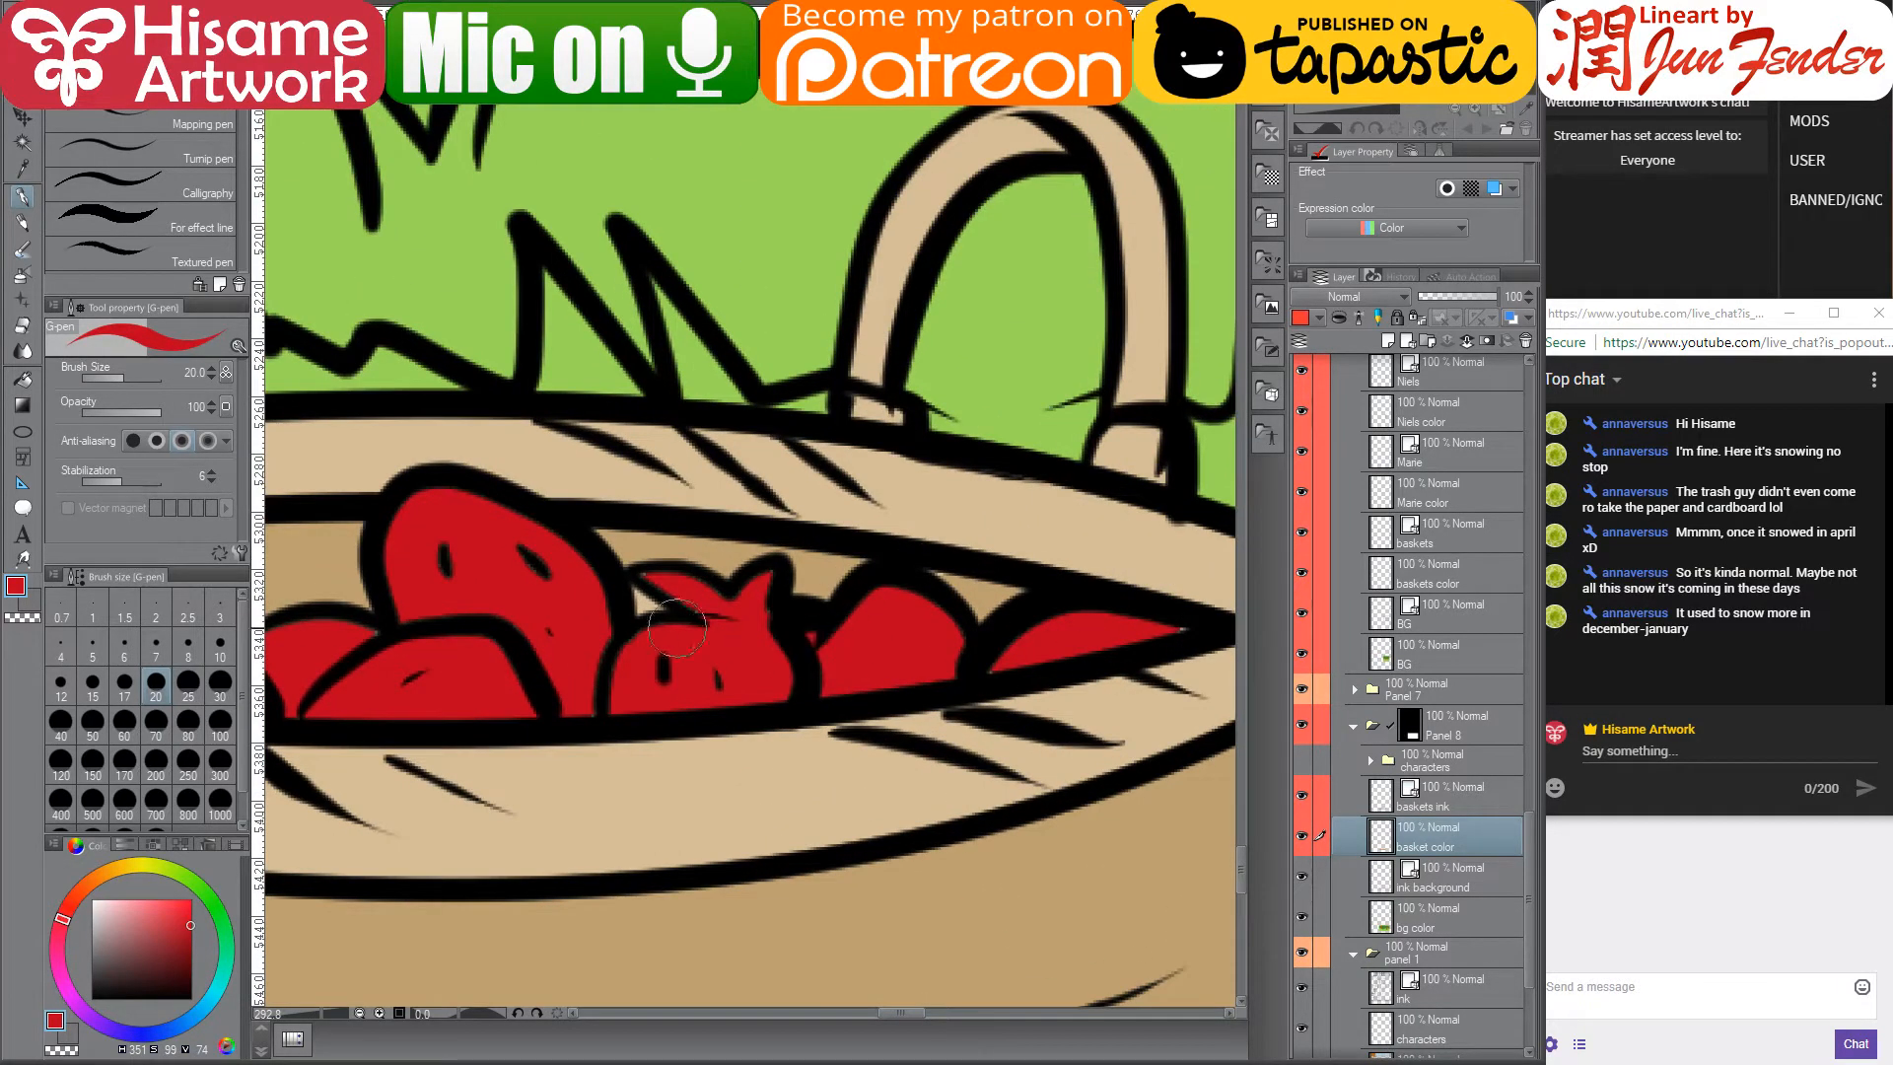
pyautogui.moveTo(659, 608)
pyautogui.mouseDown()
pyautogui.moveTo(628, 594)
pyautogui.moveTo(647, 595)
pyautogui.mouseUp()
pyautogui.click(222, 934)
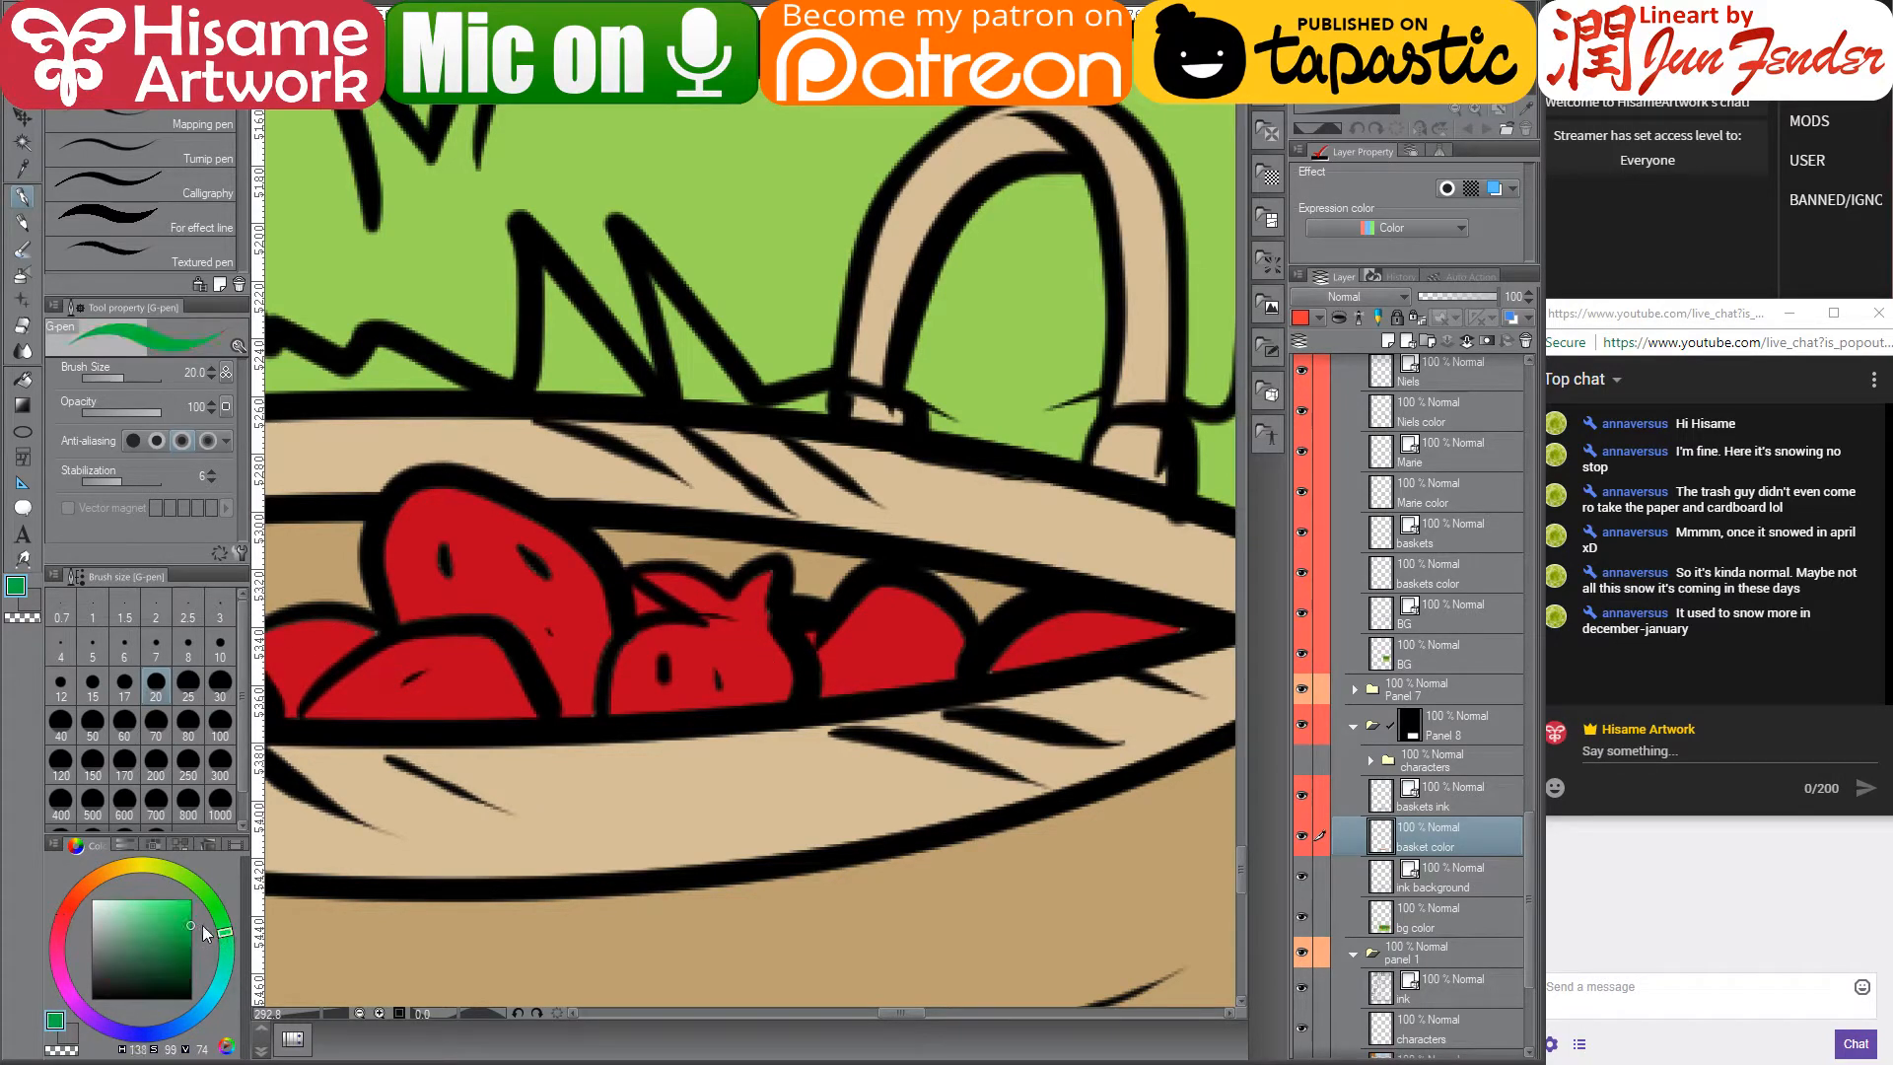
pyautogui.press('[')
pyautogui.press('[')
pyautogui.press('[')
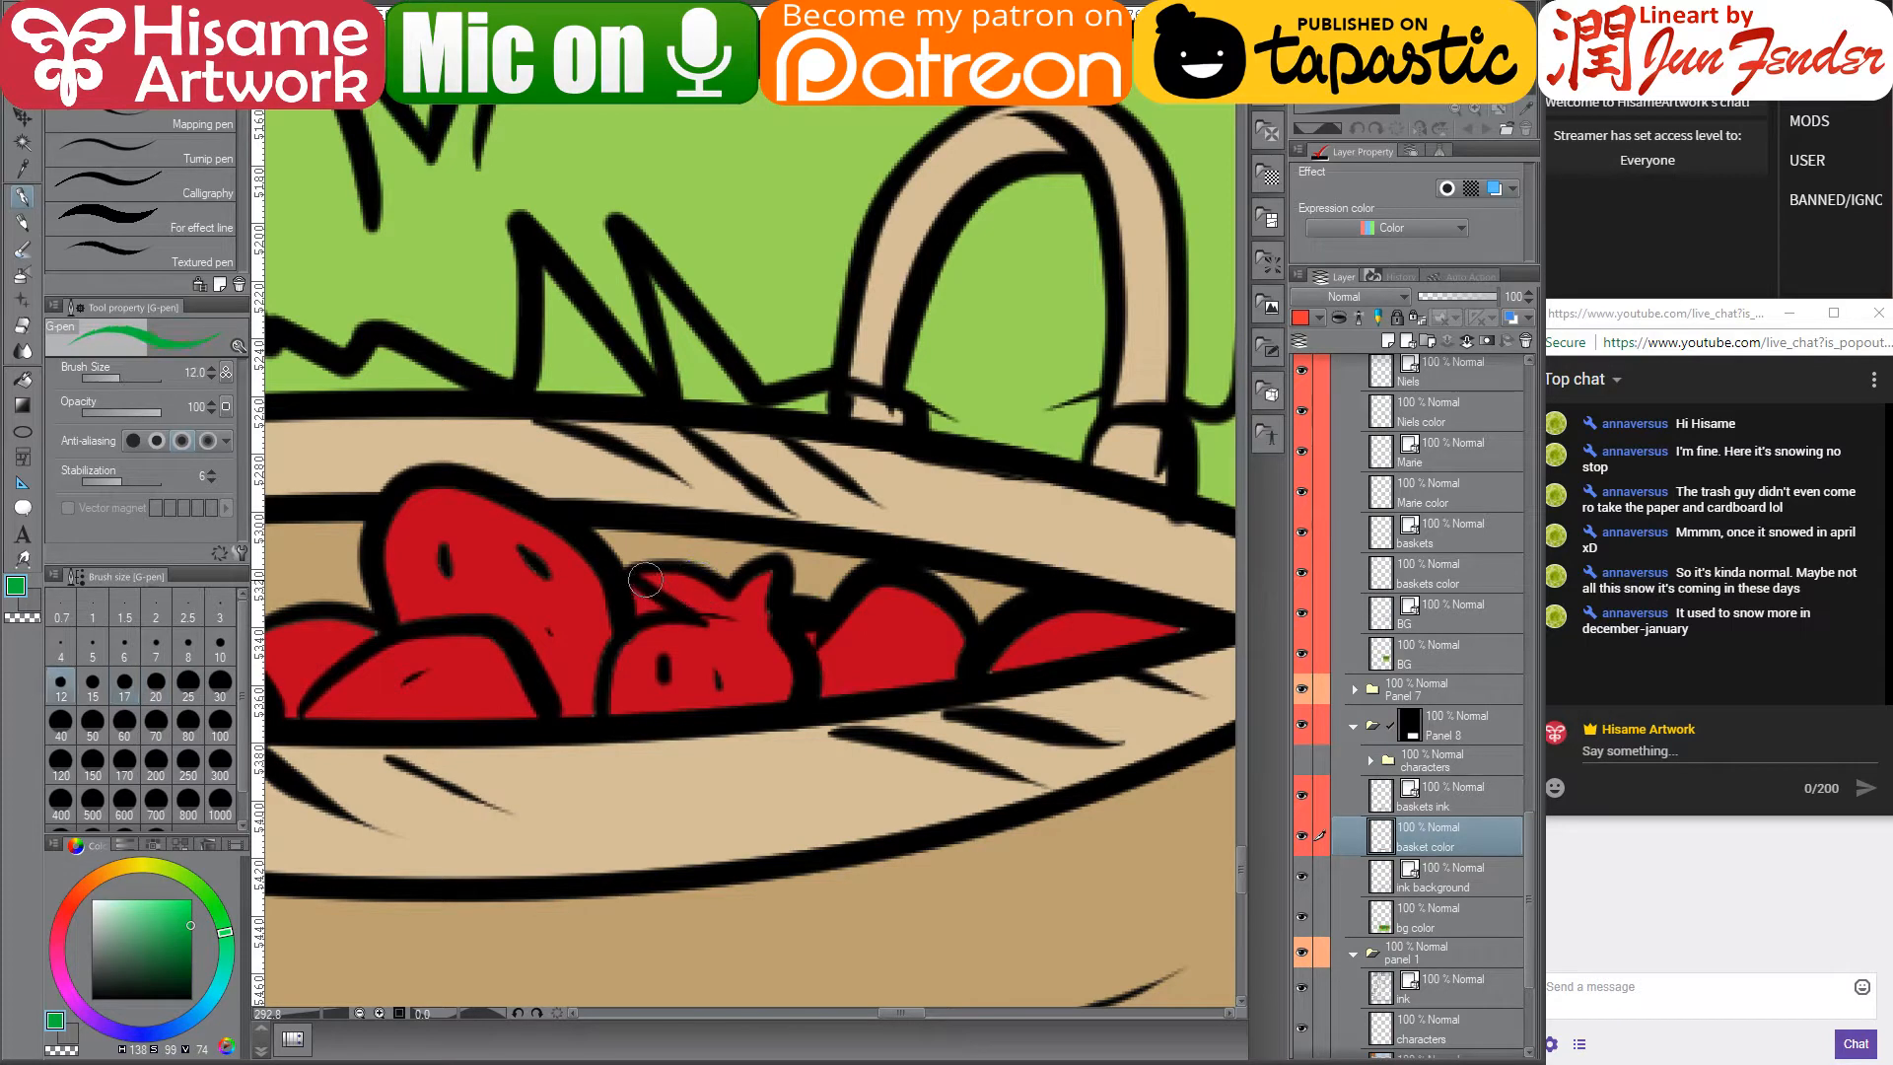
pyautogui.press('[')
pyautogui.press('[')
pyautogui.moveTo(646, 577)
pyautogui.mouseDown()
pyautogui.moveTo(705, 609)
pyautogui.moveTo(761, 609)
pyautogui.moveTo(762, 571)
pyautogui.moveTo(729, 596)
pyautogui.moveTo(689, 574)
pyautogui.mouseUp()
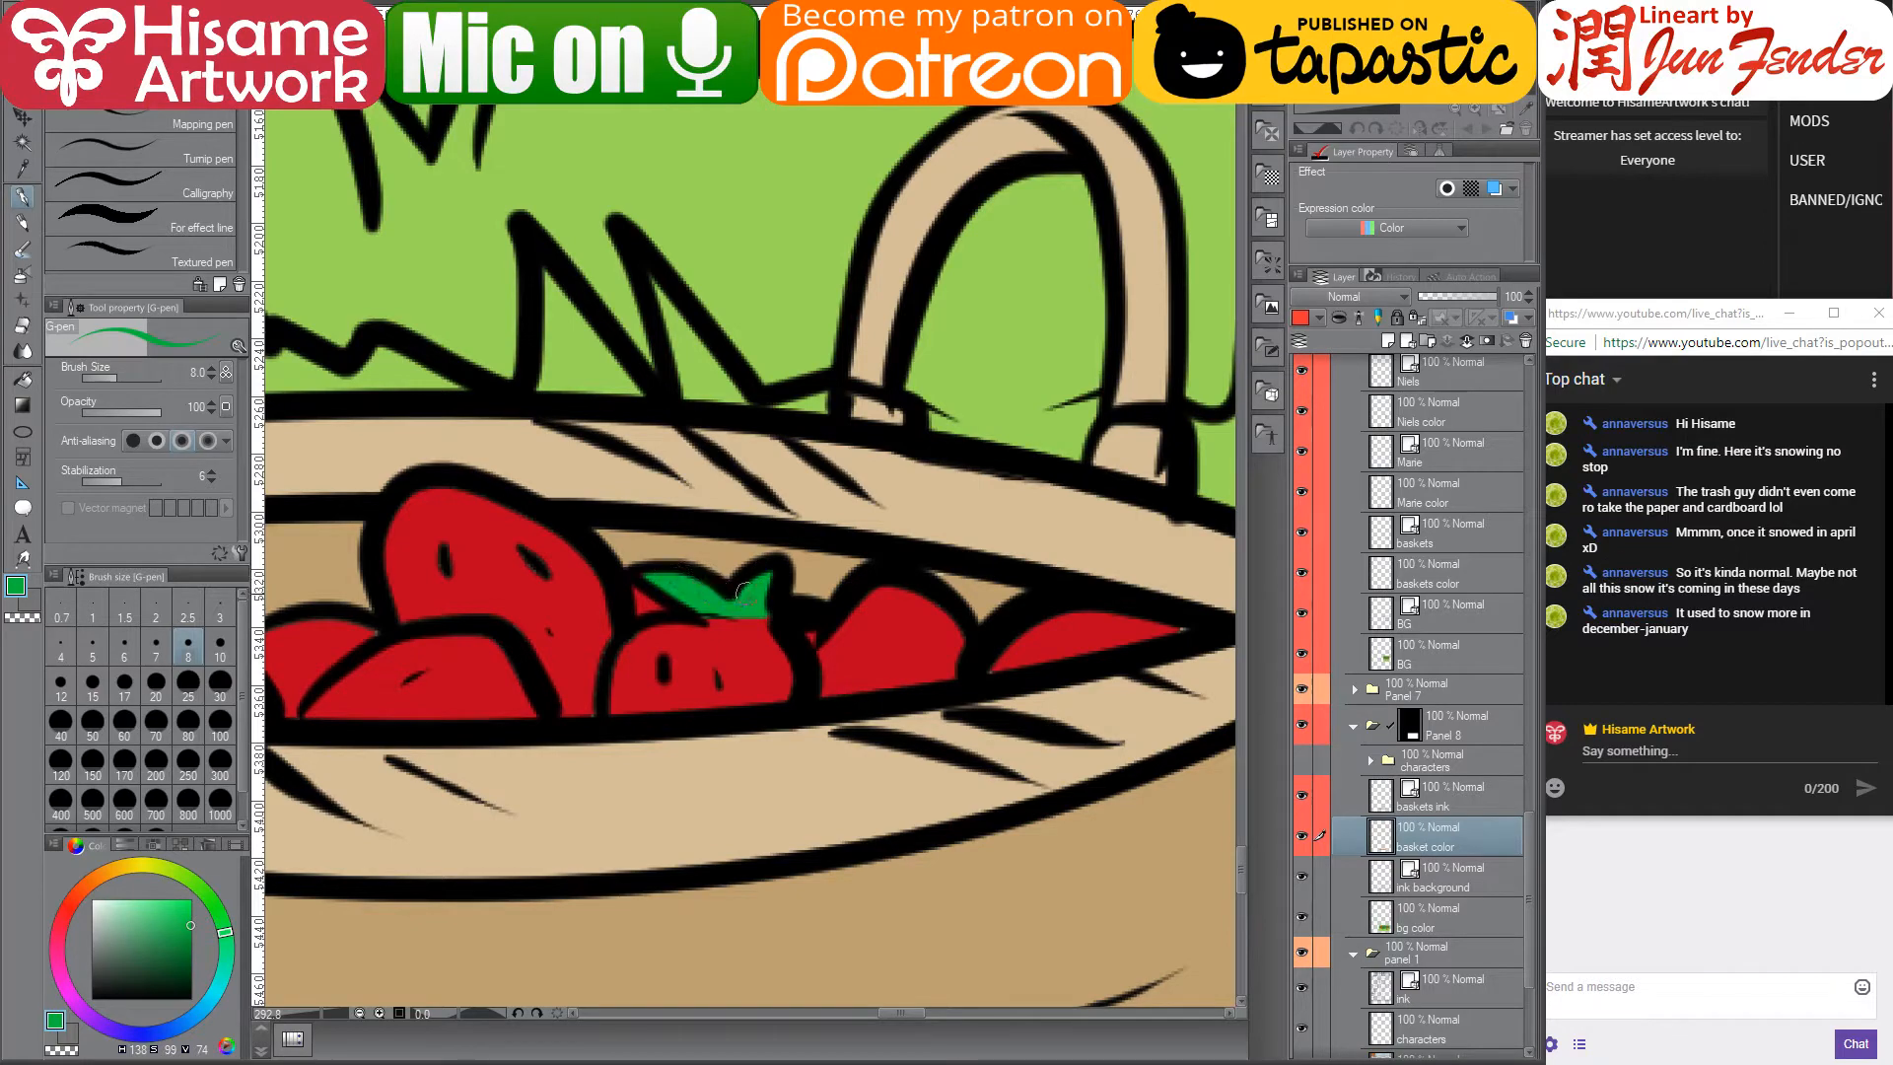
pyautogui.scroll(-10, 587, 587)
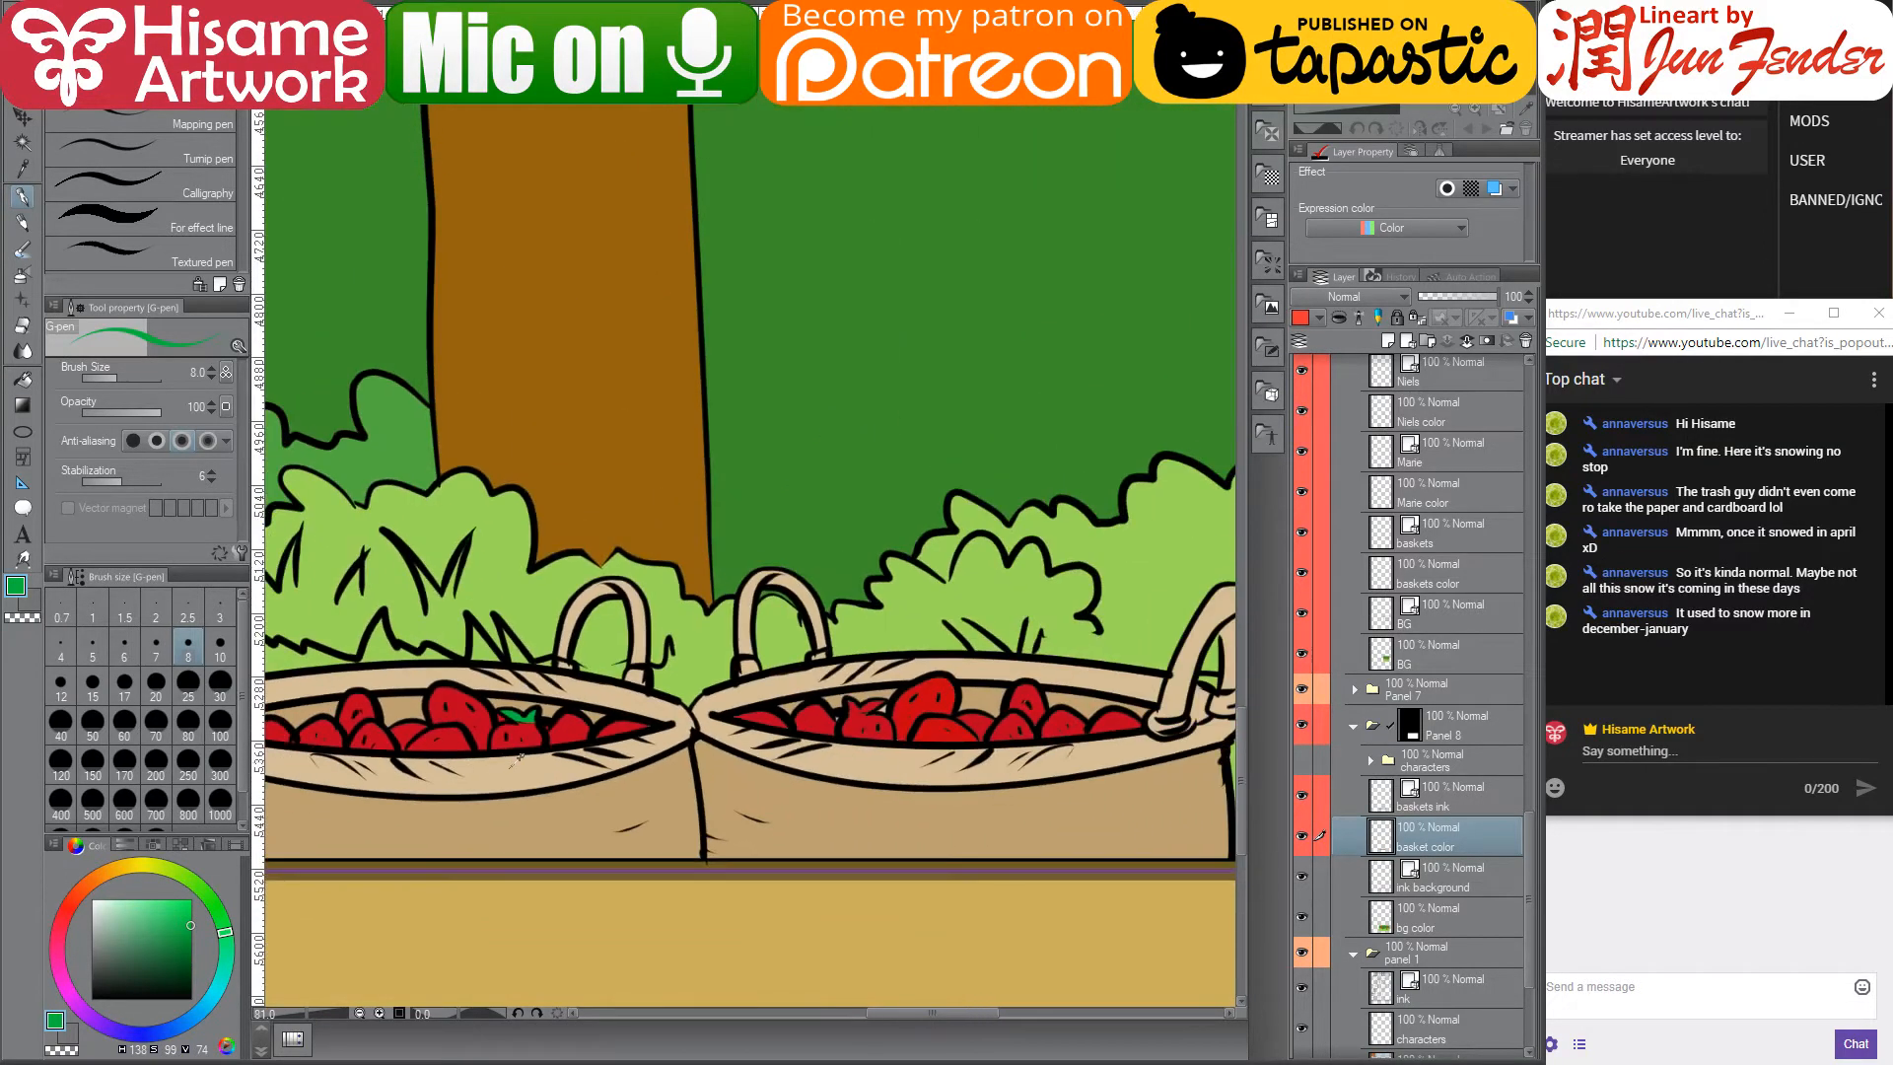
# - Paint the leaves on the right basket's leafy vegetable the same green
pyautogui.scroll(8, 778, 755)
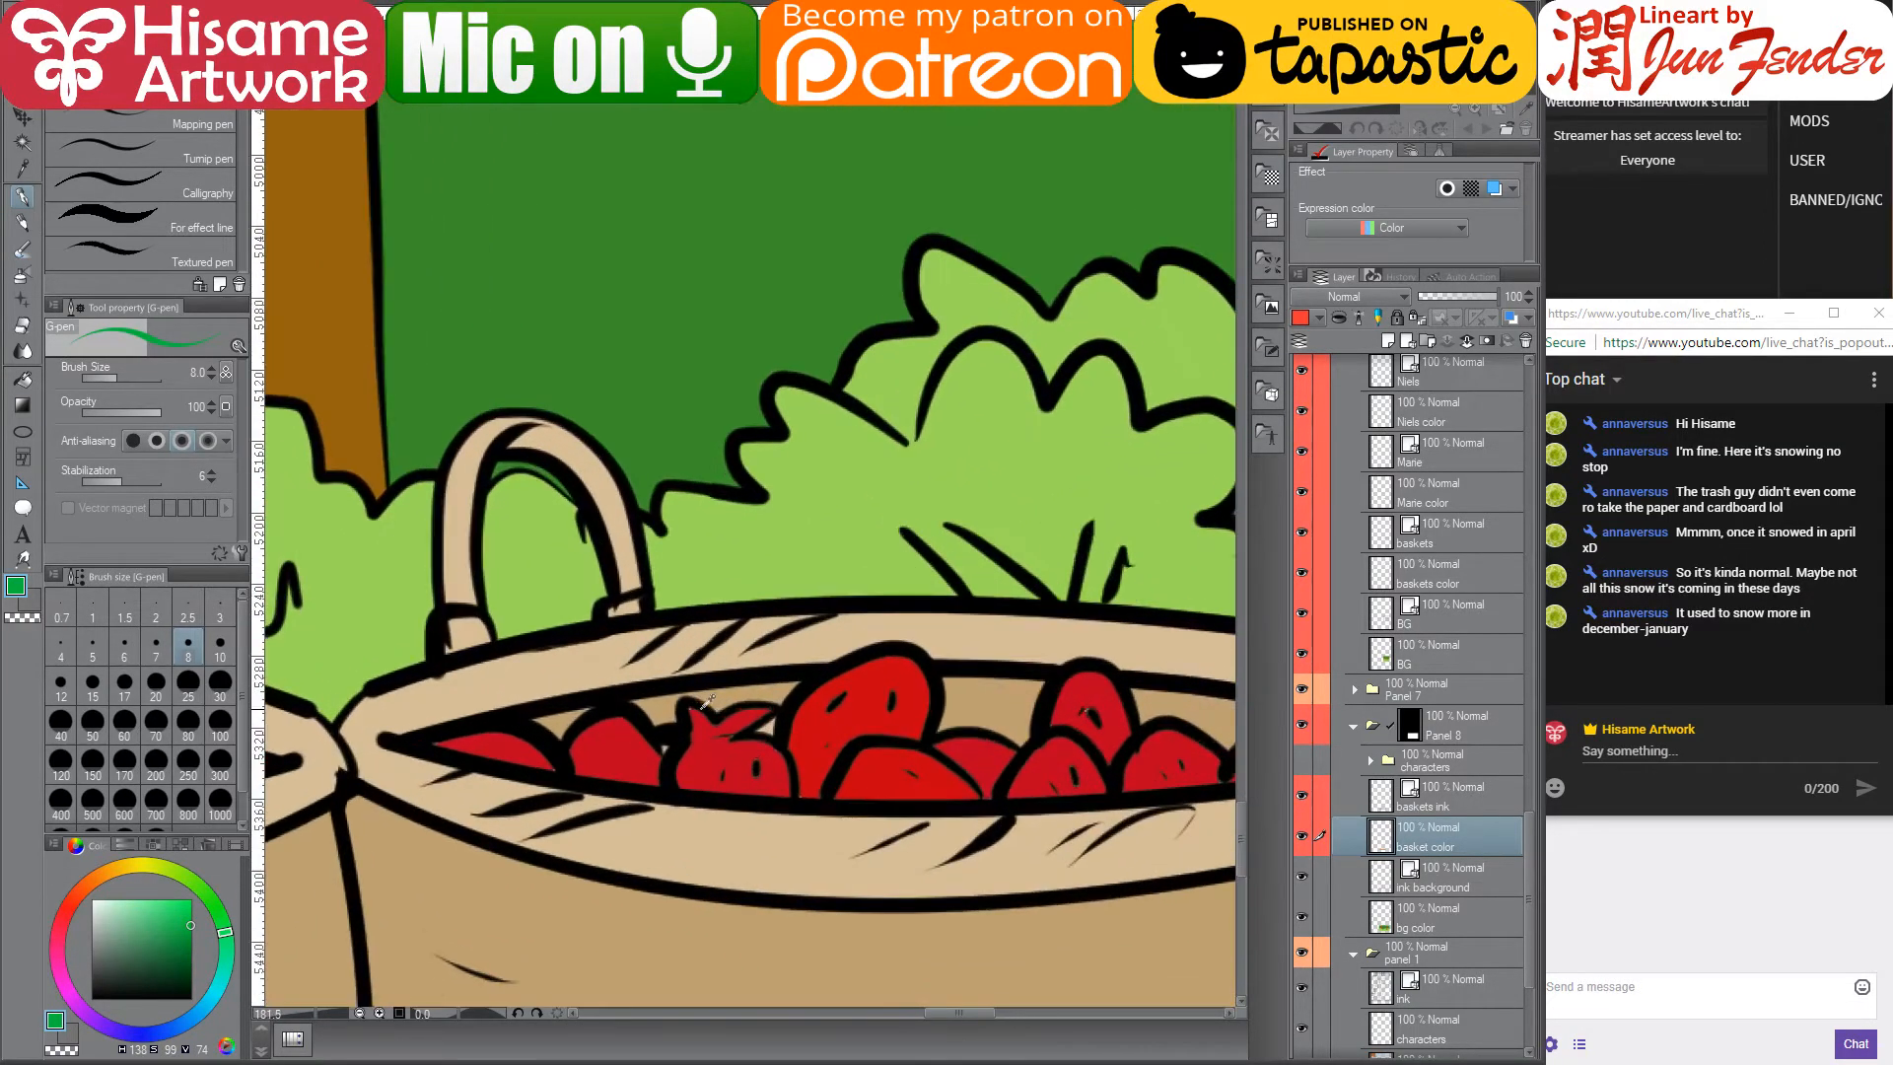
pyautogui.scroll(2, 741, 778)
pyautogui.moveTo(621, 690)
pyautogui.mouseDown()
pyautogui.moveTo(623, 627)
pyautogui.moveTo(757, 698)
pyautogui.moveTo(843, 623)
pyautogui.moveTo(664, 673)
pyautogui.moveTo(641, 659)
pyautogui.moveTo(699, 657)
pyautogui.moveTo(503, 550)
pyautogui.mouseUp()
# - Sample the vegetable red and touch up the remaining gaps in the right basket's vegetables with the G-pen at size 20
pyautogui.keyDown('alt'); pyautogui.click(649, 627); pyautogui.keyUp('alt')
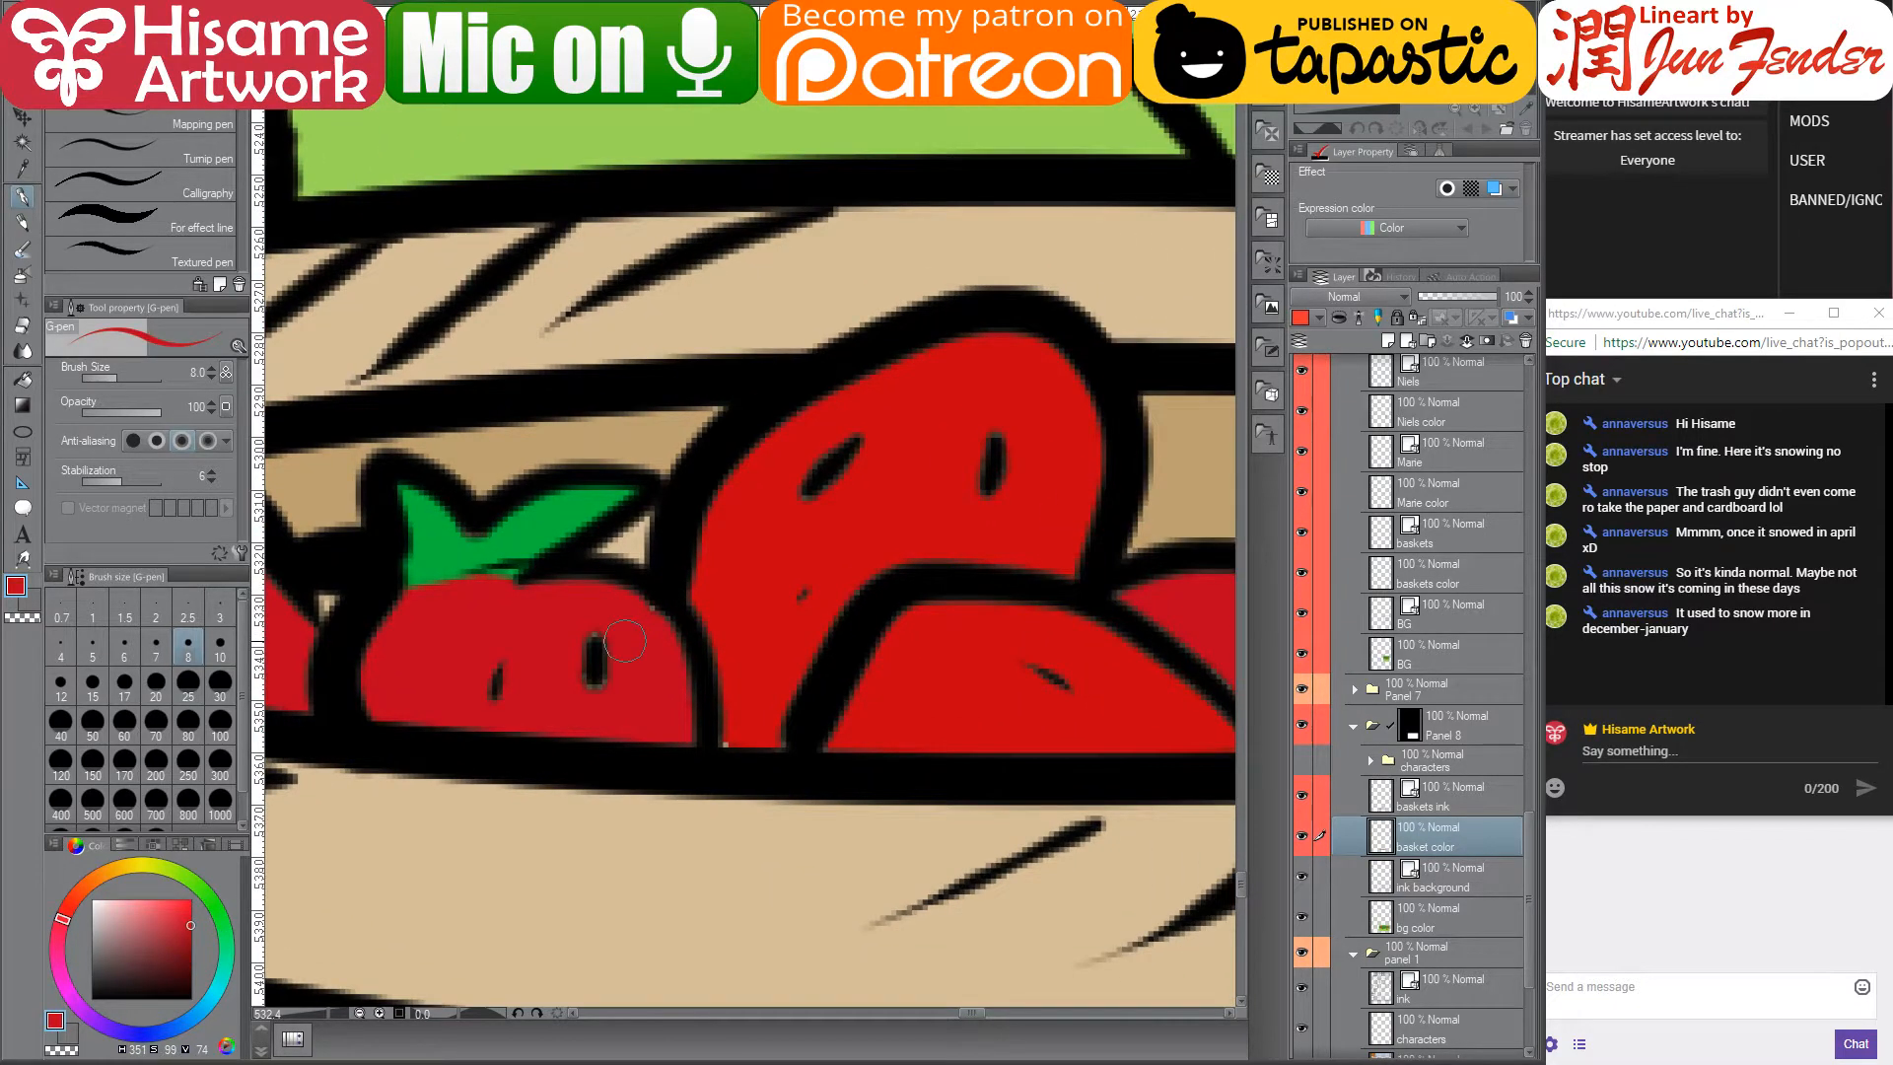
pyautogui.press(']')
pyautogui.press(']')
pyautogui.press(']')
pyautogui.press(']')
pyautogui.press(']')
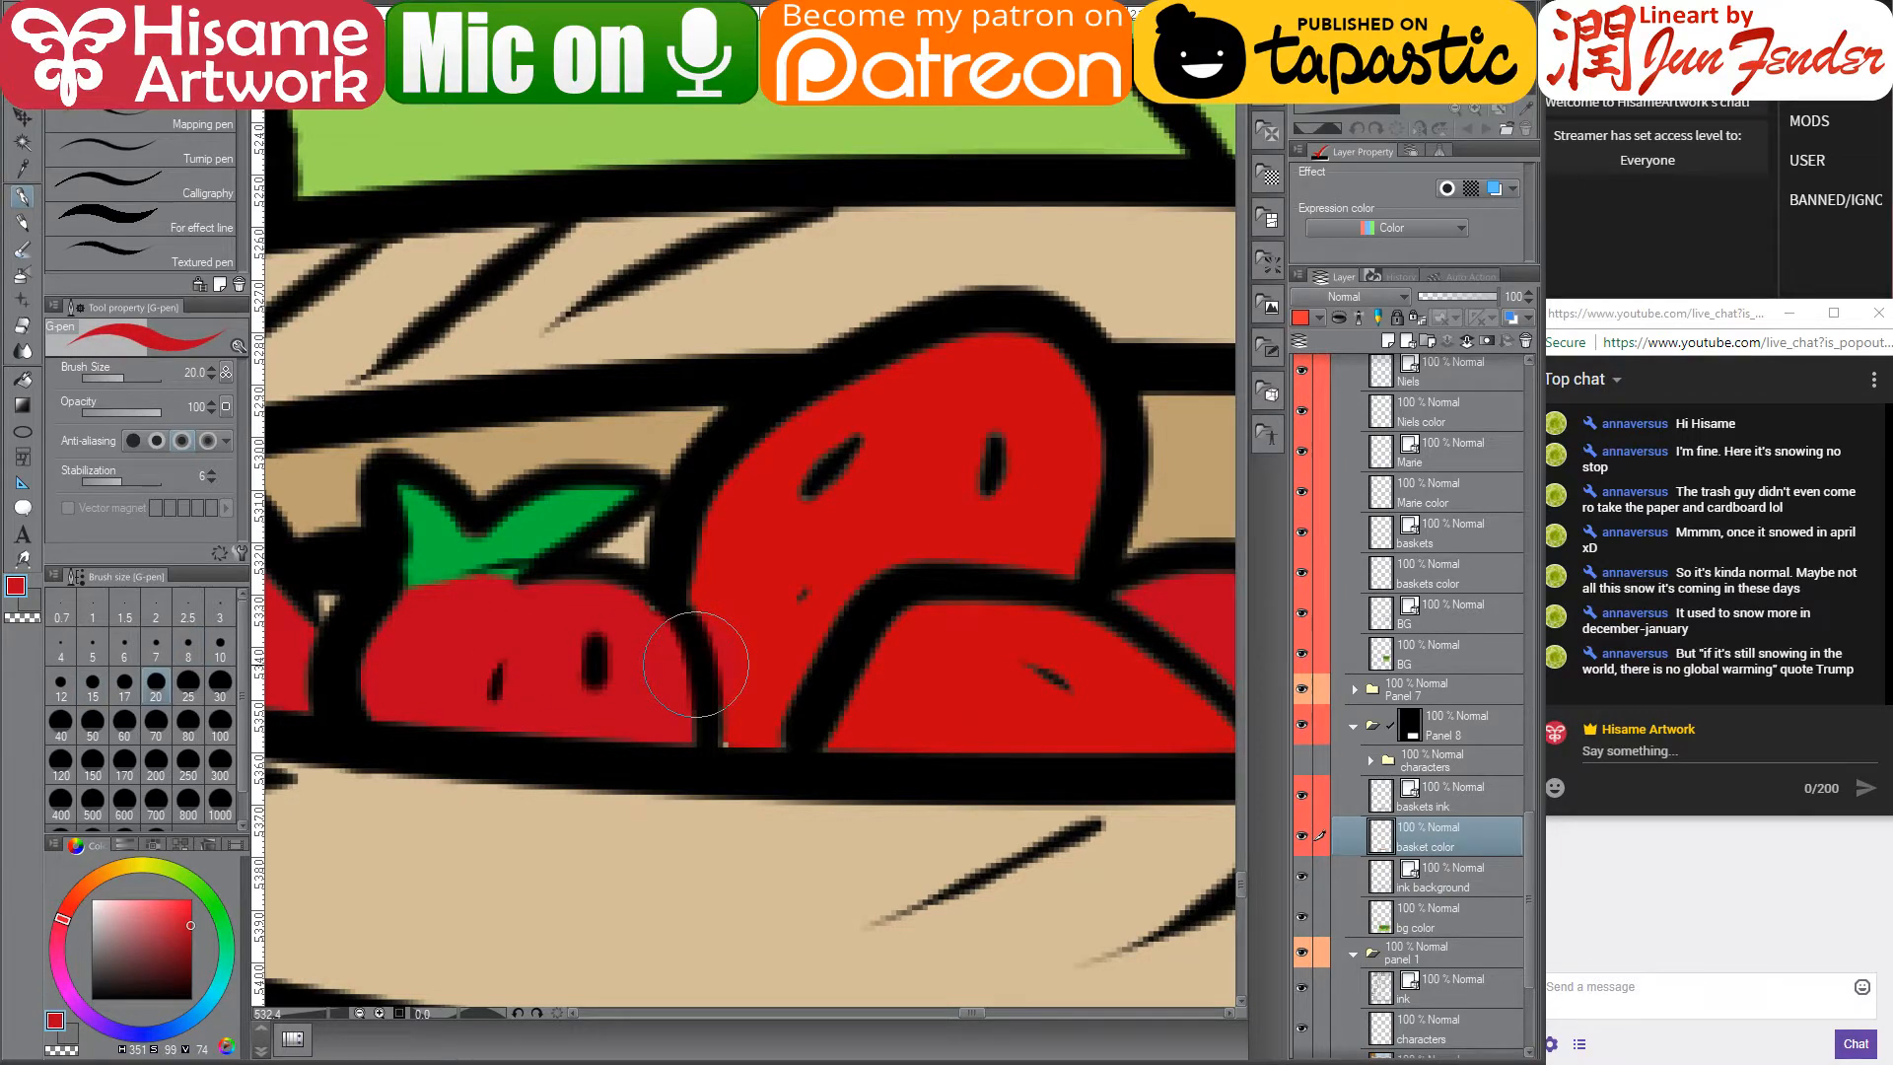
pyautogui.moveTo(695, 663)
pyautogui.mouseDown()
pyautogui.moveTo(710, 591)
pyautogui.moveTo(724, 711)
pyautogui.moveTo(877, 718)
pyautogui.moveTo(1031, 642)
pyautogui.moveTo(937, 584)
pyautogui.moveTo(780, 699)
pyautogui.moveTo(760, 608)
pyautogui.moveTo(764, 456)
pyautogui.moveTo(856, 413)
pyautogui.moveTo(798, 494)
pyautogui.moveTo(979, 472)
pyautogui.moveTo(1014, 389)
pyautogui.moveTo(942, 364)
pyautogui.moveTo(1015, 372)
pyautogui.moveTo(1068, 464)
pyautogui.moveTo(1013, 607)
pyautogui.moveTo(1068, 657)
pyautogui.moveTo(681, 605)
pyautogui.moveTo(387, 659)
pyautogui.mouseUp()
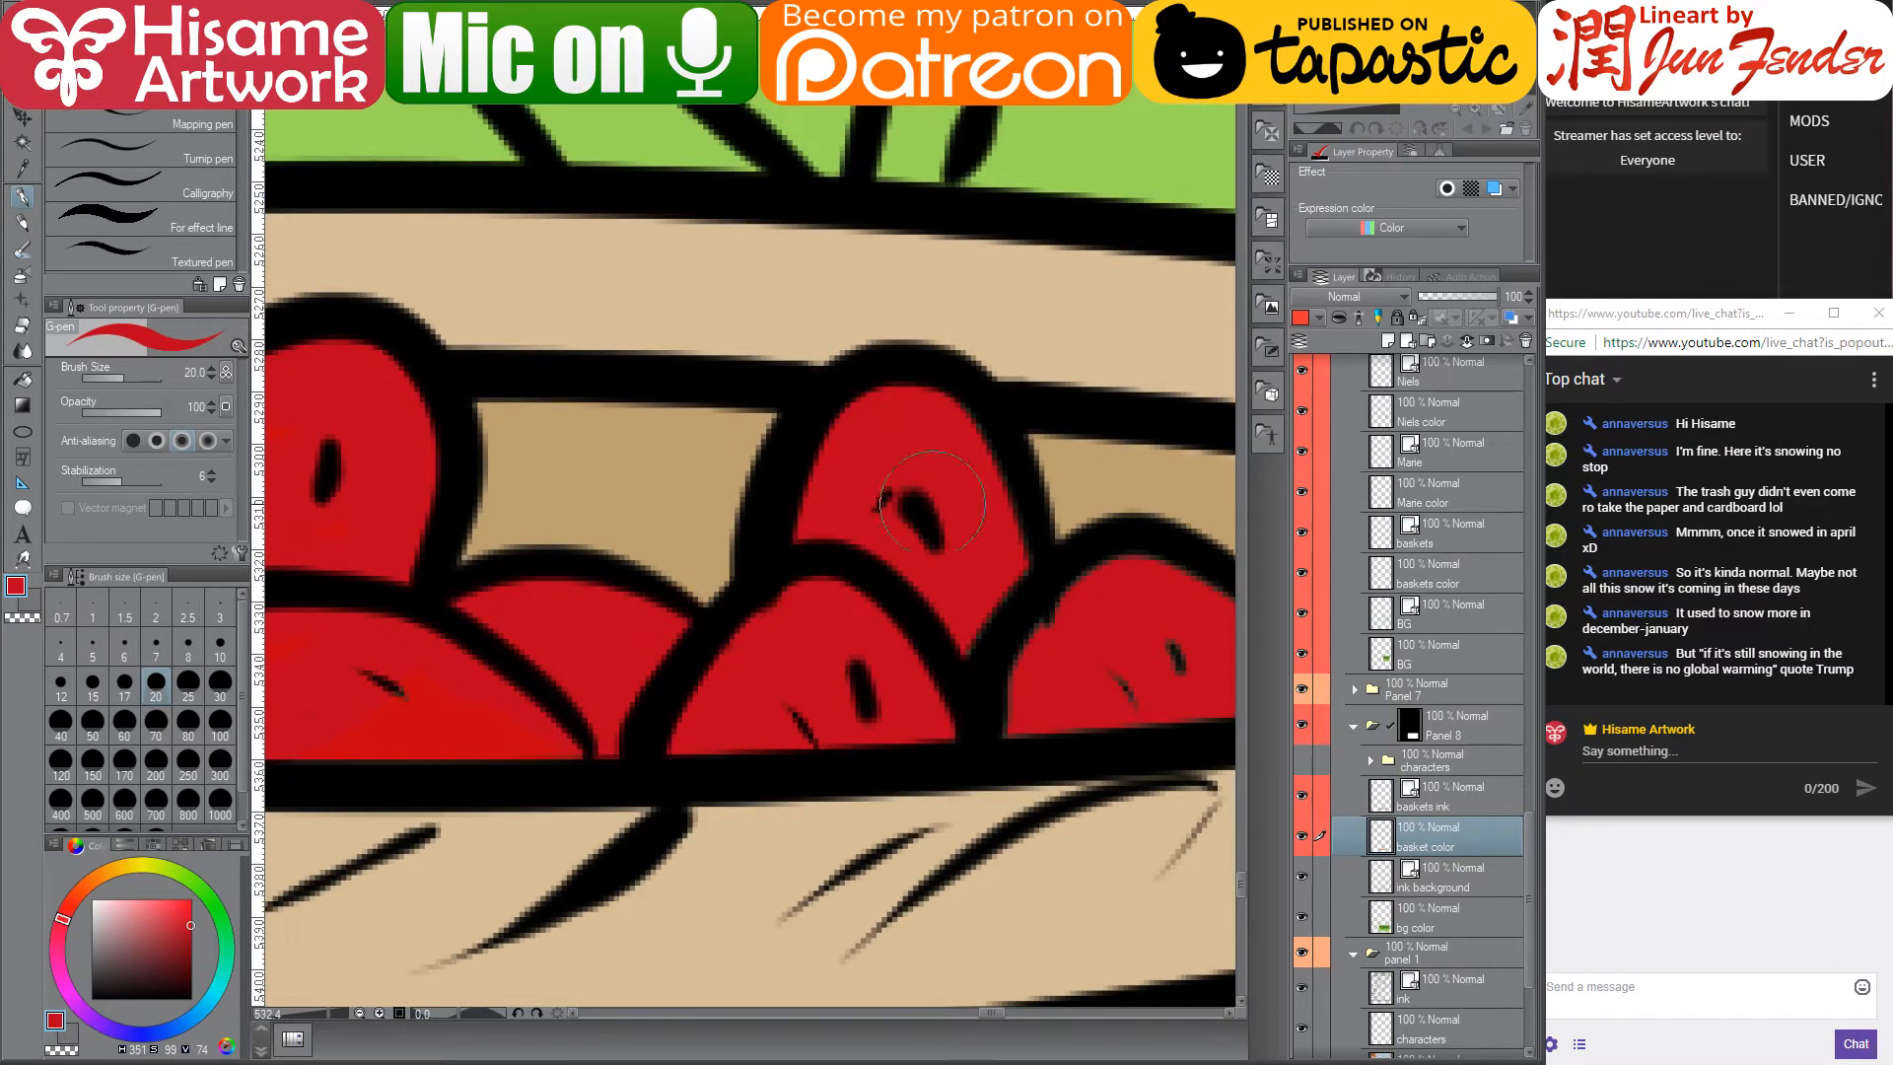
pyautogui.moveTo(1021, 644); pyautogui.dragTo(612, 689)
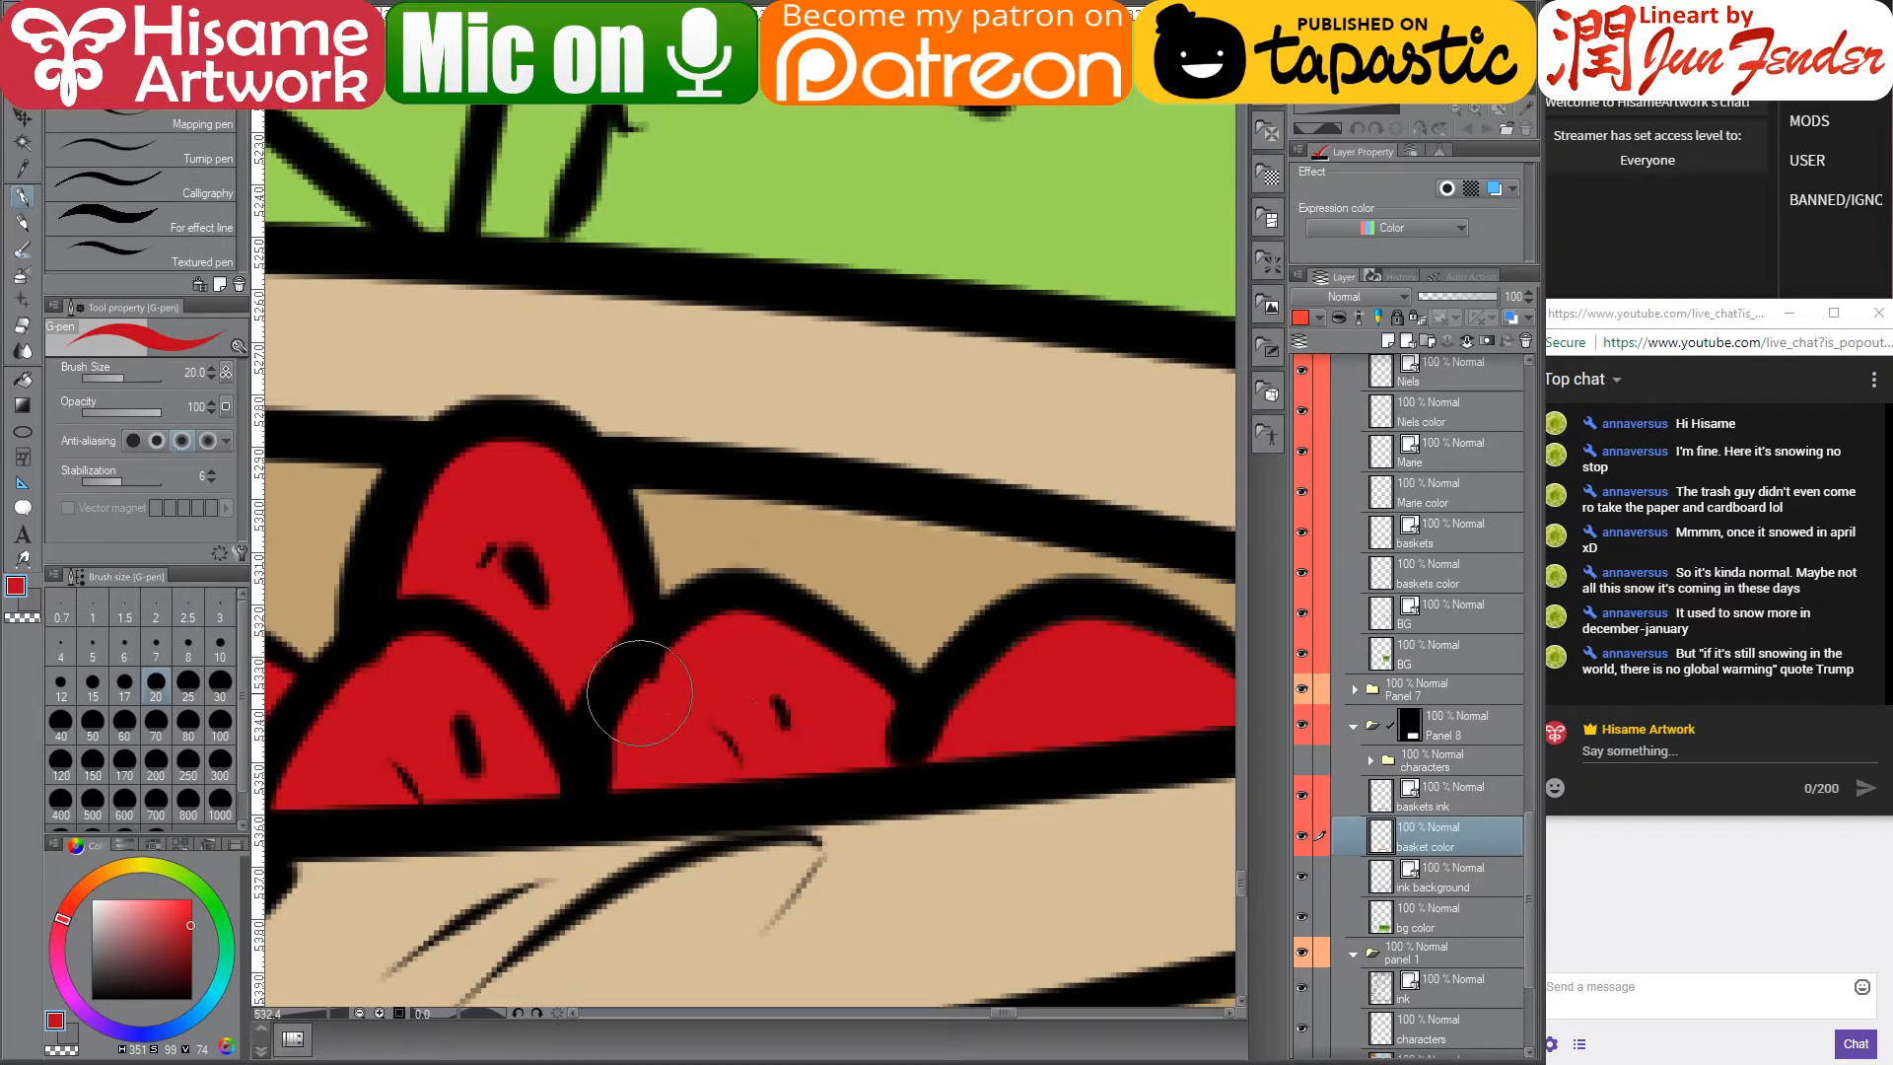
pyautogui.moveTo(874, 715); pyautogui.dragTo(584, 735)
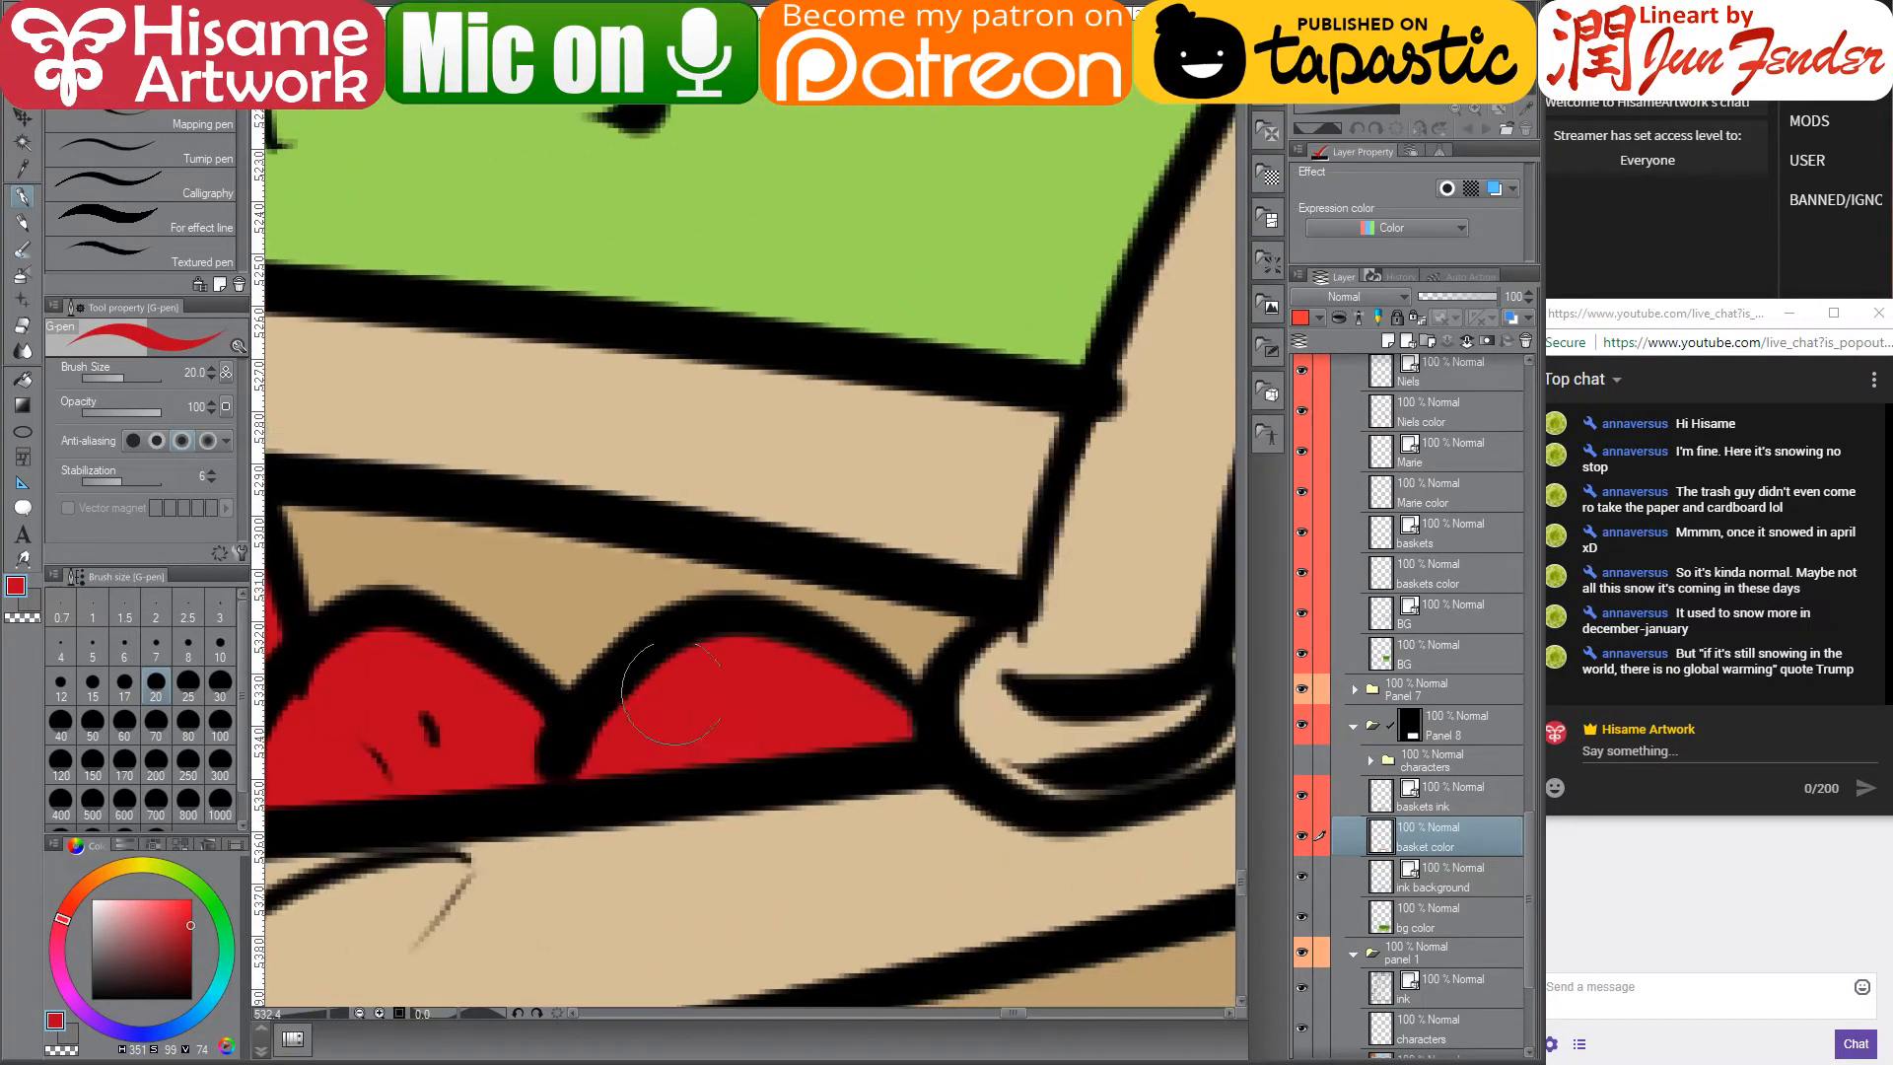
# - Make the Nels color layer active and select its painted area, the hooded figure walking in the forest panel
pyautogui.scroll(-10, 887, 702)
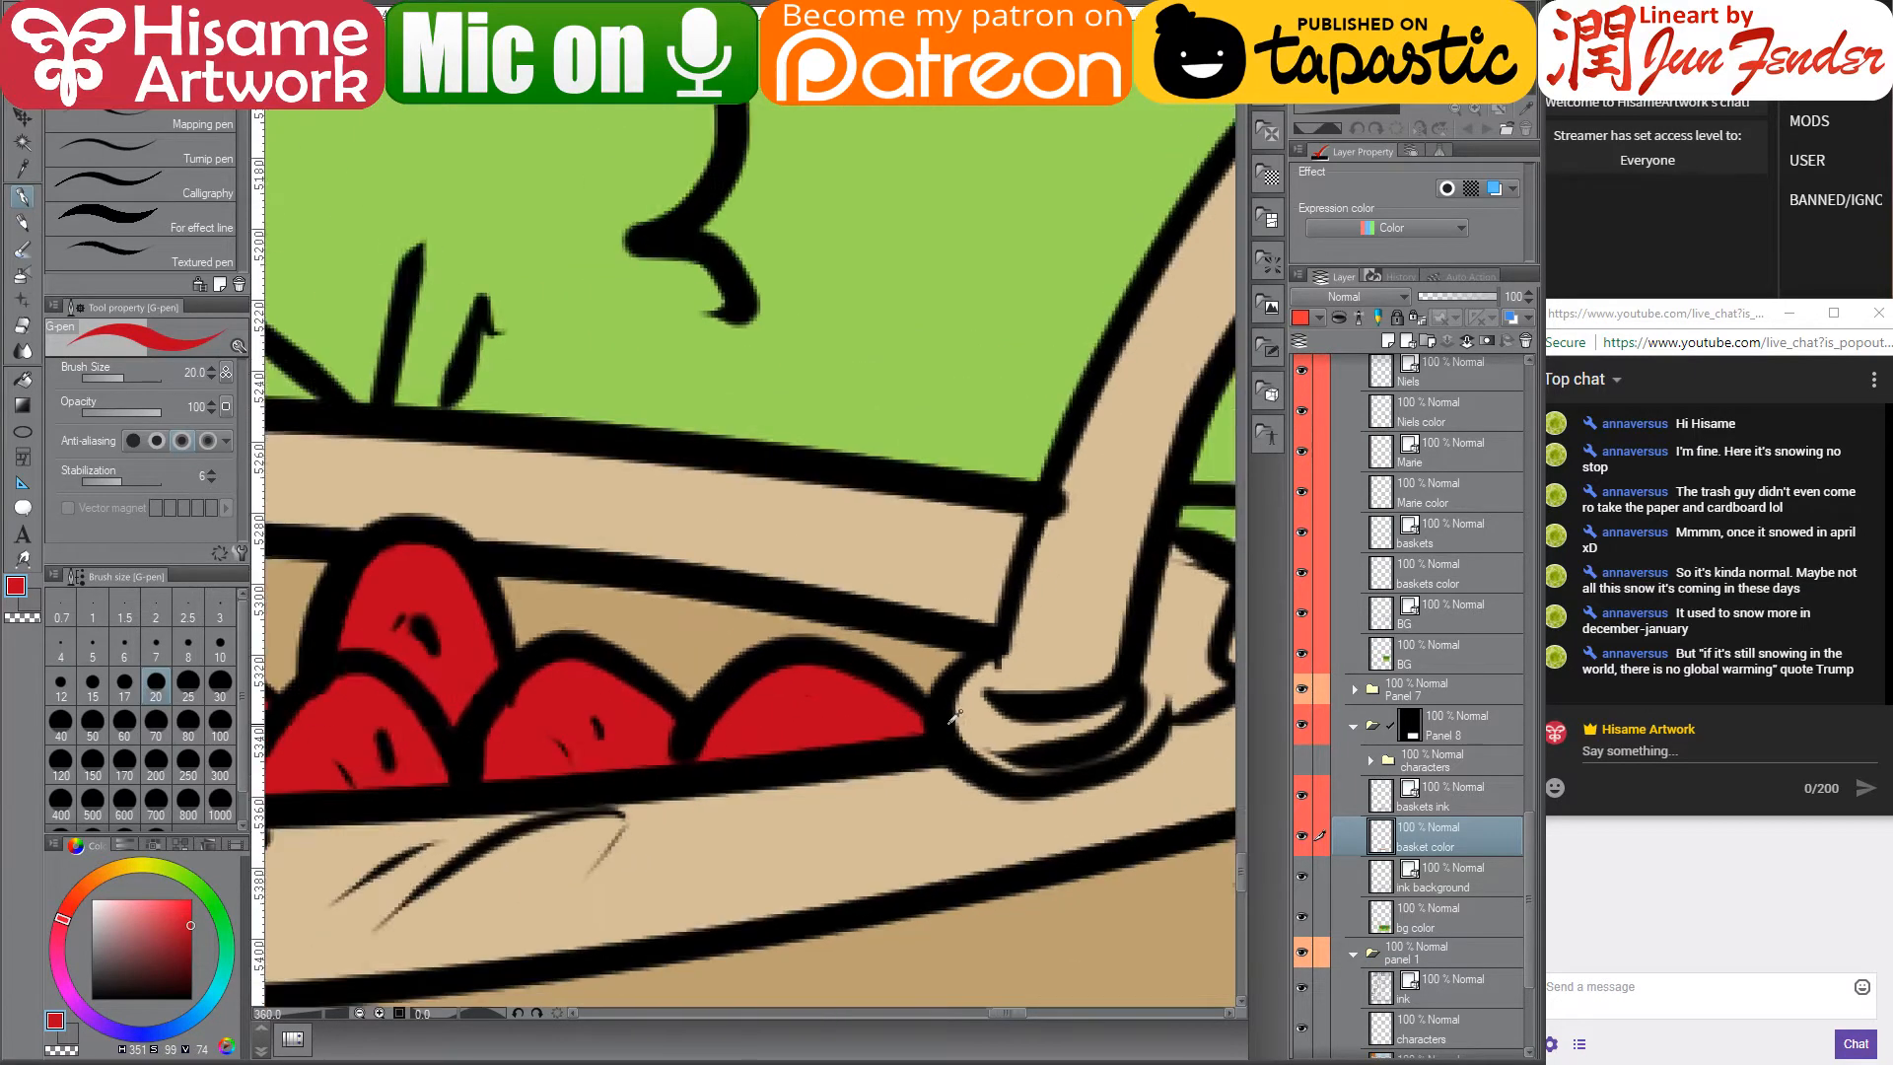
pyautogui.scroll(-1, 951, 719)
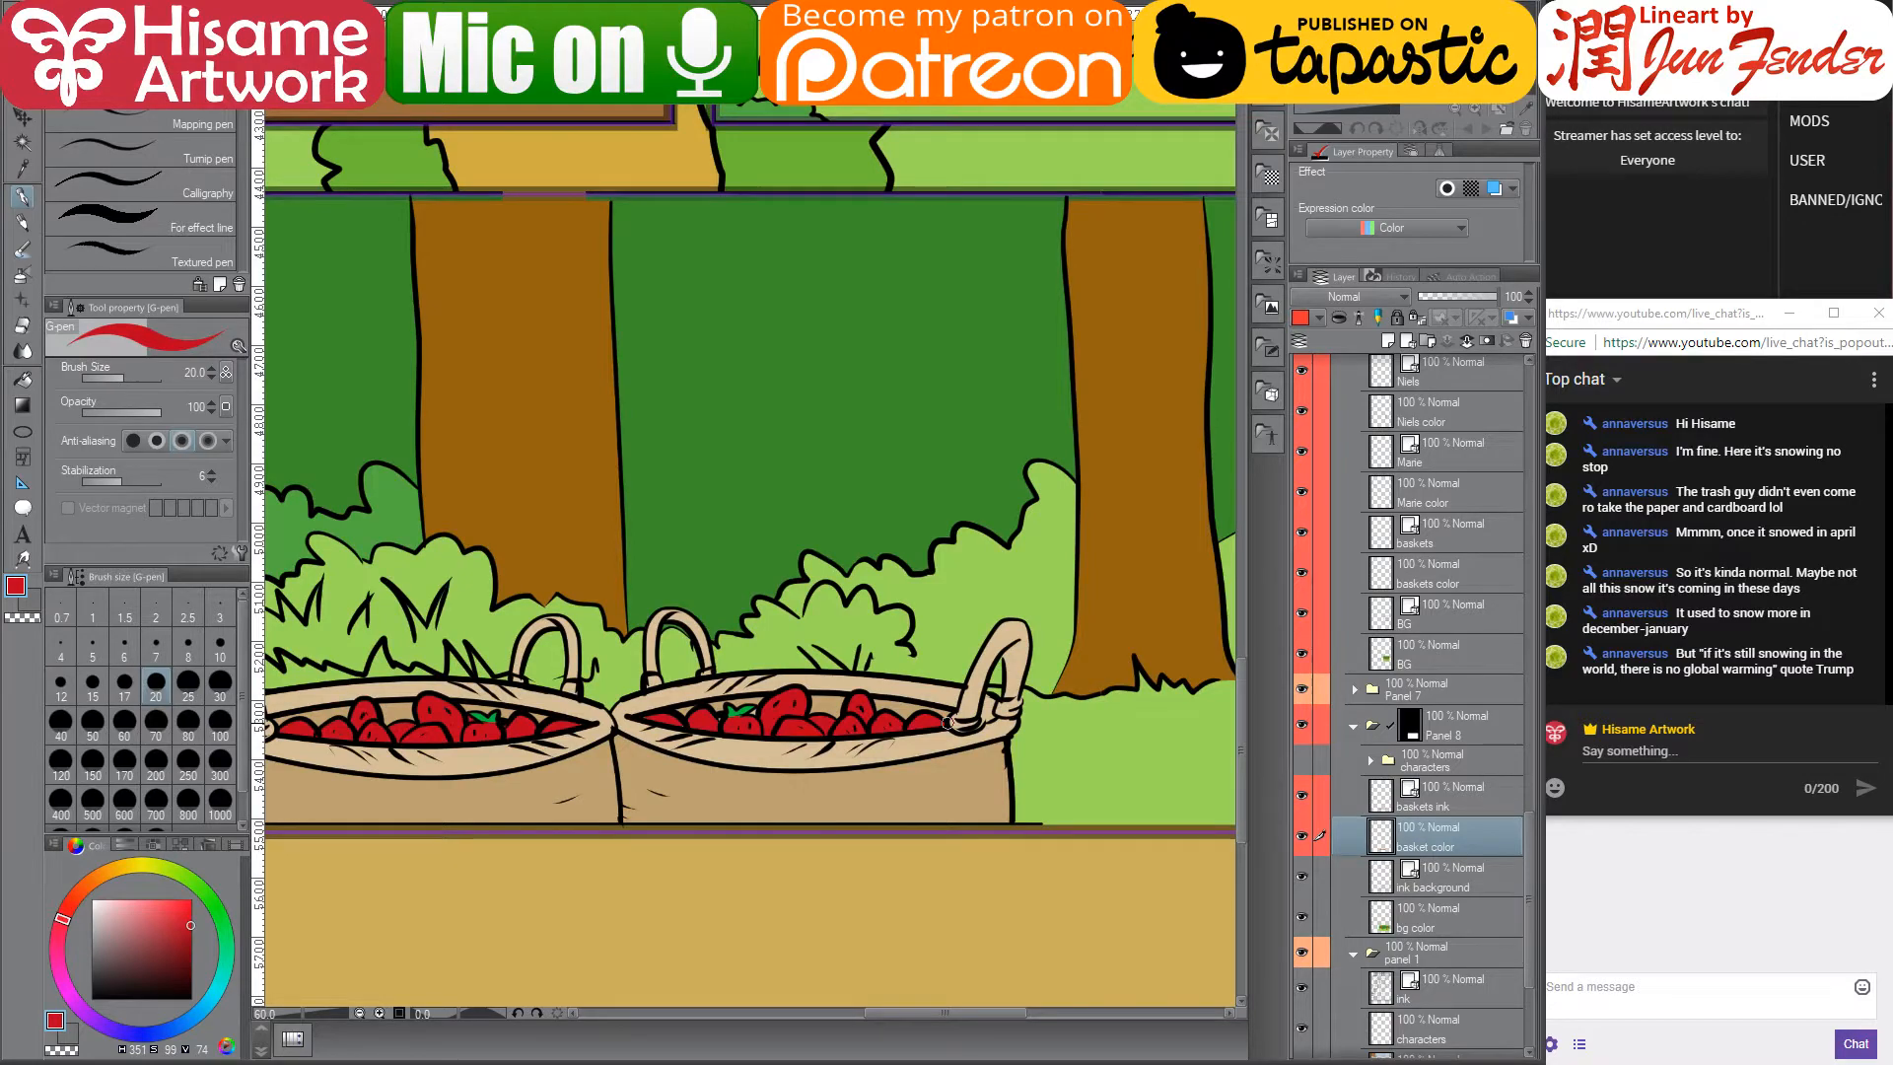
pyautogui.scroll(-5, 976, 680)
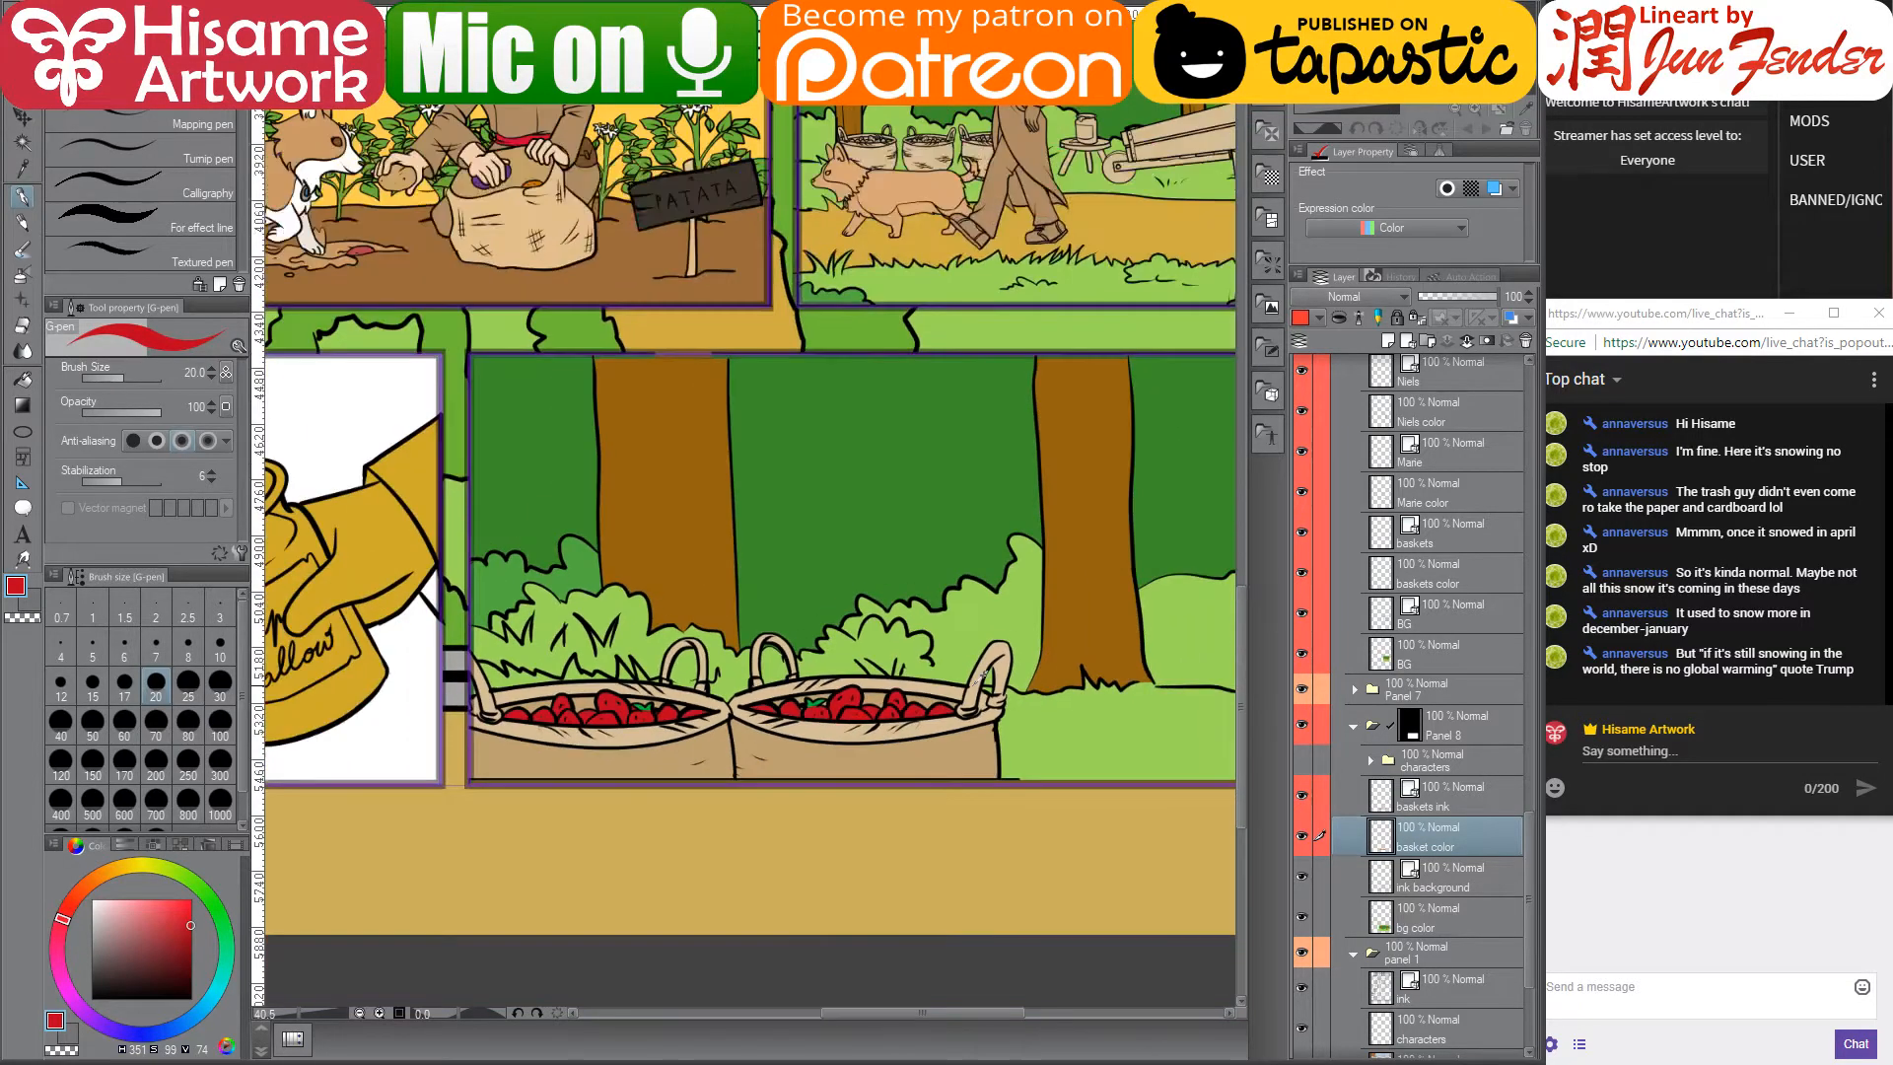
pyautogui.moveTo(994, 619); pyautogui.dragTo(937, 724)
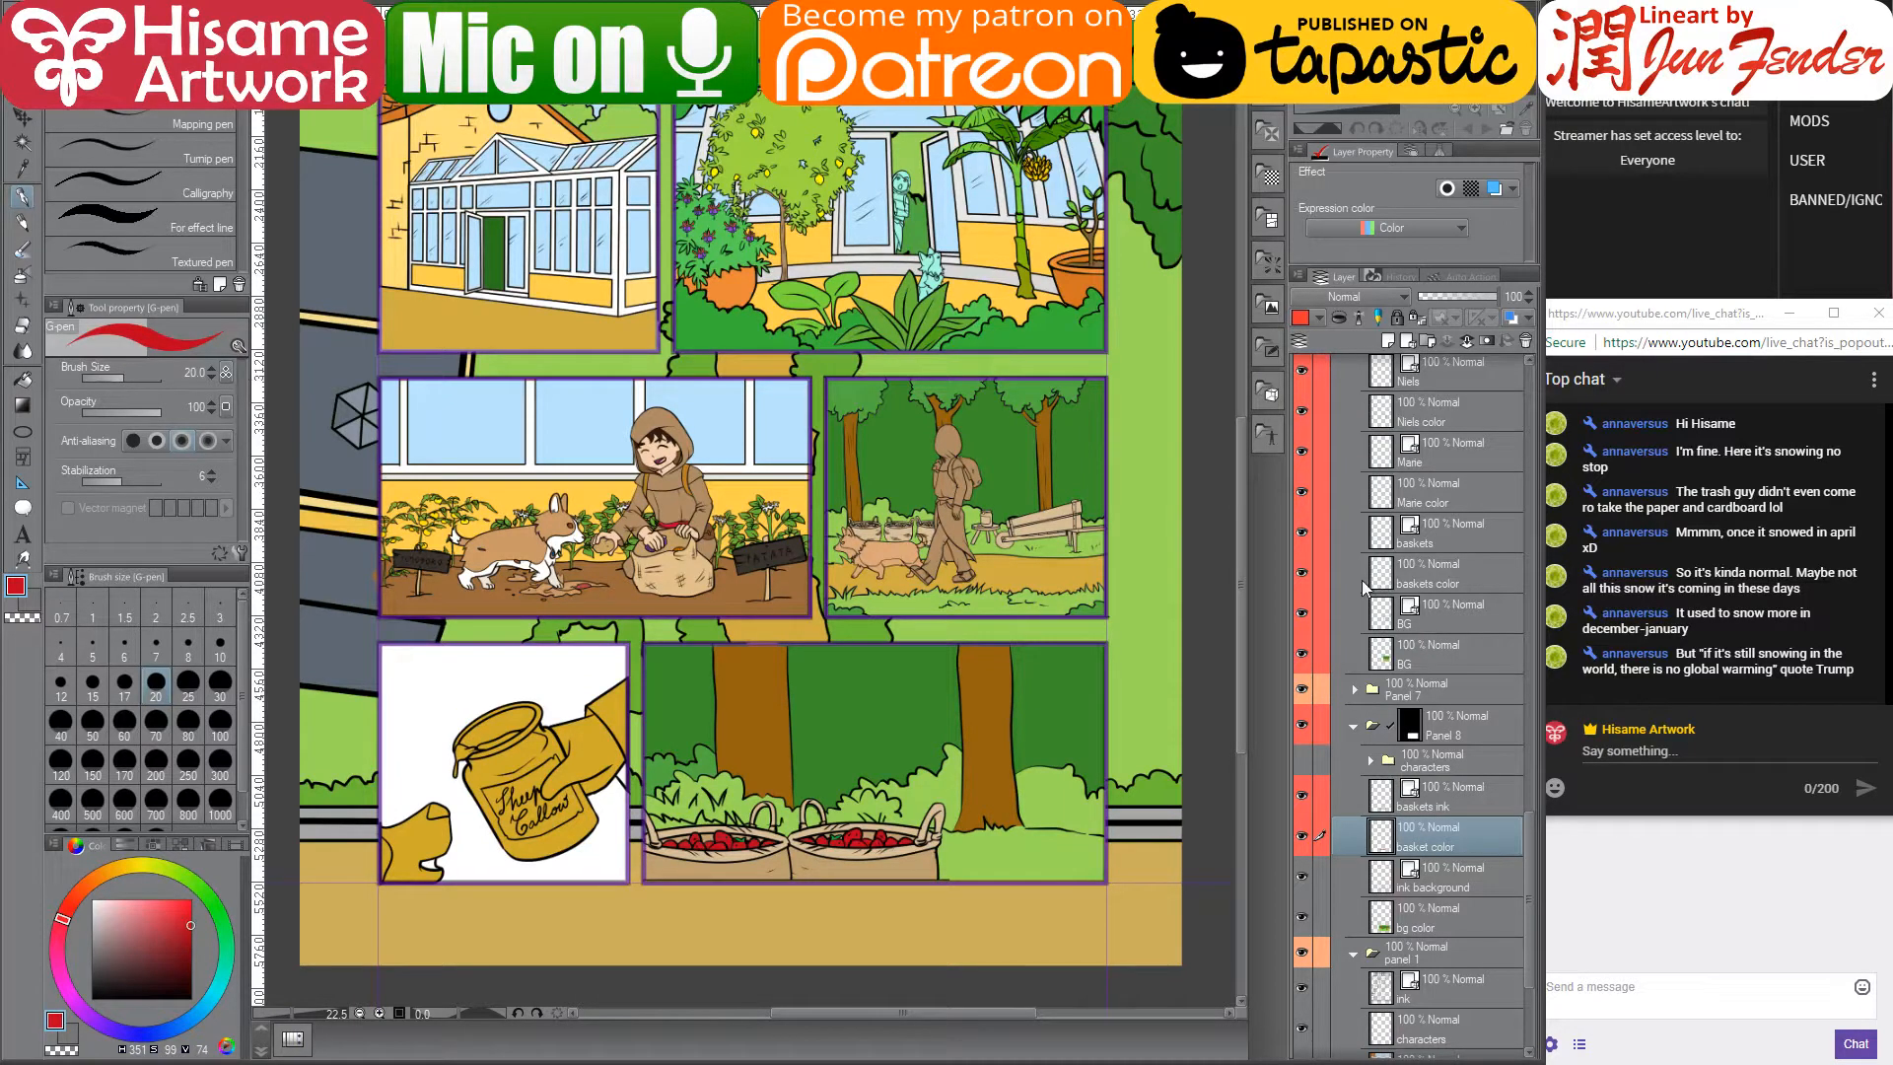
pyautogui.click(24, 118)
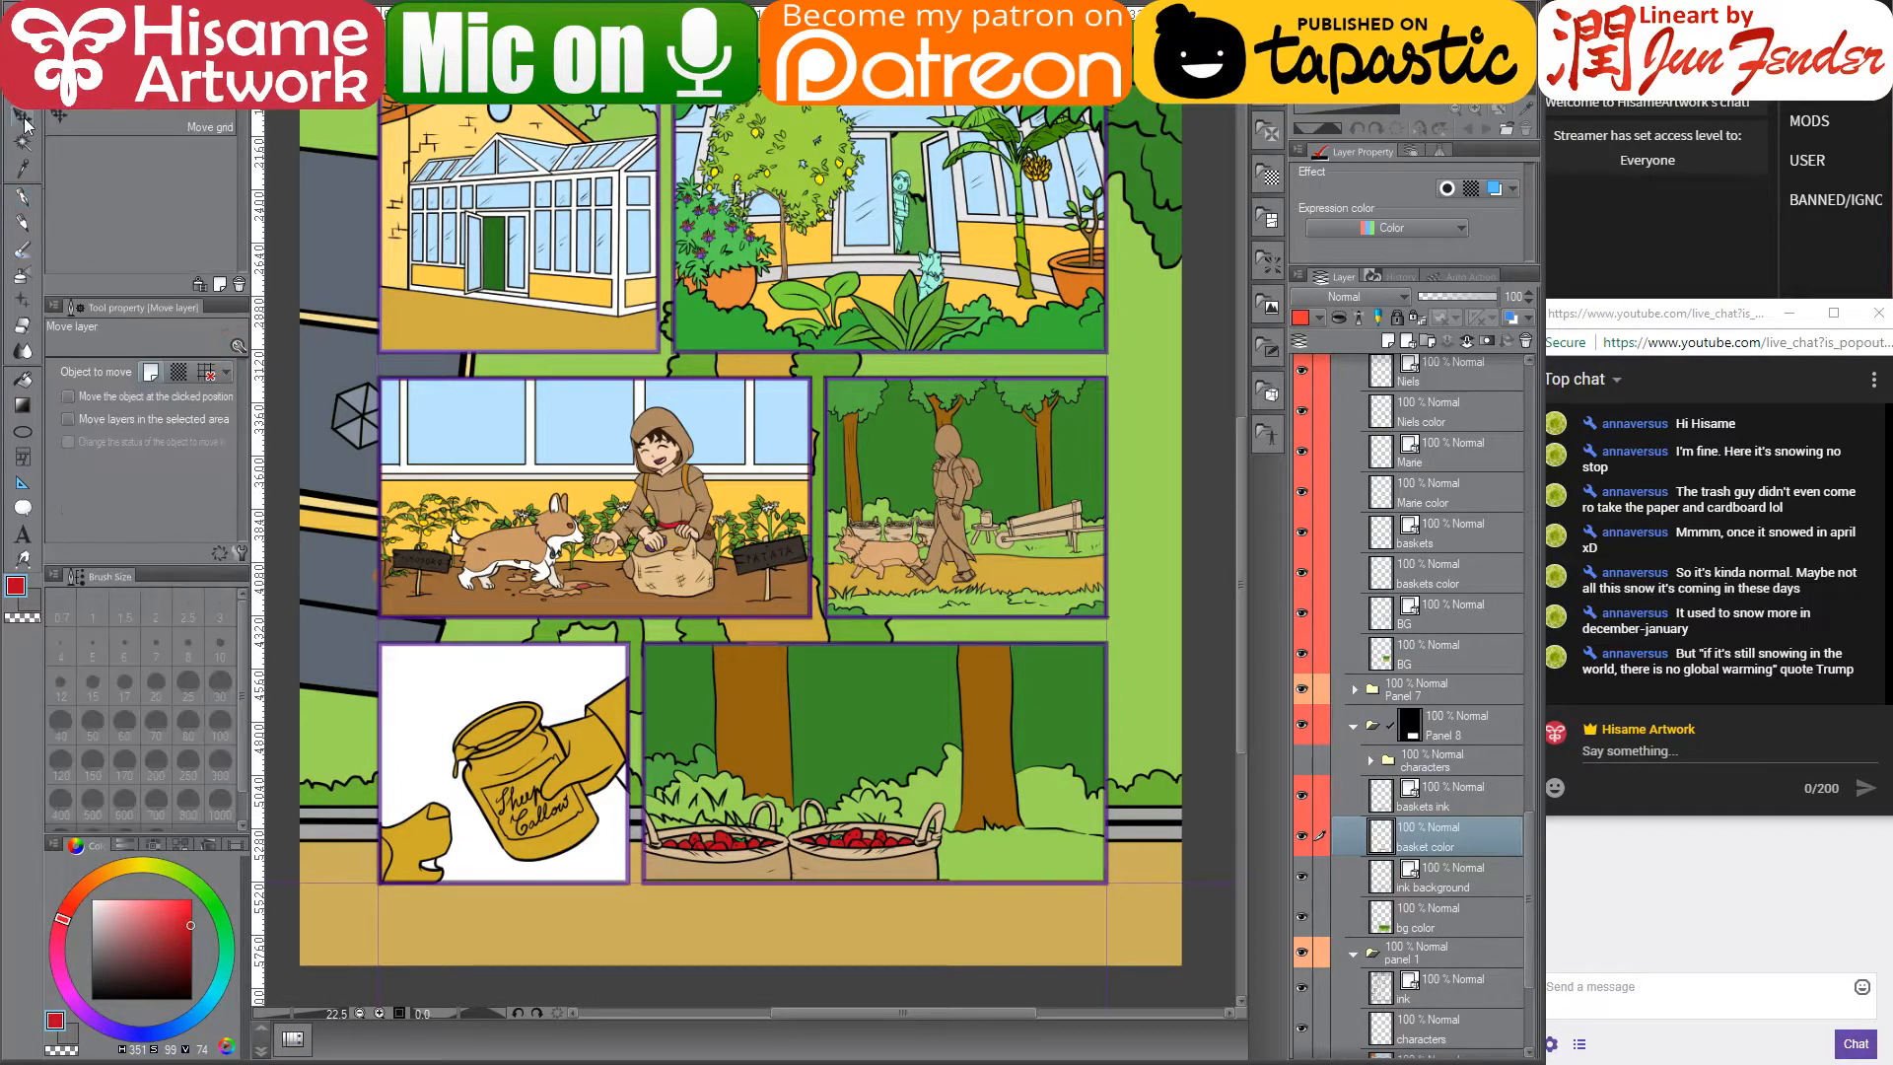
pyautogui.keyDown('ctrl'); pyautogui.keyDown('shift'); pyautogui.click(961, 535); pyautogui.keyUp('shift'); pyautogui.keyUp('ctrl')
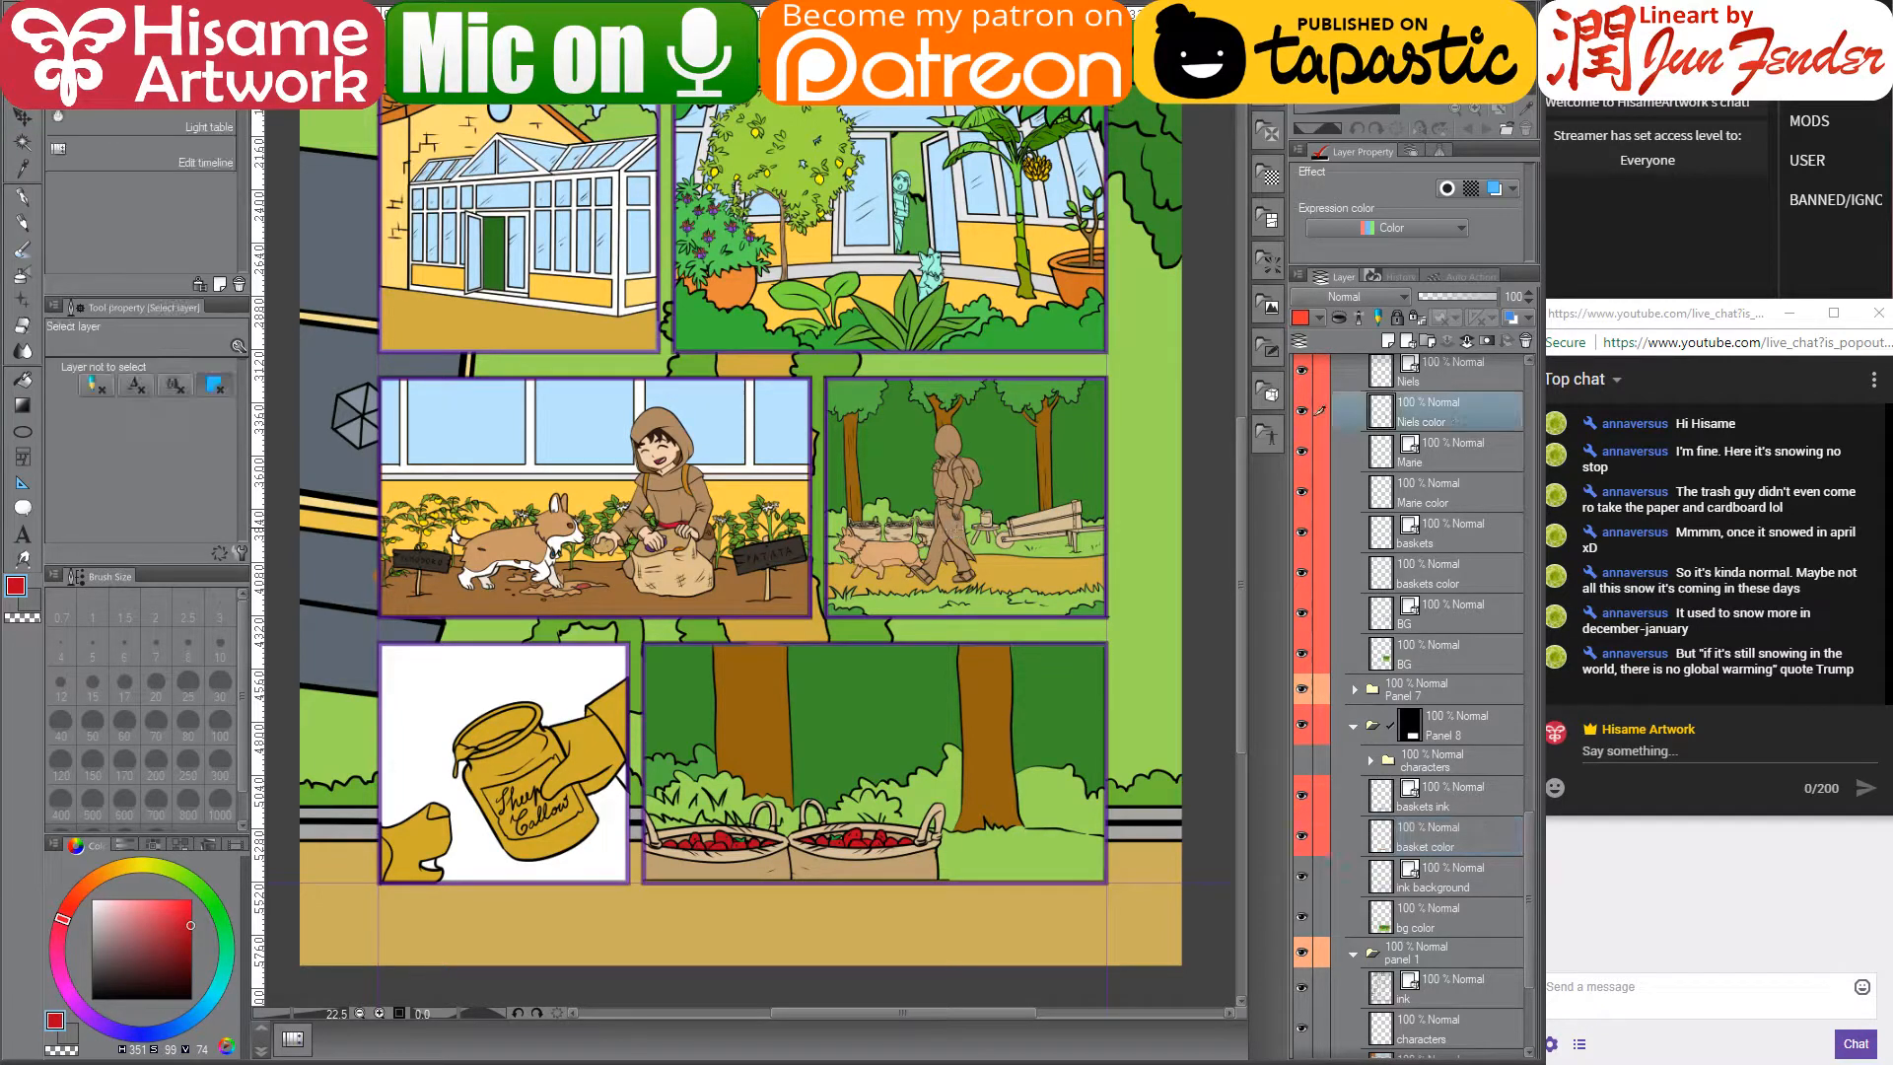
pyautogui.keyDown('ctrl'); pyautogui.click(1382, 416); pyautogui.keyUp('ctrl')
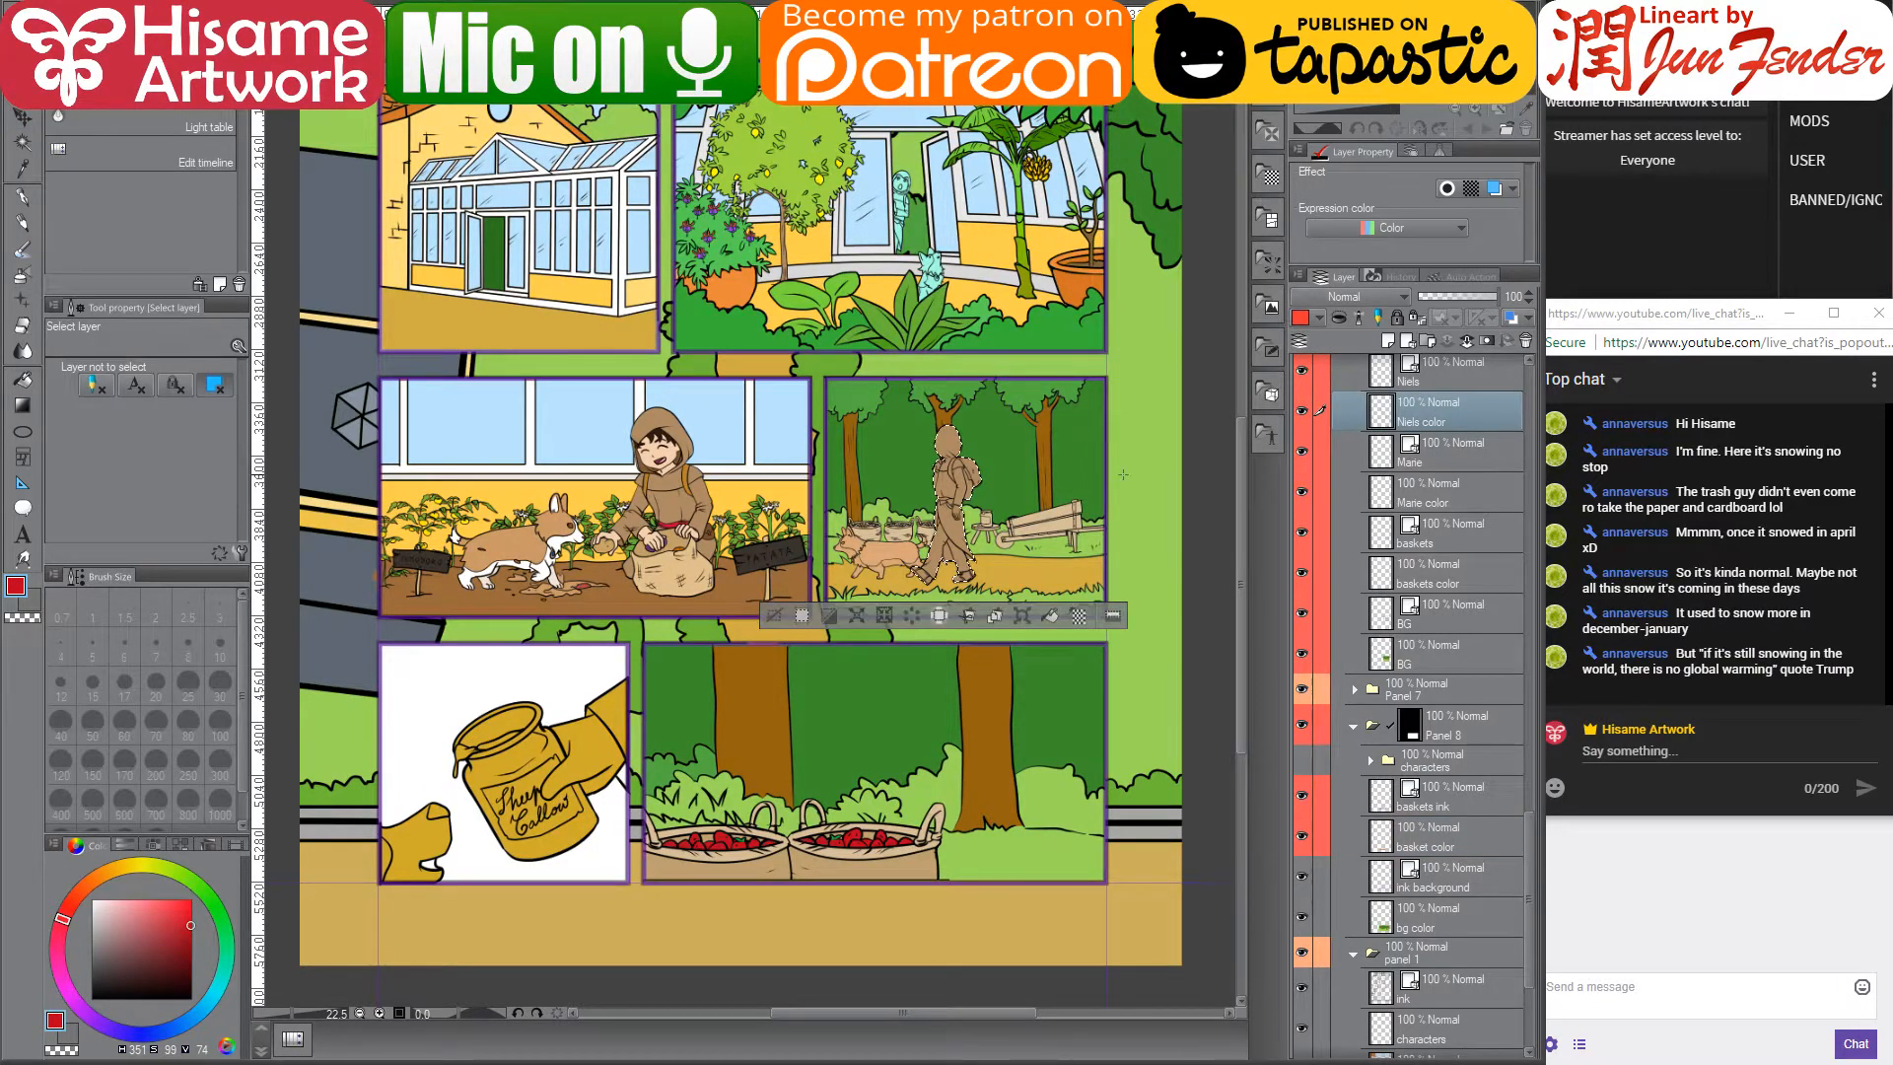
# - Fill the walking figure's belt with a bright crimson red on the Nels color layer
pyautogui.click(21, 379)
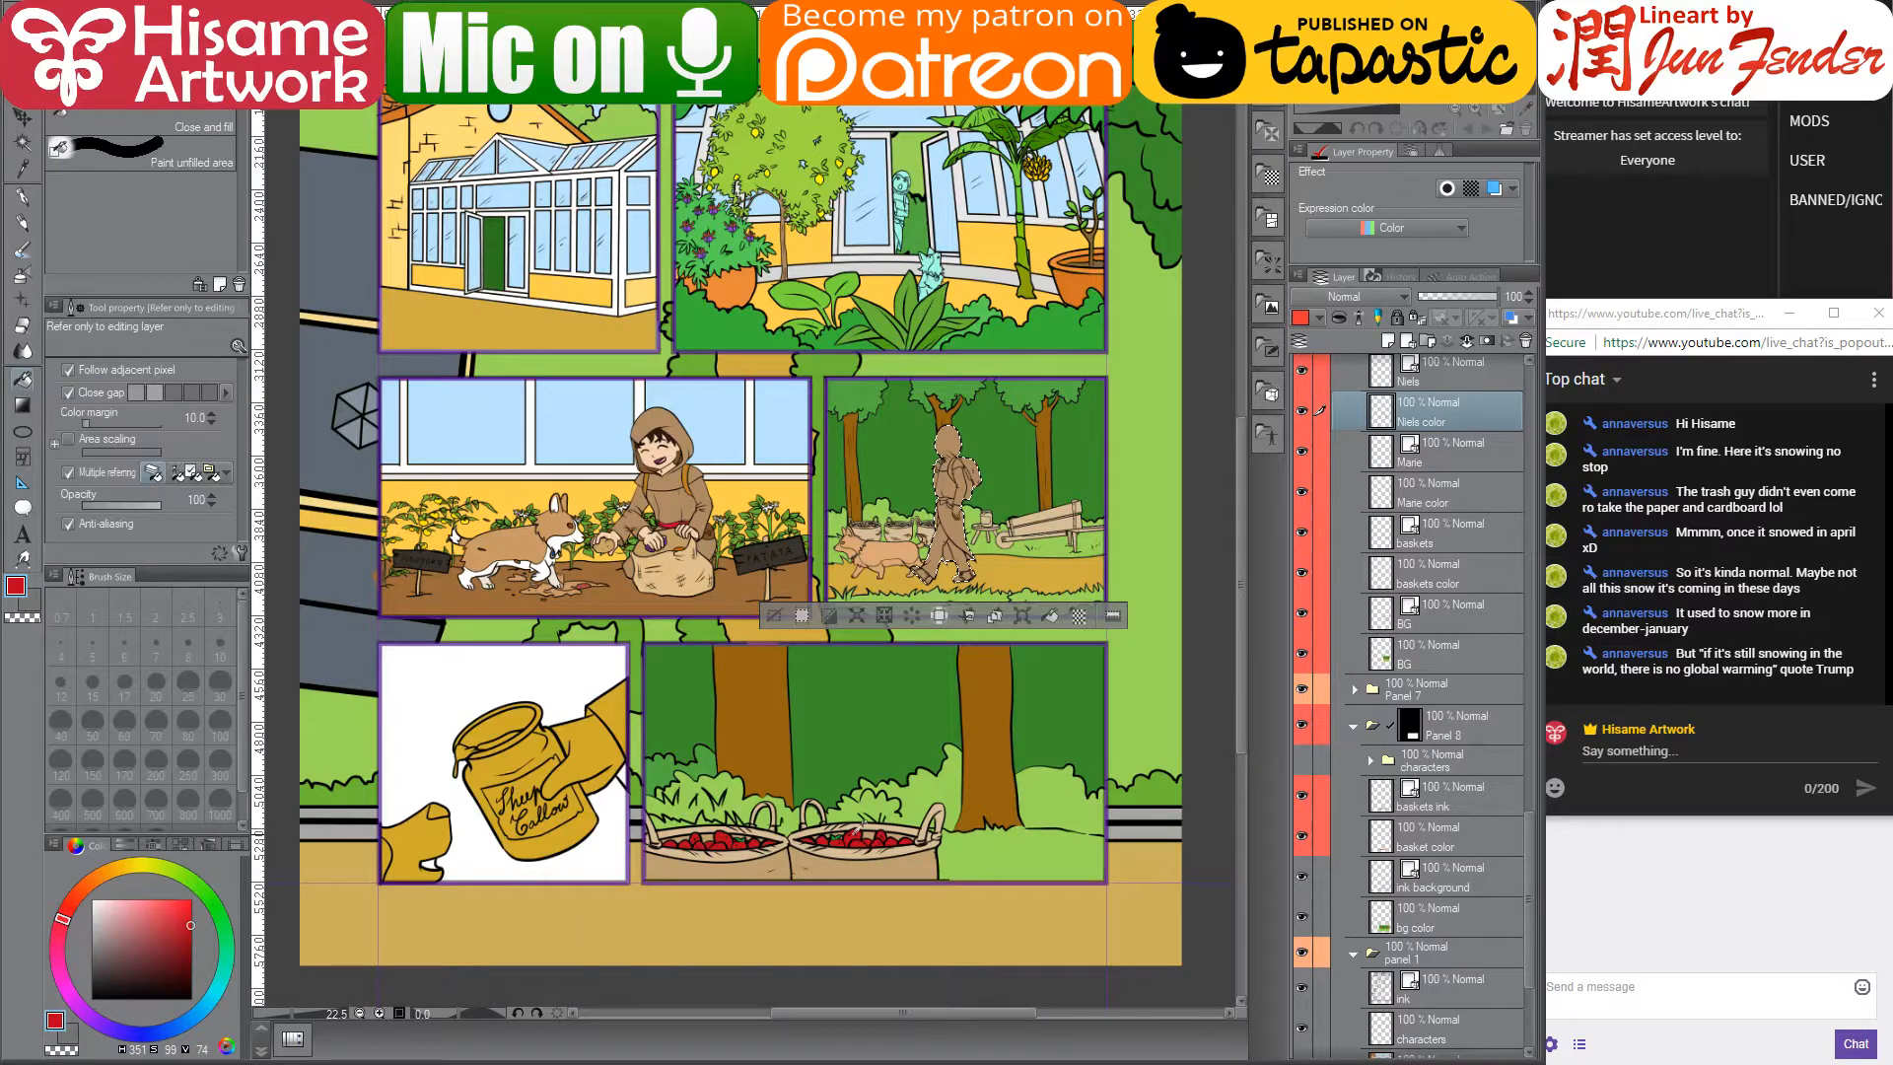
pyautogui.scroll(3, 949, 479)
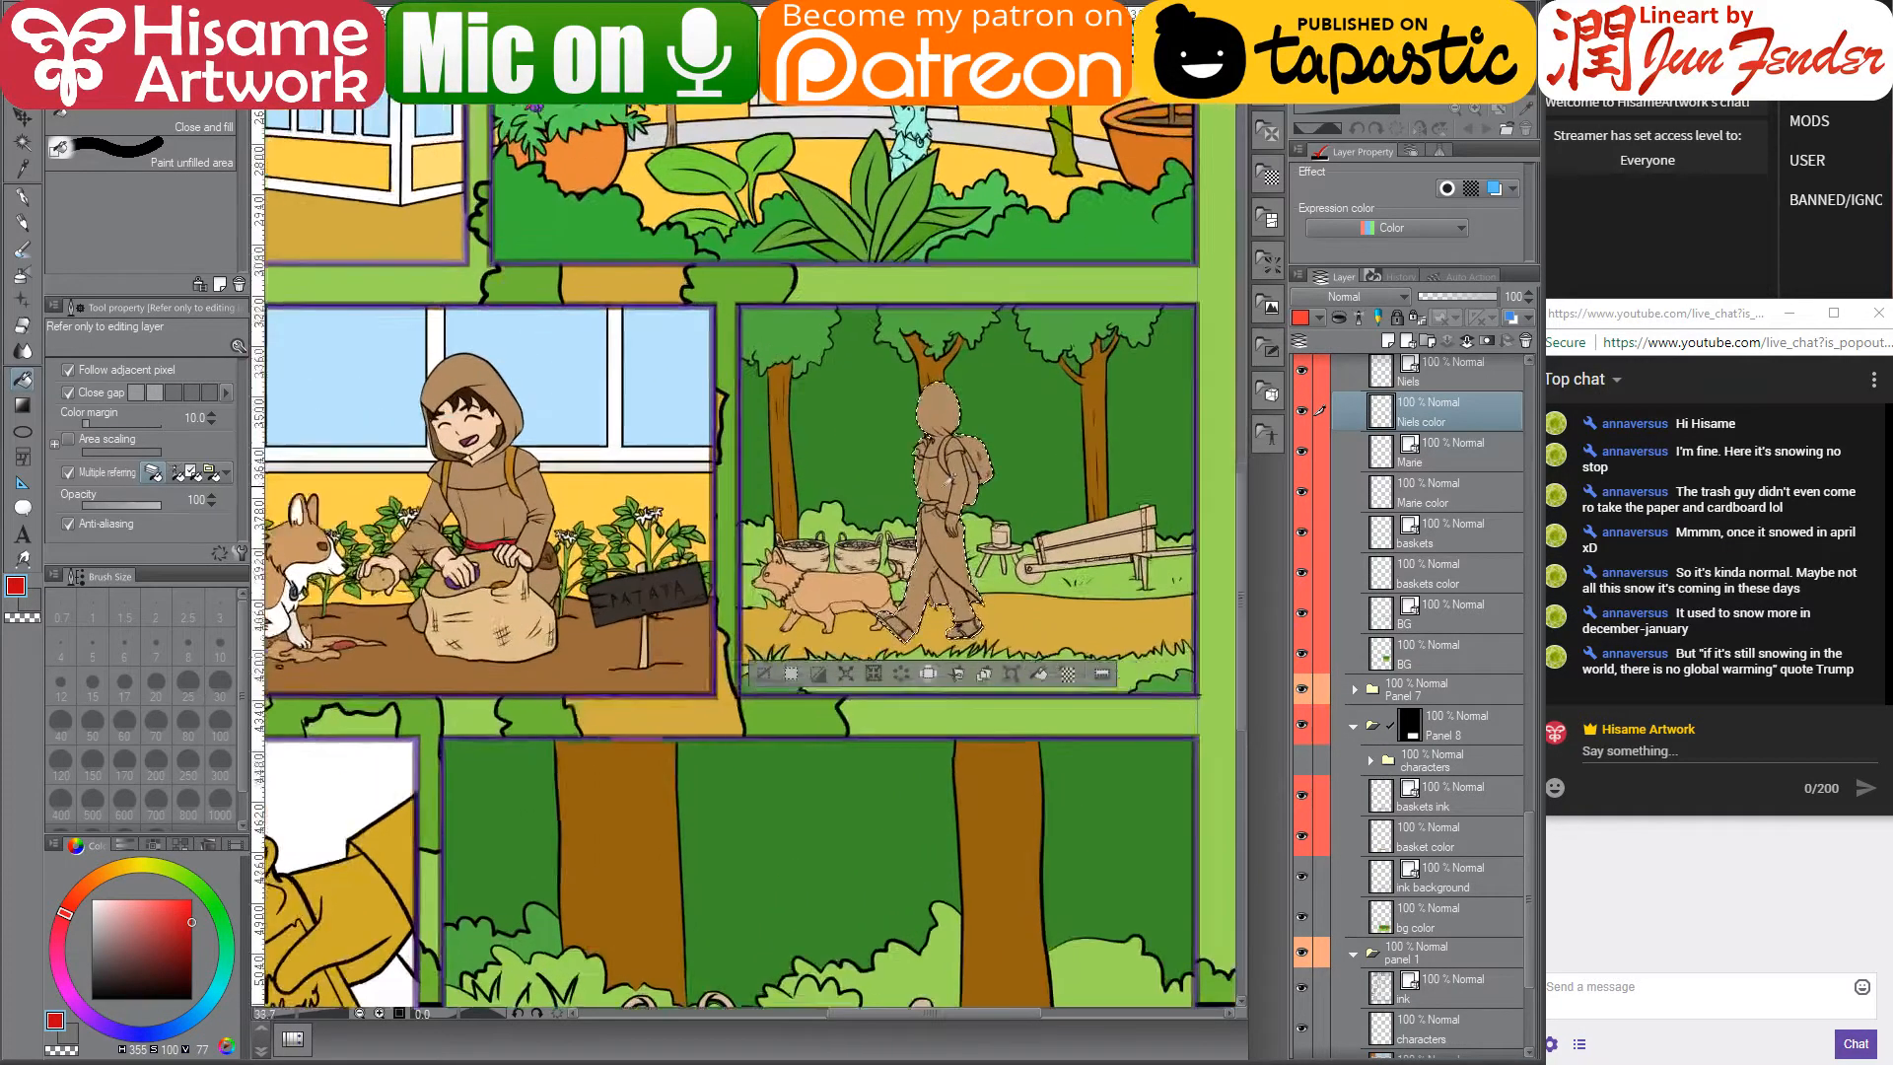
pyautogui.scroll(1, 948, 479)
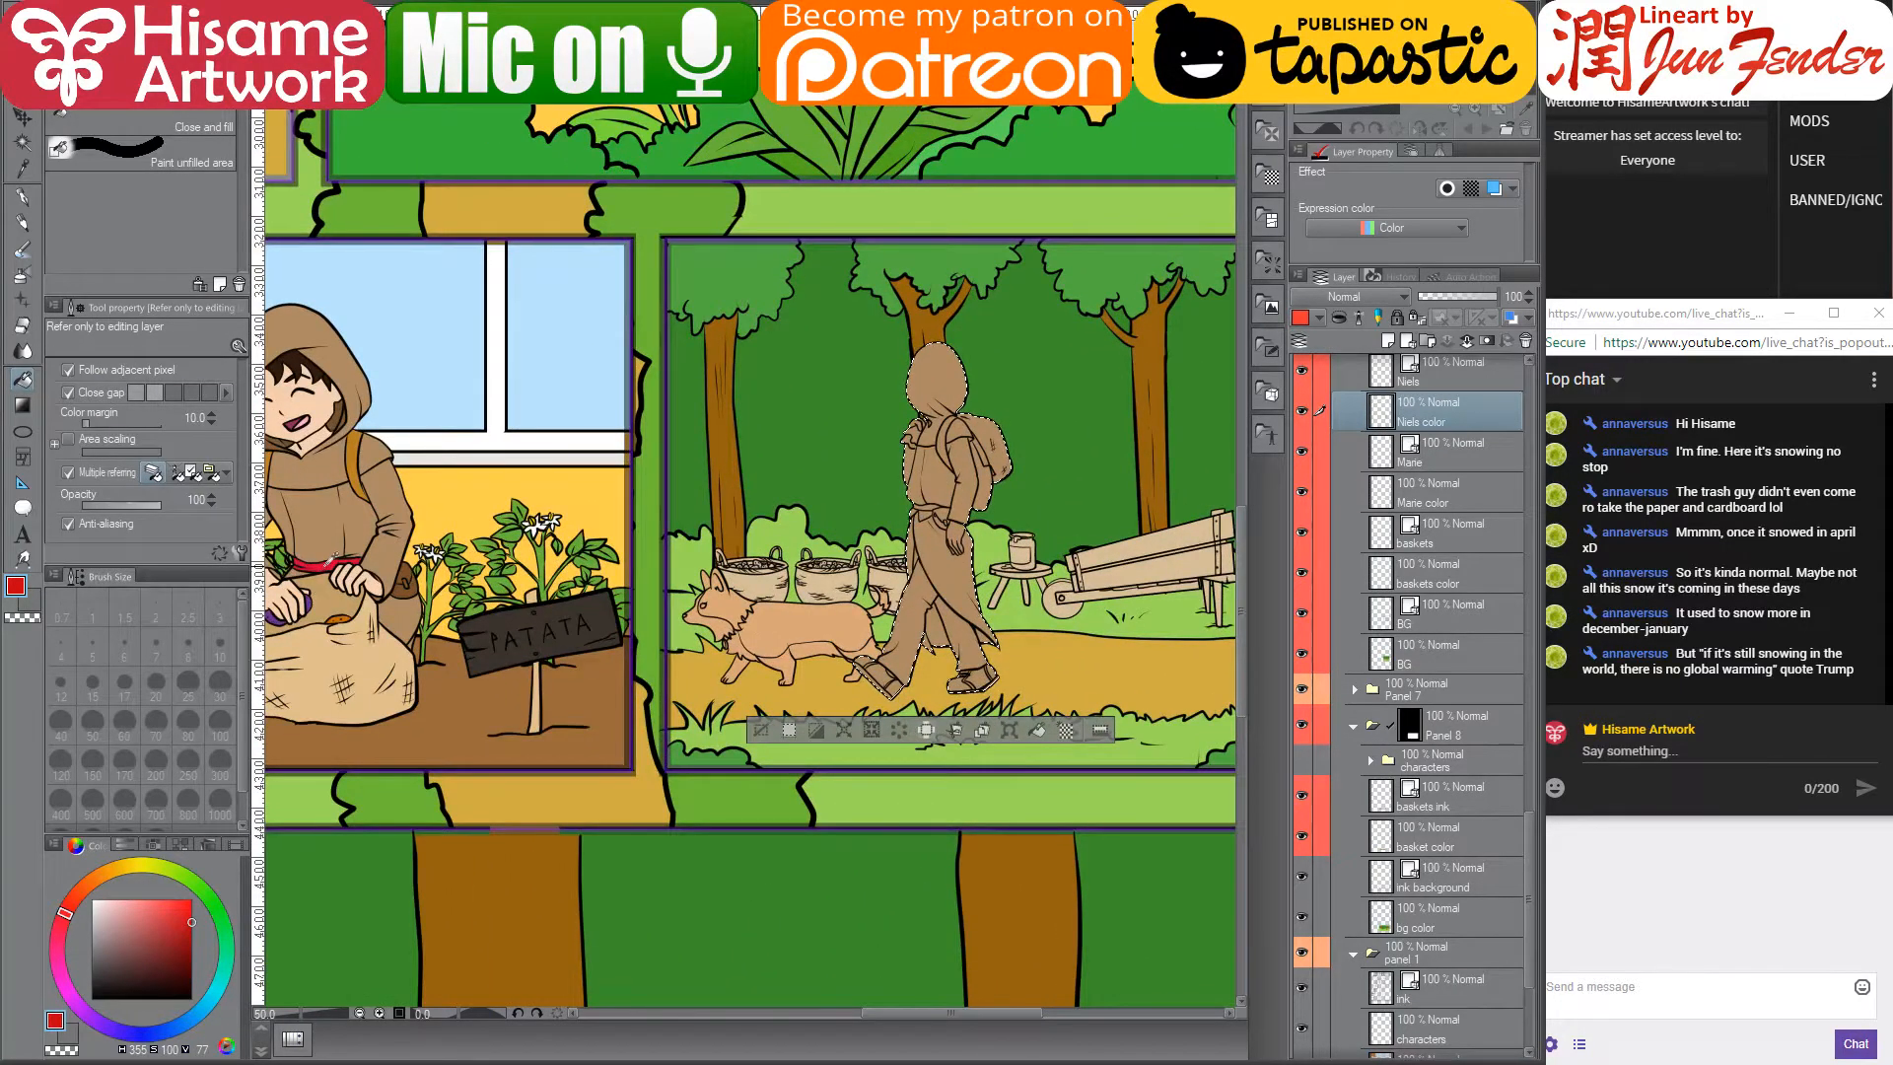
pyautogui.scroll(4, 885, 480)
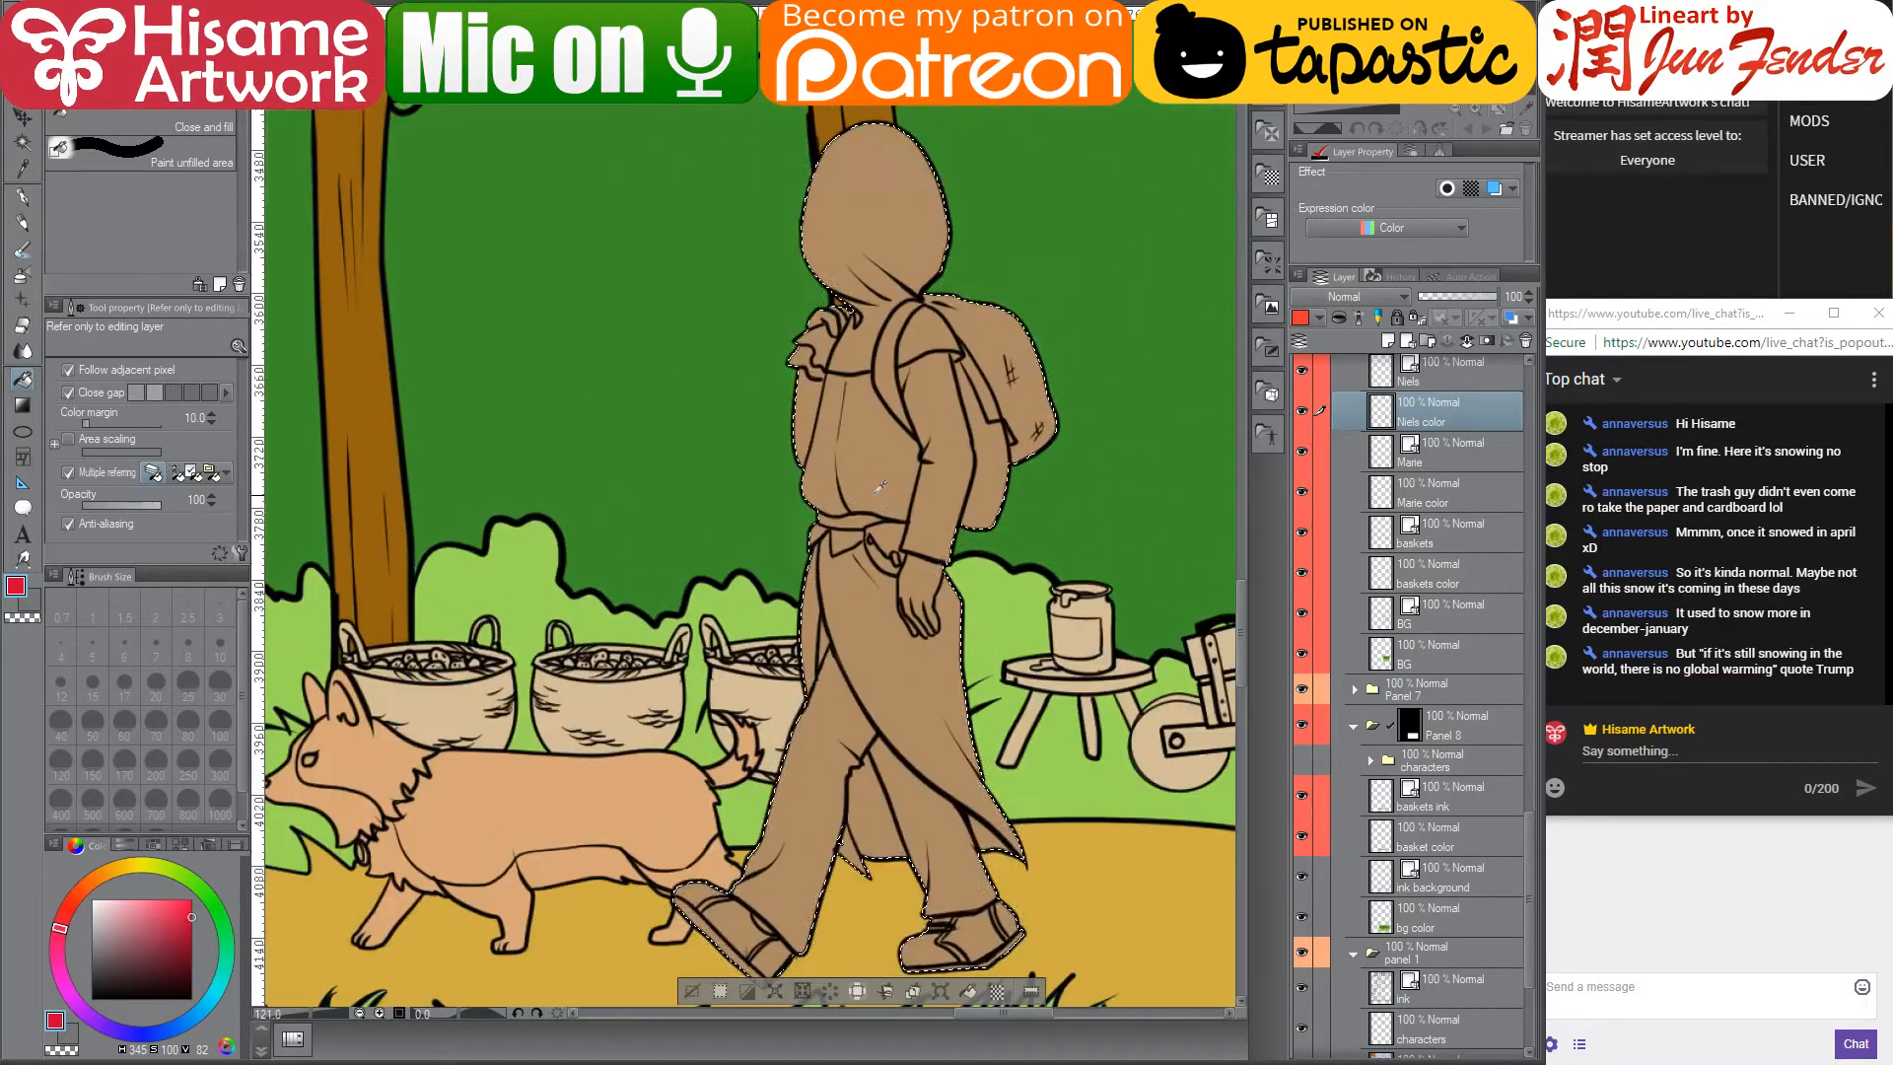
pyautogui.click(856, 528)
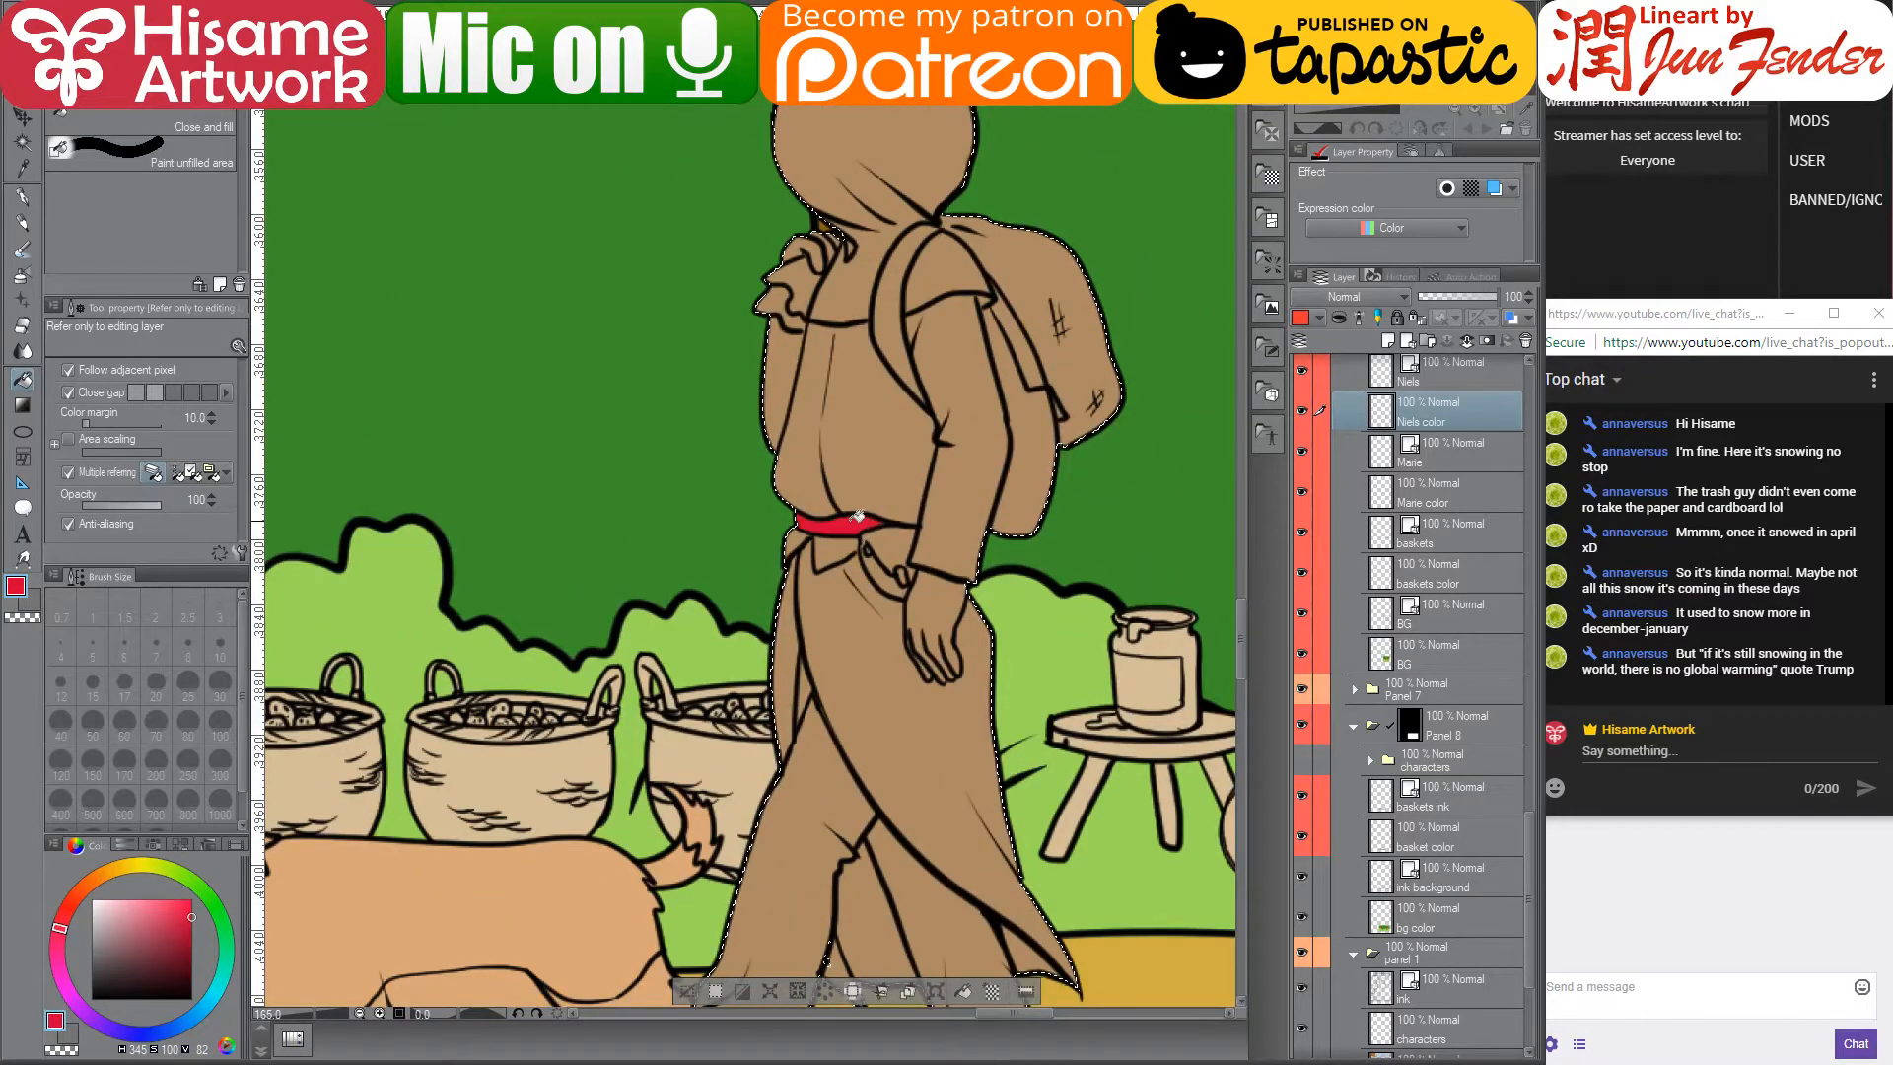
# - Sample the skin tone from the gardening character and fill the walking figure's lowered hand with it, including the fingers
pyautogui.scroll(-5, 987, 376)
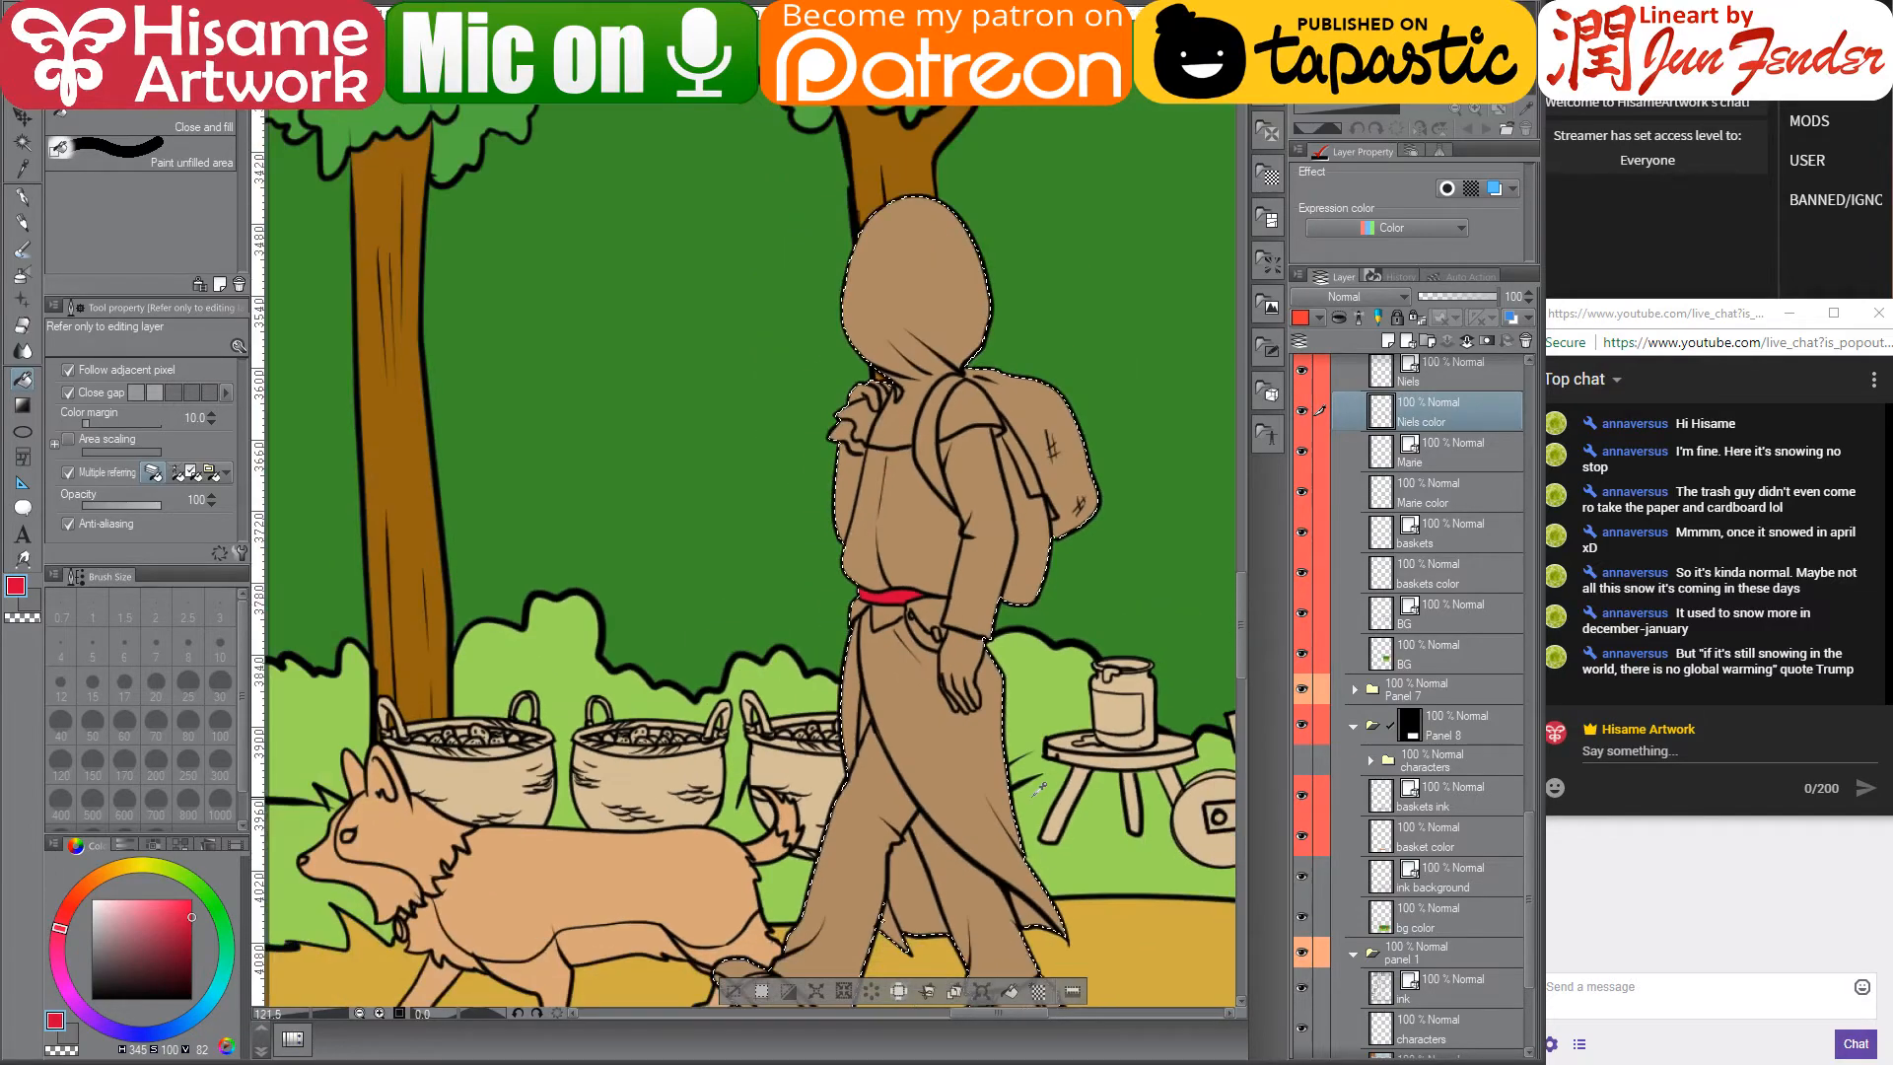
pyautogui.scroll(-1, 1005, 788)
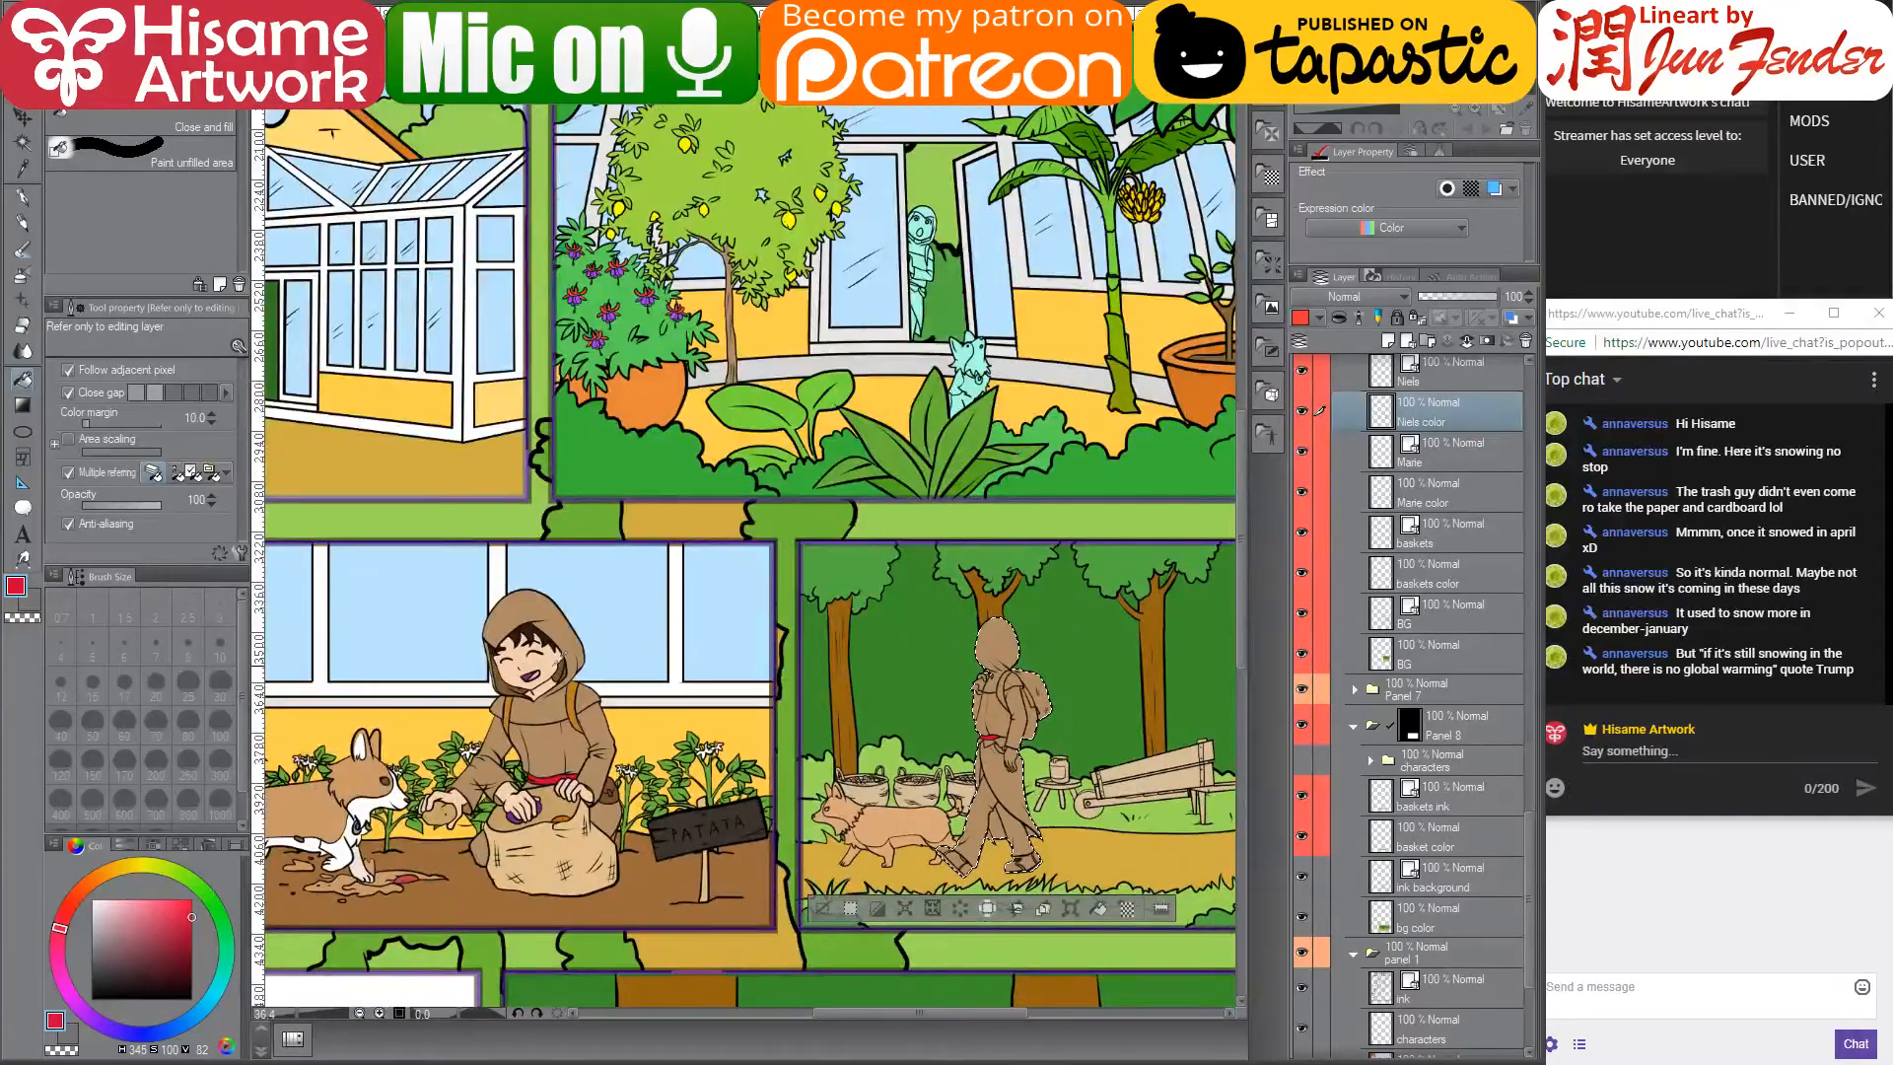
pyautogui.keyDown('alt'); pyautogui.click(575, 656); pyautogui.keyUp('alt')
pyautogui.scroll(5, 992, 541)
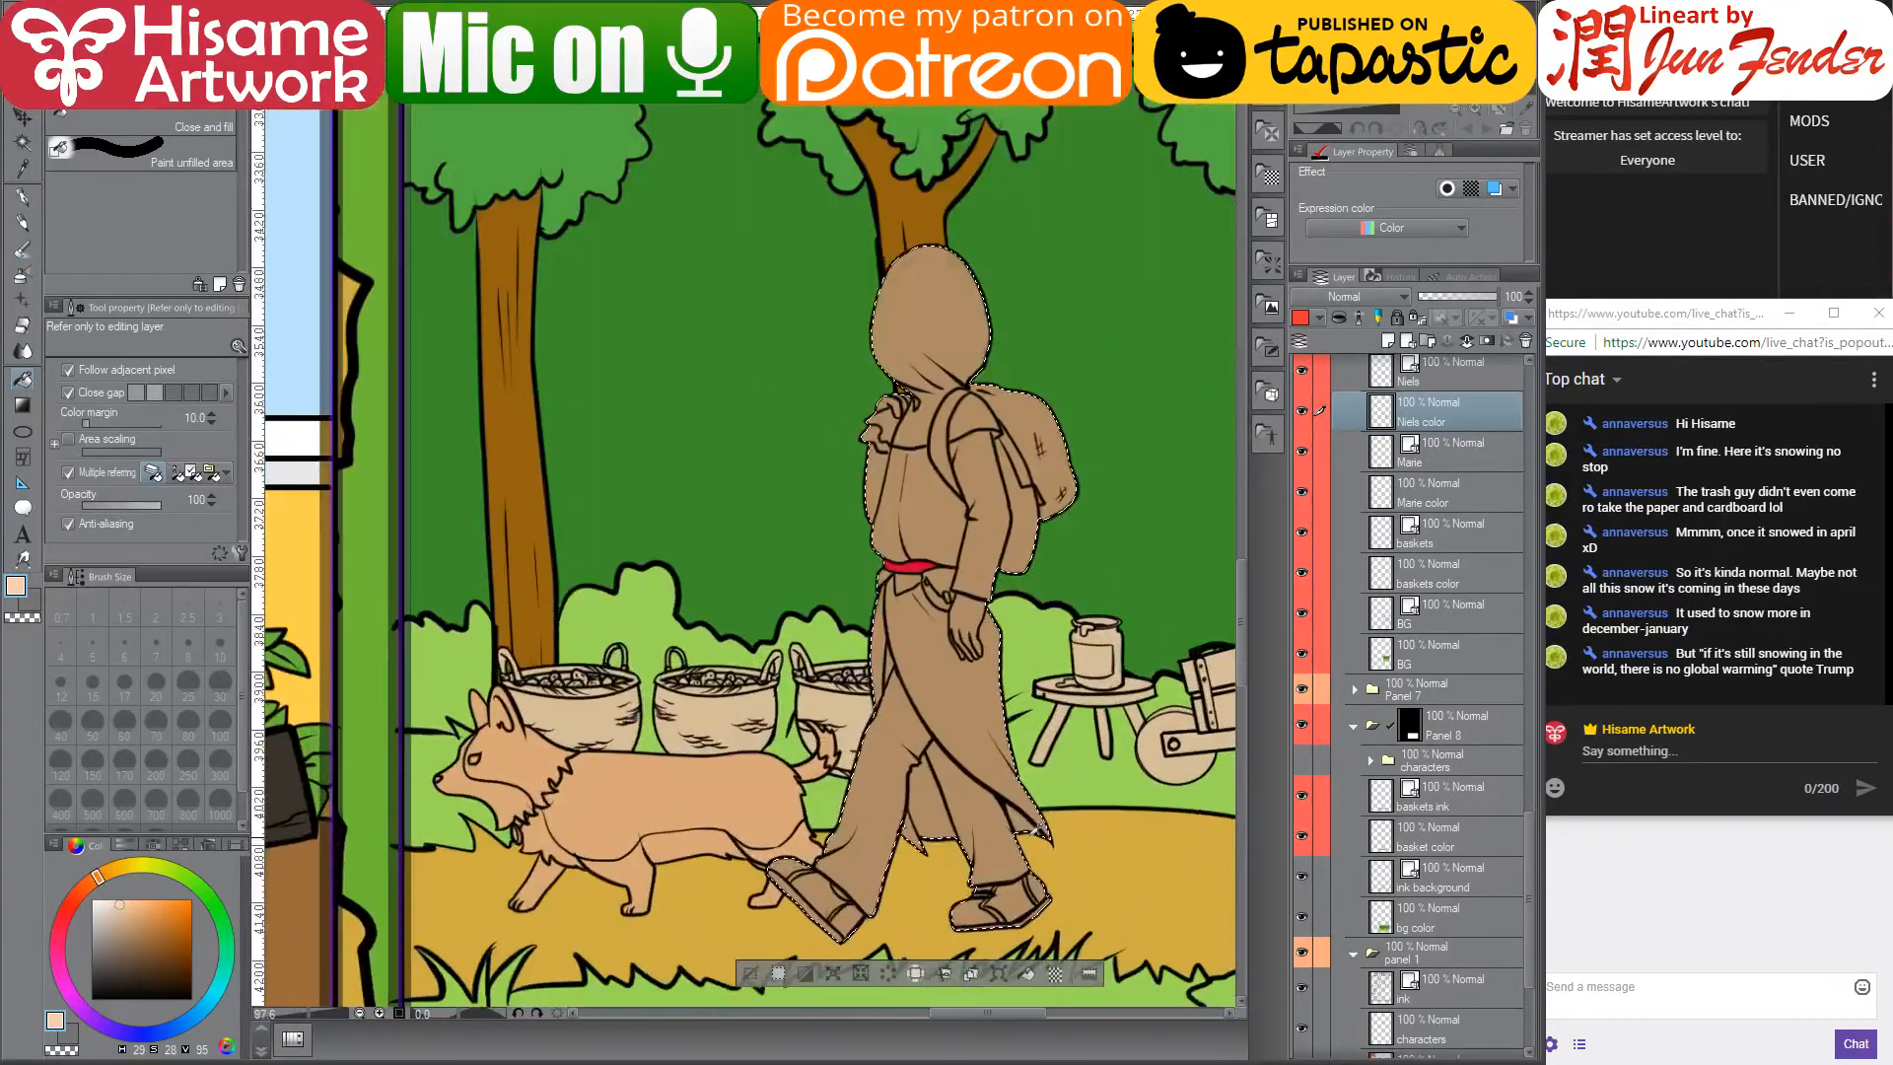
pyautogui.click(939, 491)
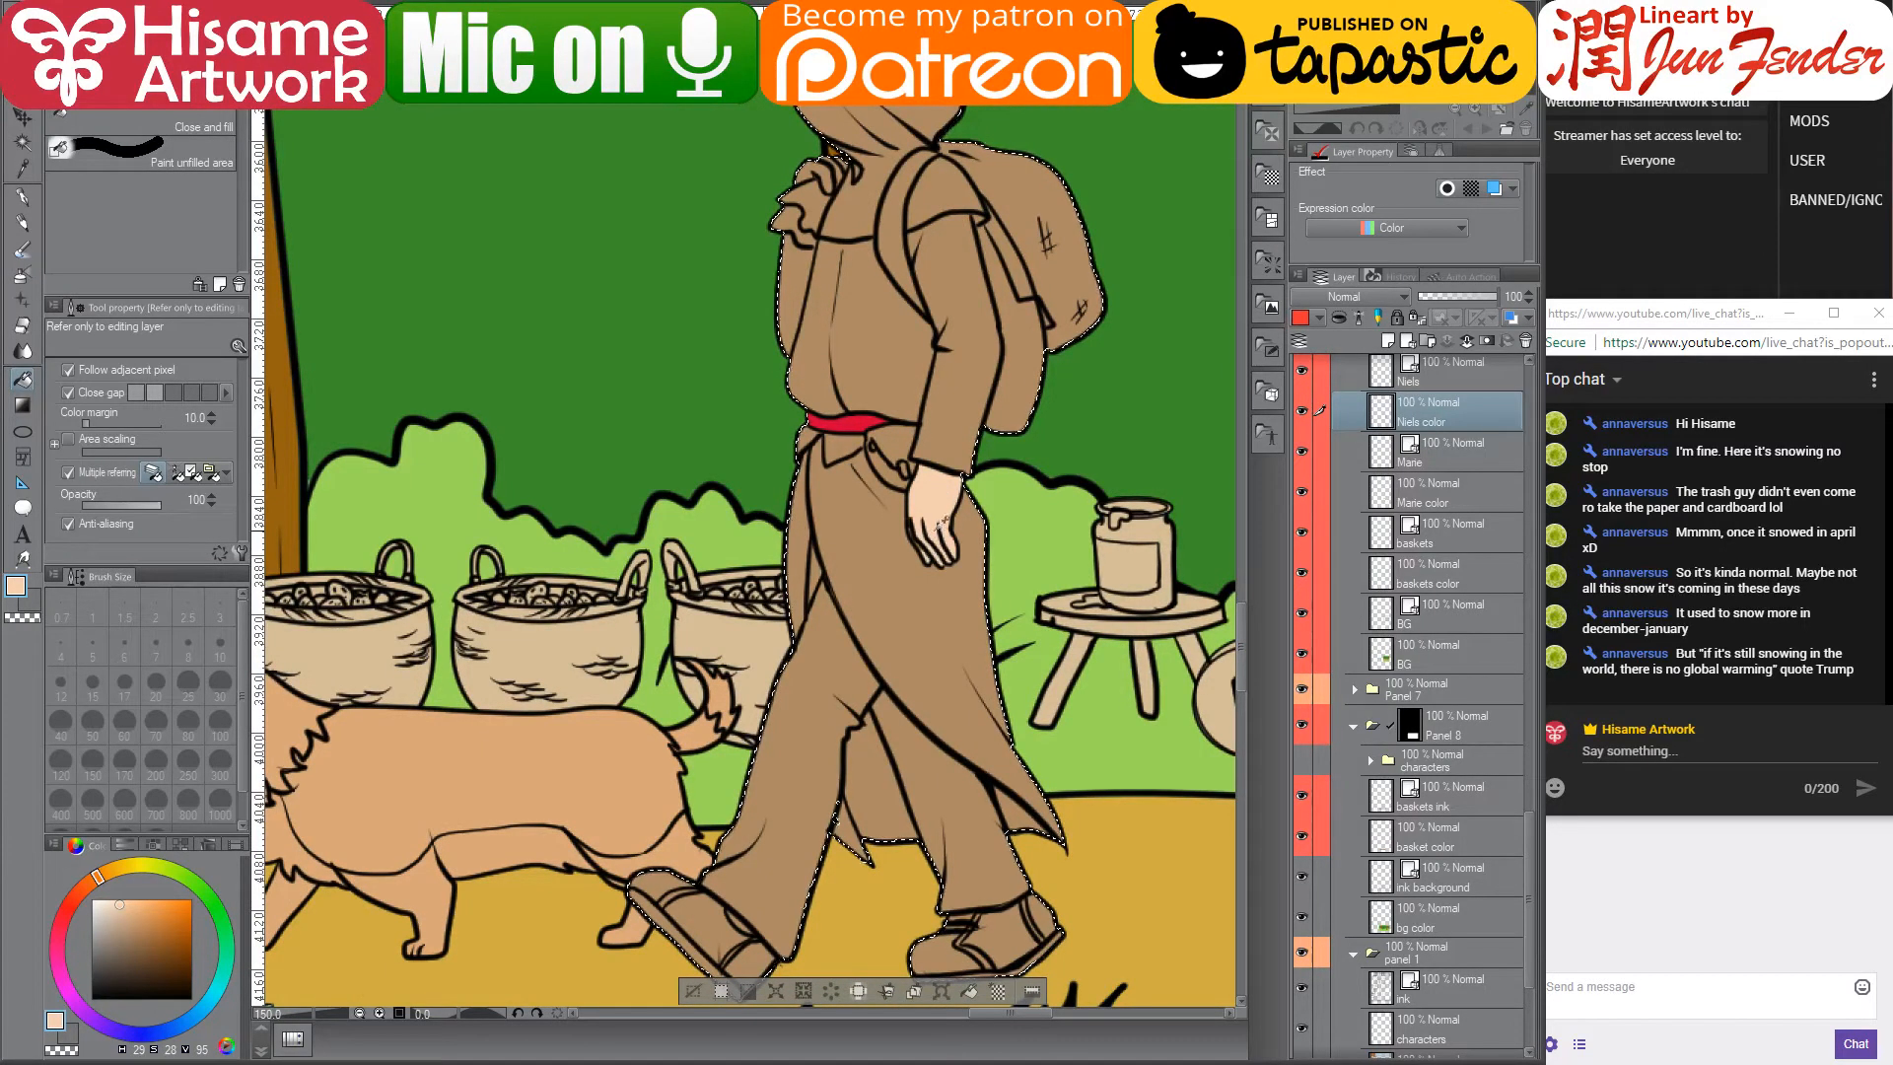
pyautogui.scroll(4, 934, 553)
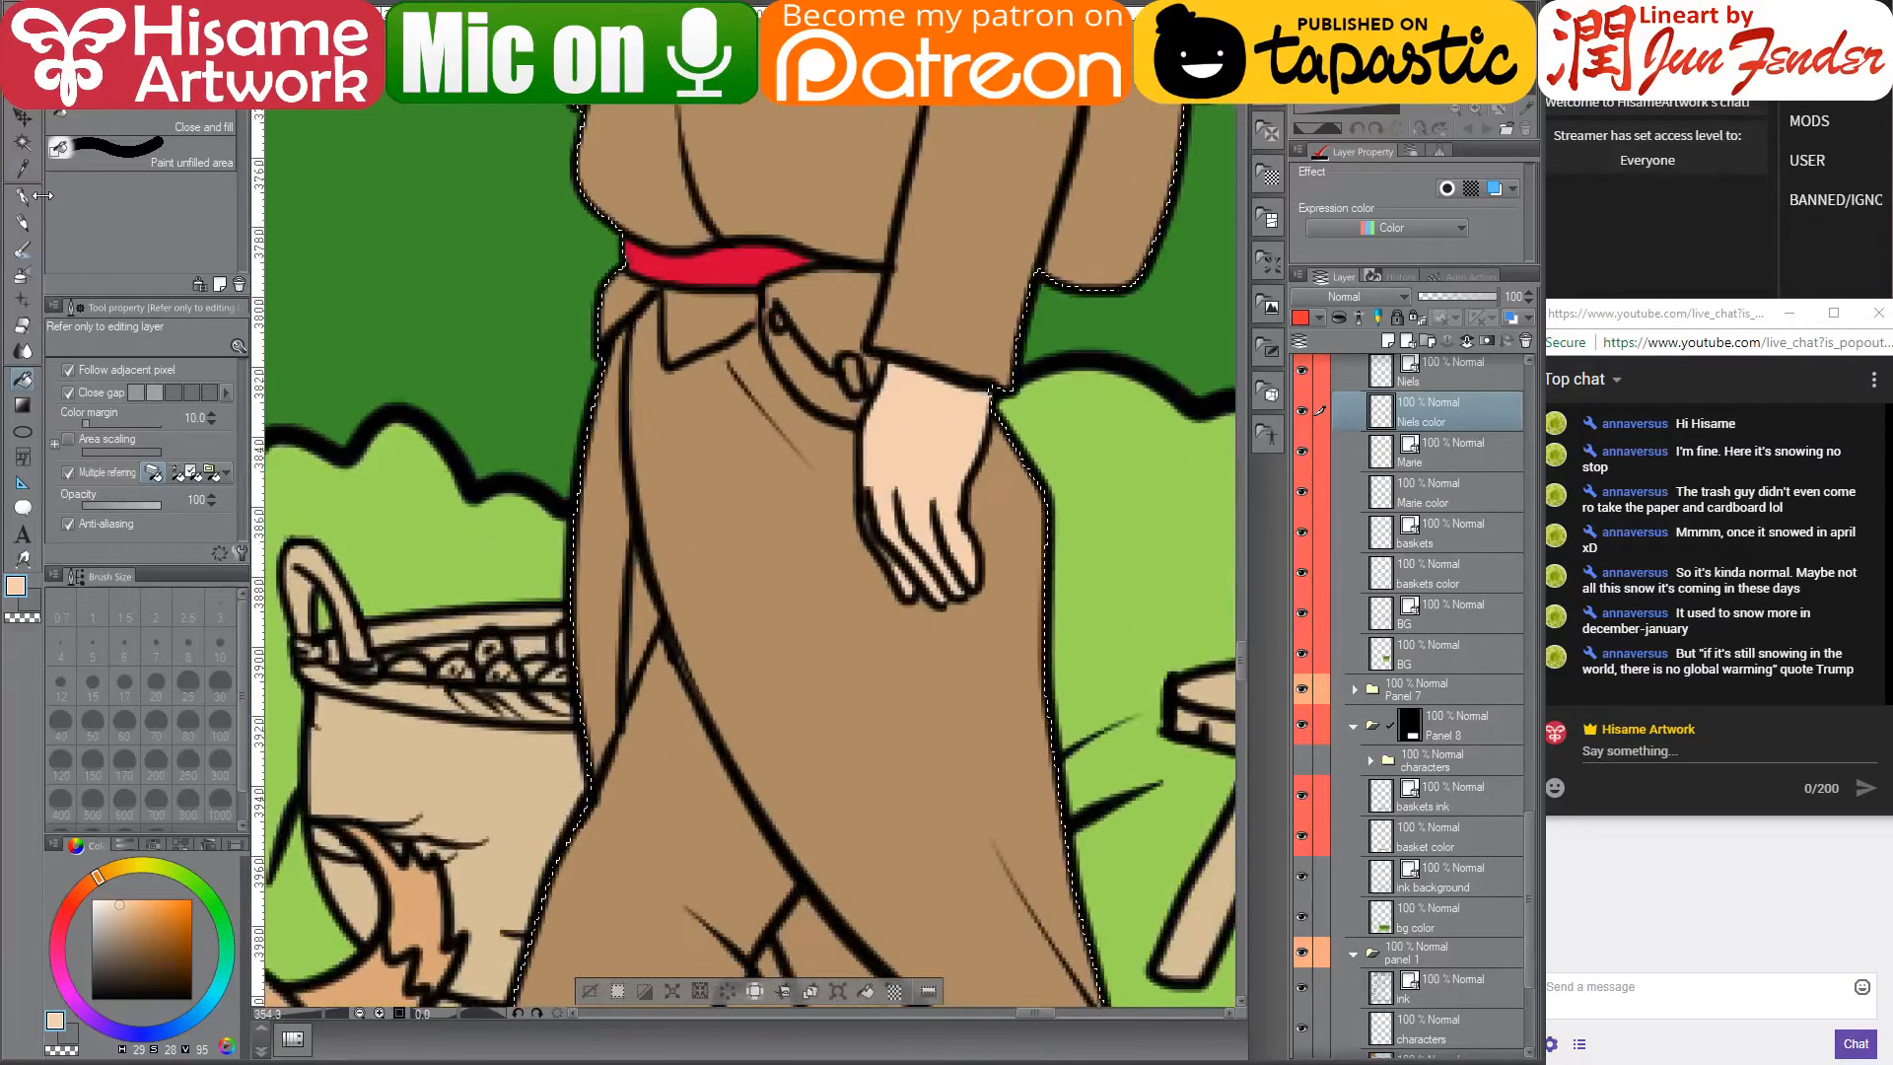
pyautogui.click(23, 196)
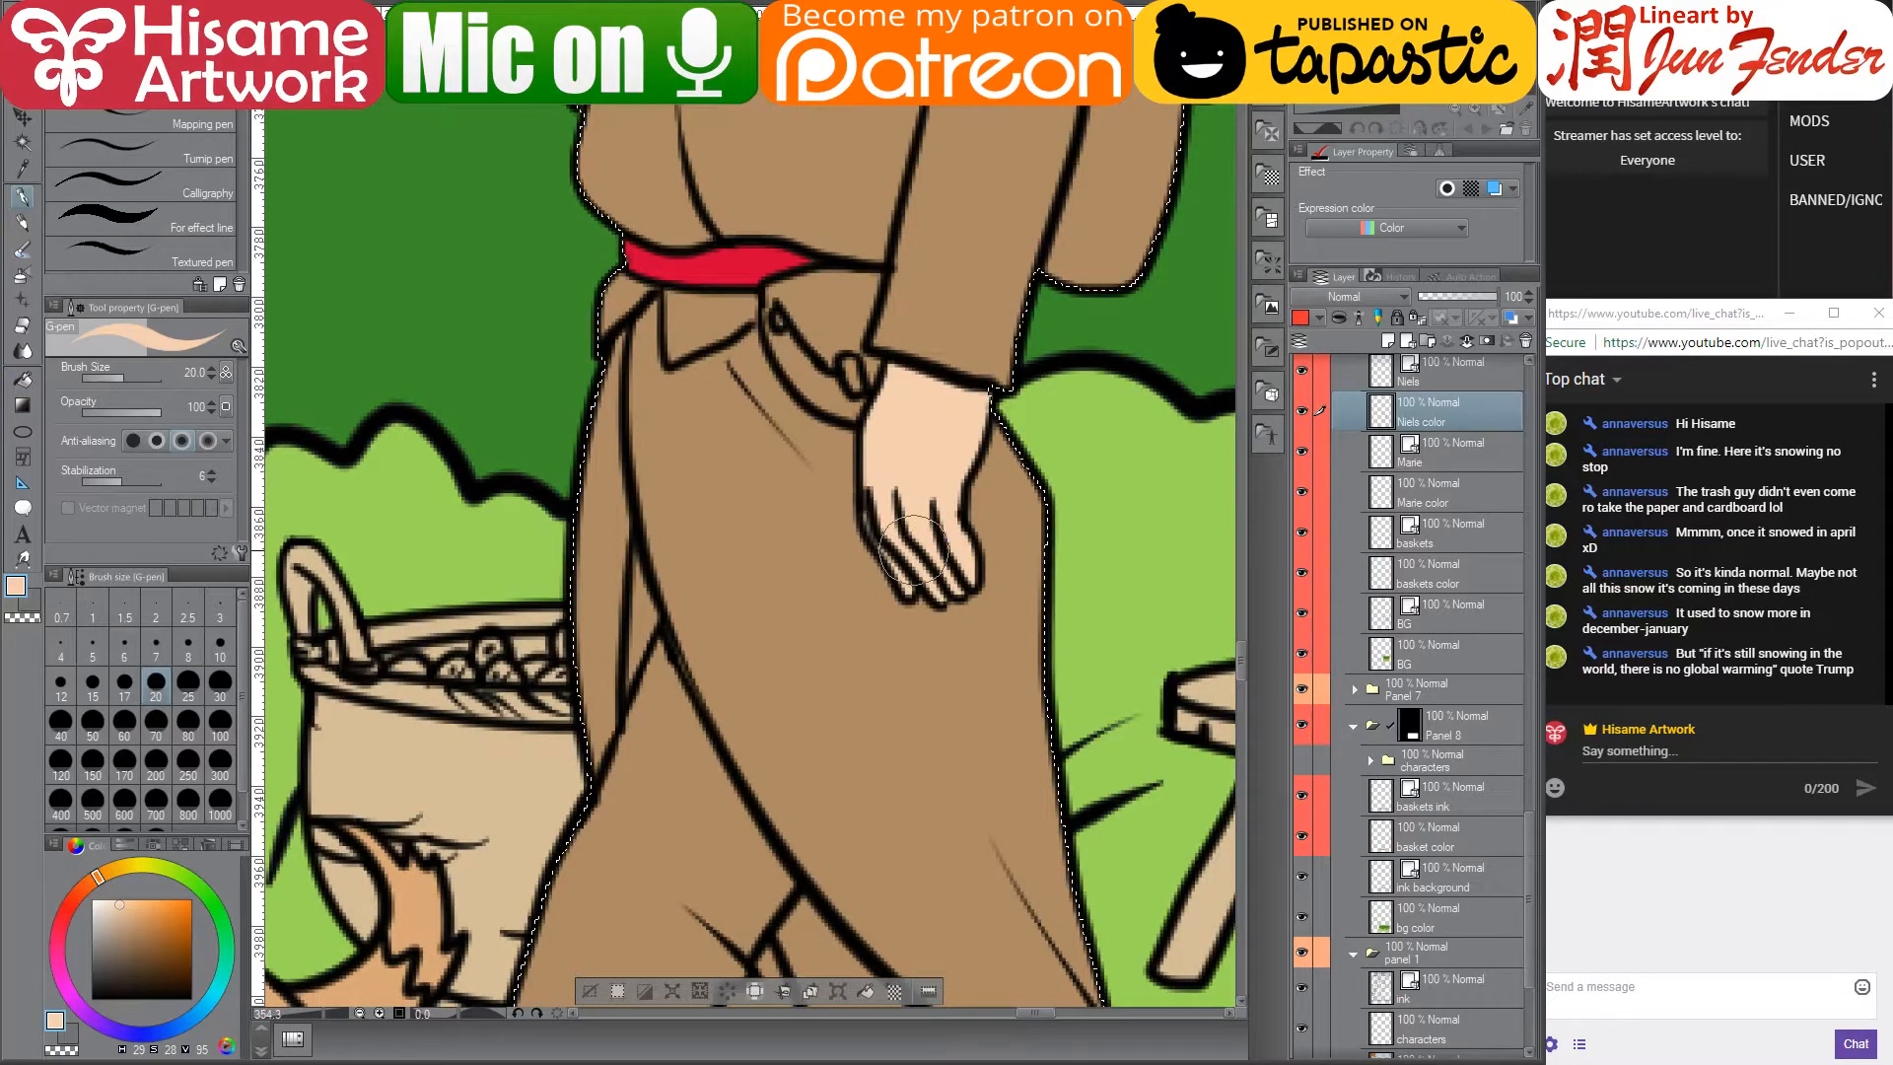
pyautogui.scroll(-5, 974, 503)
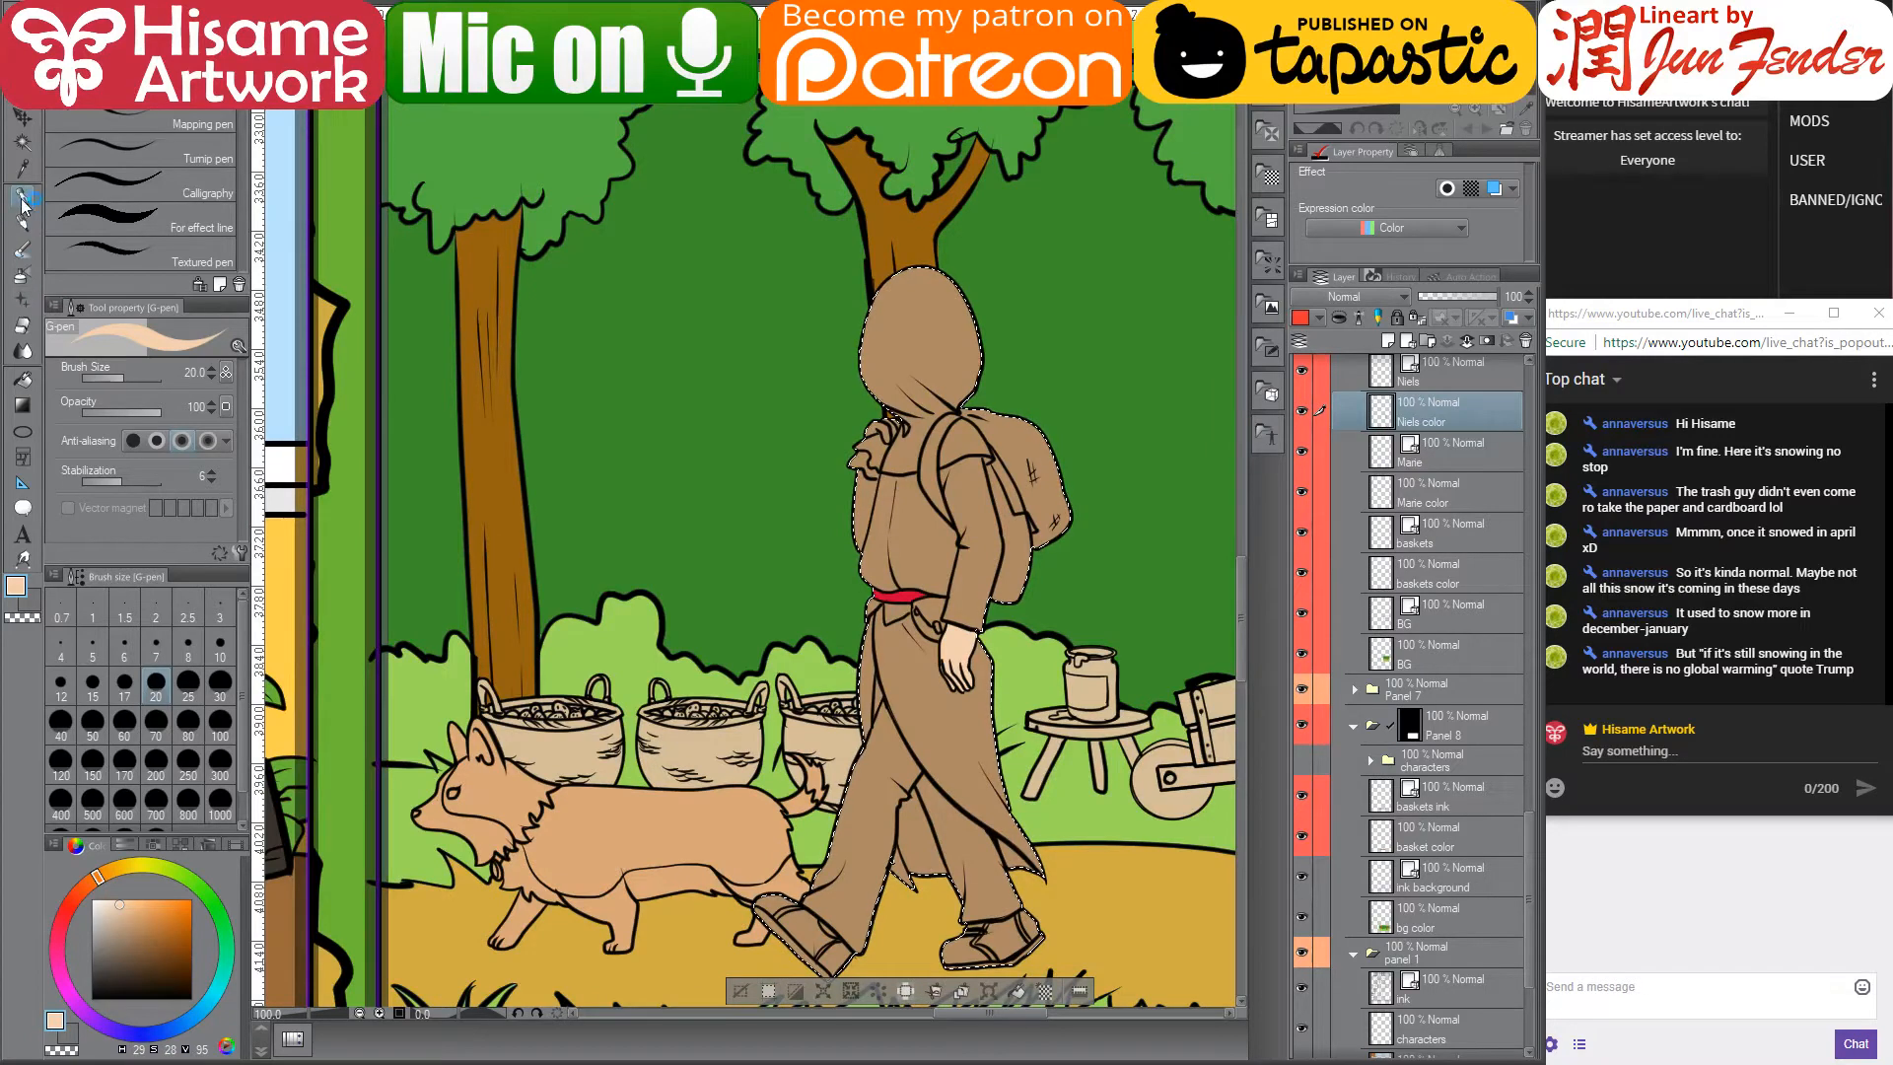
# - Fill the walking figure's raised hand at the shoulder with the same skin tone and touch up its fingers
pyautogui.click(22, 379)
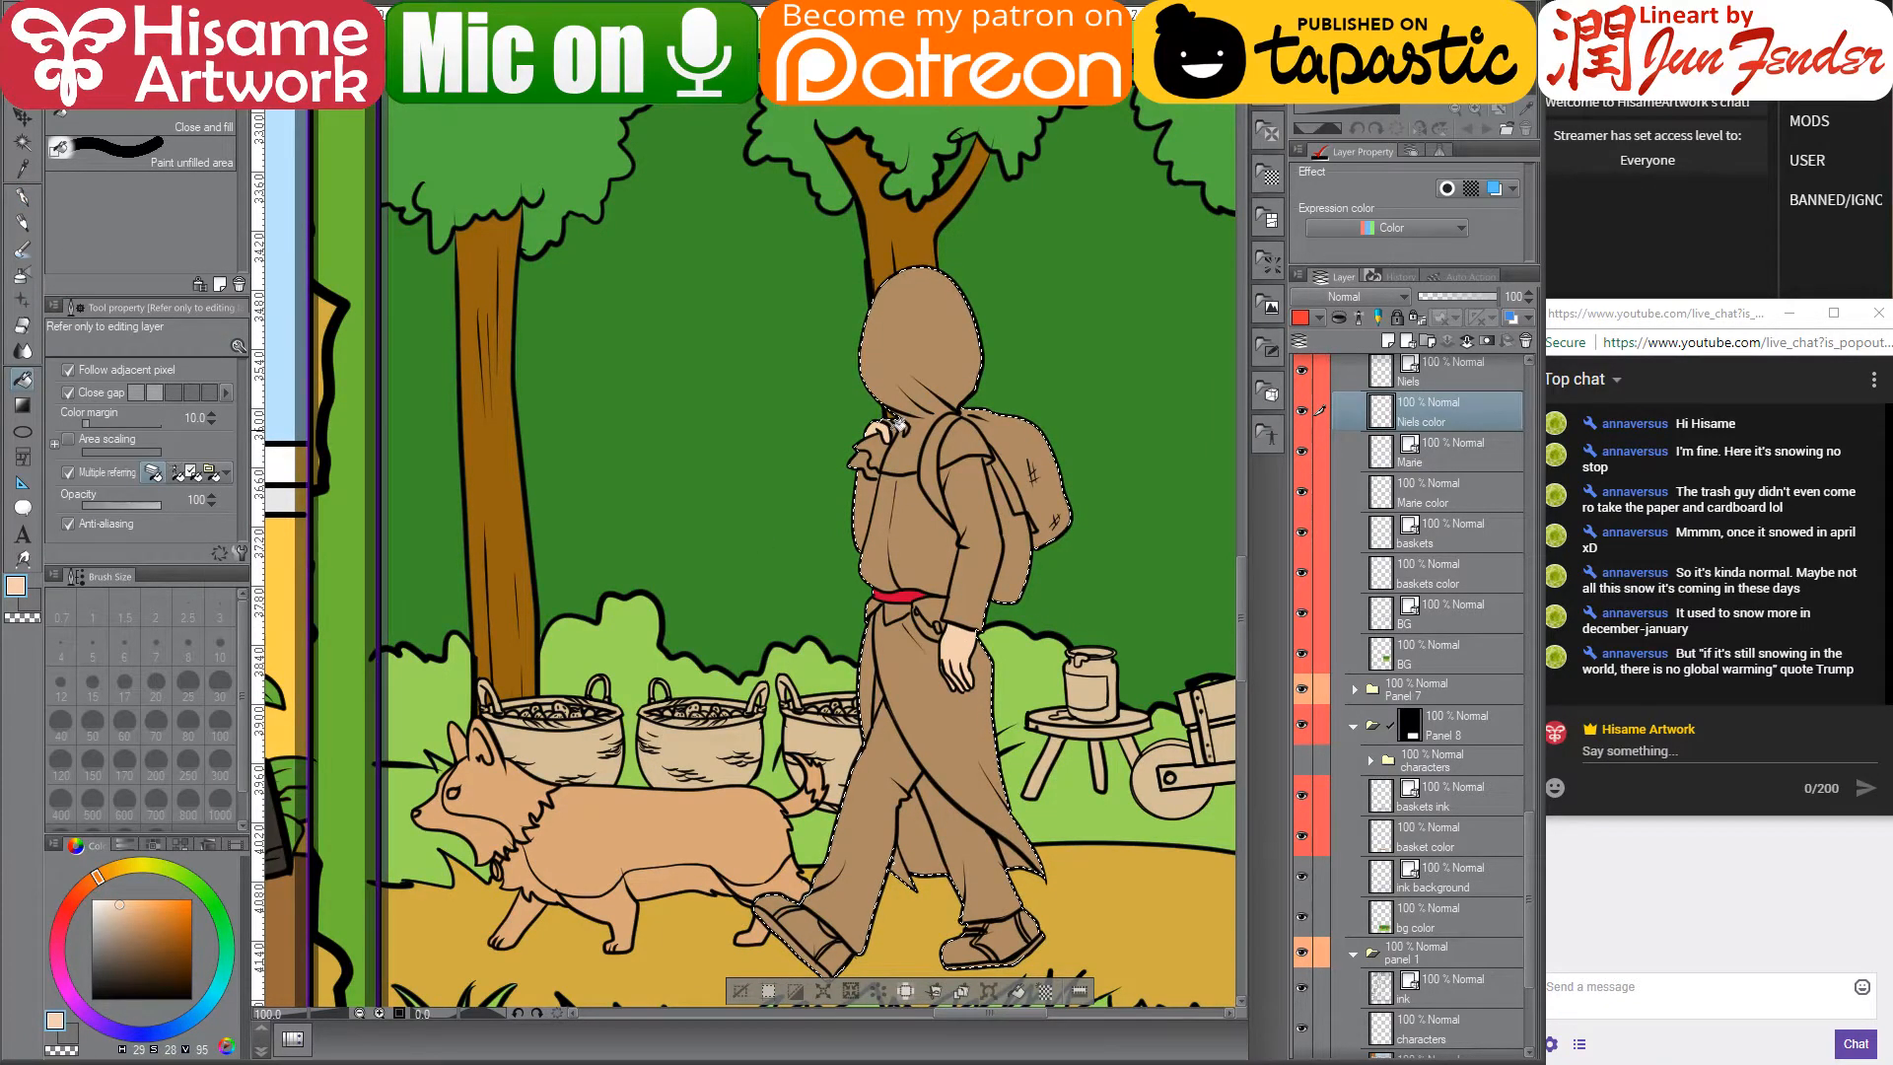
pyautogui.scroll(3, 900, 419)
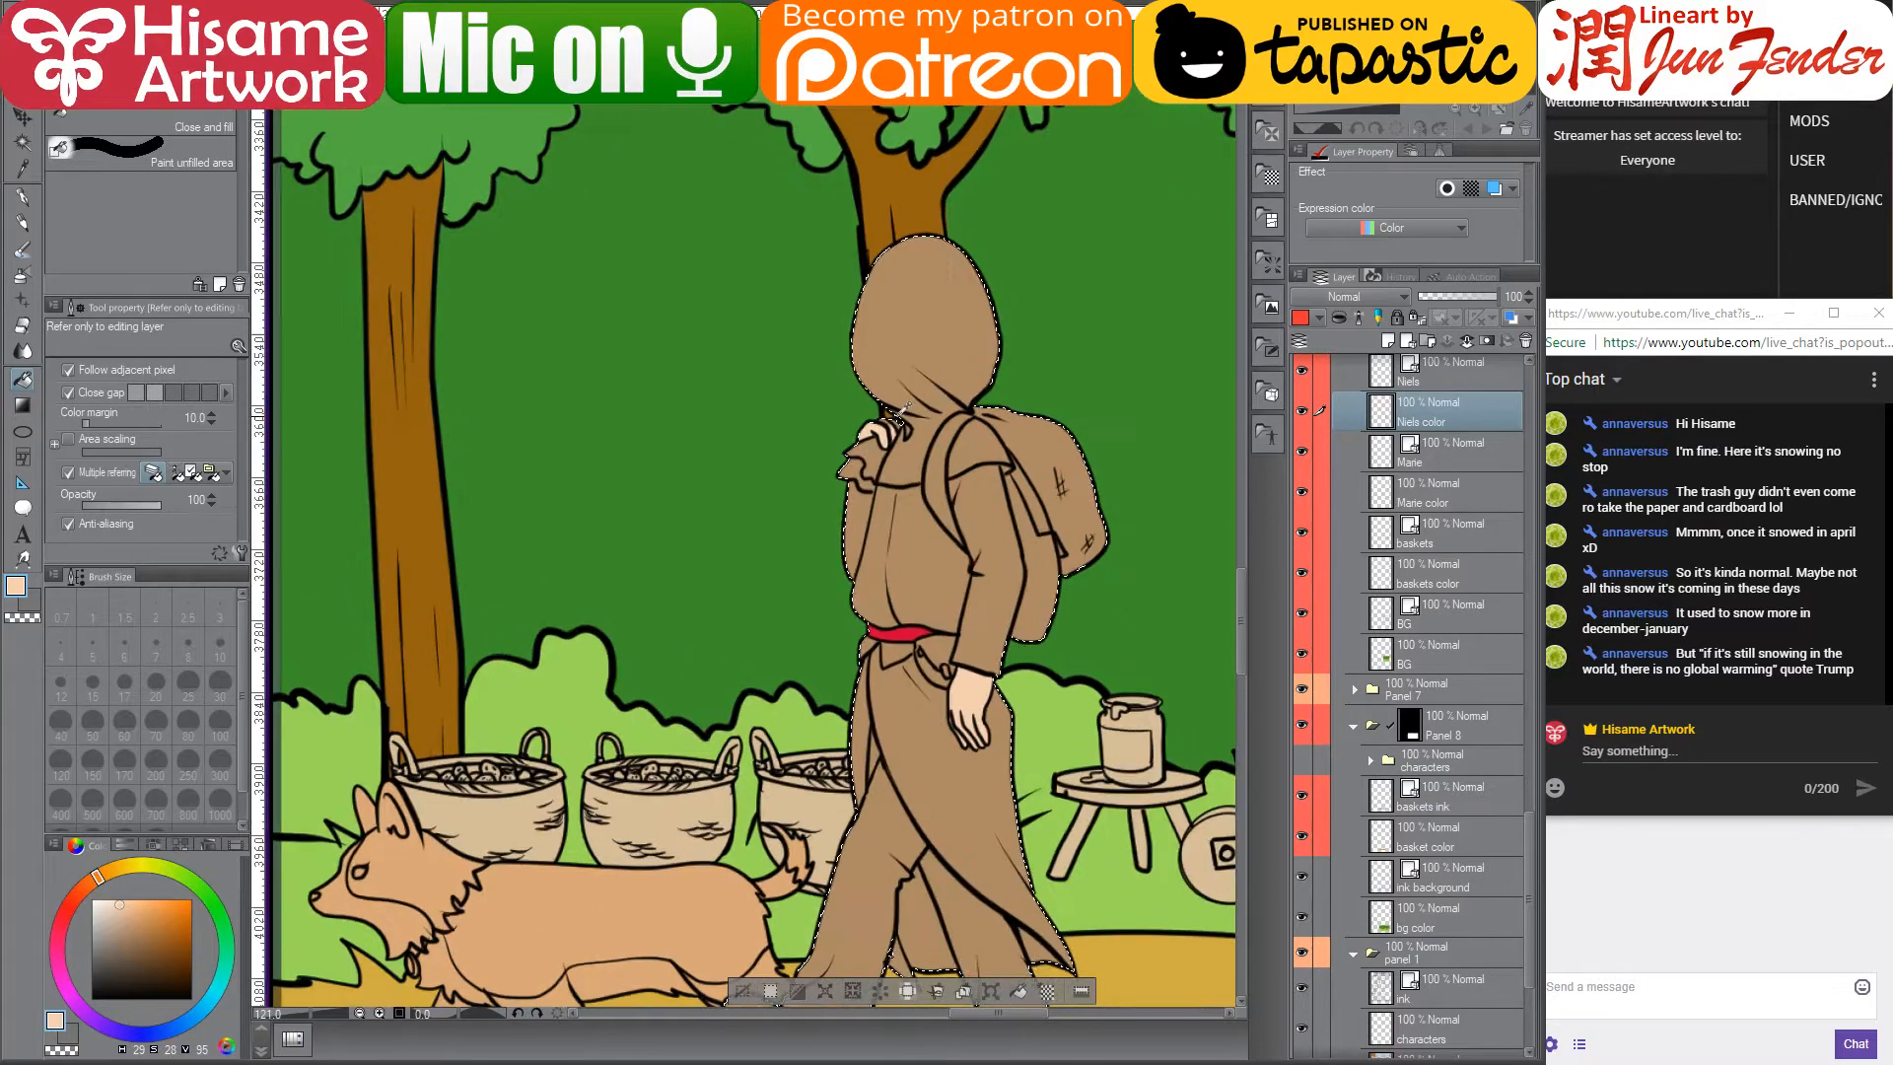
pyautogui.scroll(2, 900, 407)
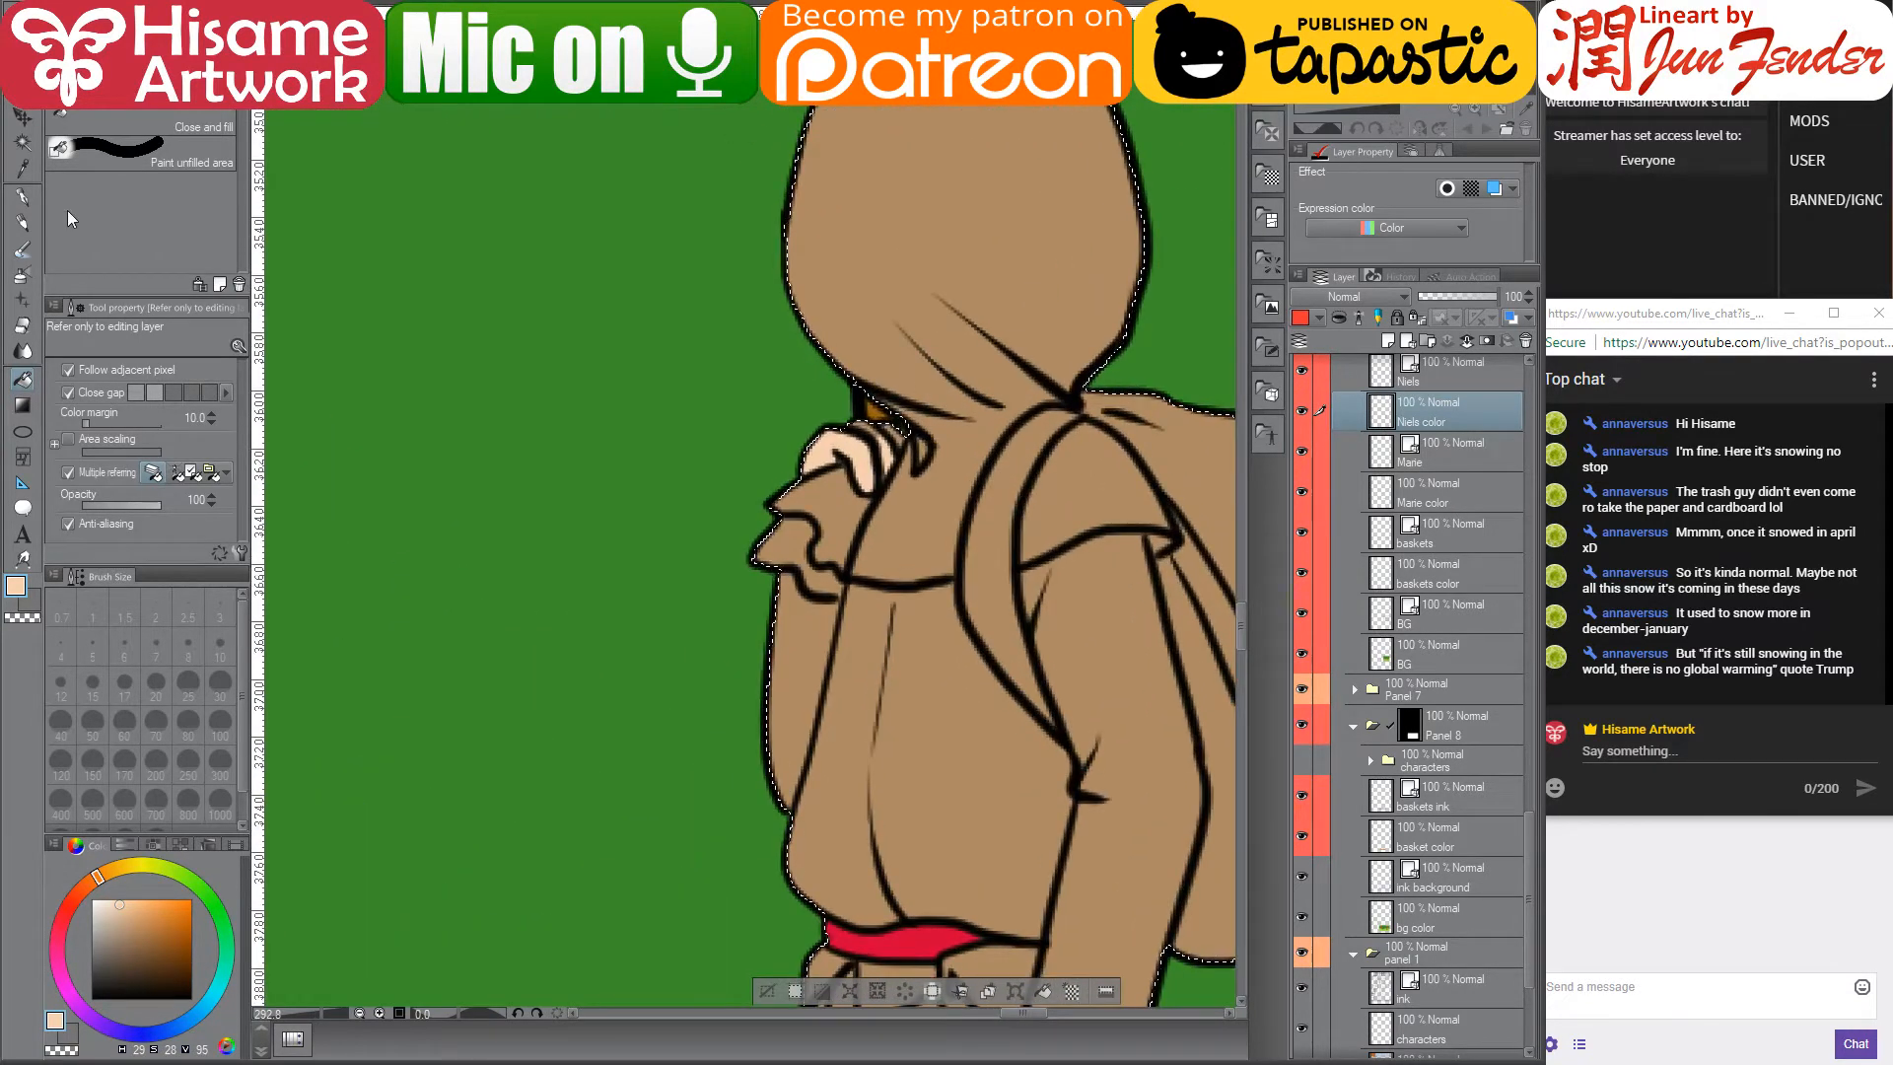
pyautogui.press('p')
pyautogui.scroll(-2, 796, 451)
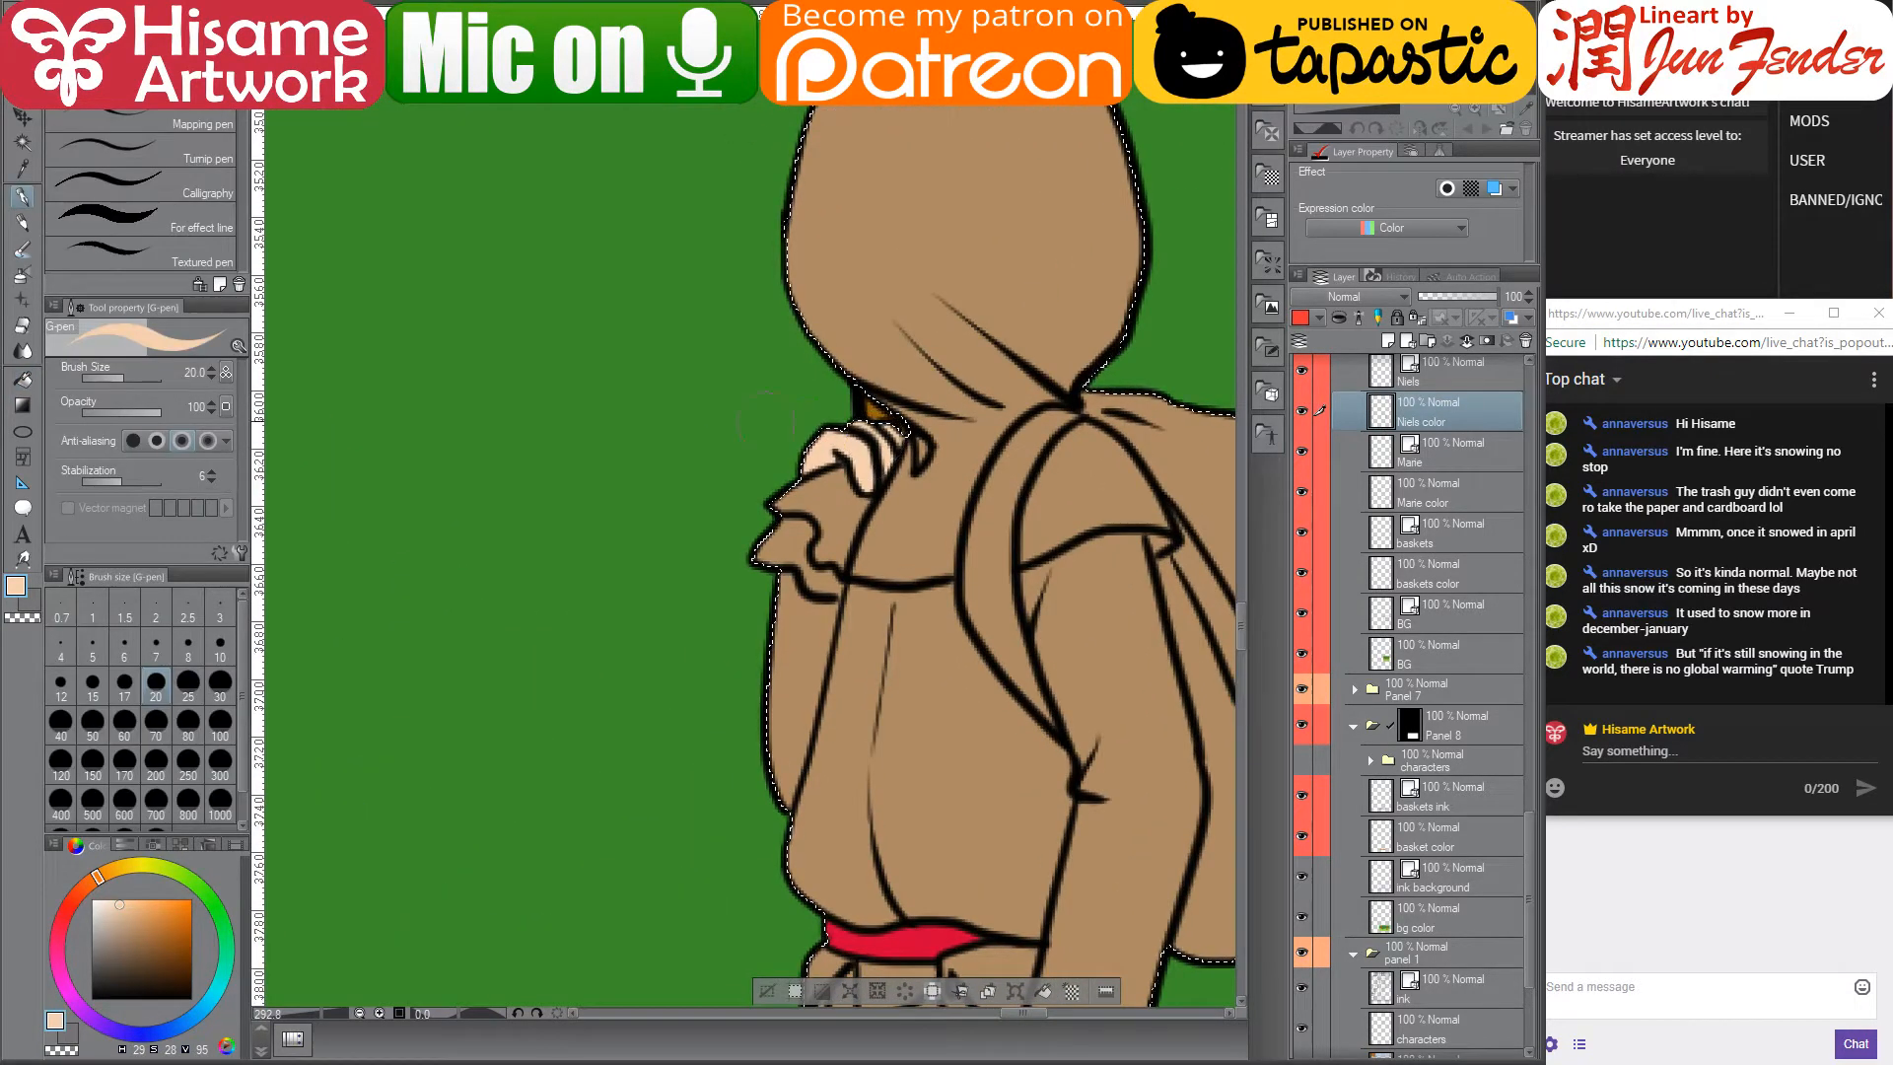
# - Sample the orange-brown of the gardening character's strap and fill the walking figure's shoulder strap with it
pyautogui.scroll(-6, 964, 480)
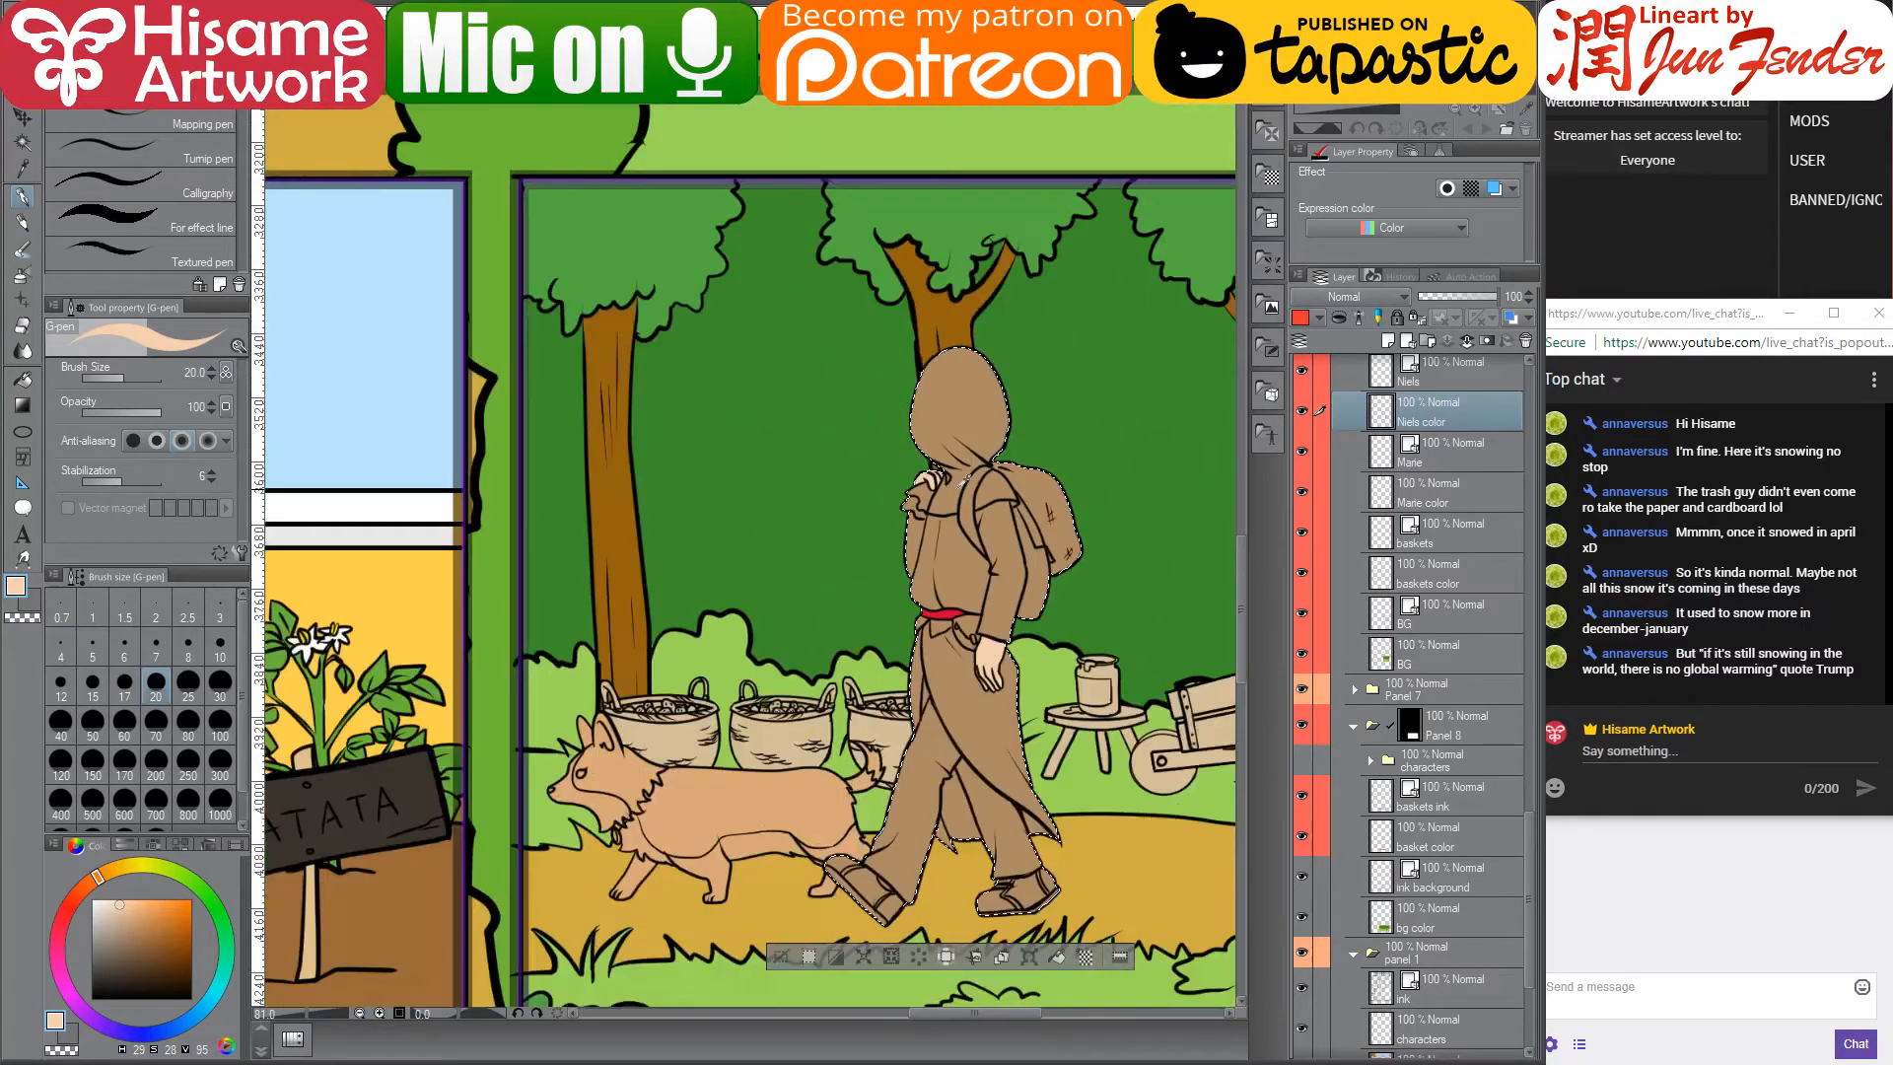
pyautogui.scroll(1, 592, 522)
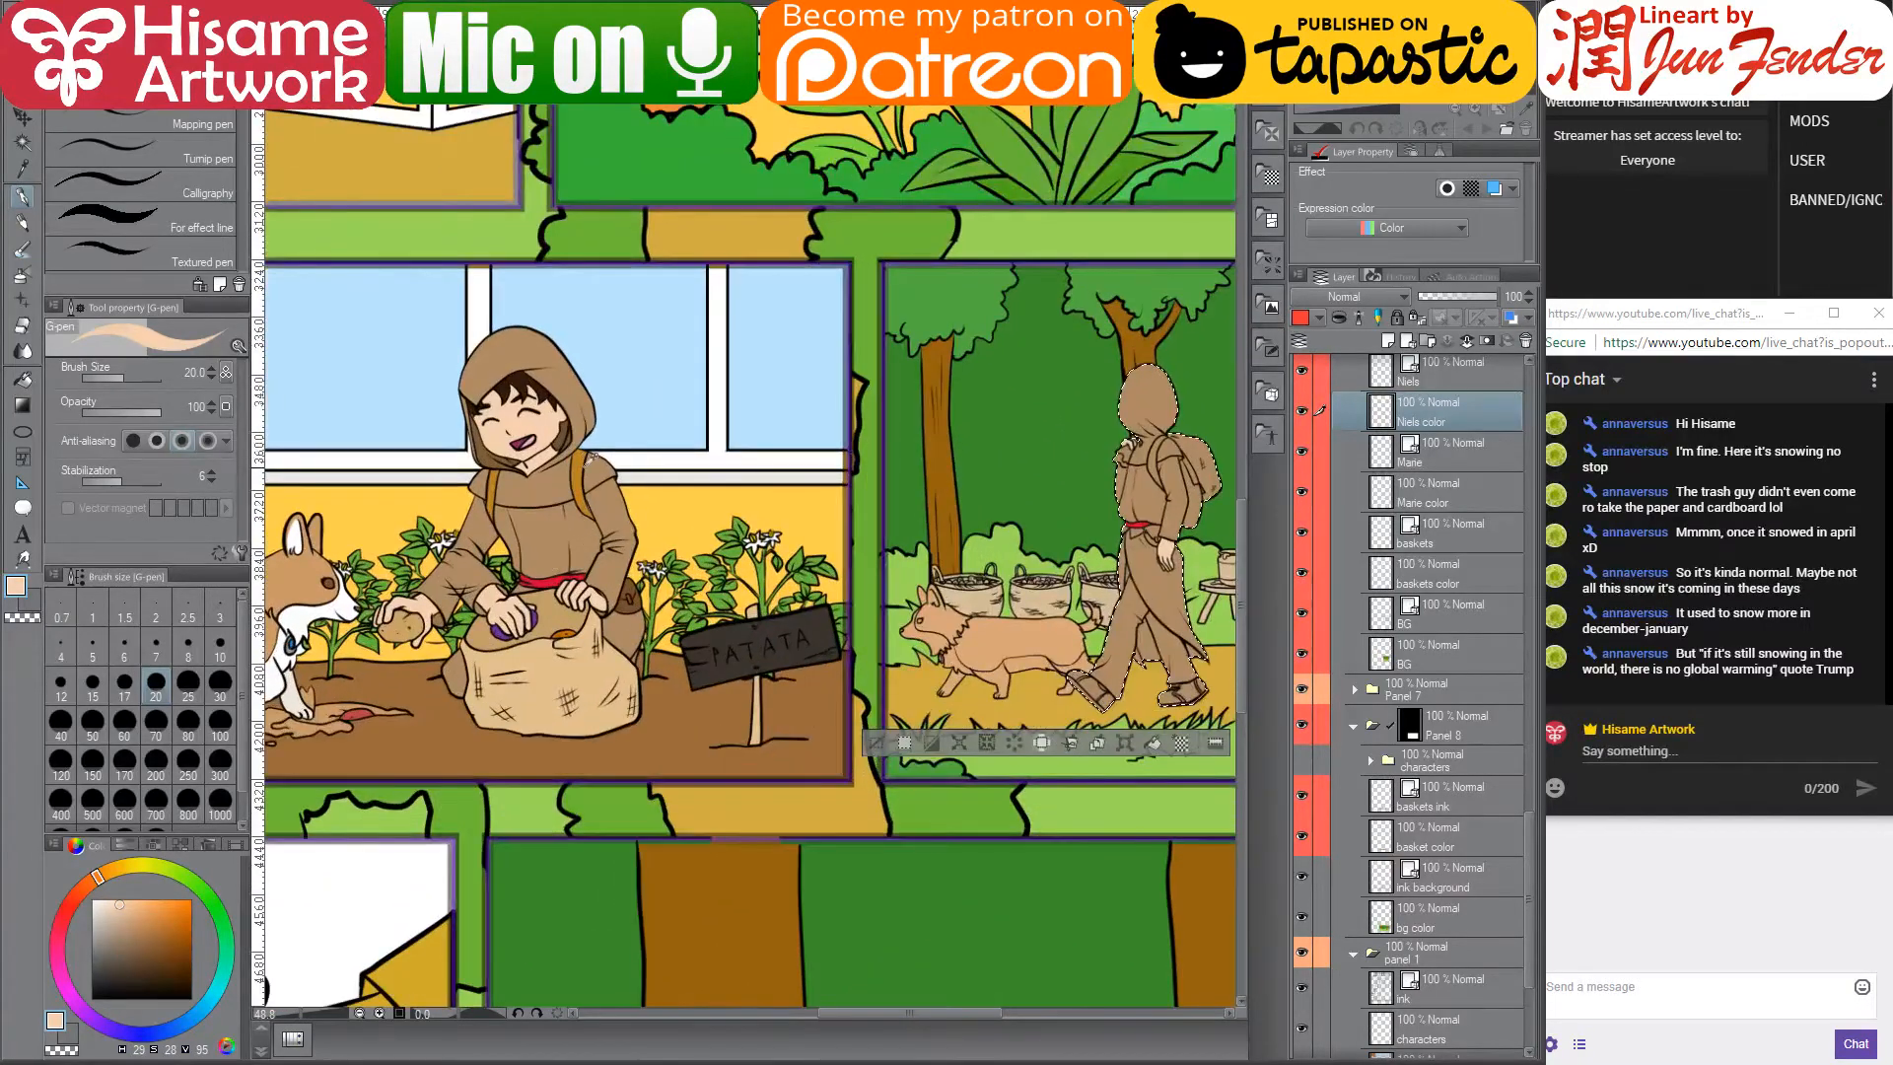
pyautogui.moveTo(1148, 459); pyautogui.dragTo(844, 589)
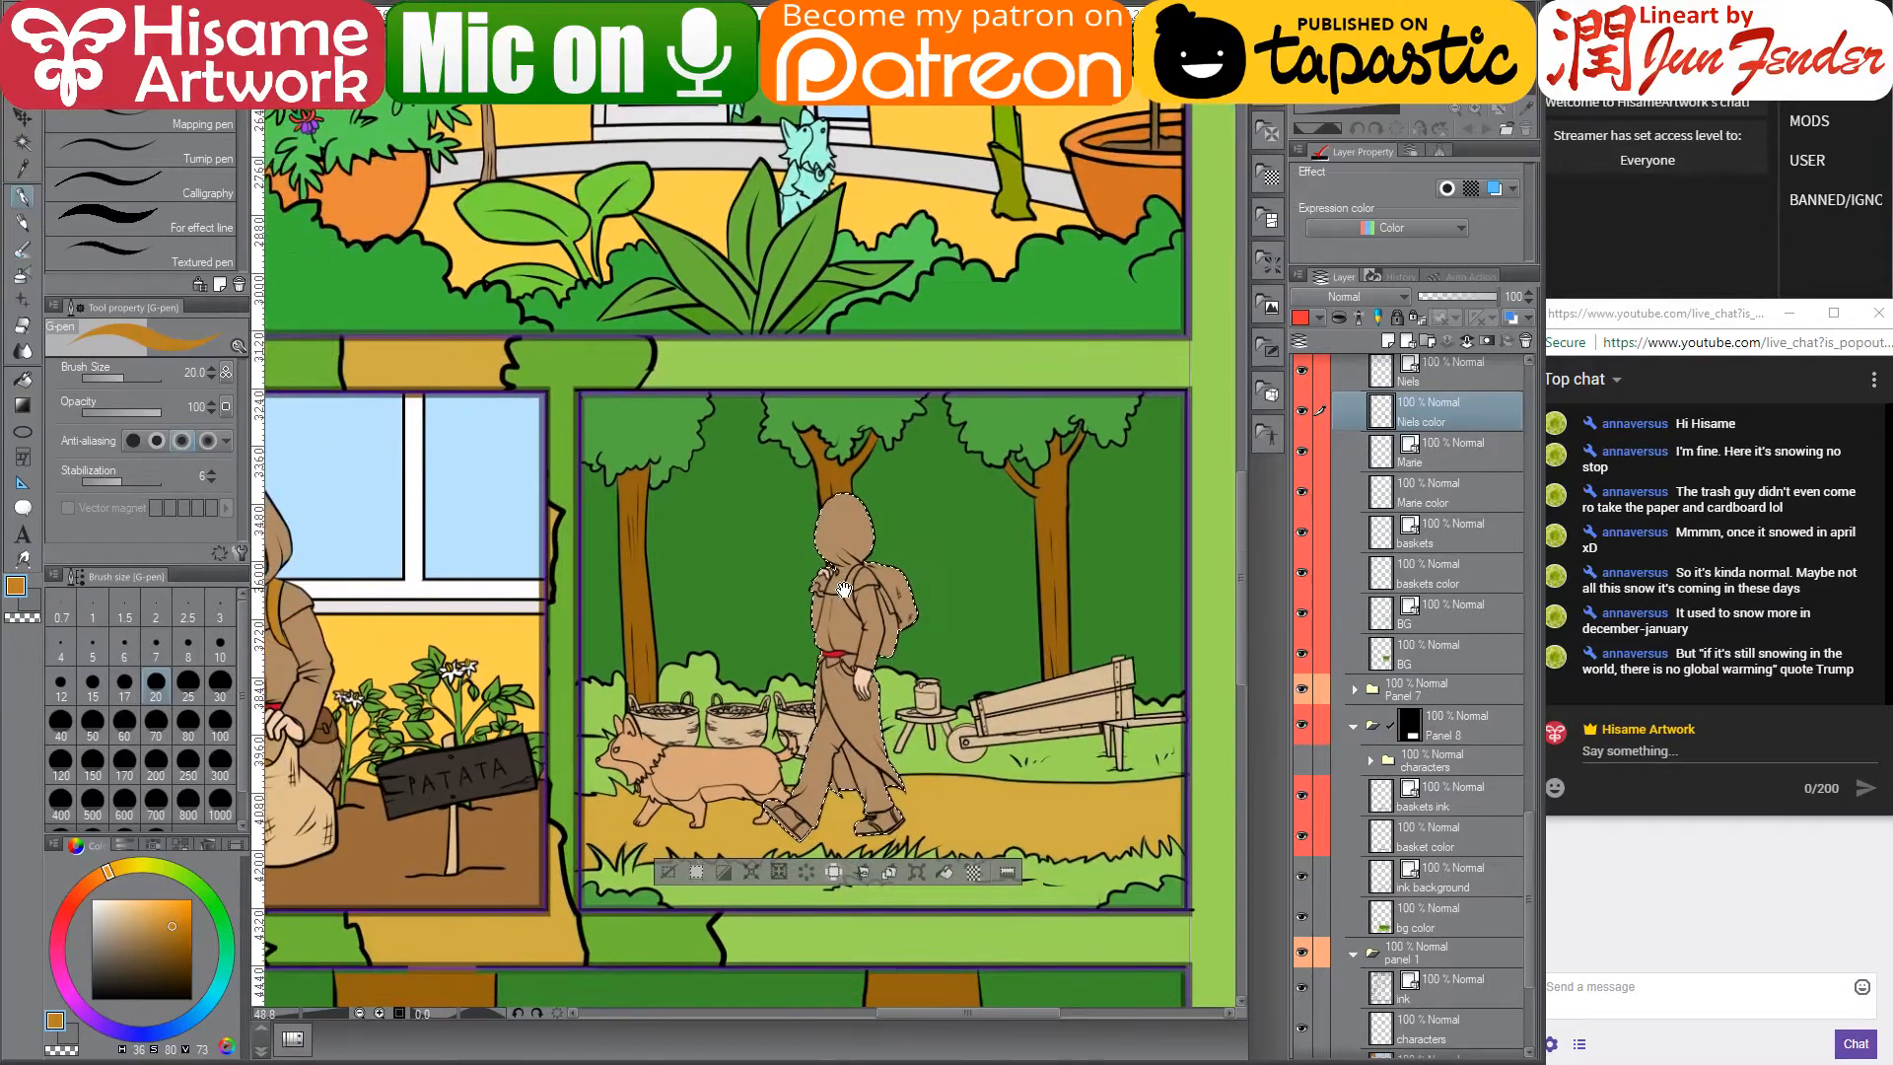
pyautogui.click(26, 382)
pyautogui.scroll(3, 857, 644)
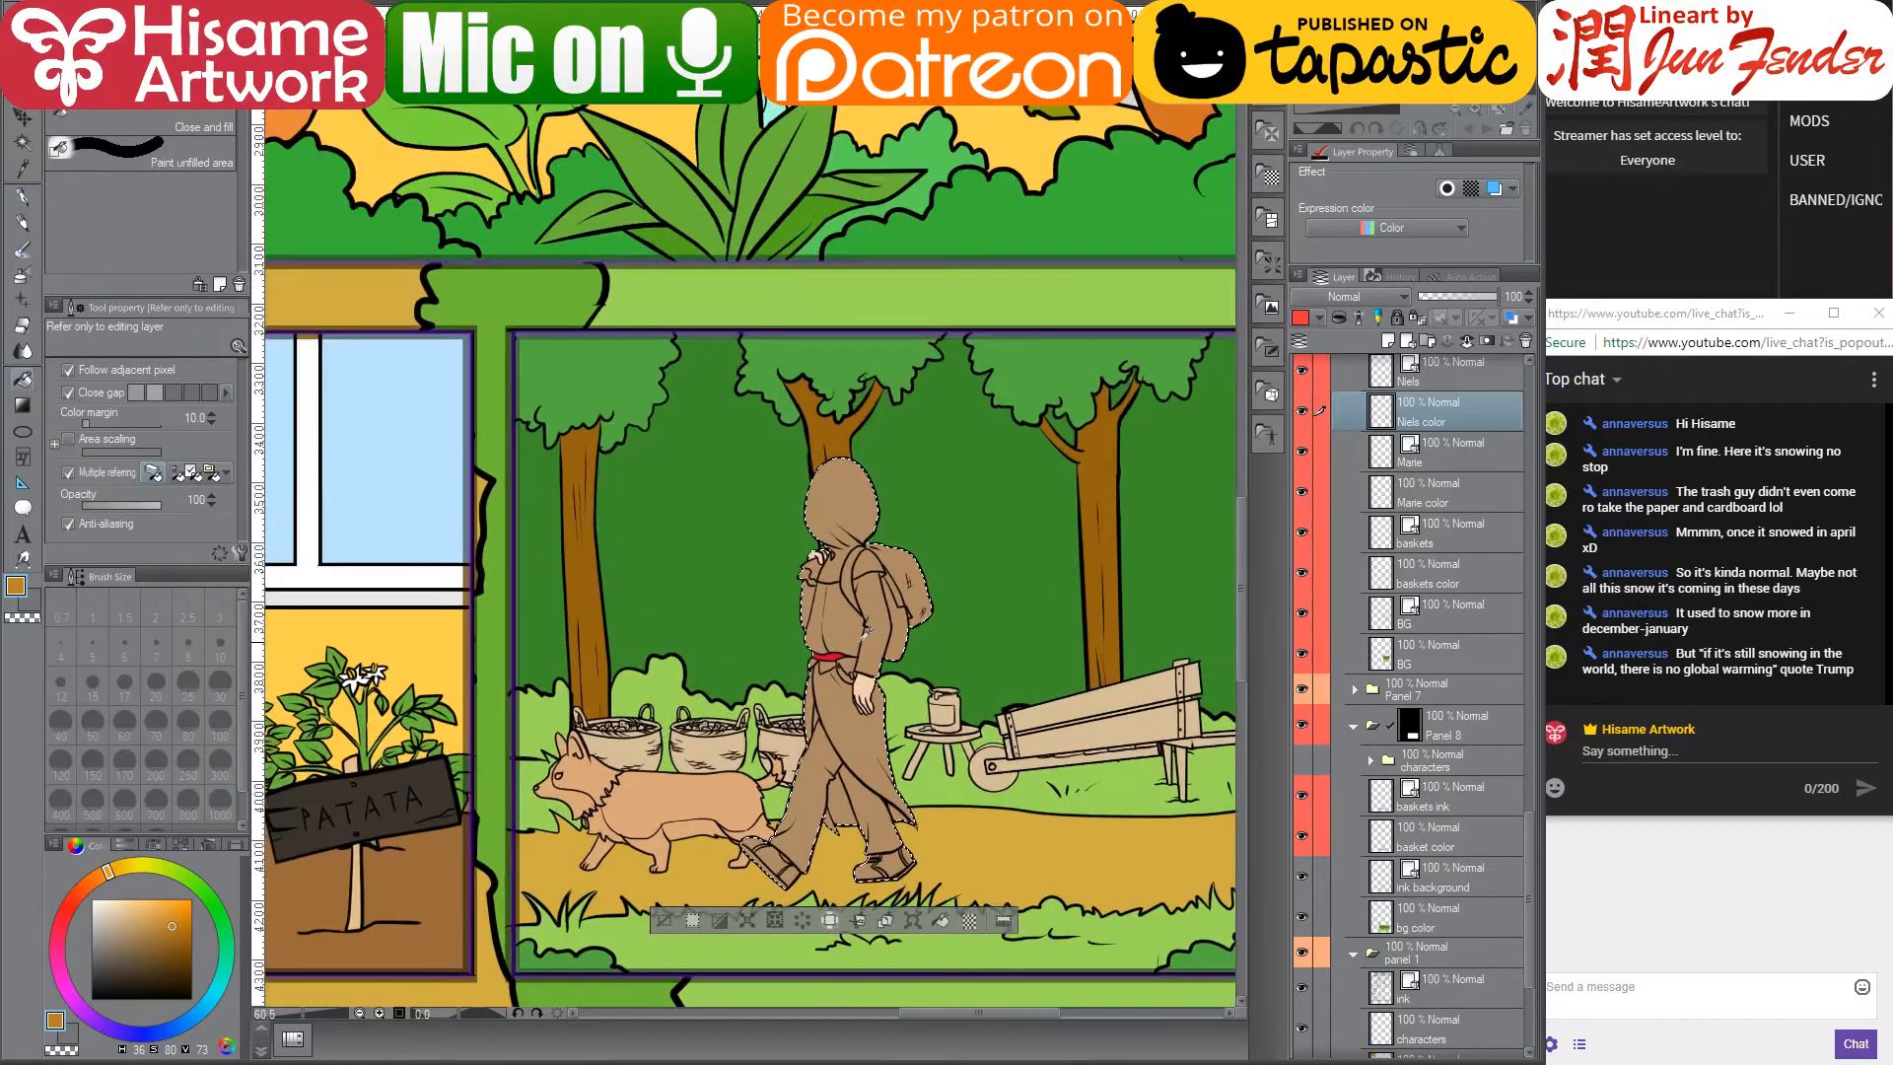
pyautogui.click(847, 517)
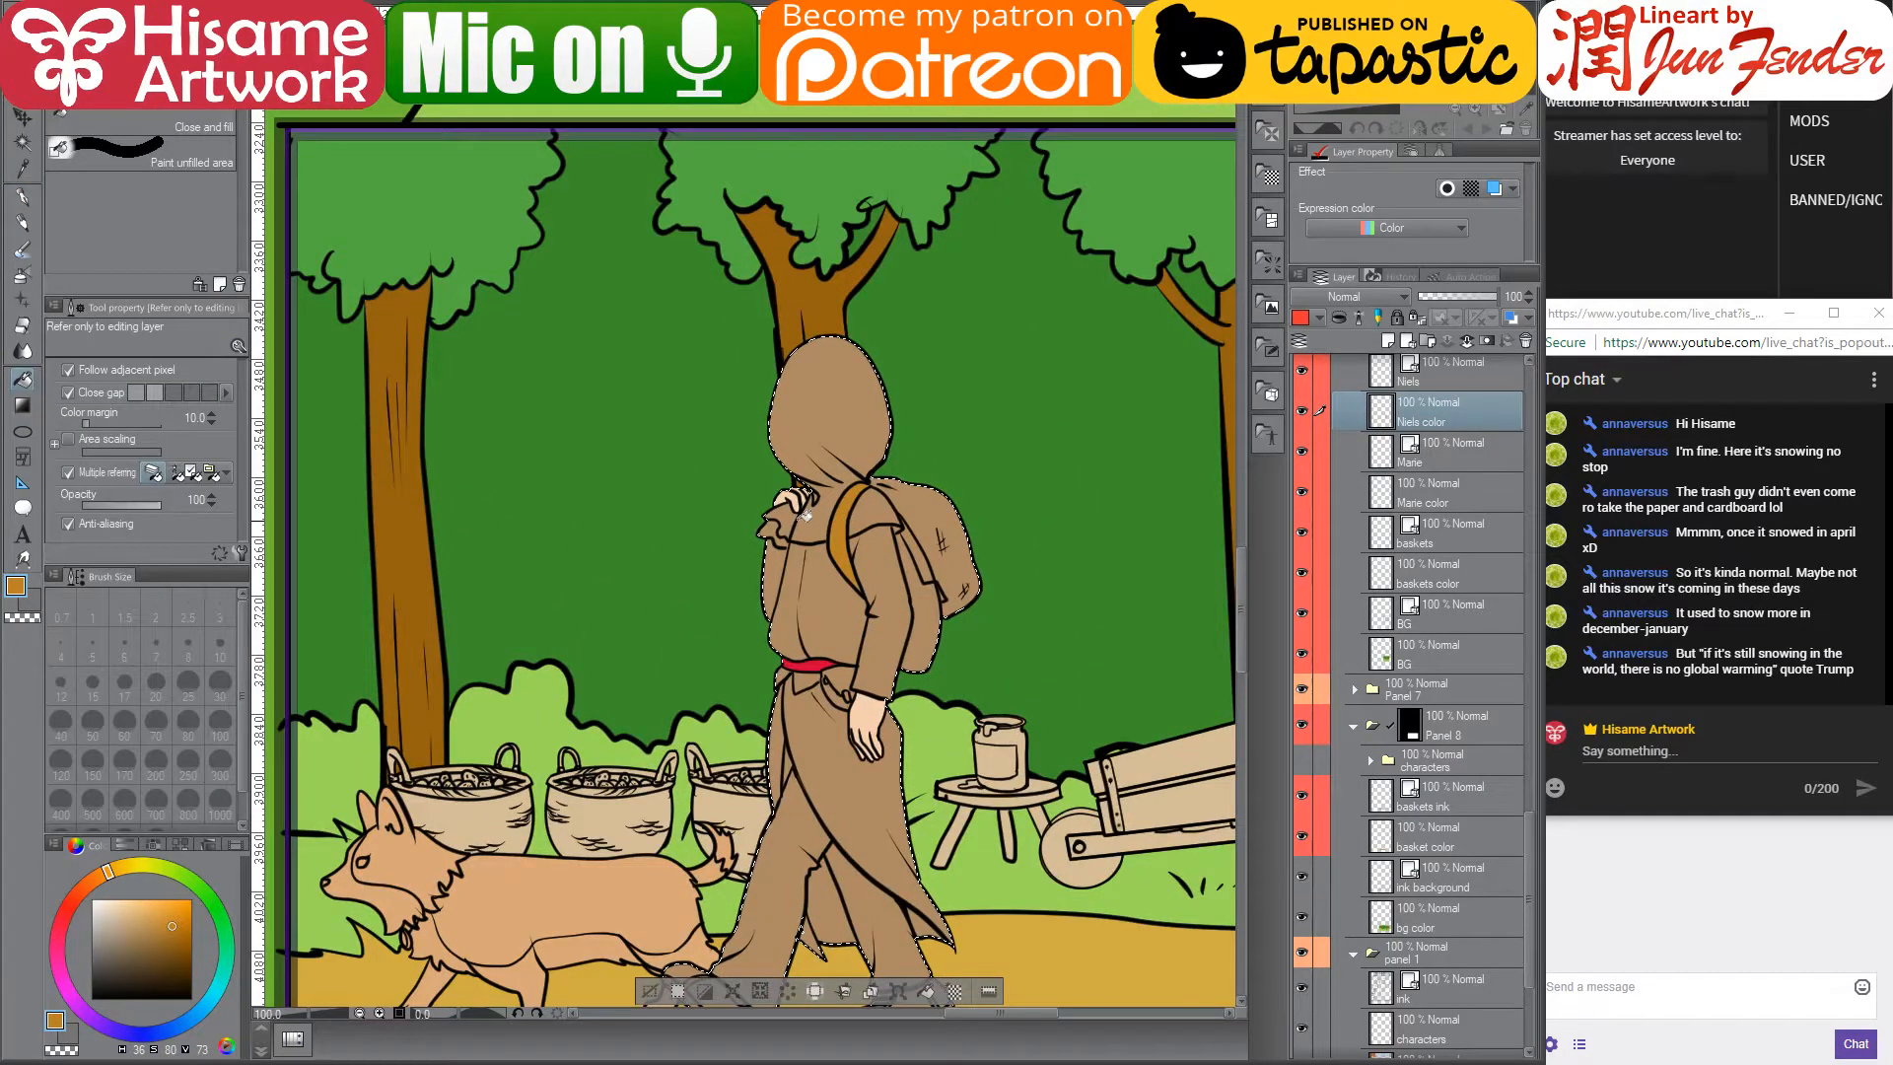
# - Fill the sack on the walking figure's back with light tan and the cloth below the raised hand with a slightly darker tan
pyautogui.scroll(-3, 1021, 504)
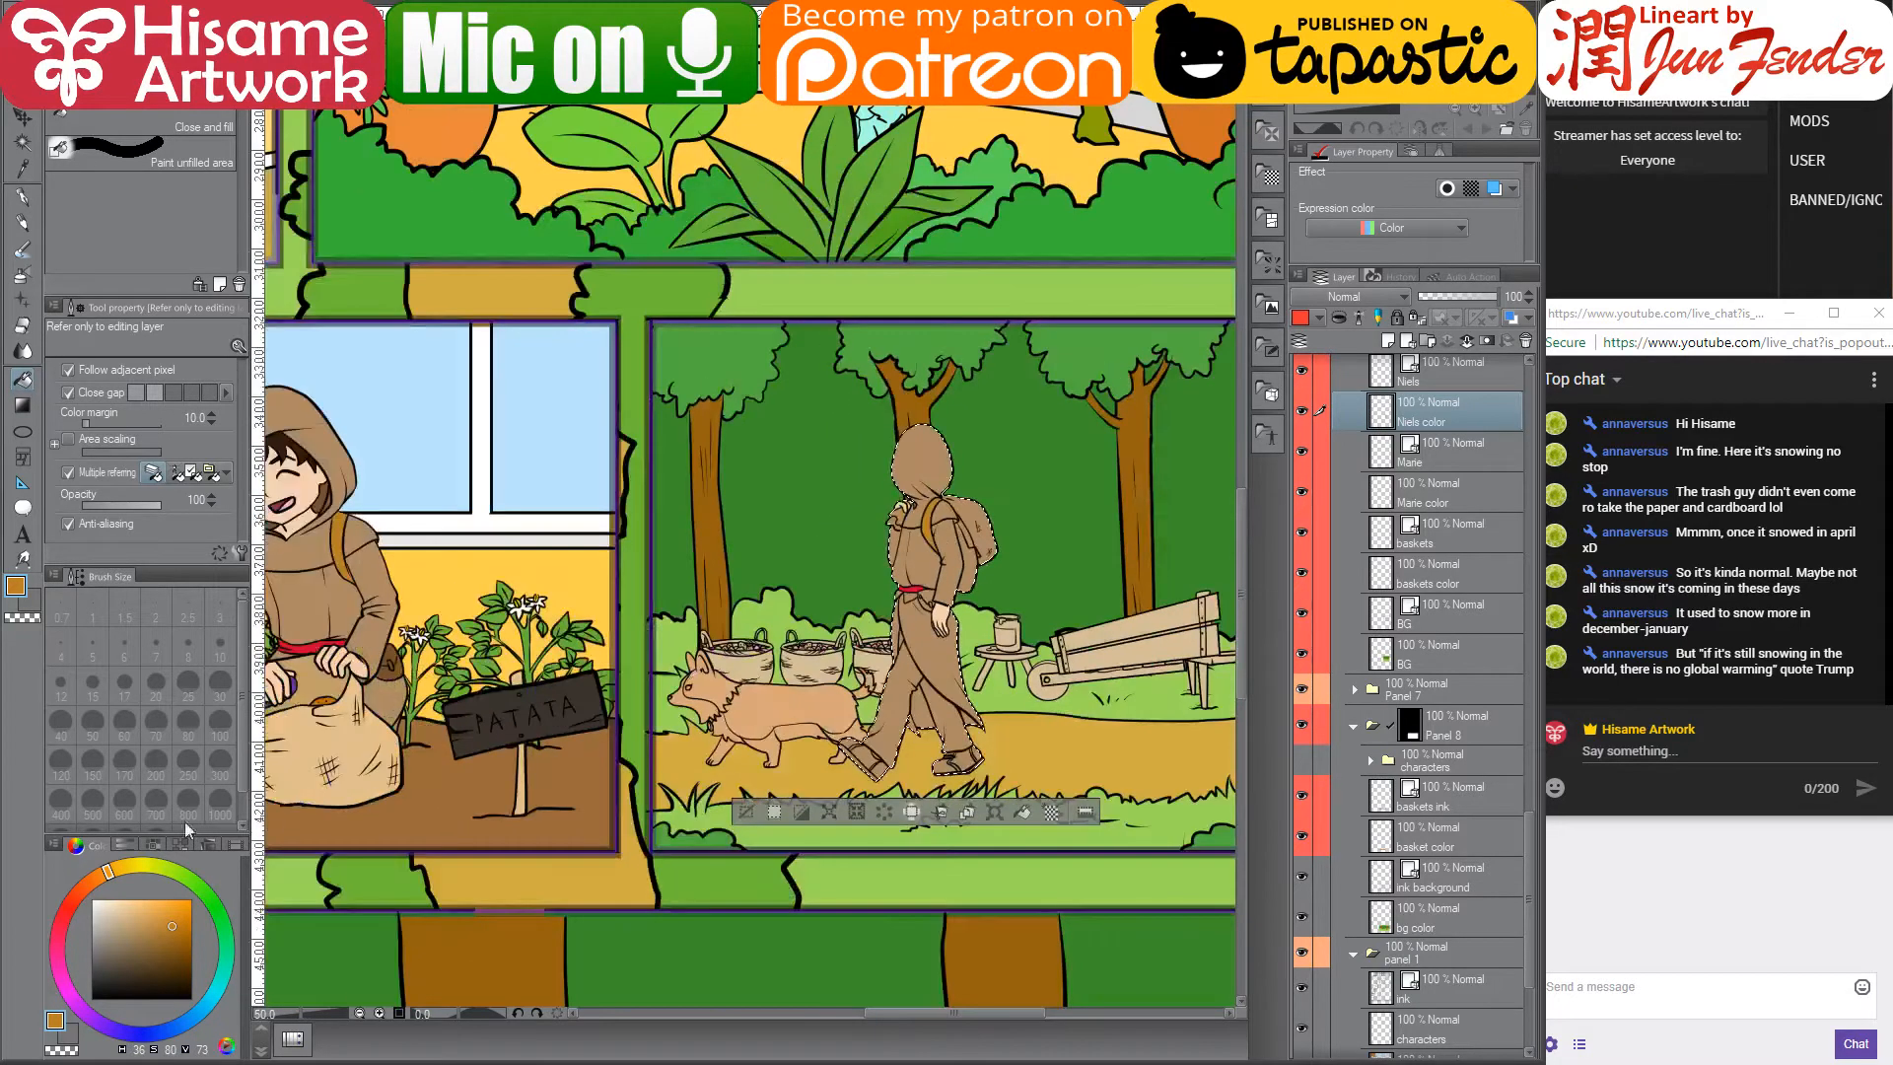
pyautogui.click(128, 911)
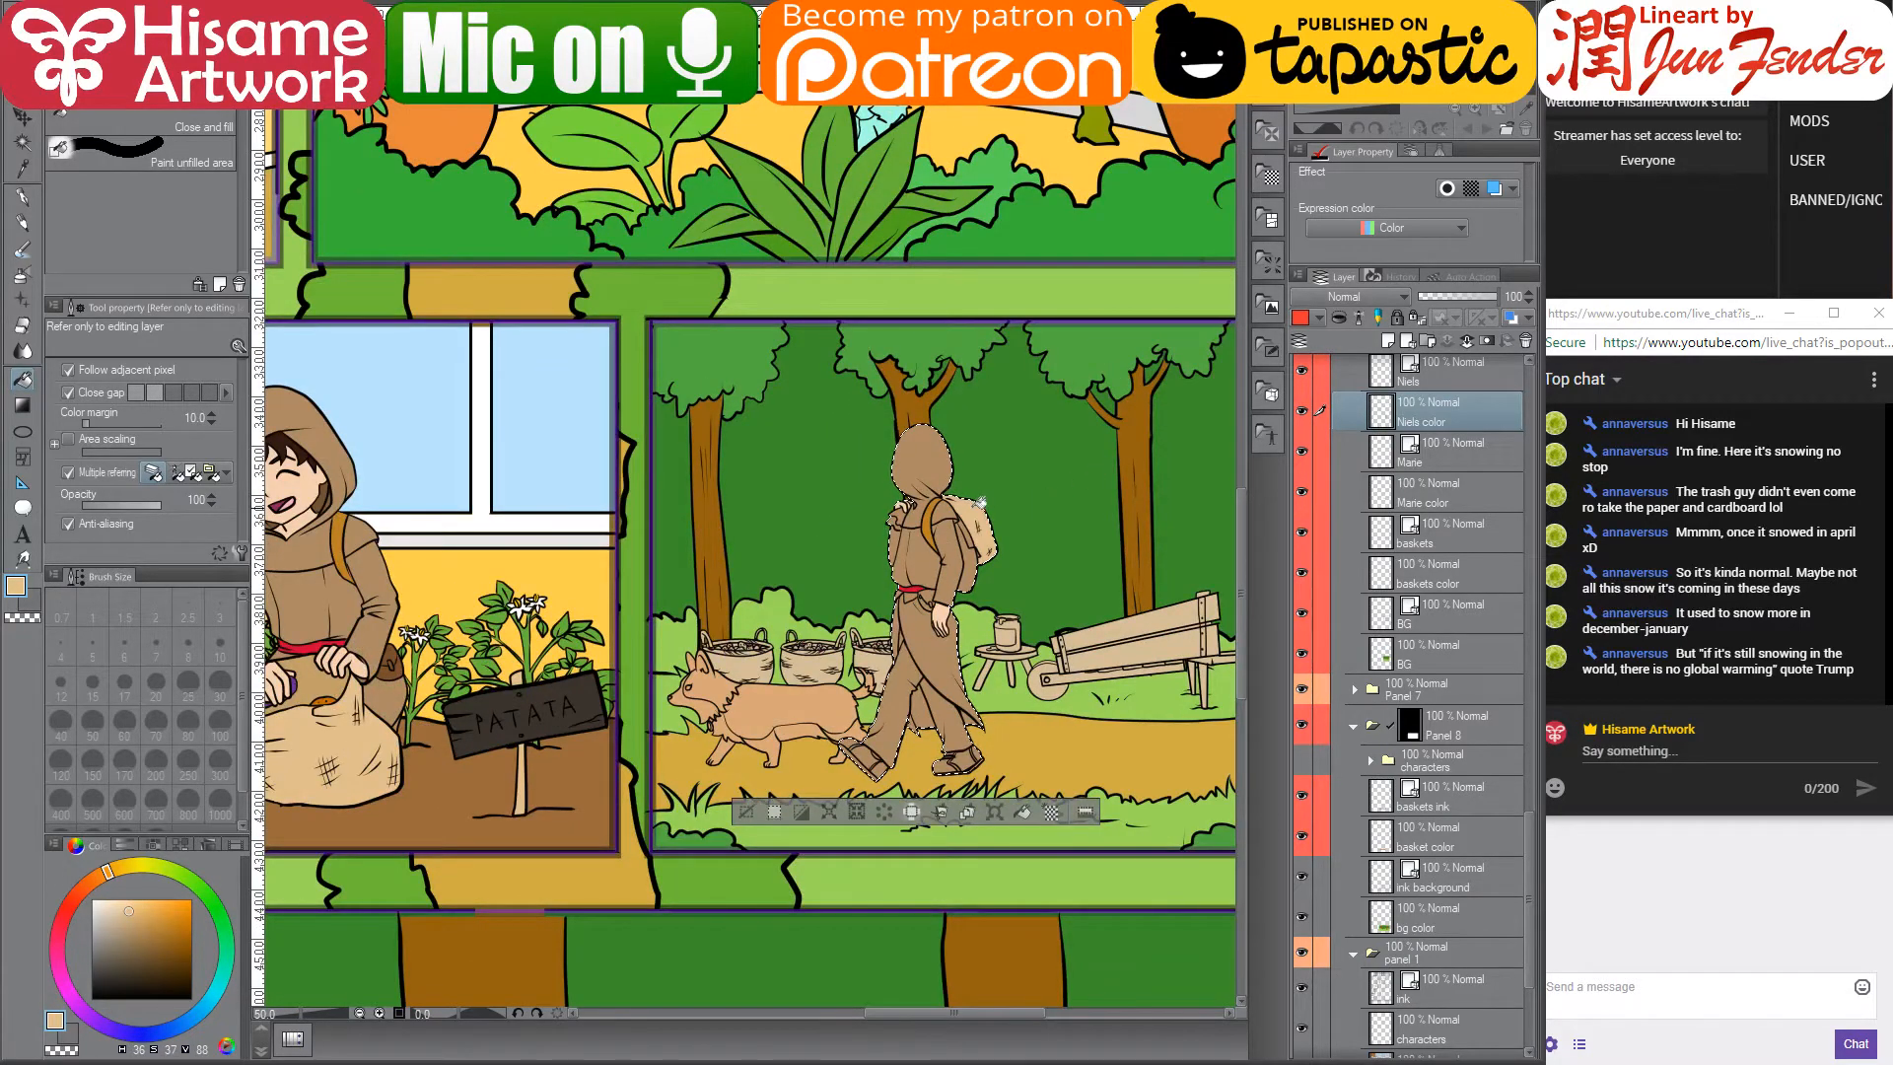
pyautogui.scroll(3, 988, 499)
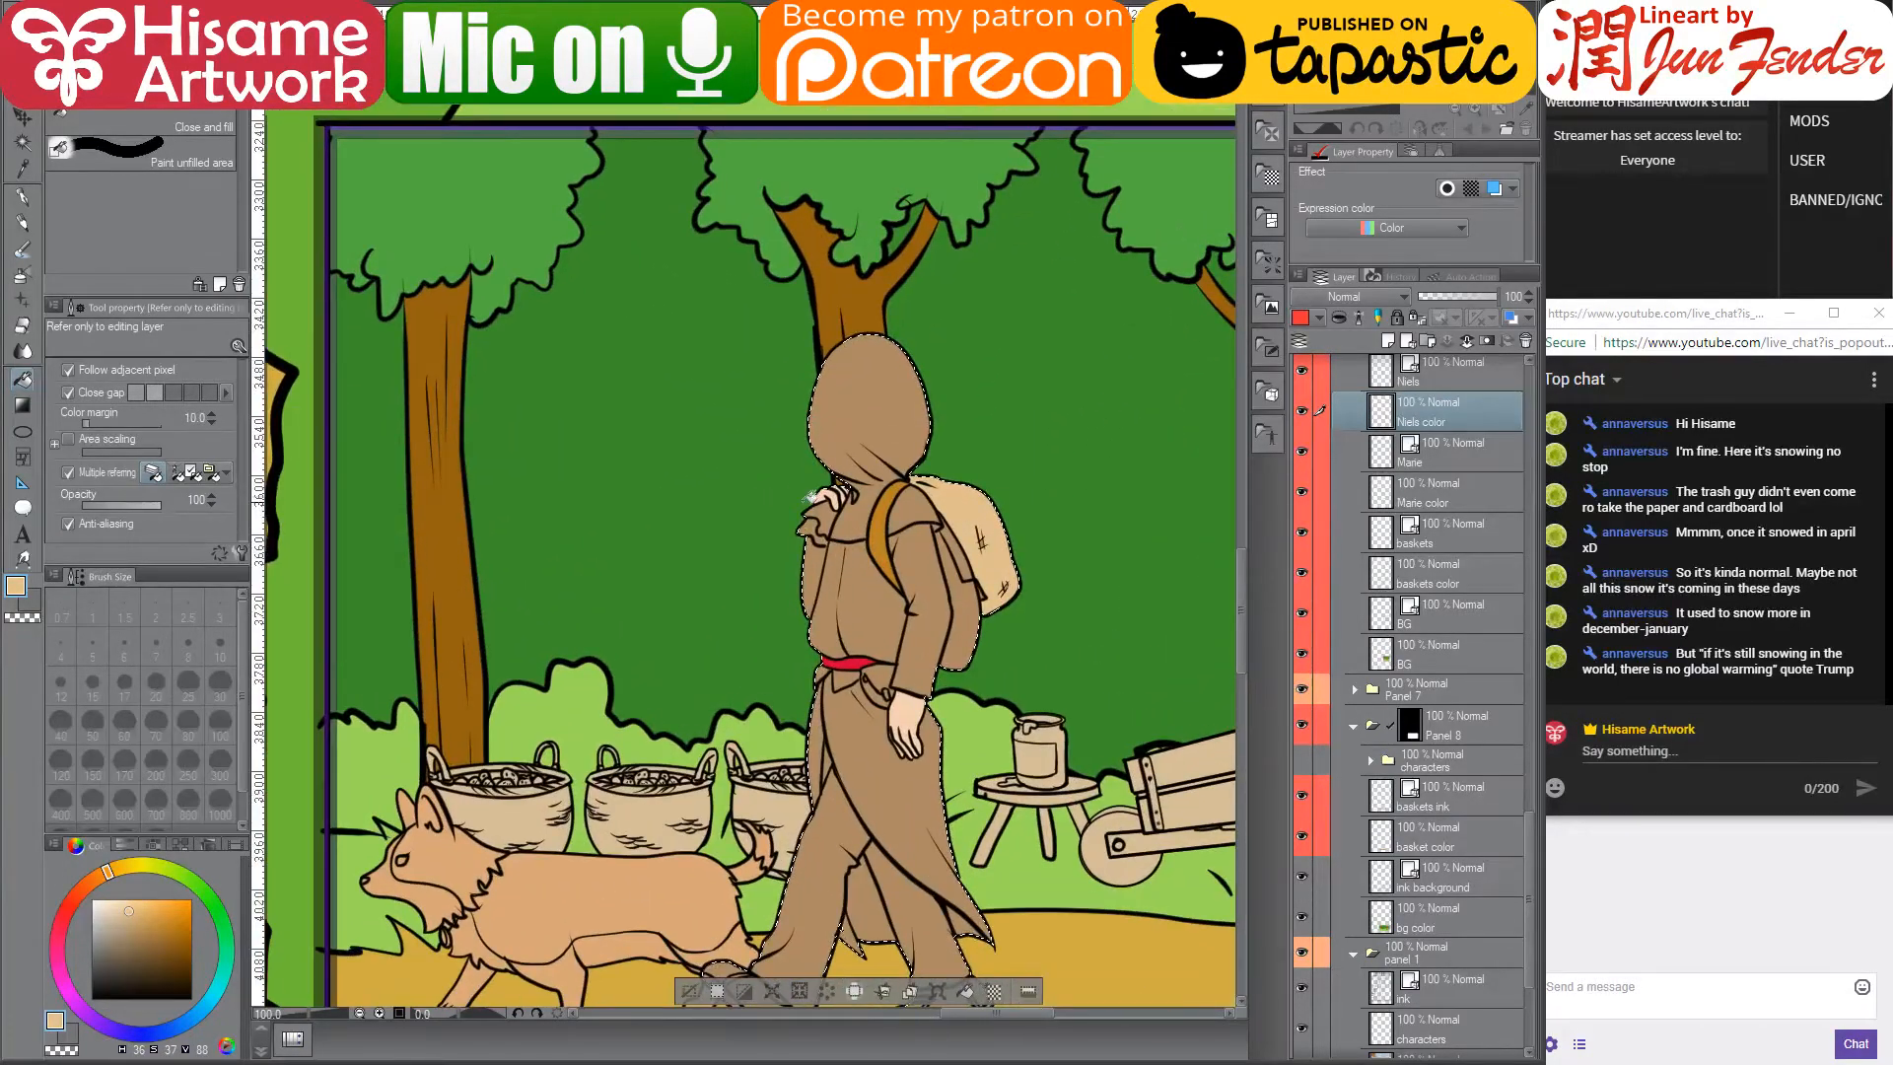
pyautogui.scroll(6, 618, 601)
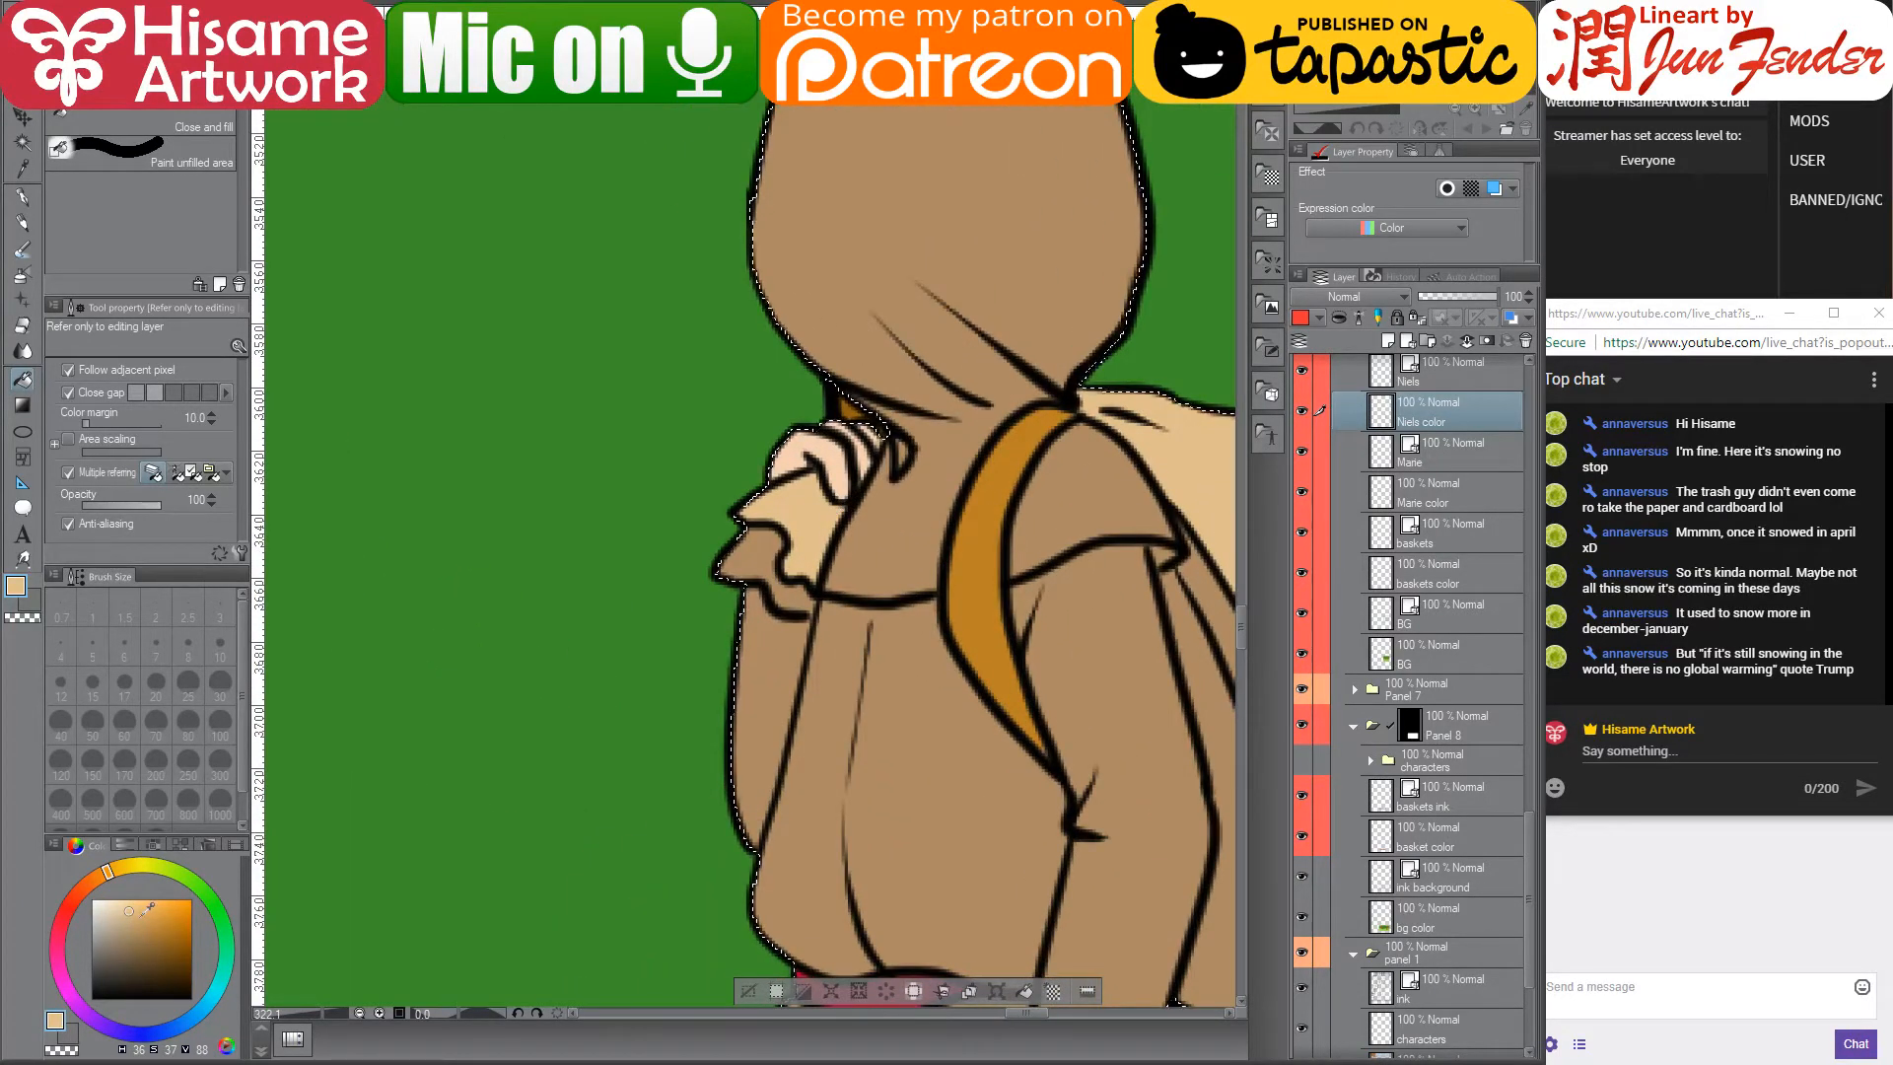
pyautogui.keyDown('alt'); pyautogui.click(744, 600); pyautogui.keyUp('alt')
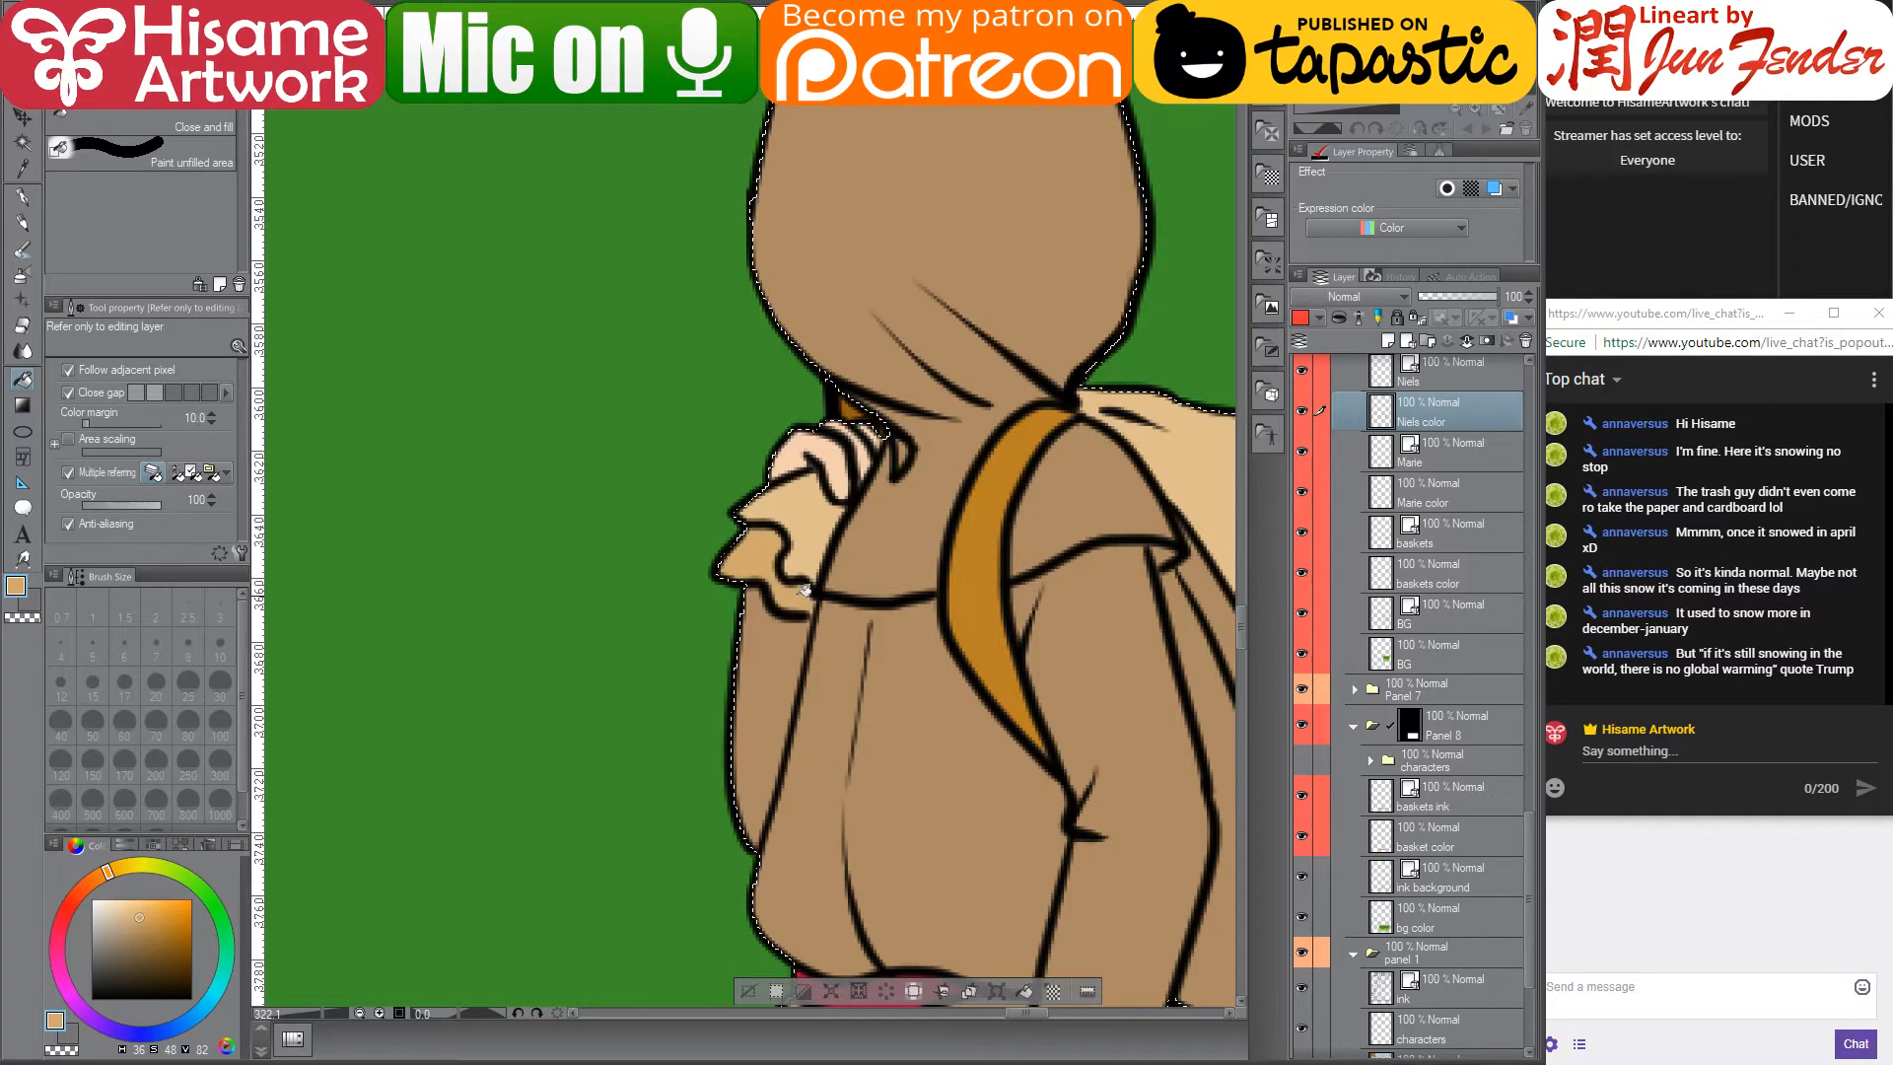
# - Fill the inner lining of the walking figure's robe, visible around the legs, with a darker brown based on the robe color
pyautogui.scroll(-10, 803, 584)
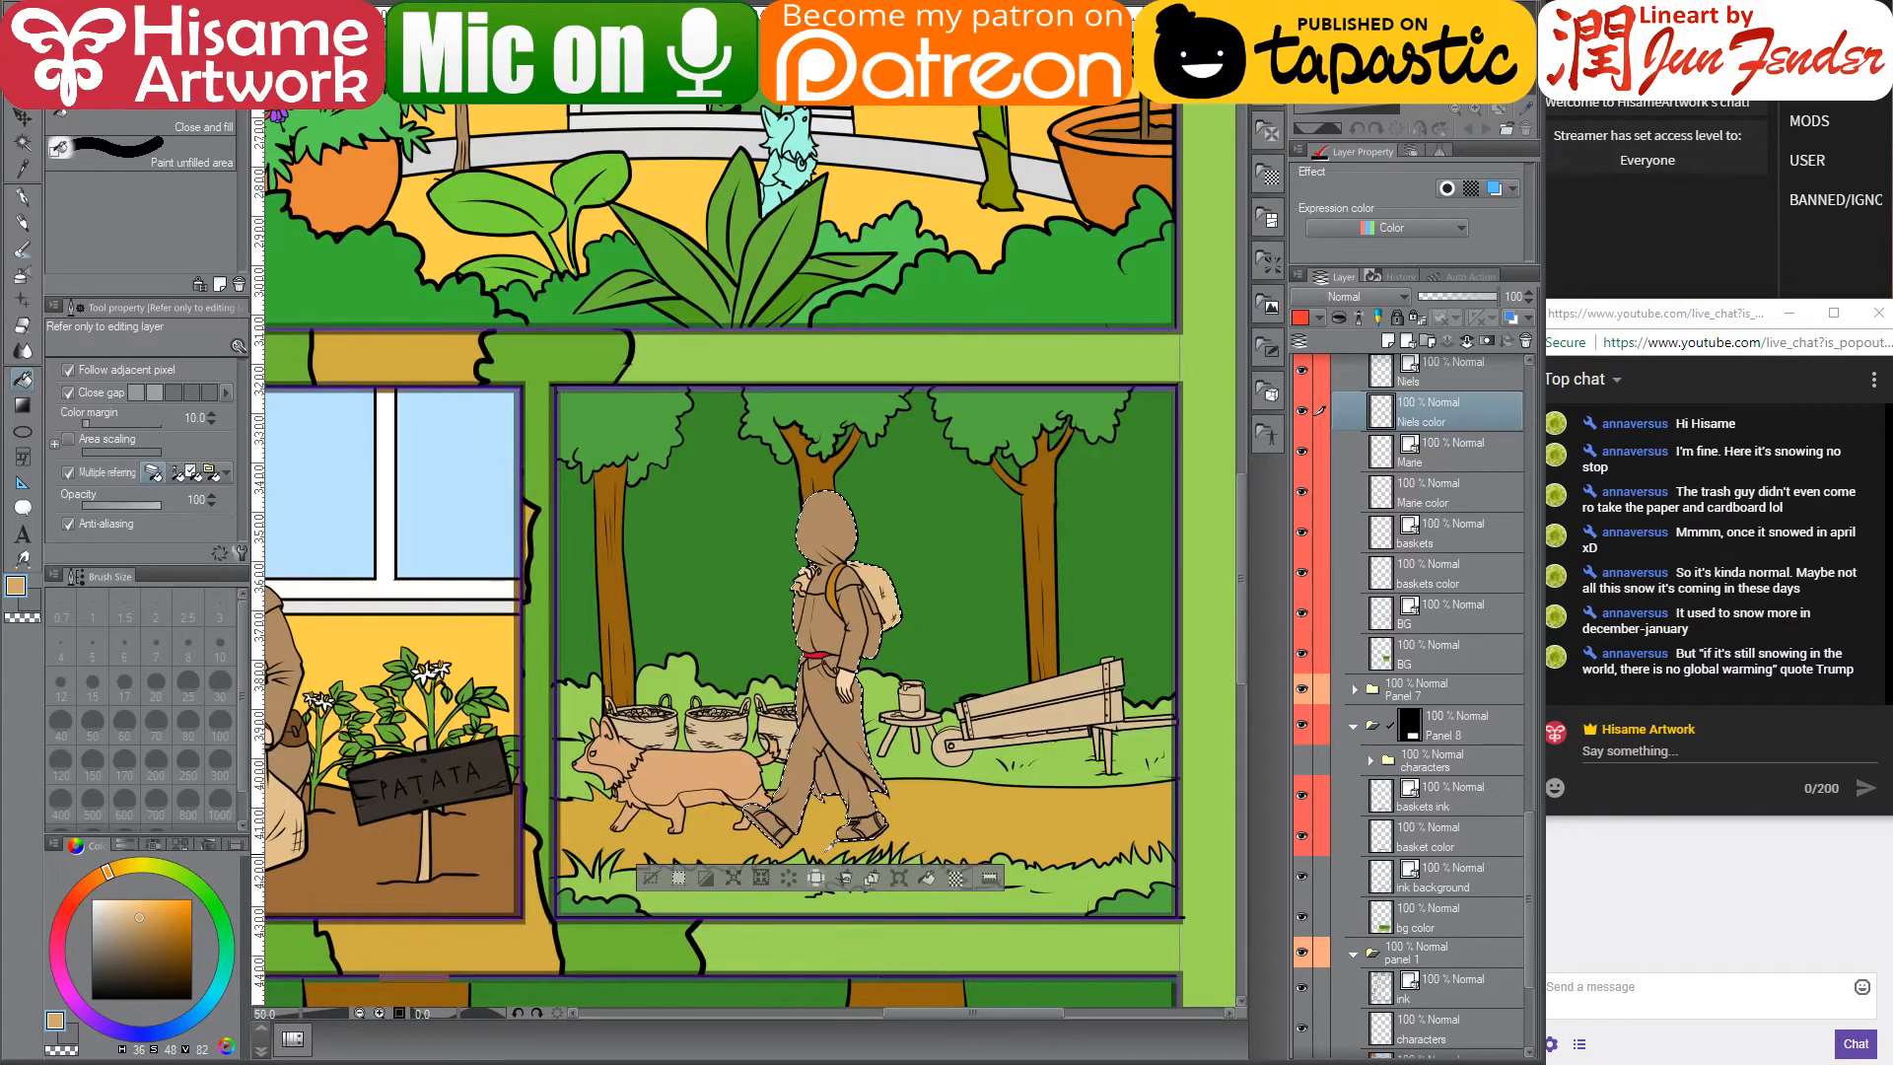
pyautogui.scroll(5, 826, 846)
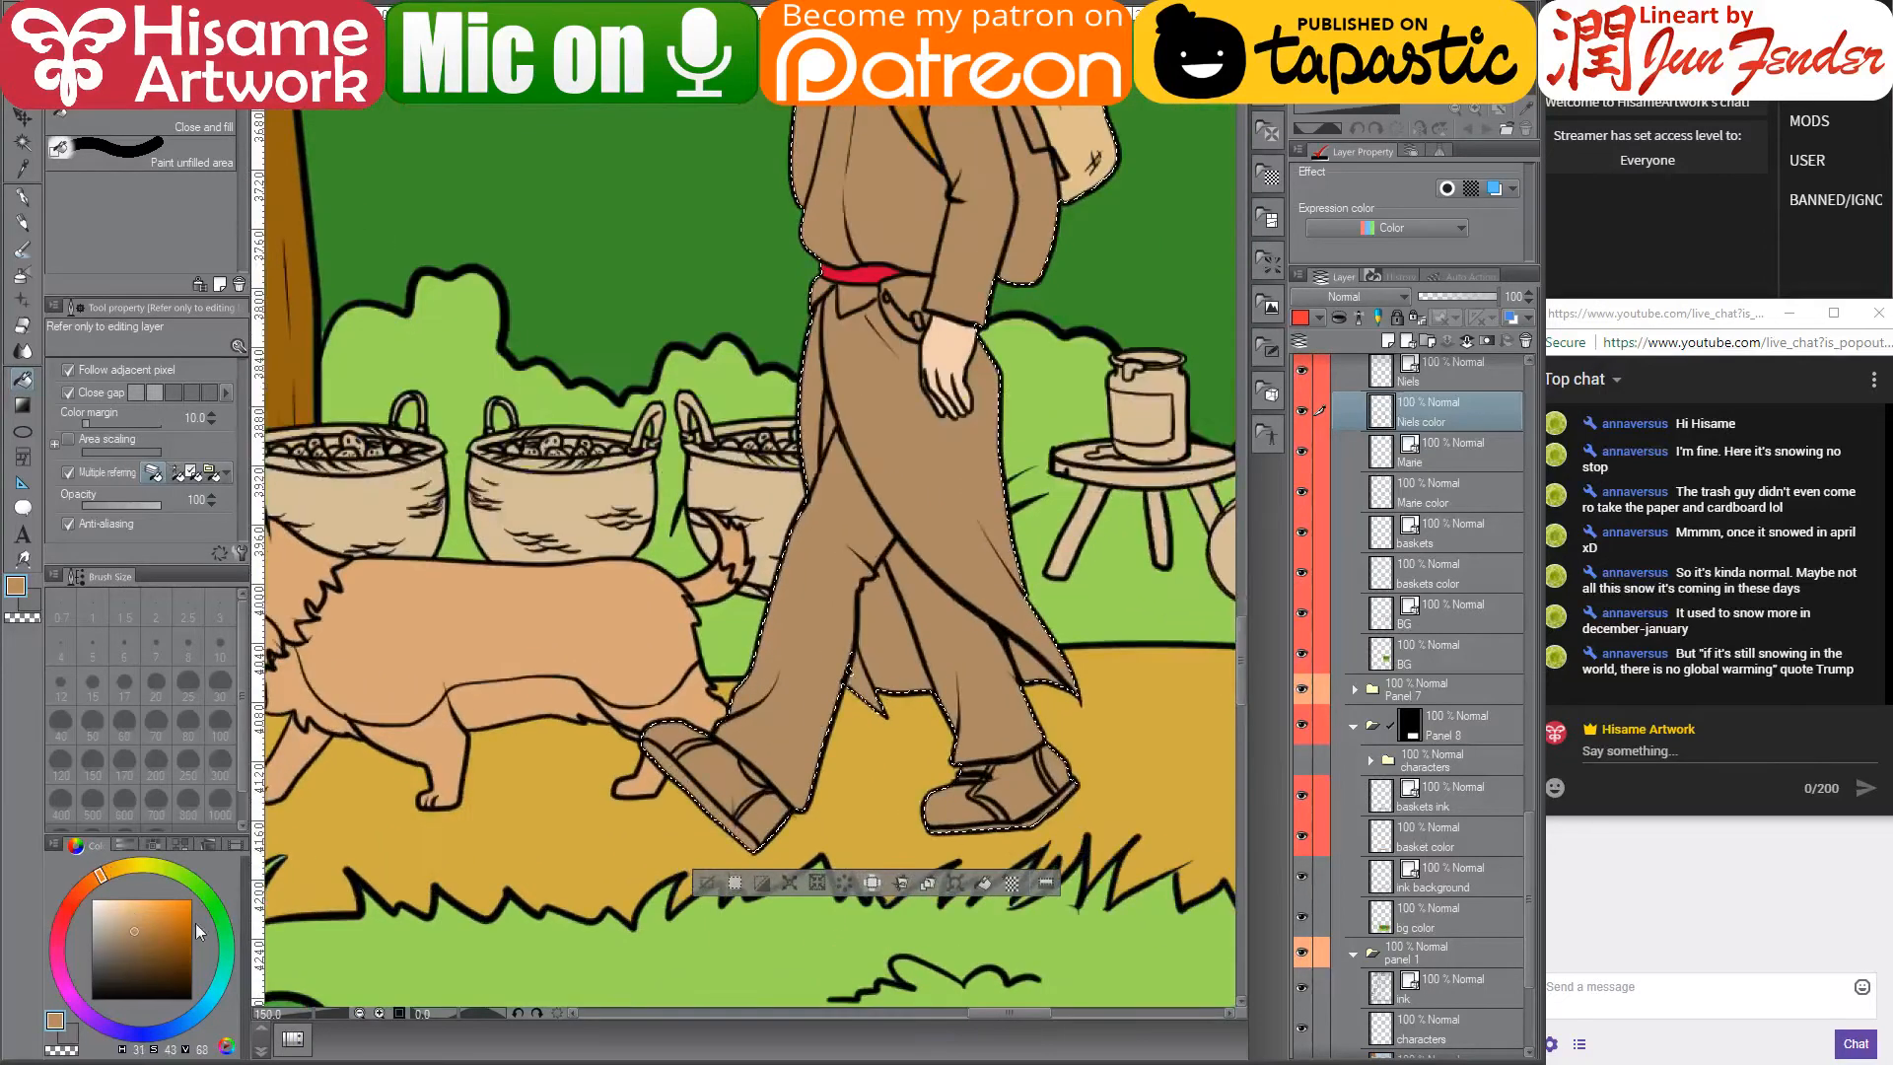
pyautogui.keyDown('alt'); pyautogui.click(894, 654); pyautogui.keyUp('alt')
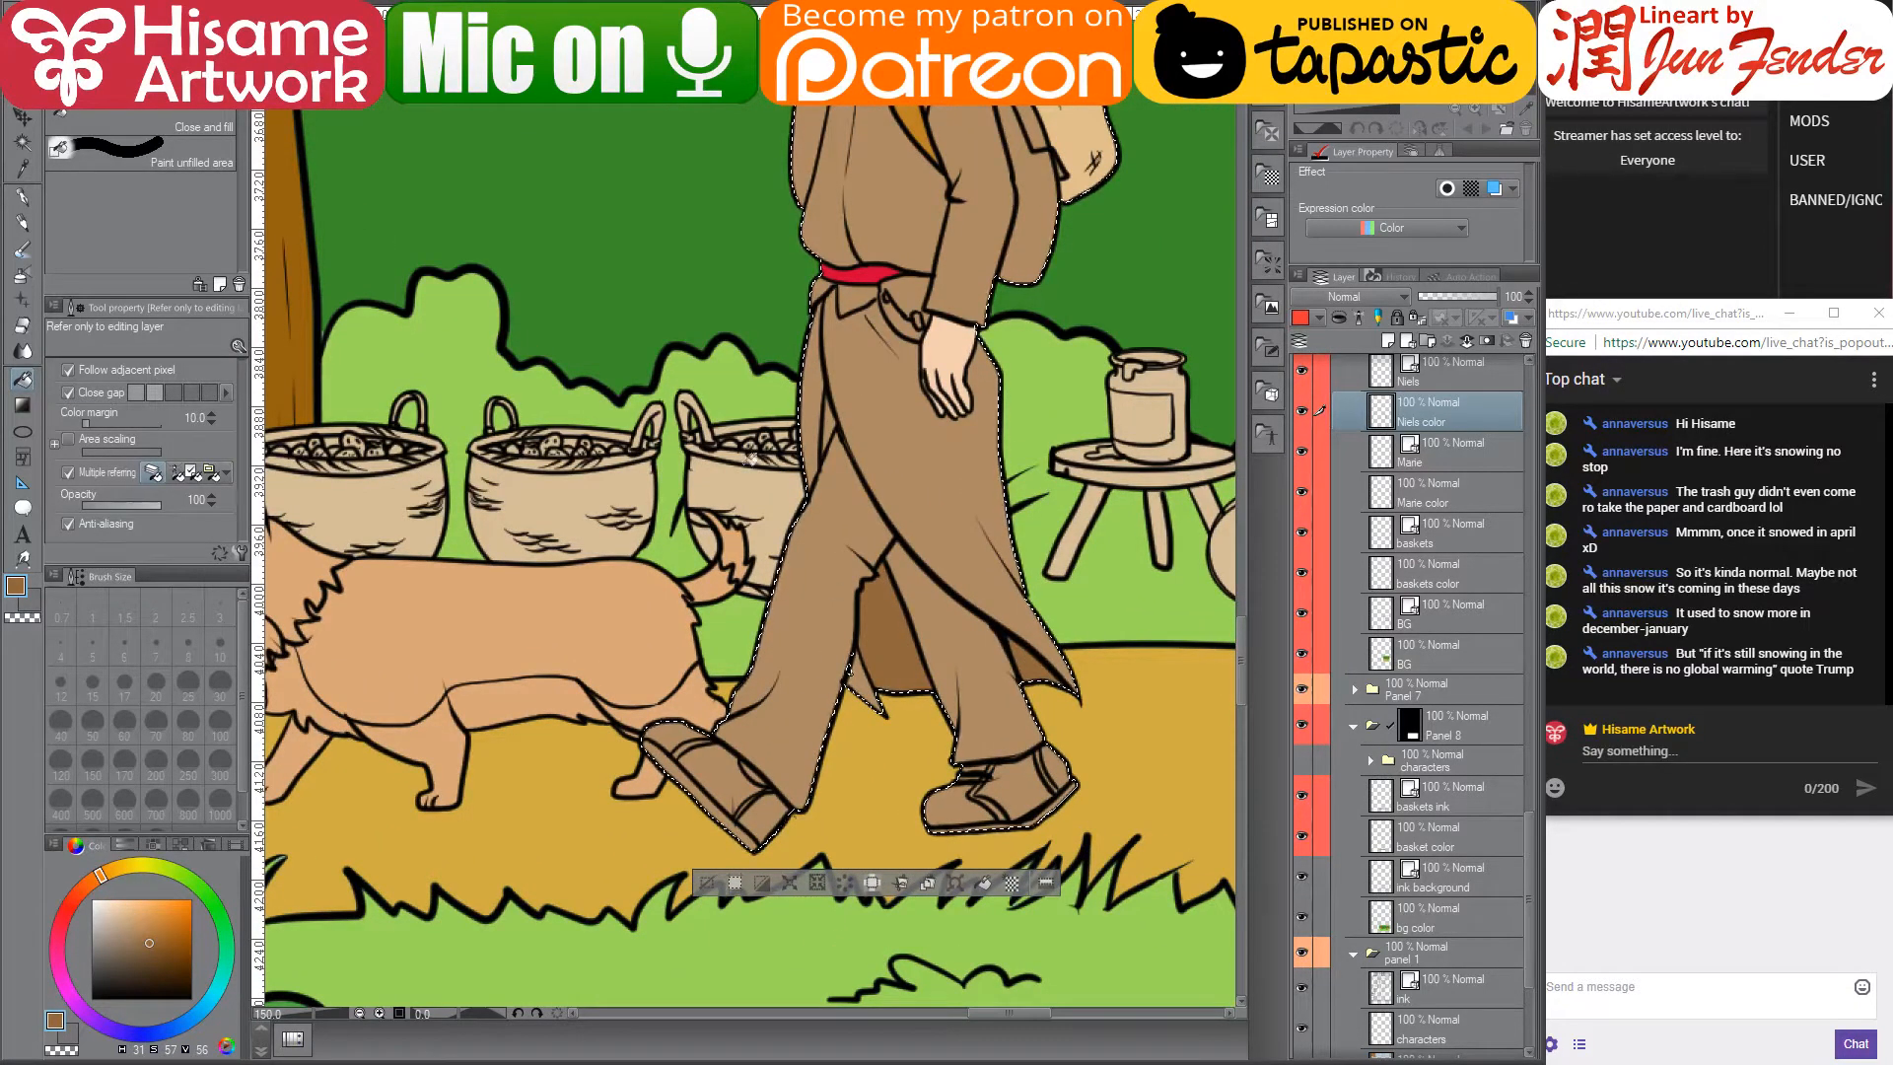
pyautogui.scroll(3, 749, 503)
# - Fill the pouch hanging from the walking figure's red belt with a dark brown
pyautogui.scroll(-6, 876, 471)
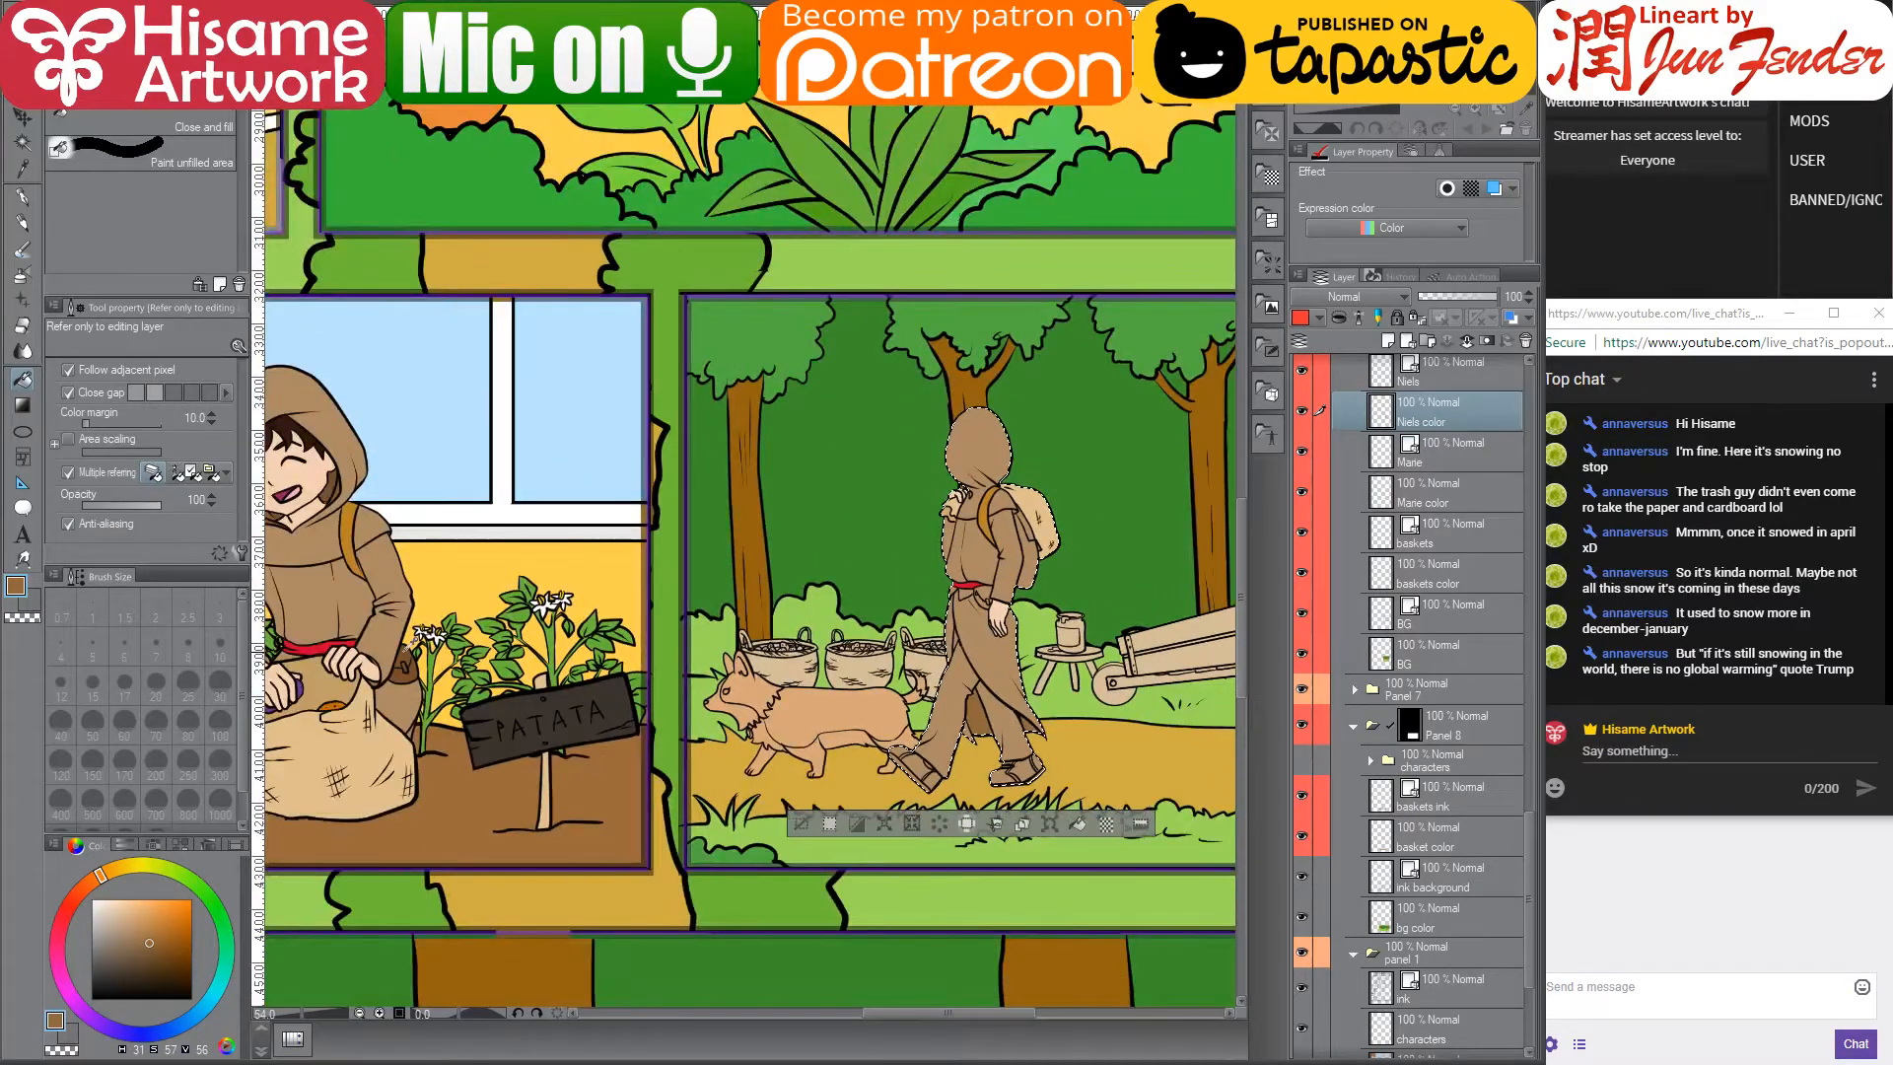
pyautogui.scroll(6, 1045, 613)
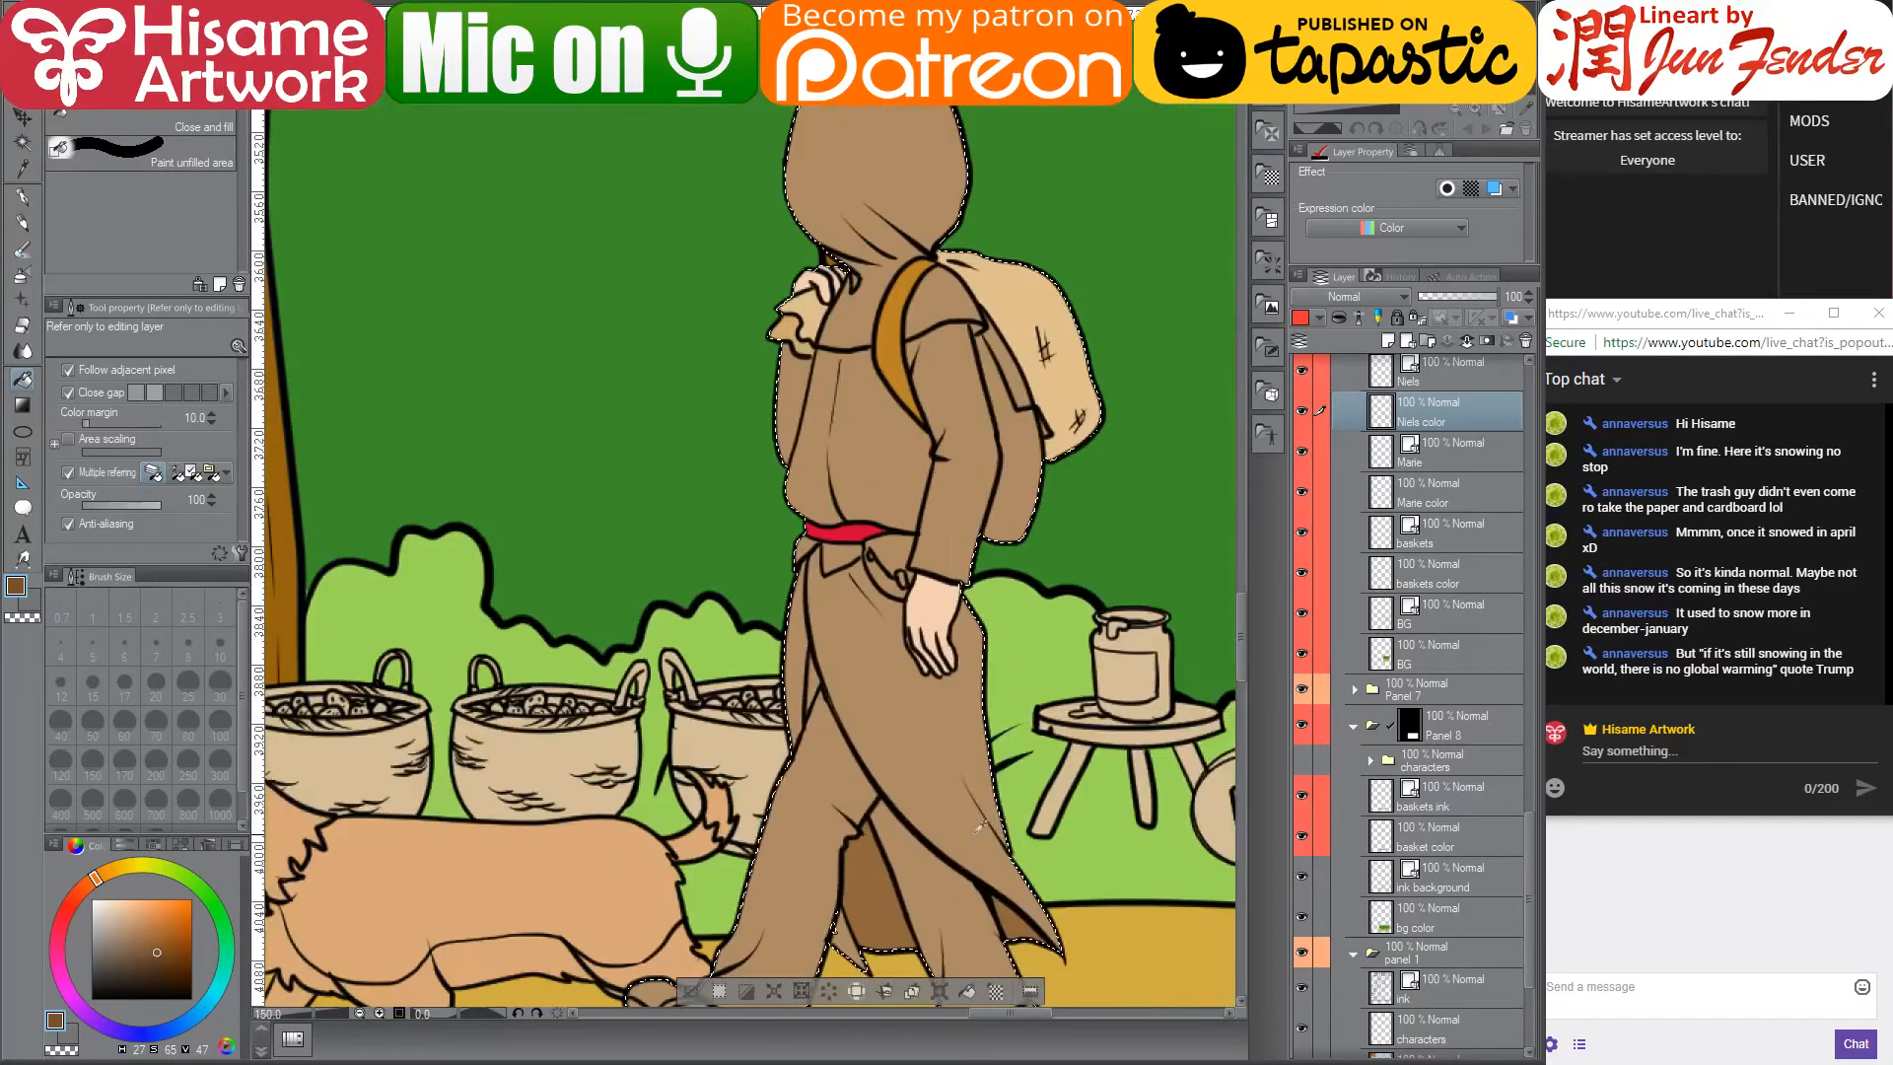
pyautogui.scroll(1, 978, 828)
pyautogui.moveTo(902, 439)
pyautogui.mouseDown()
pyautogui.moveTo(872, 463)
pyautogui.moveTo(876, 496)
pyautogui.mouseUp()
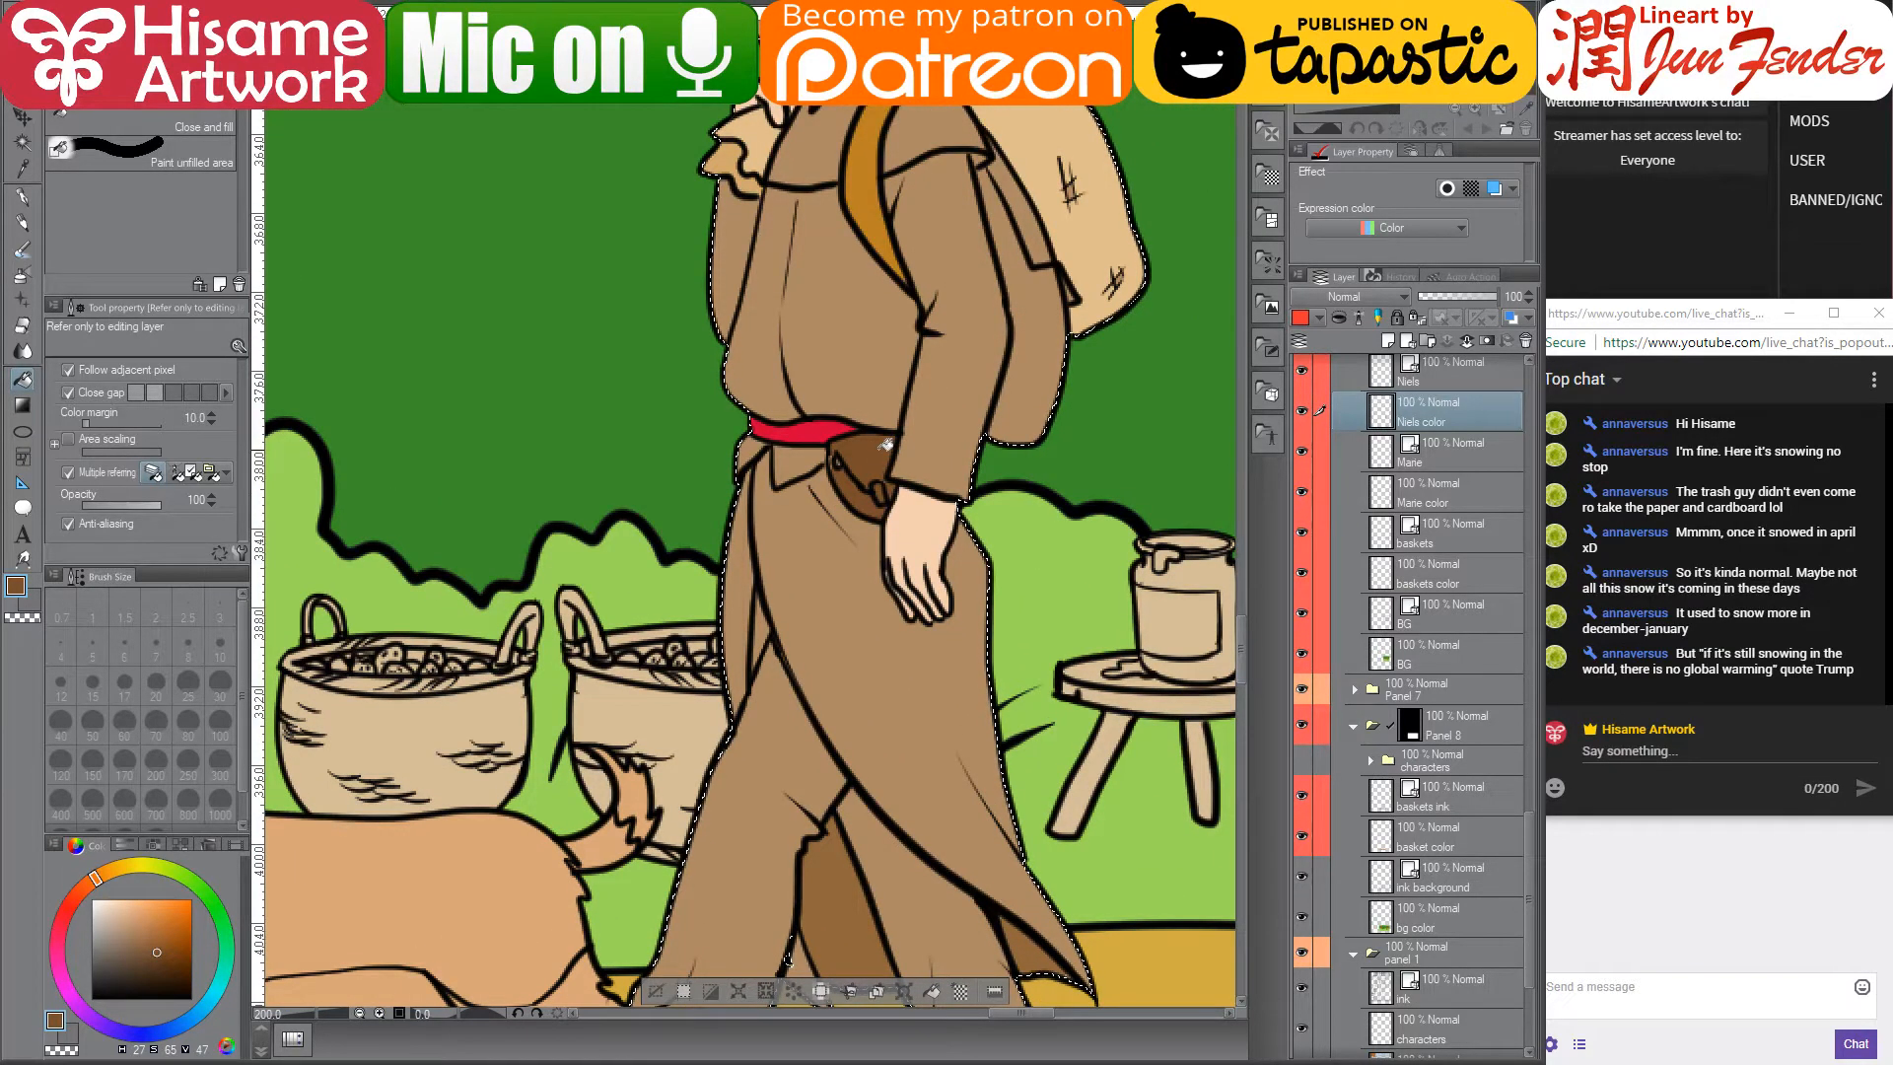
# - Sample the shoulder strap's orange-brown and fill the backpack's lower body and side strap with it
pyautogui.keyDown('alt'); pyautogui.click(869, 177); pyautogui.keyUp('alt')
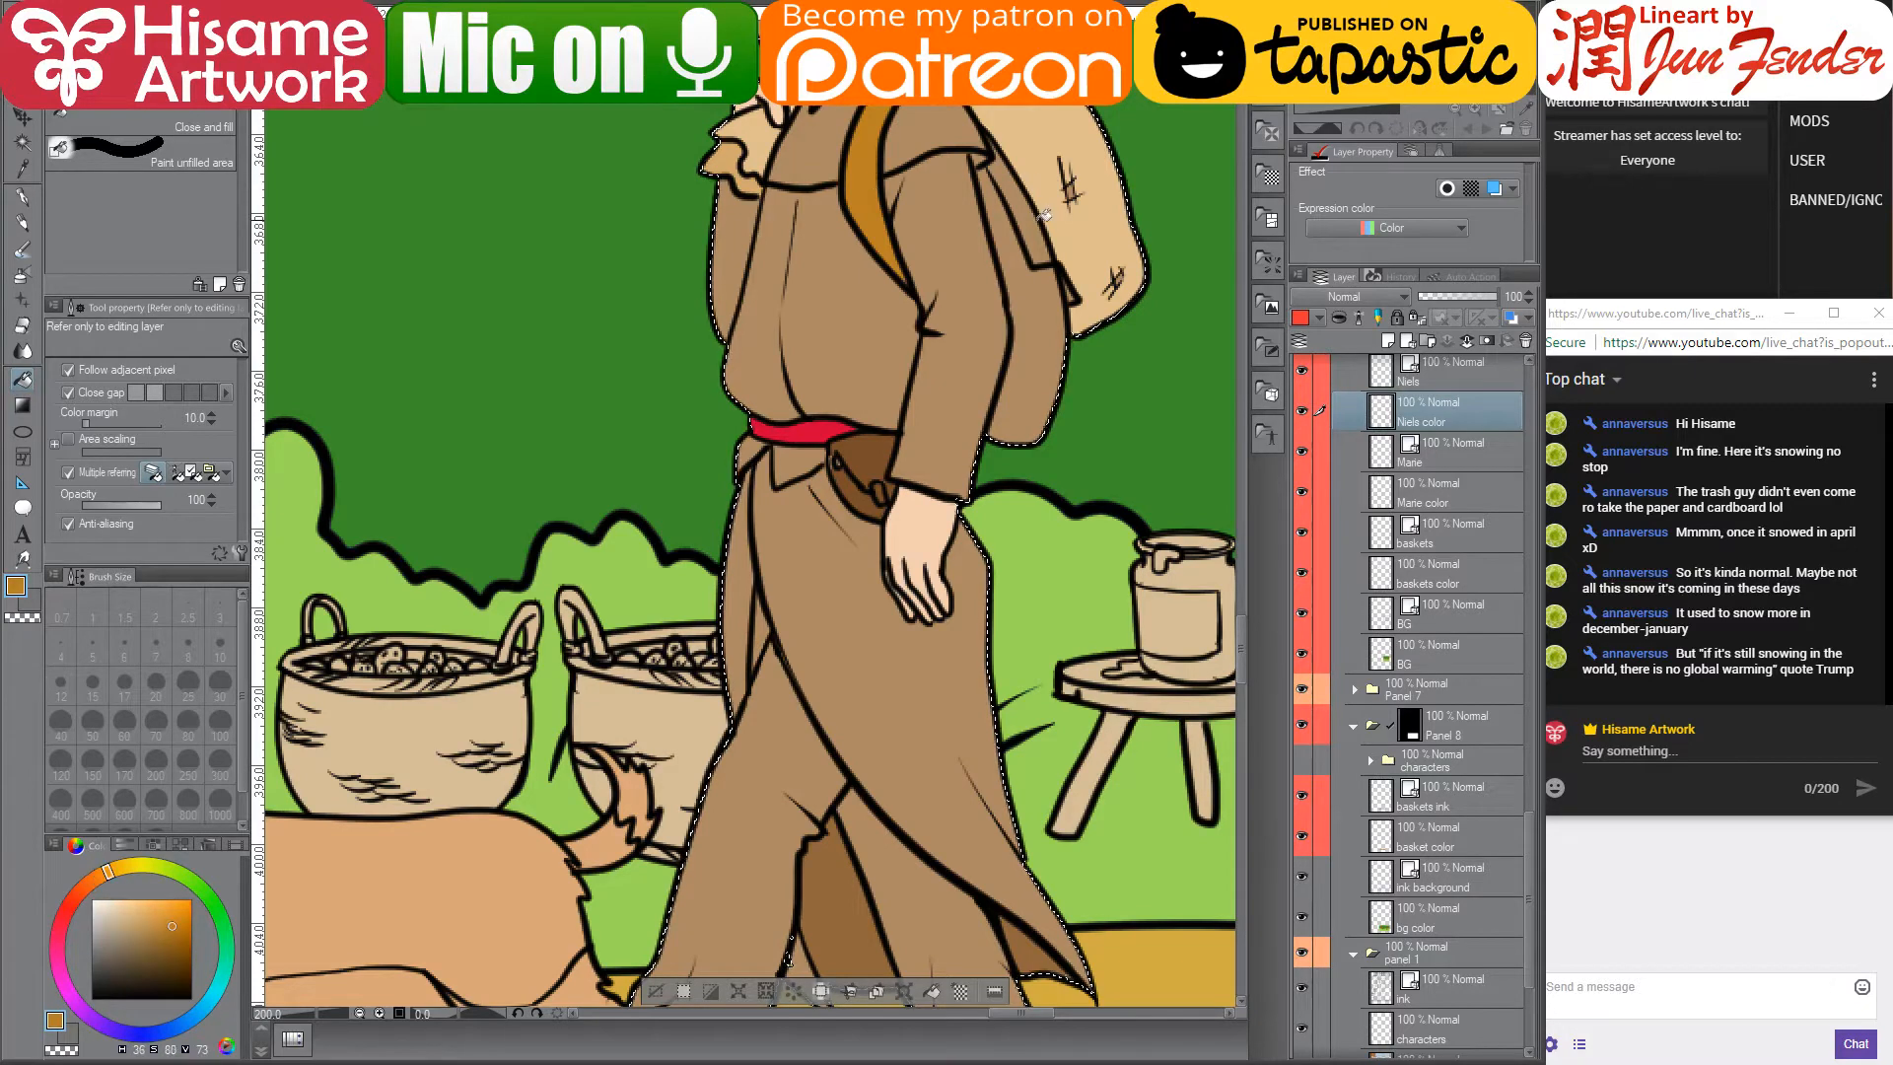
pyautogui.moveTo(1015, 187); pyautogui.dragTo(1043, 285)
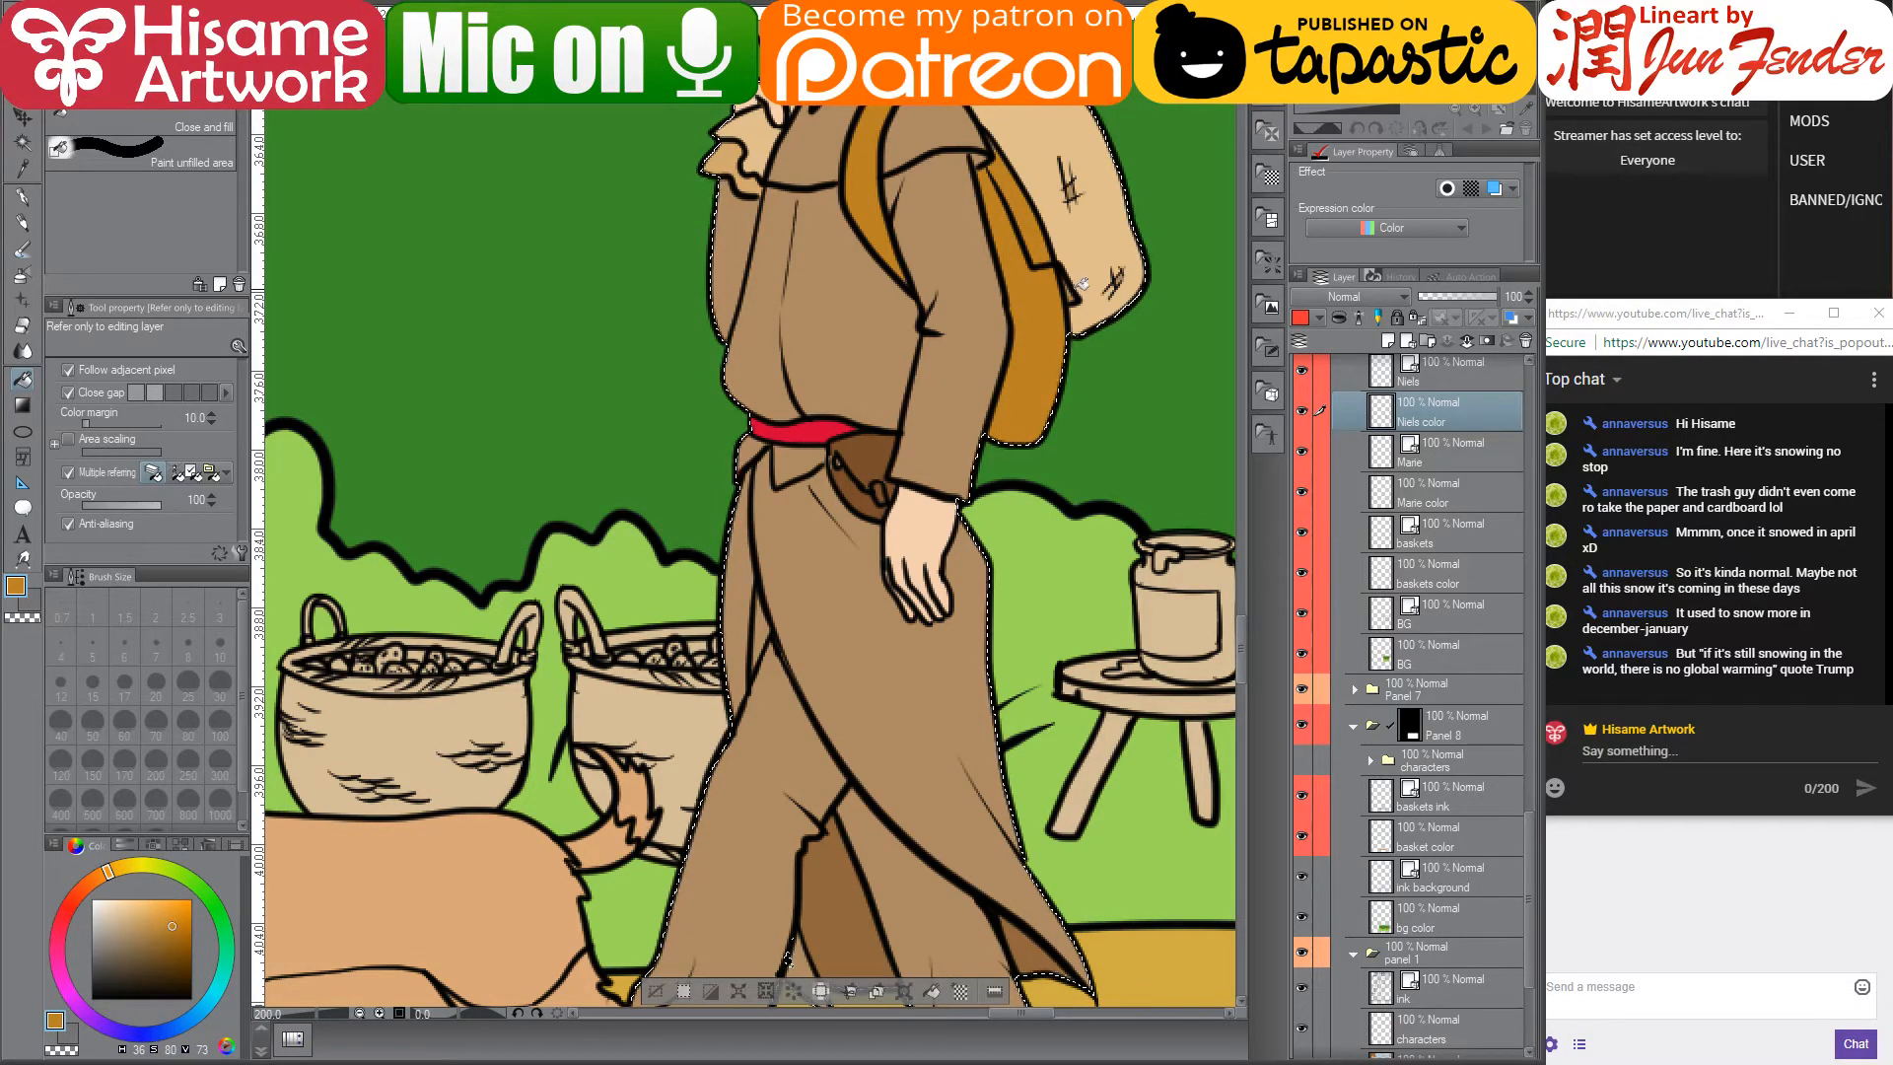
pyautogui.keyDown('alt'); pyautogui.click(853, 841); pyautogui.keyUp('alt')
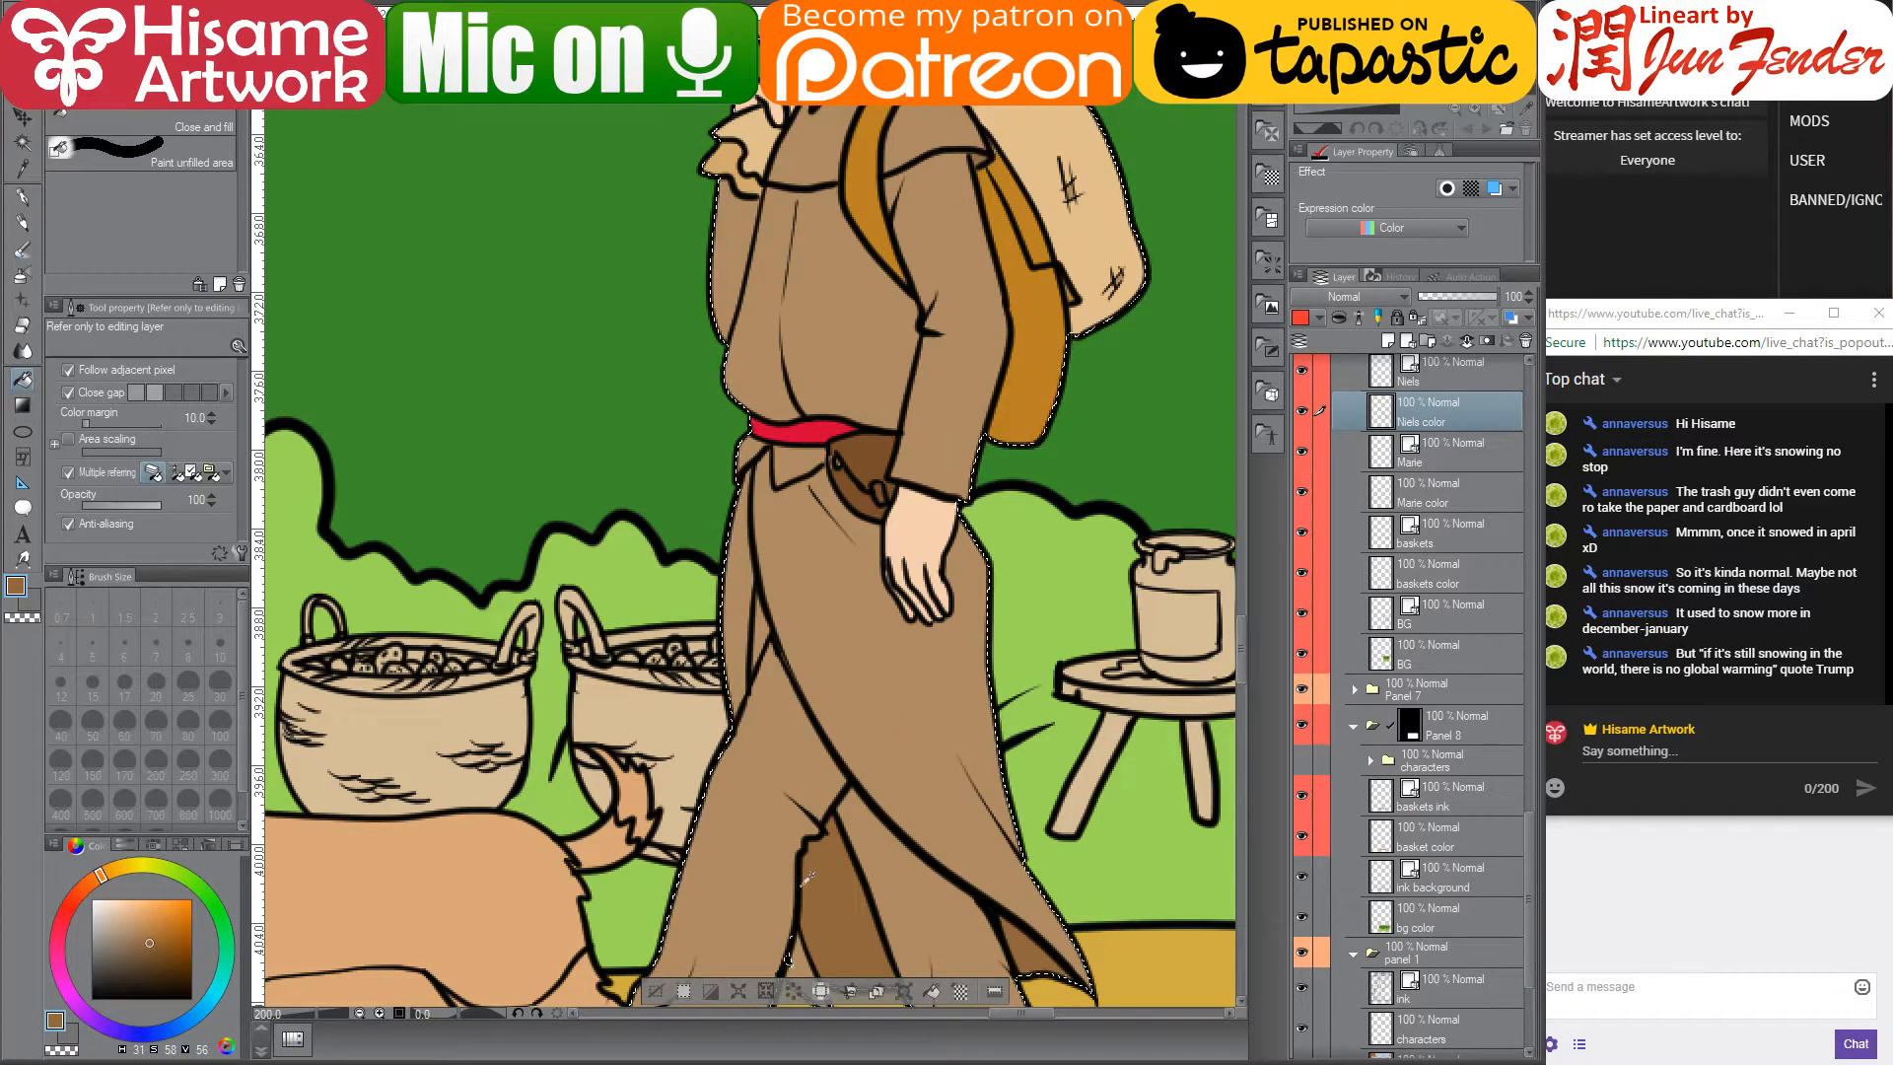
# - Fill the sole of the walking figure's shoe beside the dog with white
pyautogui.scroll(-6, 1092, 591)
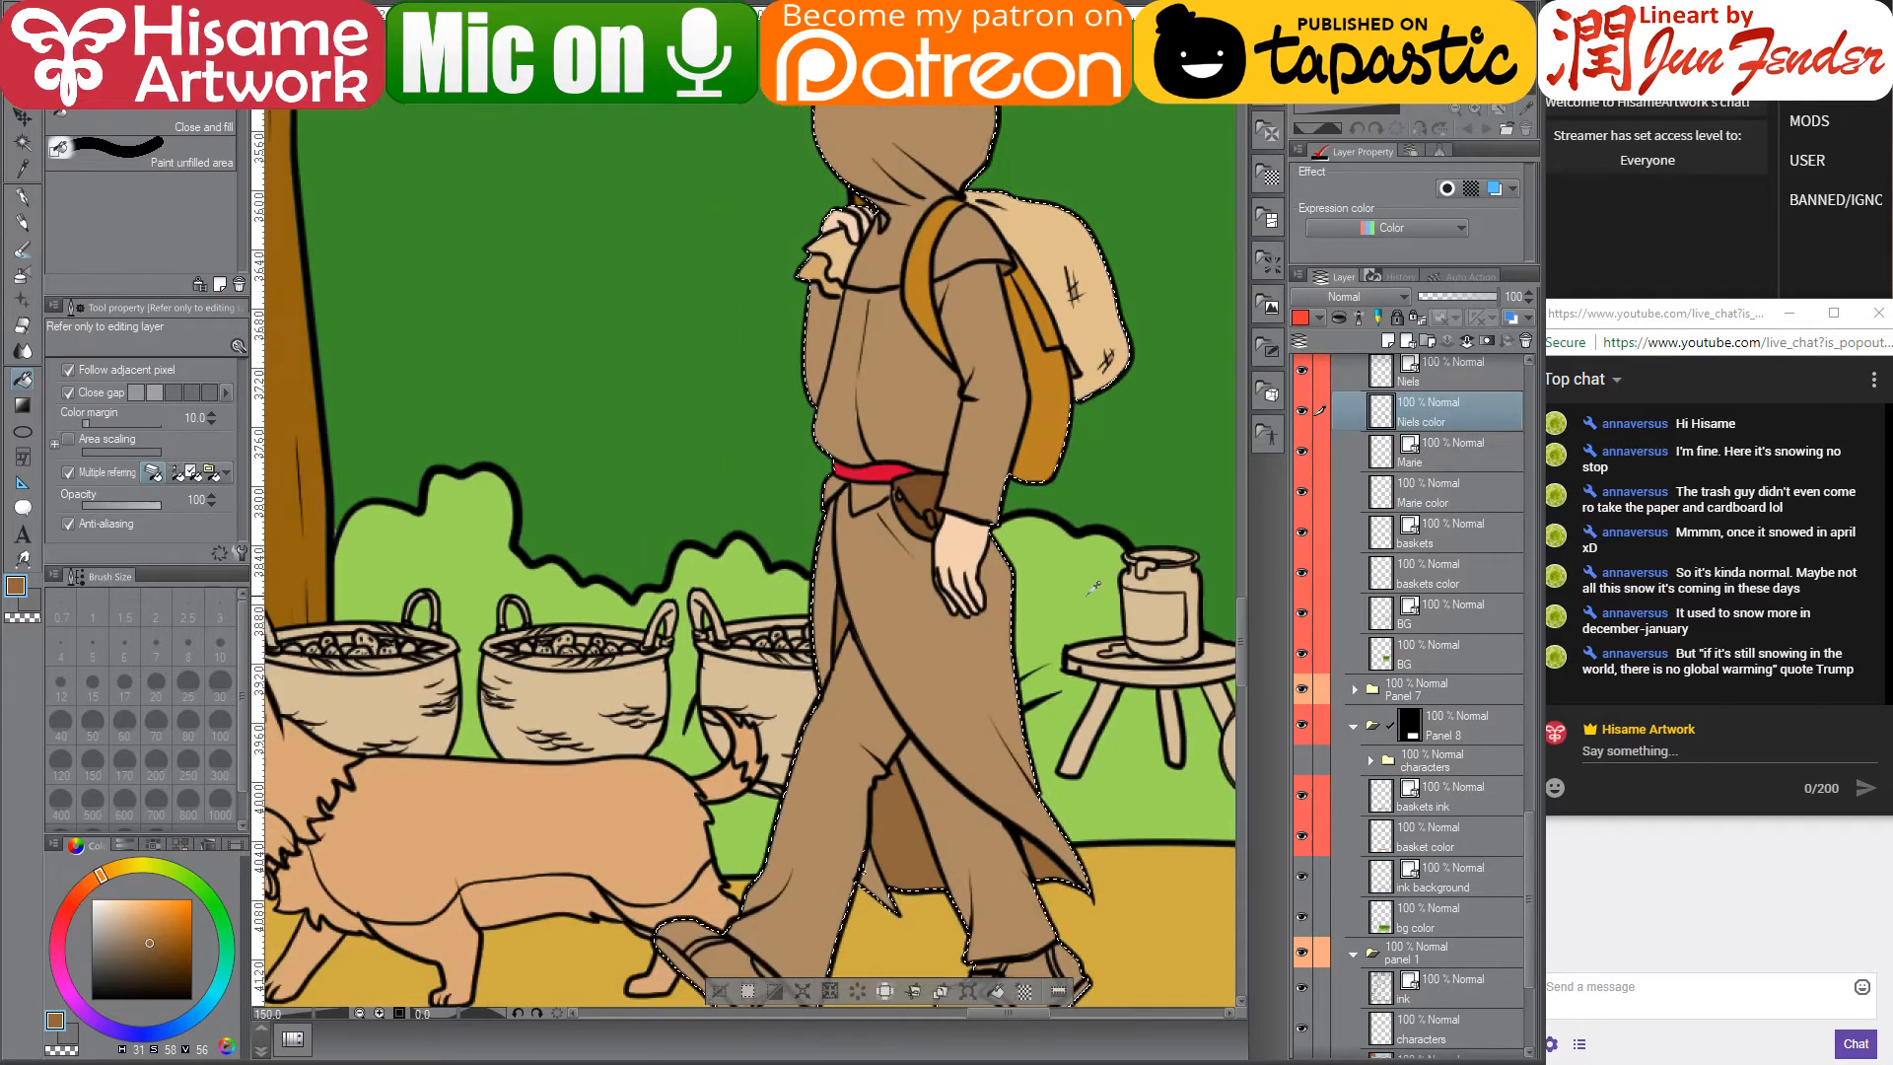
pyautogui.scroll(6, 1109, 803)
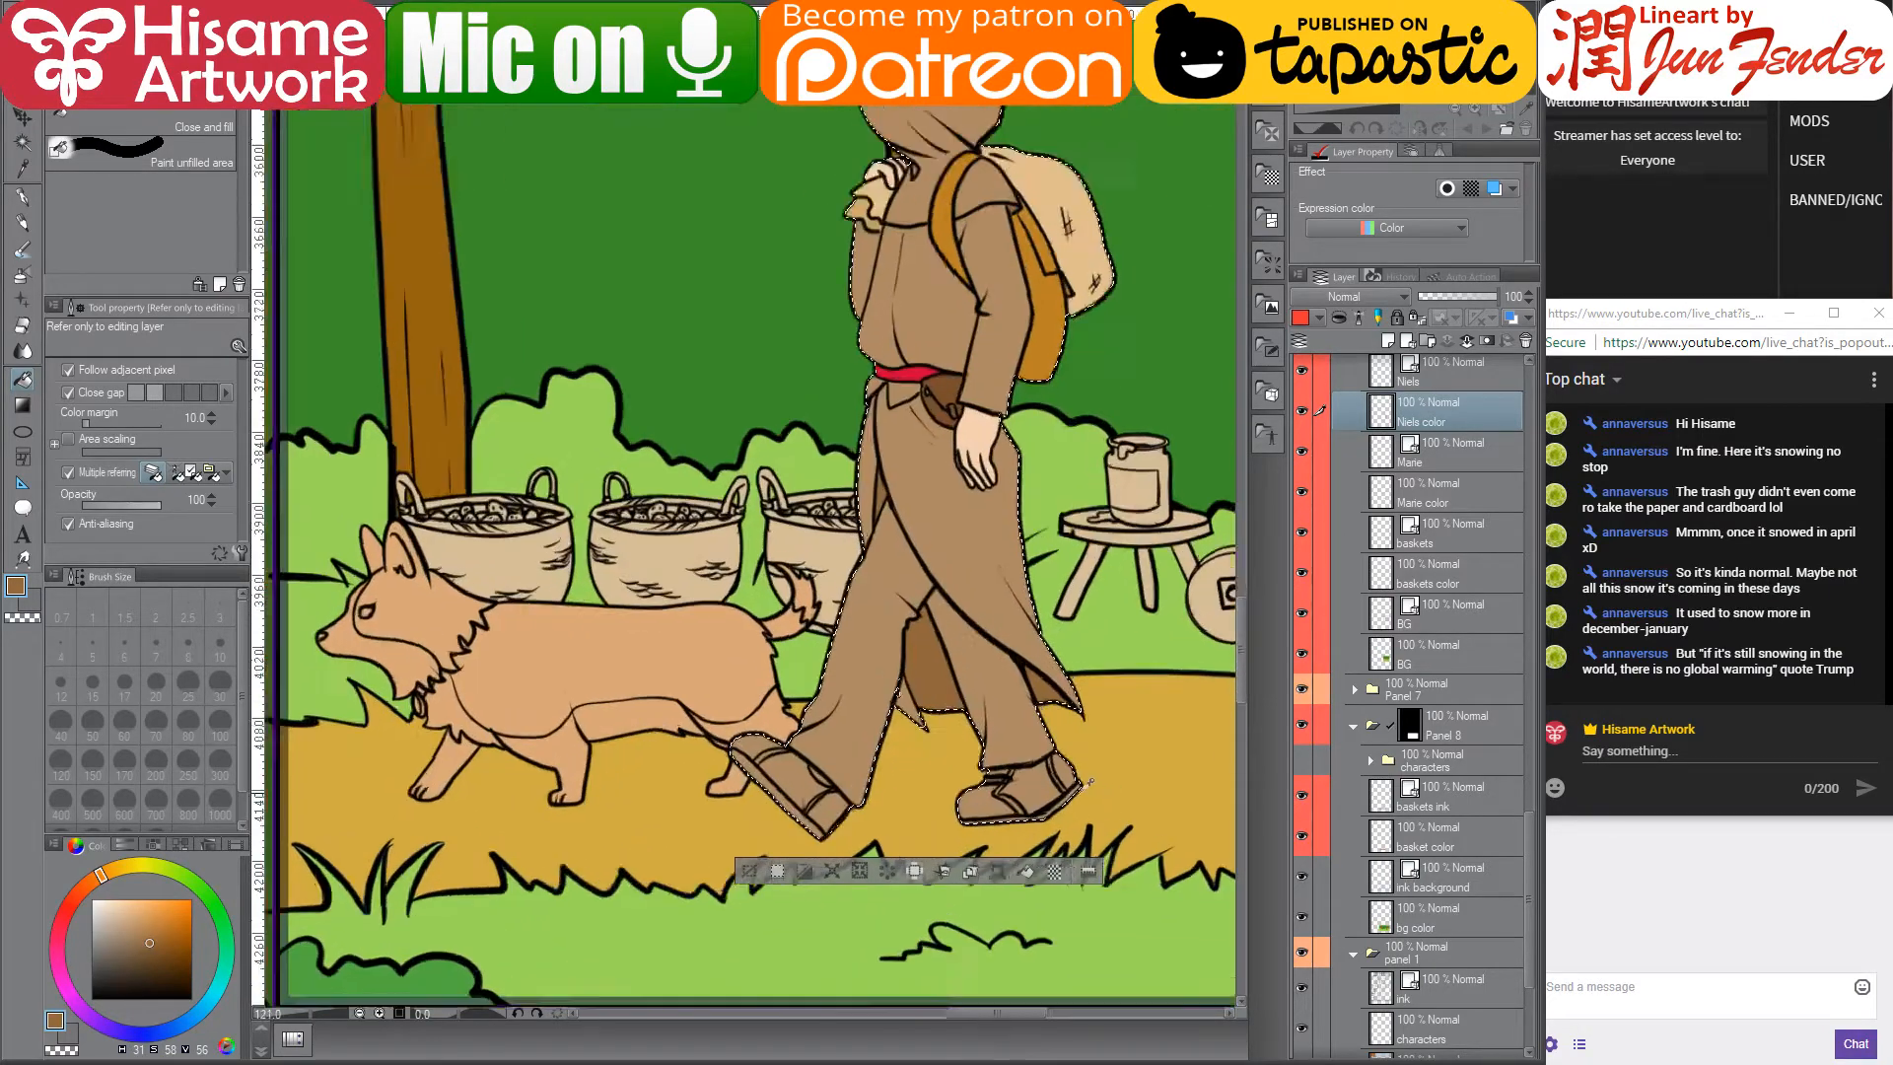
pyautogui.press('x')
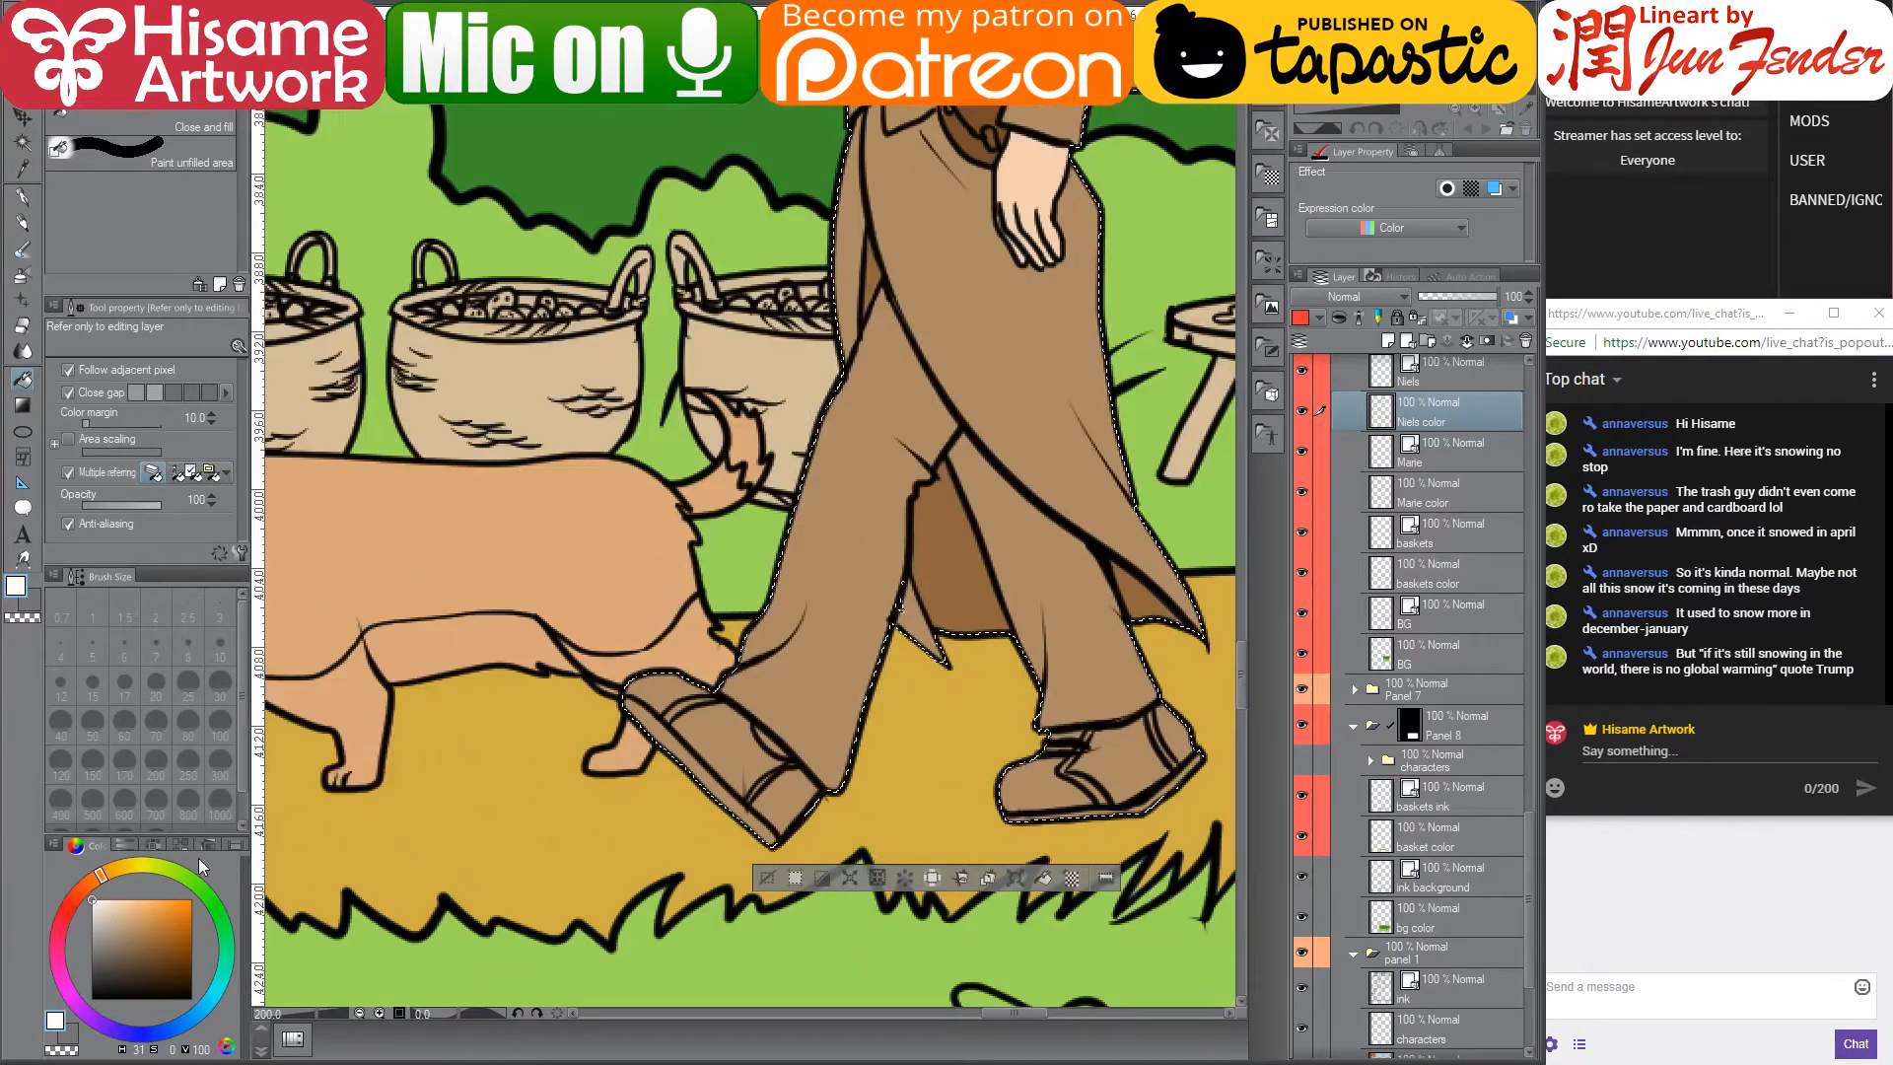
pyautogui.moveTo(628, 702); pyautogui.dragTo(746, 816)
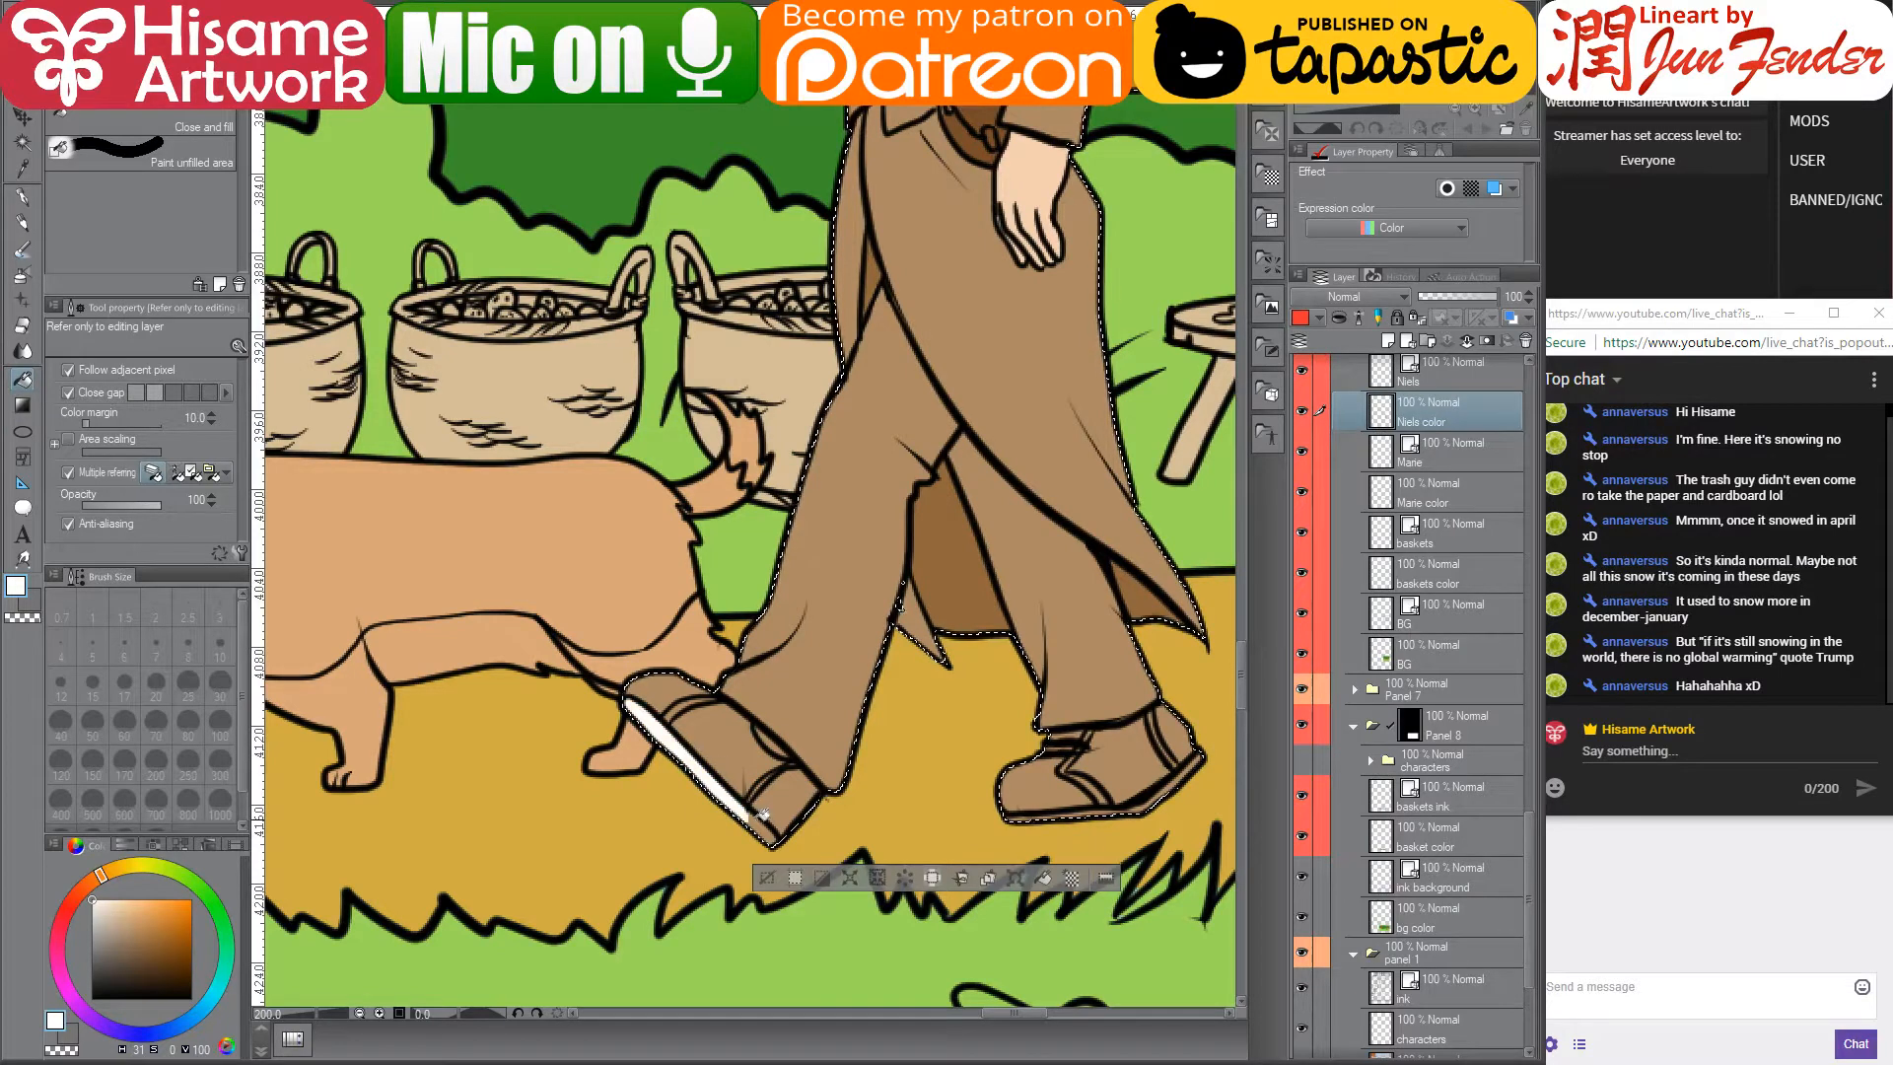
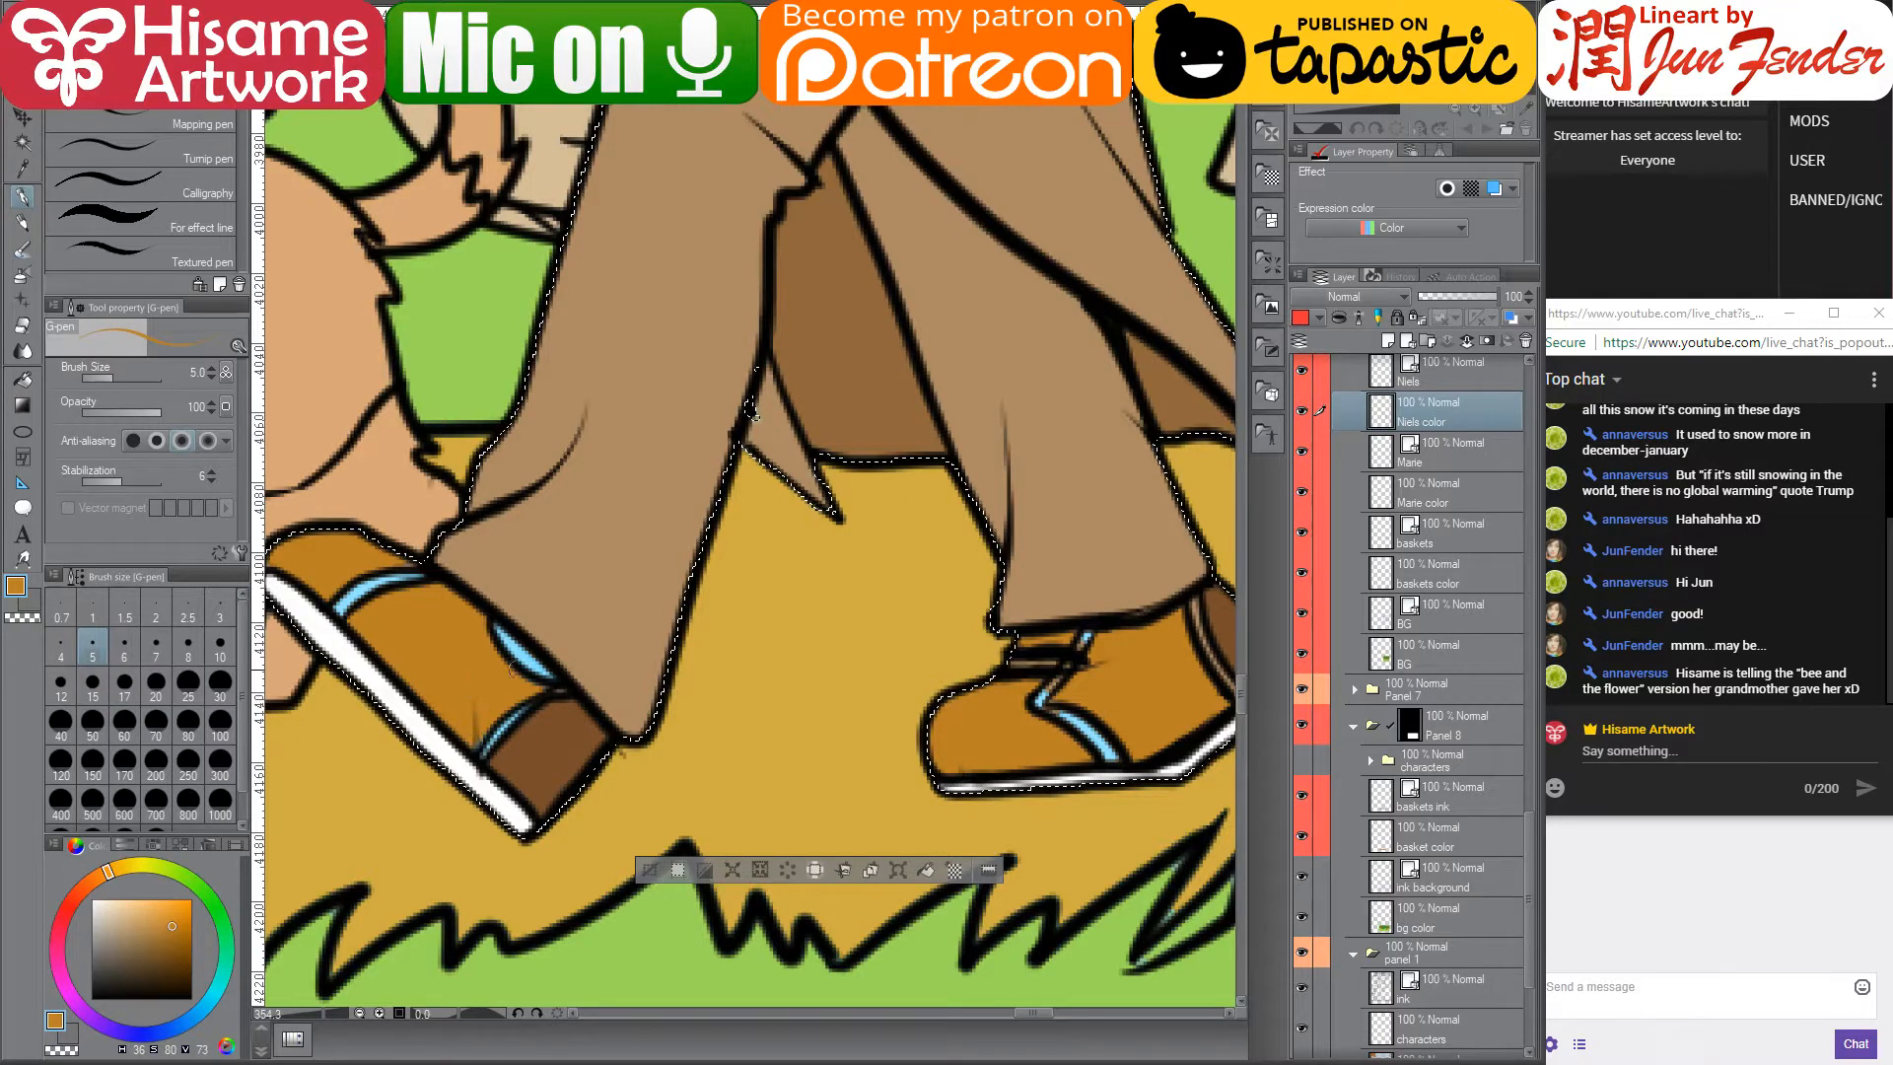
# - Touch up the leading-edge details of the shoe away from the dog and paint its heel trim light blue with the G-pen
pyautogui.moveTo(870, 670); pyautogui.dragTo(739, 689)
pyautogui.keyDown('alt'); pyautogui.click(981, 776); pyautogui.keyUp('alt')
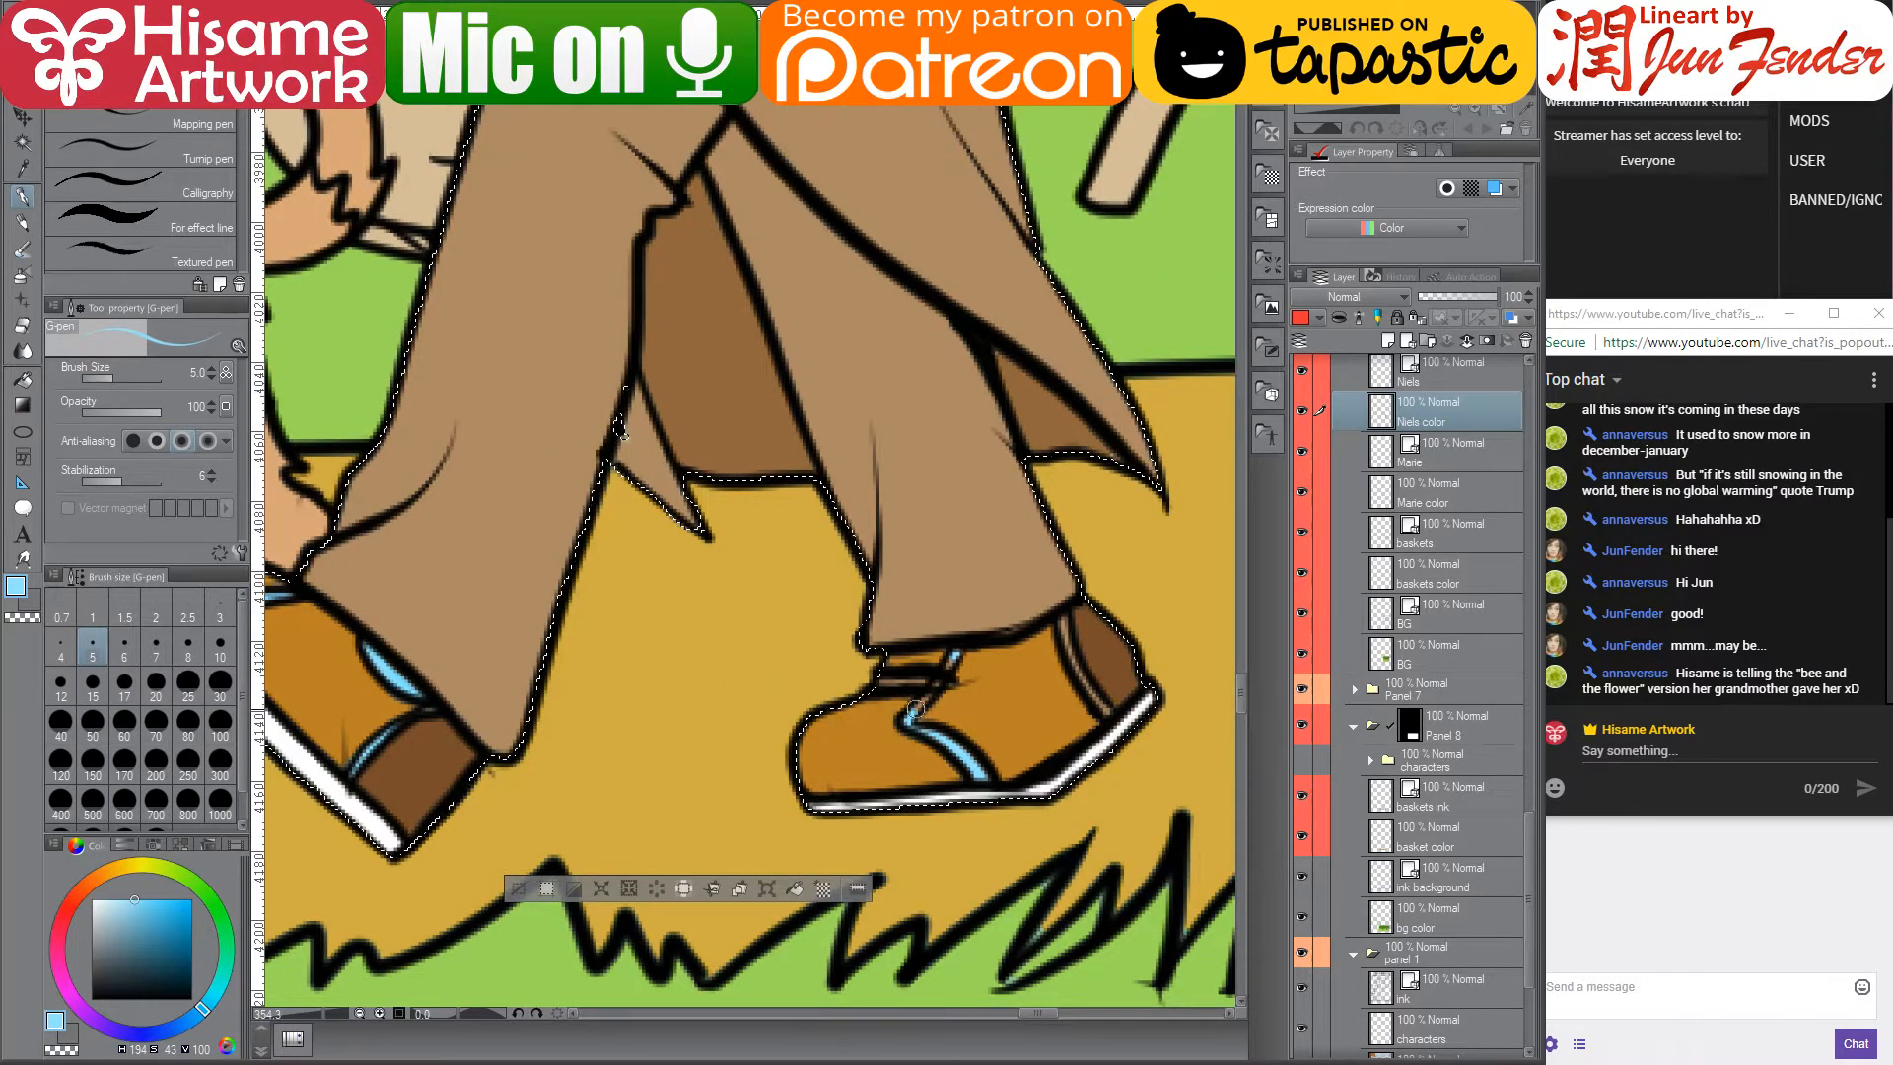
pyautogui.keyDown('alt'); pyautogui.click(893, 680); pyautogui.keyUp('alt')
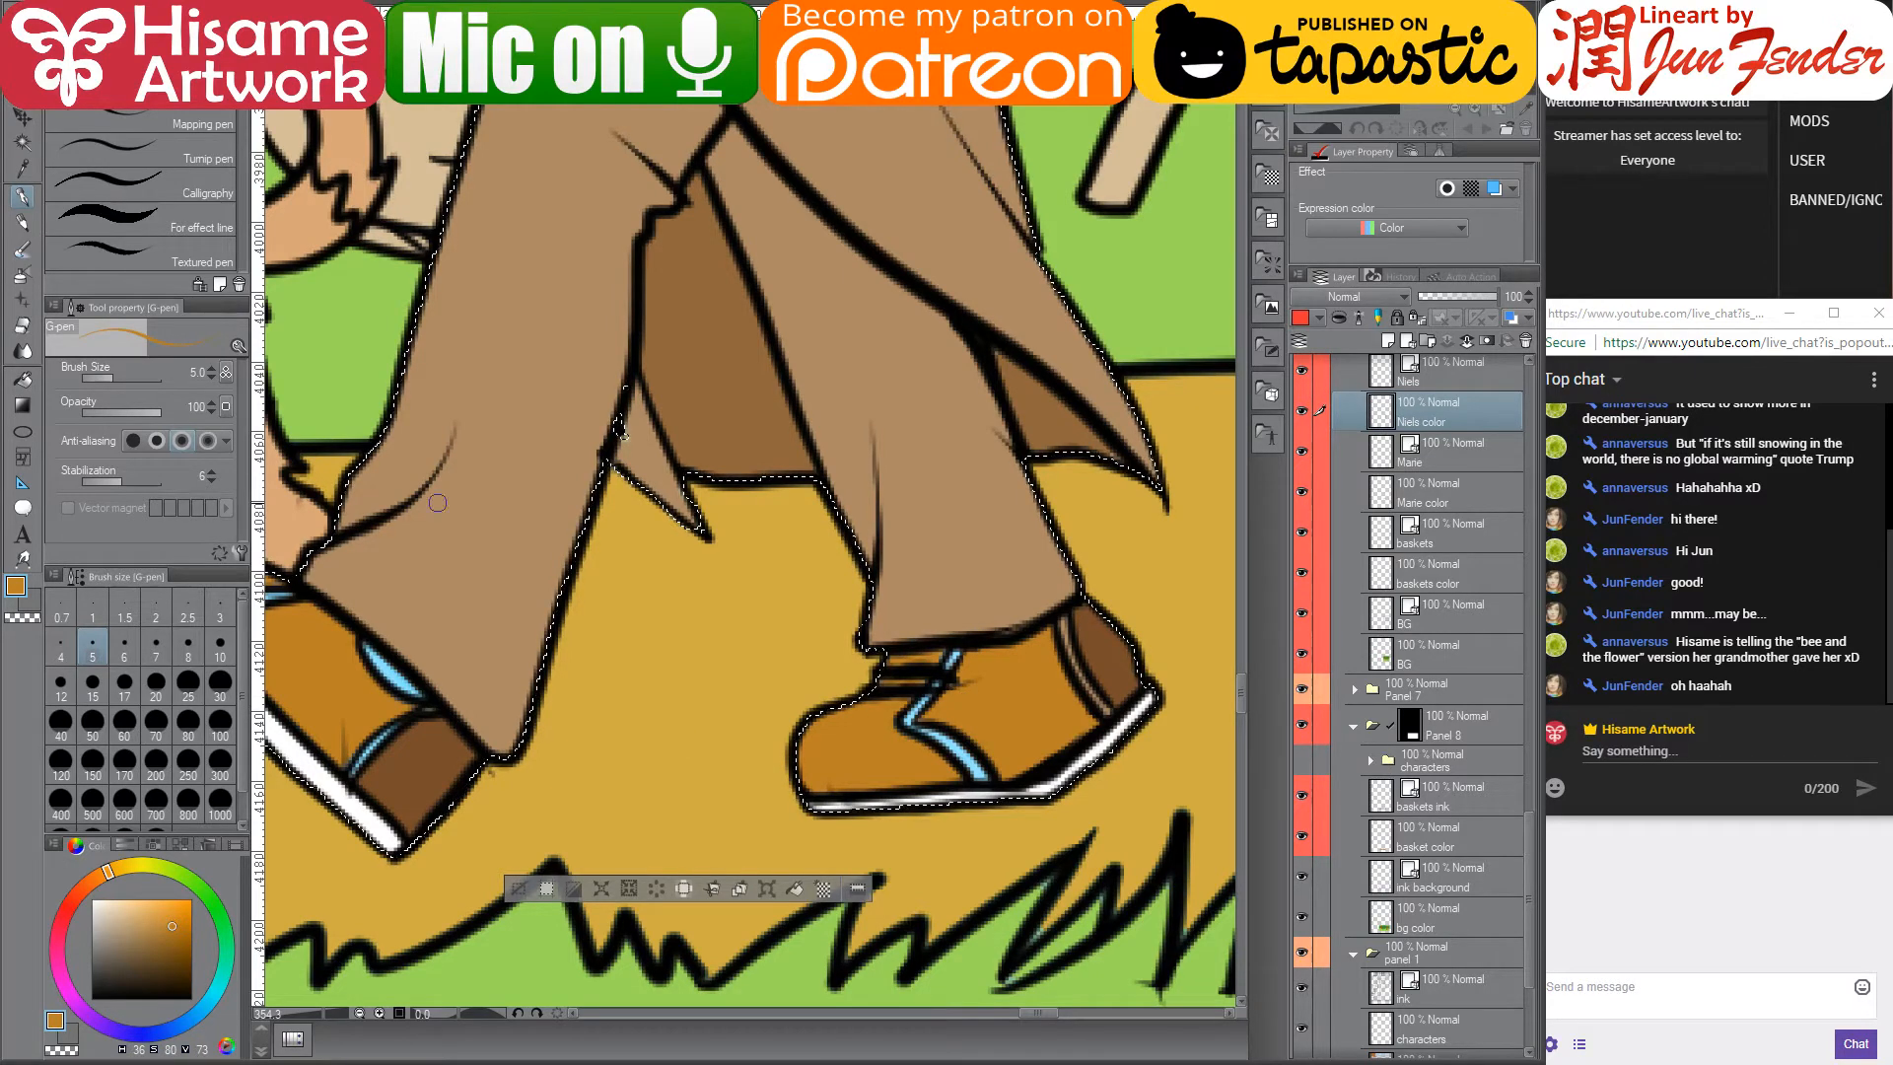
pyautogui.press('g')
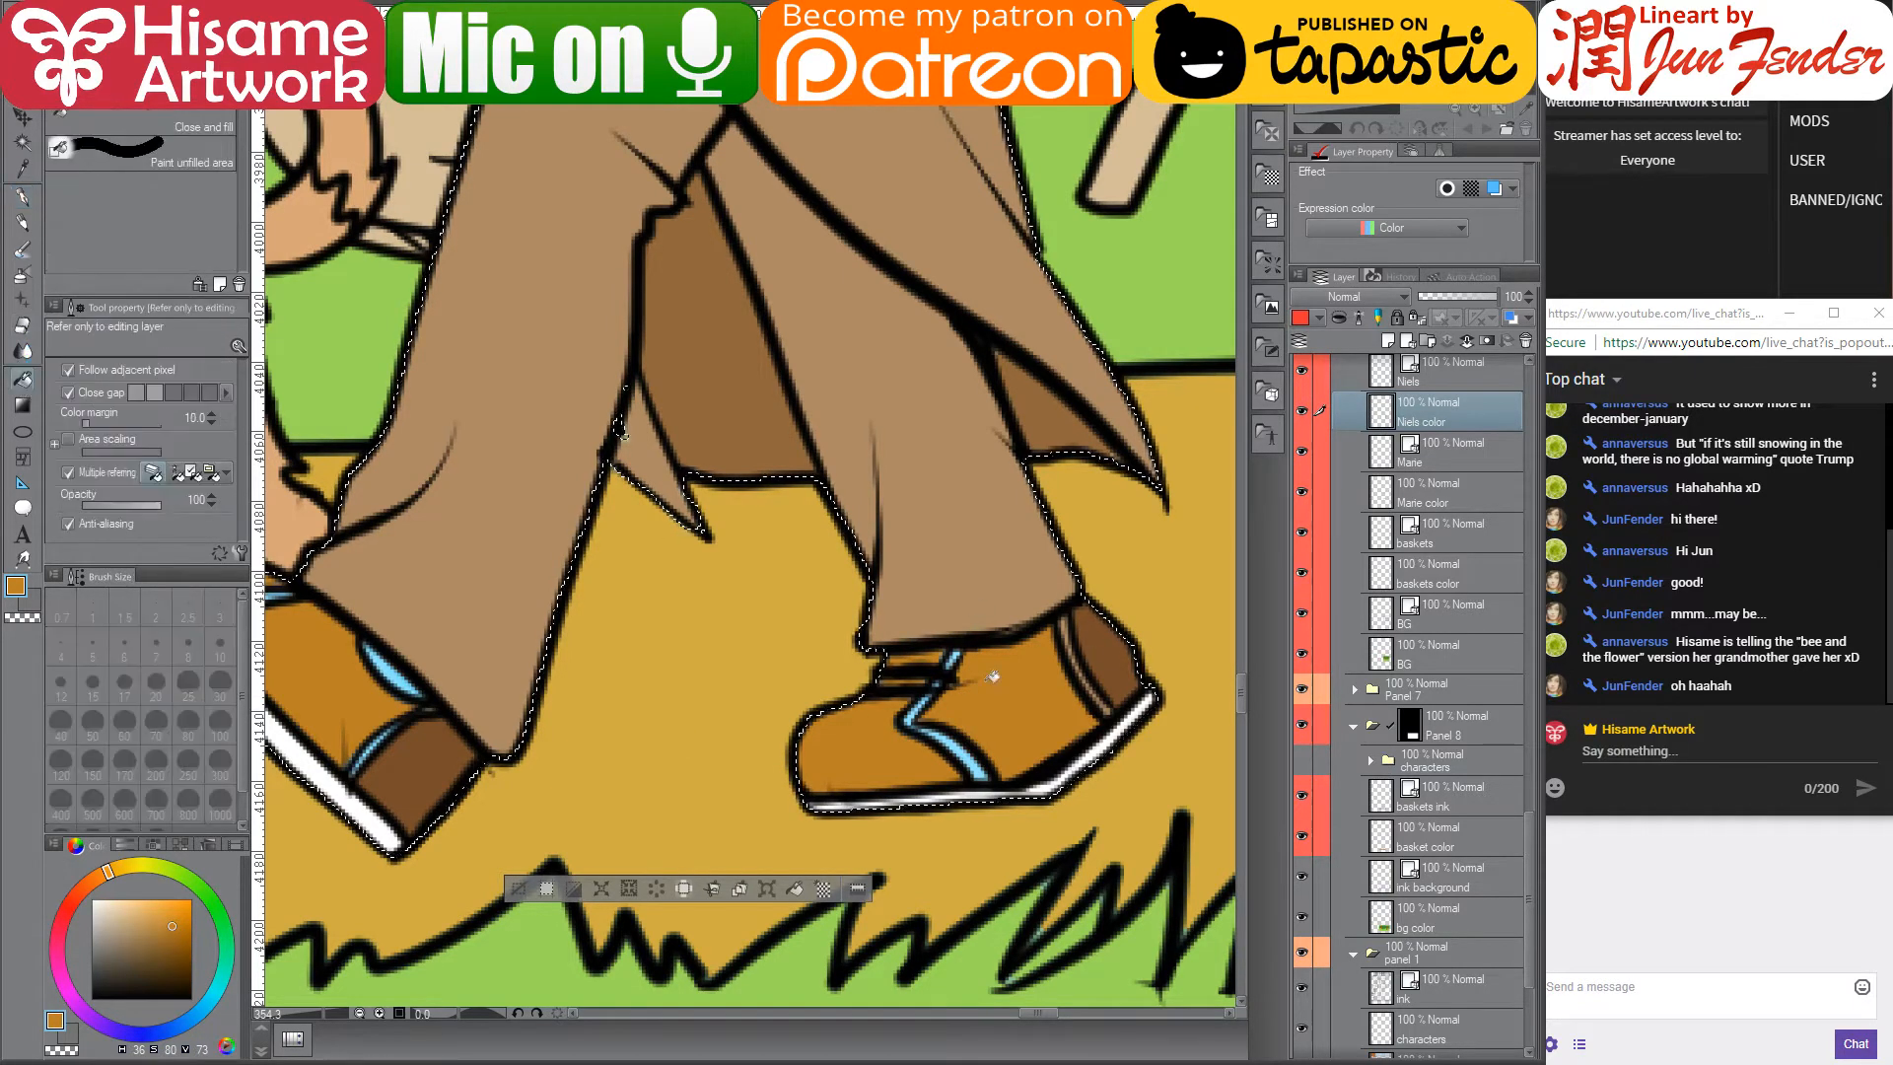
pyautogui.keyDown('alt'); pyautogui.click(972, 741); pyautogui.keyUp('alt')
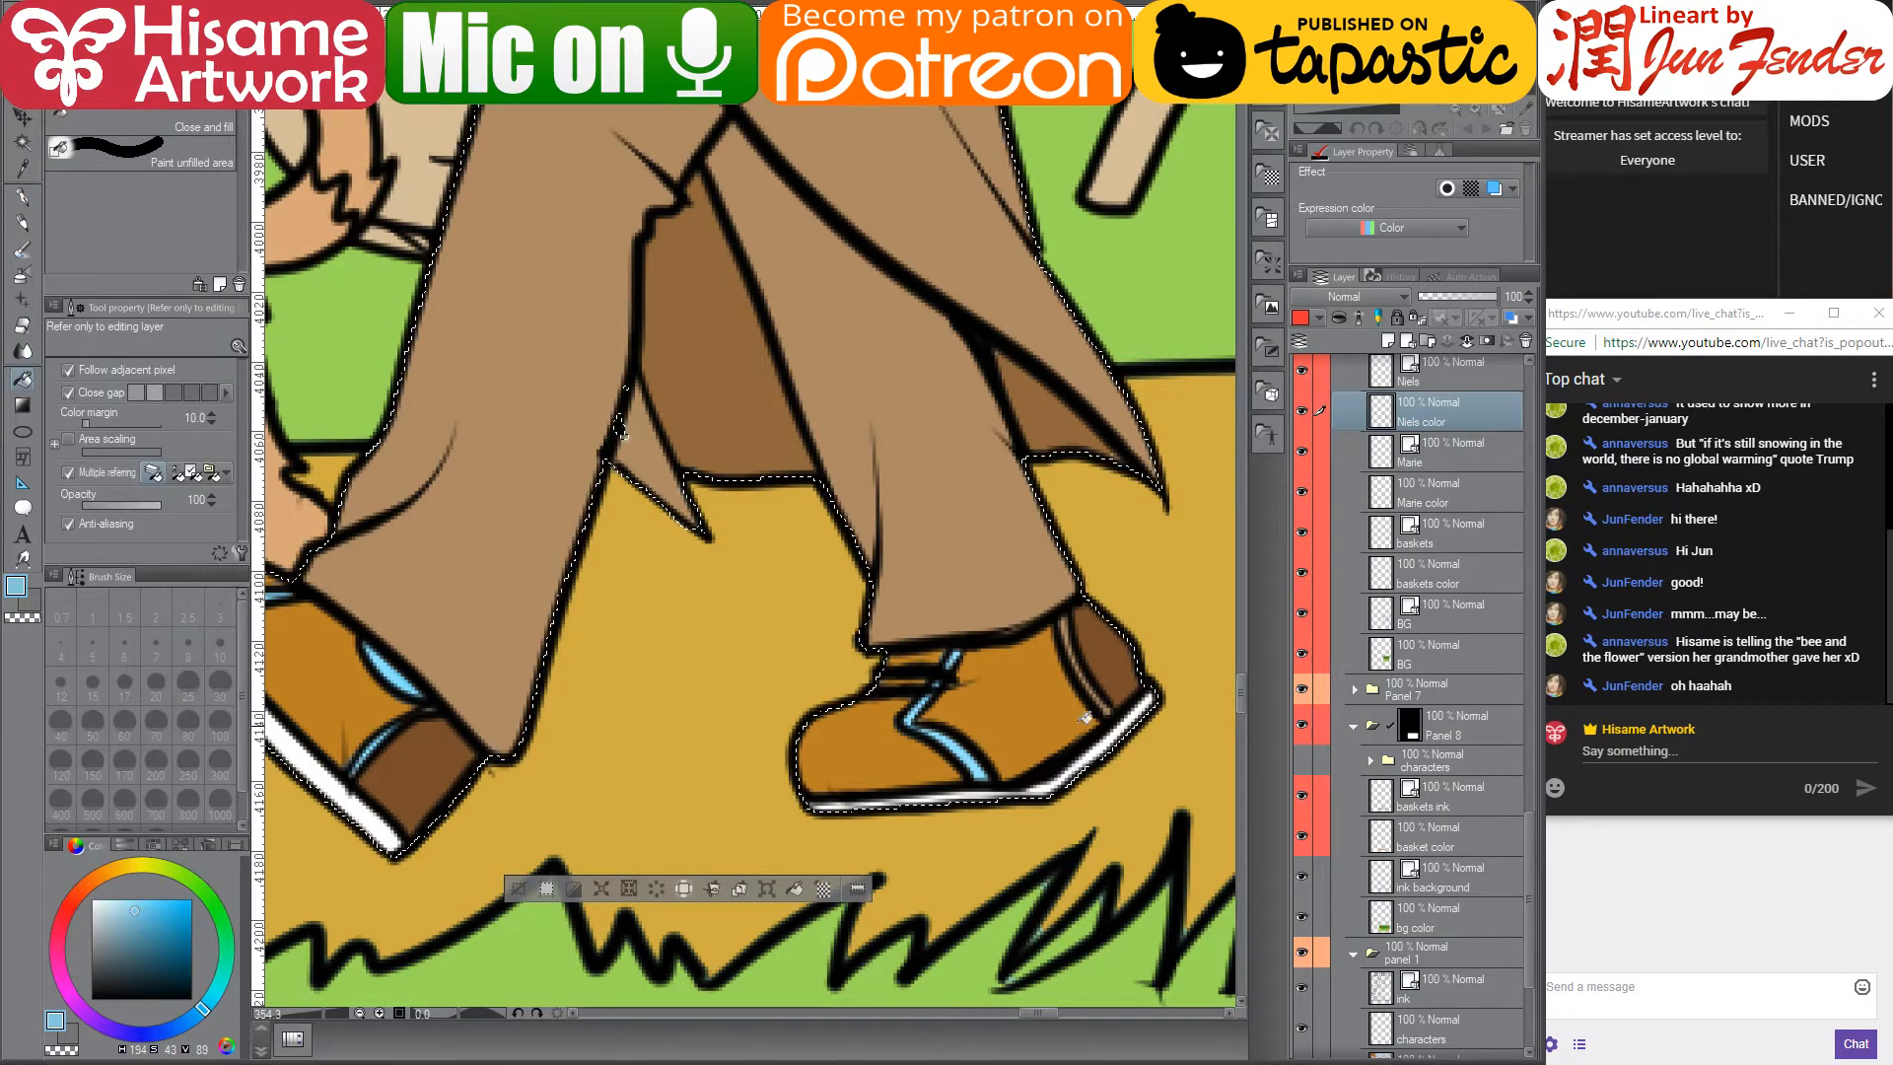
pyautogui.click(22, 196)
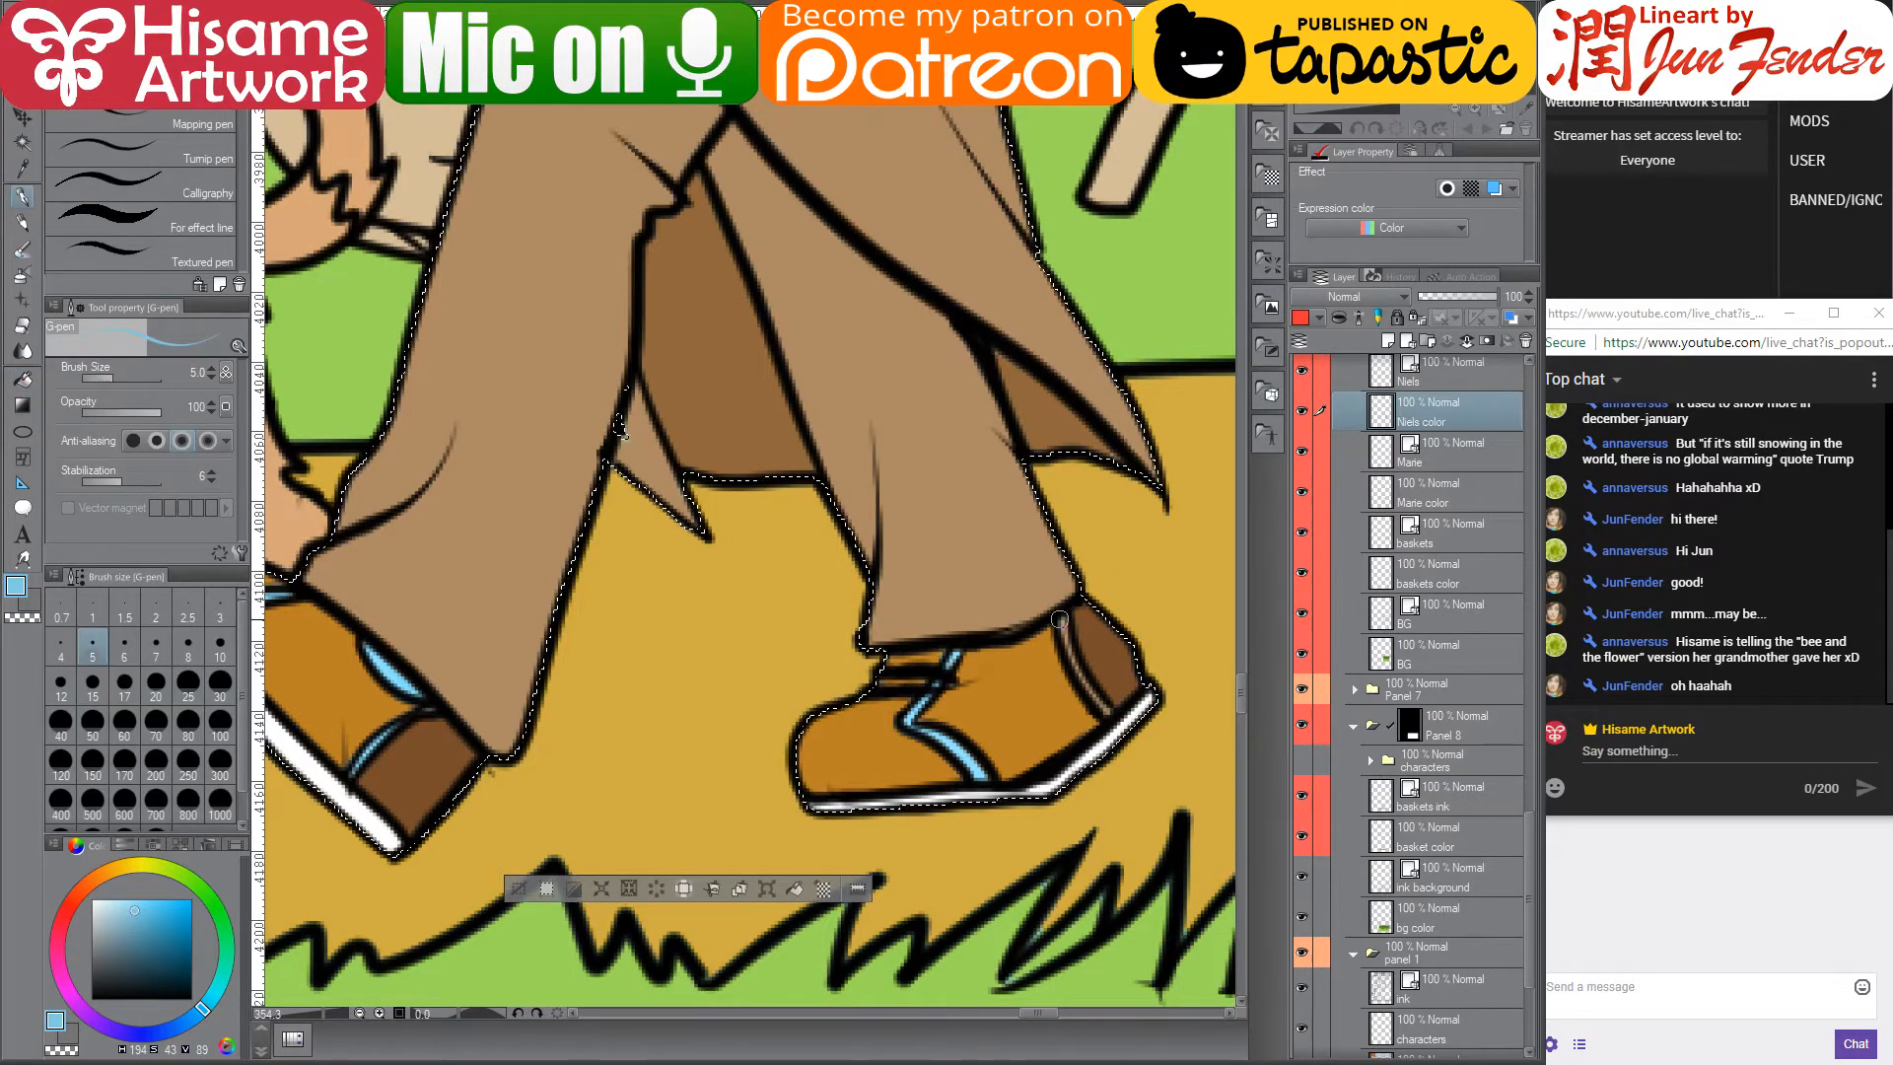
pyautogui.moveTo(1059, 619); pyautogui.dragTo(1111, 712)
pyautogui.keyDown('alt'); pyautogui.click(1085, 734); pyautogui.keyUp('alt')
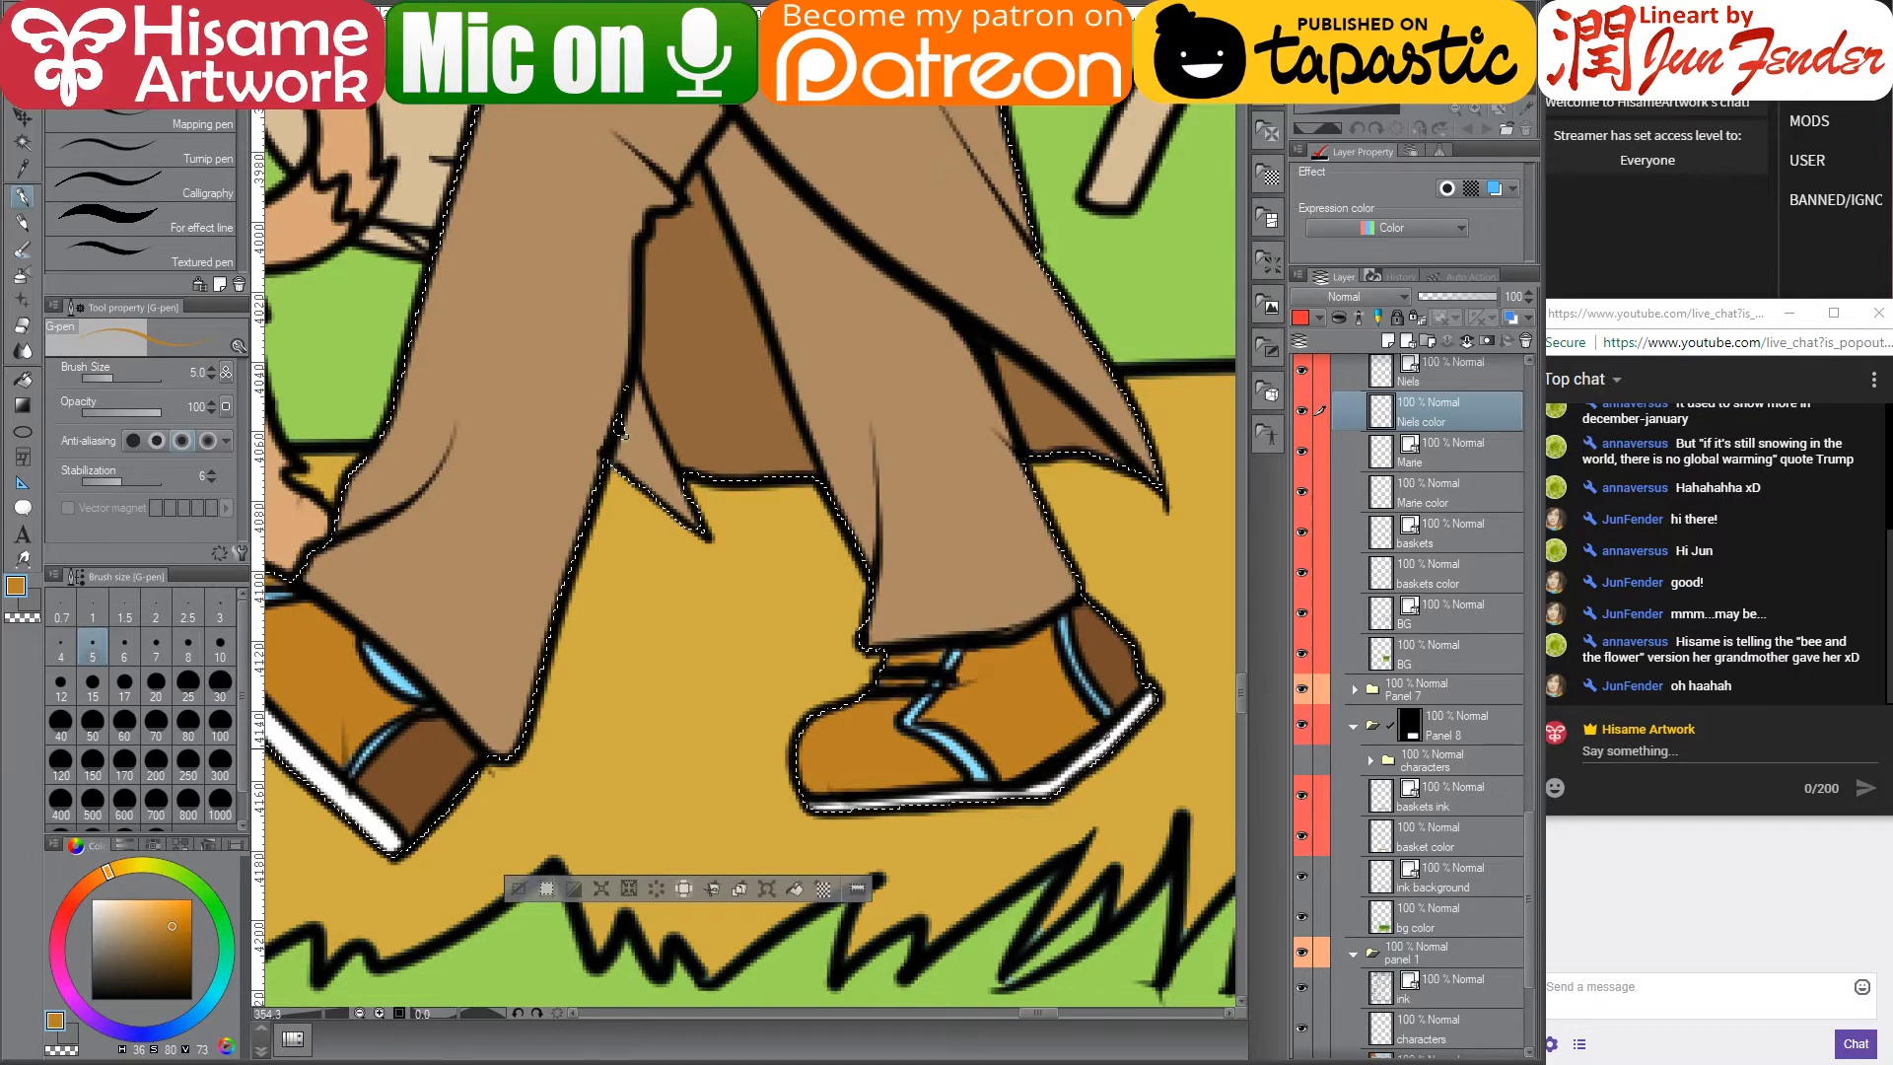
# - Check the colored walking figure in the forest panel and clear the selection around it
pyautogui.scroll(-6, 1042, 762)
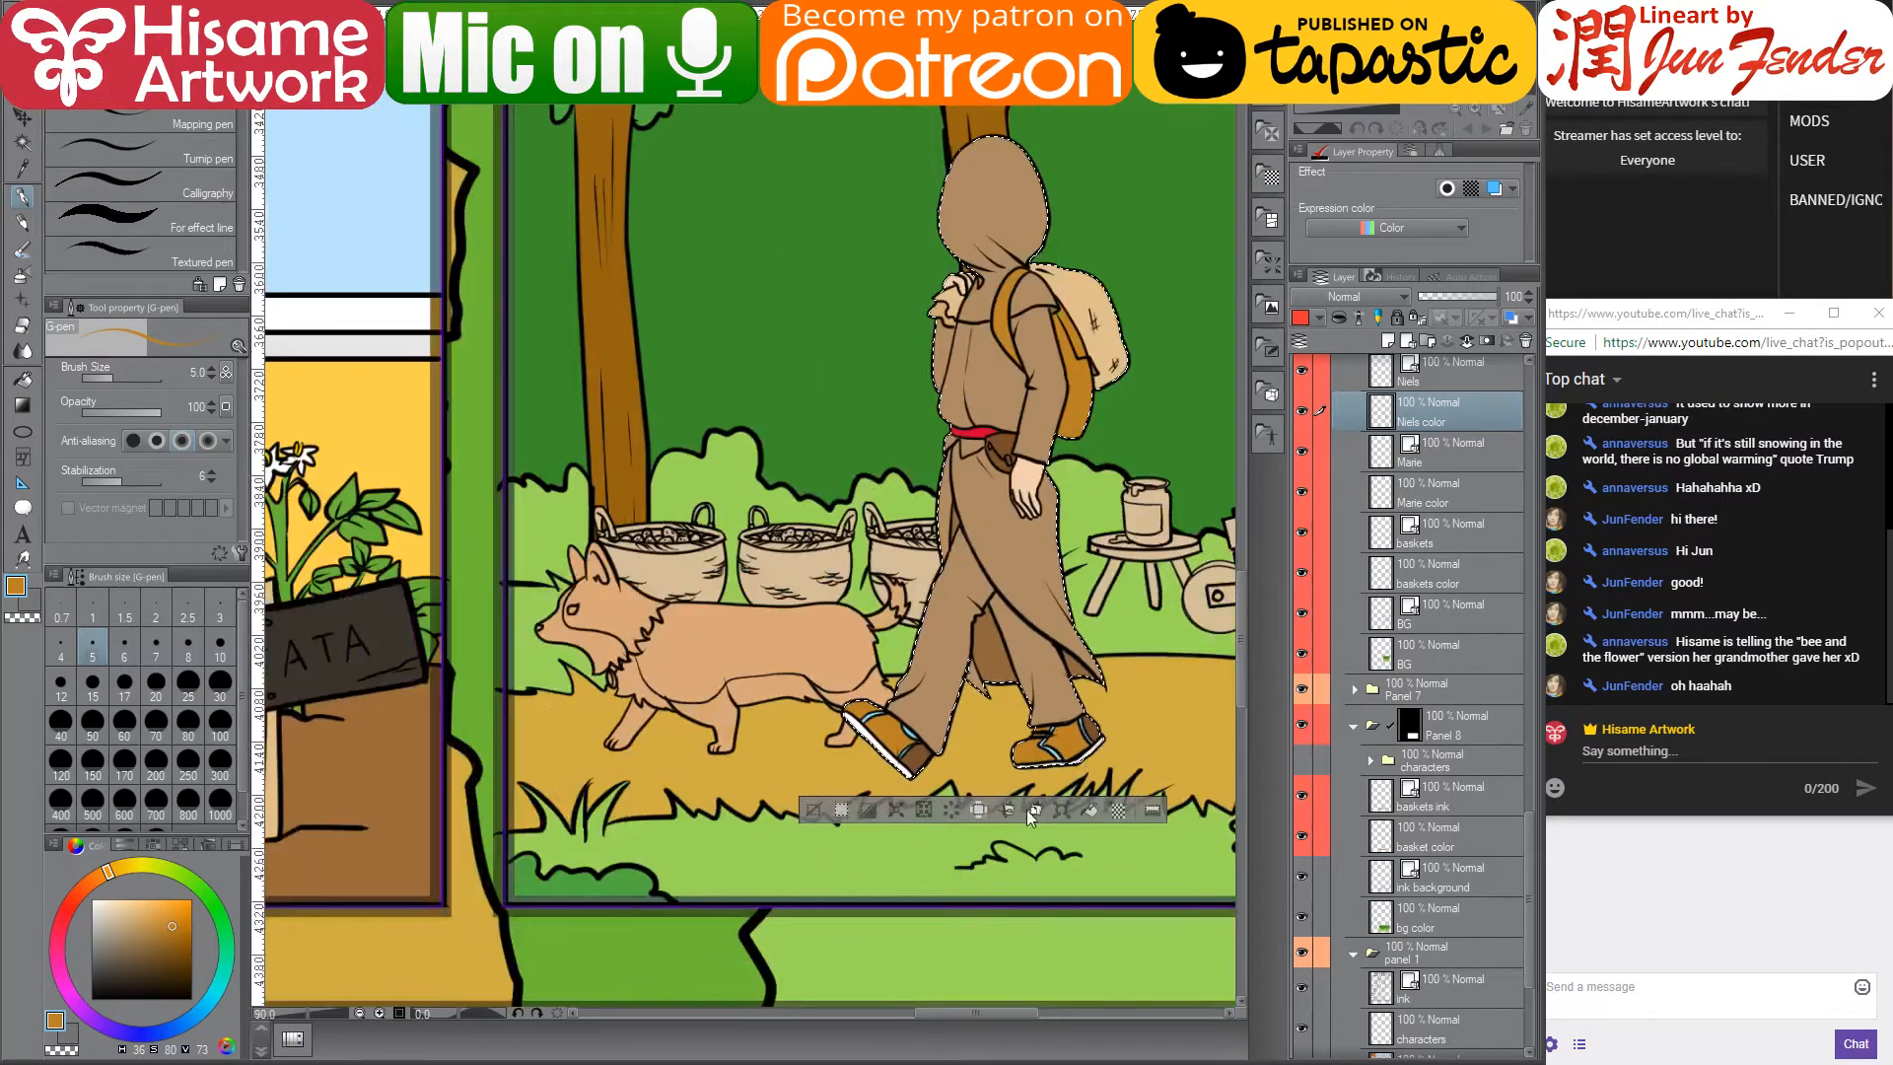
pyautogui.scroll(3, 1090, 720)
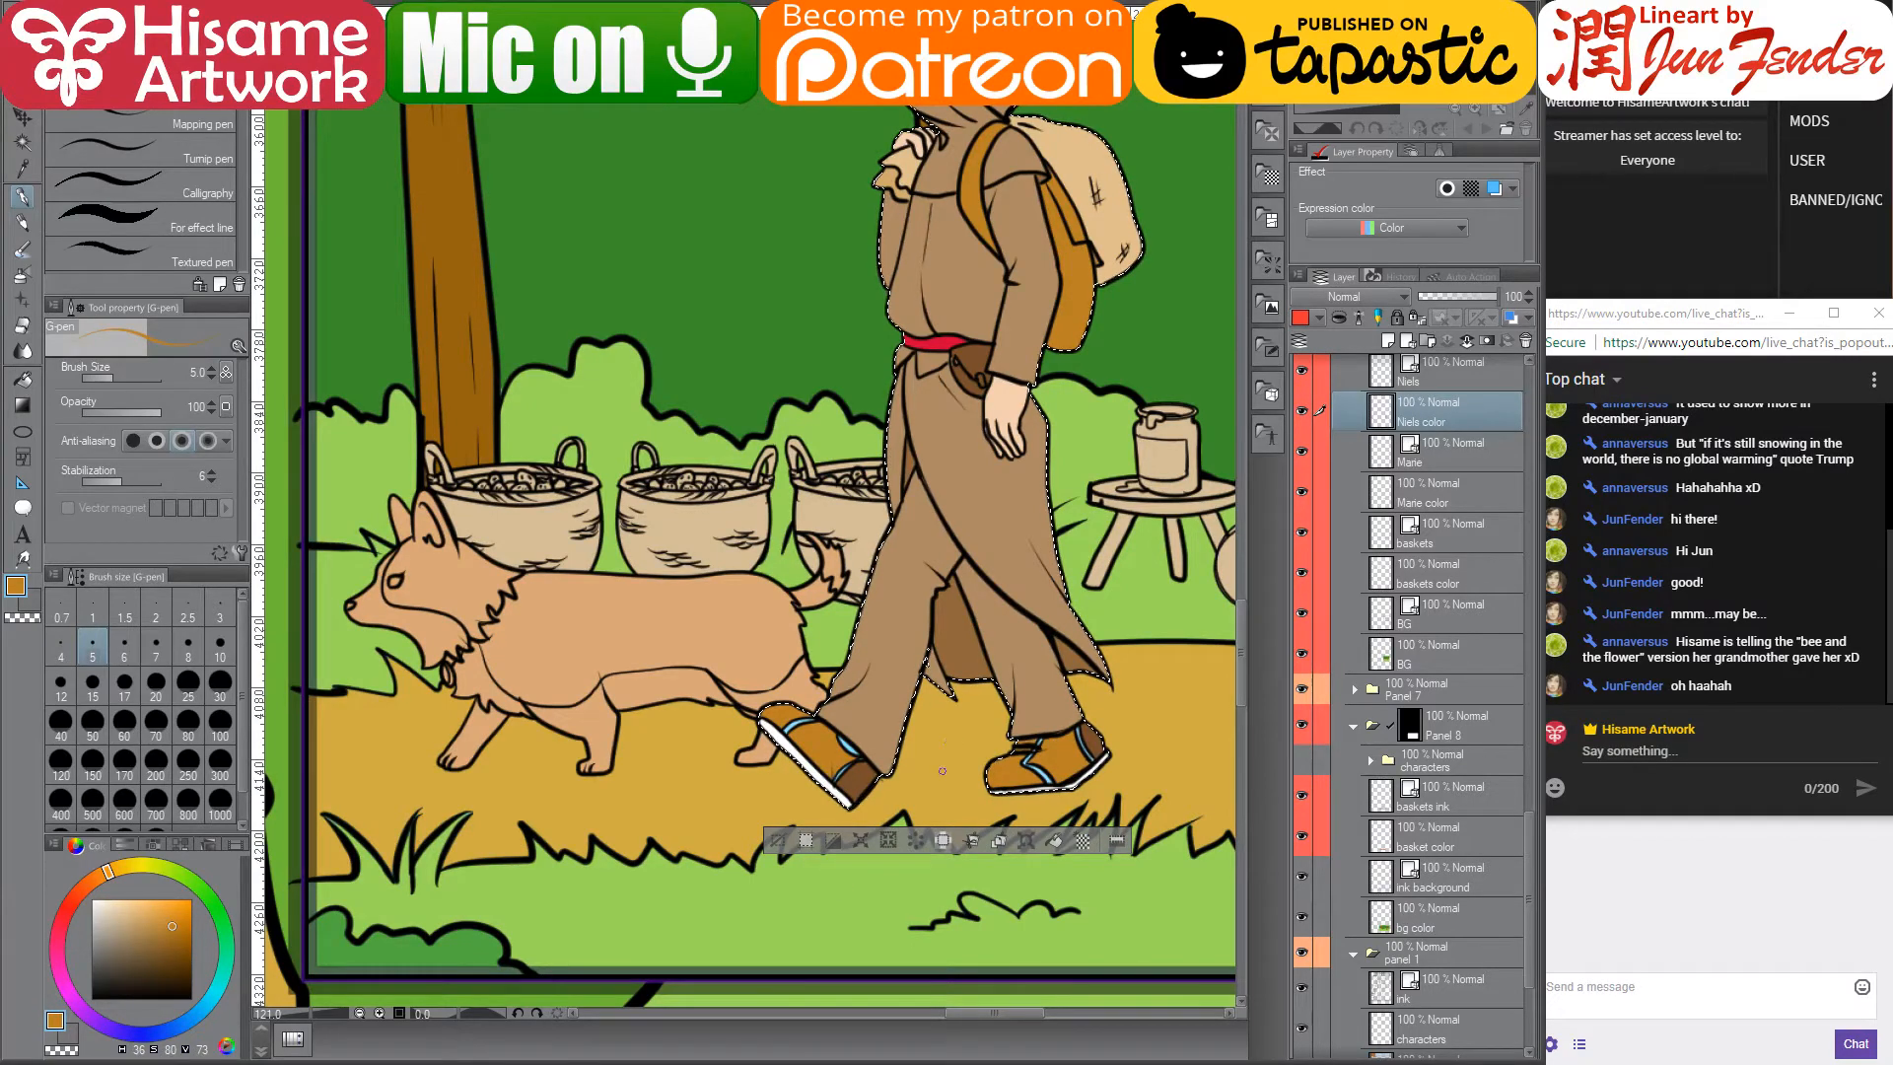
pyautogui.scroll(-5, 938, 743)
pyautogui.scroll(2, 988, 587)
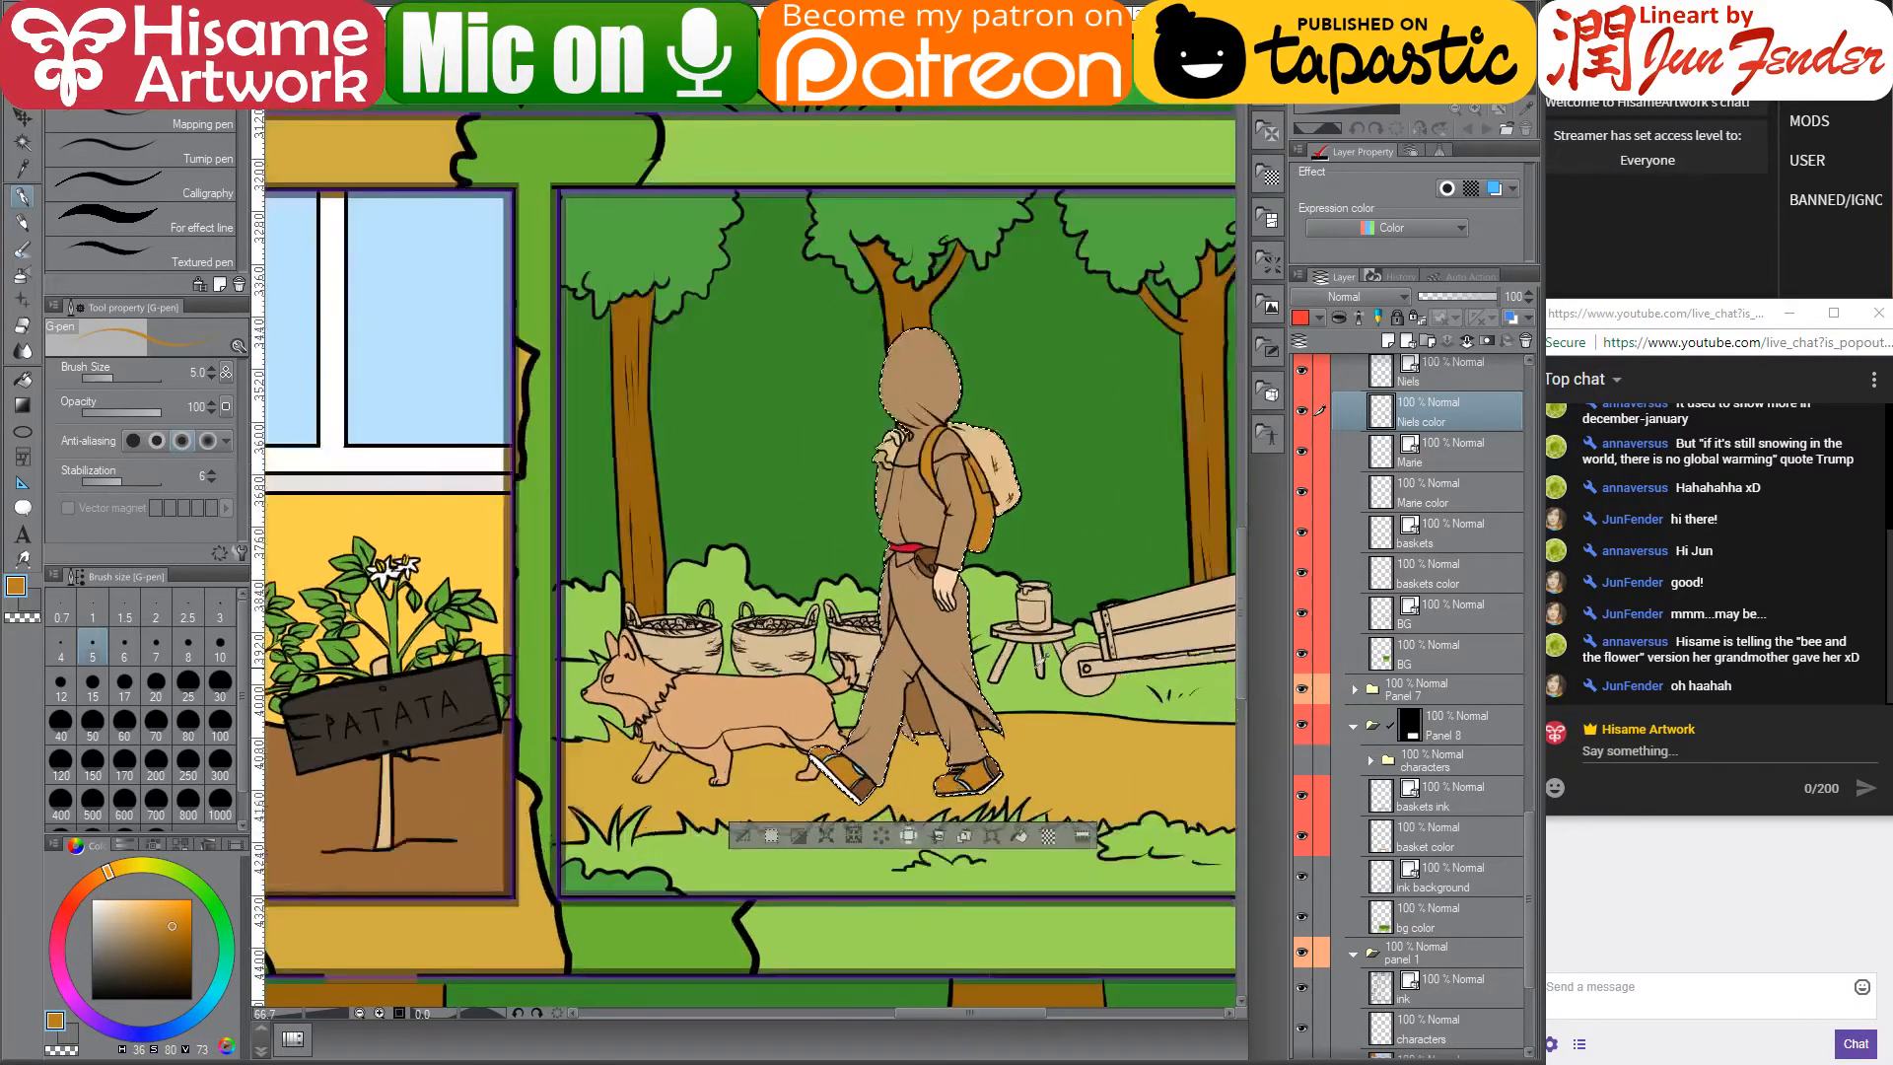
pyautogui.scroll(2, 989, 587)
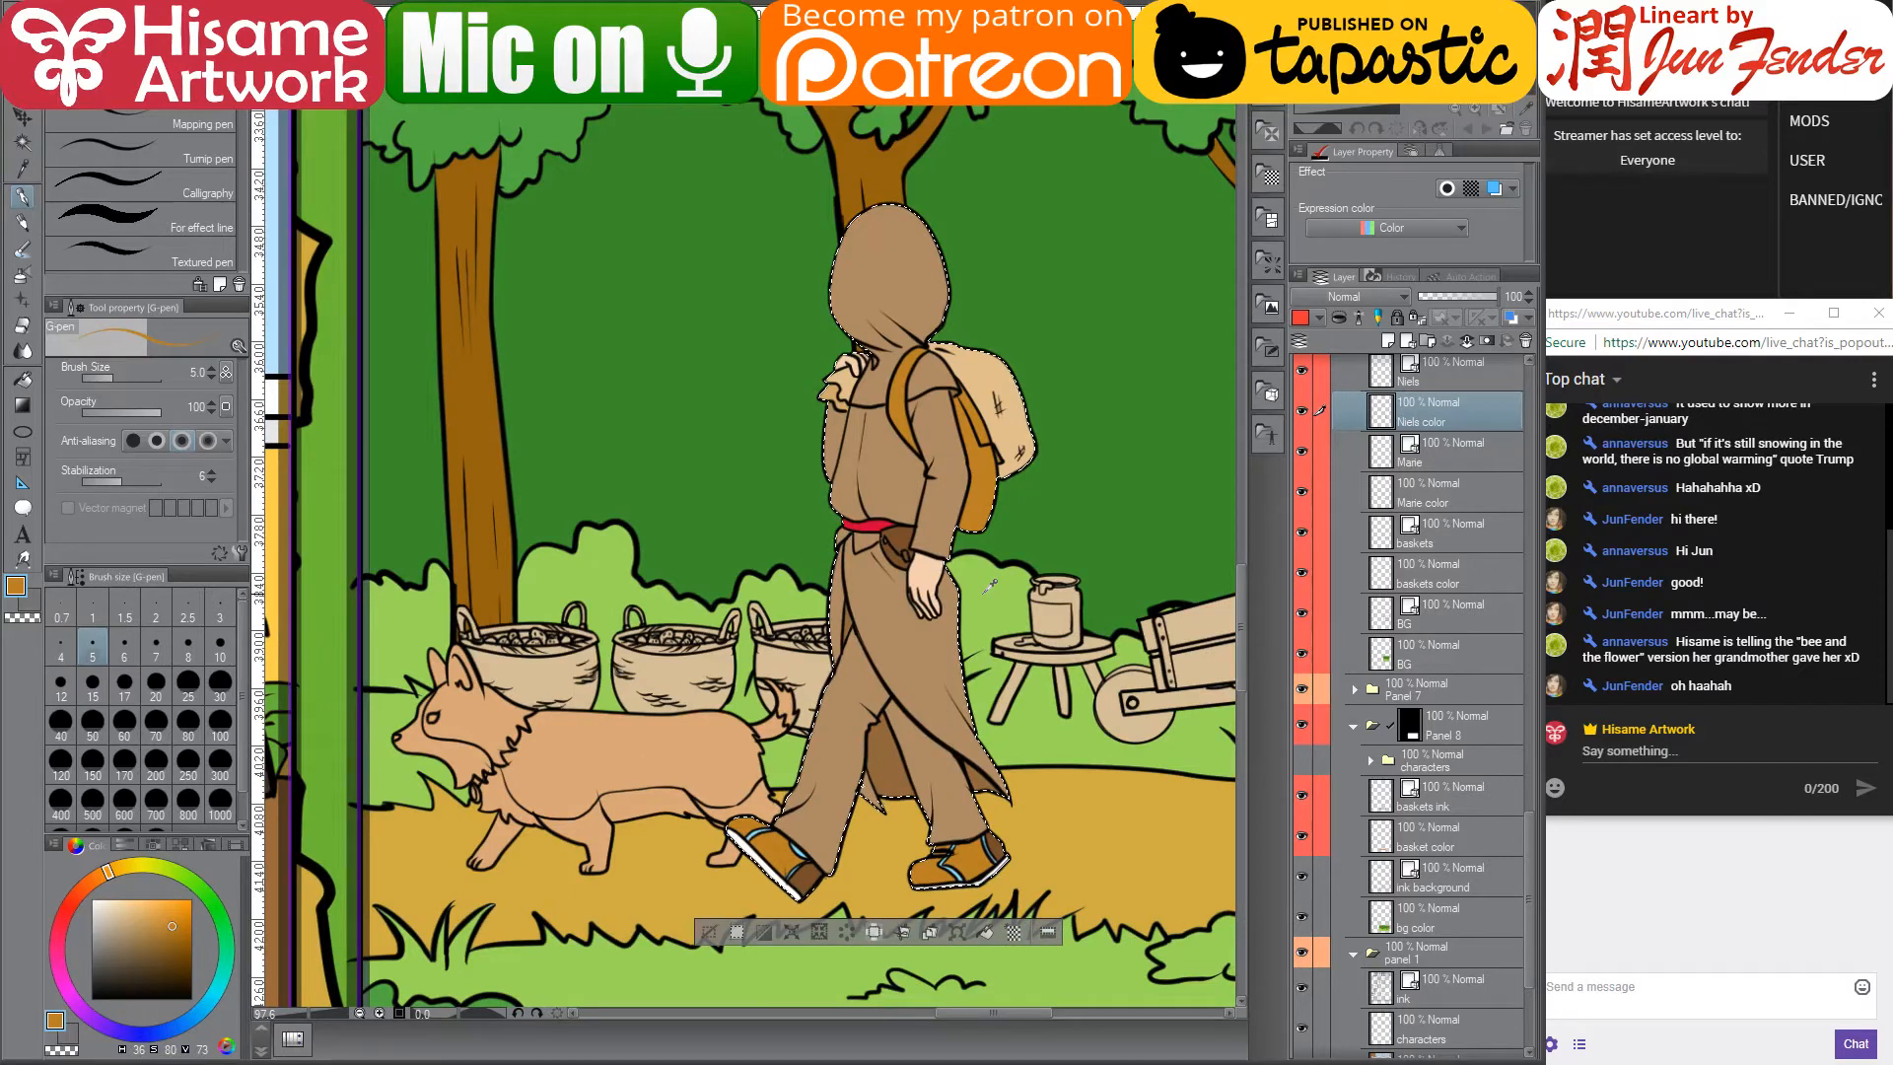
pyautogui.scroll(-1, 989, 586)
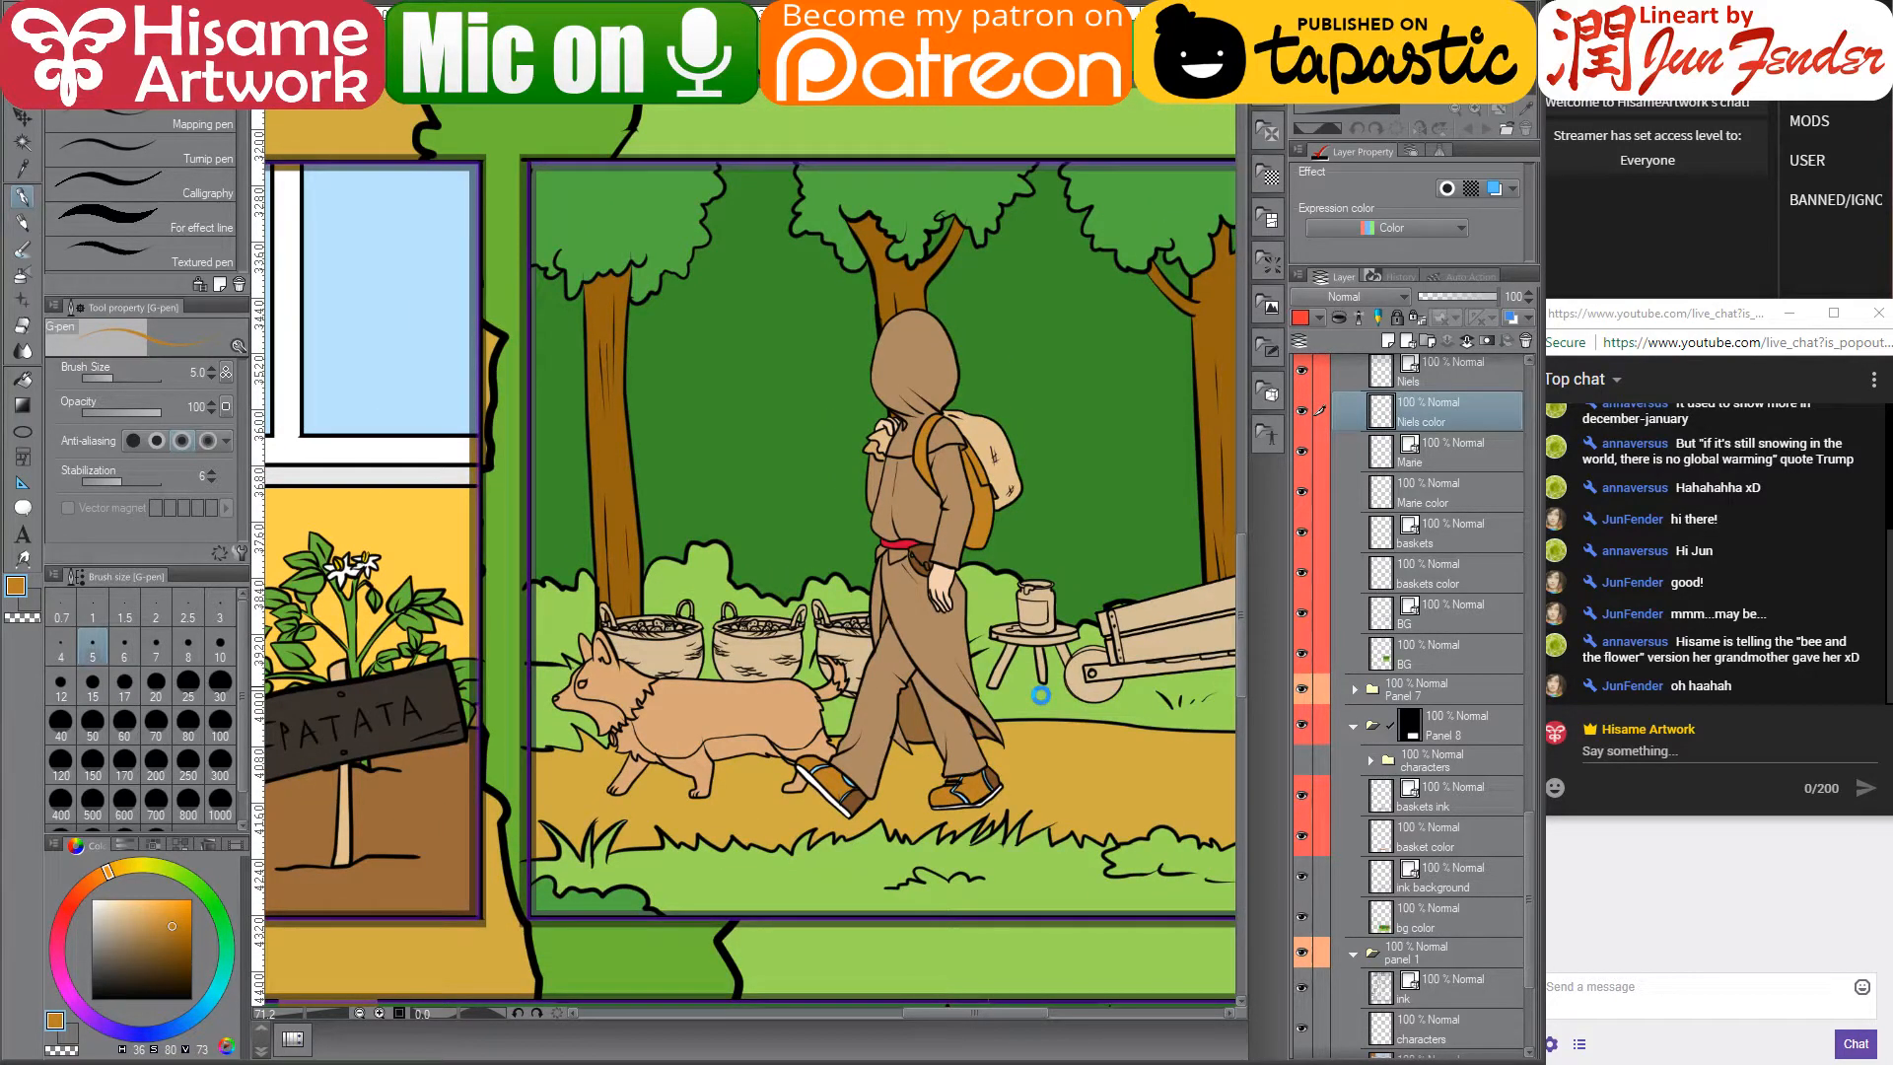
# - Select the dog's painted area from the Marie color layer and fill its belly with white
pyautogui.scroll(-1, 1077, 748)
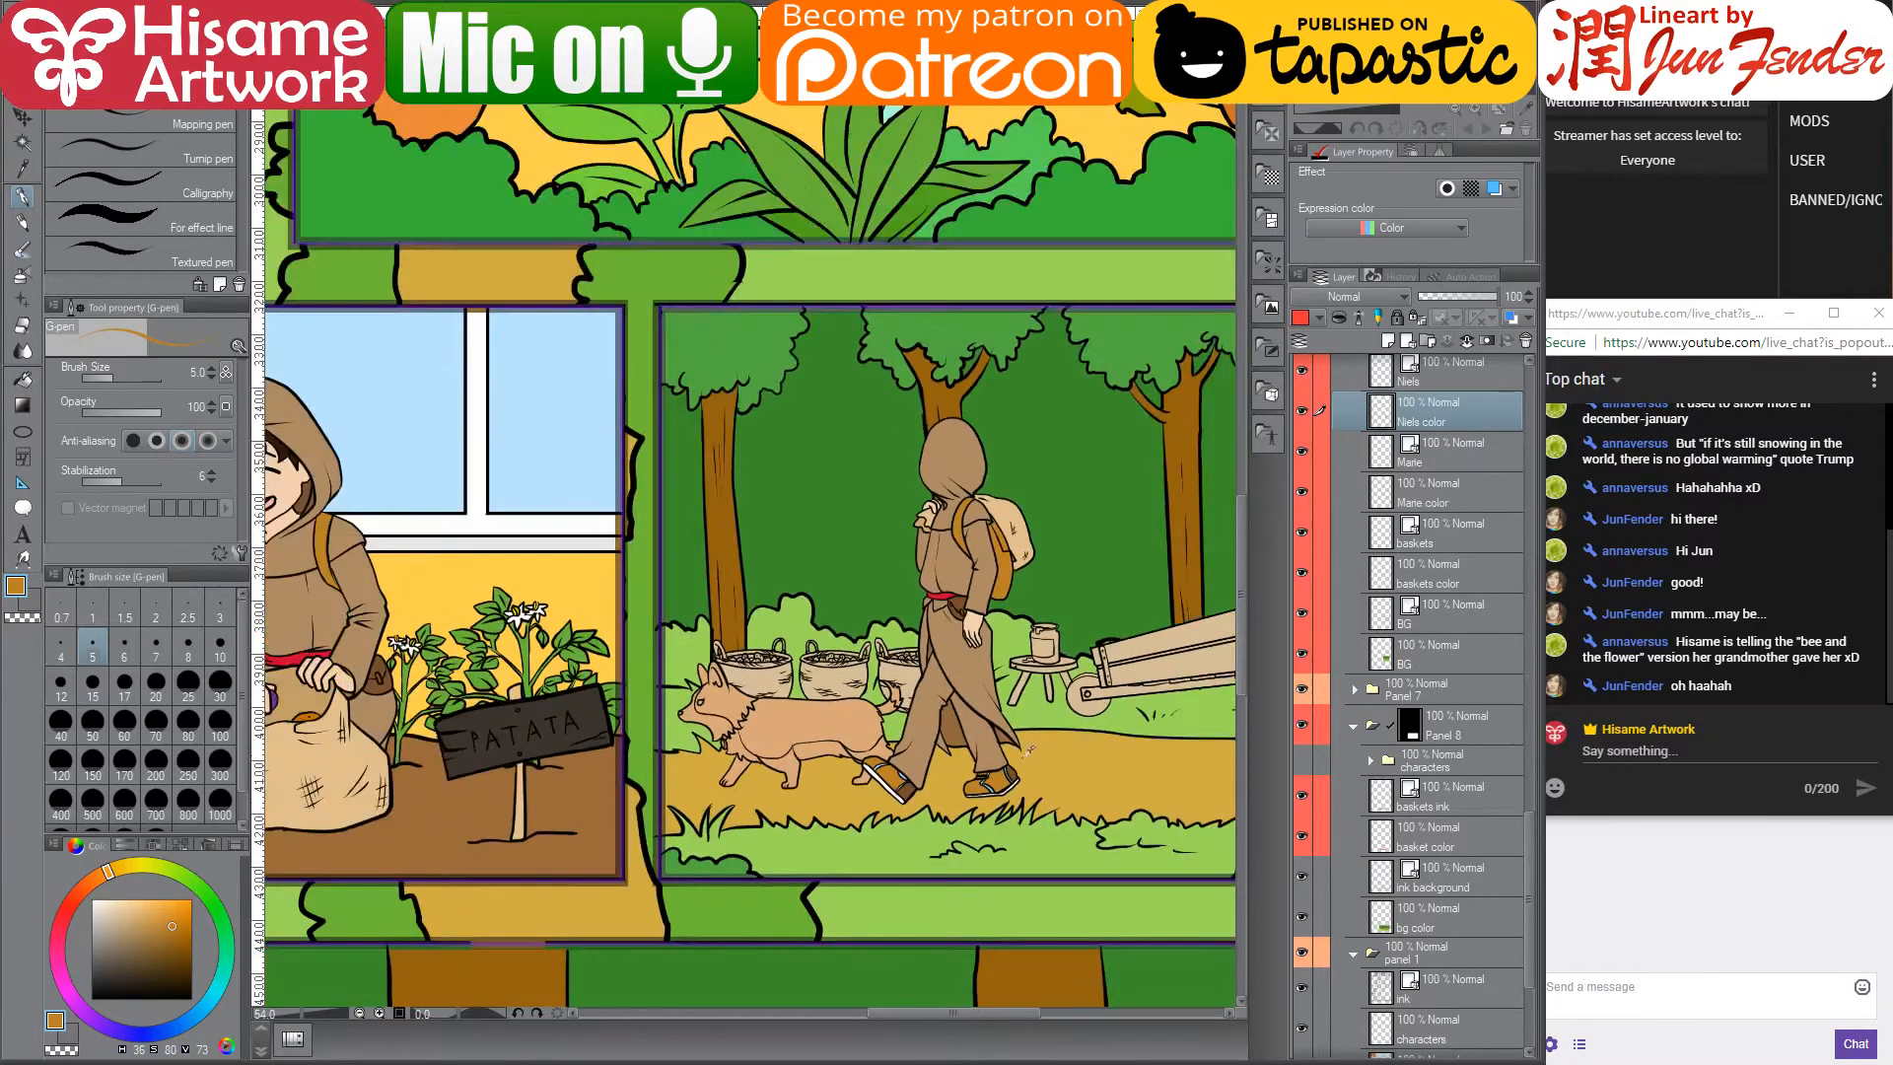
pyautogui.scroll(1, 875, 677)
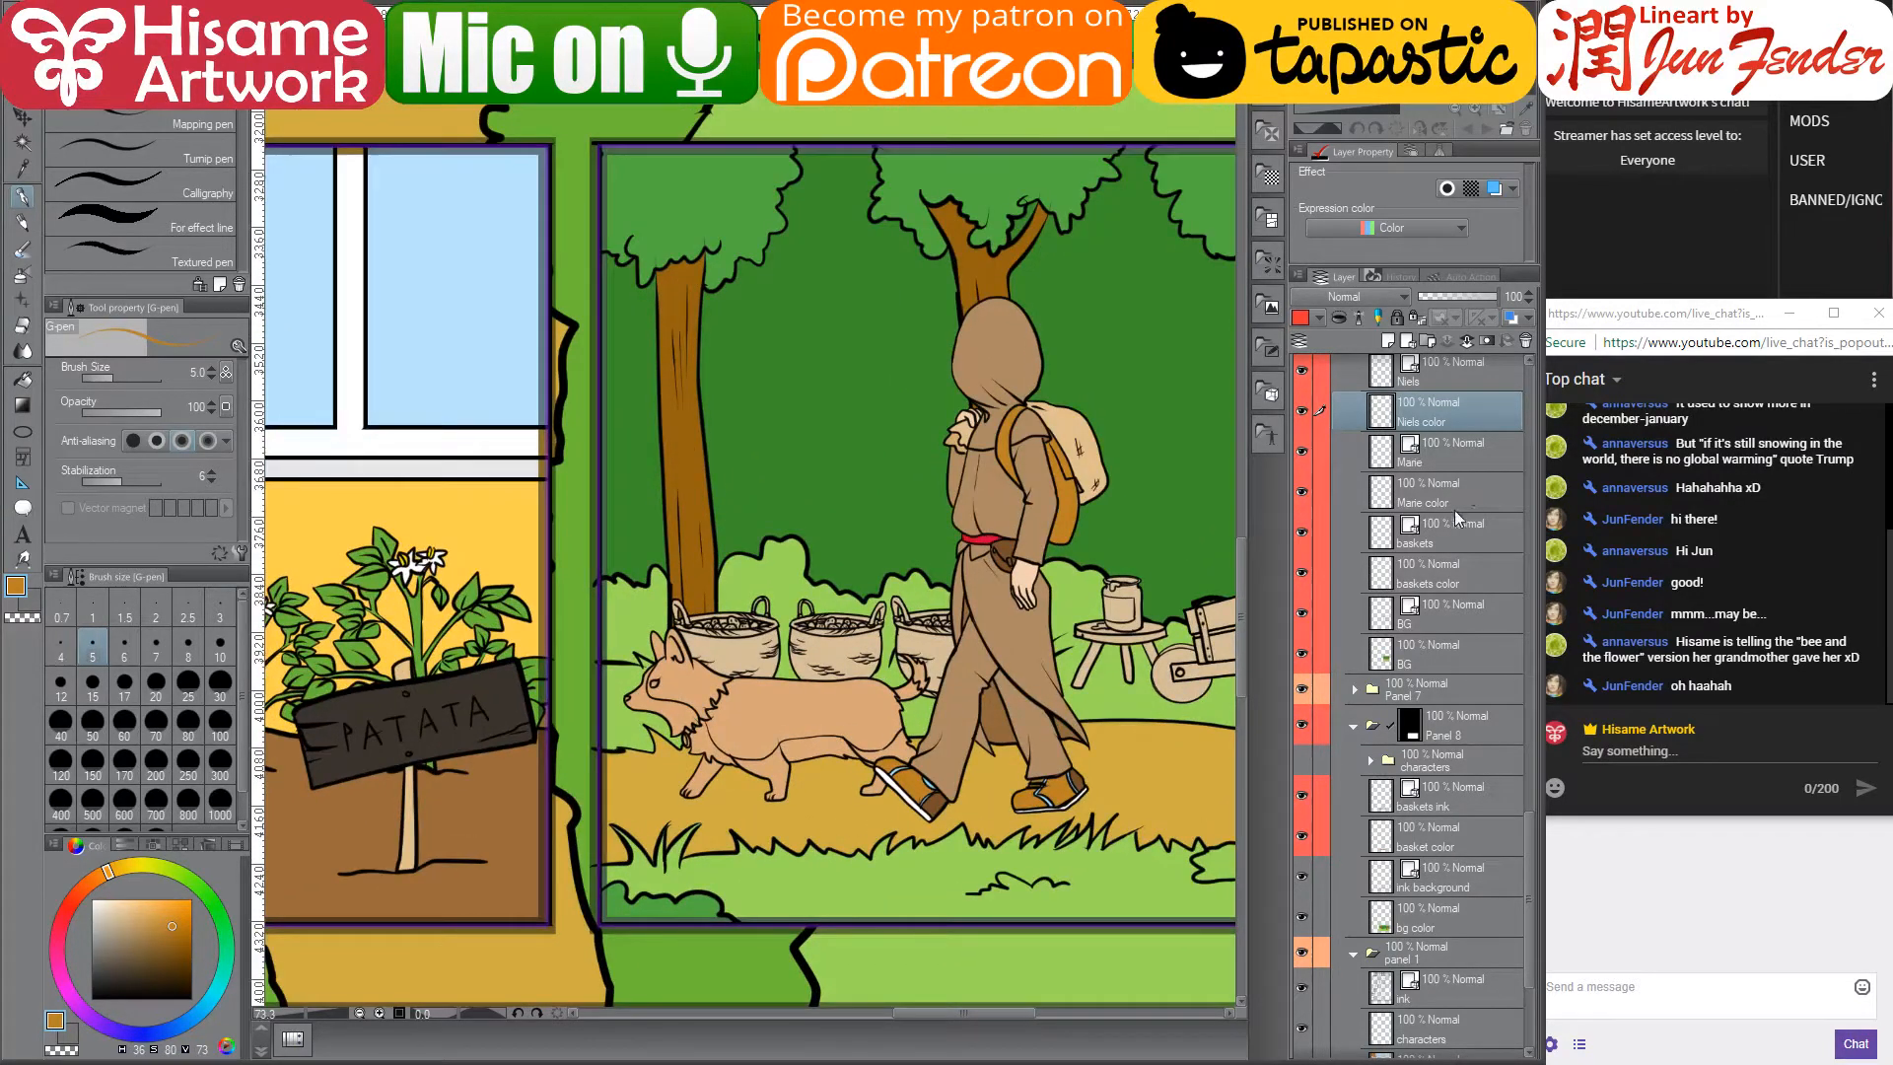
pyautogui.click(1449, 491)
pyautogui.keyDown('ctrl'); pyautogui.click(1381, 497); pyautogui.keyUp('ctrl')
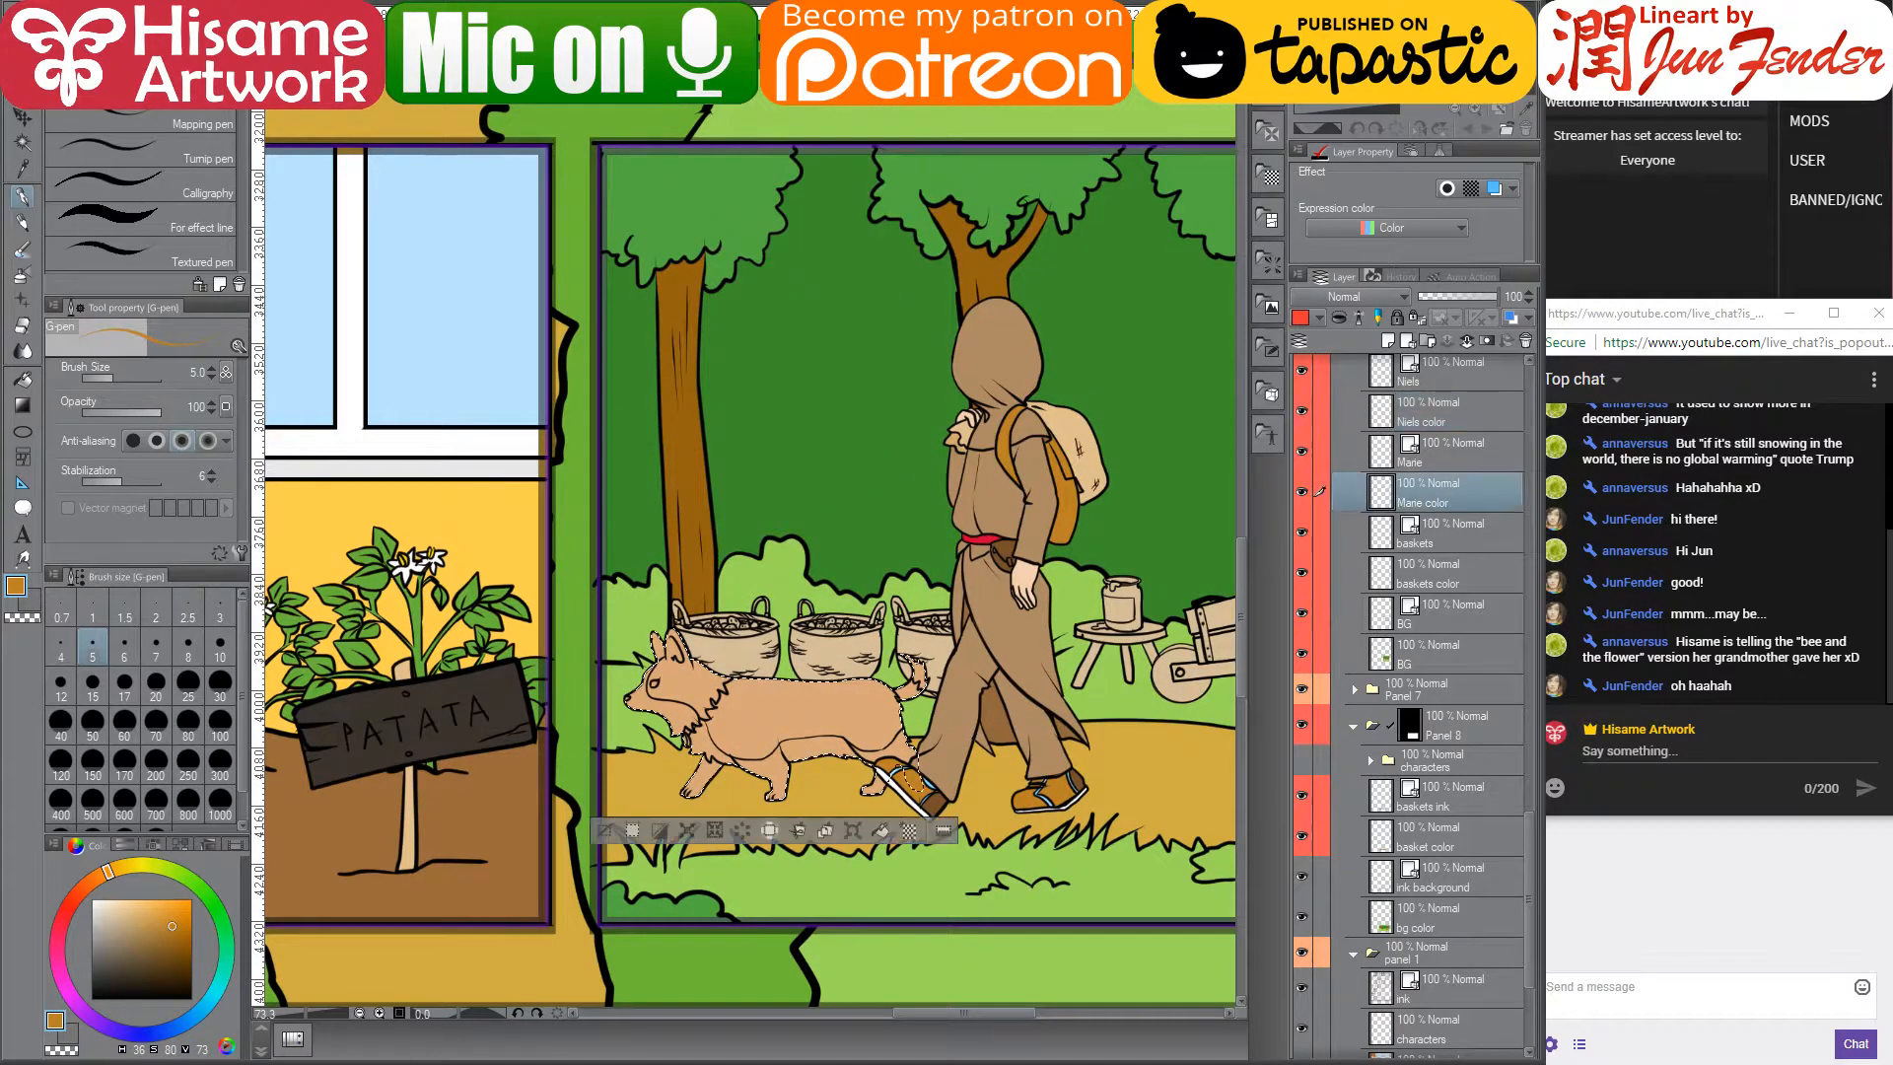
pyautogui.click(21, 380)
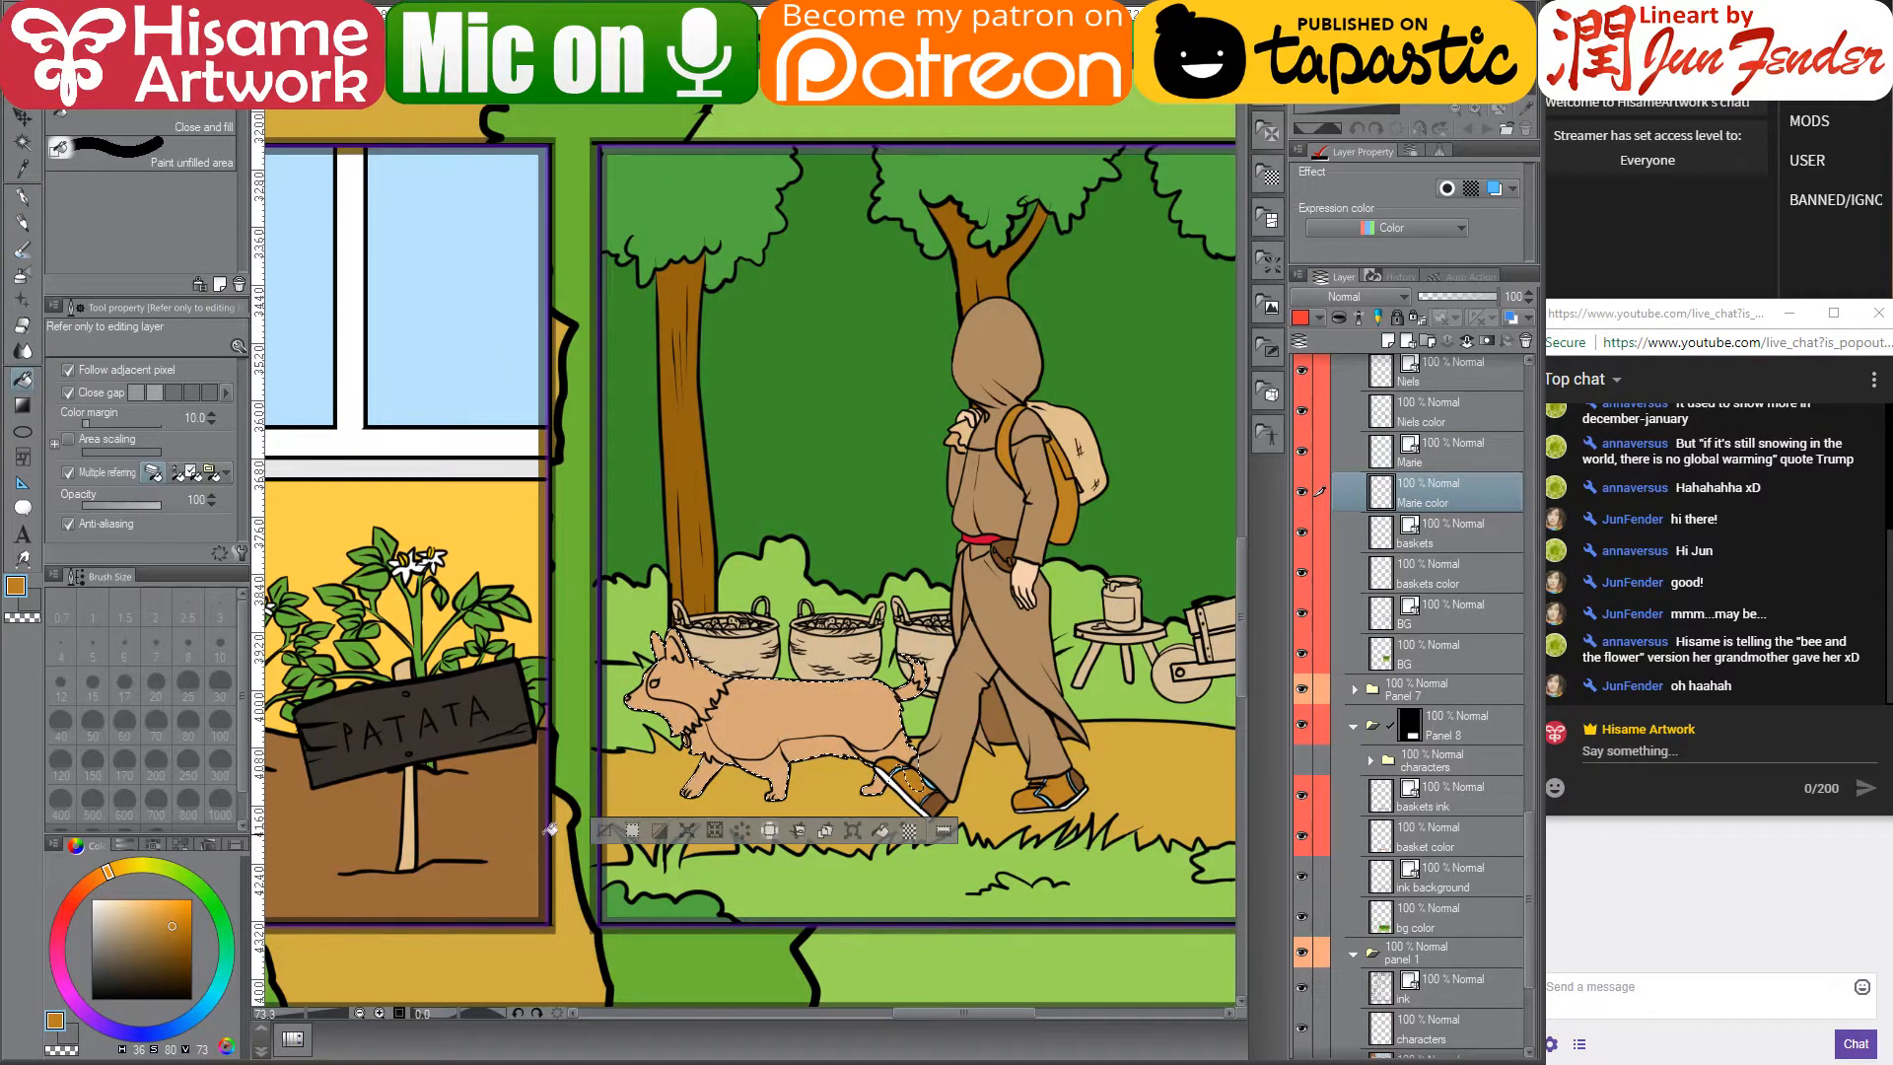
pyautogui.press('x')
pyautogui.click(785, 753)
# - Hide the Nels and Nels color layers, then fill the dog's legs, chest and muzzle white, using light gray for the far legs
pyautogui.scroll(3, 1498, 547)
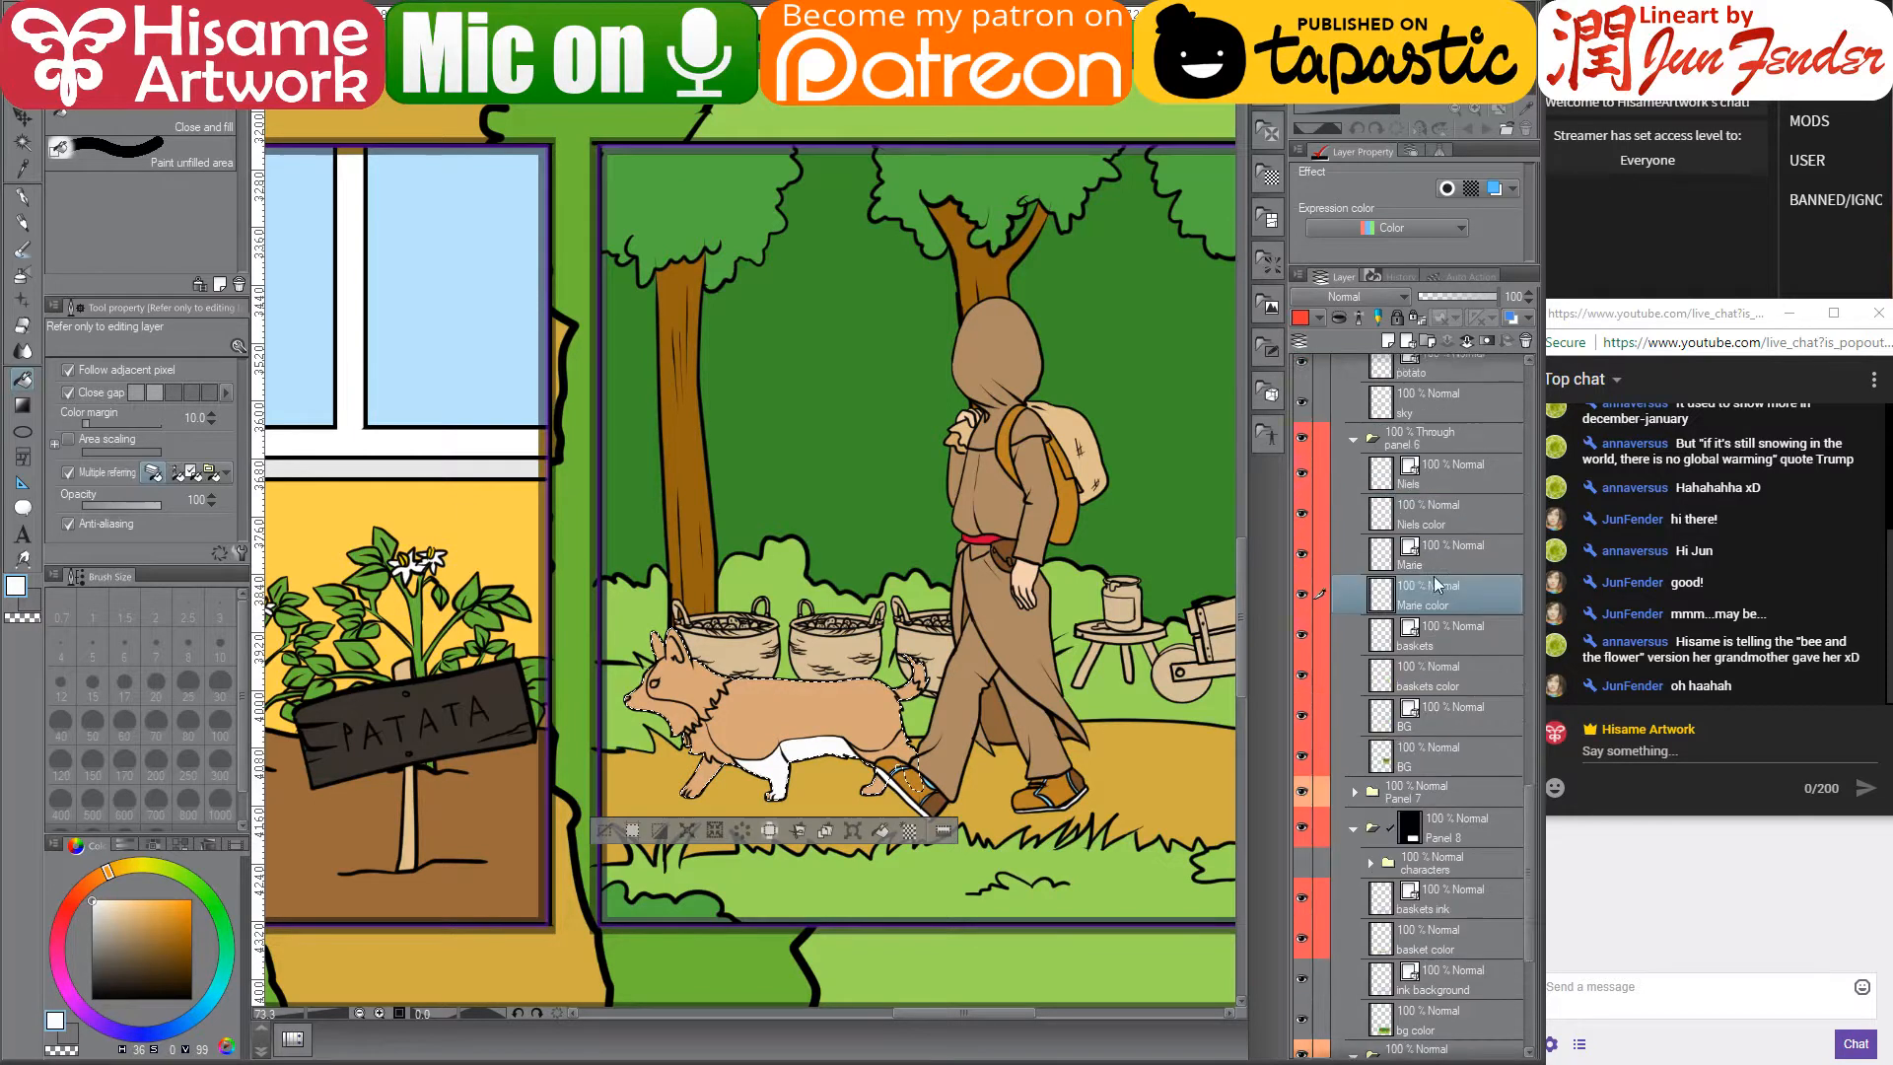
pyautogui.click(1301, 539)
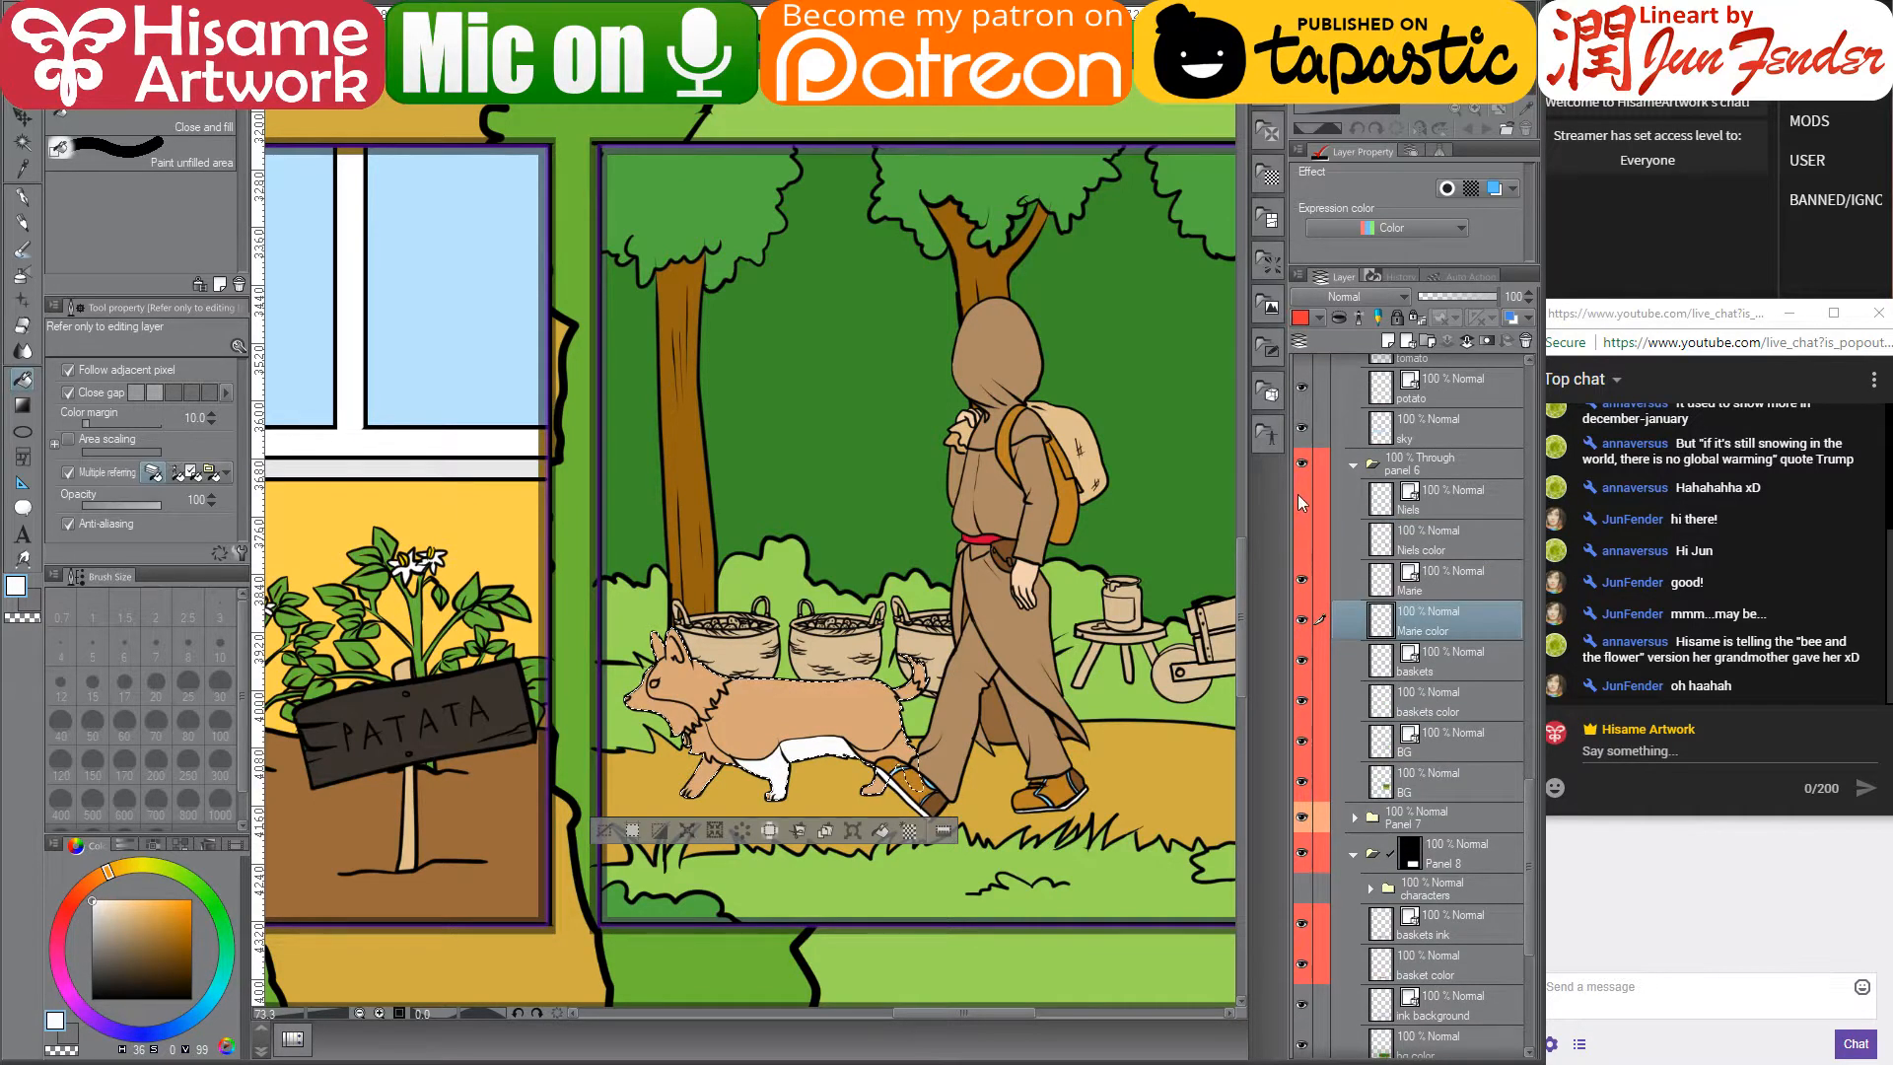
pyautogui.click(1302, 499)
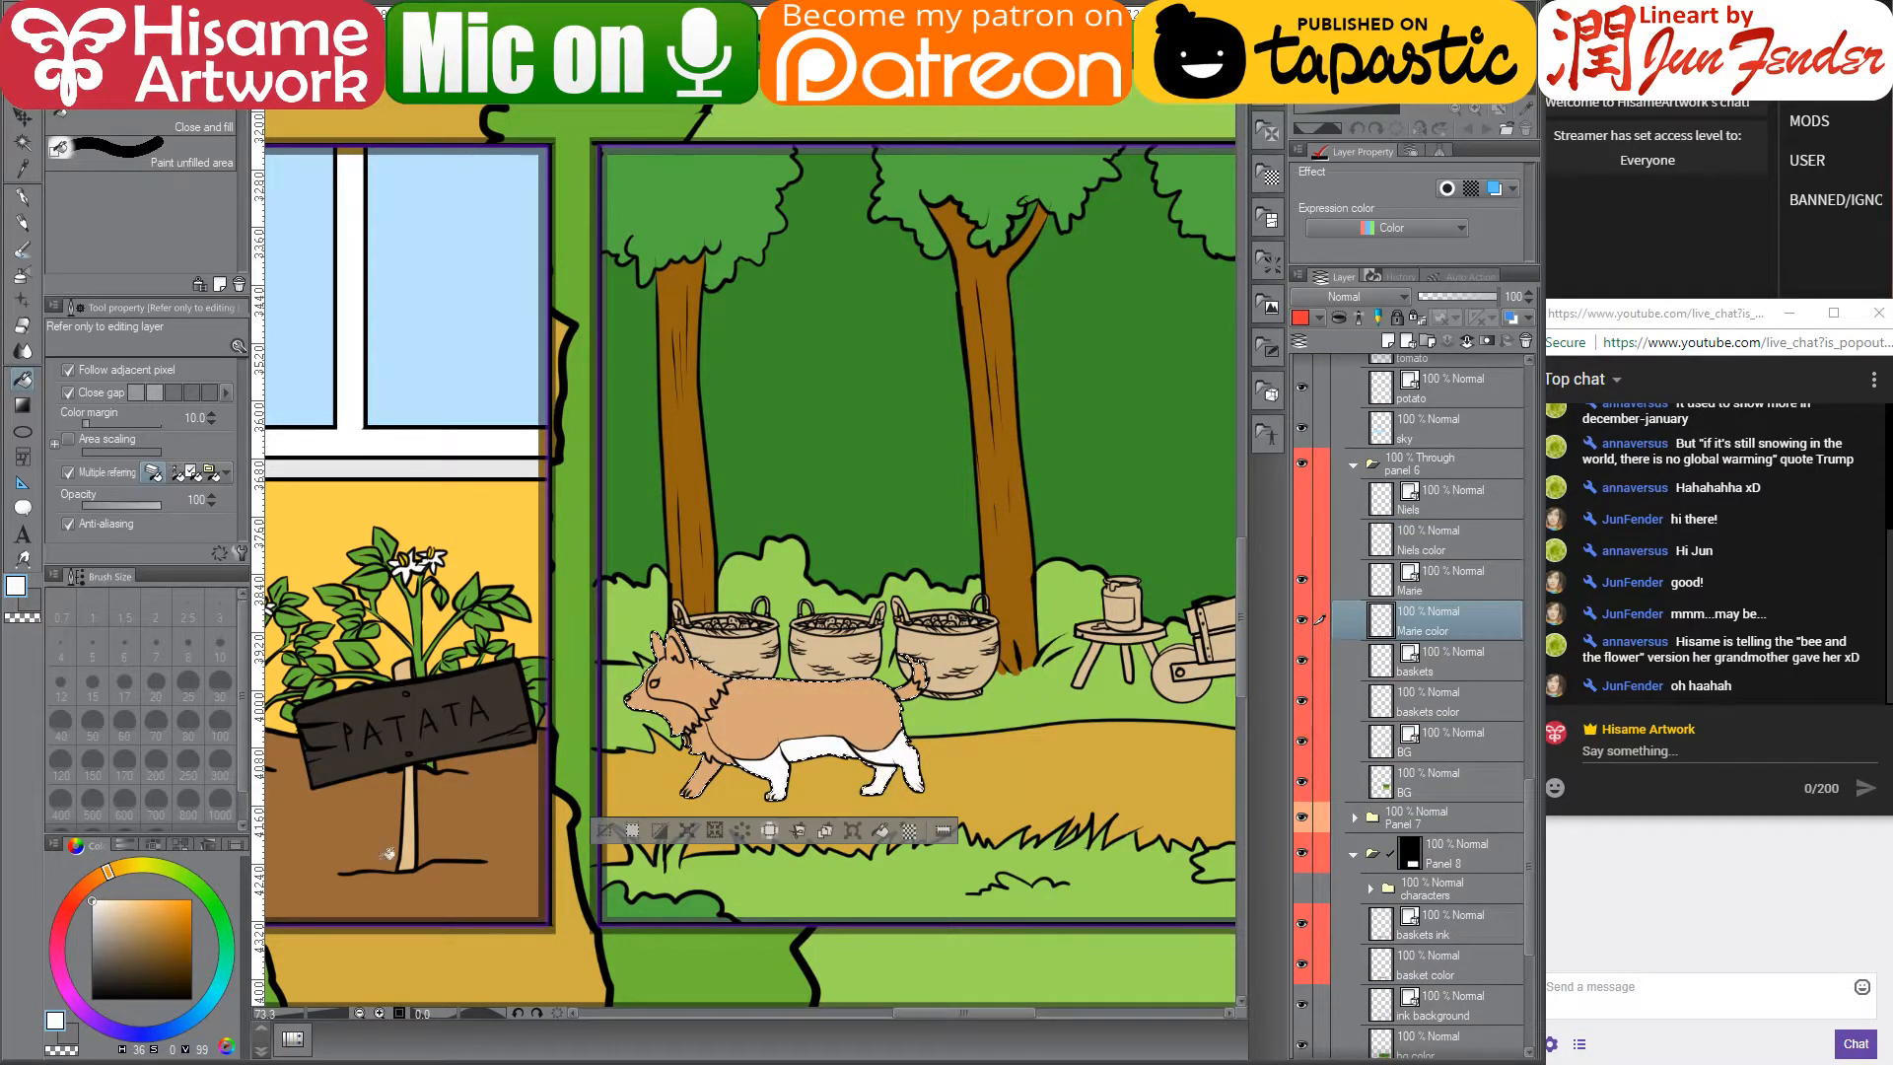
pyautogui.click(92, 908)
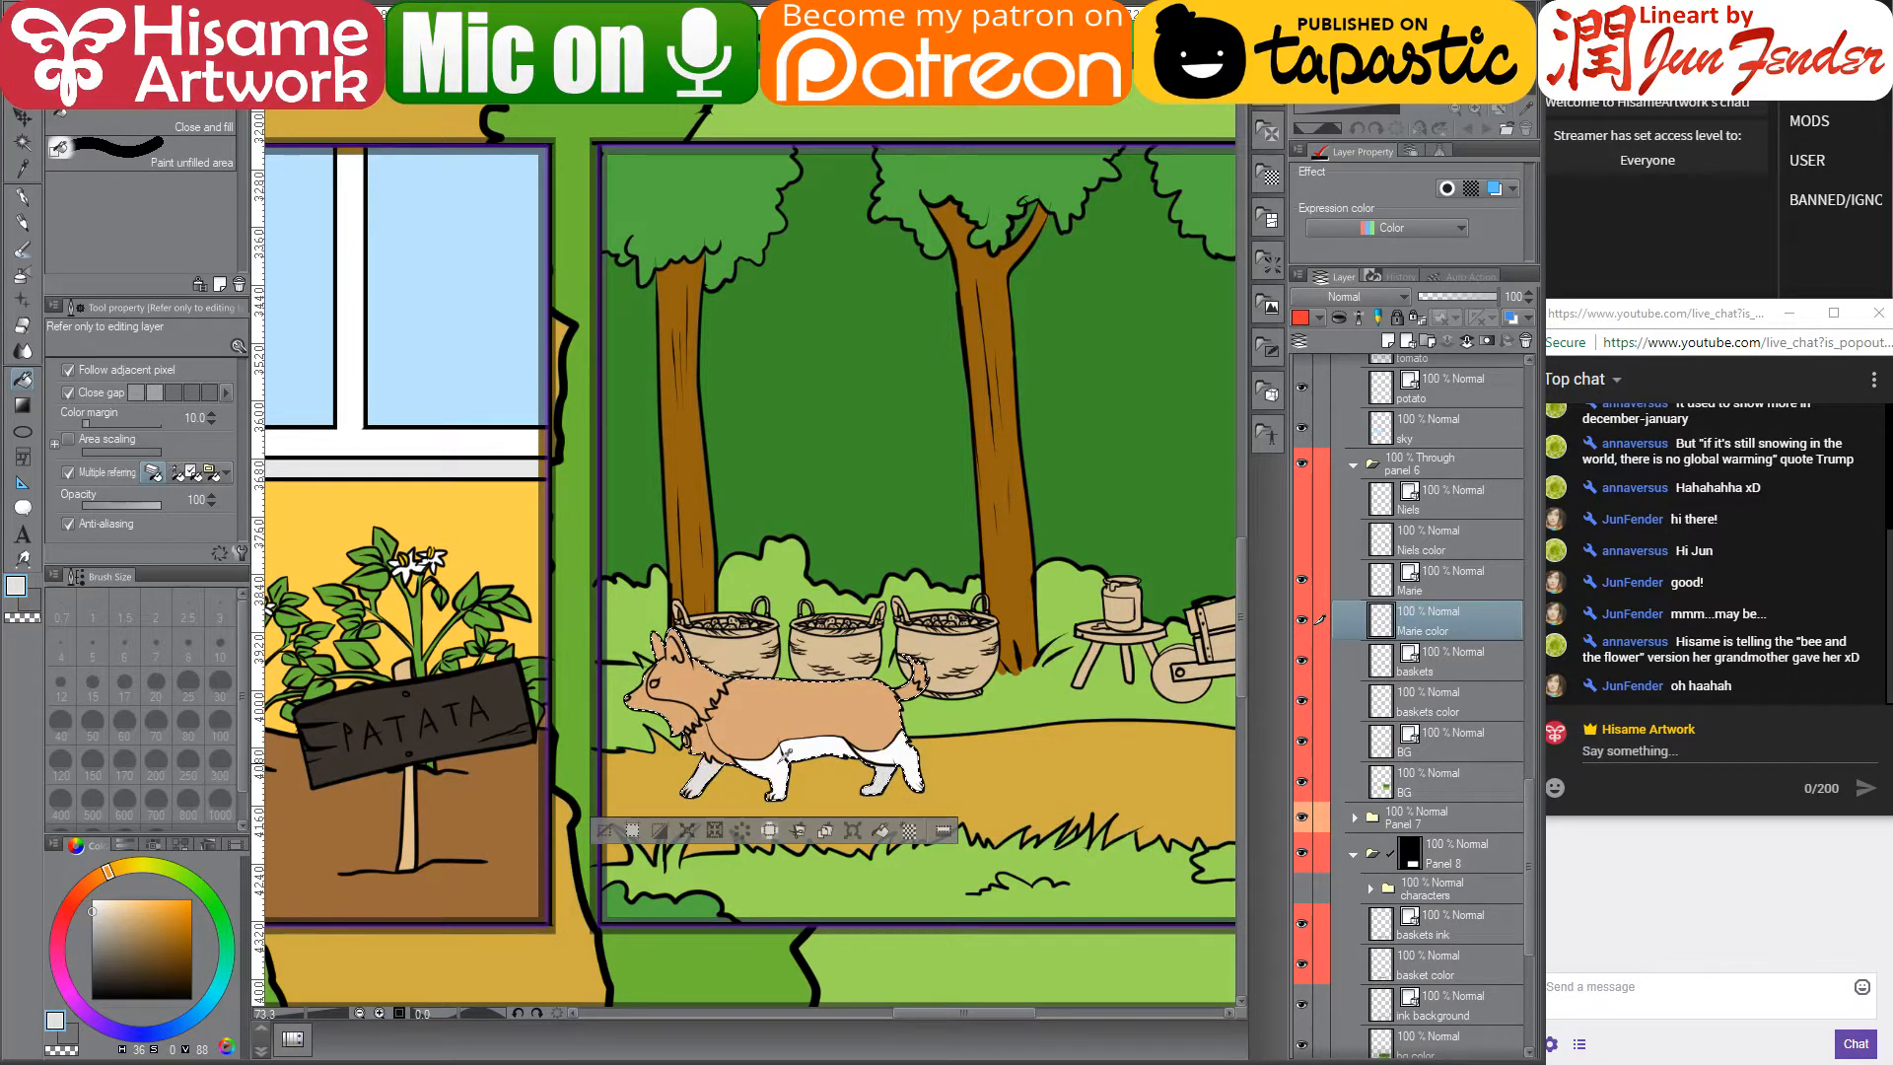
pyautogui.keyDown('alt'); pyautogui.click(730, 746); pyautogui.keyUp('alt')
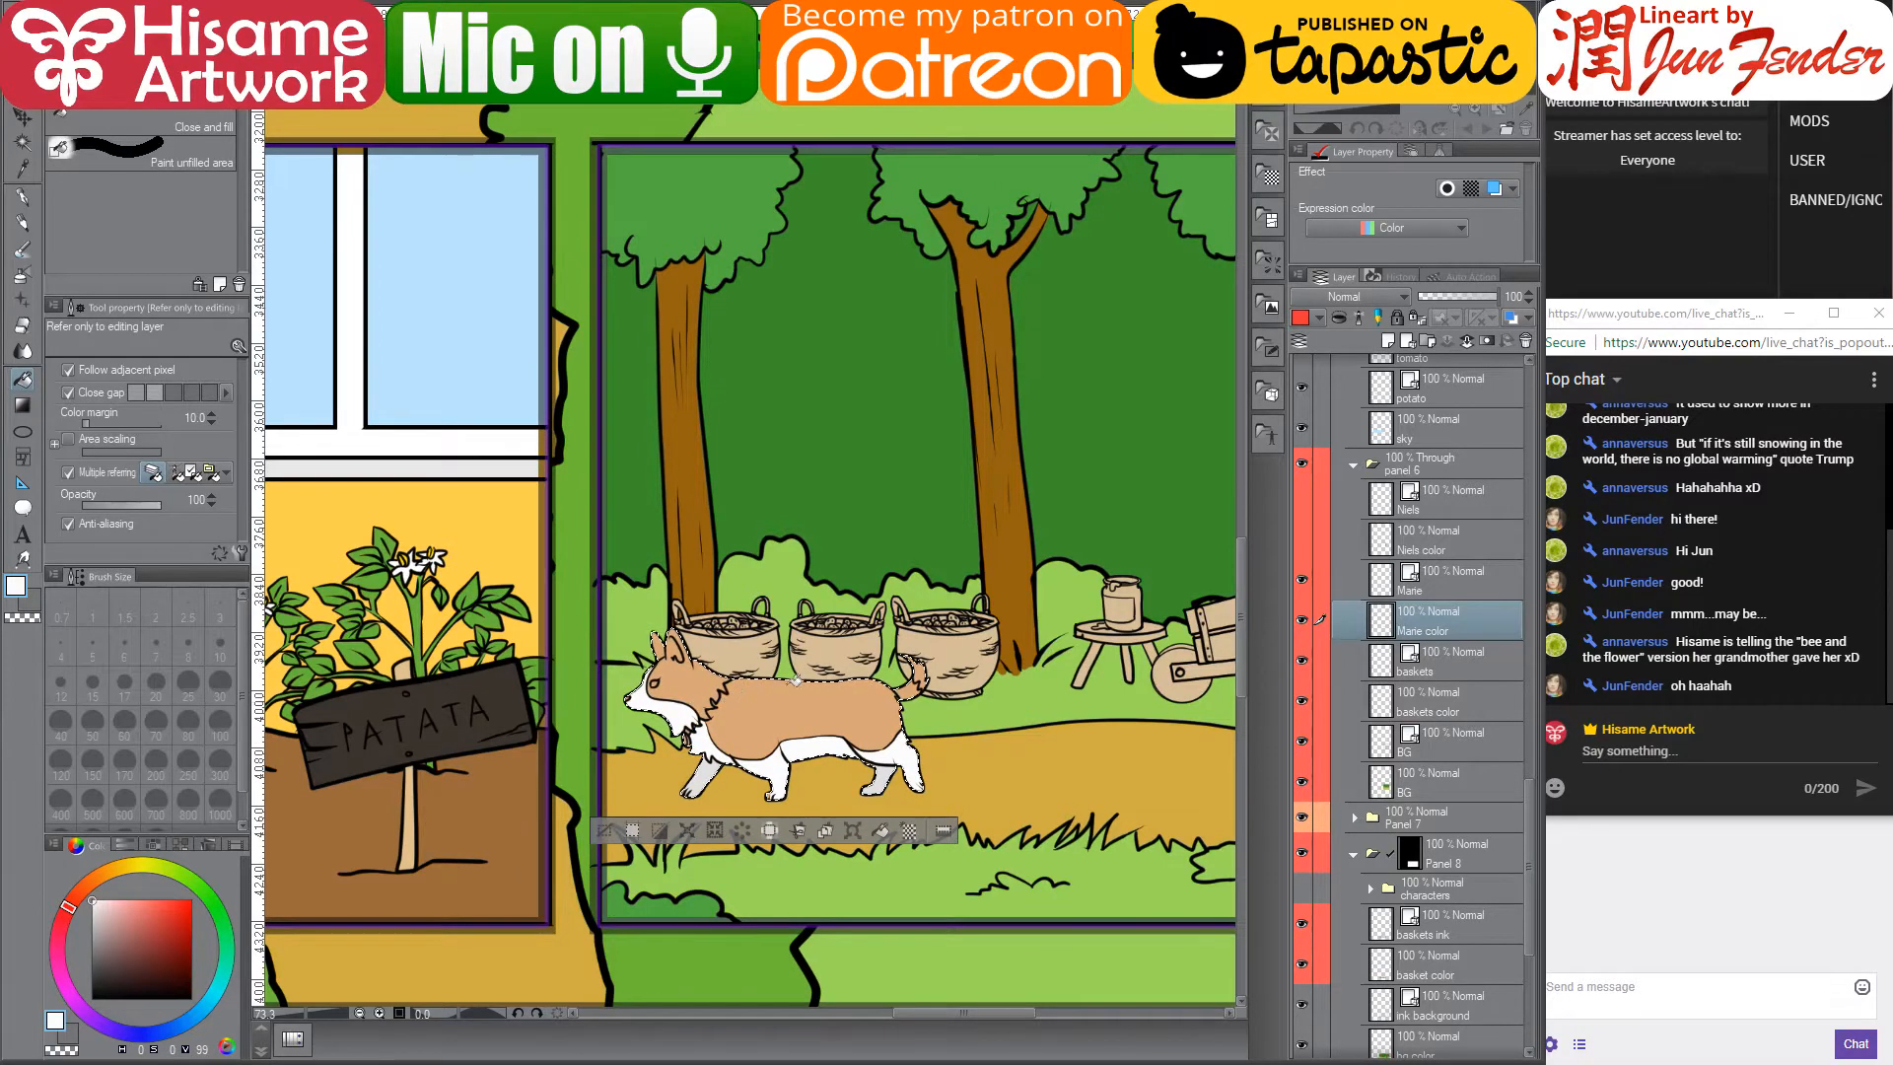
# - Paint the dog's inner ear and tail tip white with the G-pen at brush size 8
pyautogui.scroll(4, 797, 680)
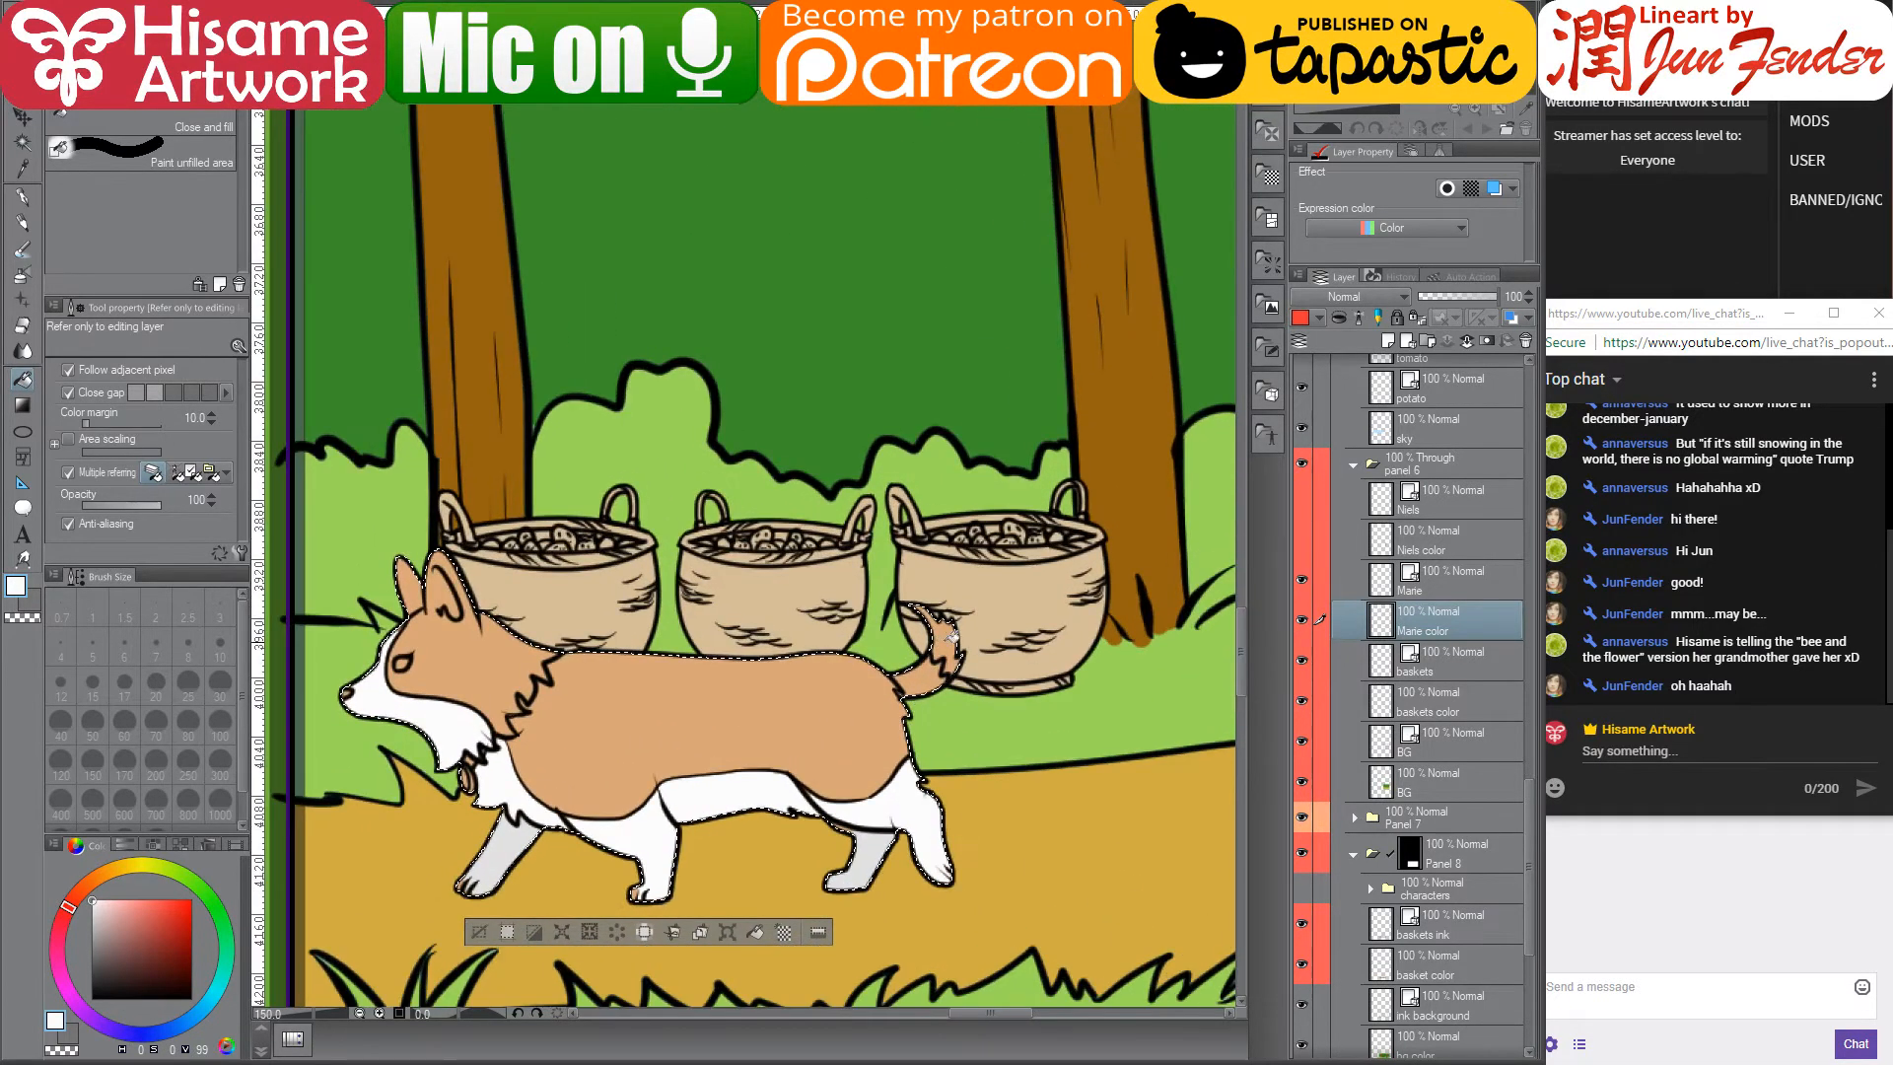
pyautogui.scroll(1, 952, 636)
pyautogui.scroll(1, 611, 779)
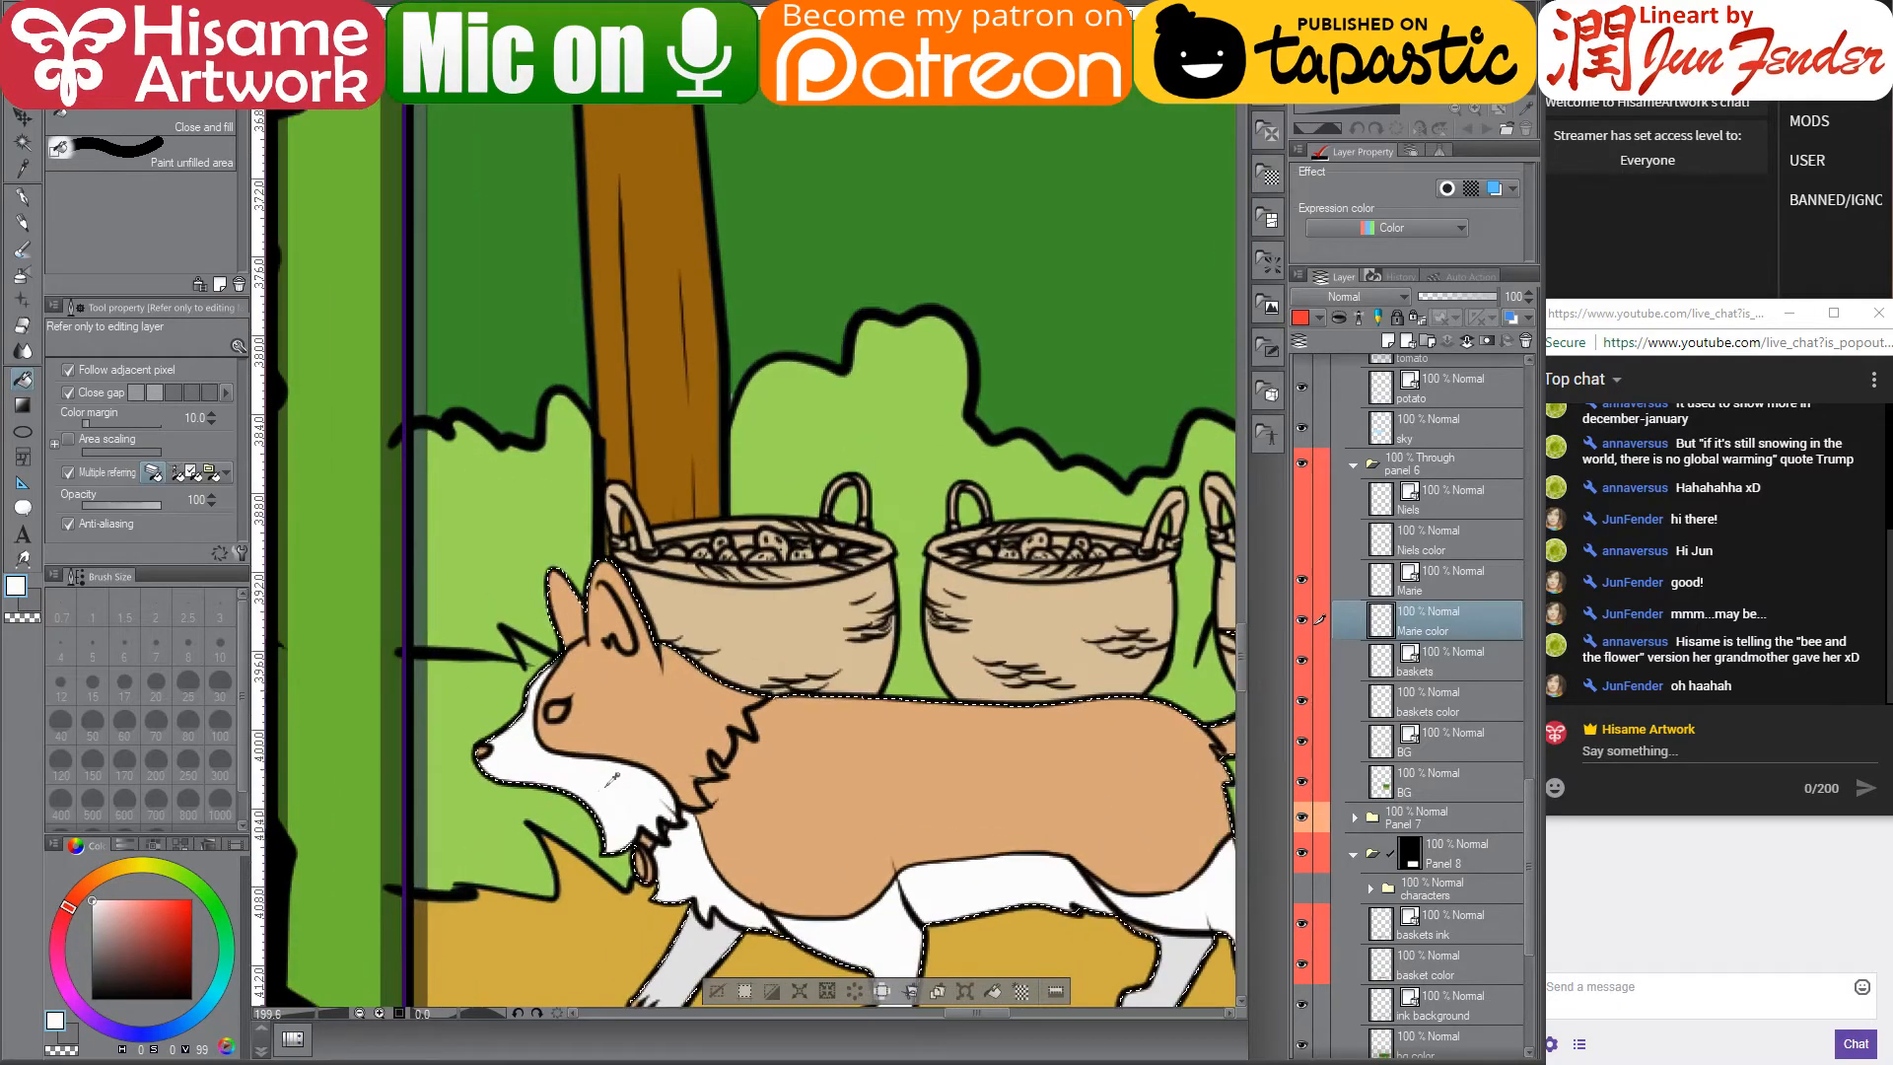
pyautogui.scroll(4, 611, 778)
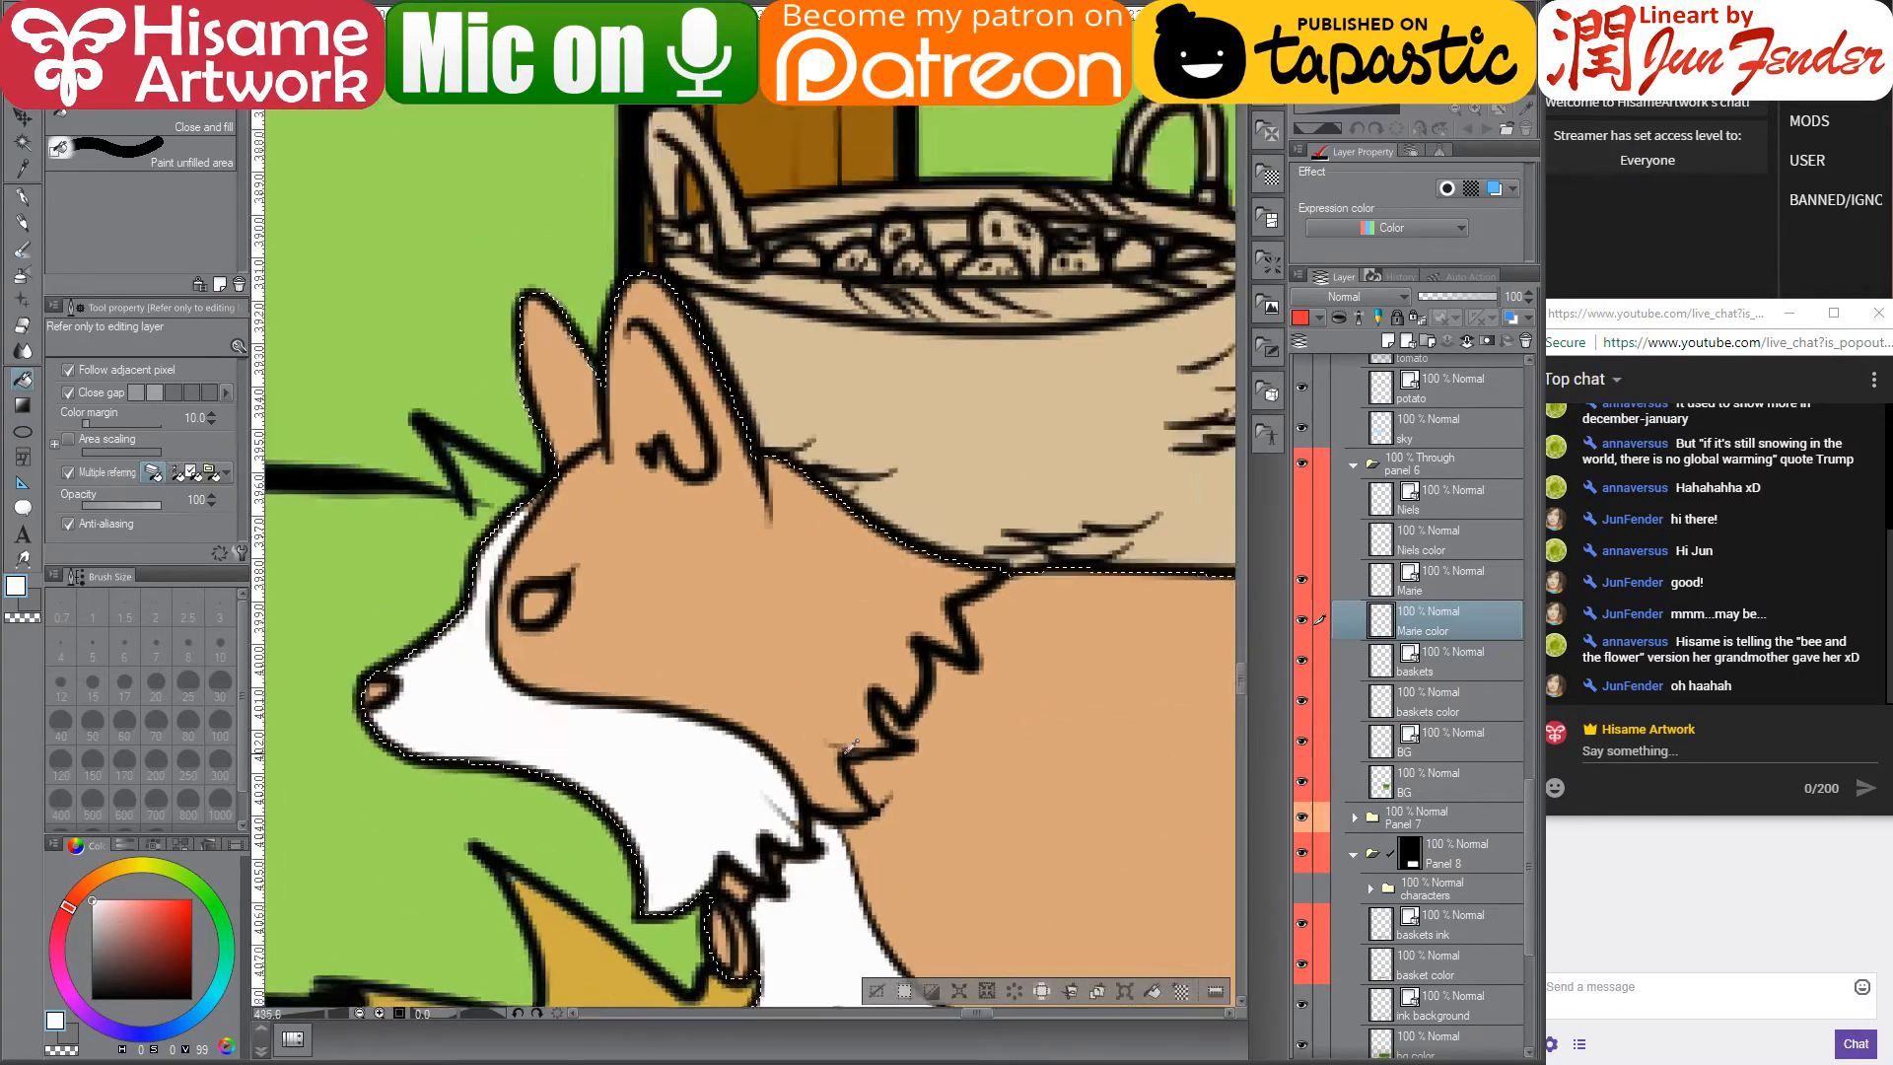
pyautogui.scroll(-1, 849, 746)
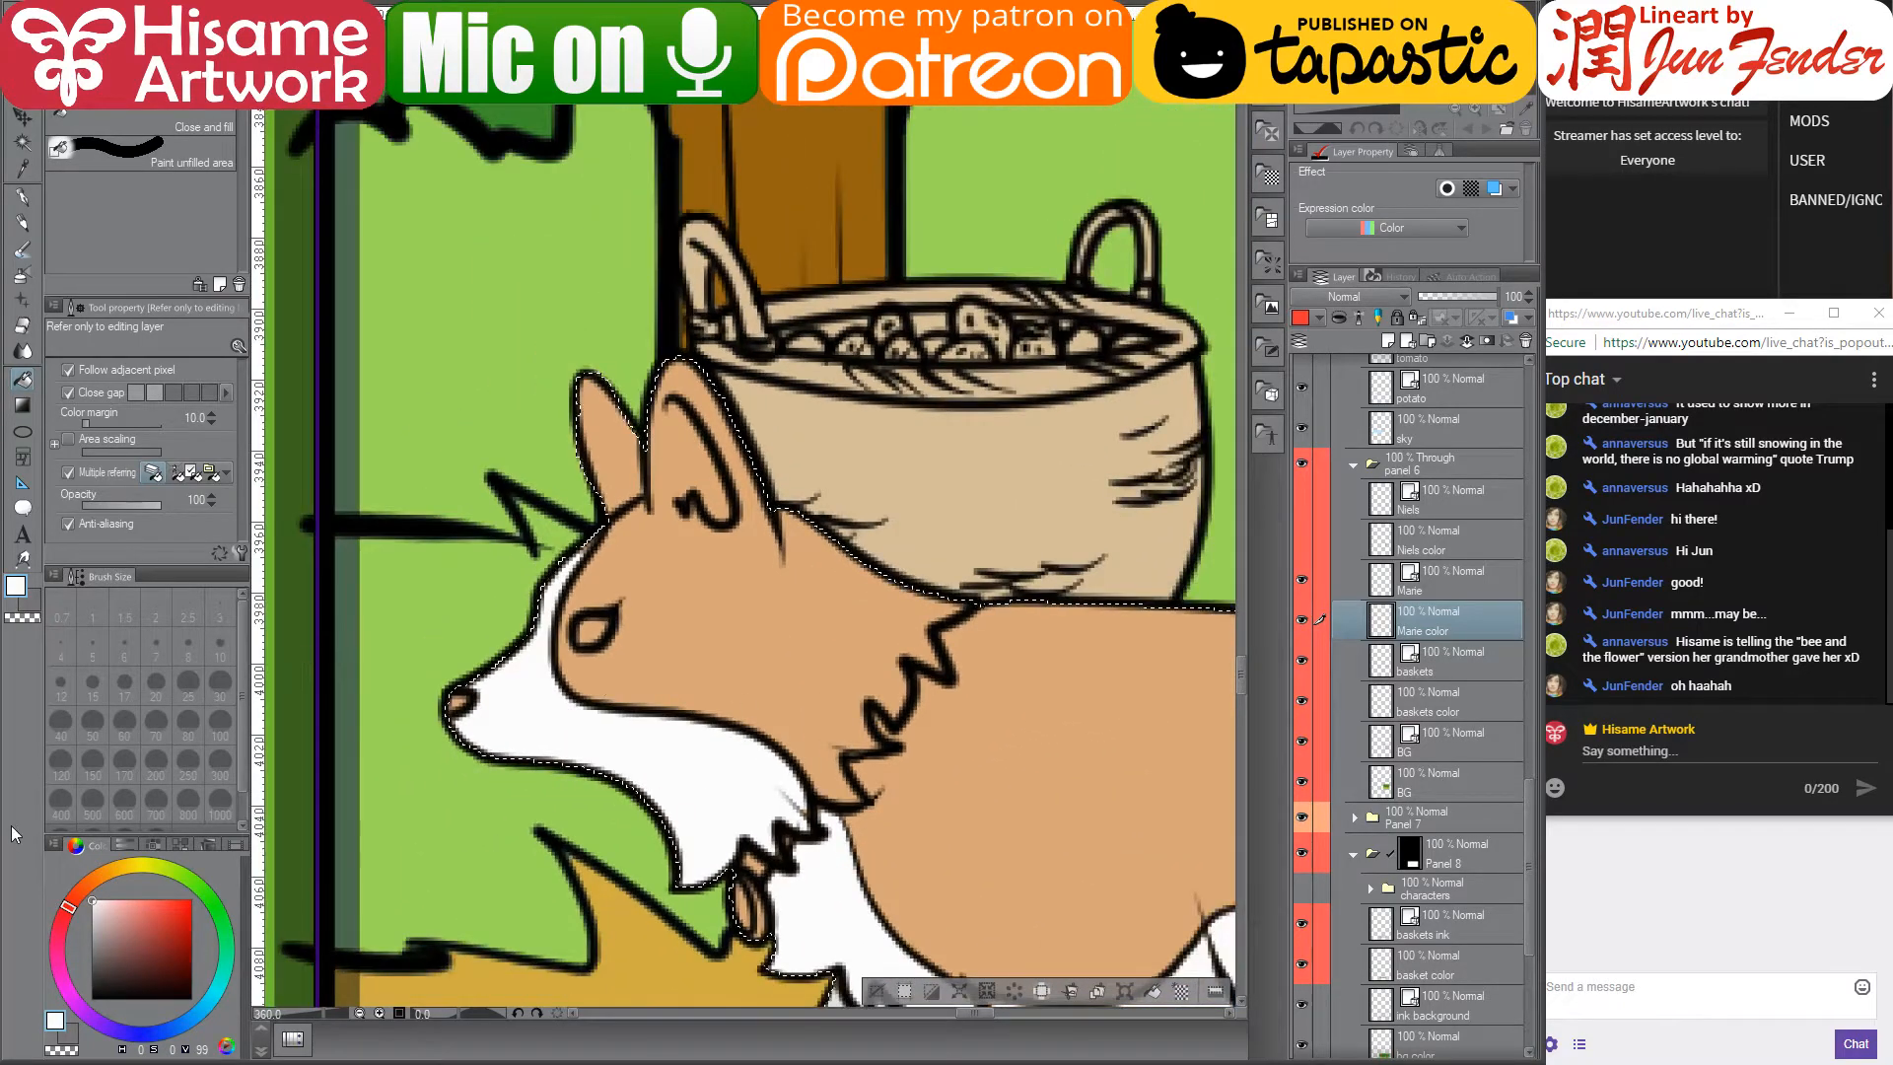
pyautogui.click(19, 198)
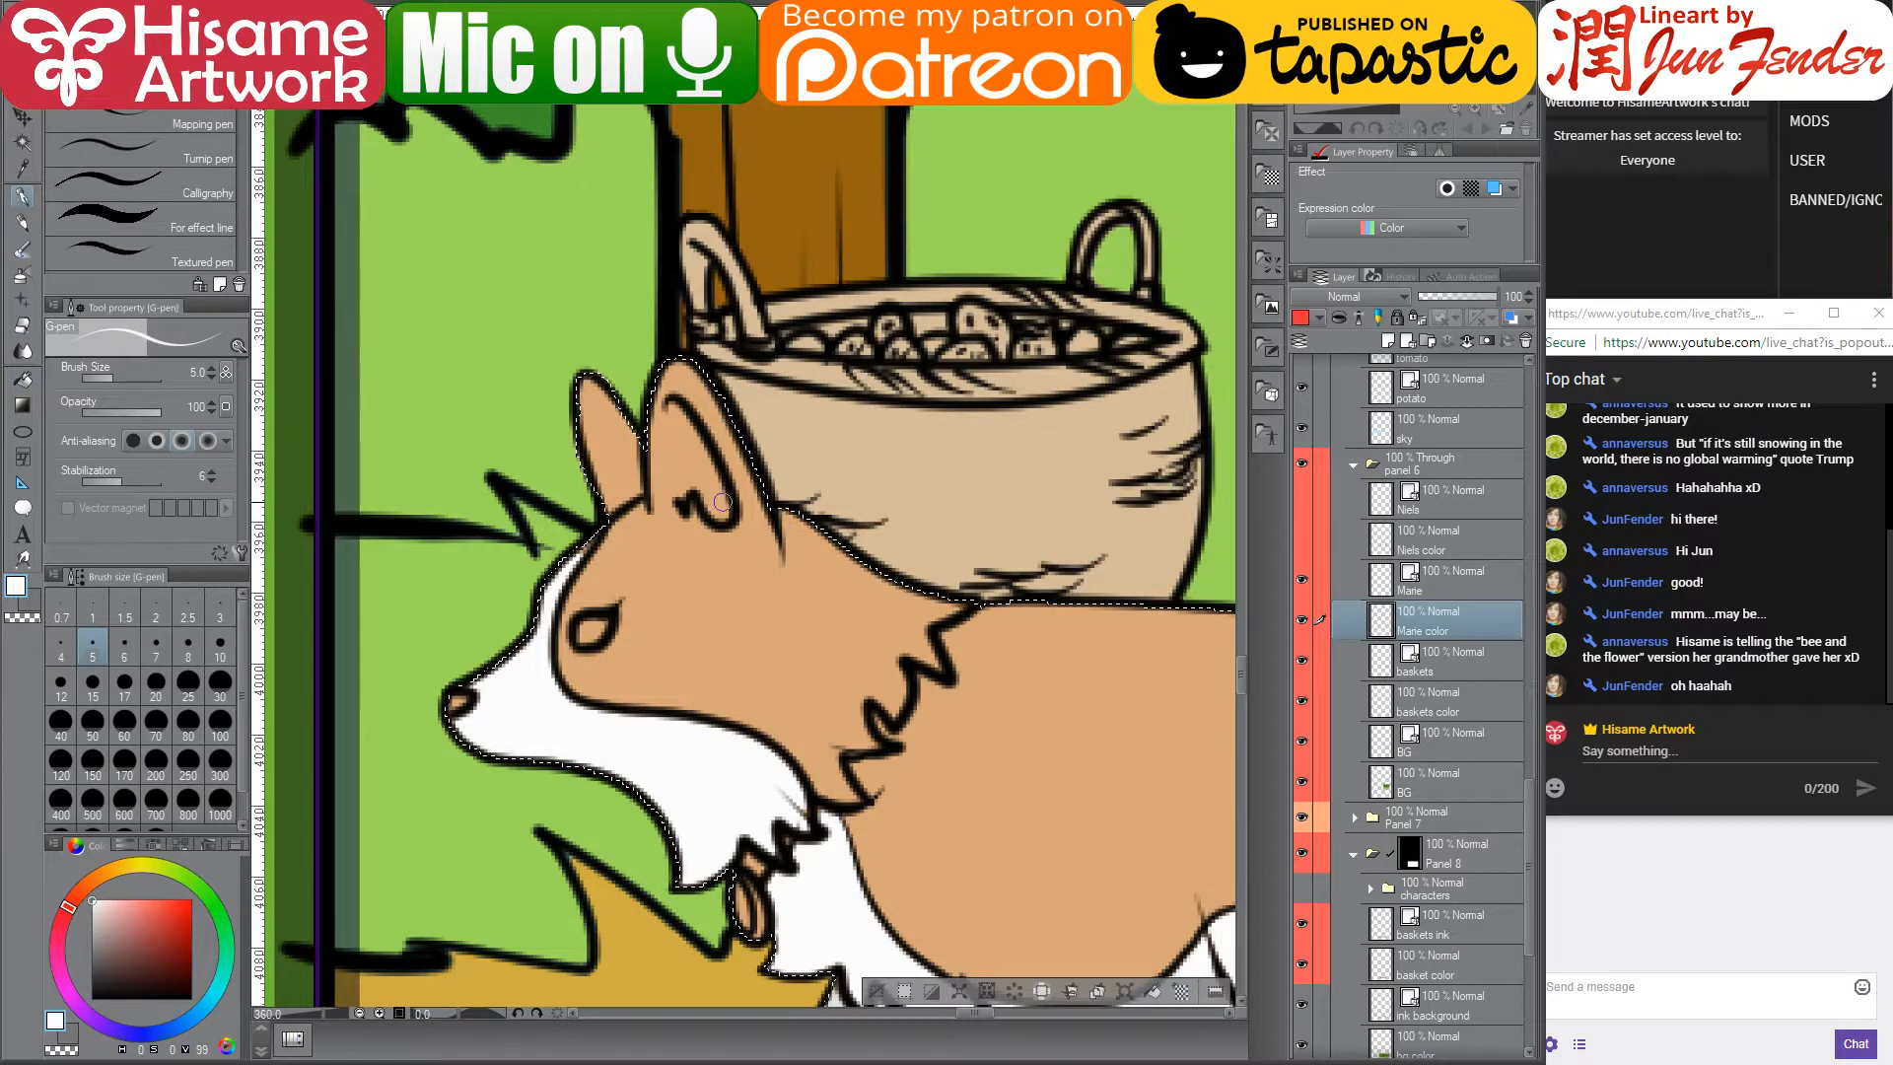
pyautogui.press(']')
pyautogui.press(']')
pyautogui.press(']')
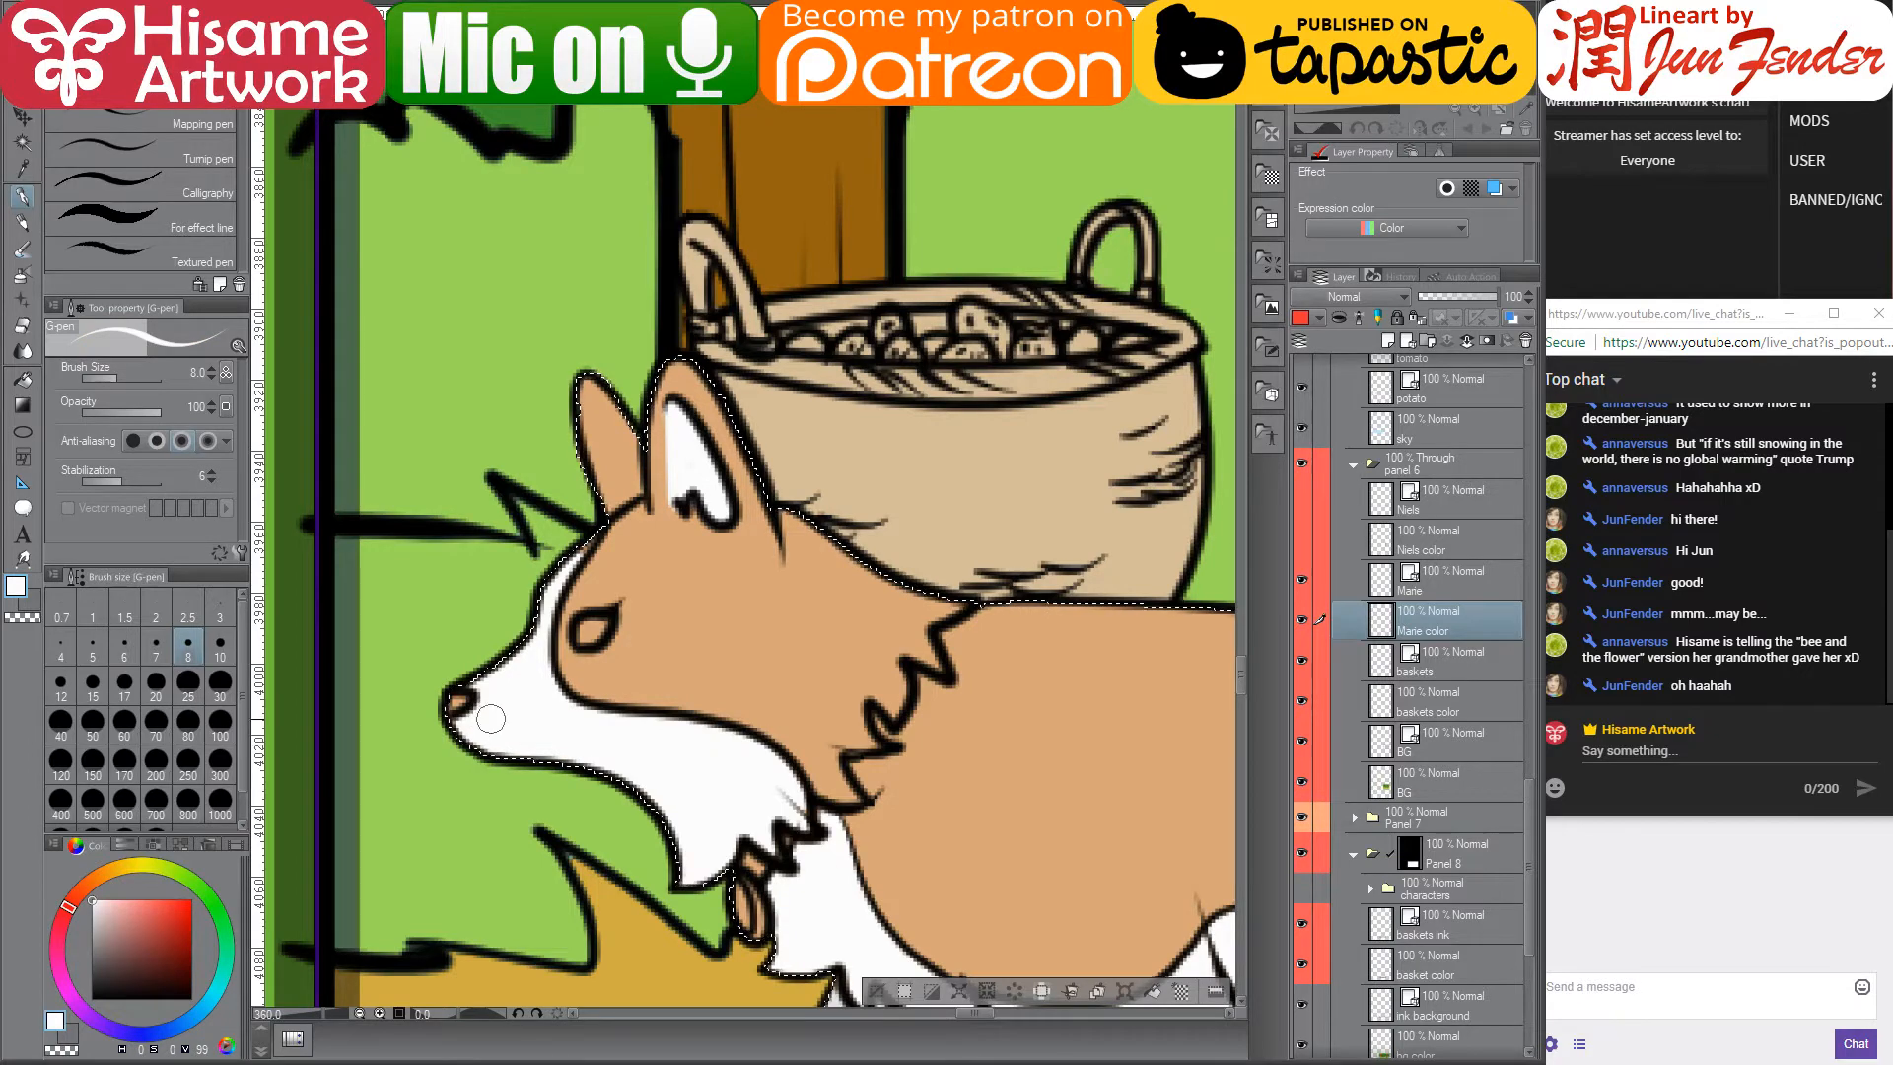
pyautogui.scroll(-6, 528, 796)
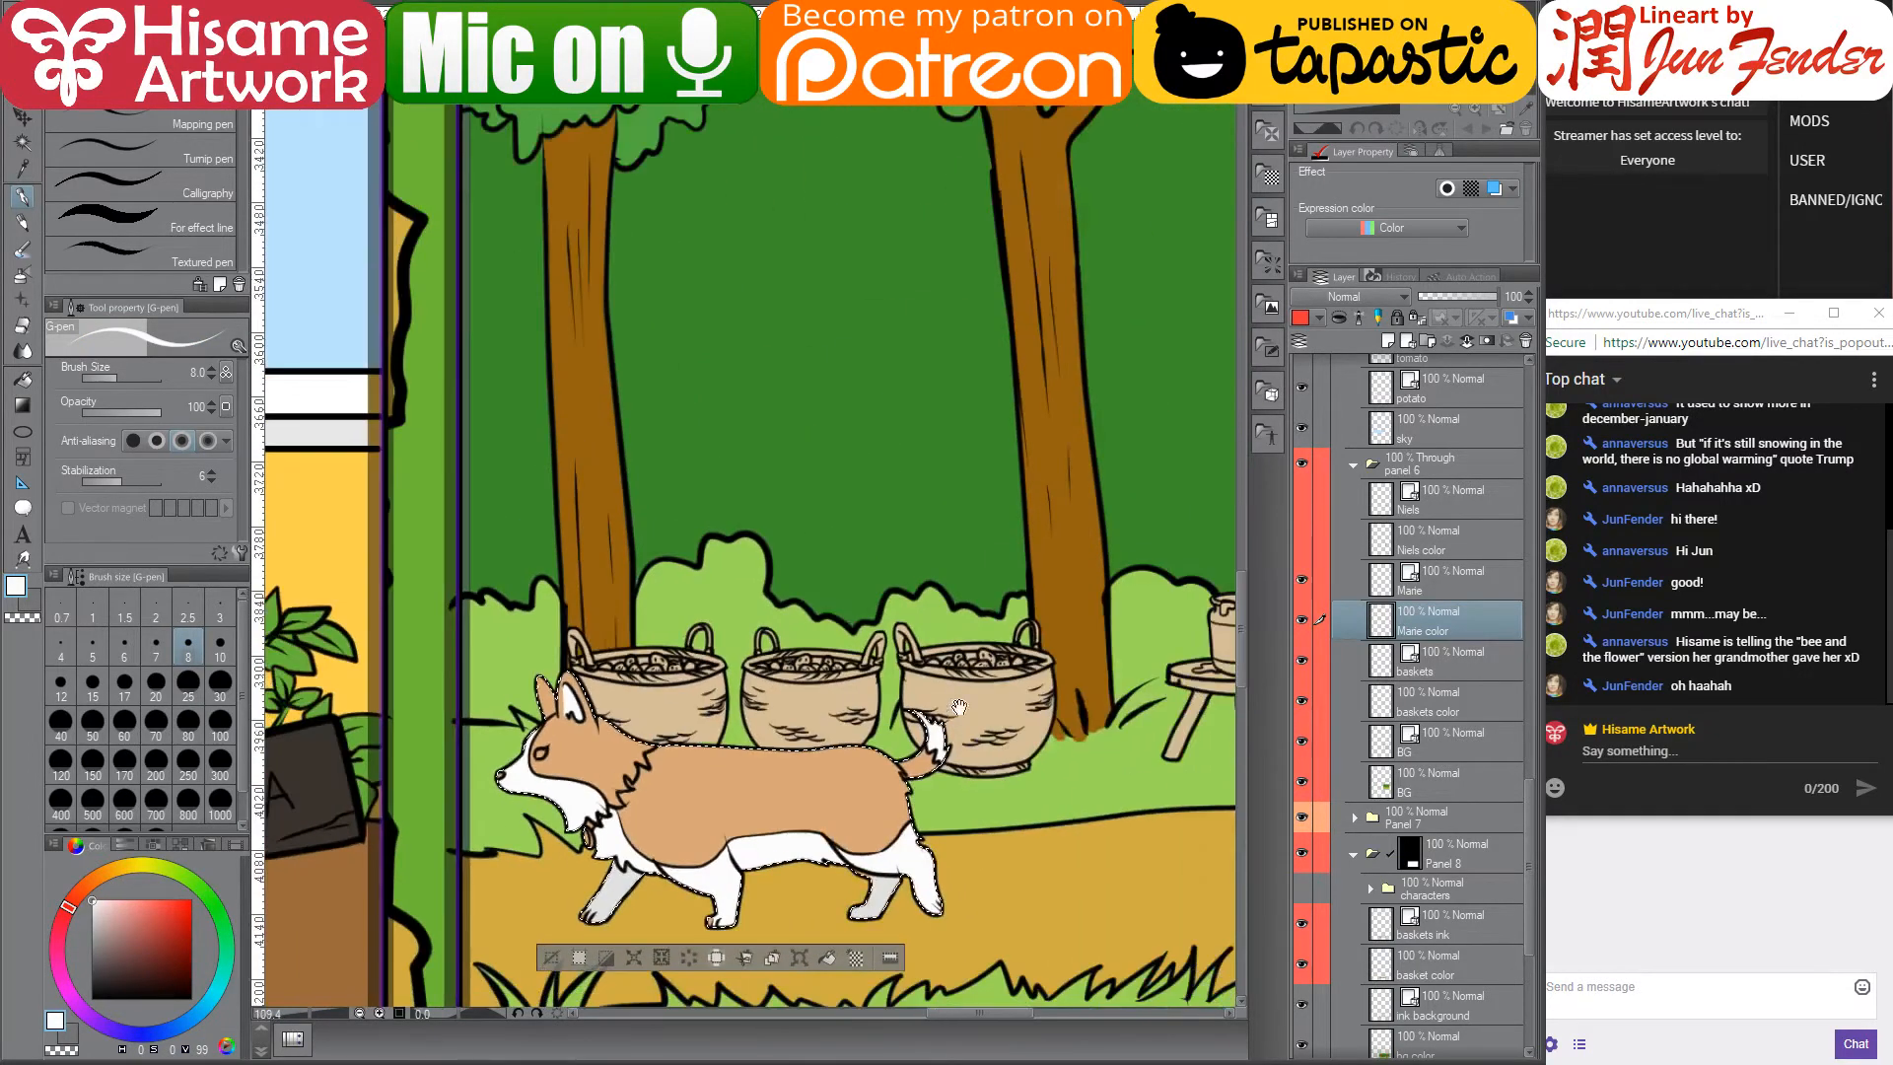
# - Show the Nels layers again and paint the dog's nose with the brown sampled from the walking figure's belt pouch
pyautogui.moveTo(927, 705); pyautogui.dragTo(759, 704)
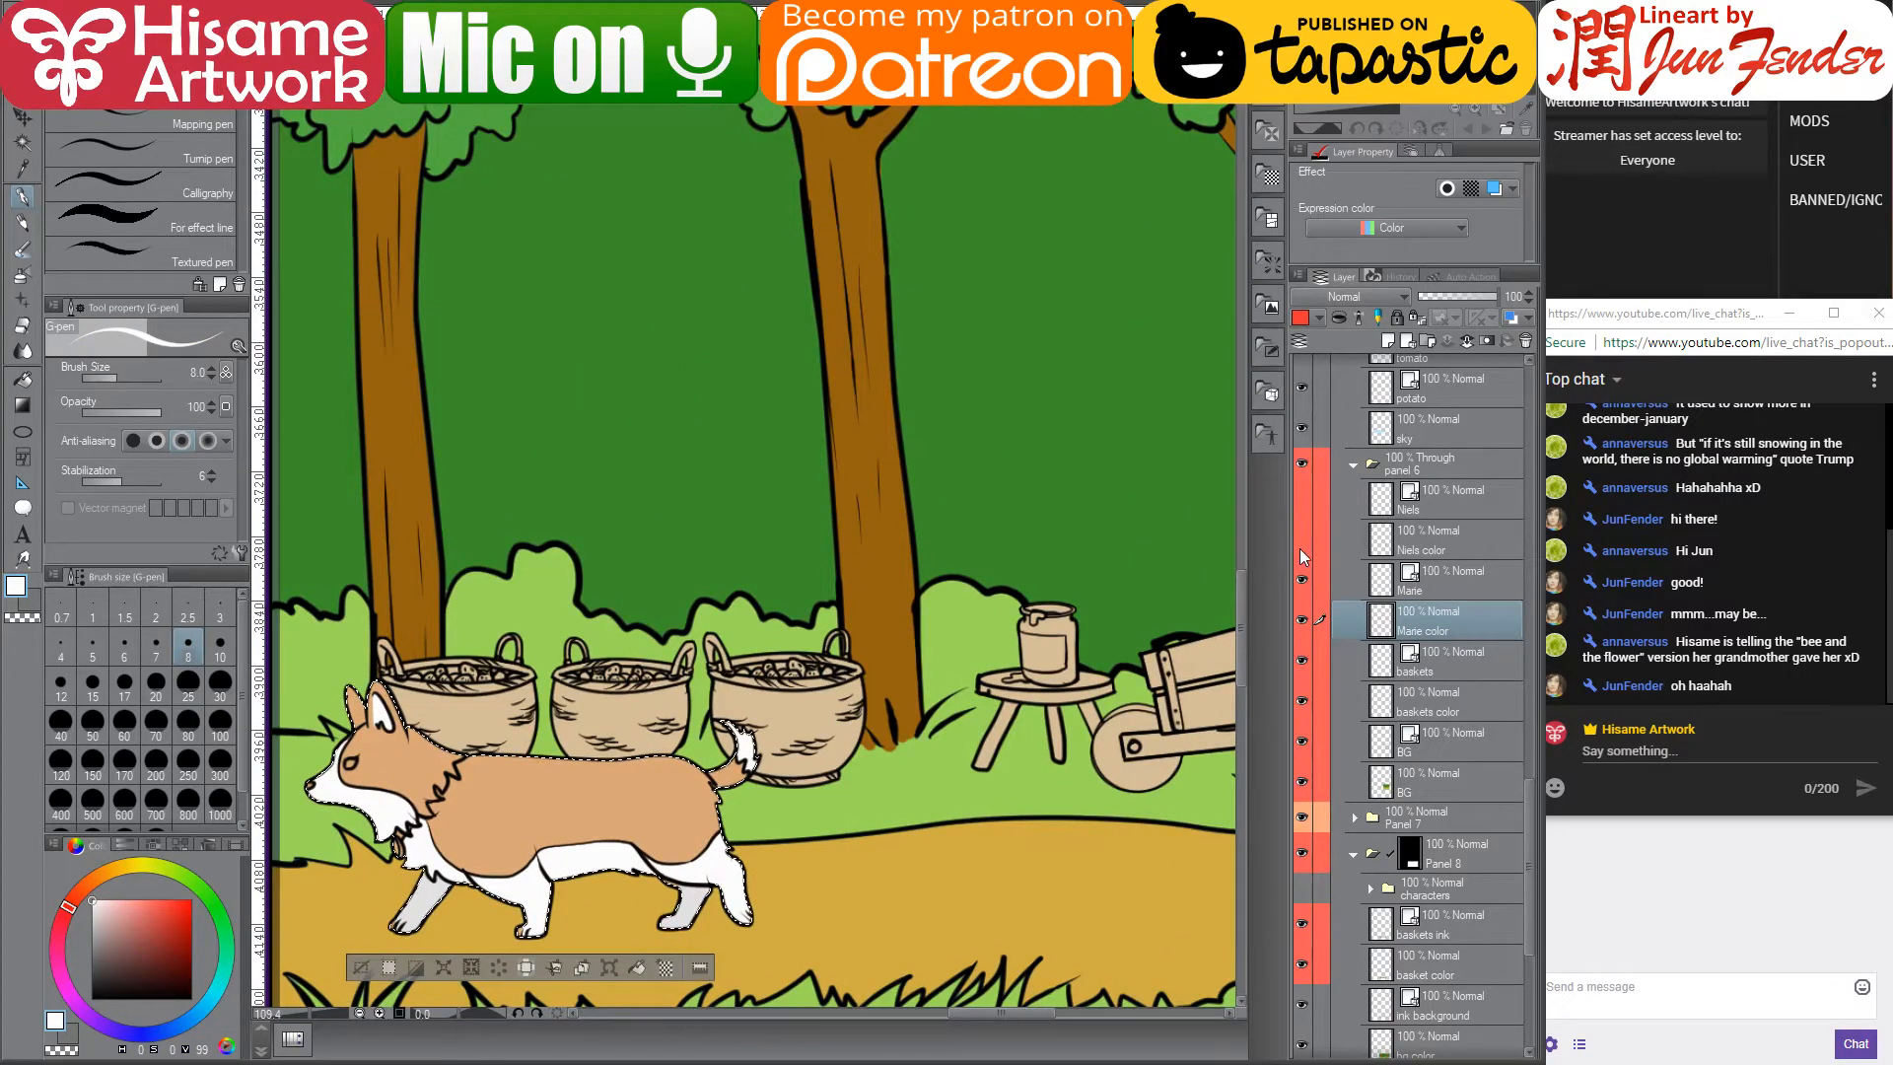
pyautogui.click(1301, 499)
pyautogui.keyDown('alt'); pyautogui.click(867, 530); pyautogui.keyUp('alt')
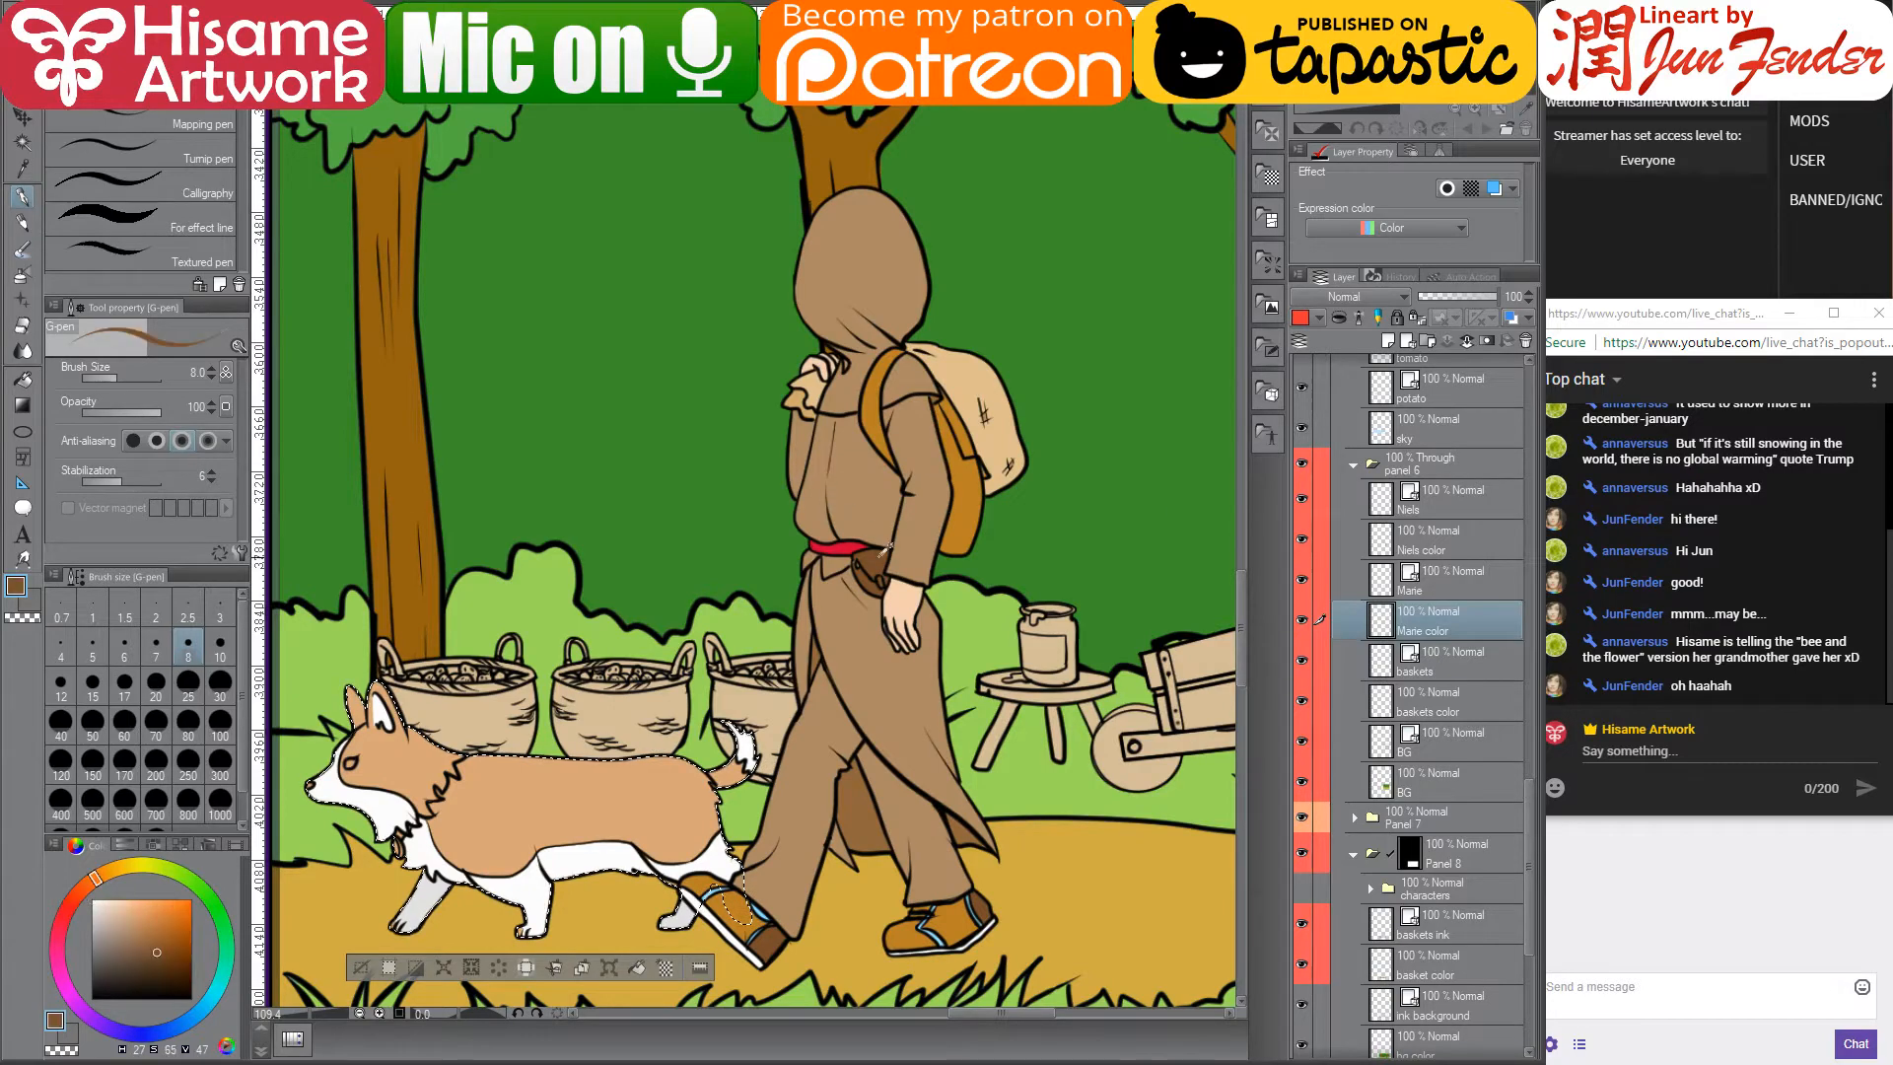
pyautogui.moveTo(400, 718); pyautogui.dragTo(707, 643)
pyautogui.scroll(6, 631, 729)
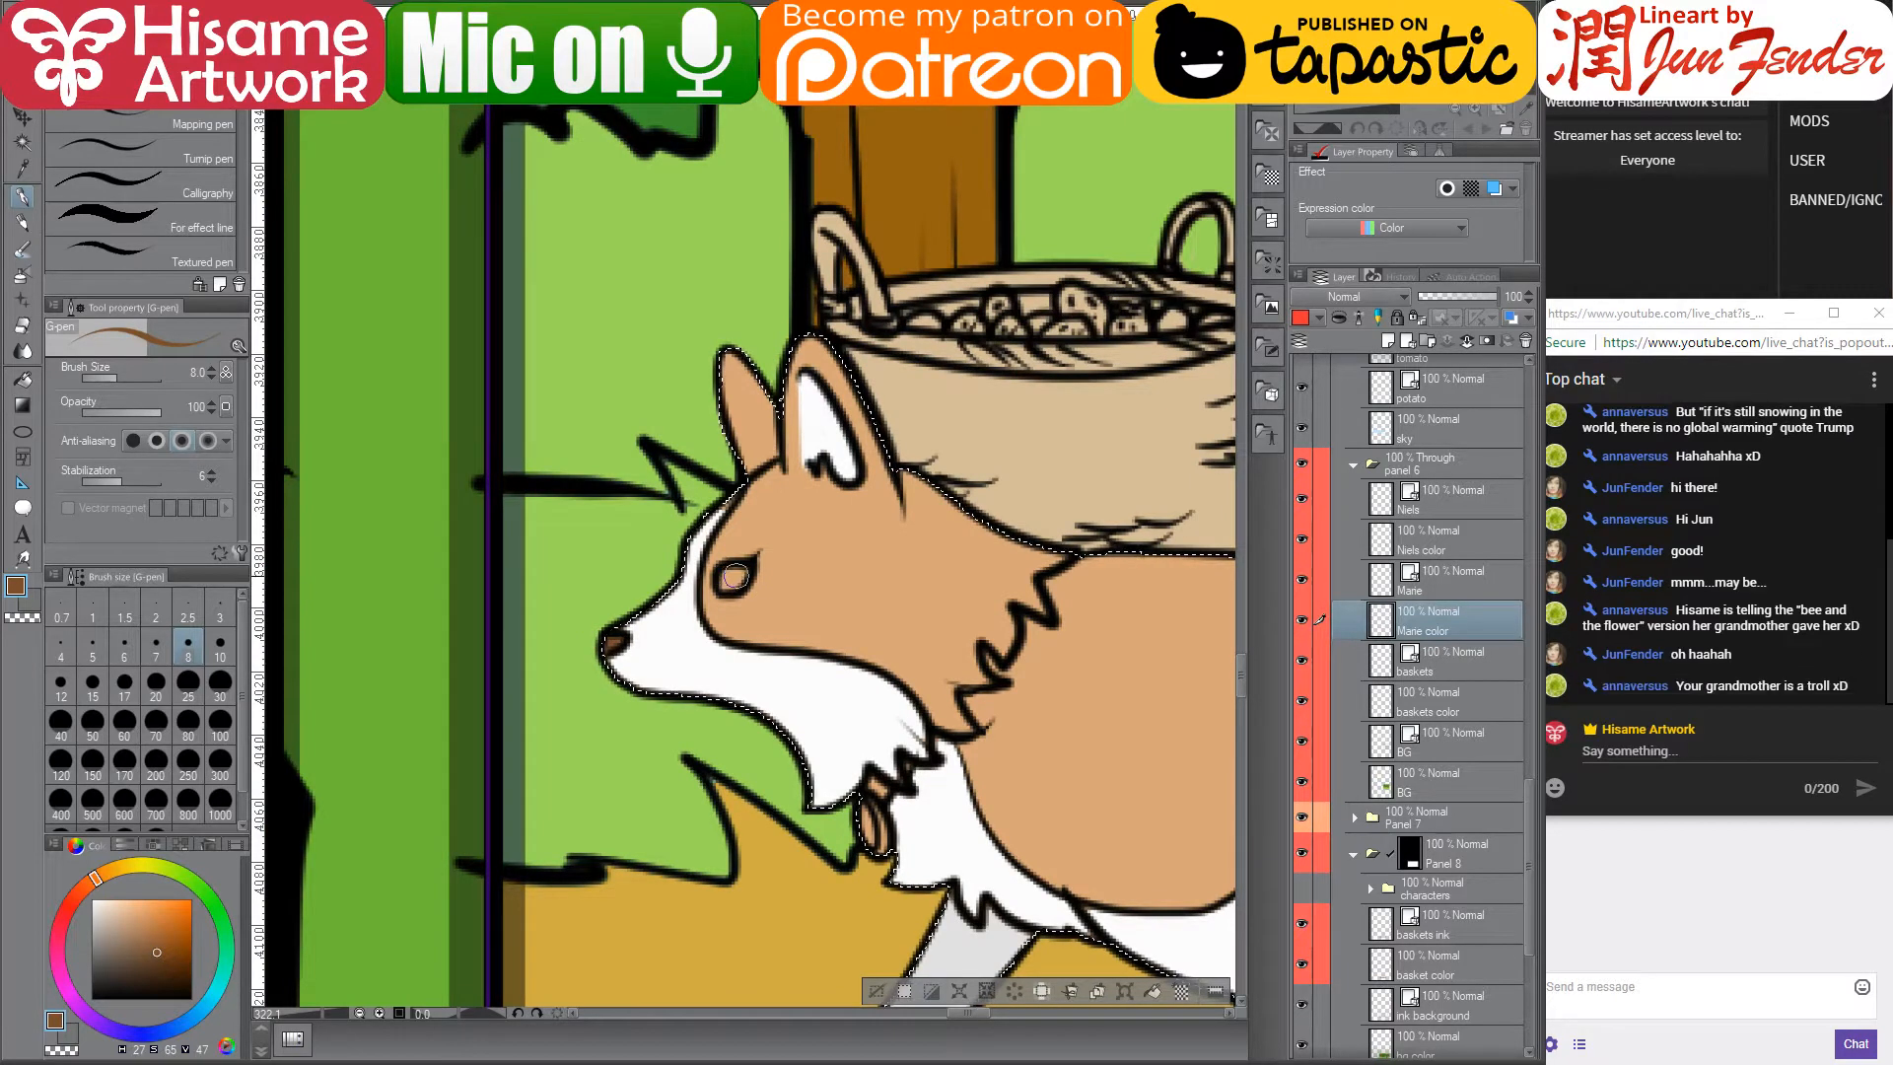
# - Paint the dog's iris brown and the corner of its eye white
pyautogui.scroll(2, 693, 623)
pyautogui.keyDown('alt'); pyautogui.click(687, 639); pyautogui.keyUp('alt')
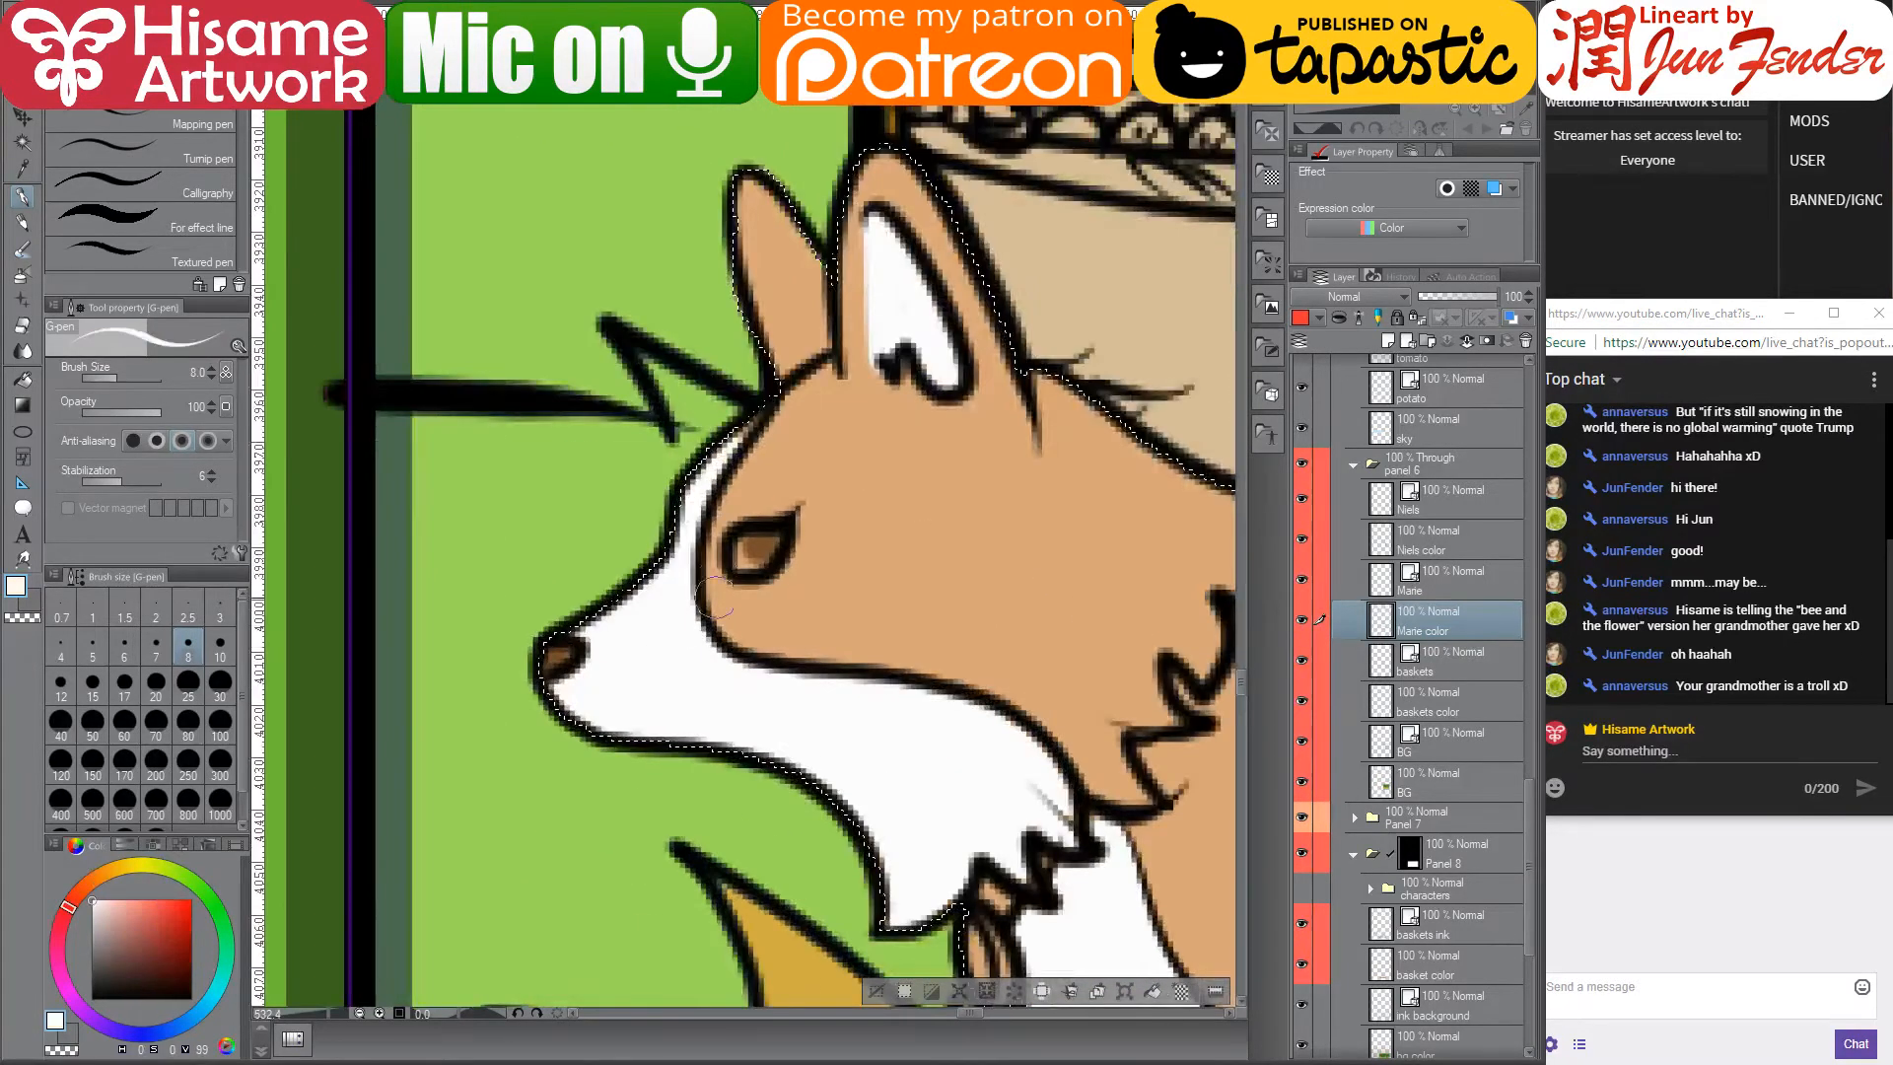
pyautogui.moveTo(749, 547)
pyautogui.mouseDown()
pyautogui.moveTo(632, 590)
pyautogui.moveTo(750, 550)
pyautogui.mouseUp()
pyautogui.keyDown('alt'); pyautogui.click(712, 449); pyautogui.keyUp('alt')
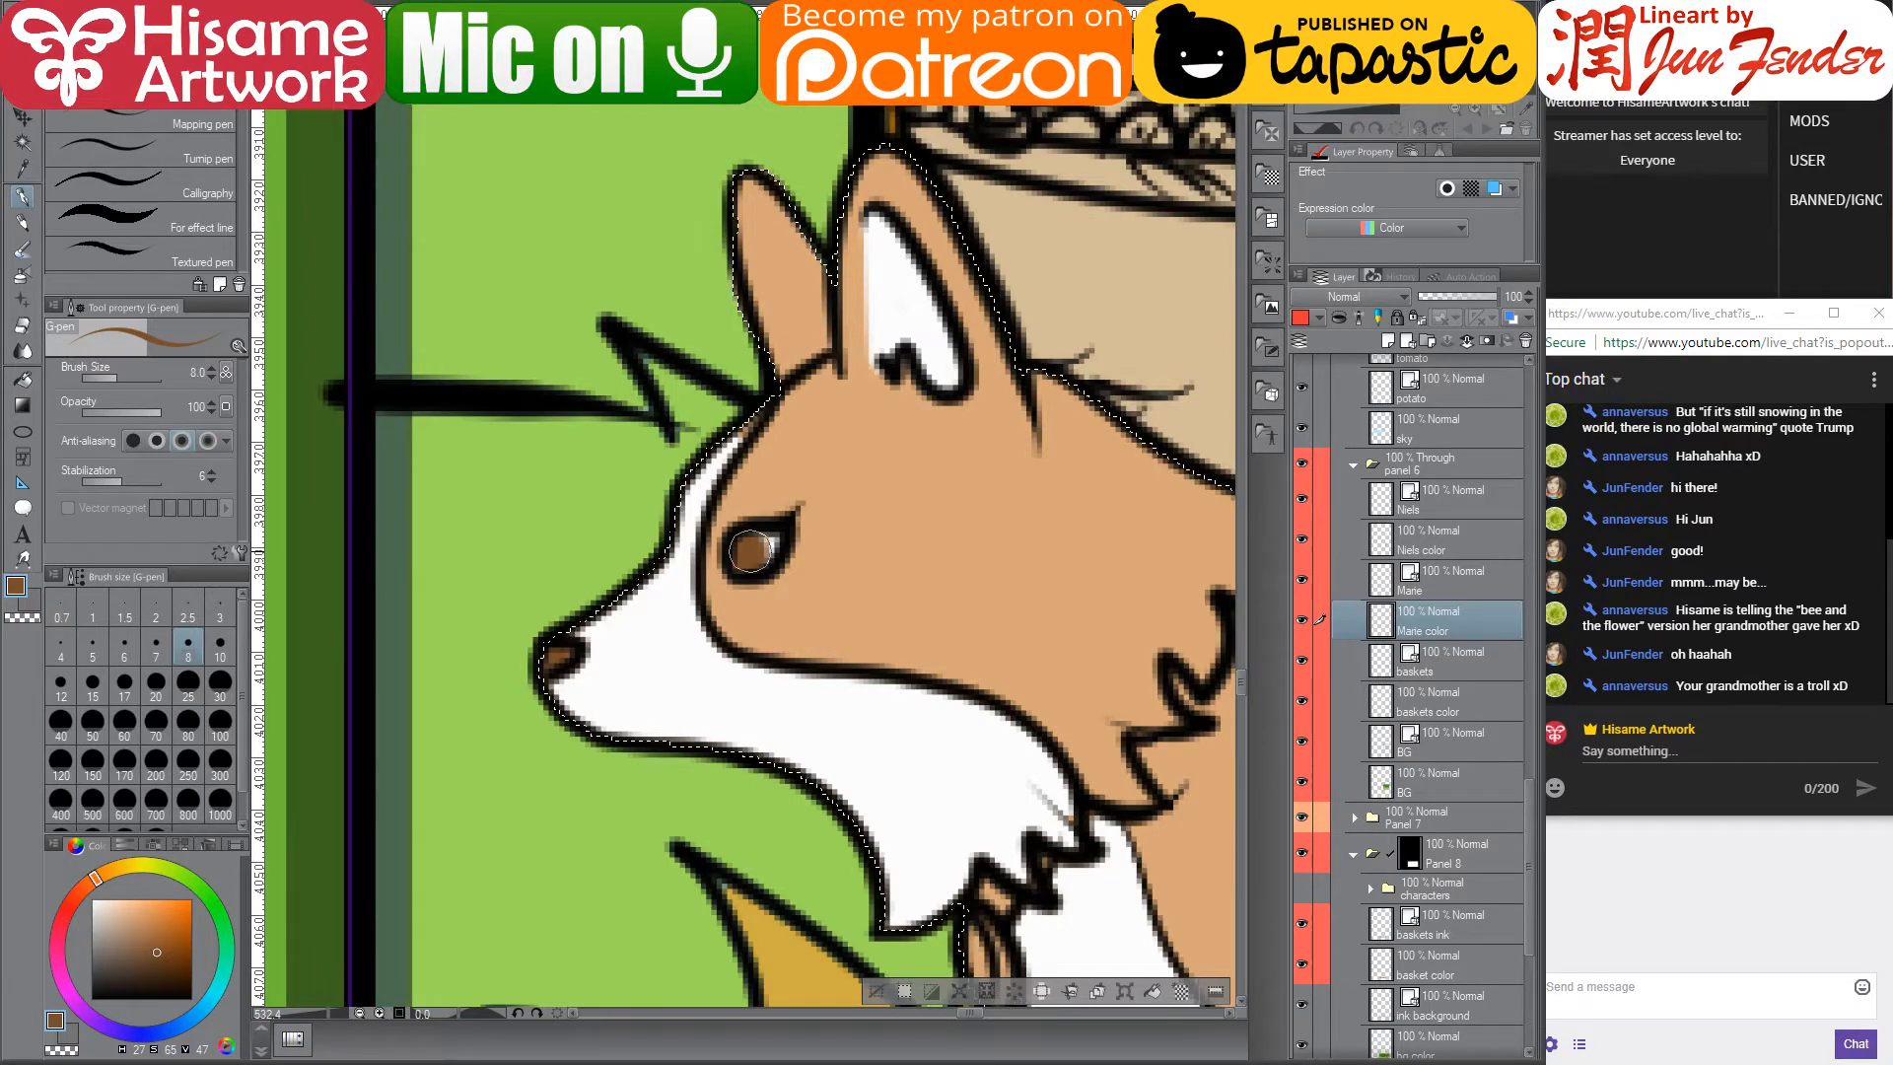
pyautogui.scroll(-1, 732, 730)
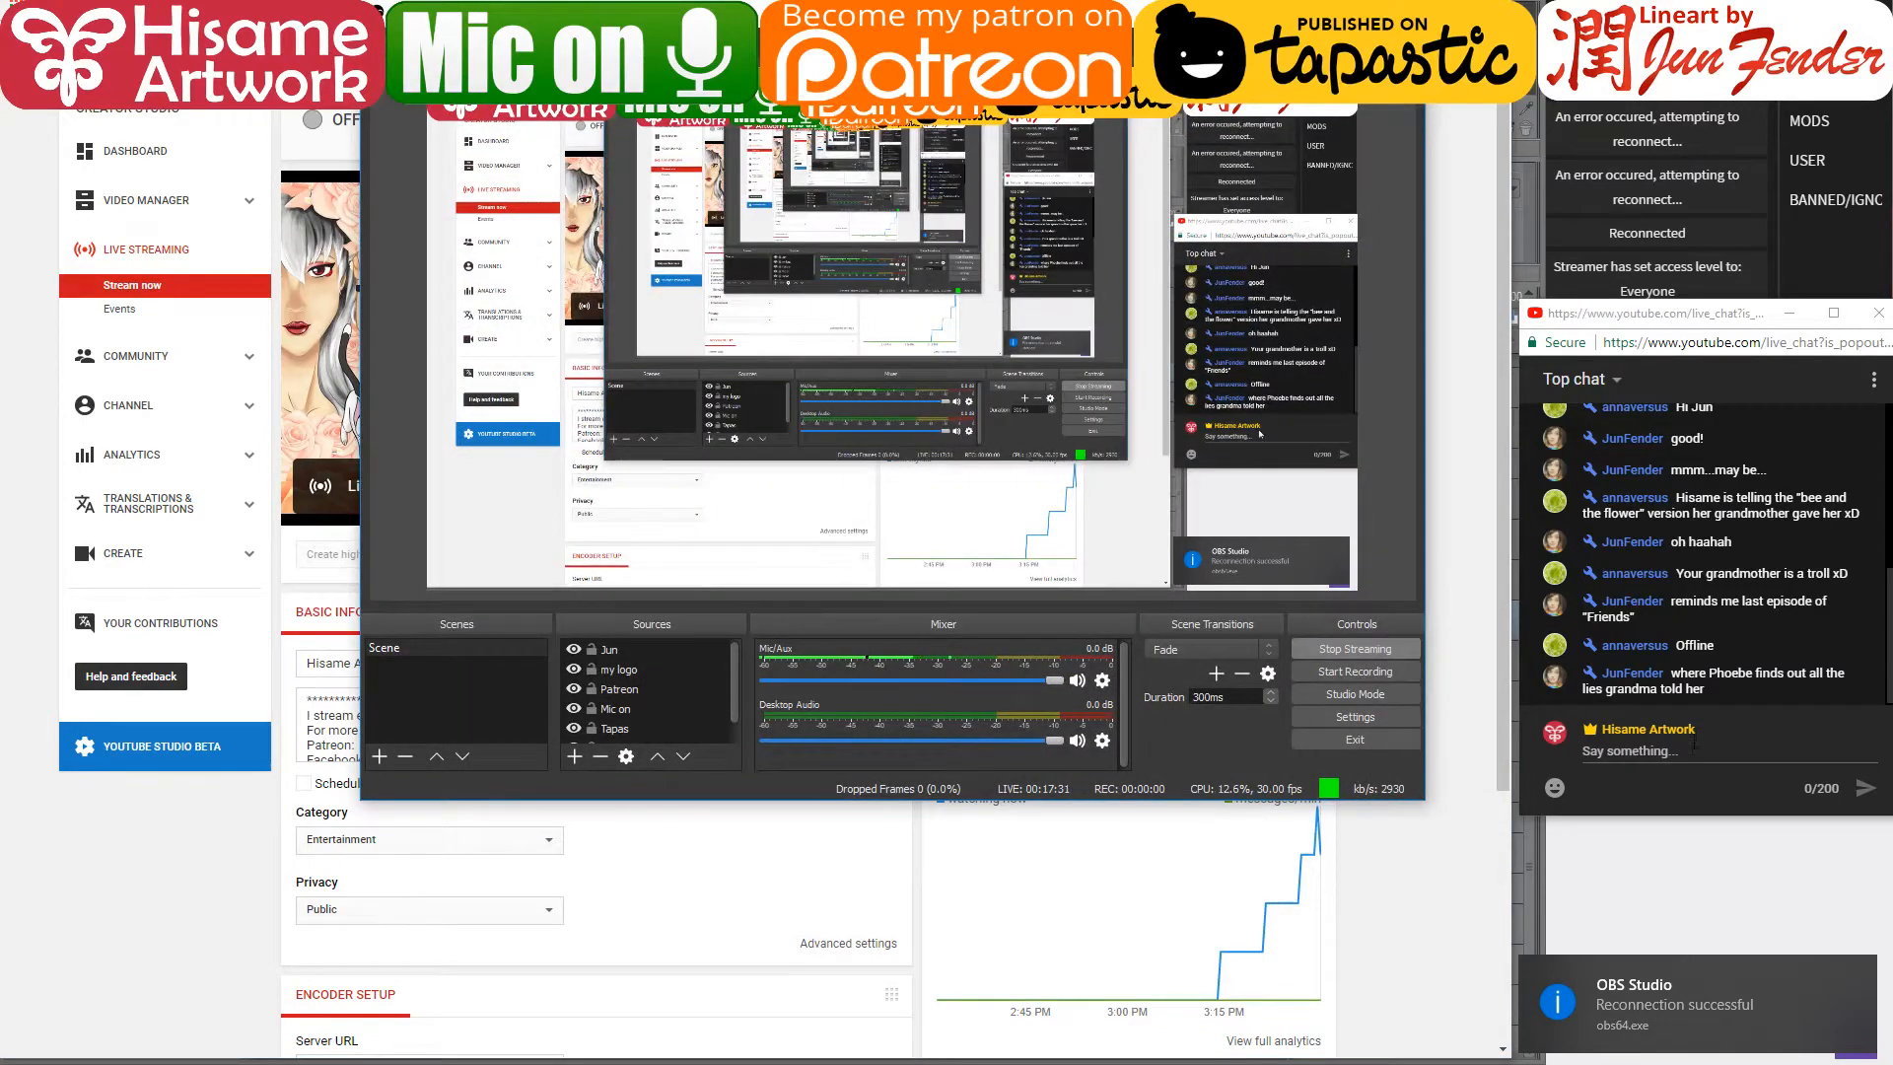
# - Post "recconecting" in the YouTube live chat and return to the comic page in Clip Studio Paint
pyautogui.click(1692, 749)
pyautogui.write('reccon')
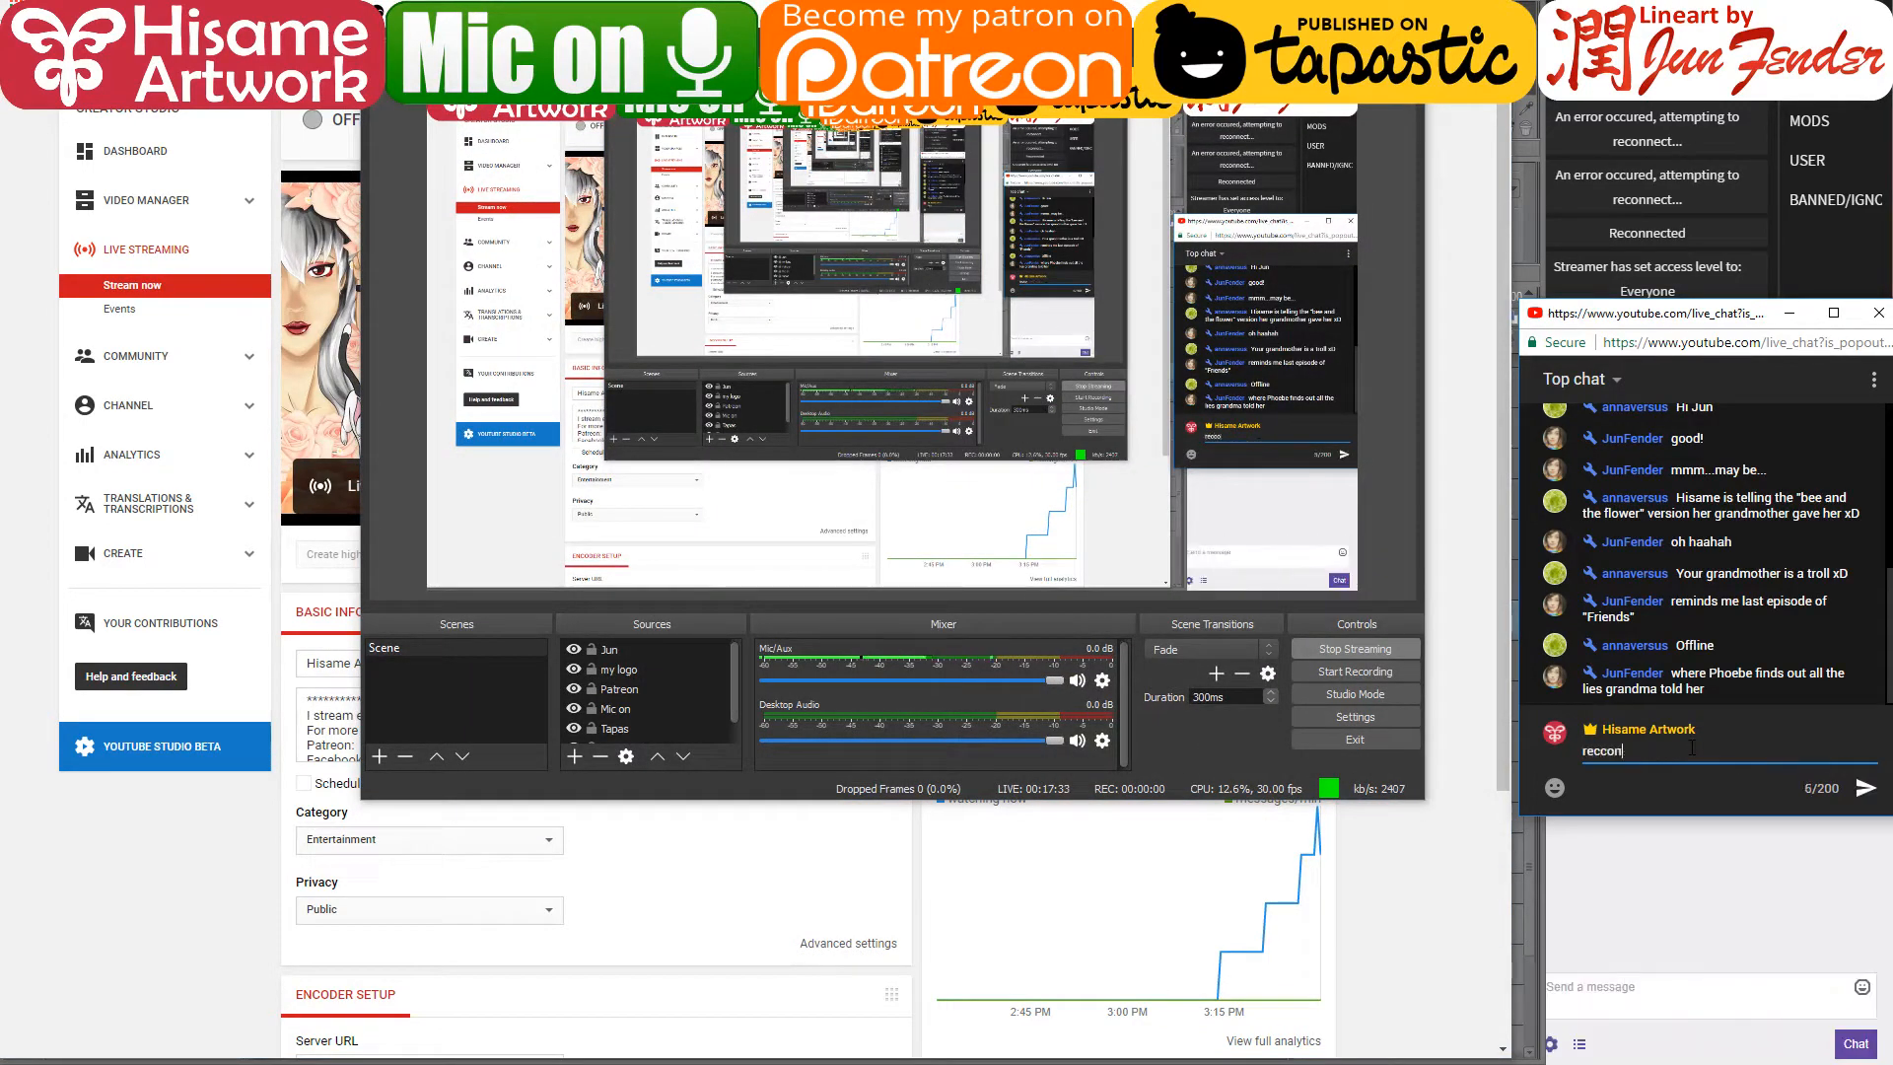
pyautogui.write('ecting')
pyautogui.press('Return')
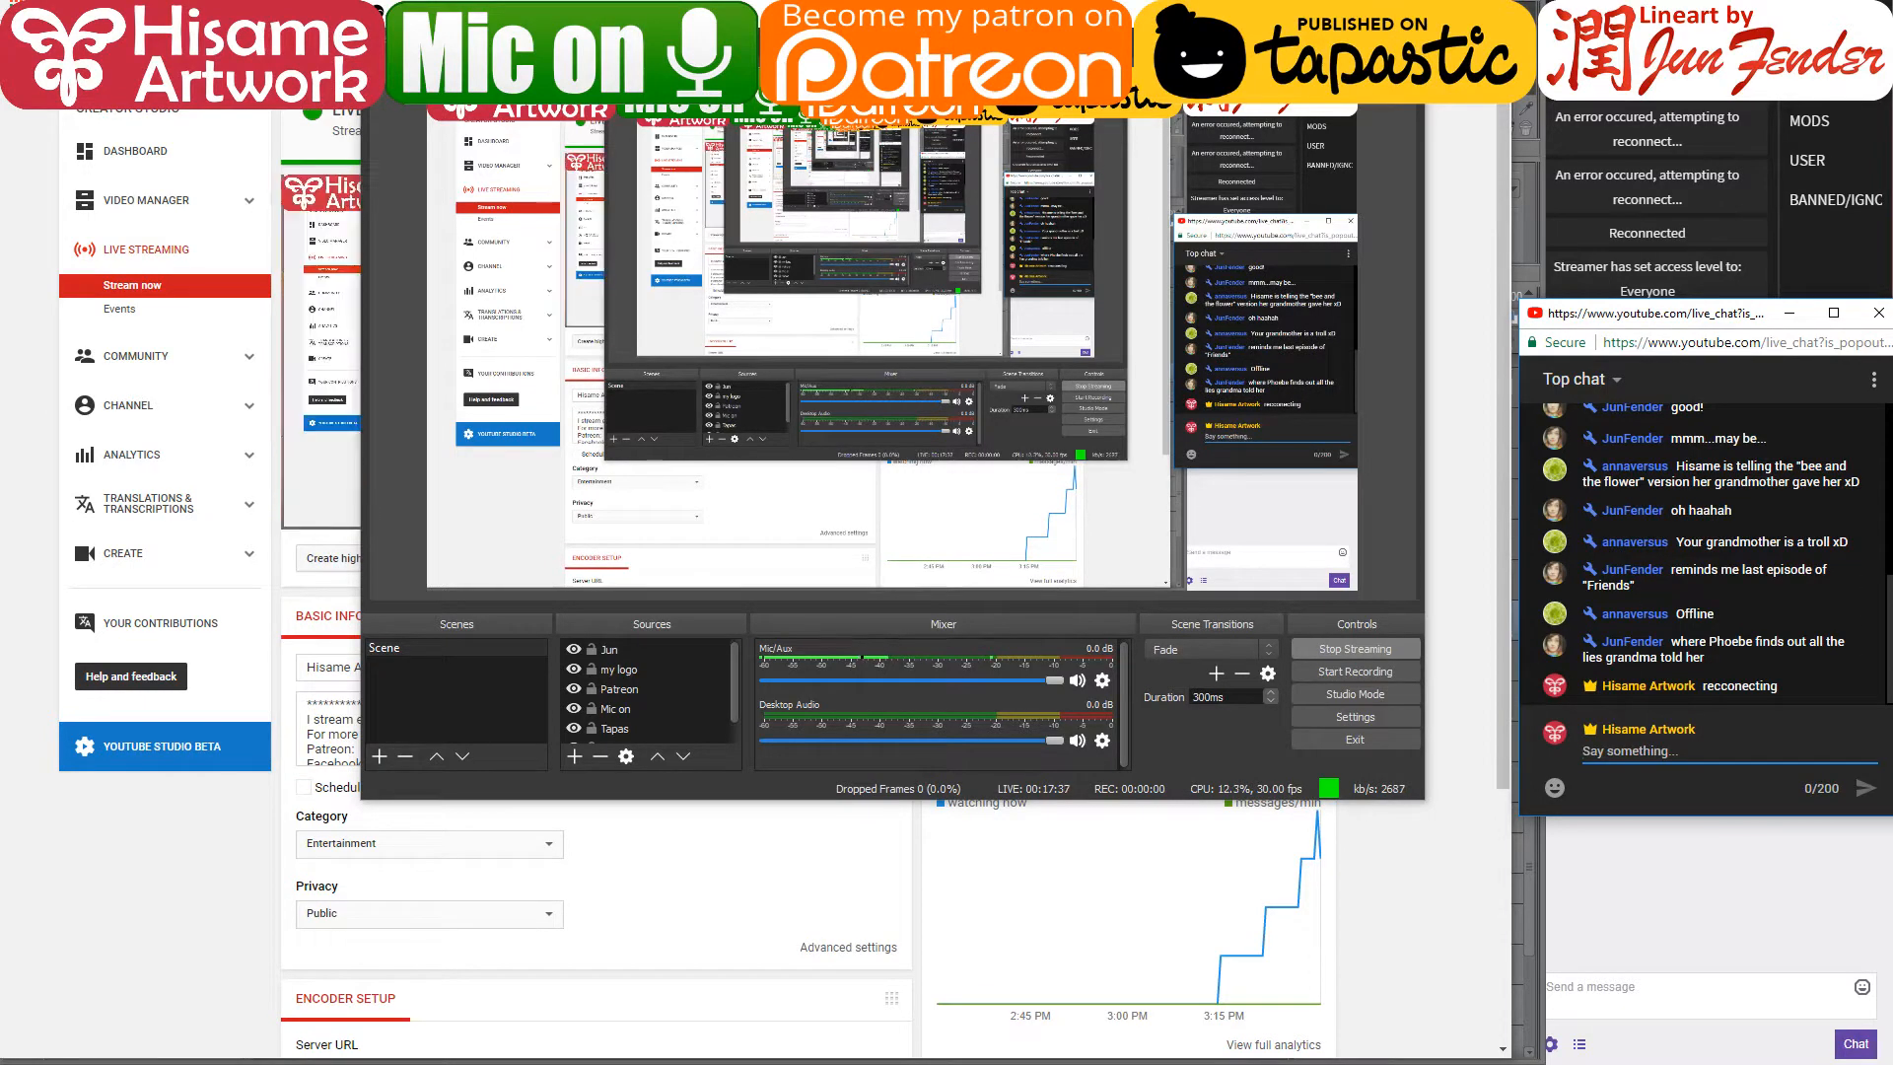
pyautogui.hotkey('alt', 'Tab')
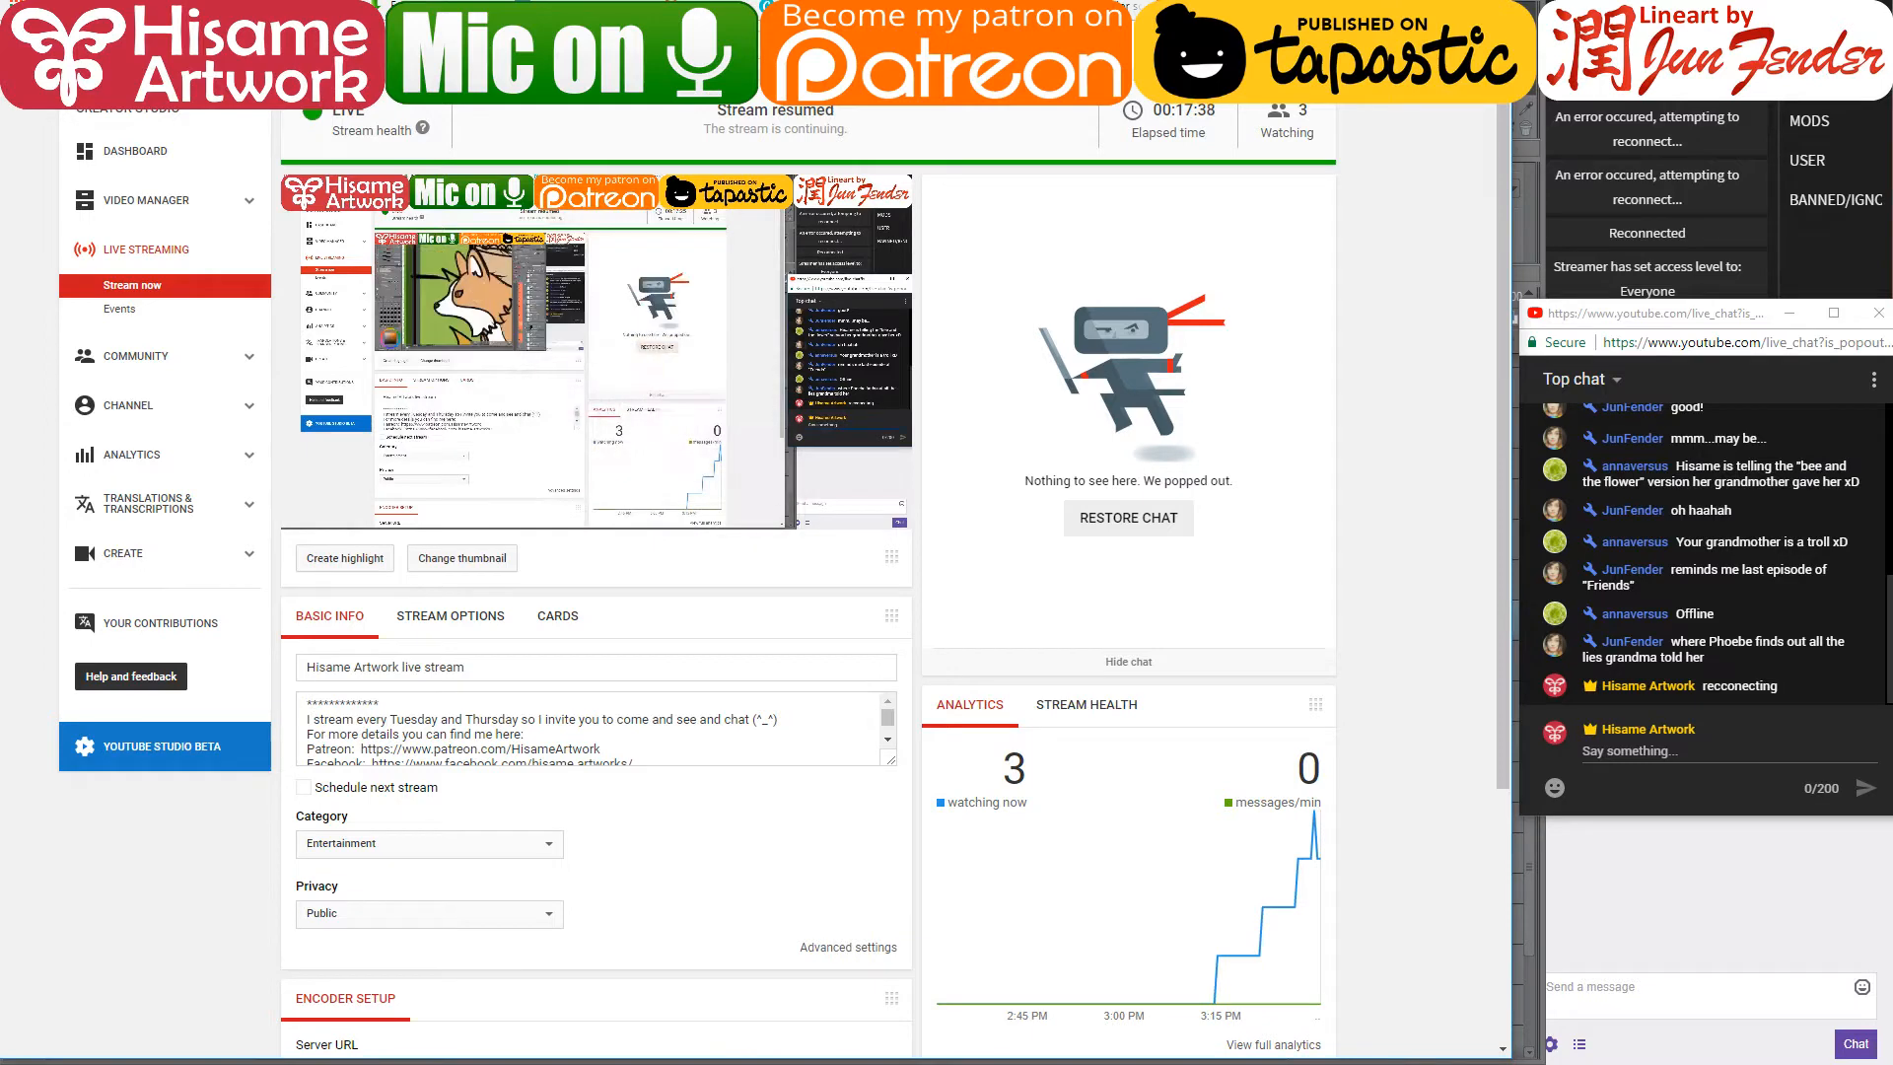
pyautogui.hotkey('alt', 'Tab')
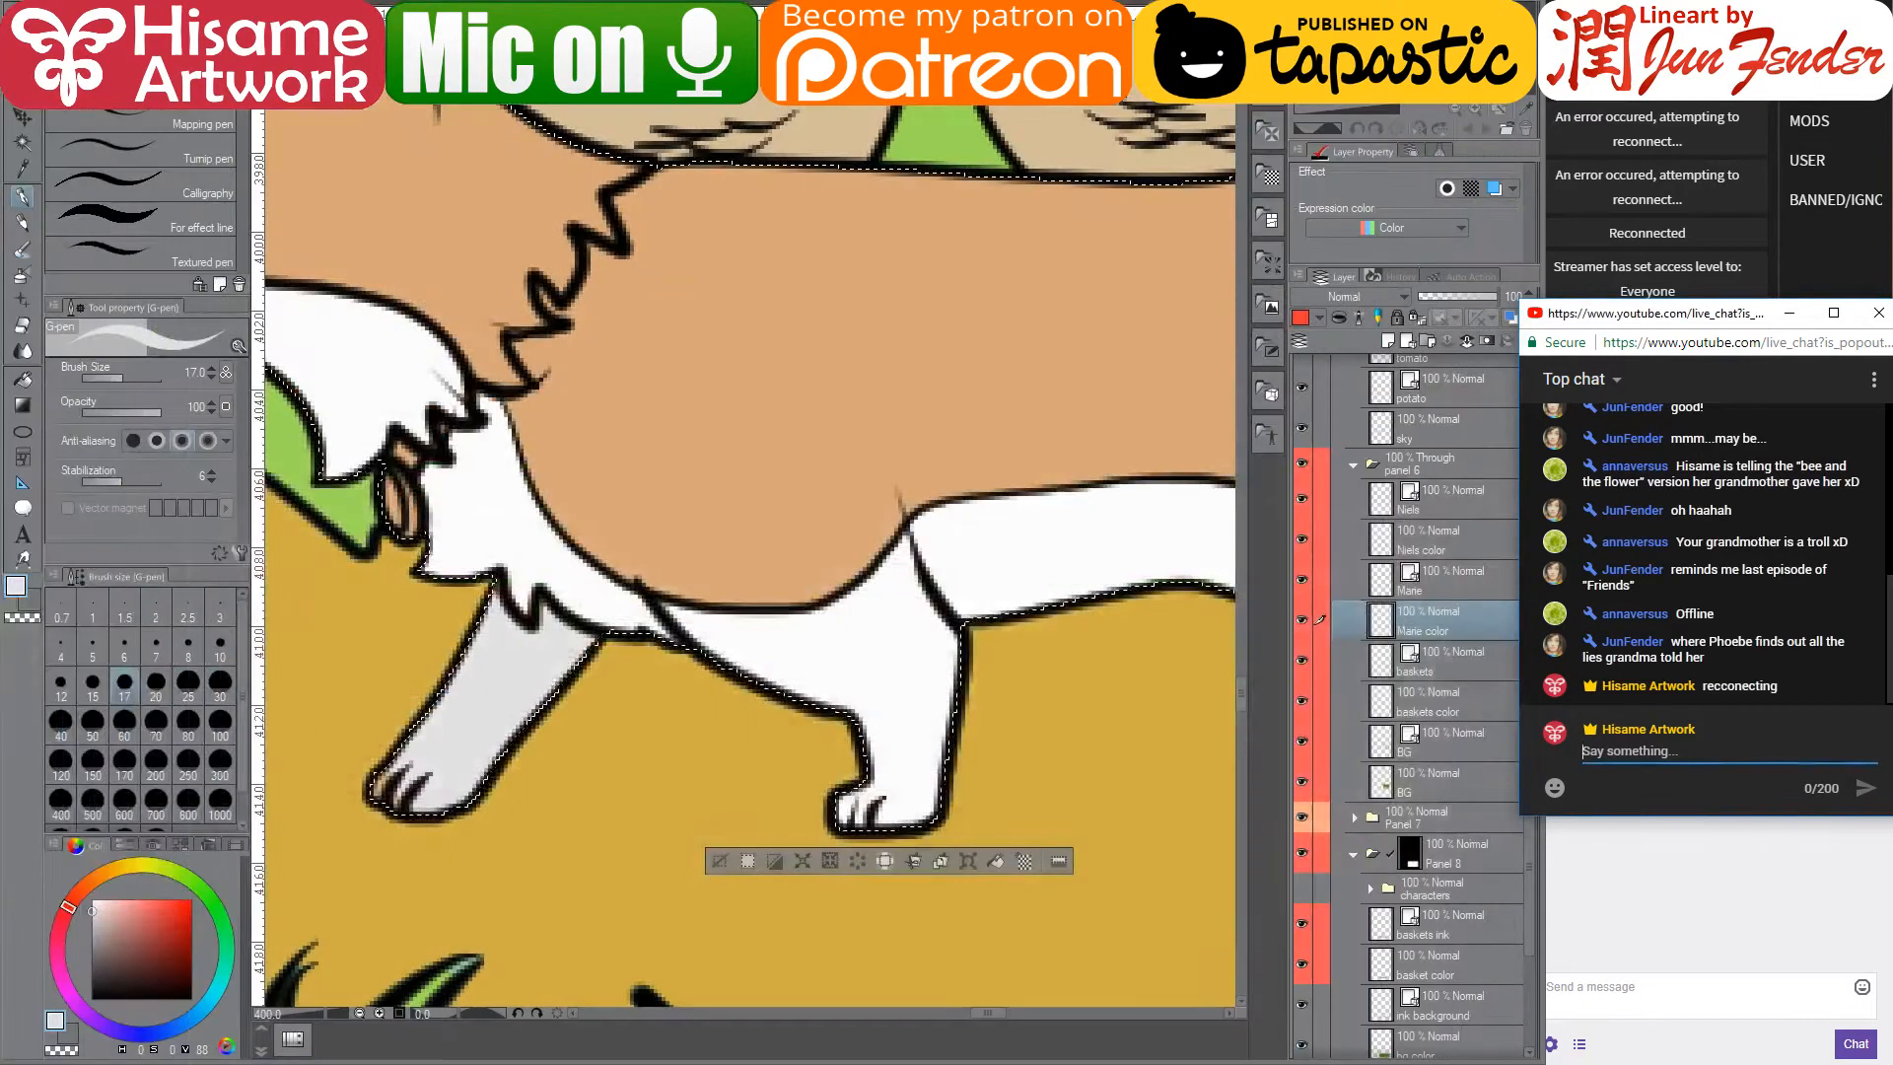
pyautogui.click(866, 664)
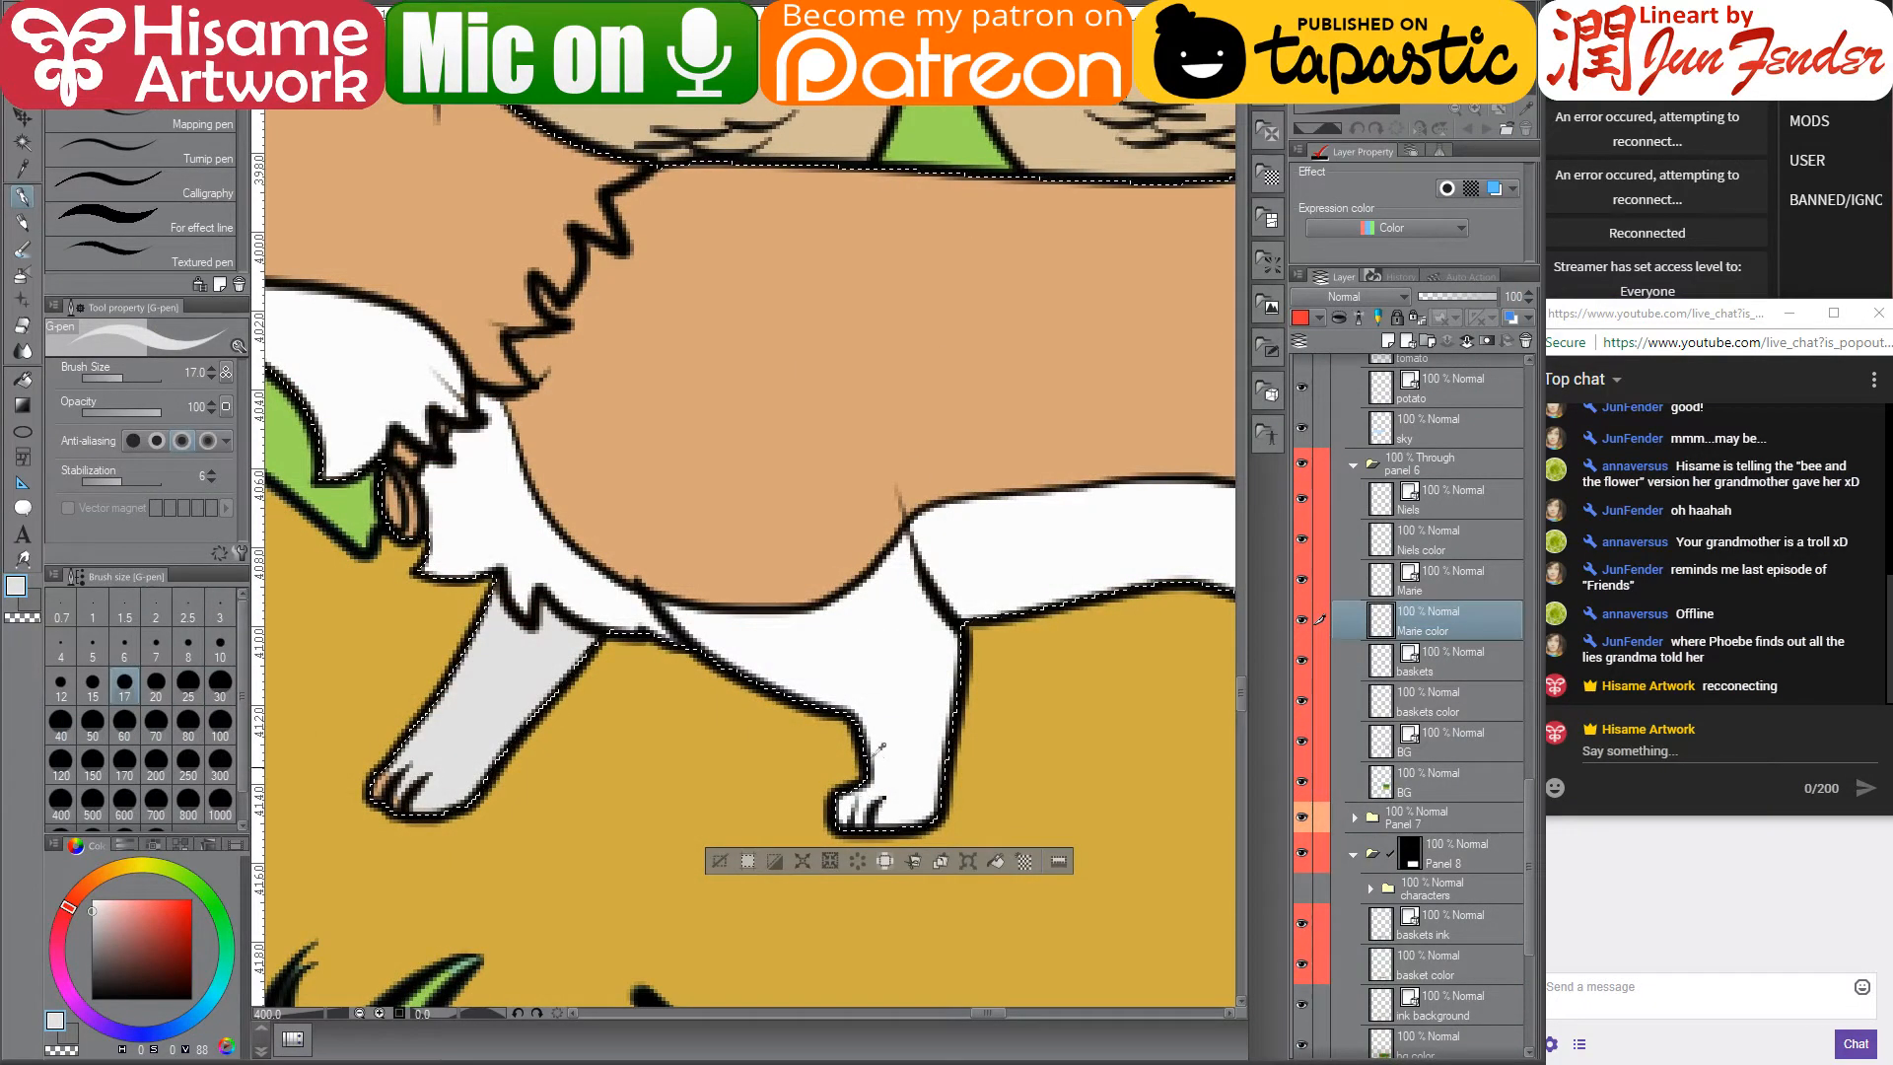
# - Paint the collar band under the dog's neck fur violet (H 272, S 100, V 100) with the G-pen at size 7
pyautogui.scroll(-2, 878, 779)
pyautogui.scroll(-2, 808, 720)
pyautogui.scroll(3, 723, 687)
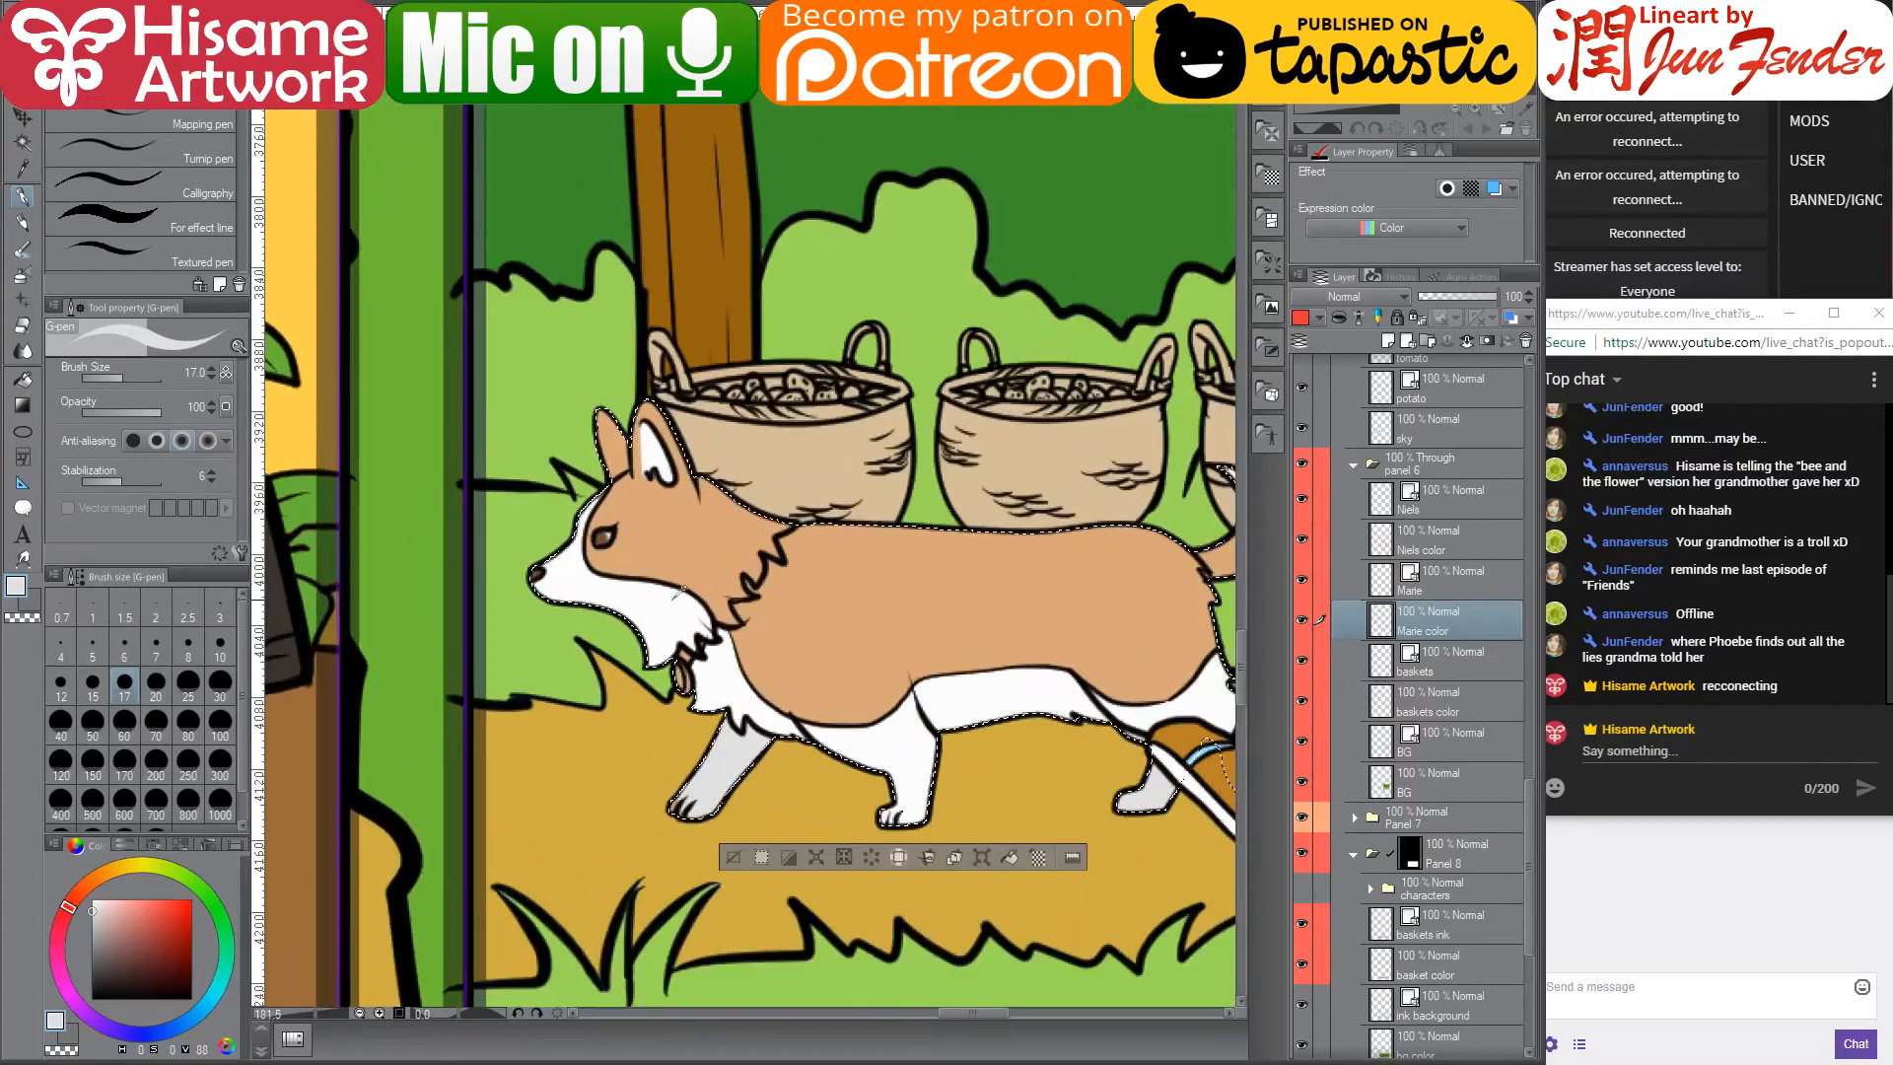
pyautogui.scroll(3, 723, 687)
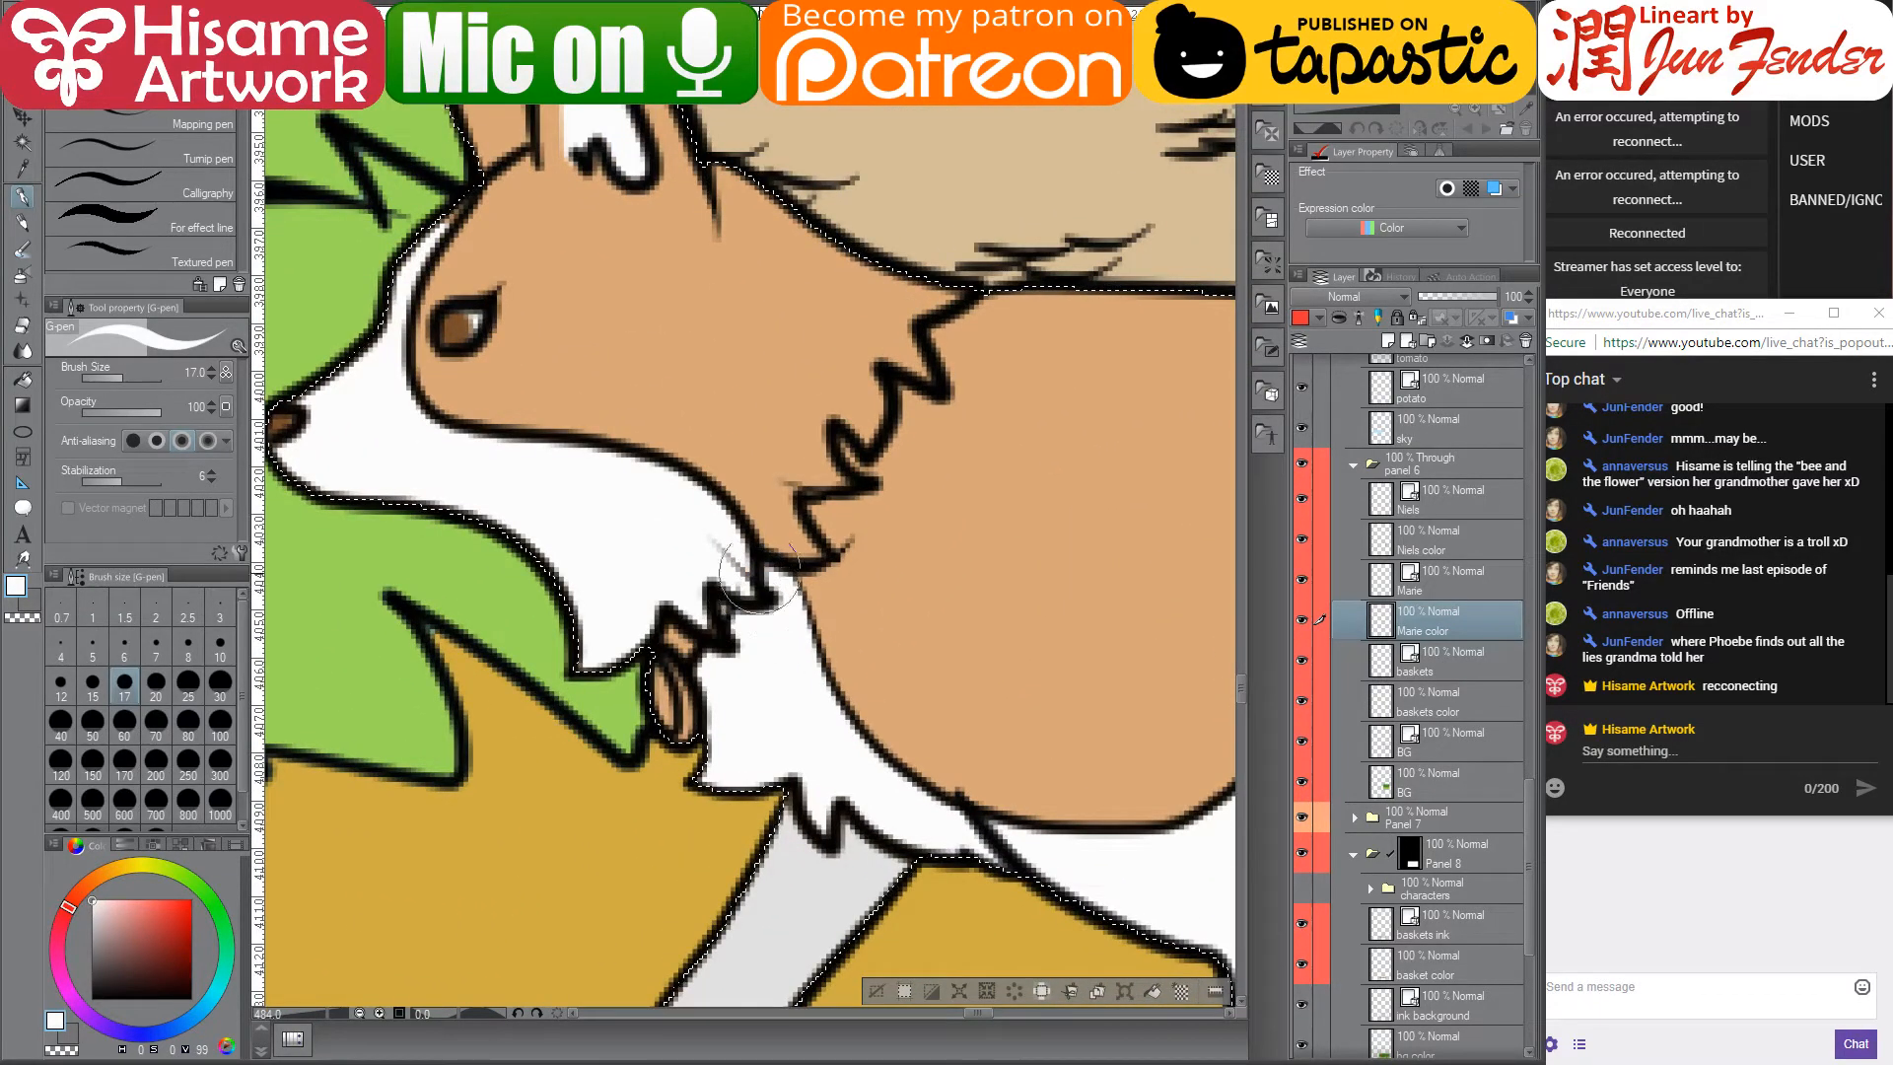
pyautogui.keyDown('alt'); pyautogui.click(781, 455); pyautogui.keyUp('alt')
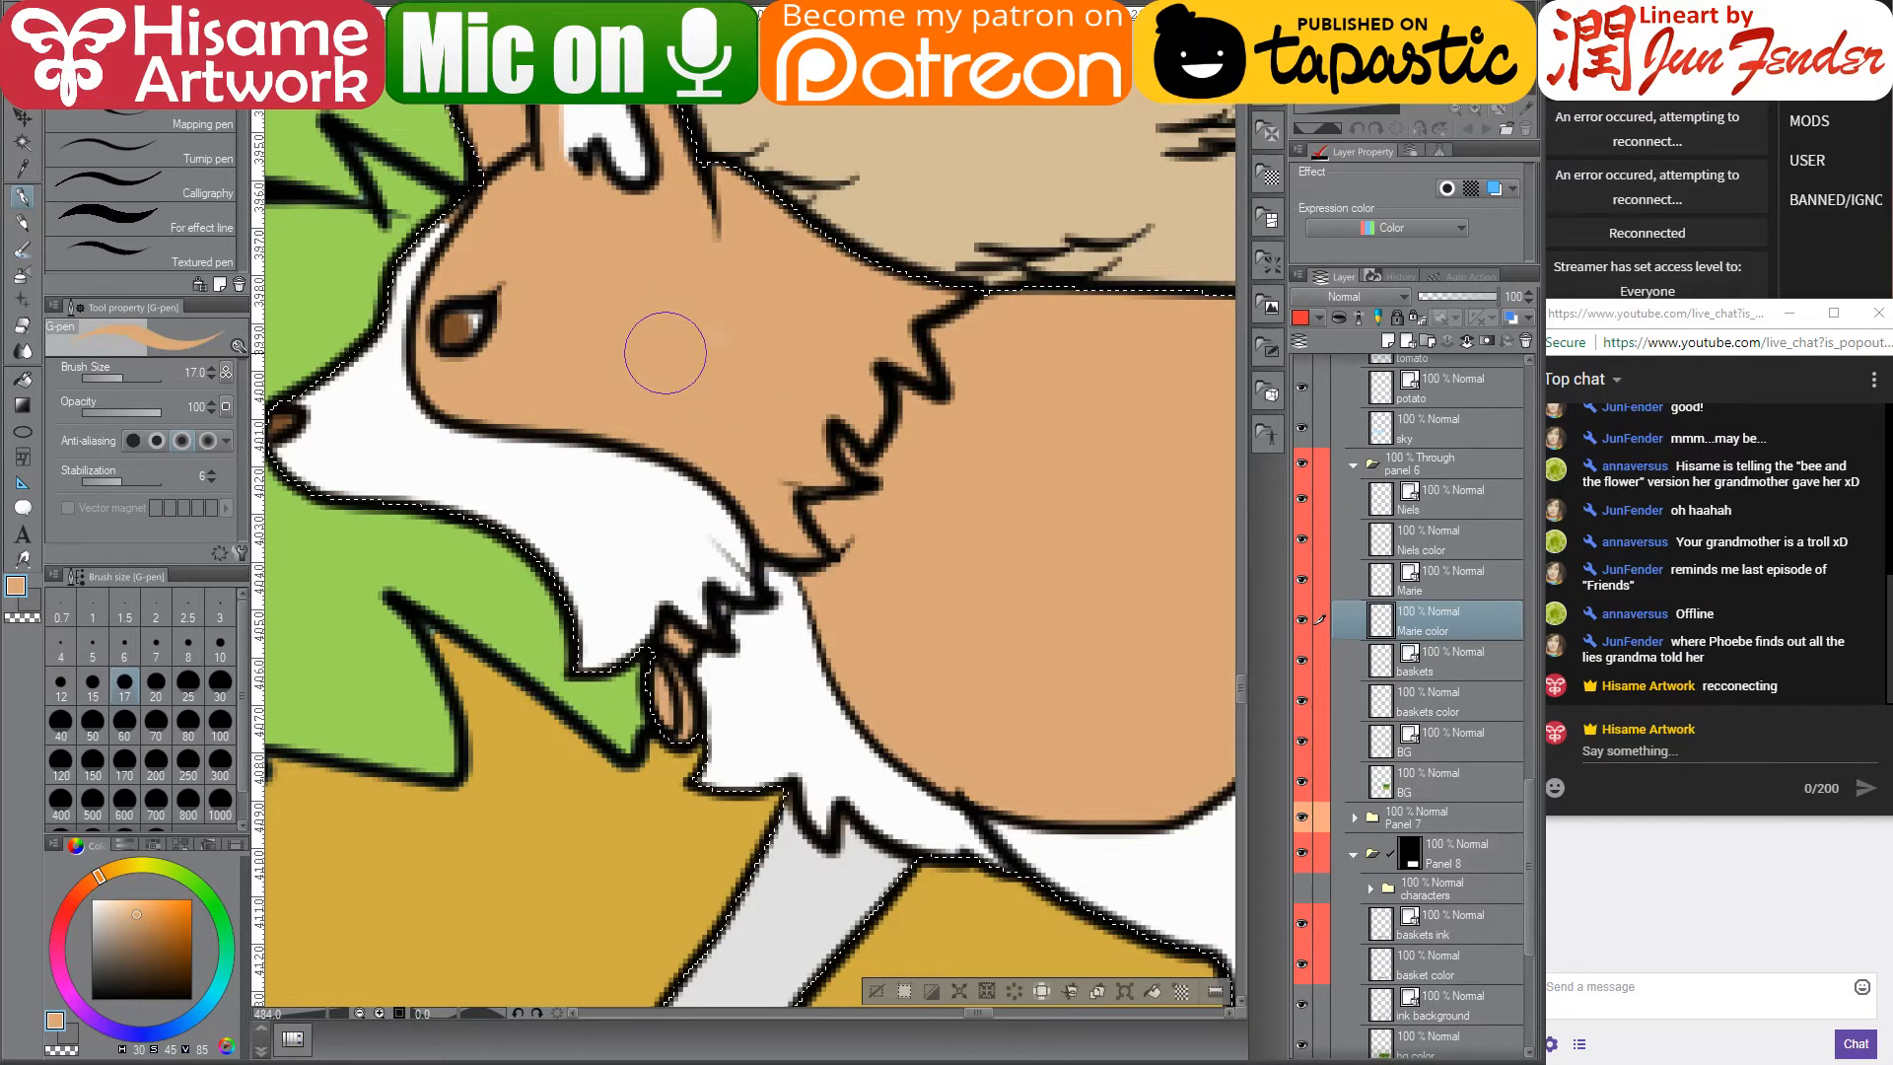
pyautogui.moveTo(654, 346); pyautogui.dragTo(740, 339)
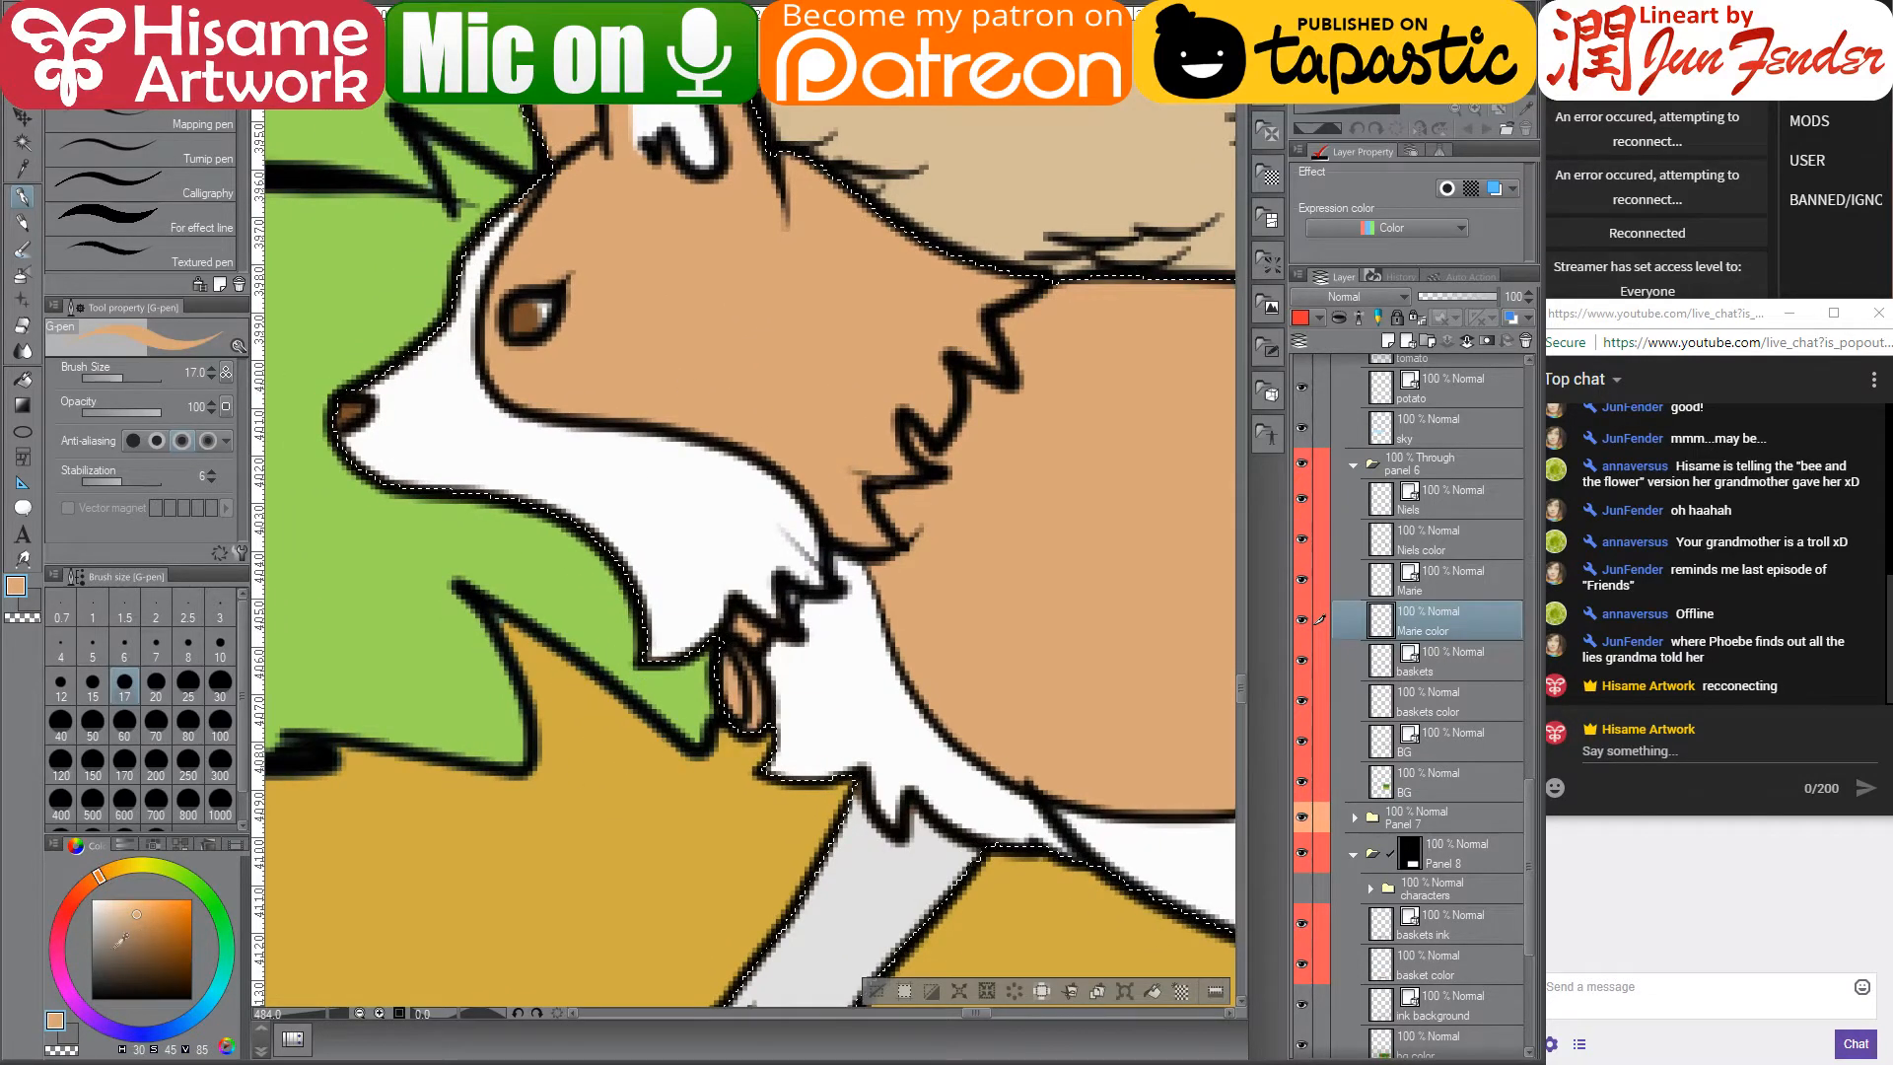
pyautogui.click(96, 1020)
pyautogui.click(192, 899)
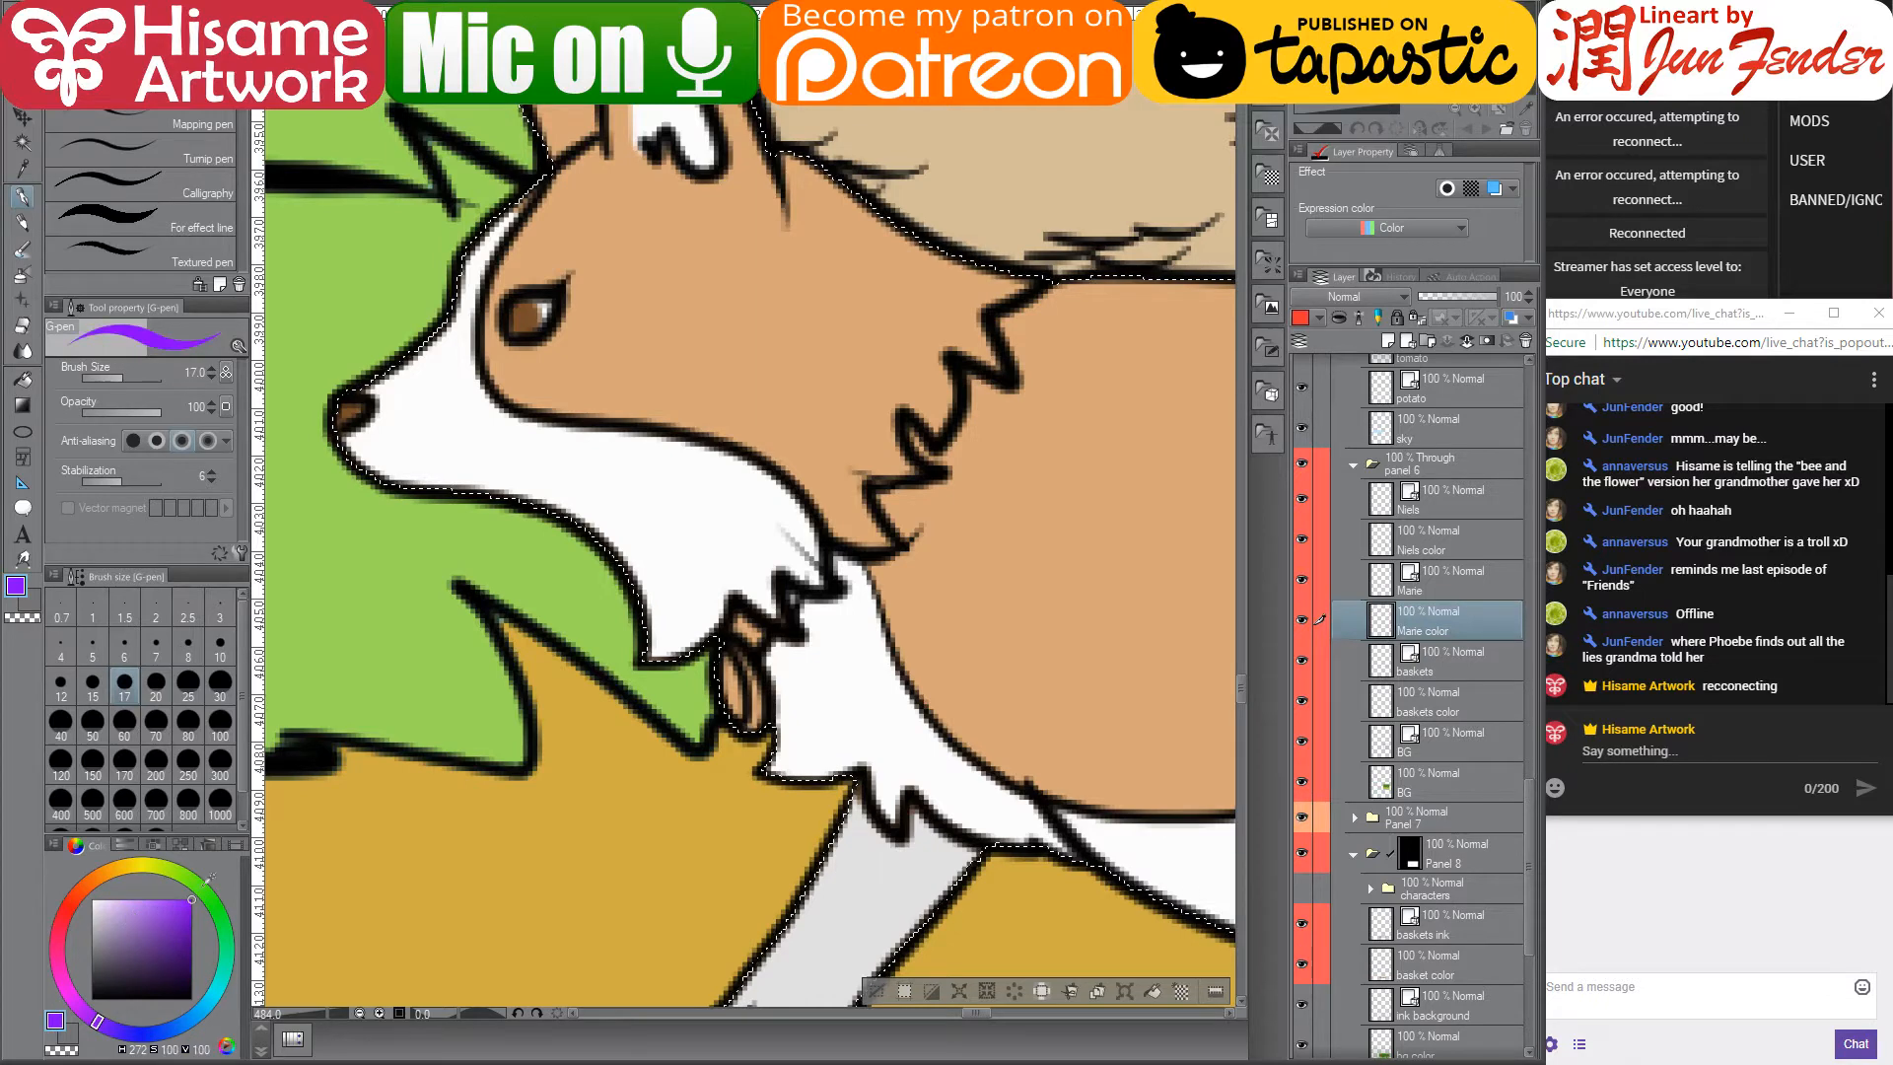
pyautogui.press('[')
pyautogui.press('[')
pyautogui.press('[')
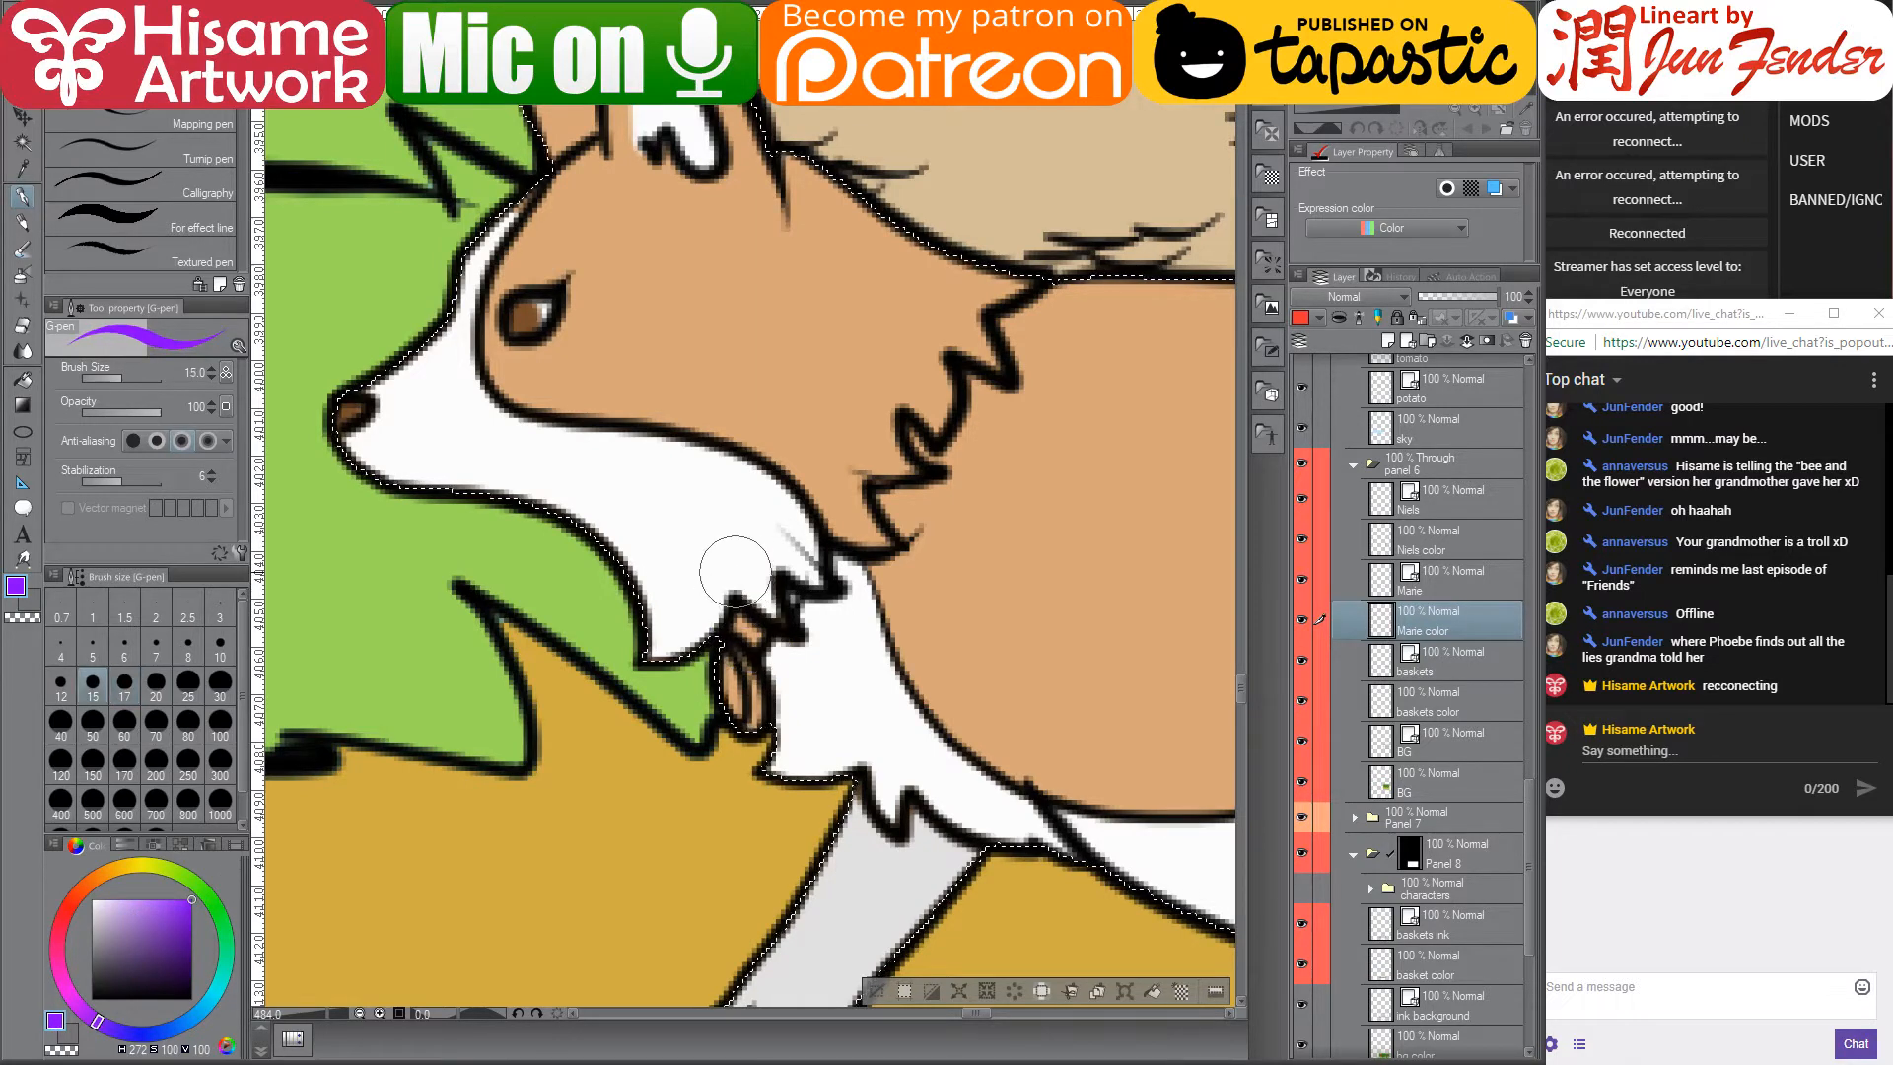
pyautogui.press('[')
pyautogui.moveTo(756, 638); pyautogui.dragTo(797, 595)
pyautogui.moveTo(868, 647); pyautogui.dragTo(753, 662)
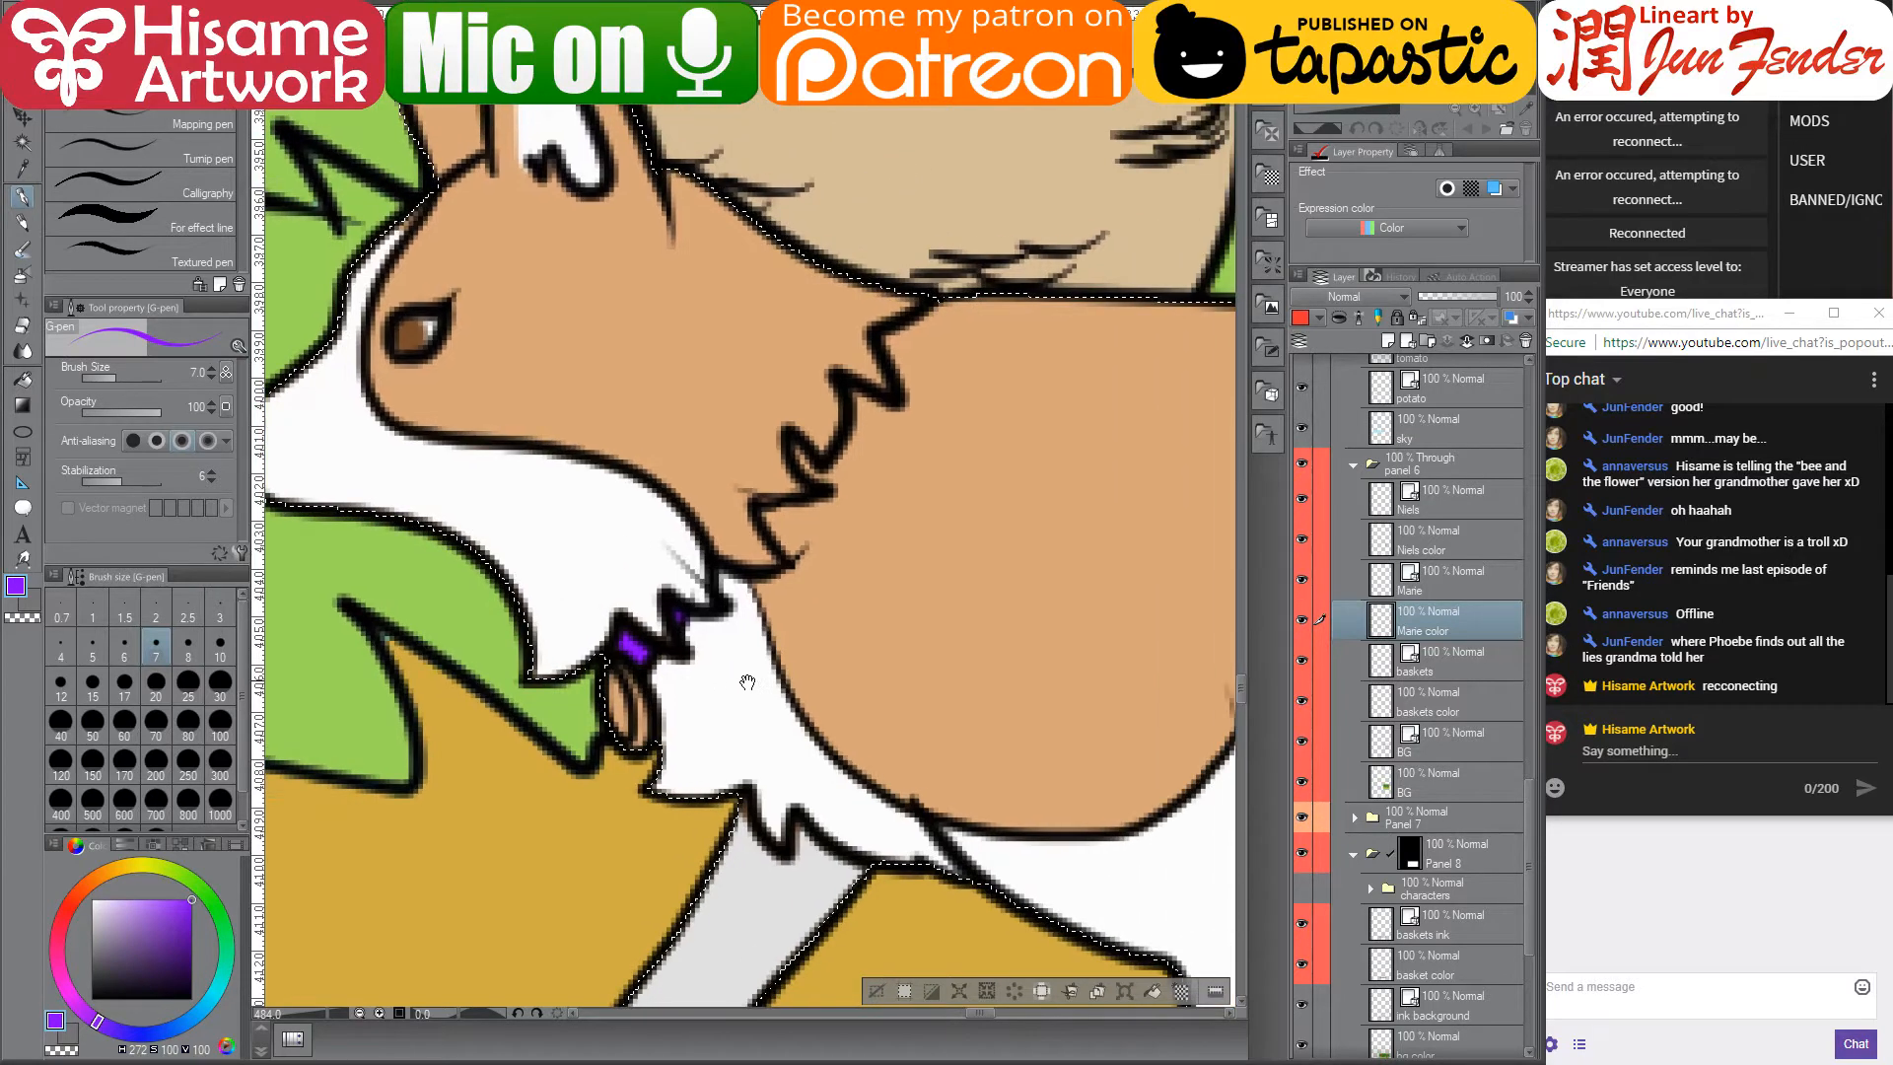
pyautogui.keyDown('alt'); pyautogui.click(720, 562); pyautogui.keyUp('alt')
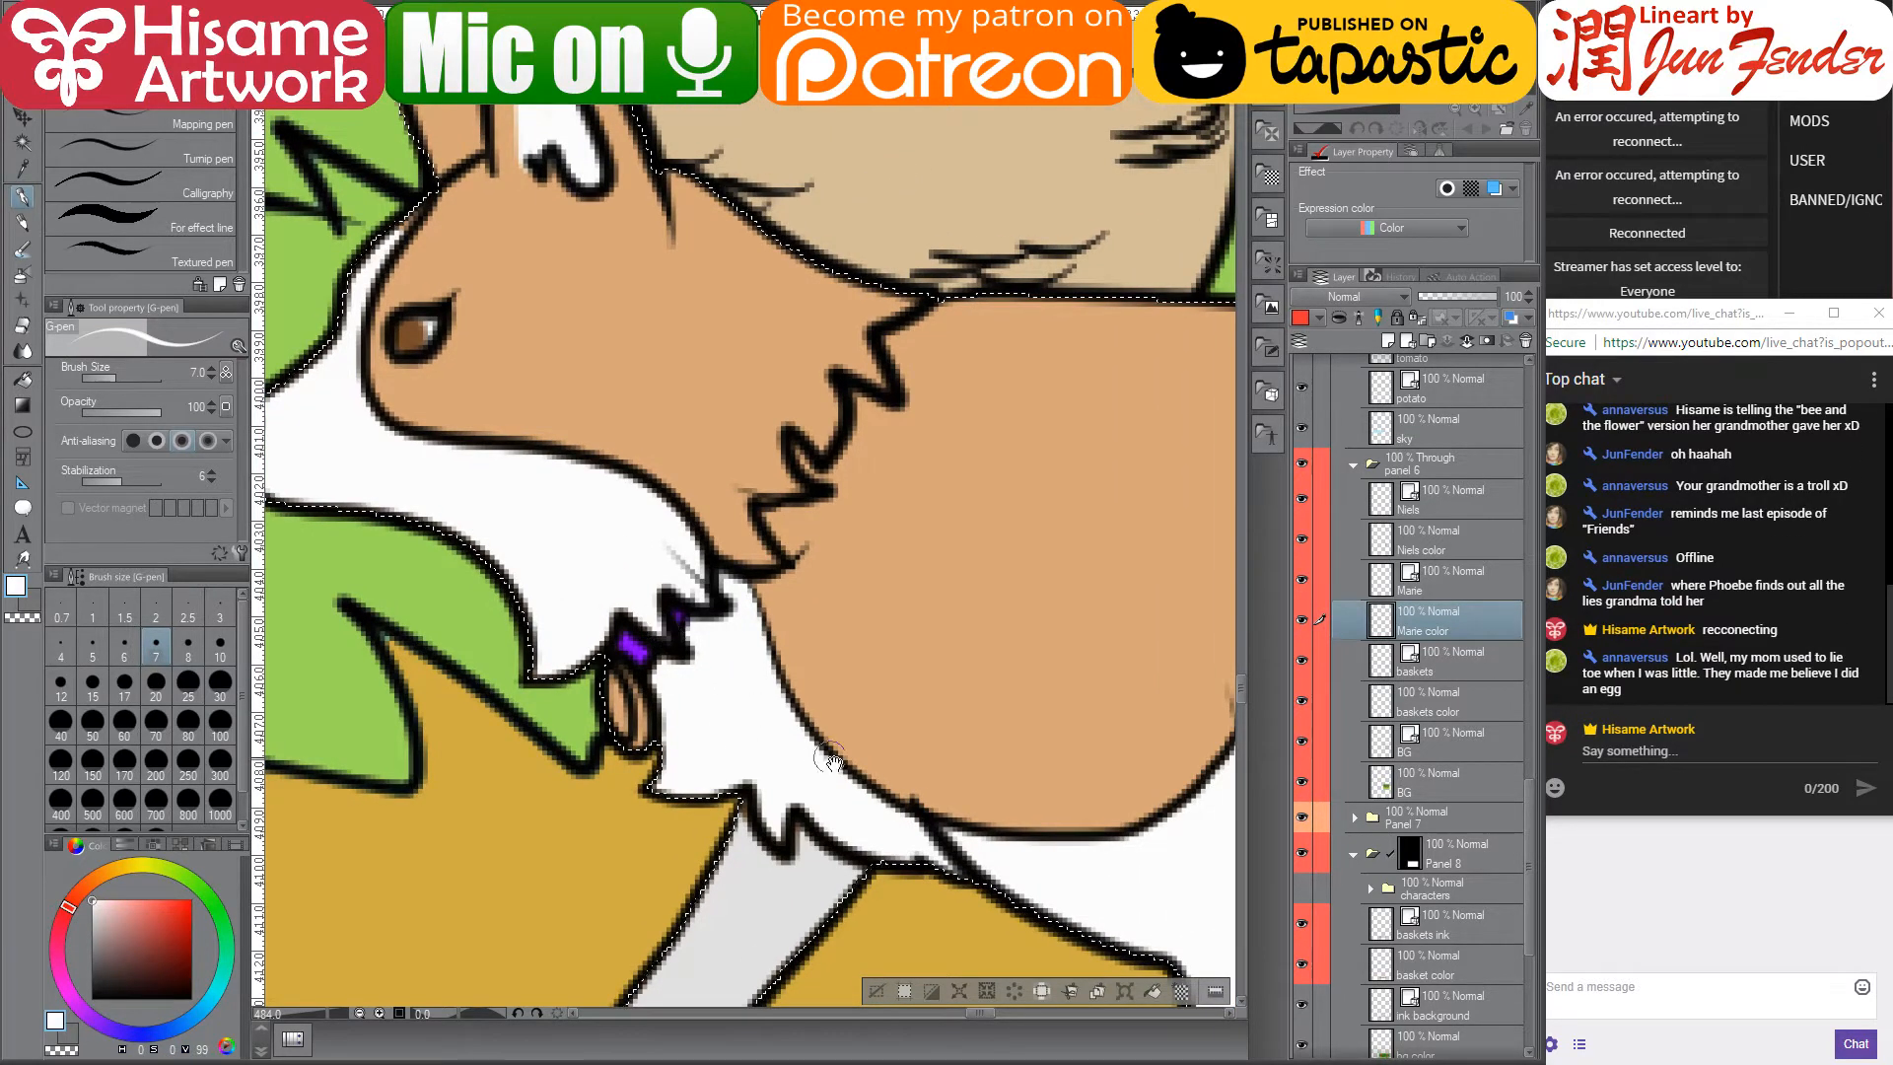
# - Paint the toes of the dog's grey front paw with light grey sampled from its leg, using the G-pen at size 17
pyautogui.moveTo(833, 762); pyautogui.dragTo(778, 624)
pyautogui.keyDown('alt'); pyautogui.click(690, 670); pyautogui.keyUp('alt')
pyautogui.moveTo(690, 673); pyautogui.dragTo(752, 697)
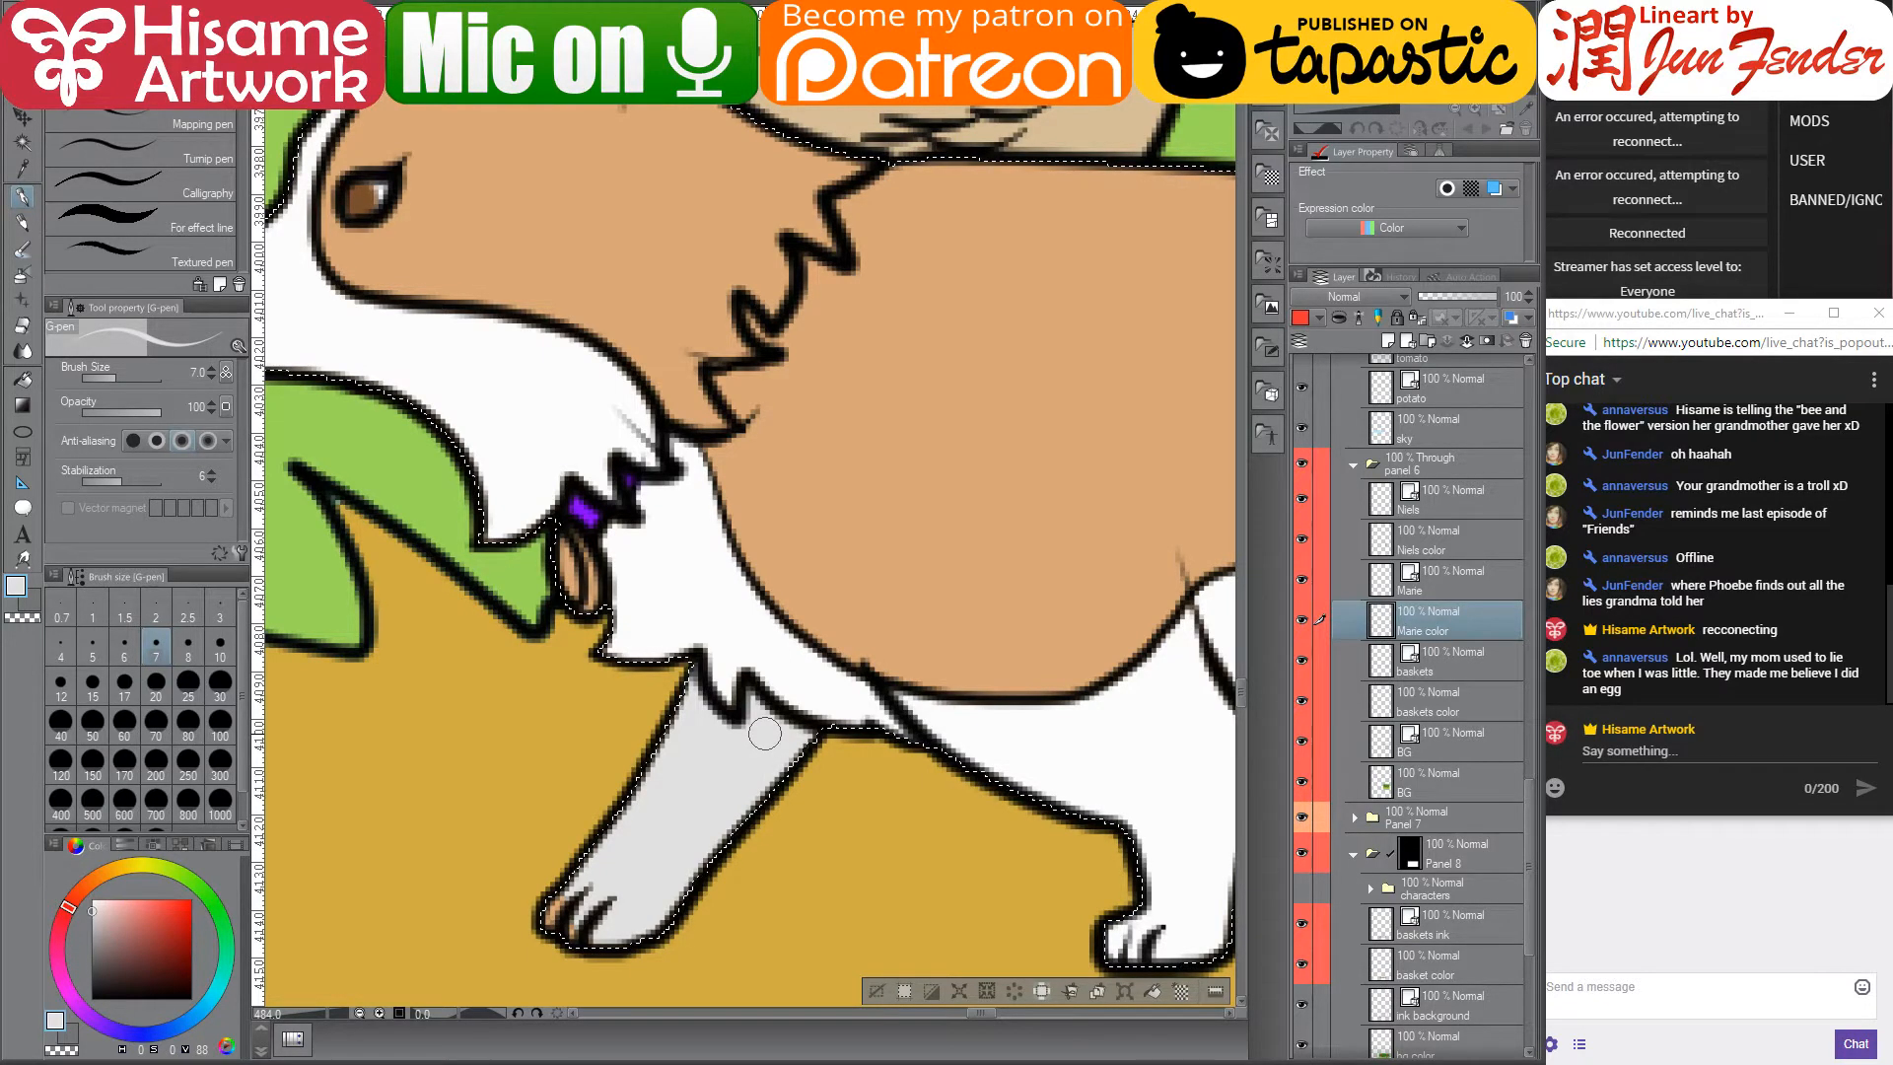
pyautogui.keyDown('alt'); pyautogui.click(693, 629); pyautogui.keyUp('alt')
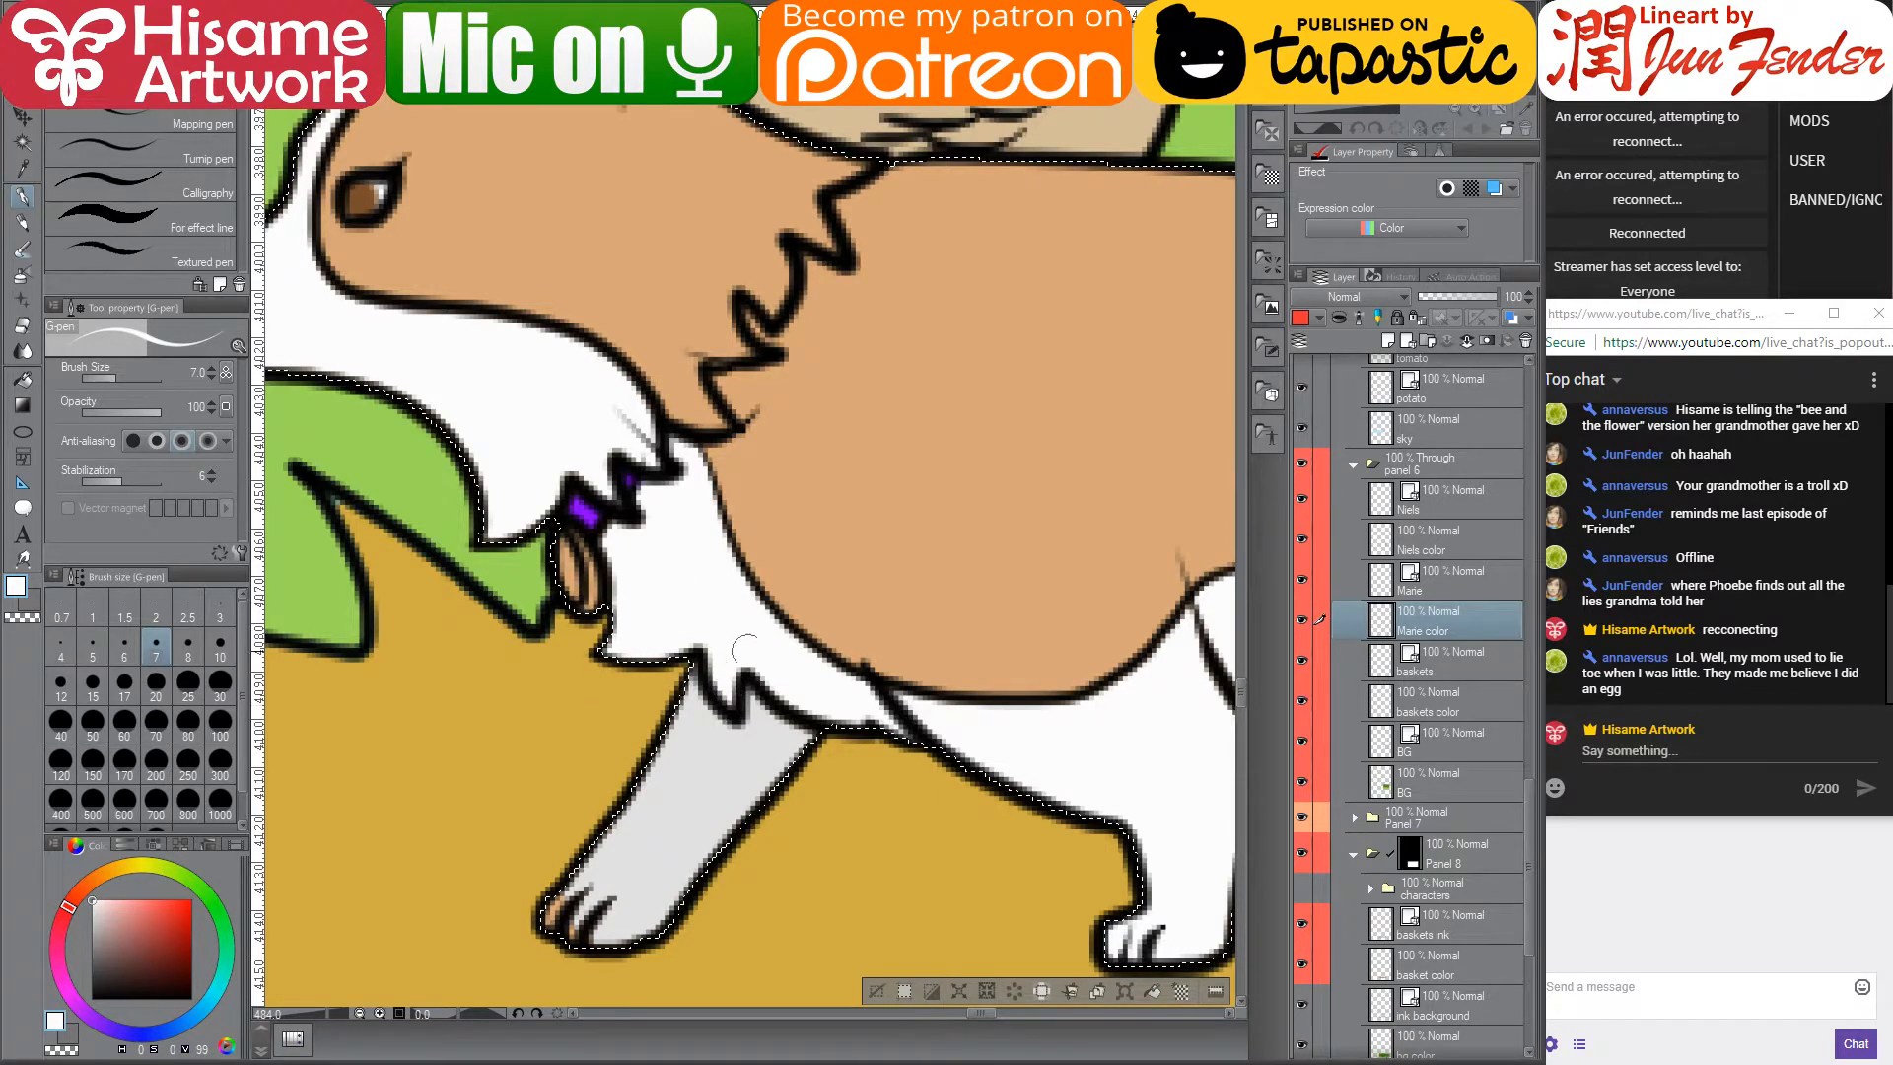
pyautogui.keyDown('alt'); pyautogui.click(621, 831); pyautogui.keyUp('alt')
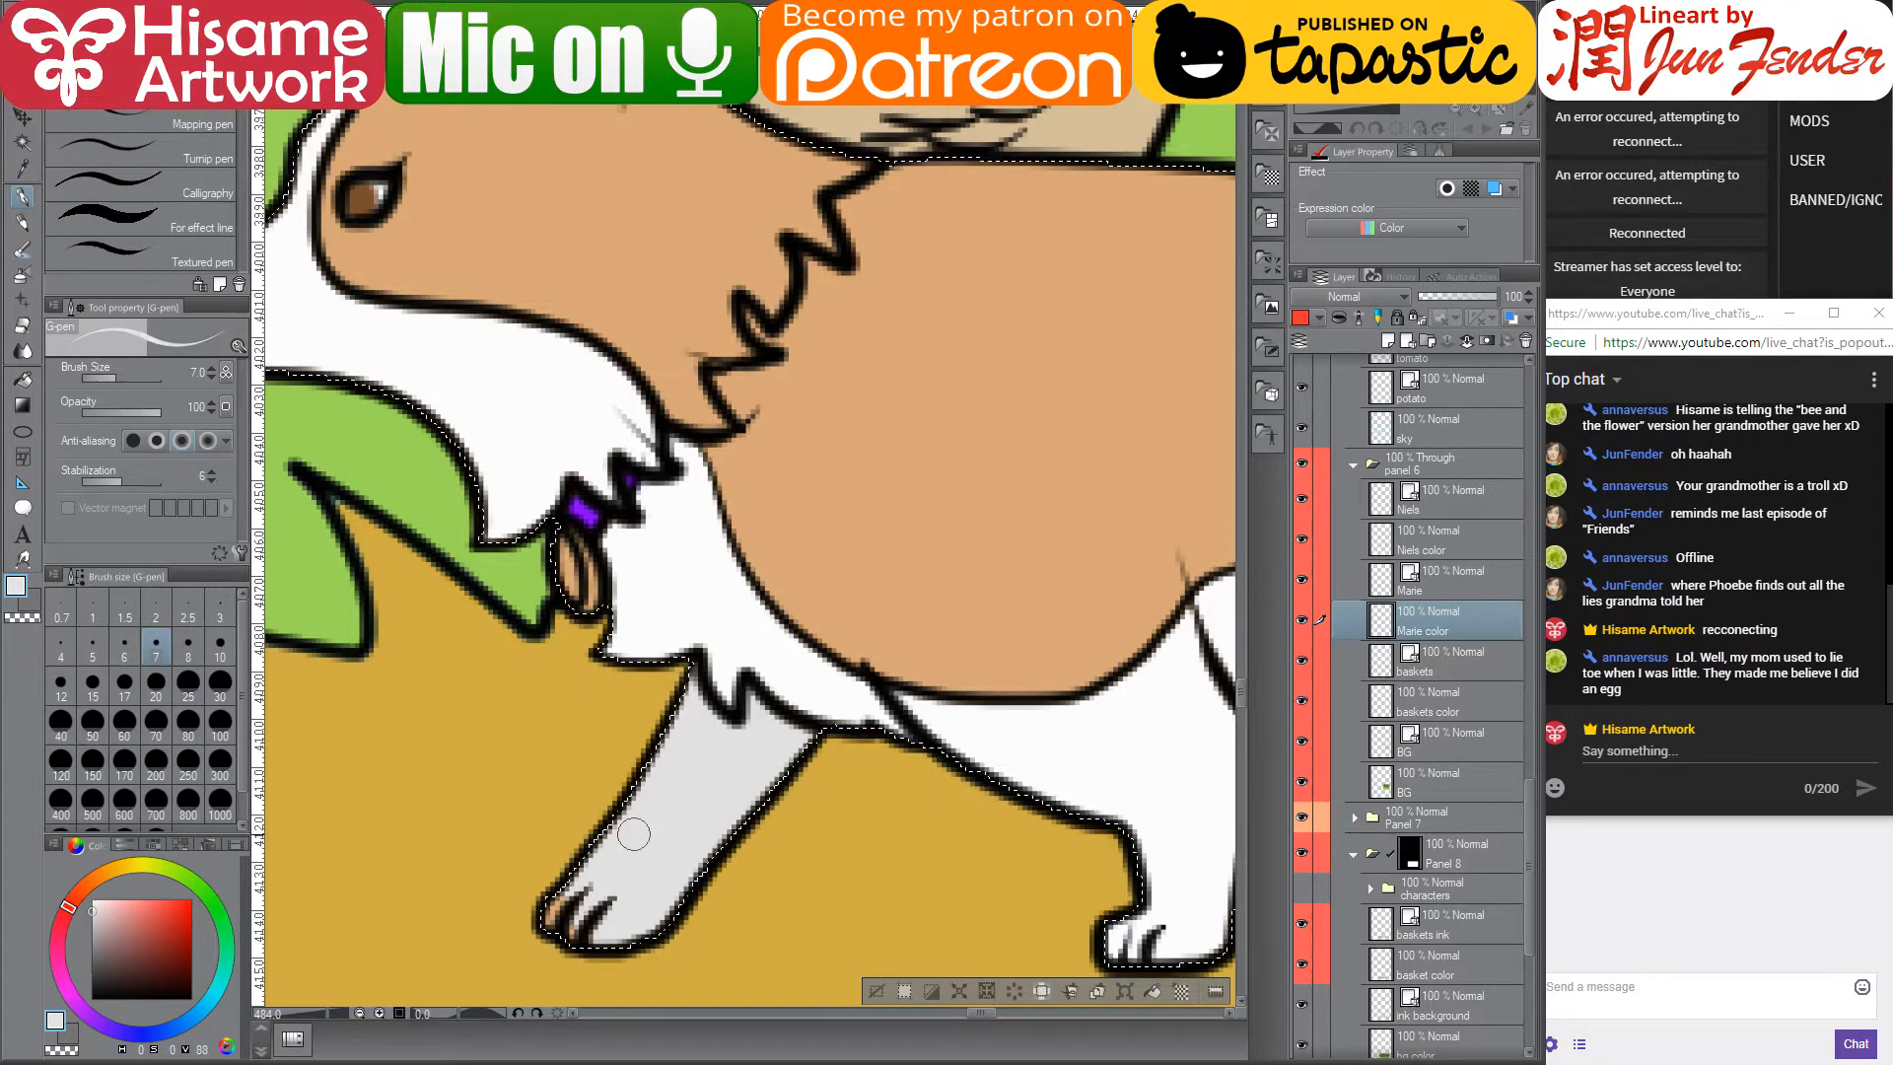
pyautogui.press(']')
pyautogui.press(']')
pyautogui.press(']')
pyautogui.press(']')
pyautogui.press(']')
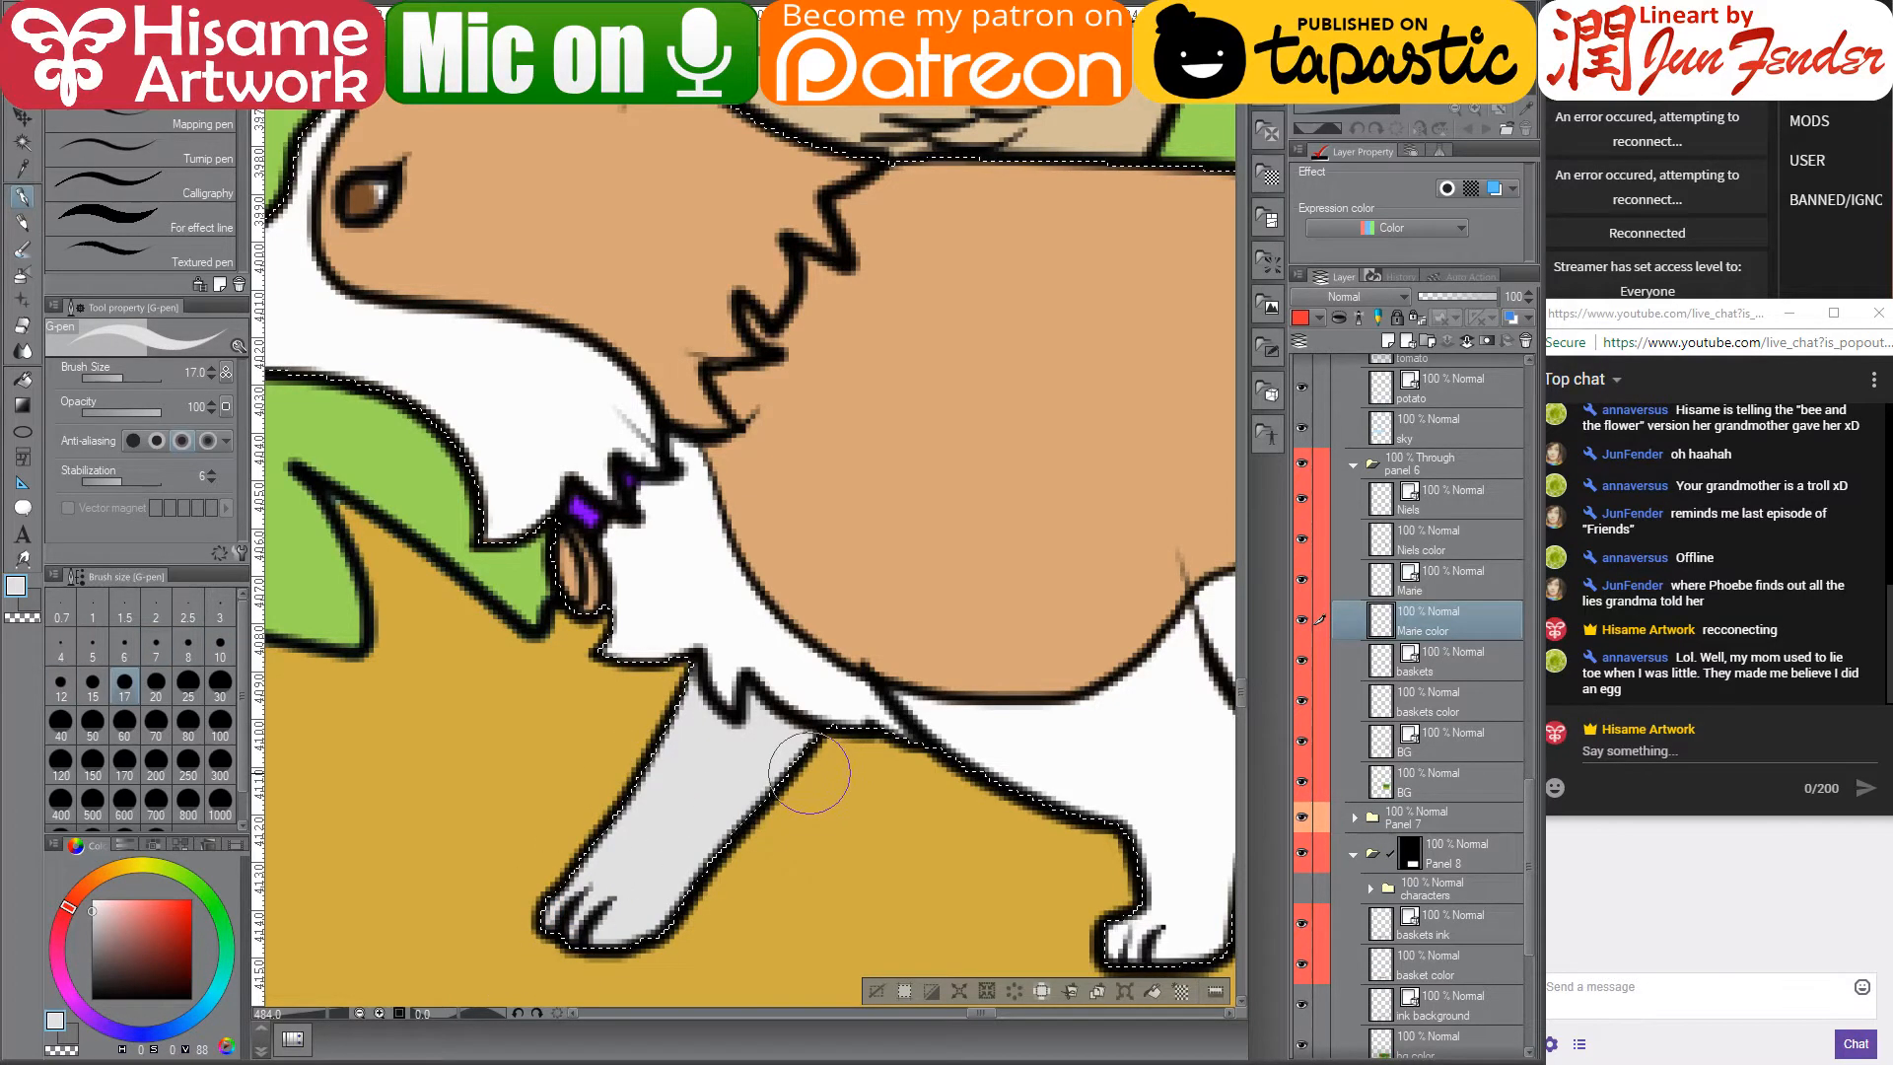
pyautogui.moveTo(921, 786); pyautogui.dragTo(1050, 952)
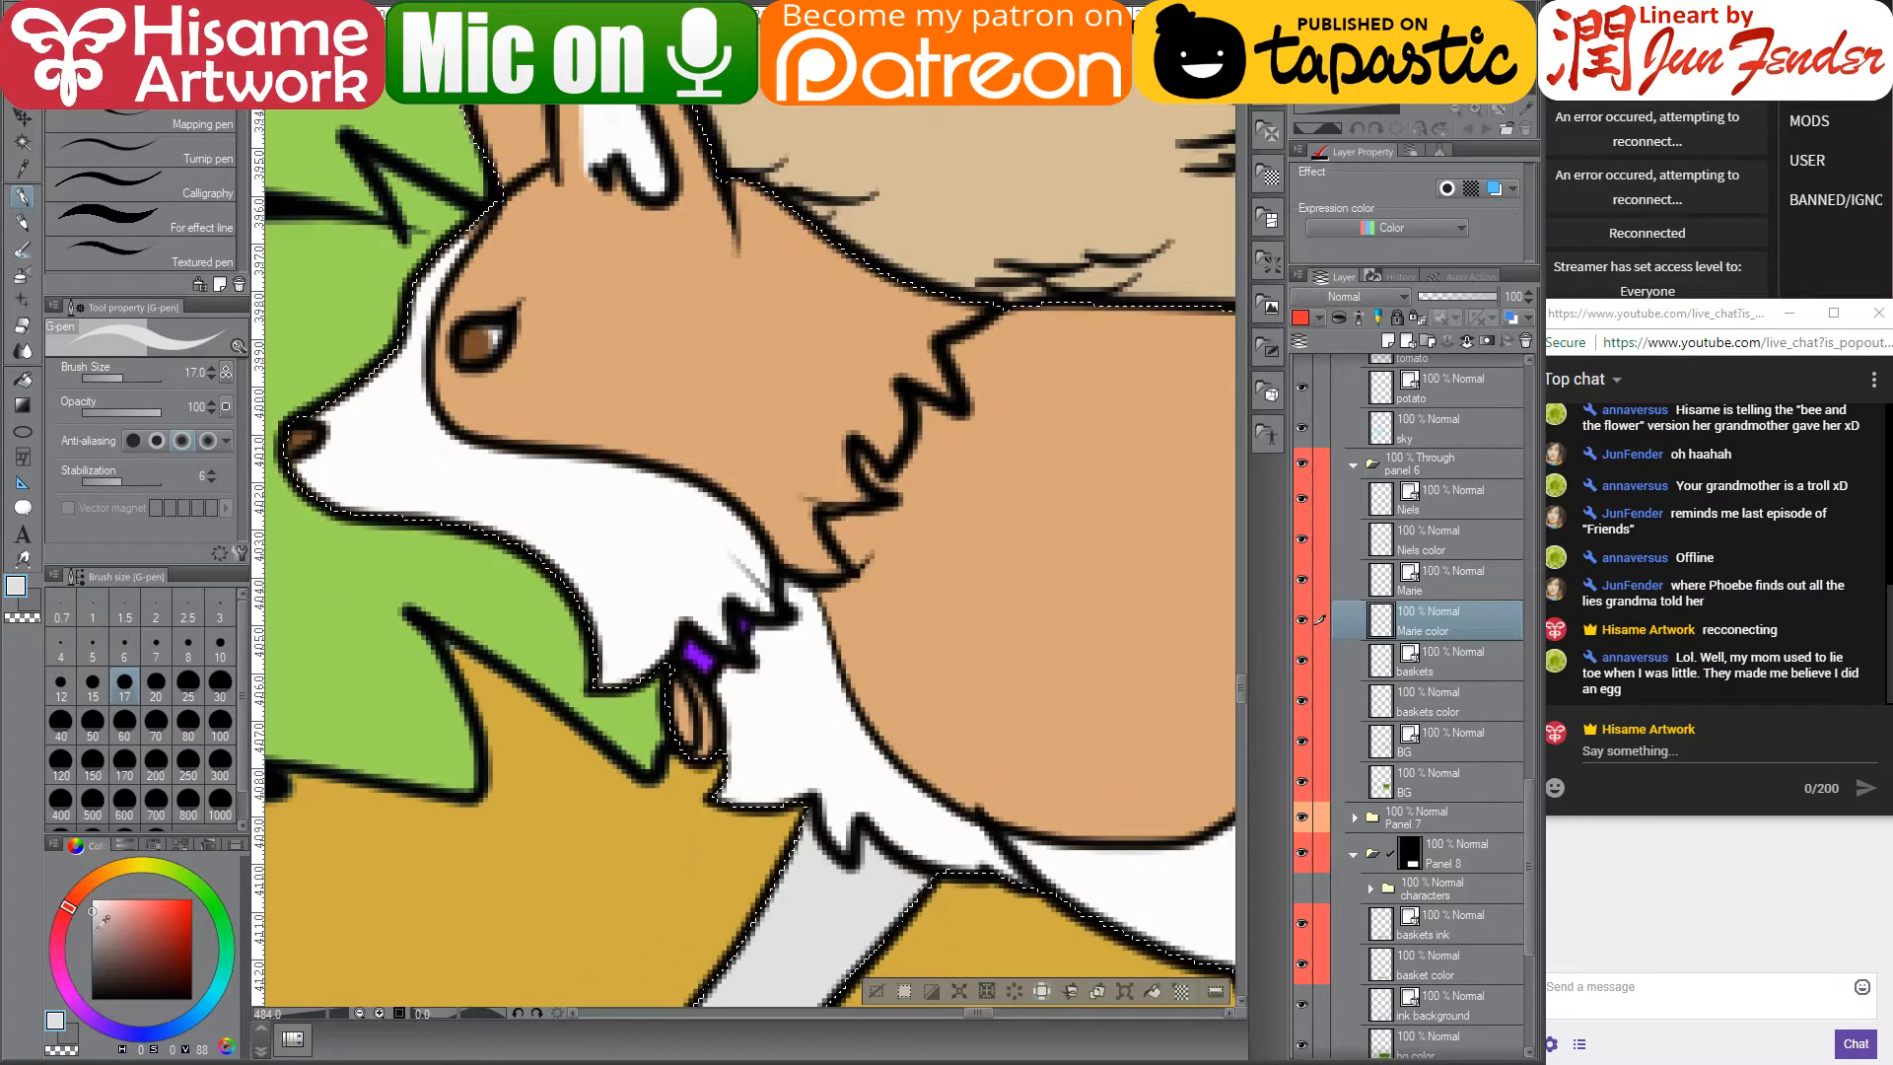
# - Paint the rim of the dog's collar tag mid grey (V 67) with the G-pen at size 5
pyautogui.click(92, 931)
pyautogui.scroll(1, 671, 750)
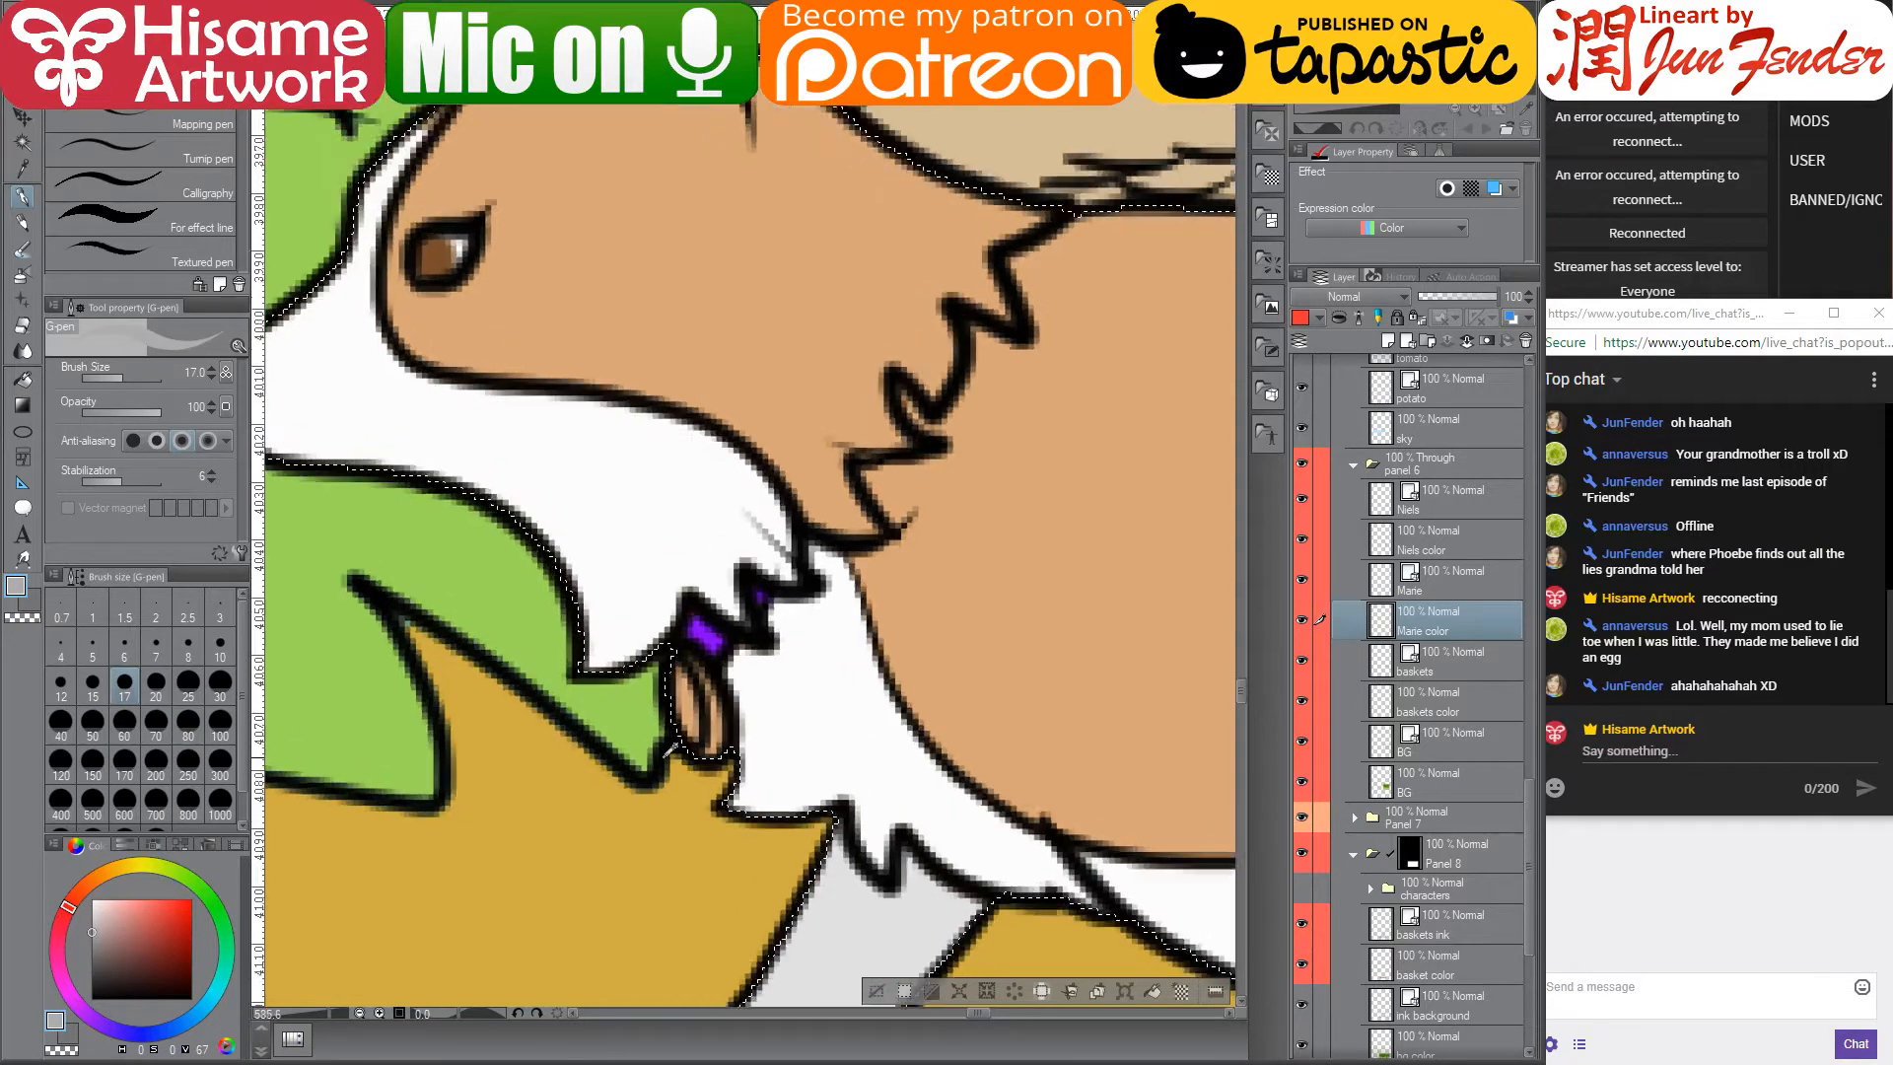
pyautogui.scroll(2, 672, 748)
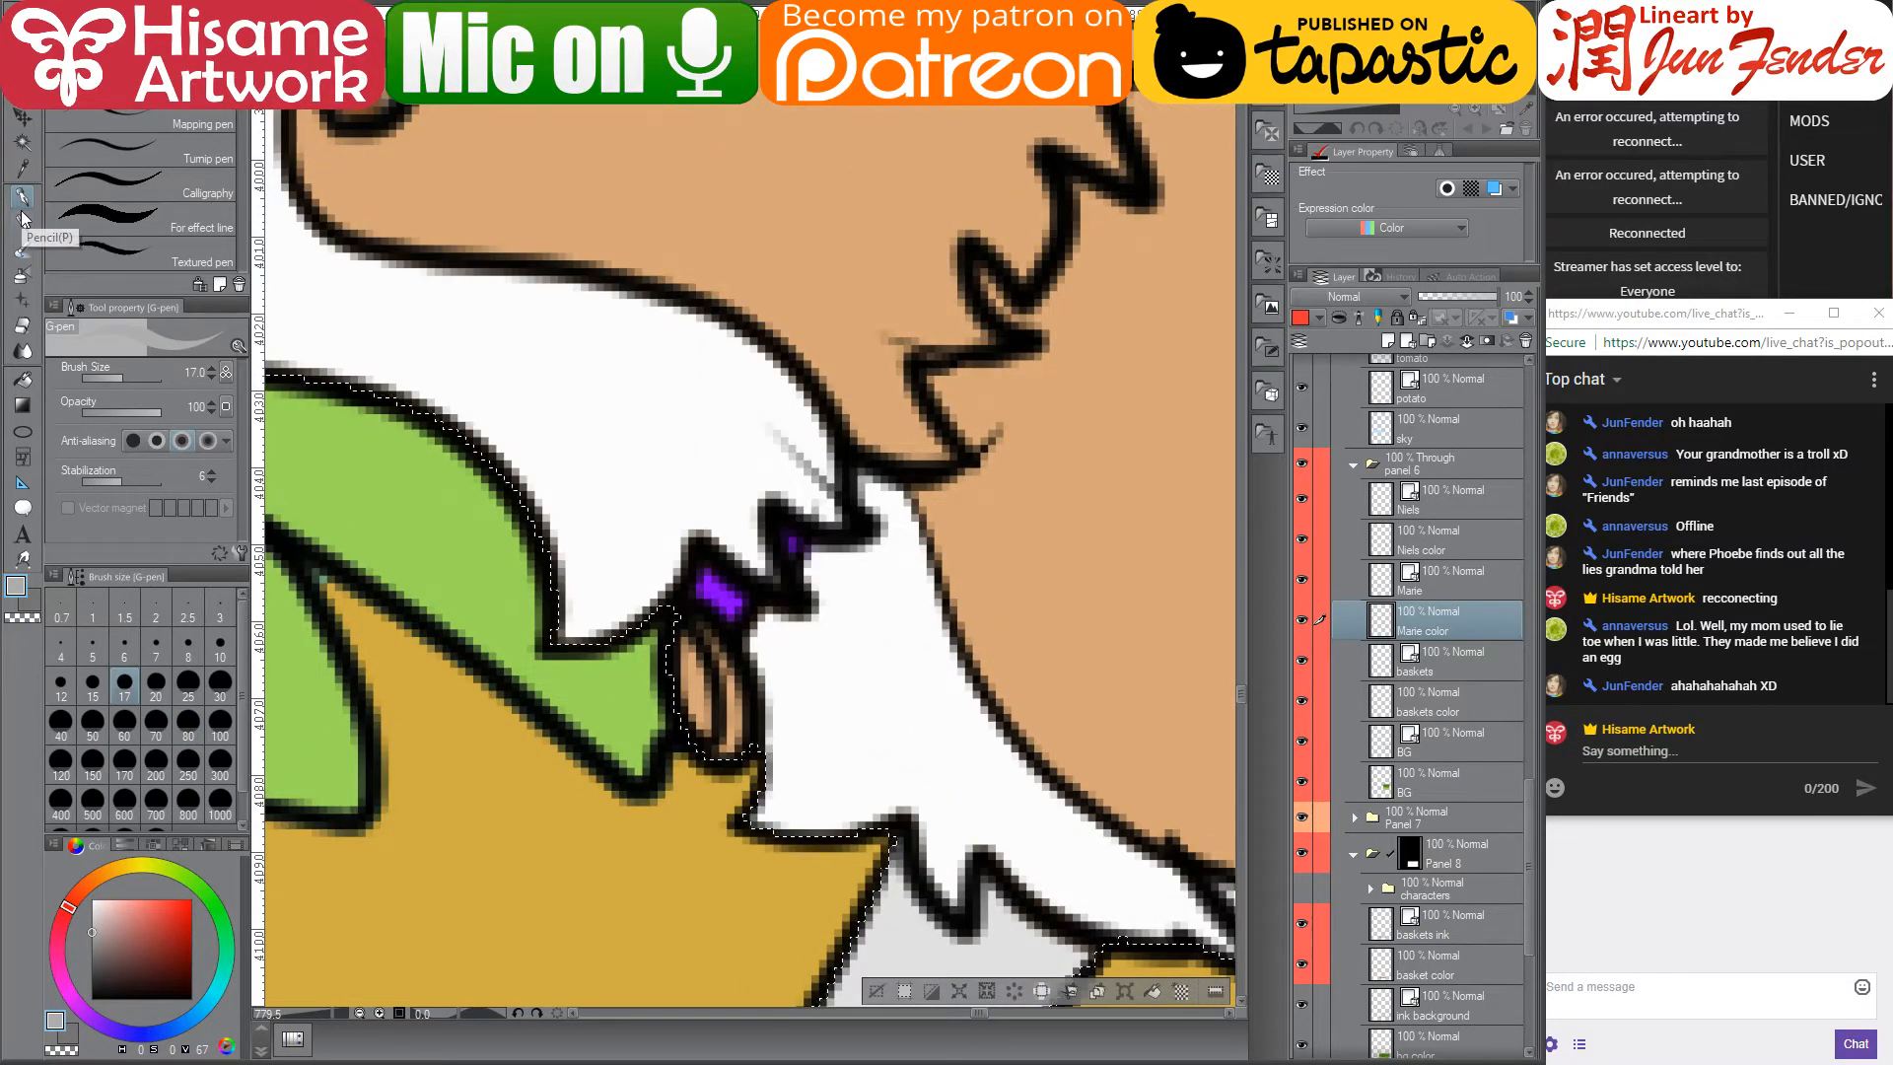
pyautogui.press('[')
pyautogui.press('[')
pyautogui.press('[')
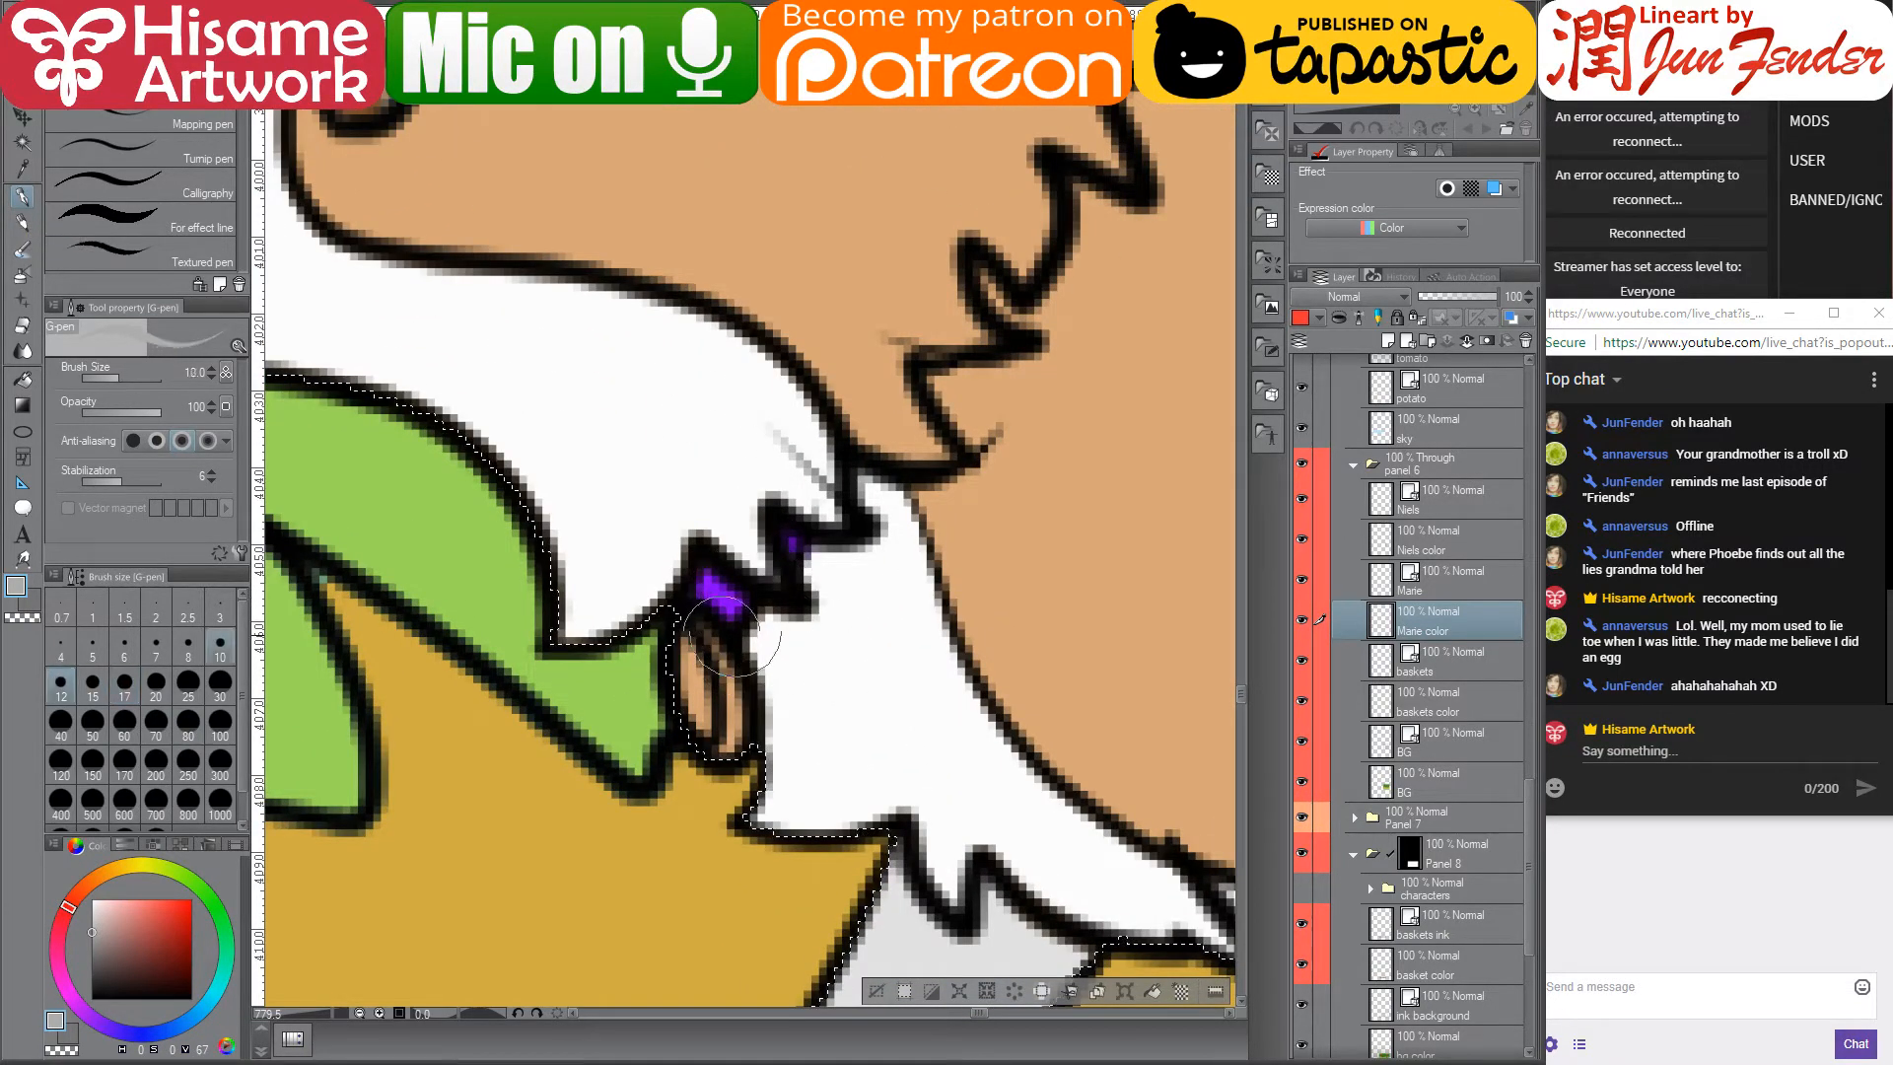
pyautogui.press('[')
pyautogui.press('[')
pyautogui.press('[')
pyautogui.press('[')
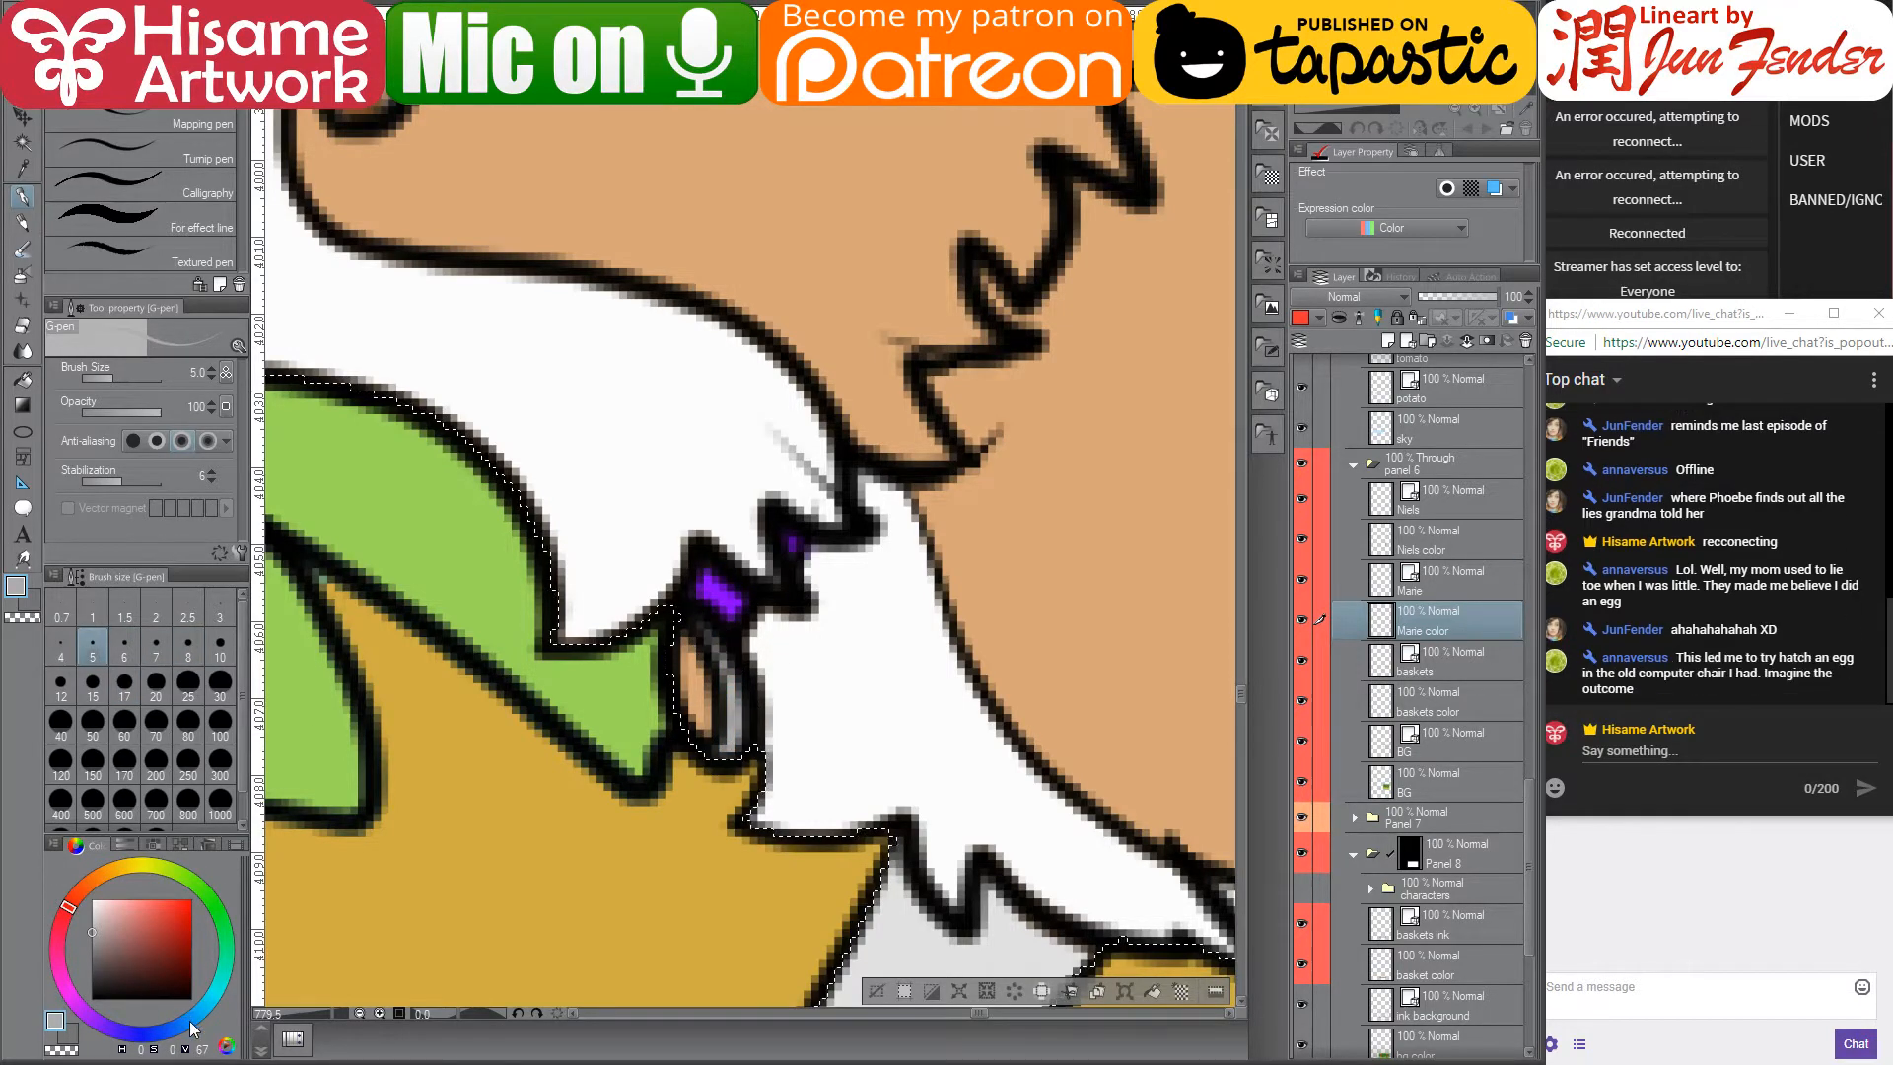
# - Paint the face of the collar tag bright blue (H 197, S 100, V 100) and clear the selection
pyautogui.click(194, 1018)
pyautogui.click(191, 901)
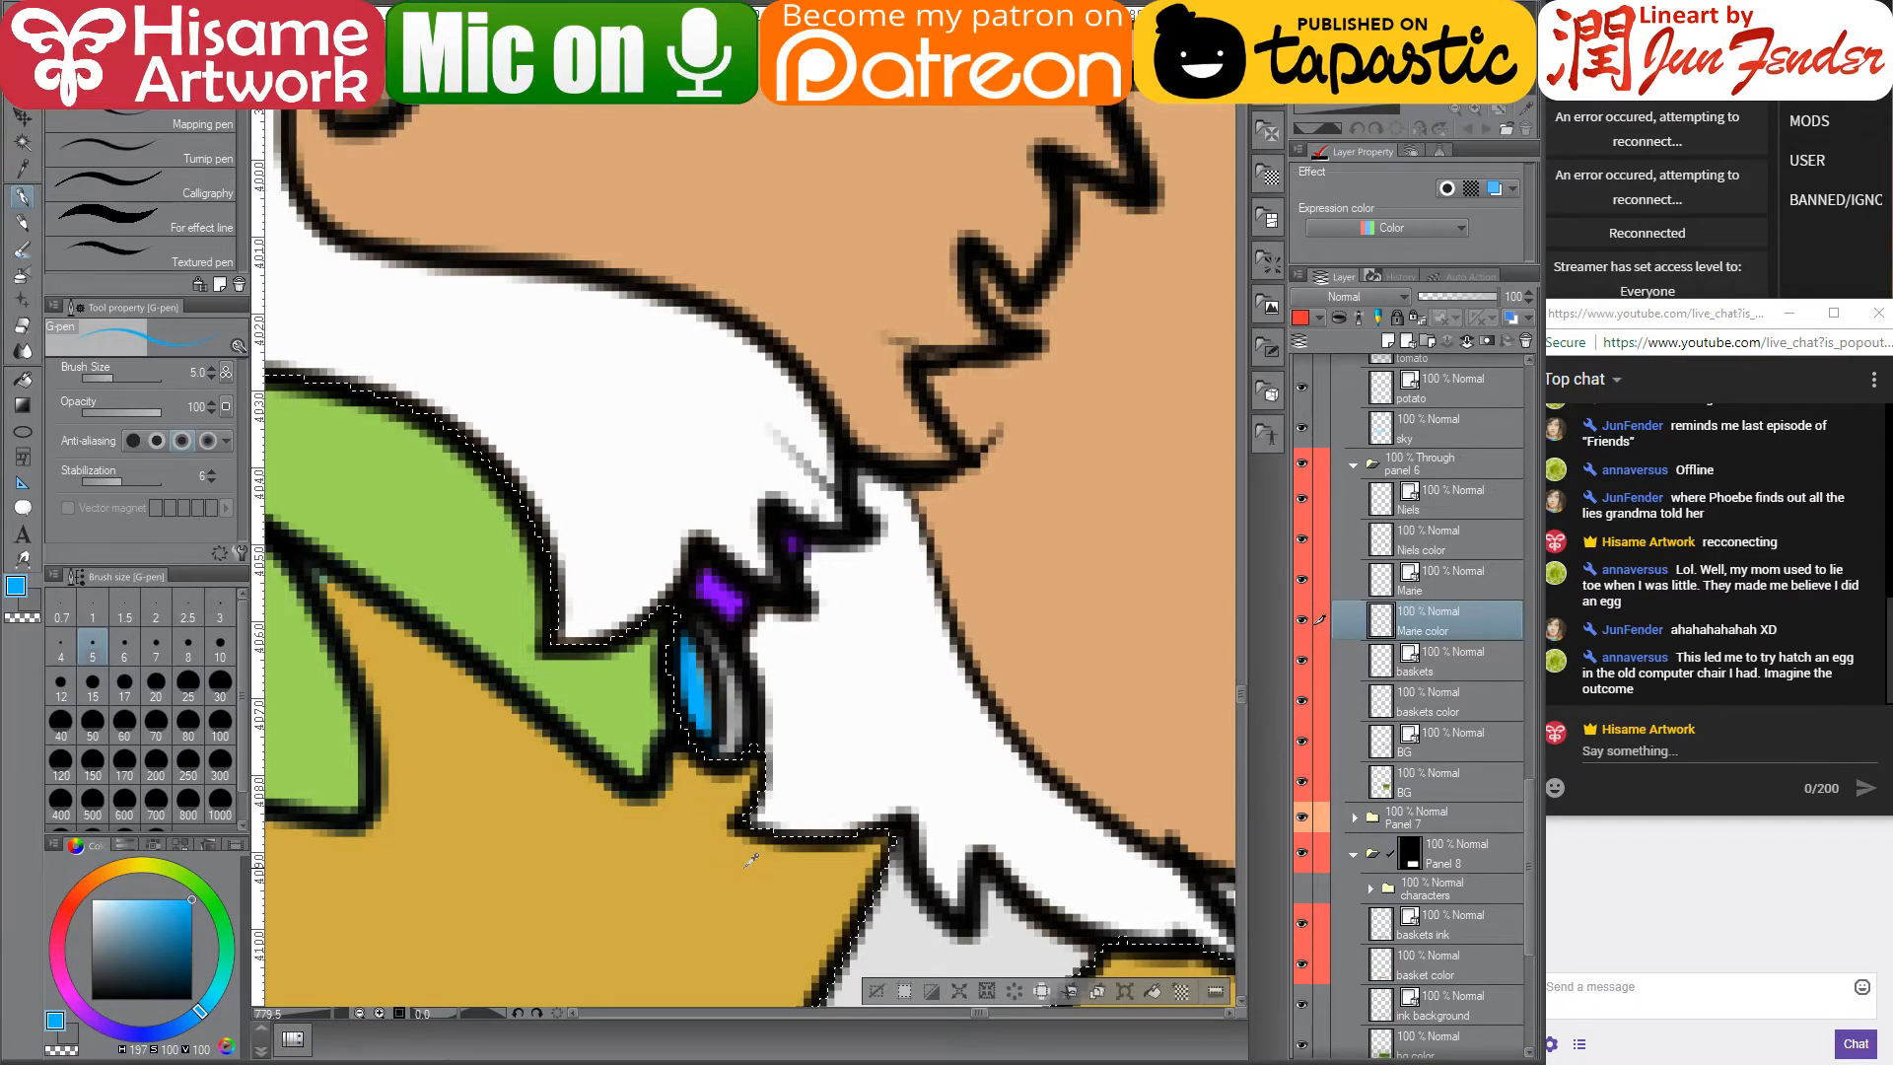
pyautogui.scroll(-7, 721, 825)
pyautogui.scroll(-7, 657, 882)
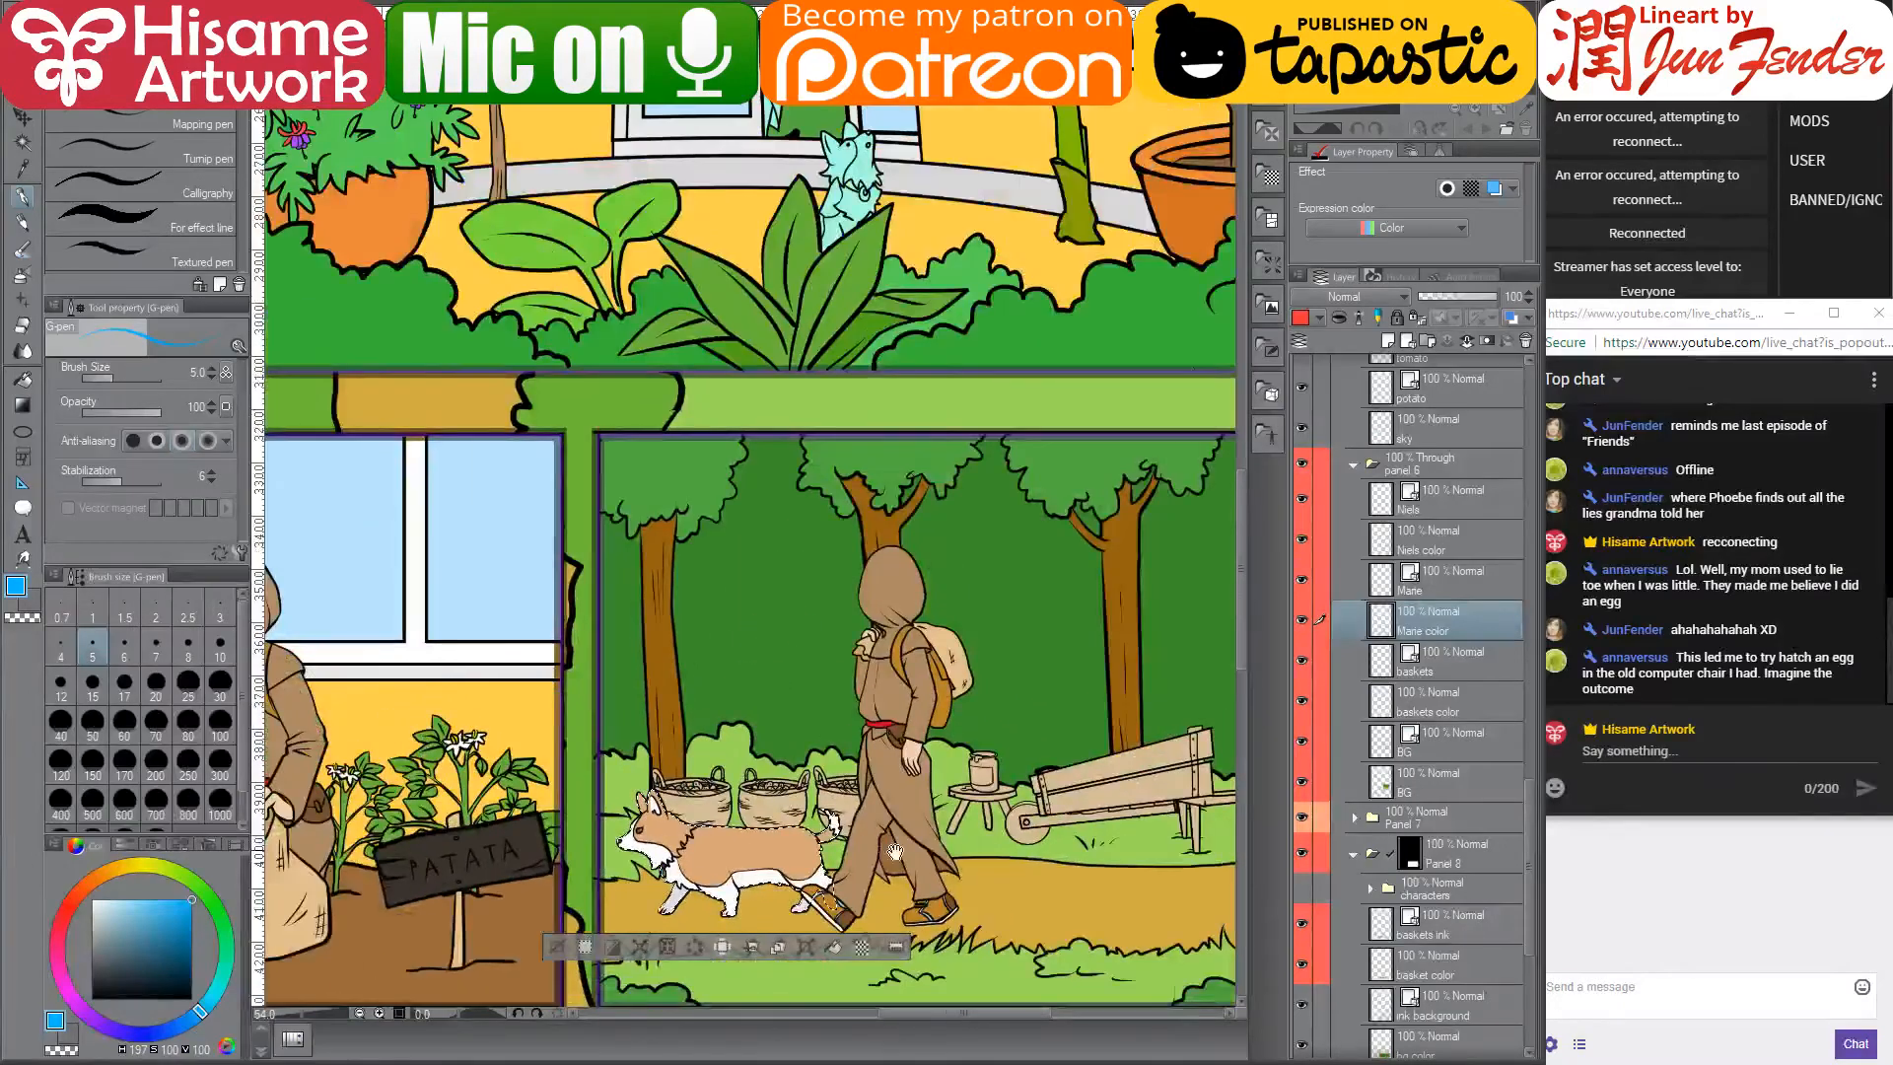
pyautogui.moveTo(895, 851); pyautogui.dragTo(847, 784)
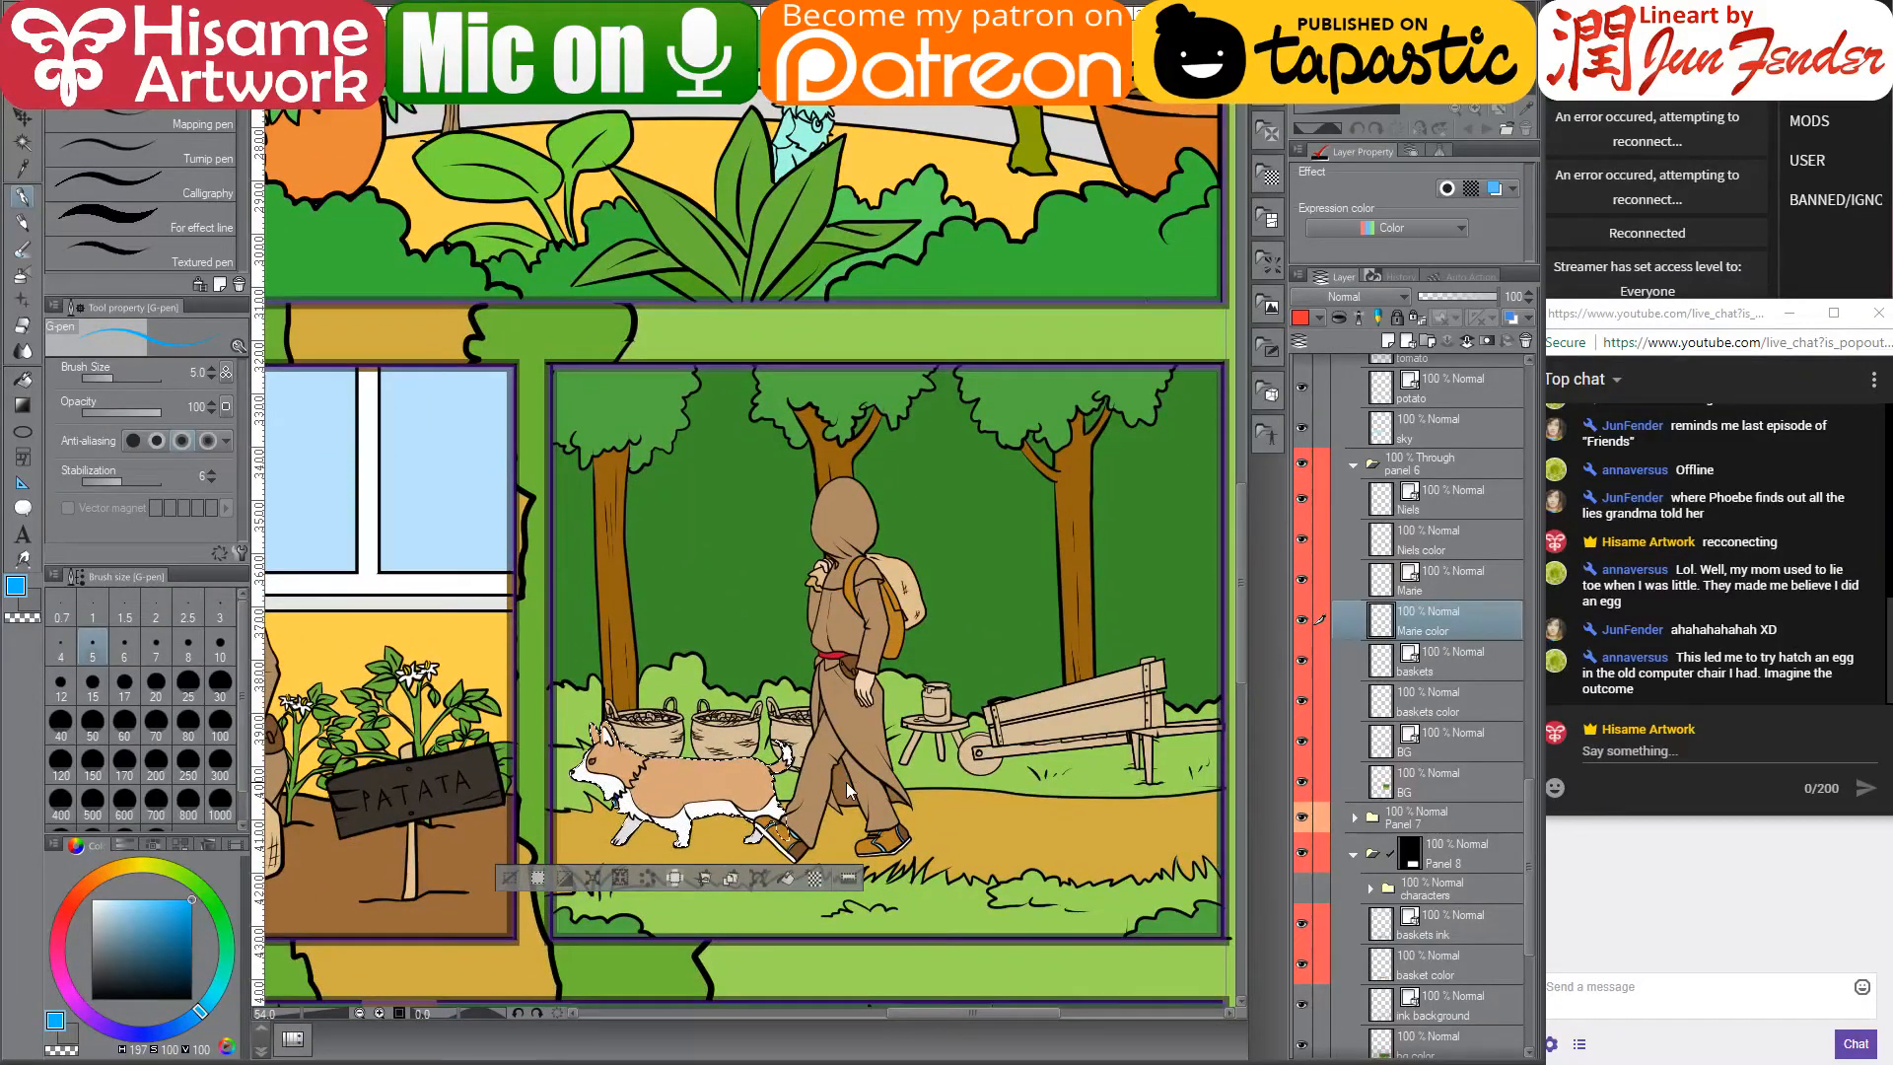
pyautogui.hotkey('ctrl', 'd')
# - Create a new layer folder in the panel 6 group and name it "characters"
pyautogui.click(17, 122)
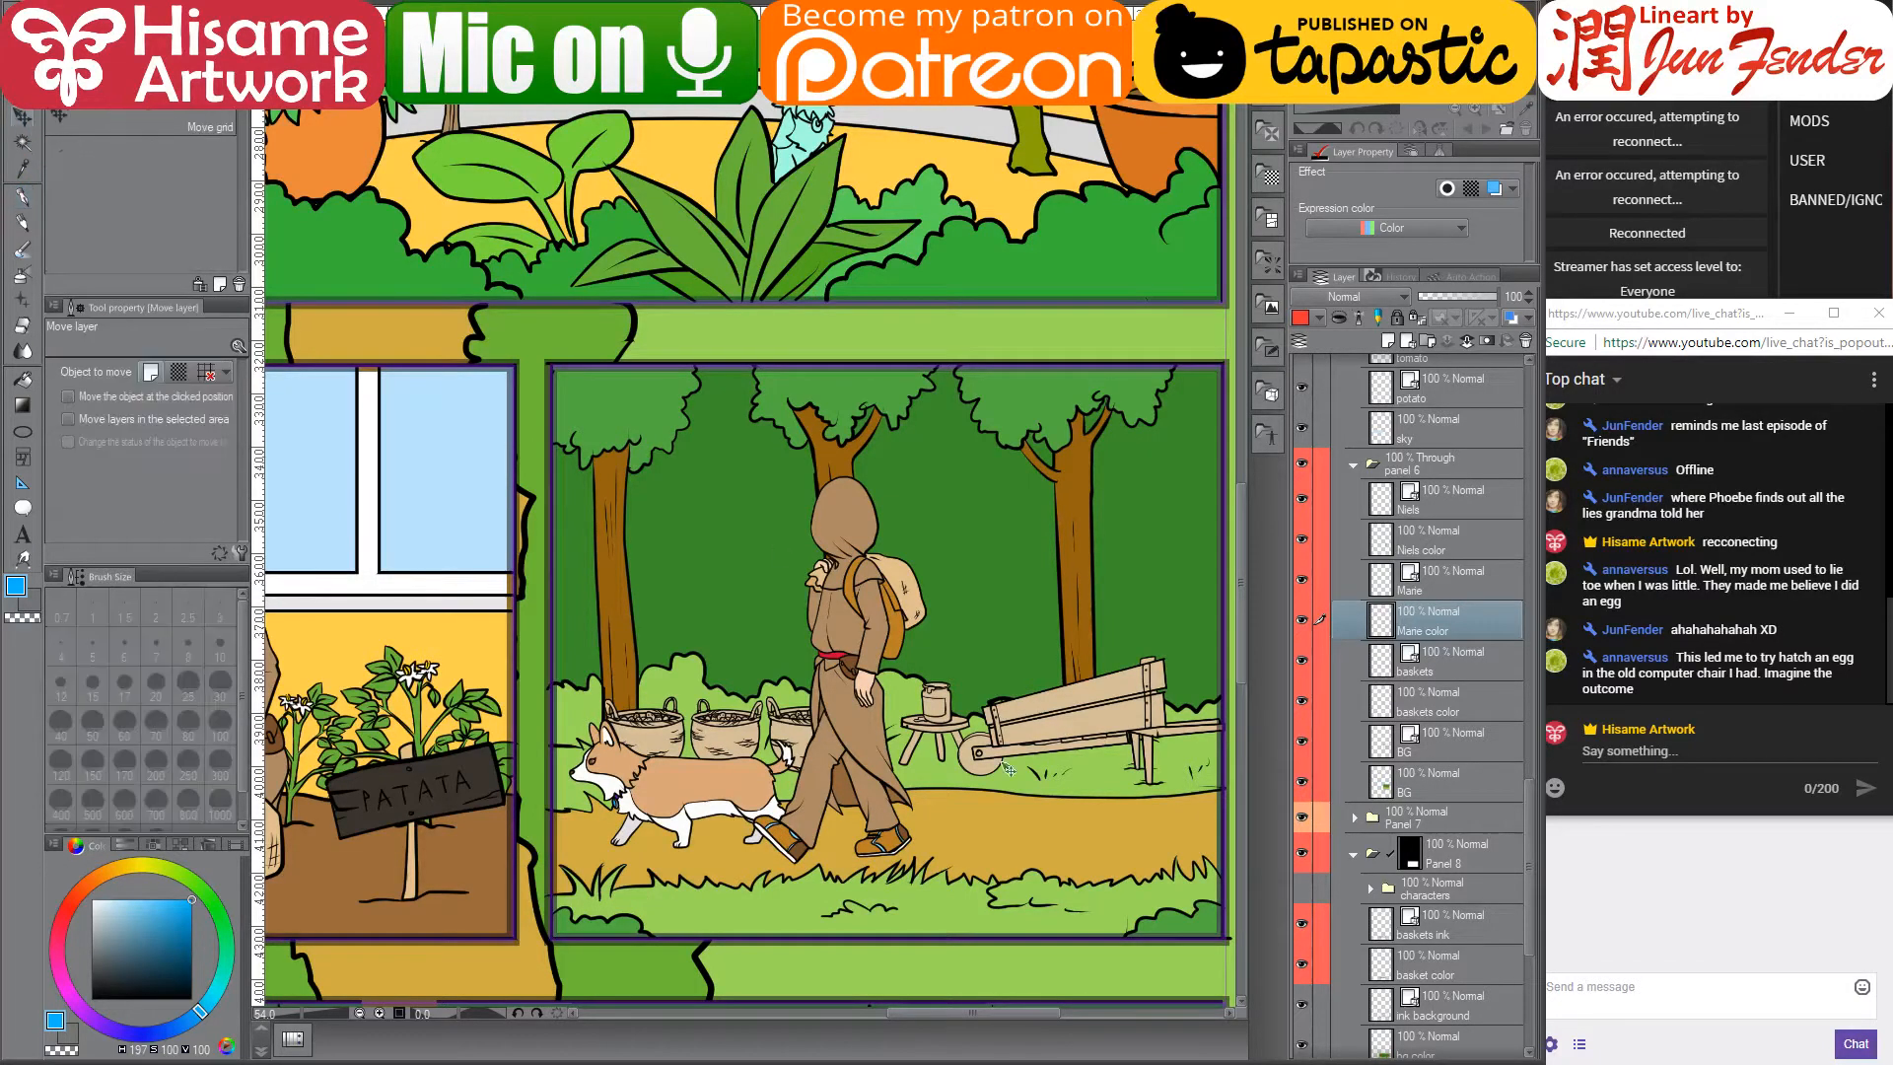
pyautogui.scroll(5, 1007, 769)
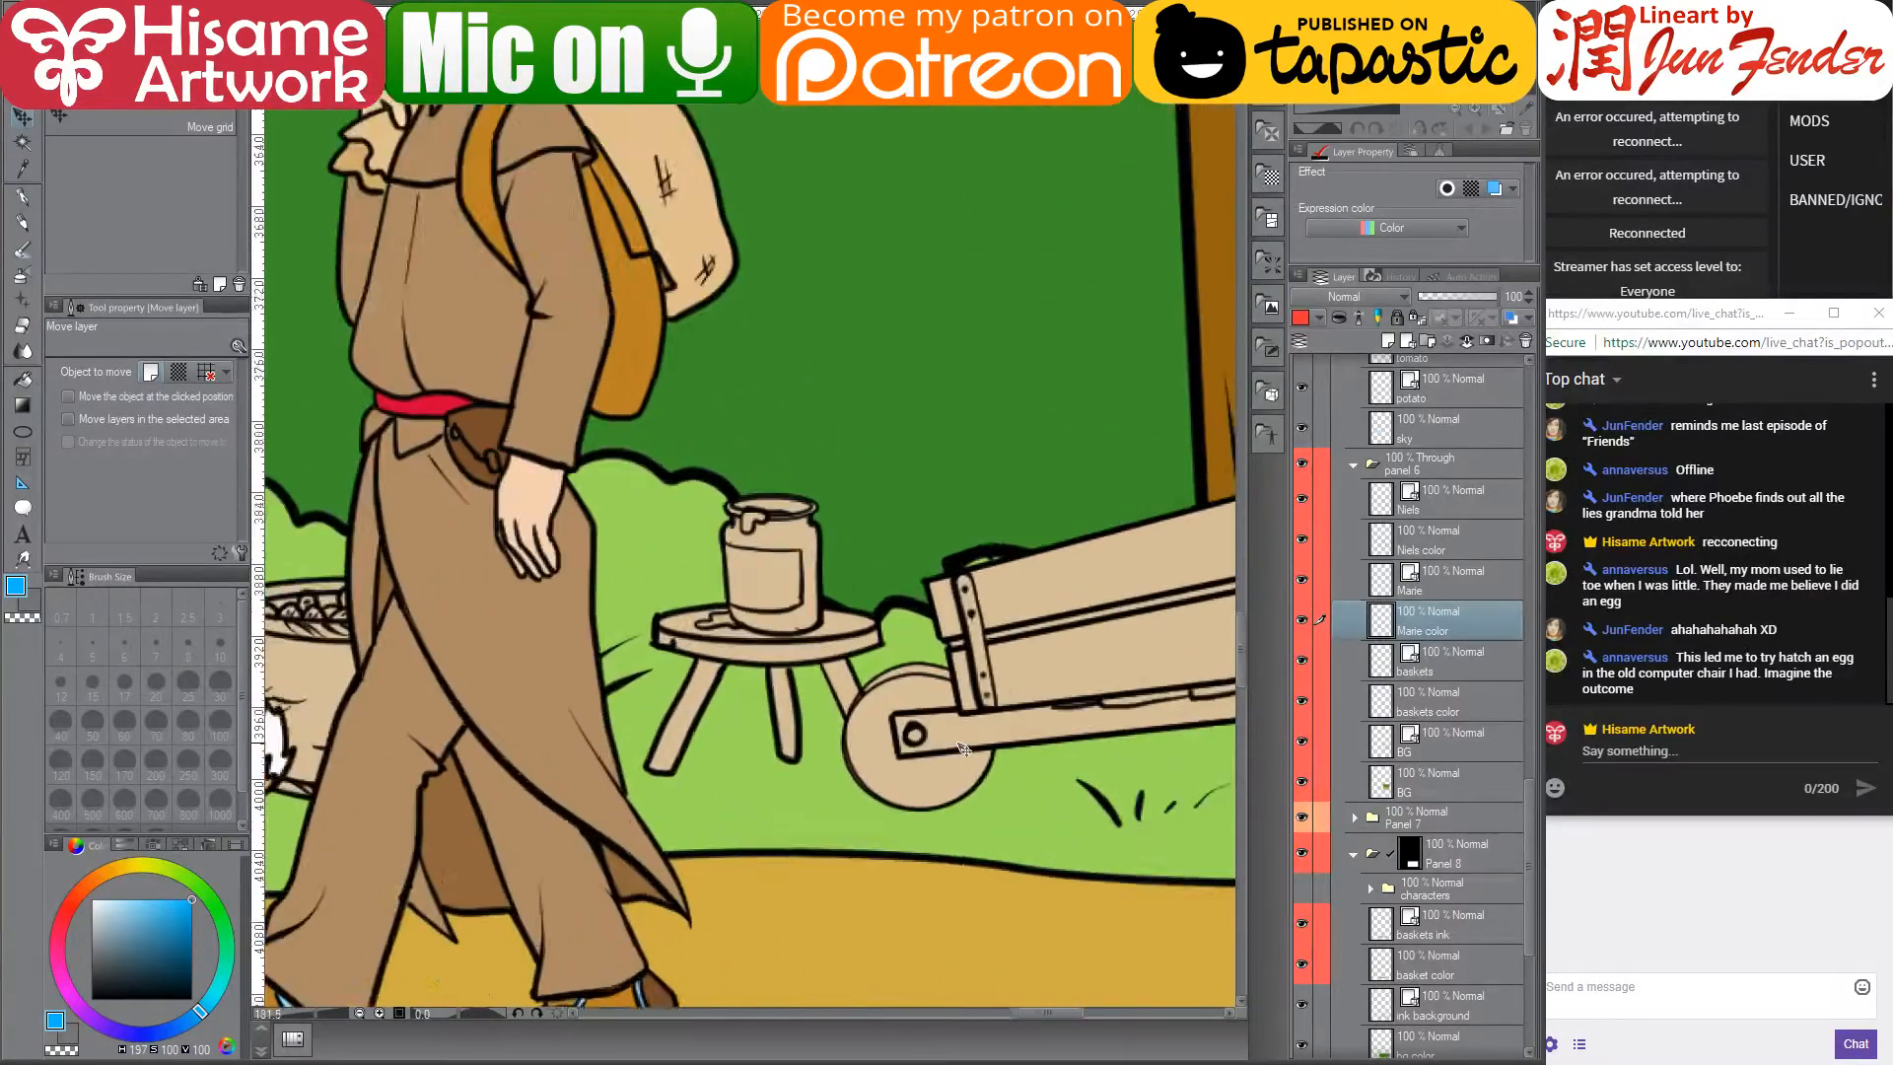
pyautogui.scroll(4, 964, 747)
pyautogui.scroll(-5, 964, 747)
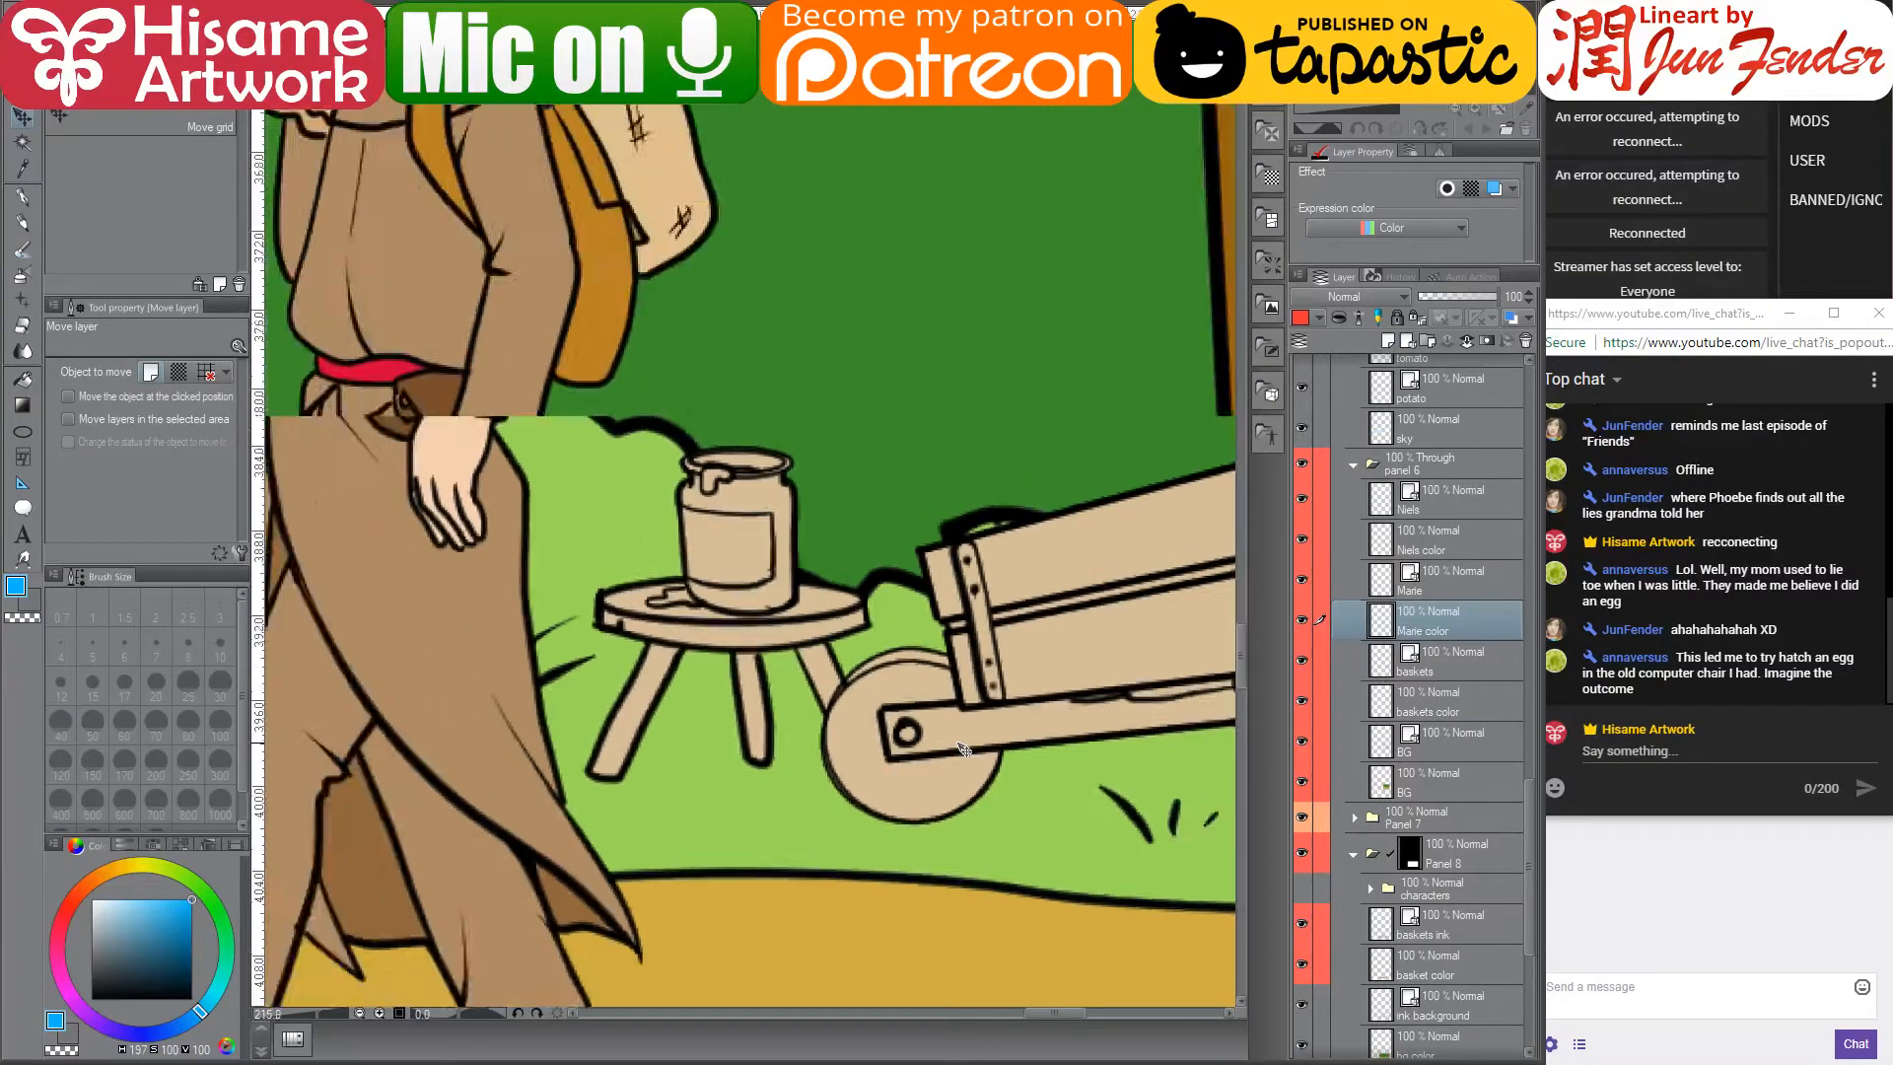
pyautogui.scroll(-2, 964, 747)
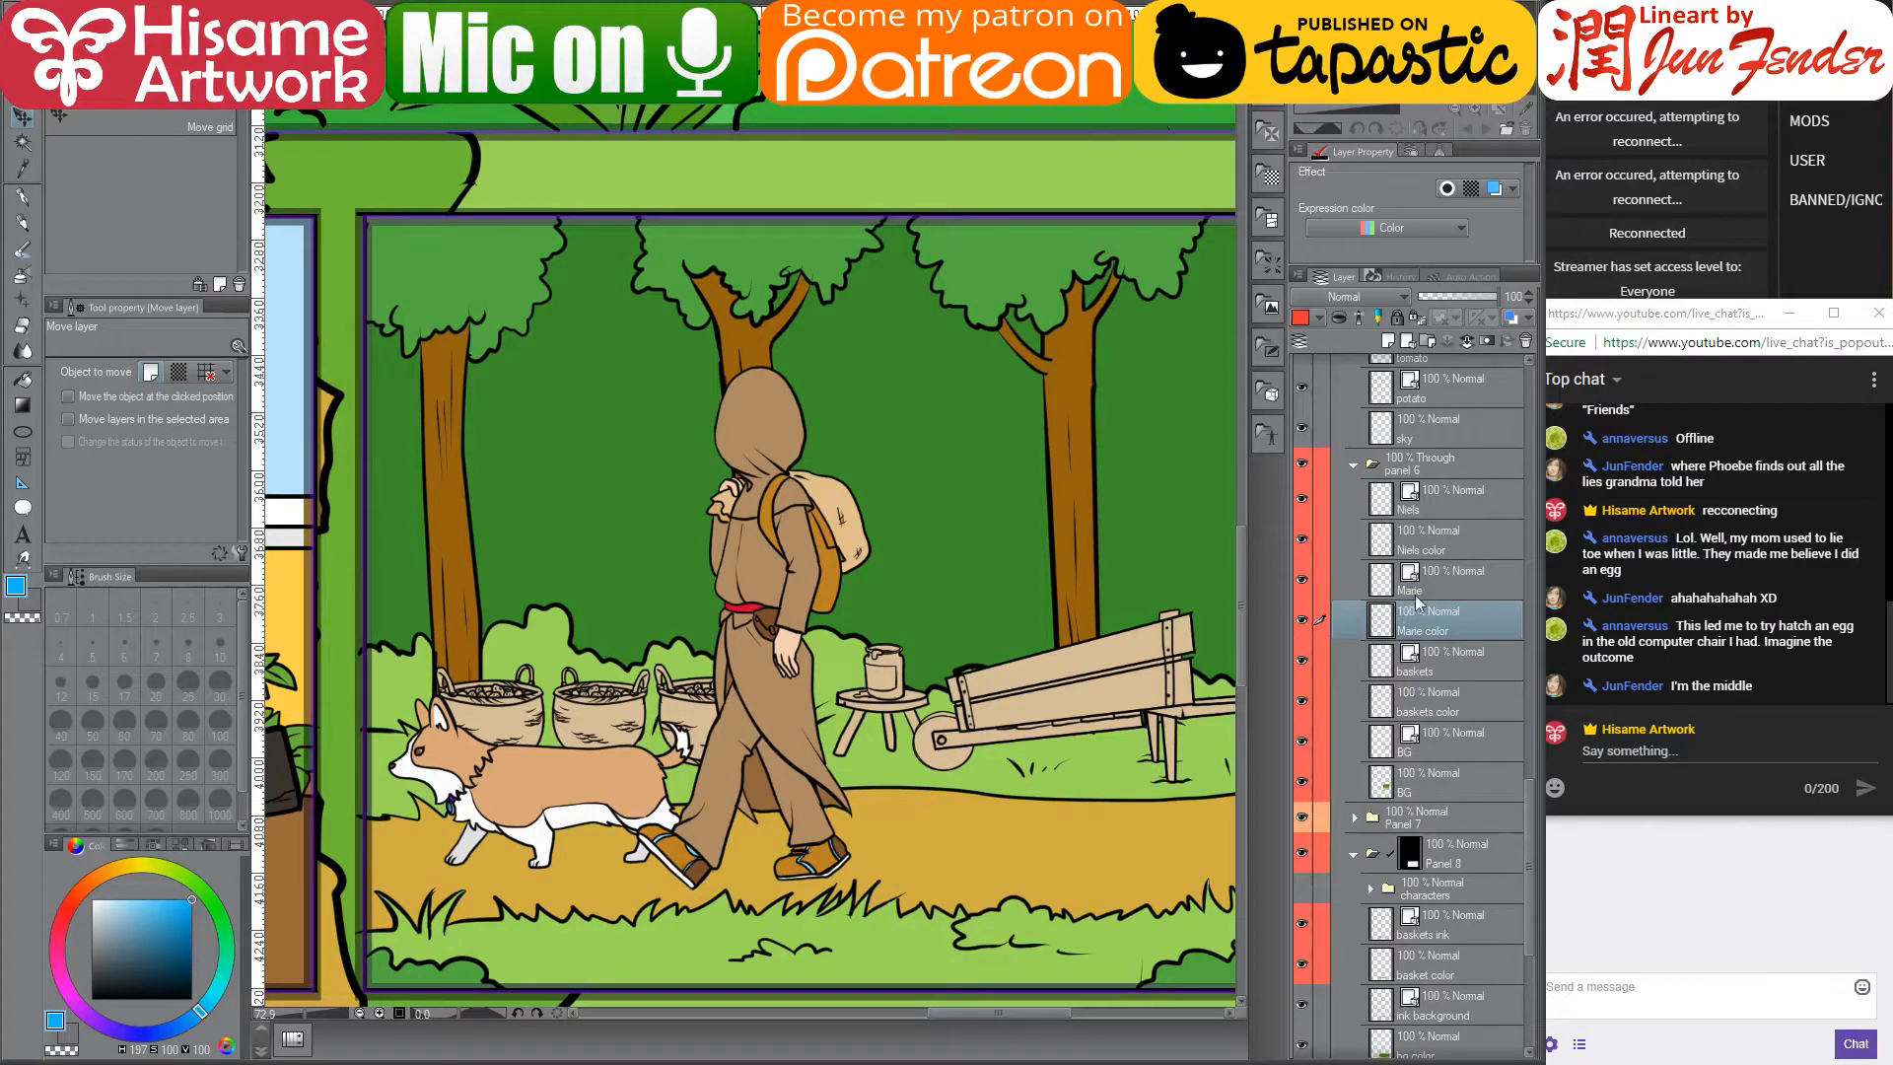
pyautogui.keyDown('shift'); pyautogui.click(1455, 500); pyautogui.keyUp('shift')
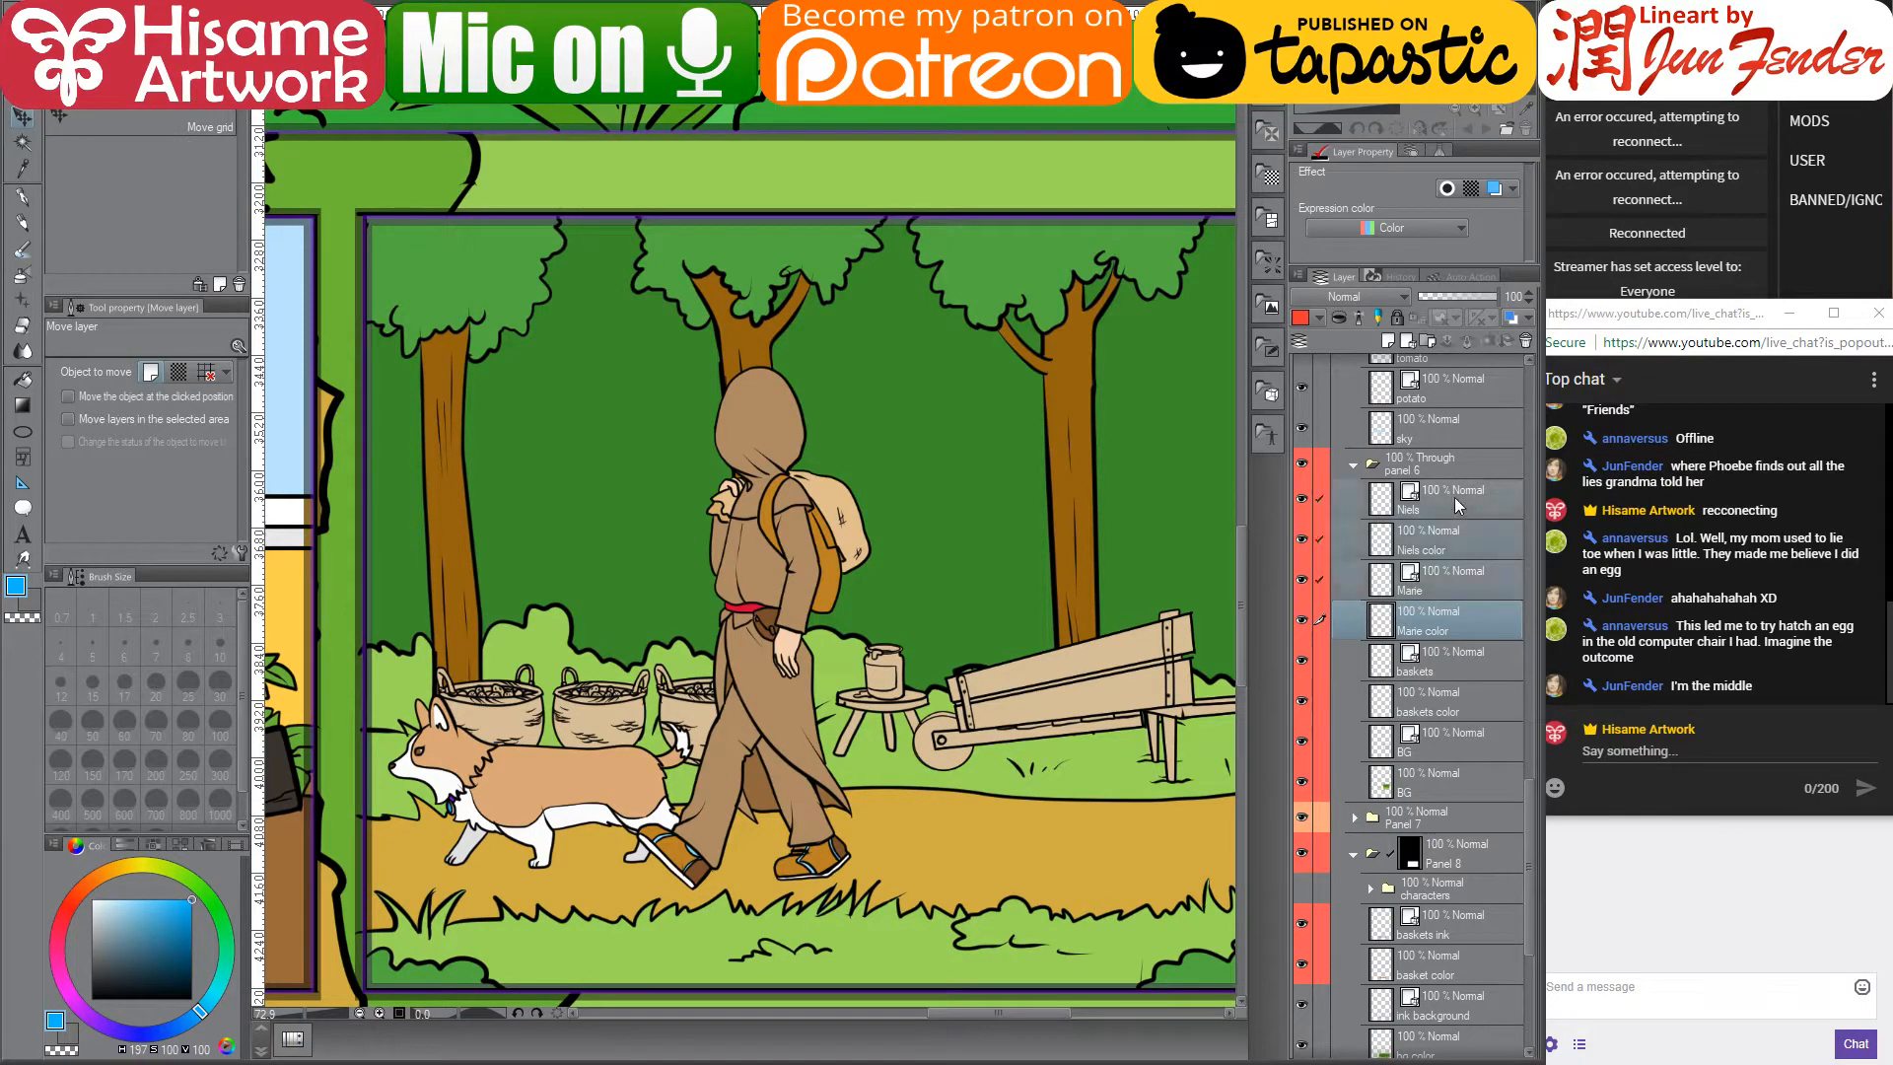
pyautogui.click(1429, 341)
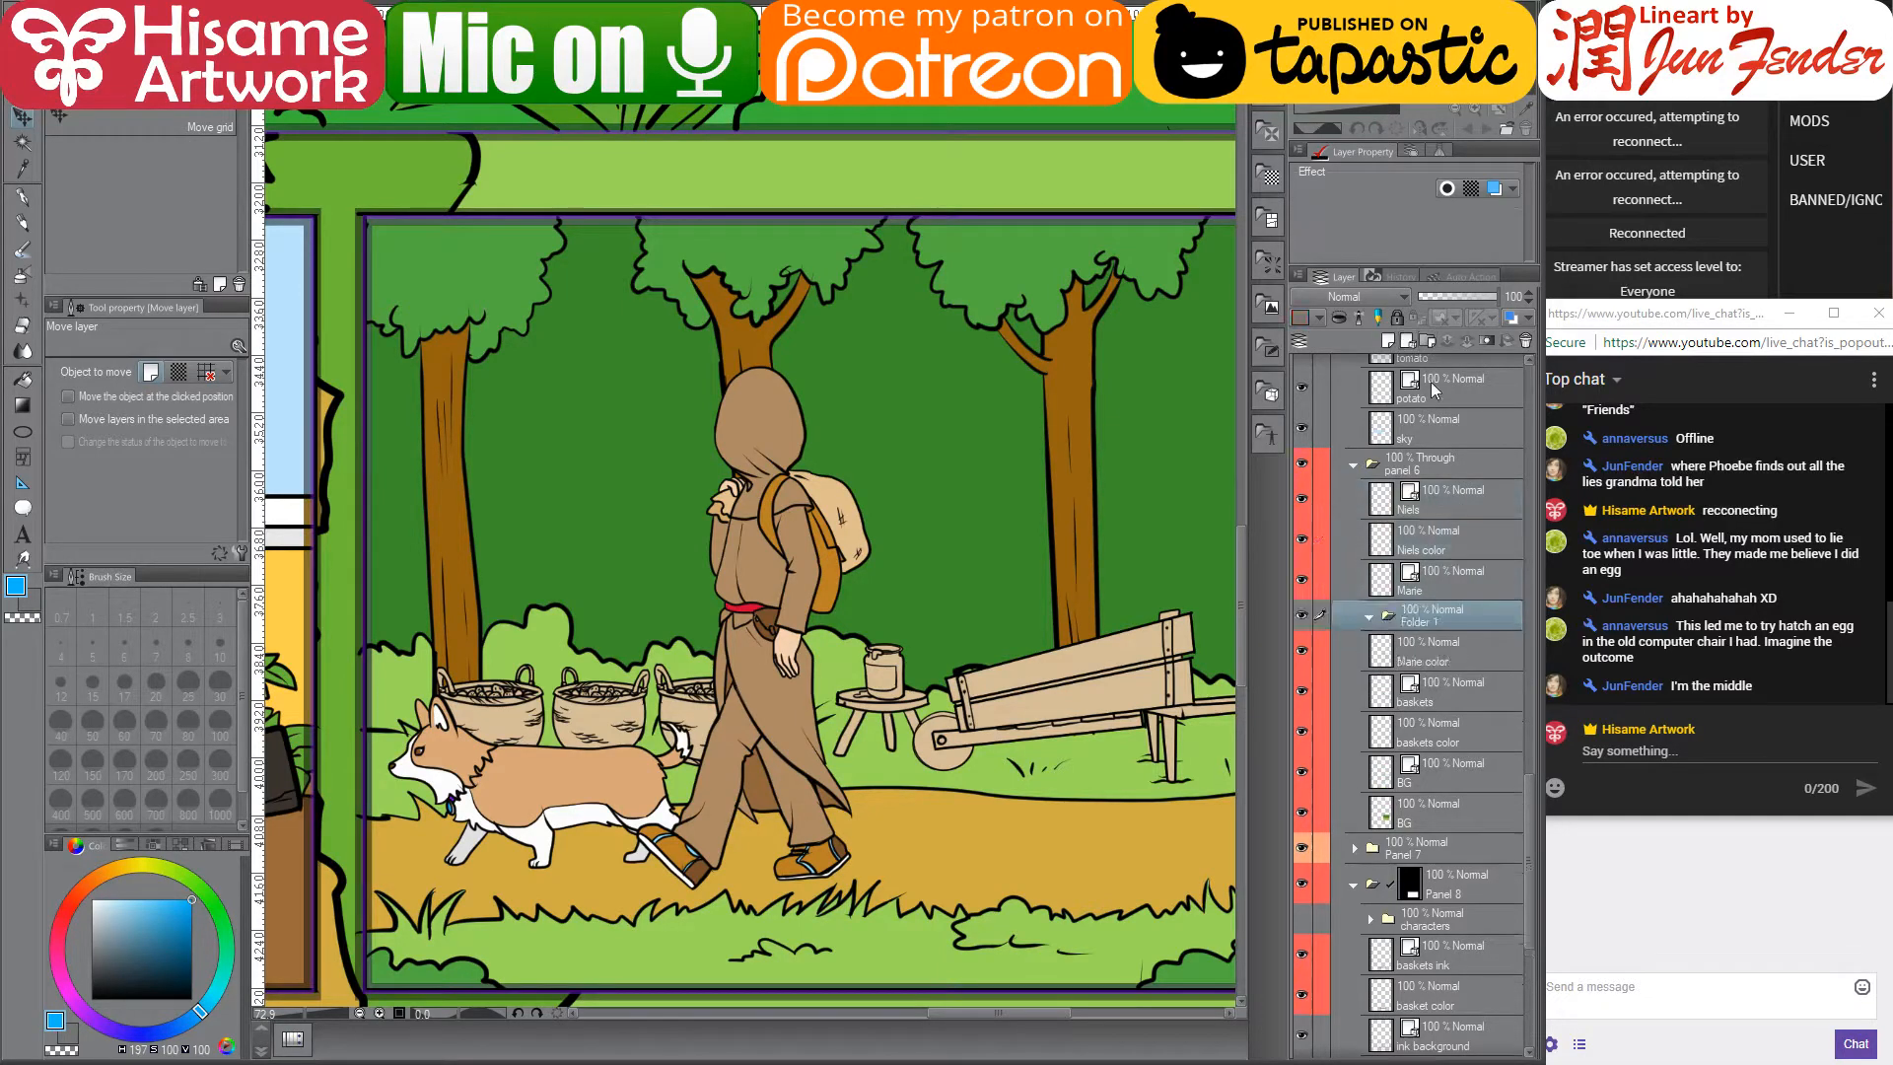
pyautogui.doubleClick(1430, 621)
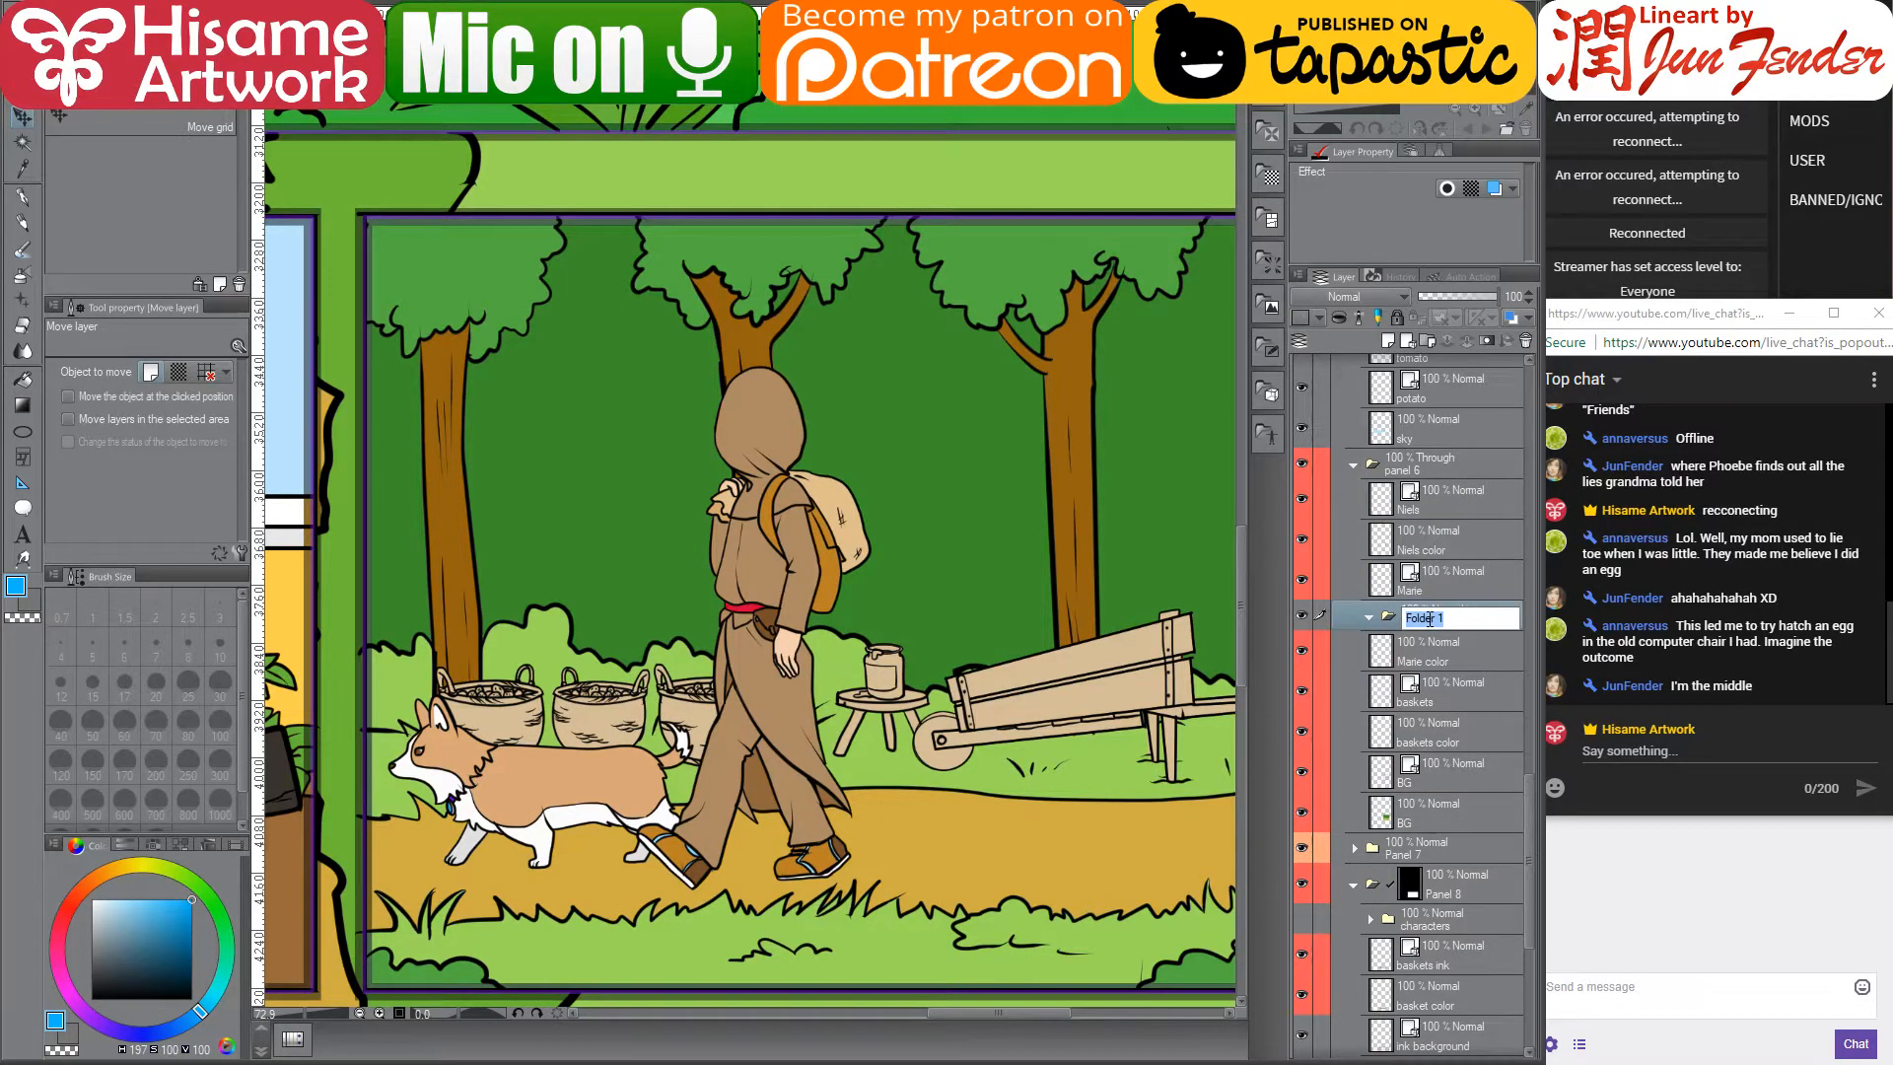
pyautogui.write('characters')
pyautogui.press('Return')
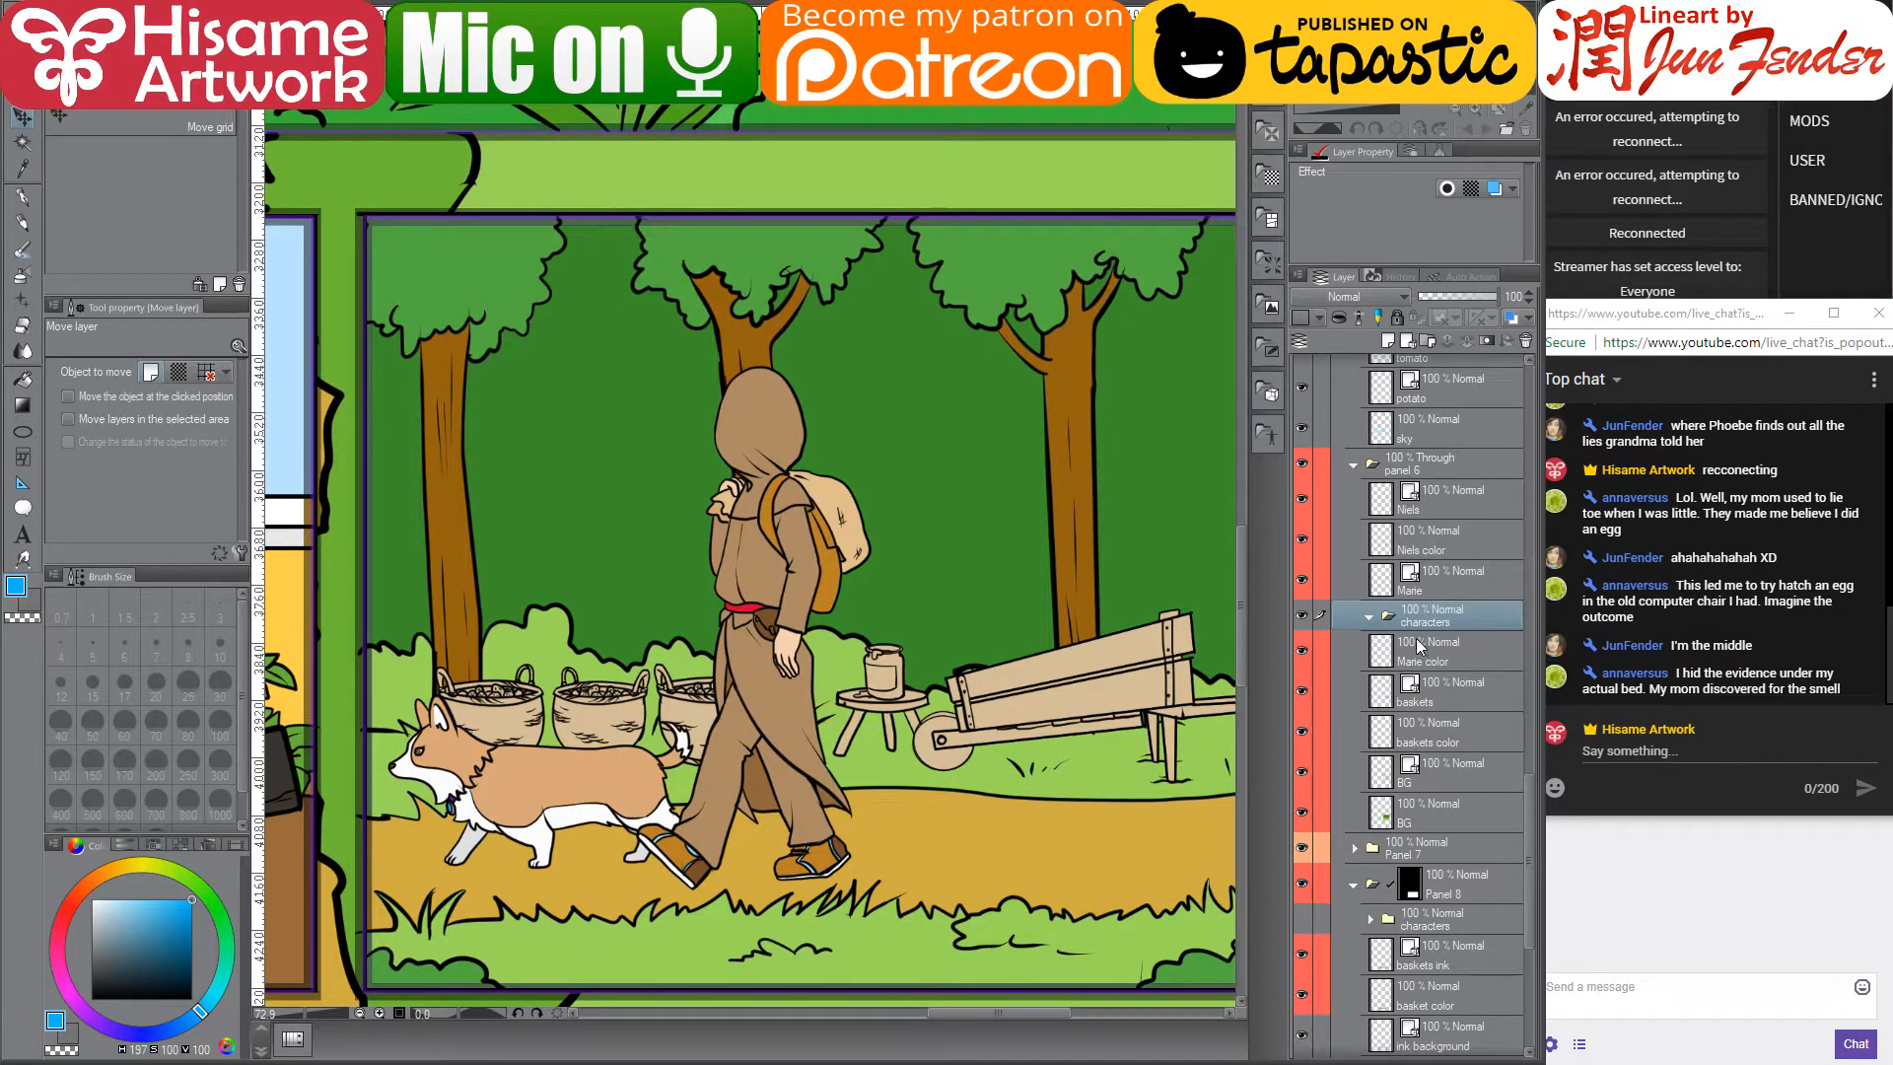
# - Move the Nels, Nels color, Marie and Marie color layers into the characters folder and collapse it
pyautogui.moveTo(1419, 646); pyautogui.dragTo(1417, 613)
pyautogui.click(1423, 581)
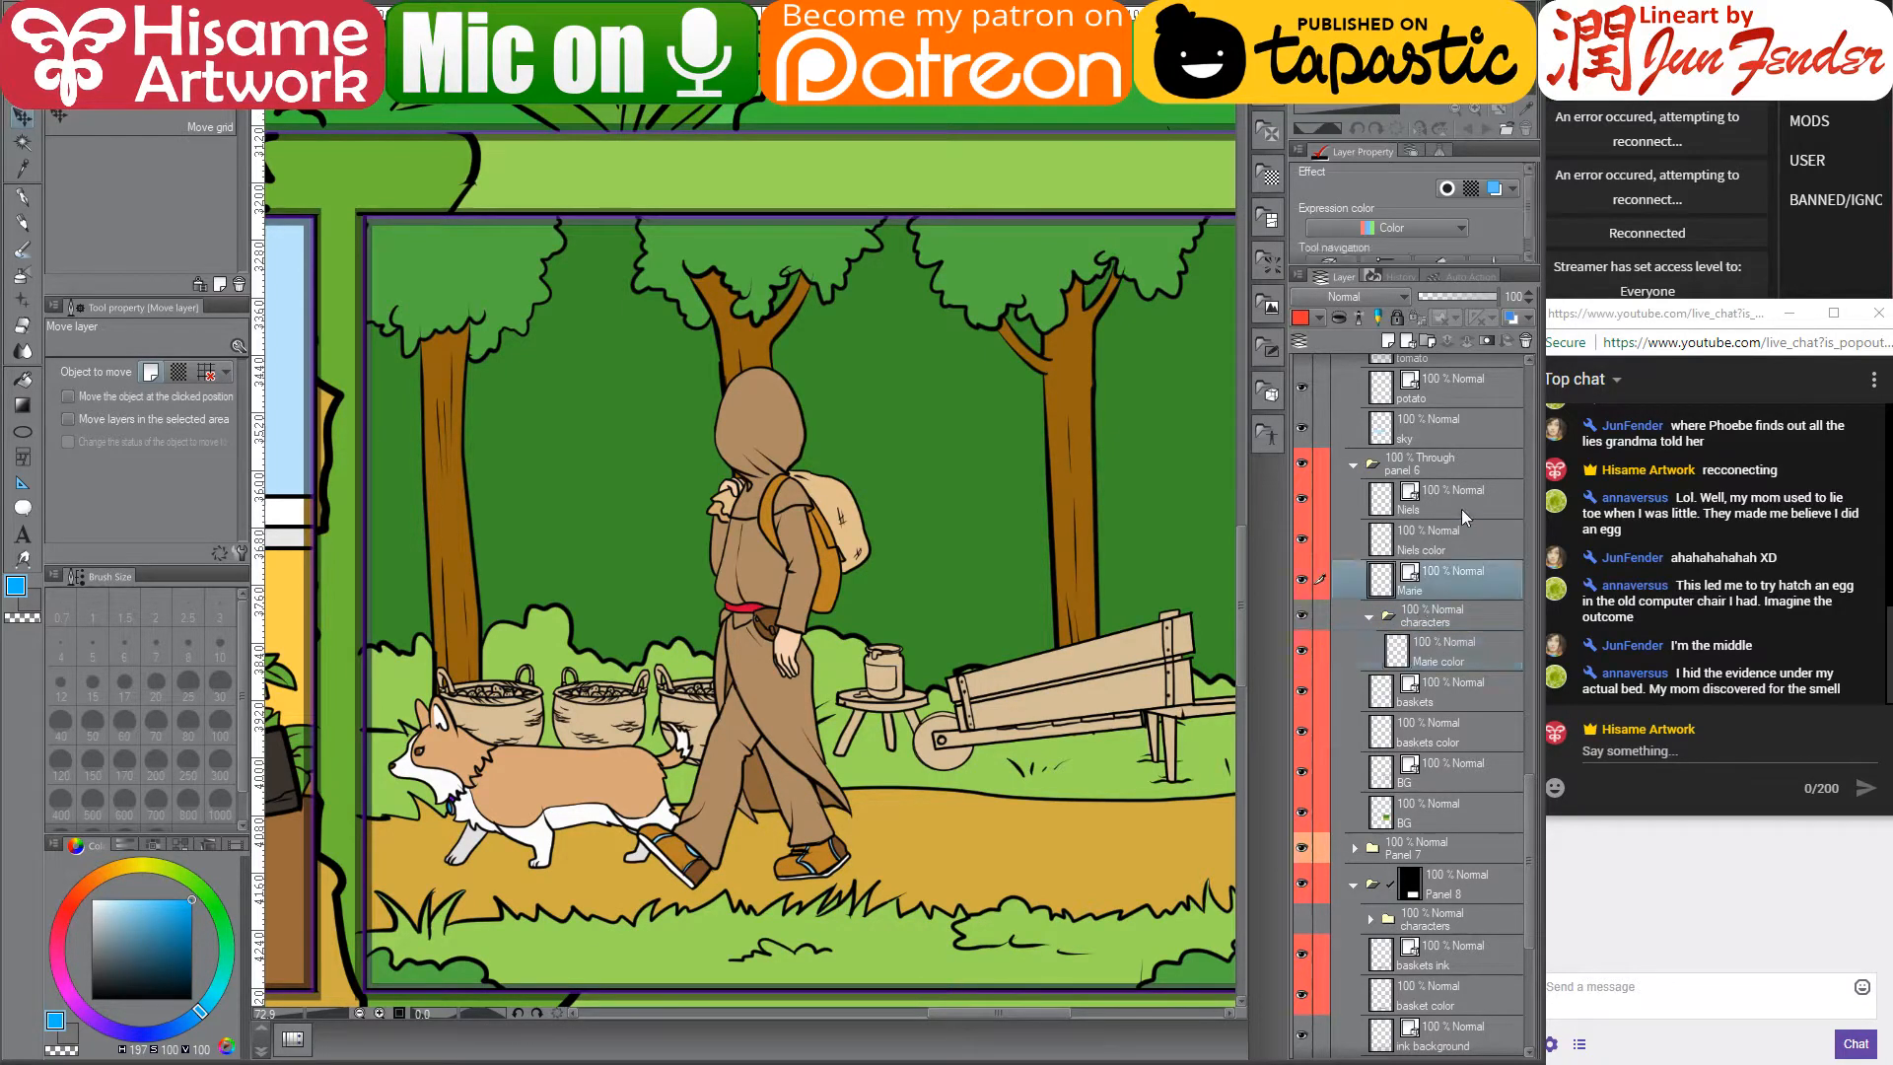
pyautogui.keyDown('ctrl'); pyautogui.click(1461, 509); pyautogui.keyUp('ctrl')
pyautogui.keyDown('ctrl'); pyautogui.click(1464, 565); pyautogui.keyUp('ctrl')
pyautogui.moveTo(1458, 612); pyautogui.dragTo(1473, 648)
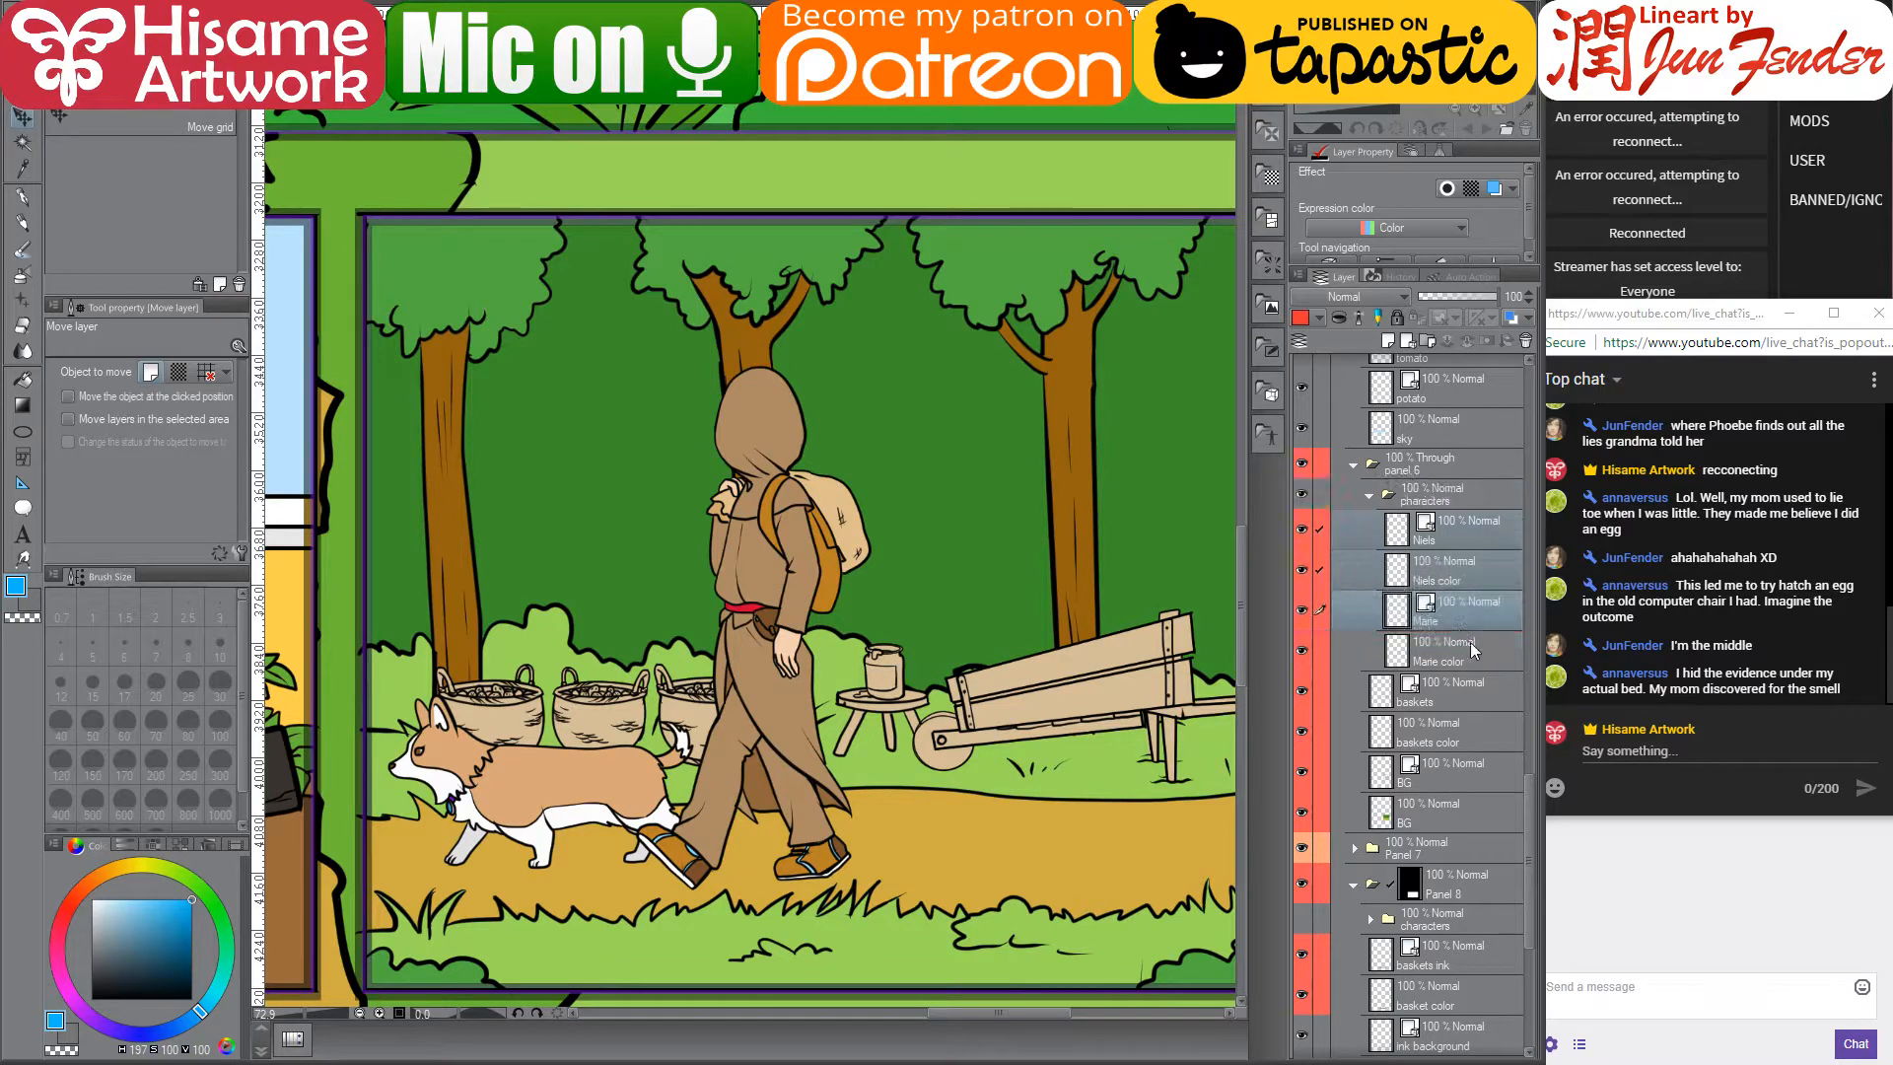
pyautogui.click(1373, 495)
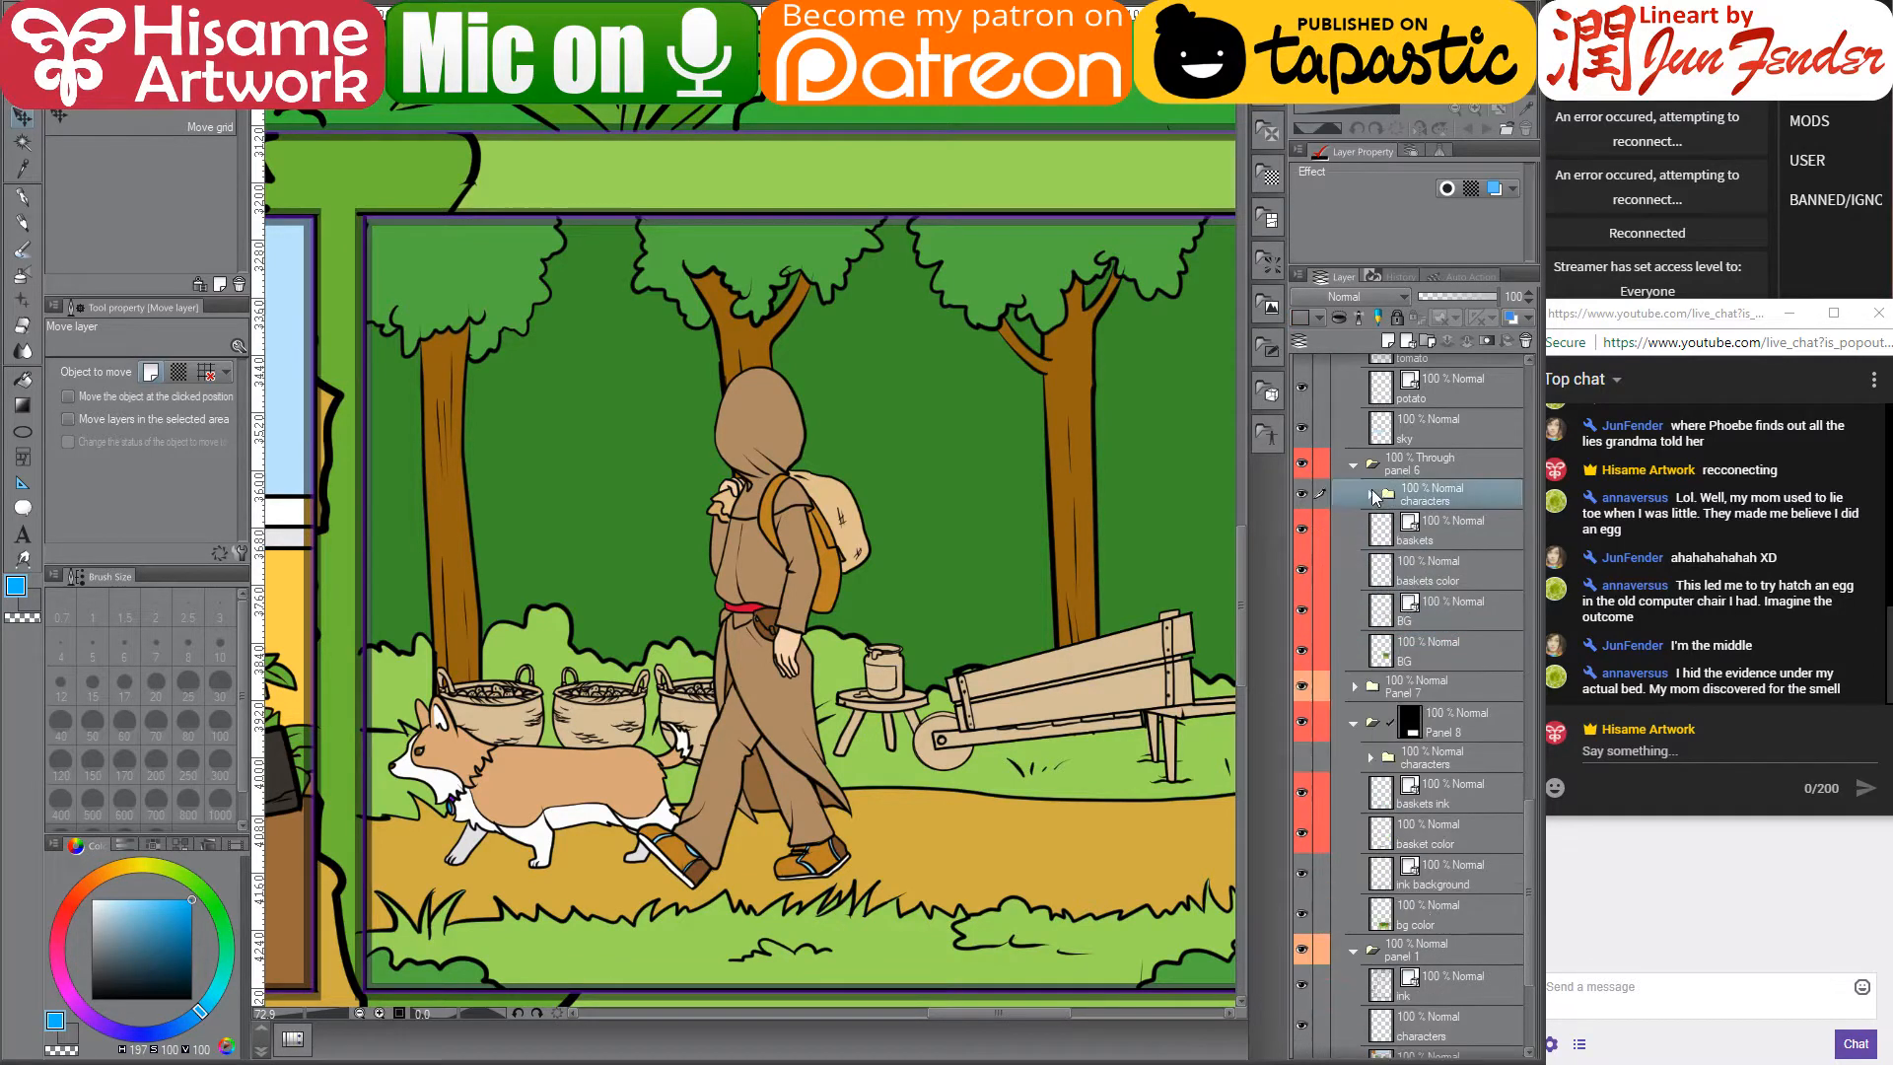
# - Hide panel 6's characters folder and make the baskets color layer active
pyautogui.click(1302, 494)
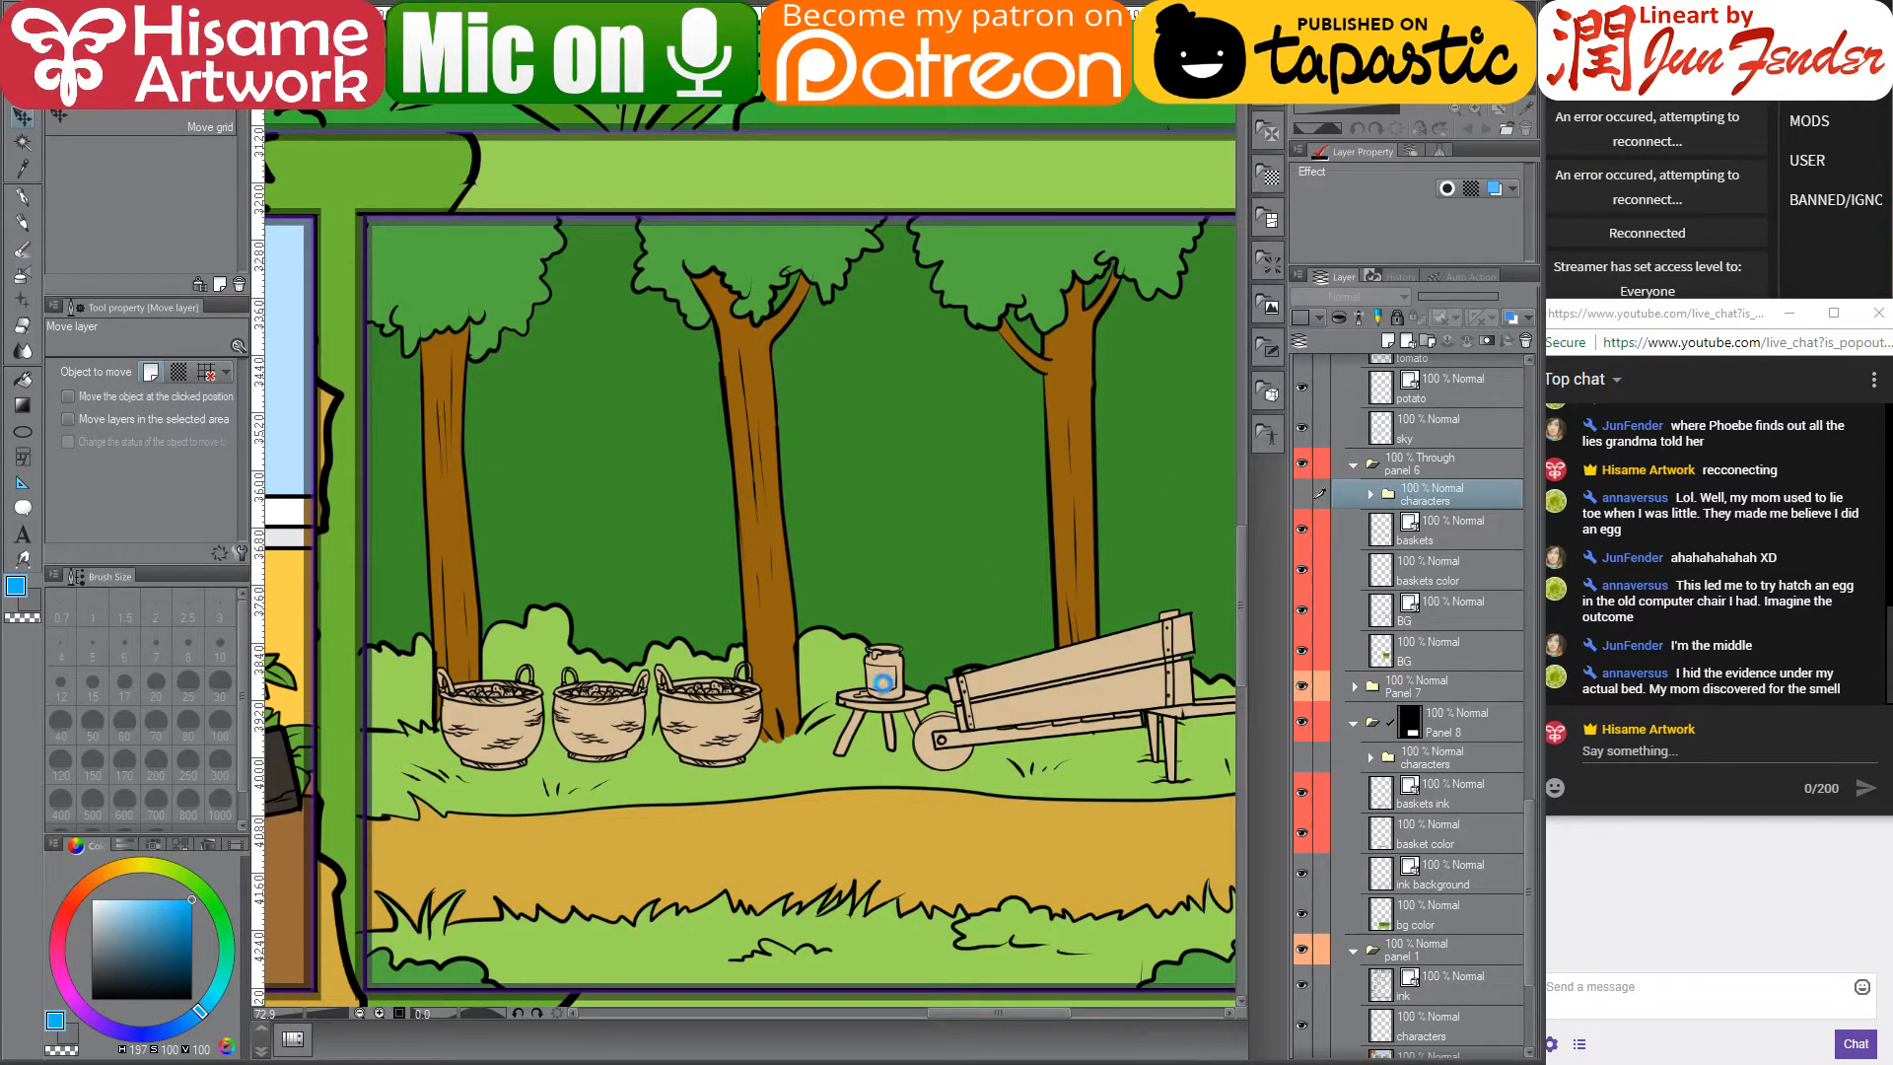
pyautogui.scroll(-1, 883, 682)
pyautogui.click(1386, 537)
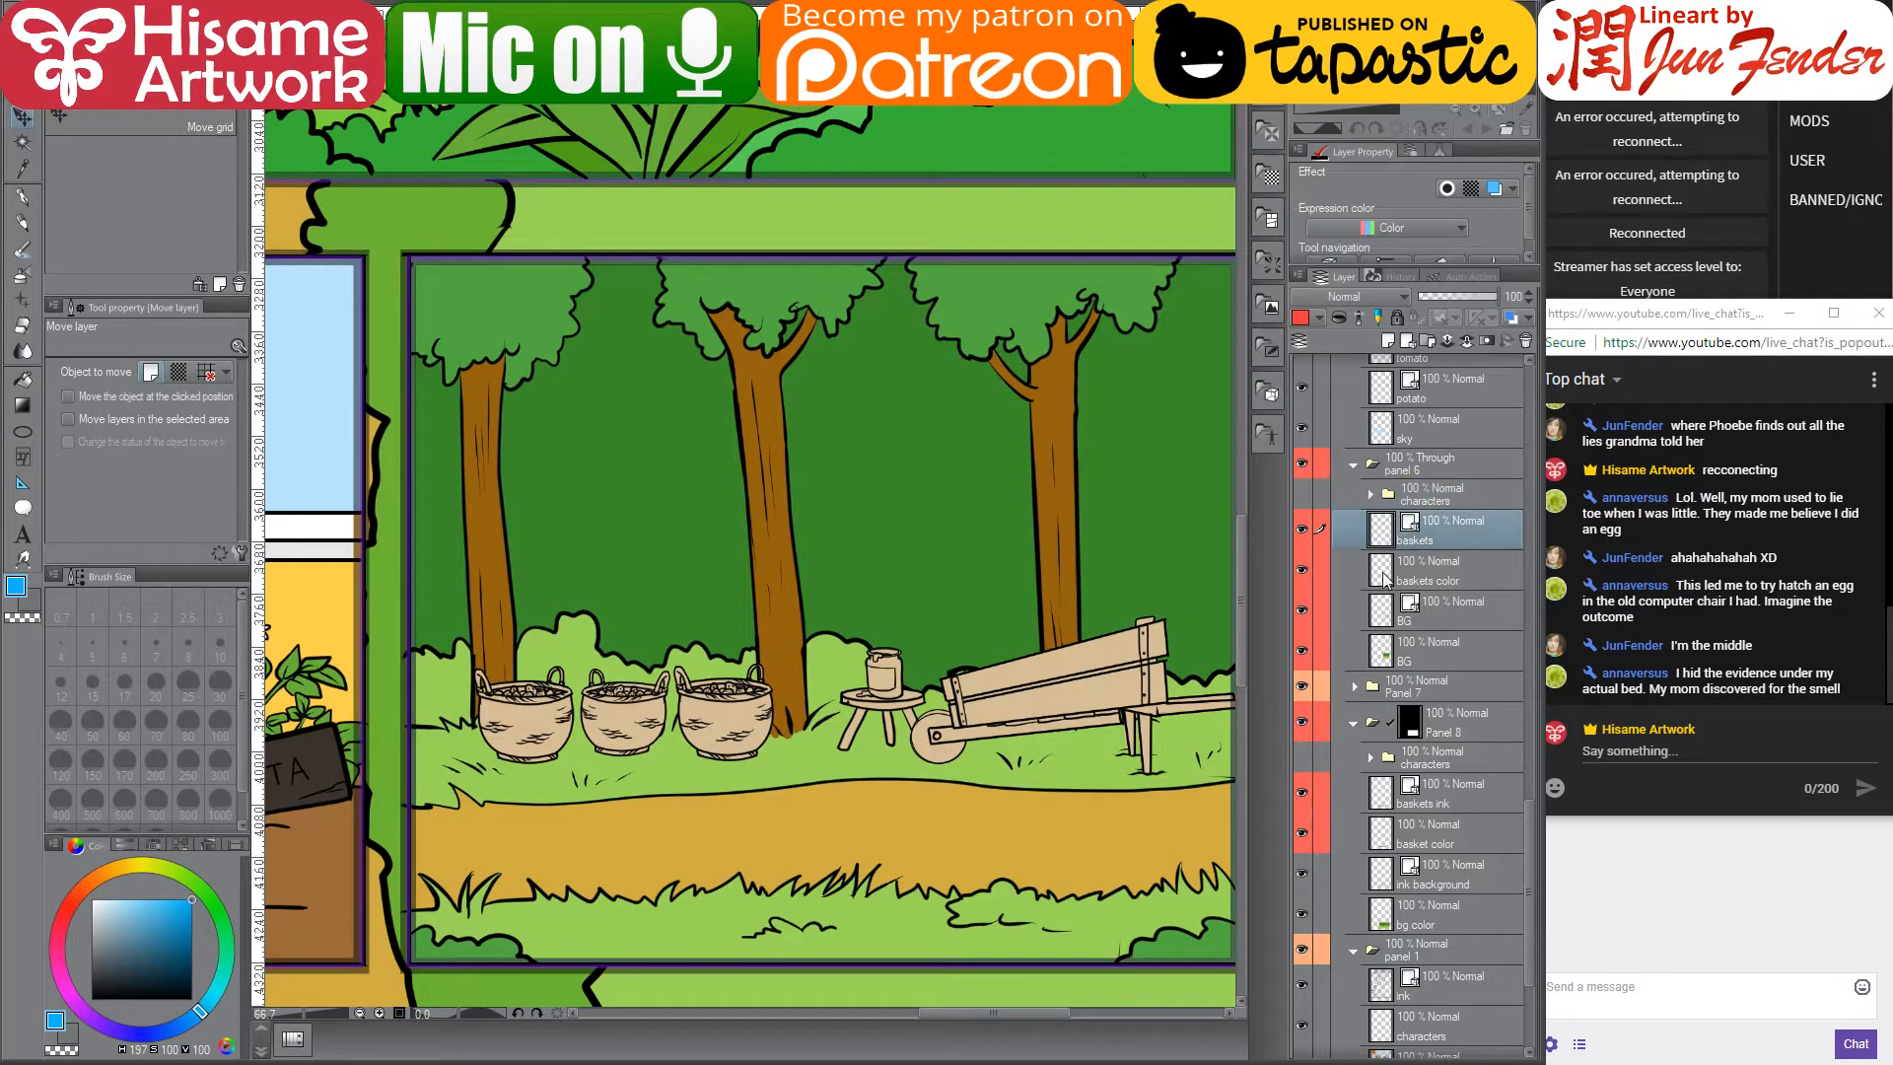
pyautogui.click(1386, 576)
# - Fill the bodies of the three baskets in the forest panel with sampled brown (H 37, S 41, V 74) on the baskets color layer
pyautogui.moveTo(781, 882); pyautogui.dragTo(918, 480)
pyautogui.scroll(-3, 866, 739)
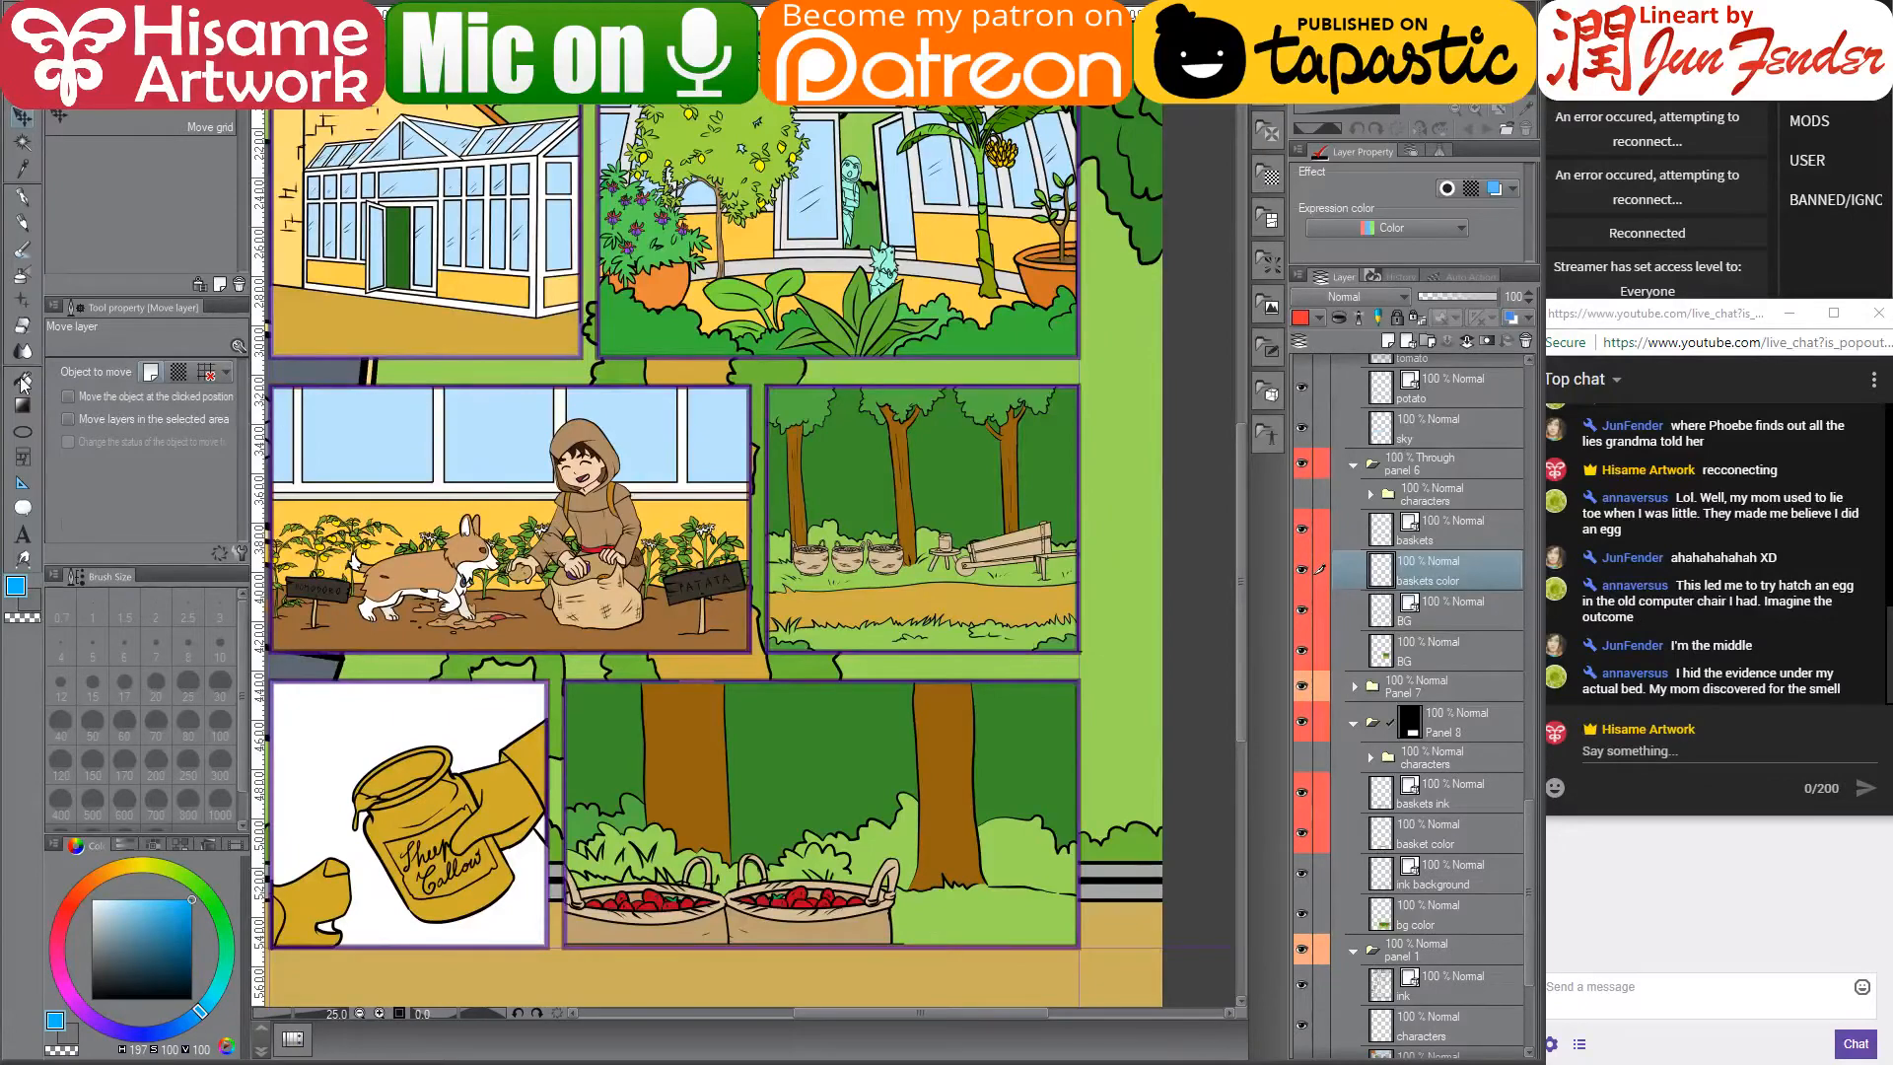
pyautogui.click(22, 378)
pyautogui.keyDown('alt'); pyautogui.click(873, 959); pyautogui.keyUp('alt')
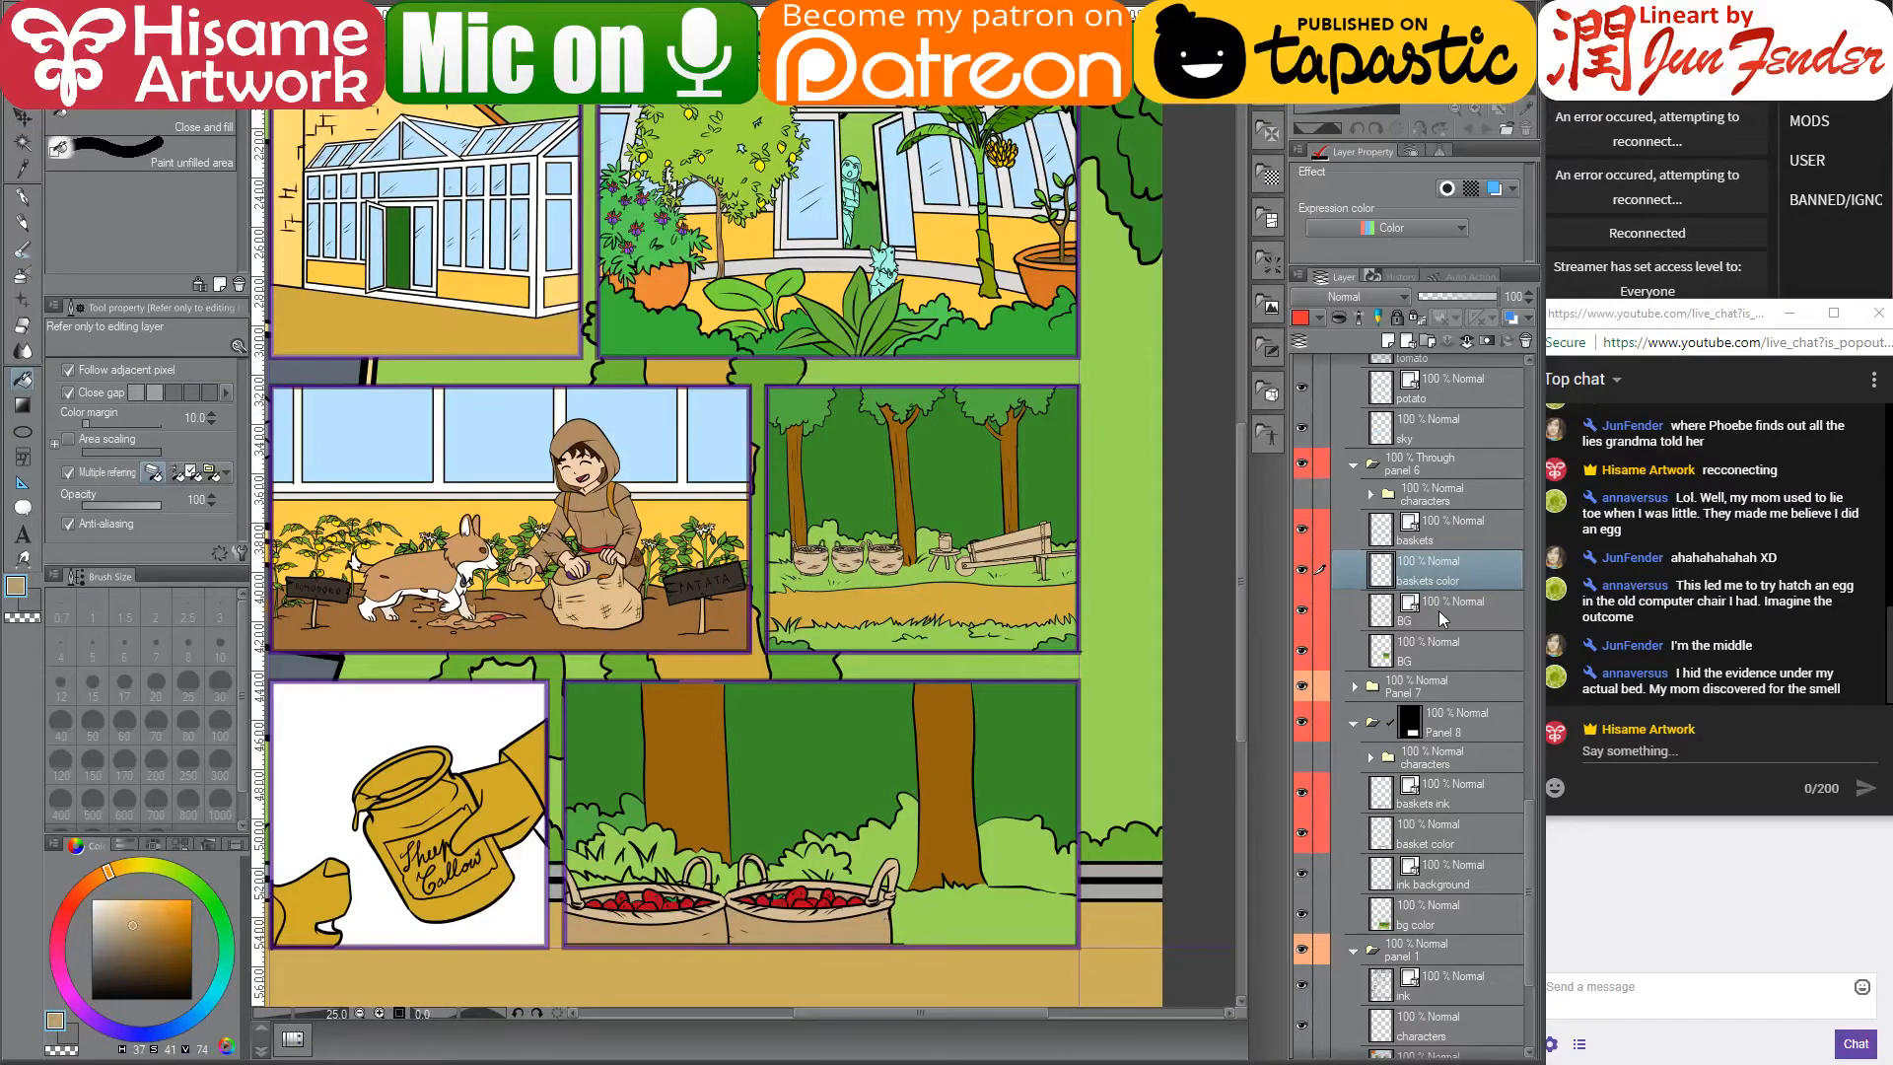
pyautogui.click(1429, 649)
pyautogui.click(1439, 580)
pyautogui.scroll(5, 901, 558)
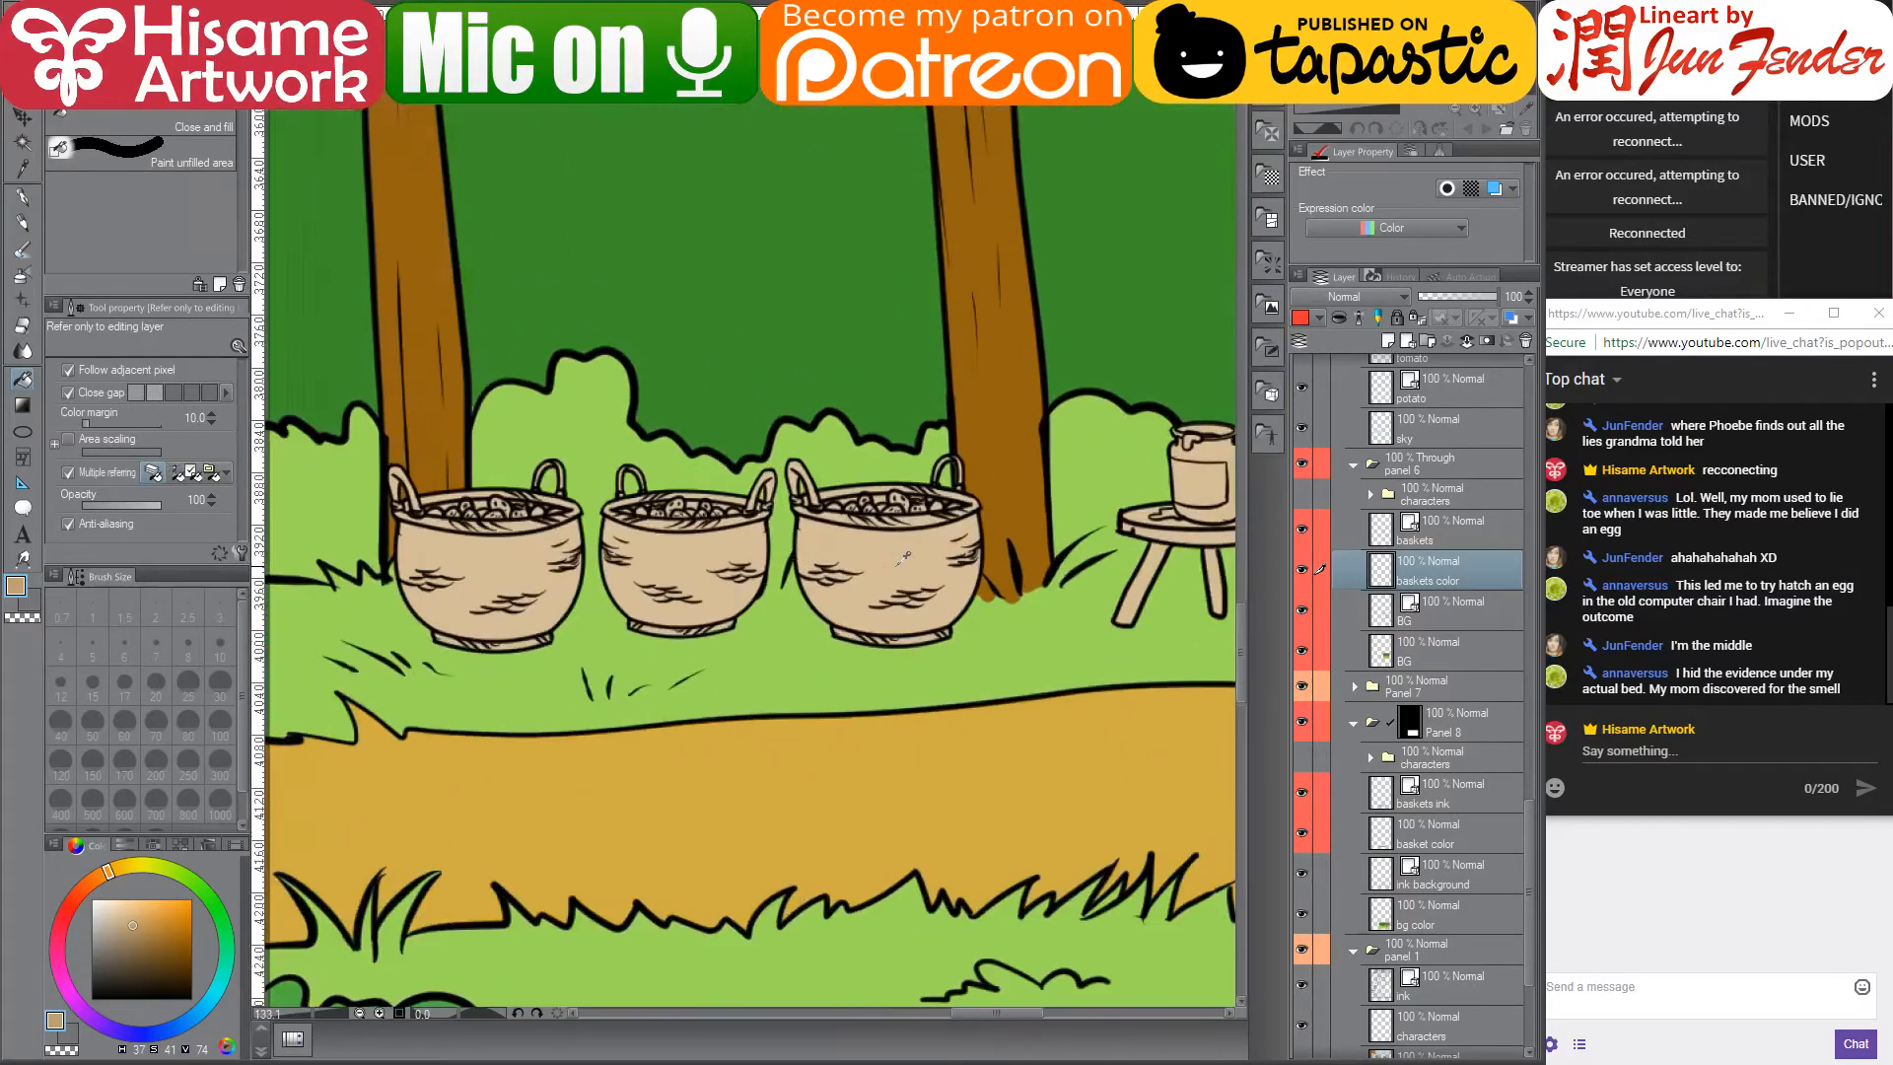
pyautogui.scroll(1, 902, 558)
pyautogui.click(916, 559)
pyautogui.scroll(1, 808, 581)
pyautogui.click(783, 529)
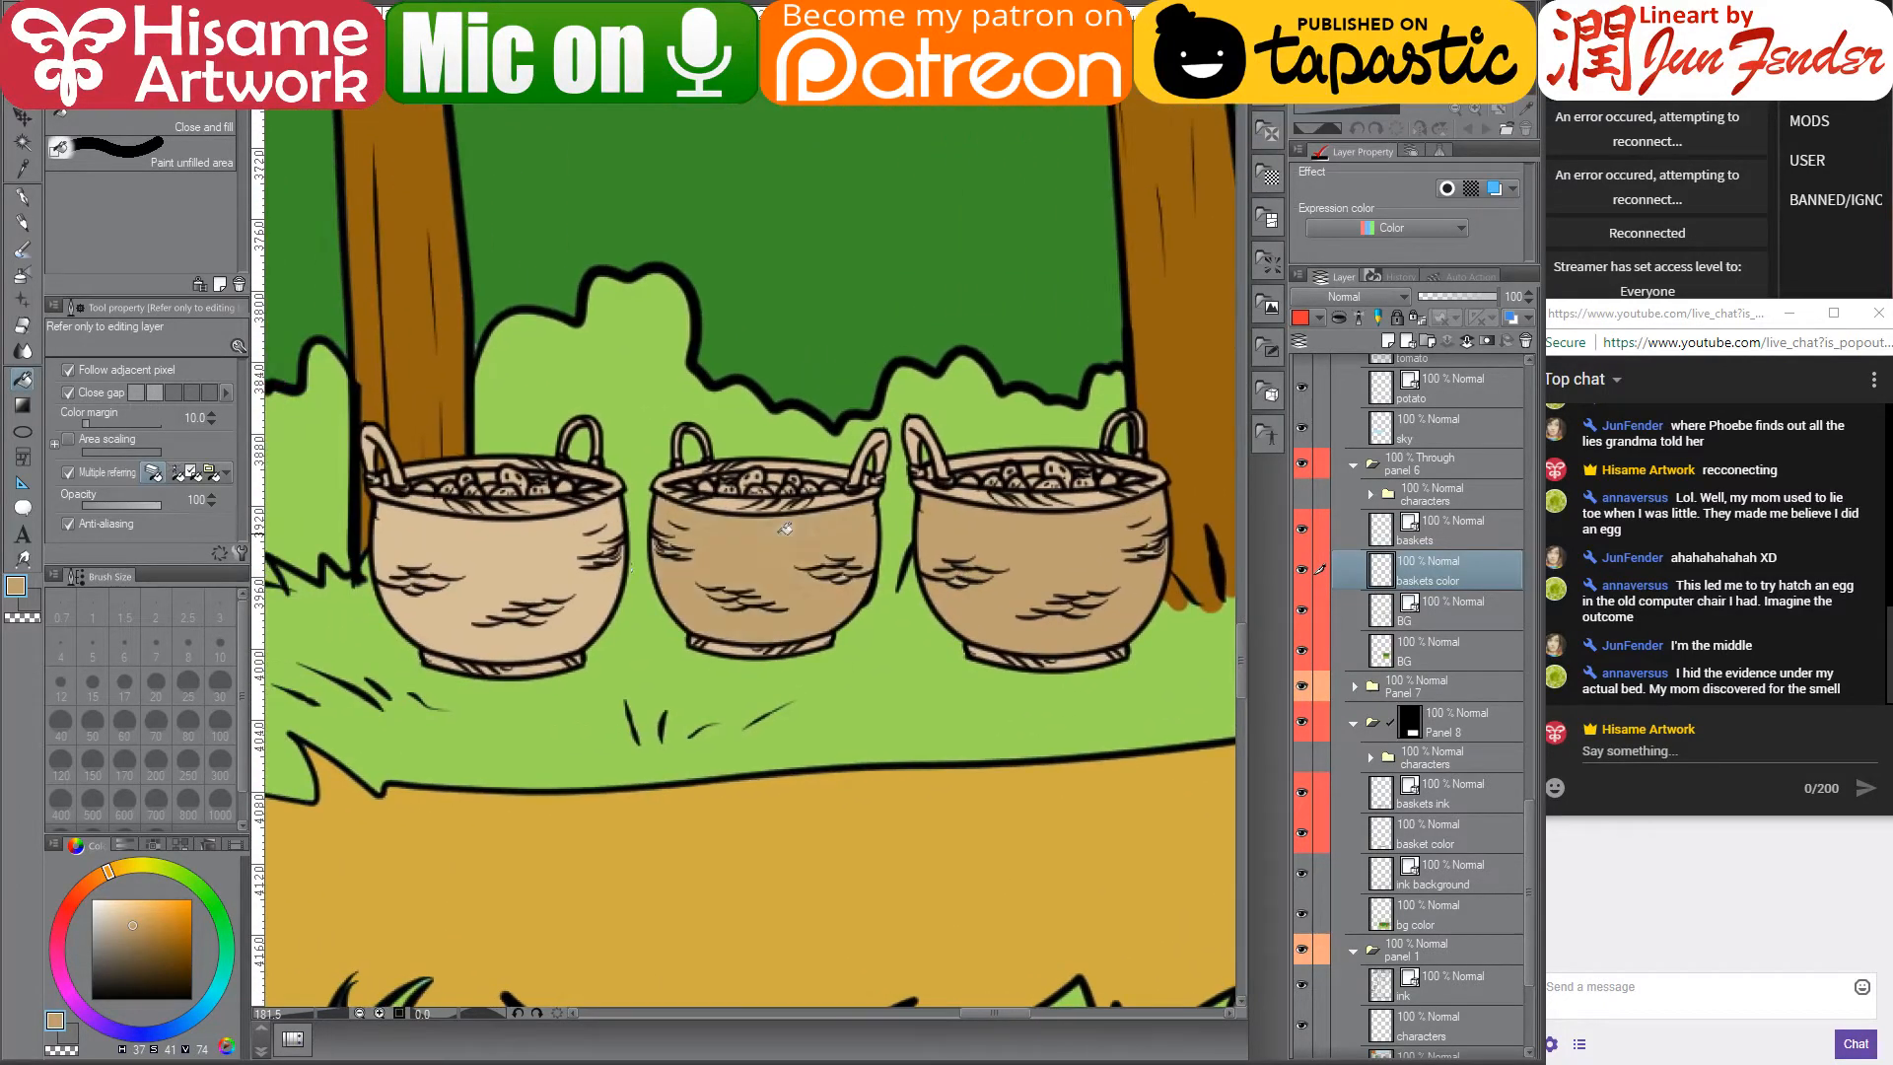
pyautogui.click(550, 565)
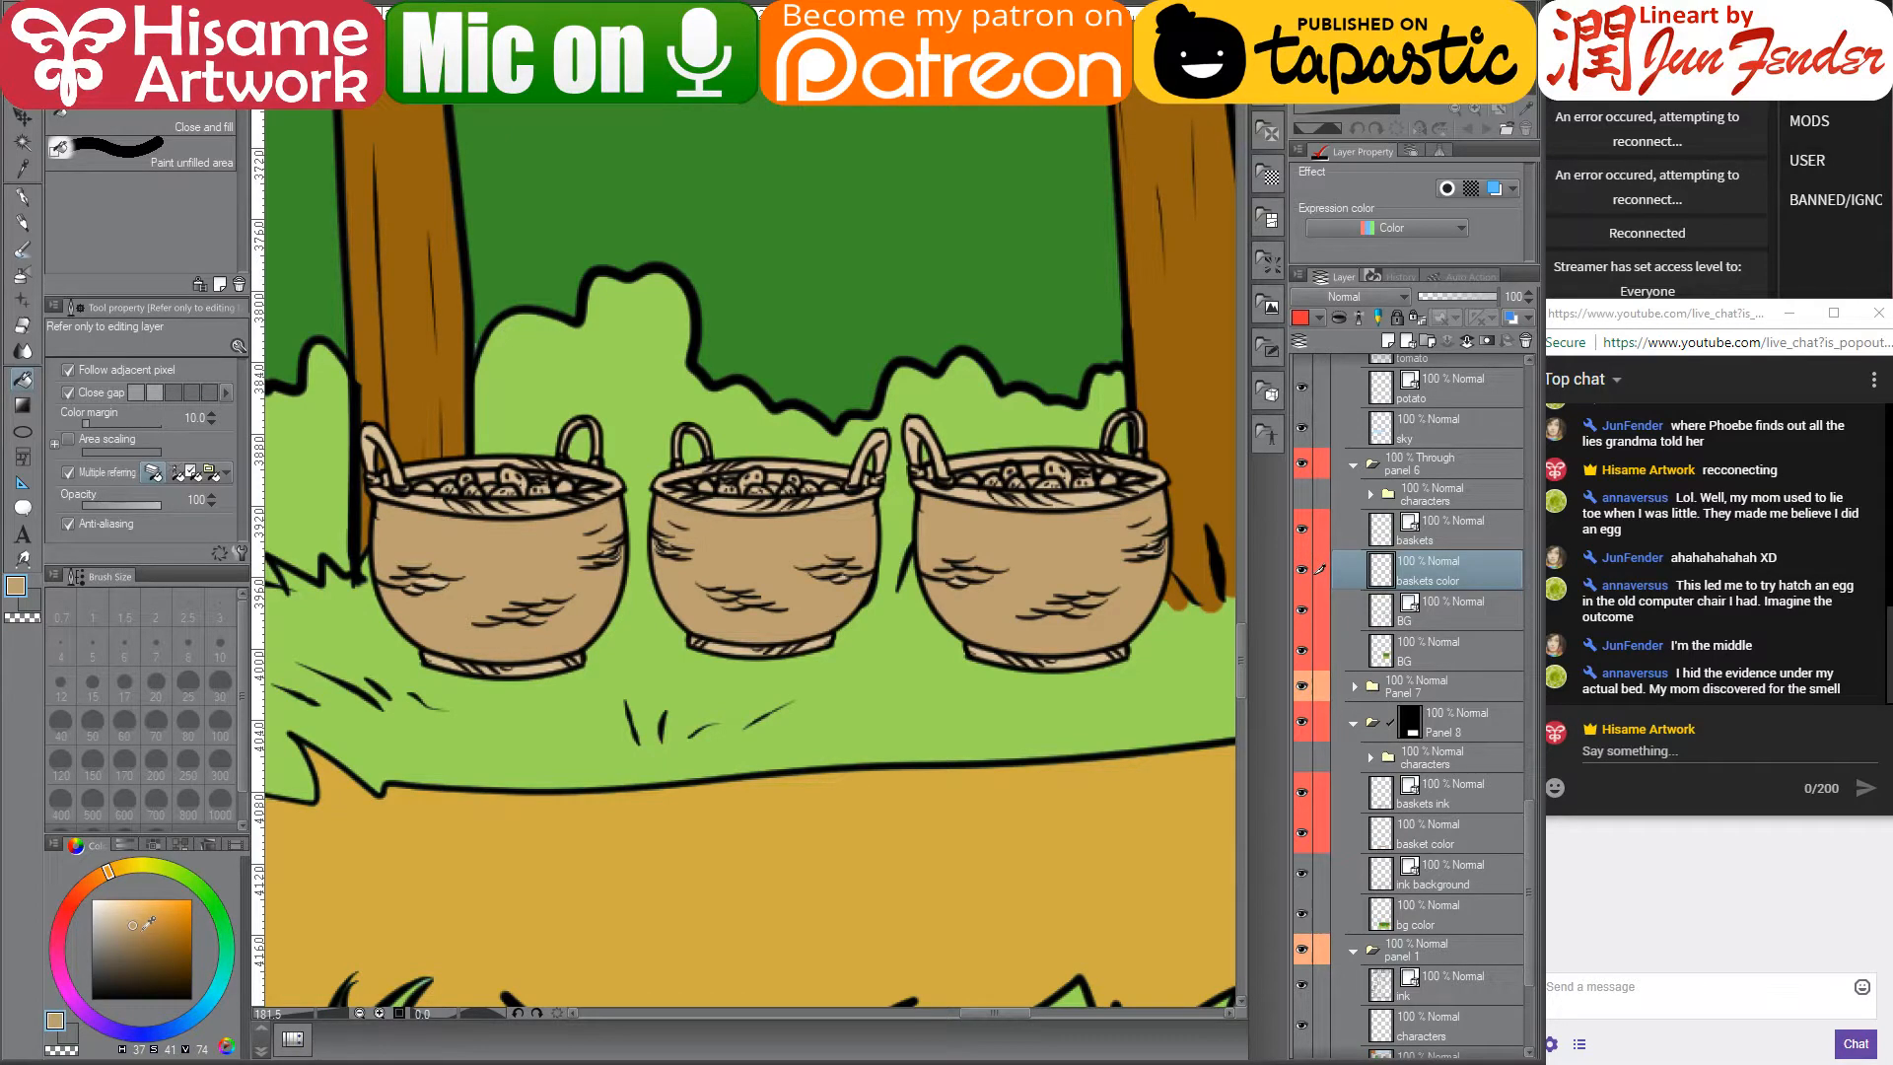
# - Fill the bases of the three baskets with a more saturated brown (H 37, S 49, V 73)
pyautogui.click(140, 926)
pyautogui.click(555, 662)
pyautogui.click(745, 646)
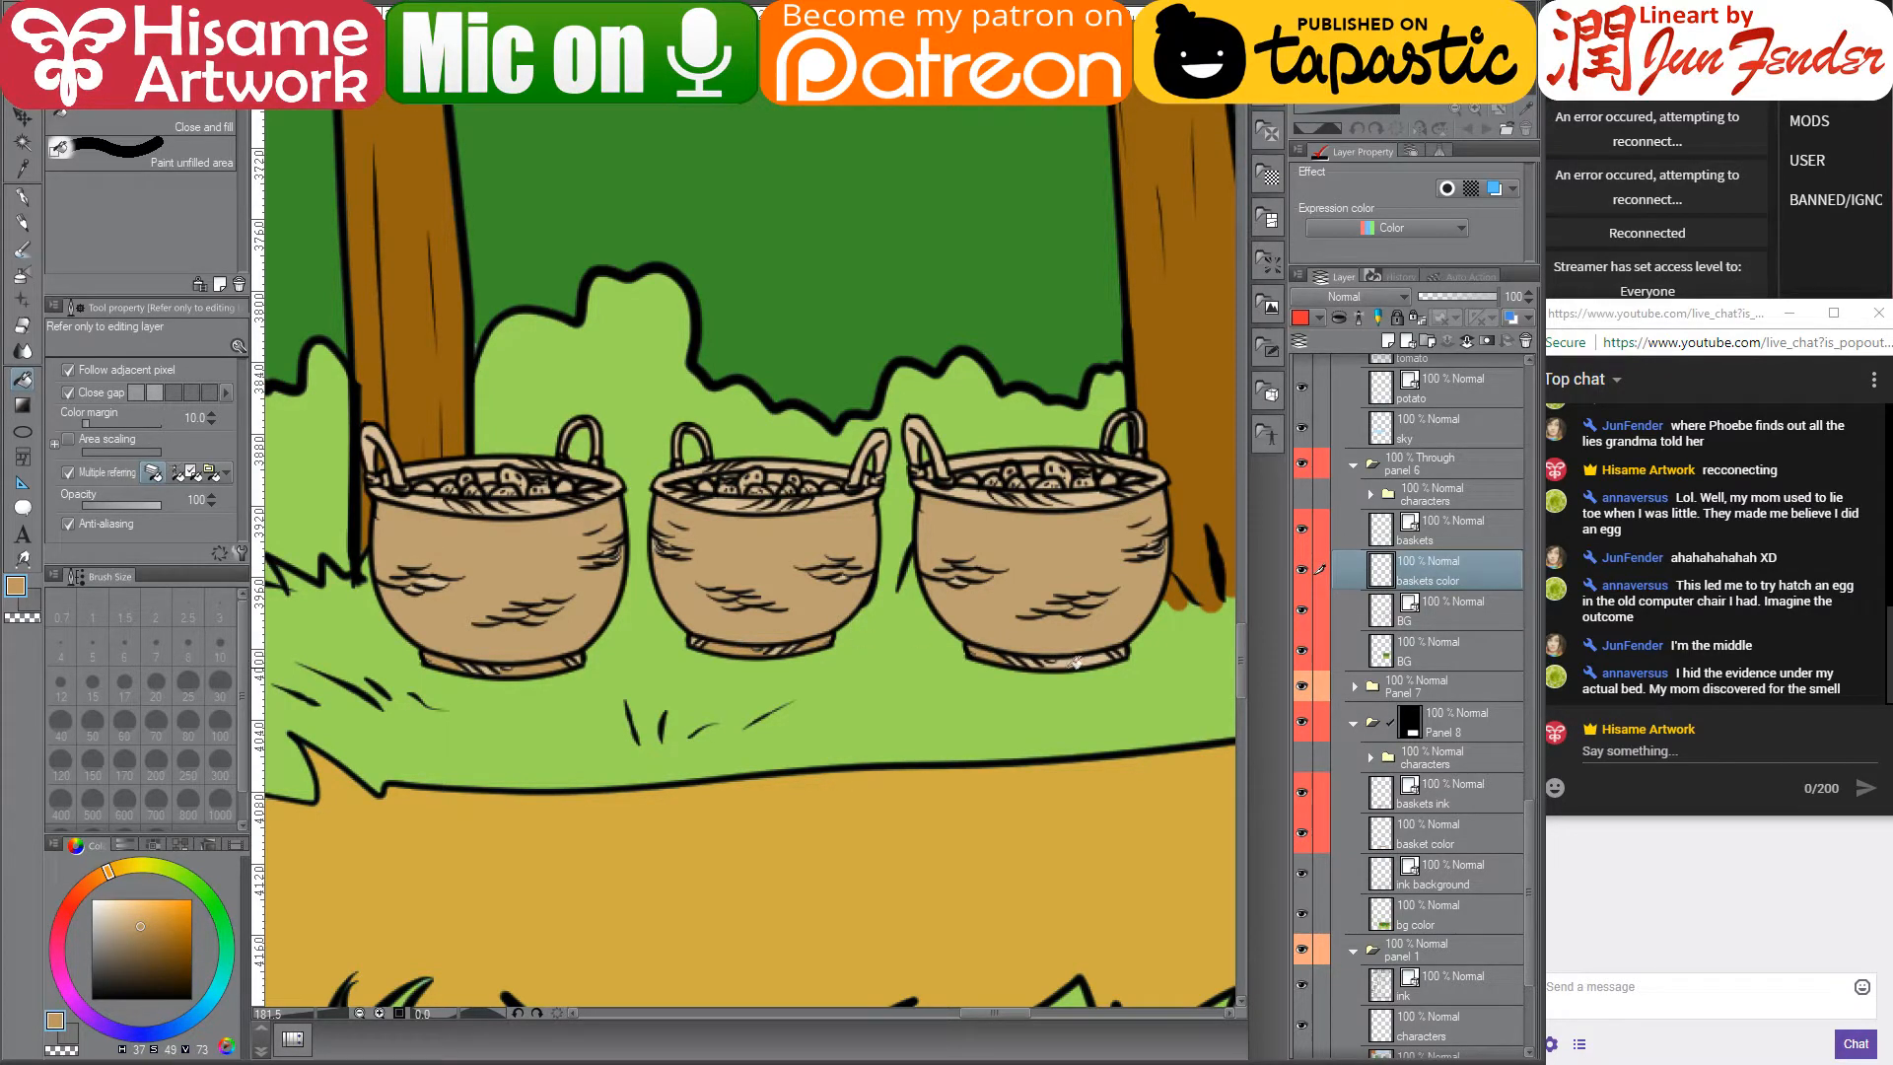
pyautogui.click(1078, 658)
# - Fill one piece of the rightmost basket's contents with the same brown as the bases
pyautogui.scroll(5, 1026, 449)
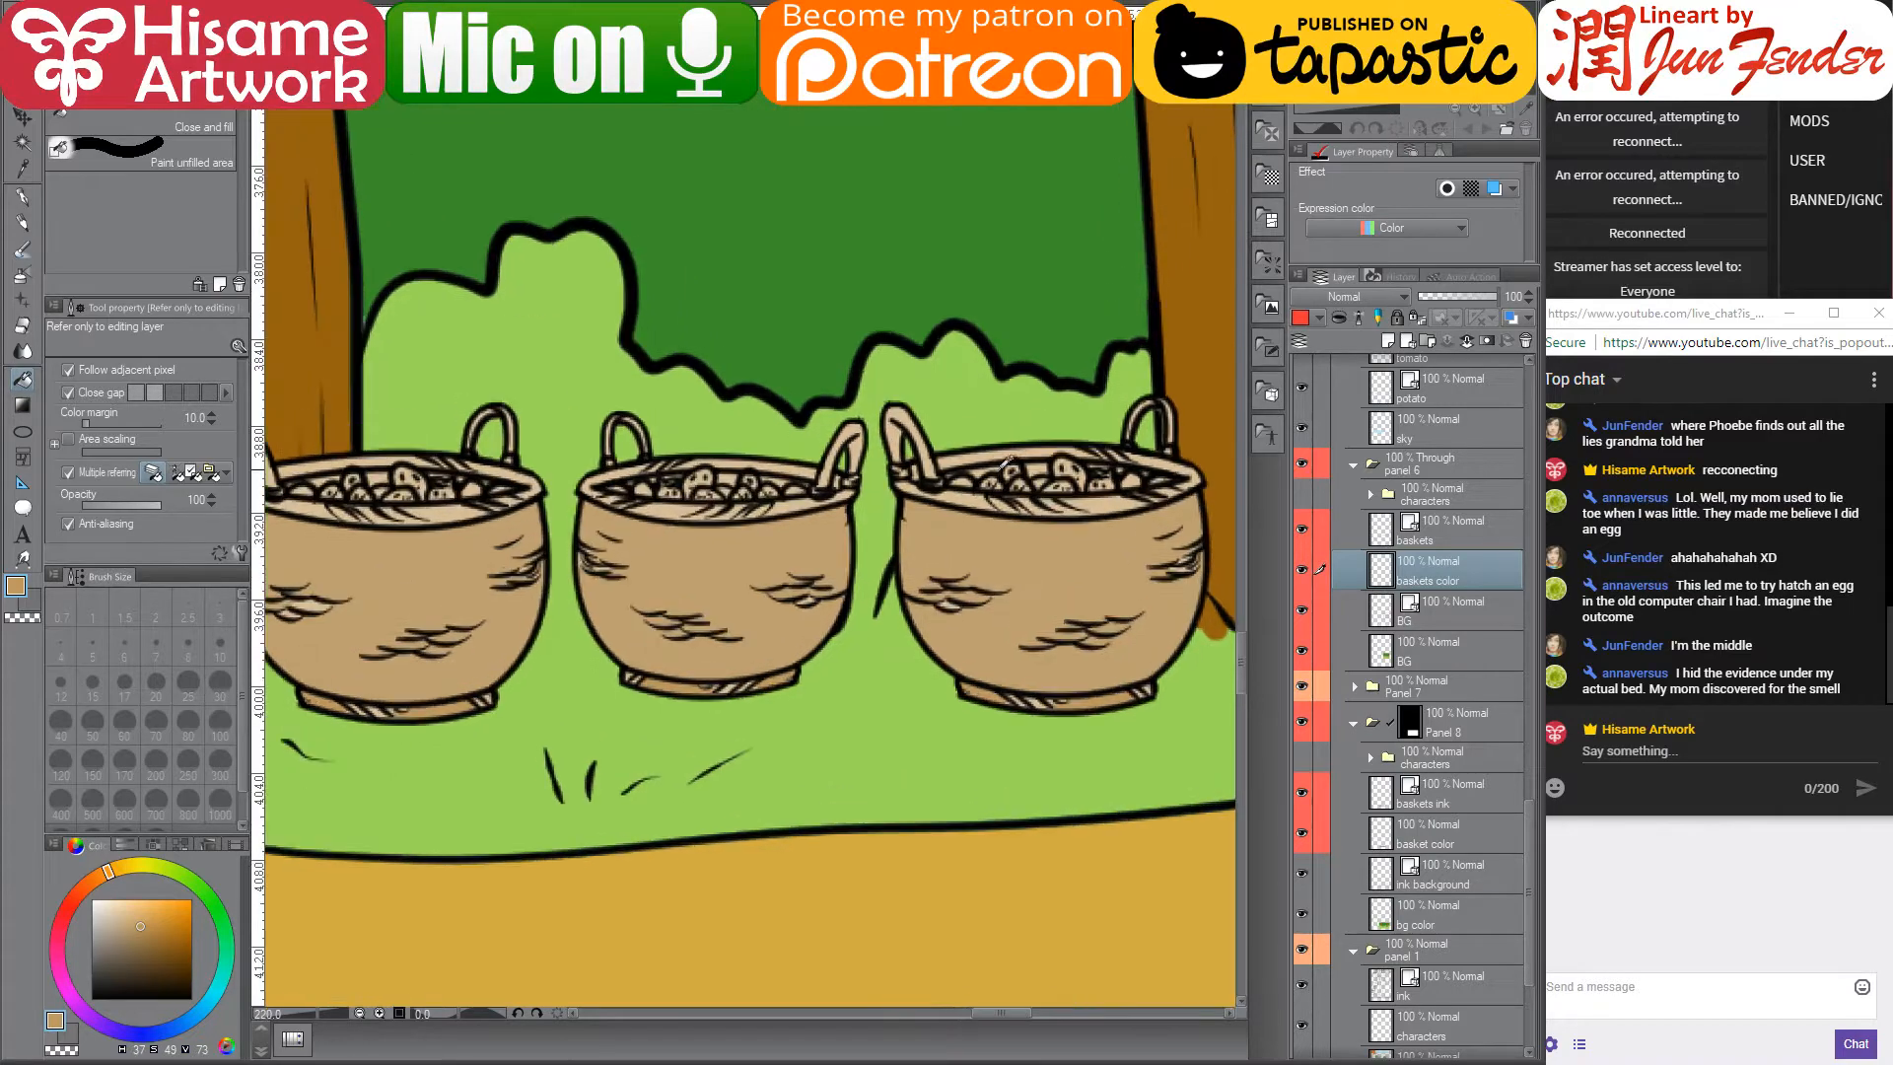
pyautogui.click(988, 496)
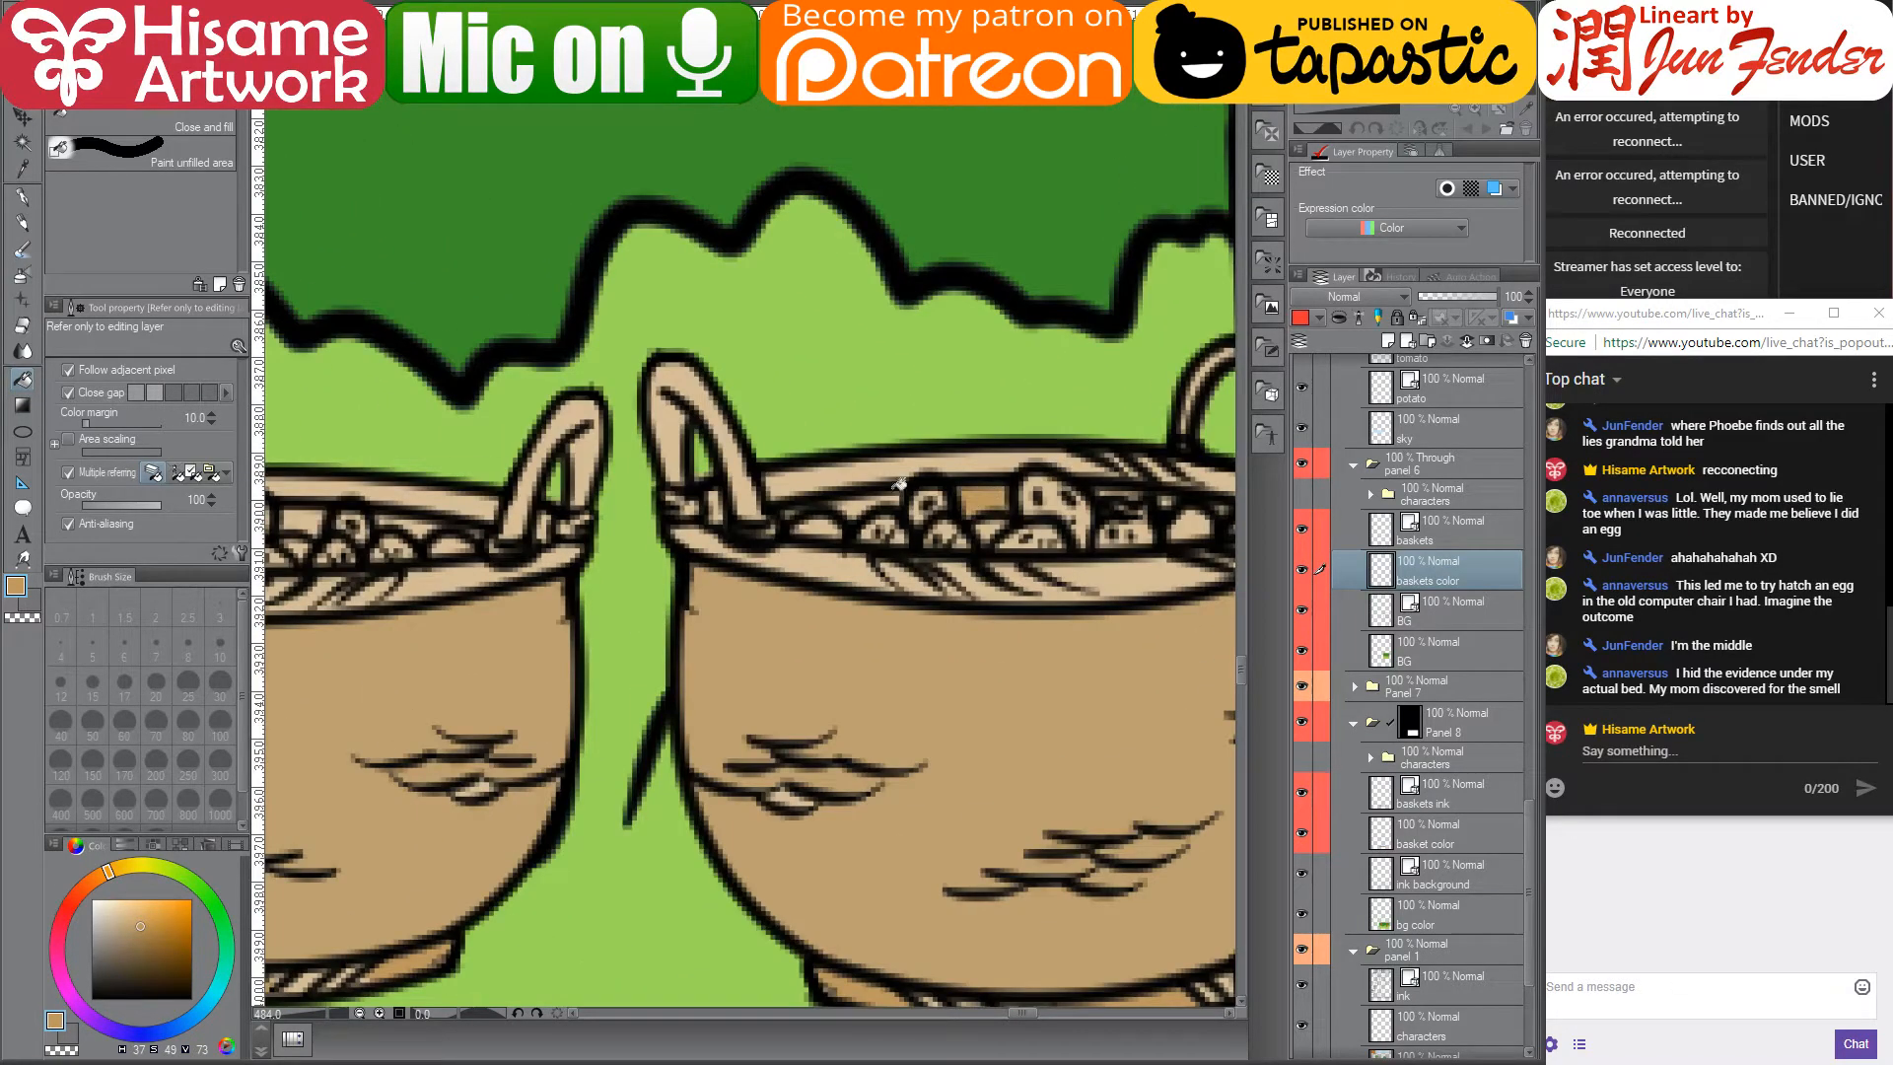
pyautogui.scroll(-4, 858, 552)
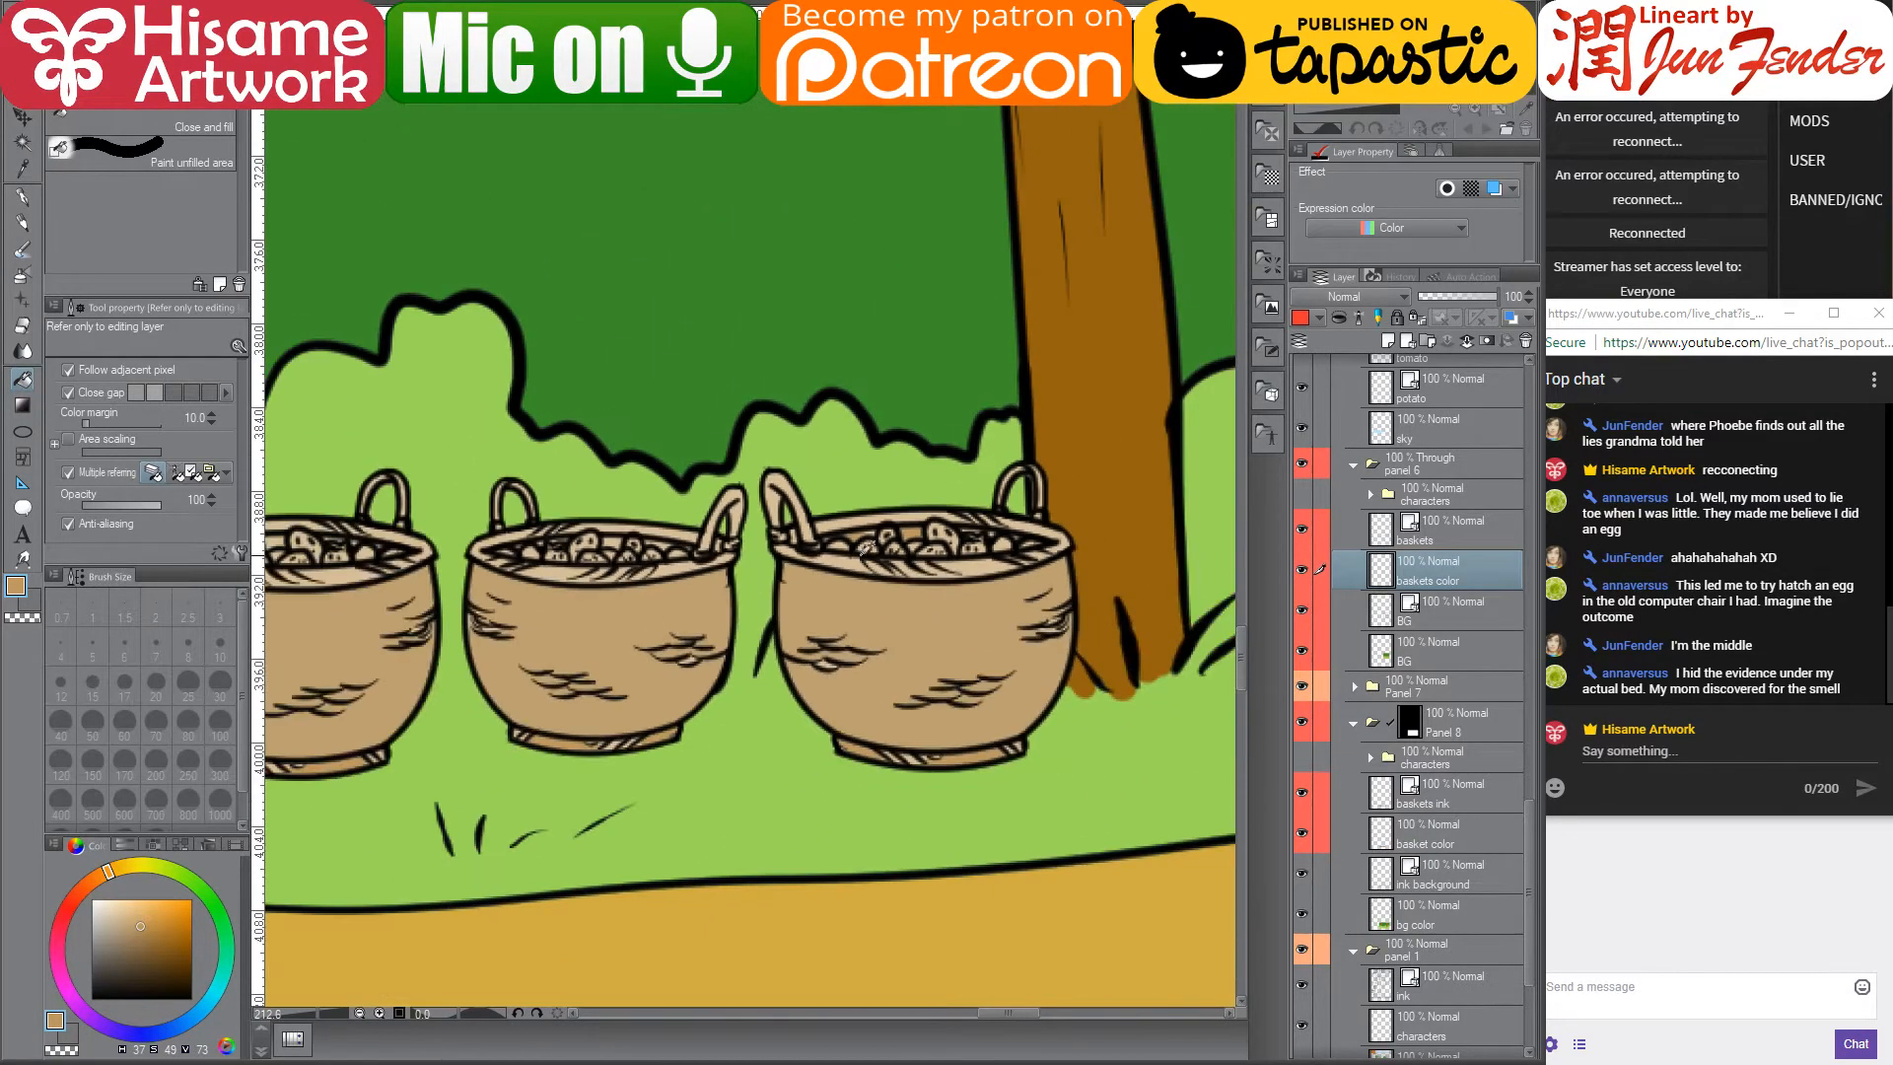
pyautogui.moveTo(791, 584); pyautogui.dragTo(979, 573)
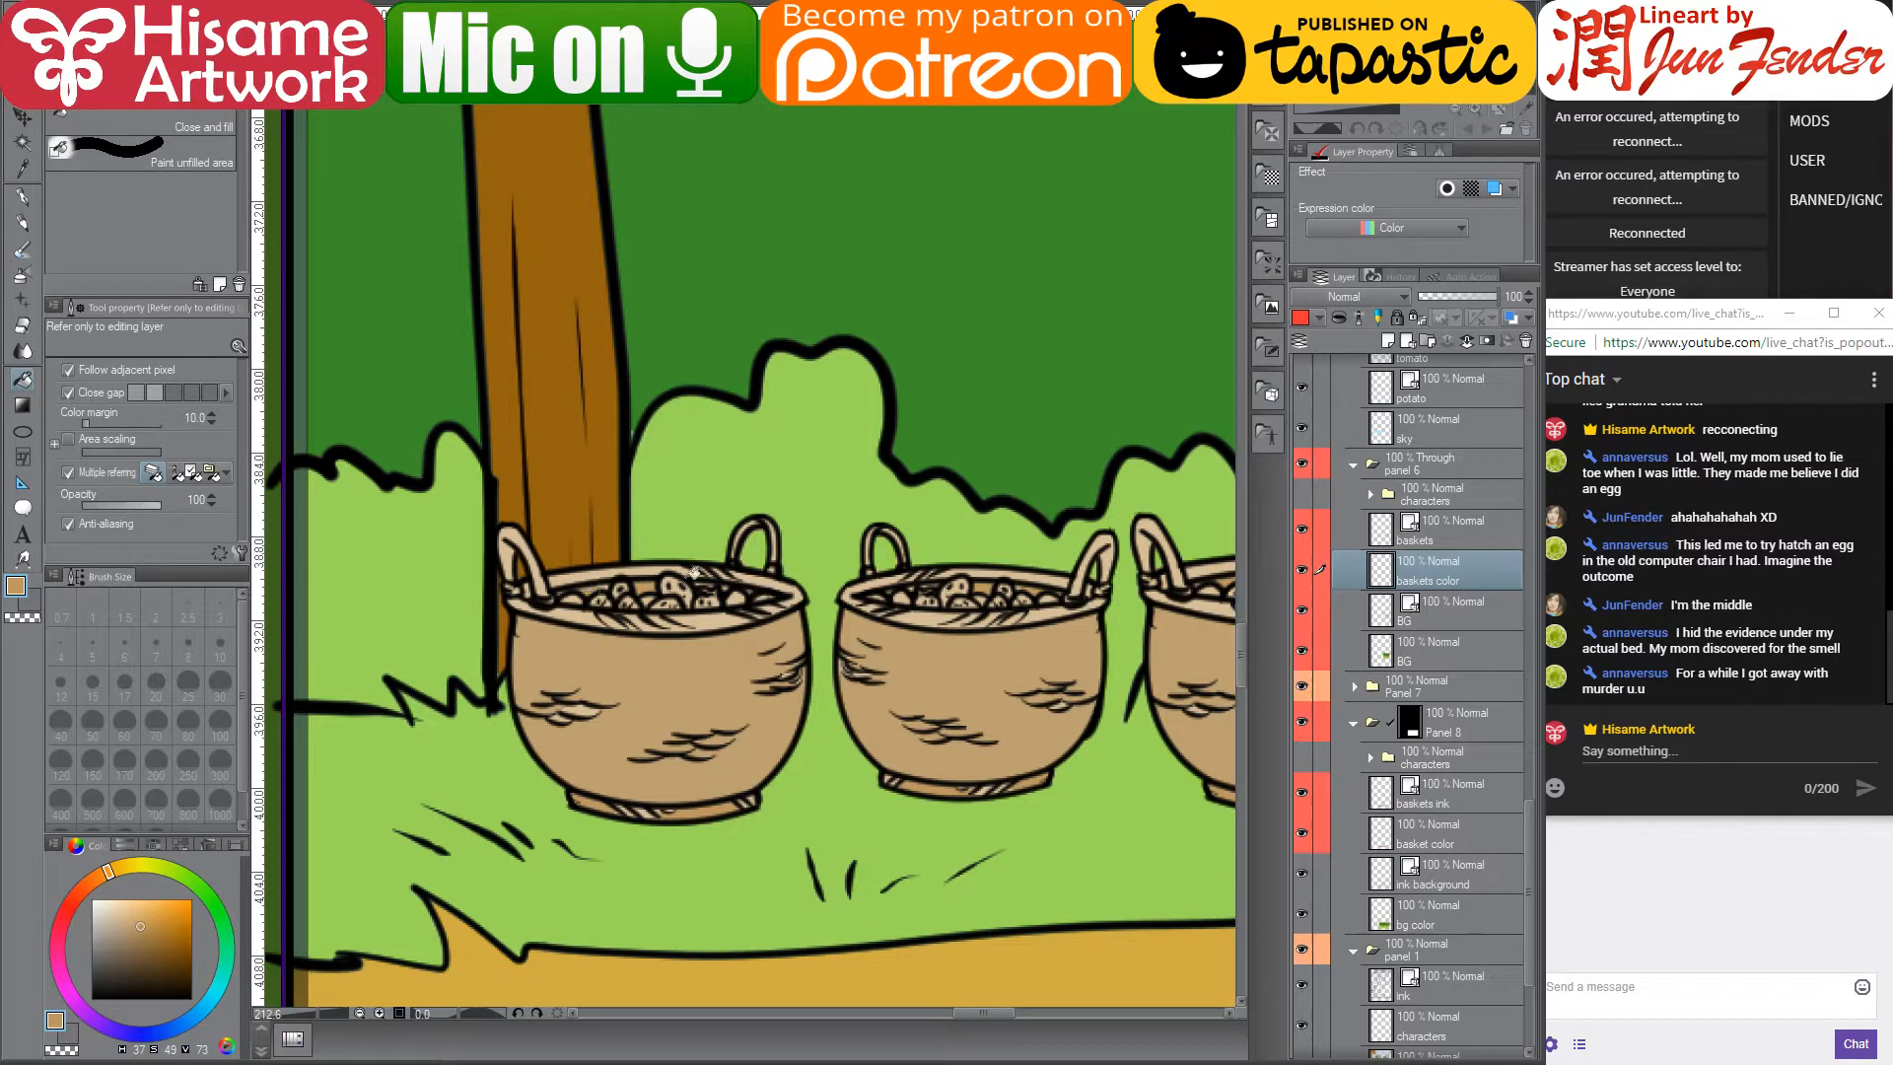
# - Sample the red of the fruit in the bottom panel's baskets for coloring the forest panel's basket contents
pyautogui.scroll(-6, 670, 653)
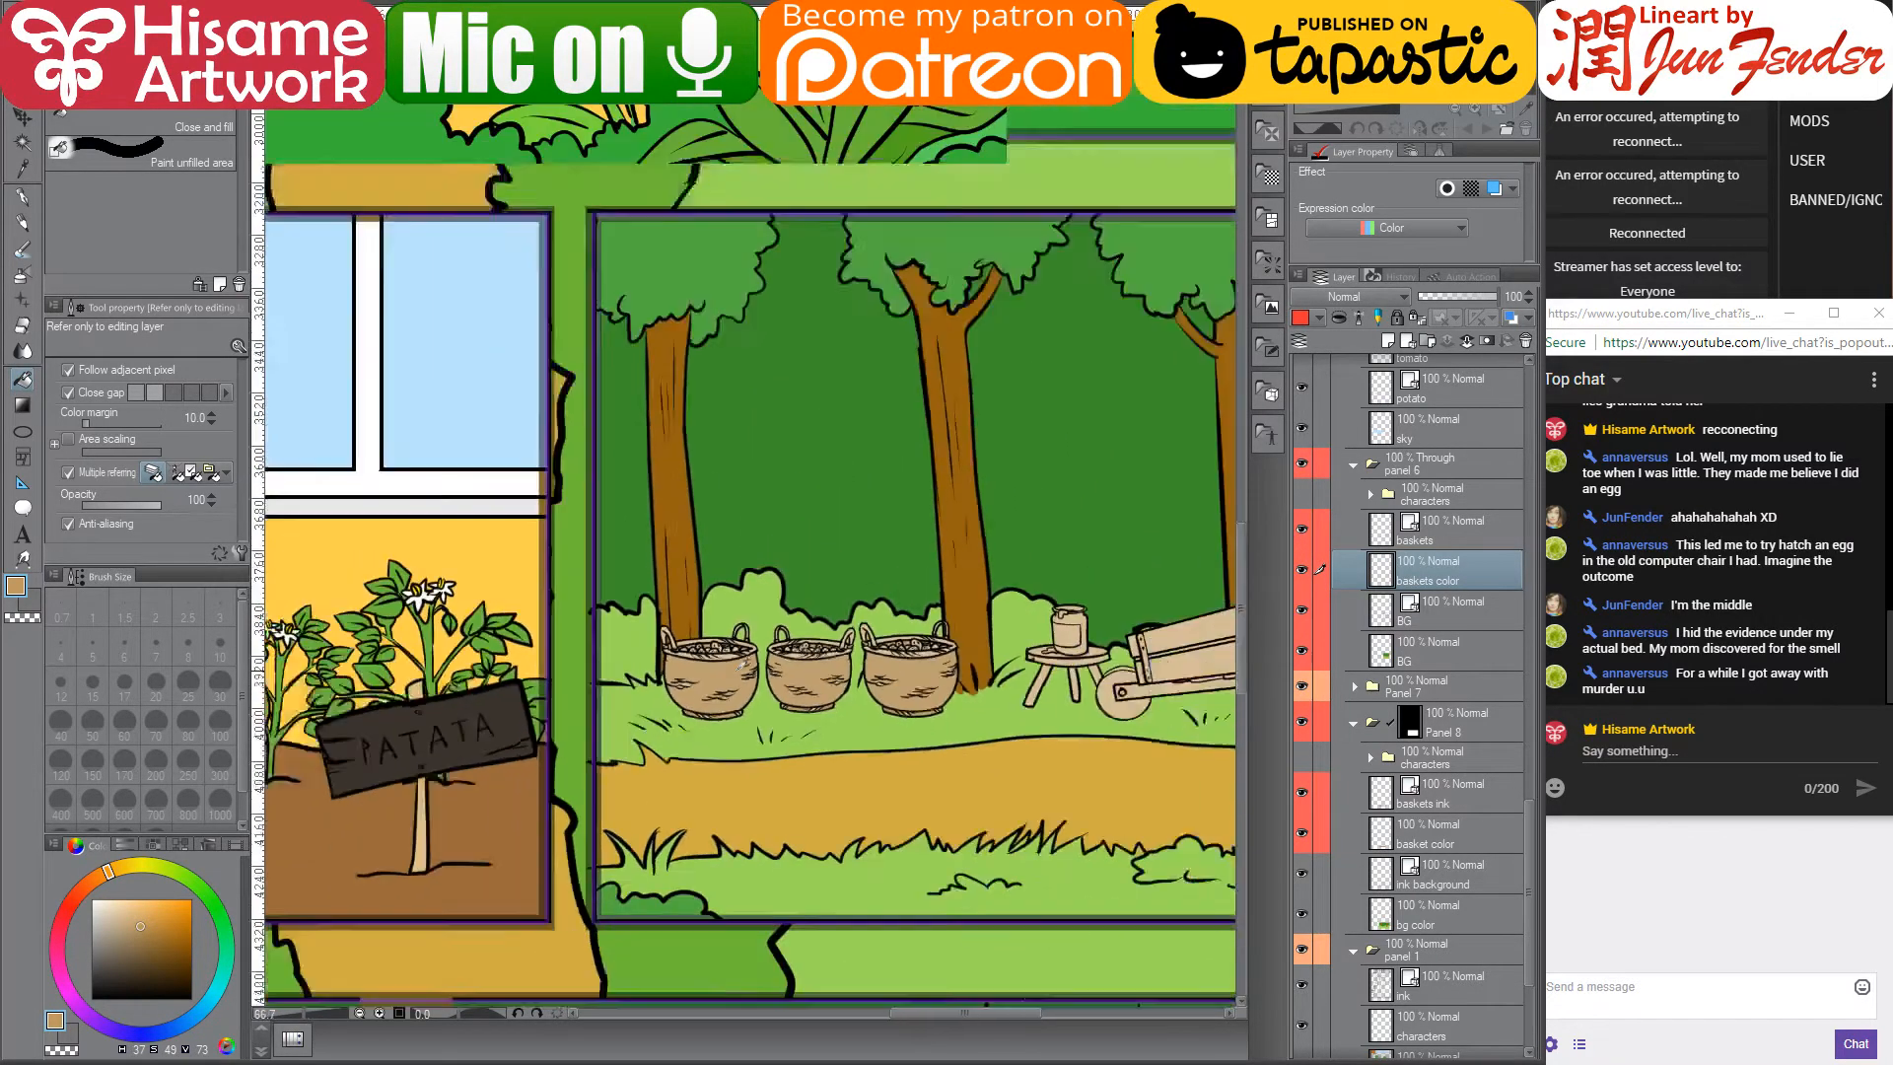
pyautogui.moveTo(980, 732); pyautogui.dragTo(918, 370)
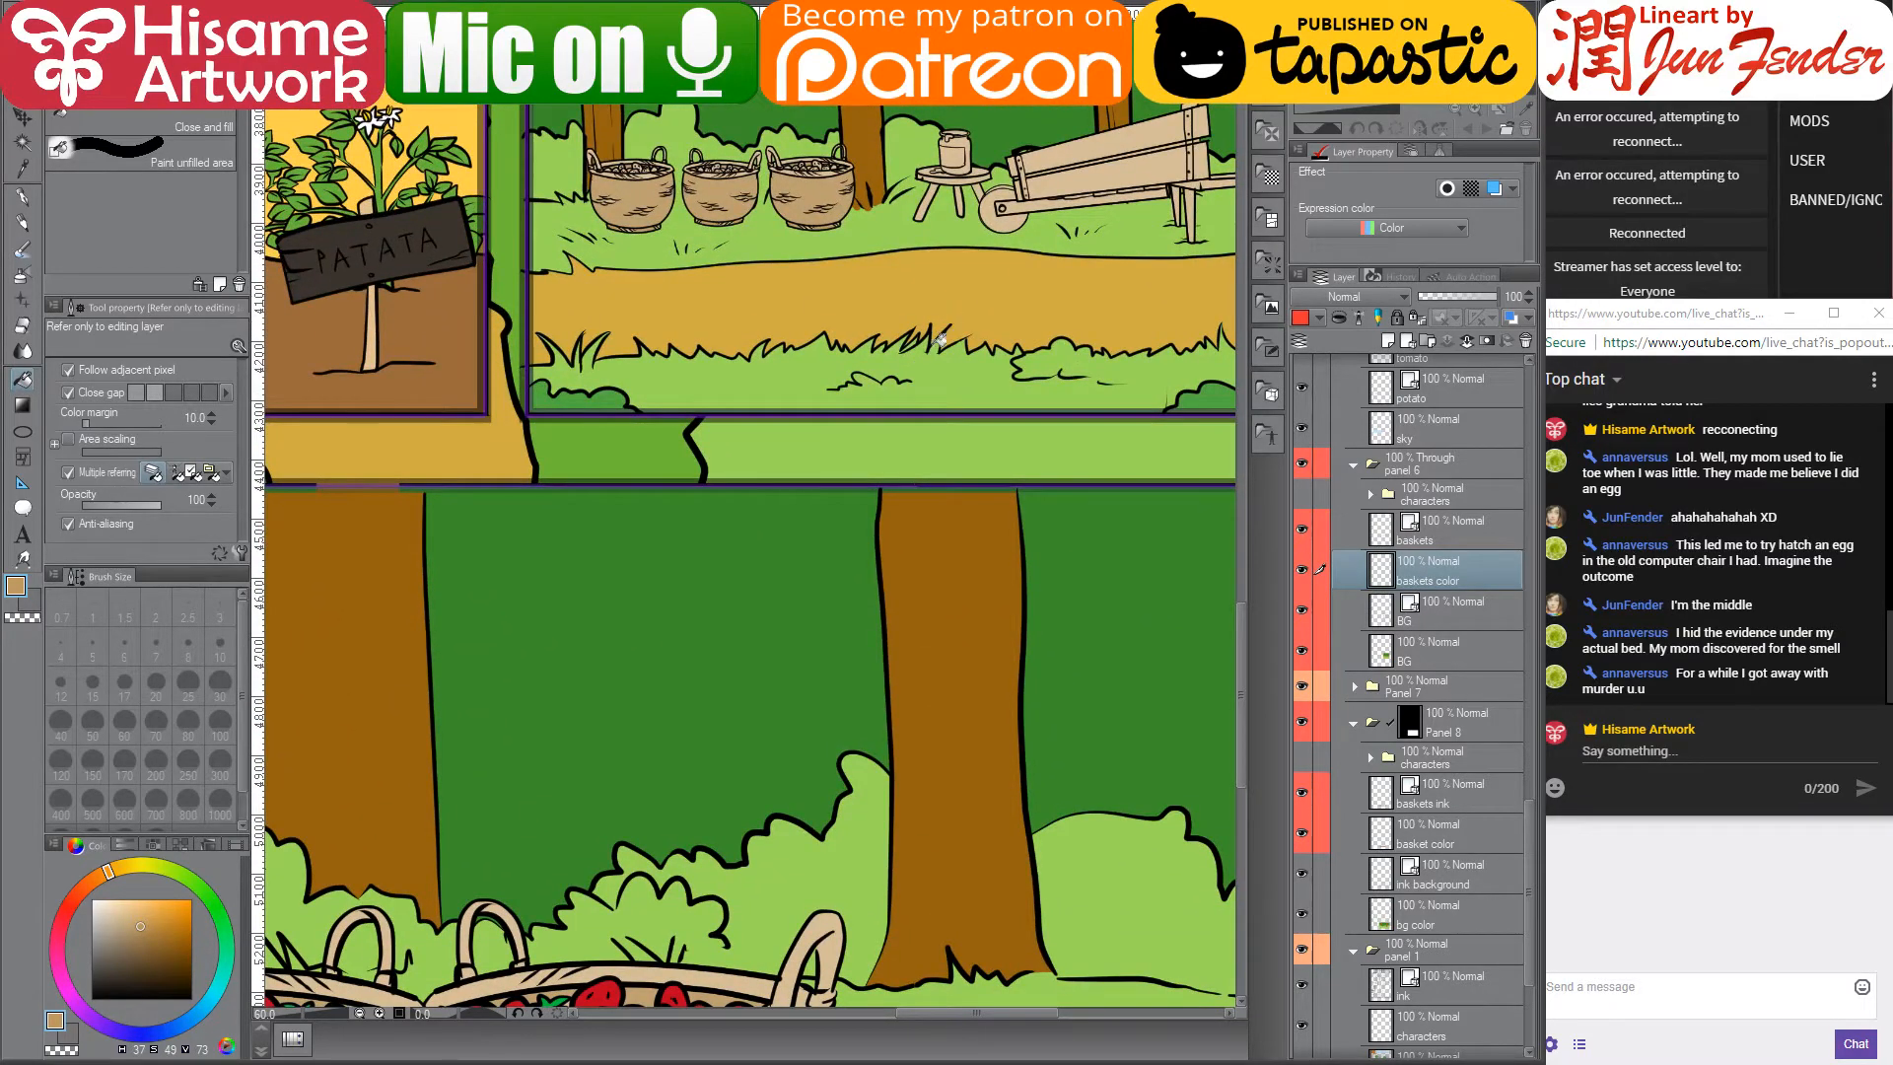
pyautogui.scroll(-2, 942, 338)
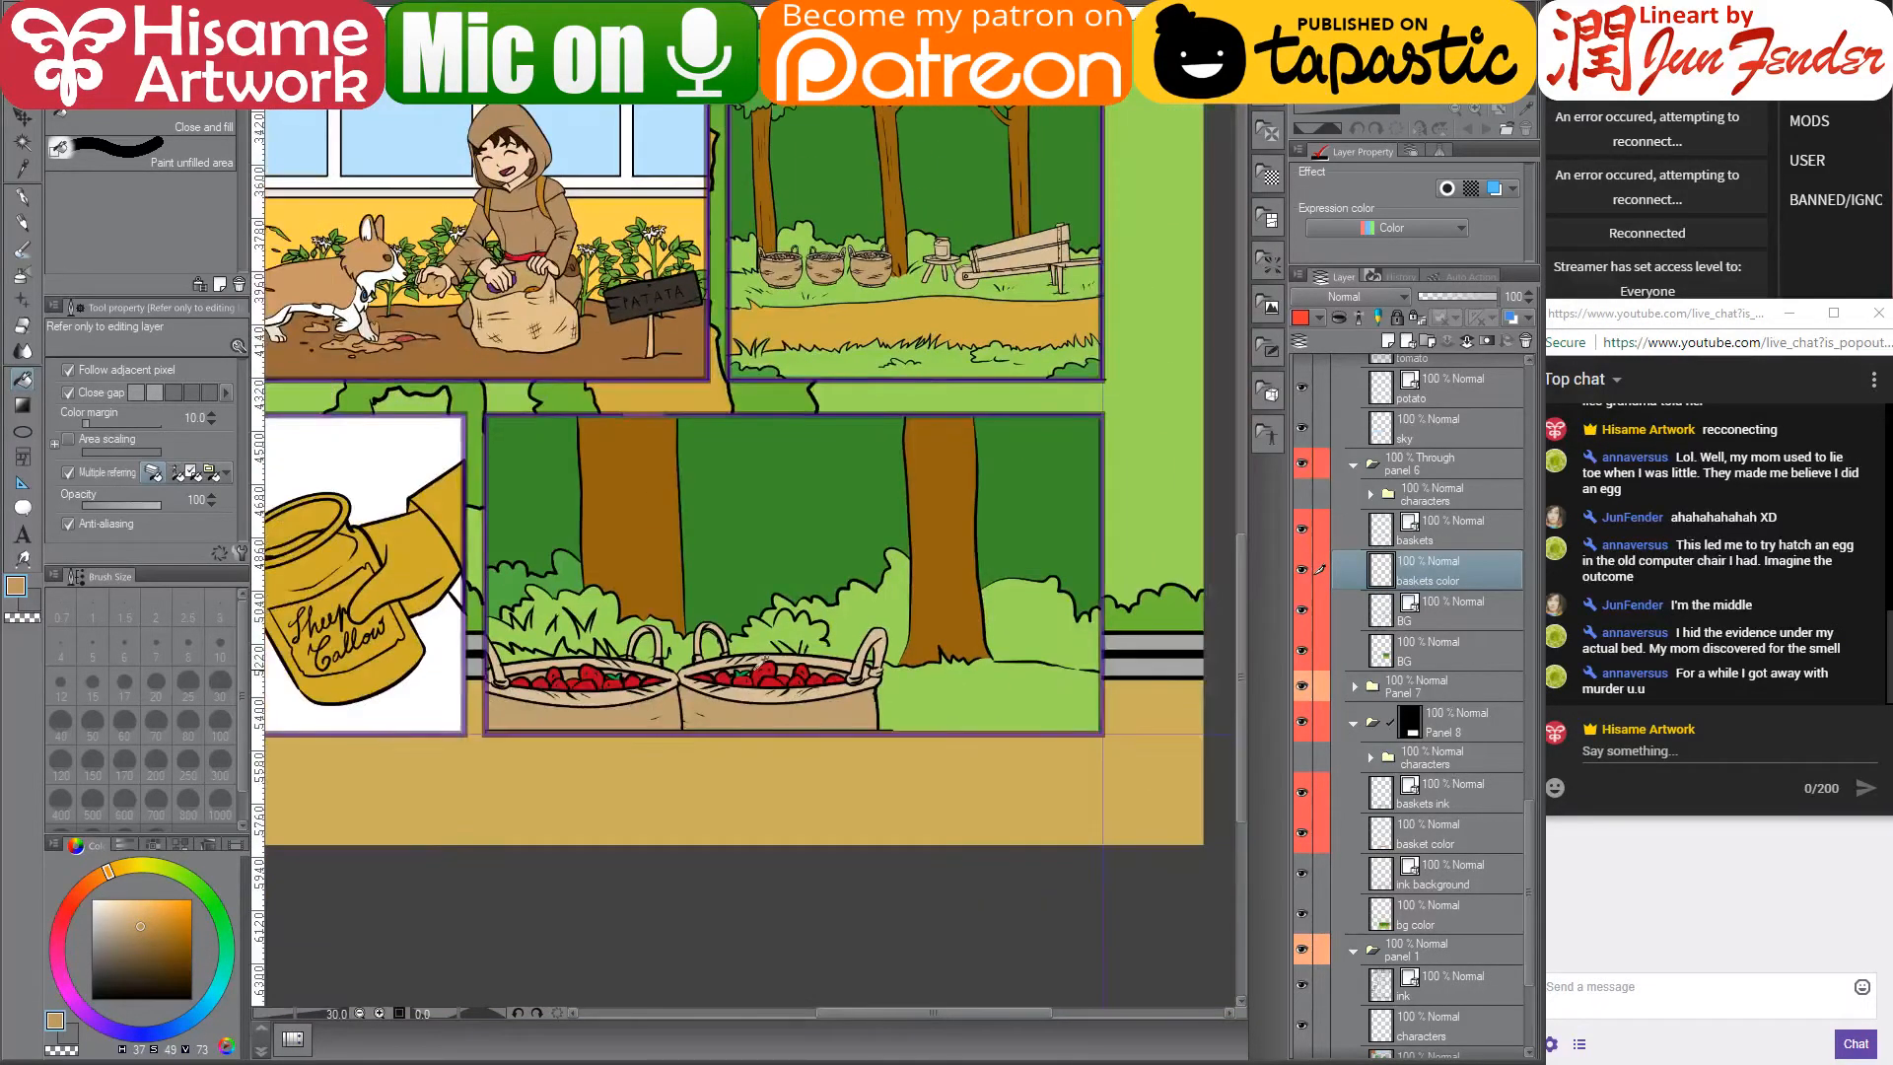
pyautogui.keyDown('alt'); pyautogui.click(770, 662); pyautogui.keyUp('alt')
pyautogui.scroll(5, 870, 255)
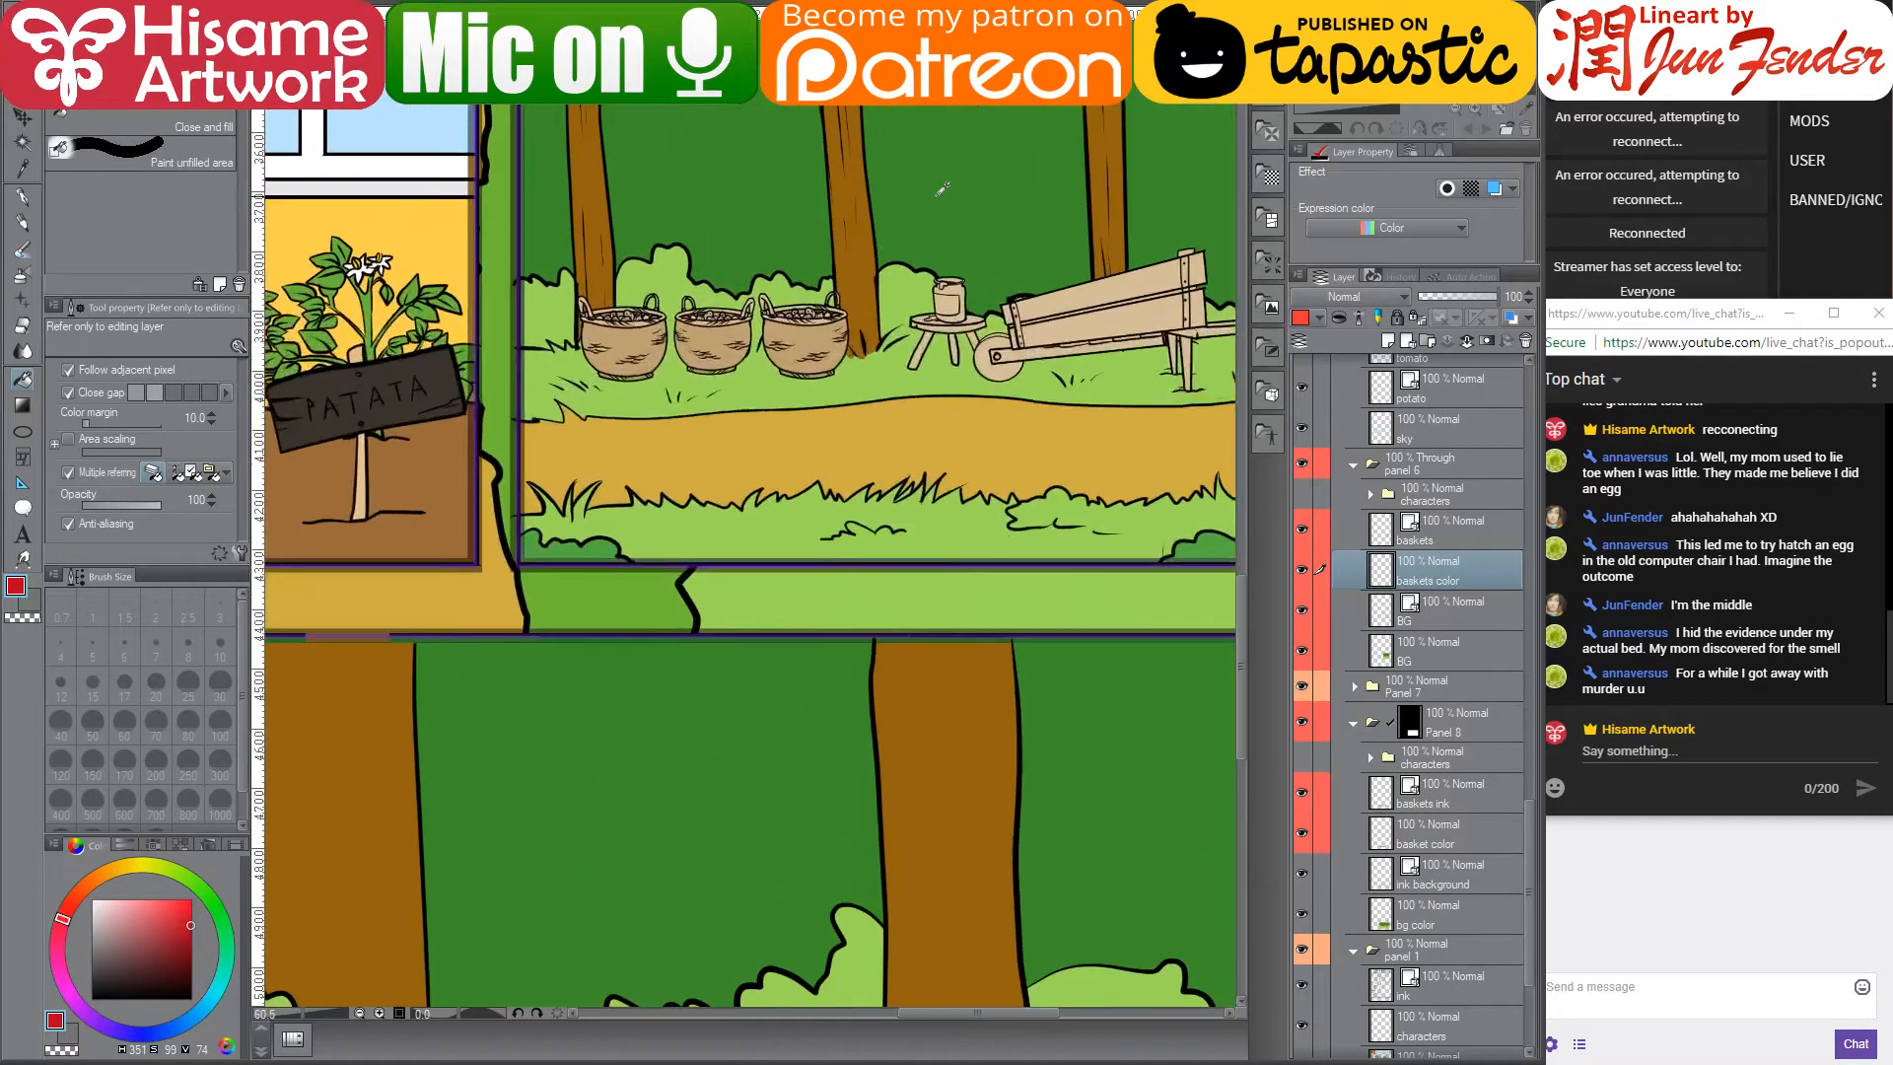
pyautogui.scroll(6, 870, 254)
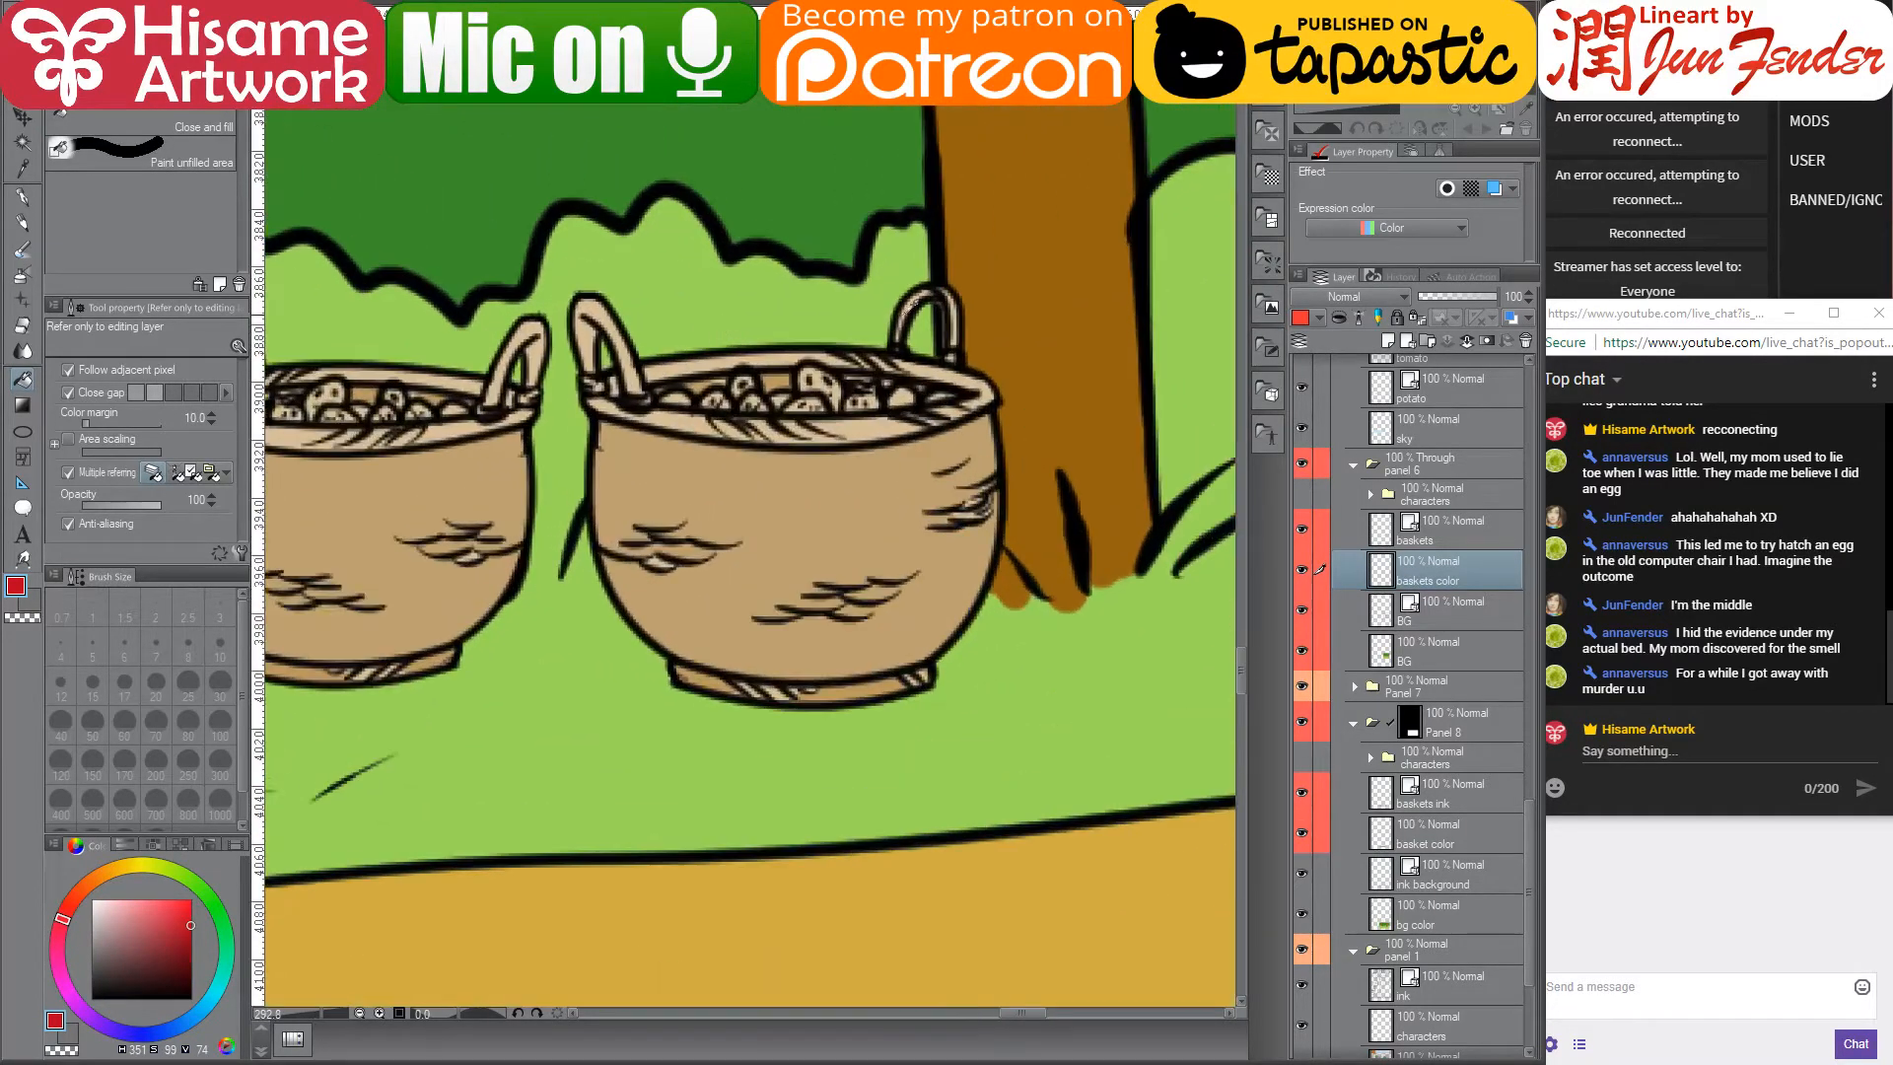
# - Fill the larger round pieces of produce in the rightmost basket with red on the baskets color layer
pyautogui.scroll(3, 816, 333)
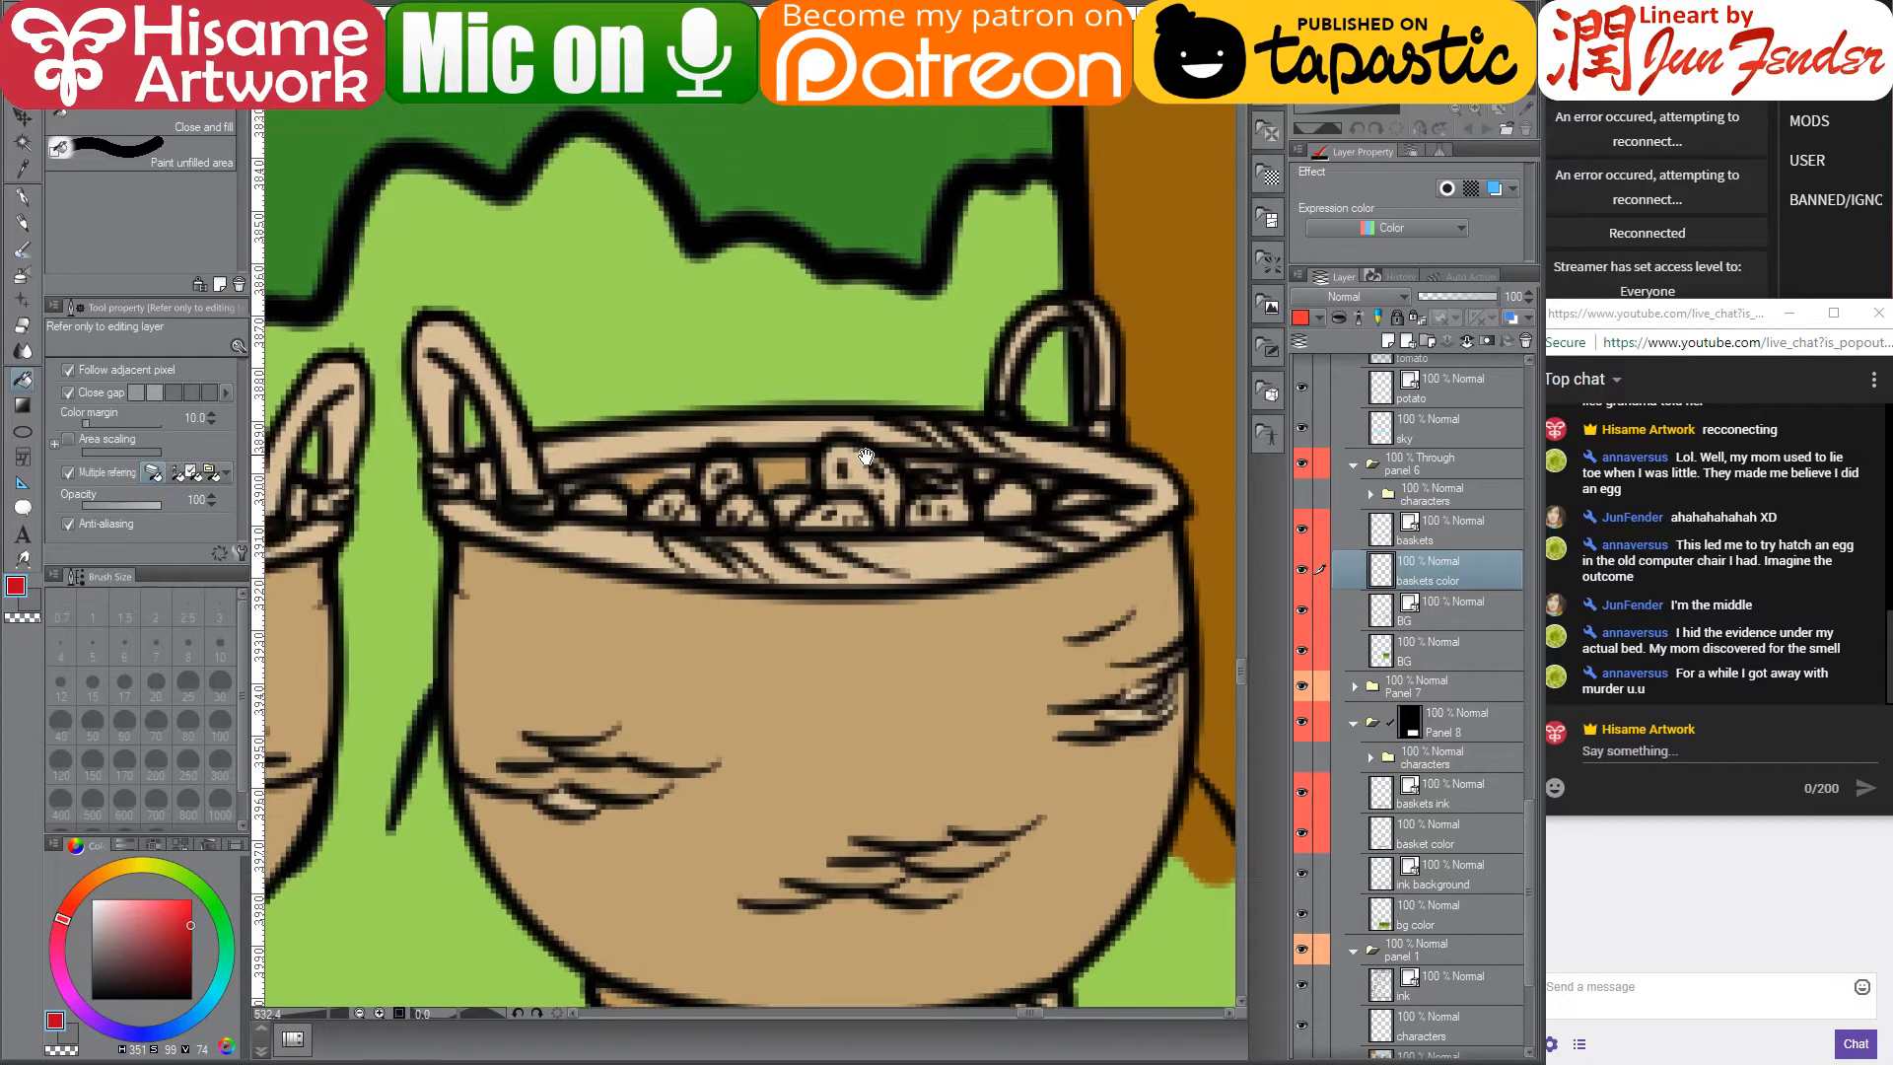
pyautogui.click(859, 463)
pyautogui.click(857, 505)
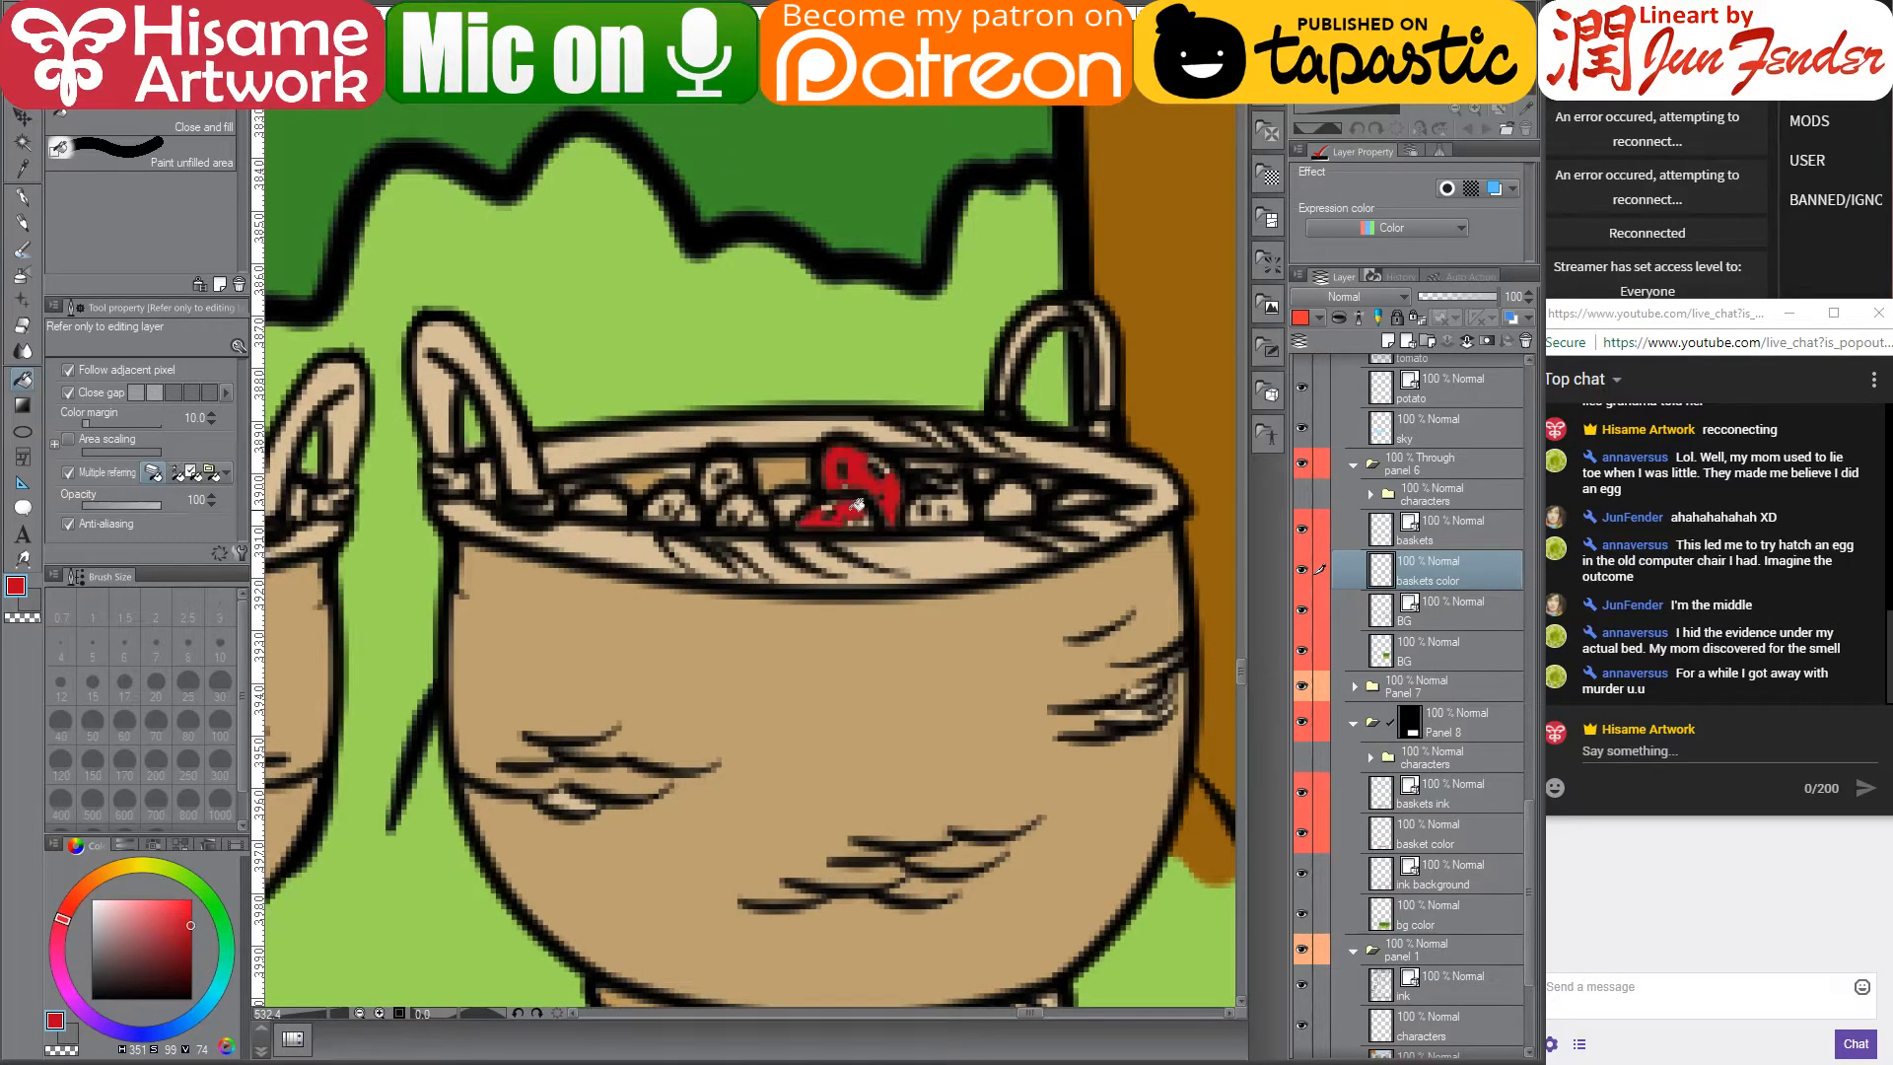
pyautogui.click(951, 507)
pyautogui.click(1016, 494)
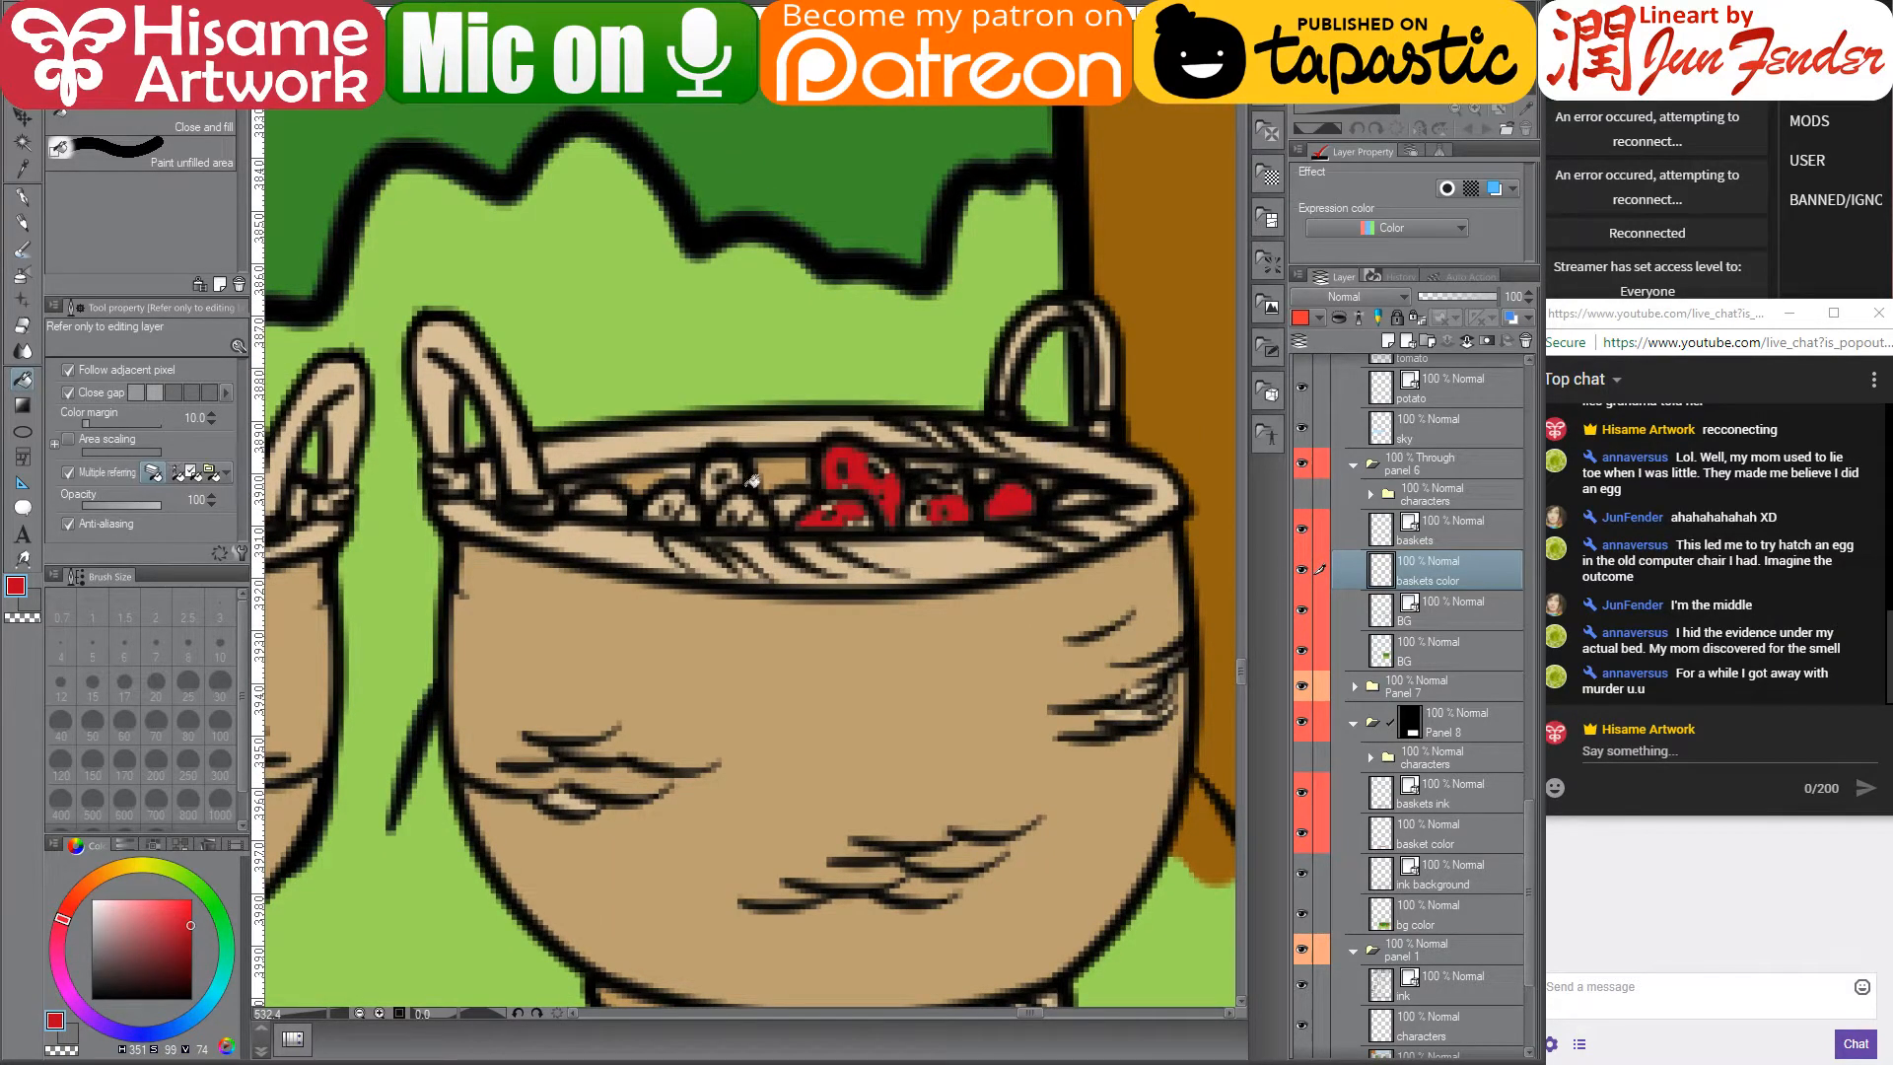
pyautogui.click(603, 498)
pyautogui.click(678, 499)
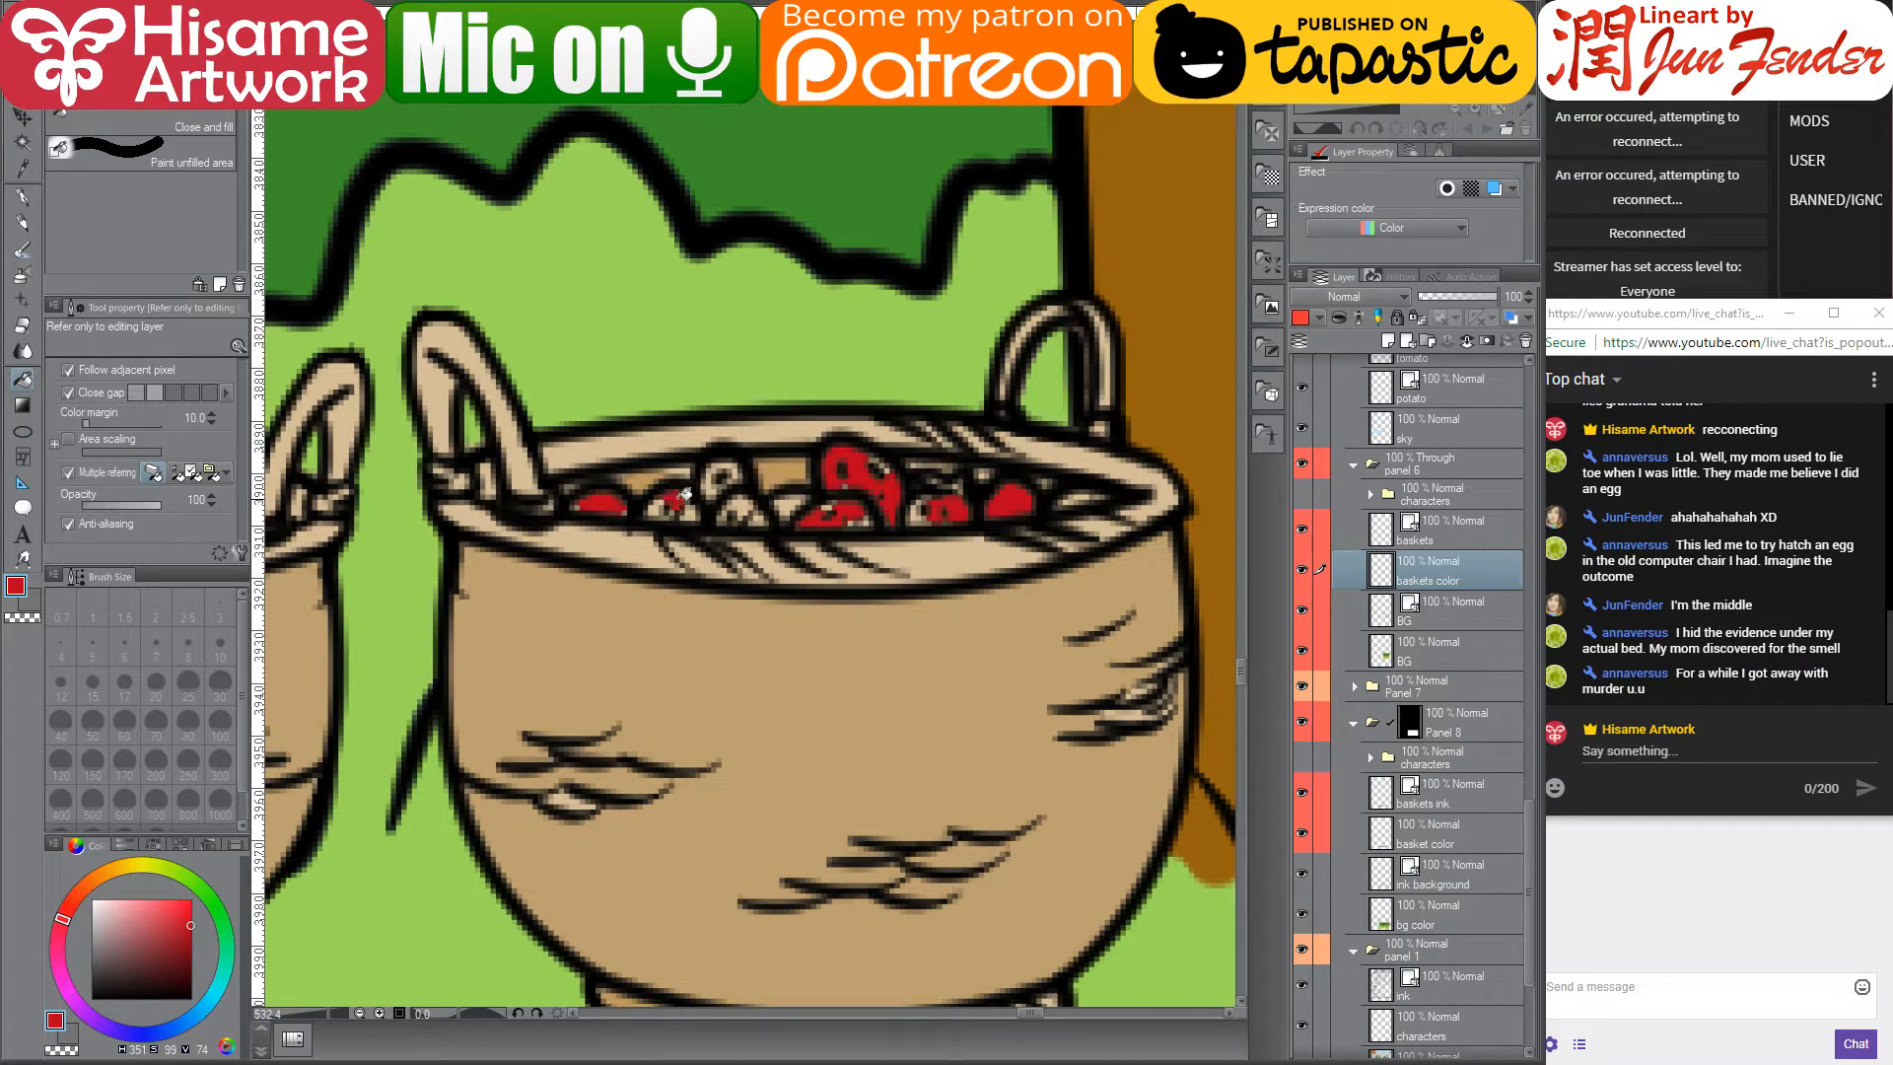
# - Paint the remaining uncolored produce in the rightmost basket red using the G-pen at brush size 5
pyautogui.click(24, 195)
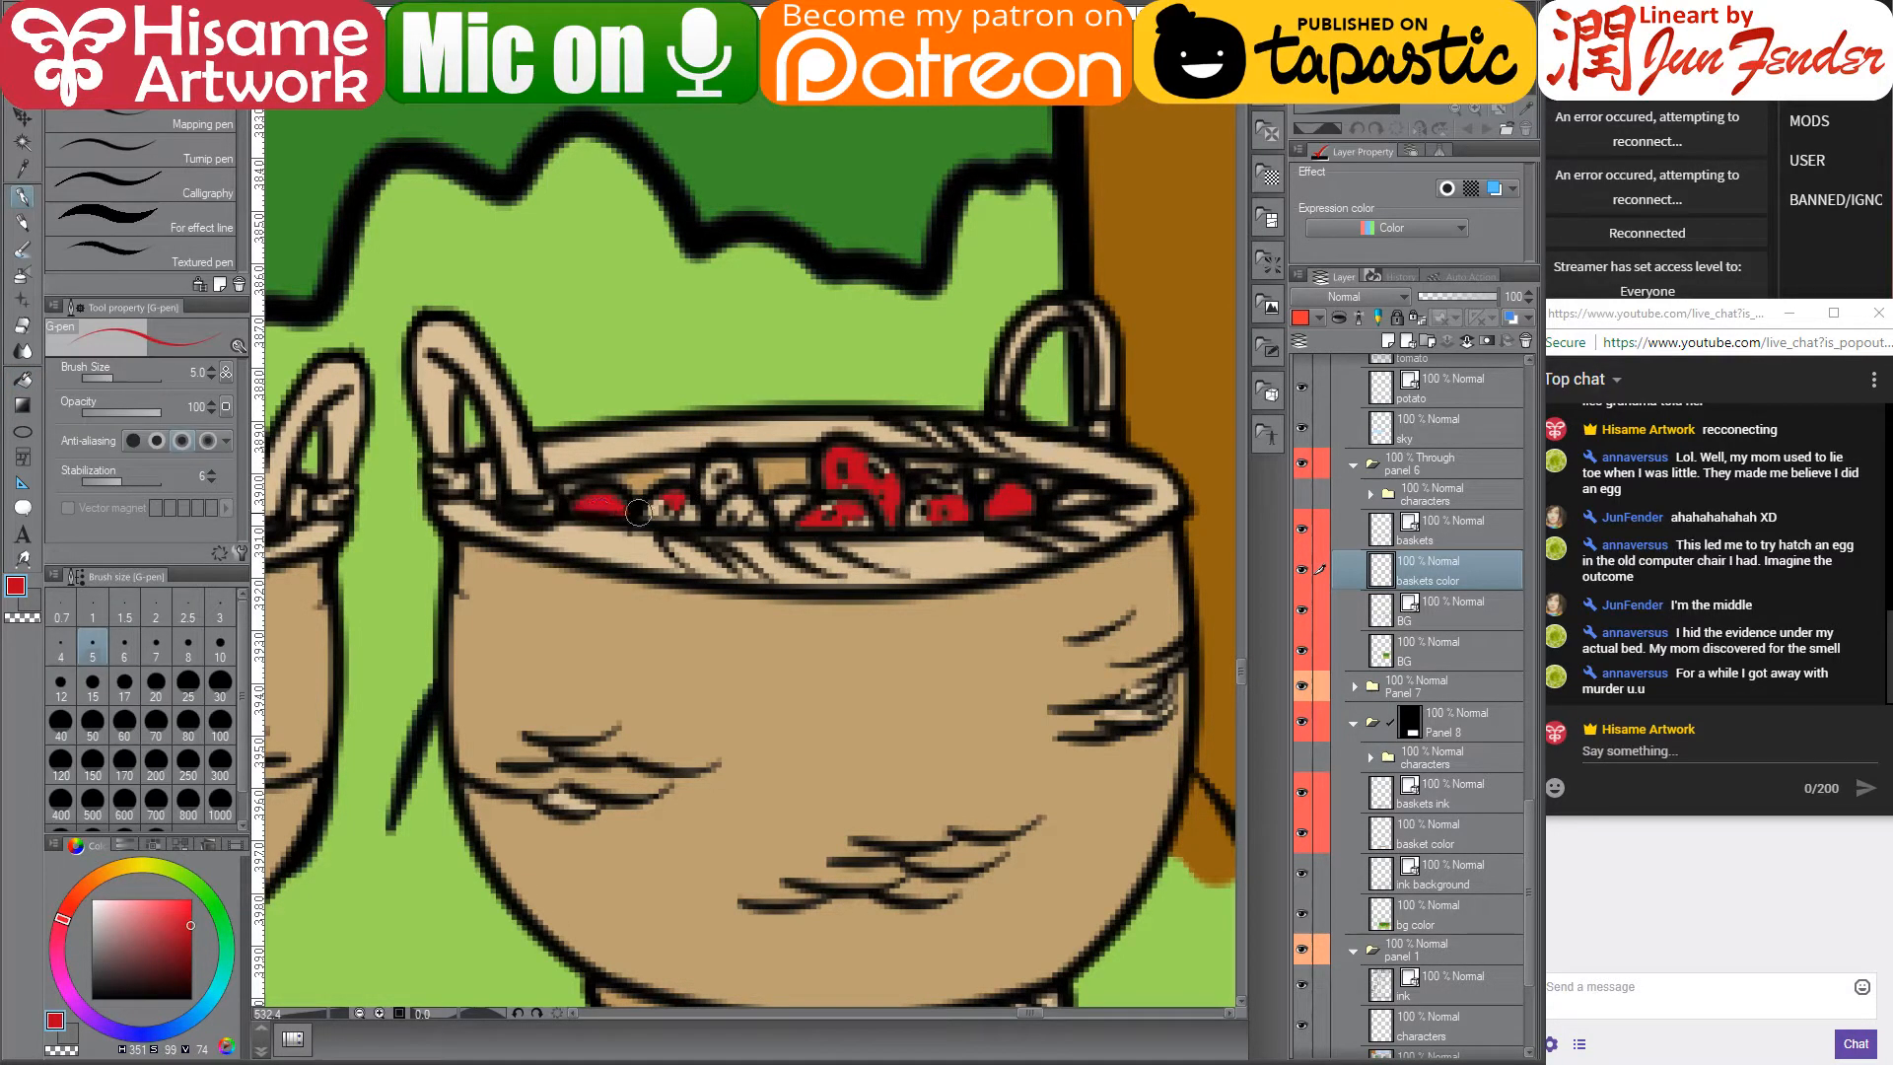
pyautogui.moveTo(638, 511)
pyautogui.mouseDown()
pyautogui.moveTo(730, 514)
pyautogui.moveTo(715, 495)
pyautogui.moveTo(719, 467)
pyautogui.moveTo(733, 476)
pyautogui.moveTo(712, 504)
pyautogui.moveTo(693, 468)
pyautogui.moveTo(620, 474)
pyautogui.mouseUp()
pyautogui.keyDown('alt'); pyautogui.click(797, 457); pyautogui.keyUp('alt')
pyautogui.keyDown('alt'); pyautogui.click(607, 497); pyautogui.keyUp('alt')
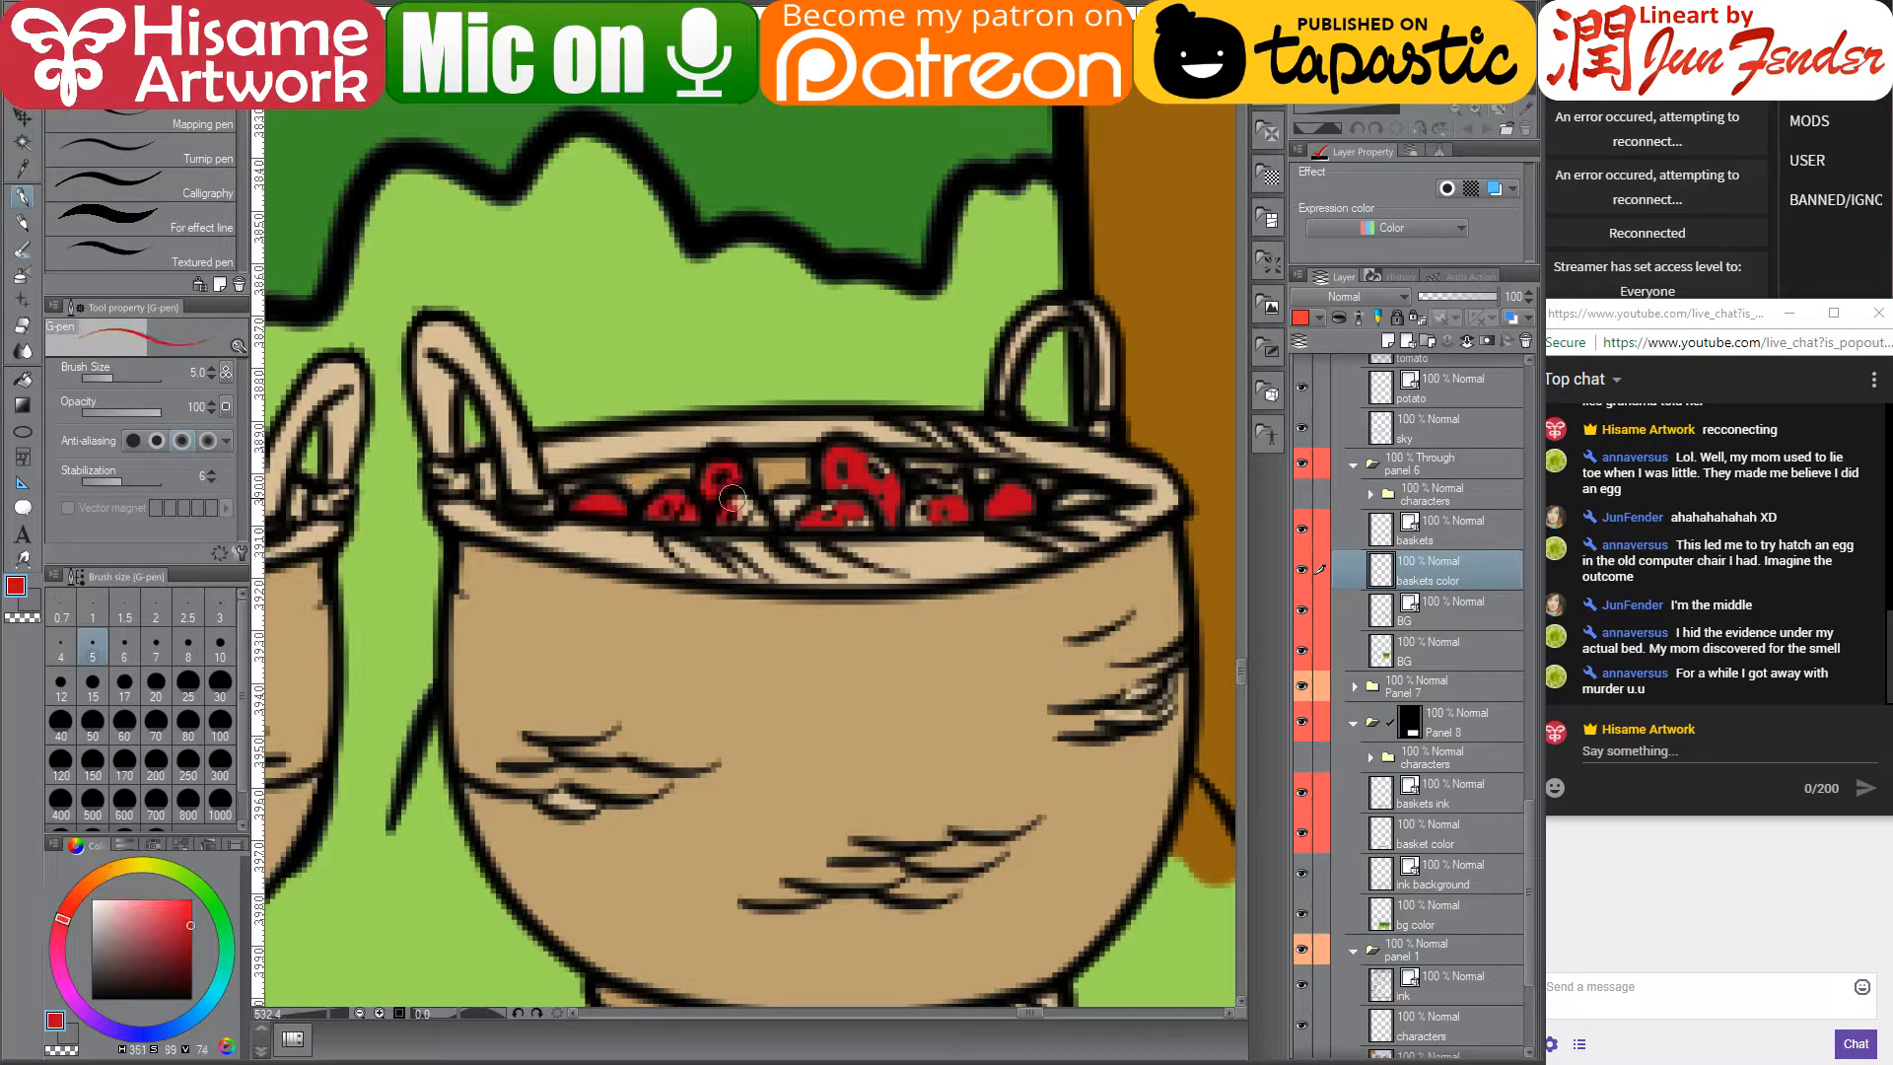
pyautogui.moveTo(731, 499)
pyautogui.mouseDown()
pyautogui.moveTo(826, 508)
pyautogui.moveTo(745, 507)
pyautogui.moveTo(788, 497)
pyautogui.moveTo(851, 496)
pyautogui.moveTo(833, 518)
pyautogui.moveTo(909, 509)
pyautogui.moveTo(866, 484)
pyautogui.moveTo(781, 519)
pyautogui.moveTo(866, 503)
pyautogui.moveTo(876, 465)
pyautogui.moveTo(908, 500)
pyautogui.moveTo(844, 516)
pyautogui.moveTo(990, 515)
pyautogui.moveTo(899, 506)
pyautogui.moveTo(1062, 491)
pyautogui.moveTo(1042, 483)
pyautogui.moveTo(1068, 493)
pyautogui.moveTo(1043, 508)
pyautogui.moveTo(1120, 497)
pyautogui.moveTo(912, 483)
pyautogui.mouseUp()
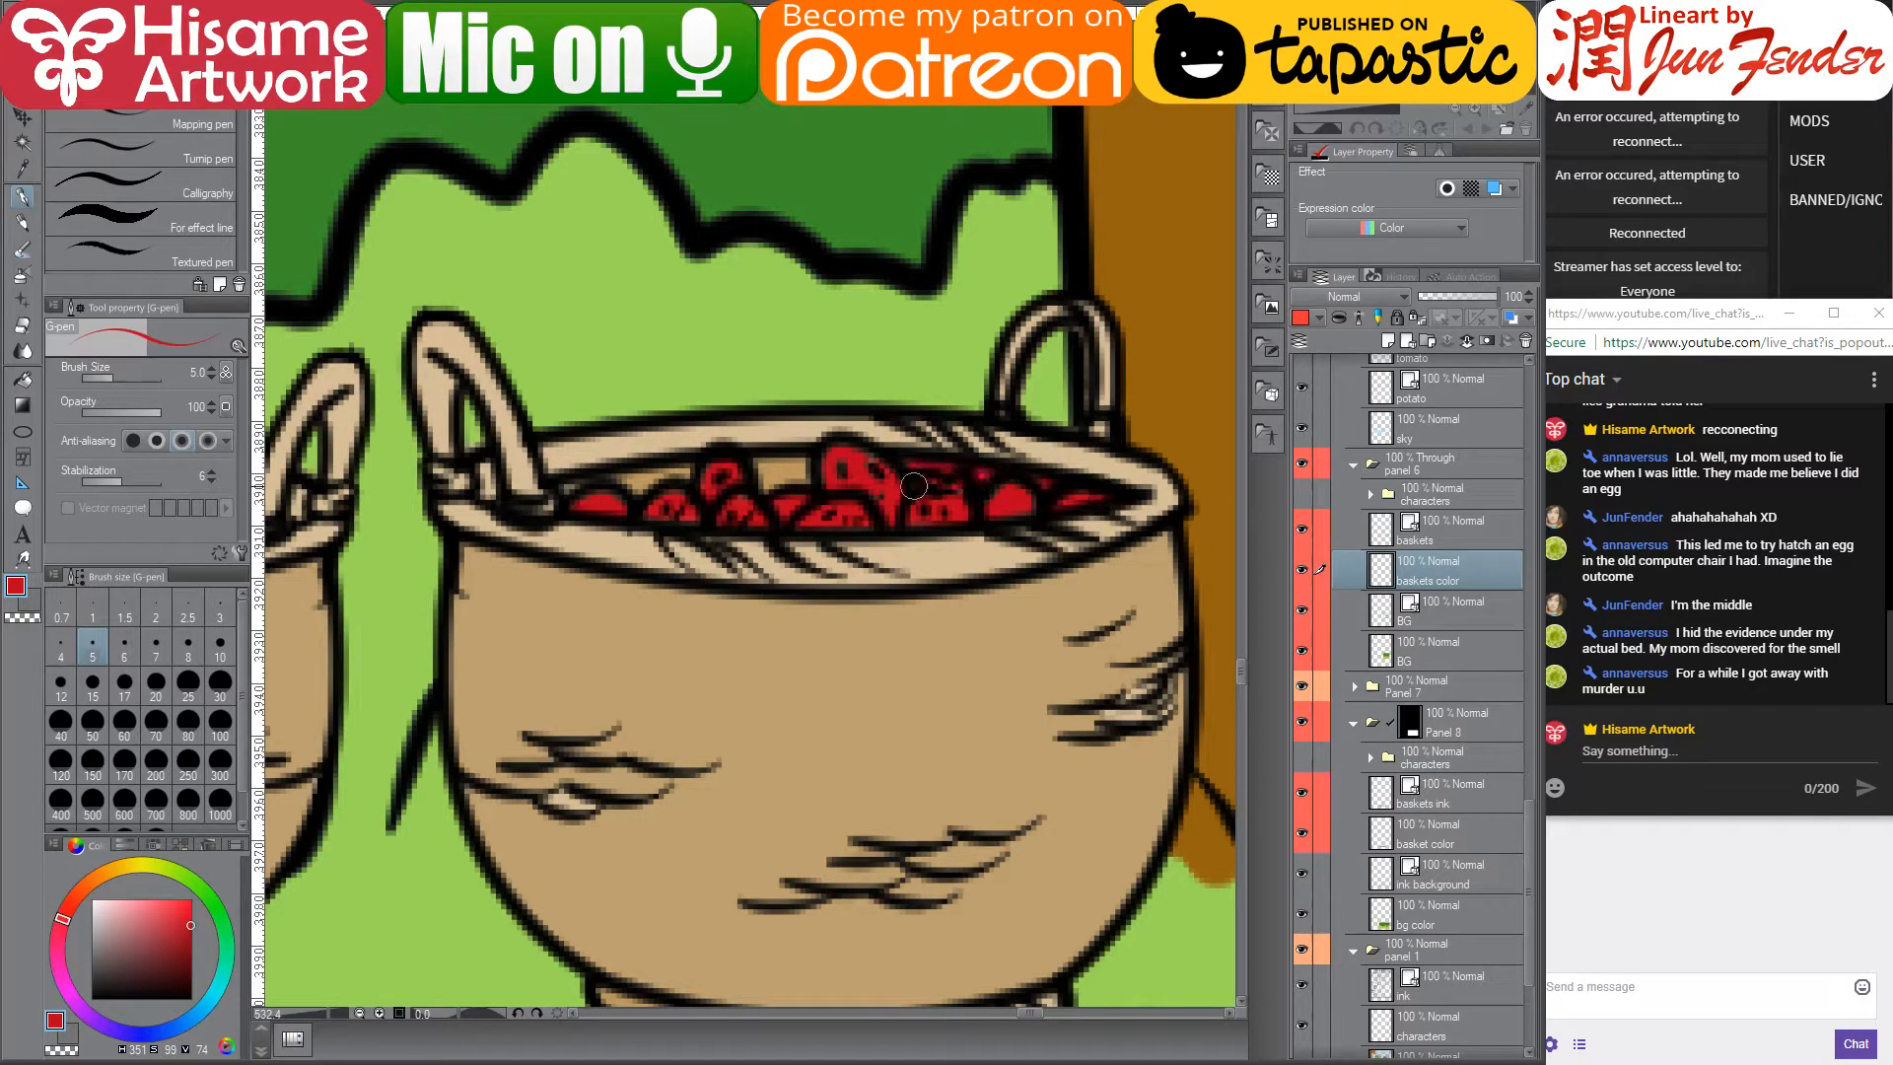
# - Paint all the produce in the middle basket red with the G-pen
pyautogui.scroll(-8, 1034, 481)
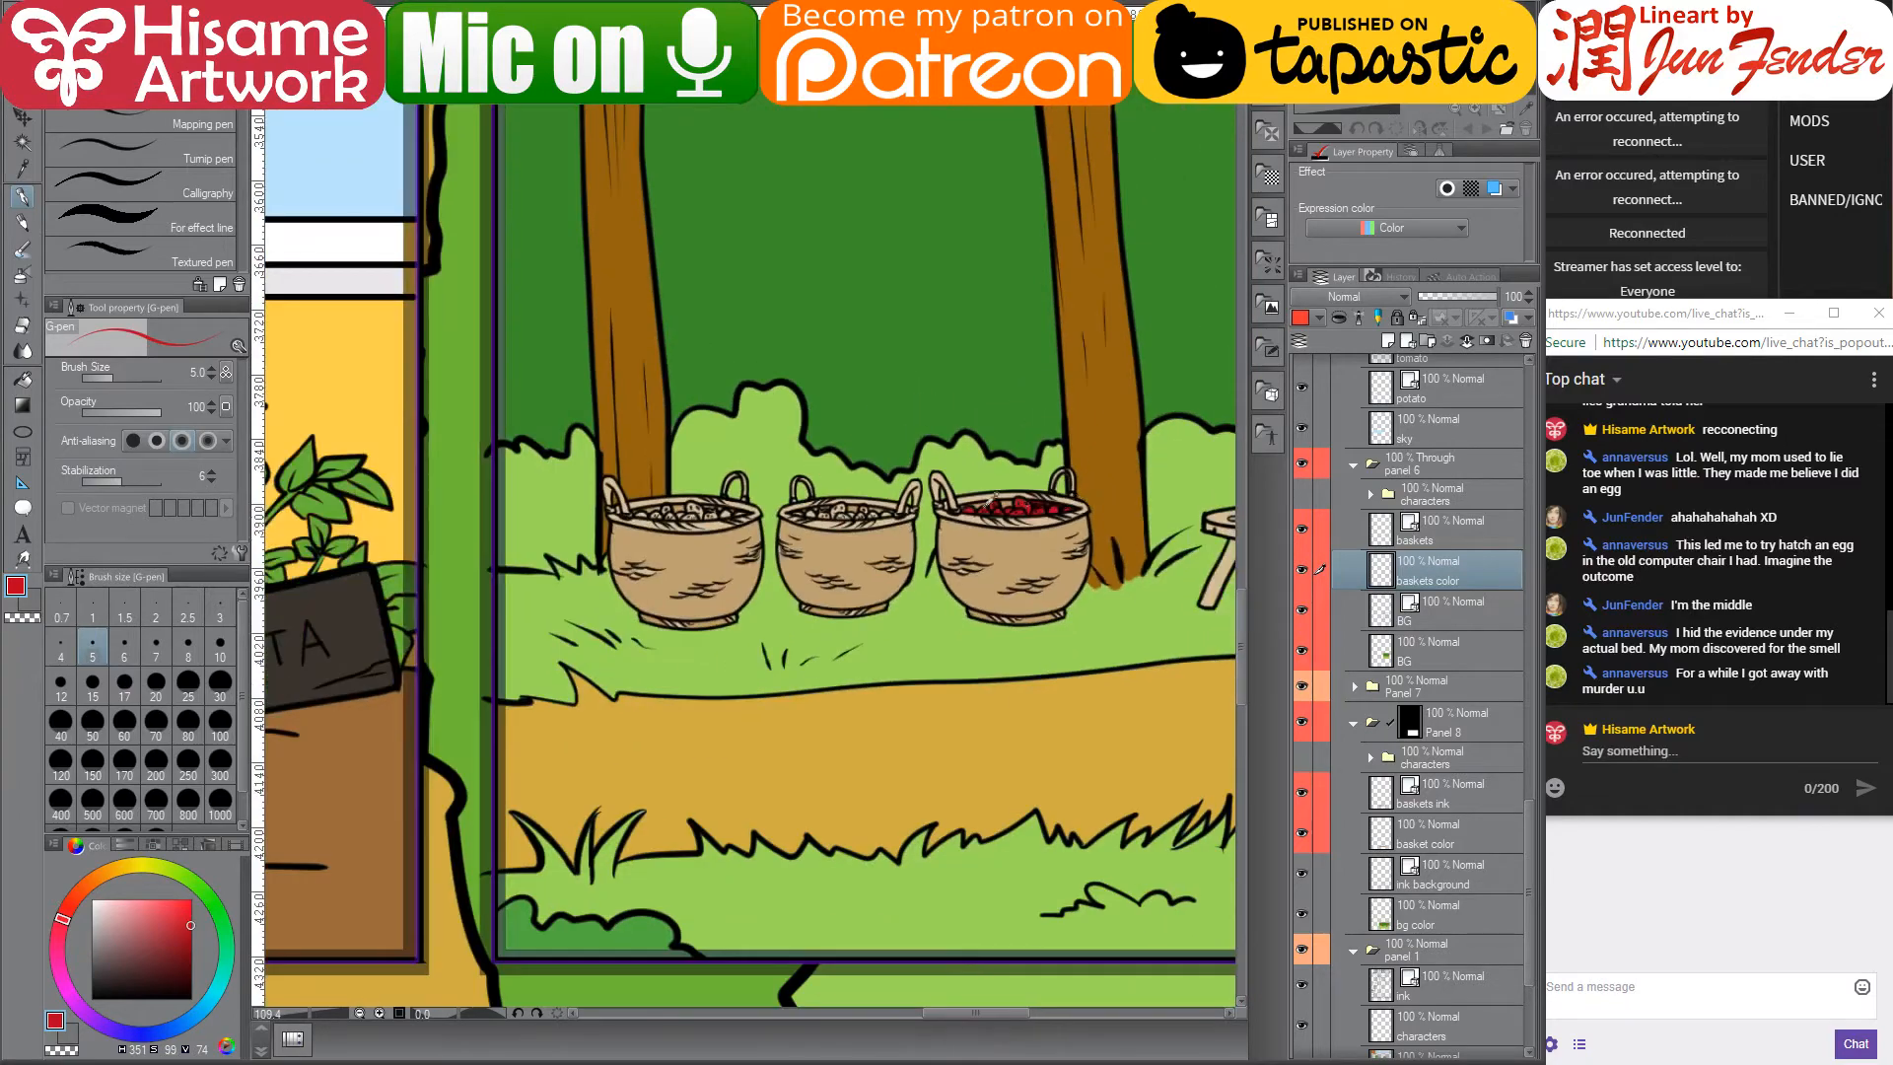
pyautogui.scroll(2, 819, 432)
pyautogui.scroll(6, 819, 431)
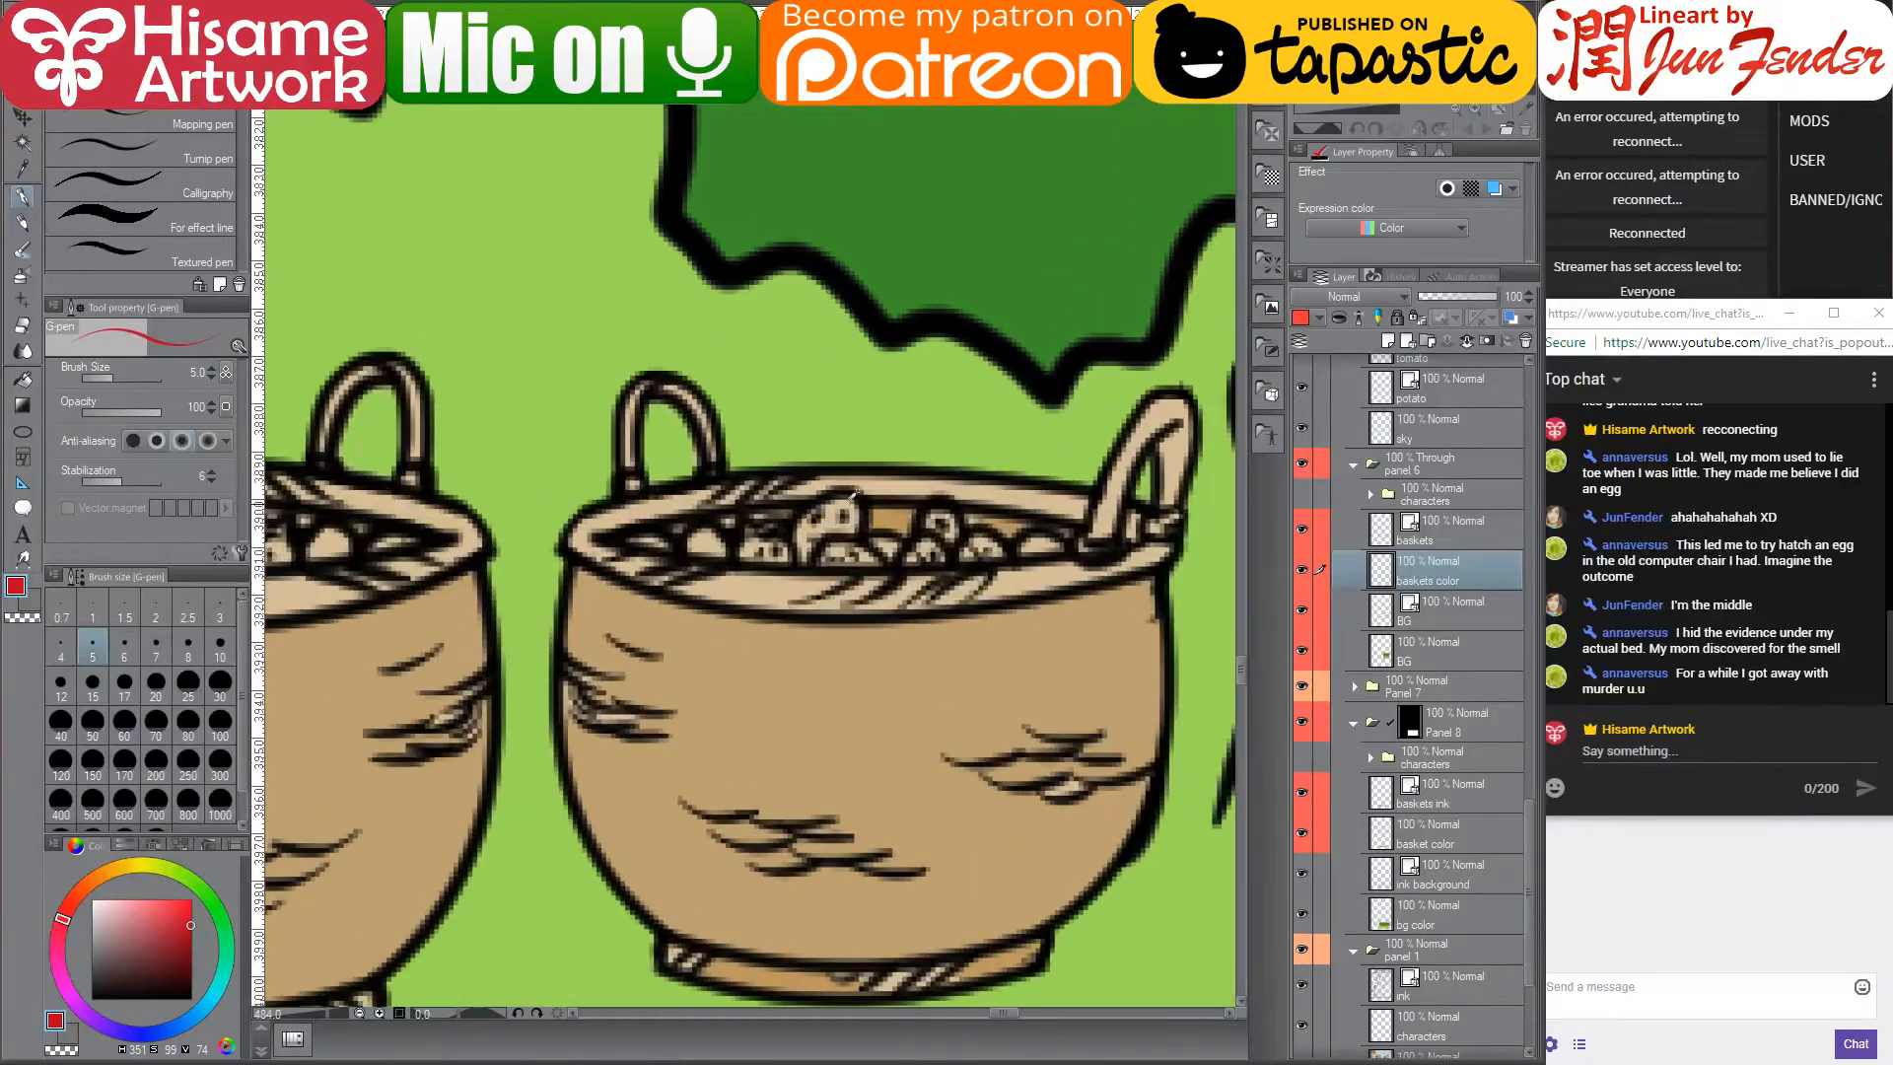
pyautogui.moveTo(675, 514)
pyautogui.mouseDown()
pyautogui.moveTo(899, 550)
pyautogui.moveTo(761, 556)
pyautogui.moveTo(727, 546)
pyautogui.moveTo(796, 536)
pyautogui.moveTo(731, 522)
pyautogui.moveTo(681, 538)
pyautogui.moveTo(805, 529)
pyautogui.moveTo(755, 535)
pyautogui.moveTo(845, 504)
pyautogui.moveTo(843, 529)
pyautogui.moveTo(801, 547)
pyautogui.moveTo(853, 509)
pyautogui.moveTo(850, 552)
pyautogui.moveTo(929, 566)
pyautogui.moveTo(717, 586)
pyautogui.moveTo(865, 577)
pyautogui.moveTo(770, 589)
pyautogui.moveTo(800, 544)
pyautogui.moveTo(800, 581)
pyautogui.moveTo(824, 559)
pyautogui.moveTo(760, 596)
pyautogui.moveTo(919, 578)
pyautogui.moveTo(722, 566)
pyautogui.moveTo(787, 595)
pyautogui.moveTo(1030, 583)
pyautogui.moveTo(927, 549)
pyautogui.mouseUp()
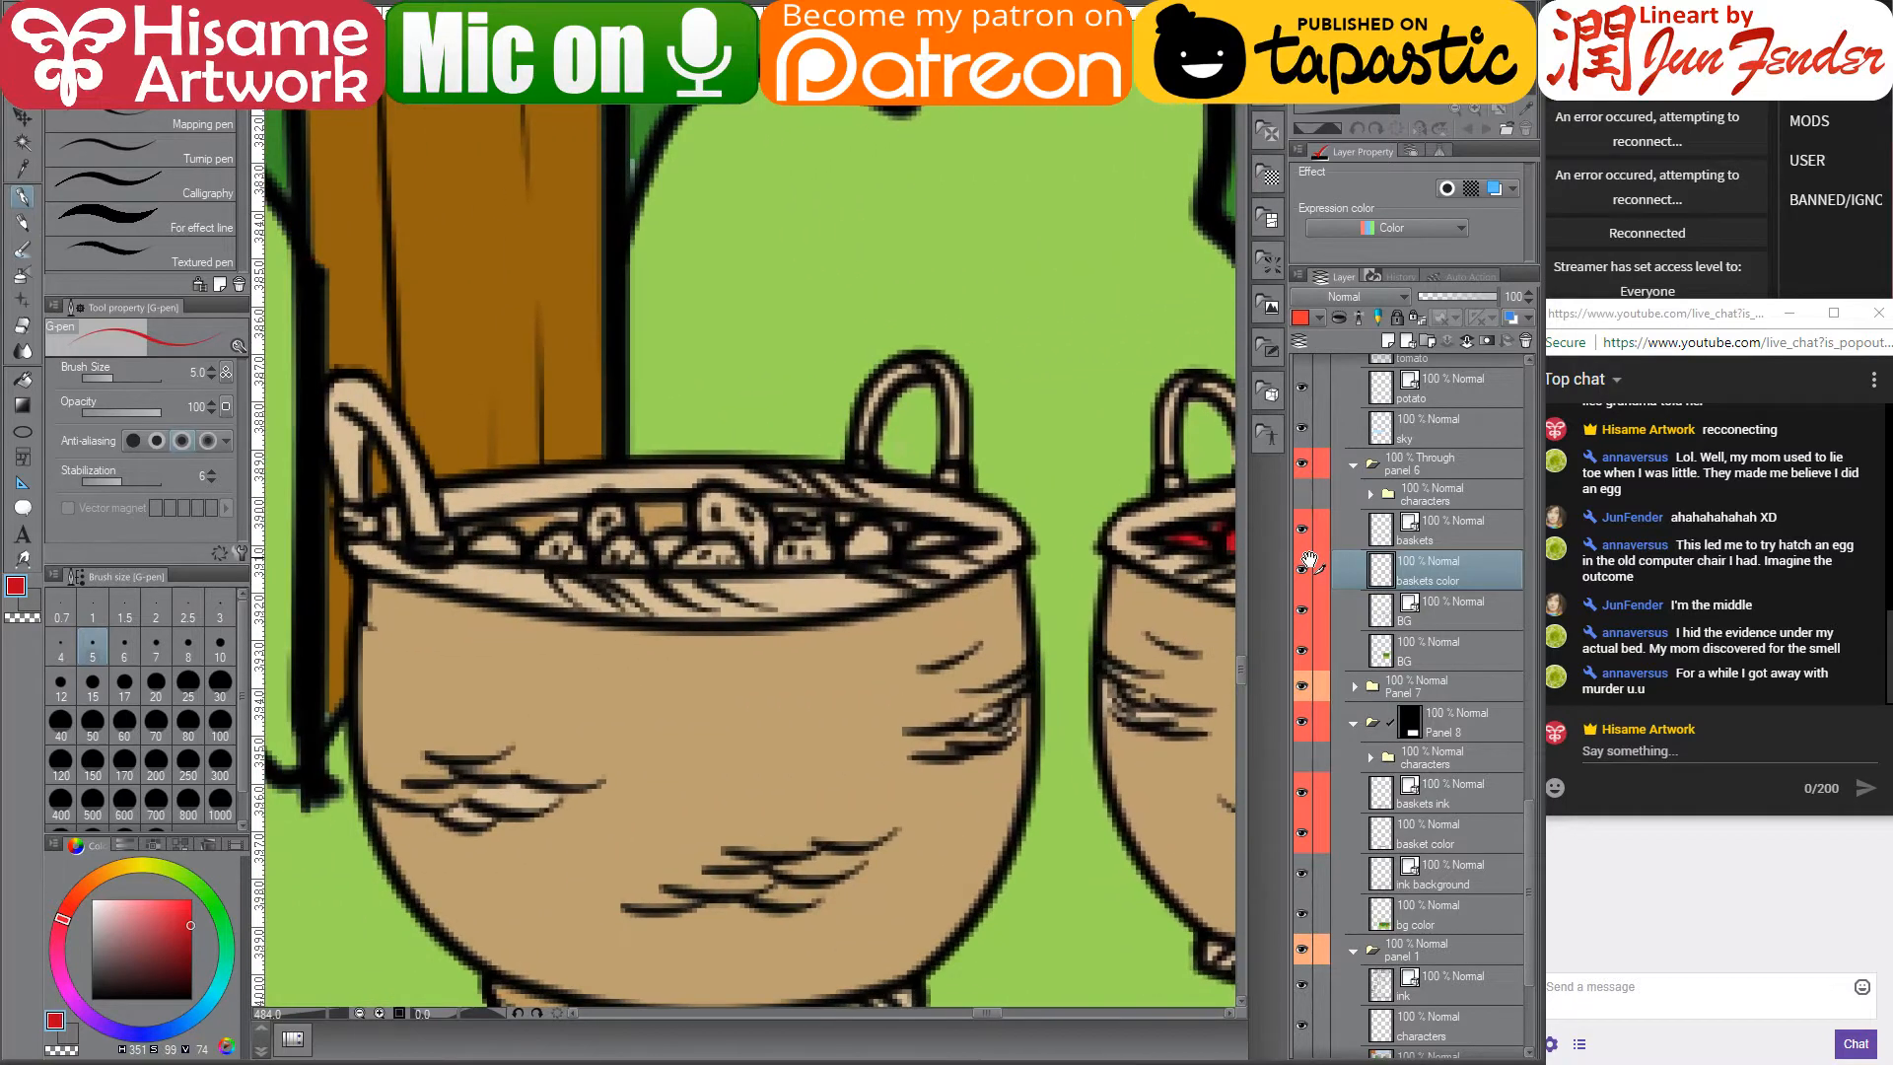
# - Paint the produce in the leftmost basket red, enlarging the G-pen brush size to 7 for the remaining pieces
pyautogui.moveTo(481, 540)
pyautogui.mouseDown()
pyautogui.moveTo(623, 558)
pyautogui.moveTo(573, 534)
pyautogui.moveTo(604, 508)
pyautogui.moveTo(606, 544)
pyautogui.moveTo(618, 511)
pyautogui.moveTo(685, 552)
pyautogui.moveTo(744, 548)
pyautogui.moveTo(754, 527)
pyautogui.moveTo(705, 506)
pyautogui.moveTo(759, 542)
pyautogui.moveTo(646, 550)
pyautogui.moveTo(695, 545)
pyautogui.moveTo(624, 582)
pyautogui.mouseUp()
pyautogui.press(']')
pyautogui.press(']')
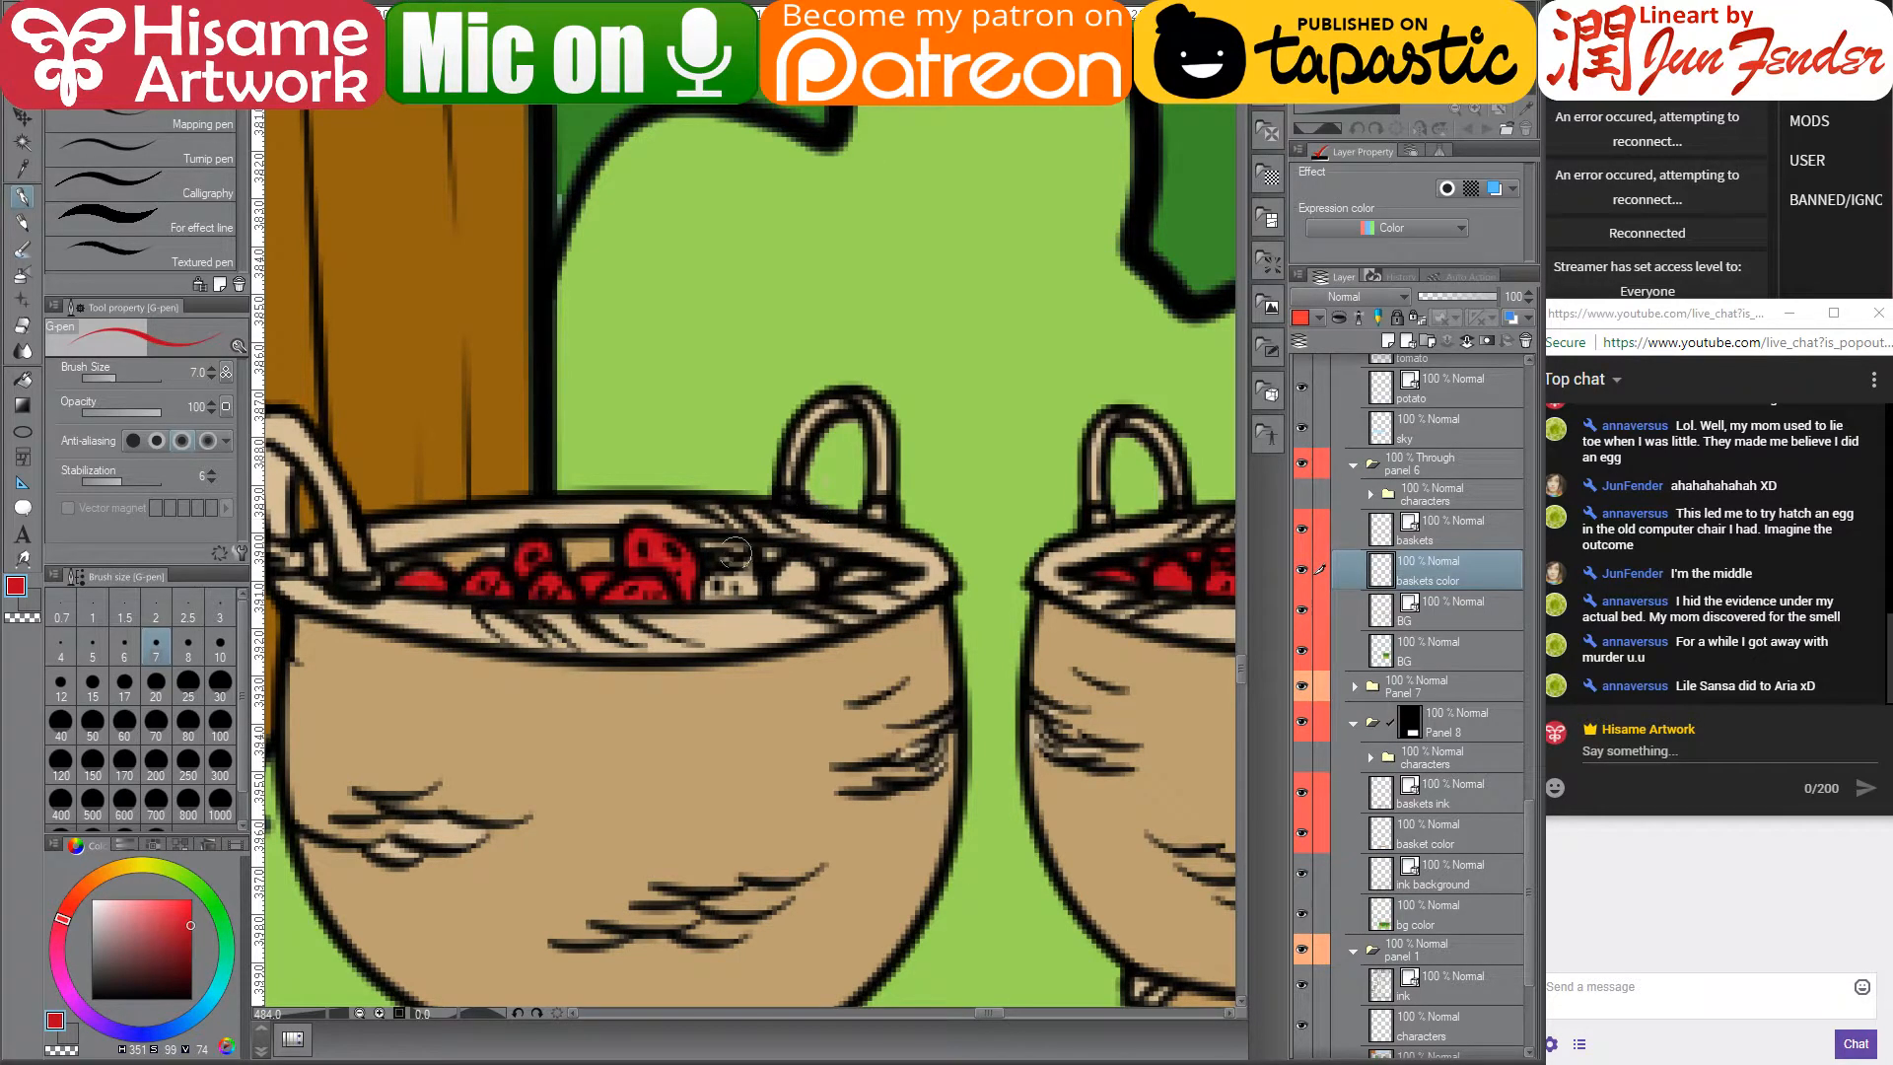
pyautogui.moveTo(720, 568)
pyautogui.mouseDown()
pyautogui.moveTo(691, 593)
pyautogui.moveTo(873, 572)
pyautogui.moveTo(681, 548)
pyautogui.mouseUp()
# - Sample the tan color from the leftmost basket's interior and shift its hue to green, H 124
pyautogui.keyDown('alt'); pyautogui.click(590, 541); pyautogui.keyUp('alt')
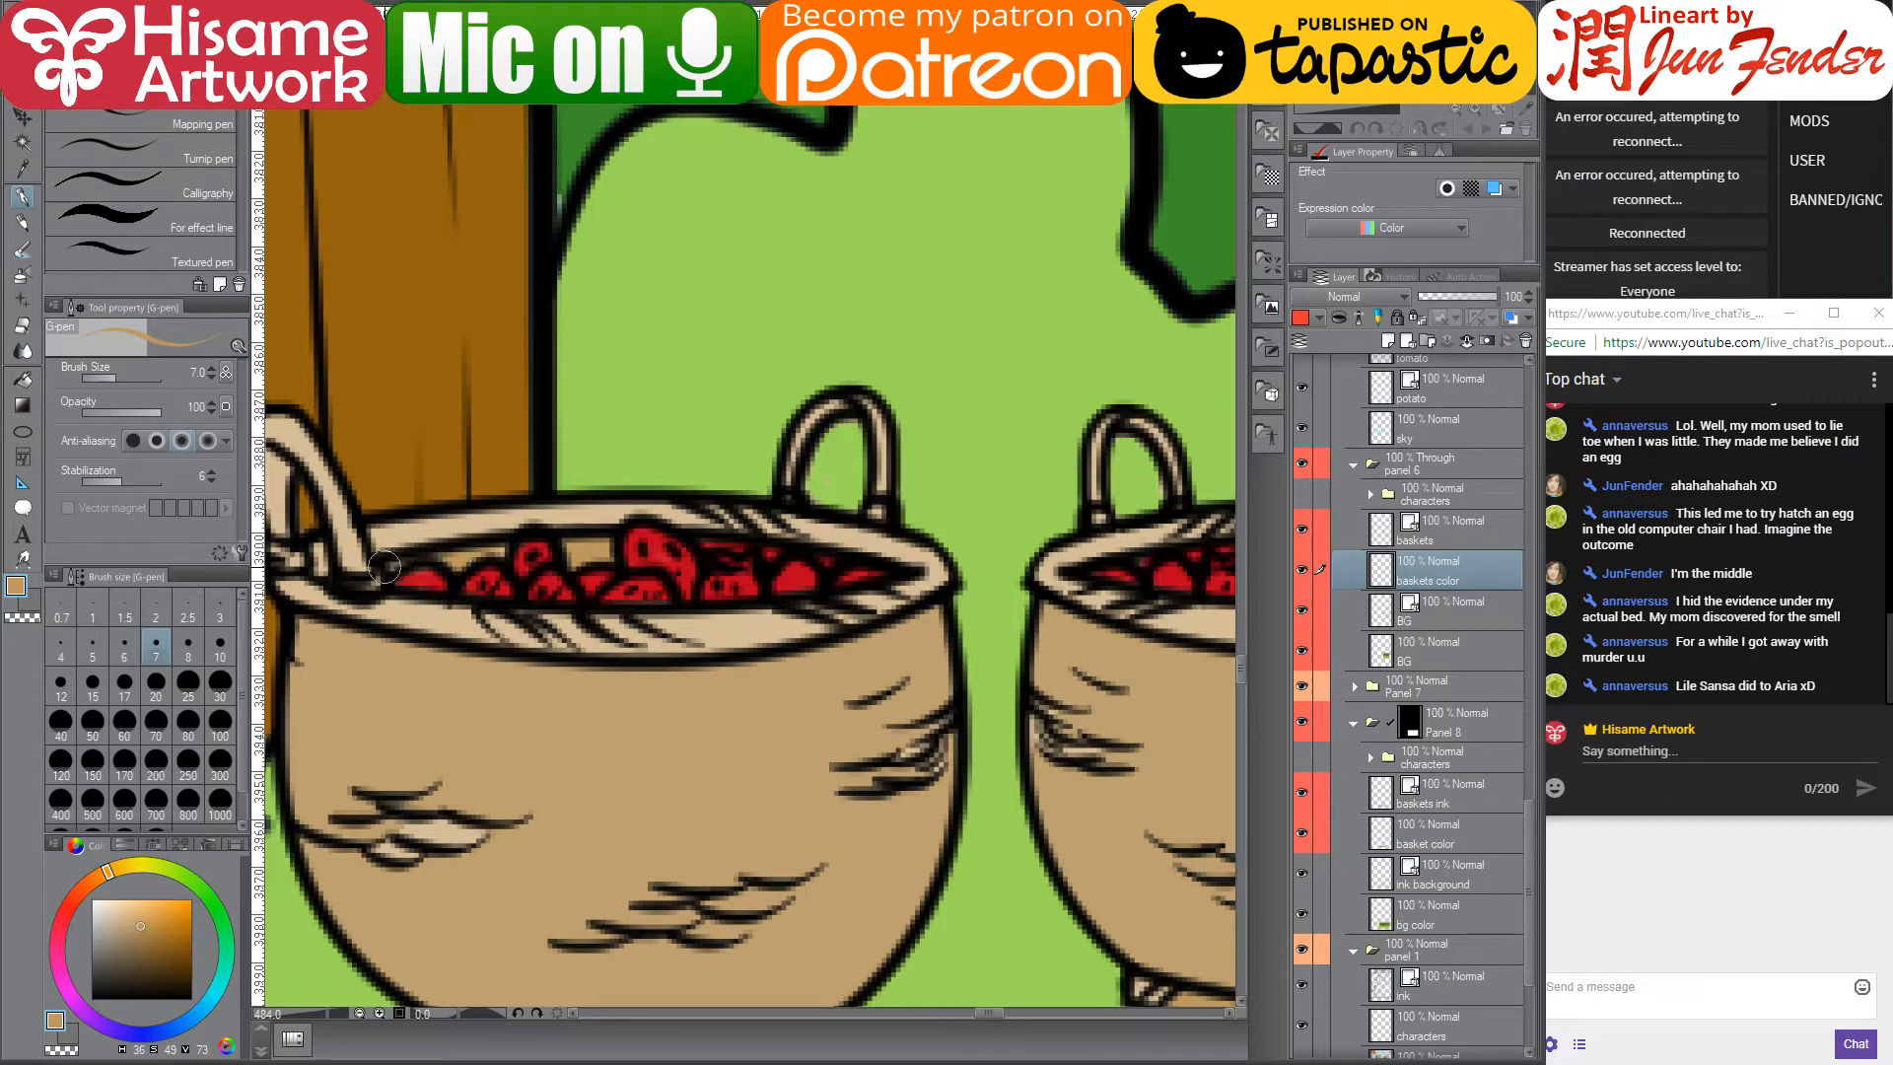
pyautogui.scroll(-6, 575, 541)
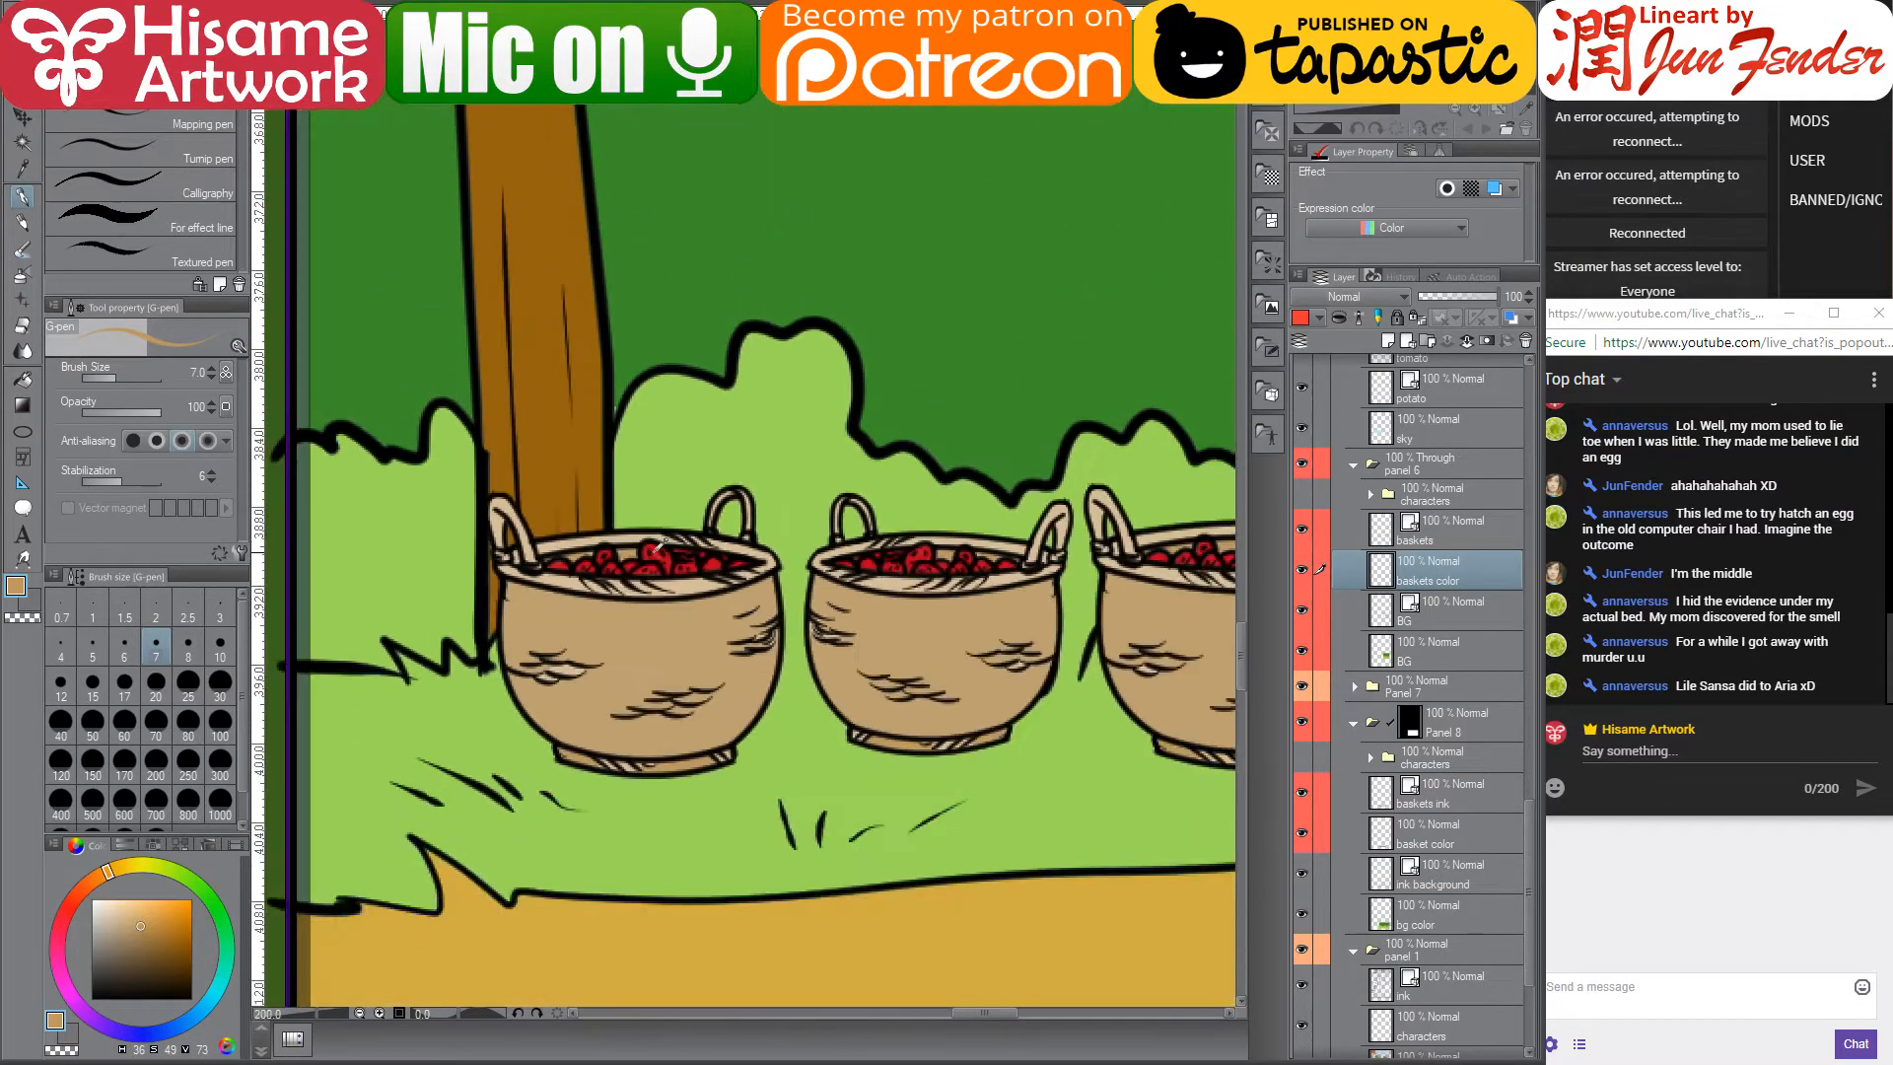
pyautogui.scroll(-2, 661, 544)
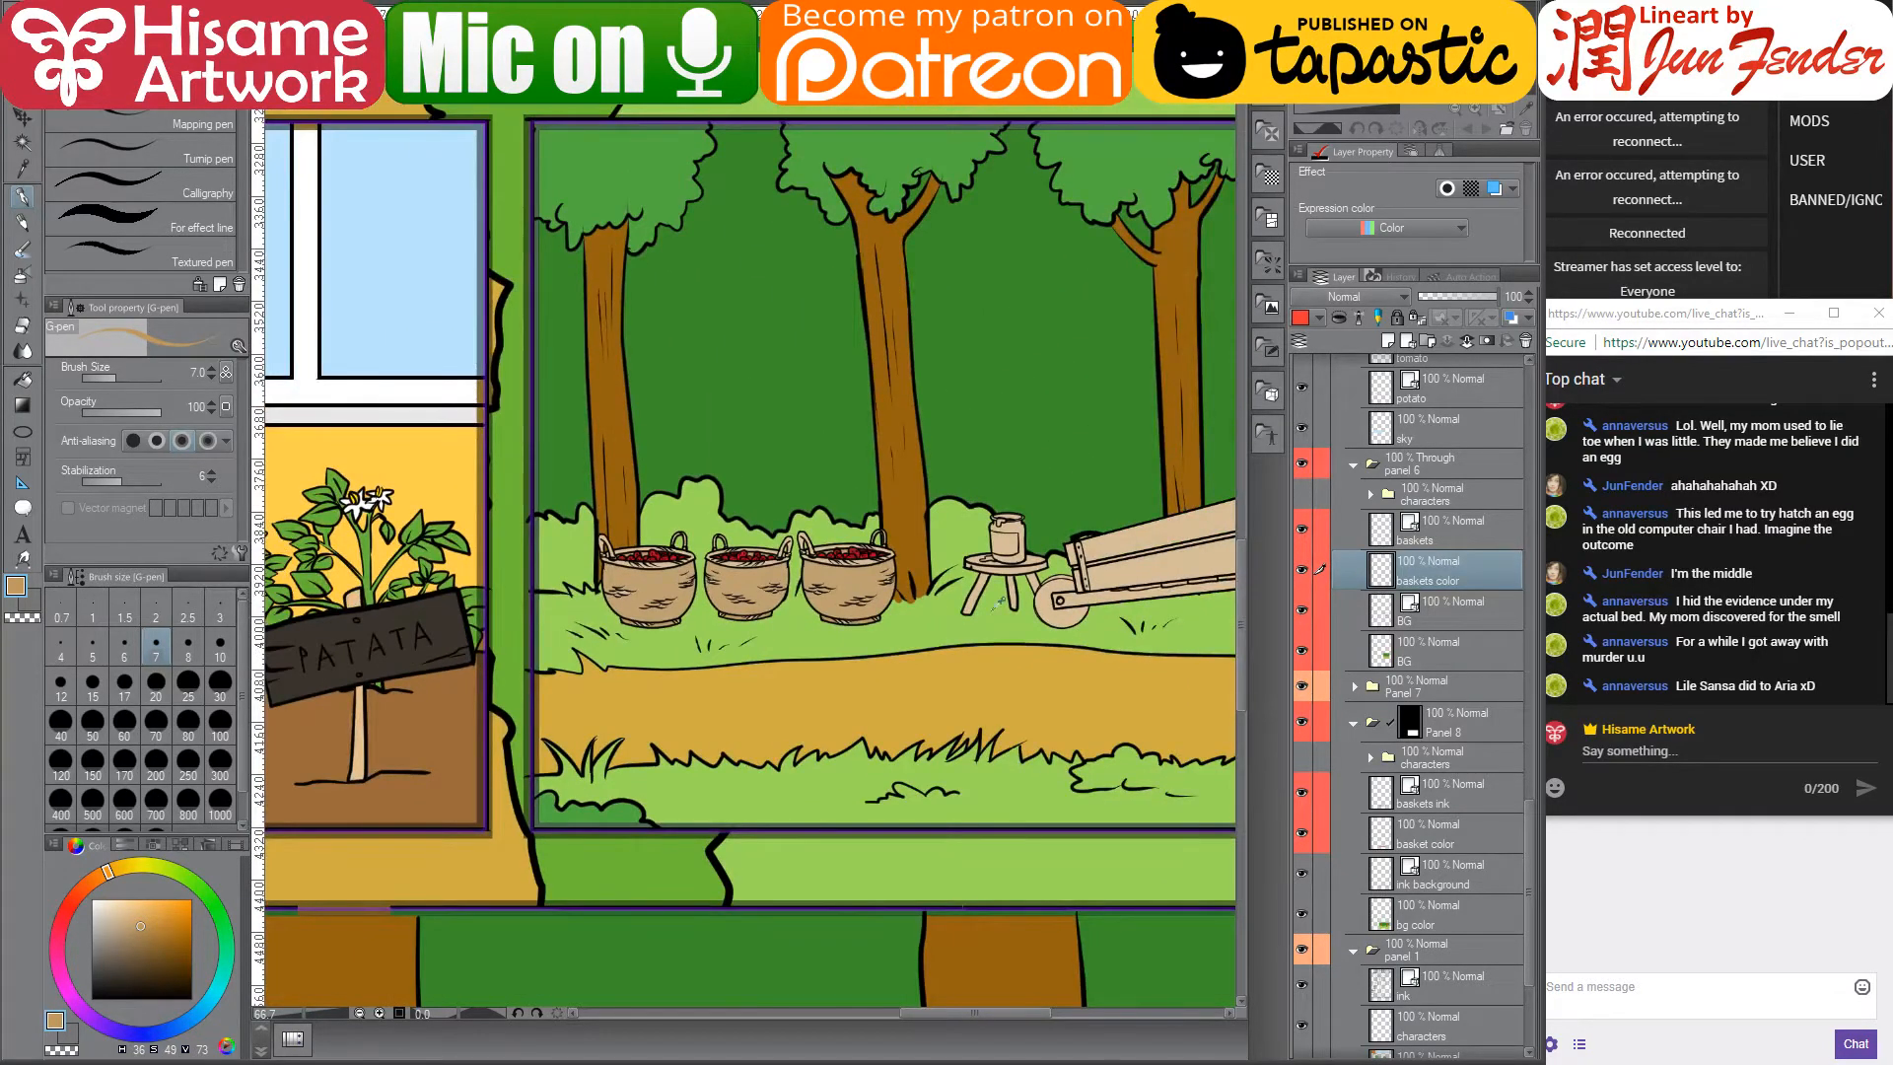
pyautogui.scroll(2, 1035, 584)
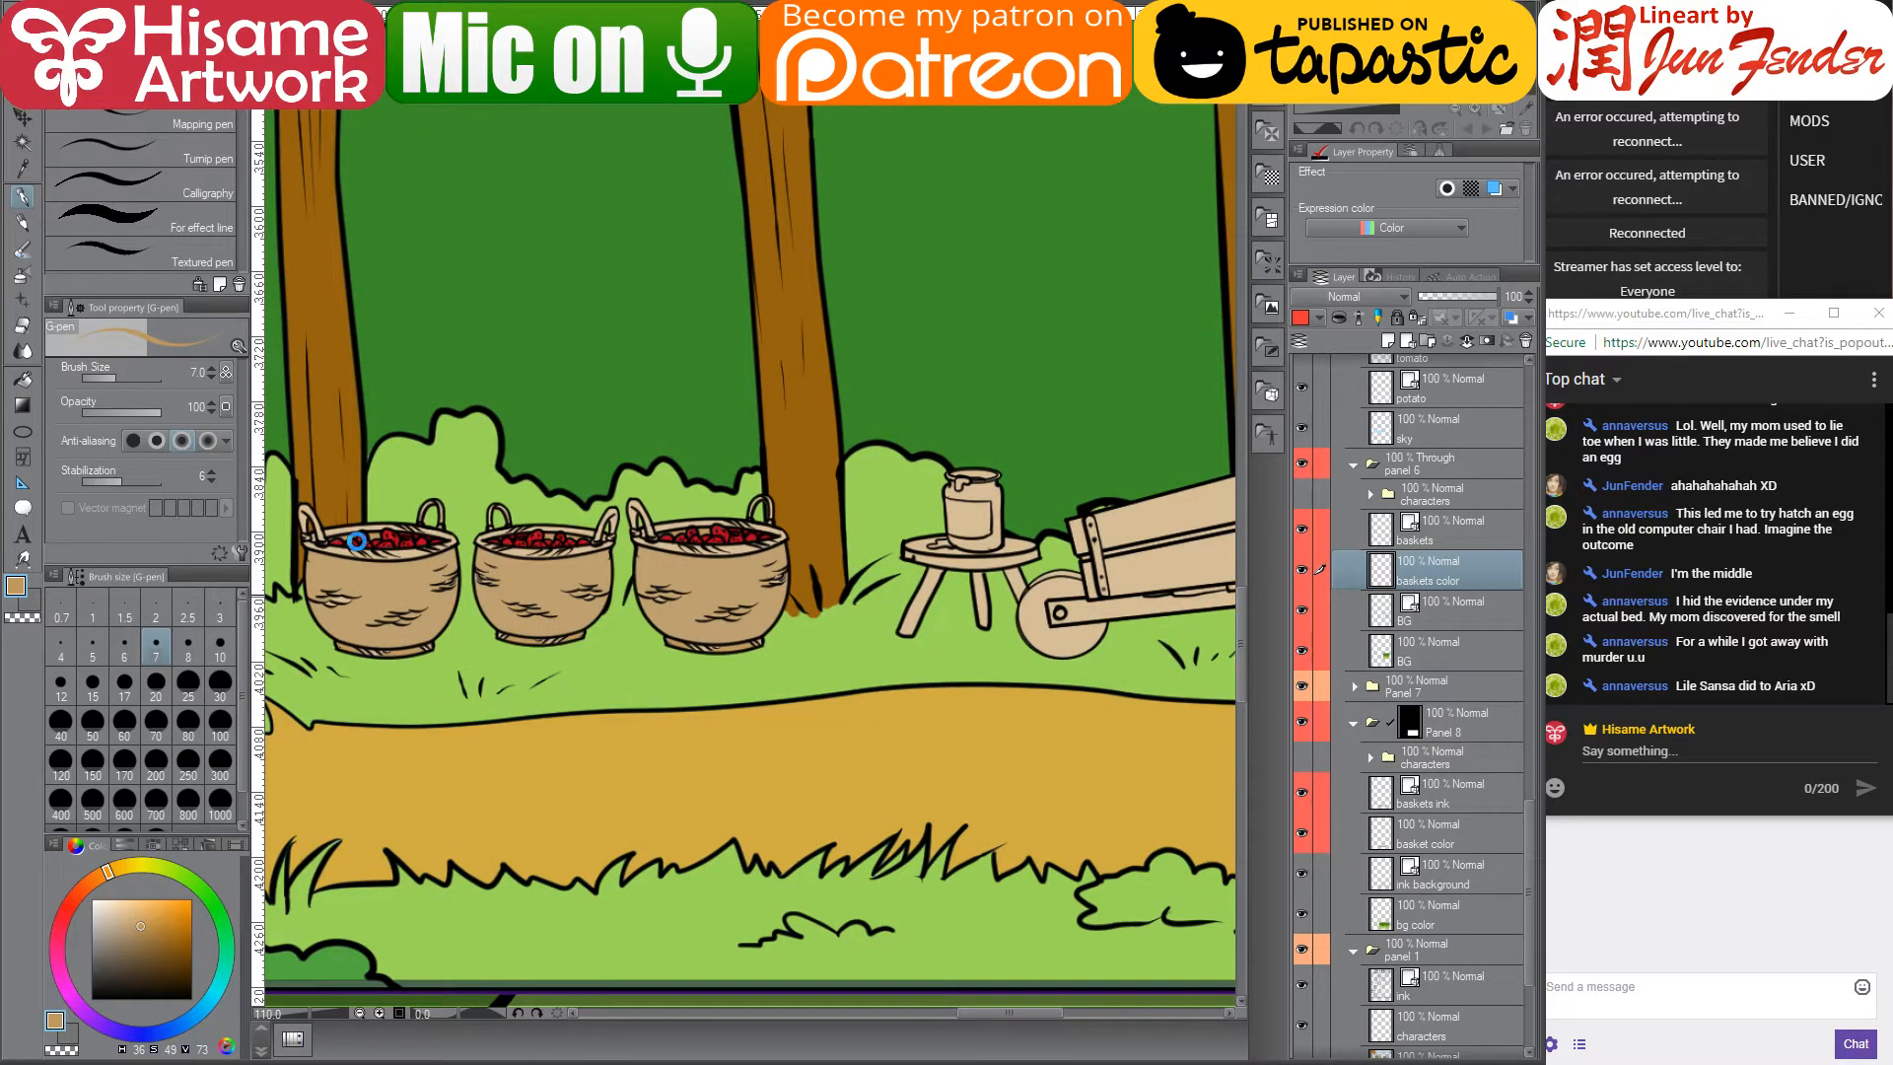
pyautogui.scroll(4, 357, 541)
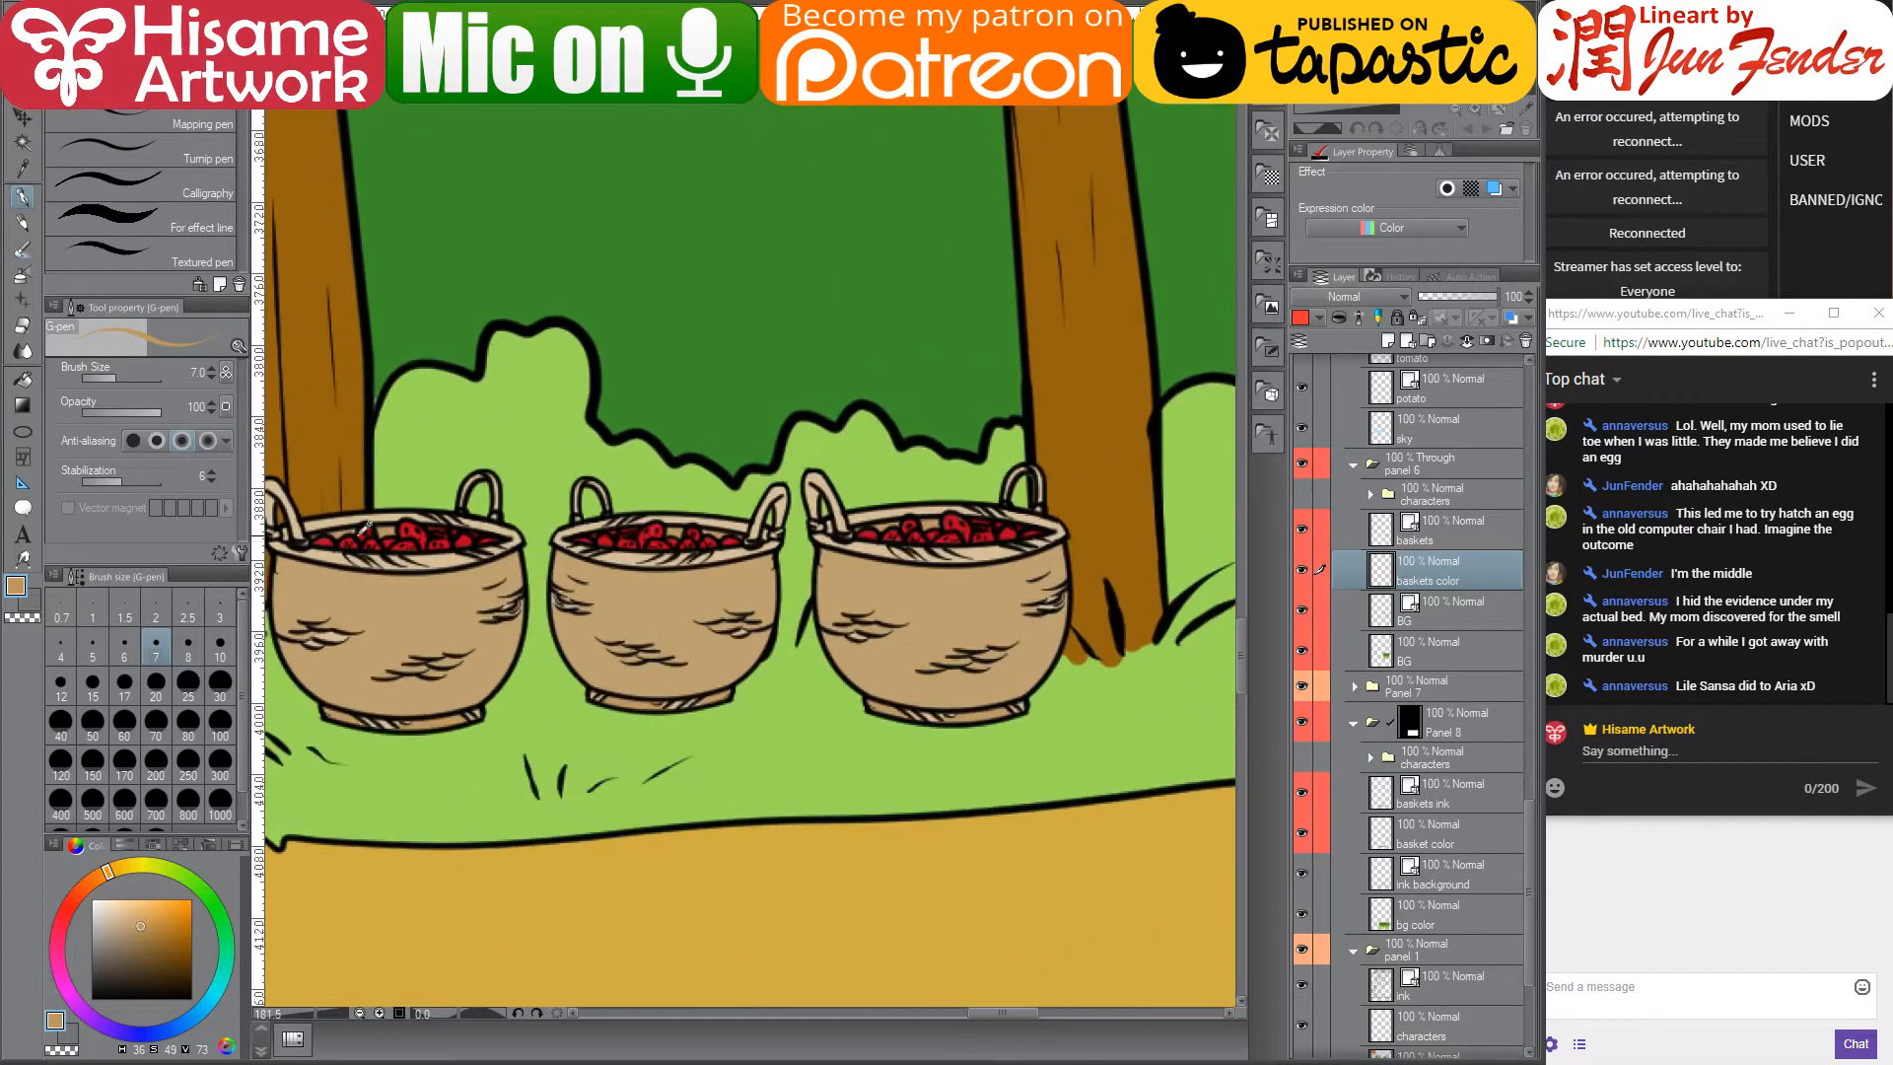
pyautogui.scroll(3, 372, 566)
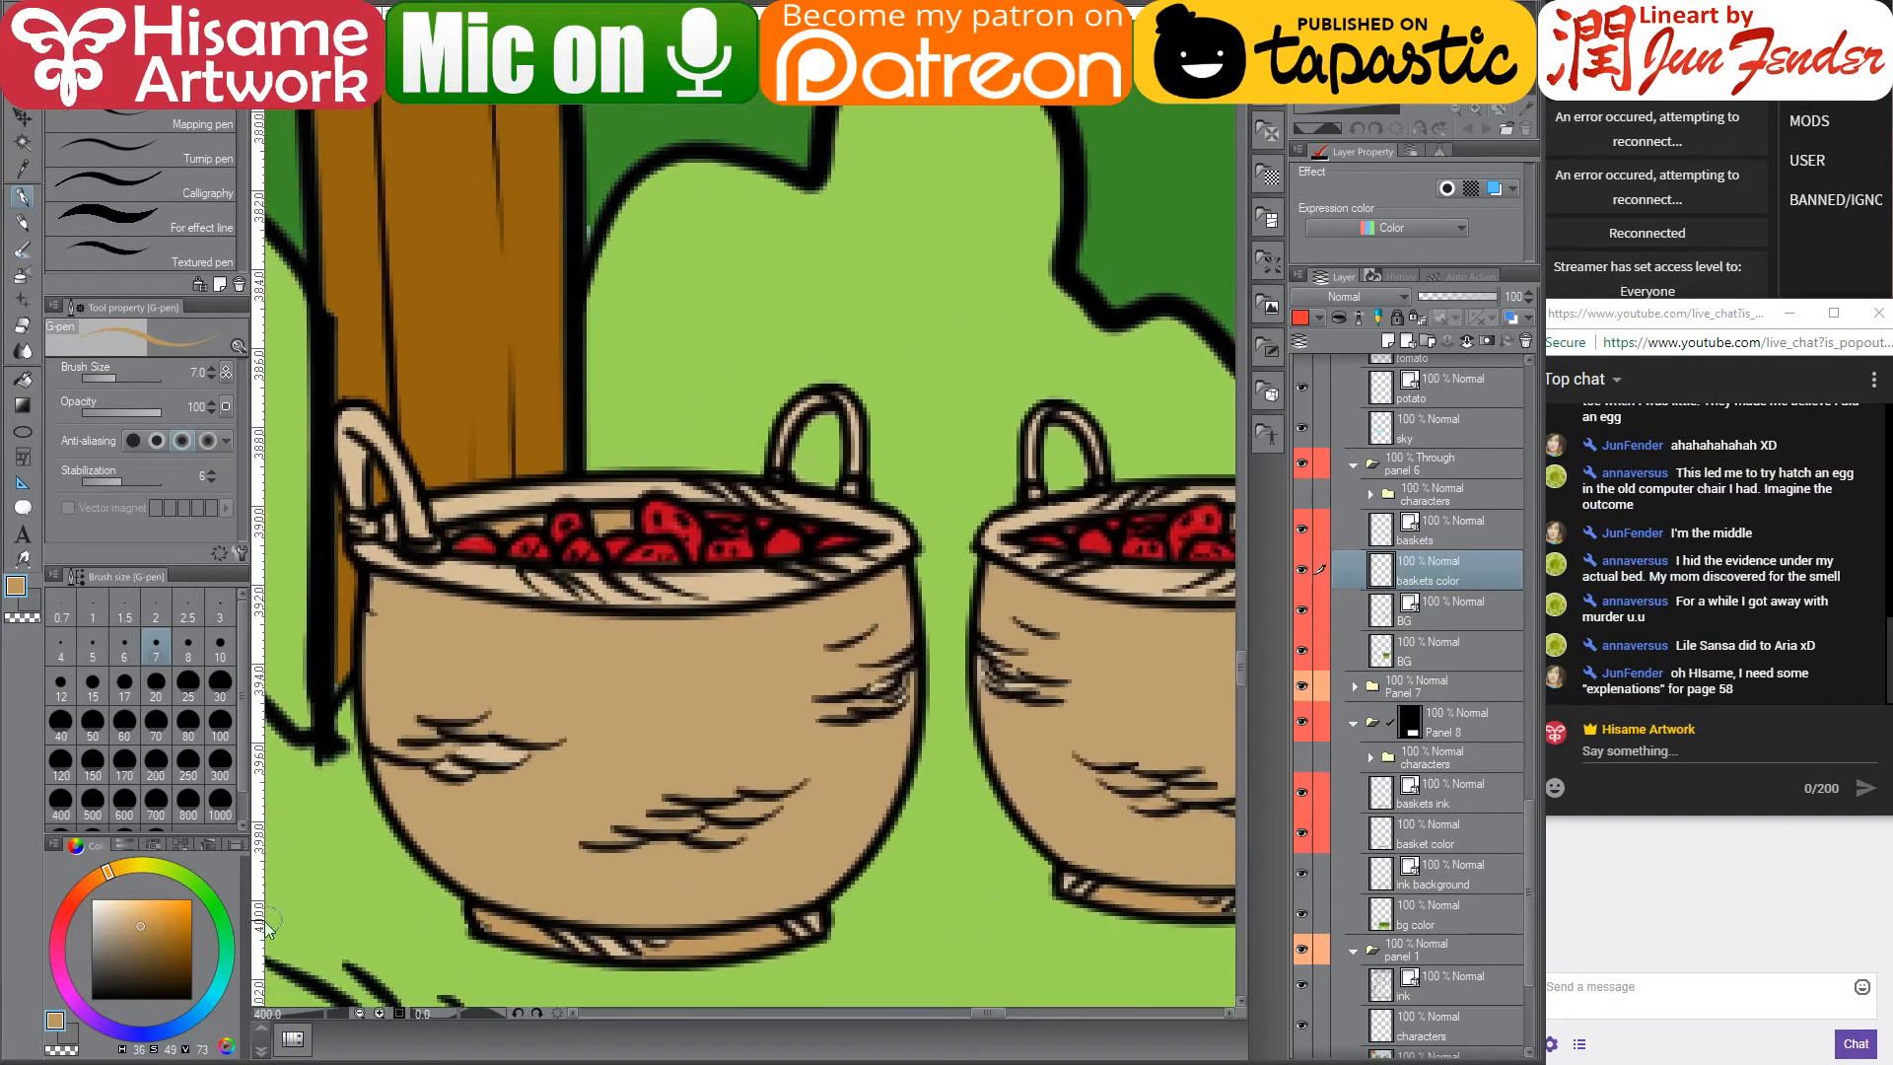
pyautogui.click(220, 913)
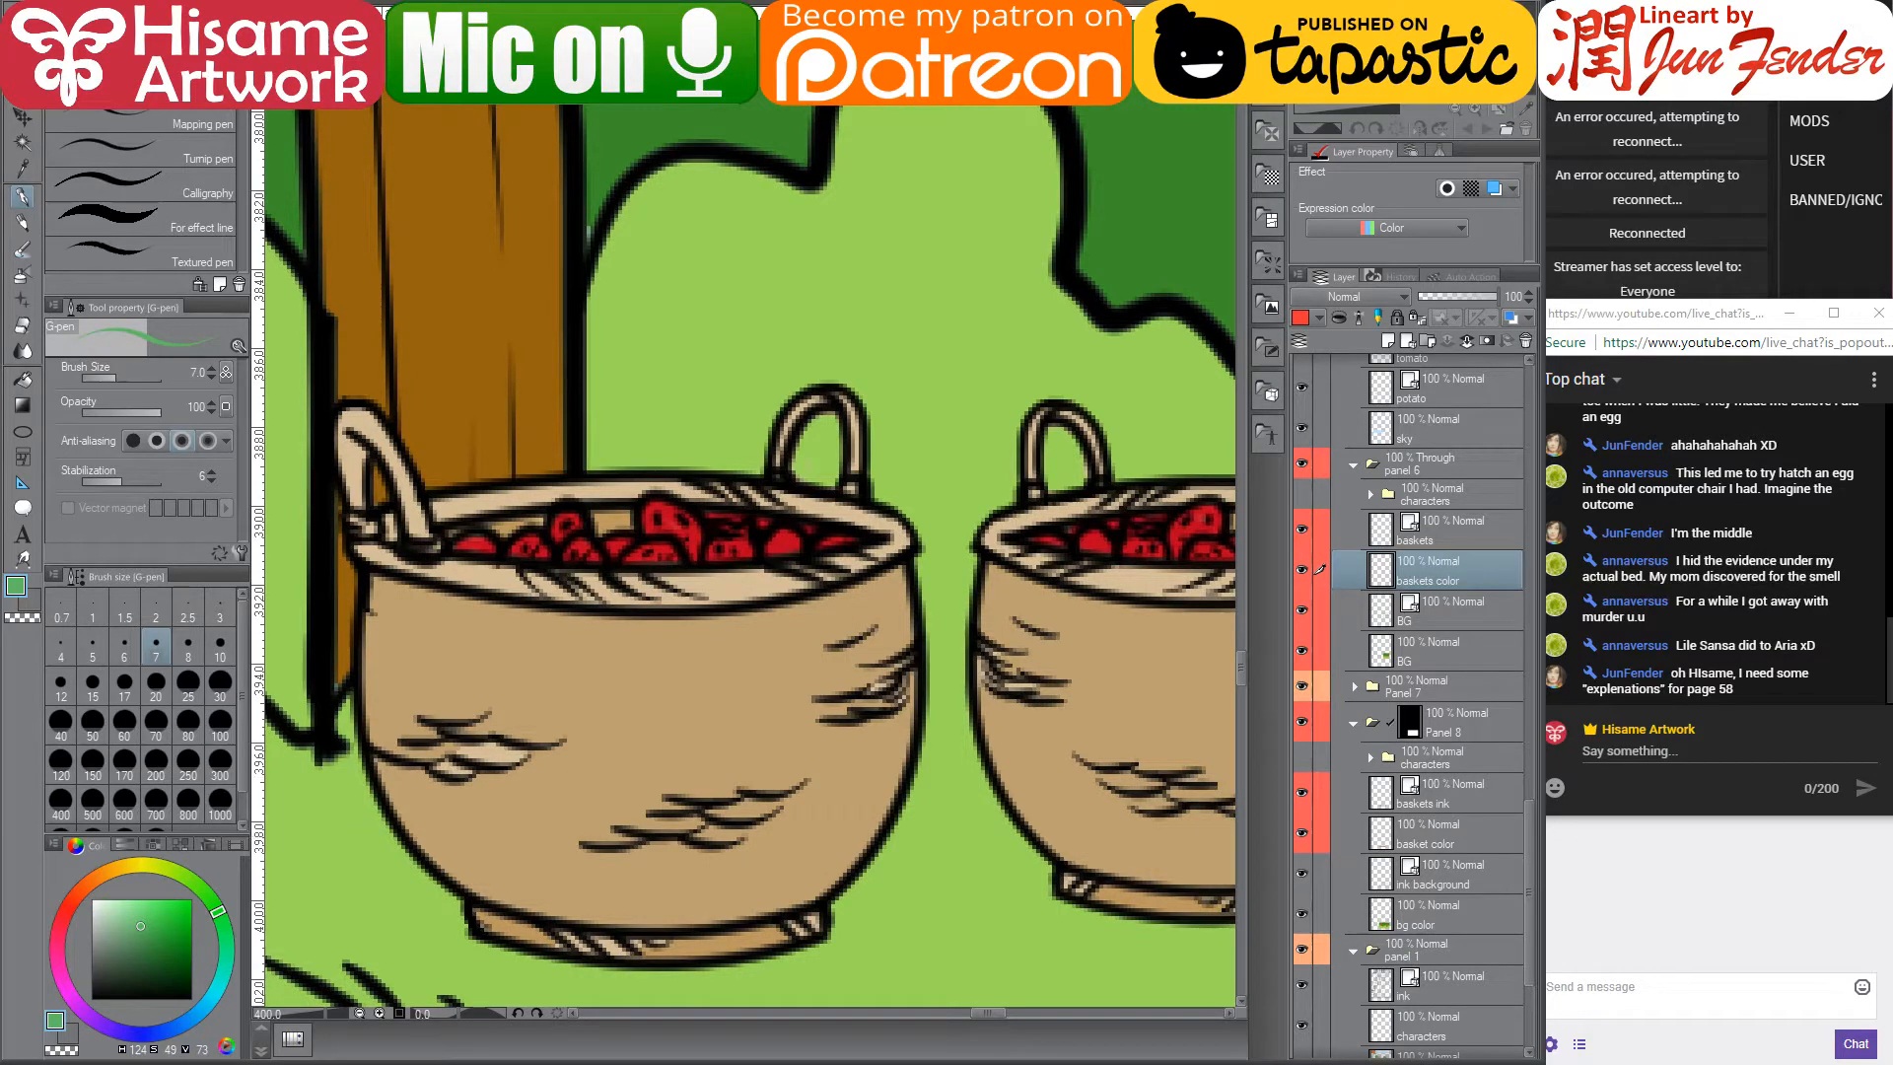
# - Show the desktop, bring up the comic pages folder in File Explorer and open the page_58 sketch
pyautogui.hotkey('ctrl', '-')
pyautogui.press('super+d')
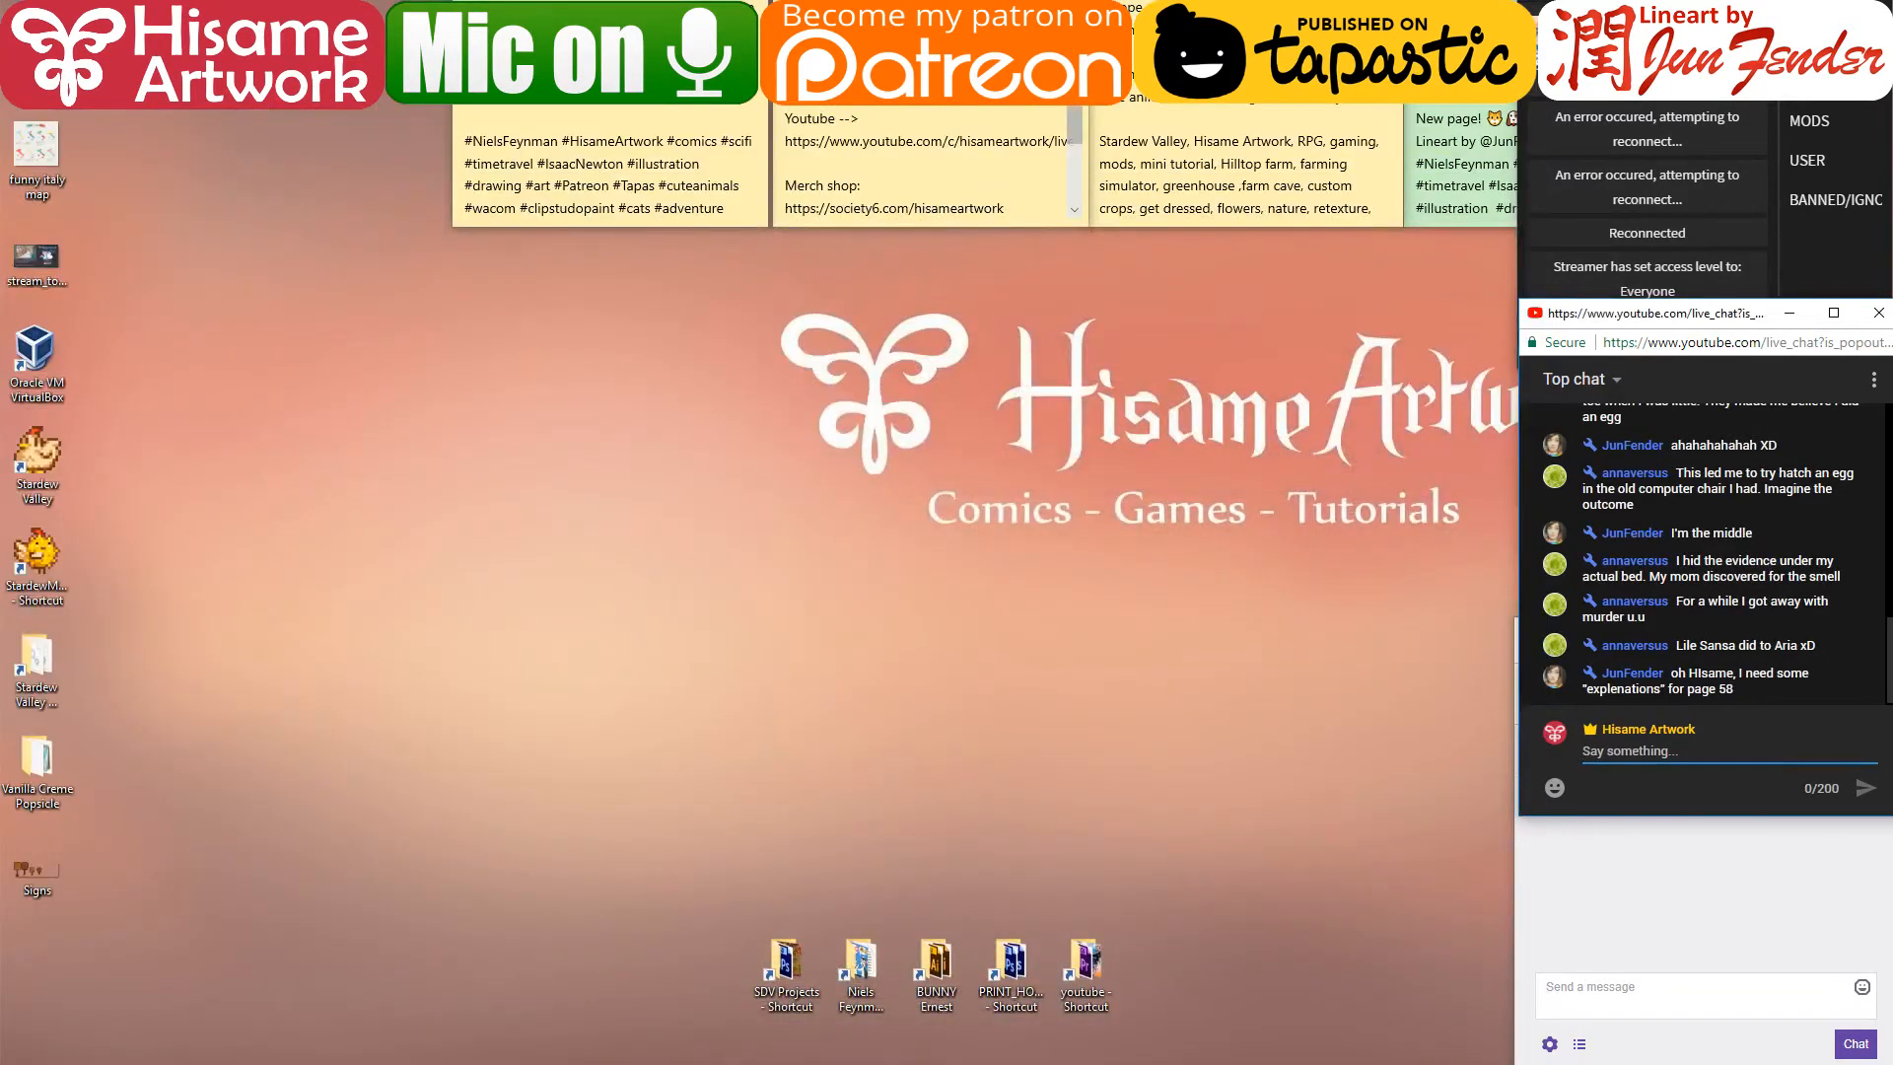
pyautogui.hotkey('alt', 'Tab')
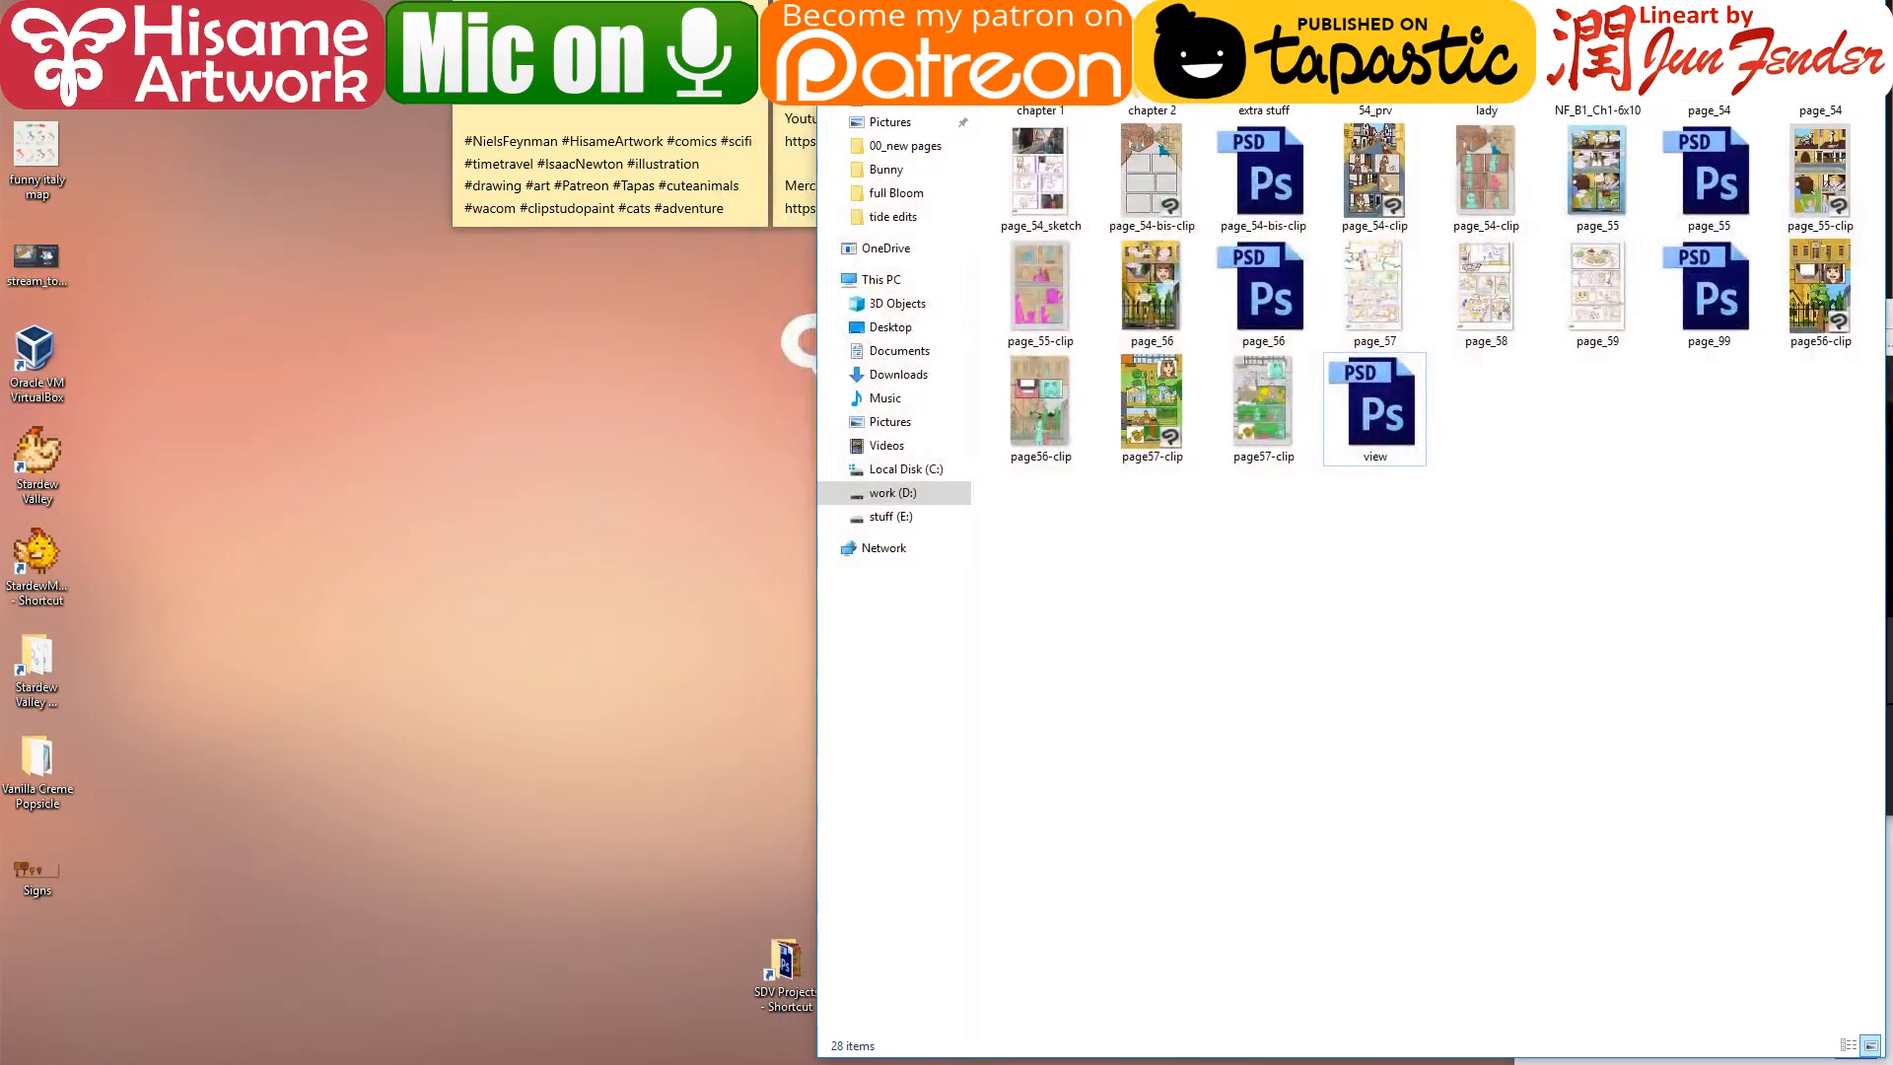
pyautogui.moveTo(1133, 2); pyautogui.dragTo(316, 18)
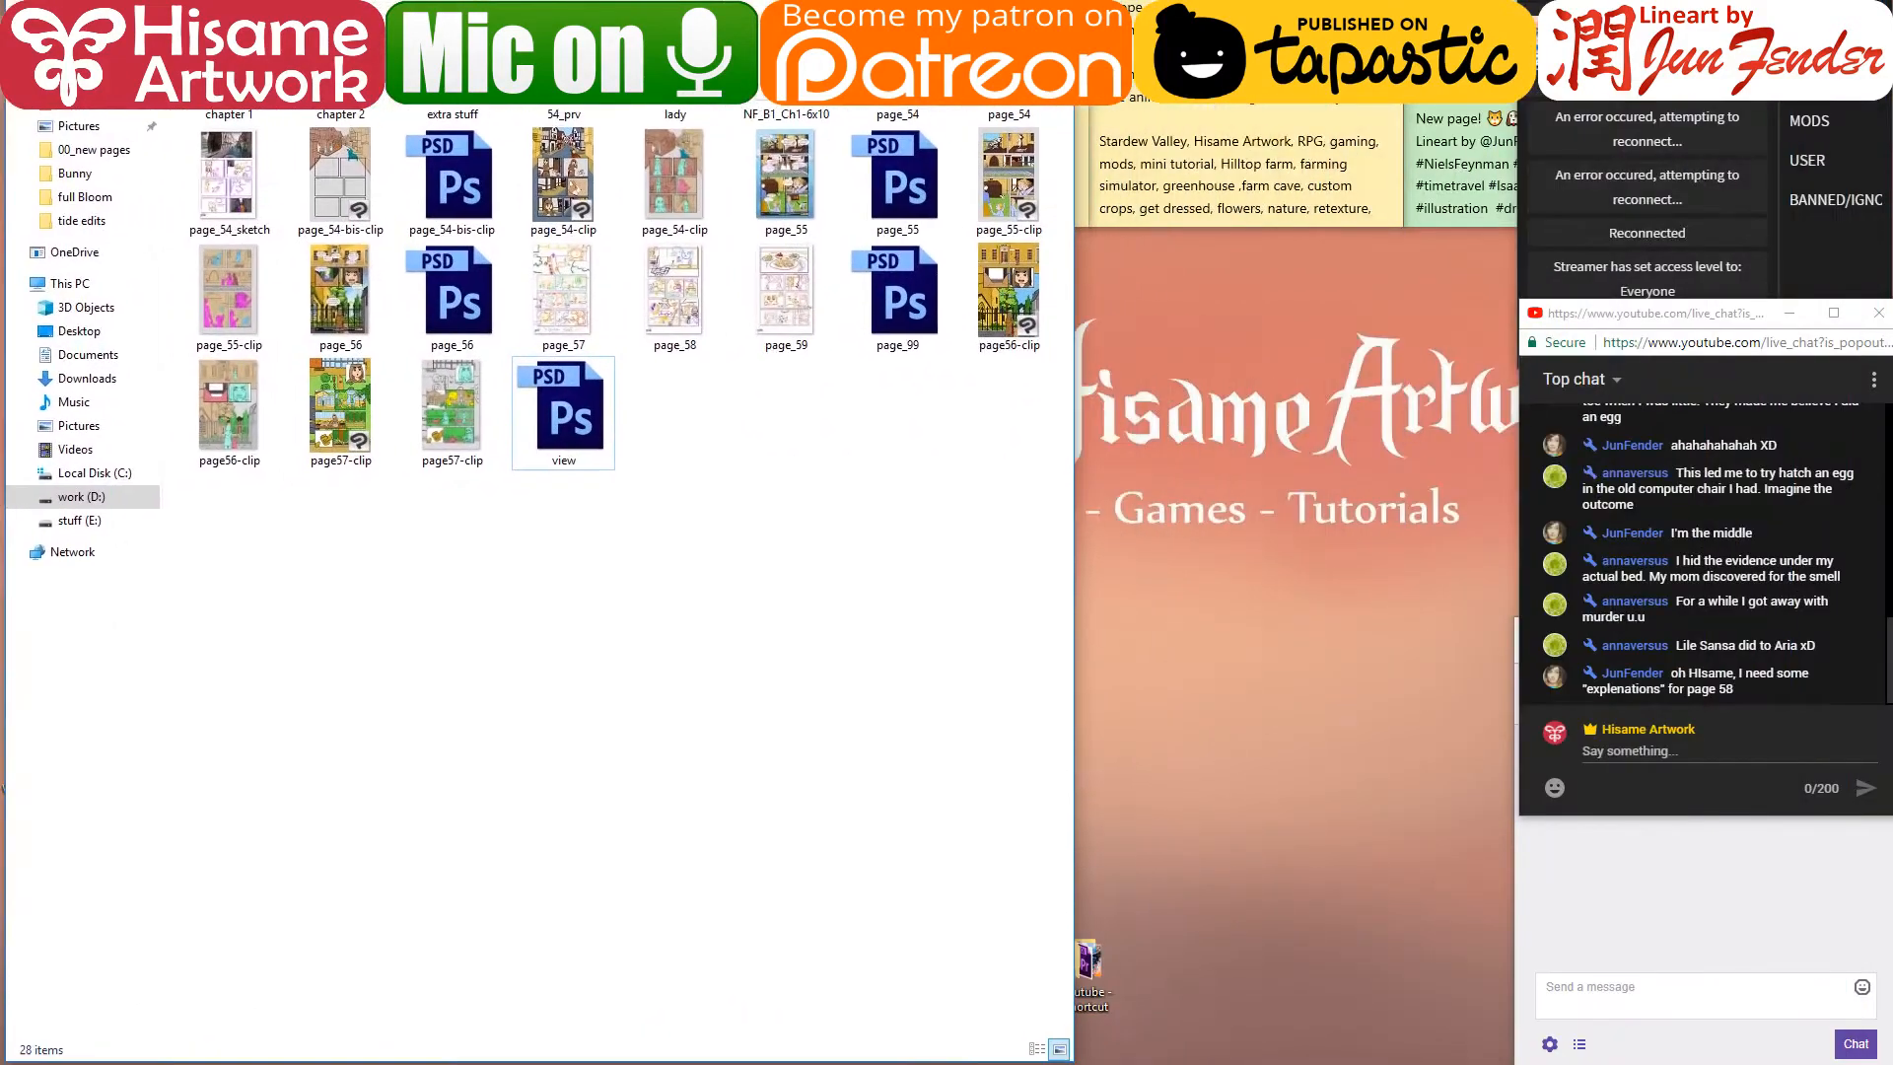
pyautogui.doubleClick(672, 311)
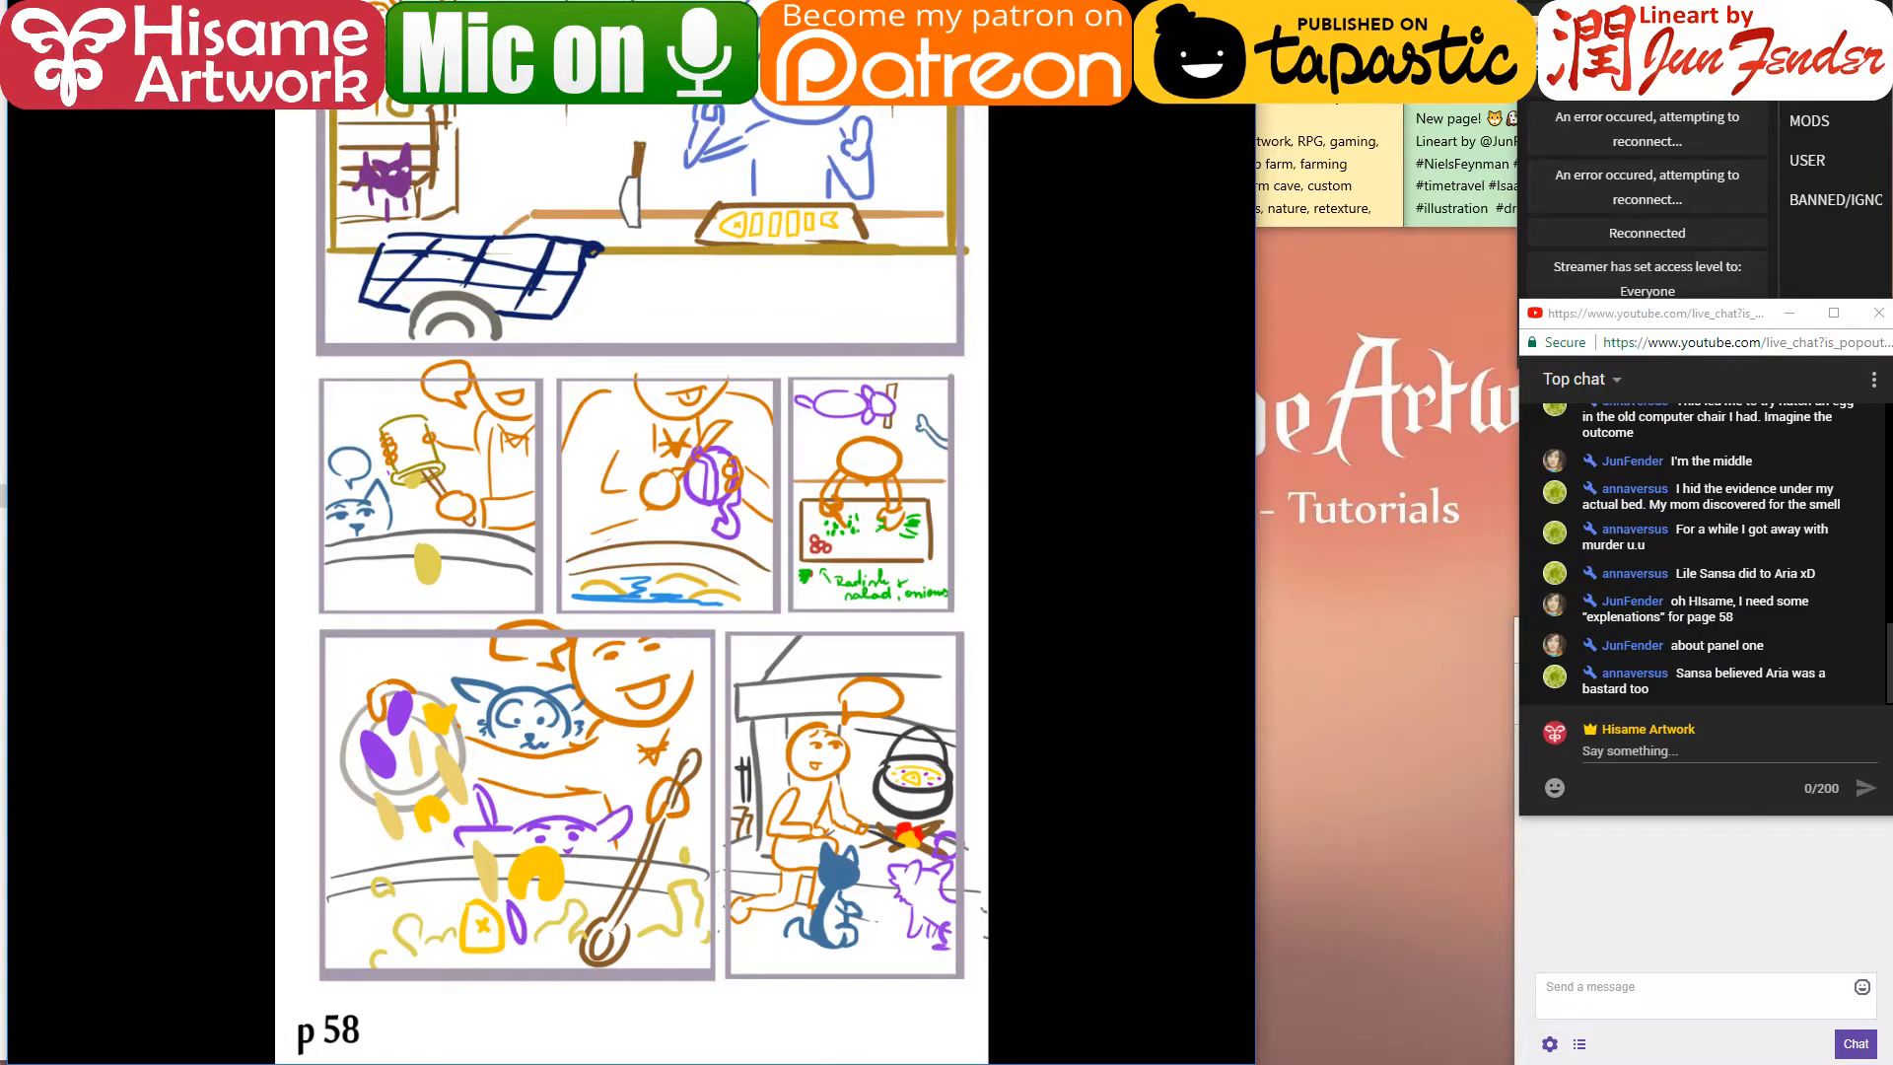
# - Switch to the web browser and run a Google image search for "just right meme"
pyautogui.hotkey('alt', 'Tab')
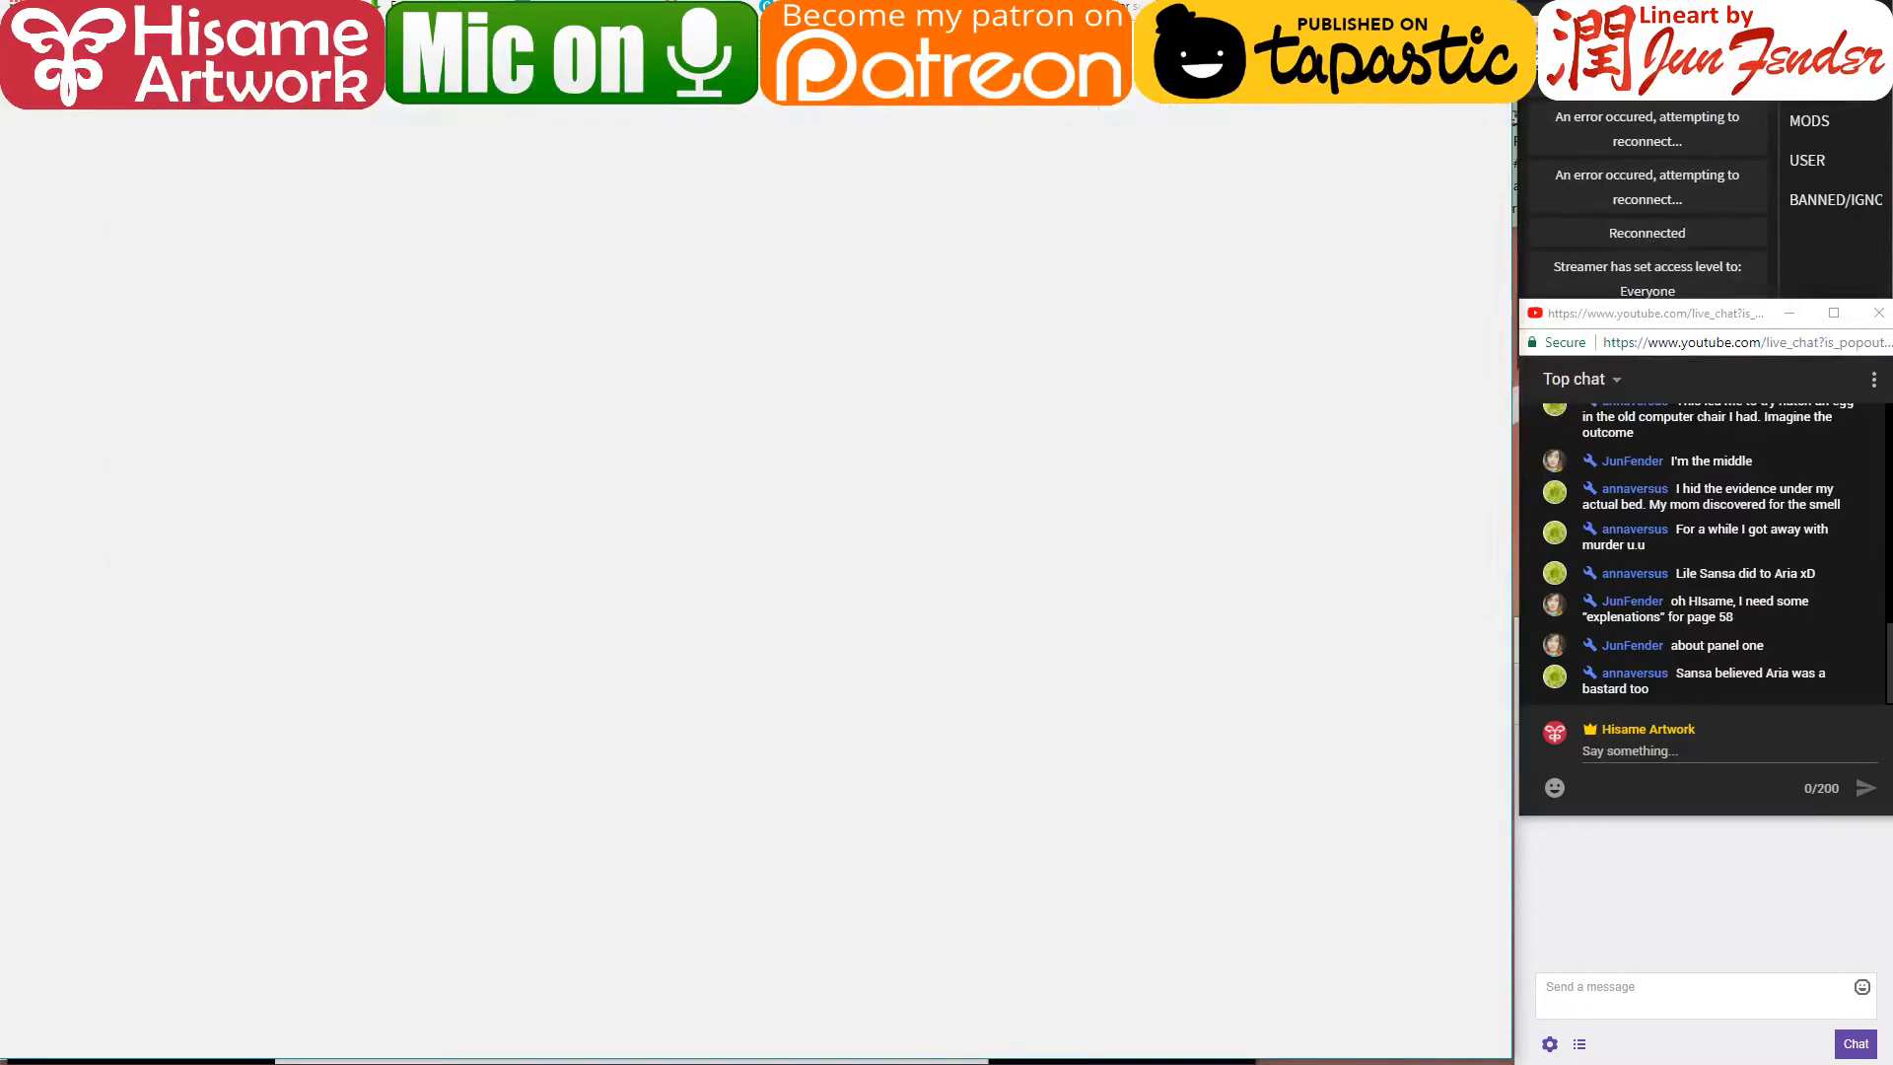
pyautogui.write('just')
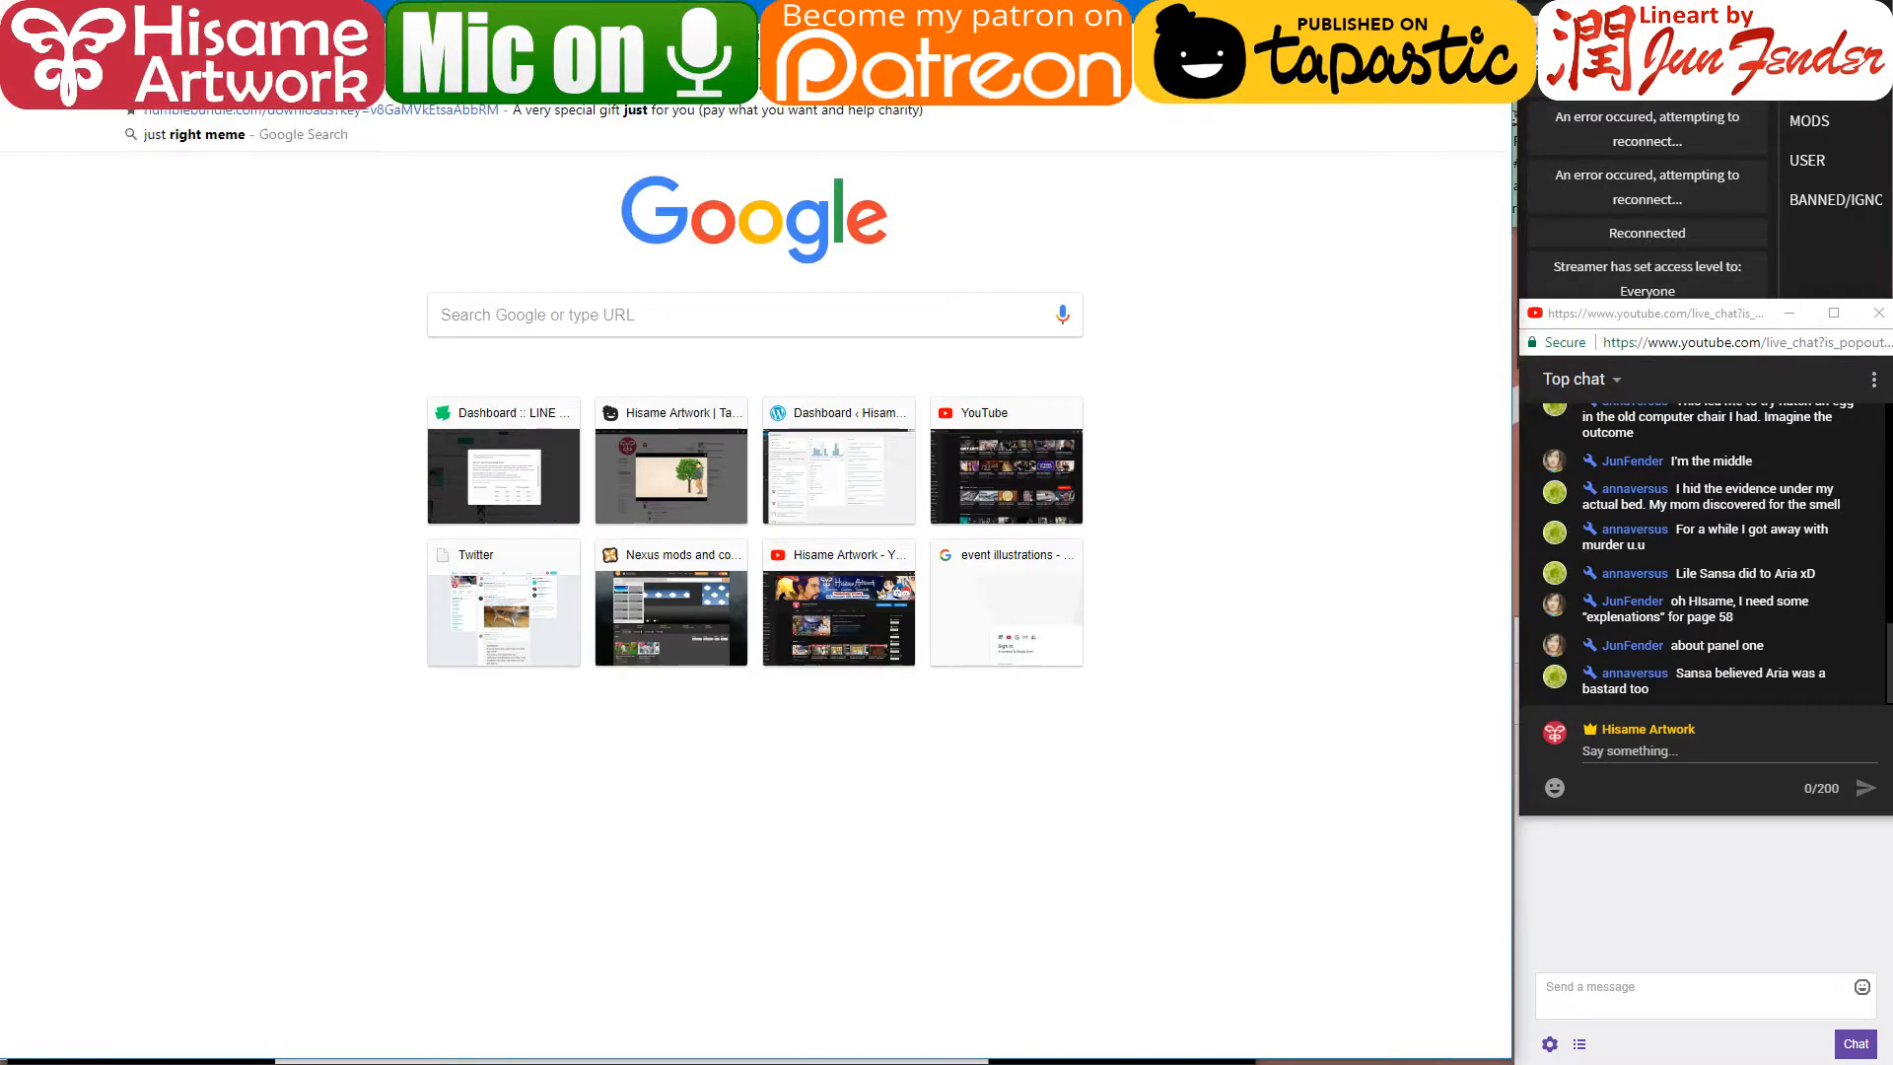
pyautogui.write(' right meme')
pyautogui.press('Return')
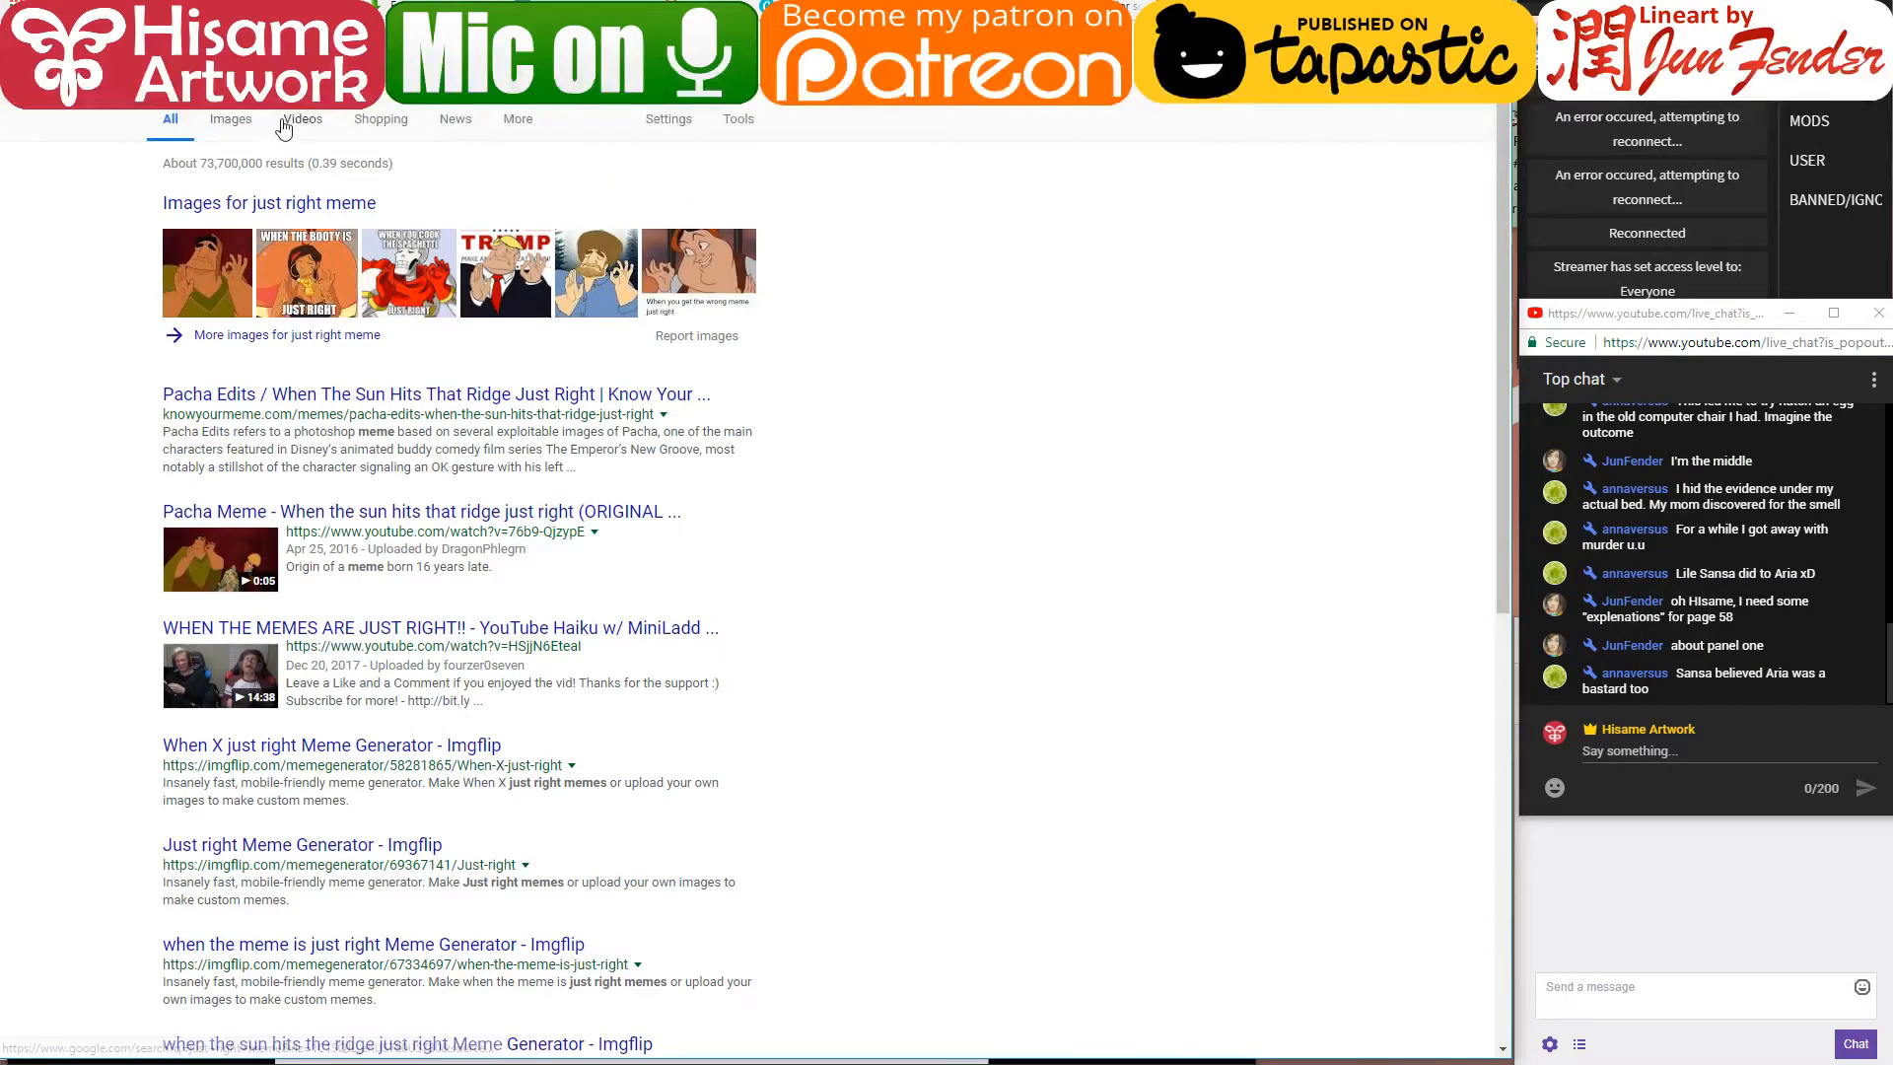
pyautogui.click(242, 120)
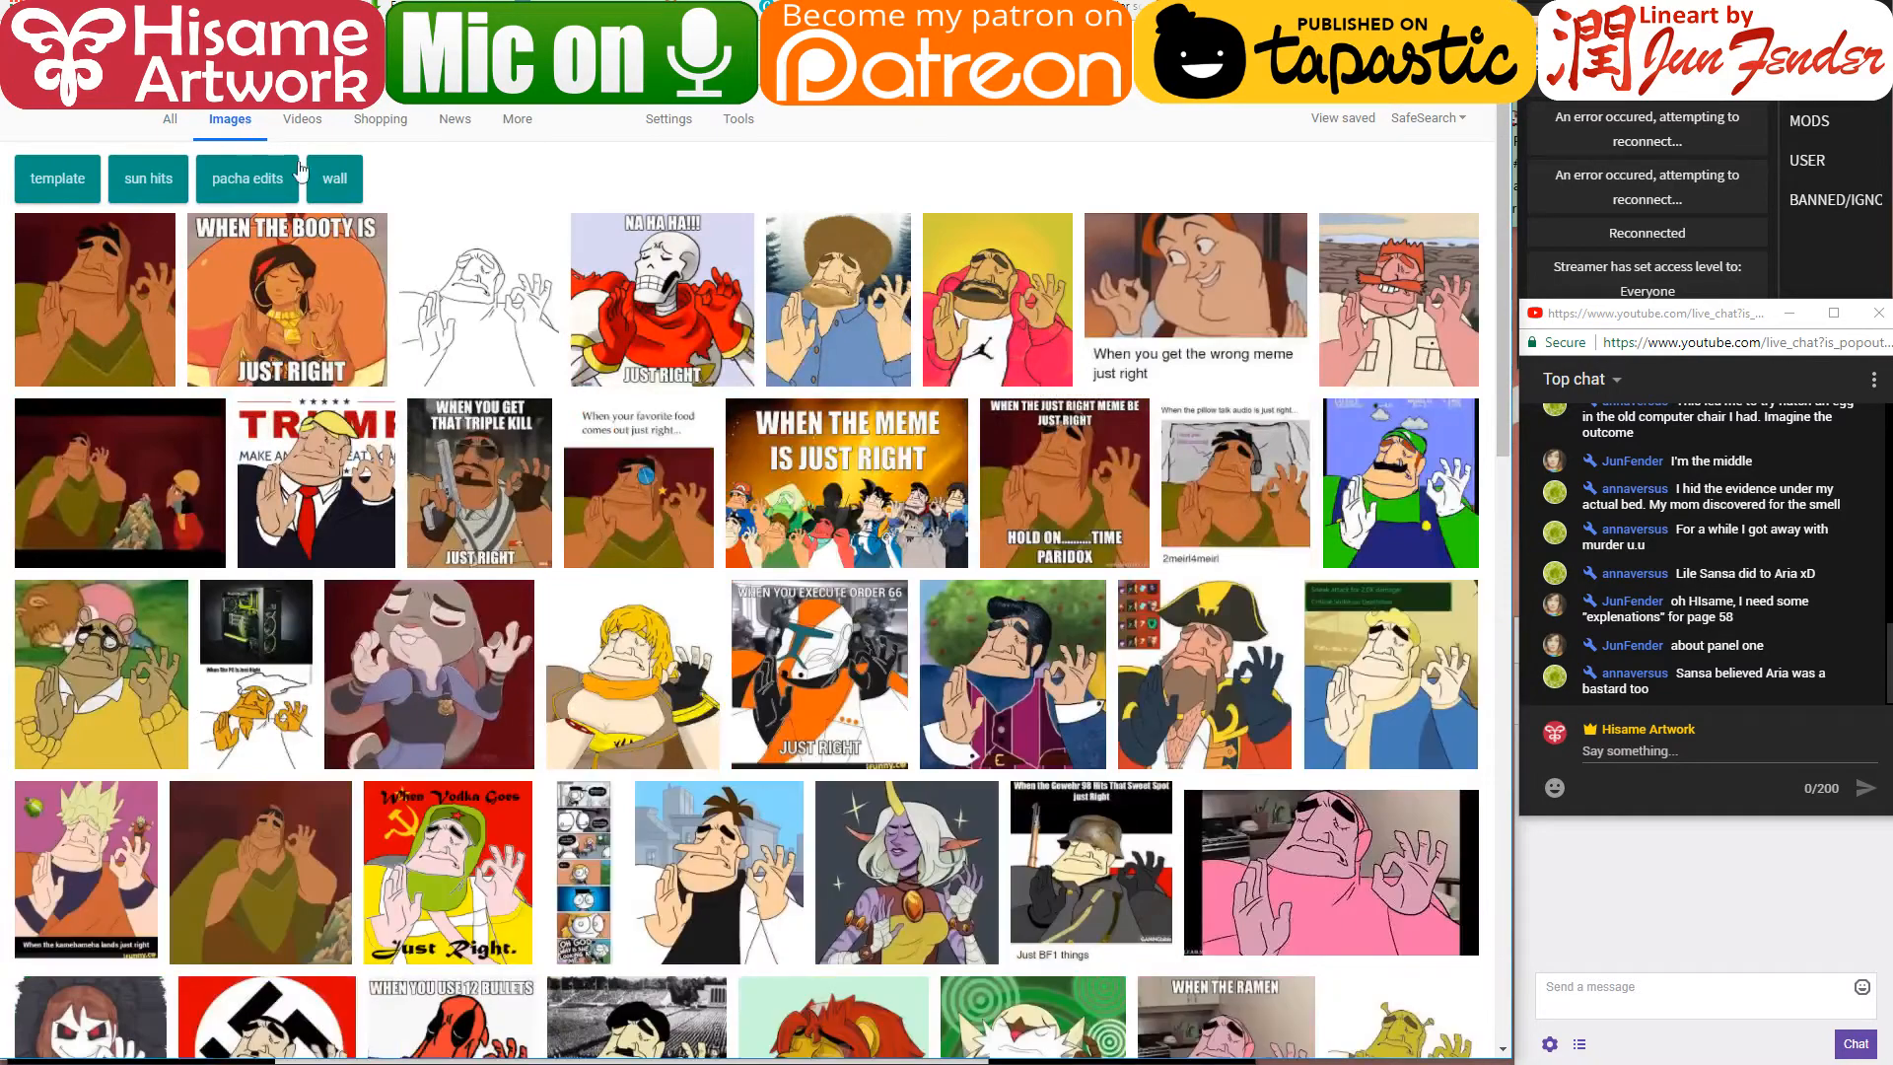
# - Preview the Pacha image and the "wrong meme just right" image, comparing the pose with the page 58 sketch
pyautogui.click(114, 320)
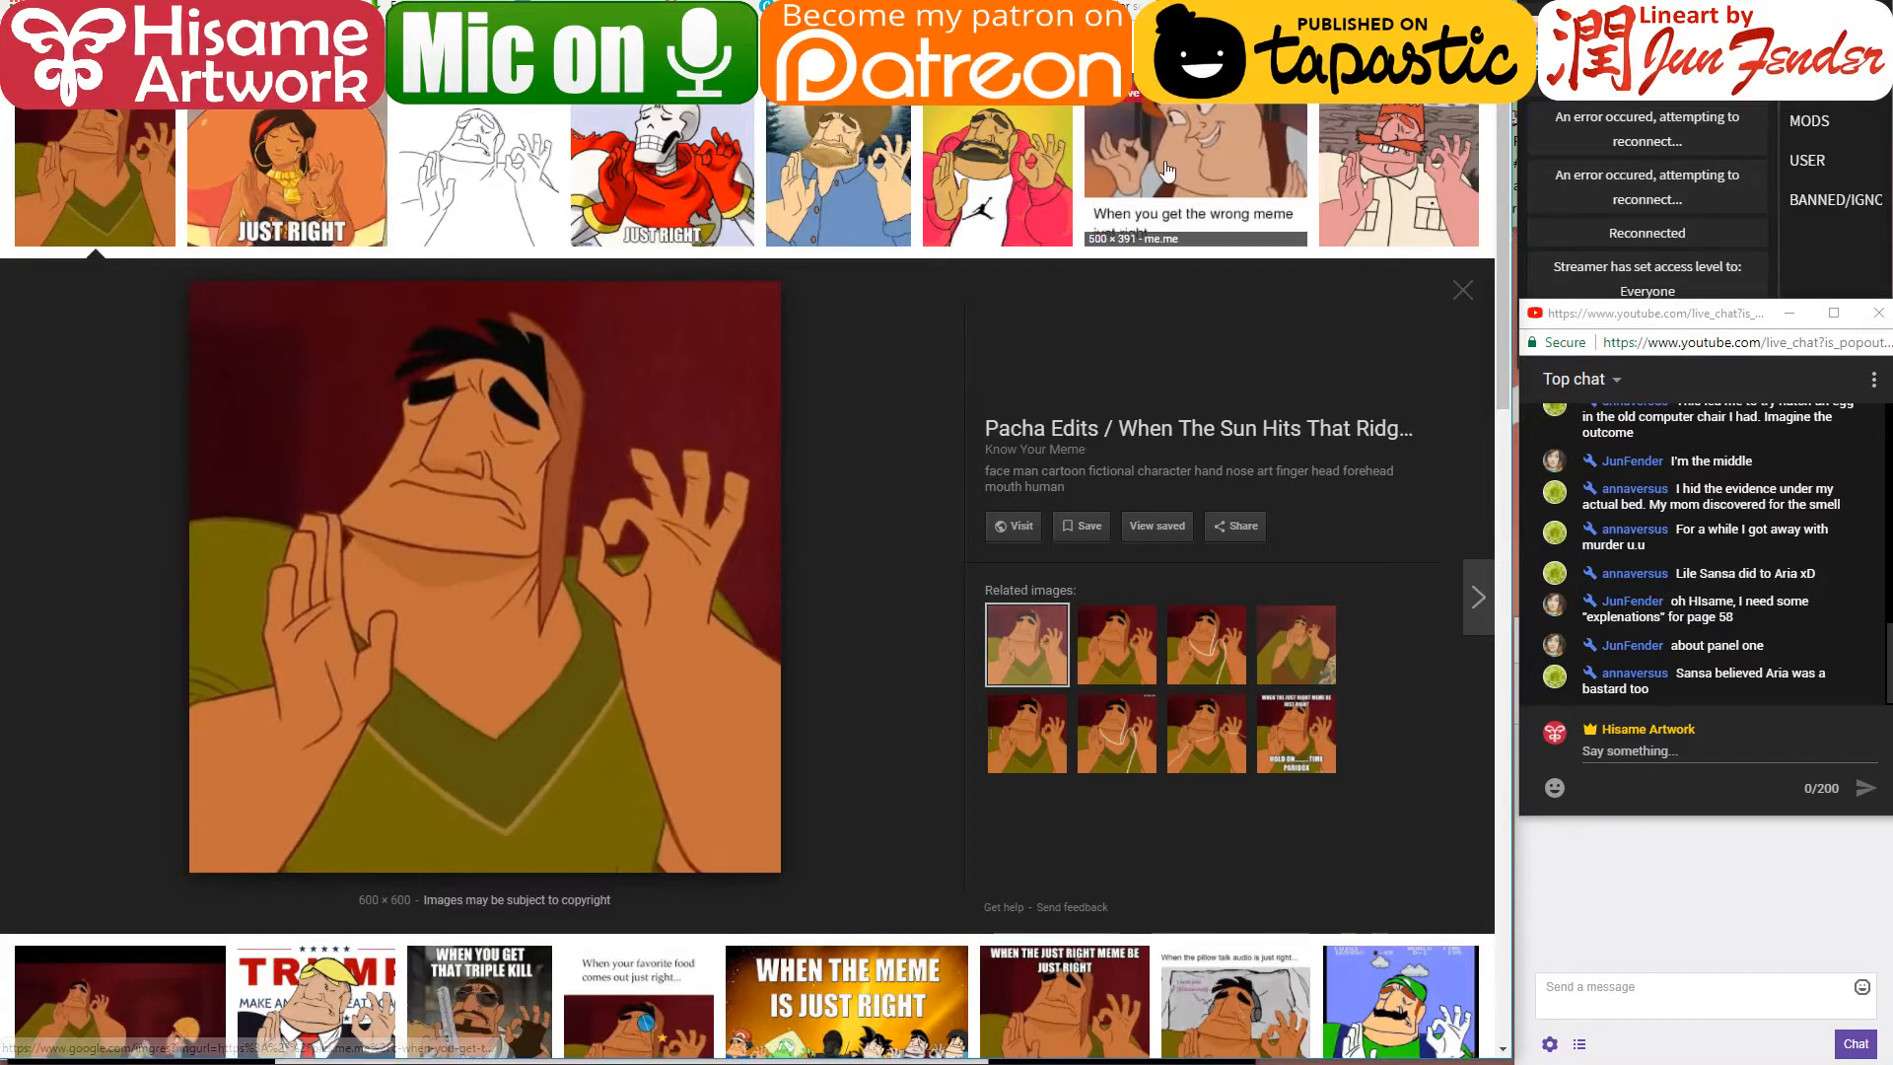
pyautogui.click(1195, 173)
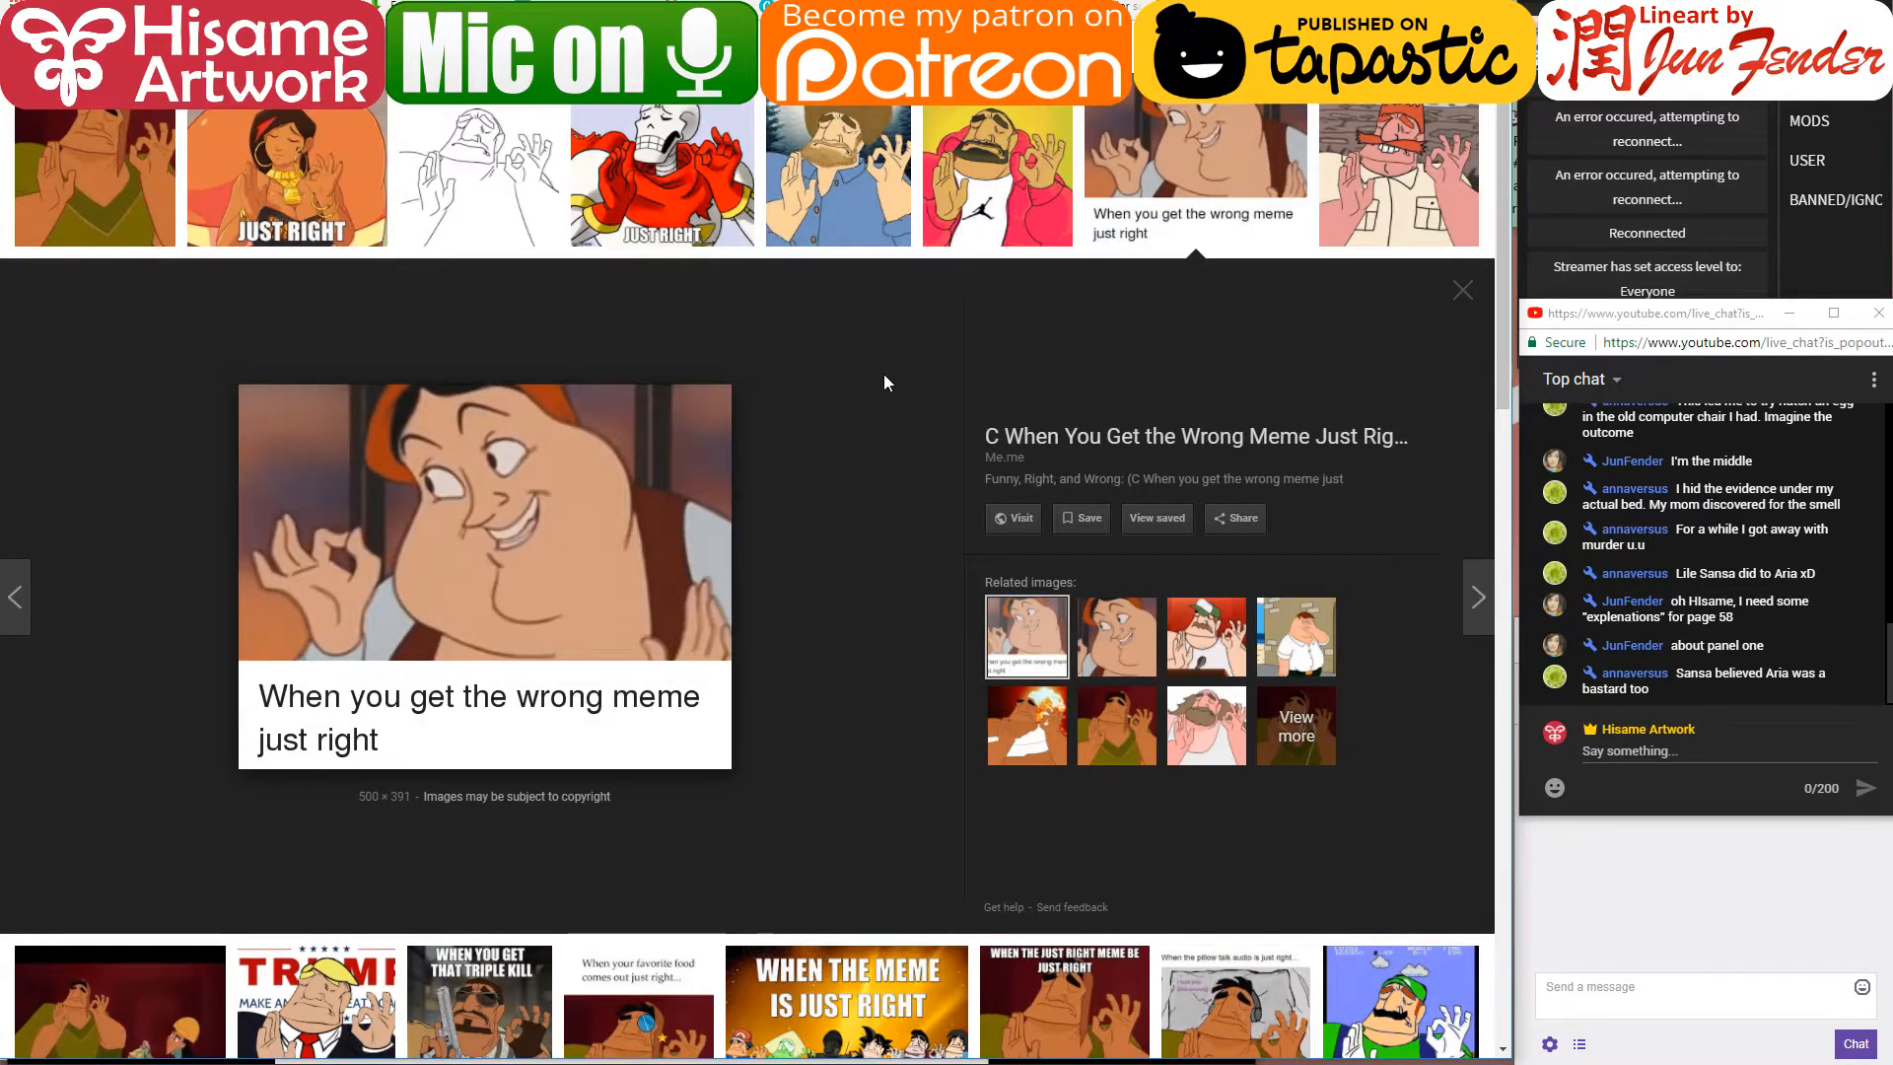
pyautogui.scroll(-2, 866, 518)
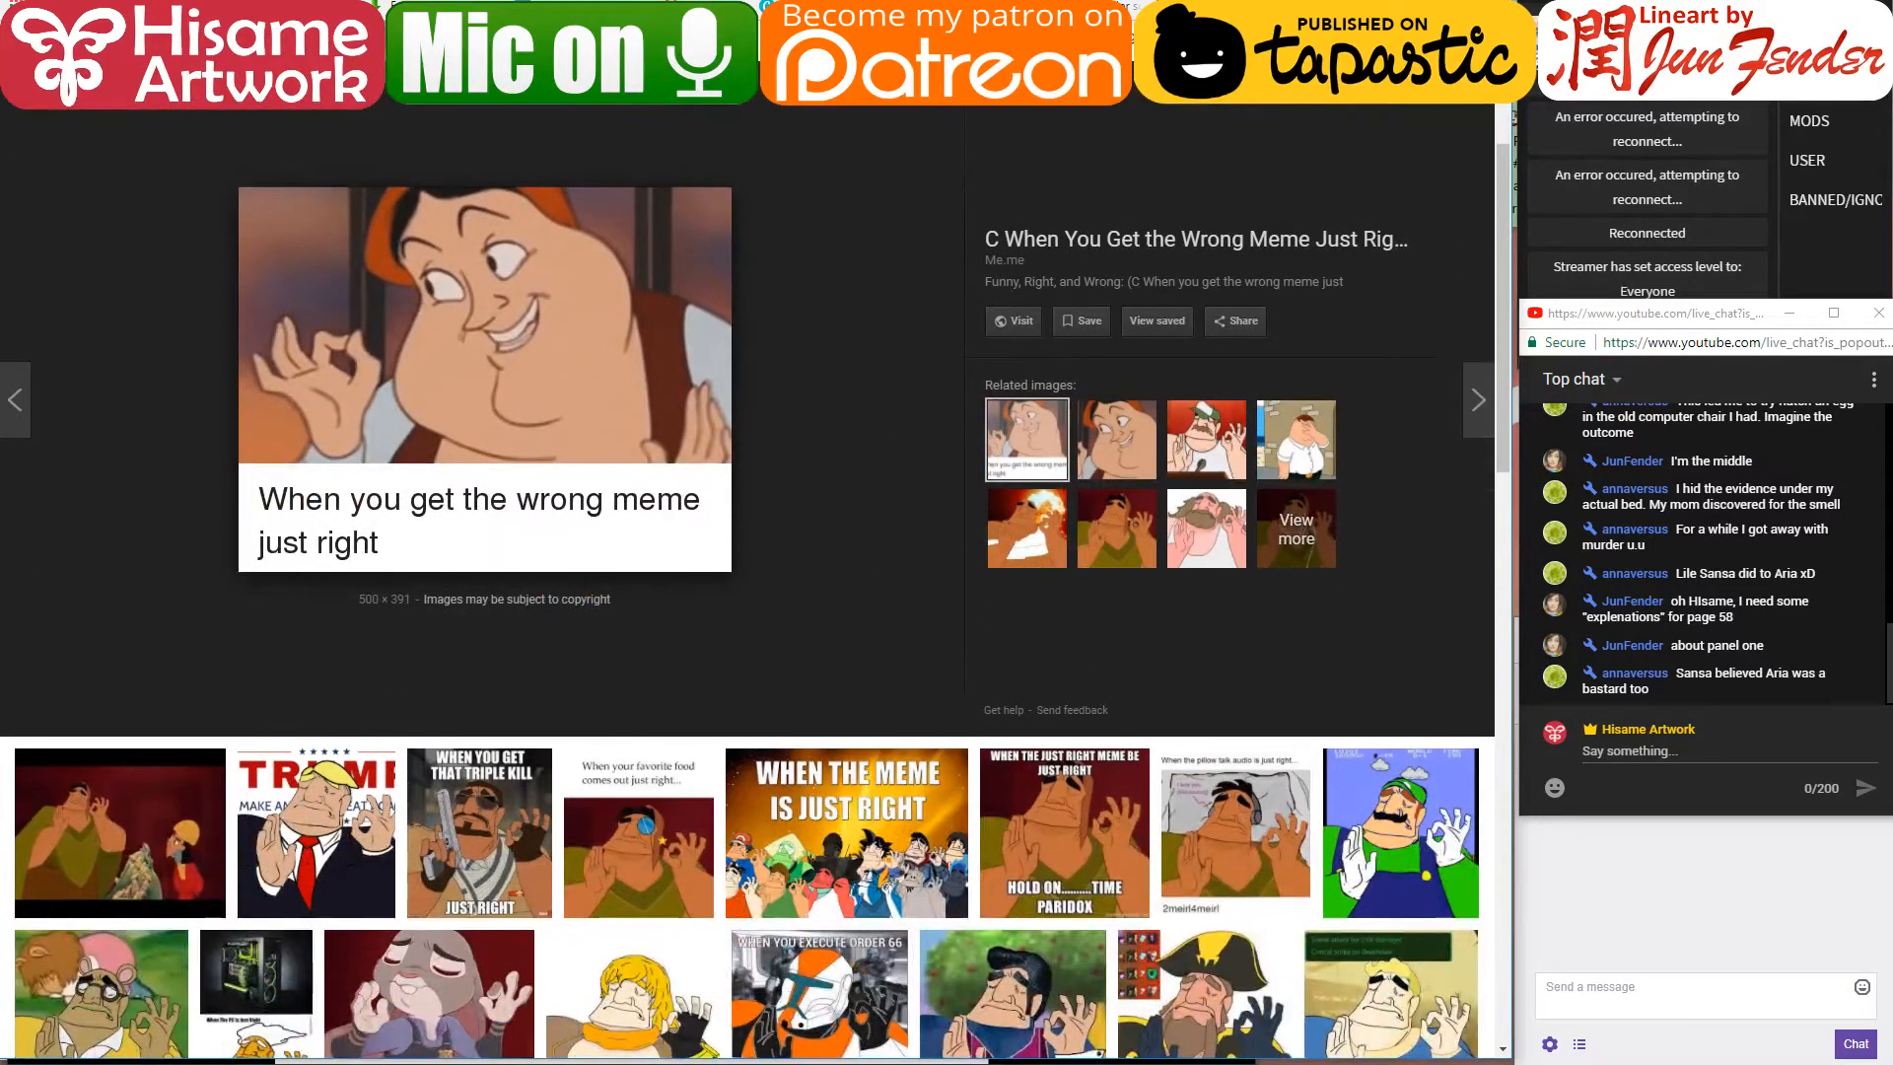
pyautogui.hotkey('alt', 'Tab')
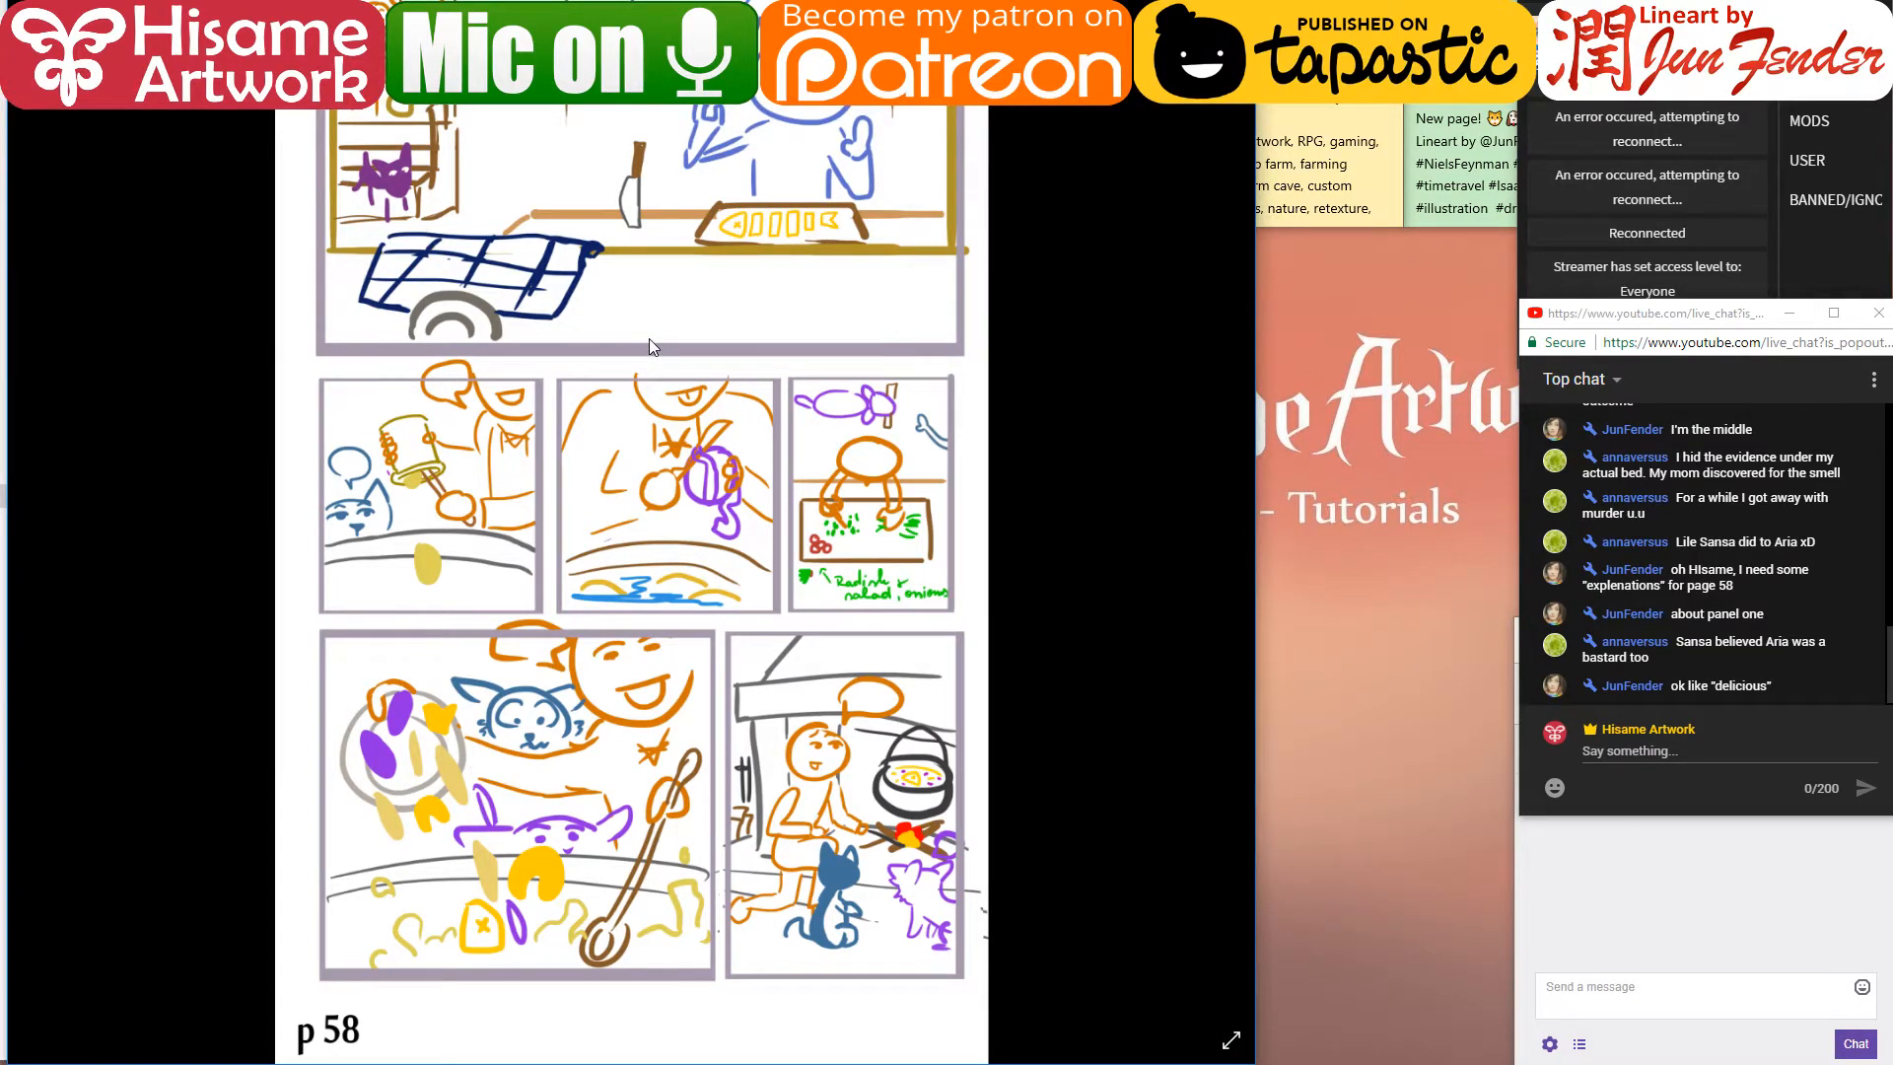
pyautogui.hotkey('alt', 'Tab')
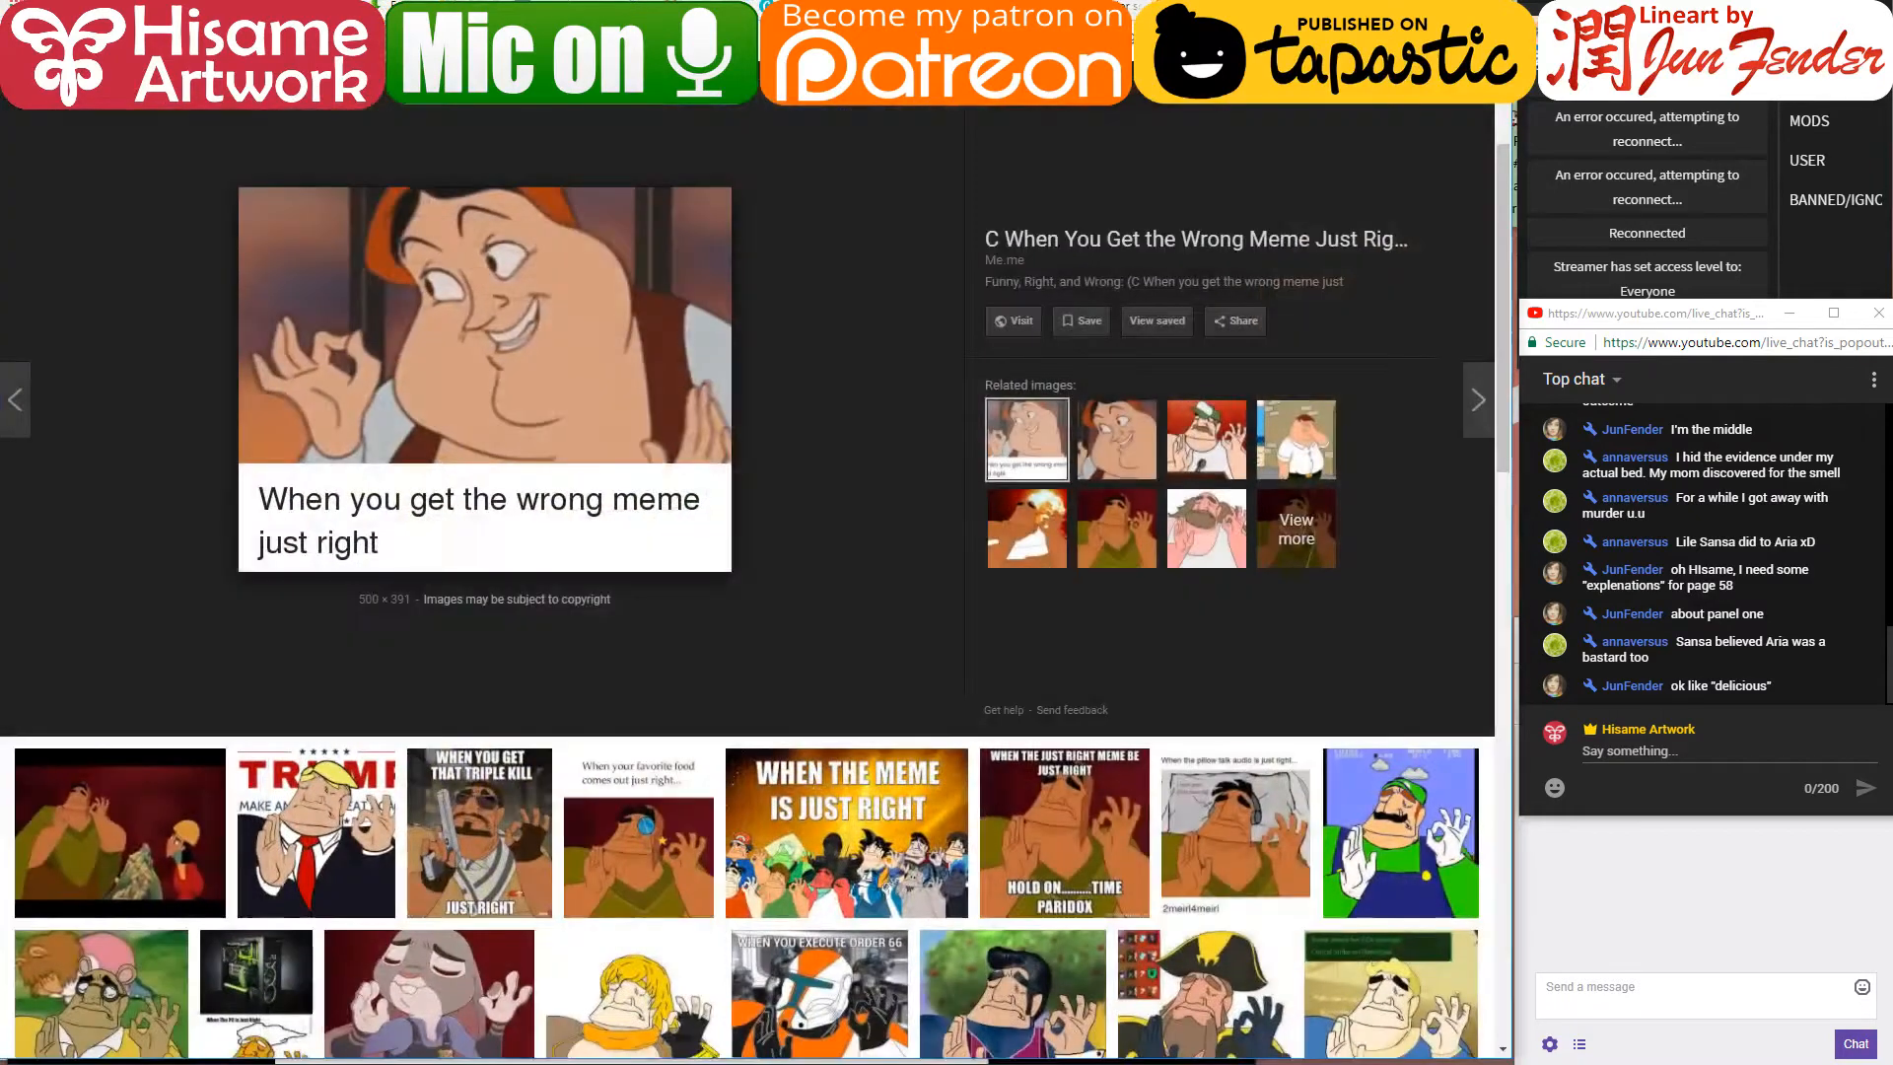
# - Run a Google image search for "solar panels" and preview the eBay "How Do Solar Panels Work?" picture
pyautogui.hotkey('ctrl', 'l')
pyautogui.write('solar pan')
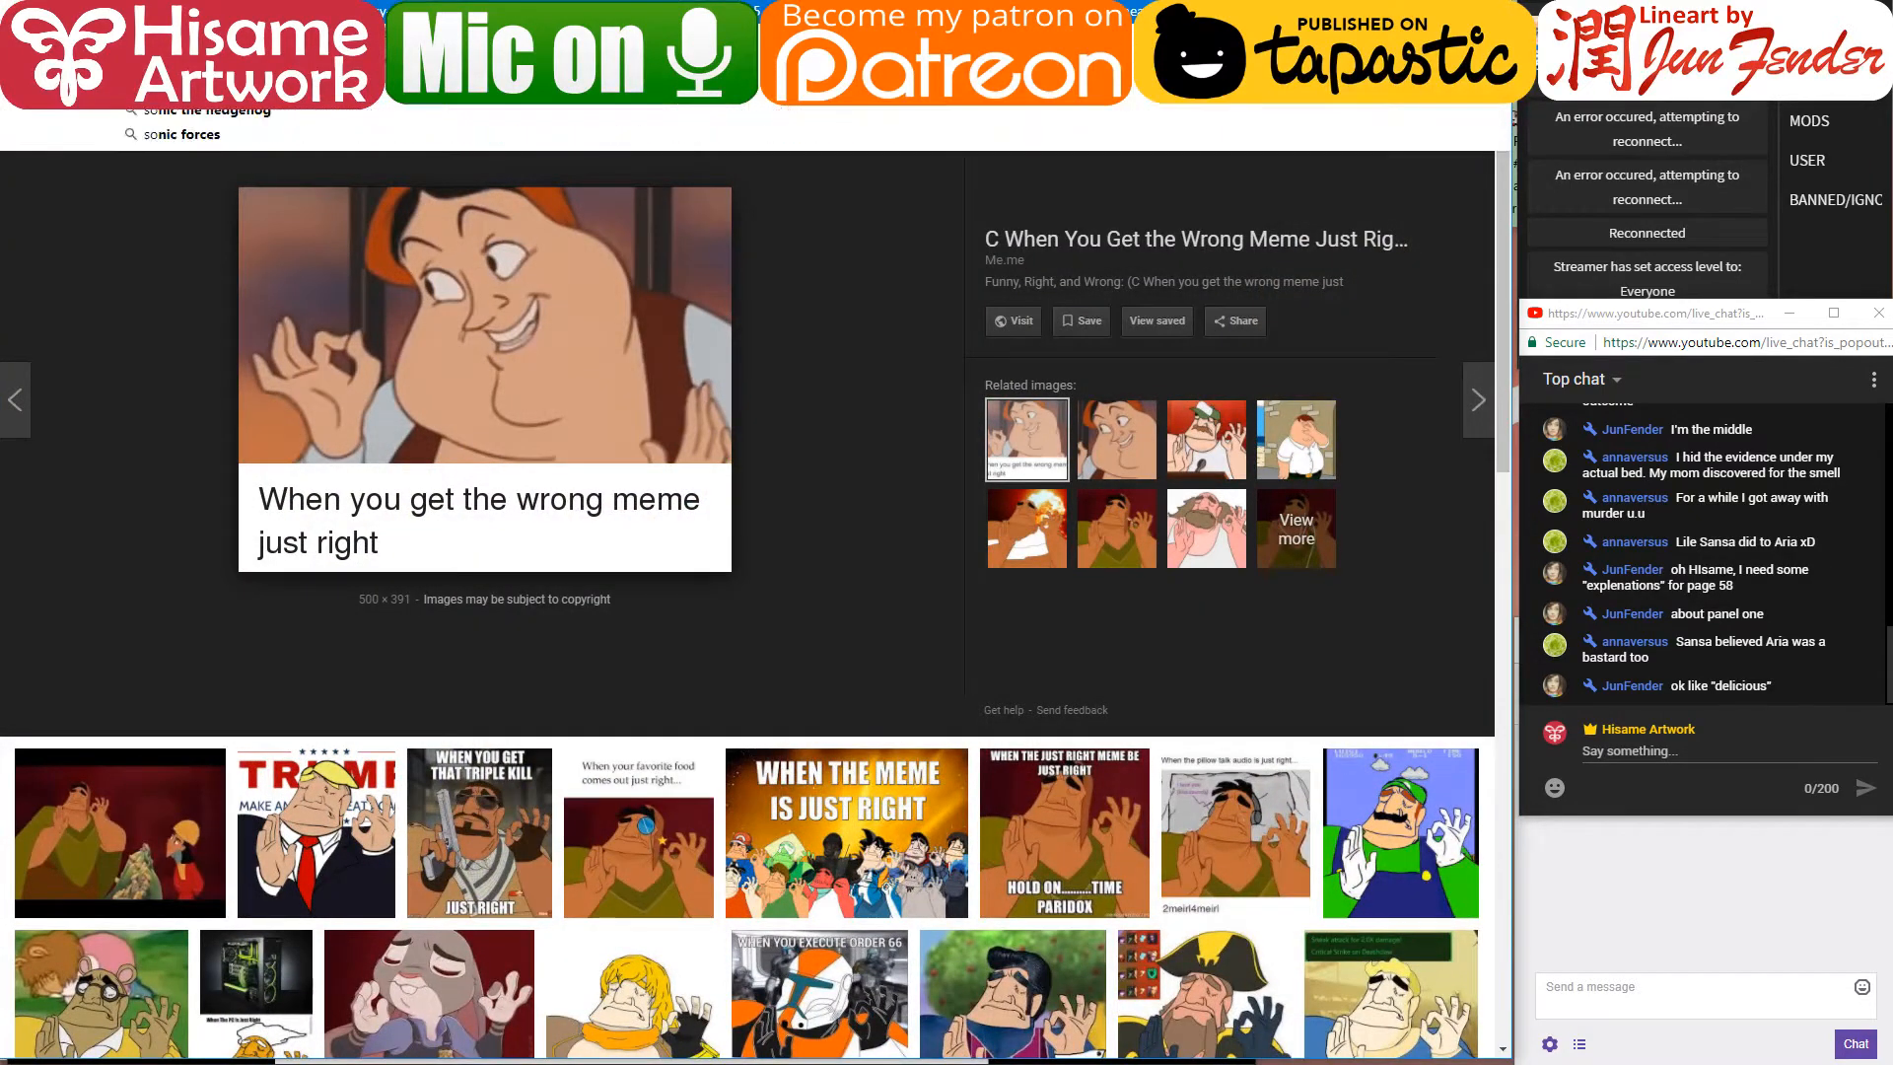
pyautogui.write('els')
pyautogui.press('Return')
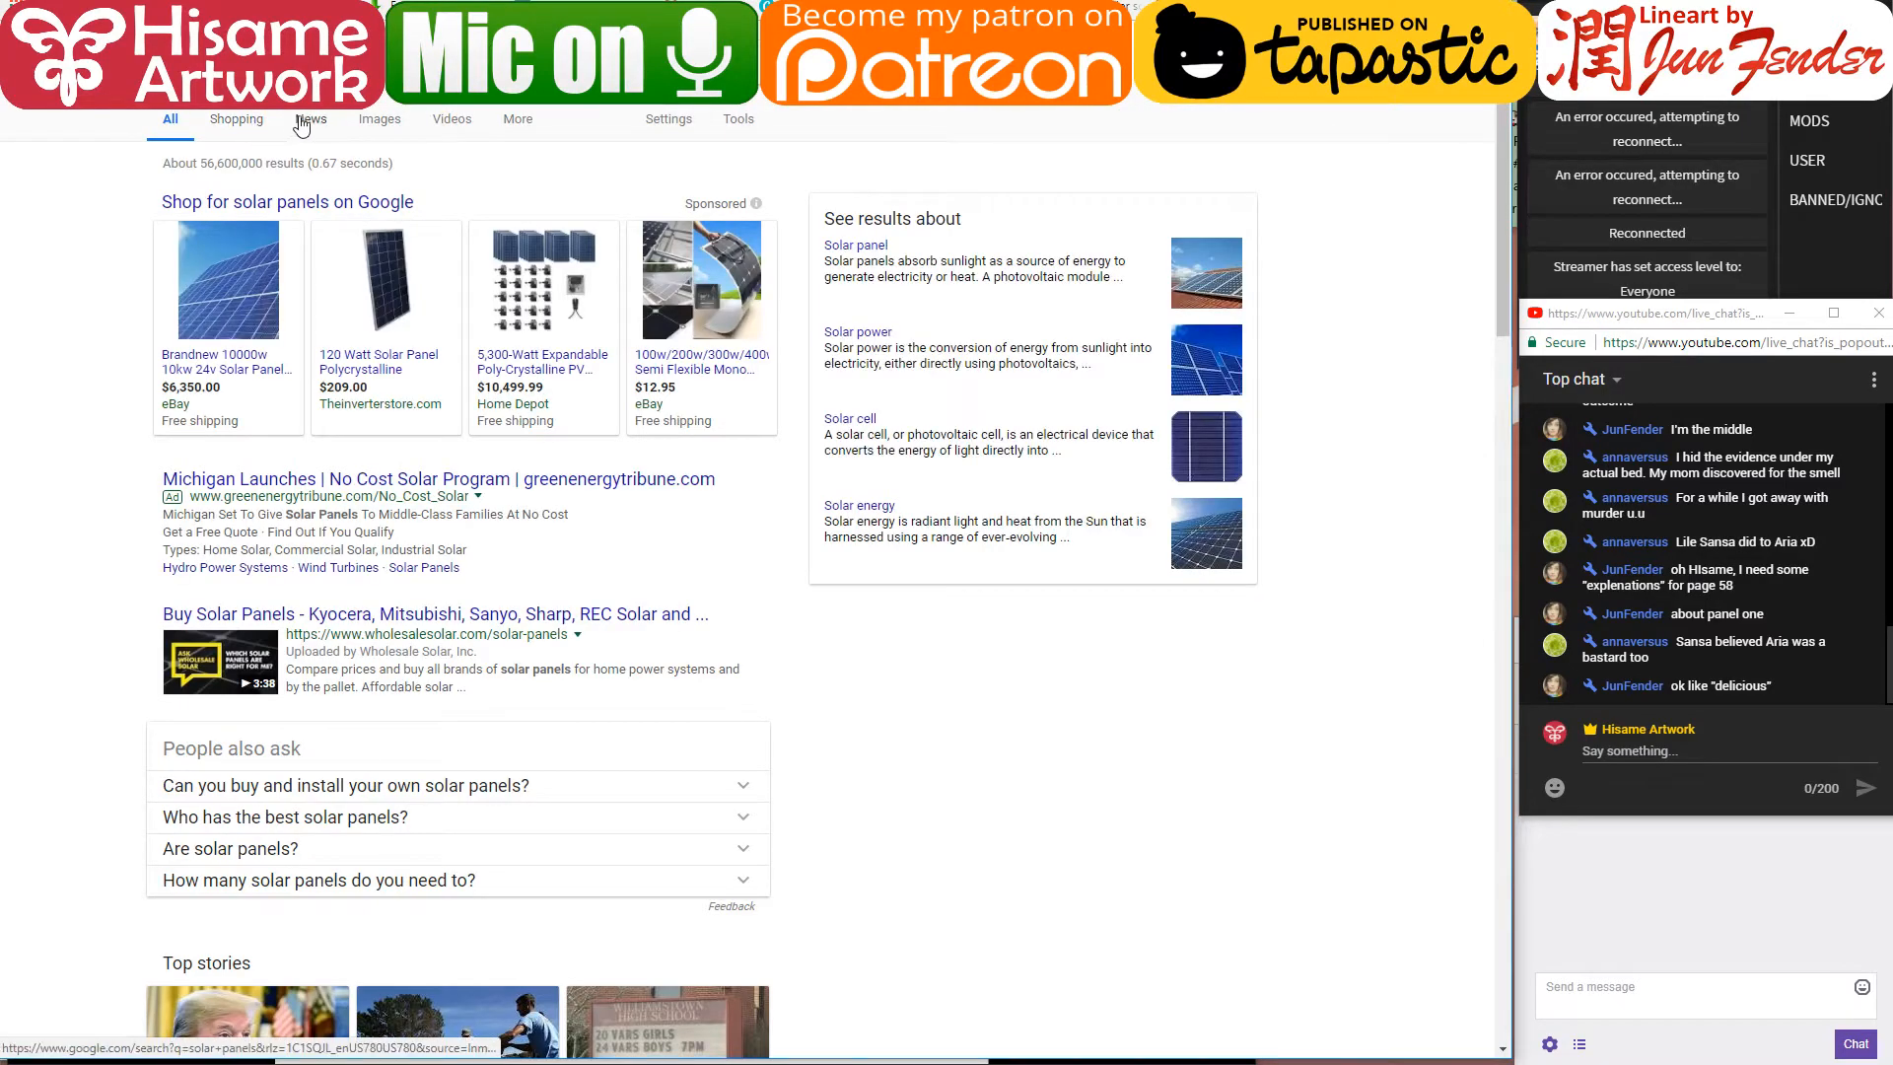
pyautogui.click(383, 120)
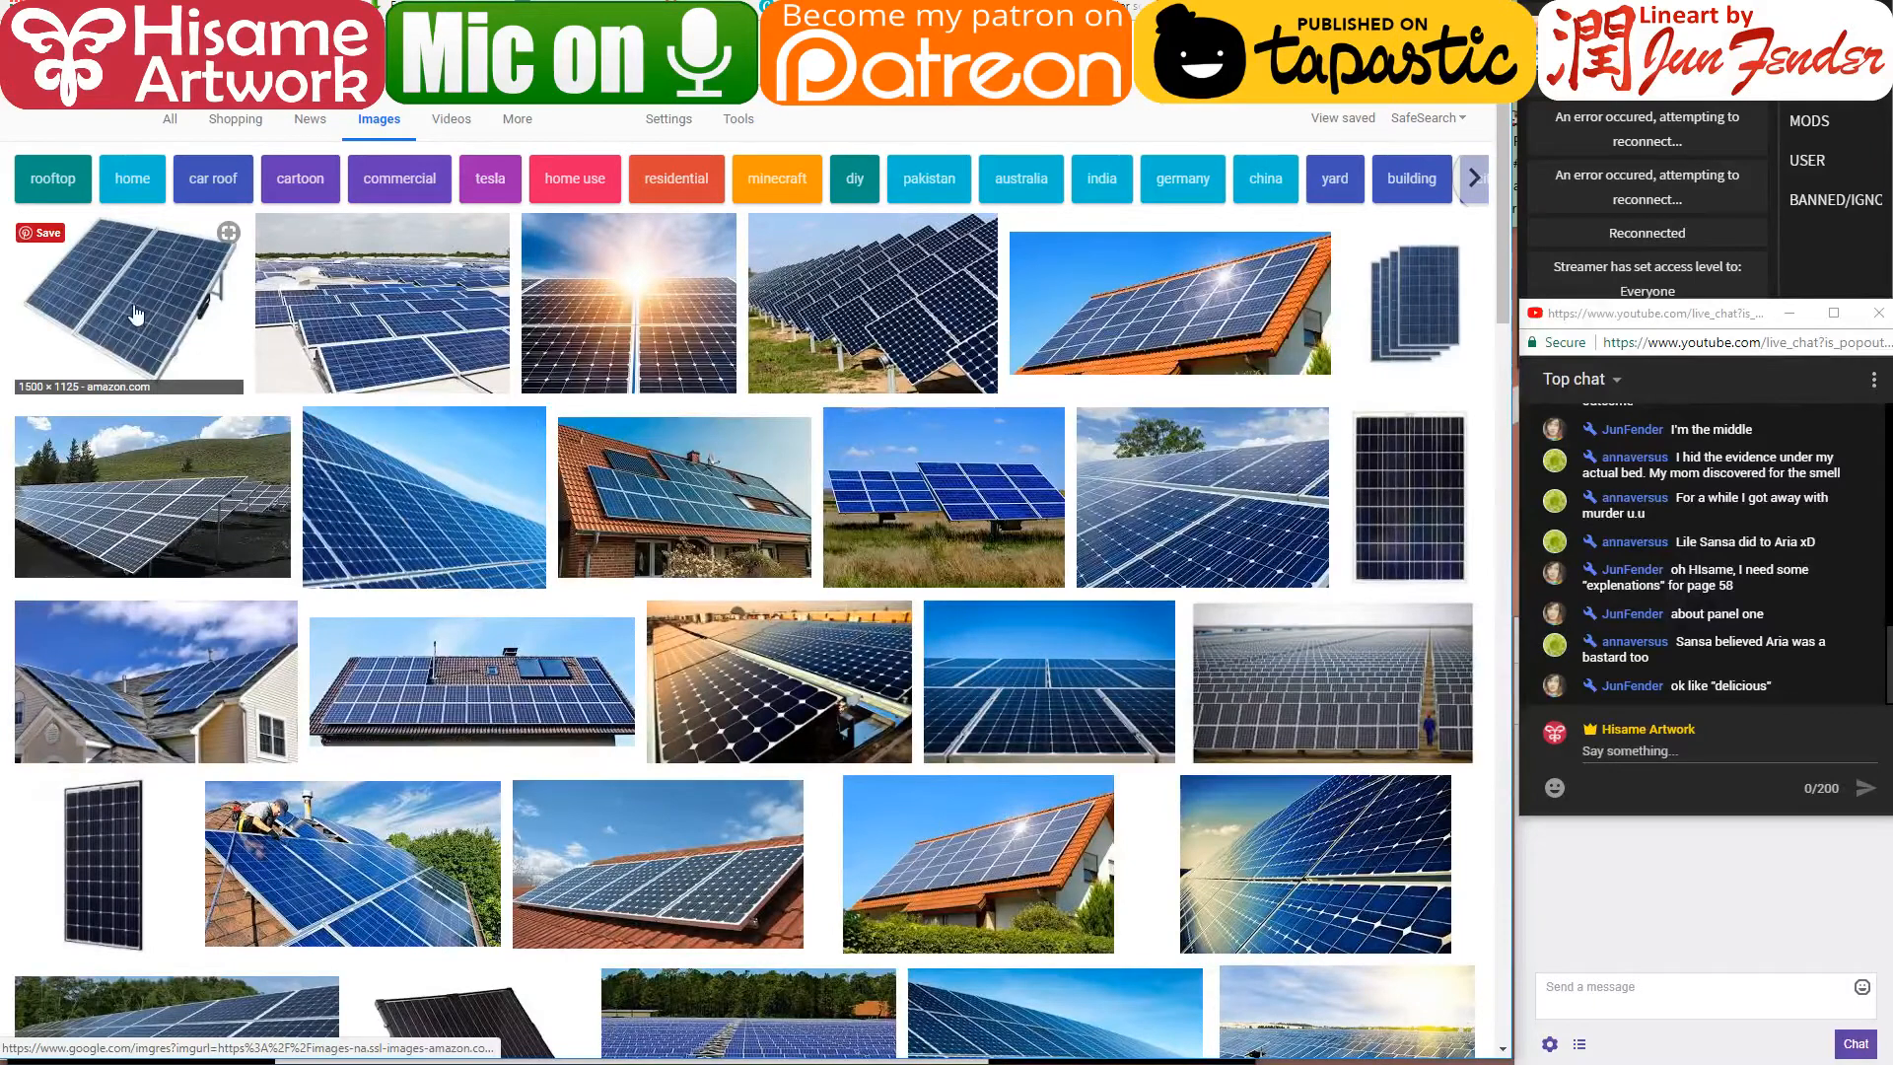
pyautogui.click(1186, 490)
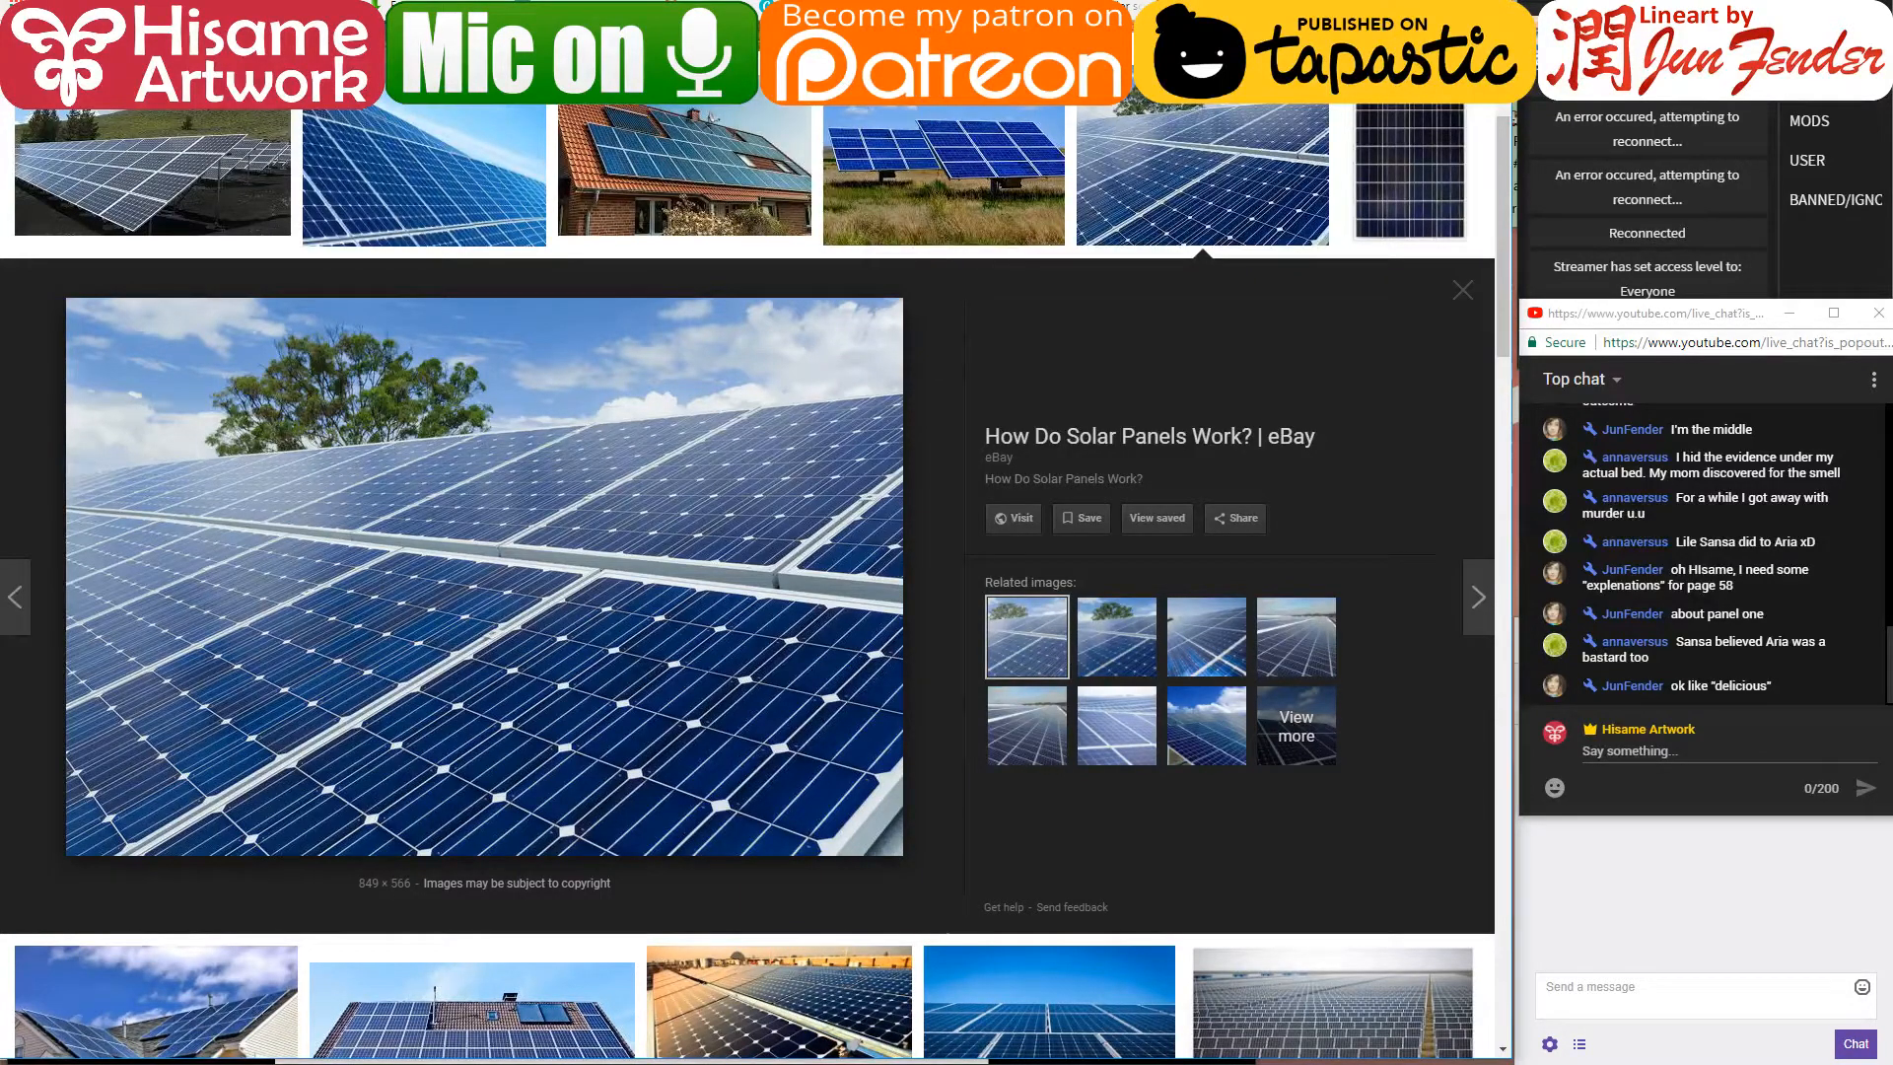
# - Return to the page 58 sketch and post "yes" in the YouTube live chat
pyautogui.hotkey('alt', 'Tab')
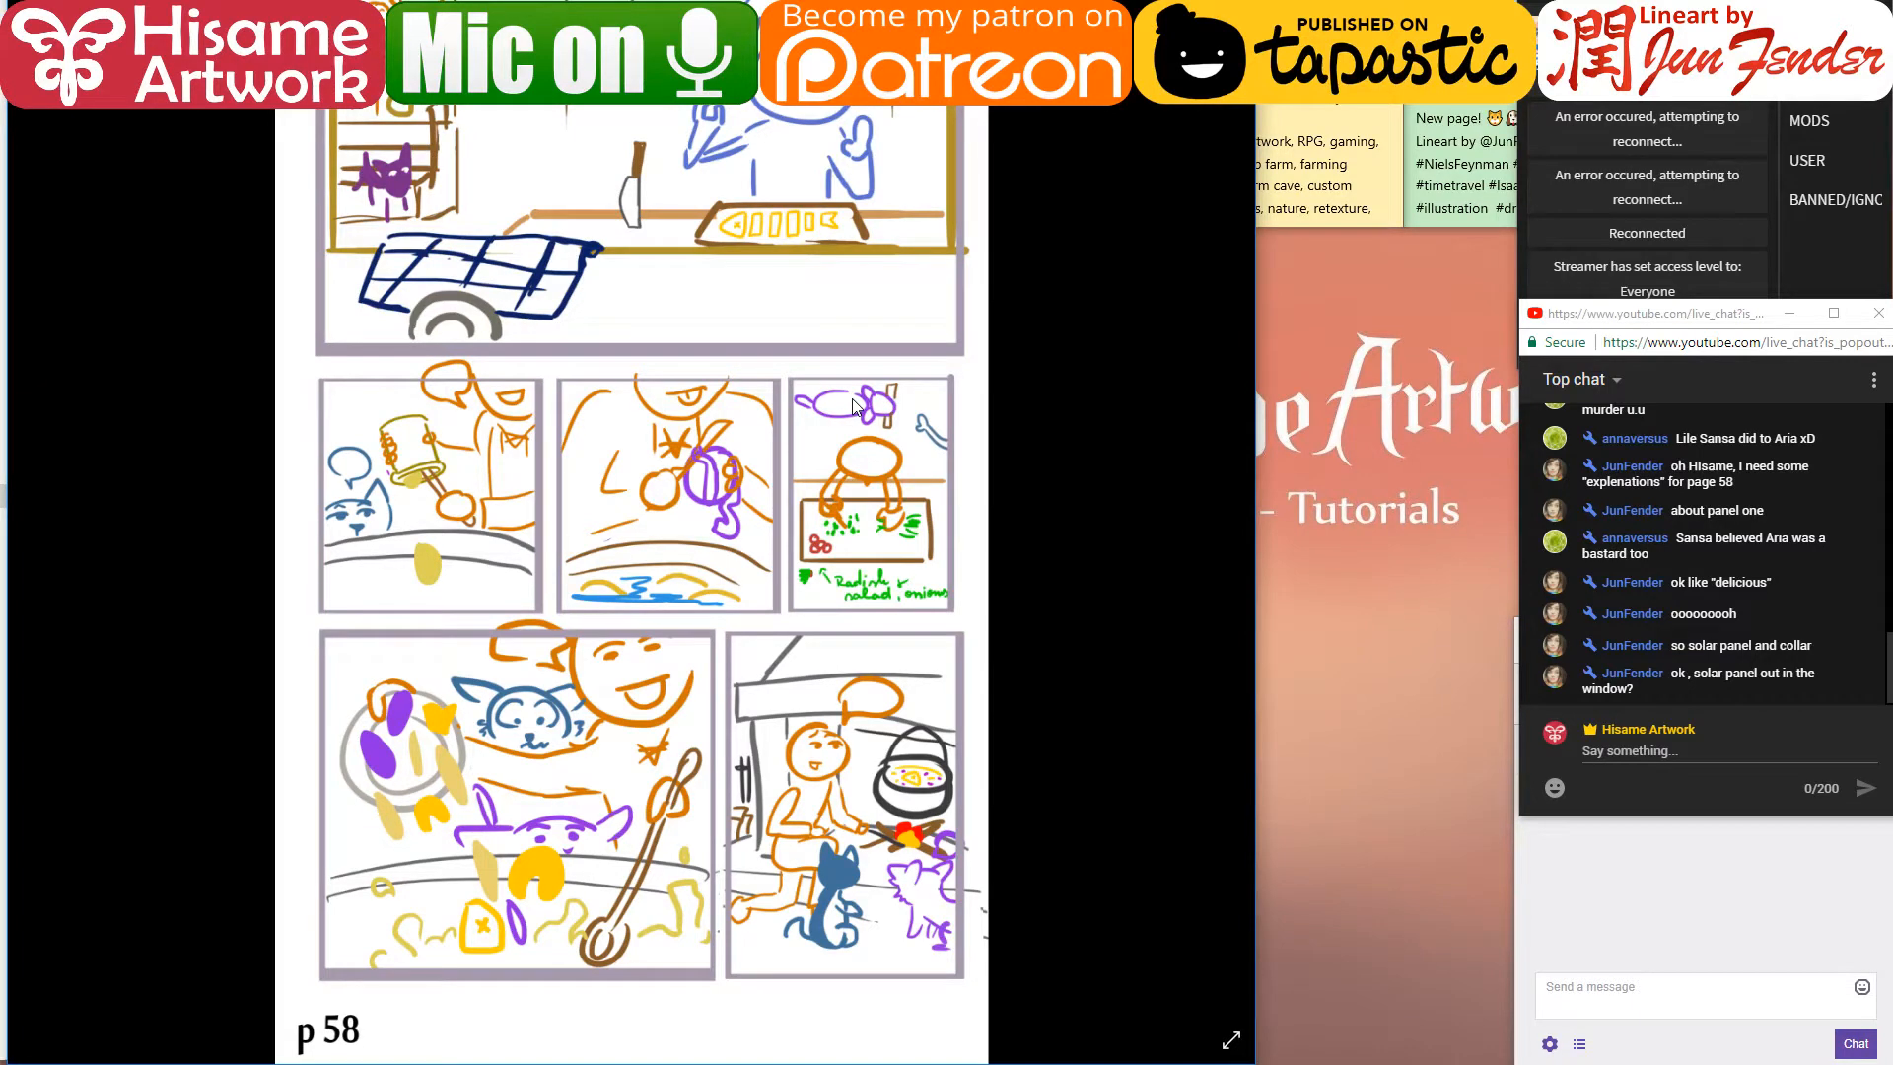
pyautogui.click(1642, 751)
pyautogui.write('yes')
pyautogui.press('Return')
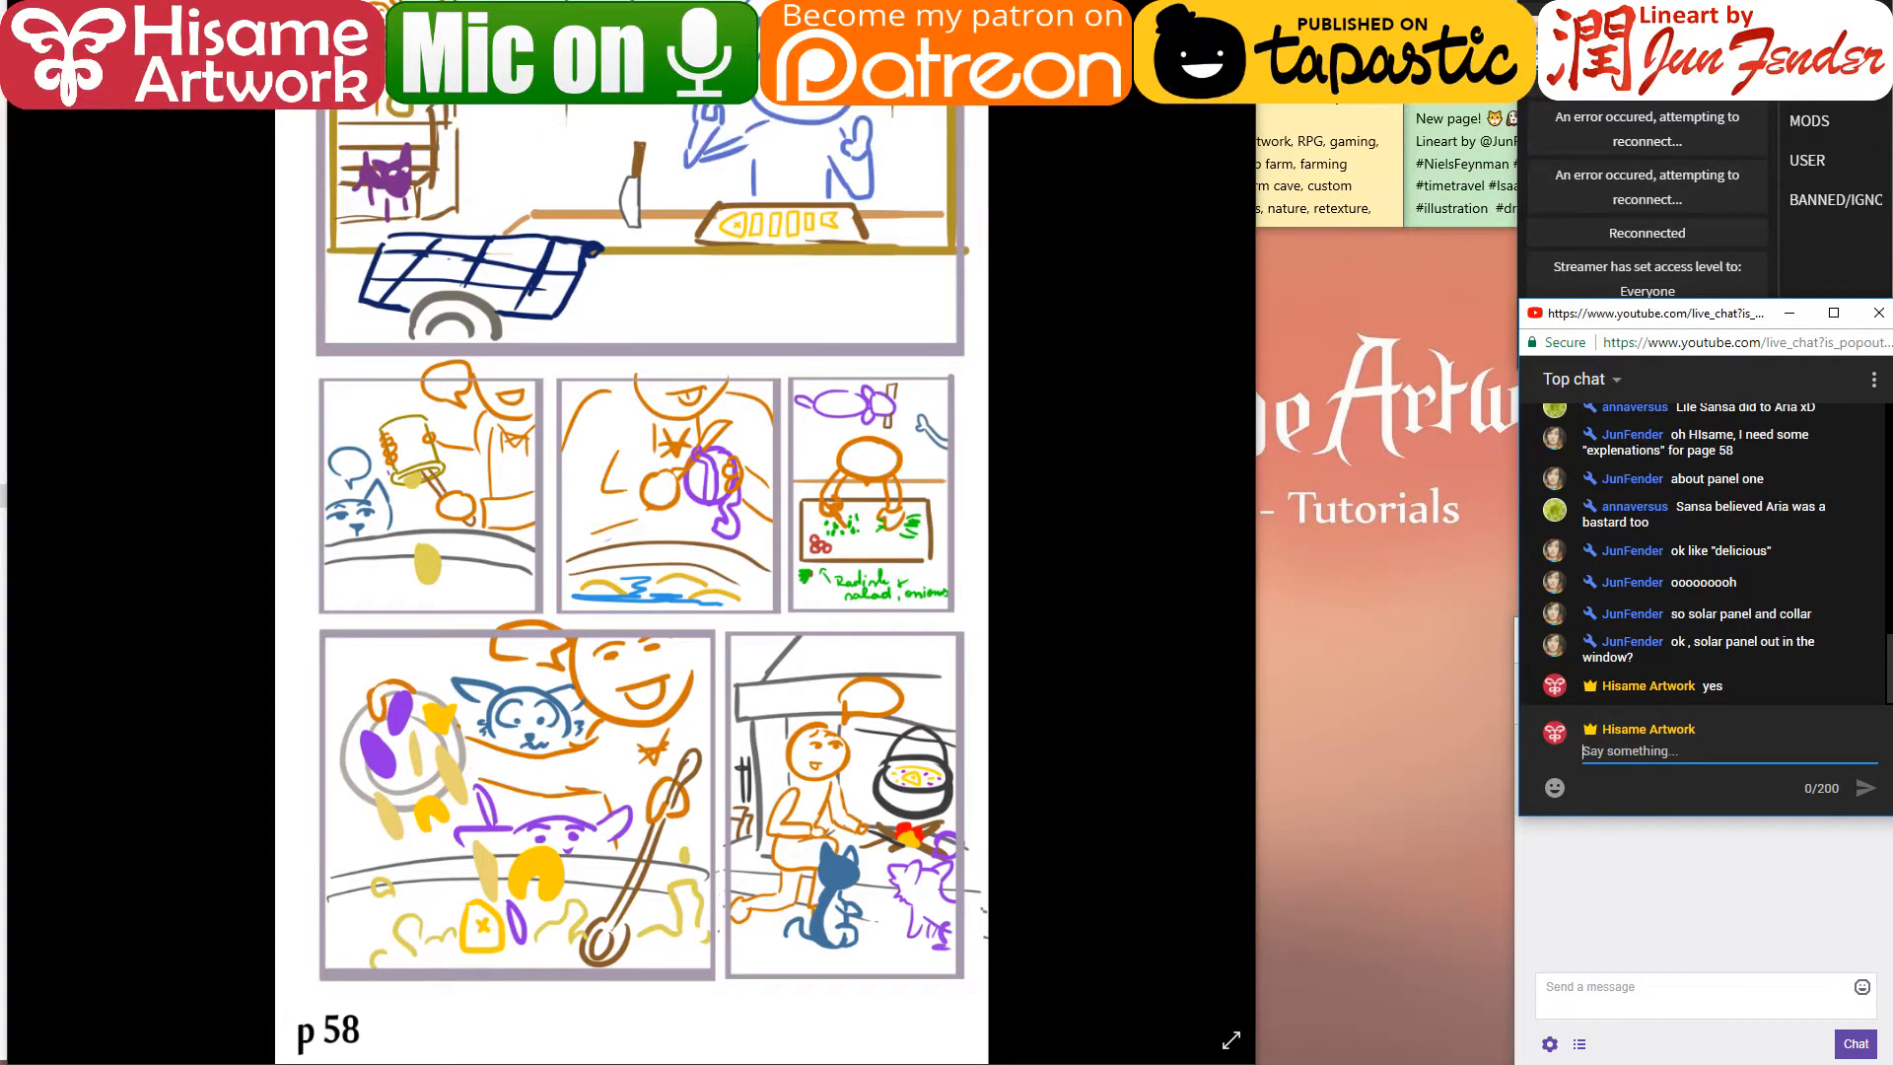
# - Switch to the web browser, search Google for "fring in pig fat" and look through the image results
pyautogui.hotkey('alt', 'Tab')
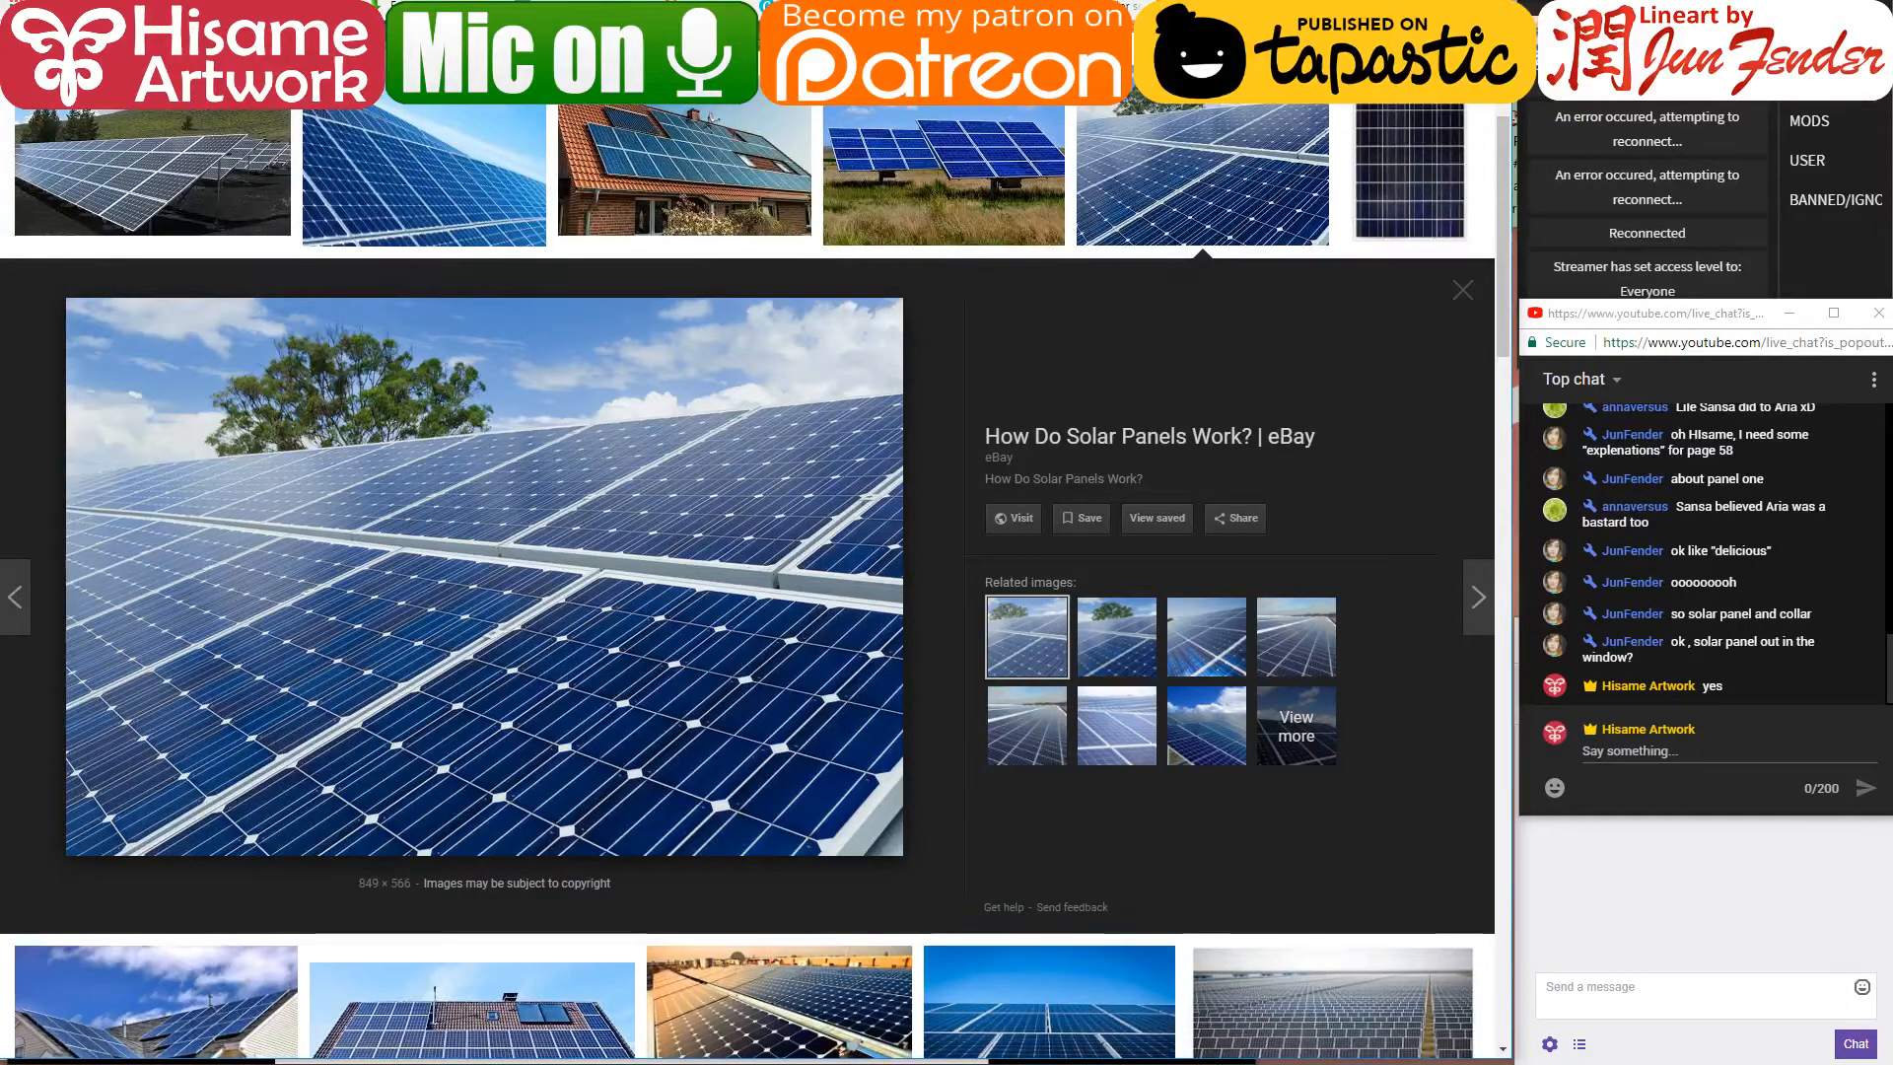
pyautogui.write('fringe in ')
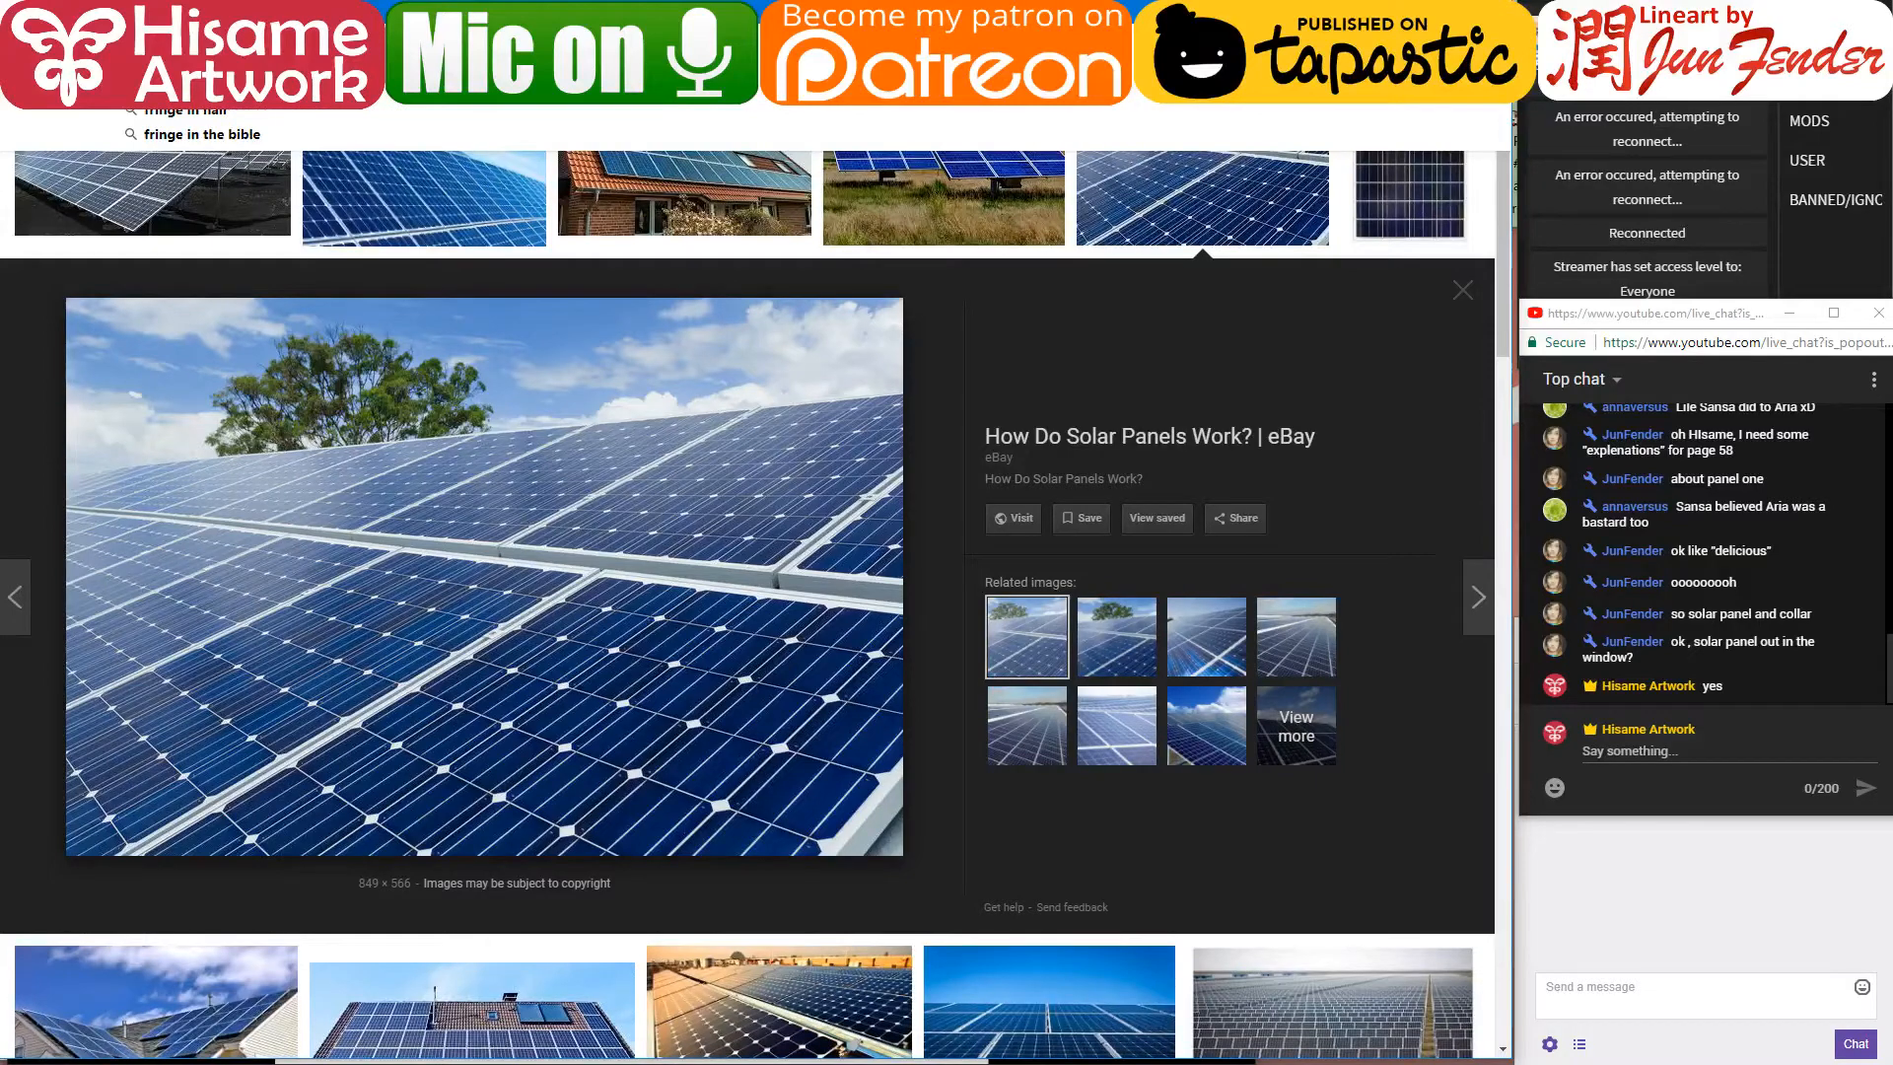
pyautogui.write('pai')
pyautogui.press('Return')
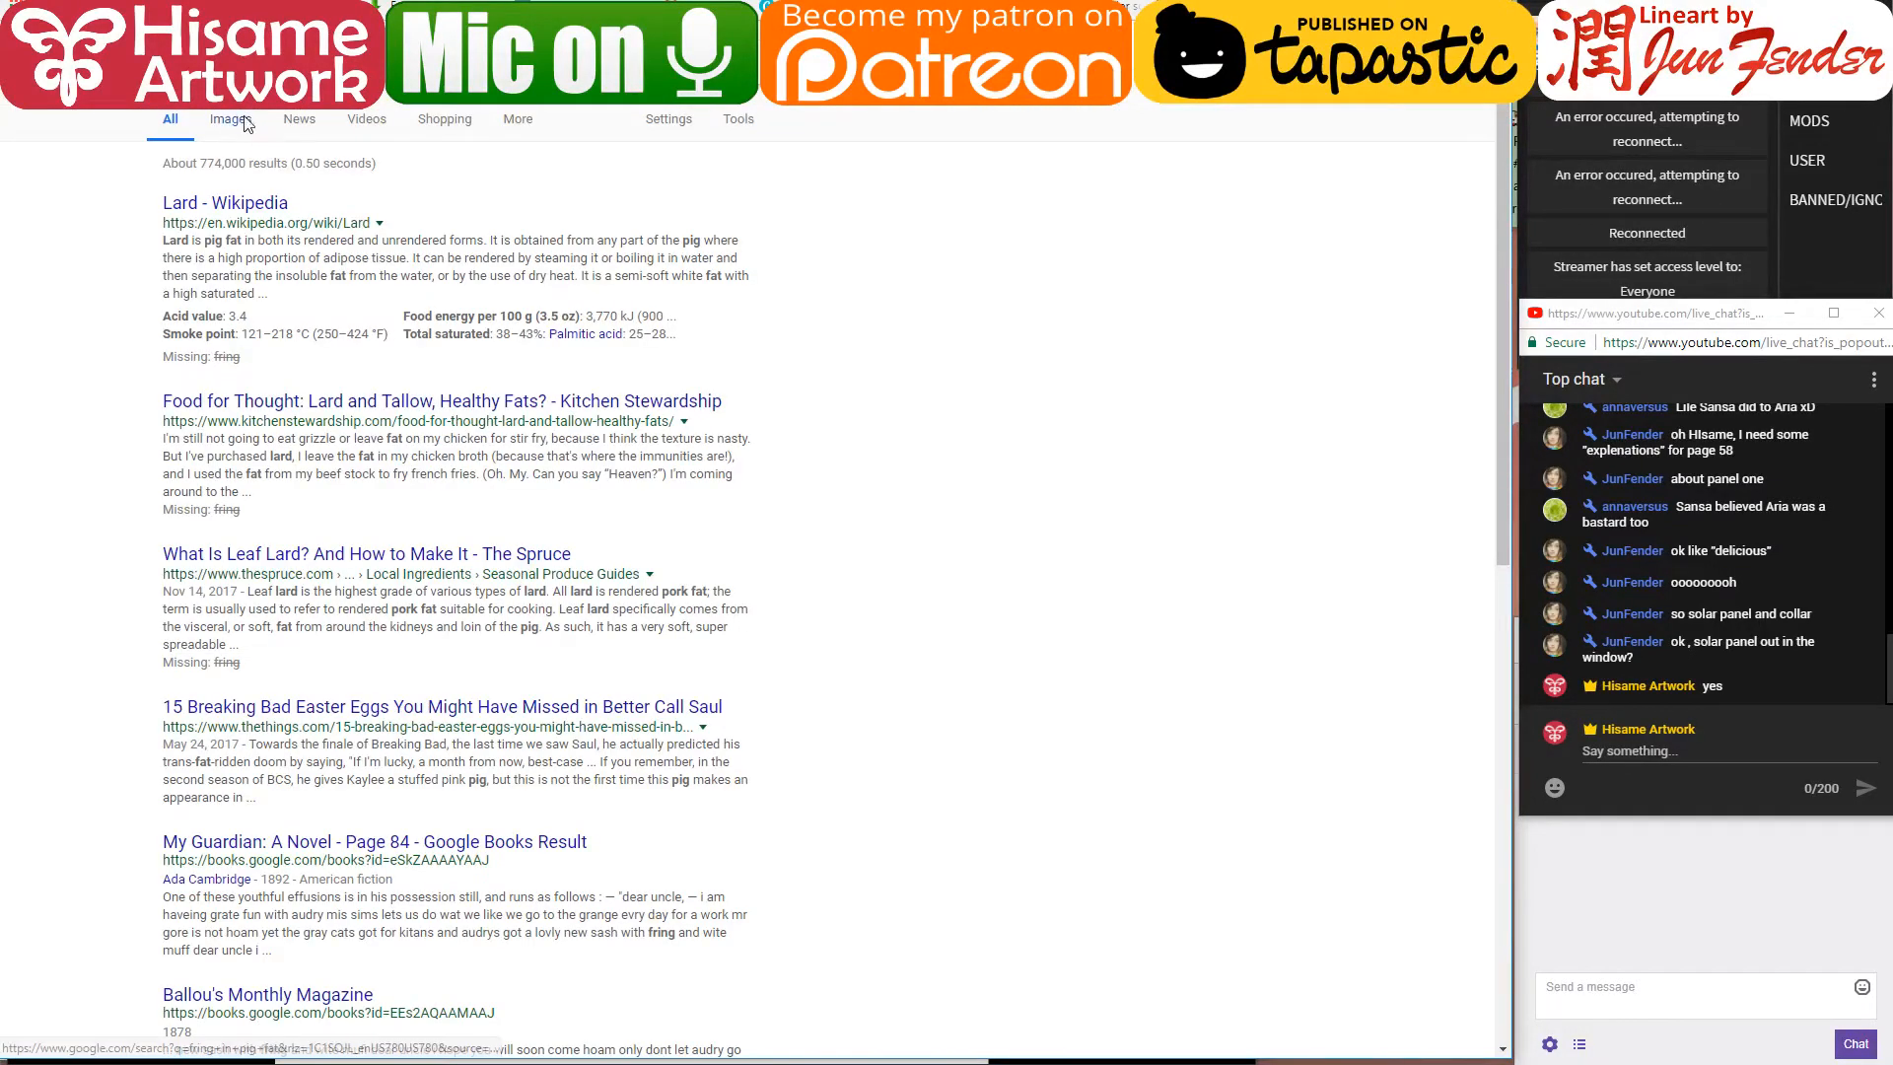
pyautogui.click(246, 123)
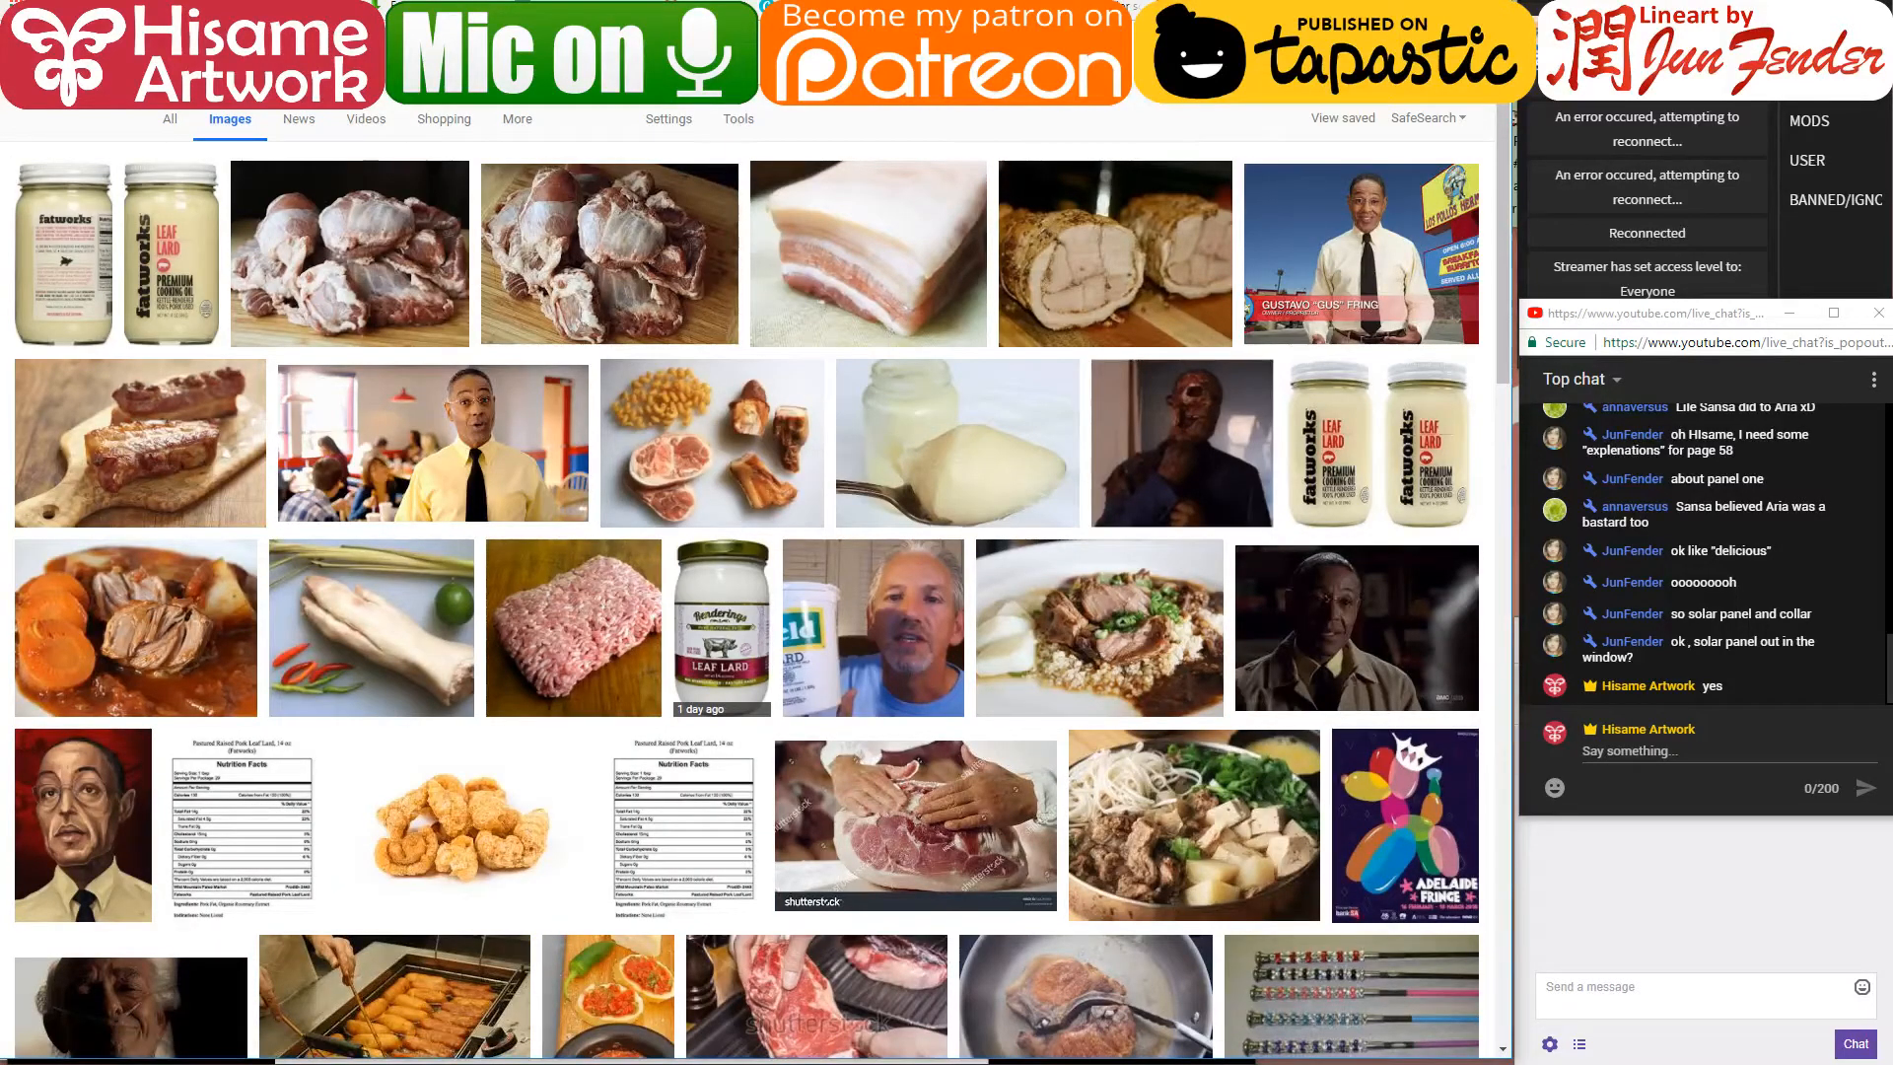
pyautogui.scroll(-5, 749, 592)
pyautogui.scroll(5, 749, 591)
# - Run an image search for "lard in fring pan" and preview the Taste of Southern picture of lard in a skillet
pyautogui.write('lard in')
pyautogui.press('Escape')
pyautogui.press('Return')
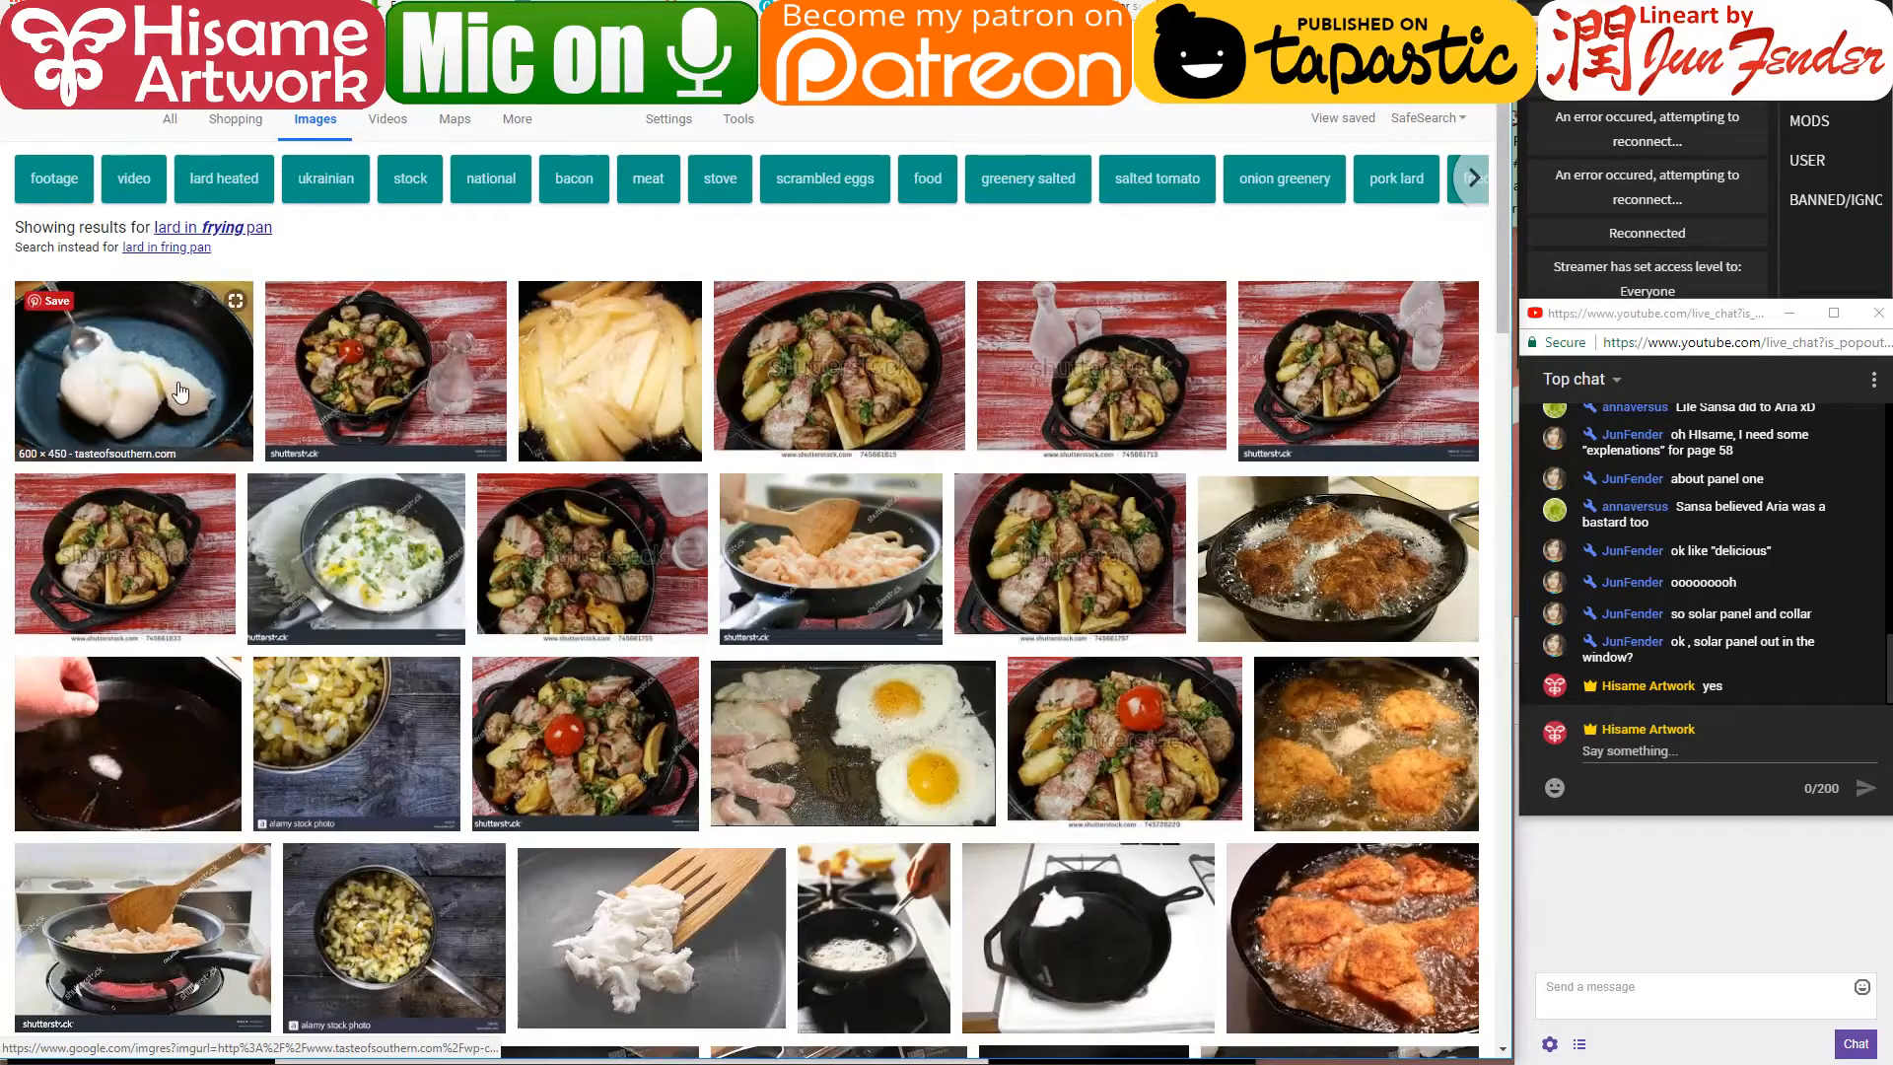
pyautogui.click(180, 392)
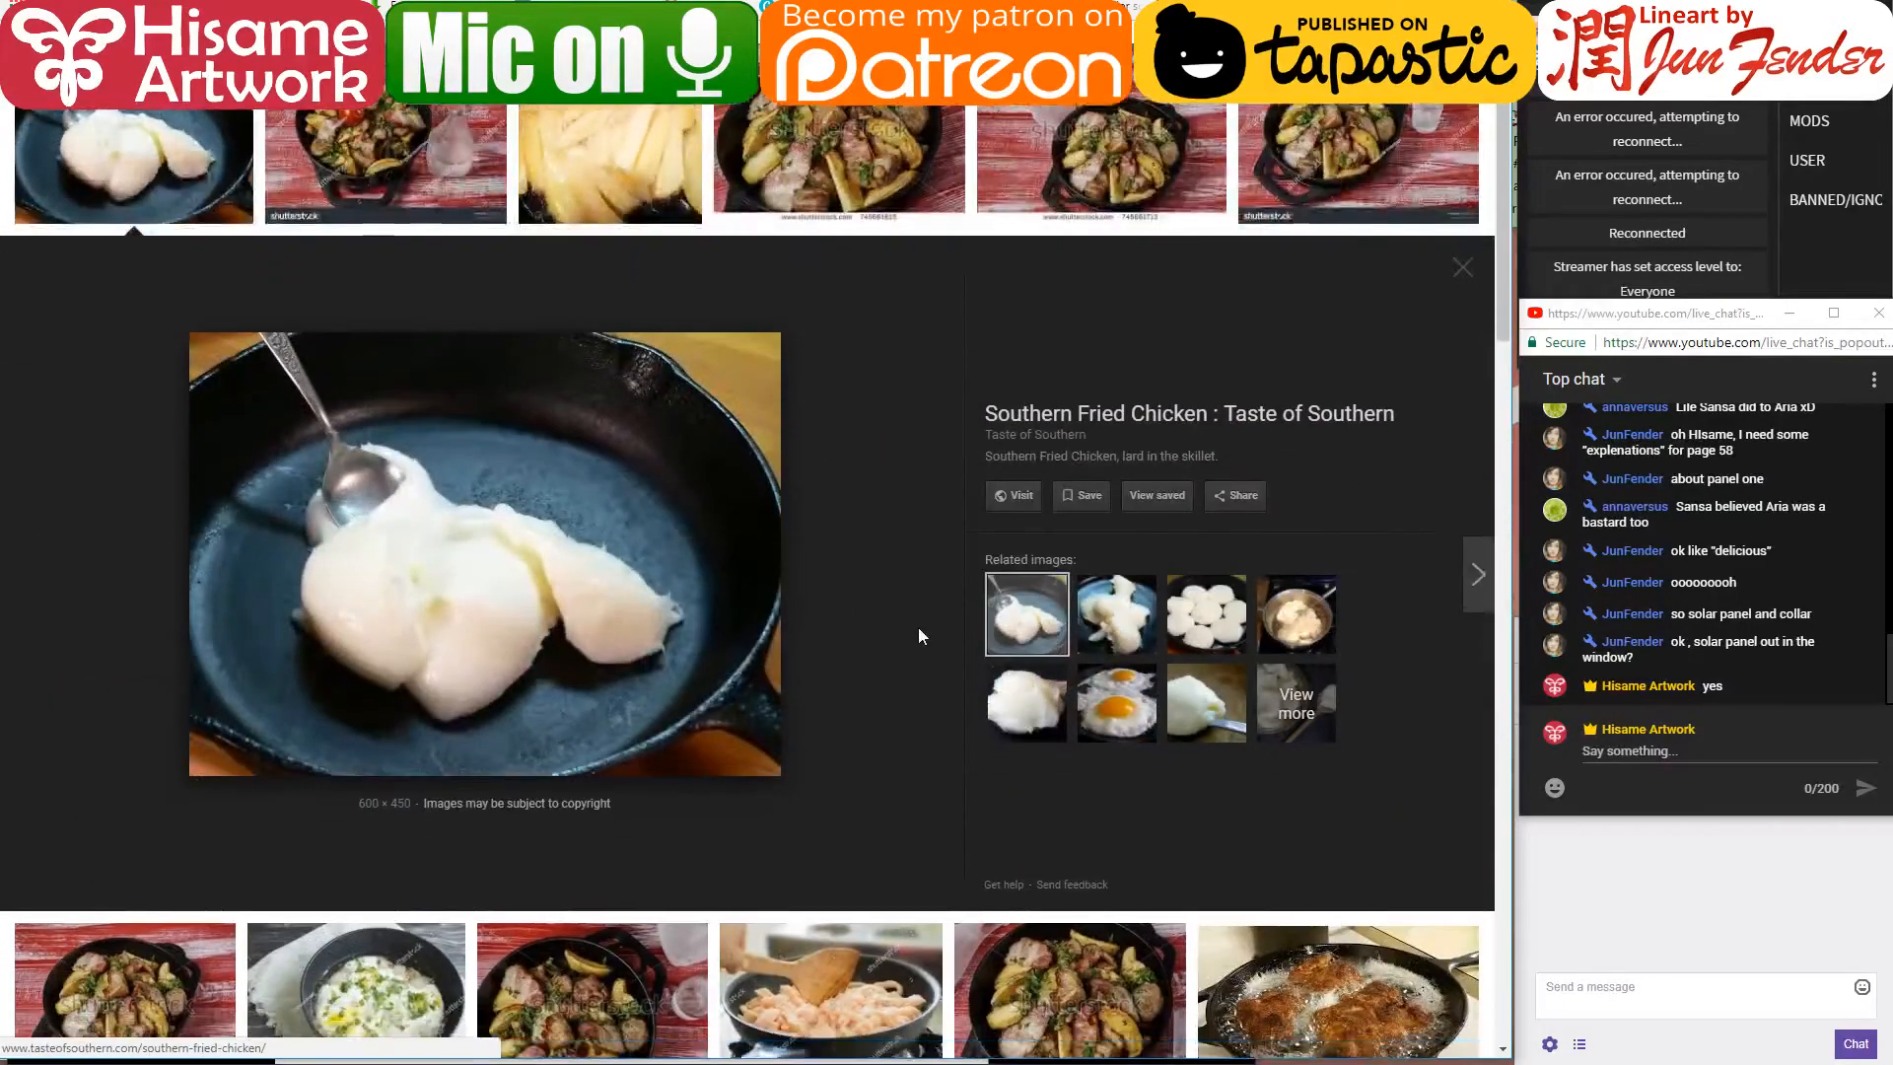
pyautogui.scroll(-5, 919, 627)
pyautogui.scroll(-3, 919, 627)
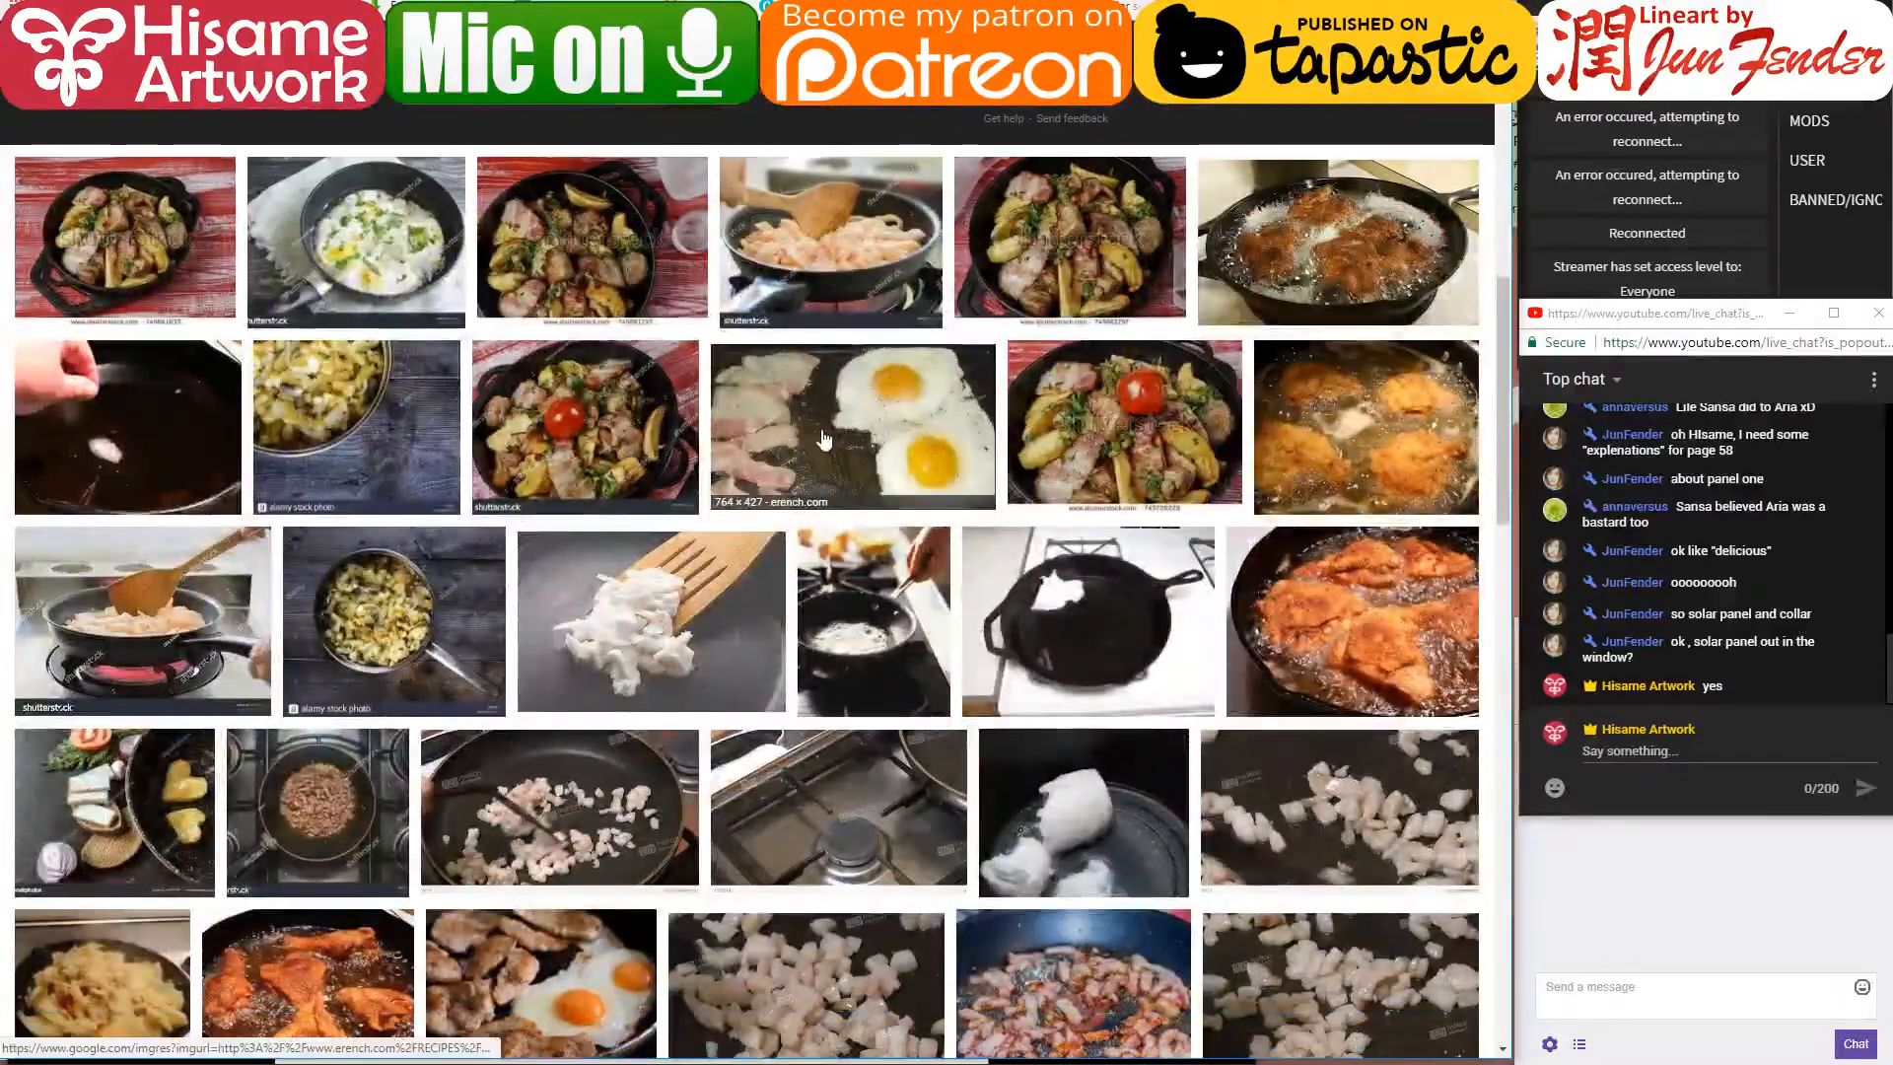
# - Preview the fried eggs and bacon picture and the Popsugar "Sear steak with lard" picture
pyautogui.click(820, 429)
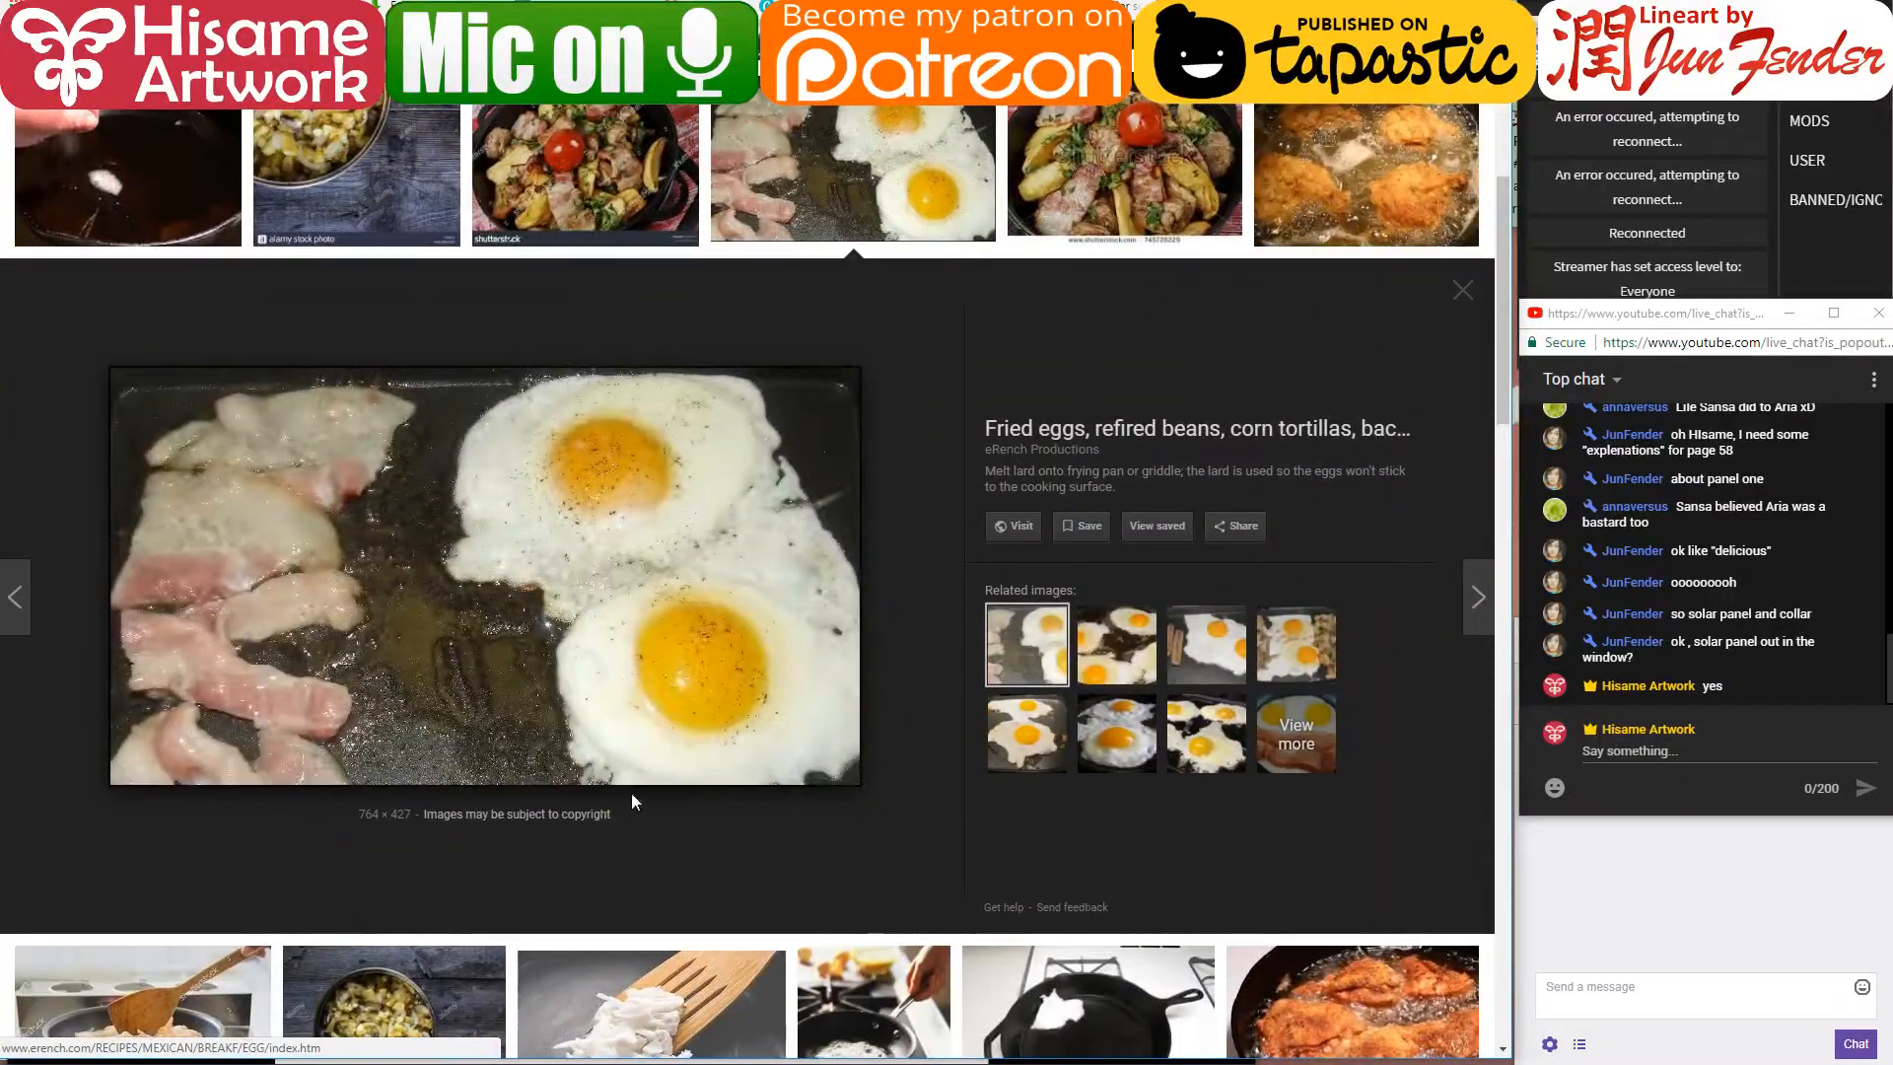
pyautogui.scroll(-8, 549, 708)
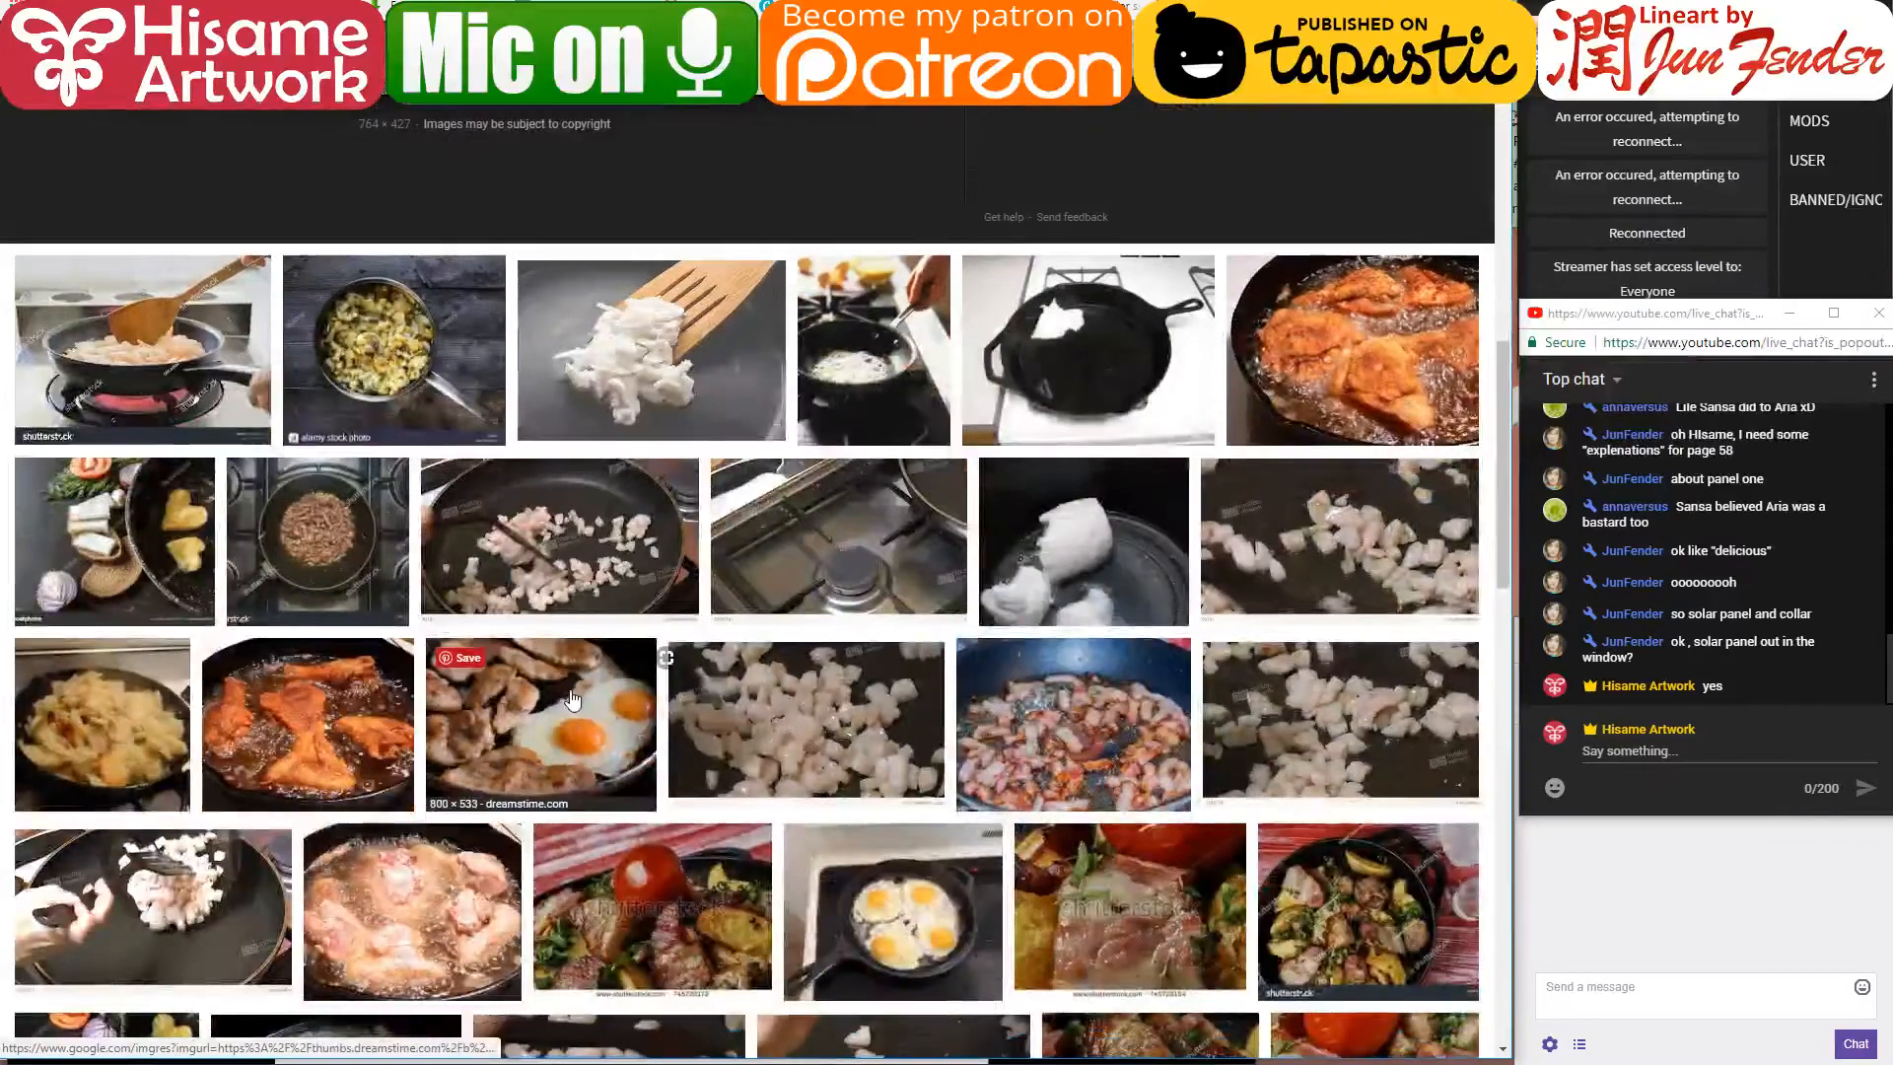
pyautogui.scroll(-1, 572, 698)
pyautogui.scroll(-3, 572, 698)
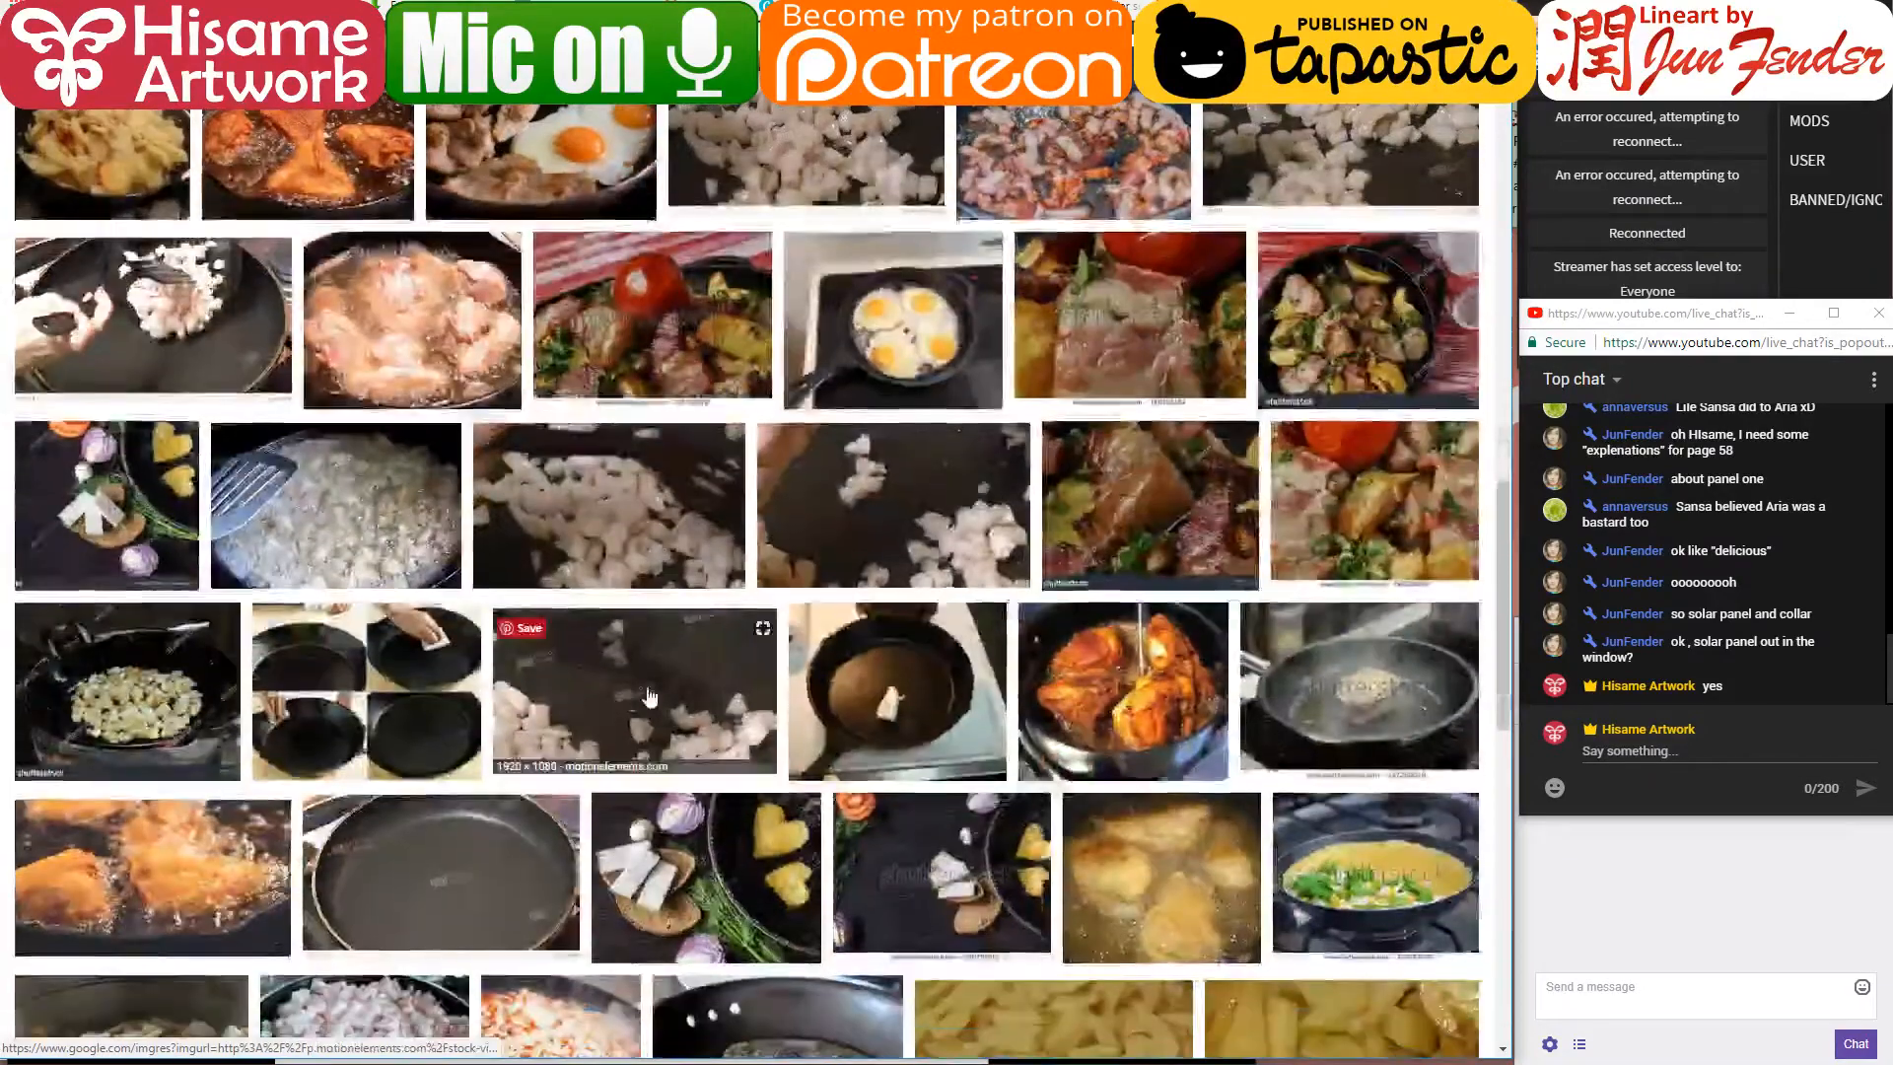
pyautogui.scroll(-3, 631, 690)
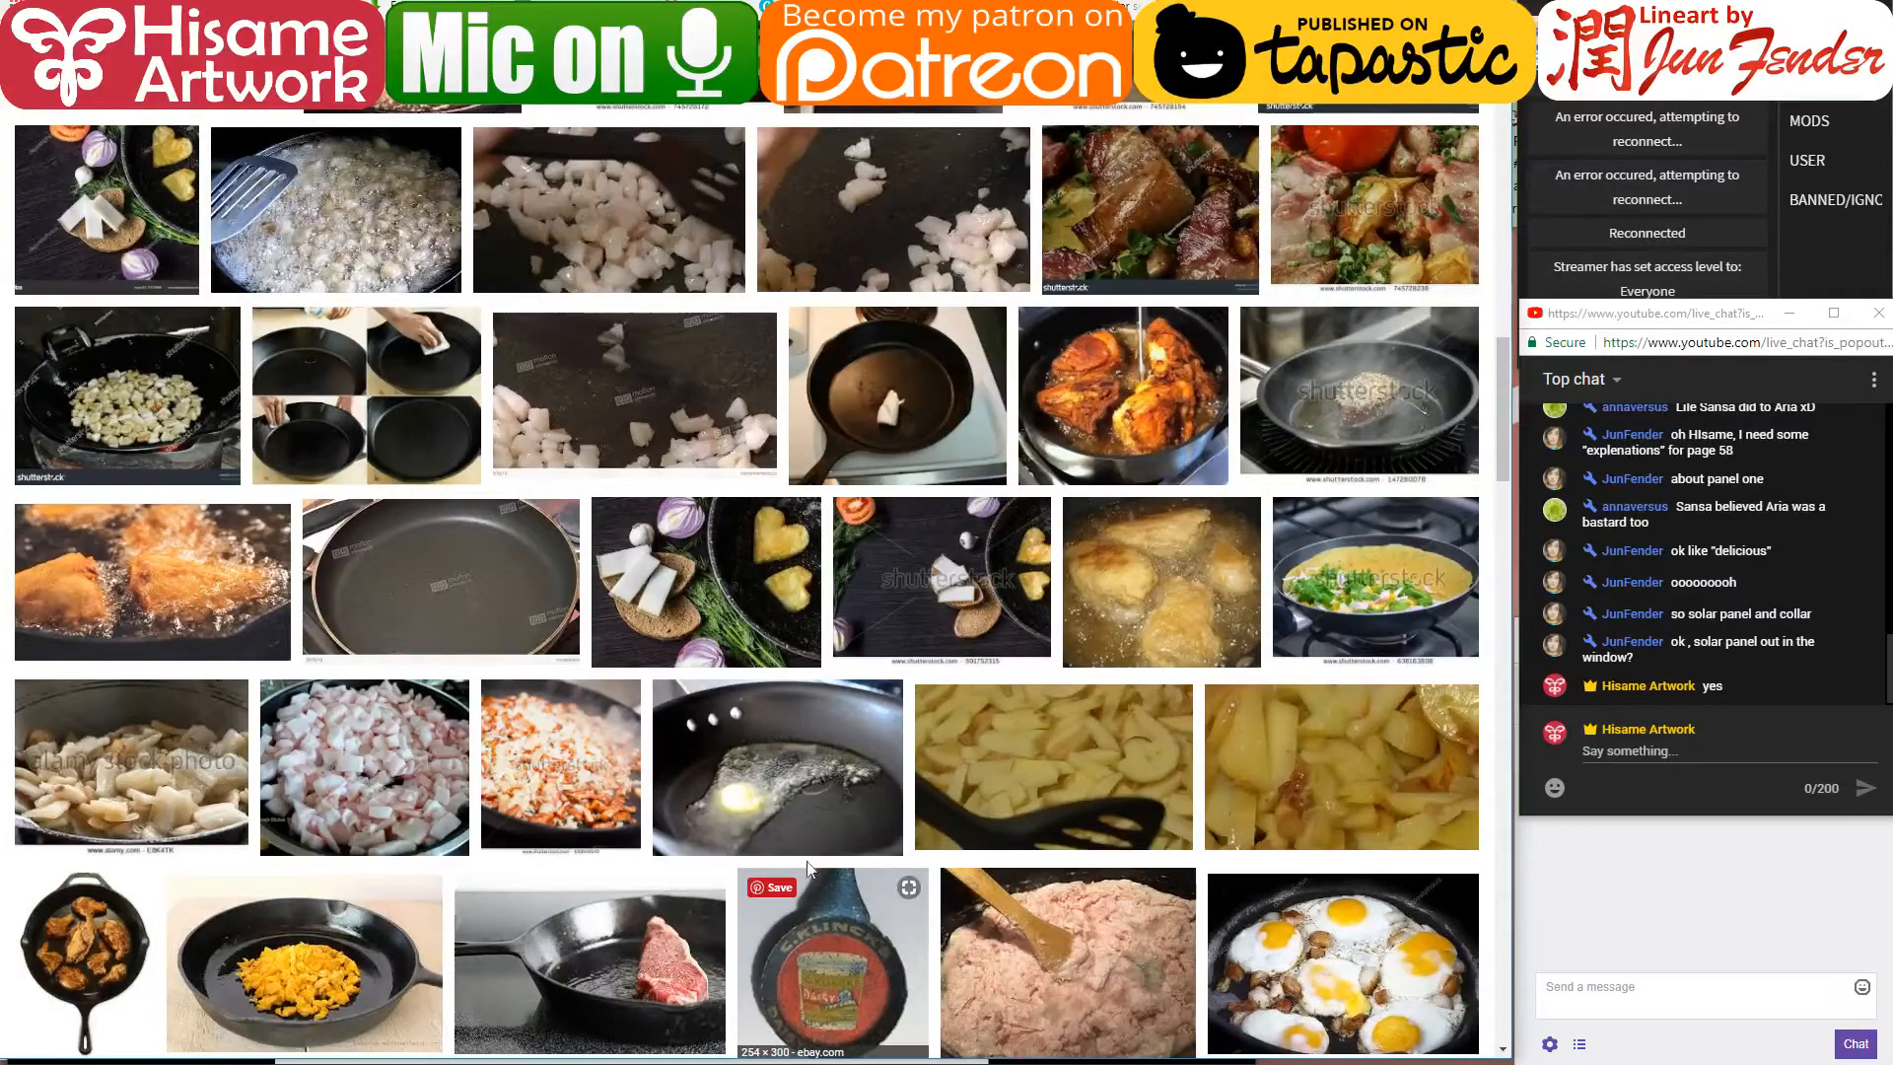
pyautogui.click(641, 942)
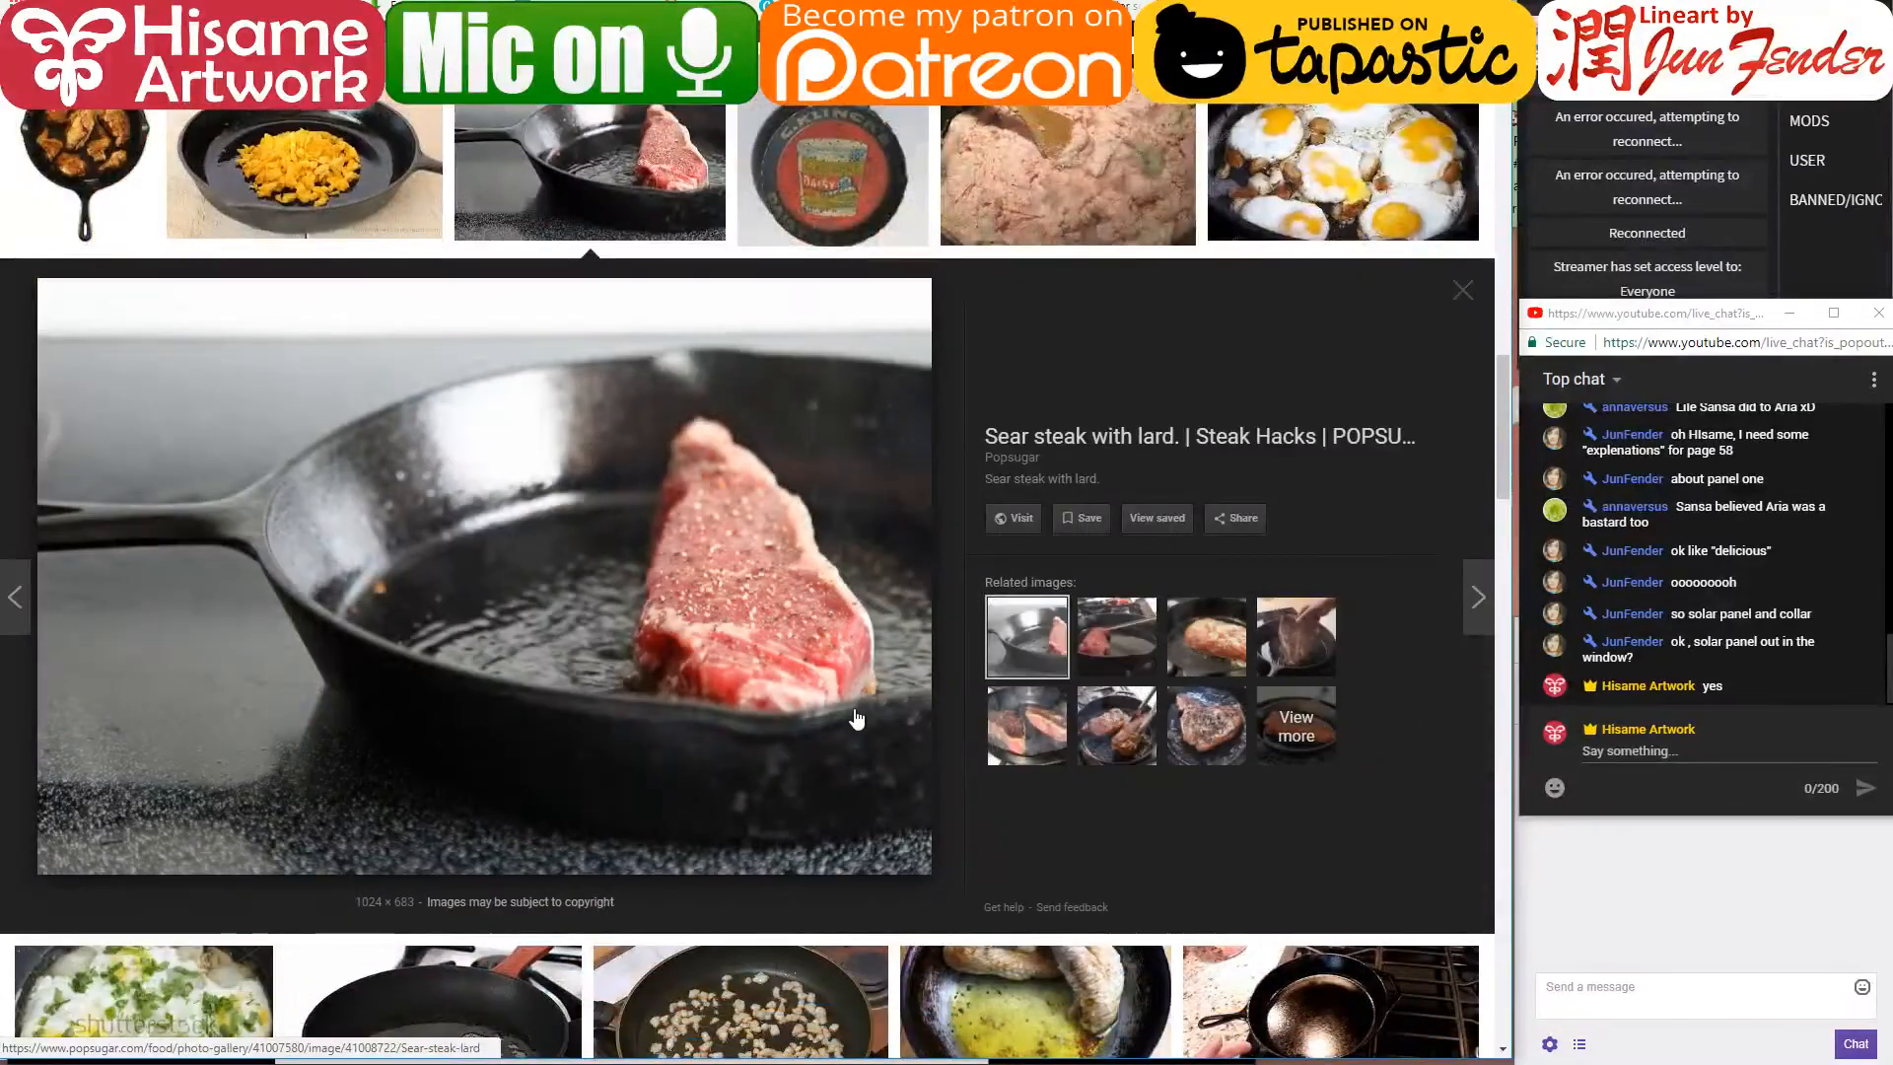
pyautogui.scroll(10, 856, 720)
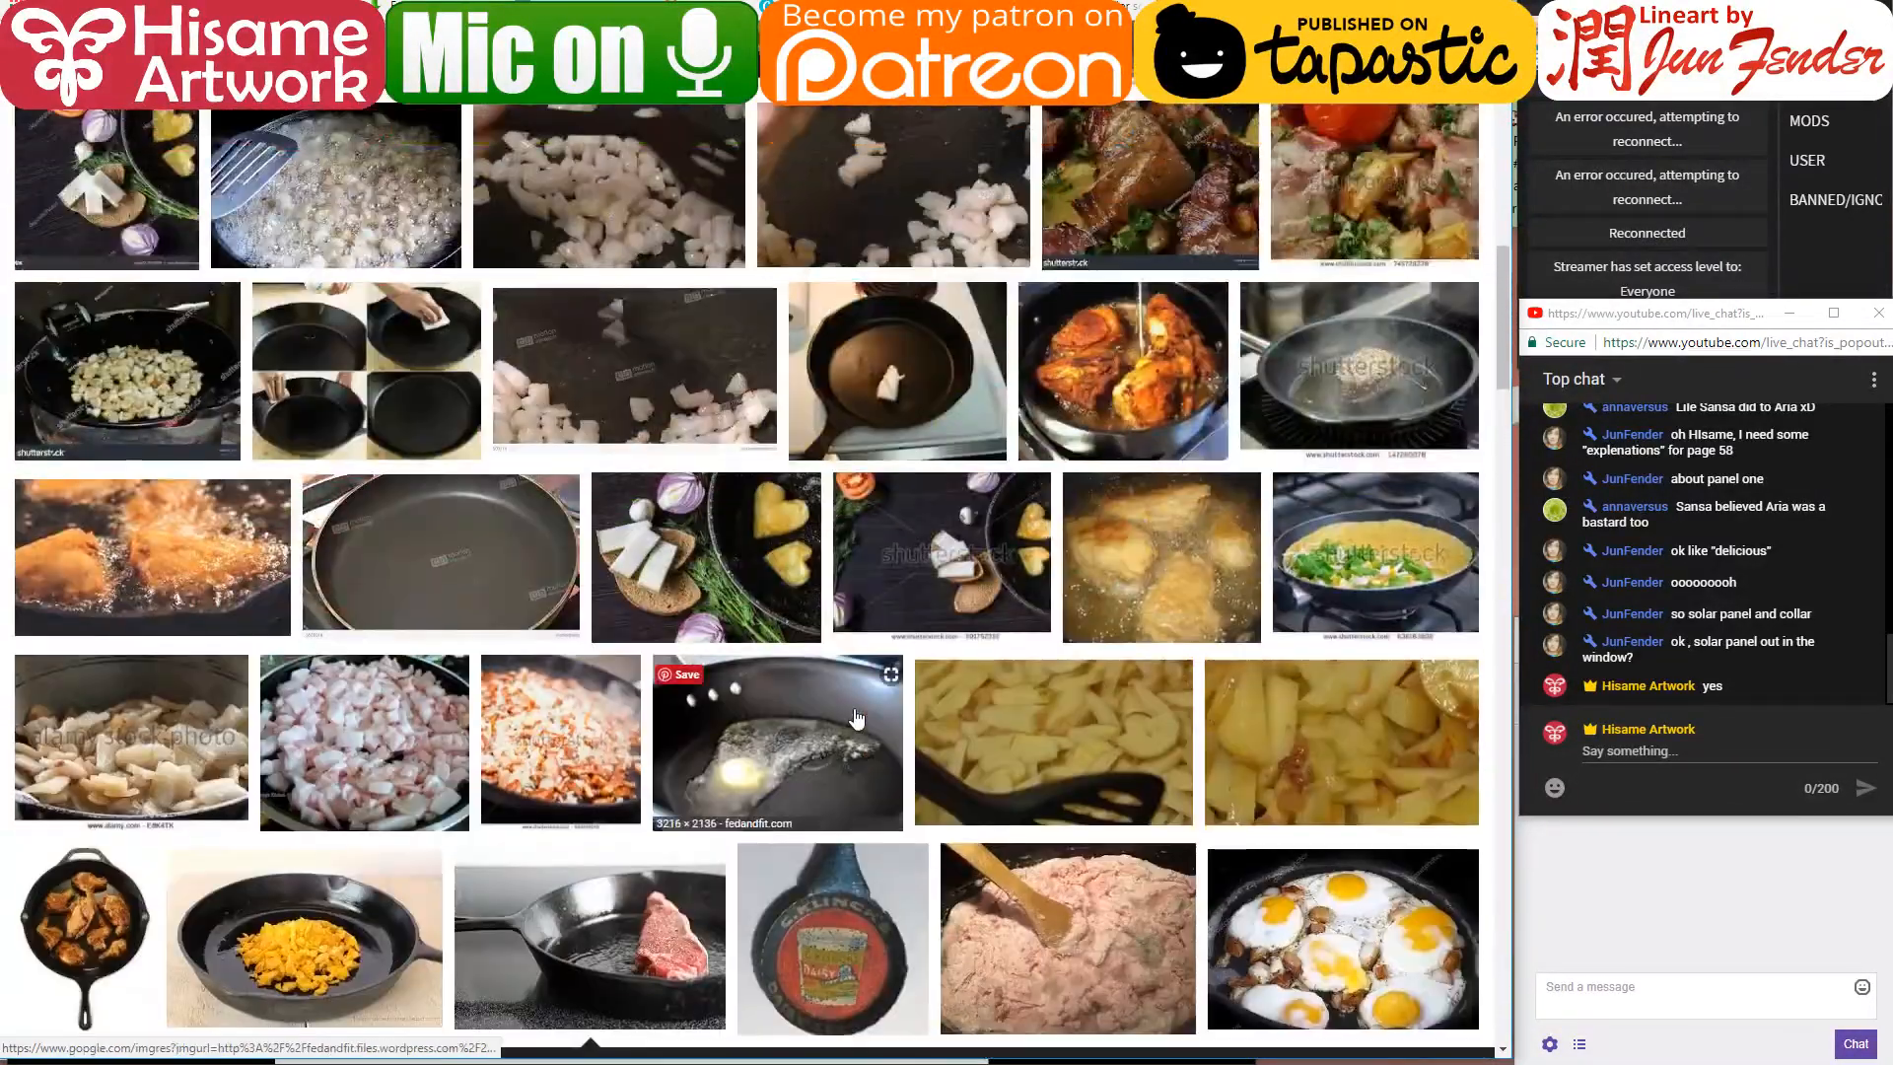
pyautogui.scroll(5, 856, 716)
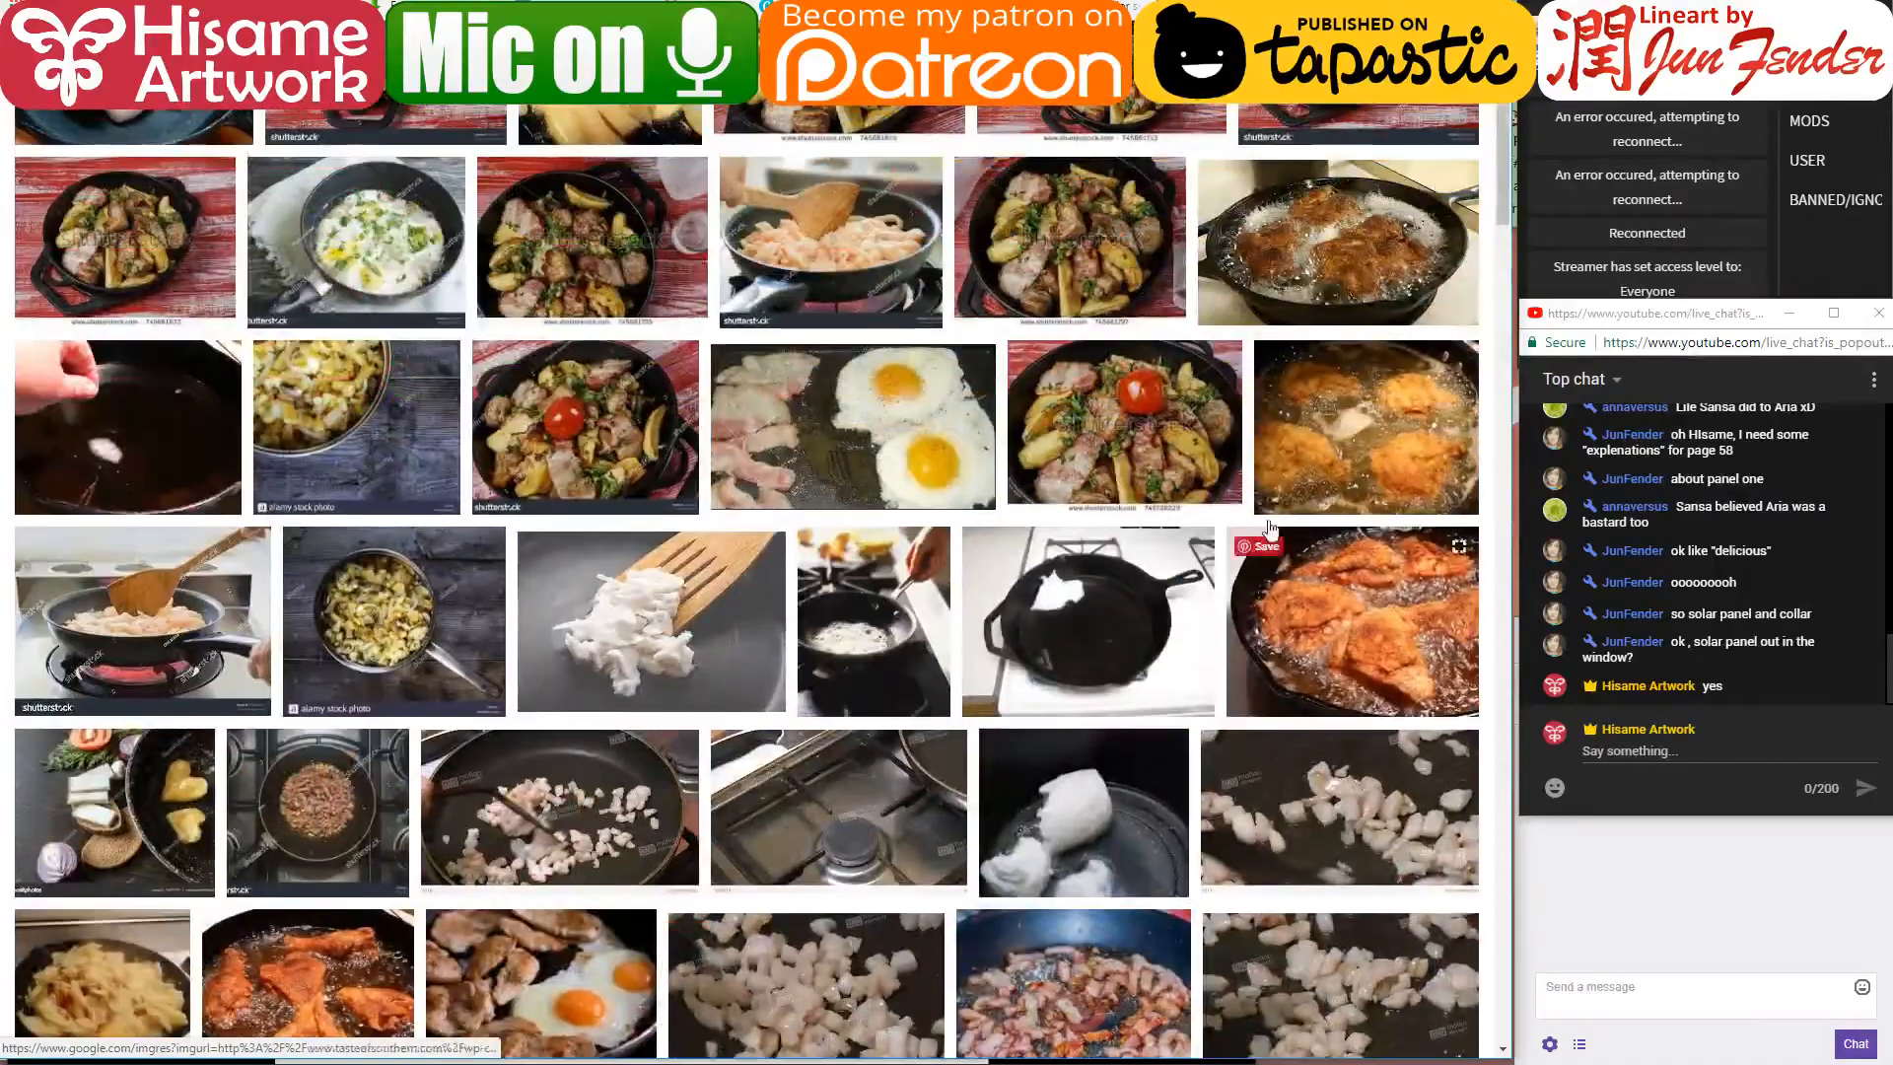
# - Preview the "Illicit lard trafficking" fried chicken picture and examine the bubbling fat around the pieces
pyautogui.click(1348, 435)
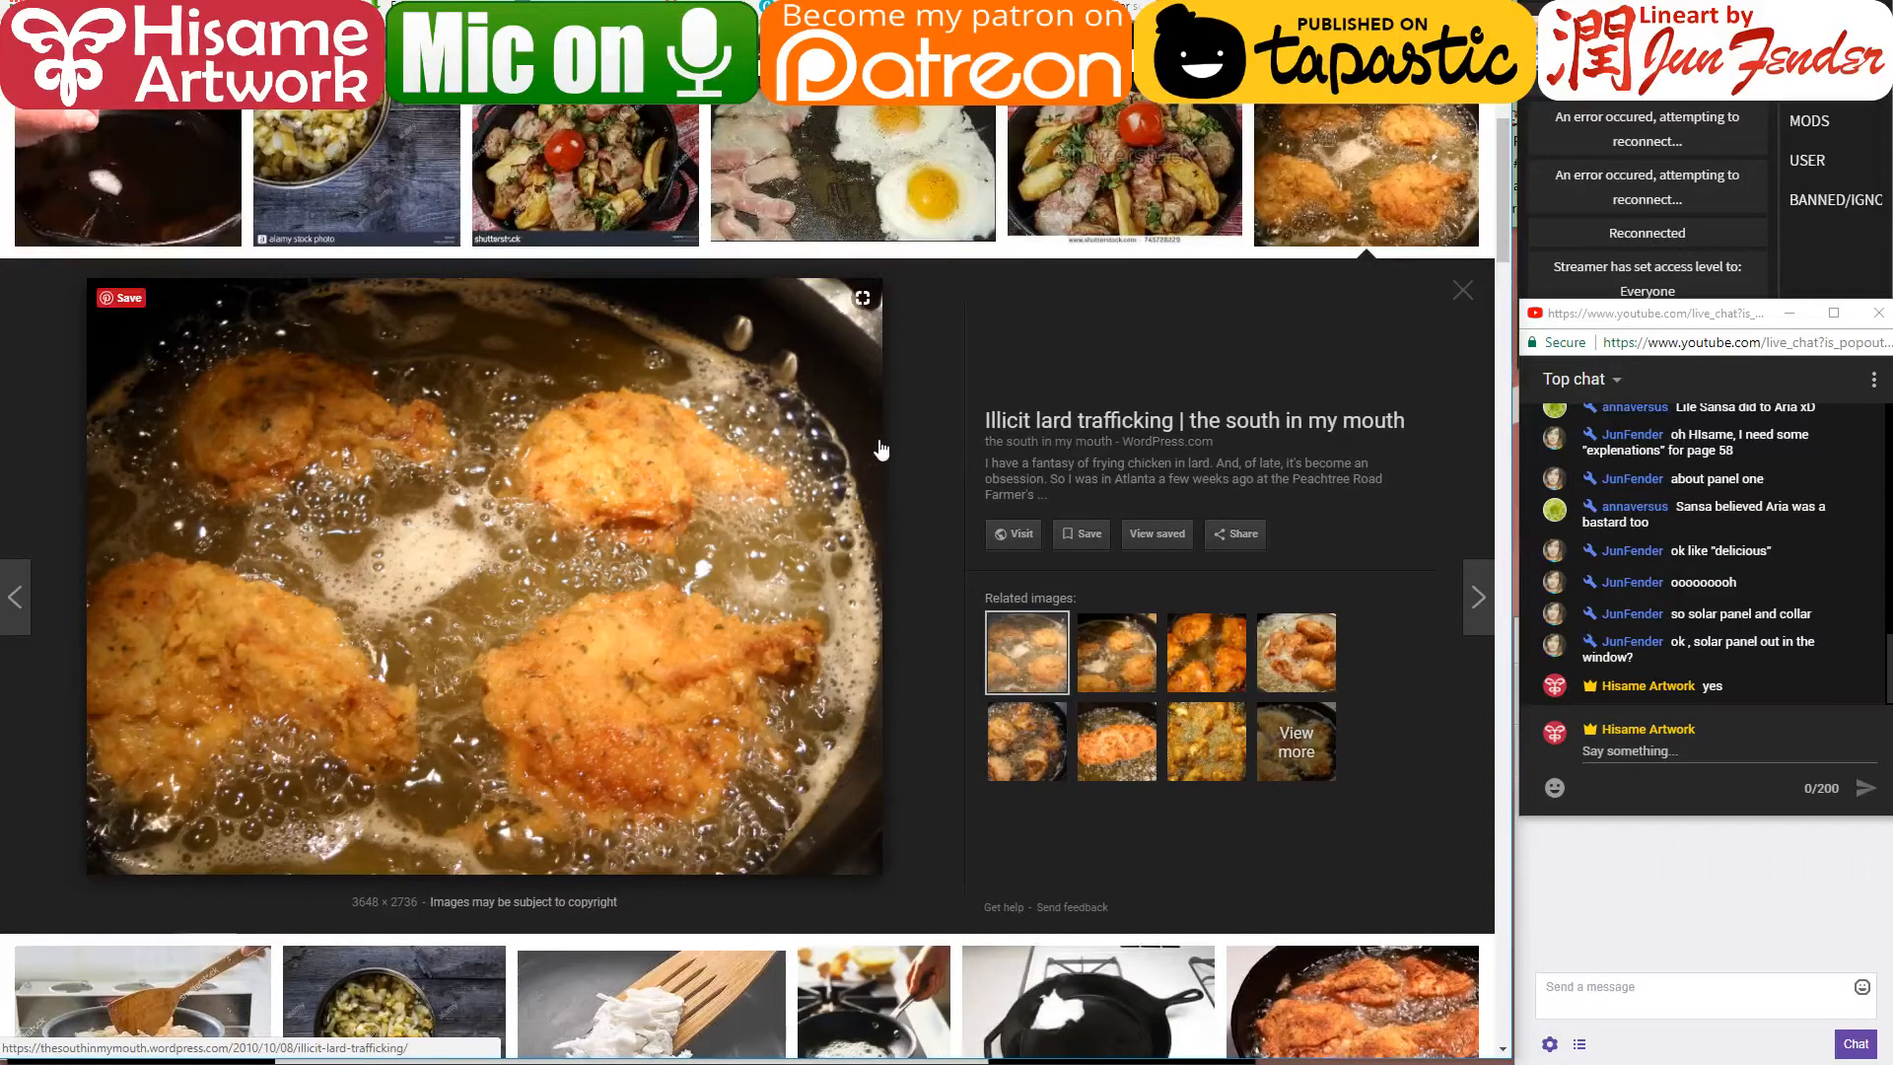
pyautogui.scroll(4, 880, 449)
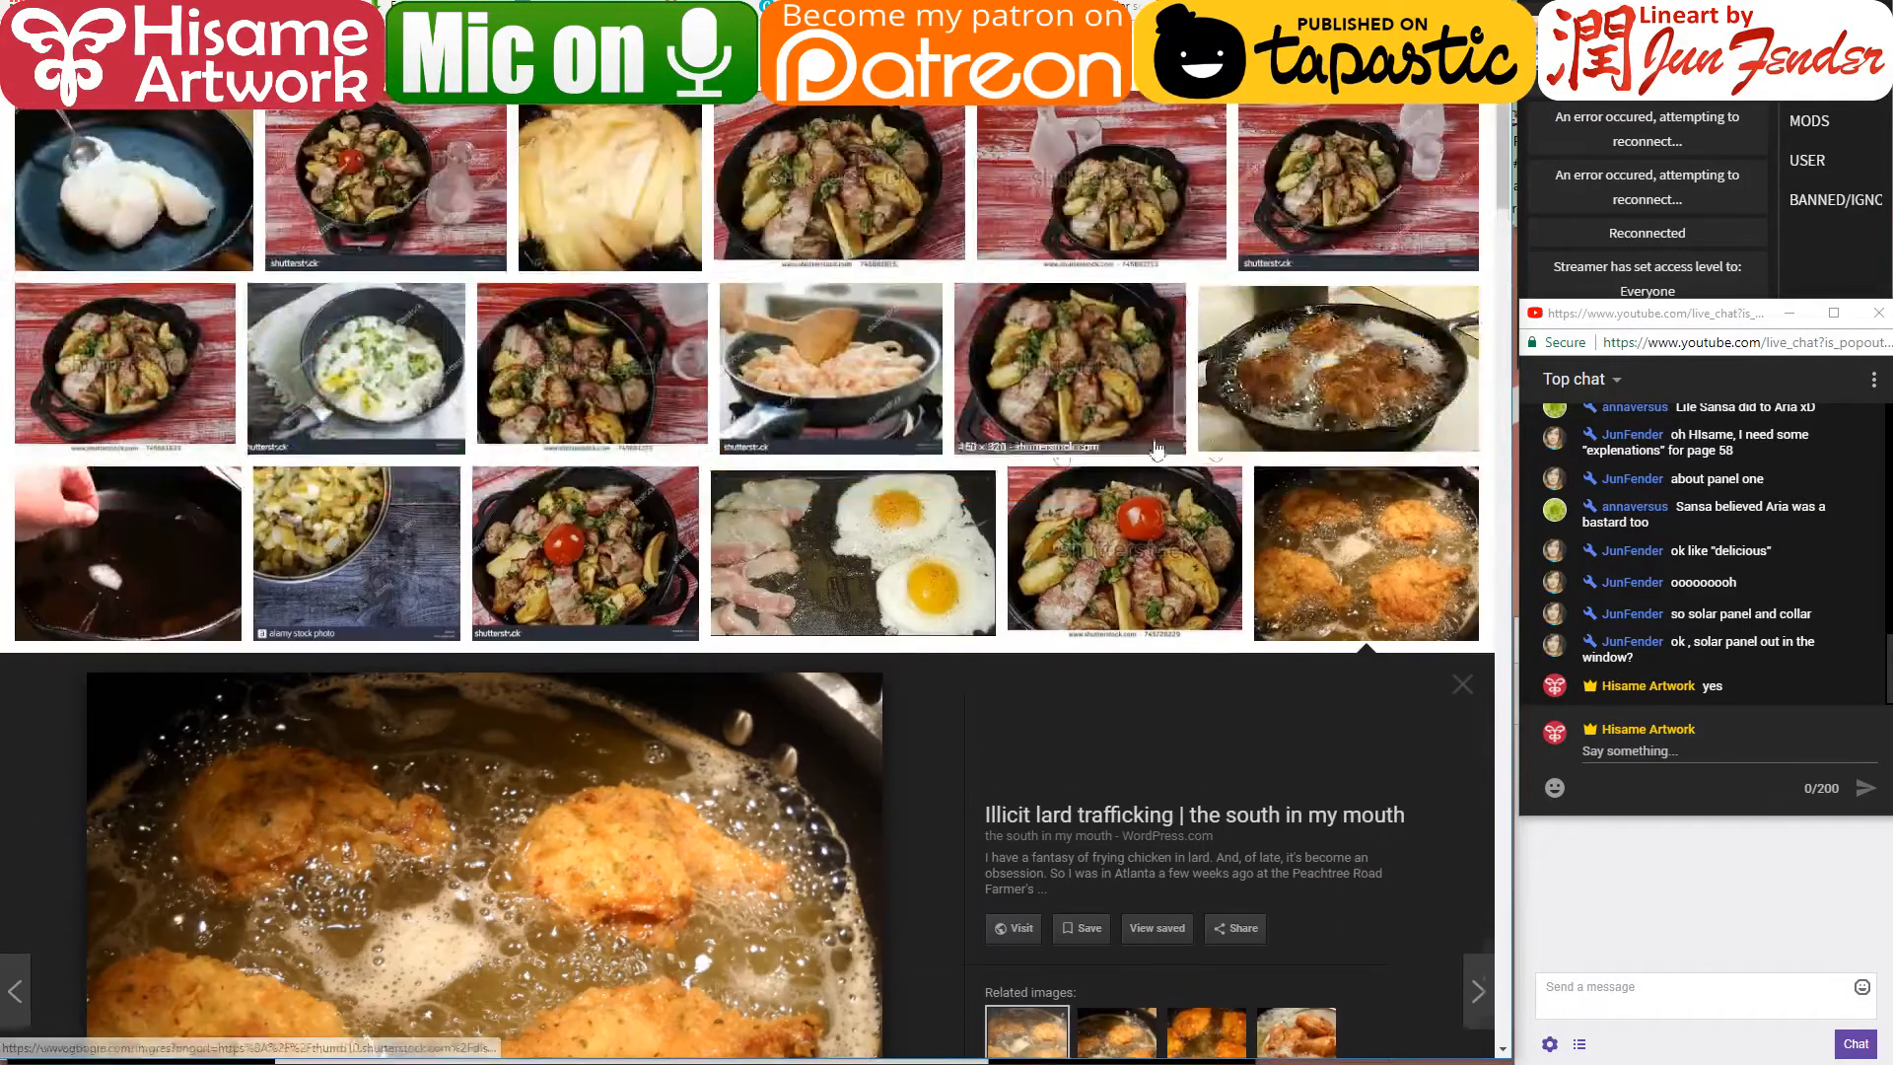
pyautogui.click(1360, 533)
pyautogui.click(1360, 534)
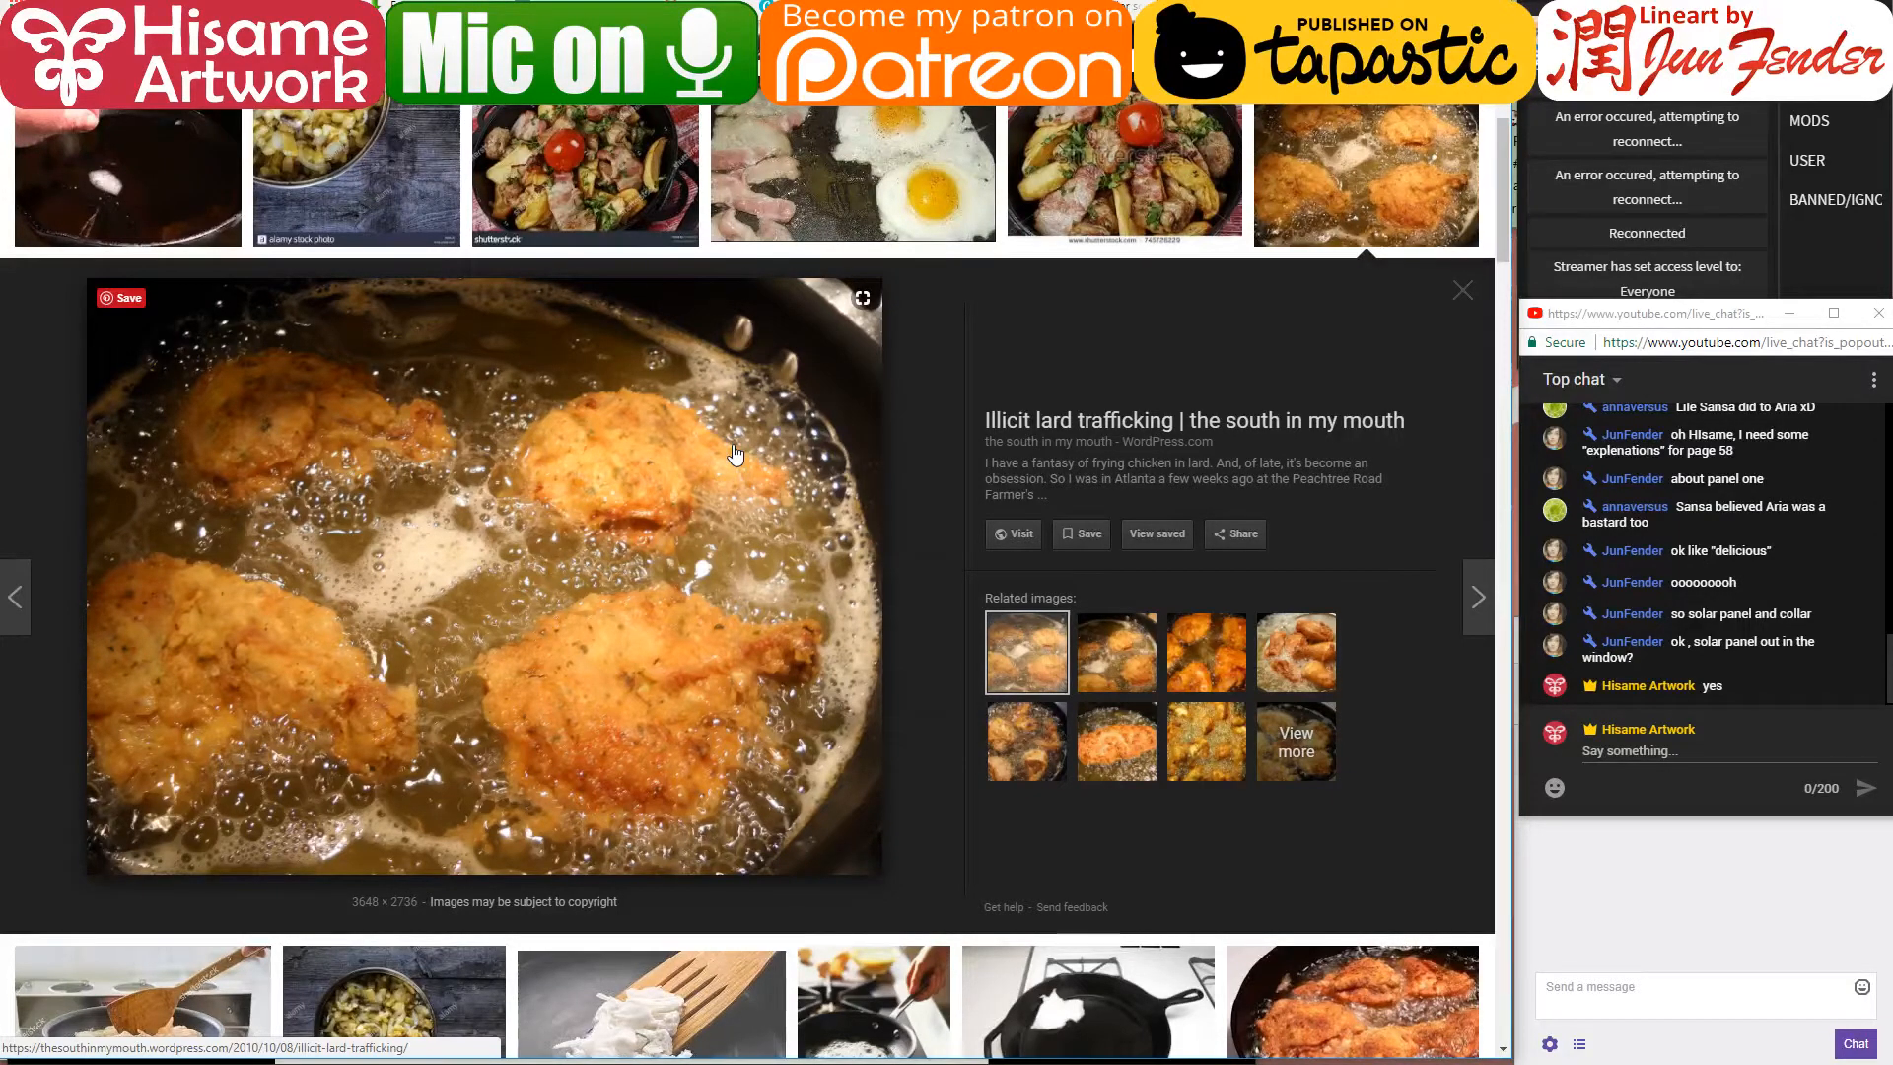
pyautogui.scroll(-3, 789, 505)
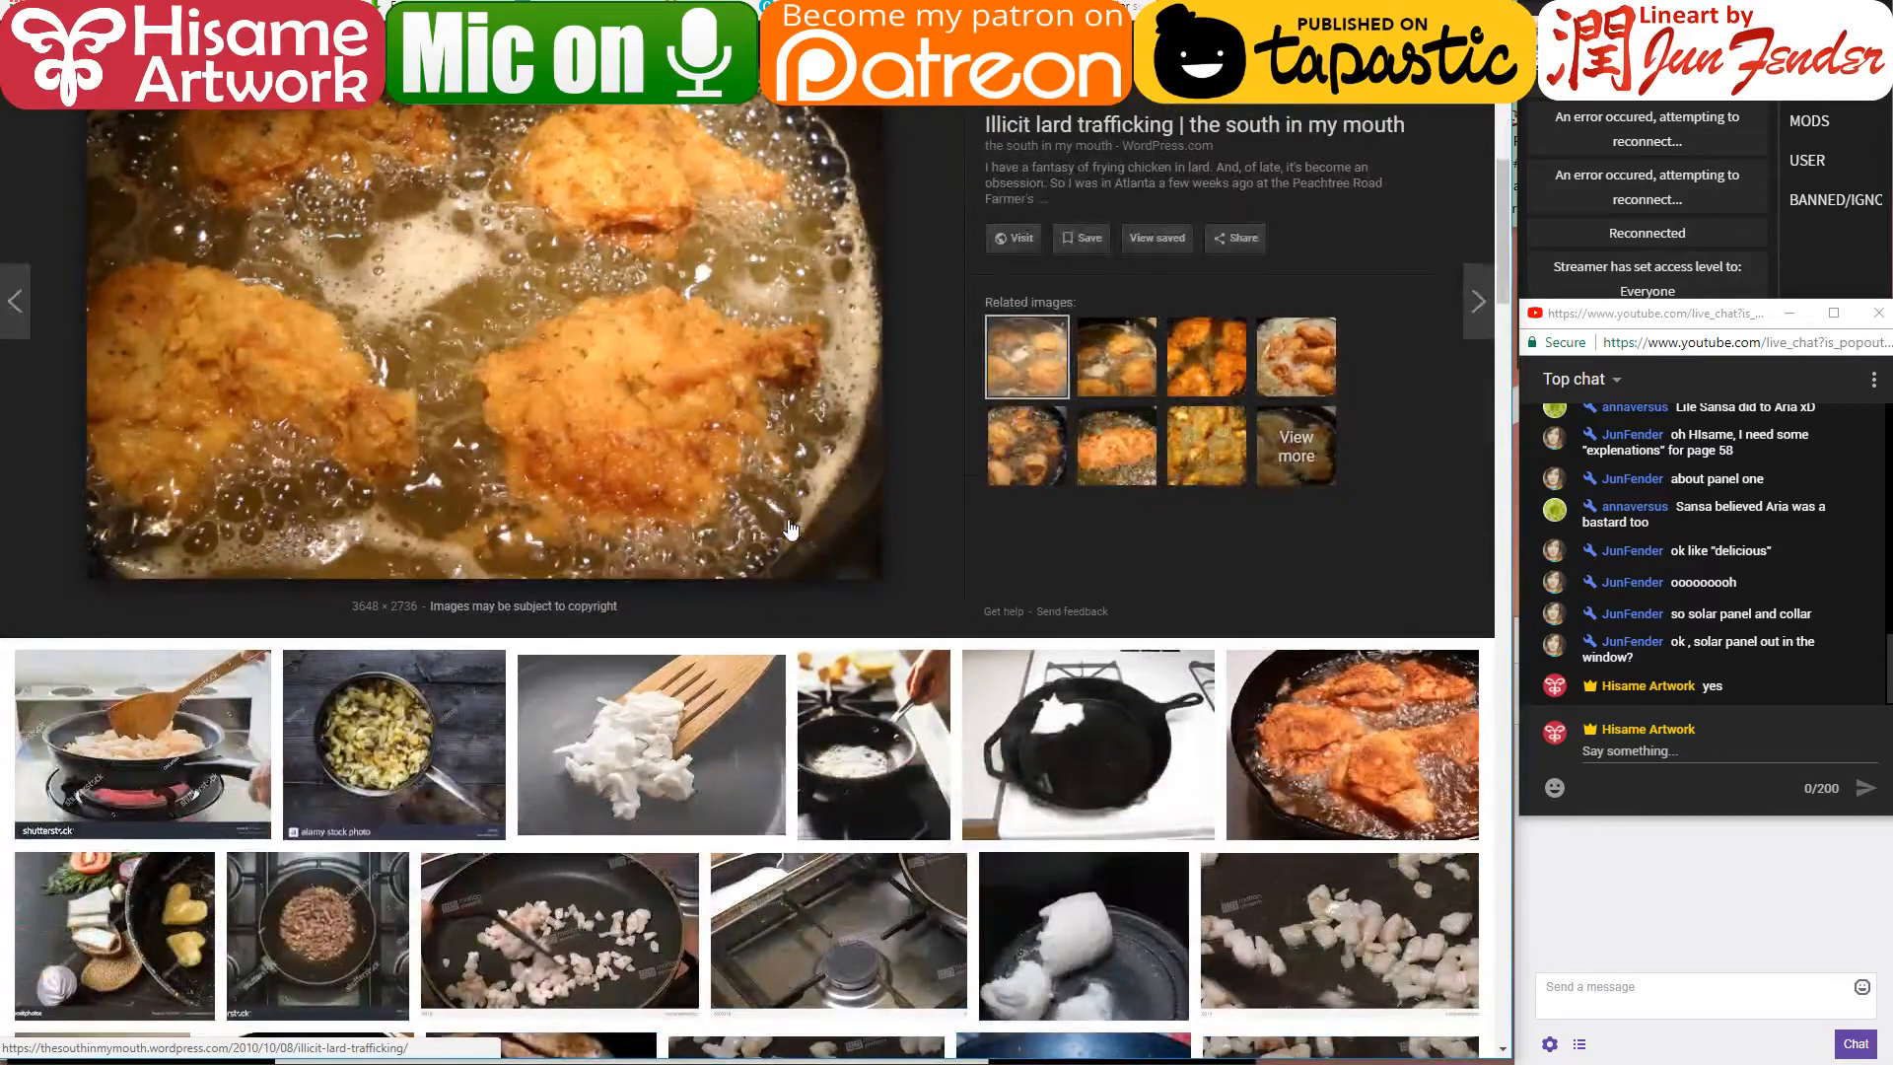
pyautogui.scroll(5, 796, 534)
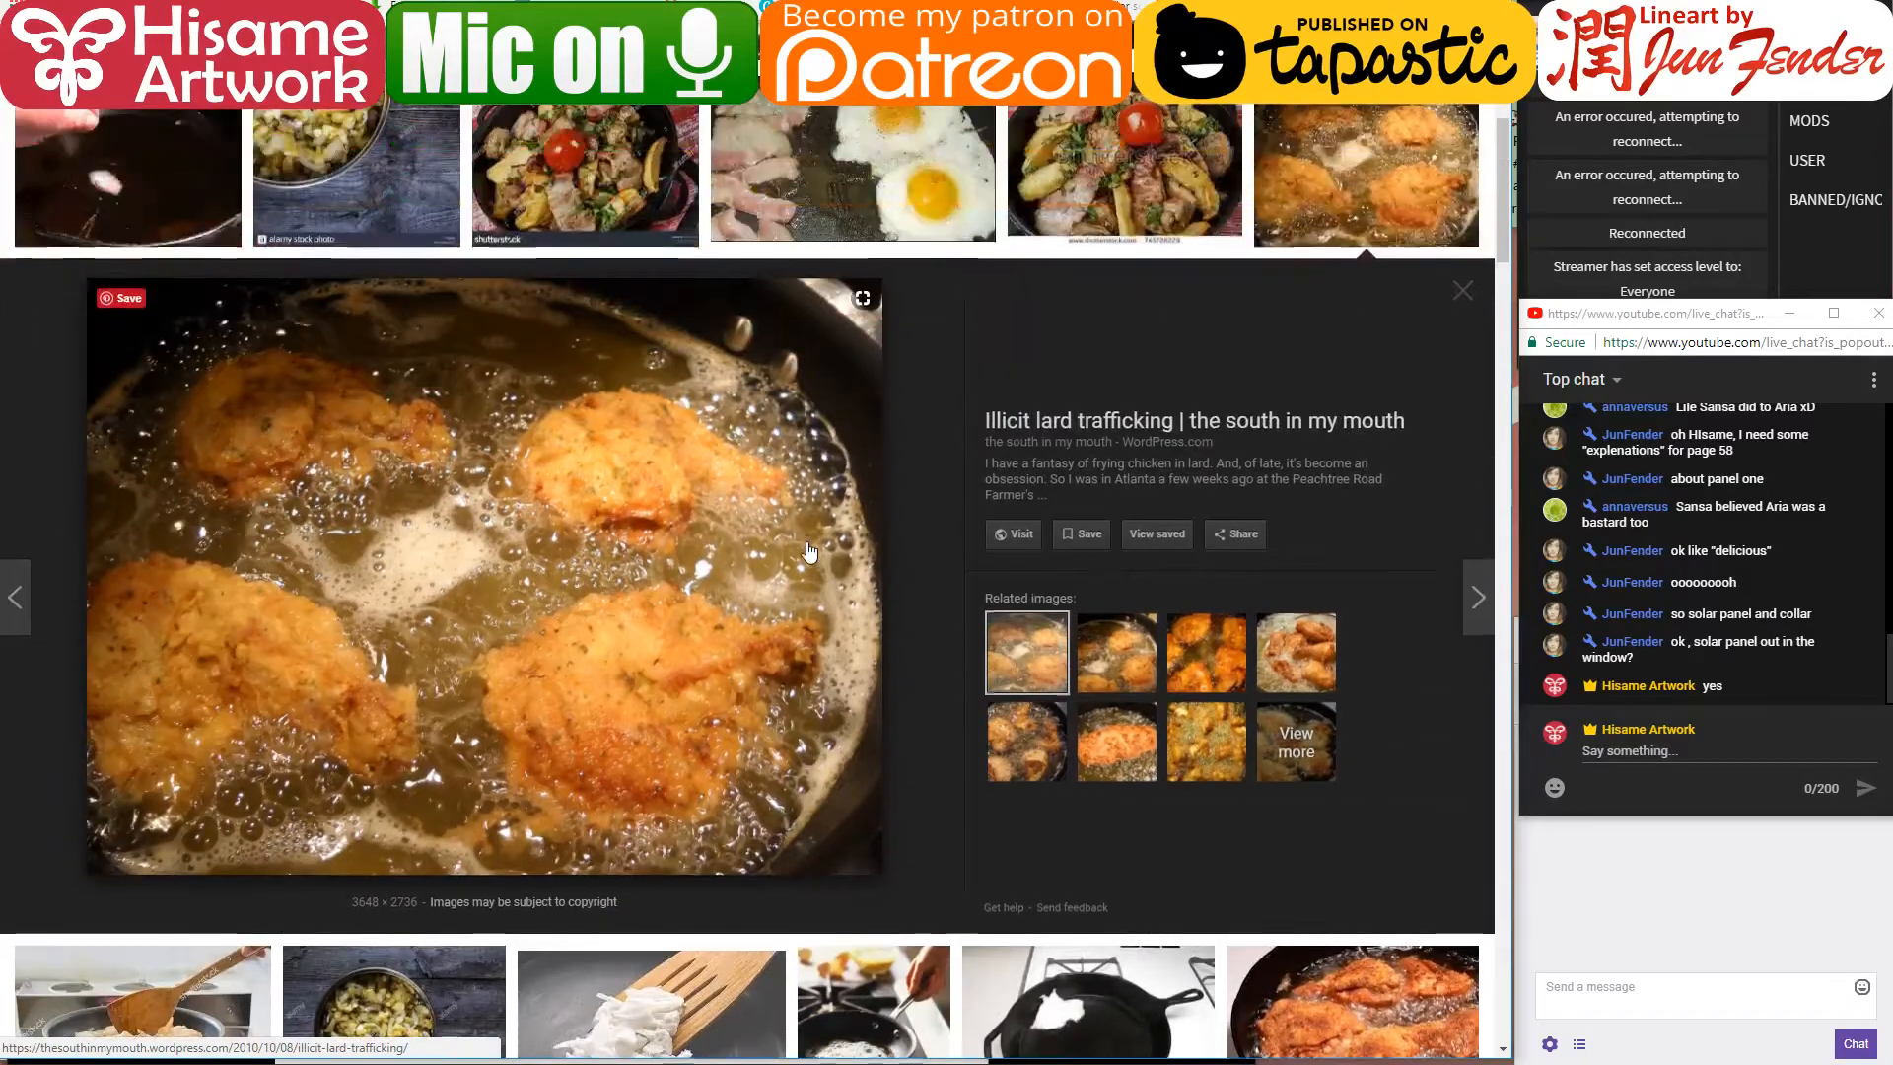
pyautogui.scroll(3, 796, 533)
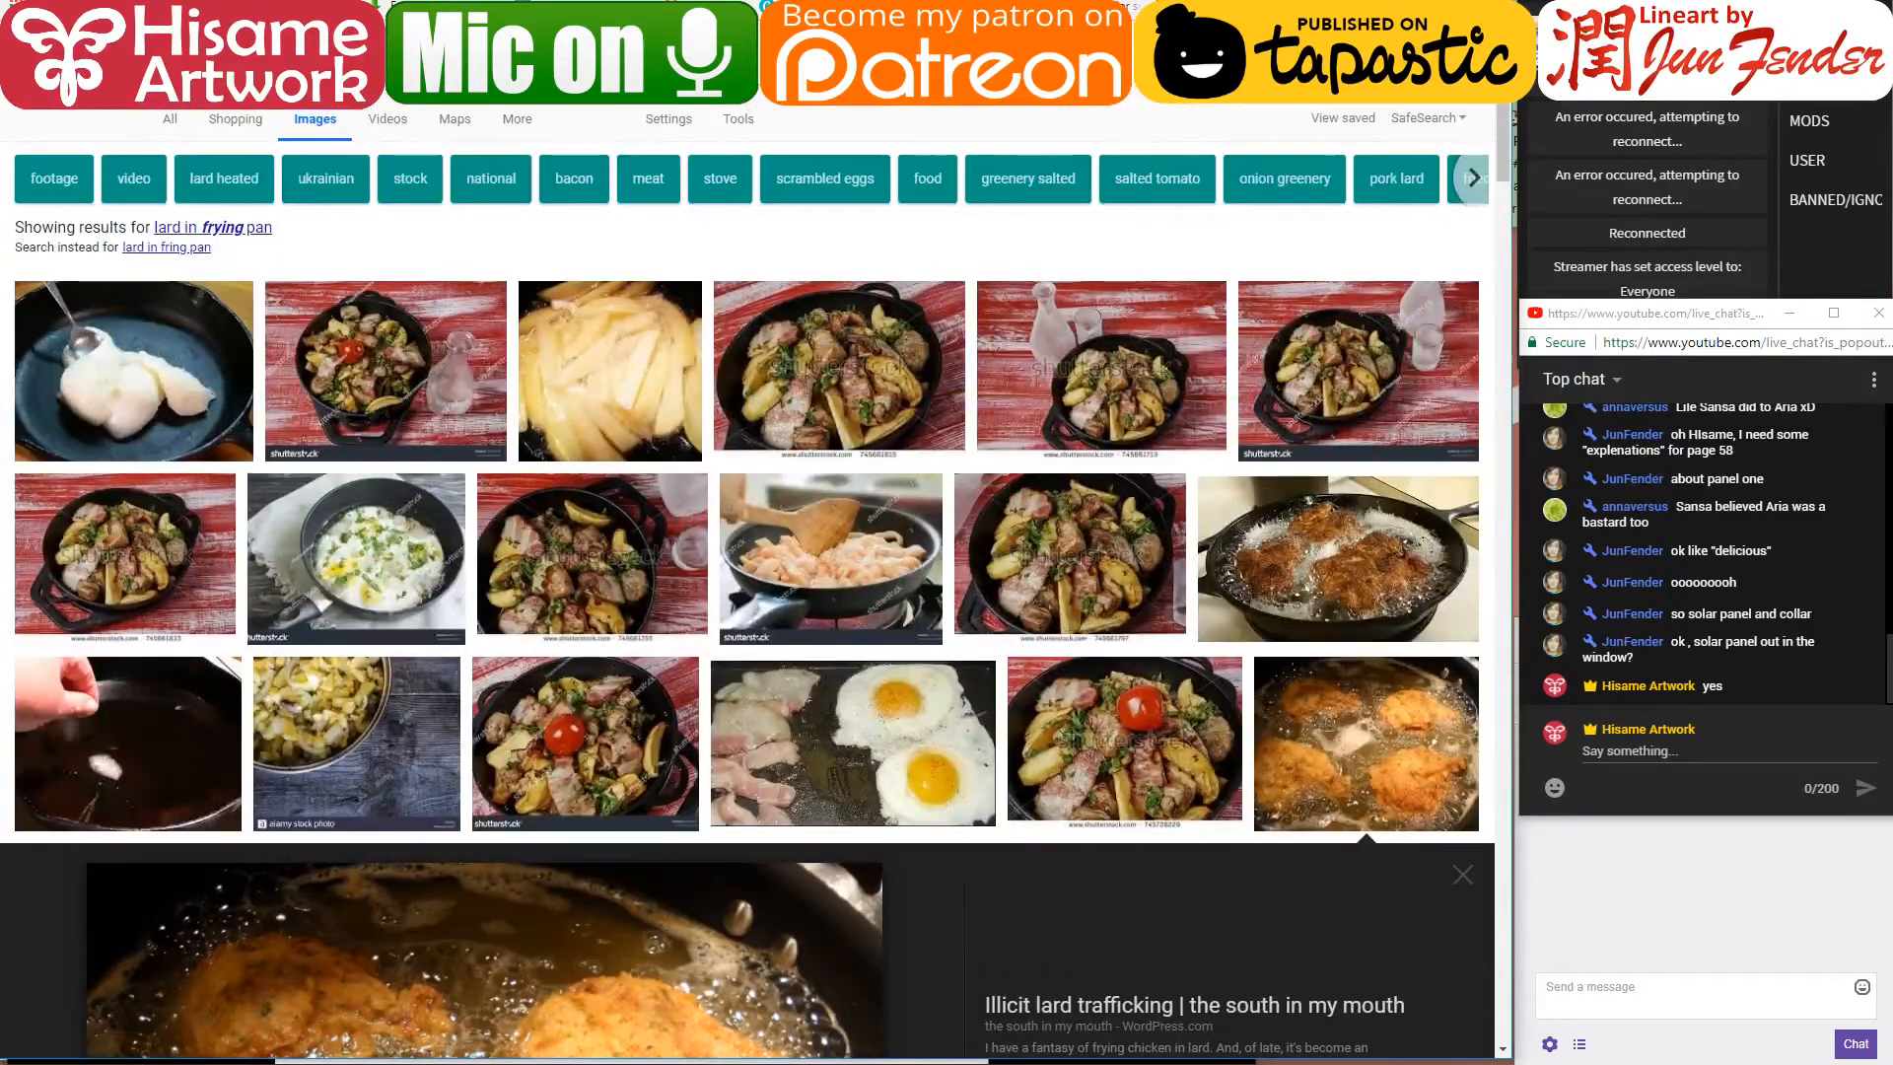
# - Return to the page 58 sketch to review it, and close it
pyautogui.hotkey('ctrl', 'Tab')
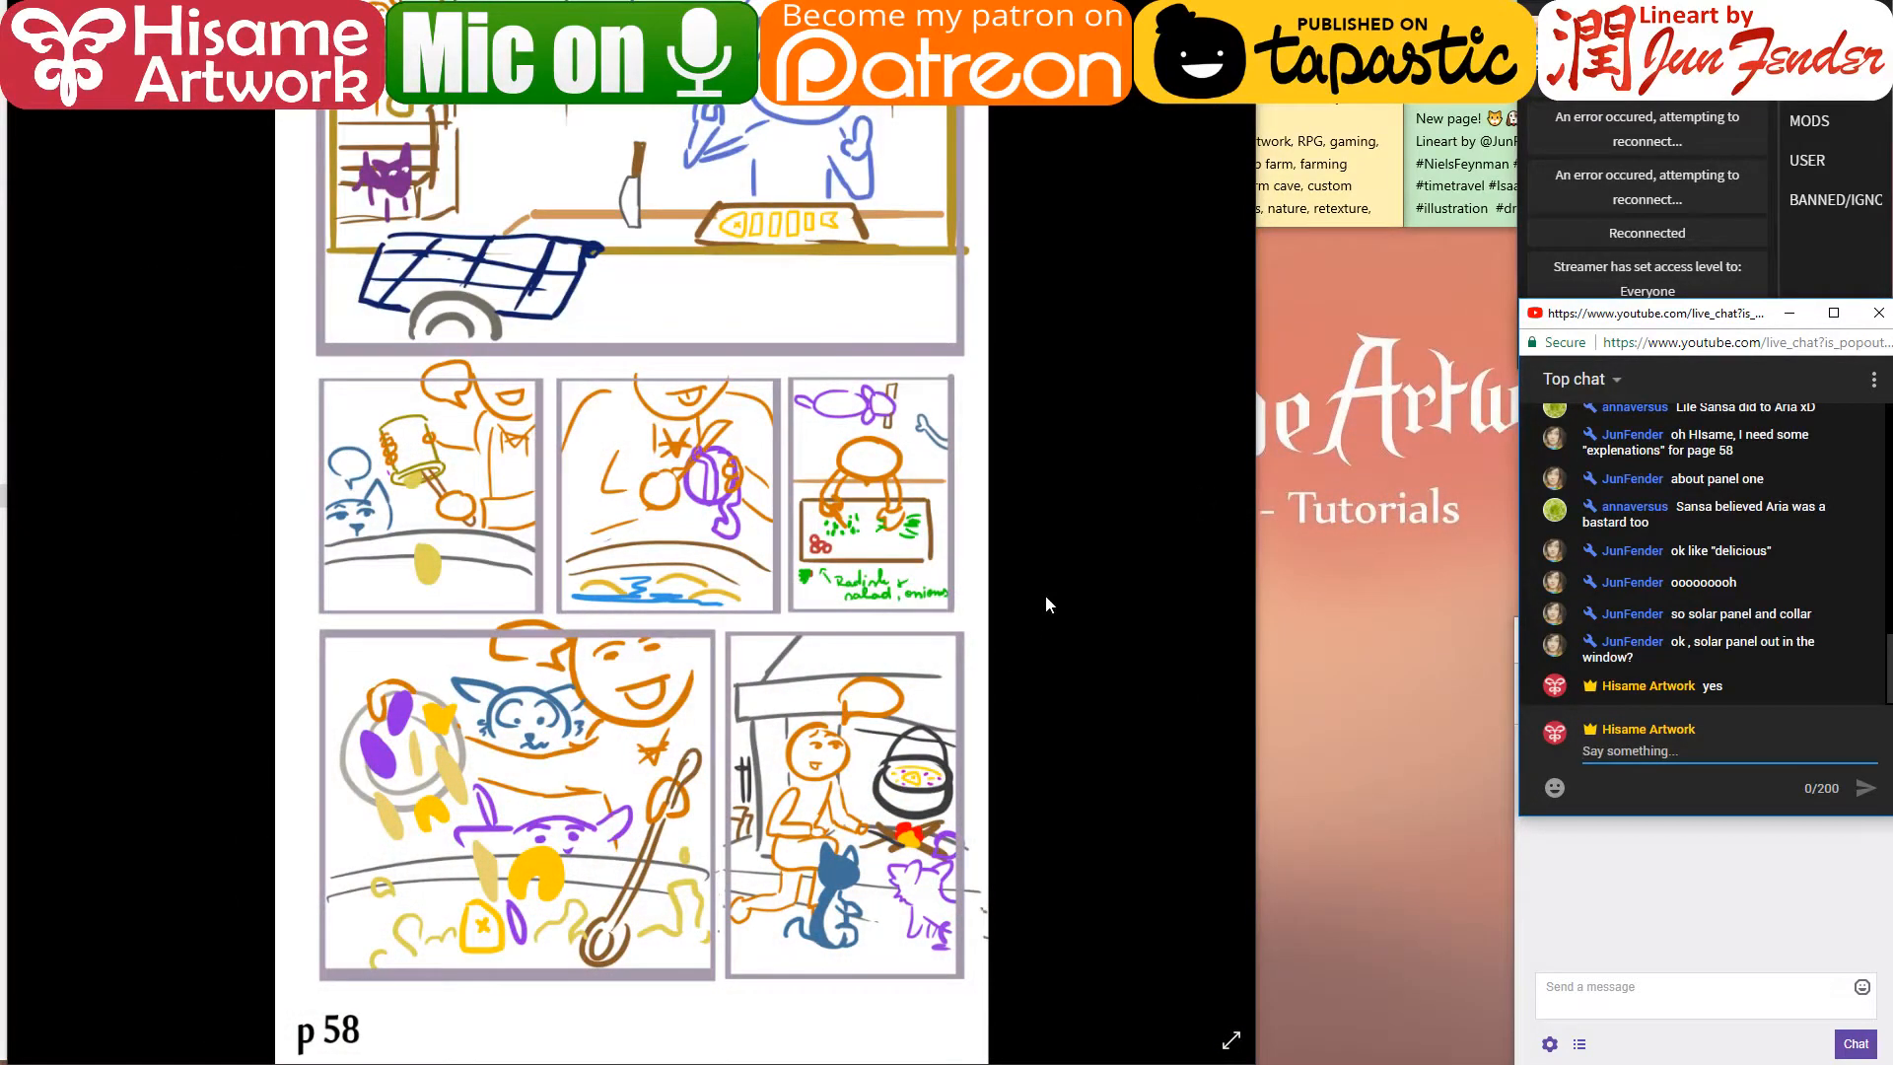
pyautogui.click(892, 700)
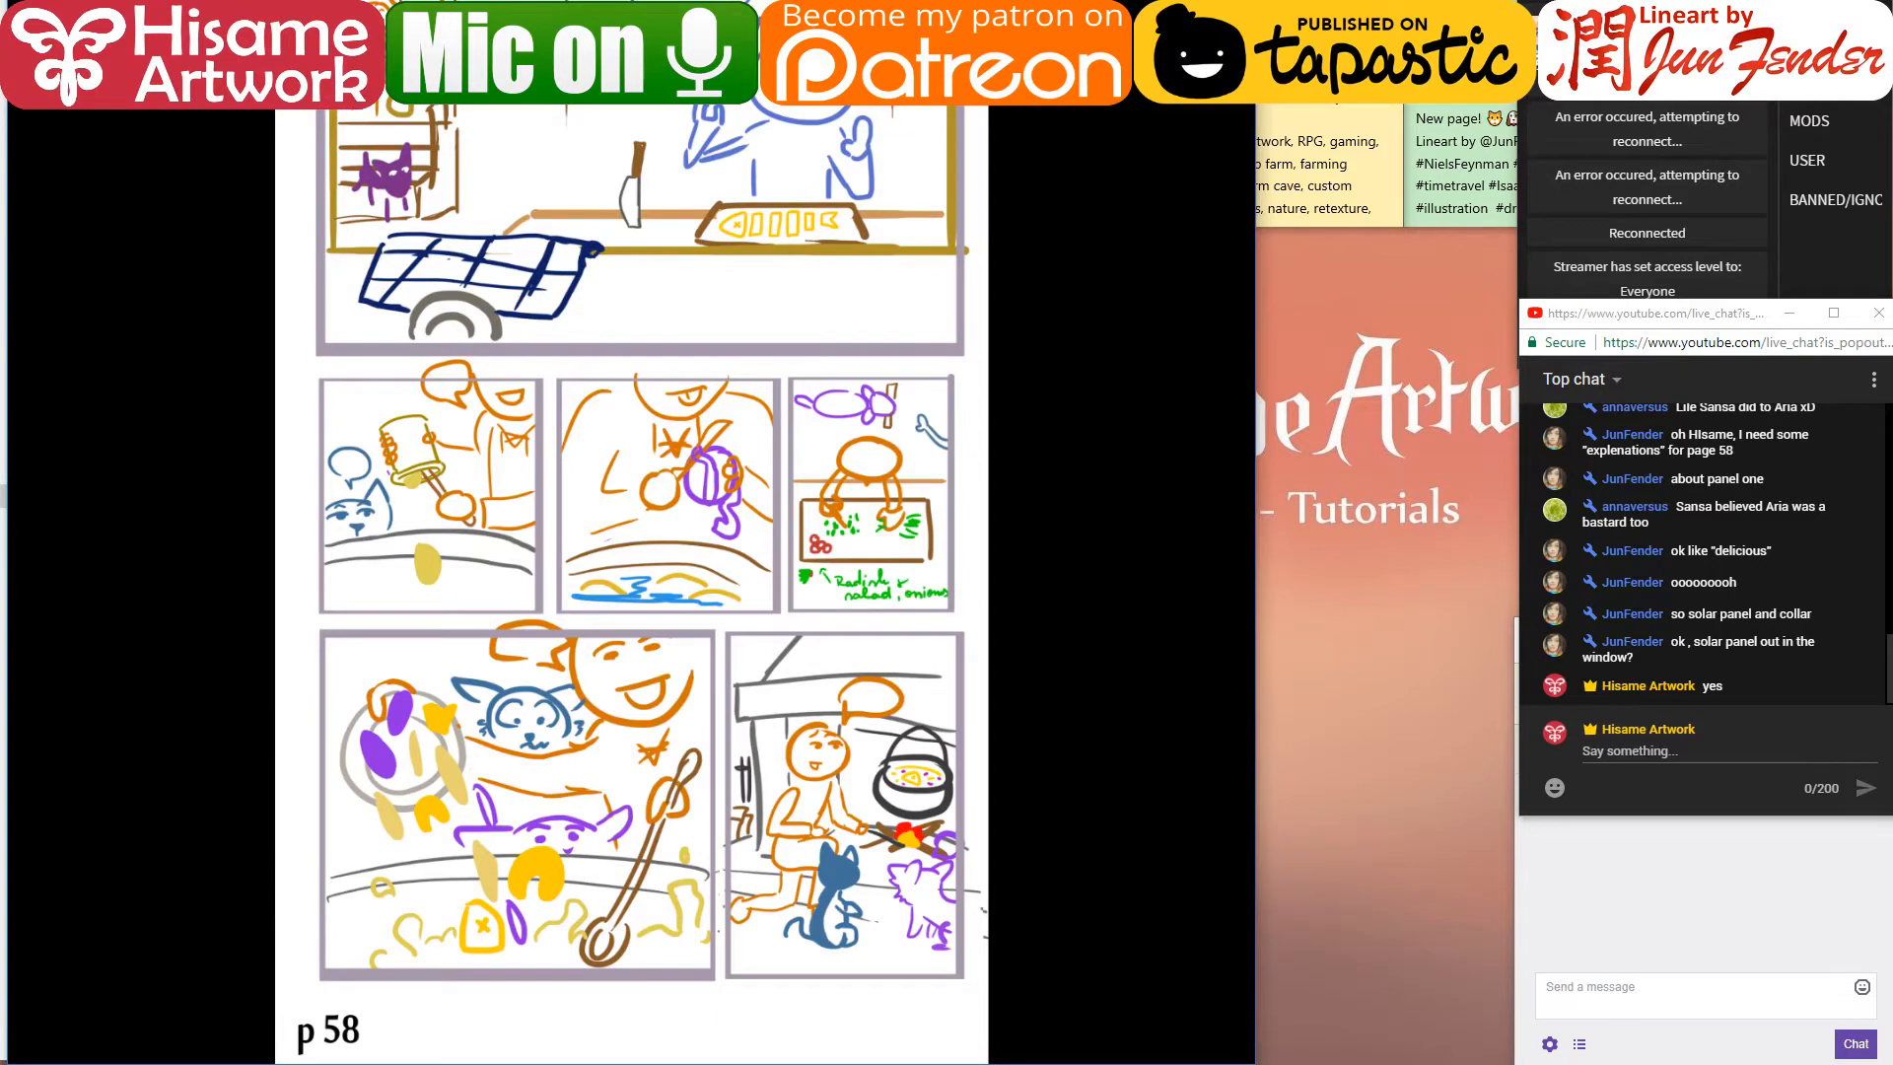
pyautogui.press('Escape')
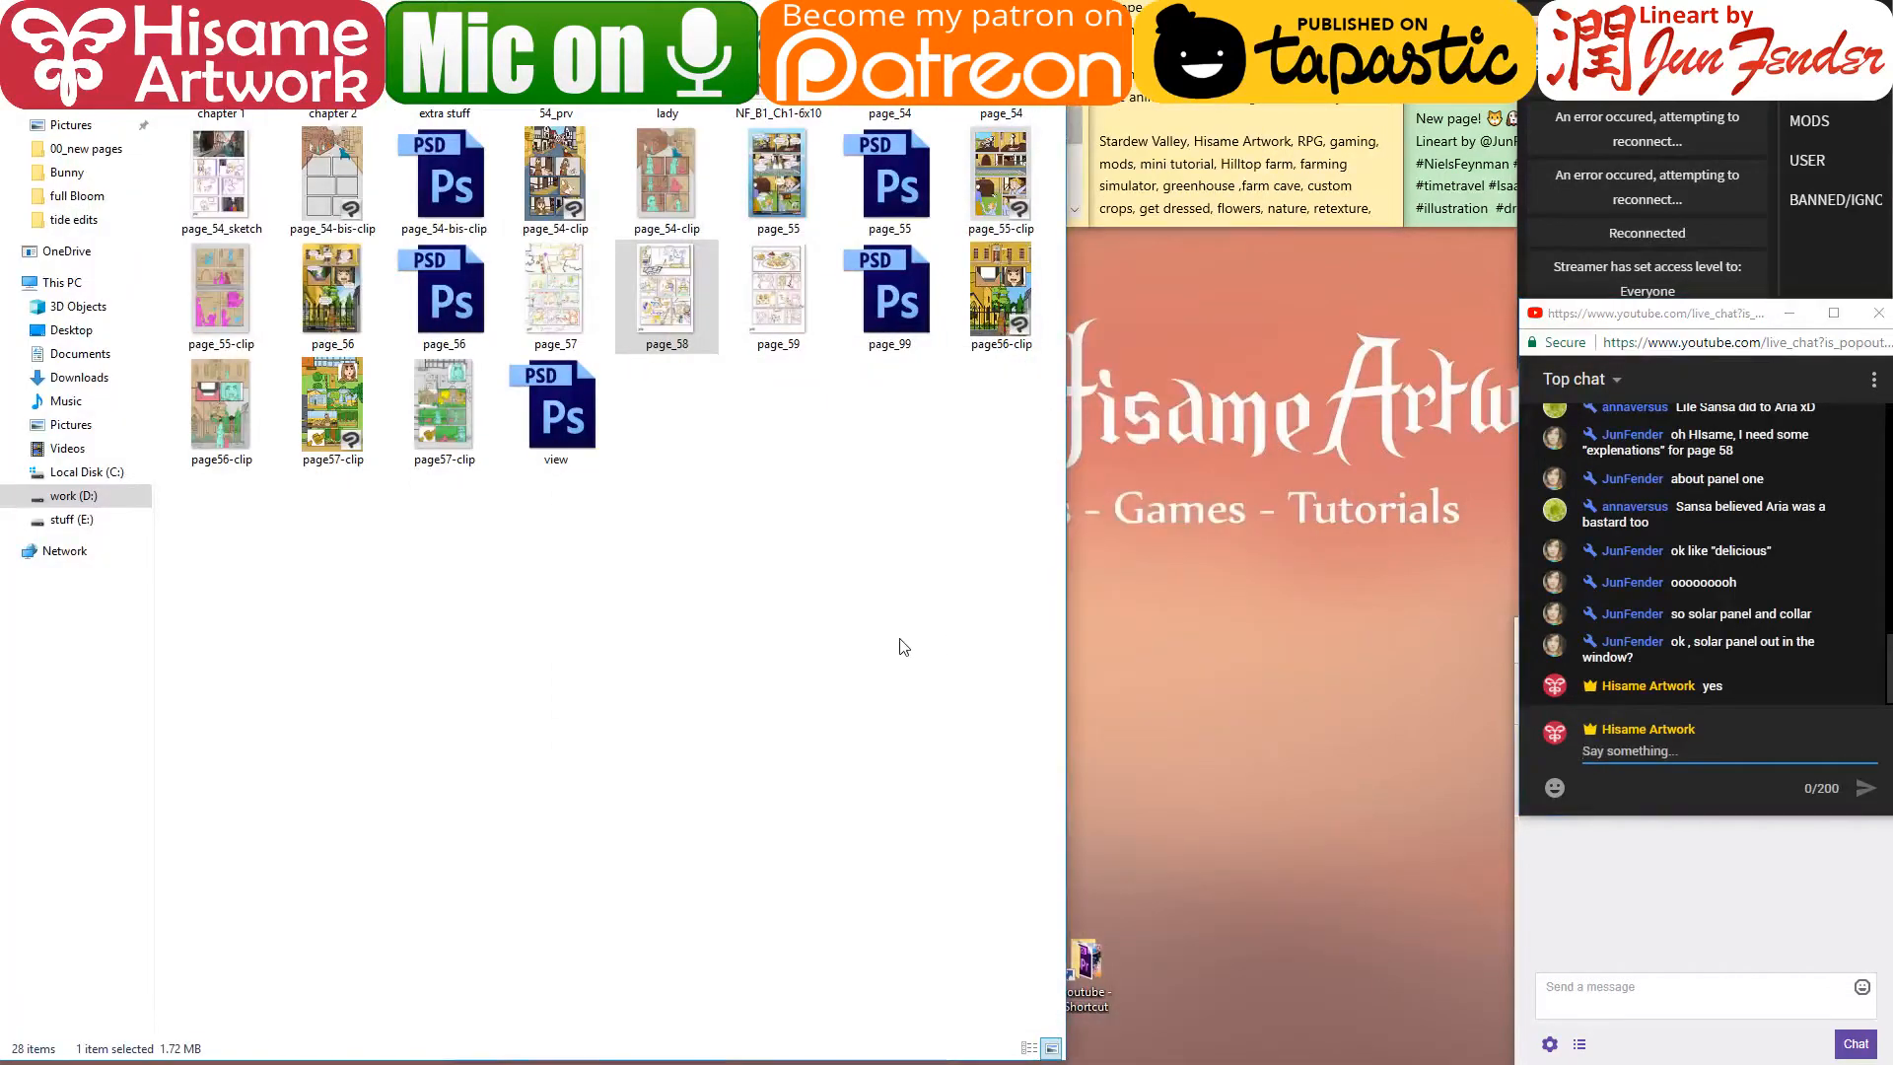
# - Open the page_59 sketch, place its window clear of the live chat to review the panels, and close it
pyautogui.doubleClick(783, 300)
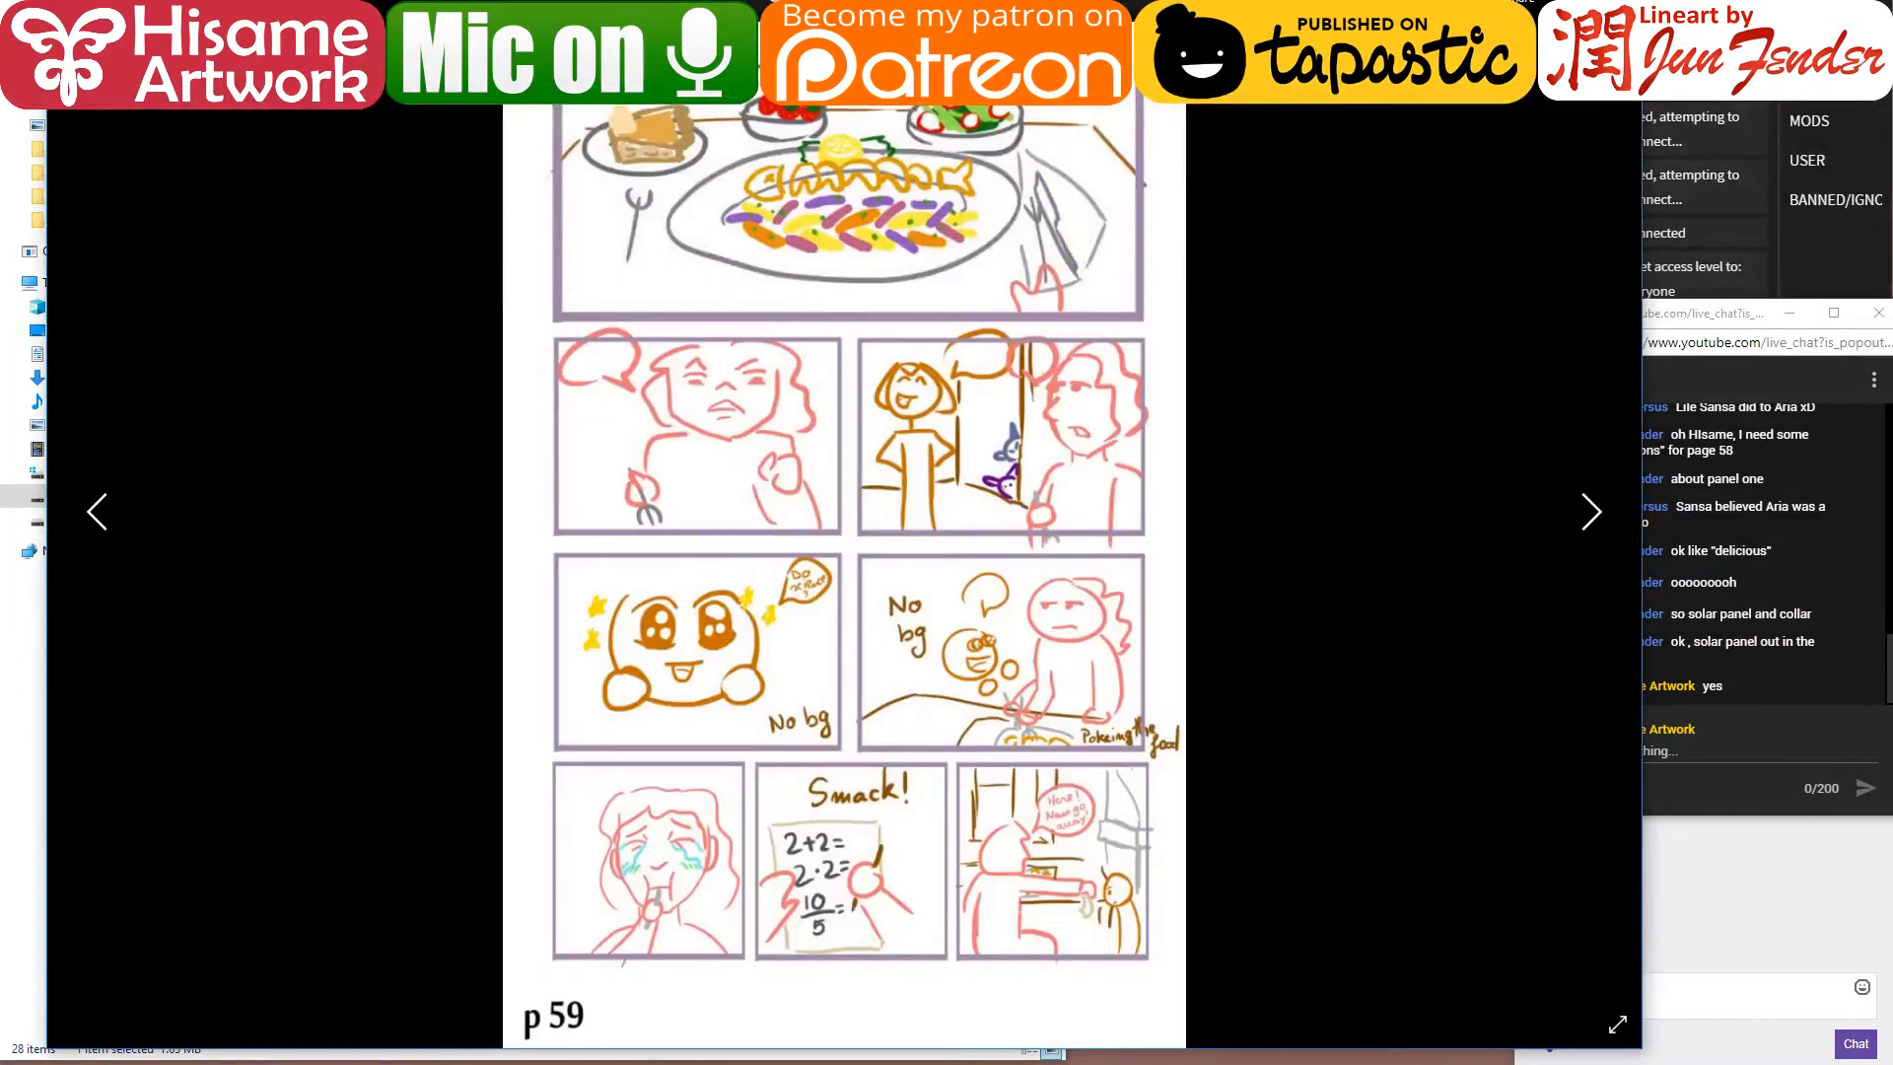
pyautogui.moveTo(1640, 114); pyautogui.dragTo(1396, 114)
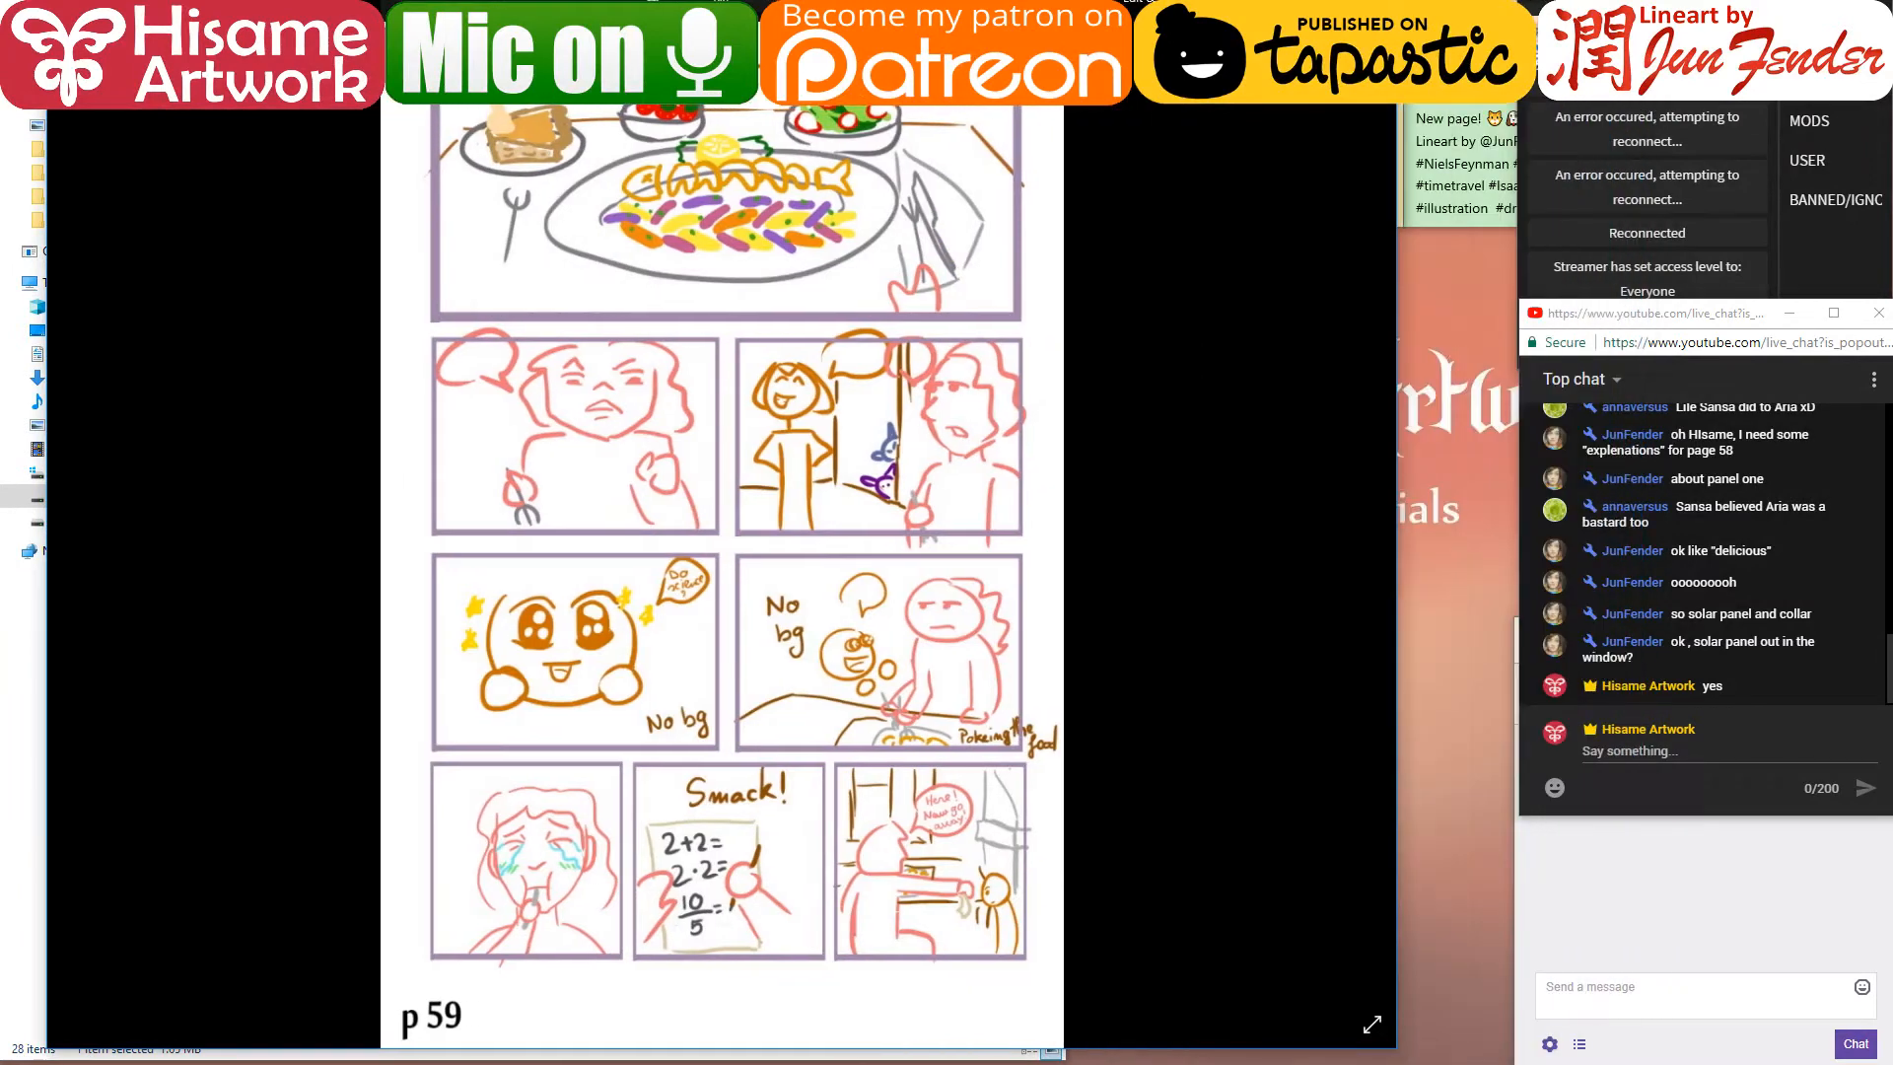
pyautogui.press('shift+super+Up')
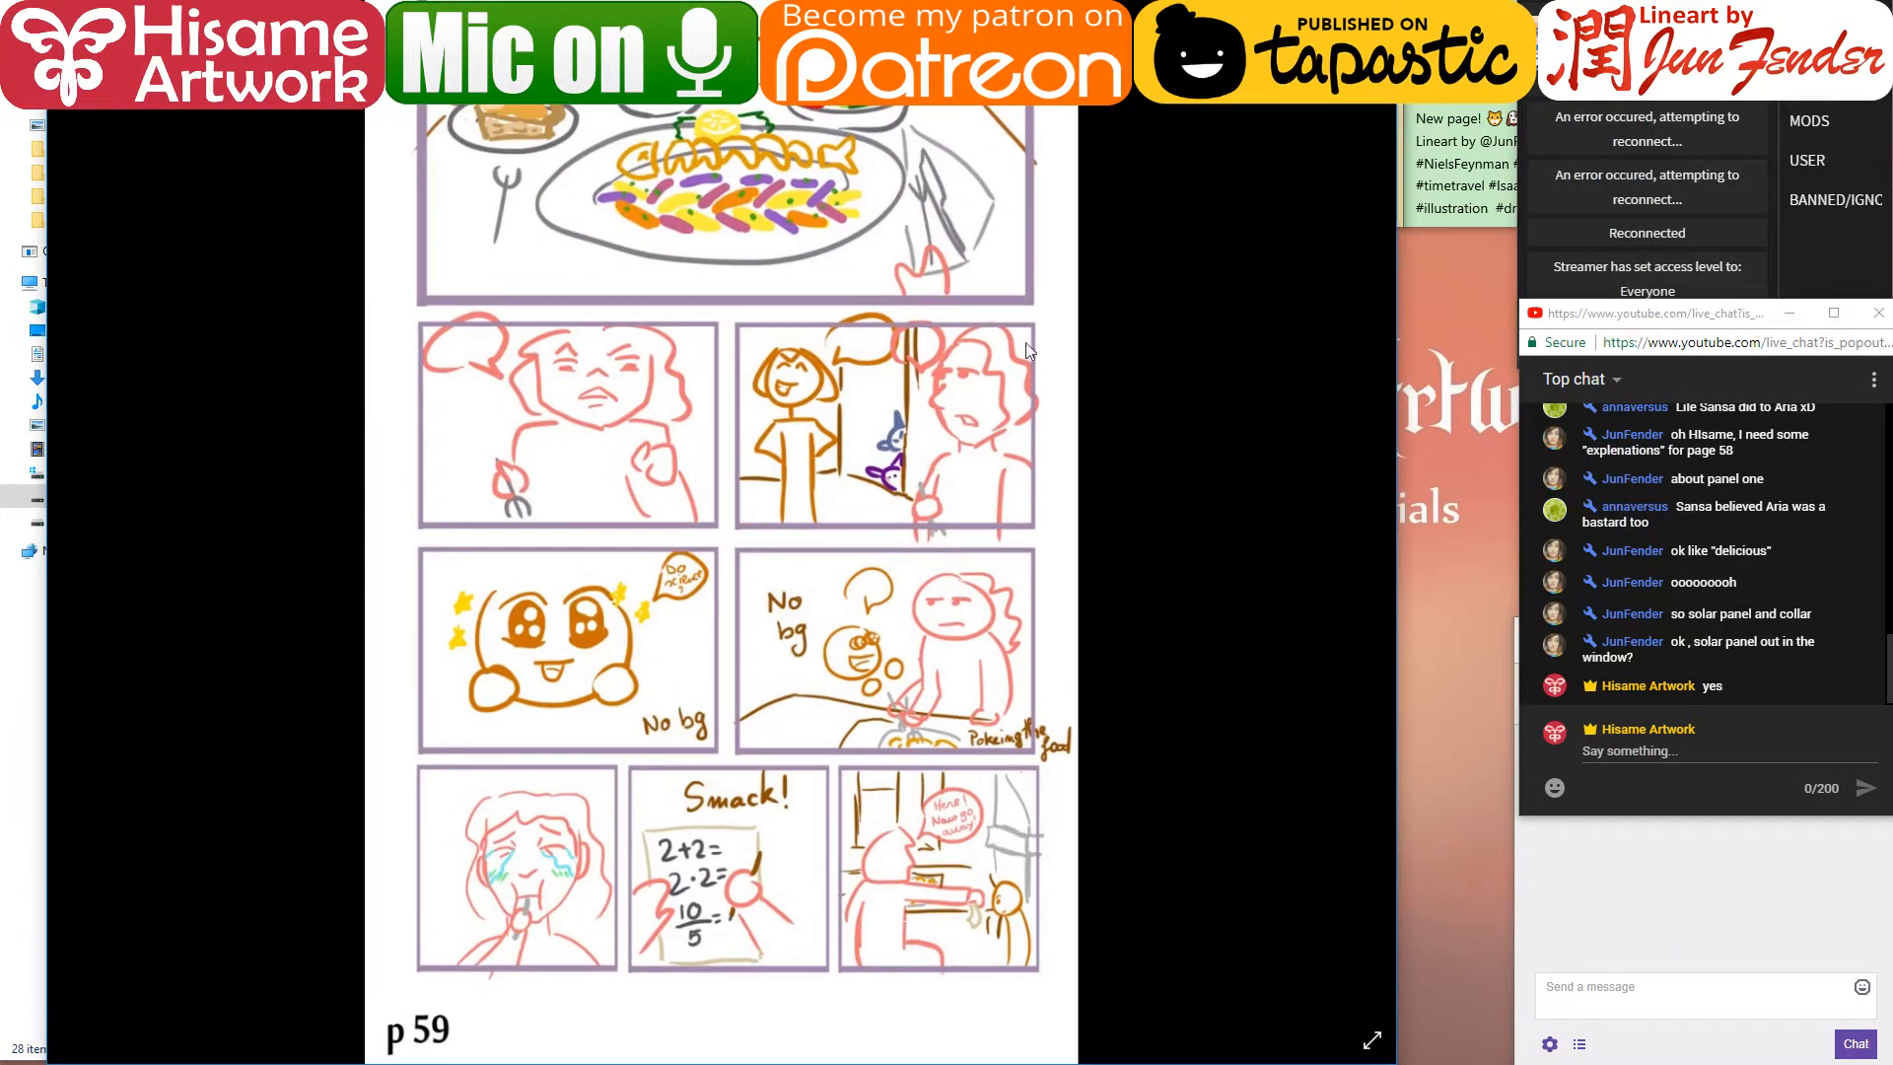
pyautogui.moveTo(721, 94); pyautogui.dragTo(657, 94)
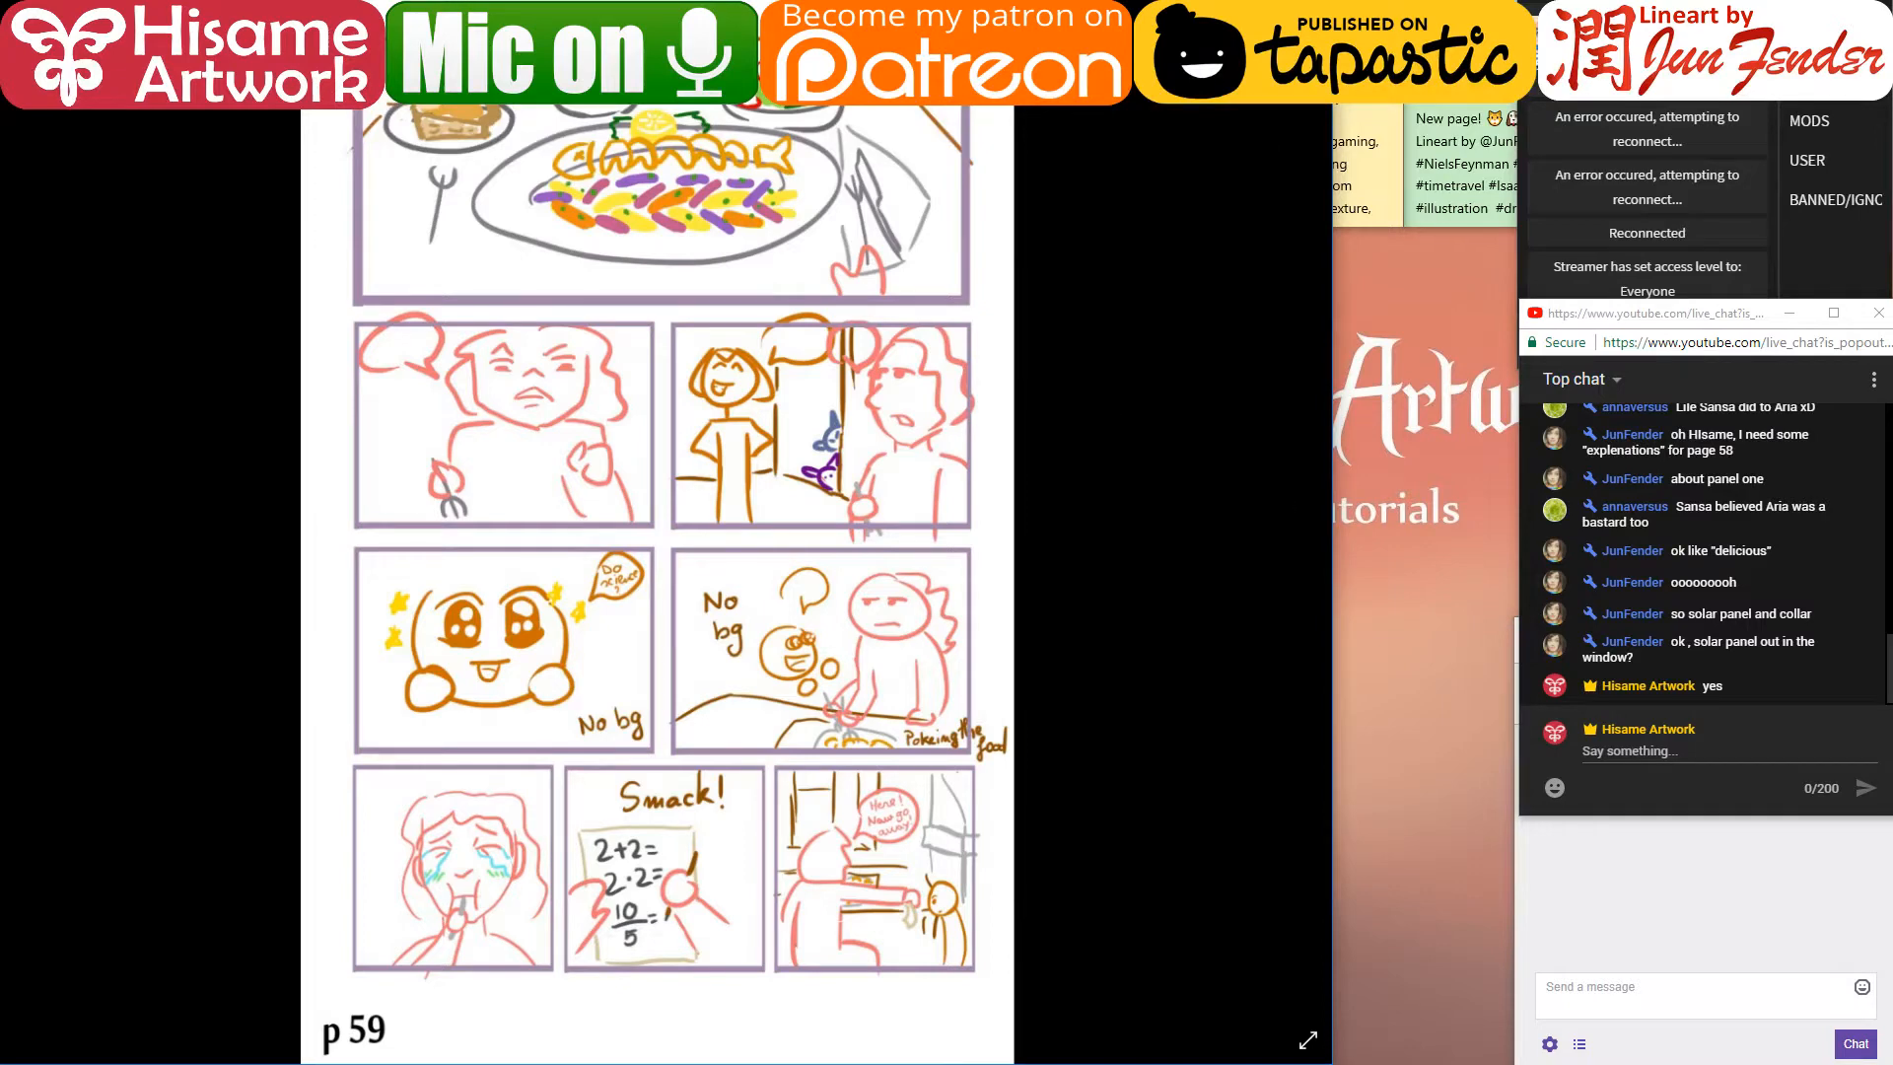
pyautogui.press('Escape')
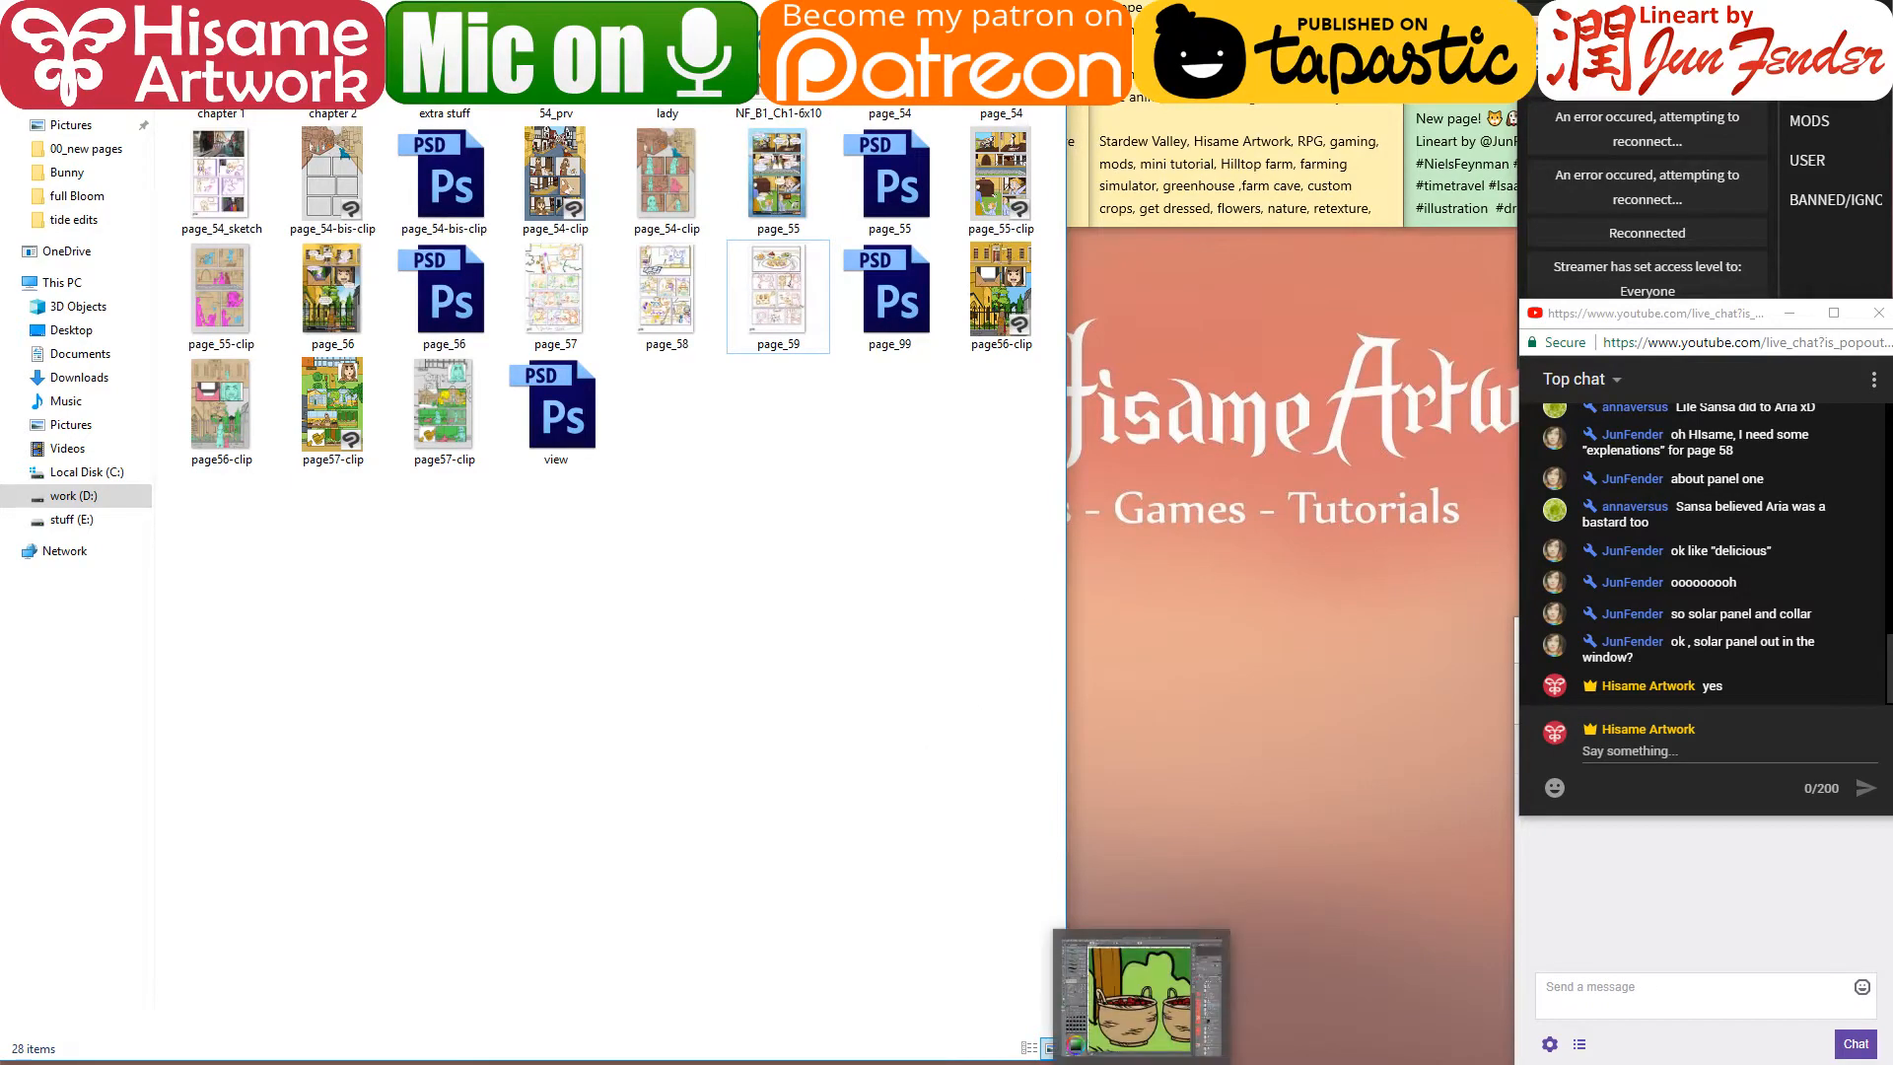
# - Switch to Clip Studio Paint and bring the wheelbarrow and stool beside the baskets in panel 6 into close view
pyautogui.click(1141, 1062)
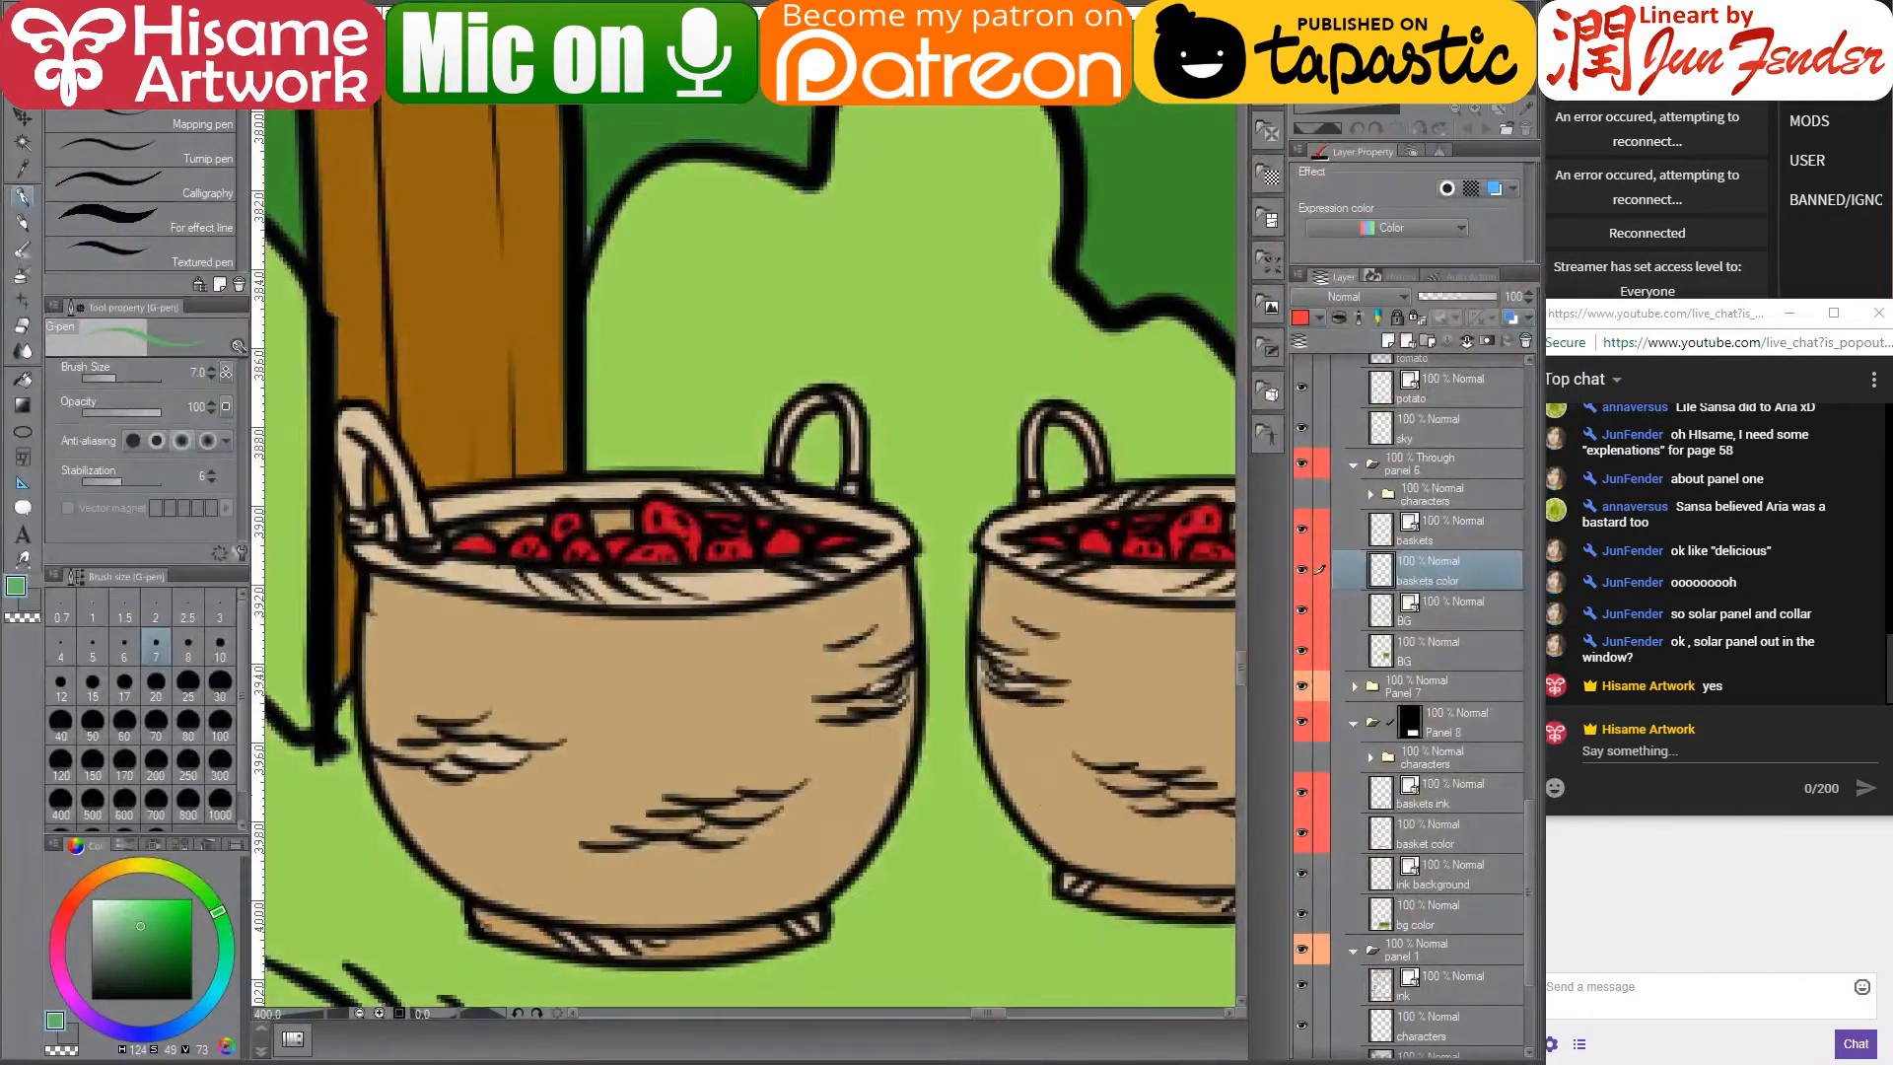
pyautogui.scroll(-5, 1035, 853)
pyautogui.scroll(-3, 1035, 852)
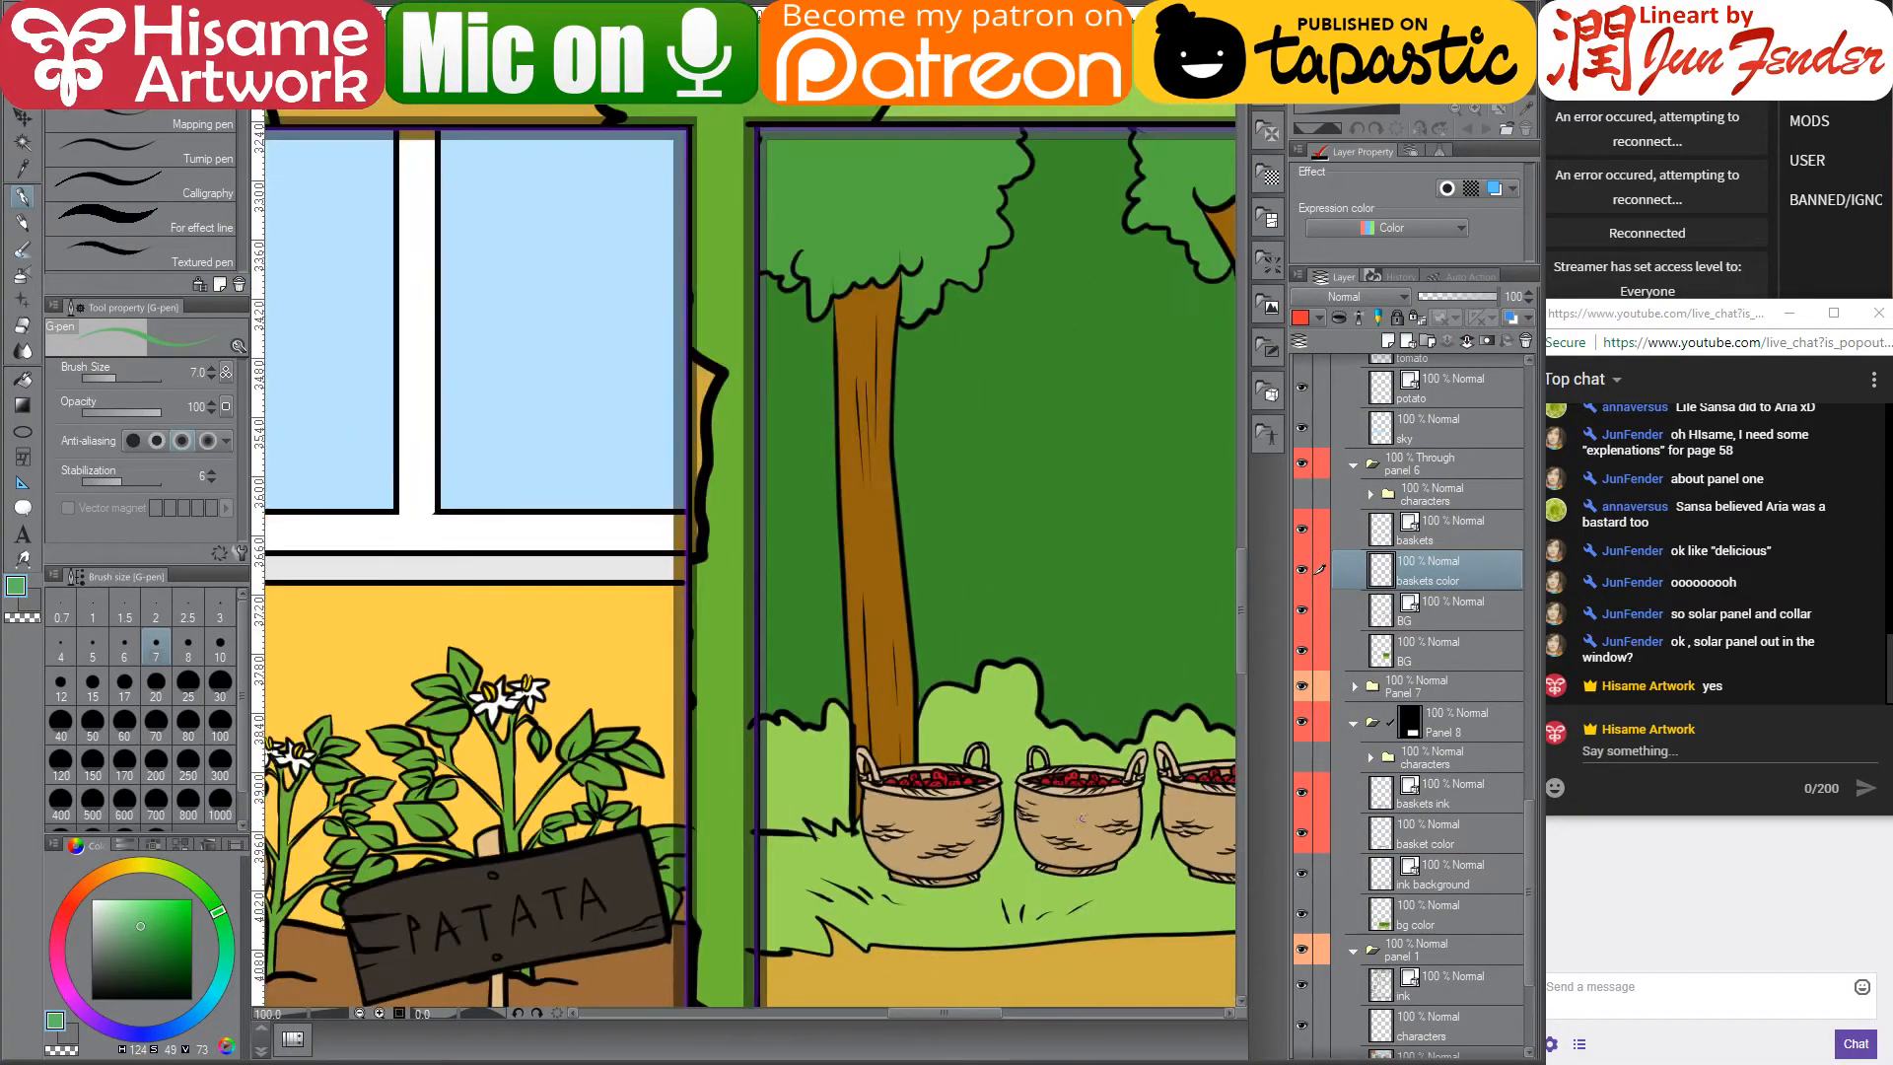
pyautogui.scroll(2, 717, 693)
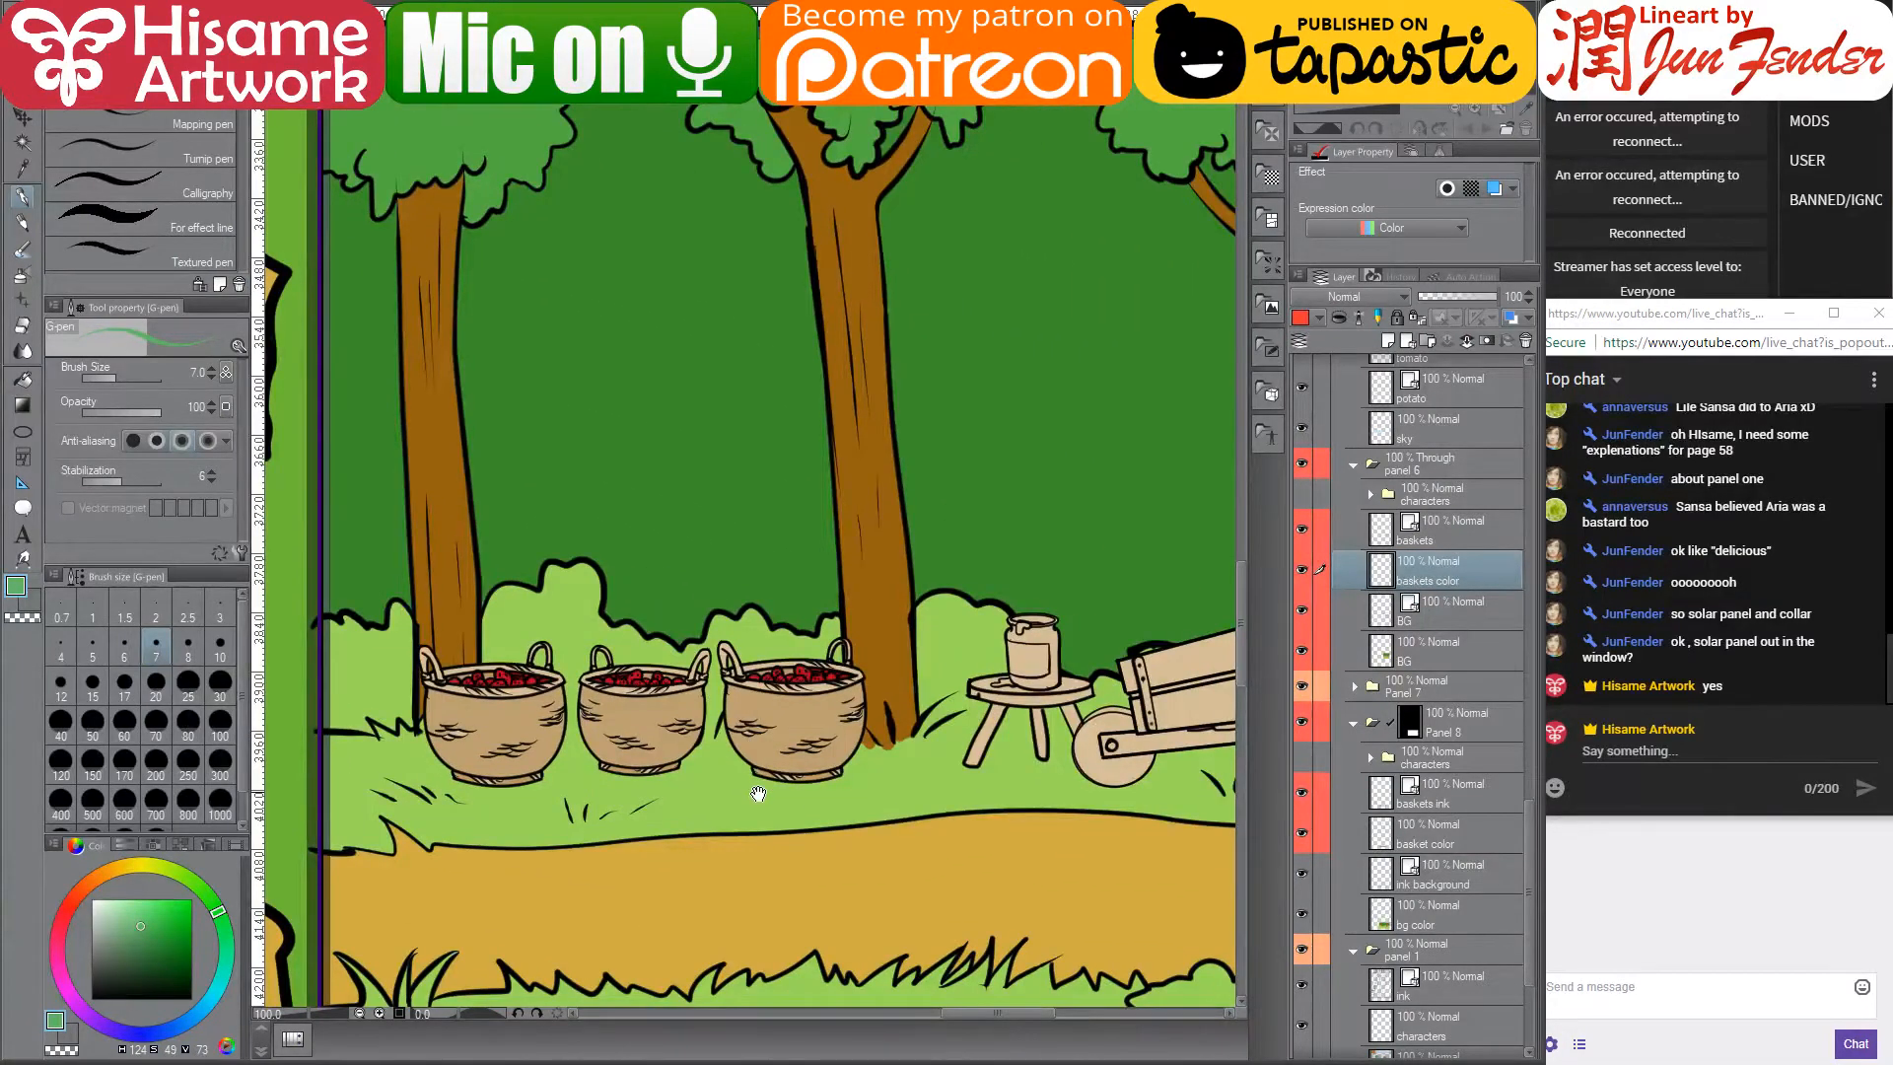
pyautogui.moveTo(759, 793); pyautogui.dragTo(416, 764)
pyautogui.scroll(3, 929, 678)
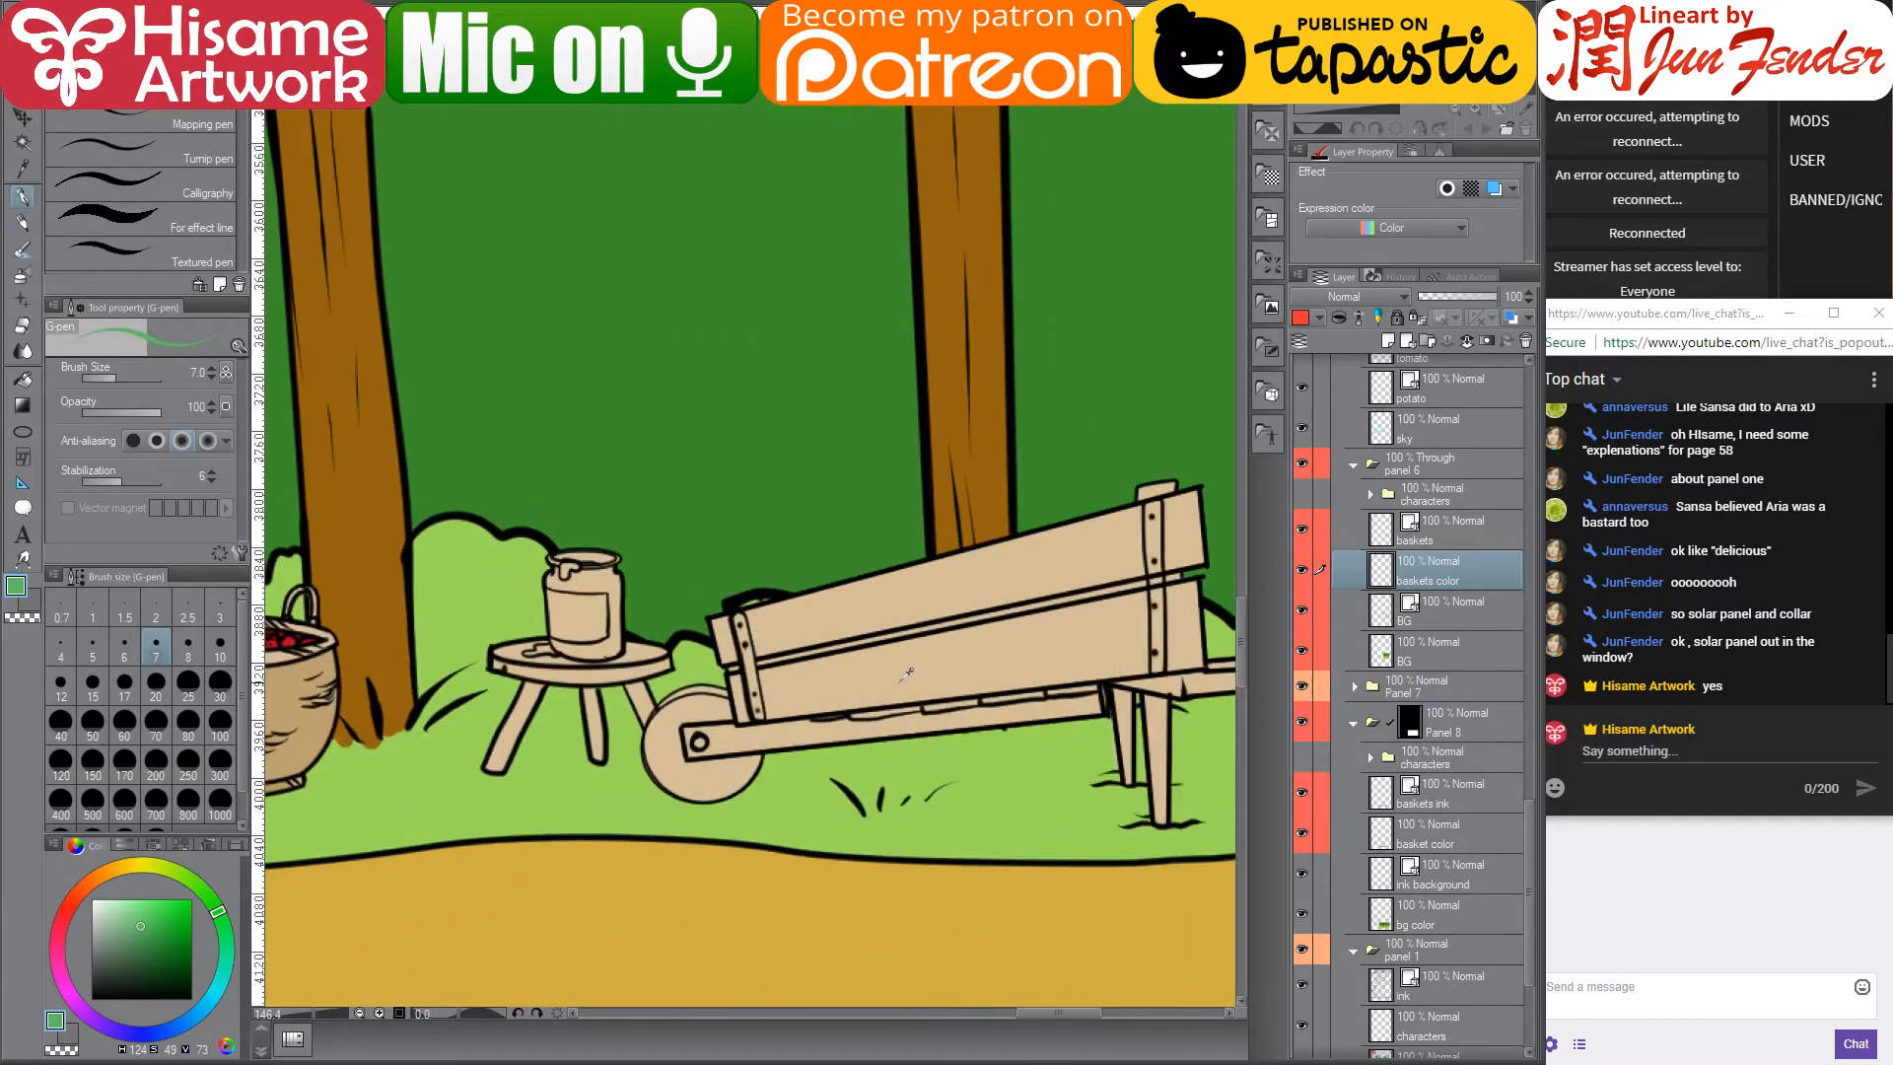
pyautogui.moveTo(930, 678); pyautogui.dragTo(987, 695)
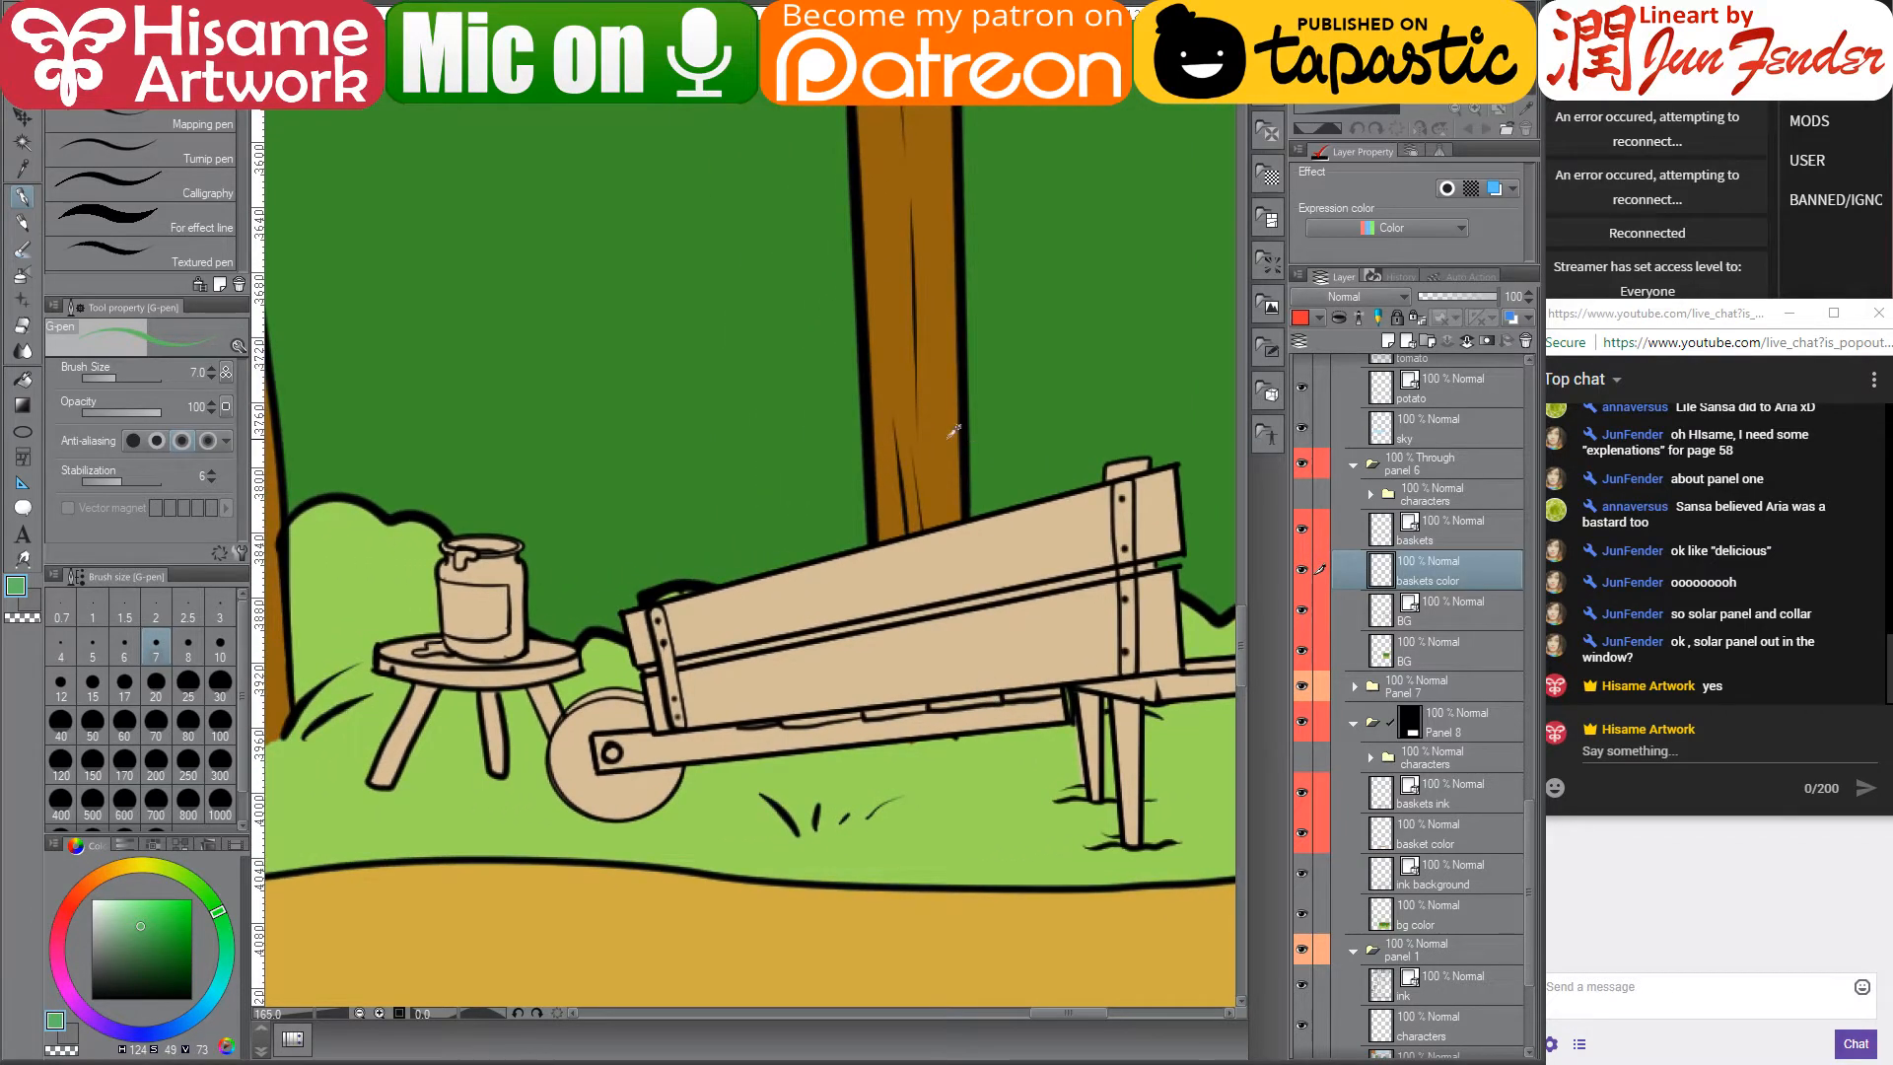
# - Sample the tree trunk's brown, check the BG and baskets ink layers by toggling their visibility, and make the baskets color layer active
pyautogui.keyDown('alt'); pyautogui.click(952, 432); pyautogui.keyUp('alt')
pyautogui.click(1423, 651)
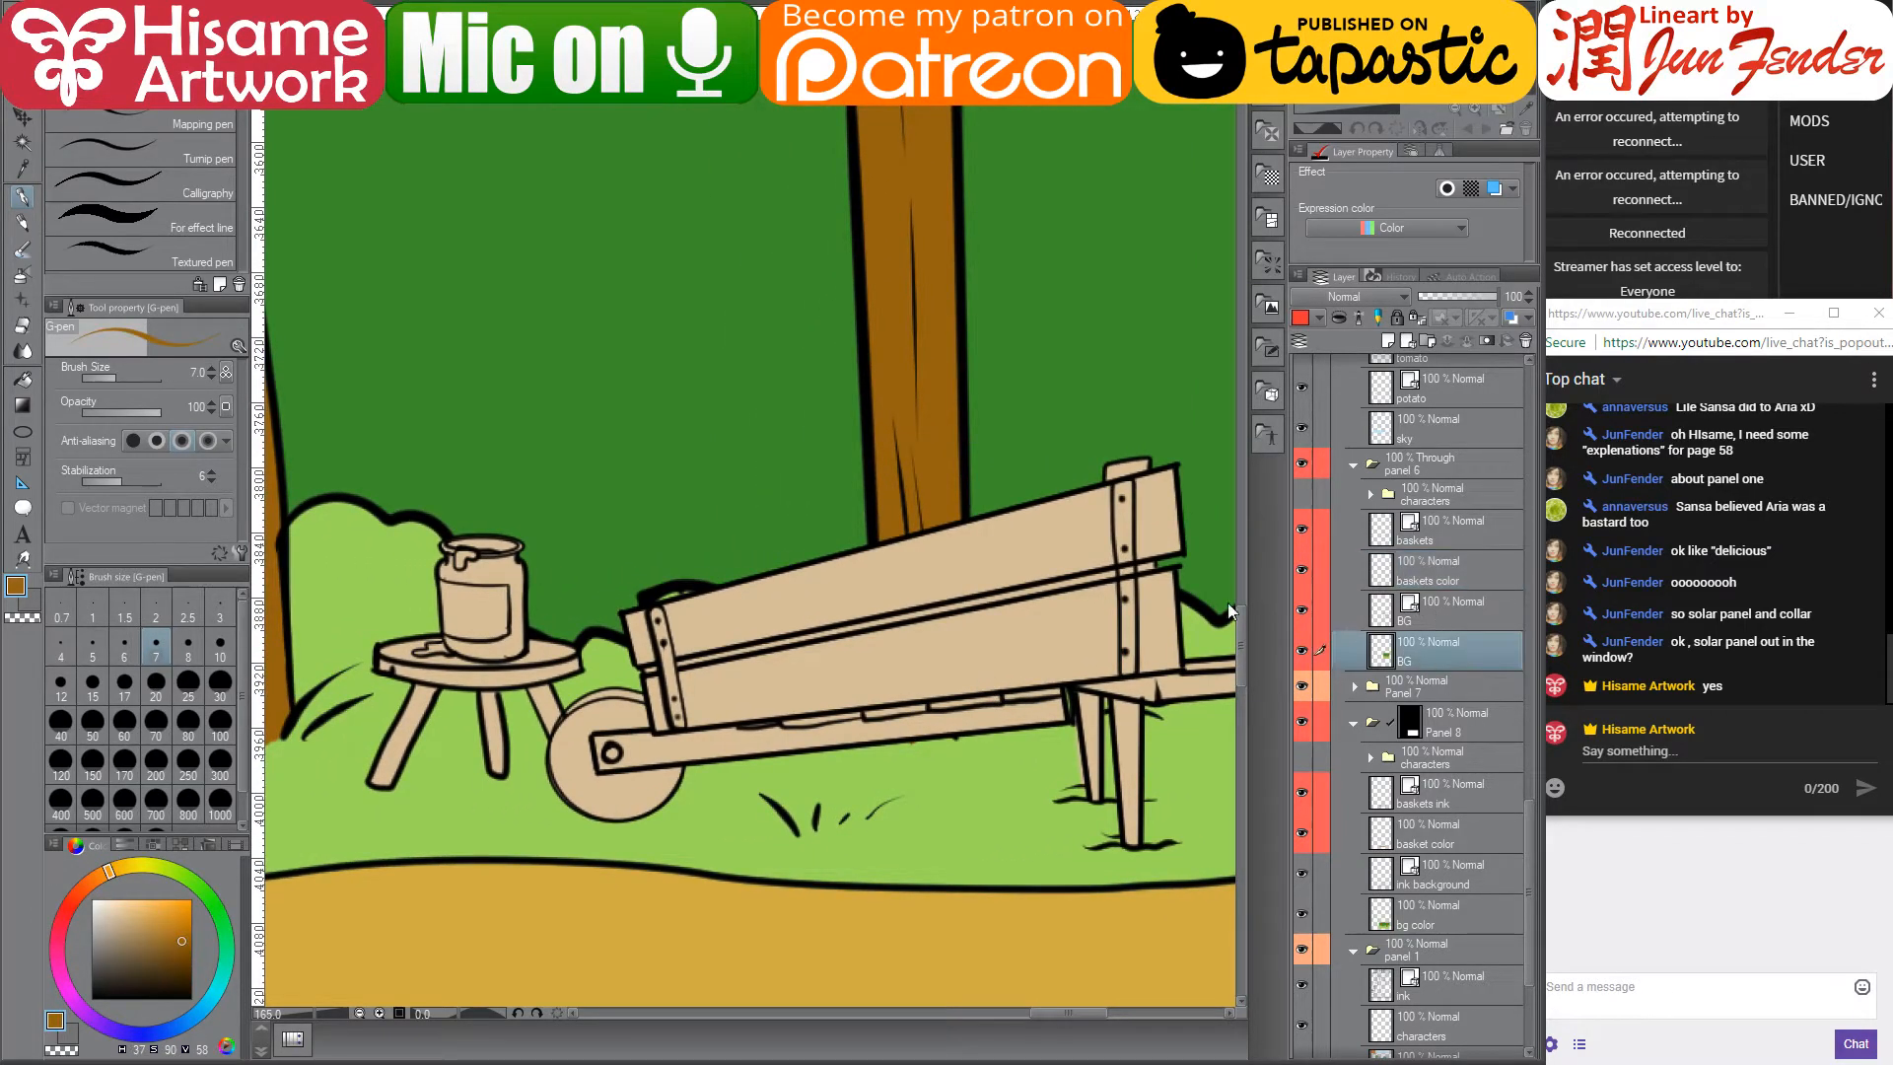
pyautogui.click(1302, 610)
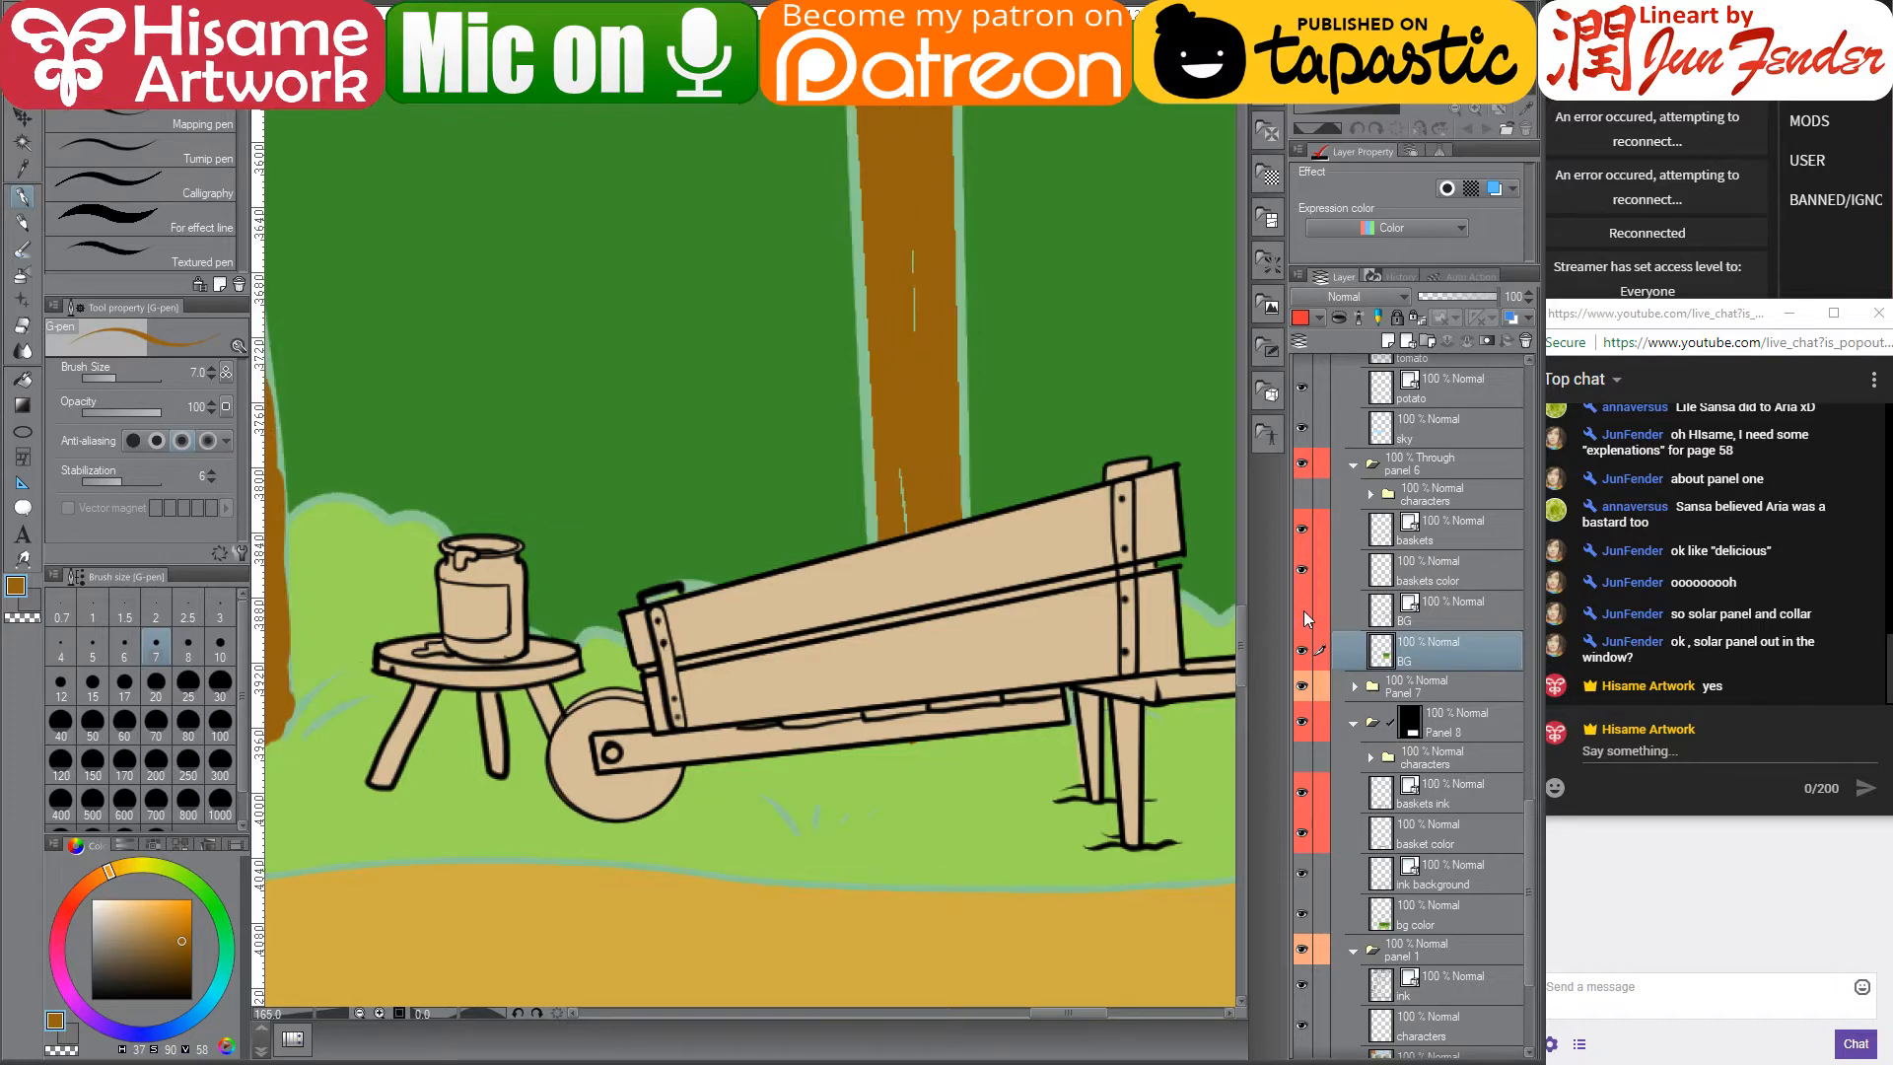
pyautogui.click(1303, 611)
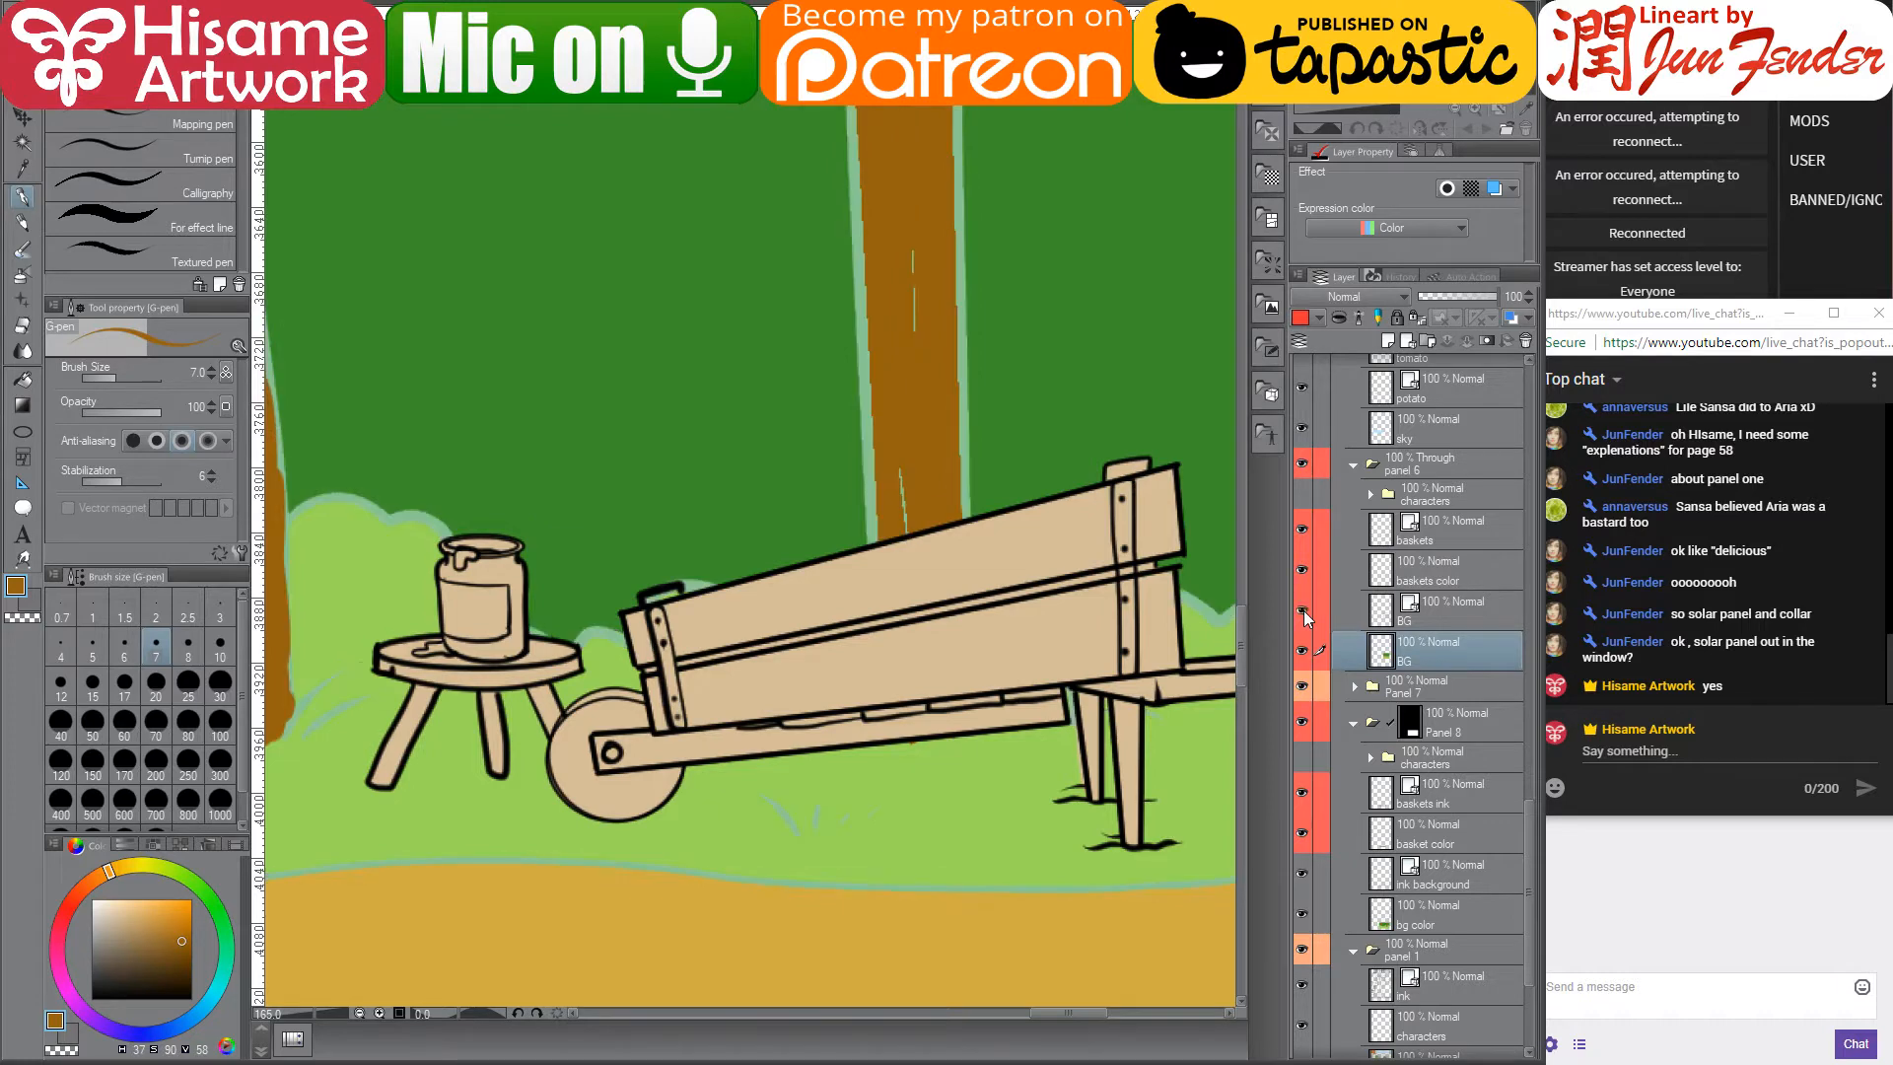
pyautogui.click(1385, 613)
pyautogui.click(1303, 529)
pyautogui.click(1302, 529)
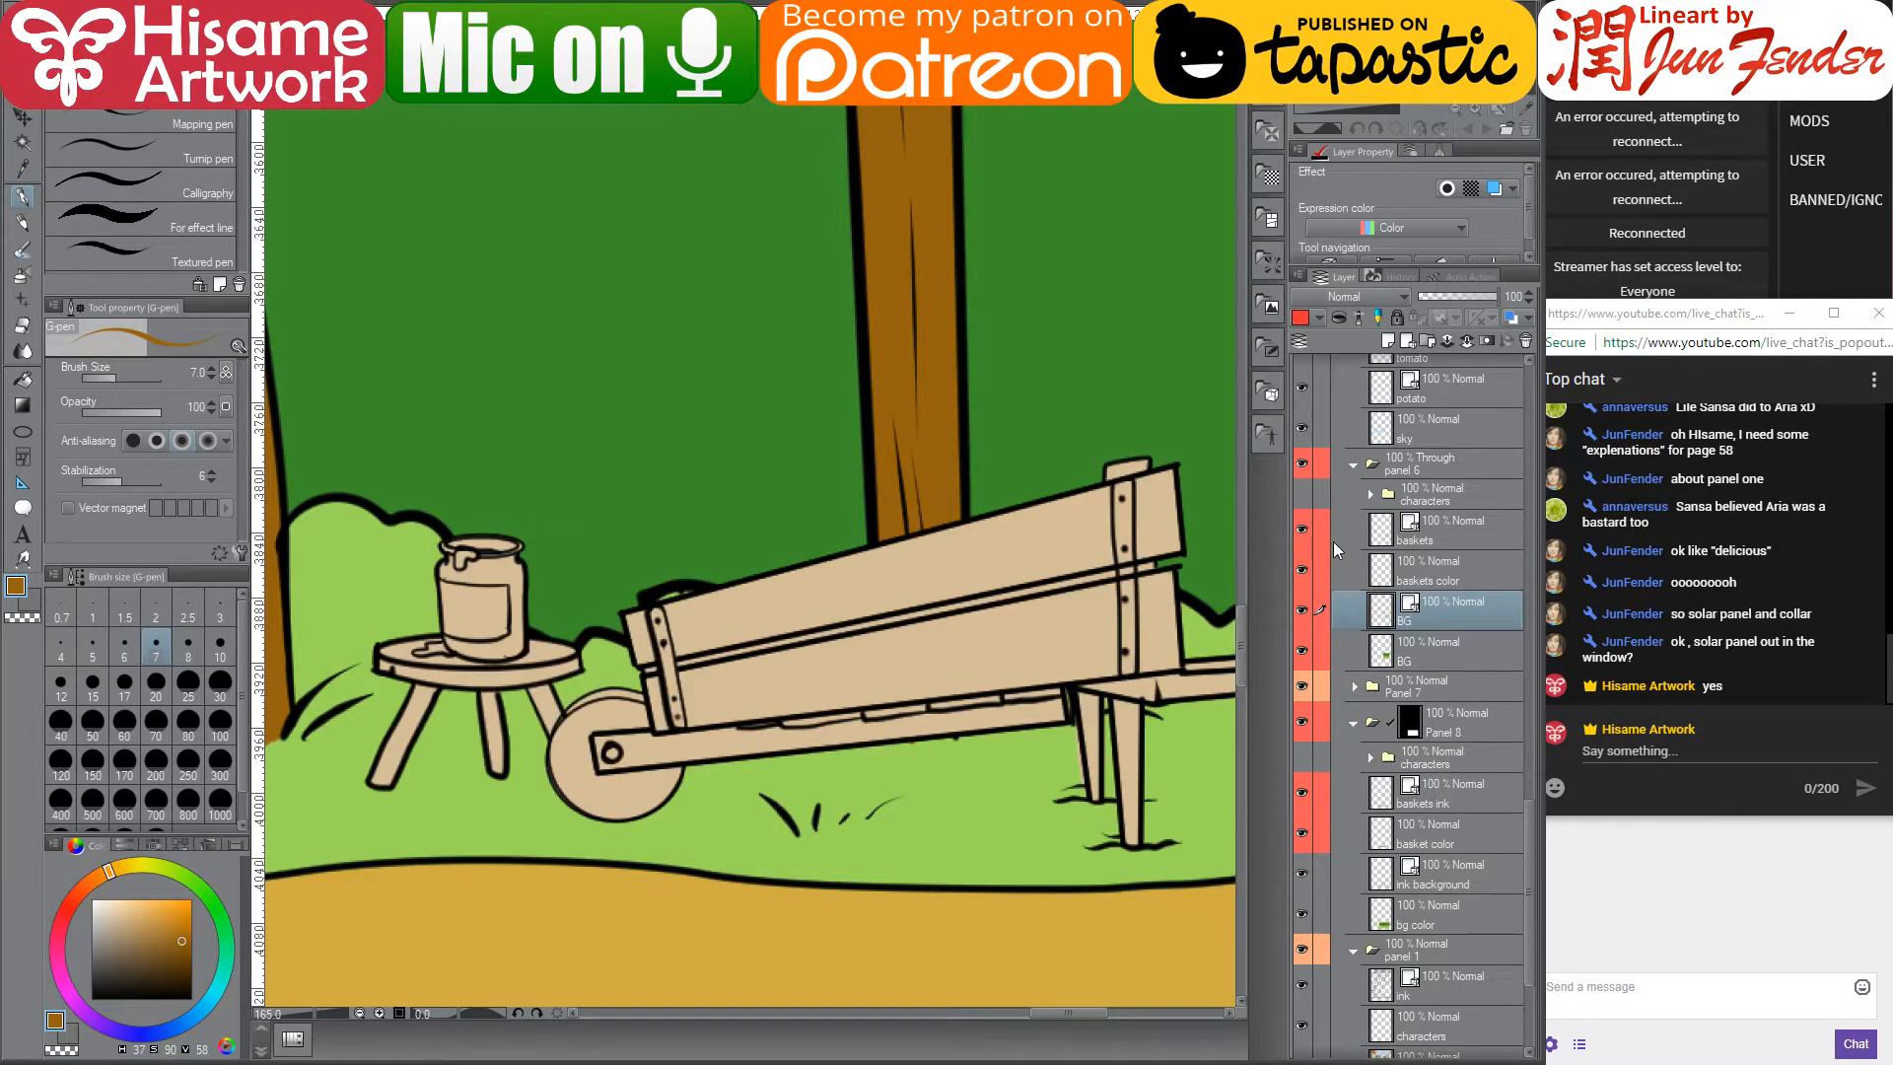
pyautogui.click(1379, 572)
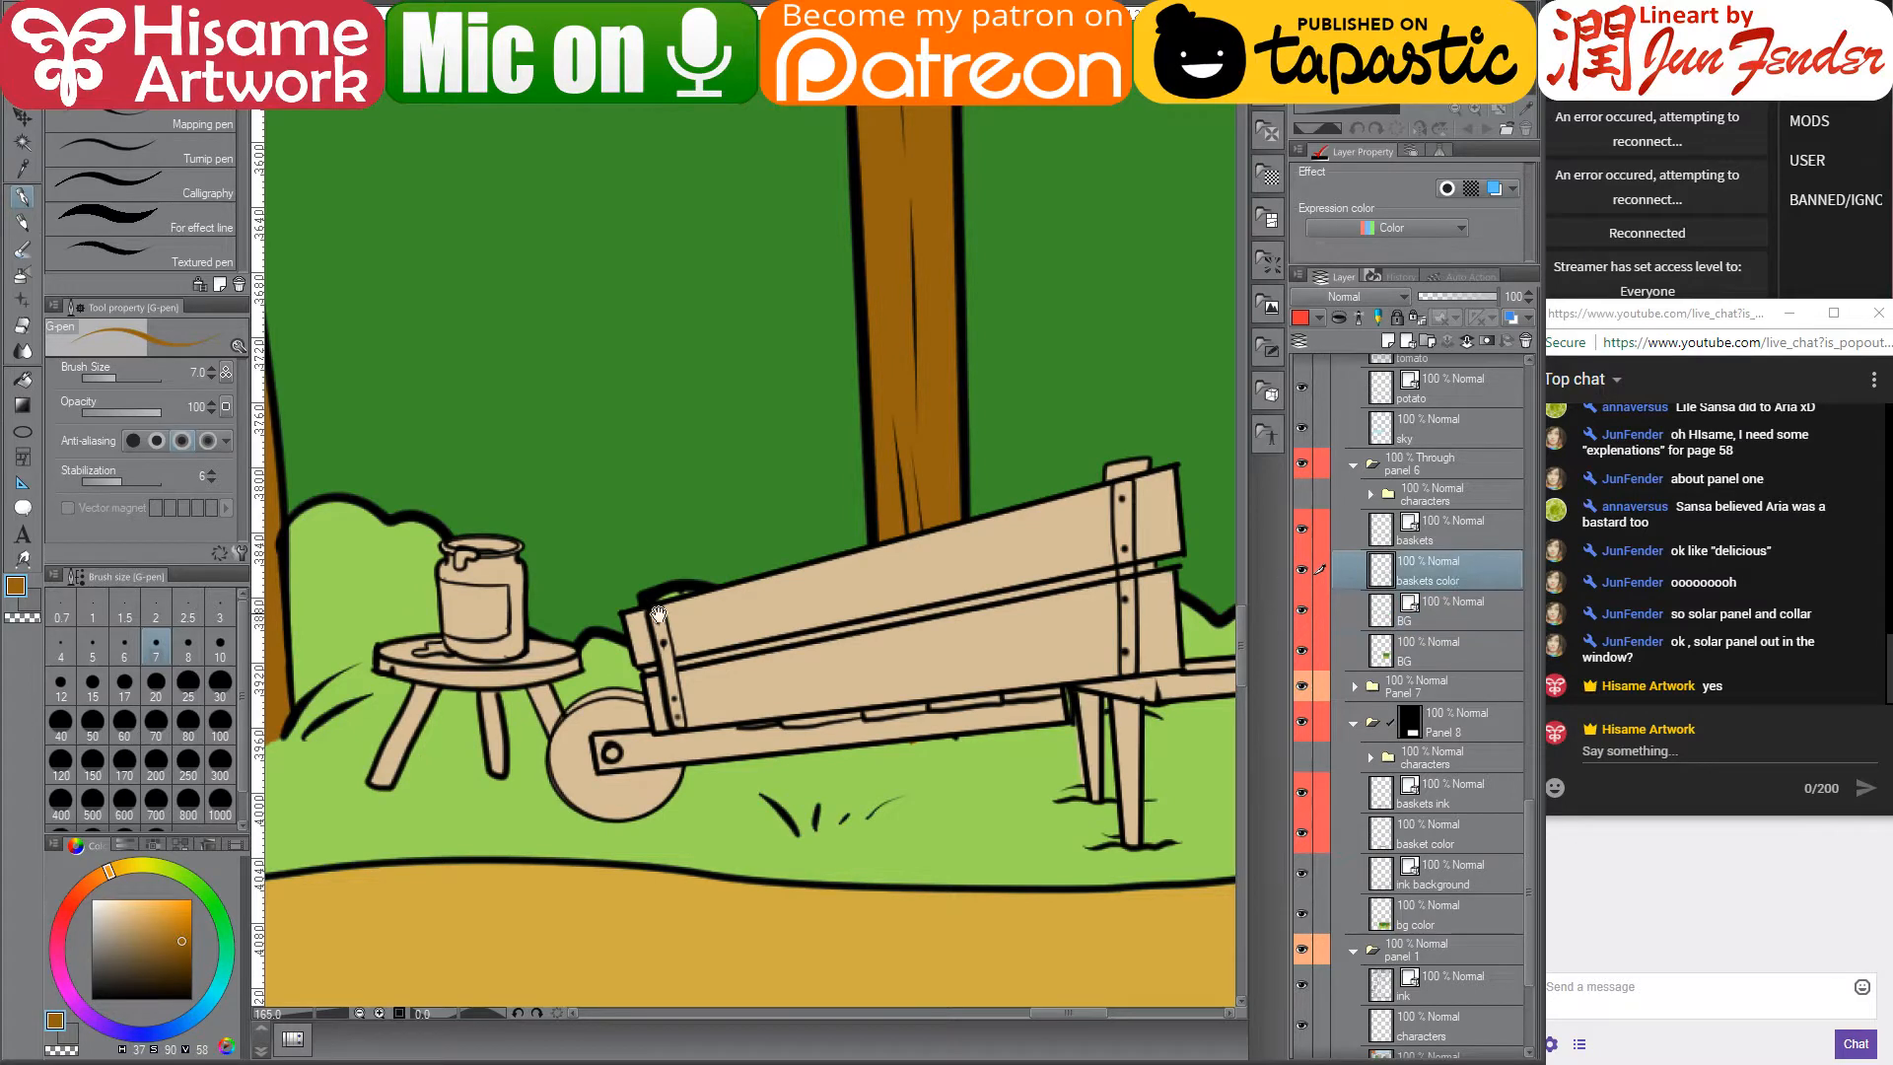
# - Fill the stool seat's edge and top with the trunk brown, trying a lighter and more orange tone on the top
pyautogui.moveTo(659, 613); pyautogui.dragTo(808, 630)
pyautogui.press('g')
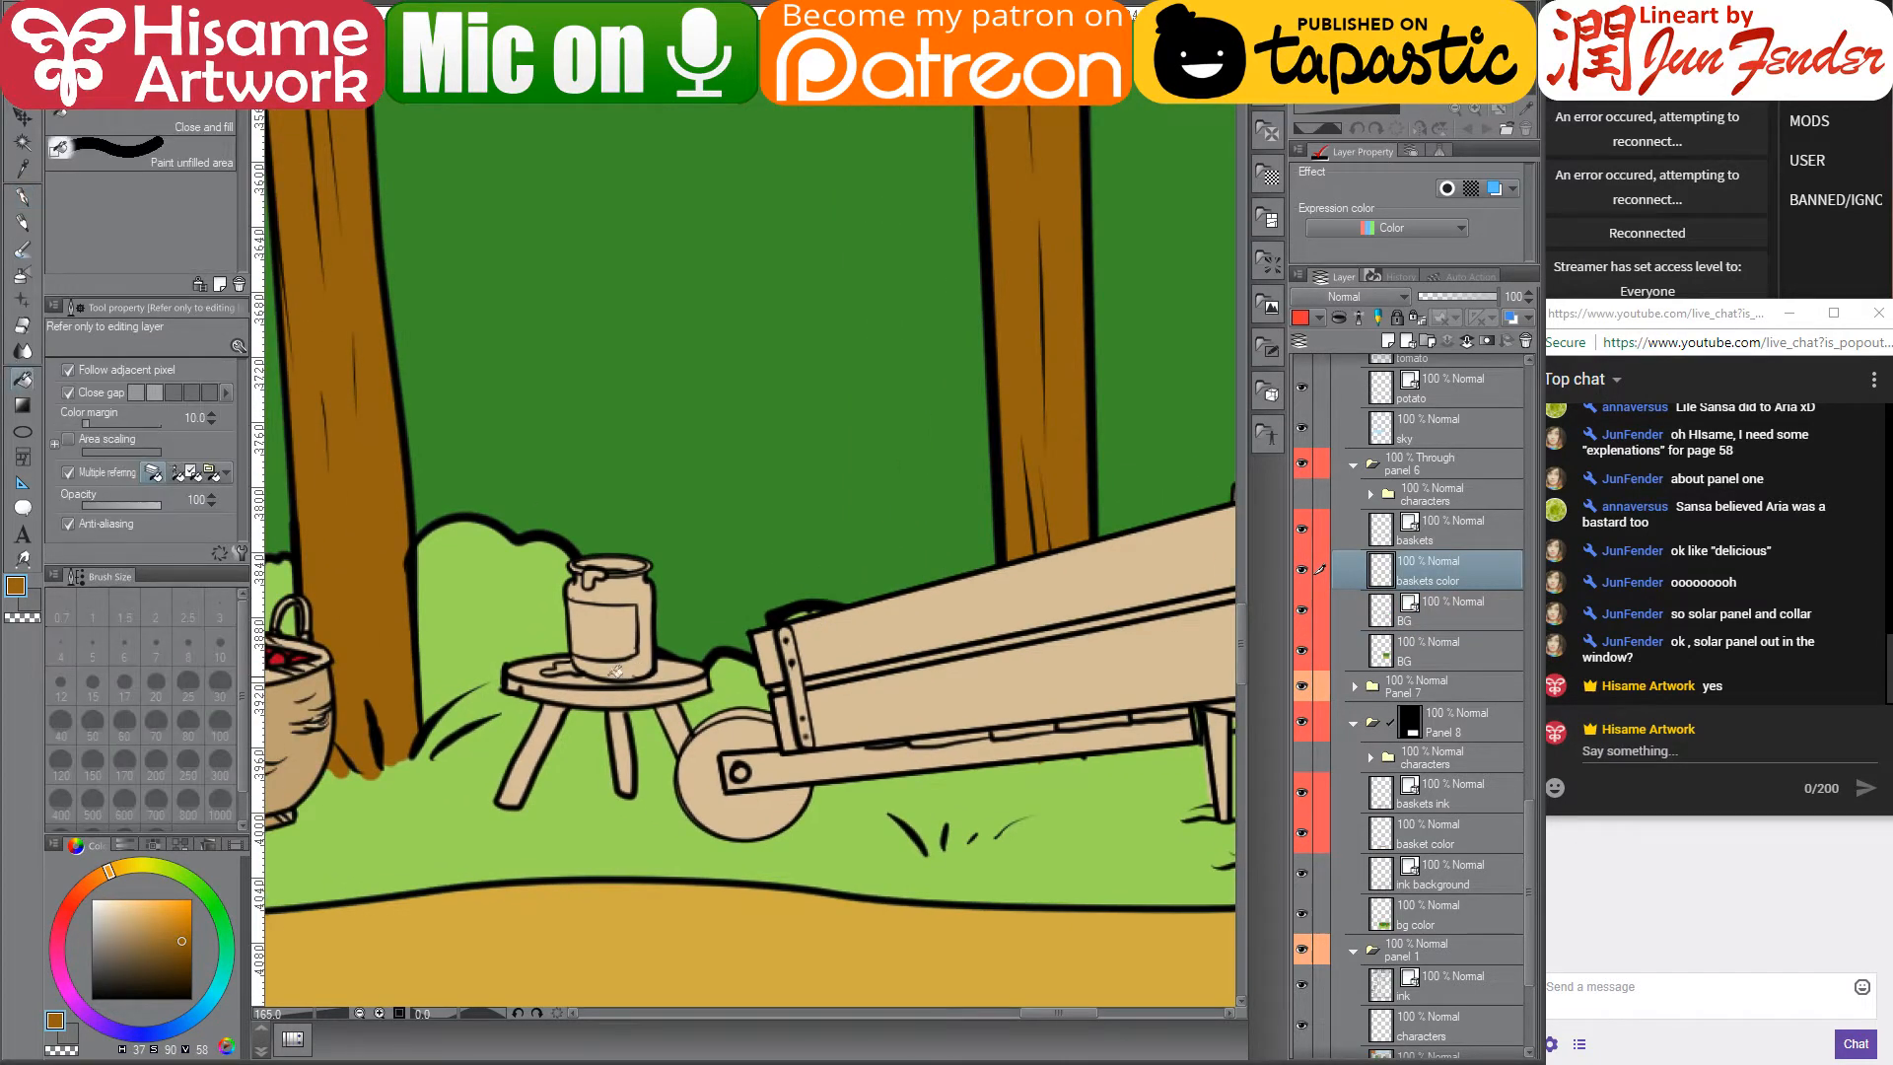
pyautogui.click(601, 694)
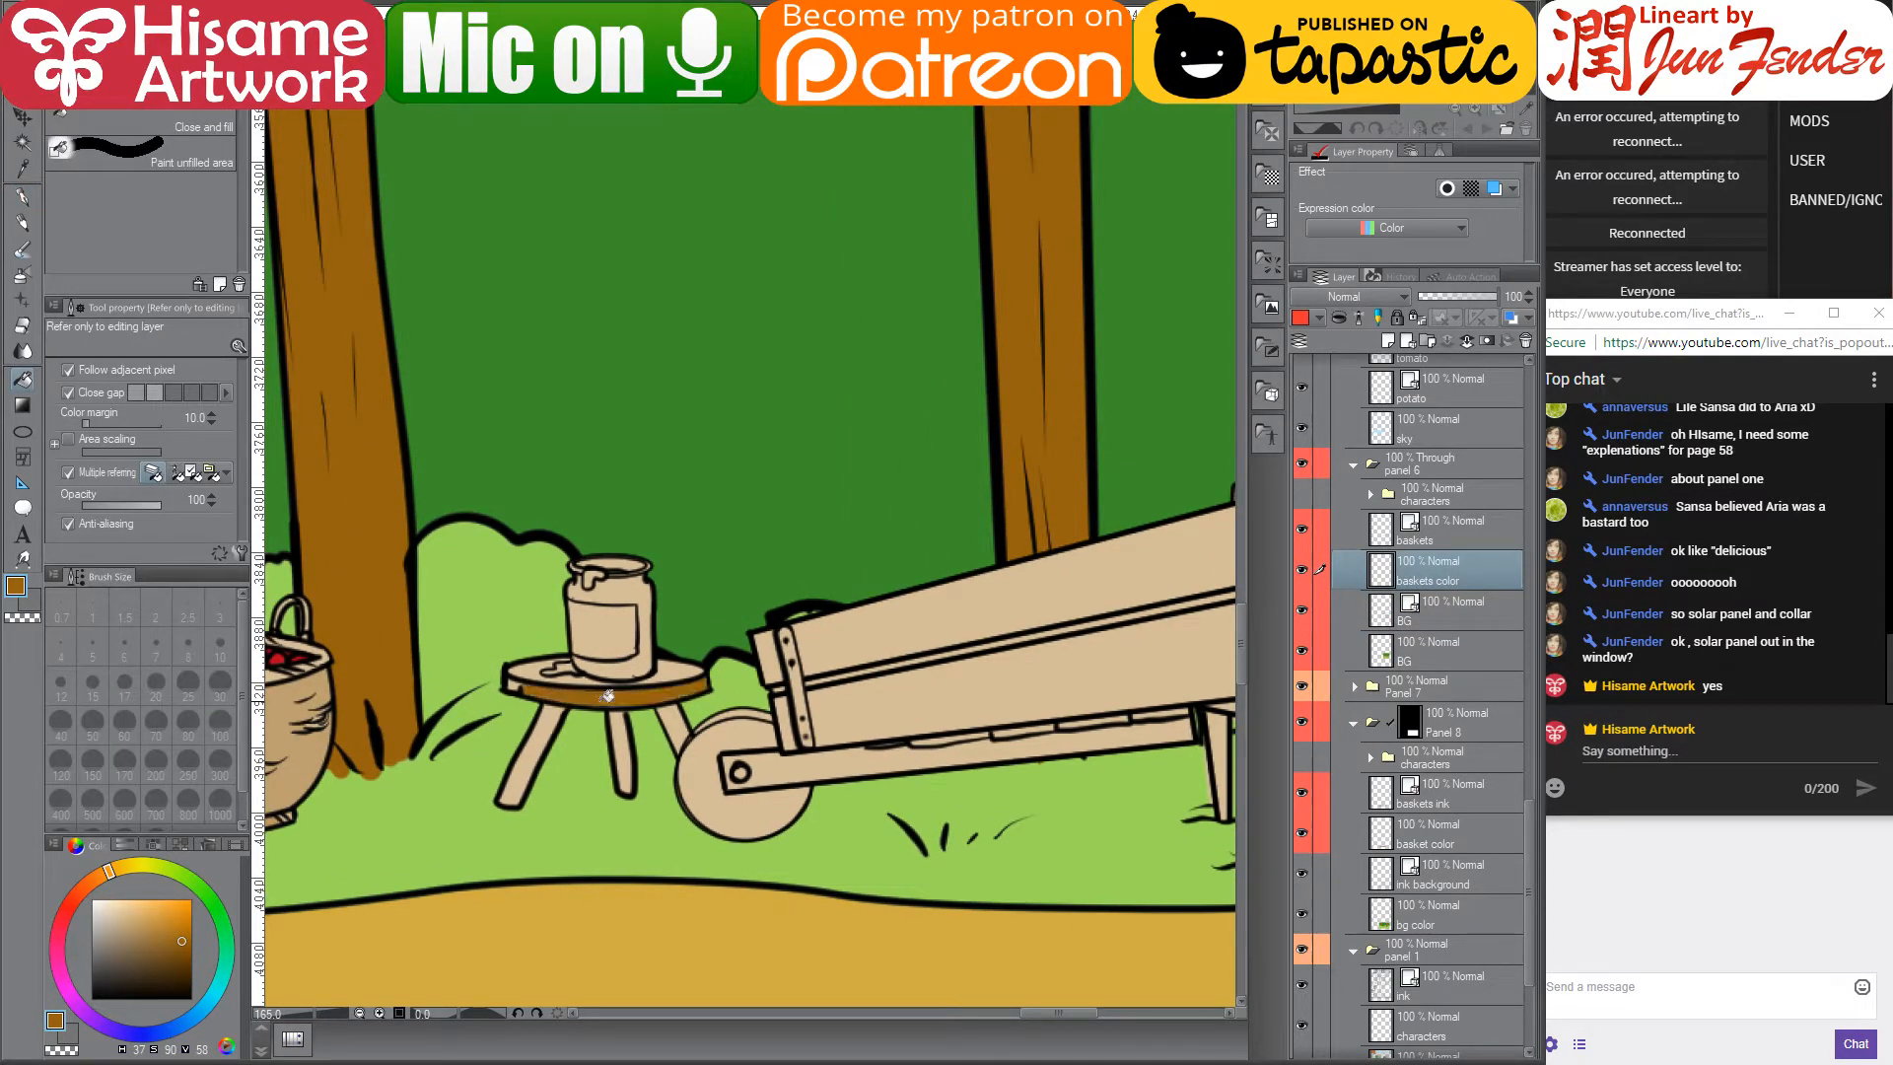
pyautogui.click(521, 683)
pyautogui.click(174, 932)
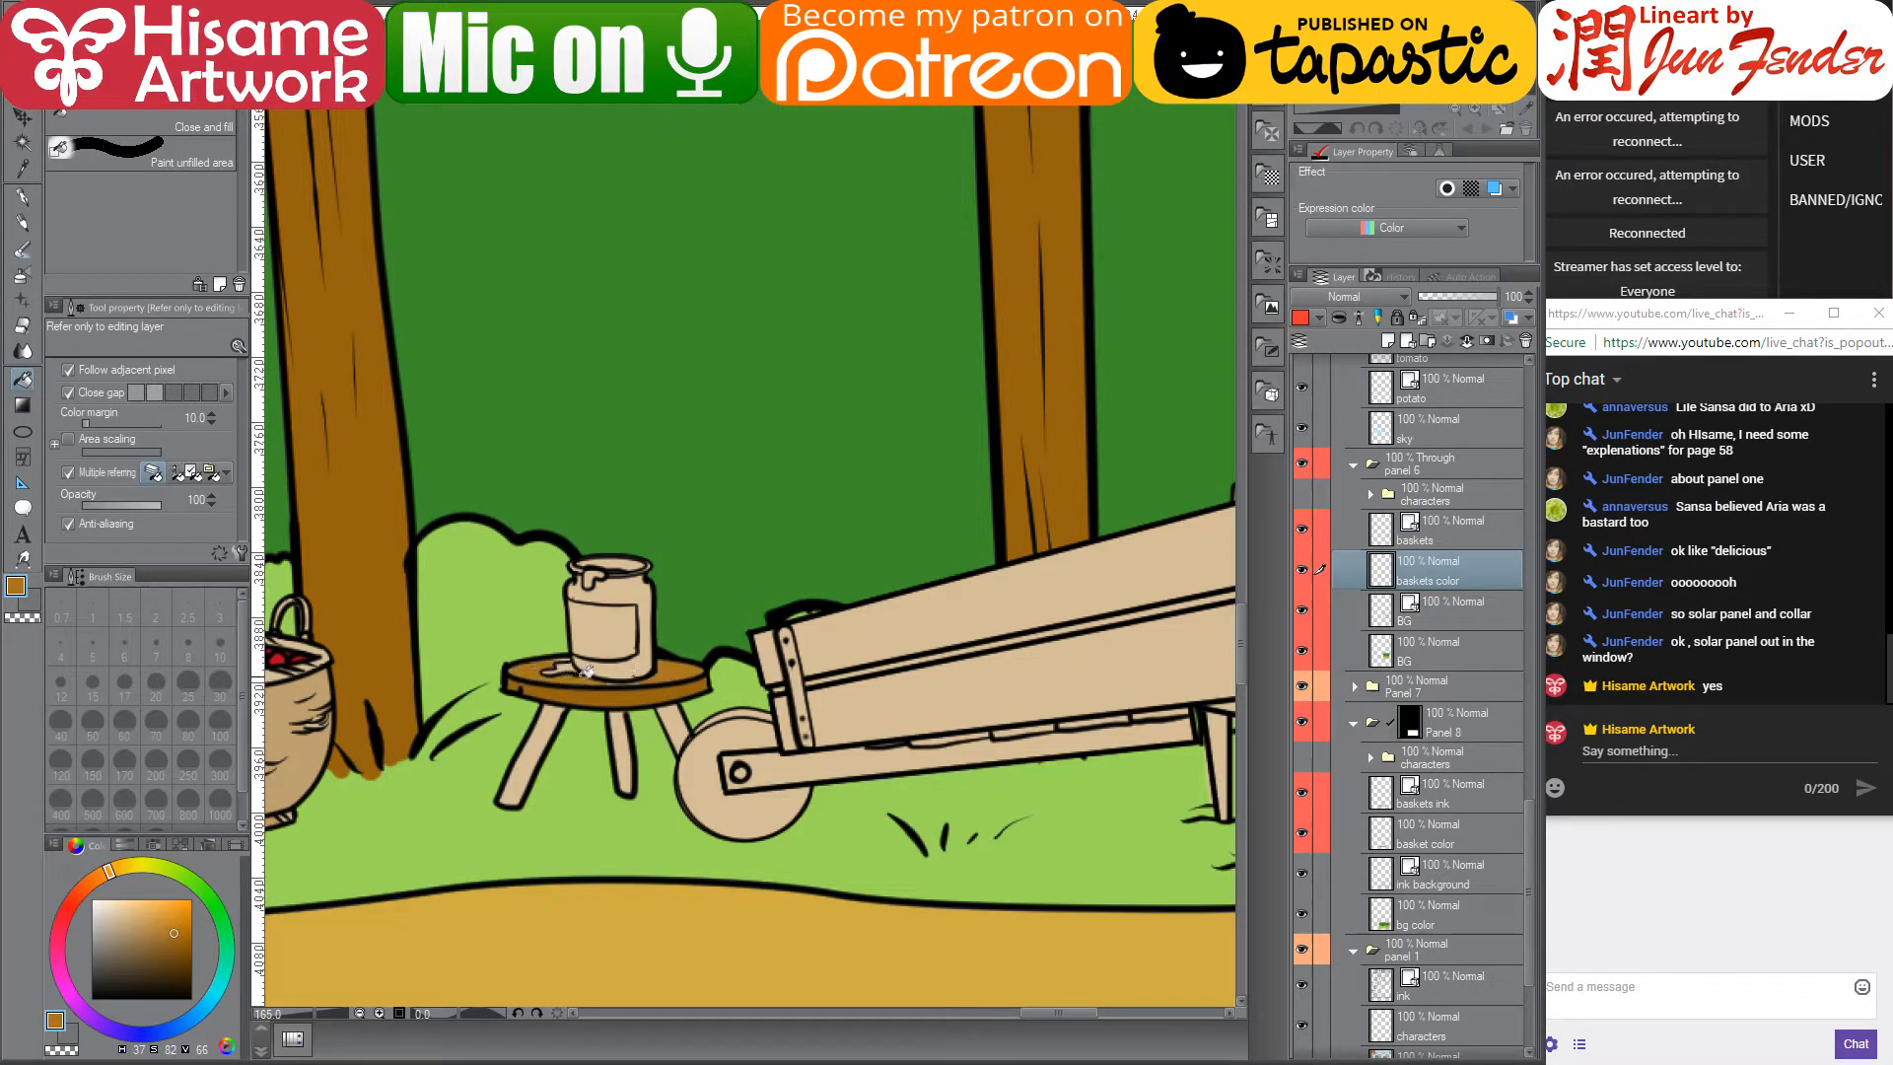
pyautogui.click(89, 875)
pyautogui.click(638, 684)
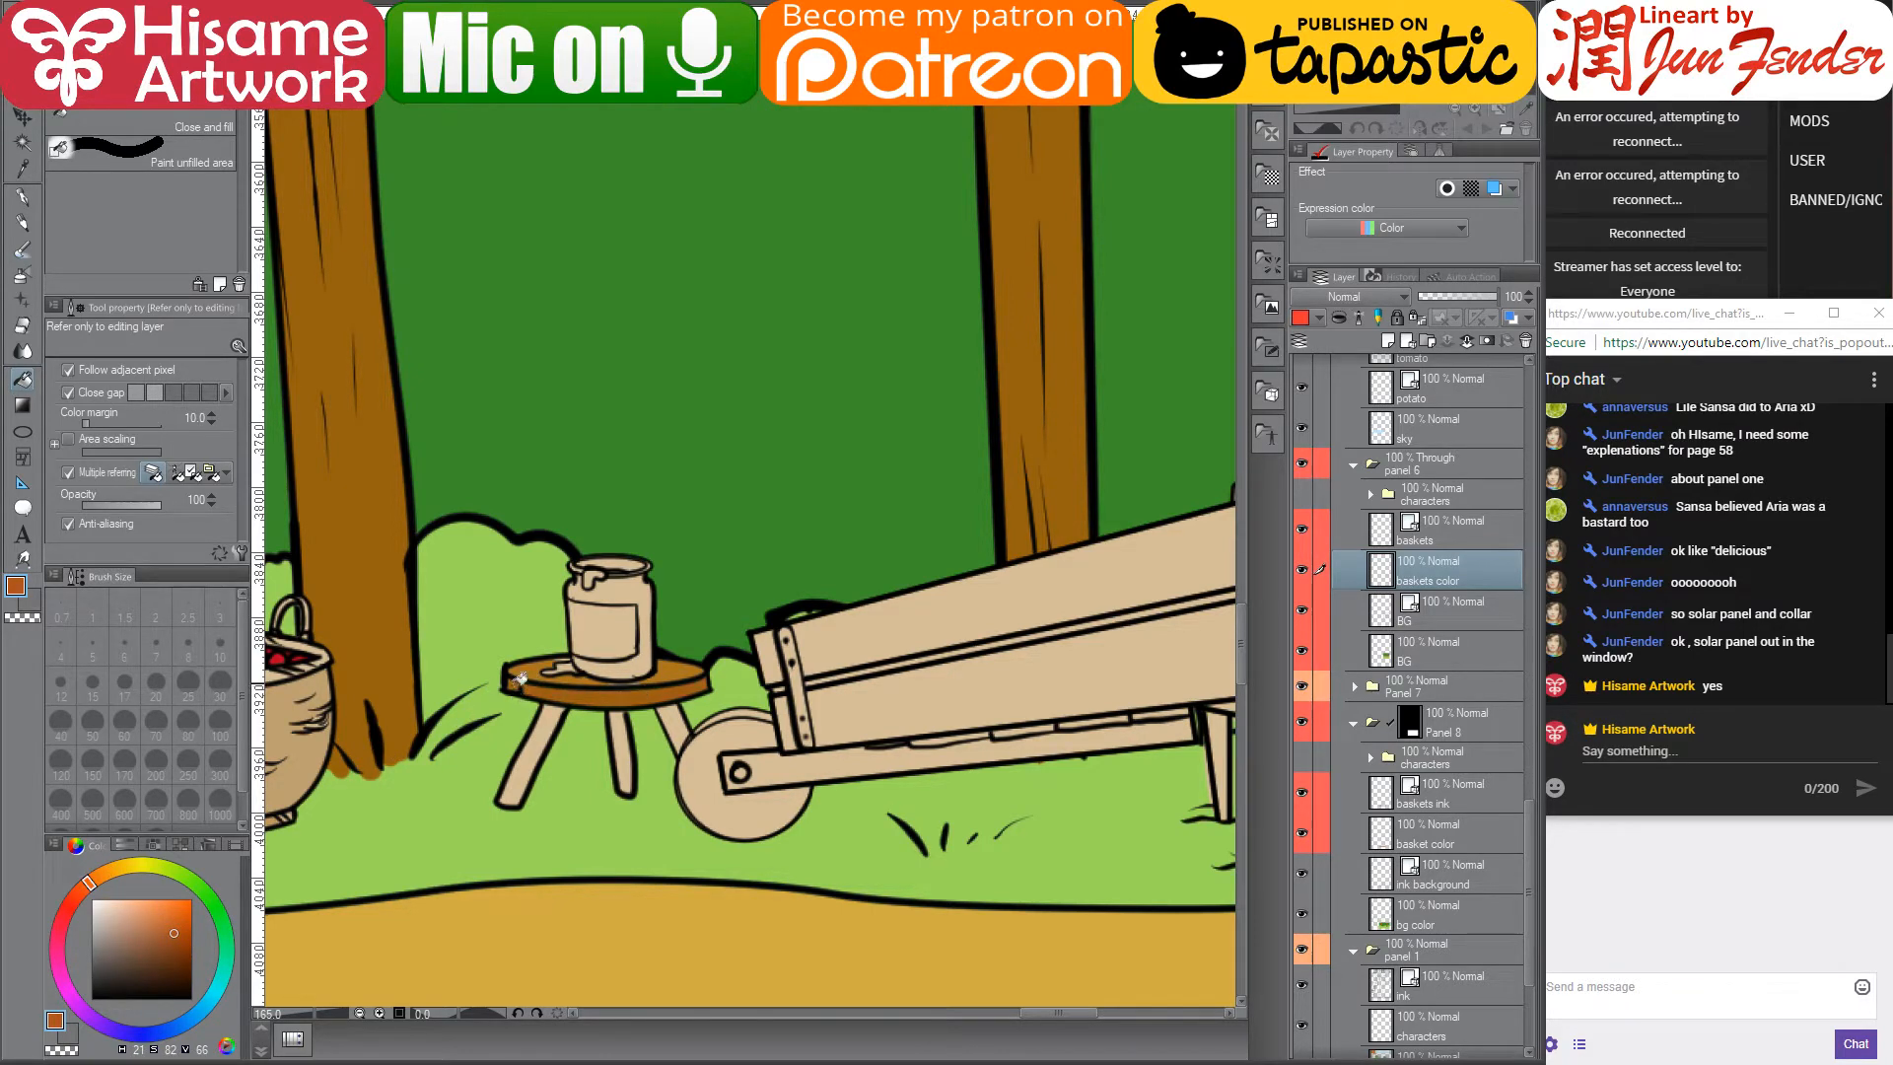
pyautogui.click(109, 869)
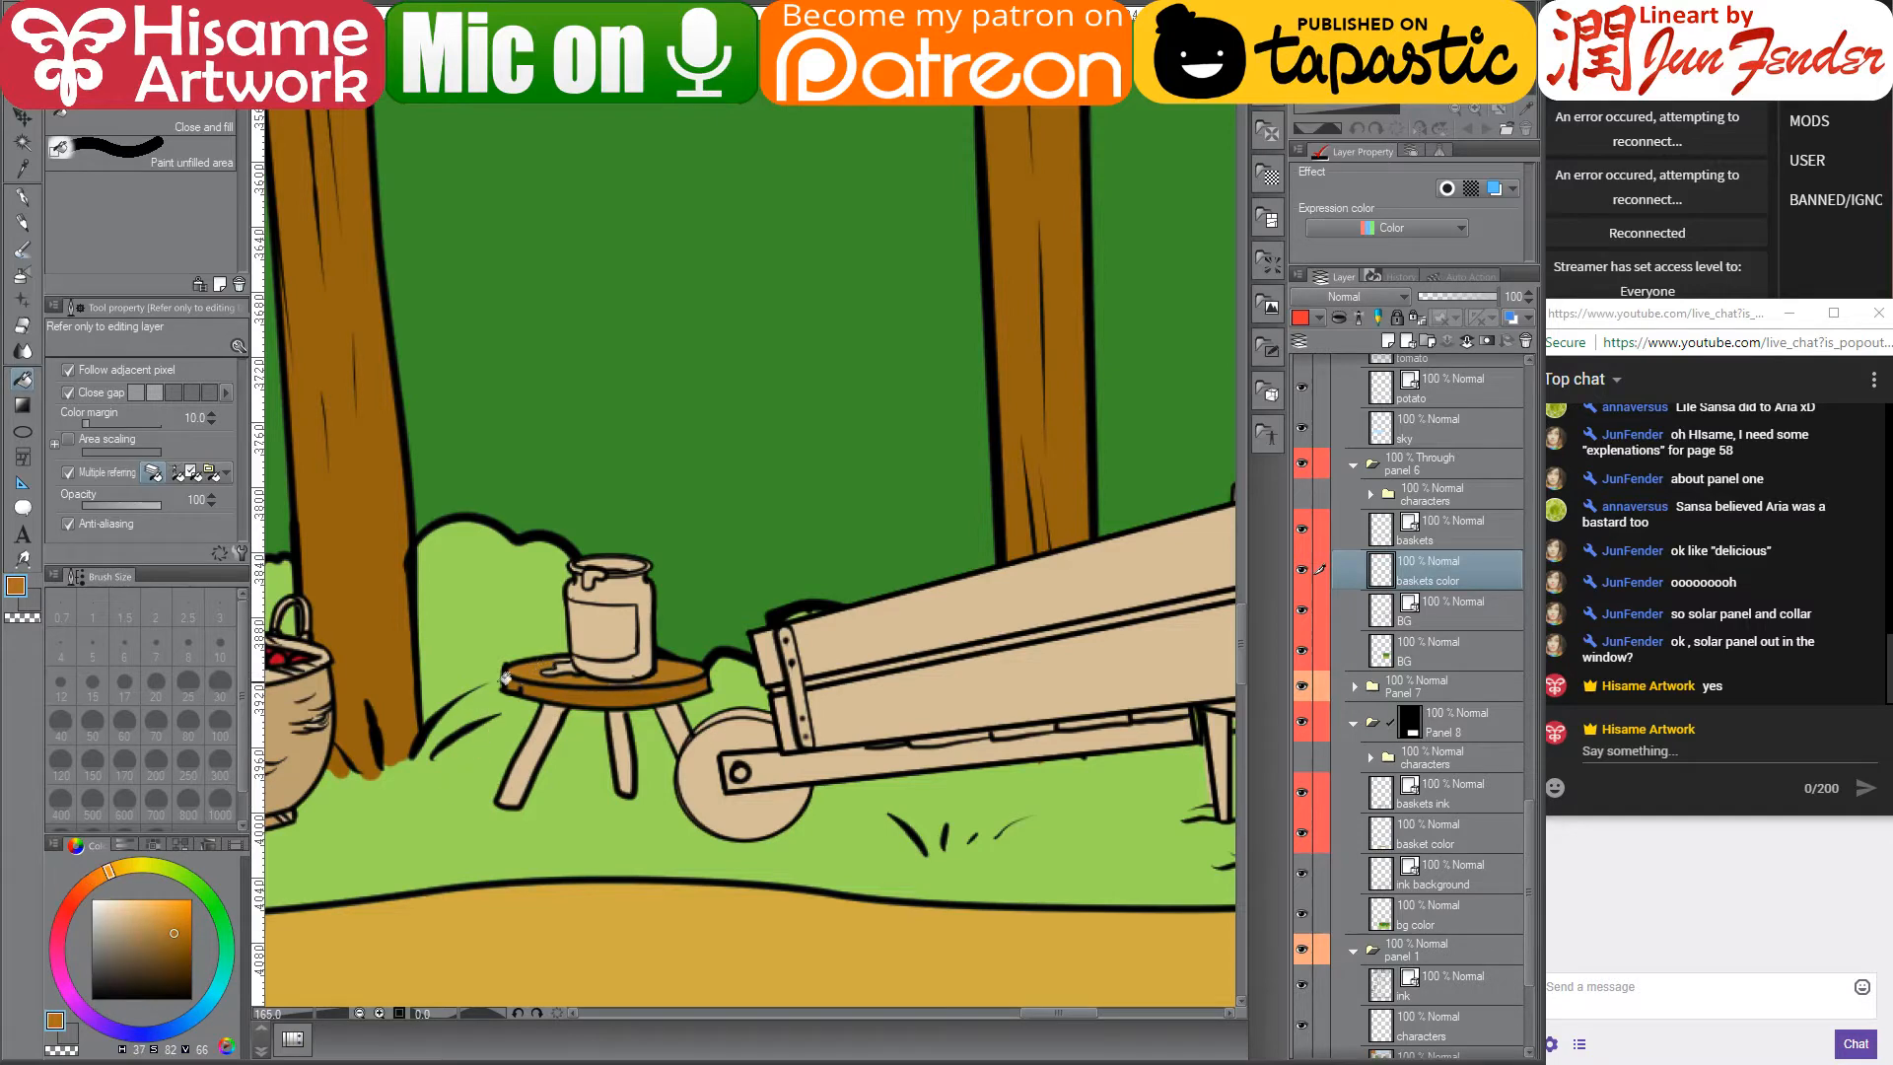
# - Fill the stool's three legs with browns sampled from its seat
pyautogui.keyDown('alt'); pyautogui.click(579, 685); pyautogui.keyUp('alt')
pyautogui.keyDown('alt'); pyautogui.click(523, 666); pyautogui.keyUp('alt')
pyautogui.click(540, 746)
pyautogui.click(692, 707)
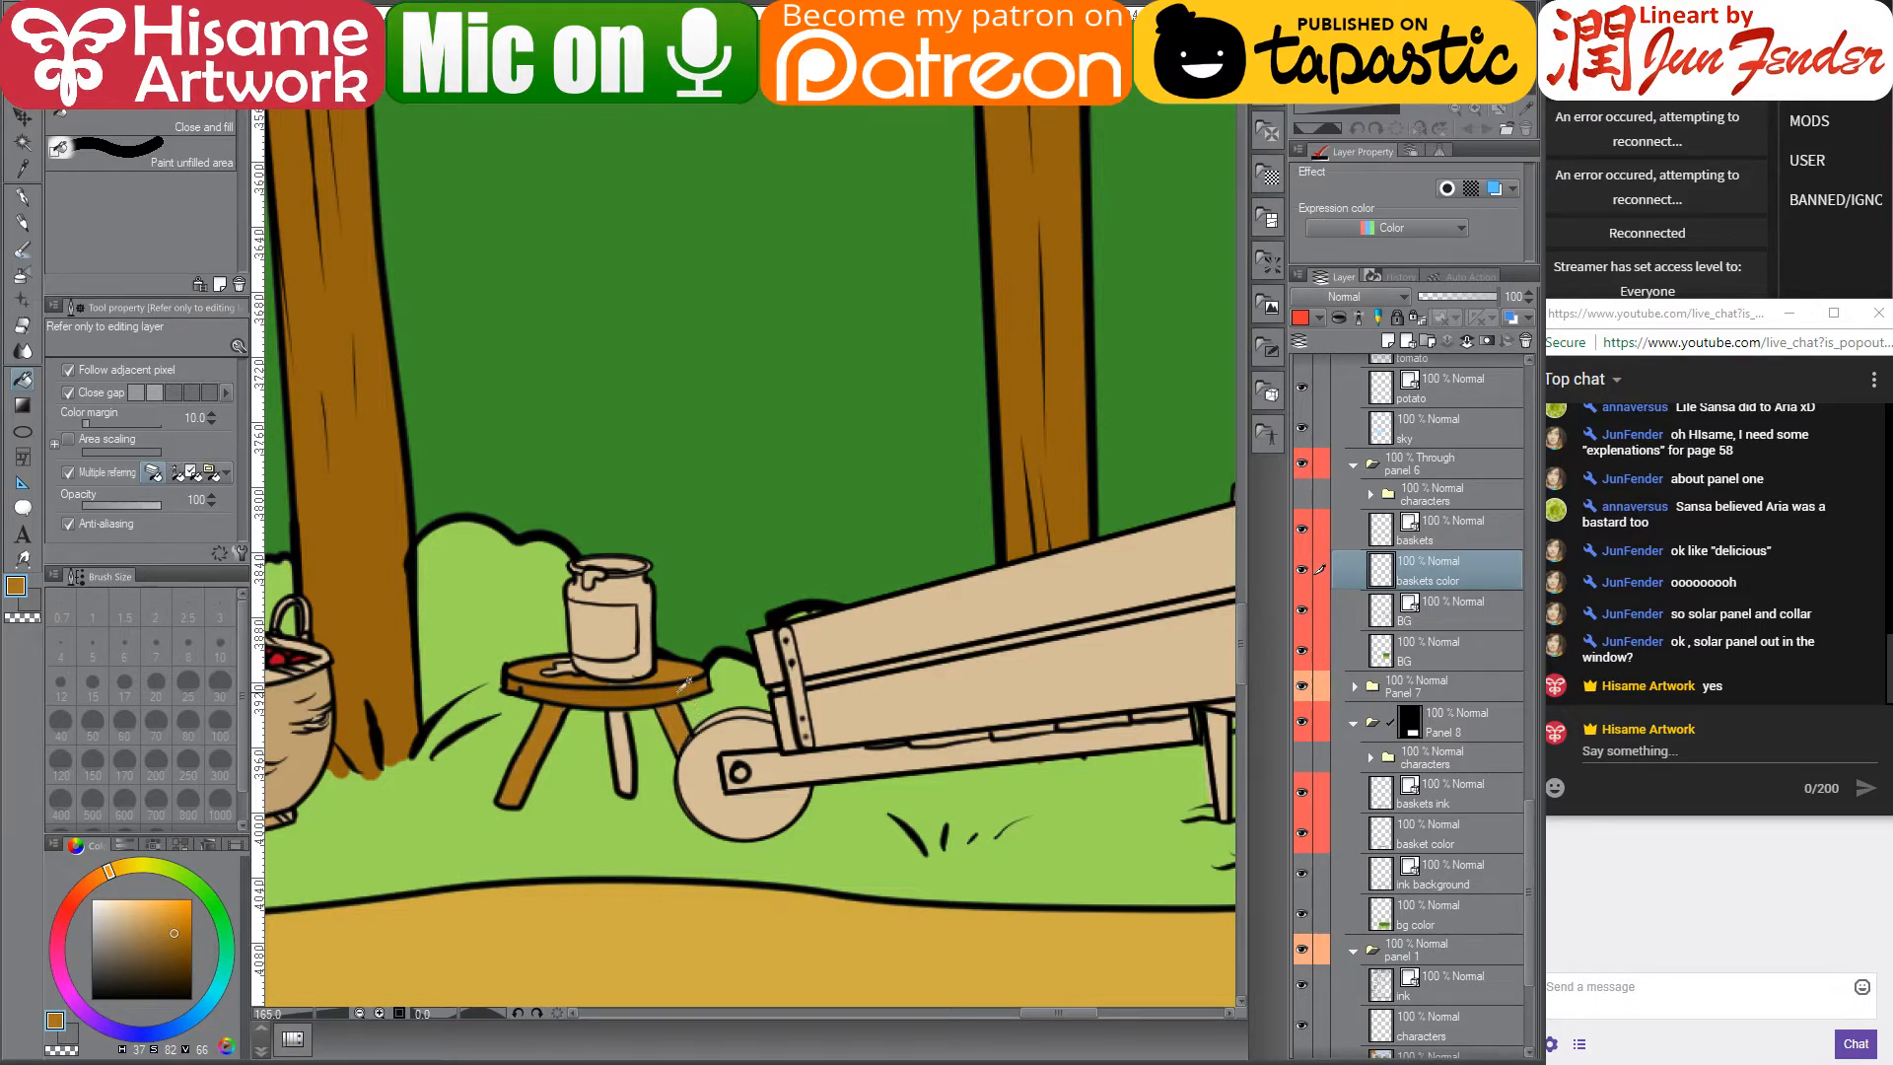
pyautogui.keyDown('alt'); pyautogui.click(685, 682); pyautogui.keyUp('alt')
pyautogui.click(628, 730)
# - Fill the wheelbarrow's rear leg, lower rail and the slats under the box with a darker, fully saturated brown
pyautogui.moveTo(958, 746); pyautogui.dragTo(707, 714)
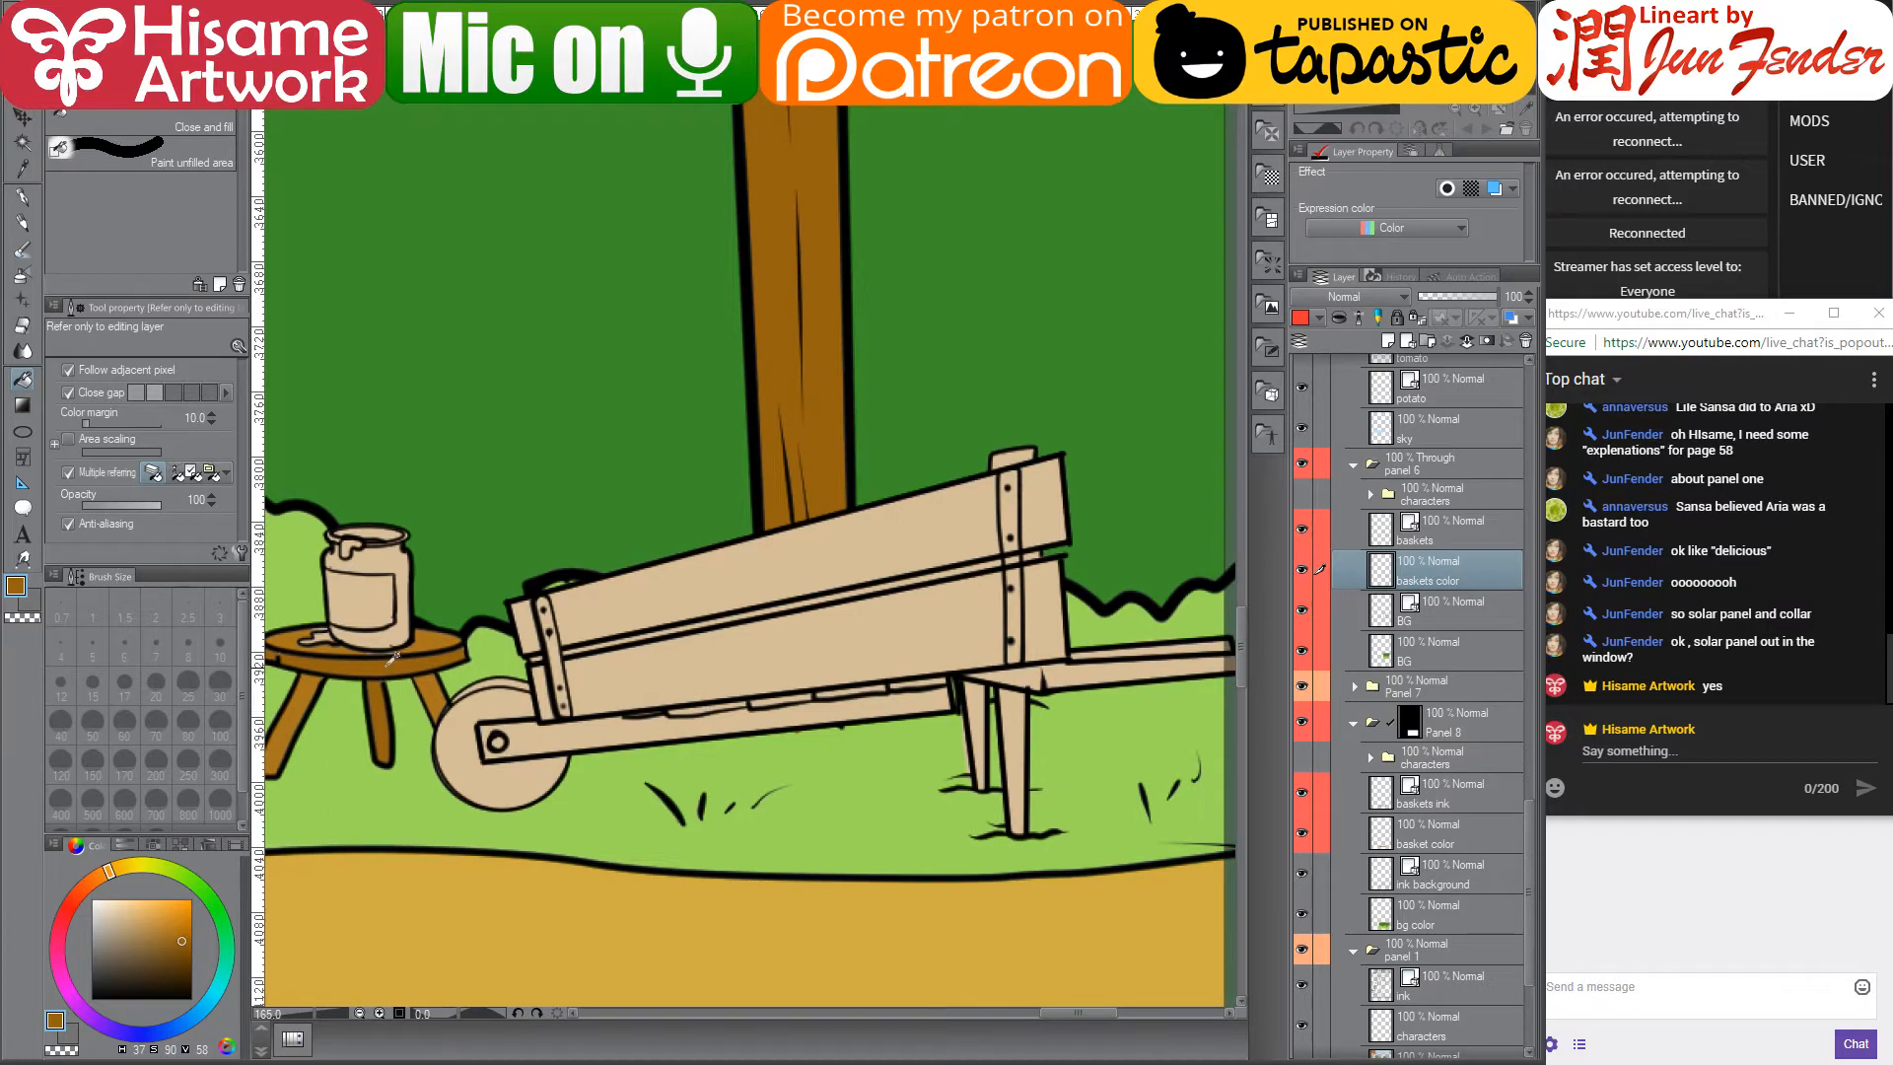
pyautogui.click(191, 949)
pyautogui.click(984, 697)
pyautogui.moveTo(1093, 705); pyautogui.dragTo(1045, 699)
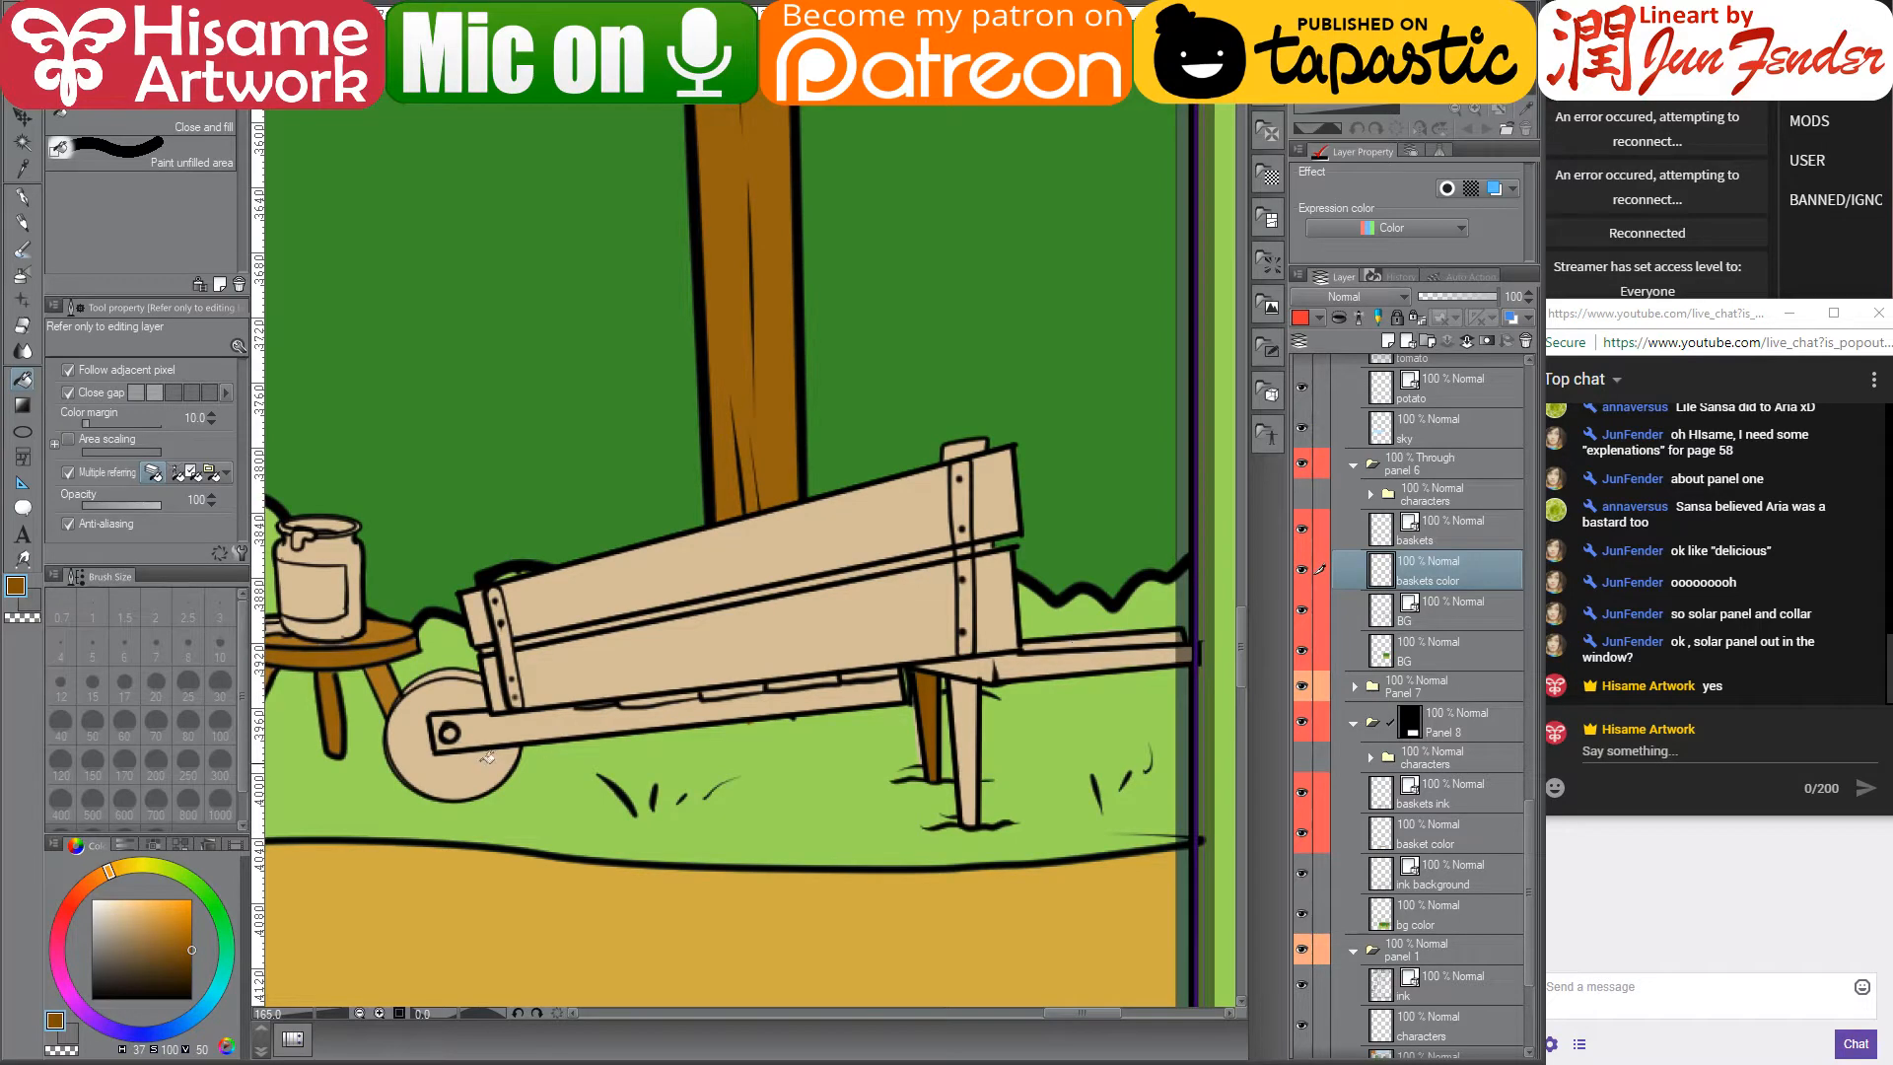
pyautogui.click(579, 716)
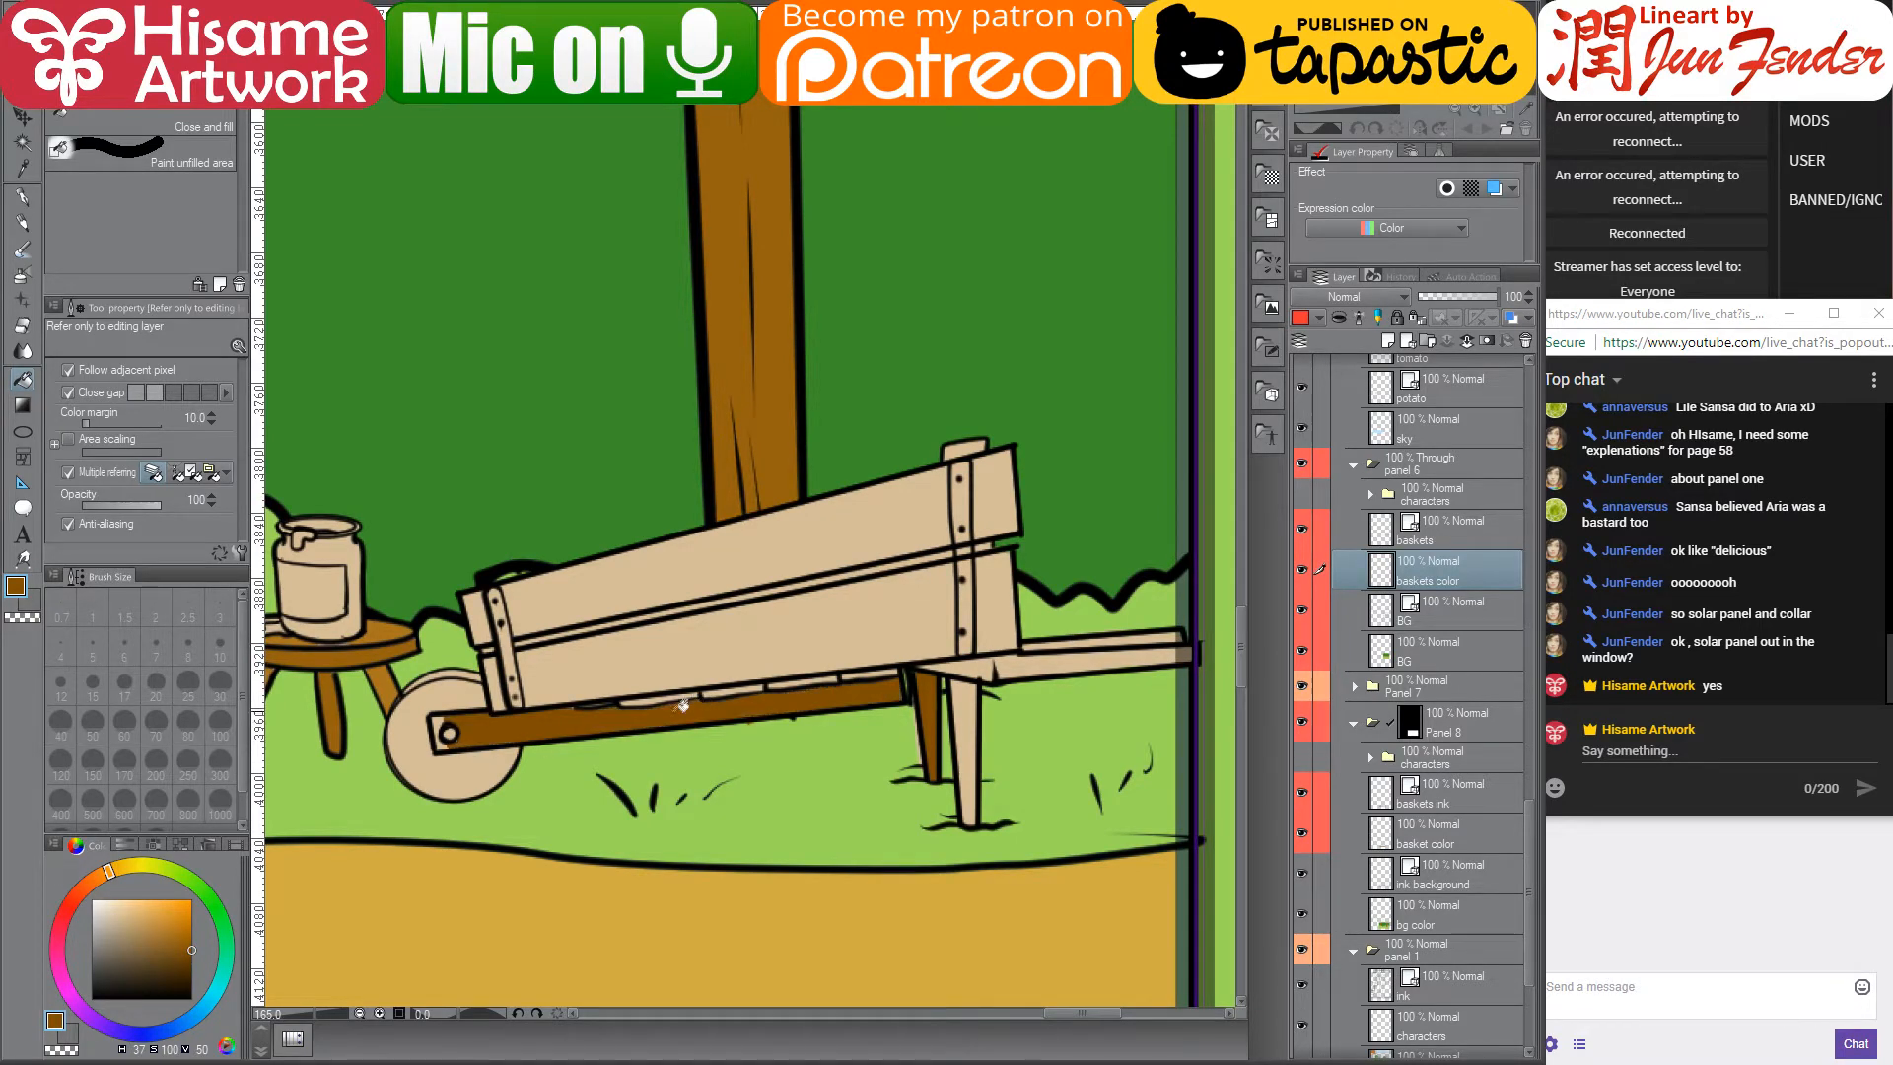
pyautogui.click(653, 696)
pyautogui.click(731, 690)
pyautogui.click(800, 682)
pyautogui.click(875, 672)
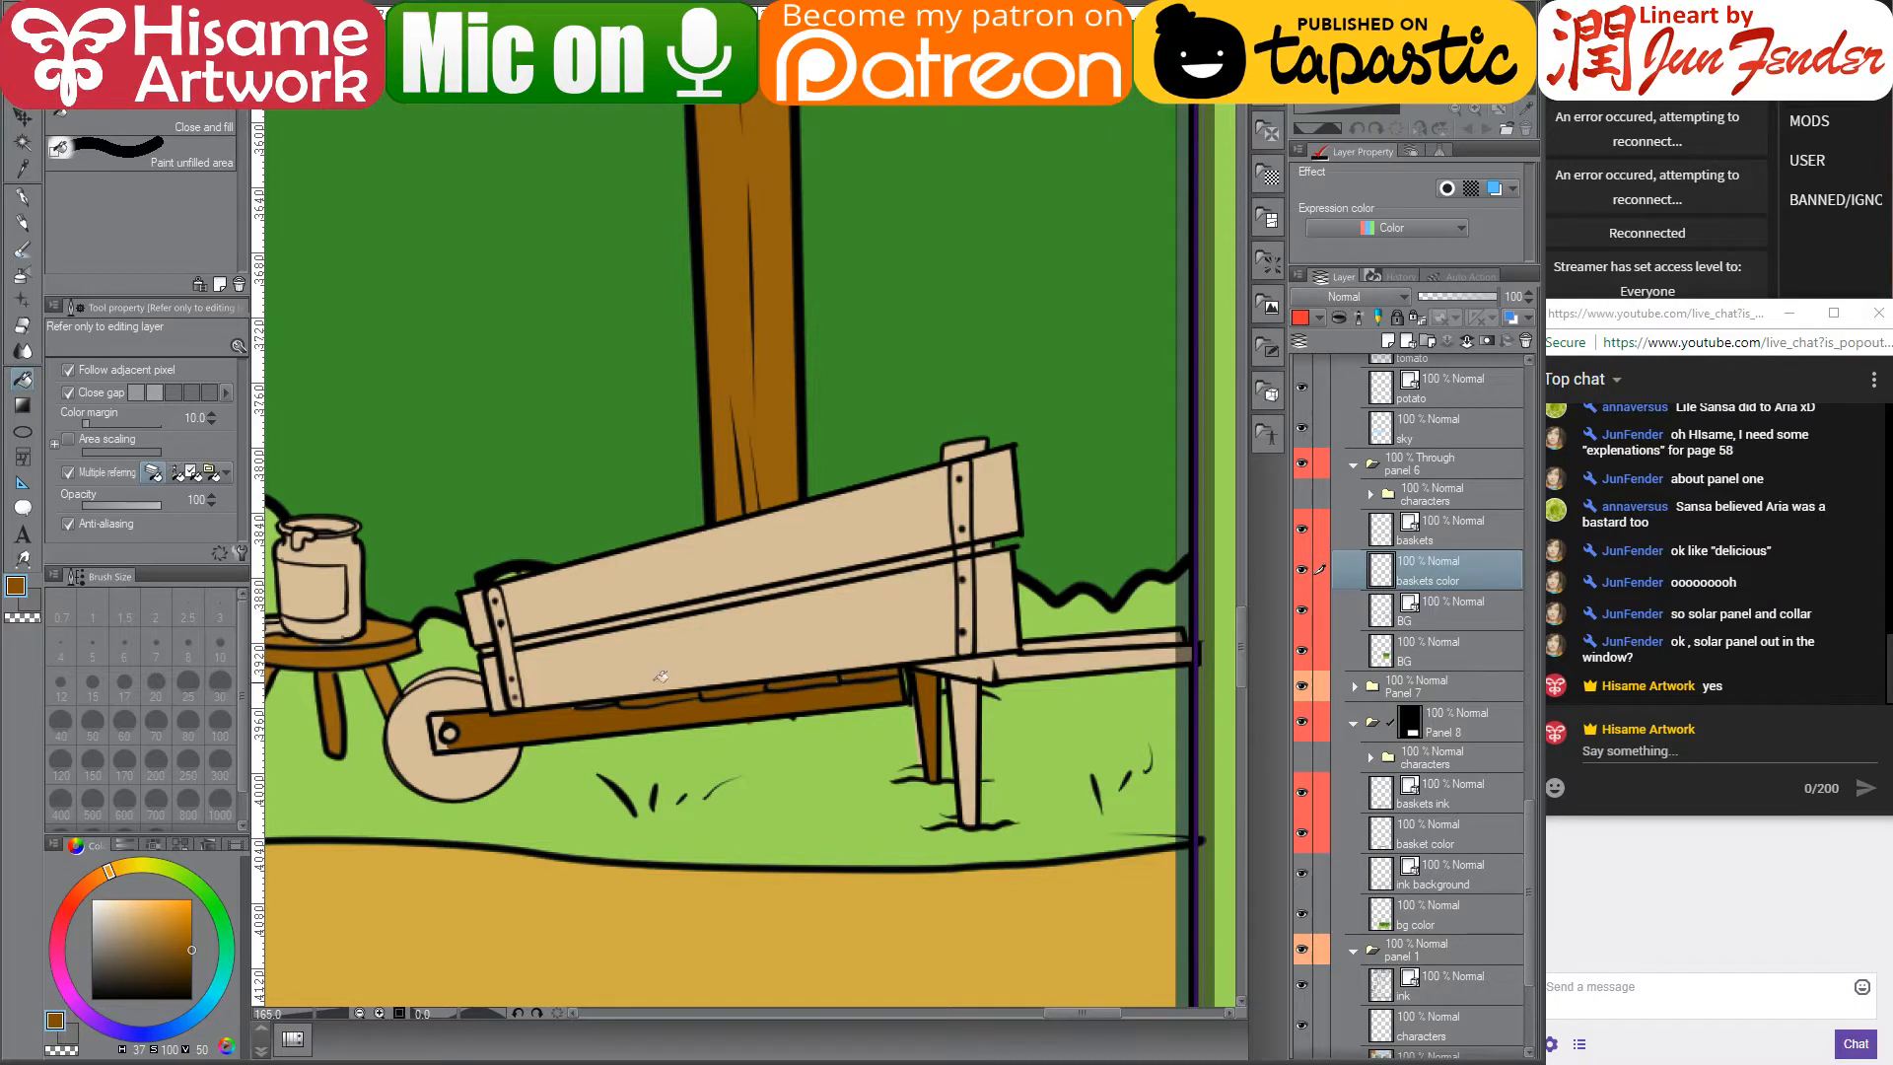
# - Fill the wheelbarrow's upper and lower side boards, including both ends beyond the straps, with the stool's brown
pyautogui.keyDown('alt'); pyautogui.click(384, 643); pyautogui.keyUp('alt')
pyautogui.click(892, 630)
pyautogui.click(878, 532)
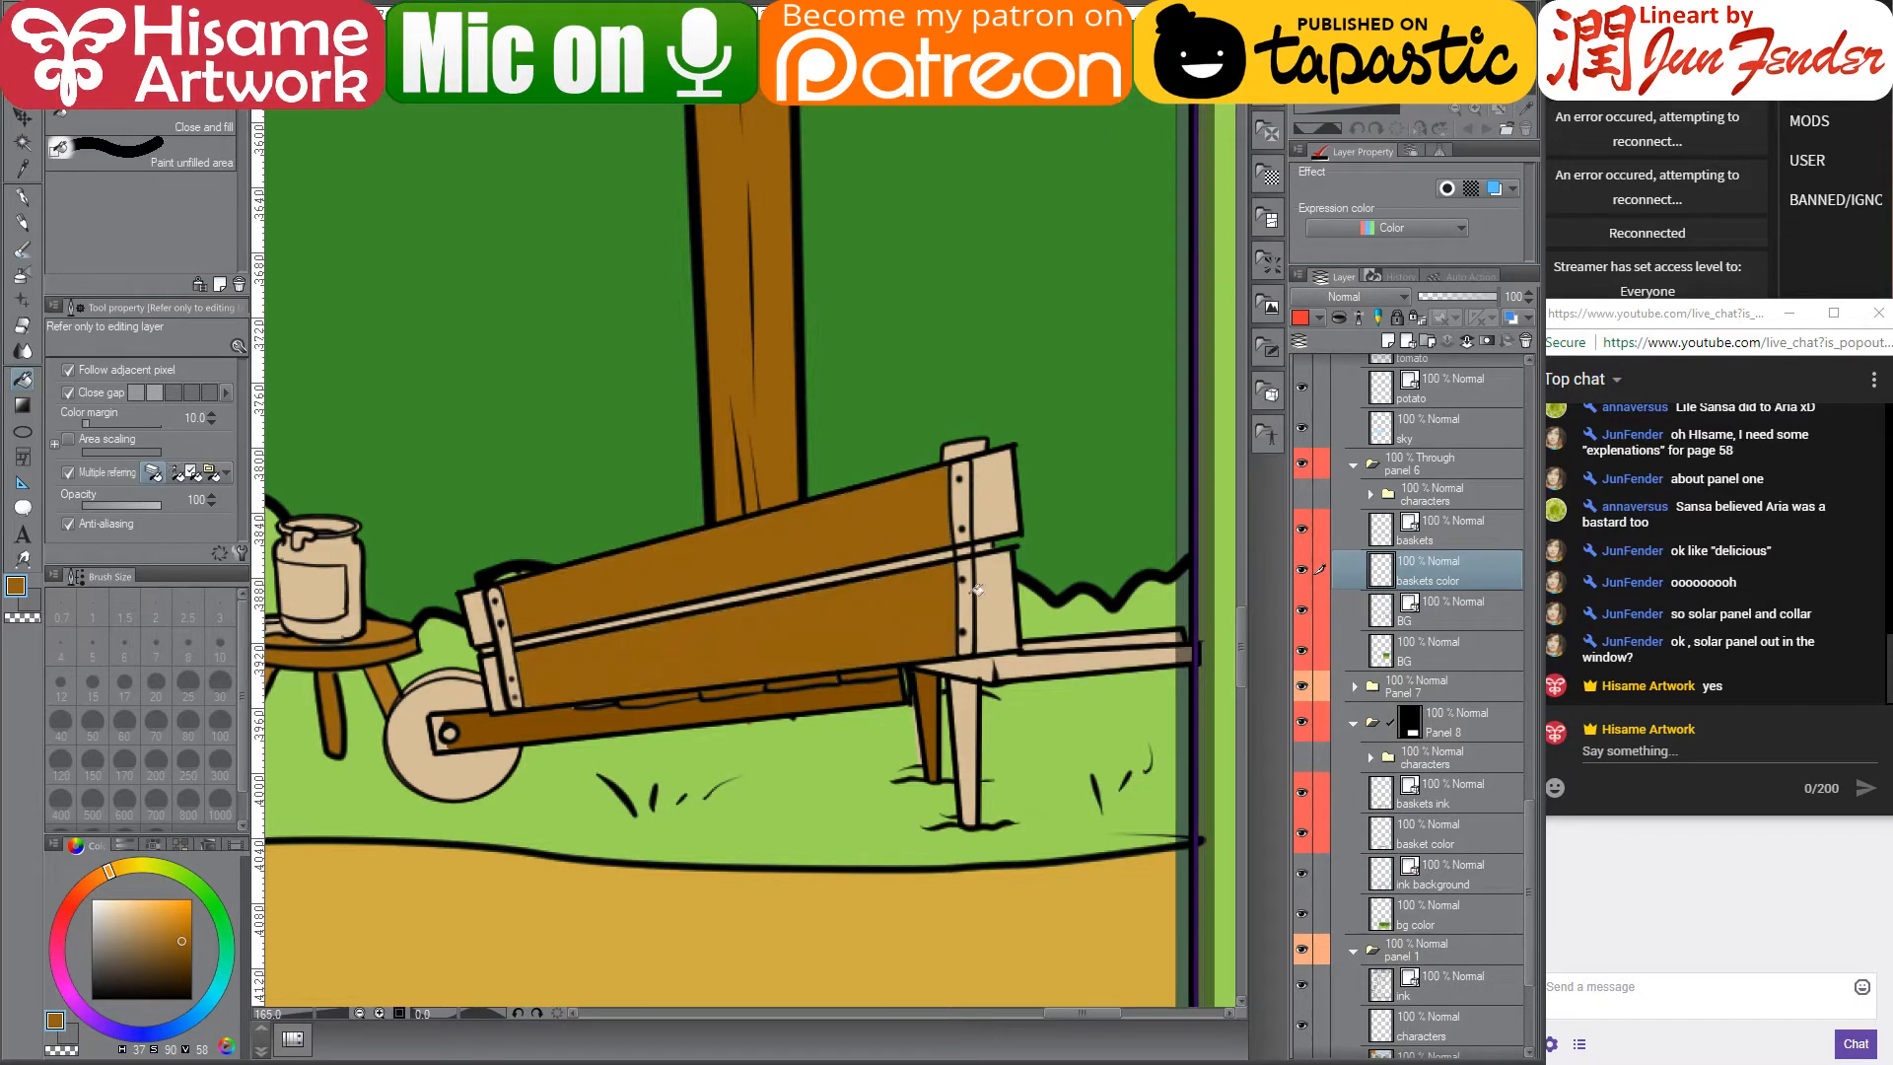
pyautogui.click(991, 596)
pyautogui.click(1001, 511)
pyautogui.click(490, 617)
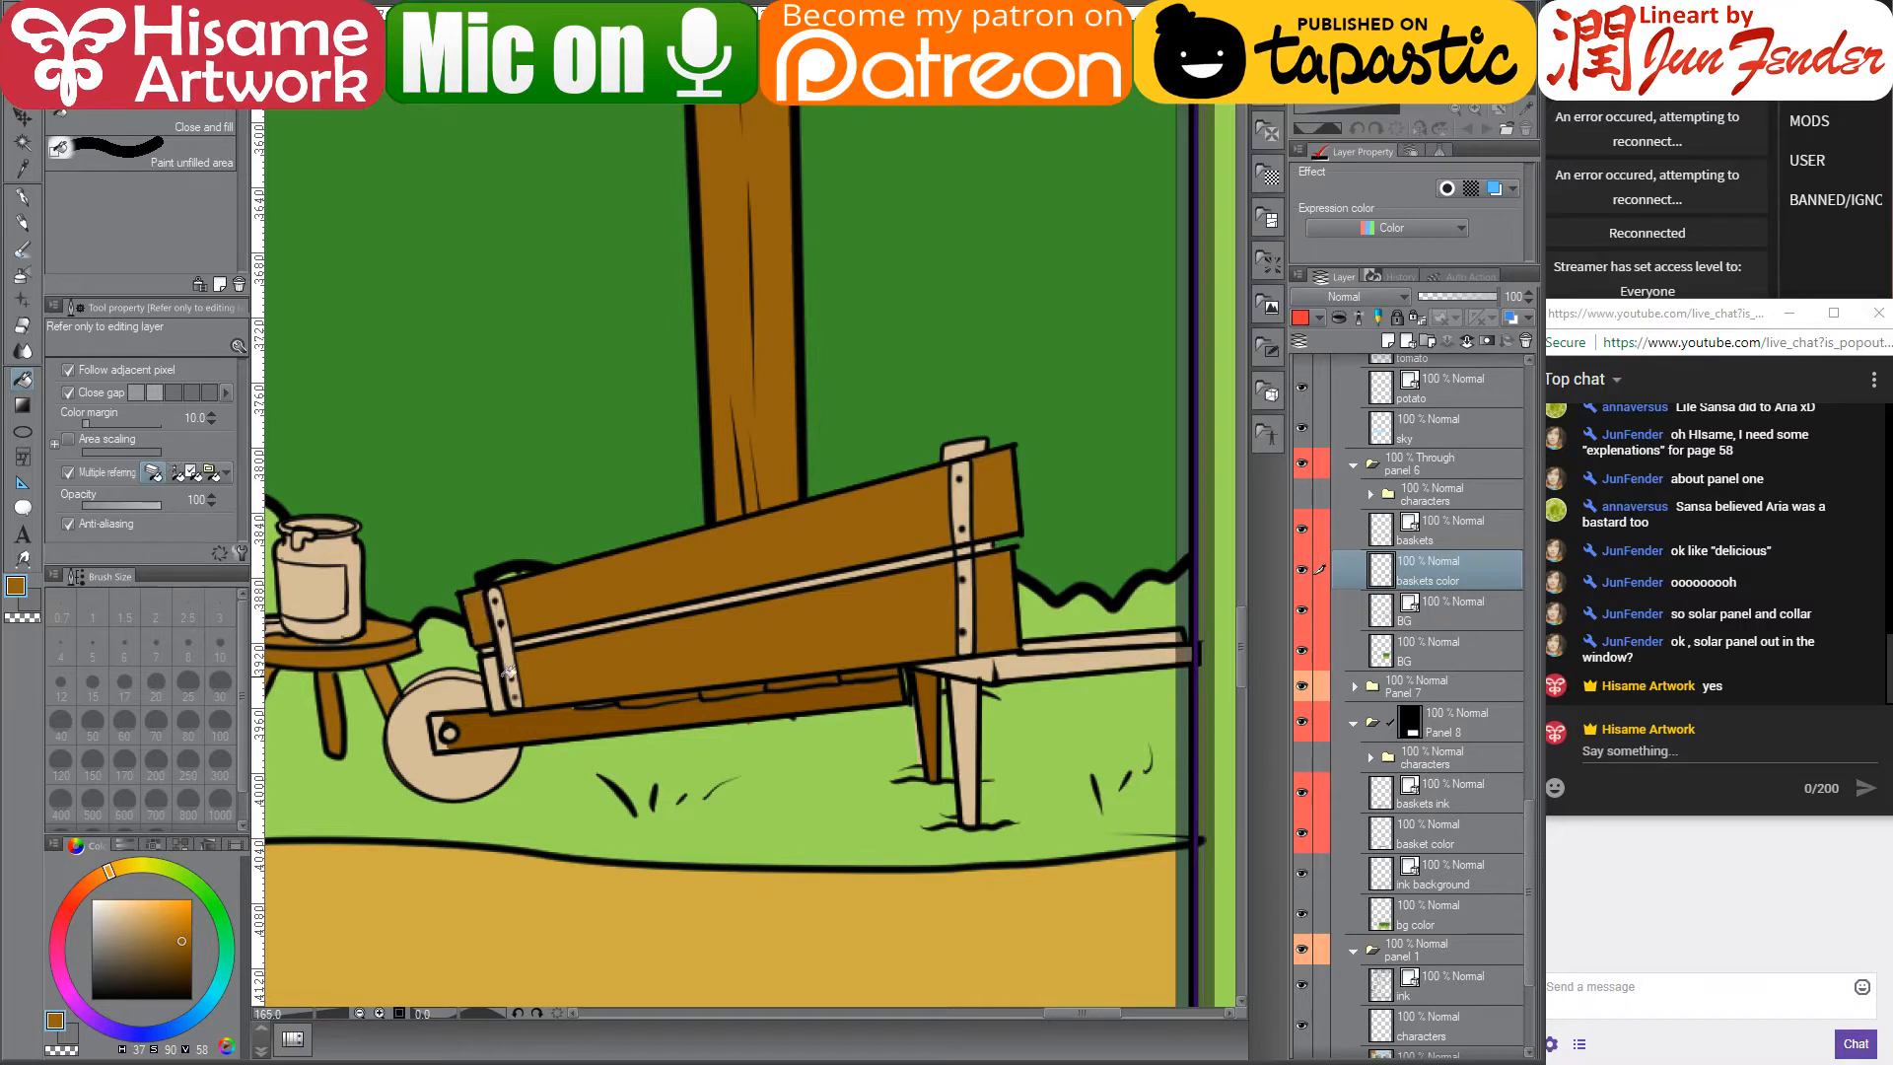
# - Fill the wheelbarrow's wheel face with the board brown and its rim with a lighter brown
pyautogui.click(464, 698)
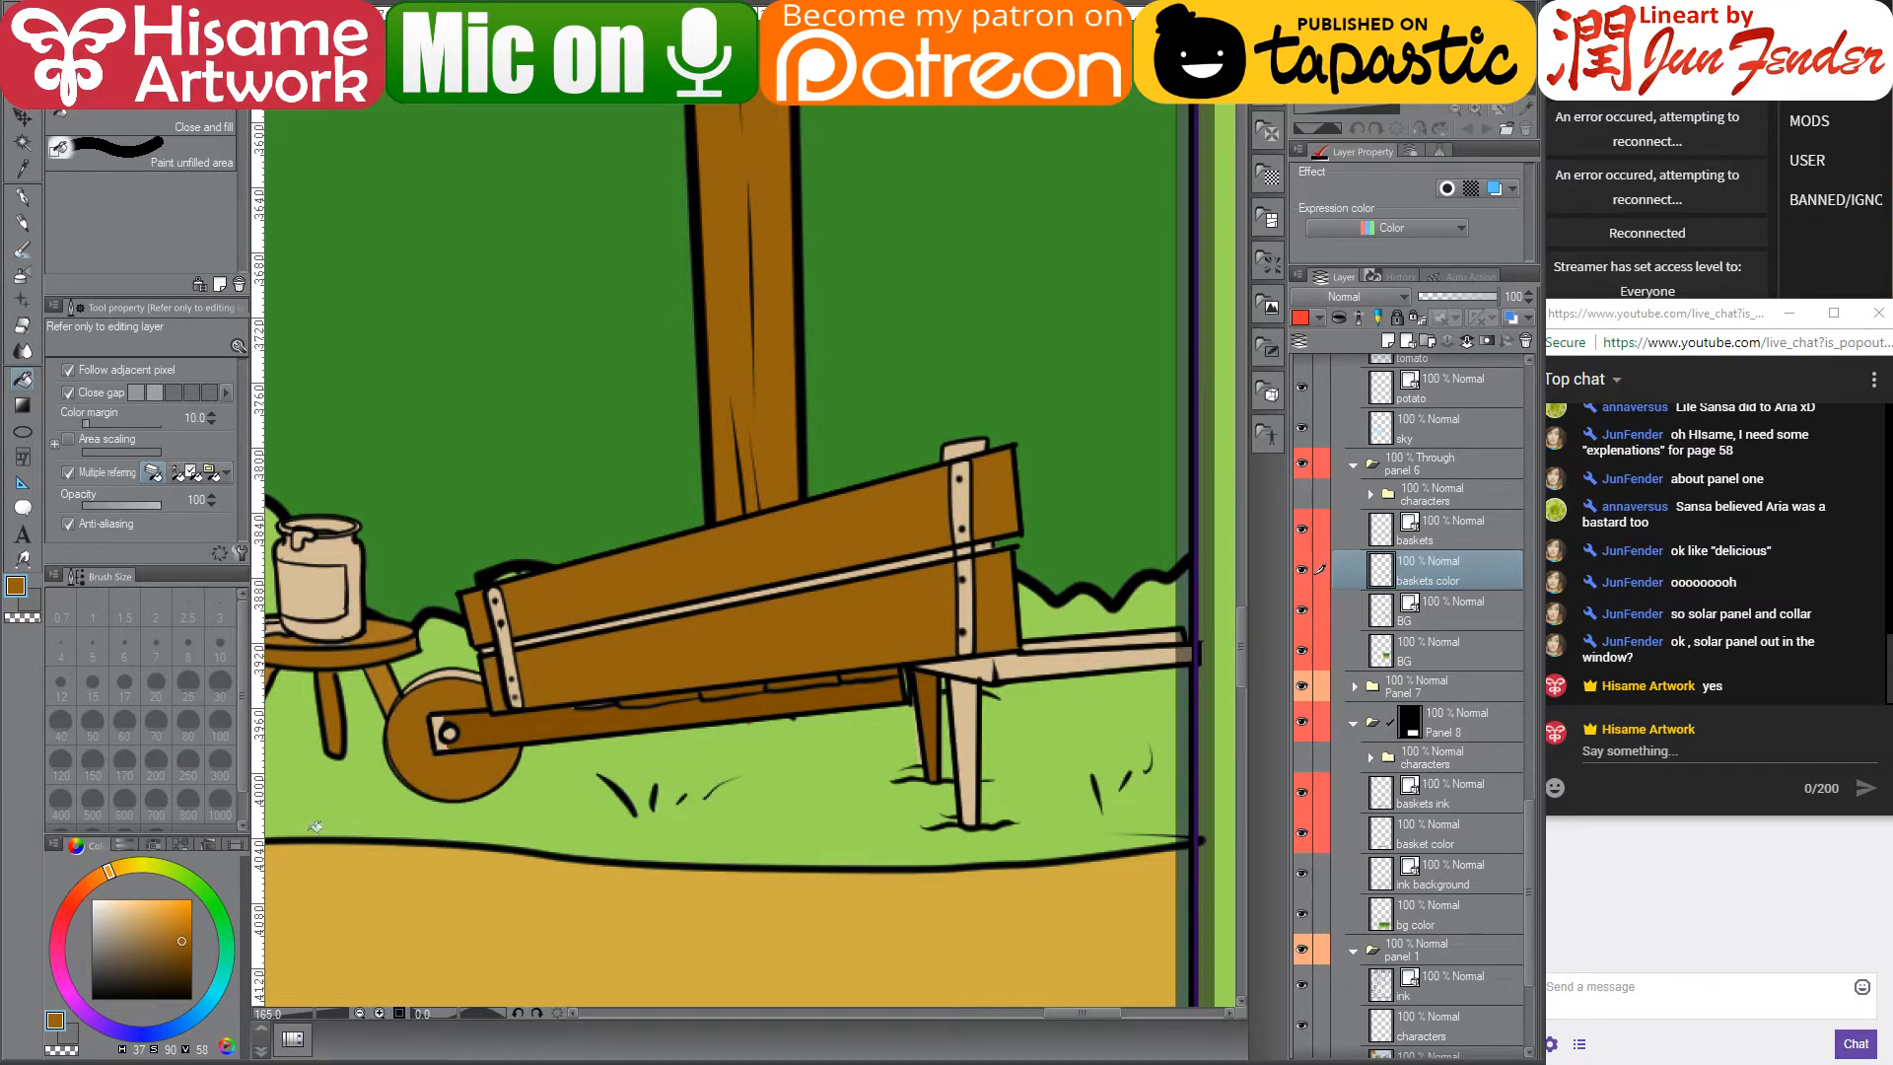
pyautogui.click(175, 933)
pyautogui.click(467, 669)
pyautogui.click(157, 930)
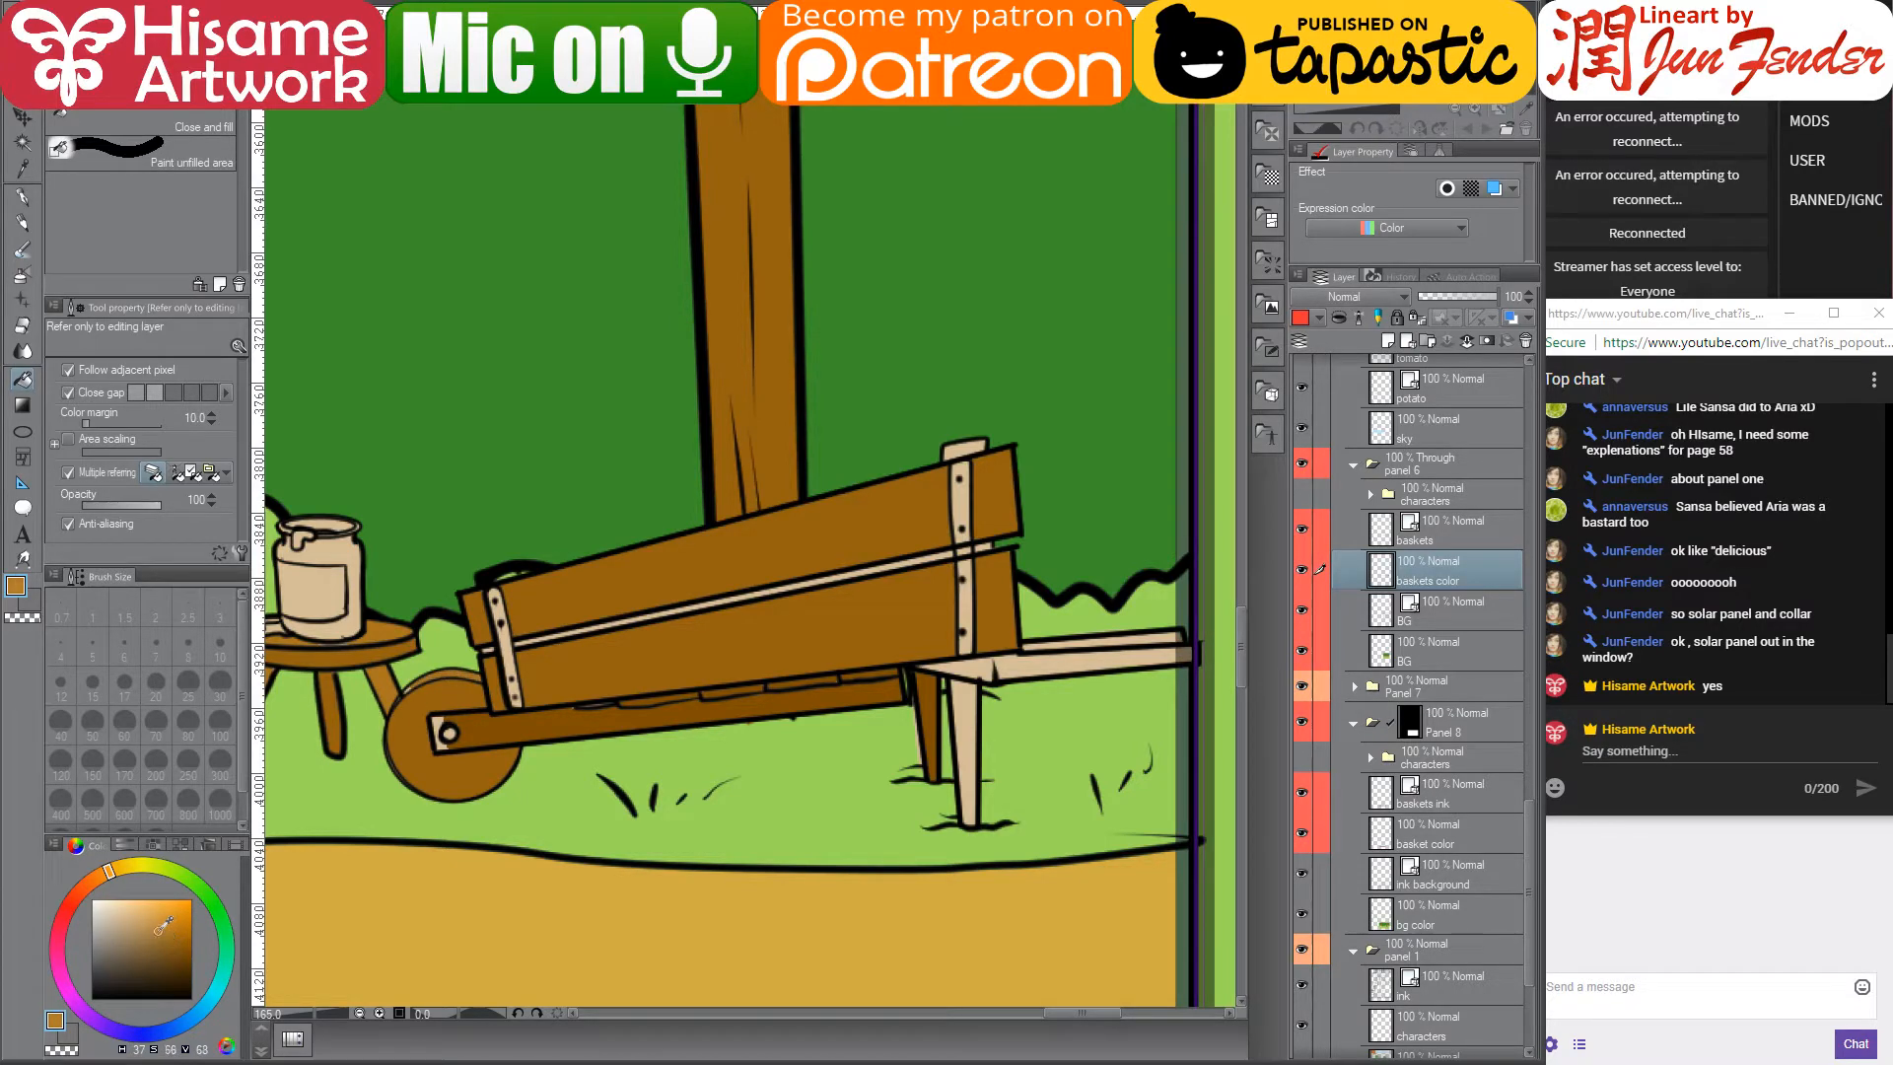
pyautogui.keyDown('alt'); pyautogui.click(446, 717); pyautogui.keyUp('alt')
pyautogui.click(443, 719)
# - Fill the wheelbarrow's front leg and handle joint with the board brown, and the handles with the wheel rim's lighter brown
pyautogui.keyDown('alt'); pyautogui.click(635, 657); pyautogui.keyUp('alt')
pyautogui.moveTo(1057, 681); pyautogui.dragTo(989, 688)
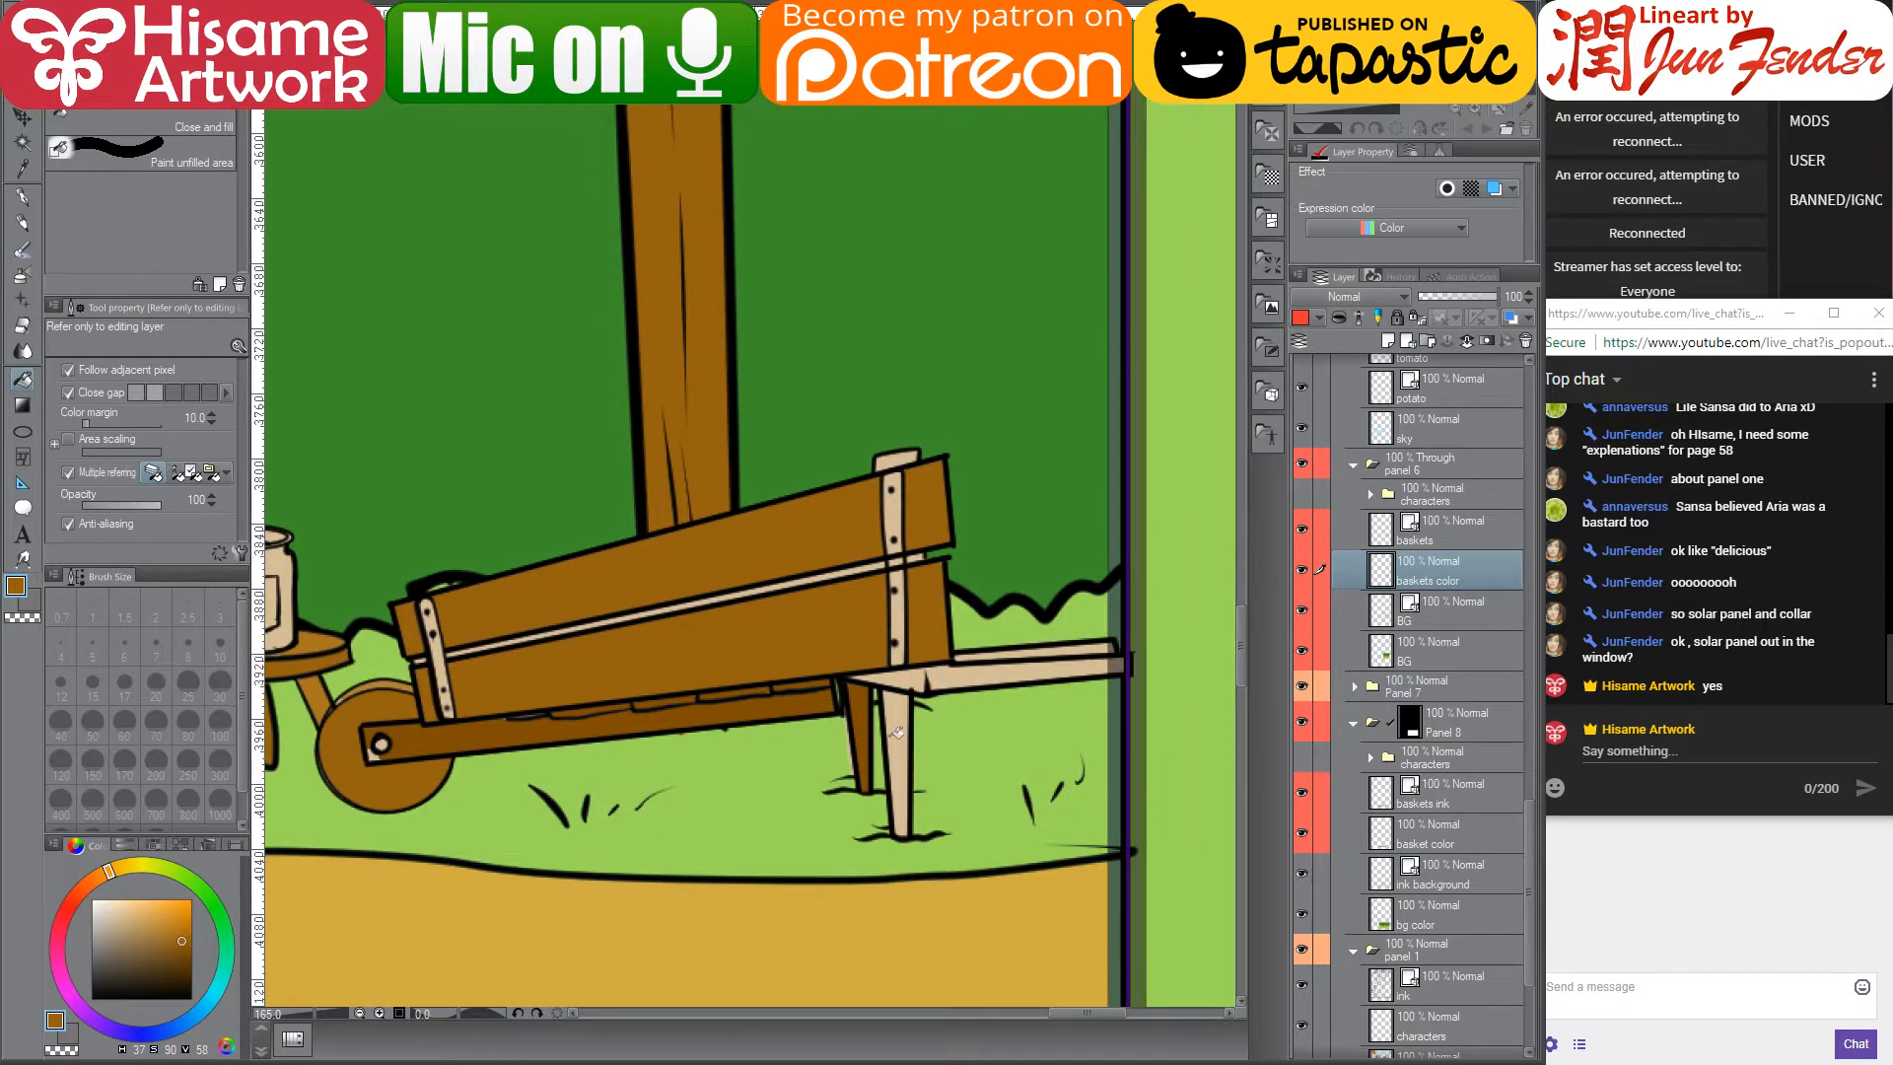
pyautogui.keyDown('alt'); pyautogui.click(387, 679); pyautogui.keyUp('alt')
pyautogui.keyDown('alt'); pyautogui.click(399, 681); pyautogui.keyUp('alt')
pyautogui.click(985, 678)
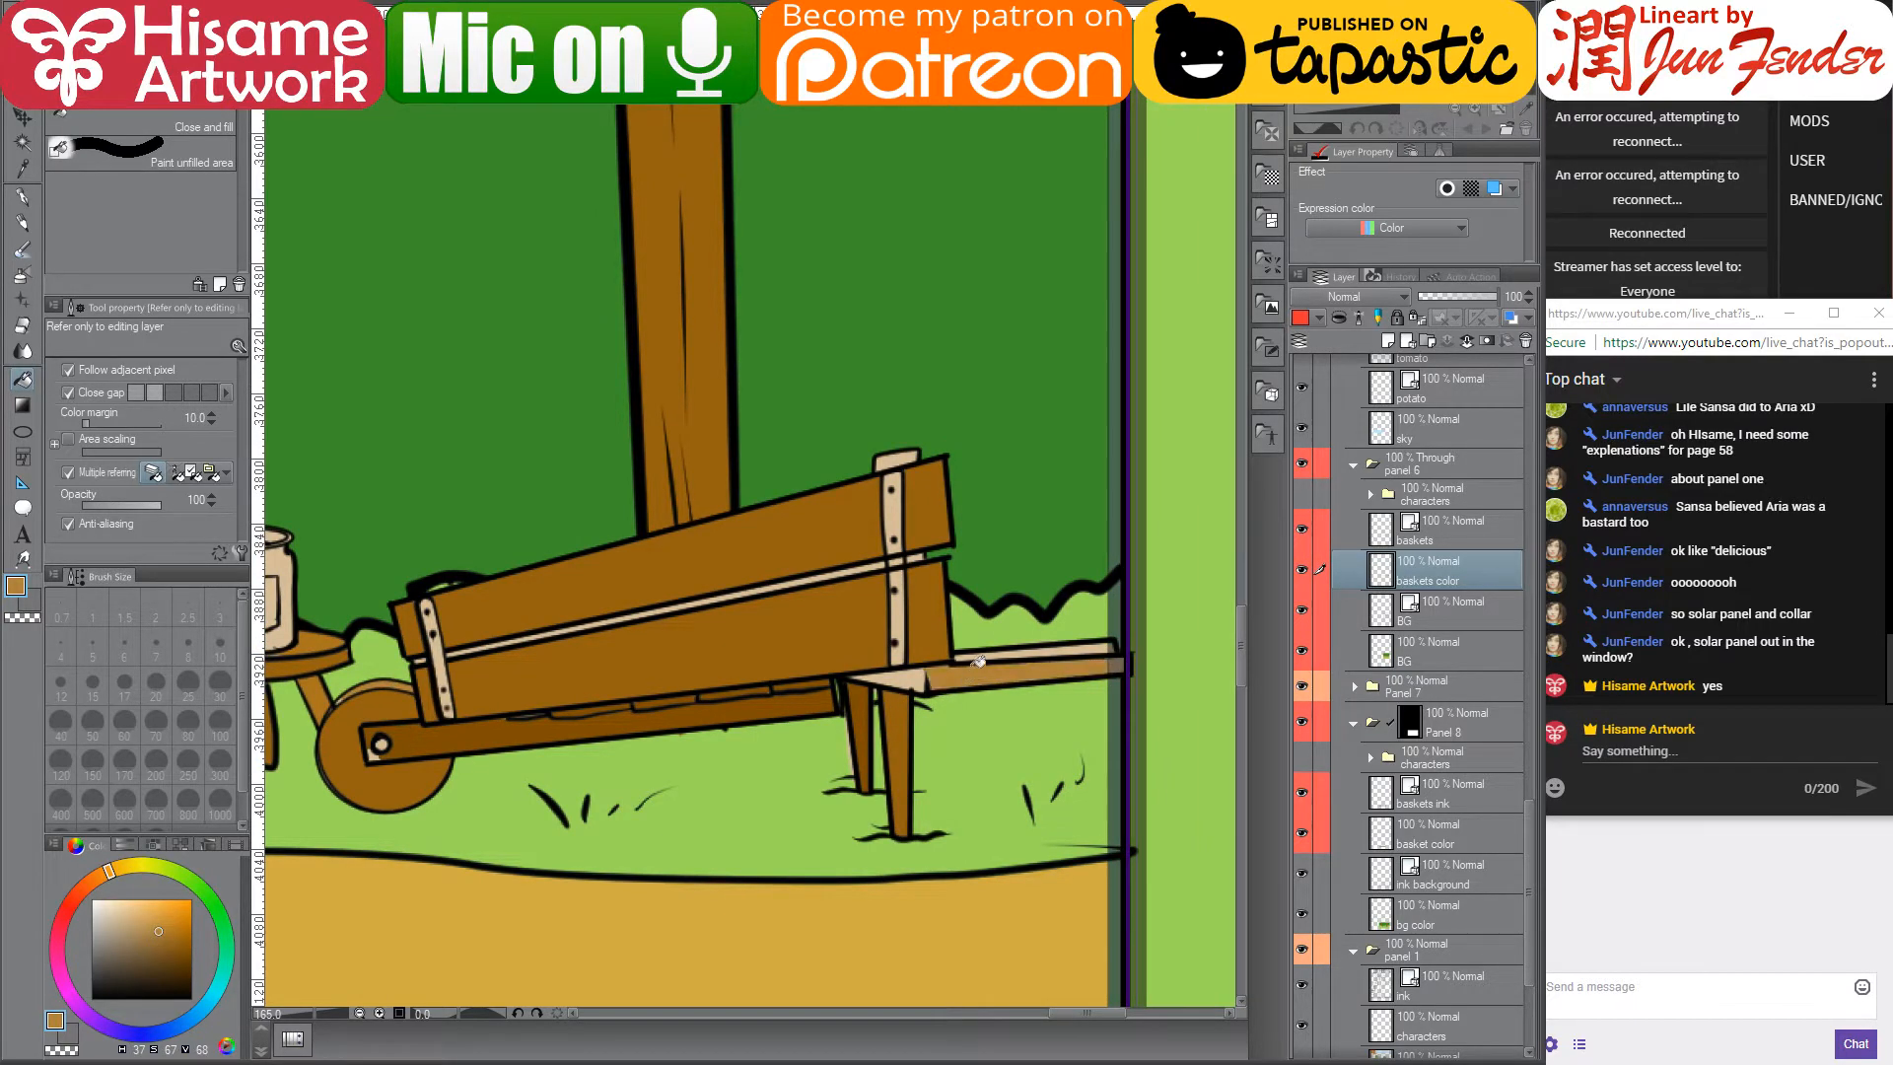
pyautogui.click(985, 652)
pyautogui.keyDown('alt'); pyautogui.click(880, 646); pyautogui.keyUp('alt')
pyautogui.click(911, 676)
# - Fill the strip between the side boards with the rail's dark brown and the protruding post top with the board brown
pyautogui.scroll(-2, 1094, 887)
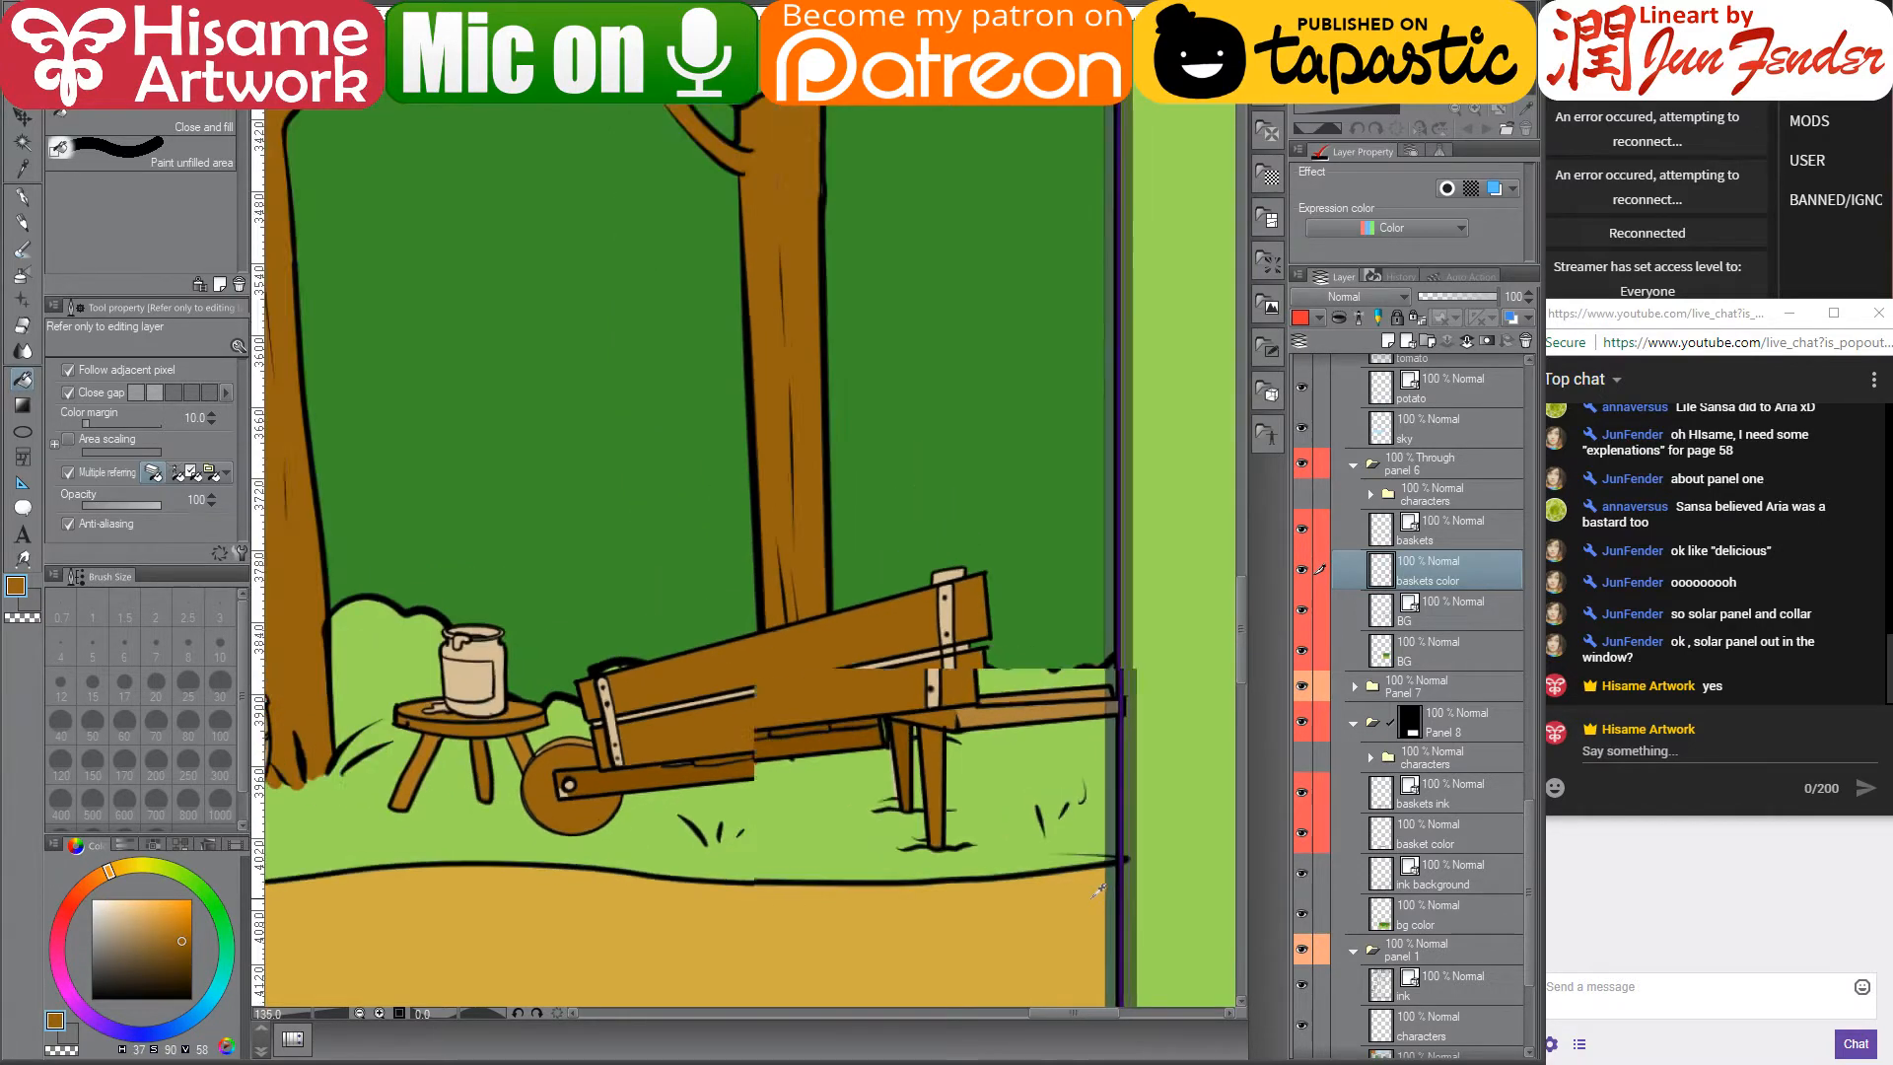
pyautogui.scroll(2, 835, 757)
pyautogui.scroll(1, 836, 757)
pyautogui.keyDown('alt'); pyautogui.click(858, 809); pyautogui.keyUp('alt')
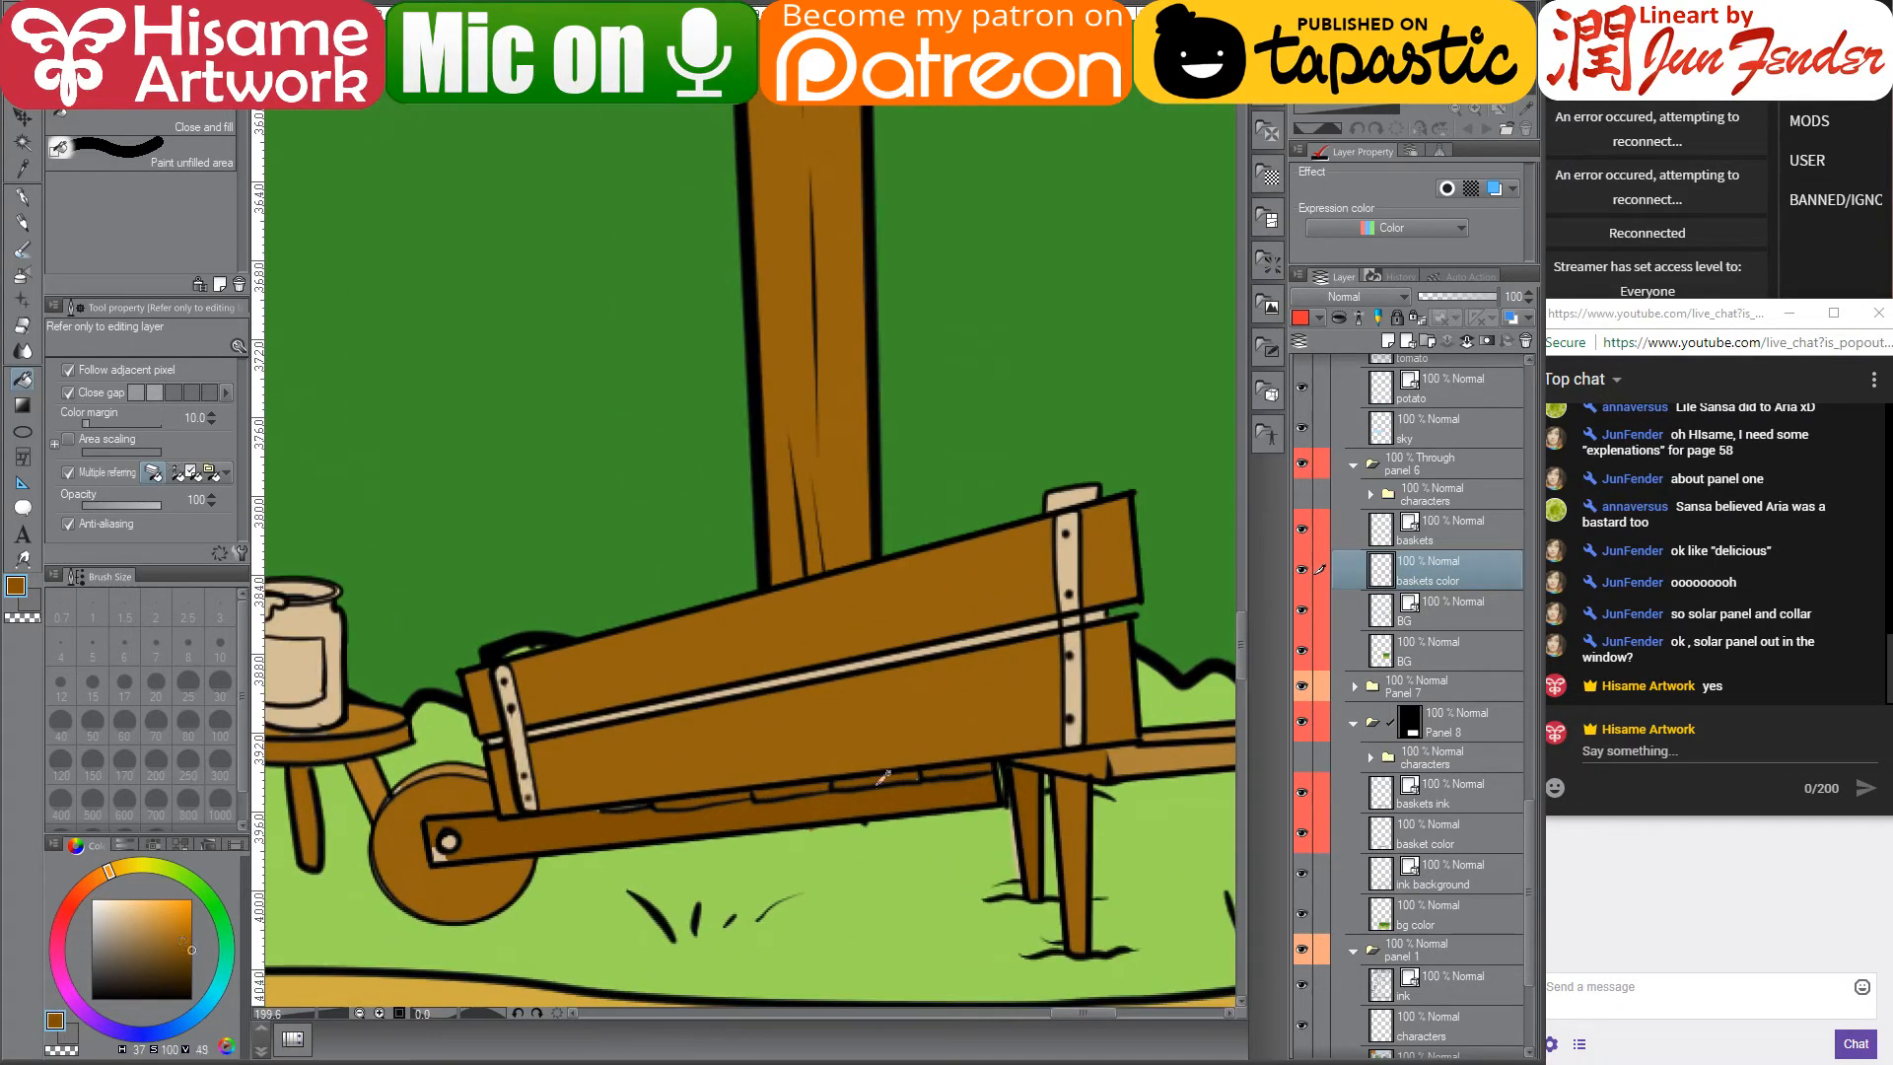
pyautogui.click(962, 639)
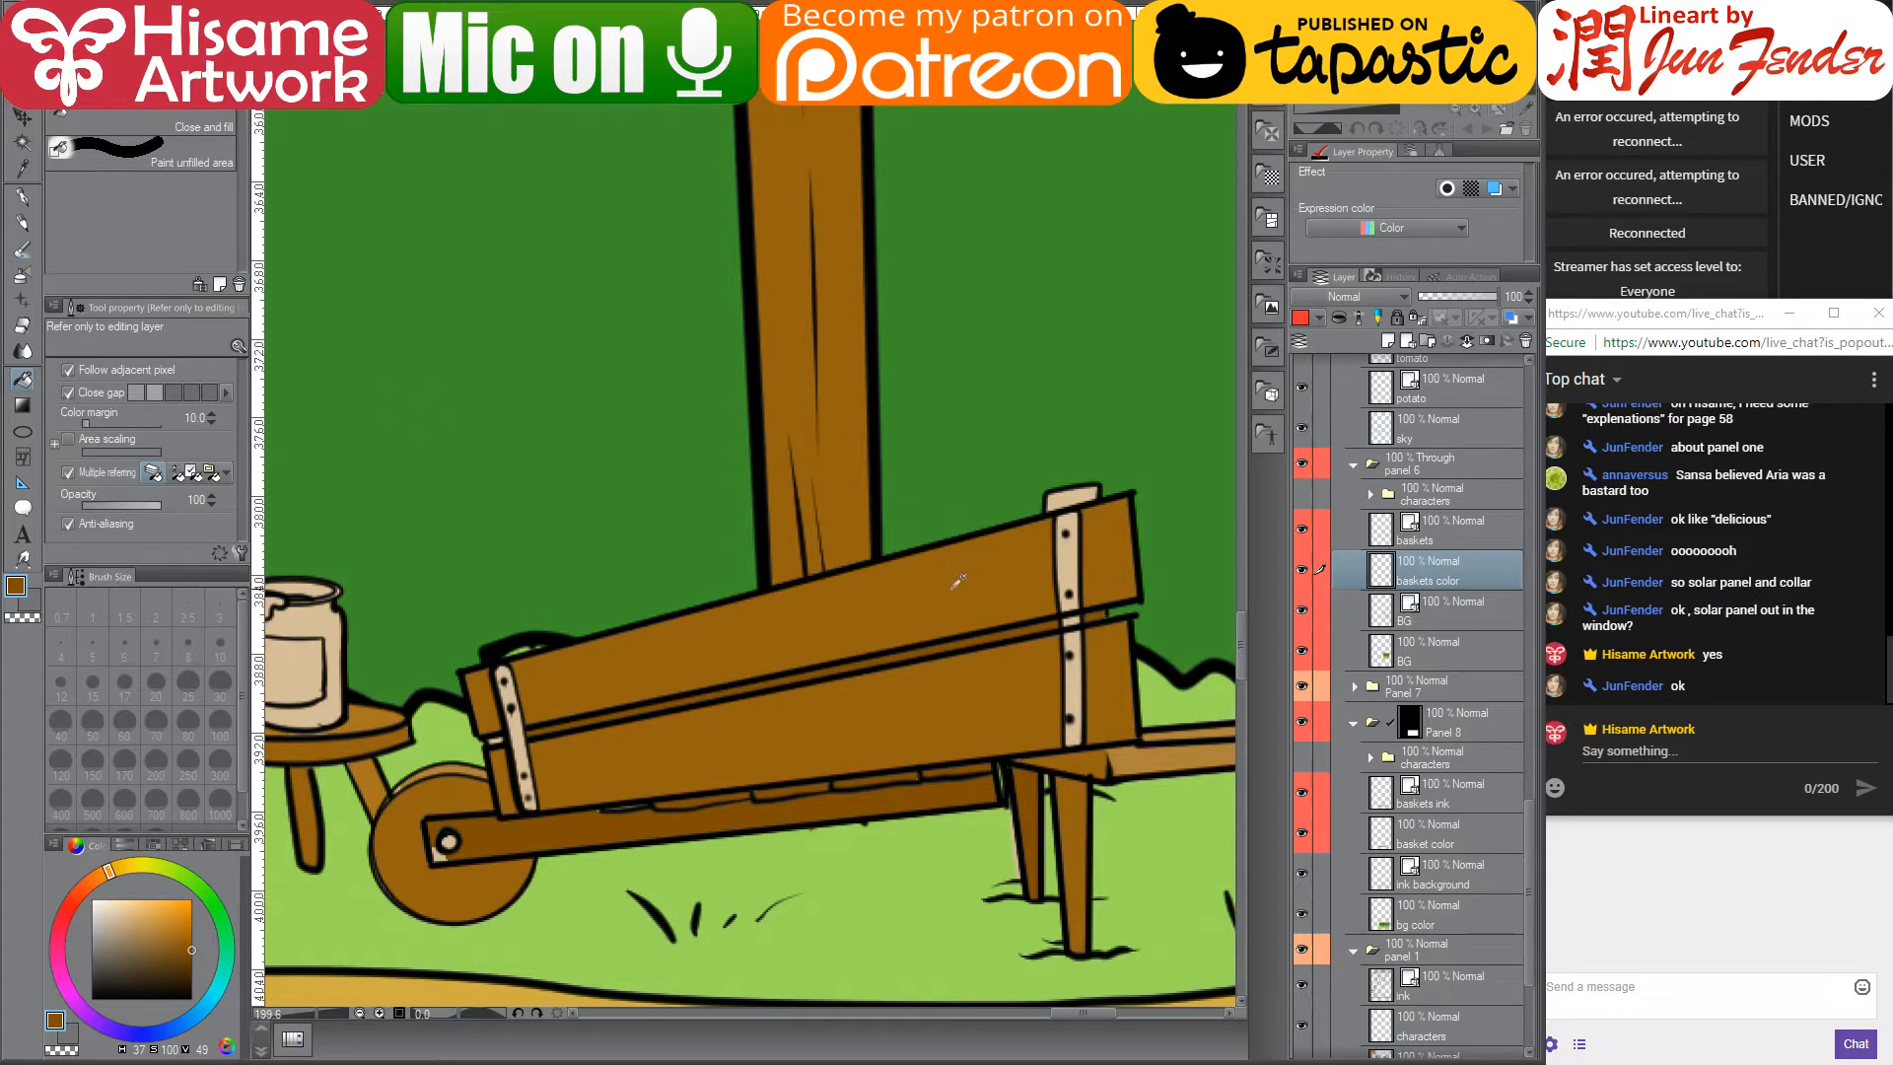
pyautogui.keyDown('alt'); pyautogui.click(958, 581); pyautogui.keyUp('alt')
pyautogui.click(1073, 496)
# - Fill the metal straps at both ends of the wheelbarrow's box with a neutral medium gray
pyautogui.scroll(-5, 999, 841)
pyautogui.moveTo(1047, 789); pyautogui.dragTo(1054, 757)
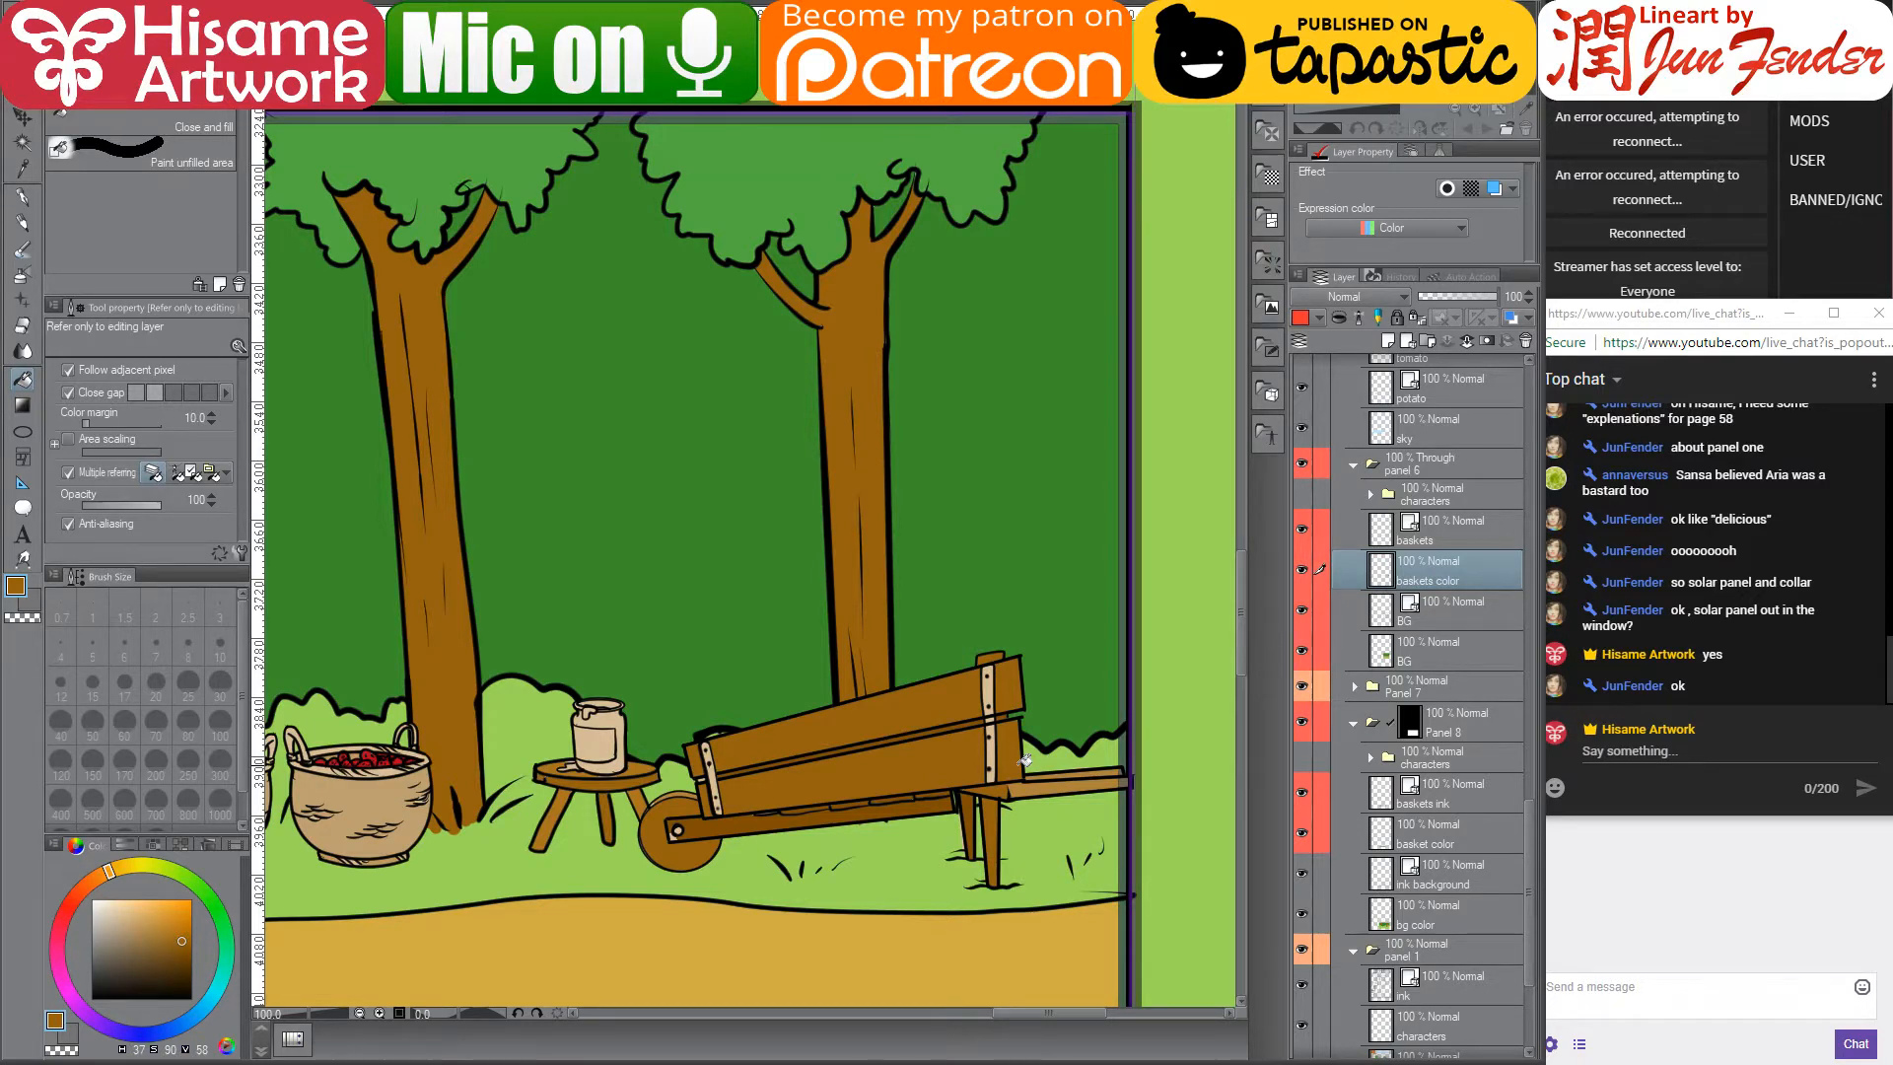
pyautogui.scroll(2, 1008, 776)
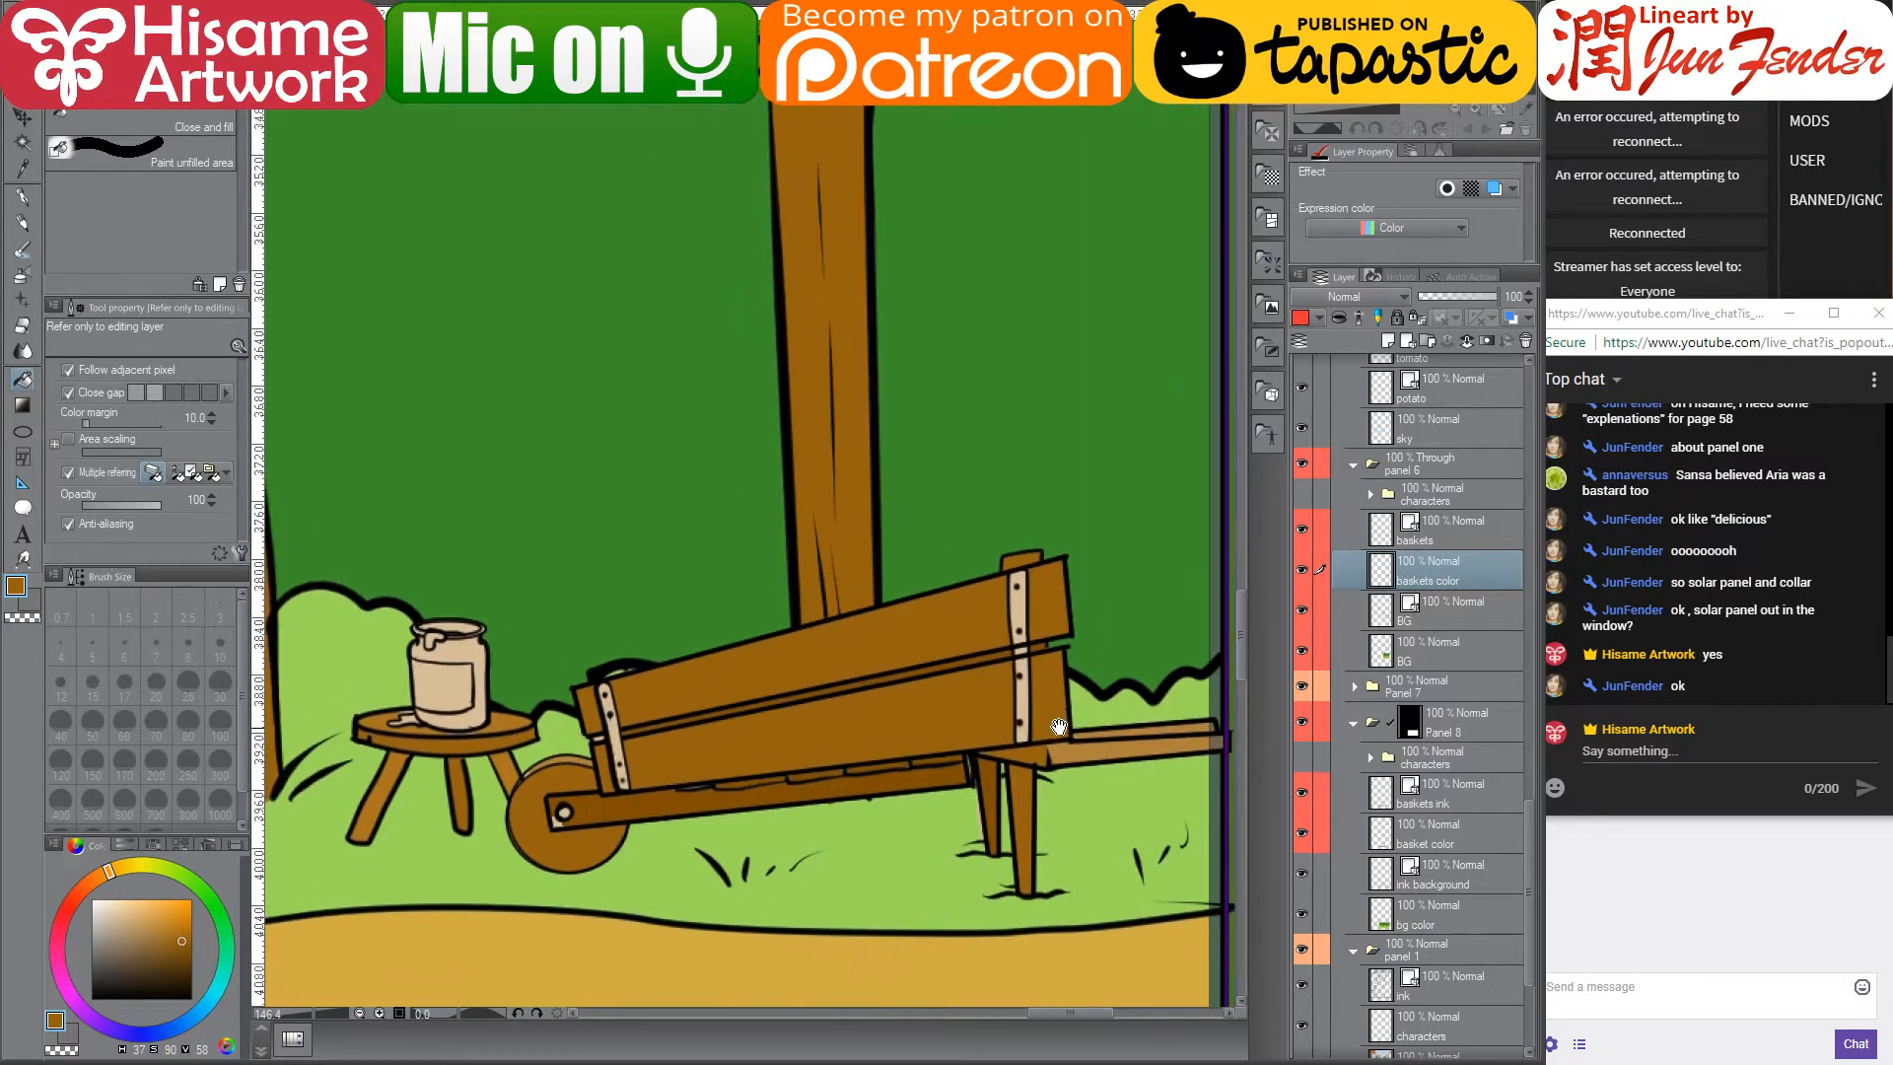
pyautogui.click(93, 945)
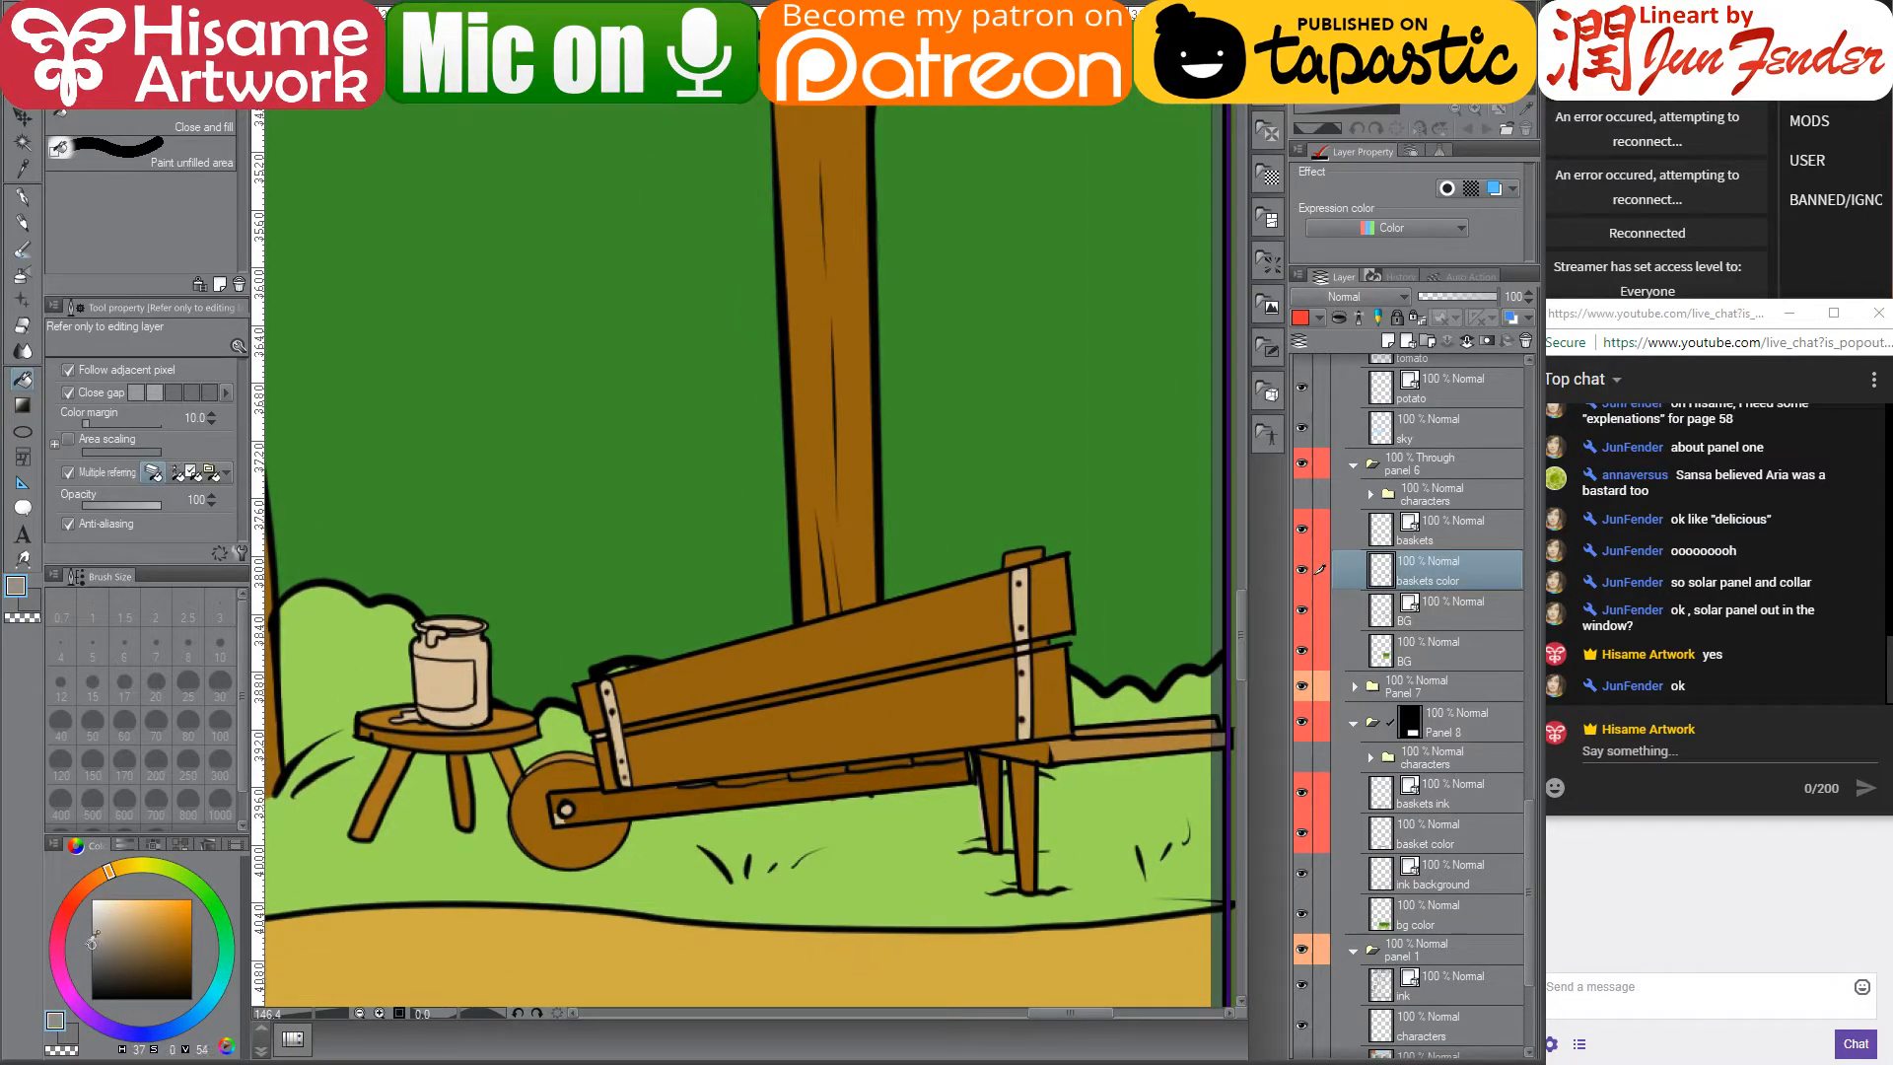
pyautogui.click(621, 720)
pyautogui.click(614, 697)
pyautogui.click(1024, 595)
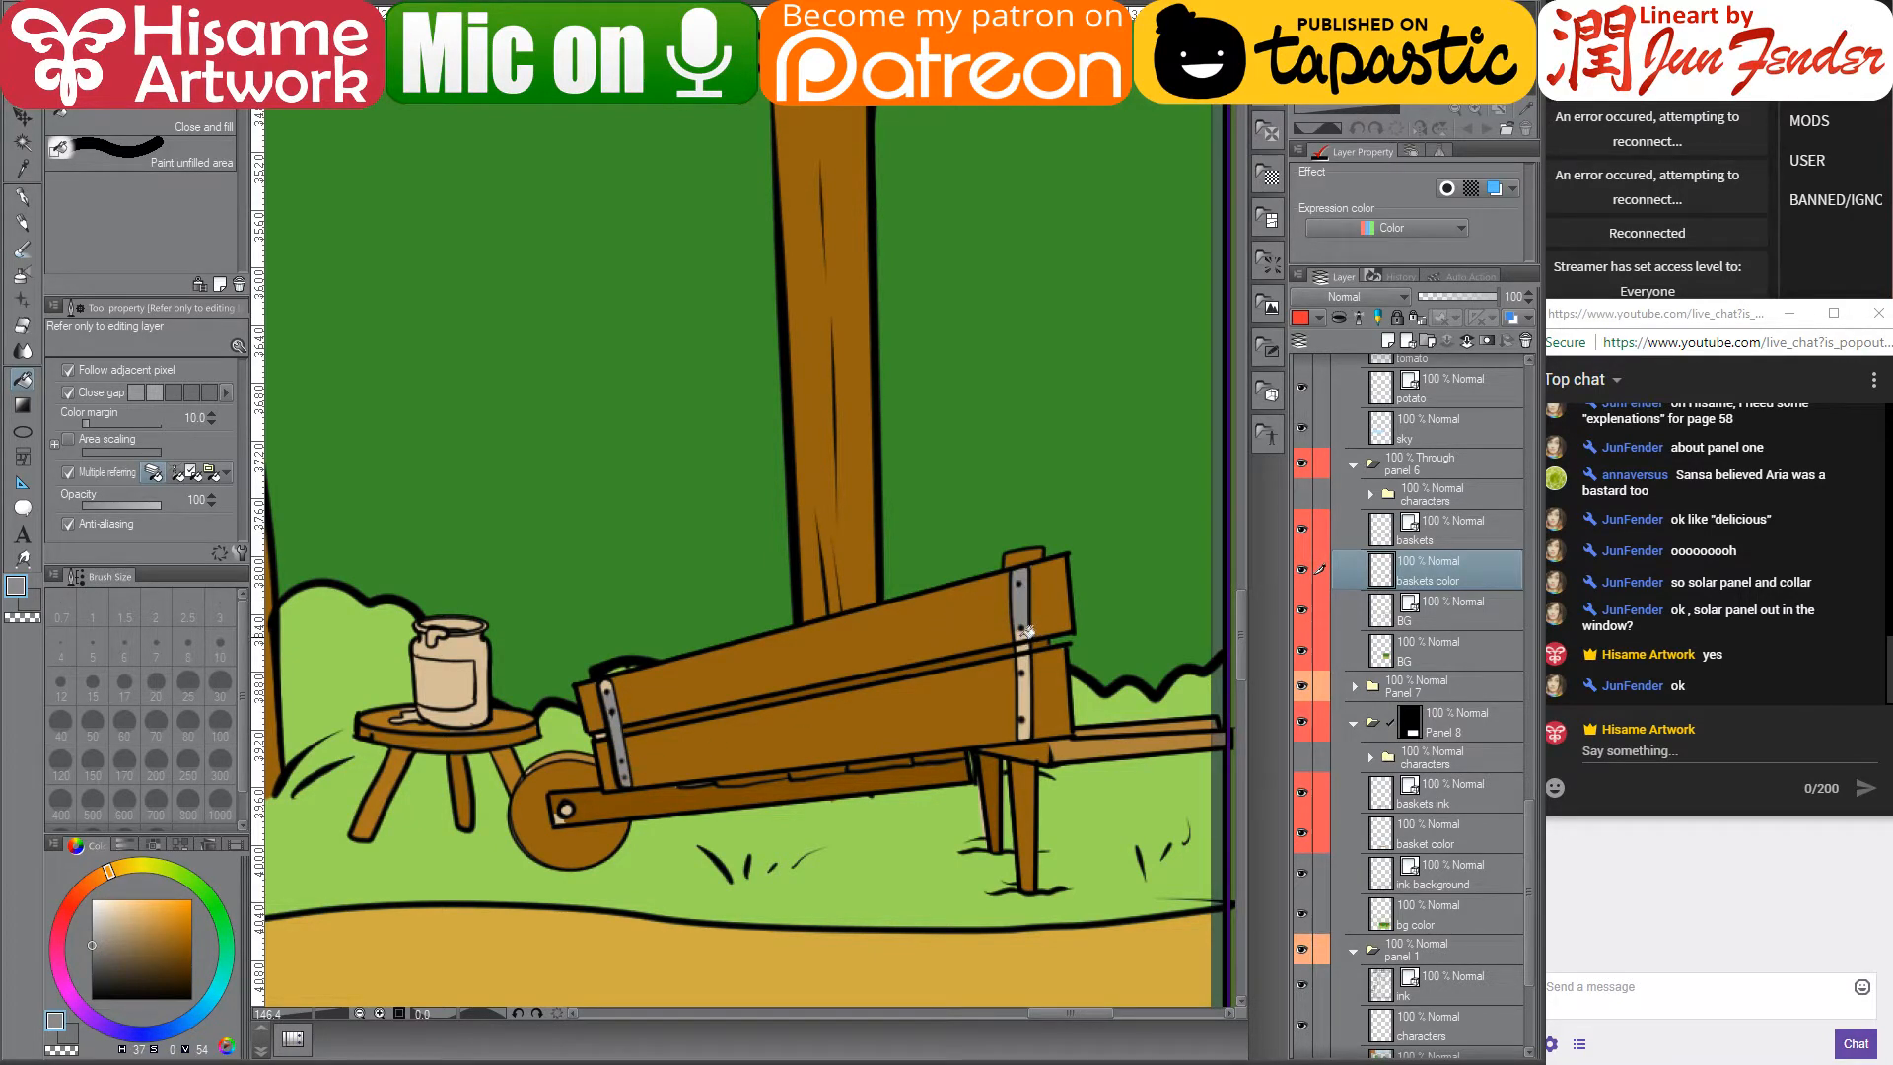
pyautogui.click(1031, 679)
pyautogui.click(1030, 663)
# - Fill the uncolored rail end around the wheel axle with the rail's dark brown, and sample the straps' gray
pyautogui.scroll(3, 574, 831)
pyautogui.keyDown('alt'); pyautogui.click(603, 776); pyautogui.keyUp('alt')
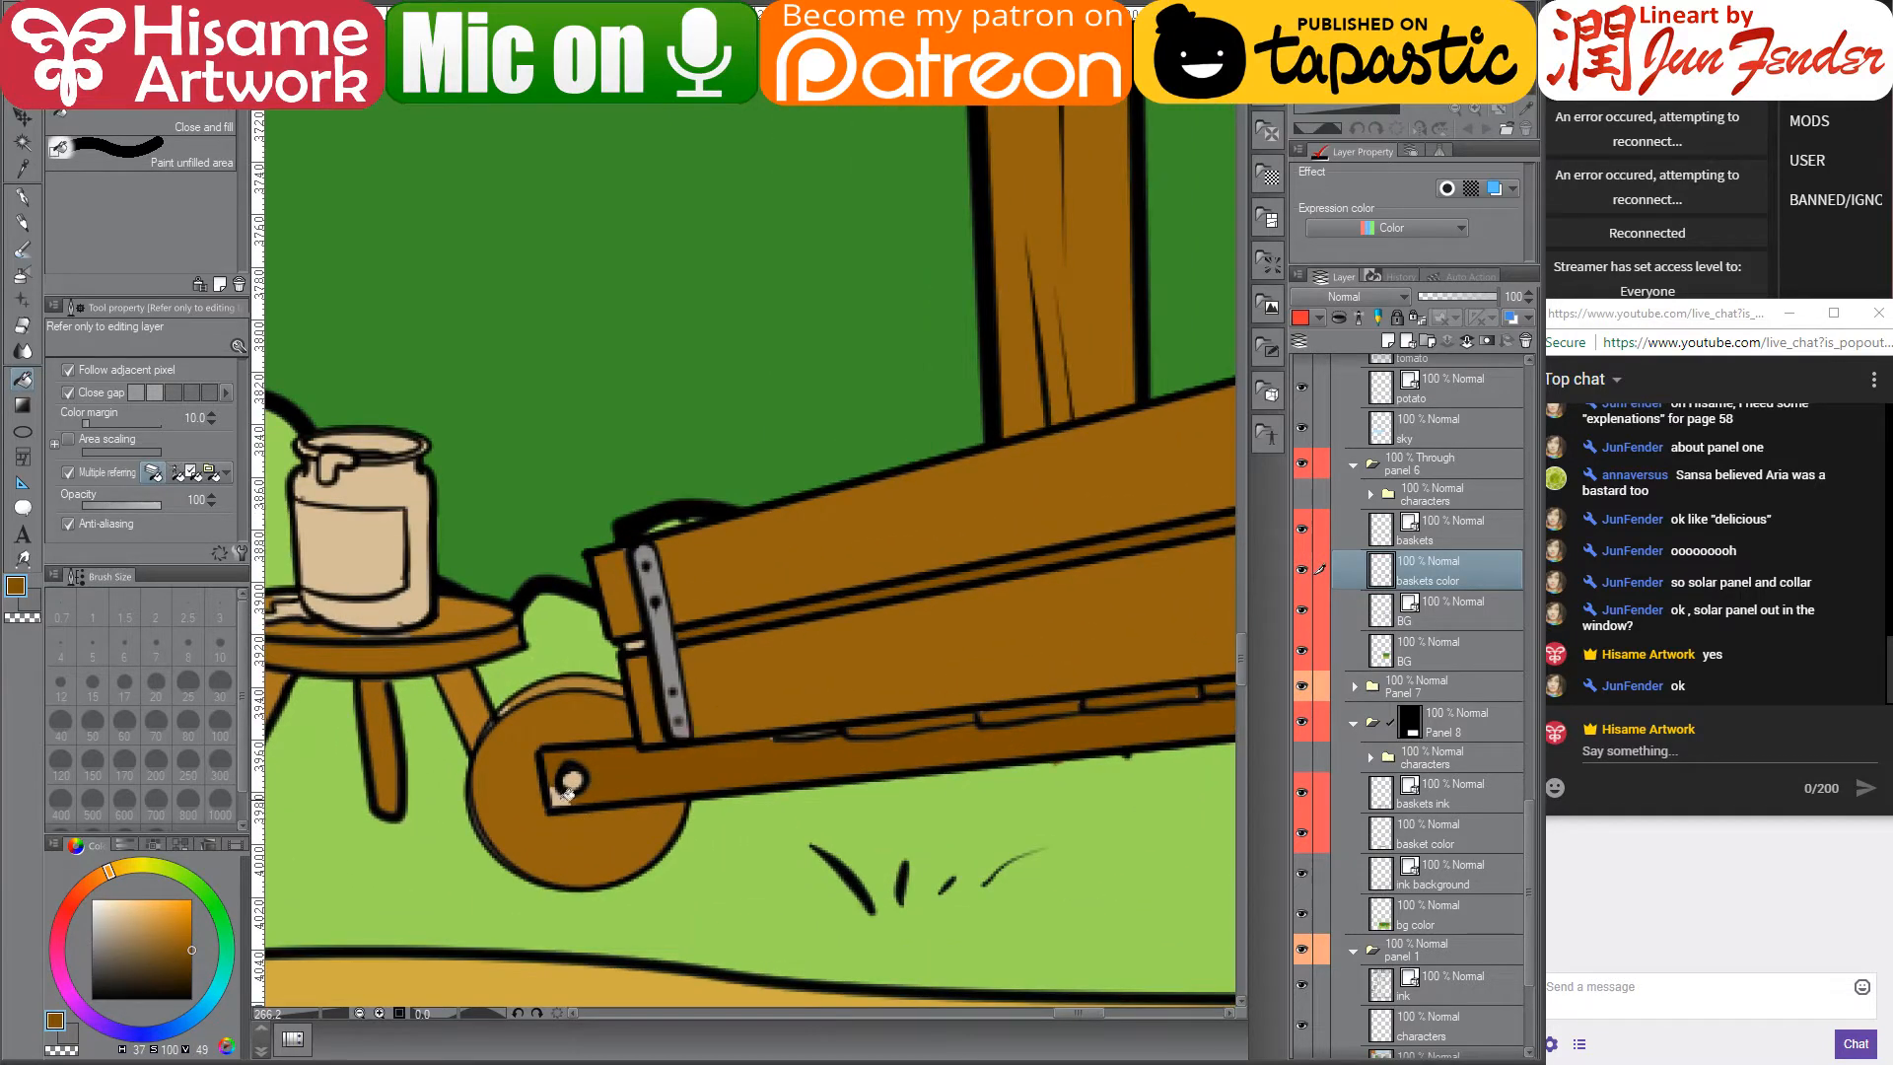
pyautogui.click(563, 795)
pyautogui.keyDown('alt'); pyautogui.click(673, 644); pyautogui.keyUp('alt')
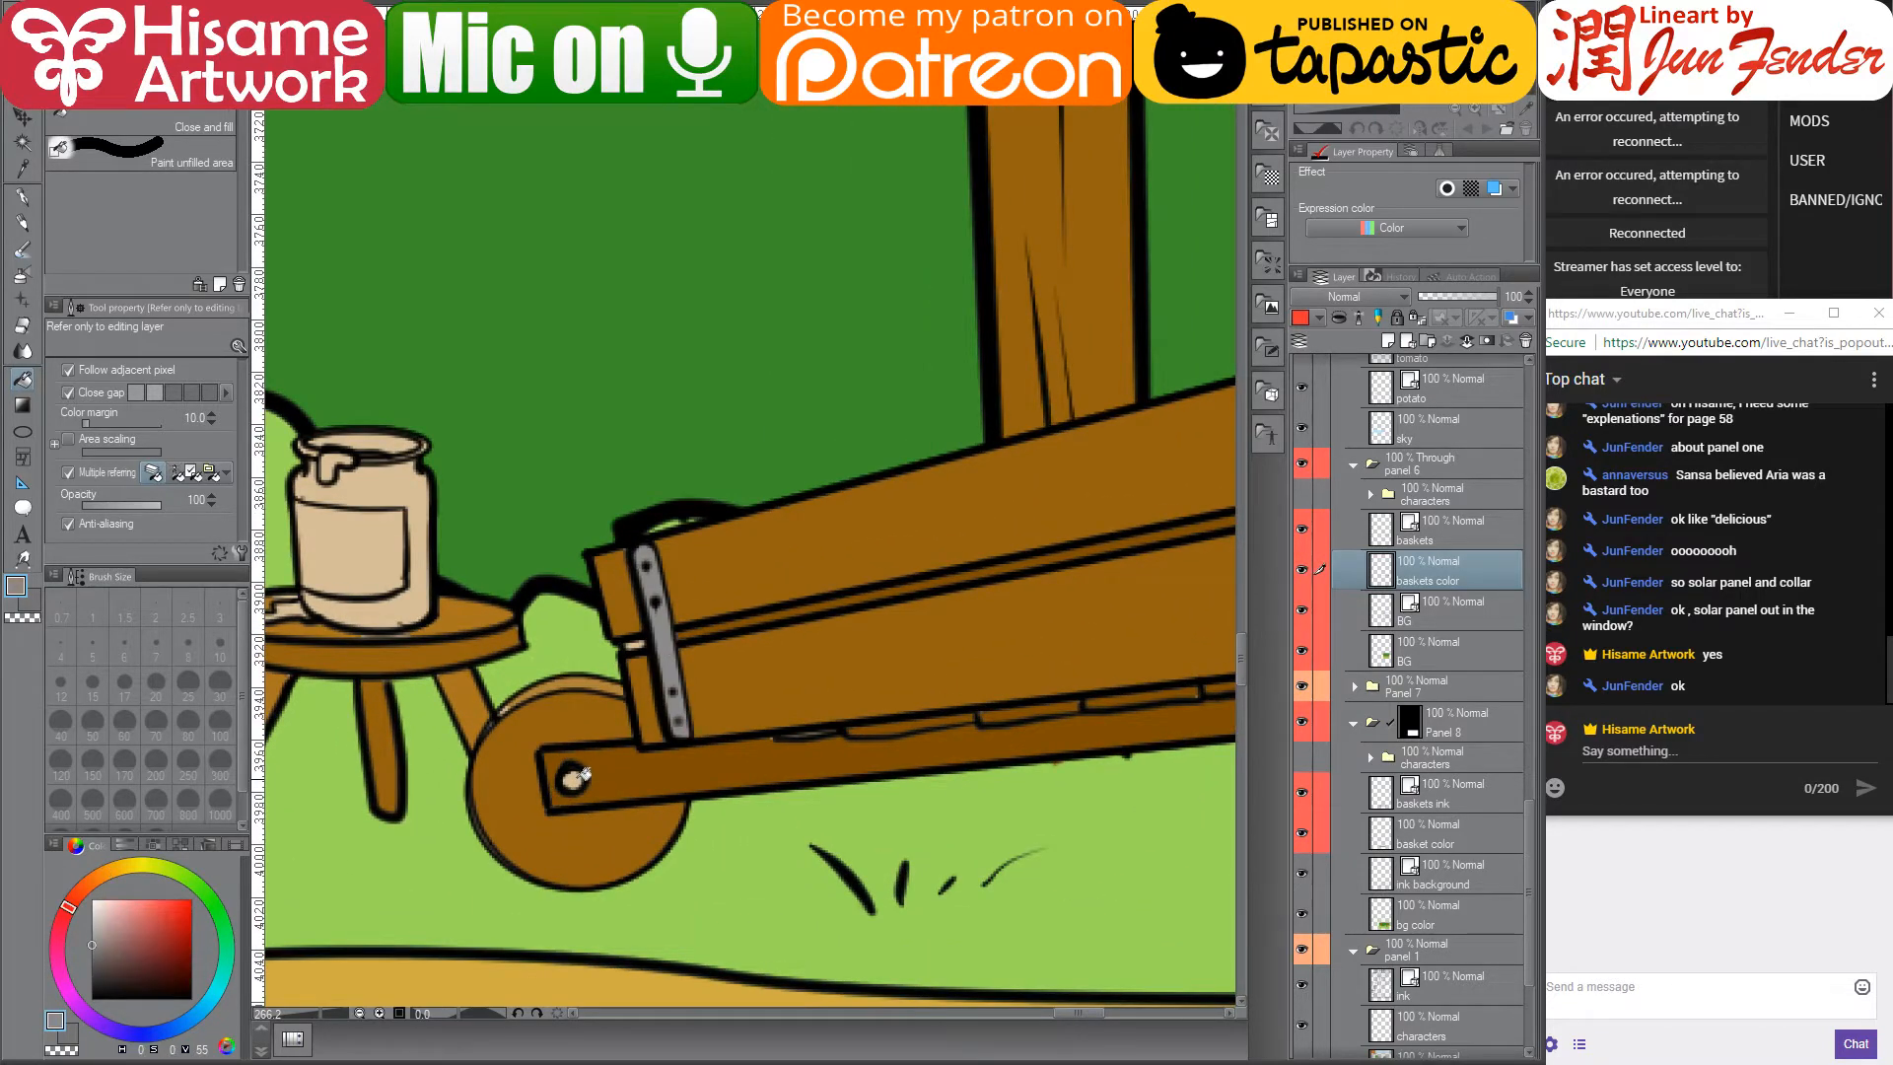
# - Erase the stray color beside the wheelbarrow's rear leg and along the upper edge of its handle
pyautogui.moveTo(1027, 770); pyautogui.dragTo(513, 706)
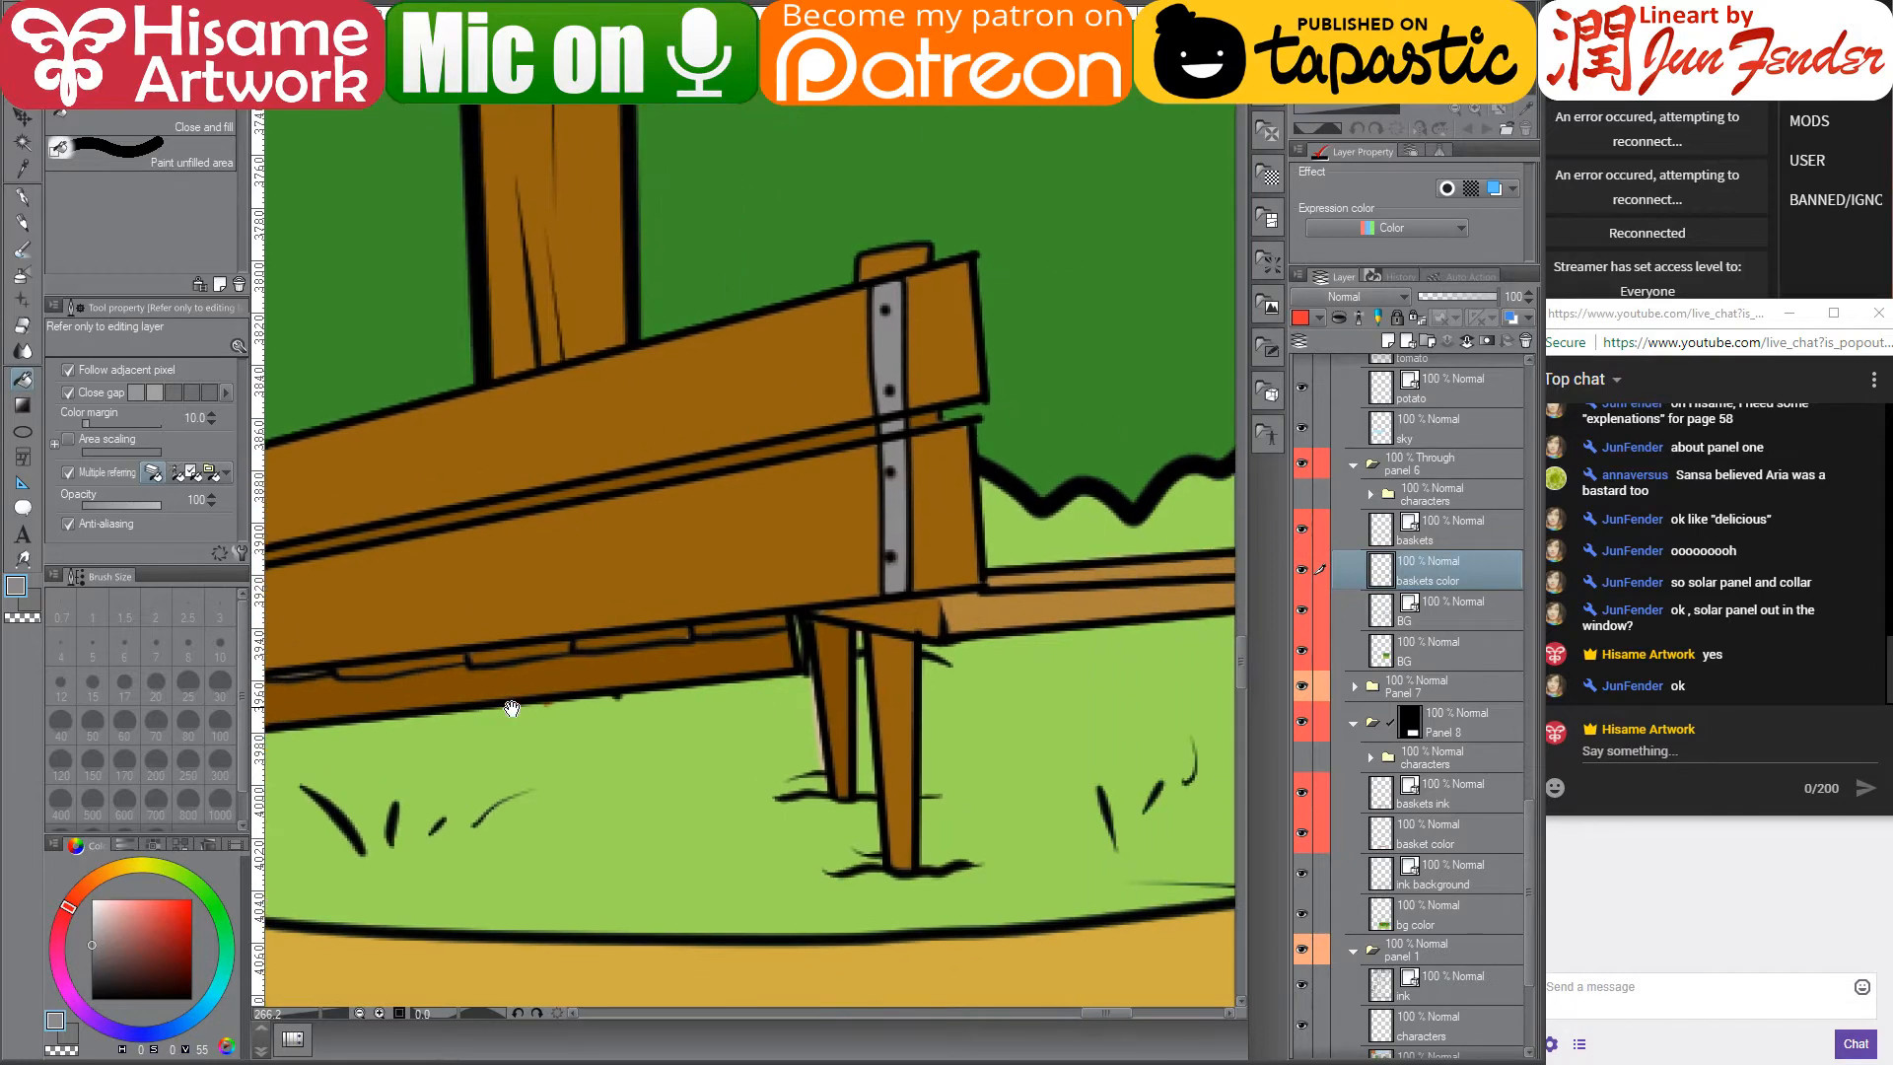
pyautogui.click(21, 324)
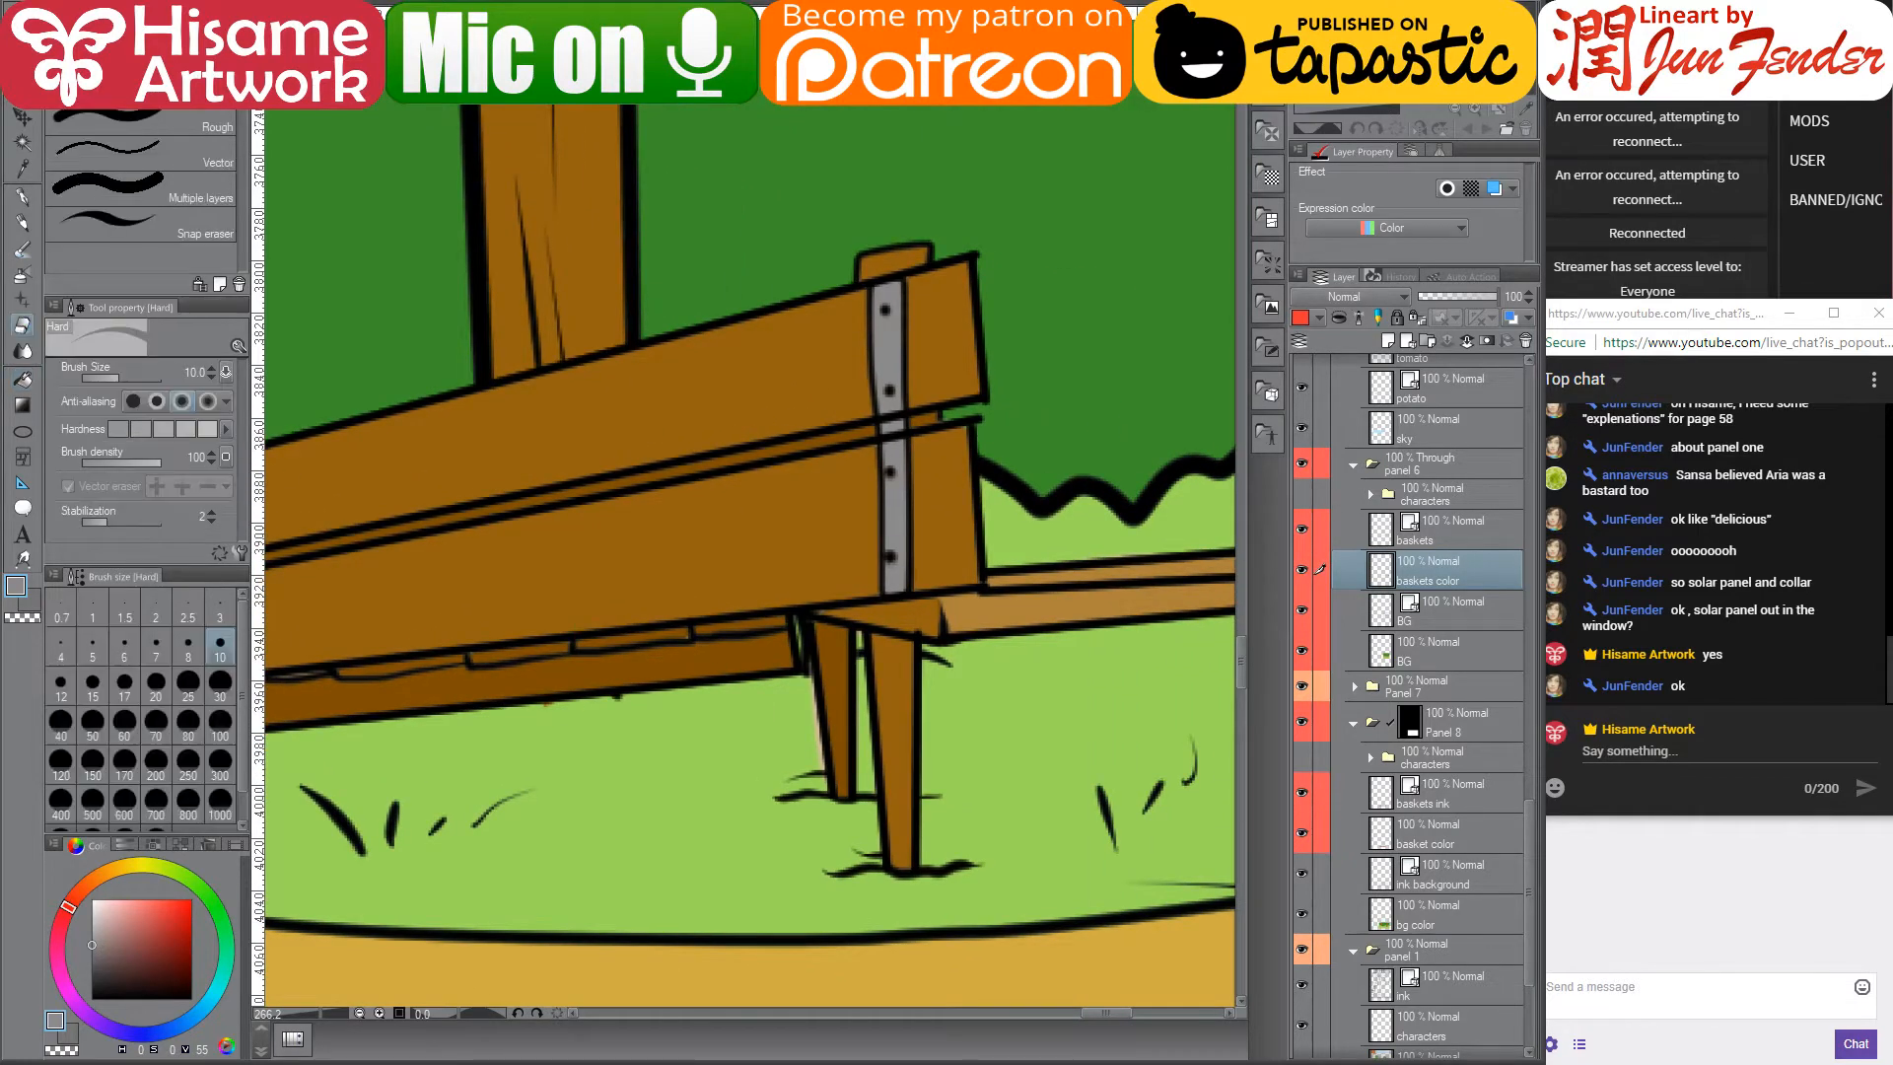
pyautogui.moveTo(804, 680); pyautogui.dragTo(818, 806)
pyautogui.scroll(-4, 781, 799)
pyautogui.scroll(3, 1006, 706)
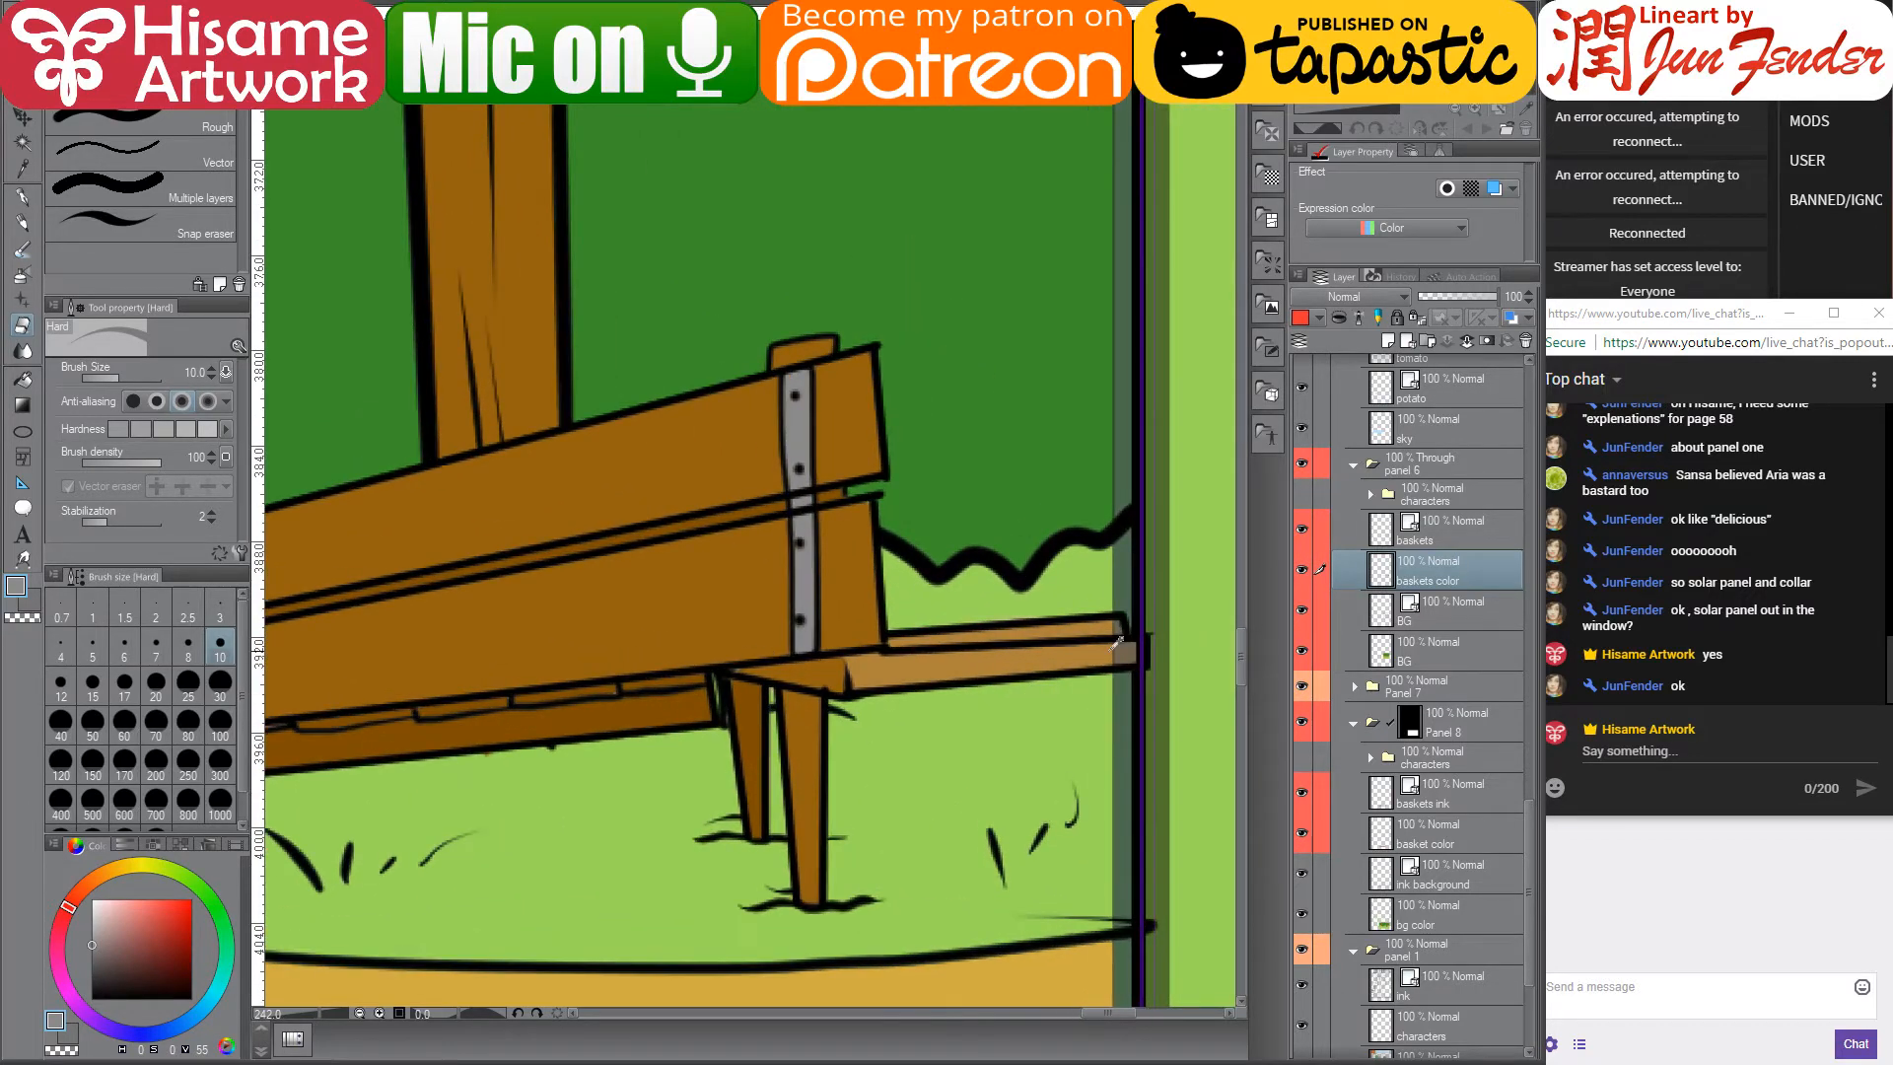
pyautogui.scroll(2, 1117, 643)
pyautogui.moveTo(839, 609); pyautogui.dragTo(1132, 588)
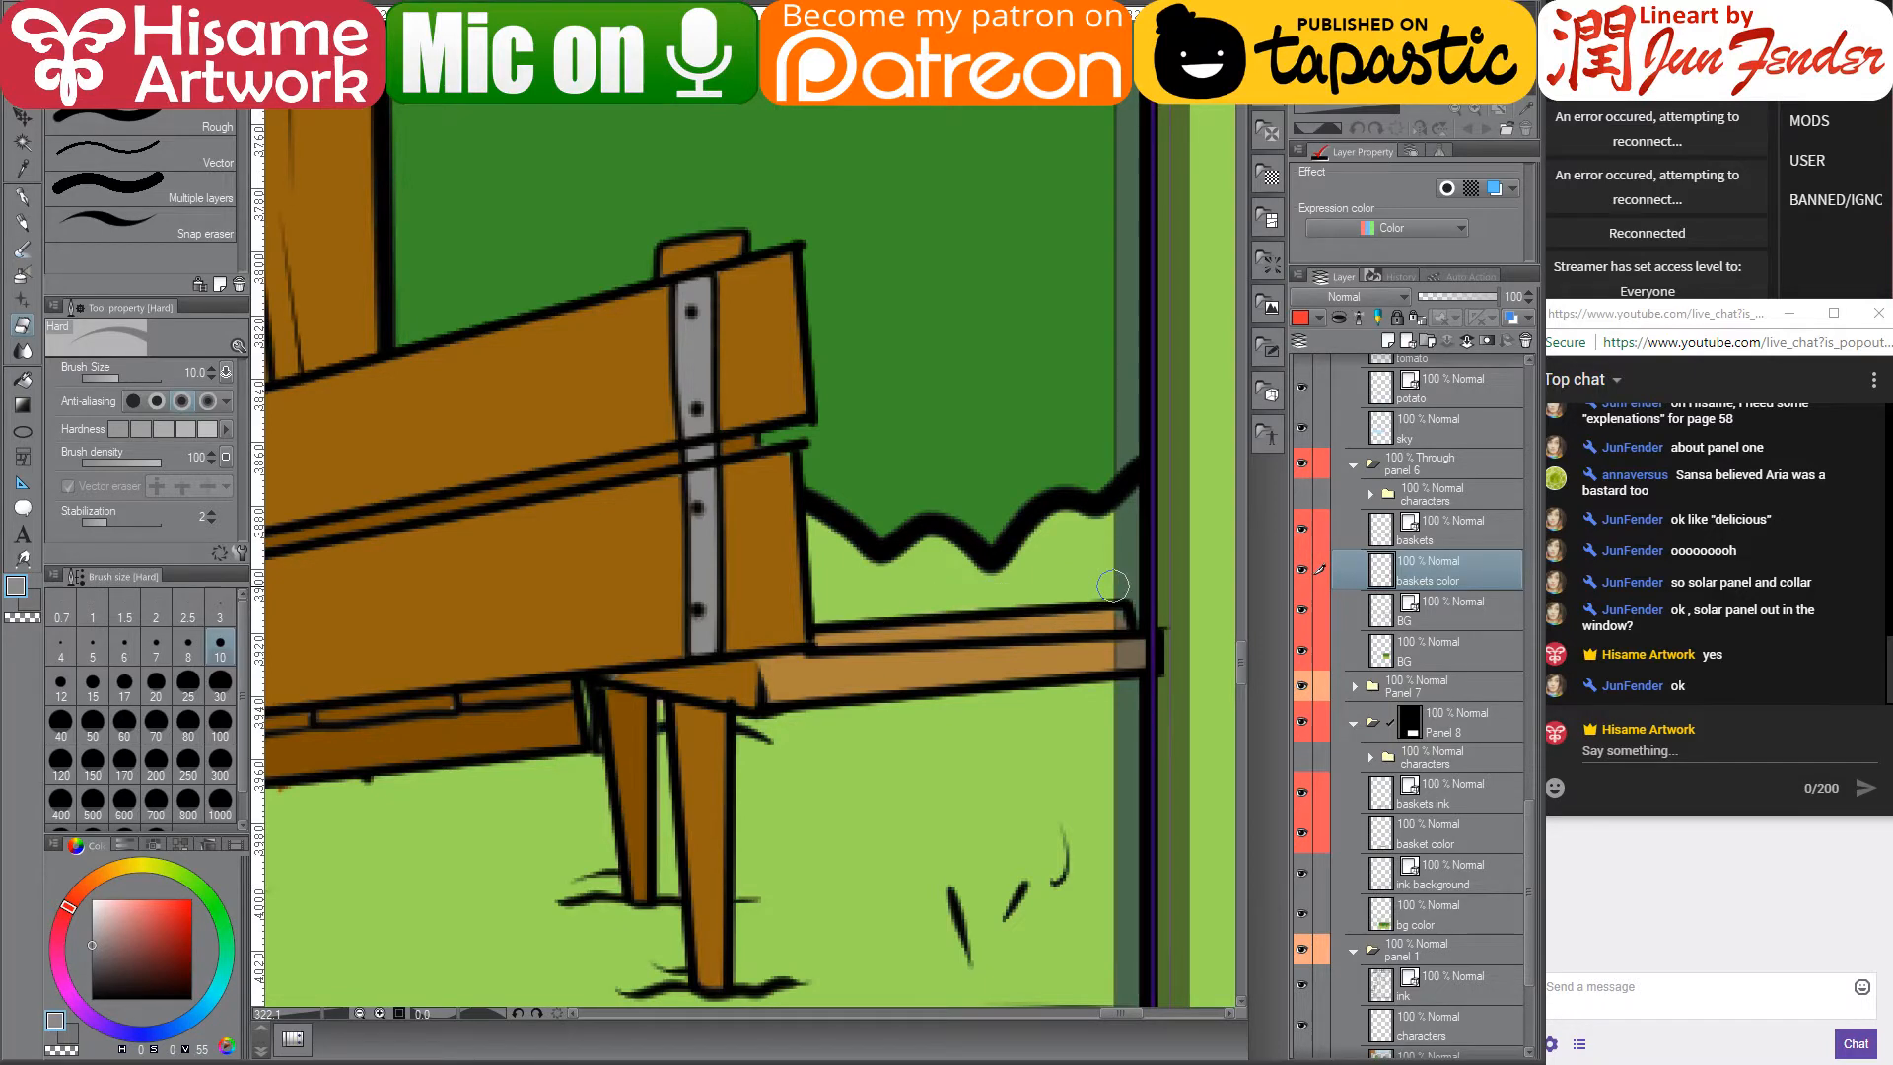
# - Check the wheelbarrow's handle, legs, strap and boards for leftover gaps, sampling their browns and gray
pyautogui.click(22, 379)
pyautogui.keyDown('alt'); pyautogui.click(982, 647); pyautogui.keyUp('alt')
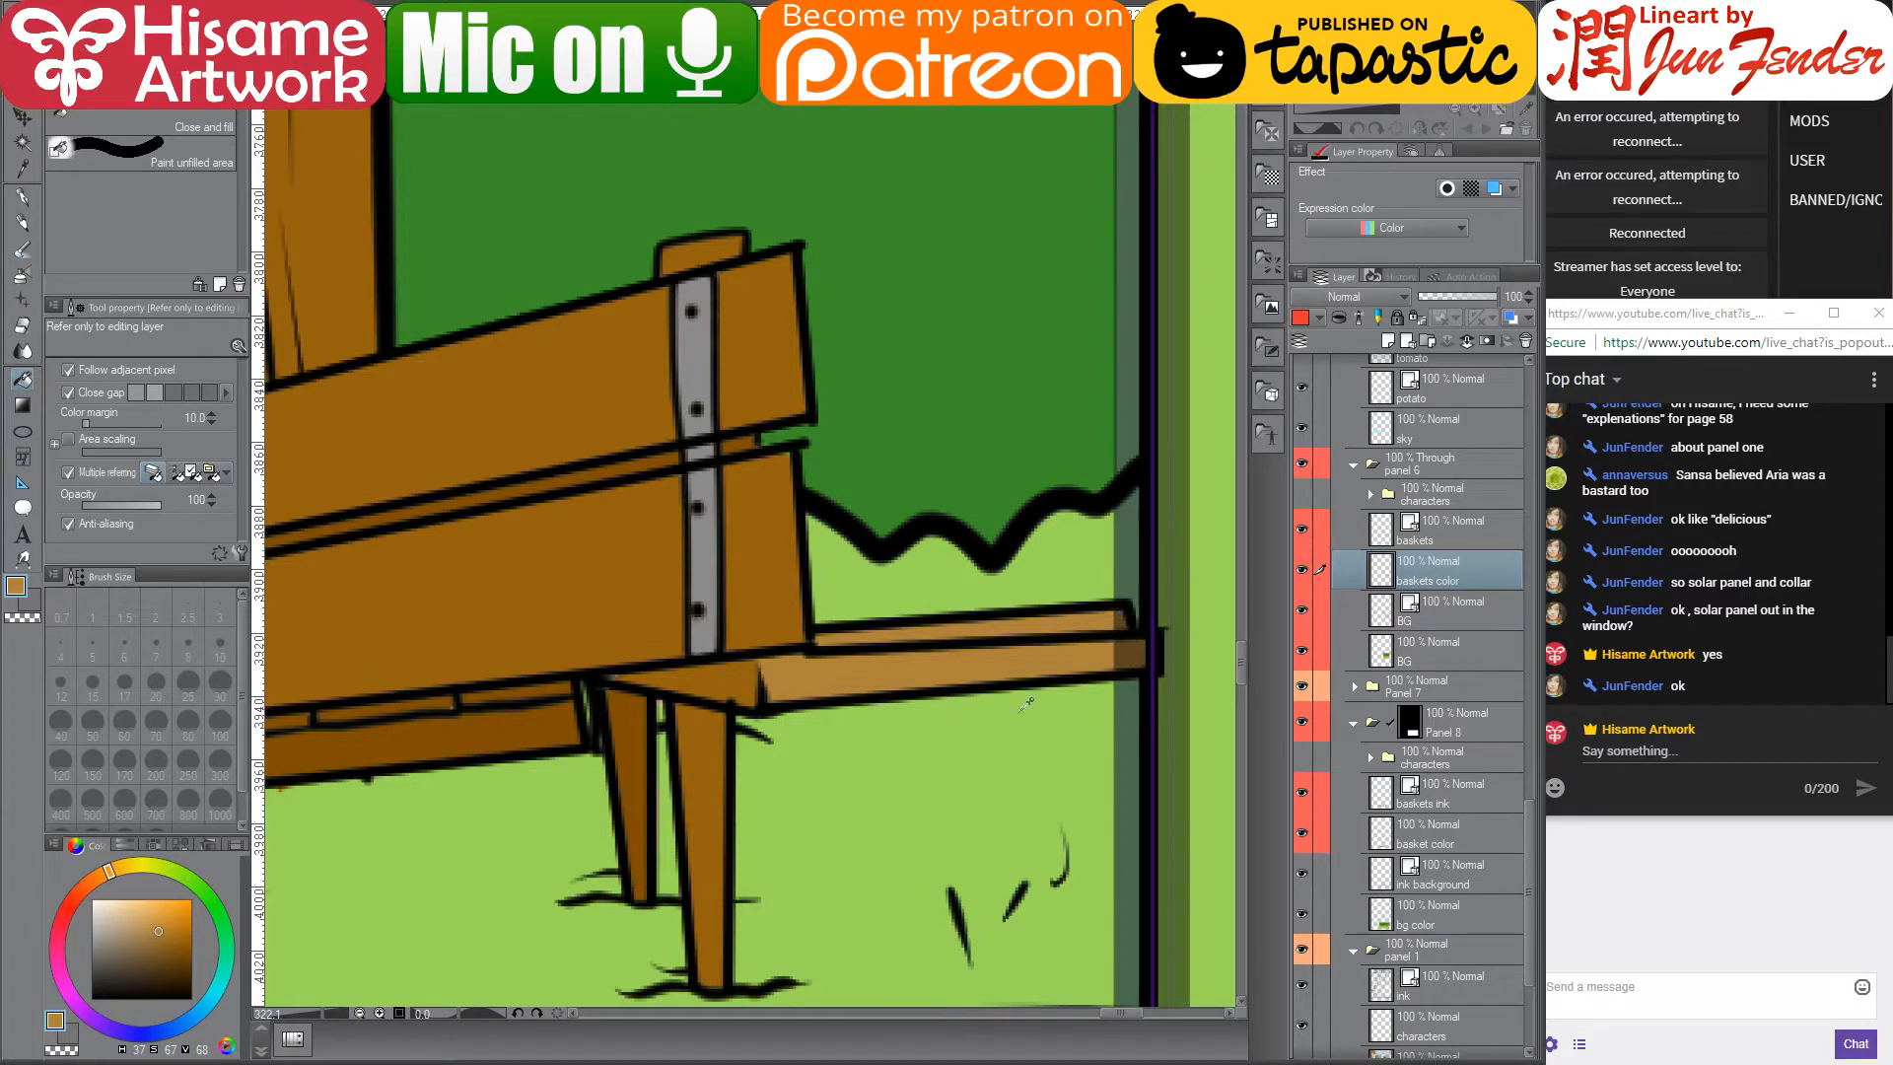
pyautogui.scroll(-2, 1026, 843)
pyautogui.scroll(3, 1026, 843)
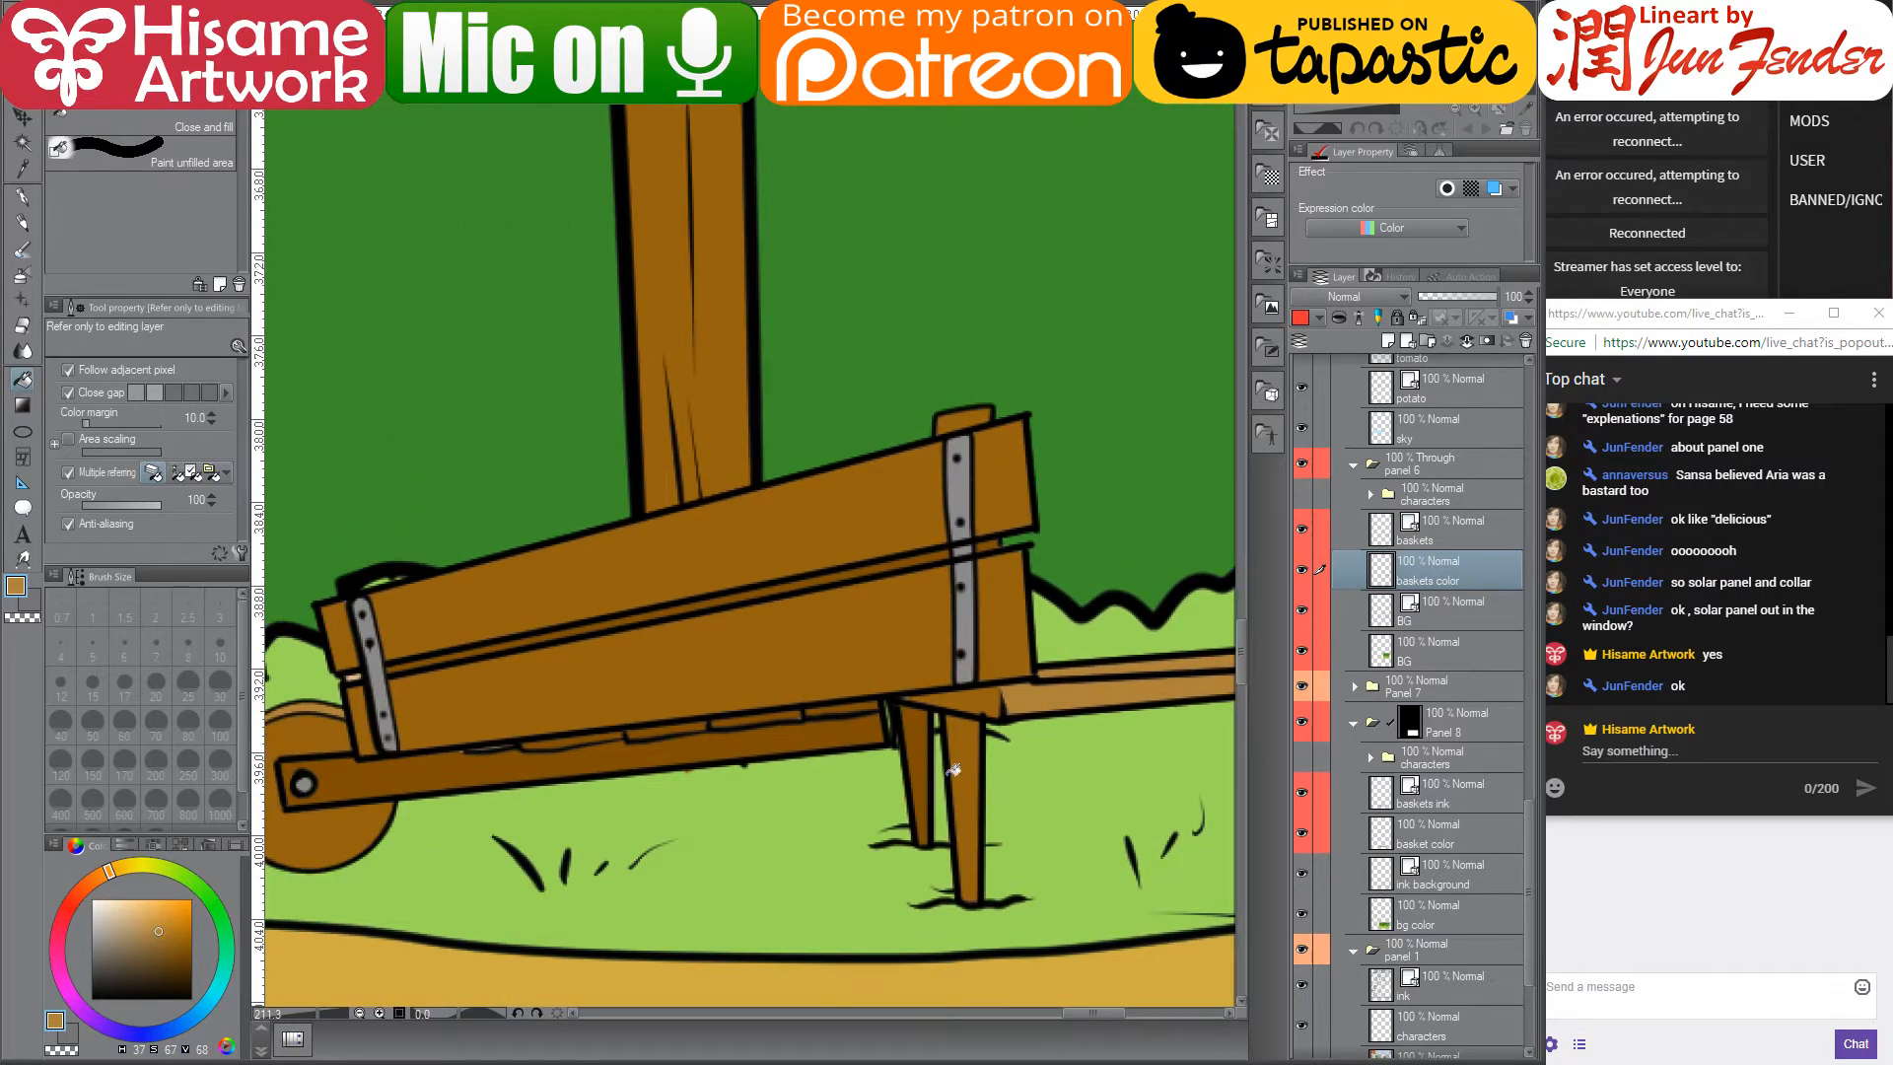
pyautogui.scroll(3, 911, 833)
pyautogui.keyDown('alt'); pyautogui.click(937, 625); pyautogui.keyUp('alt')
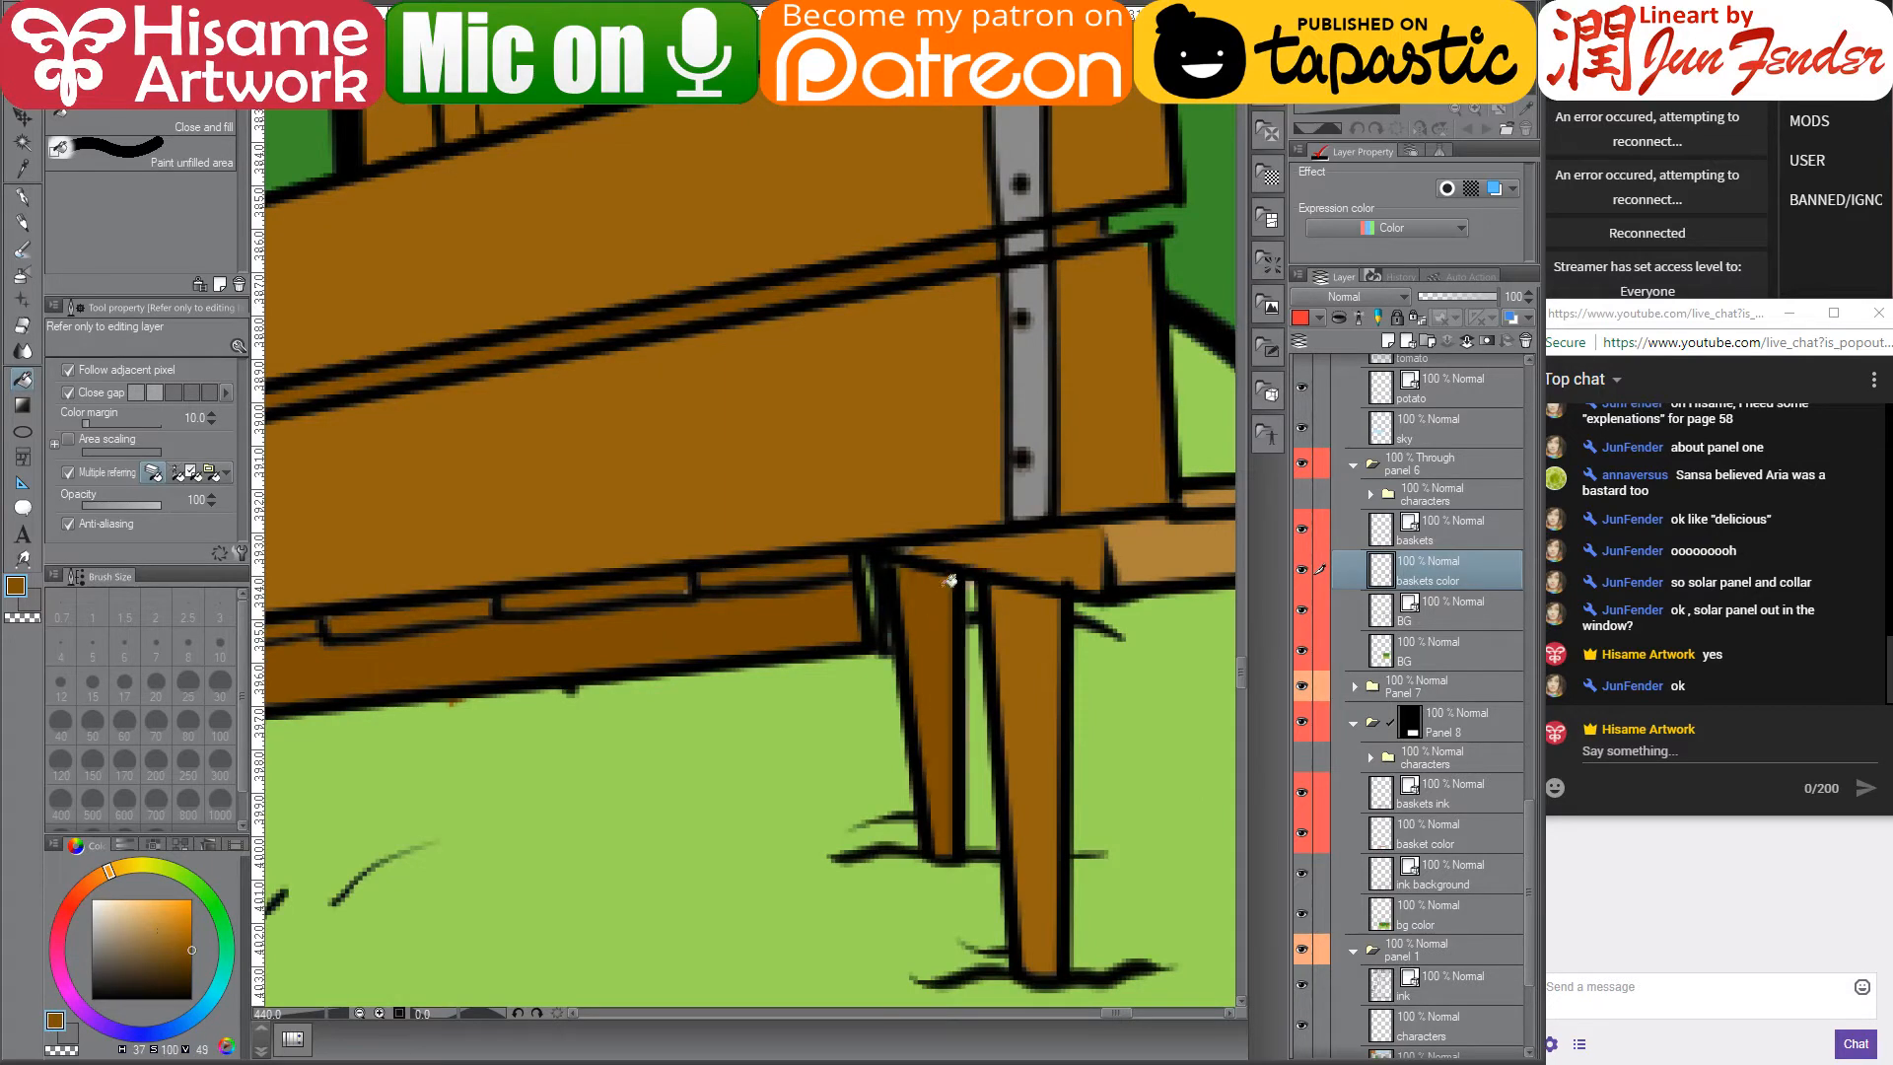
pyautogui.keyDown('alt'); pyautogui.click(1020, 547); pyautogui.keyUp('alt')
pyautogui.keyDown('alt'); pyautogui.click(1036, 485); pyautogui.keyUp('alt')
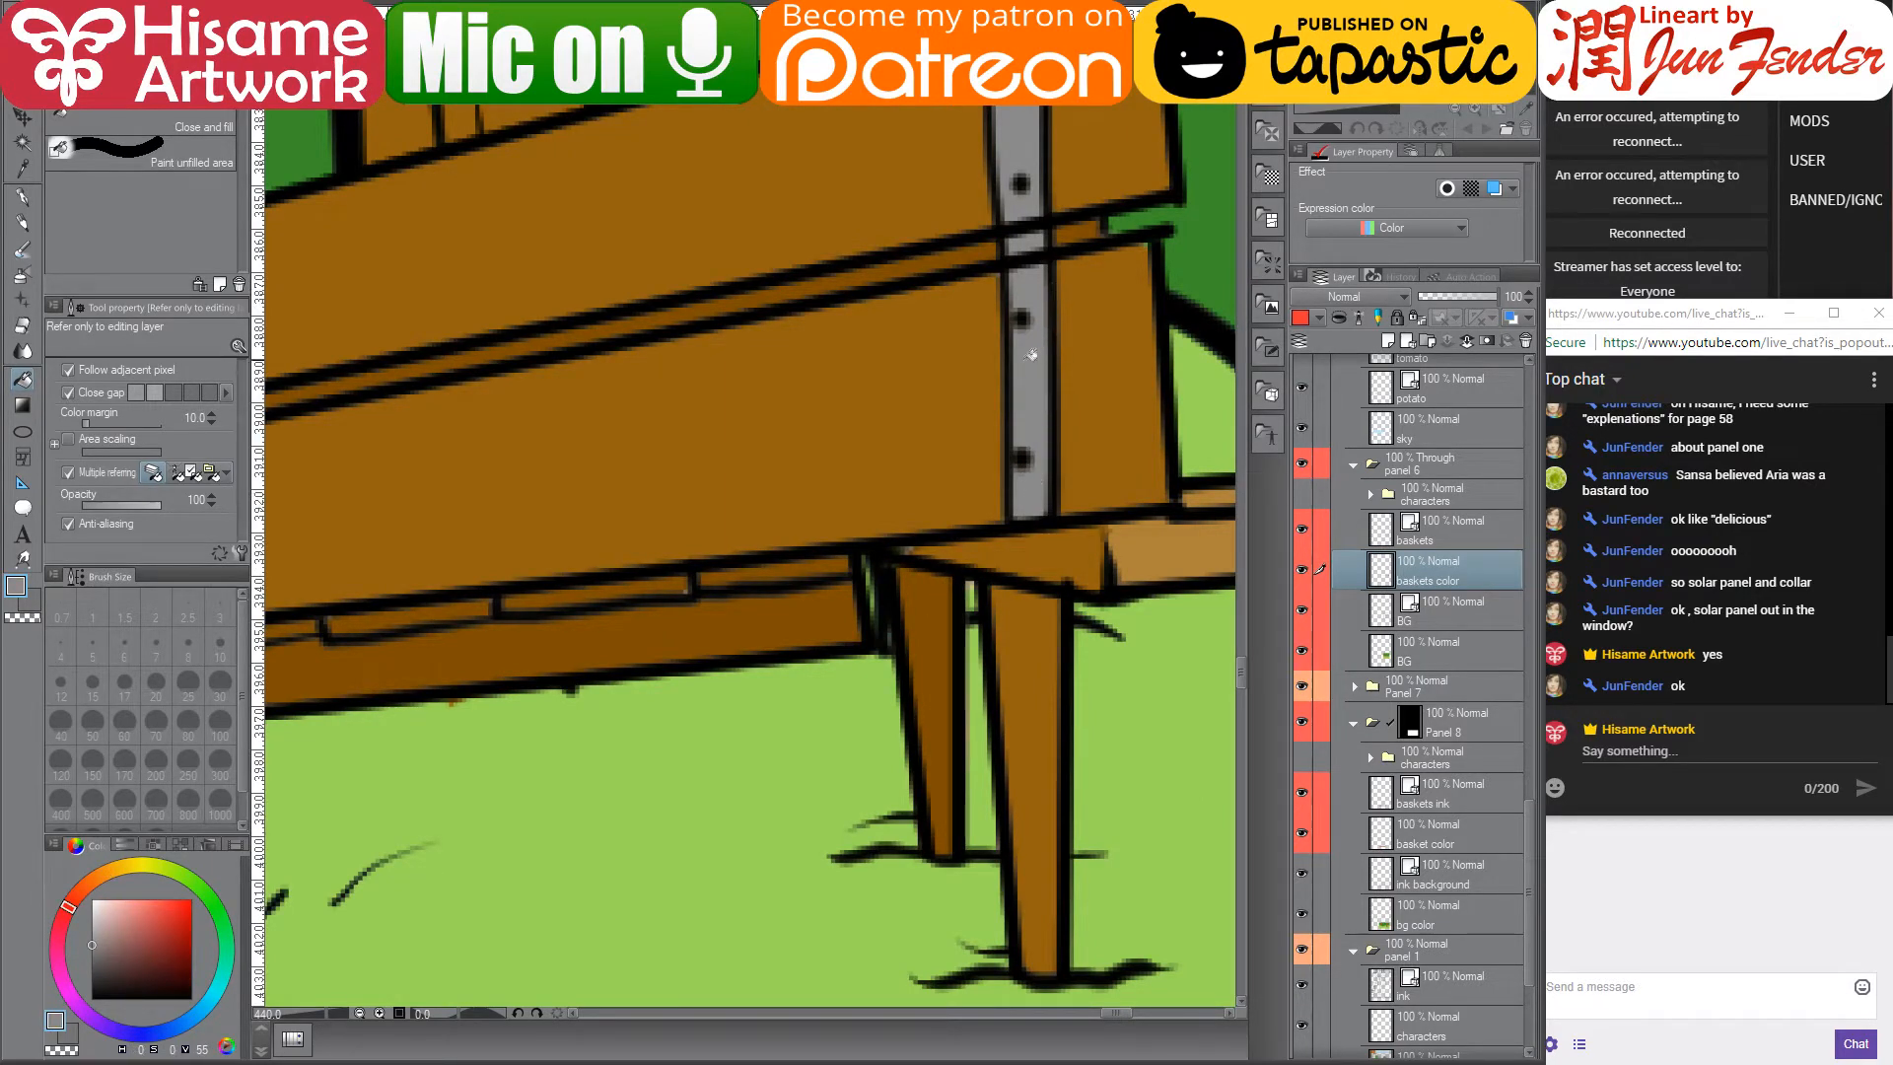
pyautogui.moveTo(1005, 367); pyautogui.dragTo(886, 602)
pyautogui.keyDown('alt'); pyautogui.click(970, 552); pyautogui.keyUp('alt')
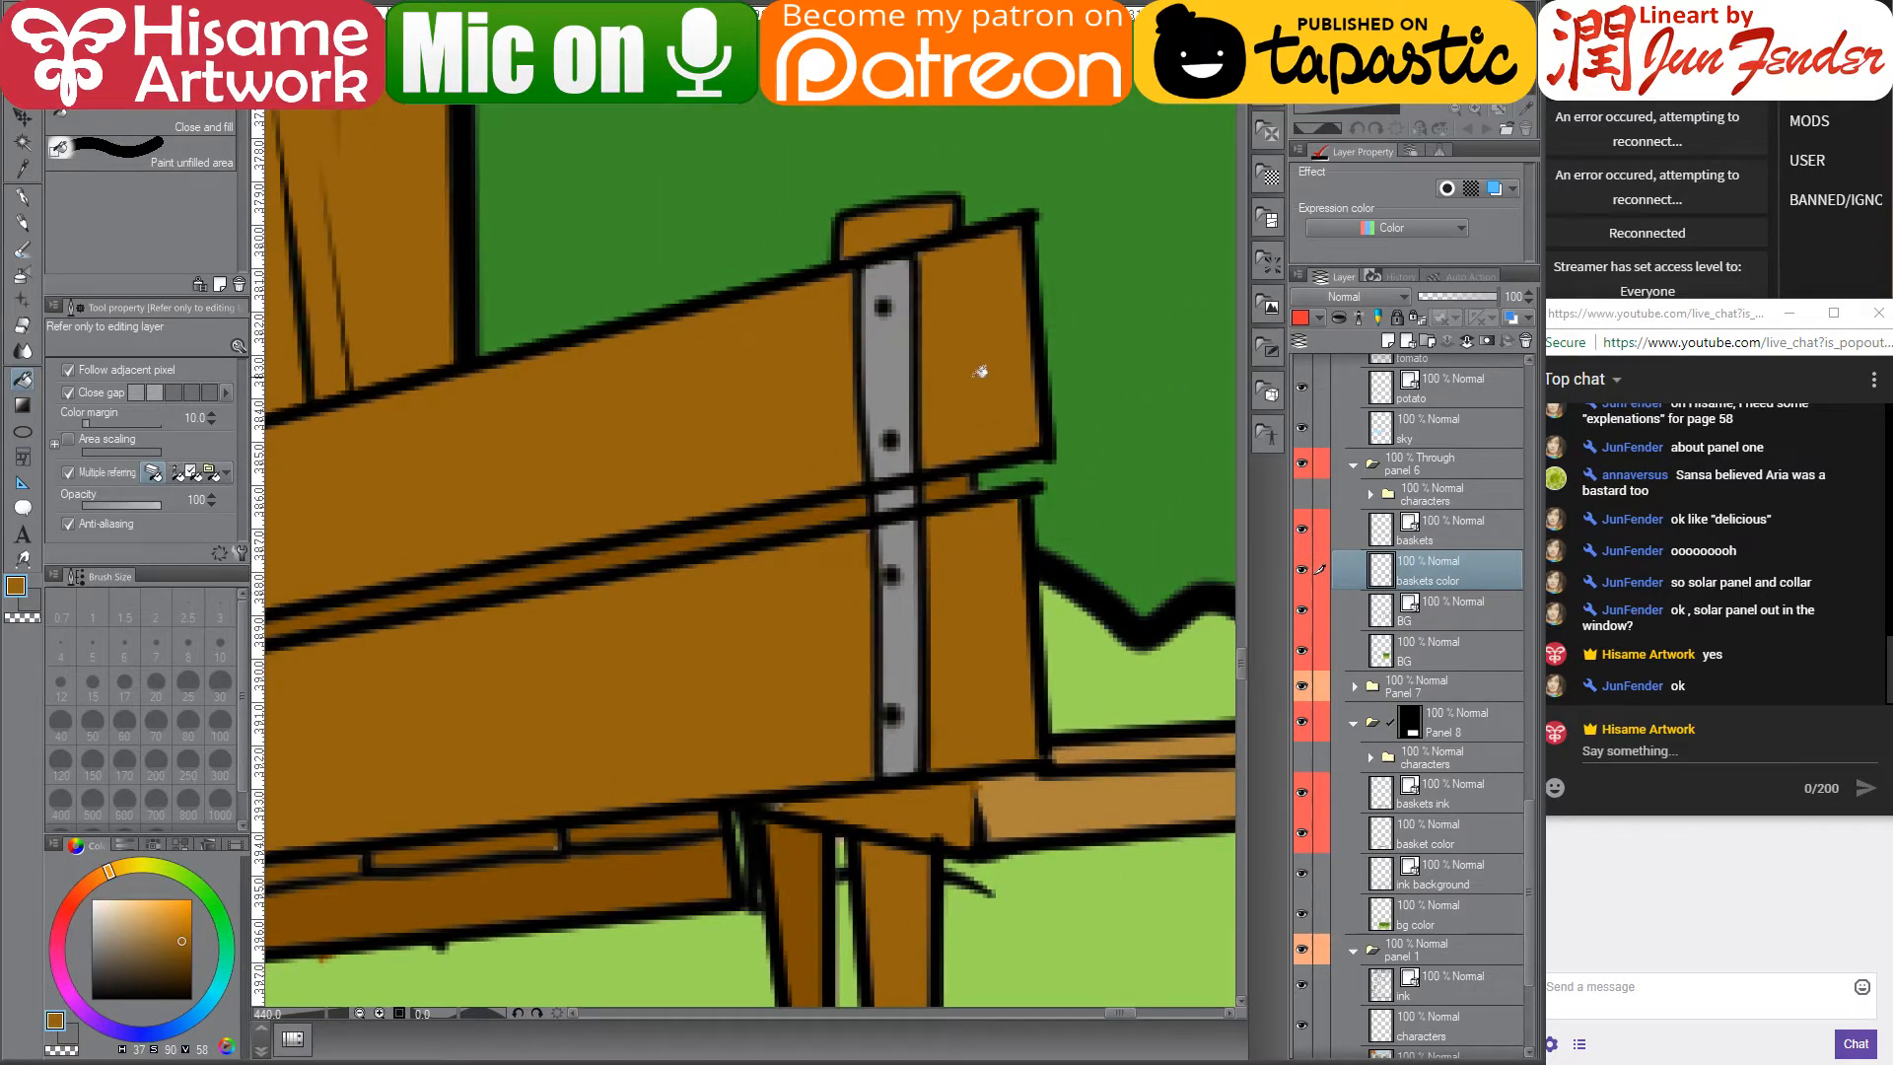
pyautogui.scroll(-4, 1050, 594)
pyautogui.scroll(4, 473, 624)
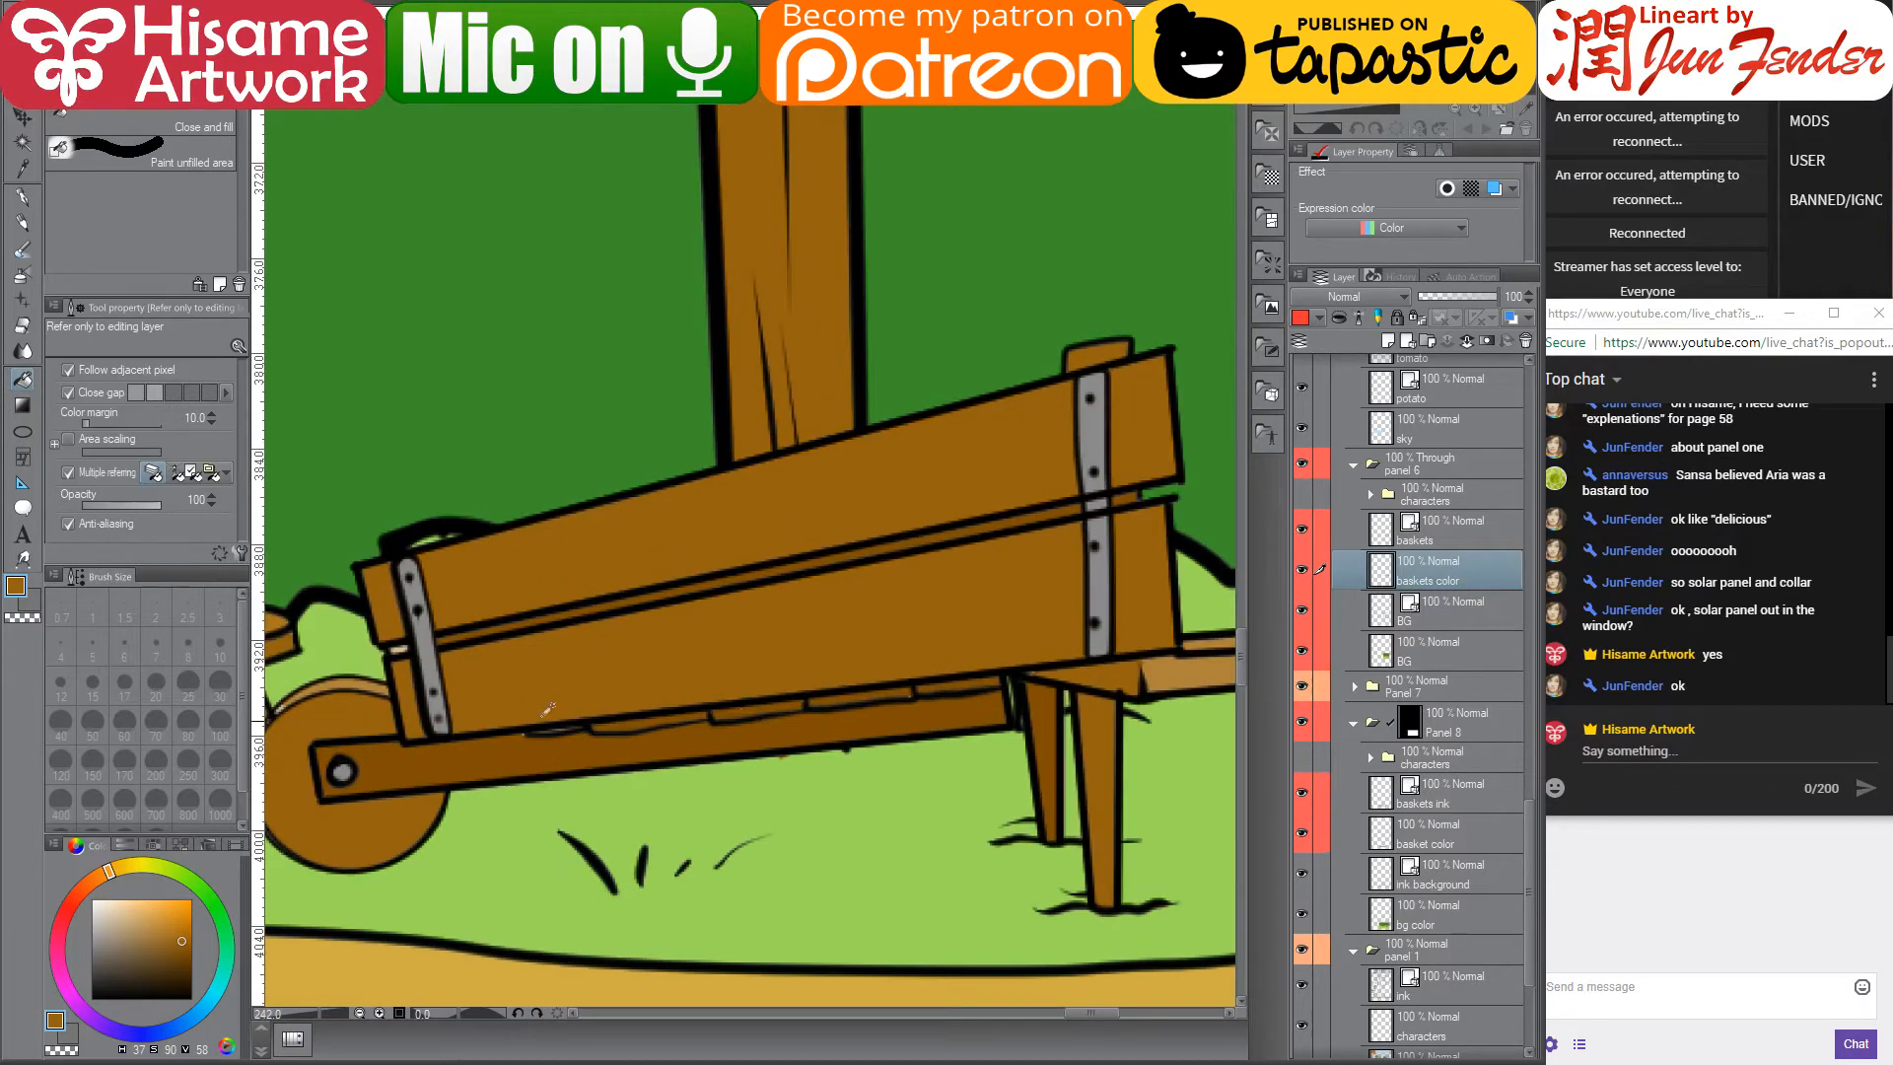
# - Fill the small gap between the side boards at the wheelbarrow's front end with dark brown
pyautogui.keyDown('alt'); pyautogui.click(487, 610); pyautogui.keyUp('alt')
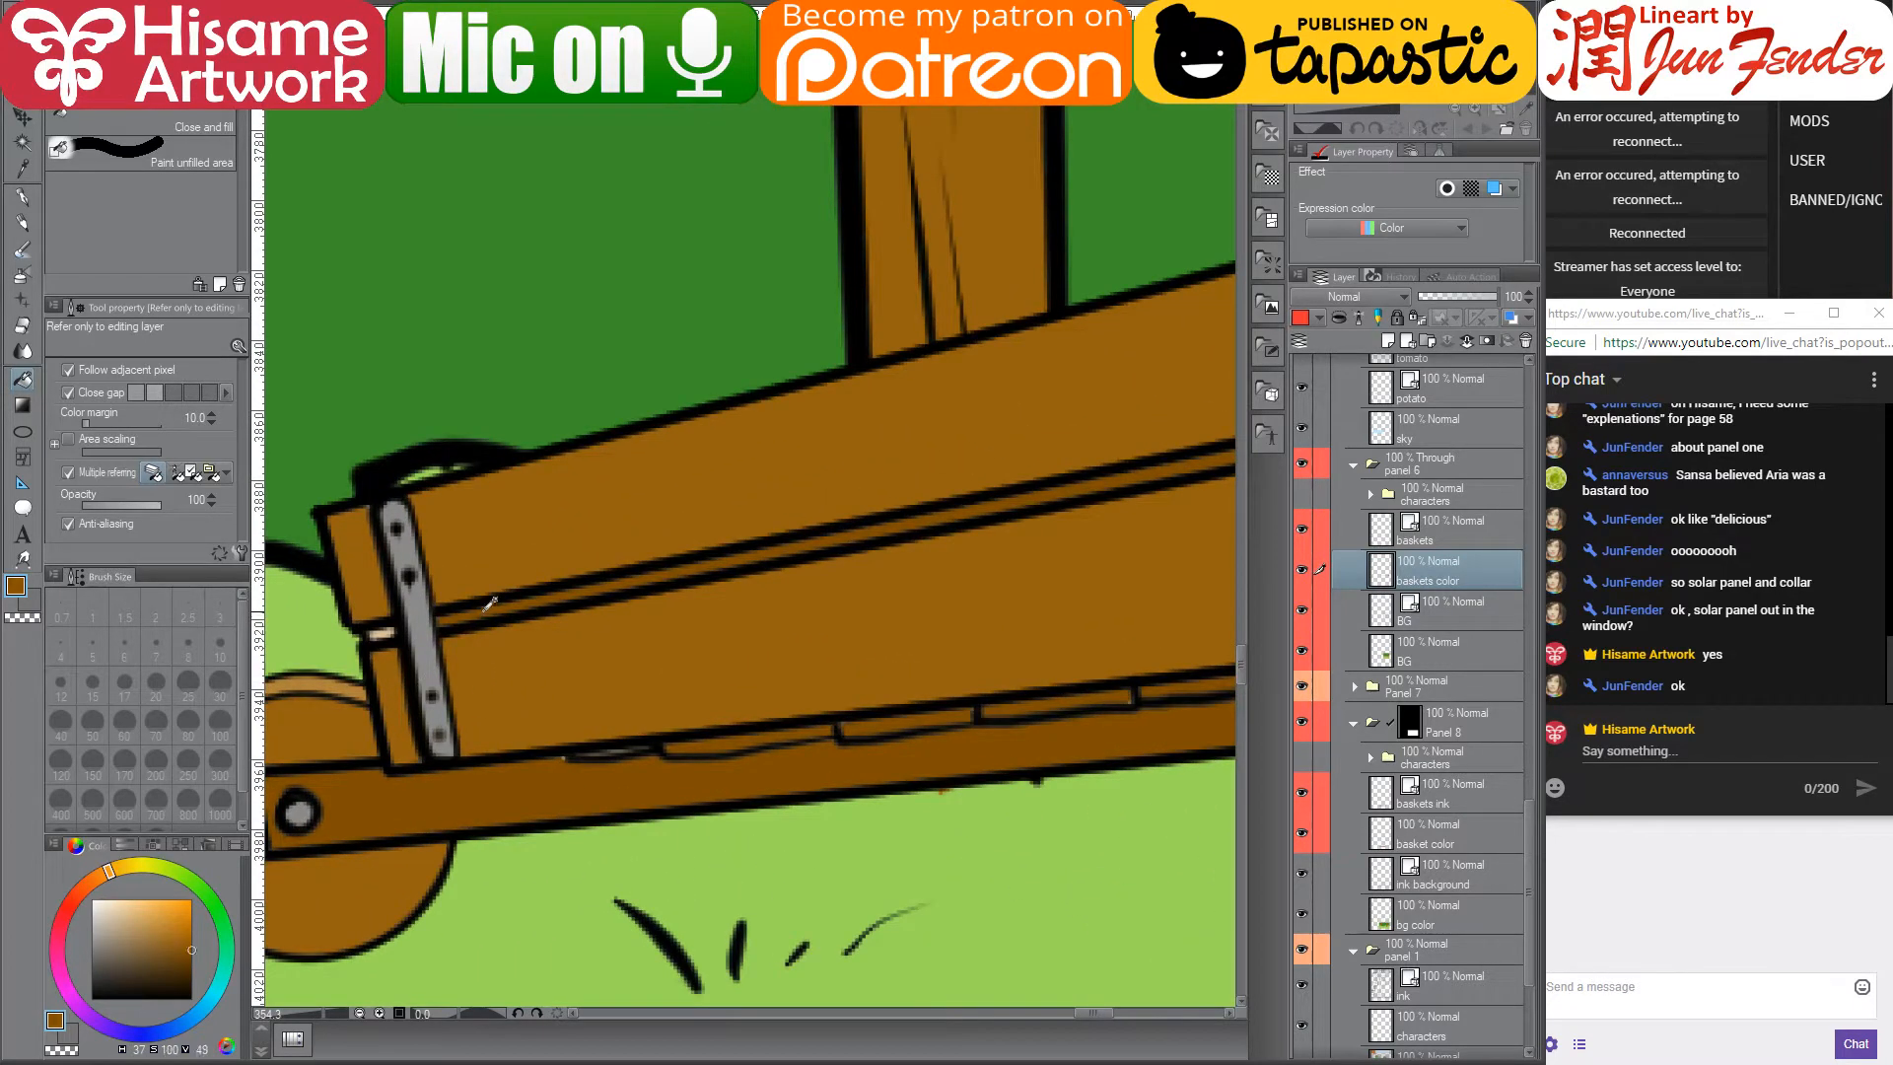
pyautogui.click(382, 629)
pyautogui.scroll(-4, 794, 806)
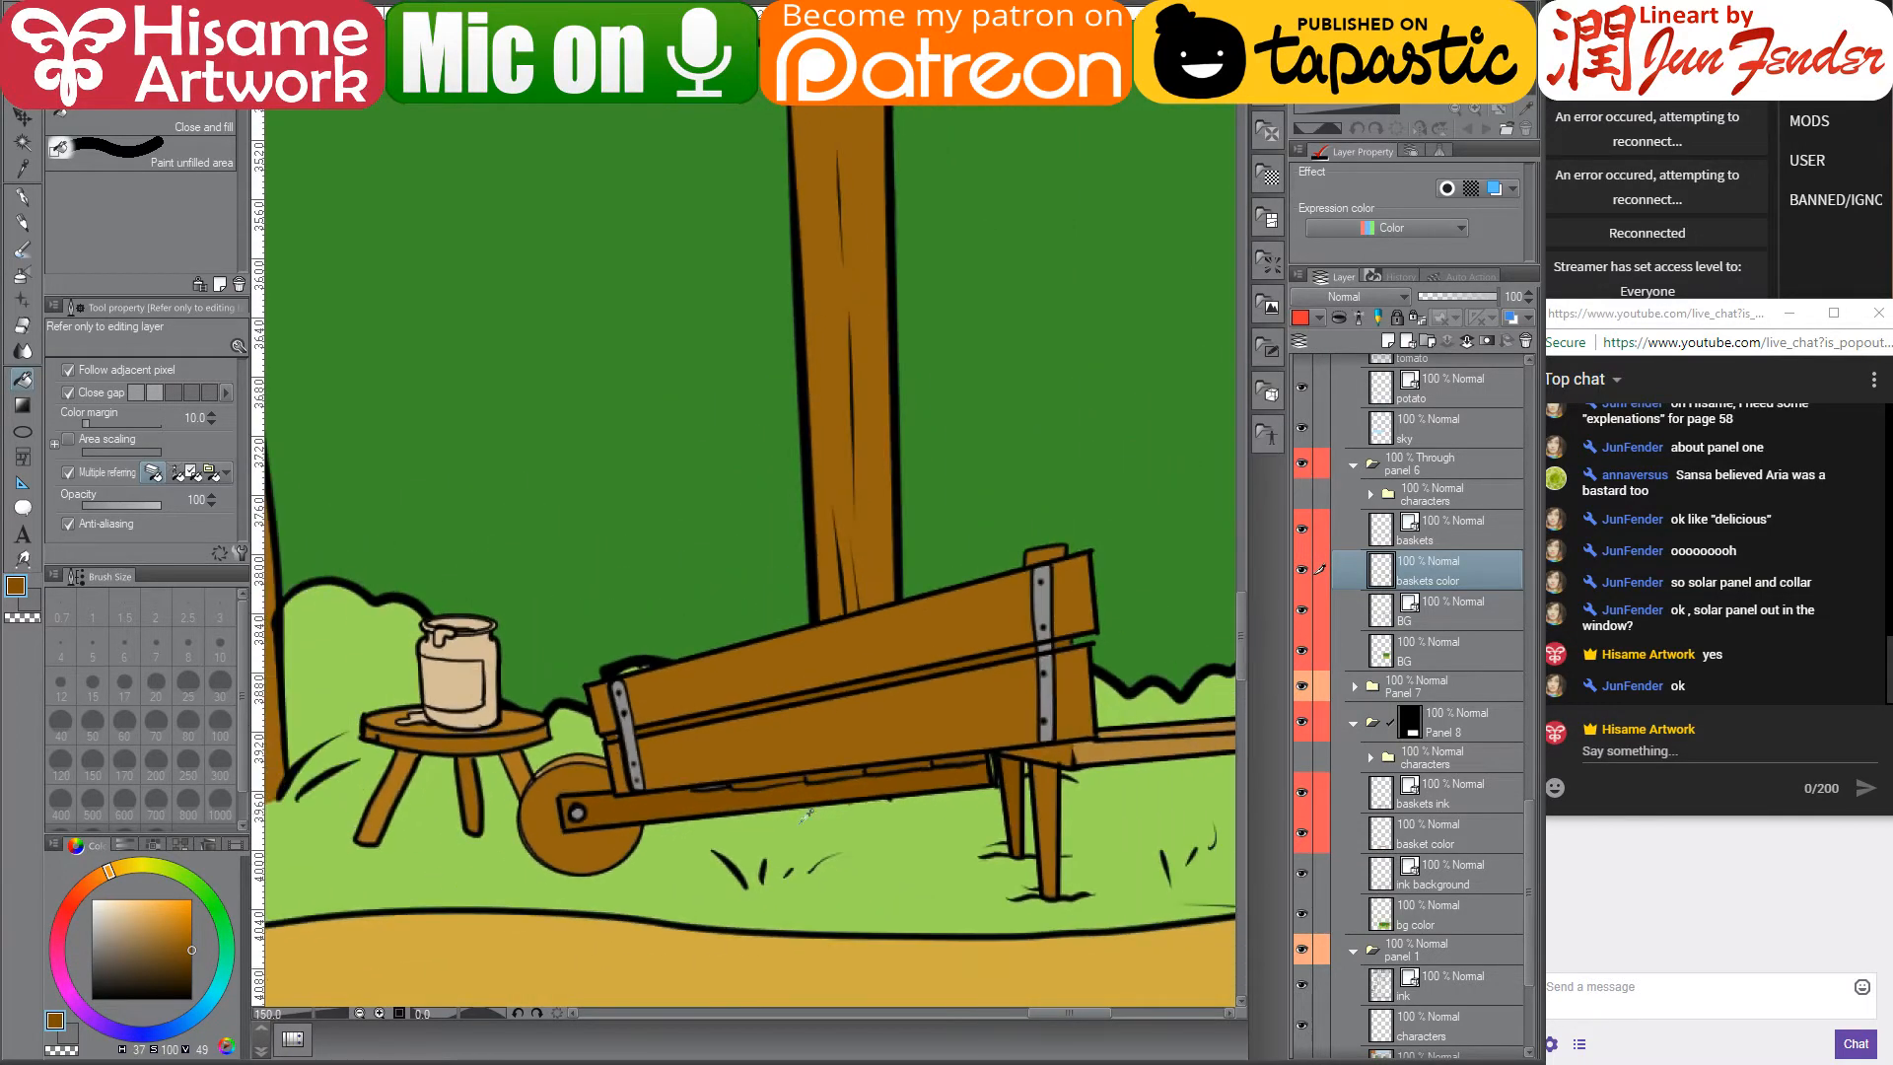
# - Touch up the joint between the wheelbarrow's rail and rear leg in brown with the G-pen at size 7
pyautogui.scroll(3, 806, 814)
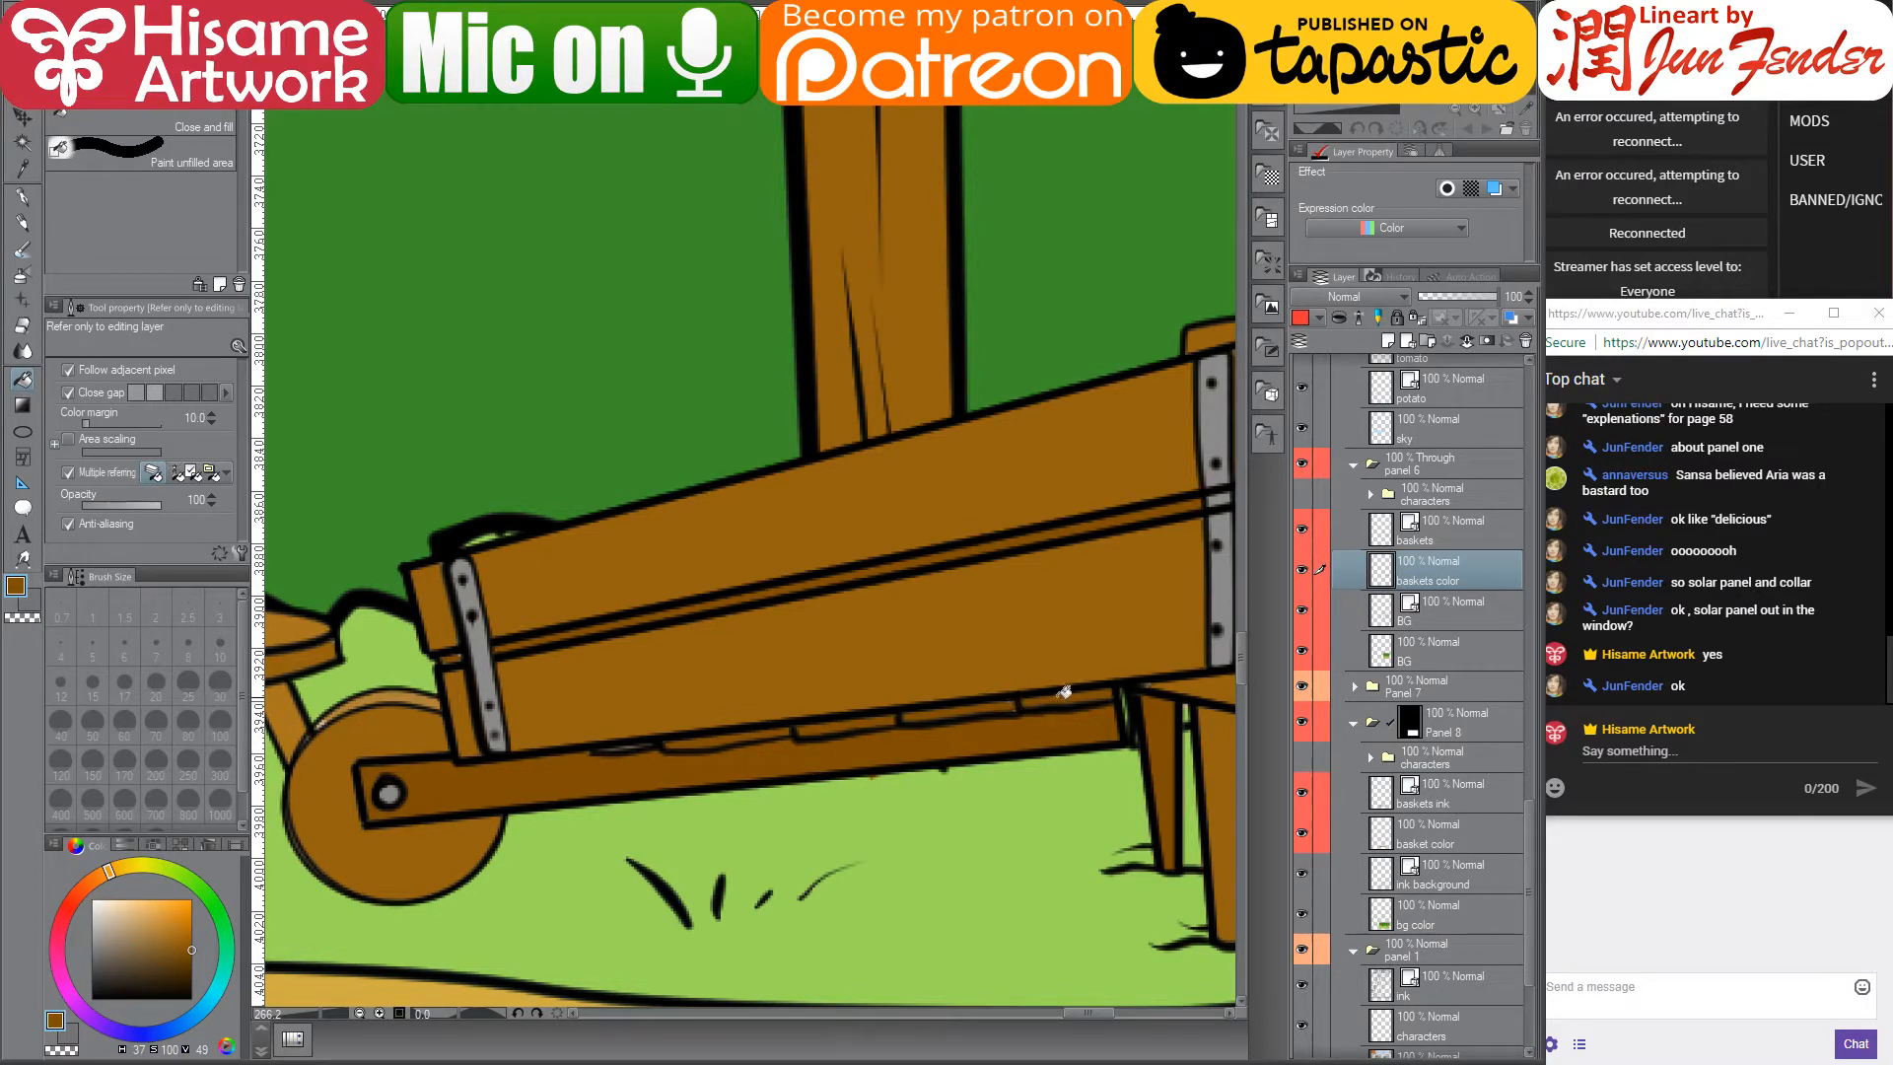
pyautogui.moveTo(885, 742); pyautogui.dragTo(739, 729)
pyautogui.click(30, 200)
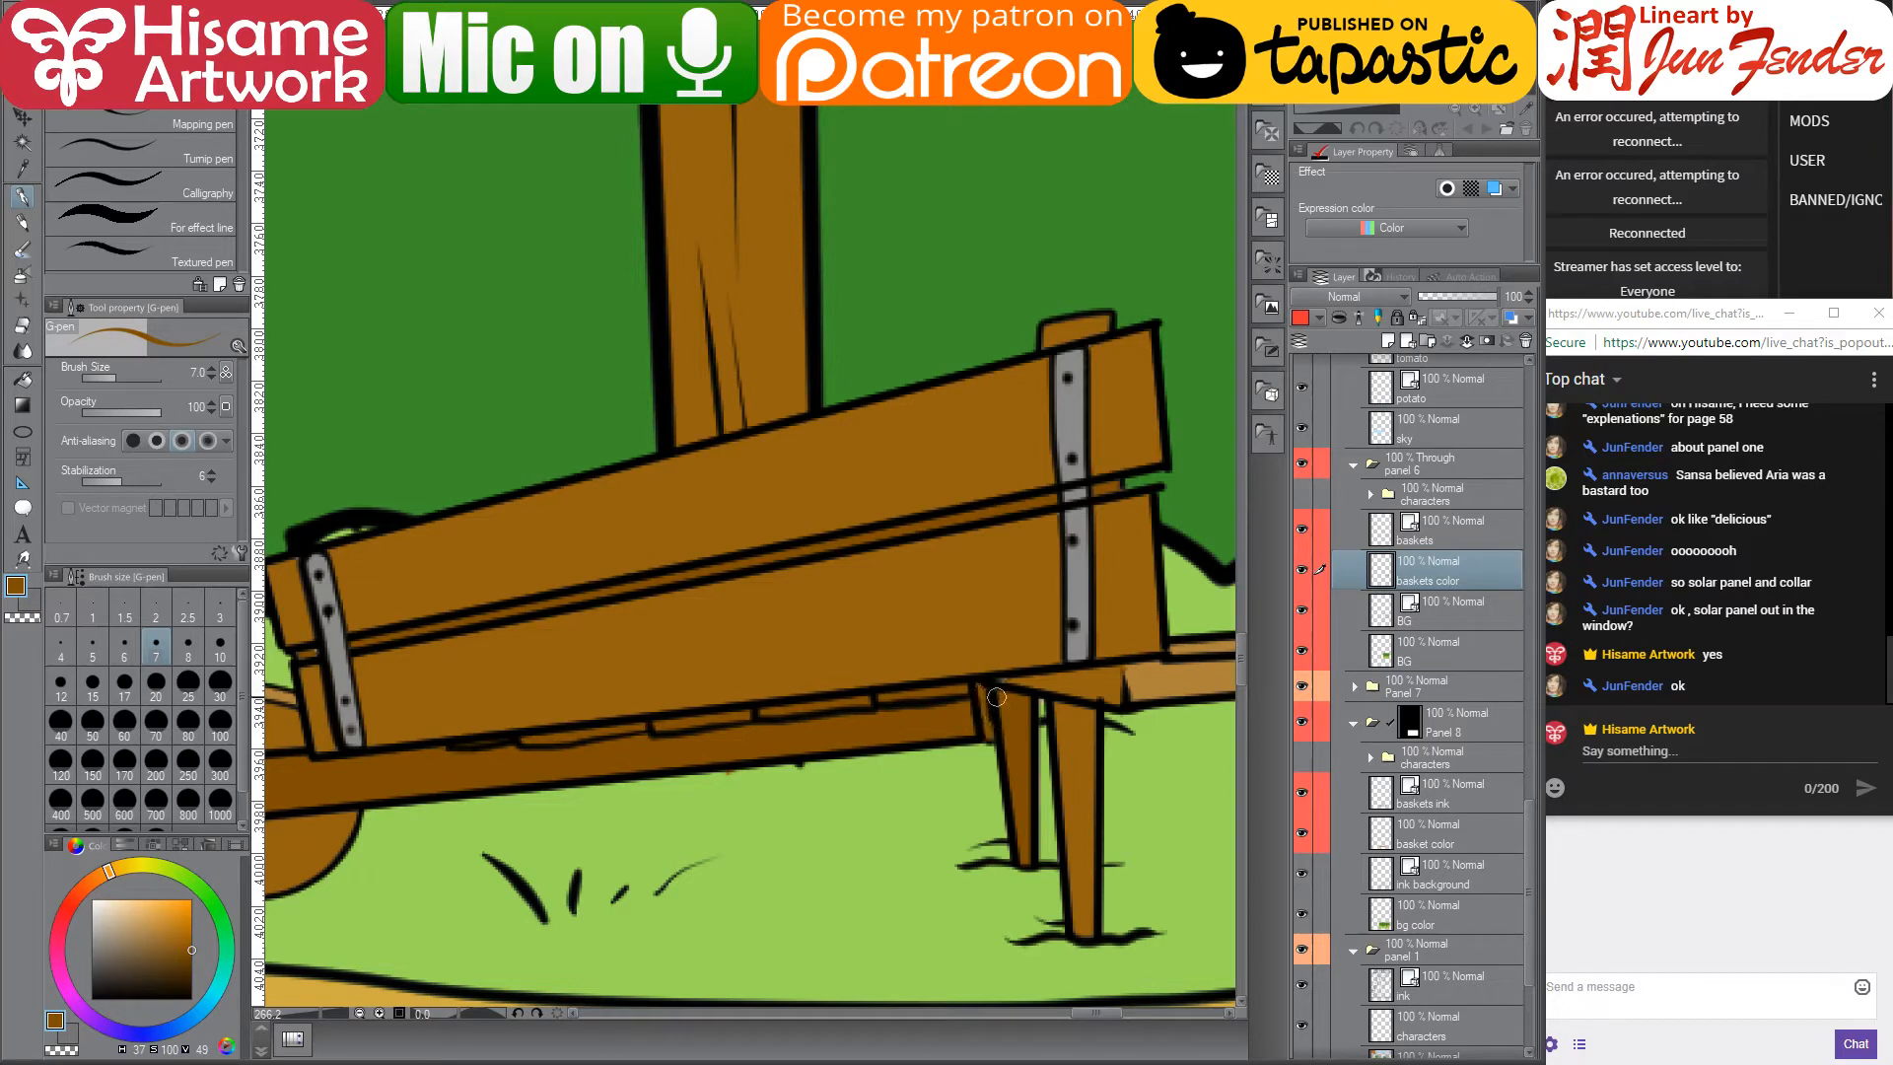
pyautogui.keyDown('alt'); pyautogui.click(1030, 678); pyautogui.keyUp('alt')
pyautogui.click(22, 378)
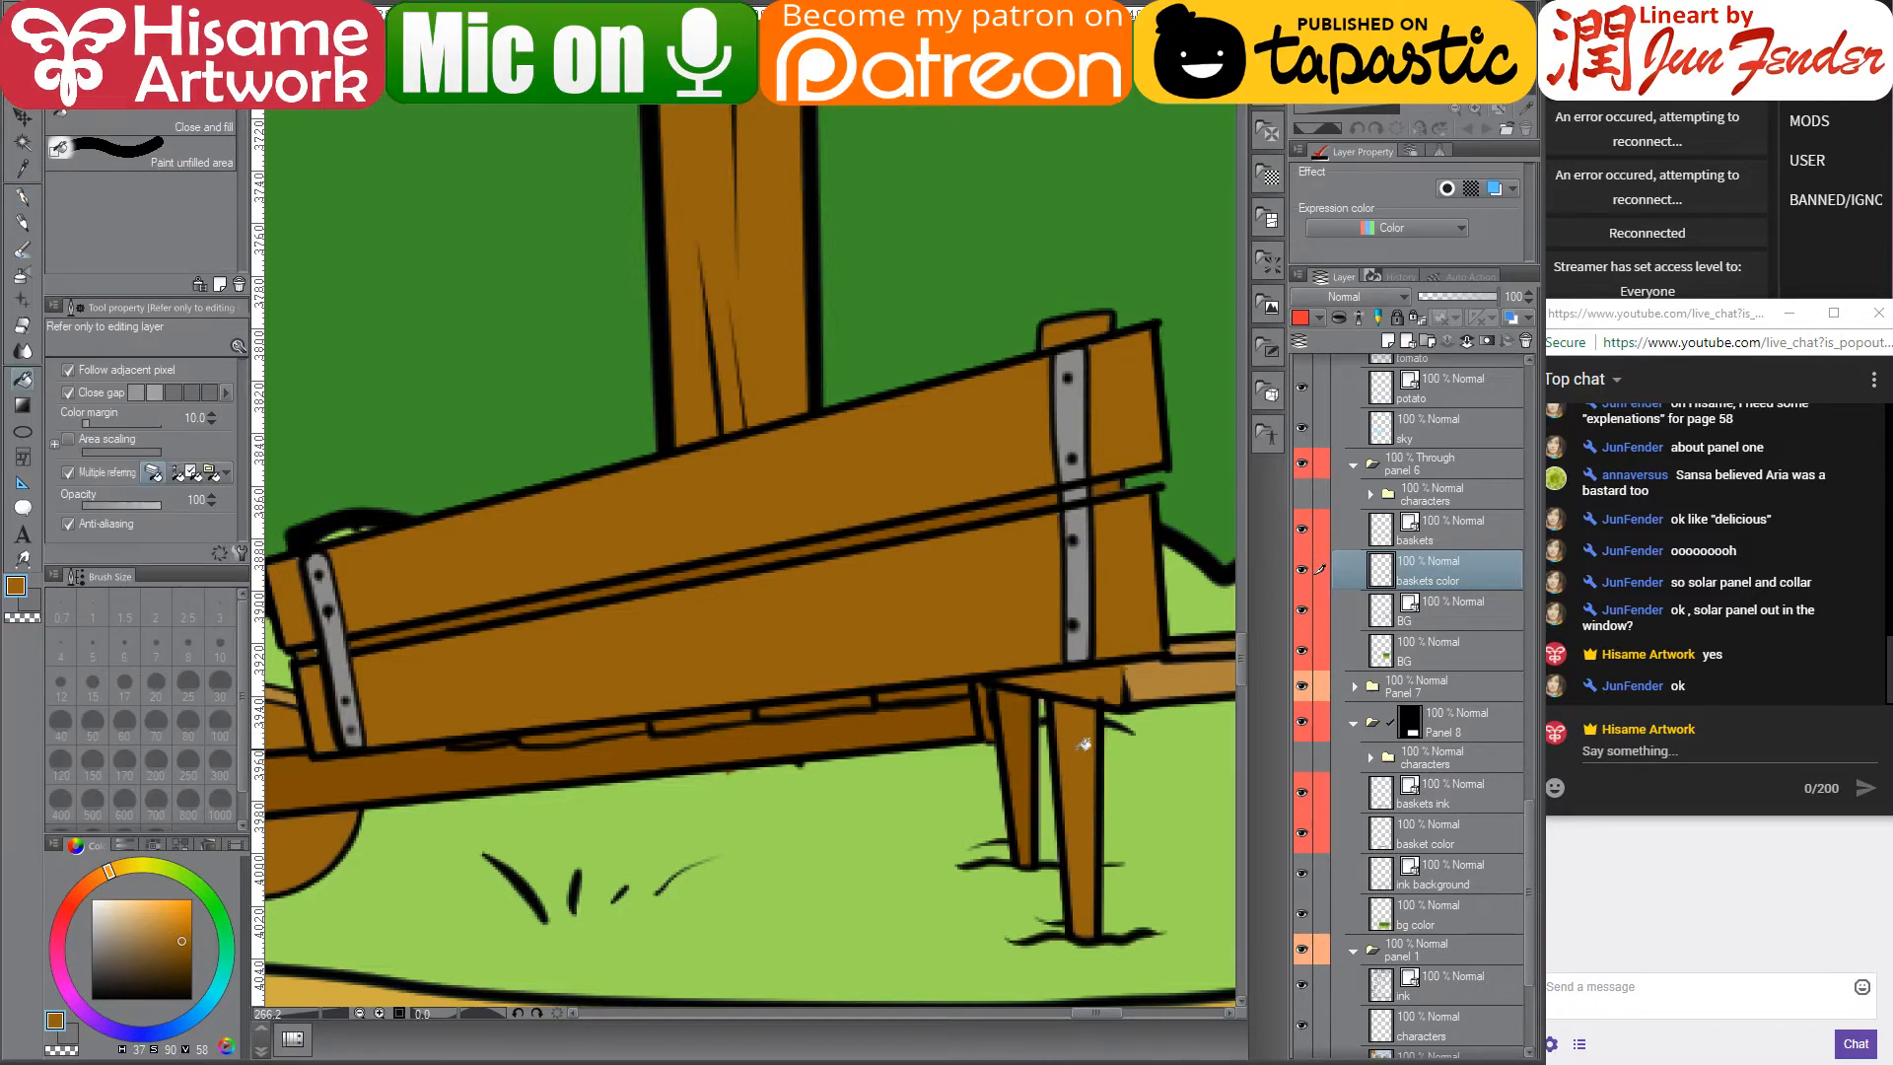
pyautogui.scroll(-1, 1113, 766)
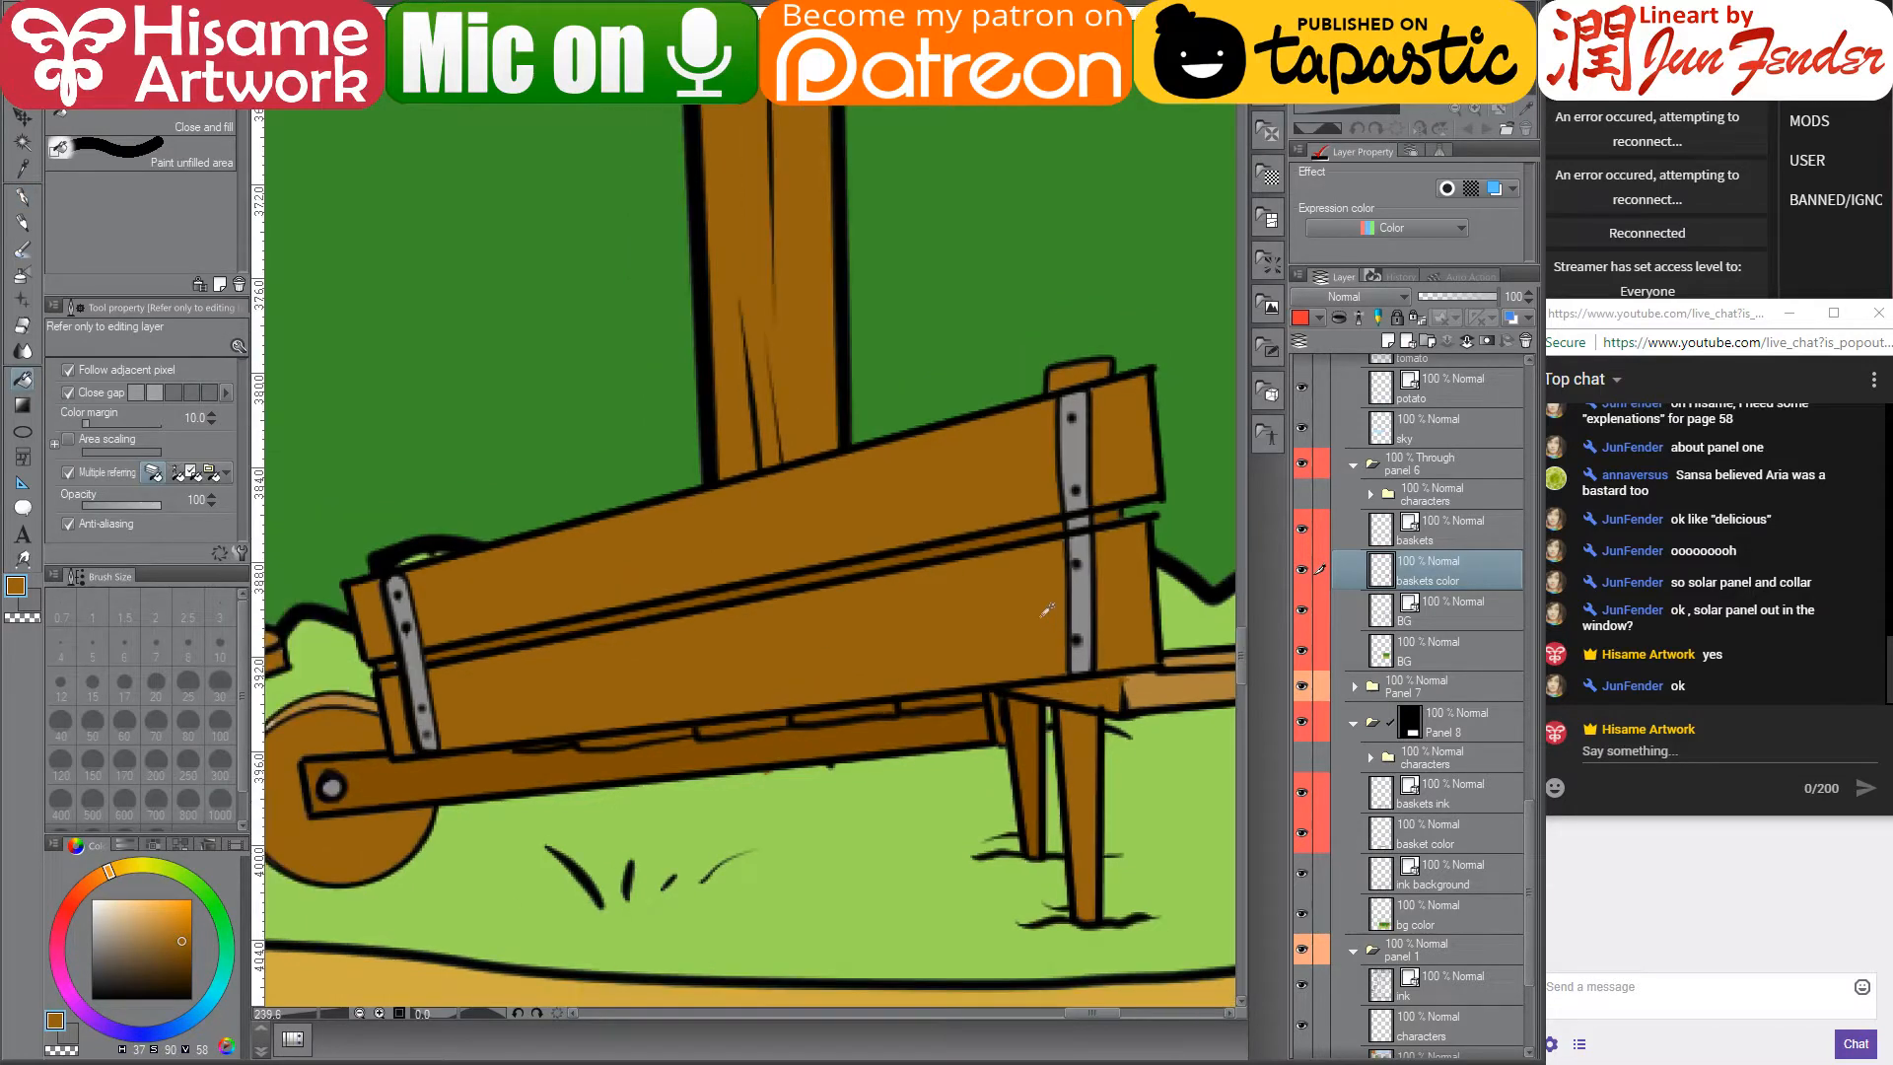
pyautogui.moveTo(965, 592); pyautogui.dragTo(1081, 576)
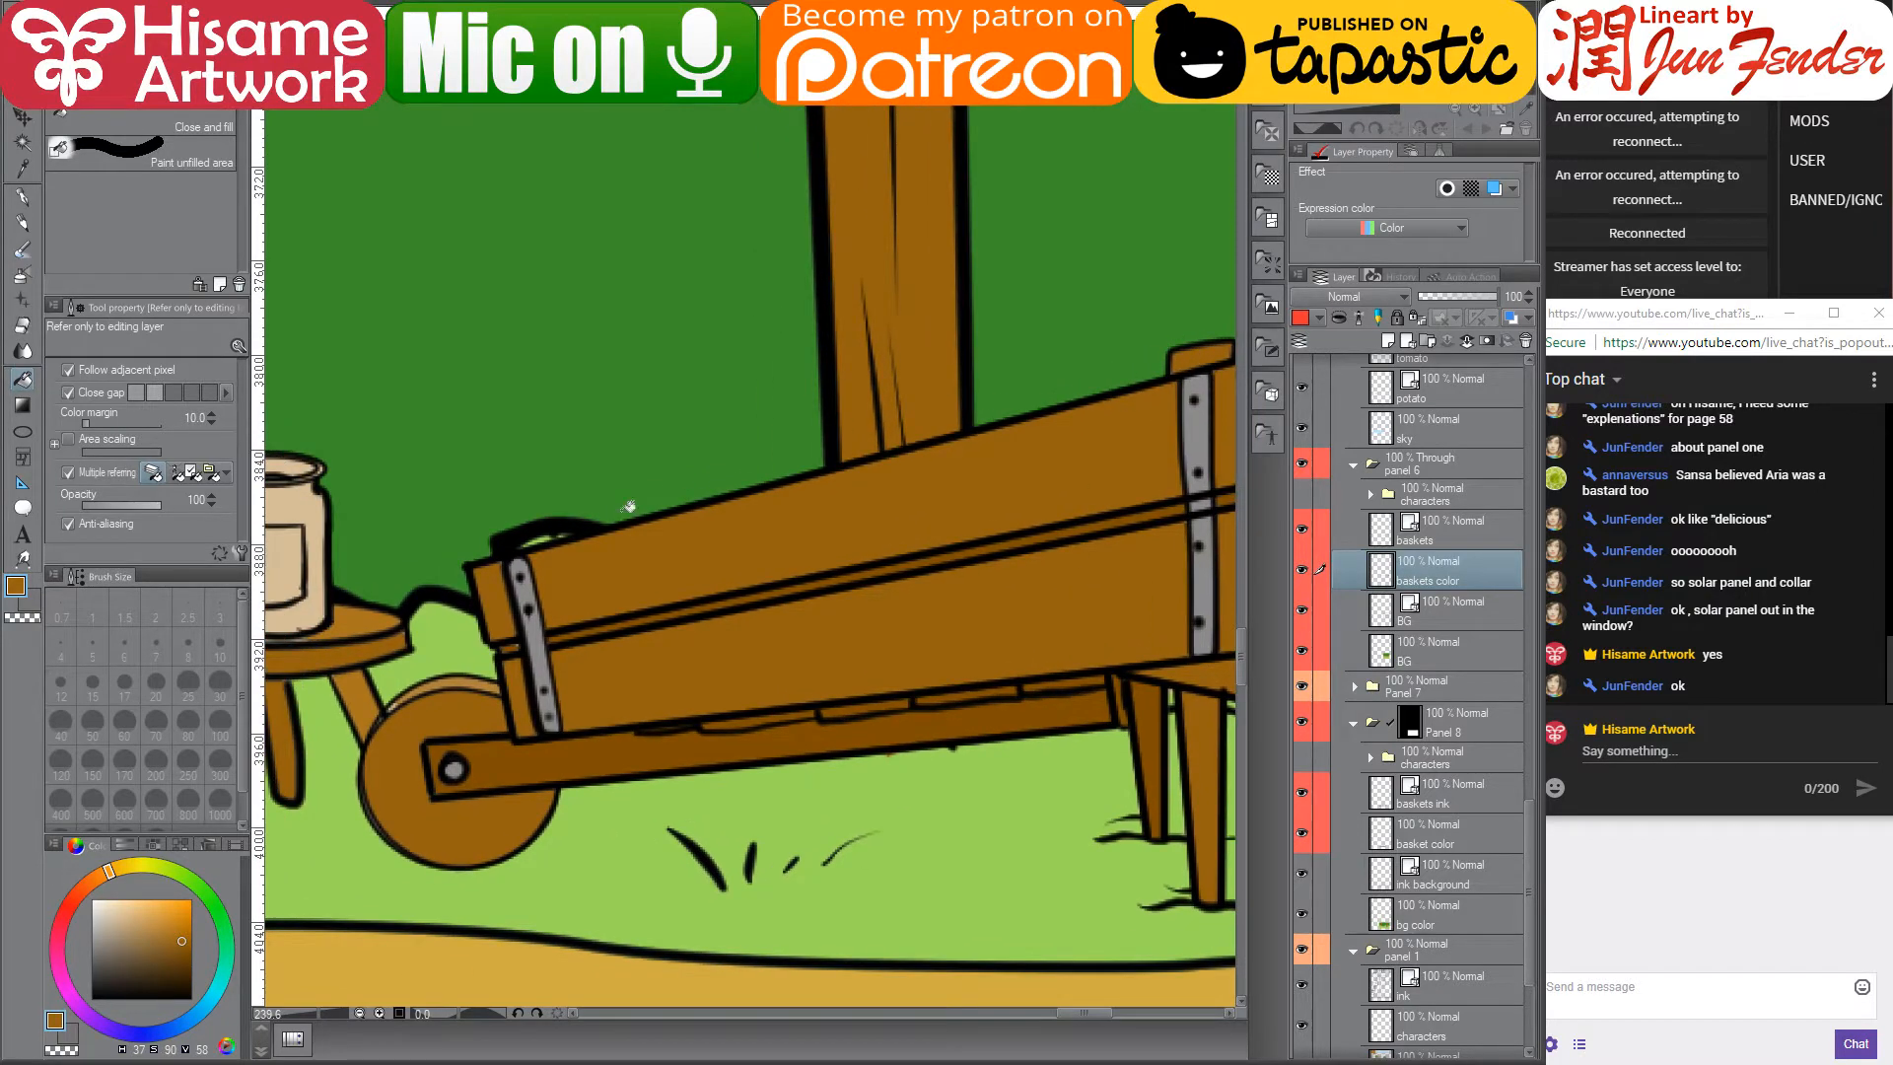
# - Touch up the wheel's narrow rim where it meets the stool's leg, using matching browns and a size 4 pen
pyautogui.scroll(4, 403, 824)
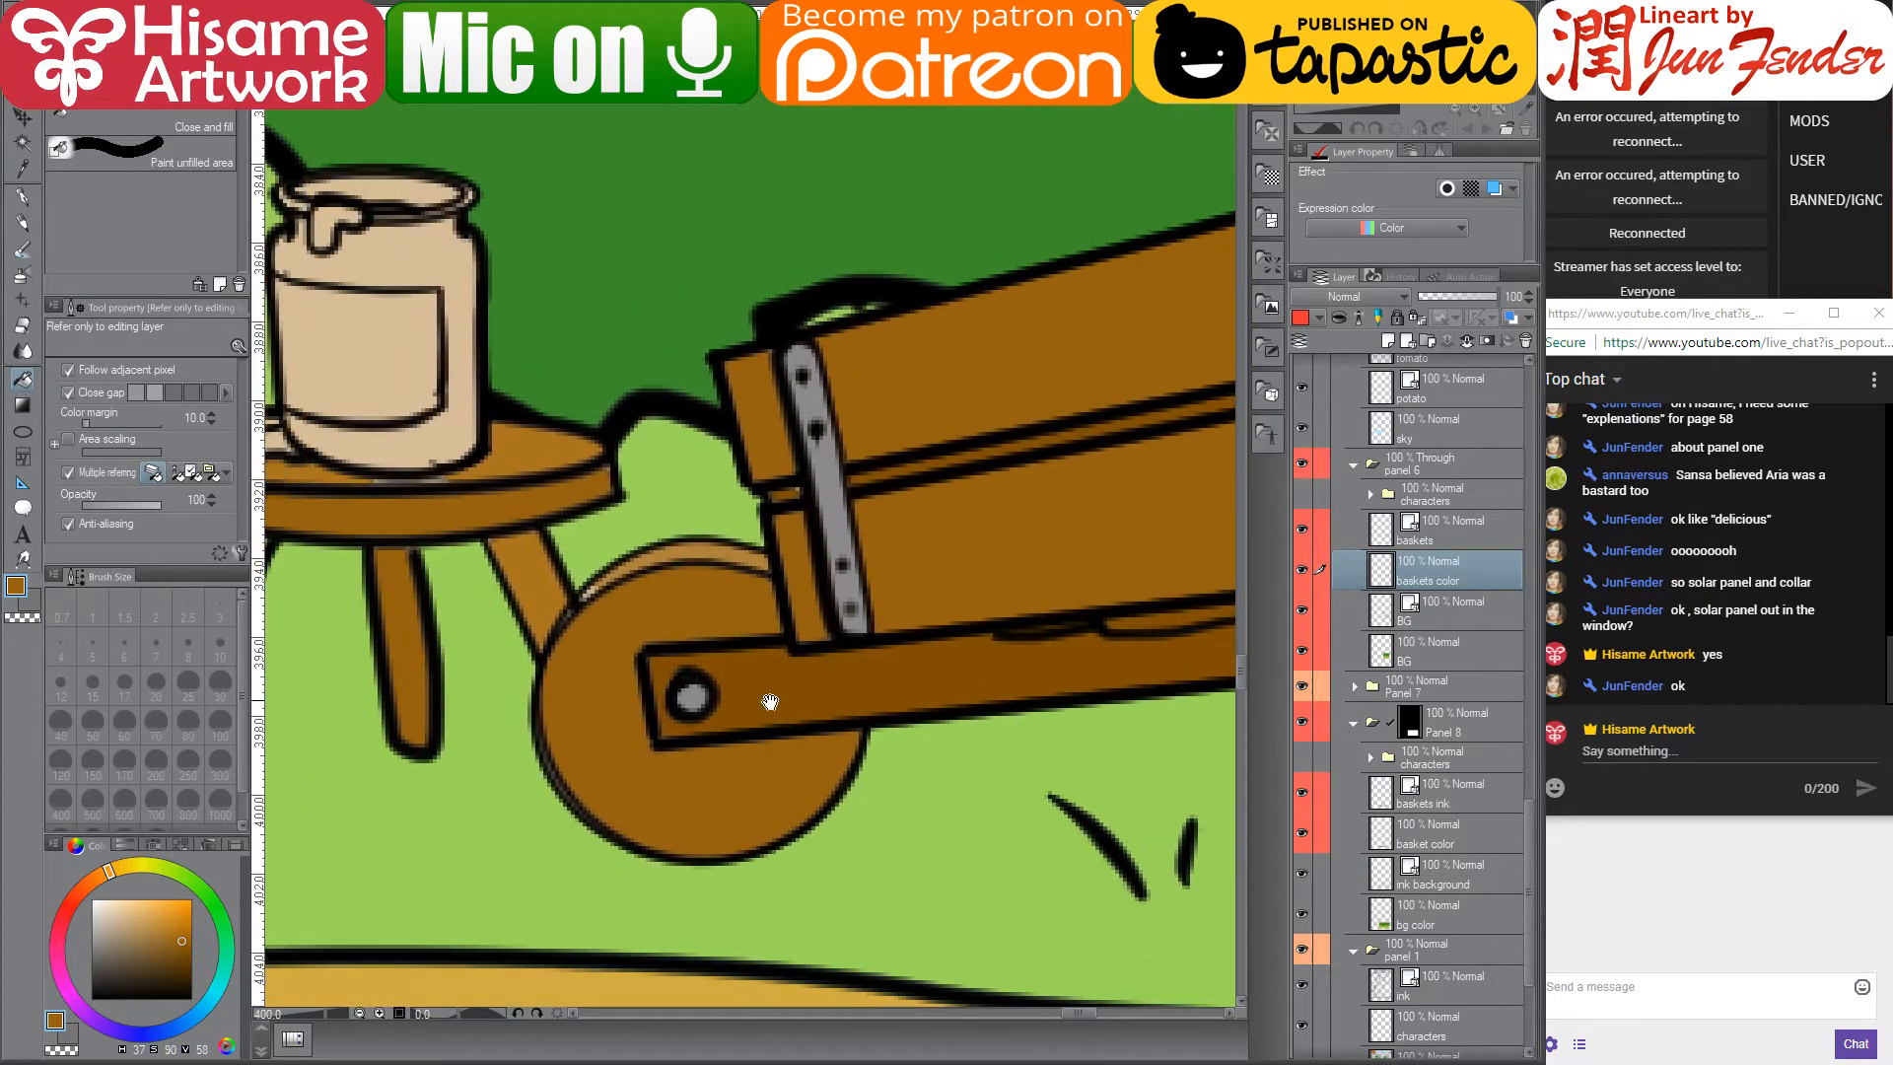
pyautogui.keyDown('alt'); pyautogui.click(742, 696); pyautogui.keyUp('alt')
pyautogui.keyDown('alt'); pyautogui.click(676, 548); pyautogui.keyUp('alt')
pyautogui.click(21, 198)
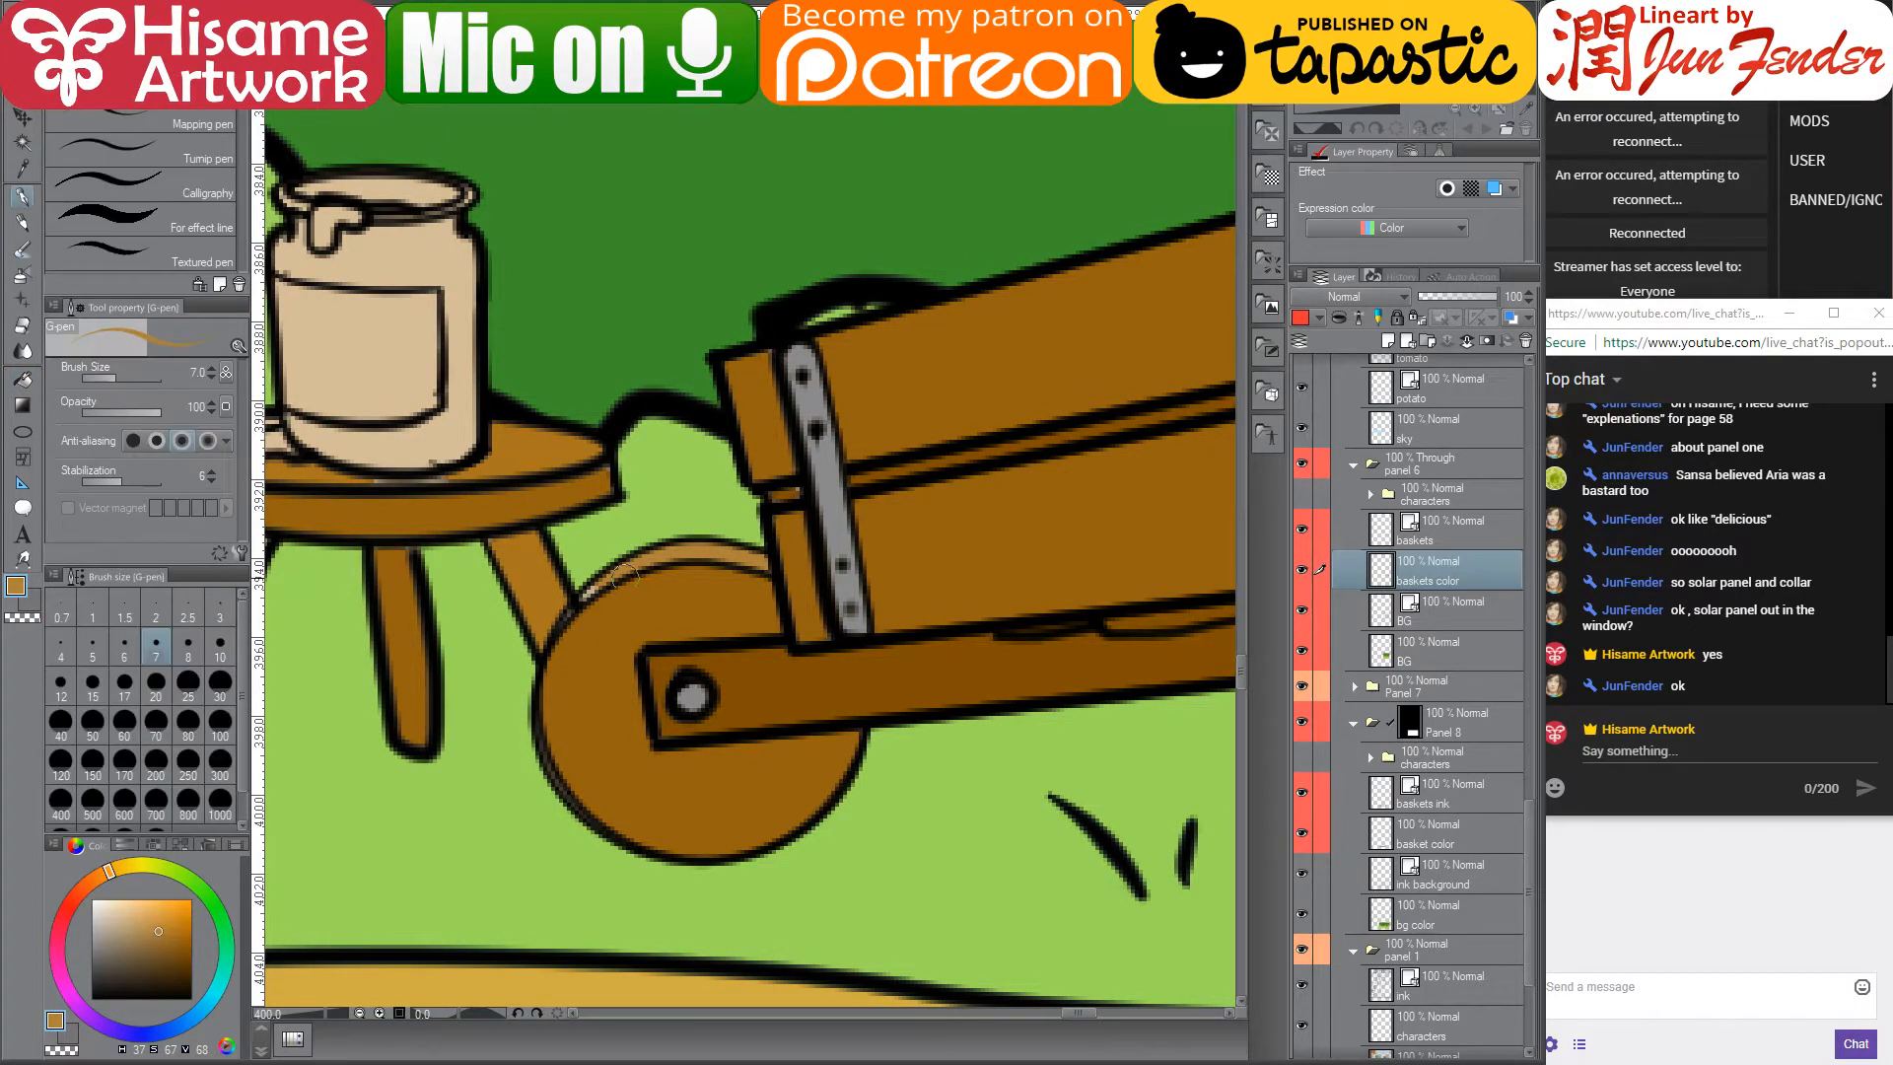
pyautogui.press('[')
pyautogui.press('[')
pyautogui.press('[')
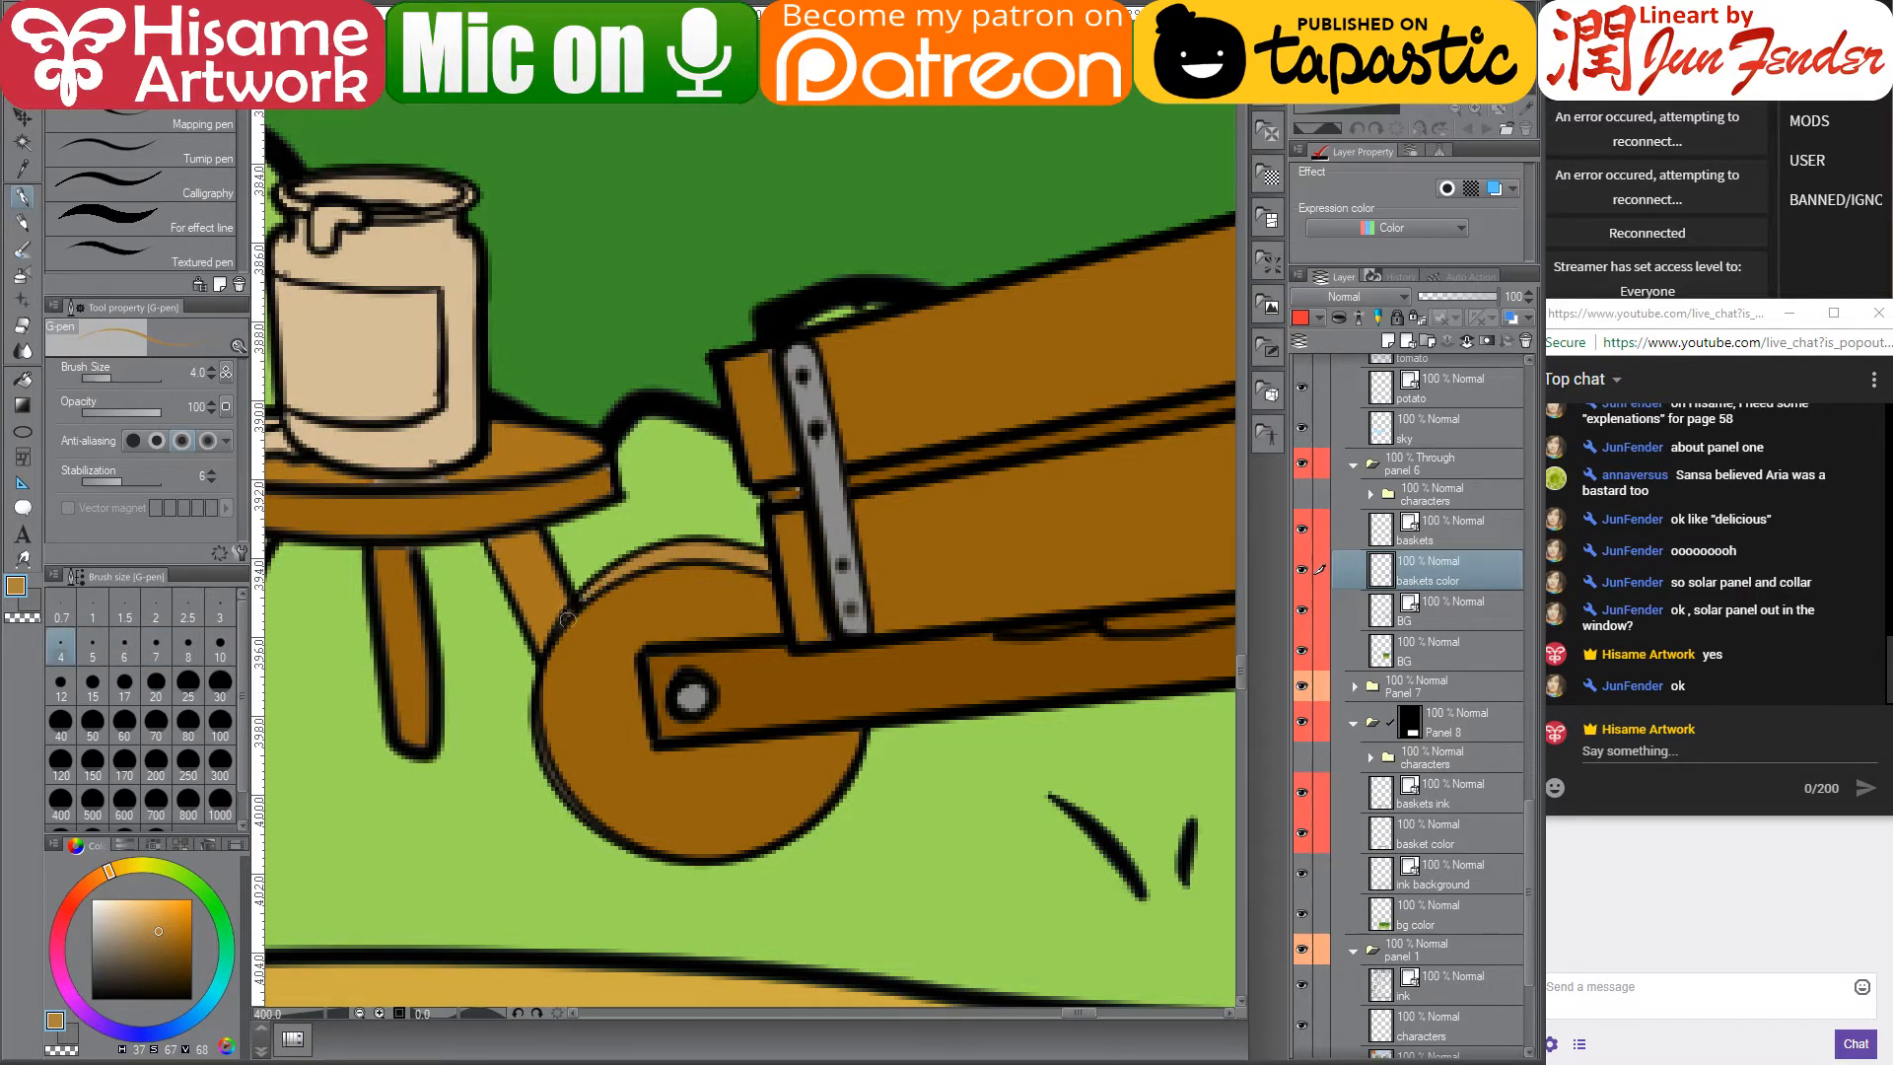
pyautogui.click(174, 932)
pyautogui.moveTo(547, 629); pyautogui.dragTo(879, 726)
# - Try filling the stool's left leg with the middle leg's darker brown, and undo the fill
pyautogui.click(22, 383)
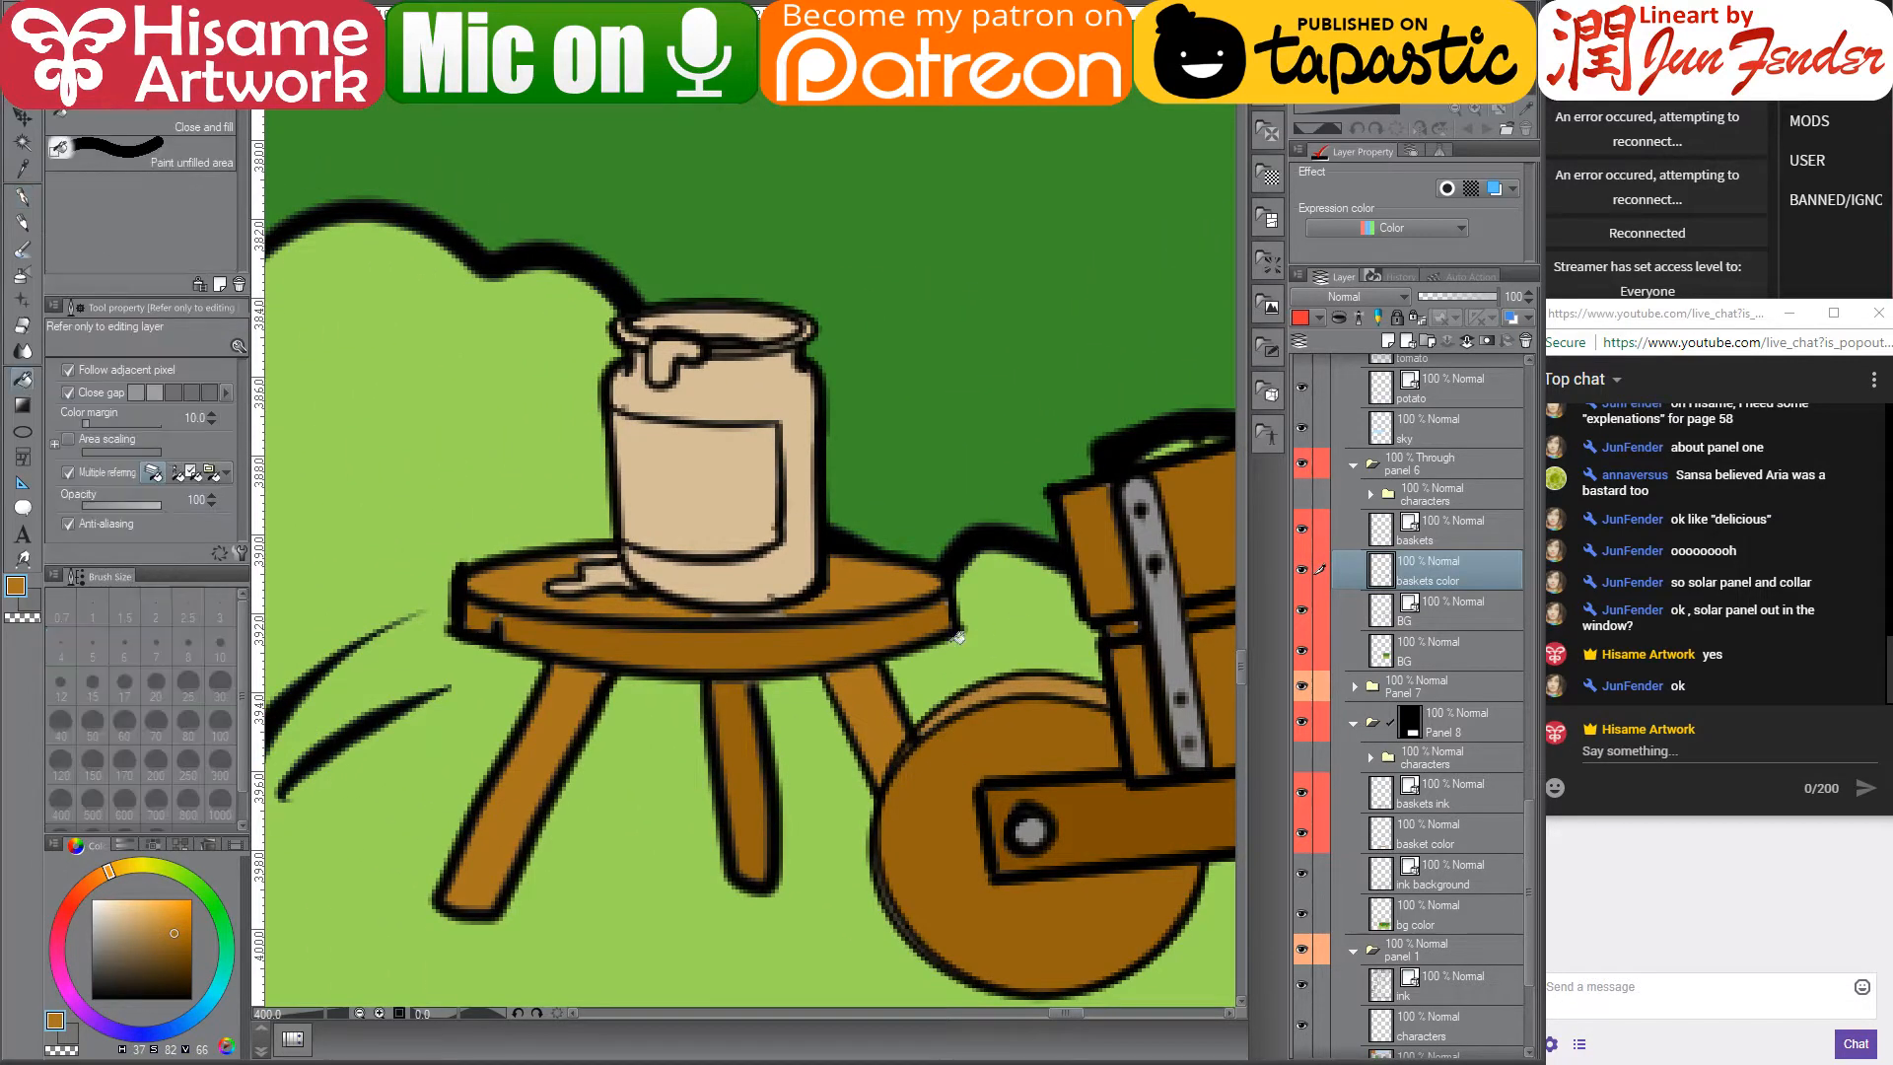
pyautogui.keyDown('alt'); pyautogui.click(746, 722); pyautogui.keyUp('alt')
pyautogui.click(571, 712)
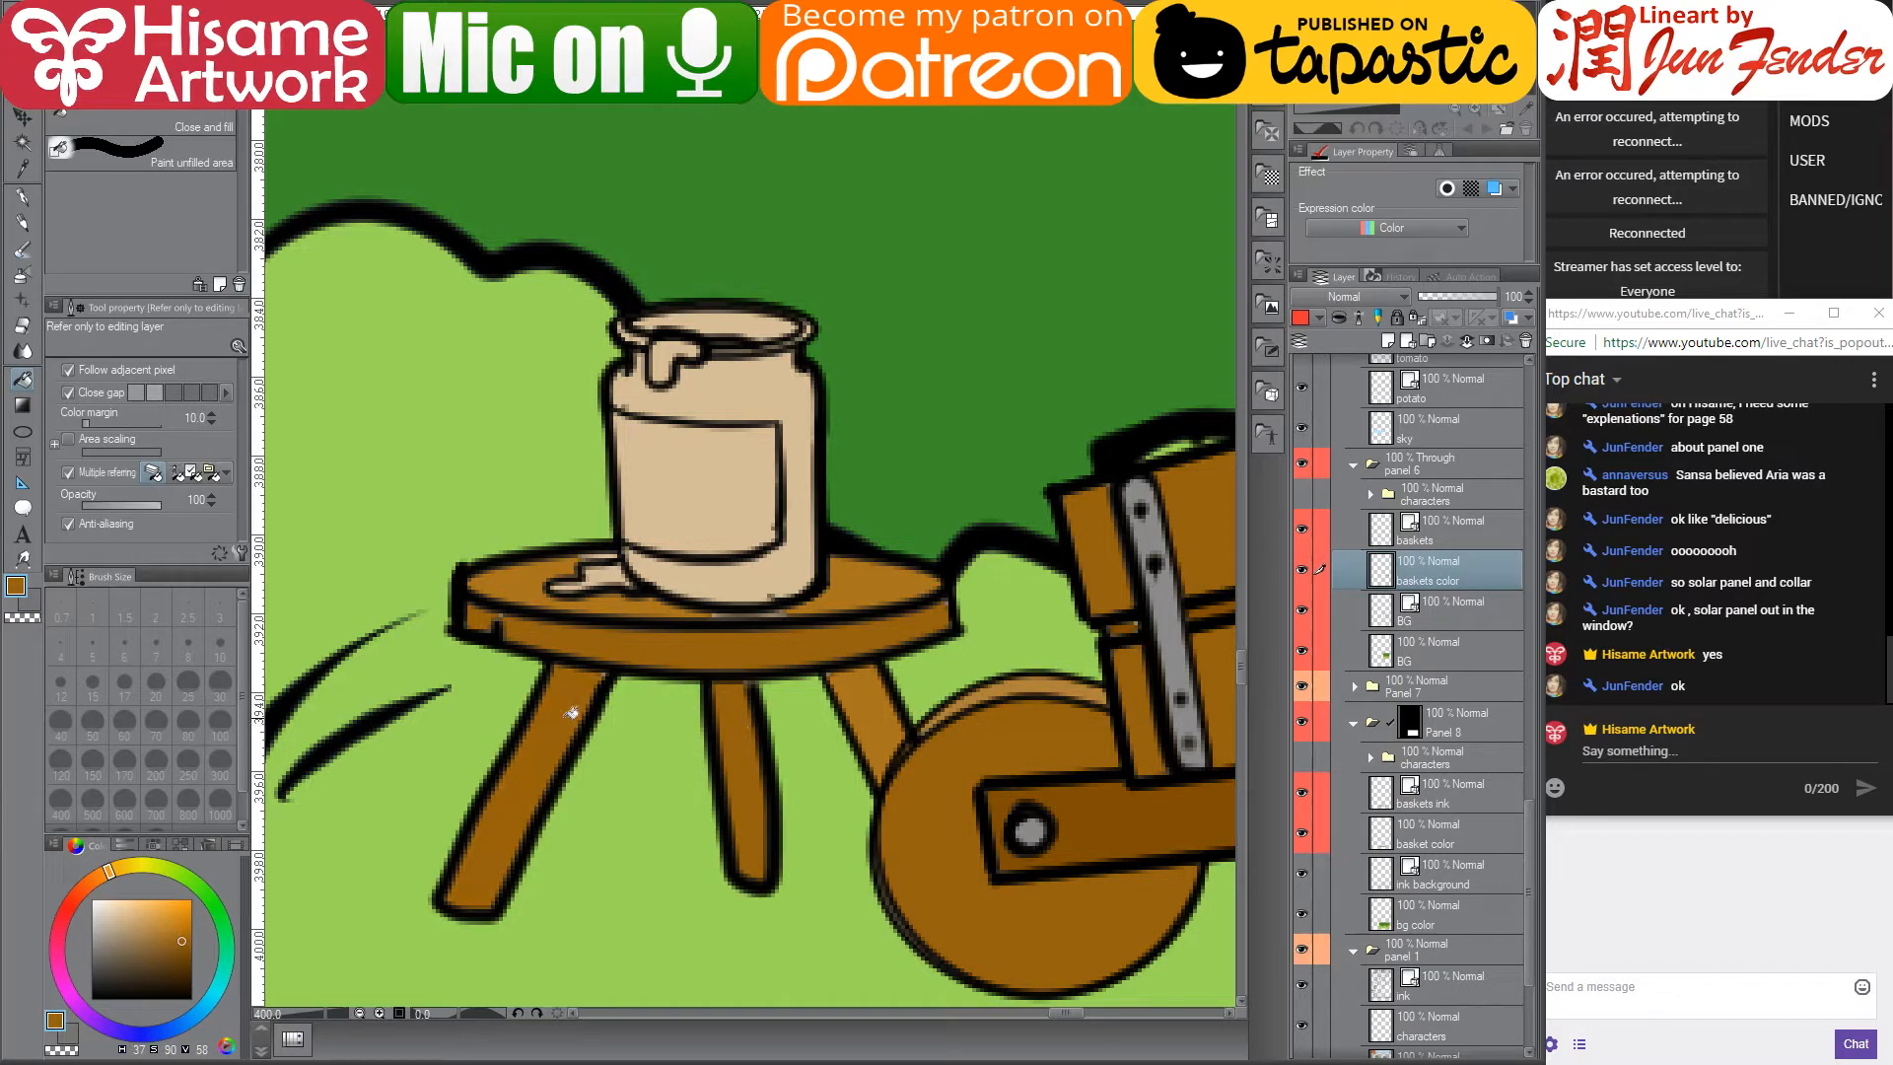
pyautogui.hotkey('ctrl', 'z')
# - Paint over the uncolored sliver on the stool's seat beneath the jar with the matching medium brown
pyautogui.keyDown('alt'); pyautogui.click(562, 714); pyautogui.keyUp('alt')
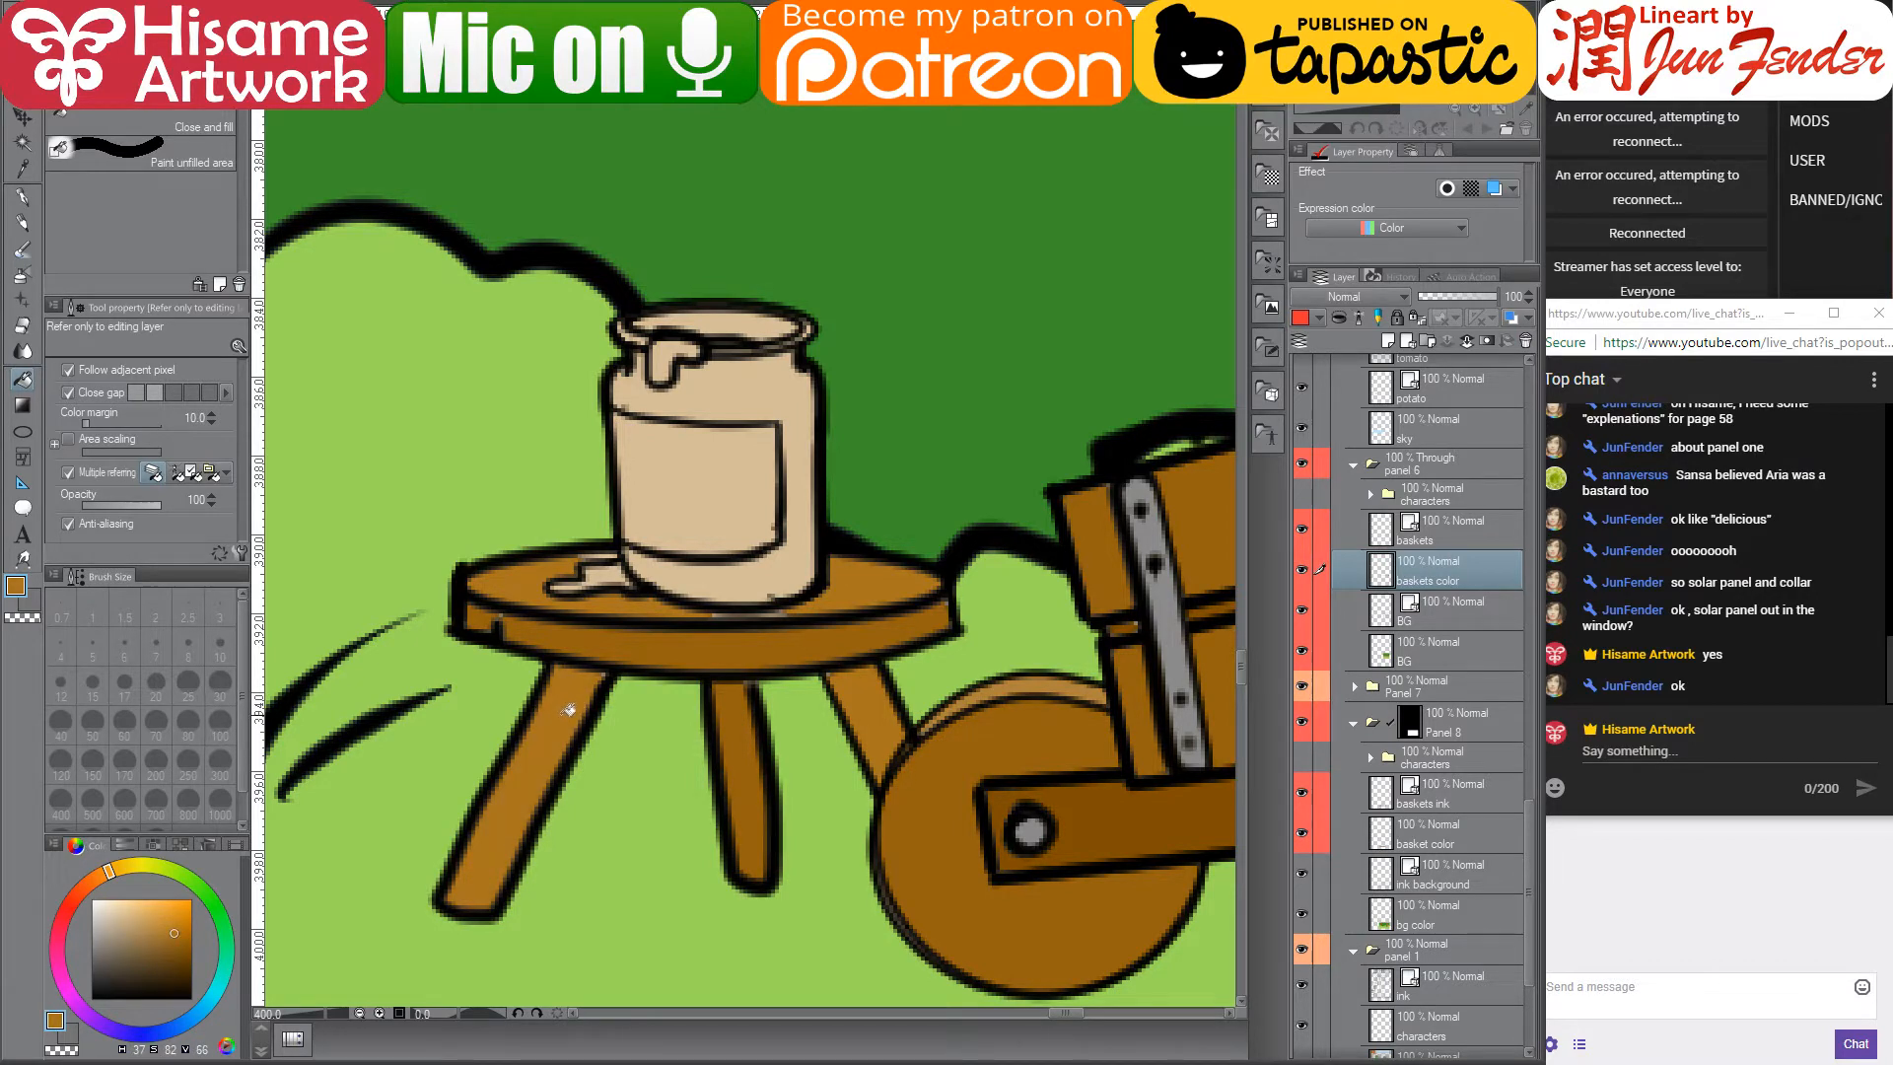
pyautogui.keyDown('alt'); pyautogui.click(600, 639); pyautogui.keyUp('alt')
pyautogui.keyDown('alt'); pyautogui.click(544, 564); pyautogui.keyUp('alt')
pyautogui.keyDown('alt'); pyautogui.click(527, 577); pyautogui.keyUp('alt')
pyautogui.click(22, 196)
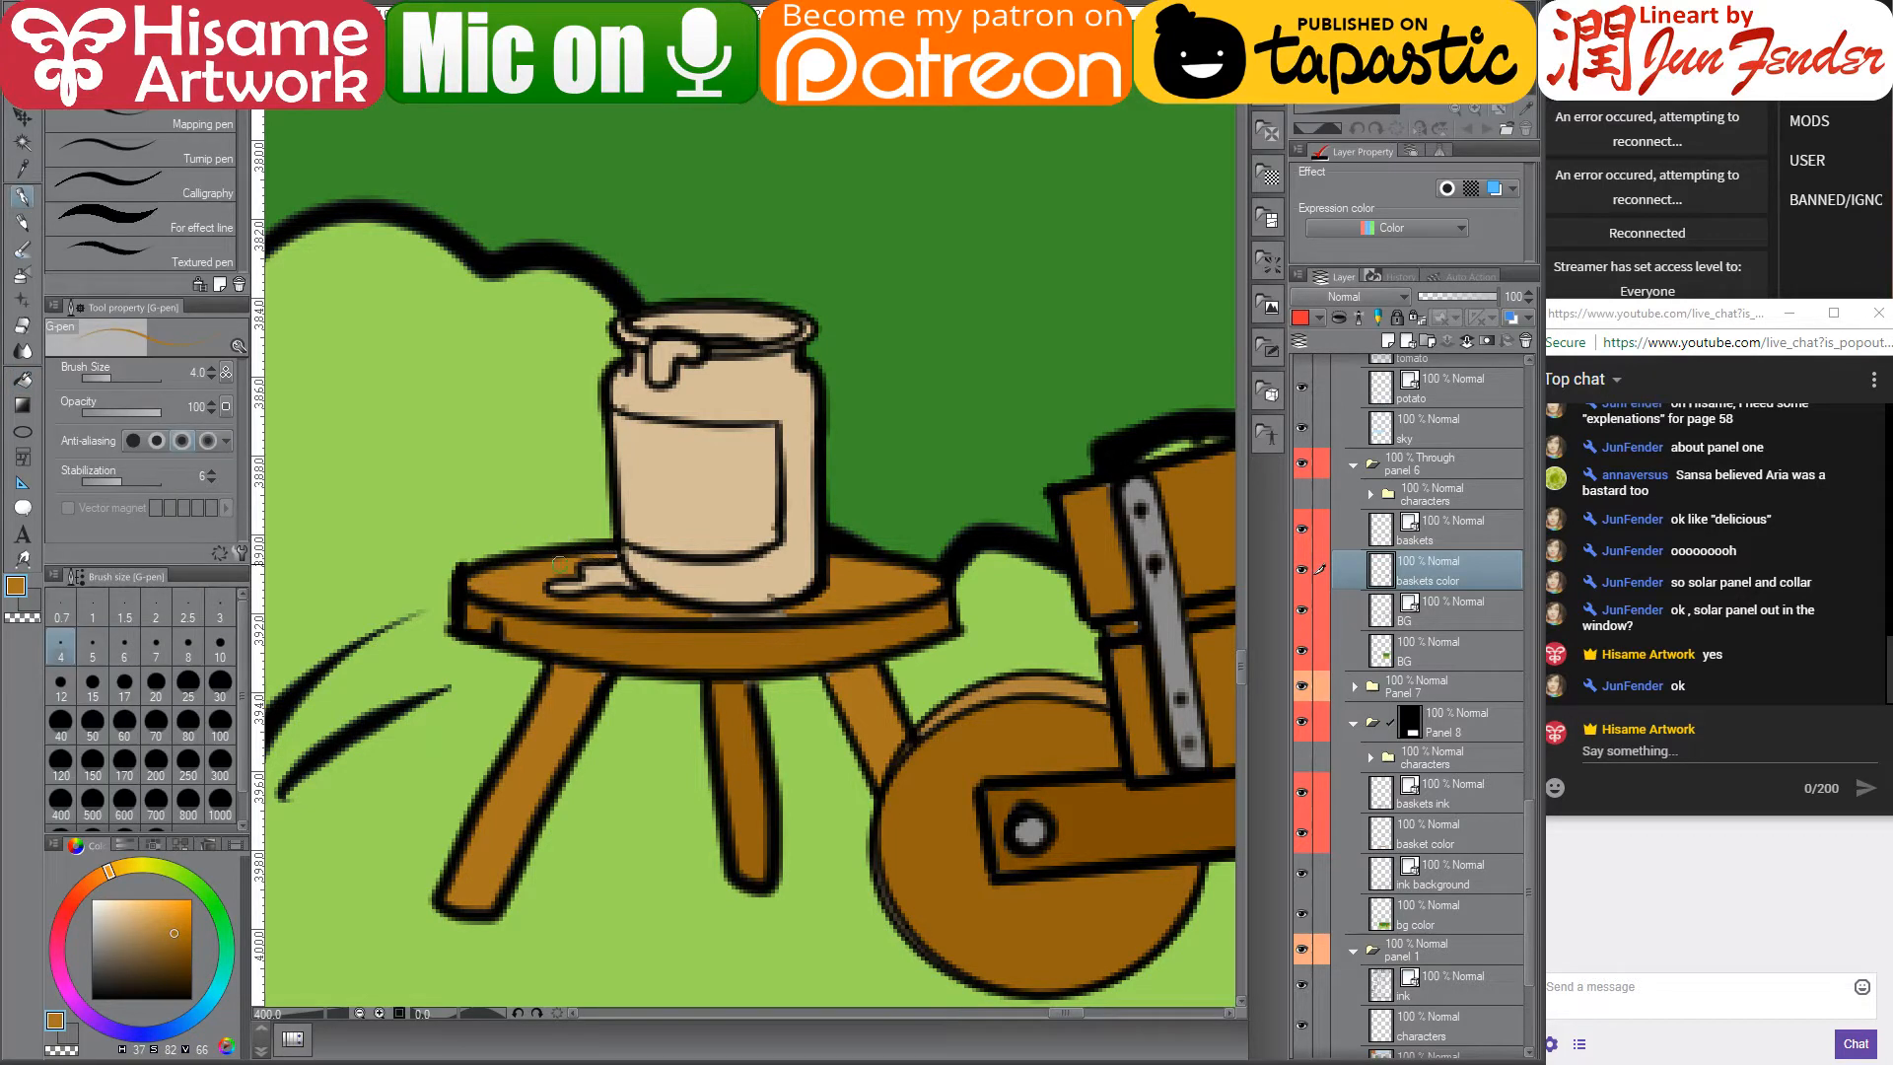
pyautogui.moveTo(706, 616); pyautogui.dragTo(823, 608)
pyautogui.keyDown('alt'); pyautogui.click(732, 701); pyautogui.keyUp('alt')
pyautogui.keyDown('alt'); pyautogui.click(593, 673); pyautogui.keyUp('alt')
# - Touch up the front ends of the wheelbarrow's side boards with dark brown, and sample the board brown
pyautogui.scroll(-3, 656, 778)
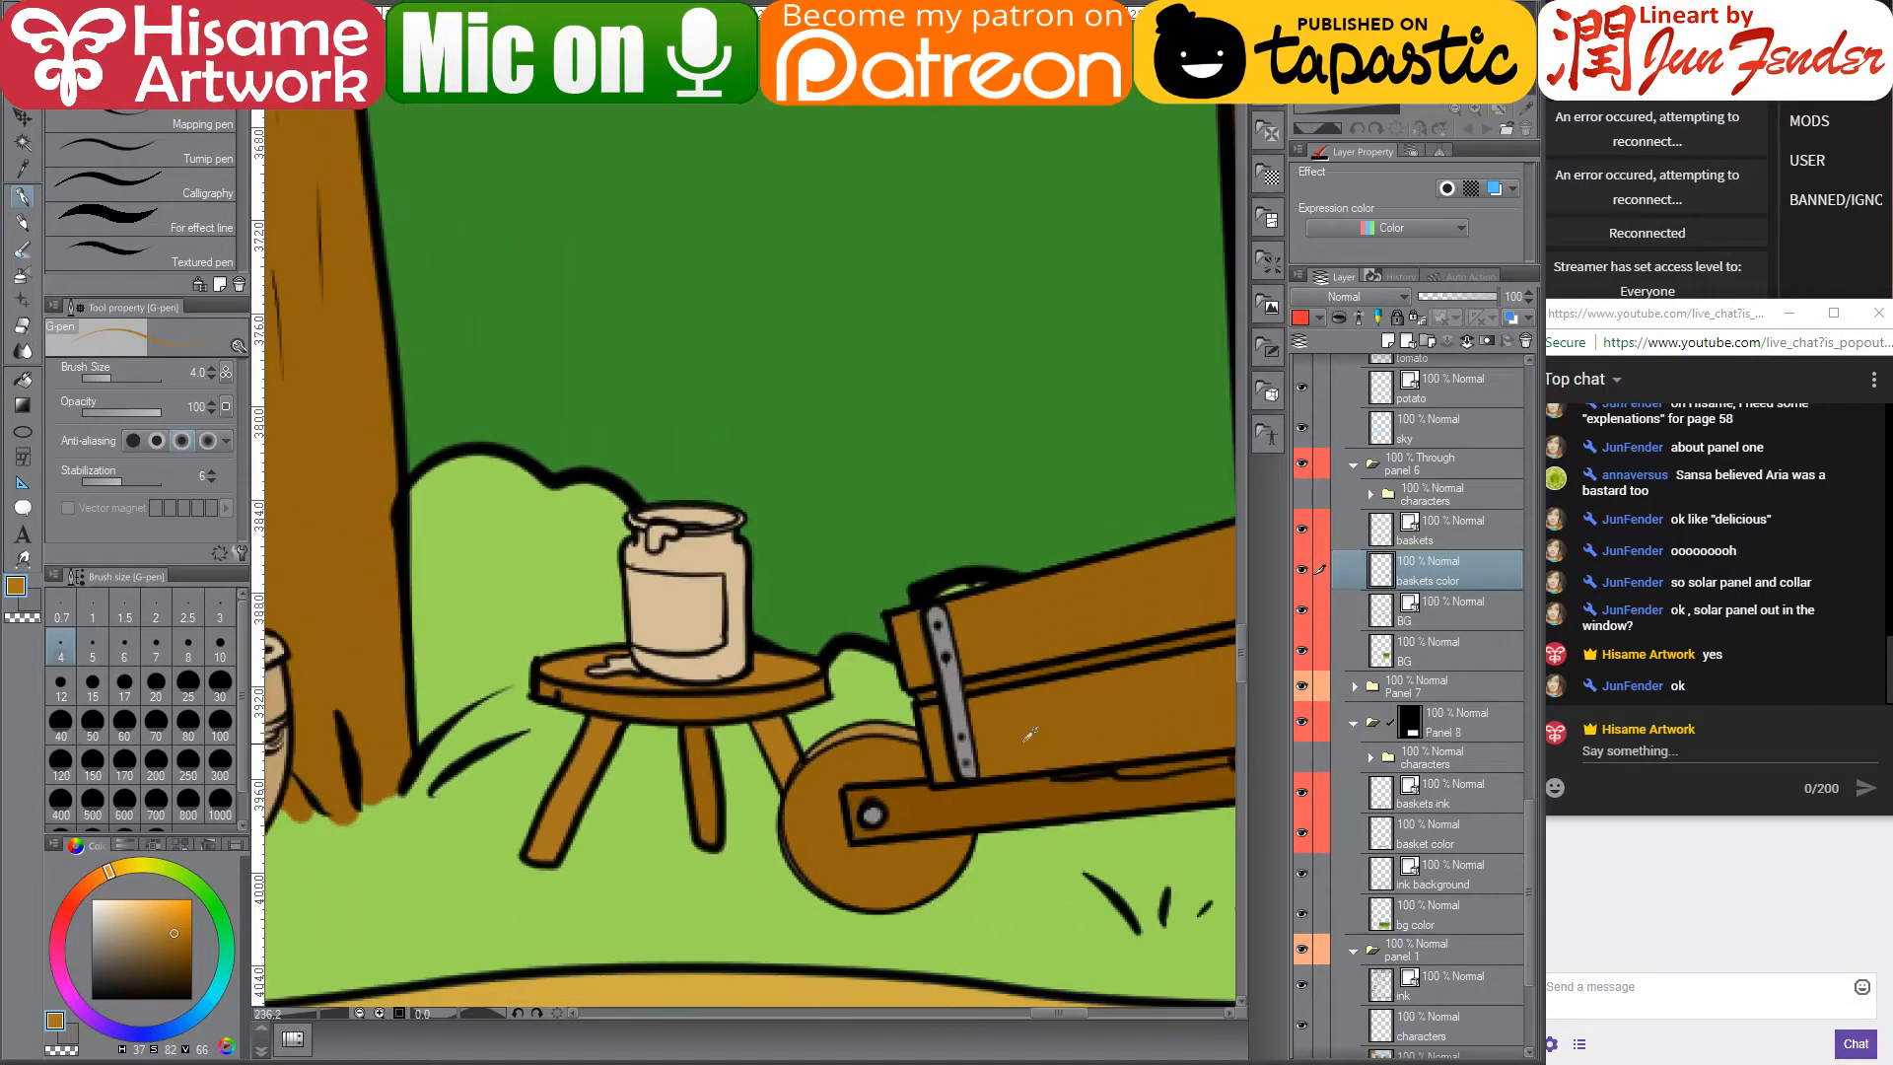
pyautogui.scroll(4, 981, 727)
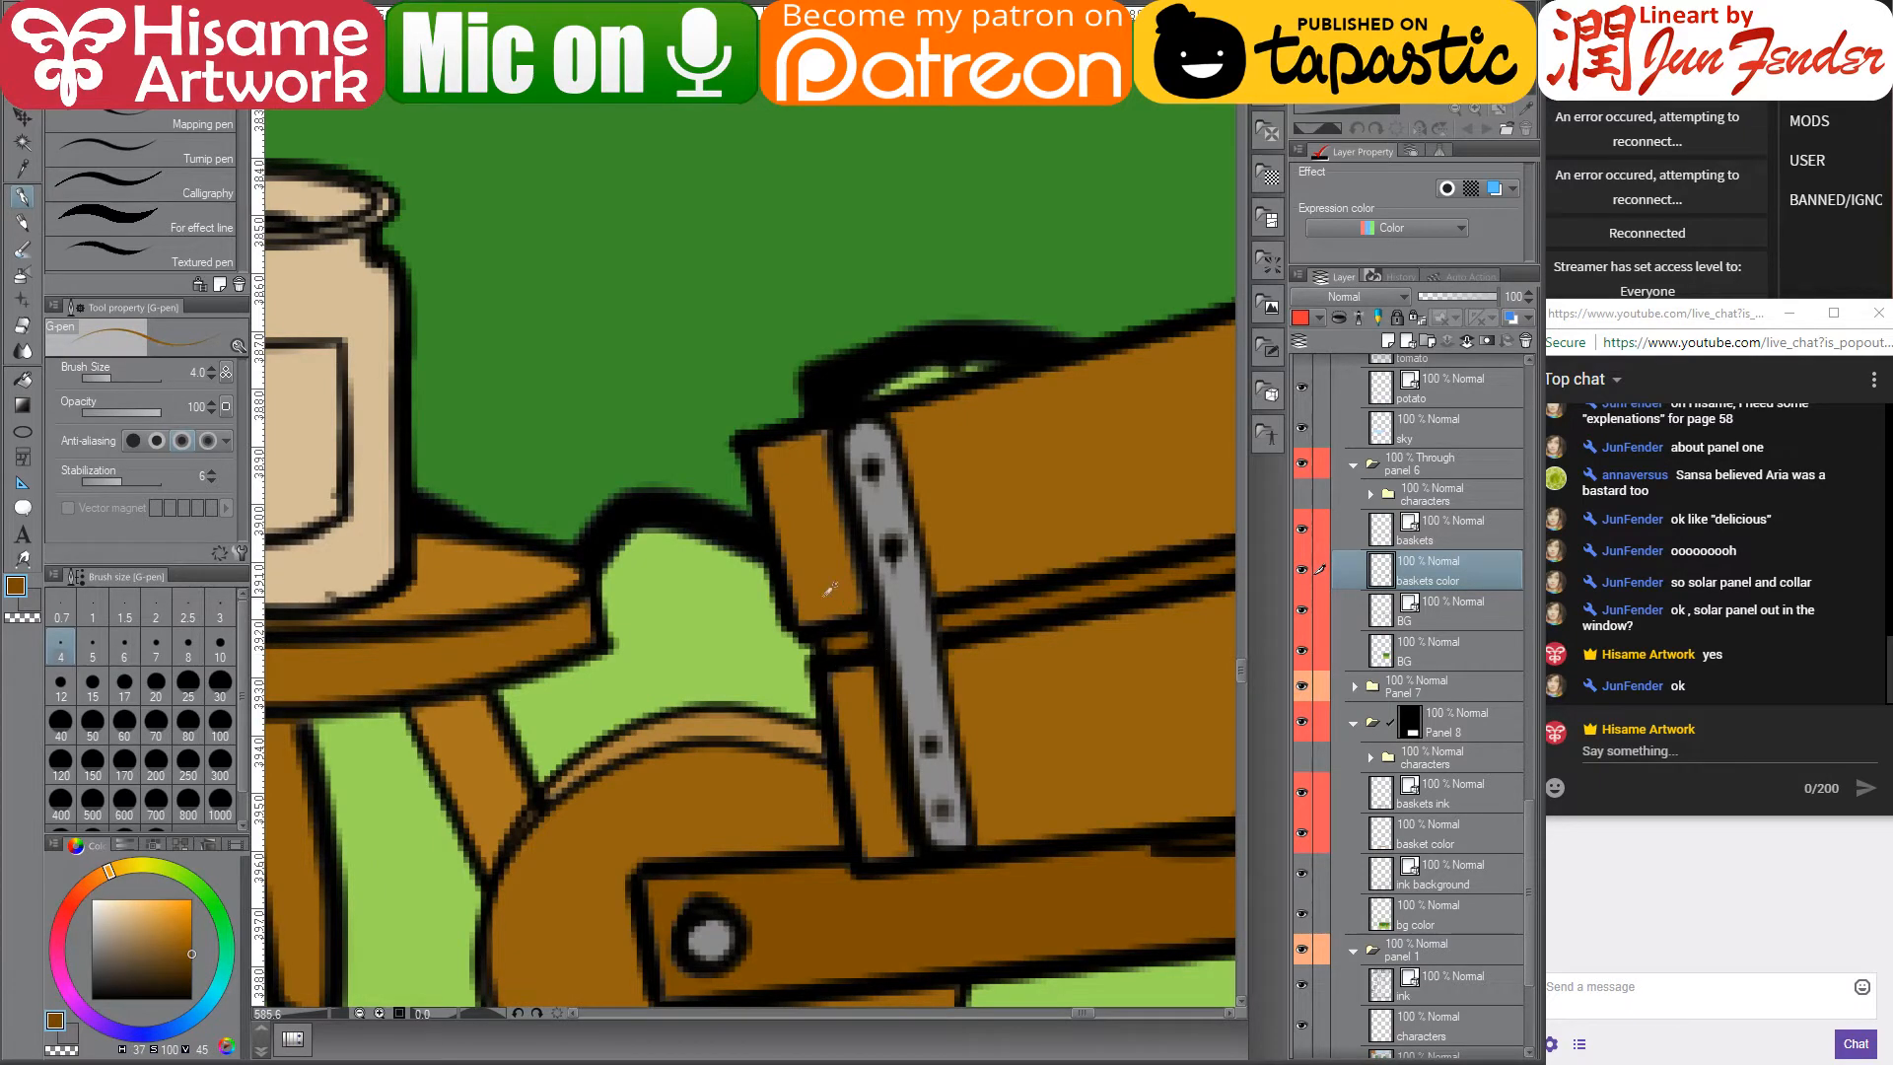
pyautogui.keyDown('alt'); pyautogui.click(829, 590); pyautogui.keyUp('alt')
pyautogui.scroll(-5, 884, 775)
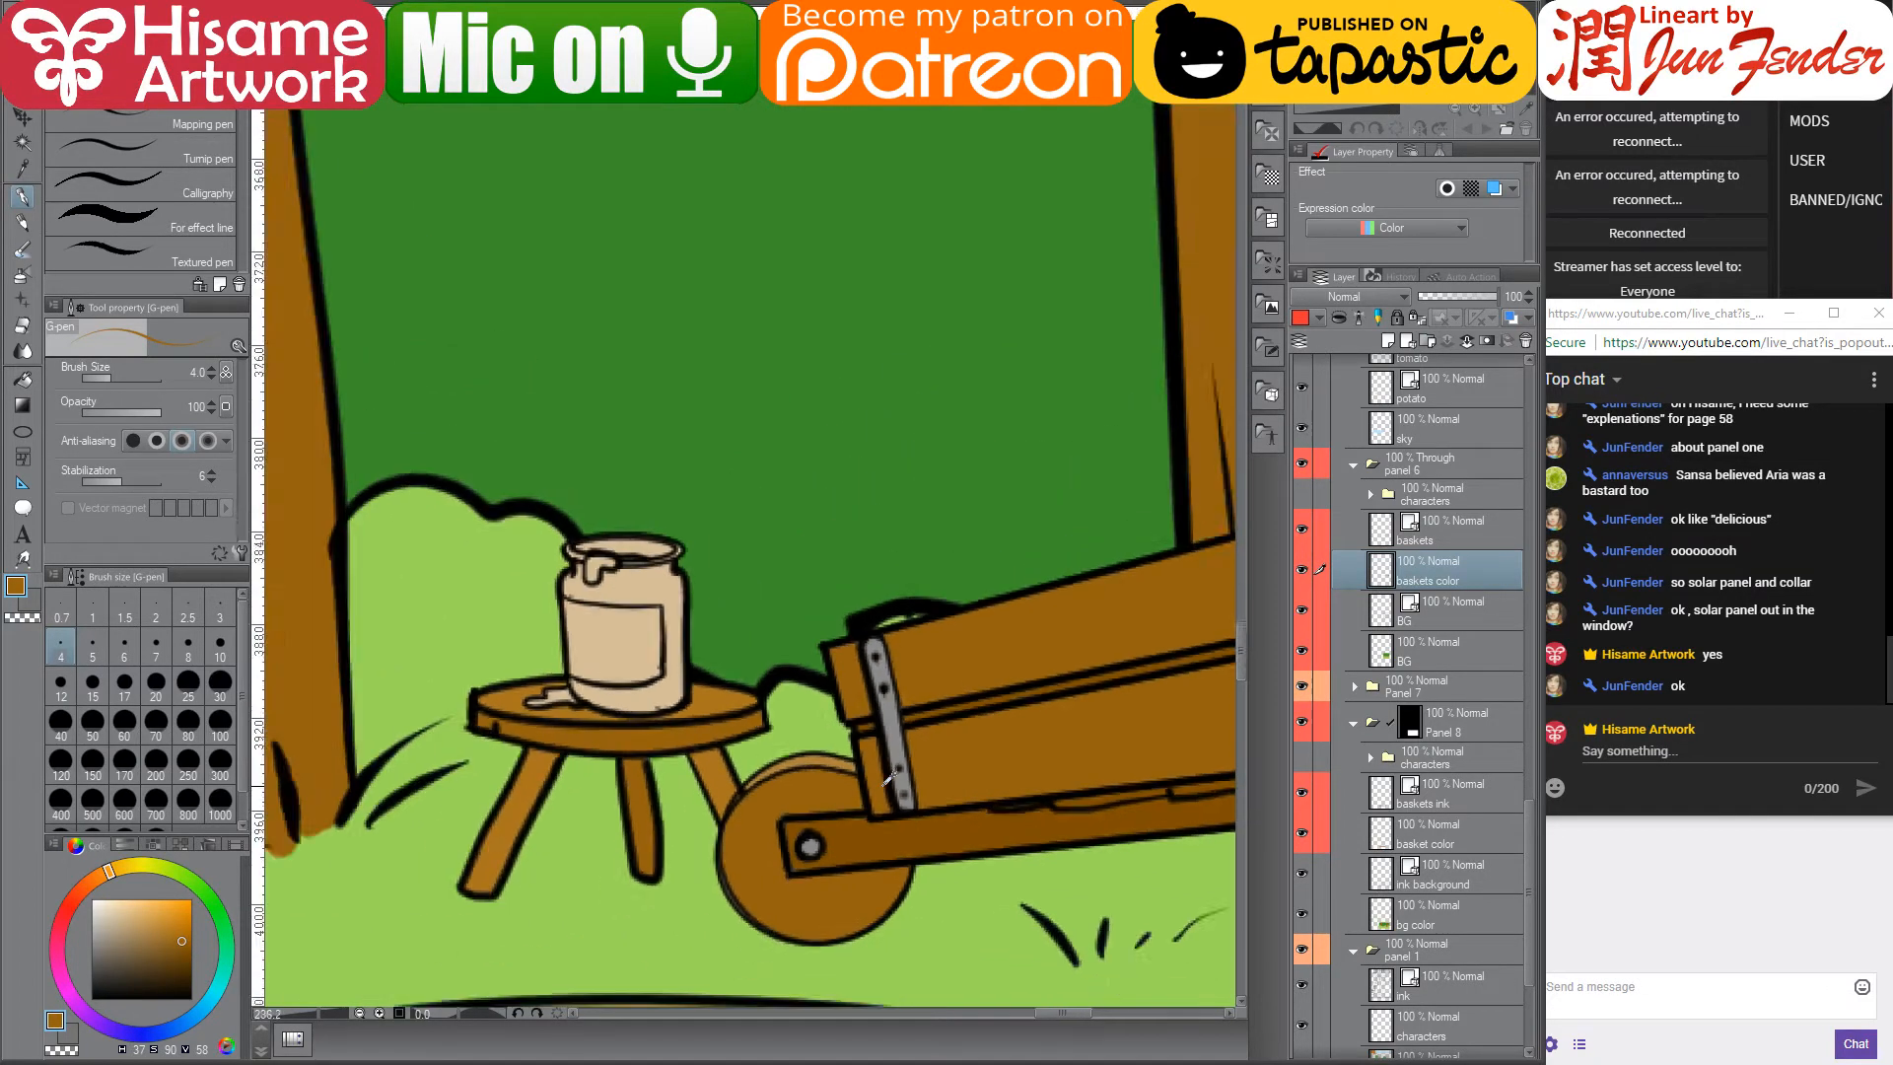
pyautogui.moveTo(1052, 721)
pyautogui.mouseDown()
pyautogui.moveTo(794, 758)
pyautogui.moveTo(991, 779)
pyautogui.moveTo(1067, 730)
pyautogui.mouseUp()
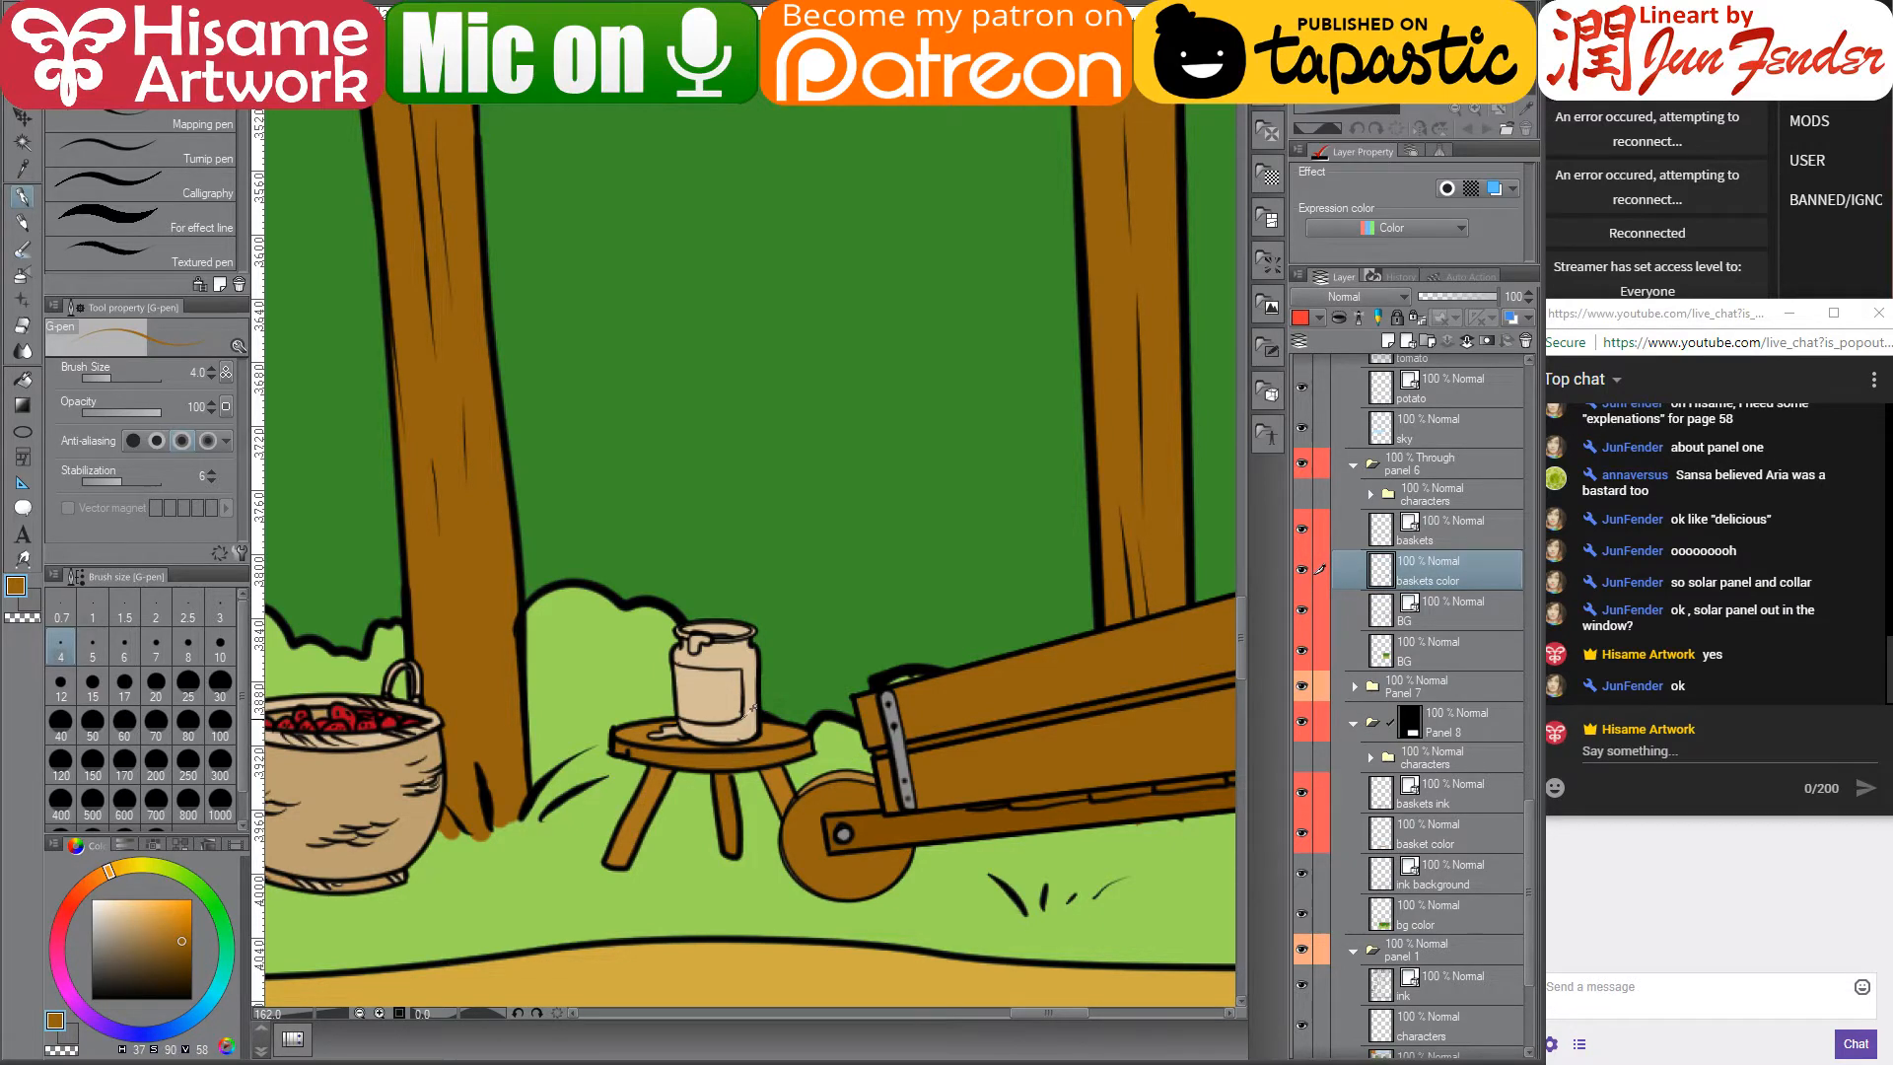
# - Fill the body of the jar on the stool with a pale yellow
pyautogui.scroll(3, 752, 708)
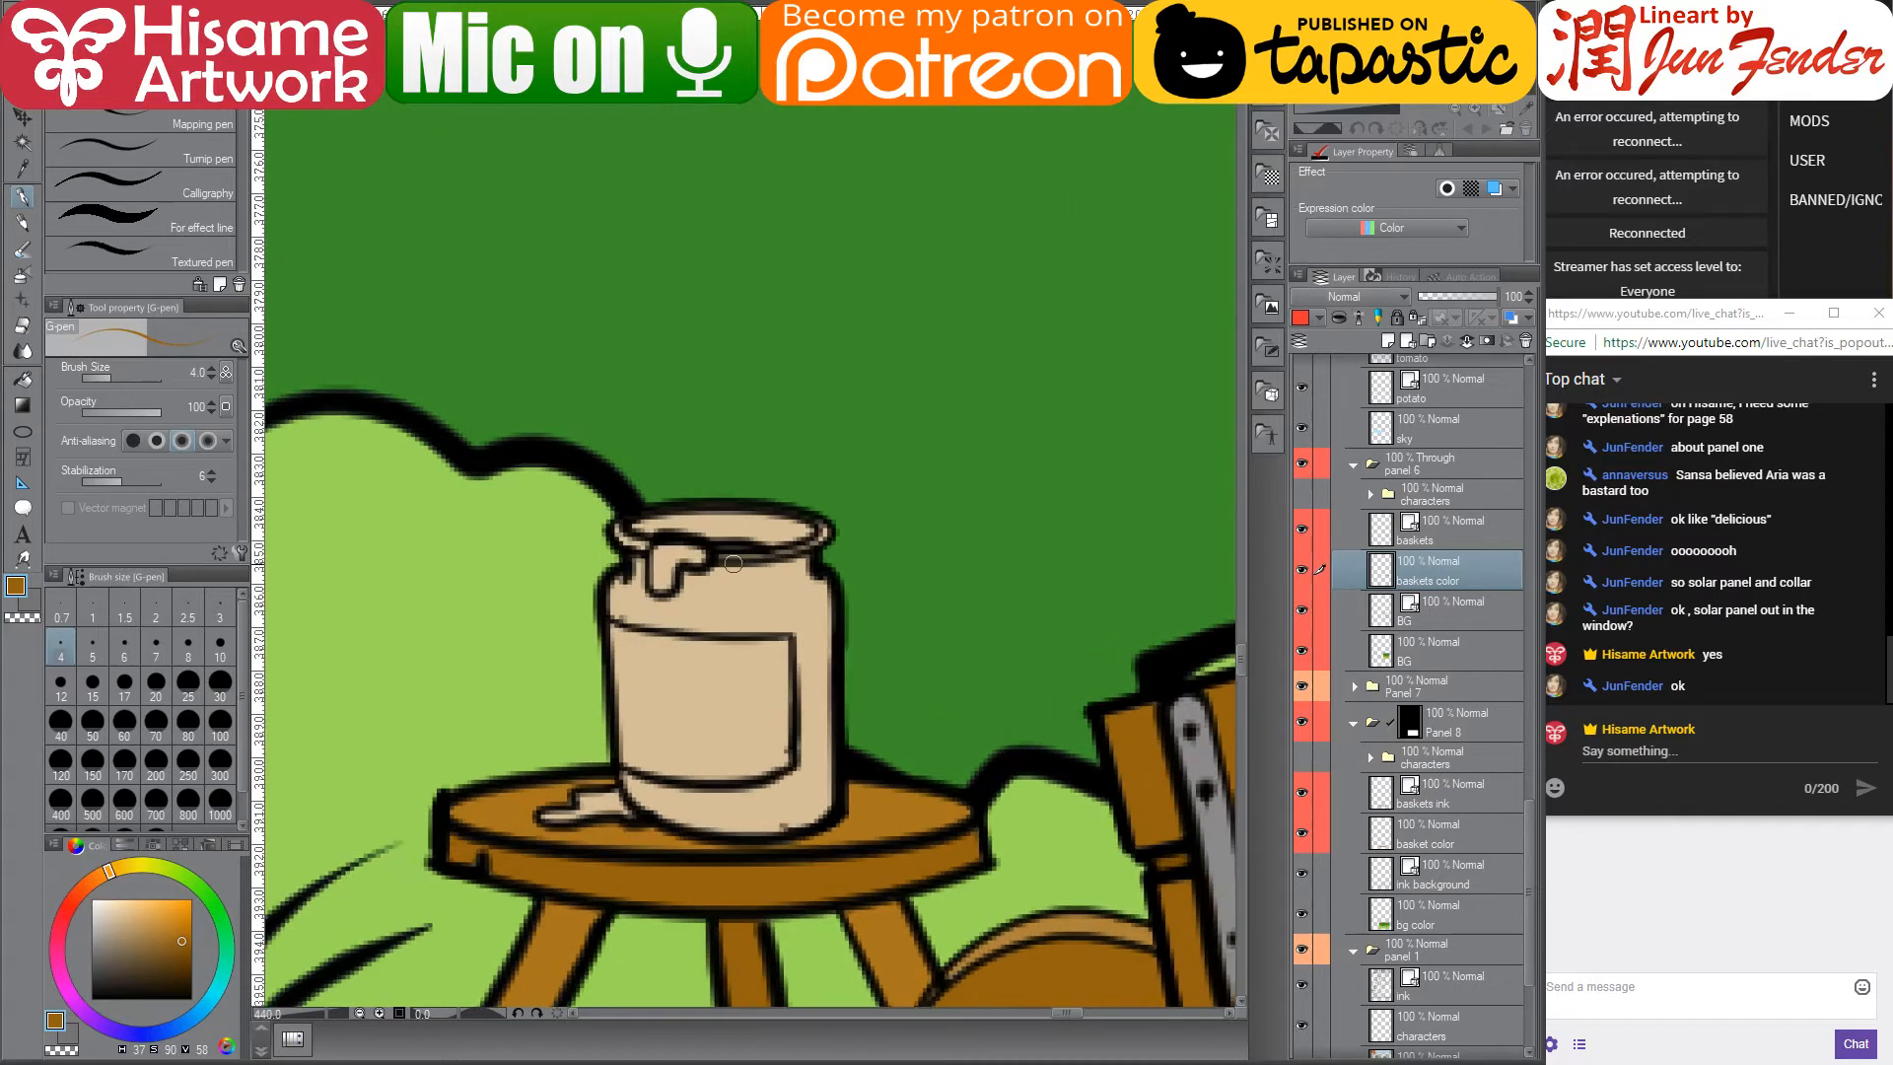
pyautogui.click(24, 381)
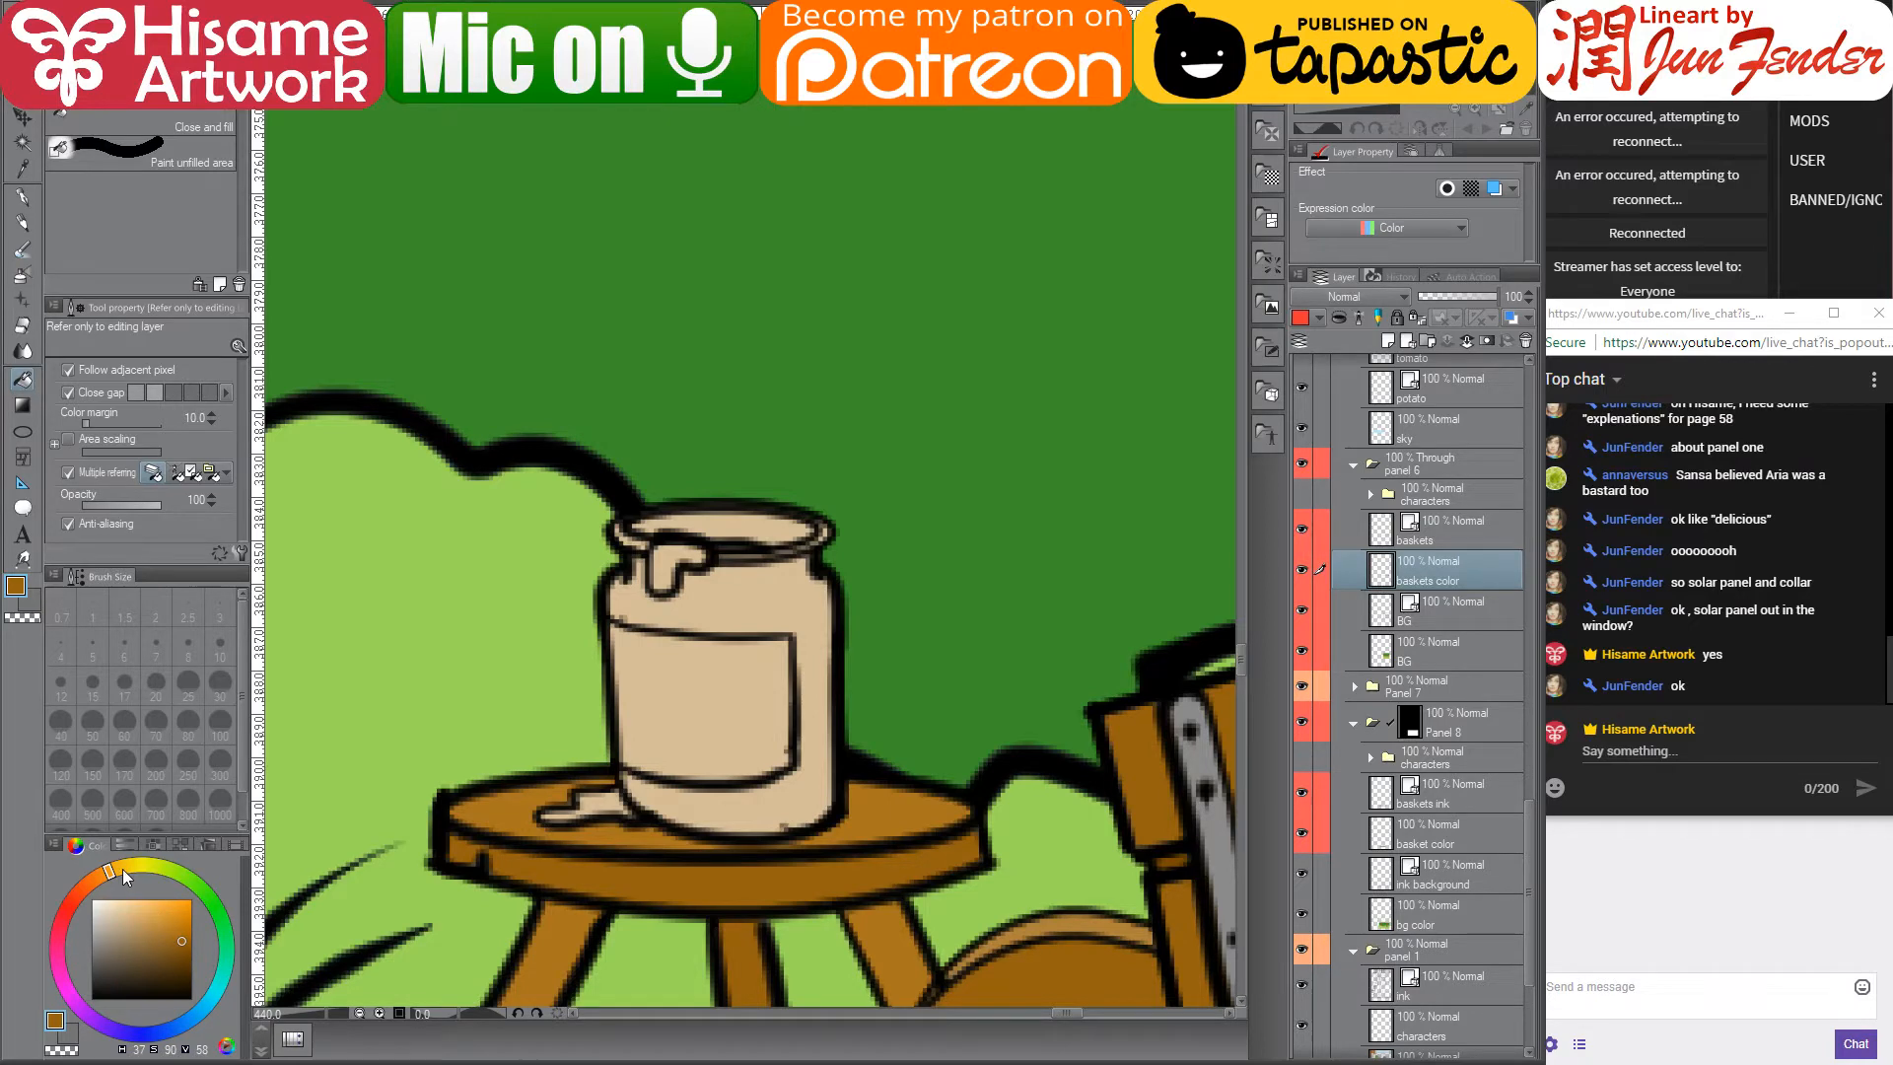
pyautogui.click(123, 867)
pyautogui.click(131, 900)
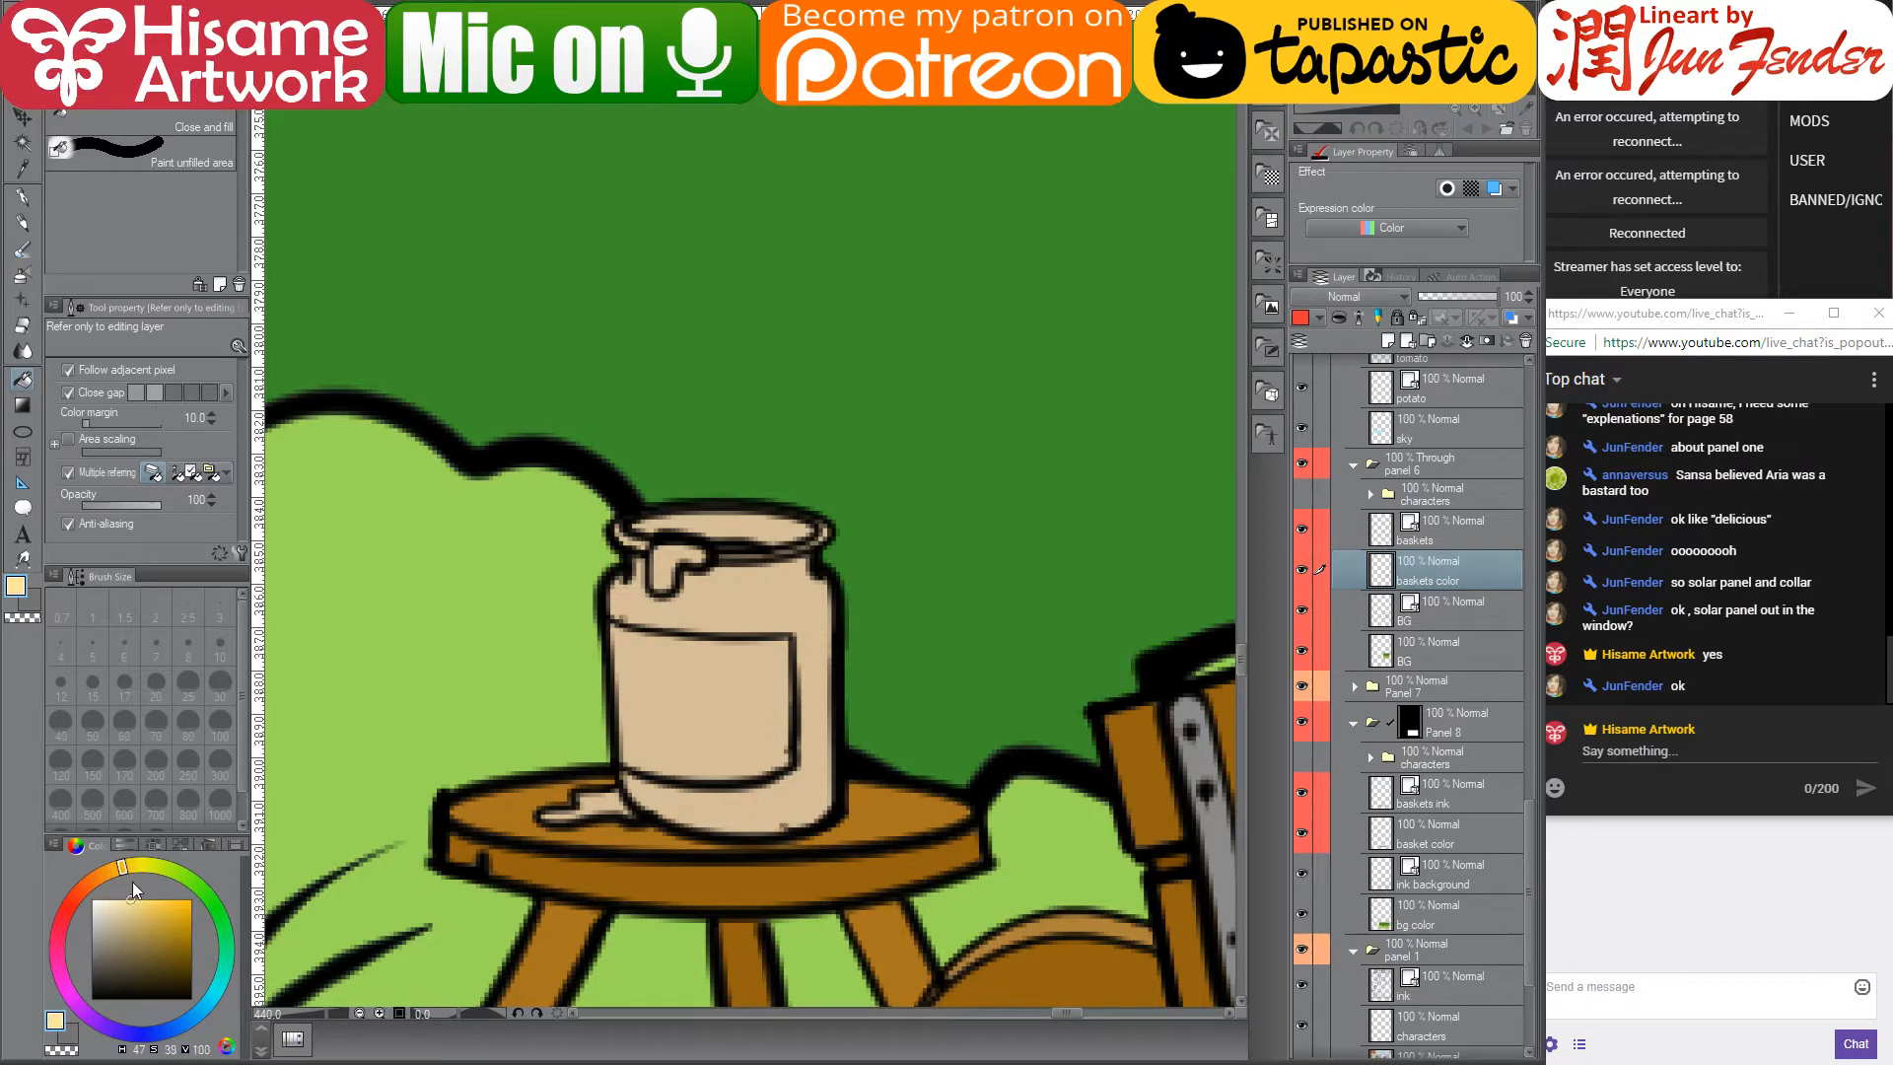
pyautogui.click(817, 640)
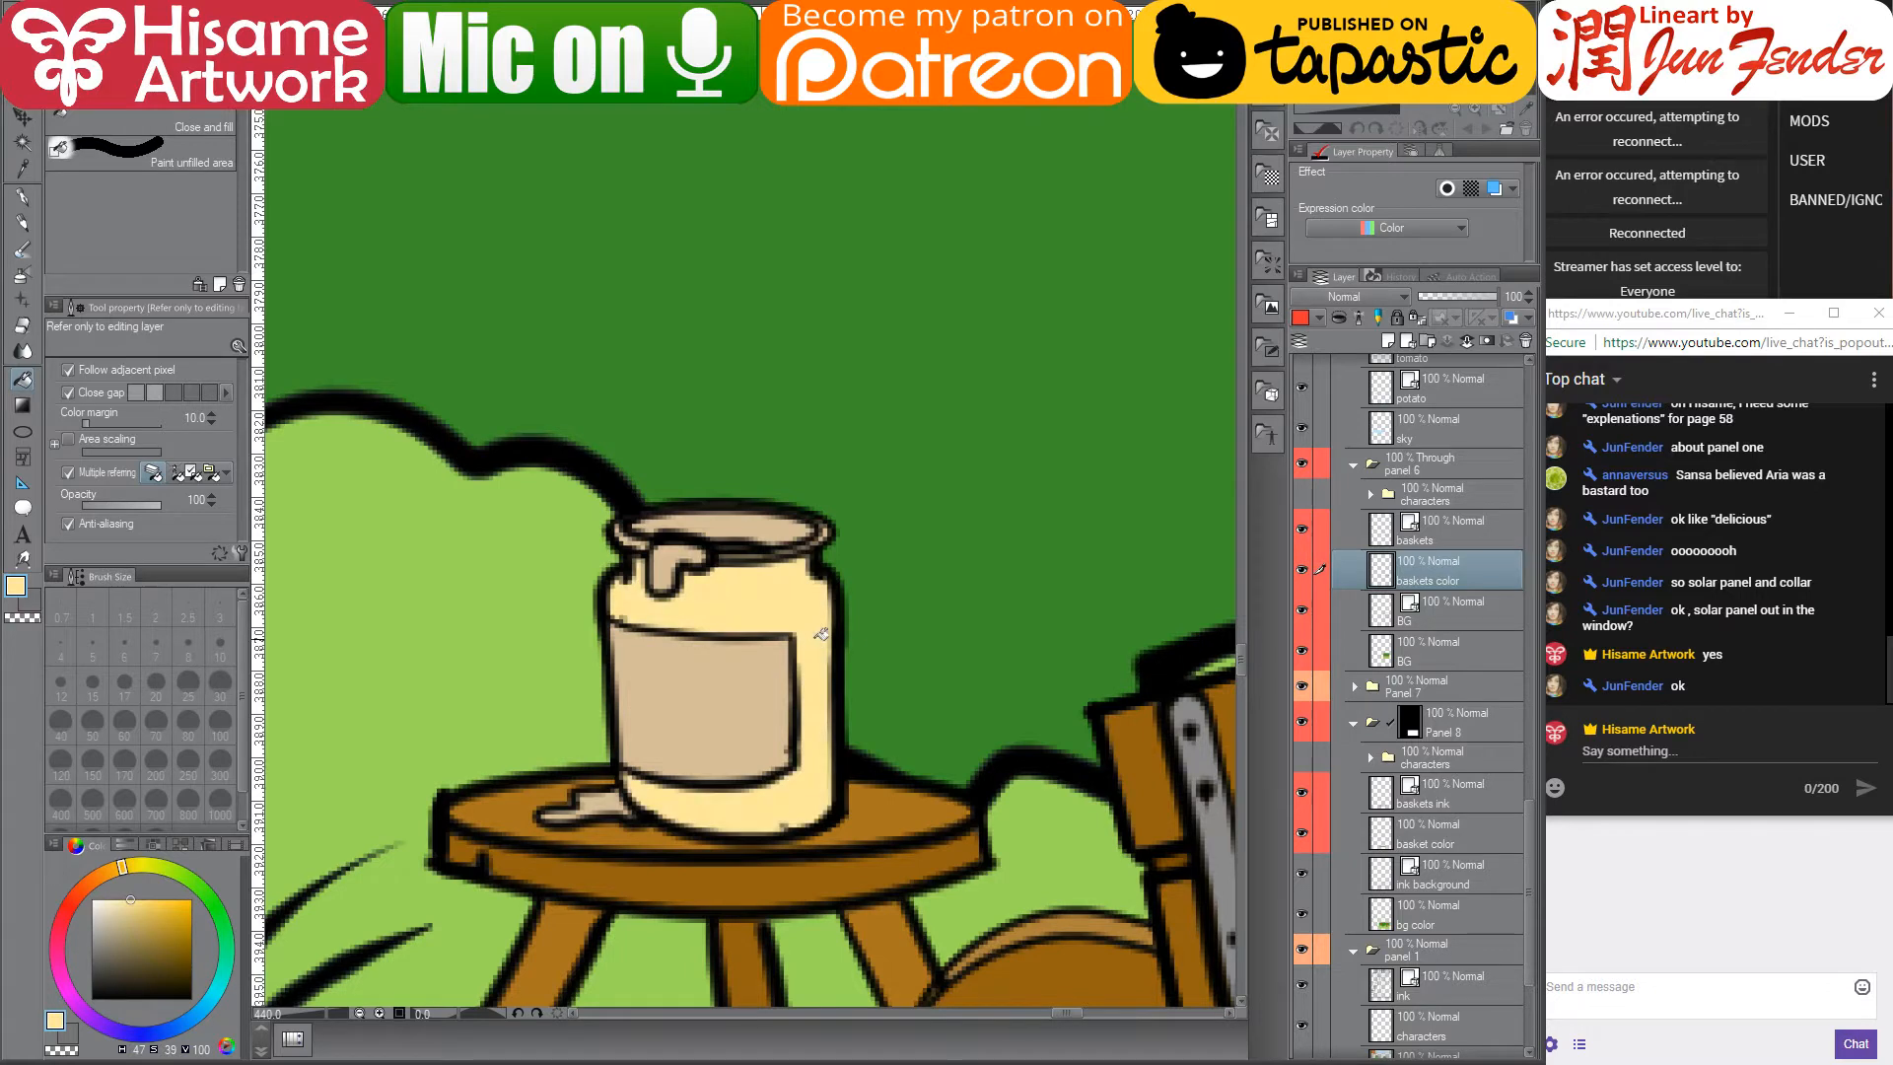
# - Fill the jar's opening with a darker golden yellow, and refill it with a slightly brighter shade
pyautogui.click(142, 909)
pyautogui.click(151, 923)
pyautogui.click(760, 520)
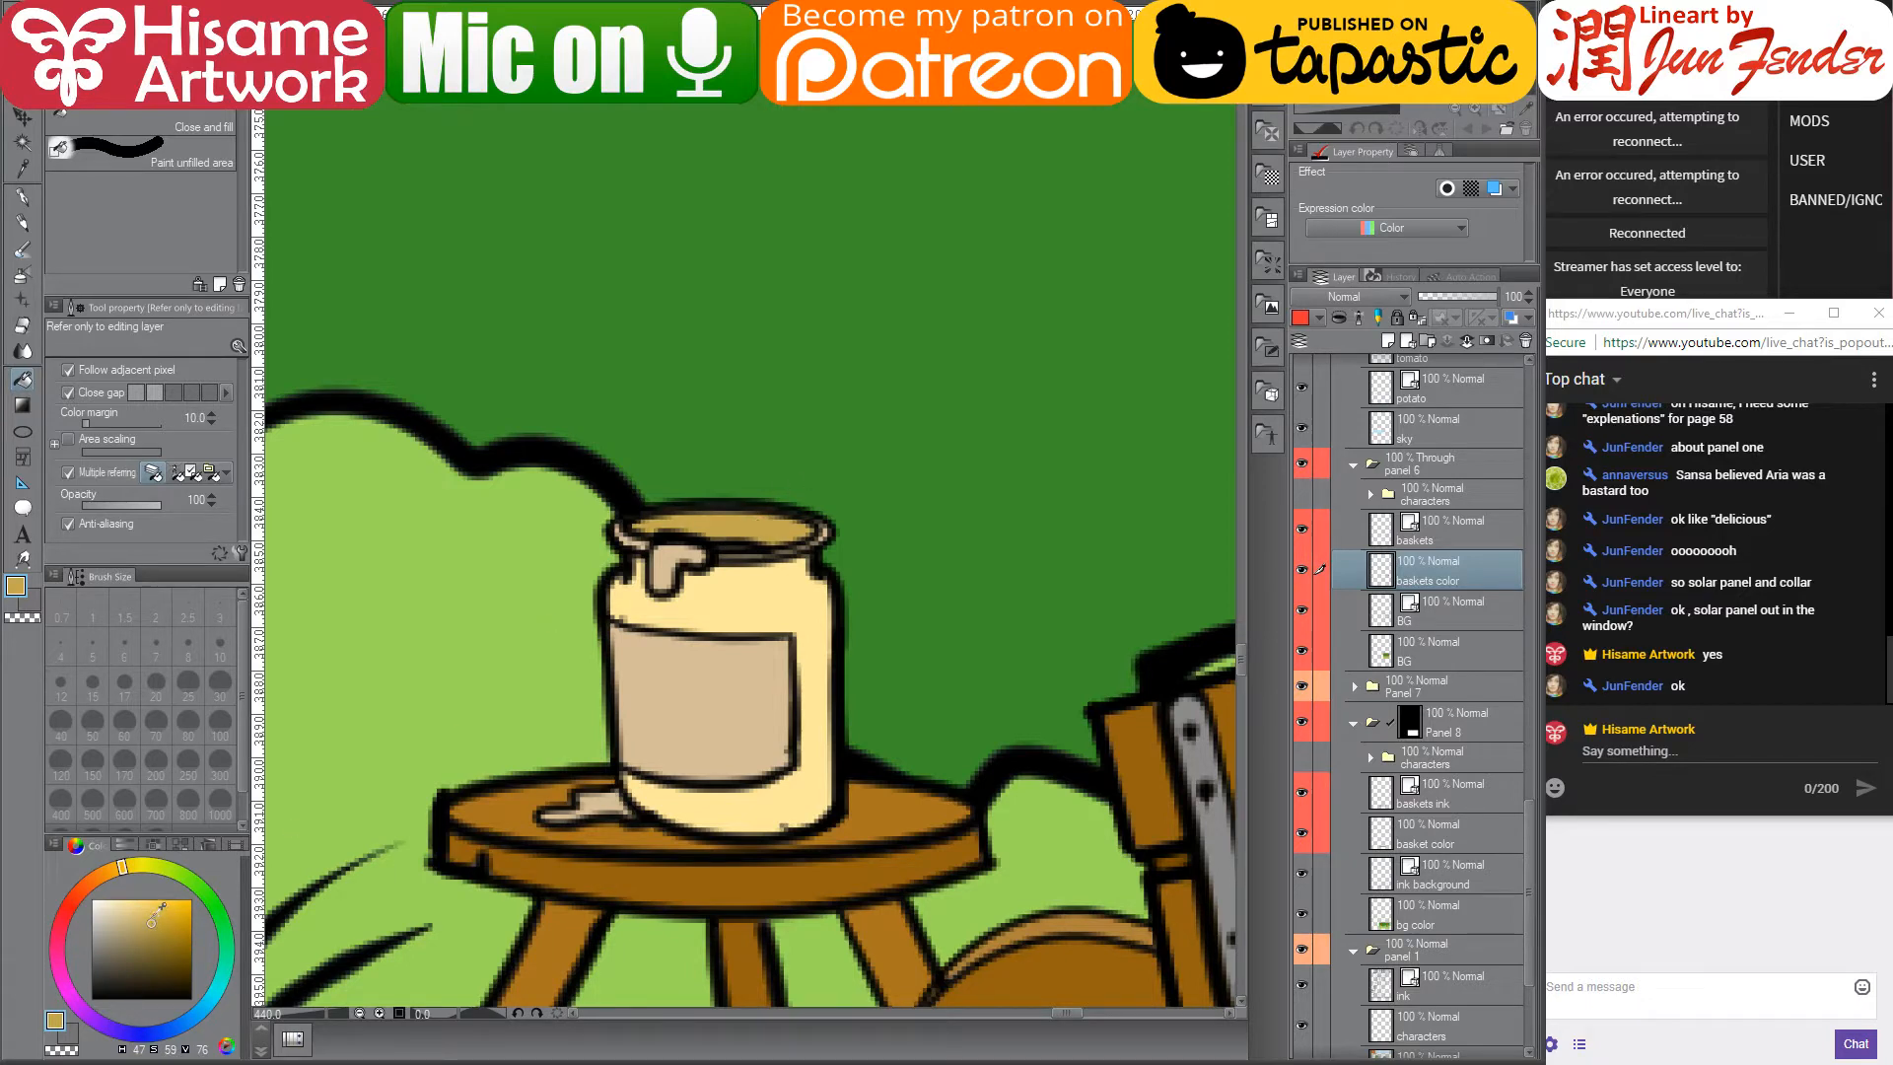
pyautogui.click(151, 917)
pyautogui.click(749, 518)
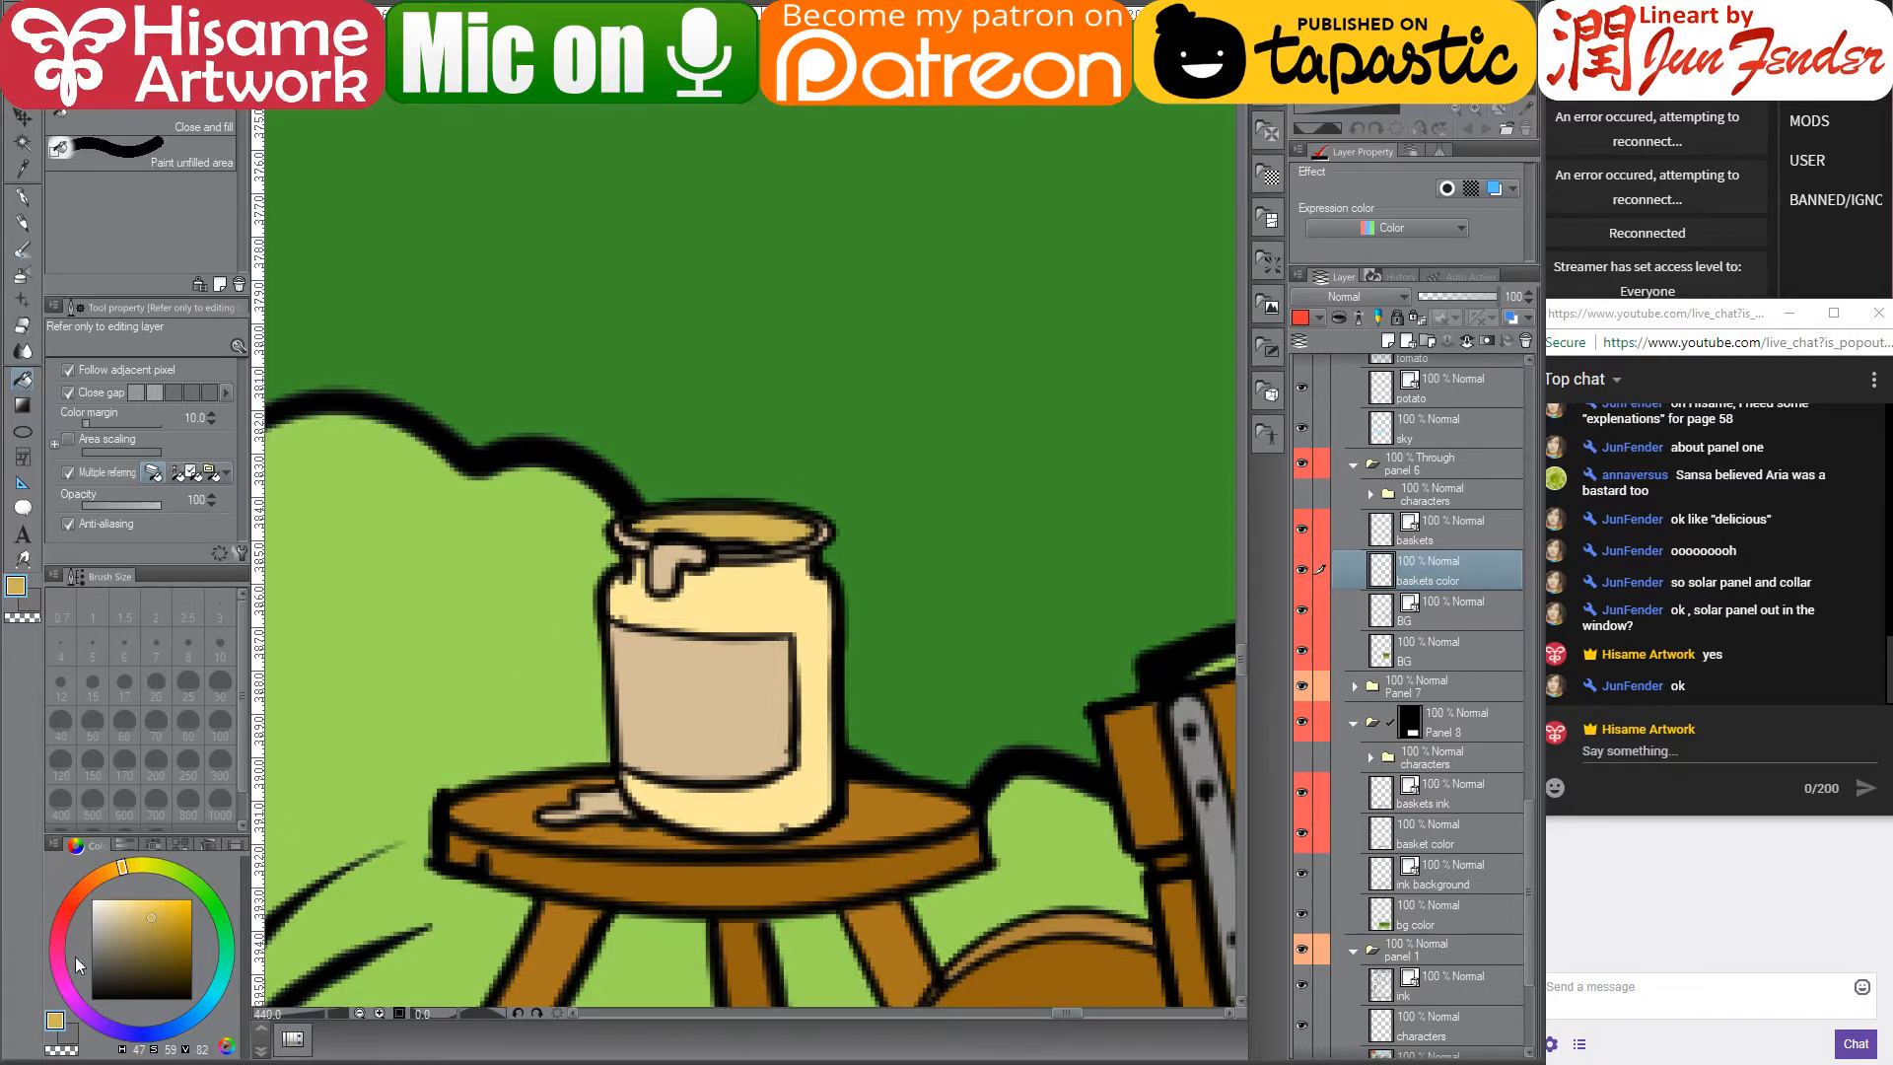
# - Fill the honey drip on the jar and the spill on the stool with a warm orange-yellow
pyautogui.click(110, 873)
pyautogui.click(152, 899)
pyautogui.click(683, 562)
pyautogui.click(600, 803)
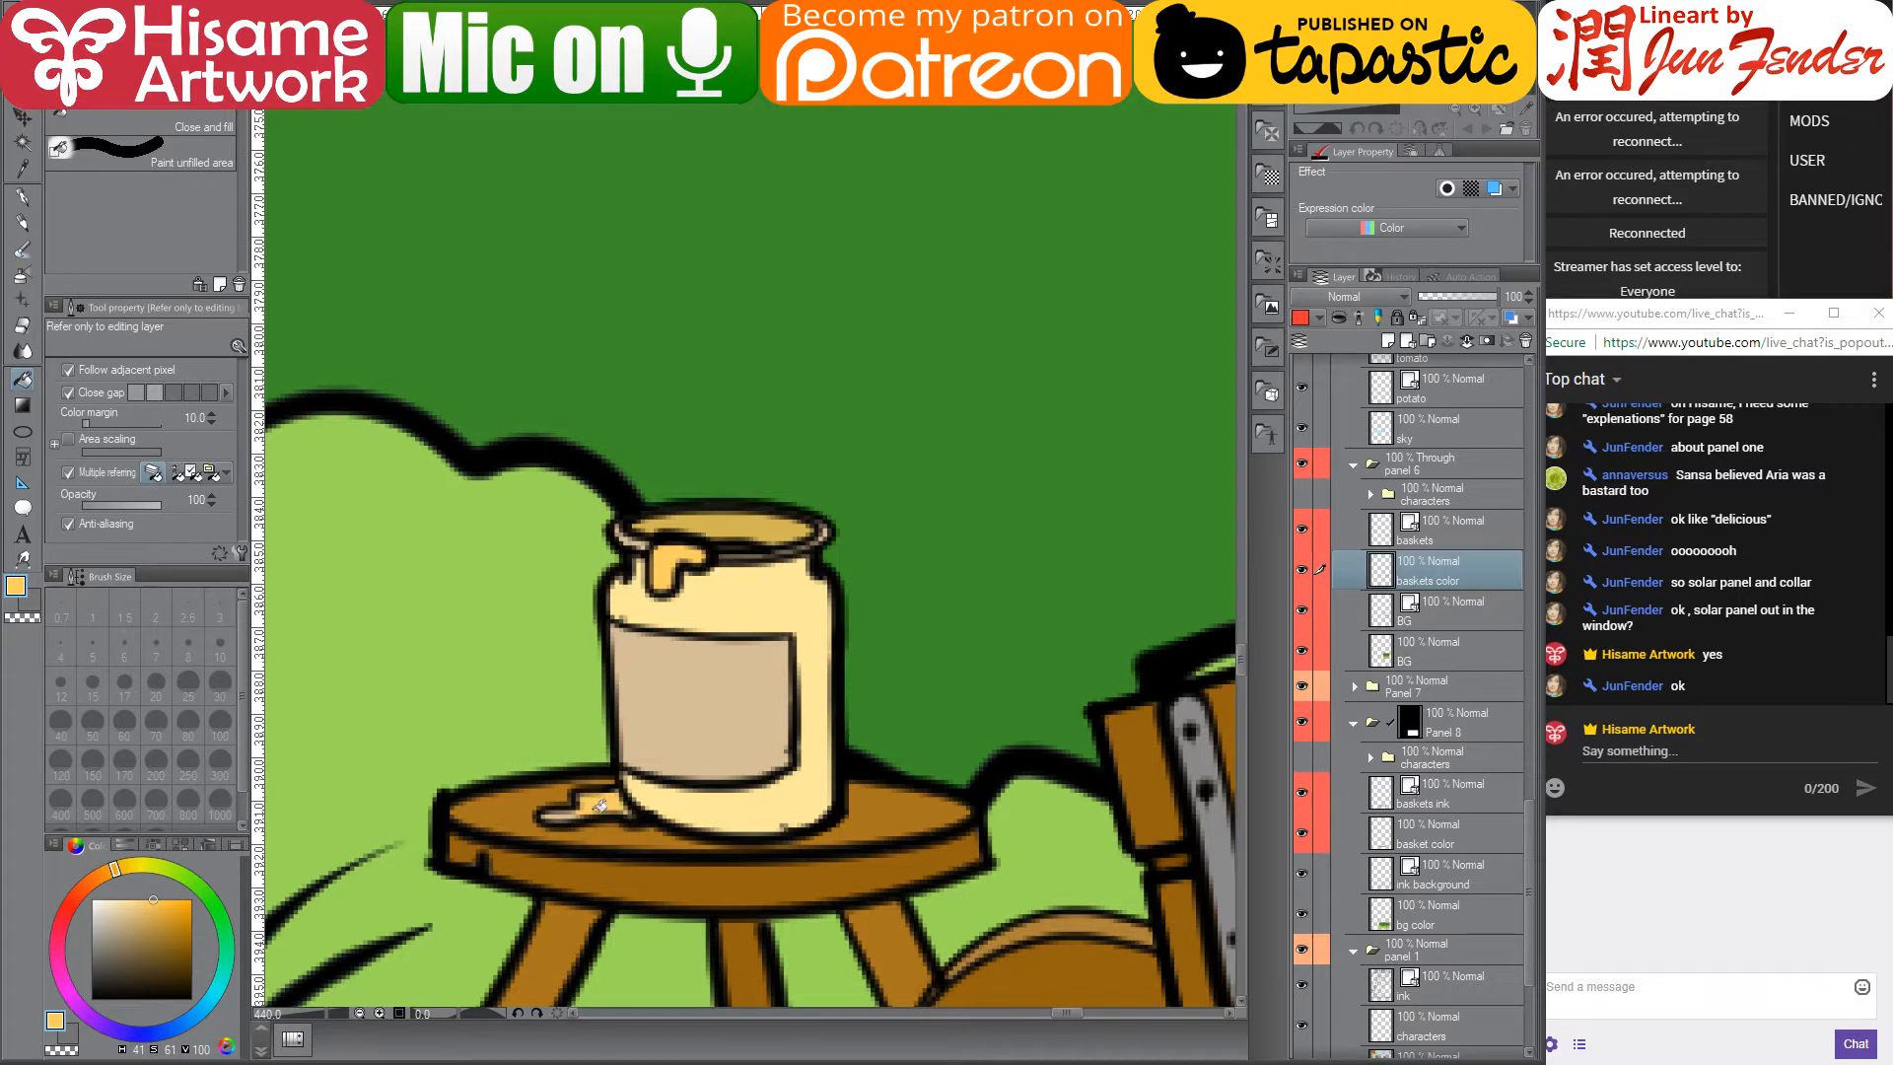
# - Paint the leftover tan bits of the spill and the jar's rim in honey yellows with the size 4 G-pen
pyautogui.press('p')
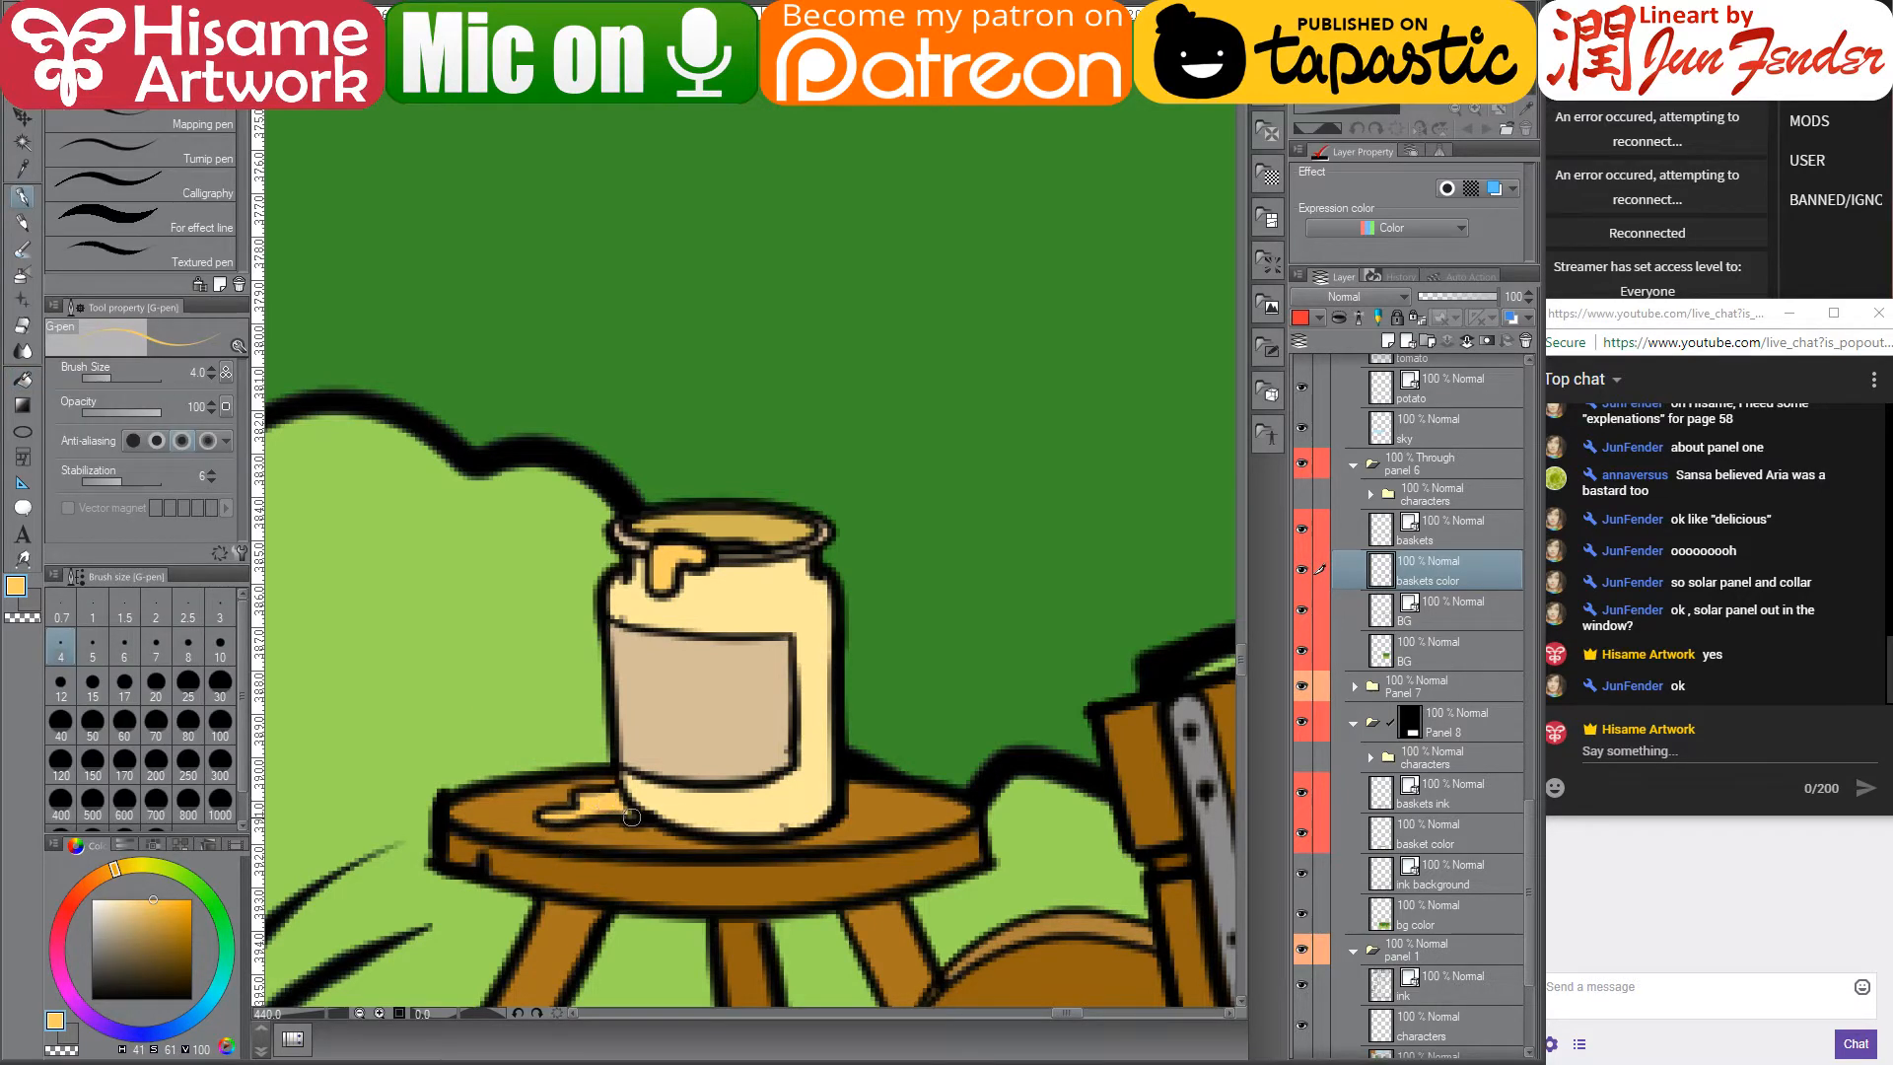
pyautogui.keyDown('alt'); pyautogui.click(560, 798); pyautogui.keyUp('alt')
pyautogui.keyDown('alt'); pyautogui.click(589, 798); pyautogui.keyUp('alt')
pyautogui.moveTo(627, 535)
pyautogui.mouseDown()
pyautogui.moveTo(647, 543)
pyautogui.moveTo(621, 537)
pyautogui.mouseUp()
# - Refill the jar's opening with a muted shade of the jar's yellow, and fill its blank label with a pale cream
pyautogui.keyDown('alt'); pyautogui.click(753, 594); pyautogui.keyUp('alt')
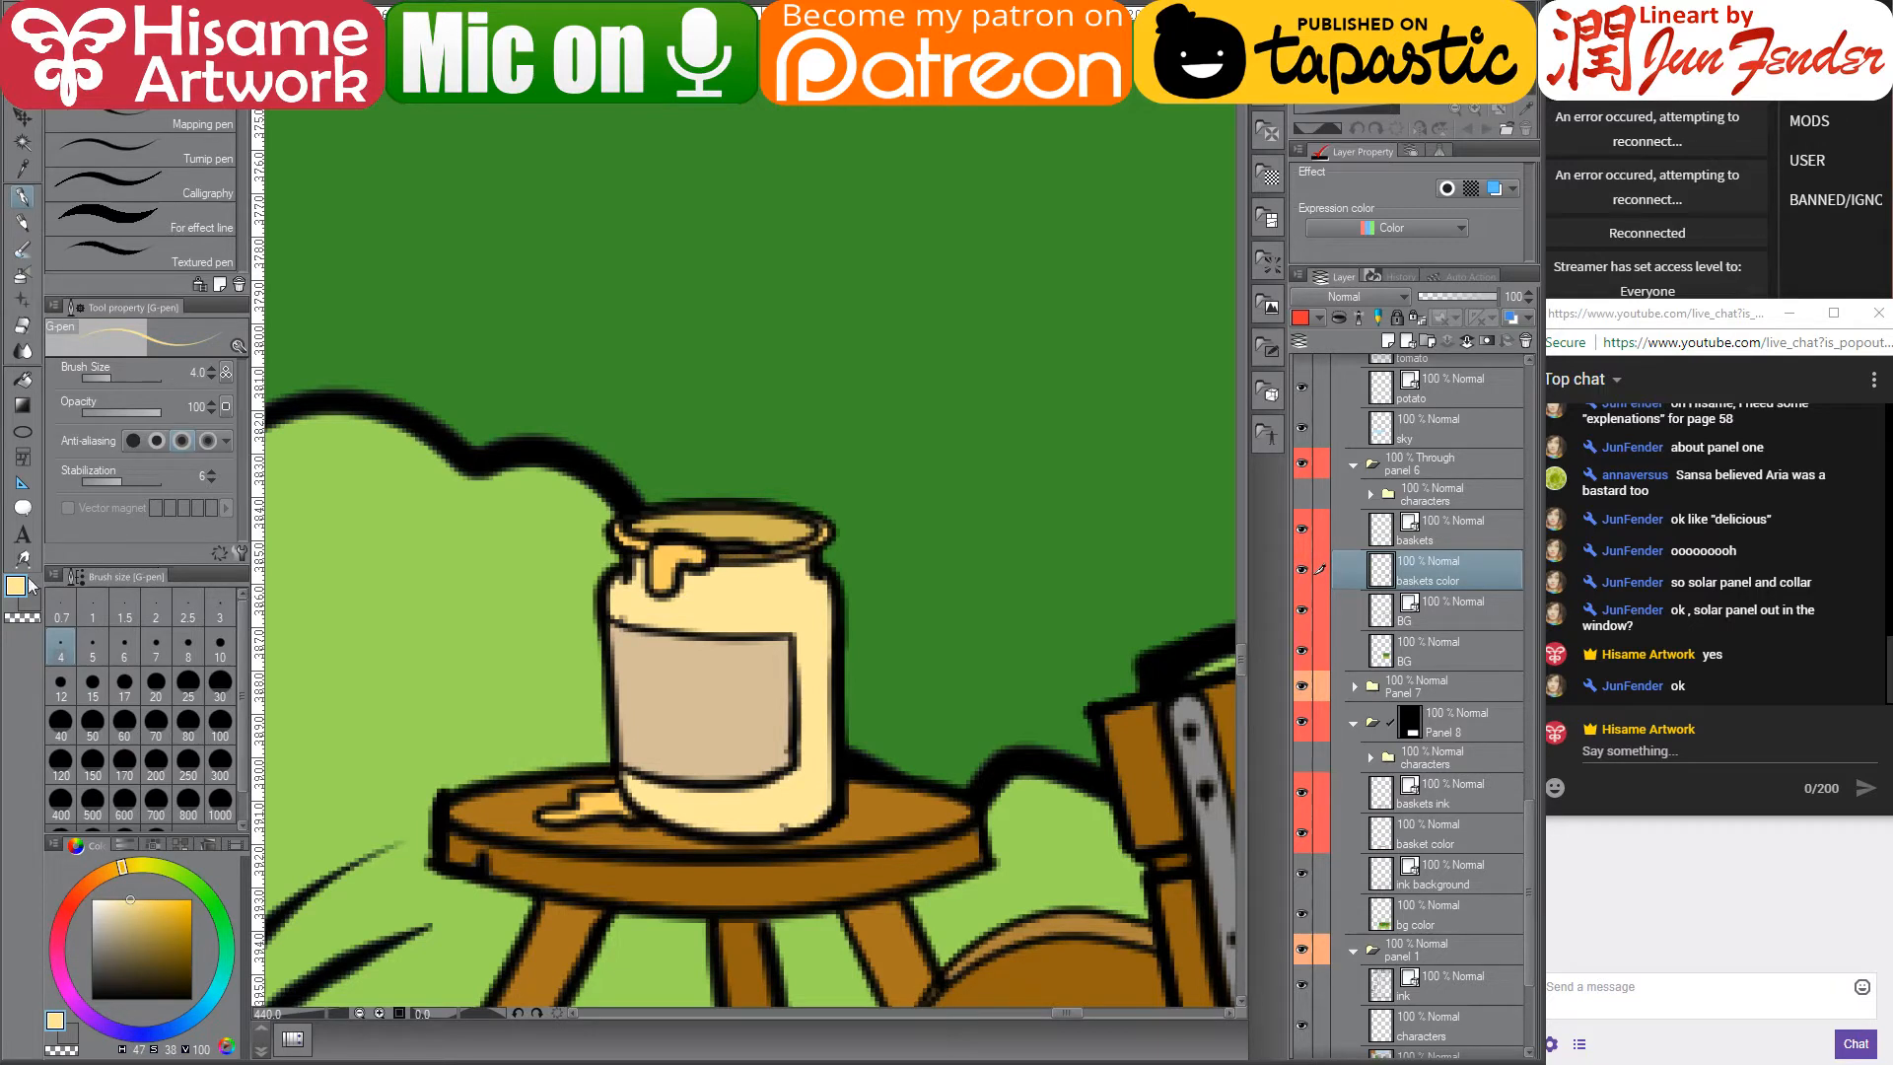
pyautogui.click(27, 378)
pyautogui.click(776, 518)
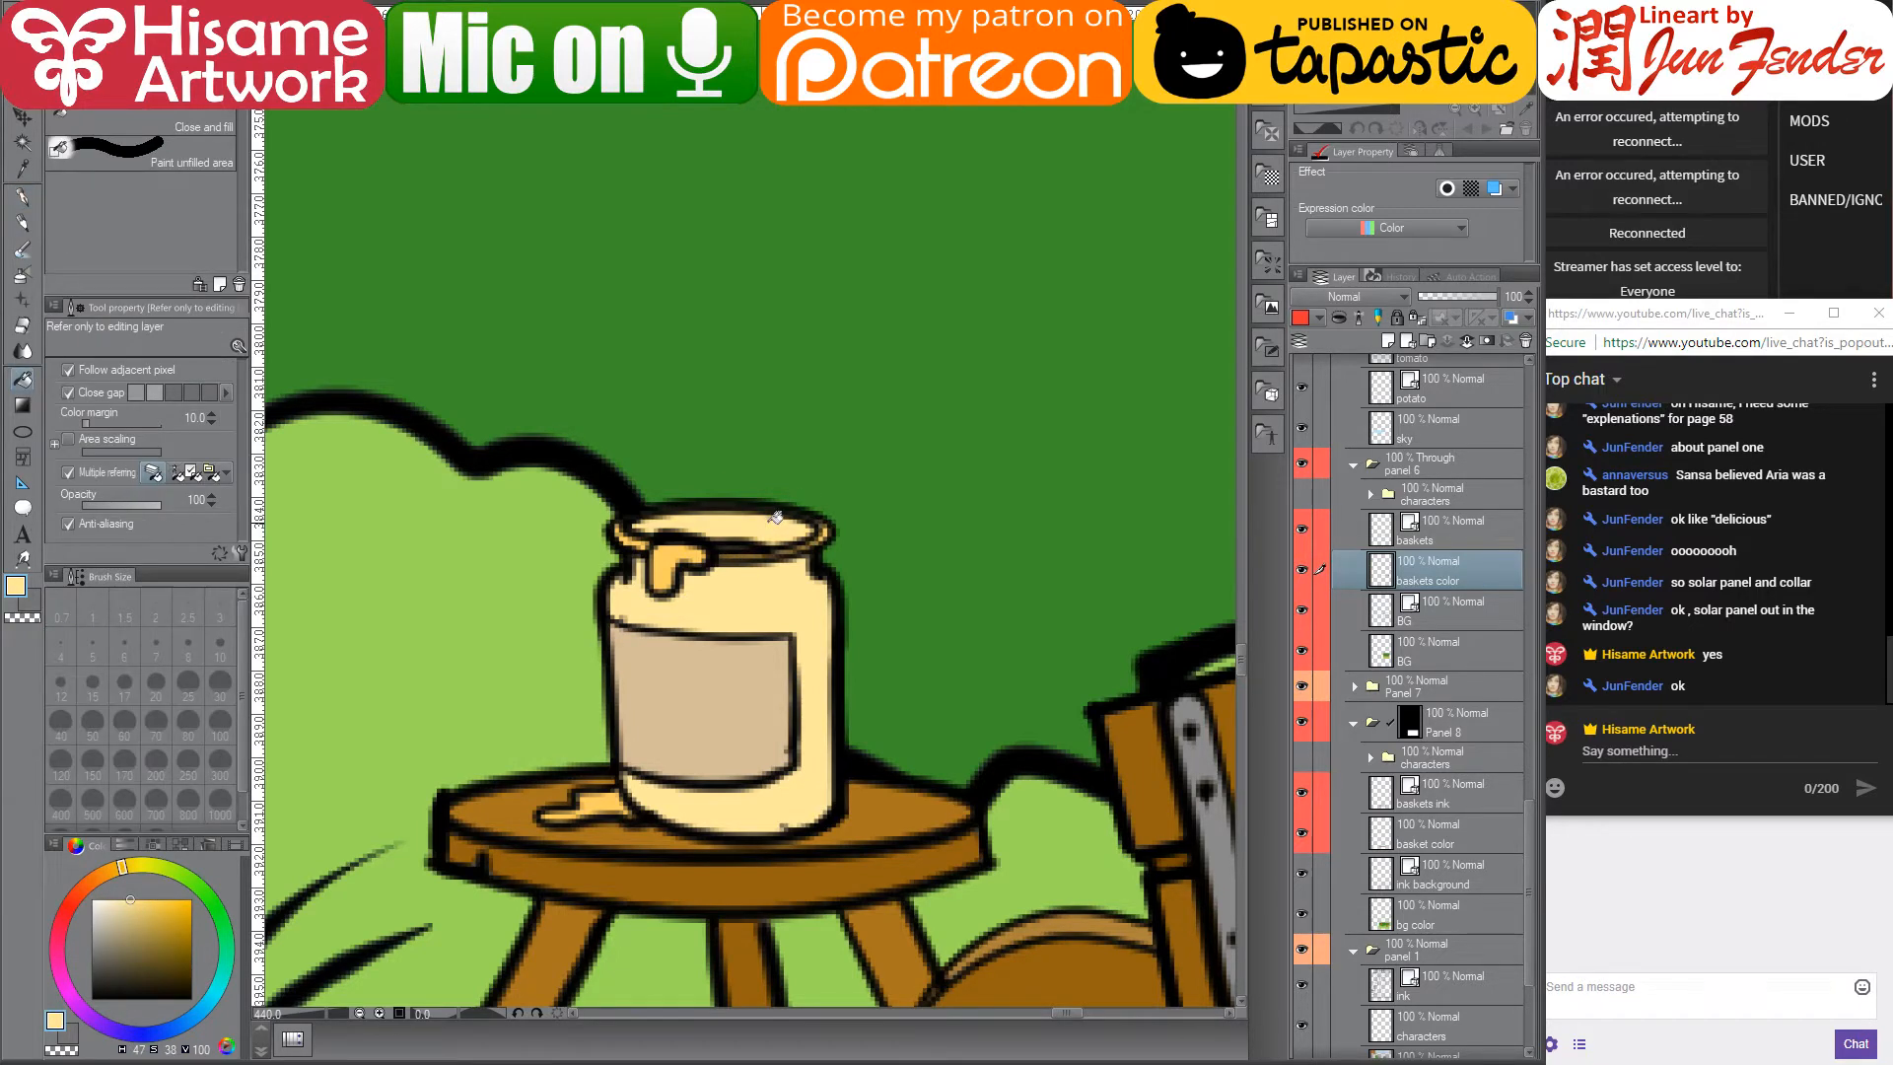
pyautogui.click(131, 913)
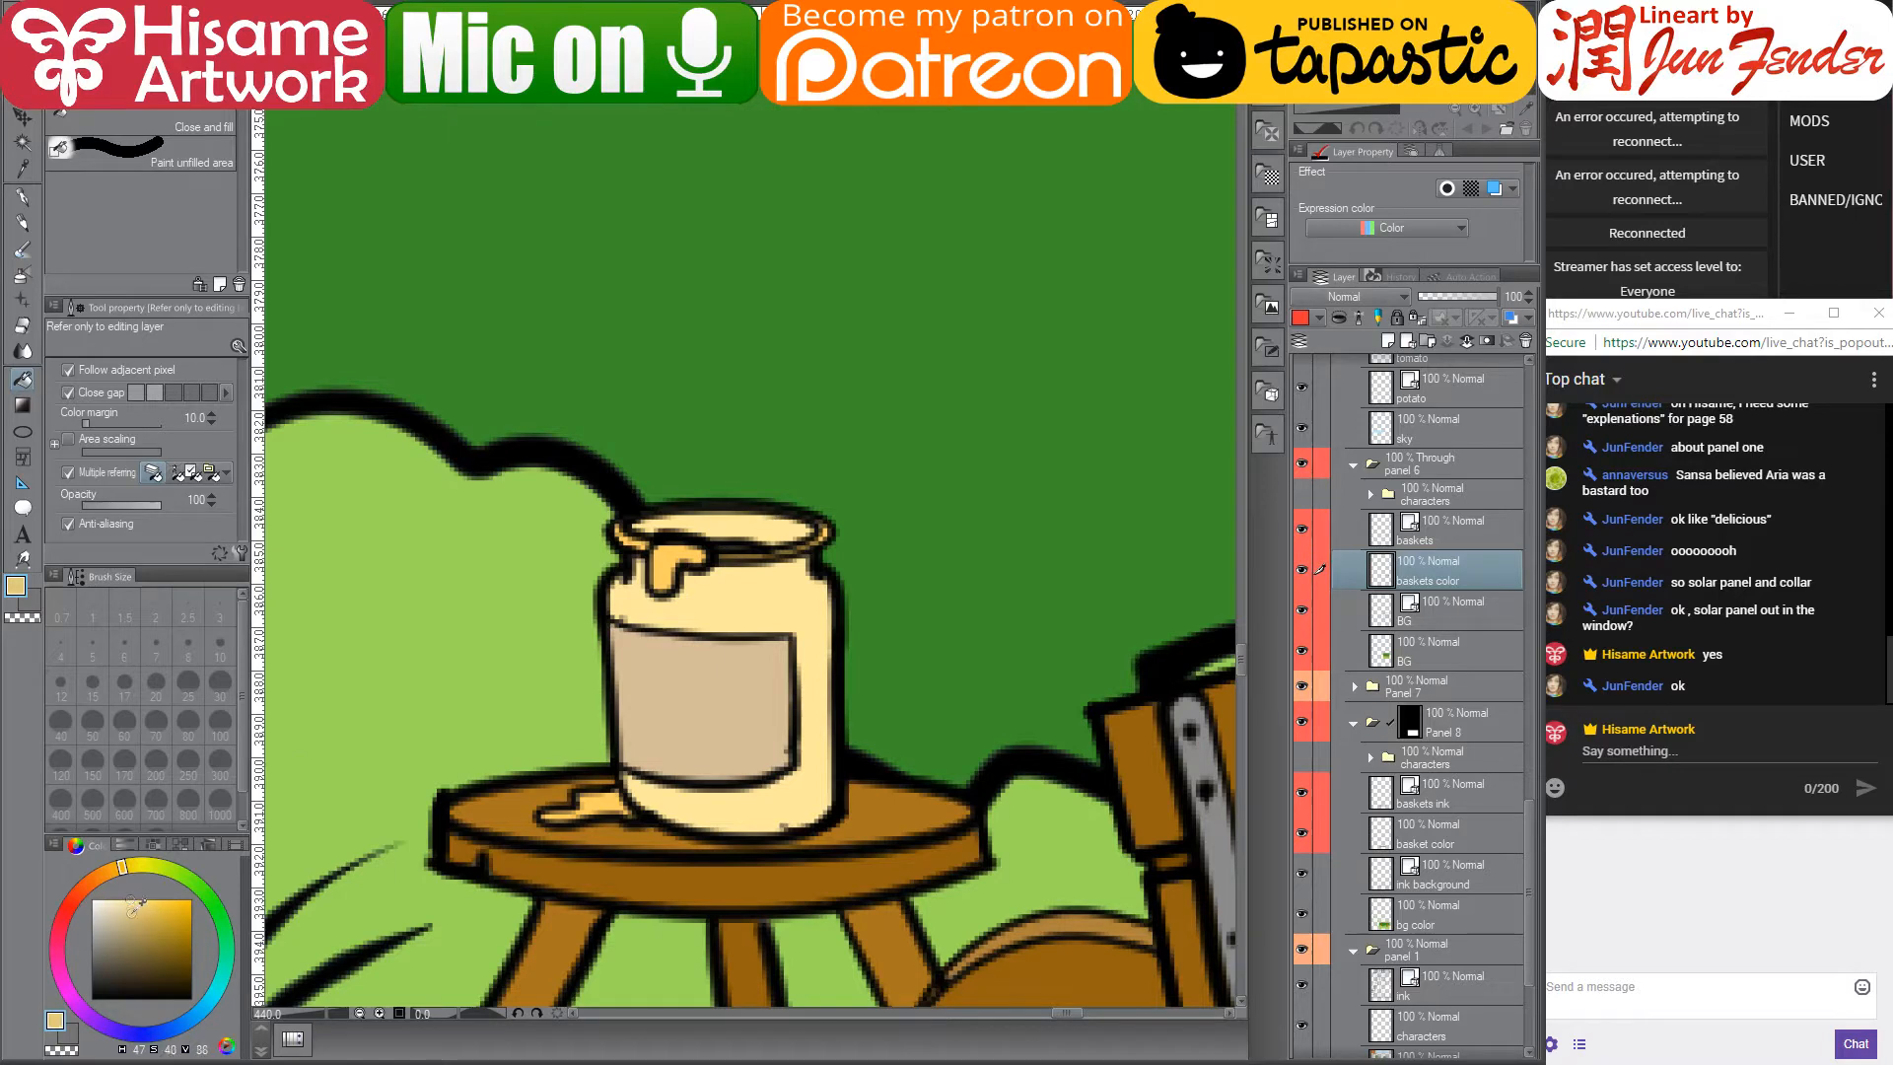
pyautogui.click(752, 519)
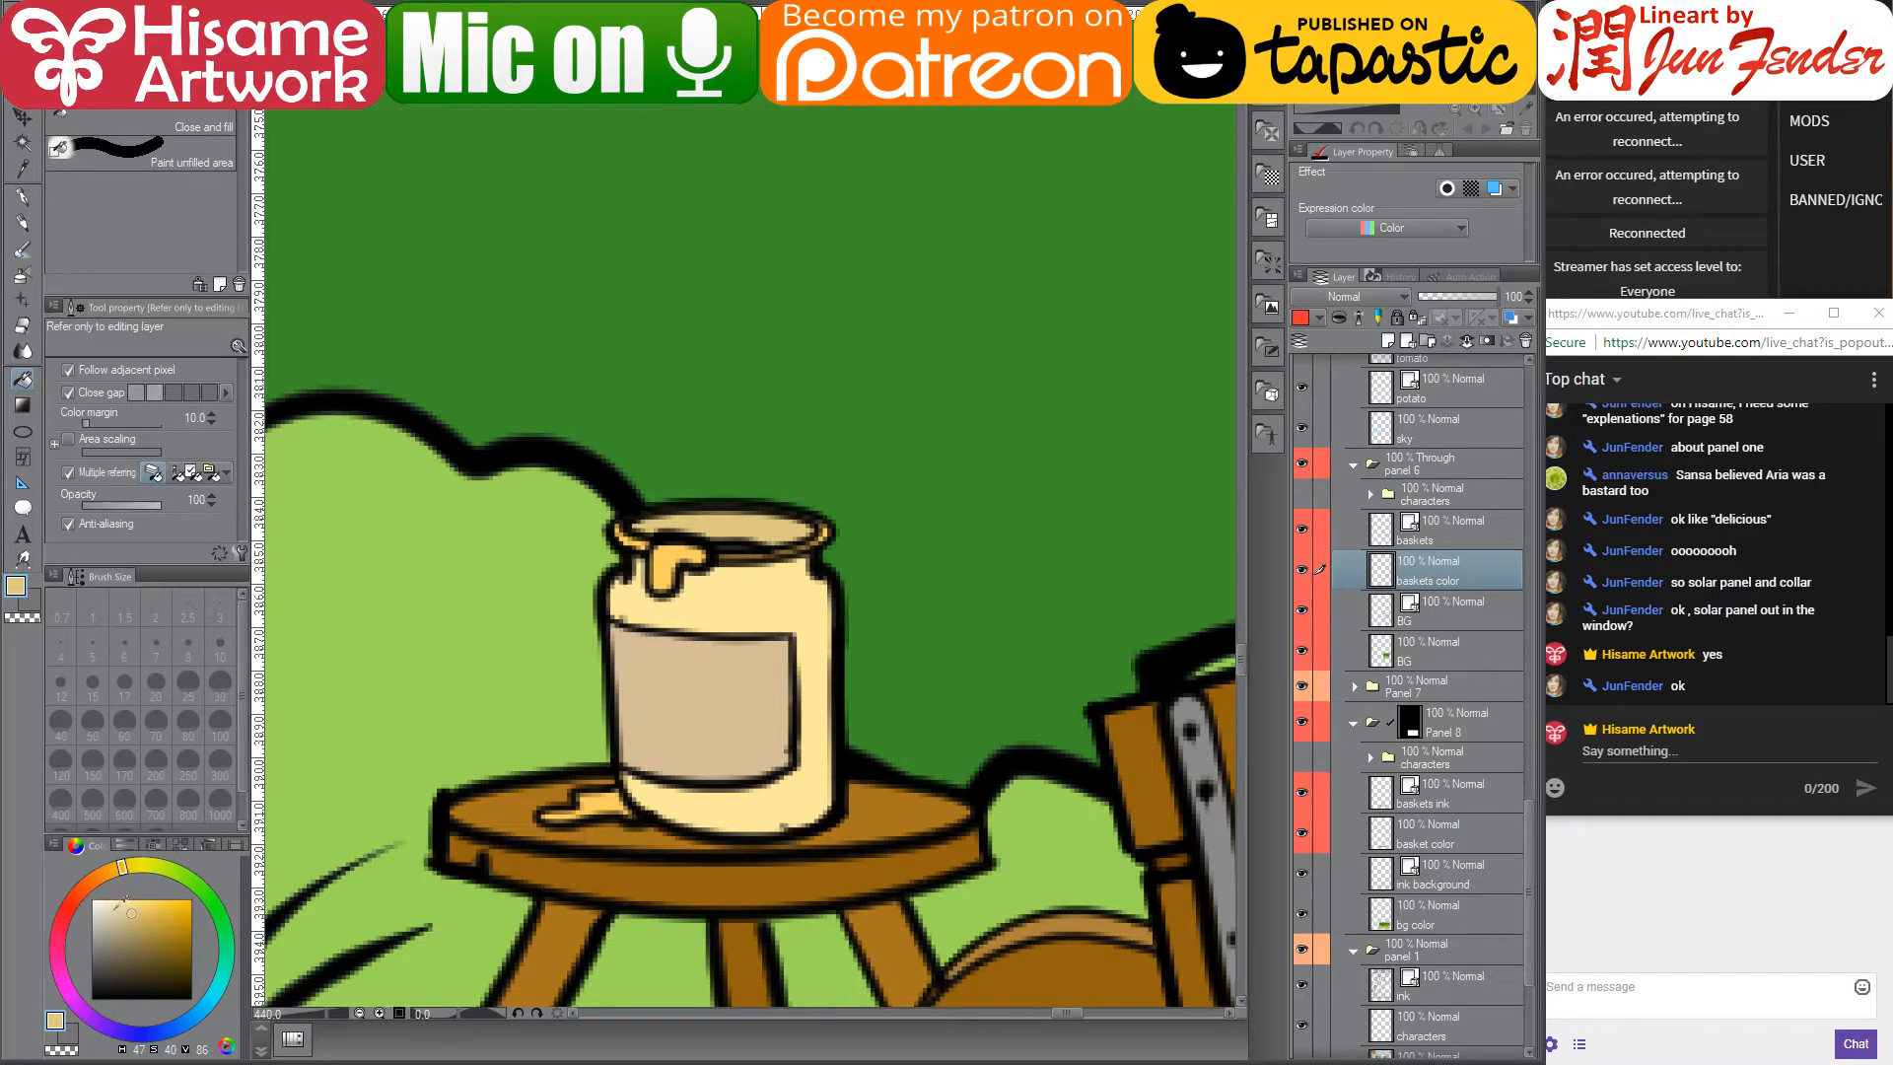
pyautogui.click(115, 900)
pyautogui.click(751, 658)
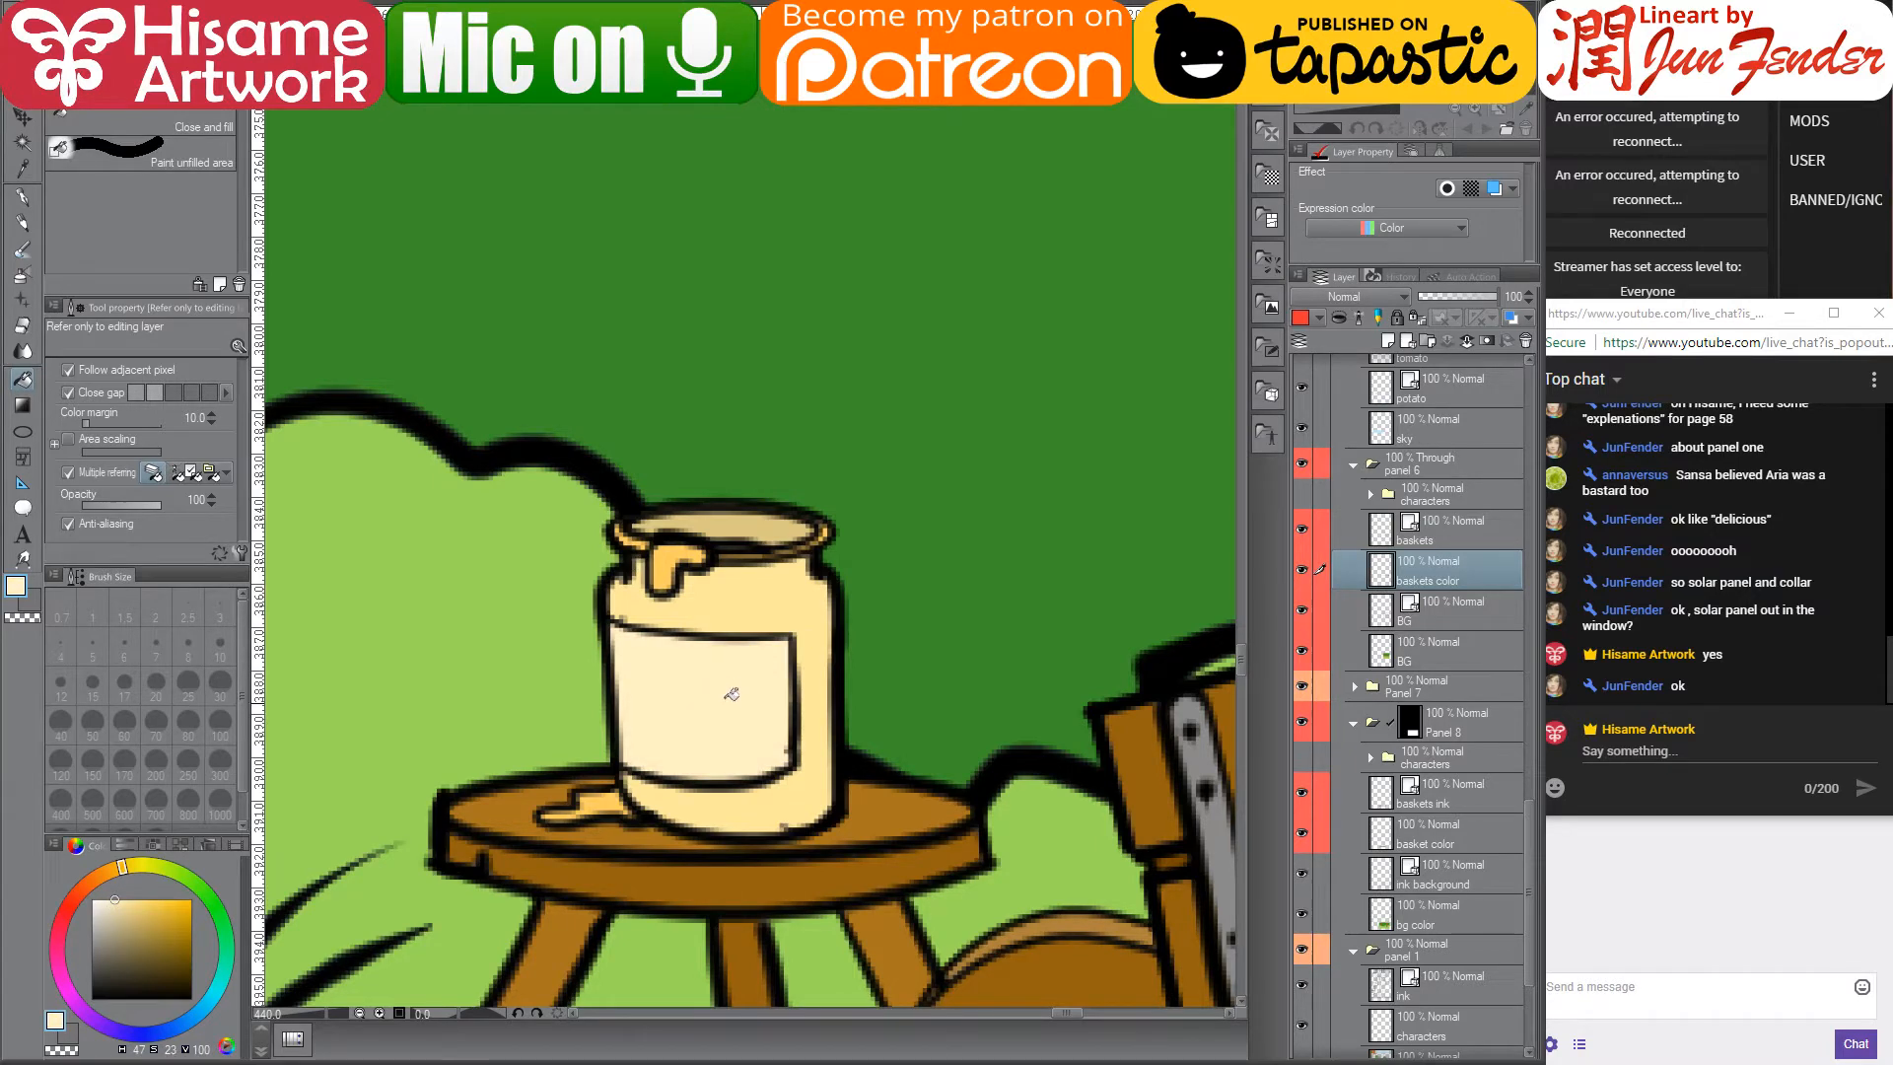
# - Show the characters folders of panel 6 and panel 8 again
pyautogui.scroll(-8, 697, 762)
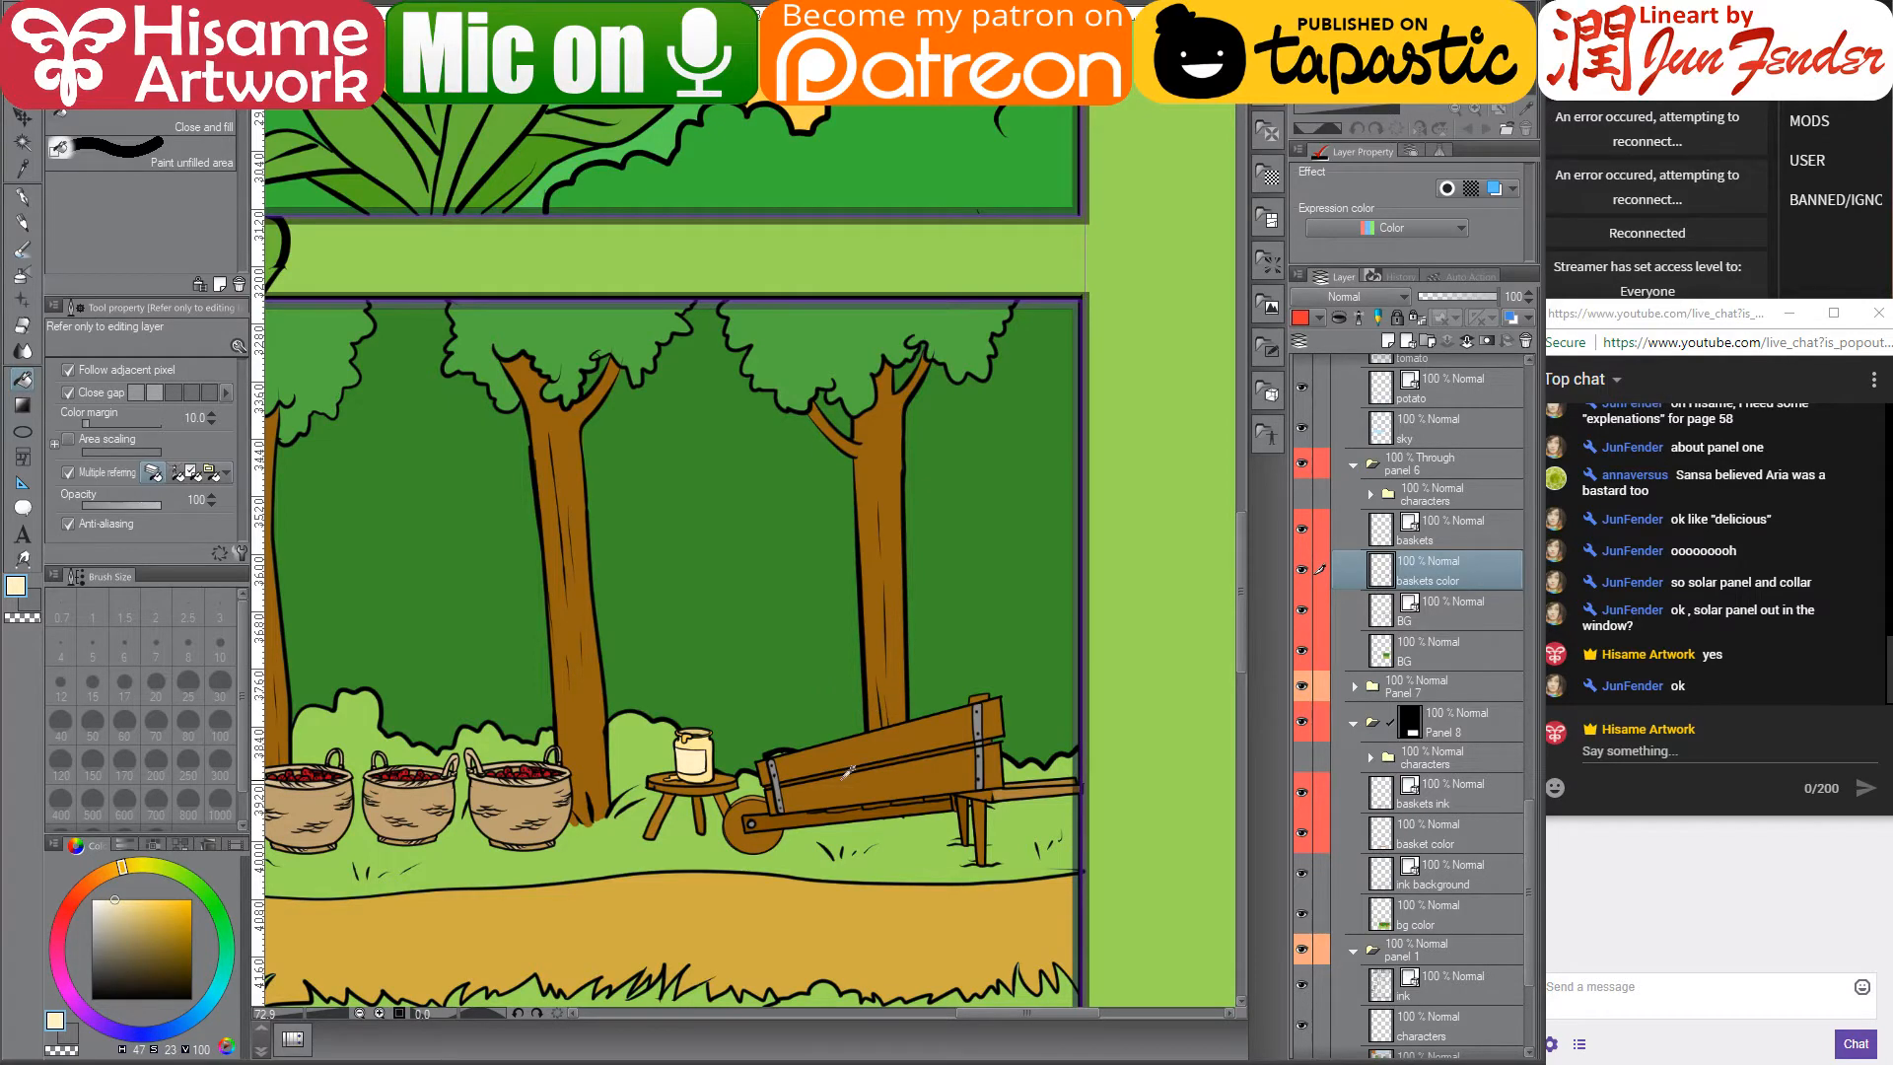
pyautogui.scroll(-4, 849, 772)
pyautogui.scroll(-2, 971, 698)
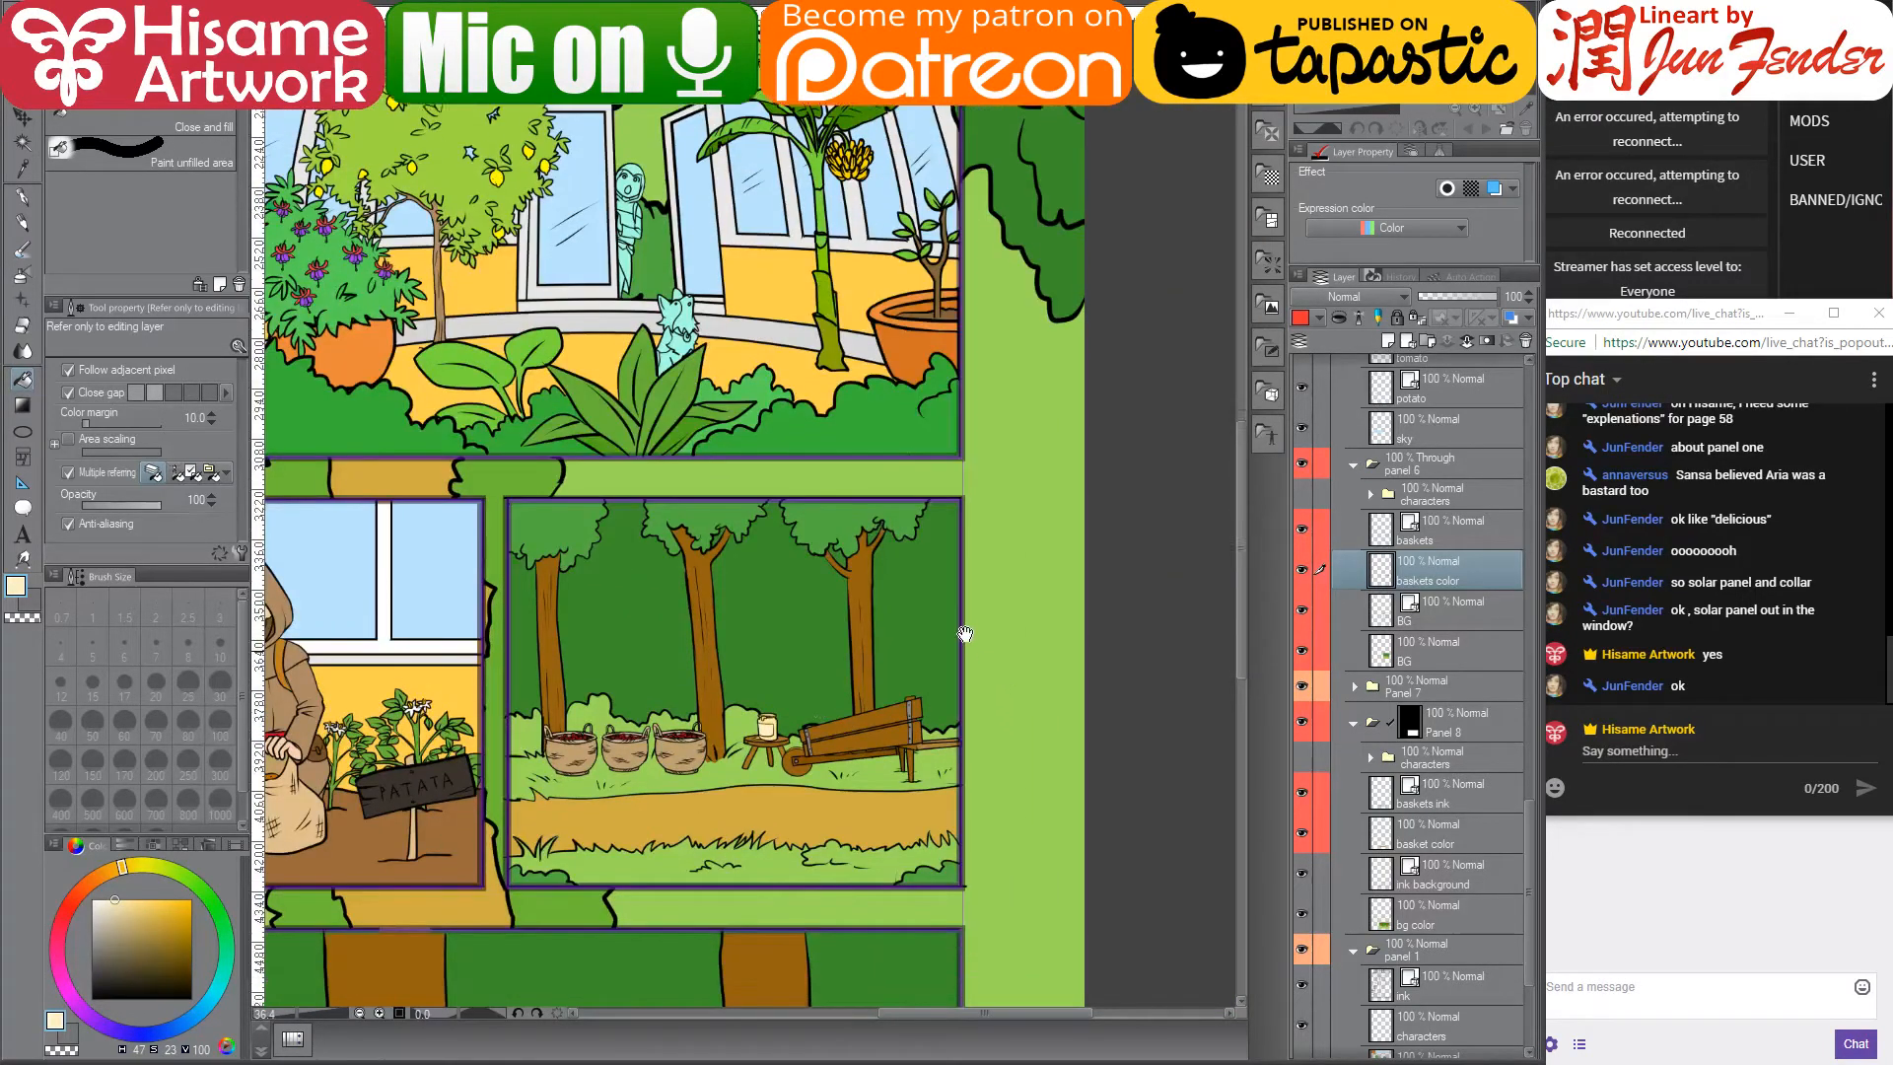
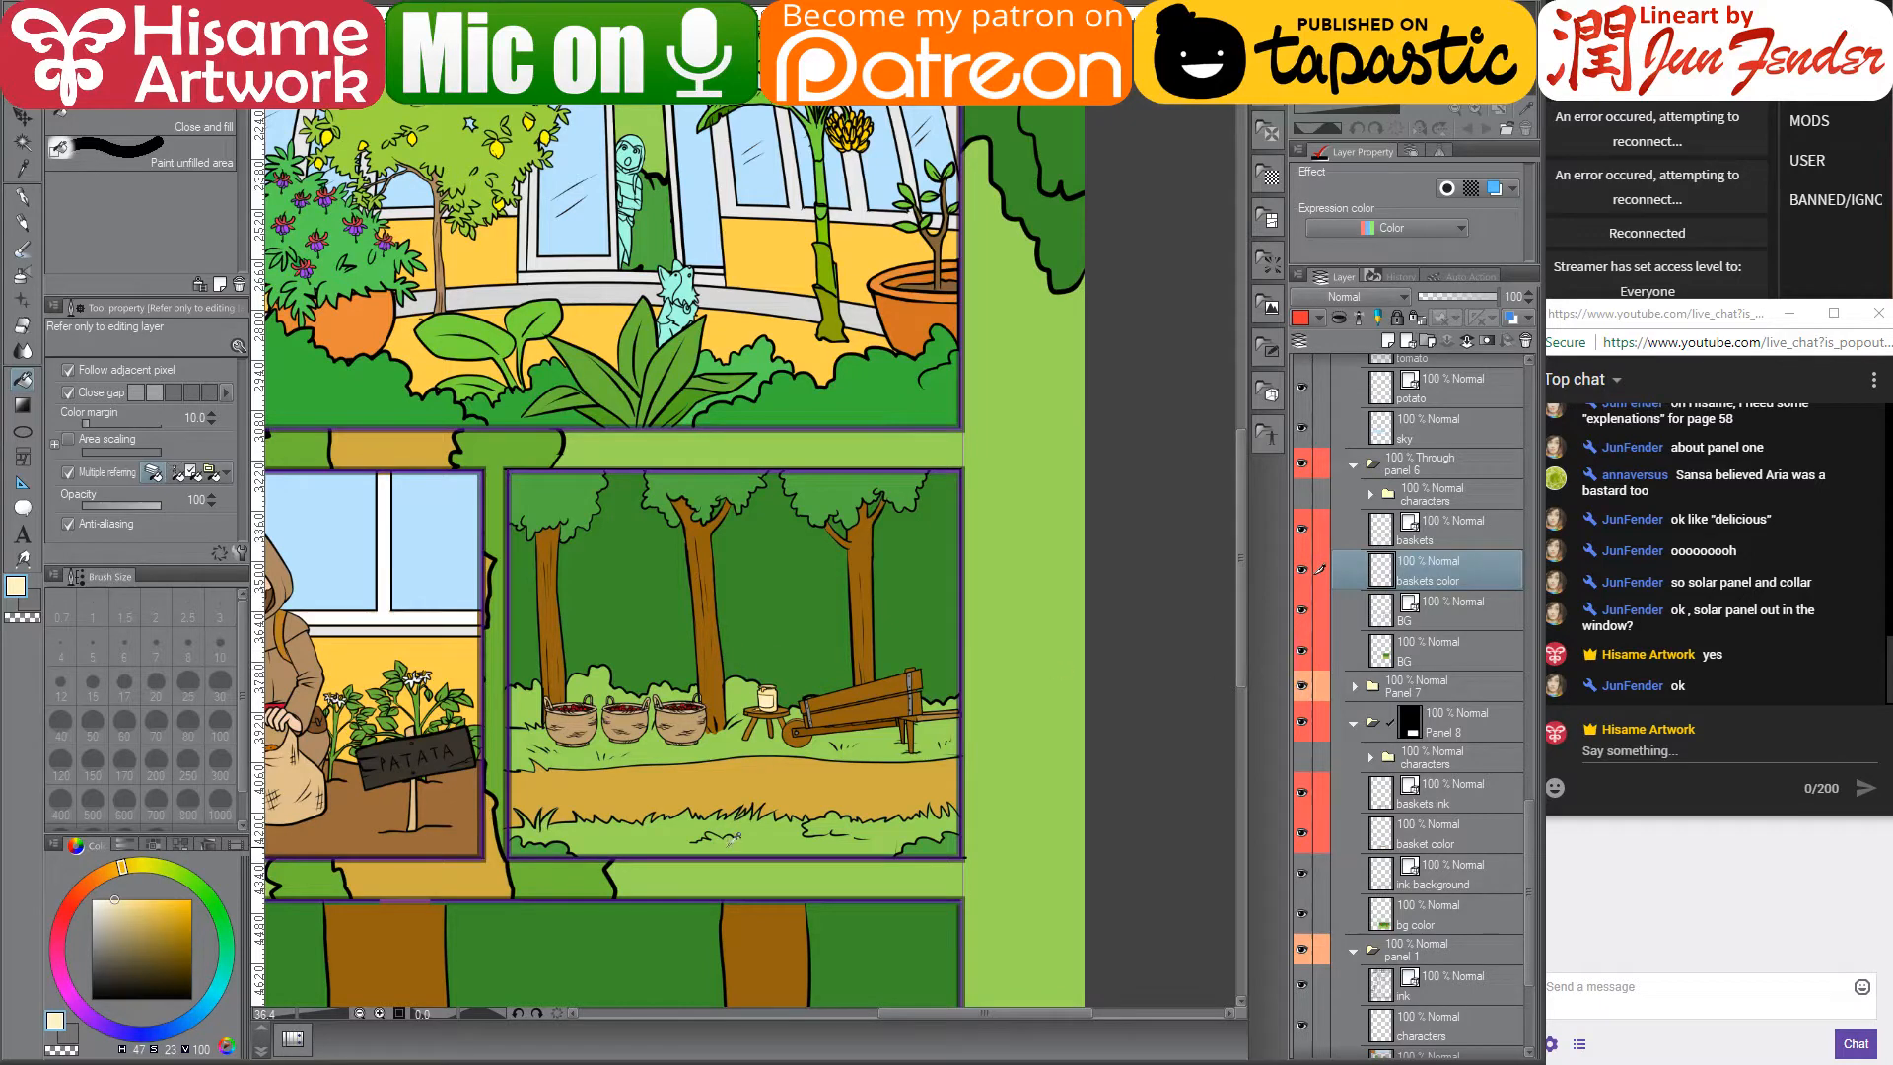
pyautogui.scroll(1, 731, 838)
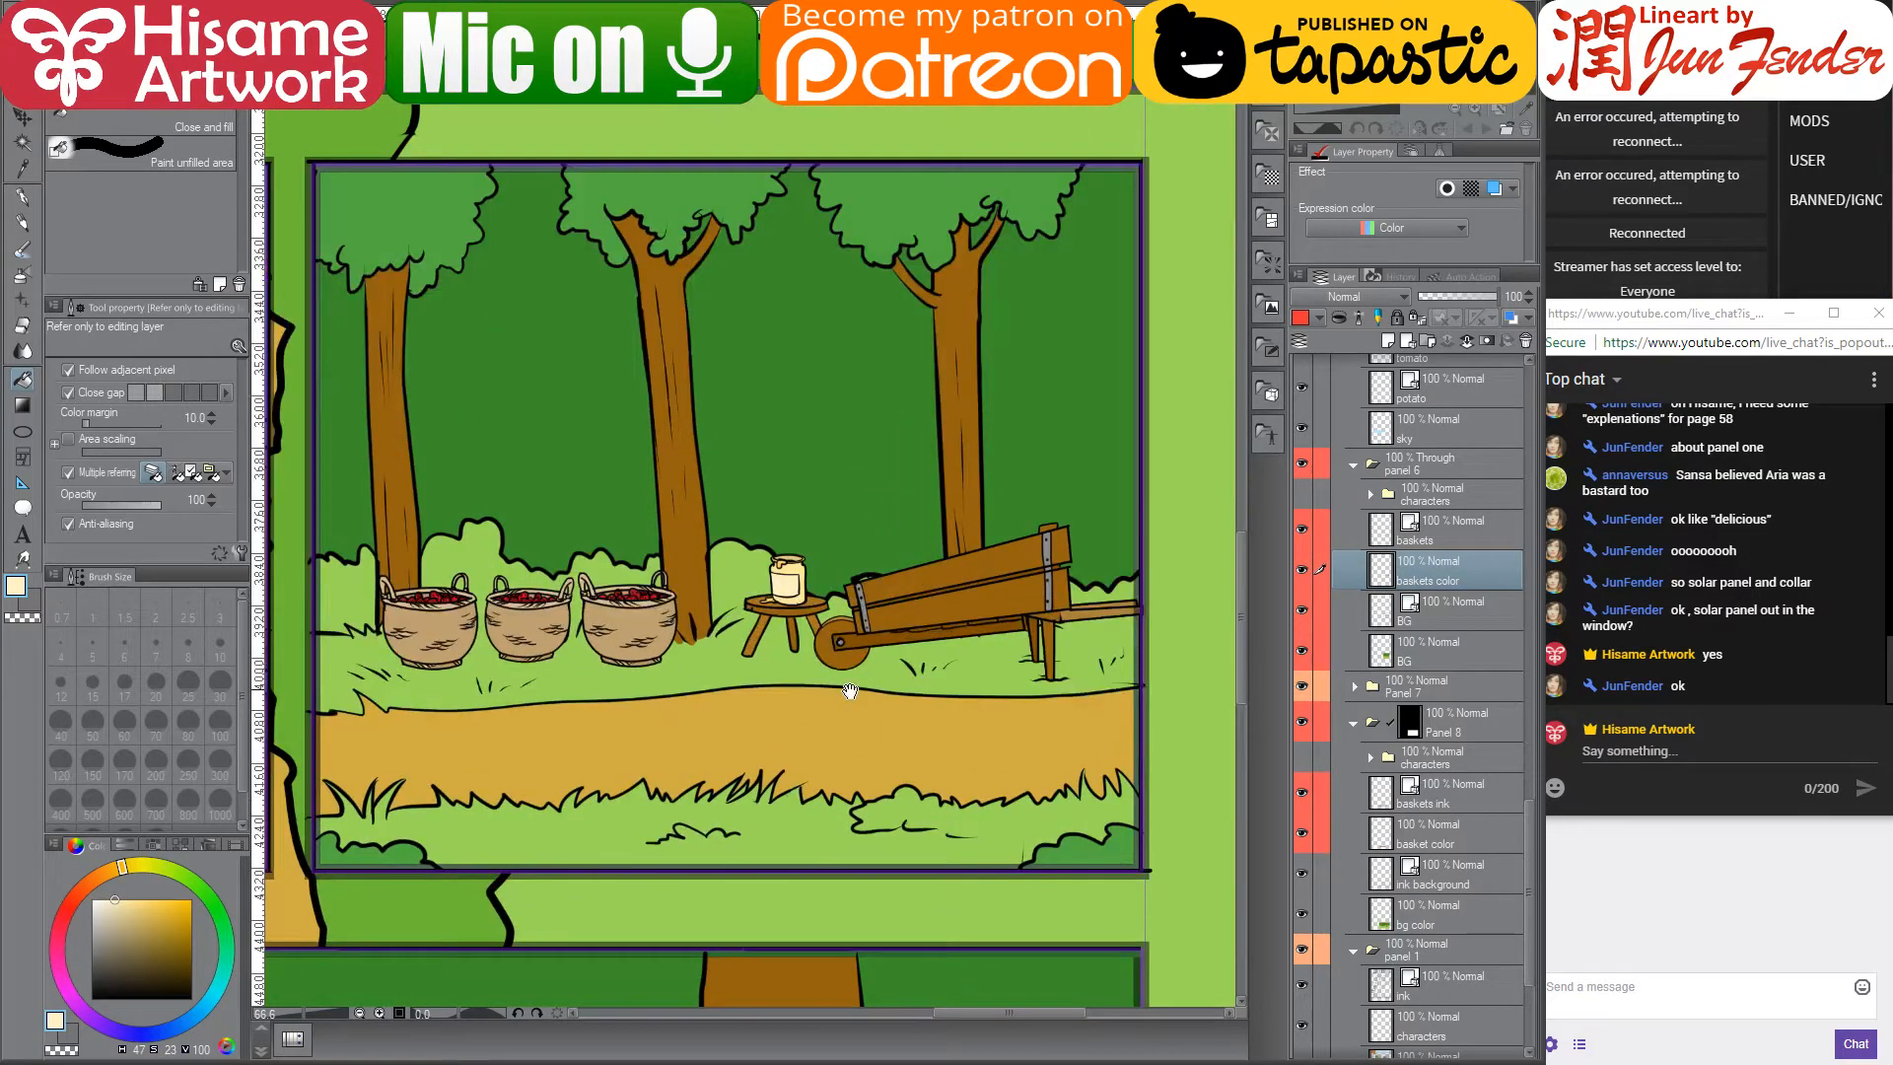
pyautogui.scroll(1, 850, 692)
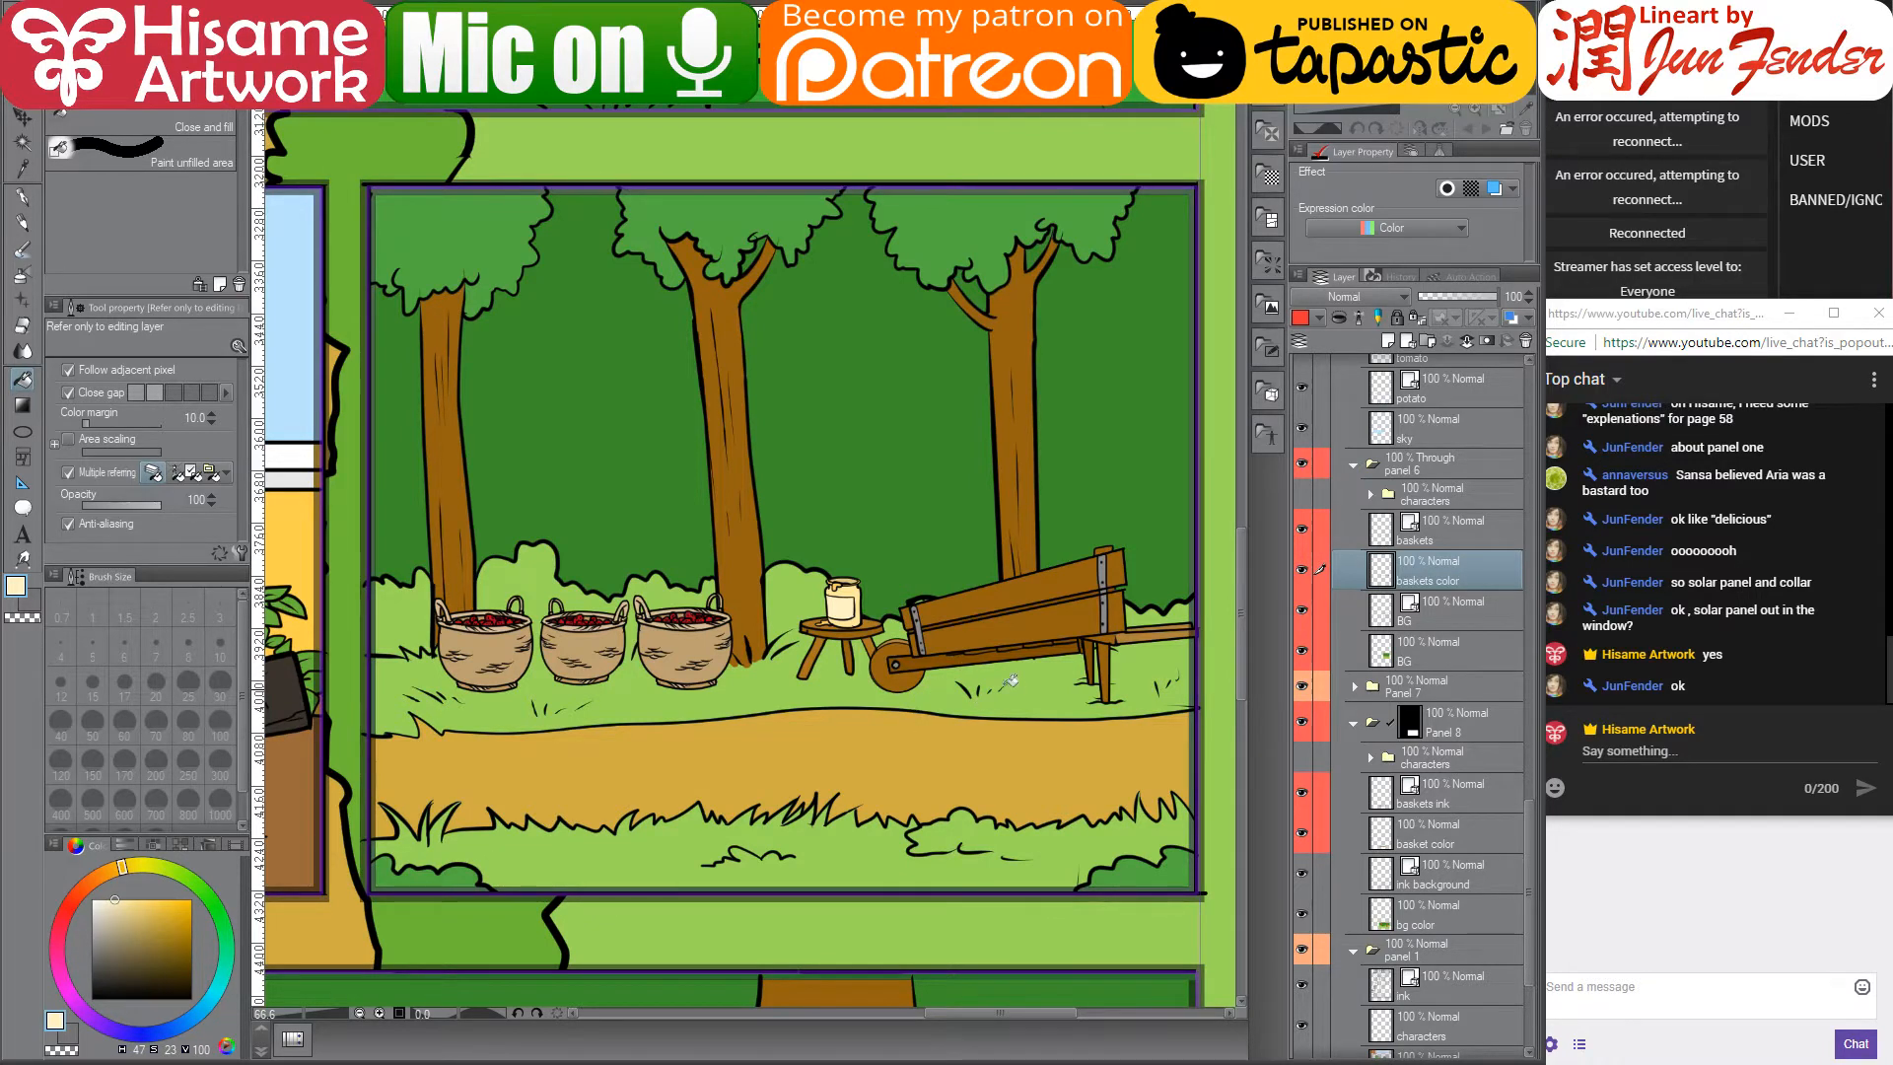
pyautogui.scroll(-1, 1070, 646)
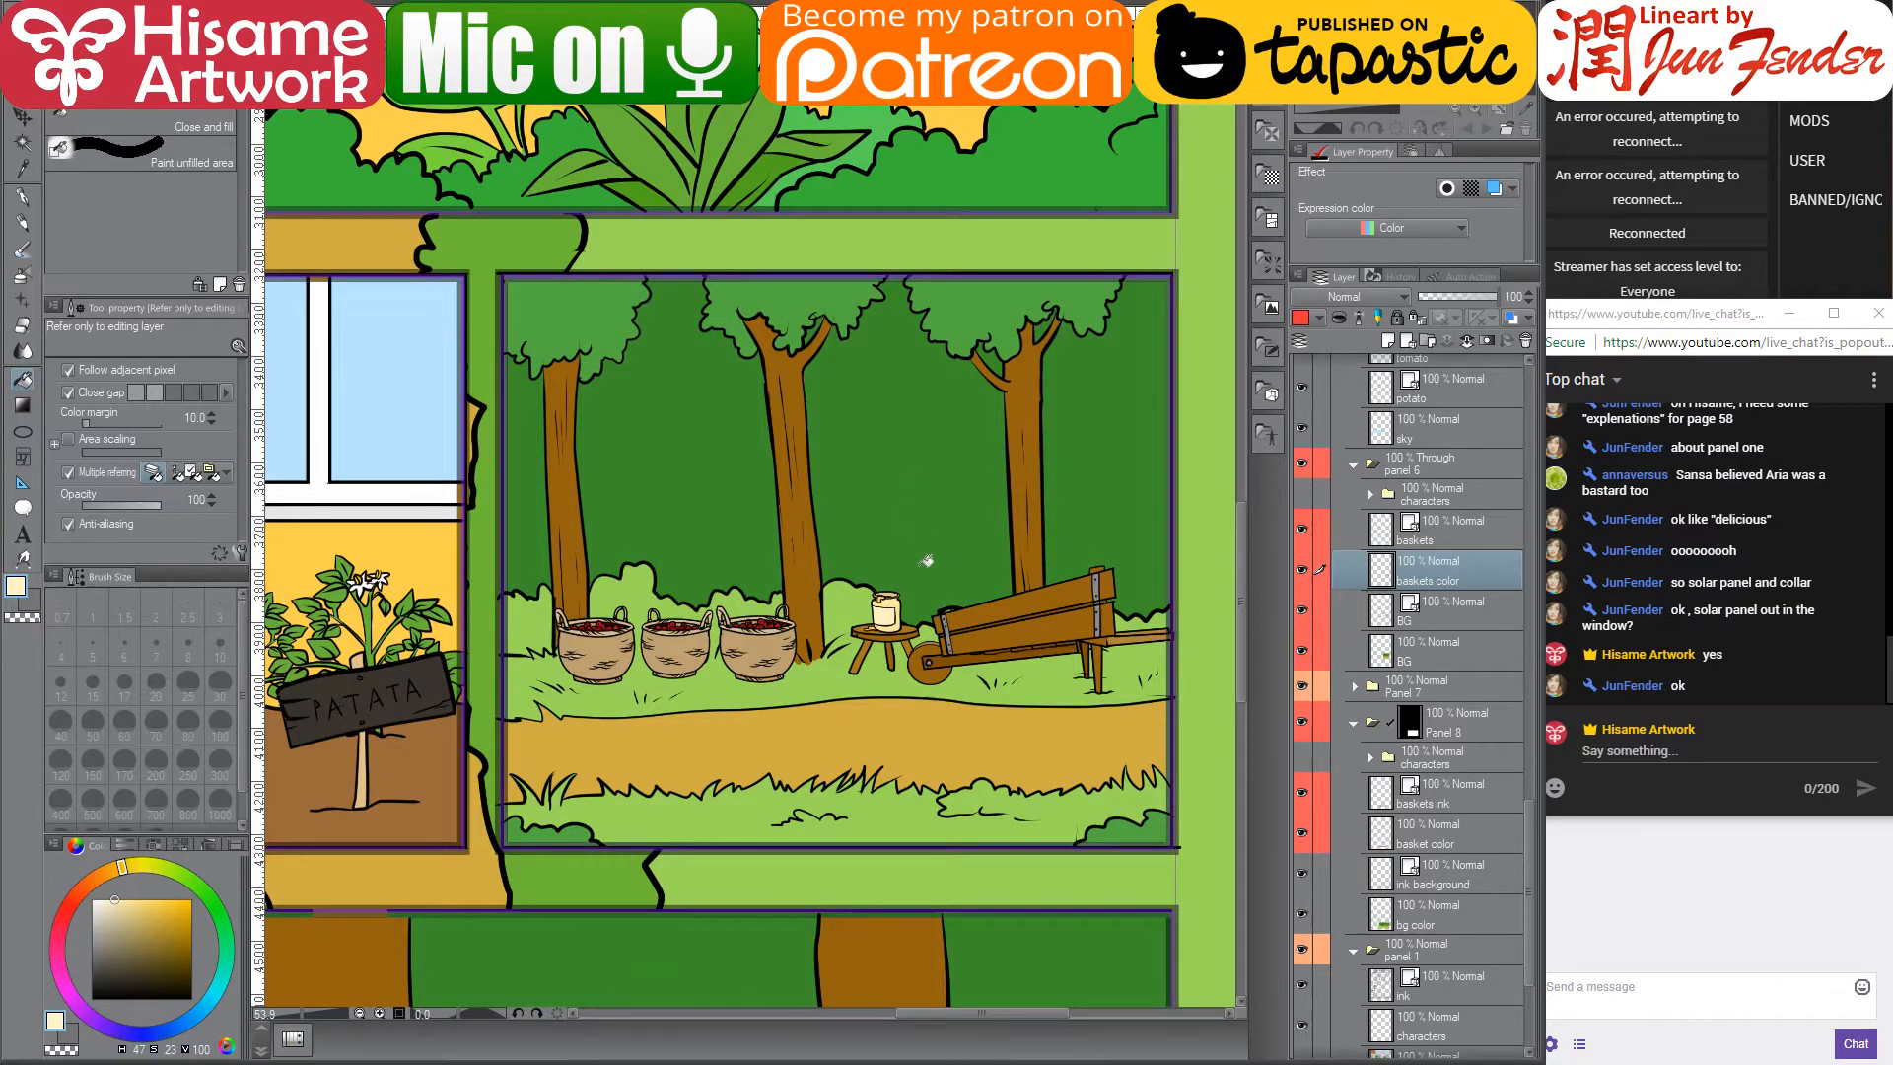
pyautogui.click(1301, 493)
pyautogui.scroll(-3, 1158, 662)
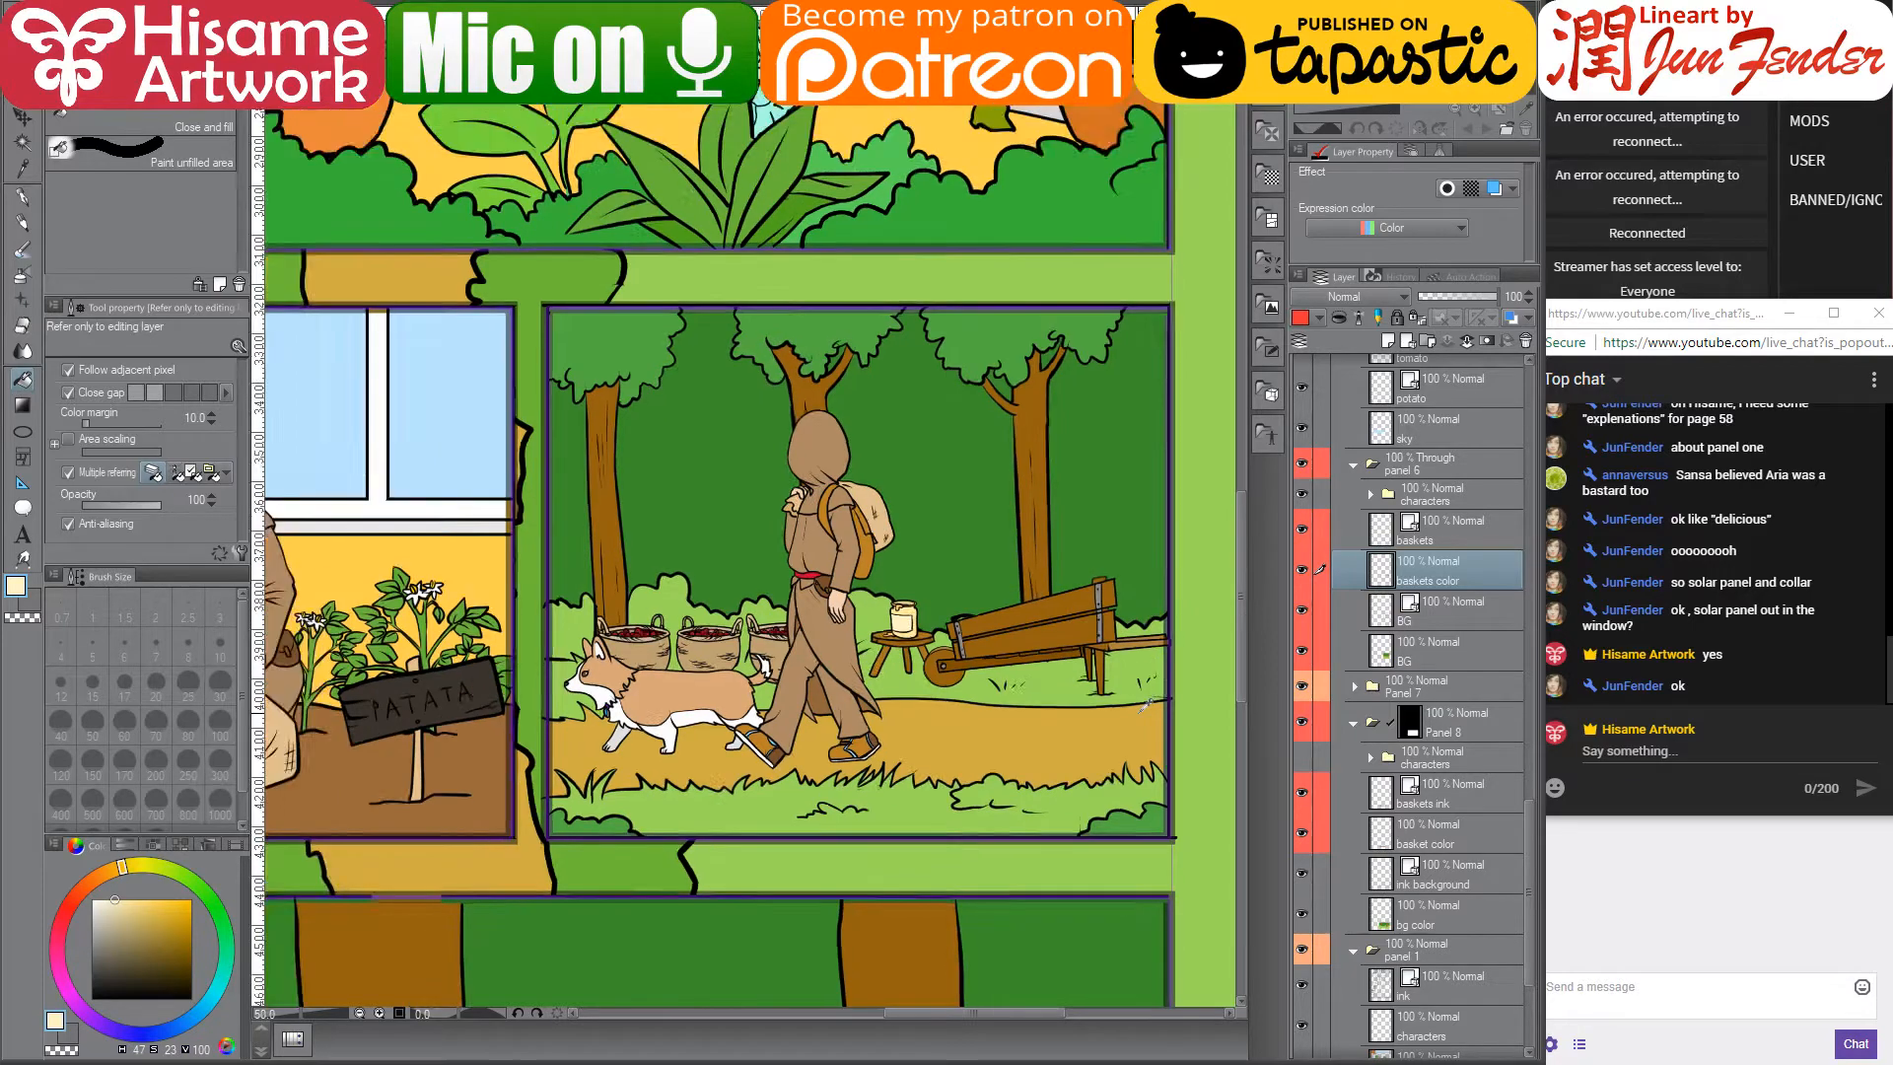
pyautogui.scroll(-1, 1144, 708)
pyautogui.moveTo(1143, 708); pyautogui.dragTo(1159, 529)
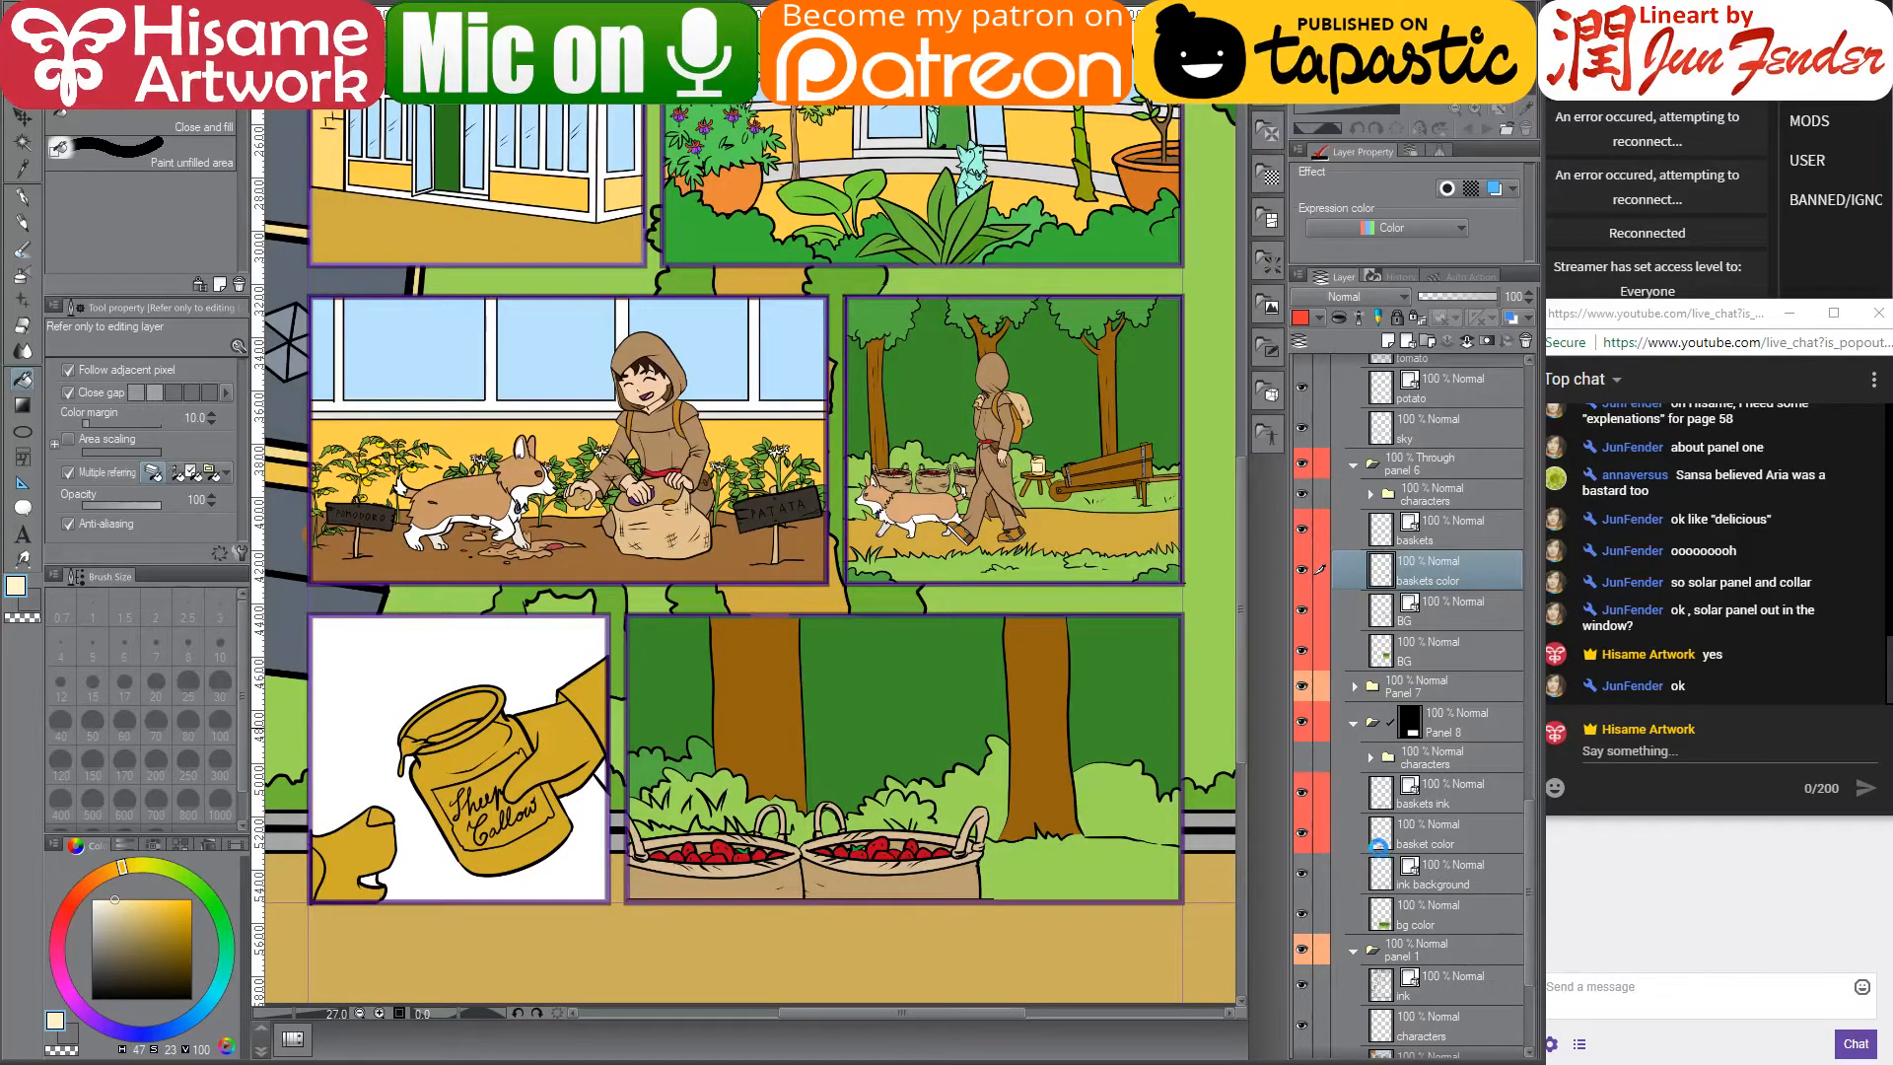
pyautogui.click(1301, 757)
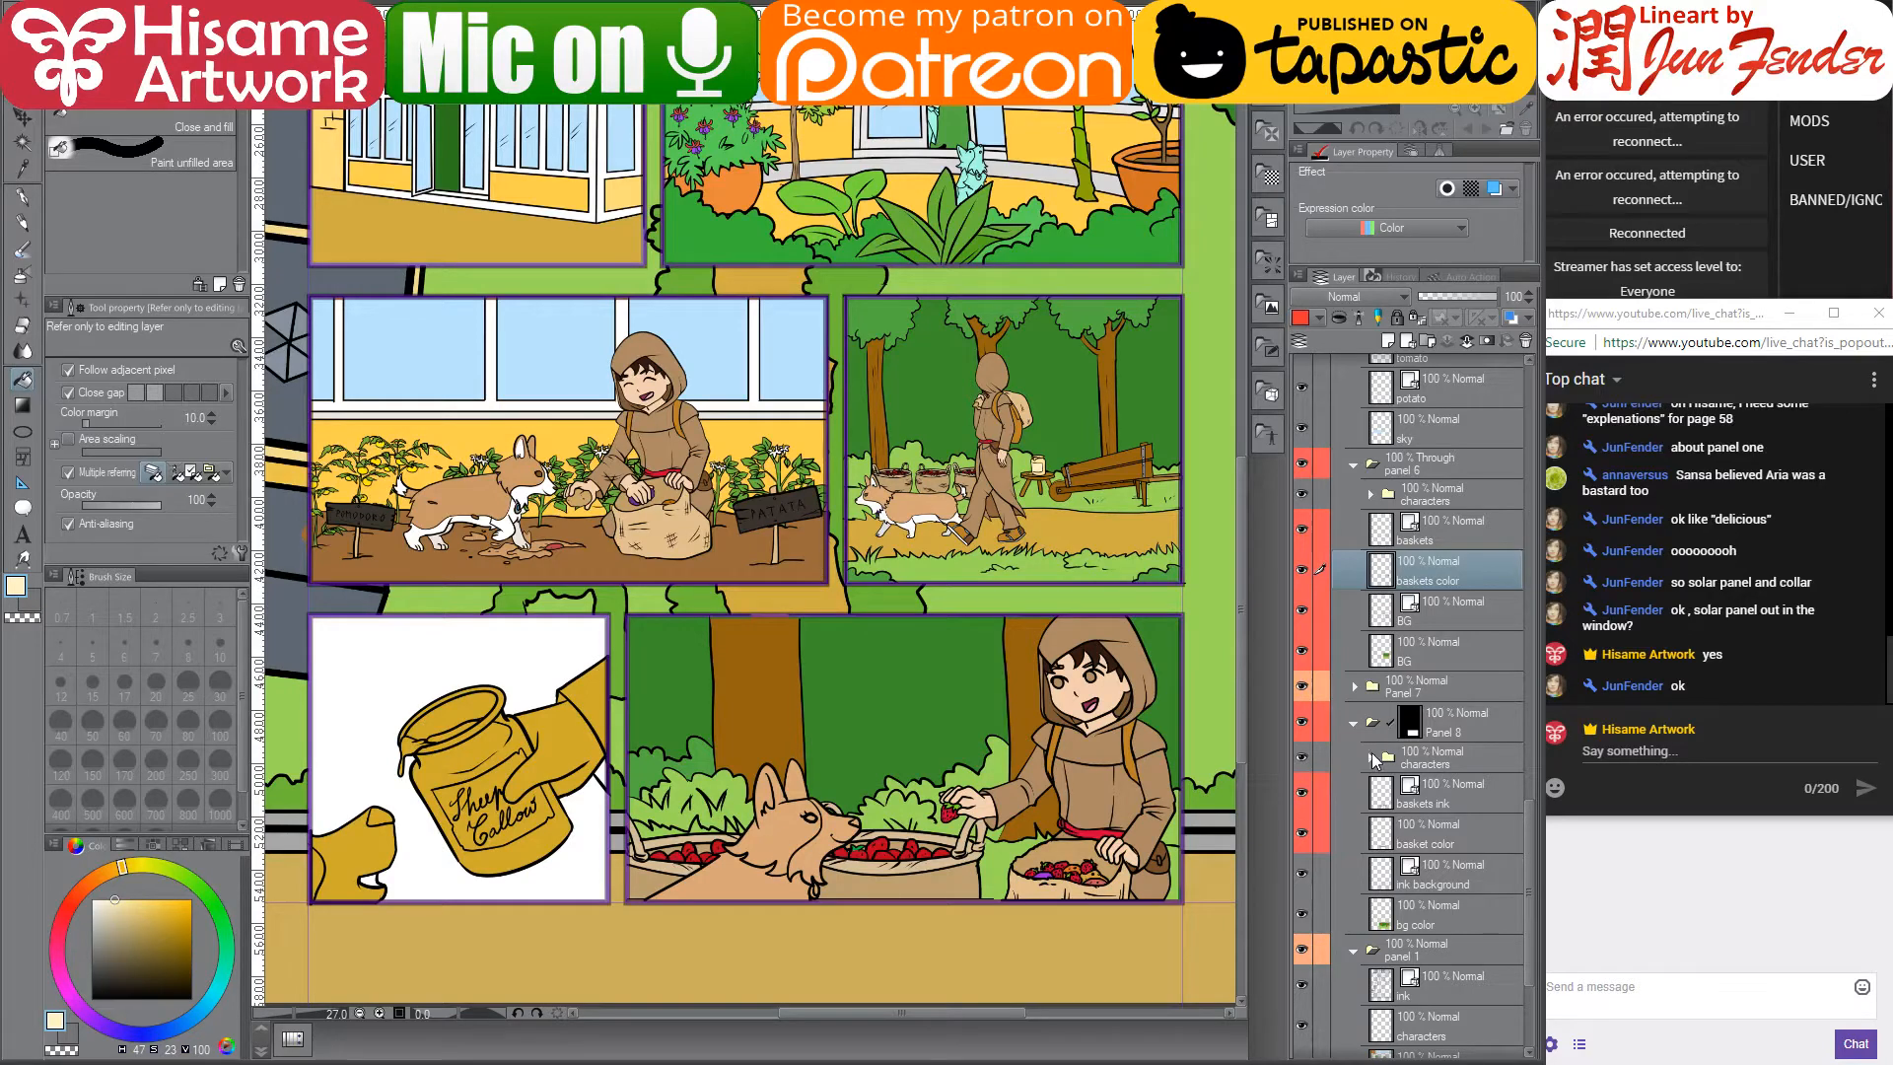
# - Select the painted area of the corgi's color layer in panel 8 and fill its muzzle and chest with white
pyautogui.click(1370, 756)
pyautogui.click(1396, 837)
pyautogui.keyDown('ctrl'); pyautogui.click(1396, 836); pyautogui.keyUp('ctrl')
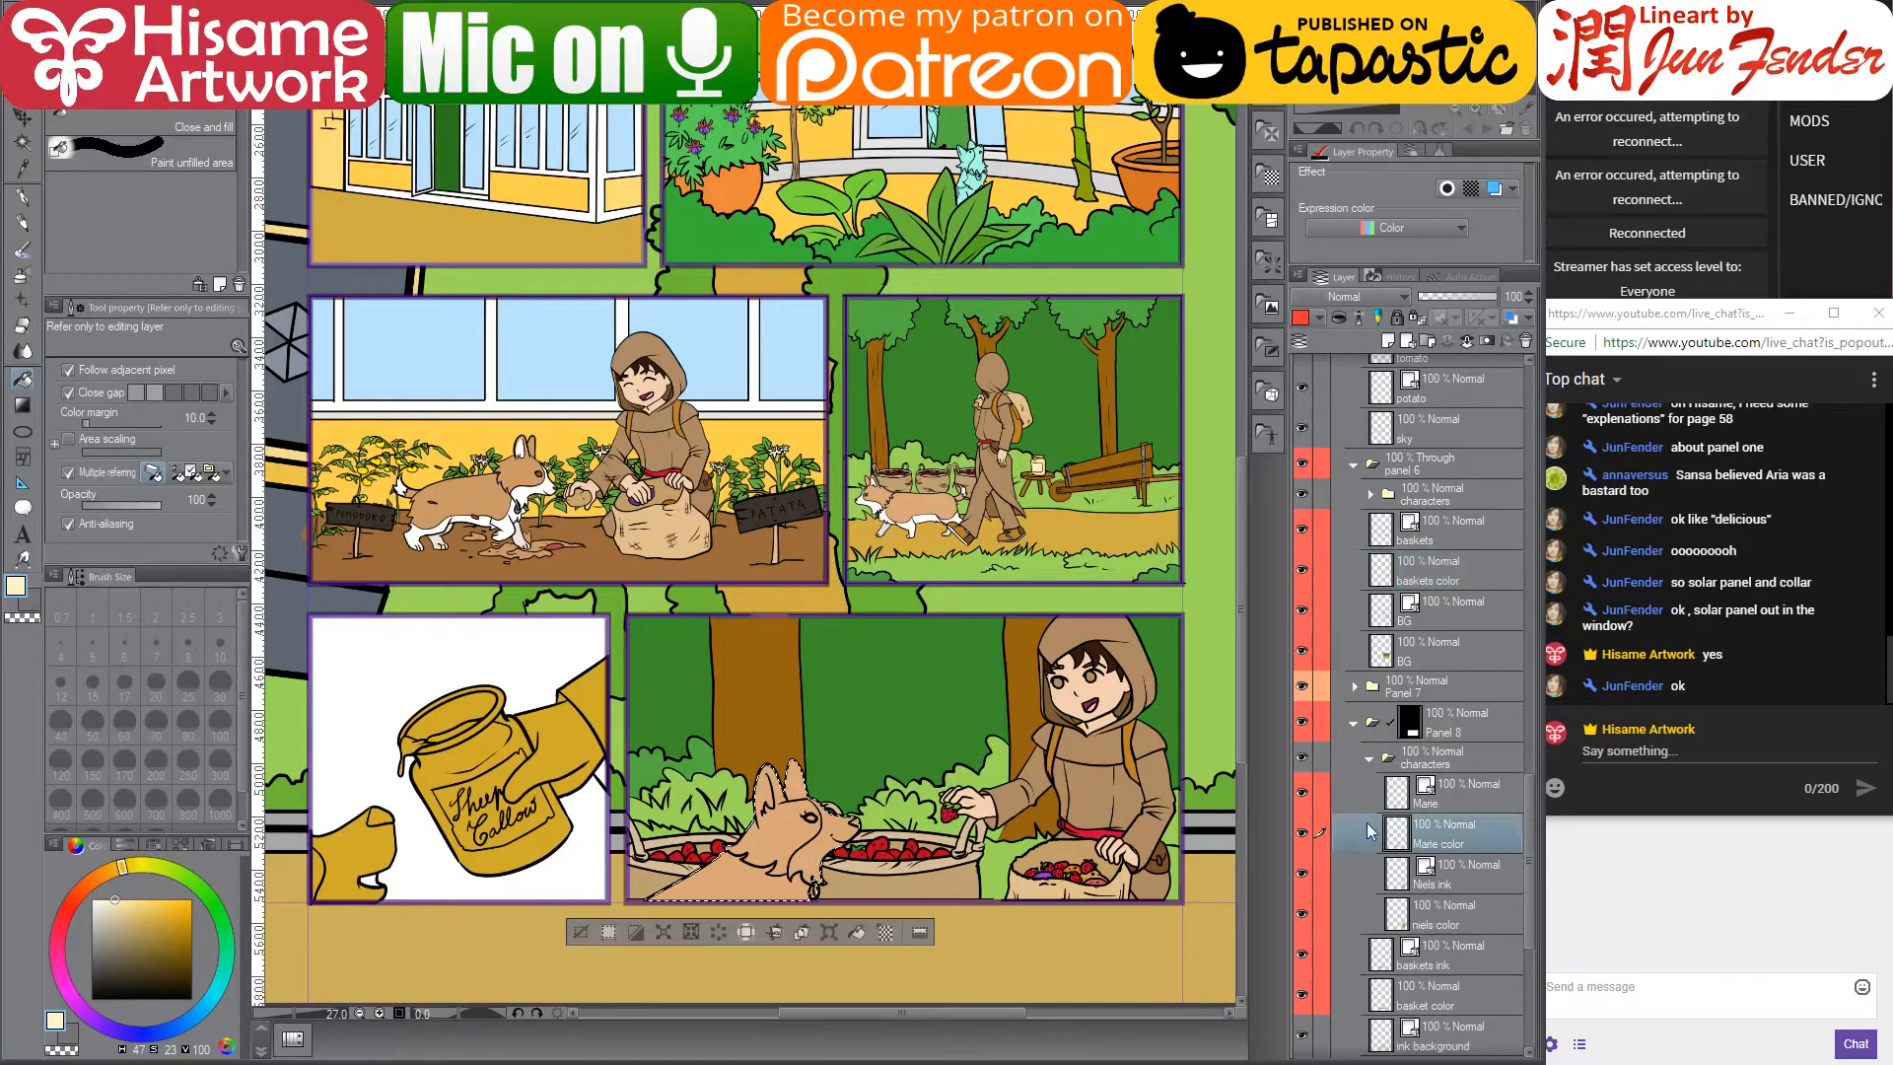
pyautogui.rightClick(533, 491)
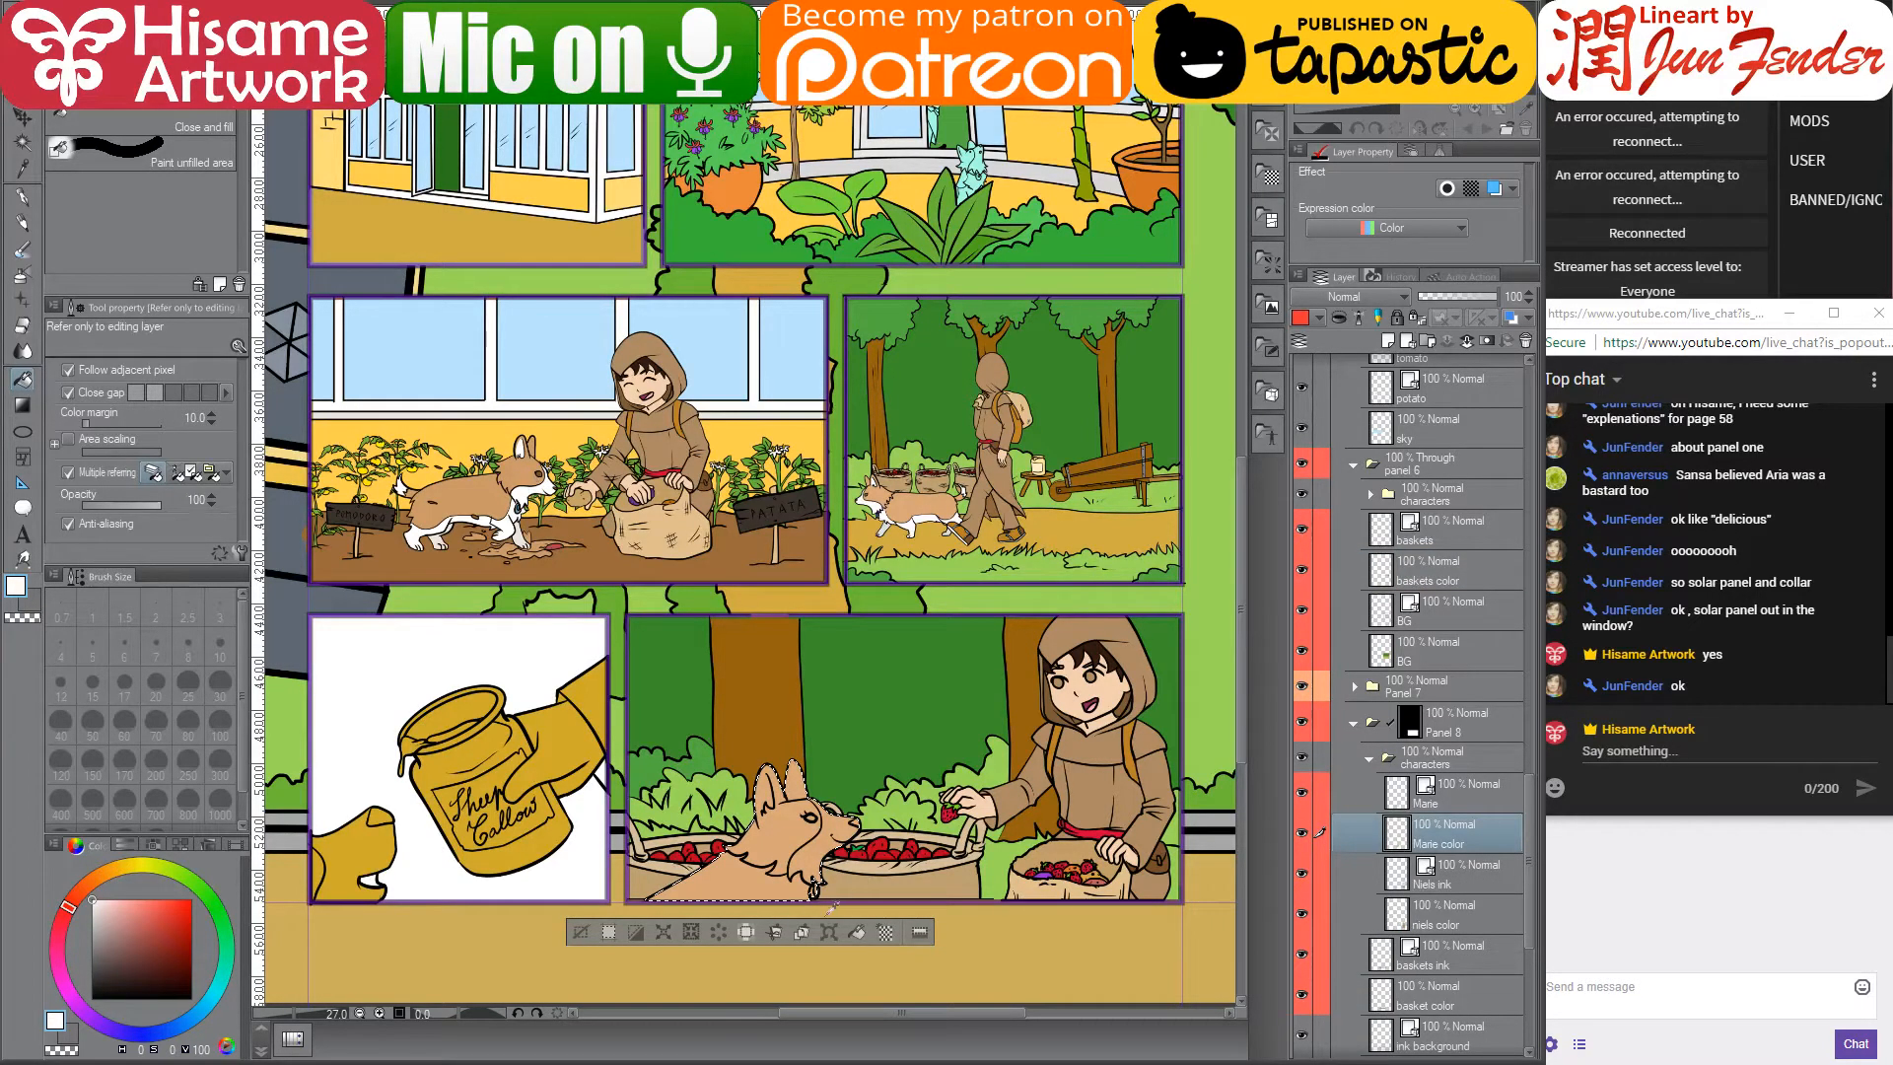
pyautogui.scroll(4, 833, 904)
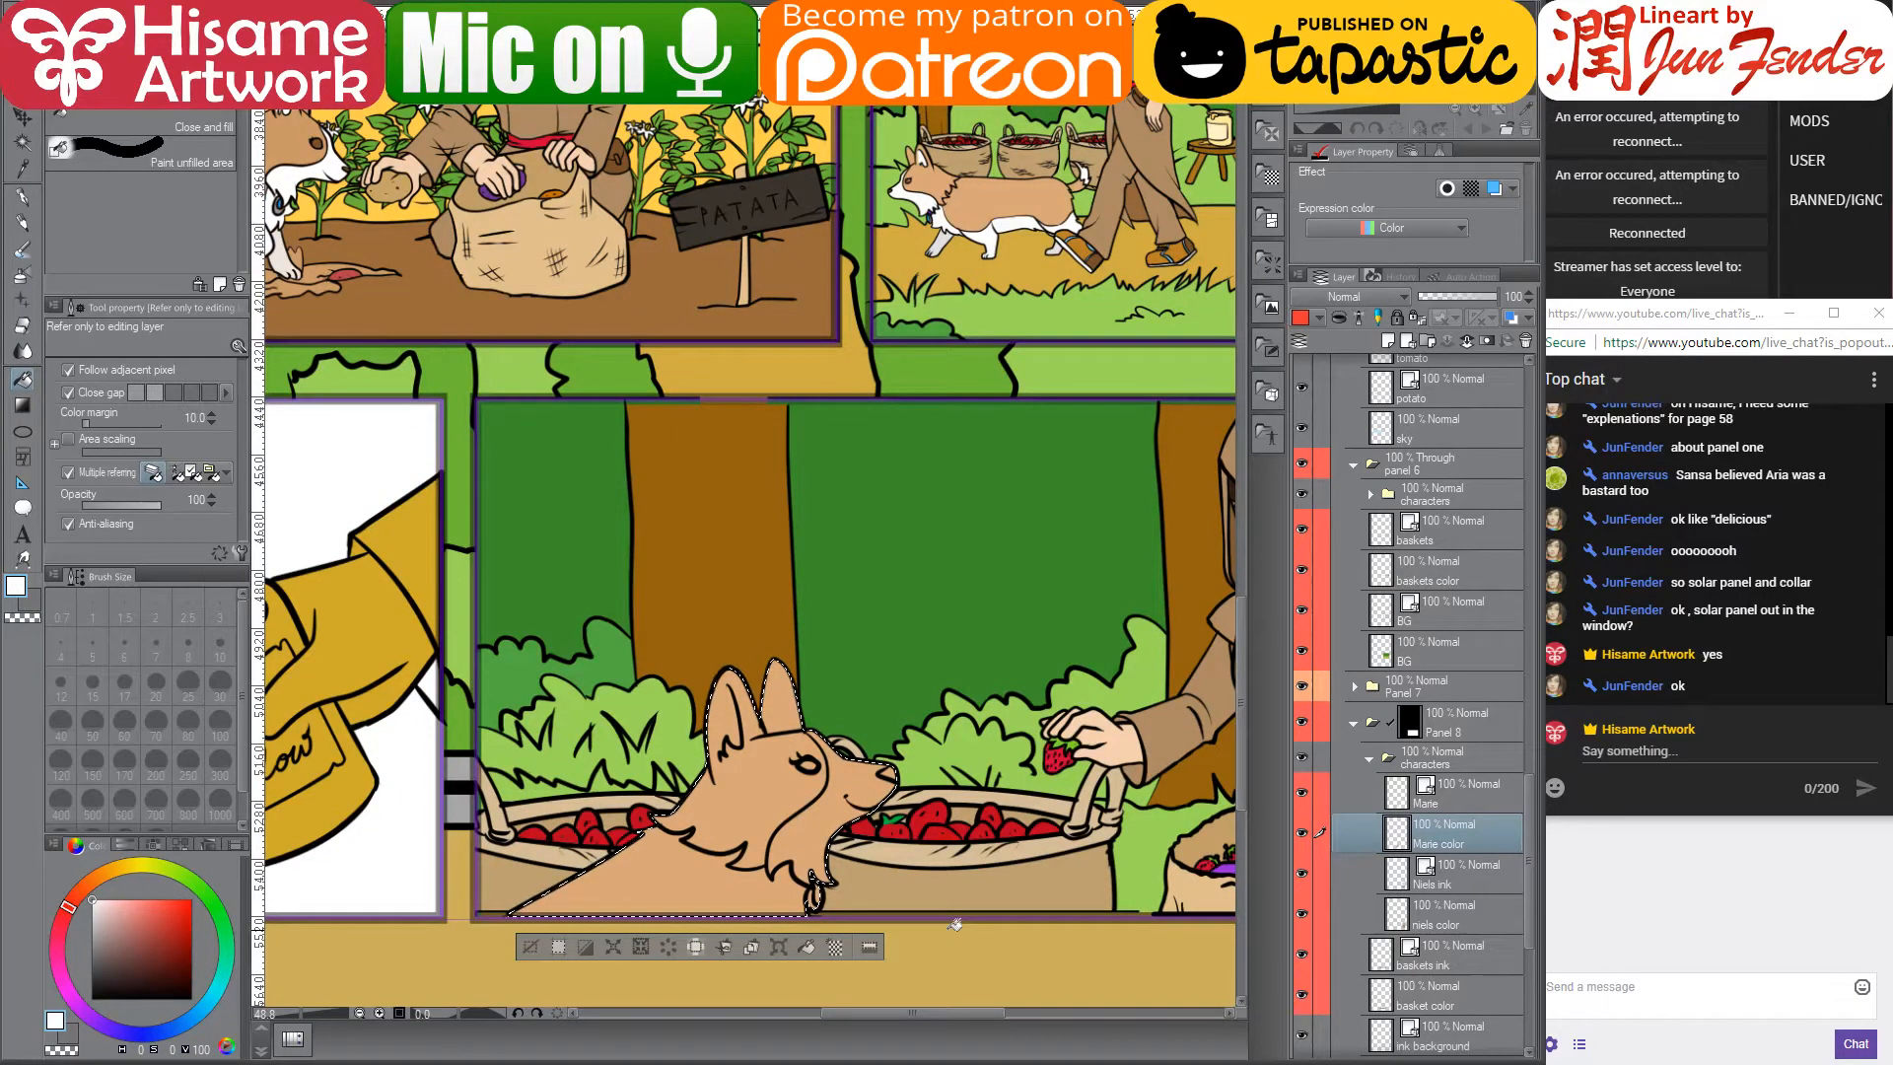
pyautogui.scroll(4, 841, 807)
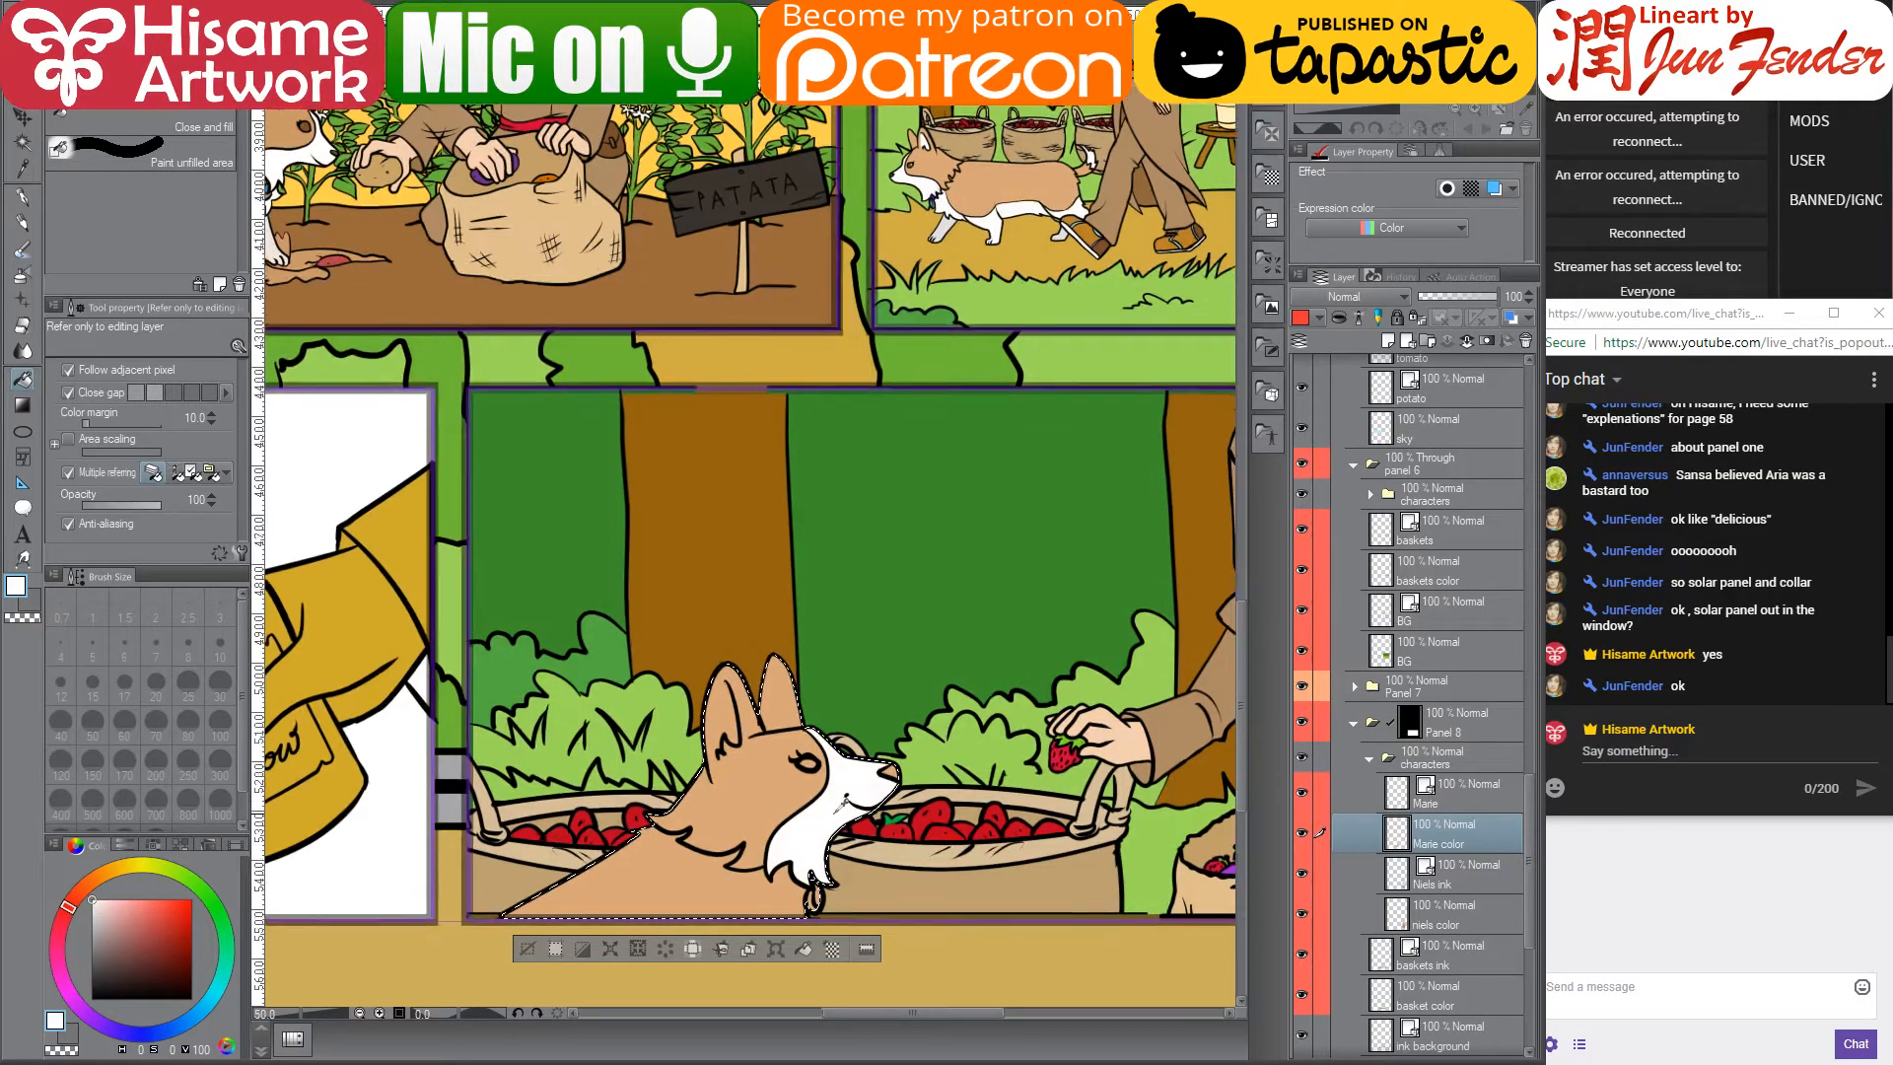
pyautogui.scroll(-6, 845, 816)
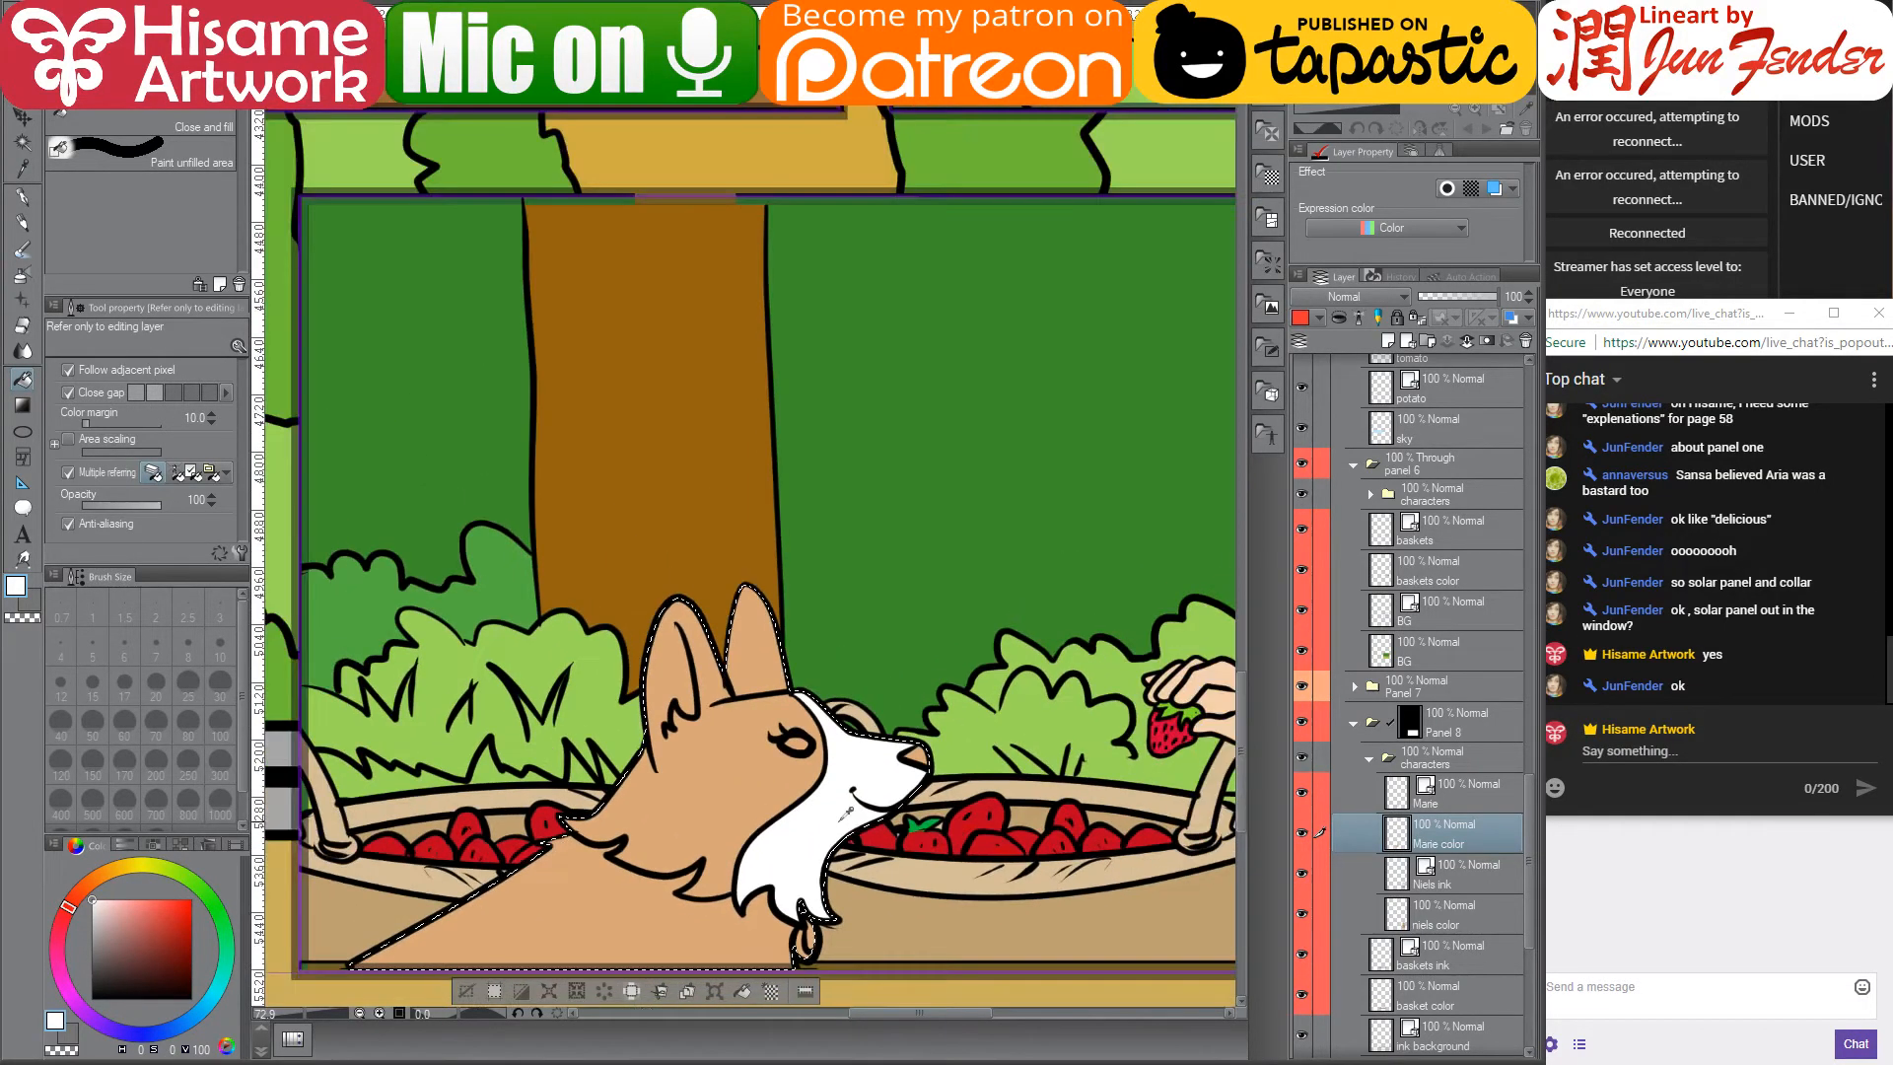
pyautogui.scroll(2, 826, 867)
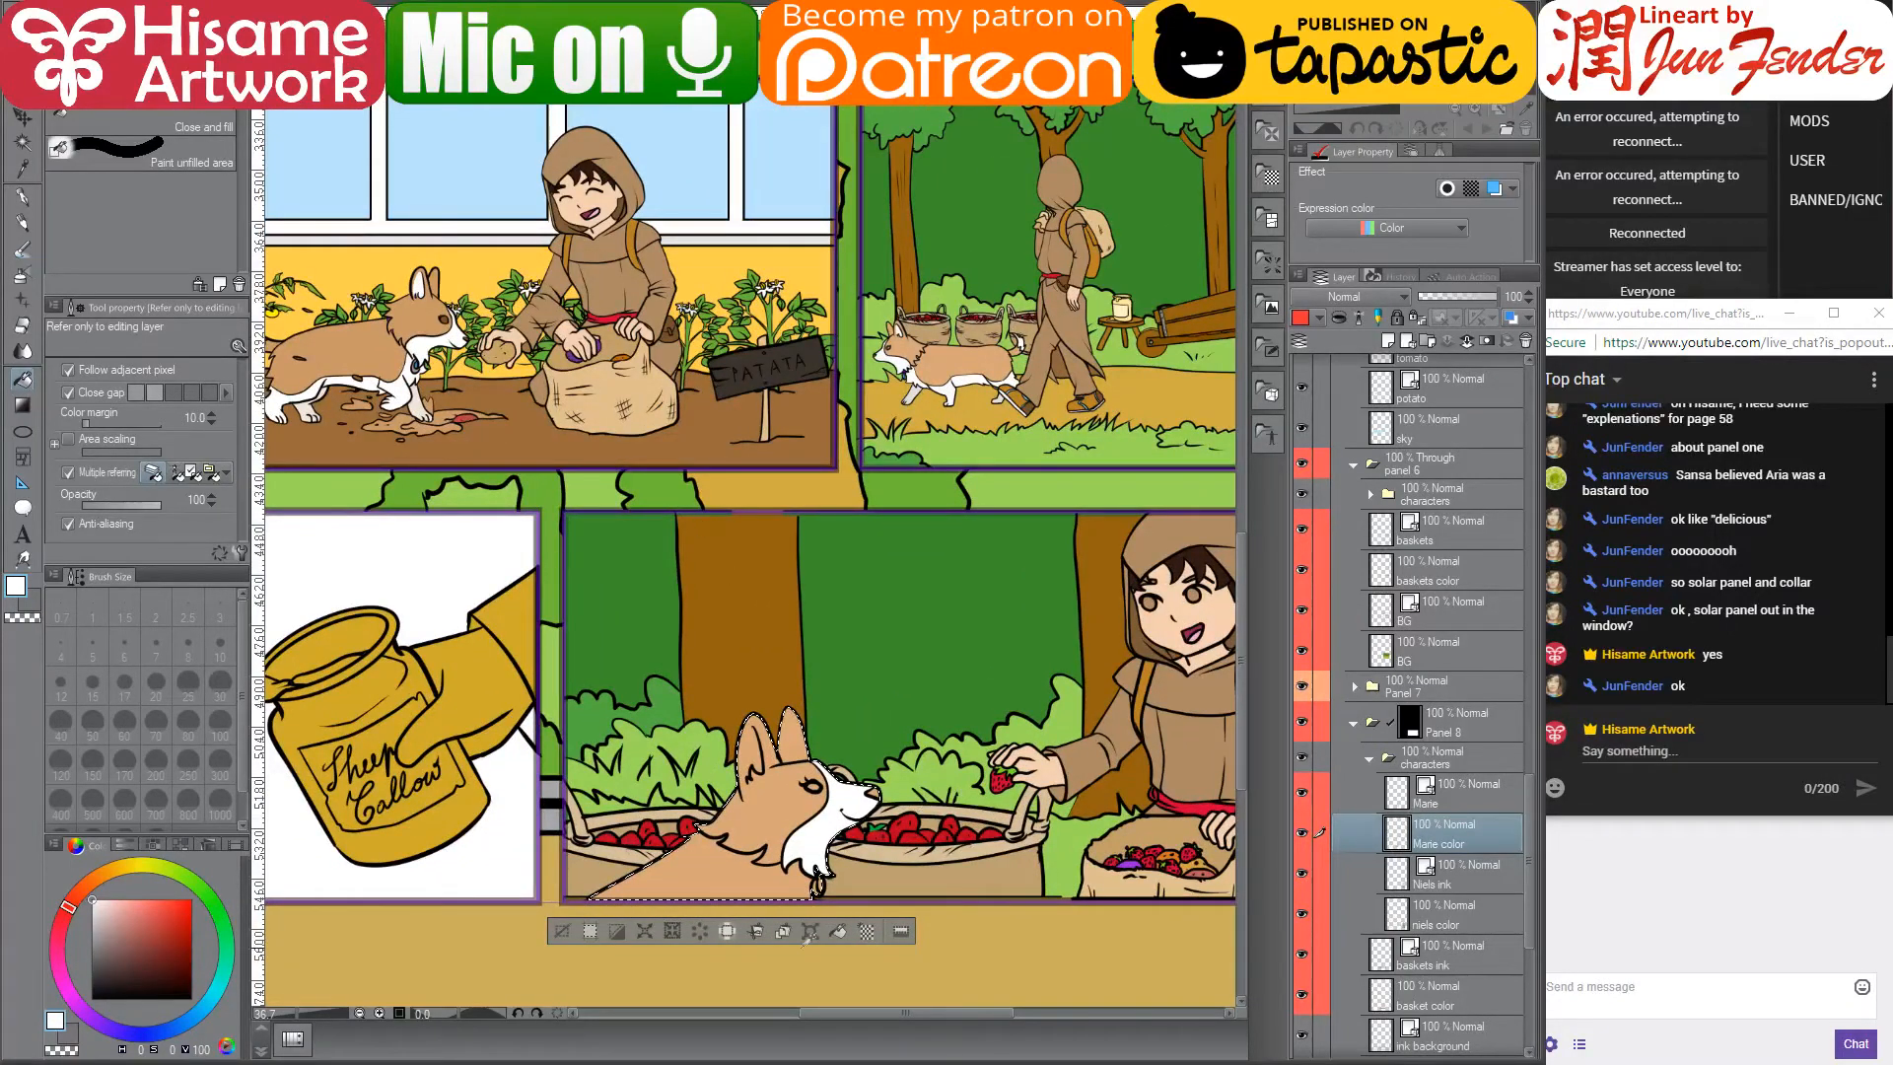
# - Paint the inside of the corgi's near ear white with the G-pen at brush size 20
pyautogui.scroll(5, 784, 841)
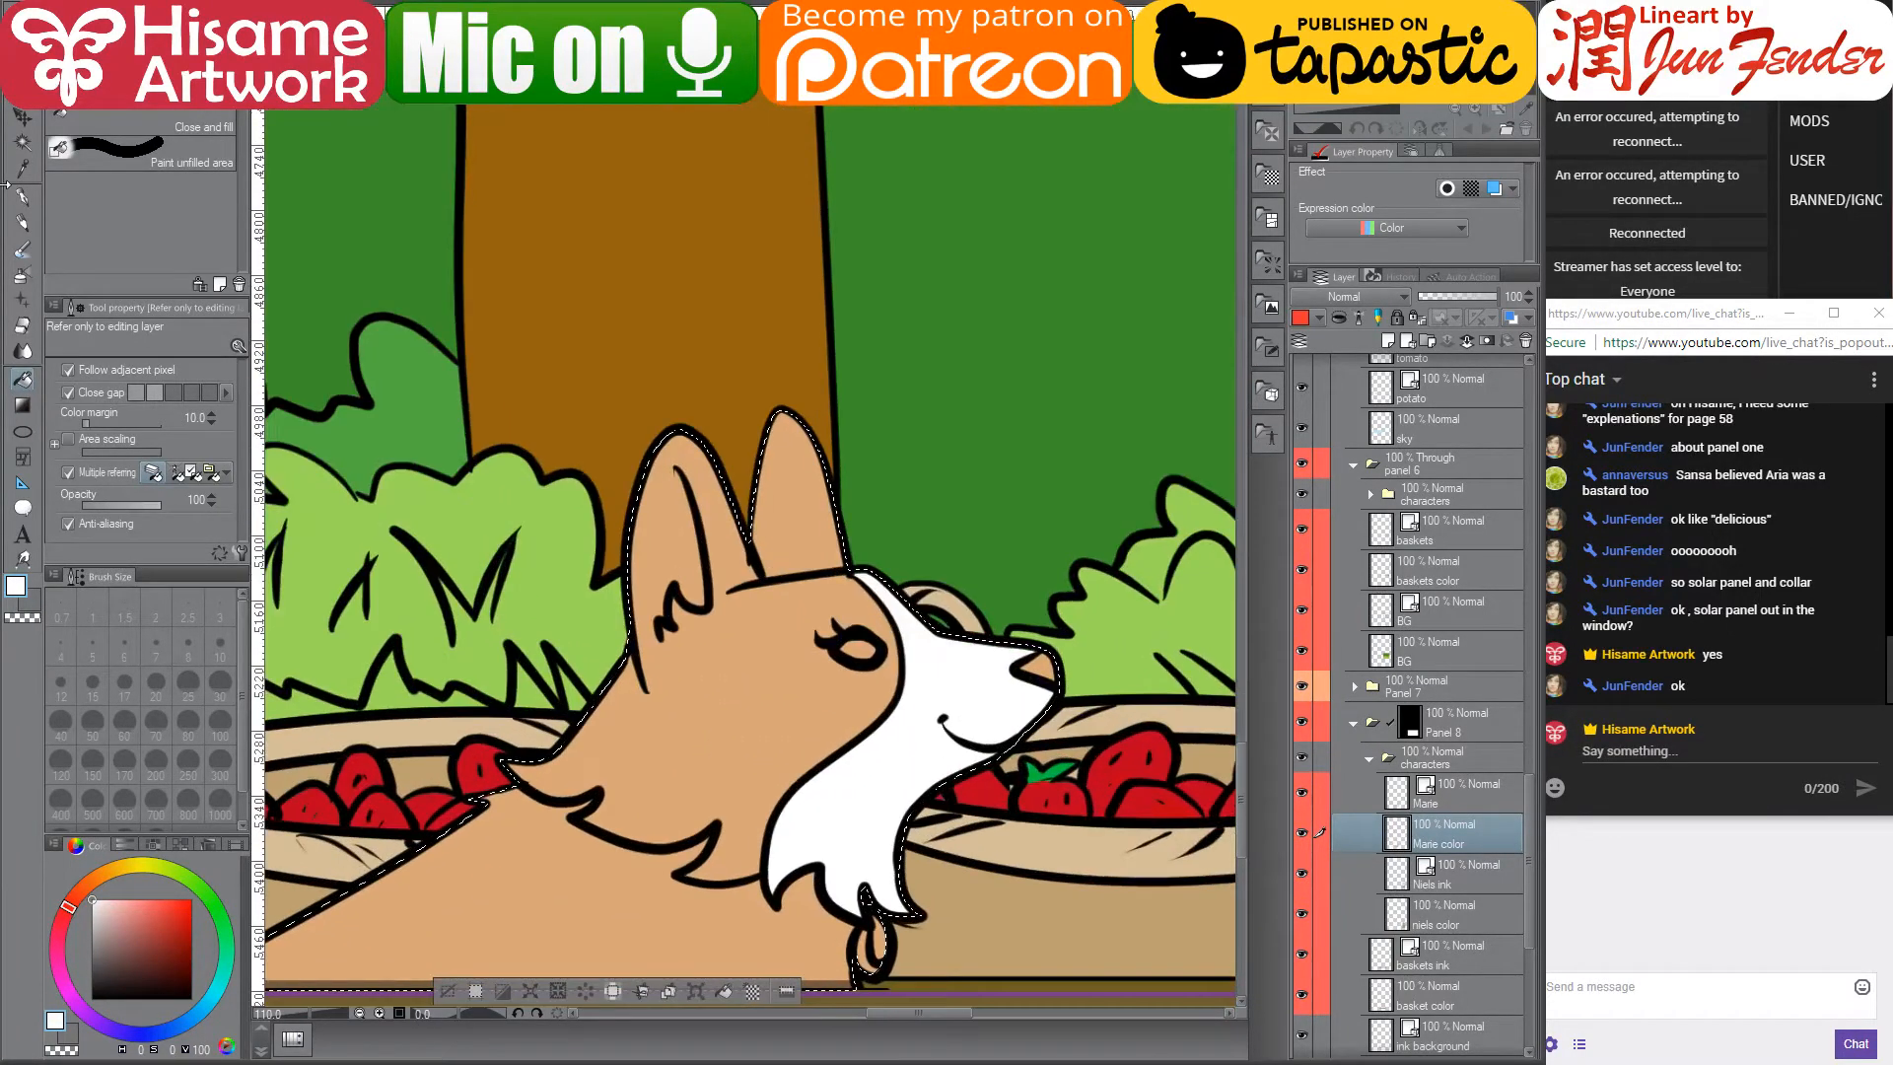
pyautogui.click(21, 197)
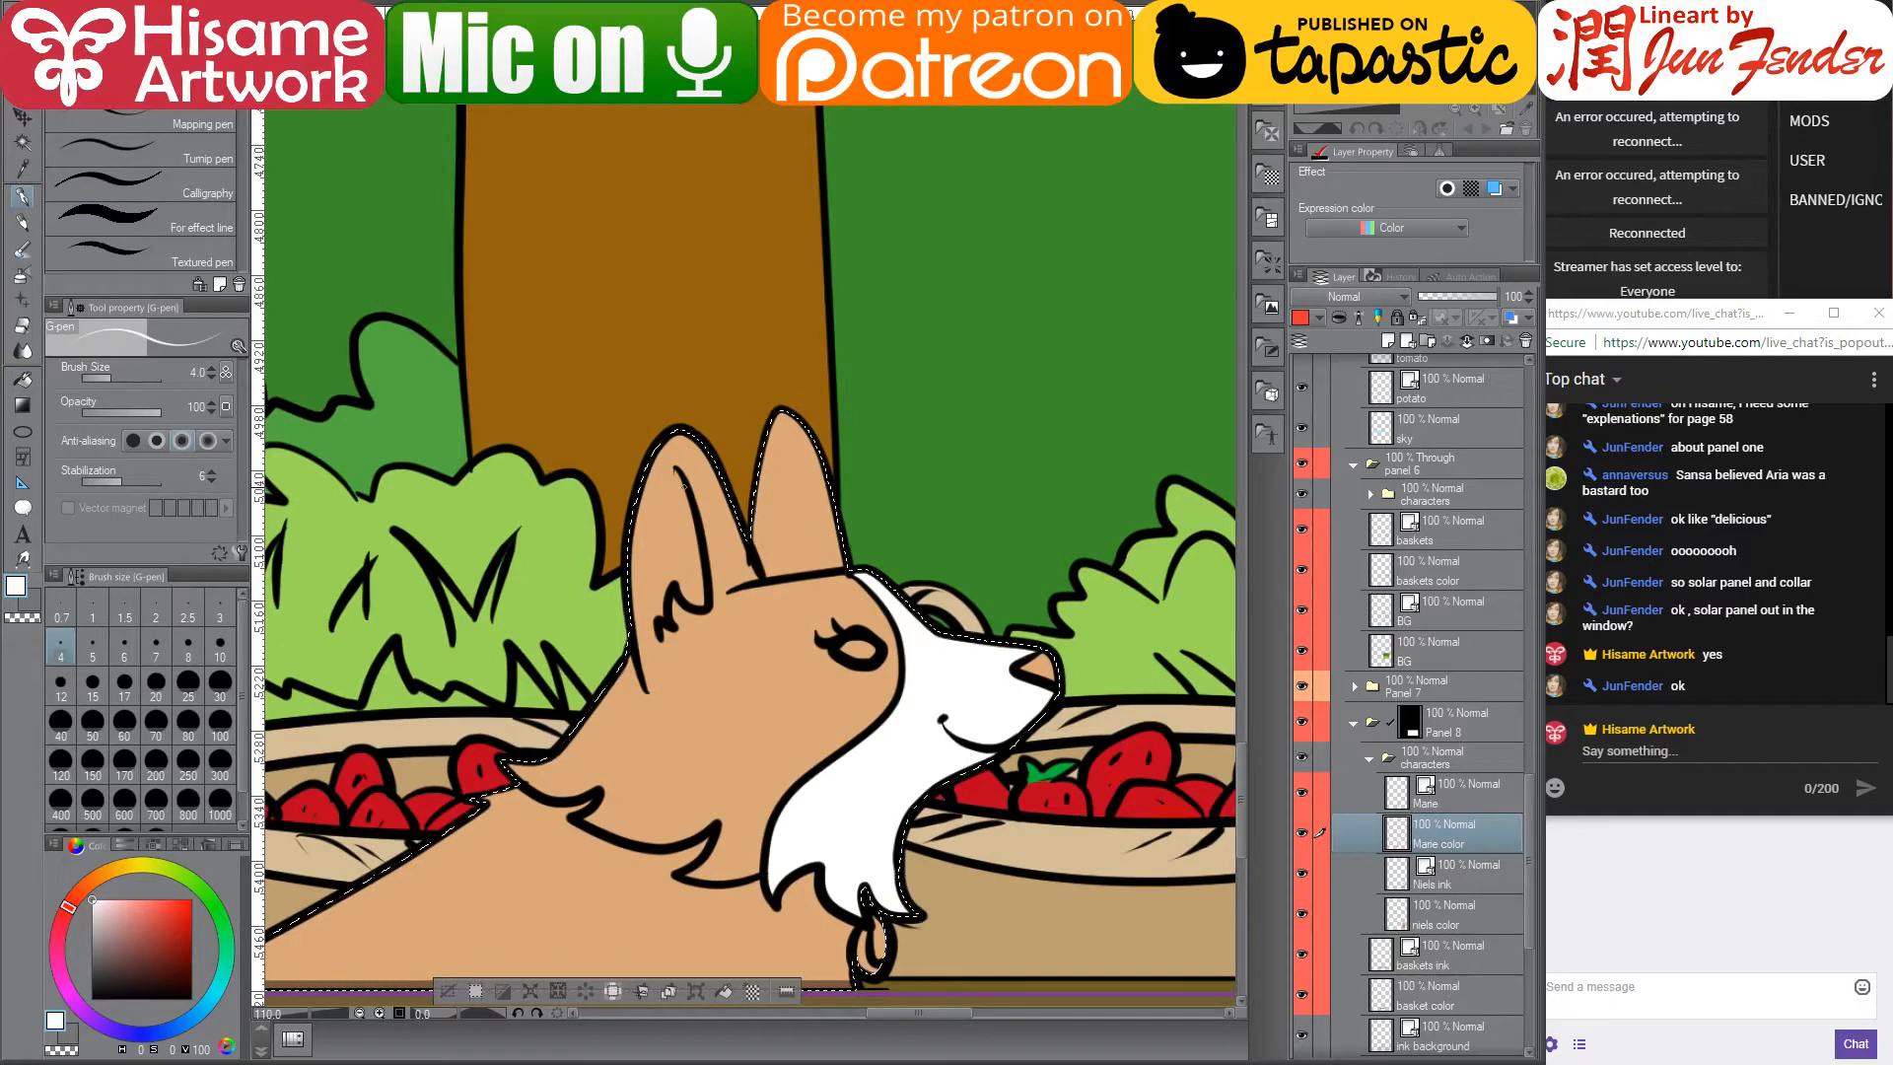
pyautogui.press(']')
pyautogui.press(']')
pyautogui.press(']')
pyautogui.press(']')
pyautogui.press(']')
pyautogui.press(']')
pyautogui.press(']')
pyautogui.press(']')
pyautogui.press(']')
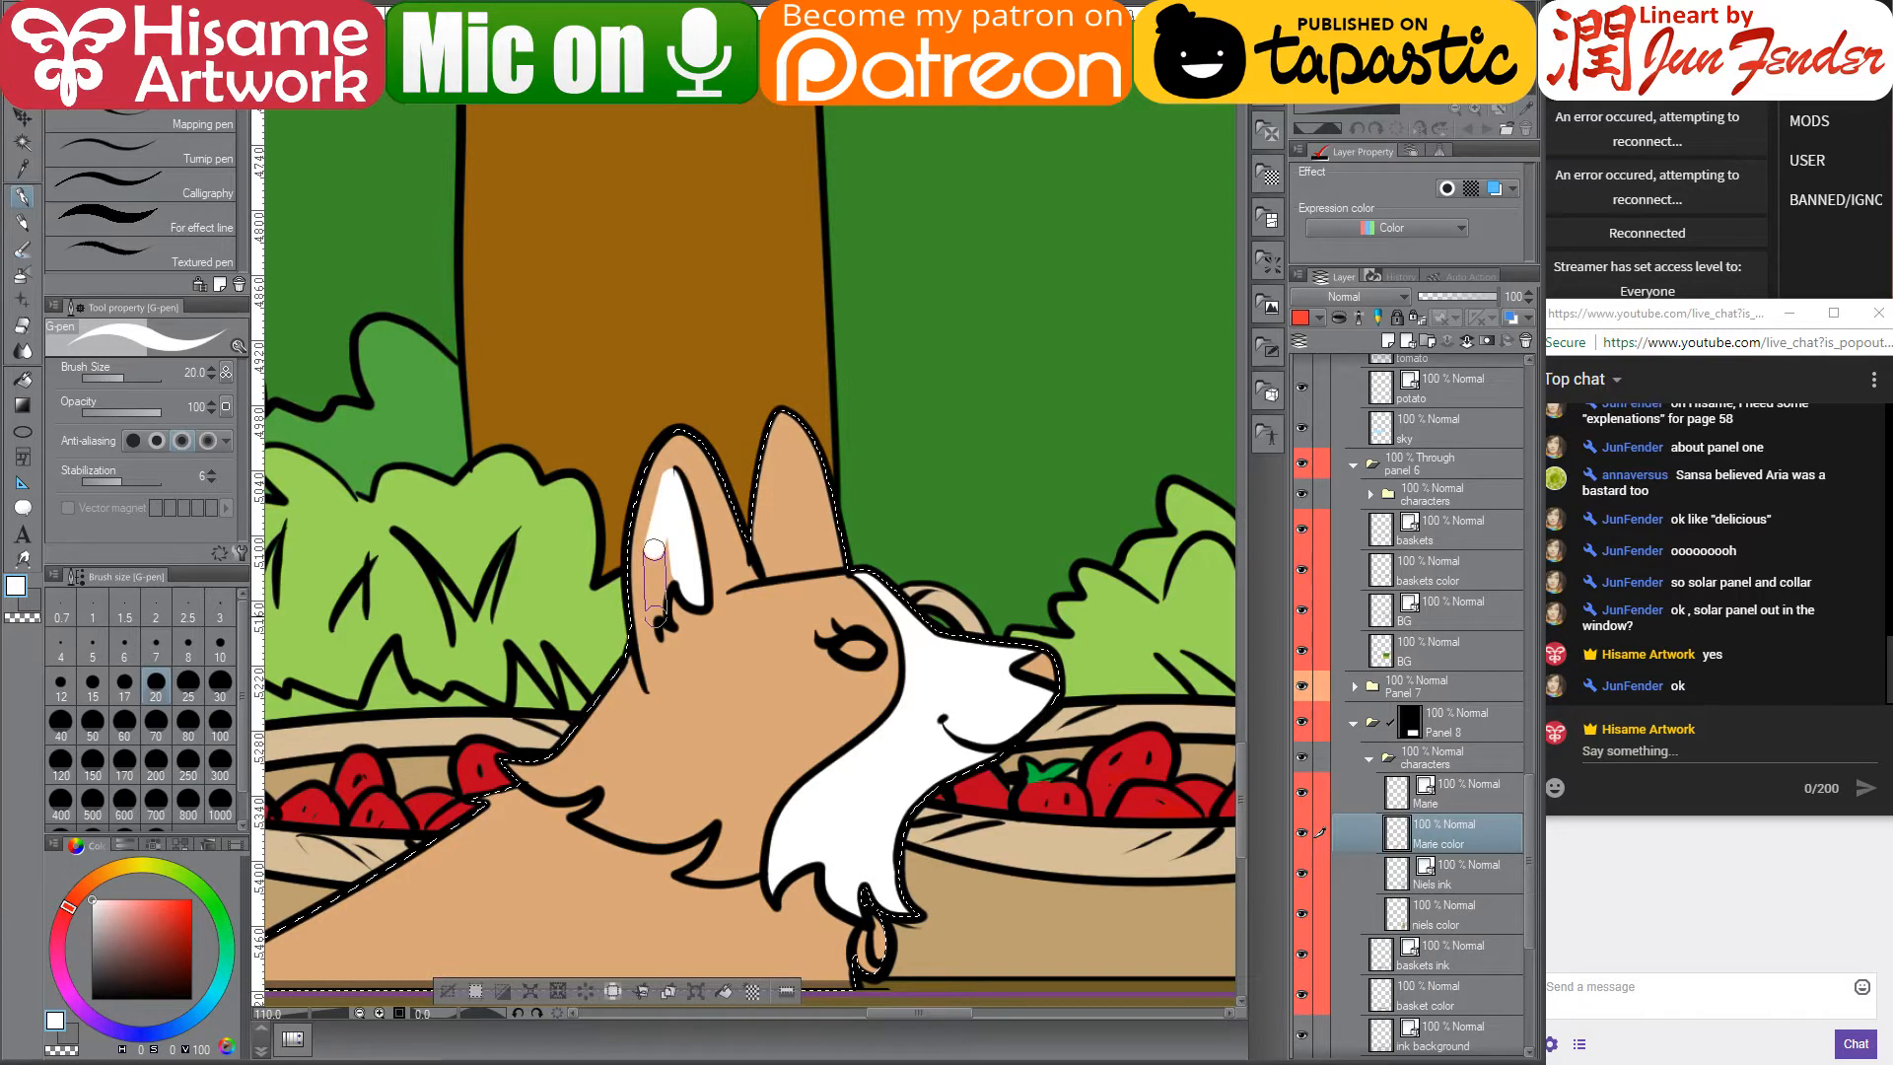
pyautogui.scroll(4, 654, 575)
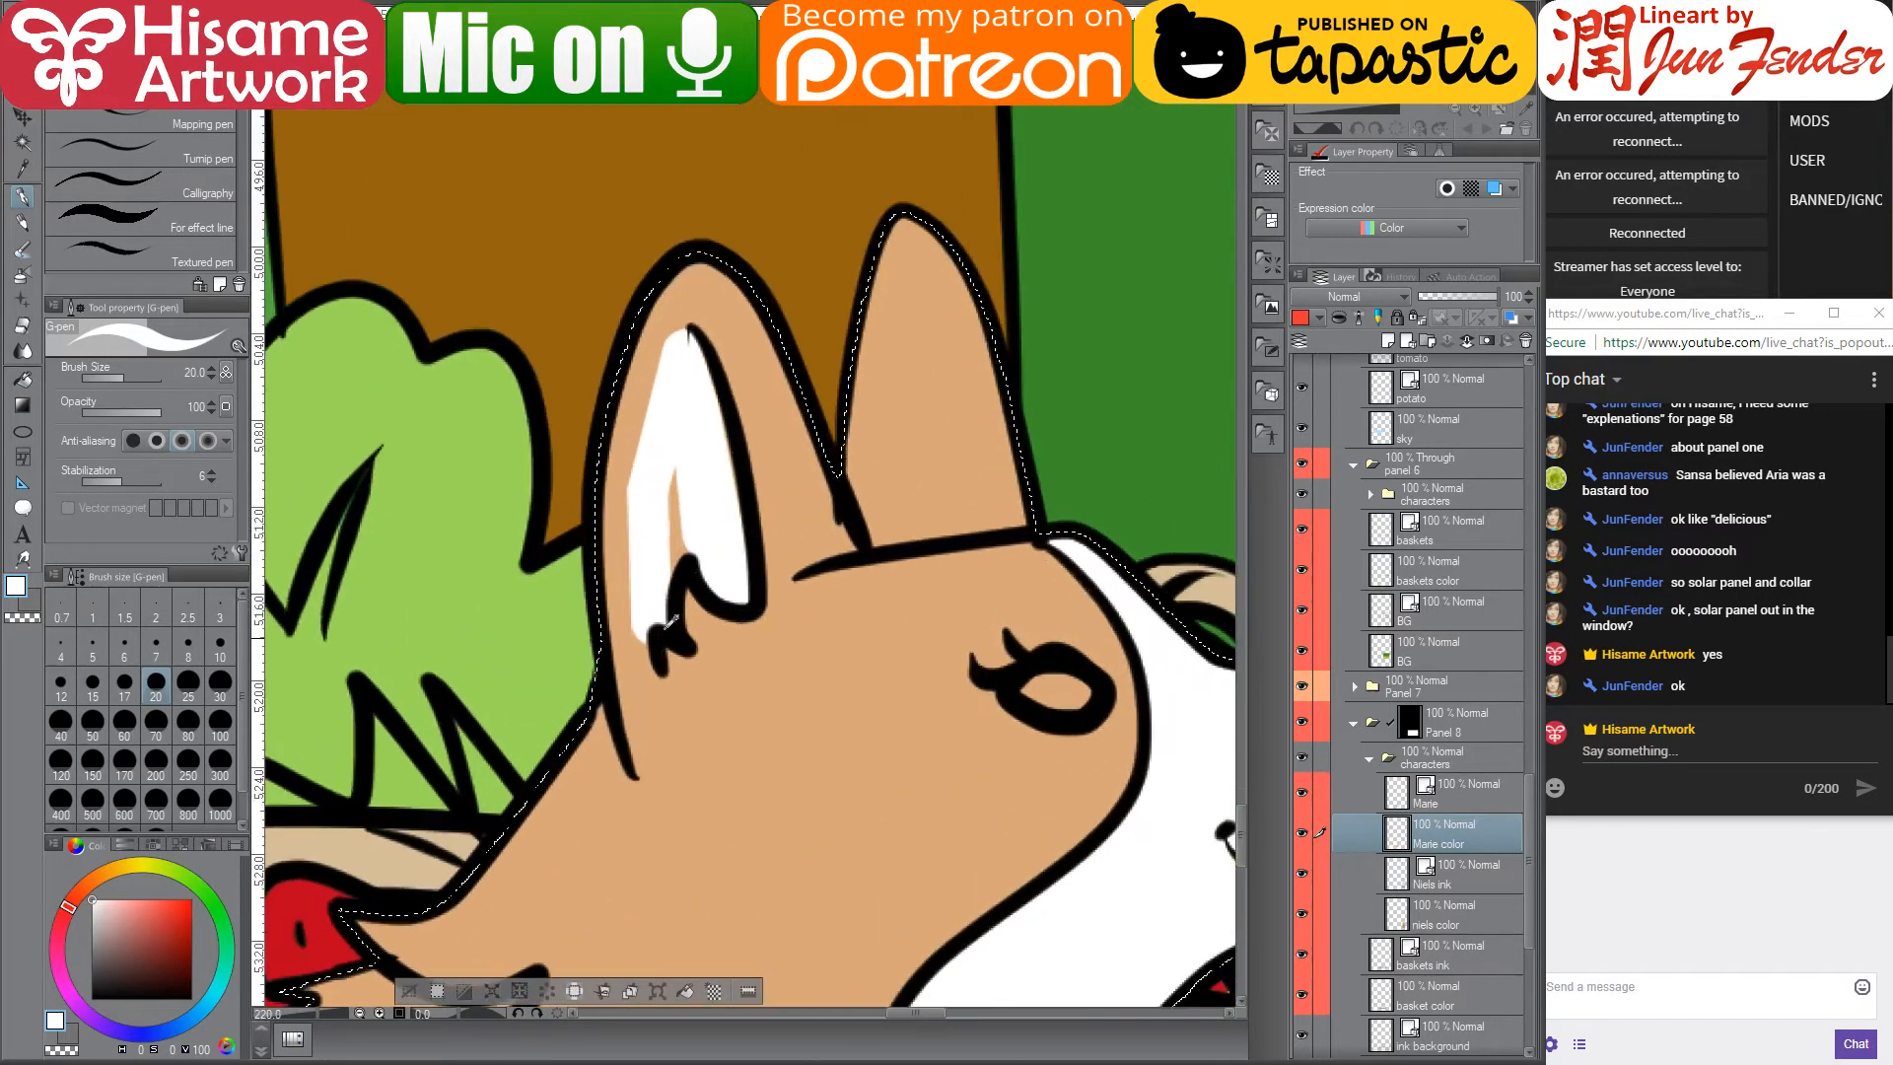
pyautogui.moveTo(668, 569); pyautogui.dragTo(678, 454)
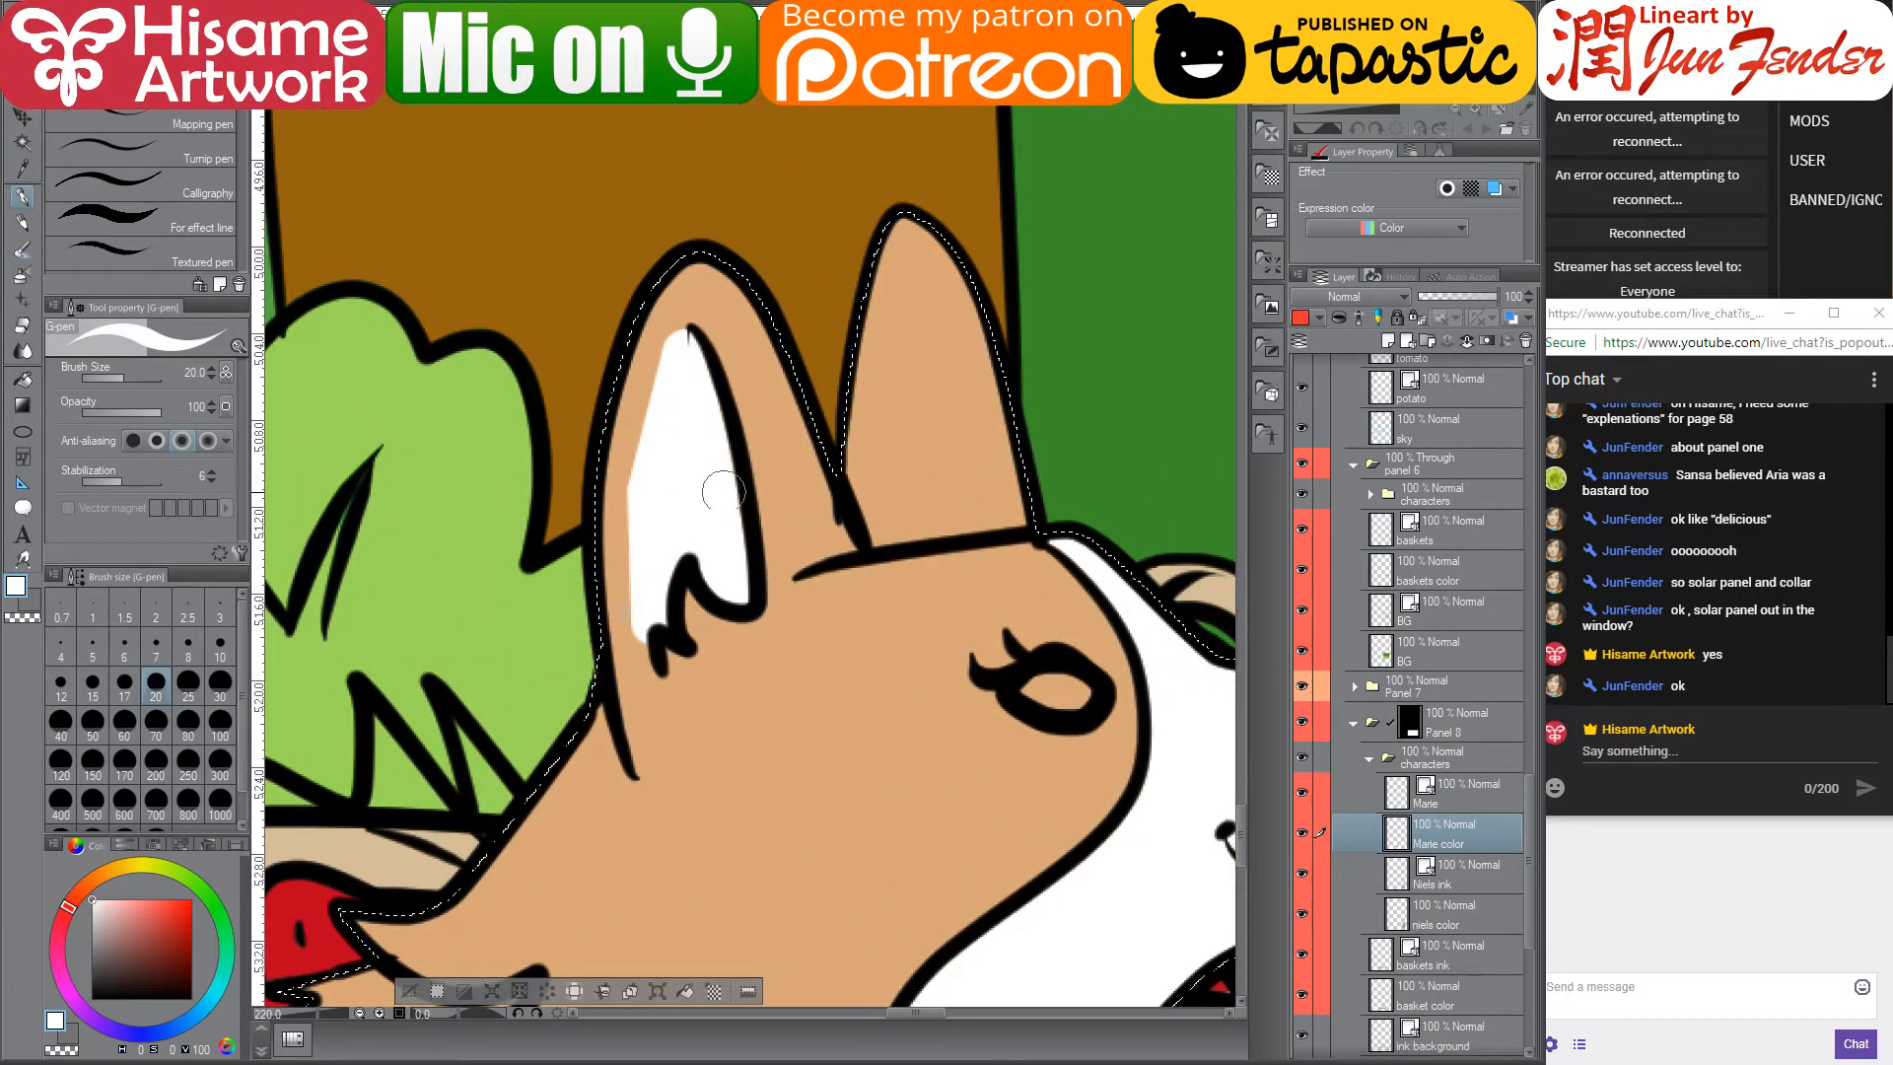
pyautogui.moveTo(690, 345)
pyautogui.mouseDown()
pyautogui.moveTo(631, 526)
pyautogui.moveTo(641, 629)
pyautogui.mouseUp()
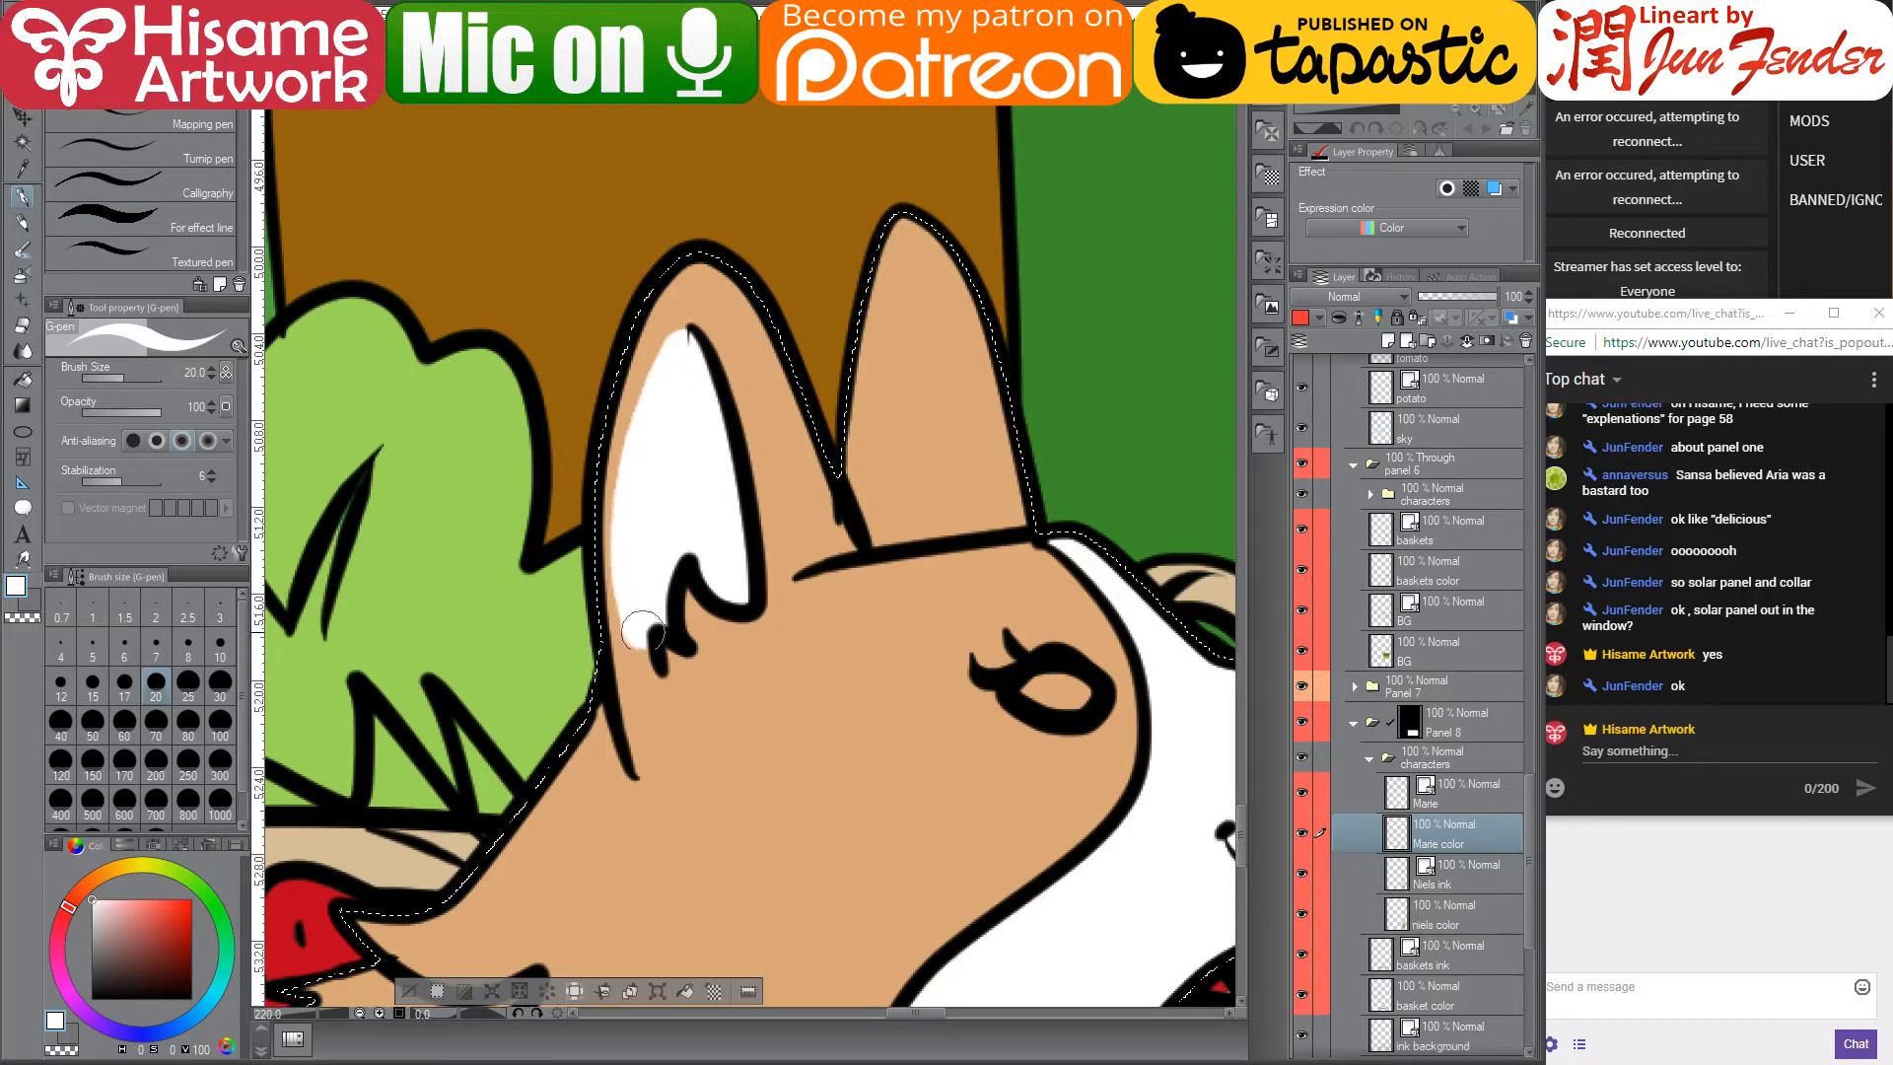
pyautogui.moveTo(632, 434)
pyautogui.mouseDown()
pyautogui.moveTo(646, 611)
pyautogui.moveTo(635, 577)
pyautogui.moveTo(685, 704)
pyautogui.moveTo(607, 631)
pyautogui.moveTo(603, 405)
pyautogui.moveTo(639, 349)
pyautogui.moveTo(611, 433)
pyautogui.moveTo(612, 640)
pyautogui.moveTo(597, 493)
pyautogui.moveTo(640, 340)
pyautogui.mouseUp()
# - Trim the outer edge of the ear's white area with the tan sampled from the corgi's fur
pyautogui.keyDown('alt'); pyautogui.click(680, 665); pyautogui.keyUp('alt')
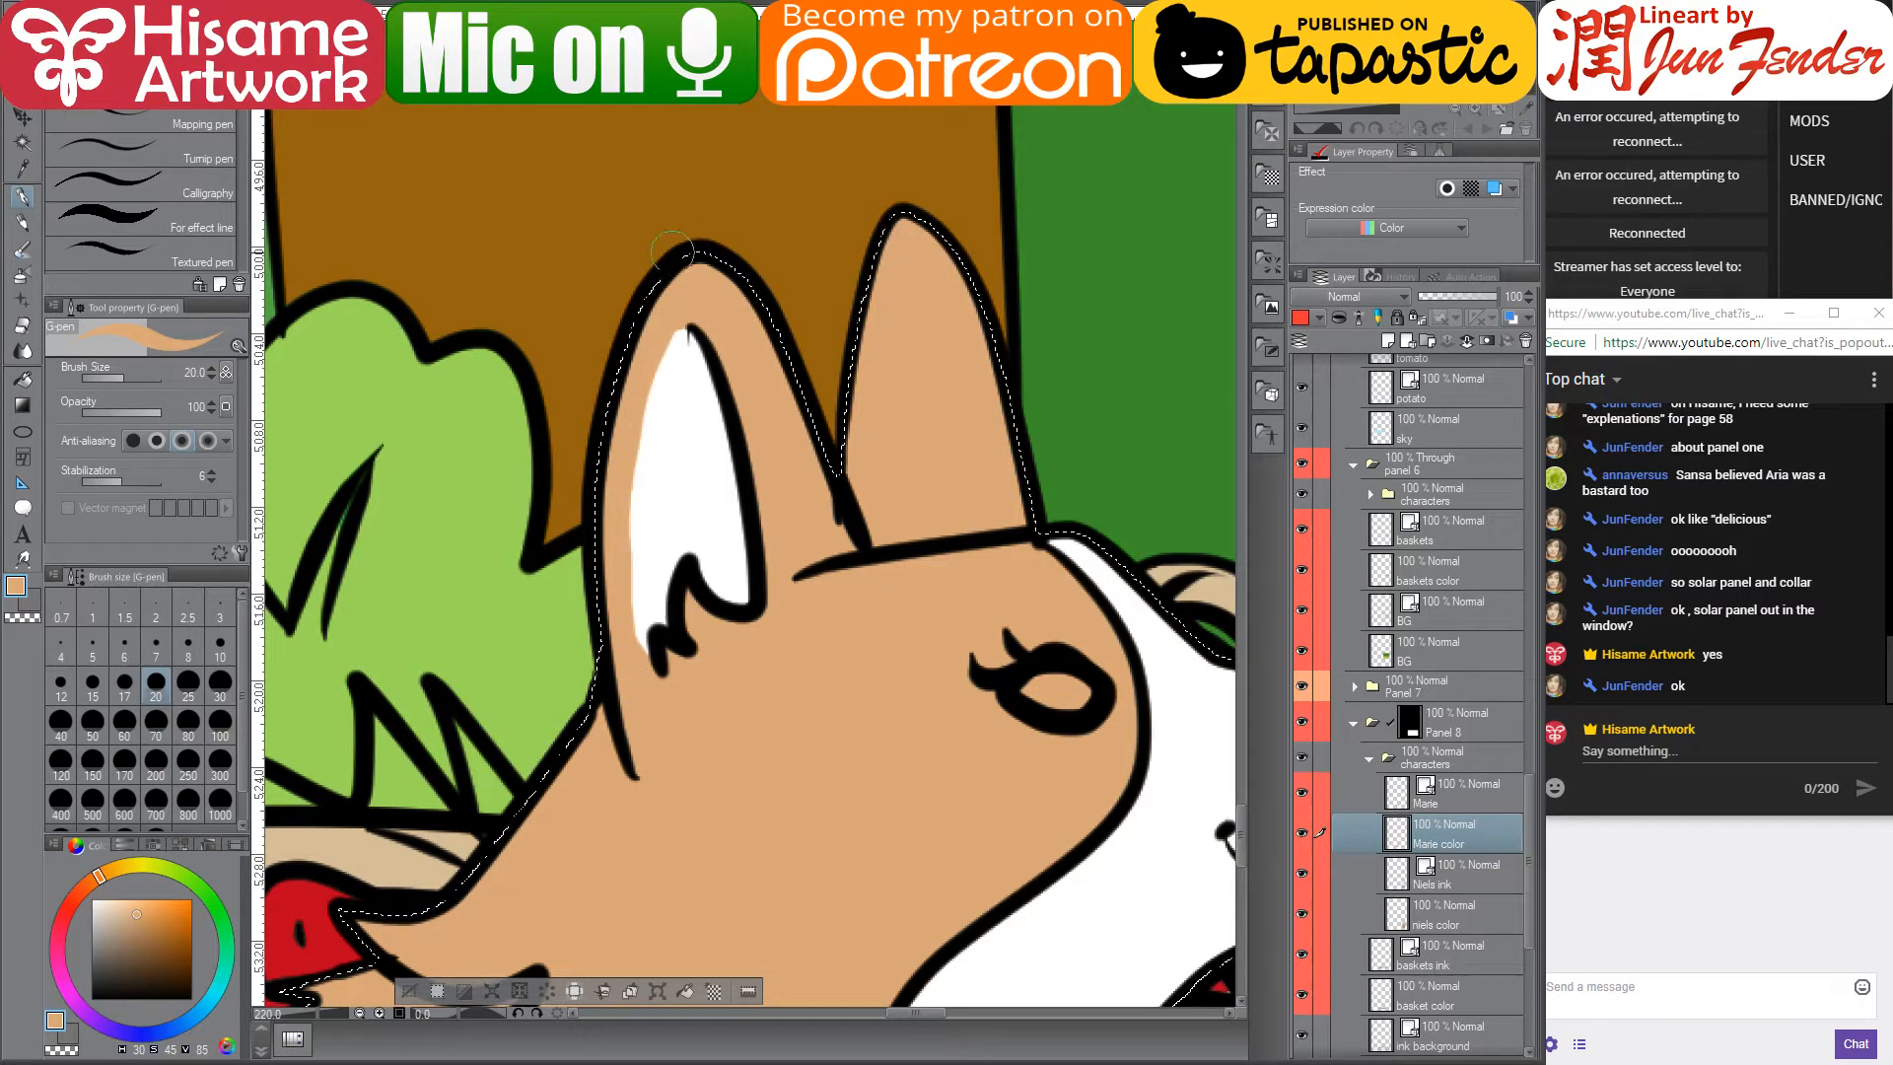
pyautogui.scroll(-4, 641, 717)
pyautogui.scroll(3, 855, 799)
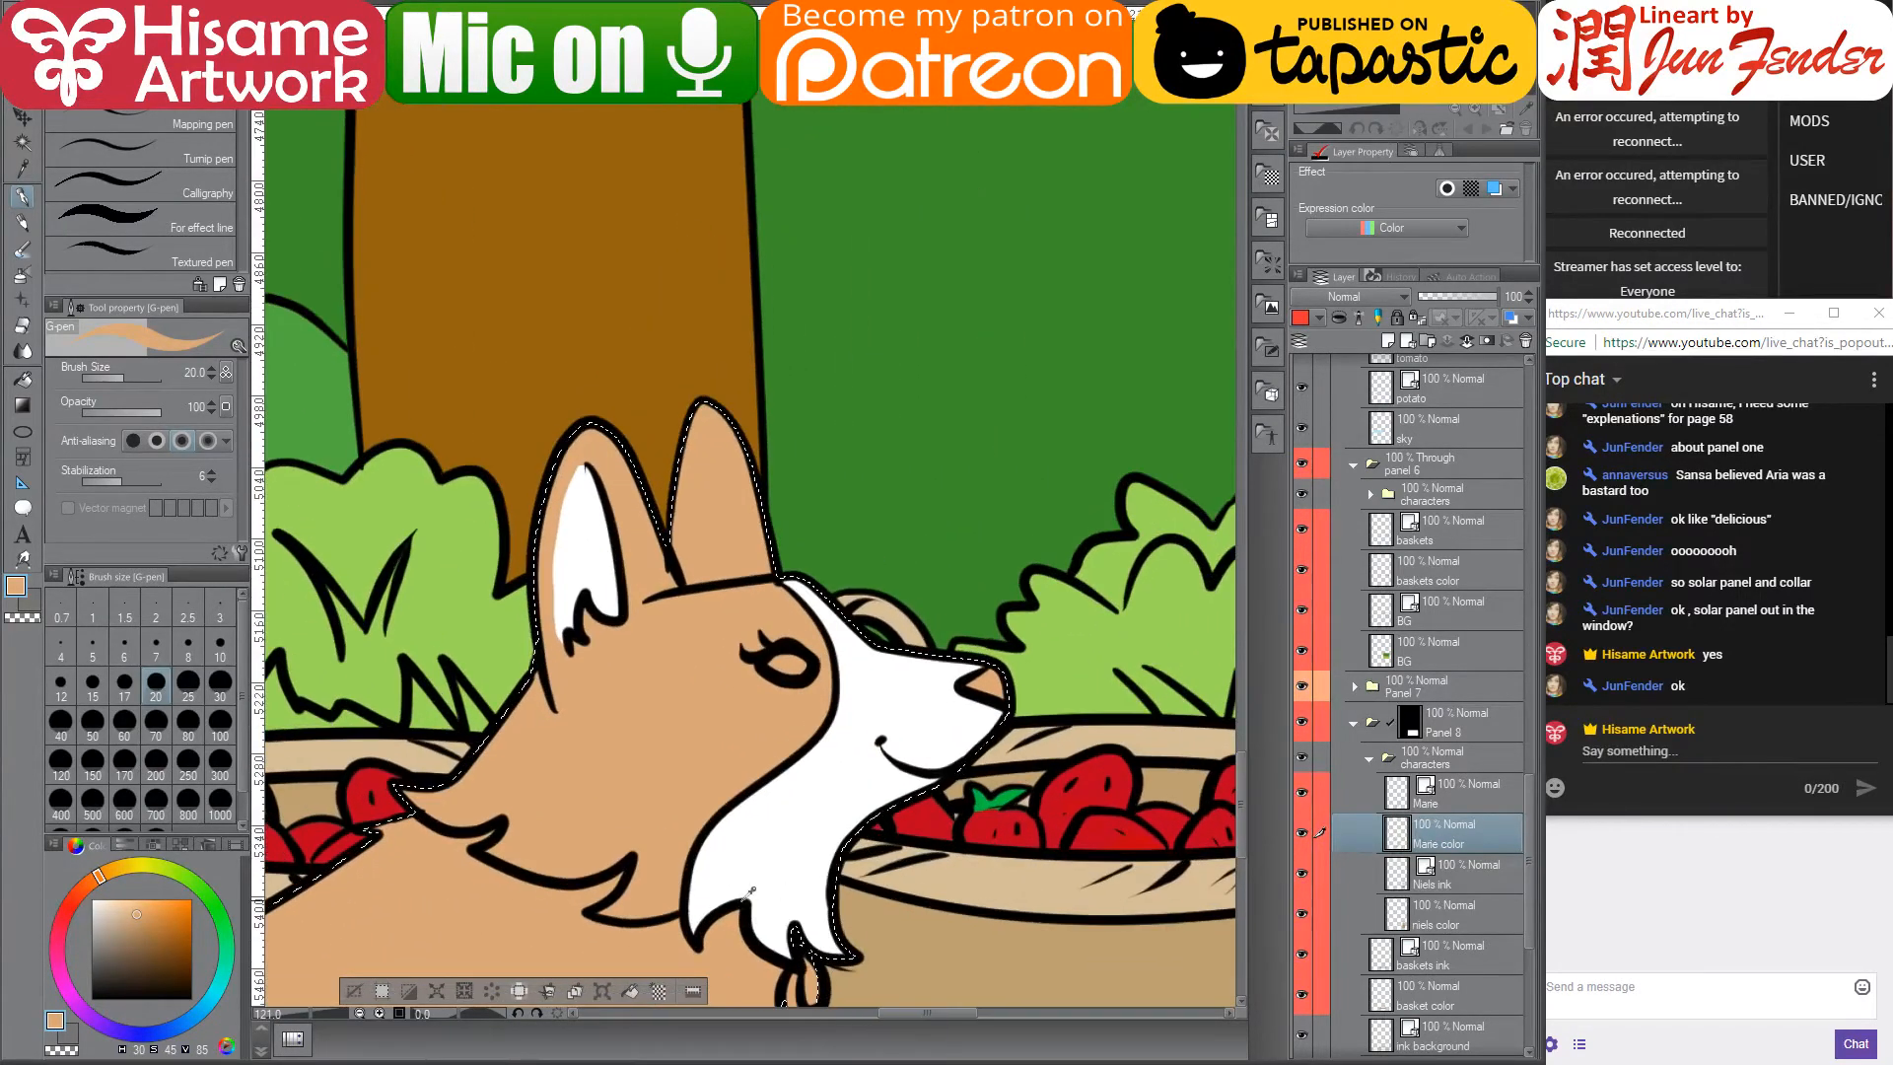
# - Paint the corgi's eye white and touch up the white stripe on its forehead
pyautogui.keyDown('alt'); pyautogui.click(856, 799); pyautogui.keyUp('alt')
pyautogui.moveTo(771, 577)
pyautogui.mouseDown()
pyautogui.moveTo(828, 582)
pyautogui.moveTo(804, 591)
pyautogui.mouseUp()
pyautogui.moveTo(951, 700); pyautogui.dragTo(818, 600)
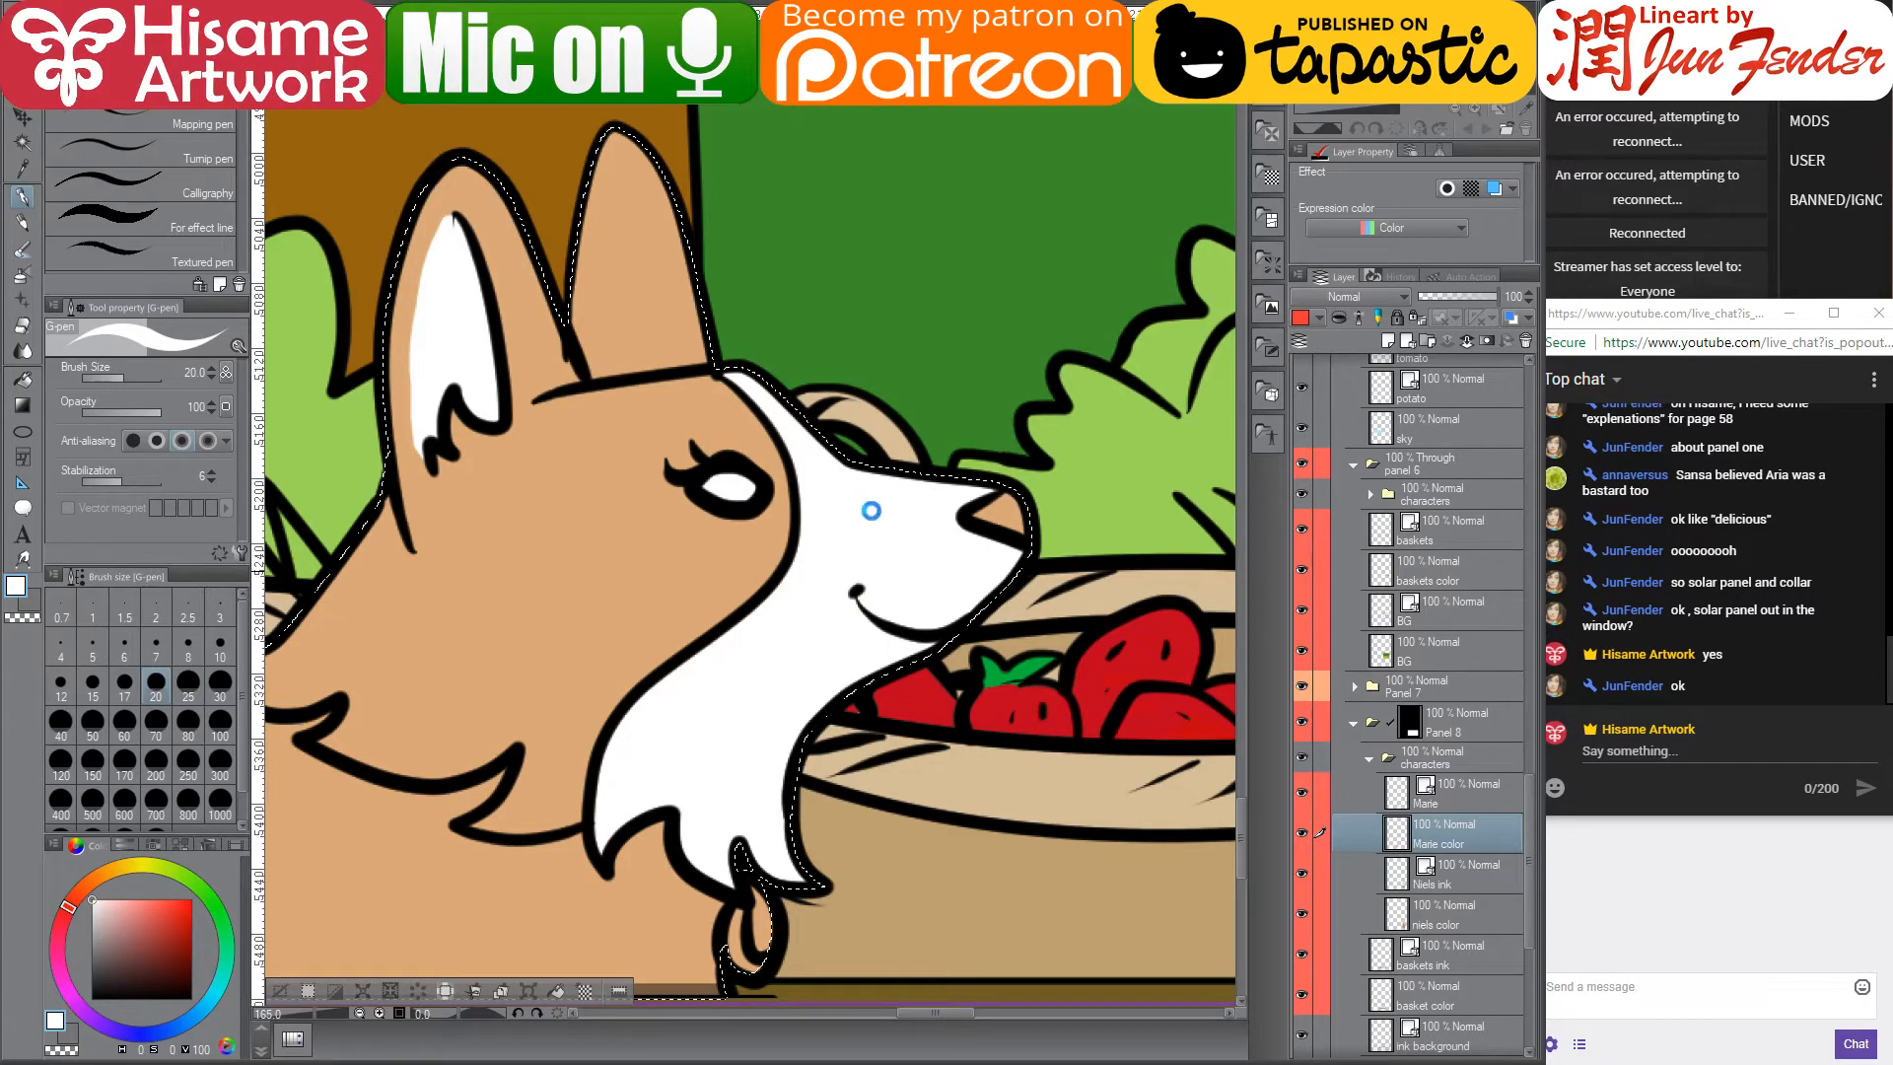
# - Paint the corgi's nose and the iris of its eye in a dark brown sampled from the panel
pyautogui.scroll(-5, 712, 542)
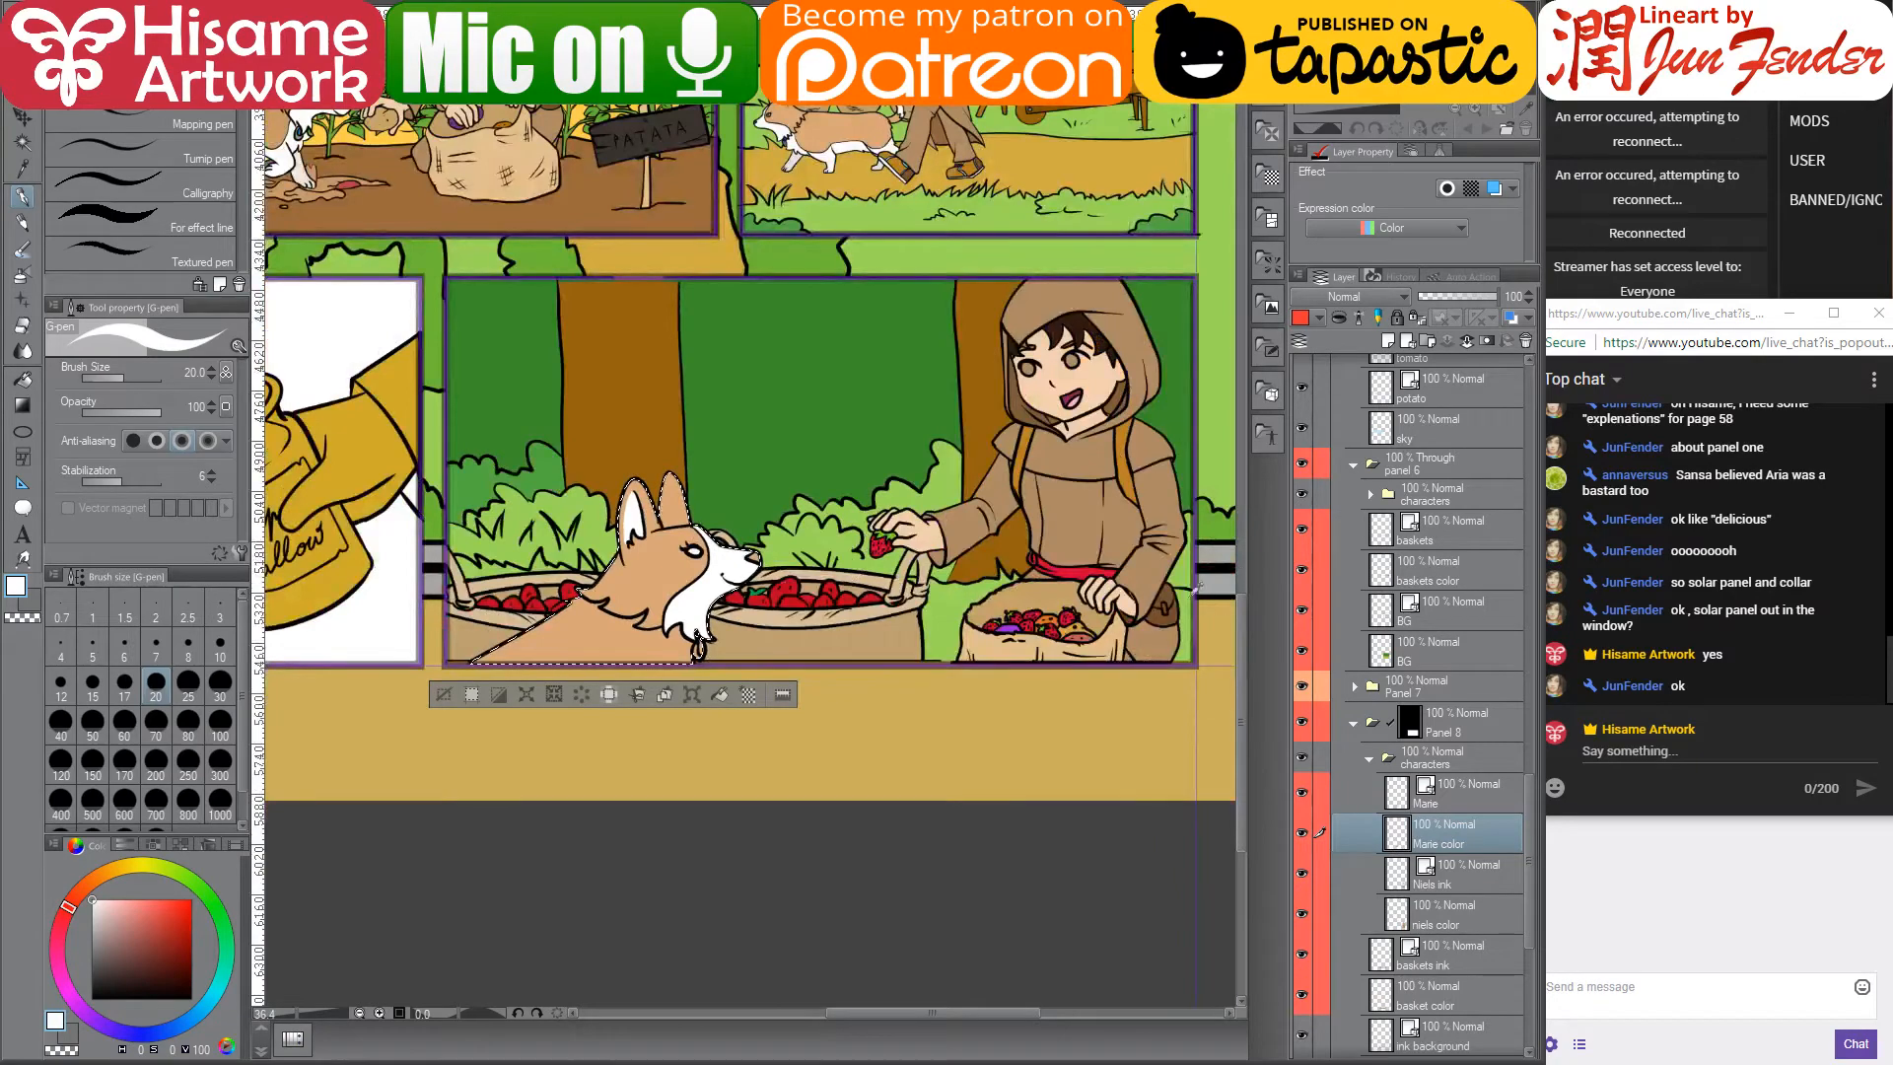
pyautogui.keyDown('alt'); pyautogui.click(1175, 585); pyautogui.keyUp('alt')
pyautogui.scroll(3, 725, 542)
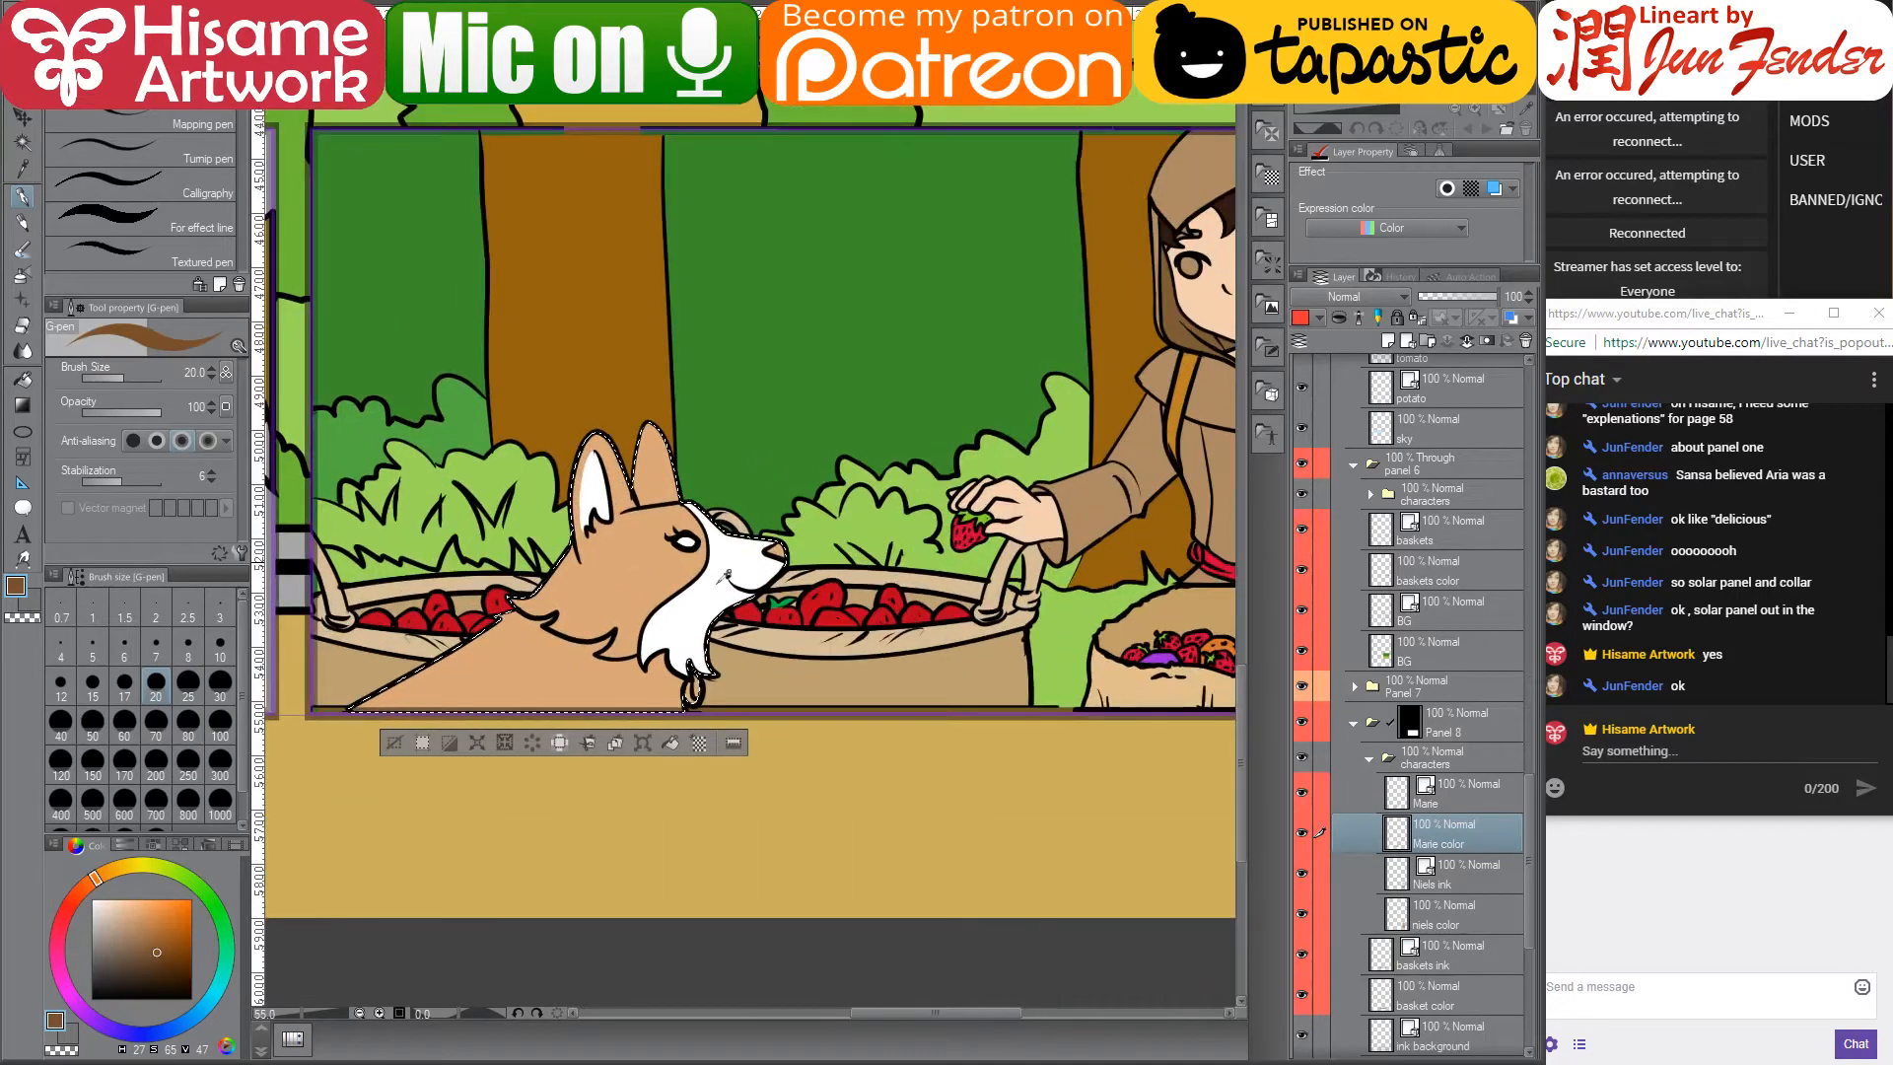
pyautogui.scroll(3, 705, 695)
pyautogui.moveTo(872, 399); pyautogui.dragTo(909, 395)
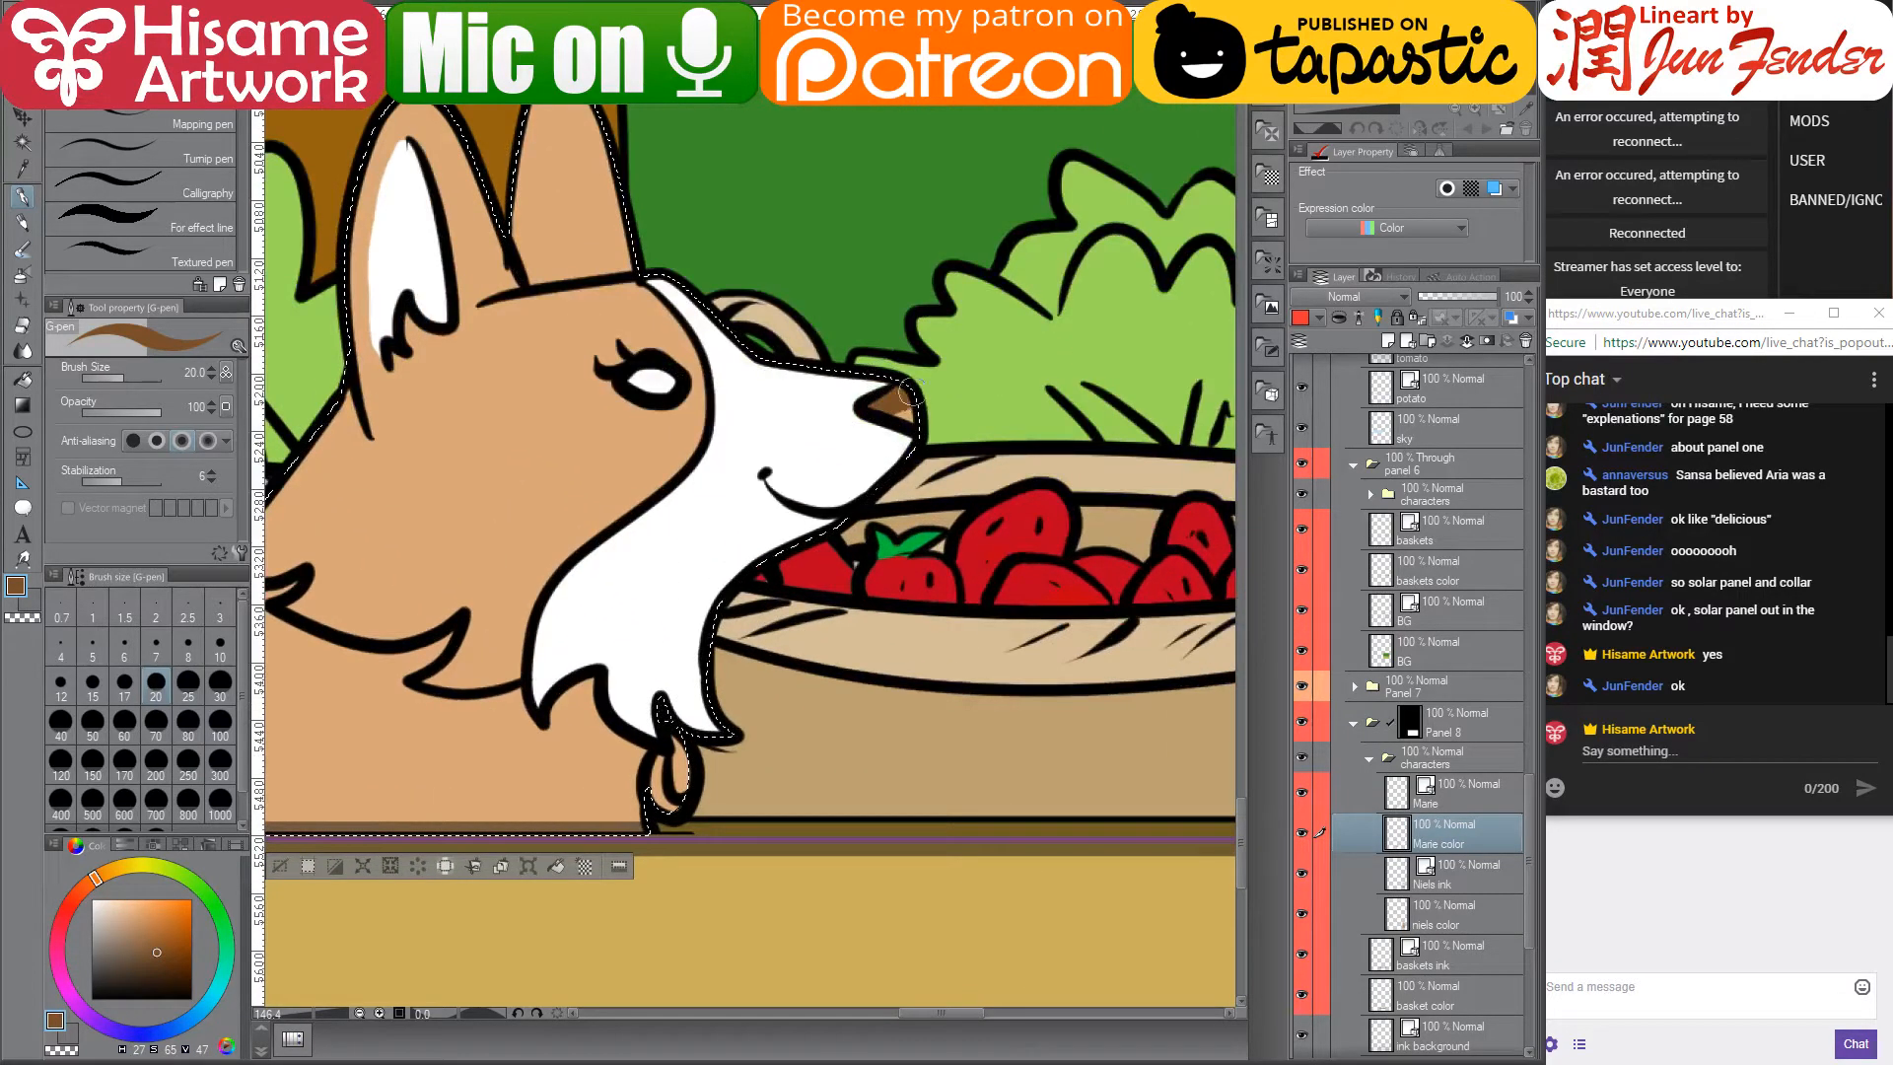
pyautogui.moveTo(760, 441); pyautogui.dragTo(947, 515)
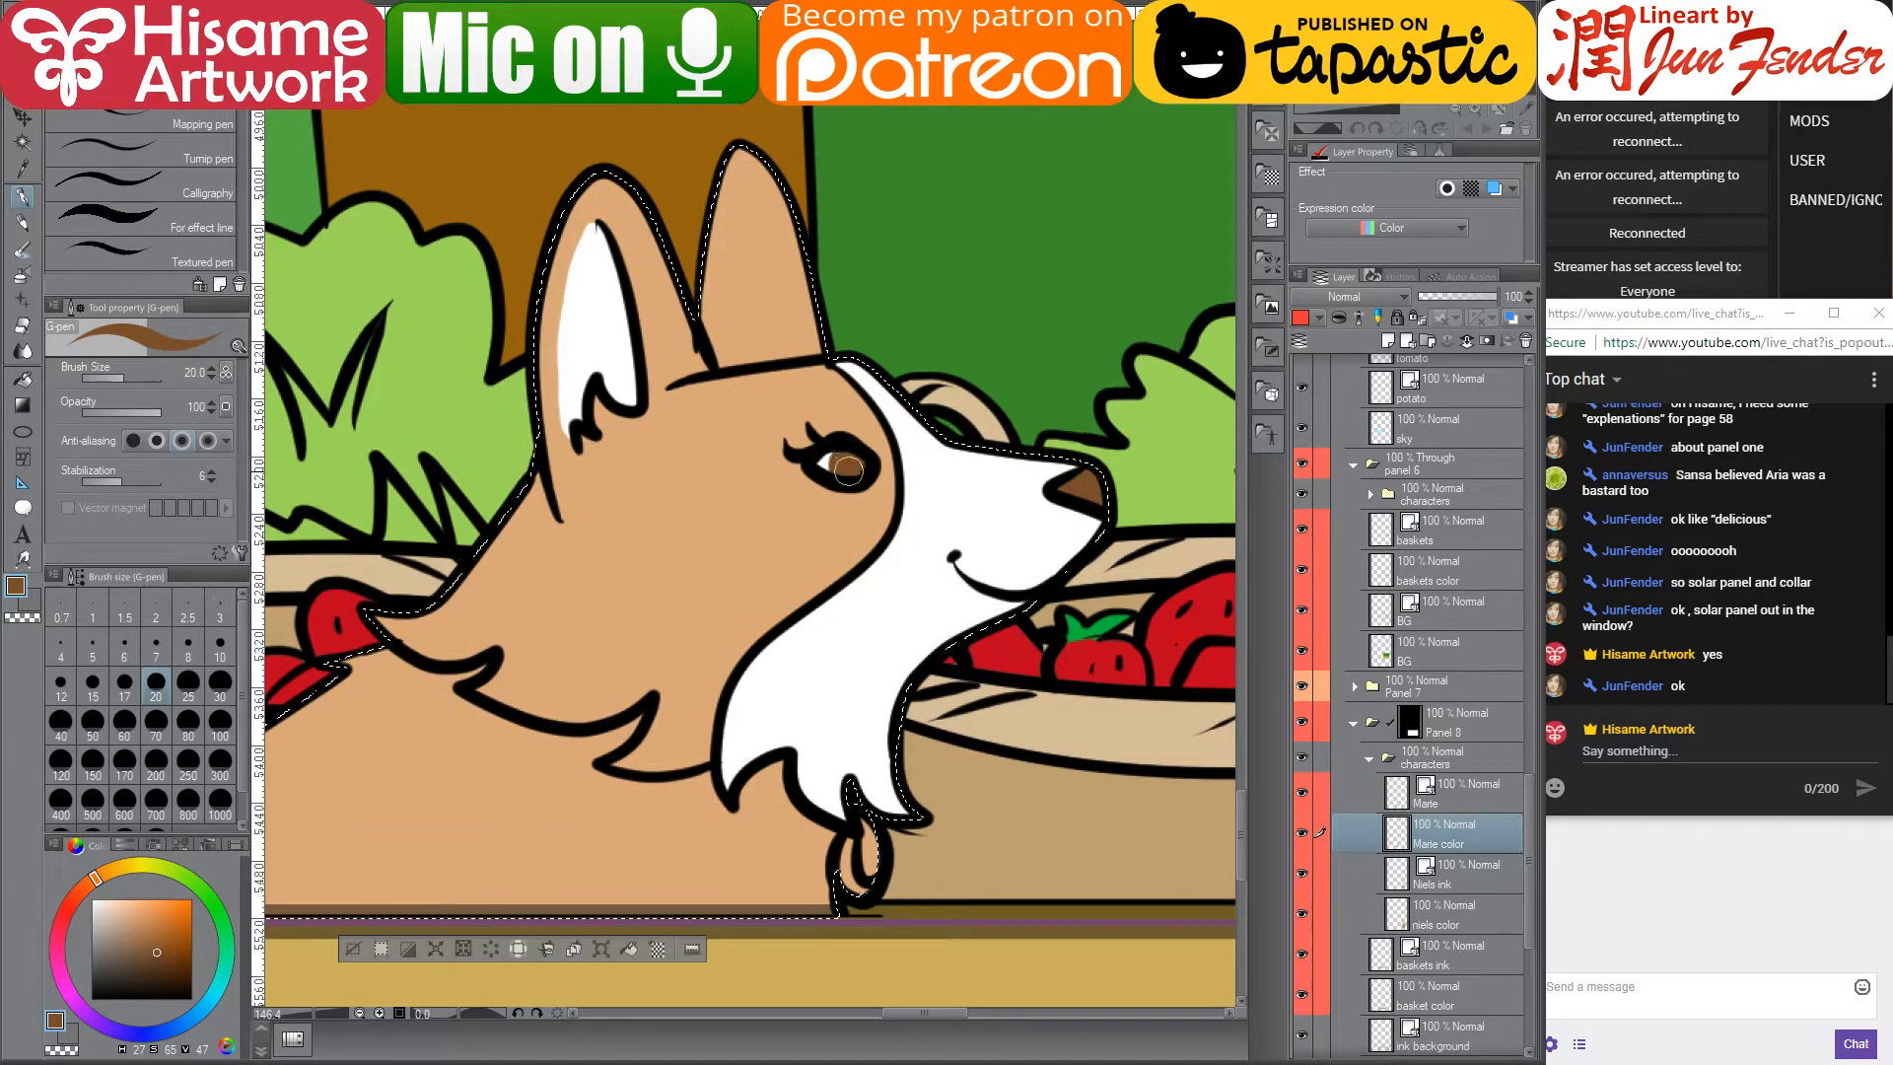
pyautogui.moveTo(851, 466); pyautogui.dragTo(680, 408)
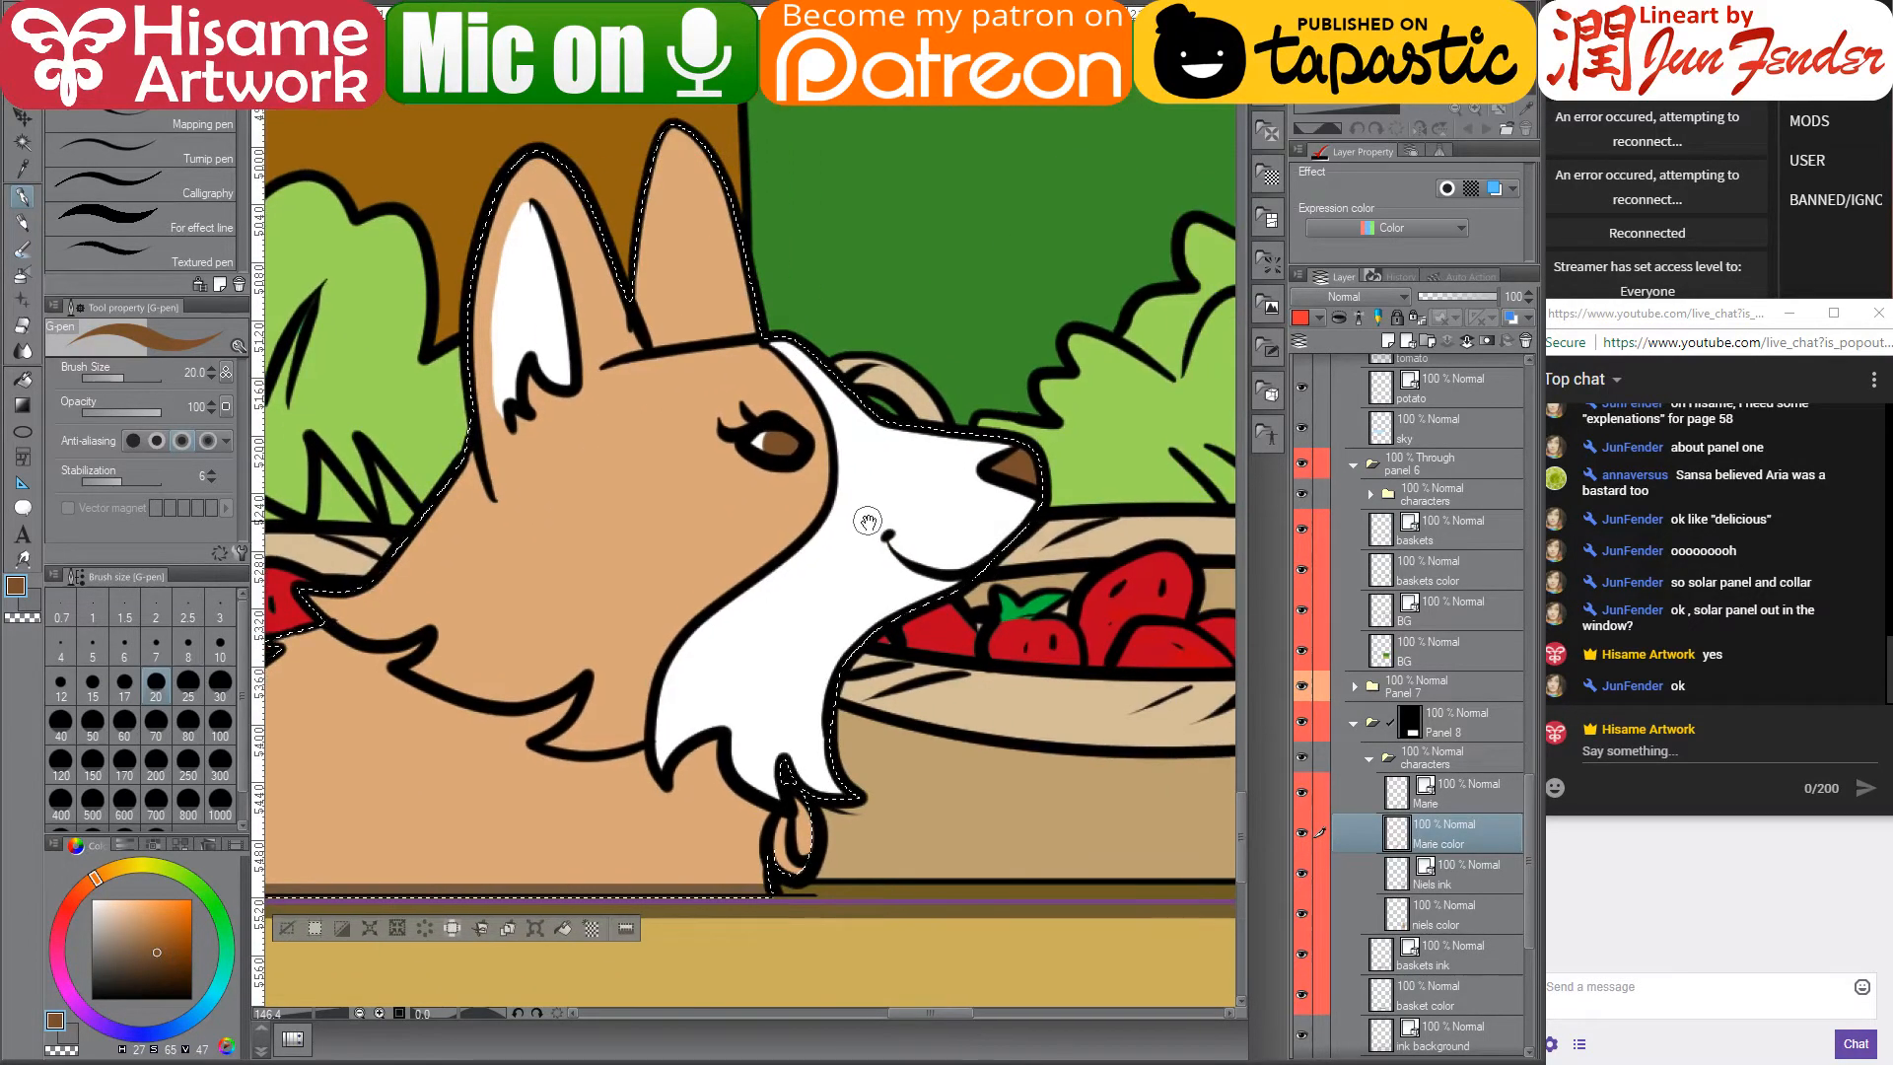
pyautogui.moveTo(818, 548); pyautogui.dragTo(808, 556)
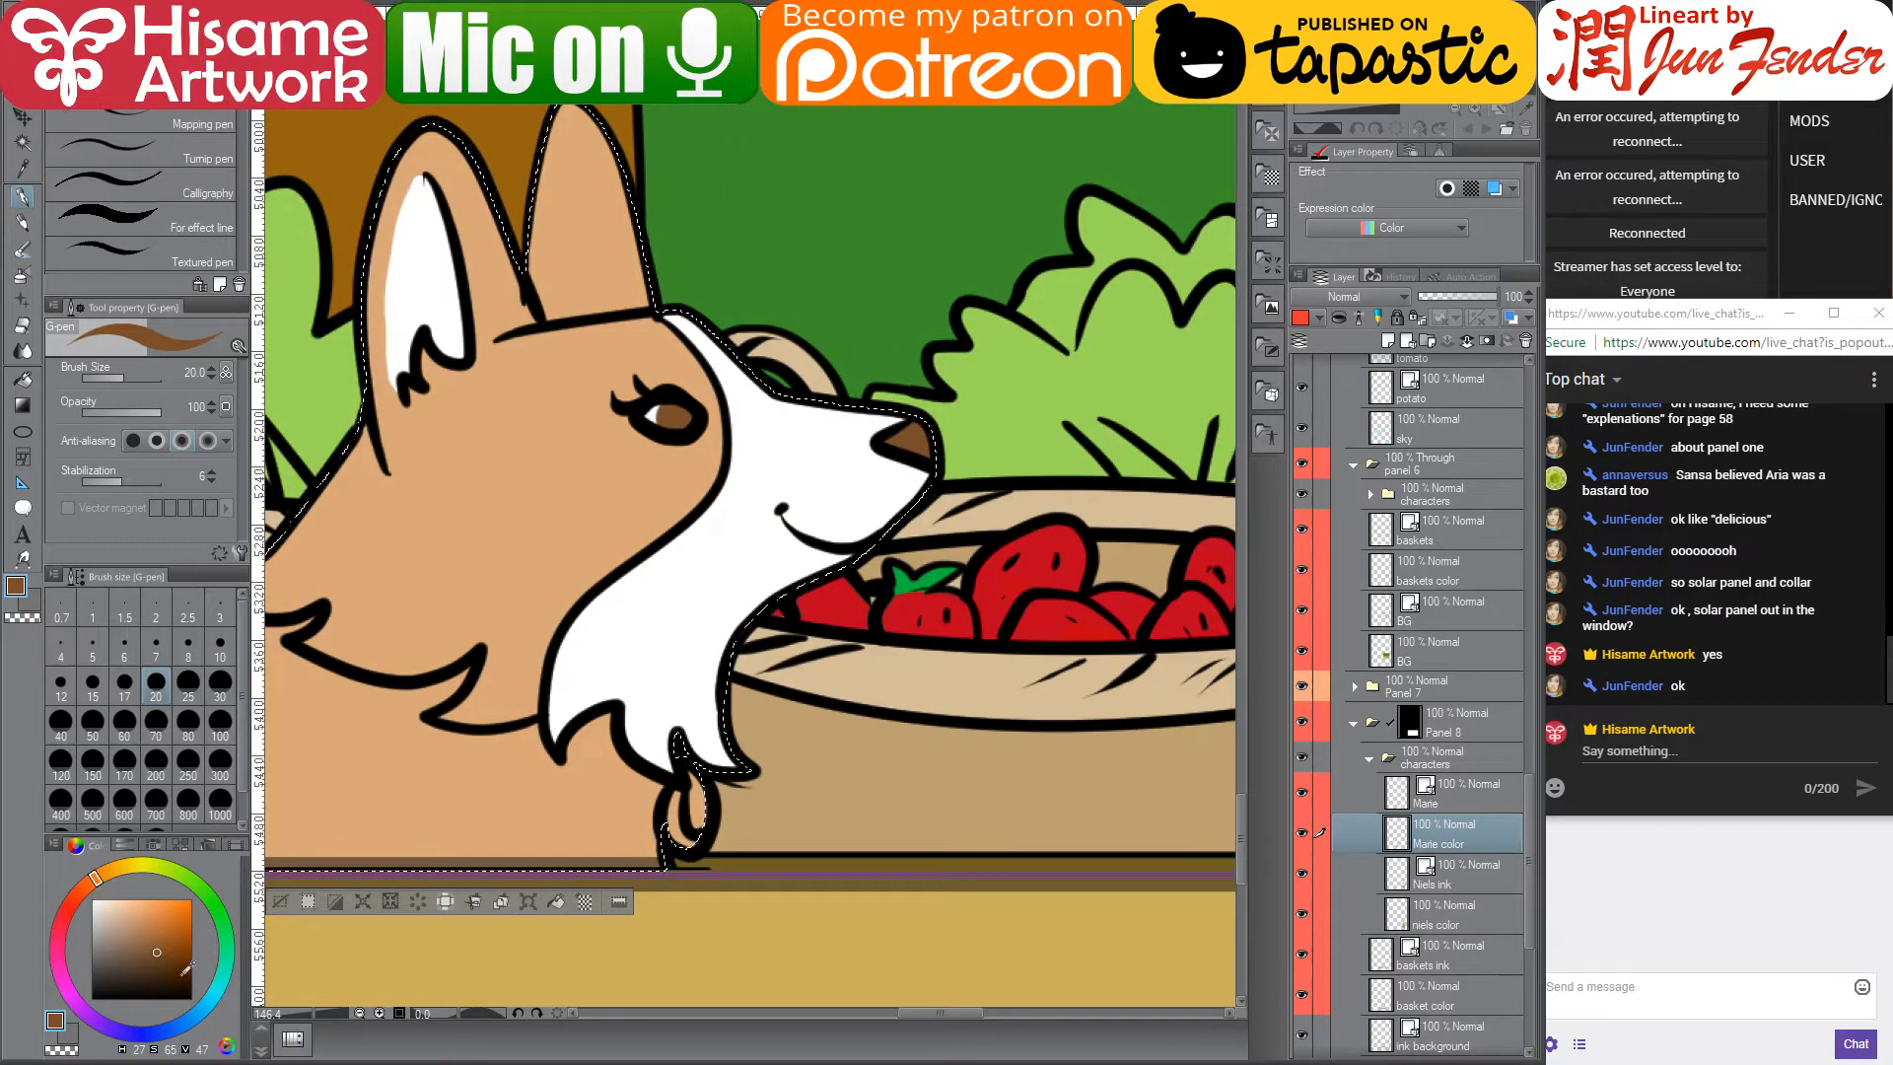
# - Paint the ring of the corgi's pendant medium grey and its center bright blue, and clear the selection
pyautogui.click(91, 957)
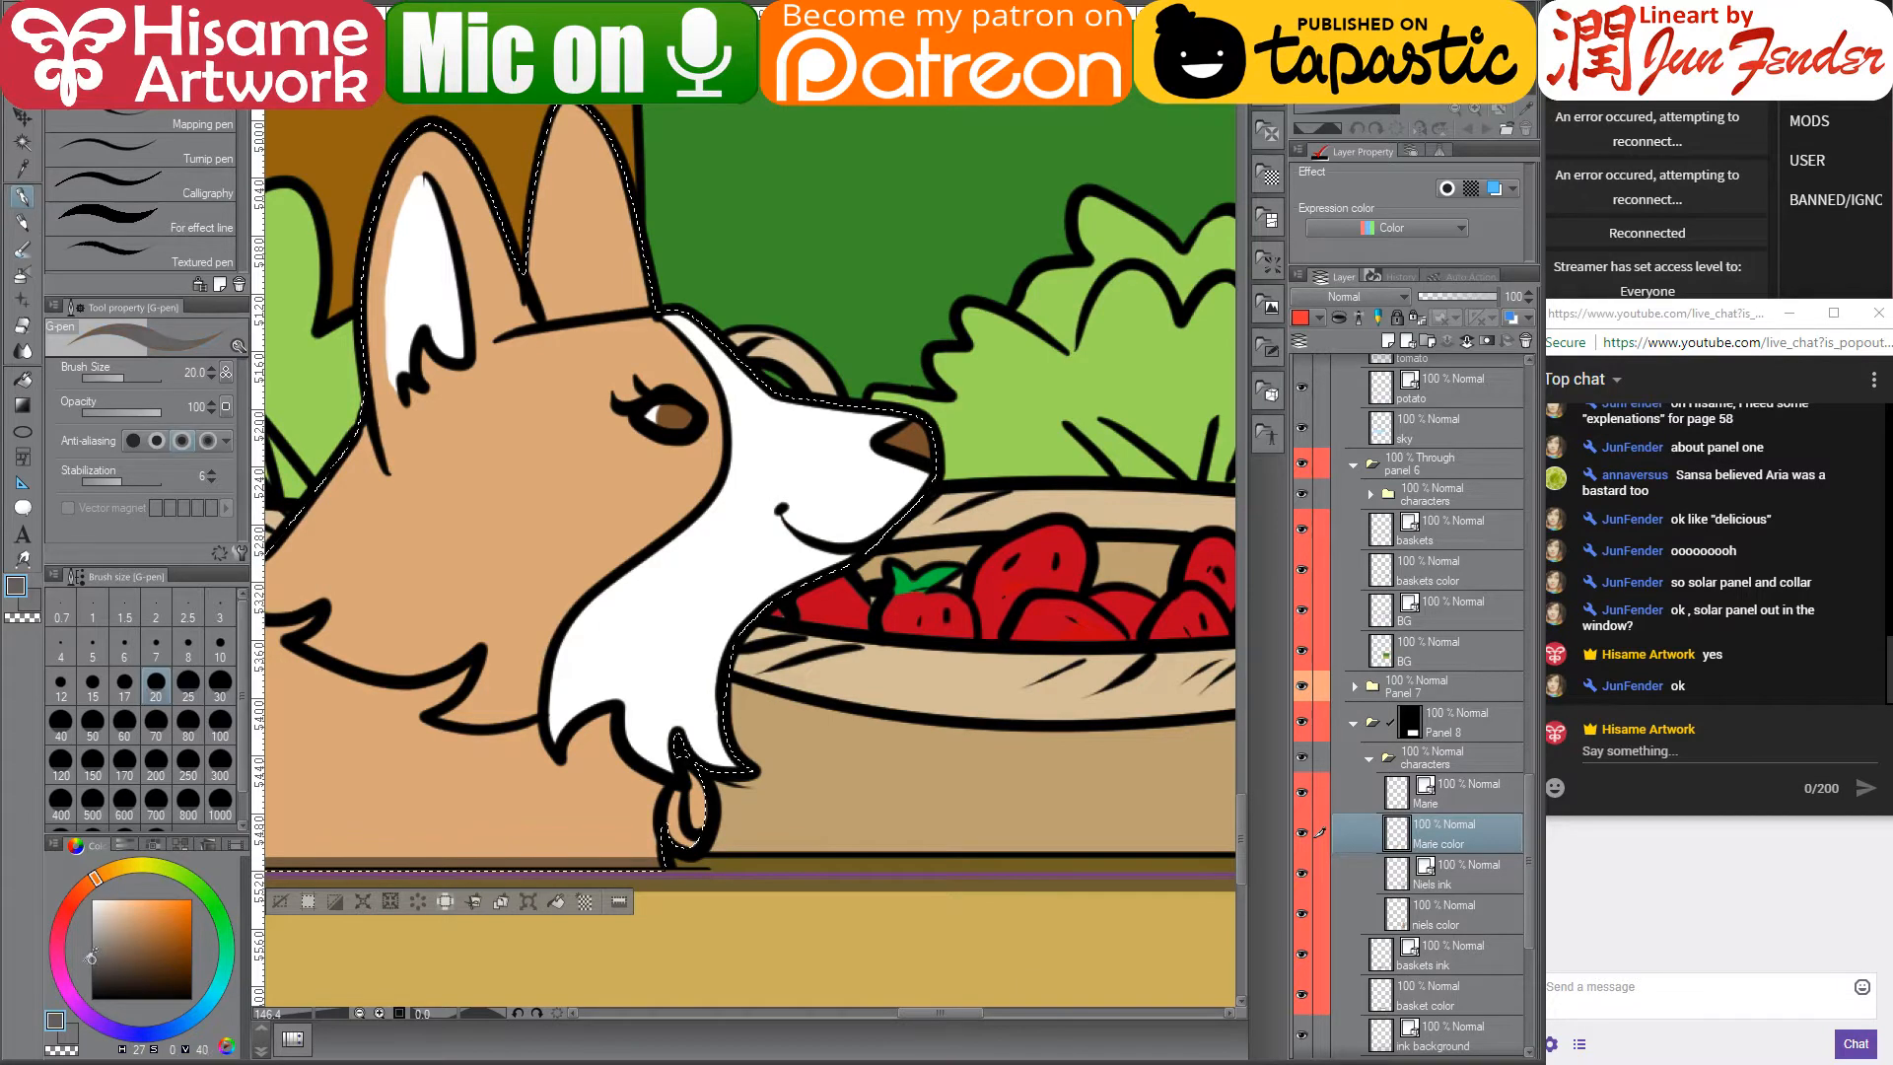
pyautogui.moveTo(90, 953); pyautogui.dragTo(89, 934)
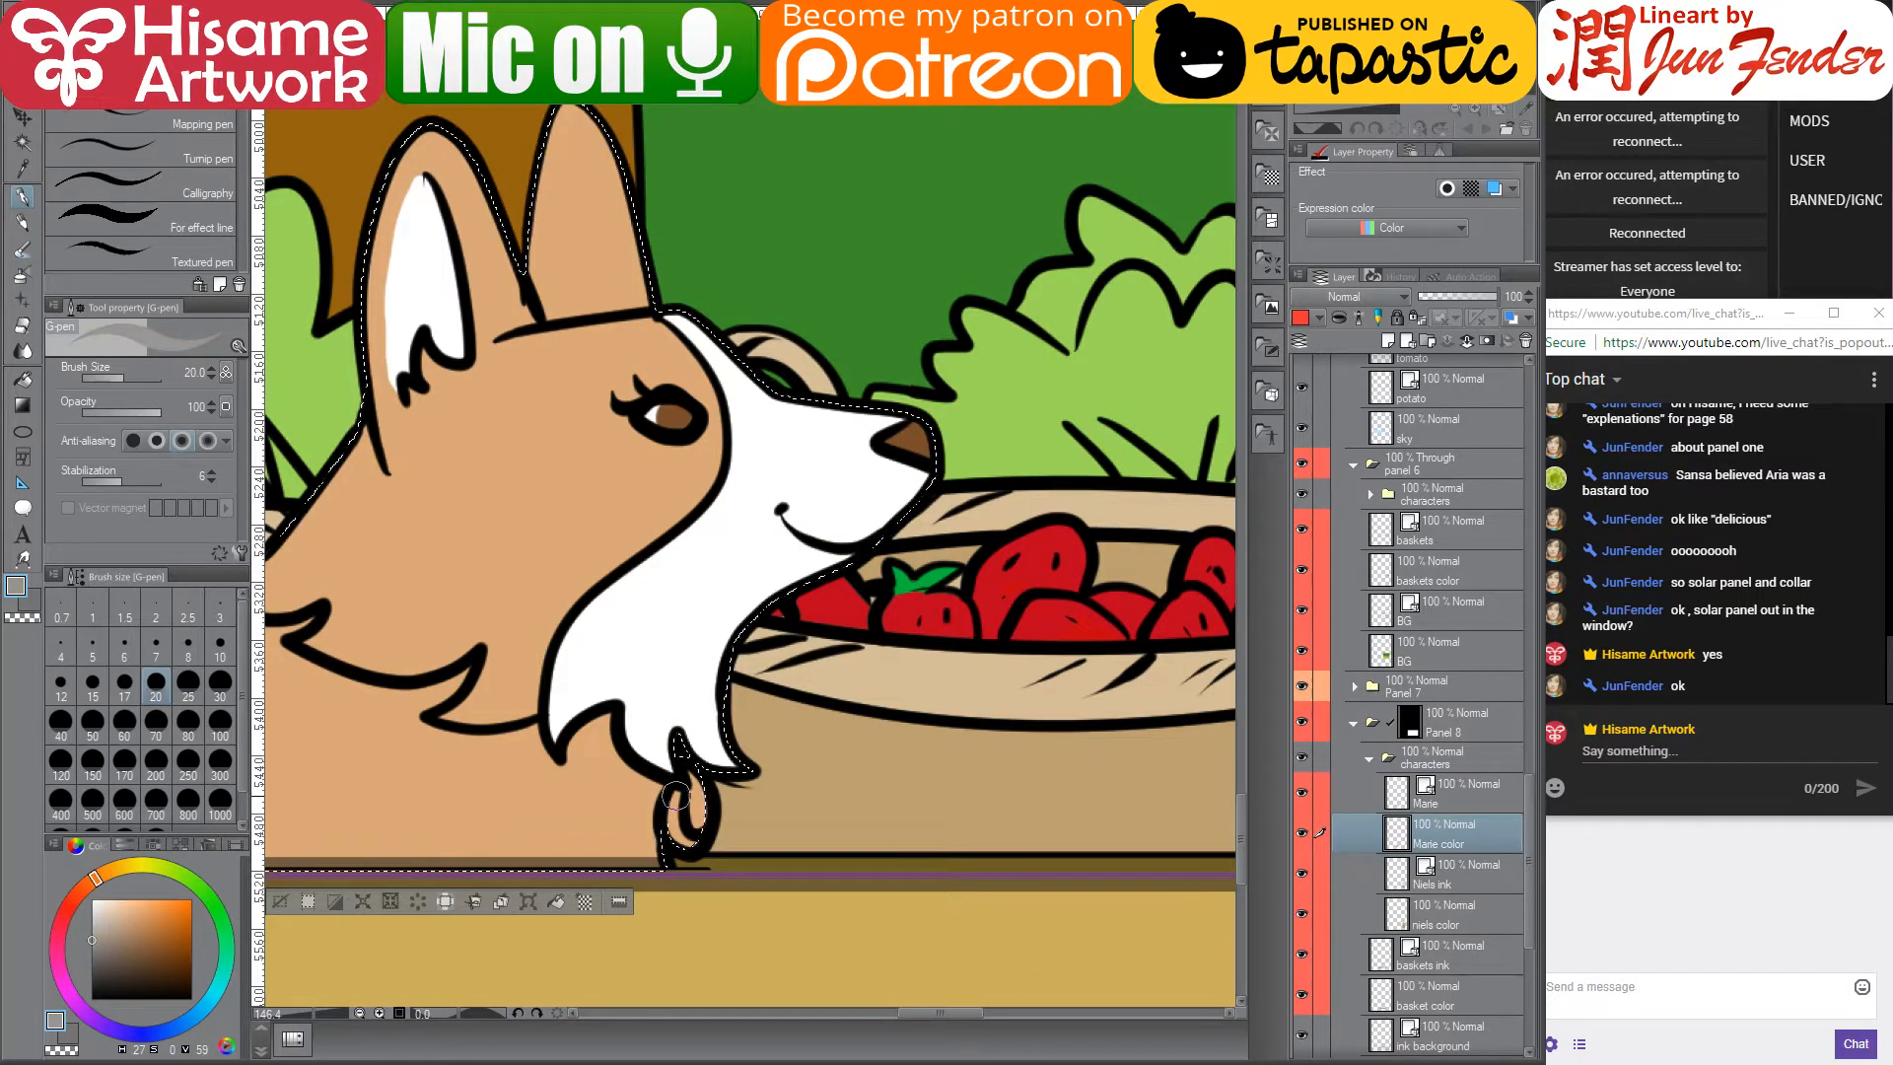
pyautogui.click(205, 1003)
pyautogui.click(193, 900)
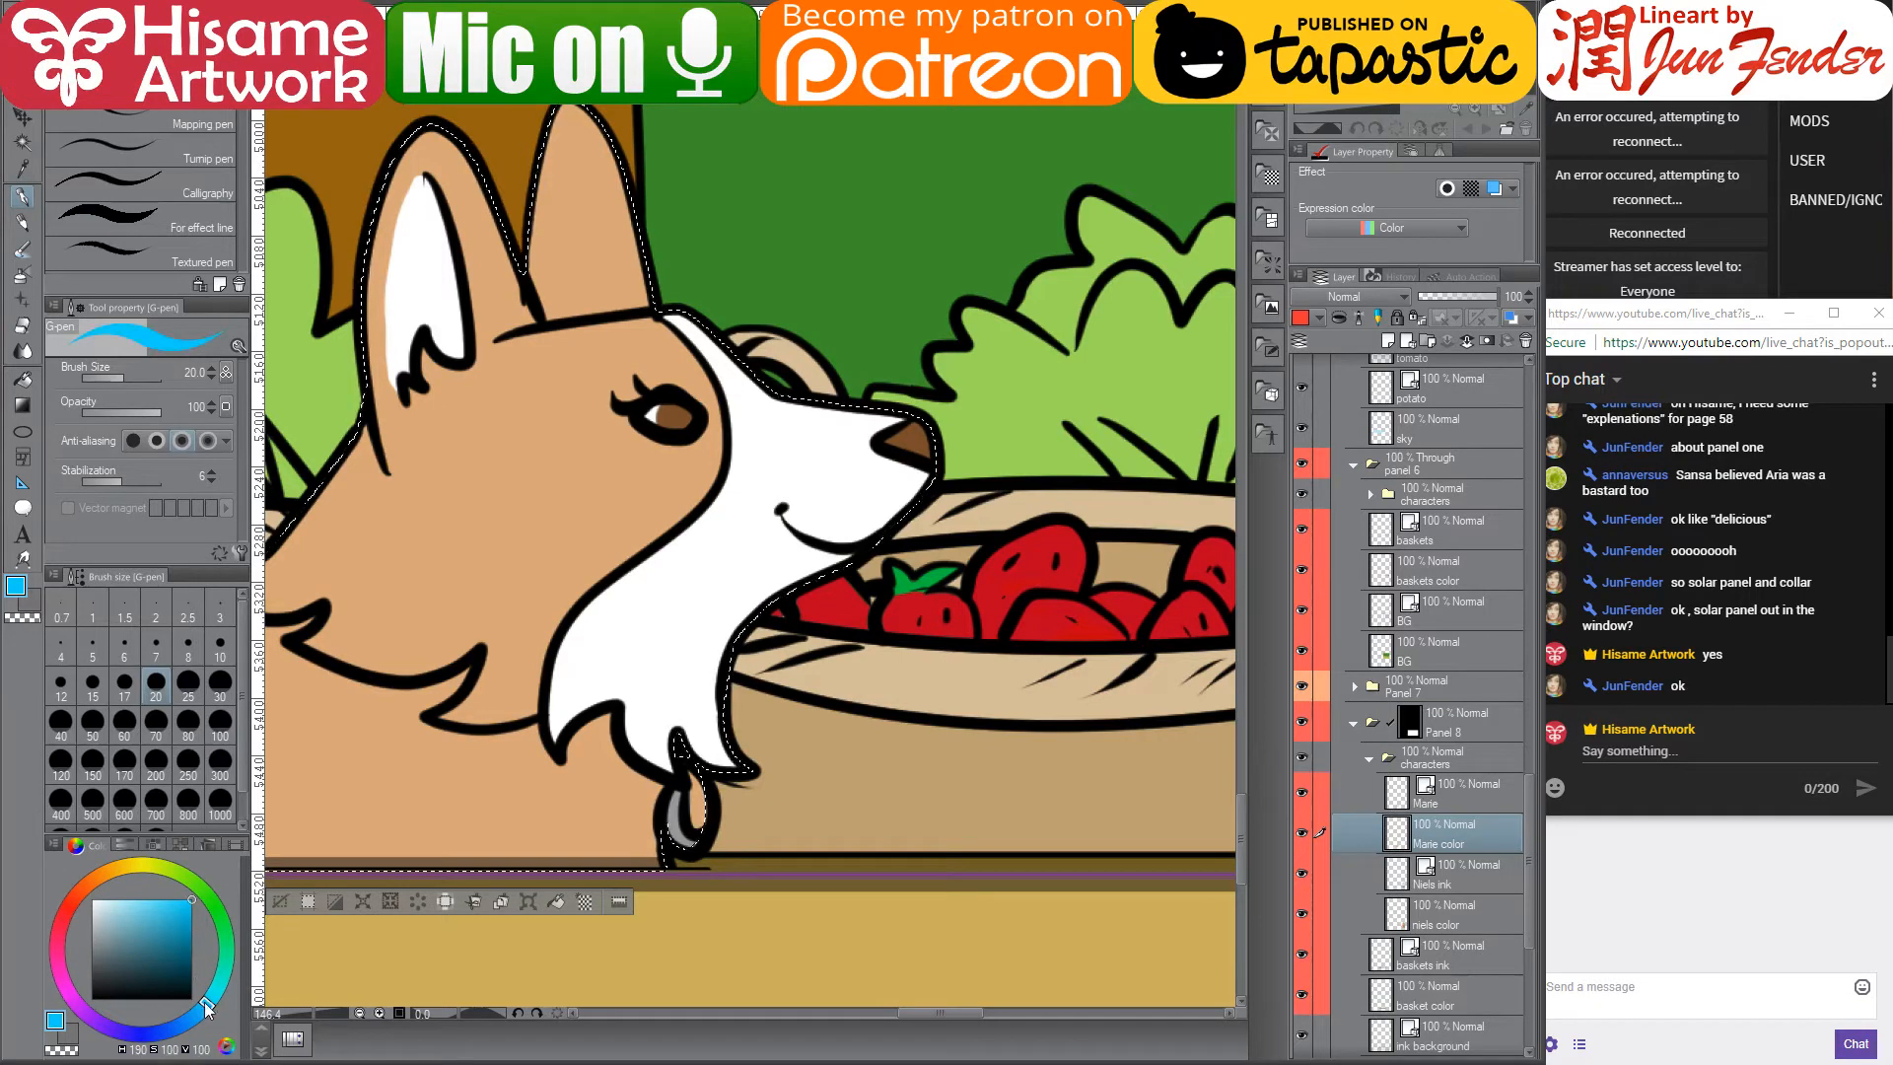
pyautogui.moveTo(205, 1004); pyautogui.dragTo(200, 1013)
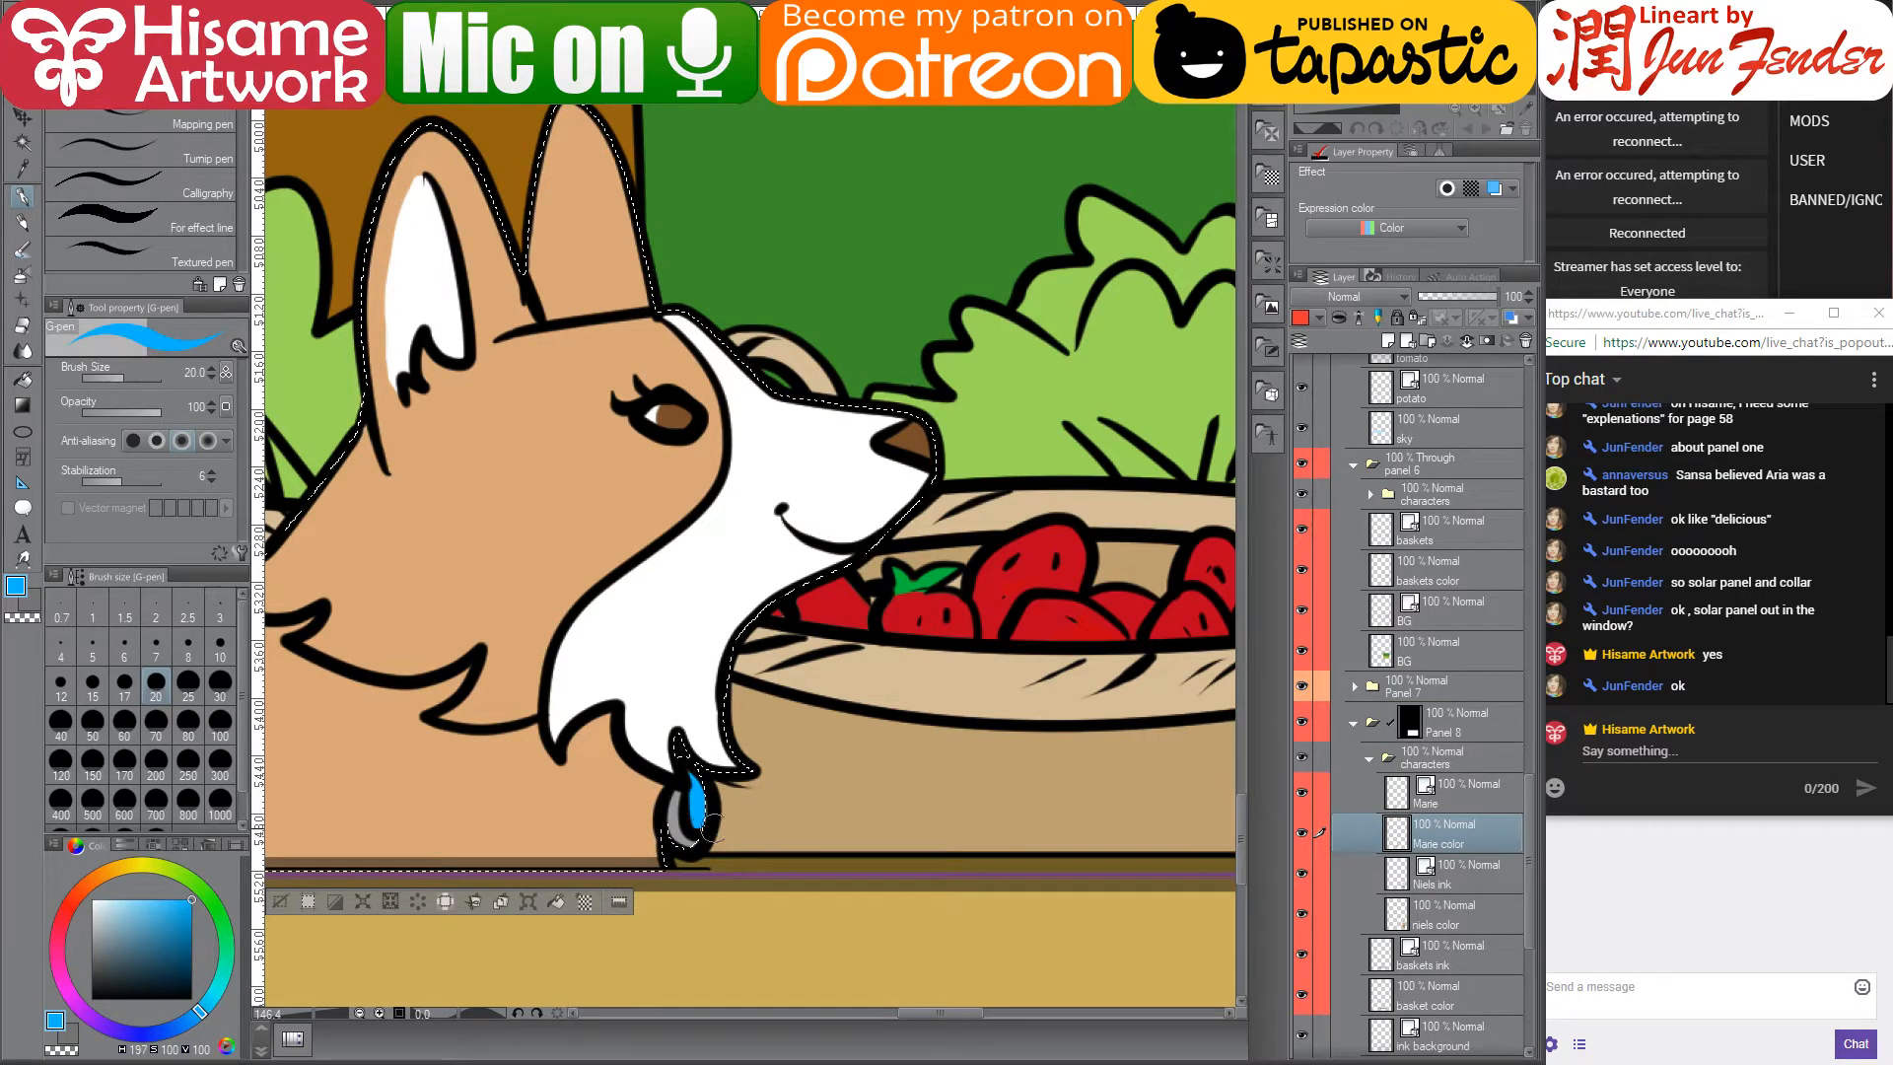
pyautogui.scroll(-4, 900, 913)
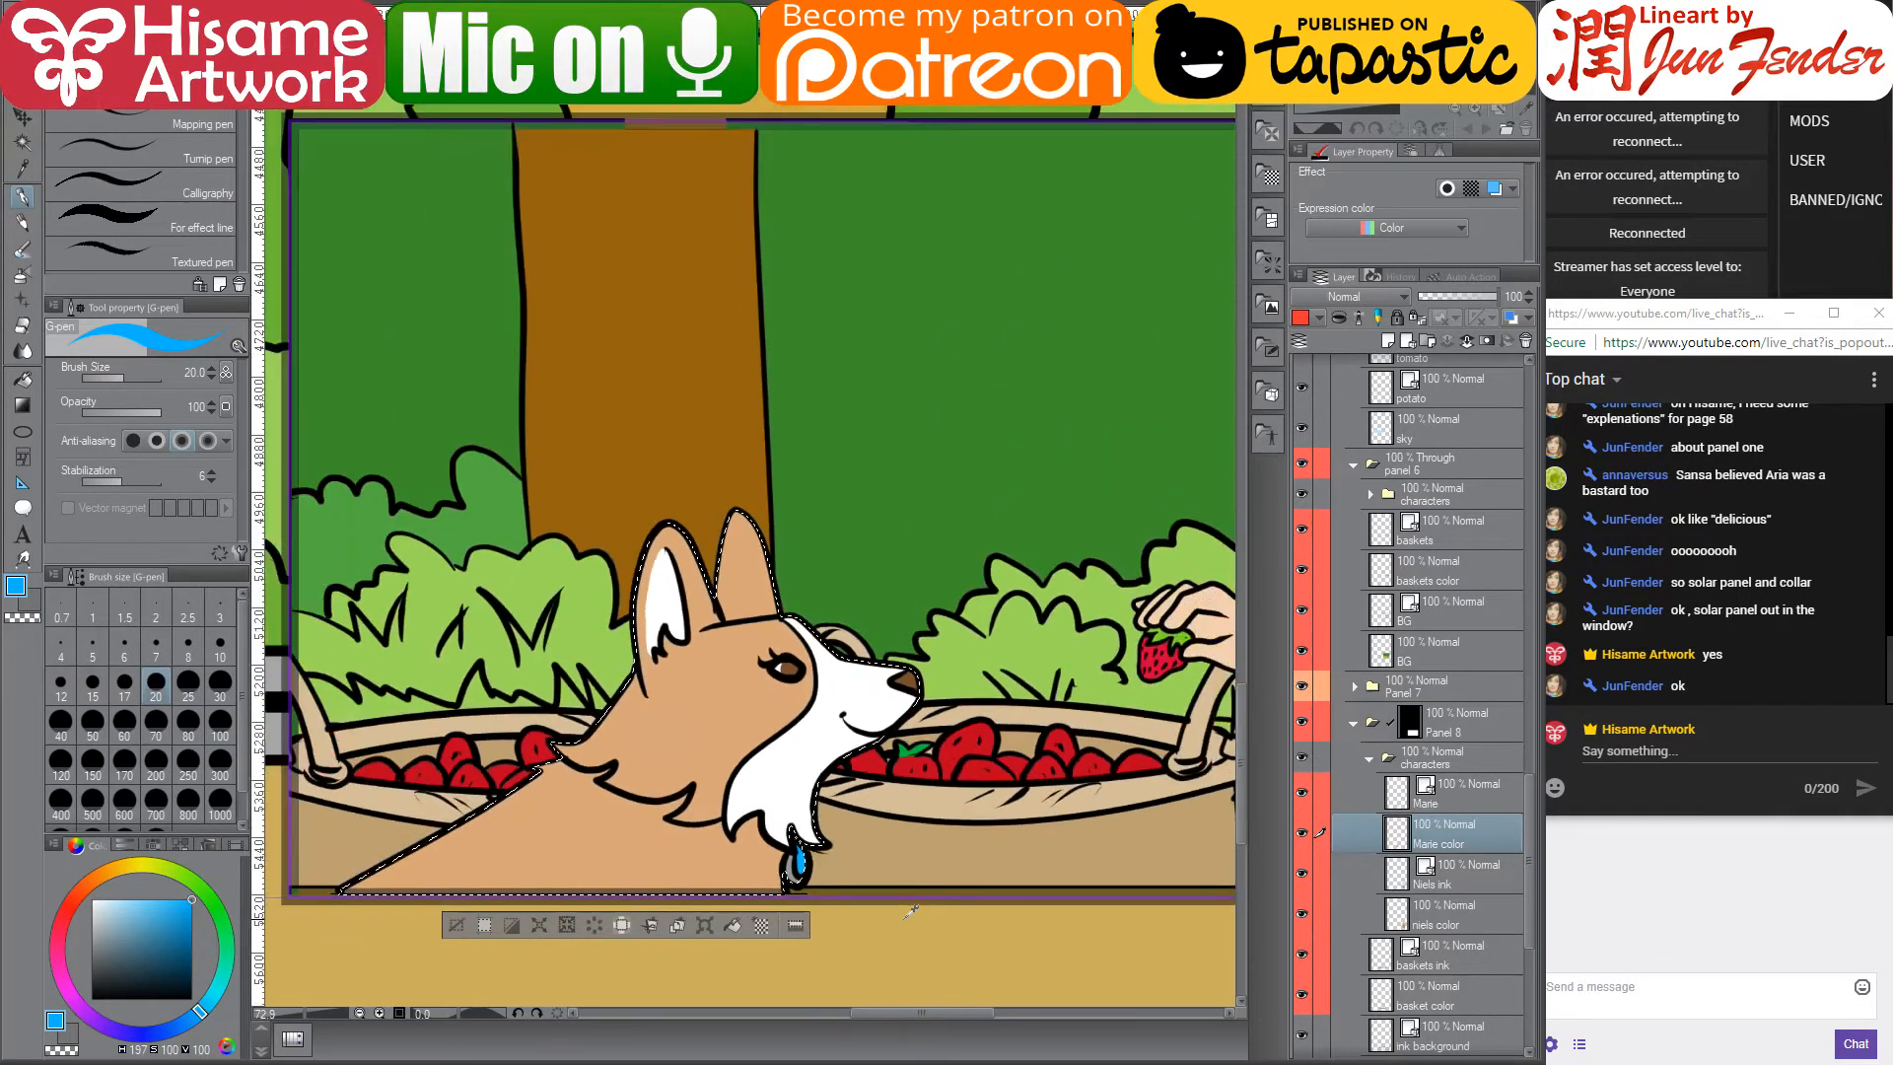
pyautogui.scroll(-5, 910, 911)
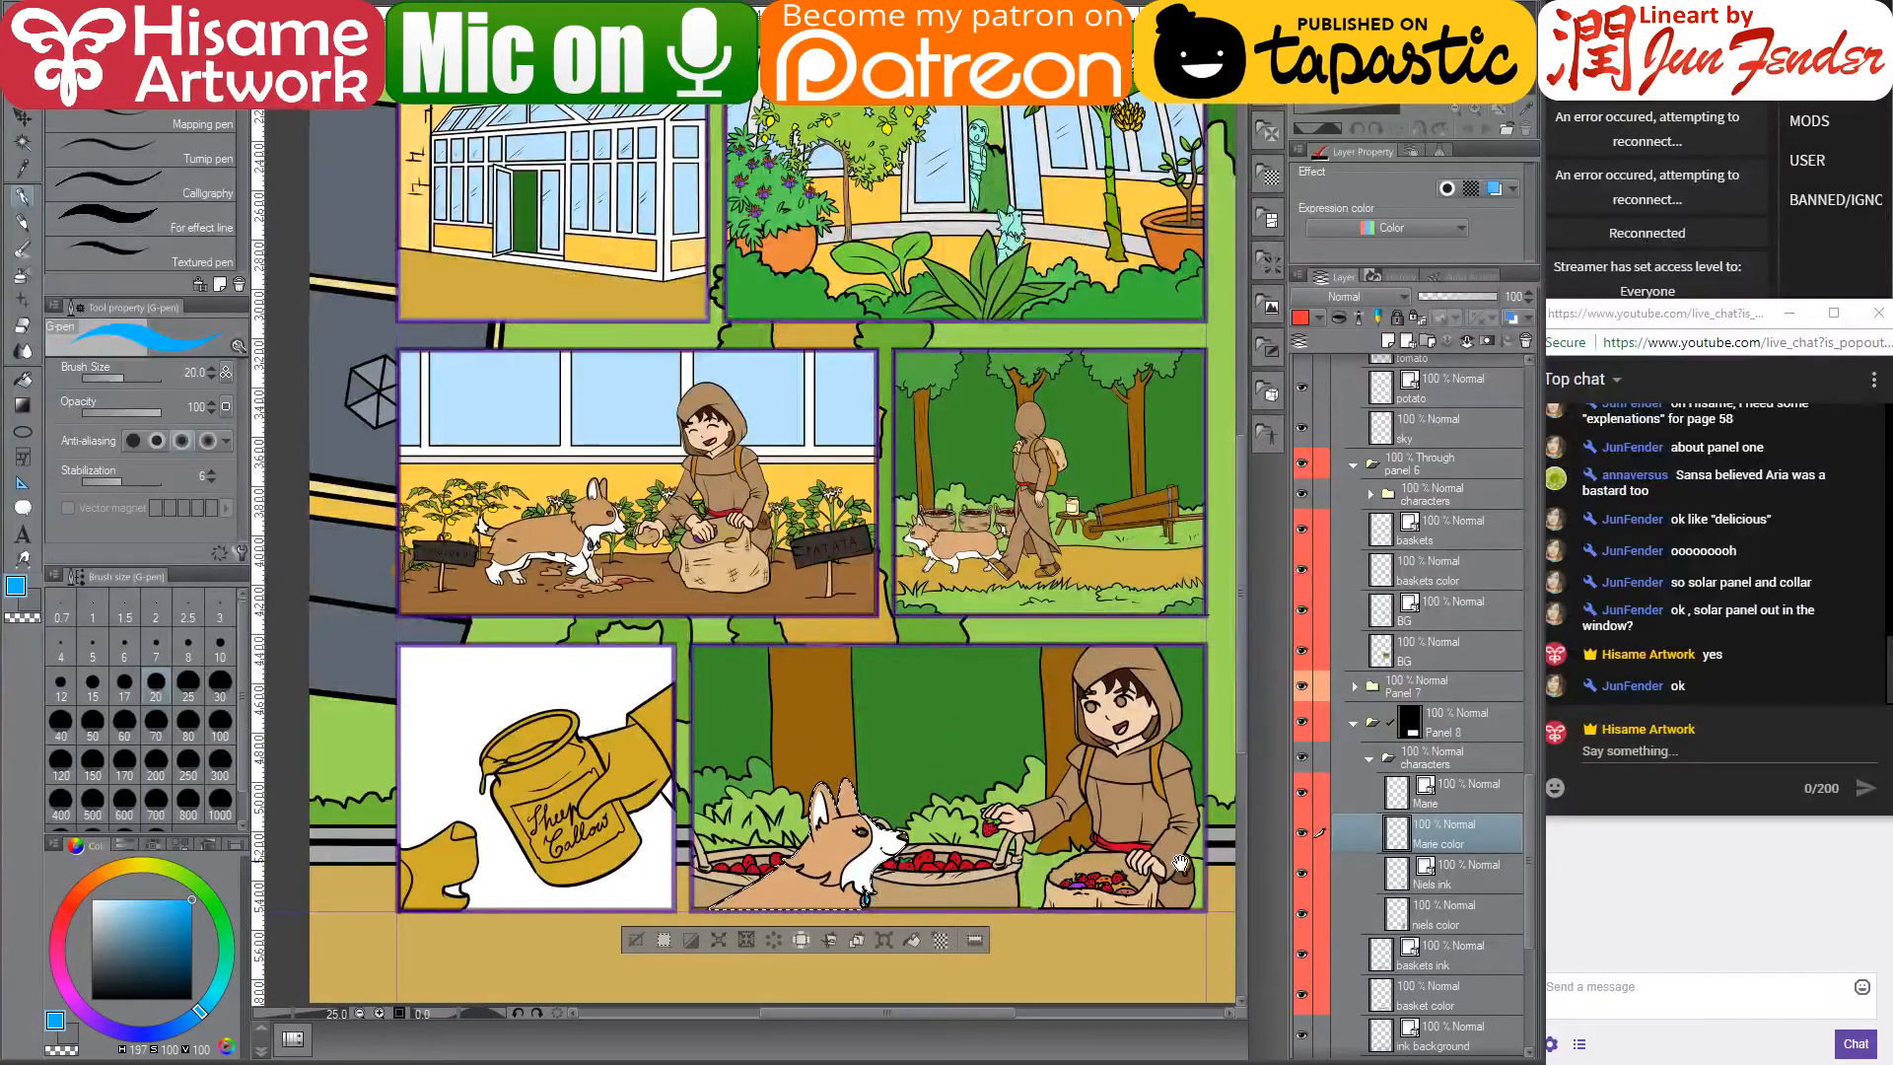
pyautogui.moveTo(1180, 864); pyautogui.dragTo(1039, 849)
pyautogui.hotkey('ctrl', 'd')
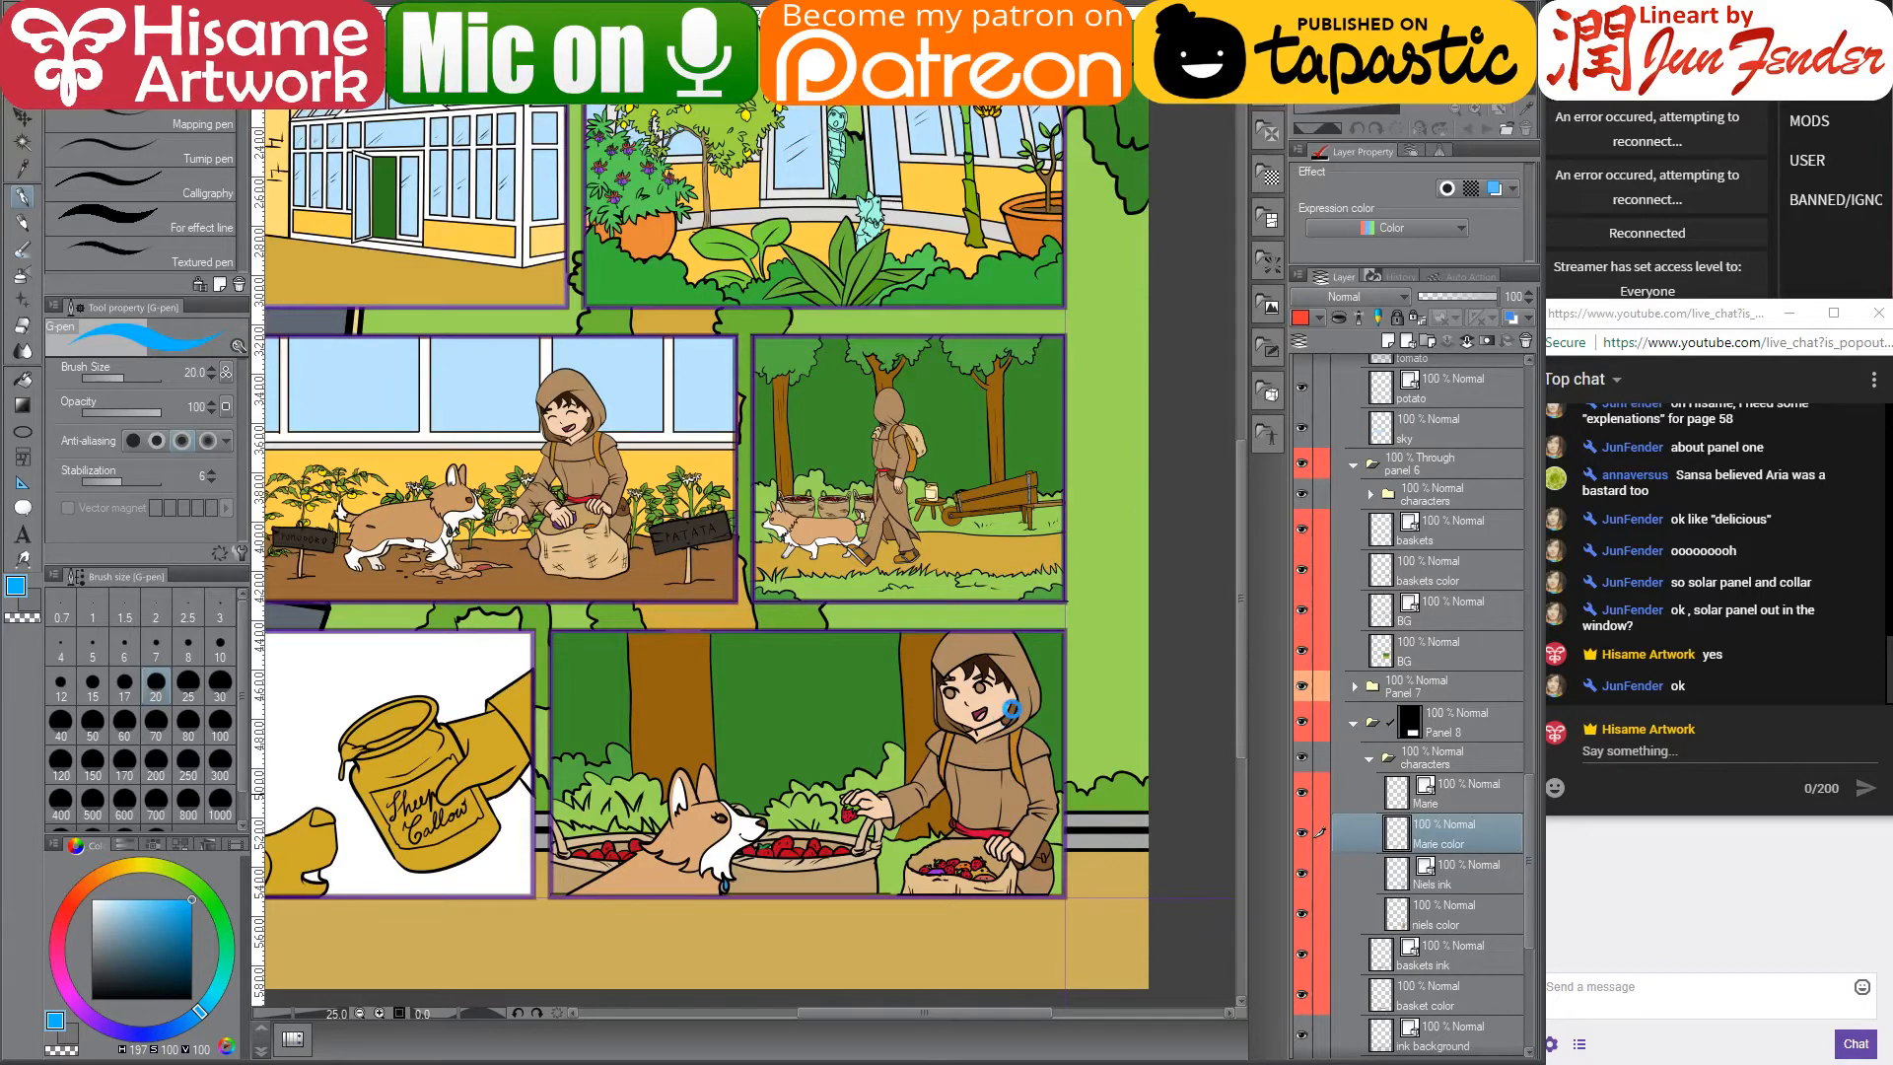
# - Paint the hooded boy's eyebrows in panel 8 on the niels color layer with dark brown sampled from his hair, using the G-pen at size 15
pyautogui.scroll(5, 1005, 710)
pyautogui.scroll(6, 958, 698)
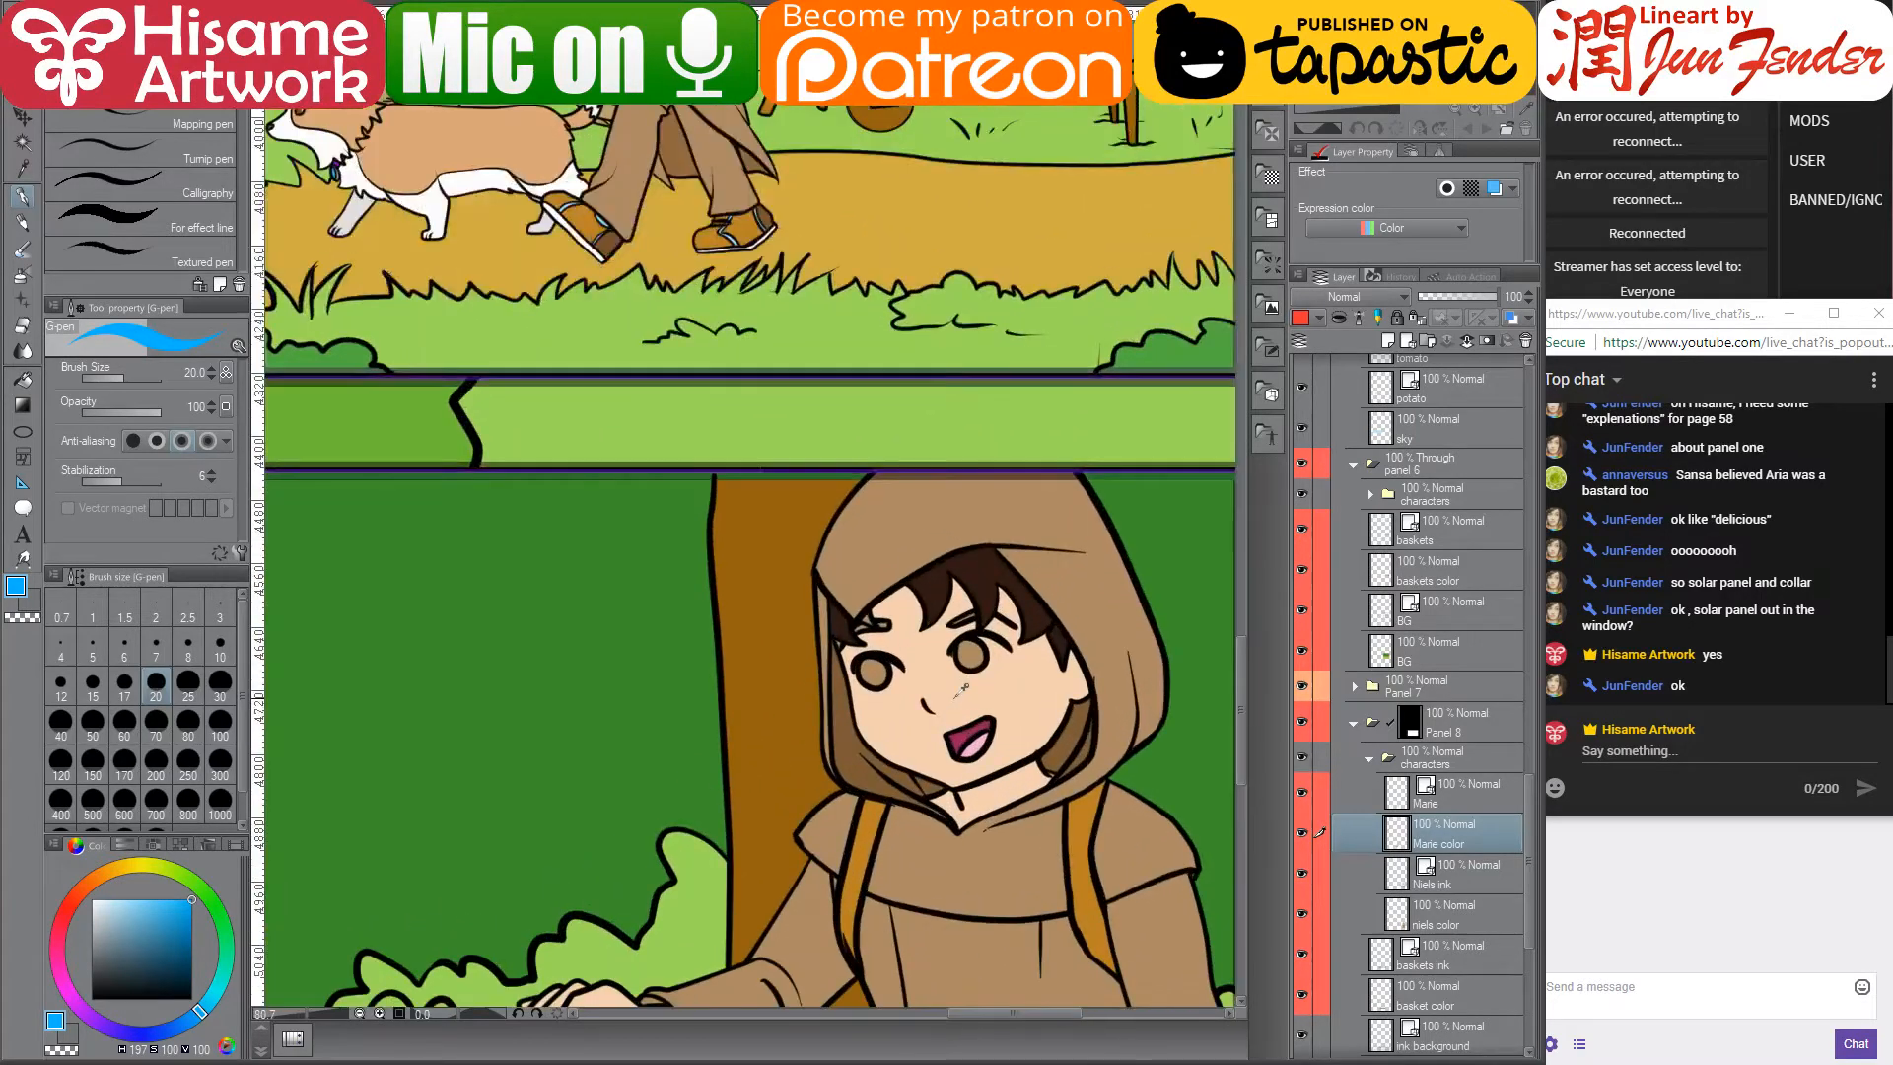
pyautogui.click(1400, 912)
pyautogui.keyDown('ctrl'); pyautogui.click(1397, 917); pyautogui.keyUp('ctrl')
pyautogui.keyDown('alt'); pyautogui.click(907, 452); pyautogui.keyUp('alt')
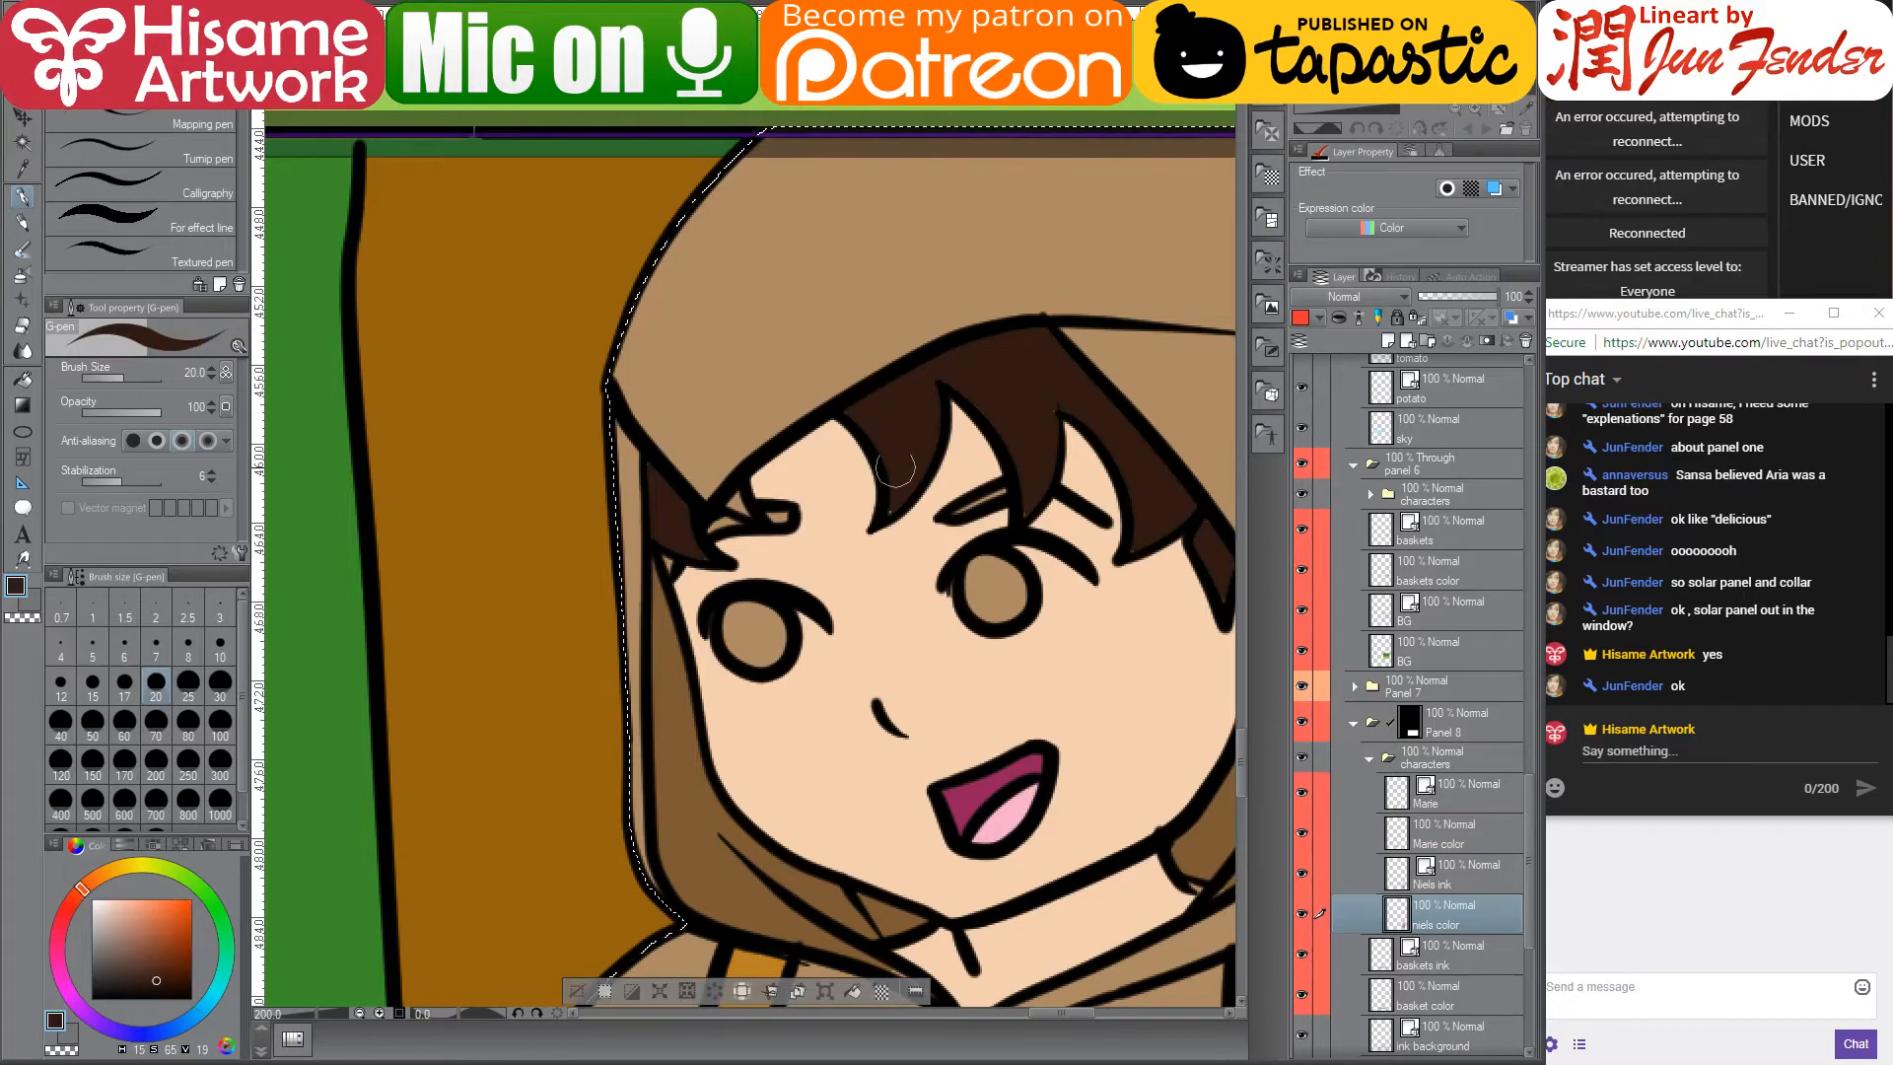
pyautogui.click(22, 382)
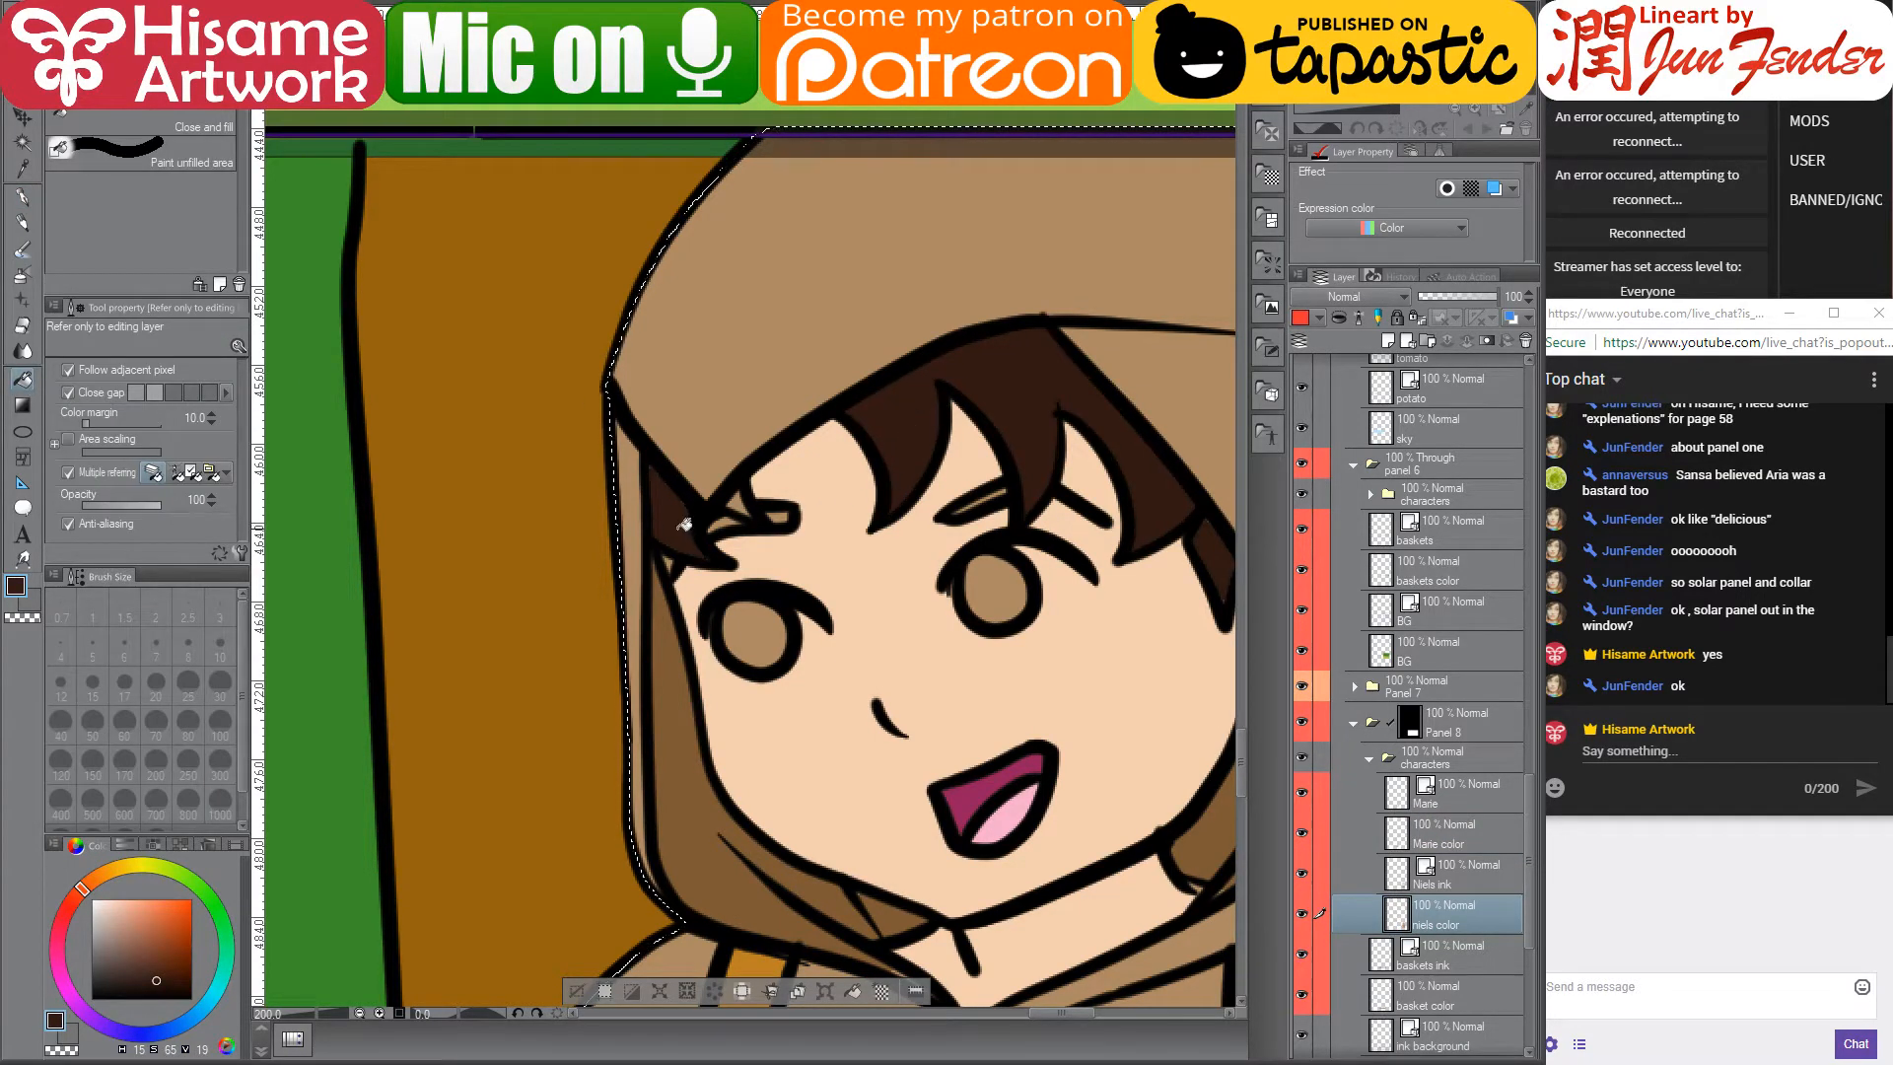
pyautogui.press('p')
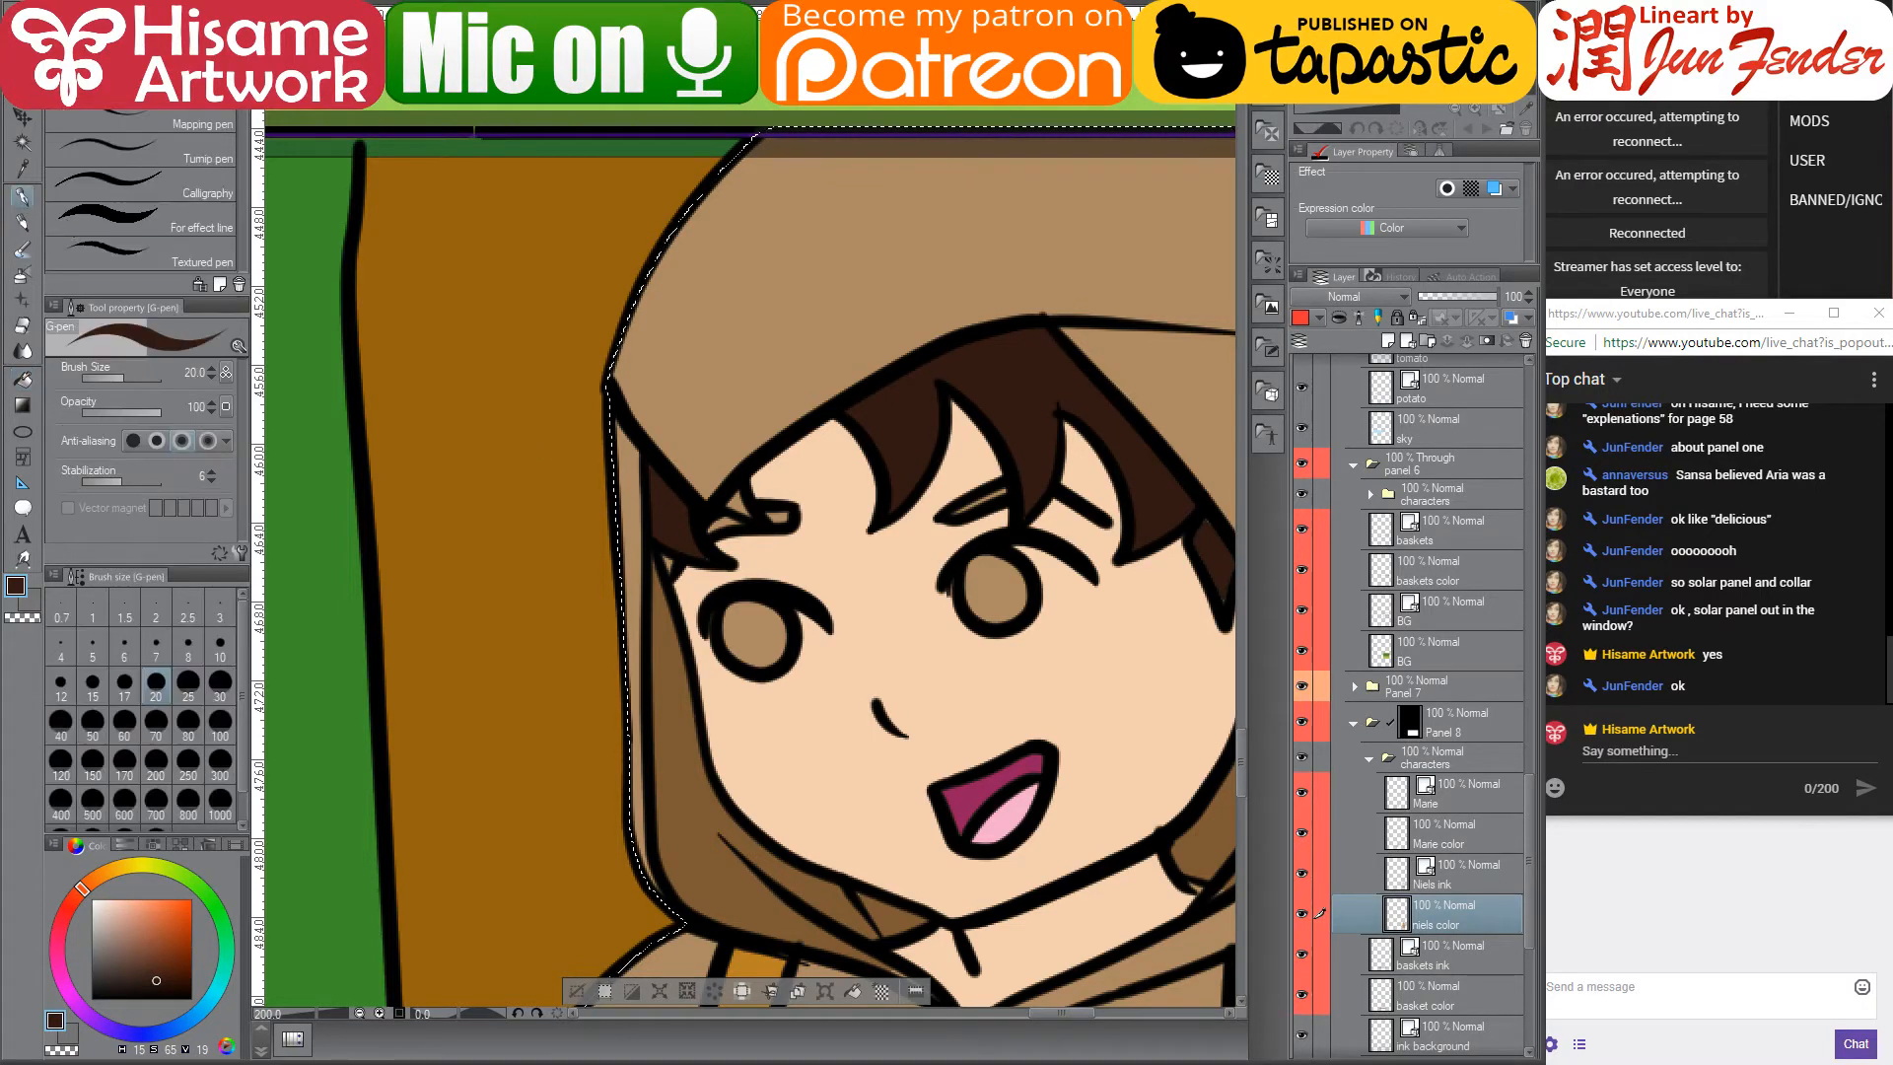
pyautogui.press('[')
pyautogui.press('[')
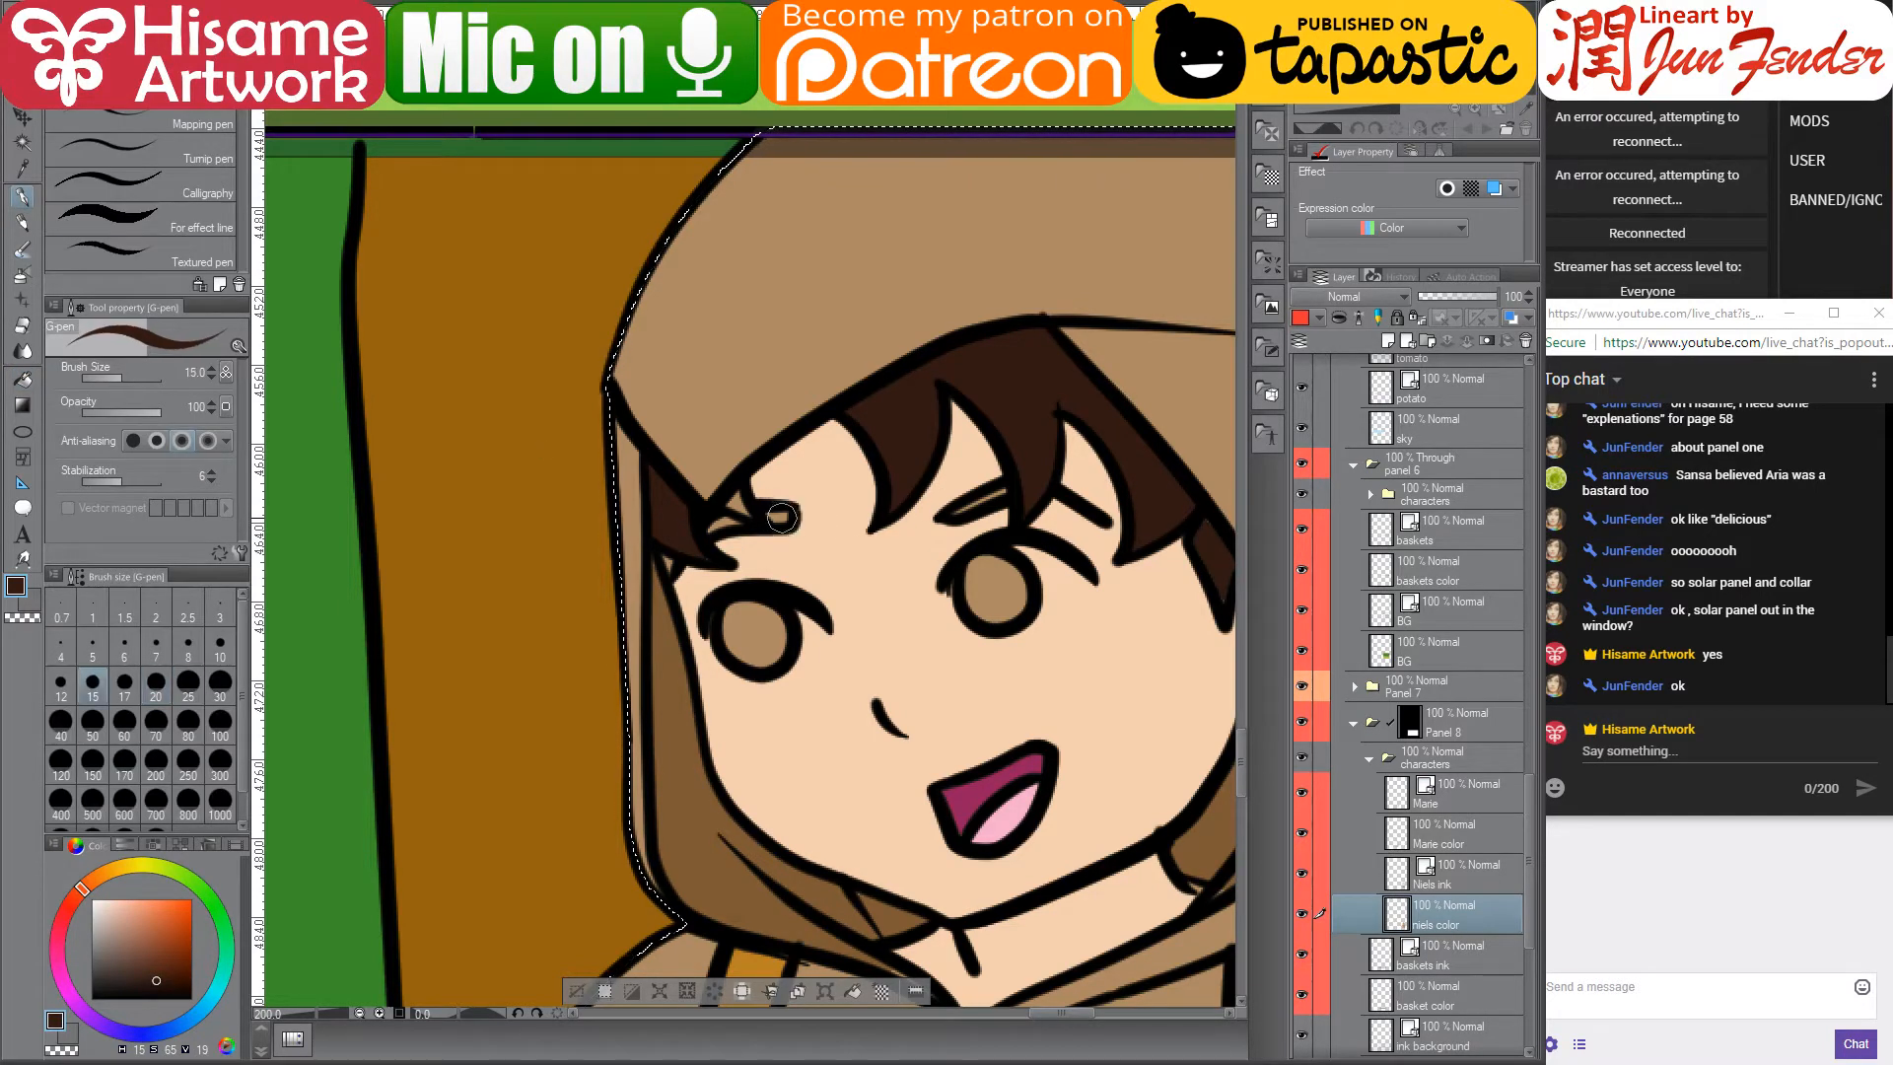
pyautogui.moveTo(797, 514)
pyautogui.mouseDown()
pyautogui.moveTo(691, 530)
pyautogui.moveTo(740, 500)
pyautogui.moveTo(700, 550)
pyautogui.mouseUp()
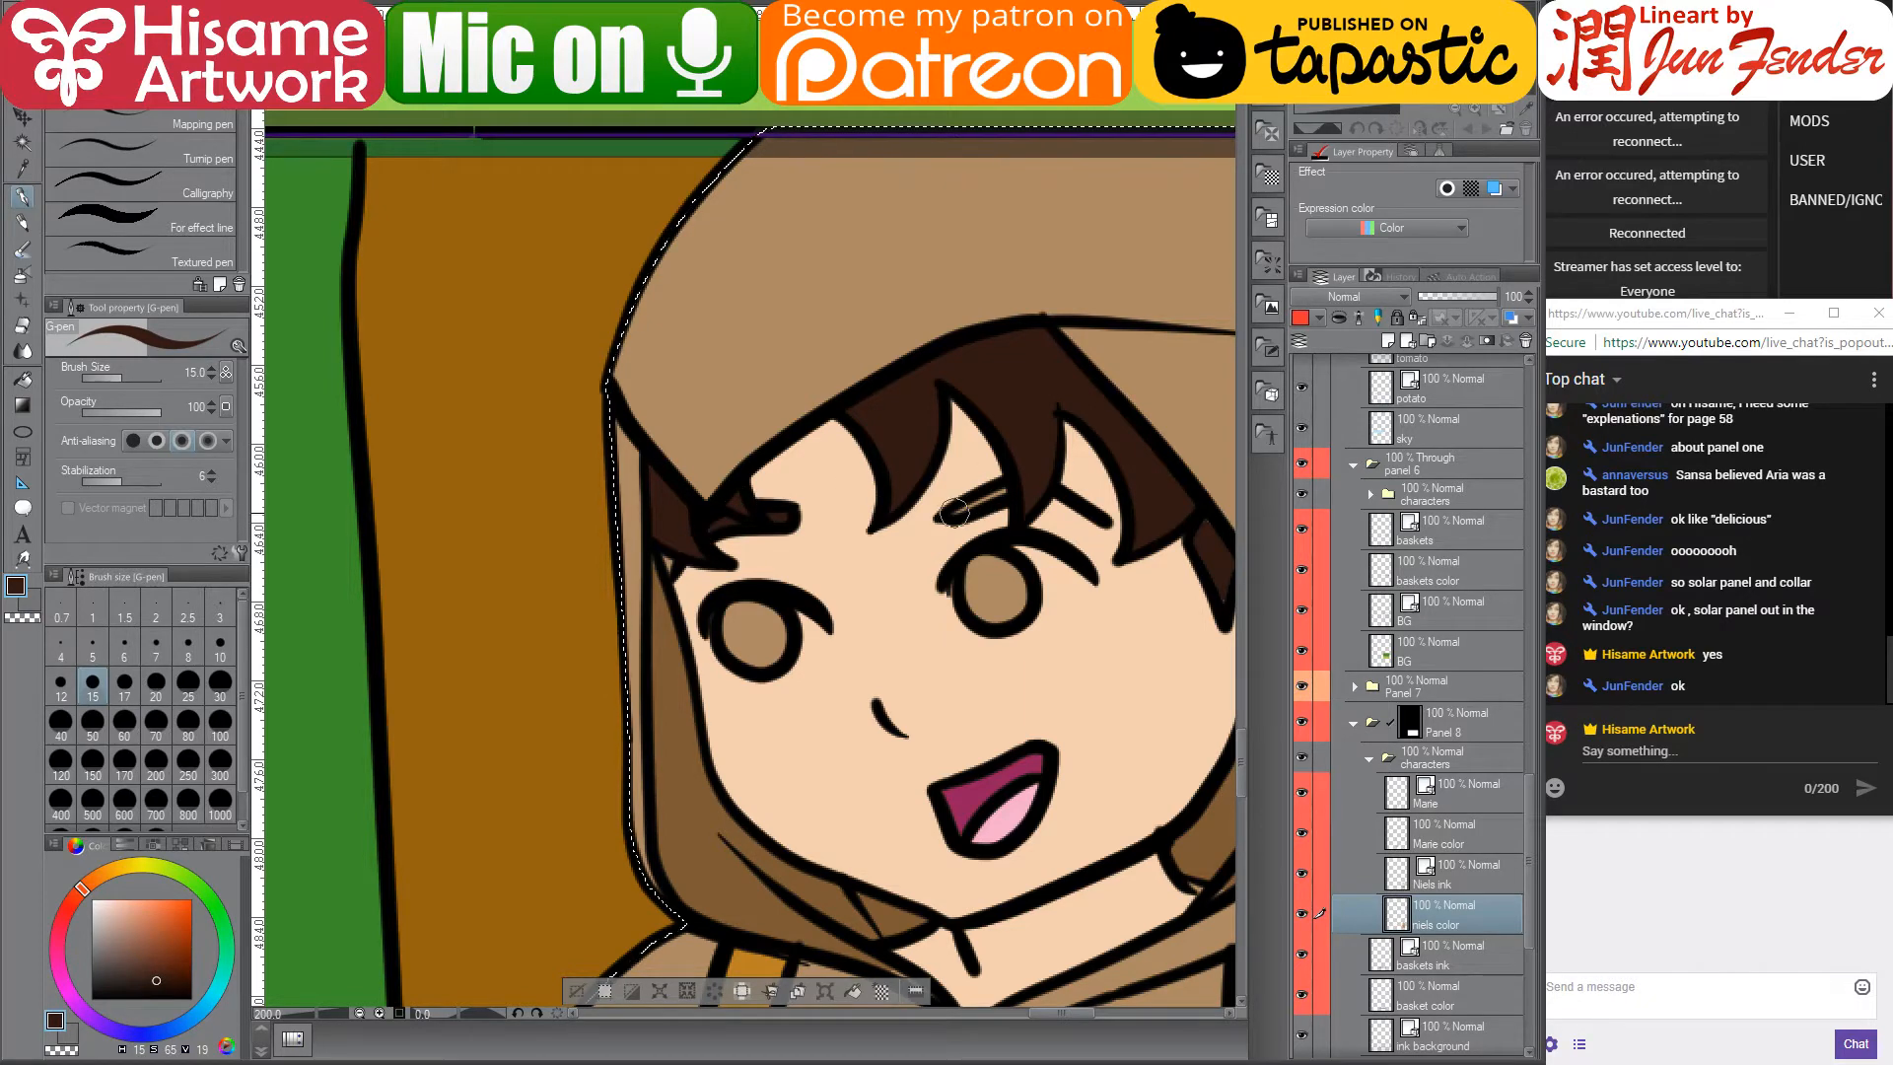
# - Touch up the boy's hair at the temple and beside the ear with the sampled skin and hair colors, and clear the selection
pyautogui.keyDown('alt'); pyautogui.click(693, 572); pyautogui.keyUp('alt')
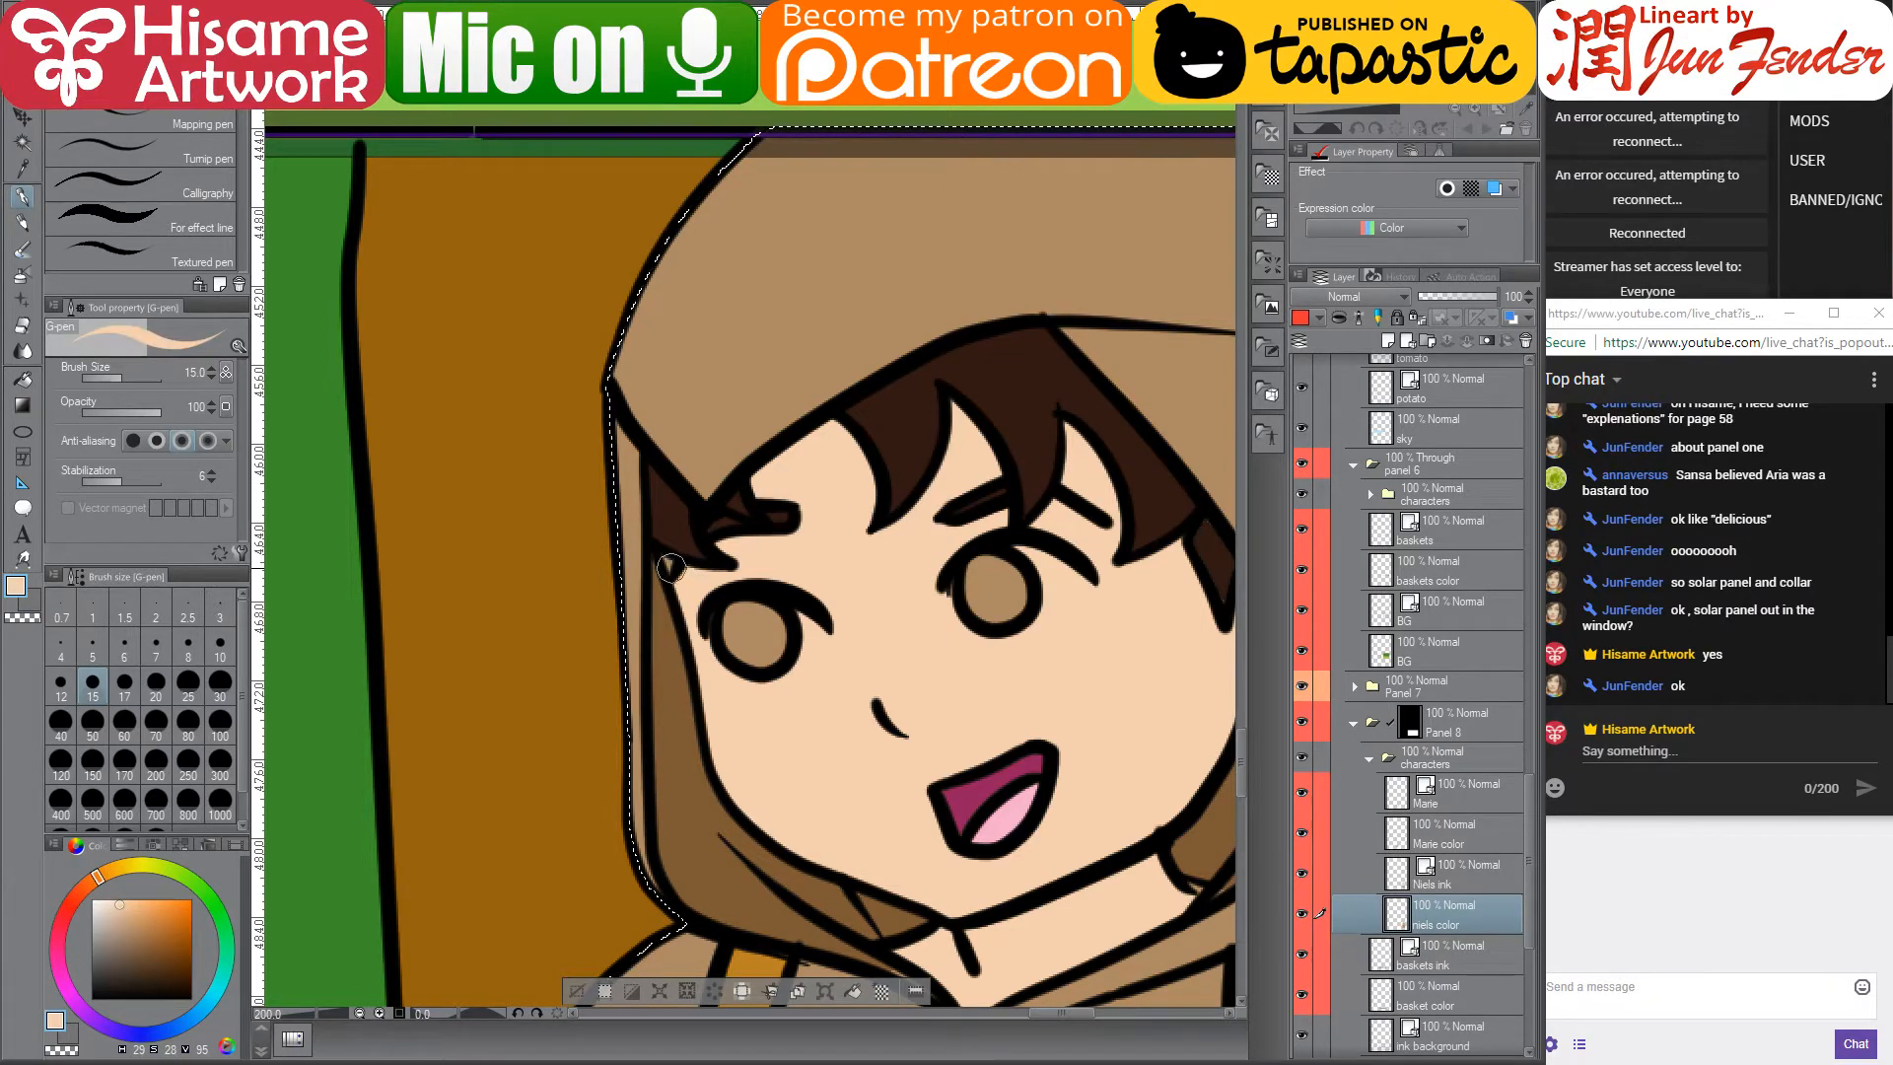
pyautogui.keyDown('alt'); pyautogui.click(677, 538); pyautogui.keyUp('alt')
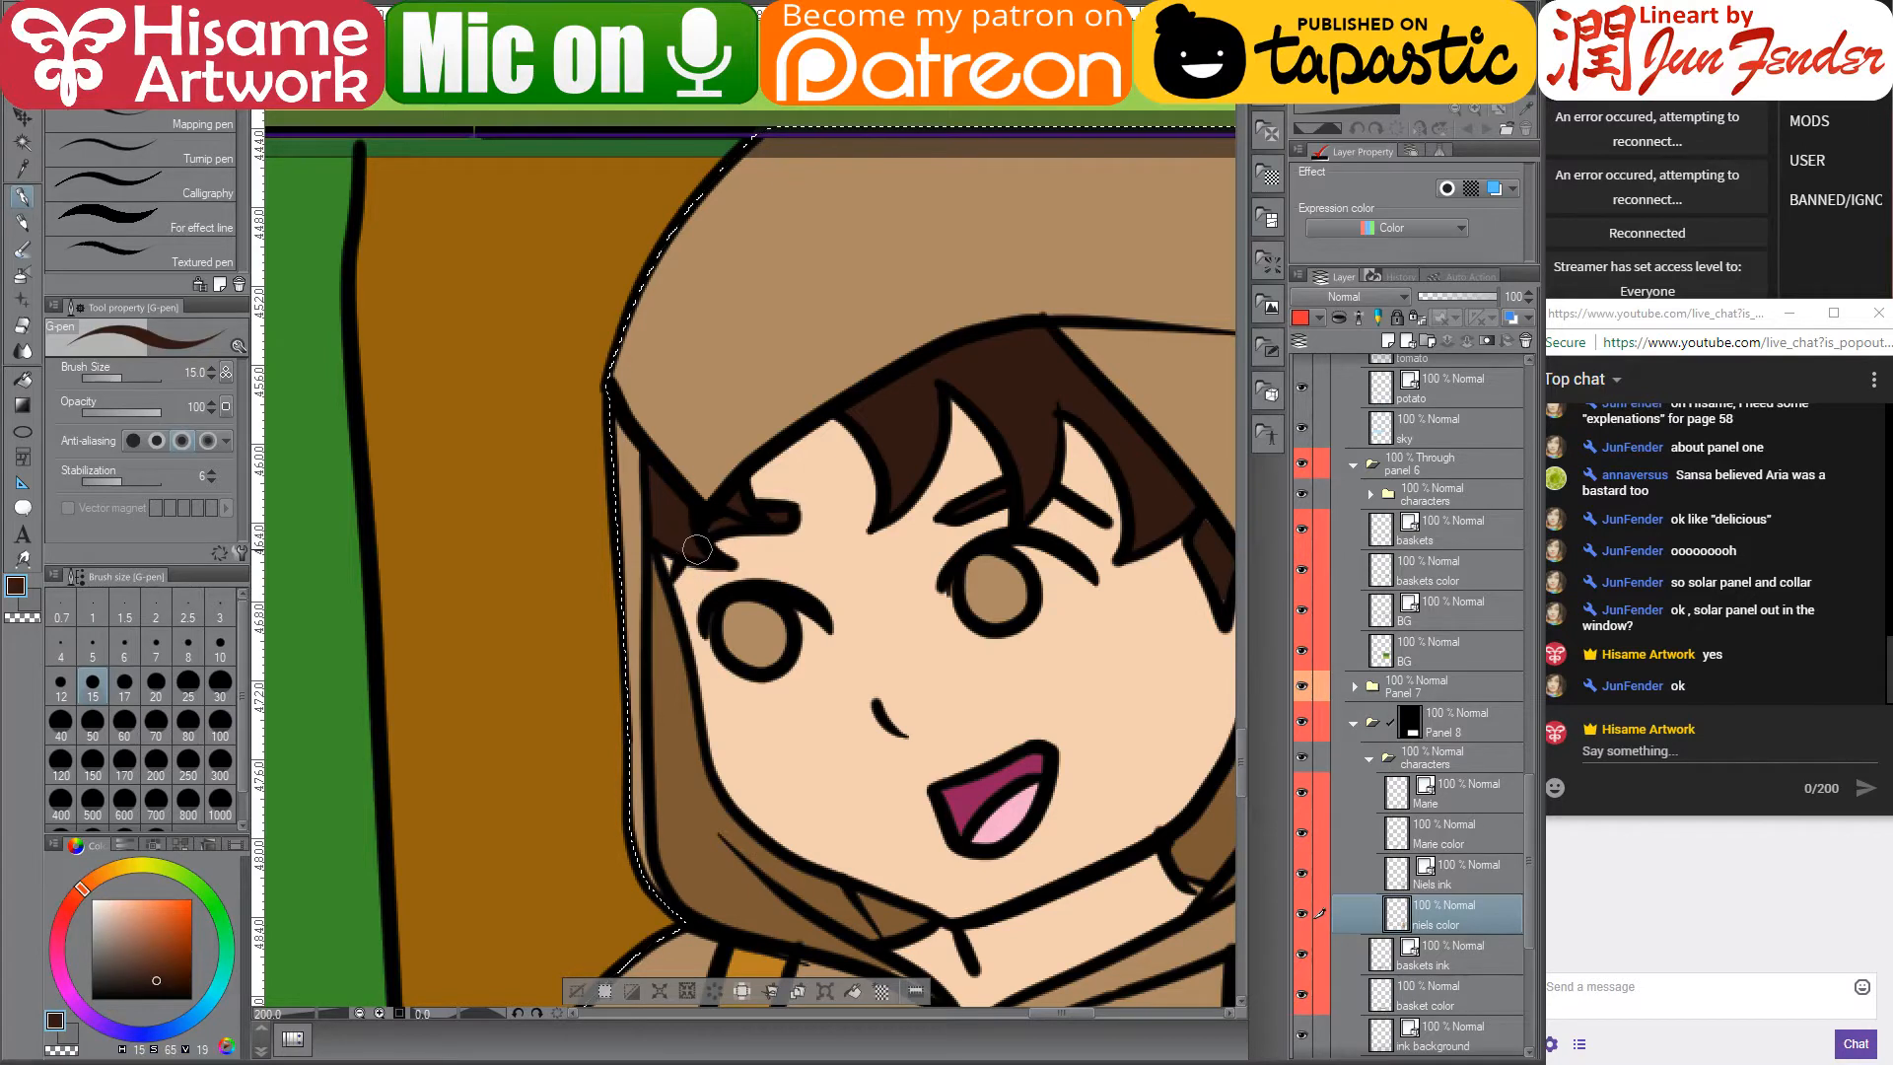
pyautogui.moveTo(1163, 654); pyautogui.dragTo(923, 611)
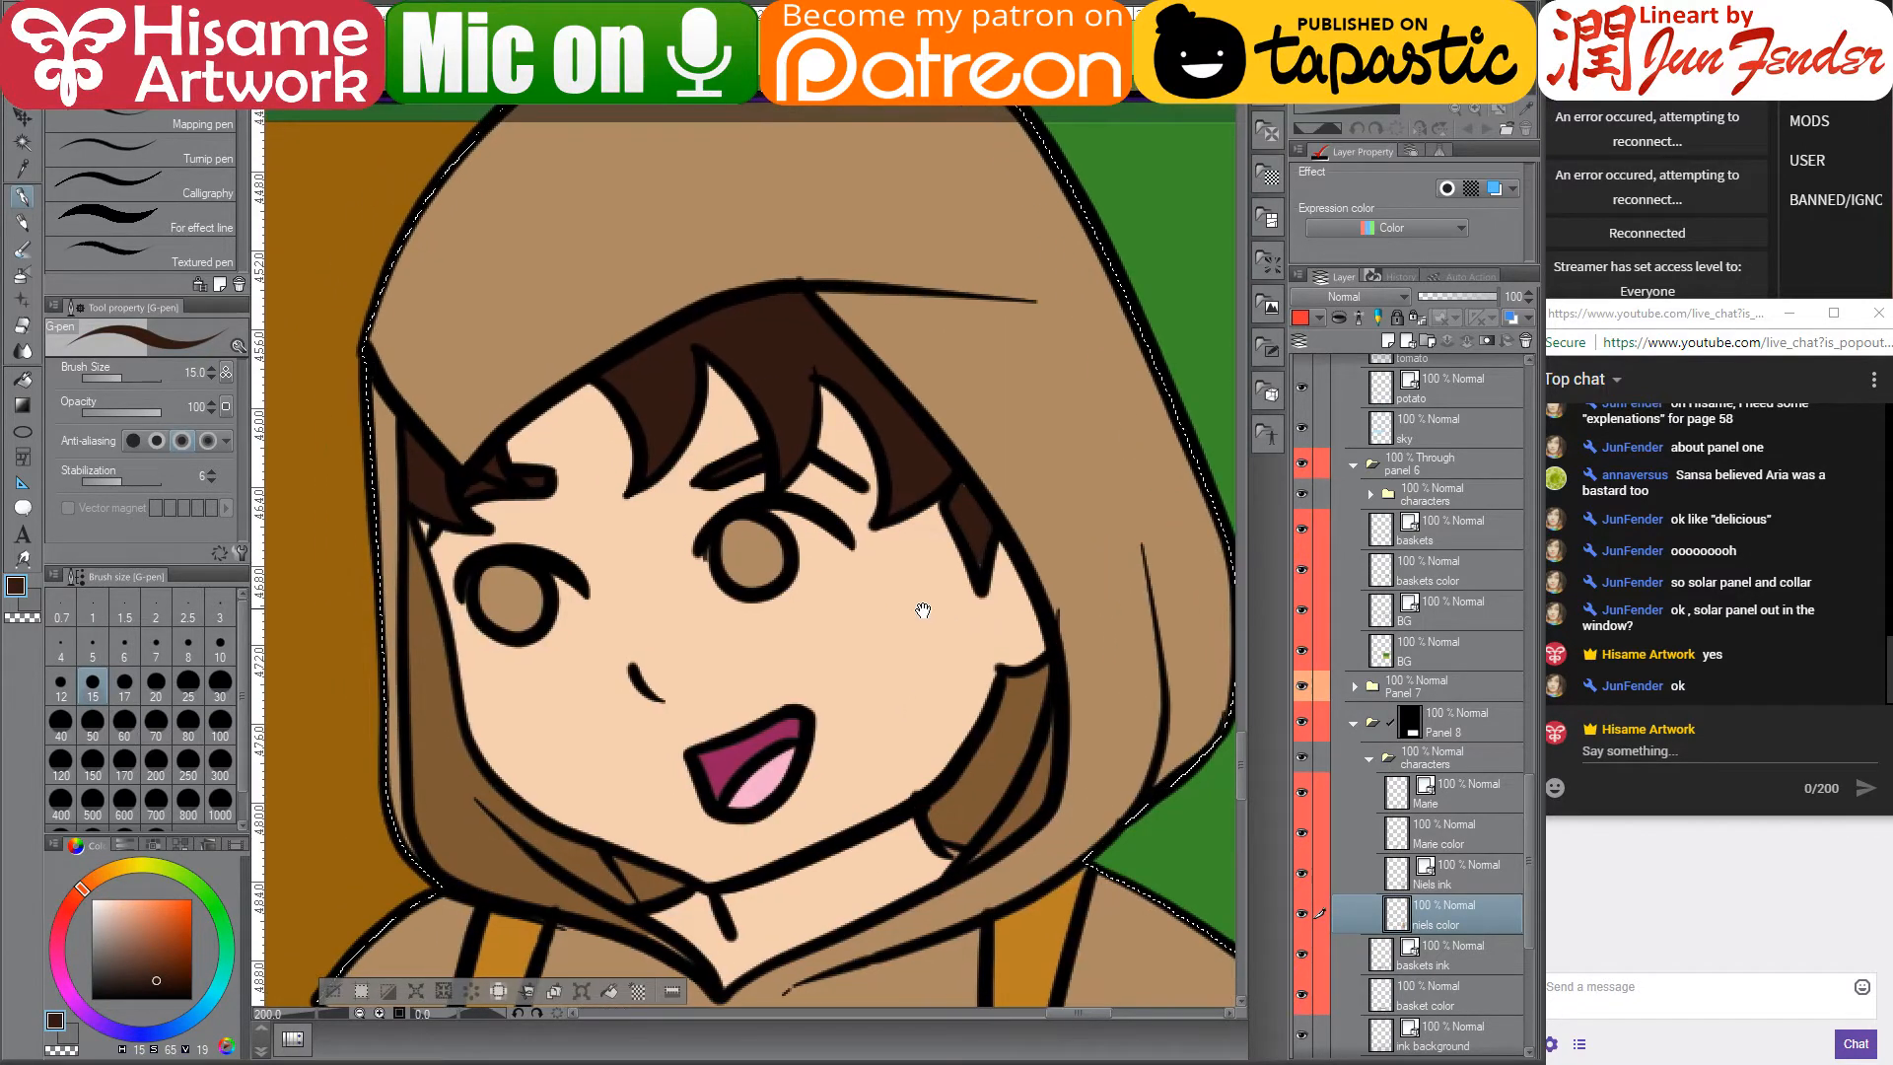
pyautogui.click(22, 378)
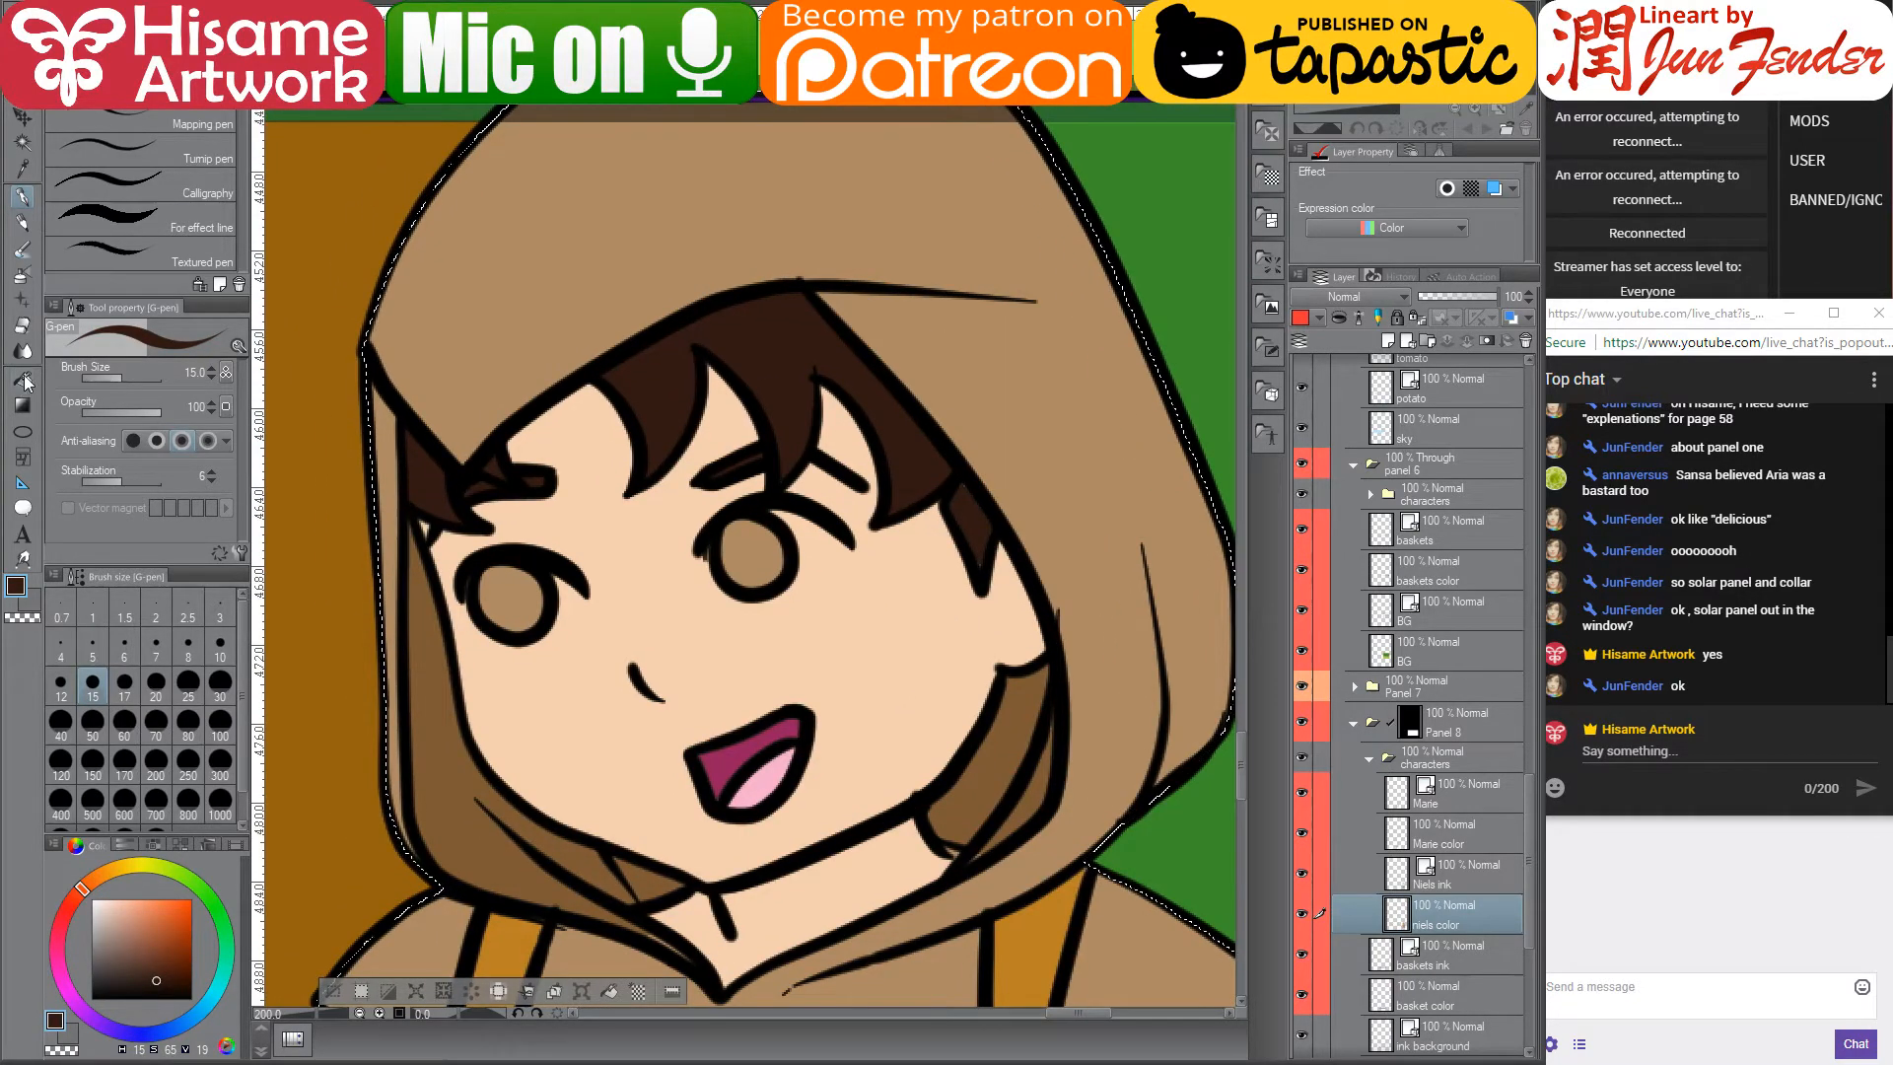
pyautogui.click(981, 503)
pyautogui.scroll(-5, 1168, 619)
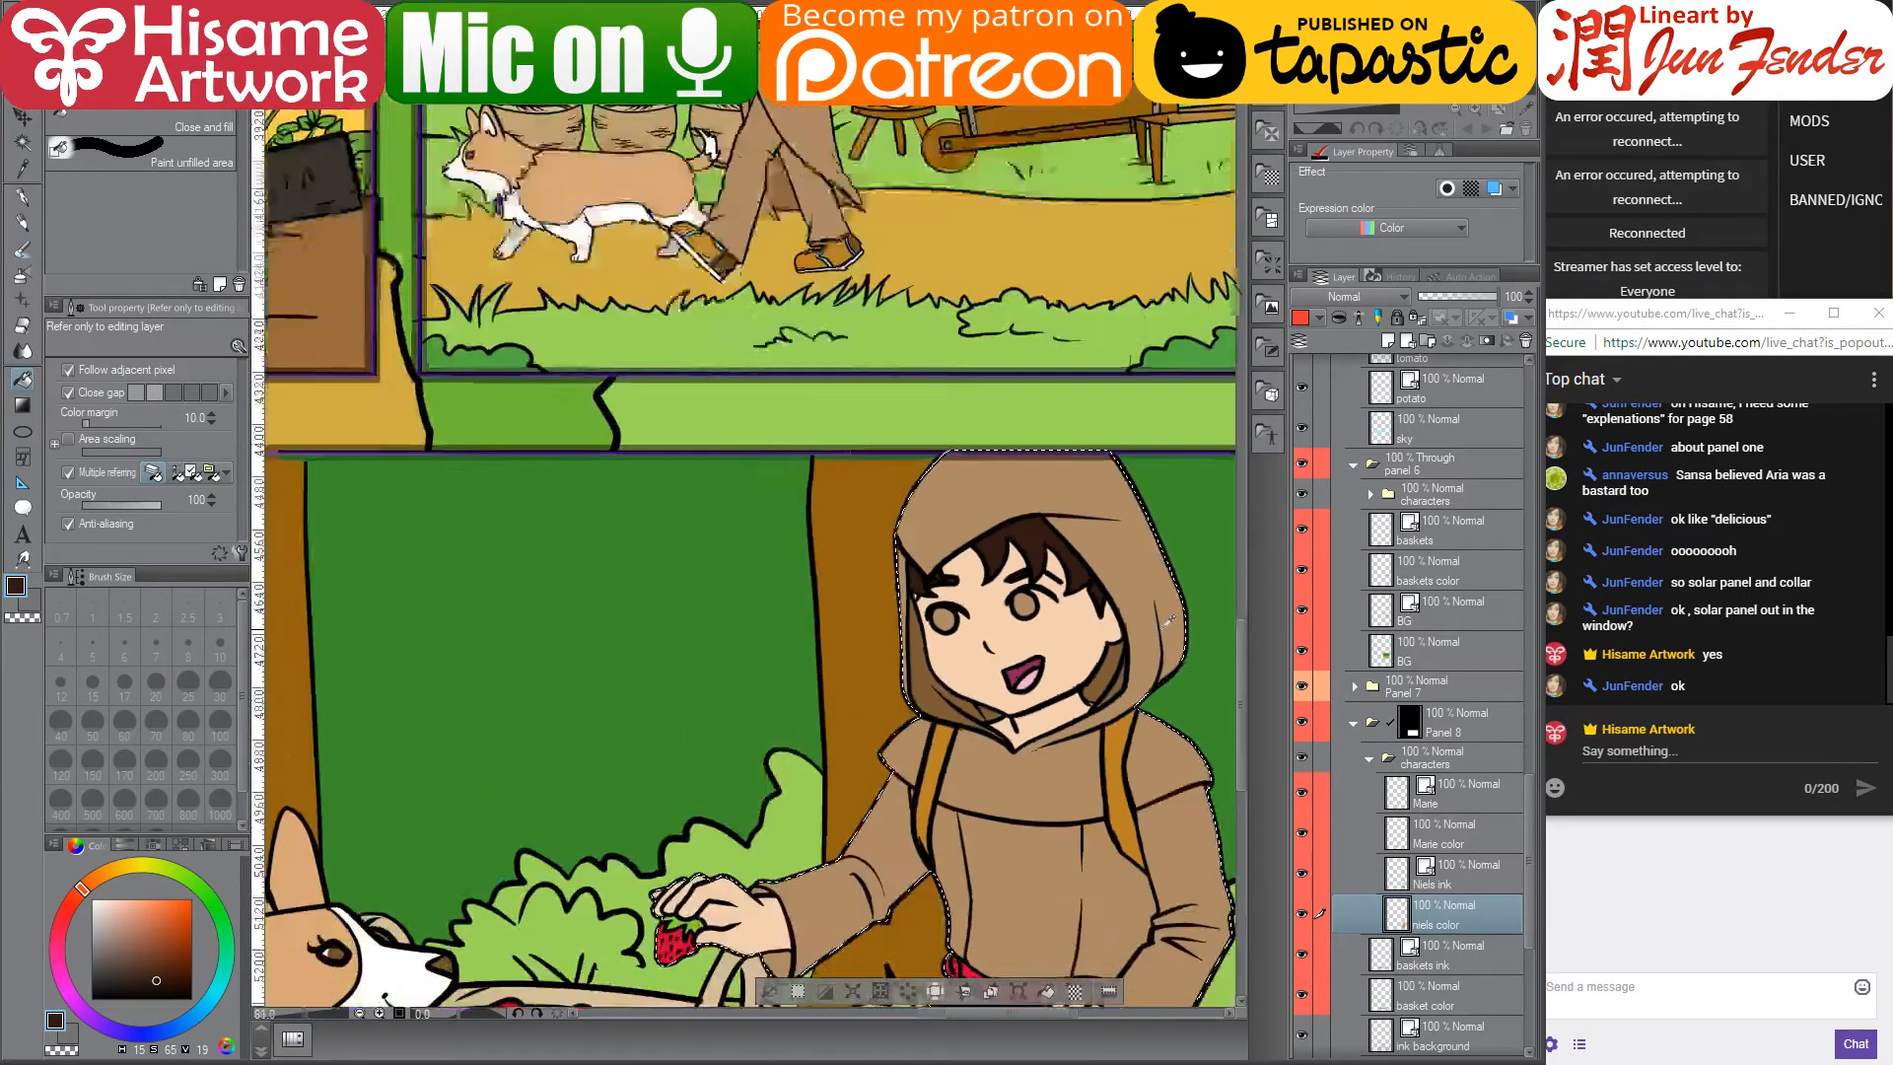
pyautogui.scroll(-2, 1170, 621)
pyautogui.scroll(2, 1142, 784)
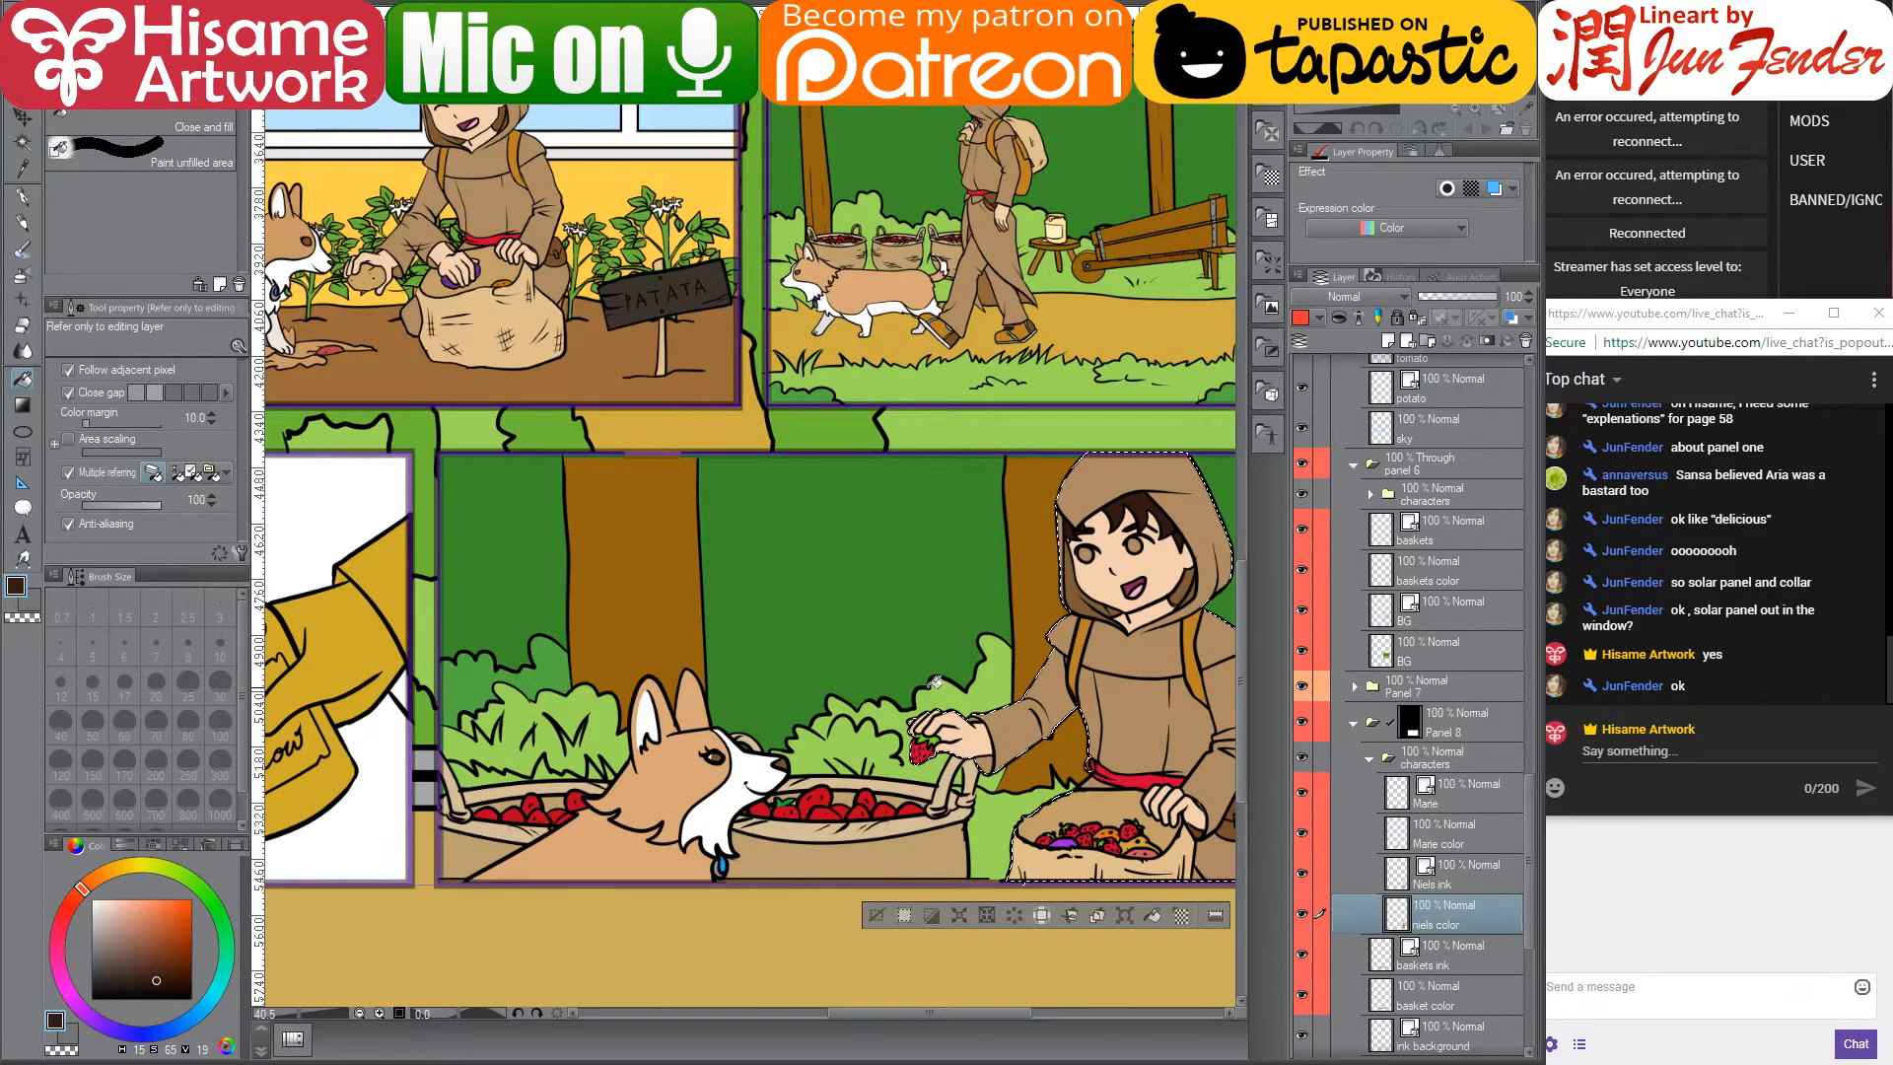
pyautogui.scroll(-1, 949, 673)
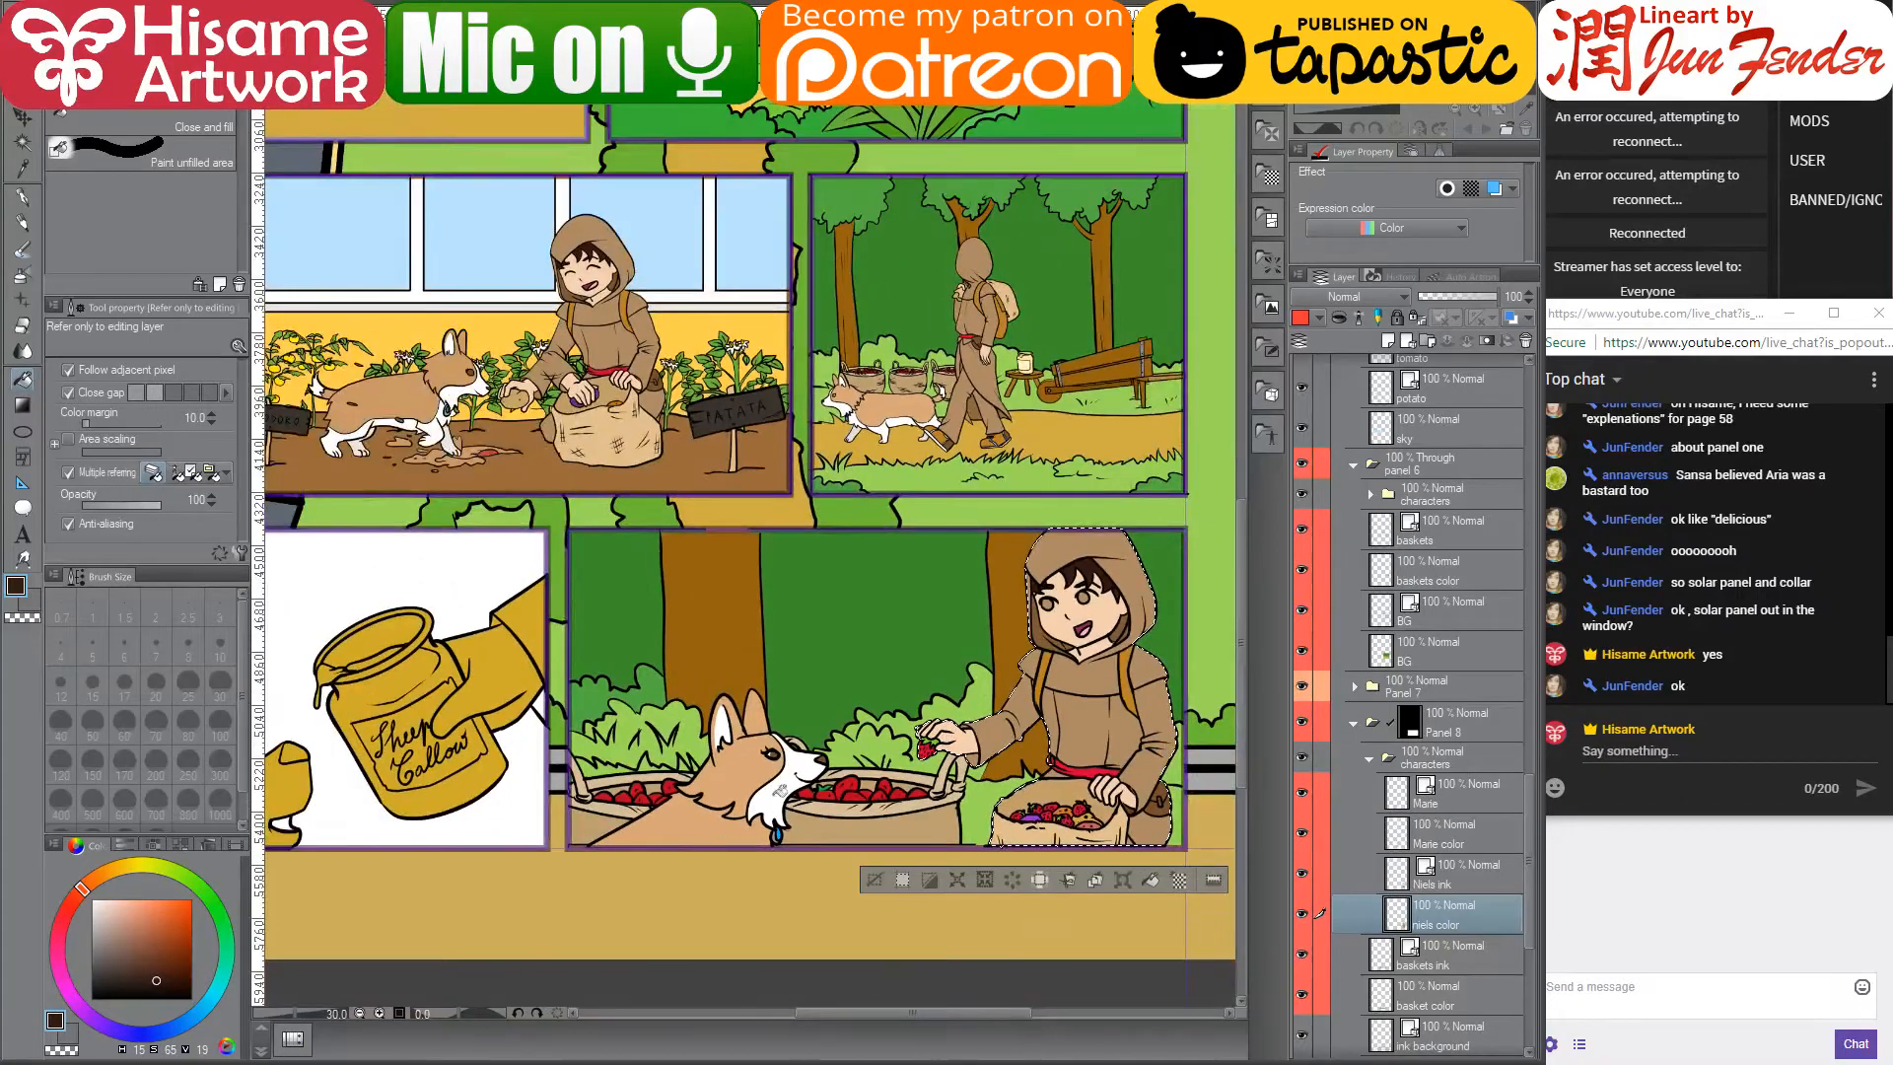
pyautogui.moveTo(816, 779); pyautogui.dragTo(915, 785)
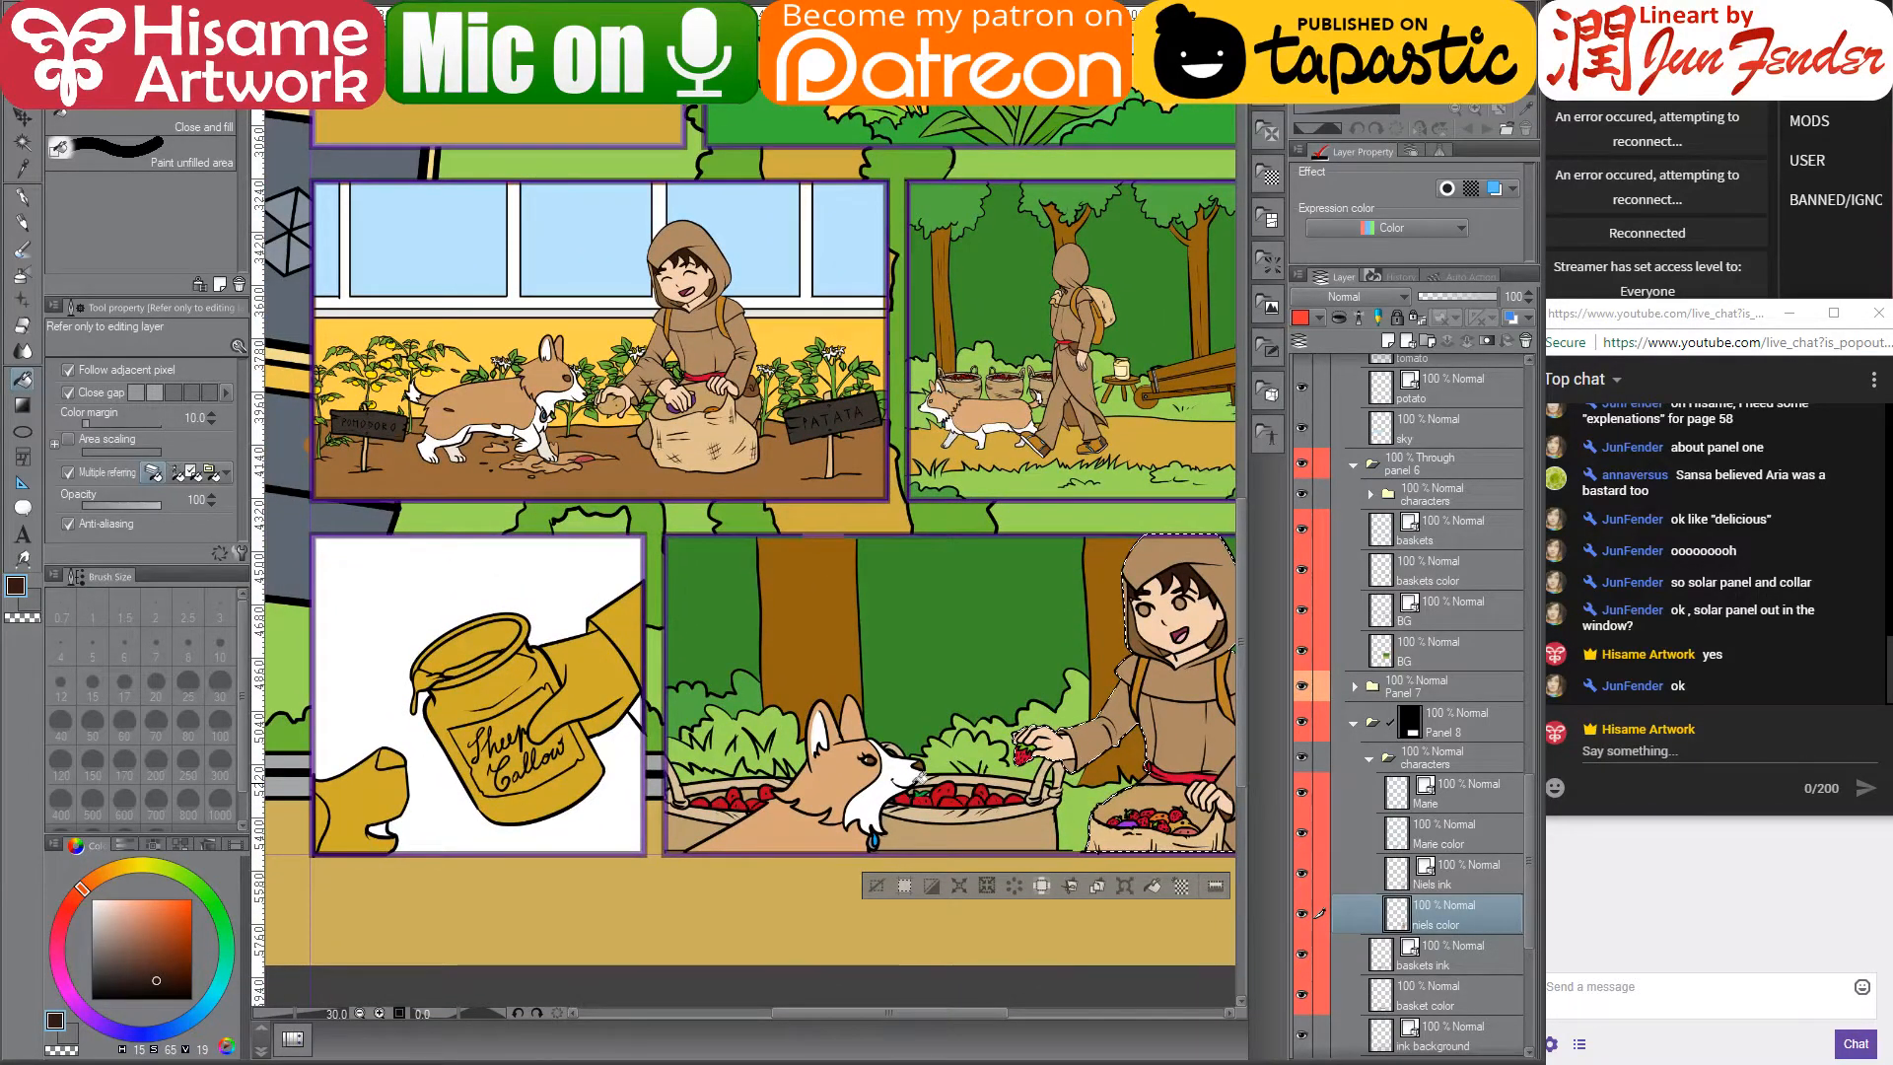
pyautogui.hotkey('ctrl', 'd')
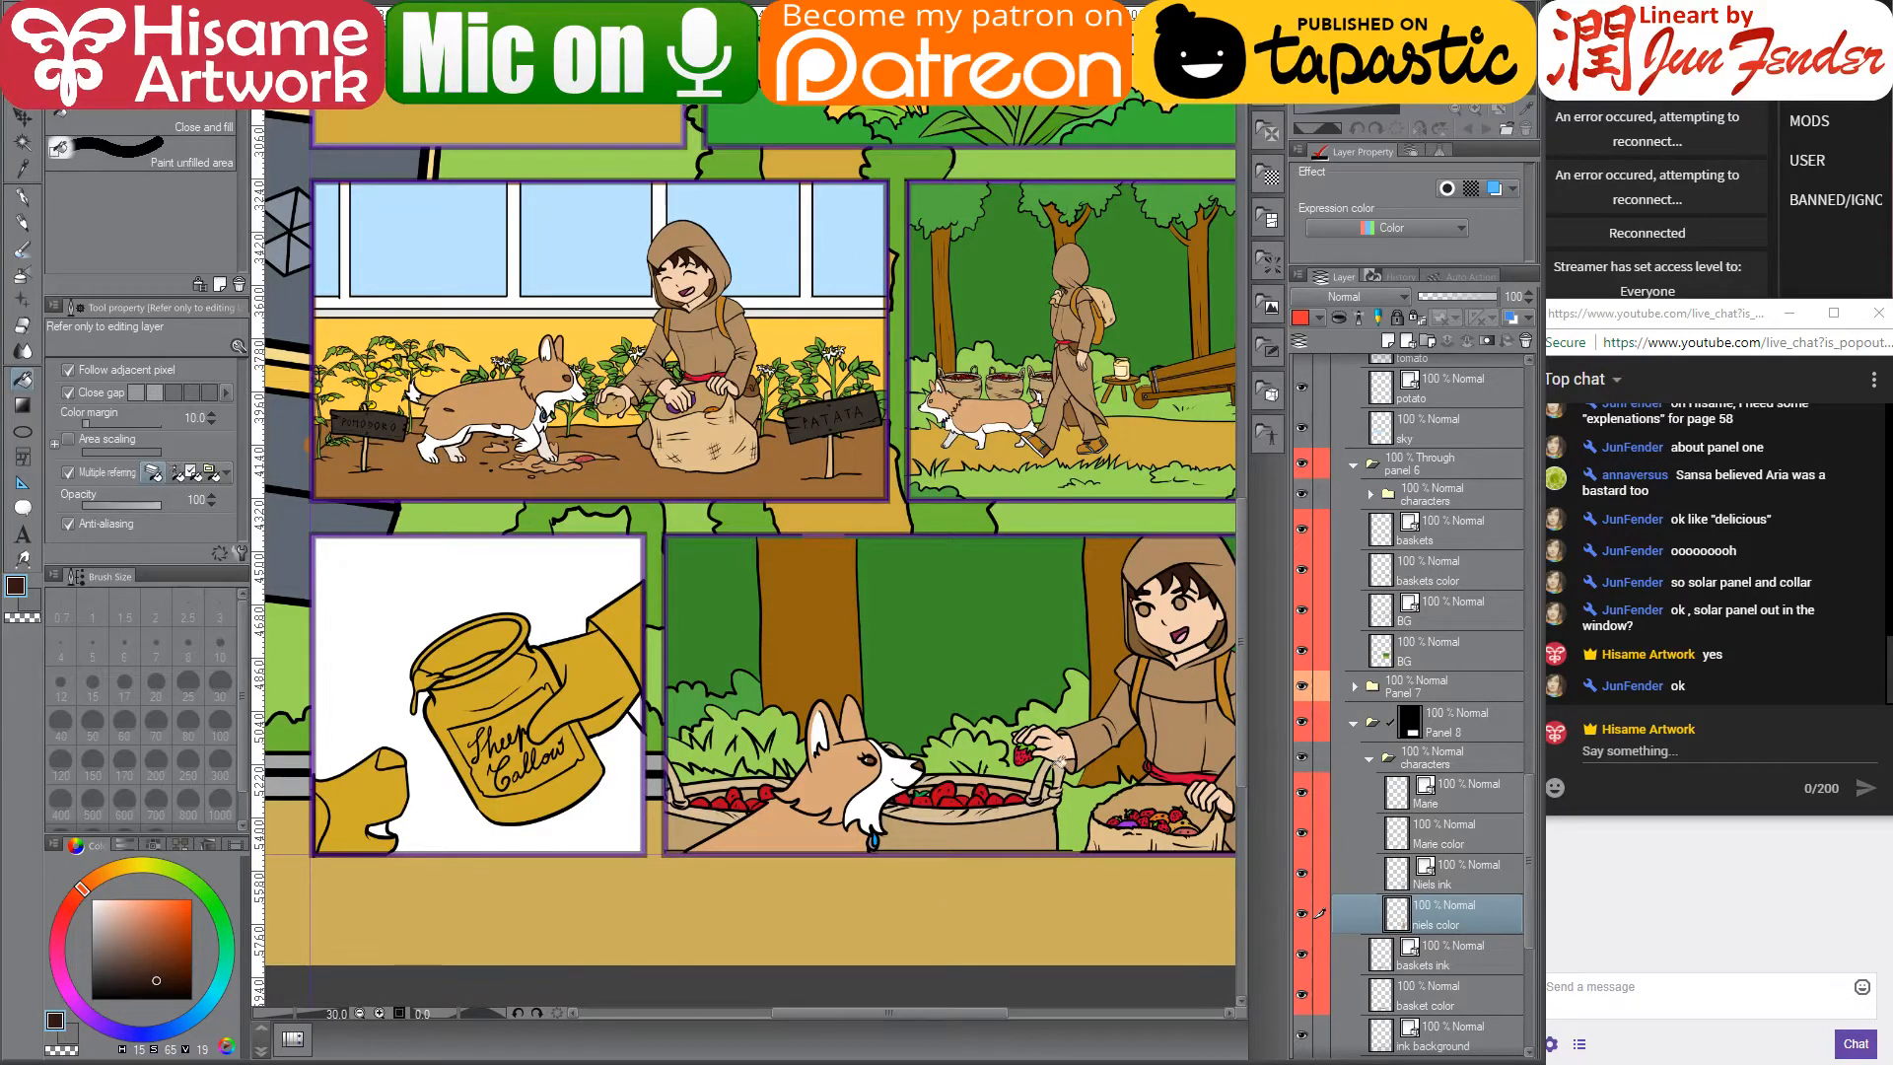
# - Fill the inside of the boy's outstretched sleeve cuff with the shadow brown sampled from his hood
pyautogui.scroll(5, 1060, 761)
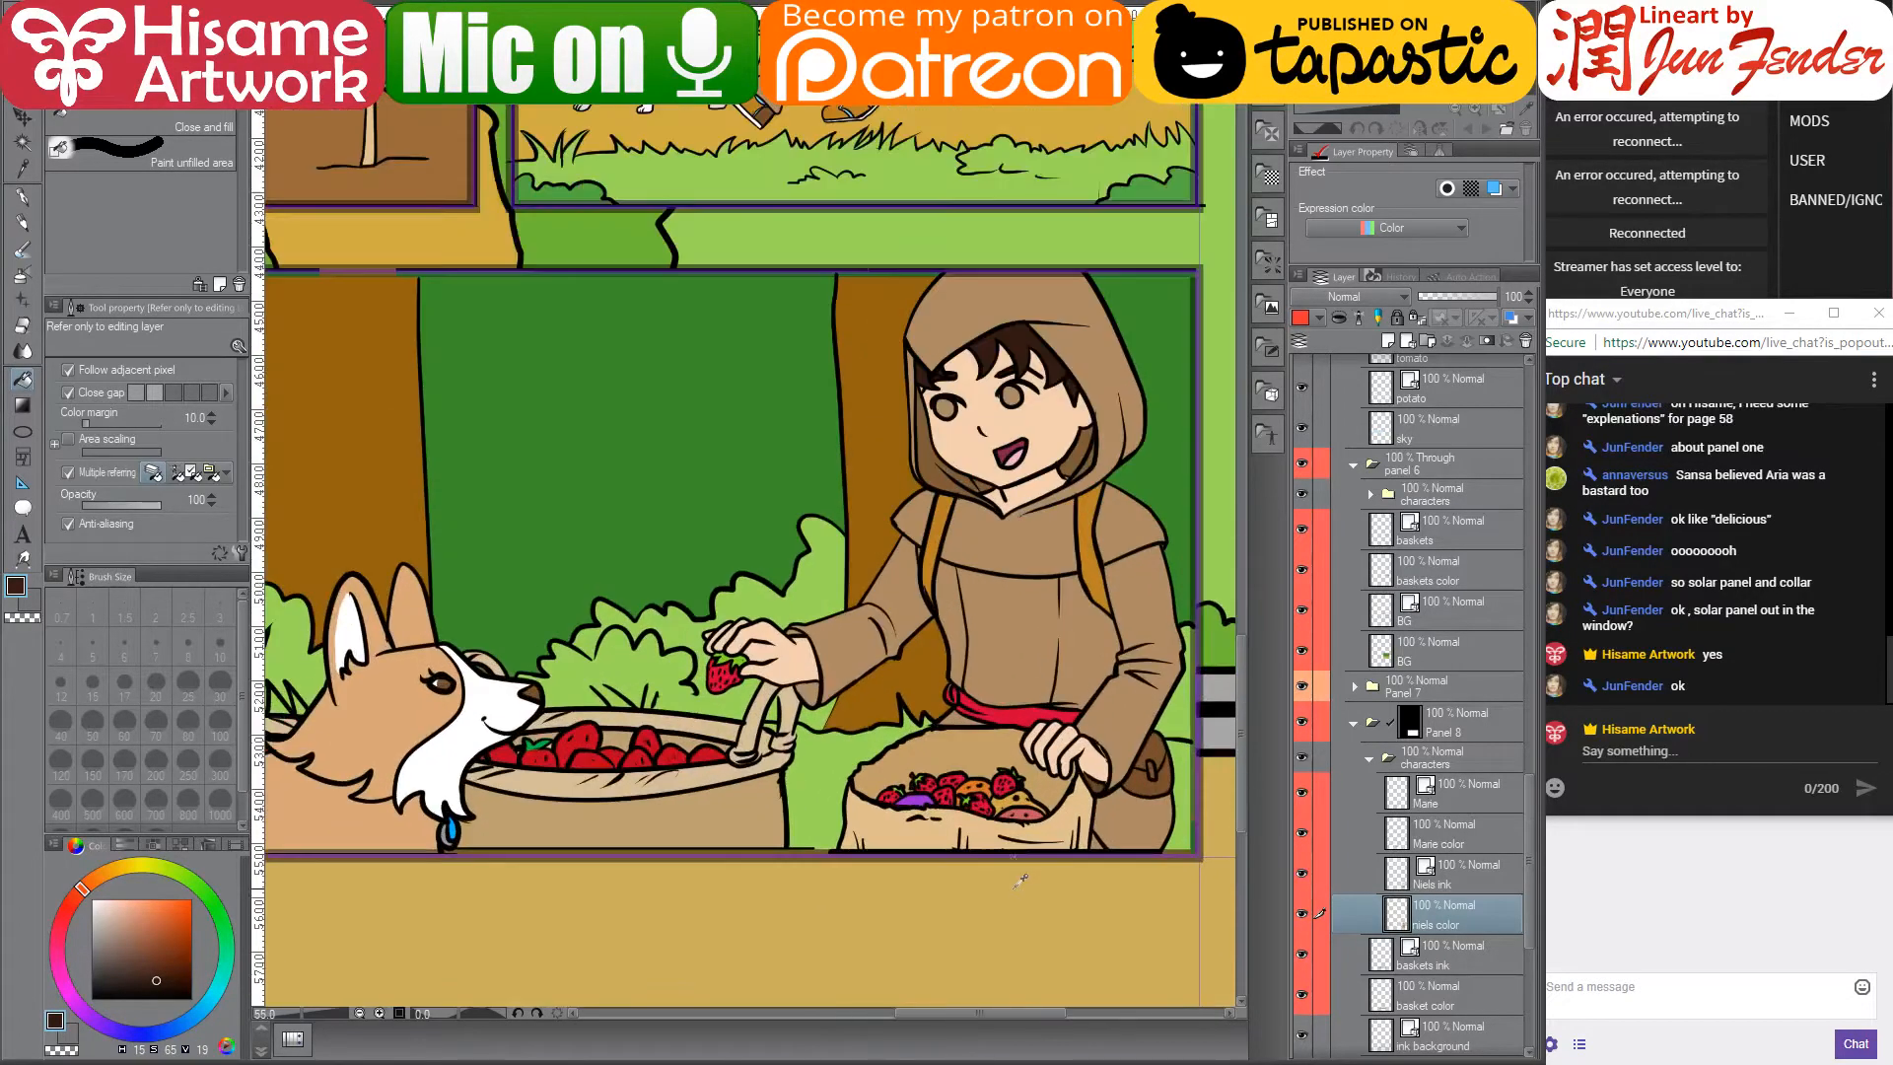
pyautogui.scroll(3, 1021, 880)
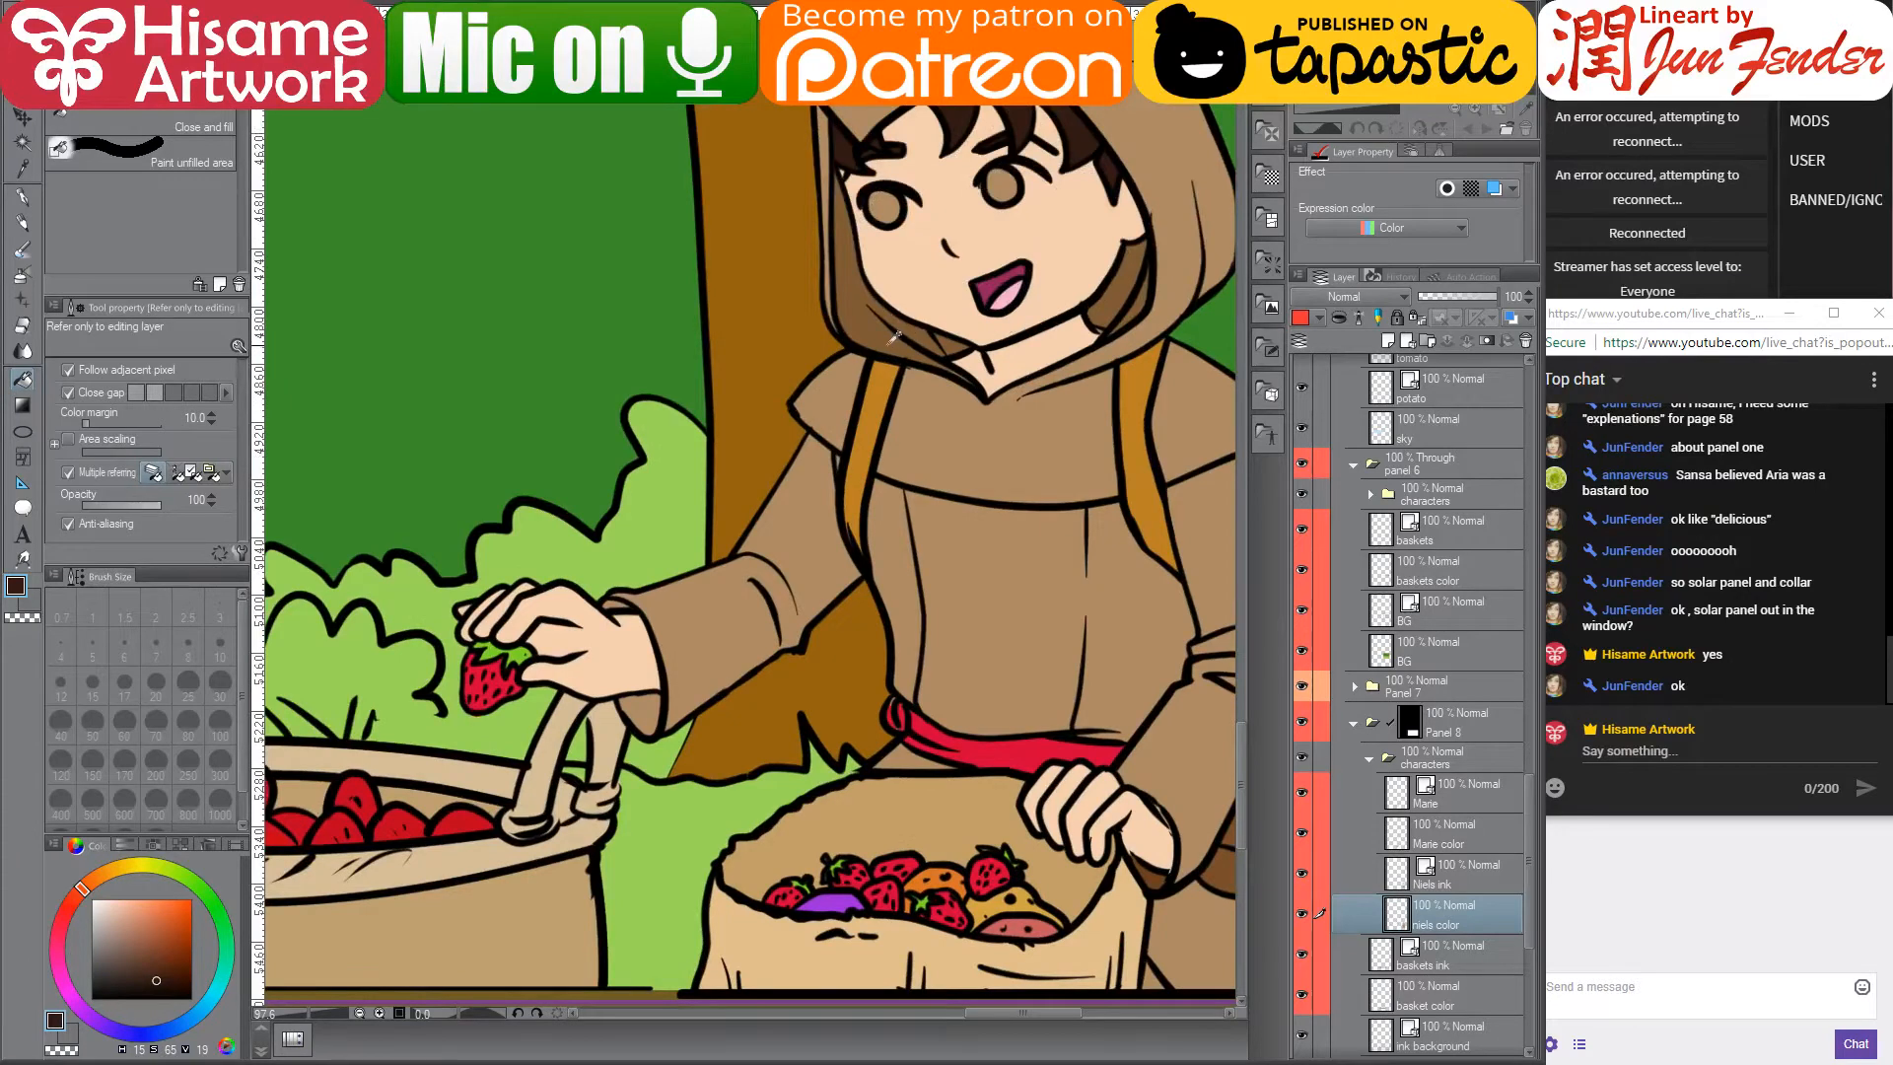
pyautogui.keyDown('alt'); pyautogui.click(894, 336); pyautogui.keyUp('alt')
pyautogui.click(651, 710)
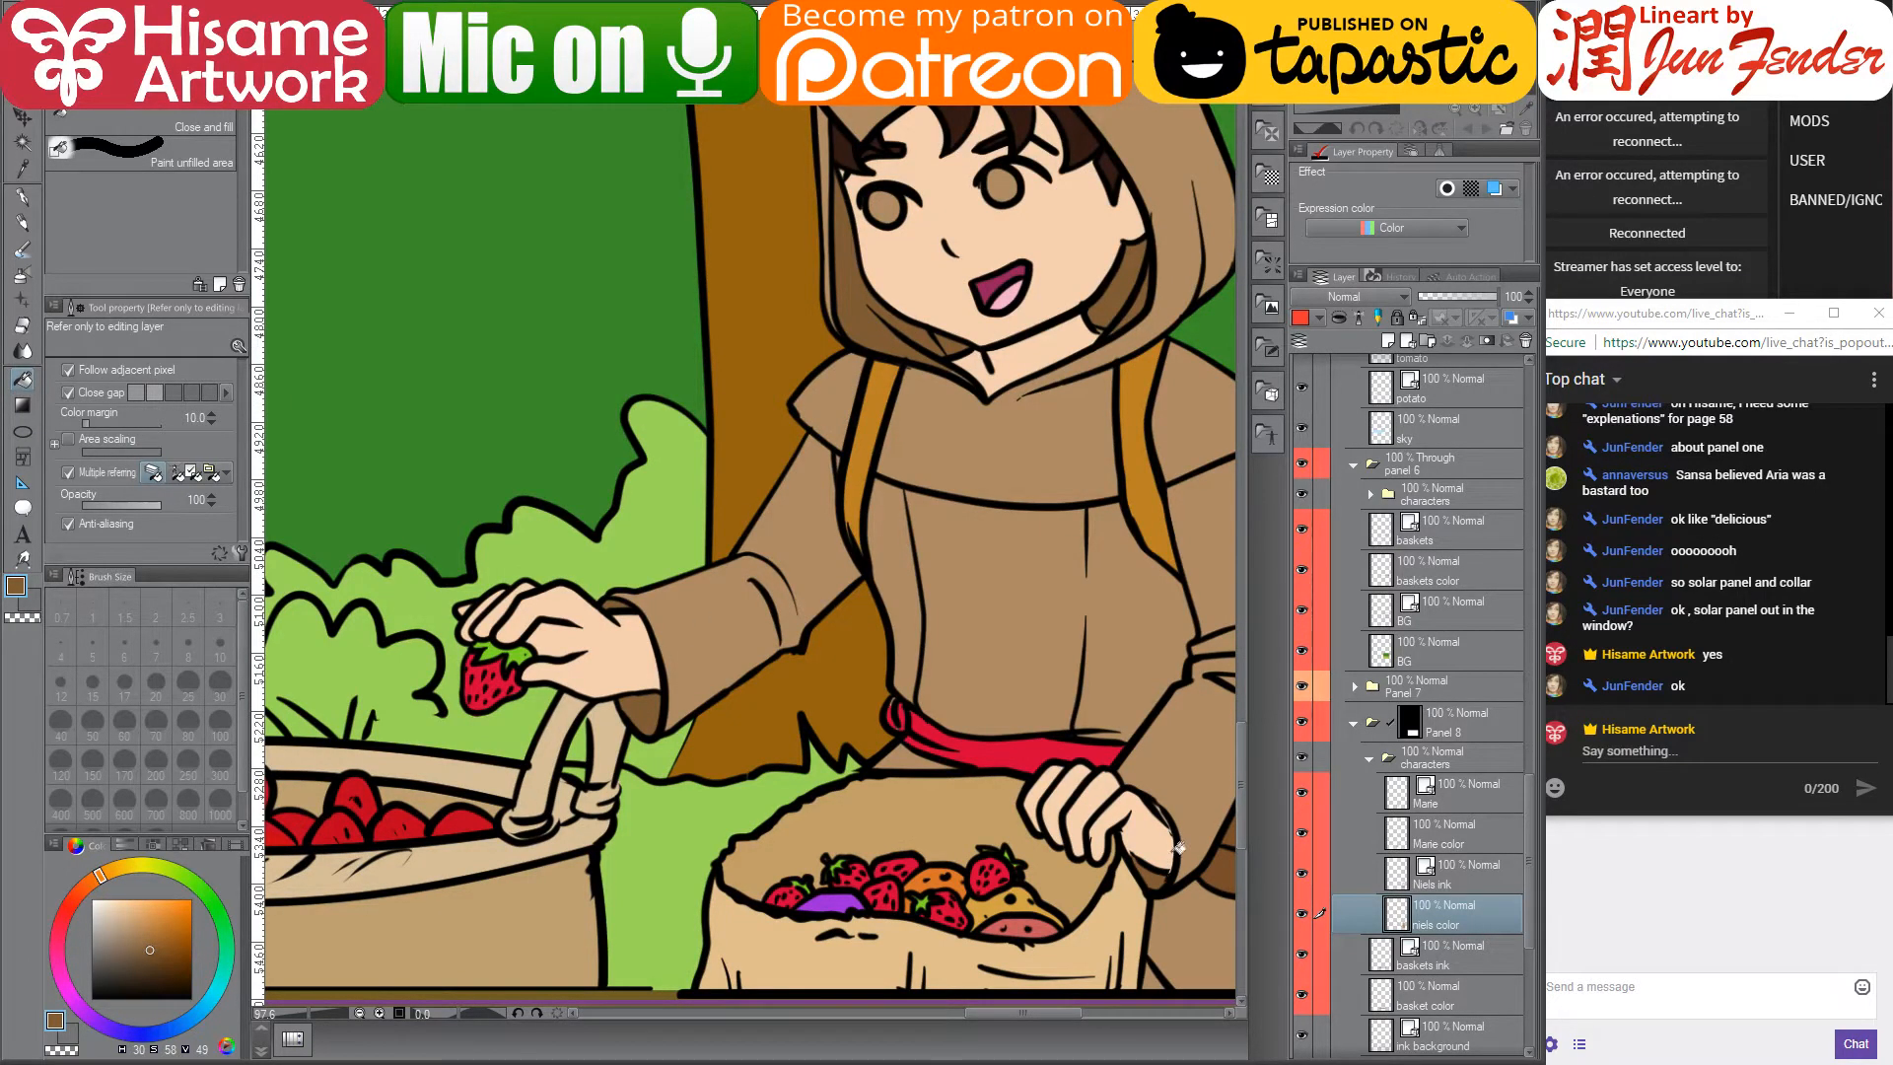
# - Paint the knot of the boy's sash with the G-pen in the red sampled from the sash
pyautogui.scroll(-2, 1178, 846)
pyautogui.scroll(4, 972, 754)
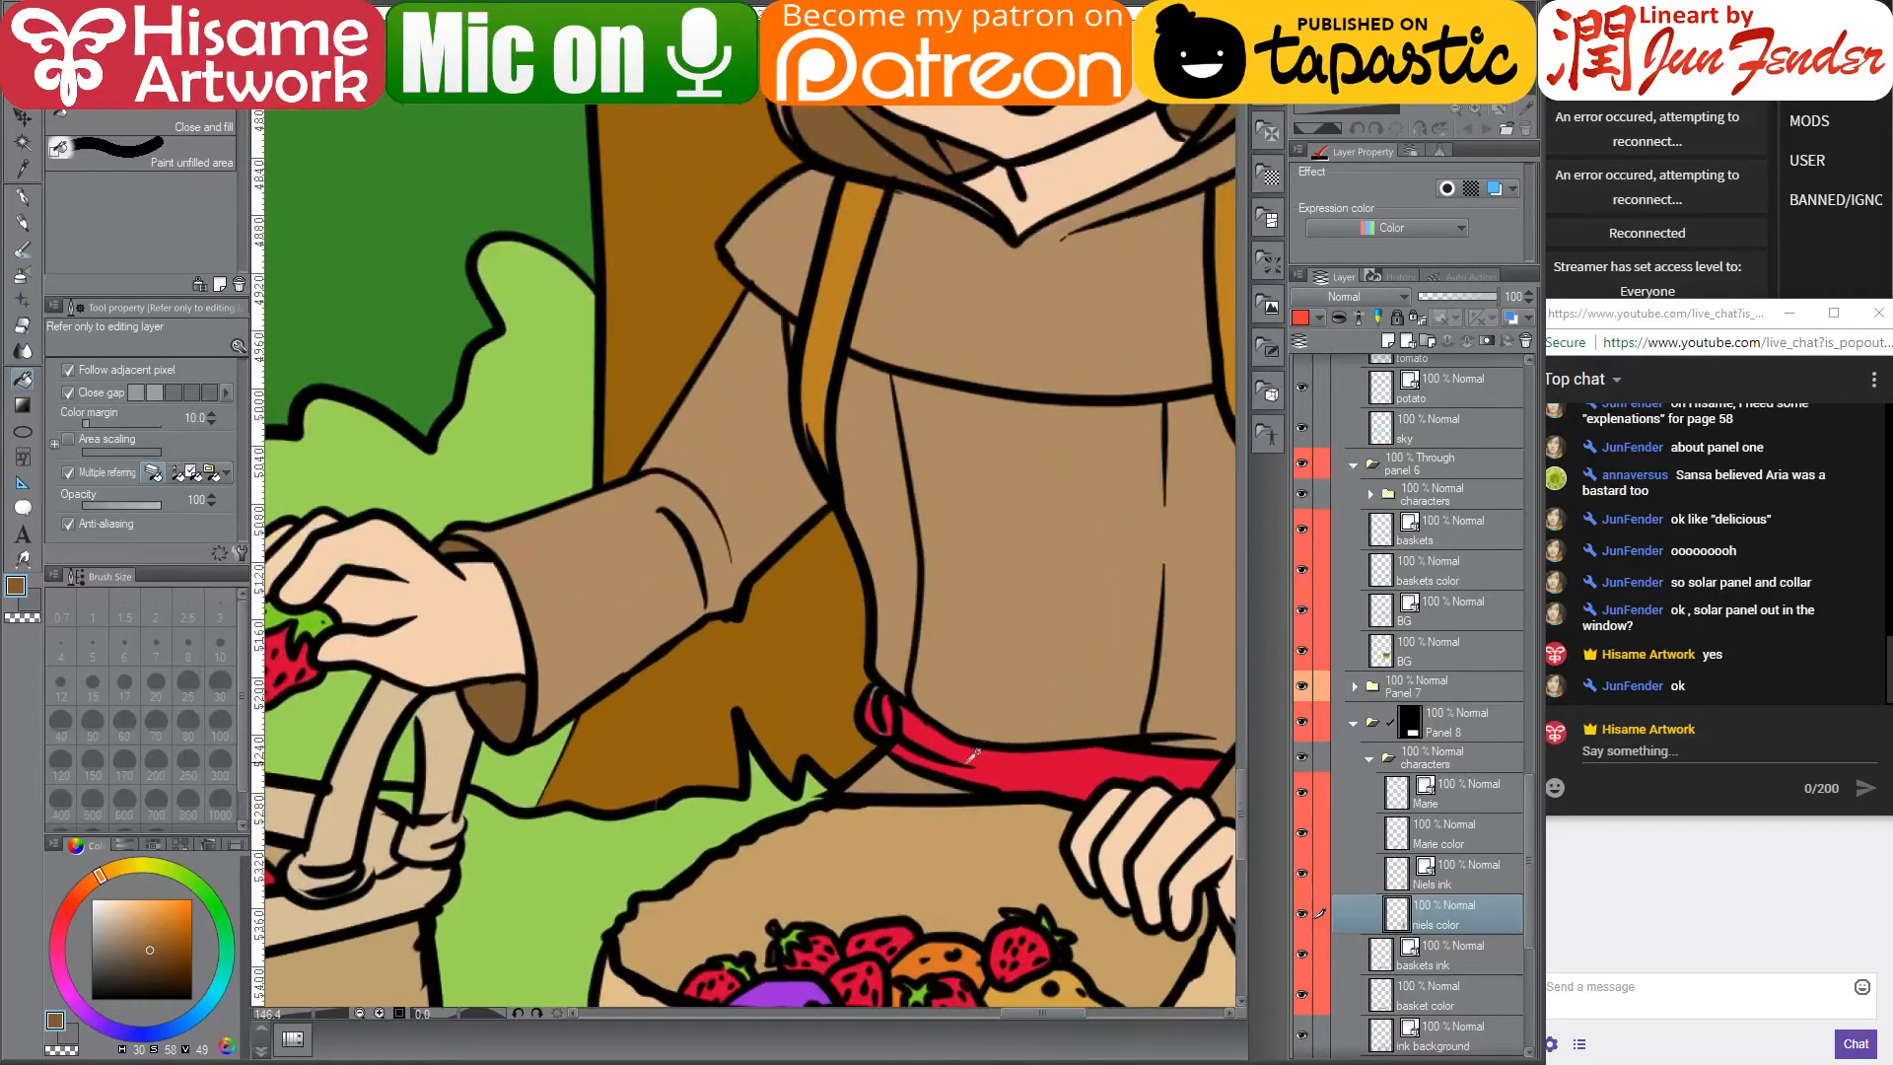
pyautogui.keyDown('alt'); pyautogui.click(975, 755); pyautogui.keyUp('alt')
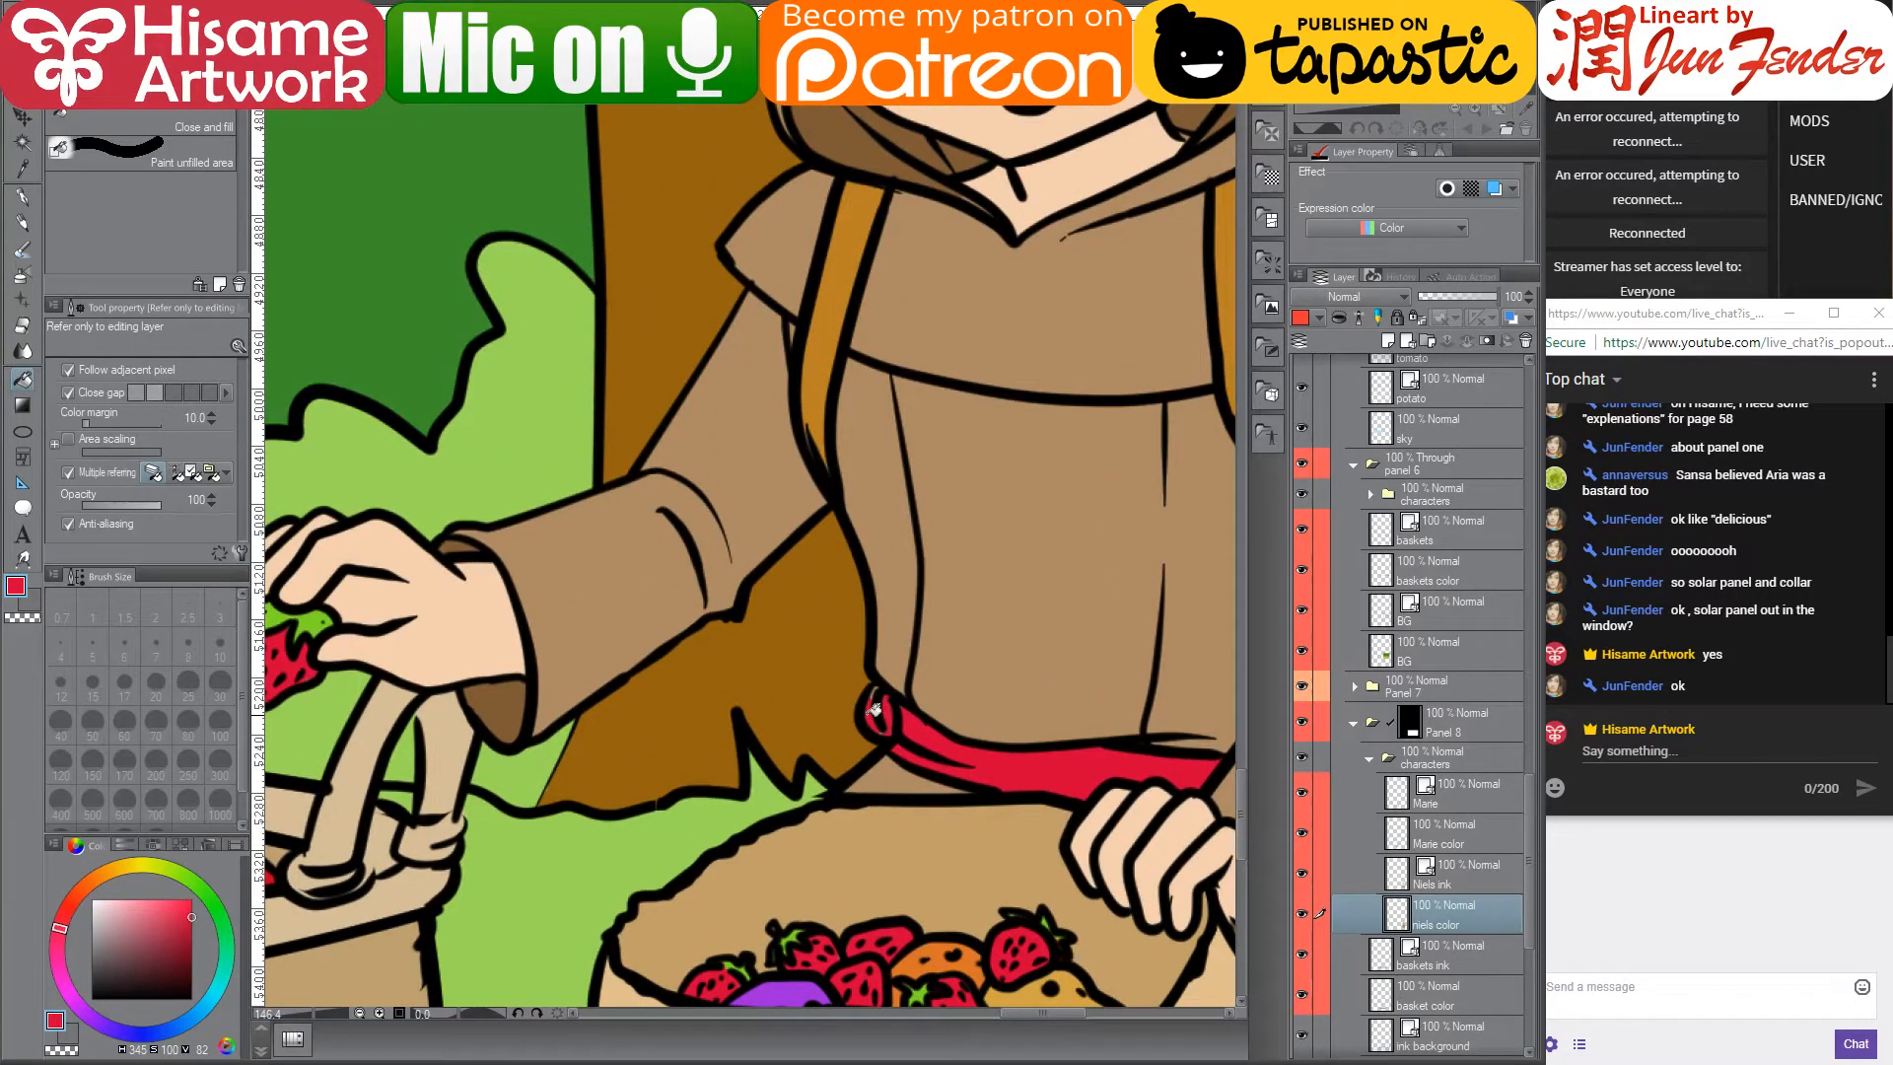
pyautogui.click(20, 198)
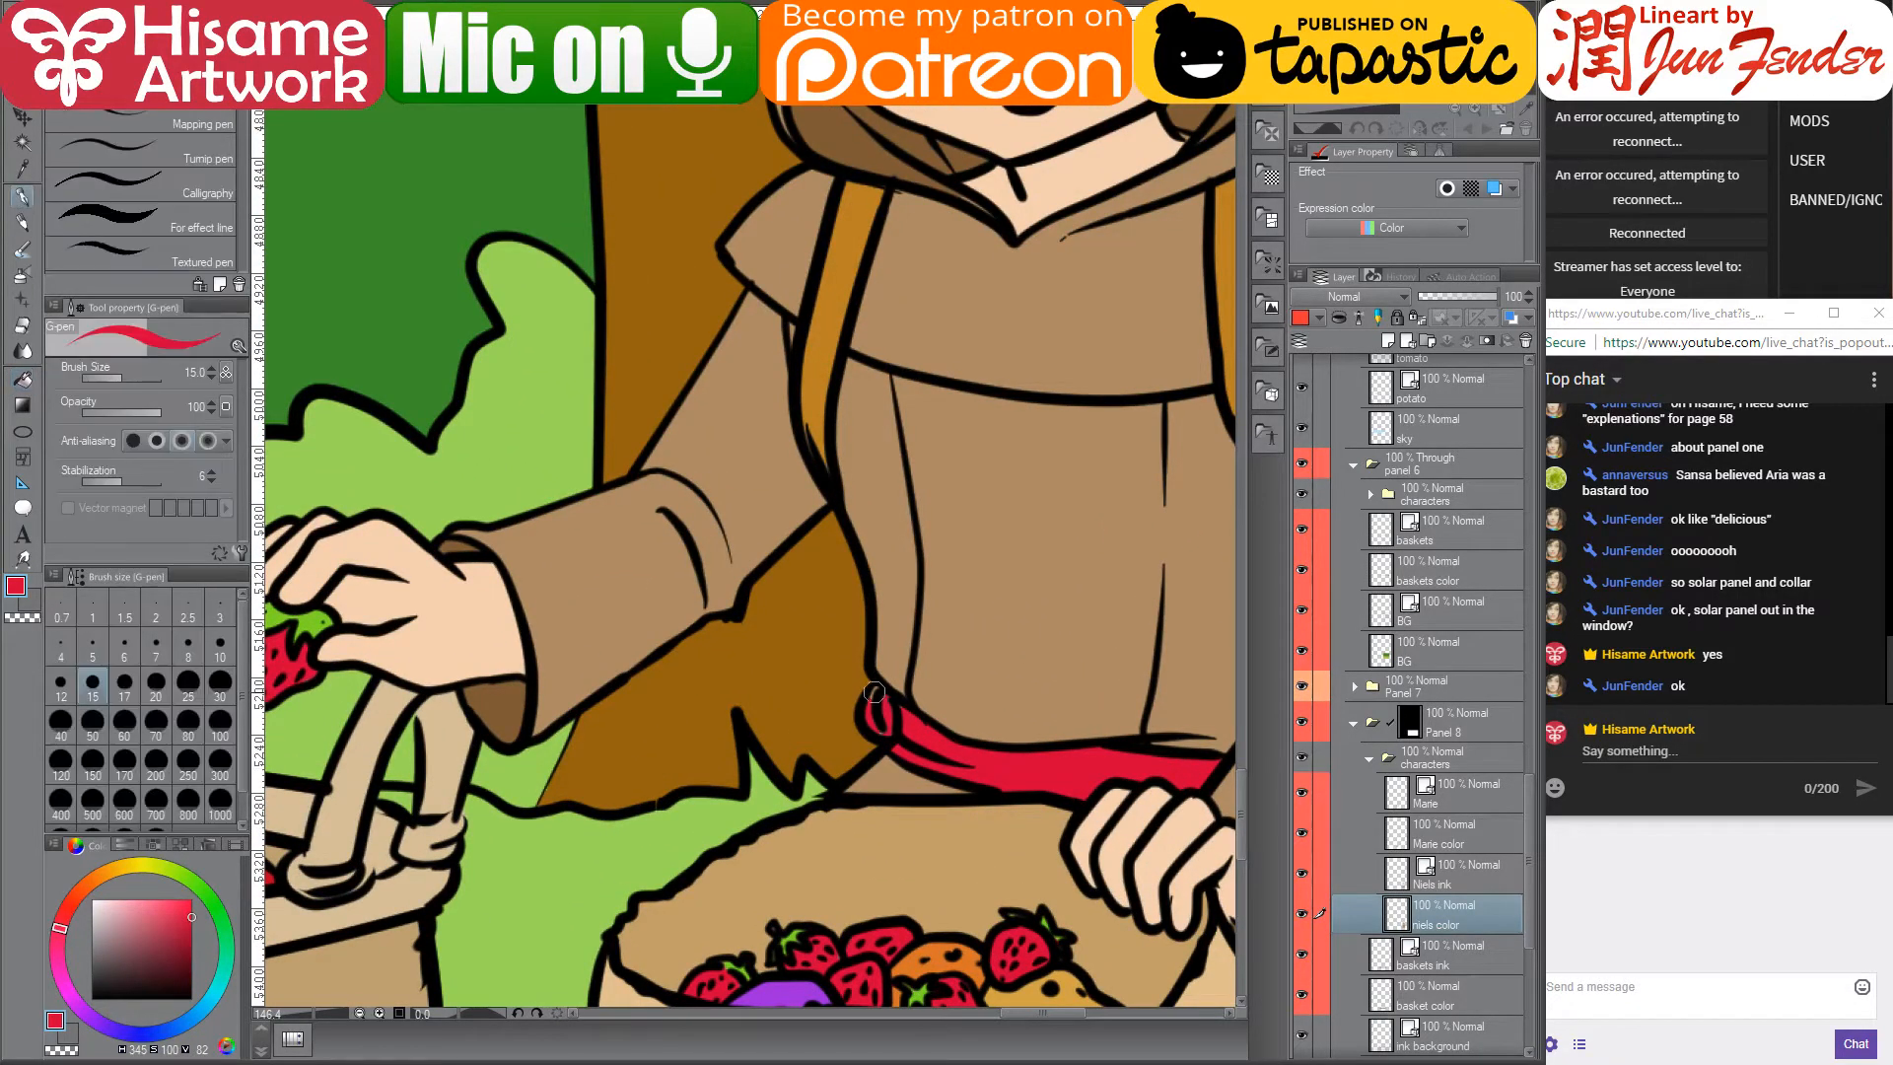
pyautogui.scroll(-2, 884, 712)
pyautogui.scroll(-5, 882, 916)
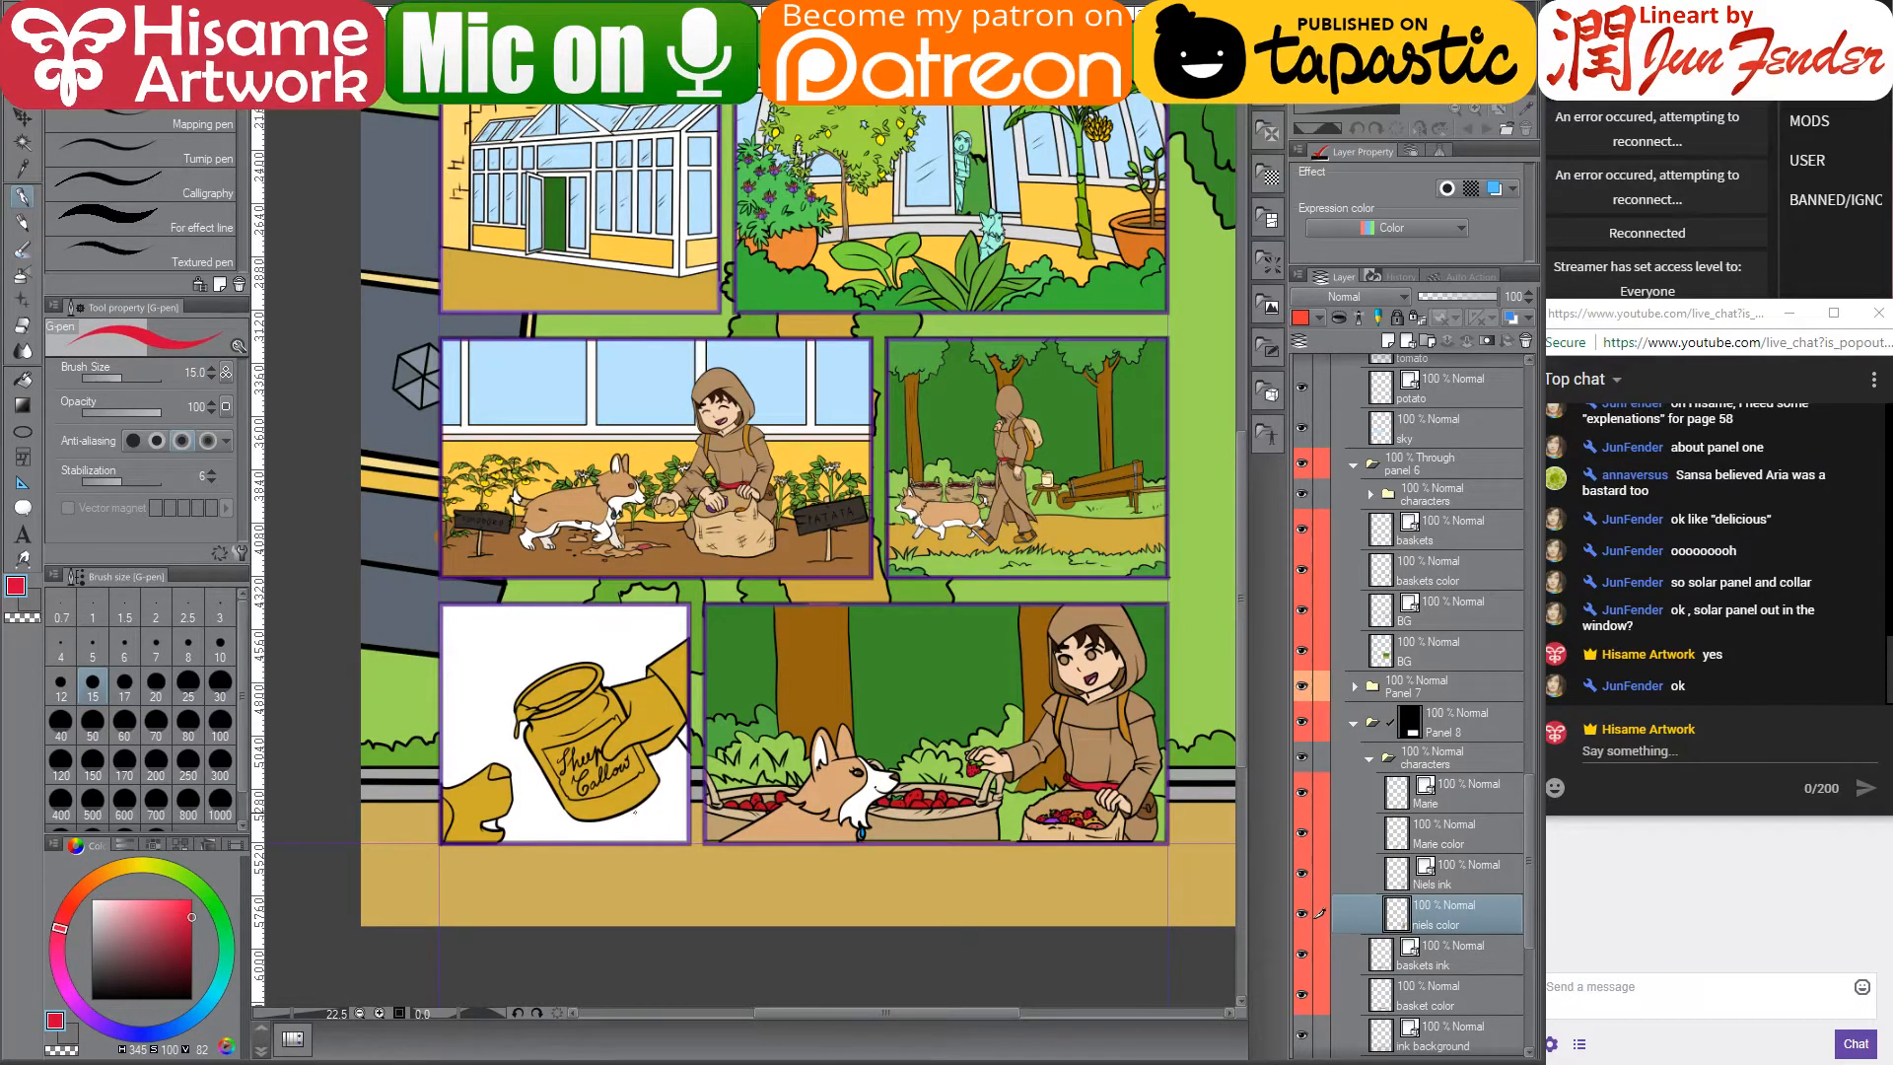
pyautogui.click(1389, 880)
pyautogui.click(1401, 837)
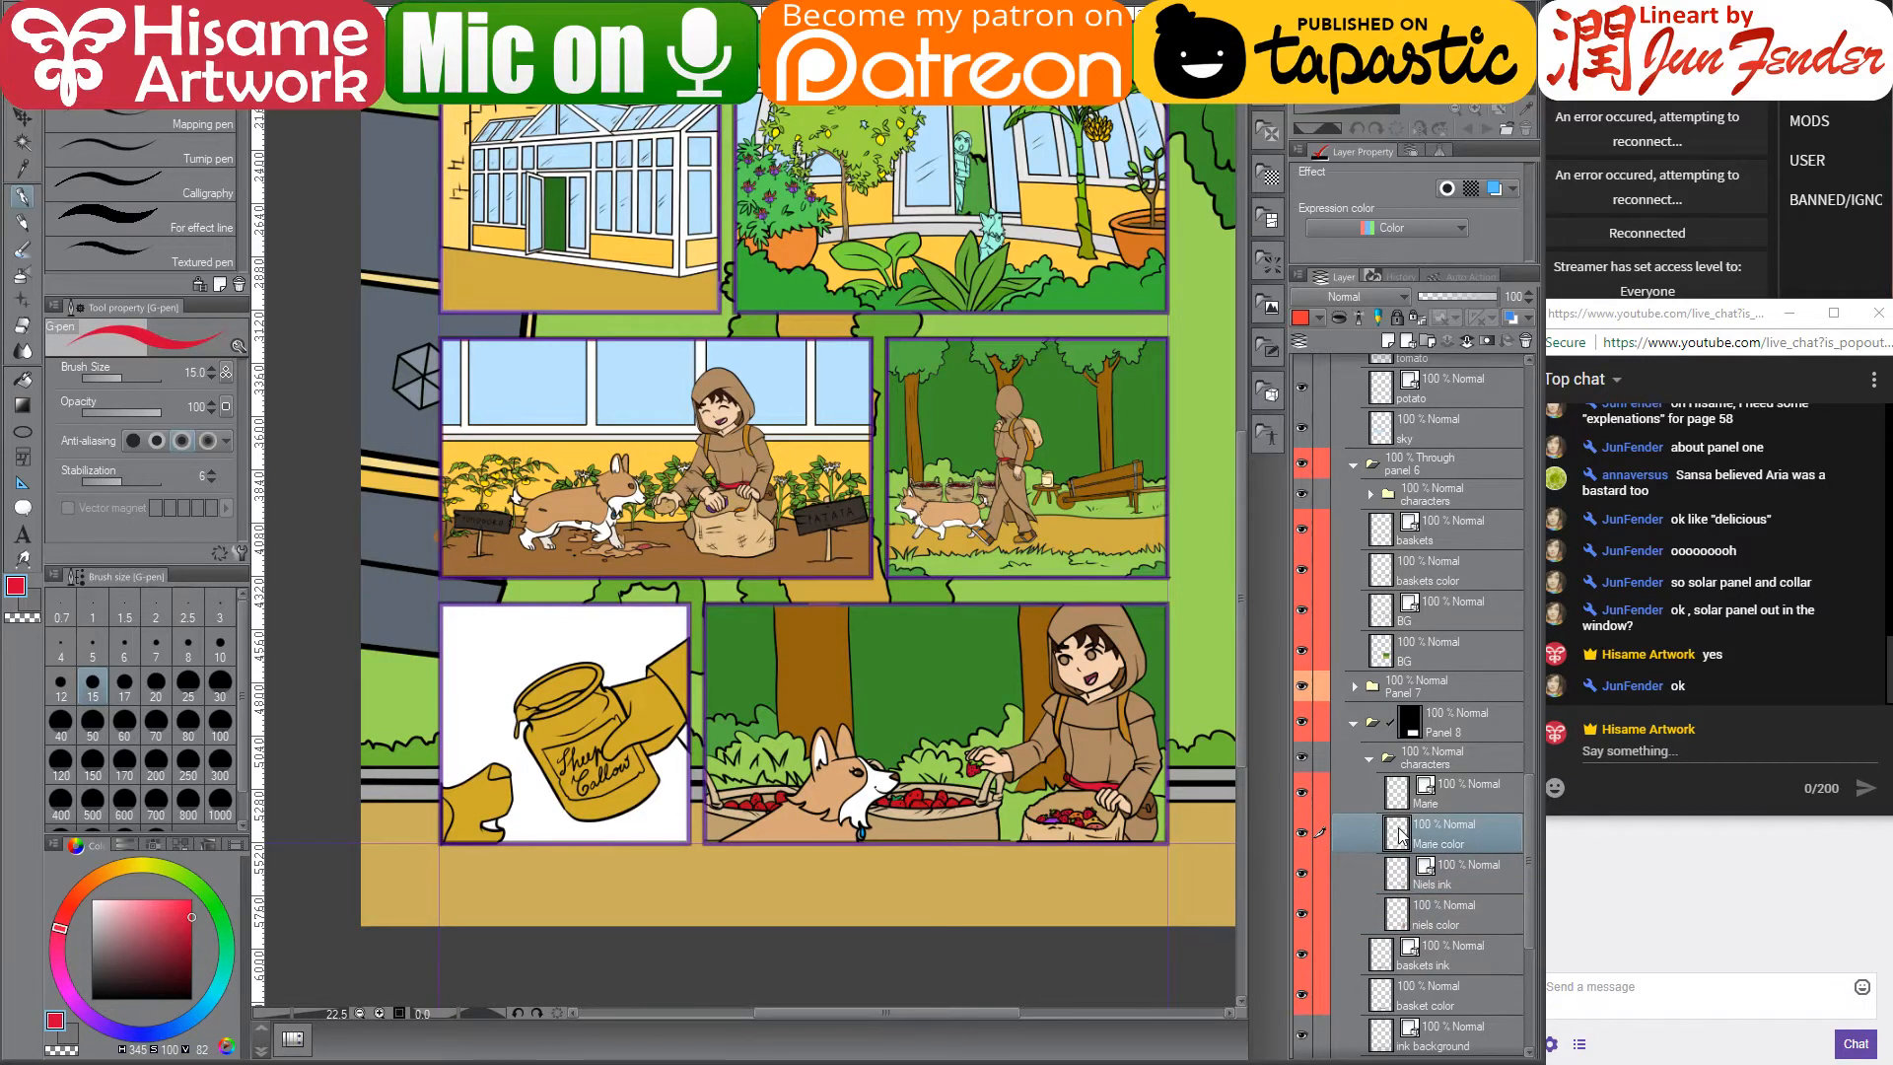
pyautogui.keyDown('ctrl'); pyautogui.click(1398, 831); pyautogui.keyUp('ctrl')
pyautogui.hotkey('ctrl', 'd')
# - Collapse the characters, Panel 8 and panel 1 layer folders and expand the Panel 7 folder
pyautogui.click(1369, 758)
pyautogui.scroll(-3, 1410, 905)
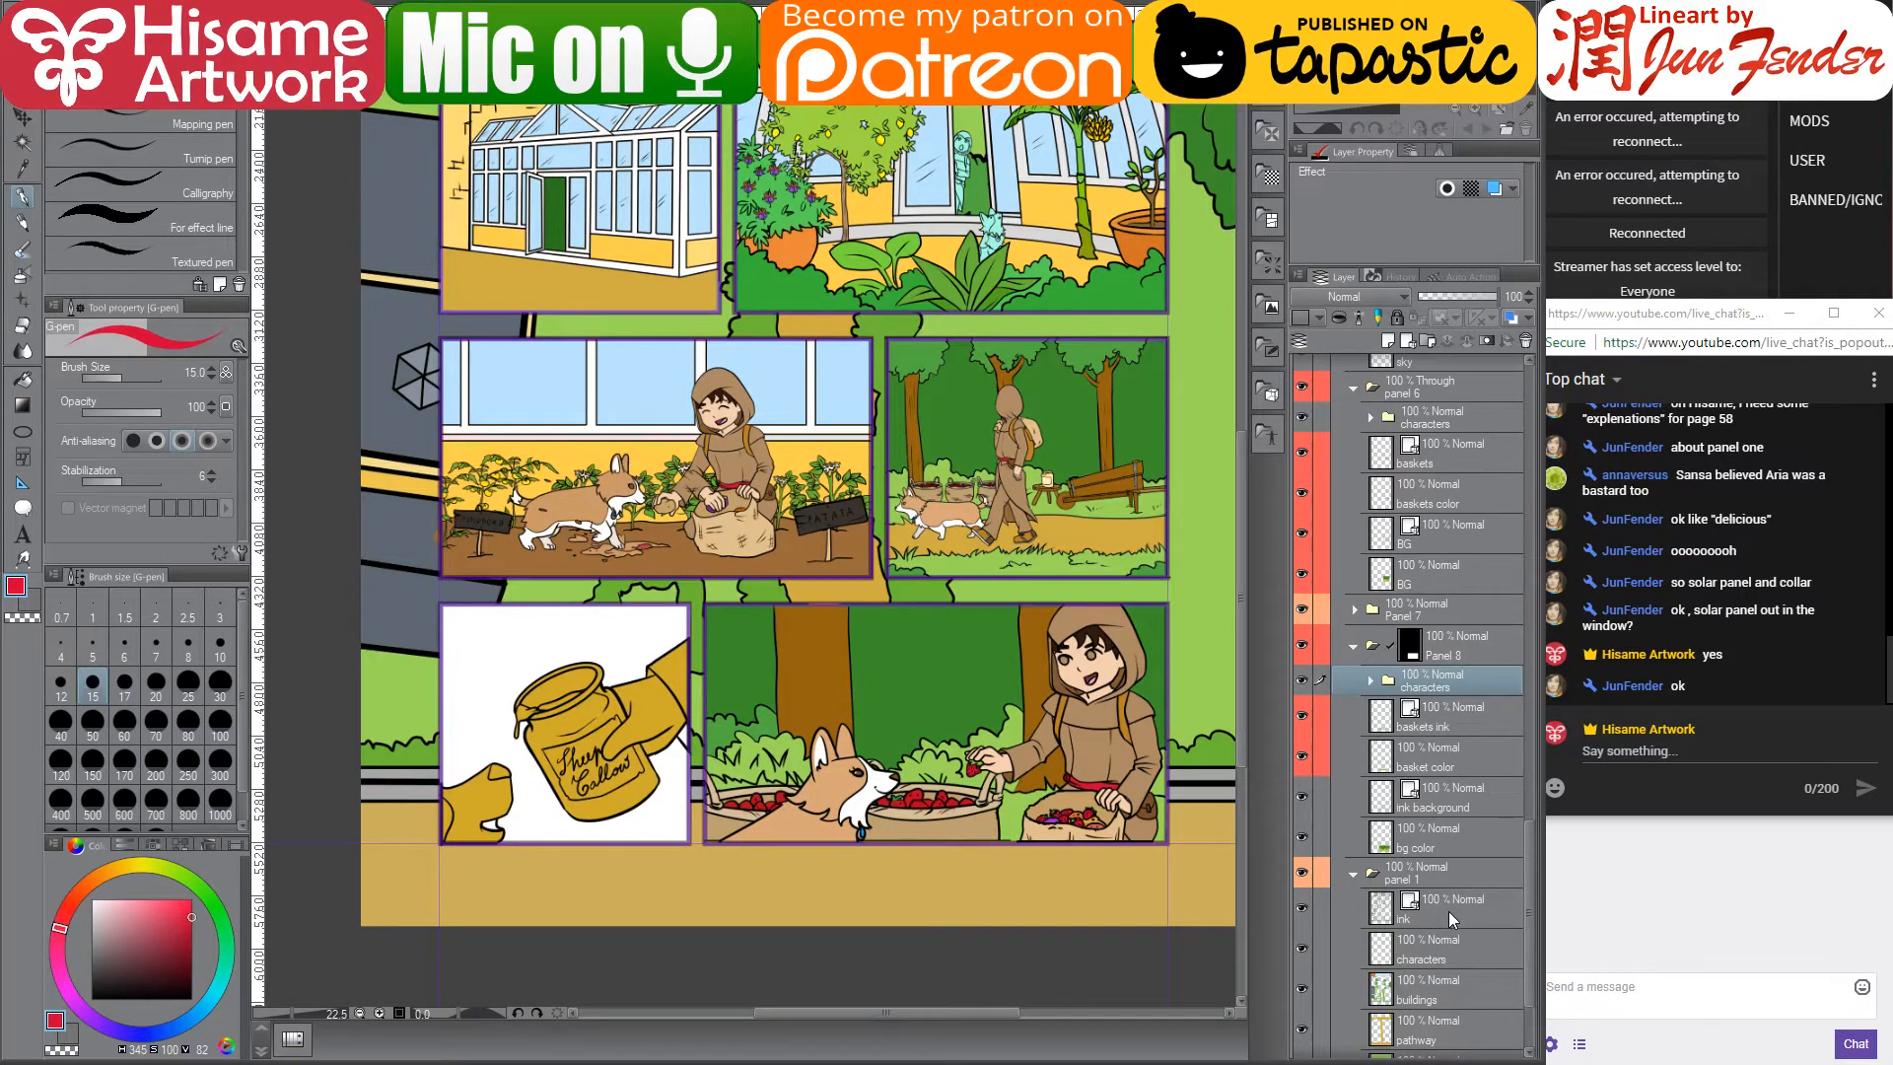
pyautogui.click(1354, 646)
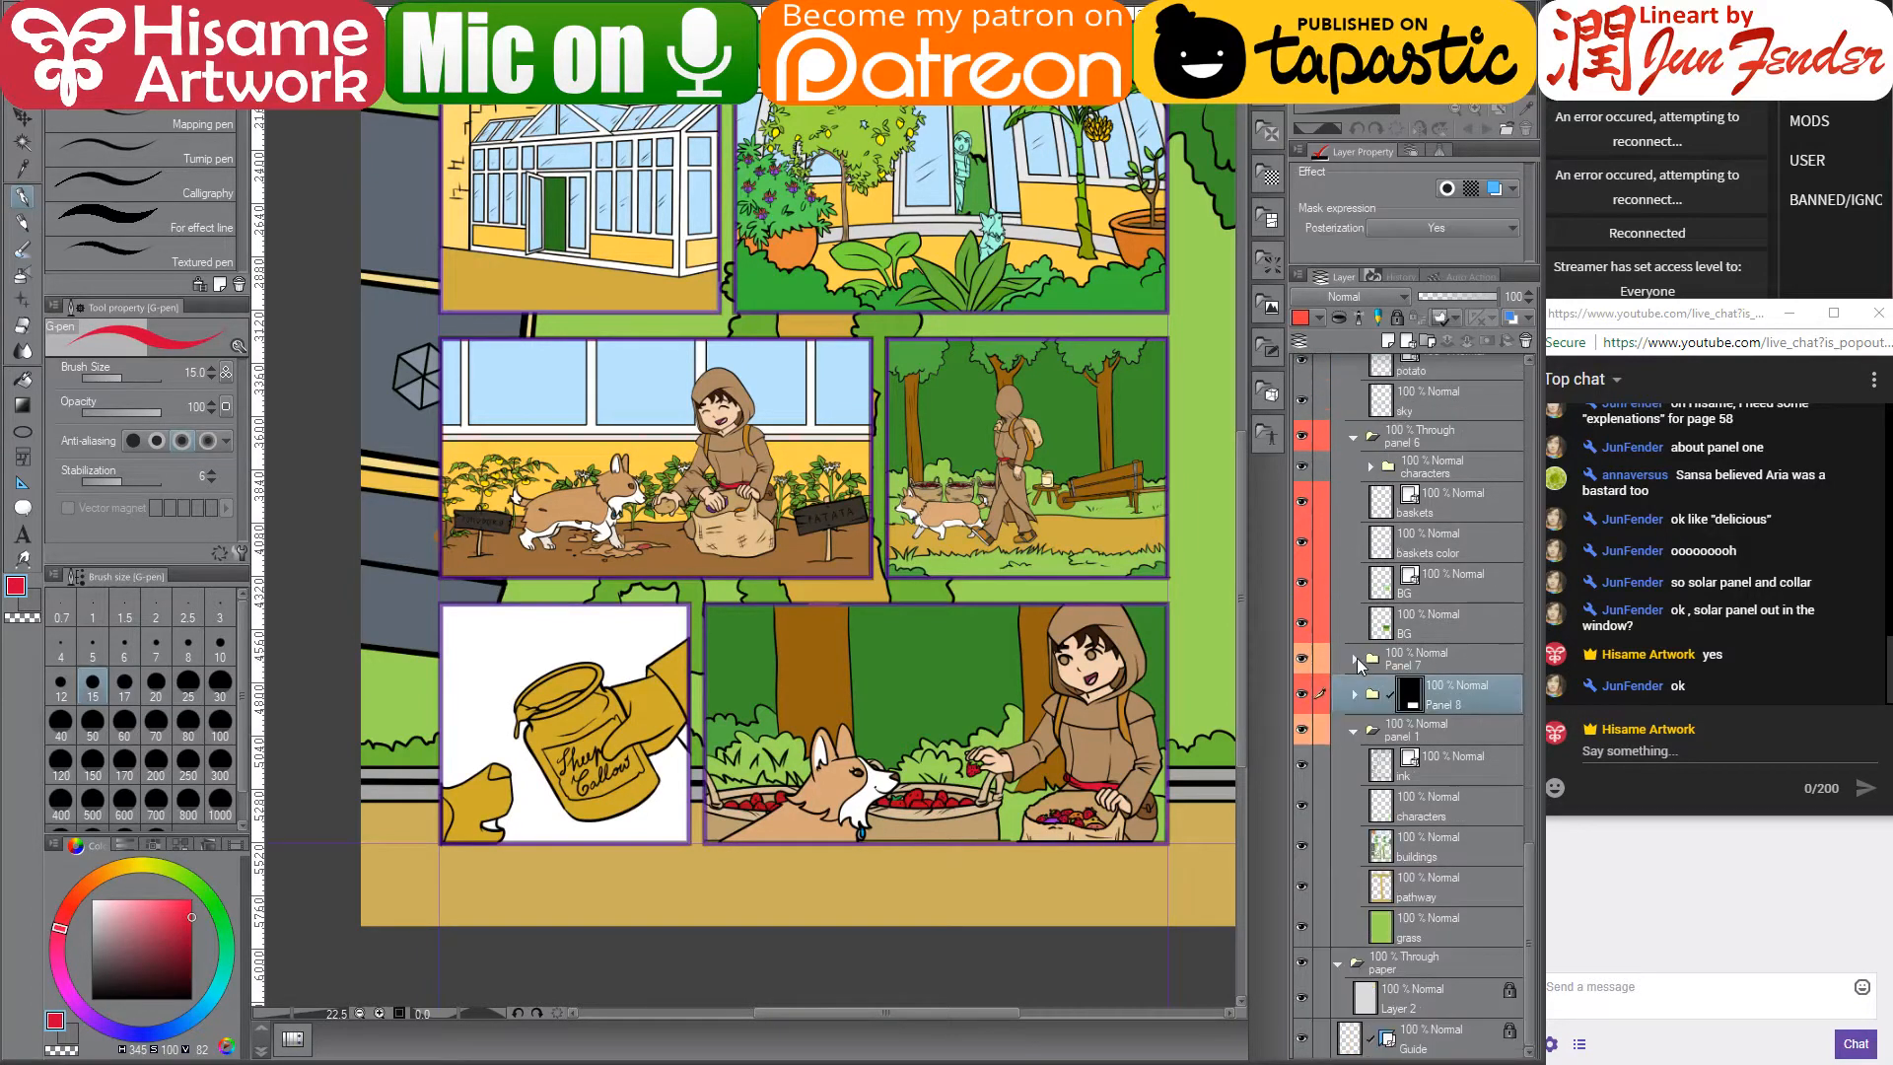
pyautogui.click(1356, 658)
pyautogui.click(1356, 856)
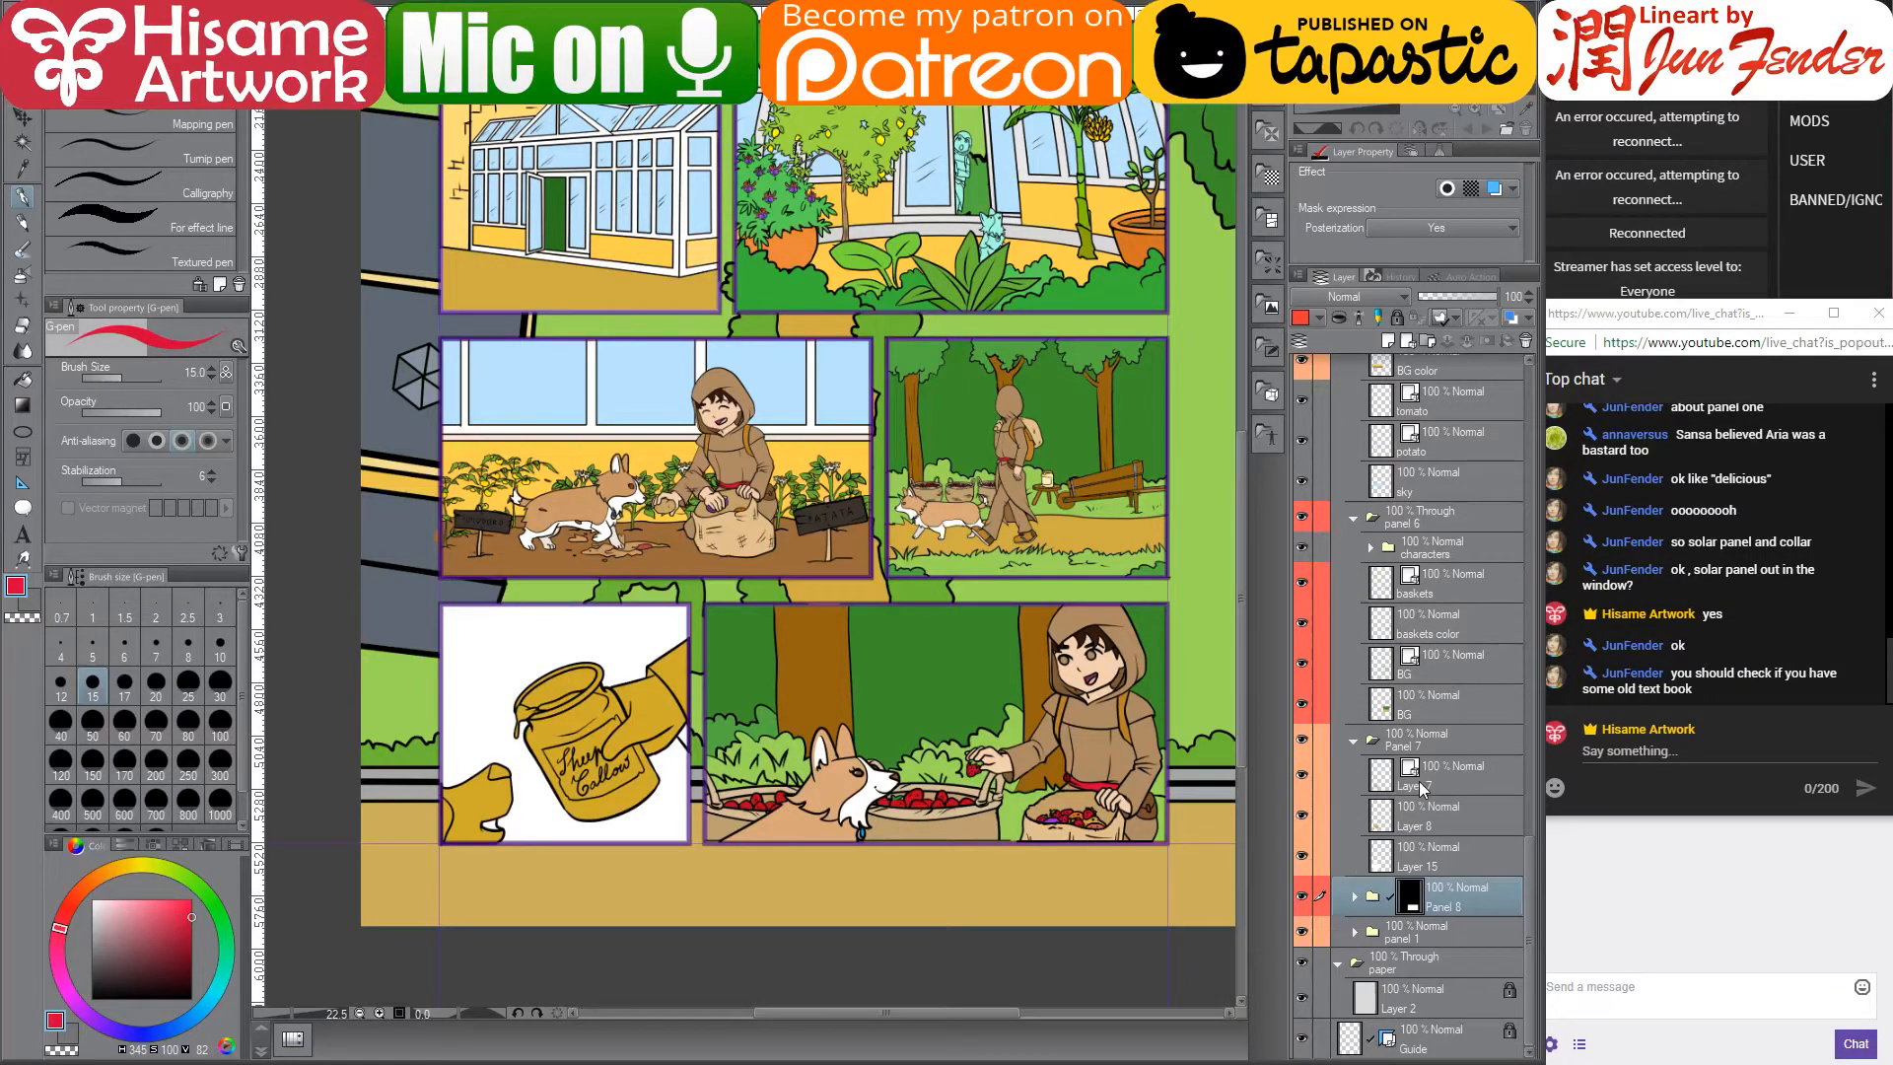
# - Make Layer 8 in the Panel 7 folder active and select its painted area
pyautogui.click(1412, 848)
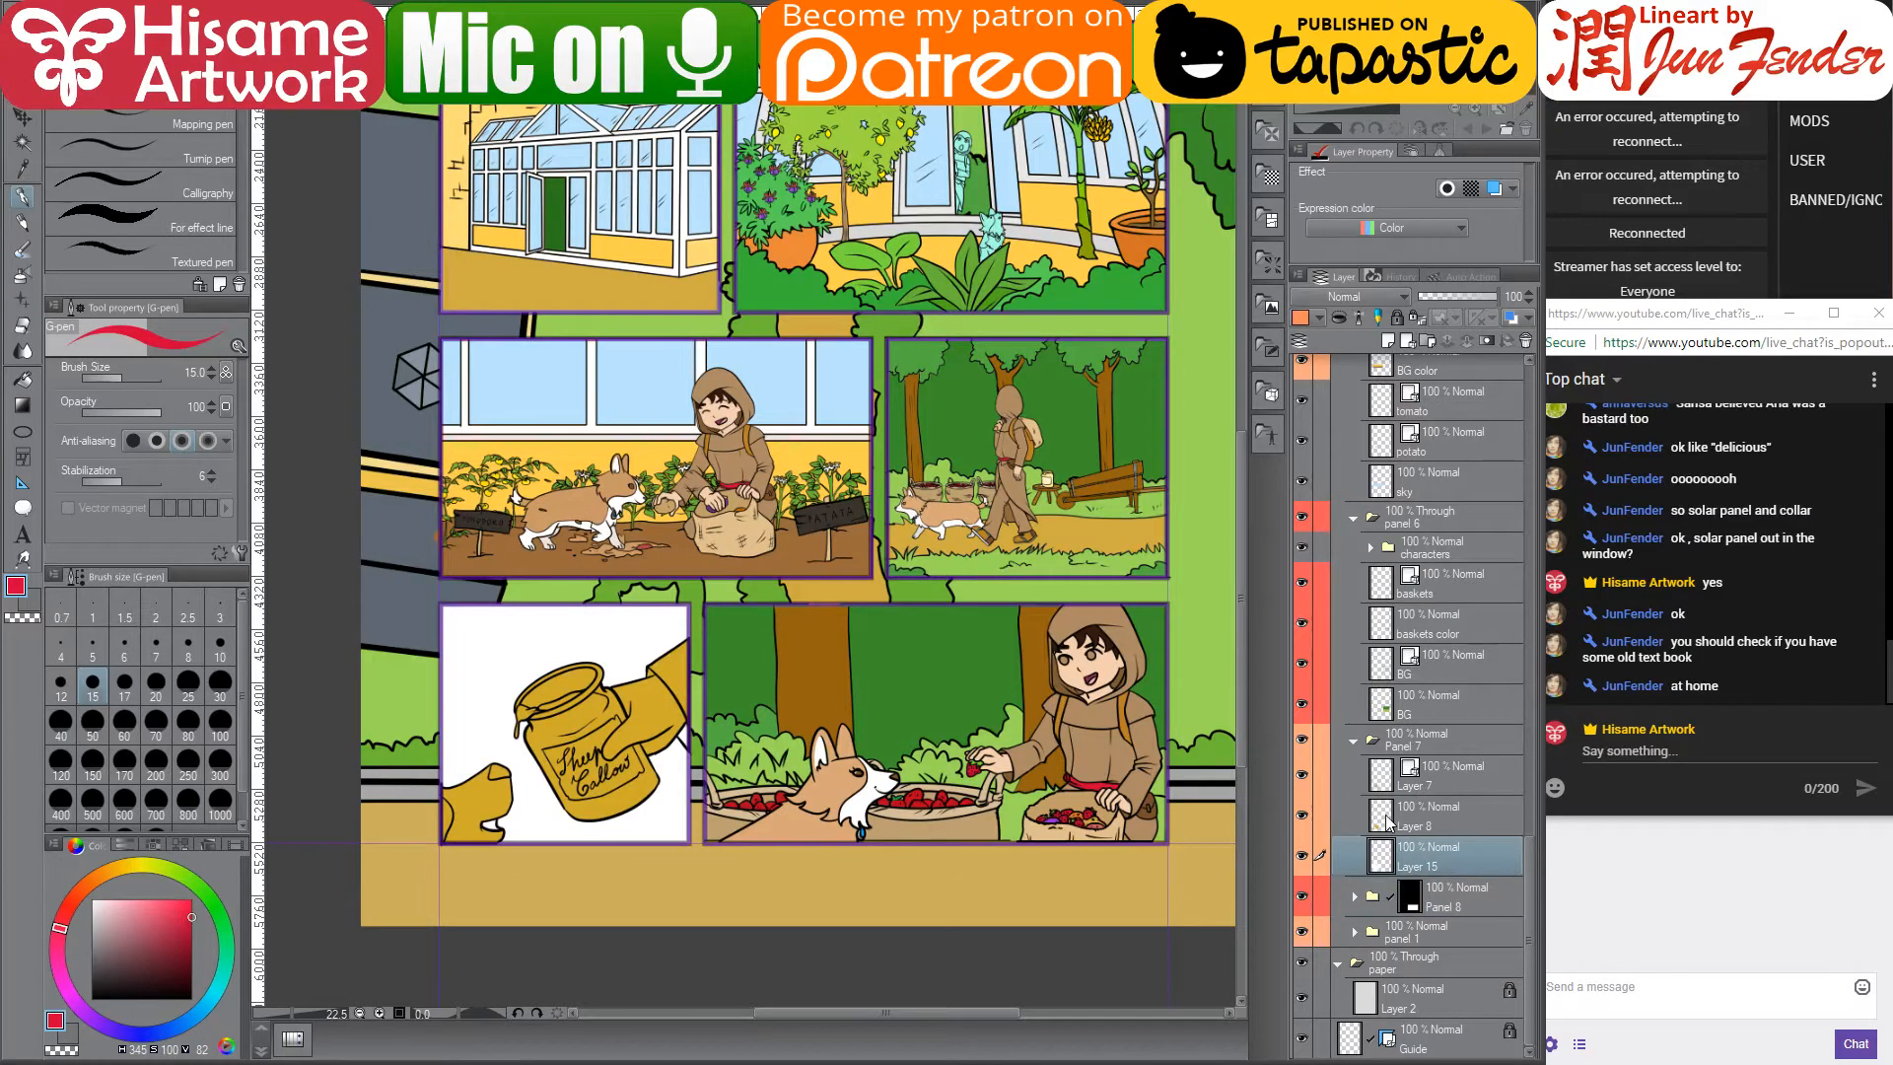
pyautogui.click(1388, 821)
pyautogui.keyDown('ctrl'); pyautogui.click(1382, 816); pyautogui.keyUp('ctrl')
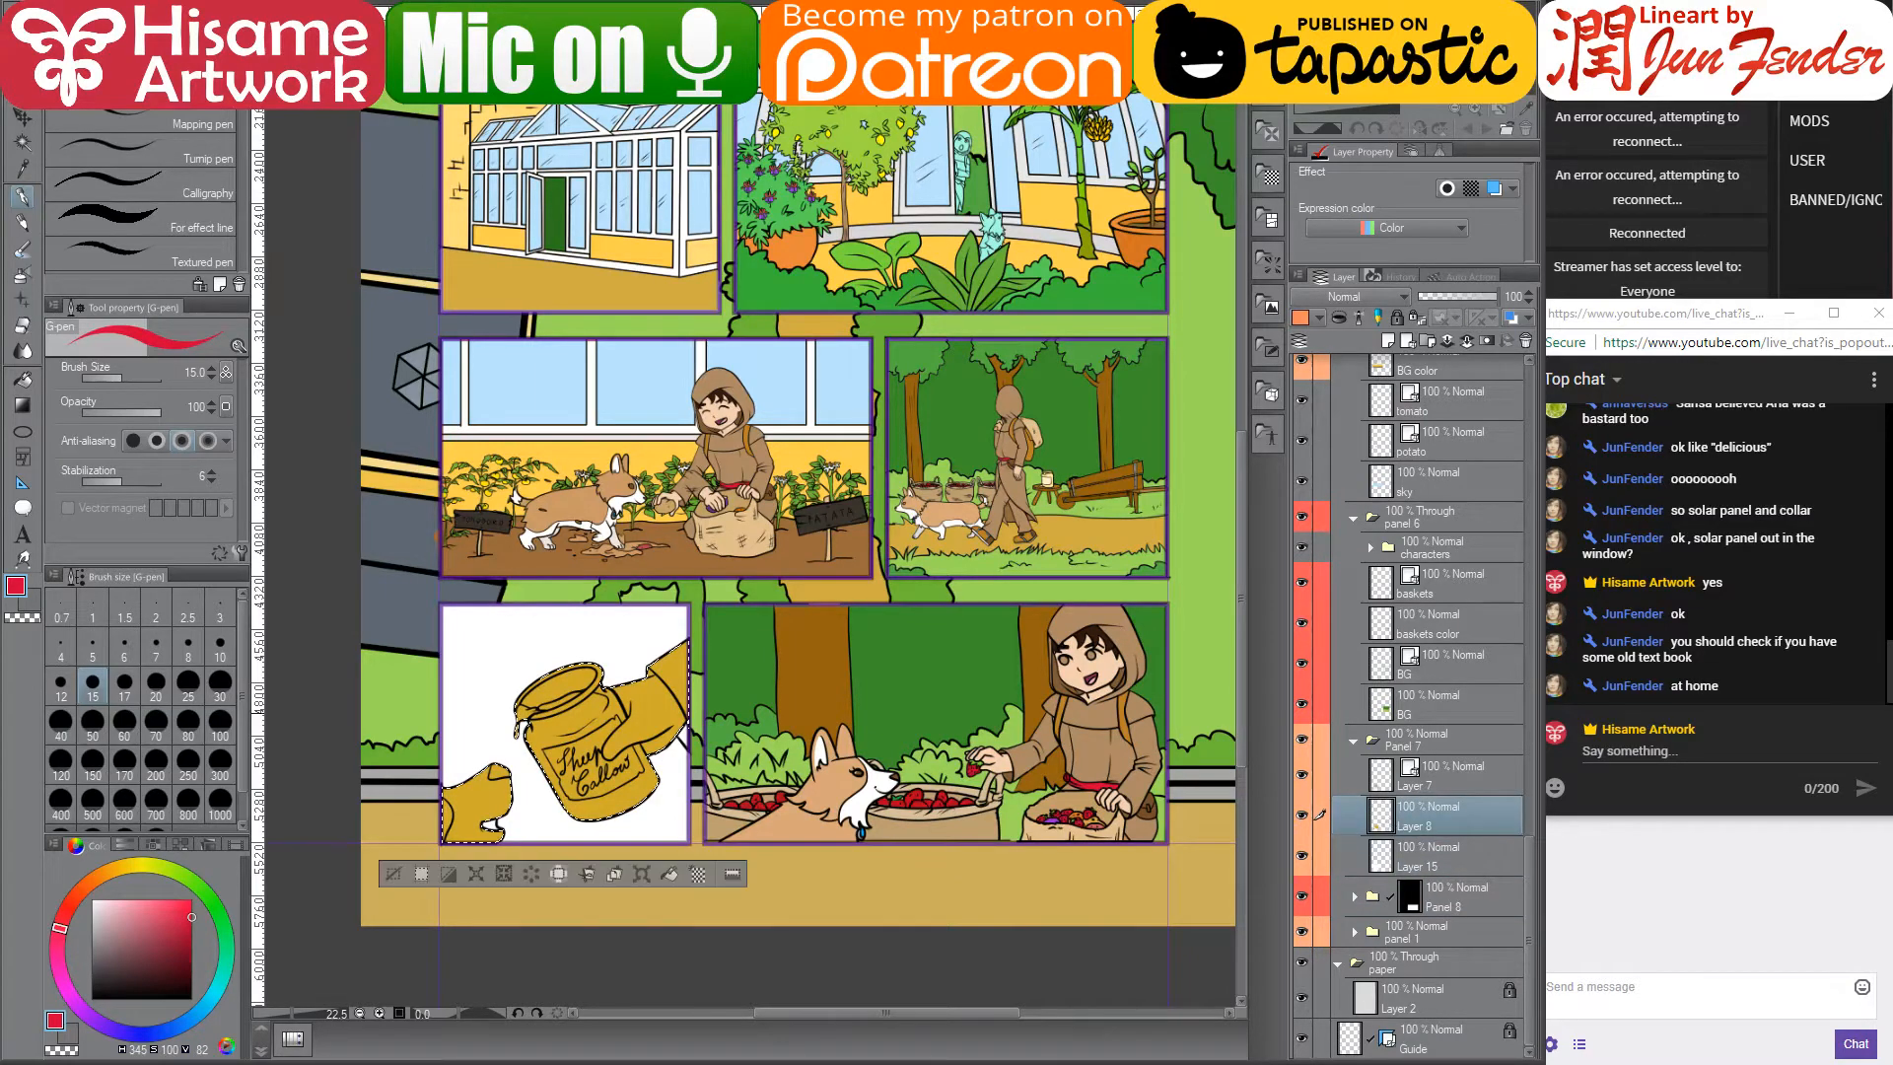
# - Recolor the selected jar, arm and dog shapes in panel 7 with the robe brown using a brush size of 800
pyautogui.scroll(1, 568, 759)
pyautogui.scroll(2, 568, 789)
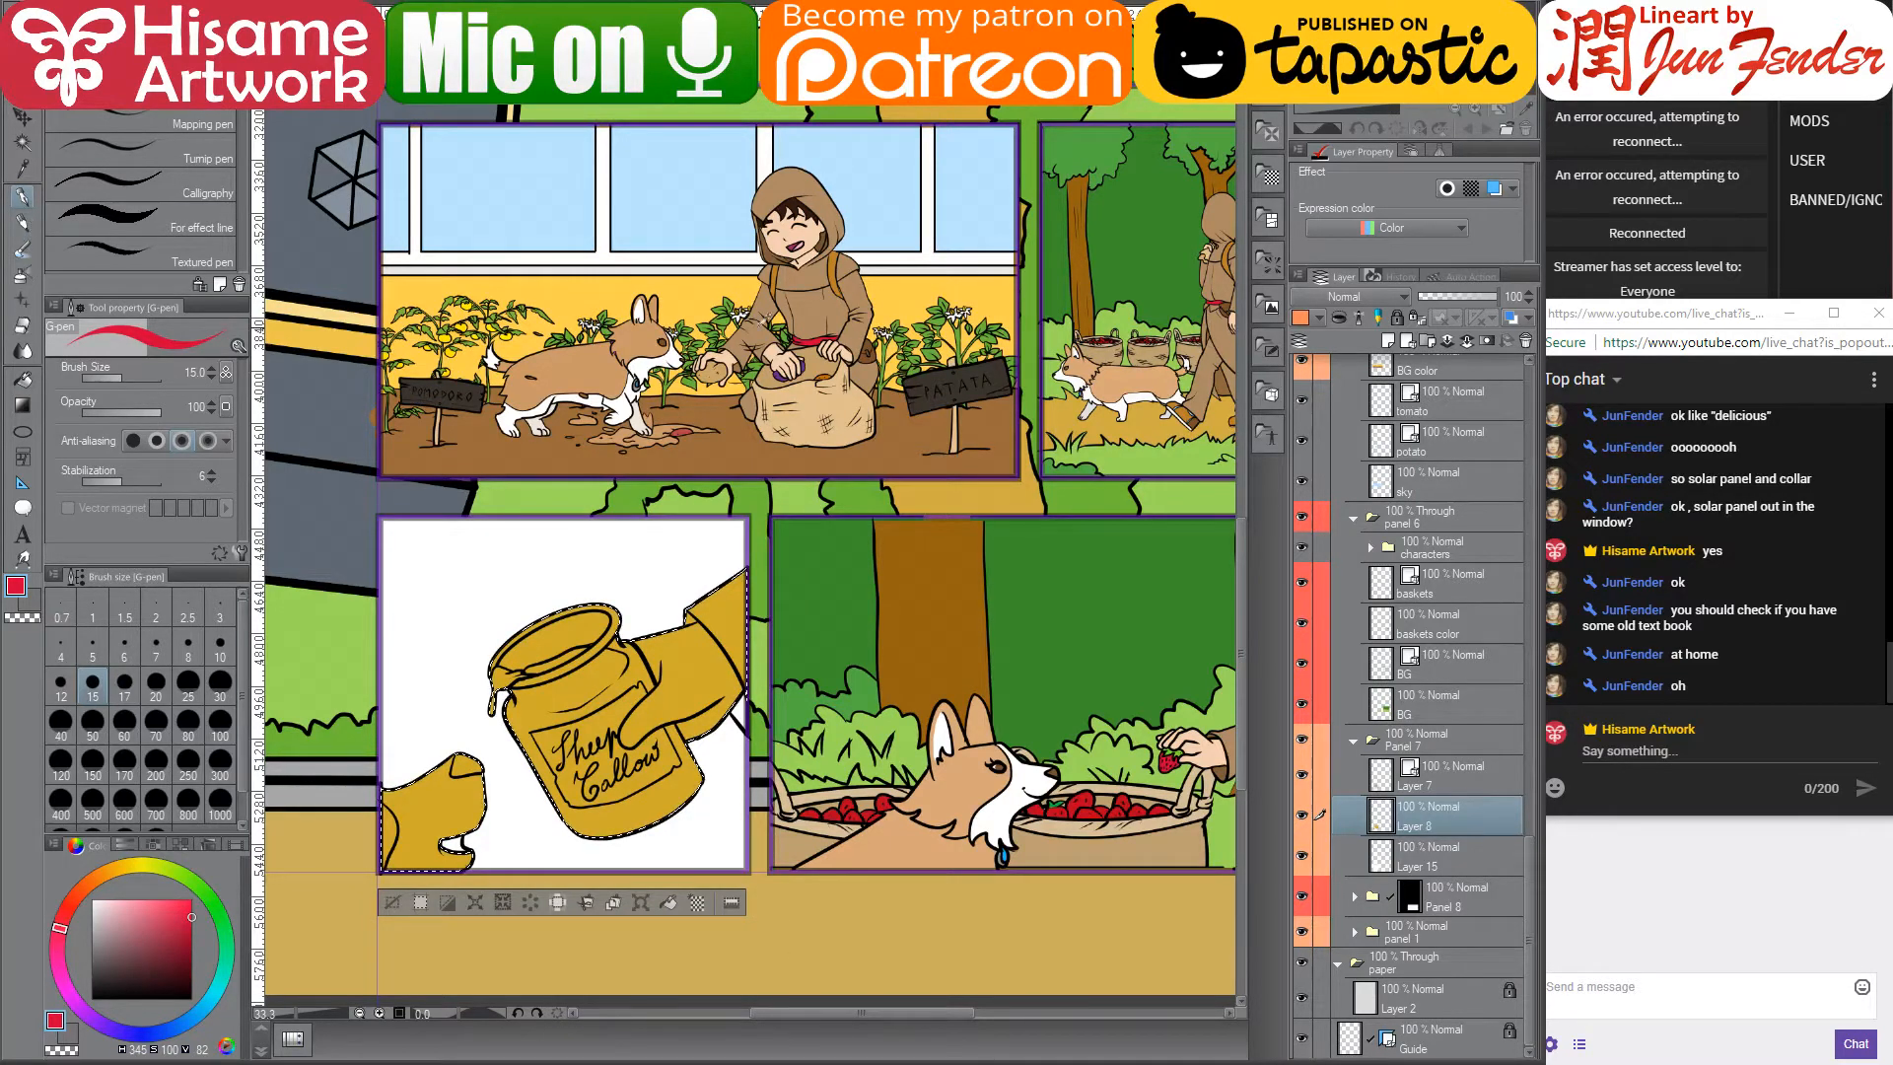
pyautogui.keyDown('alt'); pyautogui.click(736, 649); pyautogui.keyUp('alt')
pyautogui.moveTo(737, 638)
pyautogui.mouseDown()
pyautogui.moveTo(865, 637)
pyautogui.moveTo(444, 769)
pyautogui.mouseUp()
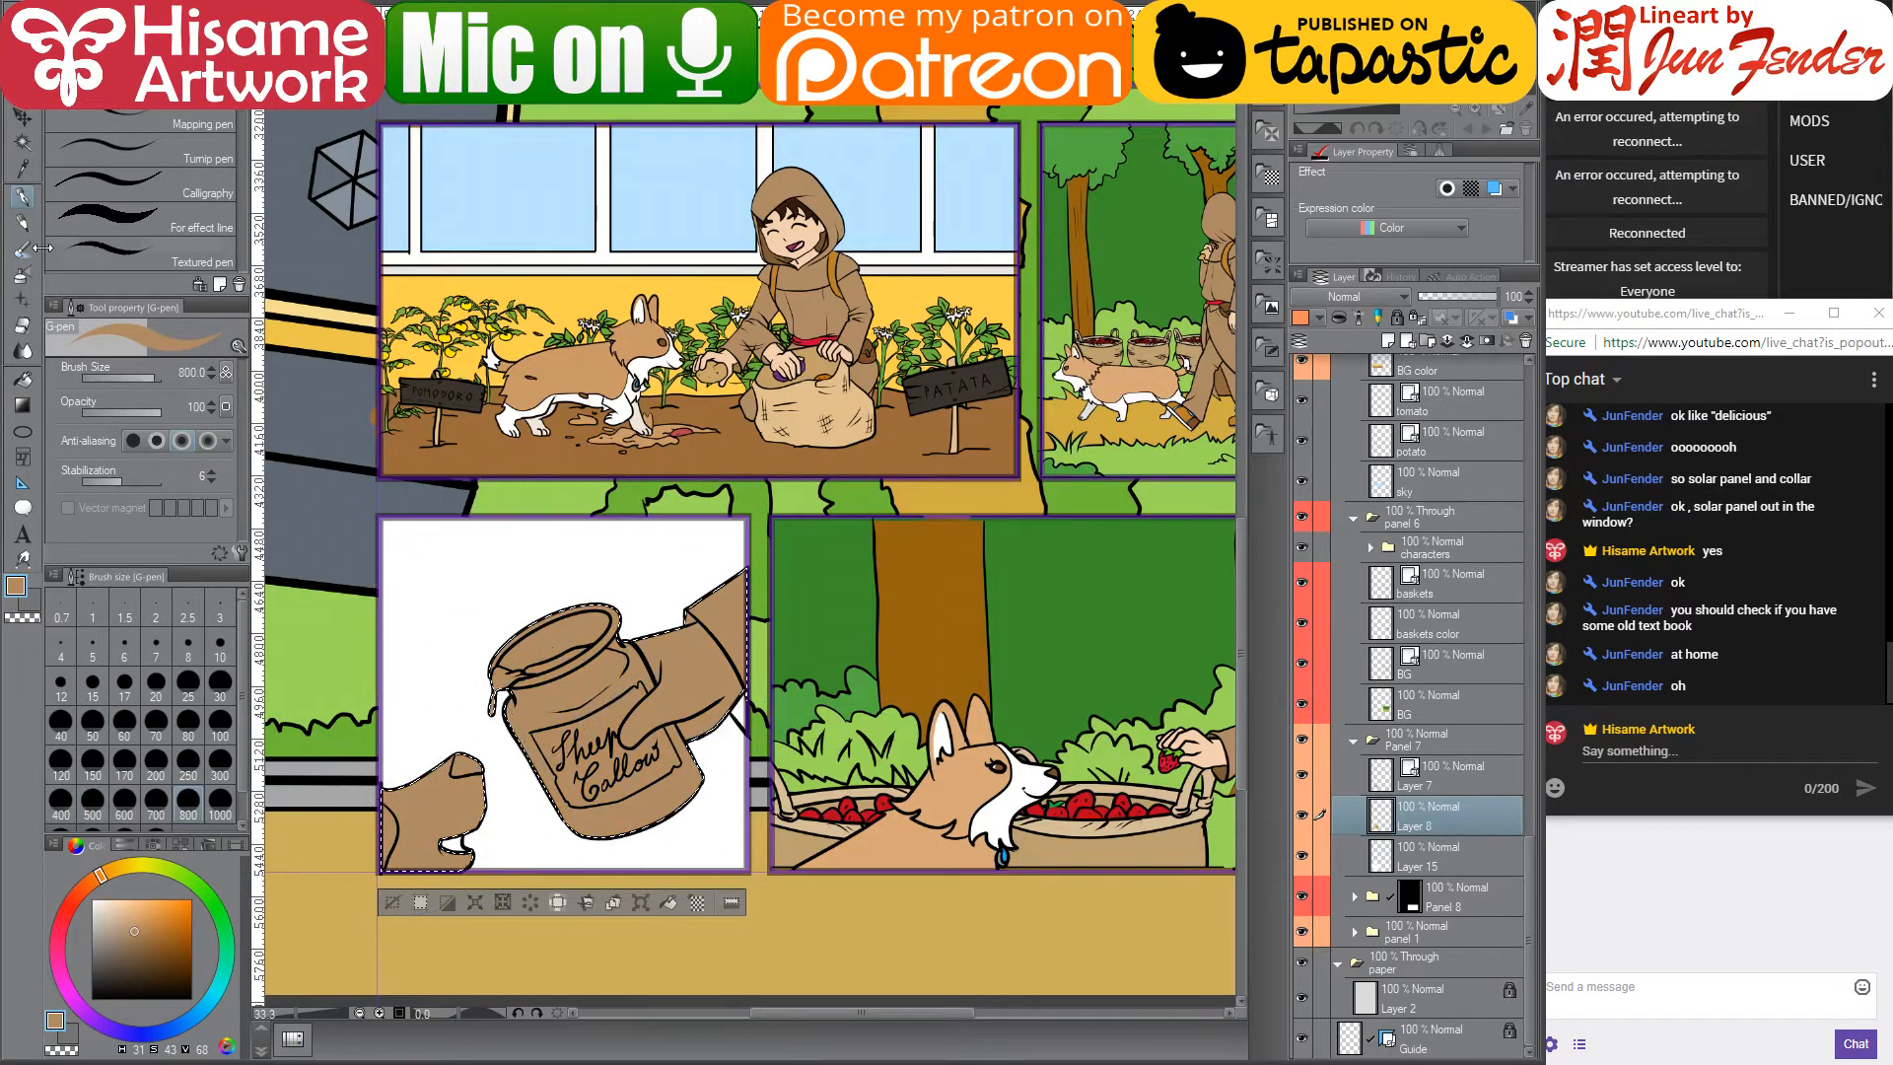
# - Fill the hand holding the jar with a light skin tone and clear the selection
pyautogui.click(23, 378)
pyautogui.click(119, 904)
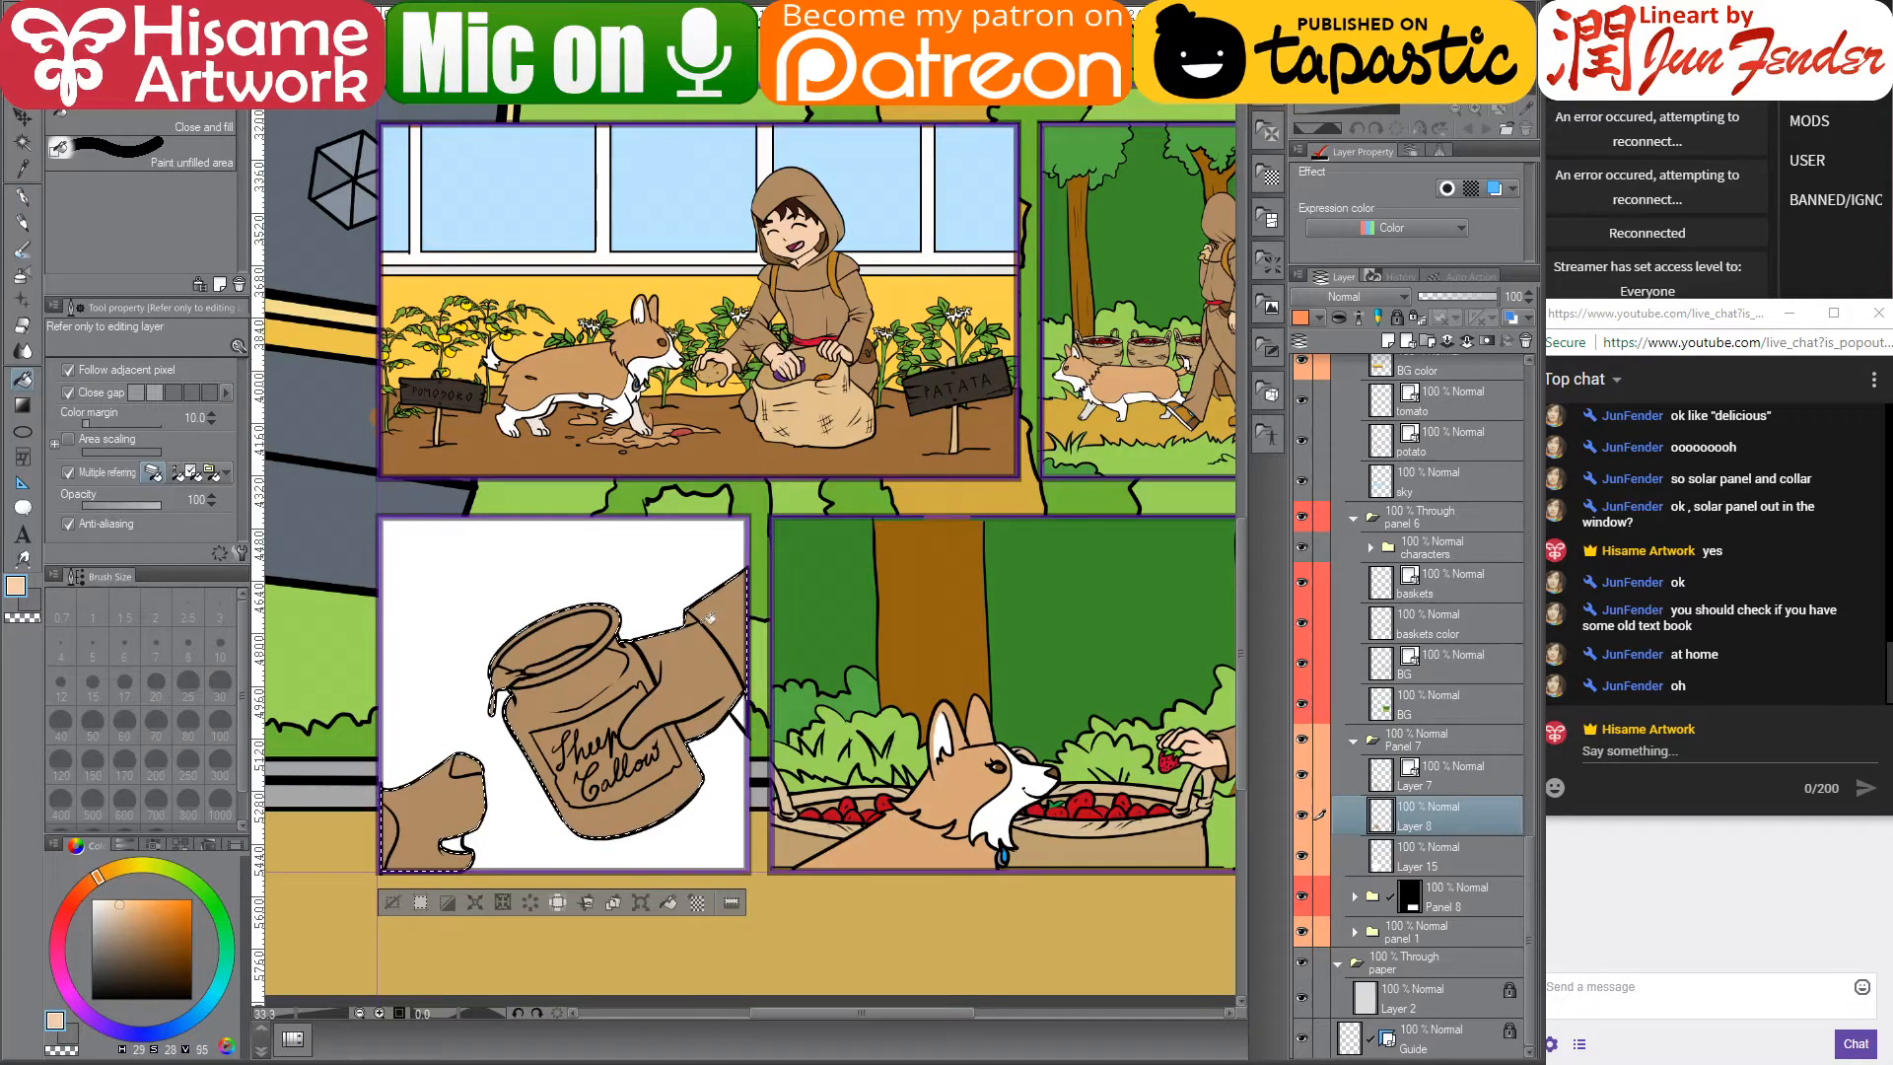
pyautogui.scroll(4, 664, 694)
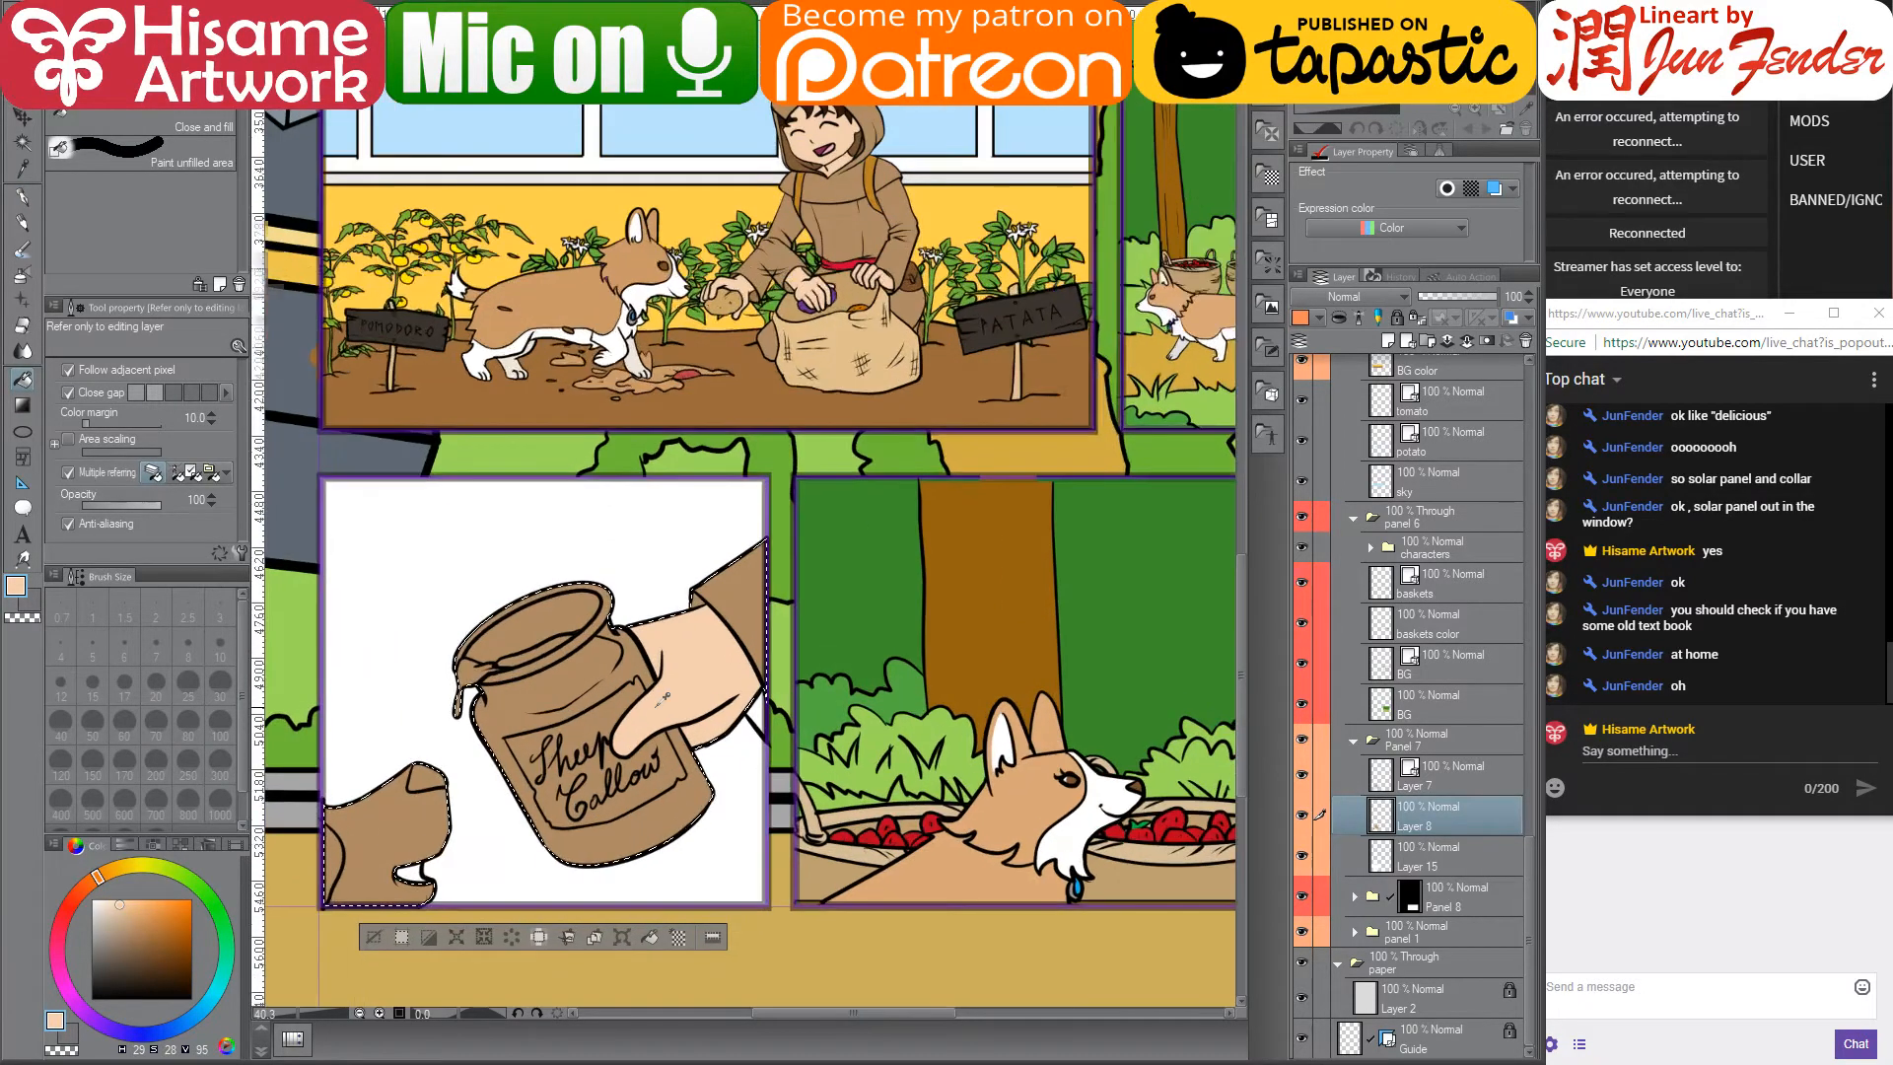
pyautogui.hotkey('ctrl', 'd')
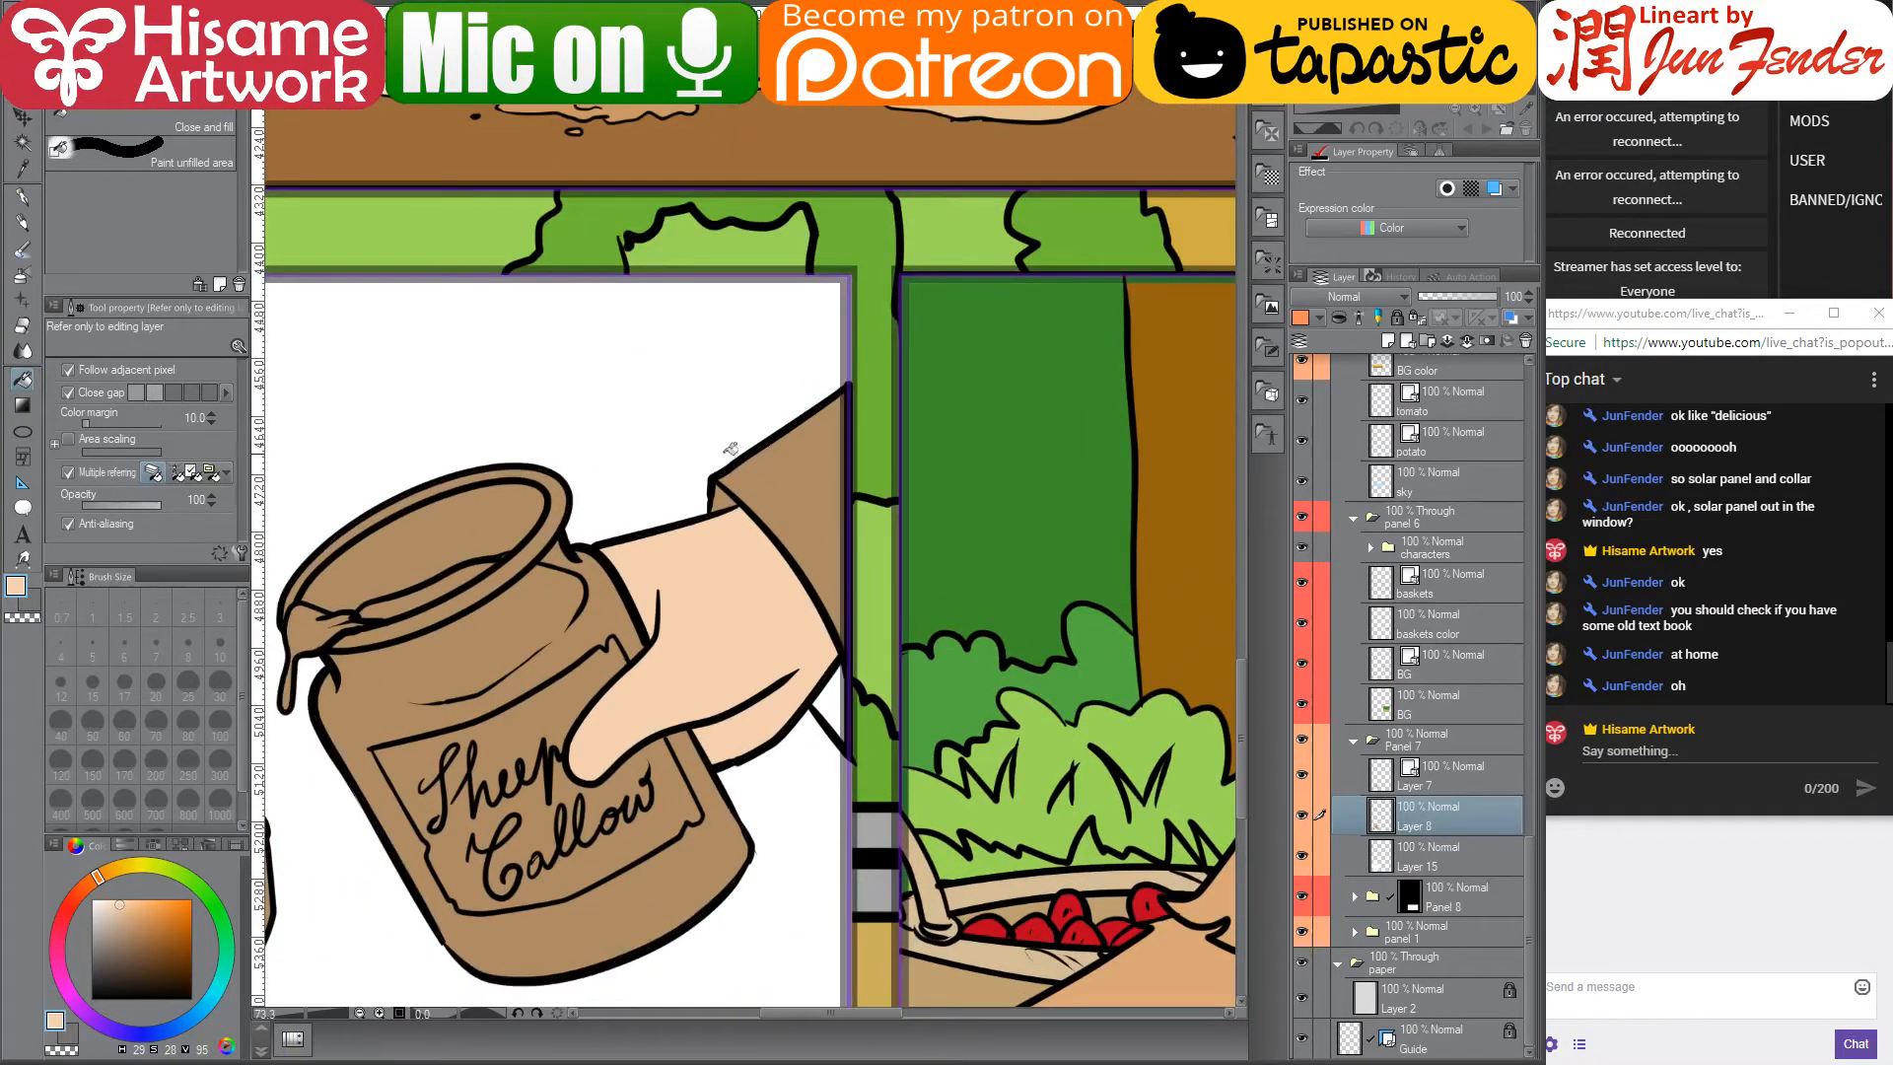
# - Fill the inside of the sleeve below the wrist in panel 7 with a darker shadow brown
pyautogui.keyDown('alt'); pyautogui.click(731, 450); pyautogui.keyUp('alt')
pyautogui.keyDown('alt'); pyautogui.click(678, 491); pyautogui.keyUp('alt')
pyautogui.click(833, 697)
pyautogui.click(846, 700)
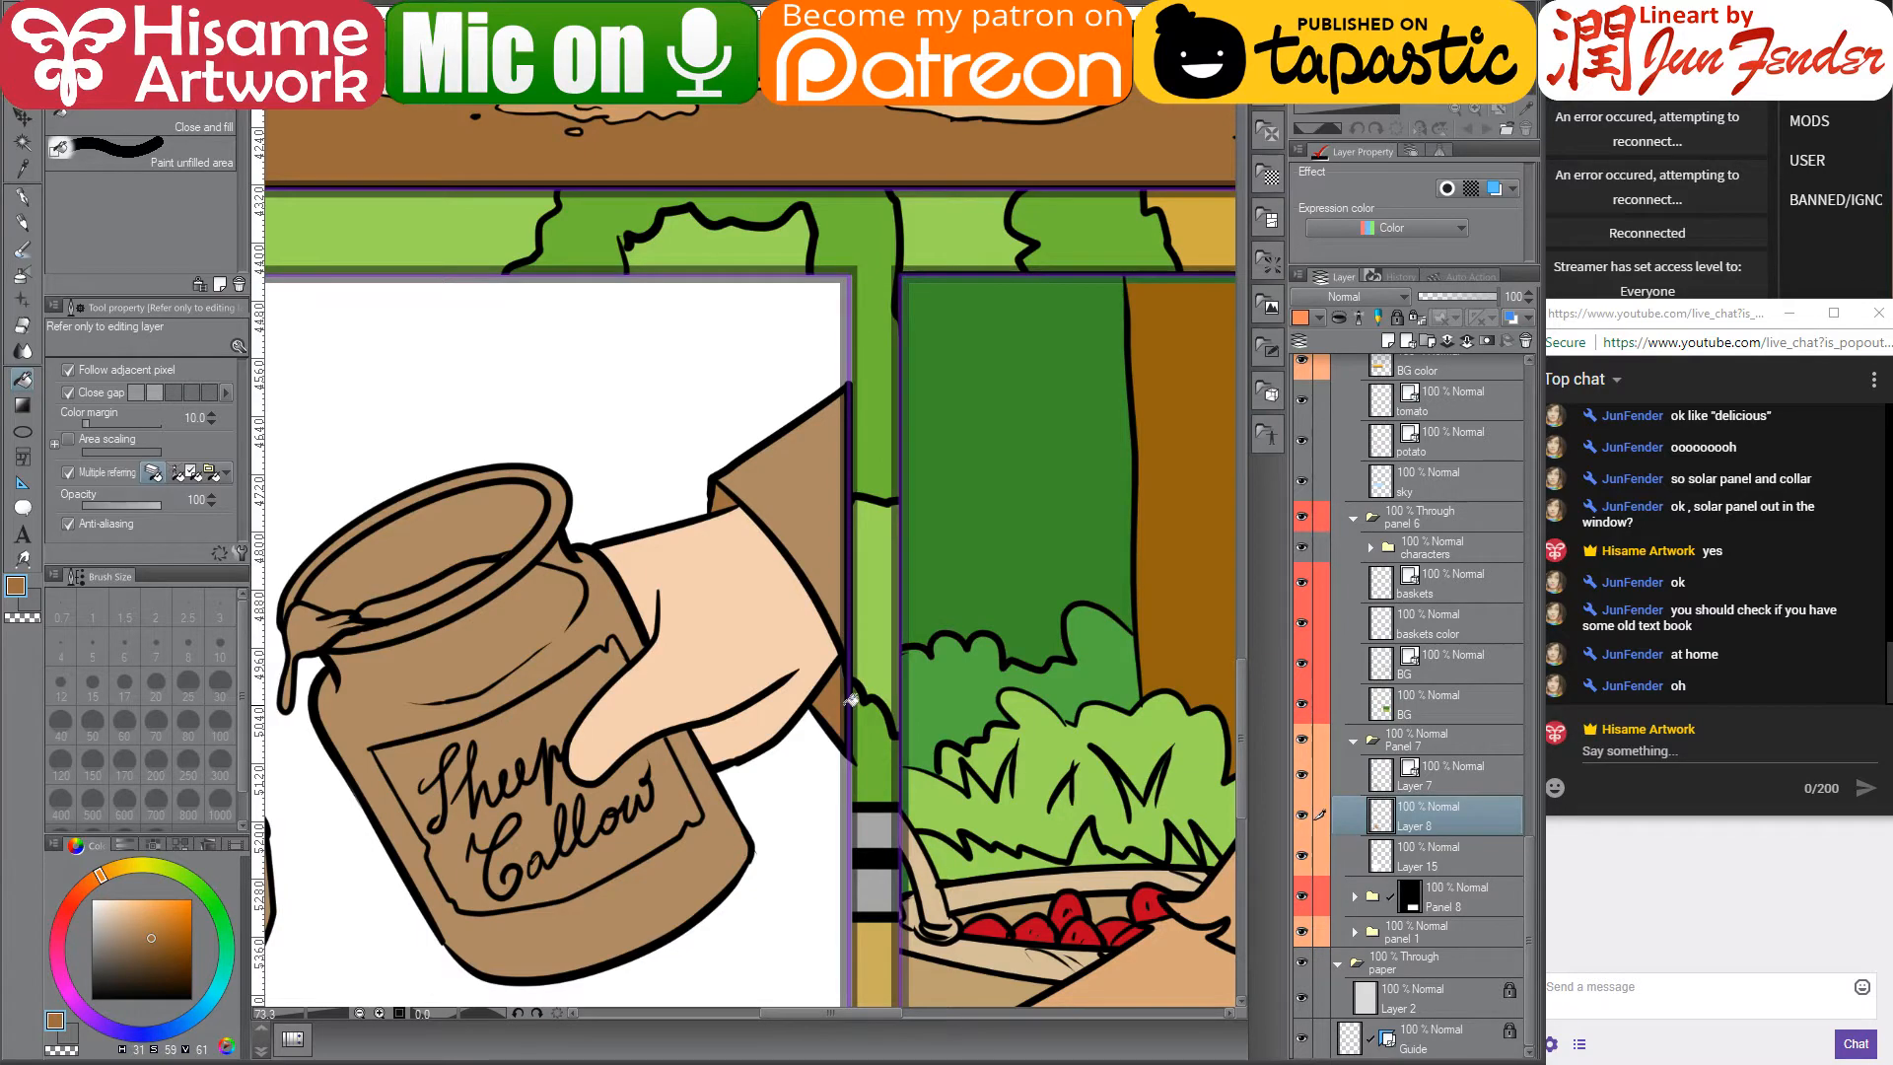
pyautogui.scroll(-4, 849, 700)
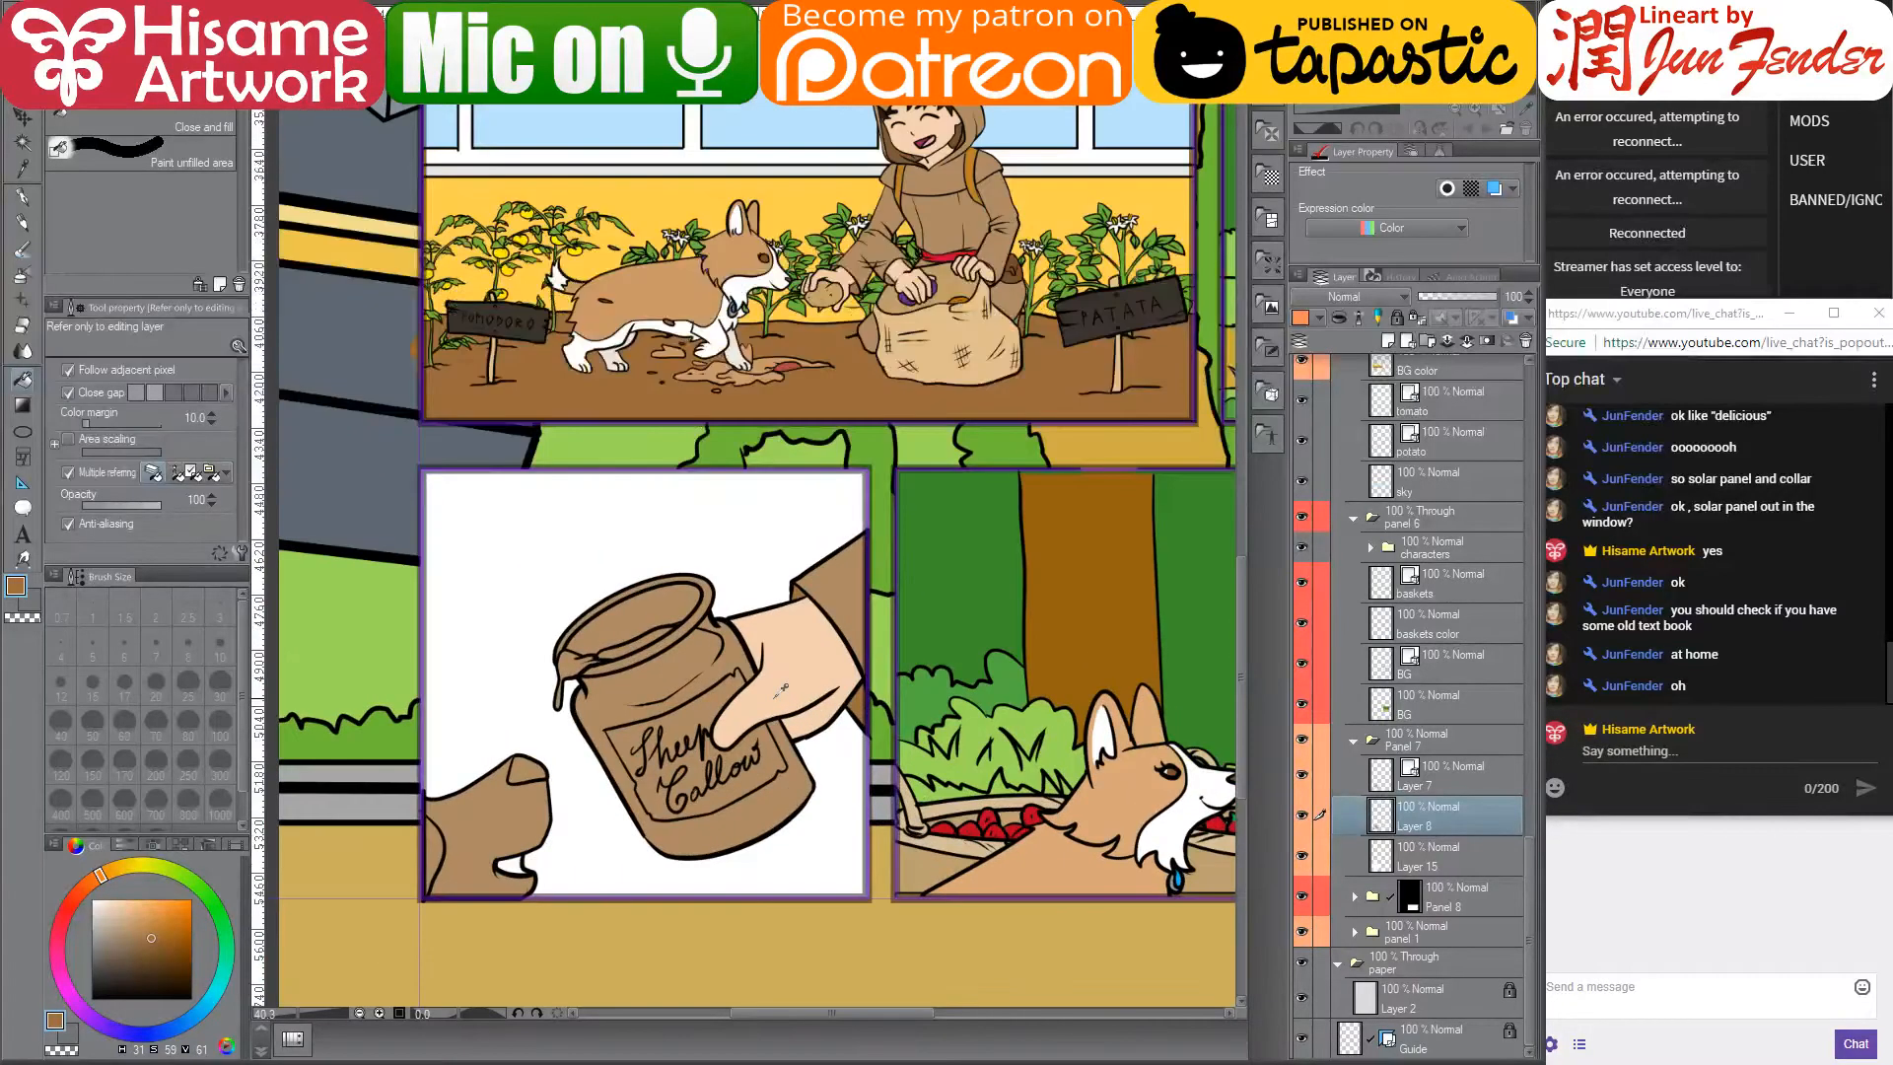
pyautogui.scroll(1, 780, 690)
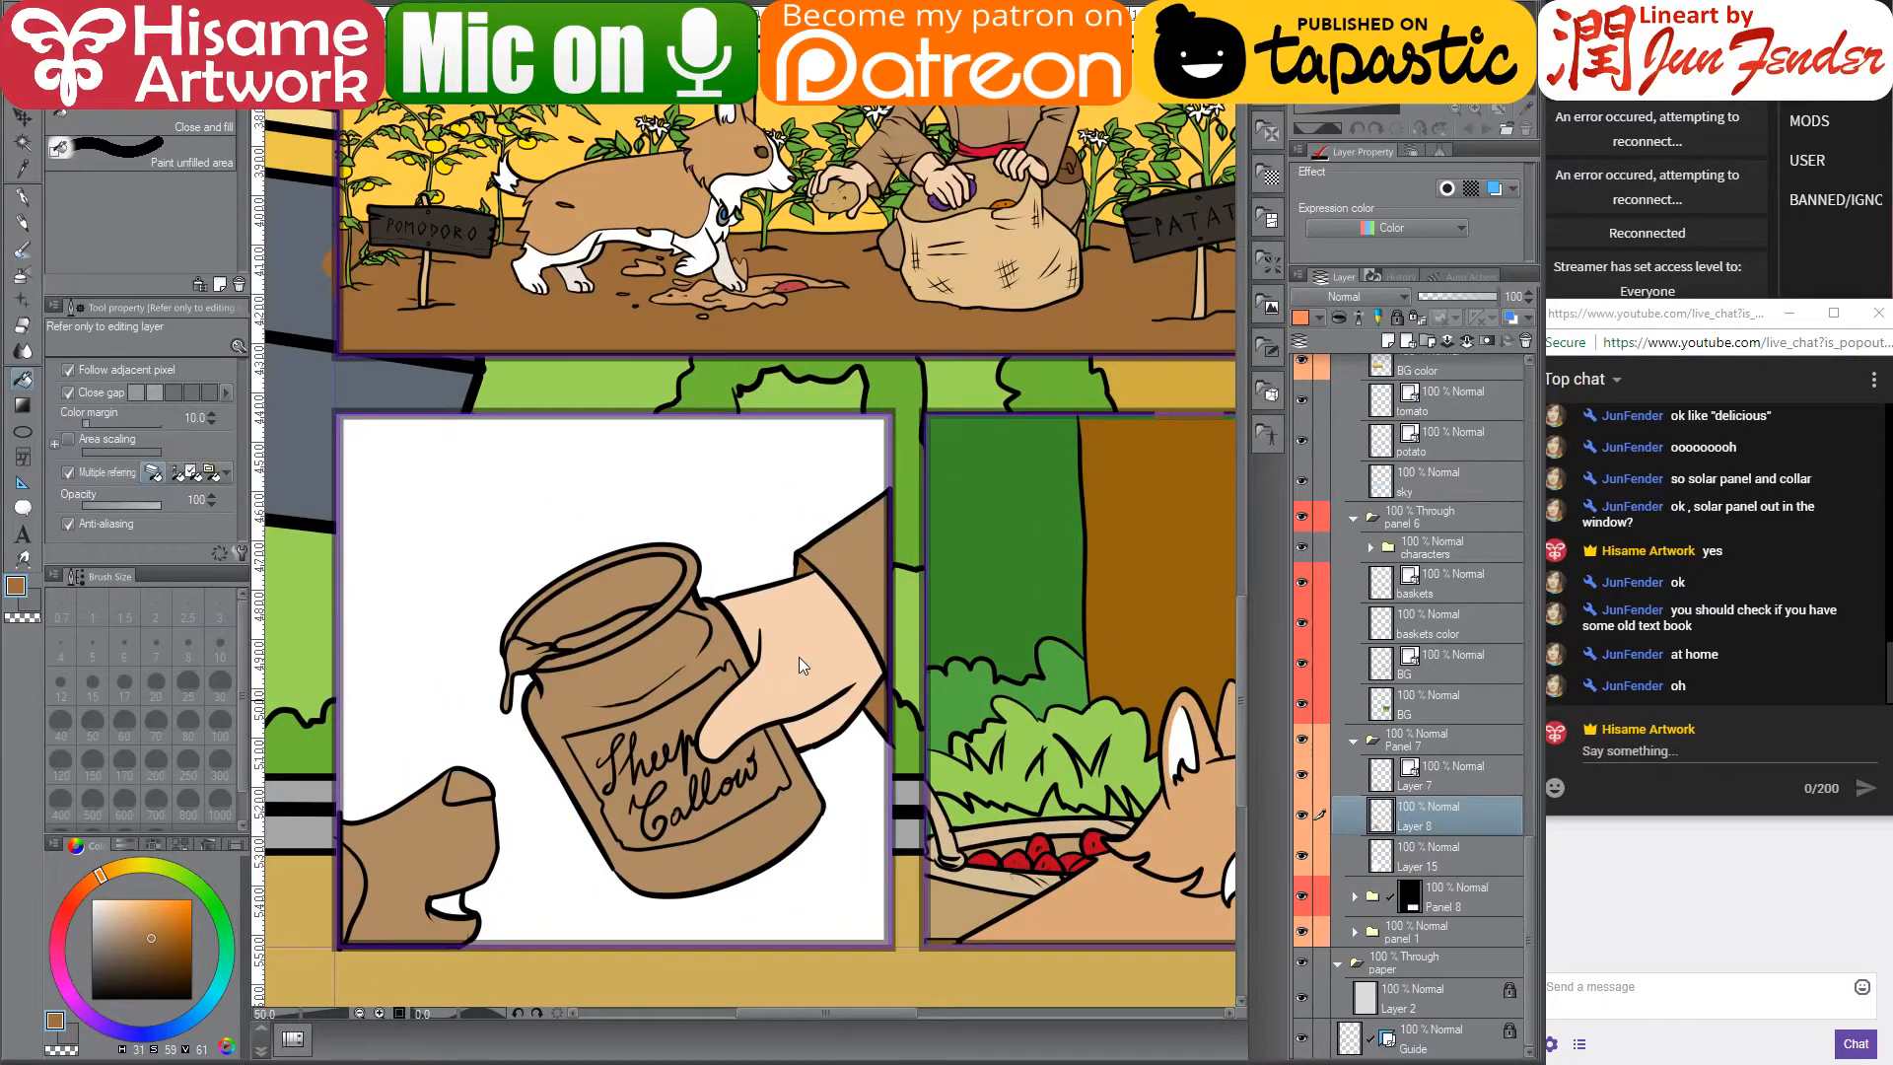
# - Rename panel 7's color layer as color chacters and its line art layer, Layer 7, as ink charcters
pyautogui.doubleClick(1425, 828)
pyautogui.write('colorchac')
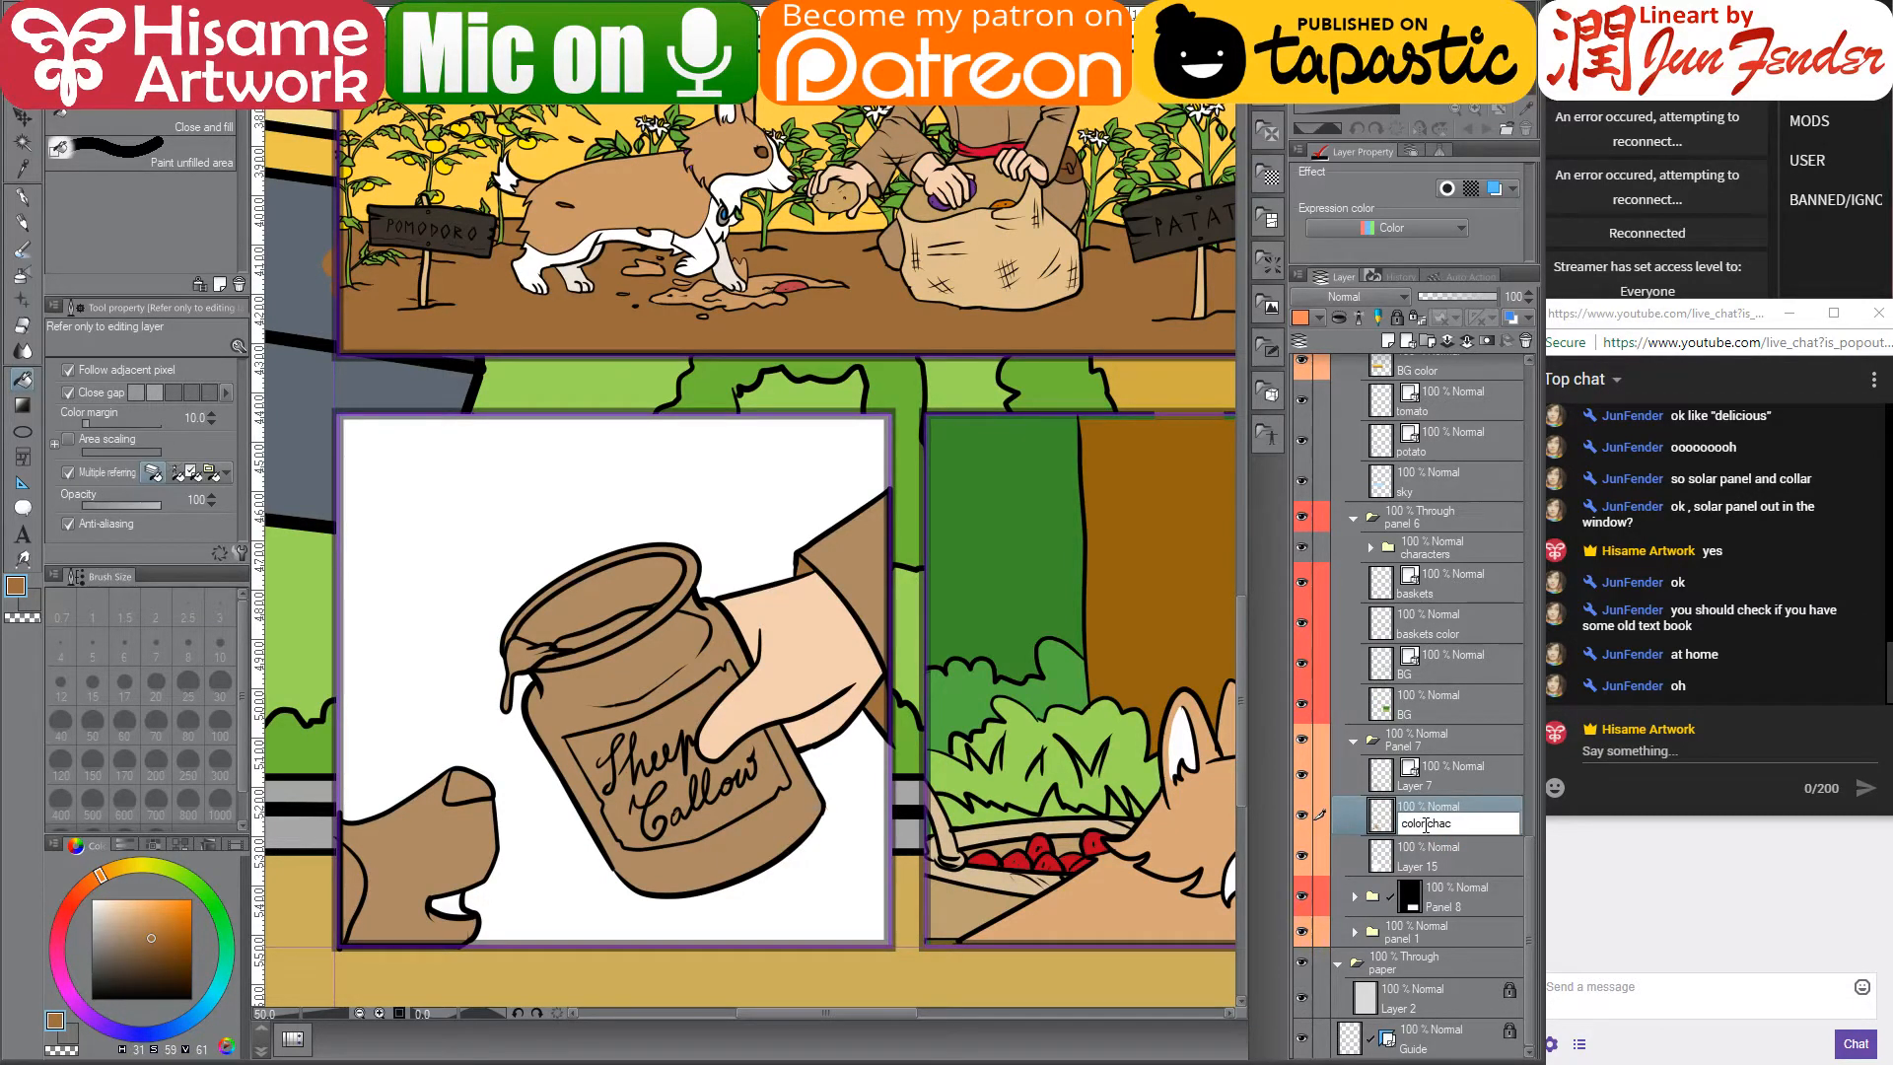
pyautogui.press('BackSpace')
pyautogui.write('racters')
pyautogui.press('Return')
pyautogui.doubleClick(1425, 785)
pyautogui.write('ink')
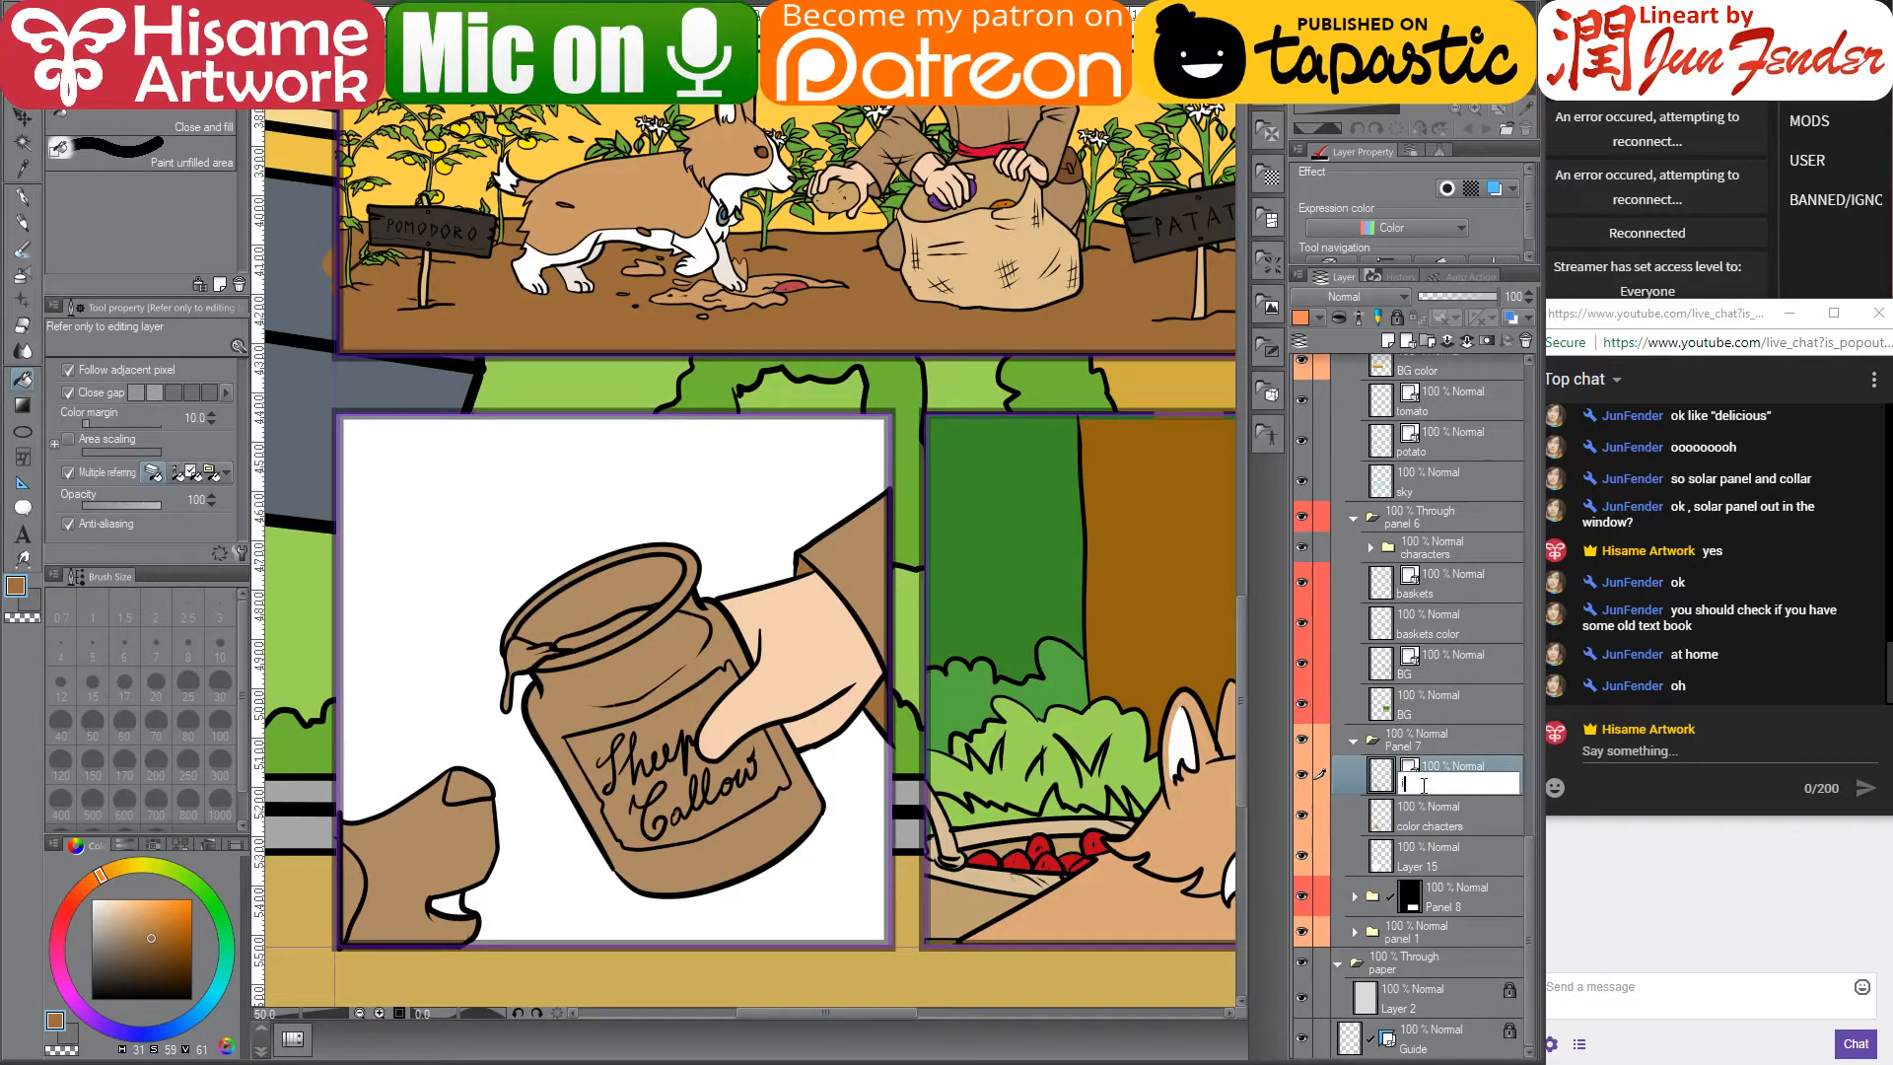
pyautogui.write(' charcters')
pyautogui.press('Return')
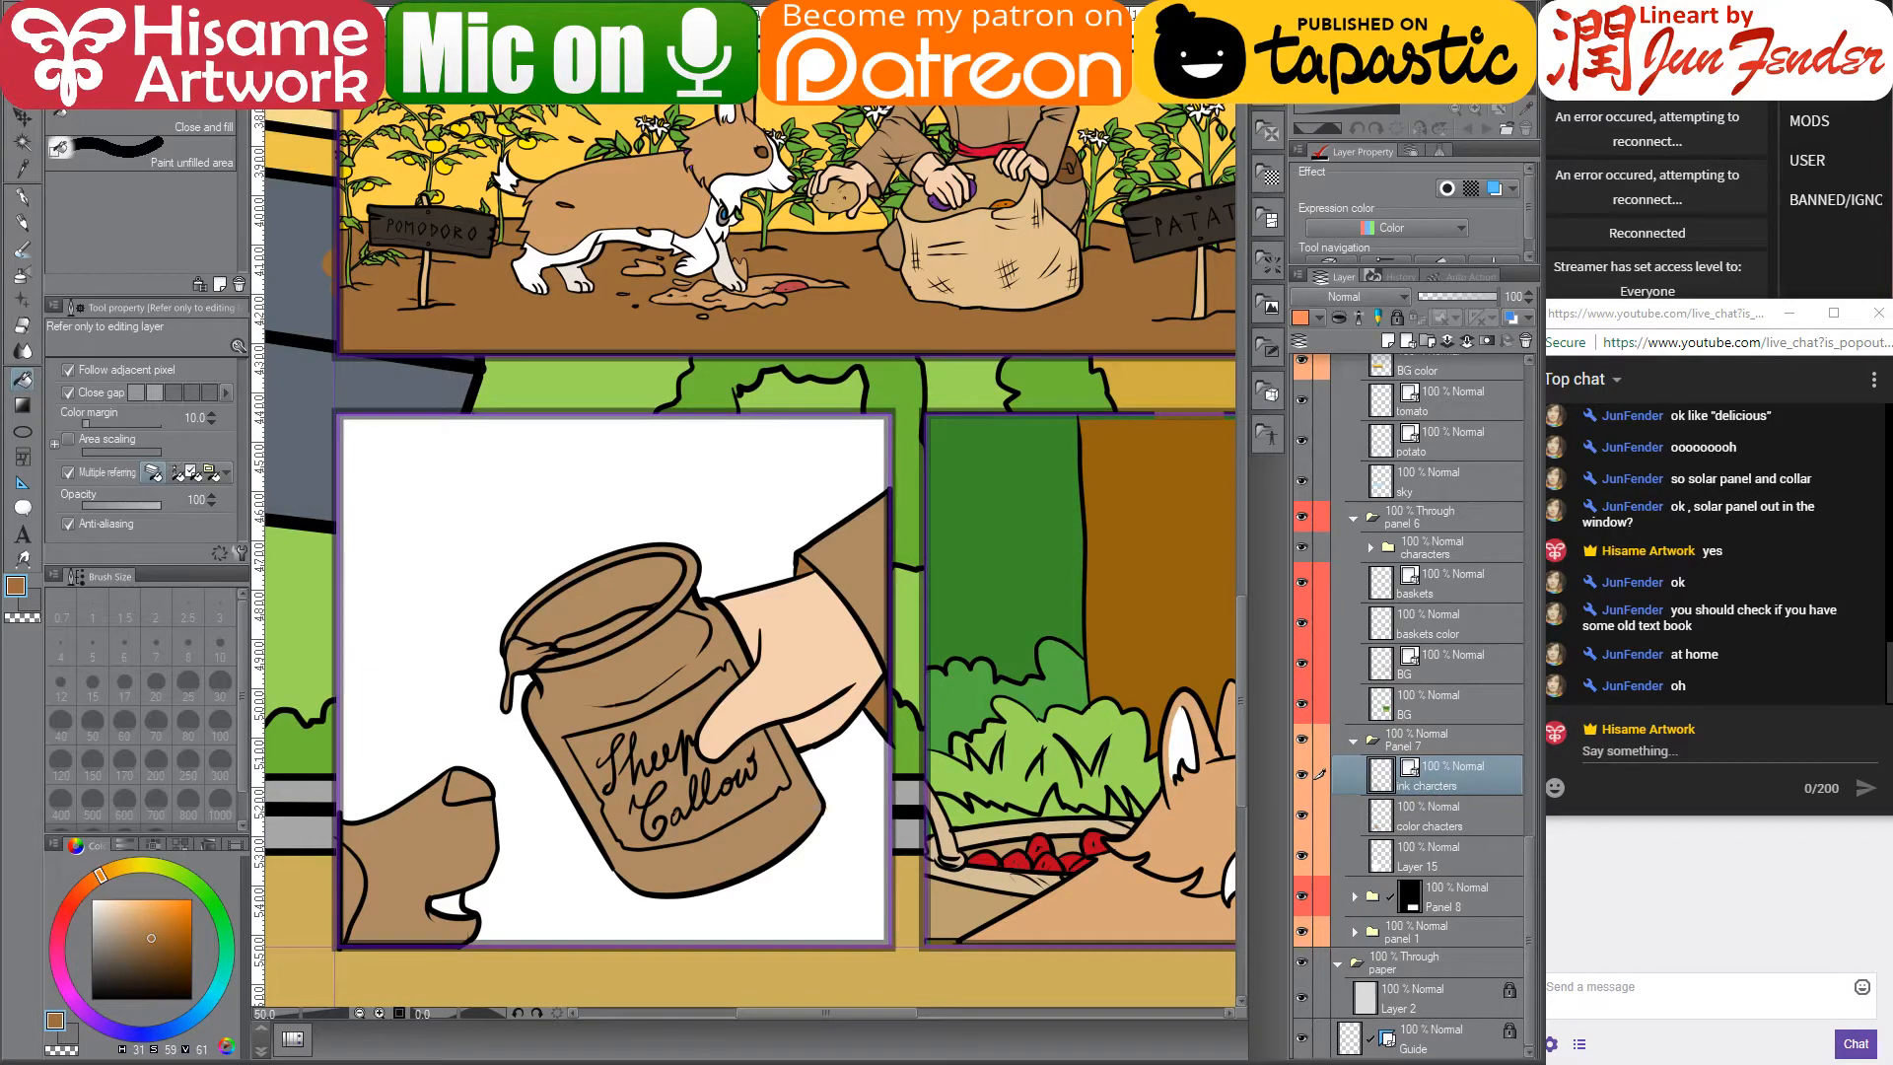
# - Switch to the web browser, search for Newton calculus and read the History of calculus article on Wikipedia
pyautogui.hotkey('alt', 'Tab')
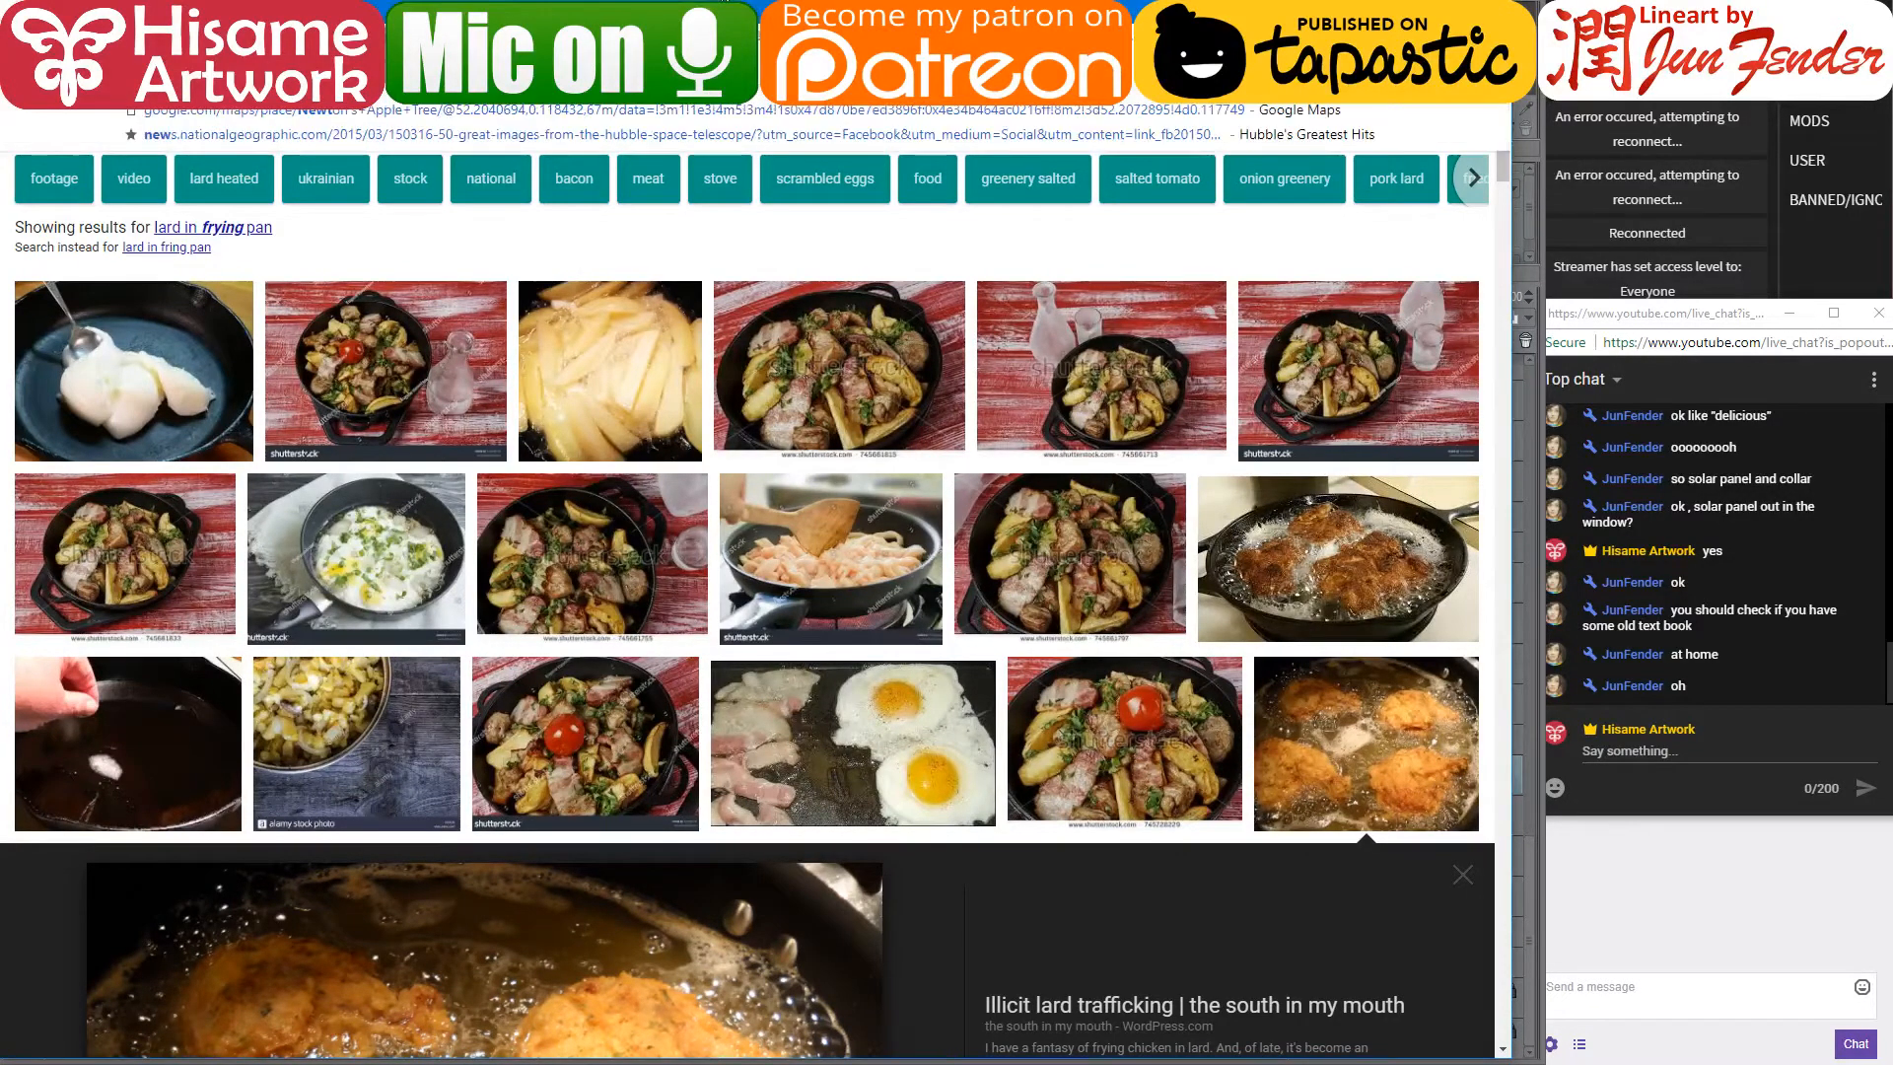
pyautogui.write('ca')
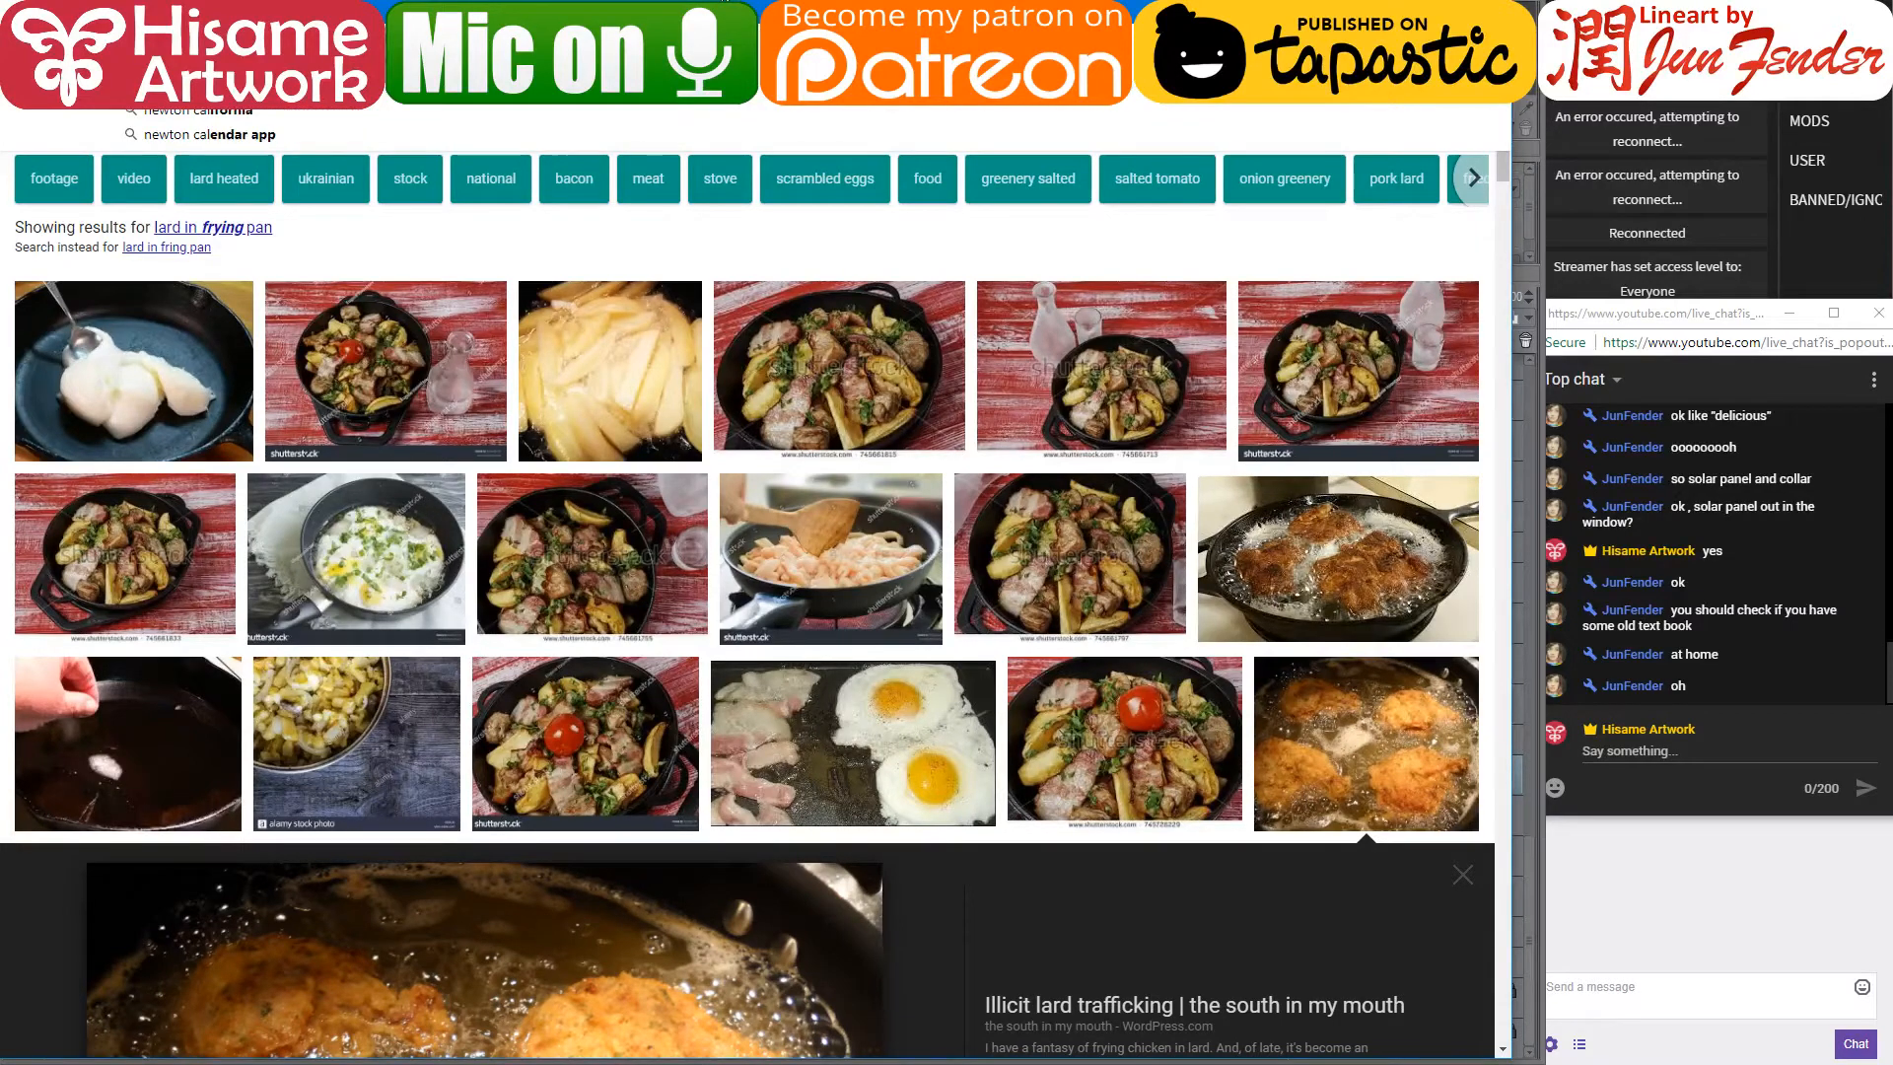
pyautogui.press('Escape')
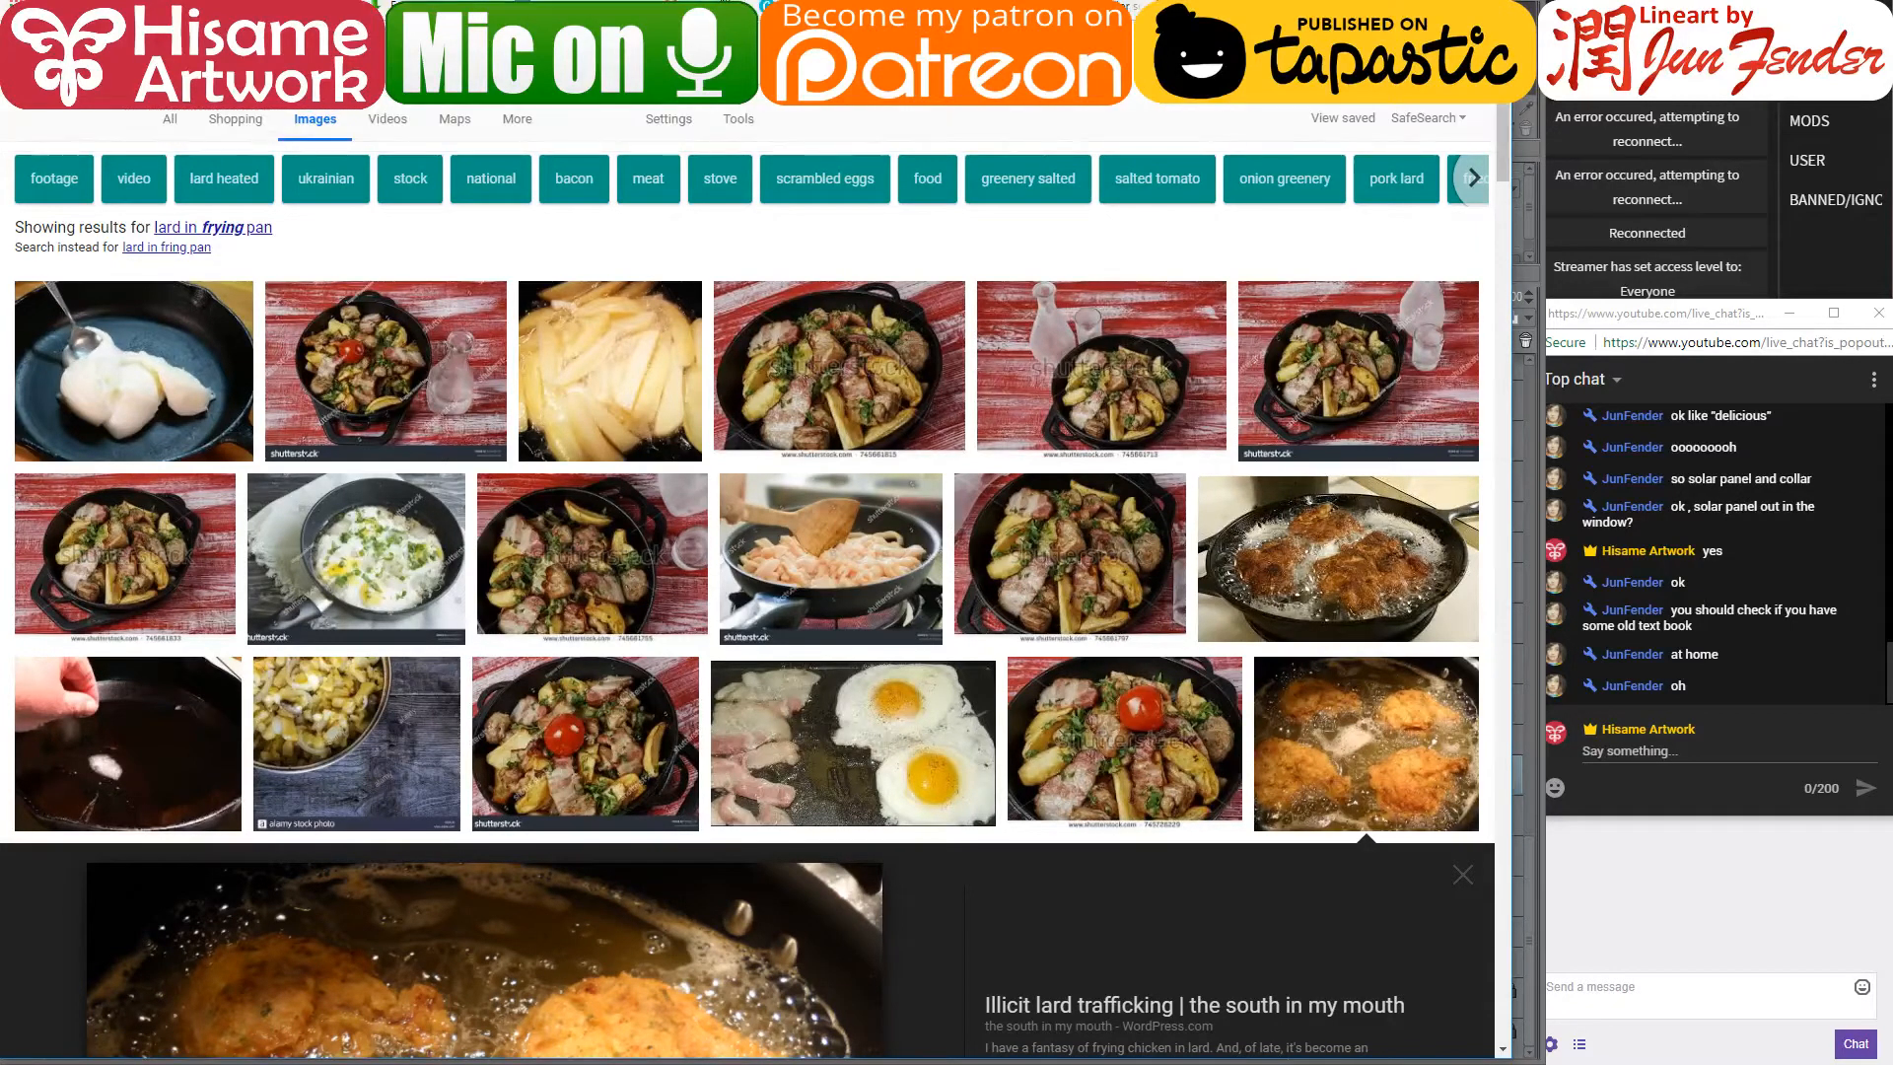
pyautogui.press('Return')
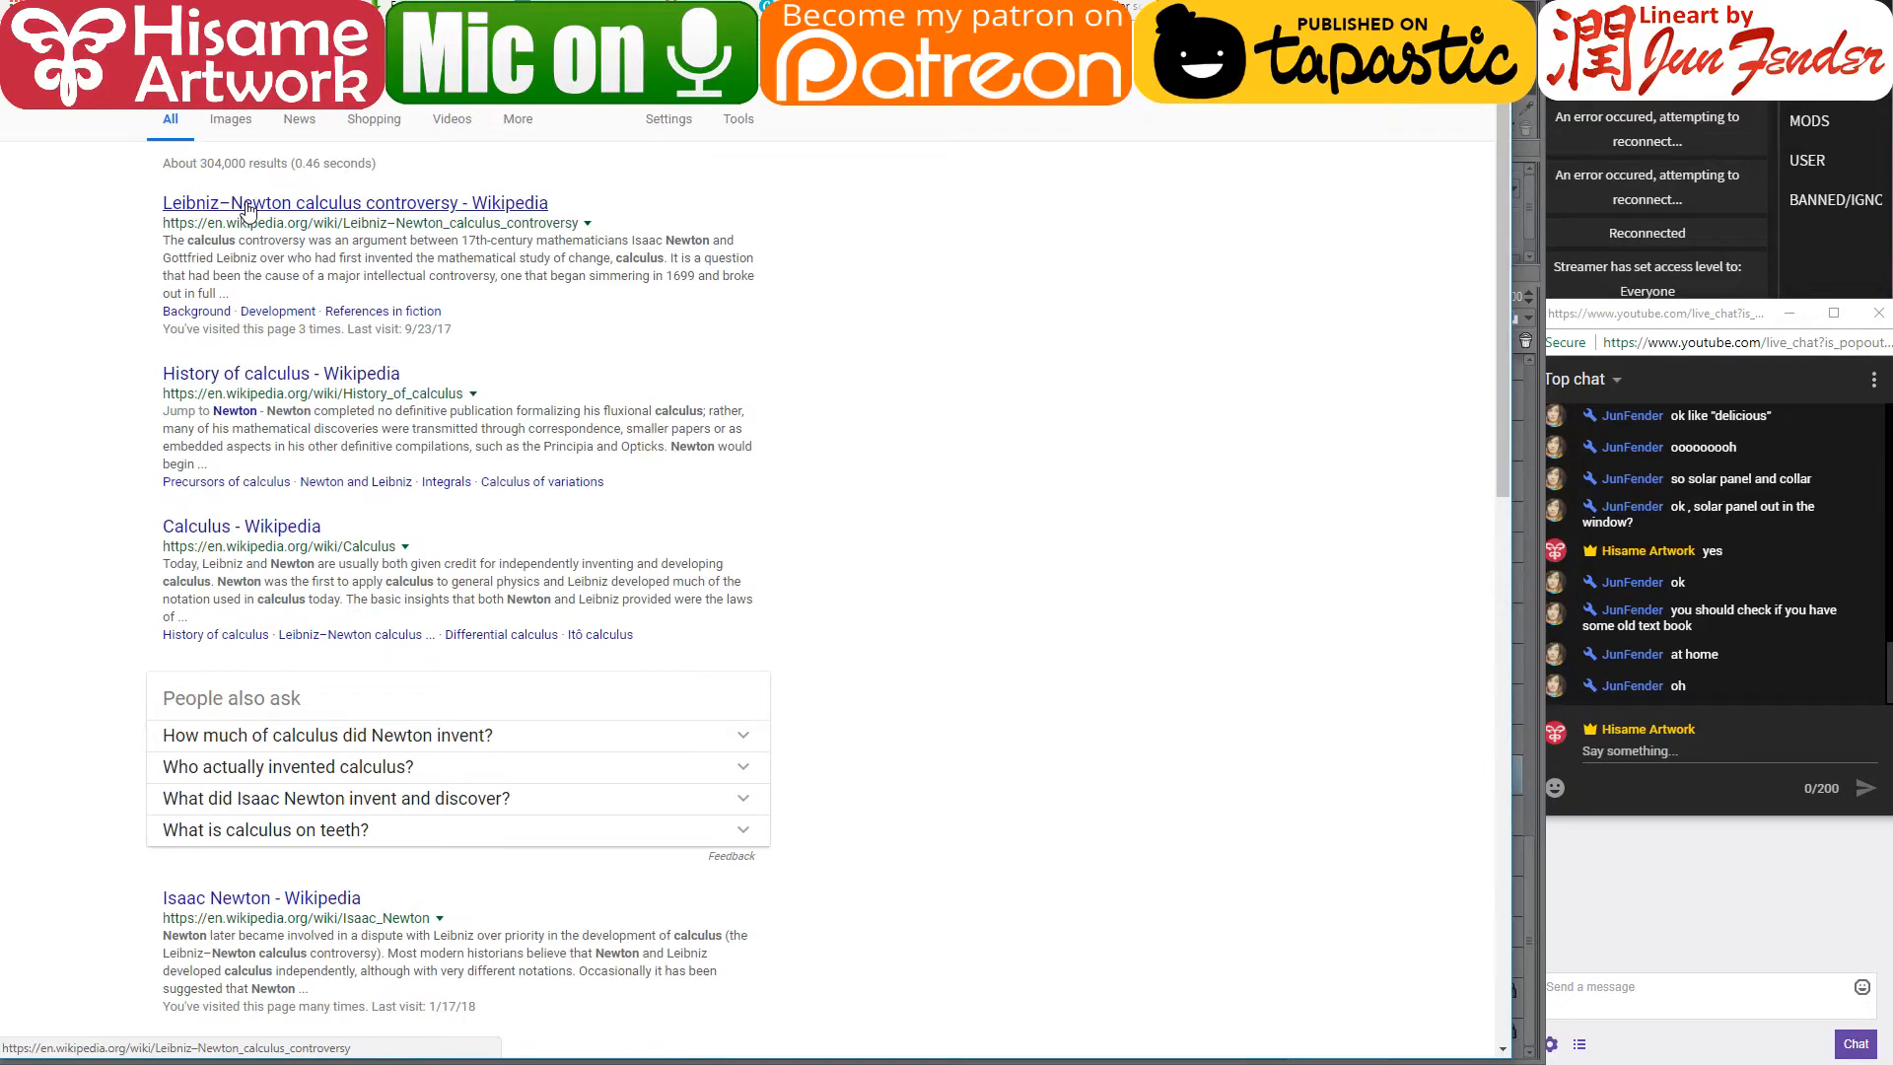
pyautogui.click(264, 378)
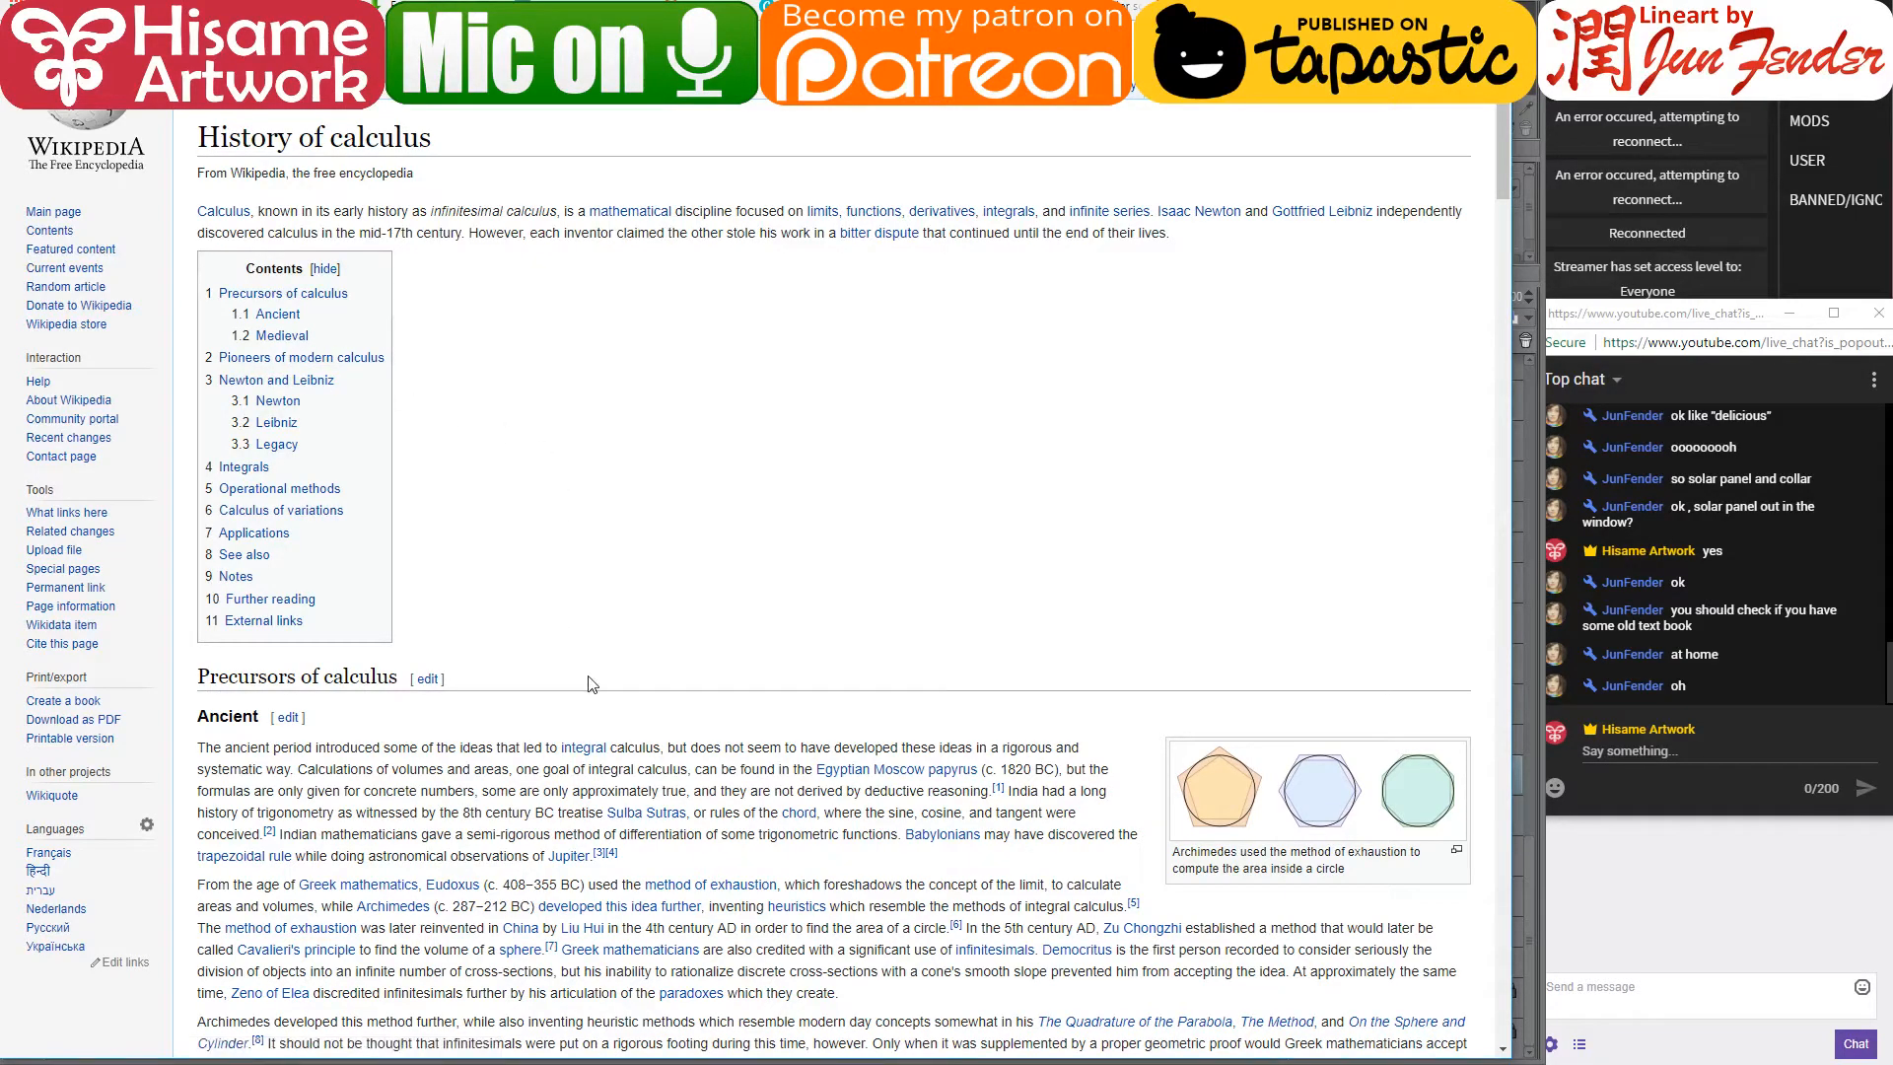
pyautogui.scroll(-3, 591, 683)
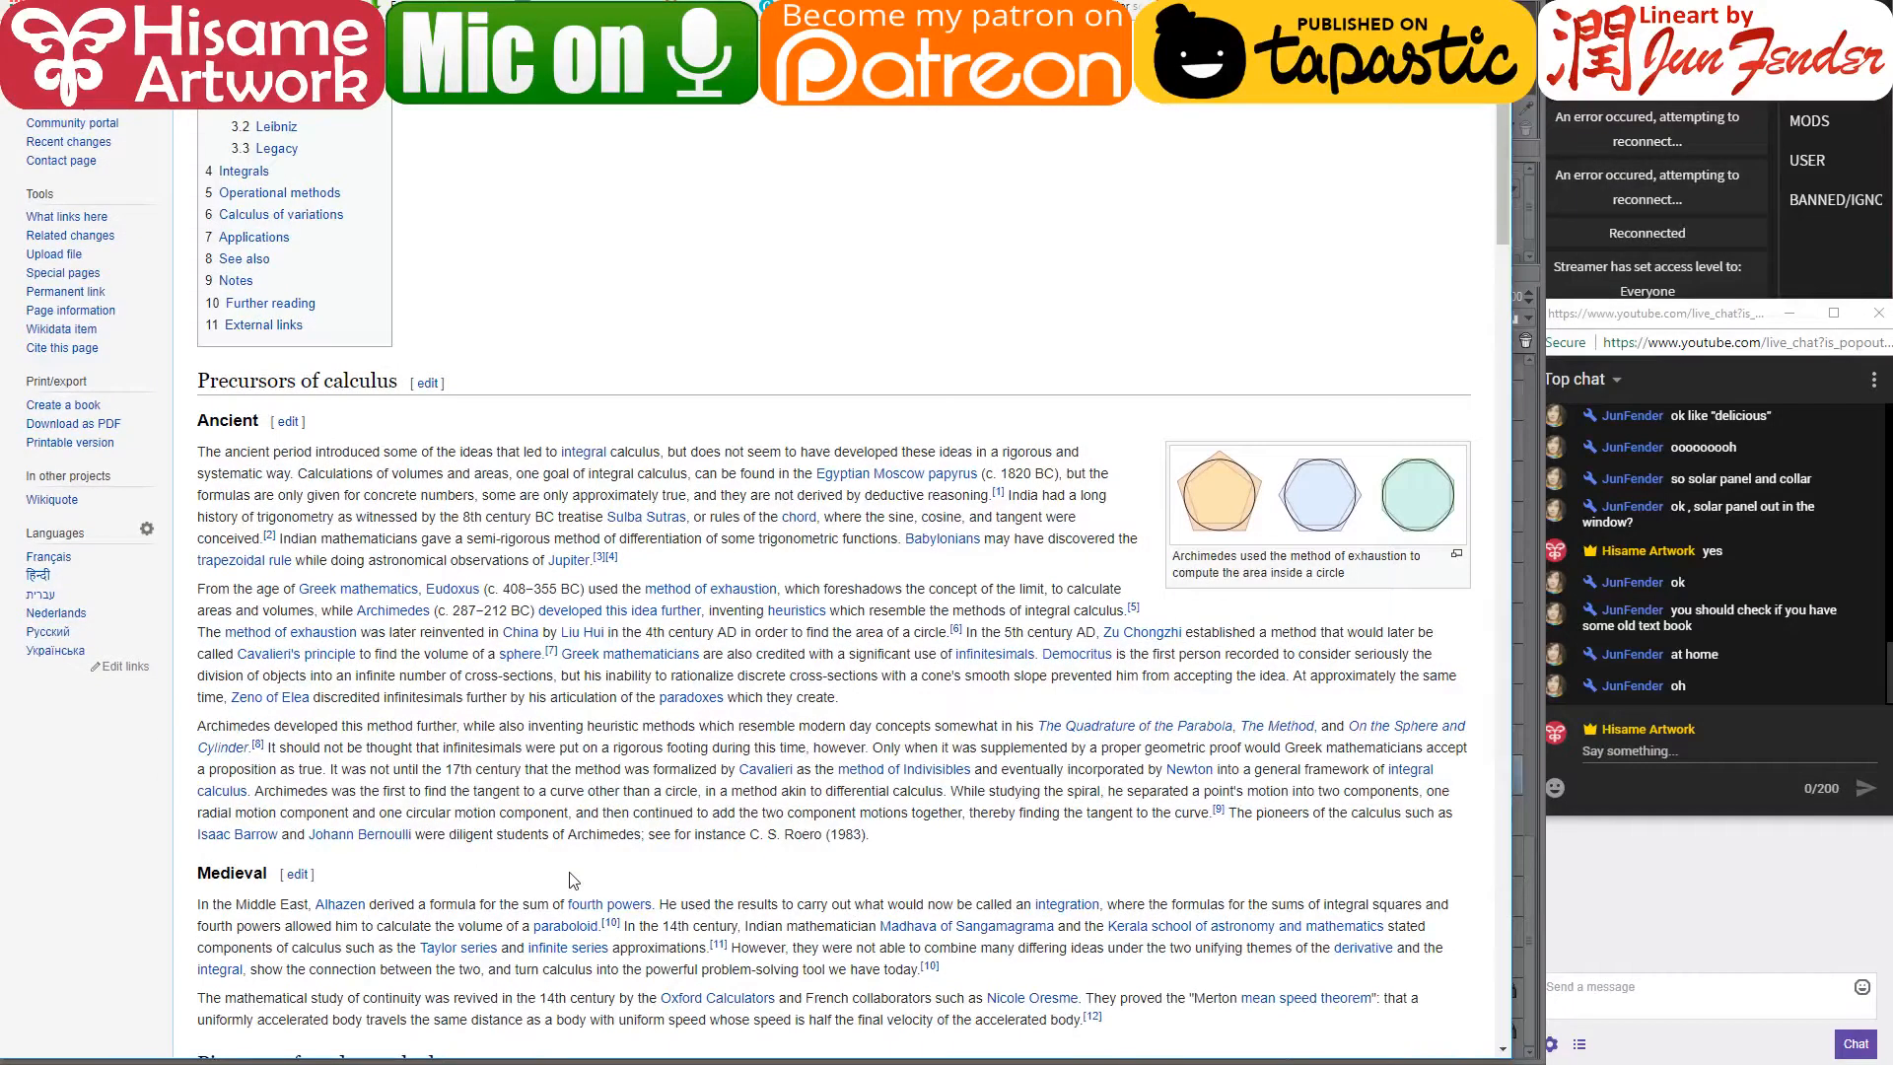
pyautogui.scroll(-3, 569, 880)
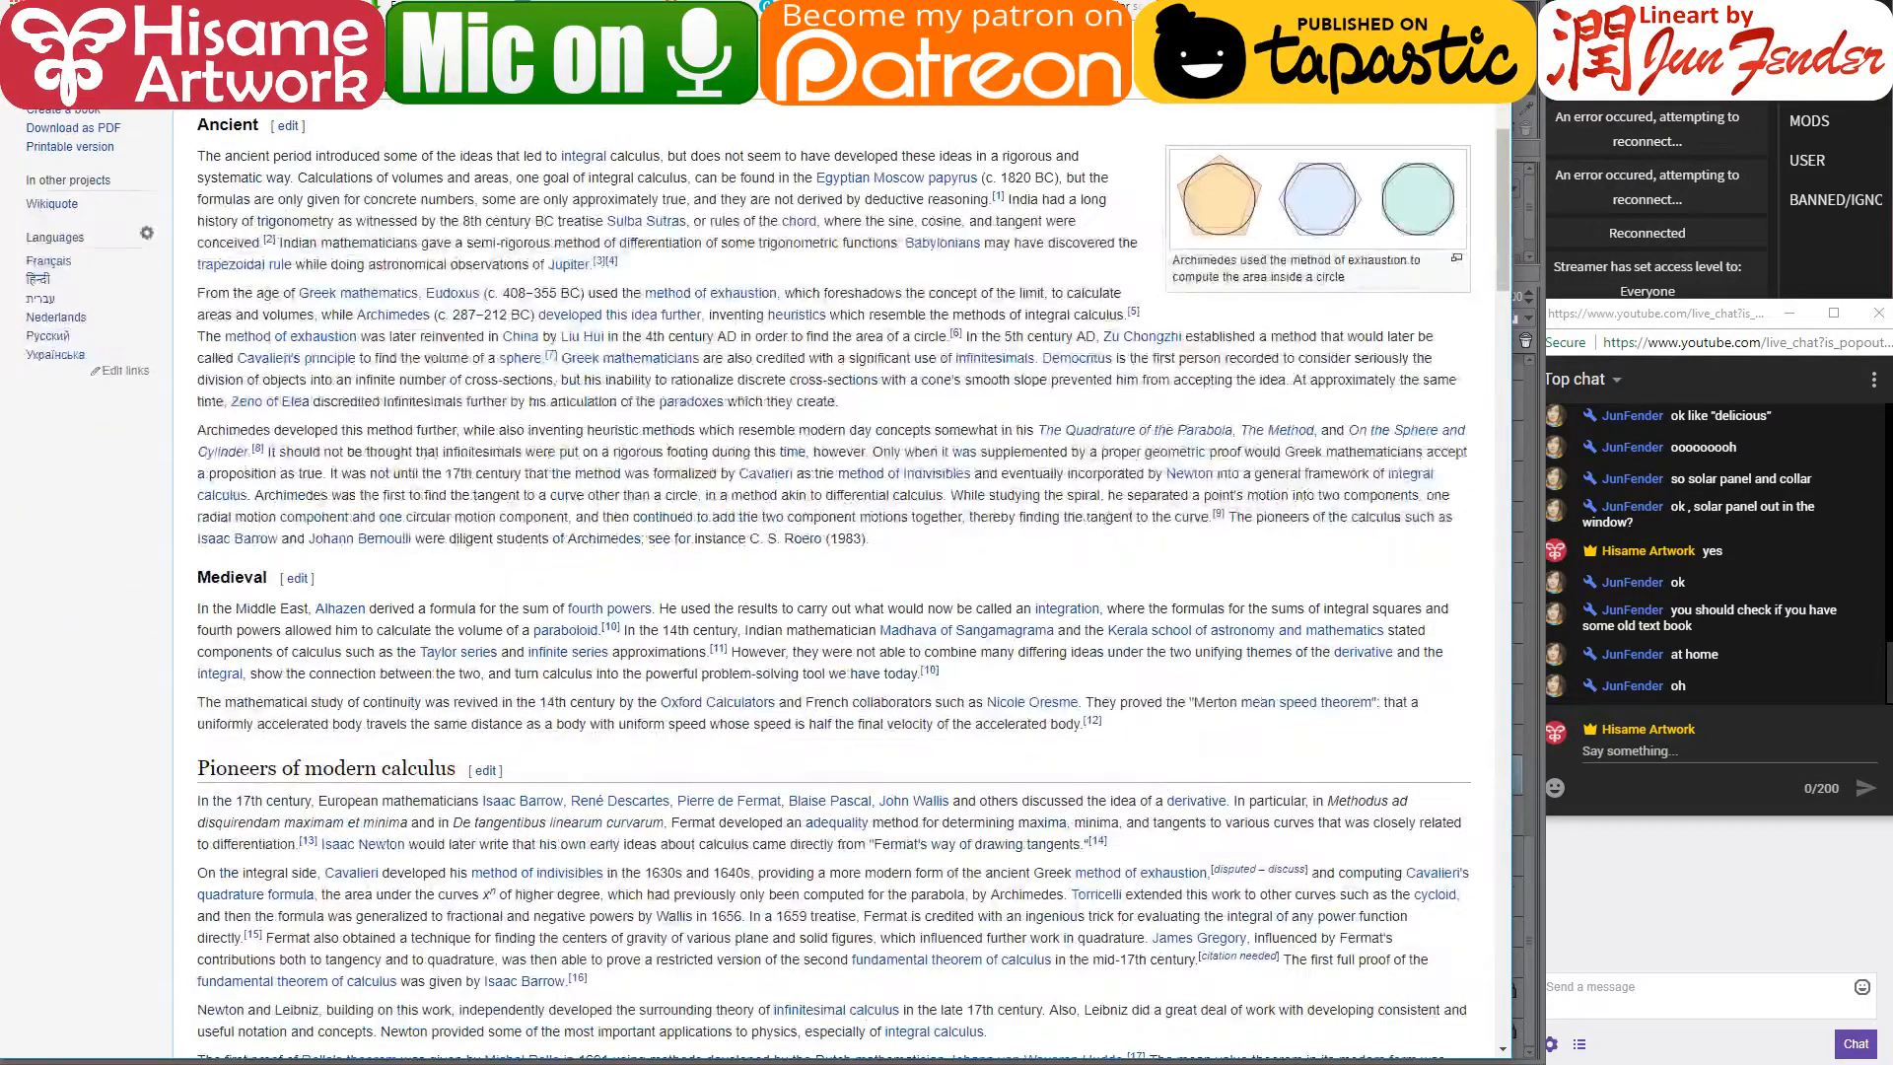
# - Find Google Translate in a new browser tab and translate the word calculus from English to Romanian
pyautogui.hotkey('ctrl', 't')
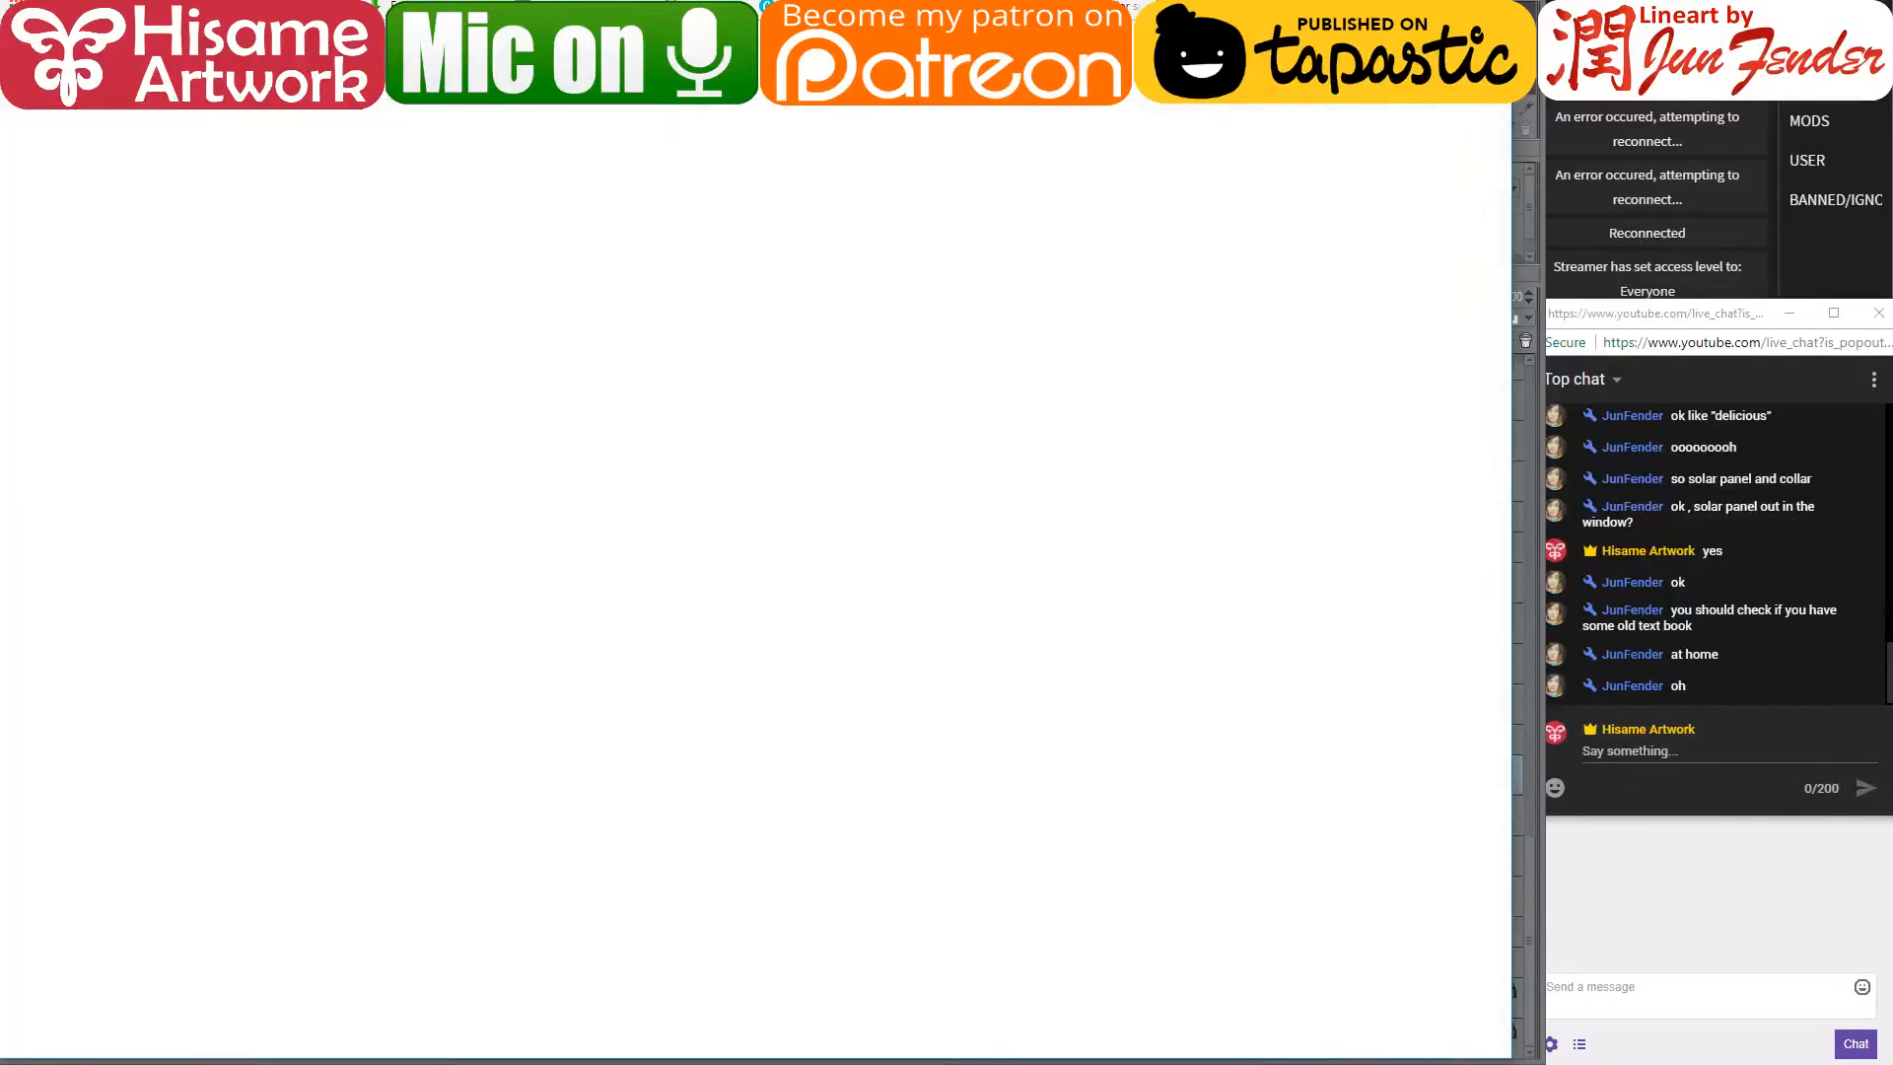
pyautogui.write('google translate')
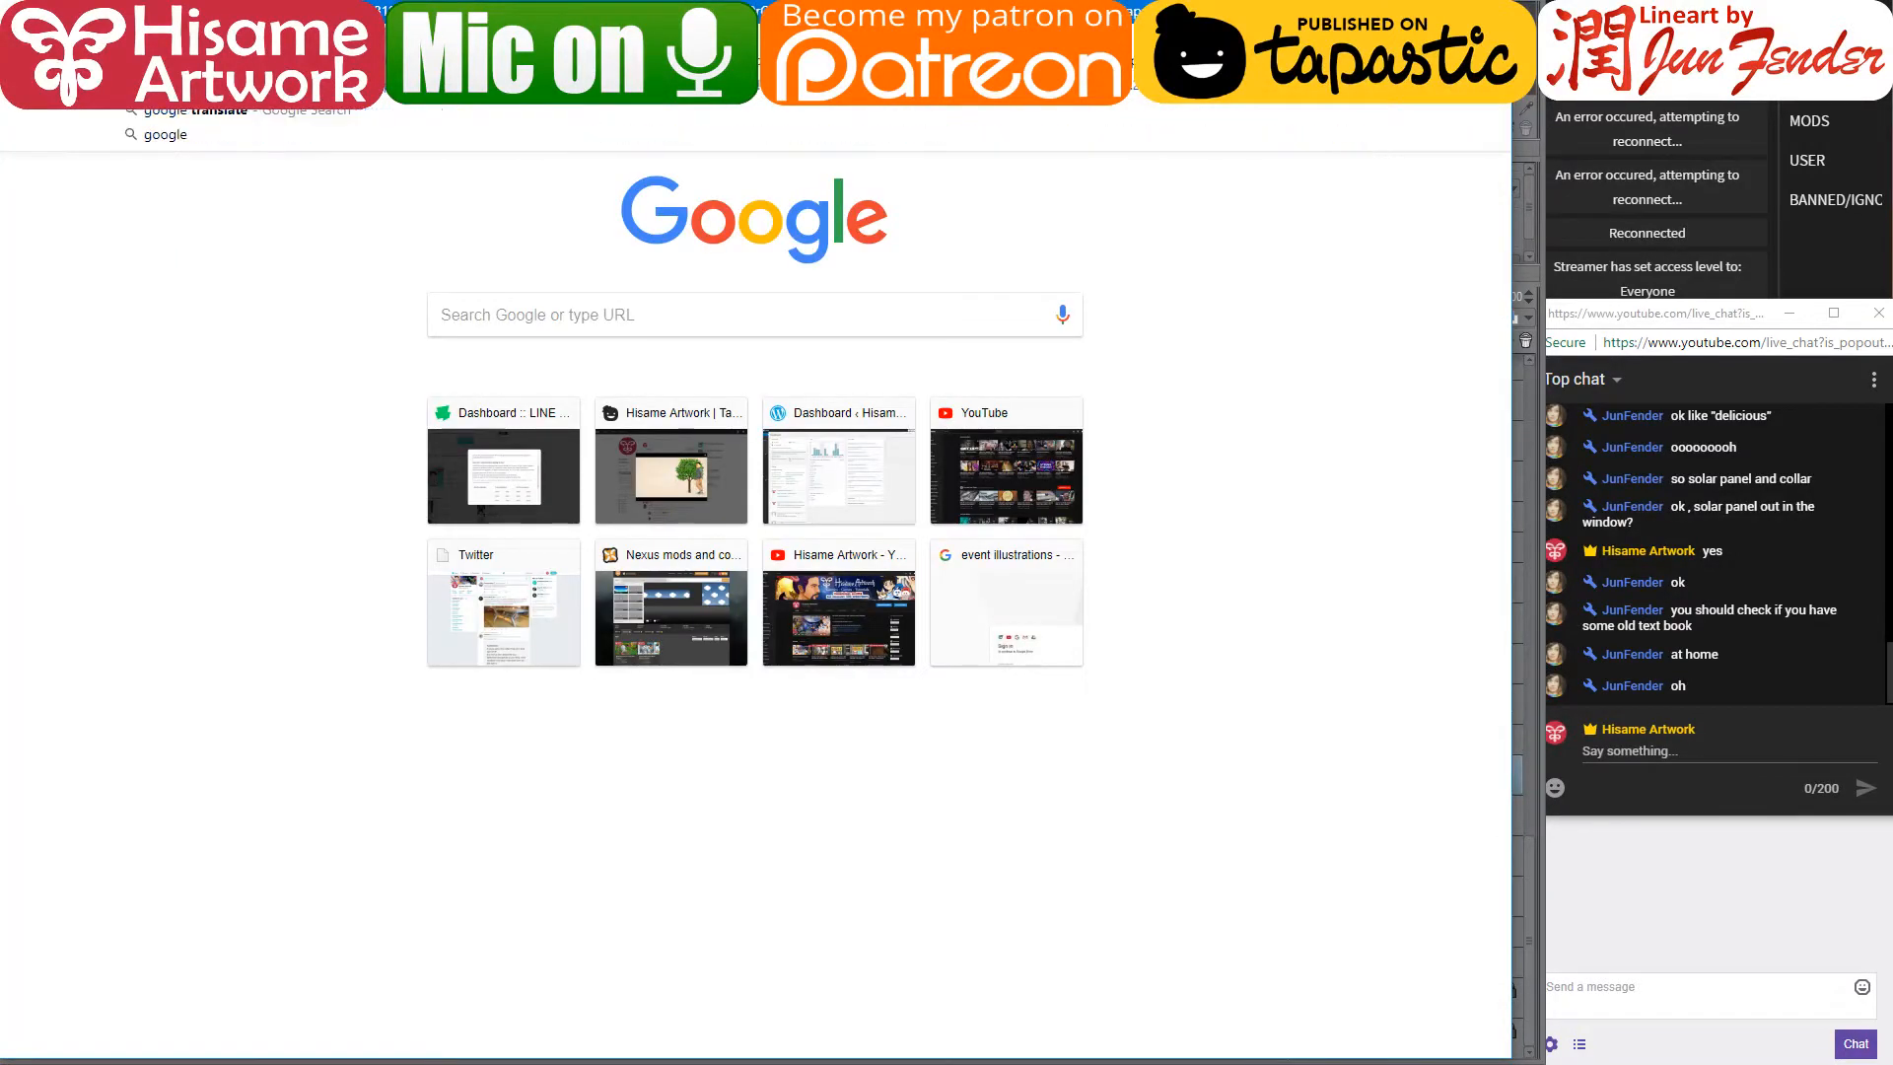
pyautogui.press('Return')
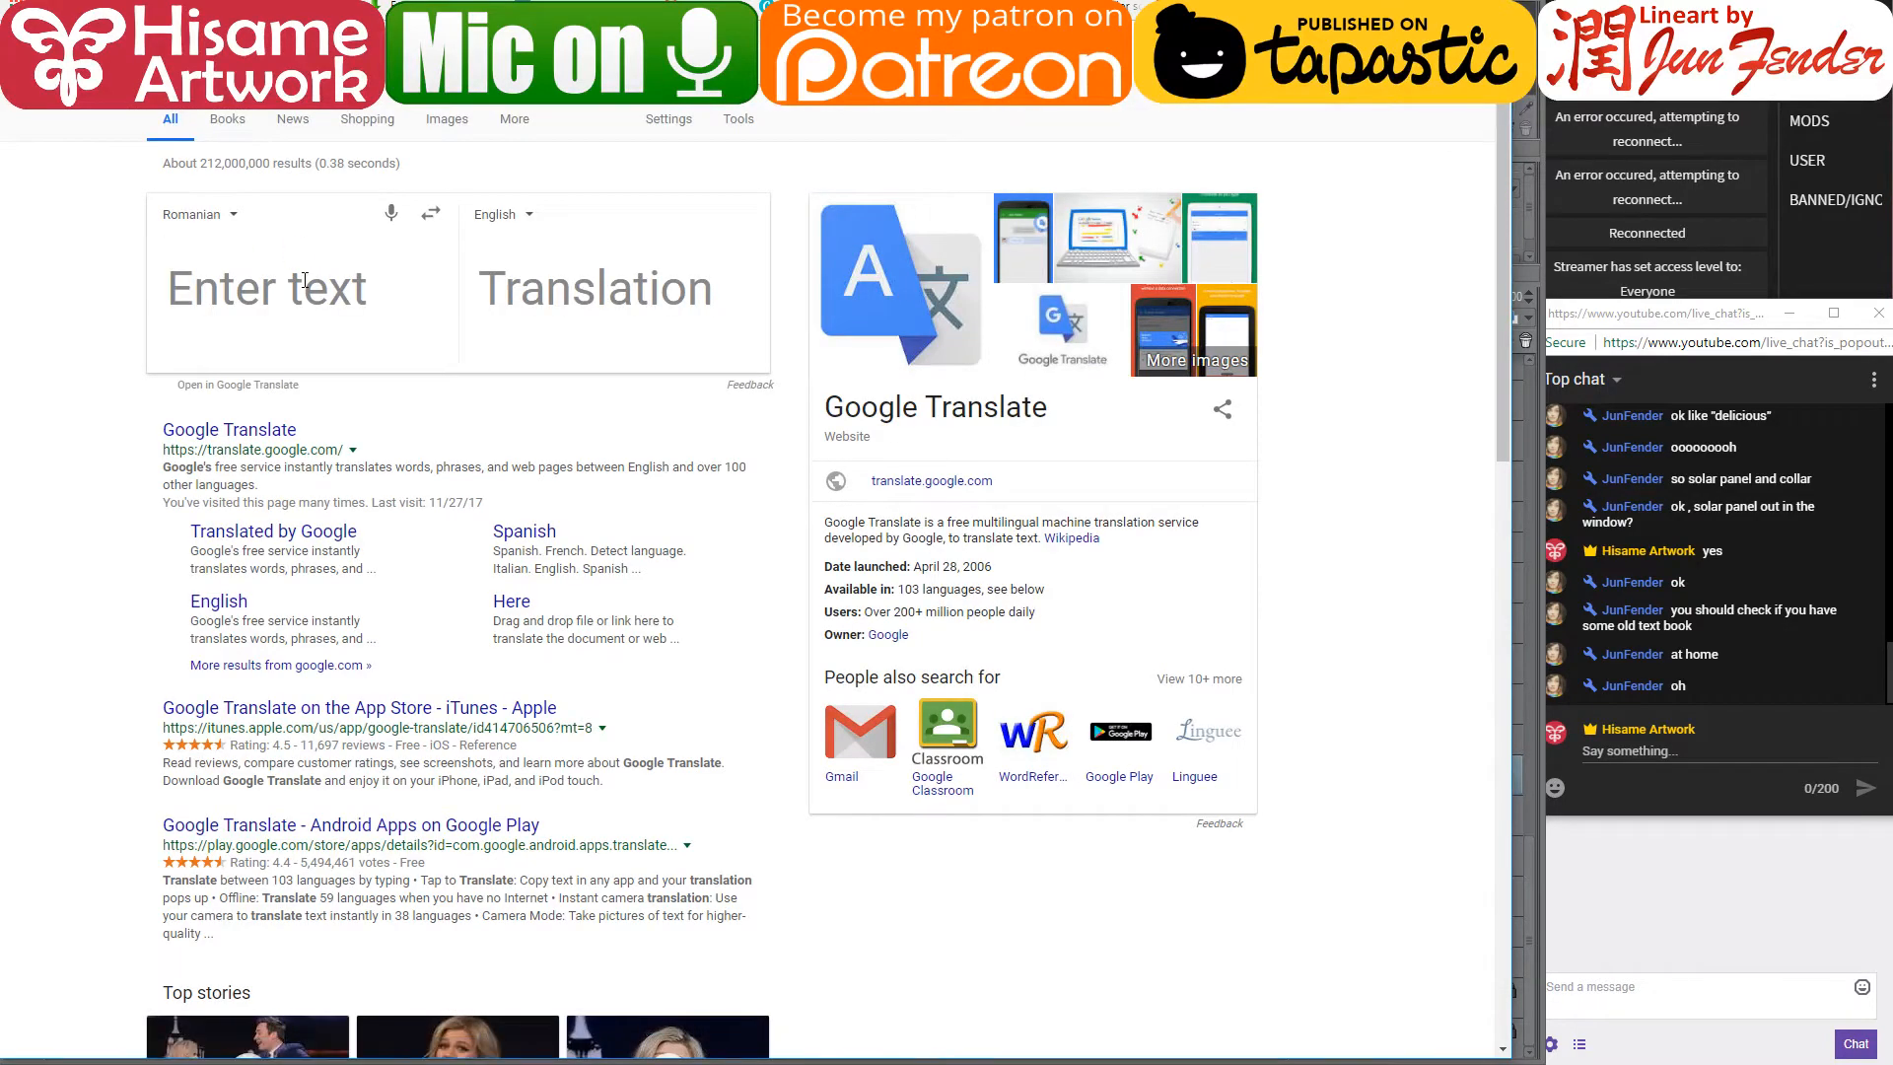
pyautogui.write('calculus')
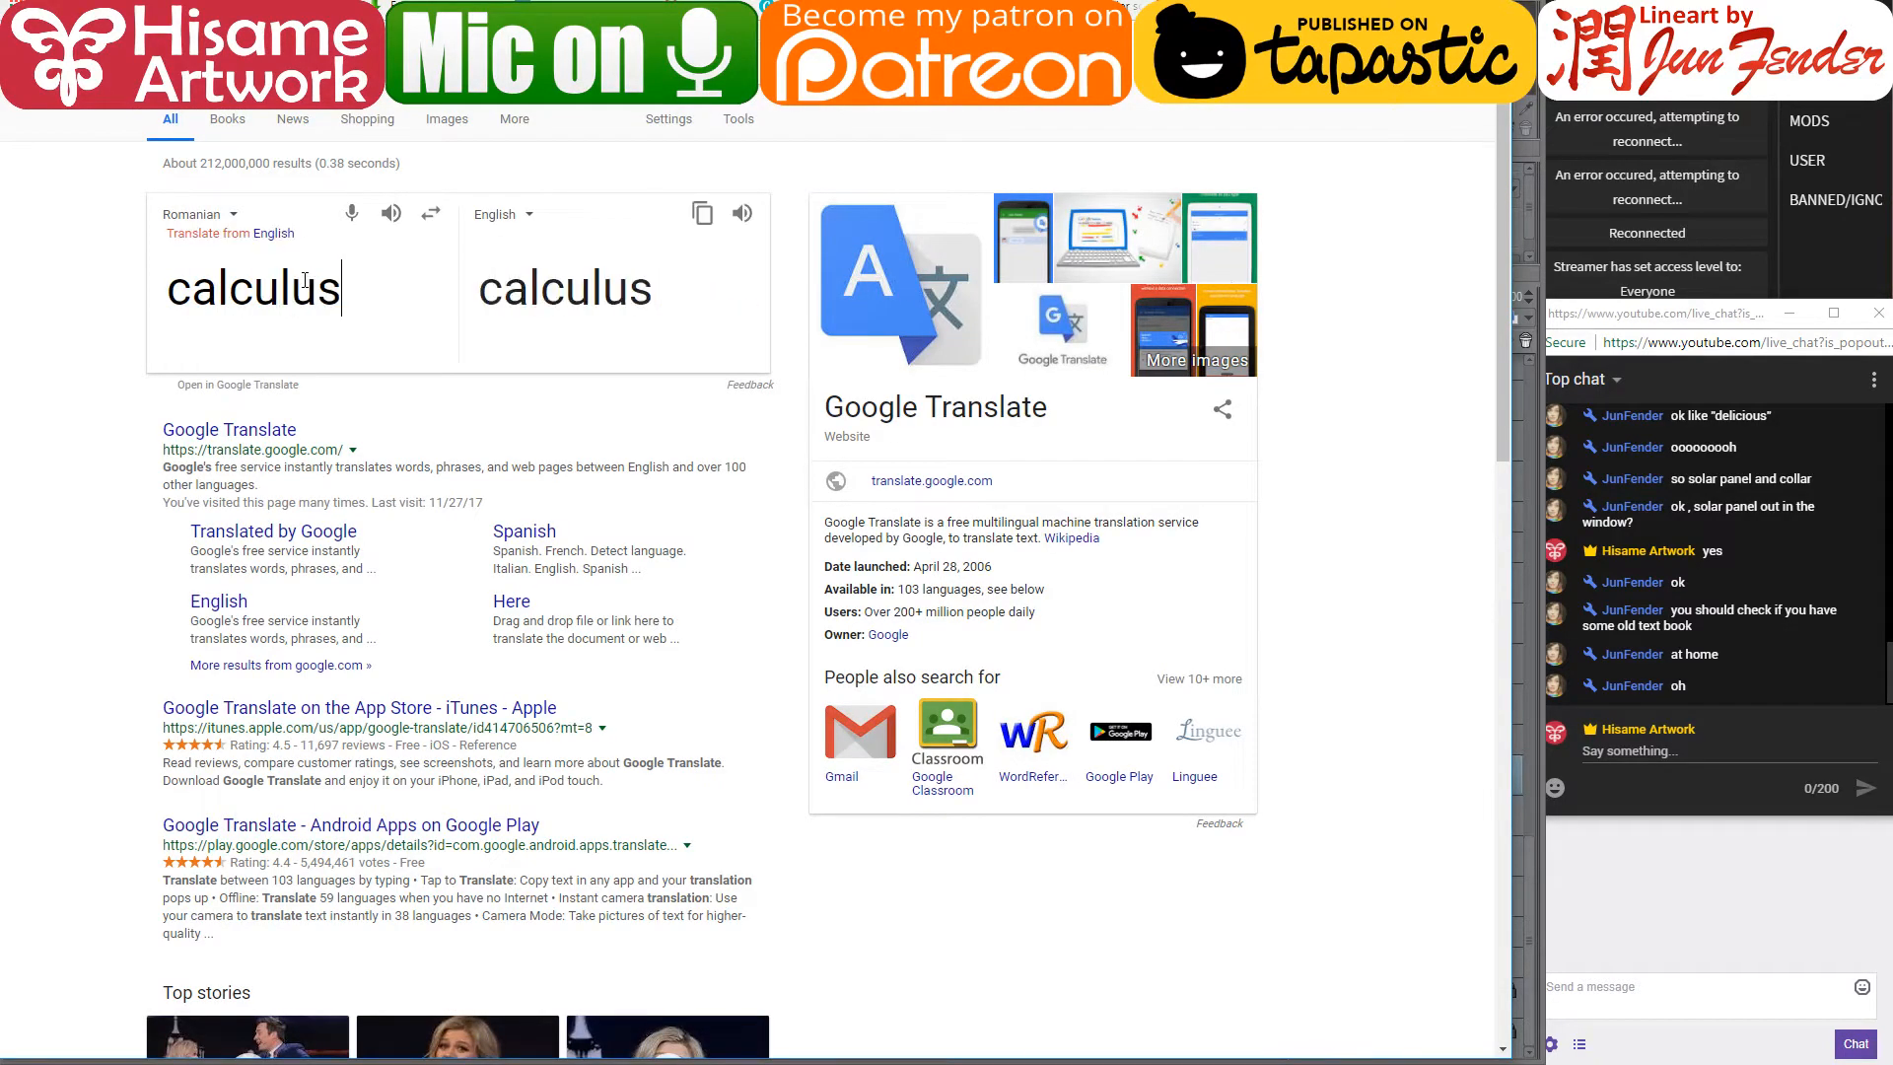
pyautogui.click(282, 236)
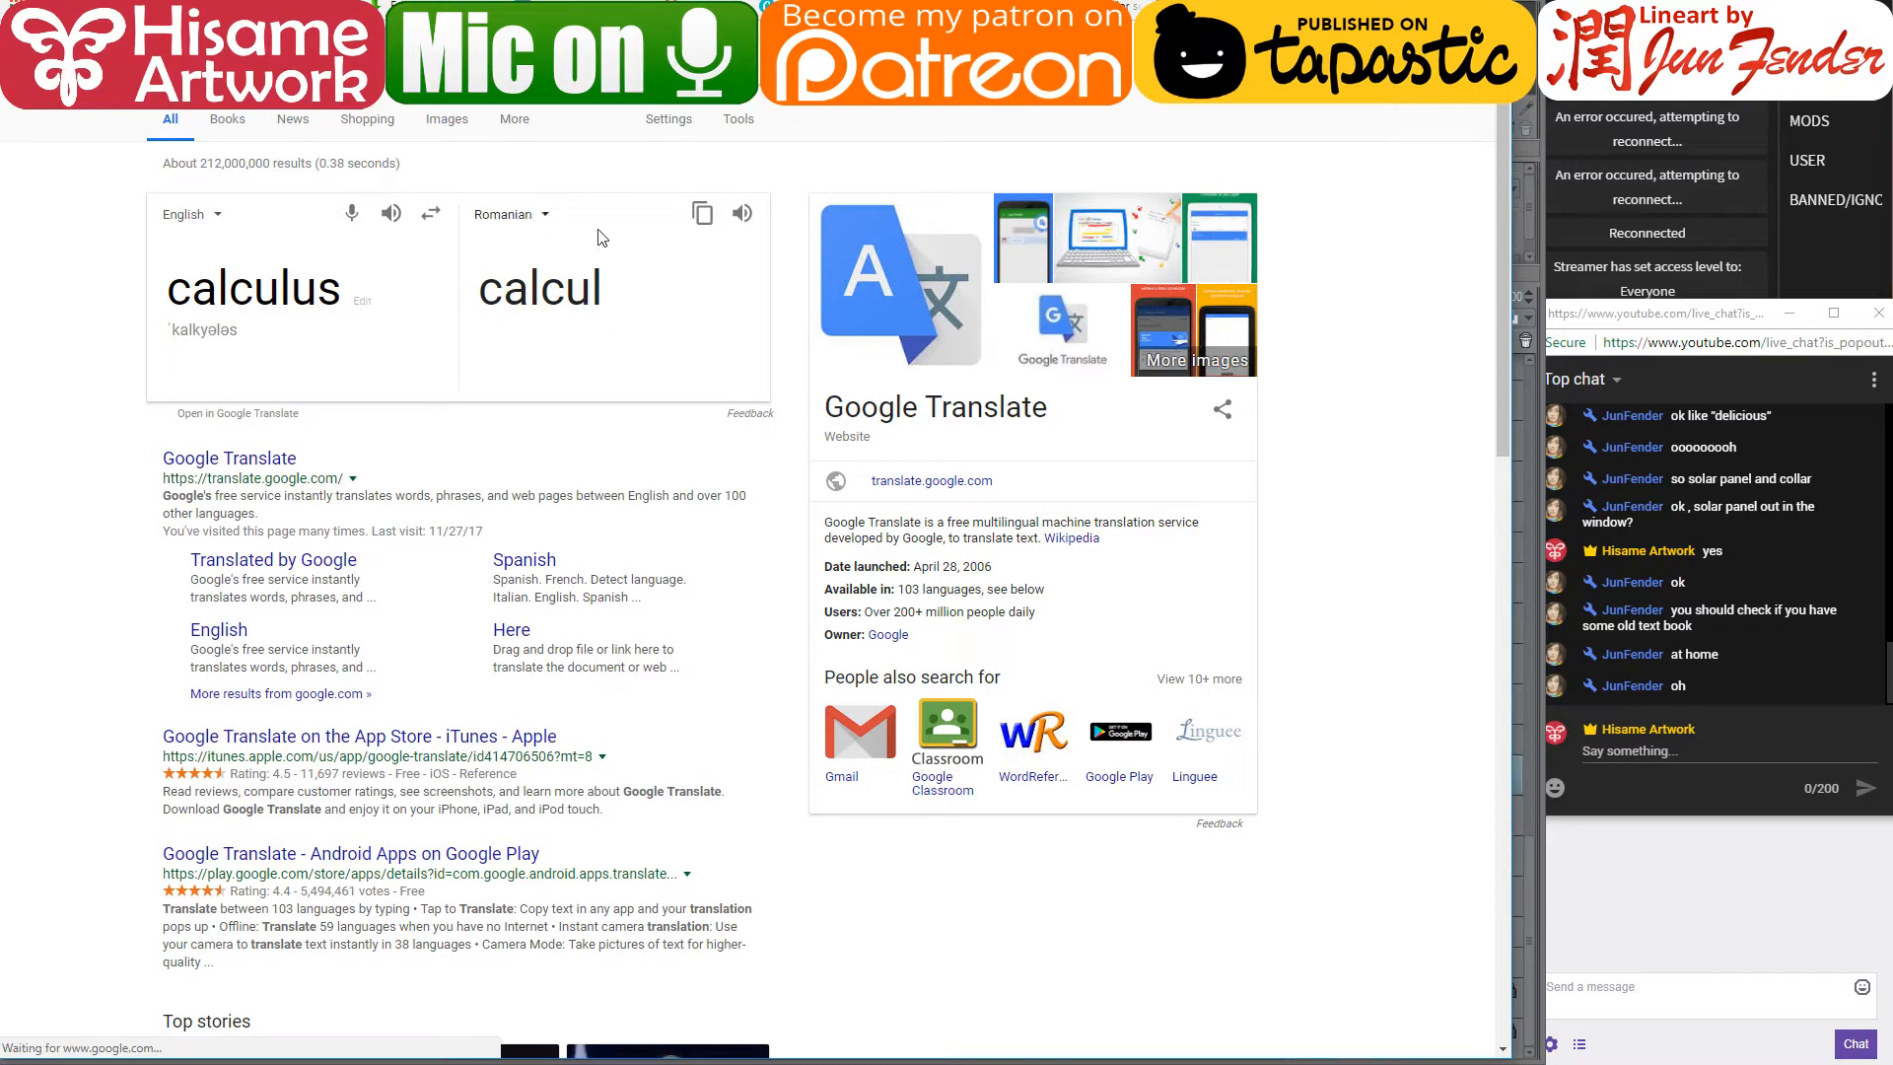
pyautogui.scroll(-8, 642, 282)
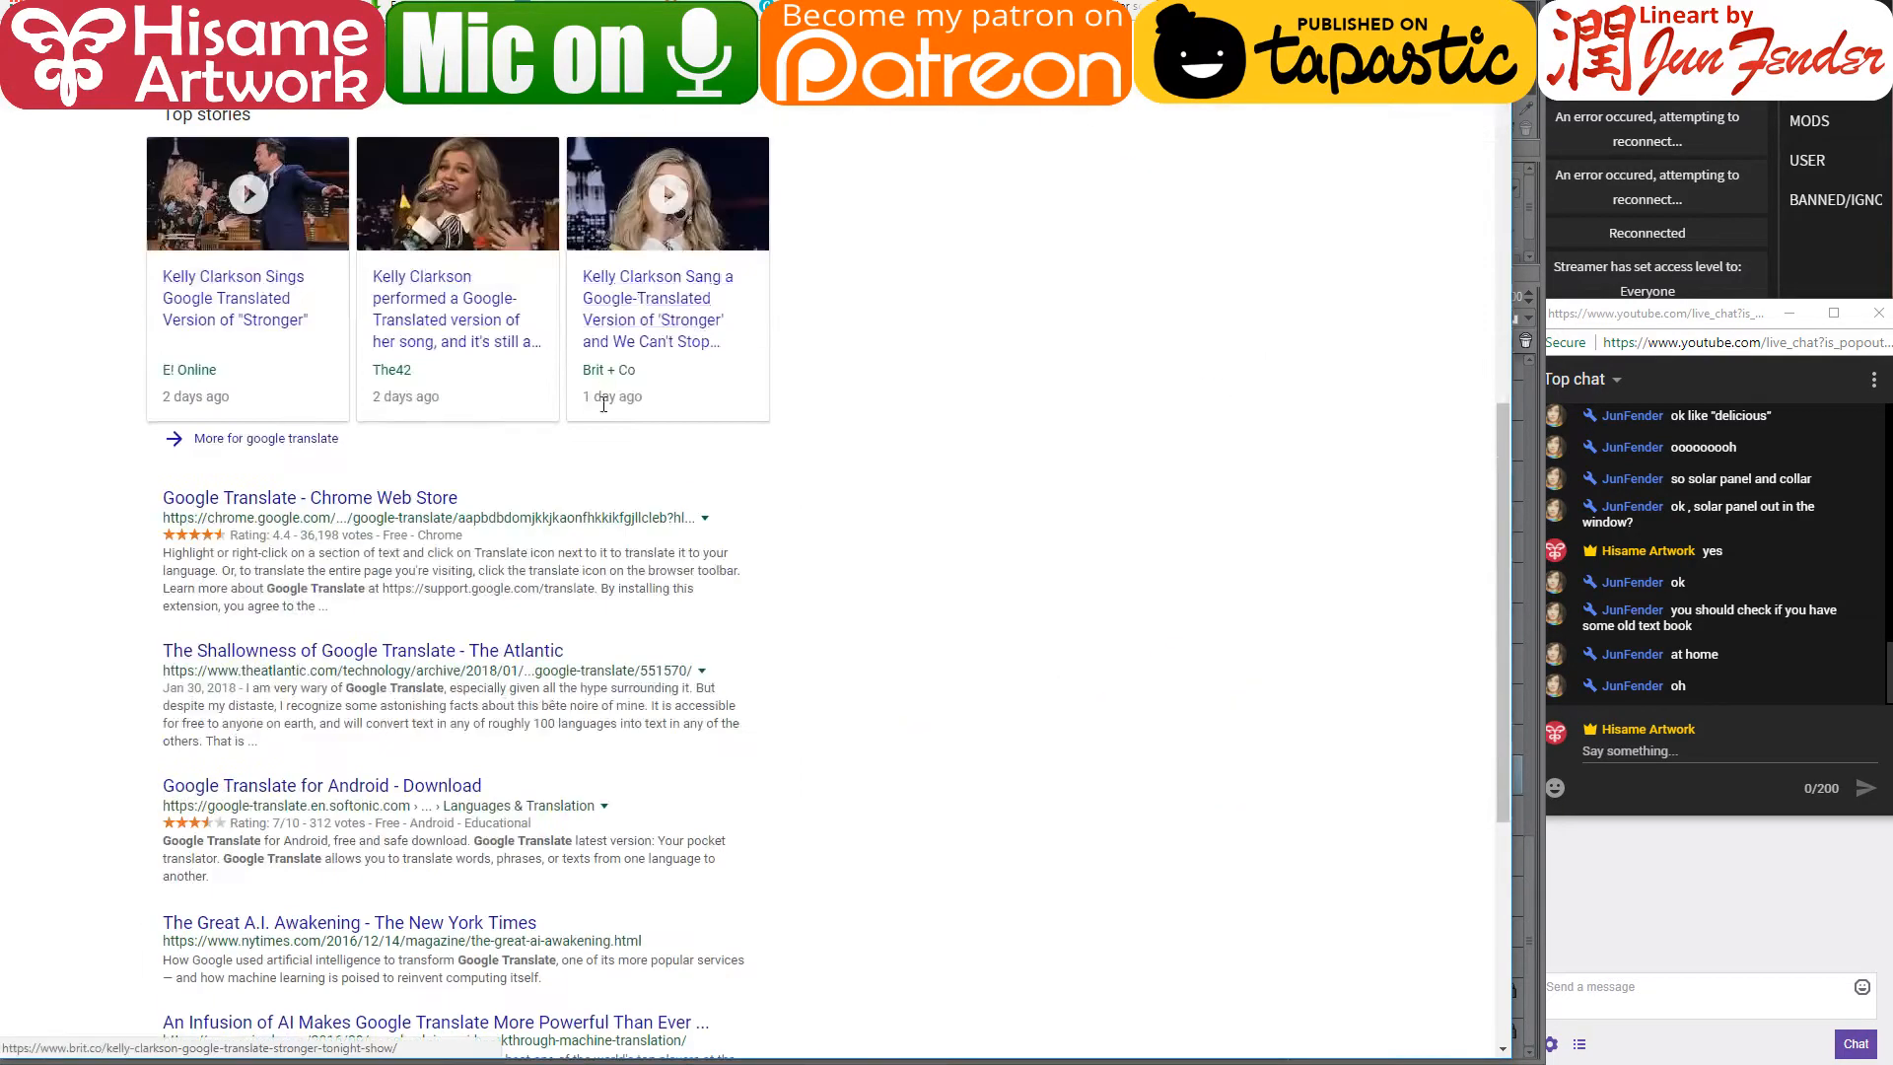
pyautogui.scroll(10, 631, 288)
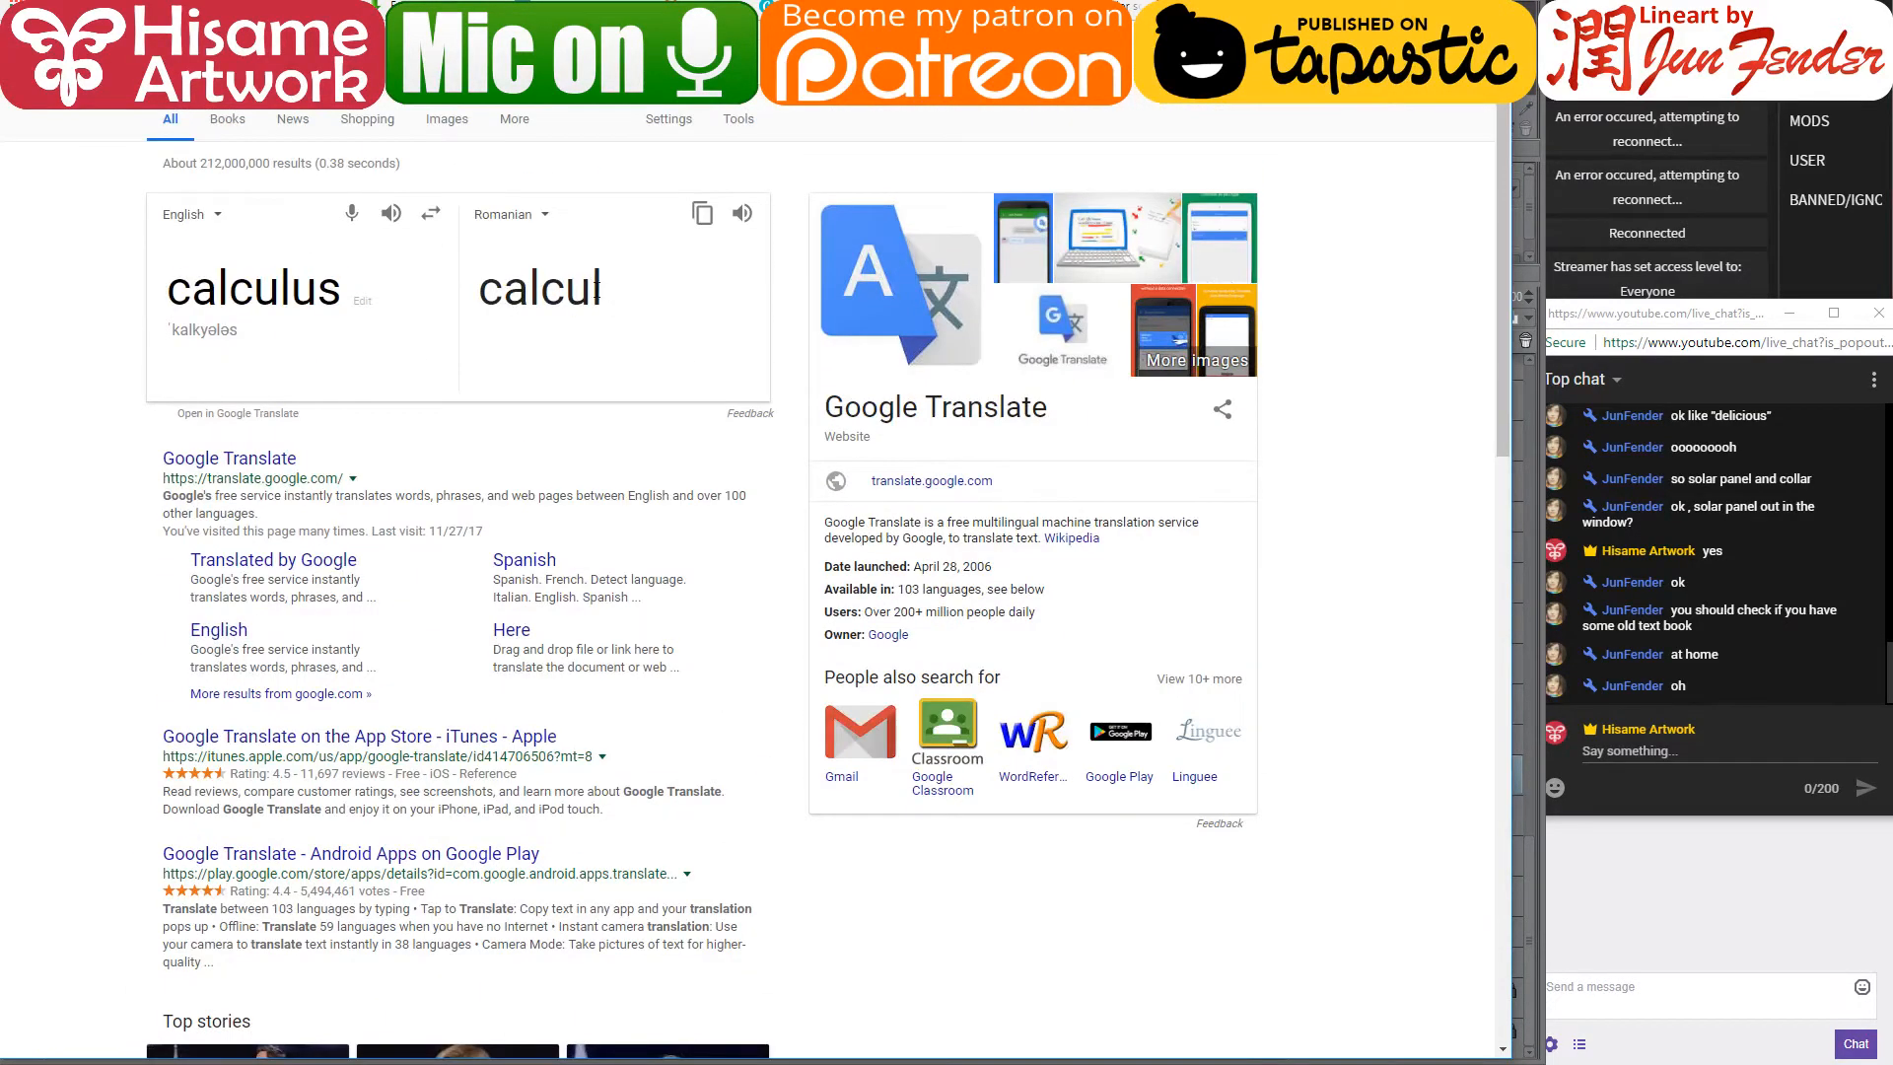
pyautogui.moveTo(597, 289); pyautogui.dragTo(468, 303)
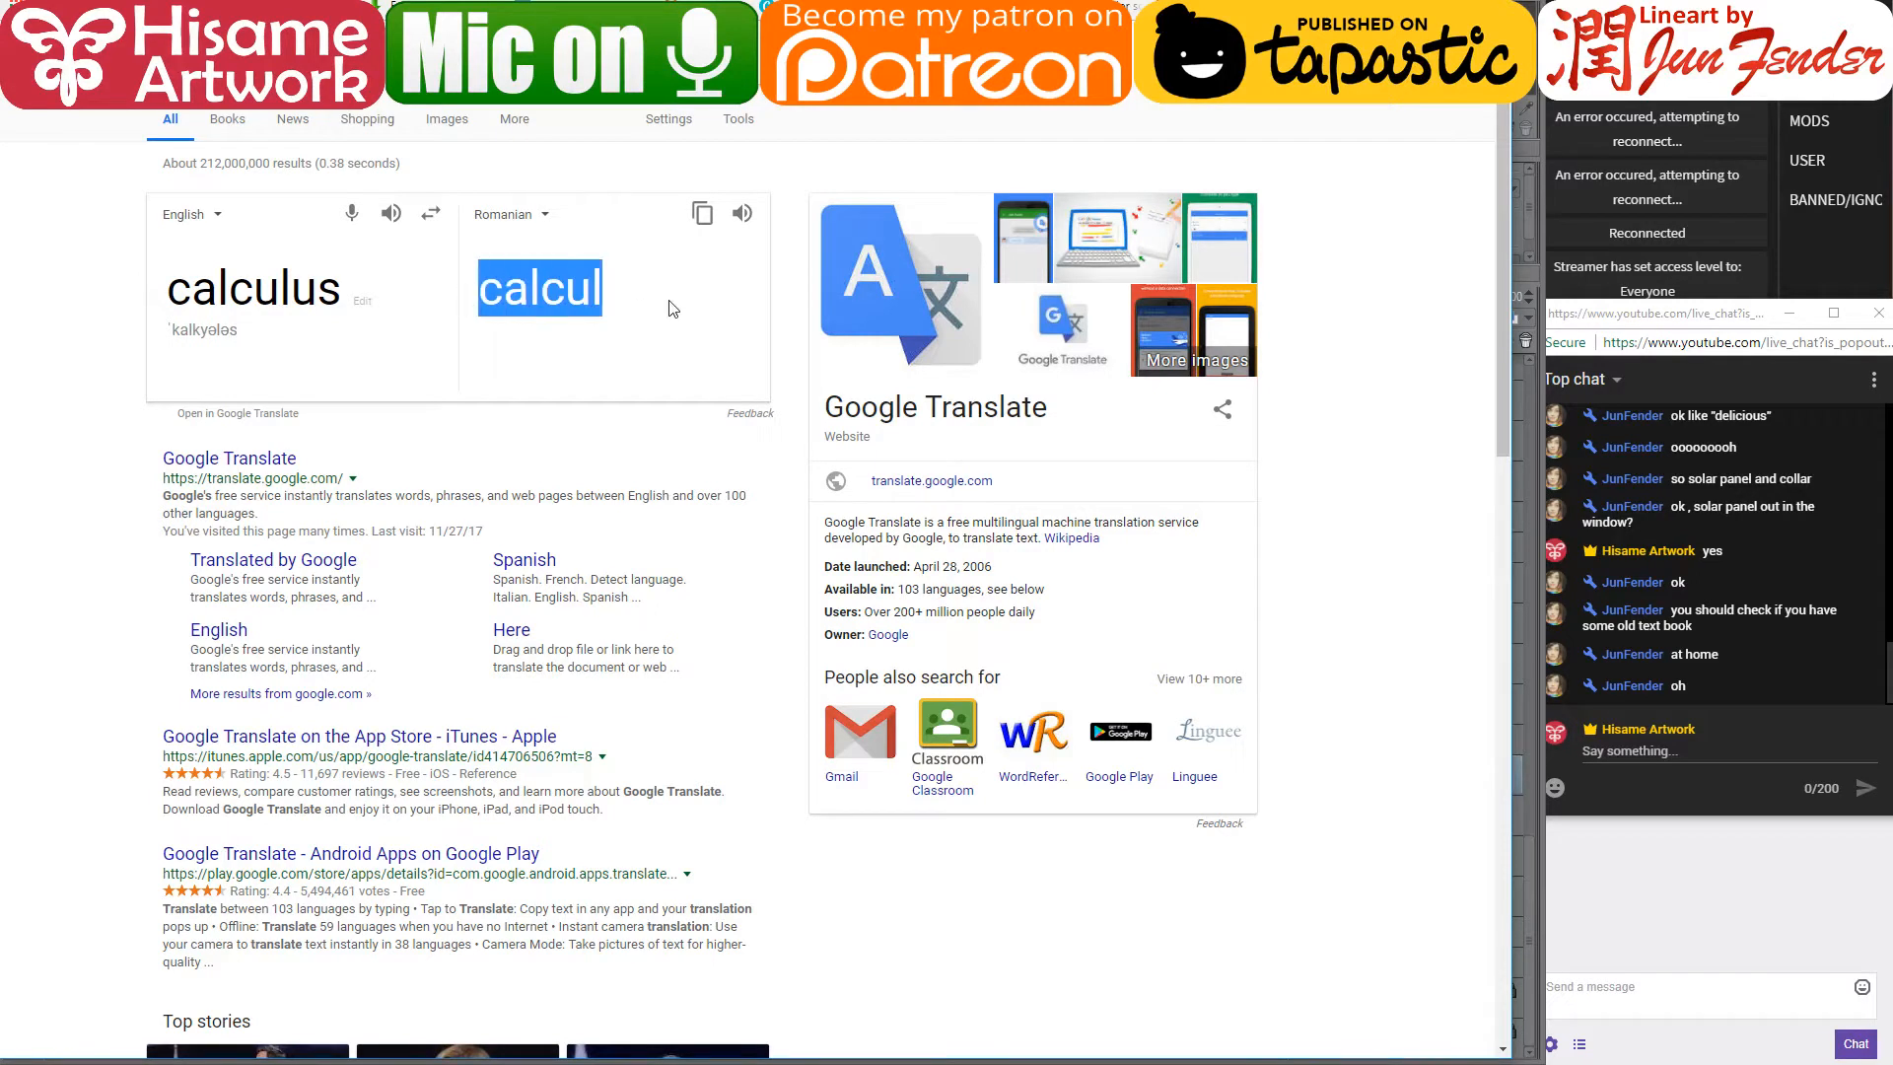
pyautogui.click(639, 312)
# - Search the web for calcul matematic
pyautogui.click(330, 61)
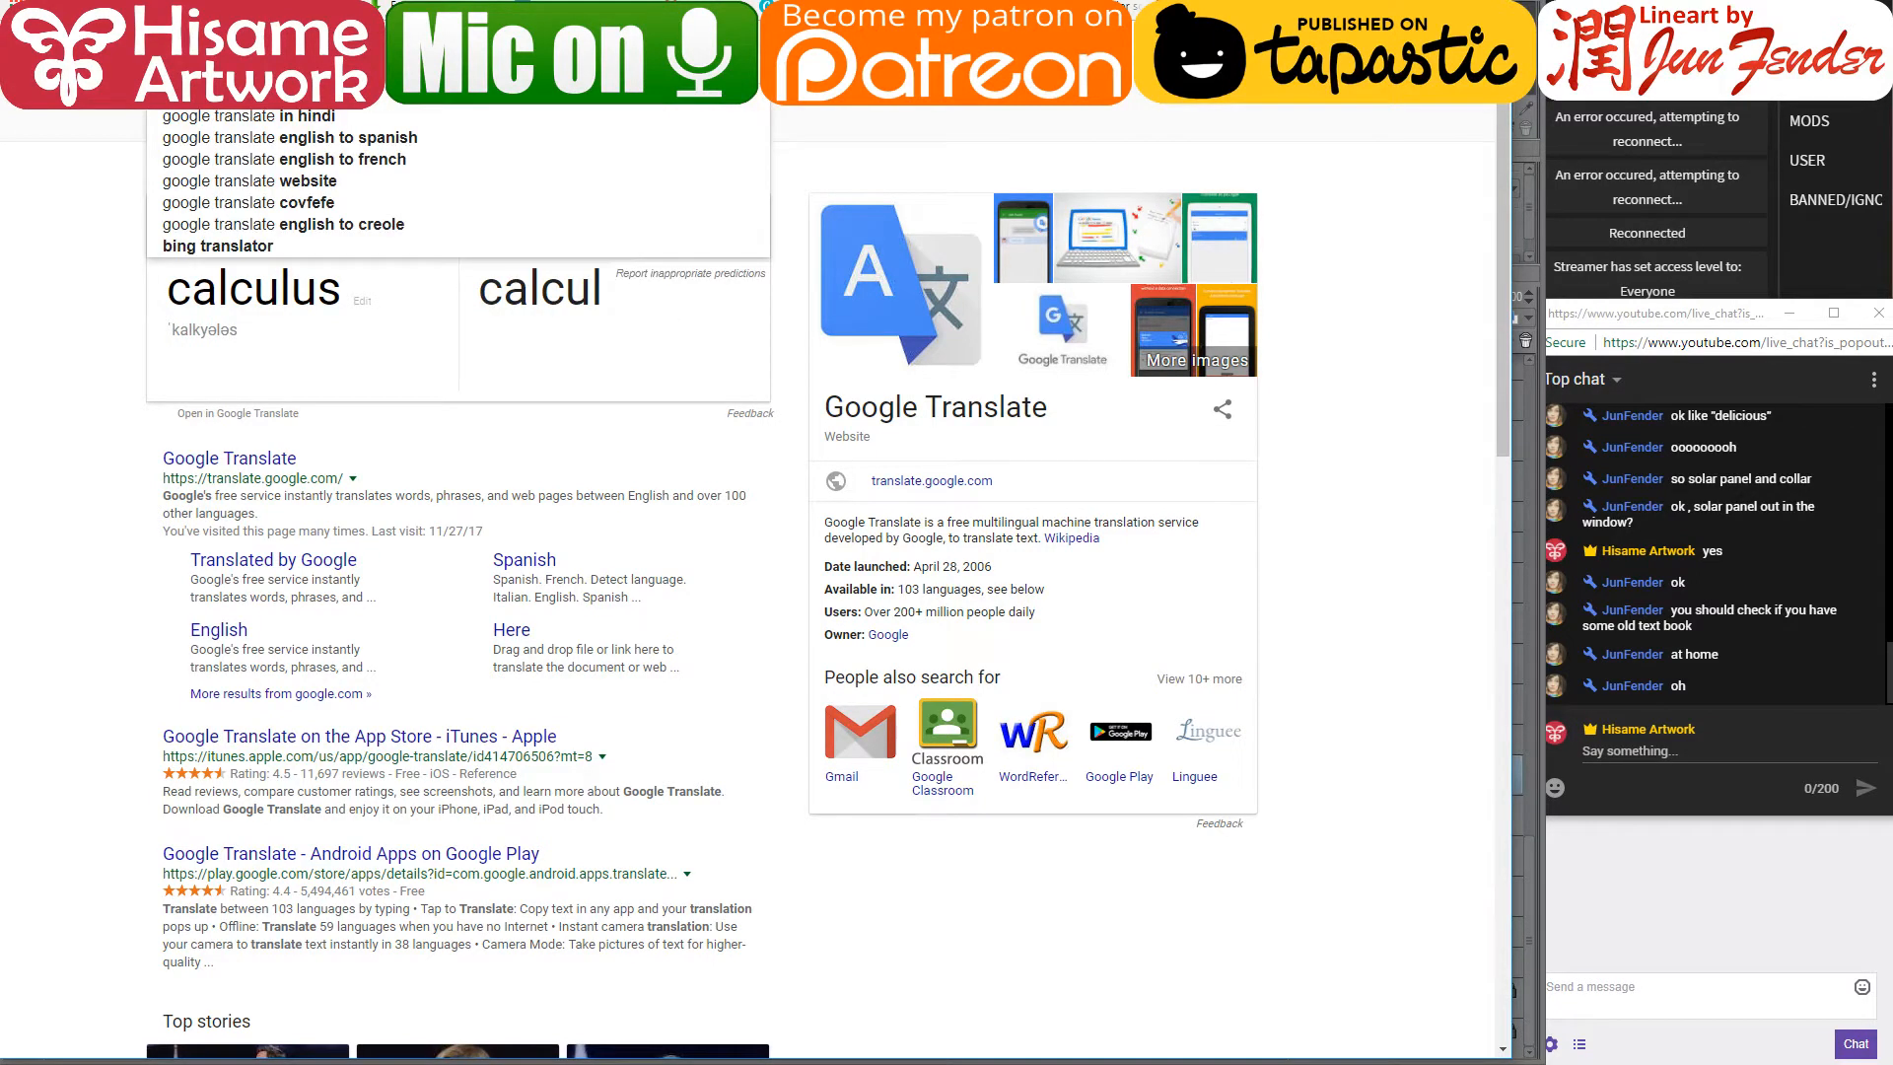
pyautogui.write('calcul mate')
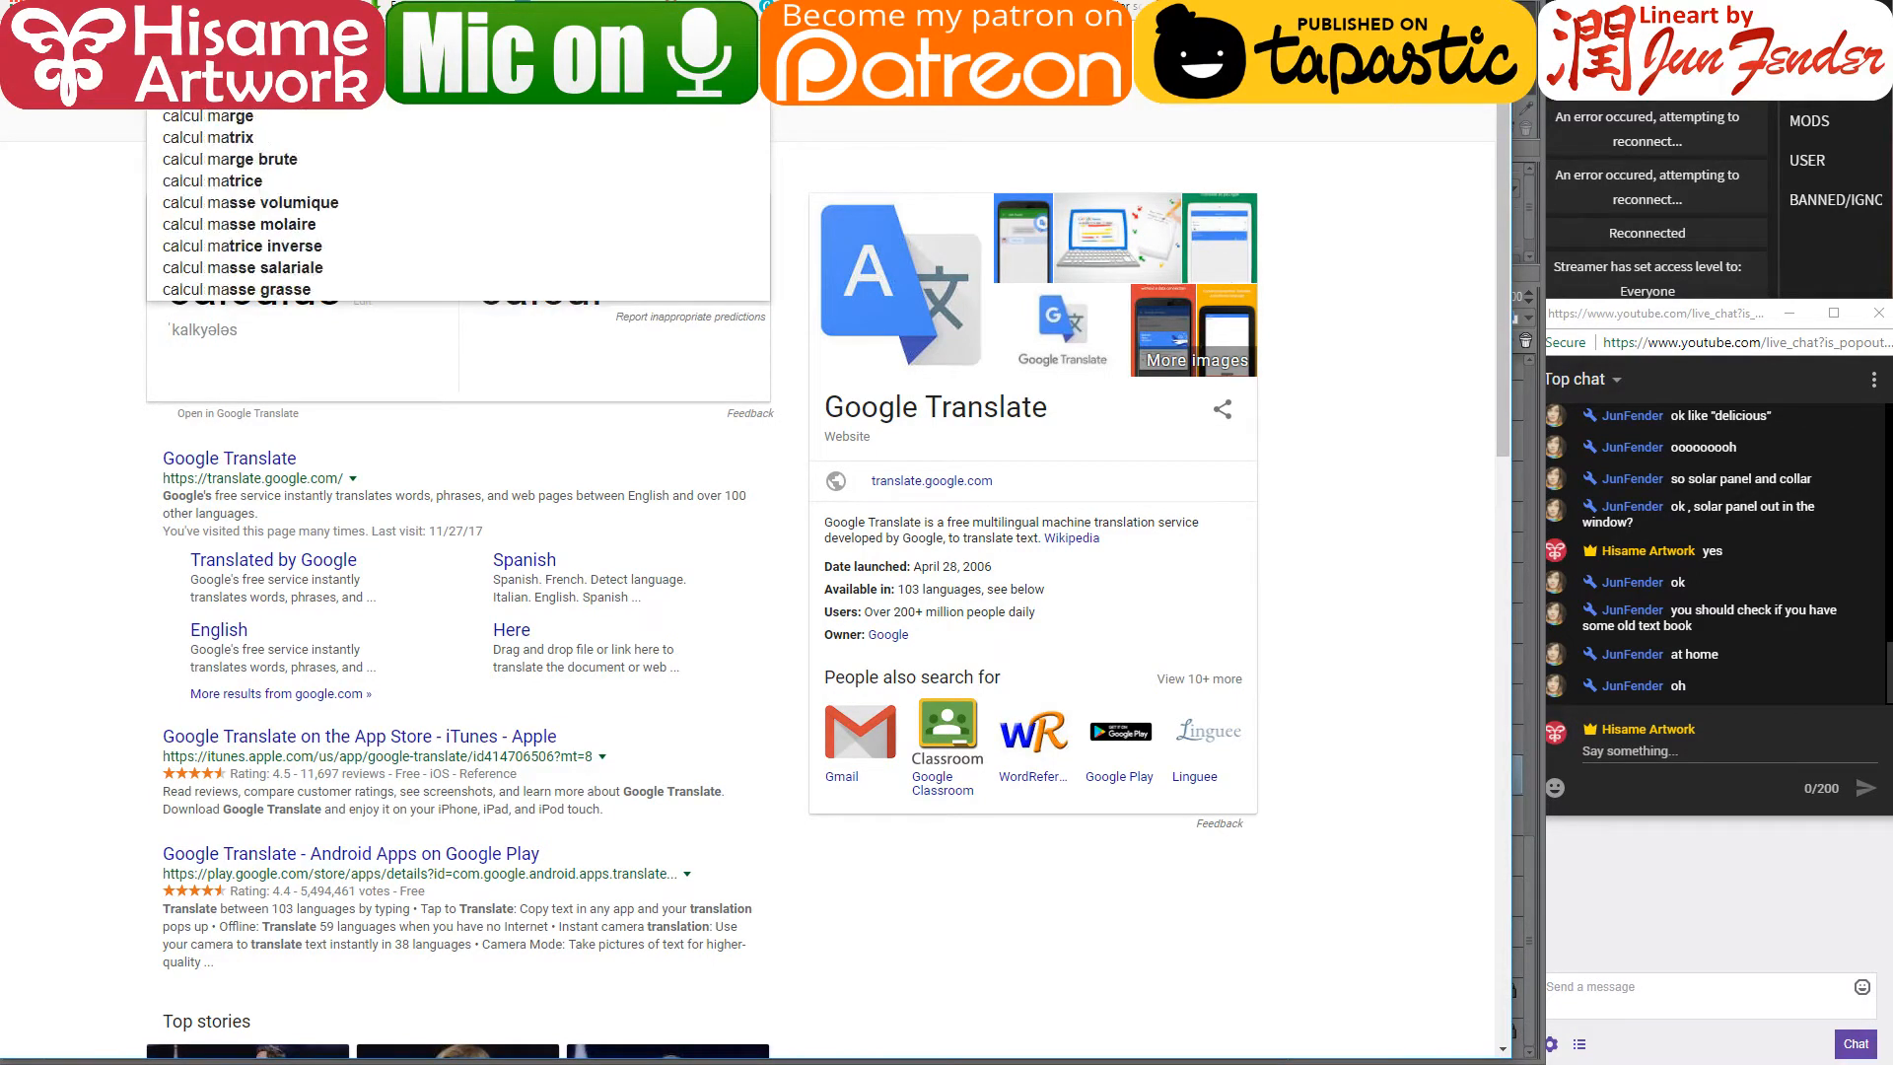
pyautogui.write('matic')
pyautogui.press('Return')
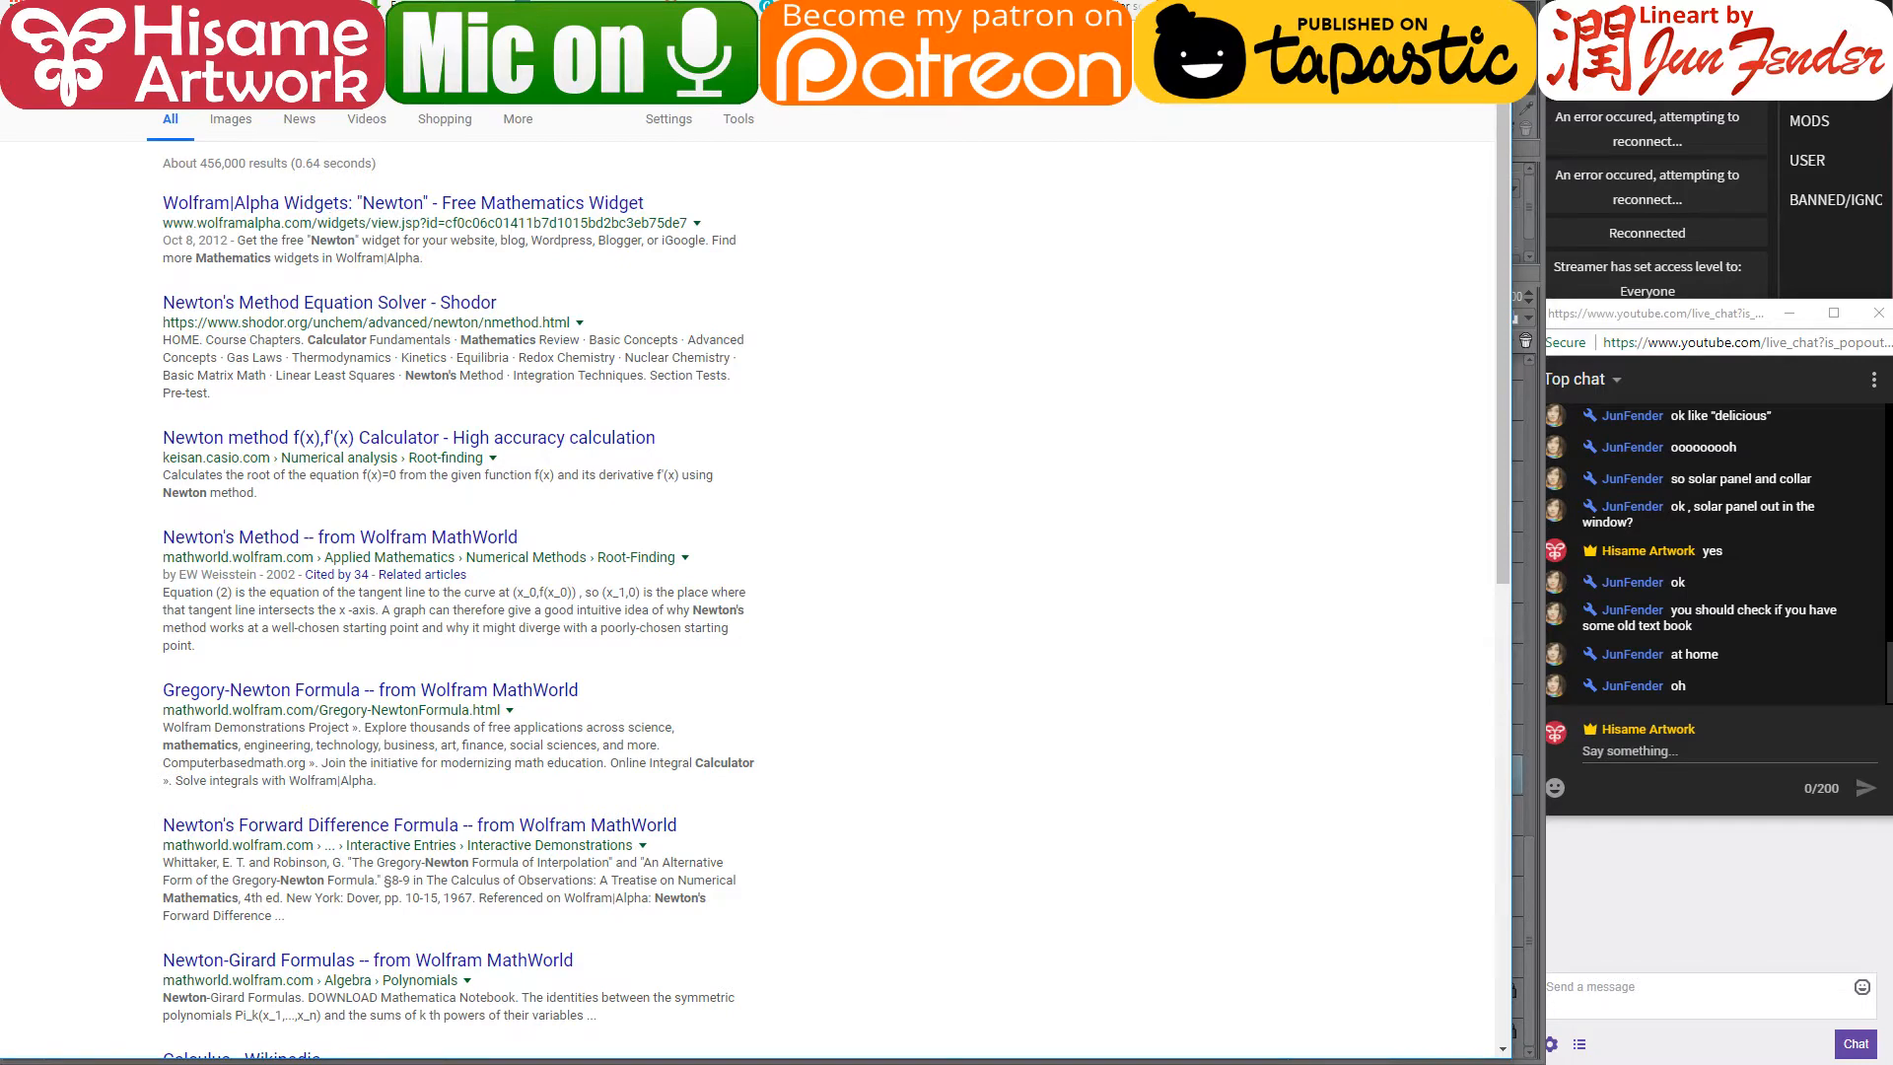
# - Search for analiza matematica, view the Romanian Wikipedia article Analiza matematică and return to the search results
pyautogui.click(433, 63)
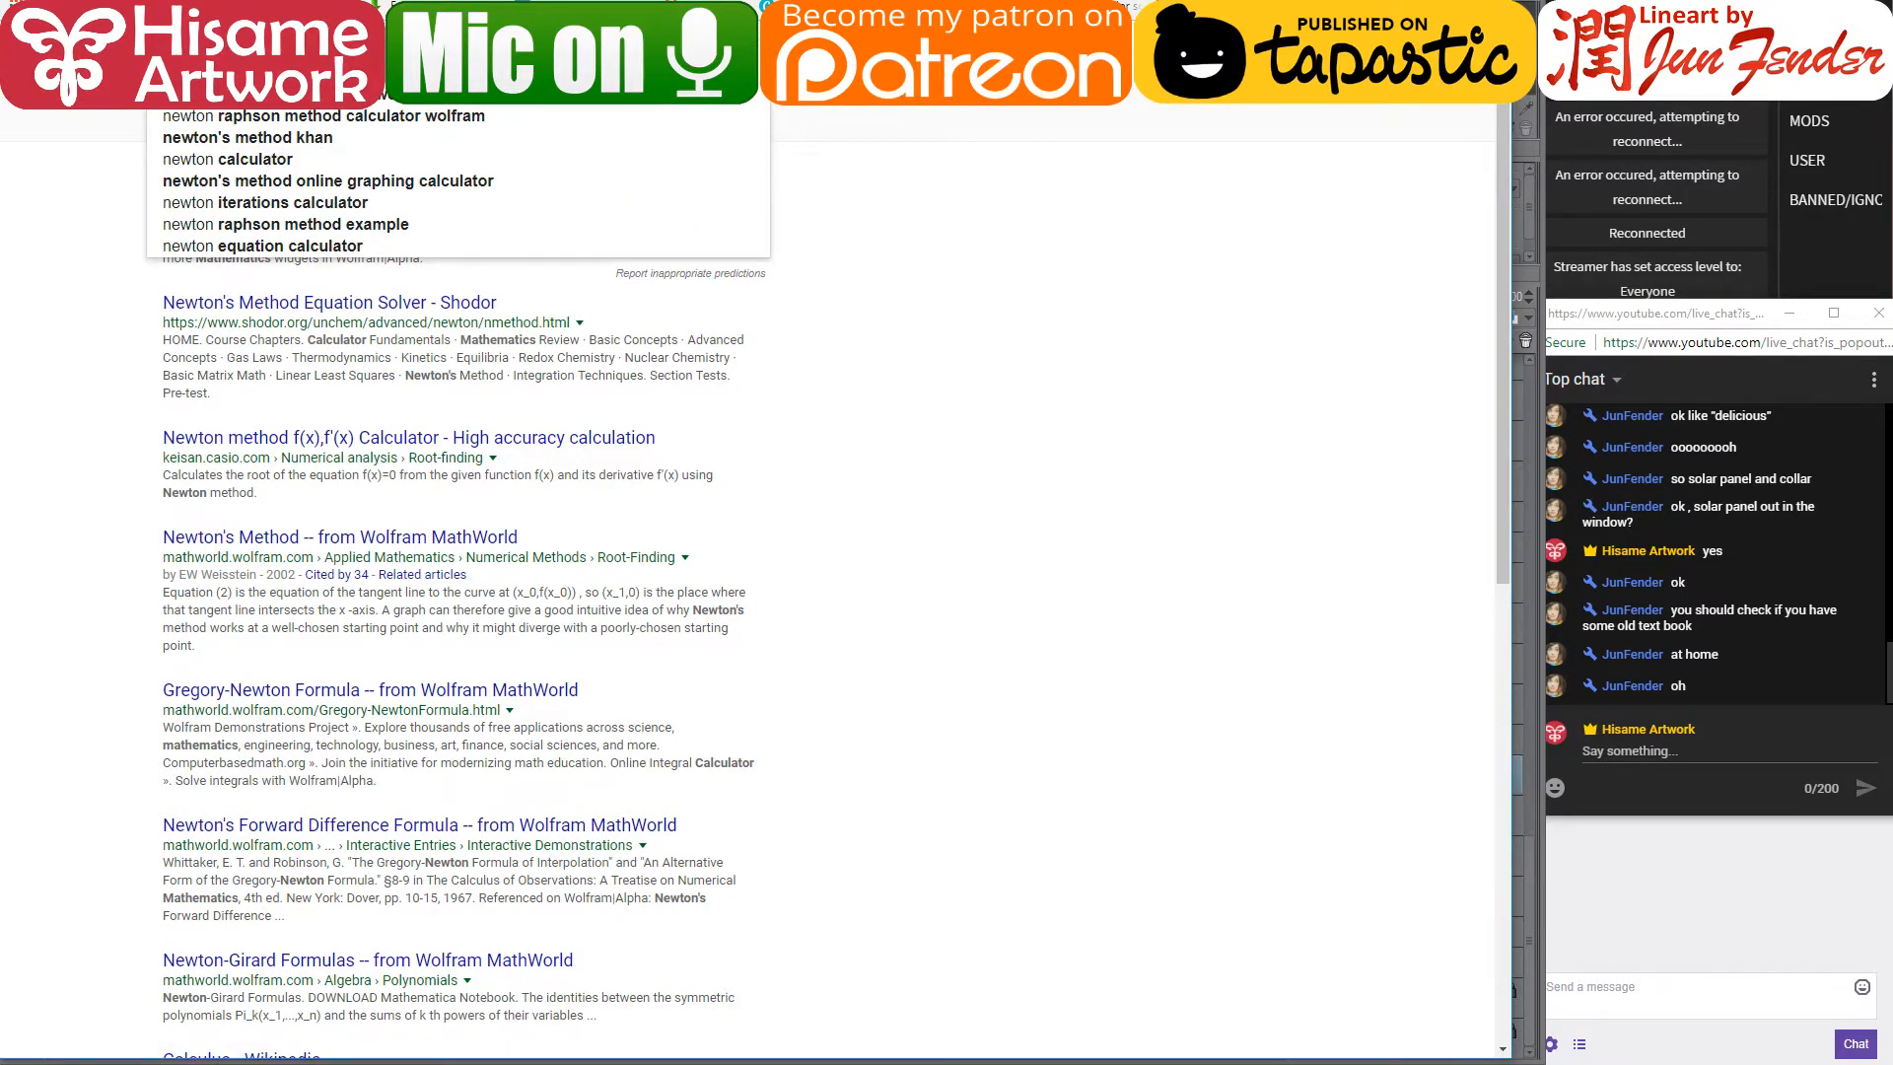
pyautogui.write('analiza ma')
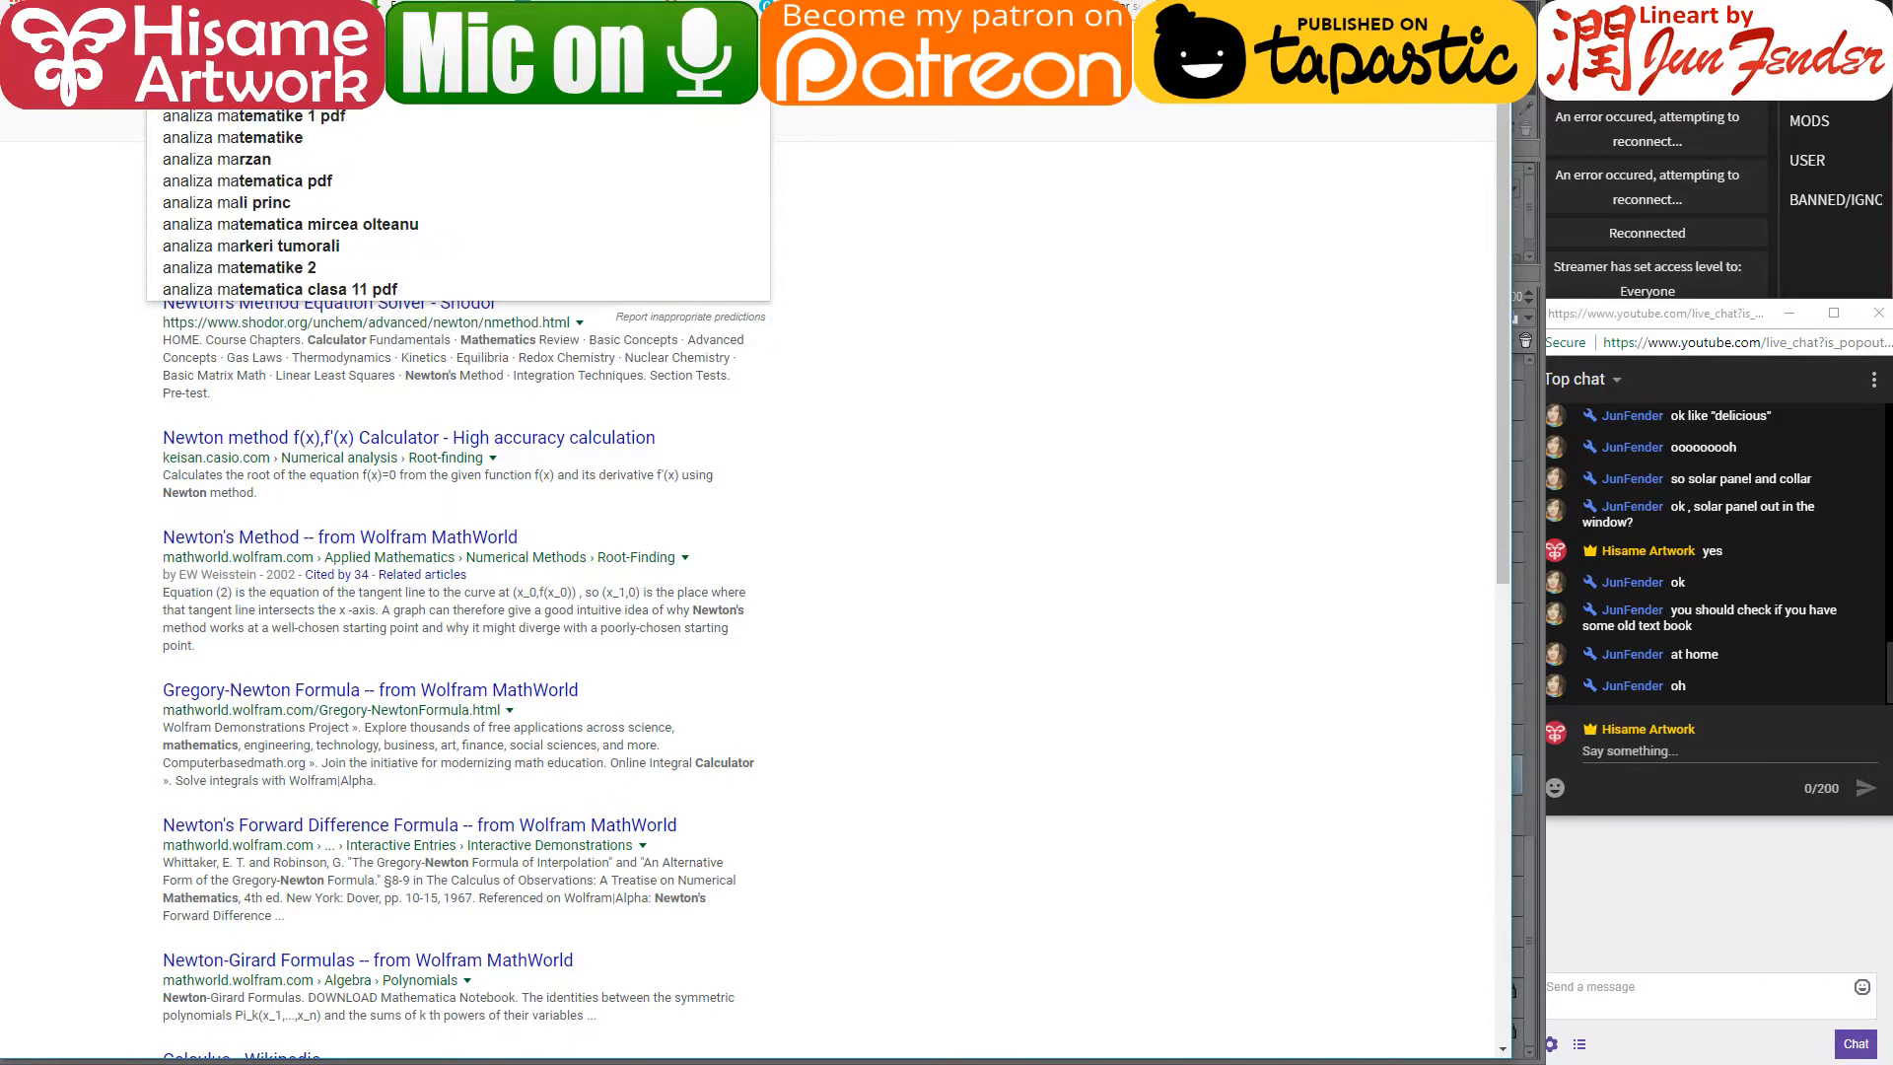
pyautogui.write('tematica')
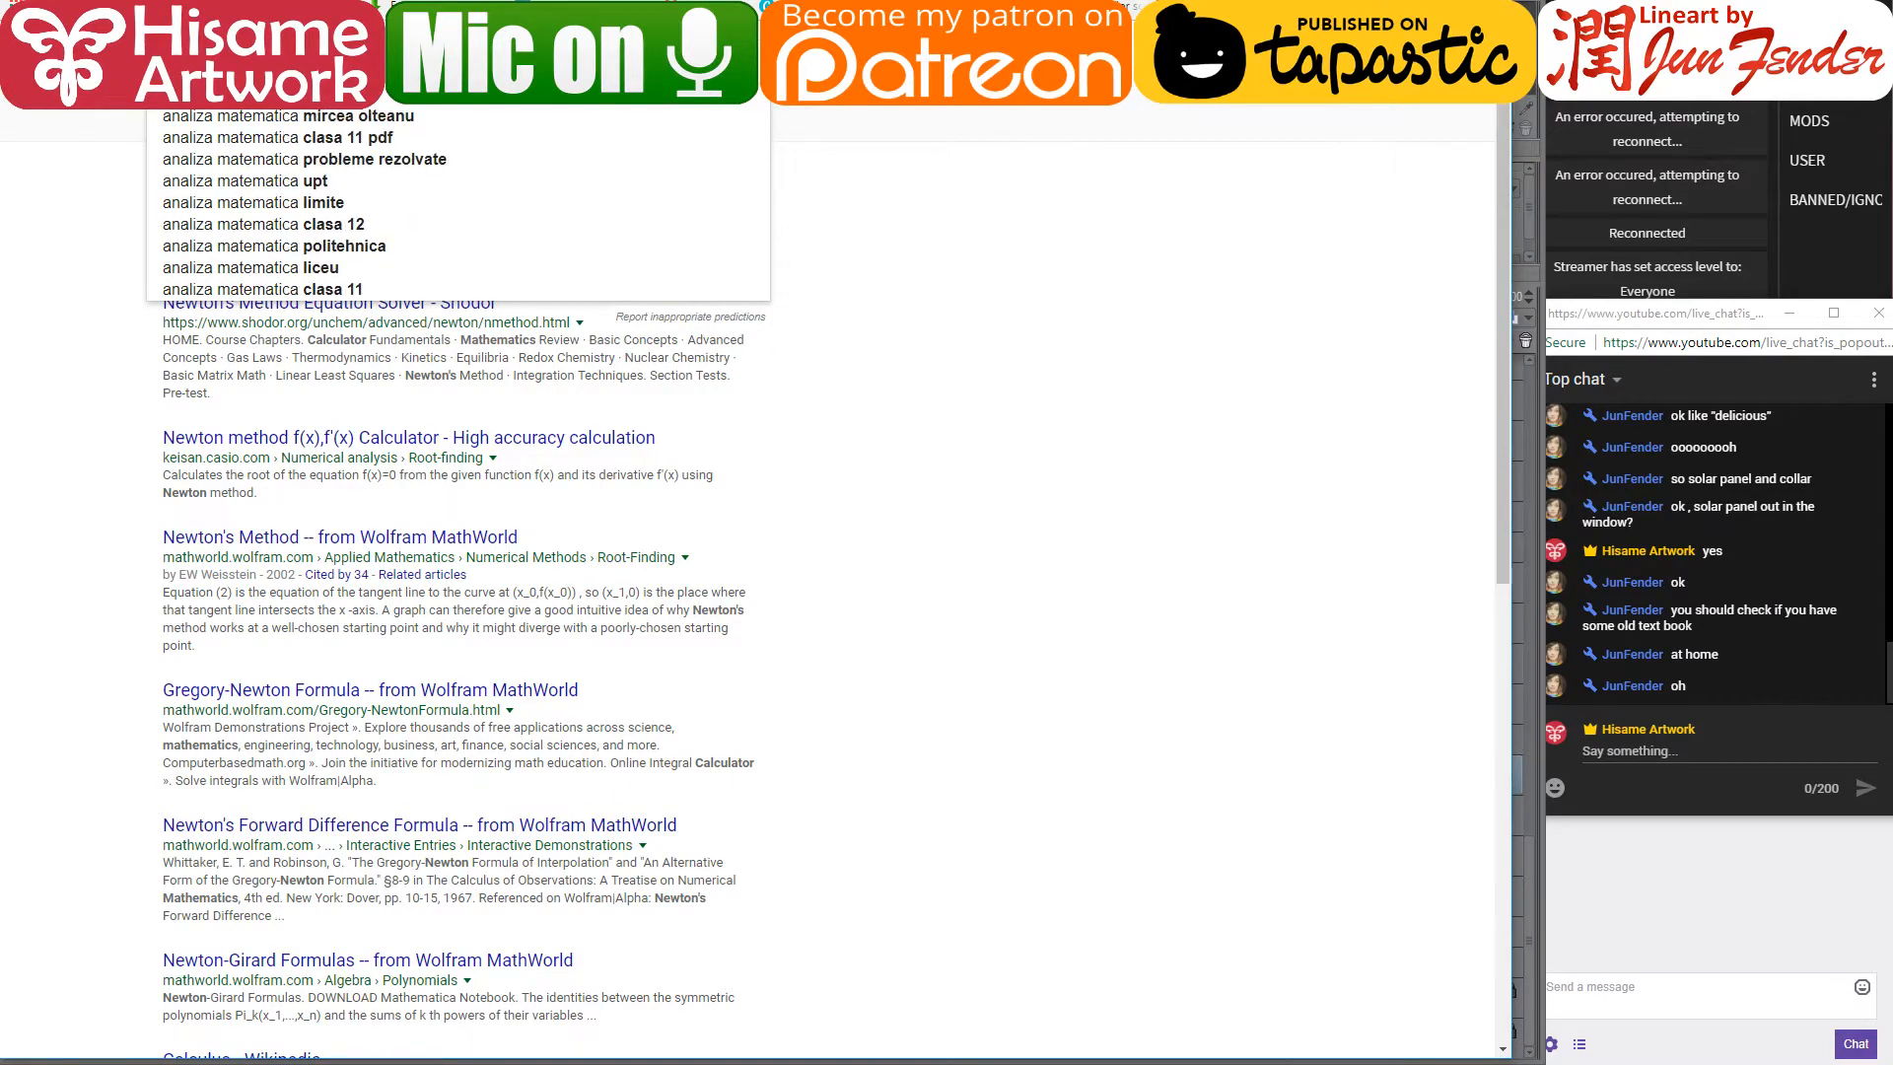
pyautogui.press('Return')
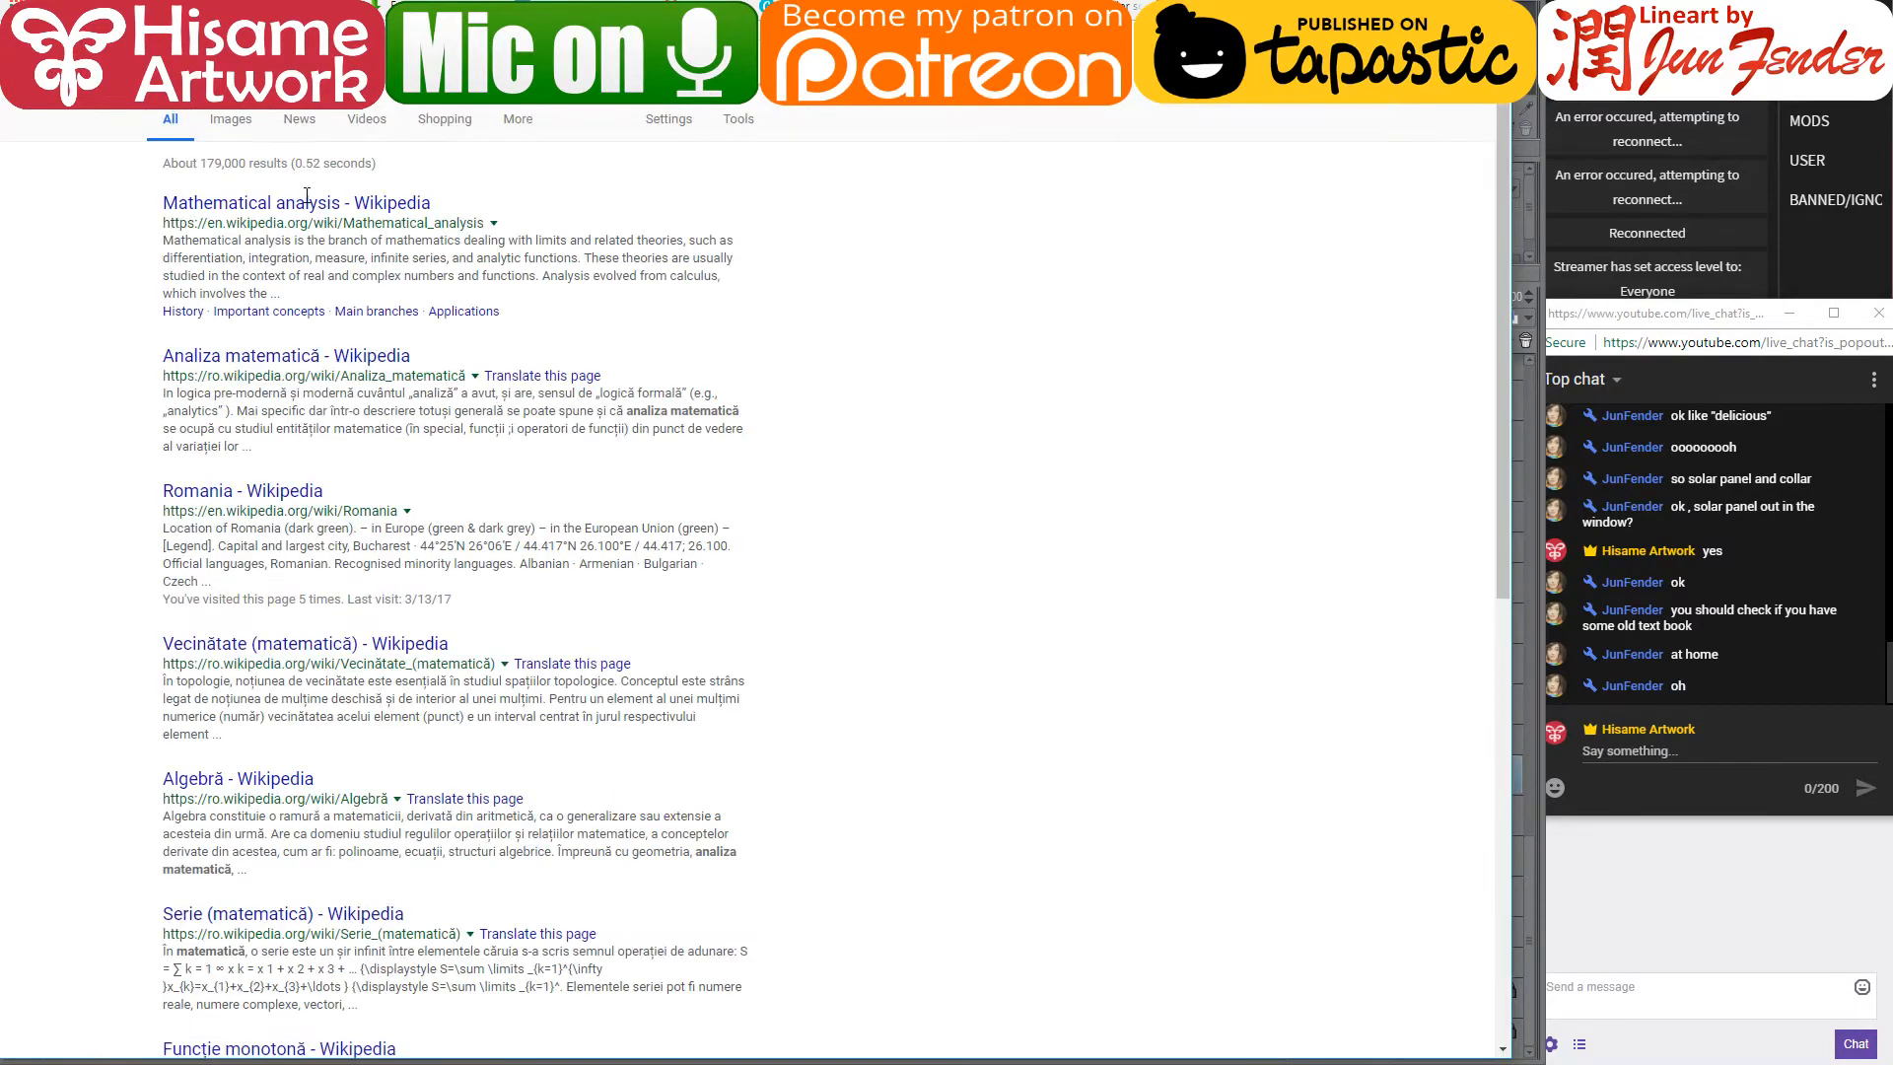
pyautogui.click(292, 356)
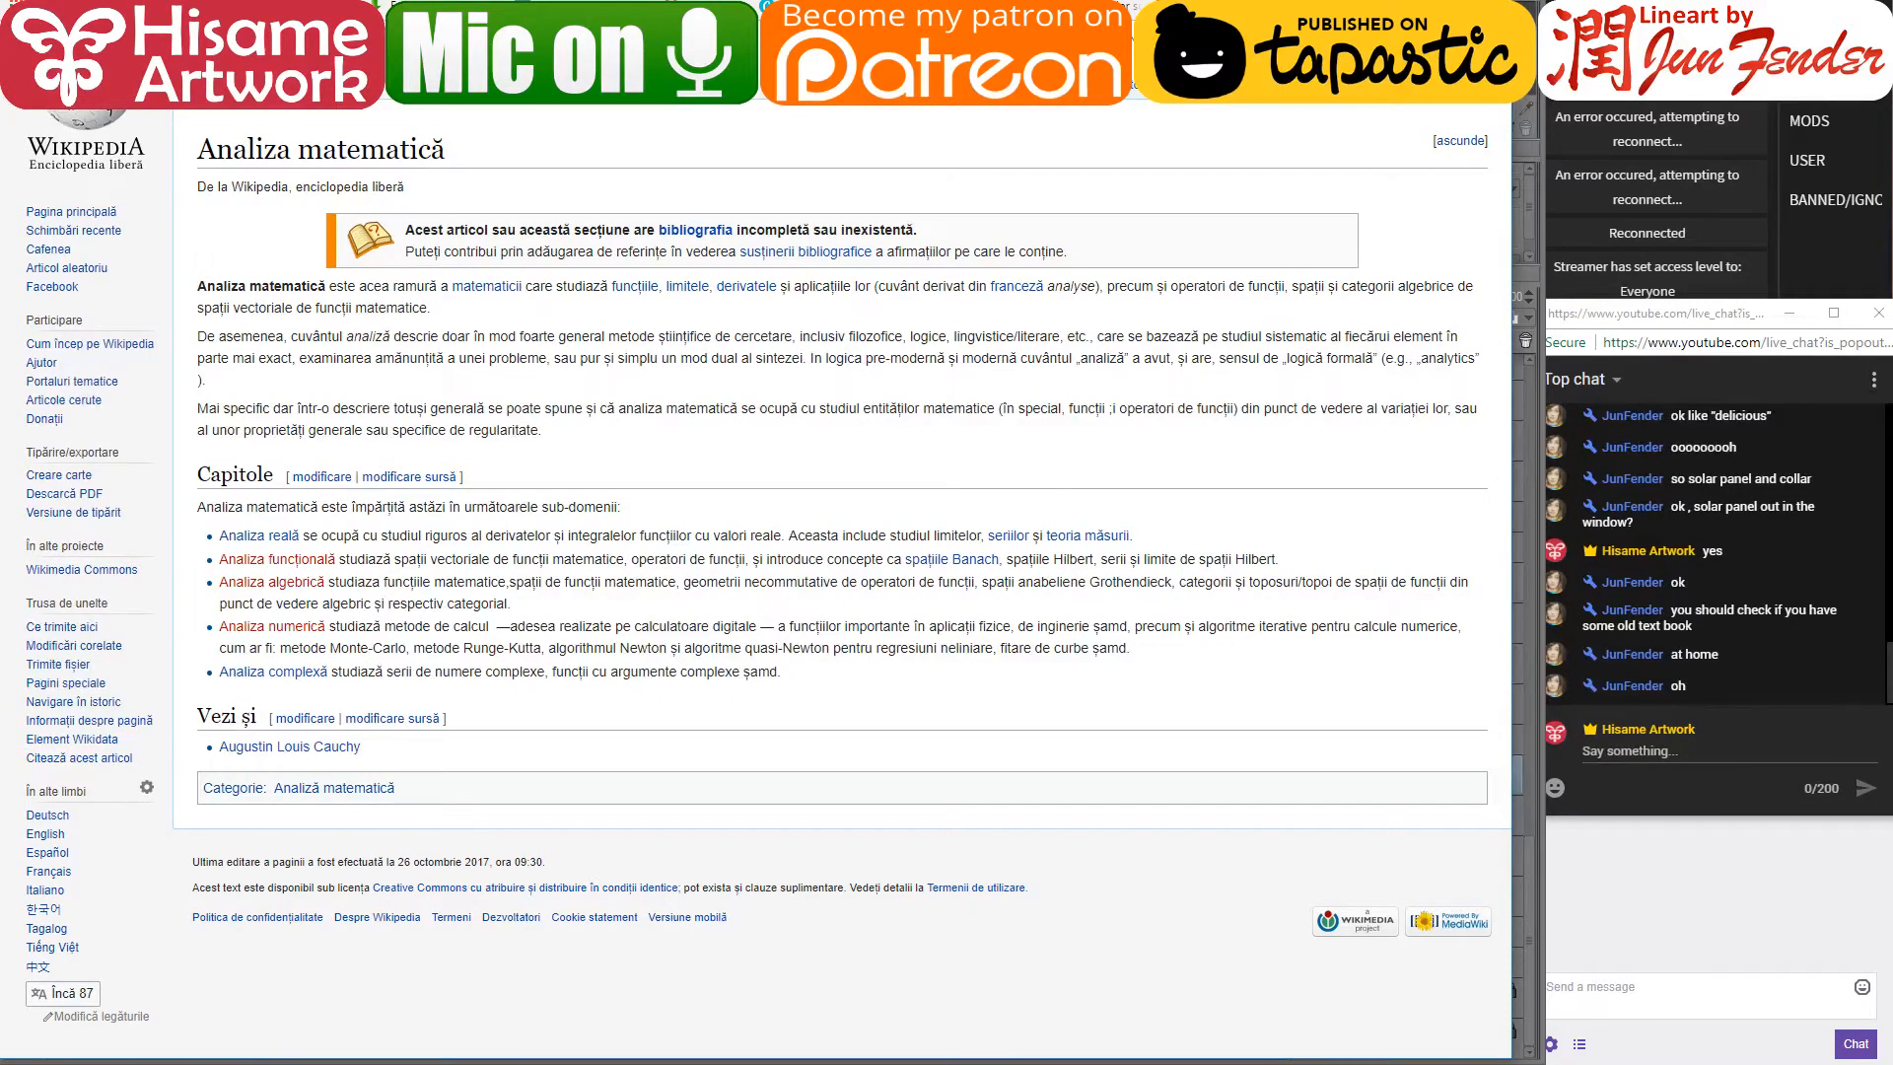
pyautogui.hotkey('alt', 'Left')
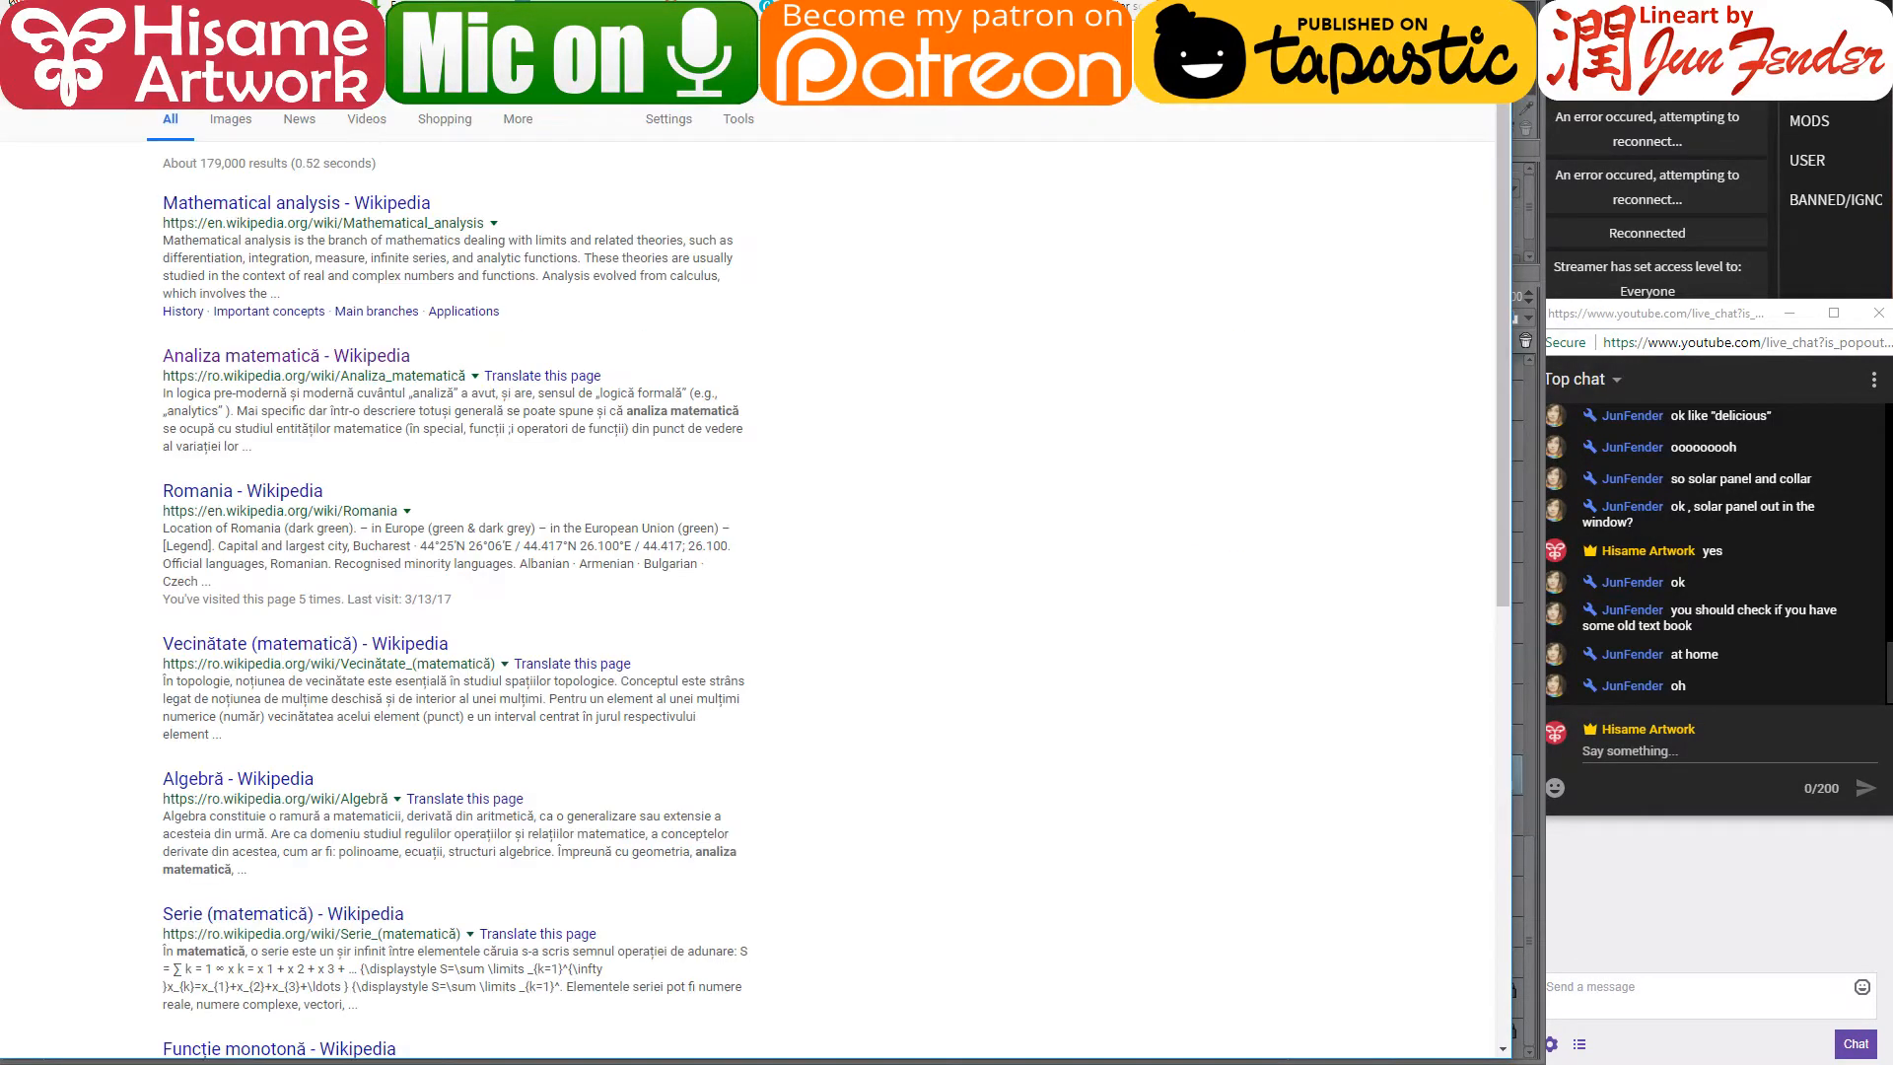
# - View the Mathematical analysis article on Wikipedia and return to the comic page
pyautogui.click(207, 201)
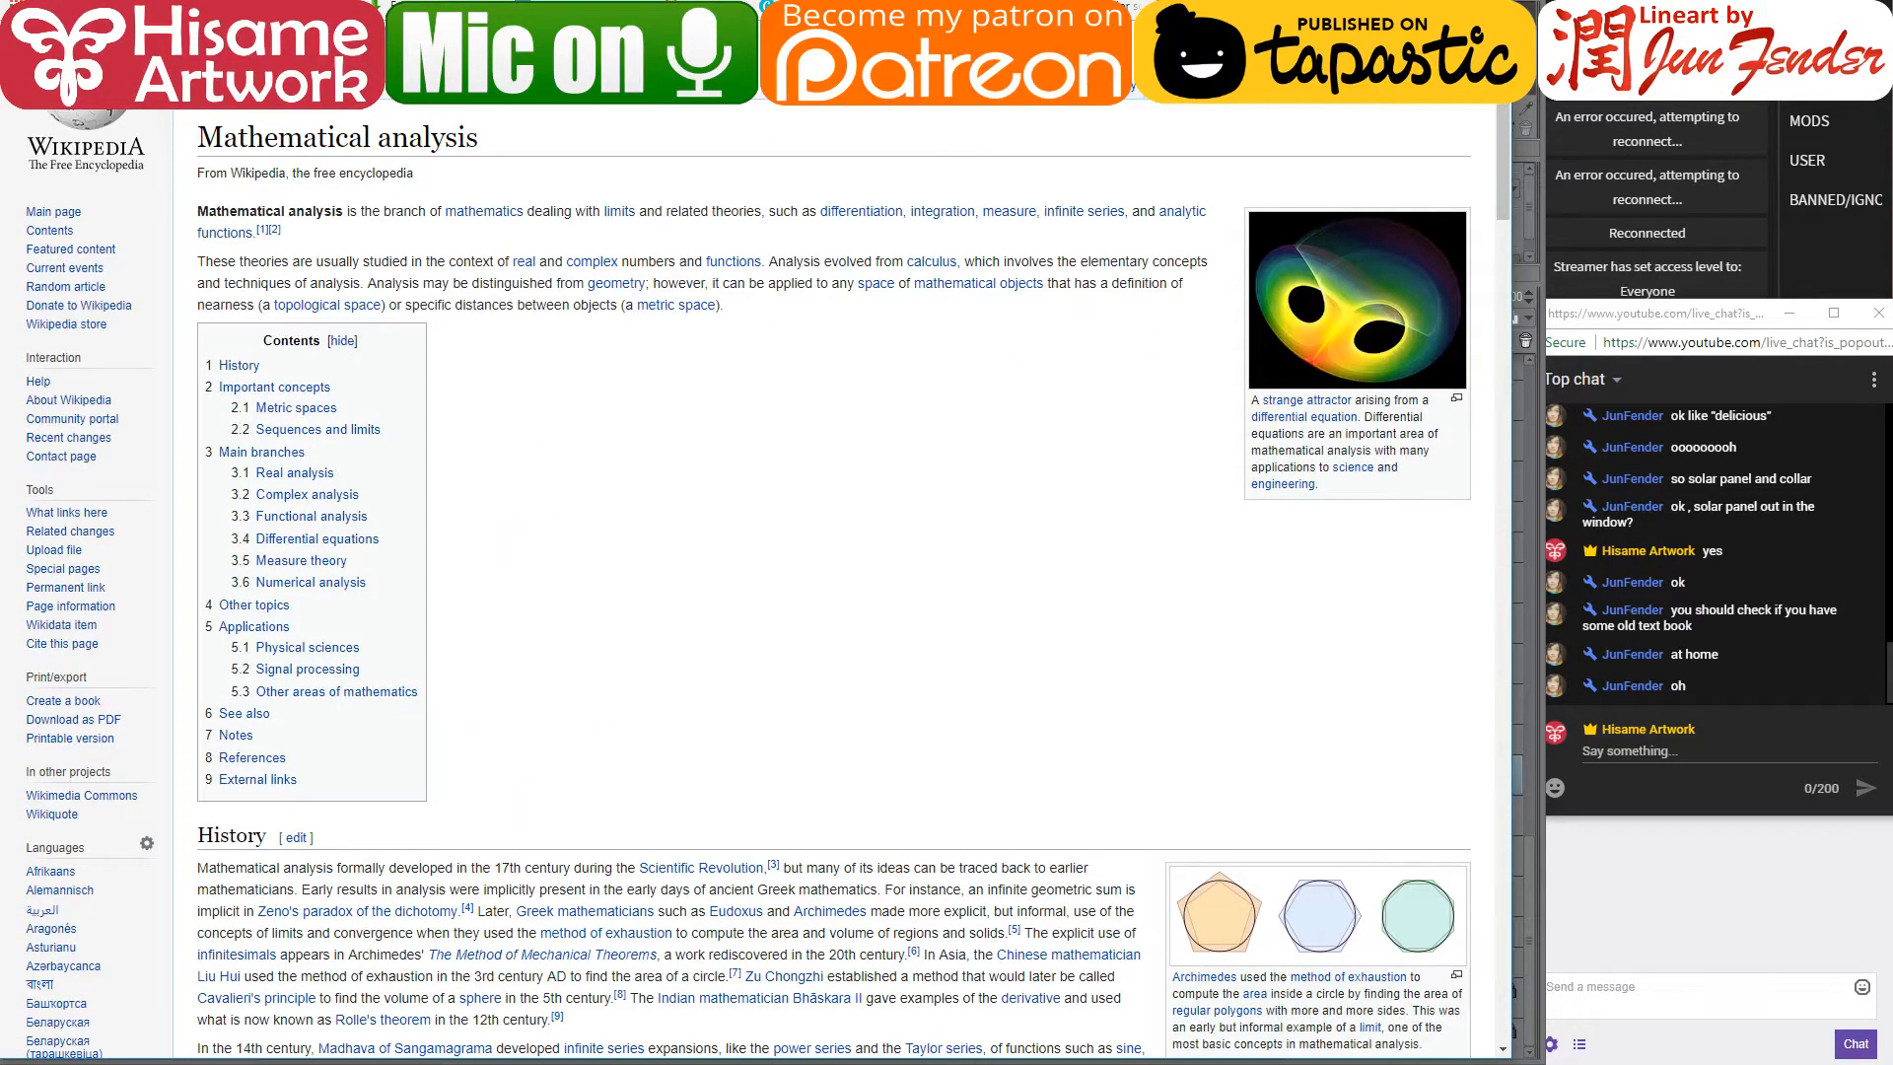
pyautogui.hotkey('alt', 'Tab')
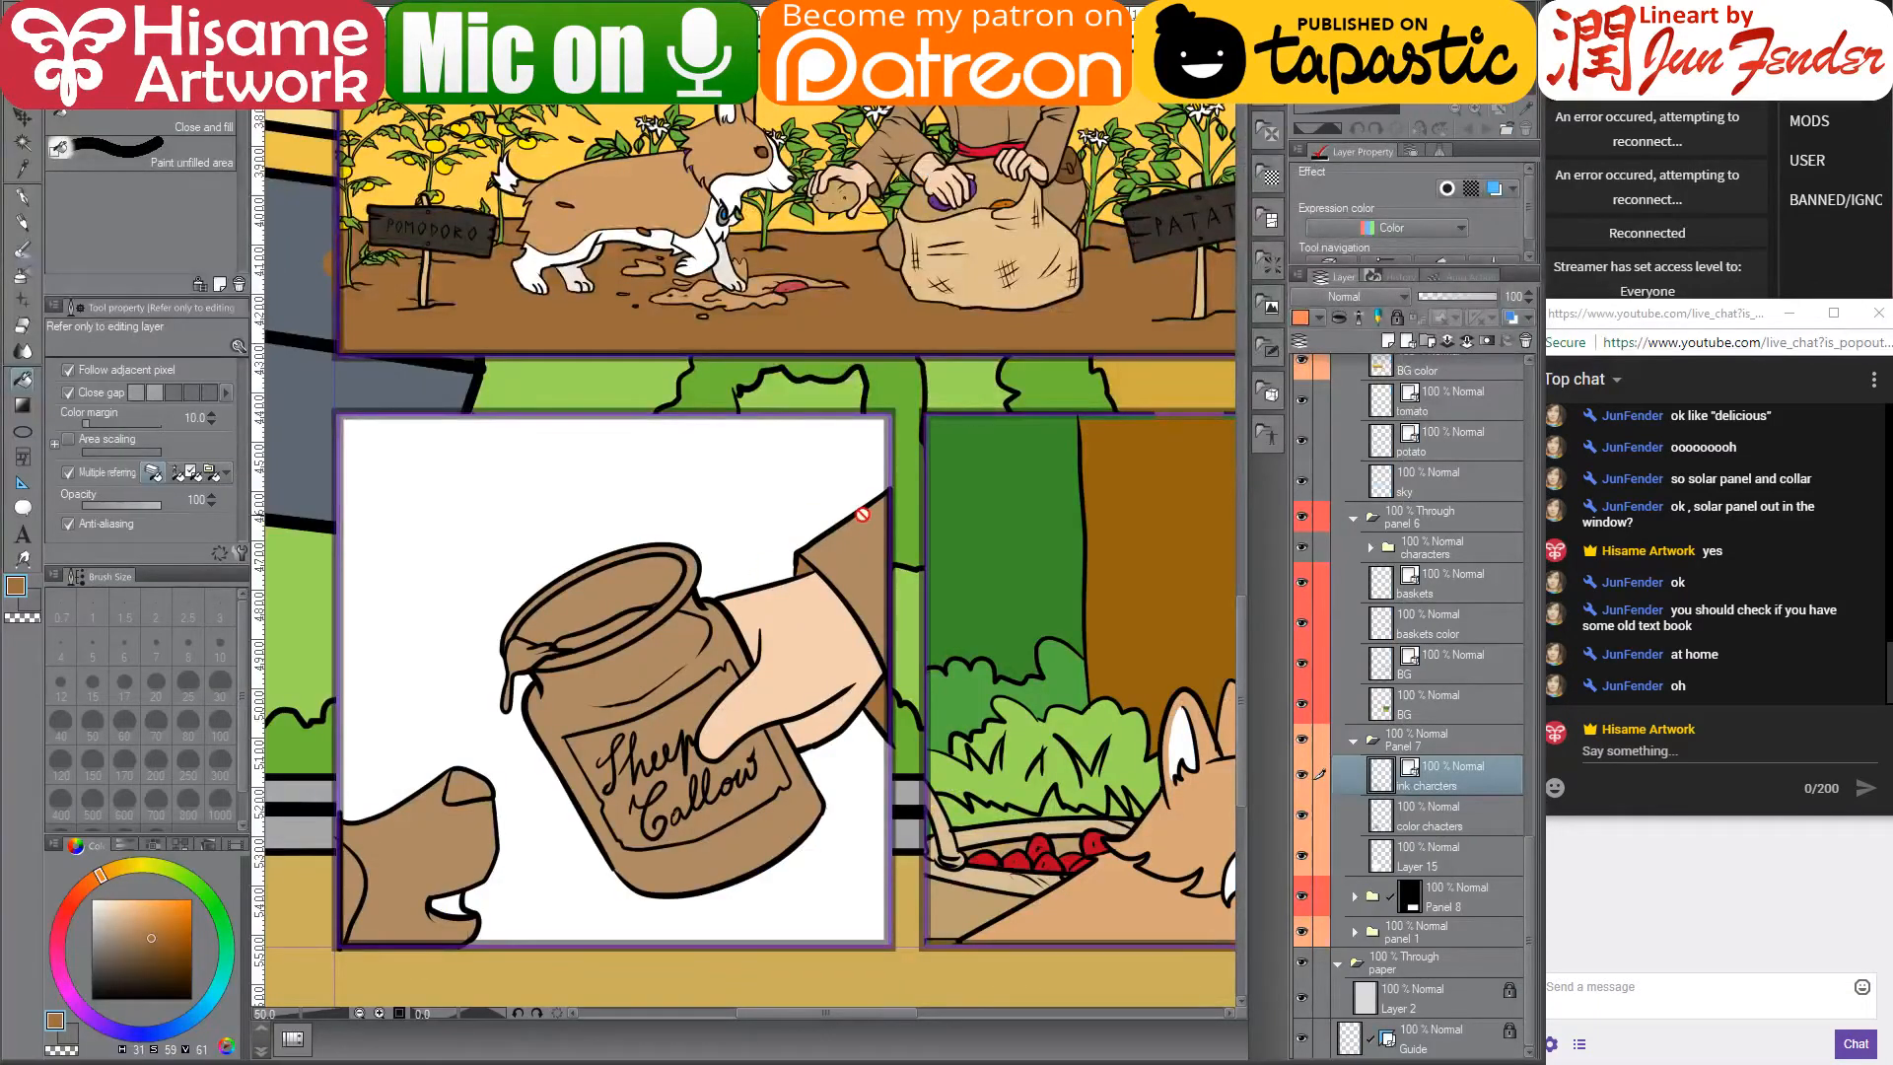
# - On the color characters layer of Panel 7, fill the jar's body and mouth with the pale yellow sampled from the small jar in panel 6
pyautogui.click(1385, 830)
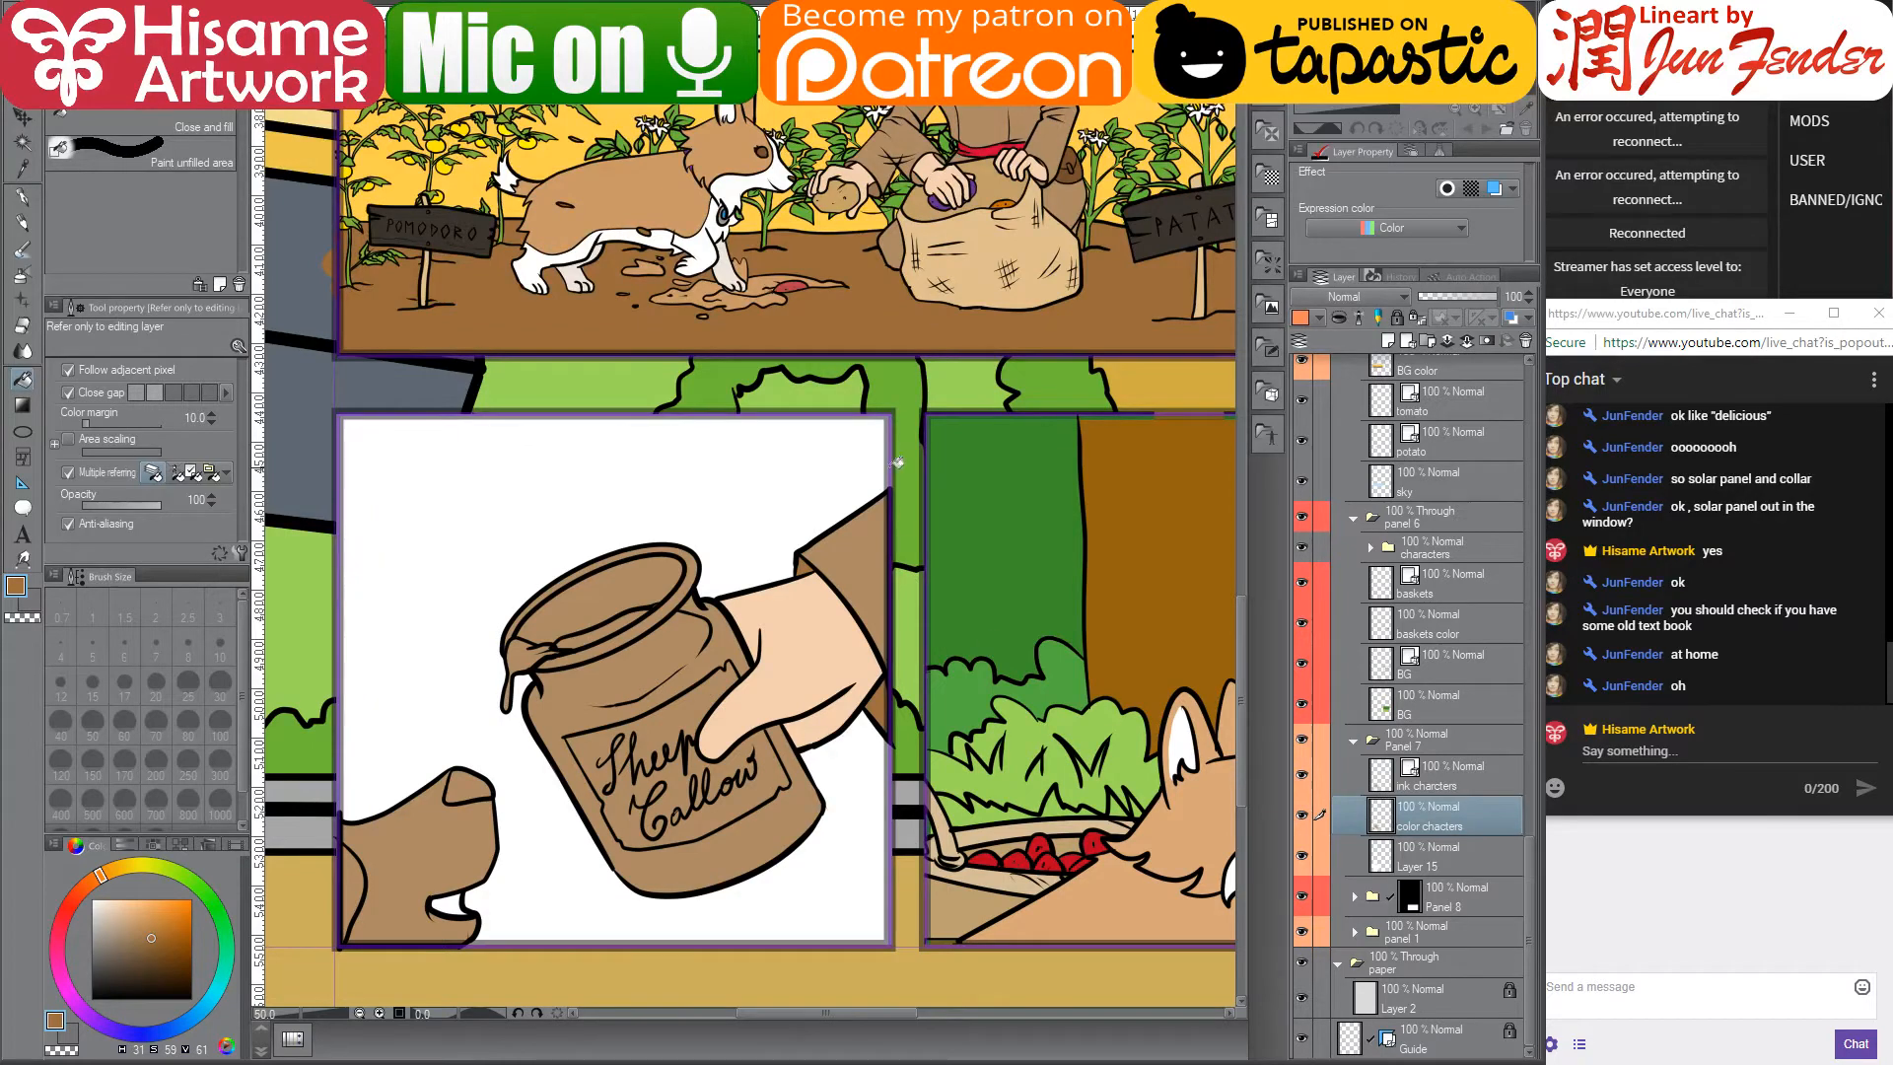
pyautogui.moveTo(1061, 407); pyautogui.dragTo(496, 486)
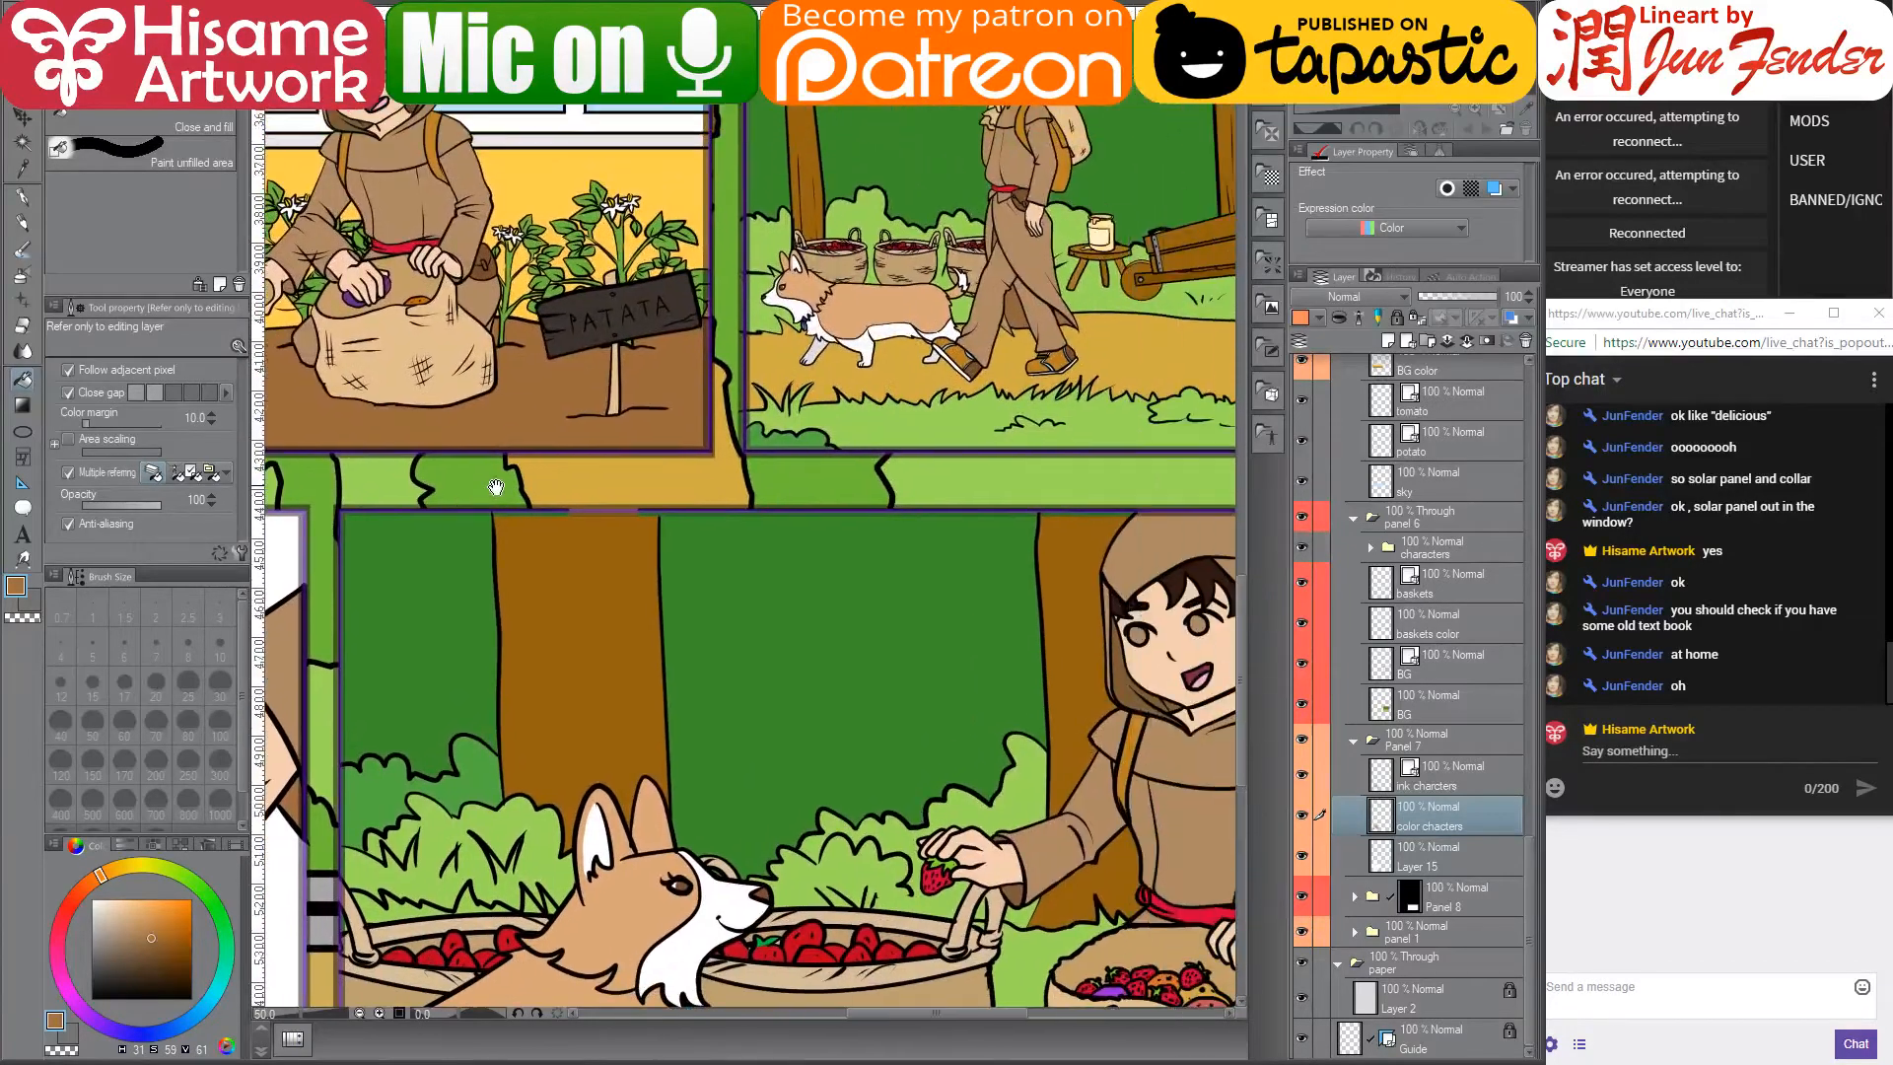
pyautogui.keyDown('alt'); pyautogui.click(1111, 218); pyautogui.keyUp('alt')
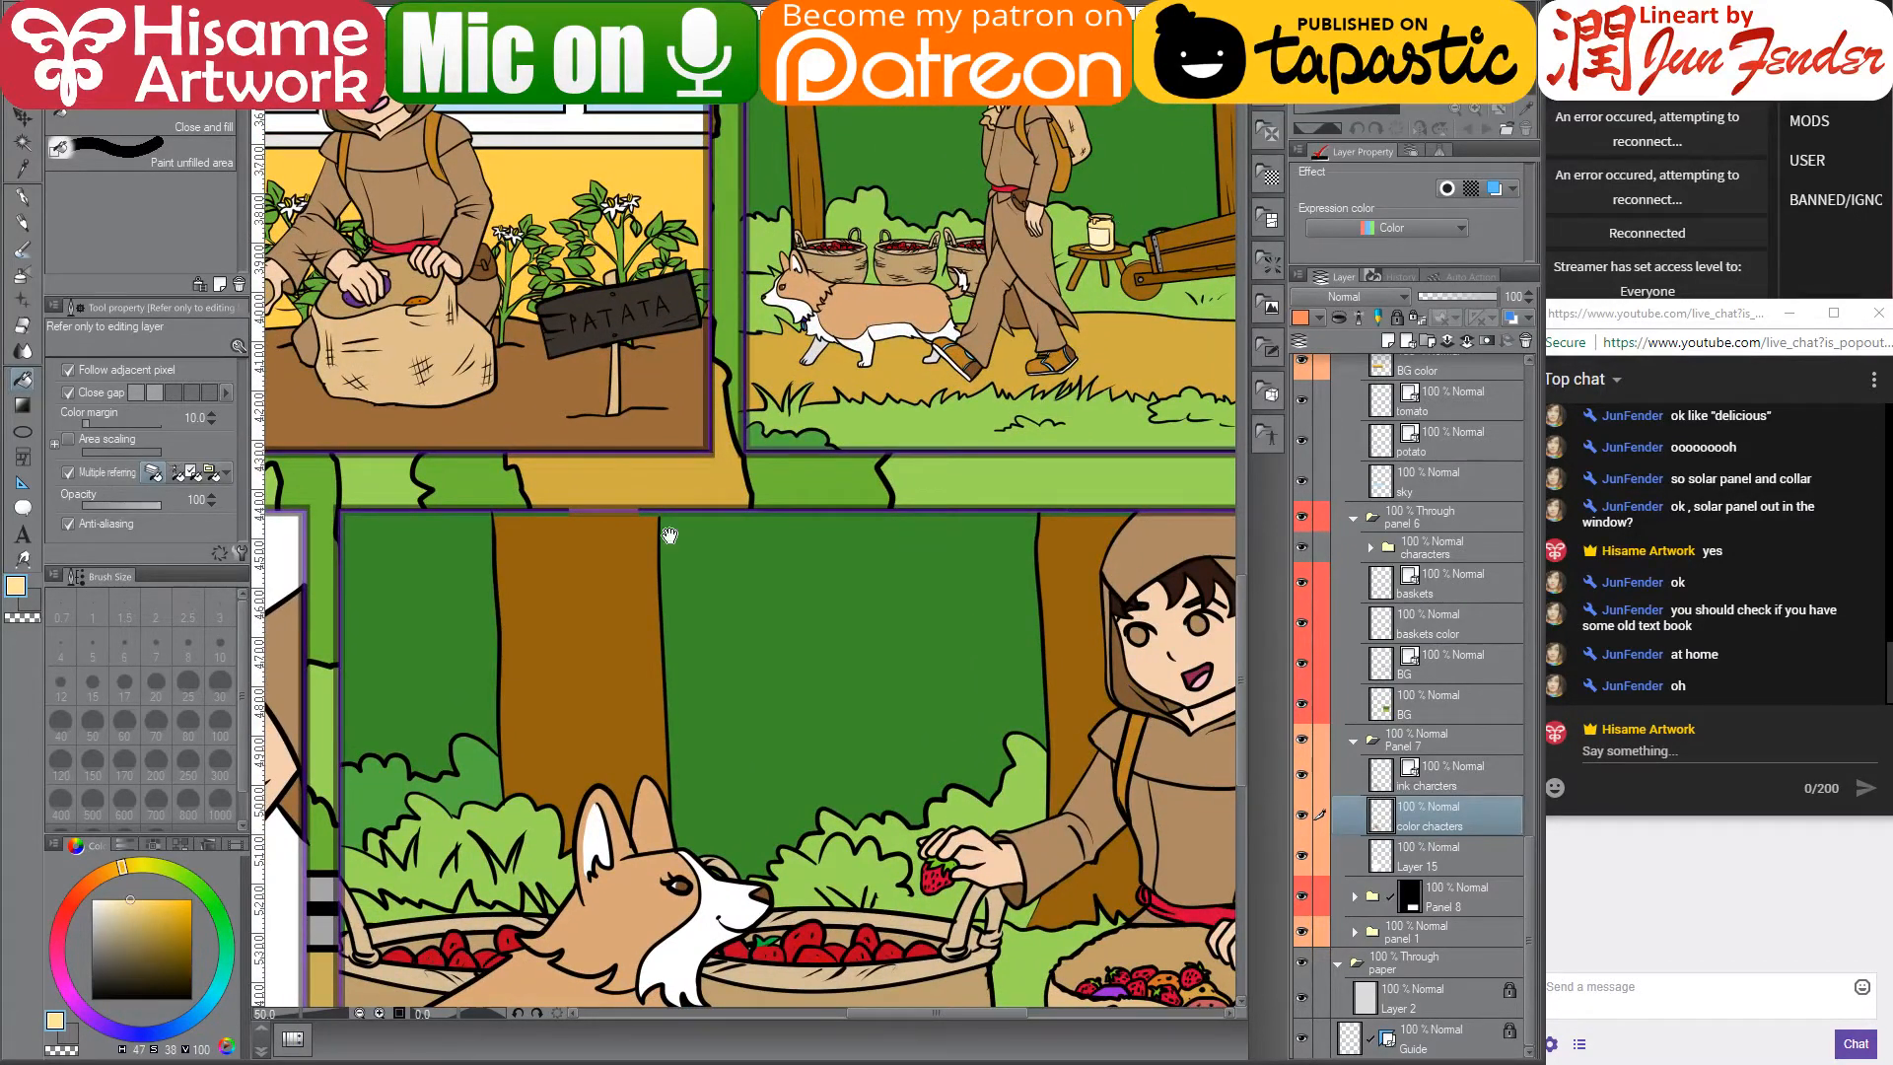
pyautogui.moveTo(545, 681)
pyautogui.mouseDown()
pyautogui.moveTo(1165, 429)
pyautogui.moveTo(1162, 482)
pyautogui.mouseUp()
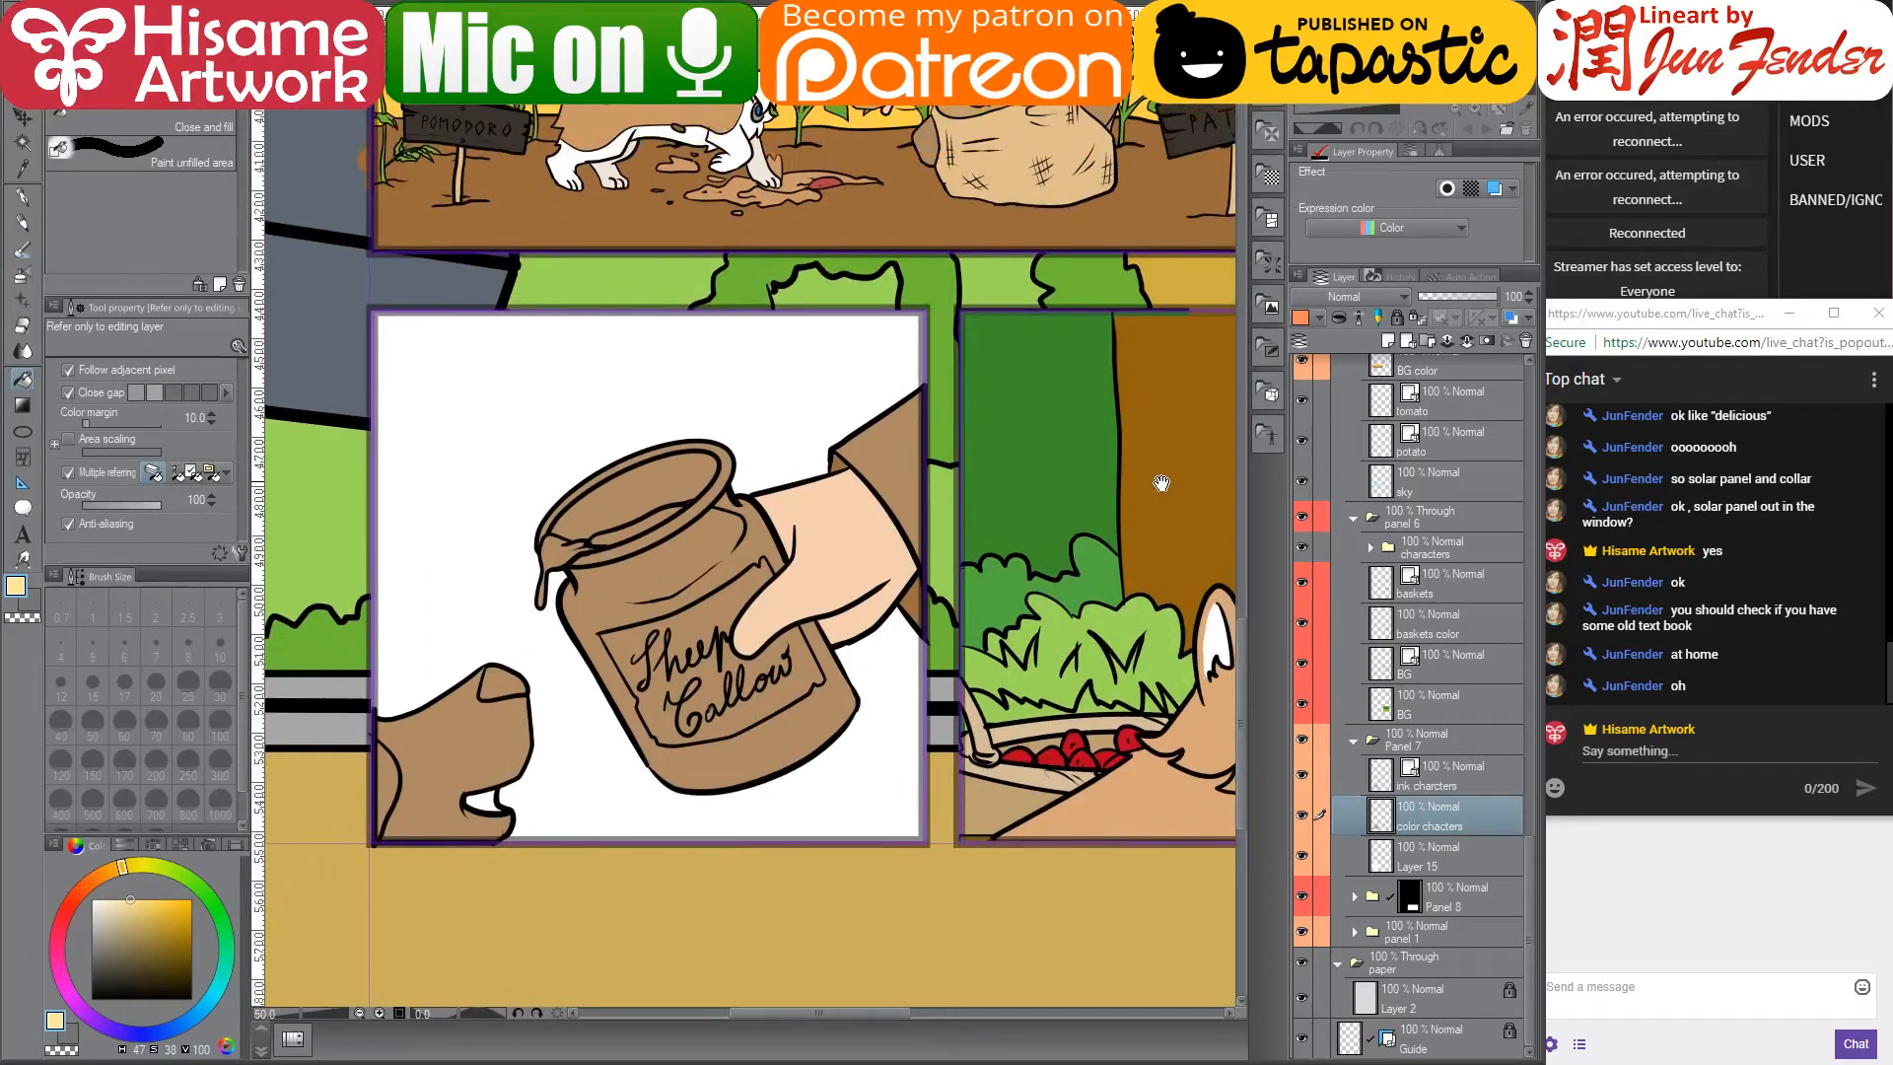
pyautogui.click(762, 533)
pyautogui.click(651, 493)
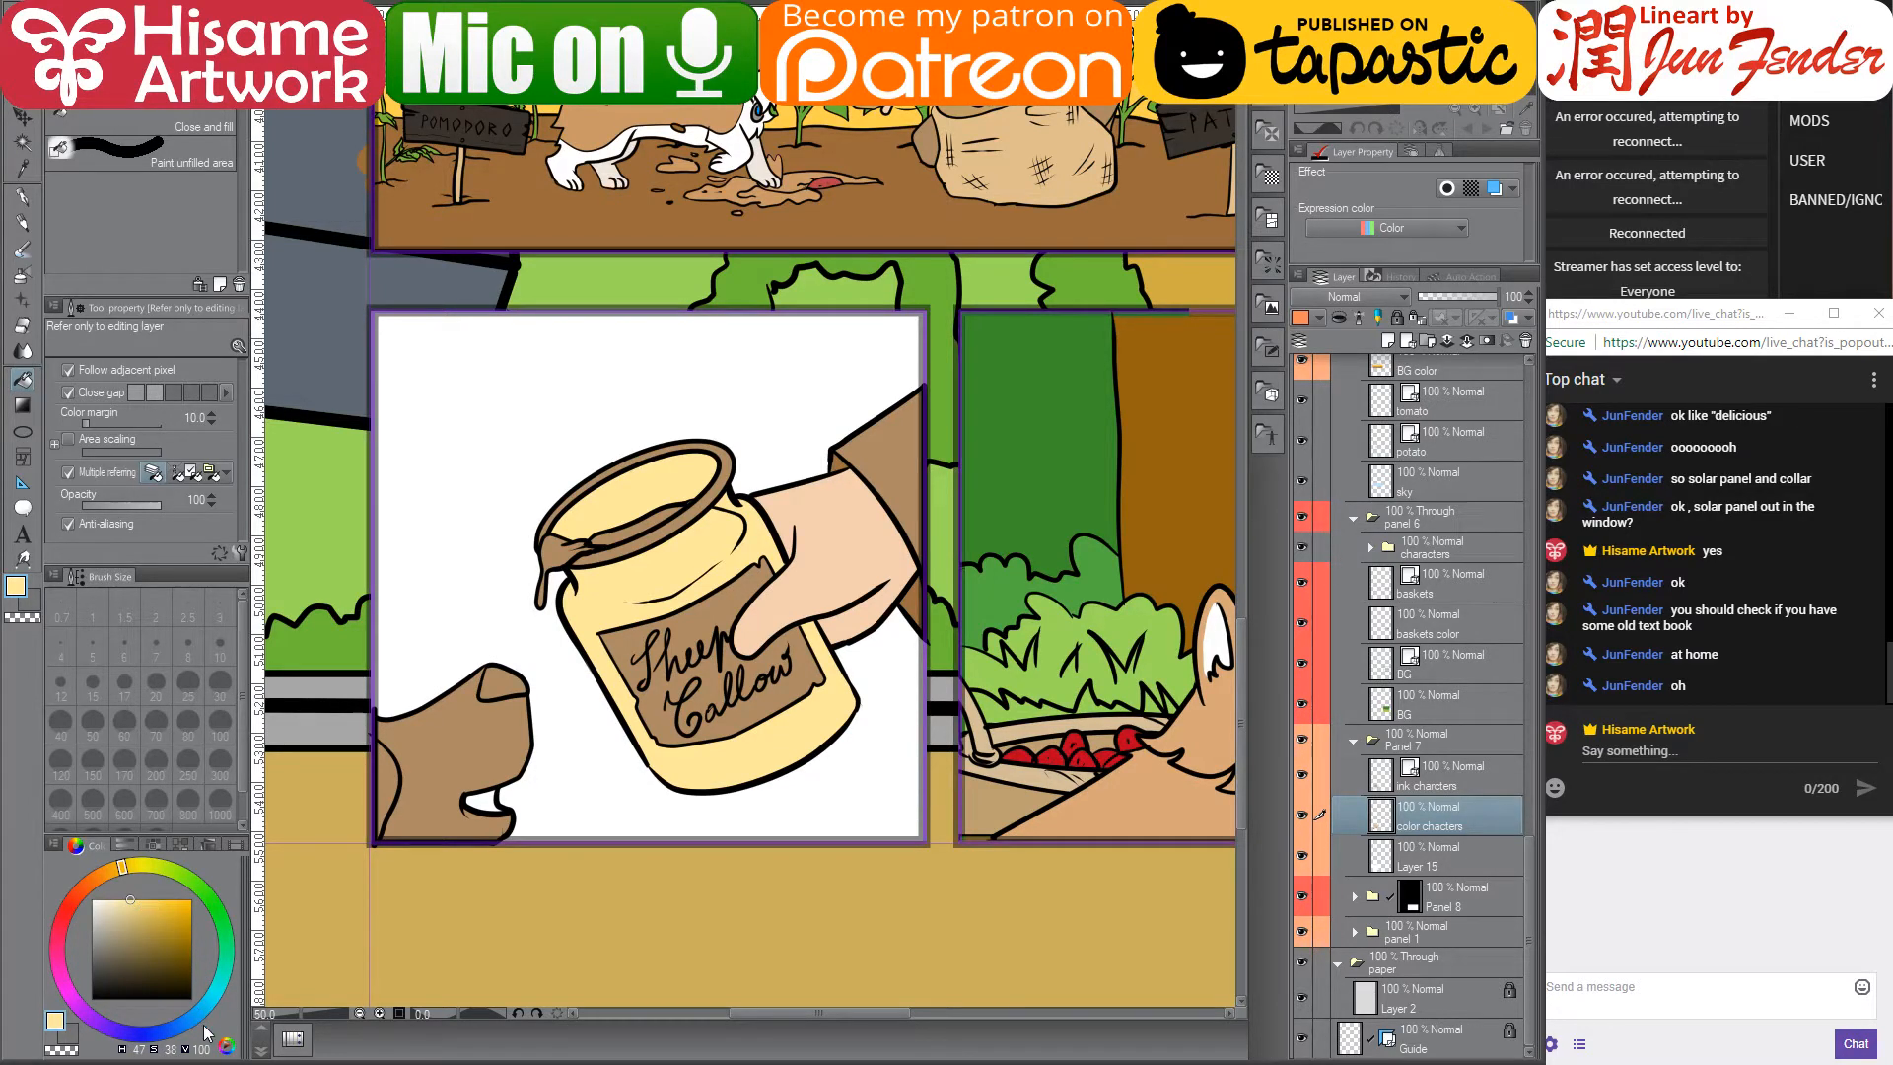
# - Switch to the web browser, search for medieval glass jars, examine the glass colors in the image results and return to the comic page
pyautogui.moveTo(197, 1025); pyautogui.dragTo(190, 1020)
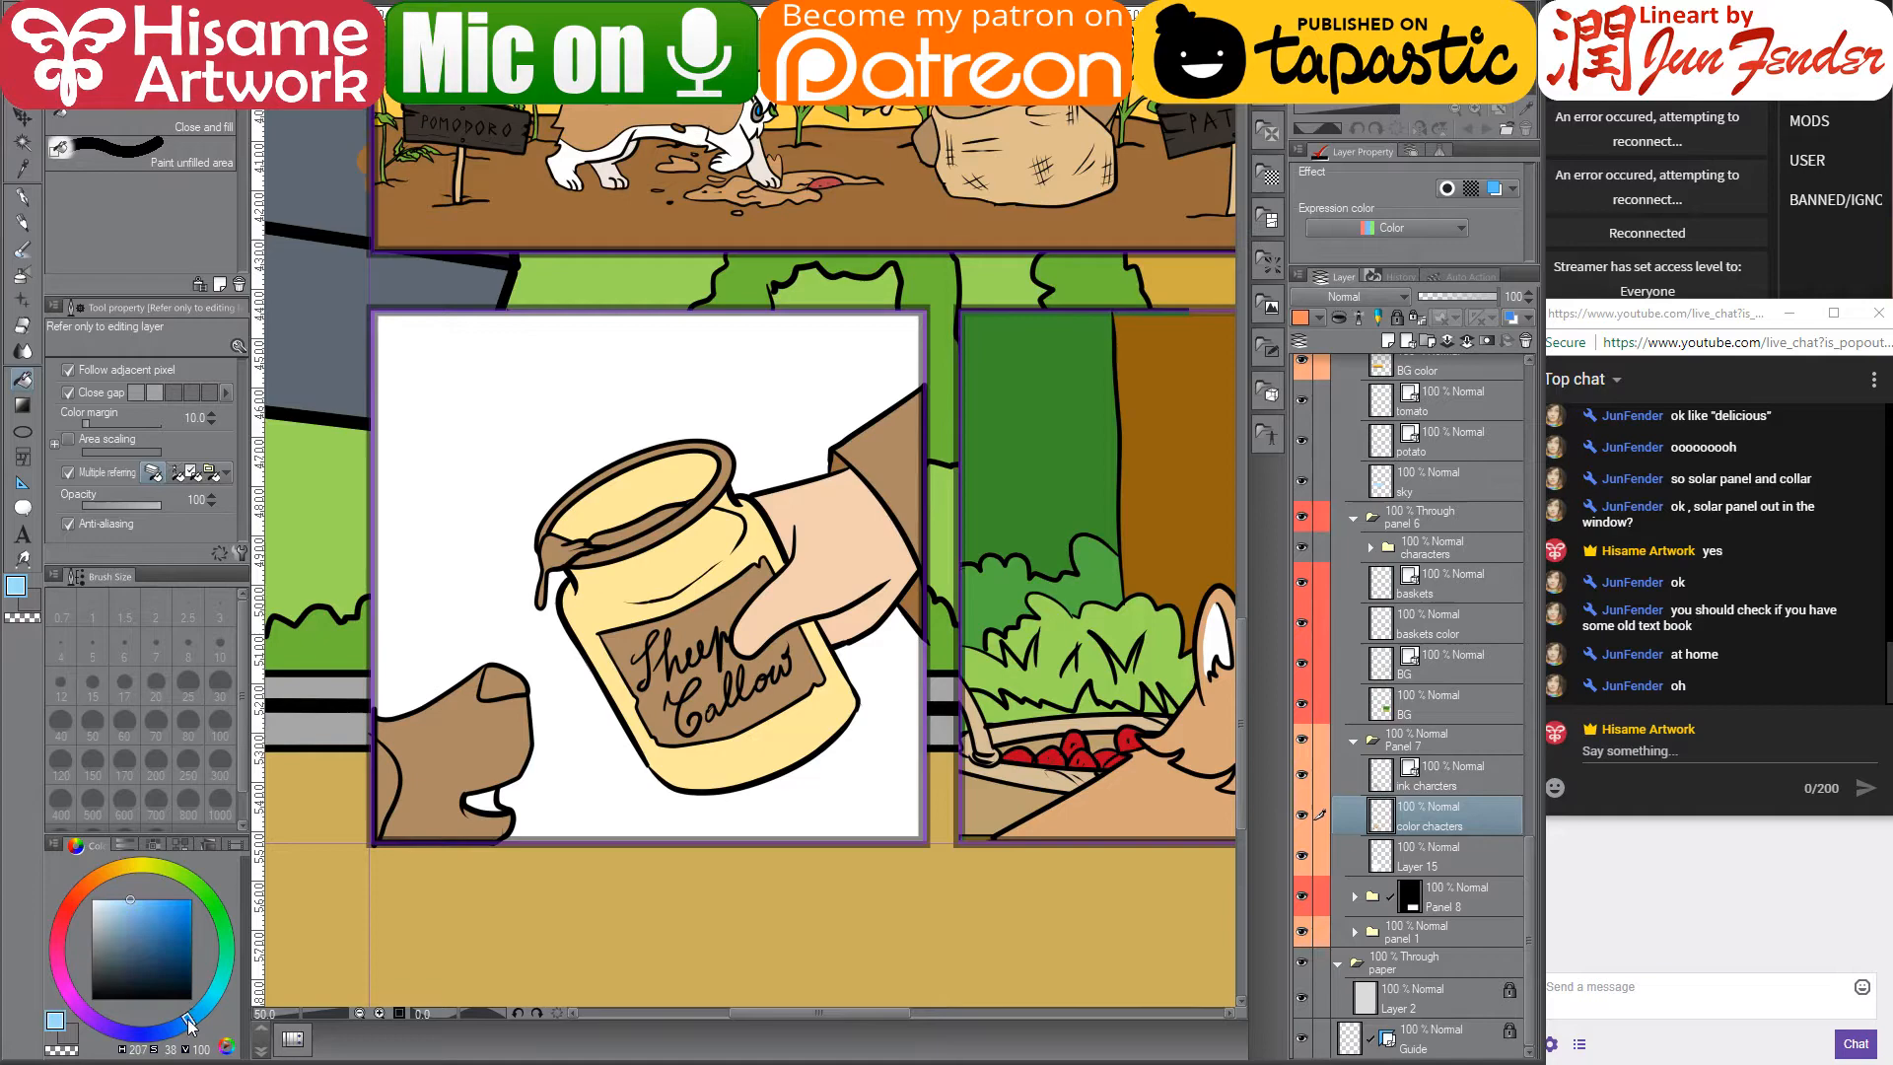
pyautogui.click(527, 1057)
pyautogui.rightClick(527, 1057)
pyautogui.click(454, 79)
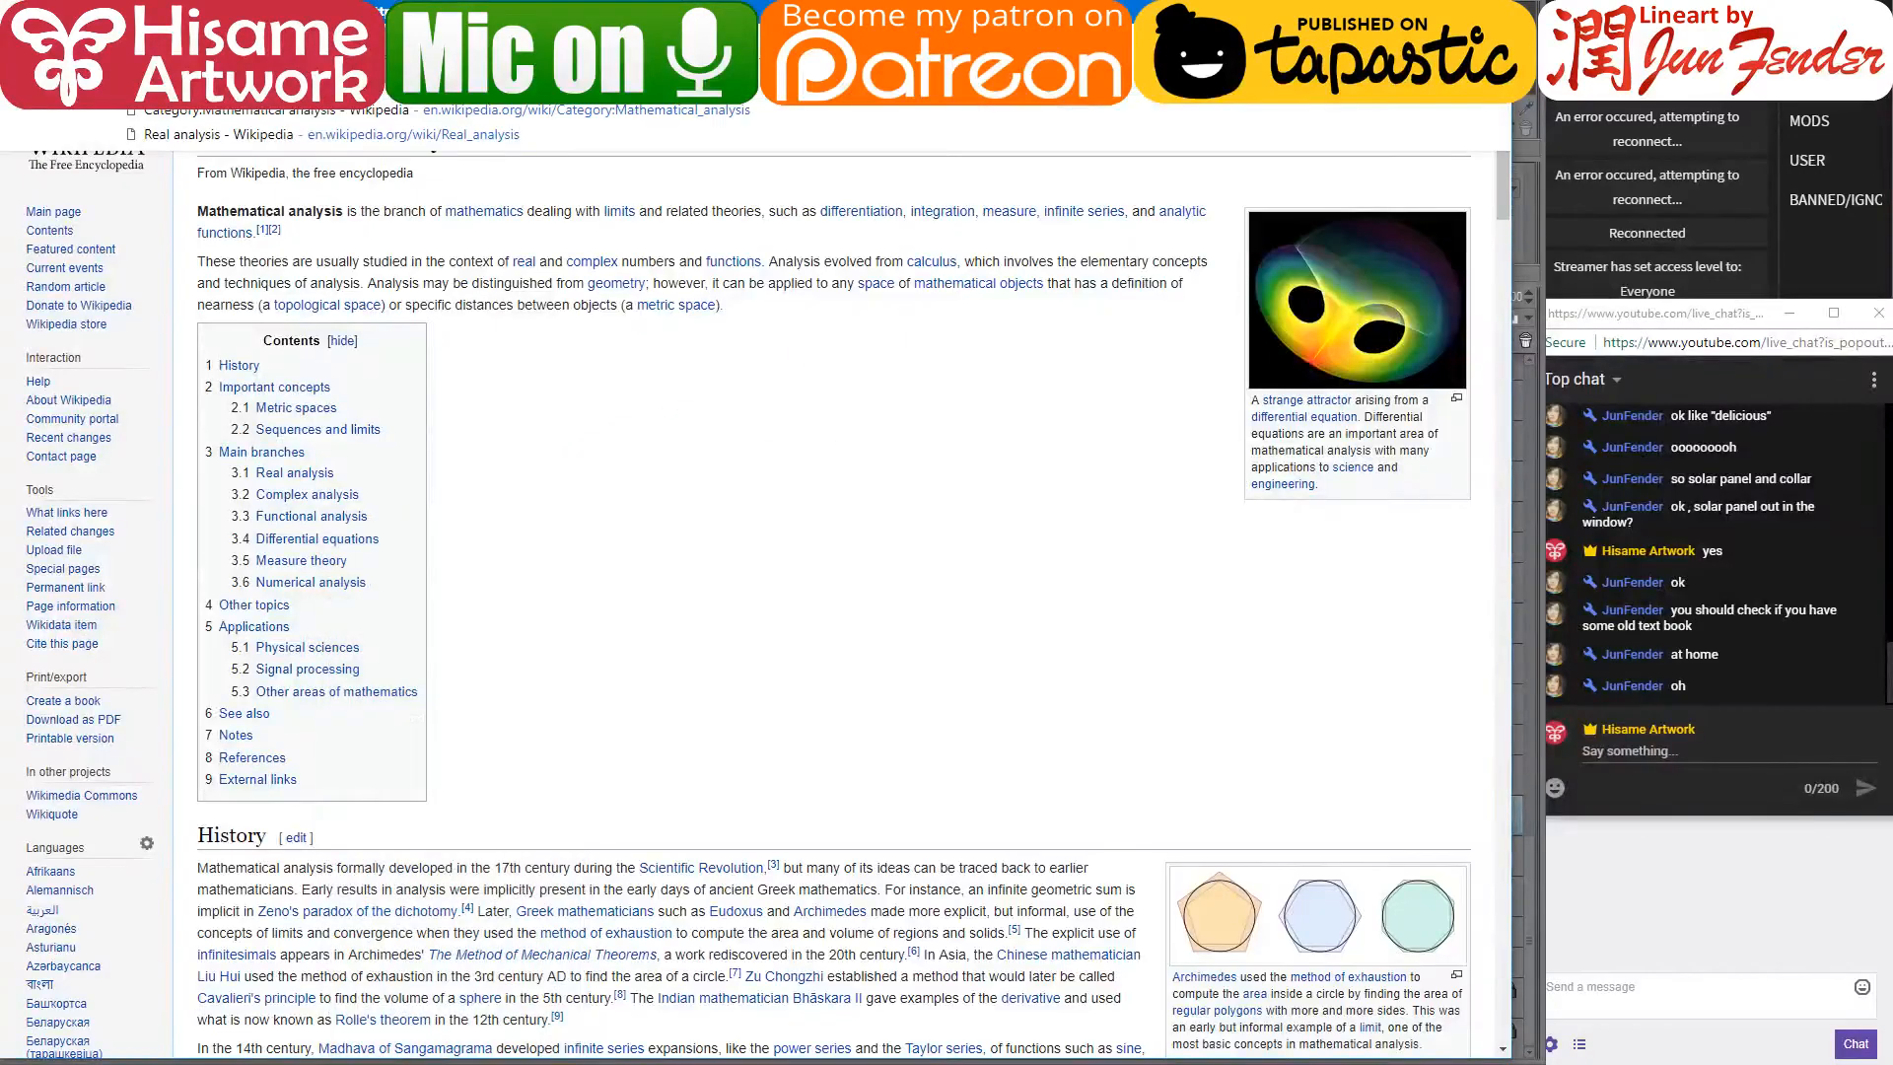
pyautogui.write('glass j')
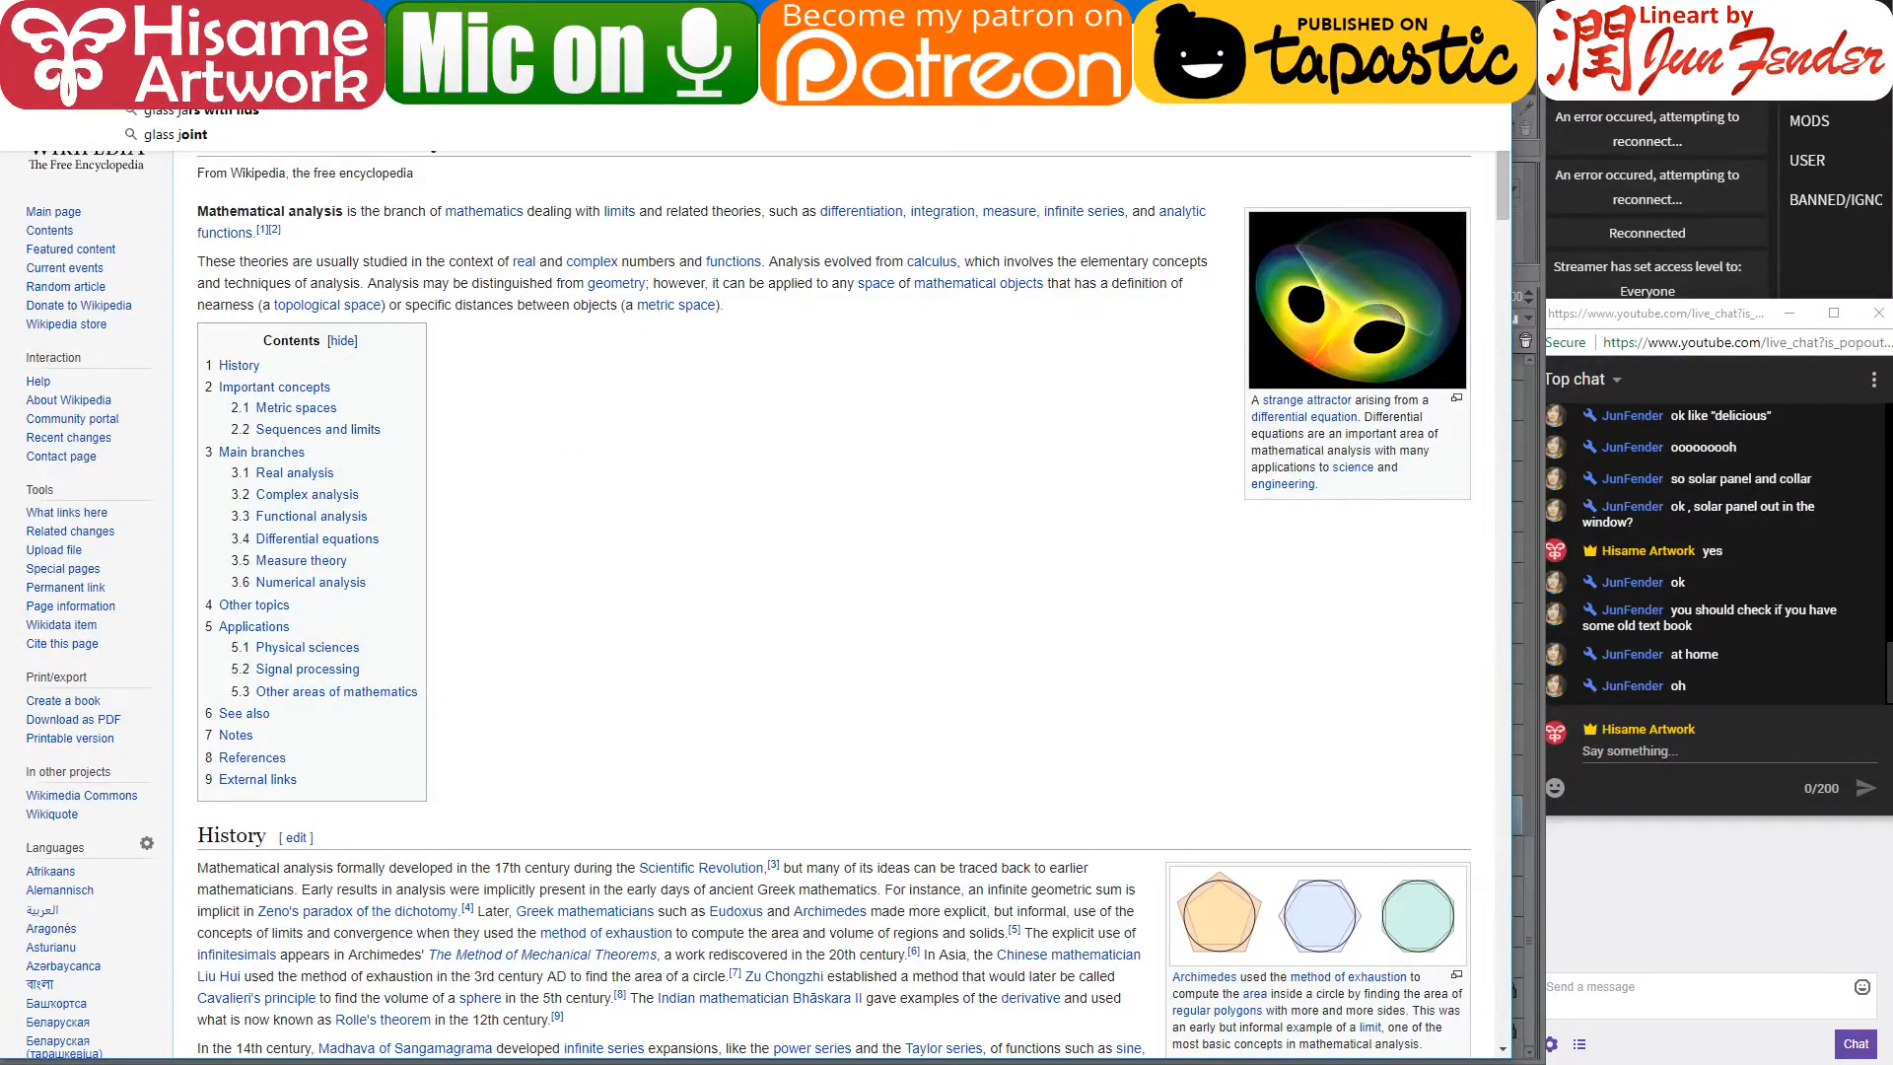
pyautogui.write('ar with lid')
pyautogui.press('Return')
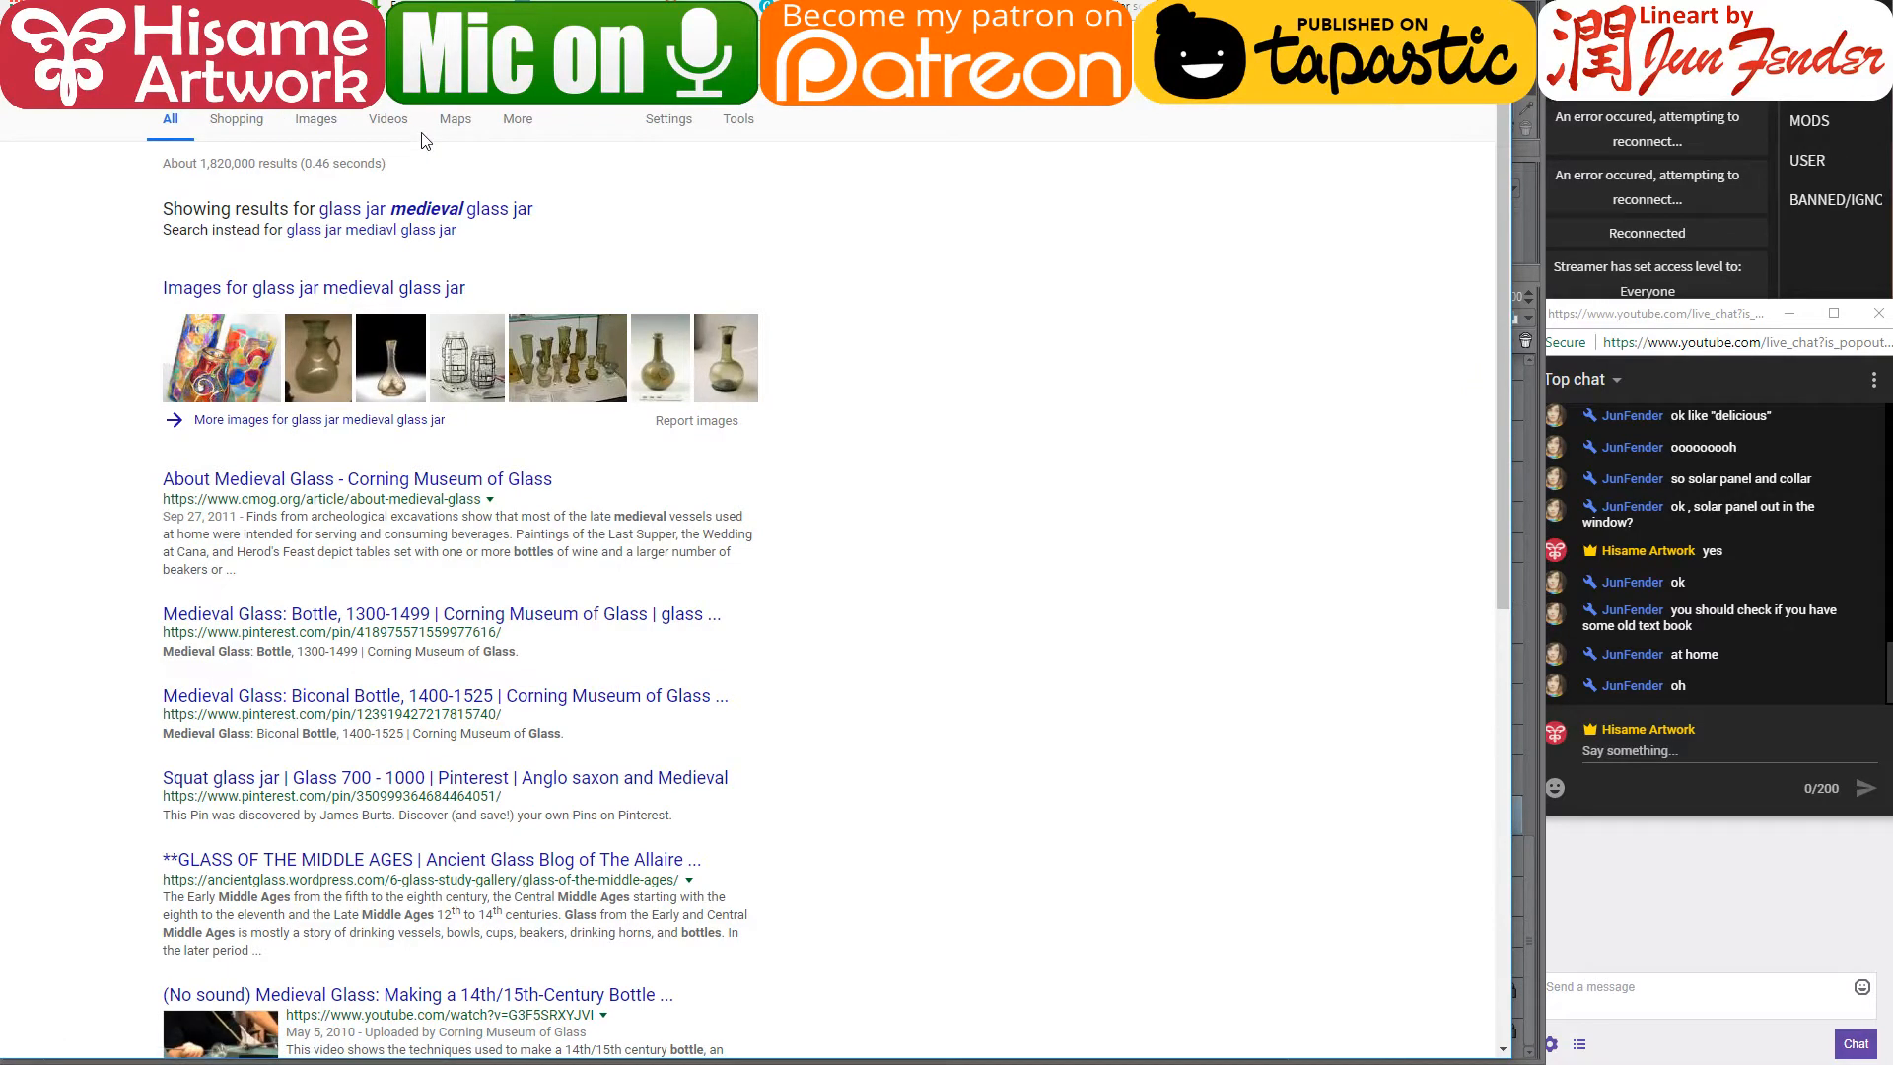
pyautogui.click(317, 122)
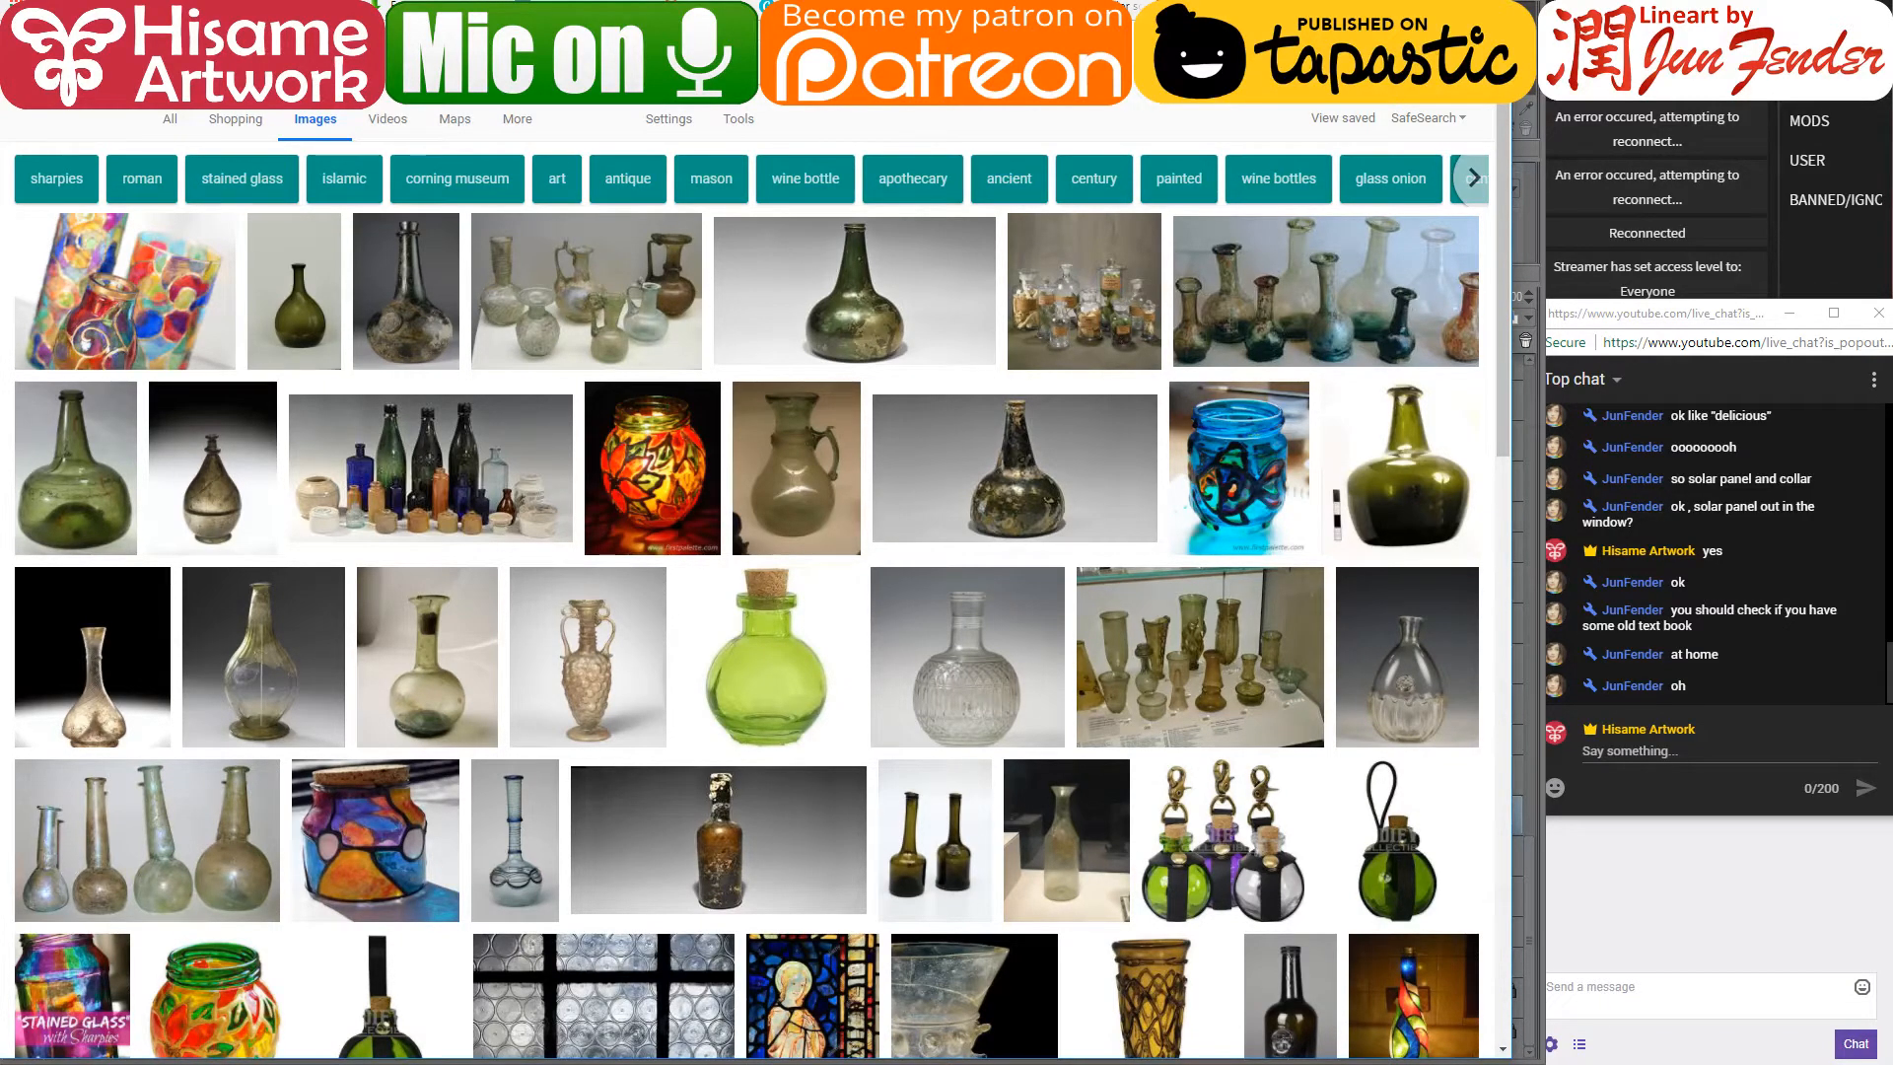
pyautogui.hotkey('alt', 'Tab')
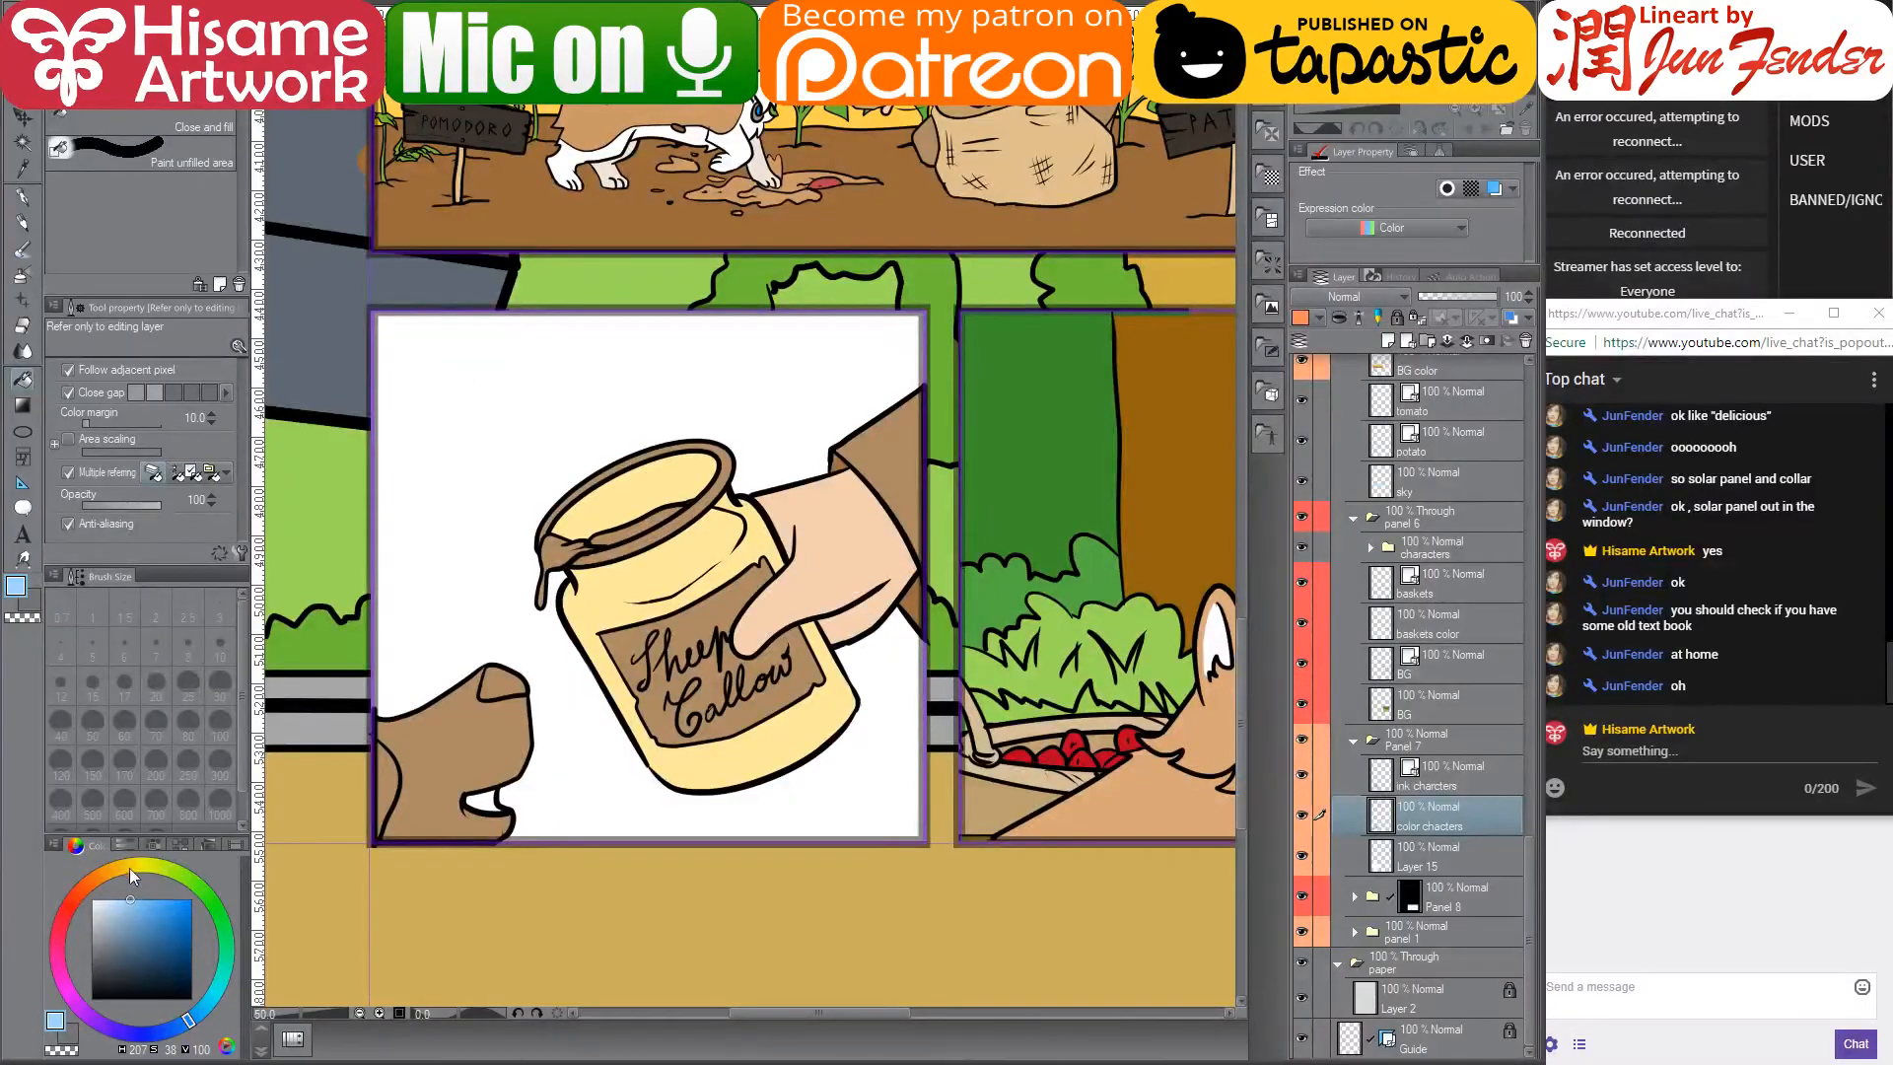
# - Pick a pale aqua with hue 158 and saturation 25, and fill the inside of the jar's mouth with it
pyautogui.moveTo(217, 988)
pyautogui.mouseDown()
pyautogui.moveTo(226, 938)
pyautogui.moveTo(182, 869)
pyautogui.moveTo(237, 966)
pyautogui.mouseUp()
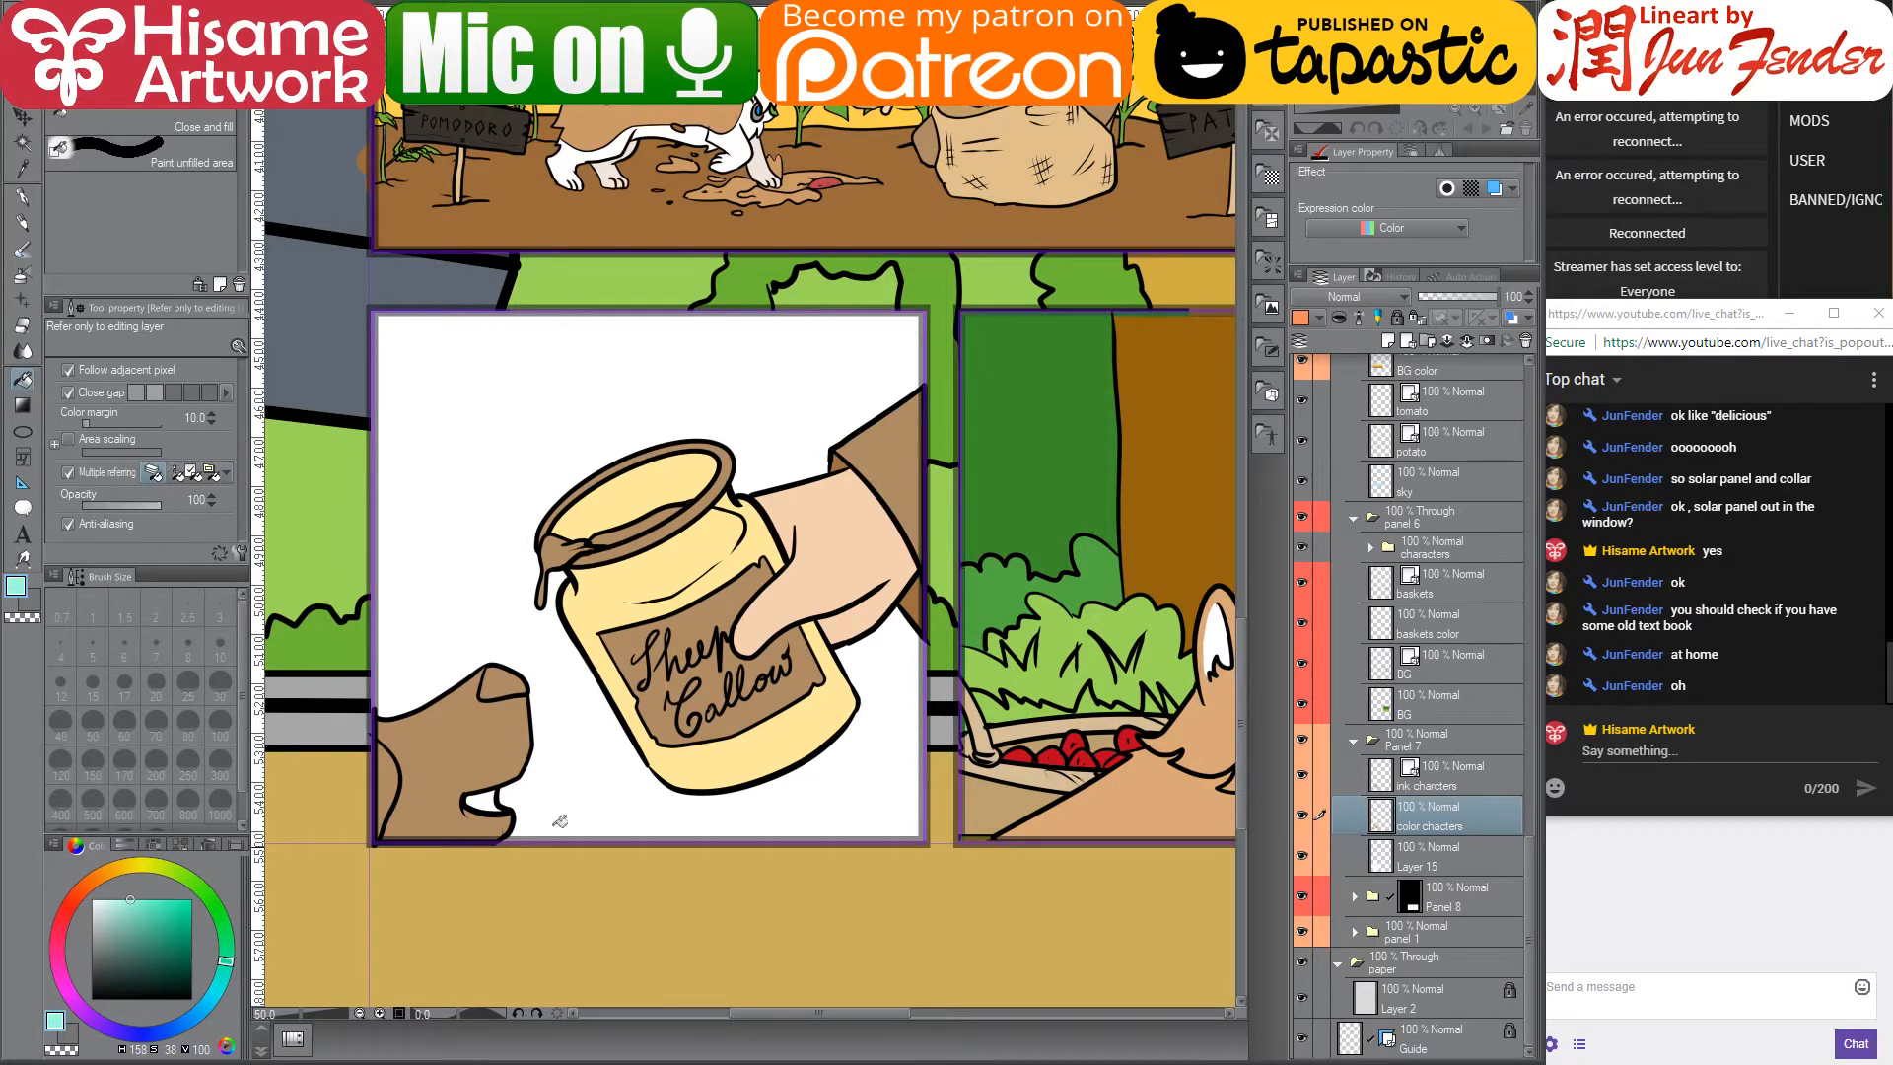
pyautogui.click(728, 758)
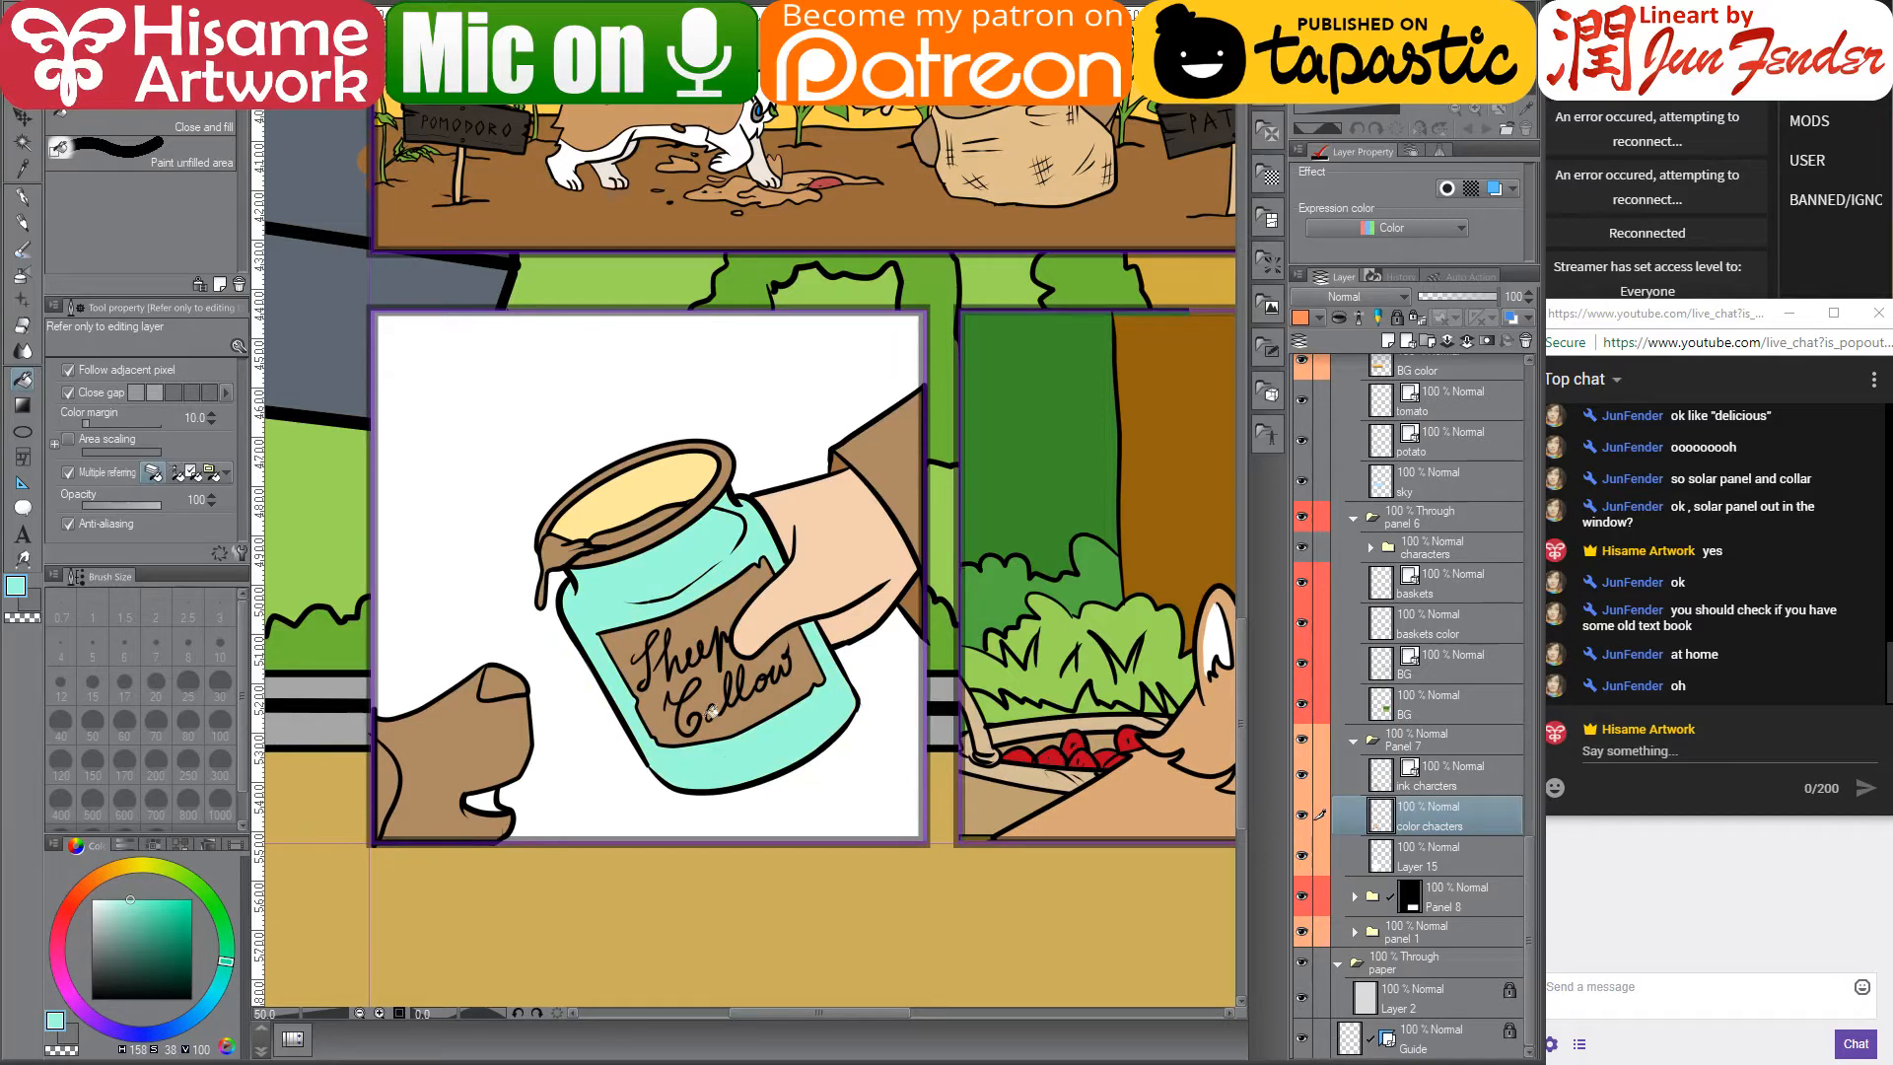
pyautogui.click(688, 471)
pyautogui.hotkey('ctrl', 'z')
pyautogui.hotkey('ctrl', 'z')
pyautogui.click(651, 498)
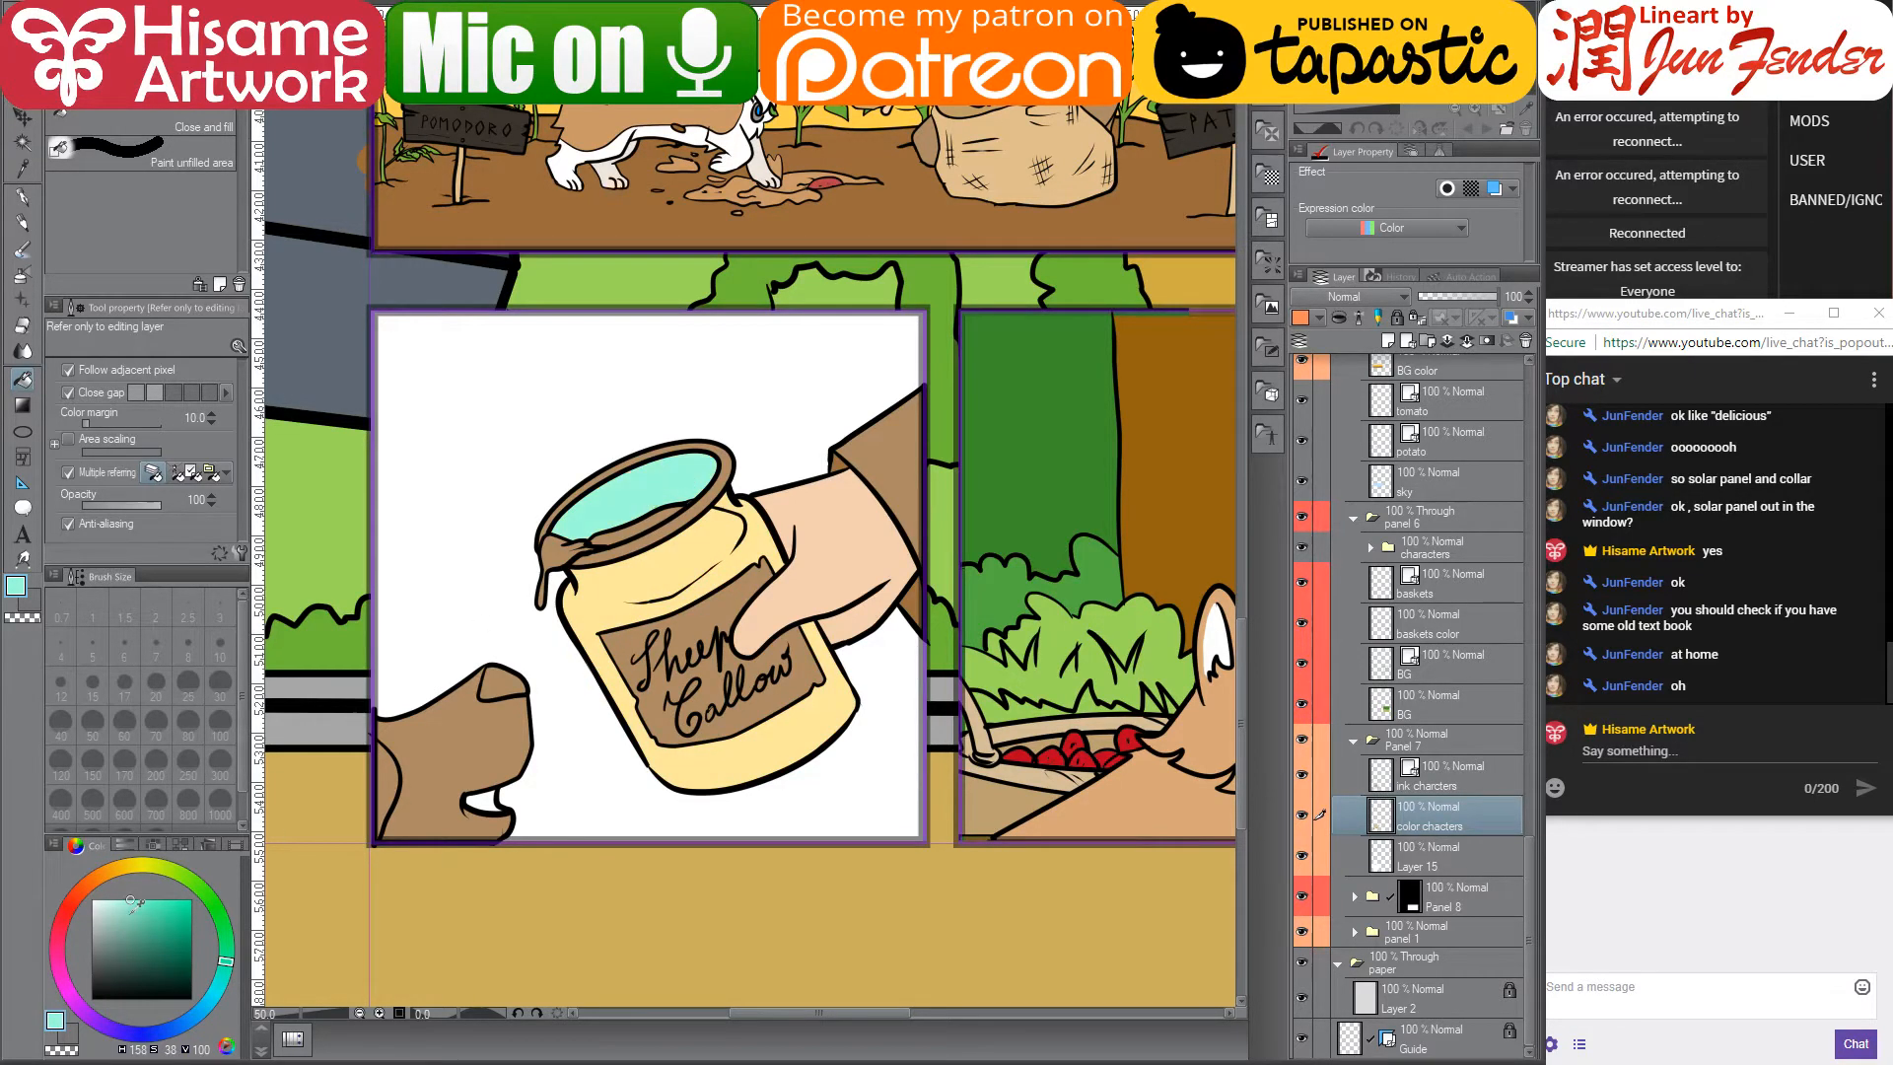
pyautogui.click(117, 899)
pyautogui.click(643, 485)
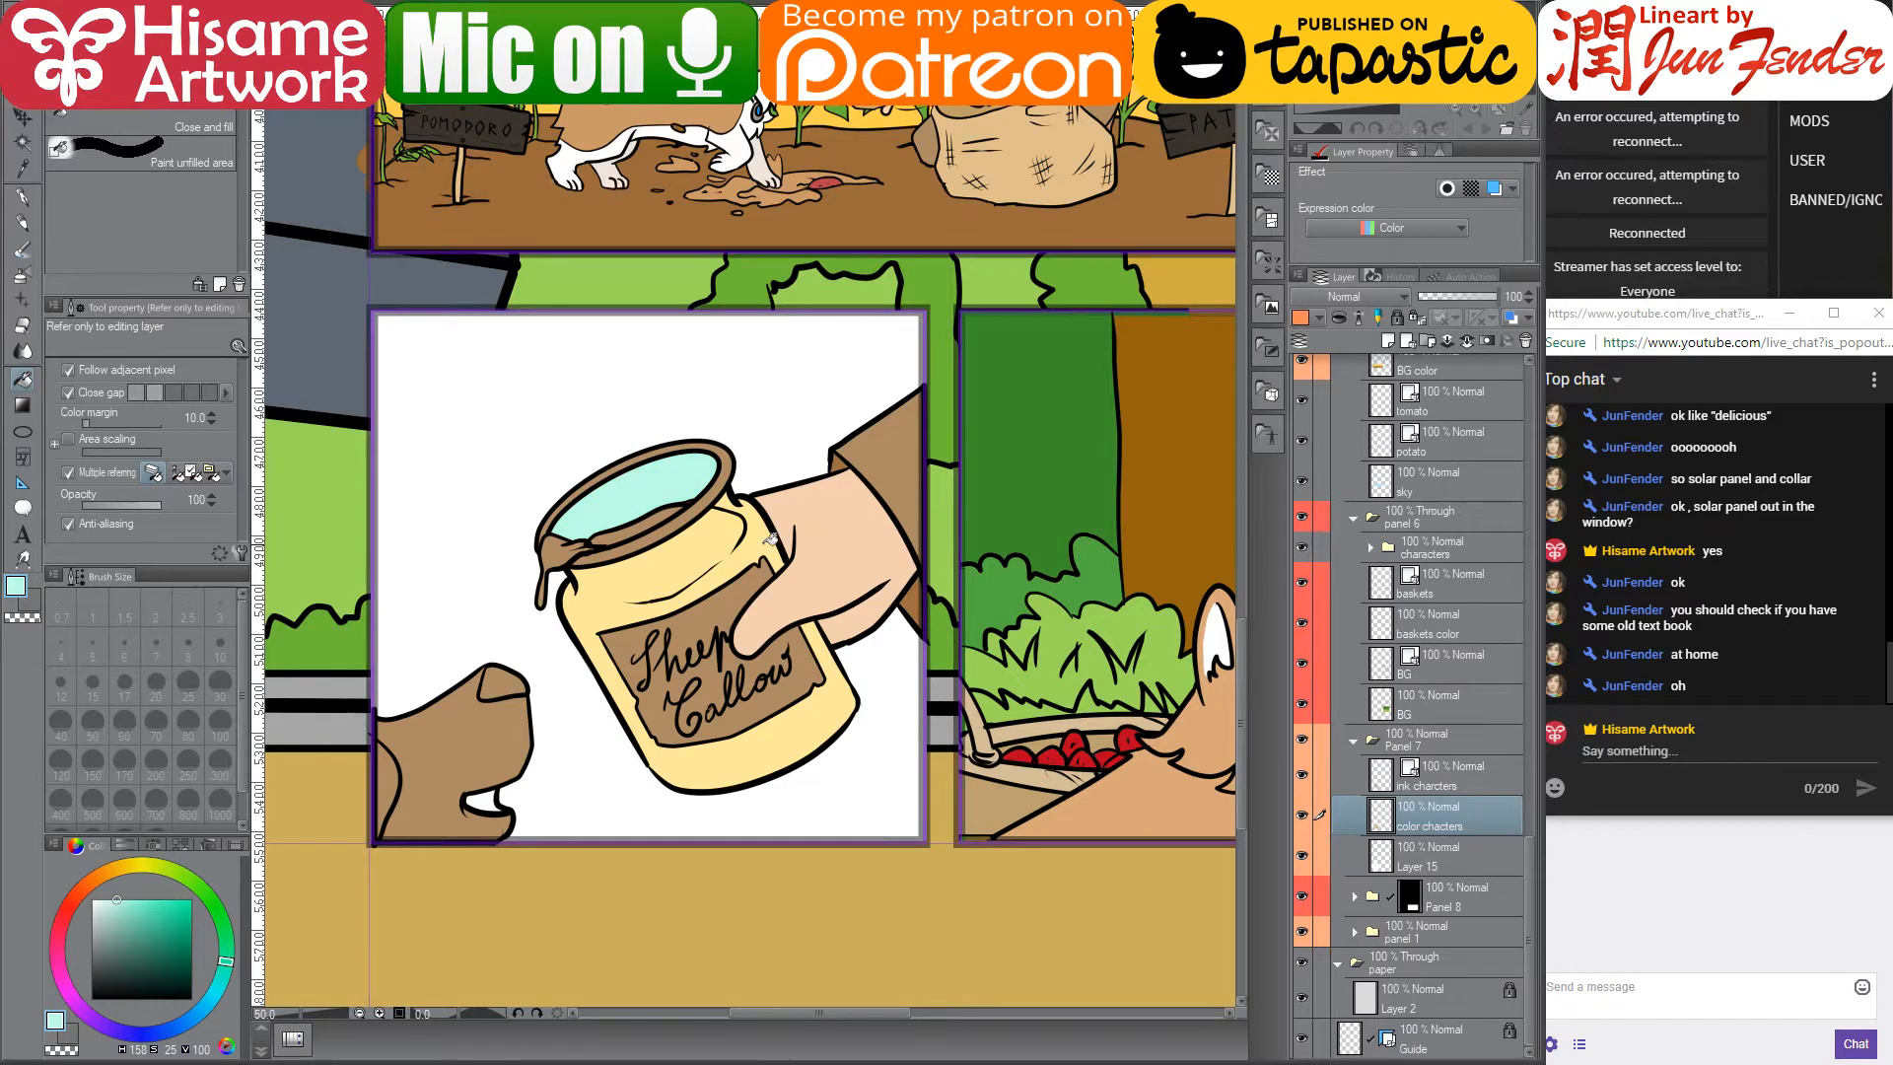
# - Tint the jar's body by filling it with the pale aqua at 35 opacity
pyautogui.moveTo(825, 509); pyautogui.dragTo(780, 518)
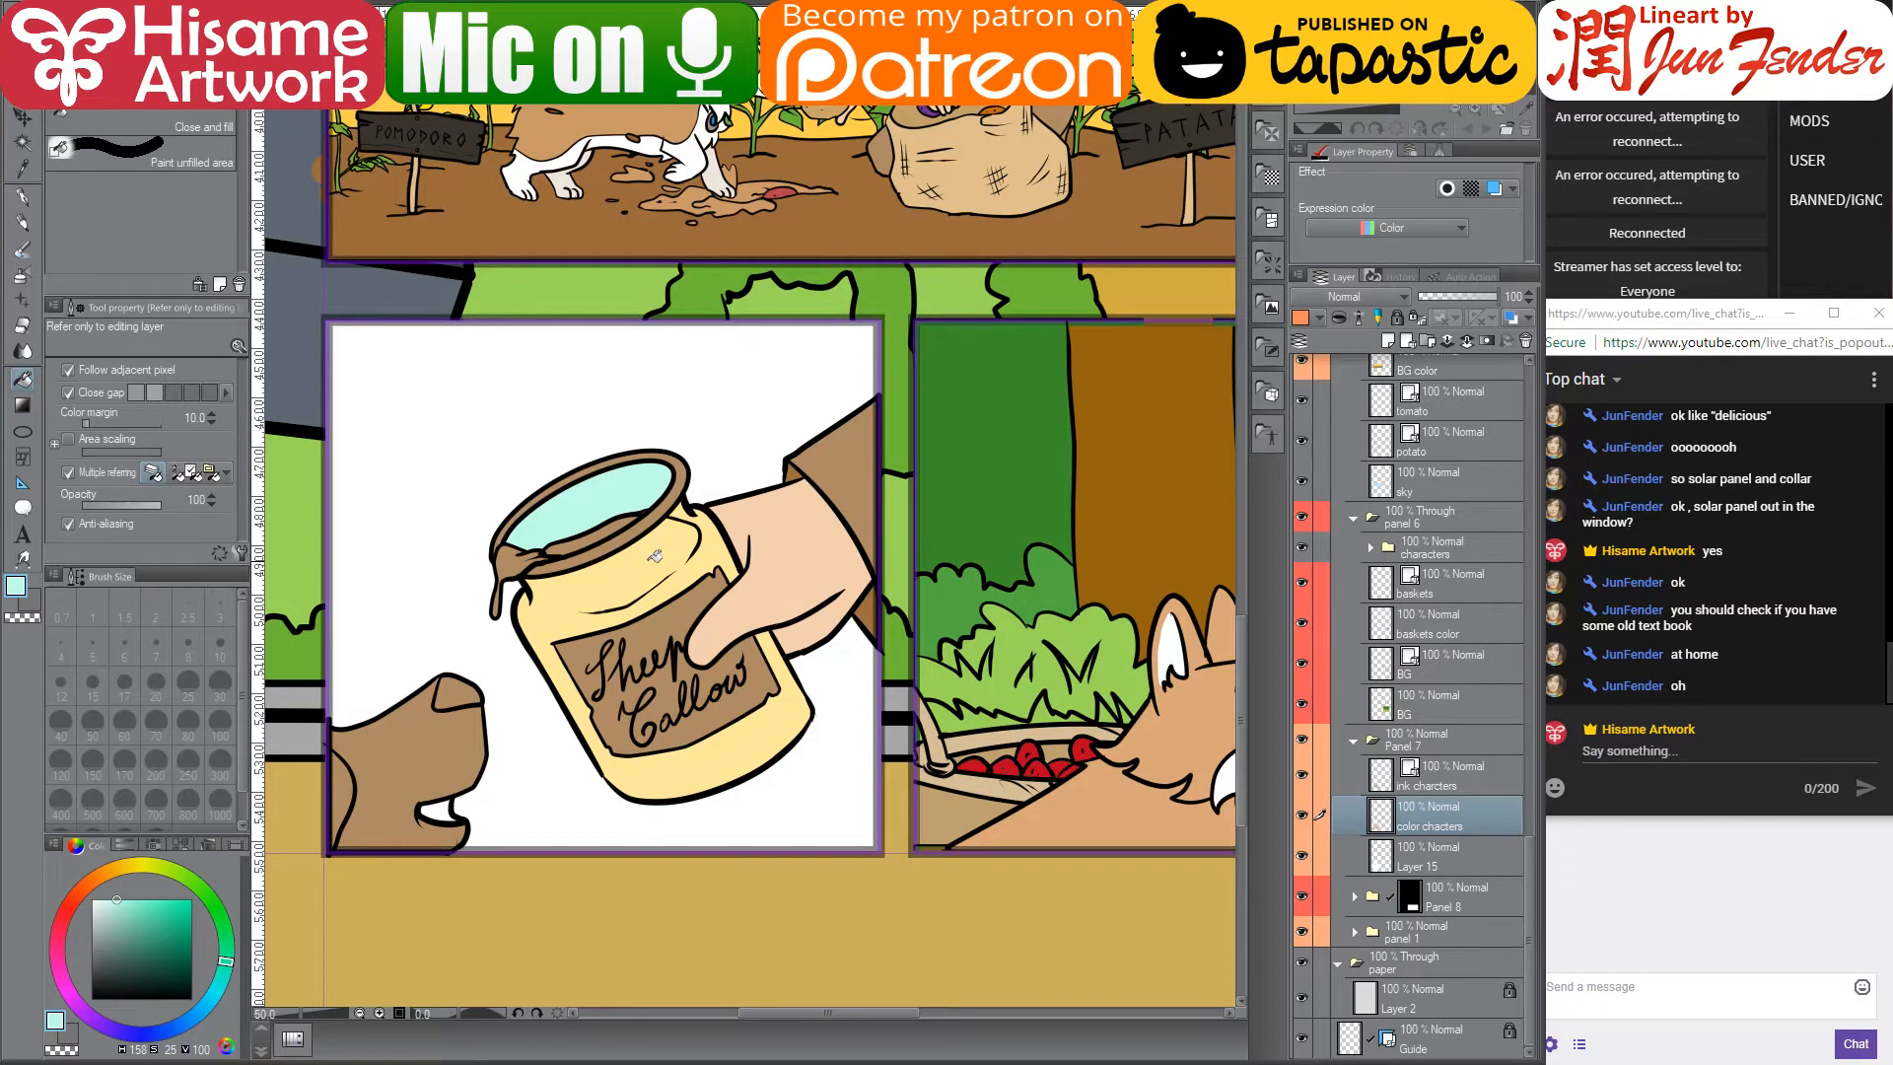
pyautogui.scroll(2, 636, 570)
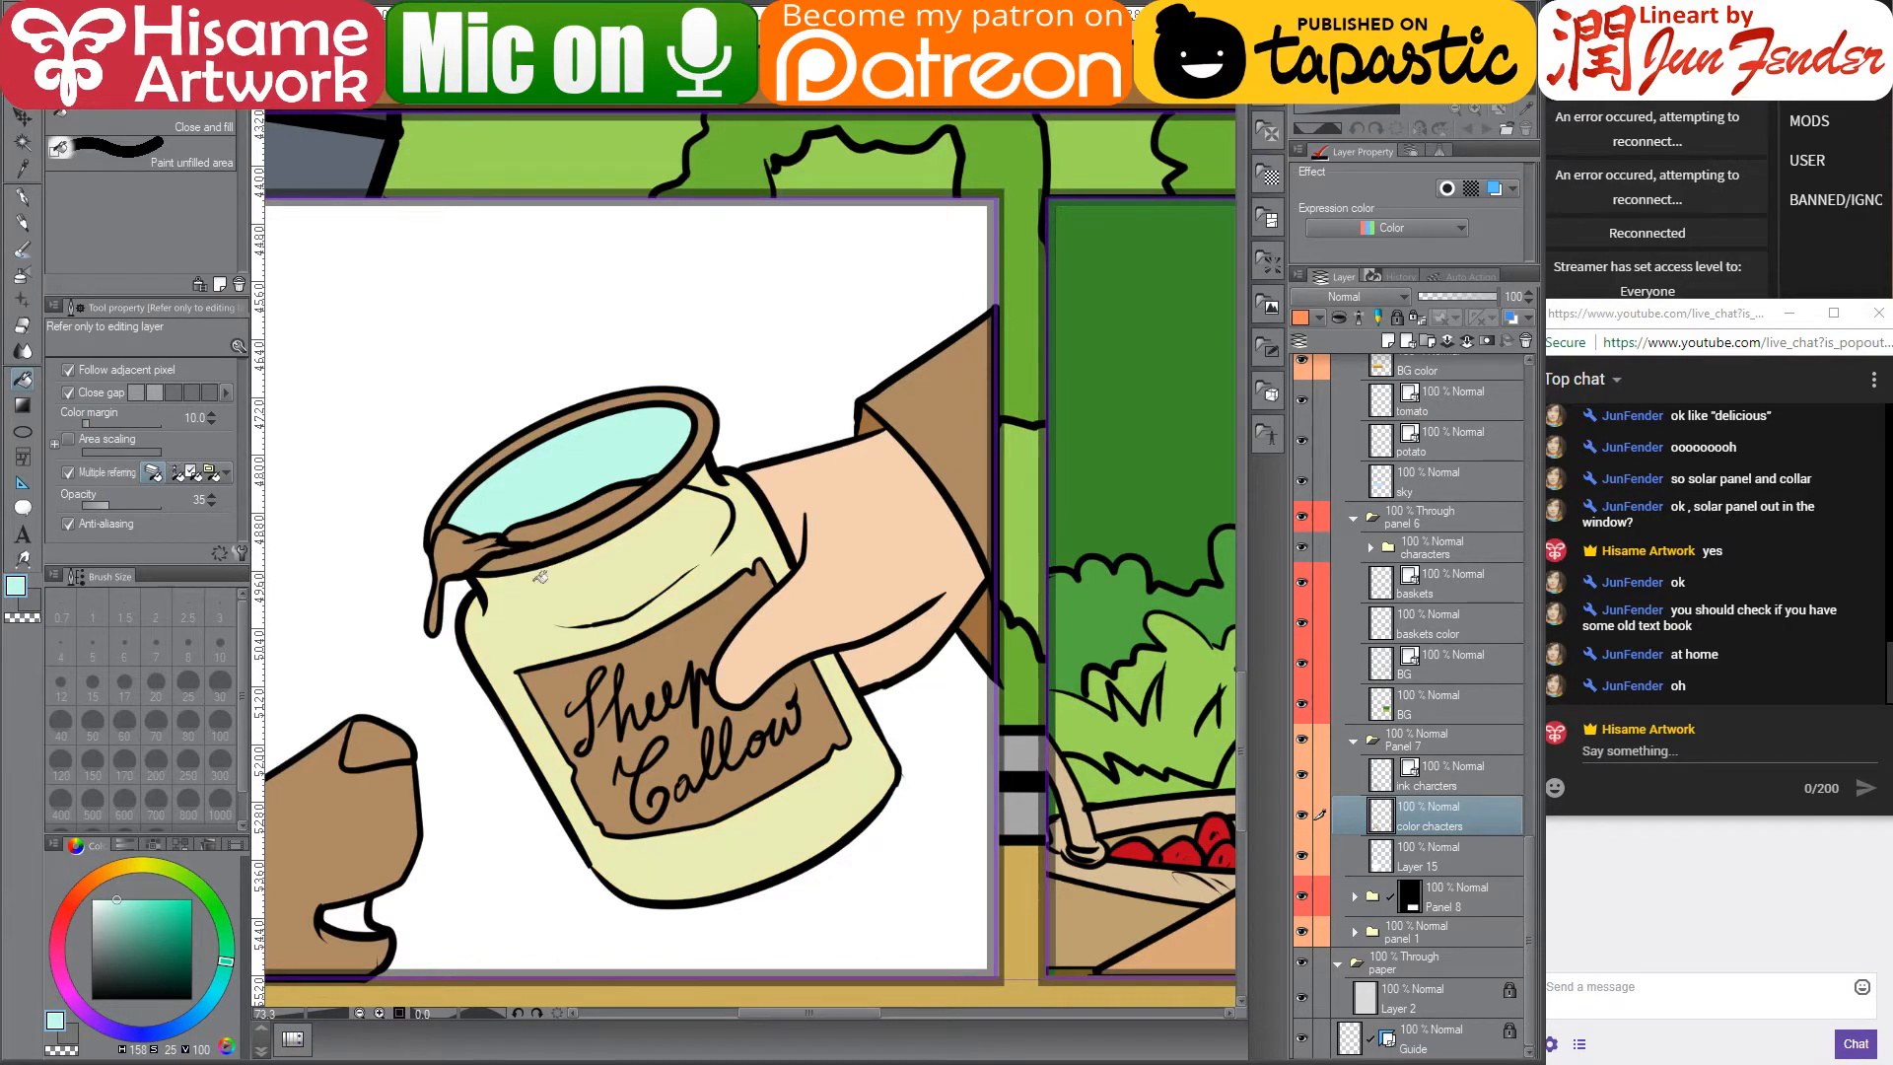
pyautogui.scroll(-5, 458, 828)
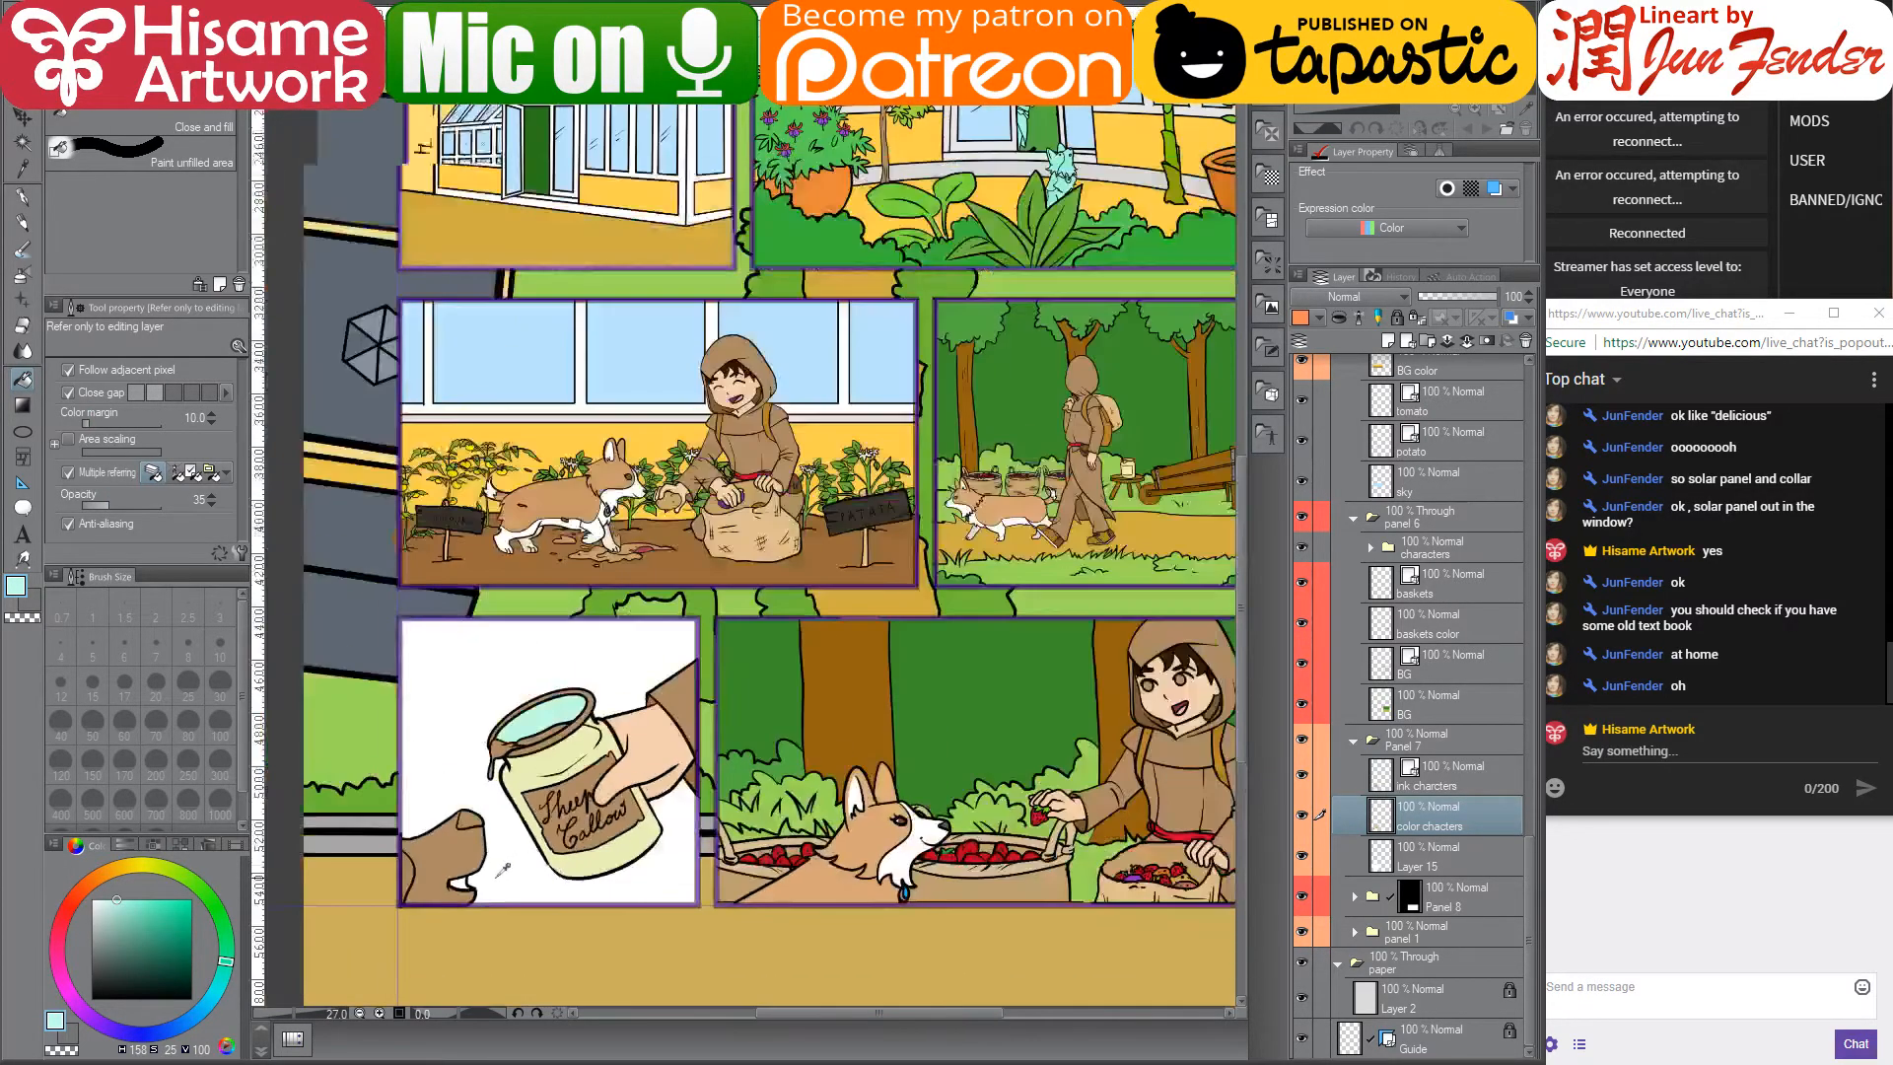
# - Fill the tallow dripping over the jar's rim with the pale yellow from panel 6's jar at 100 opacity
pyautogui.scroll(5, 919, 655)
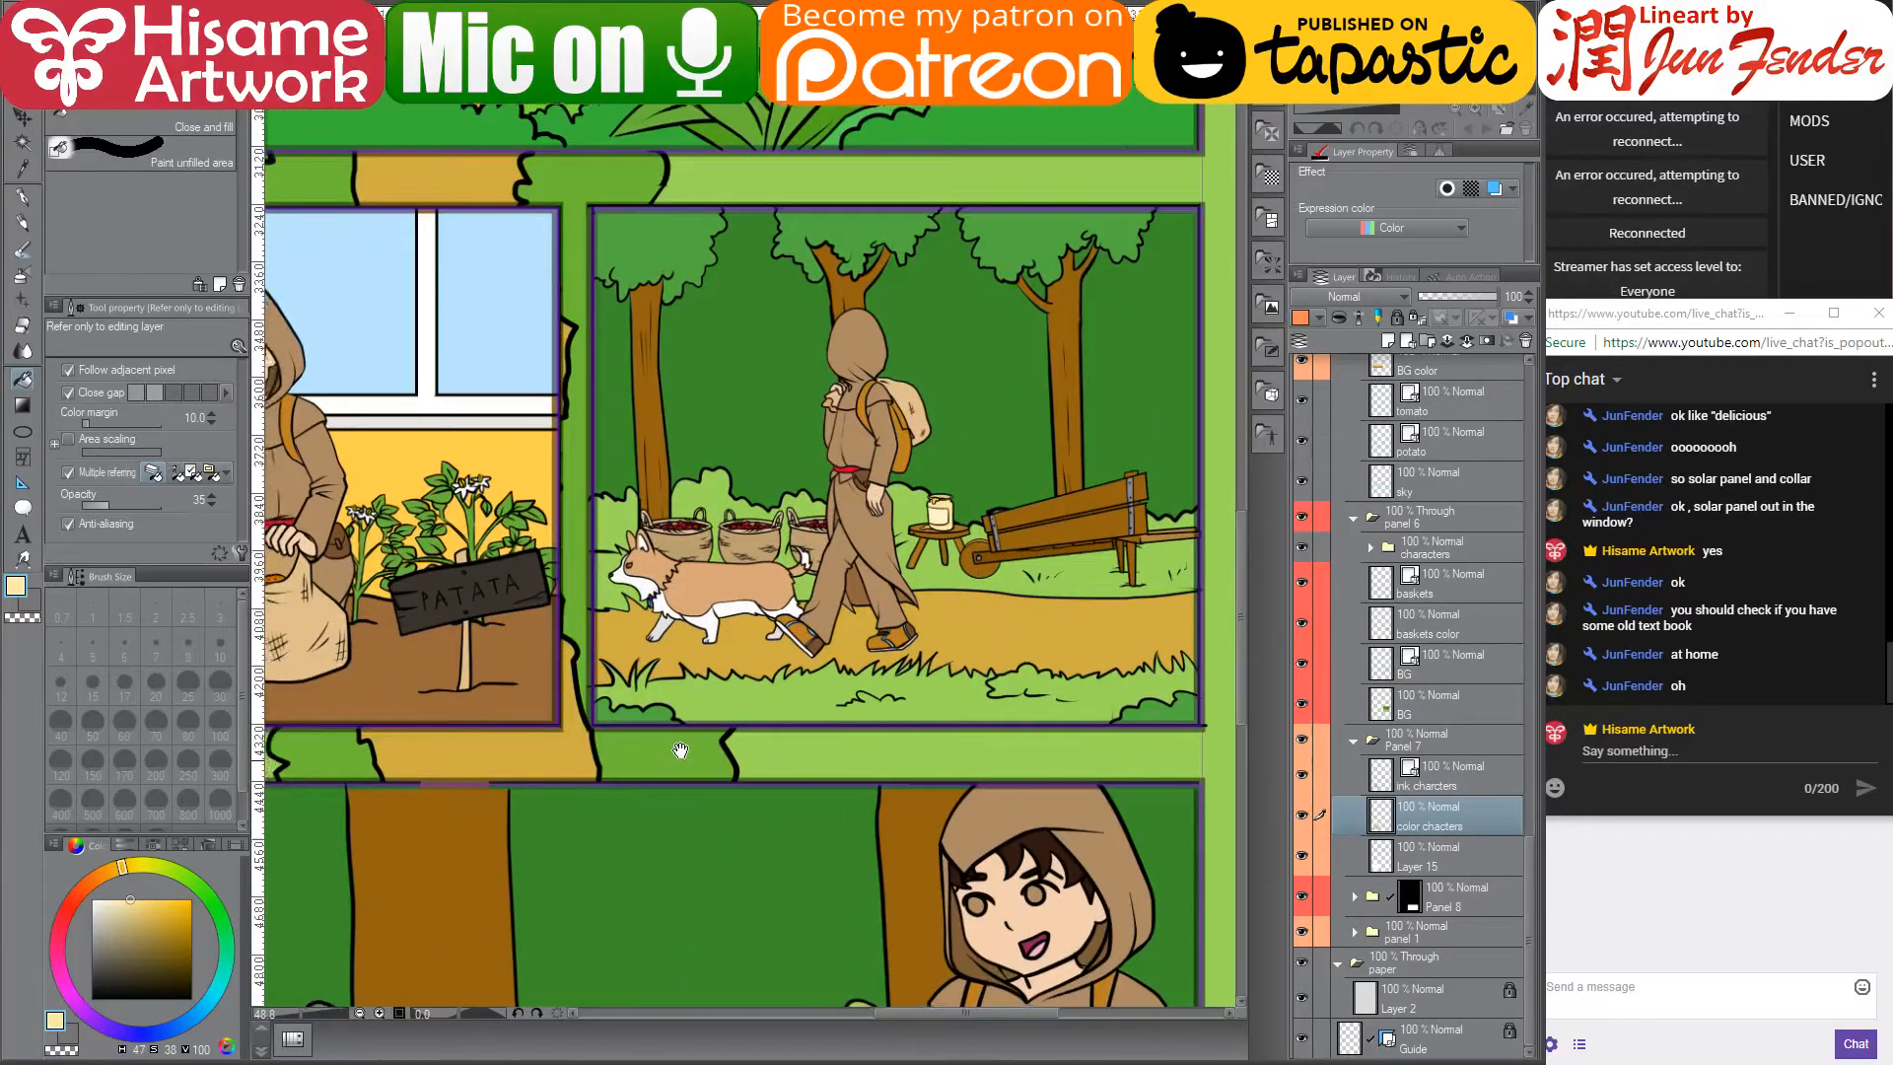
pyautogui.moveTo(641, 774); pyautogui.dragTo(1162, 315)
pyautogui.scroll(4, 337, 514)
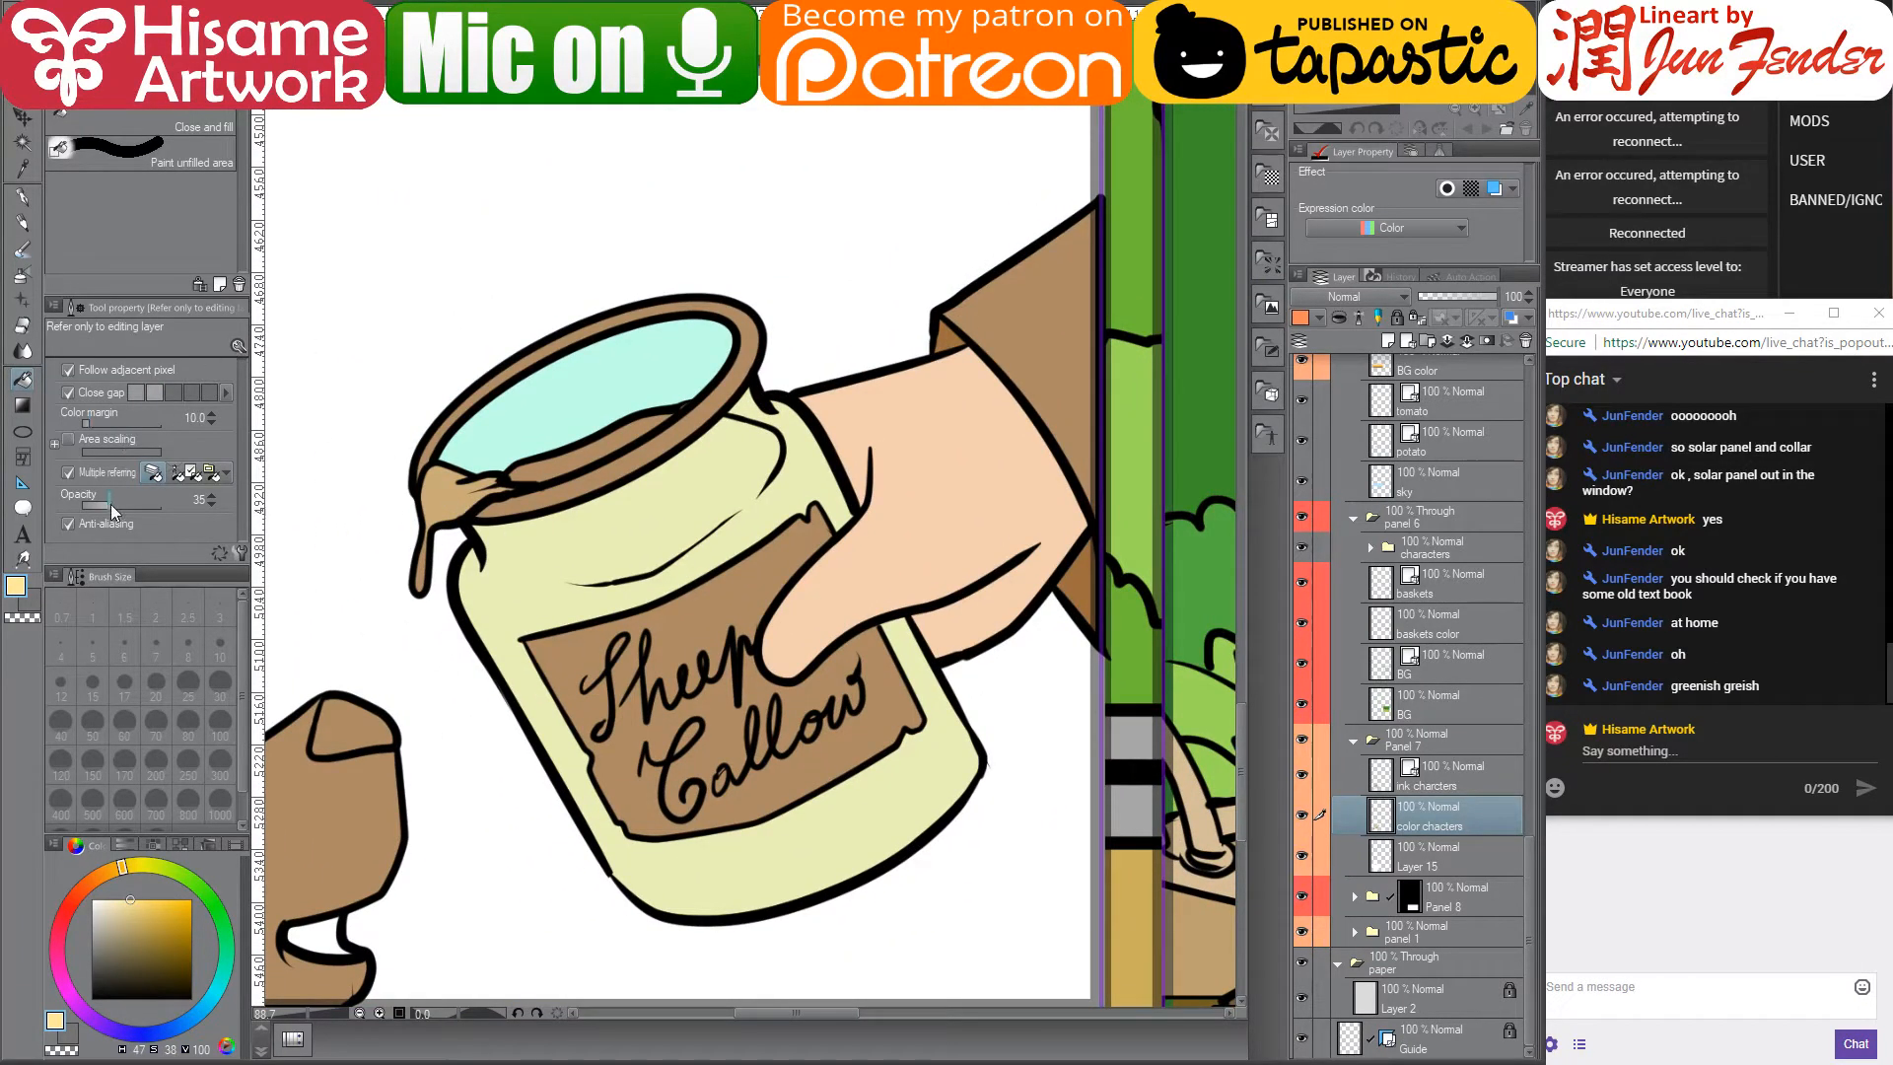
pyautogui.moveTo(111, 504); pyautogui.dragTo(162, 505)
pyautogui.click(464, 478)
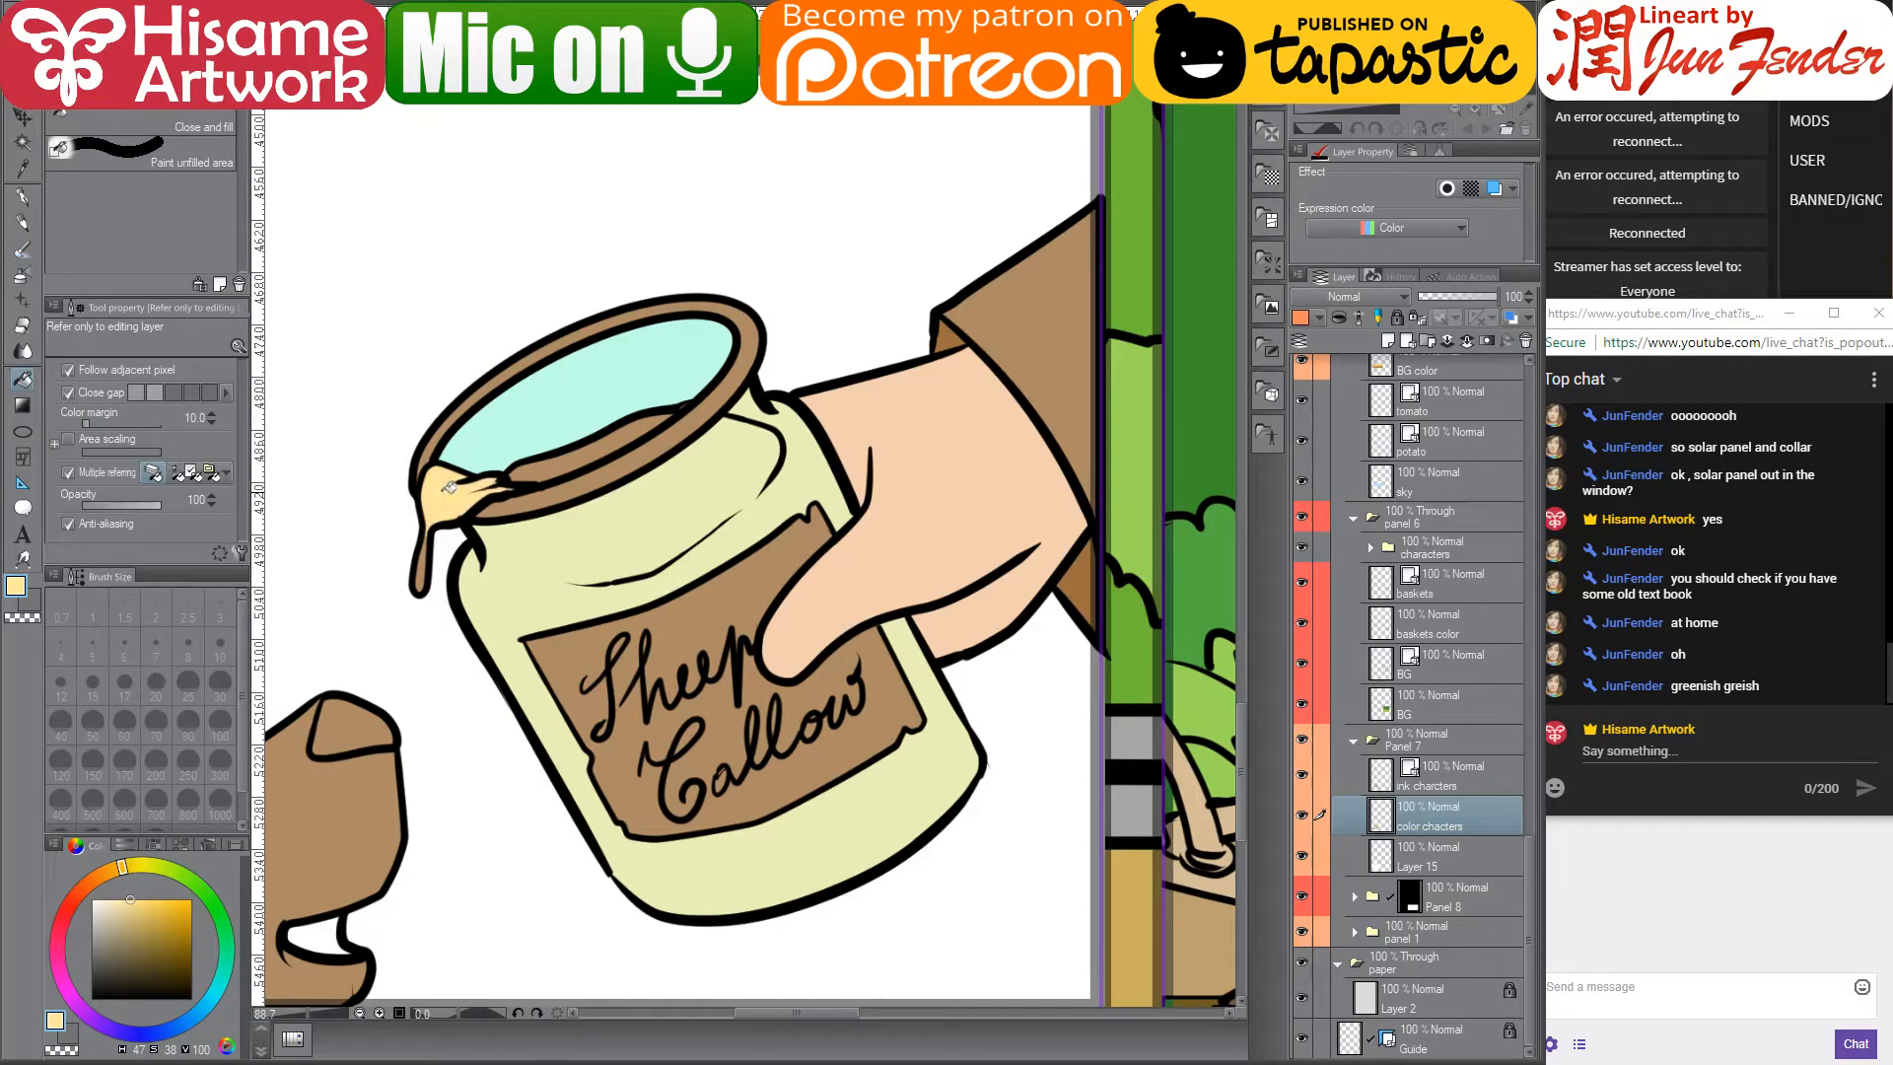
pyautogui.click(421, 580)
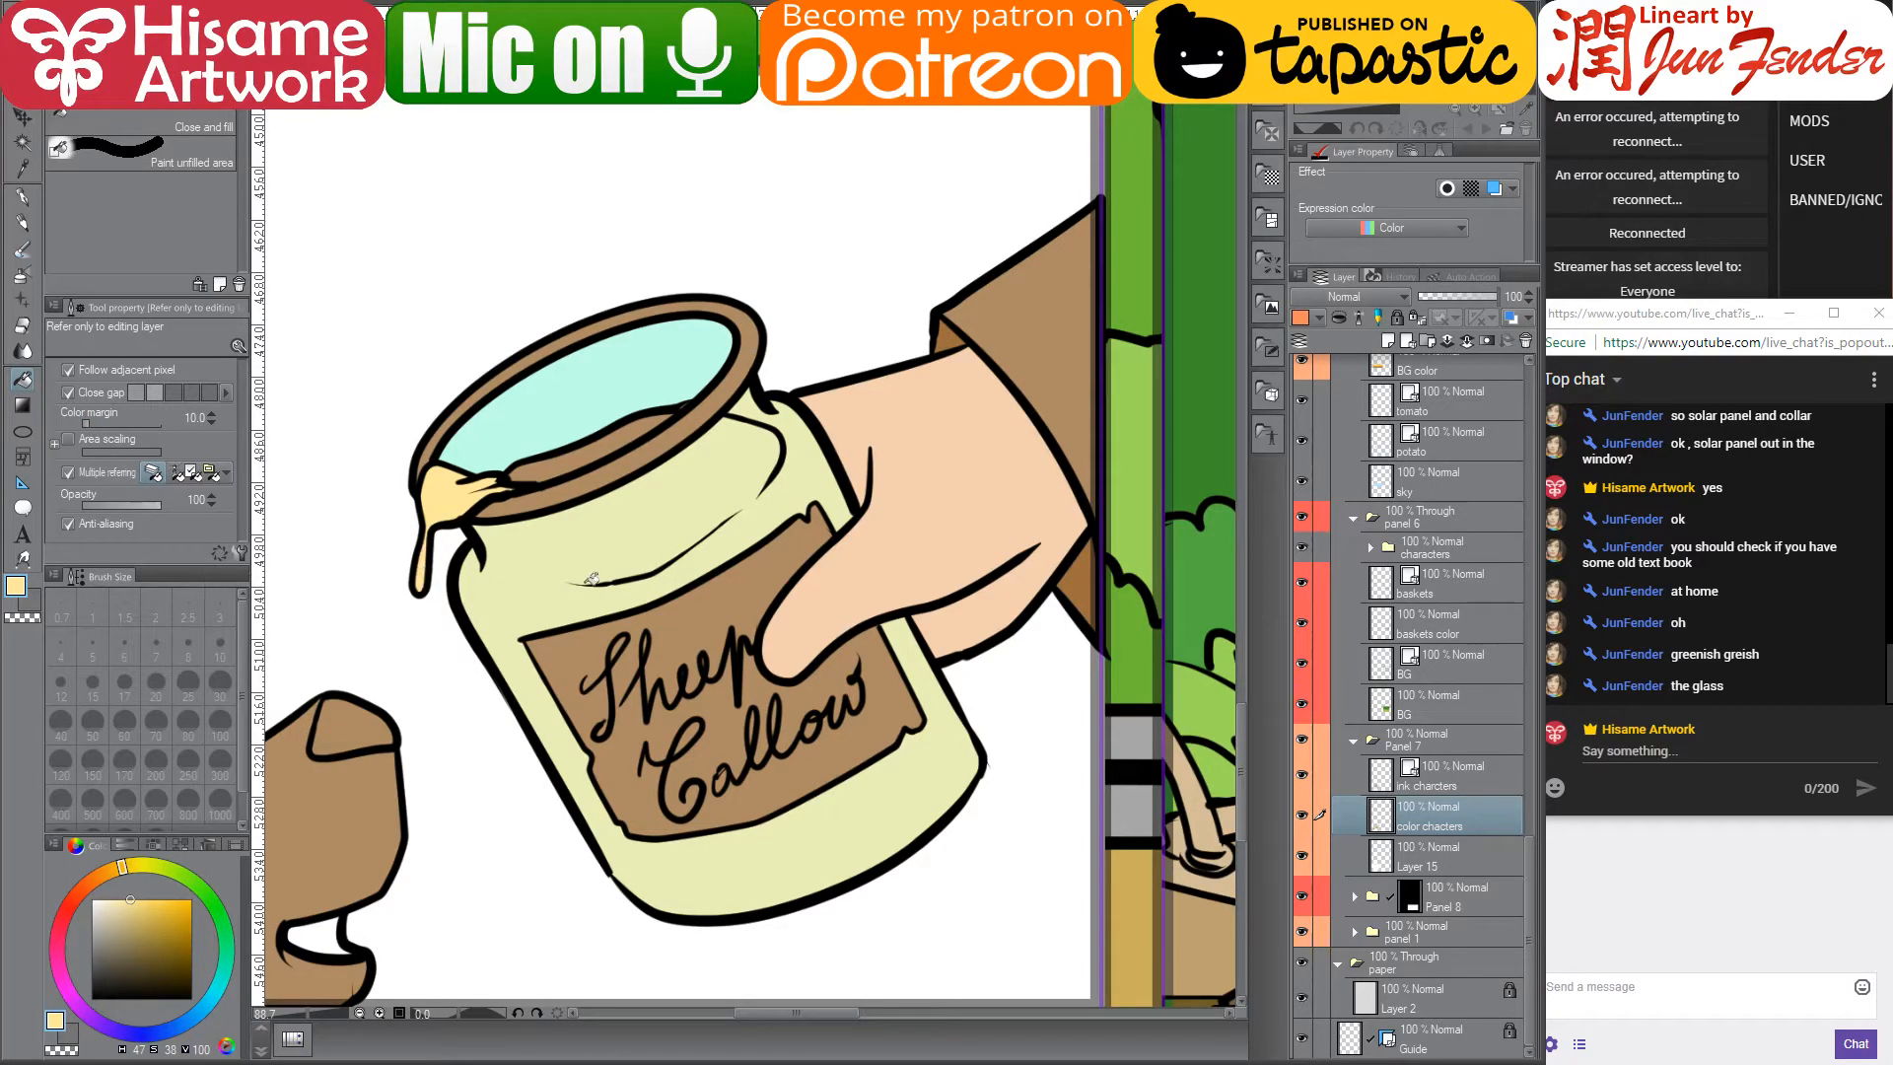
# - Fill the strip of tallow inside the jar's mouth with the same pale yellow, keeping the rim out of the fill
pyautogui.hscroll(2, 631, 577)
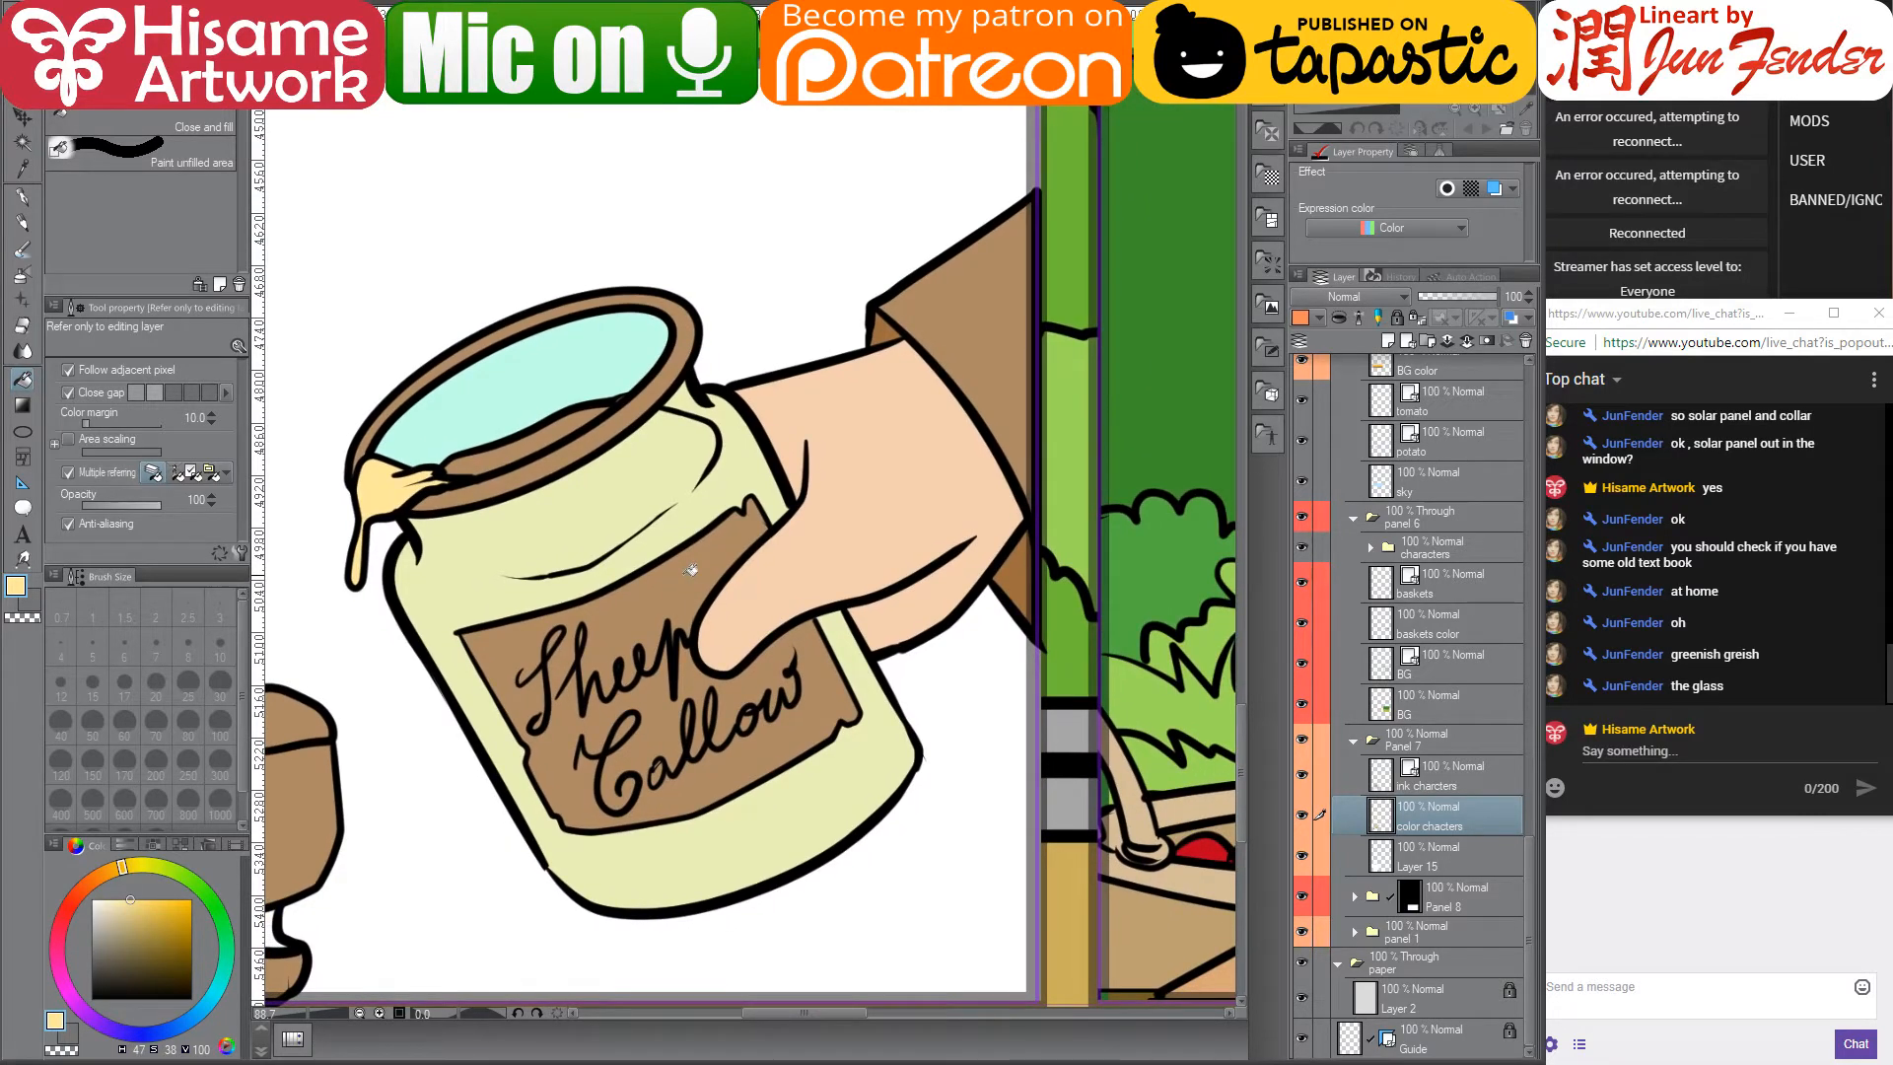
pyautogui.click(509, 473)
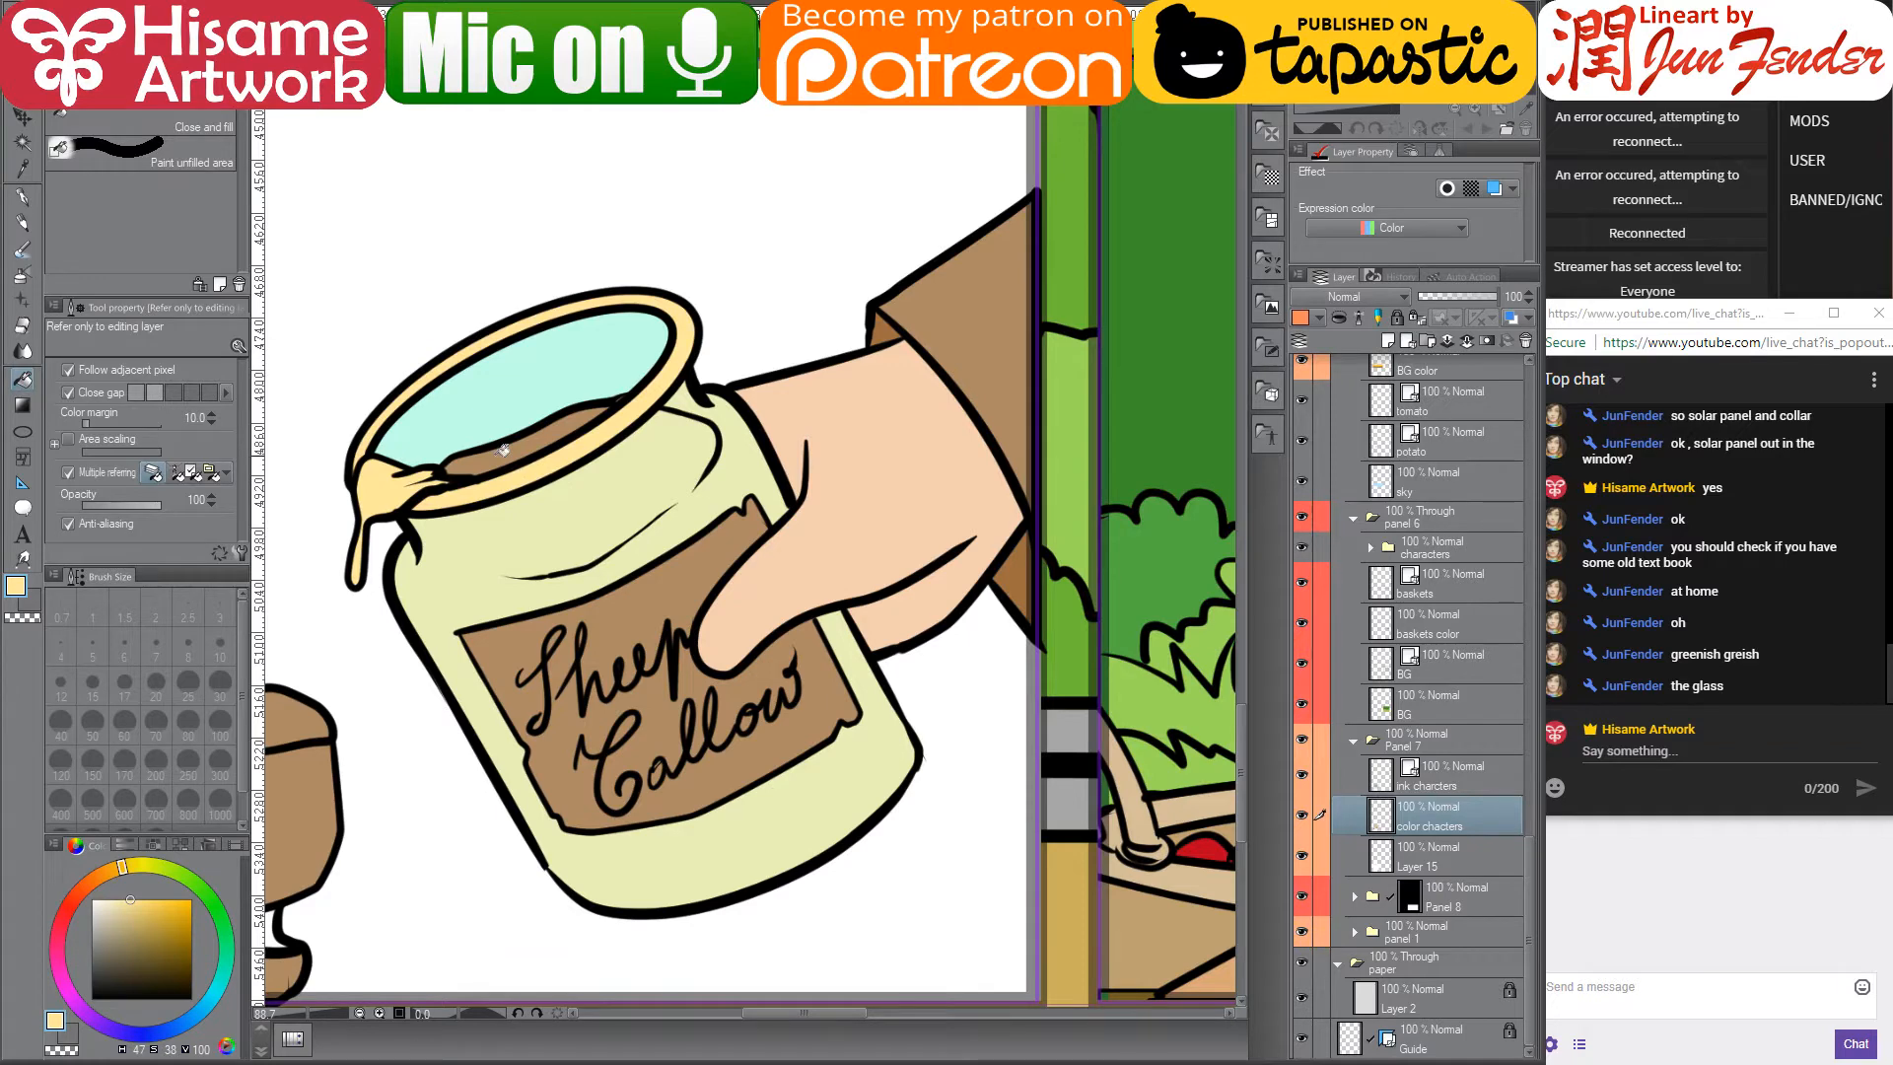
pyautogui.hotkey('ctrl', 'z')
pyautogui.click(503, 448)
# - Darken the aqua sampled from the jar's mouth to a muted teal and fill the jar's rim with it
pyautogui.keyDown('alt'); pyautogui.click(424, 448); pyautogui.keyUp('alt')
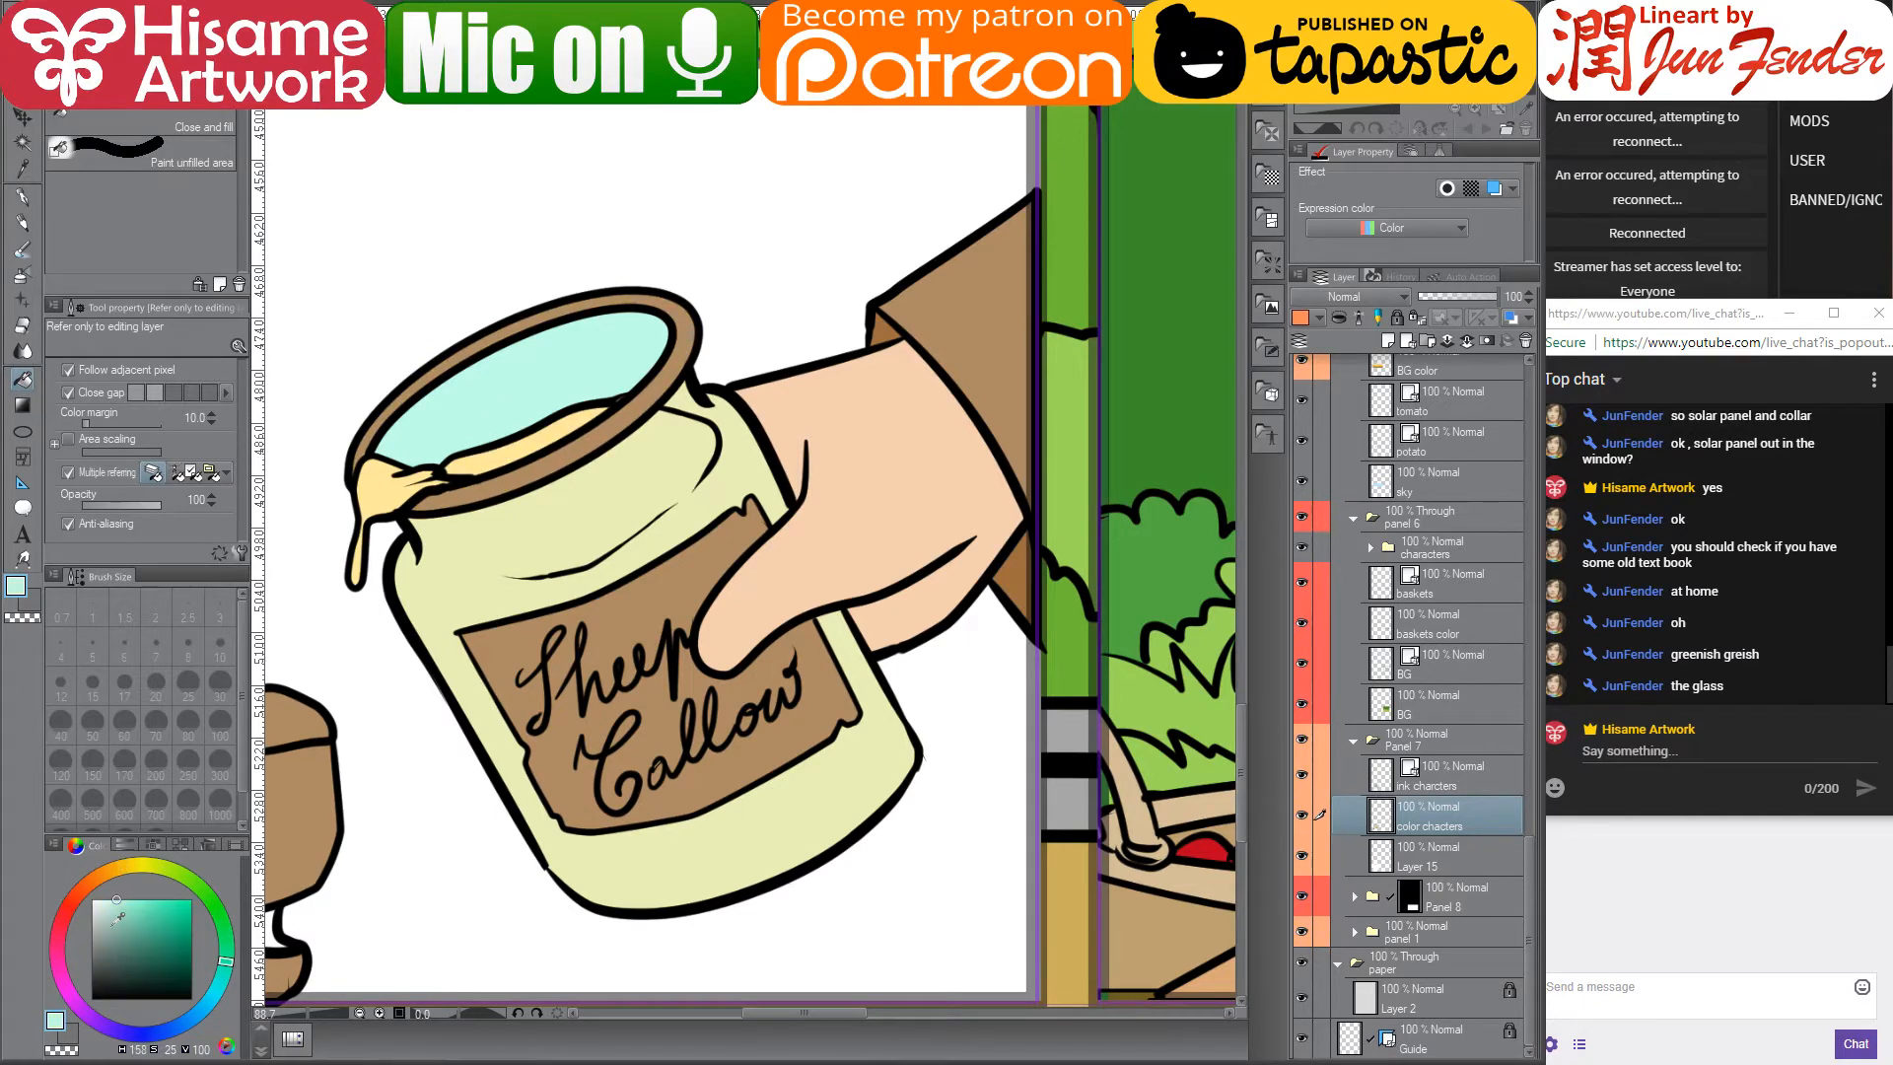
pyautogui.click(122, 913)
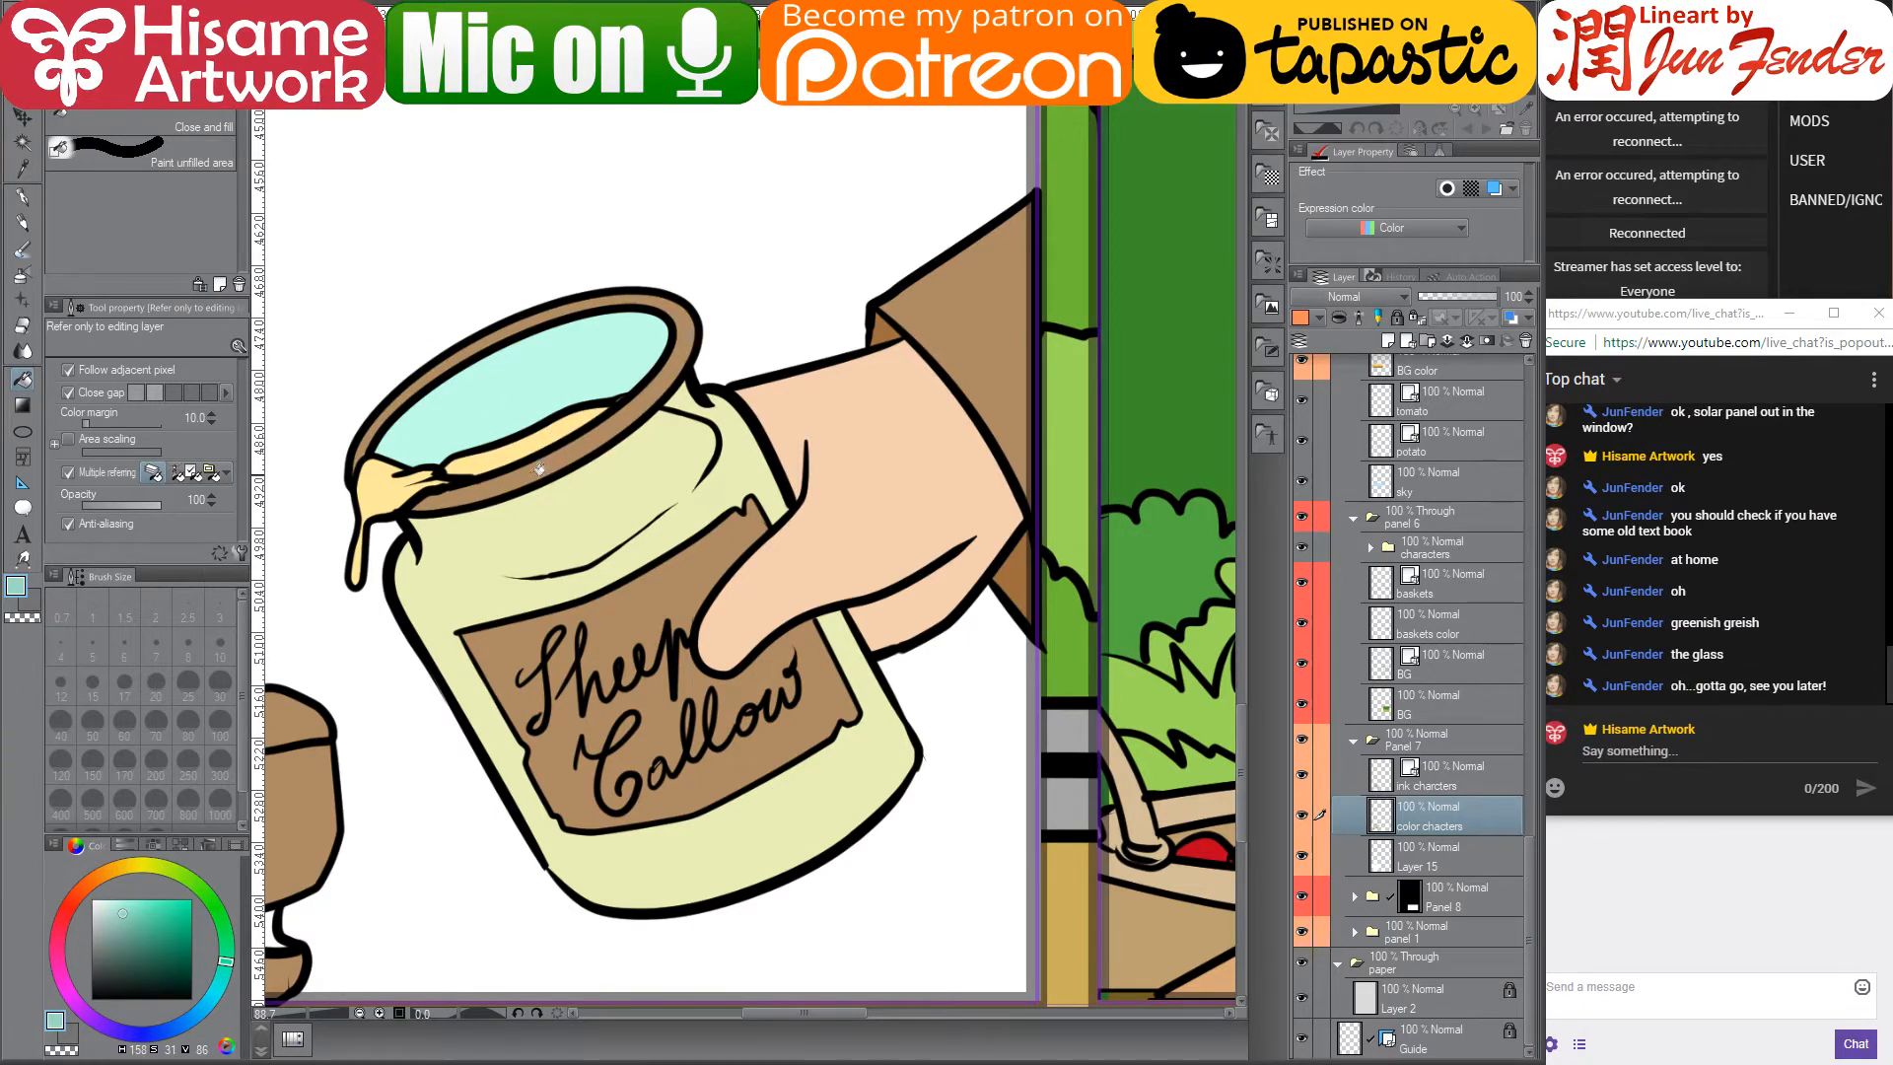
pyautogui.click(538, 468)
pyautogui.click(125, 927)
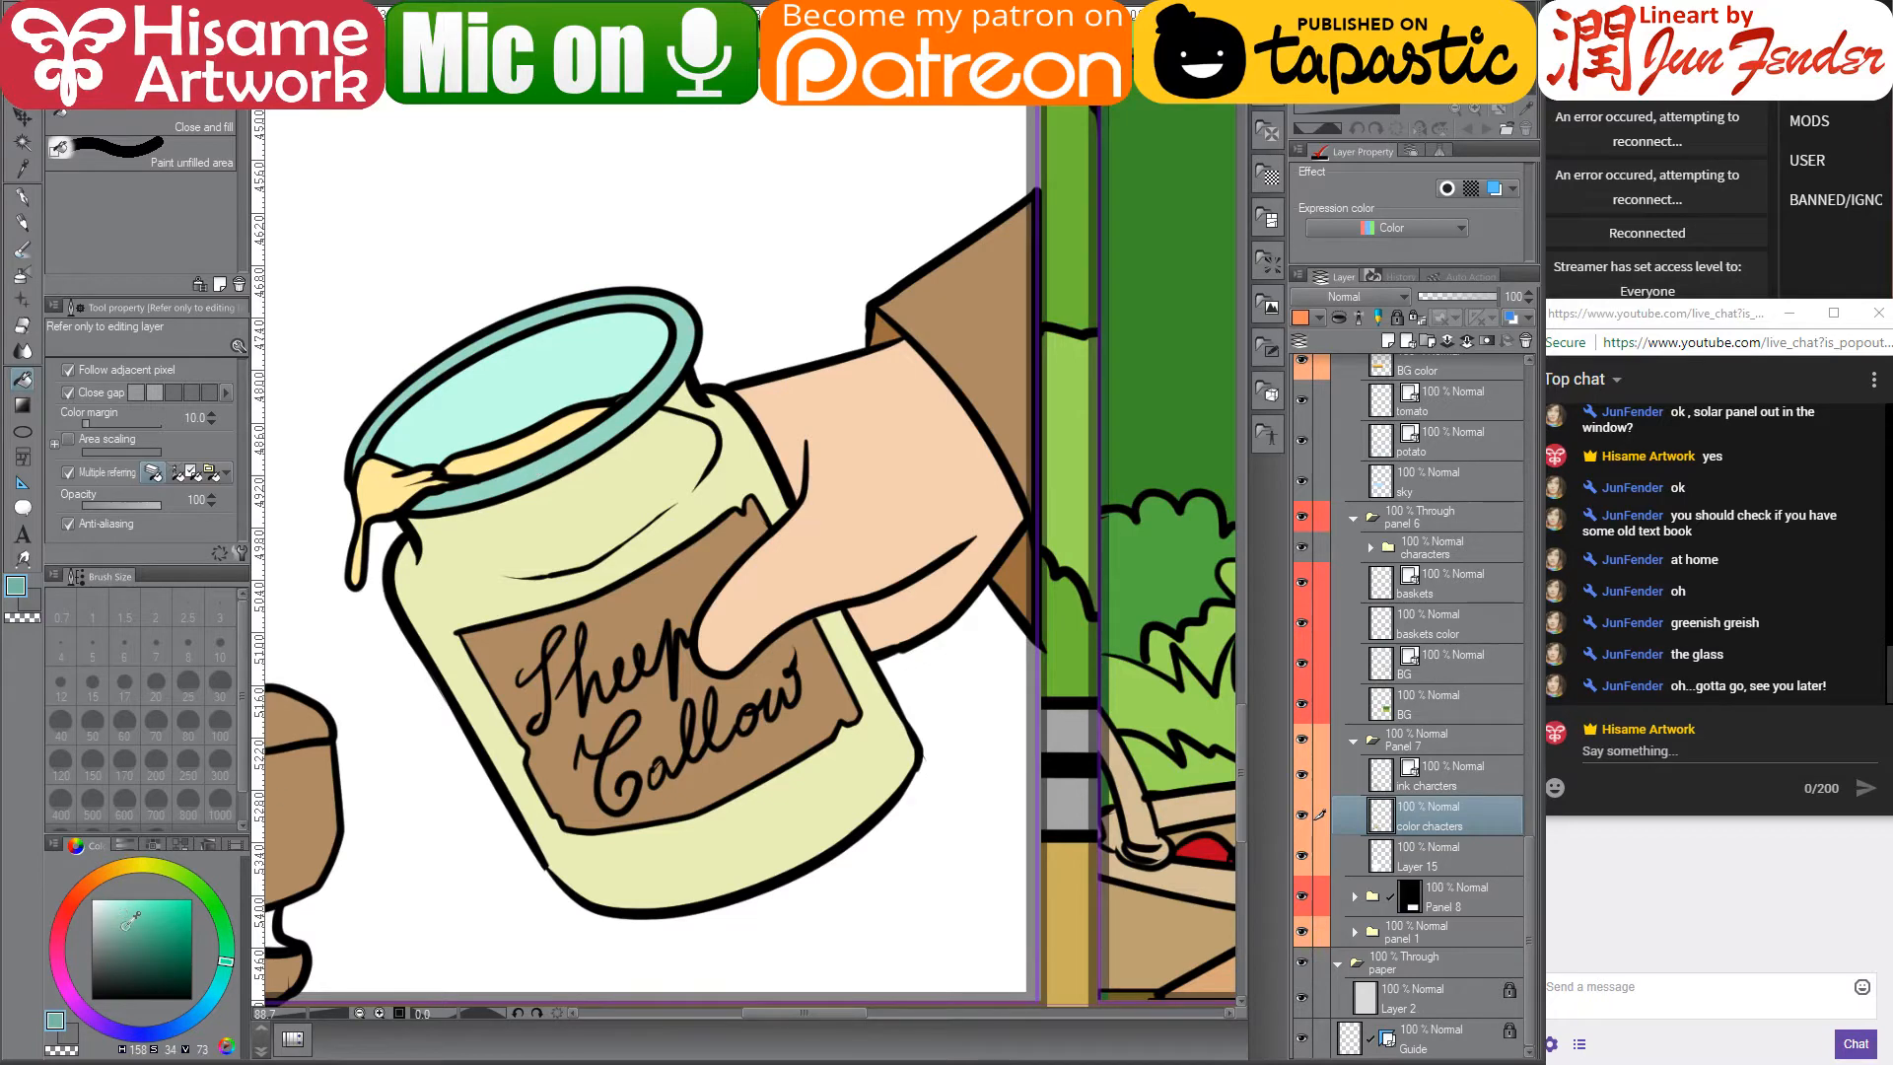
pyautogui.click(554, 460)
pyautogui.scroll(-2, 660, 685)
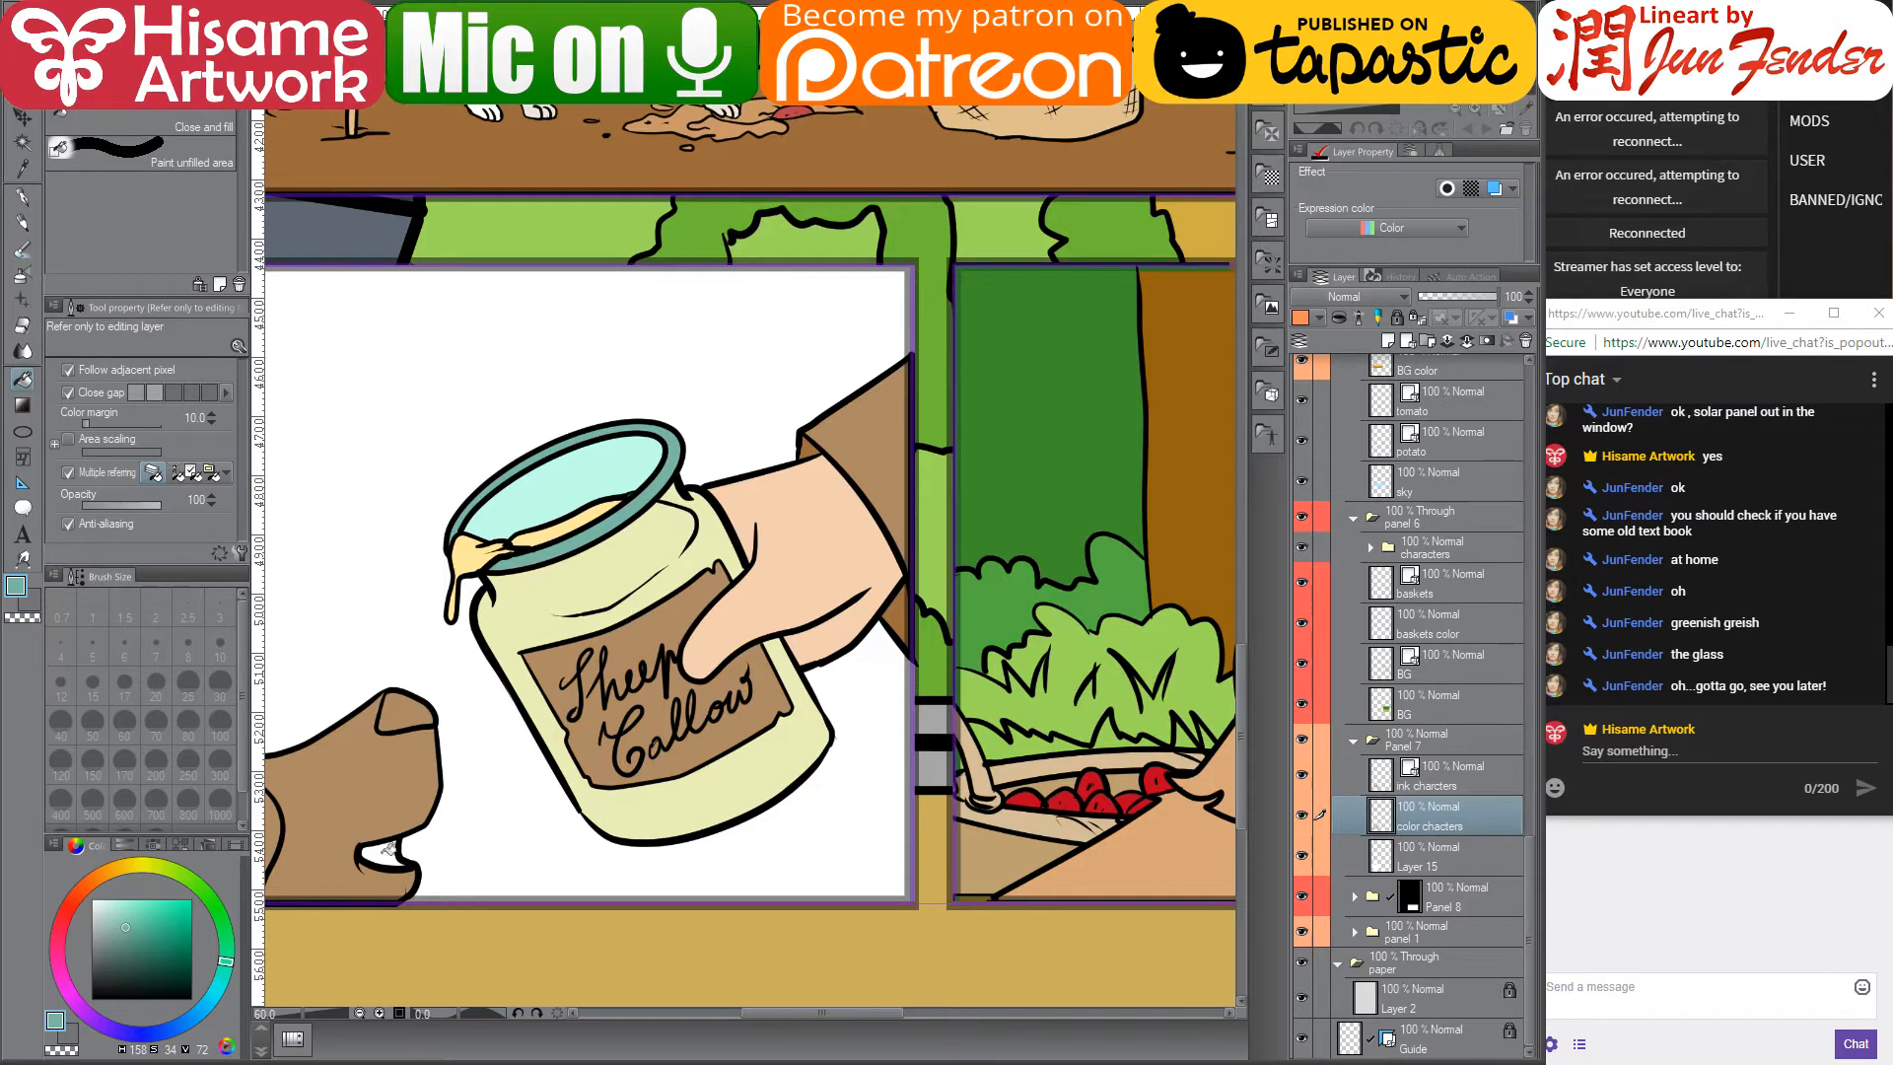
# - Pick a pale grayish beige and fill the jar's Sheep Tallow label with it
pyautogui.moveTo(105, 906); pyautogui.dragTo(115, 902)
pyautogui.click(113, 871)
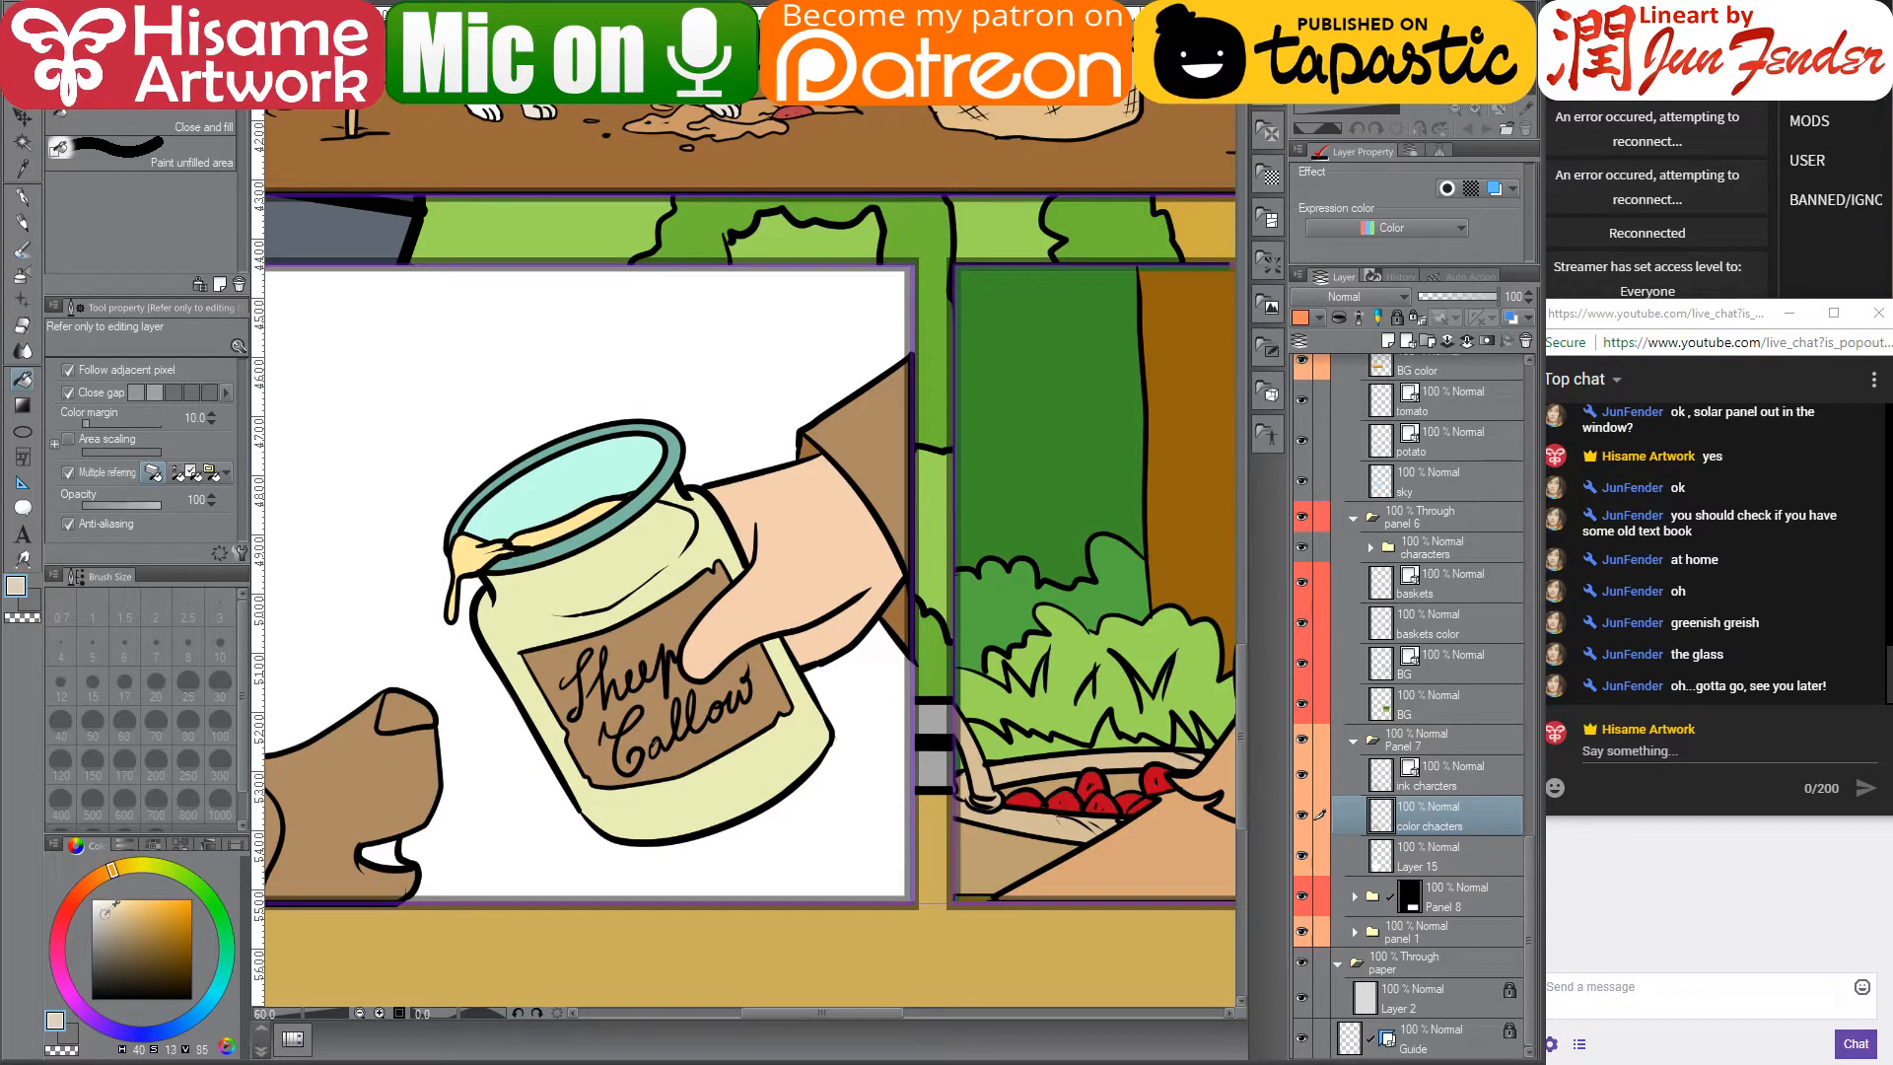
pyautogui.click(99, 909)
pyautogui.click(652, 641)
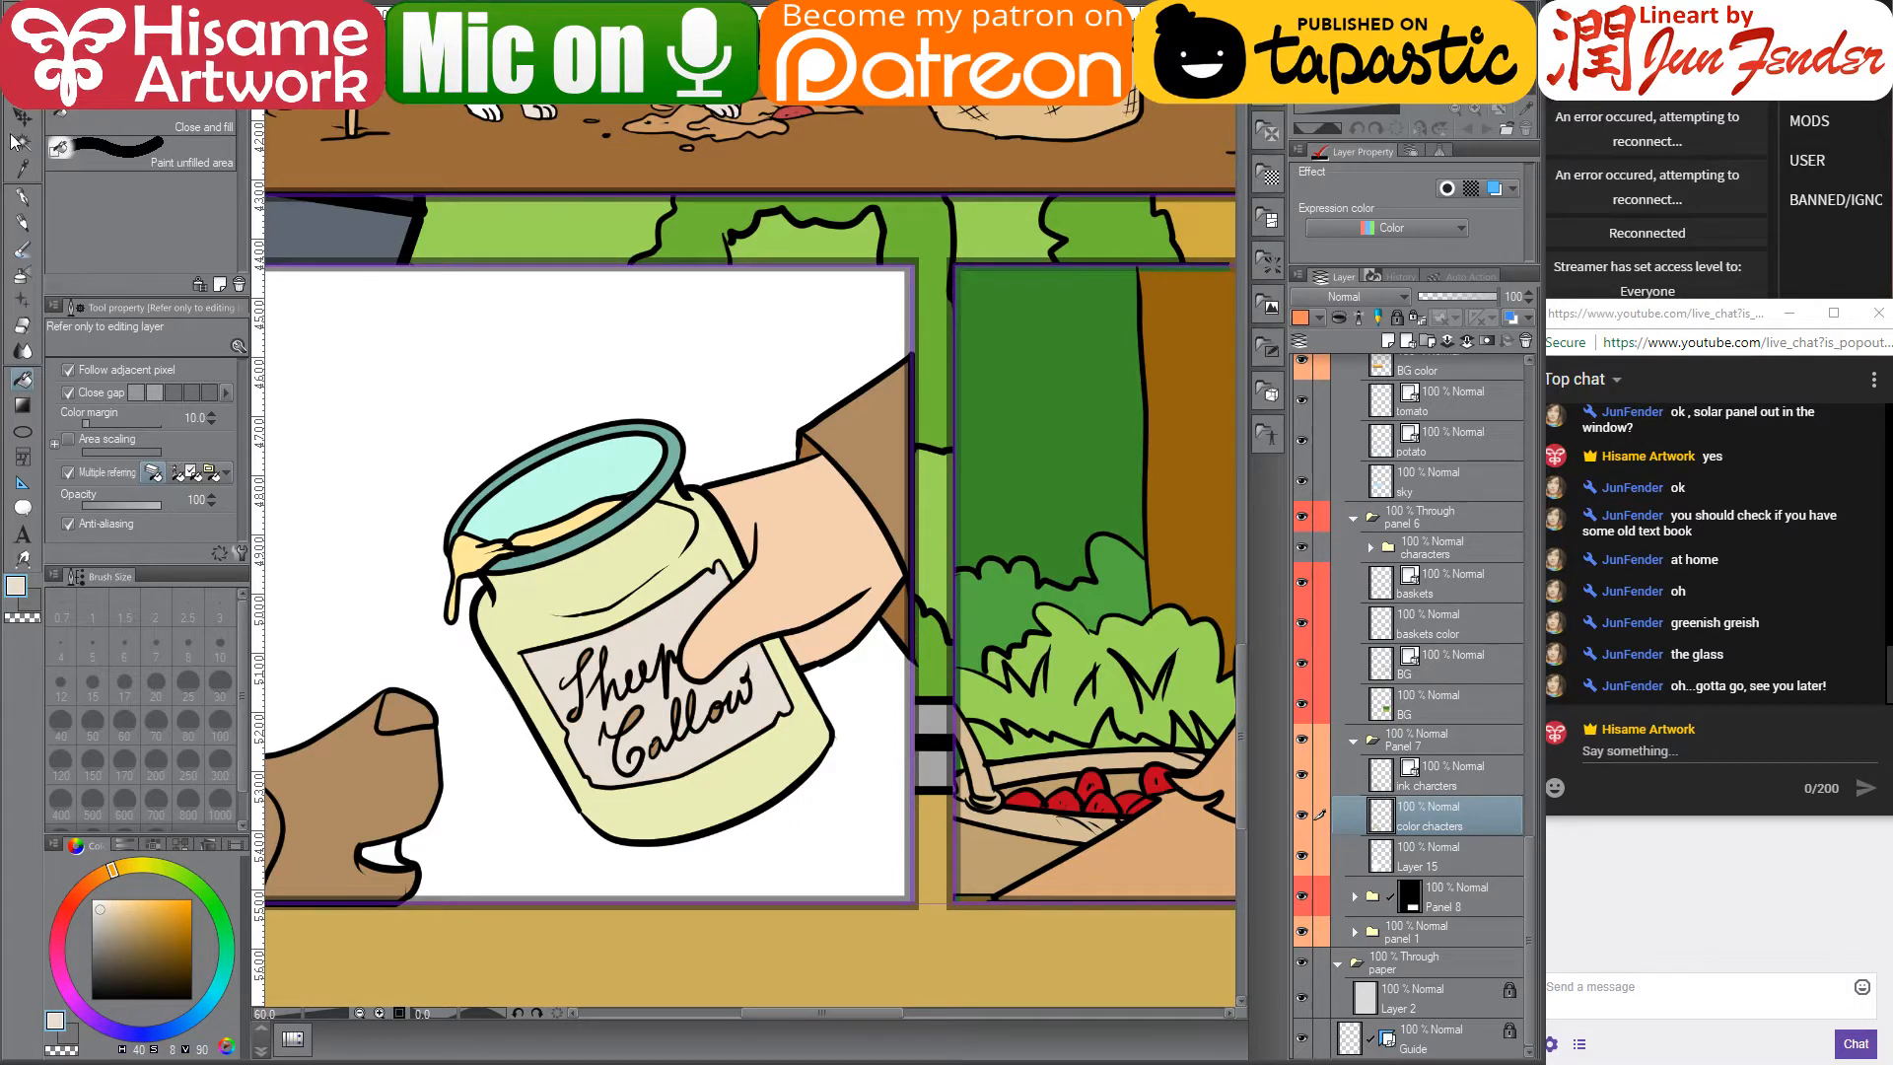
# - Switch to the G-pen and set its brush size to 70
pyautogui.click(20, 197)
pyautogui.press('[')
pyautogui.press('[')
pyautogui.press('[')
pyautogui.press('[')
pyautogui.press('[')
pyautogui.press('[')
pyautogui.press('[')
pyautogui.press('[')
pyautogui.press('[')
pyautogui.press('[')
pyautogui.press('[')
pyautogui.press('[')
pyautogui.press('[')
pyautogui.press('[')
pyautogui.press('[')
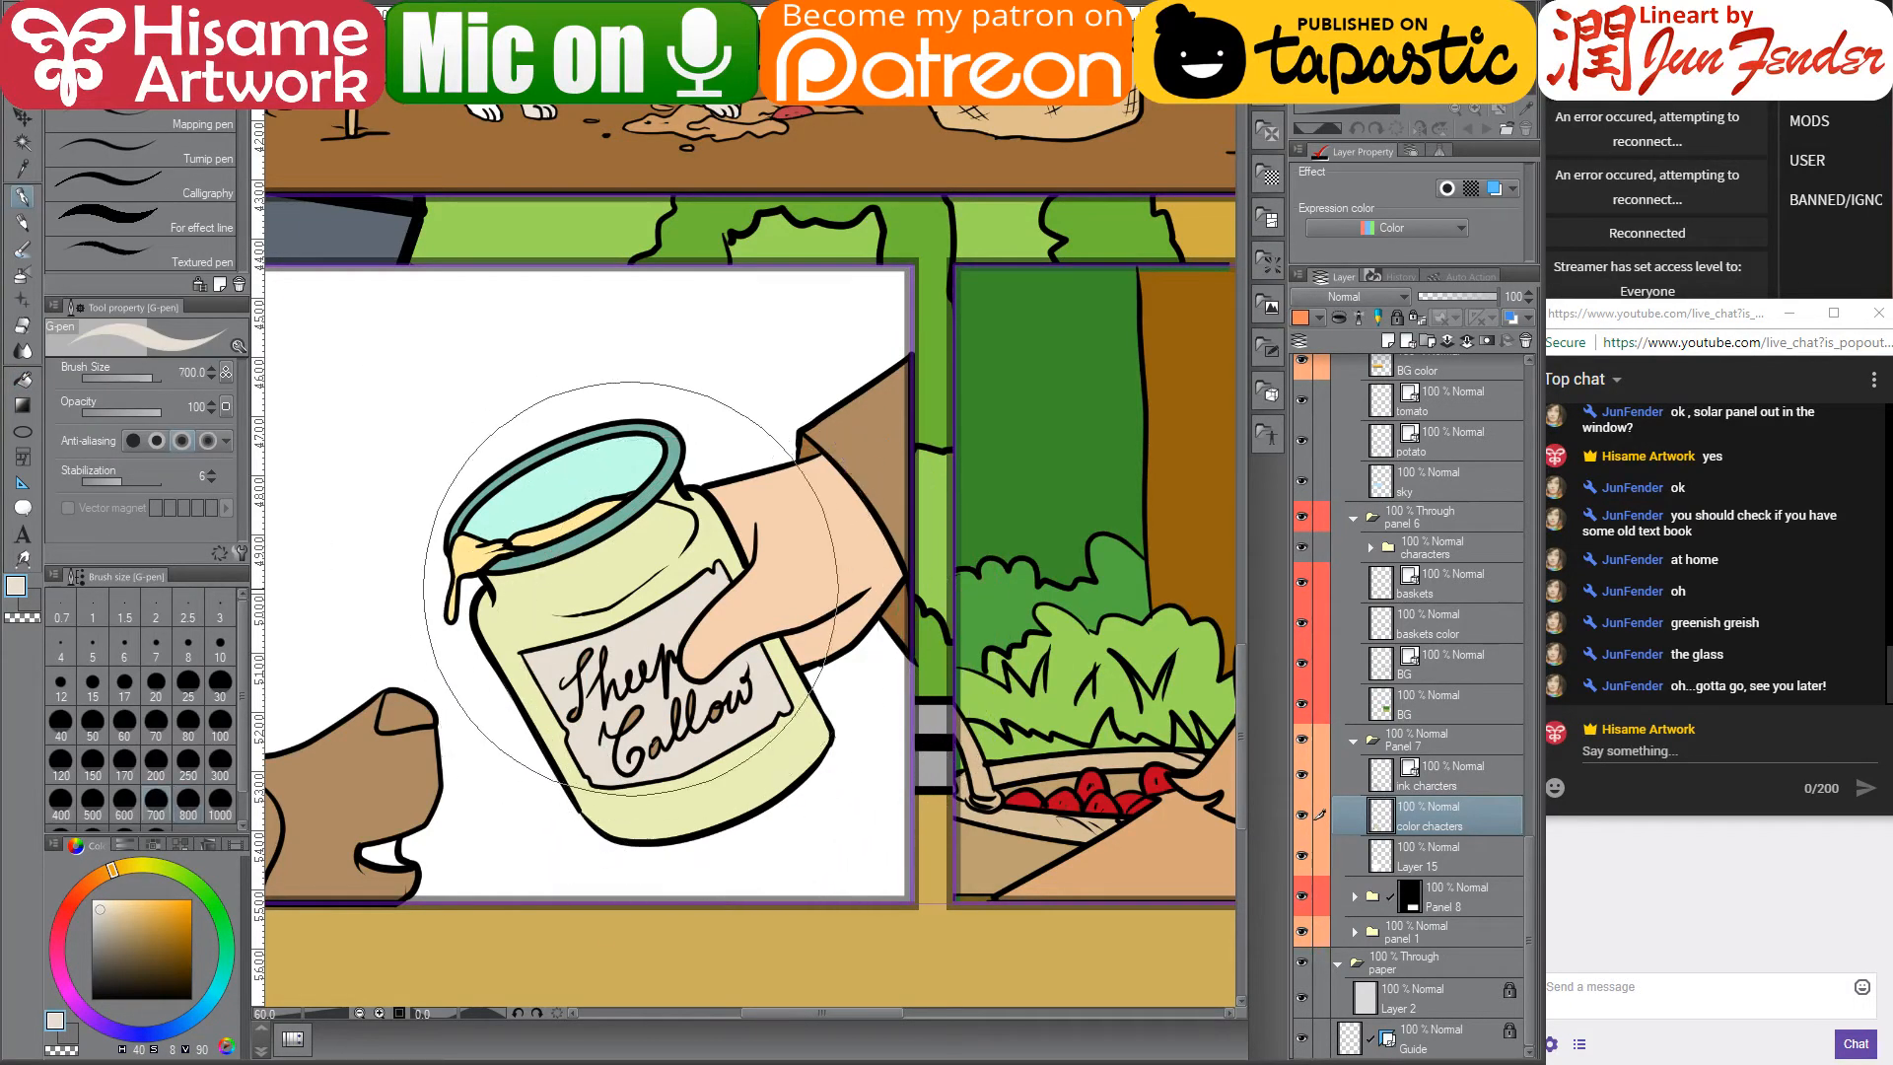
pyautogui.press(']')
pyautogui.press(']')
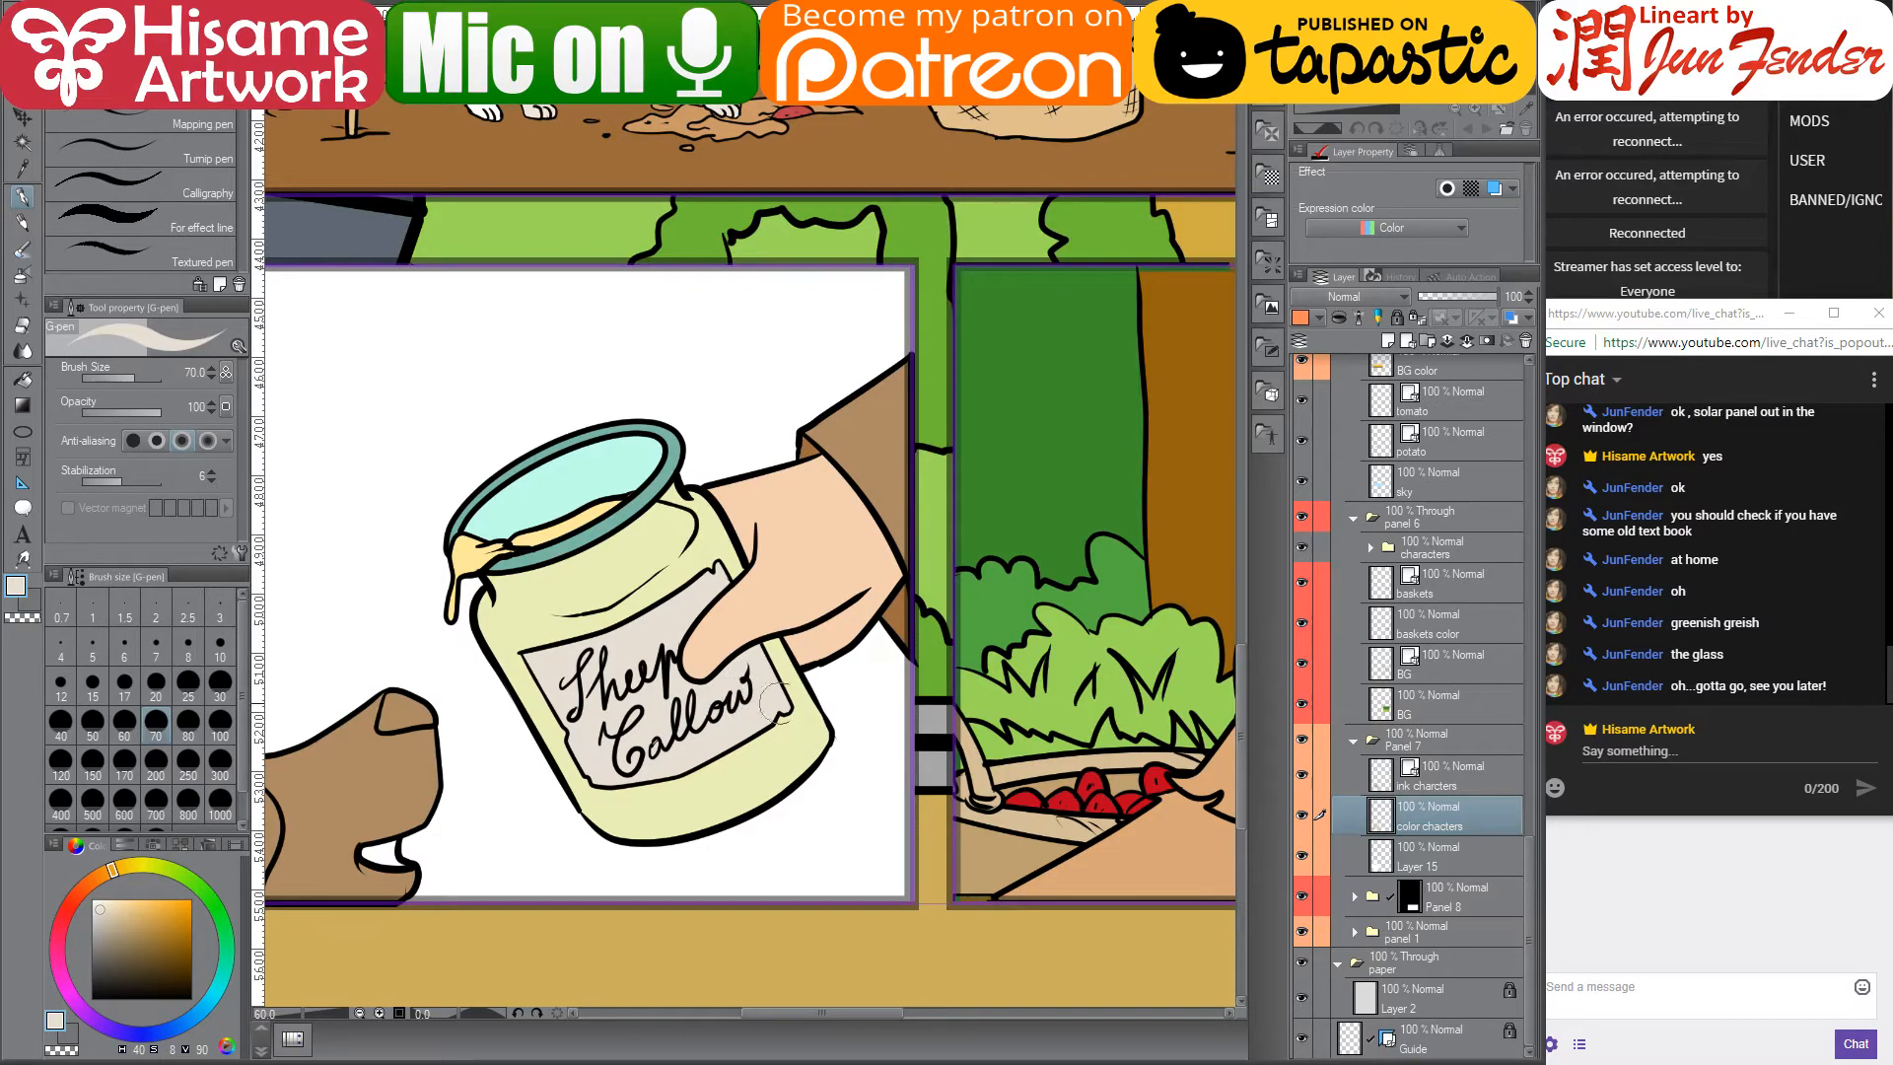
pyautogui.scroll(-3, 866, 793)
pyautogui.scroll(3, 800, 867)
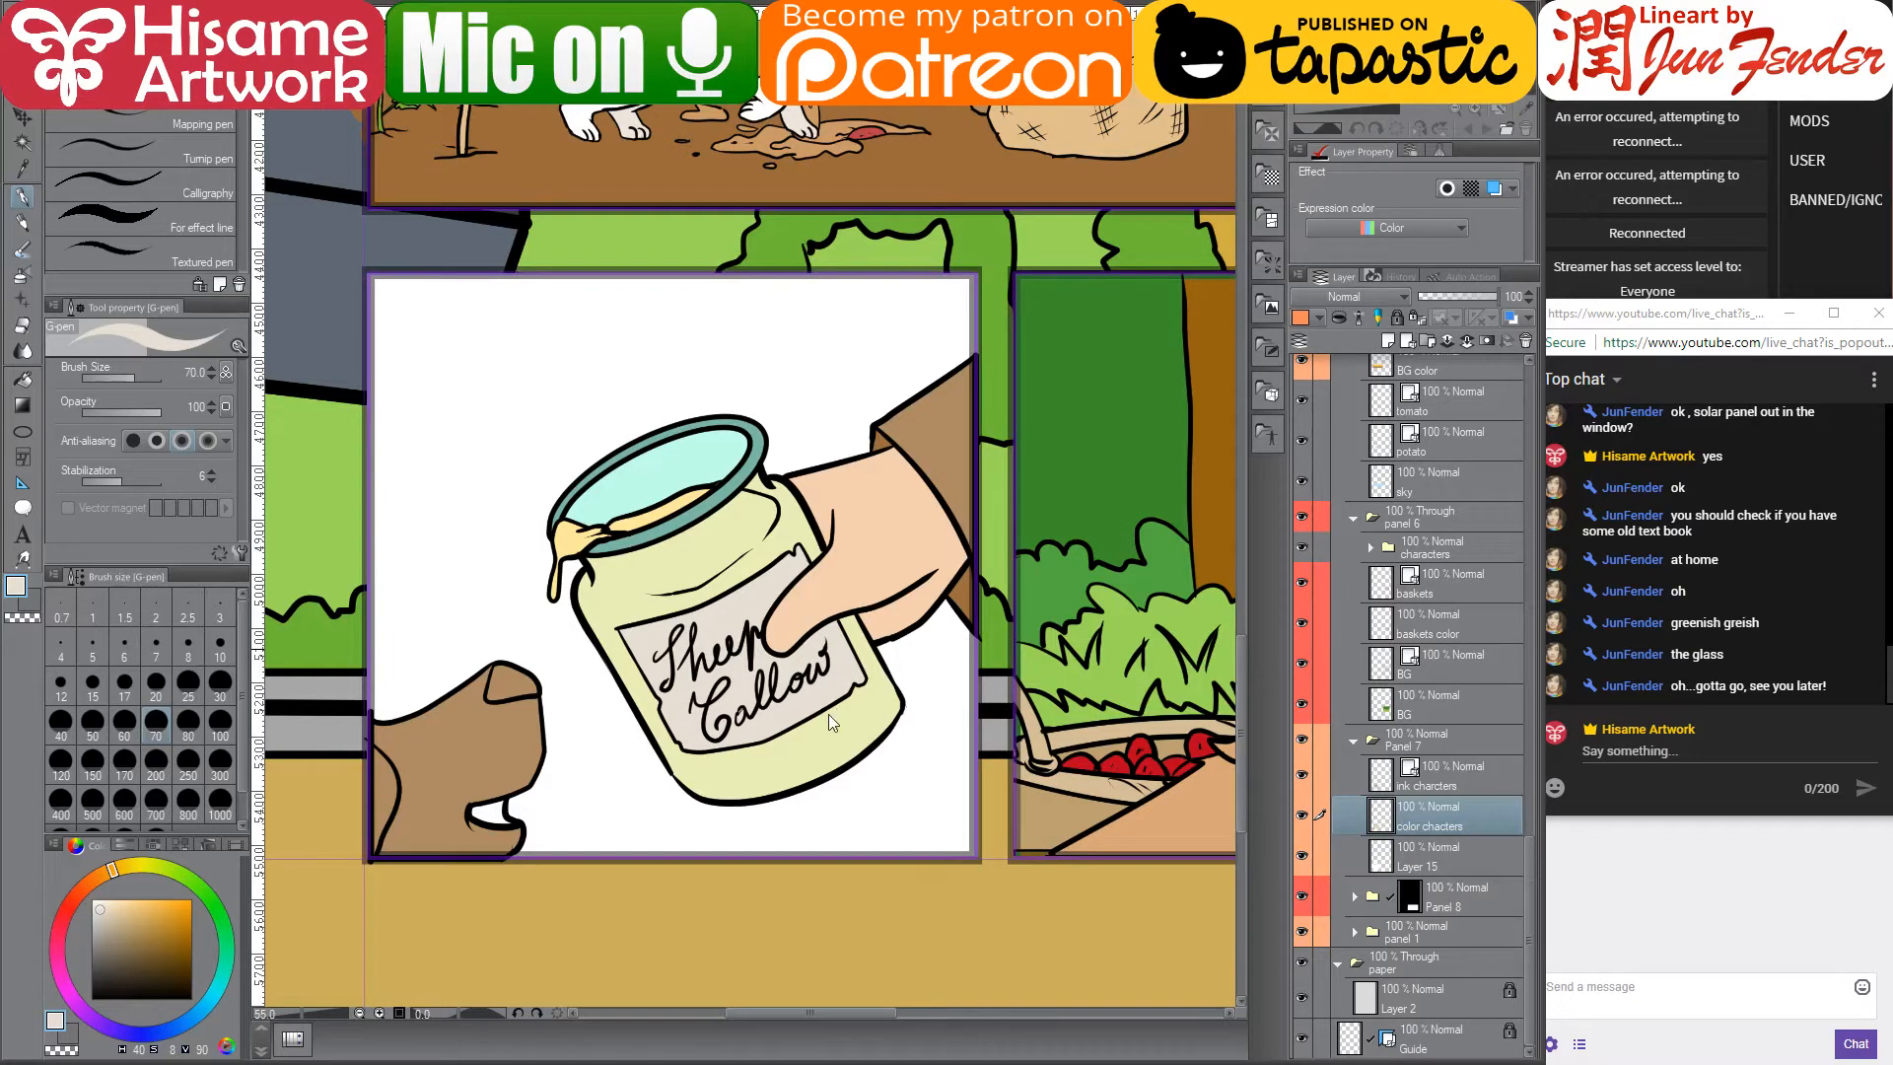
# - Select the painted areas of the color characters layer and recolor the dog's snout with a sampled tan, using the G-pen at size 500
pyautogui.moveTo(852, 680); pyautogui.dragTo(816, 703)
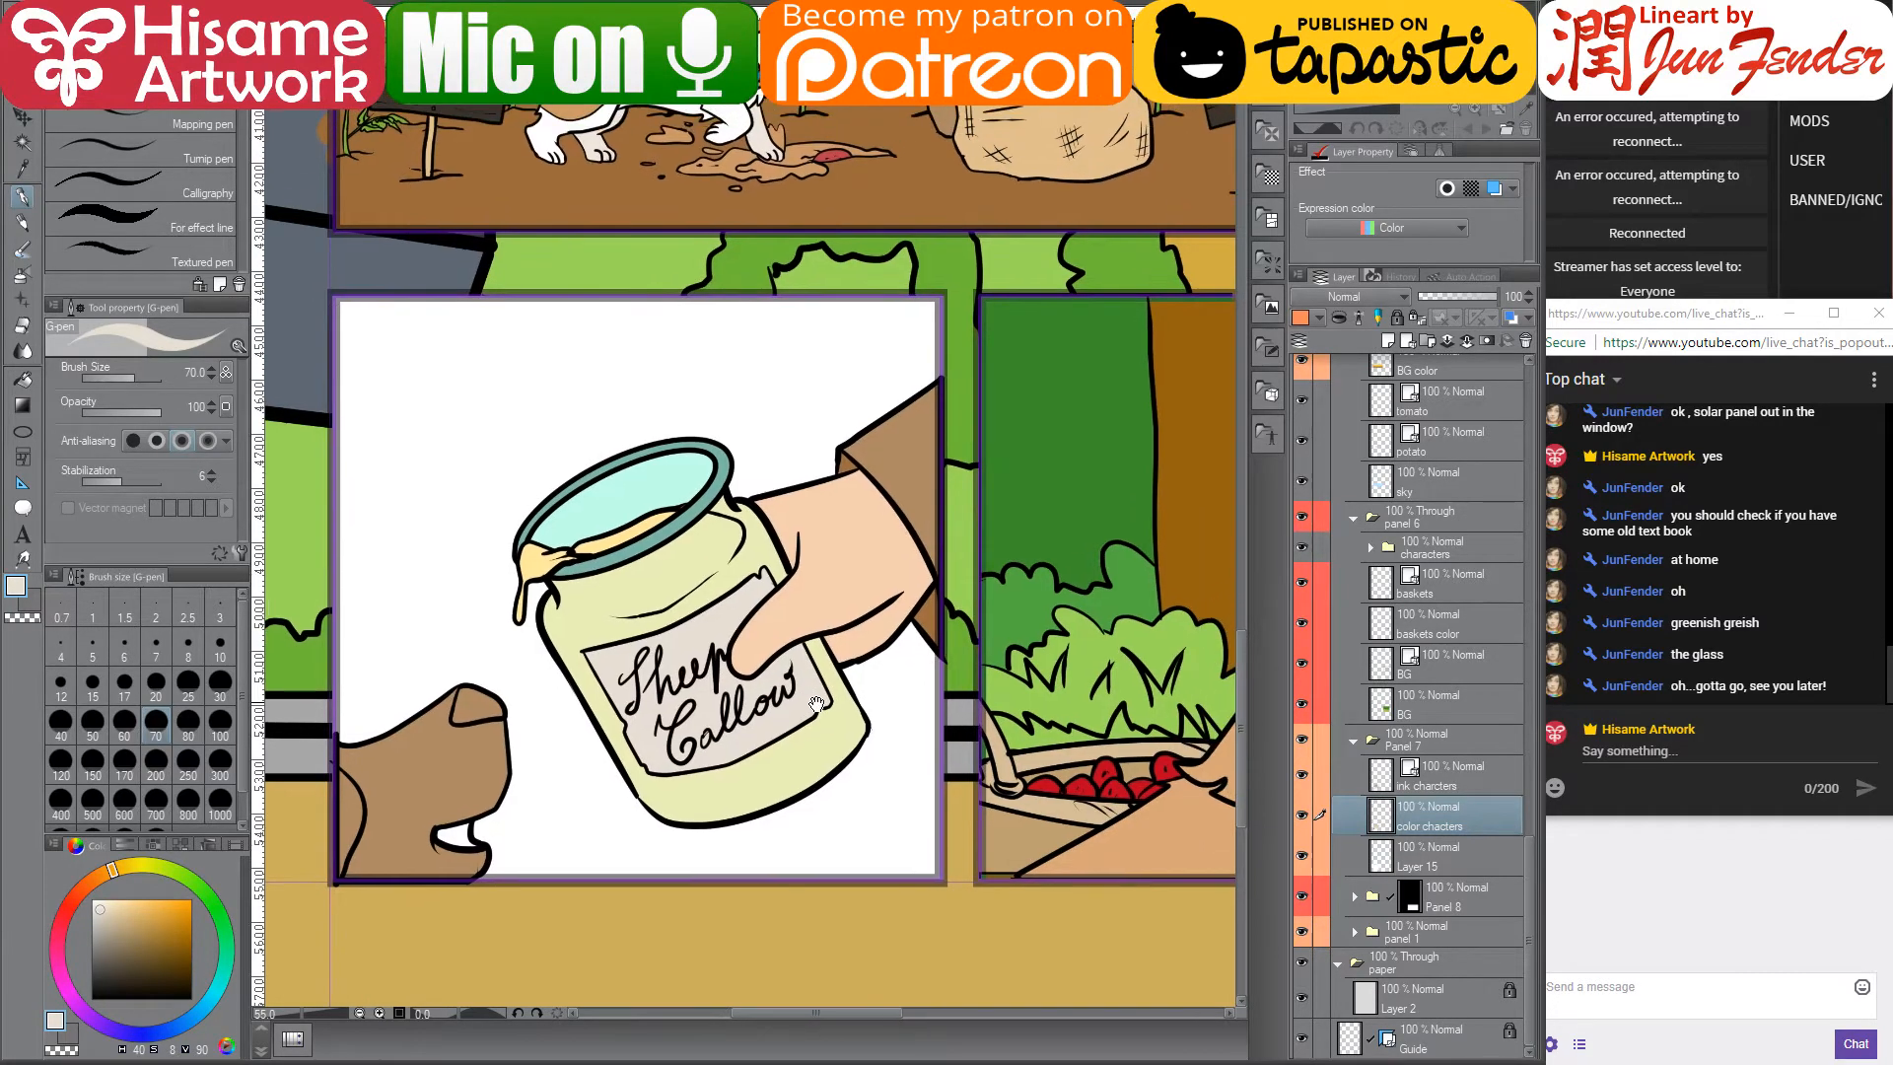
pyautogui.keyDown('ctrl'); pyautogui.click(1381, 816); pyautogui.keyUp('ctrl')
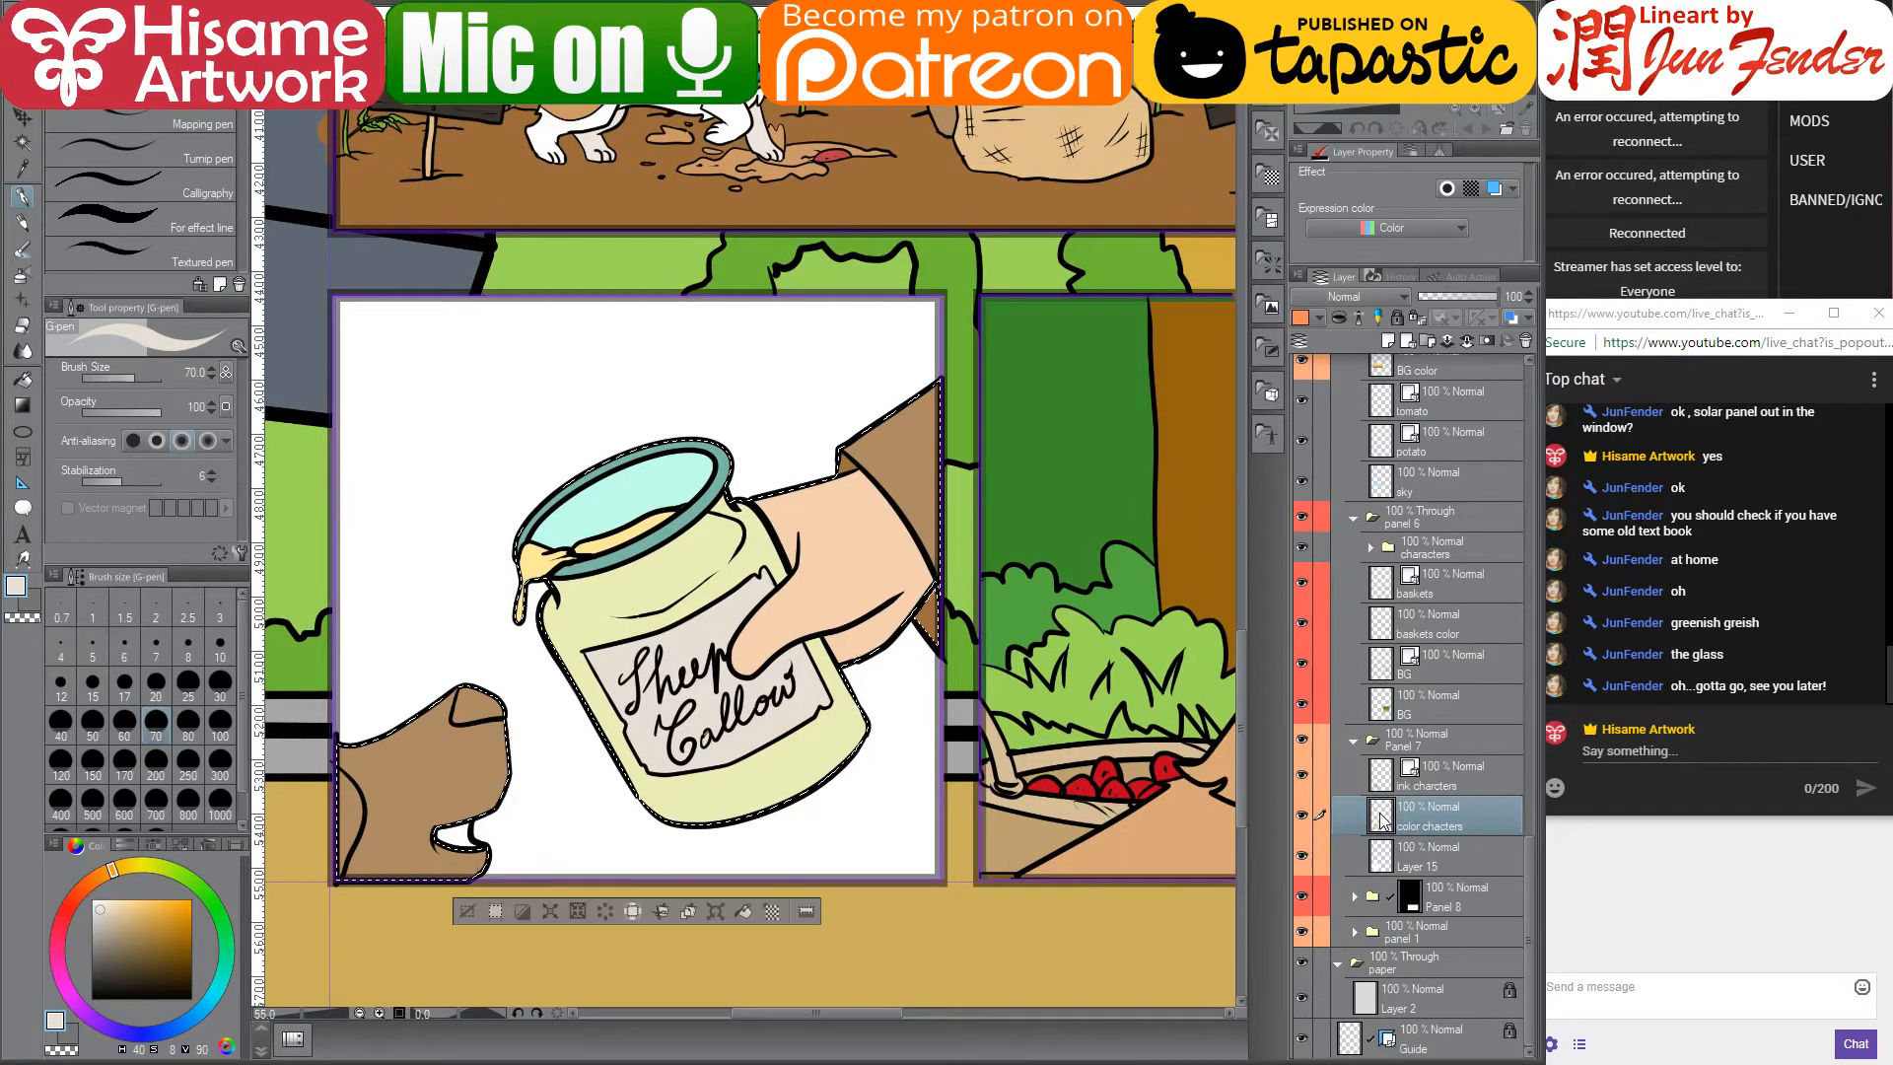
pyautogui.keyDown('alt'); pyautogui.click(613, 111); pyautogui.keyUp('alt')
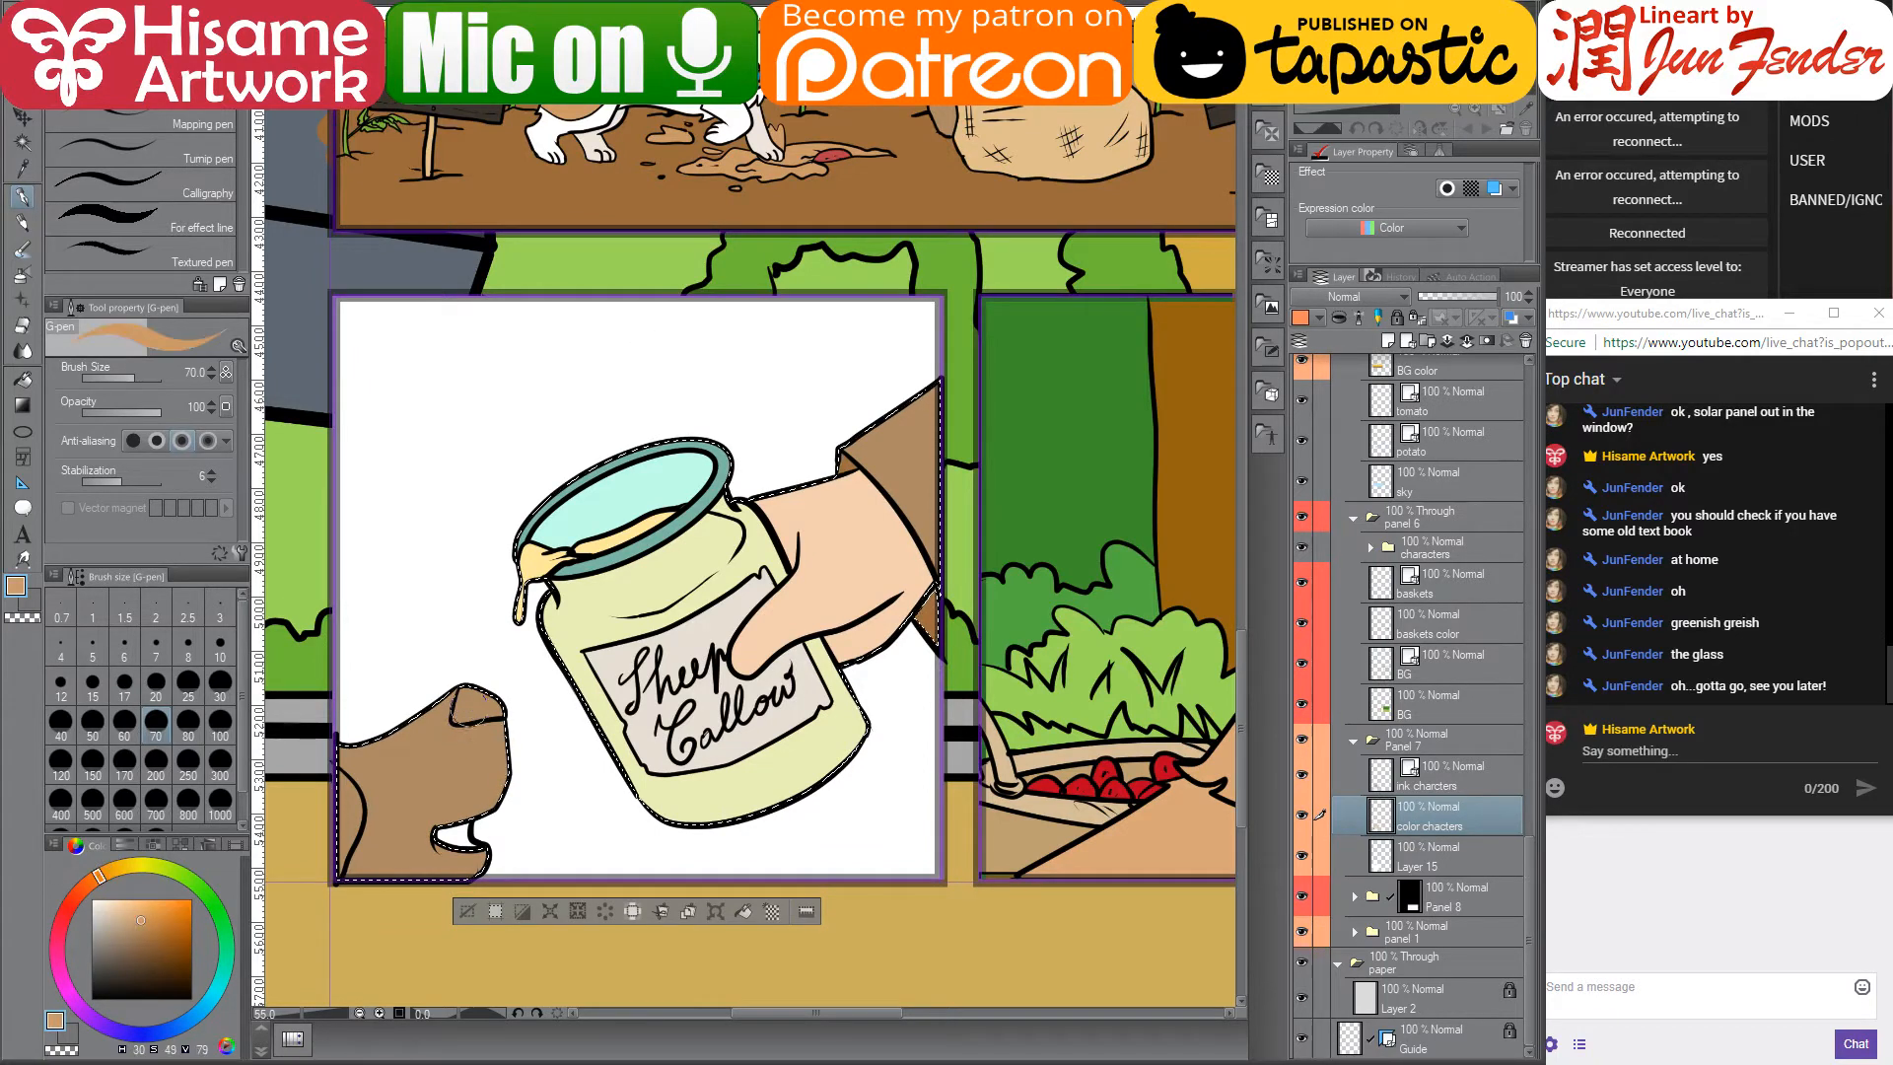
pyautogui.click(93, 803)
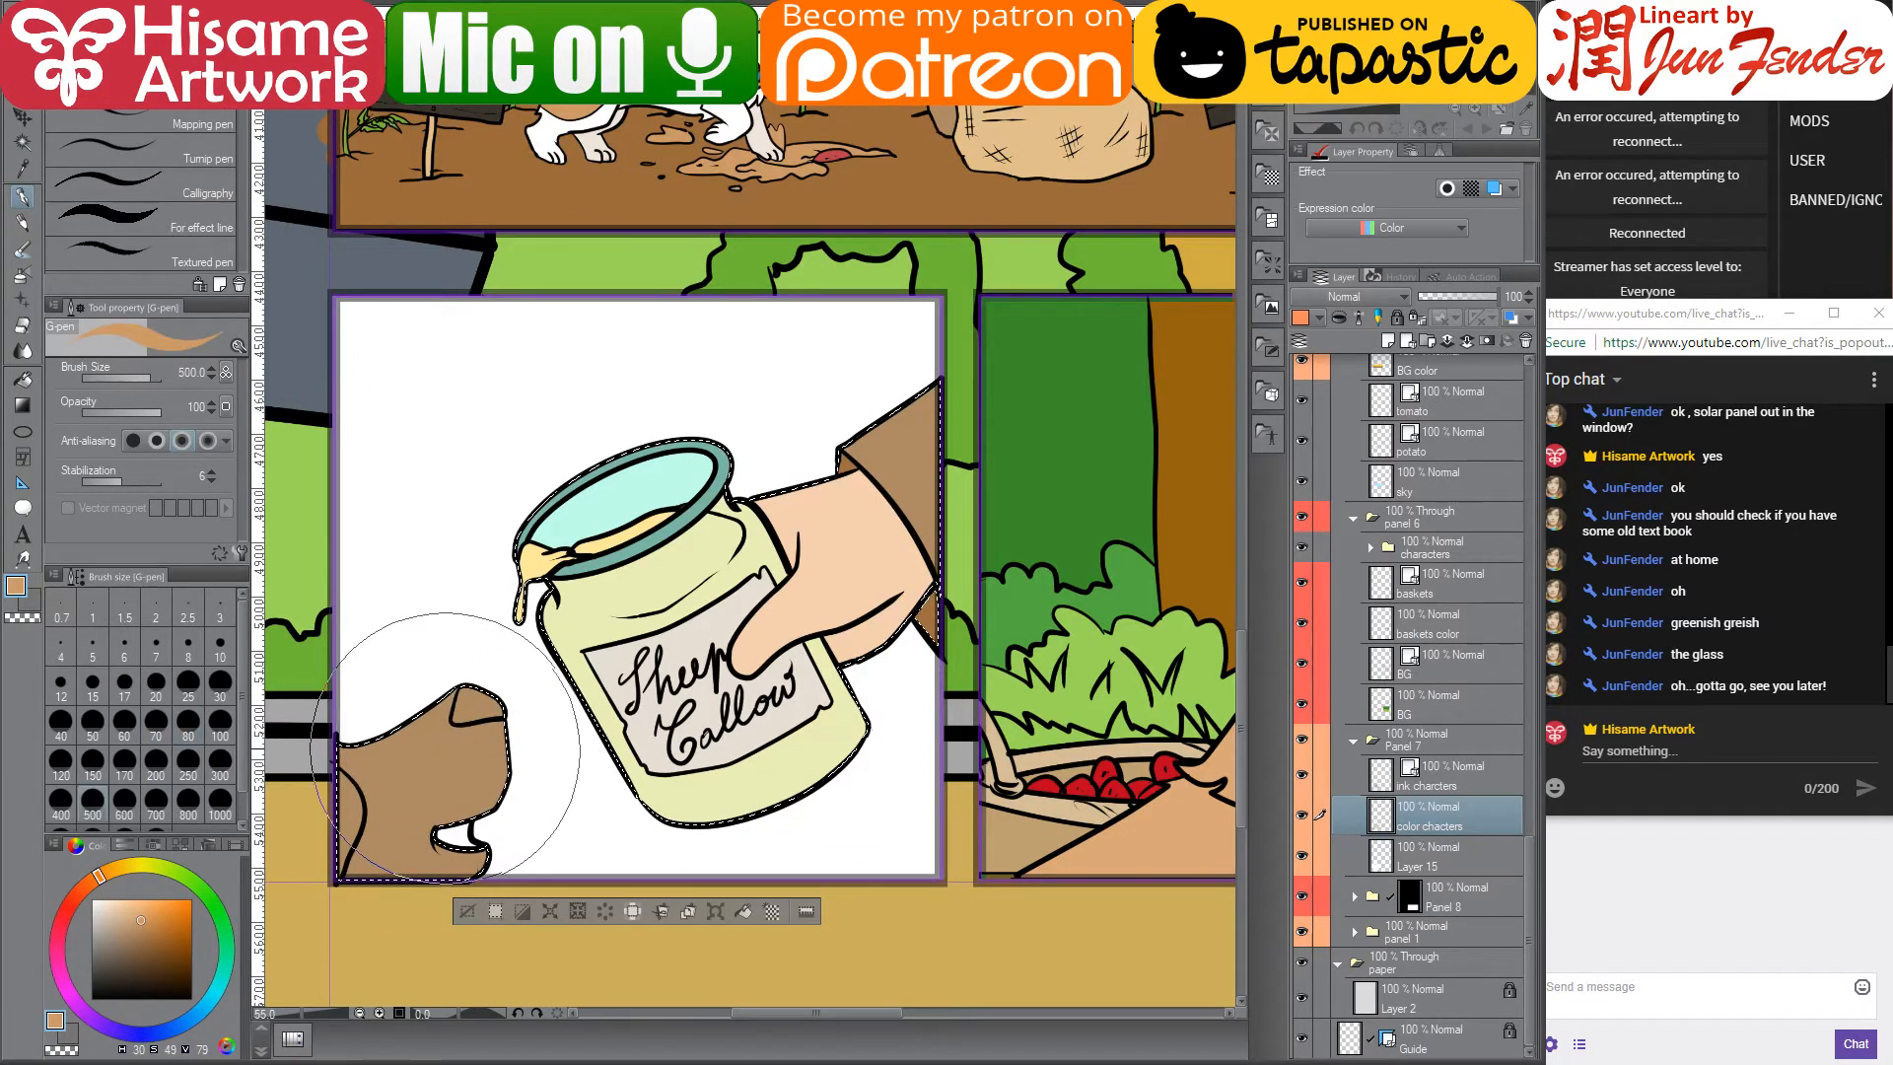
pyautogui.click(399, 825)
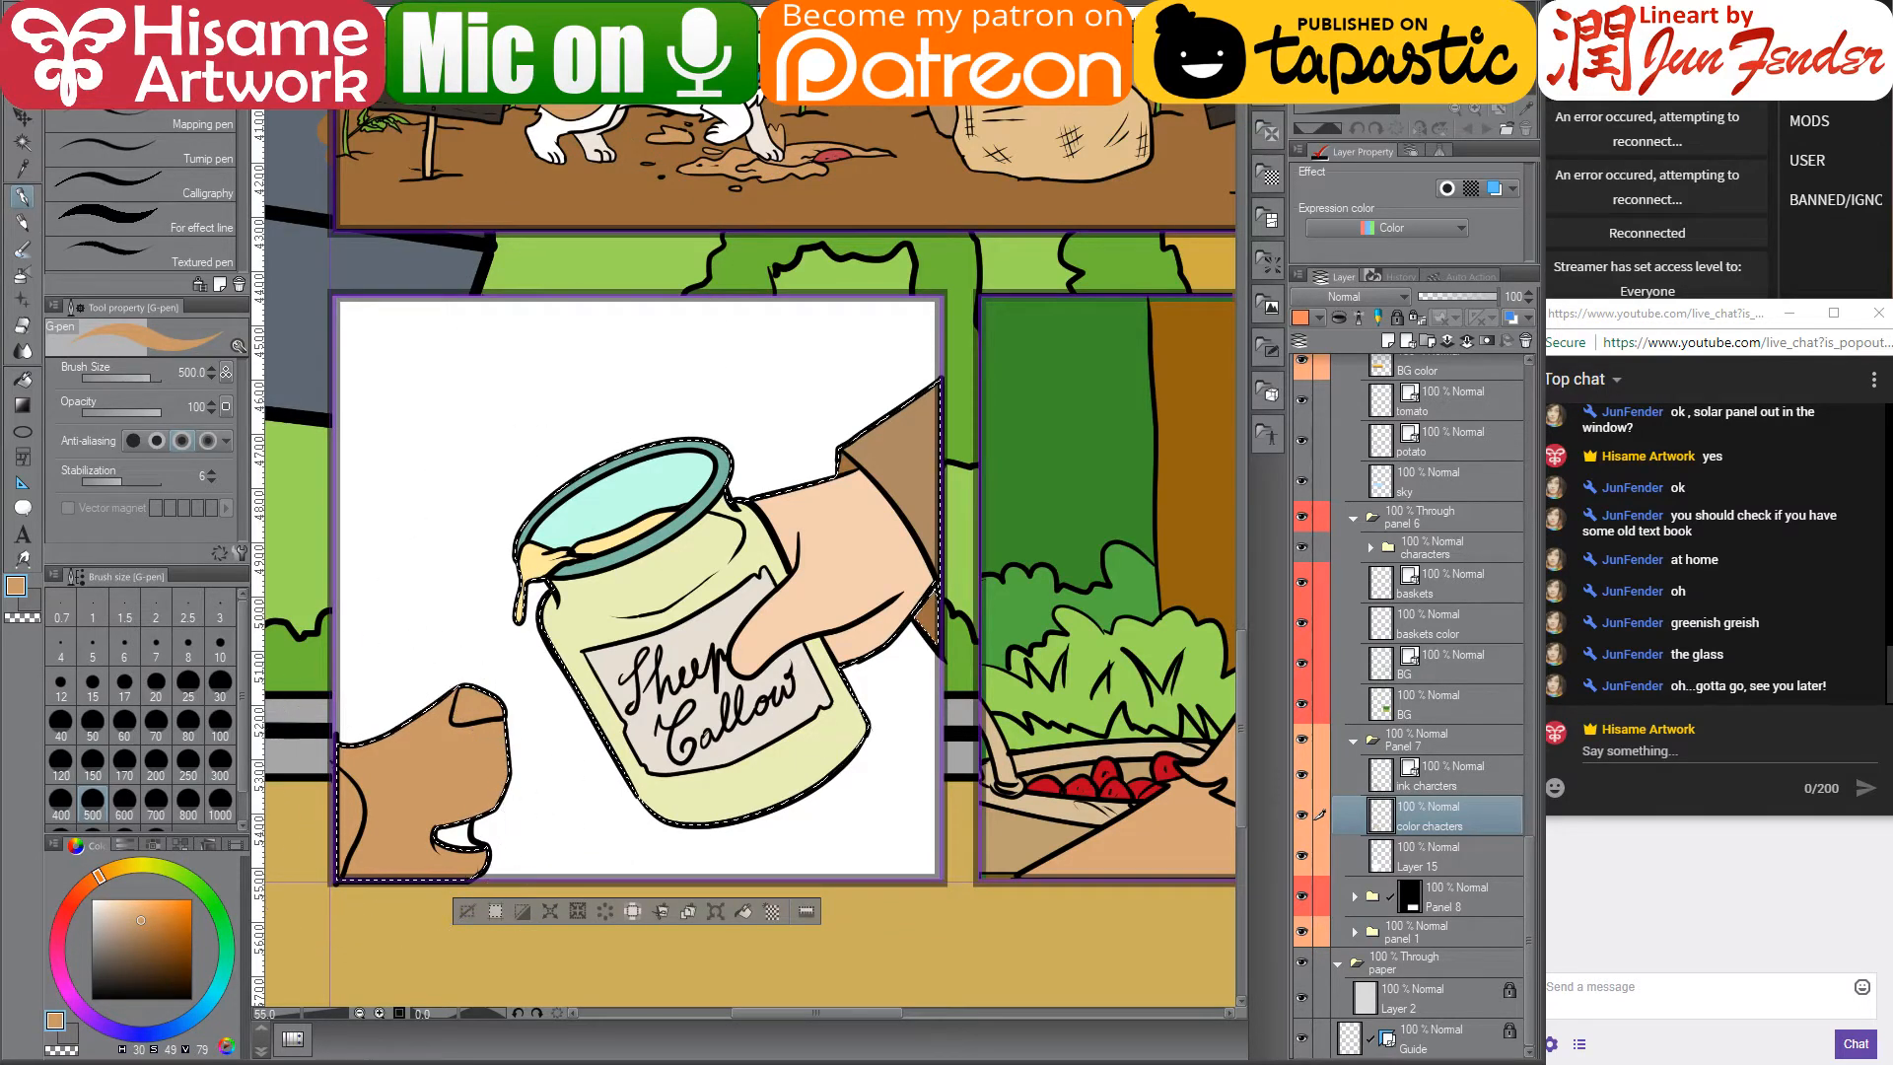
# - Fill the dog's muzzle with white and its nose with a dark brown sampled from the panel above
pyautogui.click(21, 378)
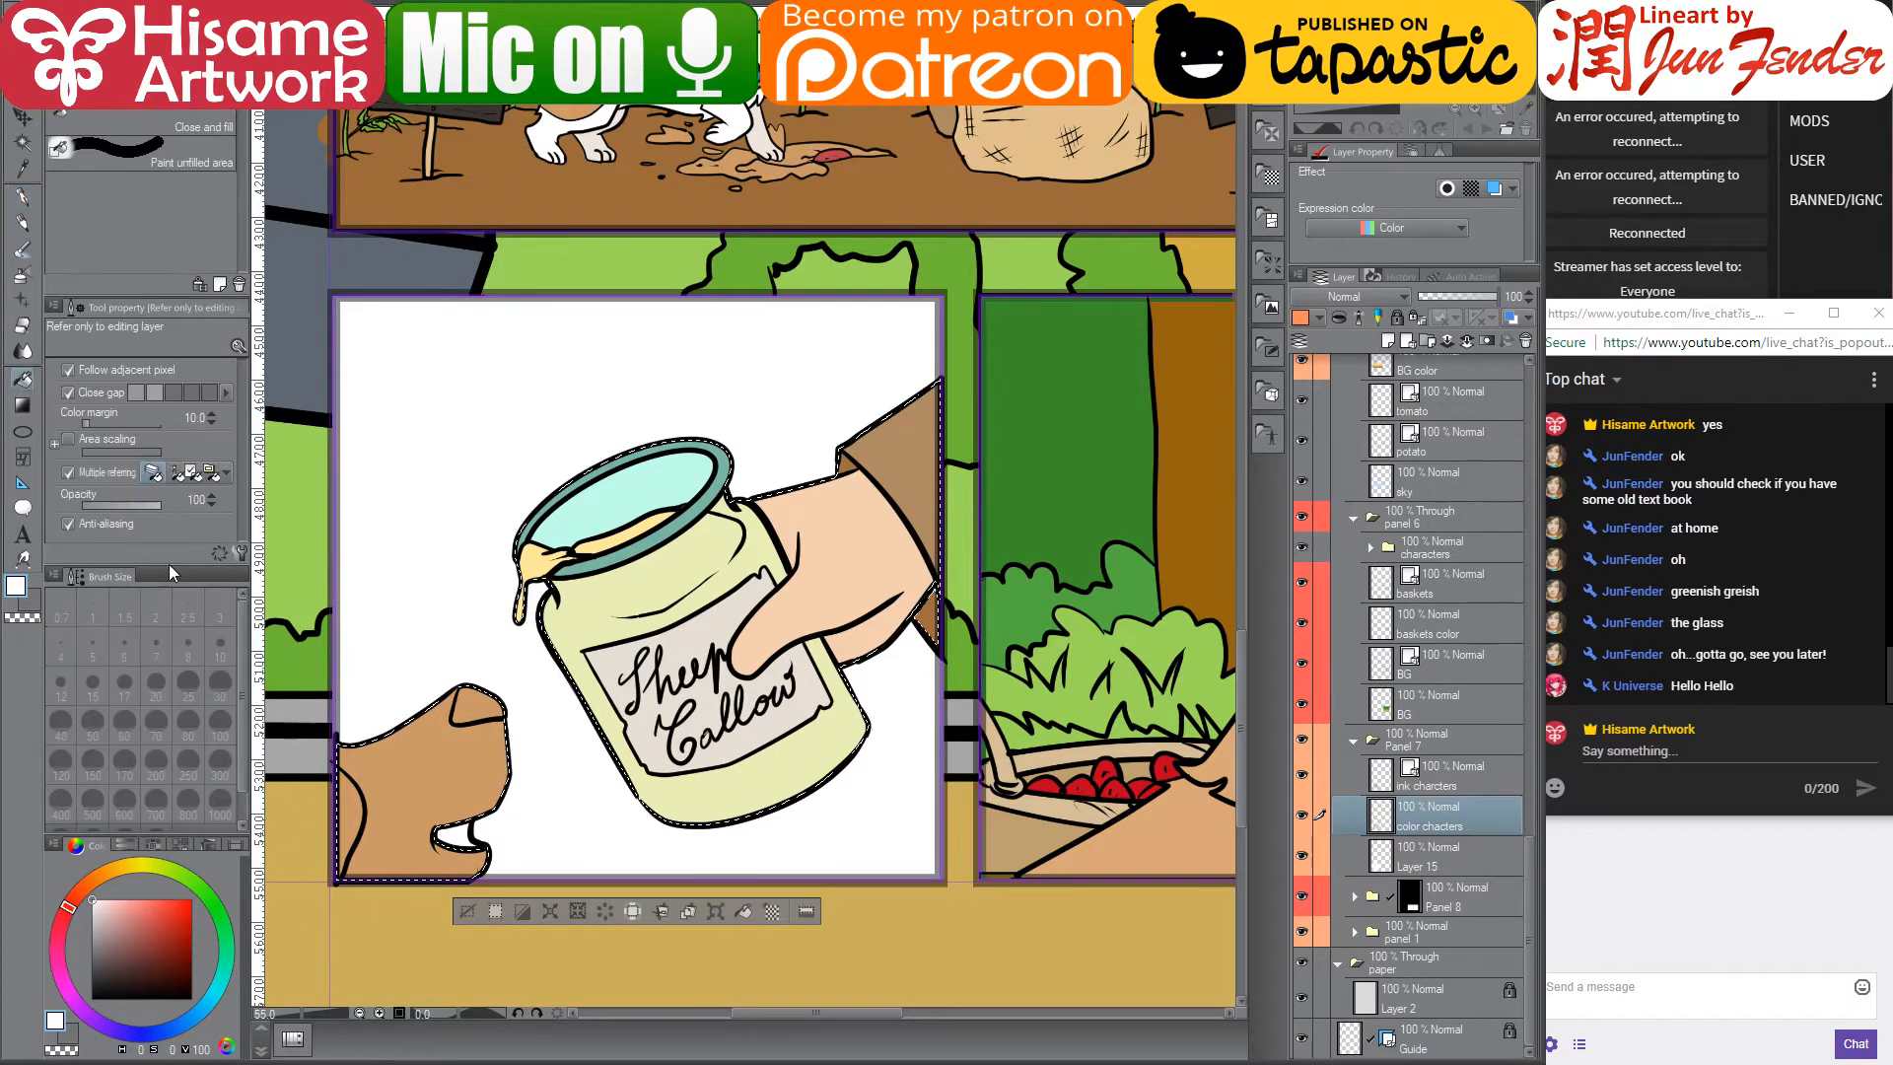
pyautogui.click(462, 787)
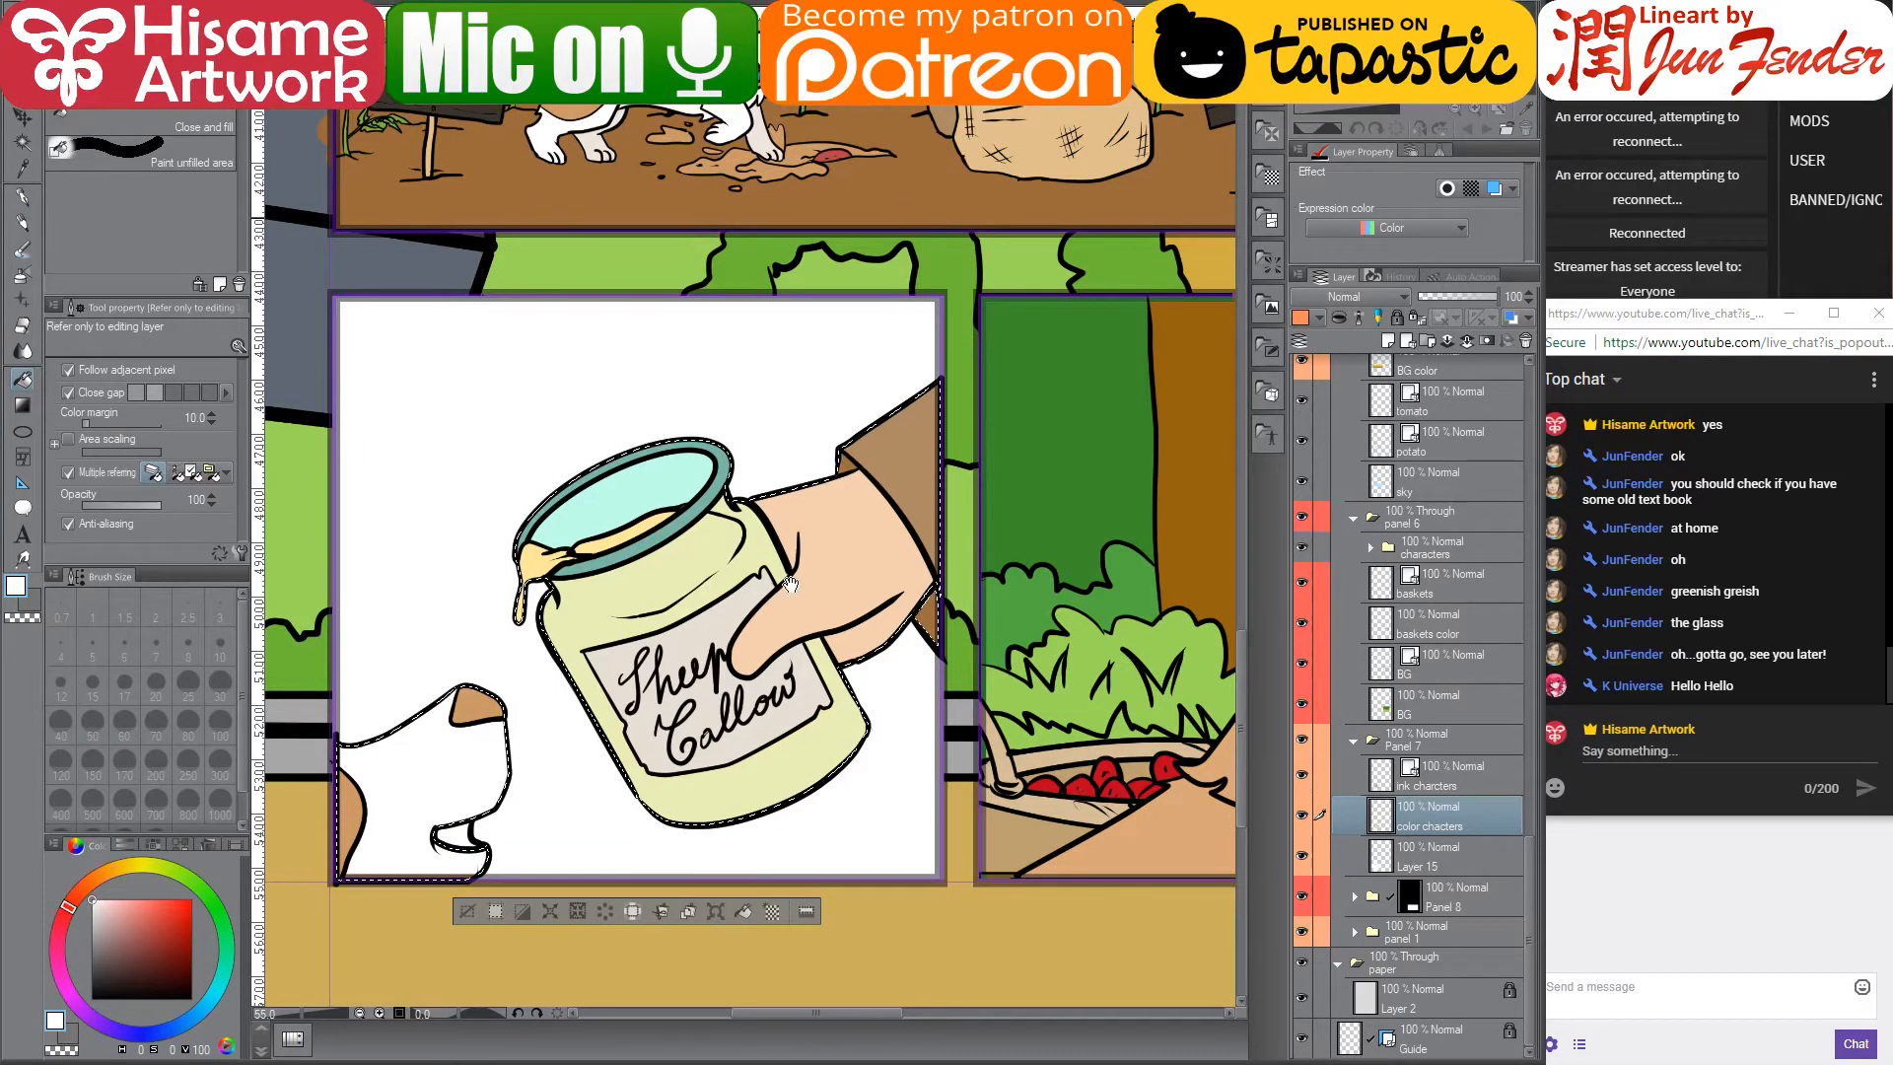
pyautogui.moveTo(915, 217); pyautogui.dragTo(797, 574)
pyautogui.keyDown('alt'); pyautogui.click(1022, 362); pyautogui.keyUp('alt')
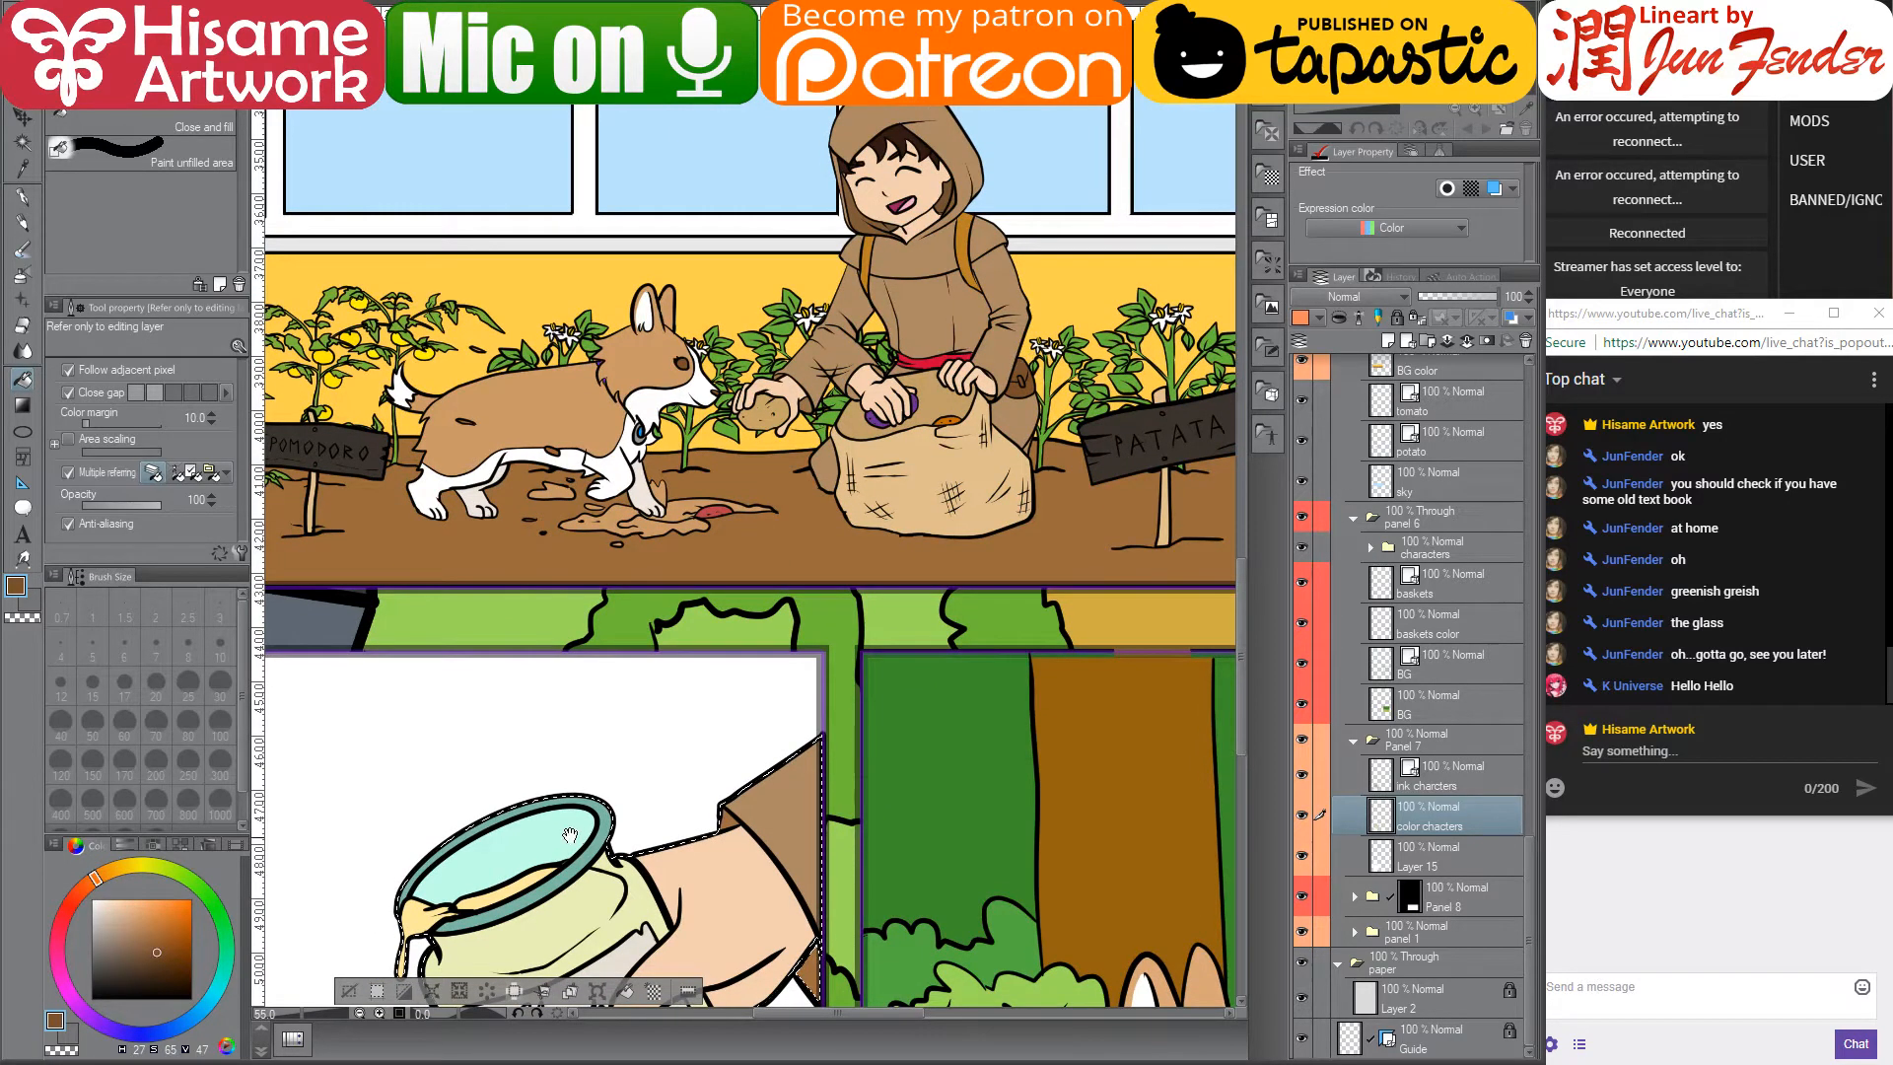
pyautogui.scroll(-8, 699, 656)
pyautogui.click(676, 657)
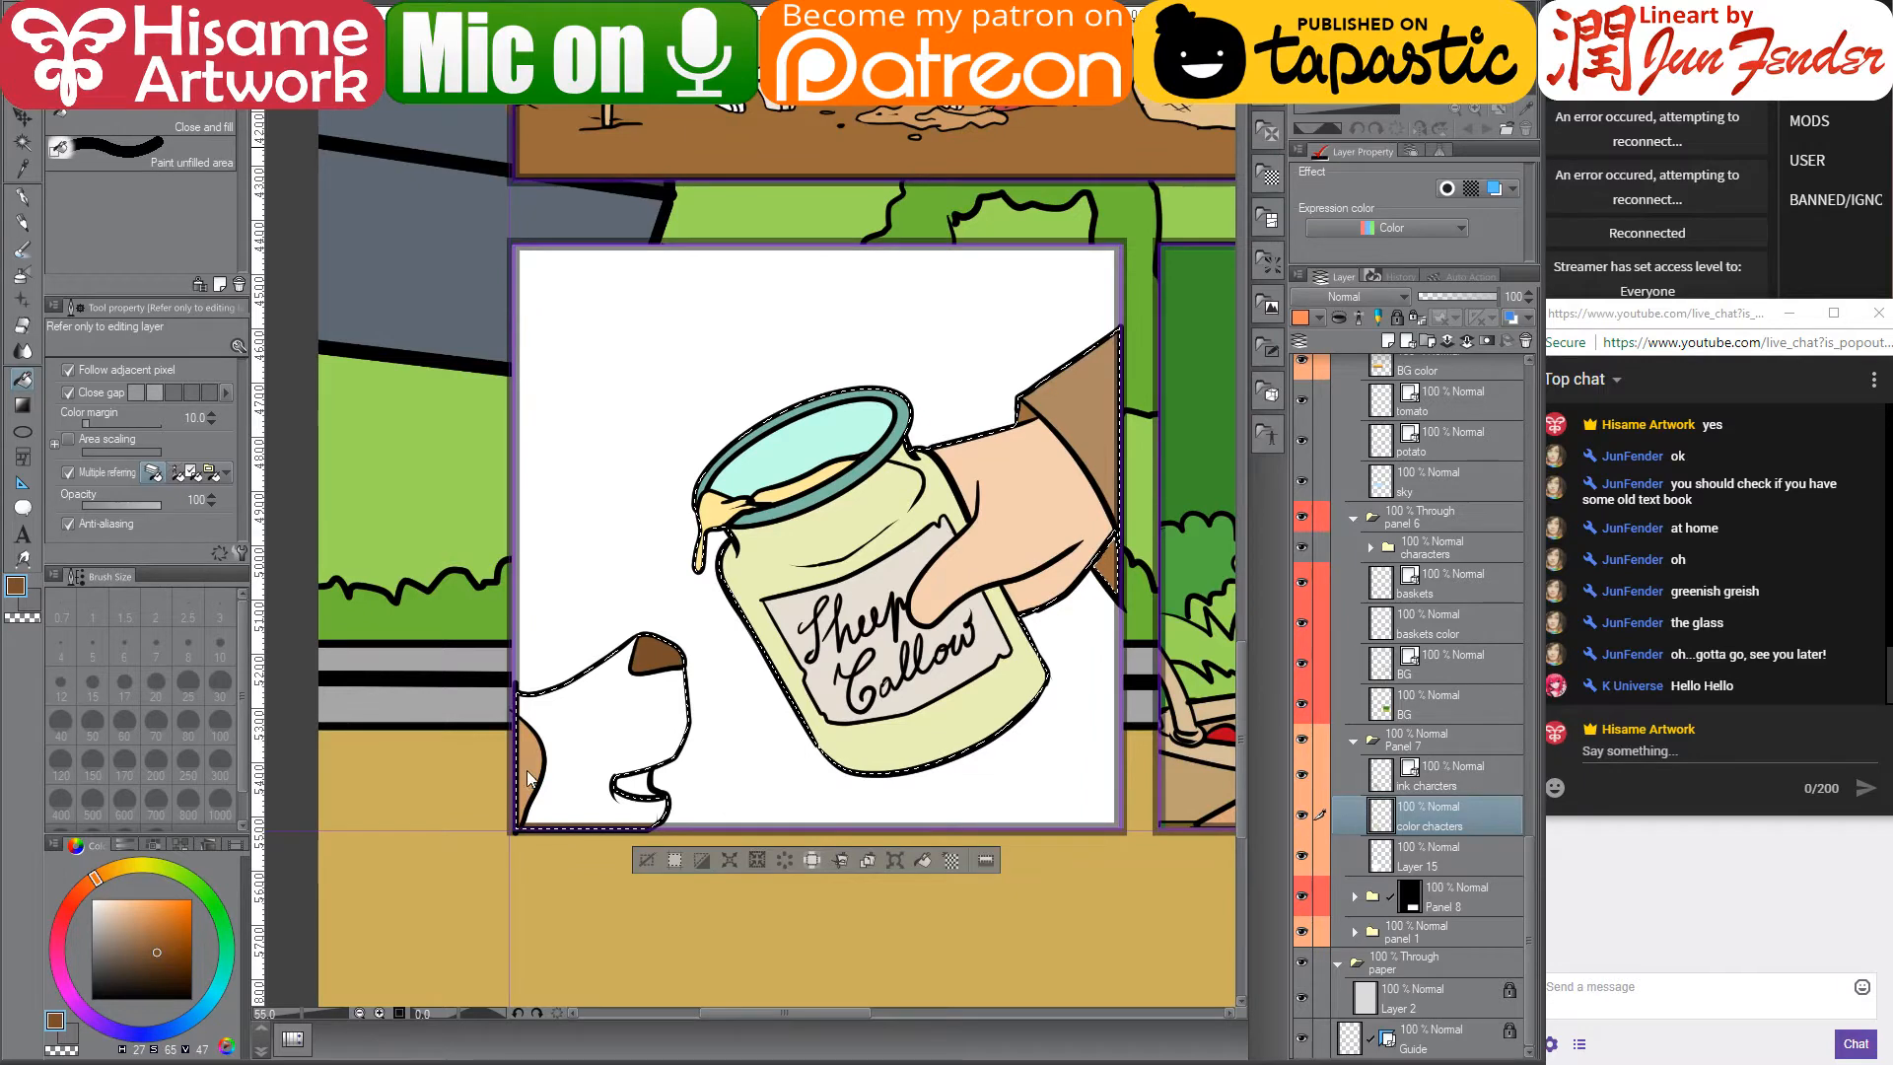
# - Send the message "can you hear me?" in the YouTube live chat and return to the drawing
pyautogui.moveTo(179, 1063)
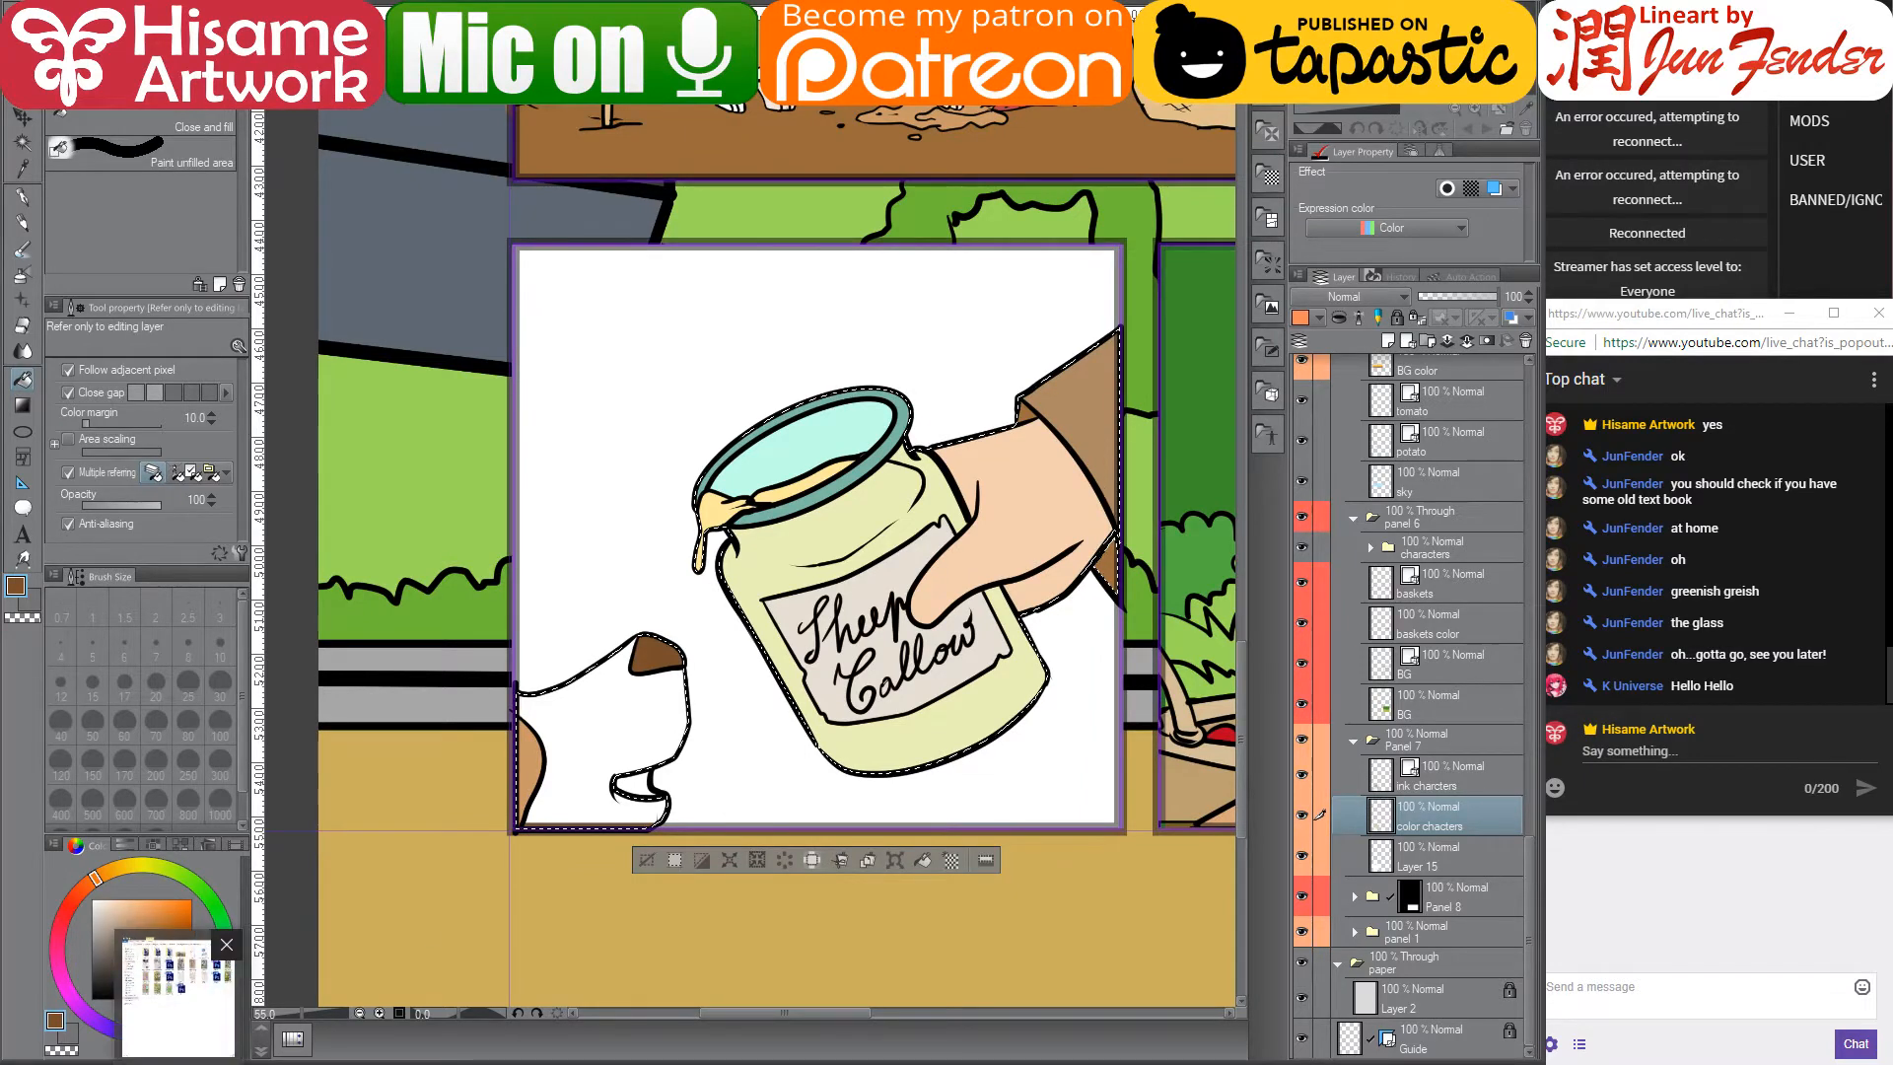
pyautogui.click(1731, 747)
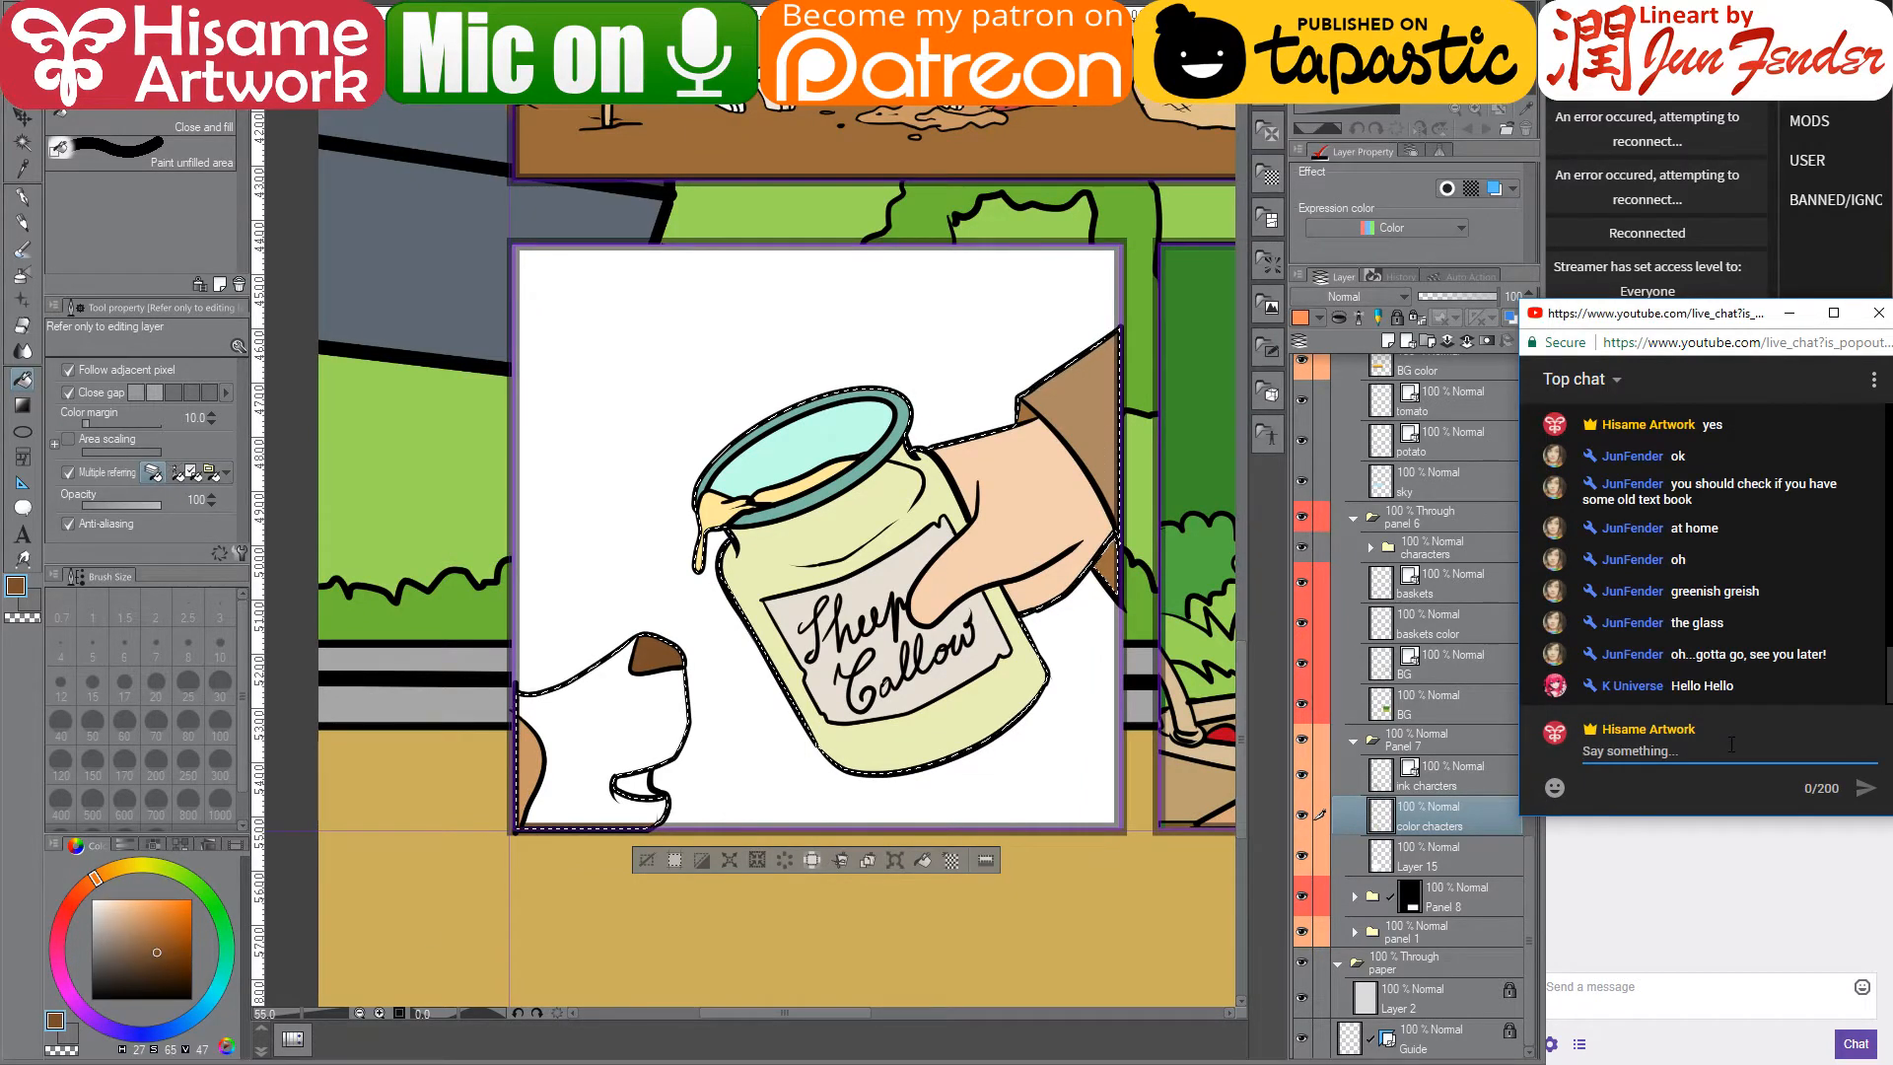
pyautogui.write('can you h')
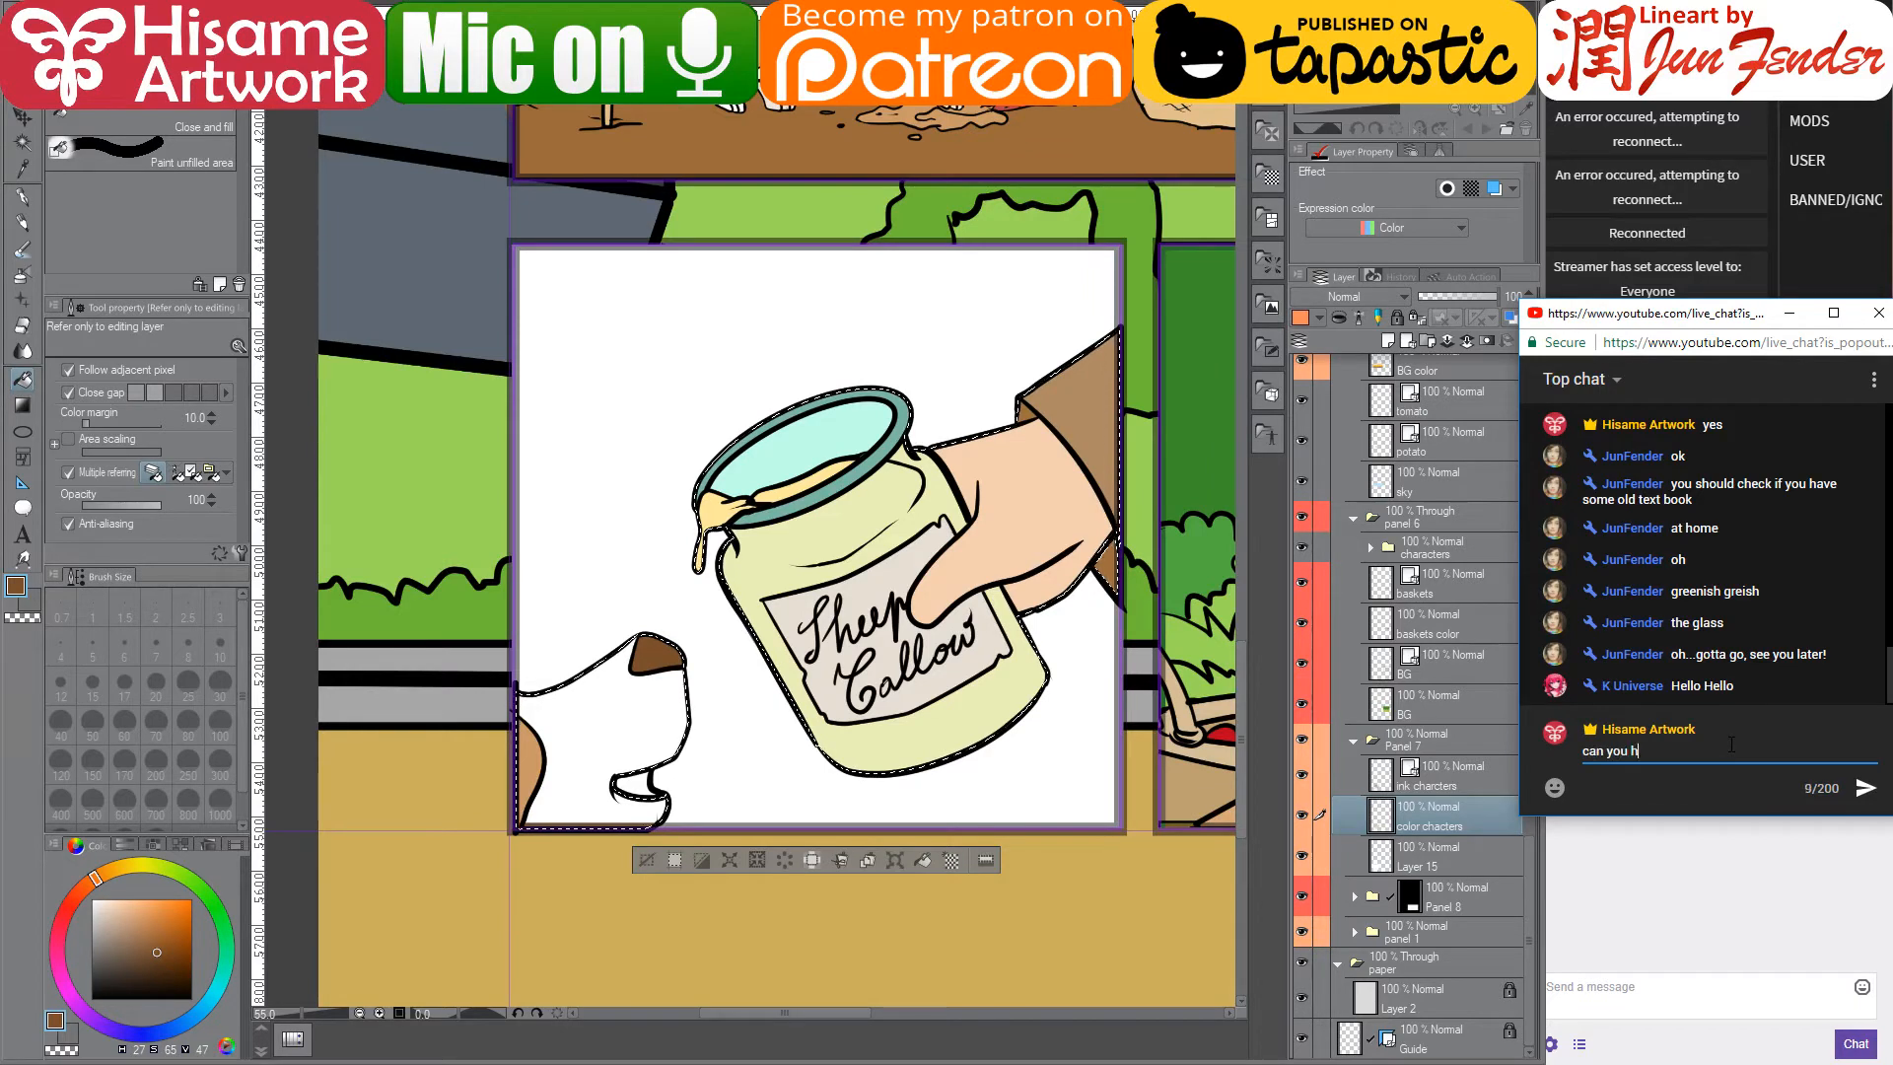
pyautogui.write('ear me?')
pyautogui.press('Return')
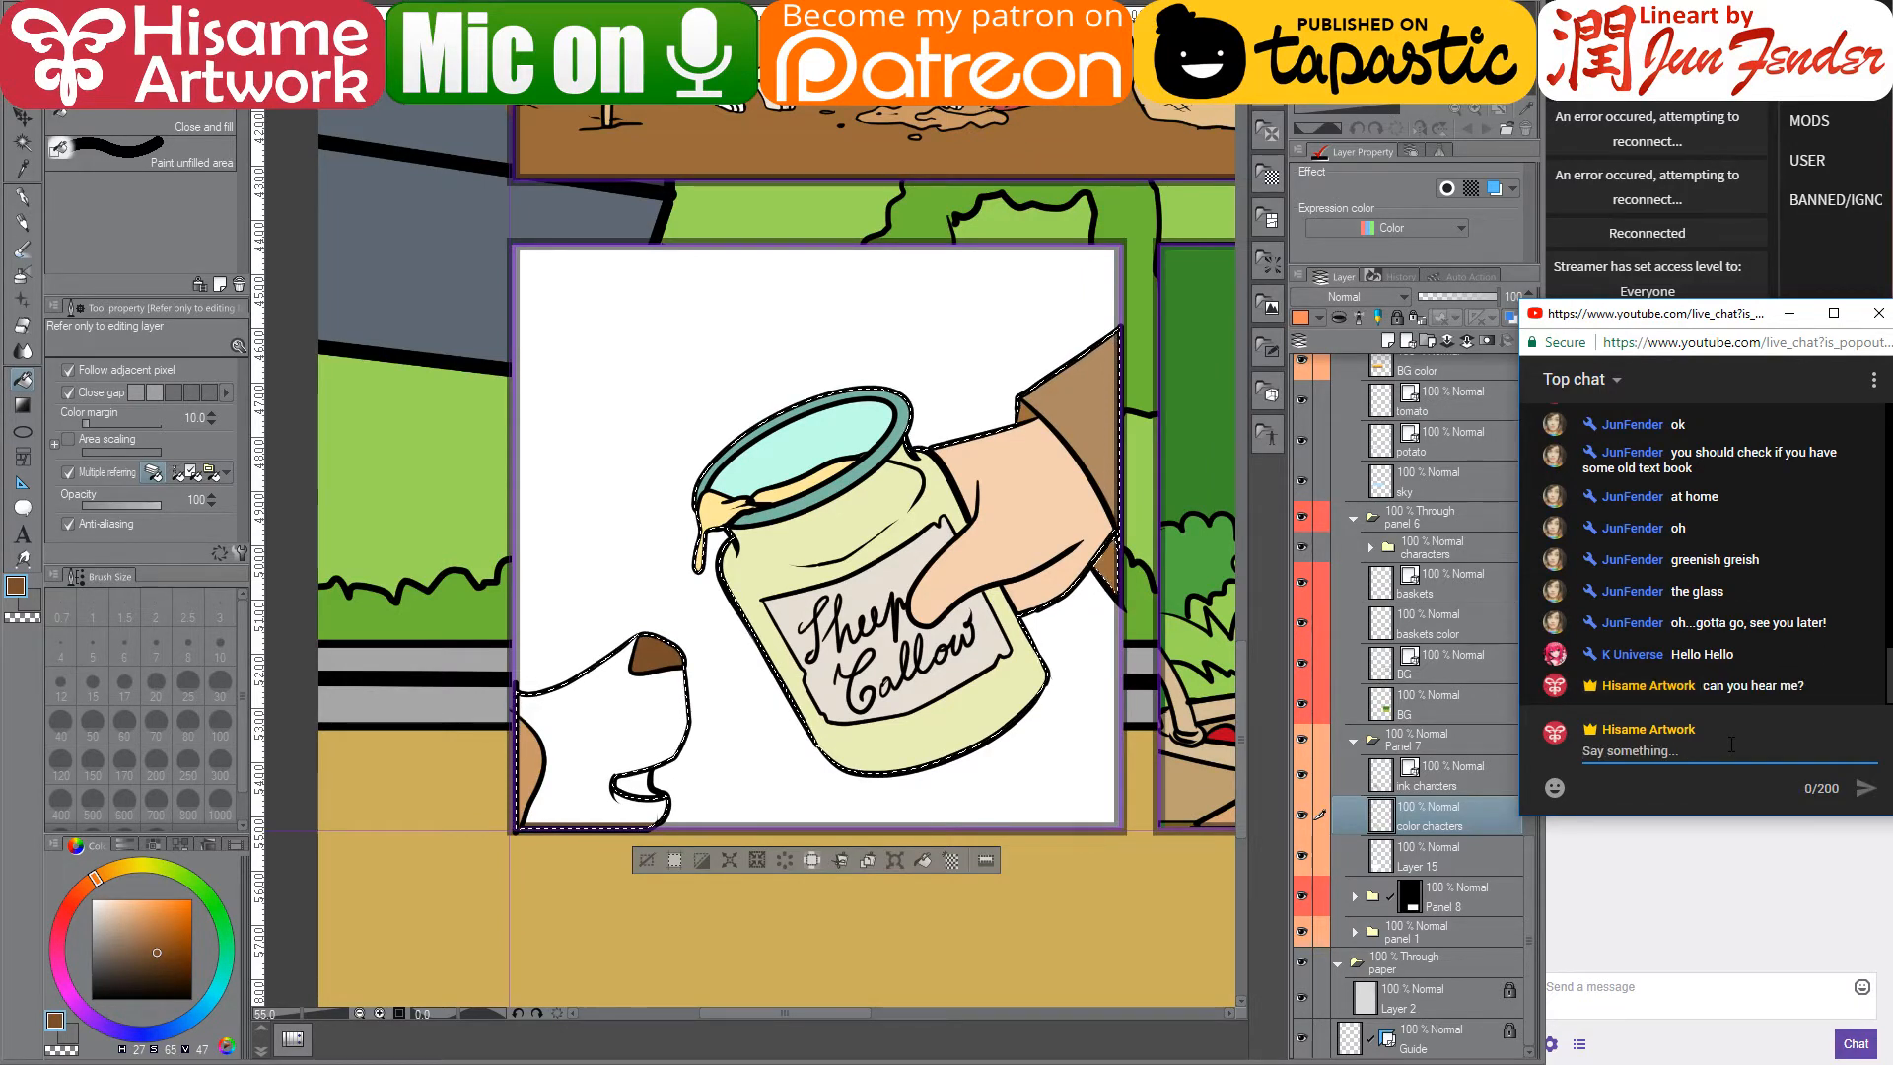
pyautogui.click(286, 757)
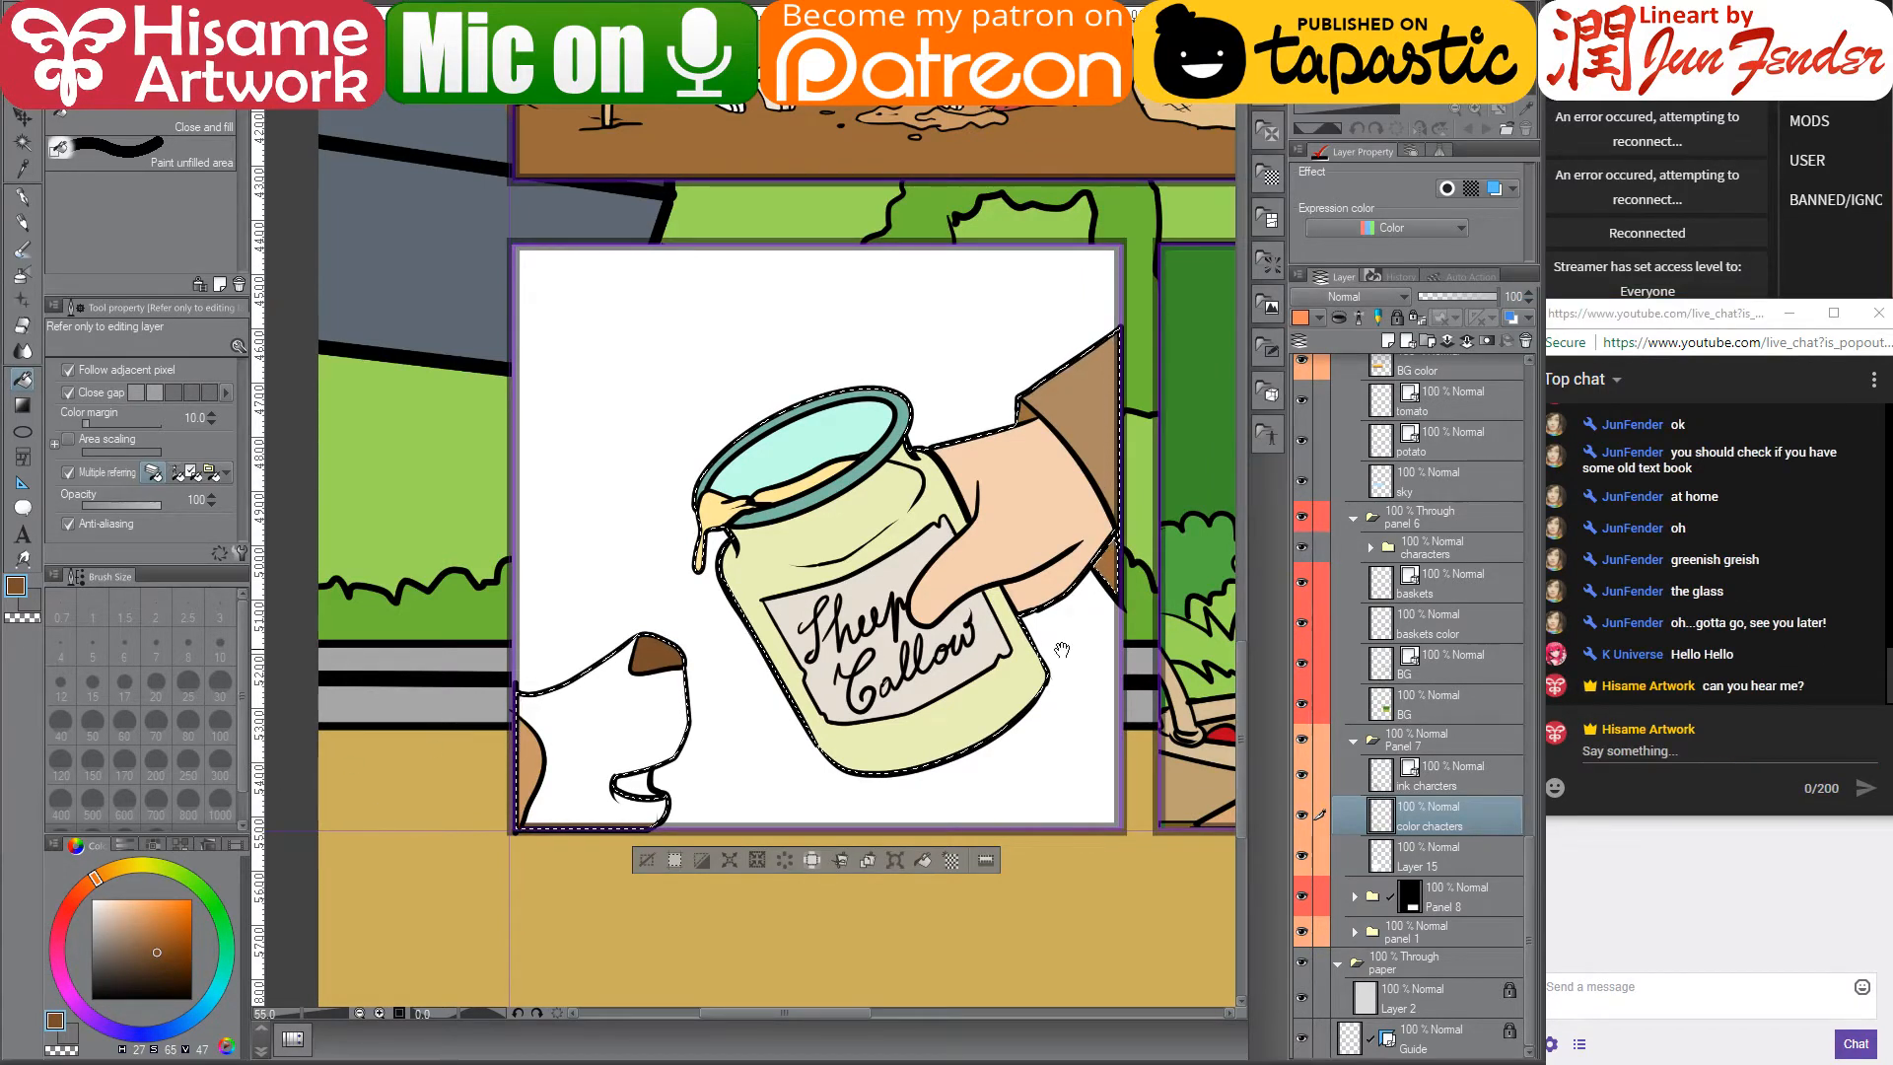
# - Open the finished page_56 image from the file explorer and sample the dark magenta inside the hooded character's open mouth
pyautogui.moveTo(1090, 648); pyautogui.dragTo(818, 680)
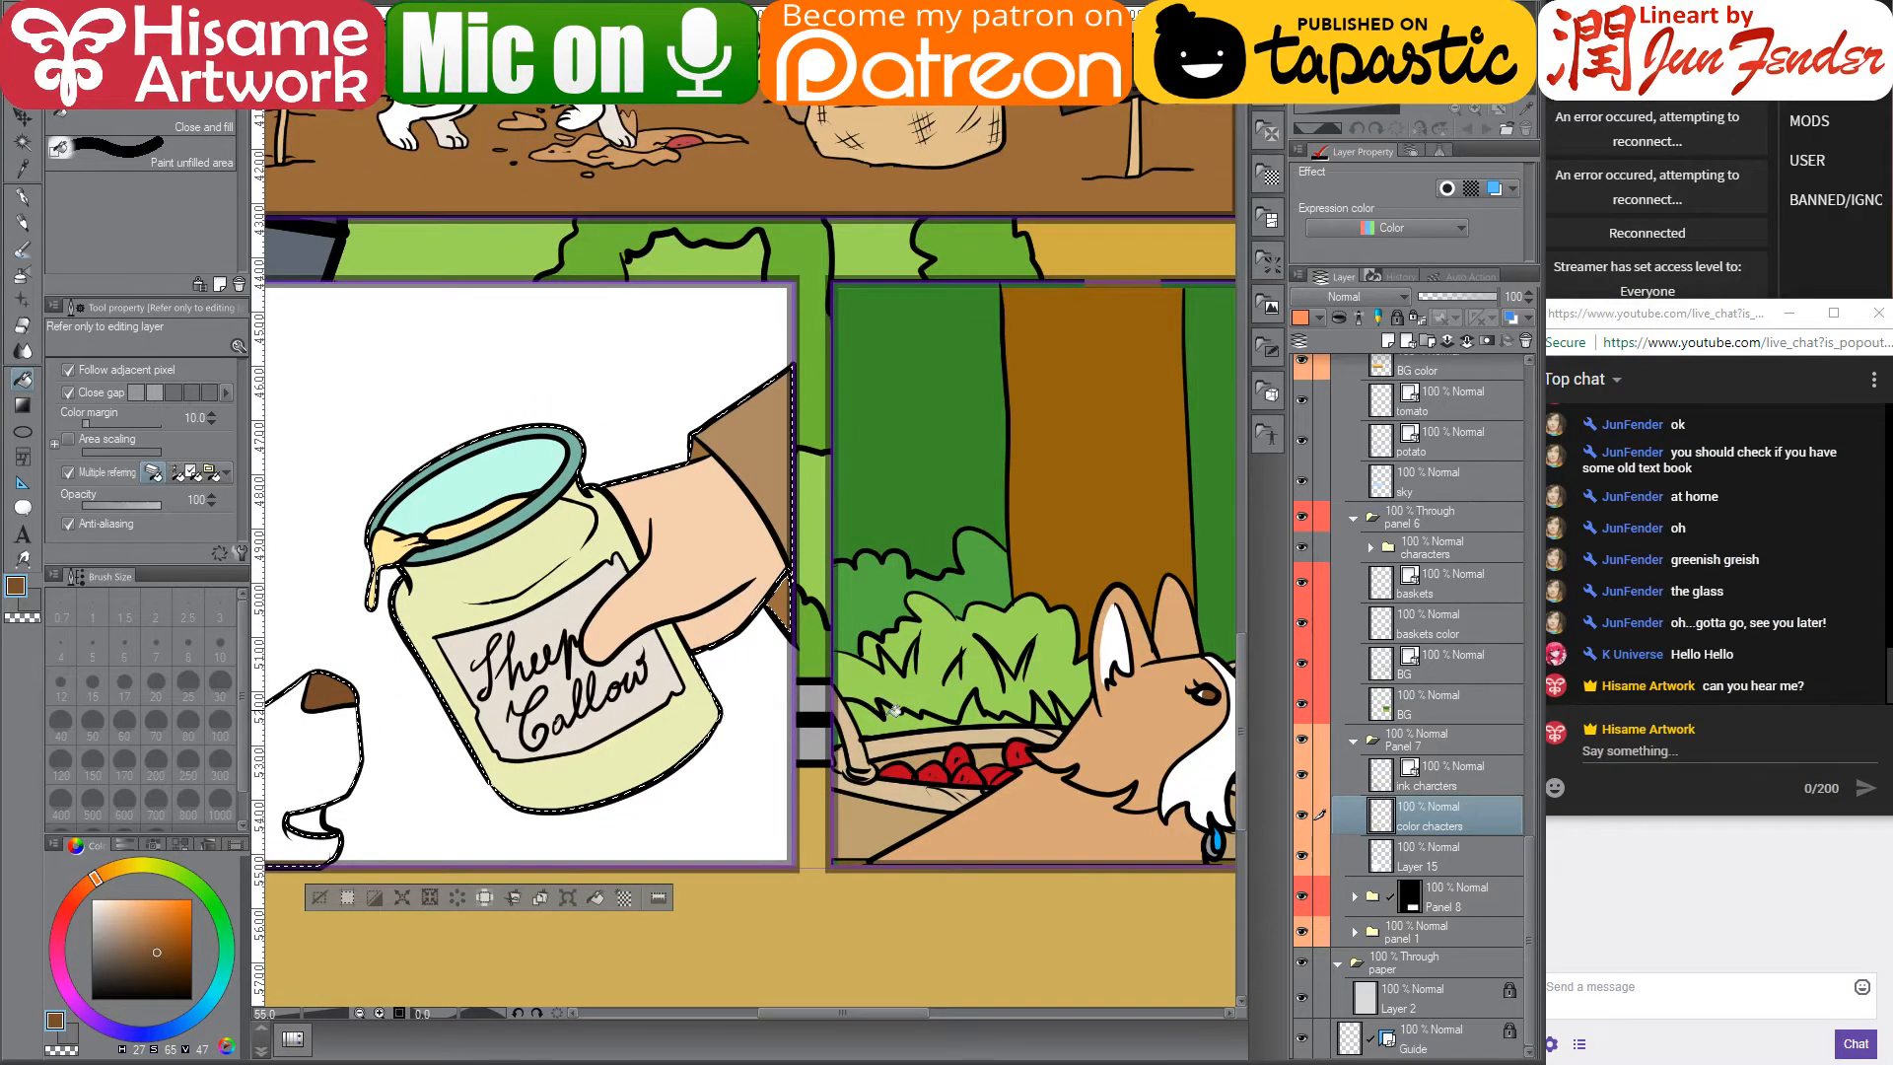
pyautogui.moveTo(1089, 743); pyautogui.dragTo(891, 733)
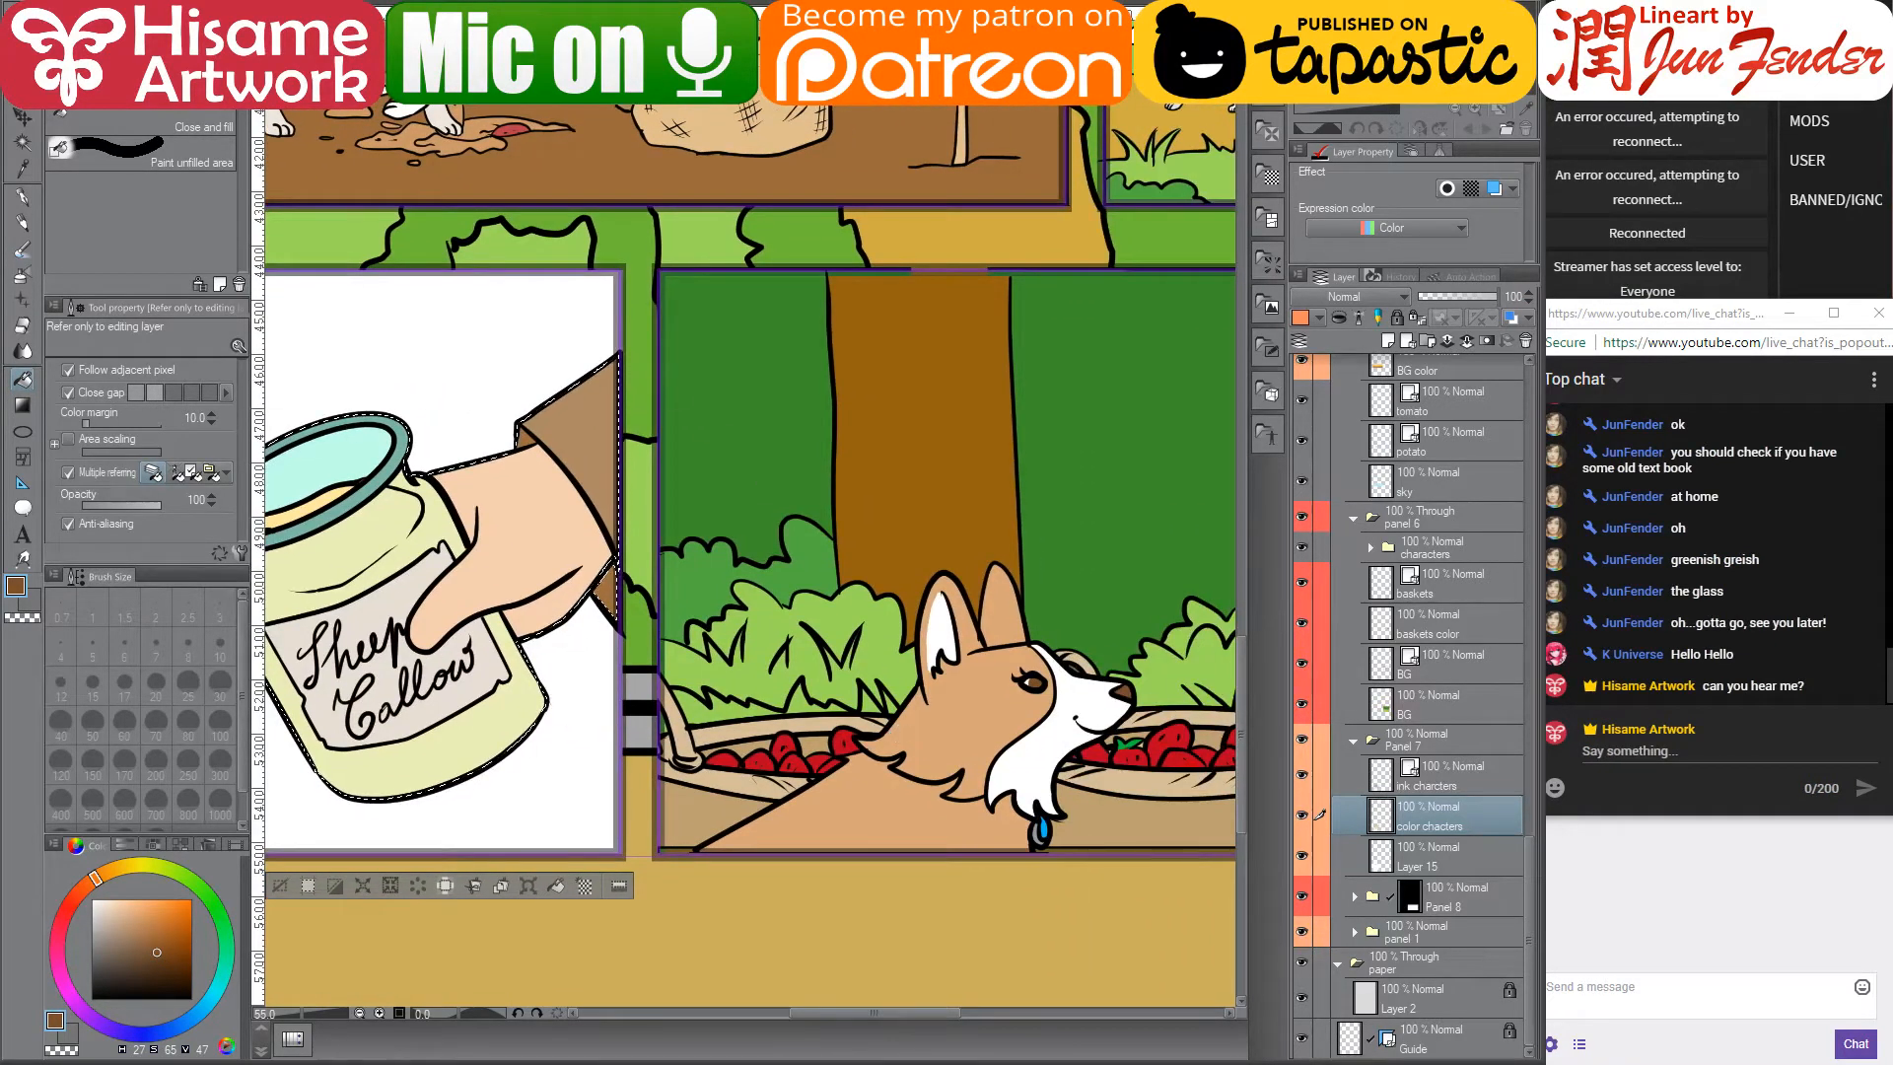
pyautogui.hotkey('alt', 'Tab')
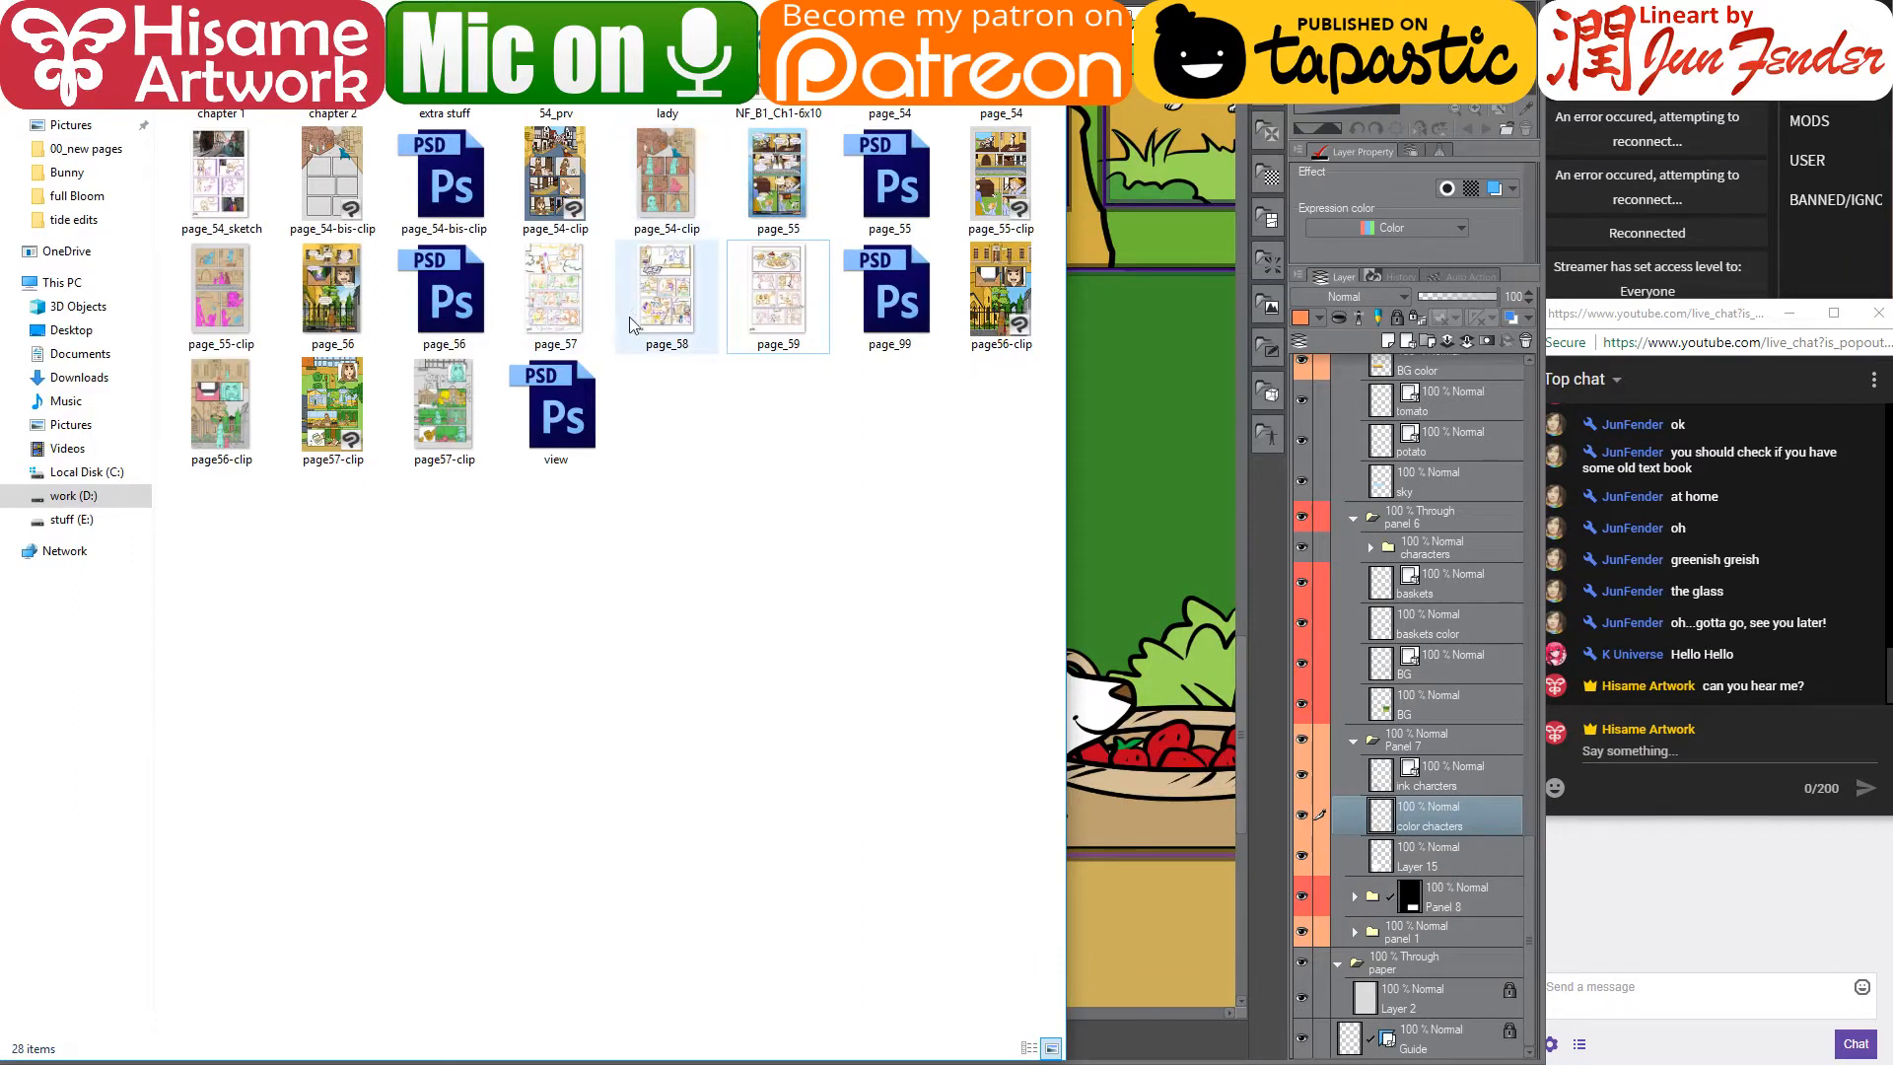
pyautogui.click(345, 314)
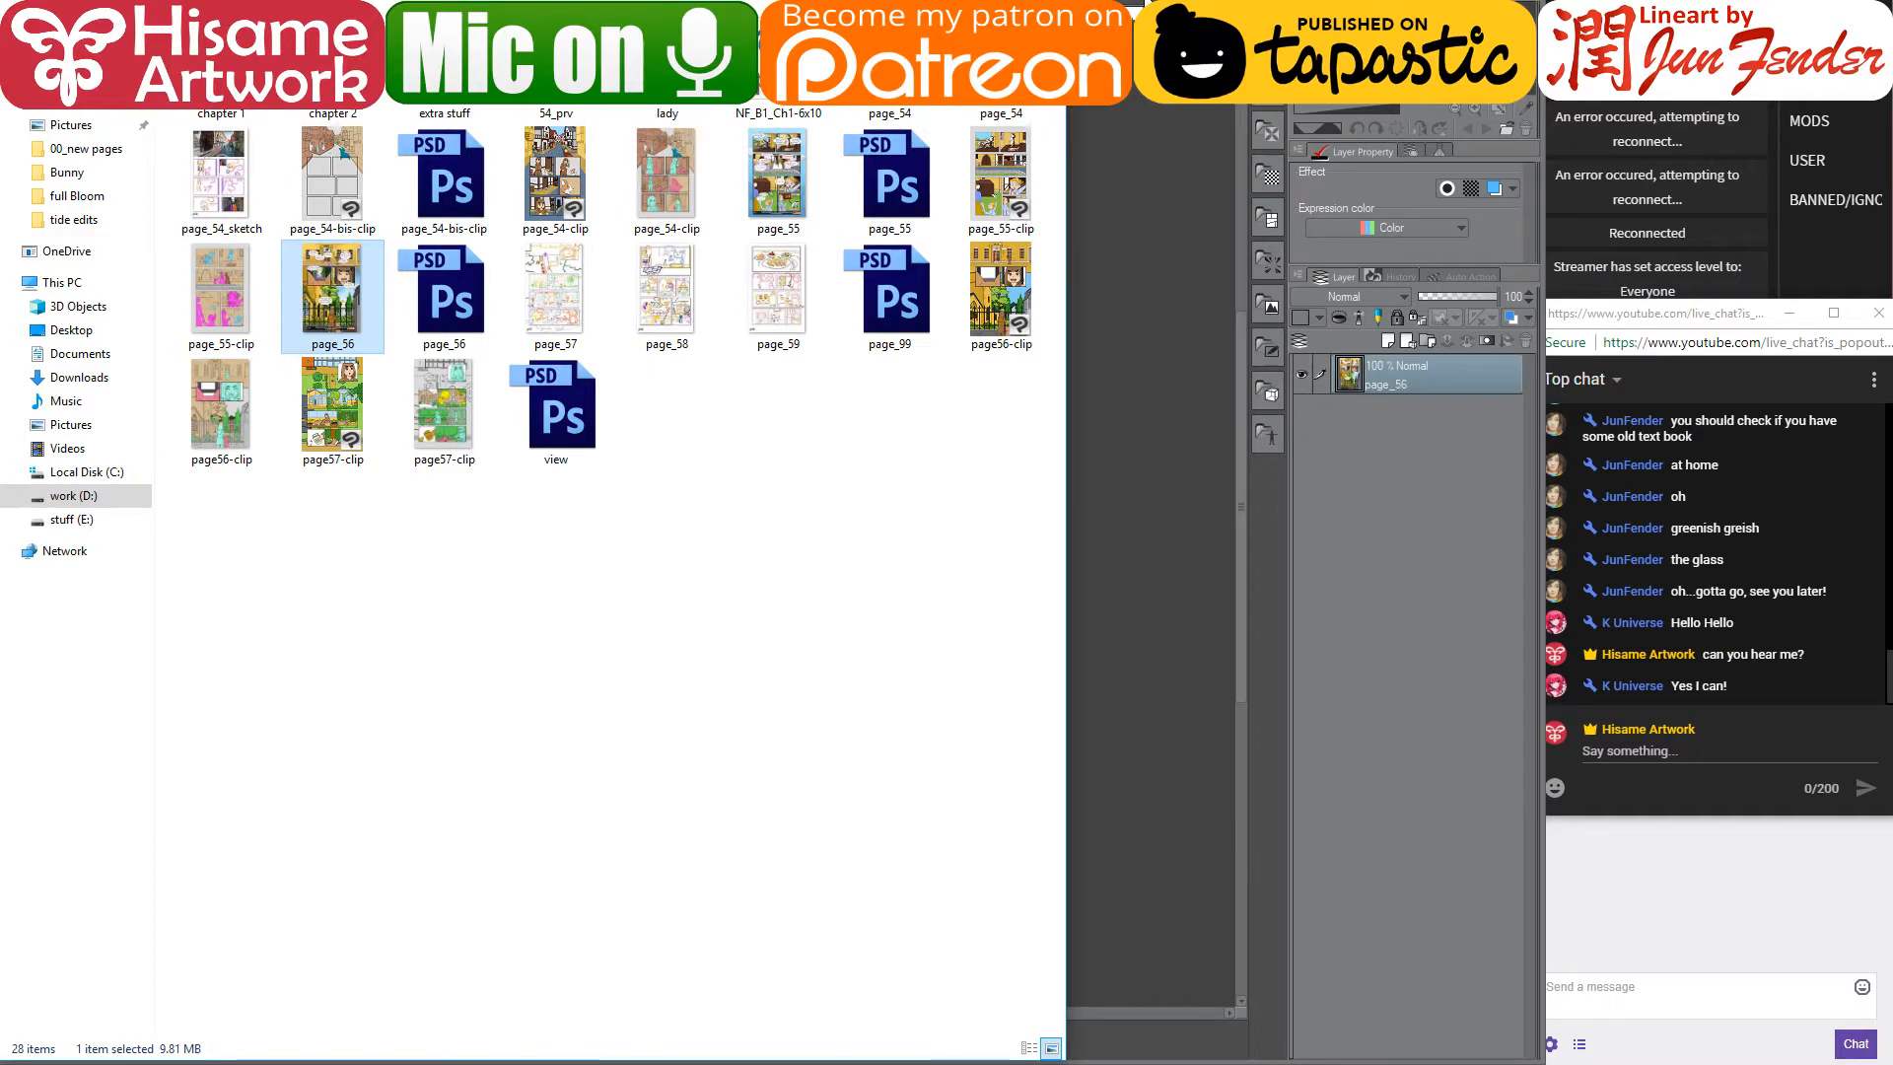
pyautogui.click(1128, 89)
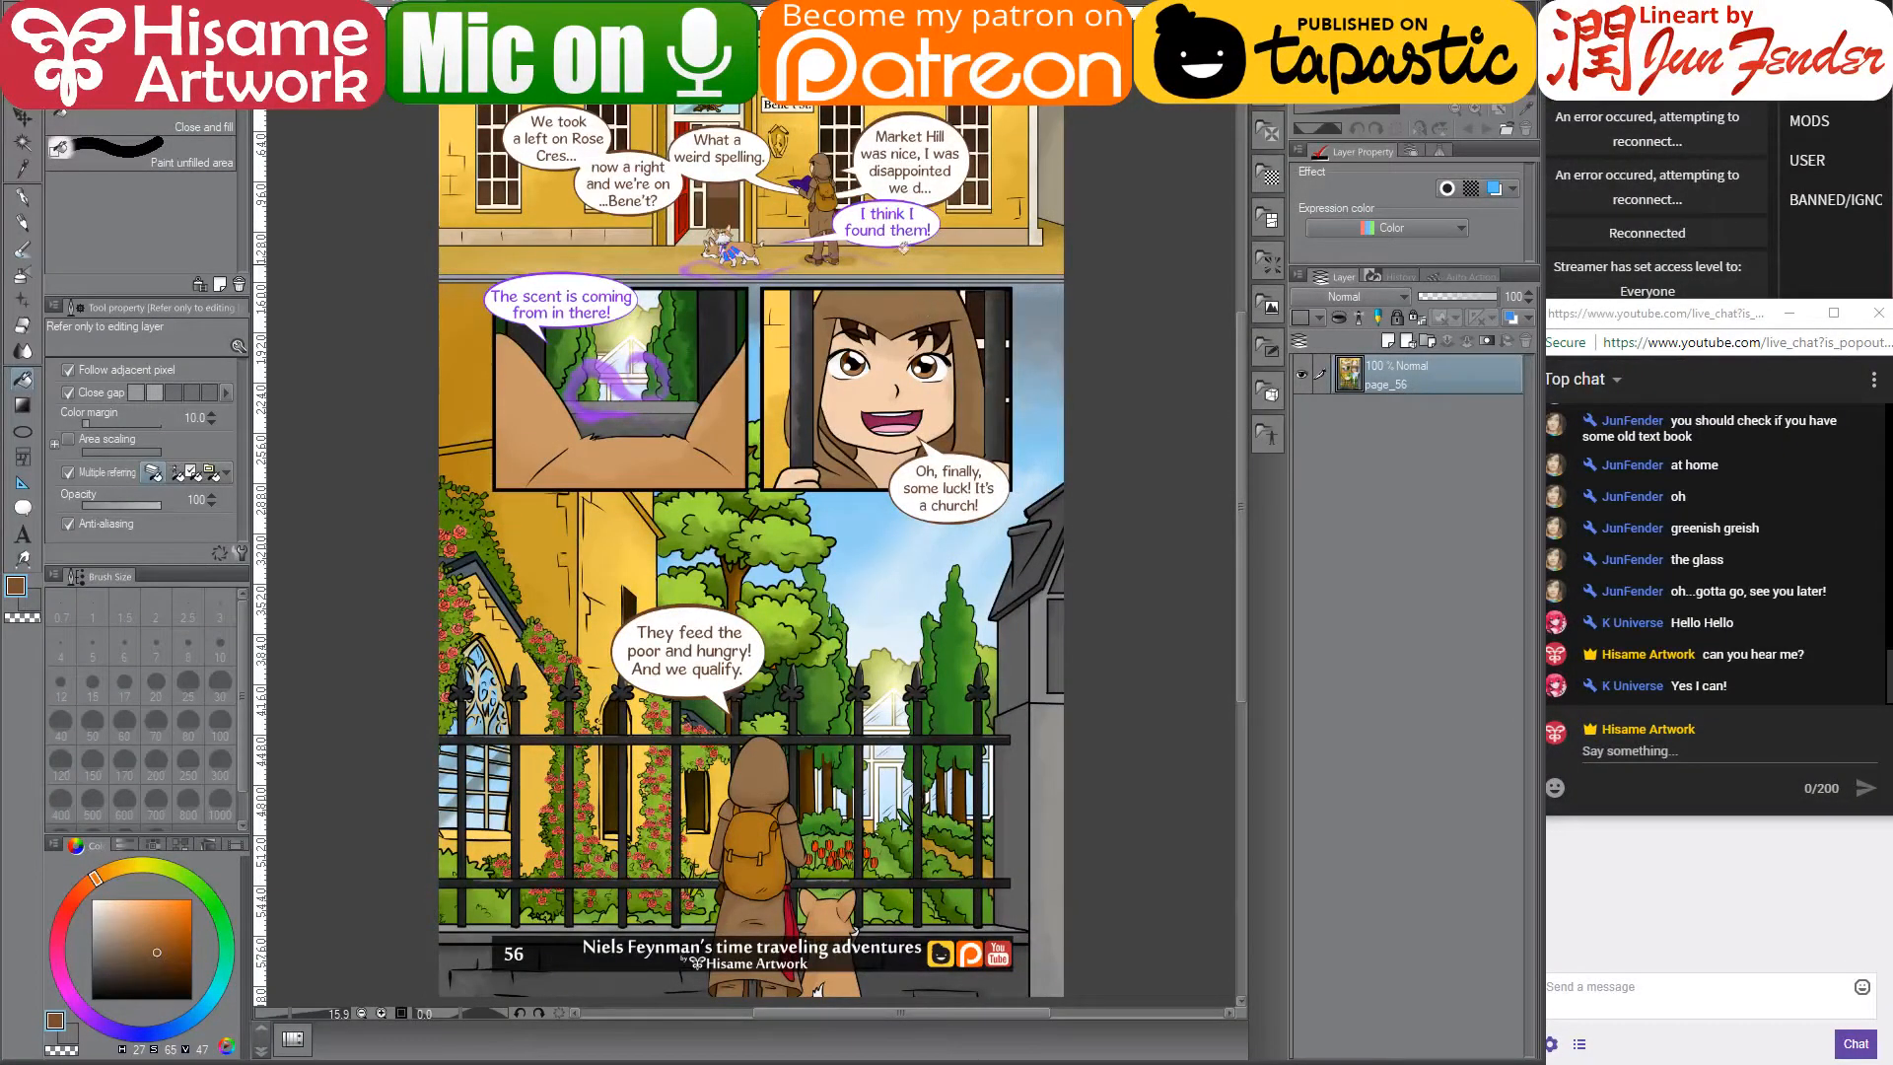
pyautogui.scroll(8, 925, 329)
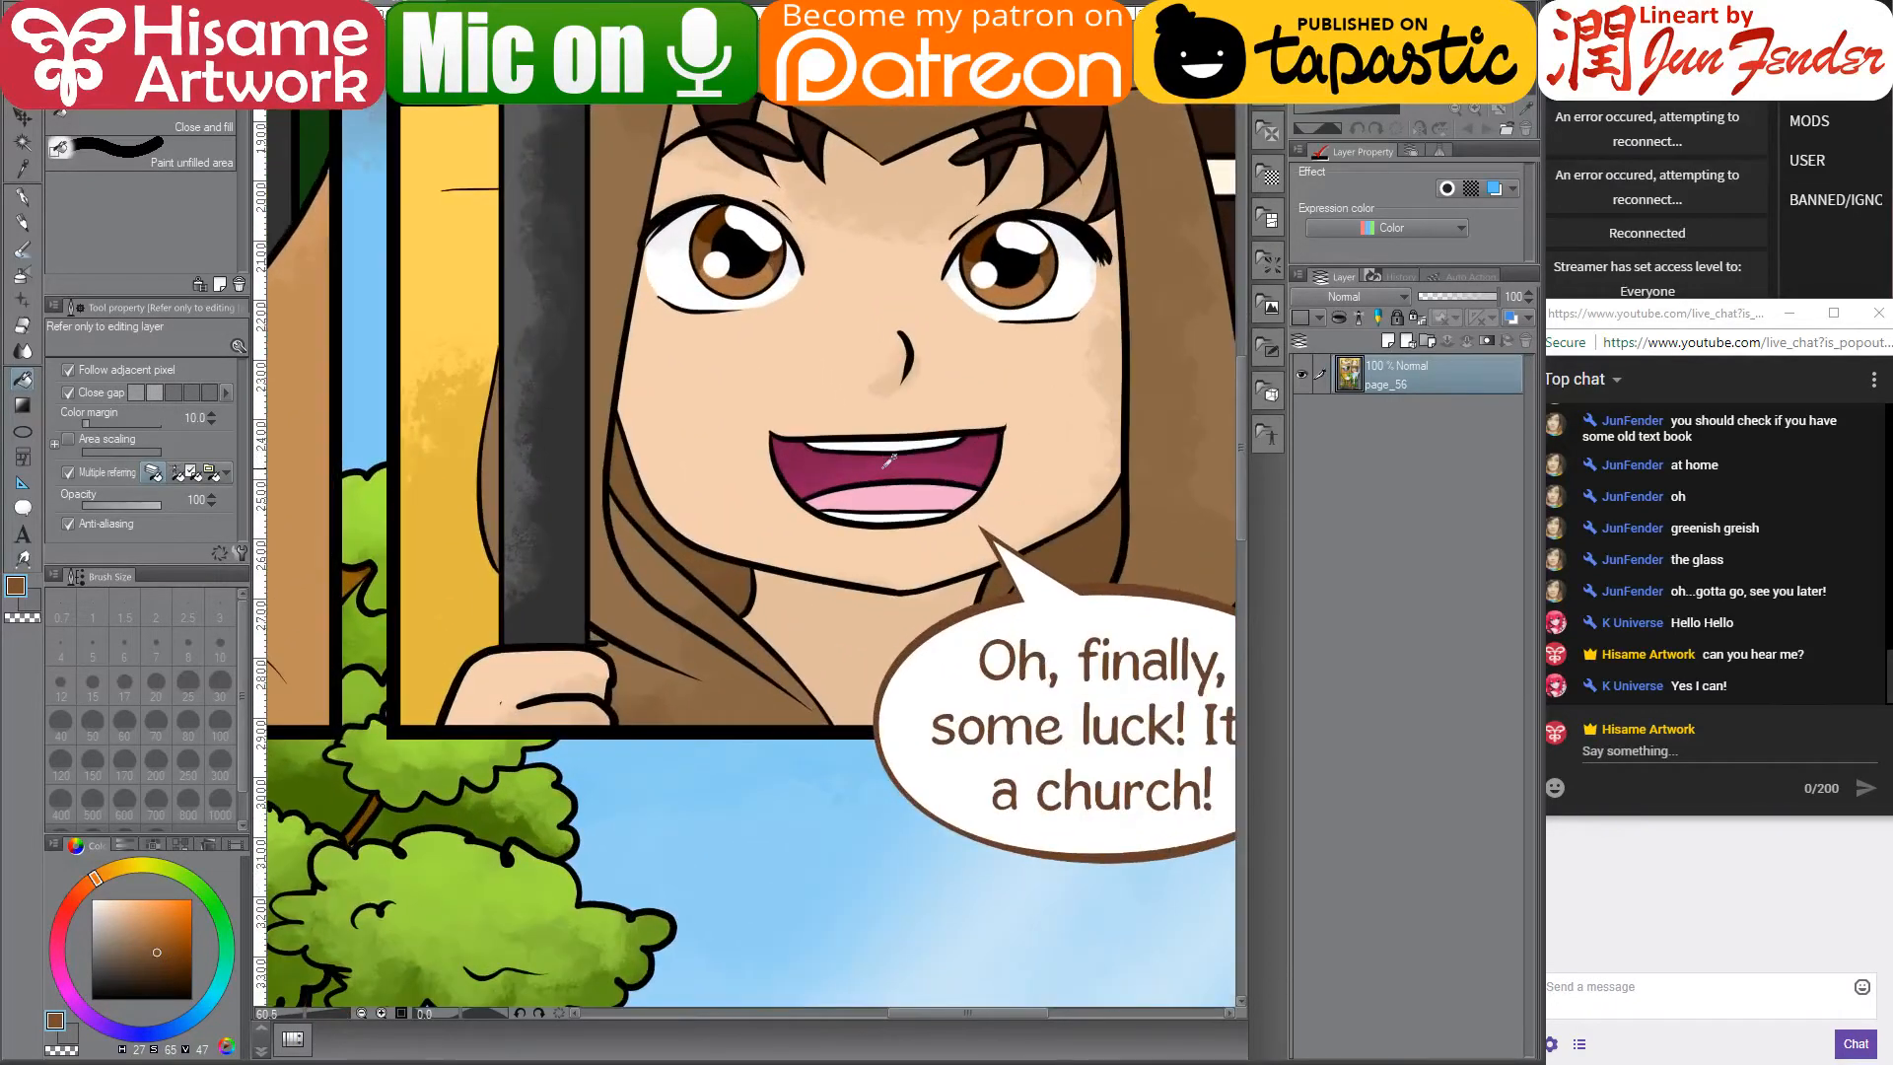
pyautogui.keyDown('alt'); pyautogui.click(887, 460); pyautogui.keyUp('alt')
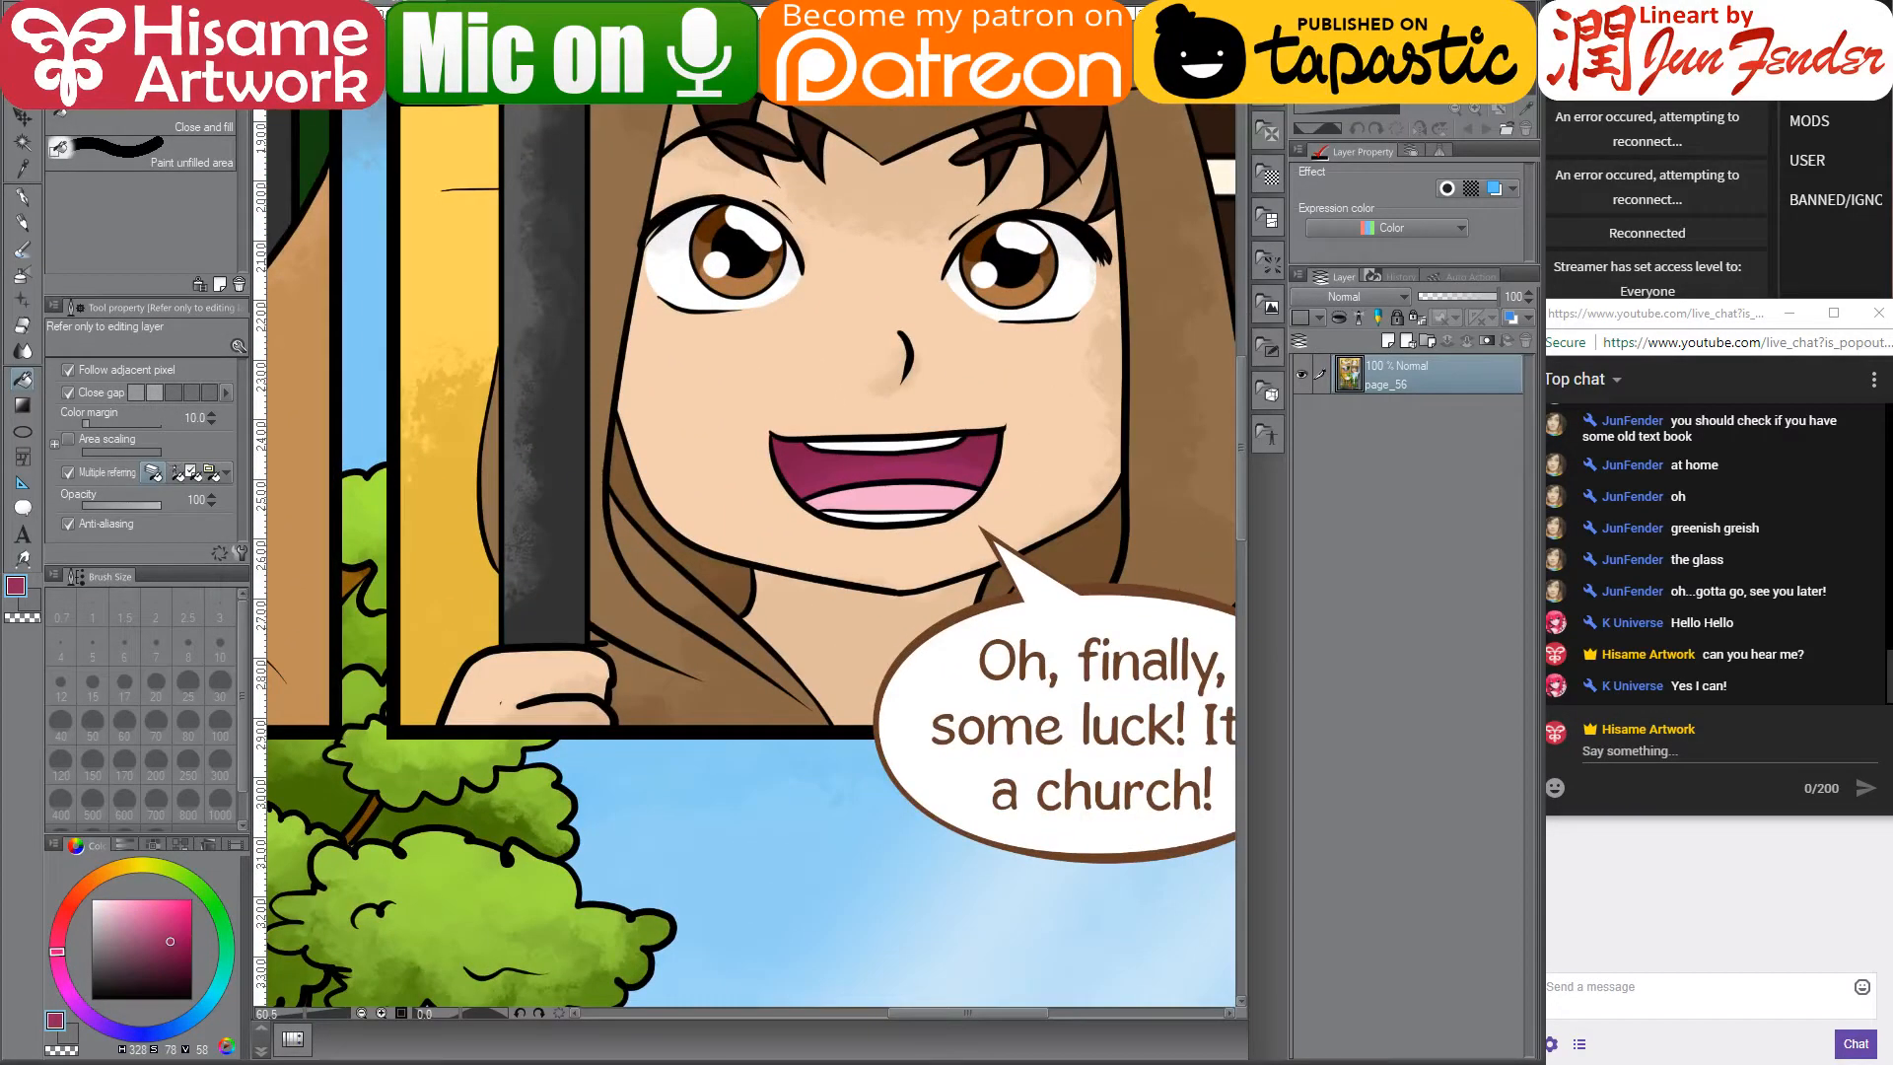
# - Return to the comic page, clear the selection and fill the inside of the dog's mouth with the sampled magenta
pyautogui.hotkey('ctrl', 'Tab')
pyautogui.moveTo(578, 782); pyautogui.dragTo(1064, 745)
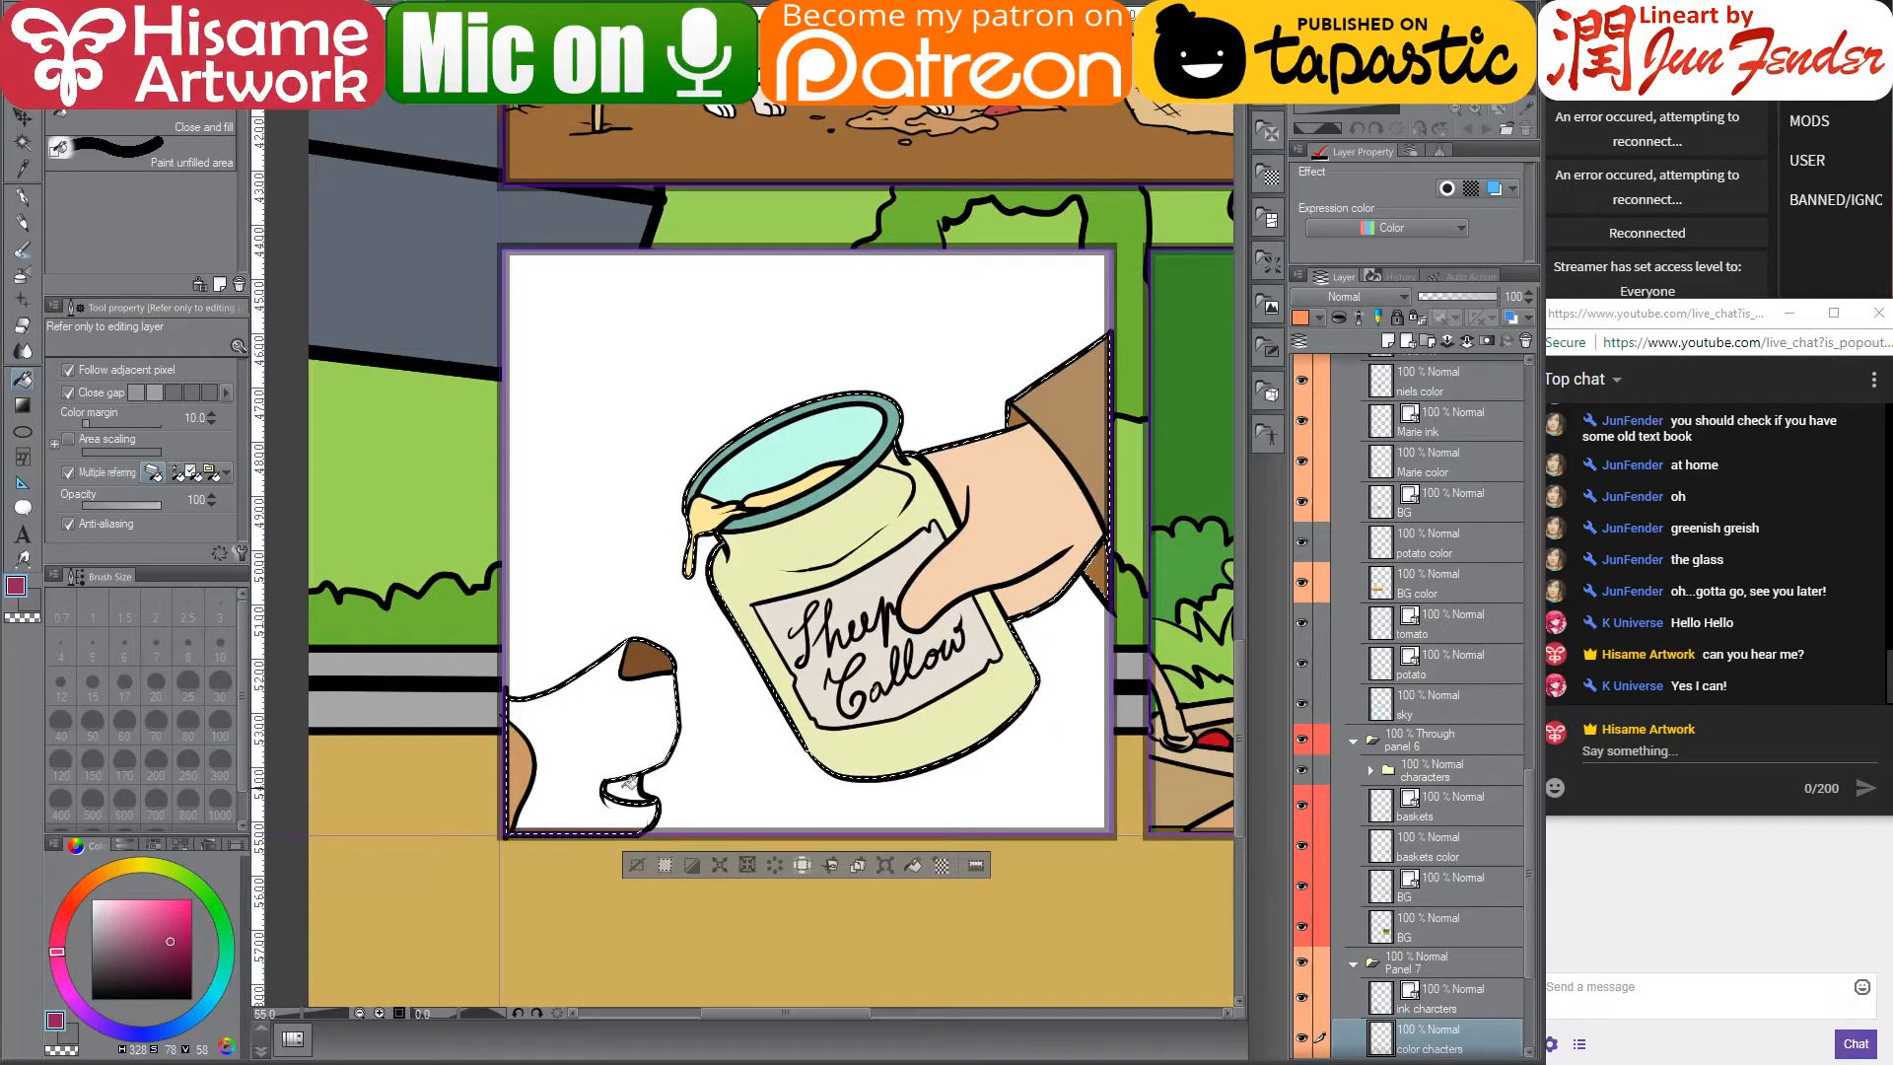
pyautogui.hotkey('ctrl', 'd')
pyautogui.click(627, 785)
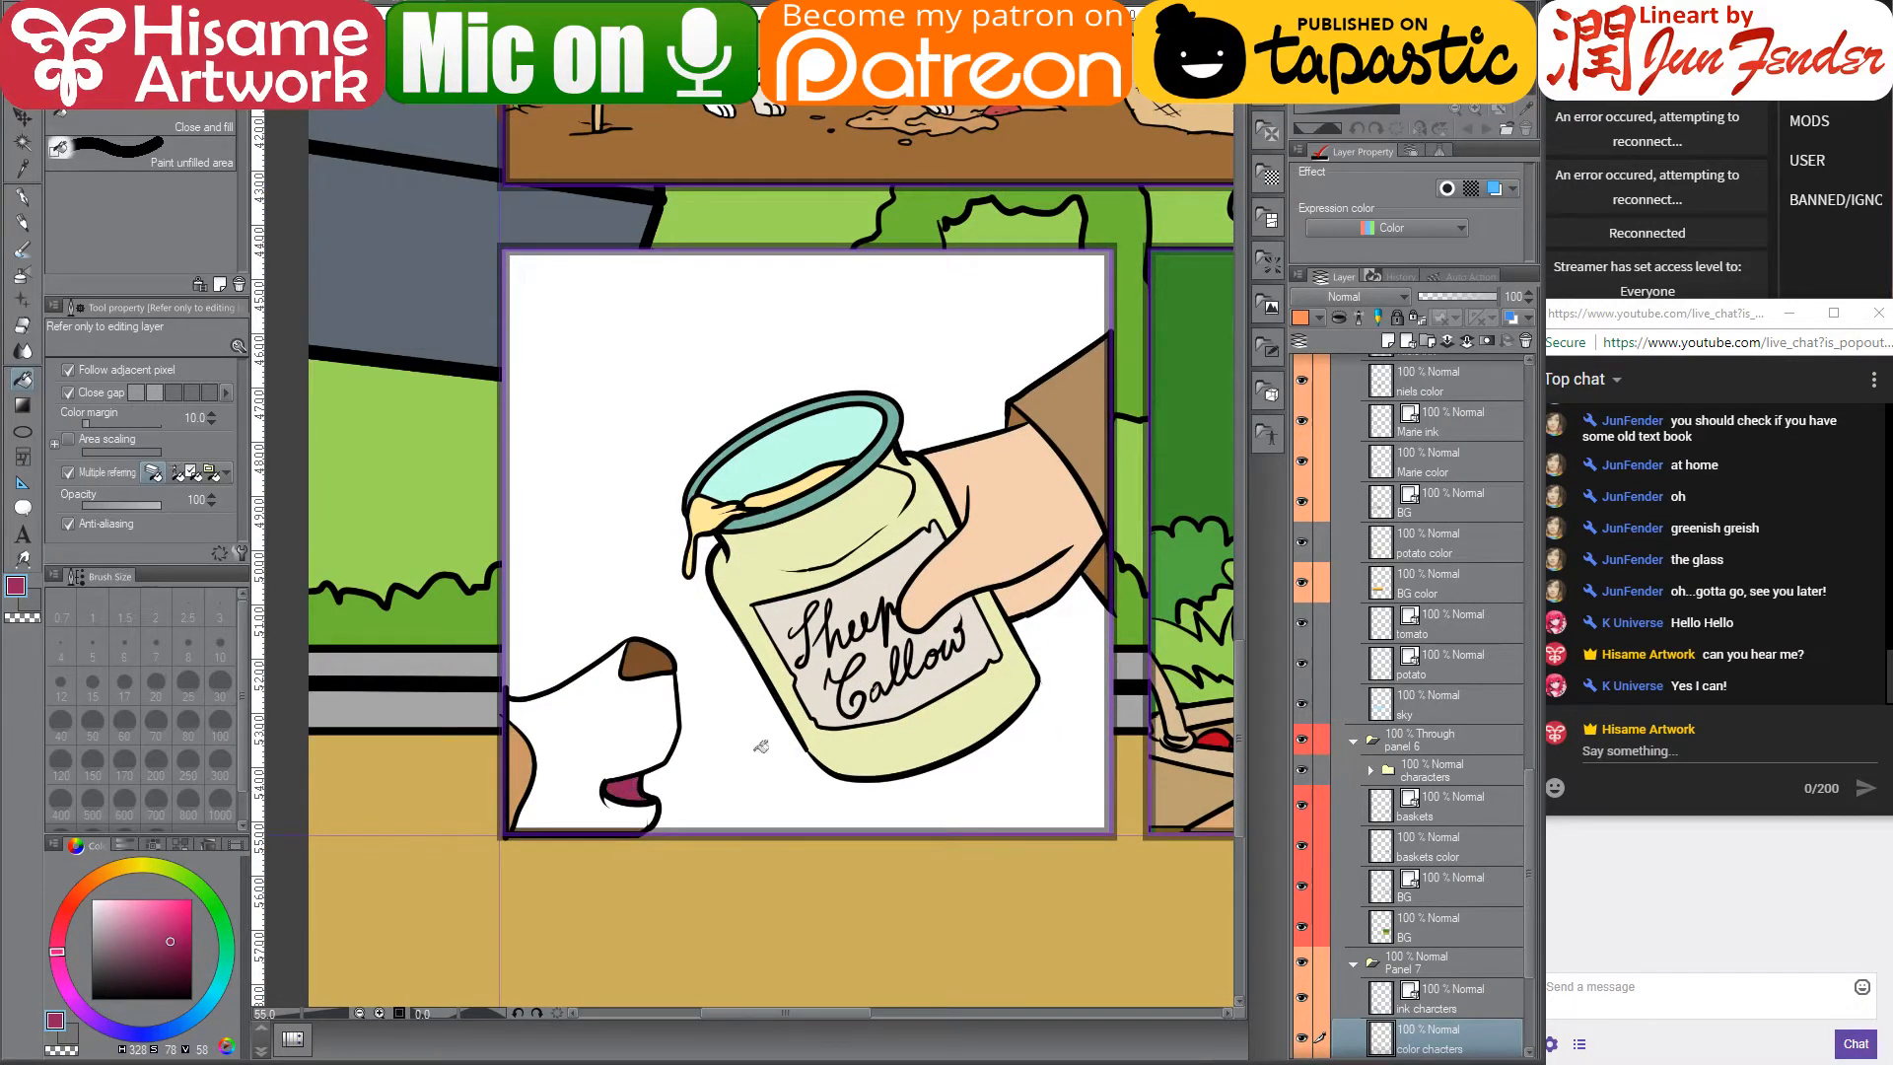
# - Sample the dark green of the neighboring forest panel's background and rename Layer 15 in the Panel 7 folder as bg
pyautogui.moveTo(902, 701); pyautogui.dragTo(733, 752)
pyautogui.scroll(-5, 680, 809)
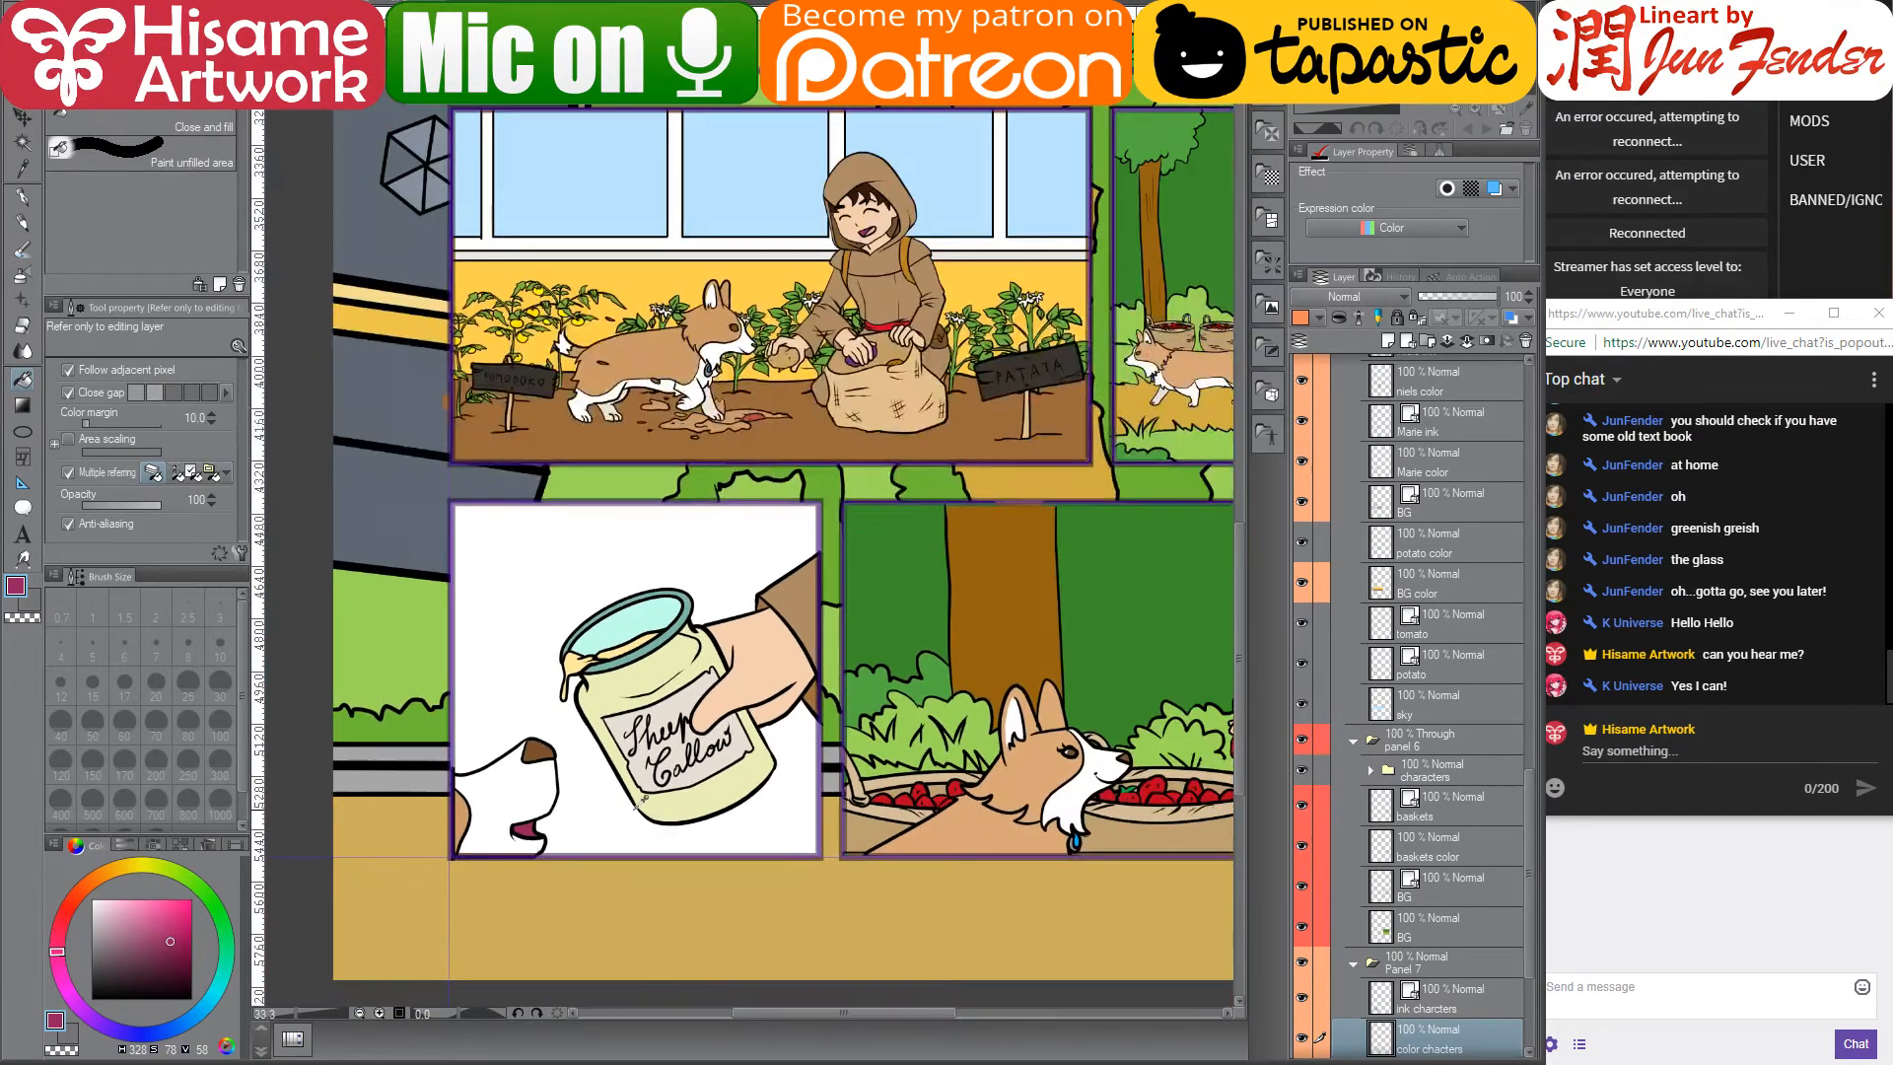
pyautogui.scroll(3, 780, 718)
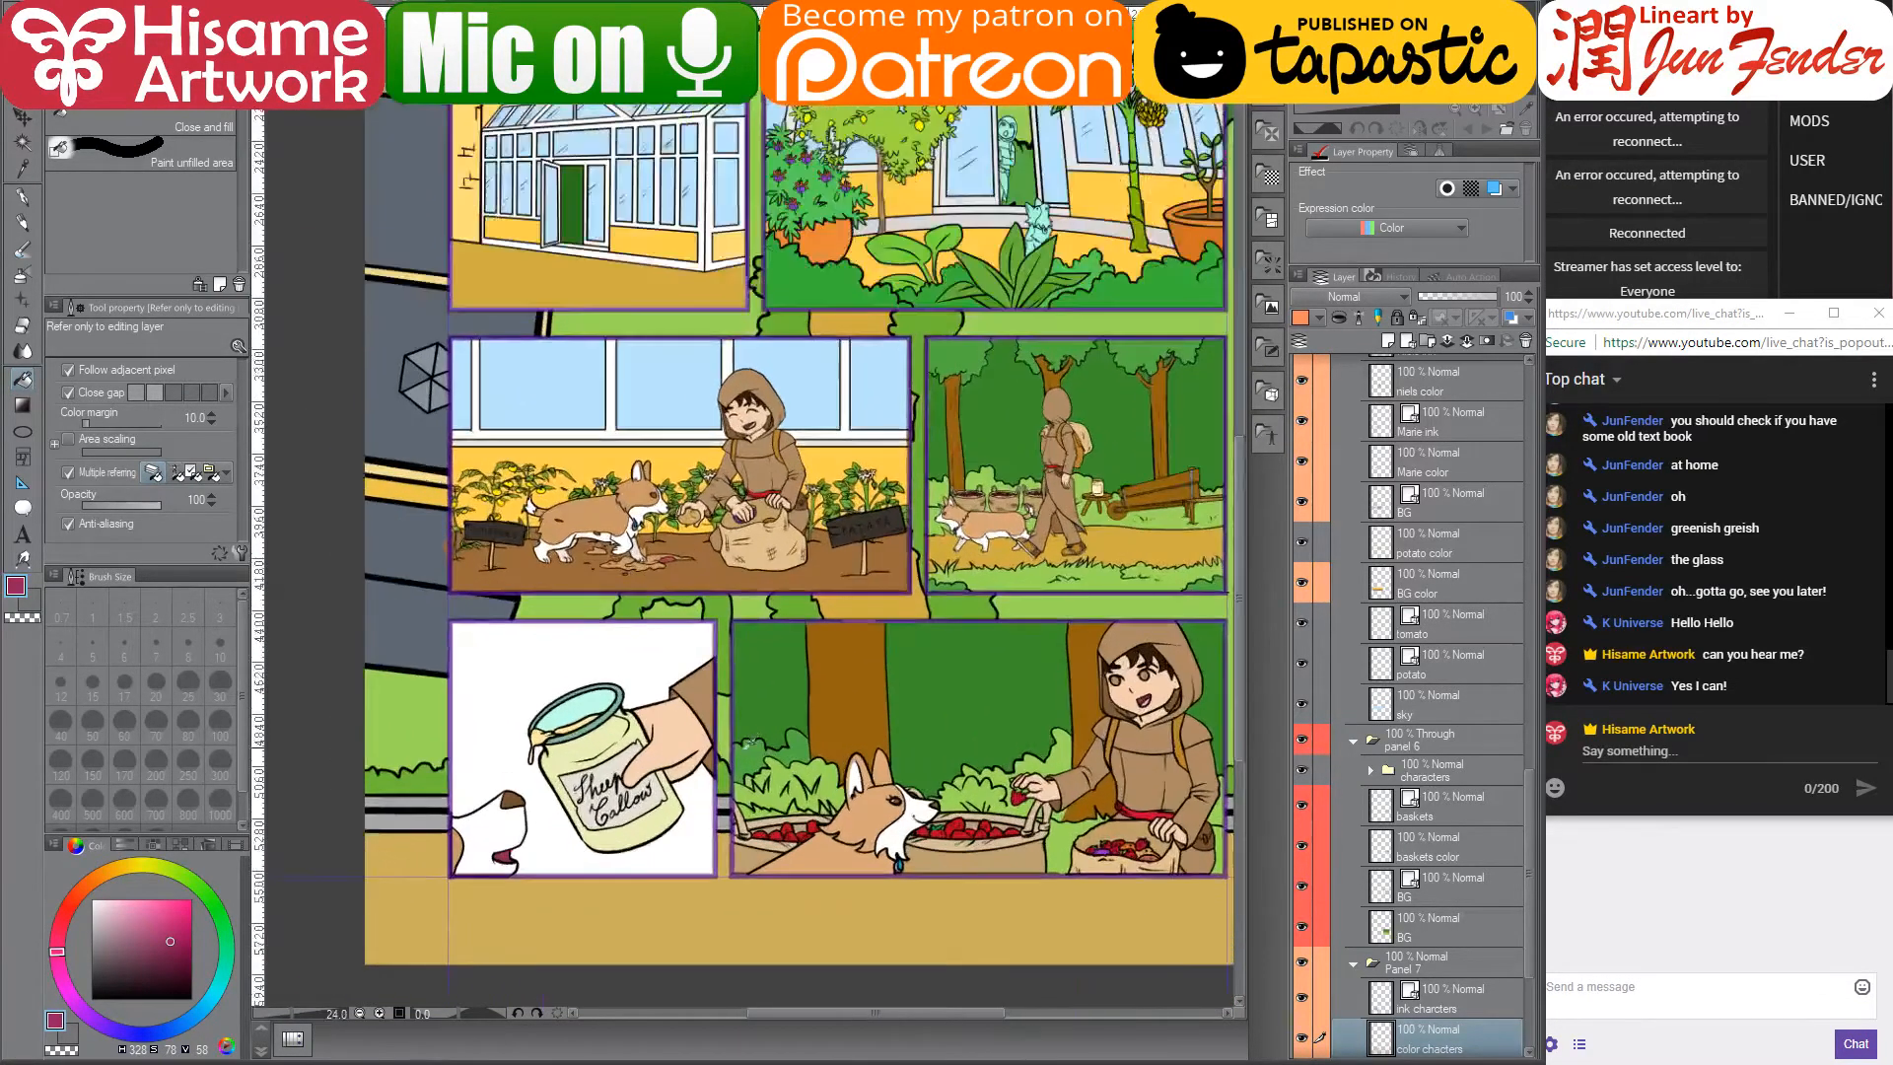
pyautogui.keyDown('alt'); pyautogui.click(1065, 676); pyautogui.keyUp('alt')
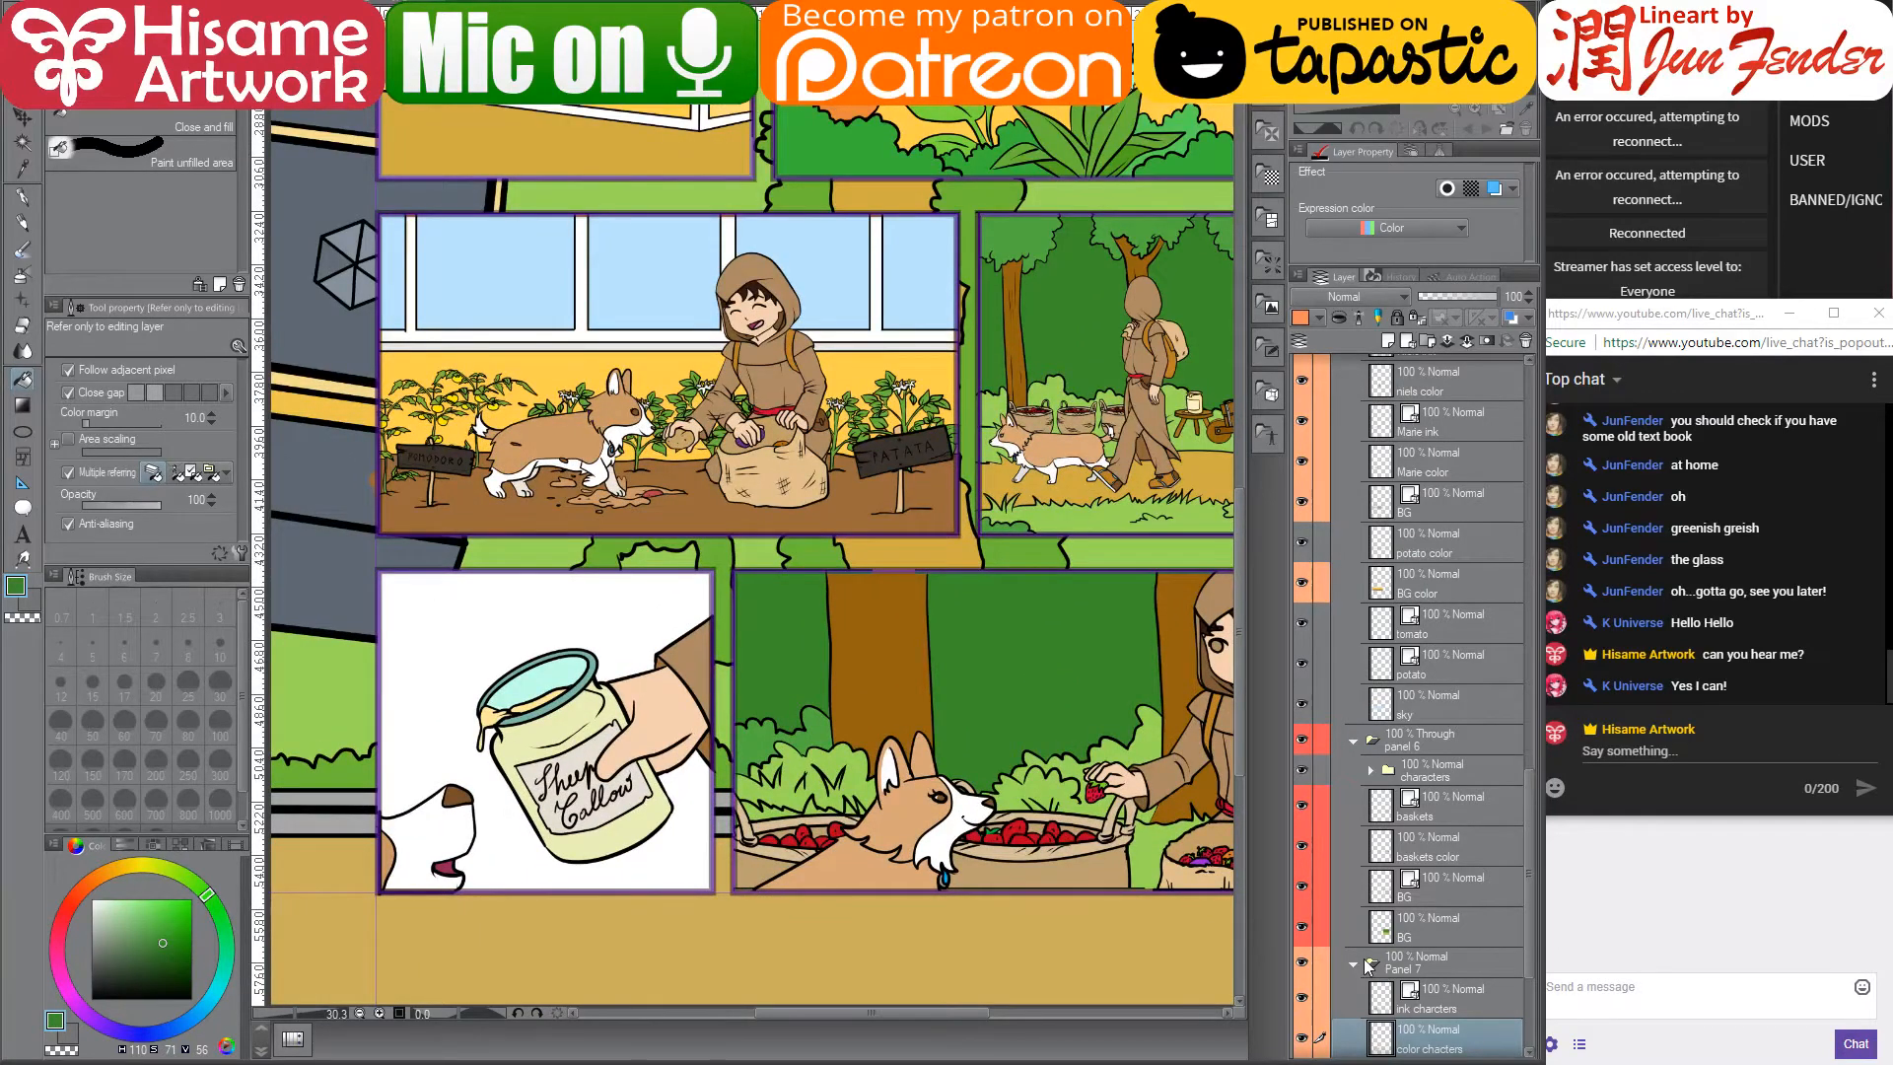
pyautogui.scroll(-3, 1368, 966)
pyautogui.click(1398, 953)
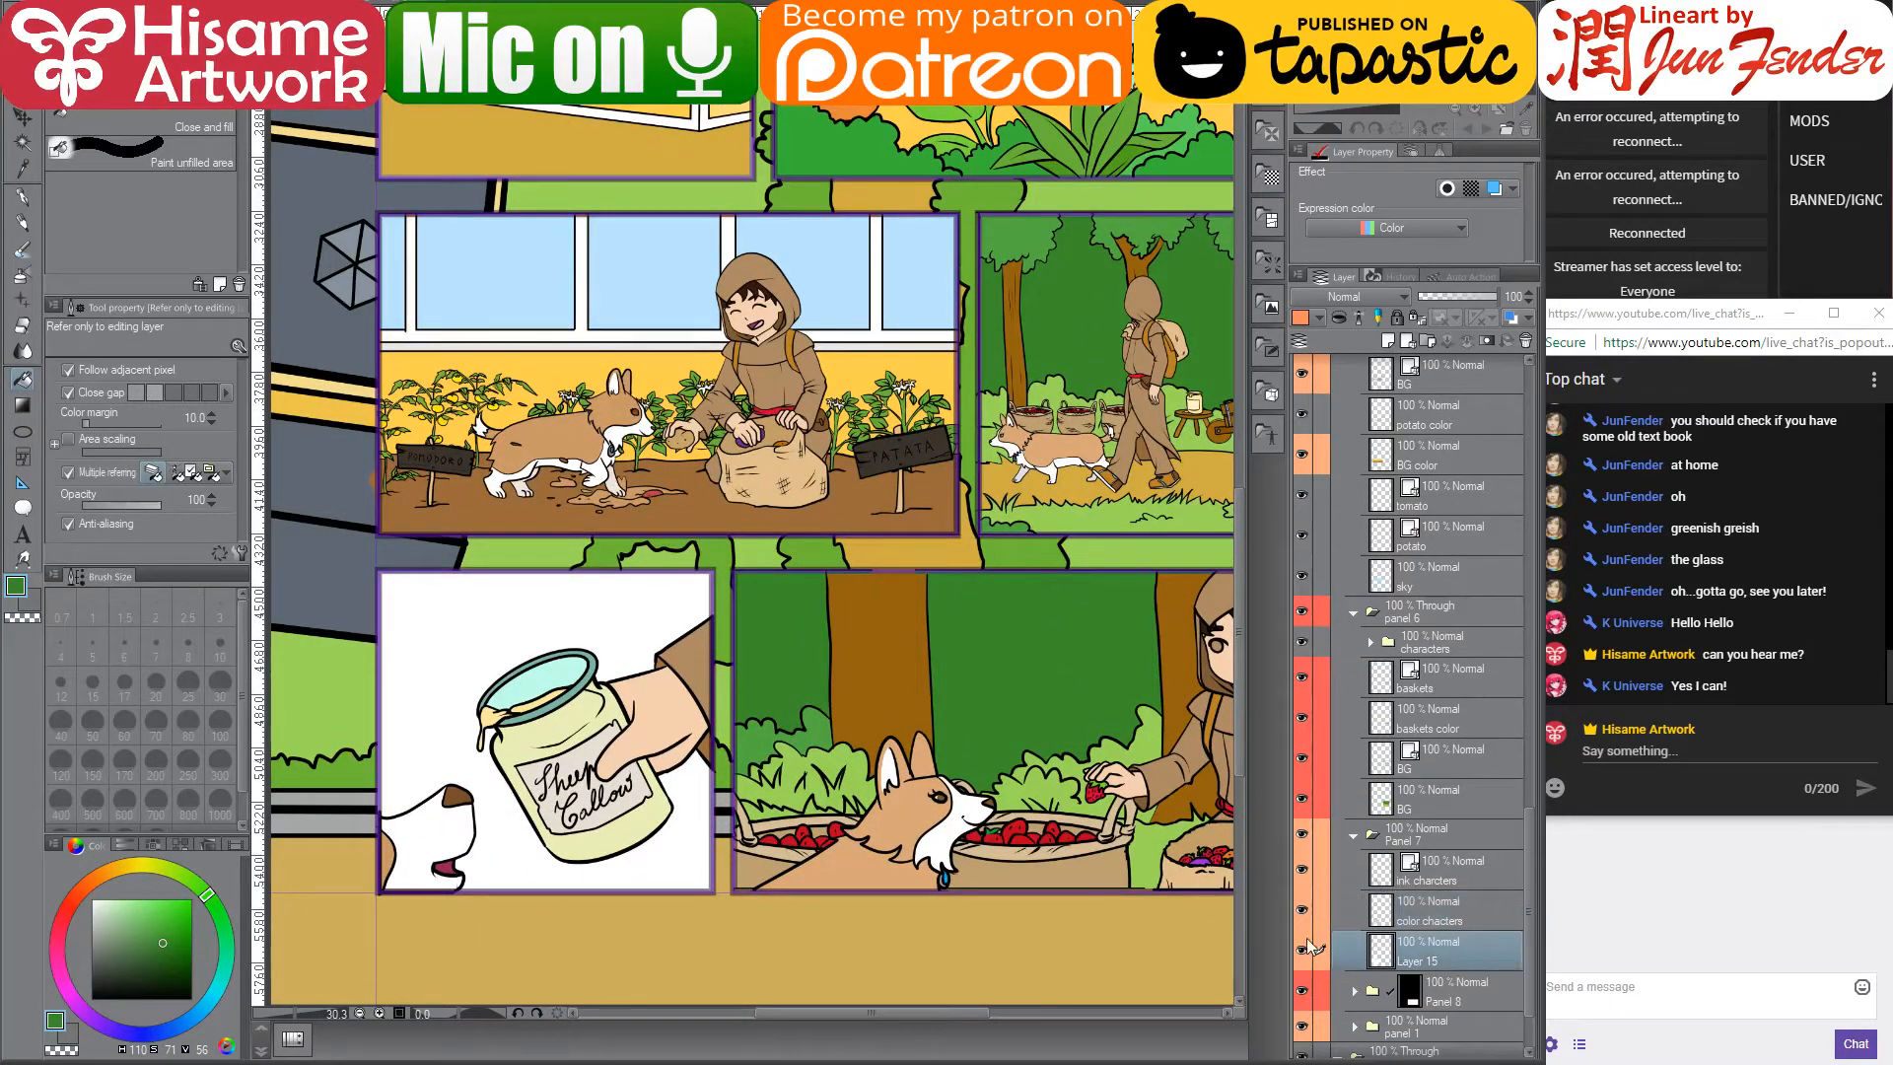
pyautogui.doubleClick(1415, 958)
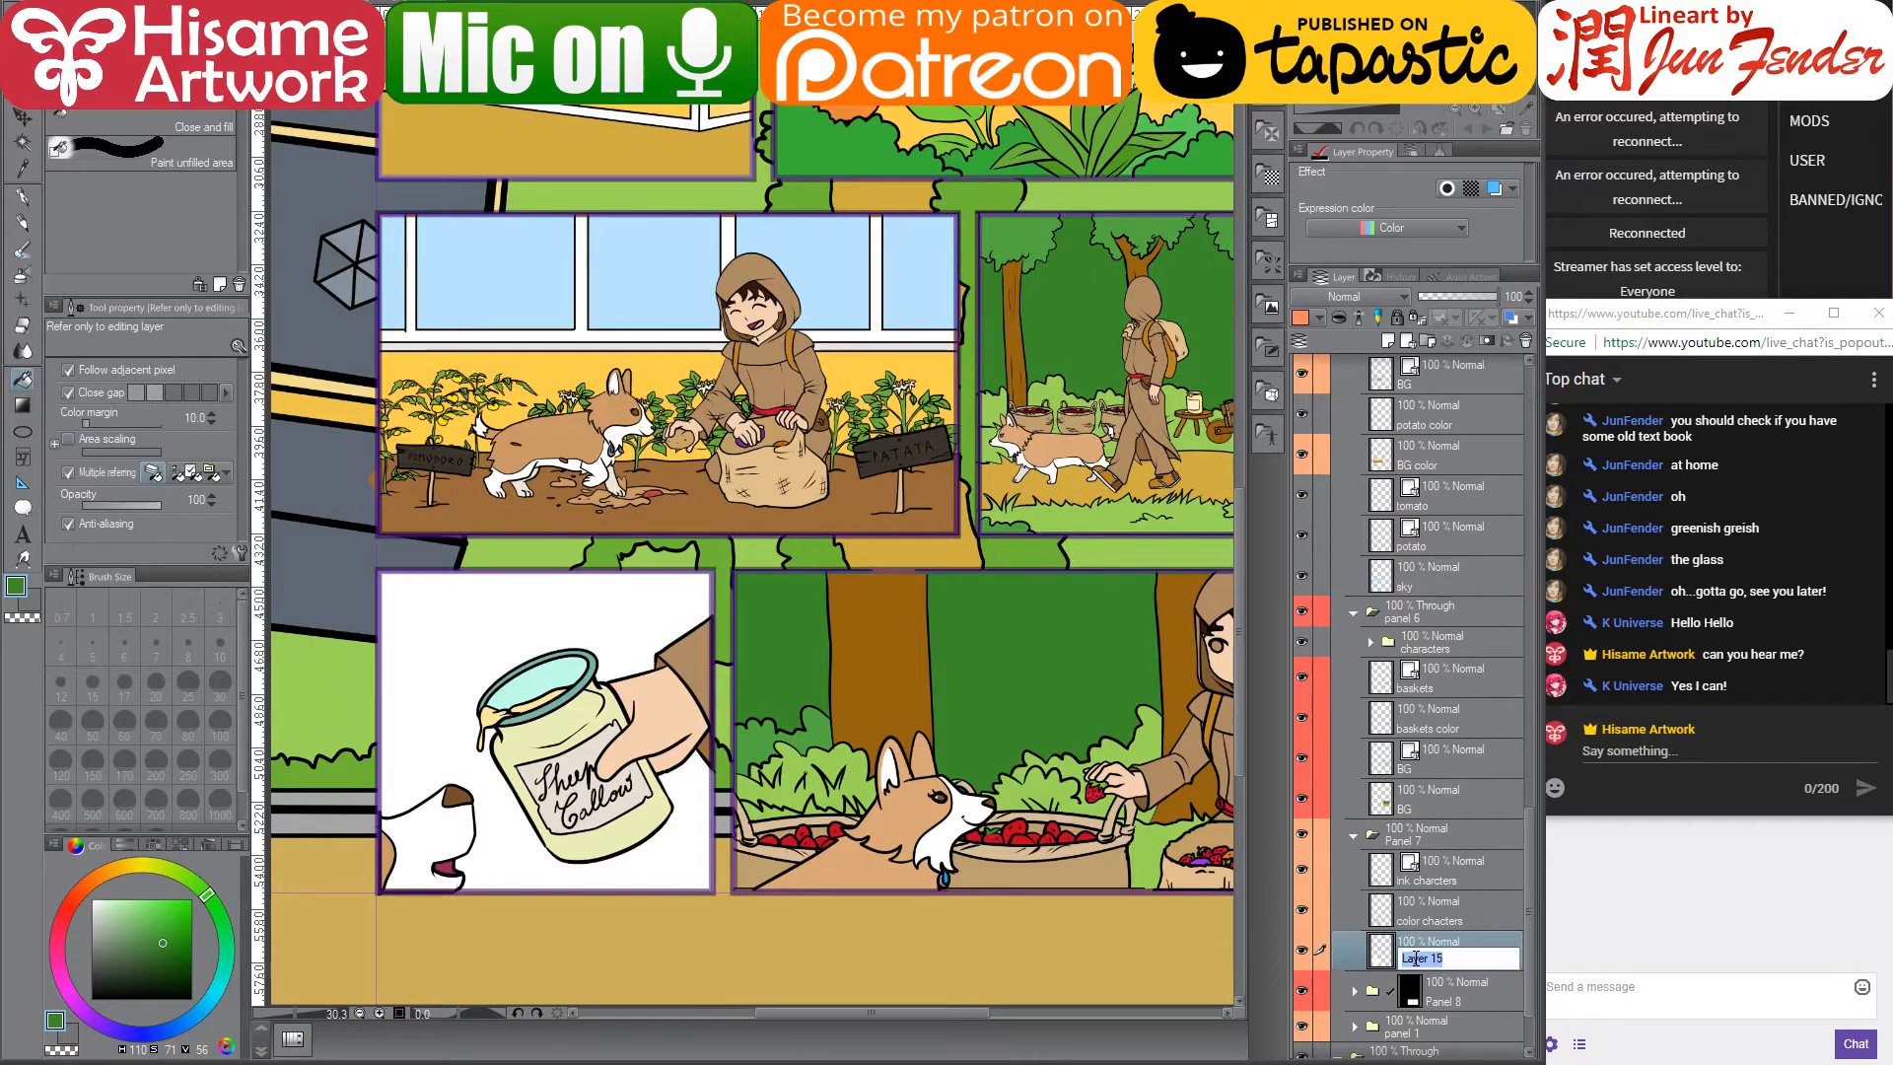
pyautogui.write('bg')
pyautogui.press('Return')
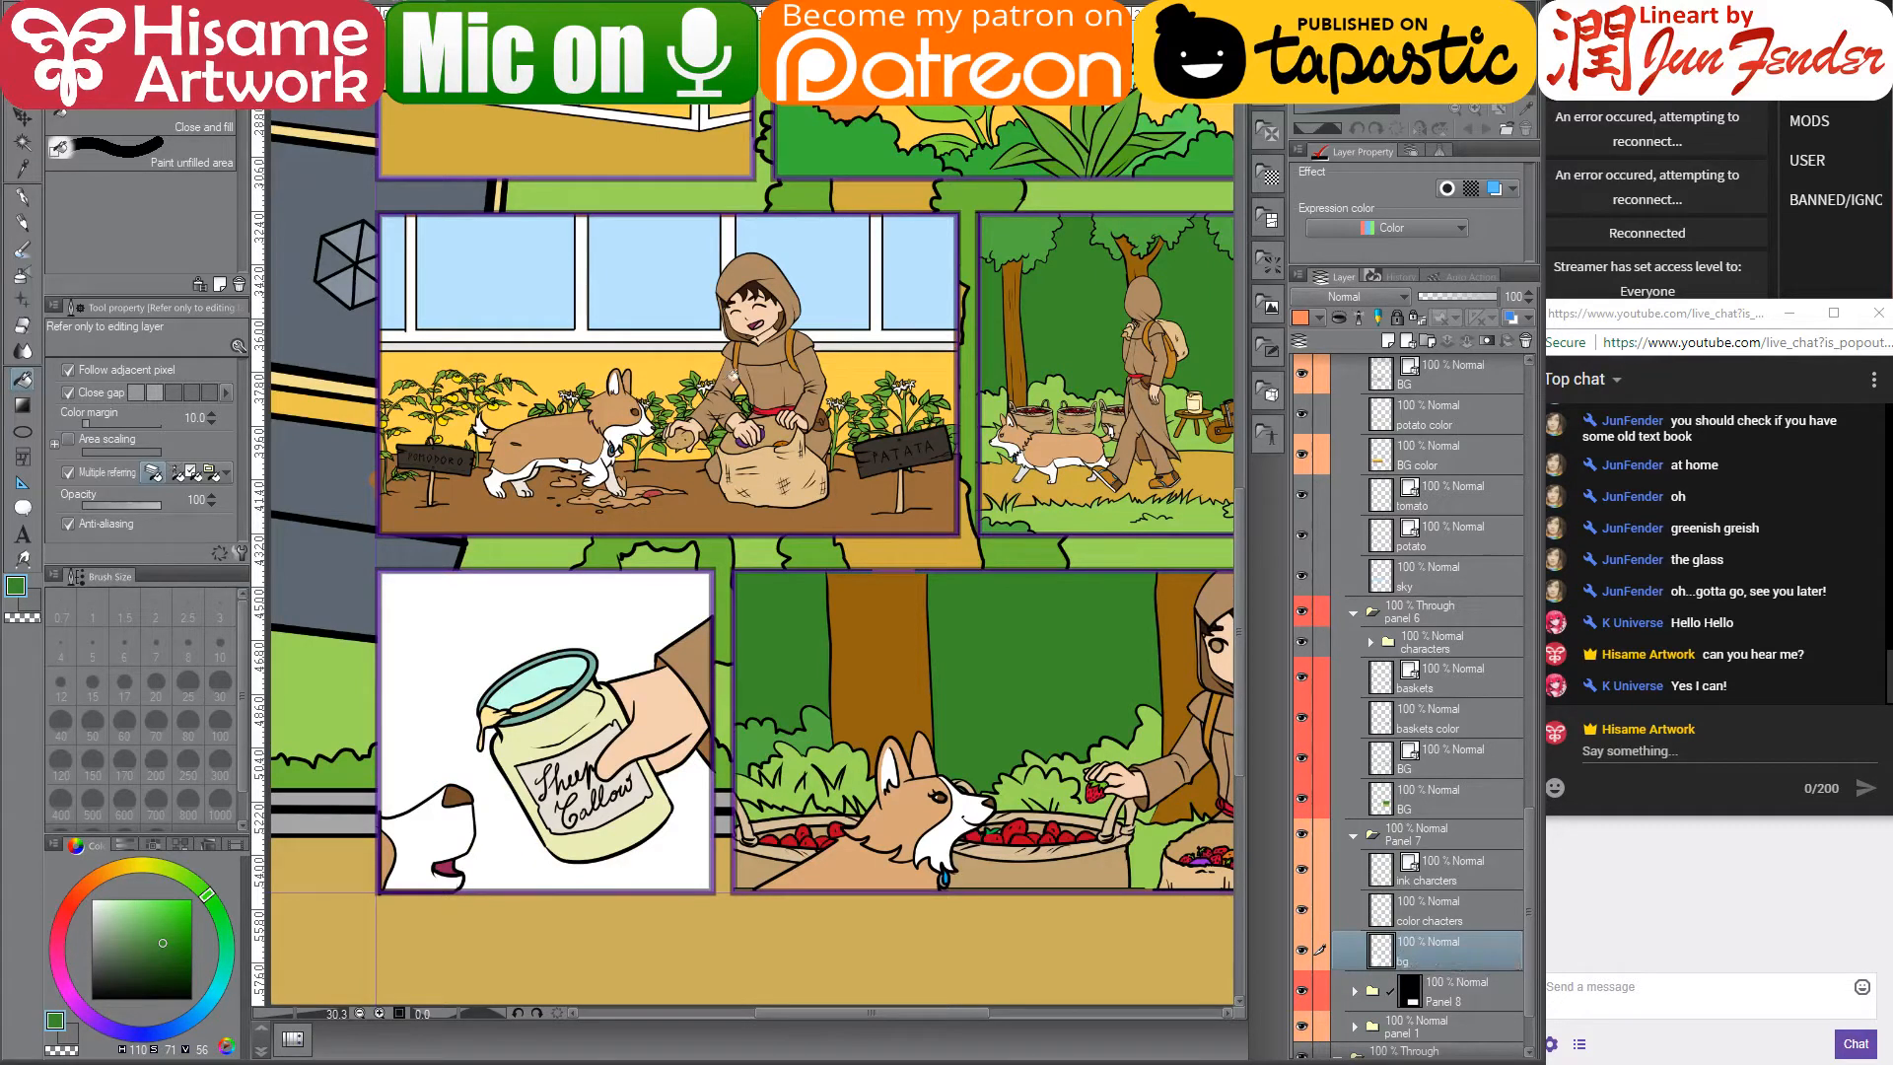
# - Select the jar panel's area from the Panel 8 folder mask and cover its background with the sampled dark green using the G-pen
pyautogui.keyDown('ctrl'); pyautogui.click(1408, 983); pyautogui.keyUp('ctrl')
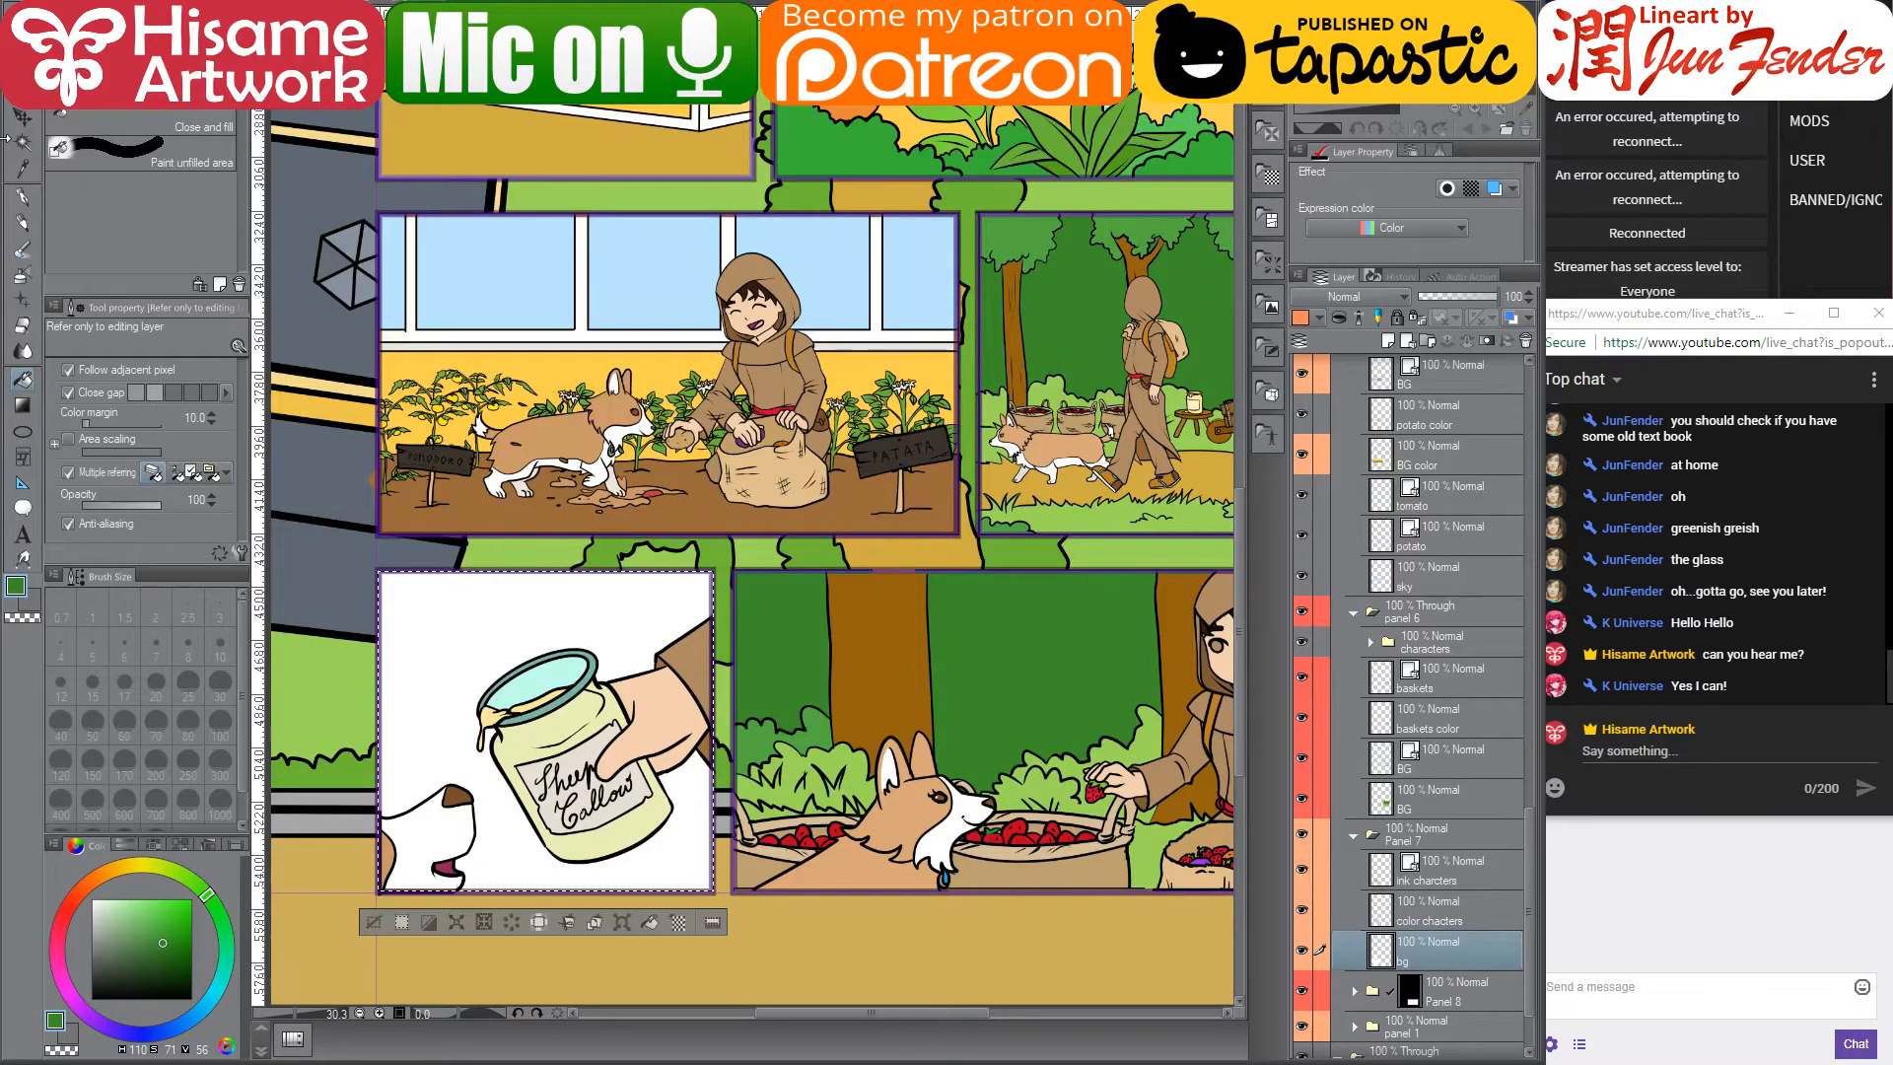
pyautogui.click(18, 205)
pyautogui.moveTo(422, 605)
pyautogui.mouseDown()
pyautogui.moveTo(563, 595)
pyautogui.moveTo(444, 739)
pyautogui.moveTo(789, 906)
pyautogui.moveTo(611, 696)
pyautogui.mouseUp()
pyautogui.scroll(-5, 597, 820)
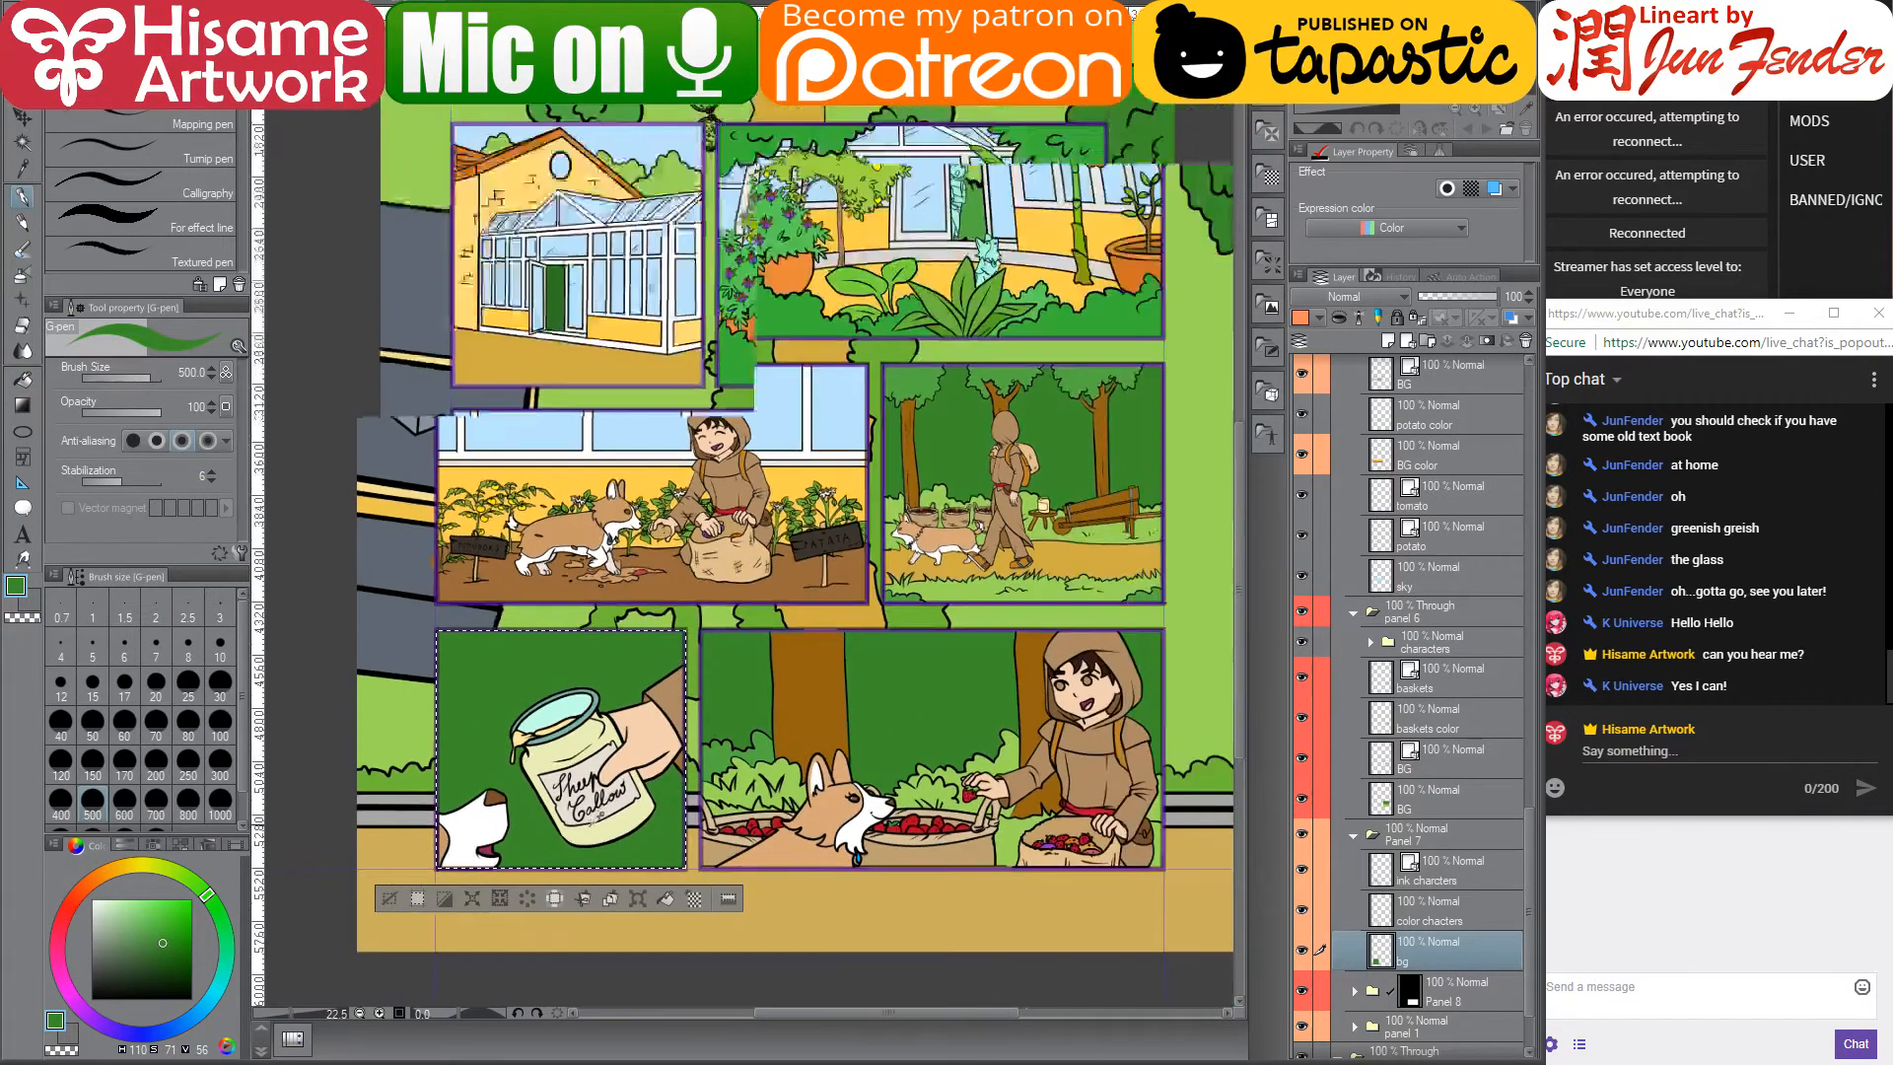
# - Make the grass layer of the panel 1 folder active from the canvas and ready the G-pen for painting on it
pyautogui.scroll(2, 946, 736)
pyautogui.scroll(-1, 949, 736)
pyautogui.scroll(-2, 941, 739)
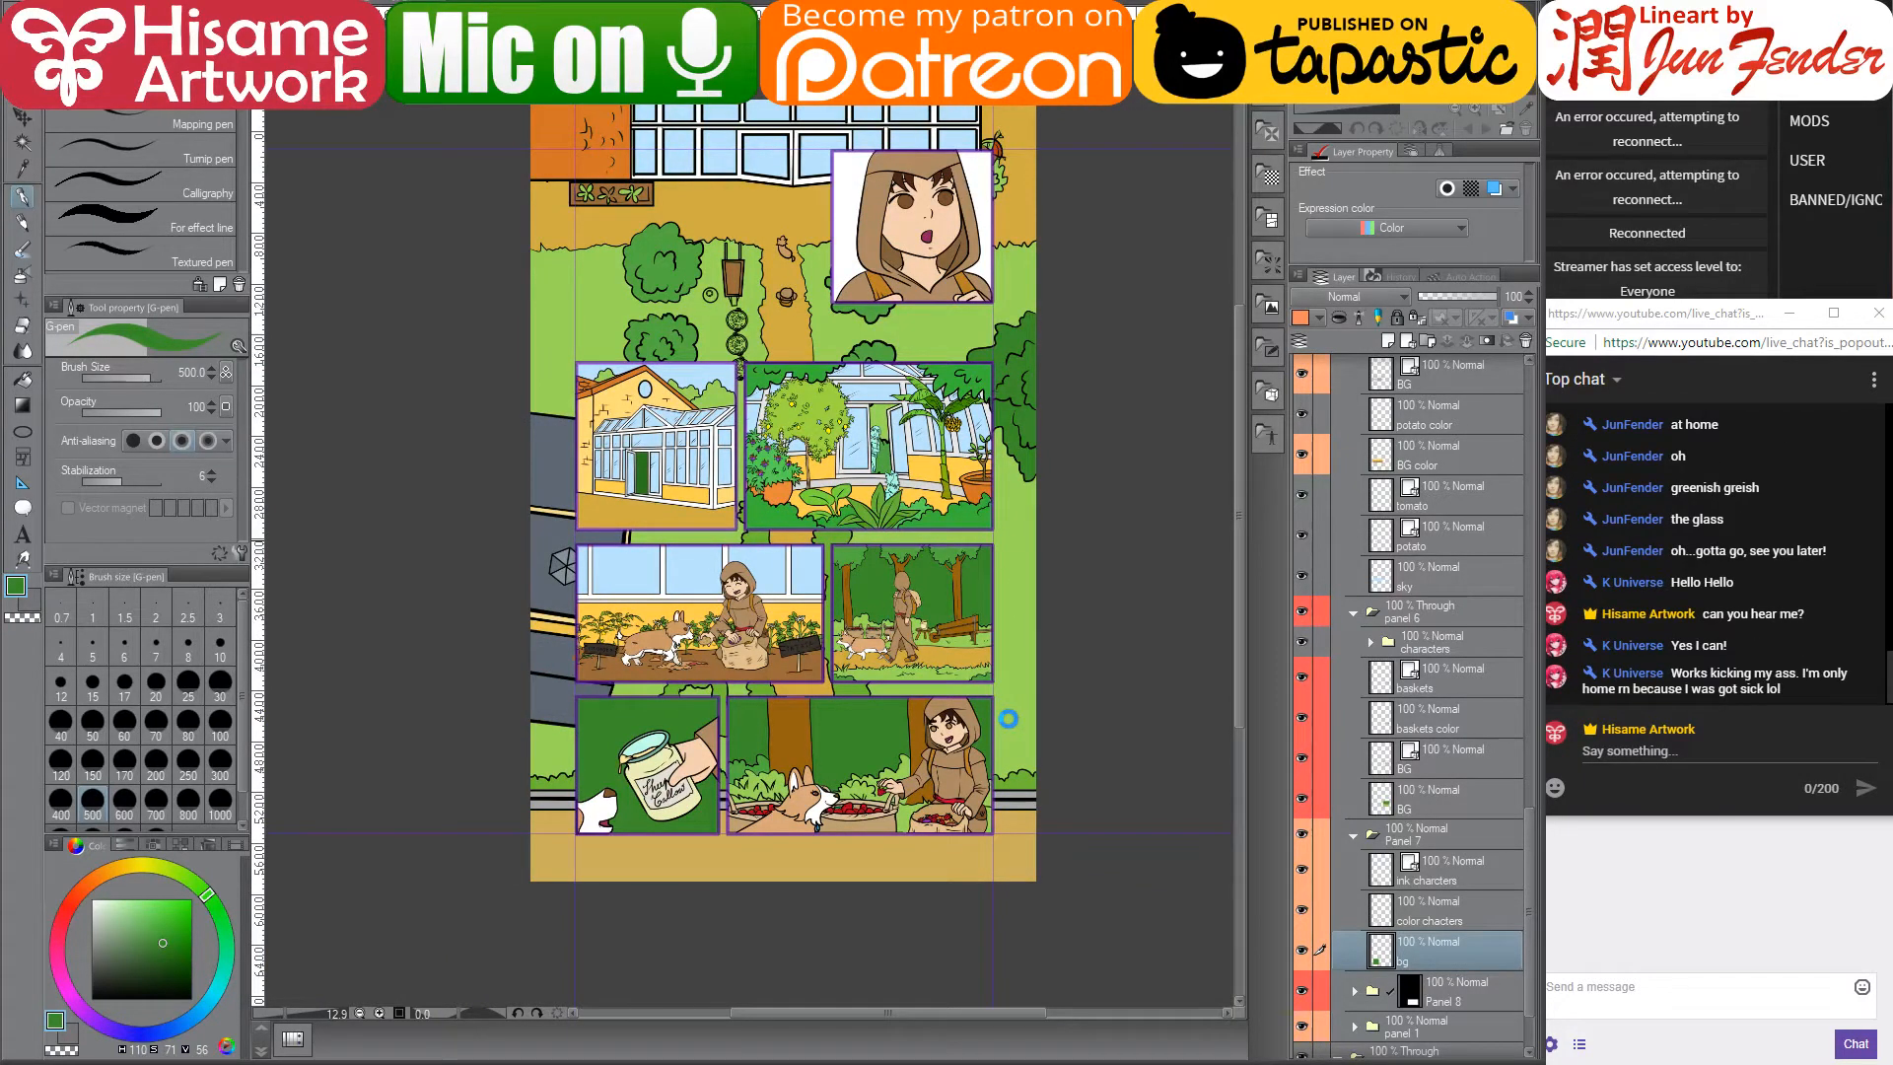
pyautogui.scroll(1, 1008, 718)
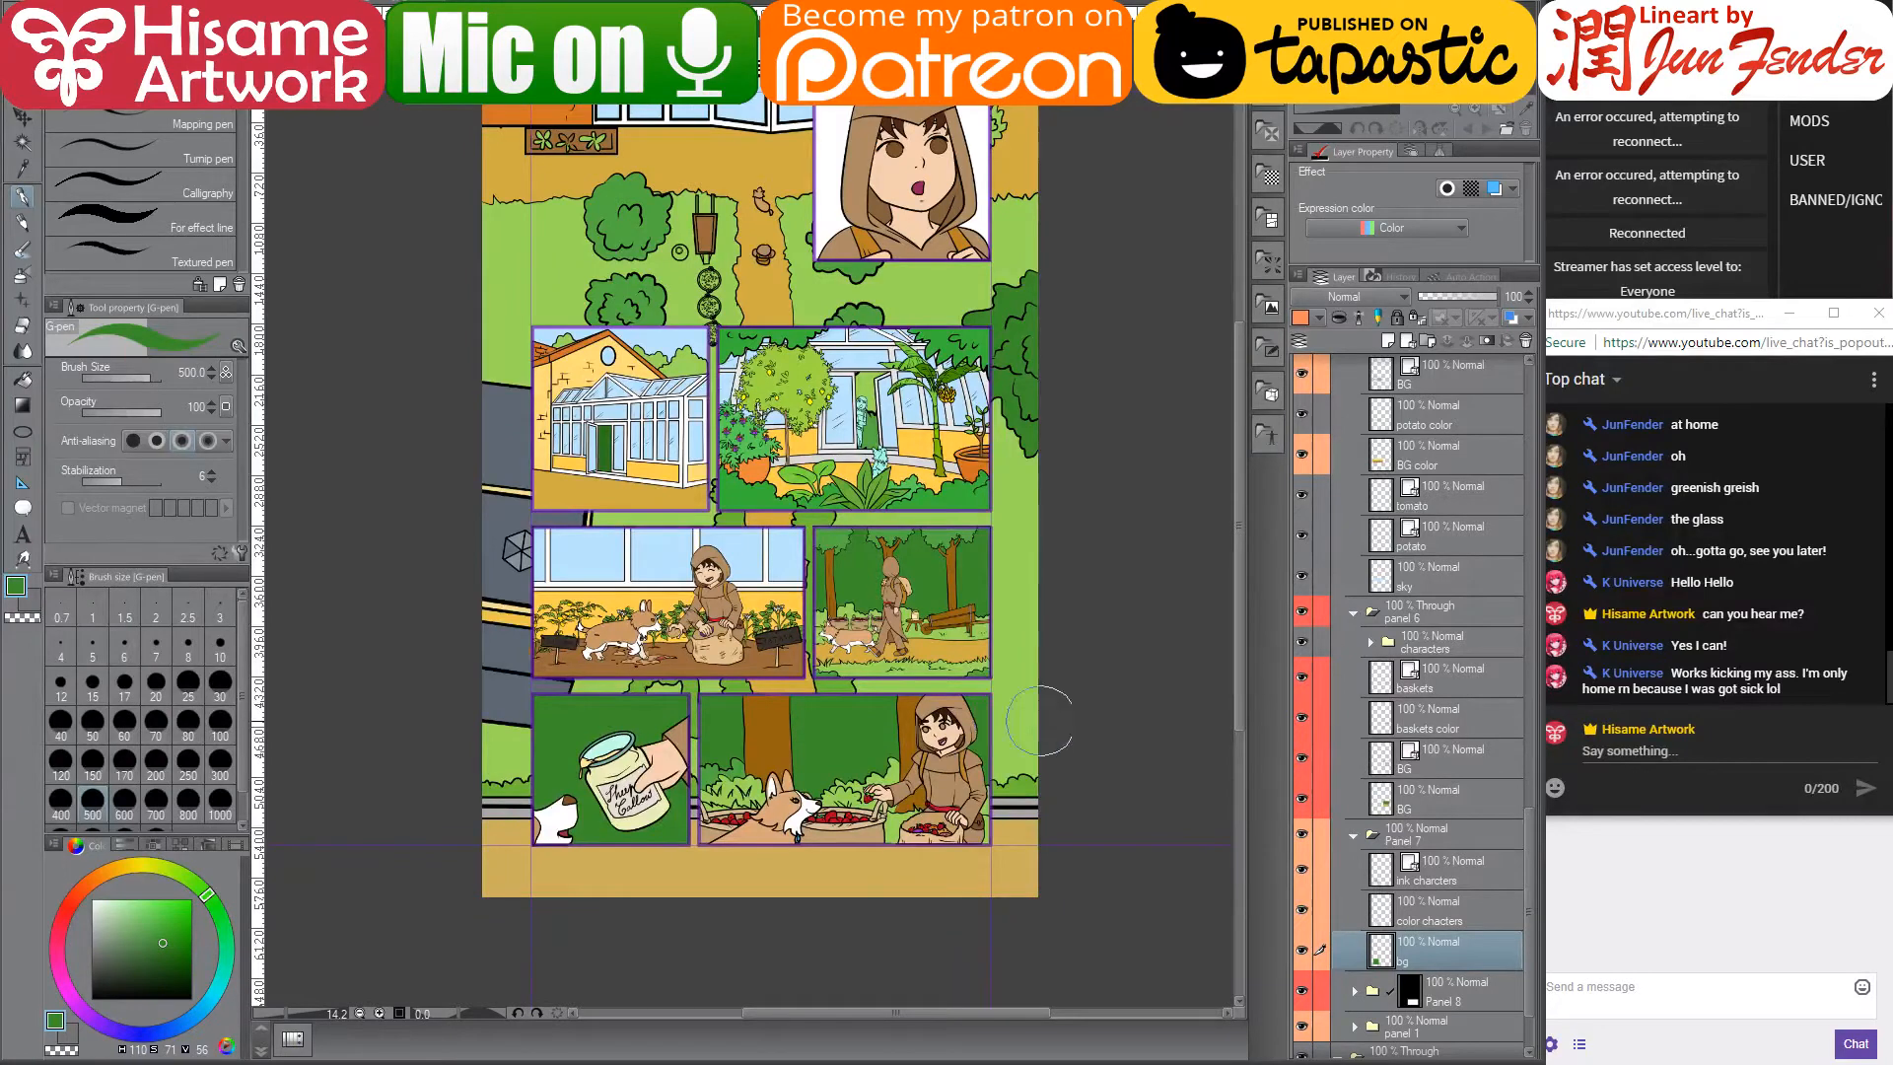
pyautogui.moveTo(1015, 638); pyautogui.dragTo(977, 702)
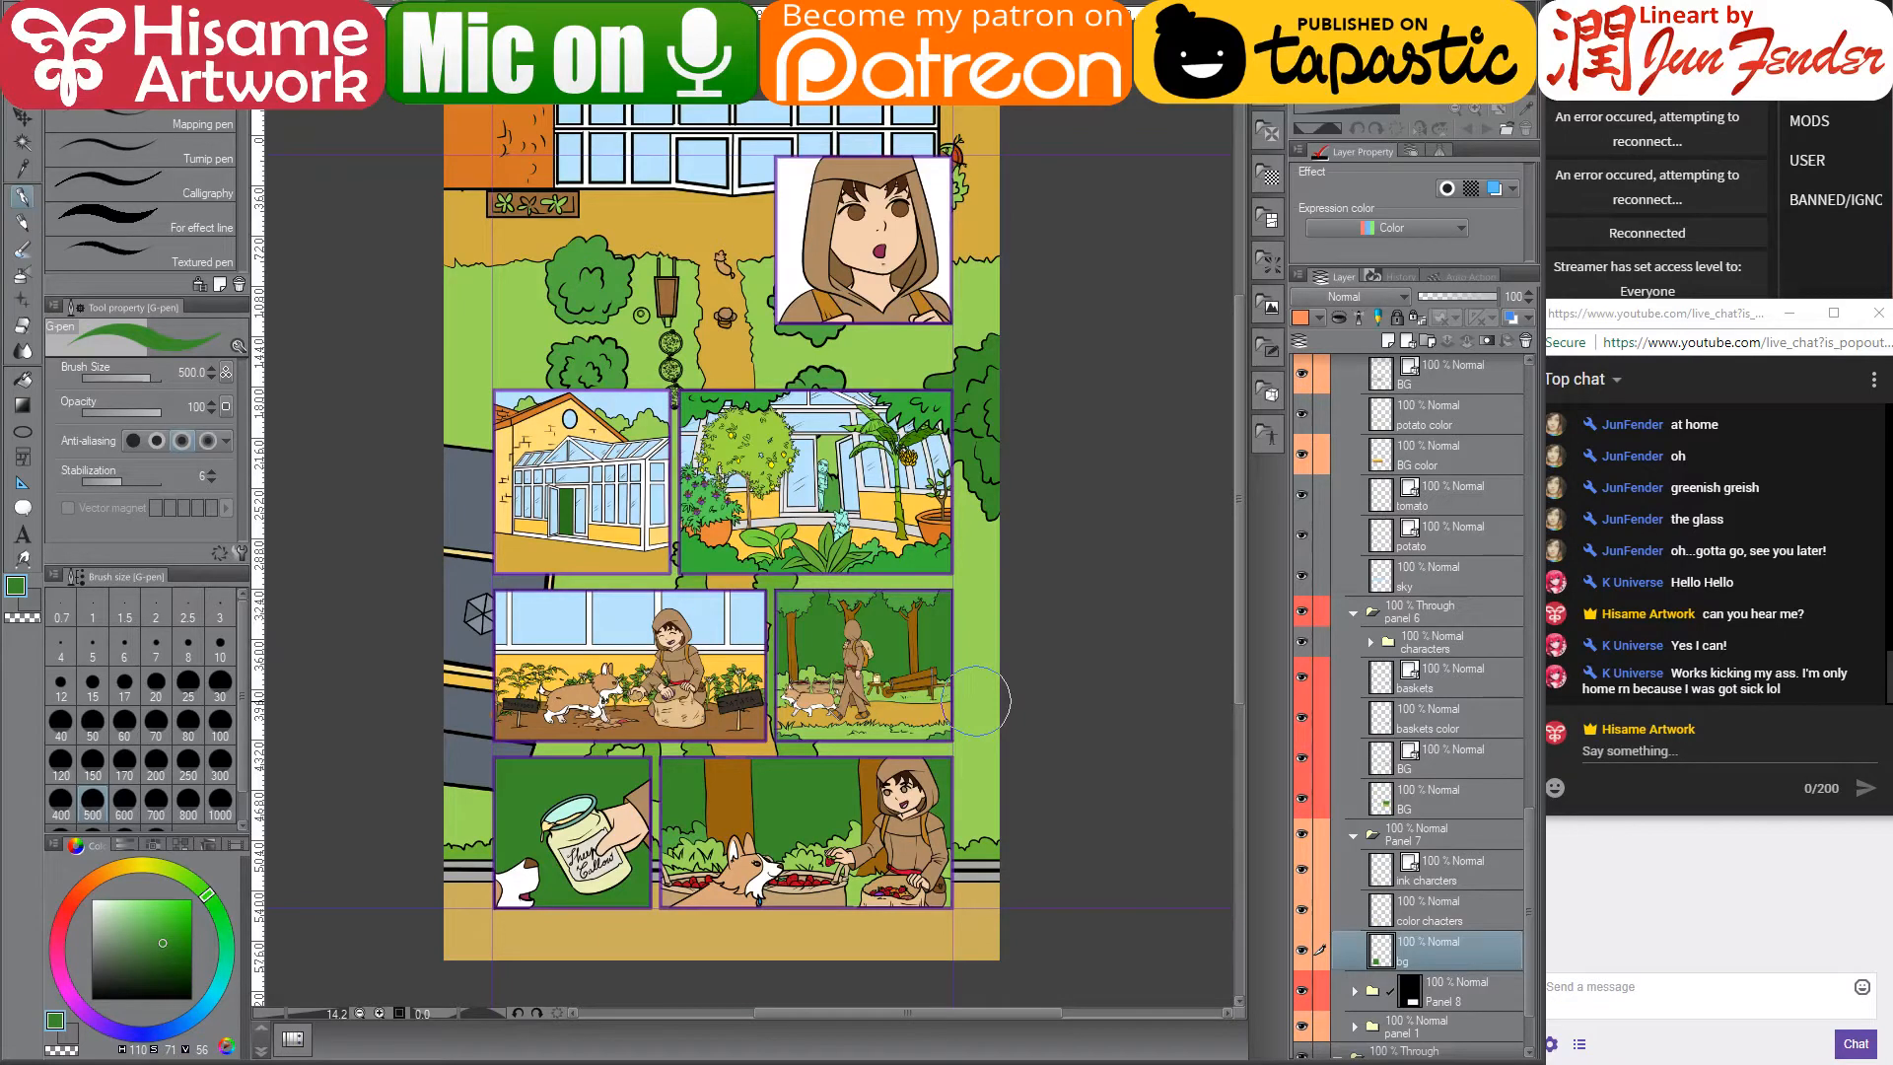
pyautogui.click(21, 120)
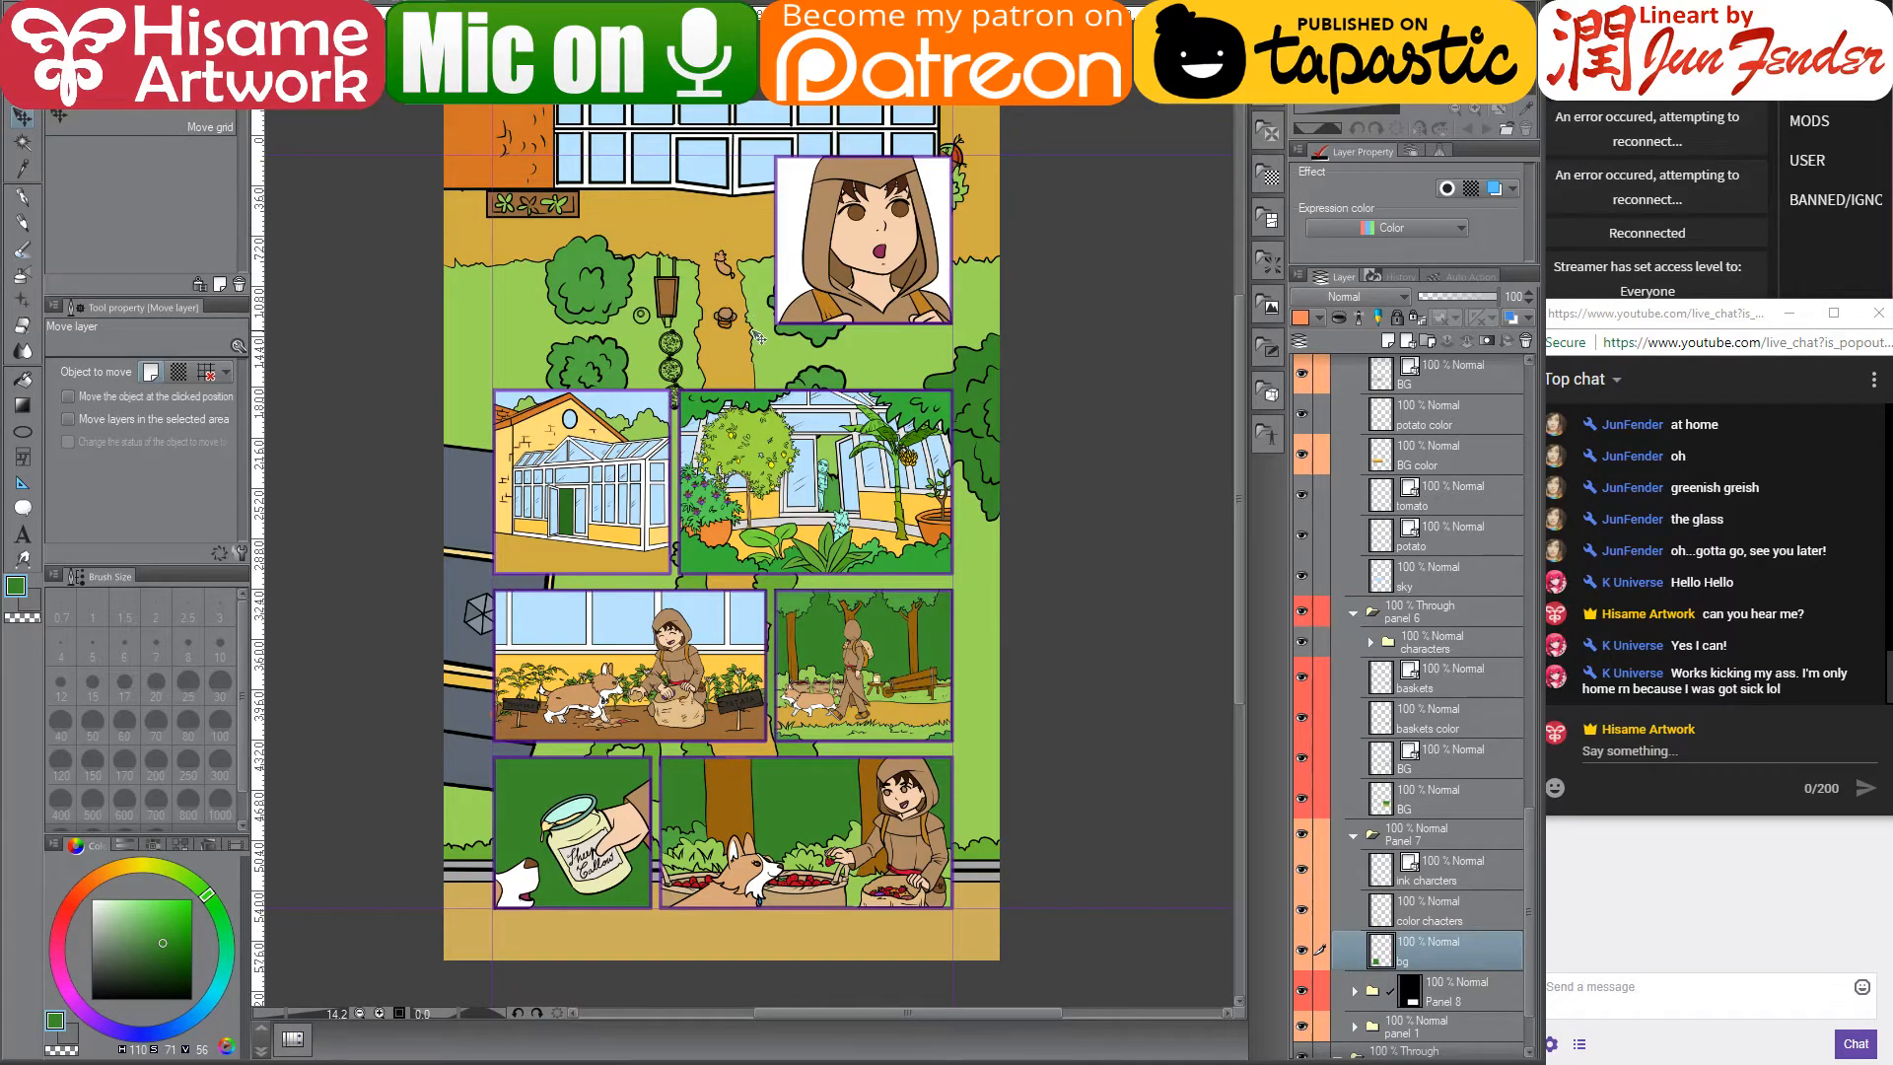
pyautogui.scroll(6, 752, 317)
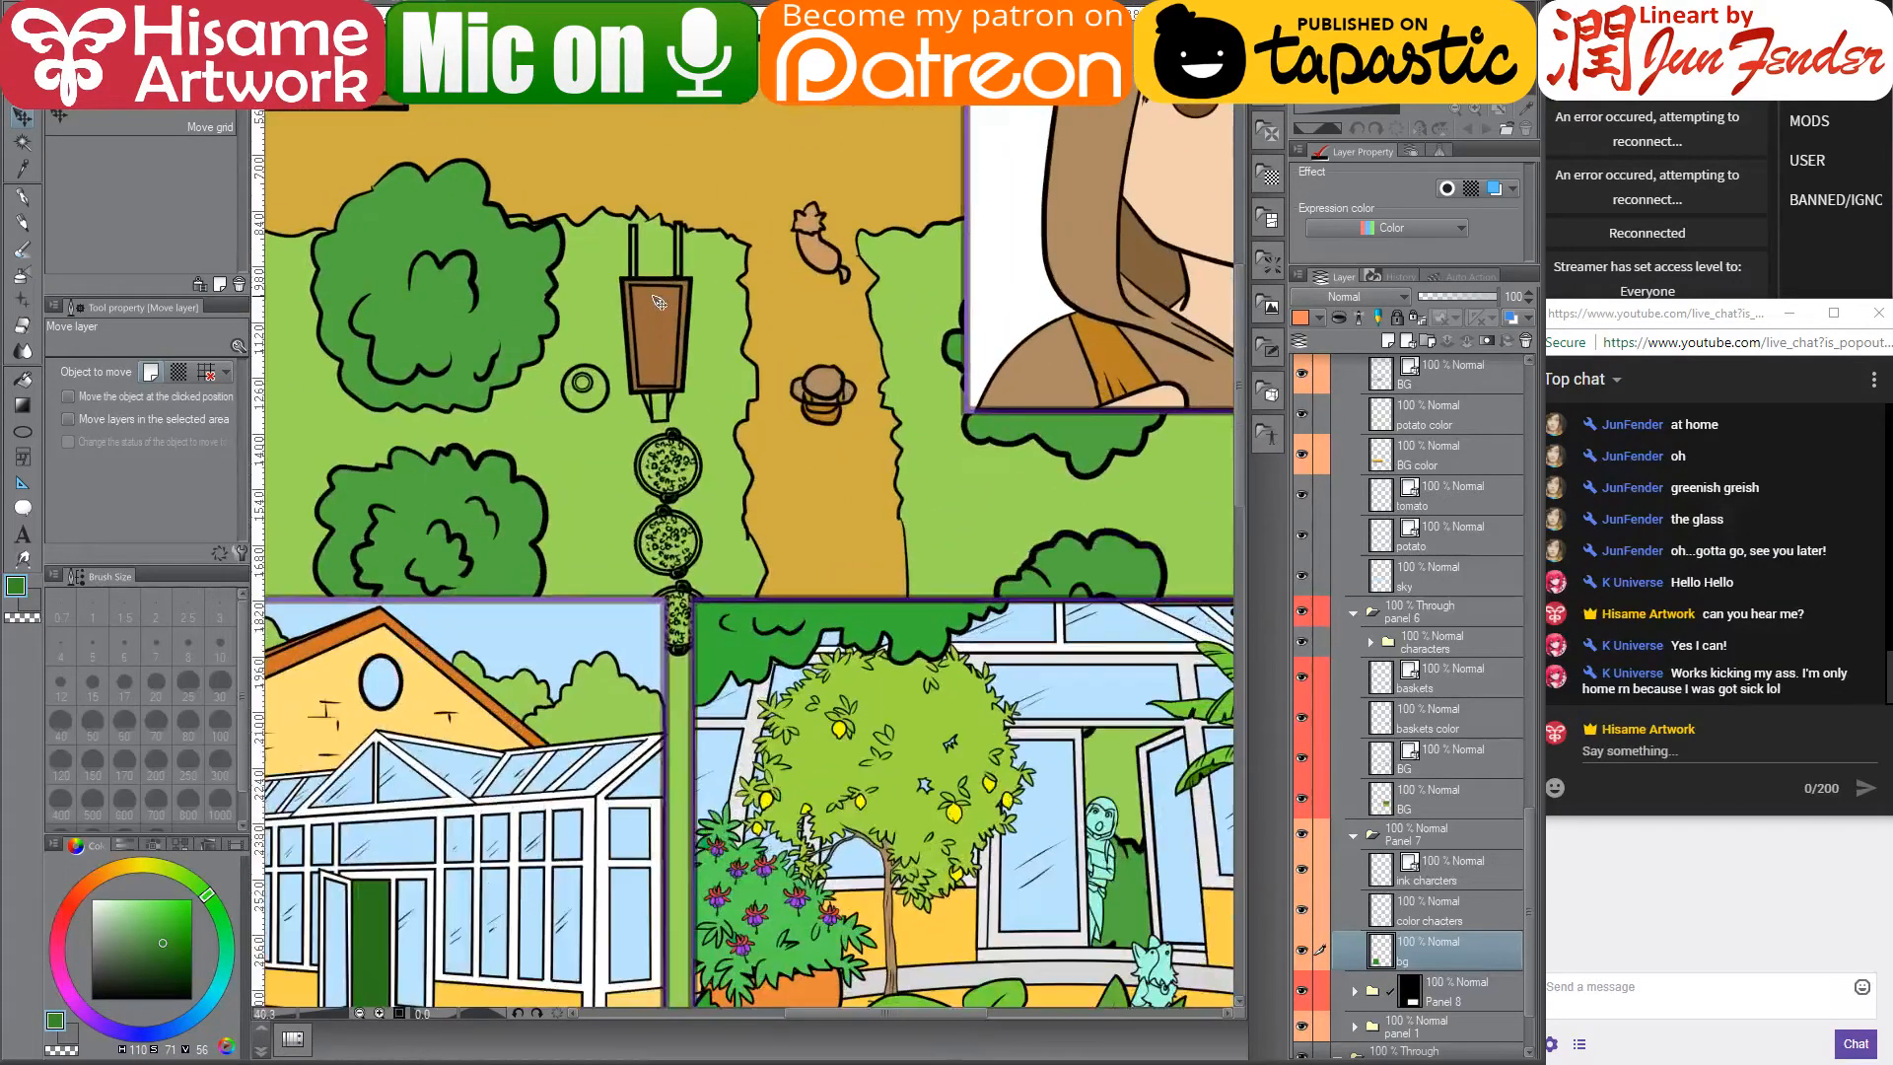
pyautogui.scroll(1, 658, 558)
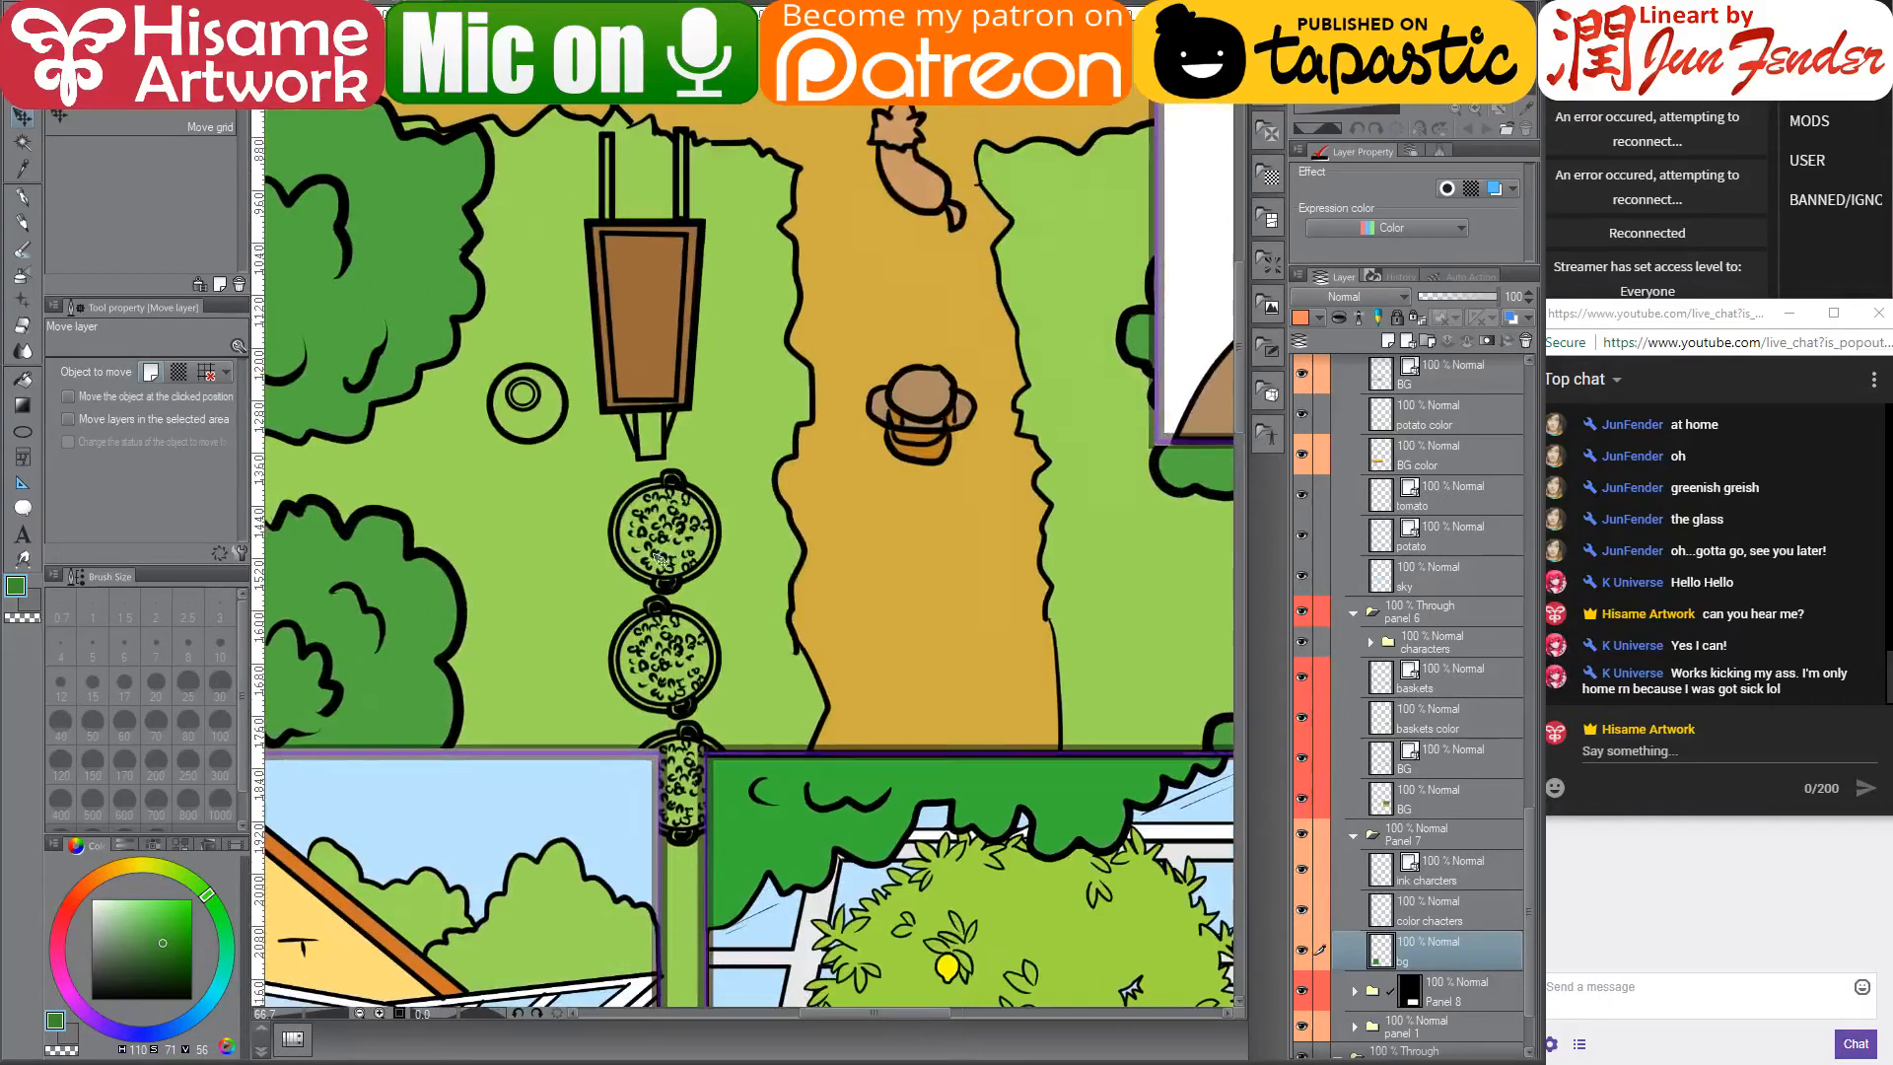
pyautogui.rightClick(539, 595)
pyautogui.press('Escape')
pyautogui.press('o')
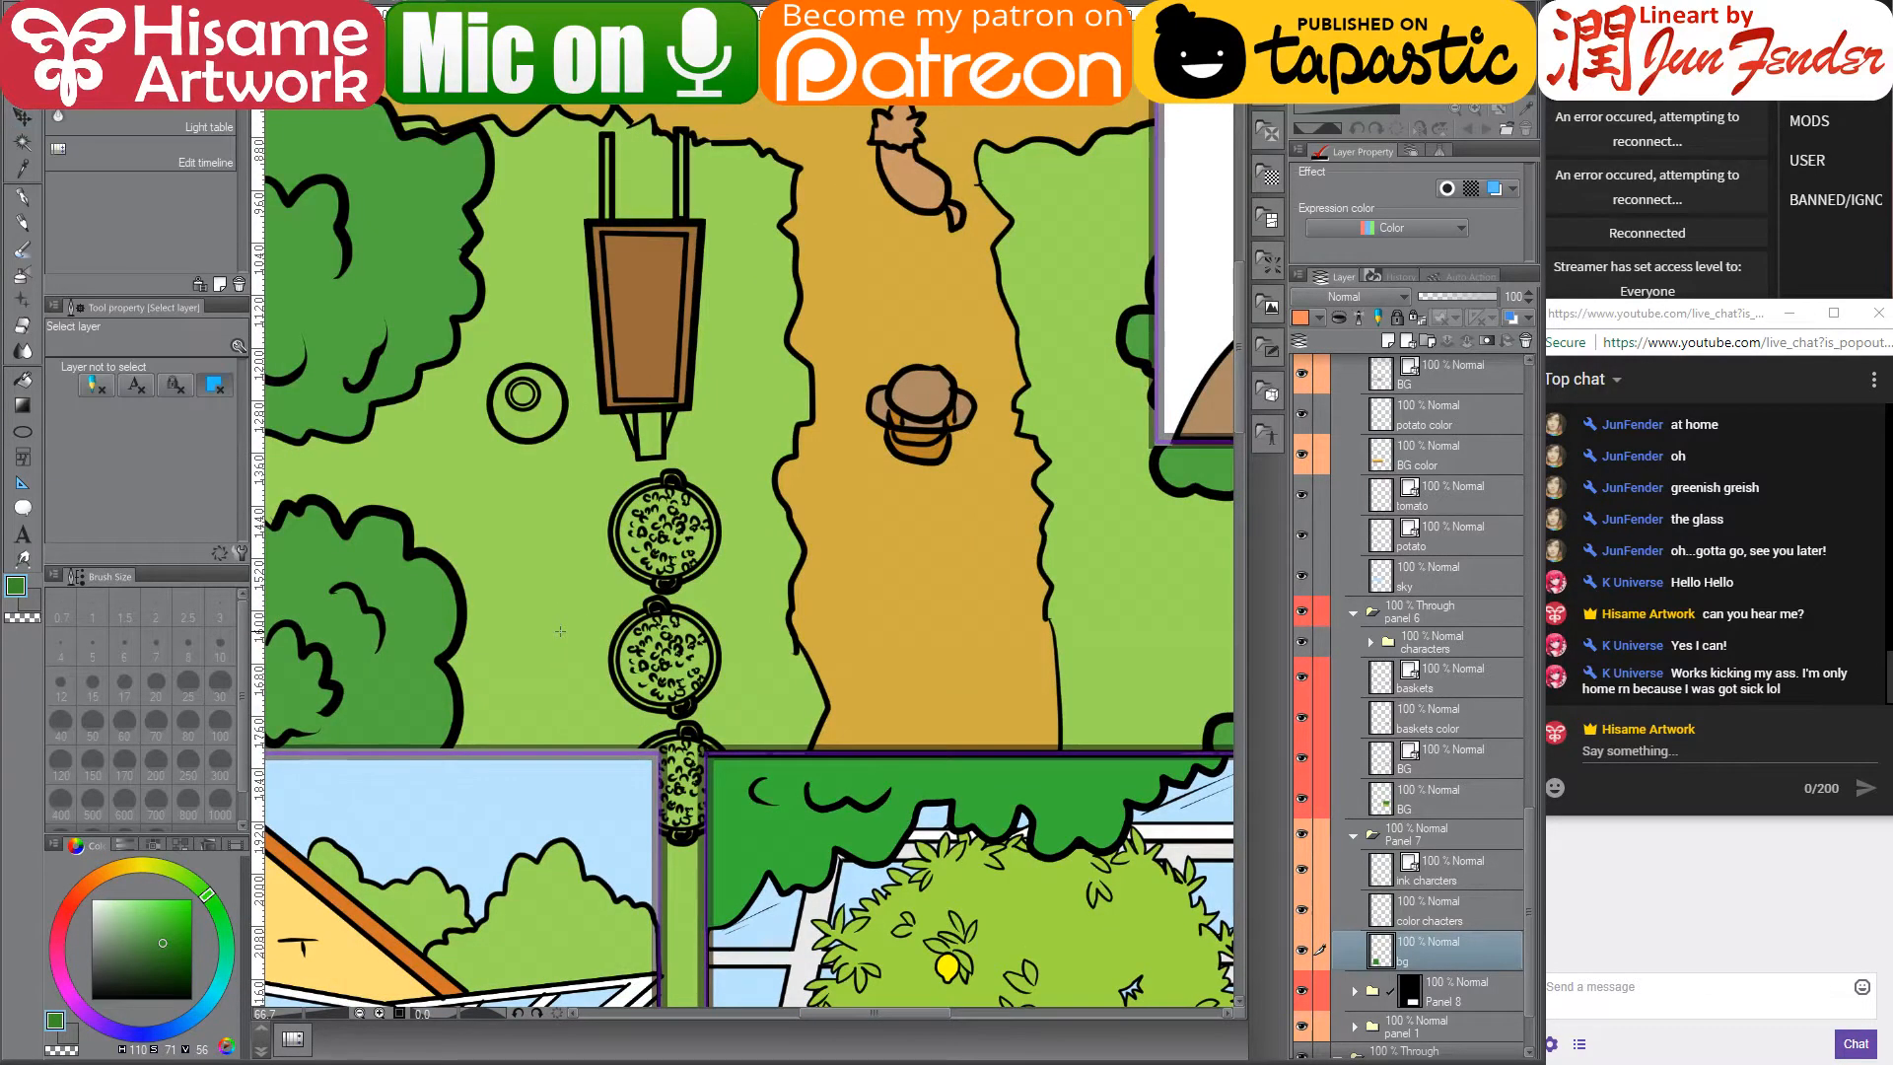
pyautogui.click(560, 630)
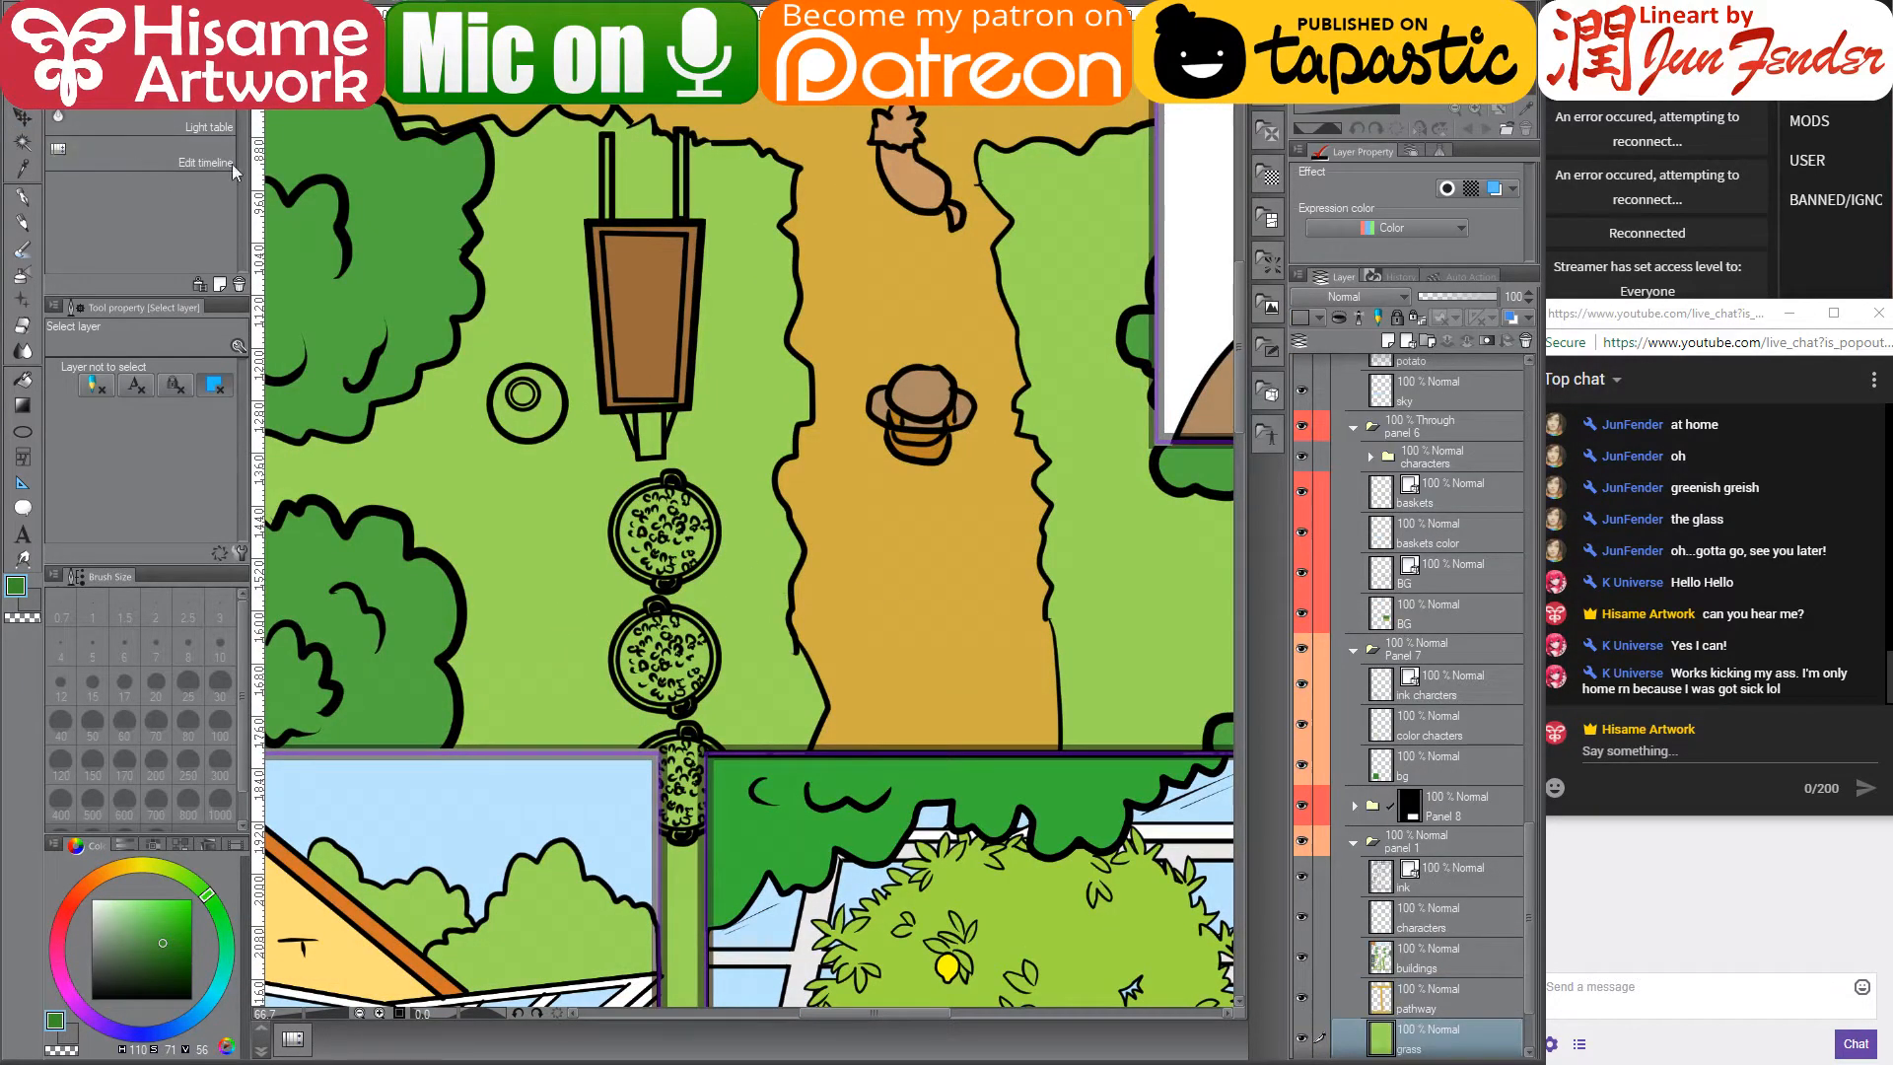
pyautogui.click(23, 196)
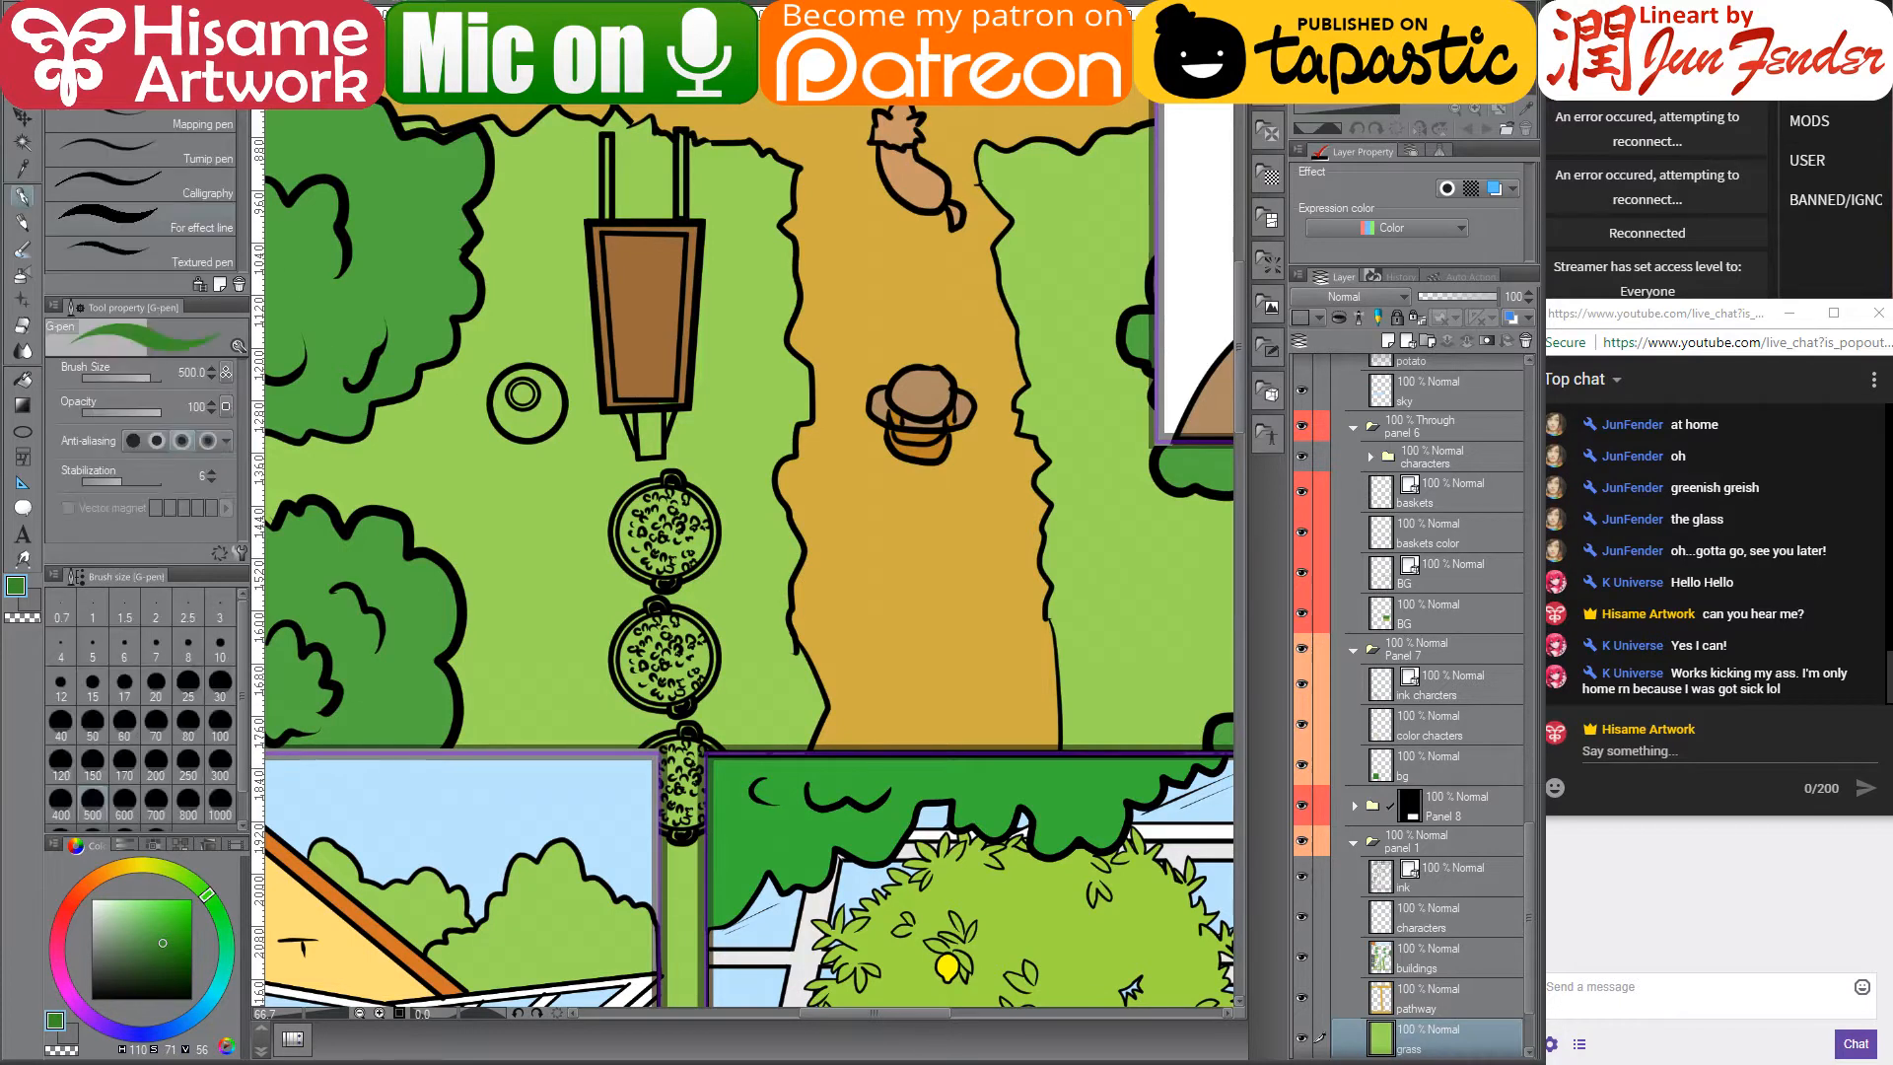
# - Sample the wheelbarrow's brown and paint its small front piece above the round baskets with a size 30 brush
pyautogui.keyDown('alt'); pyautogui.click(654, 340); pyautogui.keyUp('alt')
pyautogui.scroll(3, 654, 340)
pyautogui.scroll(1, 654, 365)
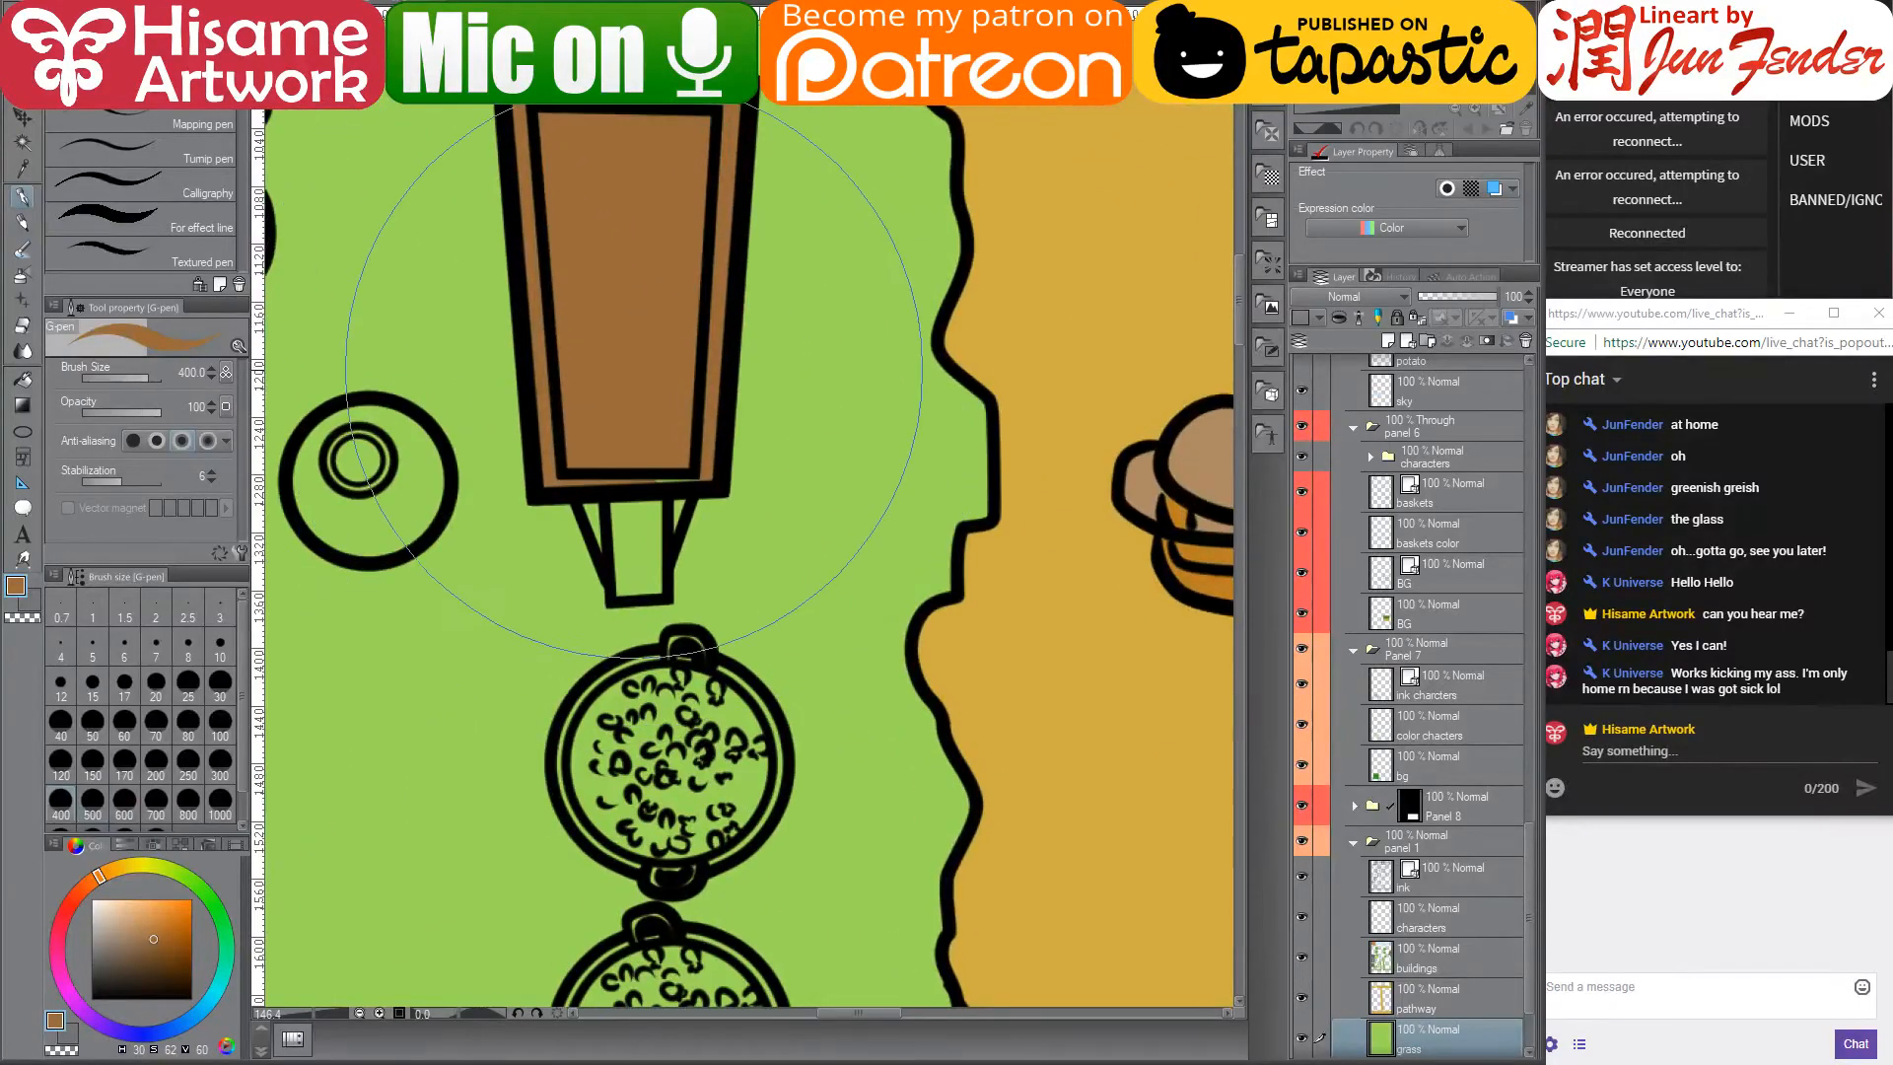
pyautogui.moveTo(654, 365)
pyautogui.mouseDown()
pyautogui.moveTo(617, 483)
pyautogui.moveTo(685, 473)
pyautogui.moveTo(652, 547)
pyautogui.moveTo(598, 508)
pyautogui.moveTo(624, 582)
pyautogui.moveTo(650, 578)
pyautogui.moveTo(631, 488)
pyautogui.mouseUp()
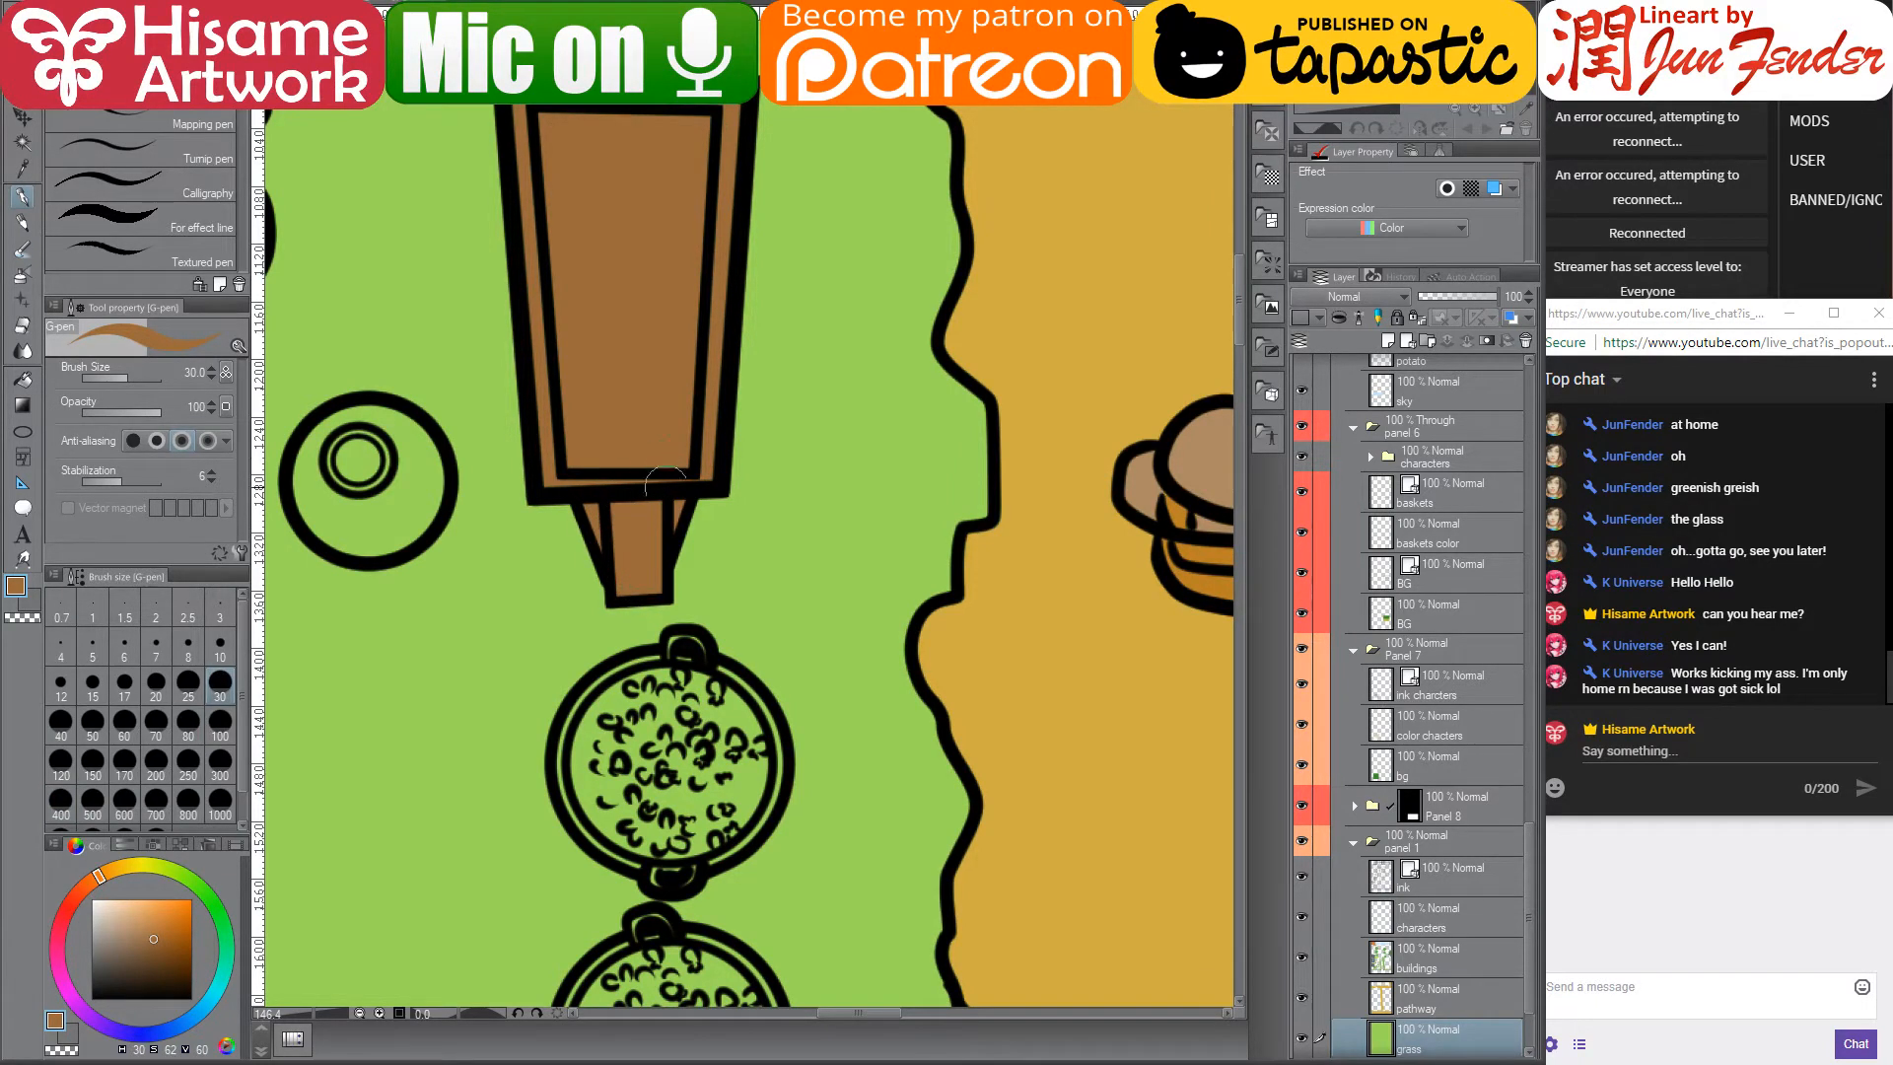
# - Paint the wheelbarrow's two handles brown with the G-pen at brush size 20
pyautogui.scroll(-1, 687, 493)
pyautogui.scroll(2, 683, 107)
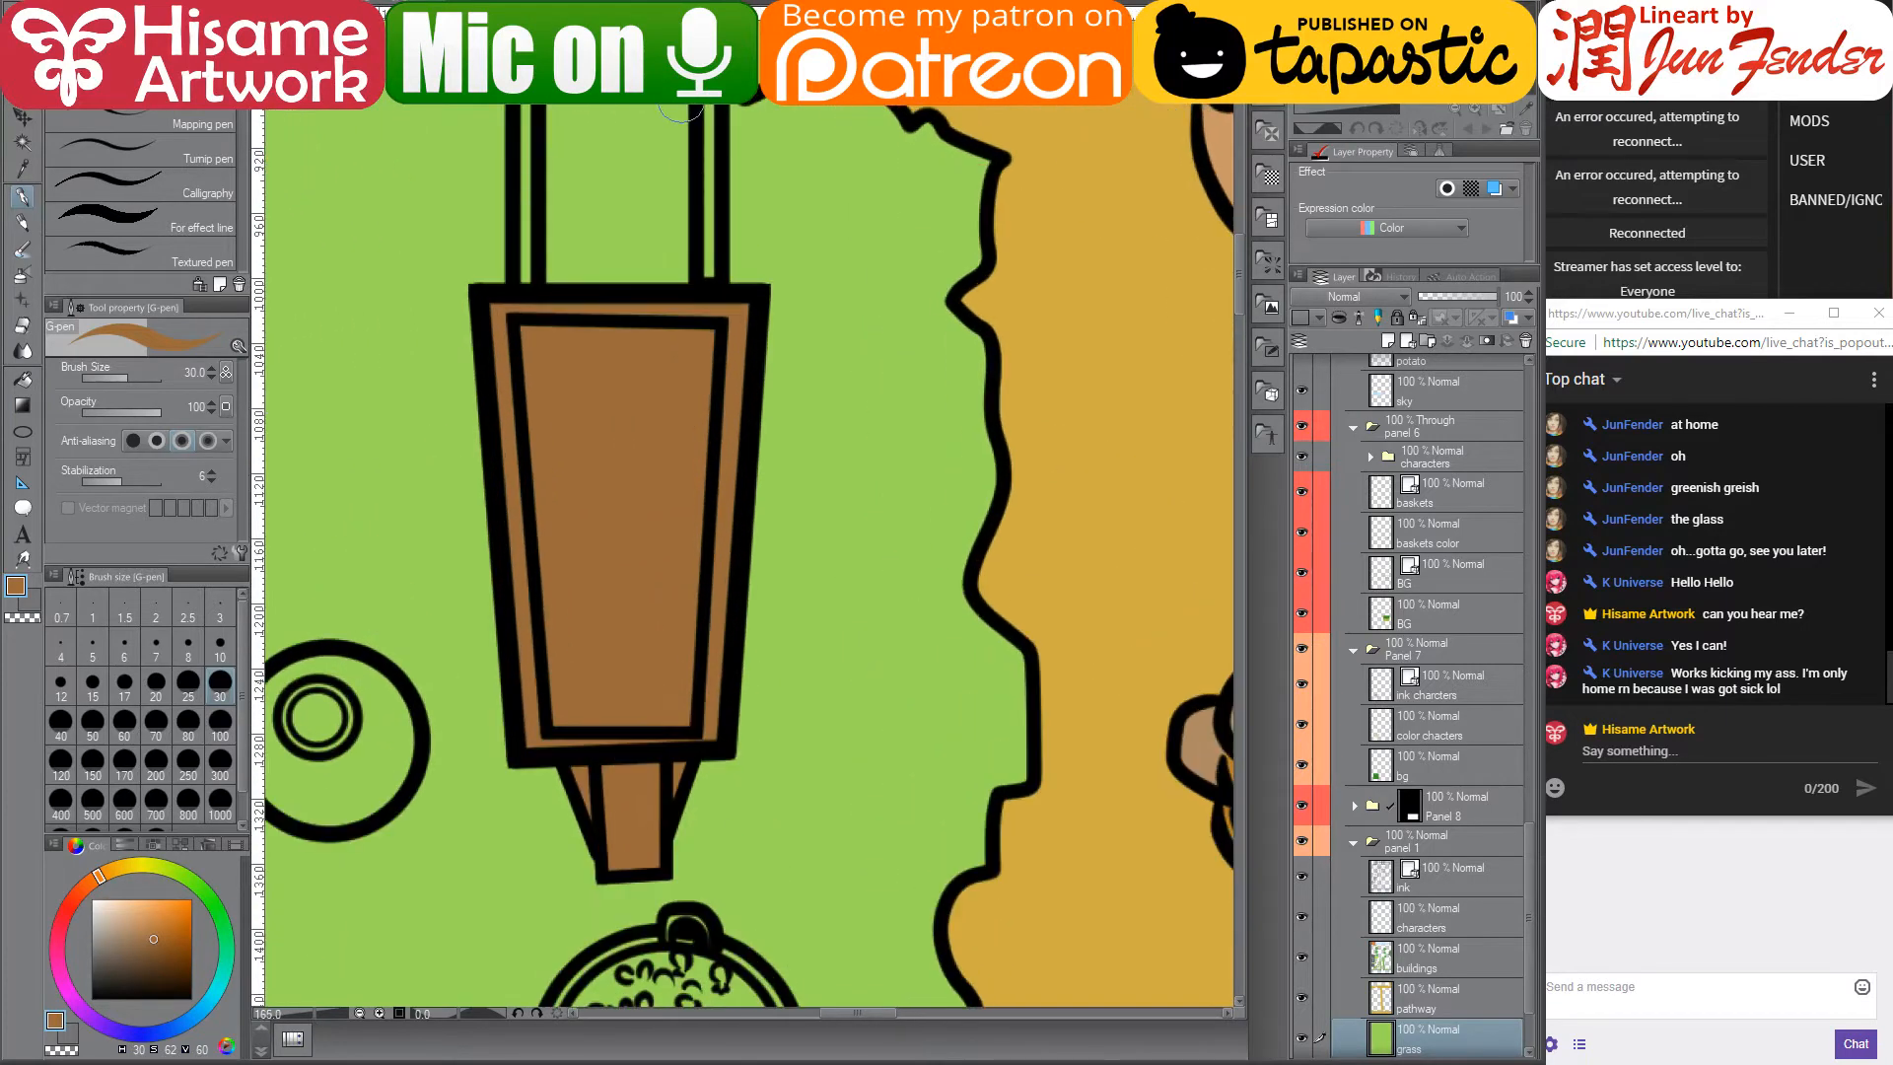
pyautogui.press('[')
pyautogui.press('[')
pyautogui.moveTo(708, 116); pyautogui.dragTo(704, 291)
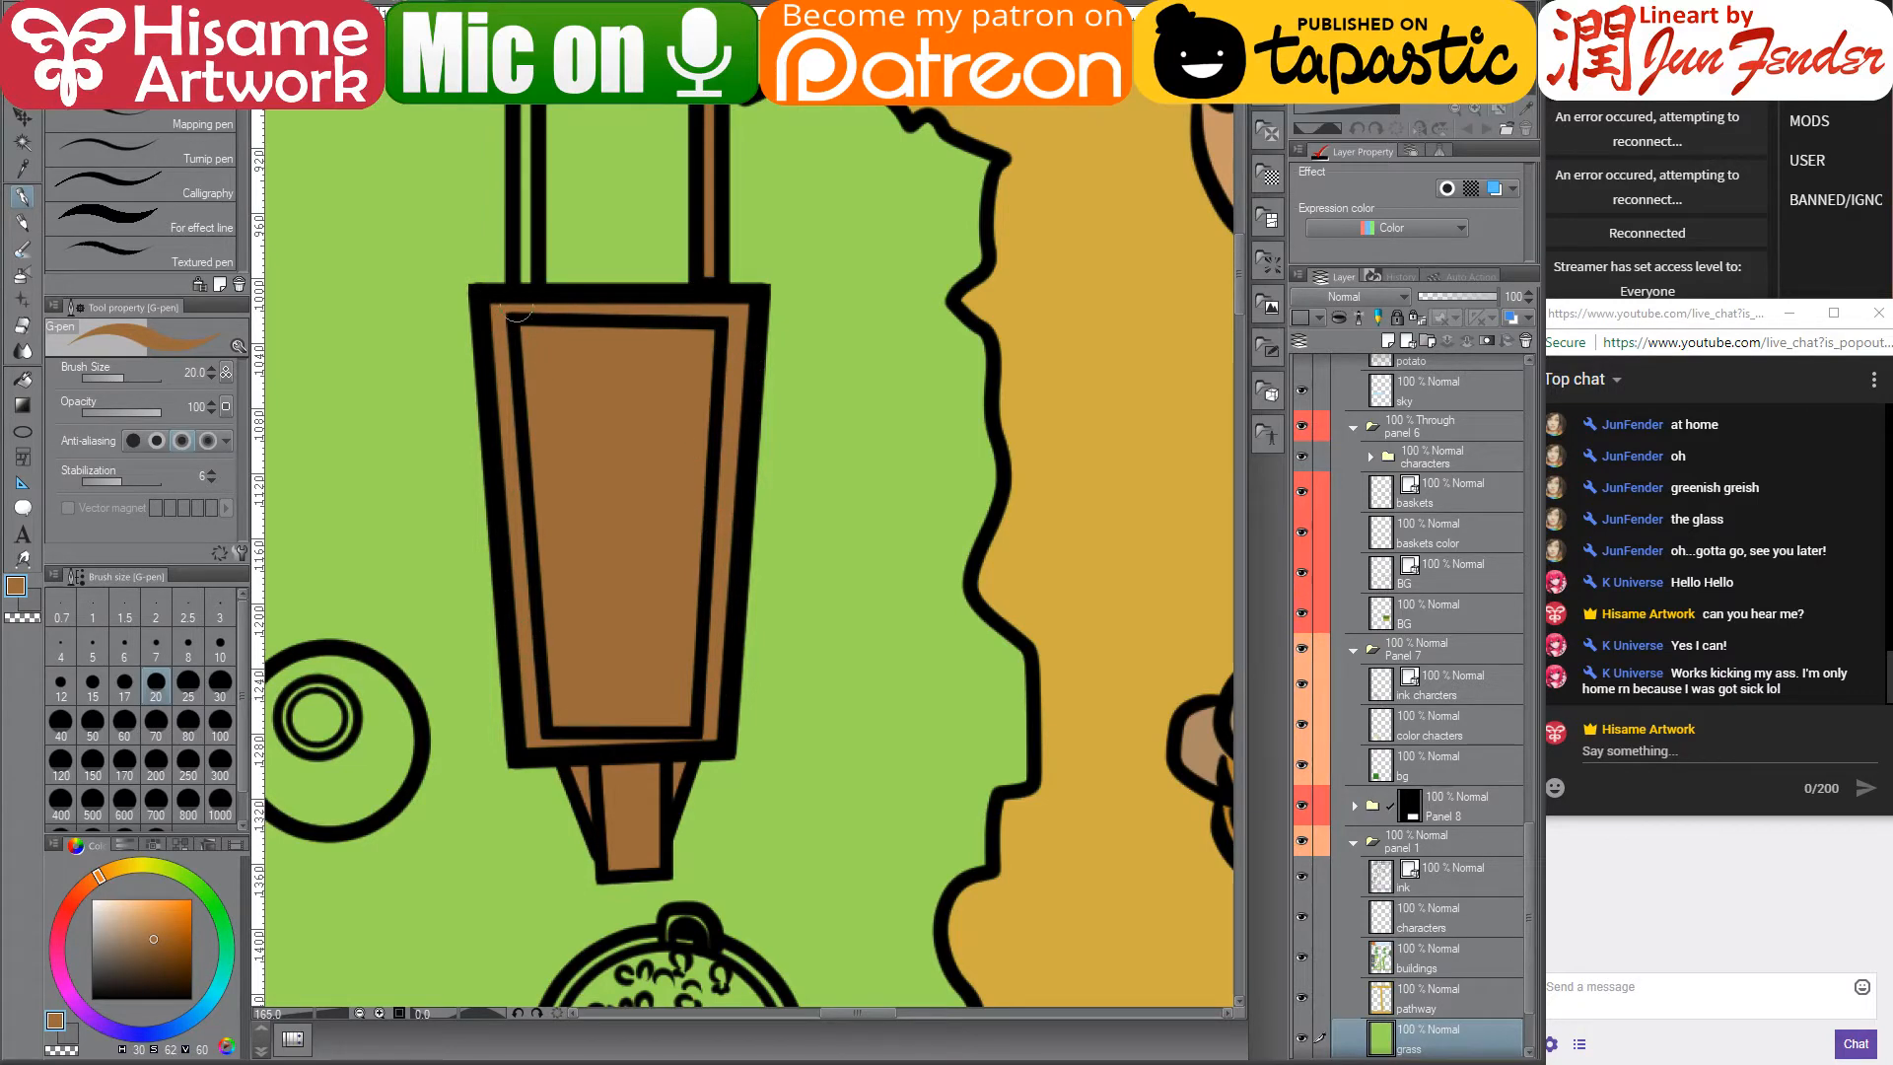
pyautogui.moveTo(516, 311)
pyautogui.mouseDown()
pyautogui.moveTo(523, 109)
pyautogui.moveTo(521, 286)
pyautogui.mouseUp()
pyautogui.scroll(-4, 797, 456)
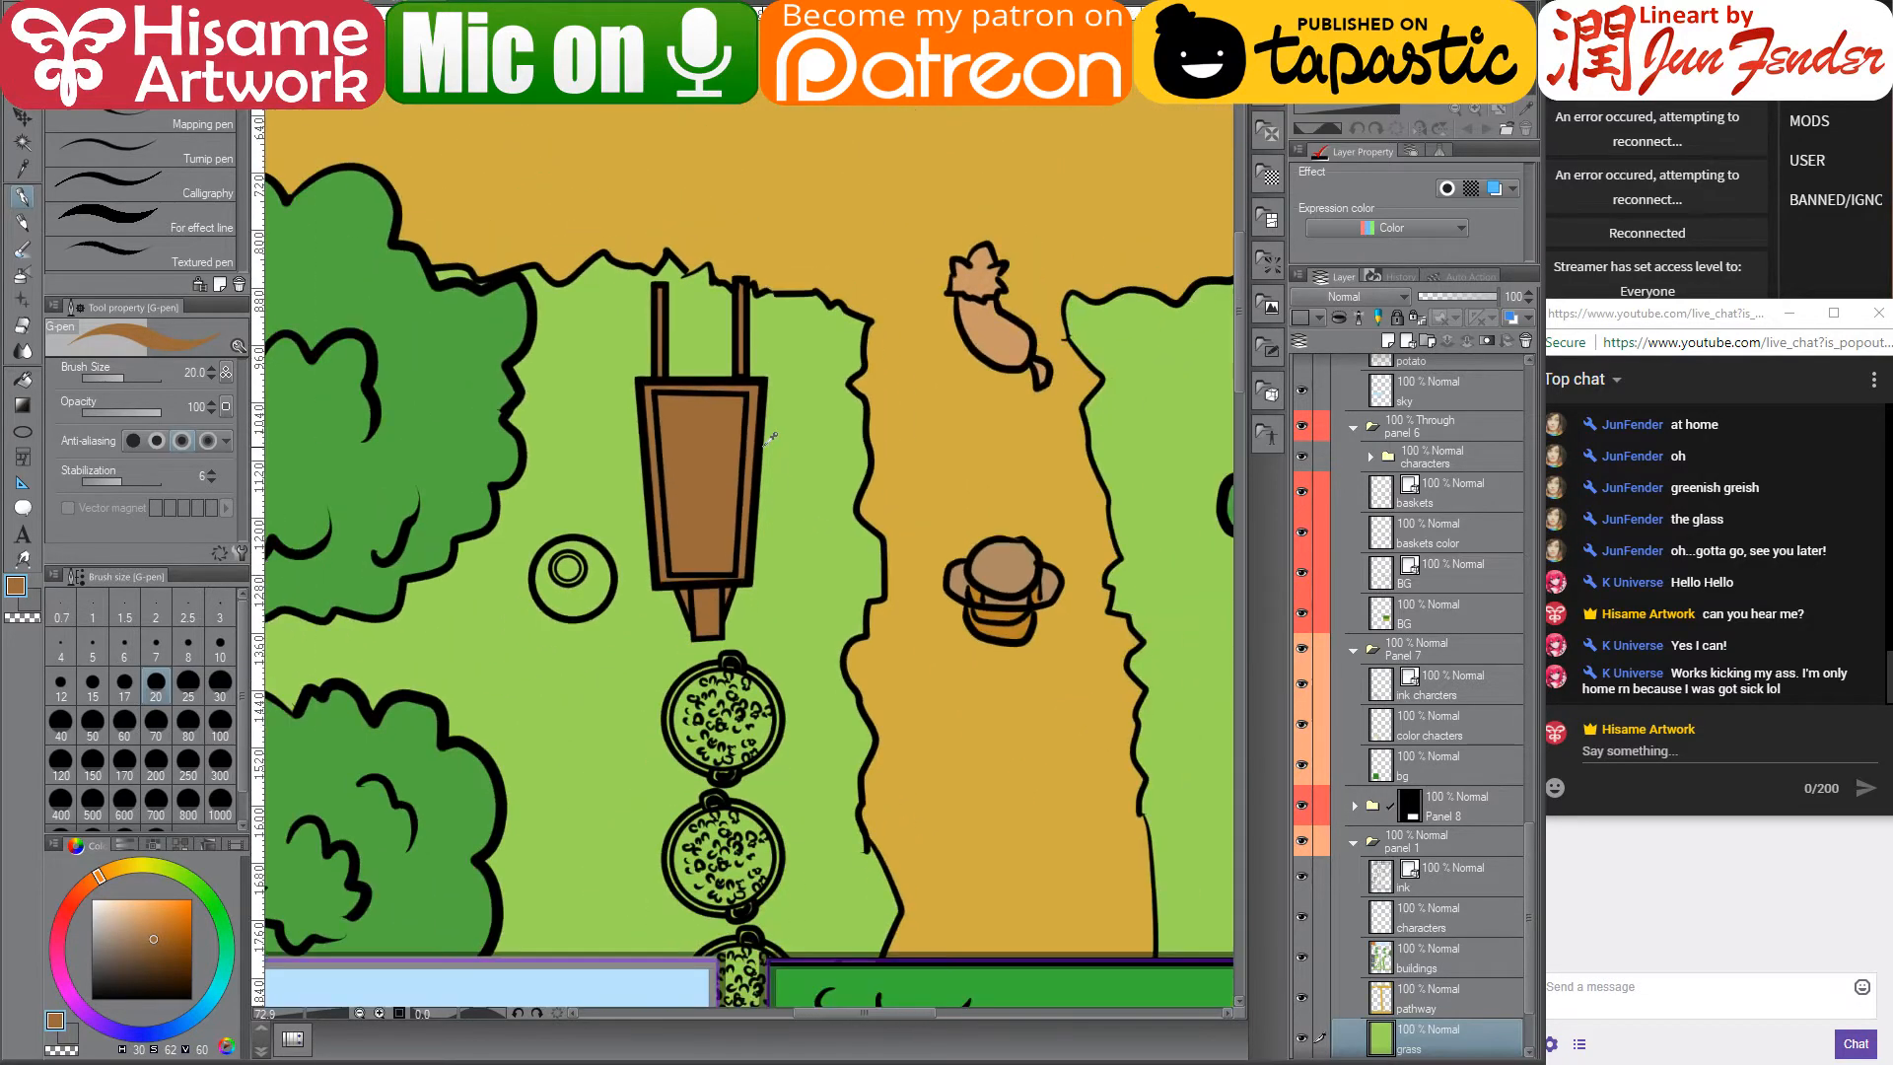
# - Sample the tan from the forest panel and fill the two full round baskets below the wheelbarrow at brush sizes 170 and 150
pyautogui.moveTo(818, 695); pyautogui.dragTo(702, 320)
pyautogui.scroll(-1, 743, 387)
pyautogui.scroll(-5, 743, 387)
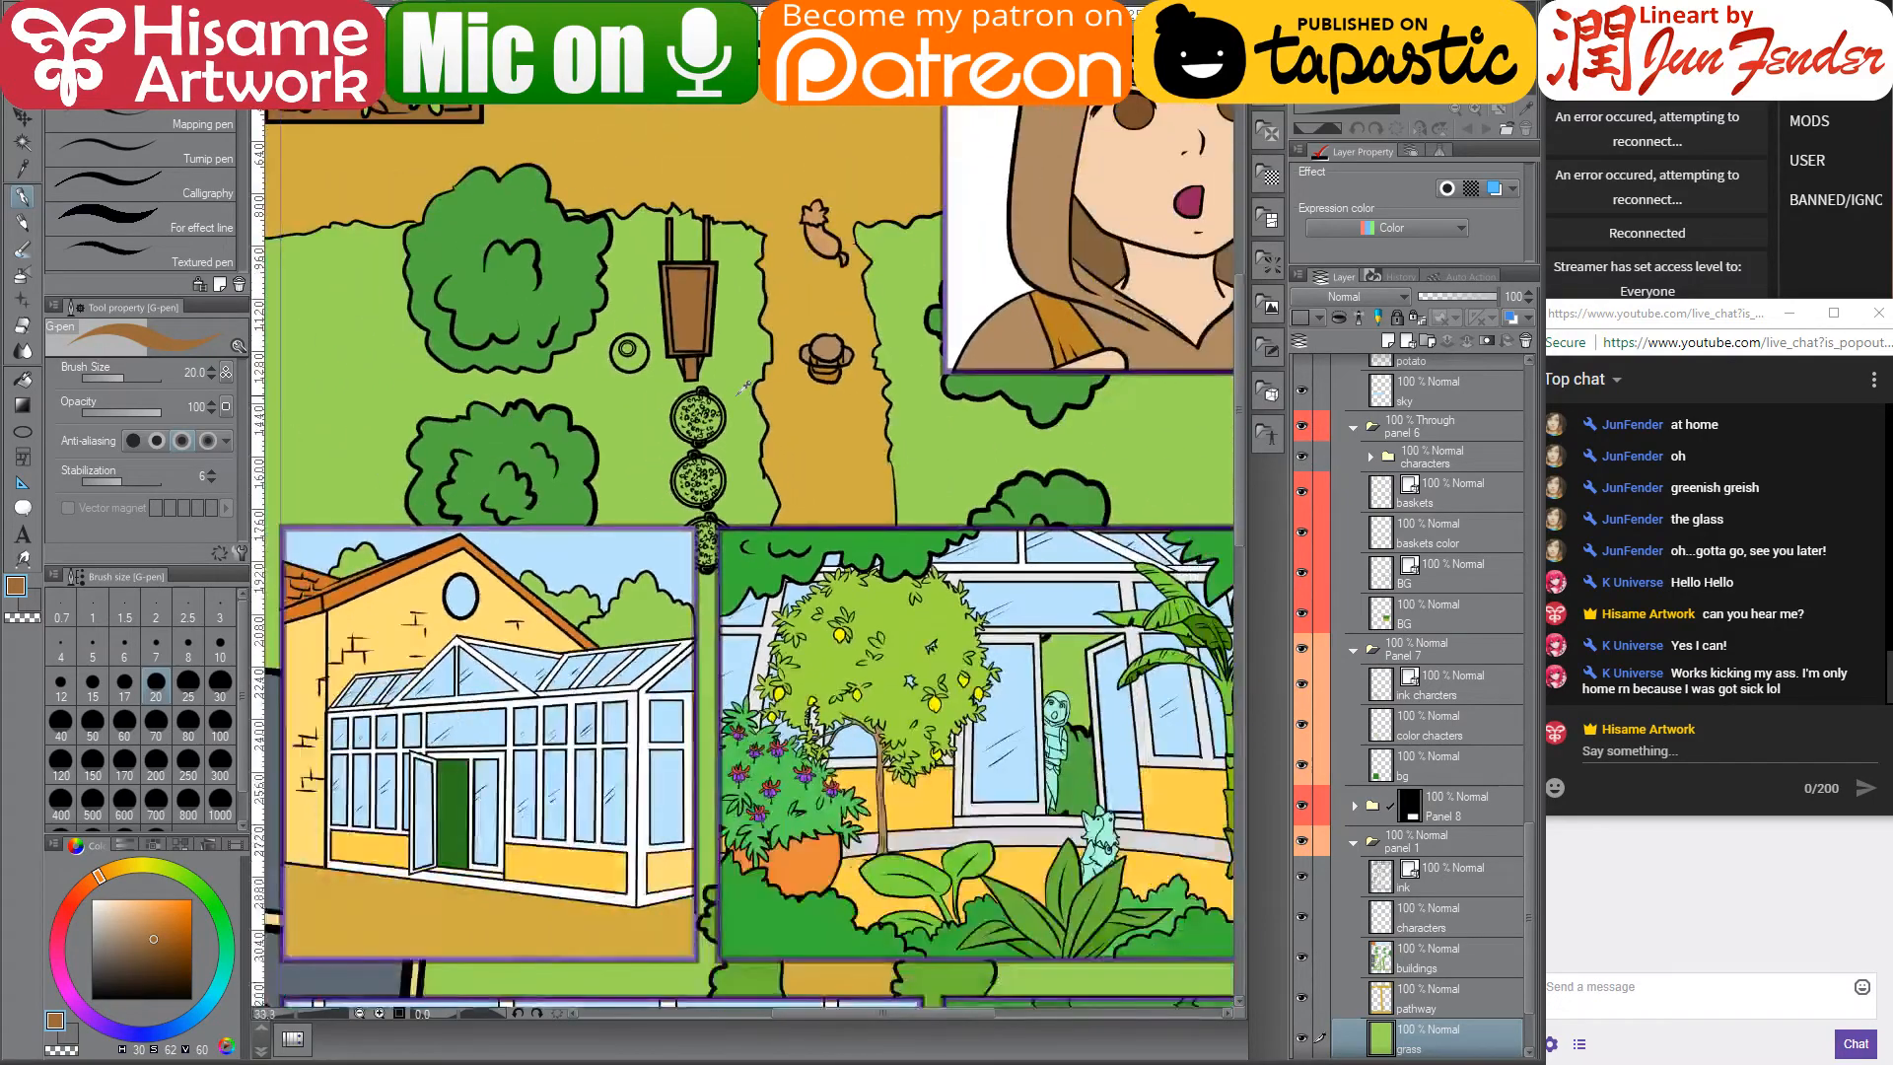
pyautogui.scroll(1, 935, 837)
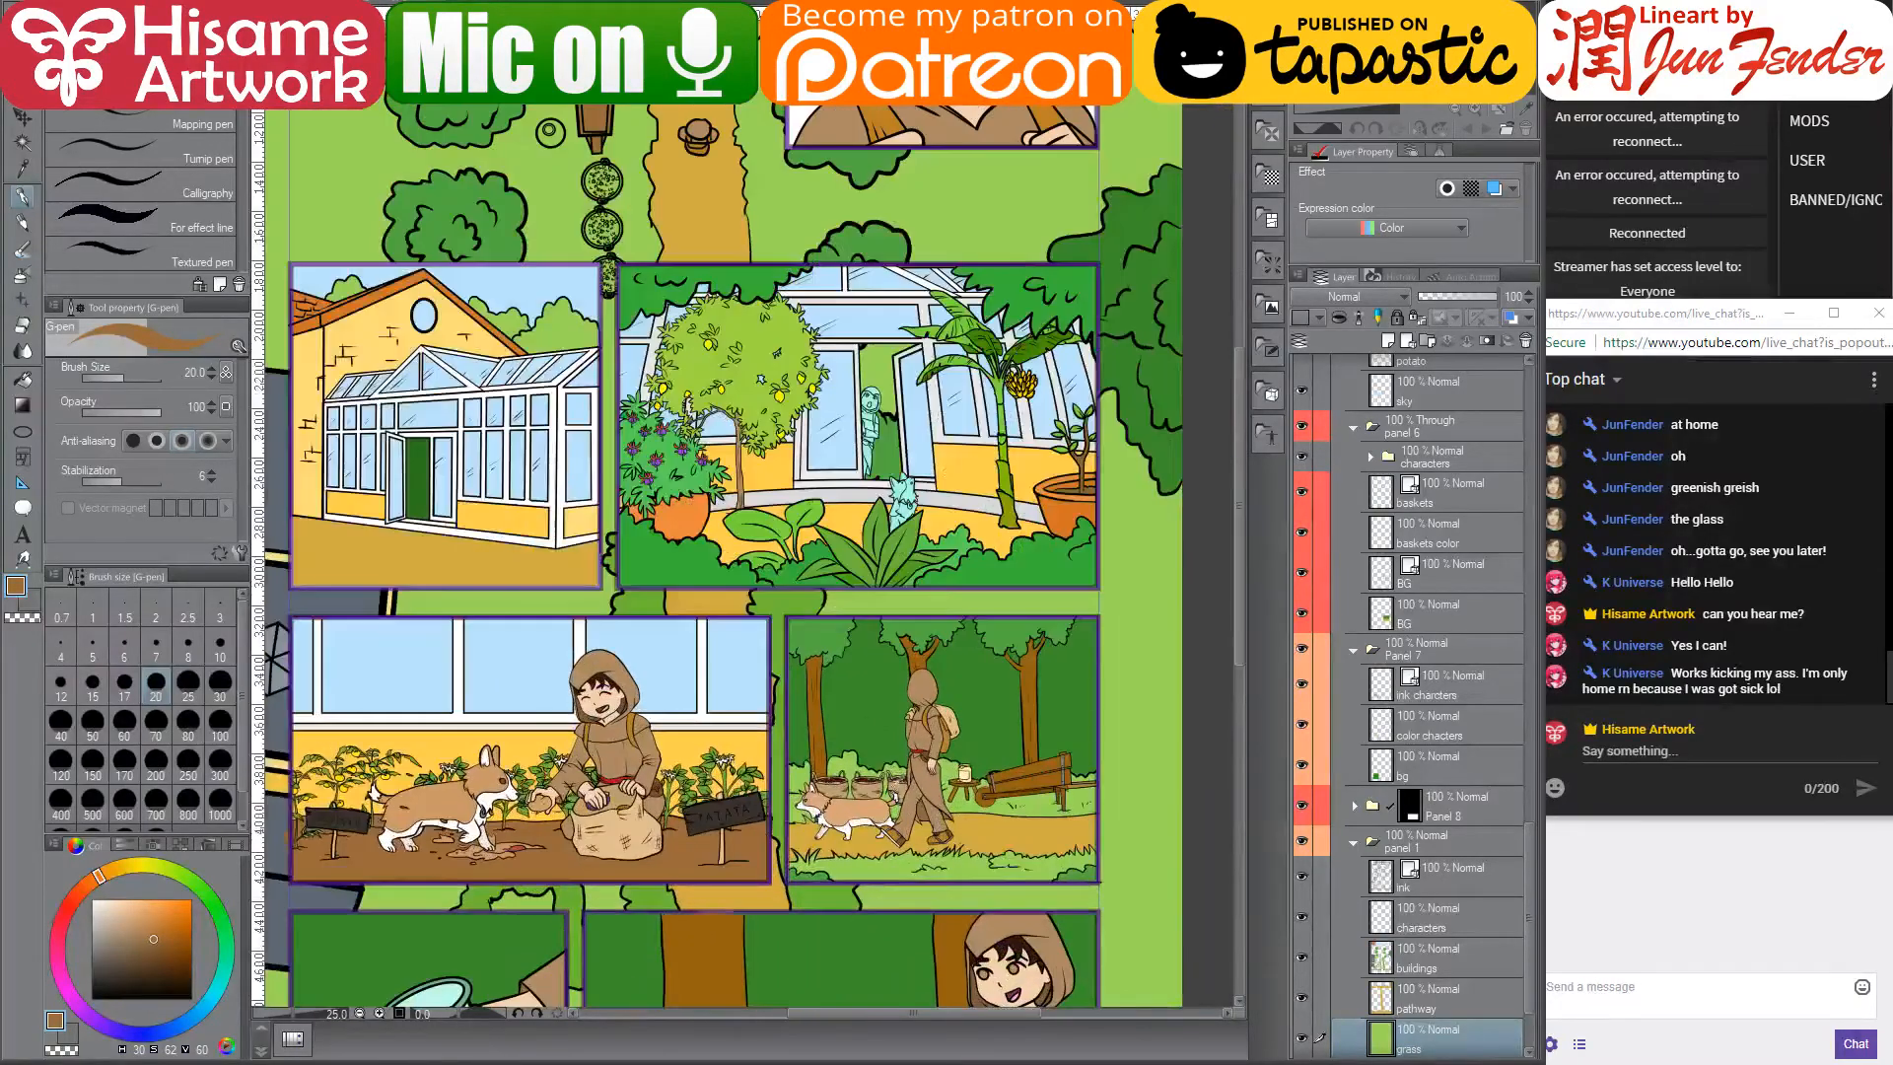
pyautogui.keyDown('alt'); pyautogui.click(881, 776); pyautogui.keyUp('alt')
pyautogui.scroll(5, 581, 168)
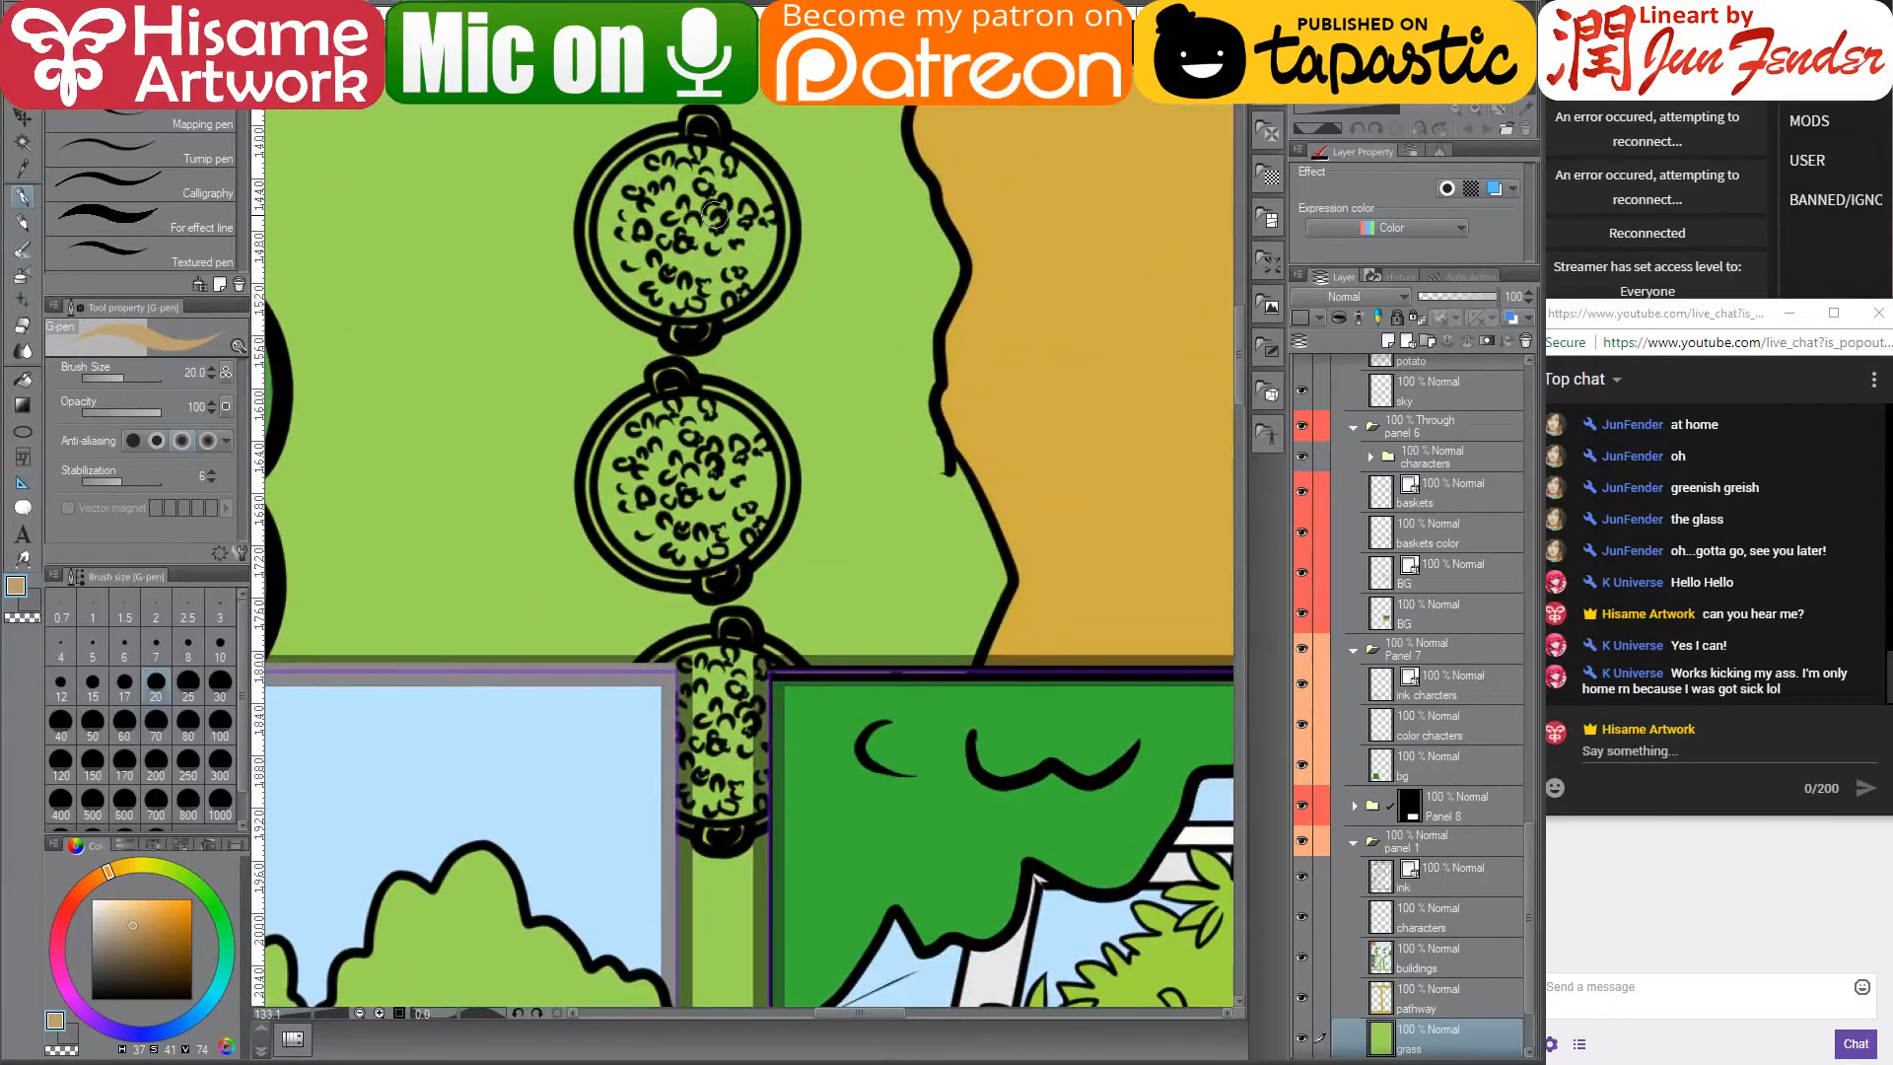
pyautogui.press(']')
pyautogui.press(']')
pyautogui.press(']')
pyautogui.press(']')
pyautogui.press(']')
pyautogui.press(']')
pyautogui.press(']')
pyautogui.press(']')
pyautogui.press(']')
pyautogui.press(']')
pyautogui.press(']')
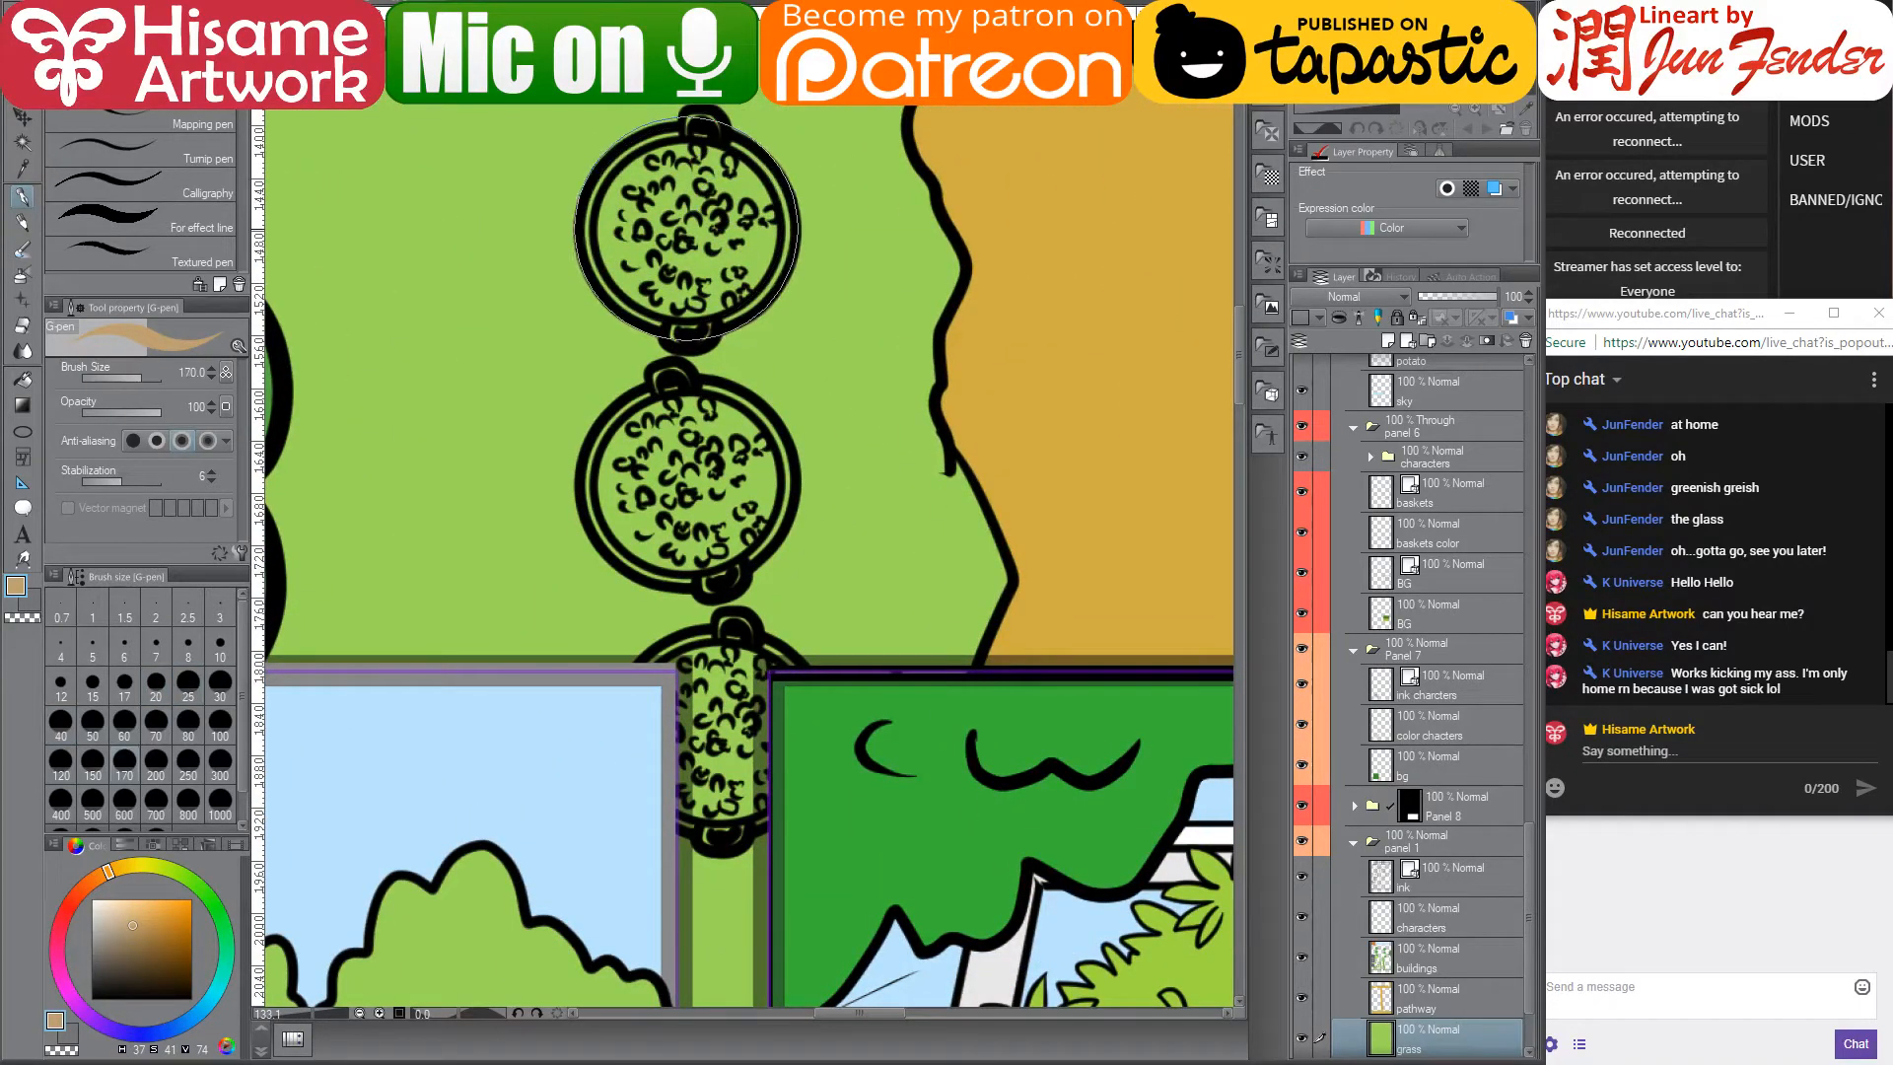
pyautogui.click(687, 229)
pyautogui.press('[')
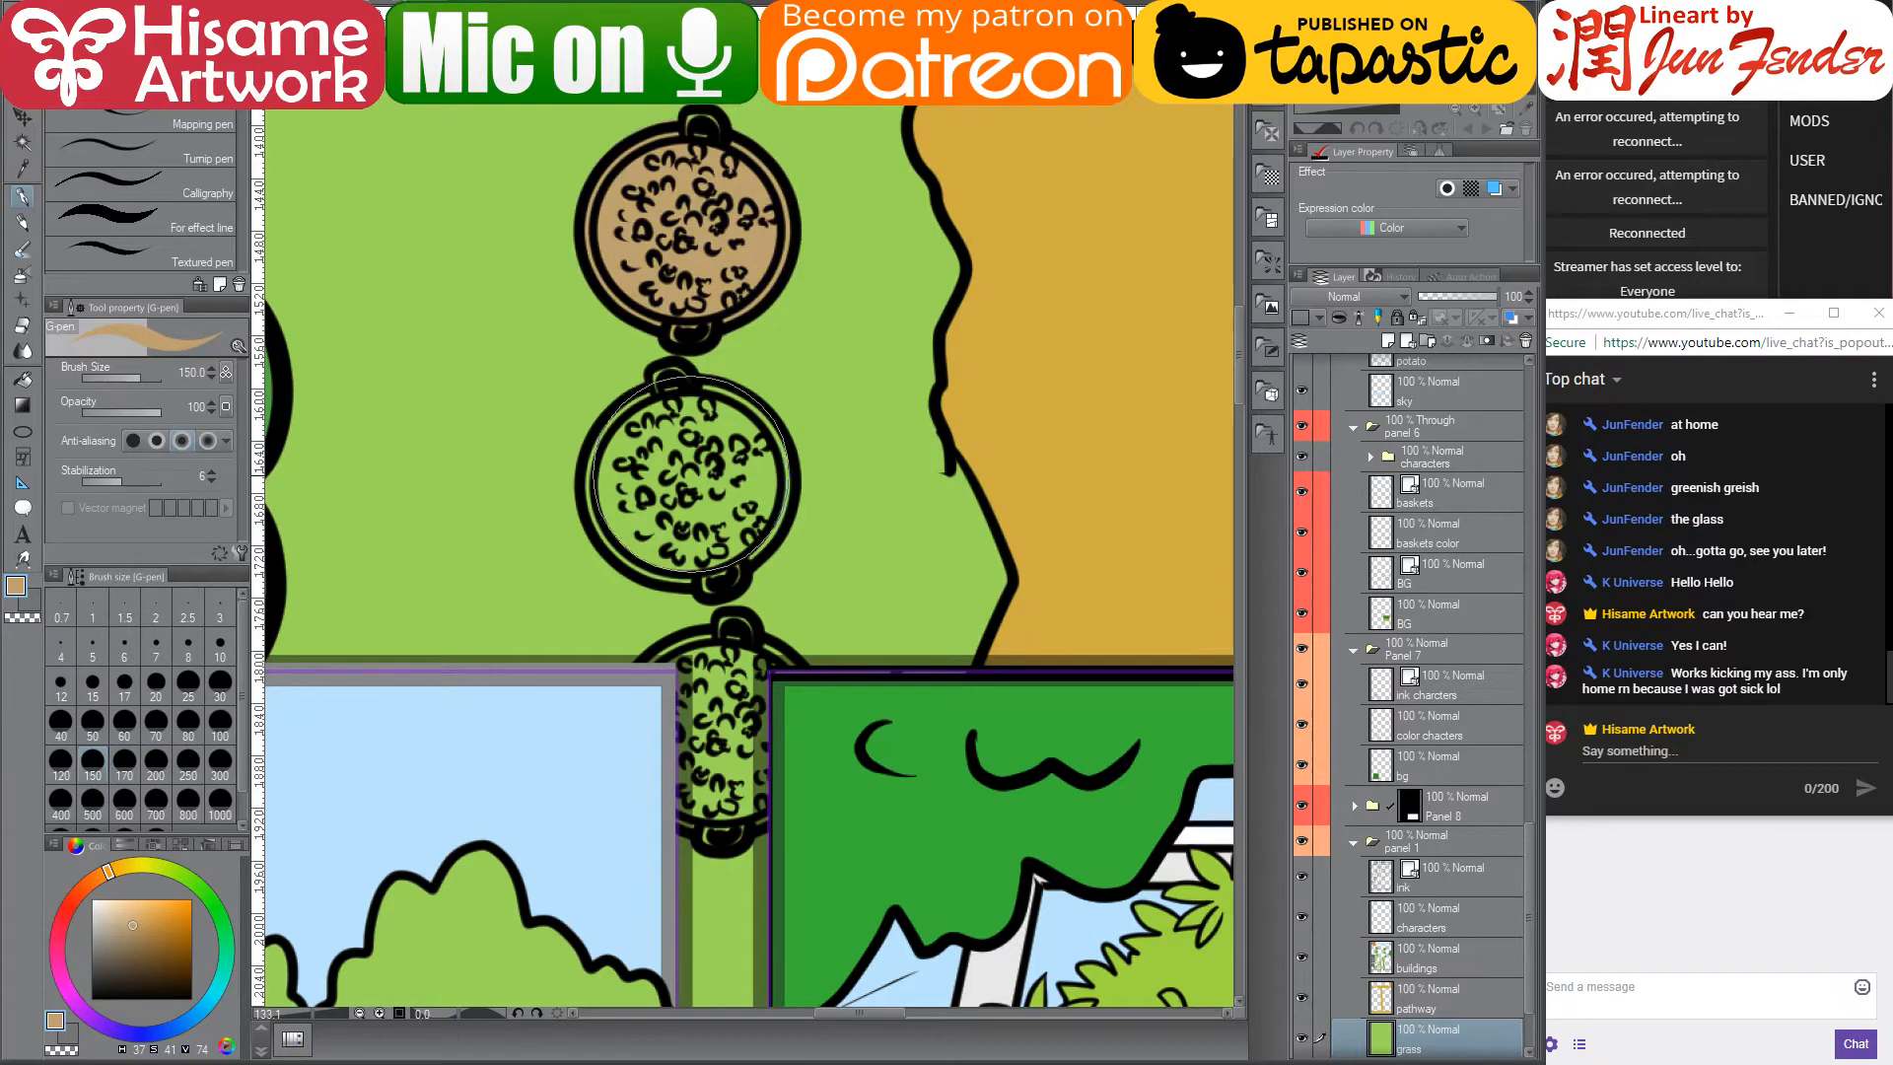
pyautogui.click(690, 488)
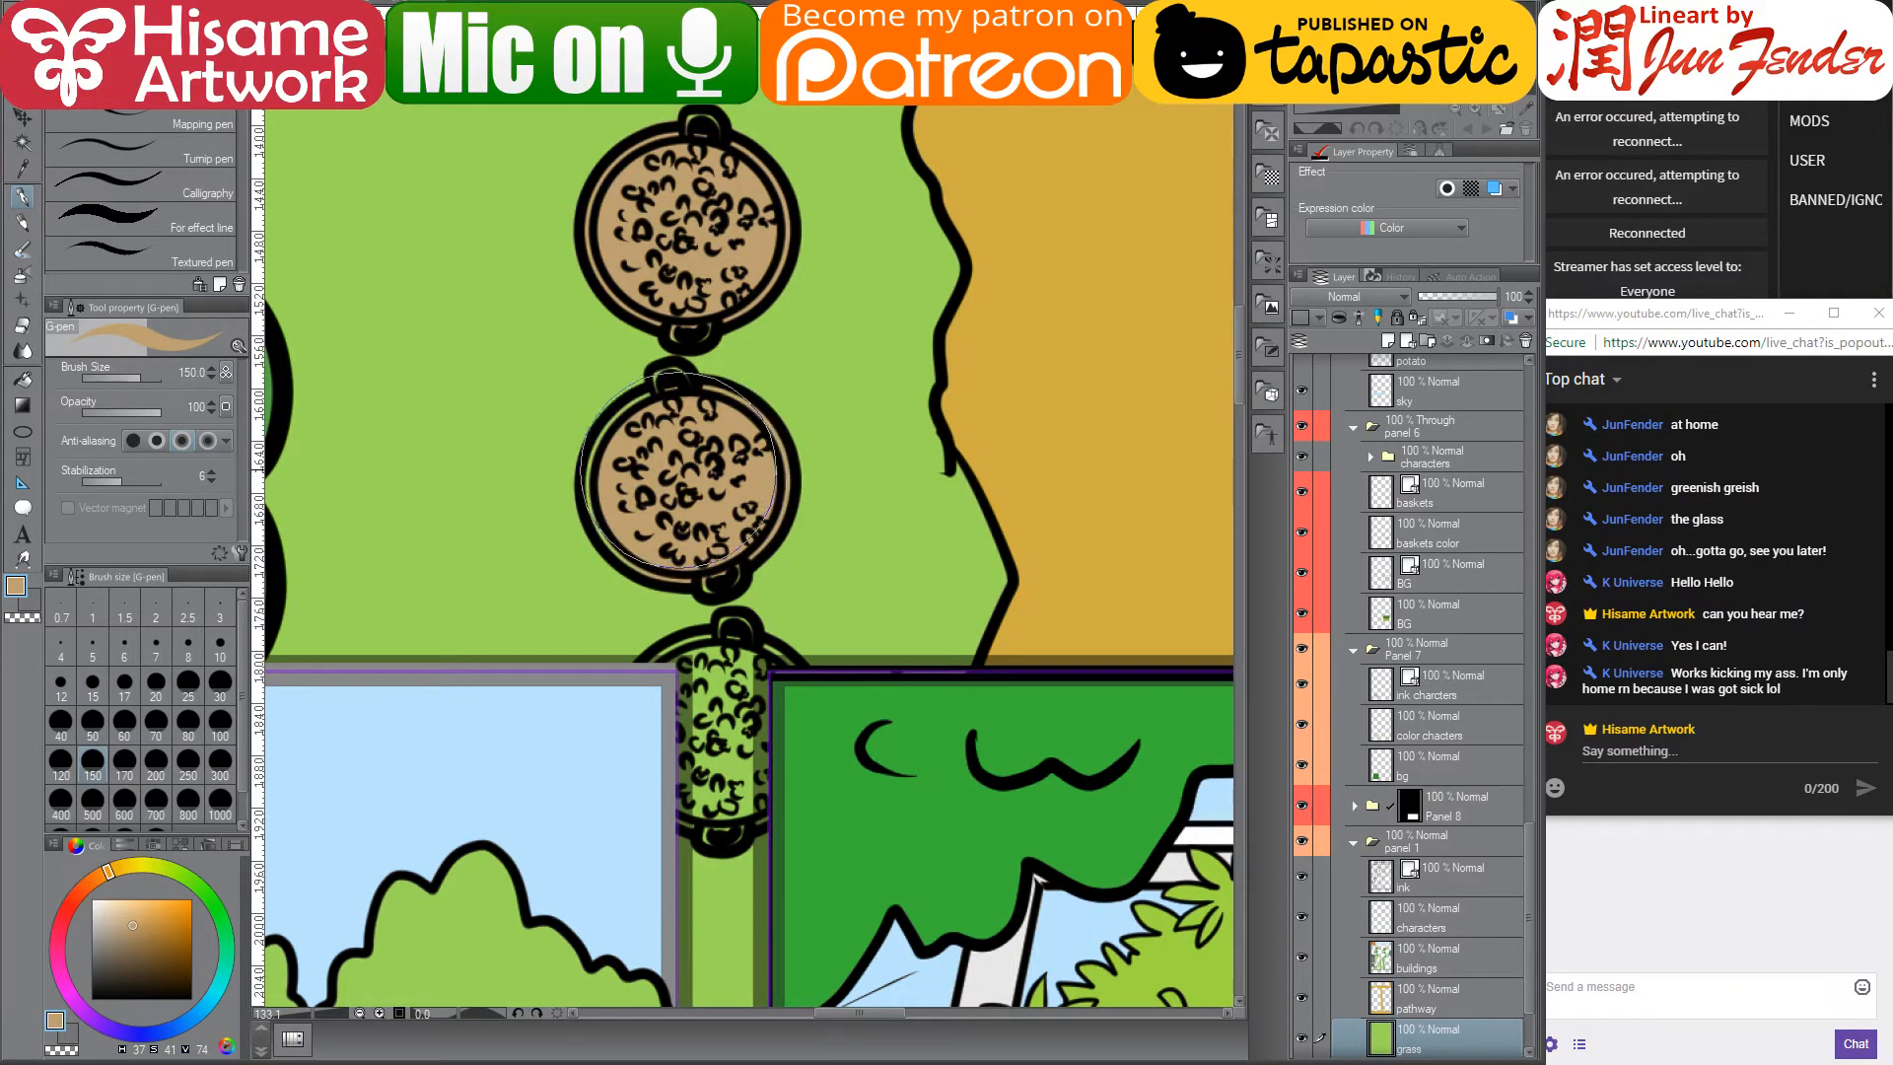
# - Fill the handles of the two full round baskets with the same tan at brush size 30
pyautogui.press('[')
pyautogui.press('[')
pyautogui.press('[')
pyautogui.press('[')
pyautogui.press('[')
pyautogui.press('[')
pyautogui.press('[')
pyautogui.press('[')
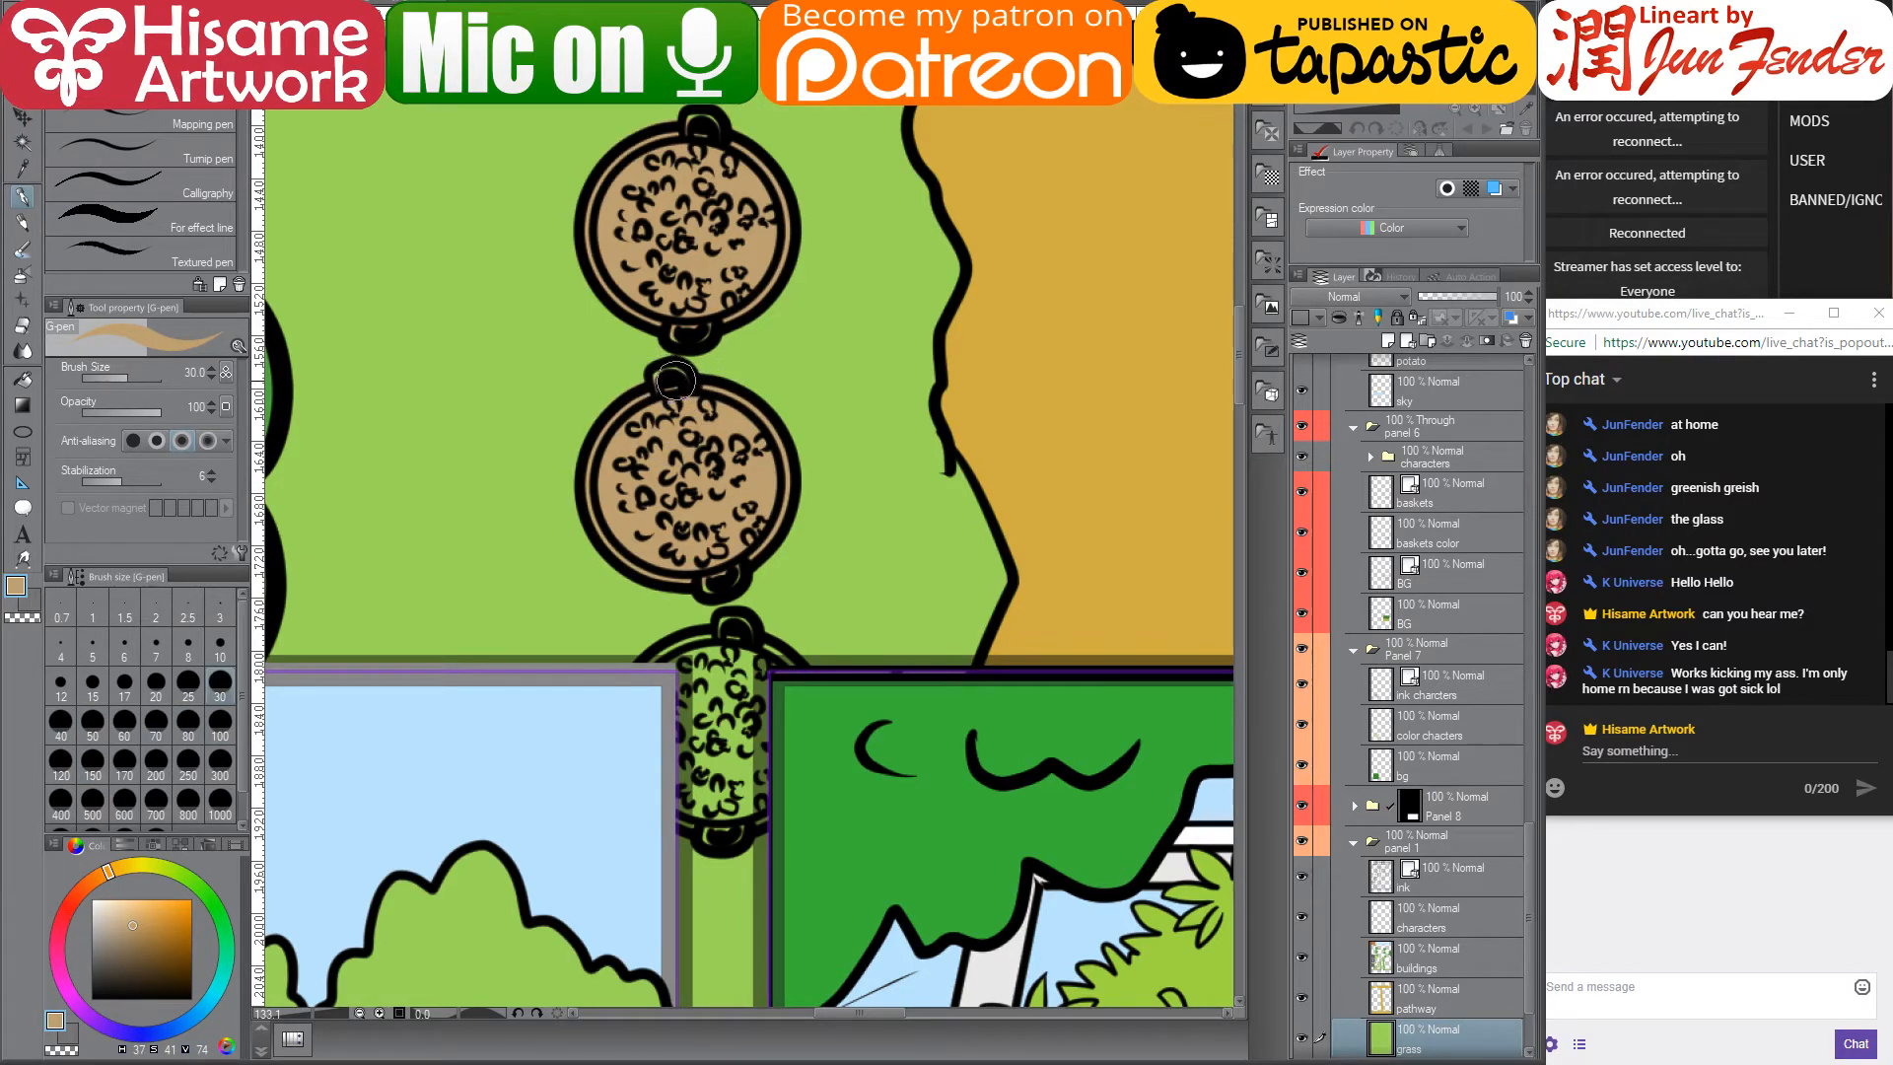
pyautogui.moveTo(662, 383); pyautogui.dragTo(690, 377)
pyautogui.moveTo(698, 583); pyautogui.dragTo(726, 575)
pyautogui.moveTo(698, 125); pyautogui.dragTo(714, 134)
# - Fill the third basket, visible in the gap between the greenhouse panels, with tan at brush size 70
pyautogui.press(']')
pyautogui.press(']')
pyautogui.press(']')
pyautogui.press(']')
pyautogui.moveTo(767, 687)
pyautogui.mouseDown()
pyautogui.moveTo(670, 709)
pyautogui.moveTo(688, 782)
pyautogui.moveTo(730, 789)
pyautogui.moveTo(728, 737)
pyautogui.moveTo(719, 799)
pyautogui.moveTo(745, 776)
pyautogui.mouseUp()
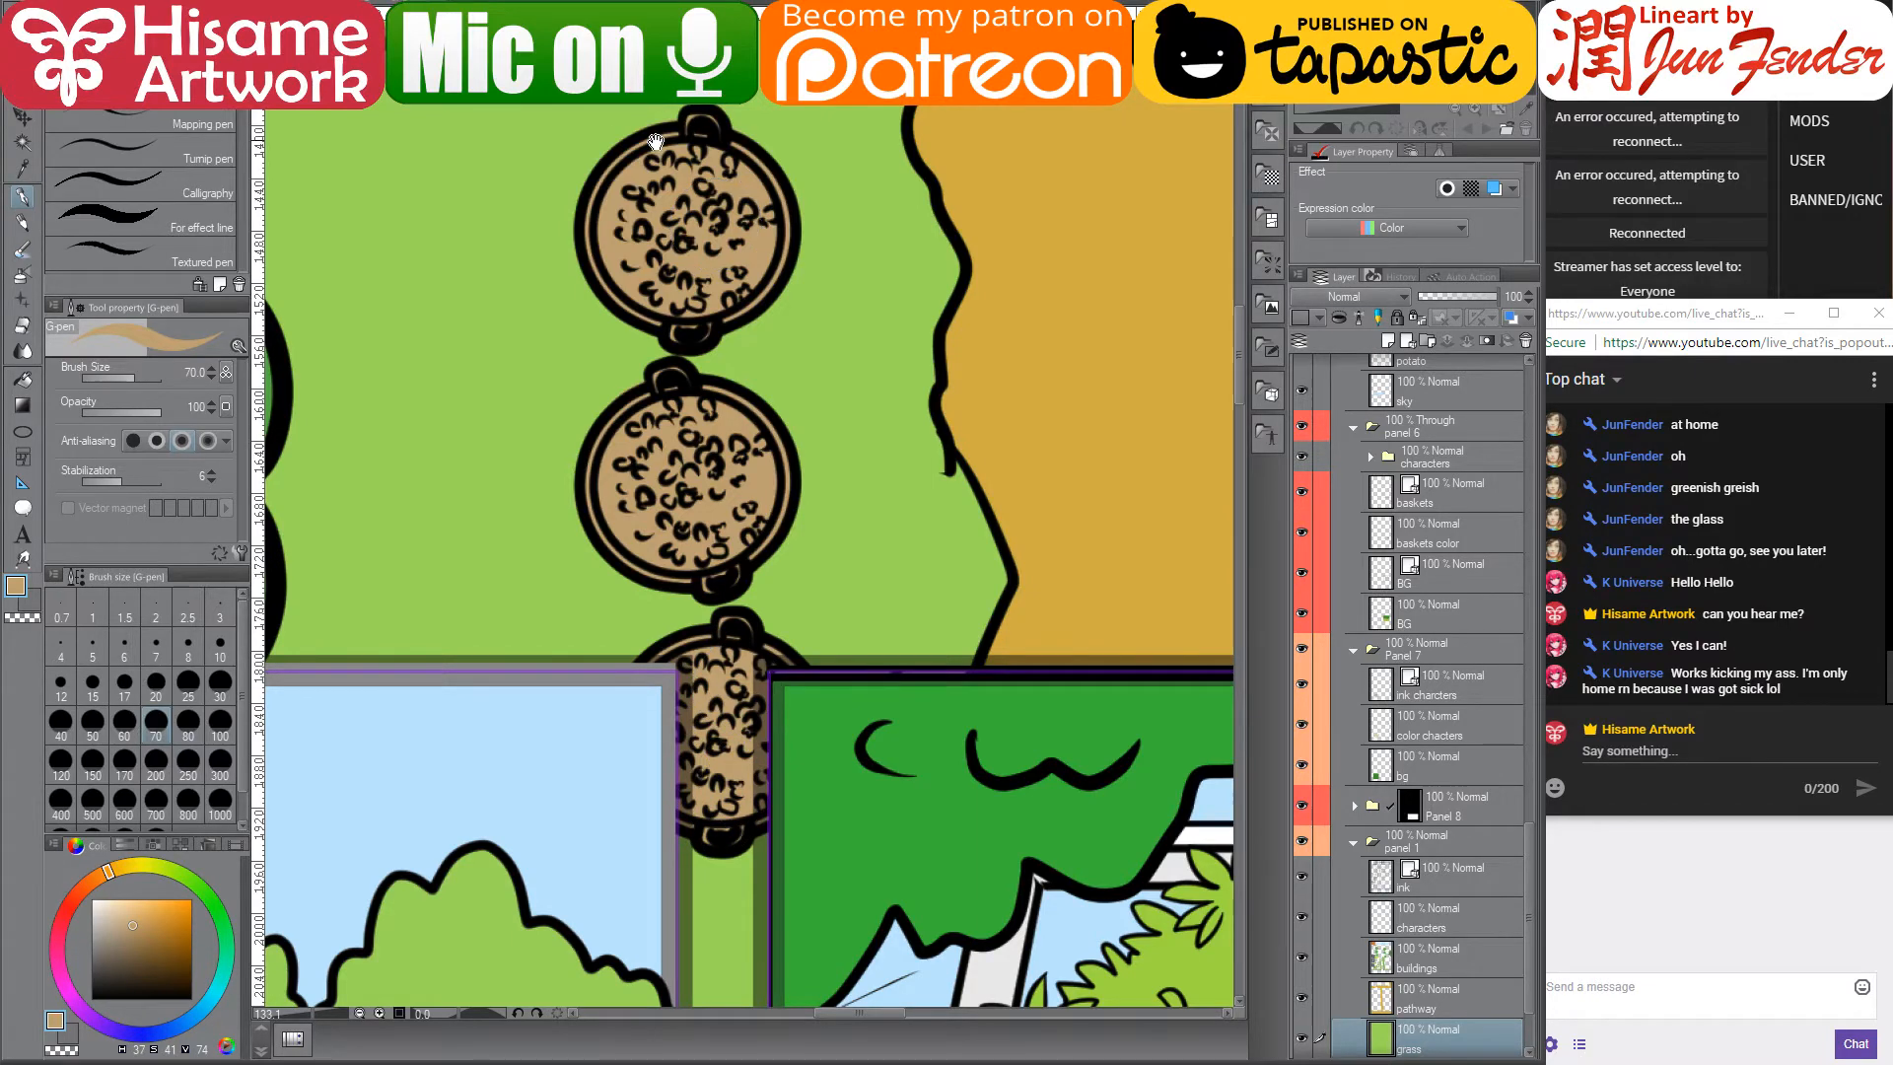
# - Adjust the sampled wheelbarrow brown to a golden brown (H 38, S 57, V 71) and fill the round object beside the wheelbarrow
pyautogui.moveTo(655, 143); pyautogui.dragTo(813, 613)
pyautogui.keyDown('alt'); pyautogui.click(713, 409); pyautogui.keyUp('alt')
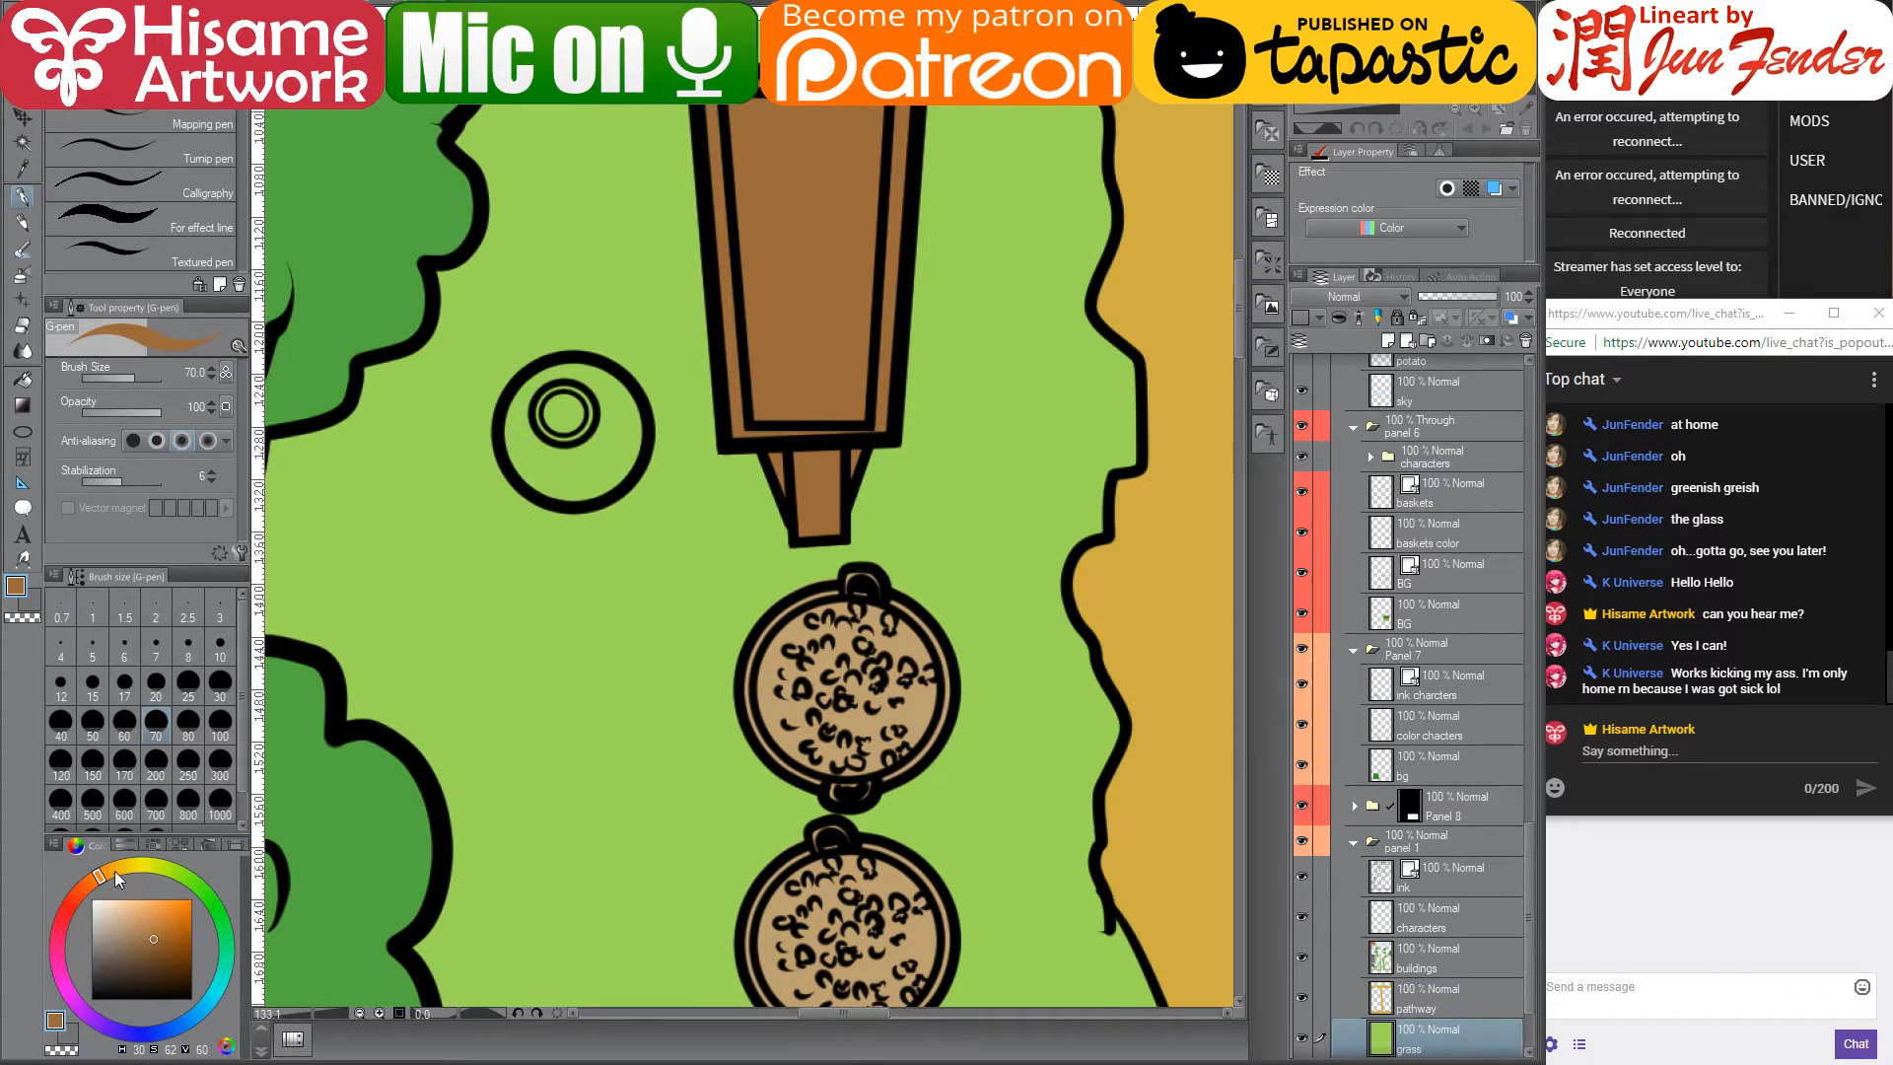
pyautogui.click(111, 872)
pyautogui.click(149, 927)
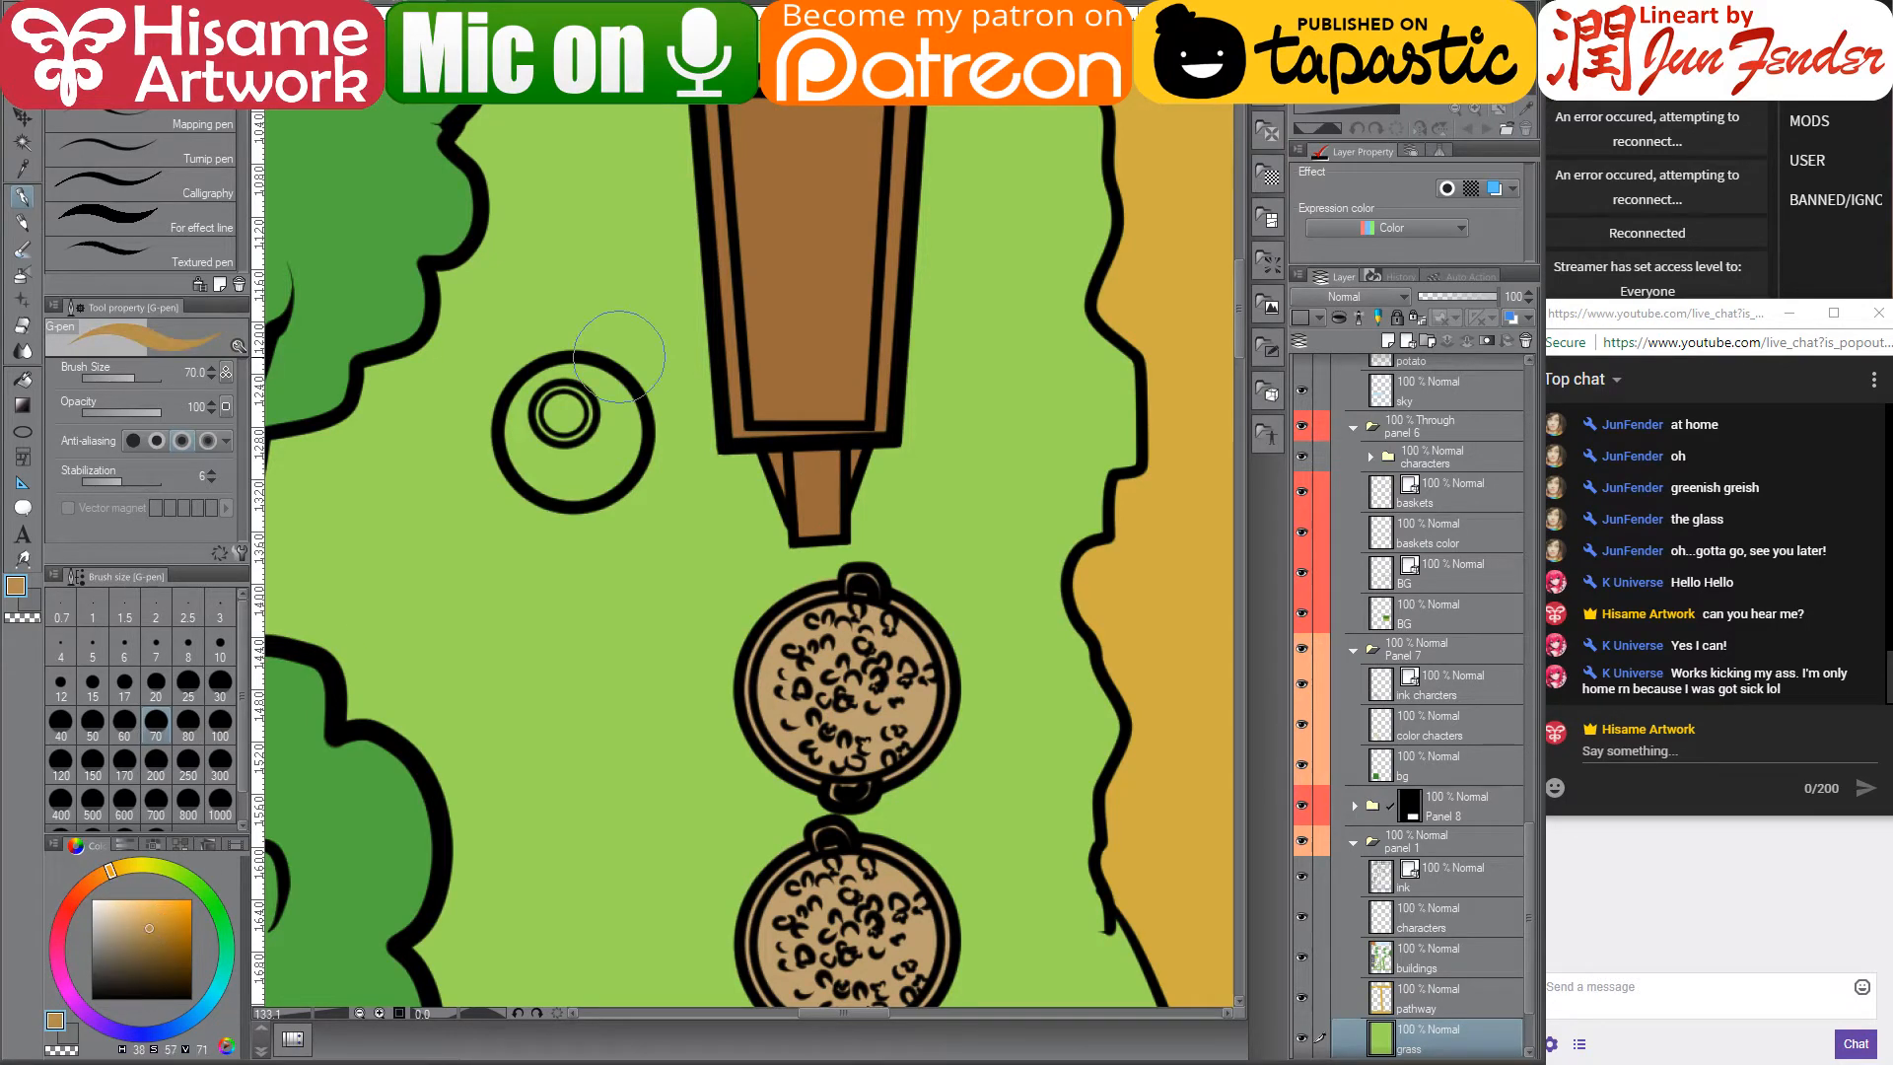
pyautogui.moveTo(611, 389)
pyautogui.mouseDown()
pyautogui.moveTo(577, 404)
pyautogui.moveTo(562, 458)
pyautogui.moveTo(597, 433)
pyautogui.moveTo(582, 409)
pyautogui.moveTo(542, 429)
pyautogui.moveTo(547, 448)
pyautogui.mouseUp()
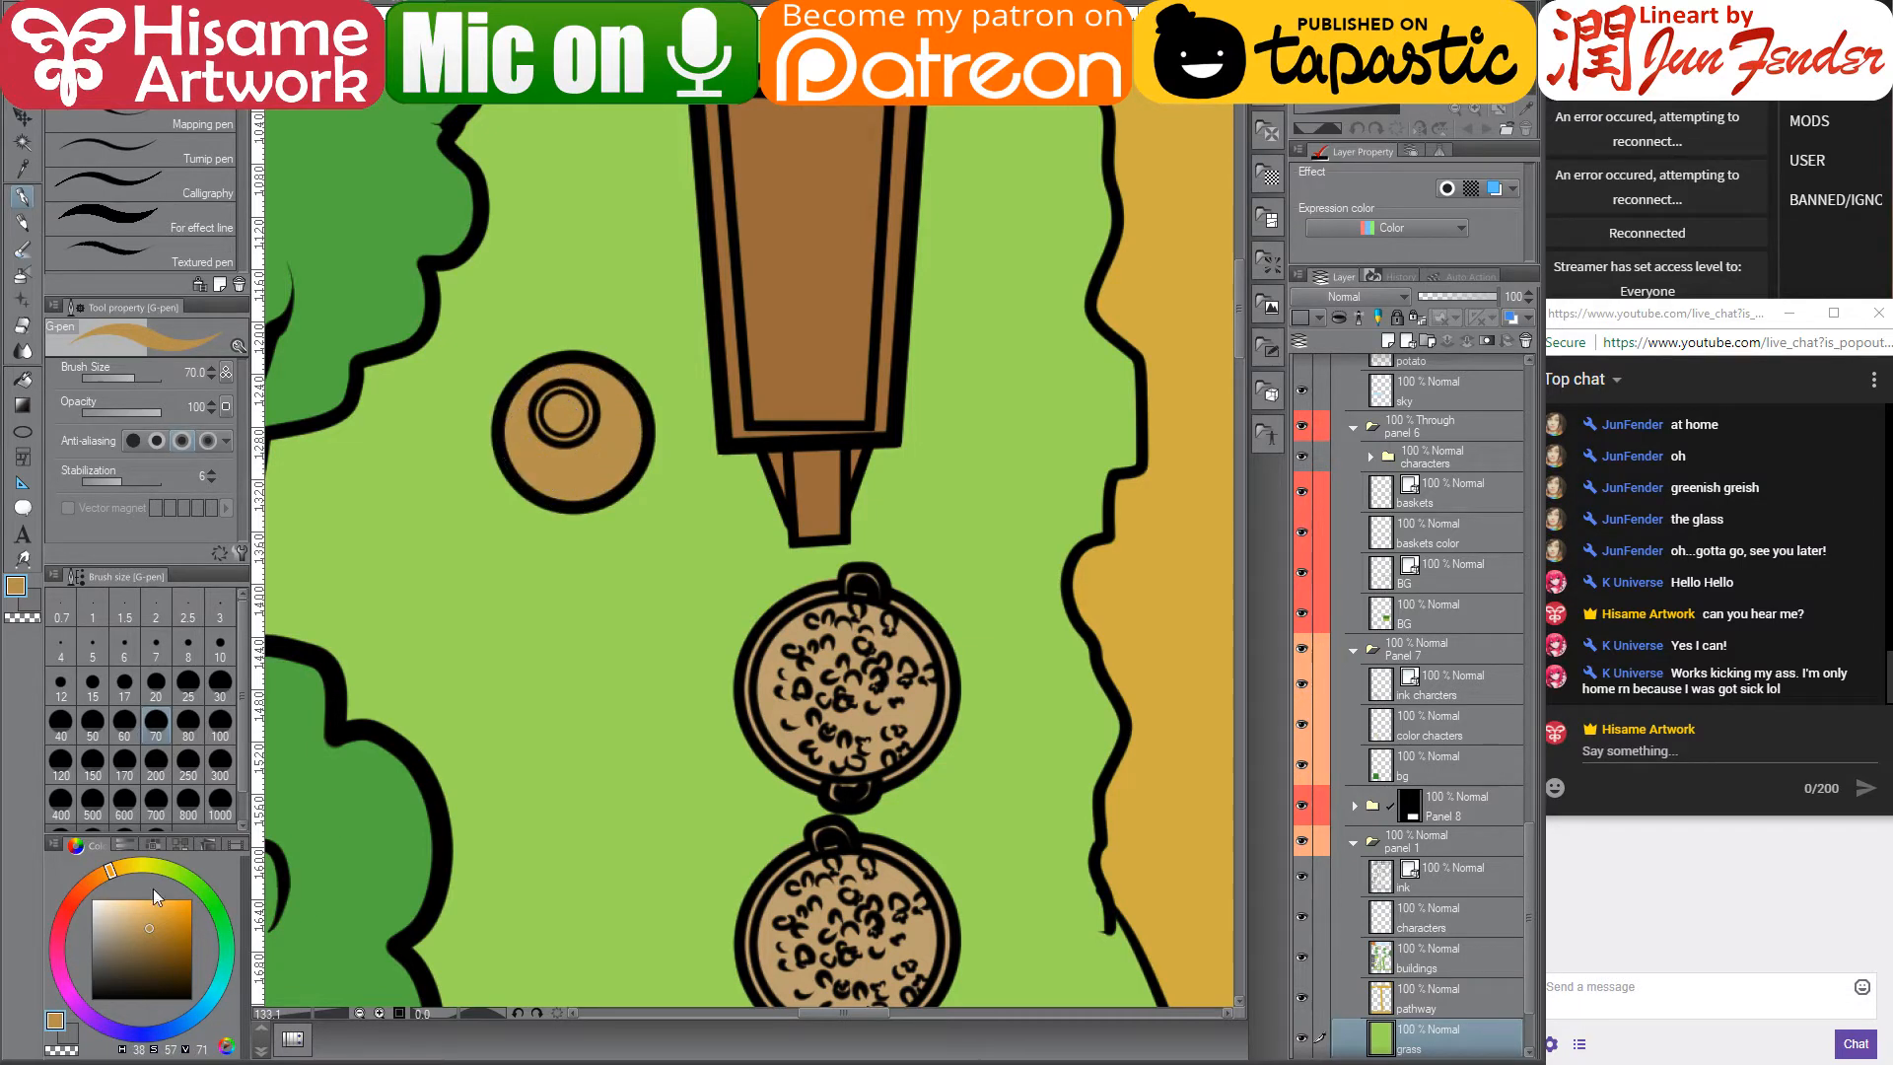
# - Choose a pale yellow (H 51, S 51, V 100) and fill the round object's inner circle at brush size 40
pyautogui.click(135, 865)
pyautogui.click(144, 898)
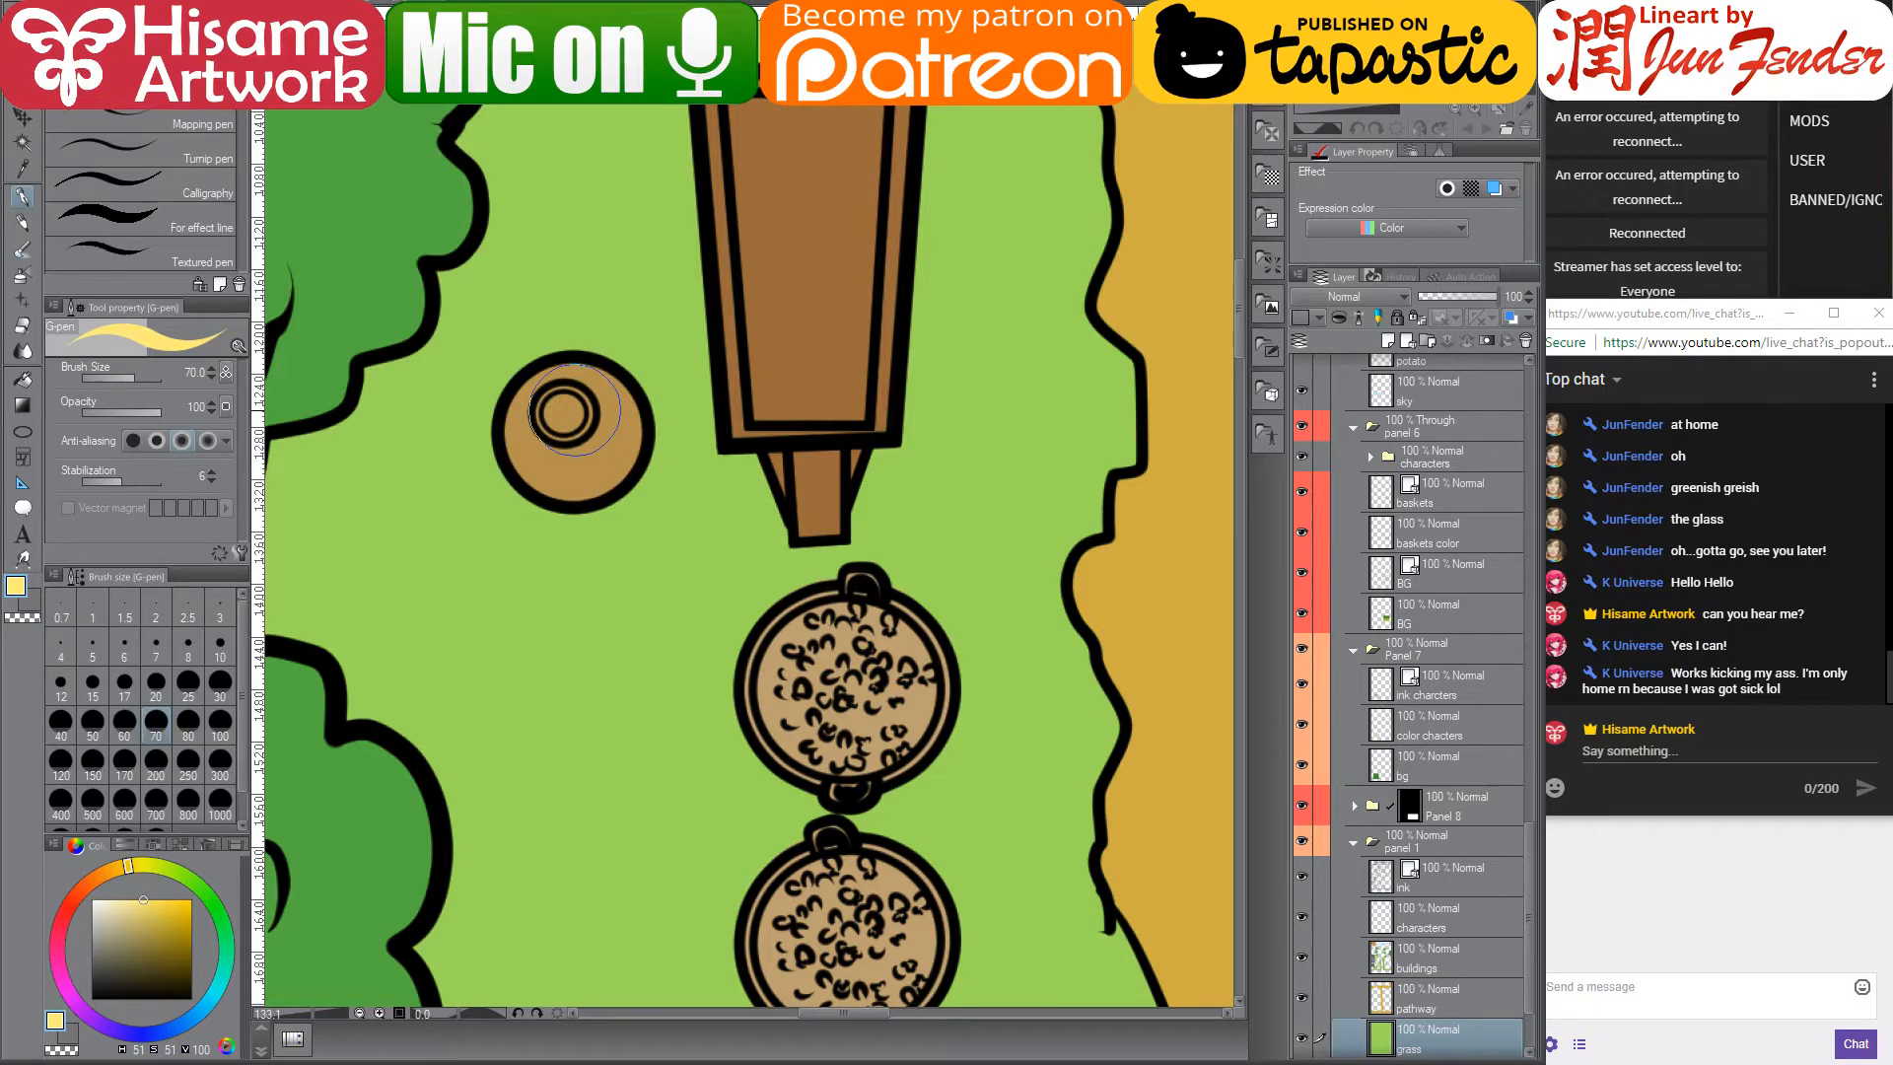
pyautogui.press('[')
pyautogui.press('[')
pyautogui.press('[')
pyautogui.moveTo(568, 411); pyautogui.dragTo(563, 414)
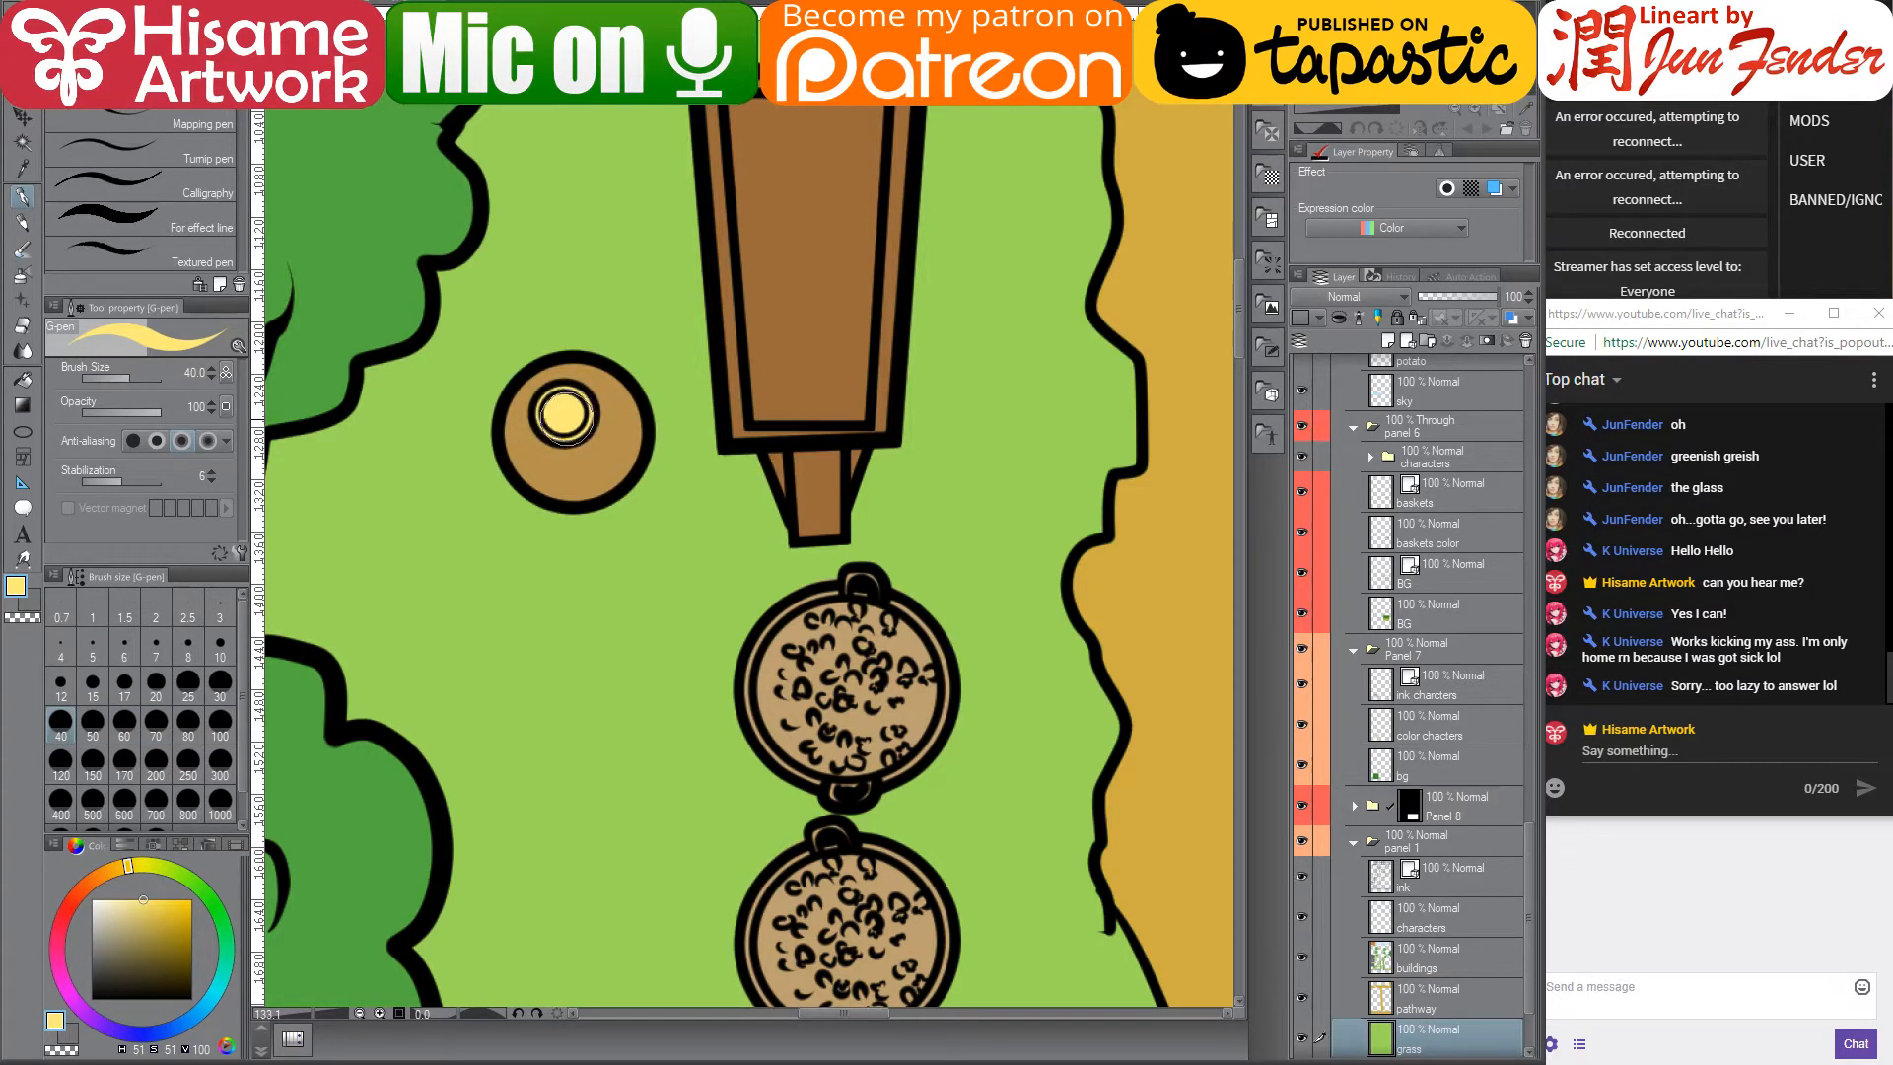
# - Sample the light green of the planter's leaves and paint the middle plant's leaves on the buildings layer with the G-pen
pyautogui.scroll(-4, 564, 412)
pyautogui.scroll(-3, 662, 579)
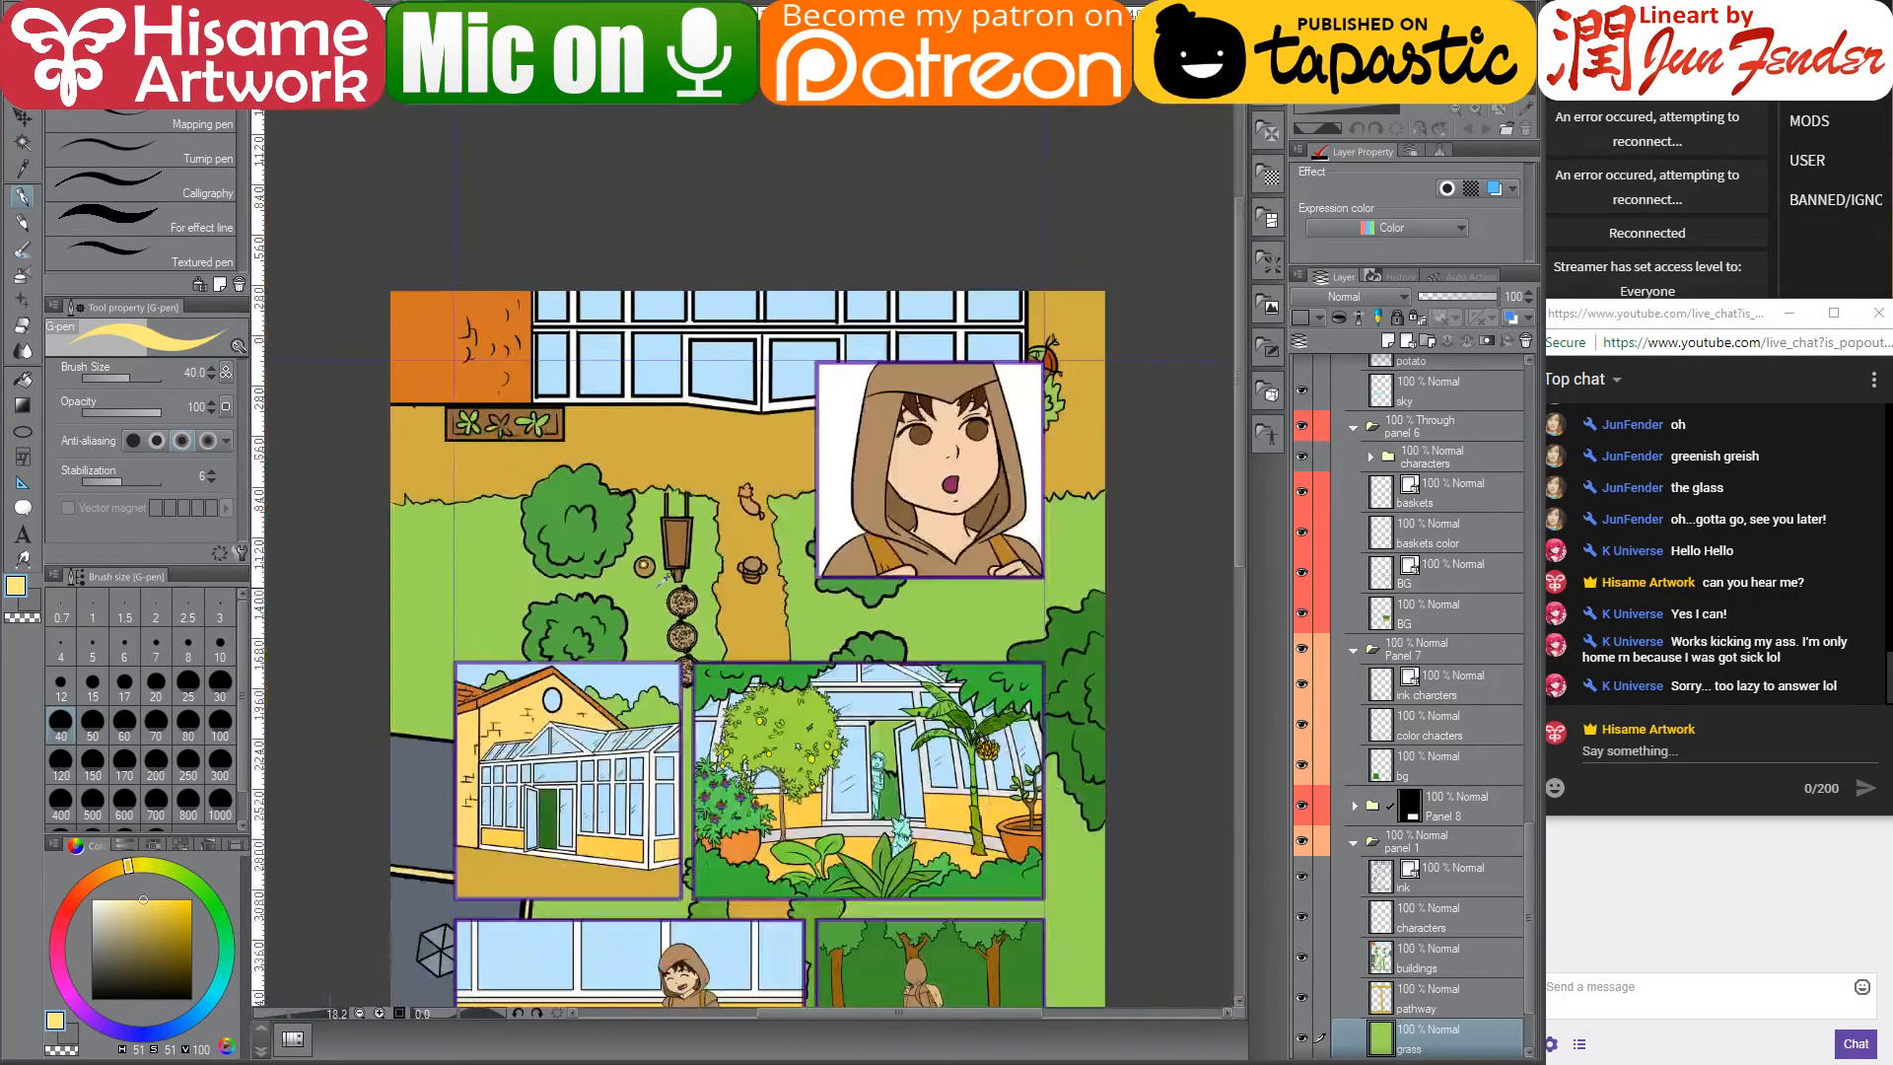
pyautogui.scroll(1, 798, 672)
pyautogui.scroll(5, 326, 279)
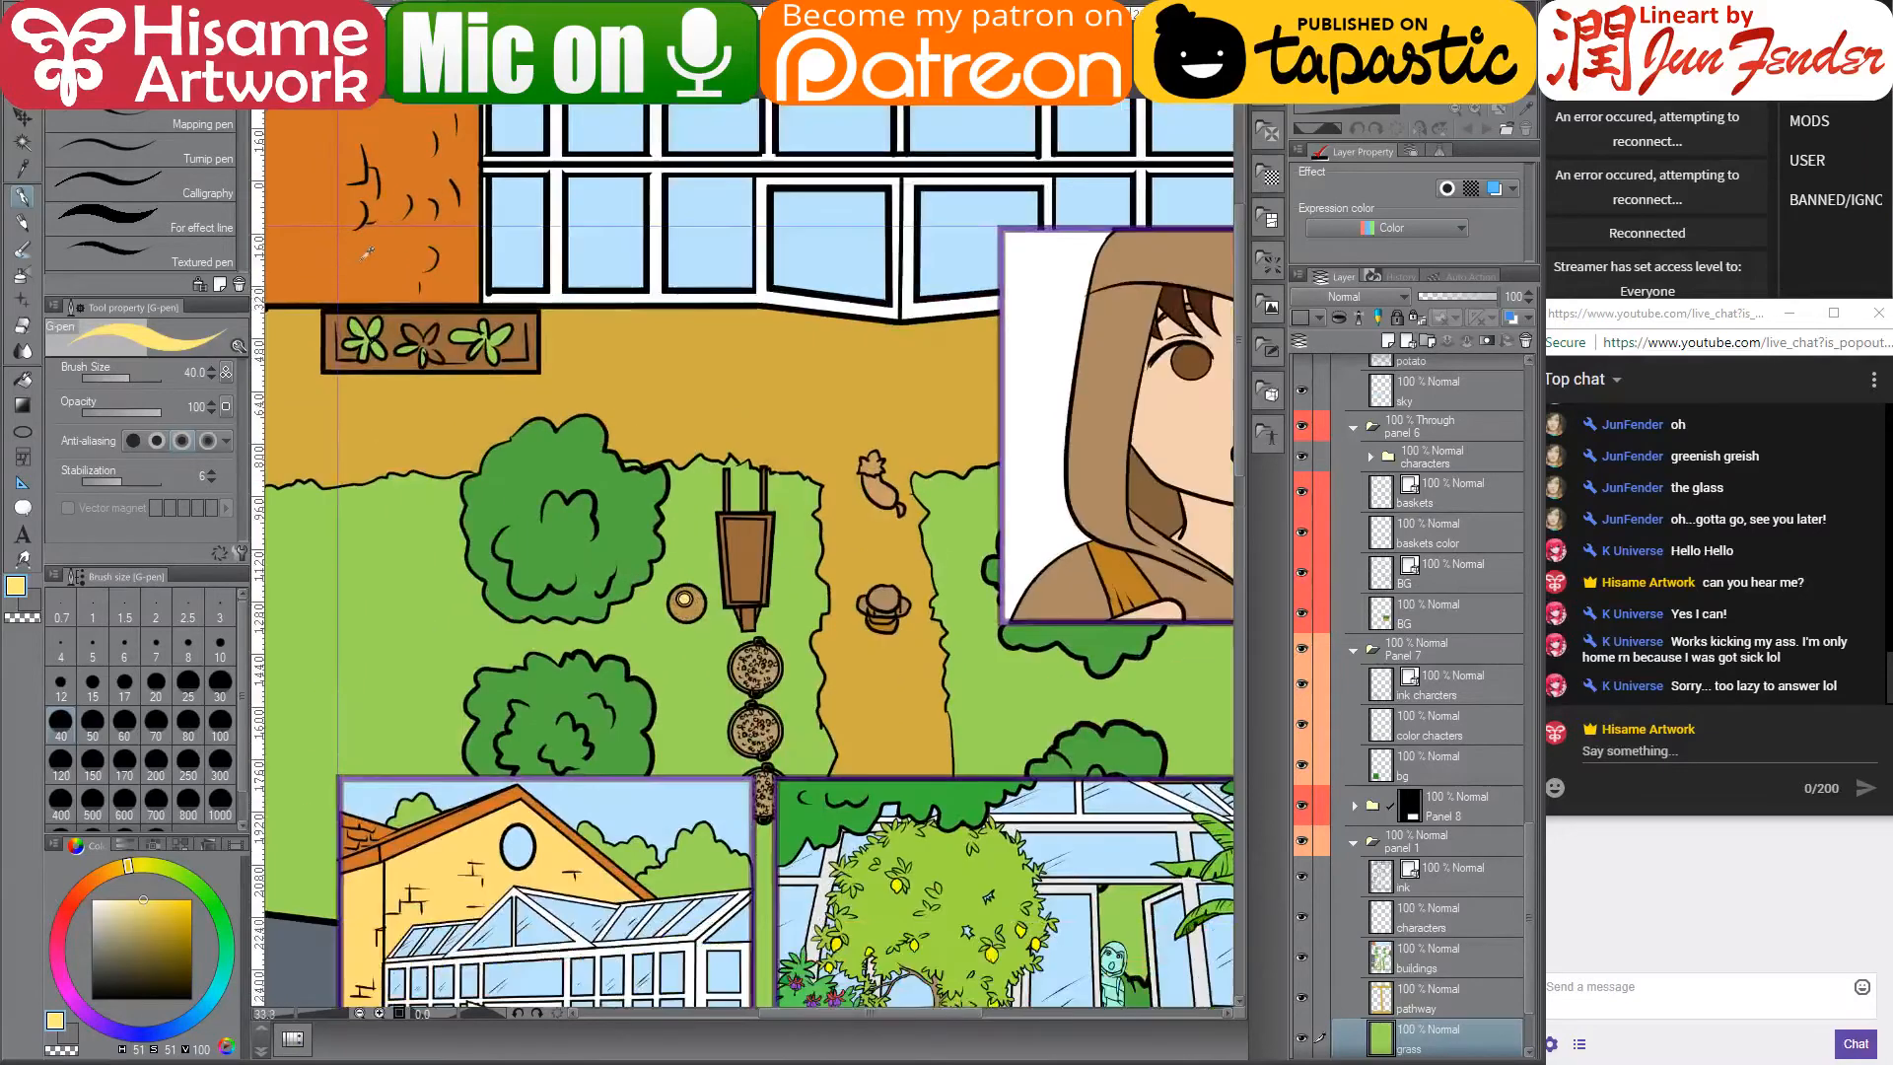
pyautogui.keyDown('alt'); pyautogui.click(401, 347); pyautogui.keyUp('alt')
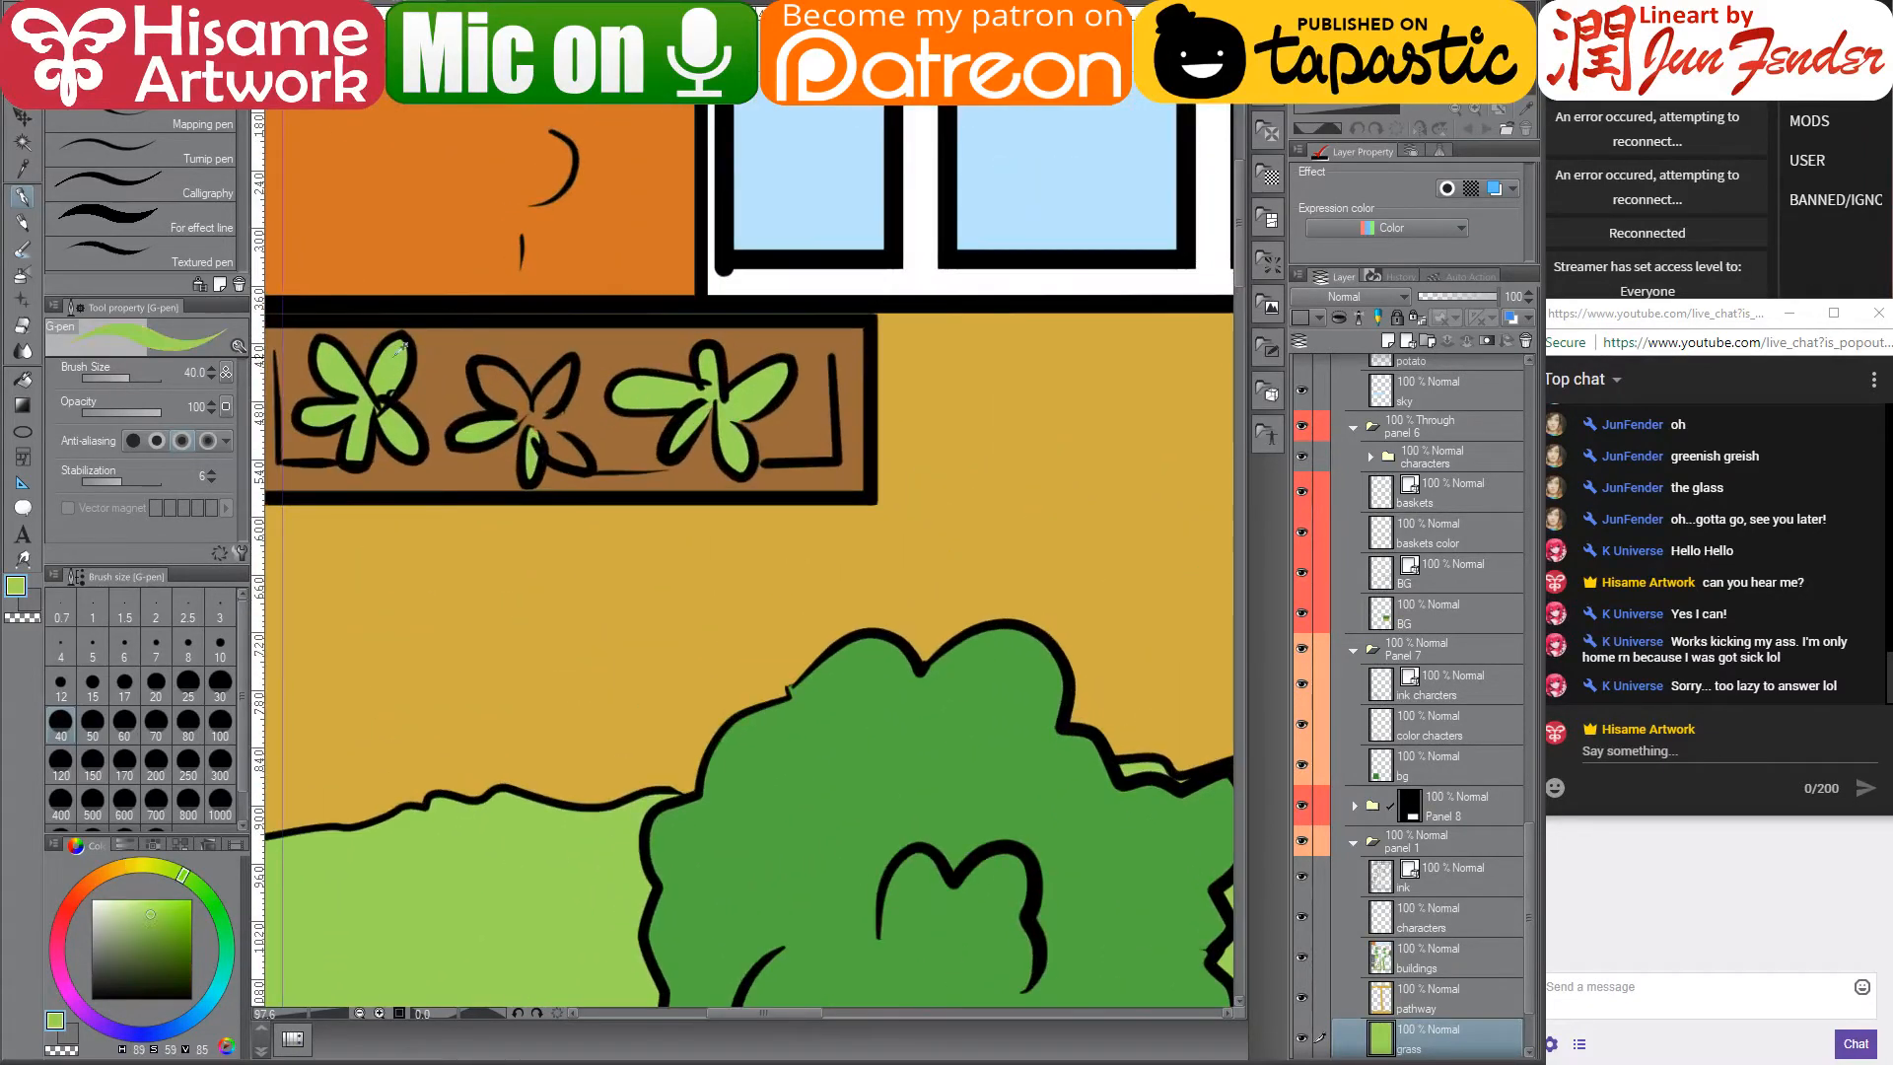
pyautogui.keyDown('ctrl'); pyautogui.keyDown('shift'); pyautogui.click(507, 394); pyautogui.keyUp('shift'); pyautogui.keyUp('ctrl')
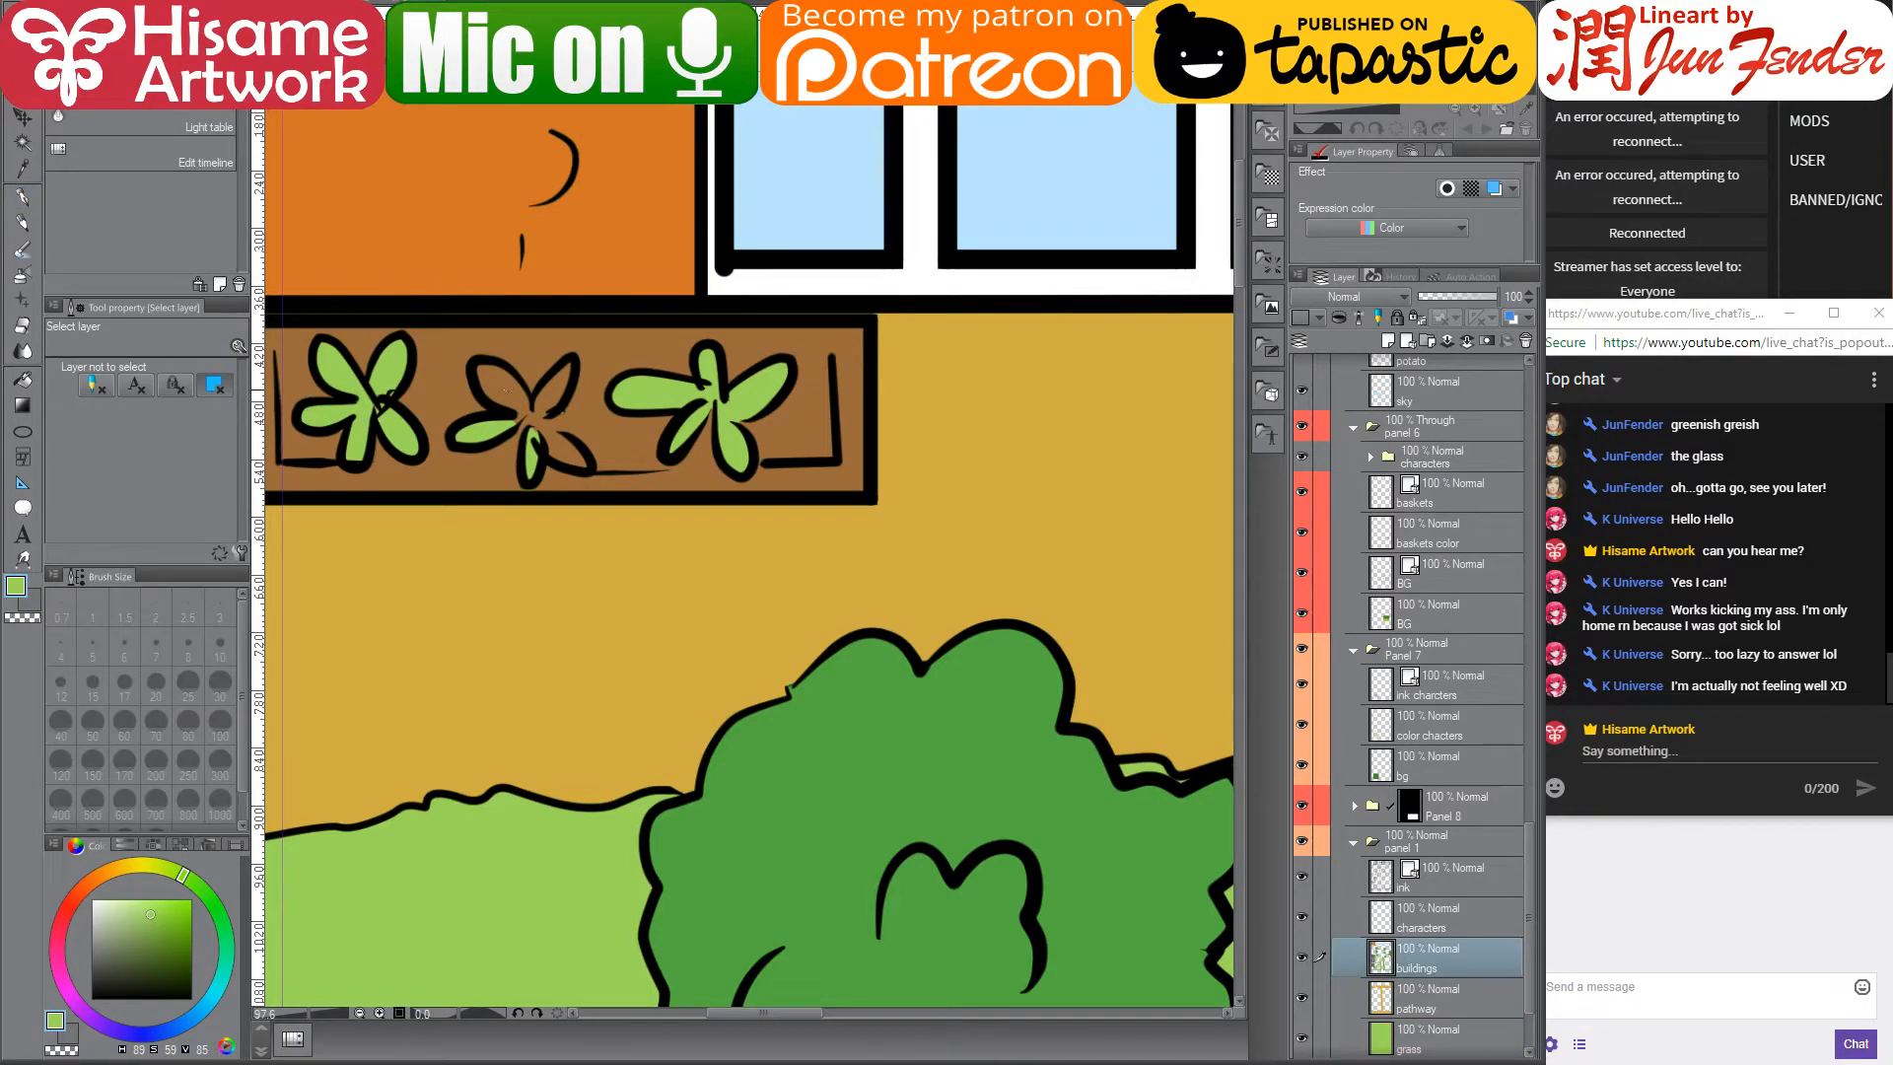
pyautogui.click(24, 196)
pyautogui.moveTo(477, 375)
pyautogui.mouseDown()
pyautogui.moveTo(532, 419)
pyautogui.moveTo(523, 382)
pyautogui.mouseUp()
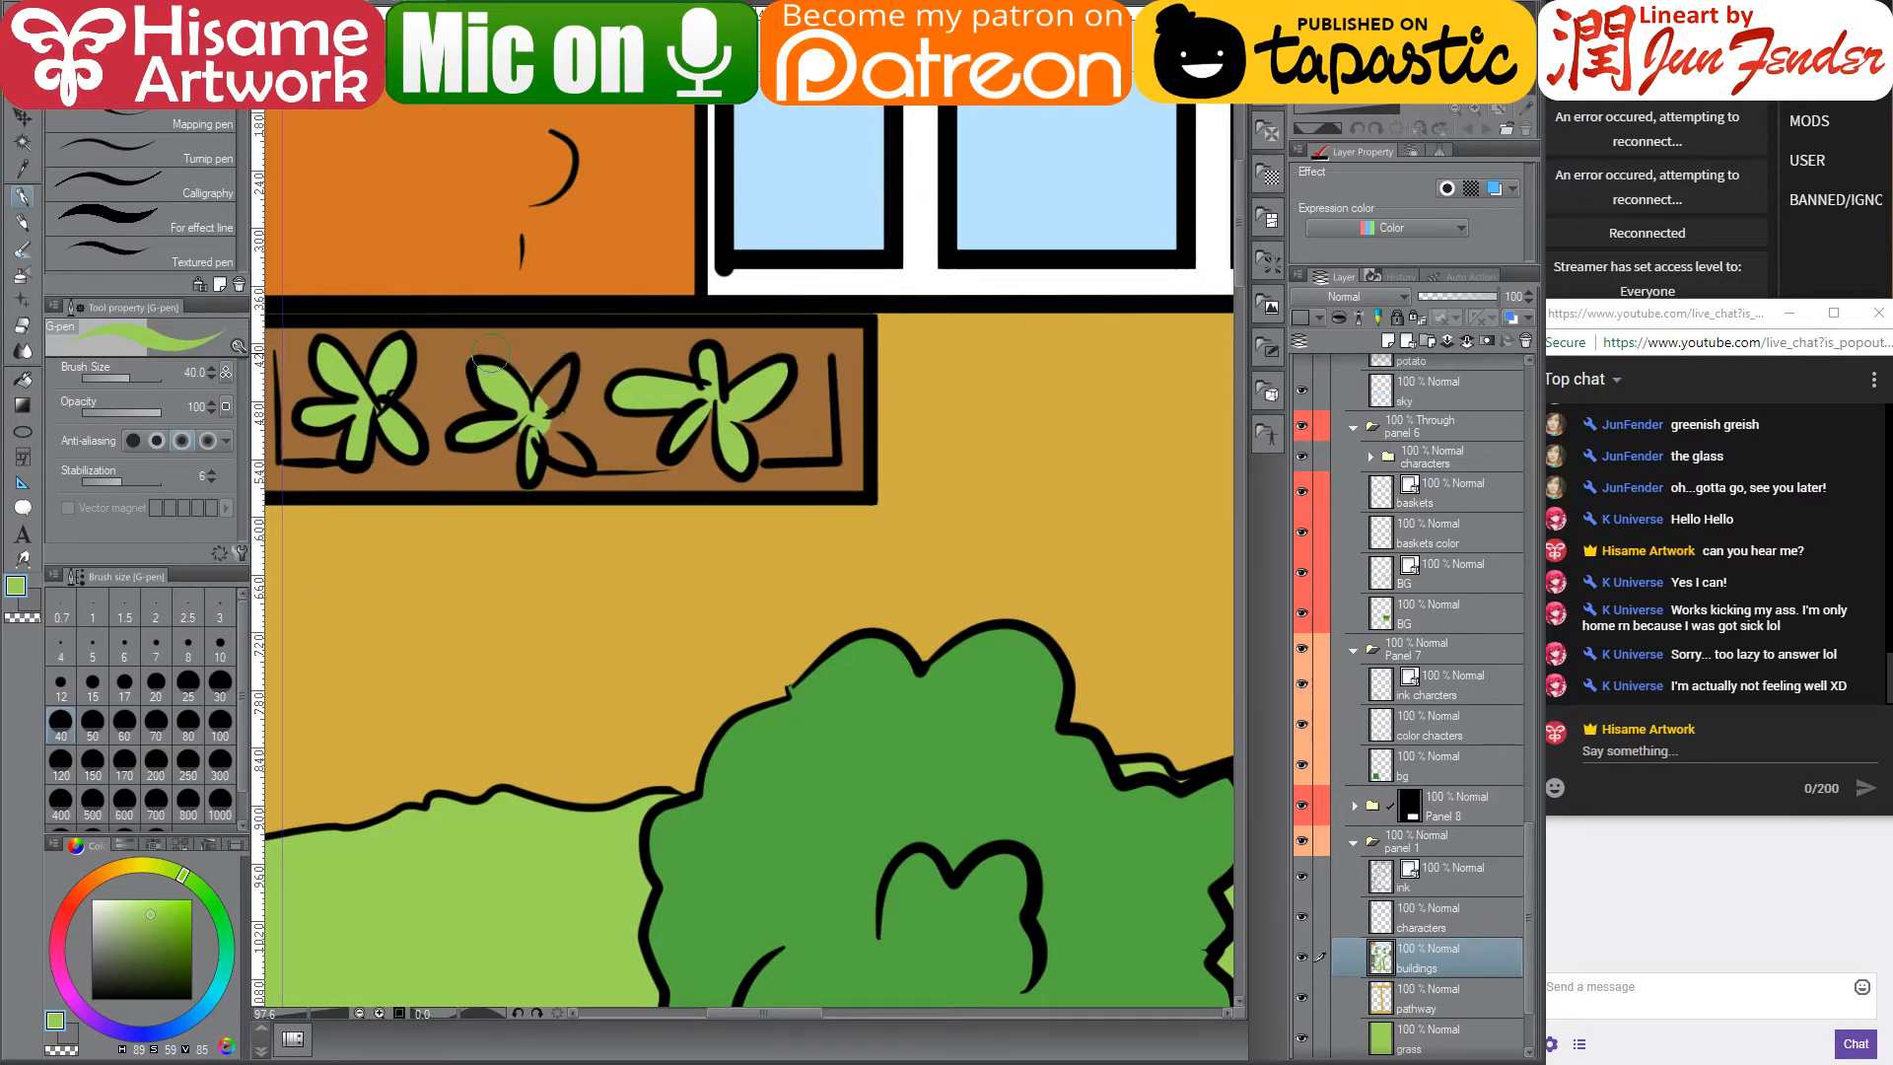
# - Hide the buildings layer to check the colors beneath the planter's line art
pyautogui.scroll(3, 562, 373)
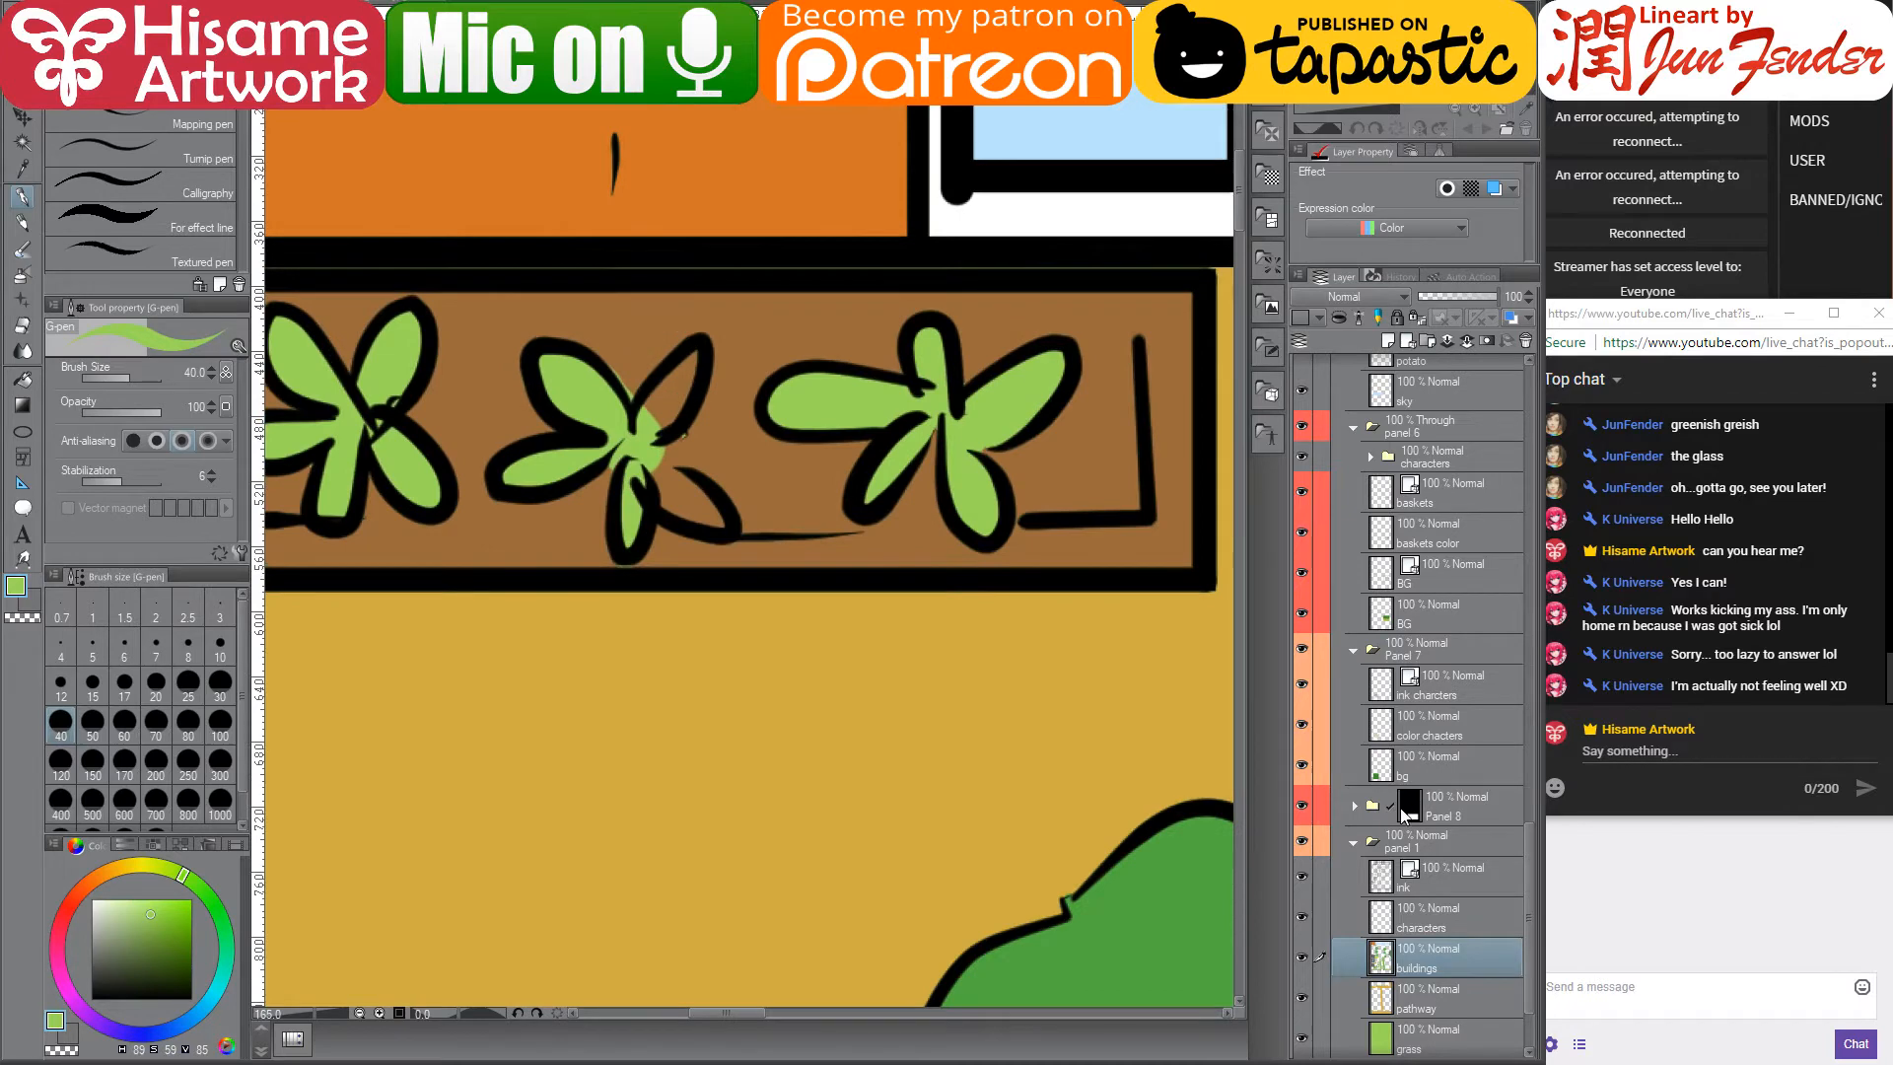
pyautogui.click(1301, 955)
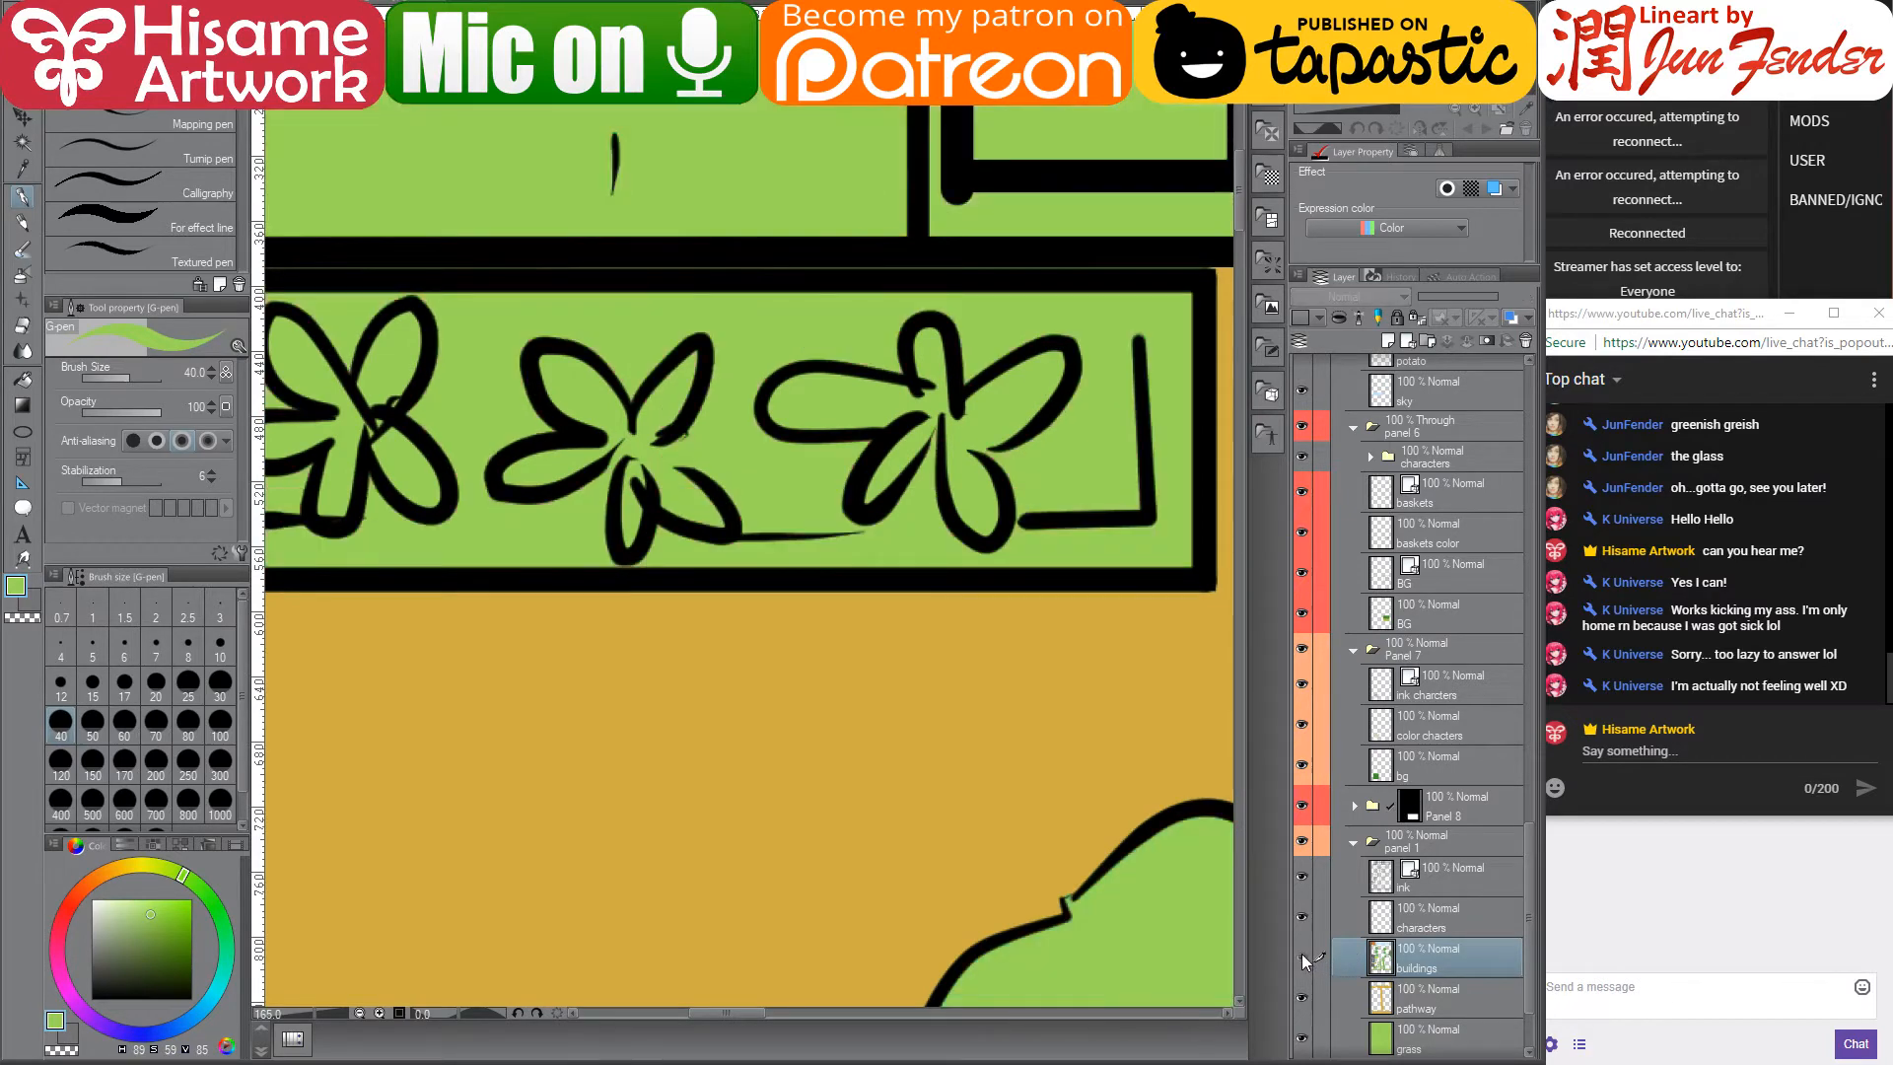
# - Show the buildings layer and paint the middle planter plant's remaining leaves light green with the G-pen at size 25
pyautogui.click(1301, 955)
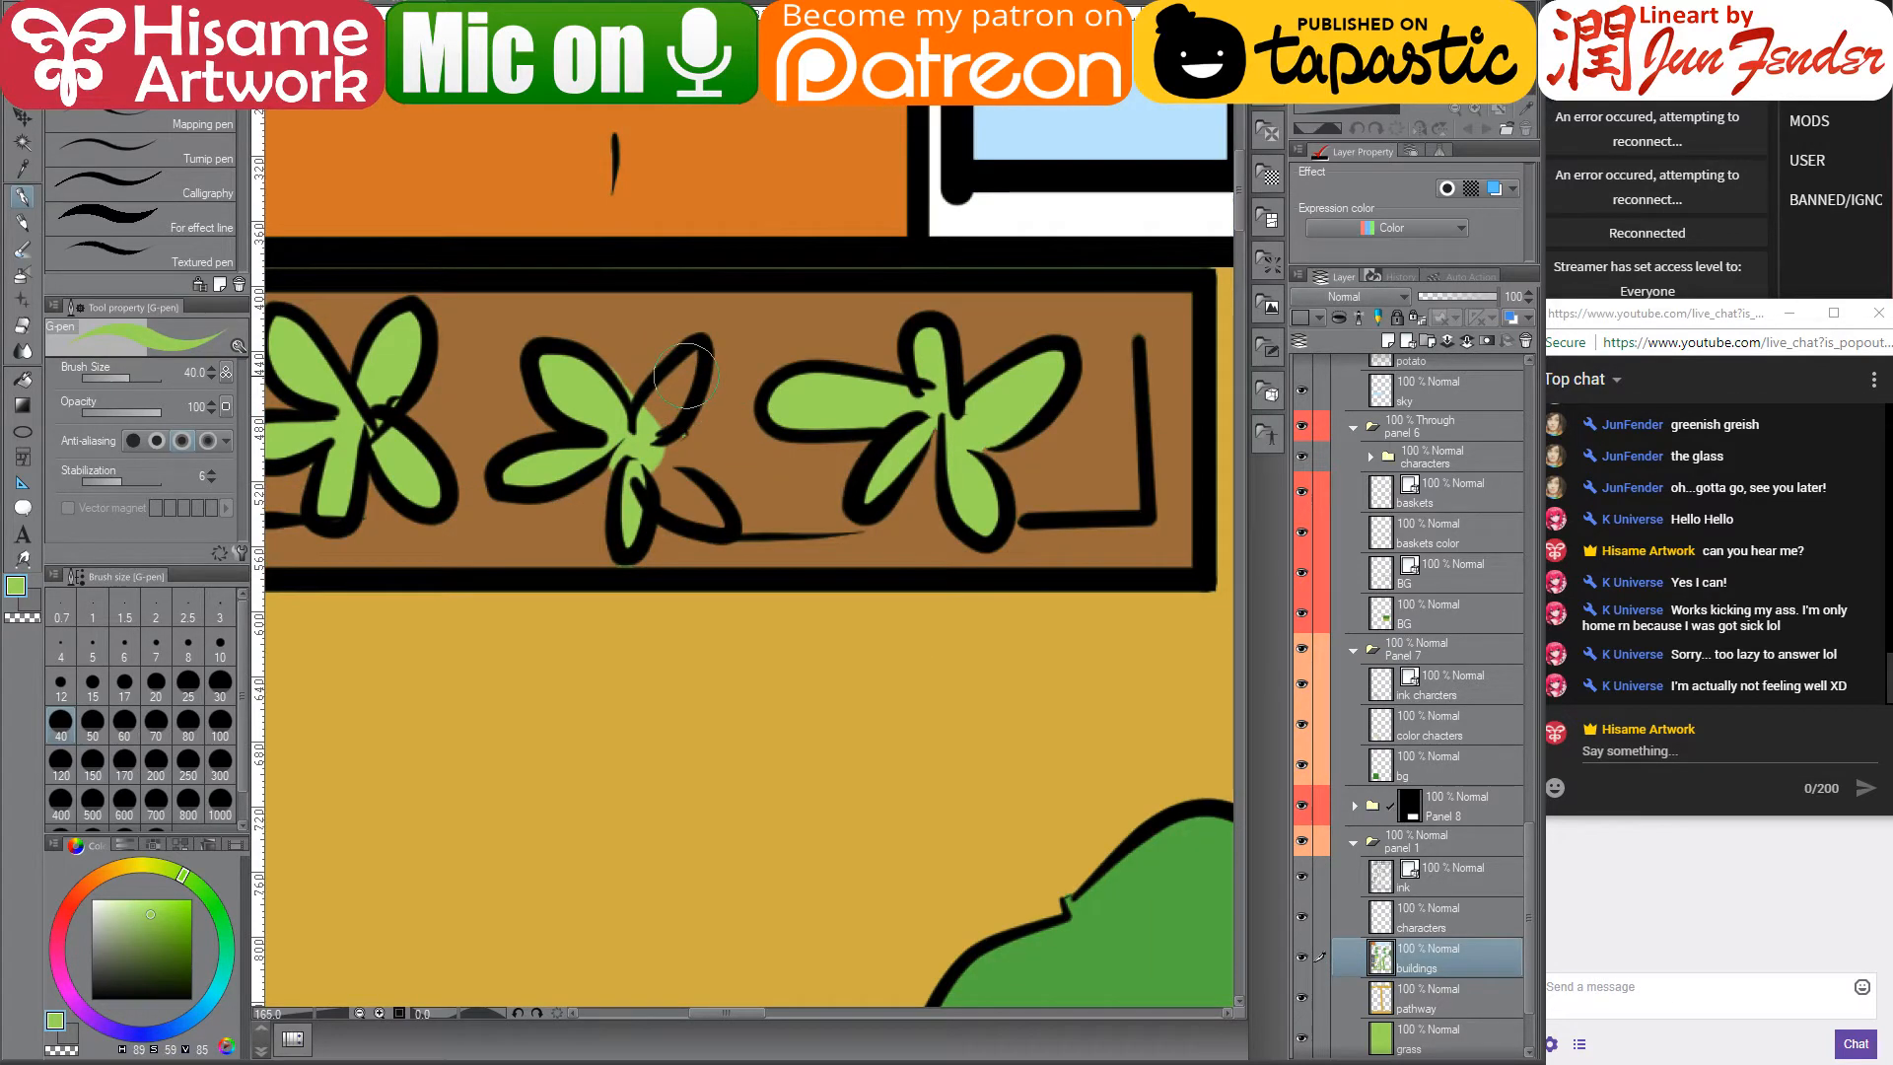
pyautogui.press('[')
pyautogui.press('[')
pyautogui.moveTo(693, 362)
pyautogui.mouseDown()
pyautogui.moveTo(645, 431)
pyautogui.moveTo(693, 366)
pyautogui.moveTo(653, 486)
pyautogui.moveTo(715, 521)
pyautogui.moveTo(639, 452)
pyautogui.moveTo(679, 491)
pyautogui.mouseUp()
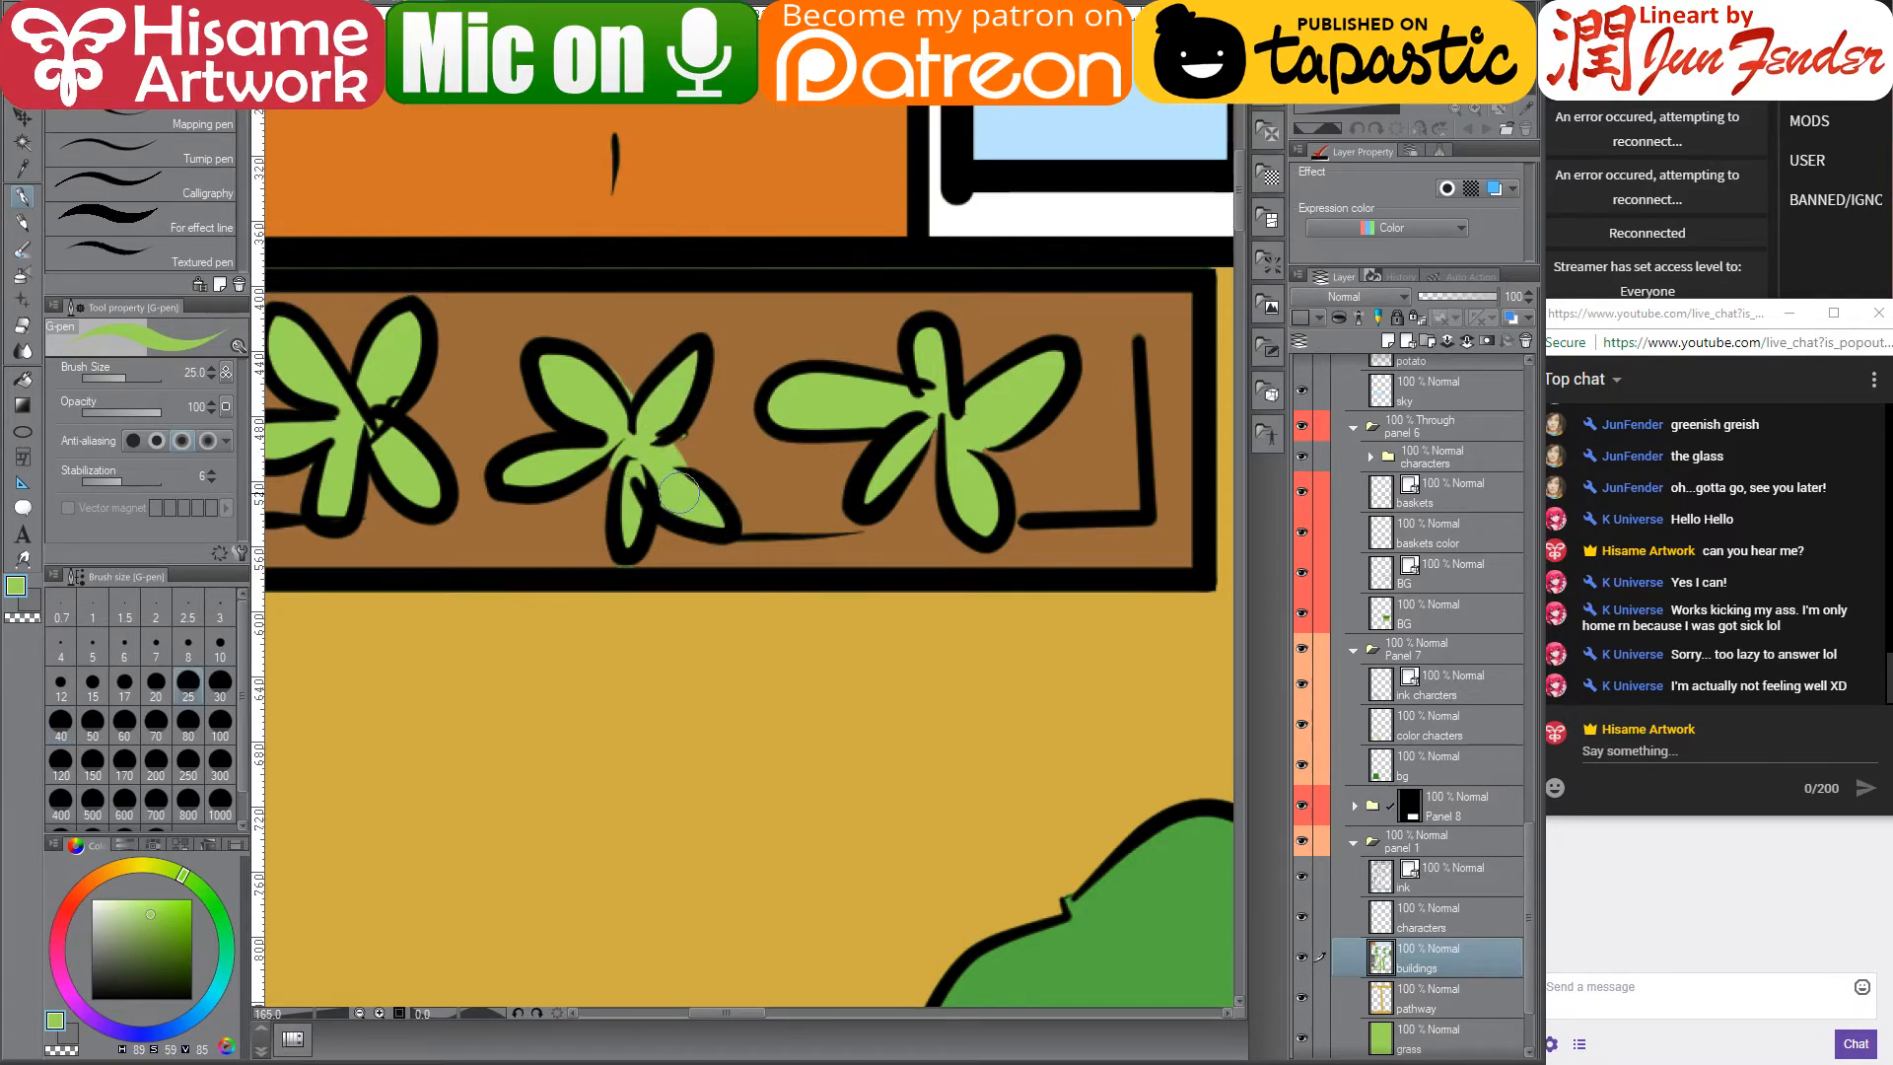
# - Sample the planter's brown, paint over stray green around the middle plant, and reduce the brush size to 12
pyautogui.keyDown('alt'); pyautogui.click(595, 548); pyautogui.keyUp('alt')
pyautogui.moveTo(608, 572); pyautogui.dragTo(630, 559)
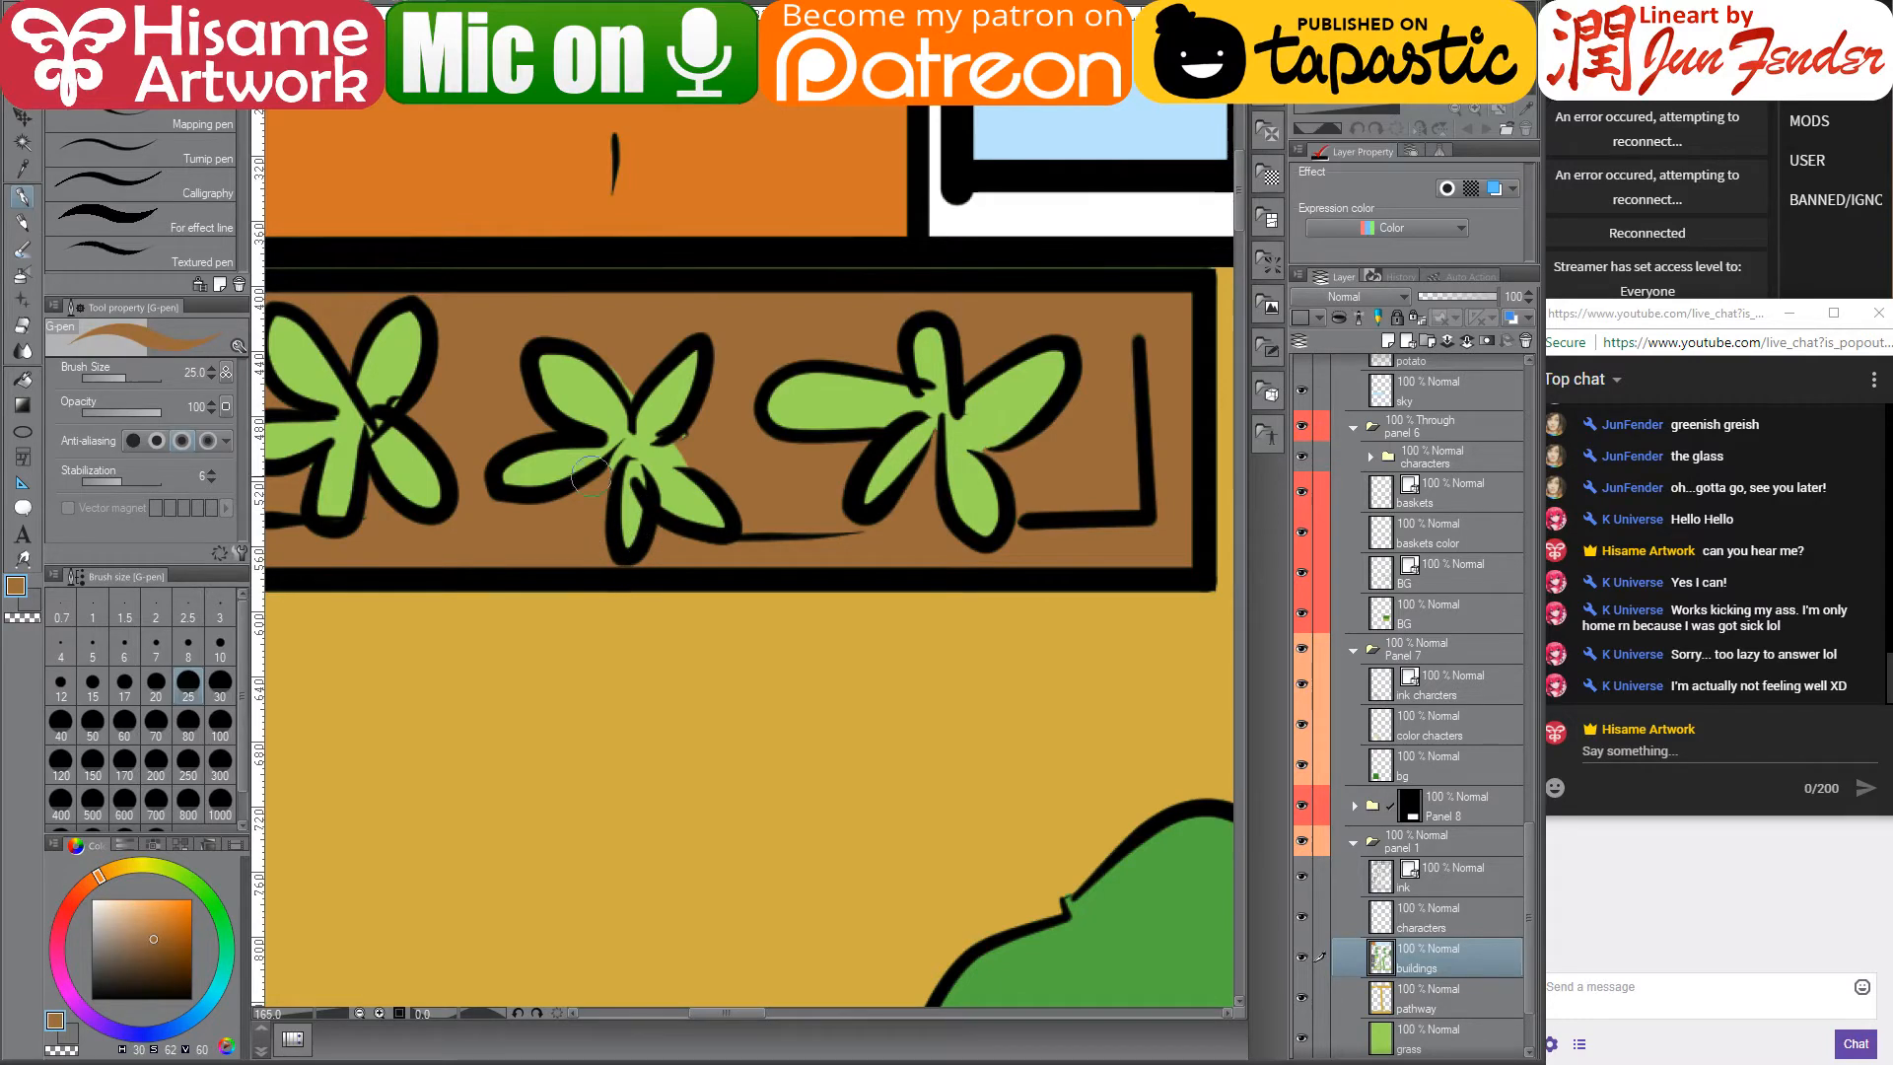
pyautogui.moveTo(673, 437); pyautogui.dragTo(679, 451)
pyautogui.moveTo(634, 379); pyautogui.dragTo(766, 443)
pyautogui.press('[')
pyautogui.press('[')
pyautogui.press('[')
pyautogui.press('[')
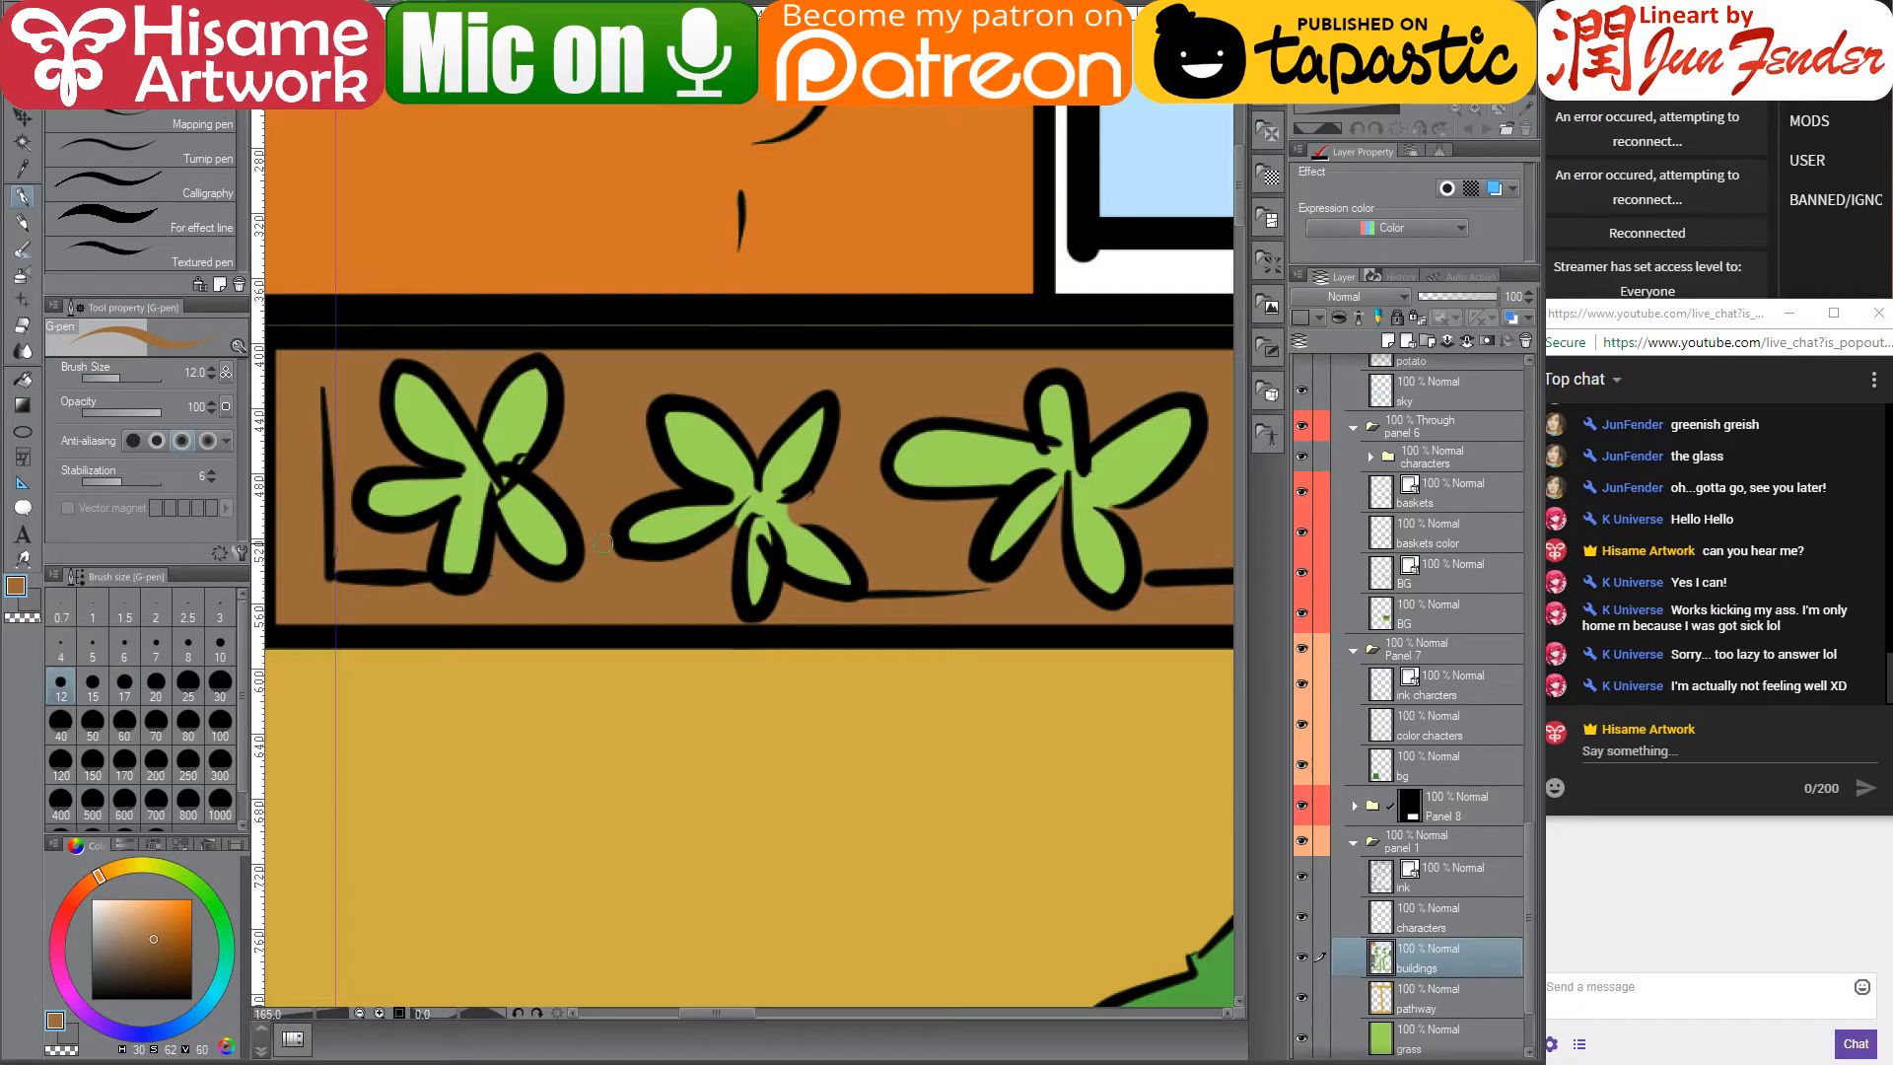
# - Sample the berry red from the basket panel near the page's lower edge for colouring the baskets beside the wheelbarrow
pyautogui.scroll(-9, 577, 604)
pyautogui.scroll(6, 792, 597)
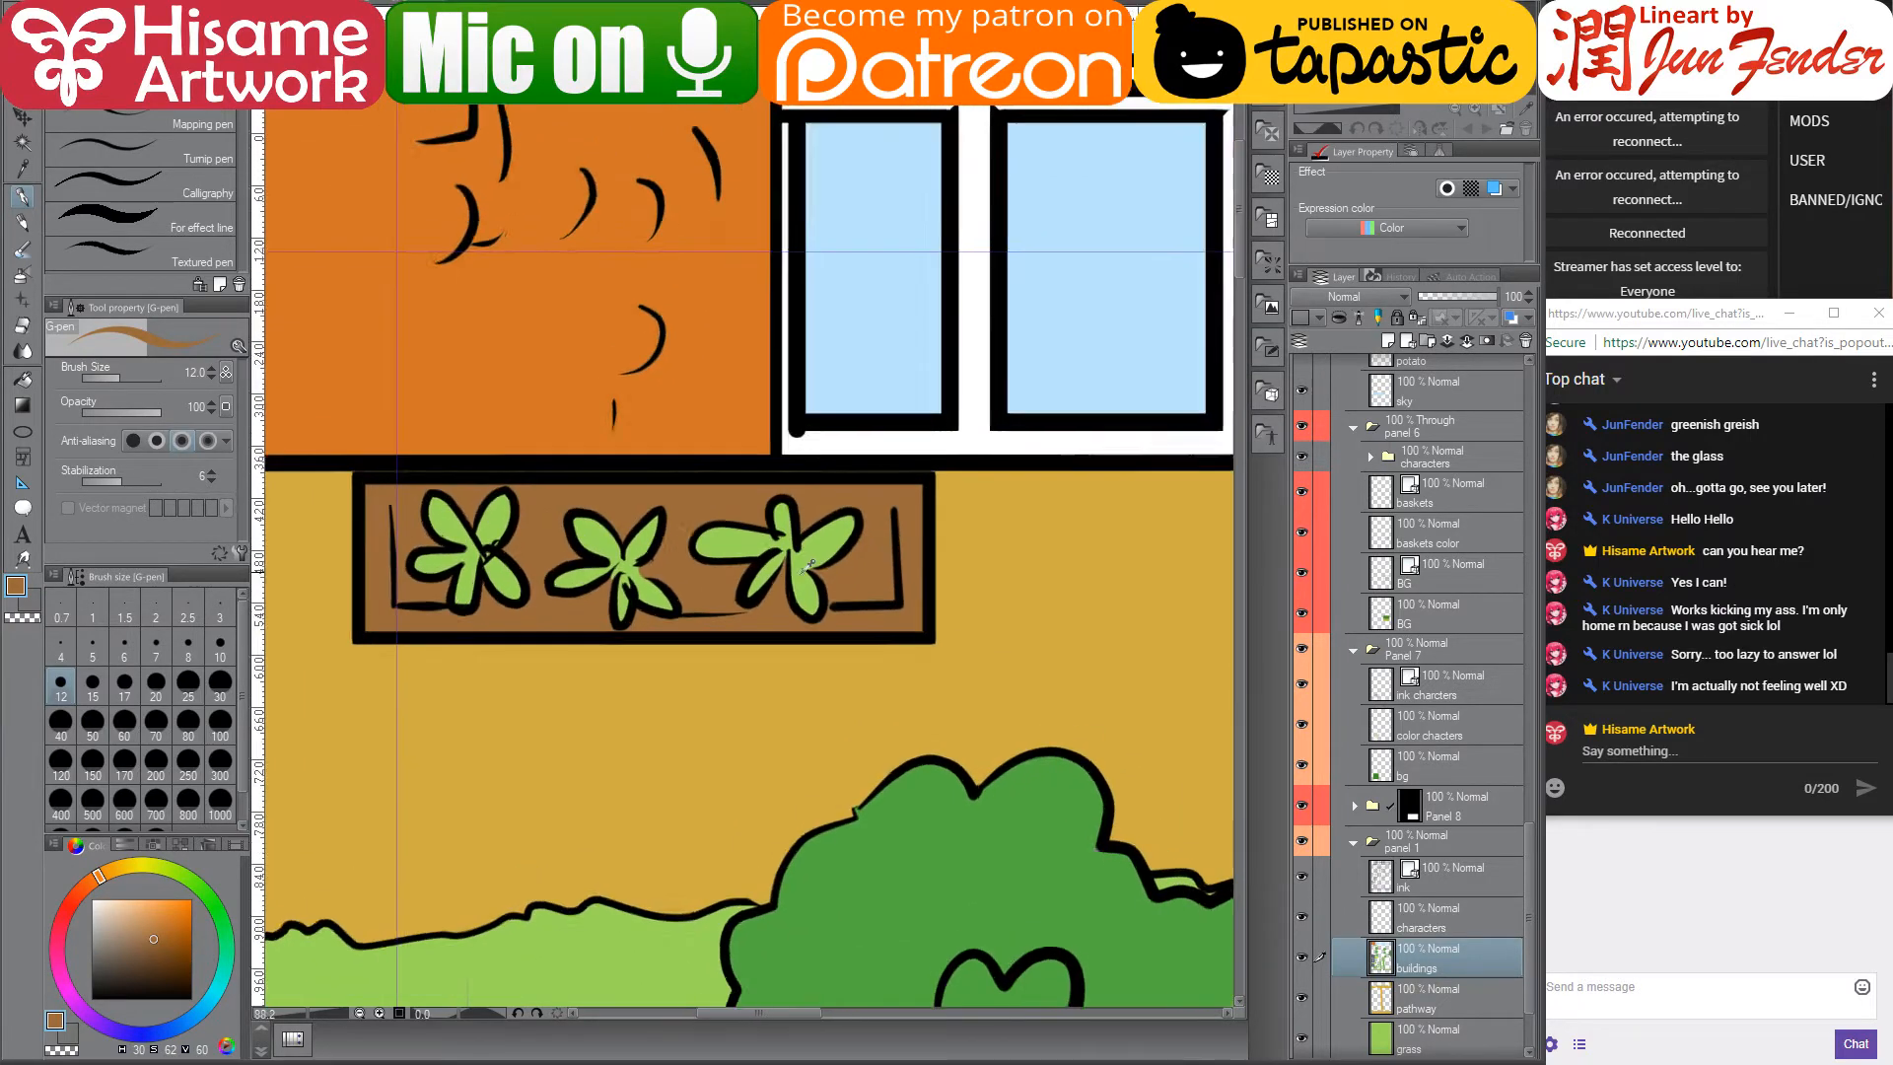
pyautogui.scroll(-8, 797, 598)
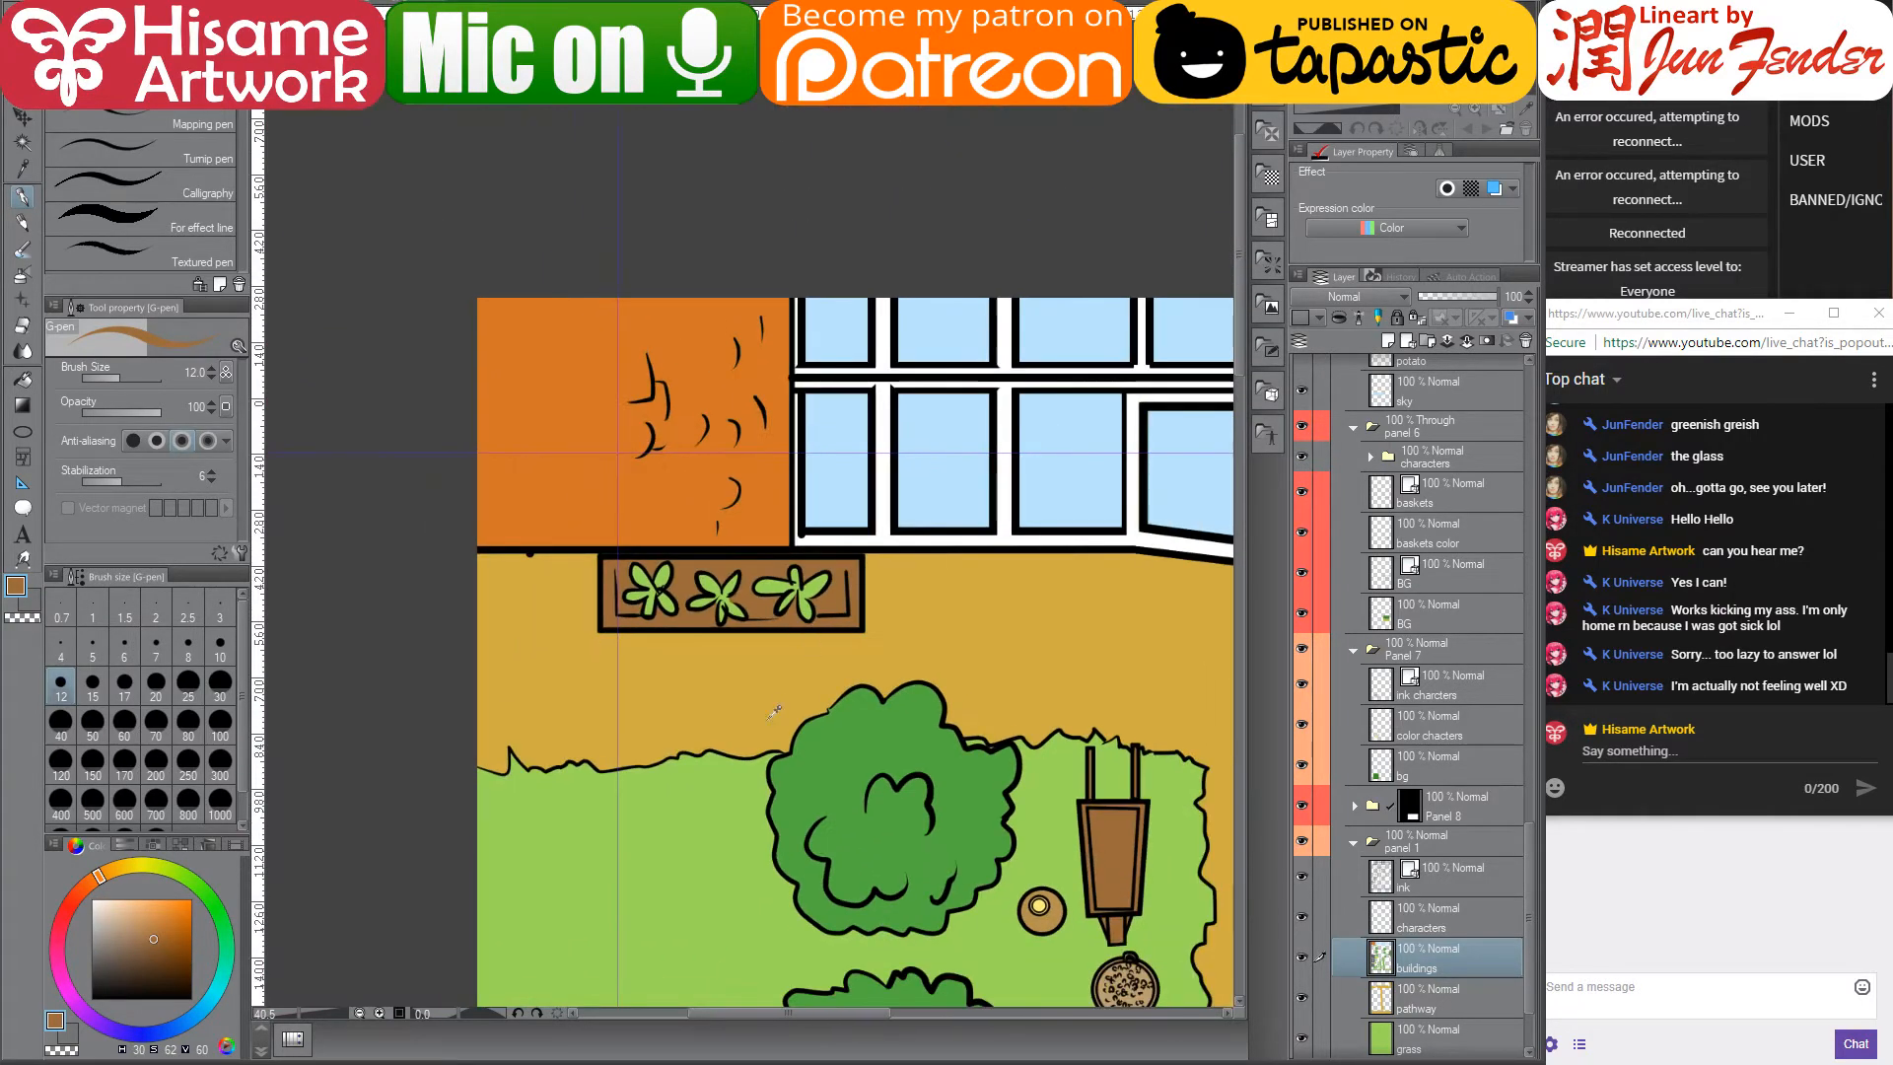
pyautogui.moveTo(1000, 804); pyautogui.dragTo(662, 415)
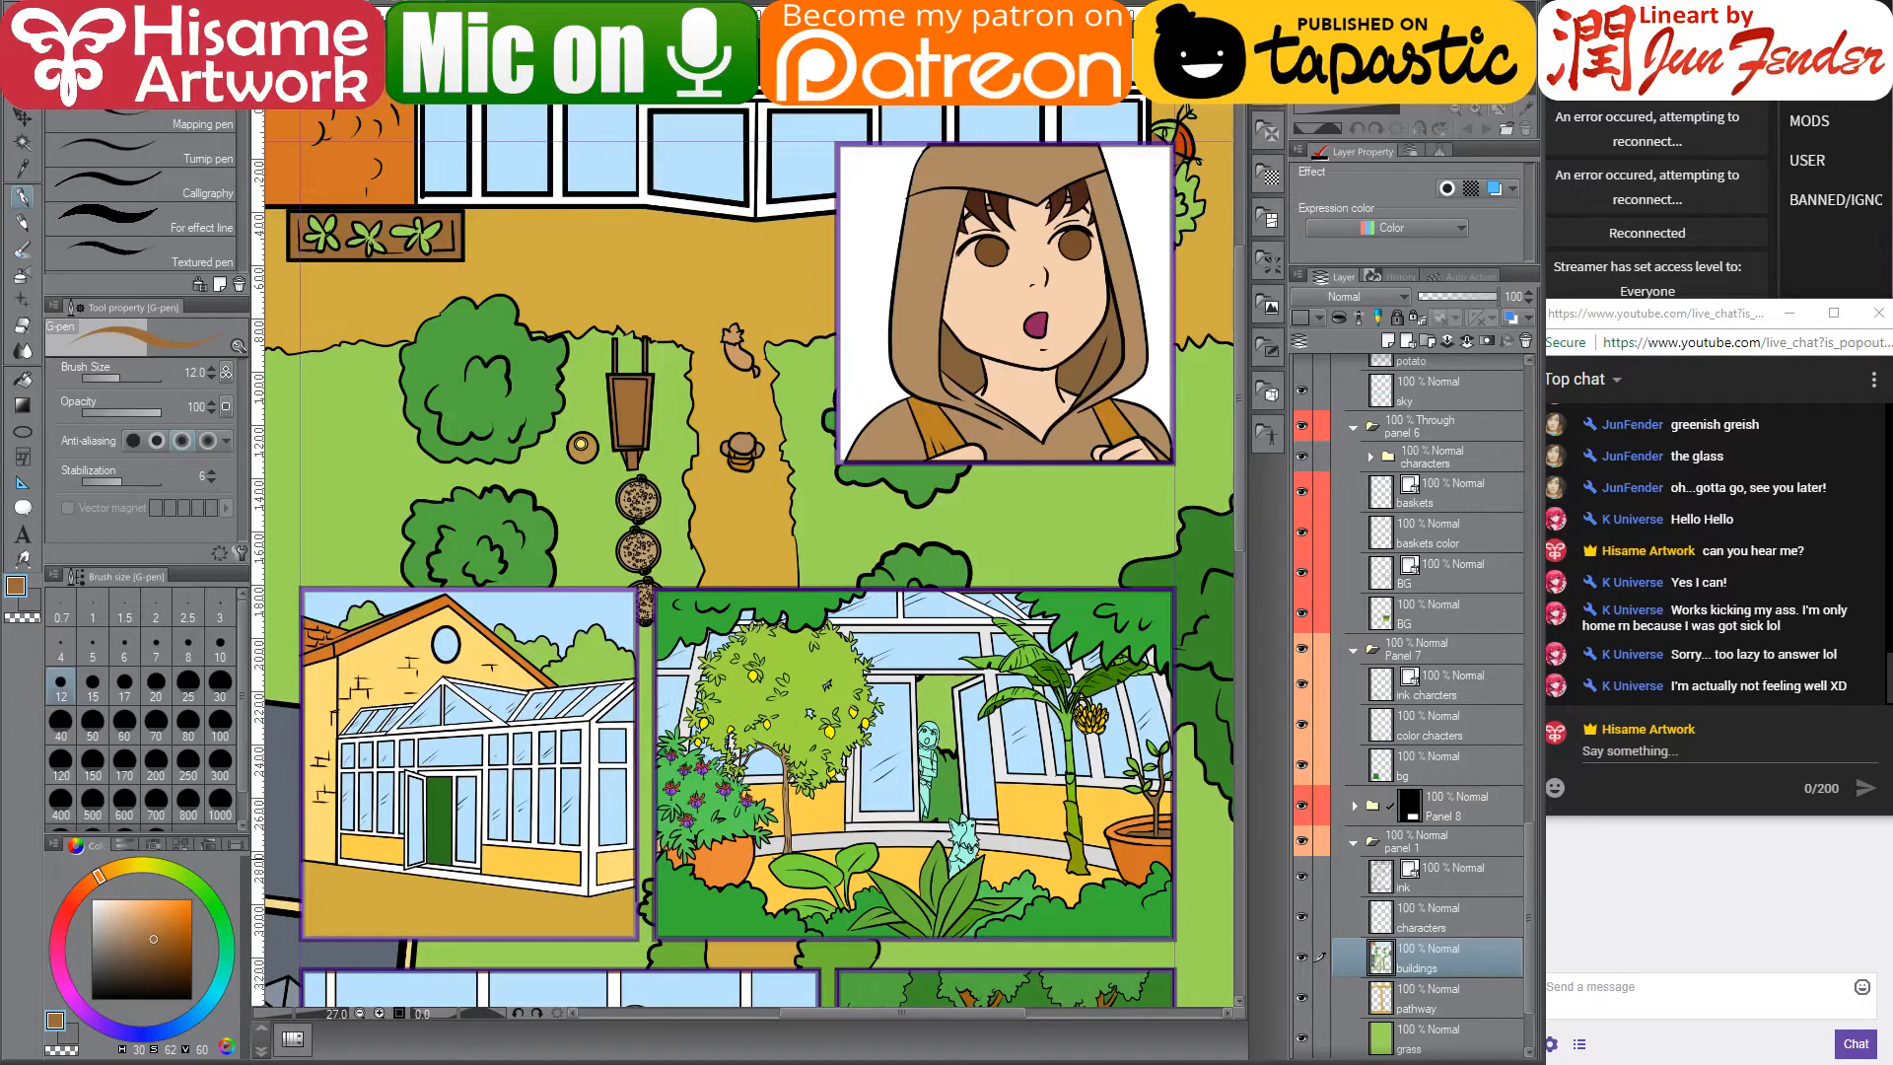
pyautogui.moveTo(840, 947); pyautogui.dragTo(854, 258)
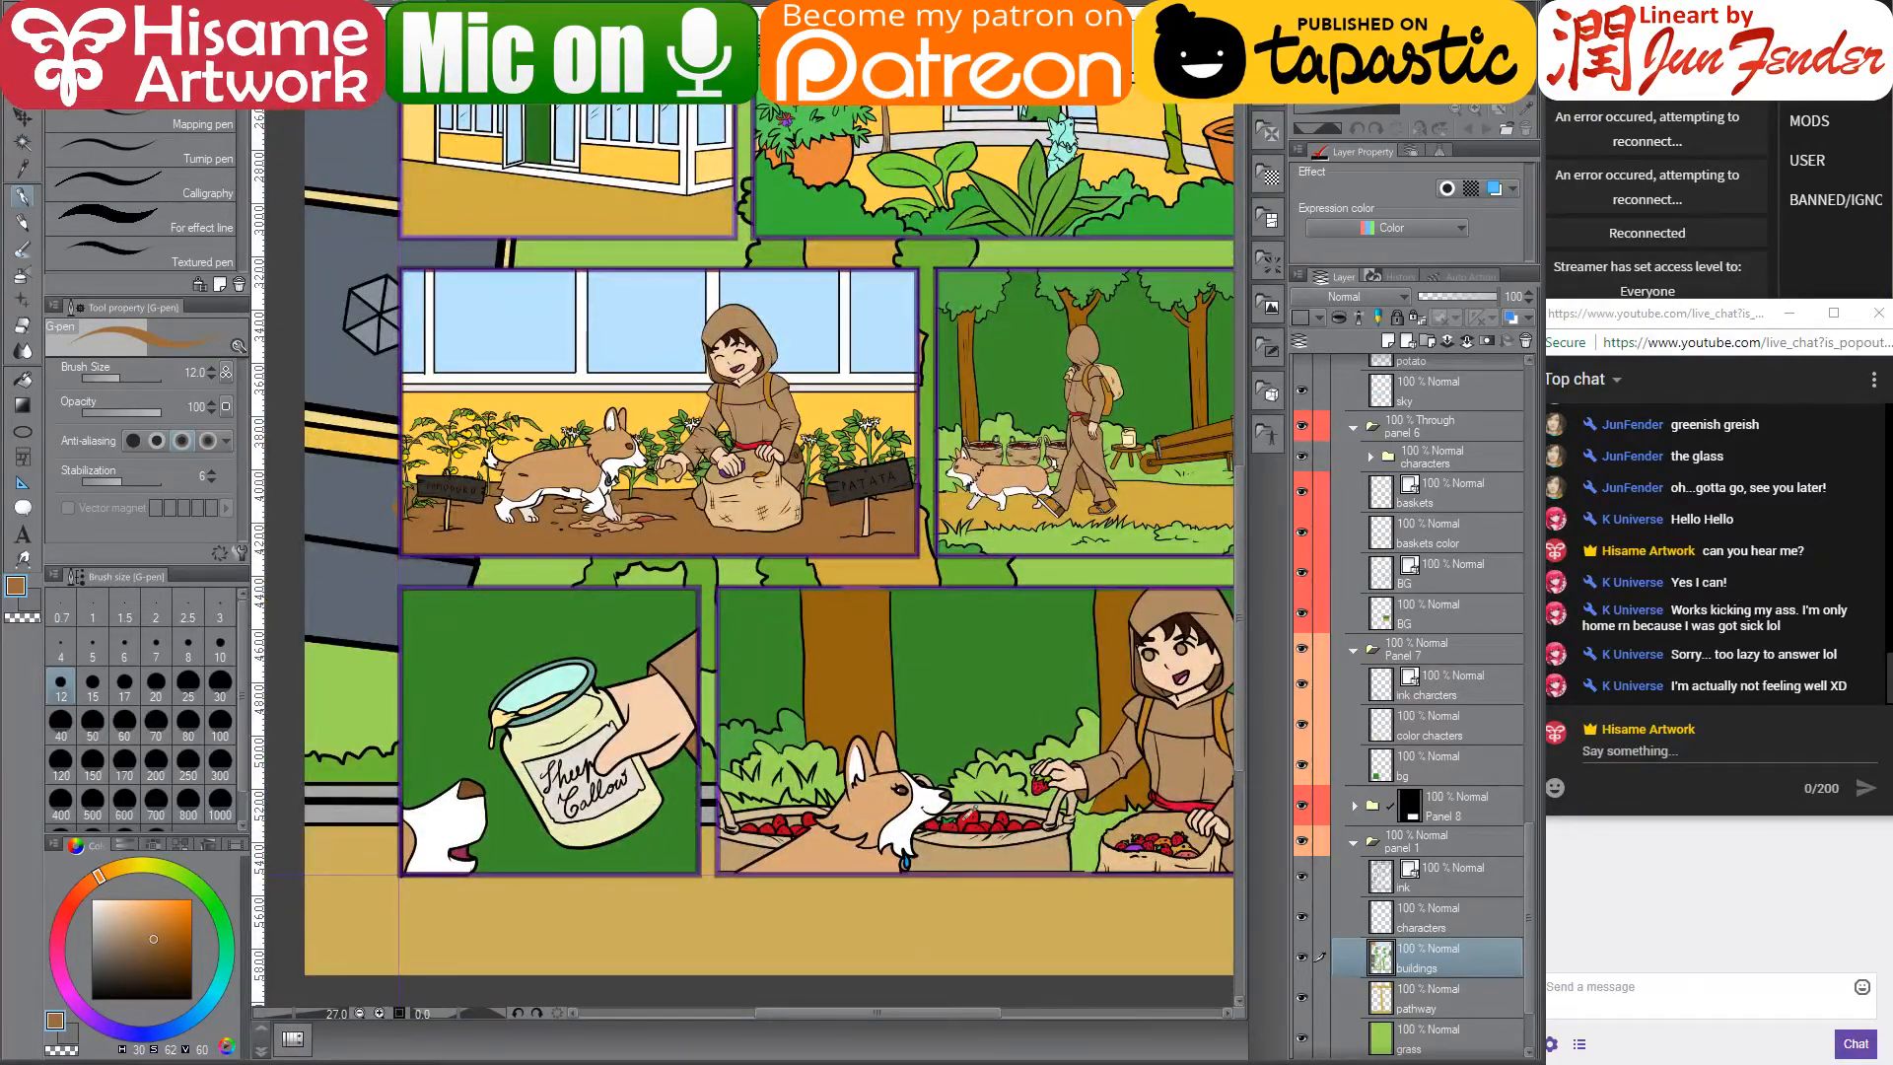
pyautogui.keyDown('alt'); pyautogui.click(969, 816); pyautogui.keyUp('alt')
pyautogui.moveTo(985, 317); pyautogui.dragTo(959, 1063)
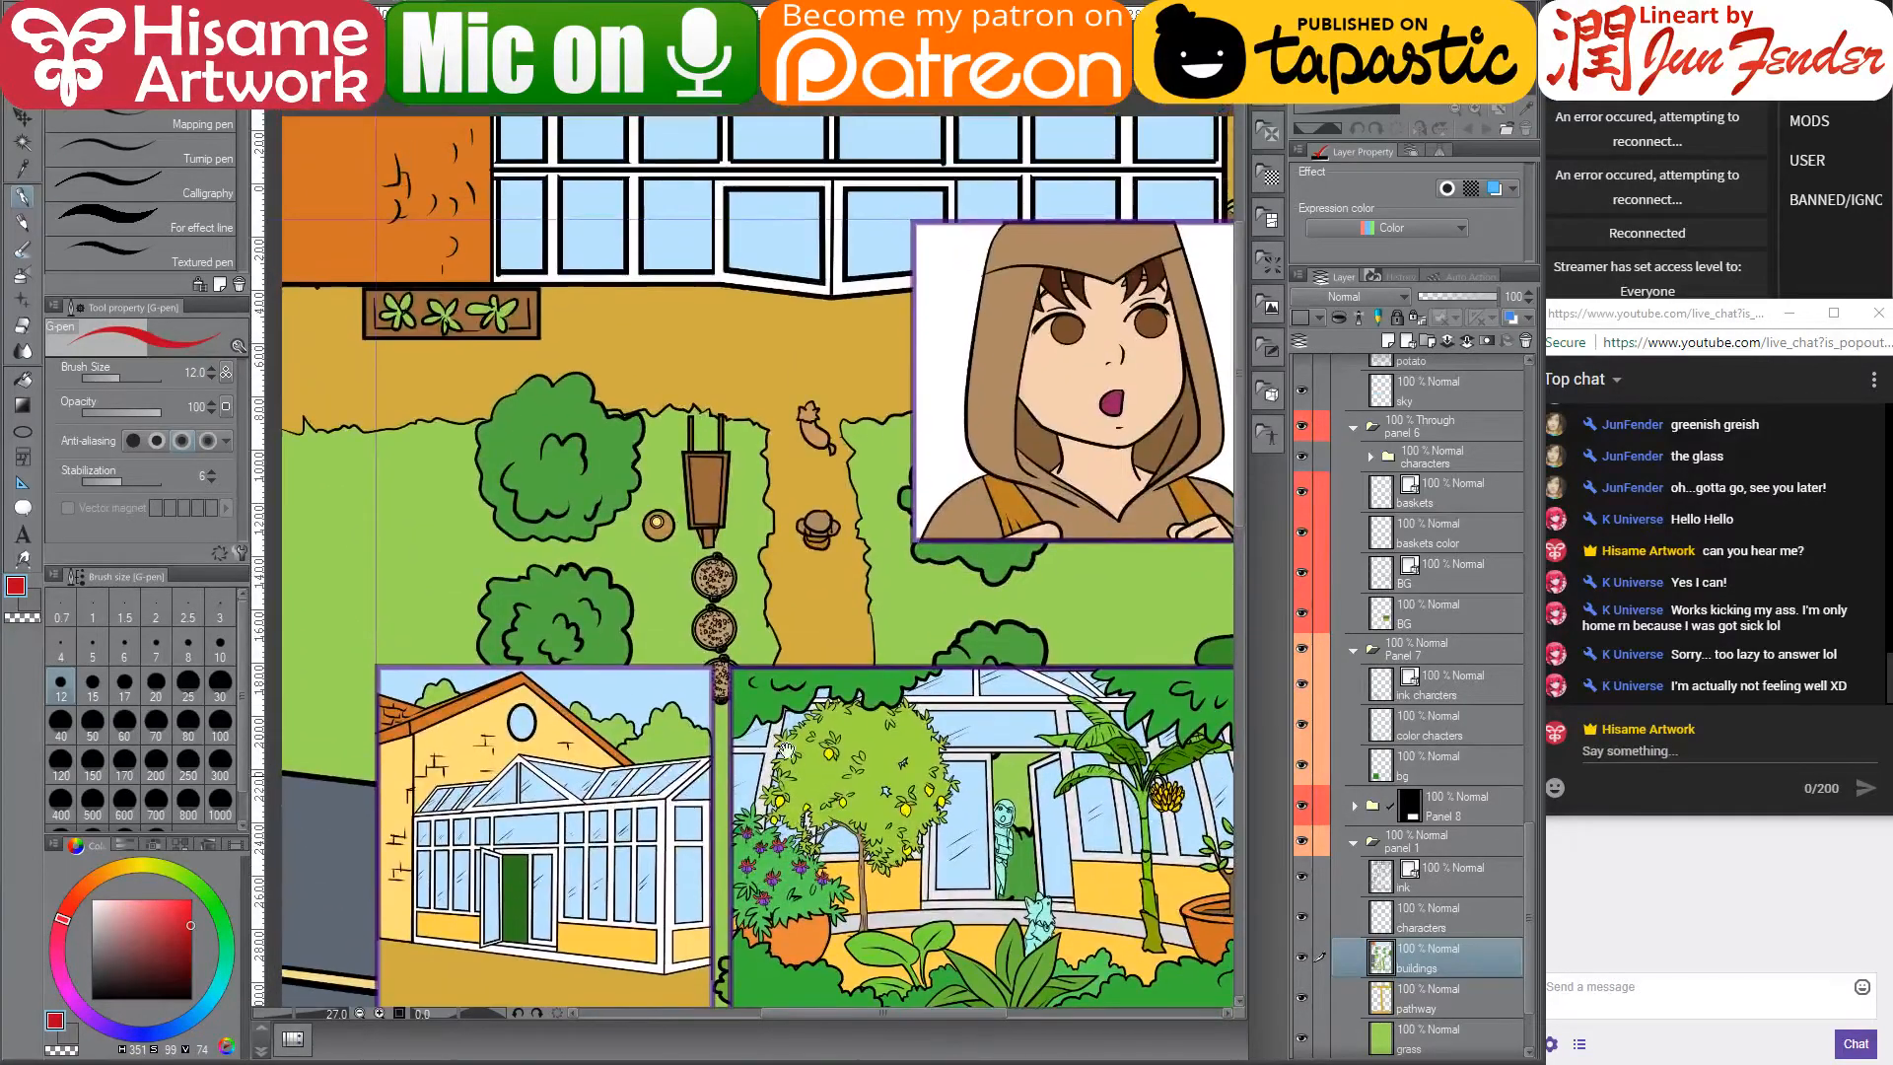
pyautogui.moveTo(704, 582); pyautogui.dragTo(732, 558)
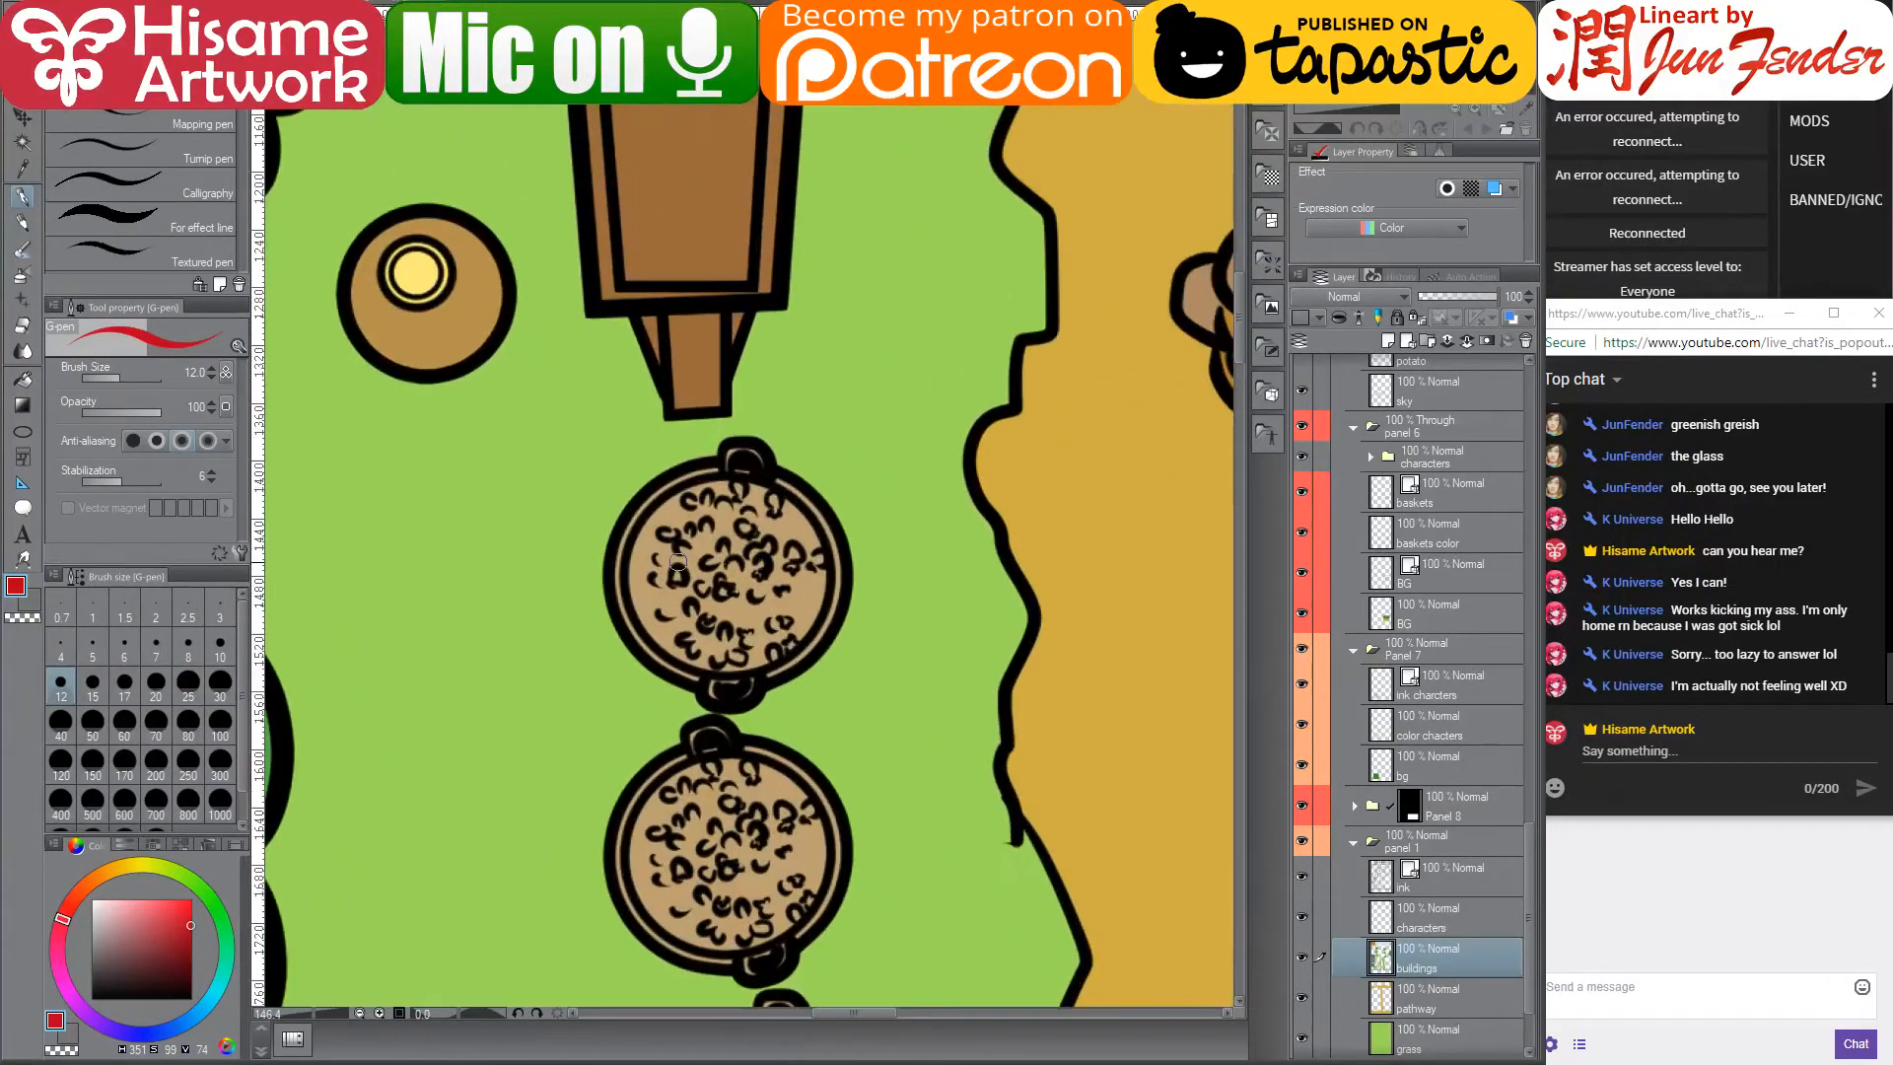
# - Check which layer holds the basket colours by toggling the buildings and pathway layers, keeping buildings active with the G-pen
pyautogui.click(1301, 954)
pyautogui.click(1303, 954)
pyautogui.click(1307, 952)
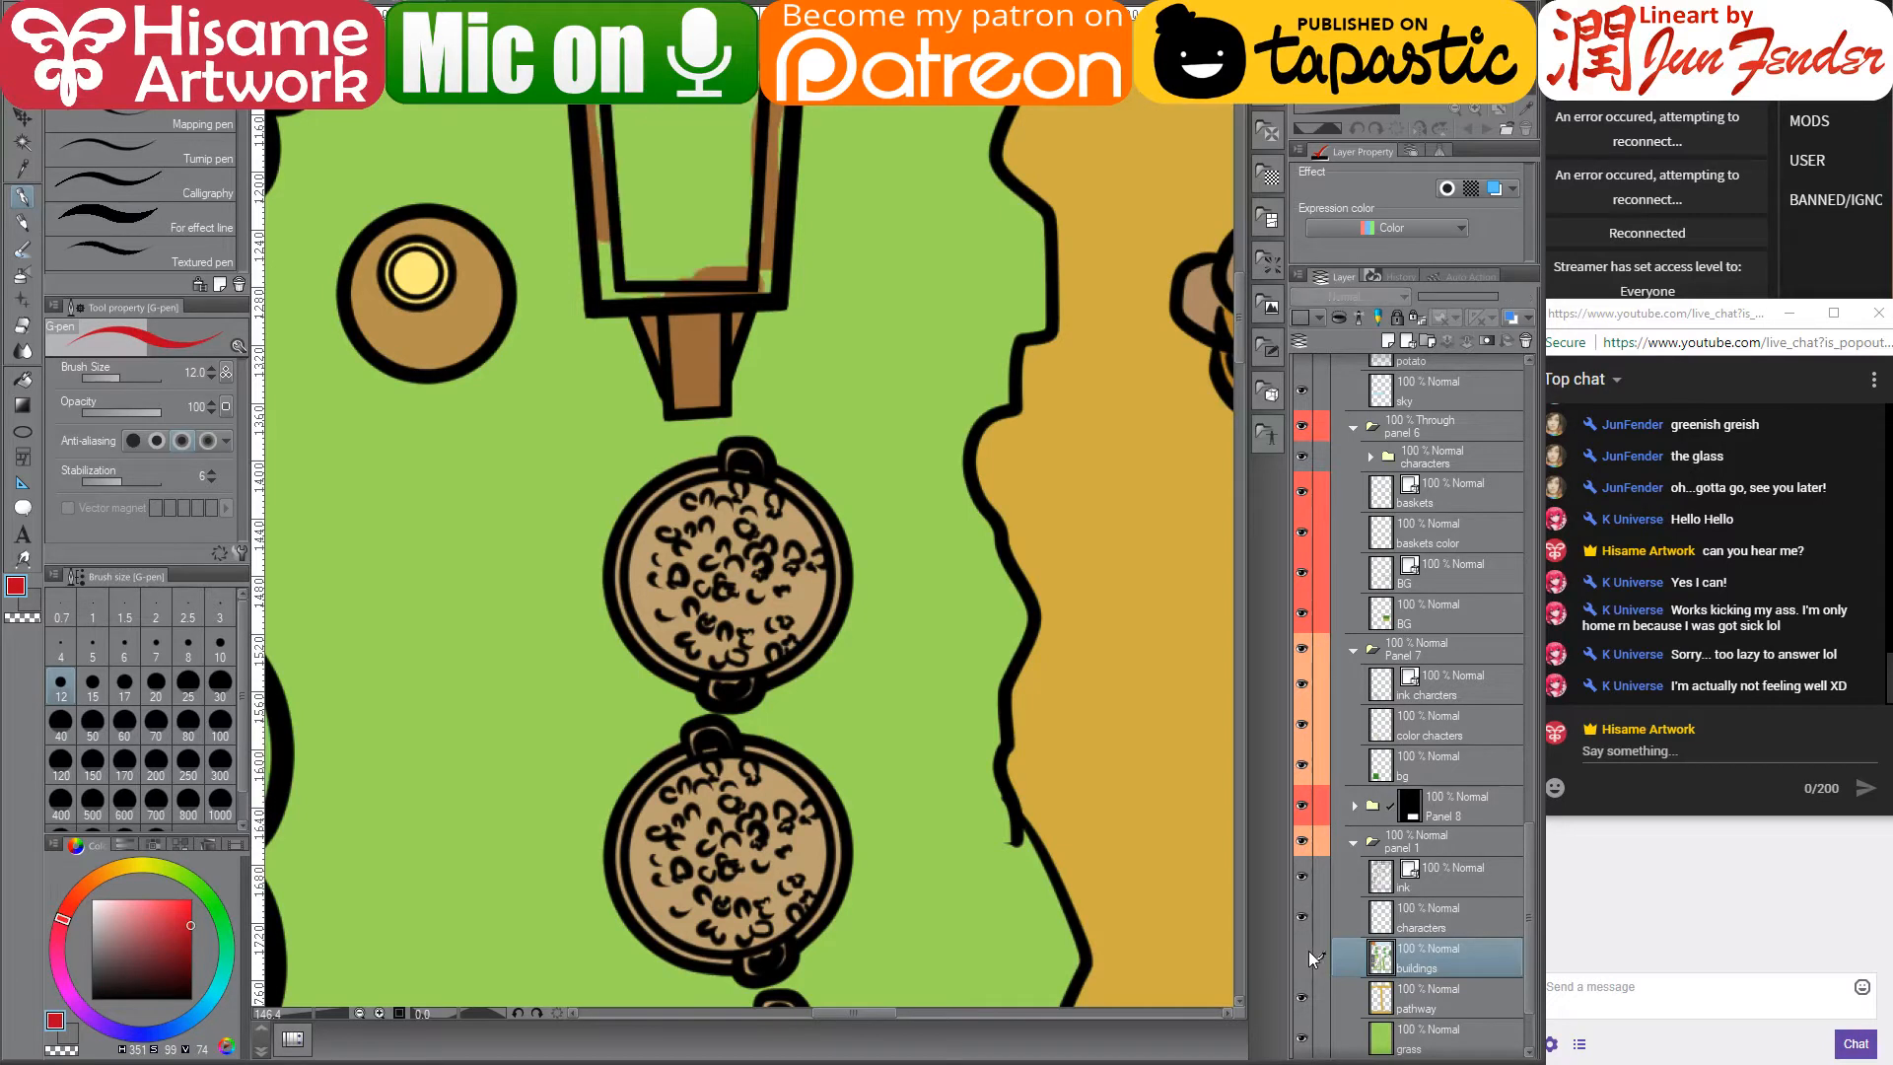
pyautogui.click(1307, 952)
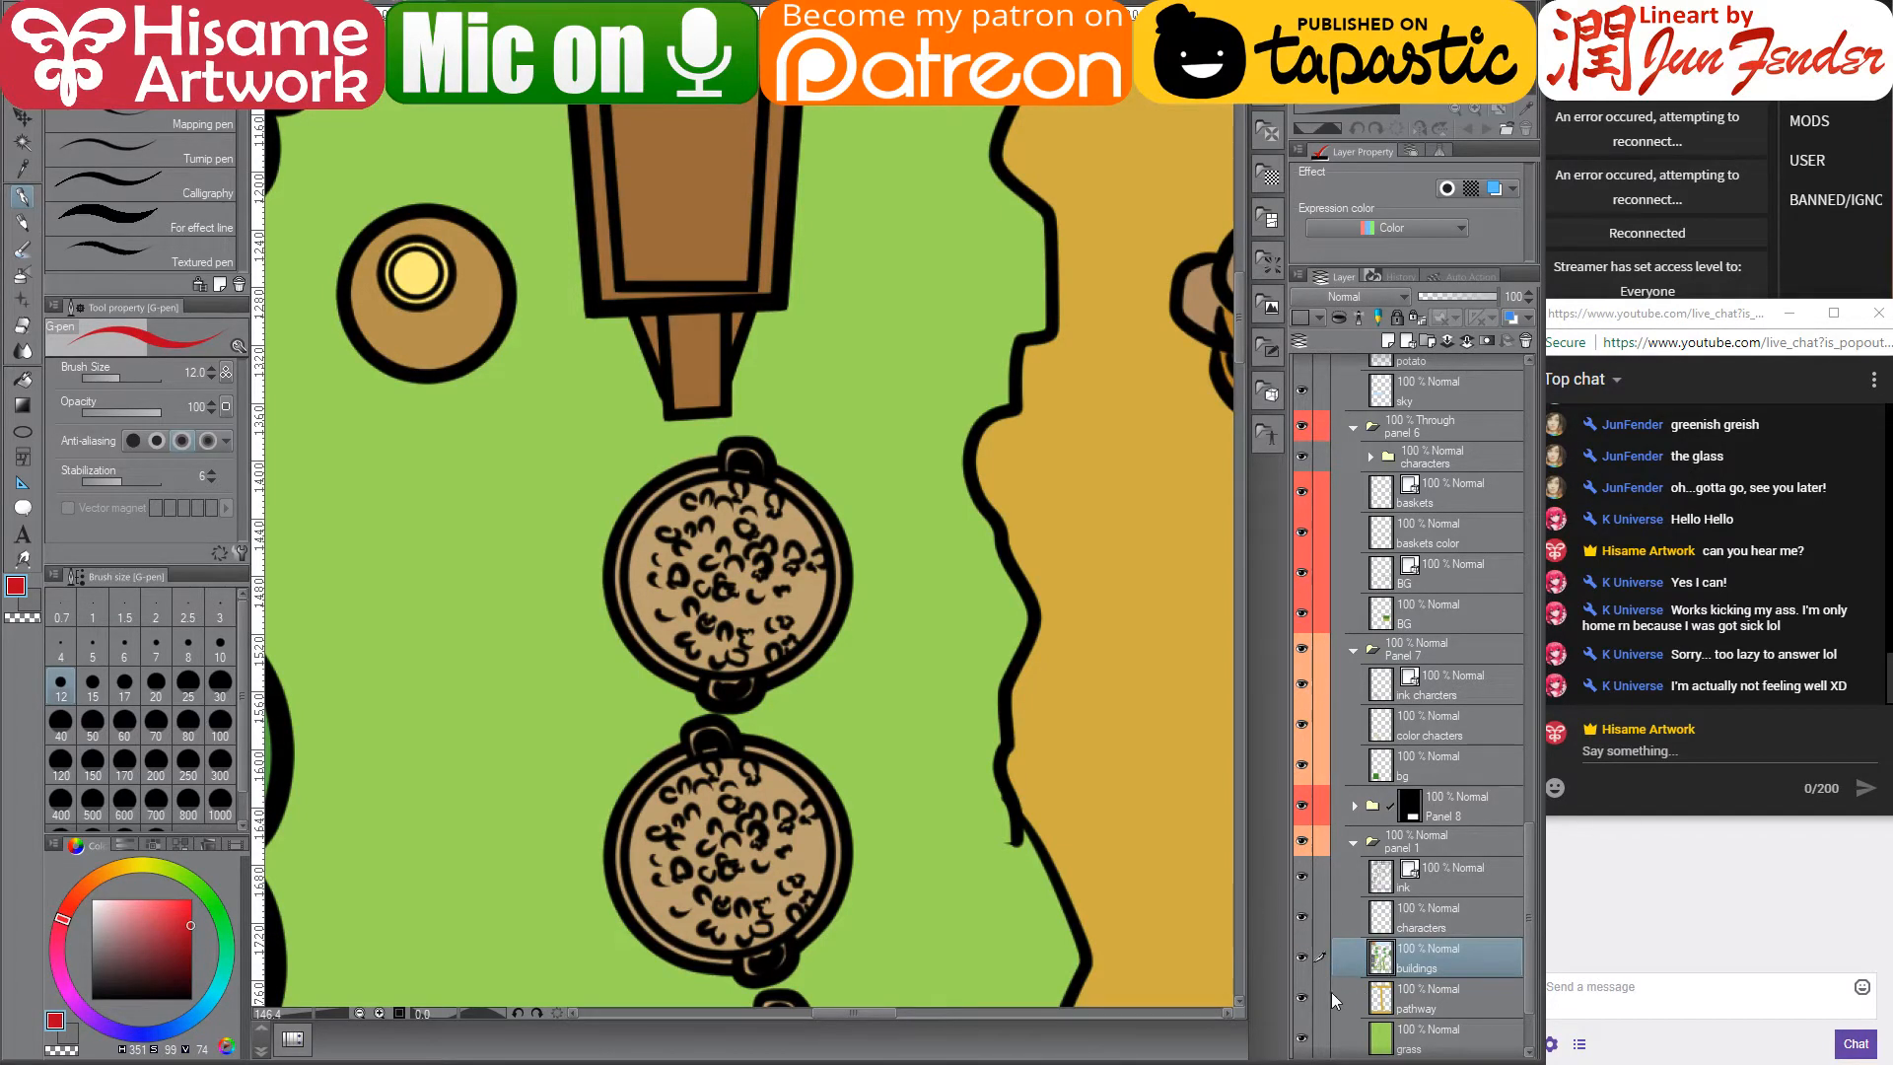
pyautogui.click(1301, 996)
pyautogui.click(1301, 996)
pyautogui.keyDown('ctrl'); pyautogui.keyDown('shift'); pyautogui.click(798, 600); pyautogui.keyUp('shift'); pyautogui.keyUp('ctrl')
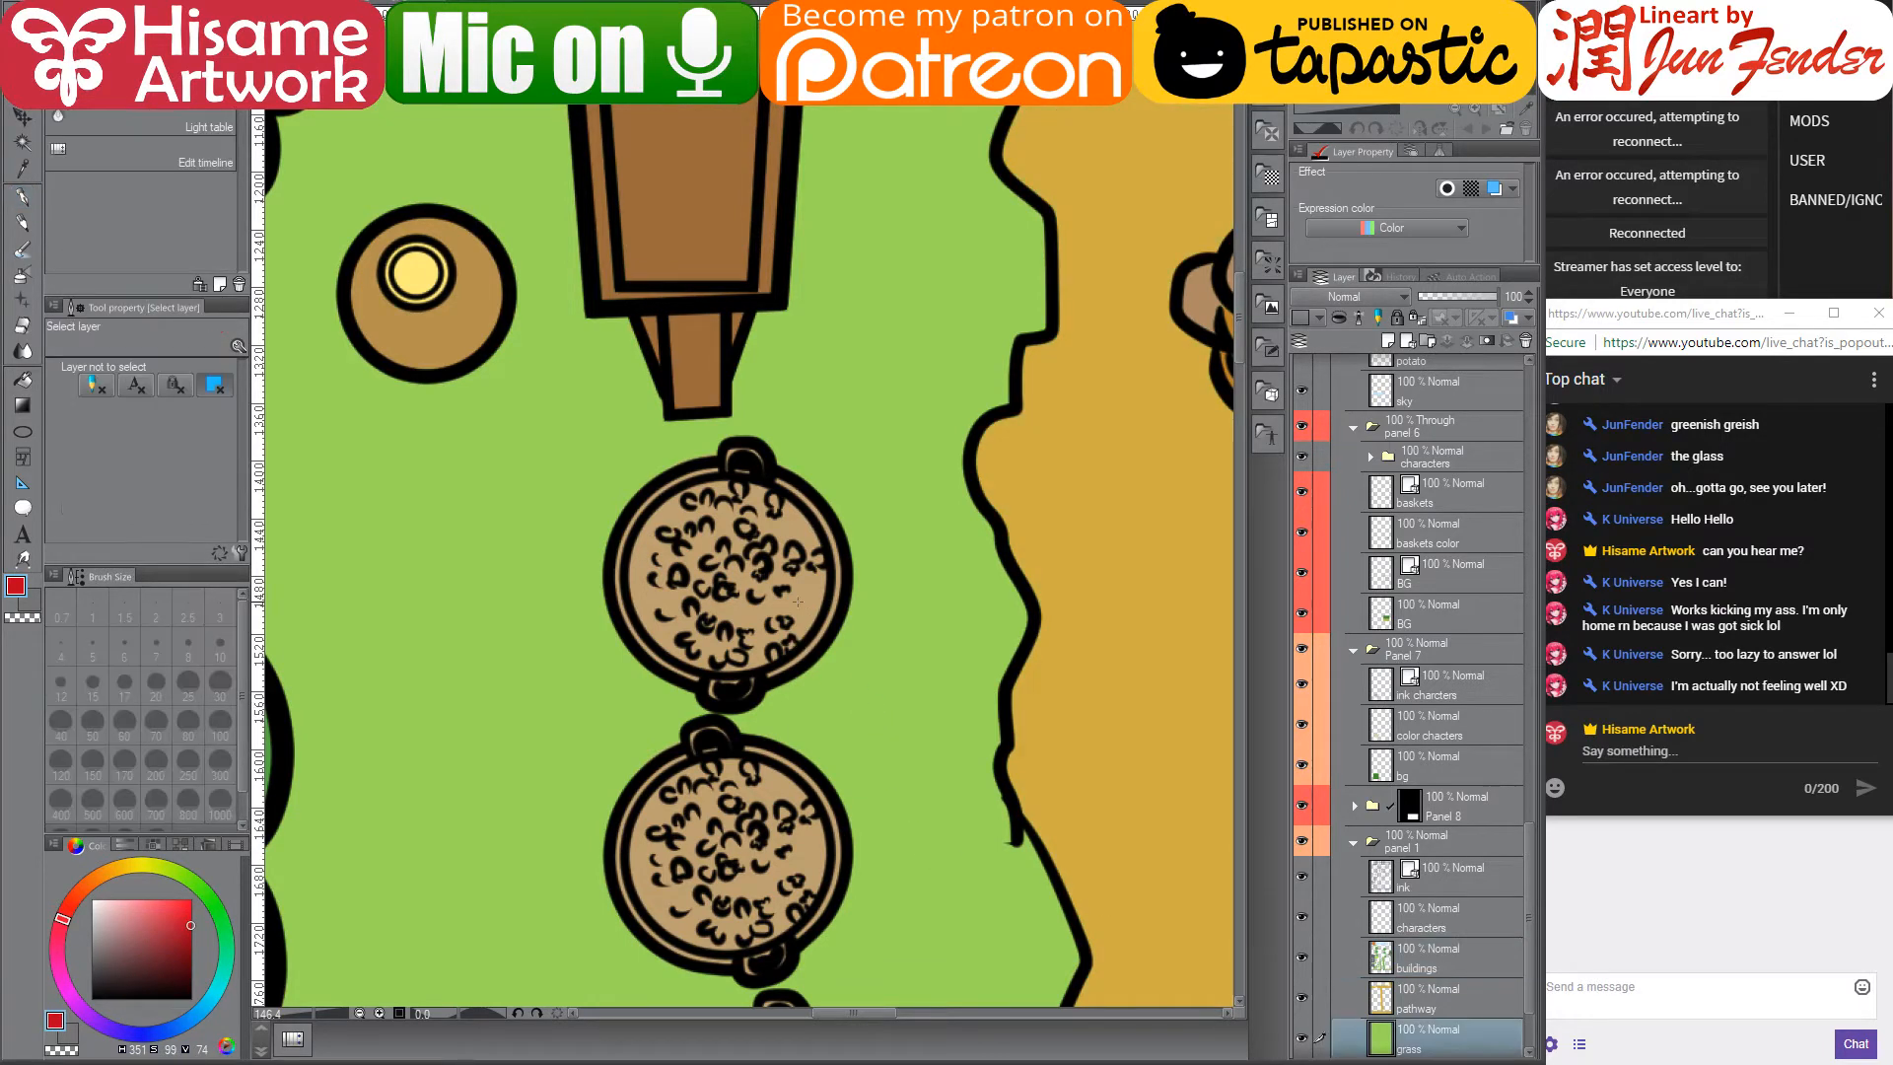
pyautogui.click(1437, 960)
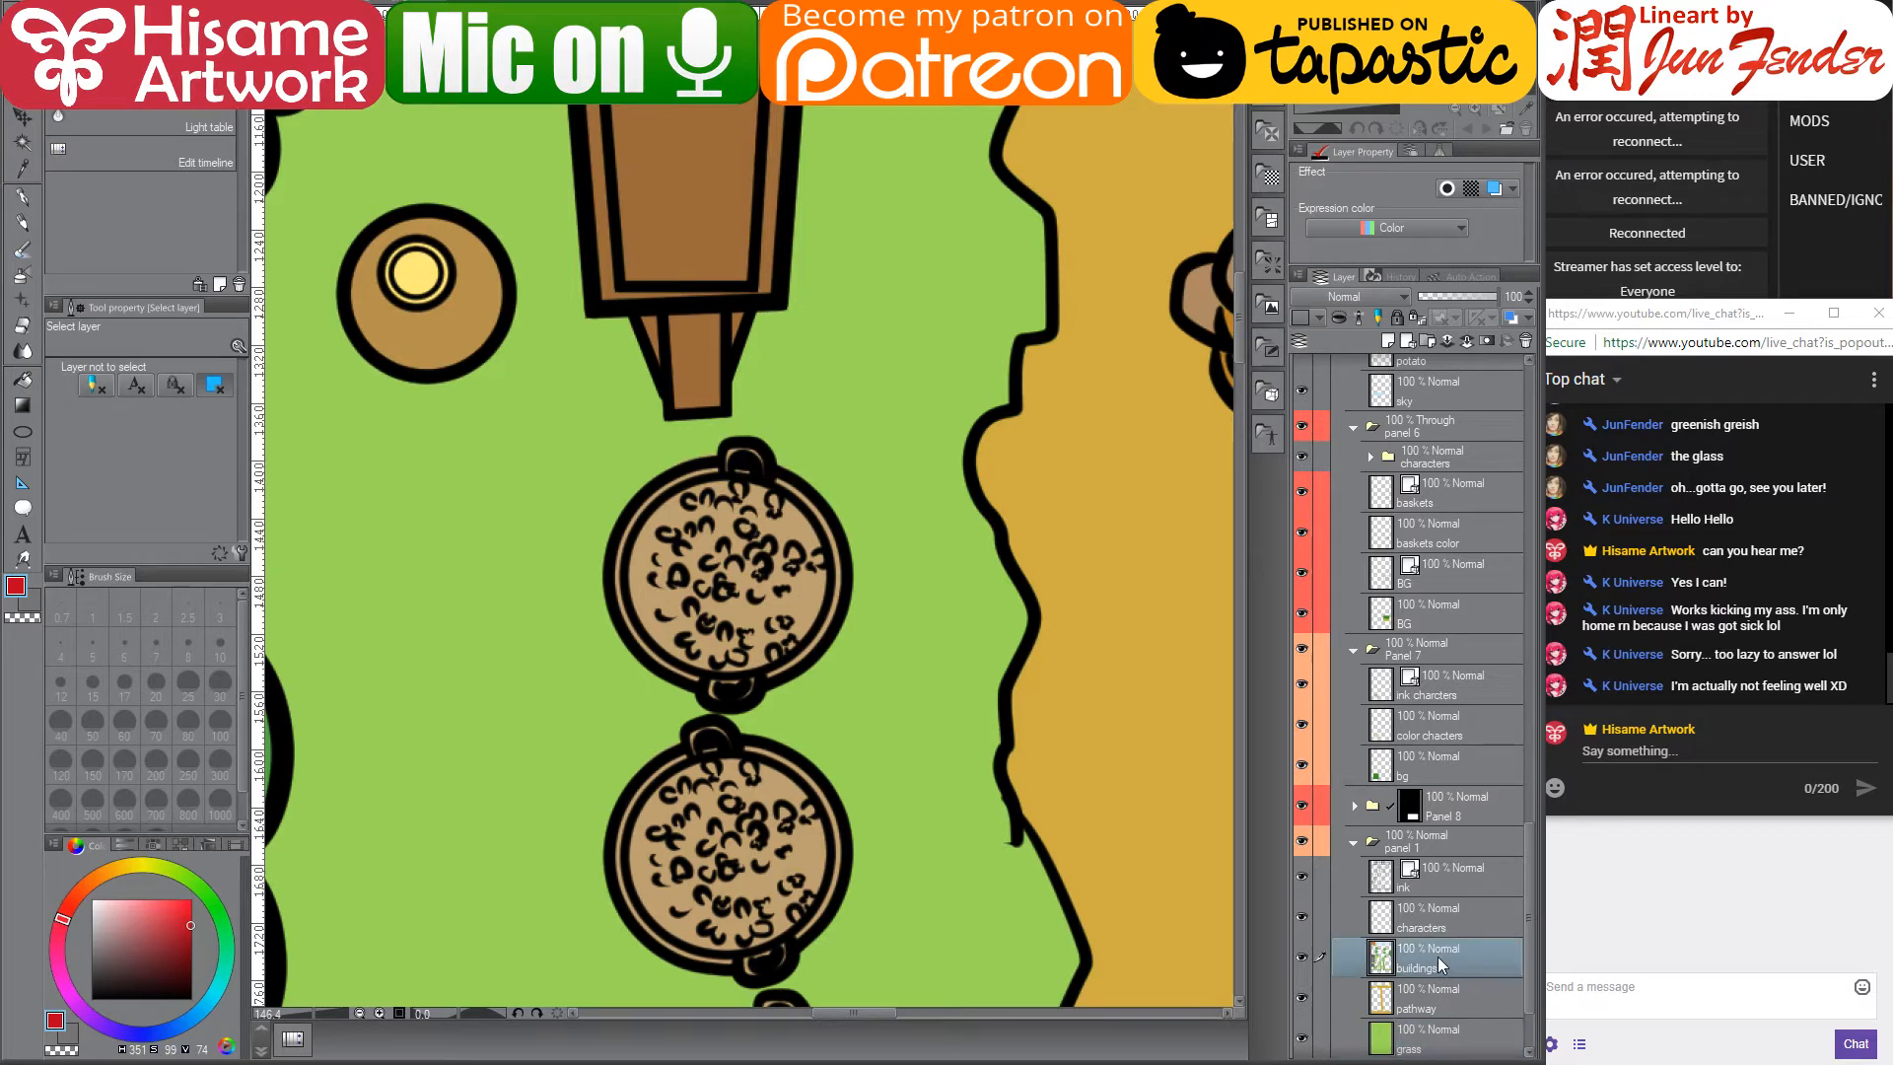
pyautogui.click(21, 203)
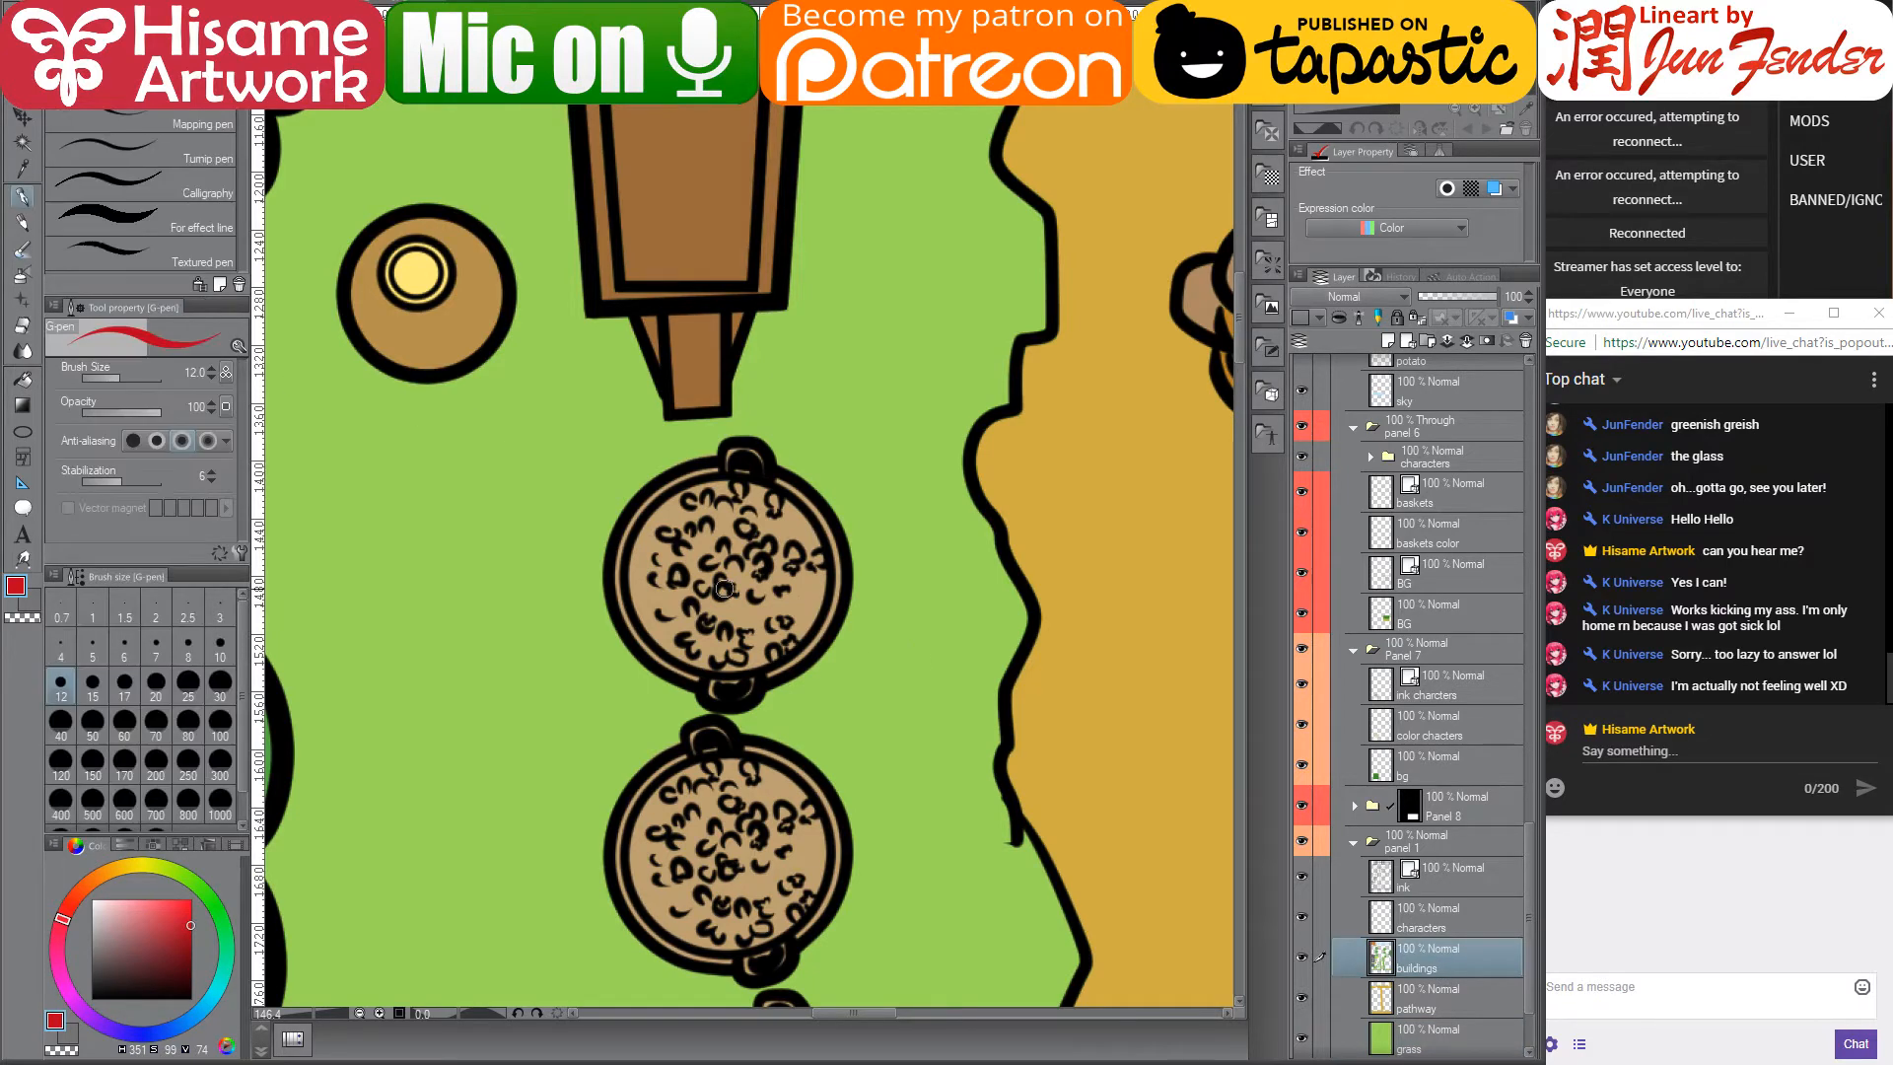
# - Enlarge the G-pen to size 120 and paint the contents of the three round baskets beside the path red
pyautogui.press(']')
pyautogui.press(']')
pyautogui.press(']')
pyautogui.press(']')
pyautogui.press(']')
pyautogui.press(']')
pyautogui.press(']')
pyautogui.press(']')
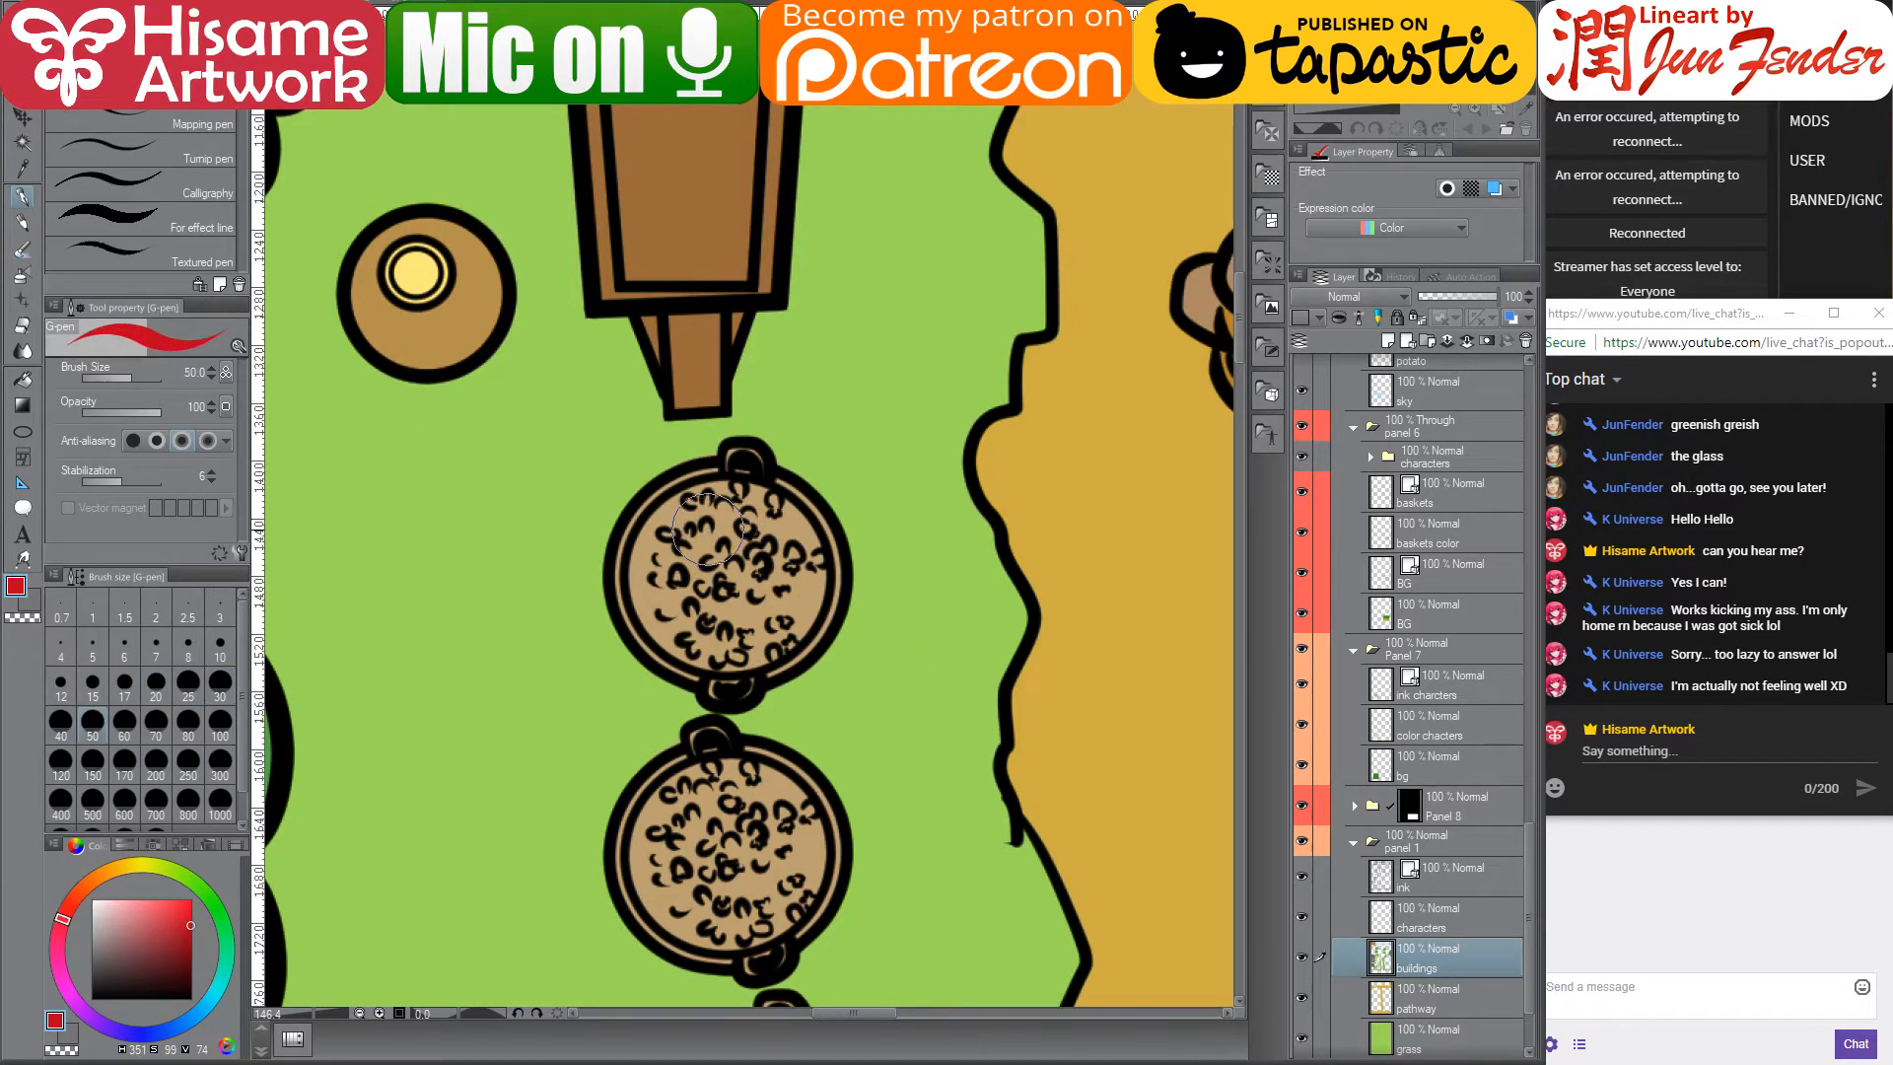
pyautogui.moveTo(720, 560)
pyautogui.mouseDown()
pyautogui.moveTo(709, 578)
pyautogui.moveTo(737, 583)
pyautogui.moveTo(726, 566)
pyautogui.mouseUp()
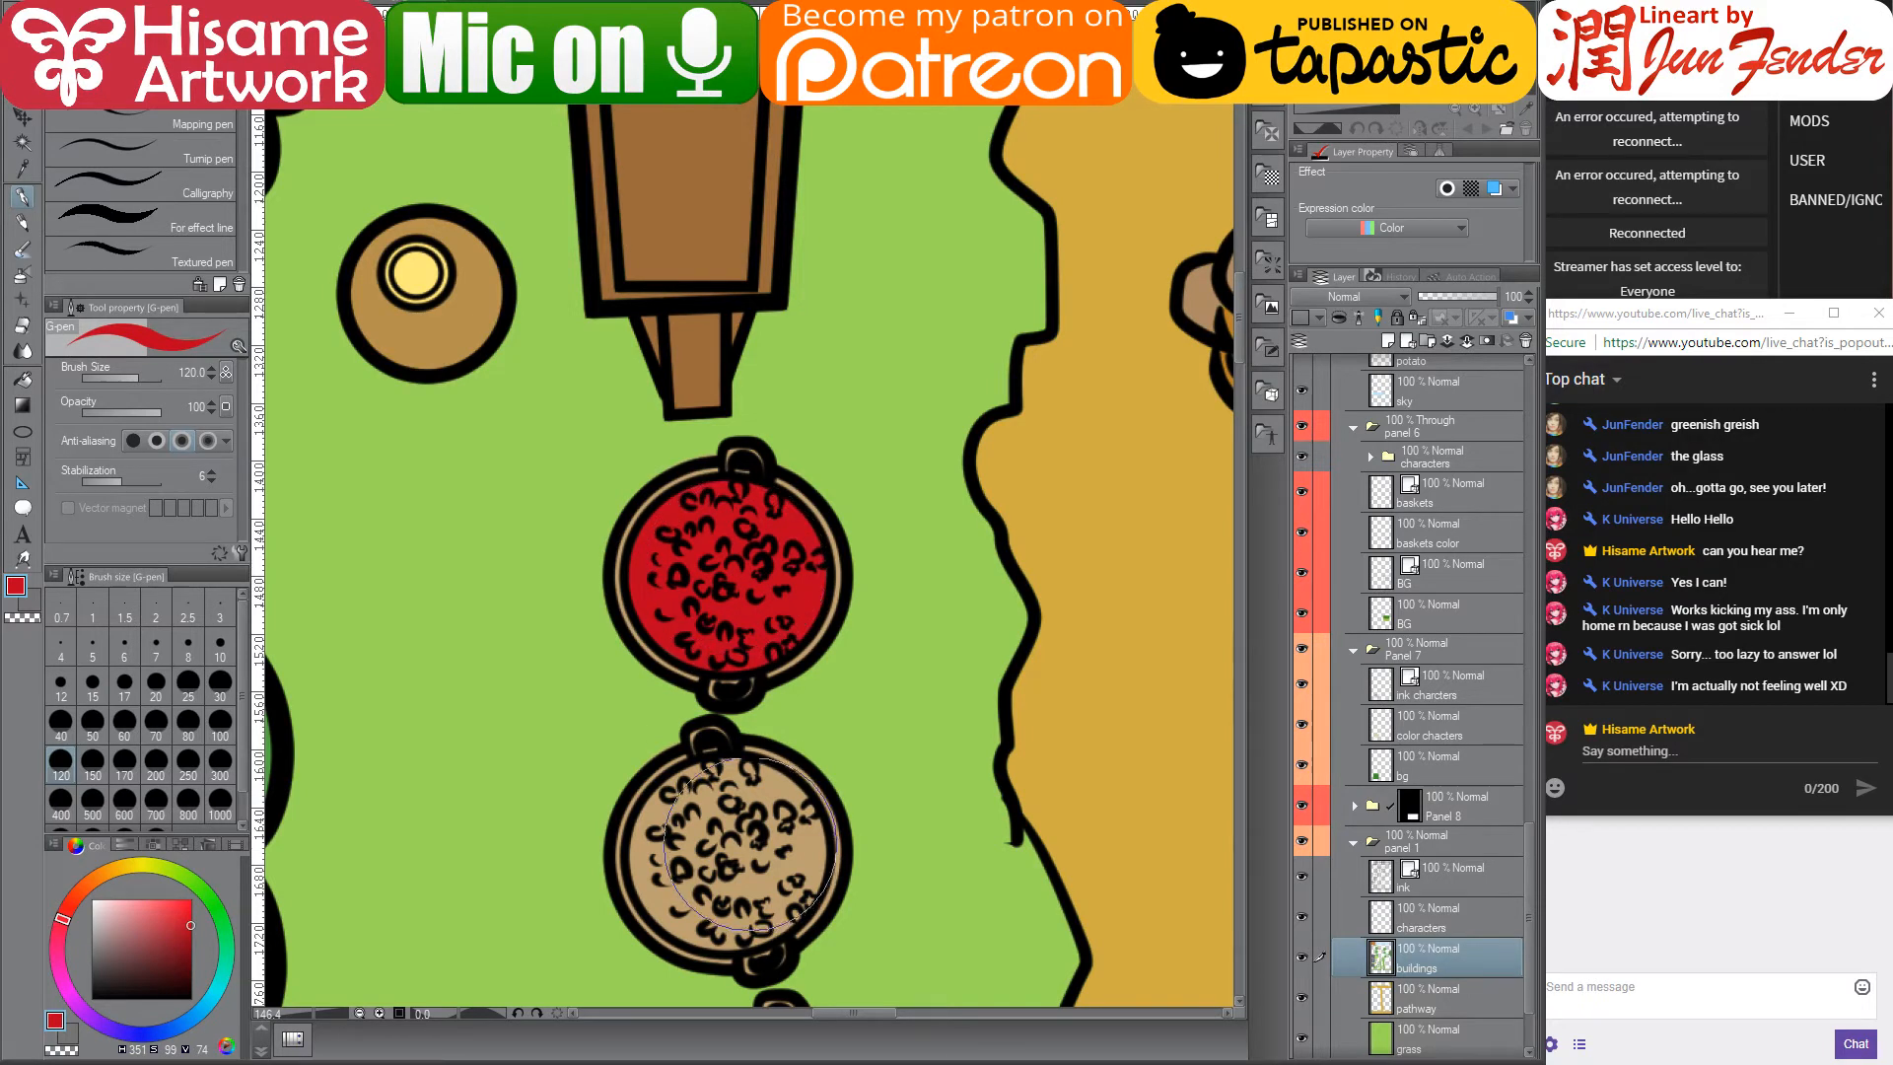
pyautogui.moveTo(725, 838)
pyautogui.mouseDown()
pyautogui.moveTo(743, 857)
pyautogui.moveTo(759, 818)
pyautogui.moveTo(740, 855)
pyautogui.mouseUp()
pyautogui.moveTo(879, 887)
pyautogui.mouseDown()
pyautogui.moveTo(874, 406)
pyautogui.moveTo(868, 436)
pyautogui.mouseUp()
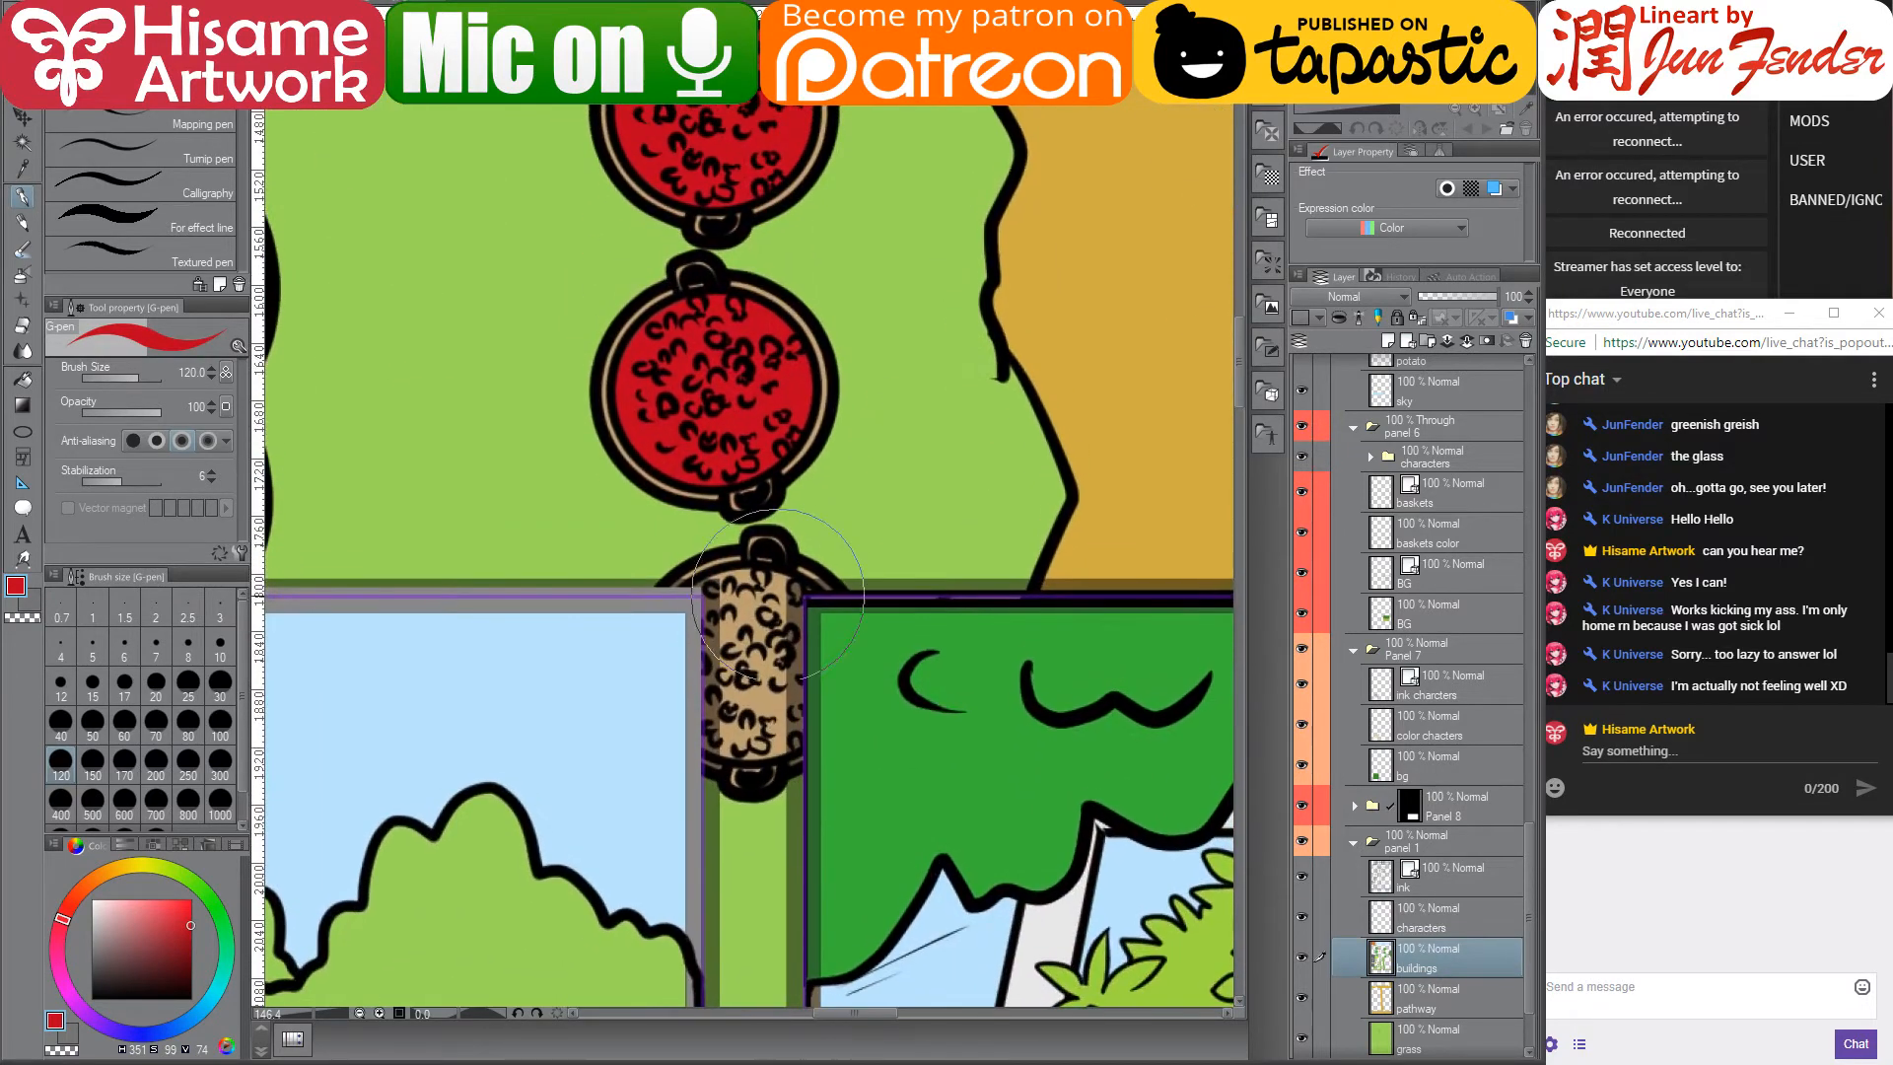
pyautogui.moveTo(751, 654); pyautogui.dragTo(754, 675)
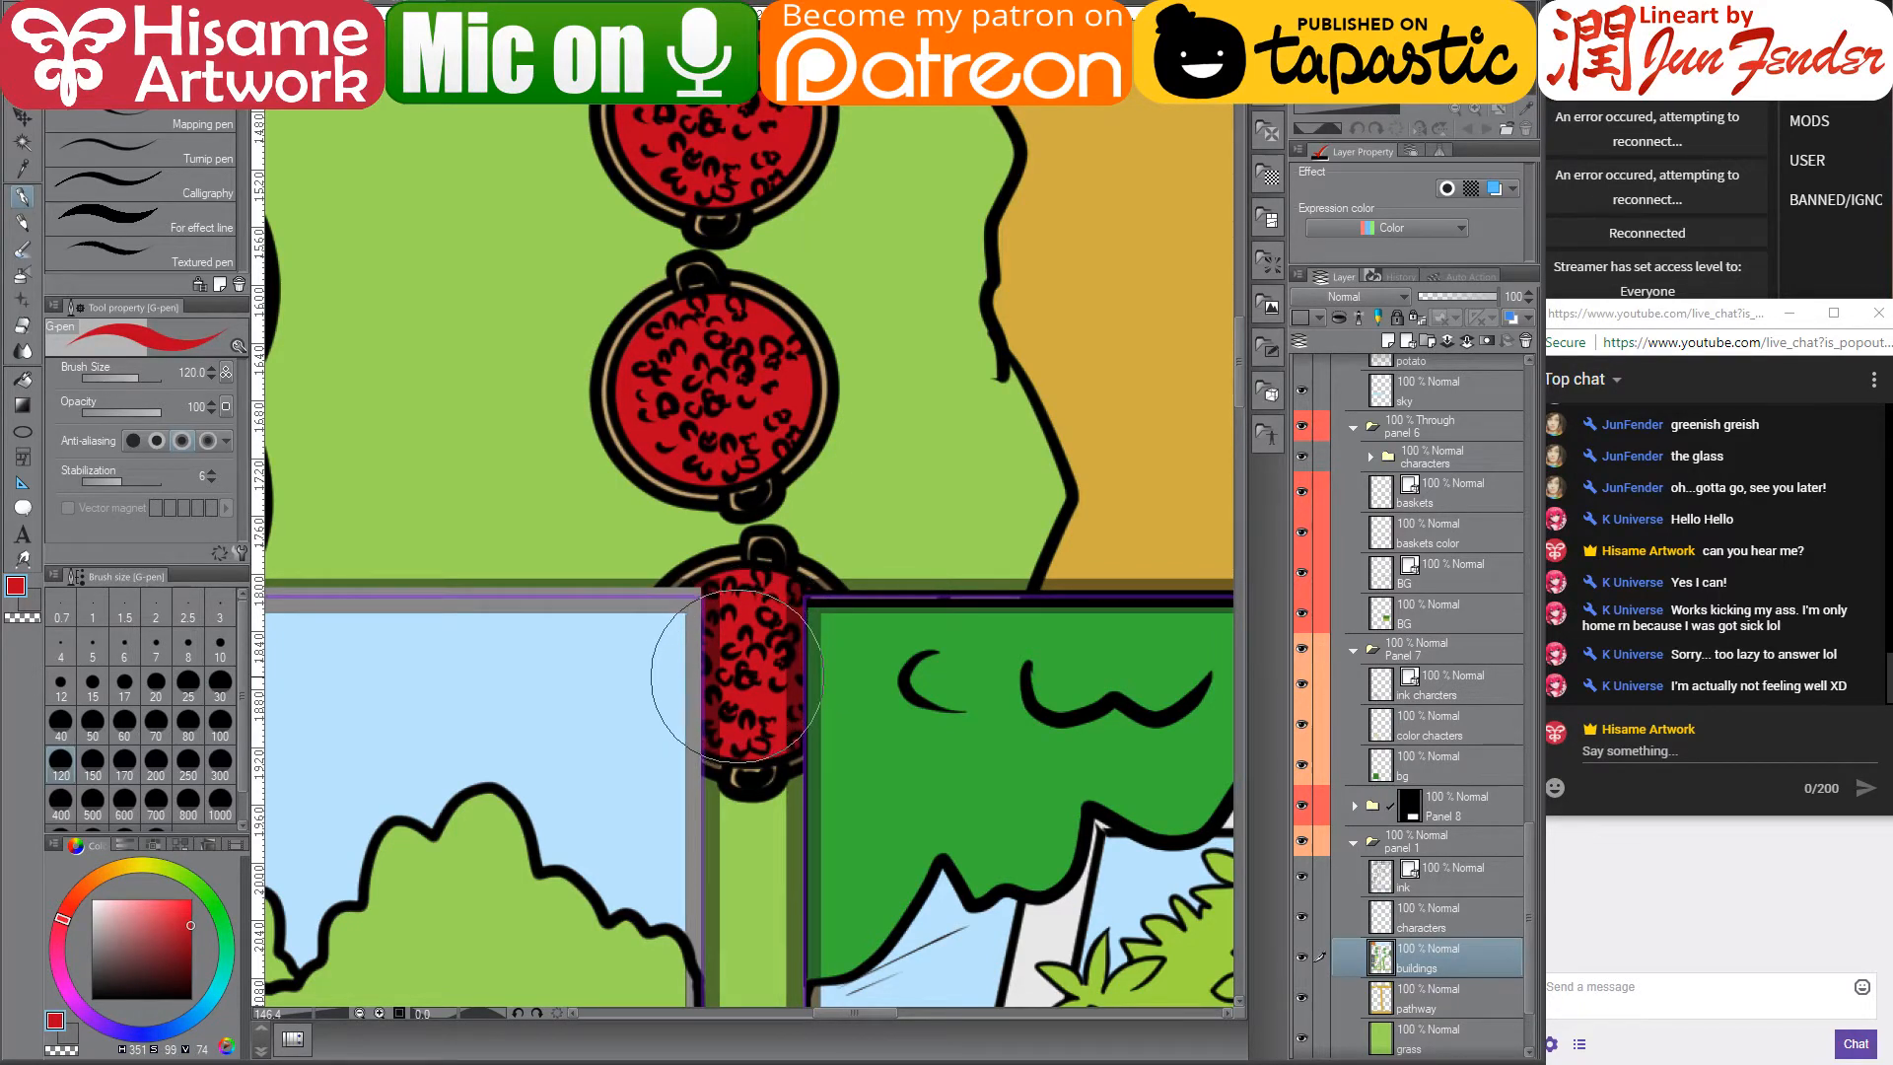
# - Examine the upper part of the page, from the red baskets to the hooded character's portrait panel
pyautogui.moveTo(752, 291); pyautogui.dragTo(910, 670)
pyautogui.scroll(-2, 909, 670)
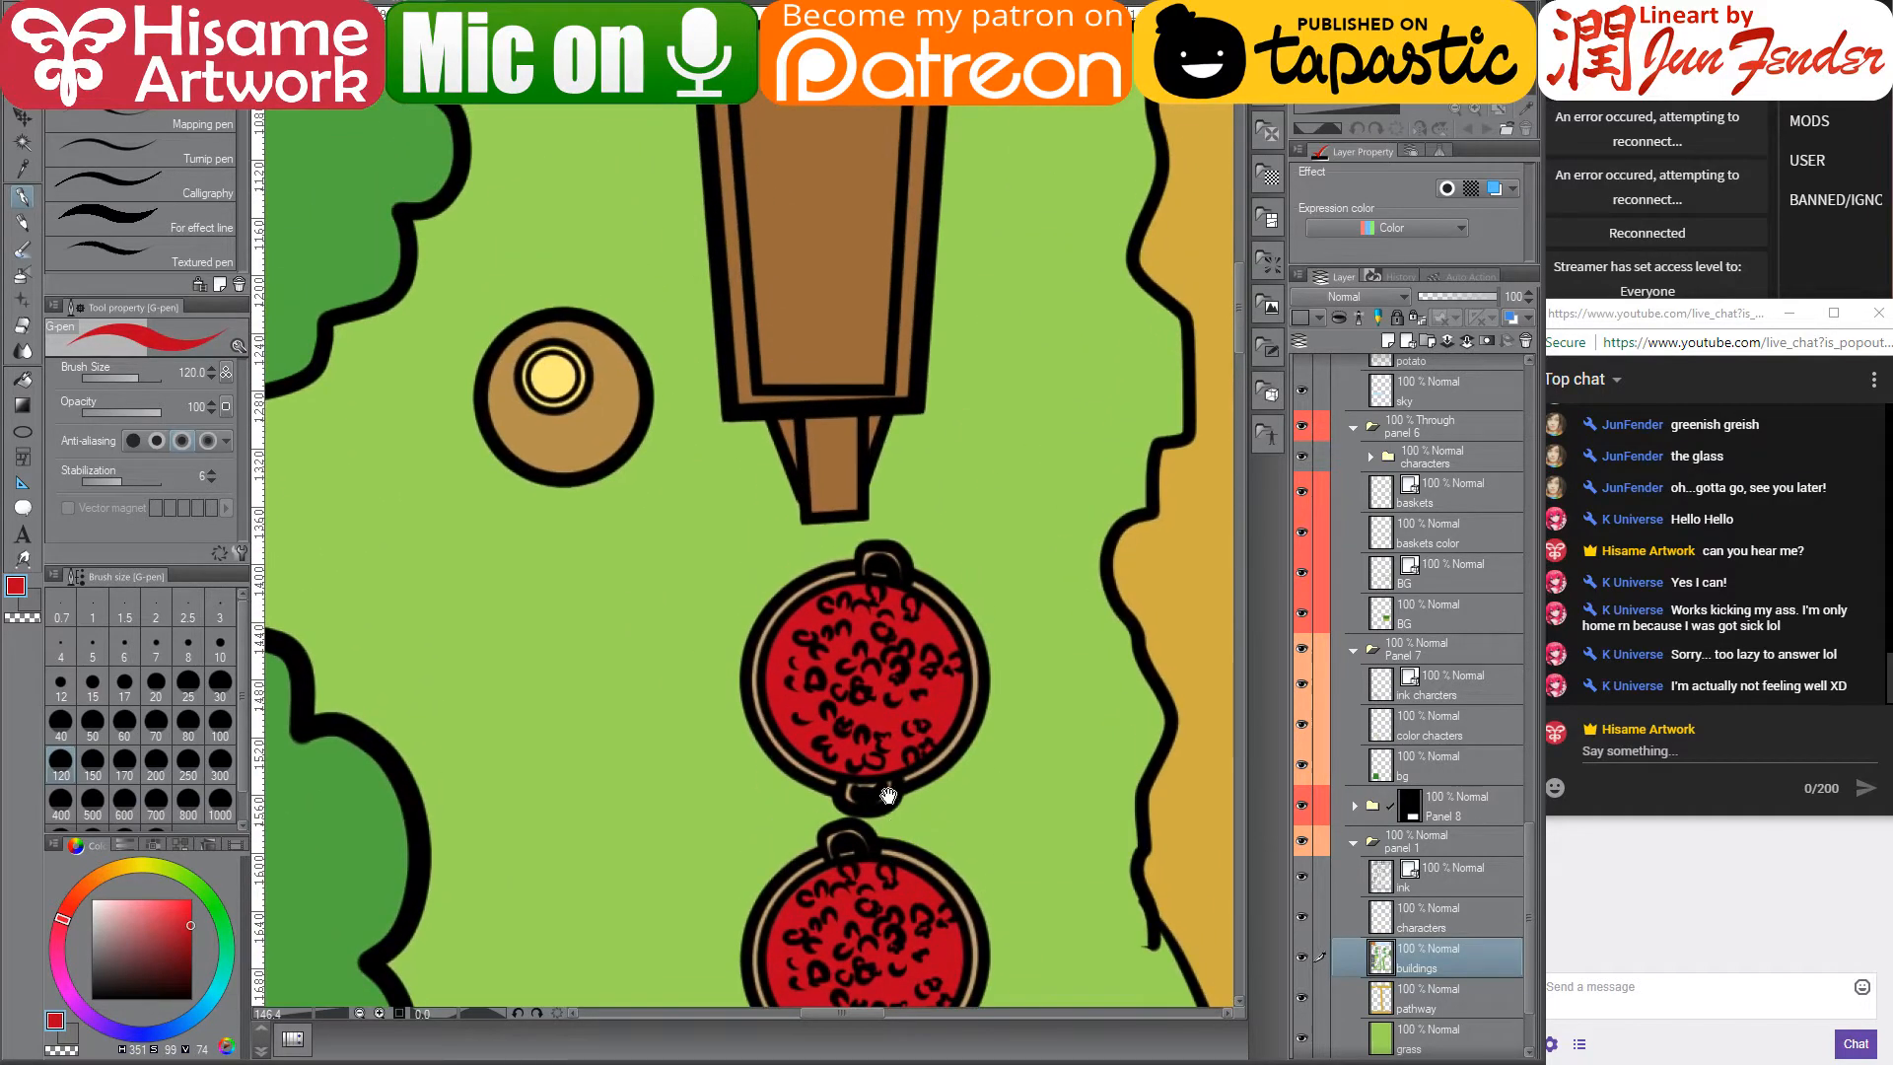
pyautogui.scroll(-3, 887, 789)
pyautogui.scroll(-2, 623, 770)
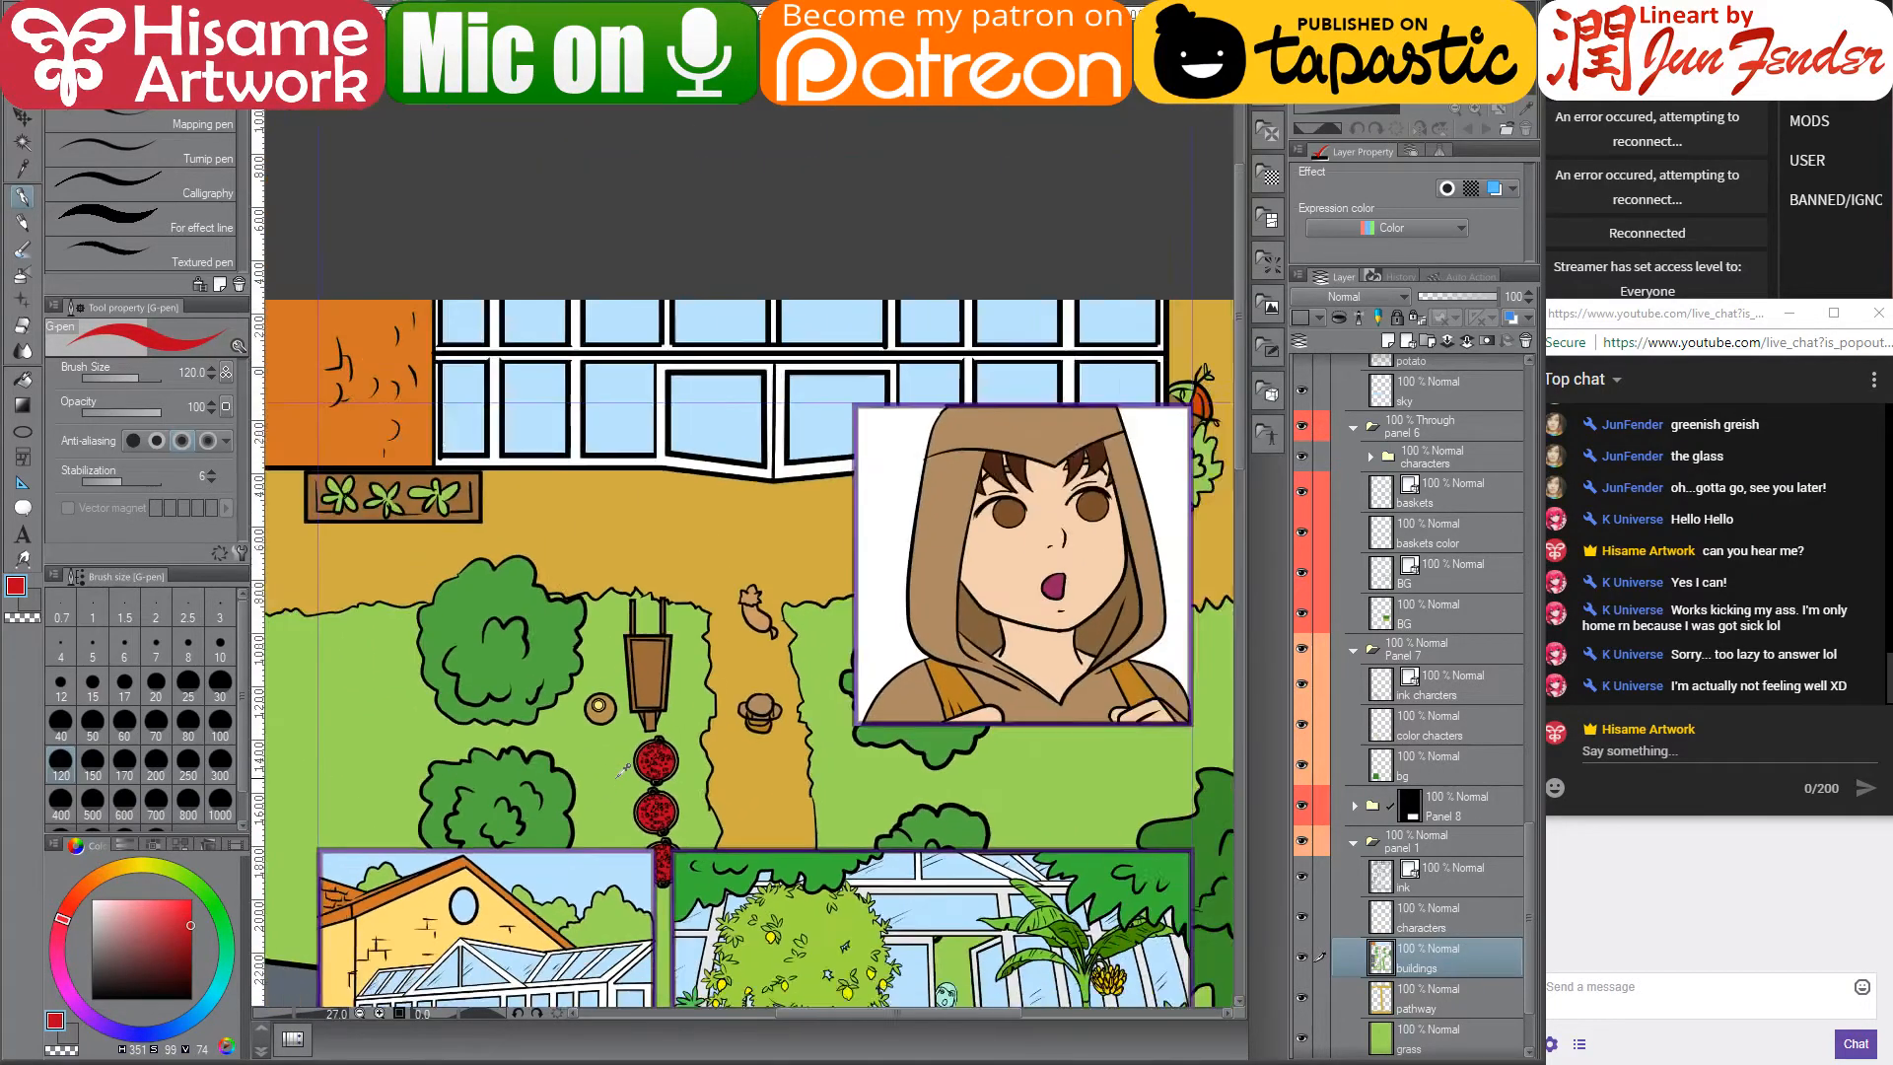
pyautogui.scroll(-1, 910, 769)
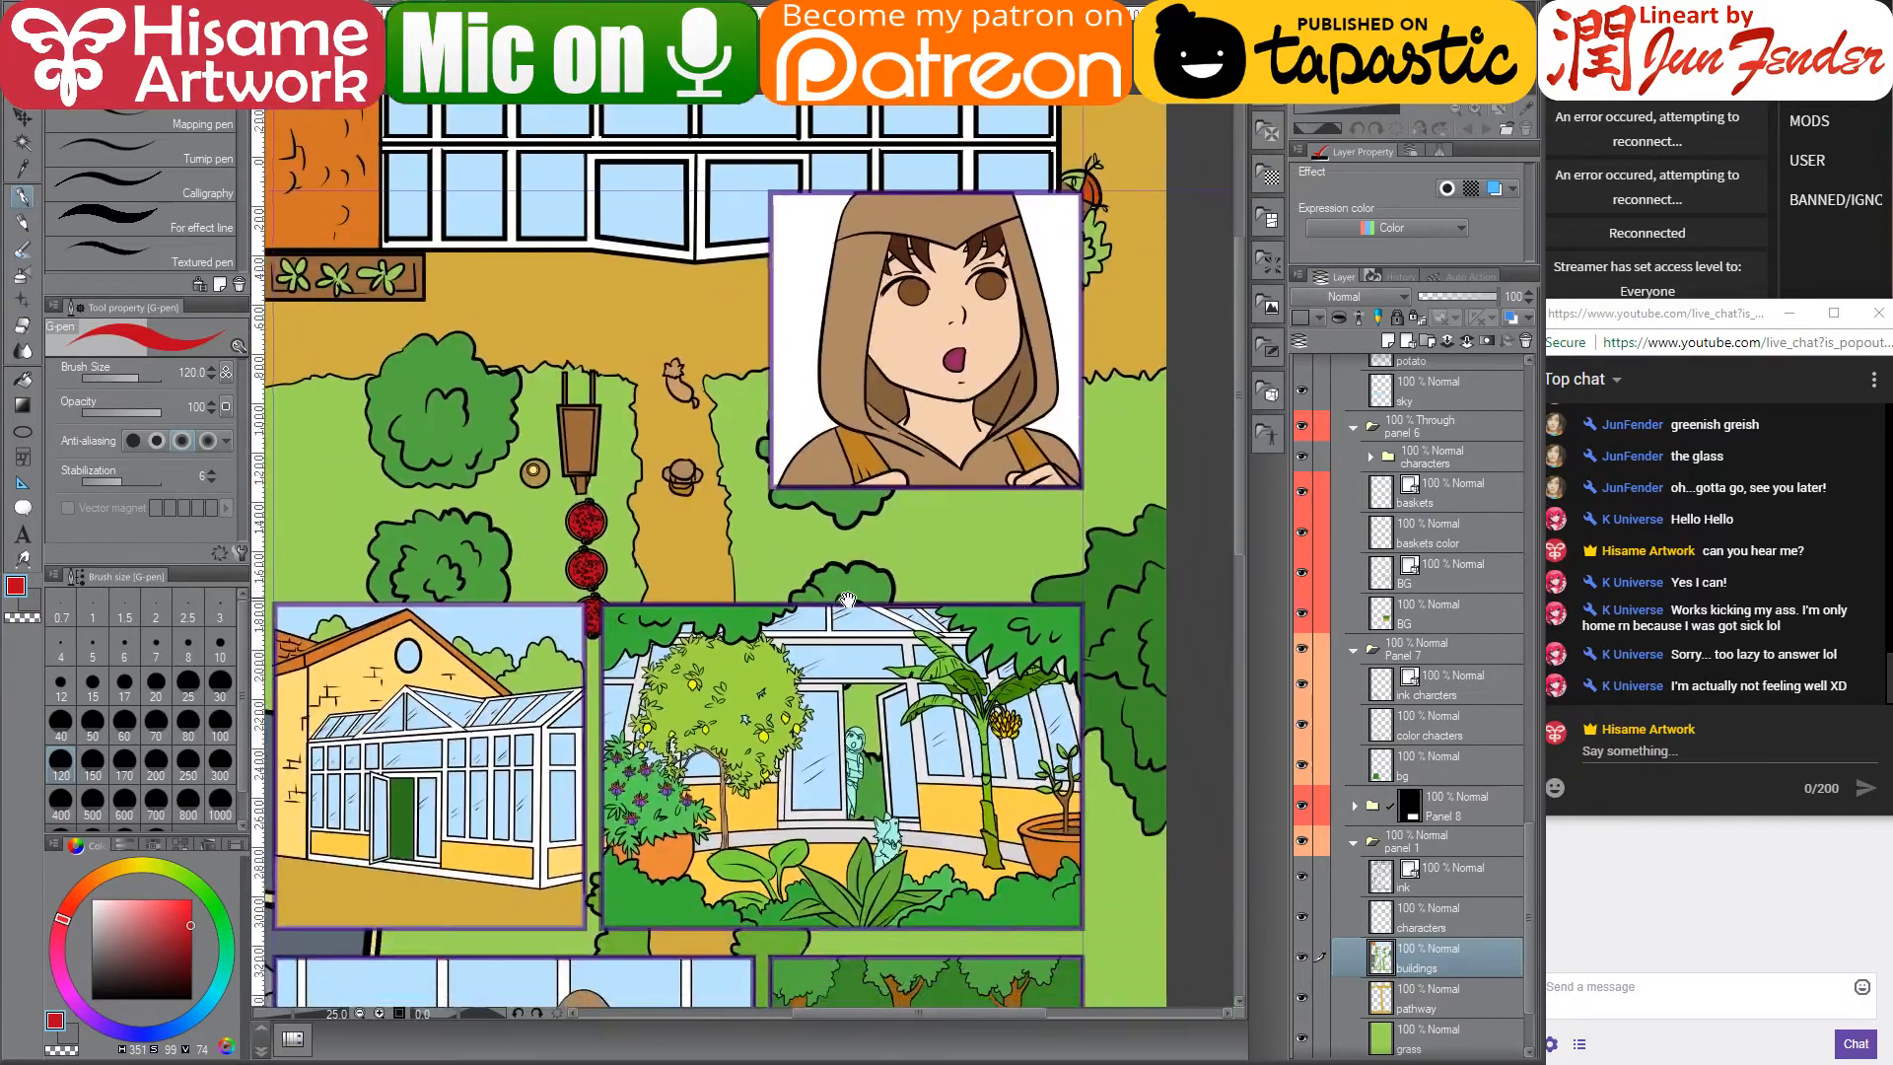
pyautogui.scroll(1, 907, 375)
pyautogui.scroll(1, 907, 376)
pyautogui.scroll(2, 847, 453)
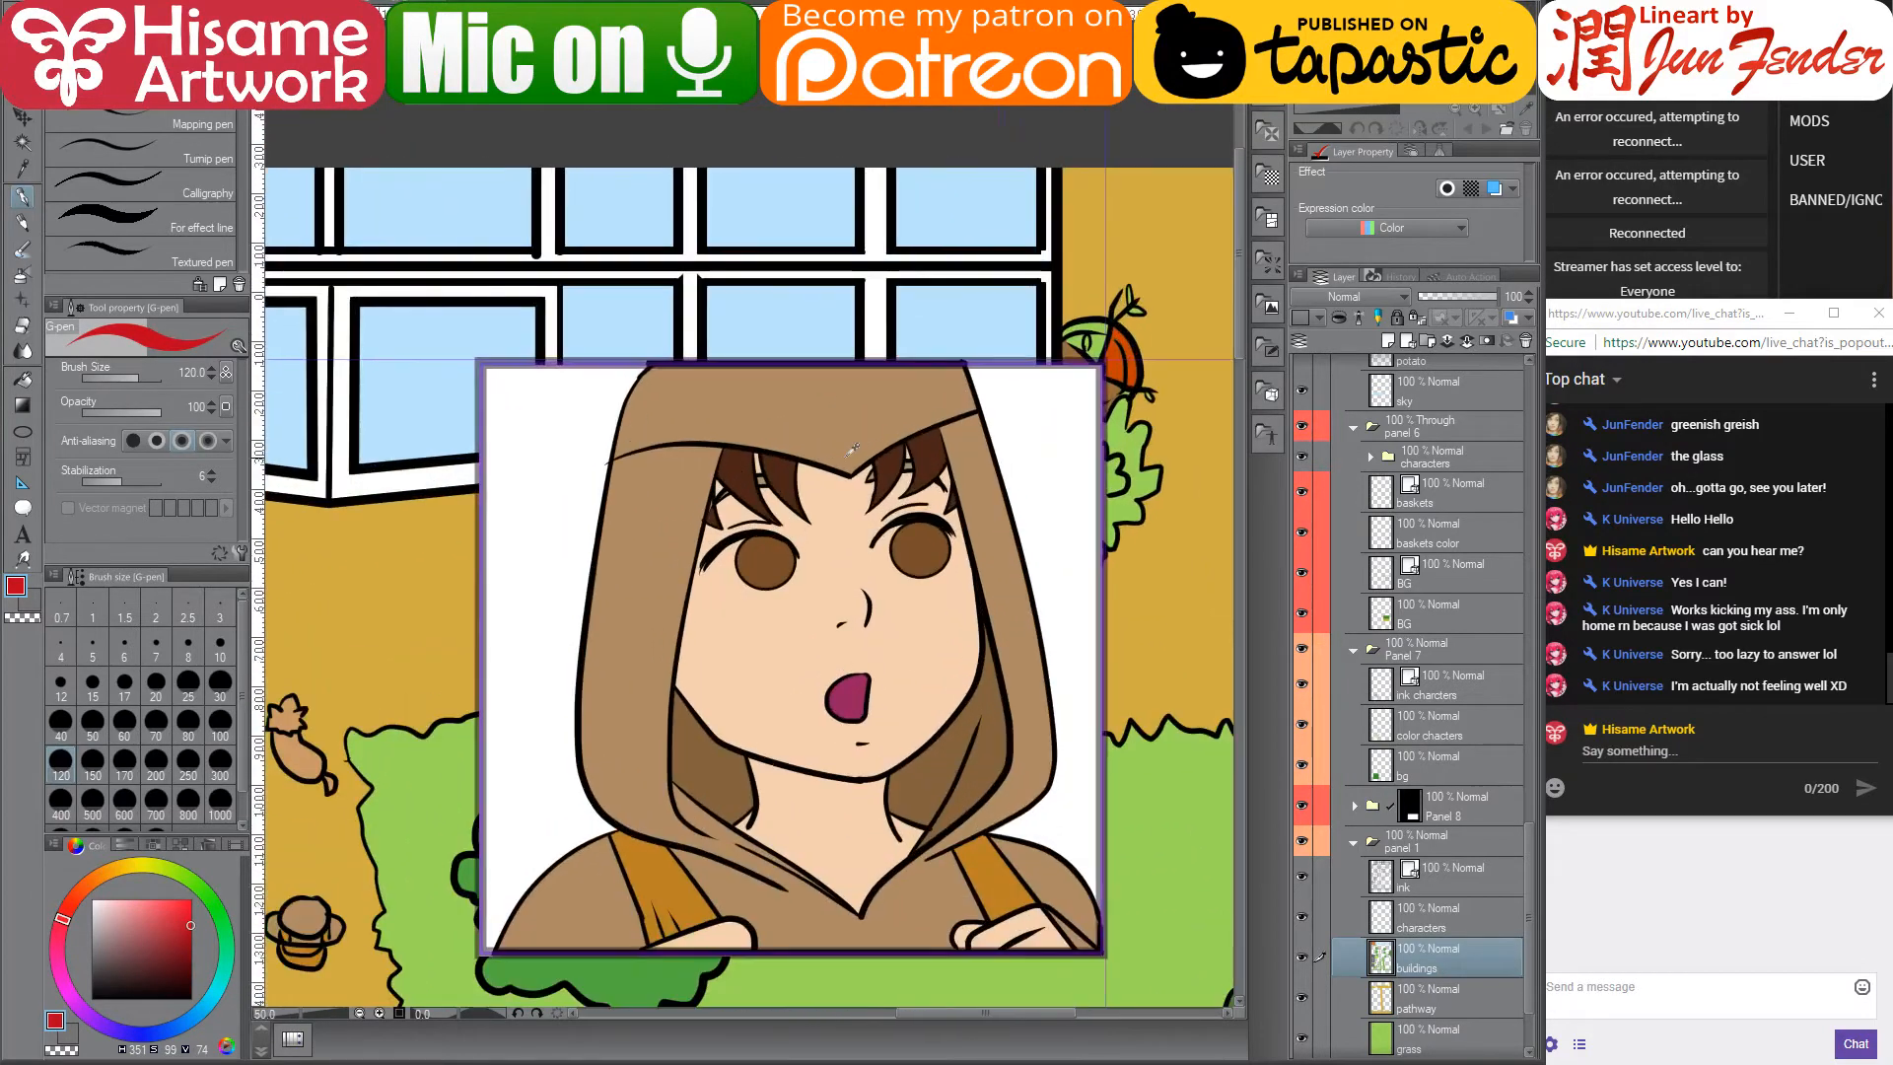
# - Flip the canvas view vertically and examine the upside-down page
pyautogui.hotkey('alt', 'v')
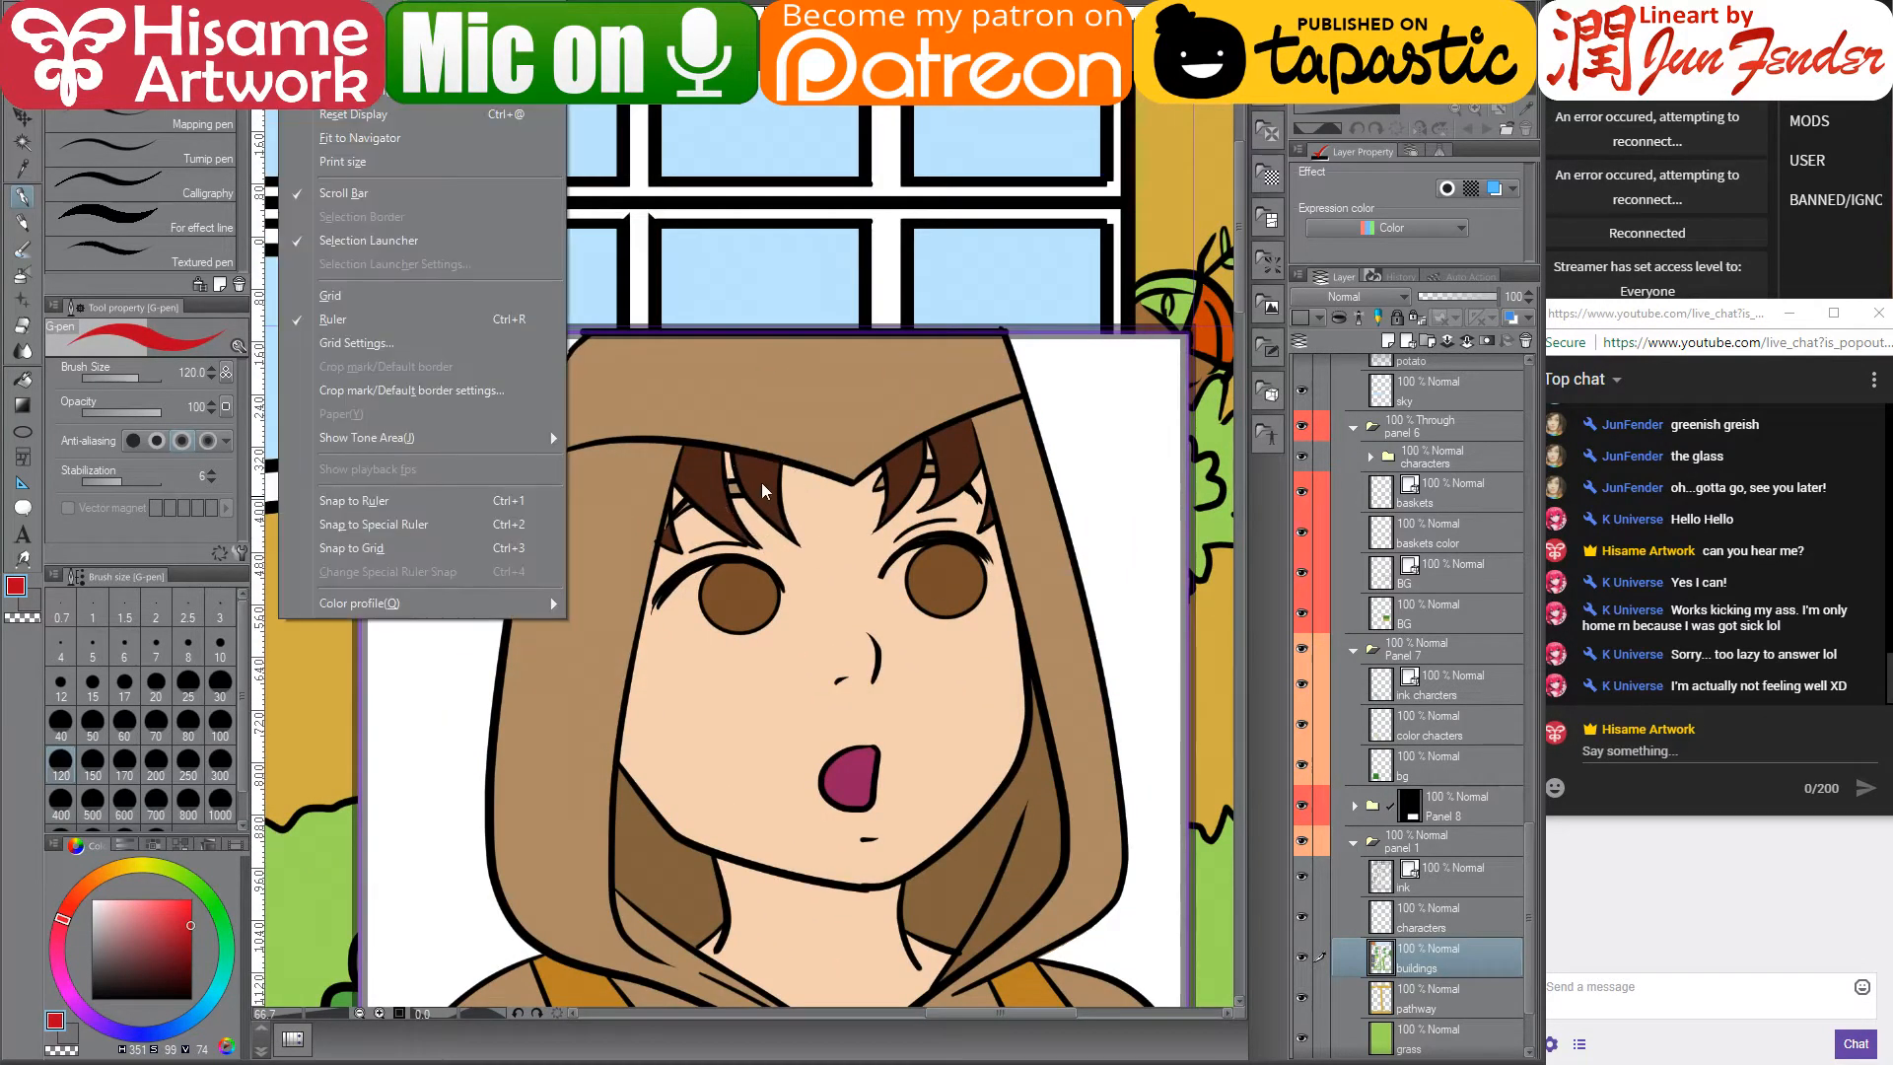
pyautogui.press('Return')
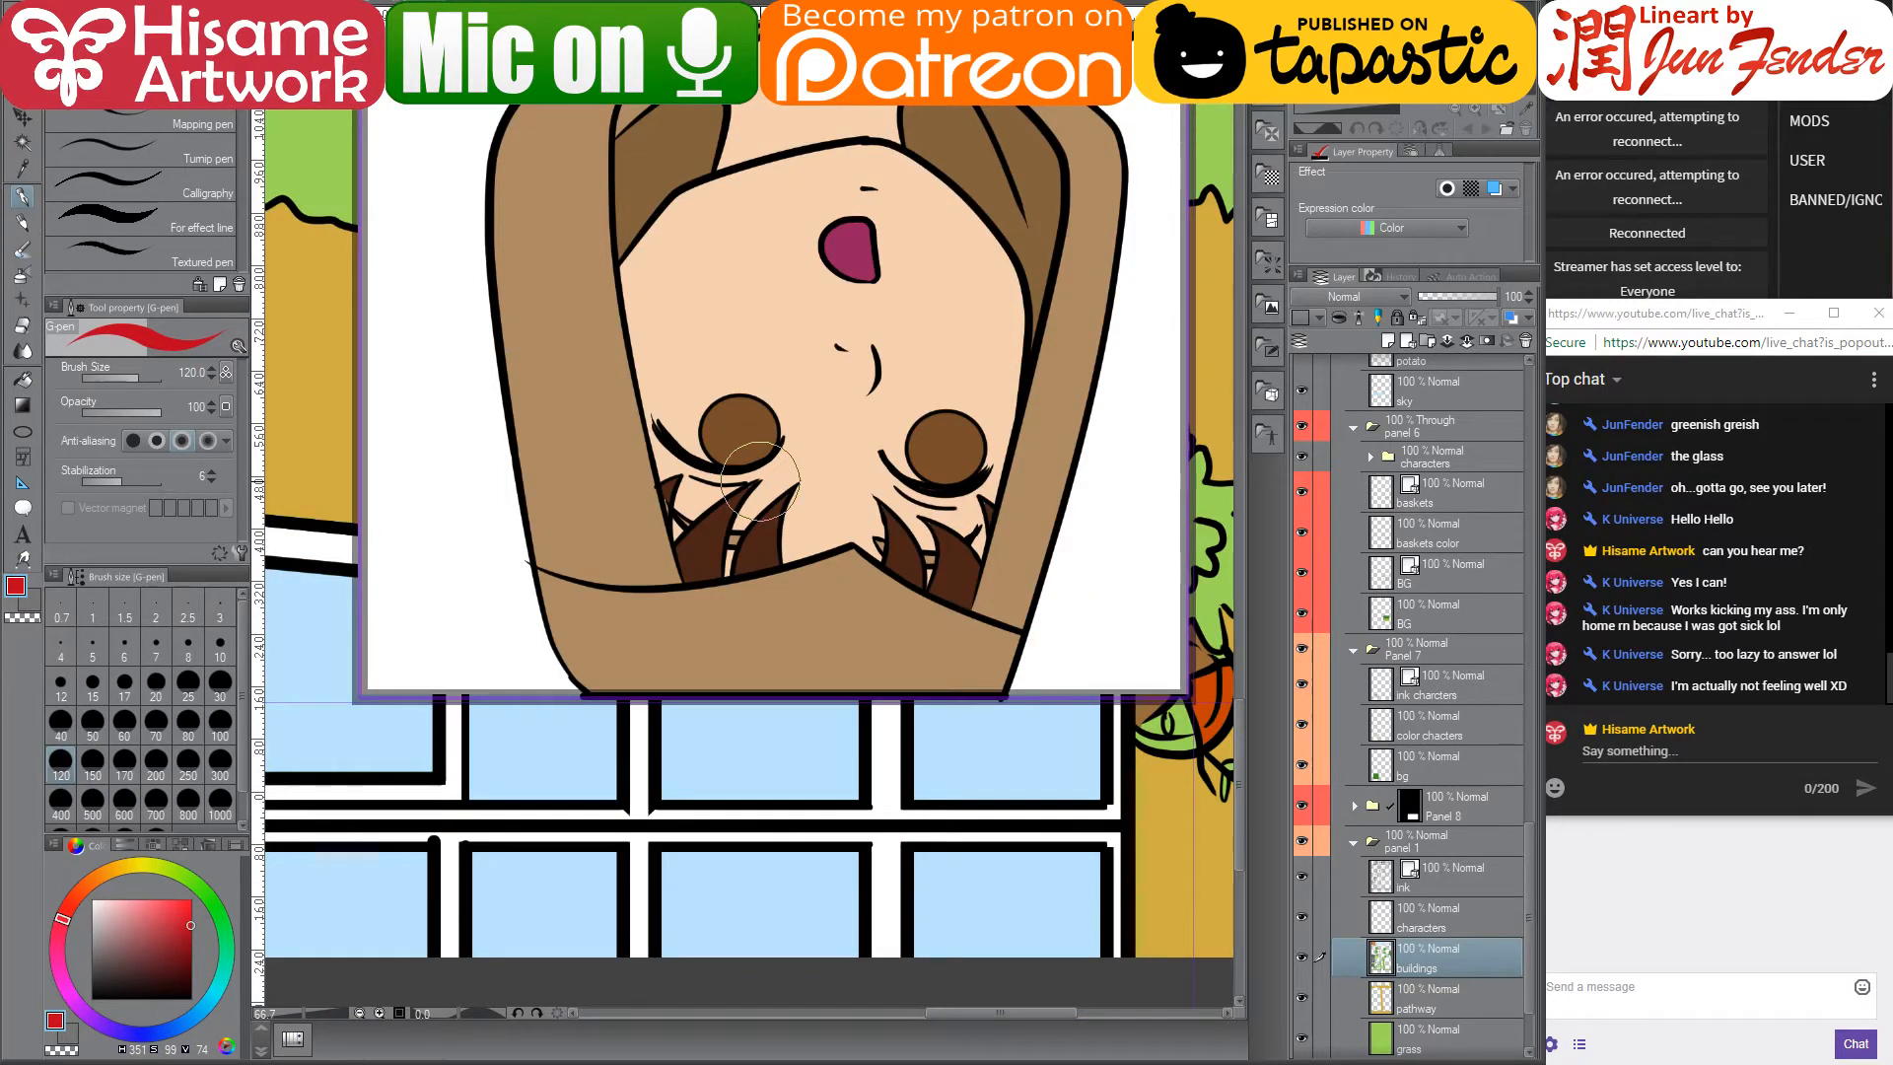
pyautogui.scroll(-4, 826, 658)
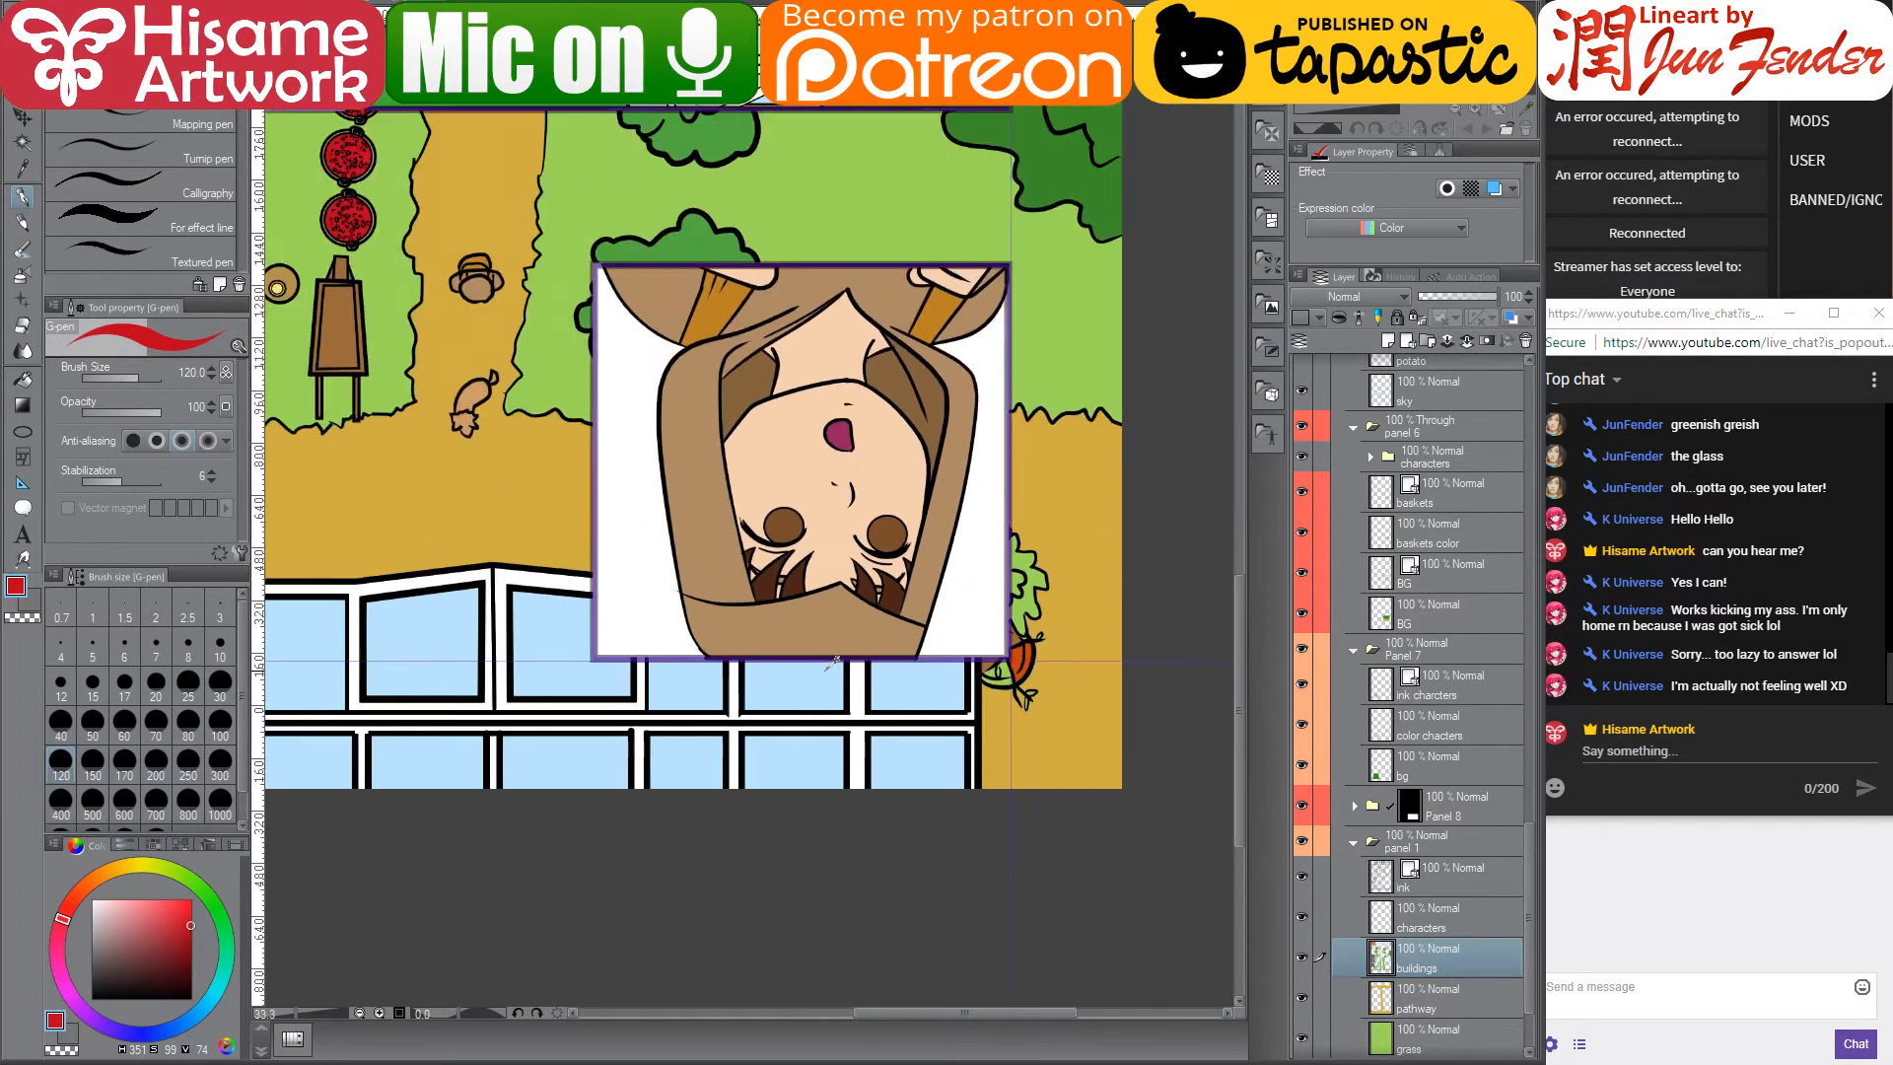
pyautogui.scroll(-2, 828, 662)
pyautogui.scroll(1, 831, 662)
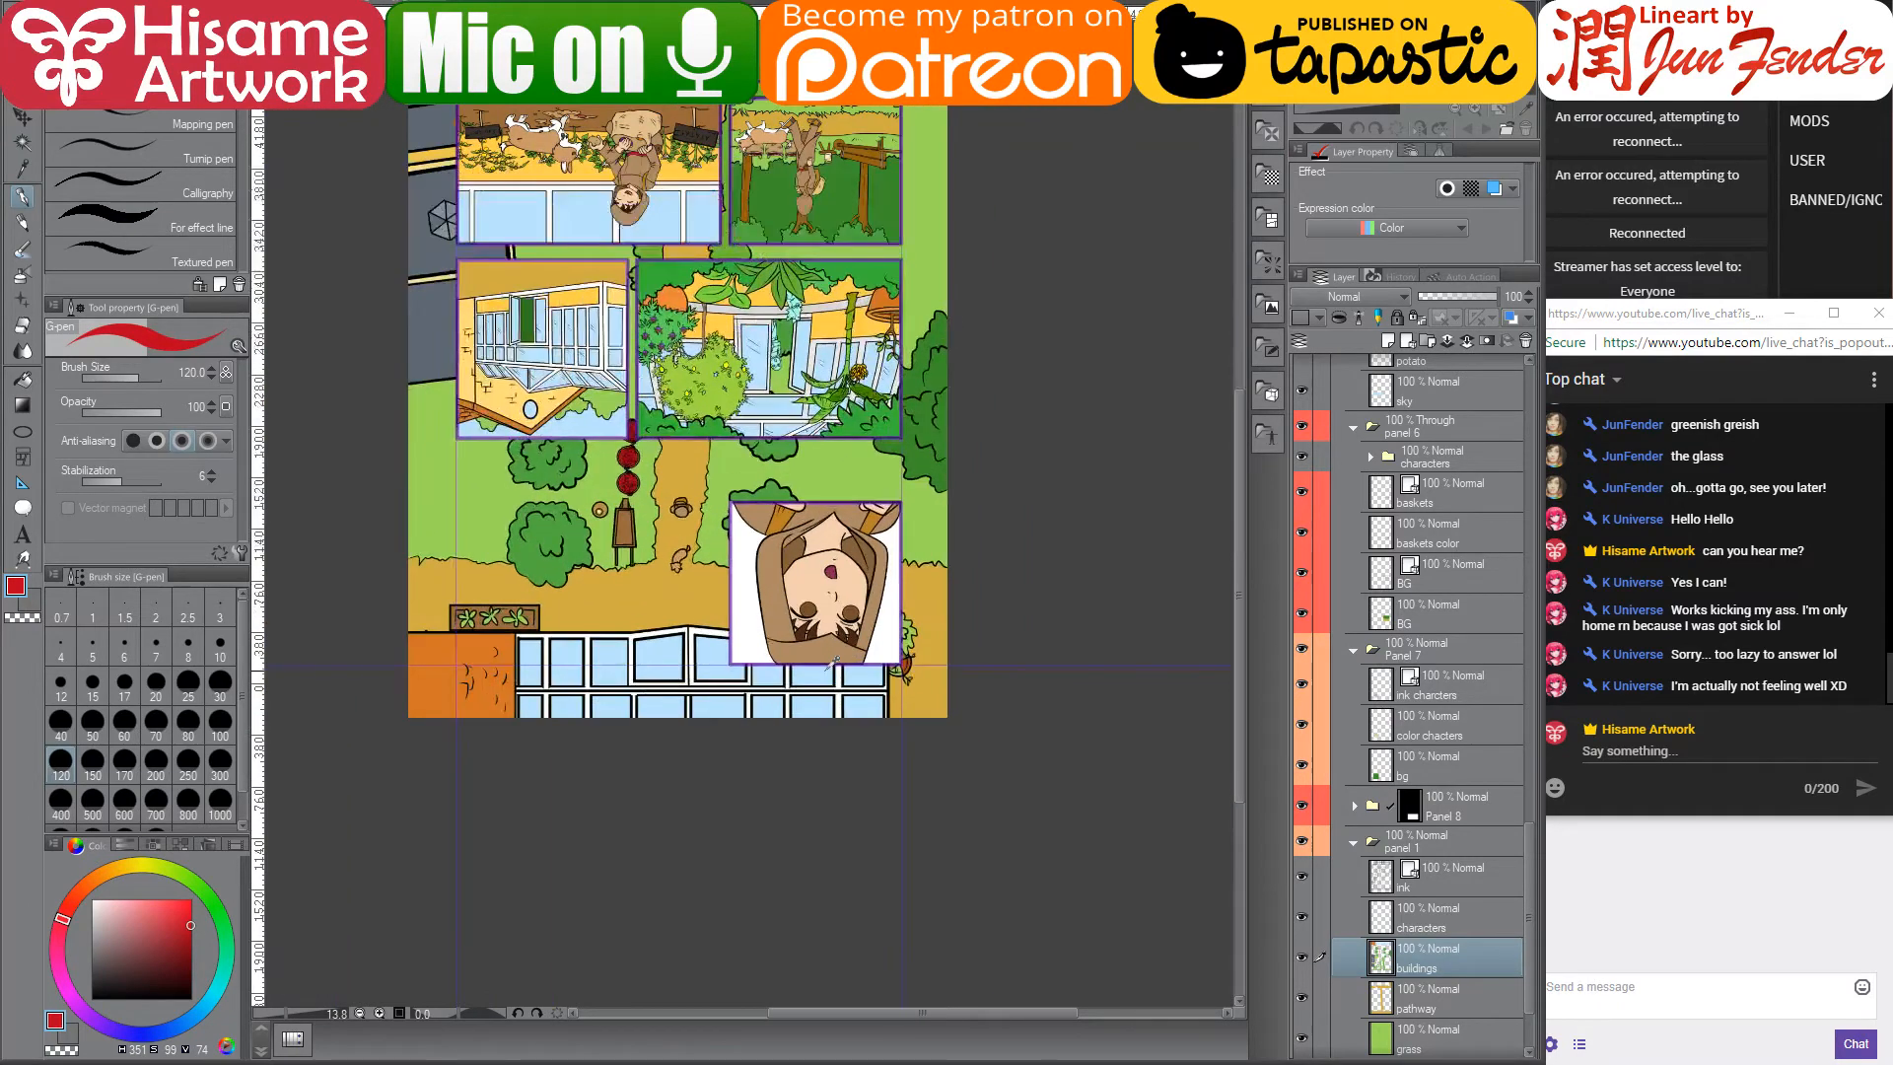
# - Rotate the flipped canvas view to 180 degrees and examine the whole mirrored page
pyautogui.click(536, 1013)
pyautogui.click(536, 1014)
pyautogui.click(537, 1014)
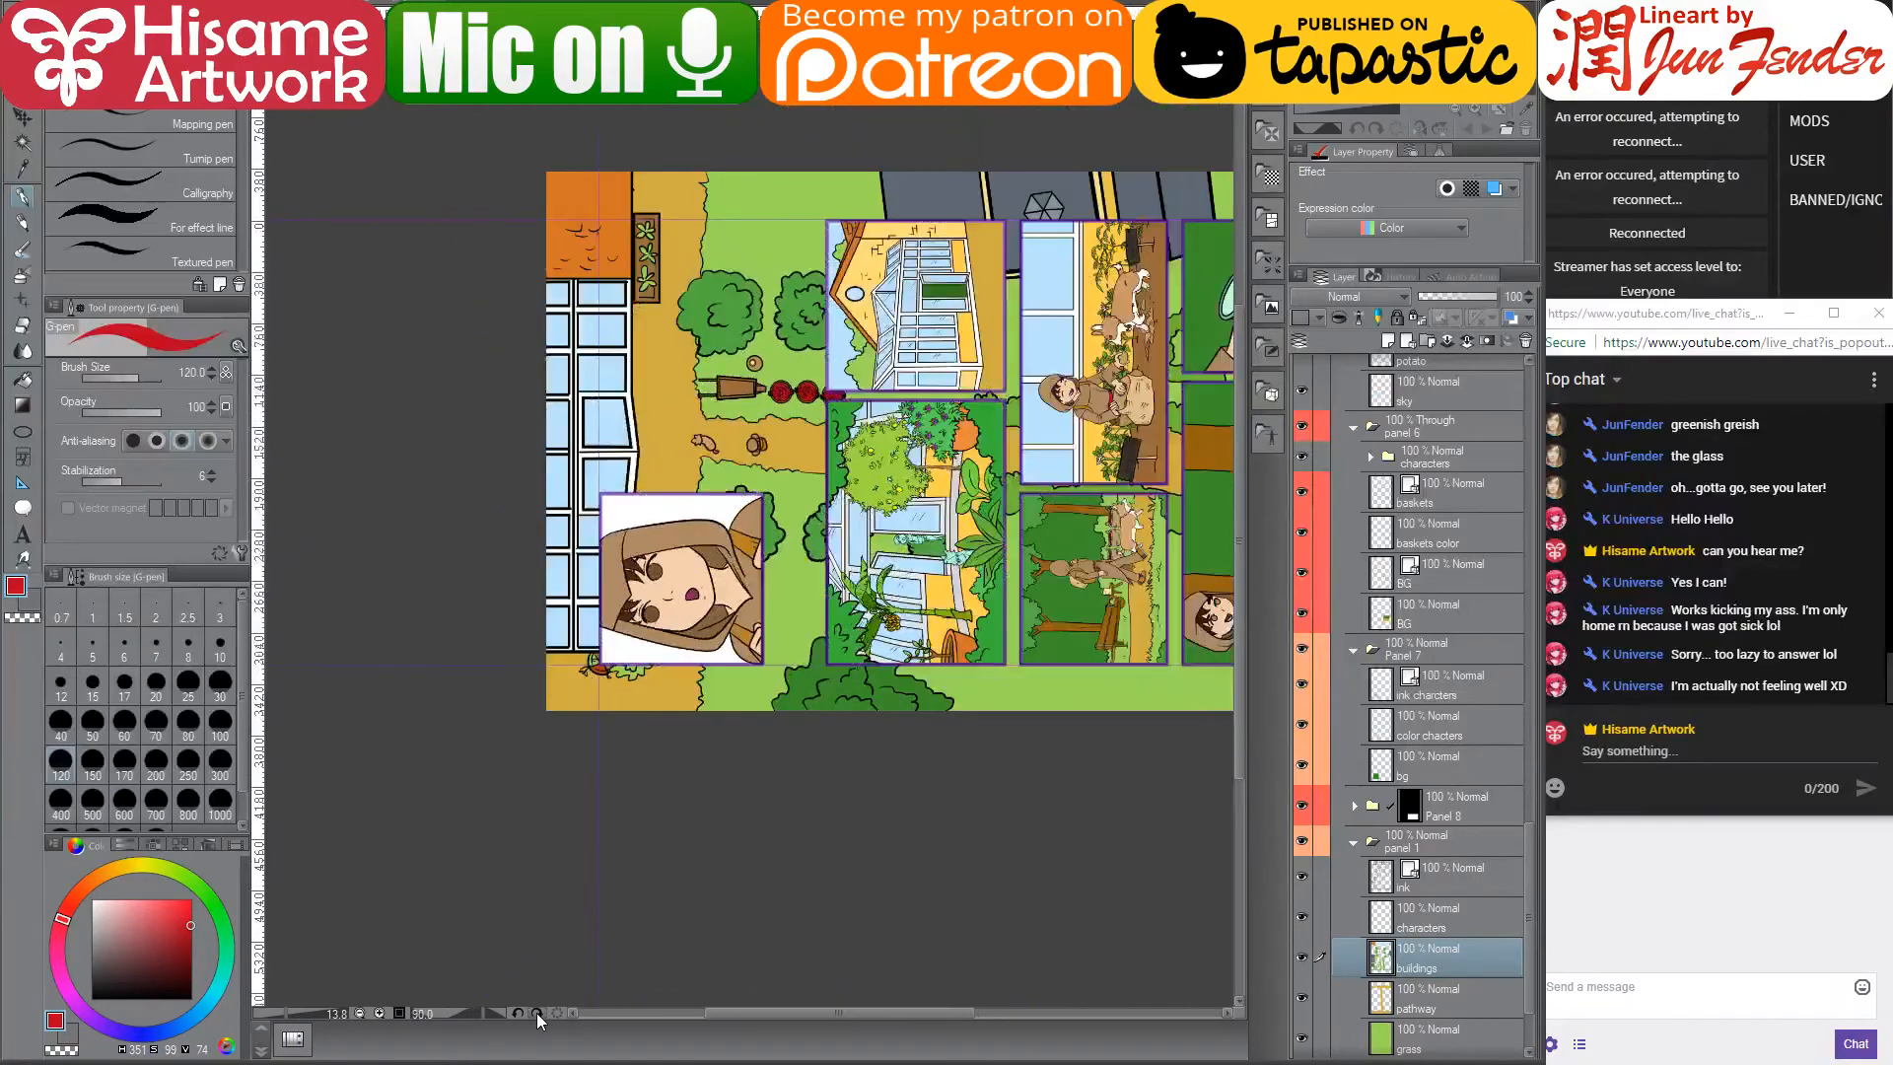
pyautogui.click(536, 1013)
pyautogui.click(536, 1014)
pyautogui.click(536, 1014)
pyautogui.click(537, 1013)
pyautogui.click(536, 1013)
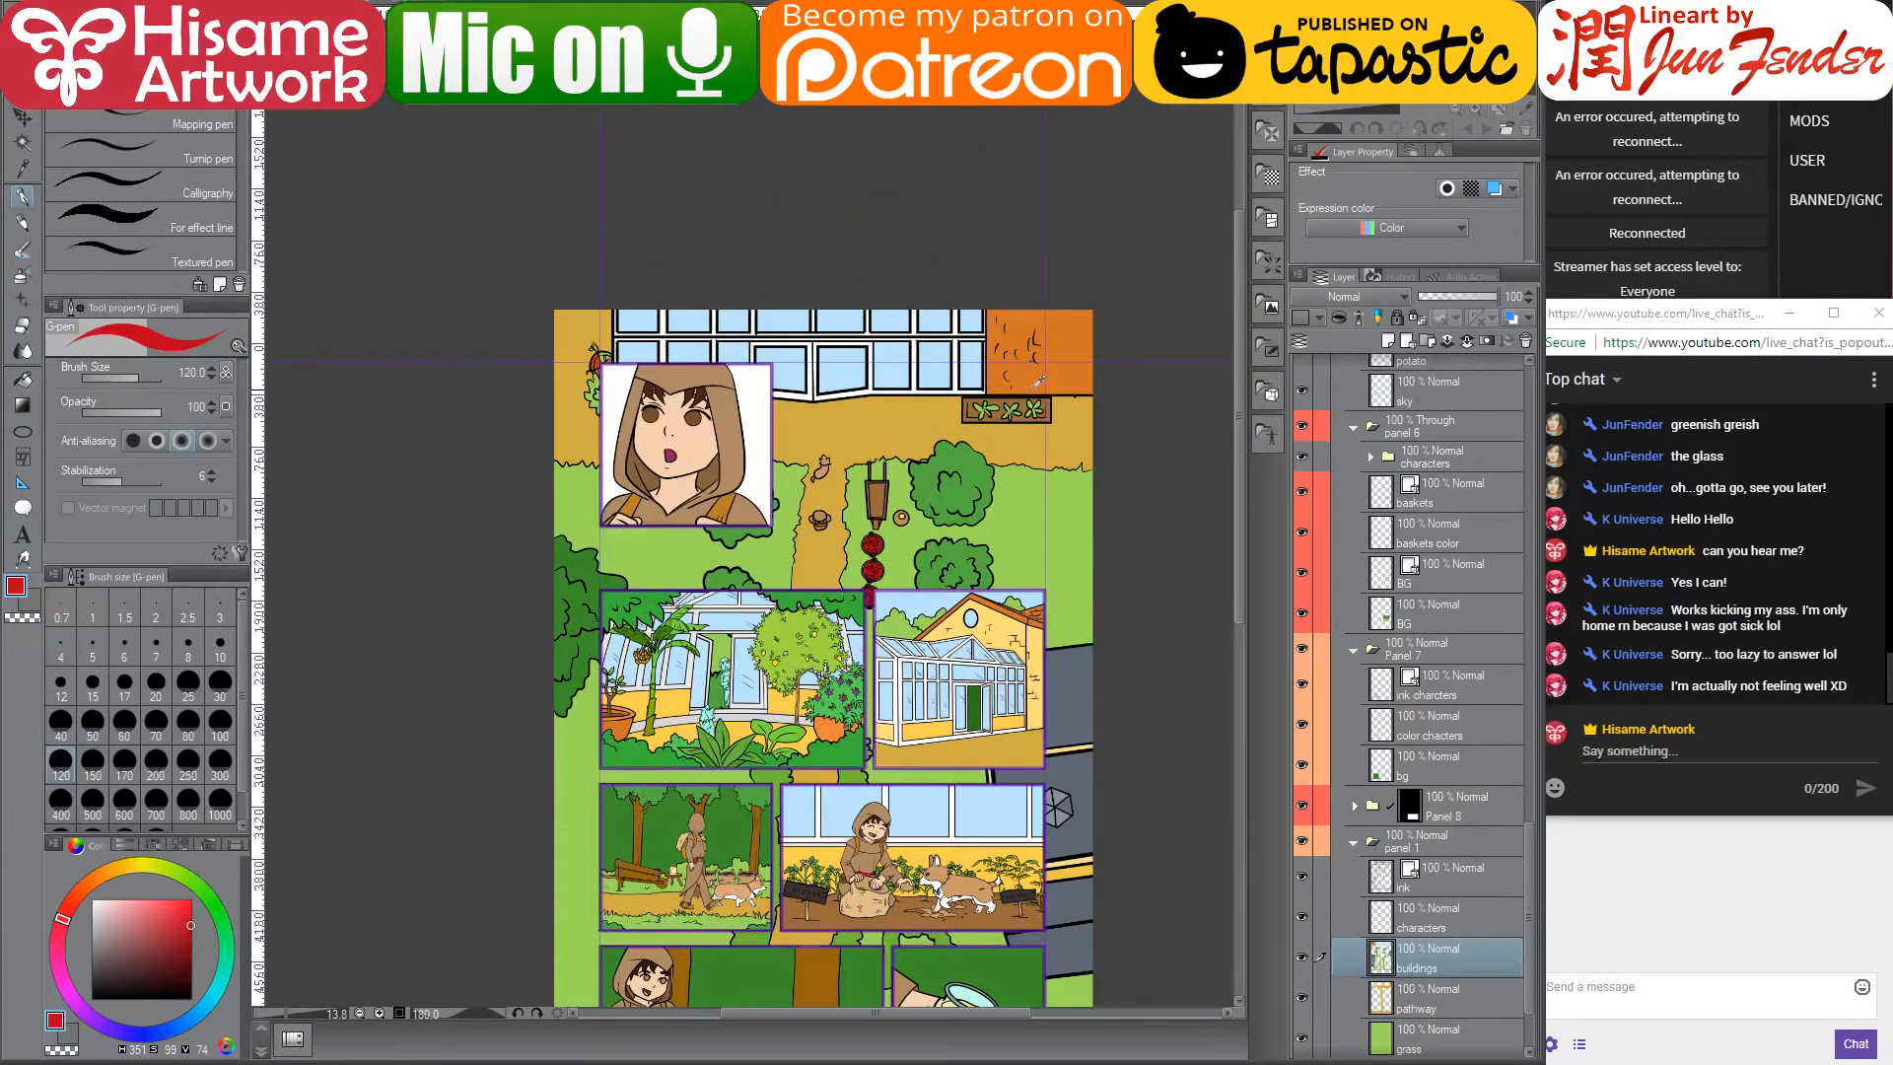
pyautogui.scroll(-2, 941, 502)
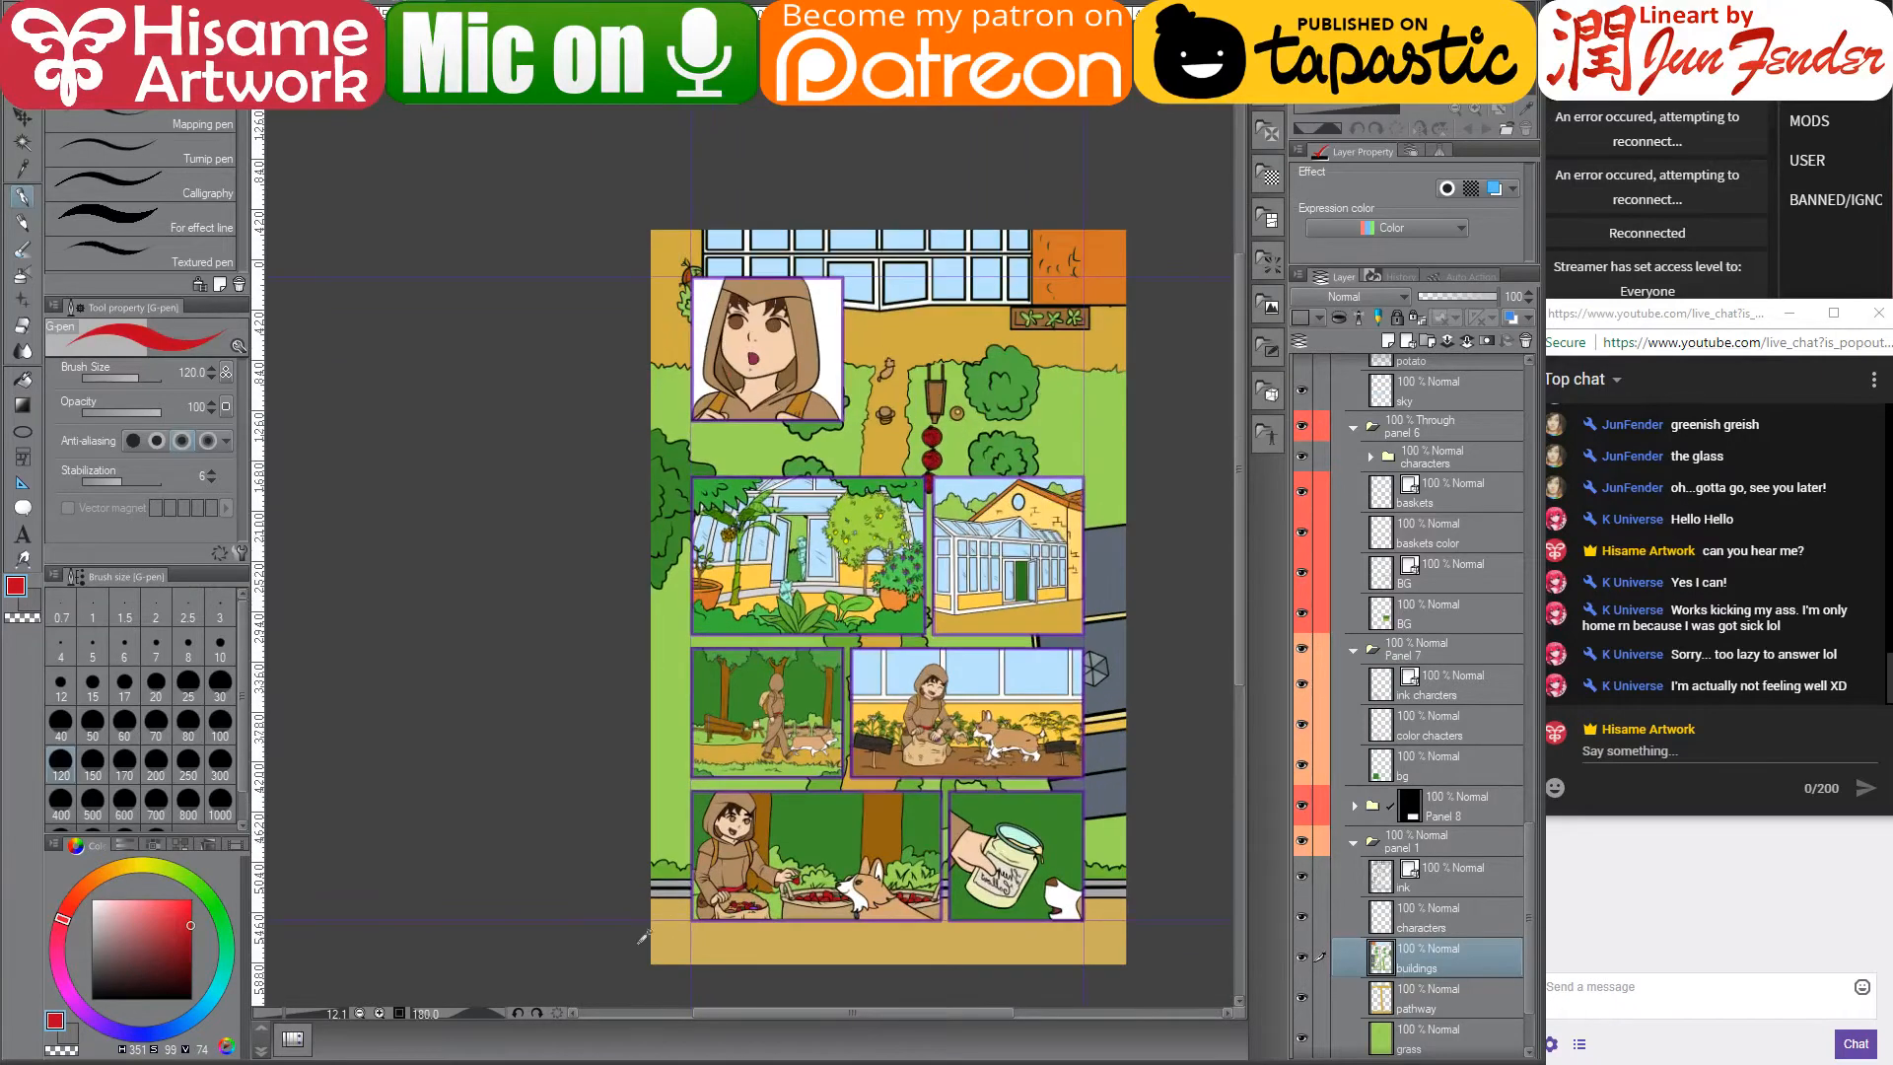
pyautogui.scroll(2, 643, 937)
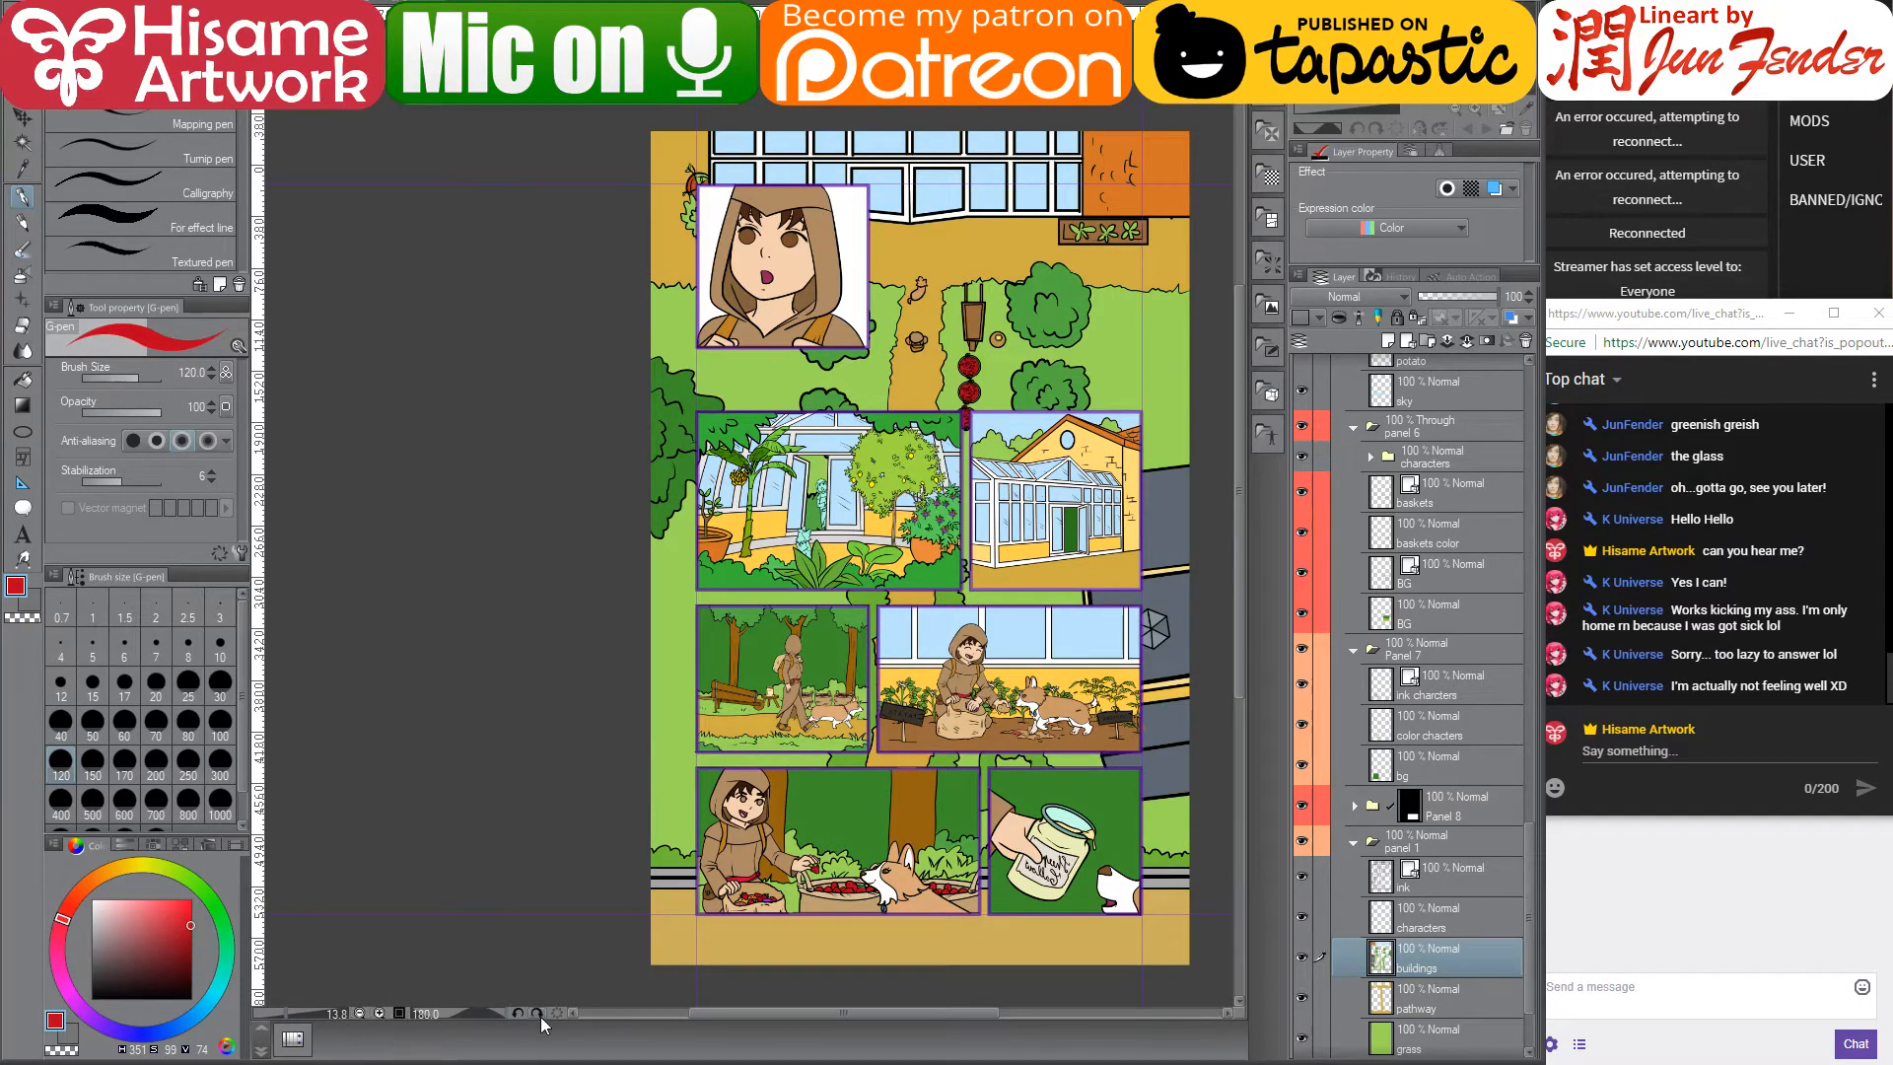
pyautogui.press('h')
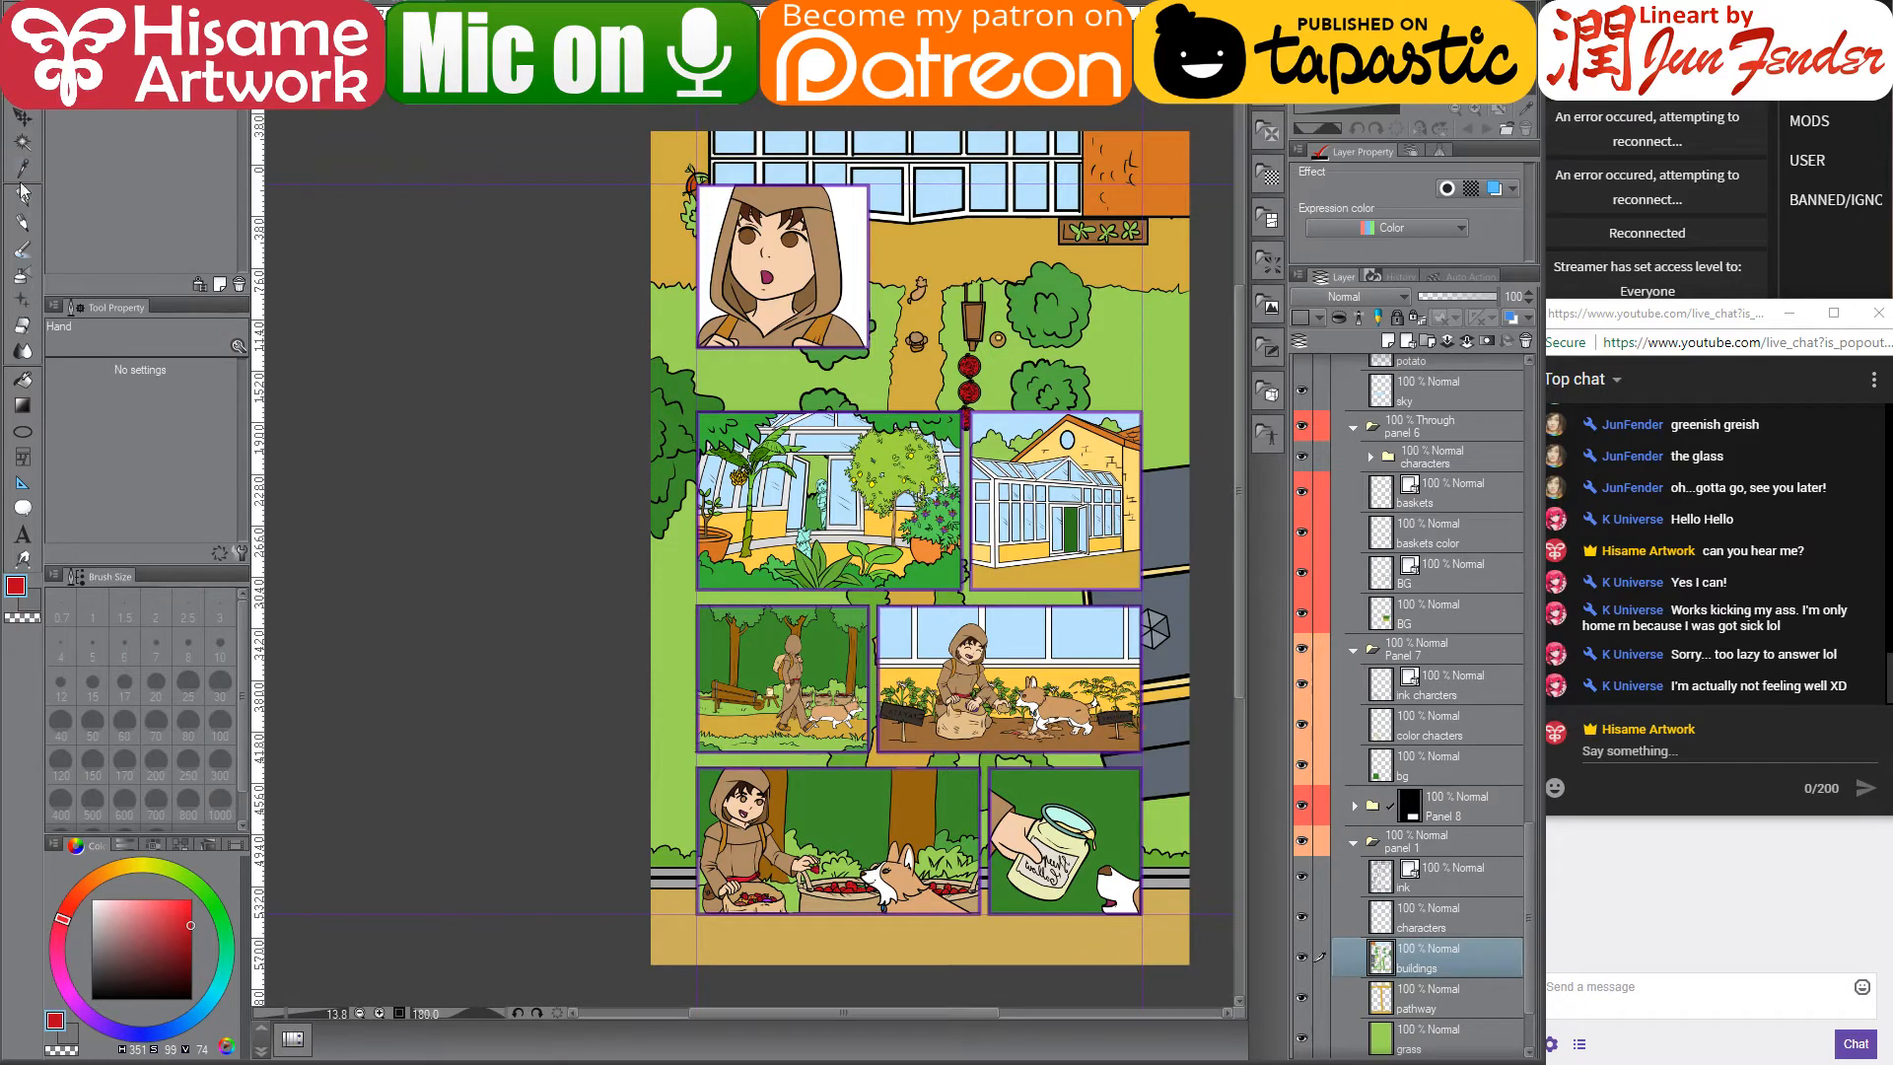
pyautogui.click(22, 194)
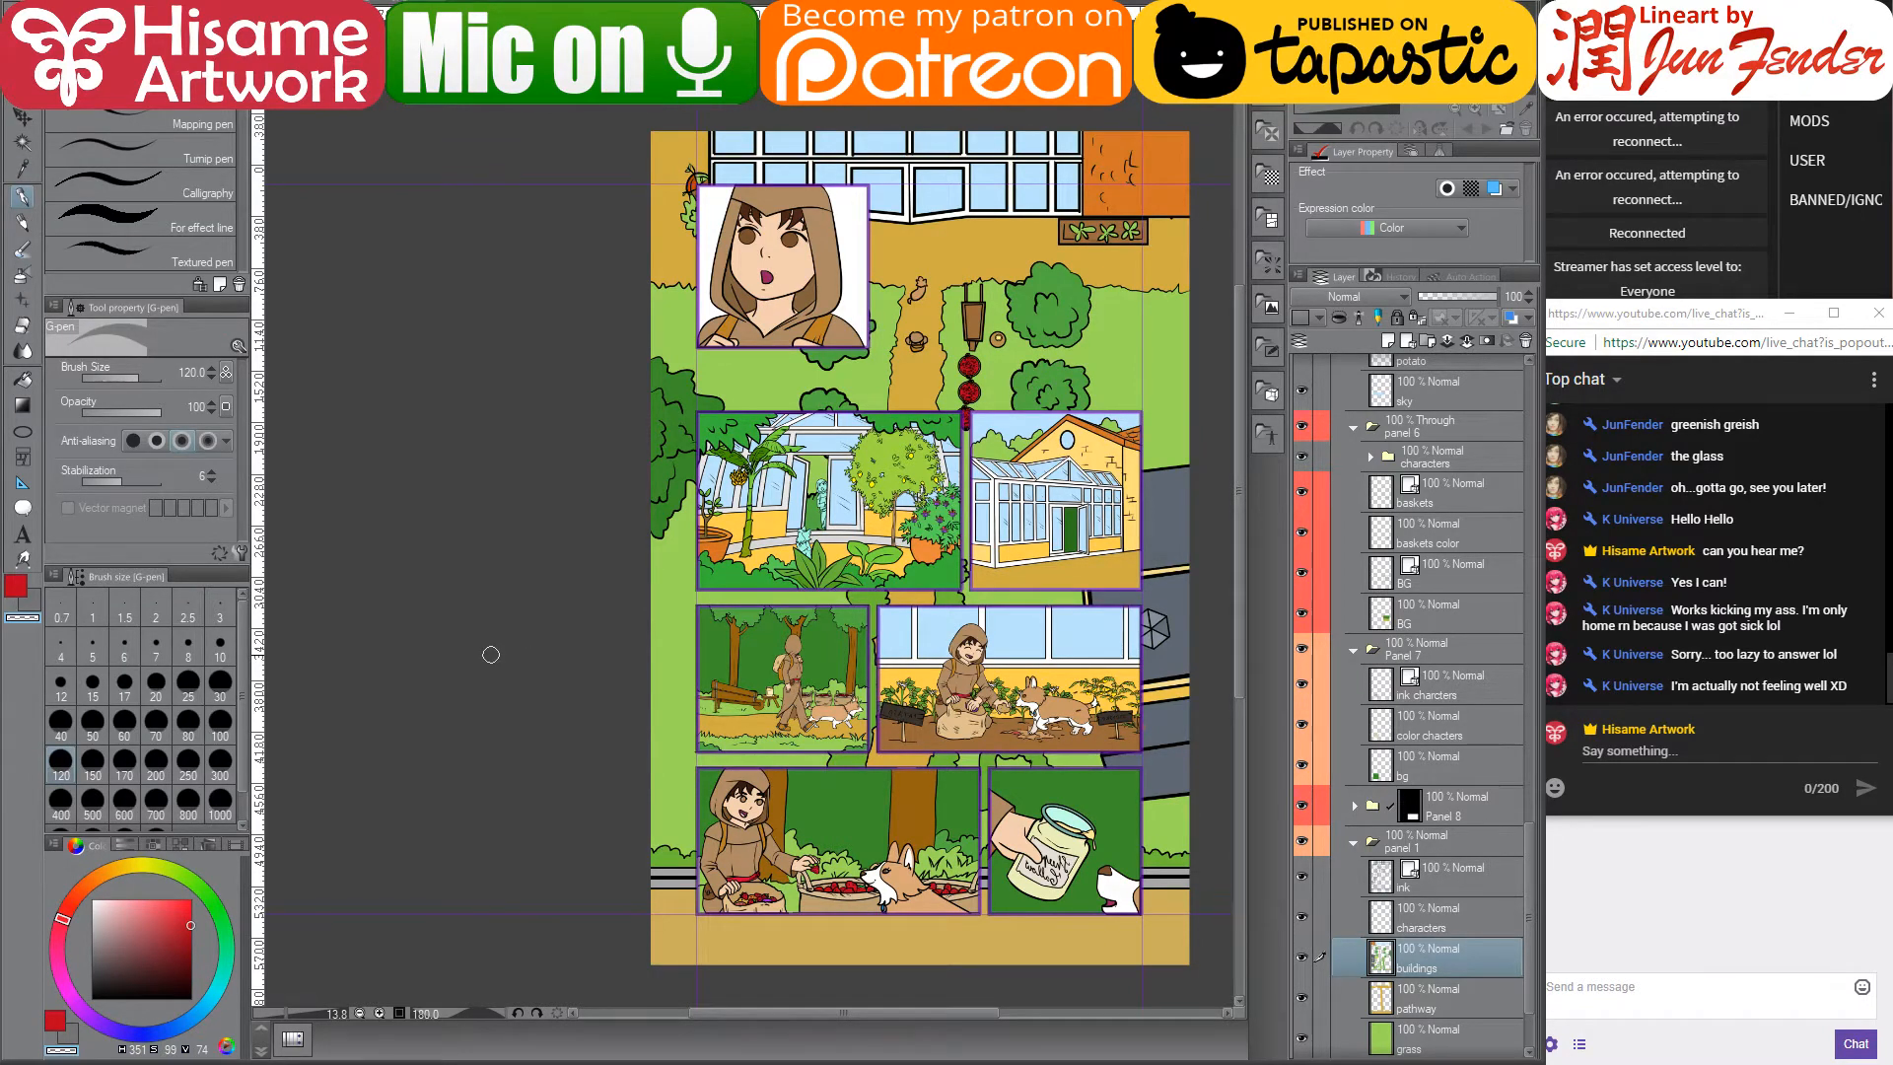
pyautogui.press('b')
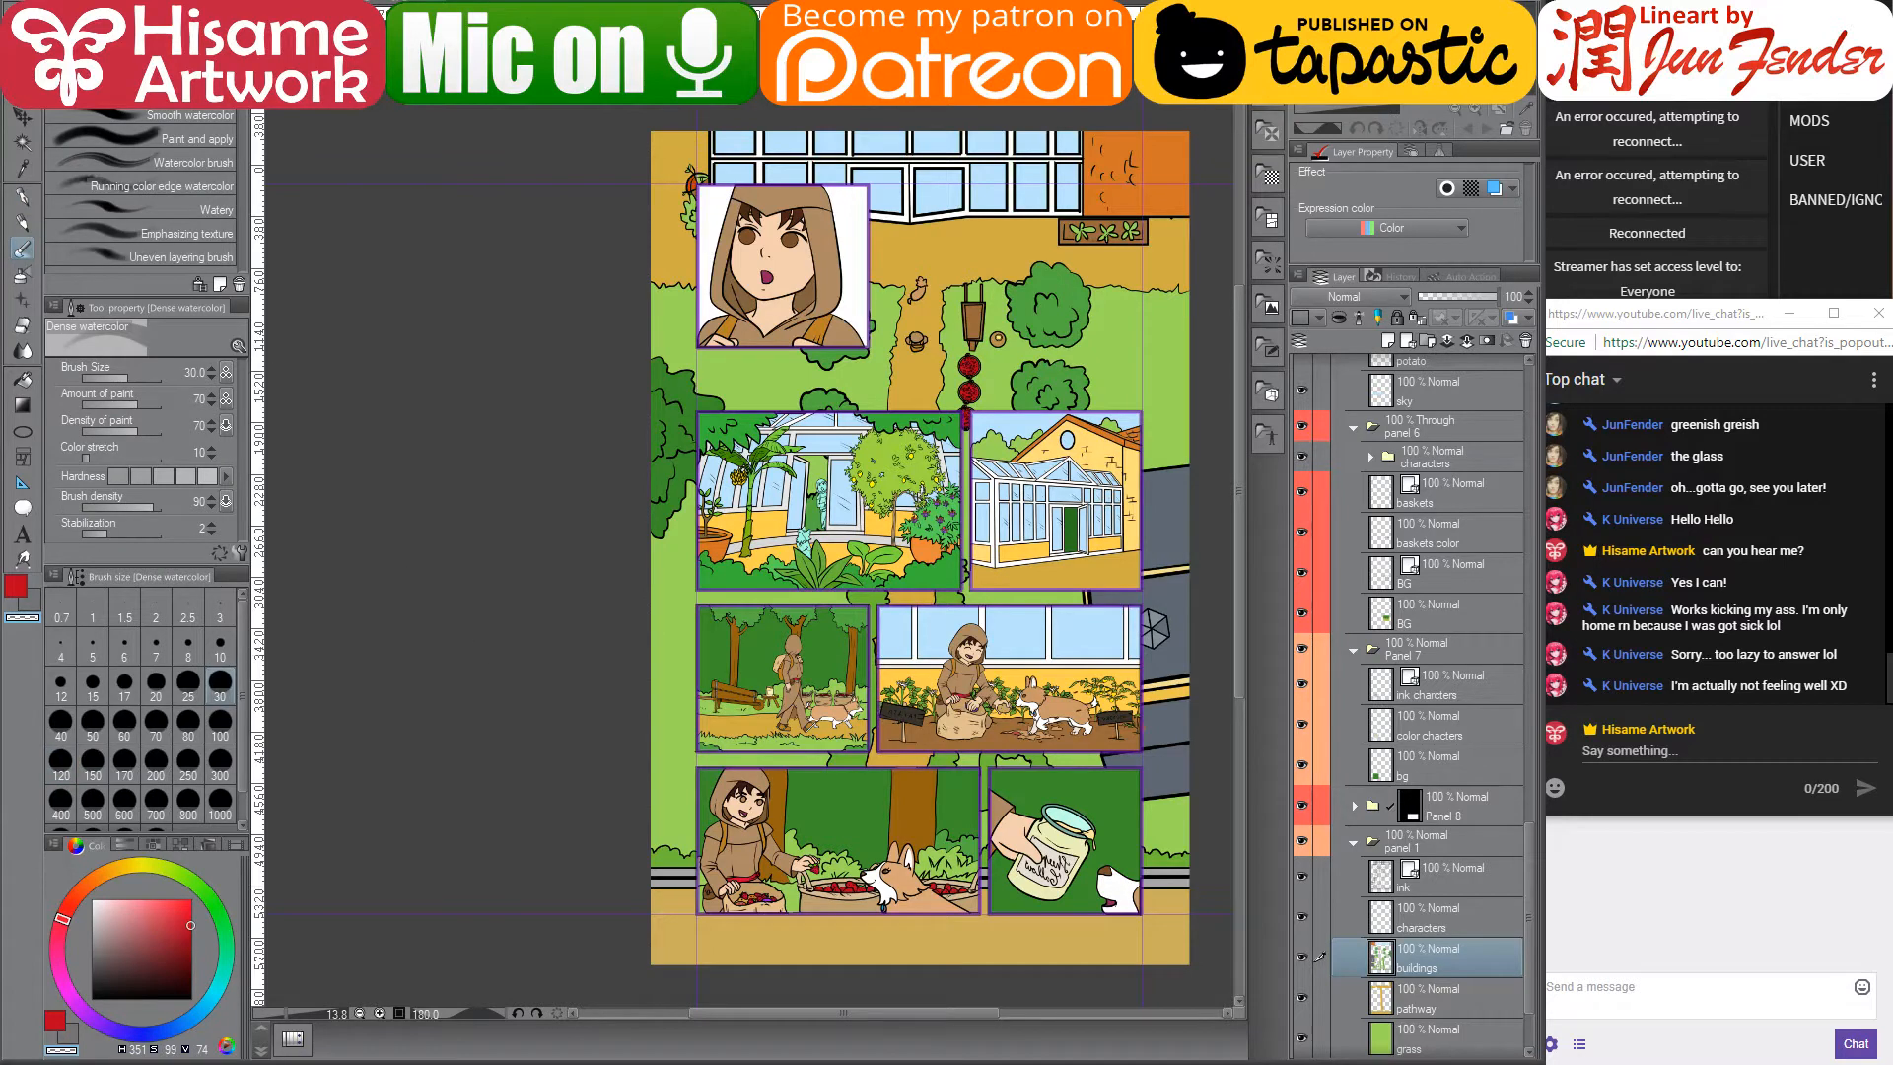
pyautogui.click(22, 197)
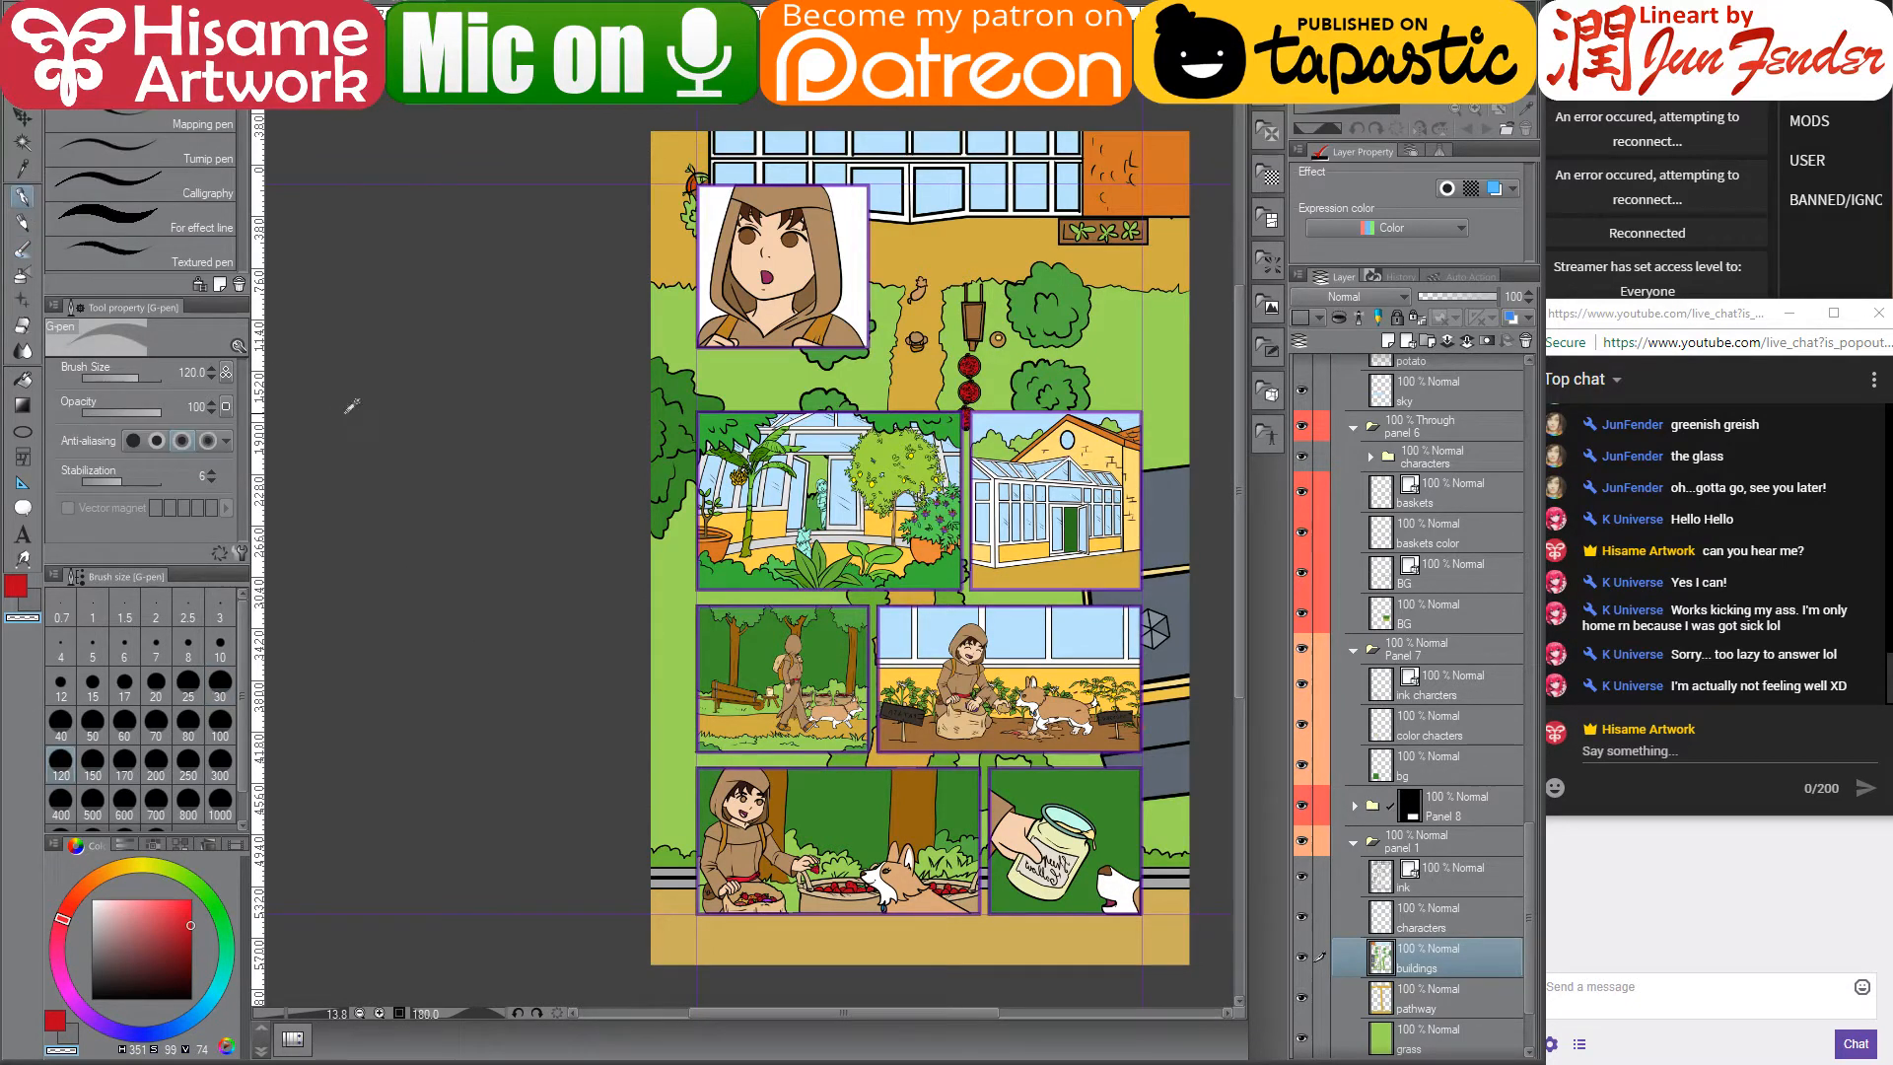
# - Flip the whole canvas horizontally and save the comic page
pyautogui.hotkey('alt', 'v')
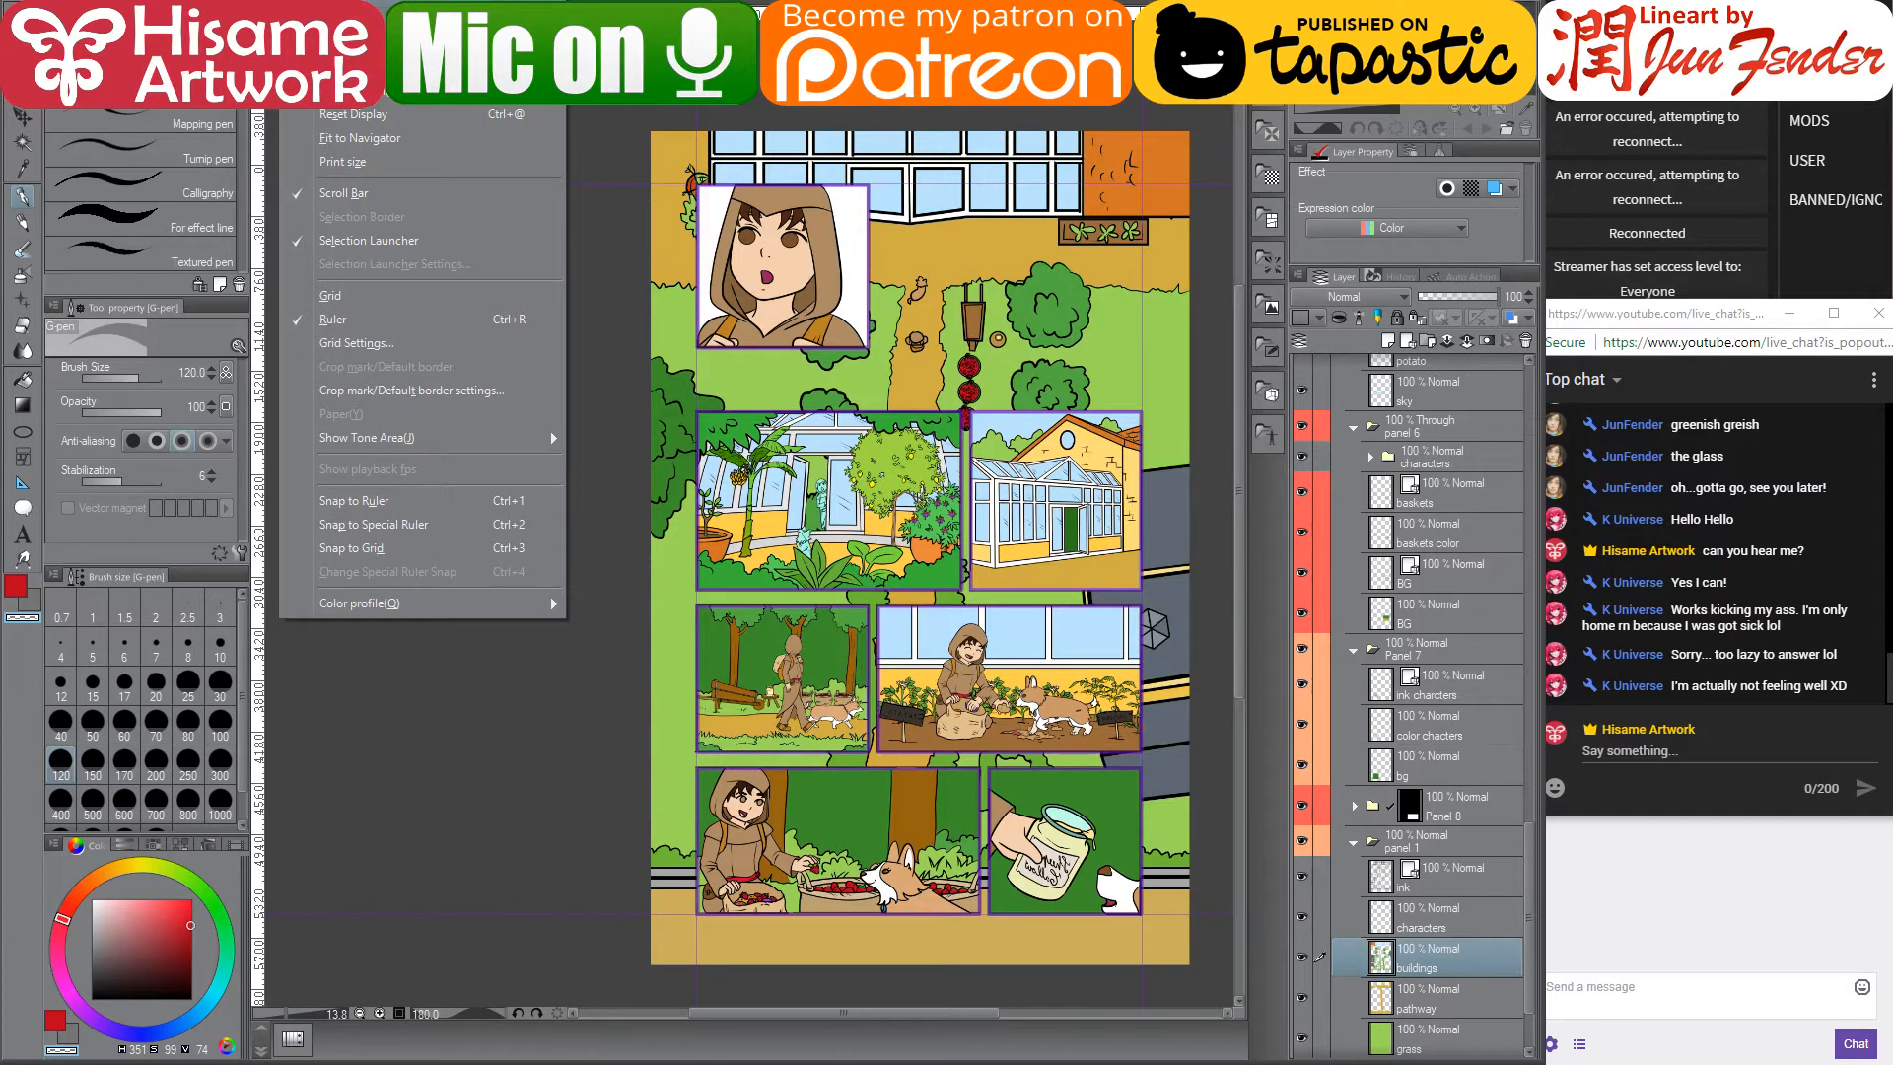
pyautogui.press('Left')
pyautogui.press('Left')
pyautogui.press('Left')
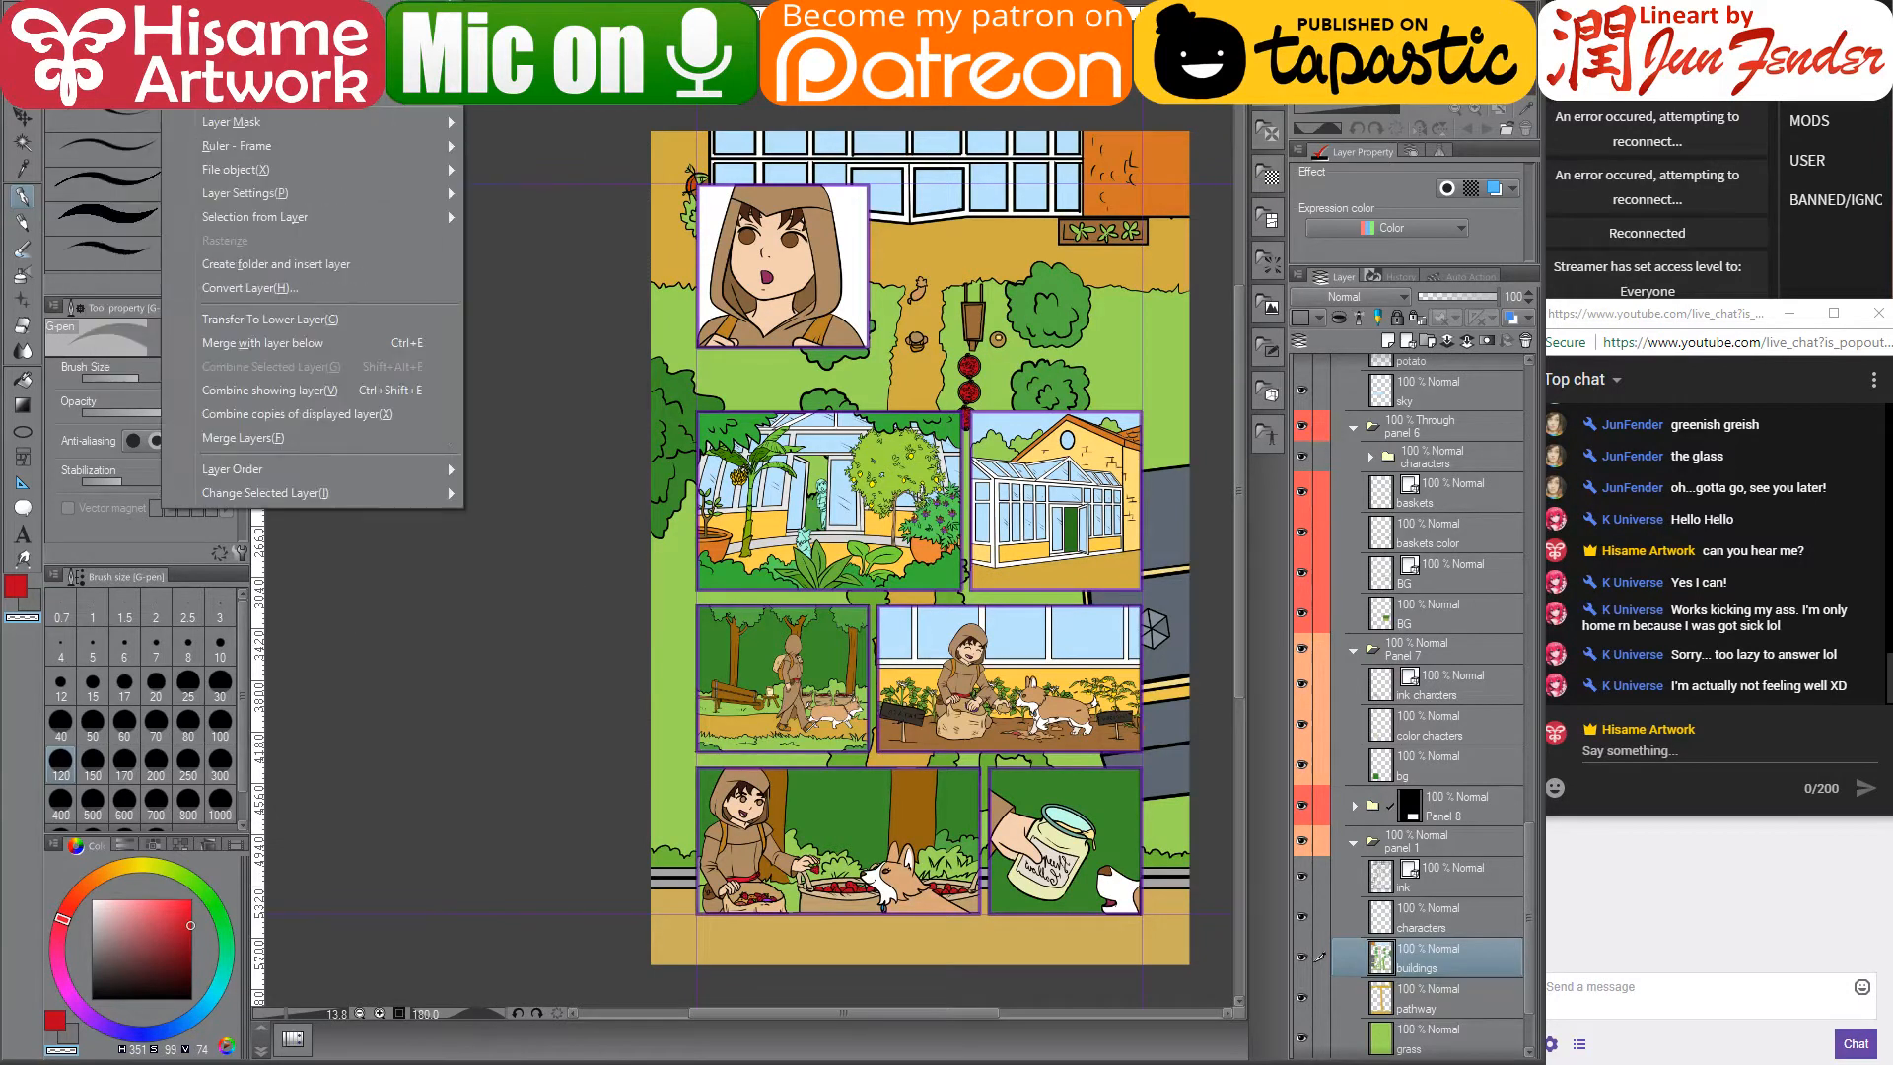
pyautogui.press('Left')
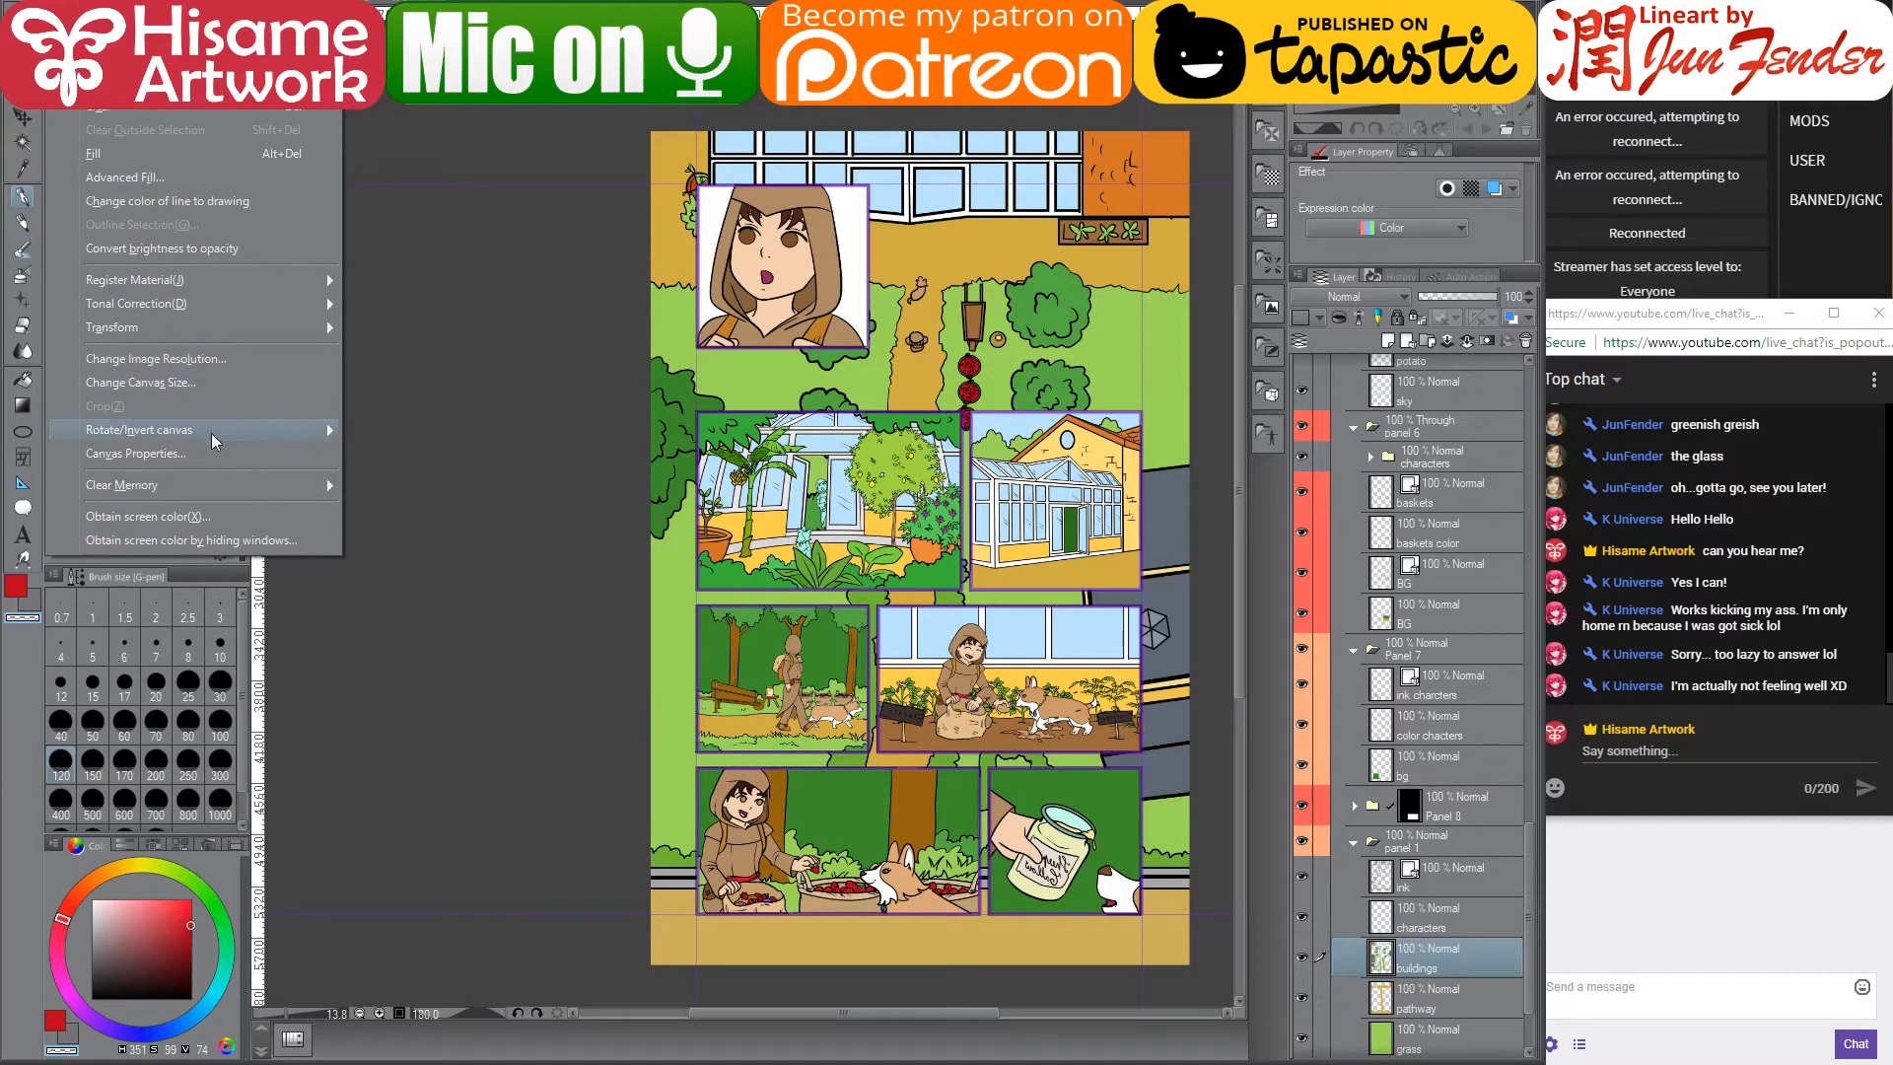
pyautogui.moveTo(211, 433)
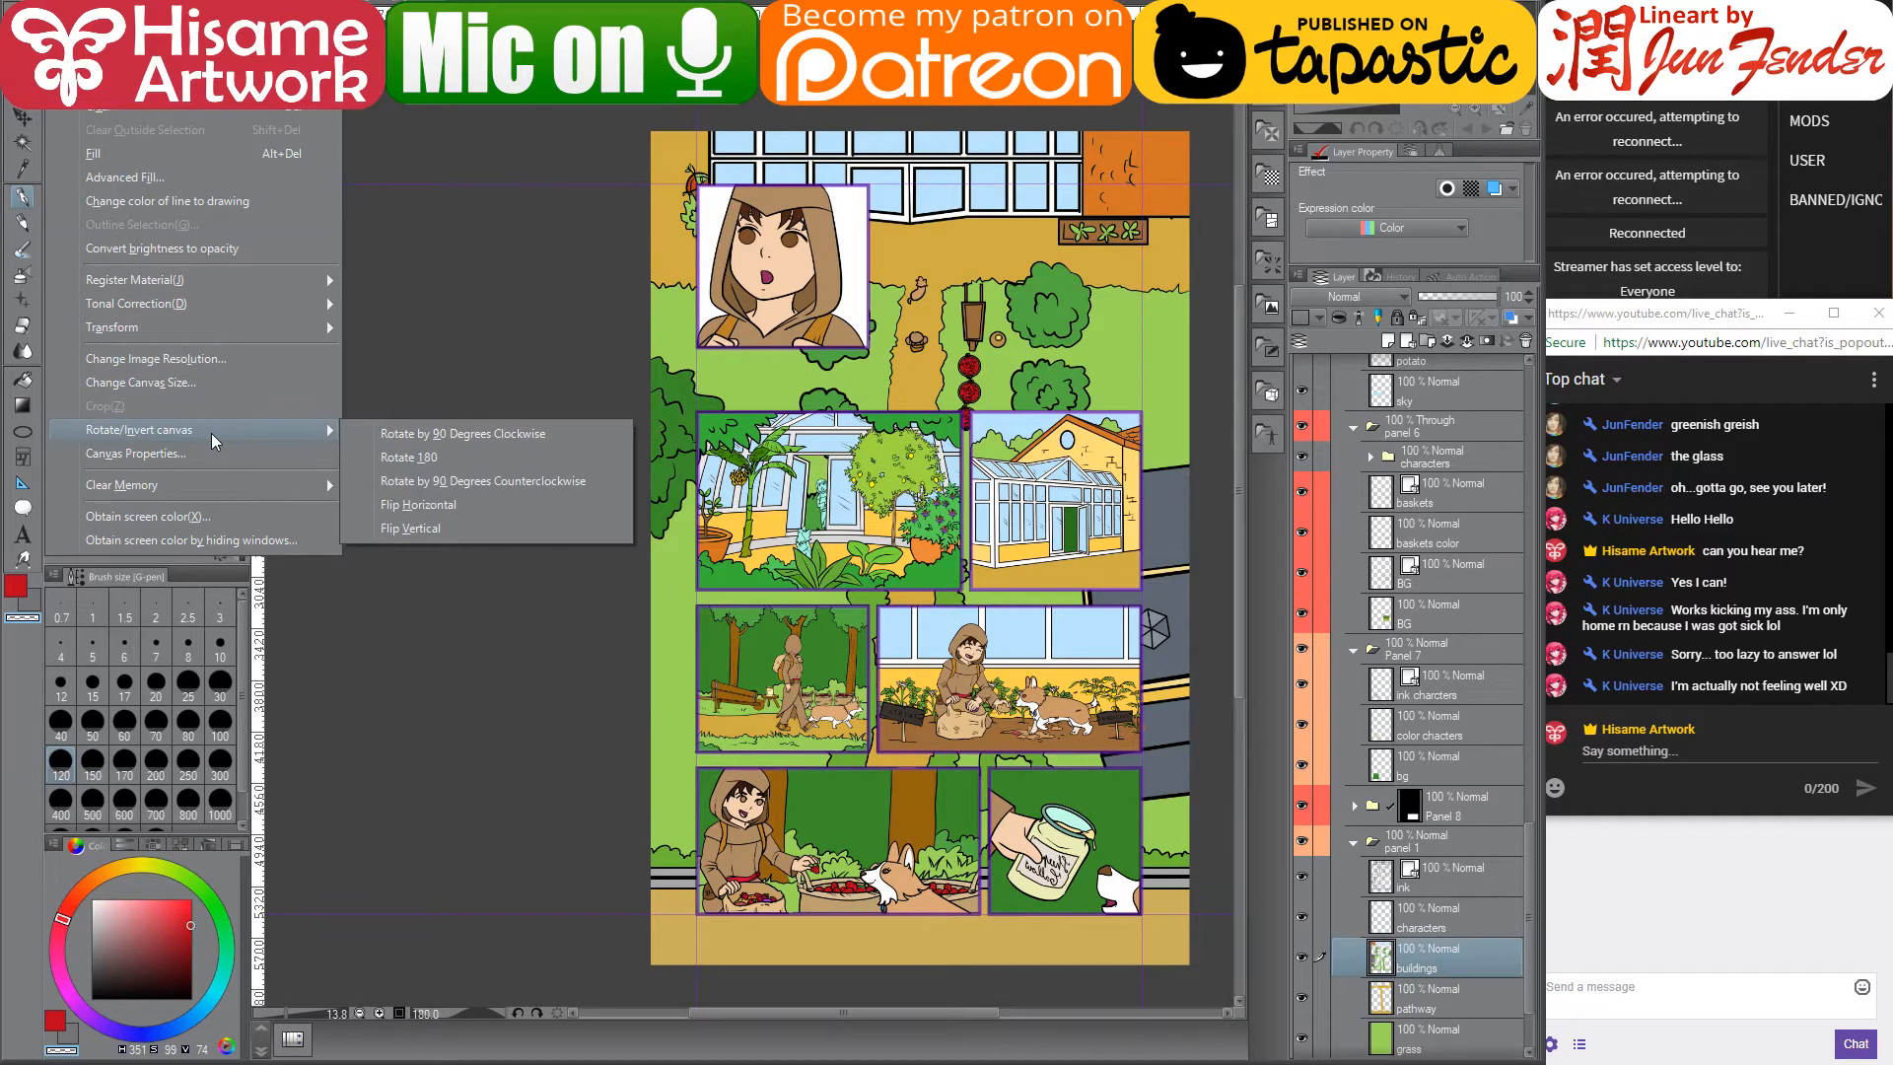
pyautogui.click(450, 506)
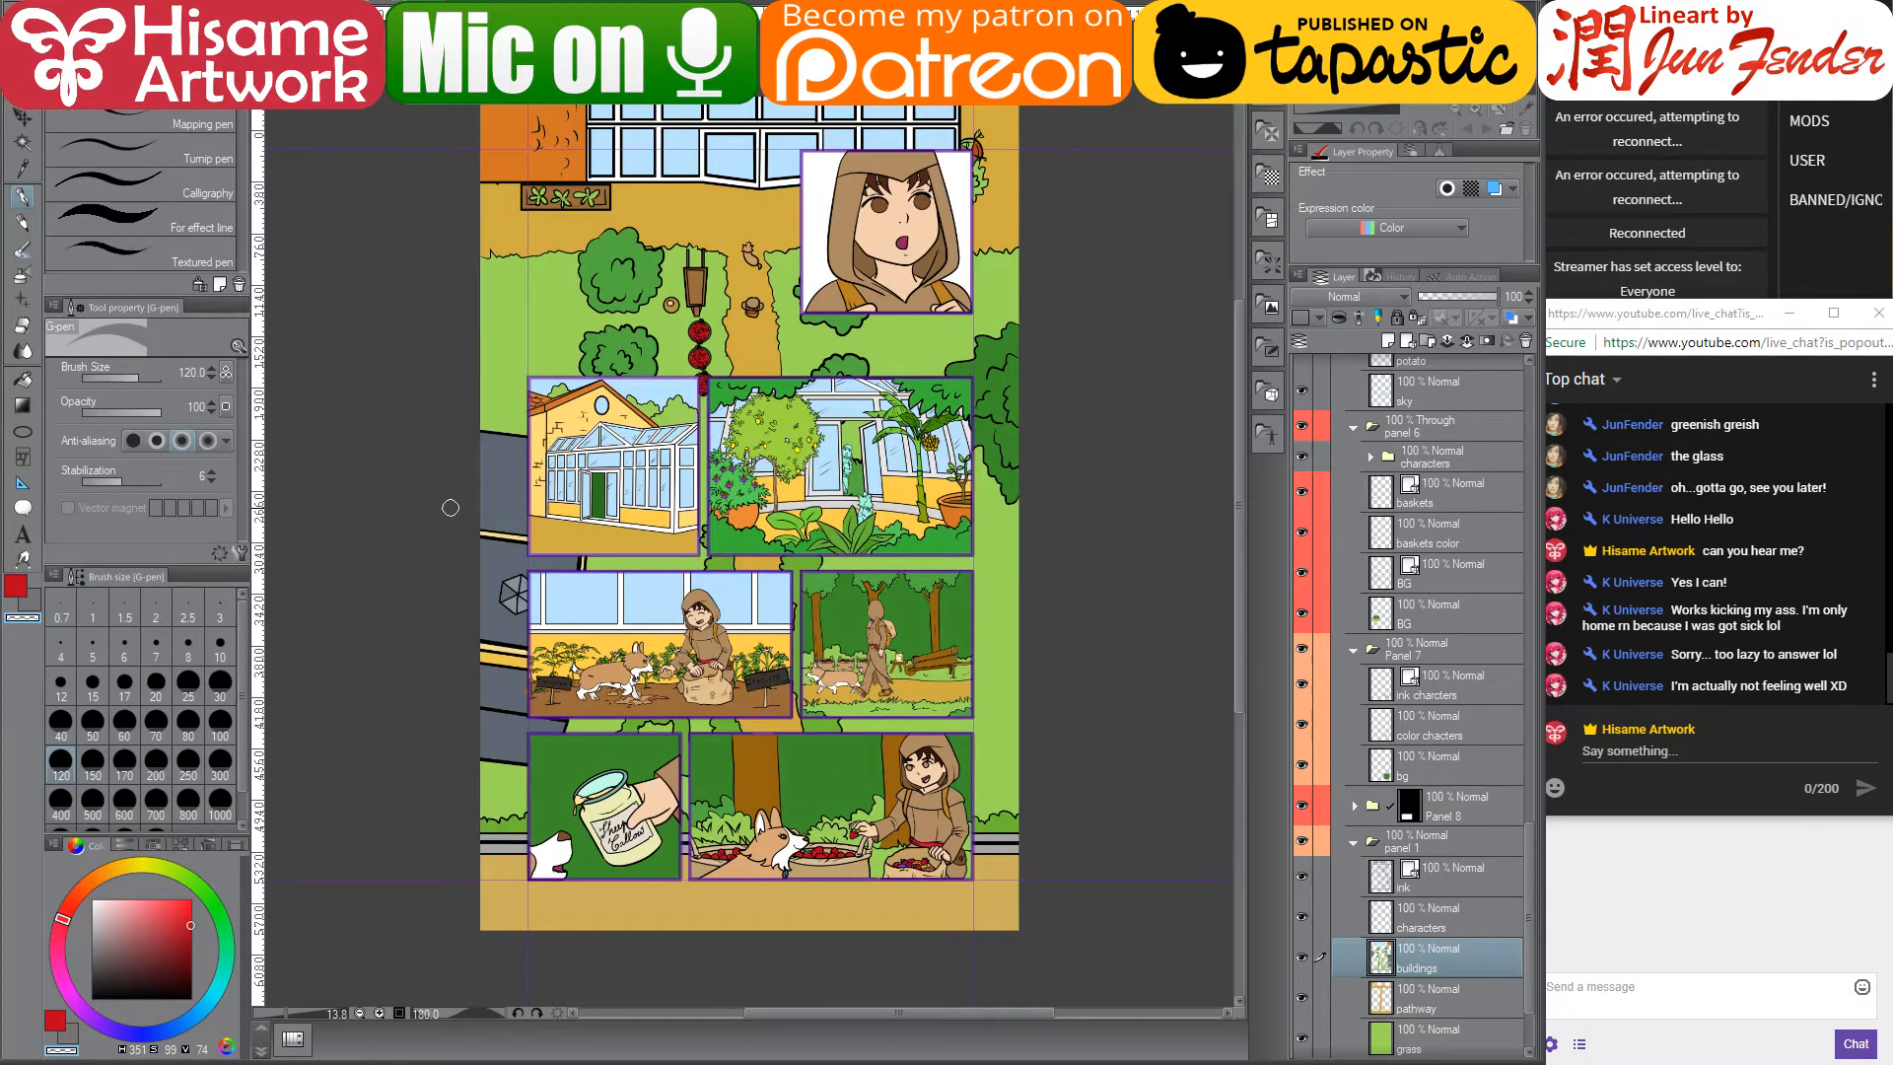
pyautogui.scroll(2, 749, 233)
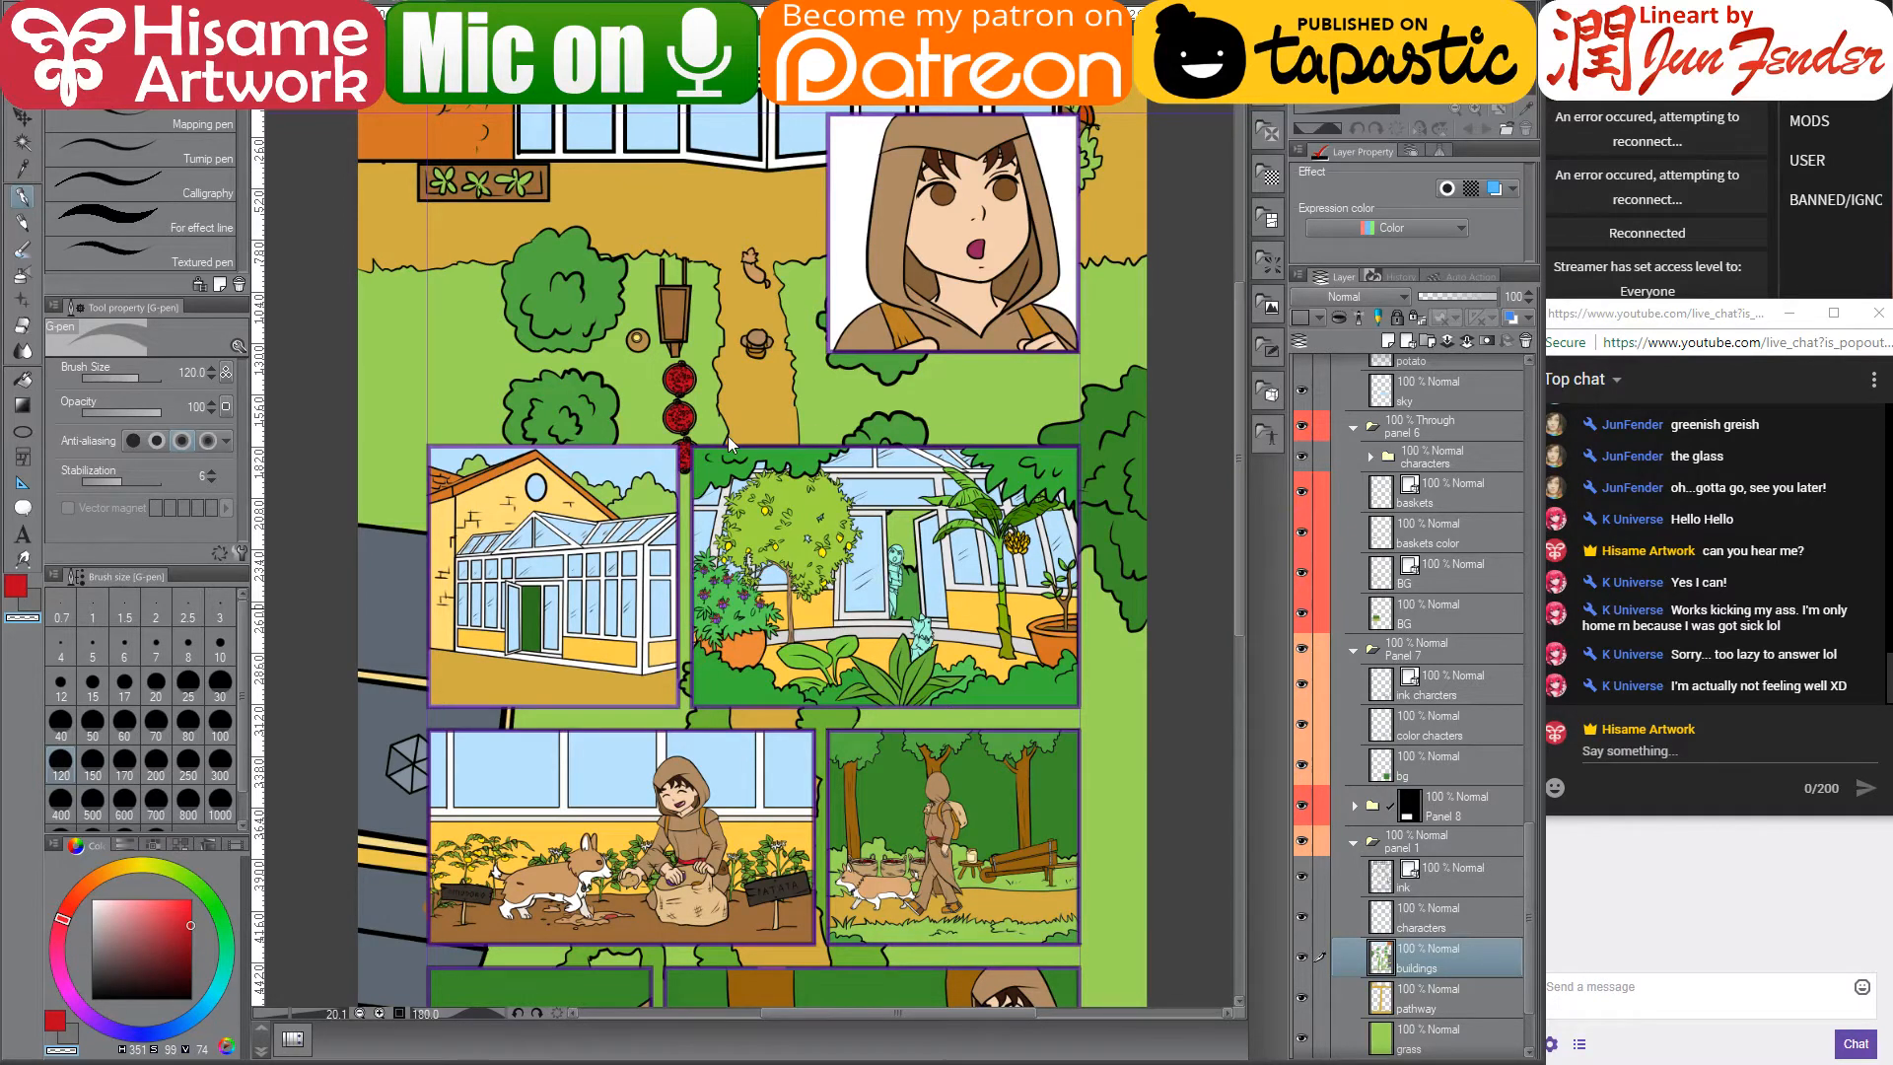
pyautogui.hotkey('ctrl', 's')
# - Look through the tool shortcut assignments in Shortcut Settings and close them without changes
pyautogui.click(18, 90)
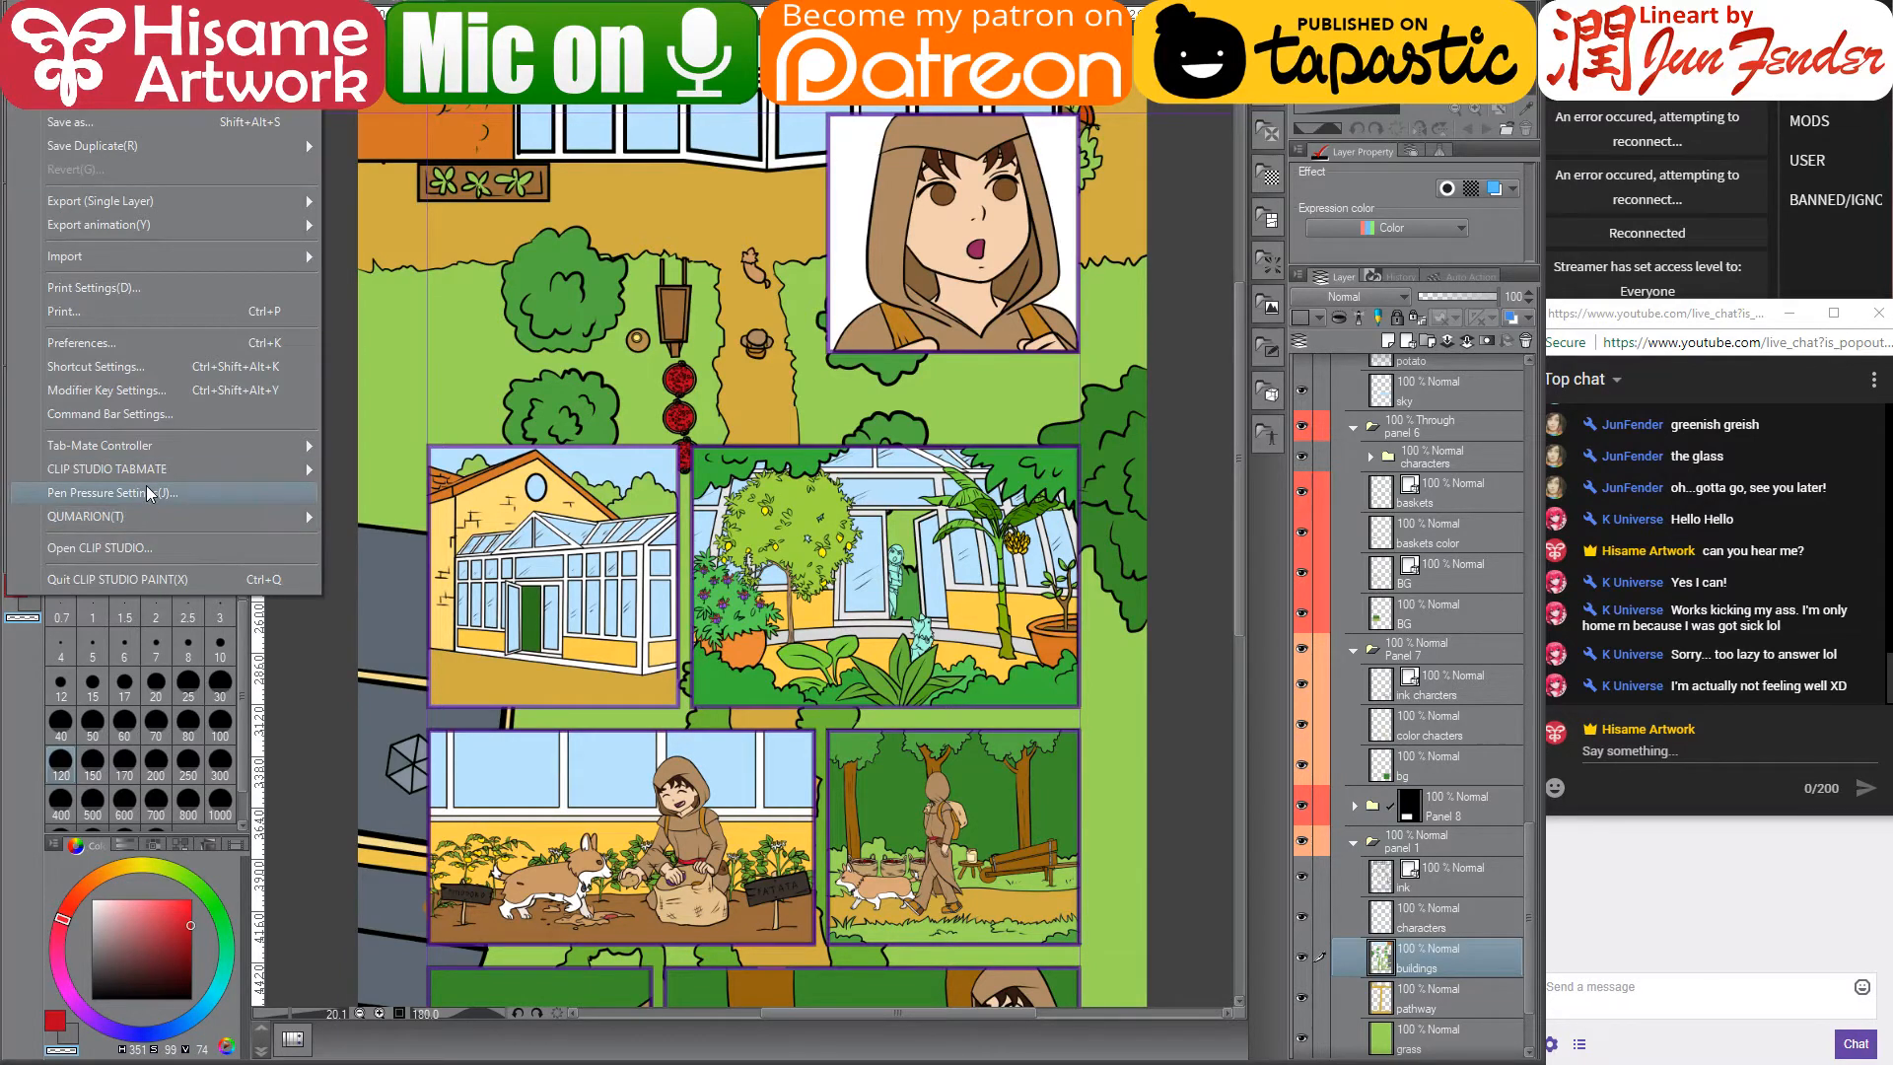
pyautogui.moveTo(140, 481)
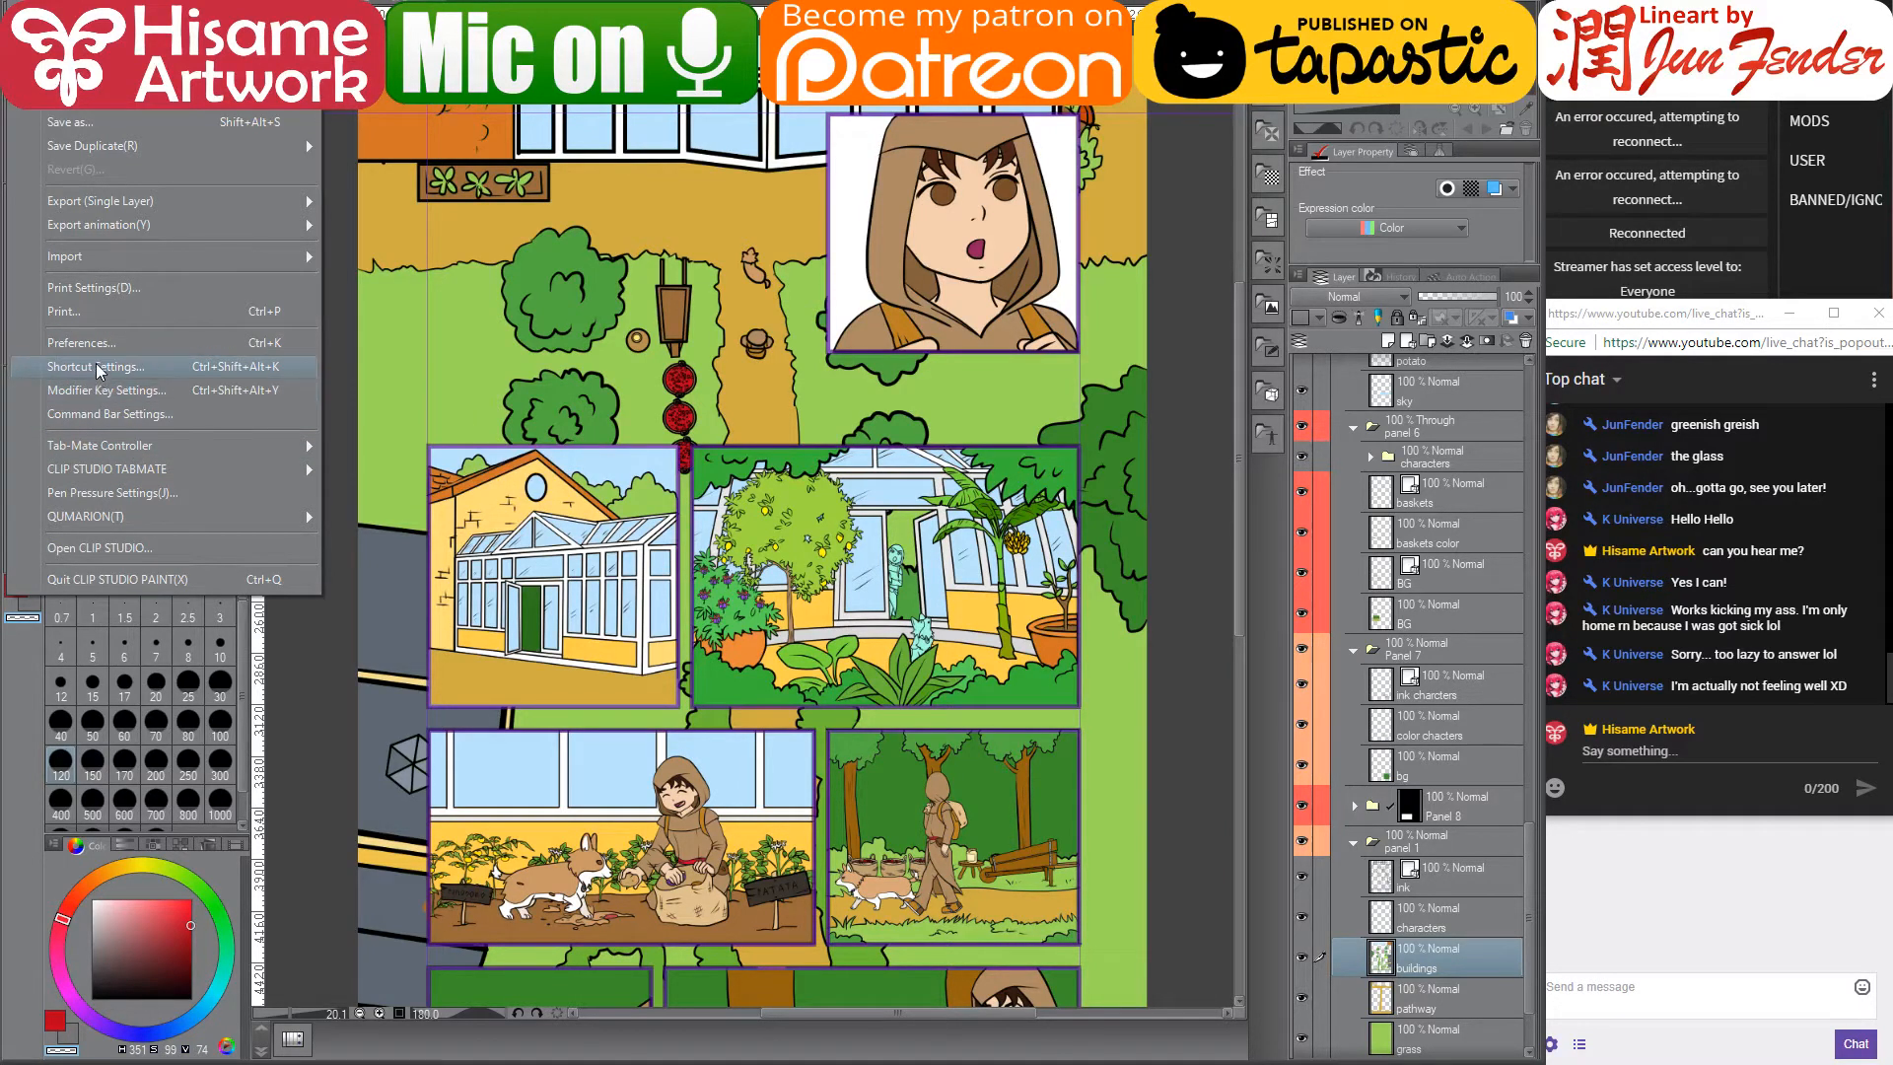
pyautogui.click(98, 368)
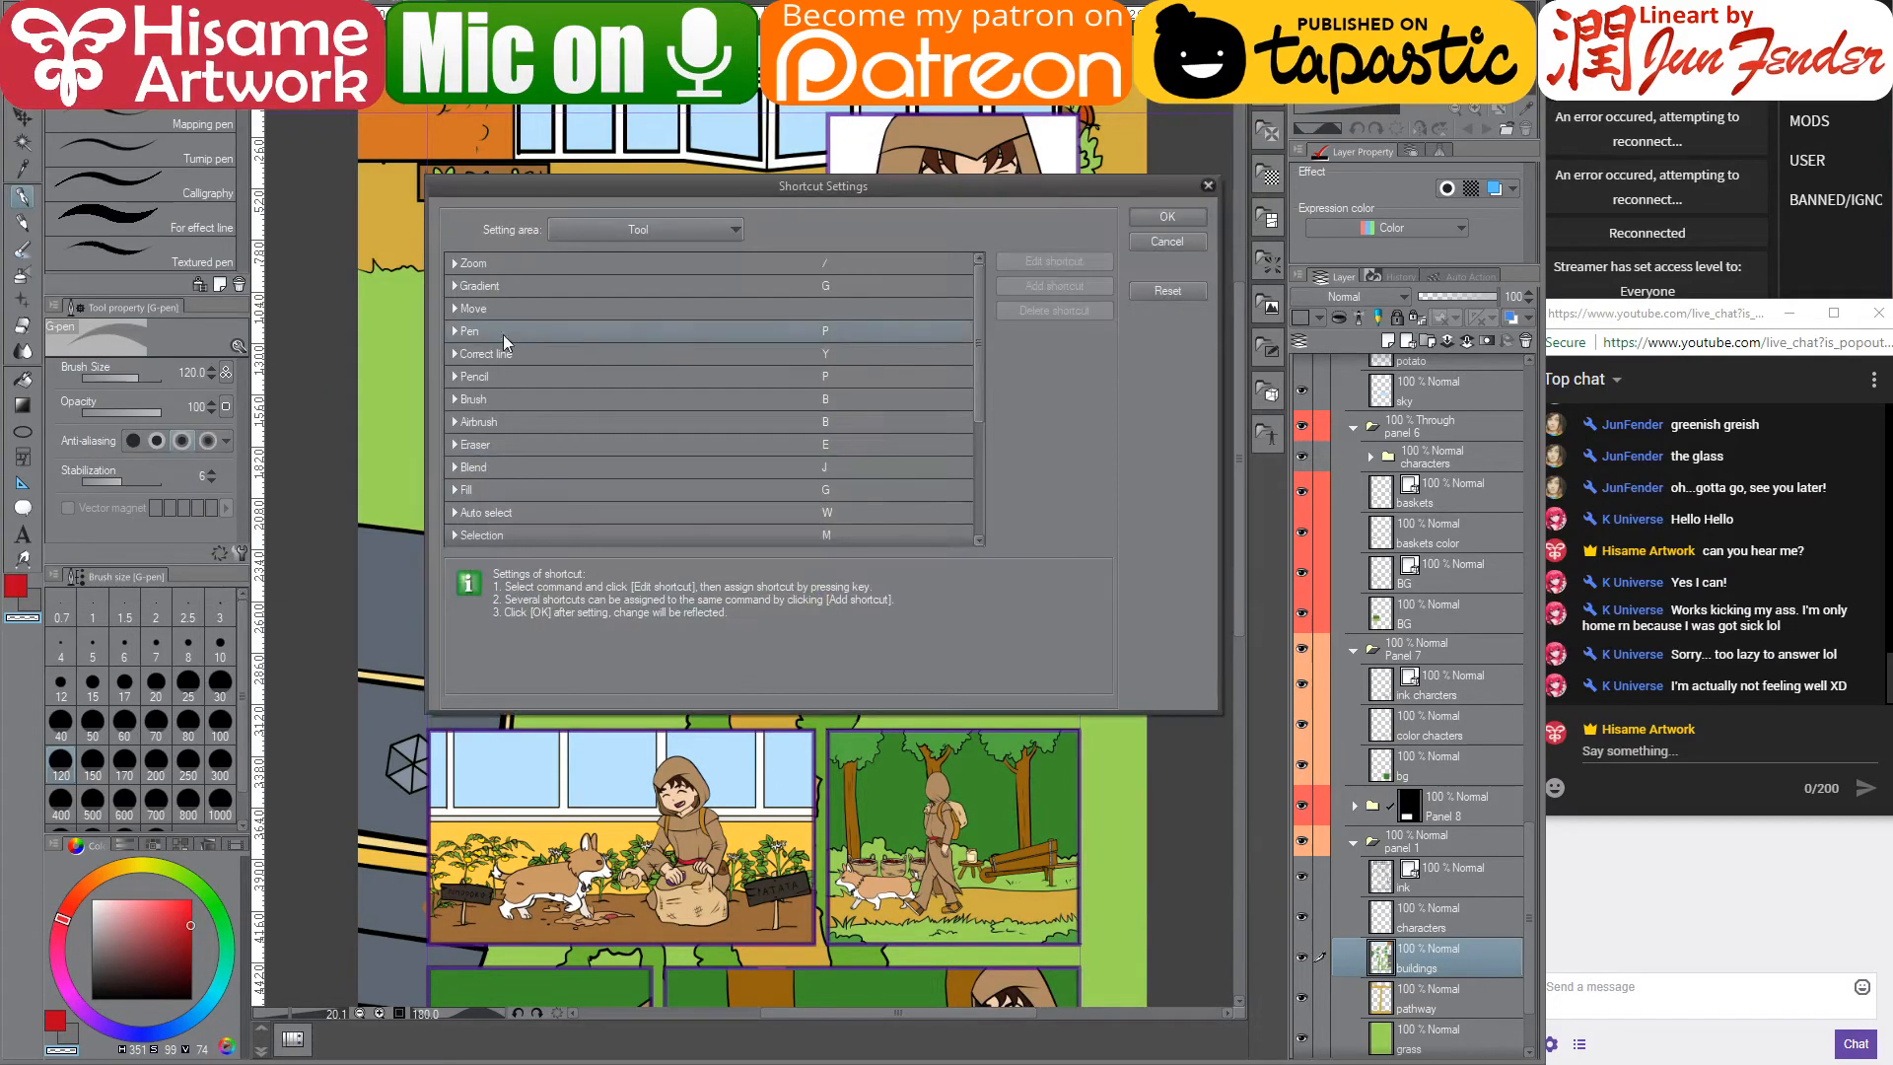
pyautogui.scroll(-3, 828, 414)
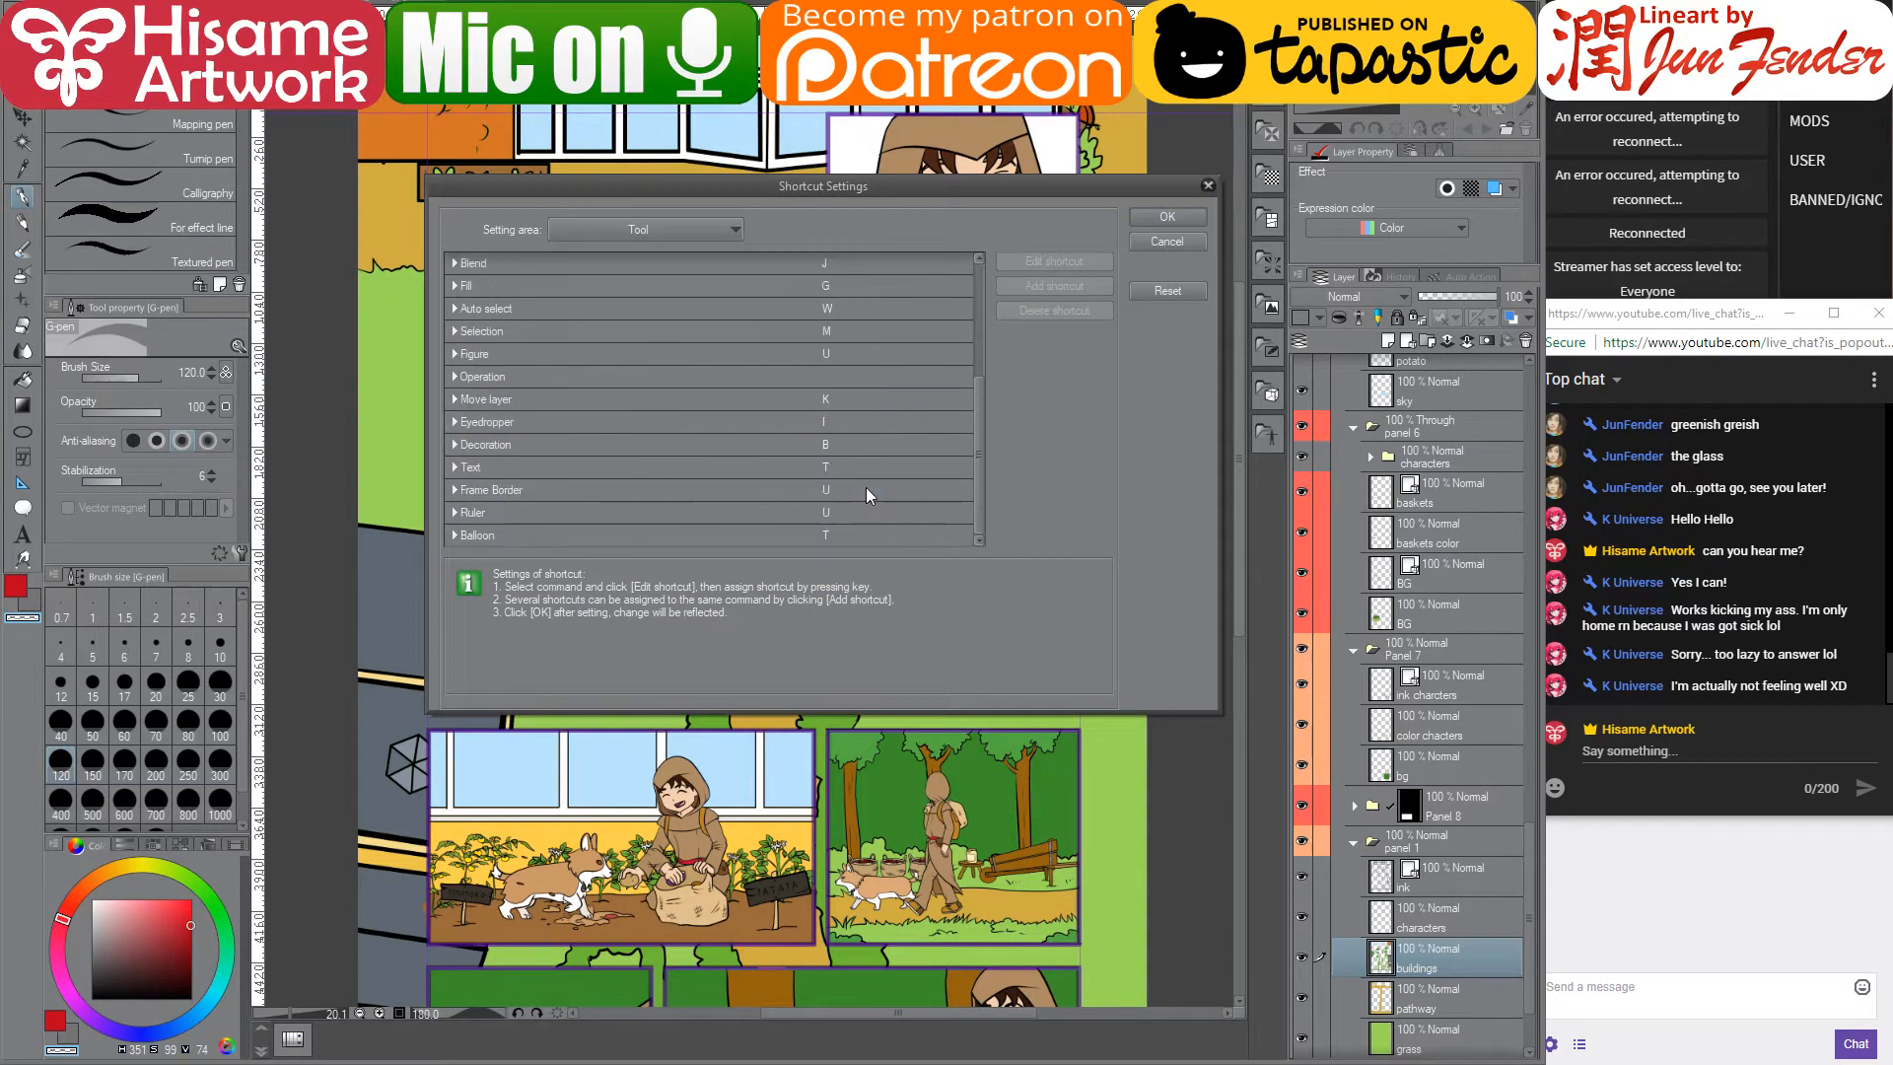
pyautogui.click(1146, 241)
# - Activate the colour layer of the turquoise figure in the greenhouse doorway and select that layer's painted area
pyautogui.hotkey('ctrl', '+')
pyautogui.hotkey('ctrl', '+')
pyautogui.hotkey('ctrl', '+')
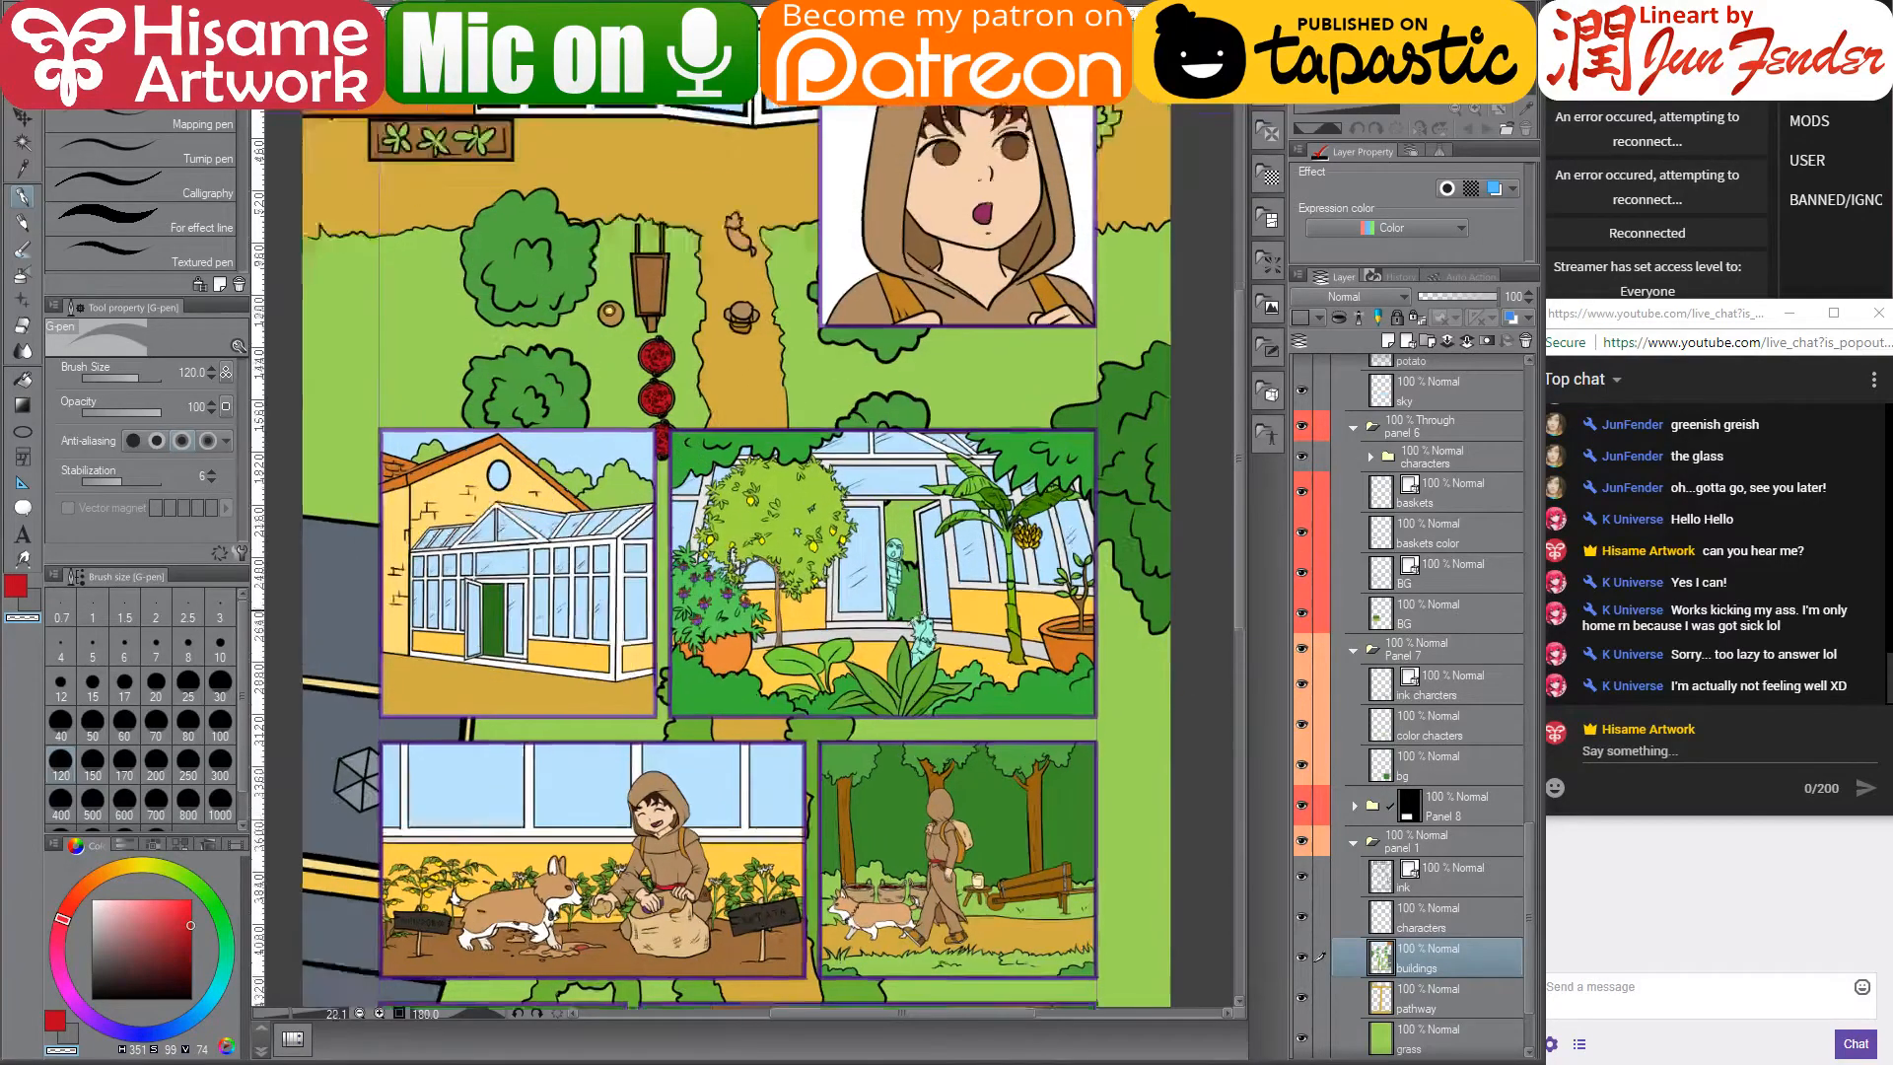
pyautogui.hotkey('ctrl', '+')
pyautogui.hotkey('ctrl', '+')
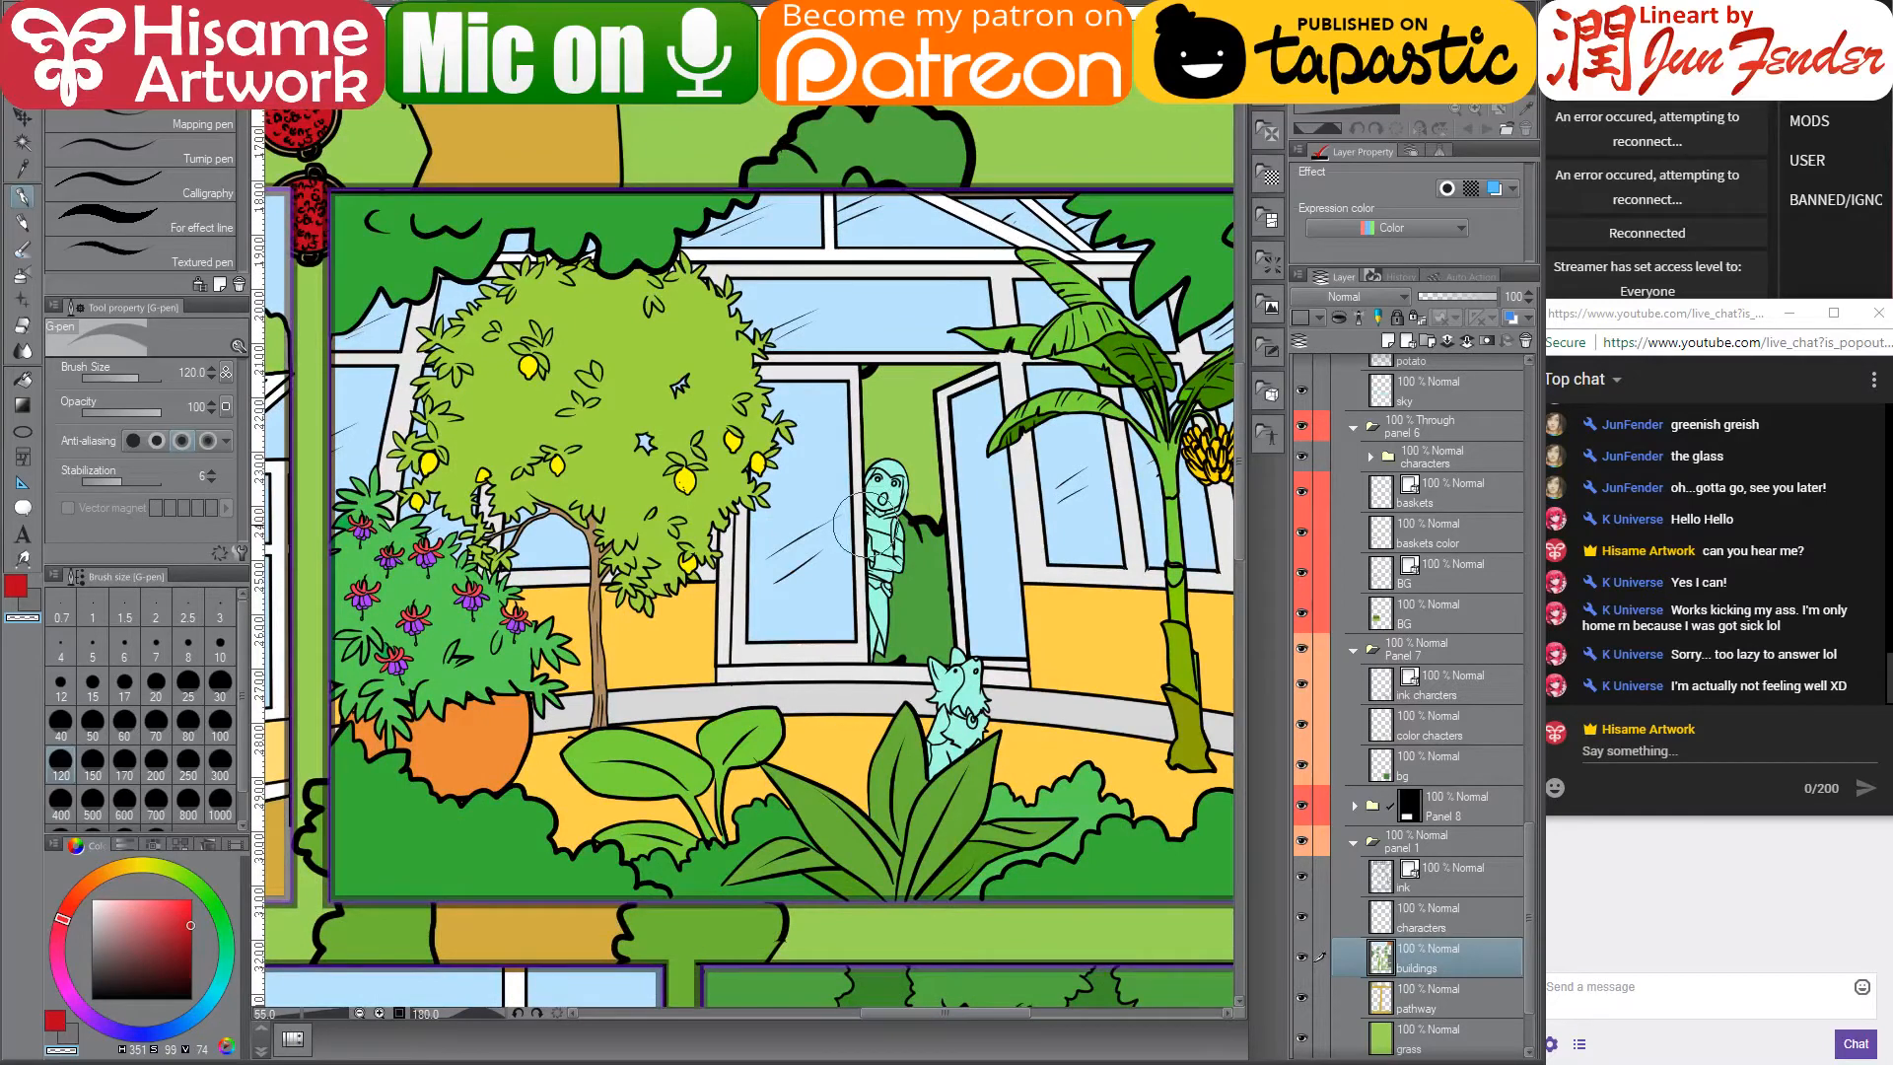
pyautogui.hotkey('alt', 'v')
pyautogui.press('Escape')
pyautogui.press('space')
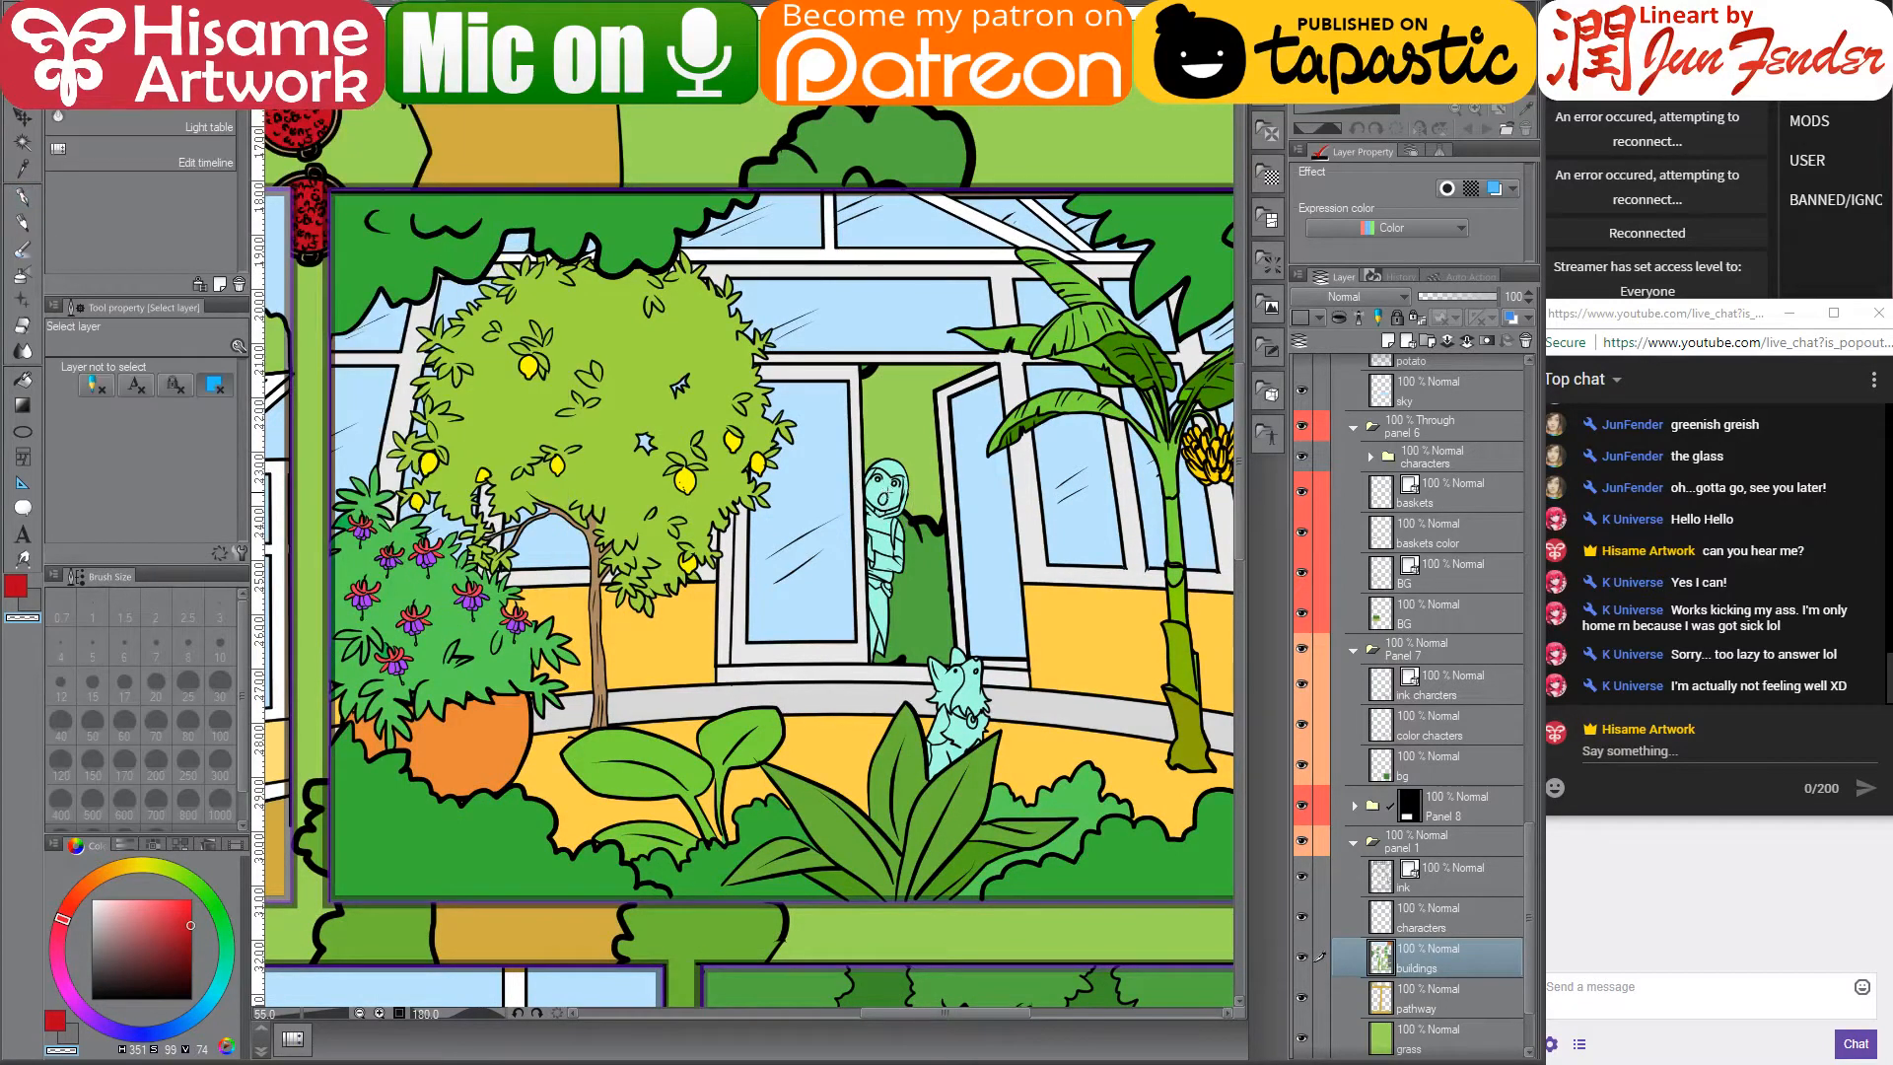
pyautogui.keyDown('ctrl'); pyautogui.keyDown('shift'); pyautogui.click(884, 500); pyautogui.keyUp('shift'); pyautogui.keyUp('ctrl')
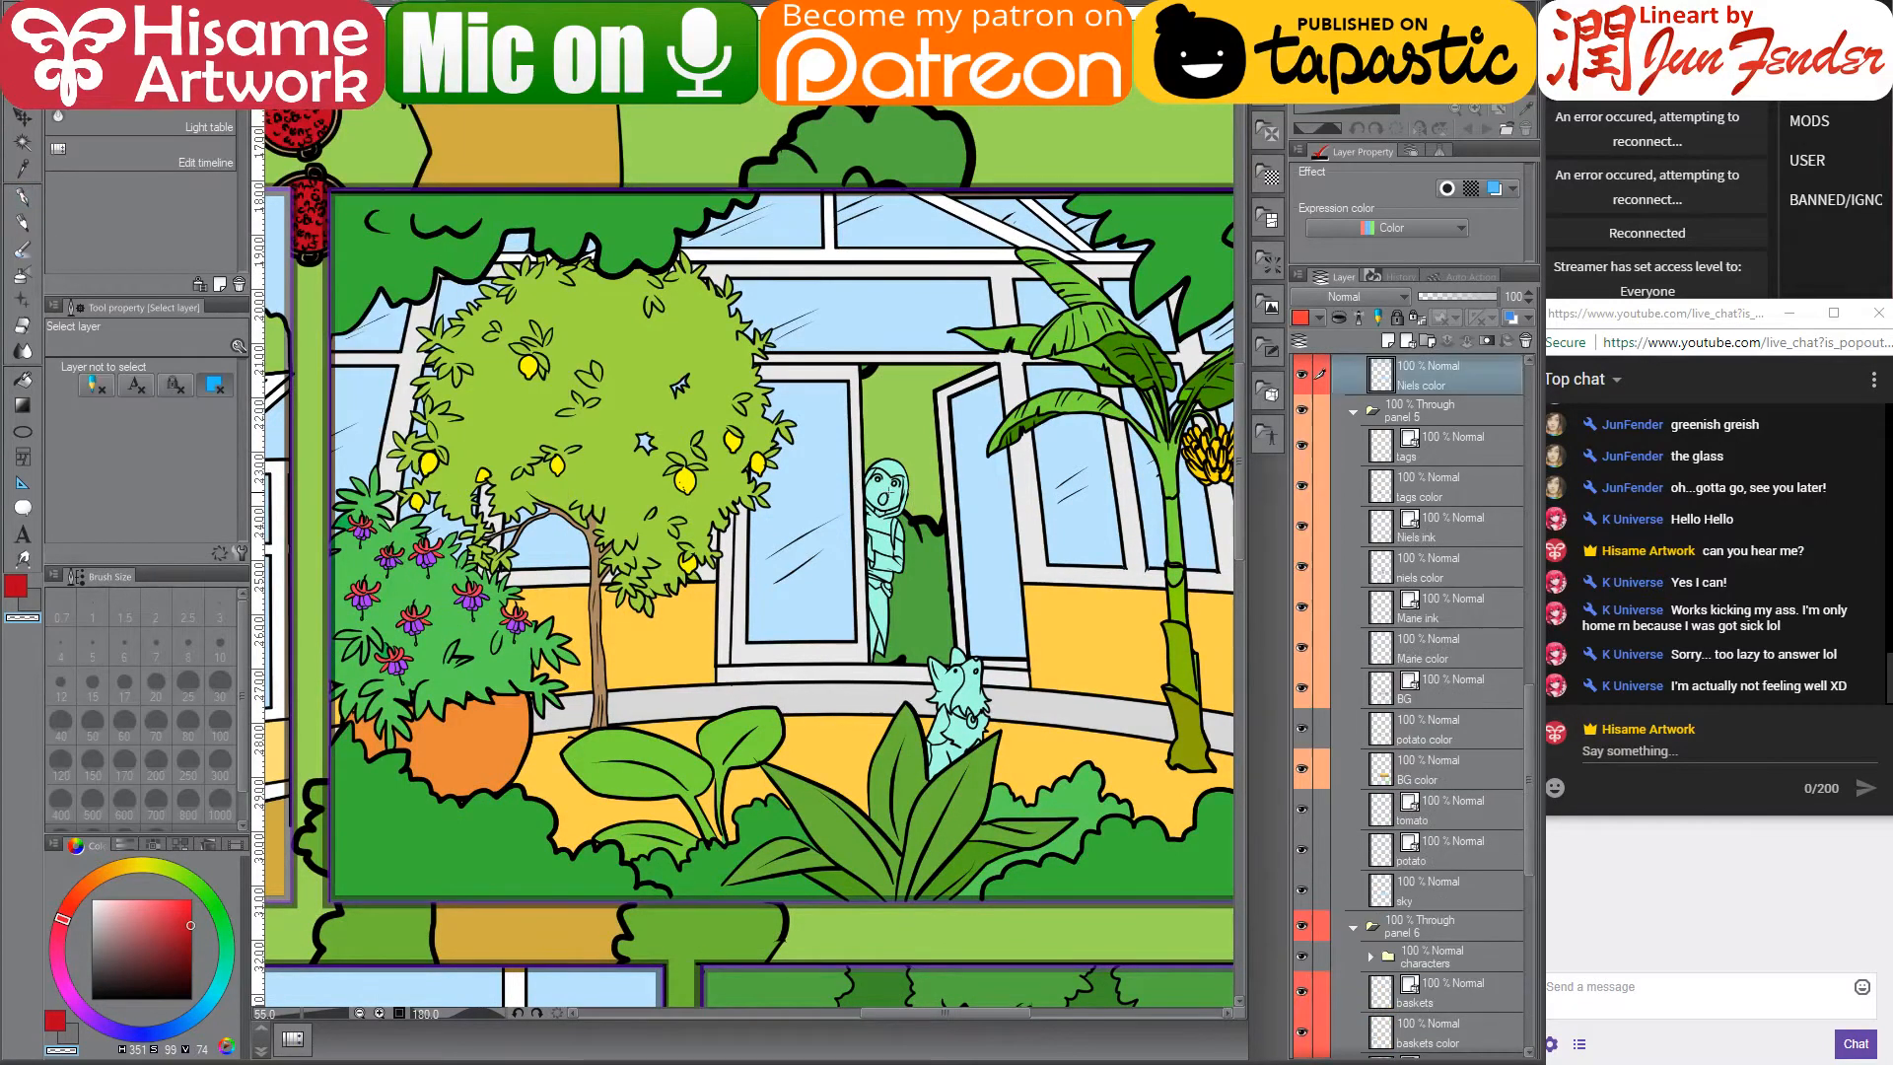
pyautogui.keyDown('ctrl'); pyautogui.click(1381, 379); pyautogui.keyUp('ctrl')
pyautogui.scroll(-3, 849, 769)
pyautogui.scroll(-2, 850, 769)
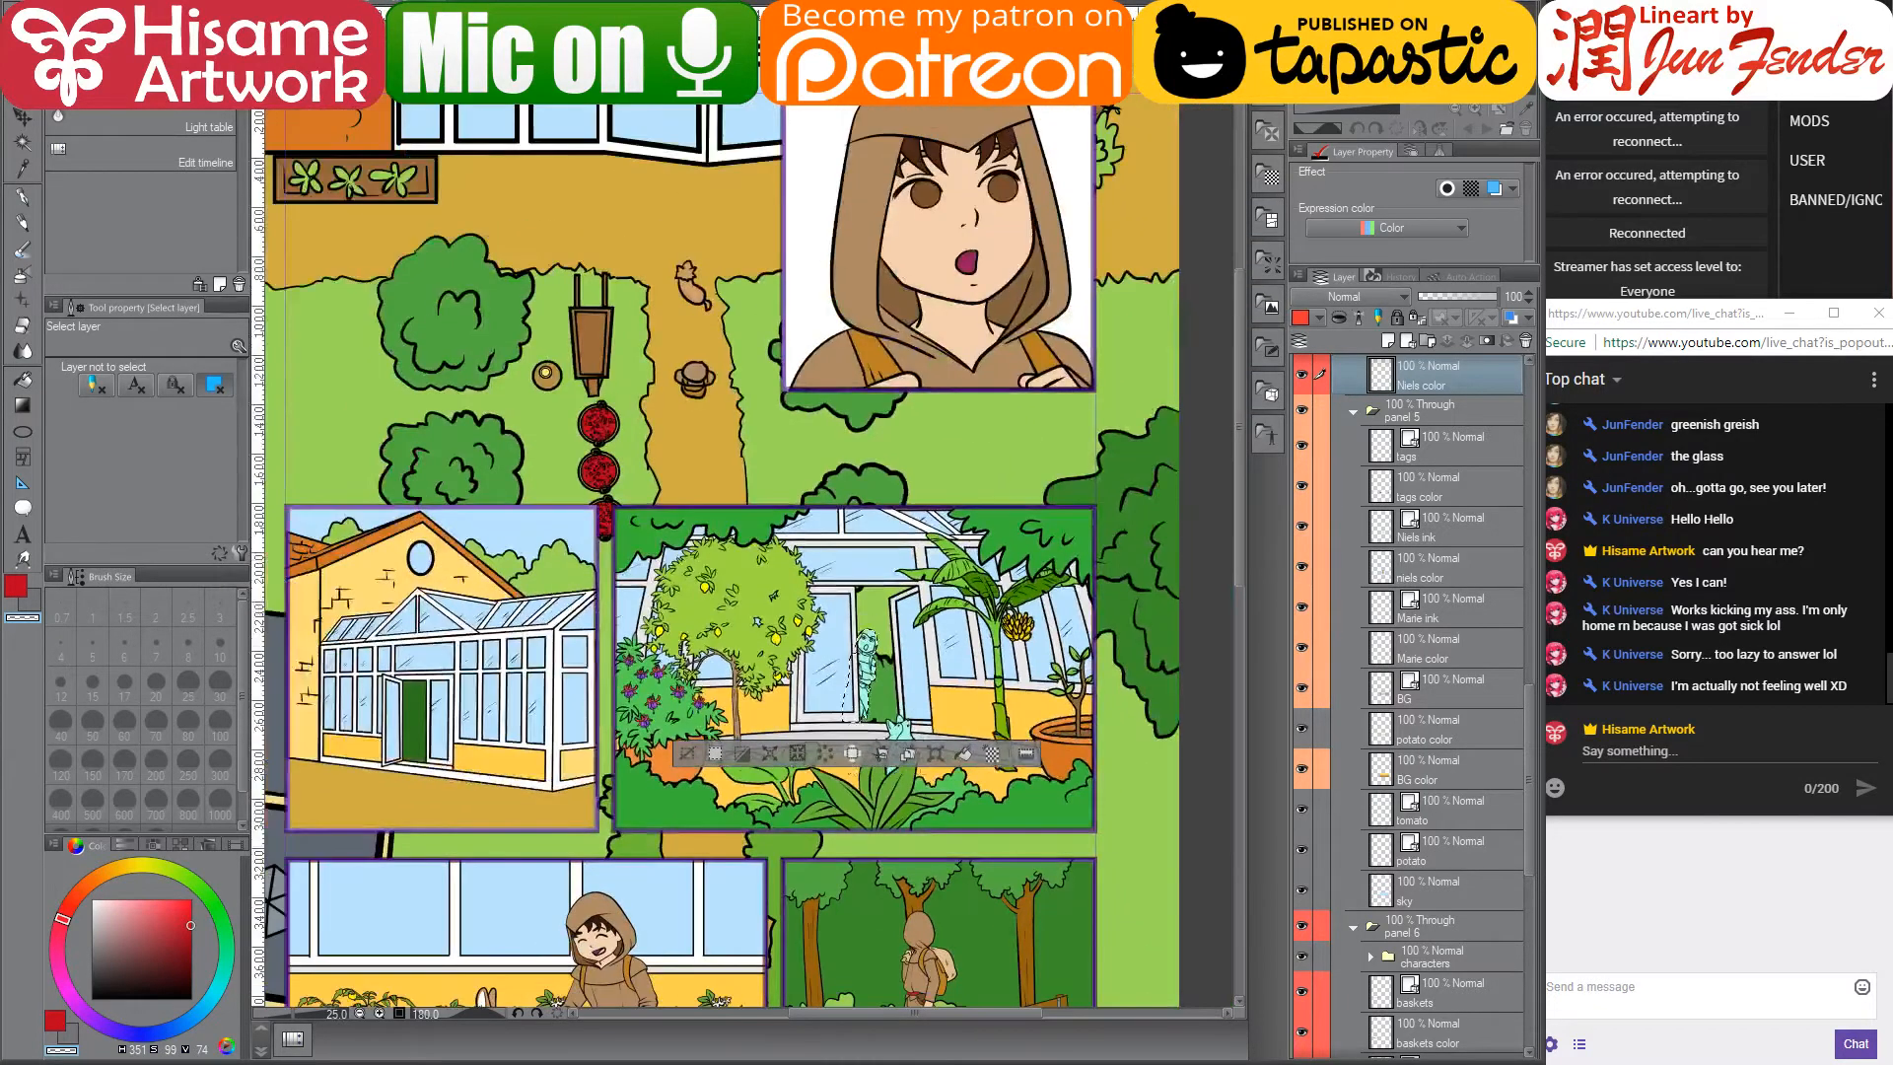
# - Paint the selected doorway figure with the G-pen in the brown sampled from the portrait's clothing
pyautogui.scroll(1, 1020, 550)
pyautogui.press('p')
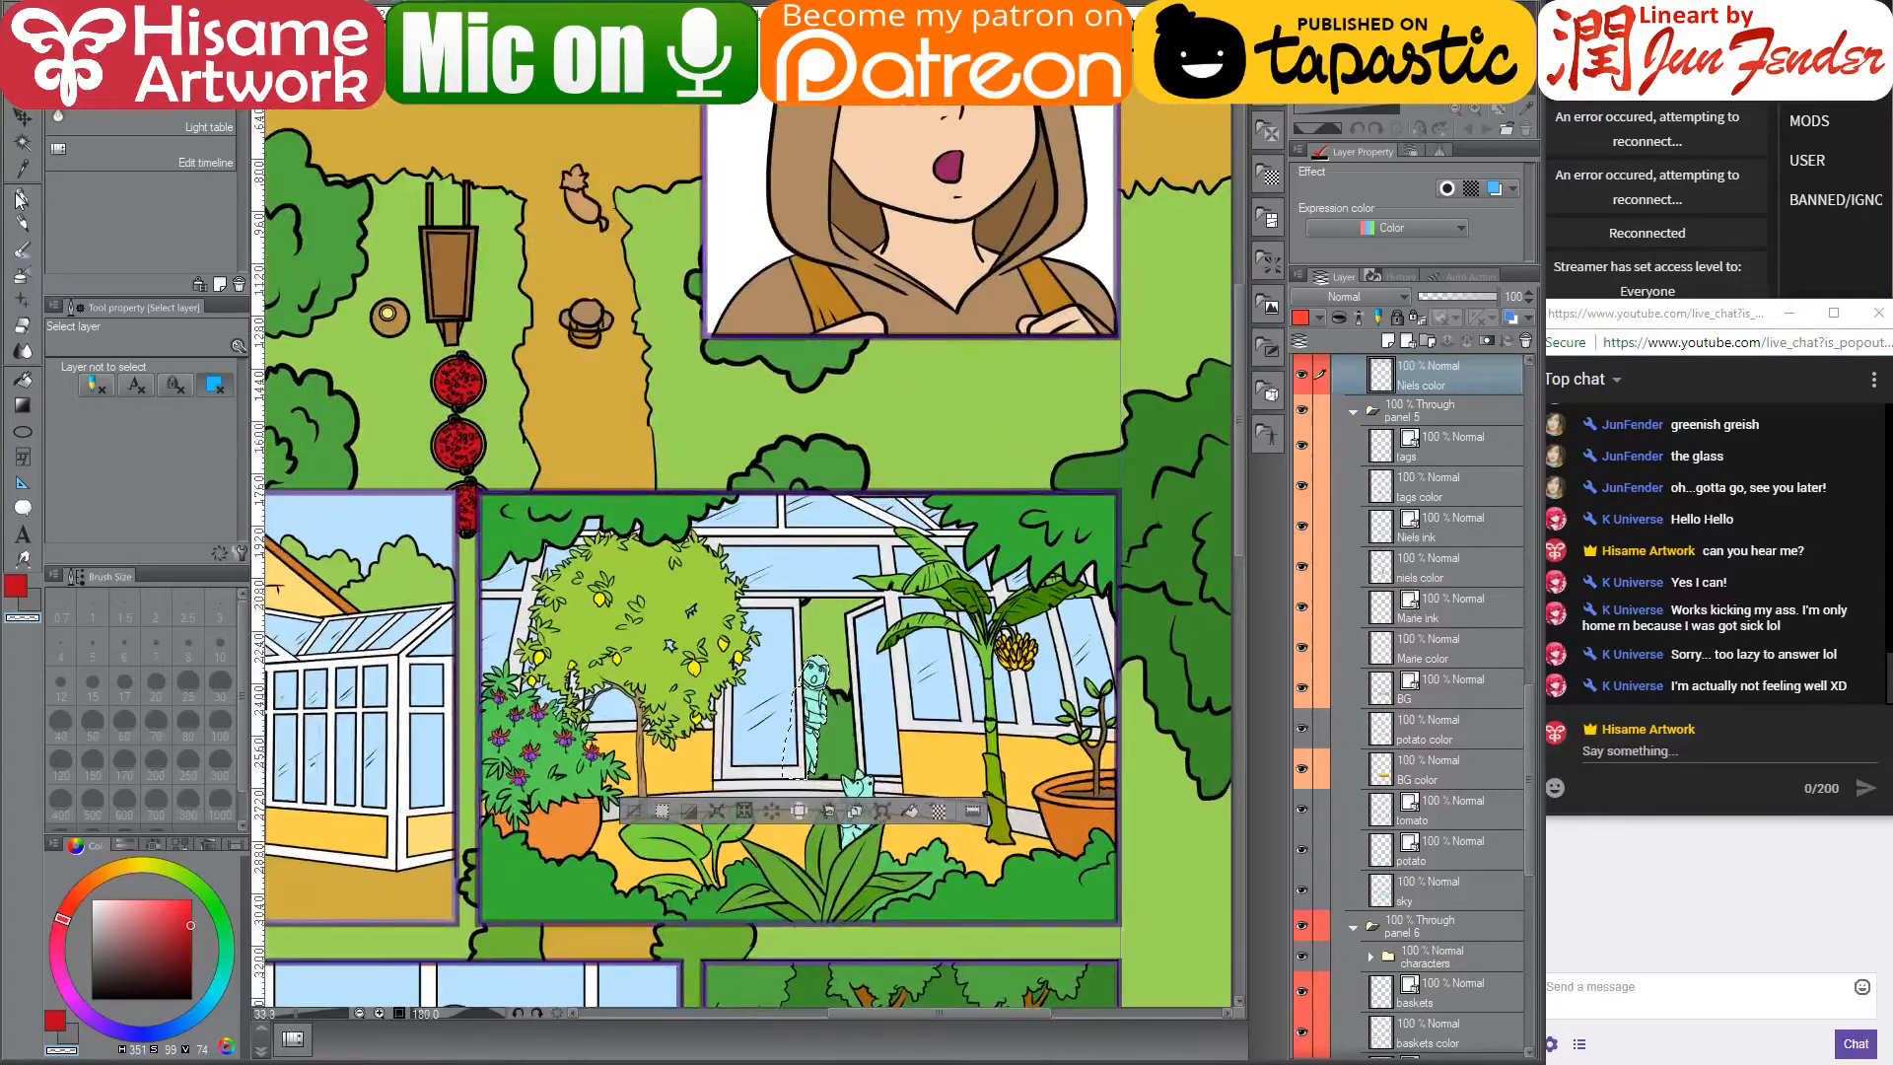
pyautogui.keyDown('alt'); pyautogui.click(894, 295); pyautogui.keyUp('alt')
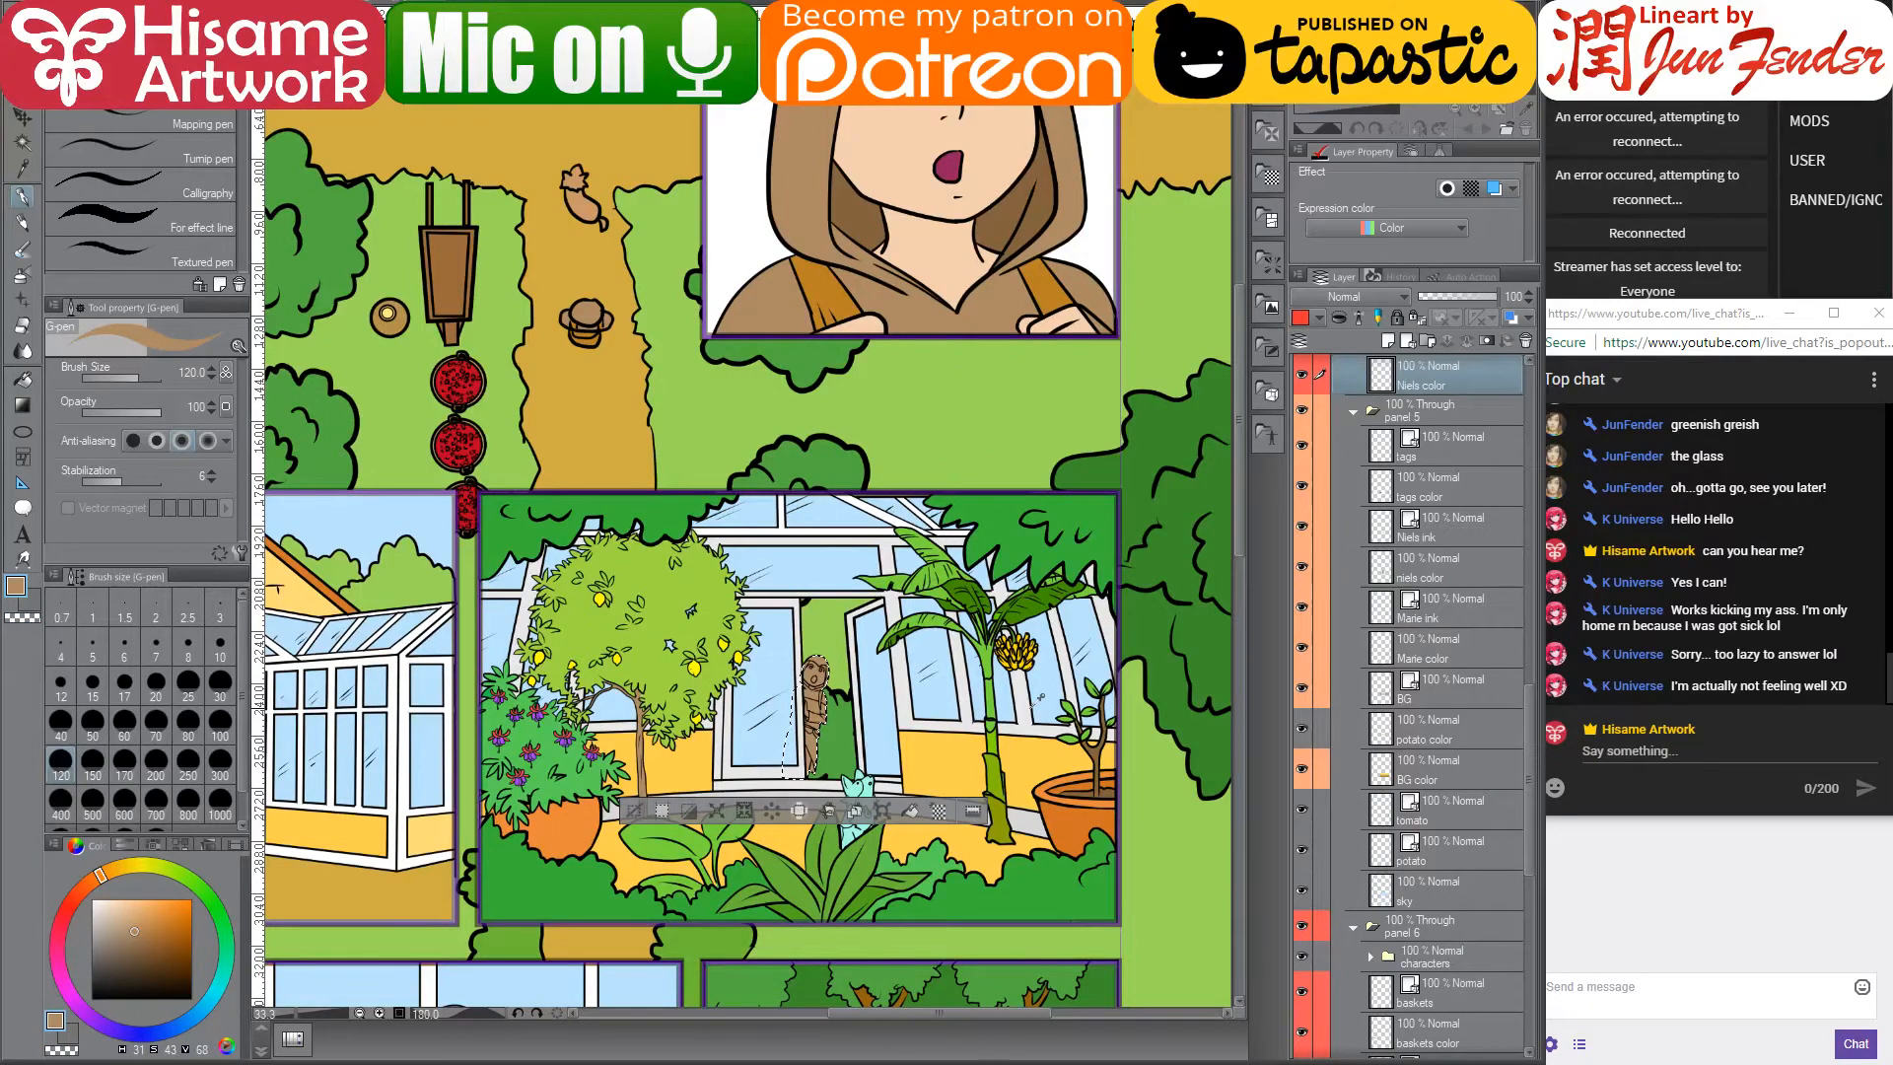
pyautogui.scroll(1, 1040, 697)
# - Fill the doorway figure's face, hand and neck with the skin tone sampled from the character's portrait
pyautogui.click(23, 380)
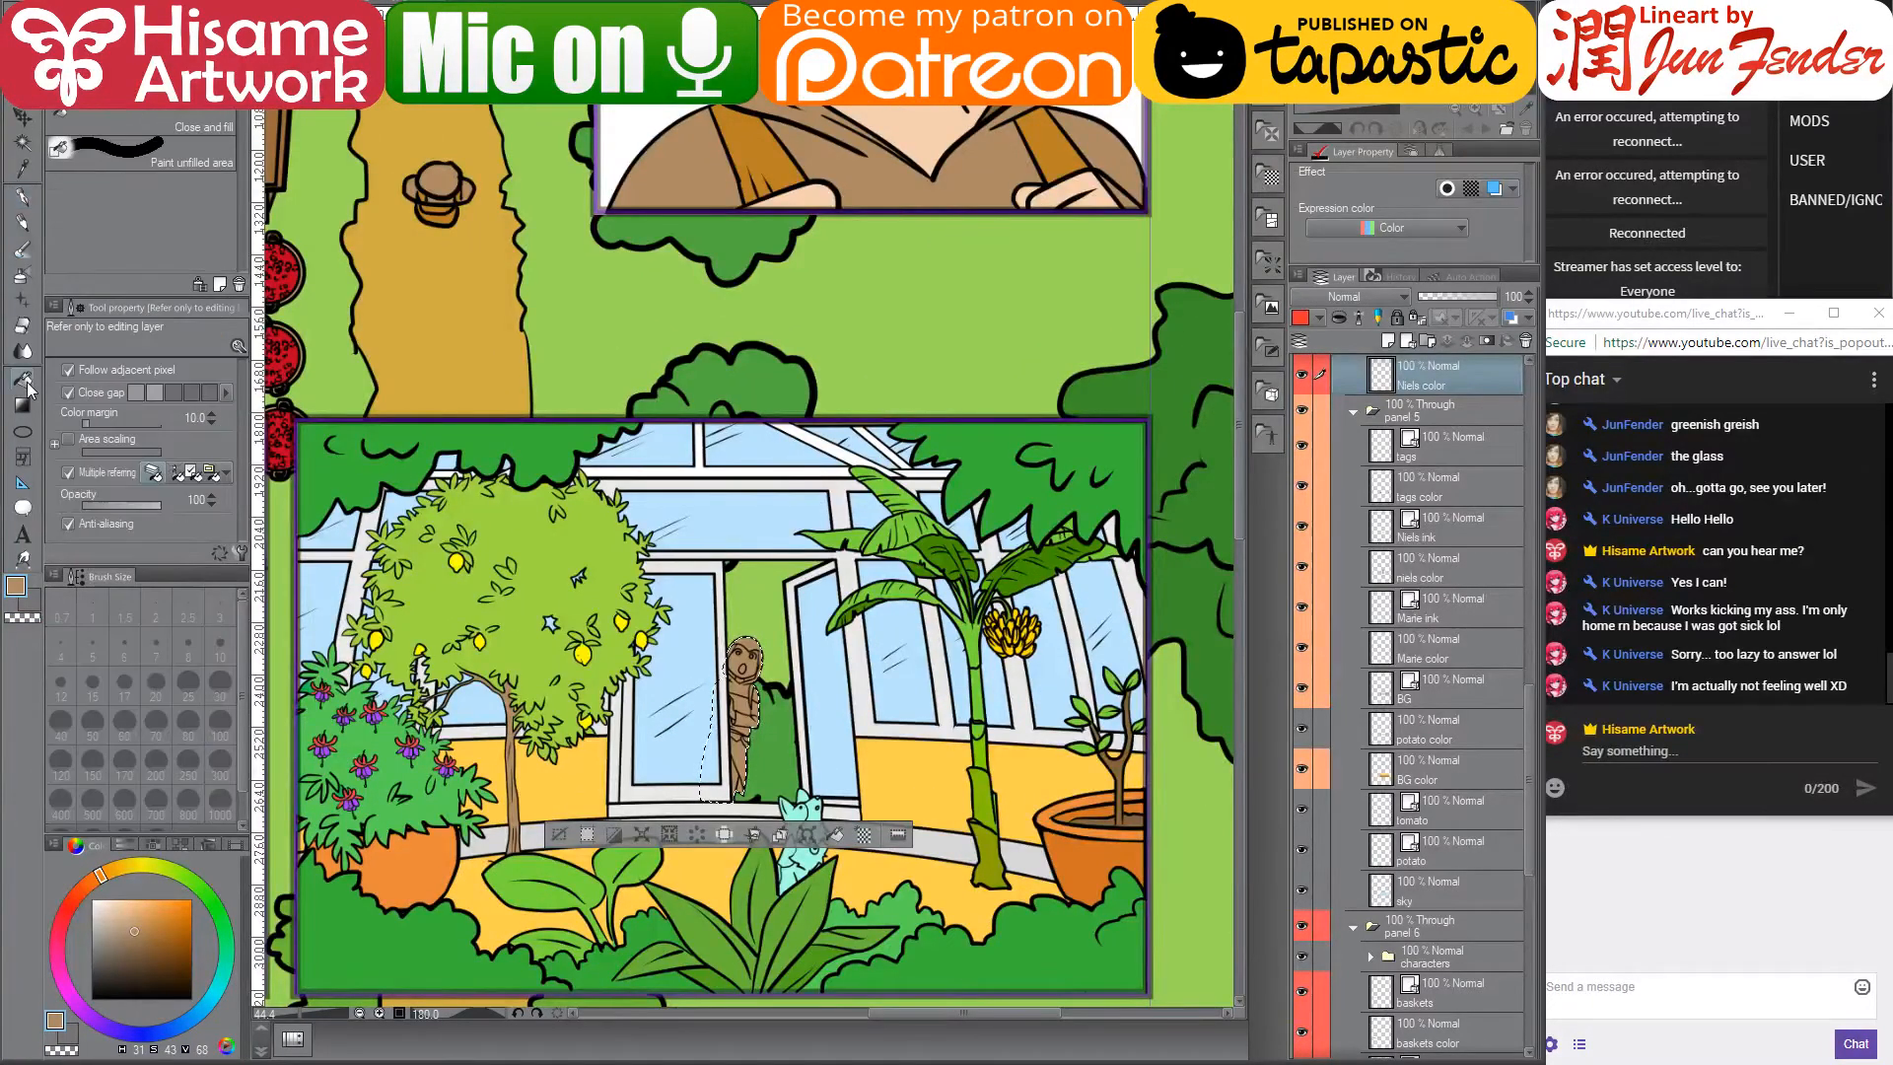
pyautogui.keyDown('alt'); pyautogui.click(861, 477); pyautogui.keyUp('alt')
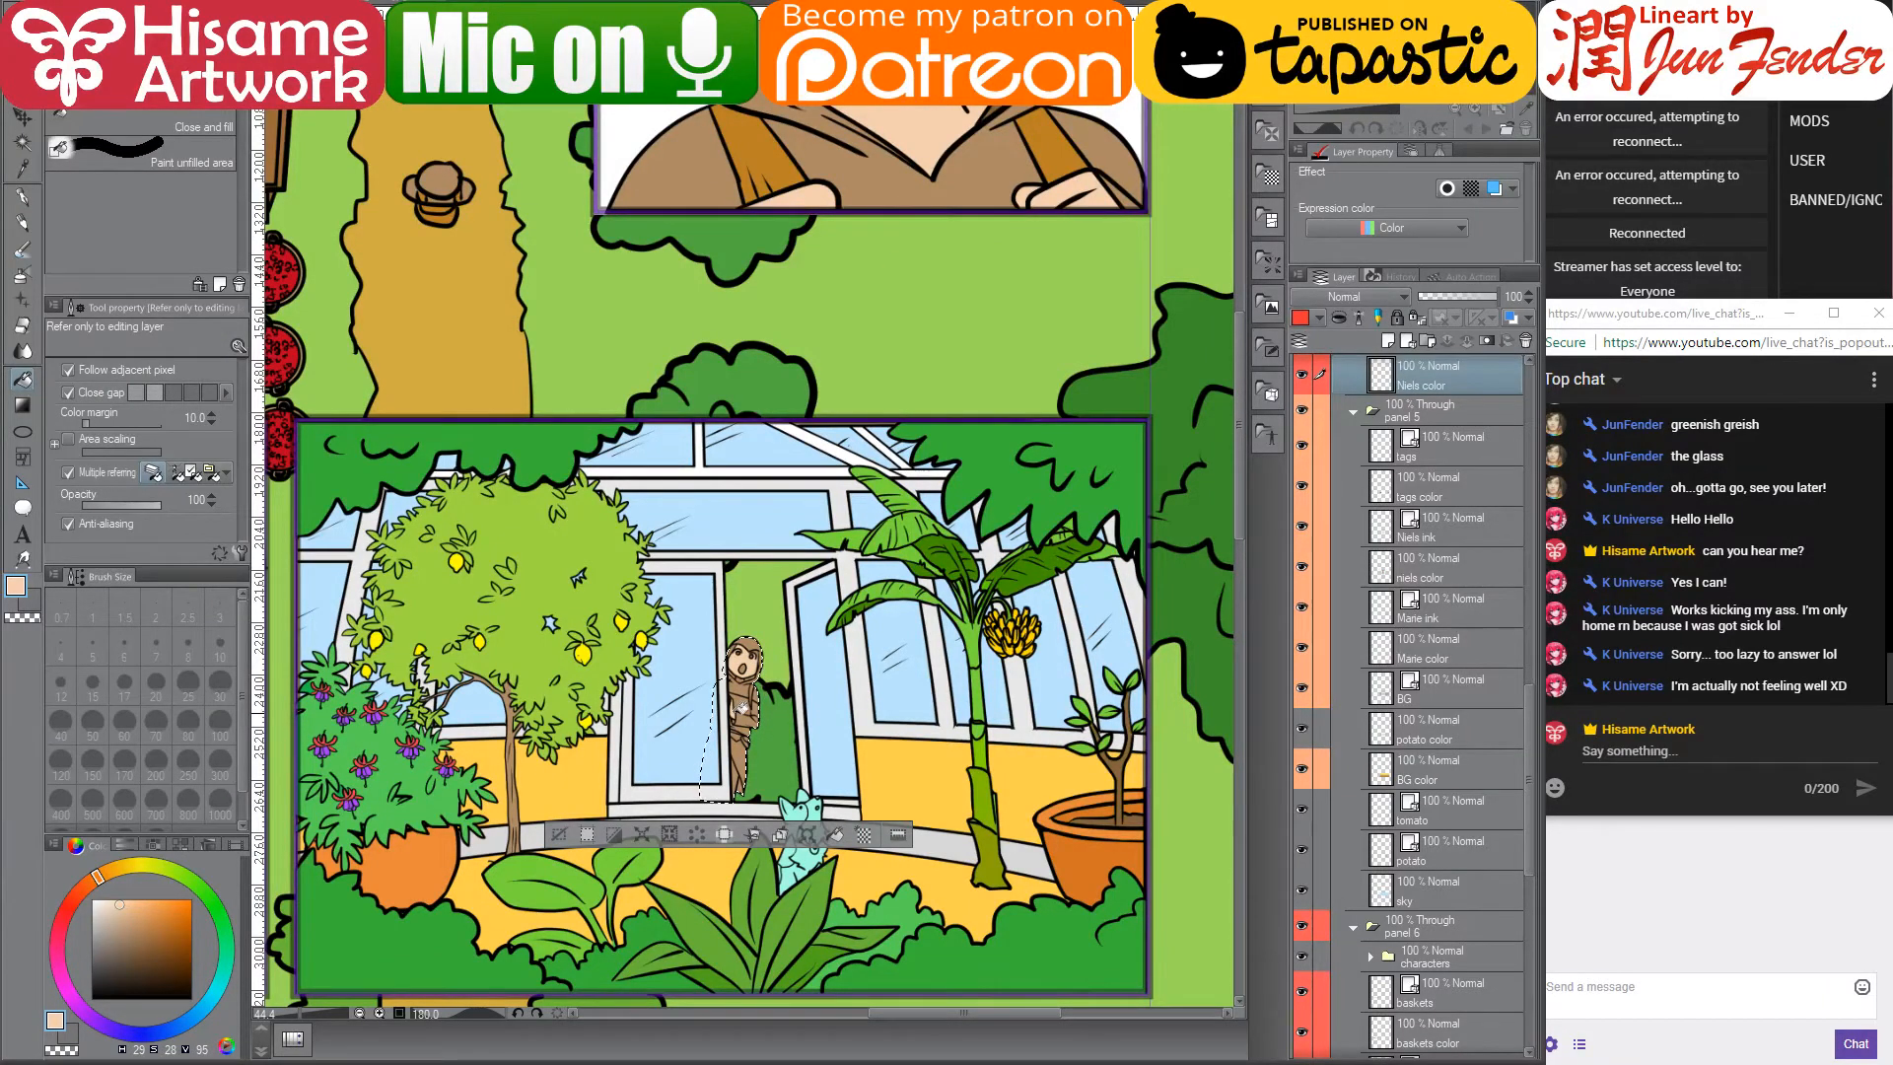
pyautogui.scroll(5, 680, 789)
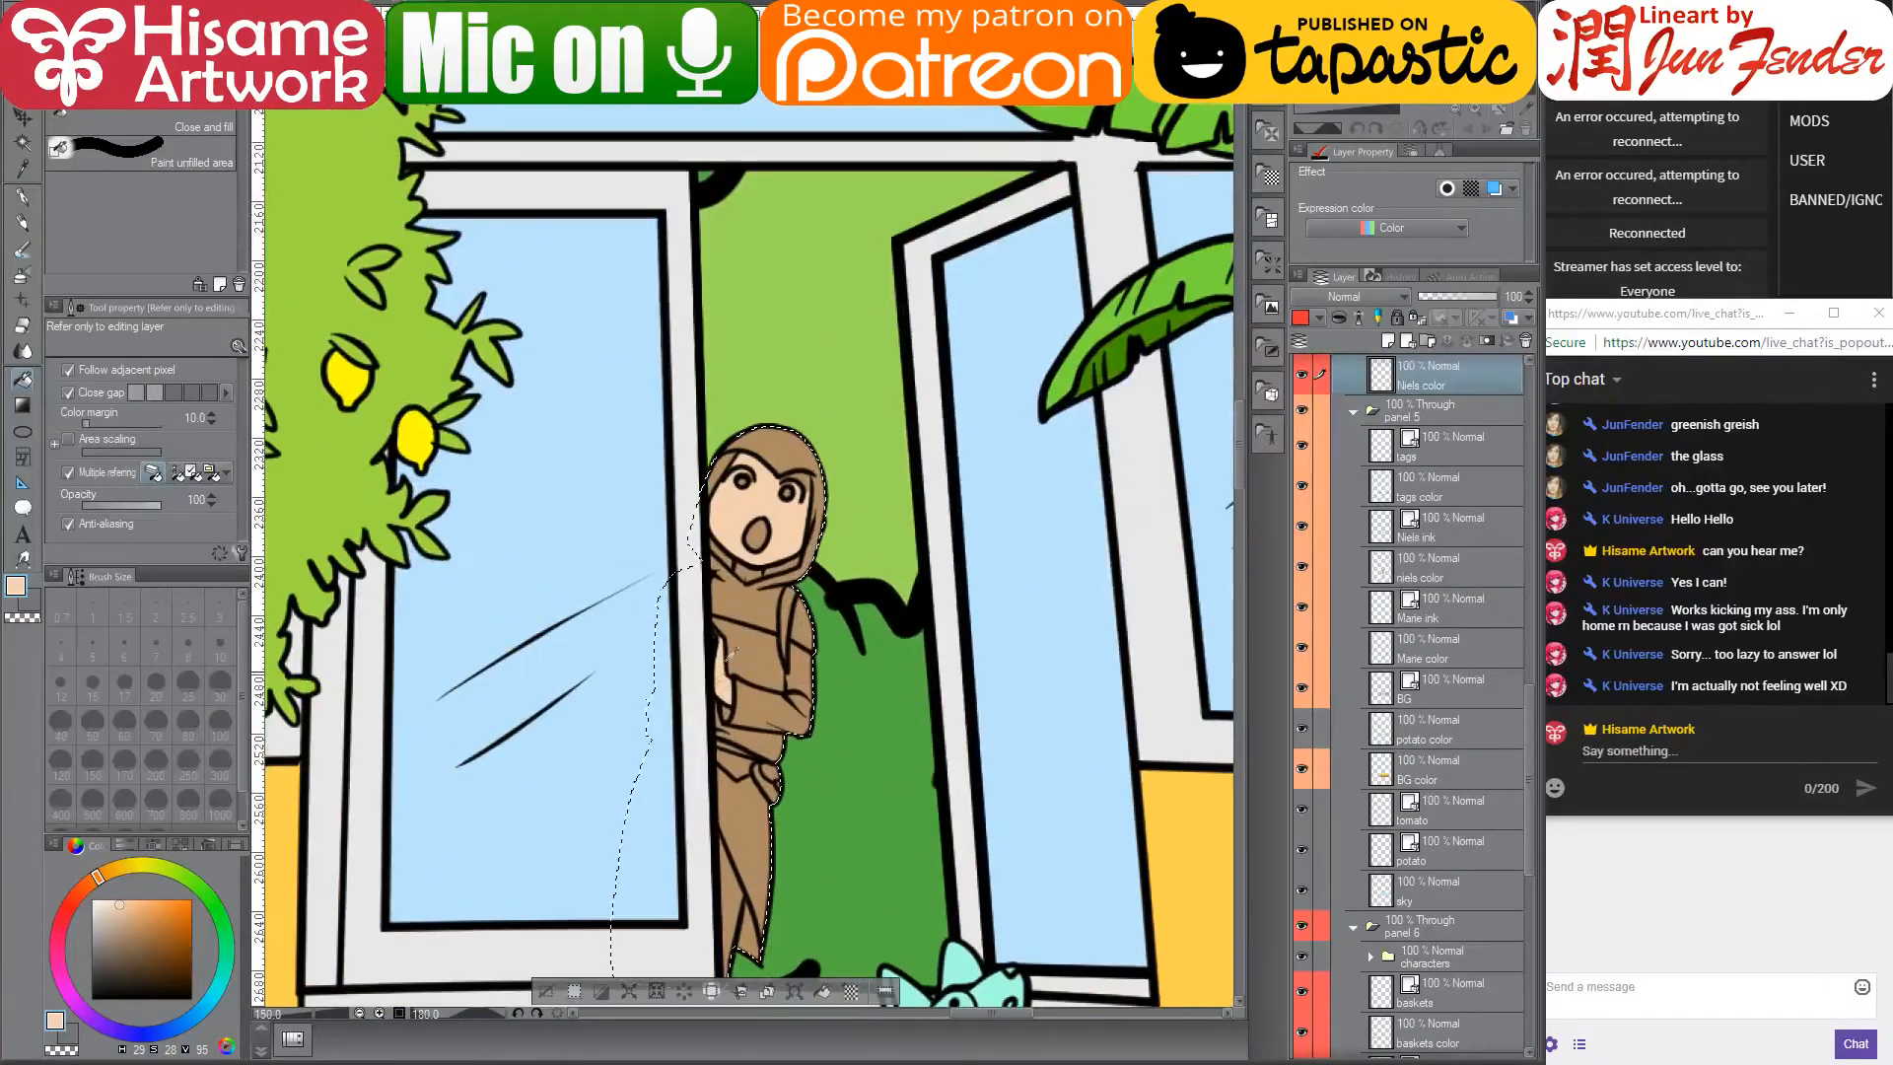
pyautogui.click(757, 548)
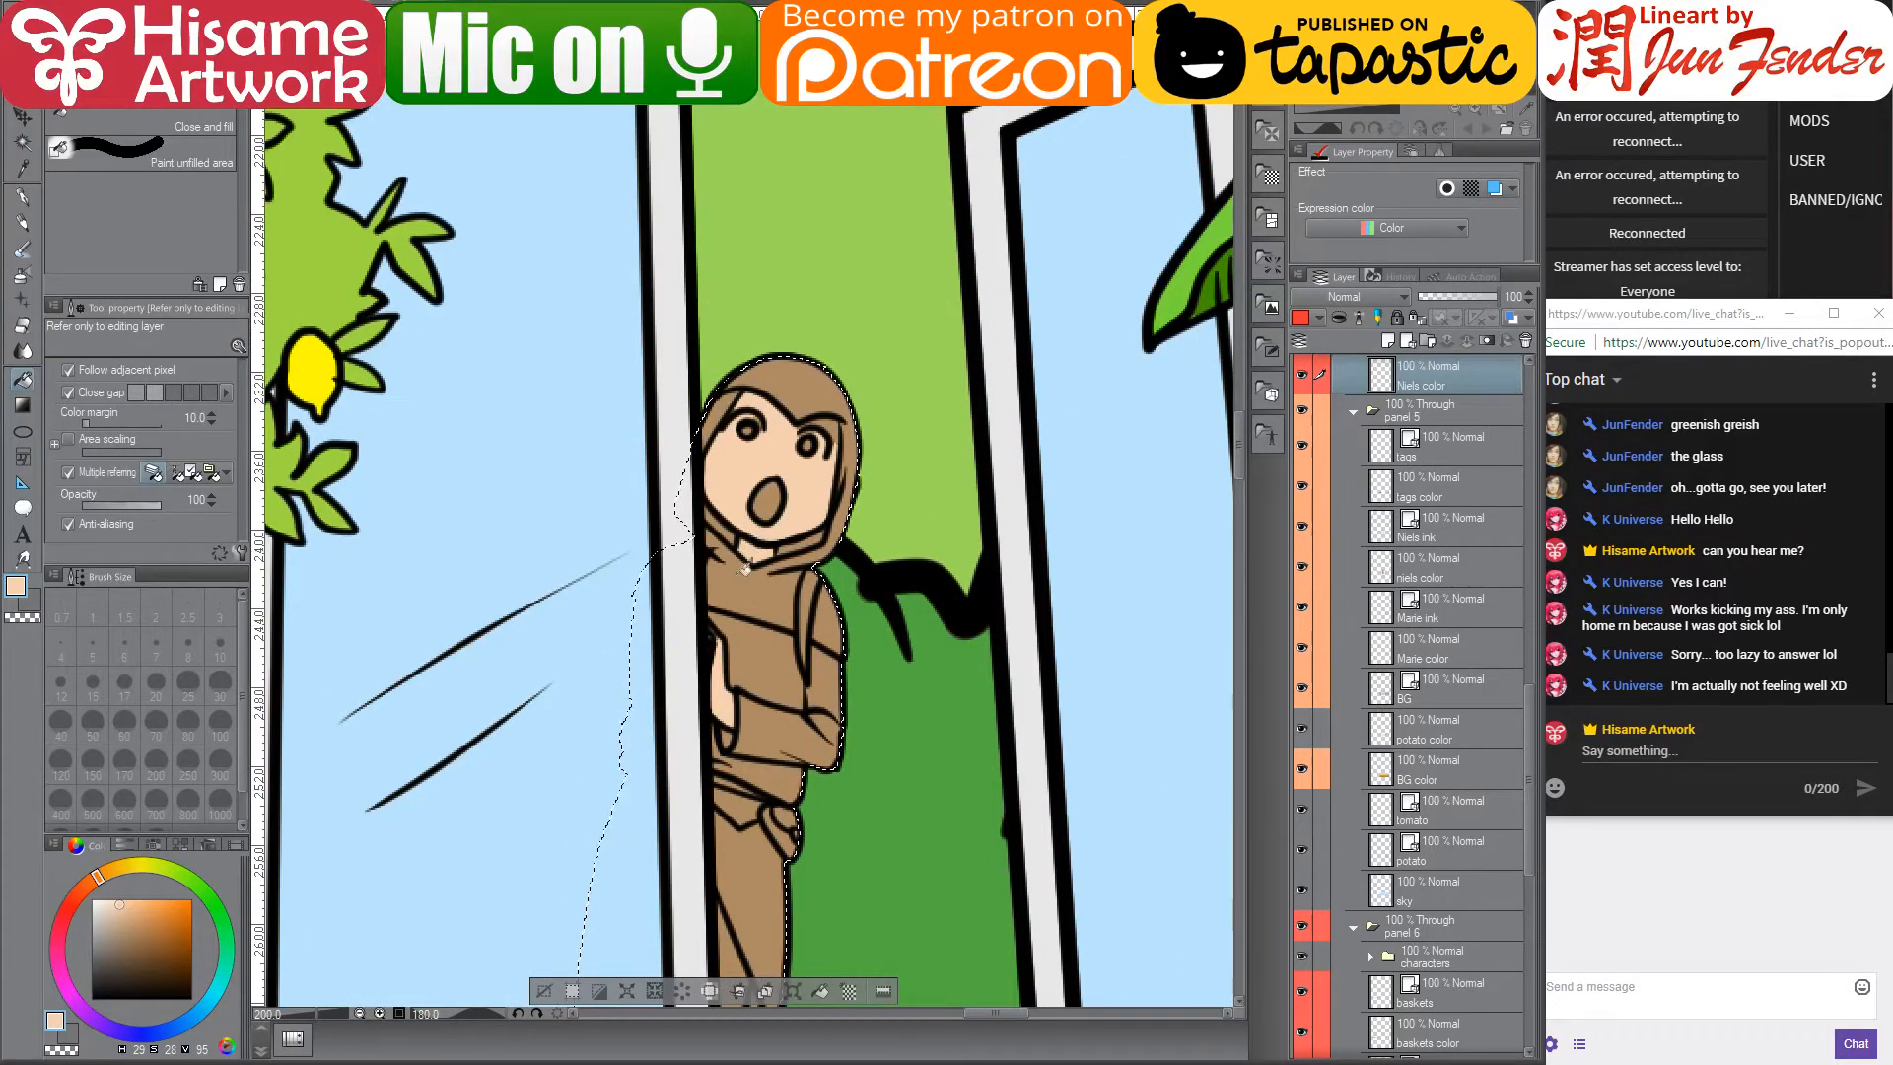
# - Fill the doorway figure's hood lining, lower legs and belt pouch with progressively darker shades of the clothing brown
pyautogui.keyDown('alt'); pyautogui.click(759, 581); pyautogui.keyUp('alt')
pyautogui.click(143, 941)
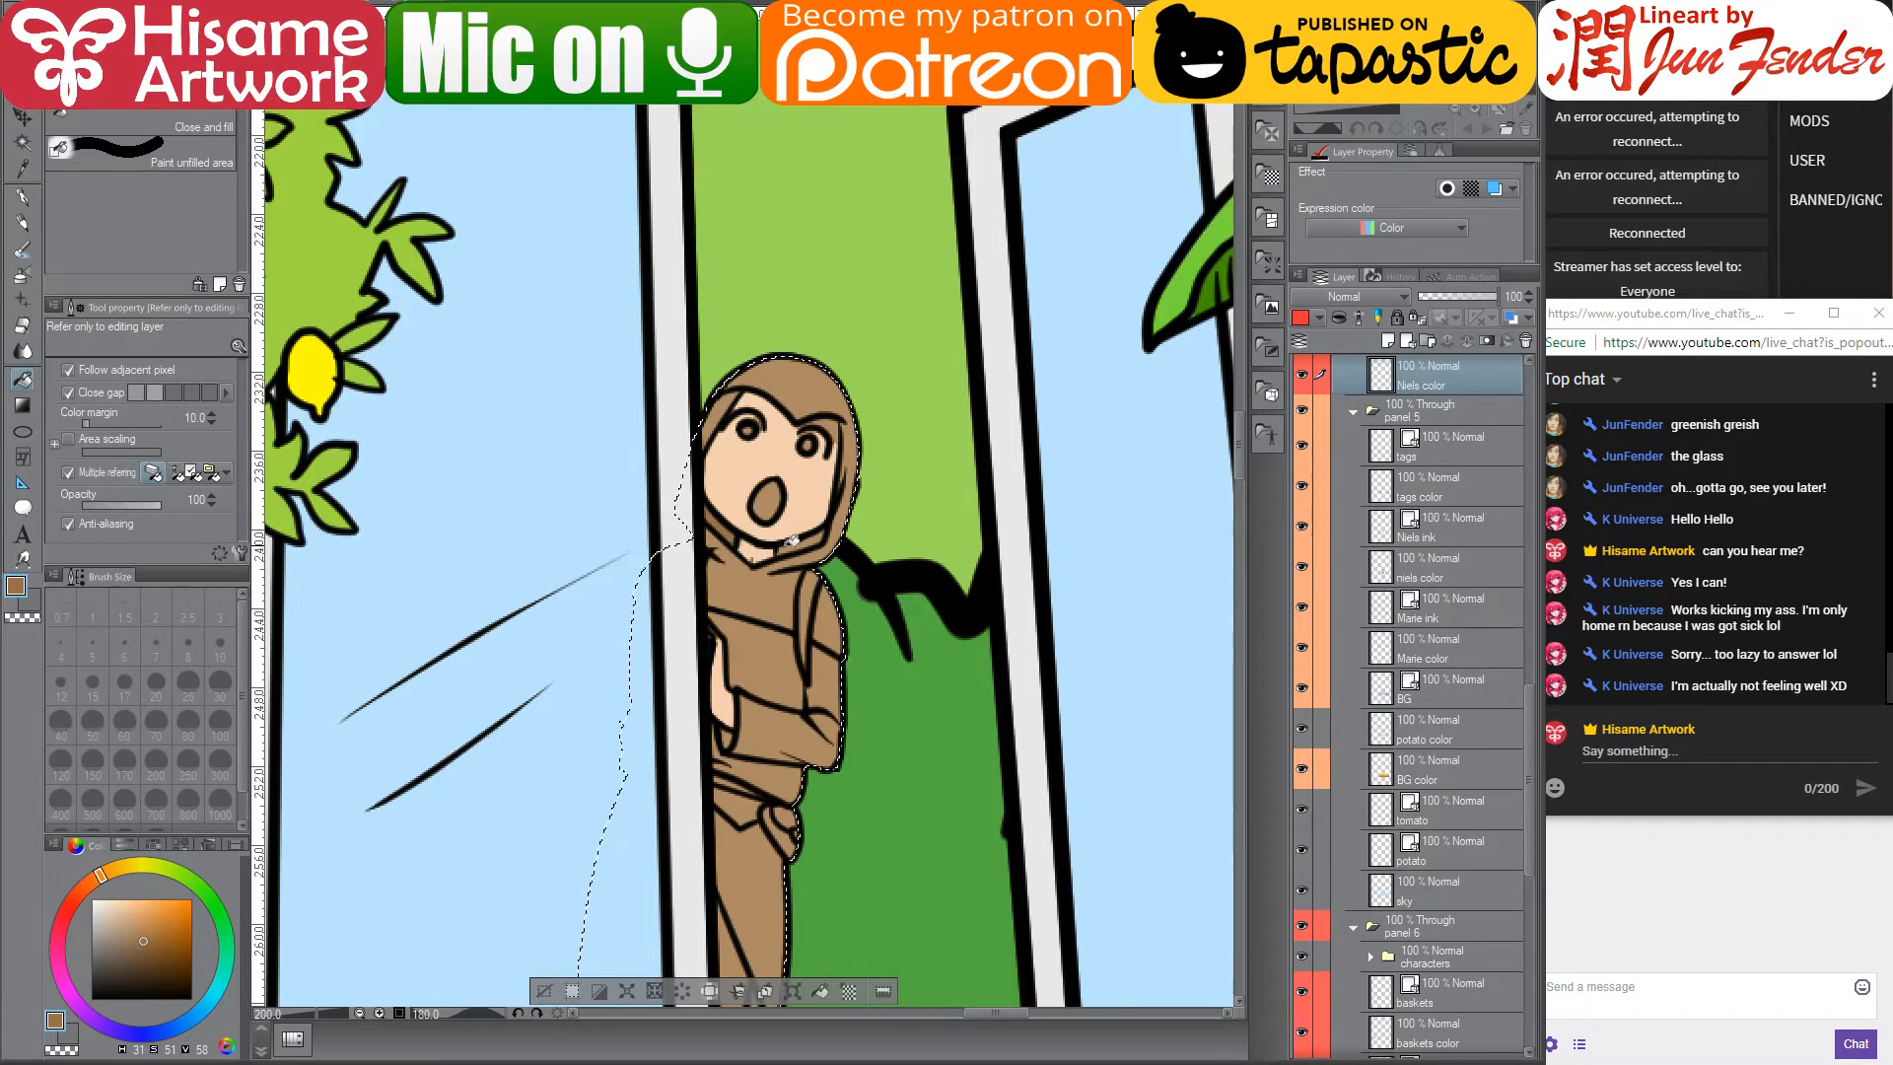
pyautogui.scroll(-2, 803, 542)
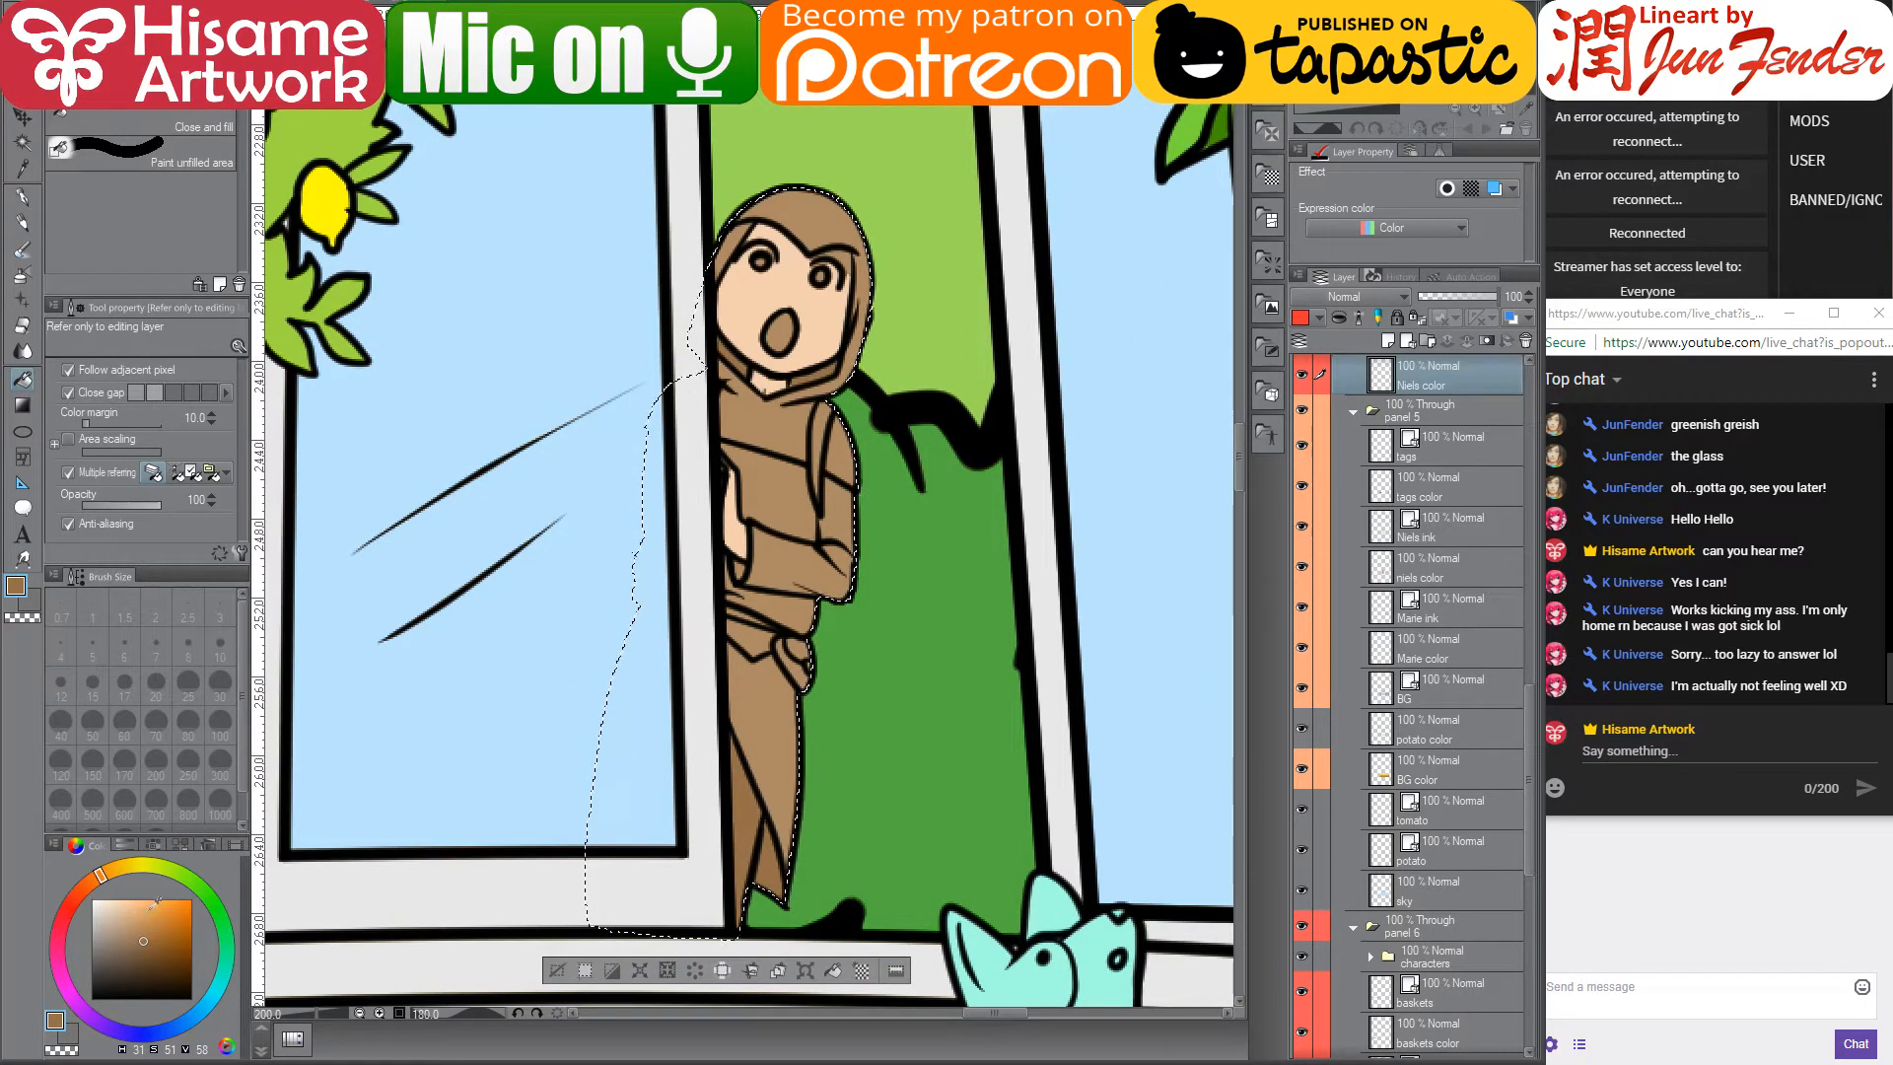
pyautogui.click(151, 952)
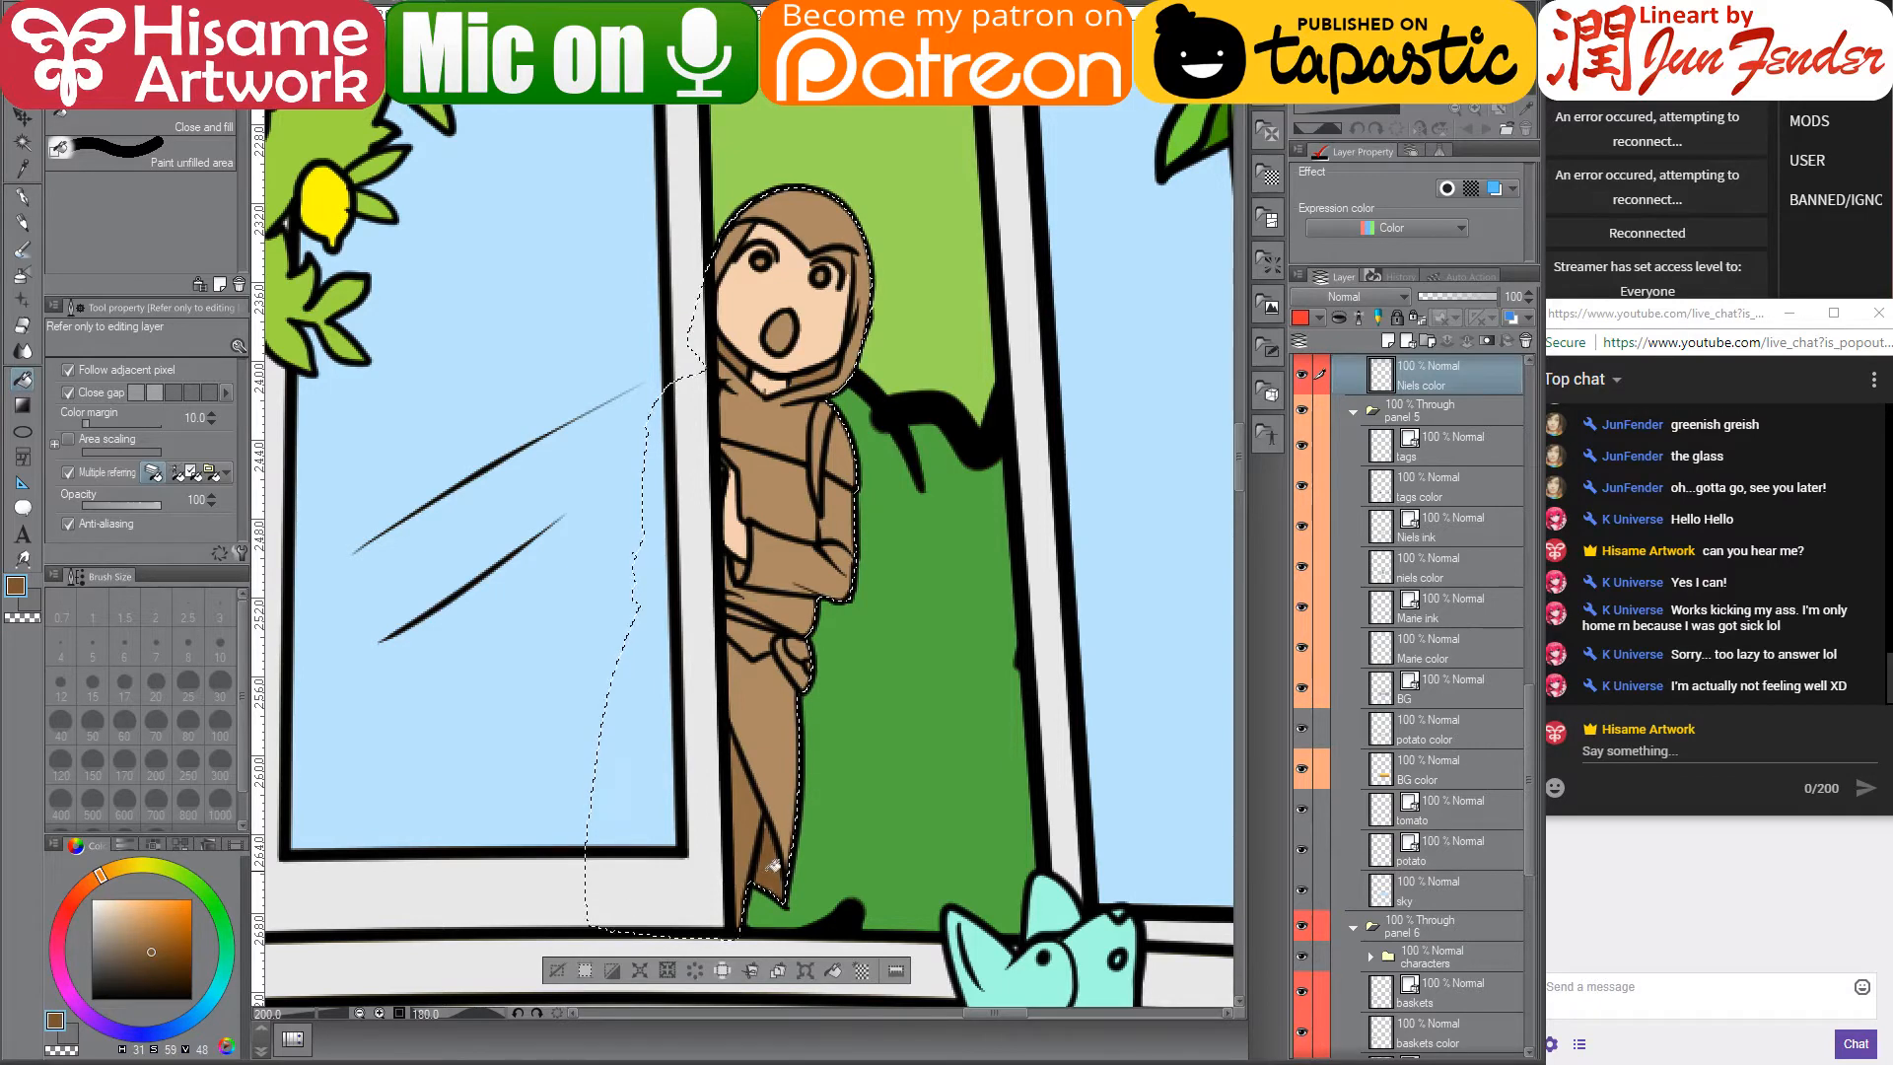
pyautogui.click(164, 962)
pyautogui.click(802, 648)
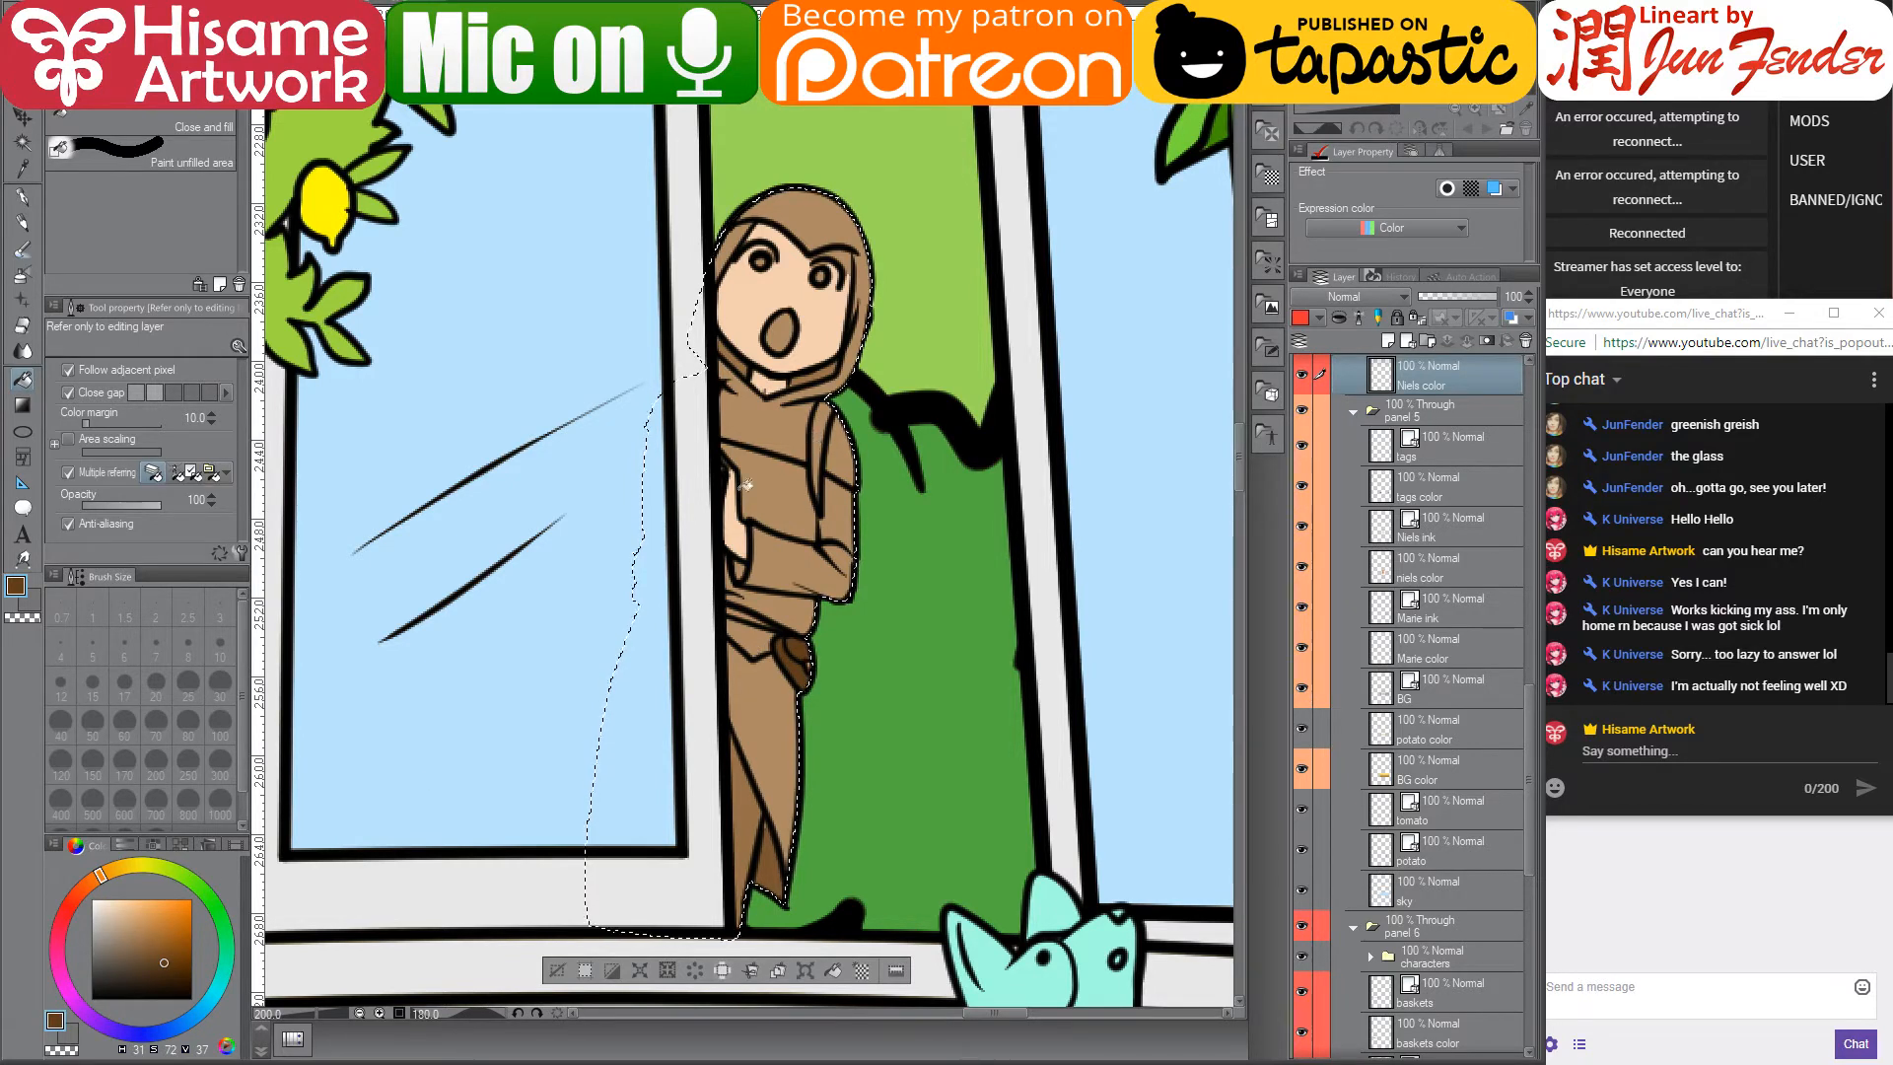
# - Fill the doorway figure's backpack strap with the orange-brown sampled from the strap in the portrait
pyautogui.keyDown('alt'); pyautogui.click(826, 418); pyautogui.keyUp('alt')
pyautogui.moveTo(105, 873); pyautogui.dragTo(111, 868)
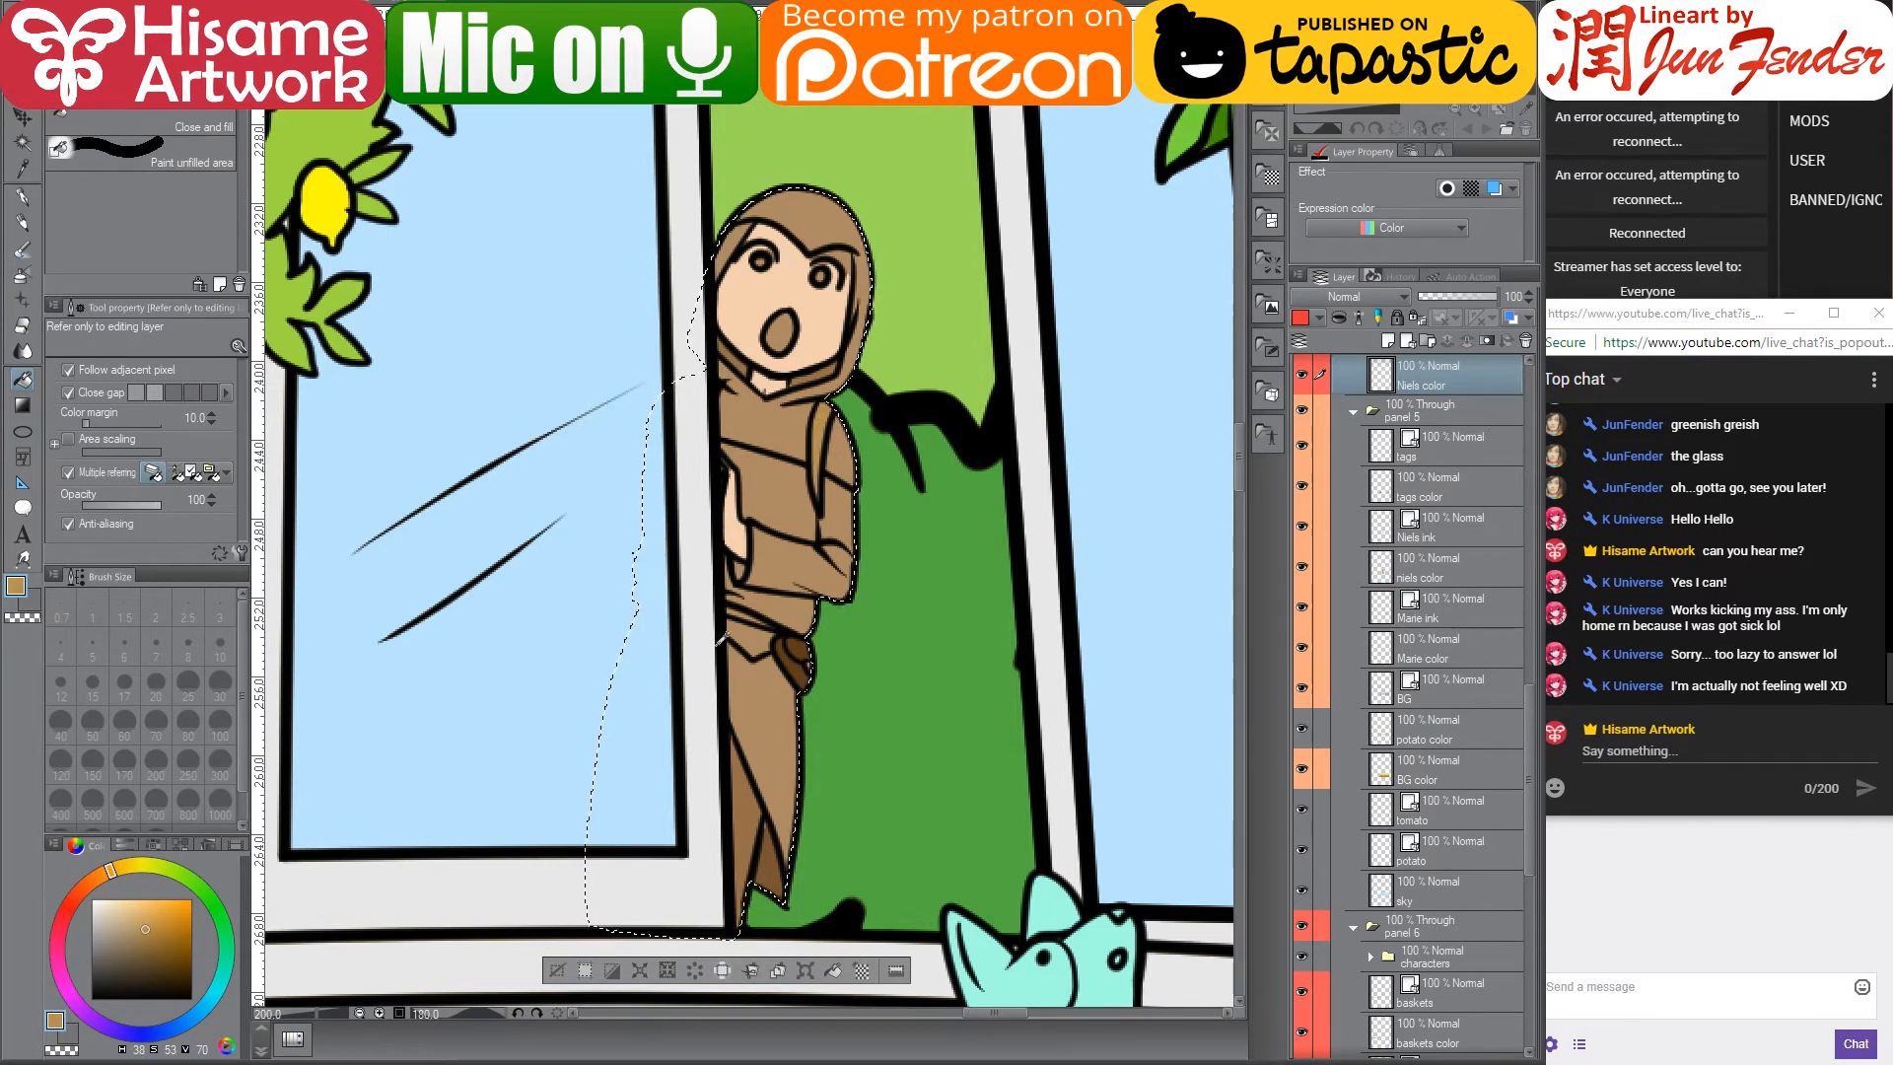
pyautogui.scroll(-4, 717, 639)
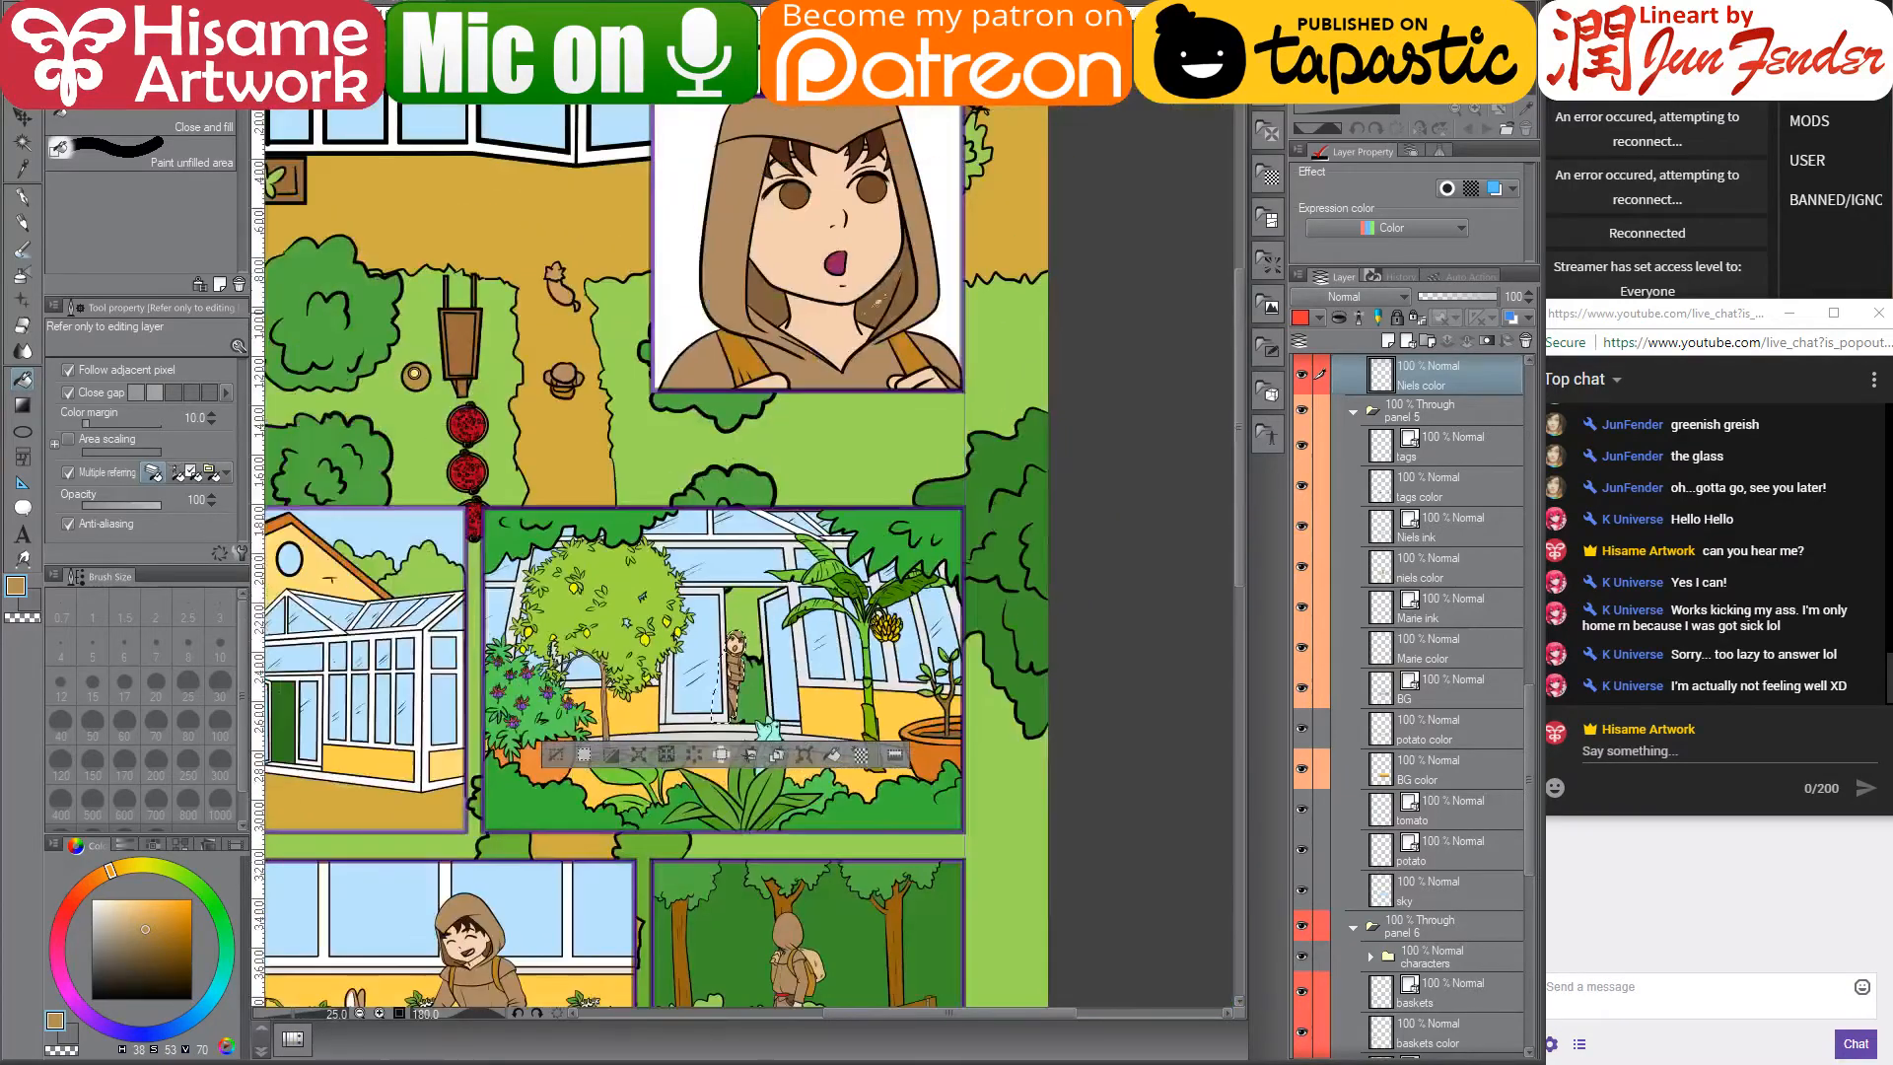
pyautogui.keyDown('alt'); pyautogui.click(761, 694); pyautogui.keyUp('alt')
pyautogui.scroll(3, 761, 694)
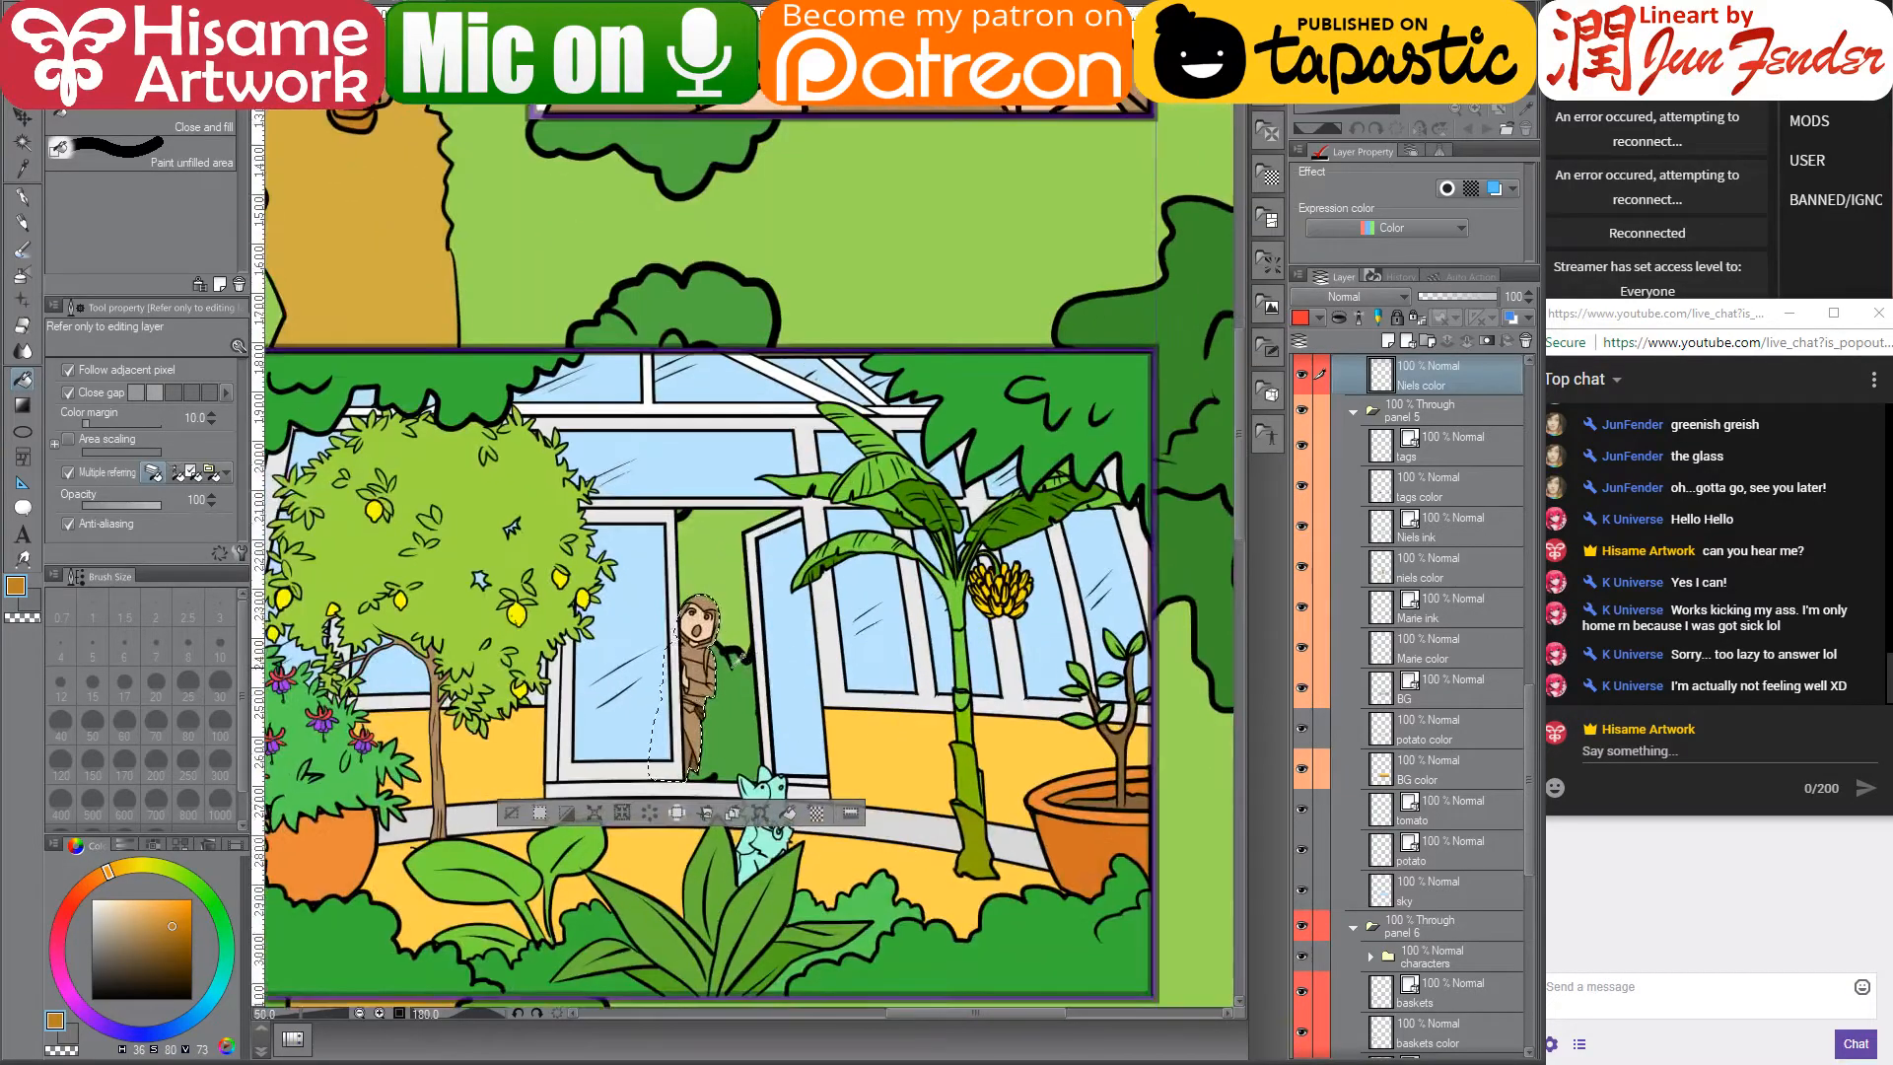
pyautogui.scroll(3, 700, 675)
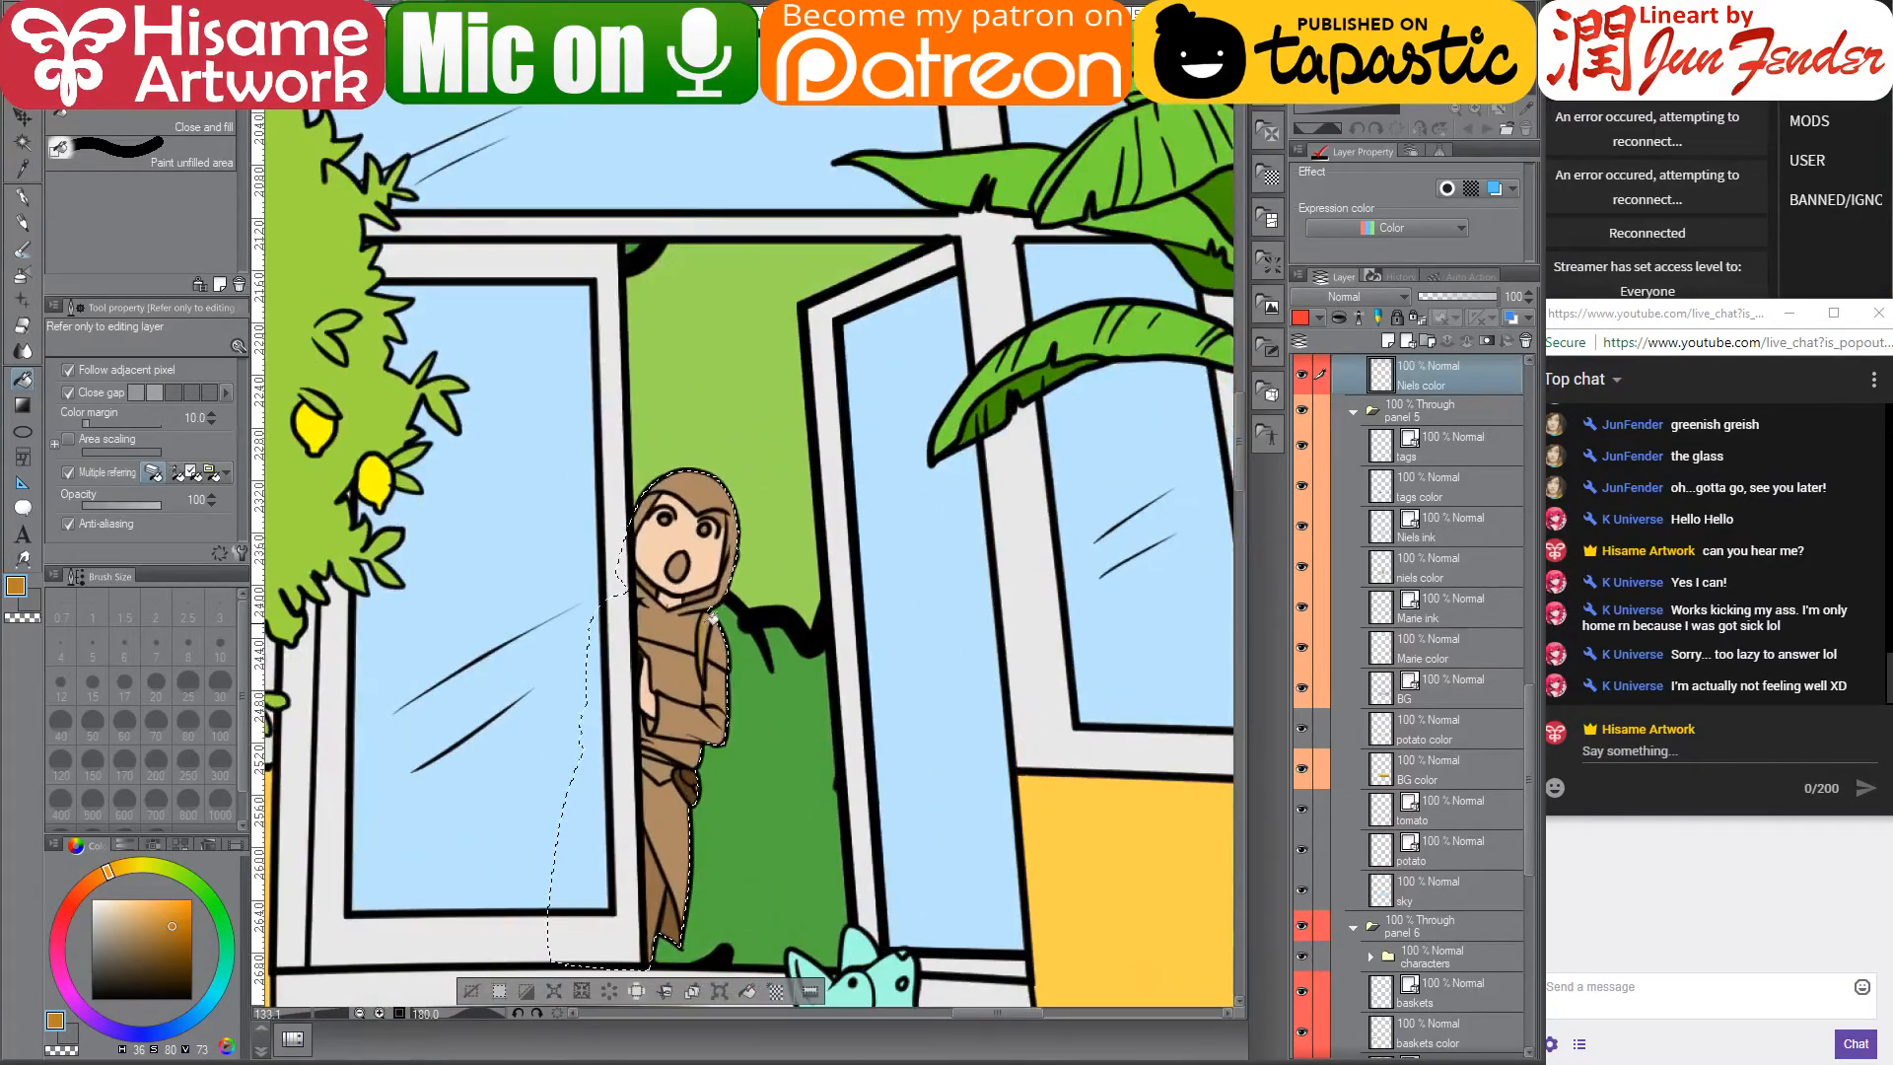
pyautogui.moveTo(705, 679); pyautogui.dragTo(806, 612)
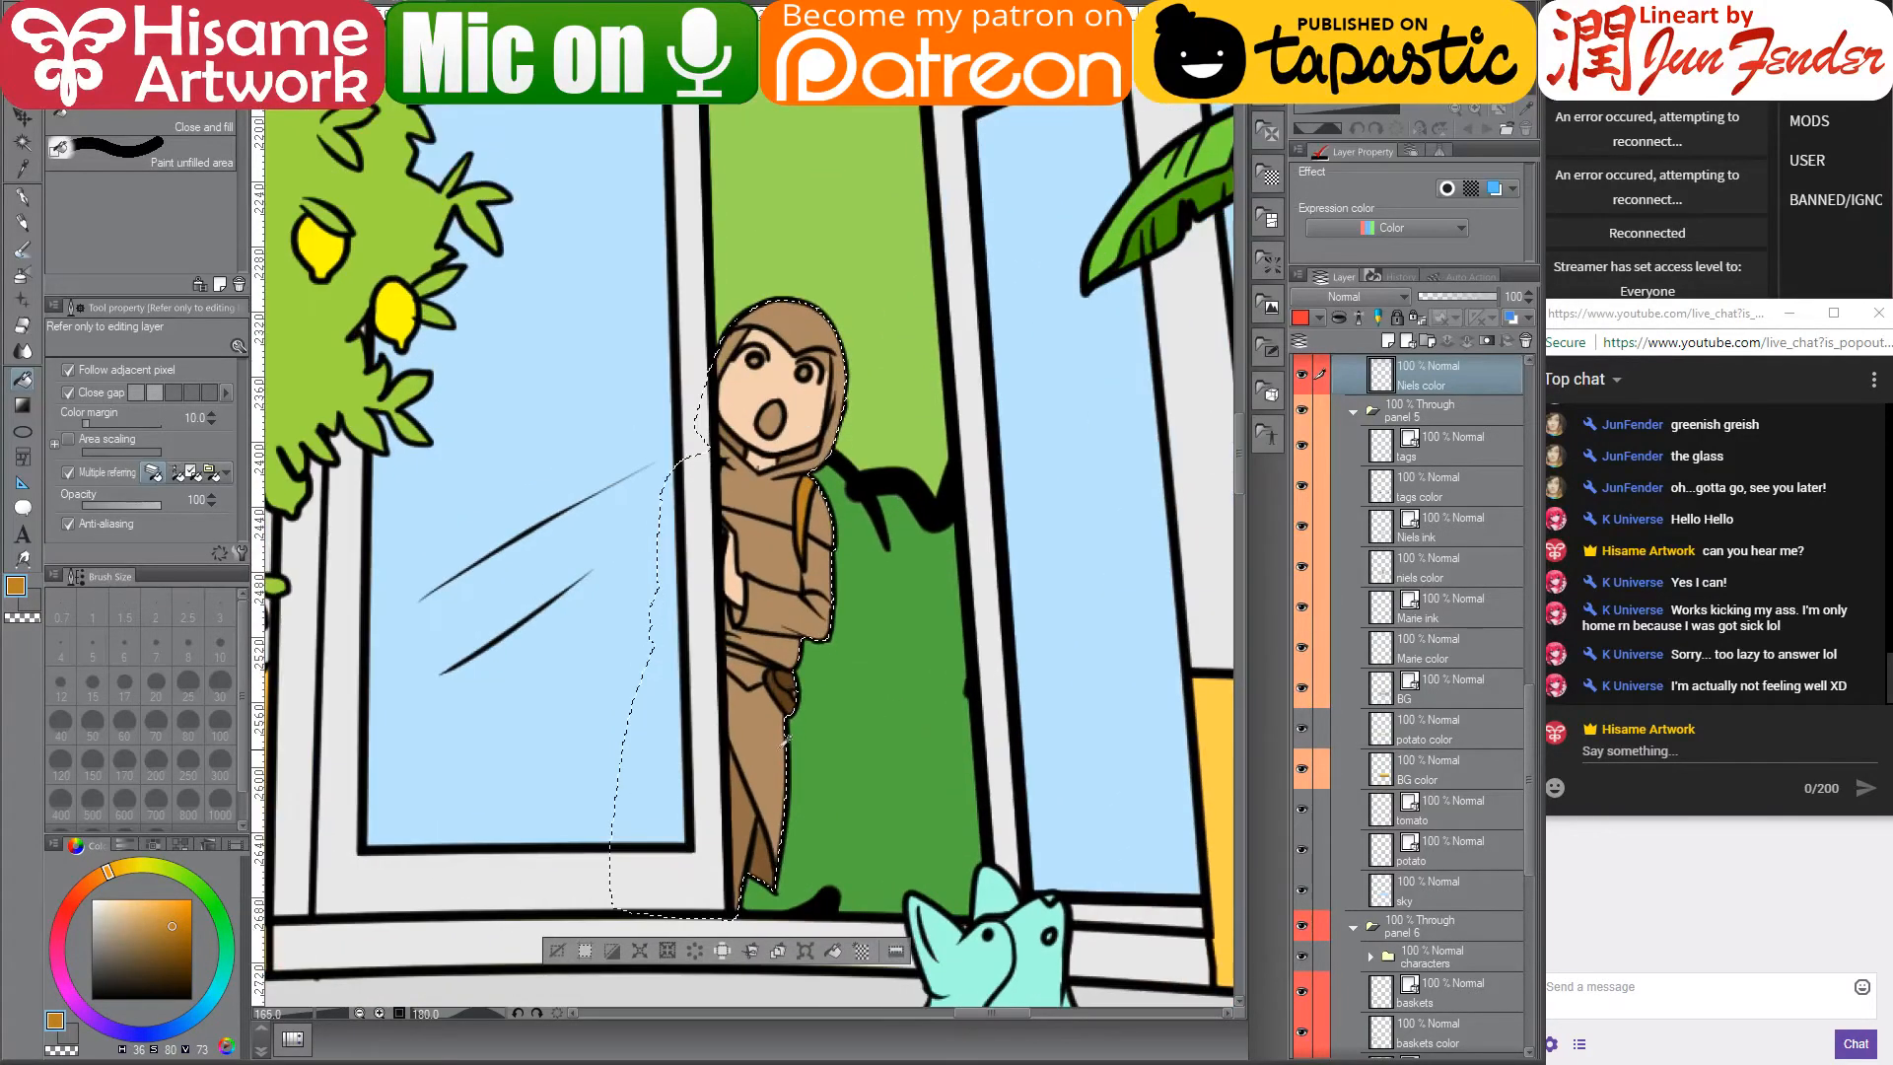
pyautogui.scroll(2, 823, 823)
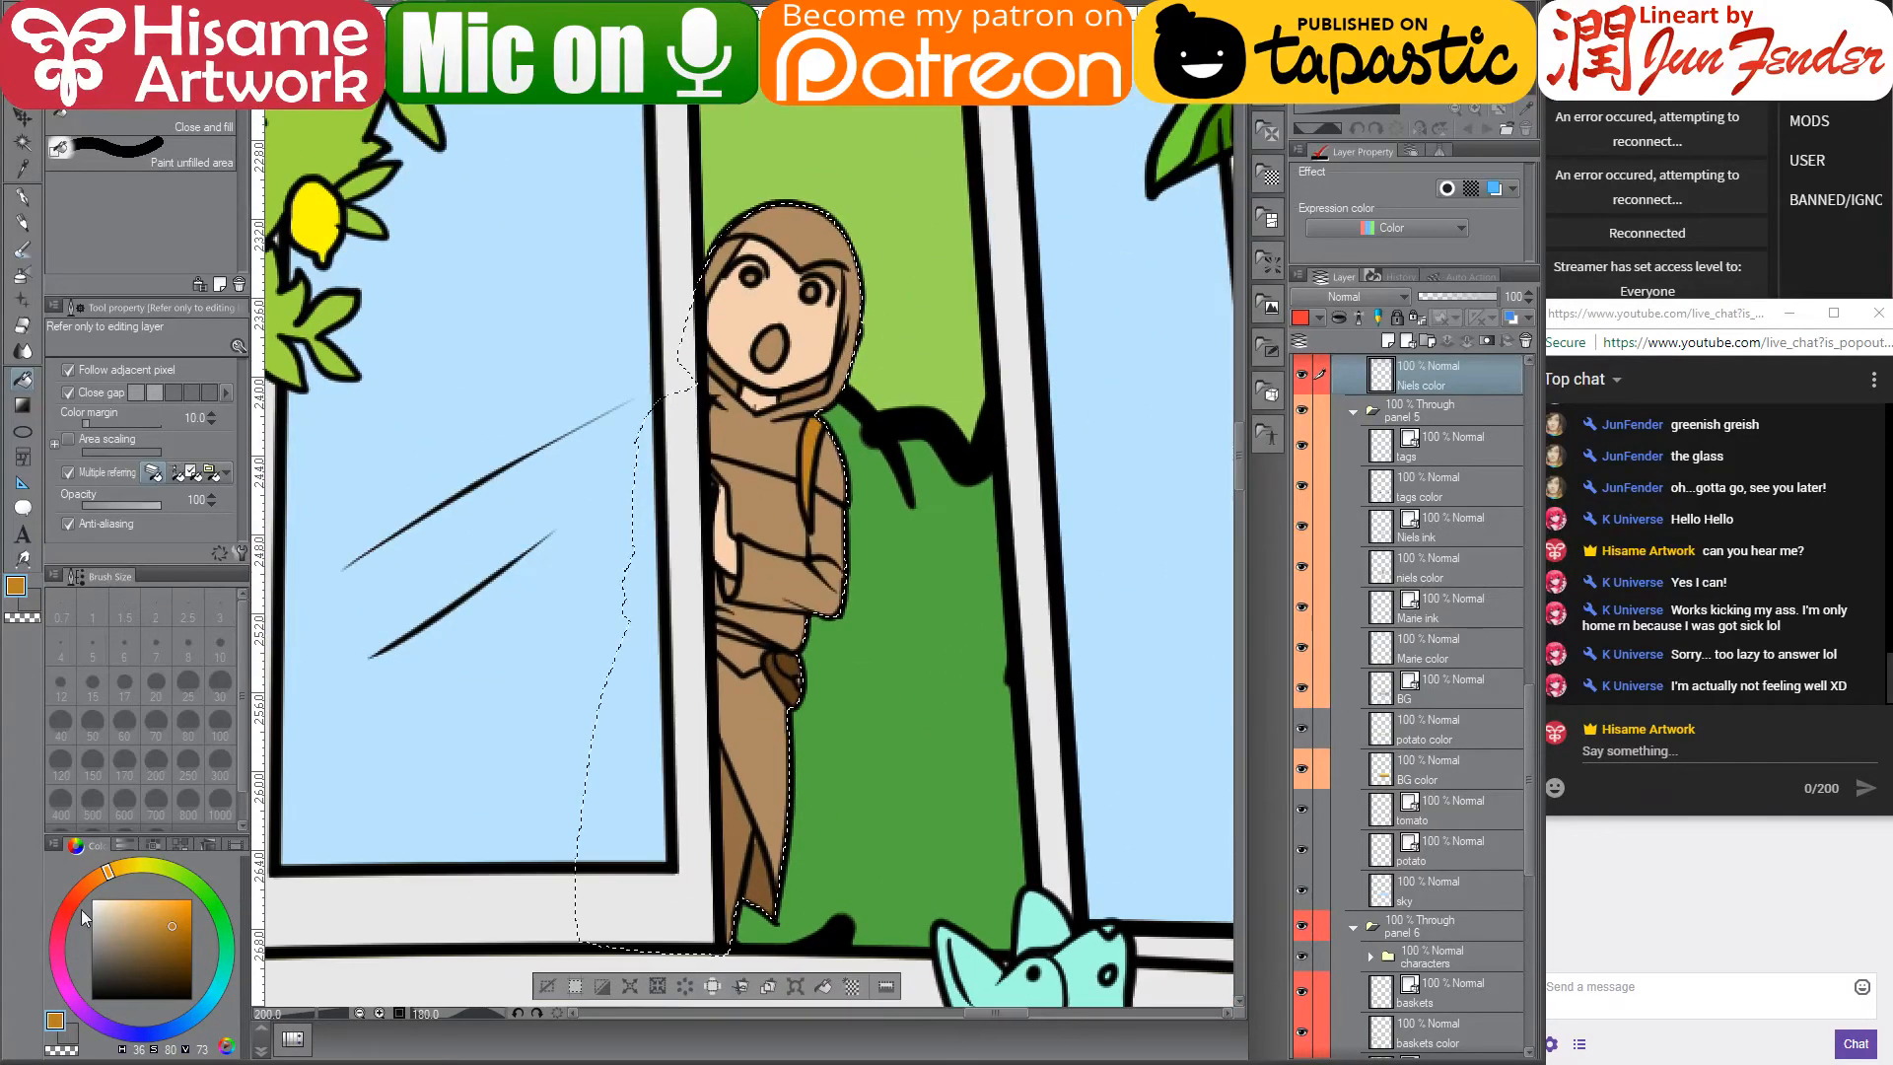
# - Fill the doorway figure's open mouth with the magenta sampled from the portrait's mouth and clear the selection
pyautogui.keyDown('alt'); pyautogui.click(788, 662); pyautogui.keyUp('alt')
pyautogui.scroll(-2, 731, 625)
pyautogui.scroll(-5, 731, 726)
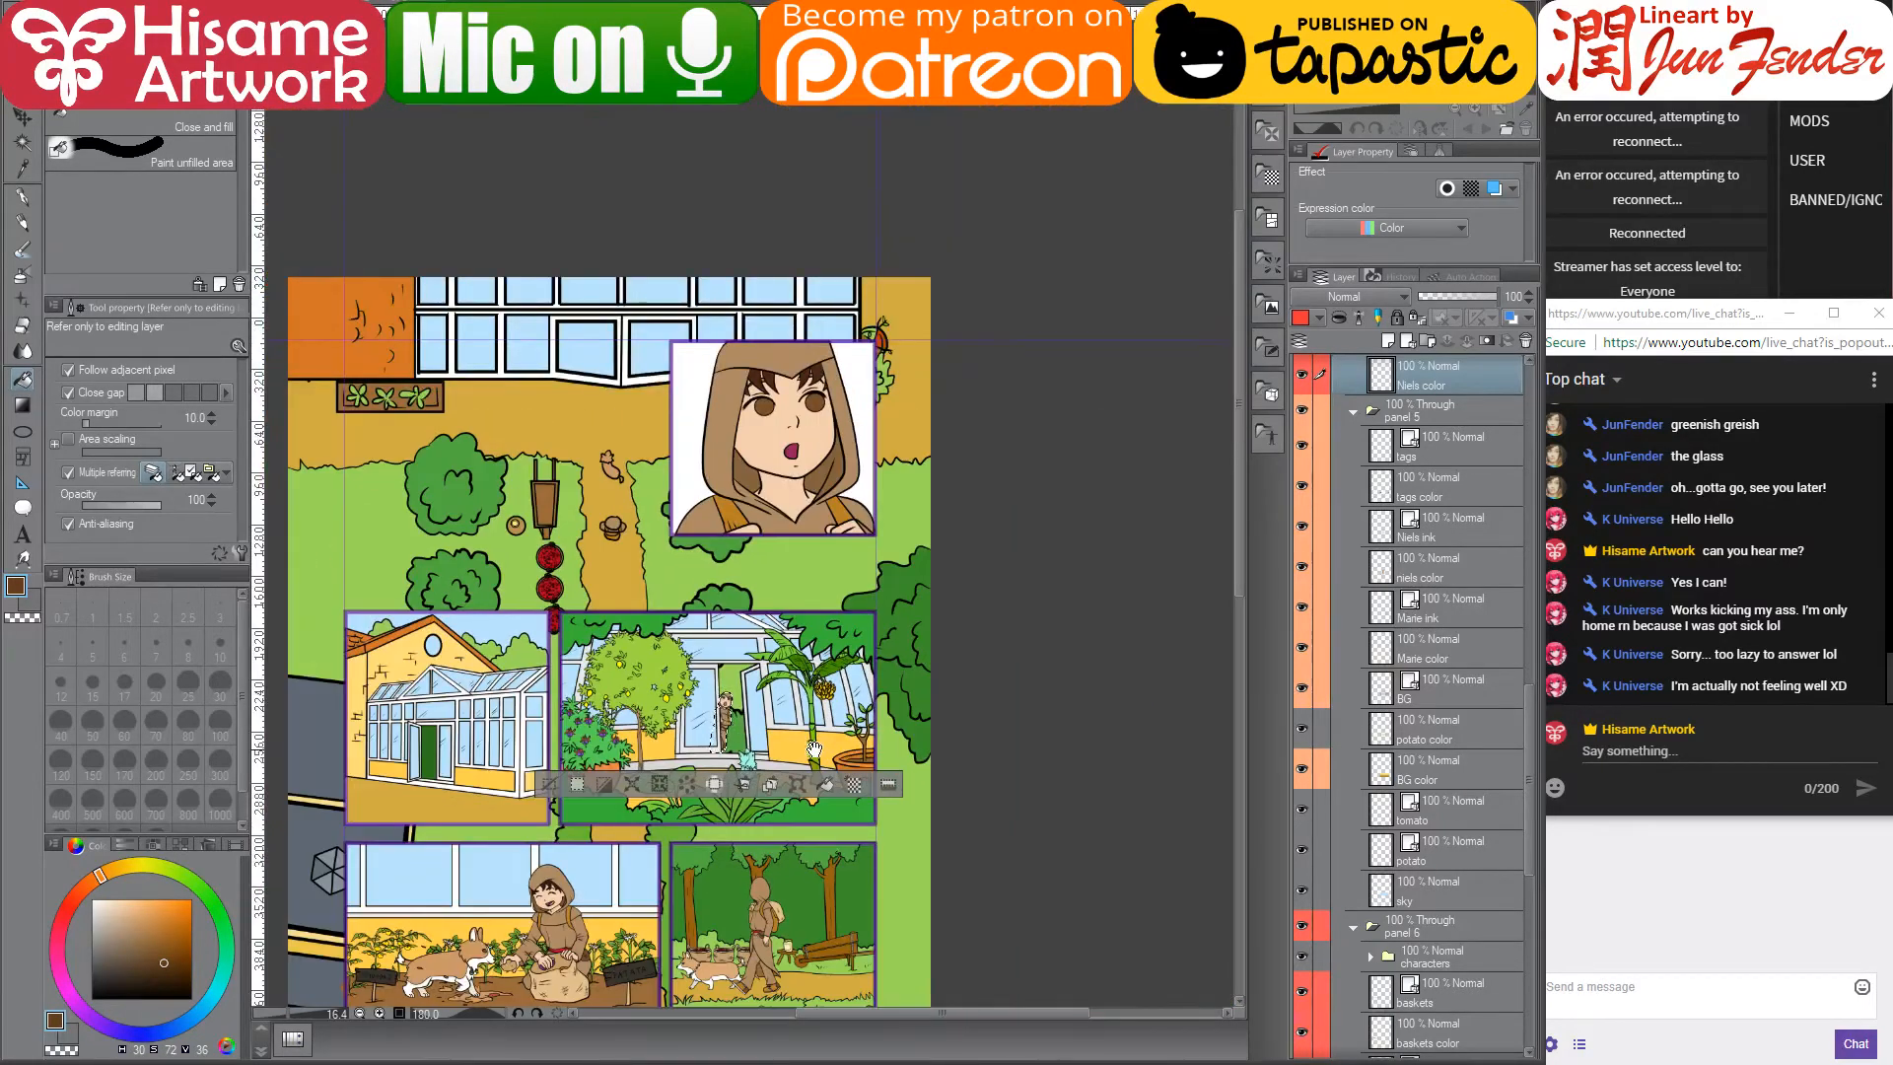
pyautogui.moveTo(814, 749); pyautogui.dragTo(797, 660)
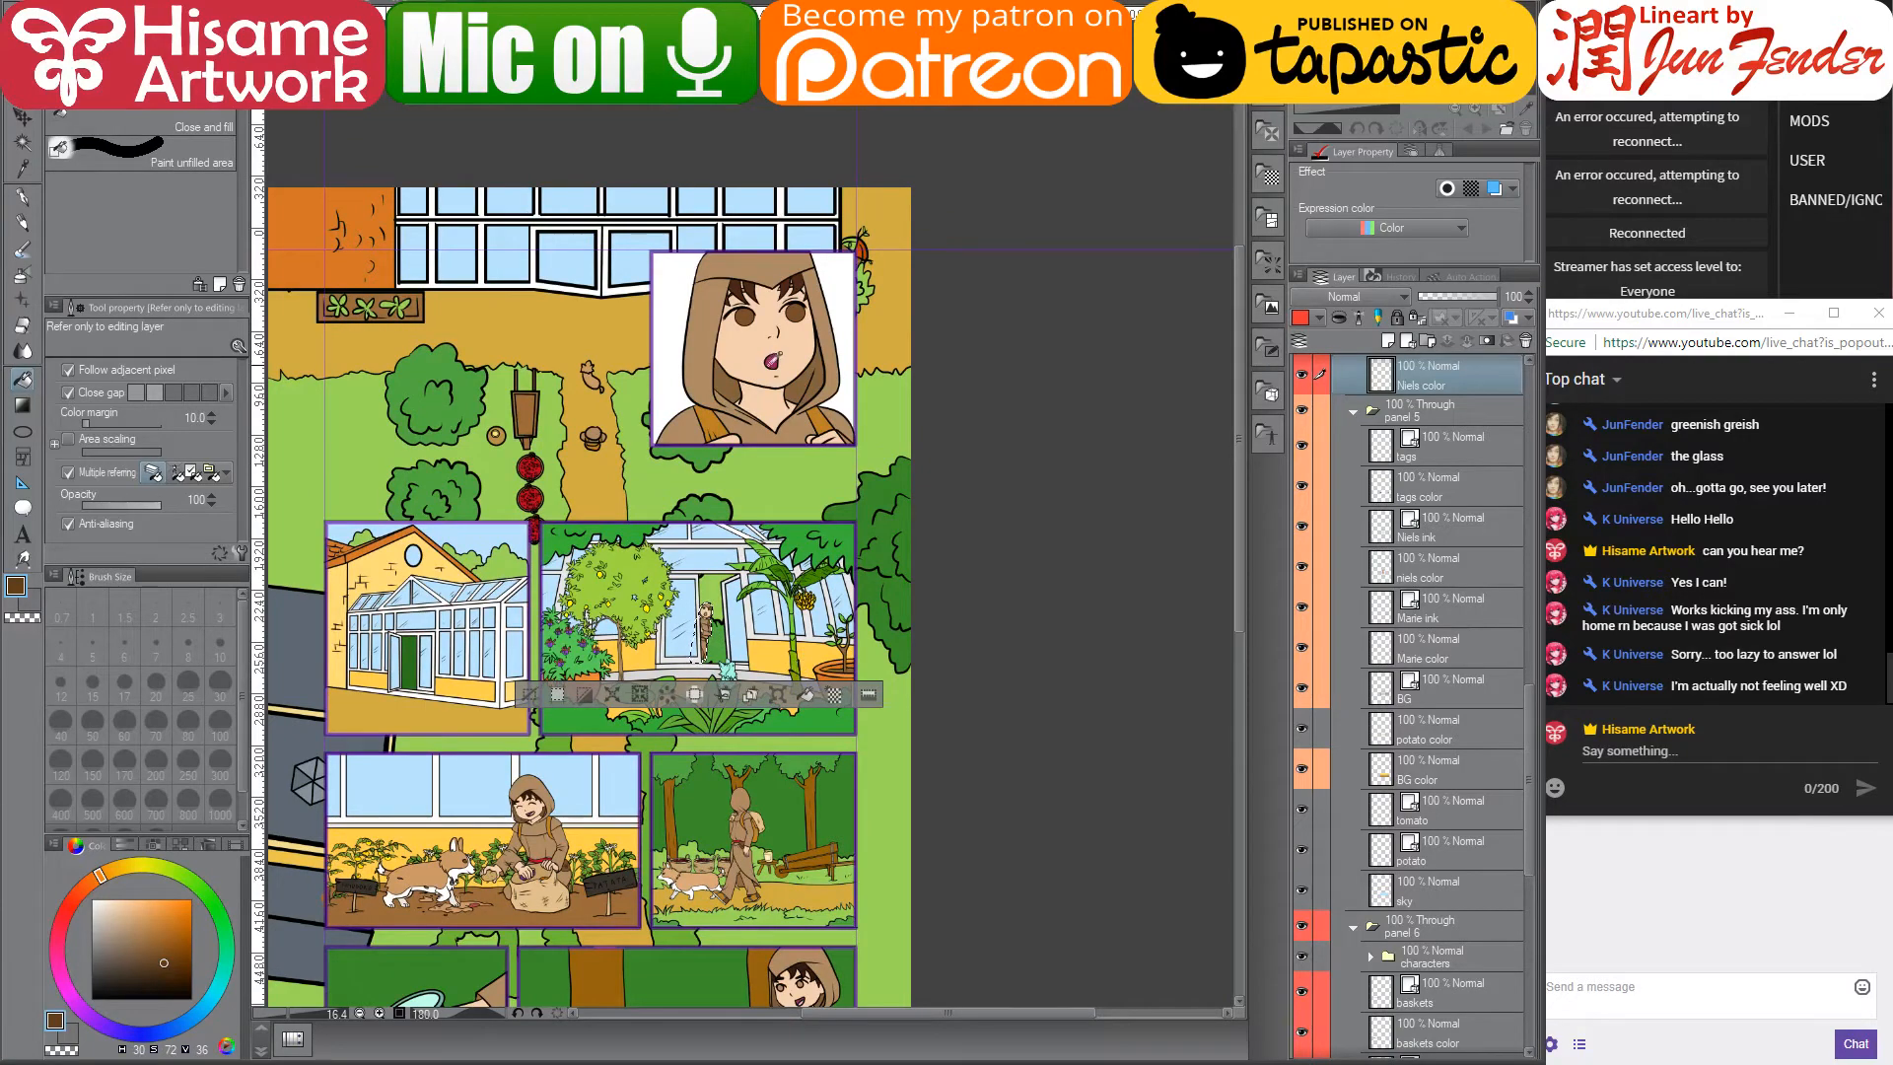
pyautogui.keyDown('alt'); pyautogui.click(774, 359); pyautogui.keyUp('alt')
pyautogui.scroll(3, 699, 633)
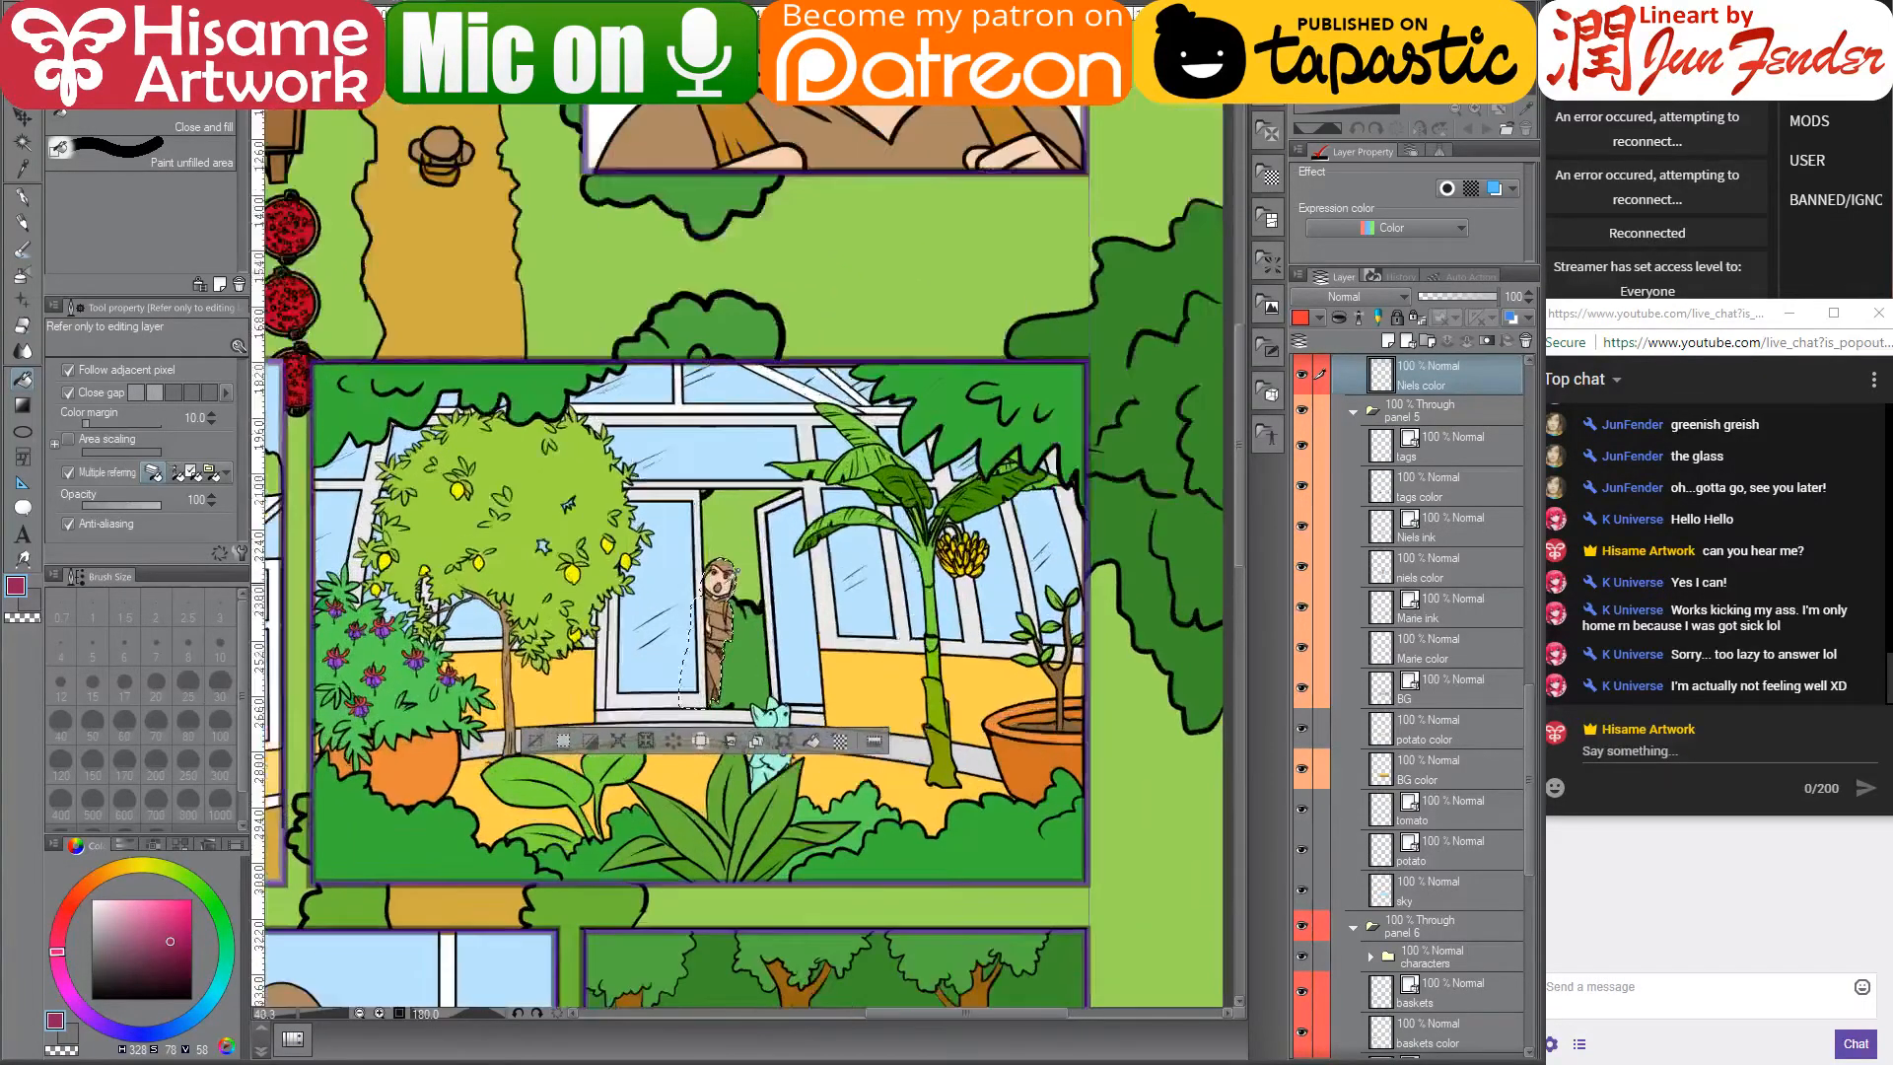
pyautogui.scroll(4, 719, 582)
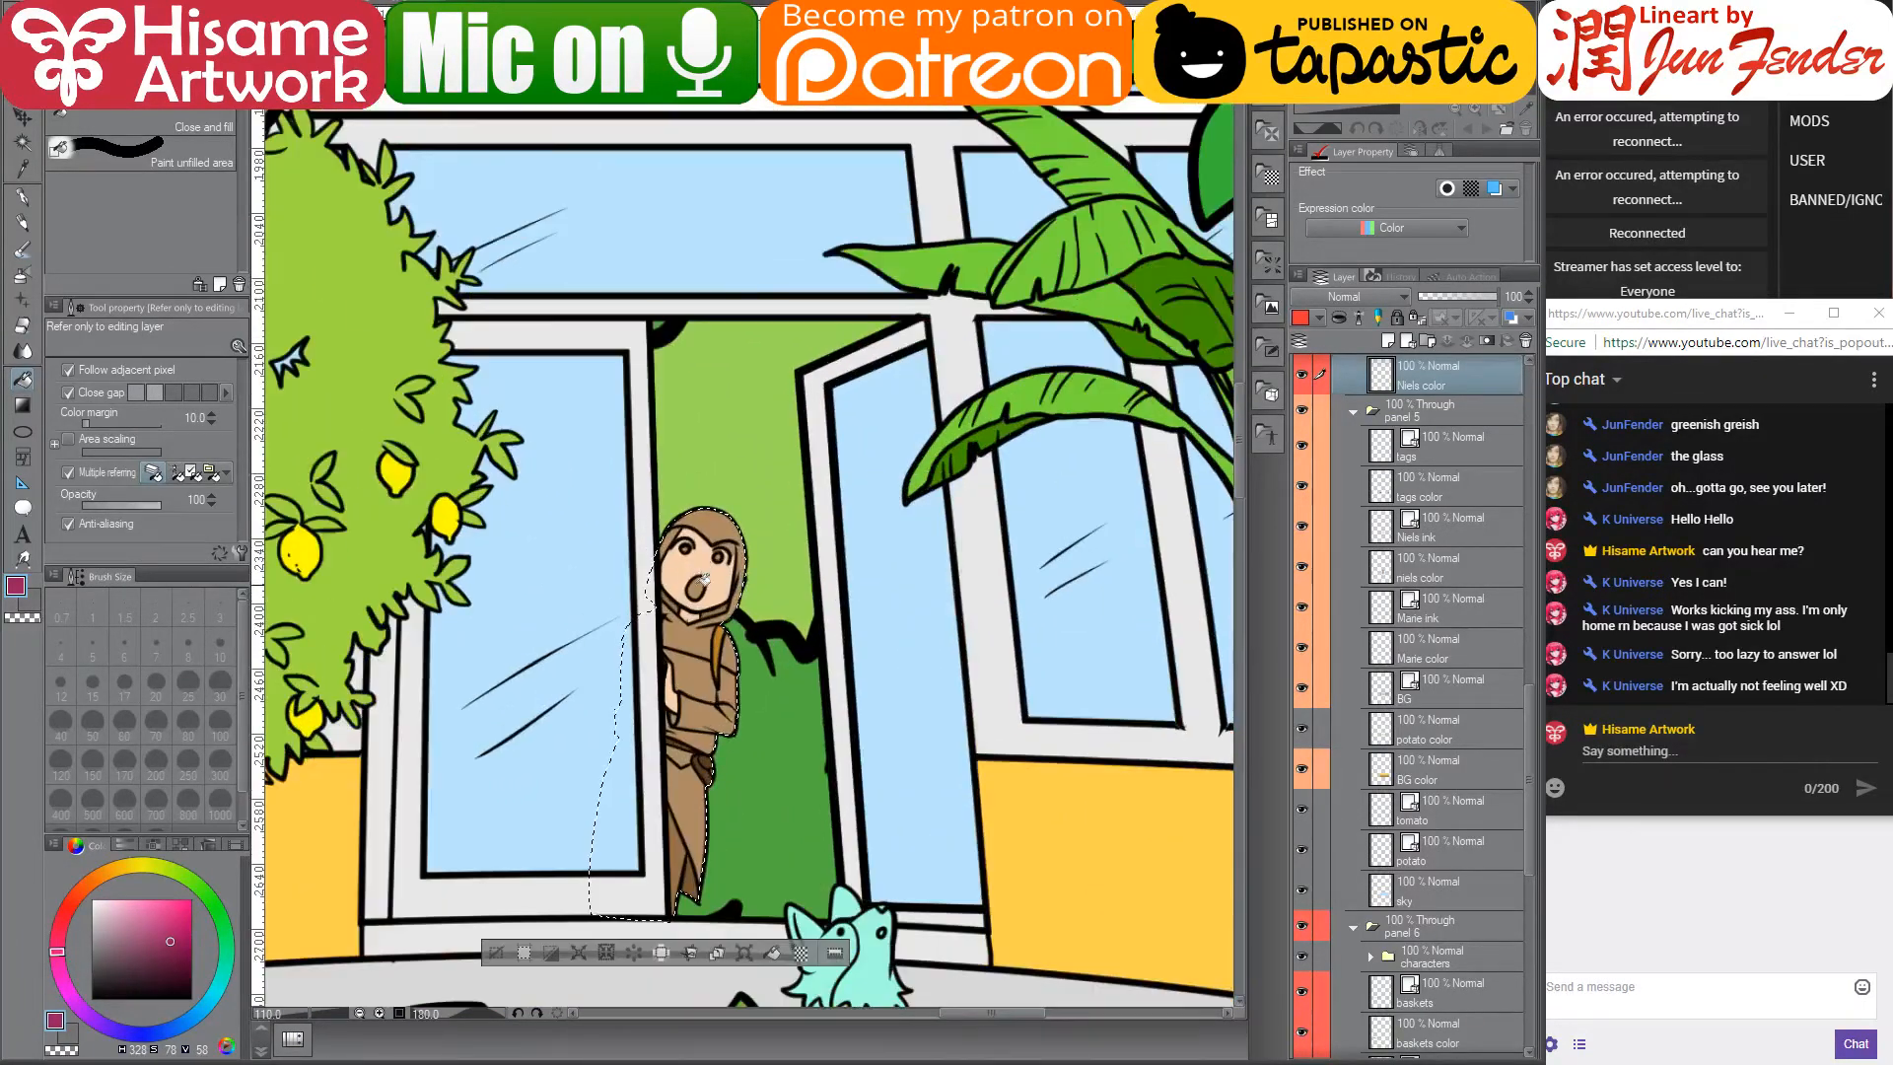
pyautogui.keyDown('alt'); pyautogui.click(724, 575); pyautogui.keyUp('alt')
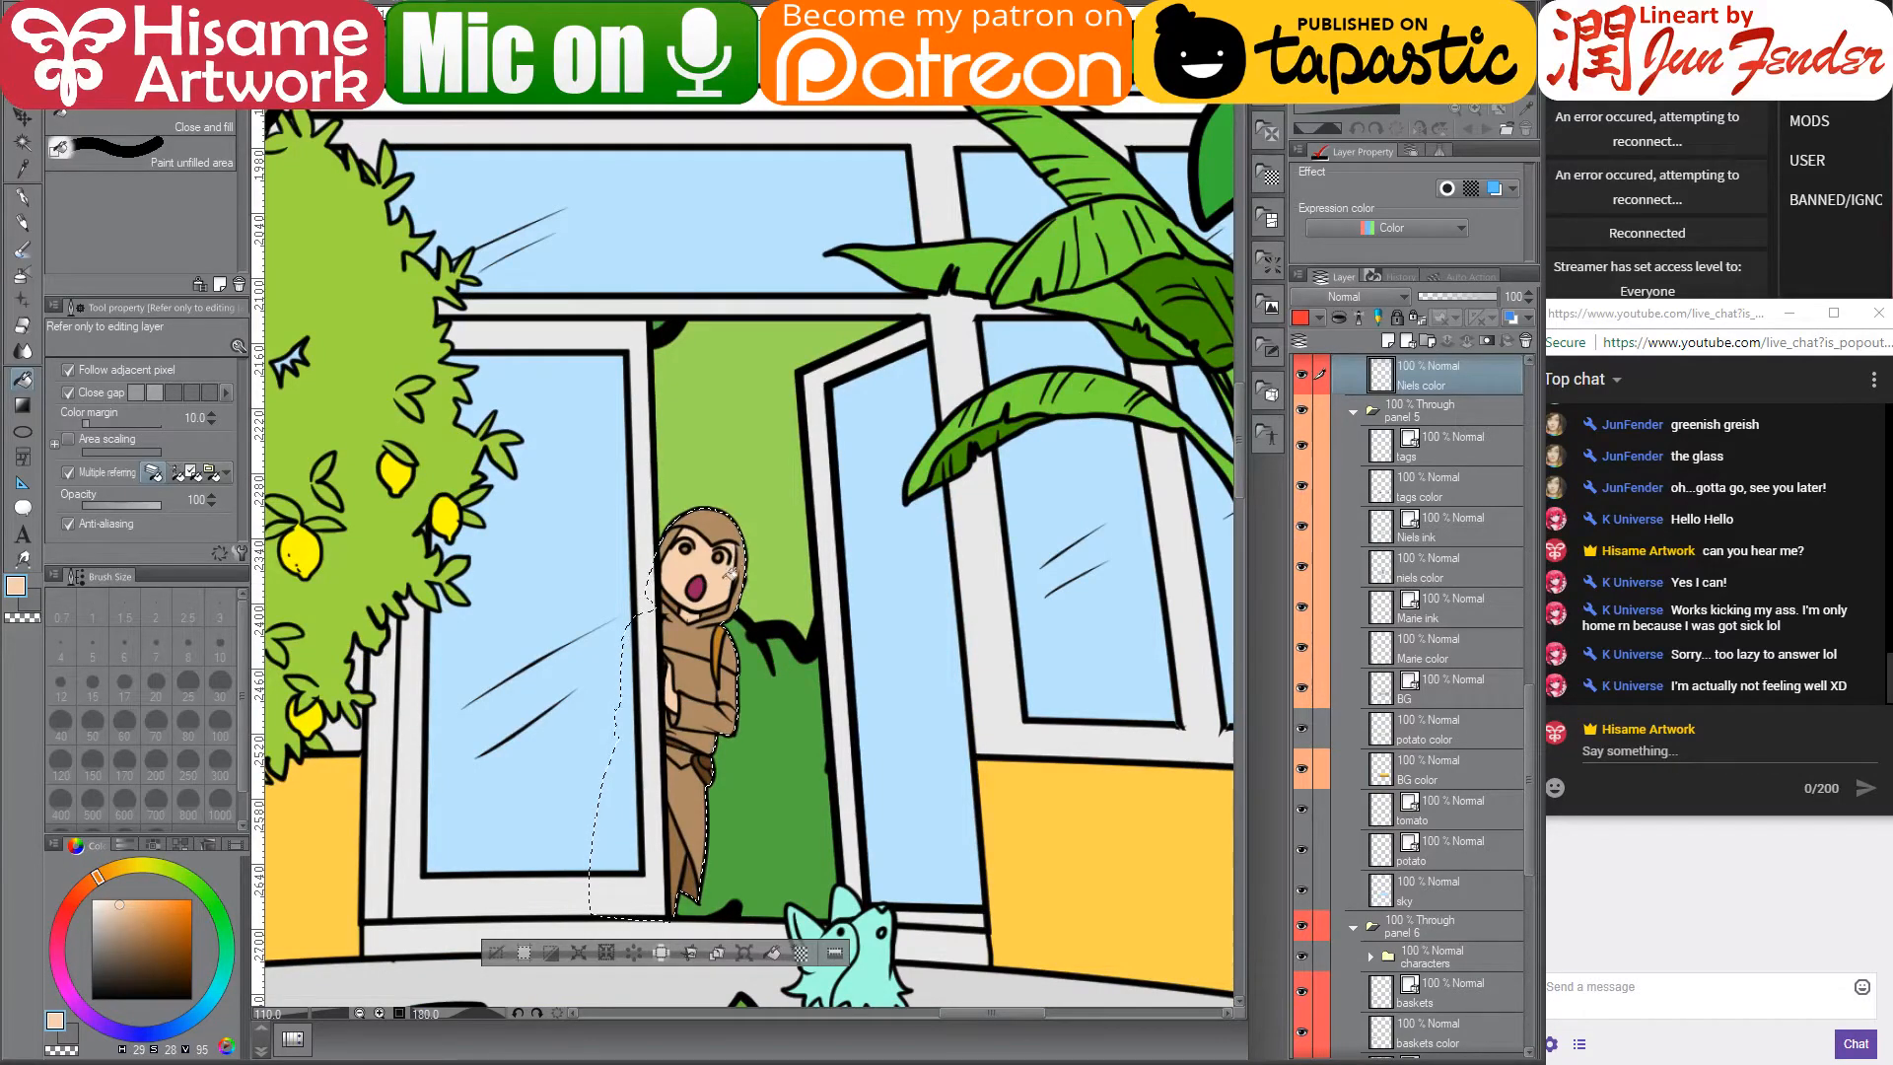
pyautogui.keyDown('alt'); pyautogui.click(703, 588); pyautogui.keyUp('alt')
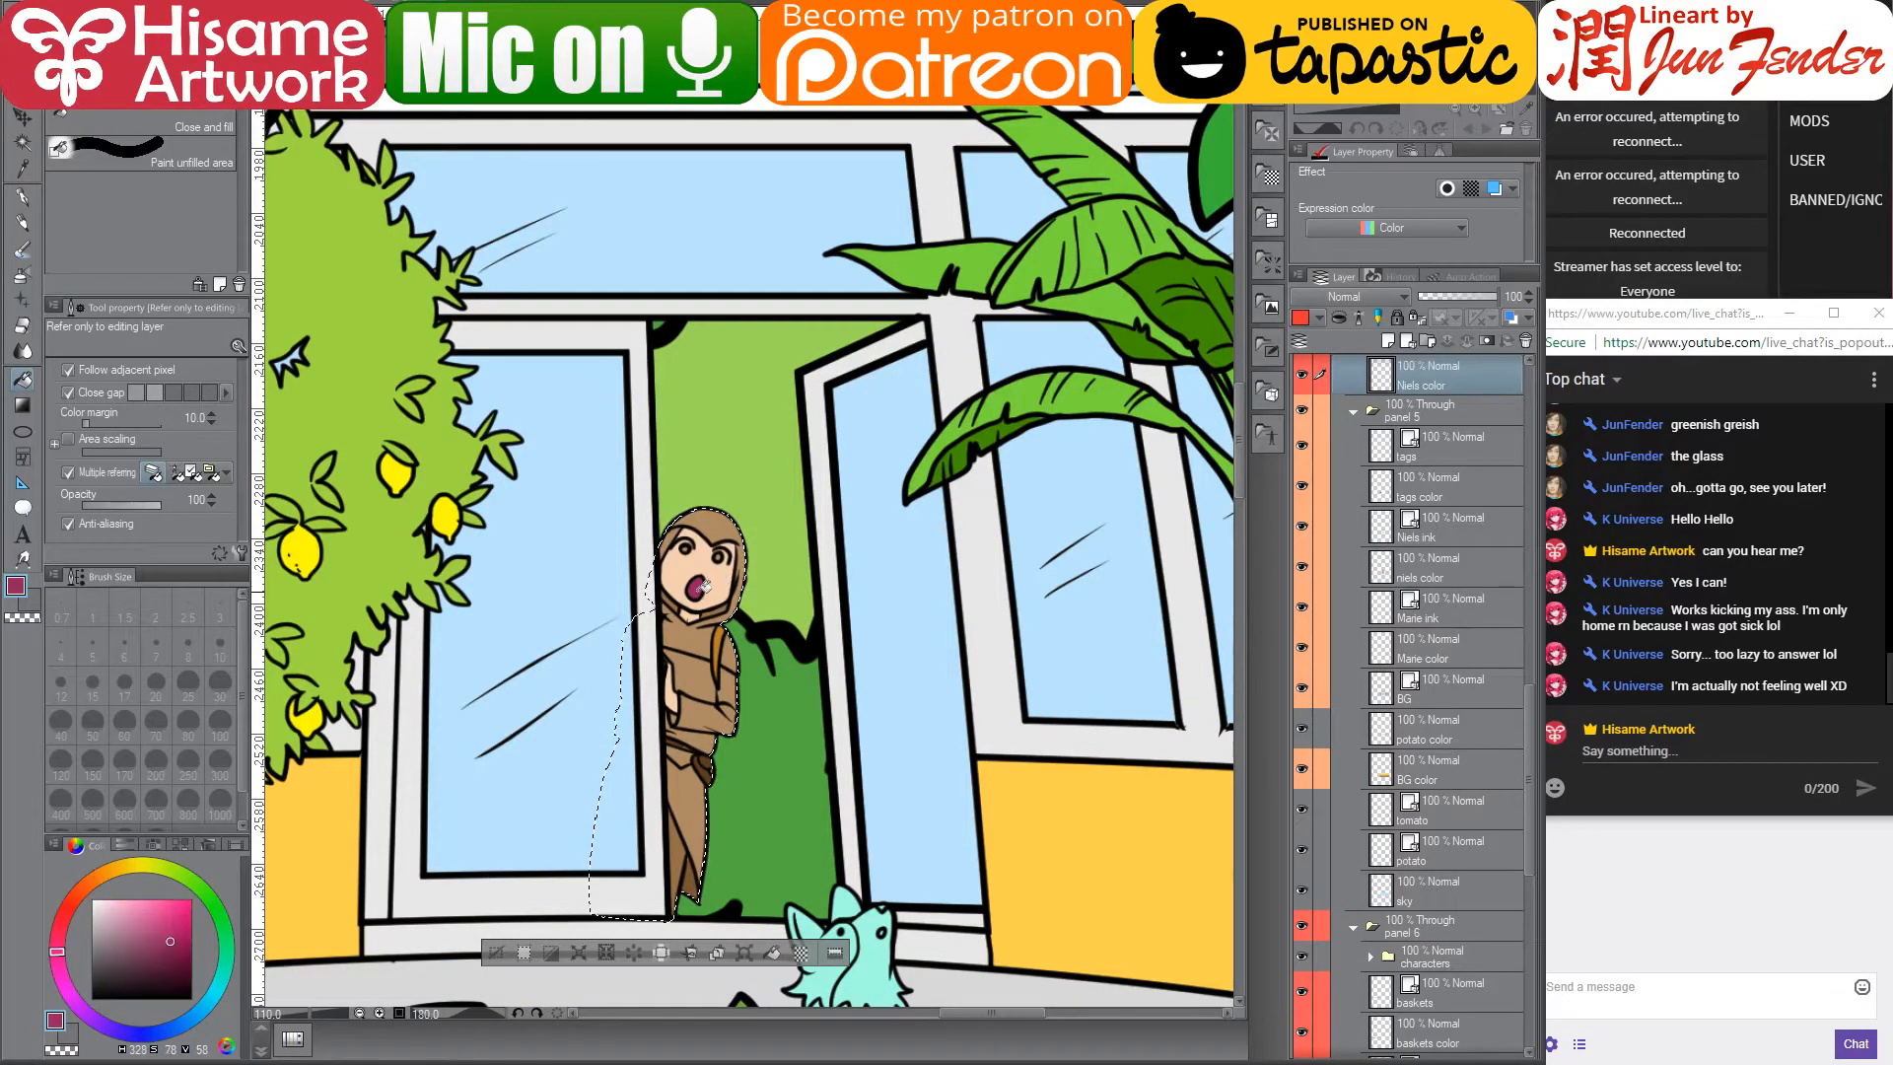
pyautogui.scroll(-6, 703, 588)
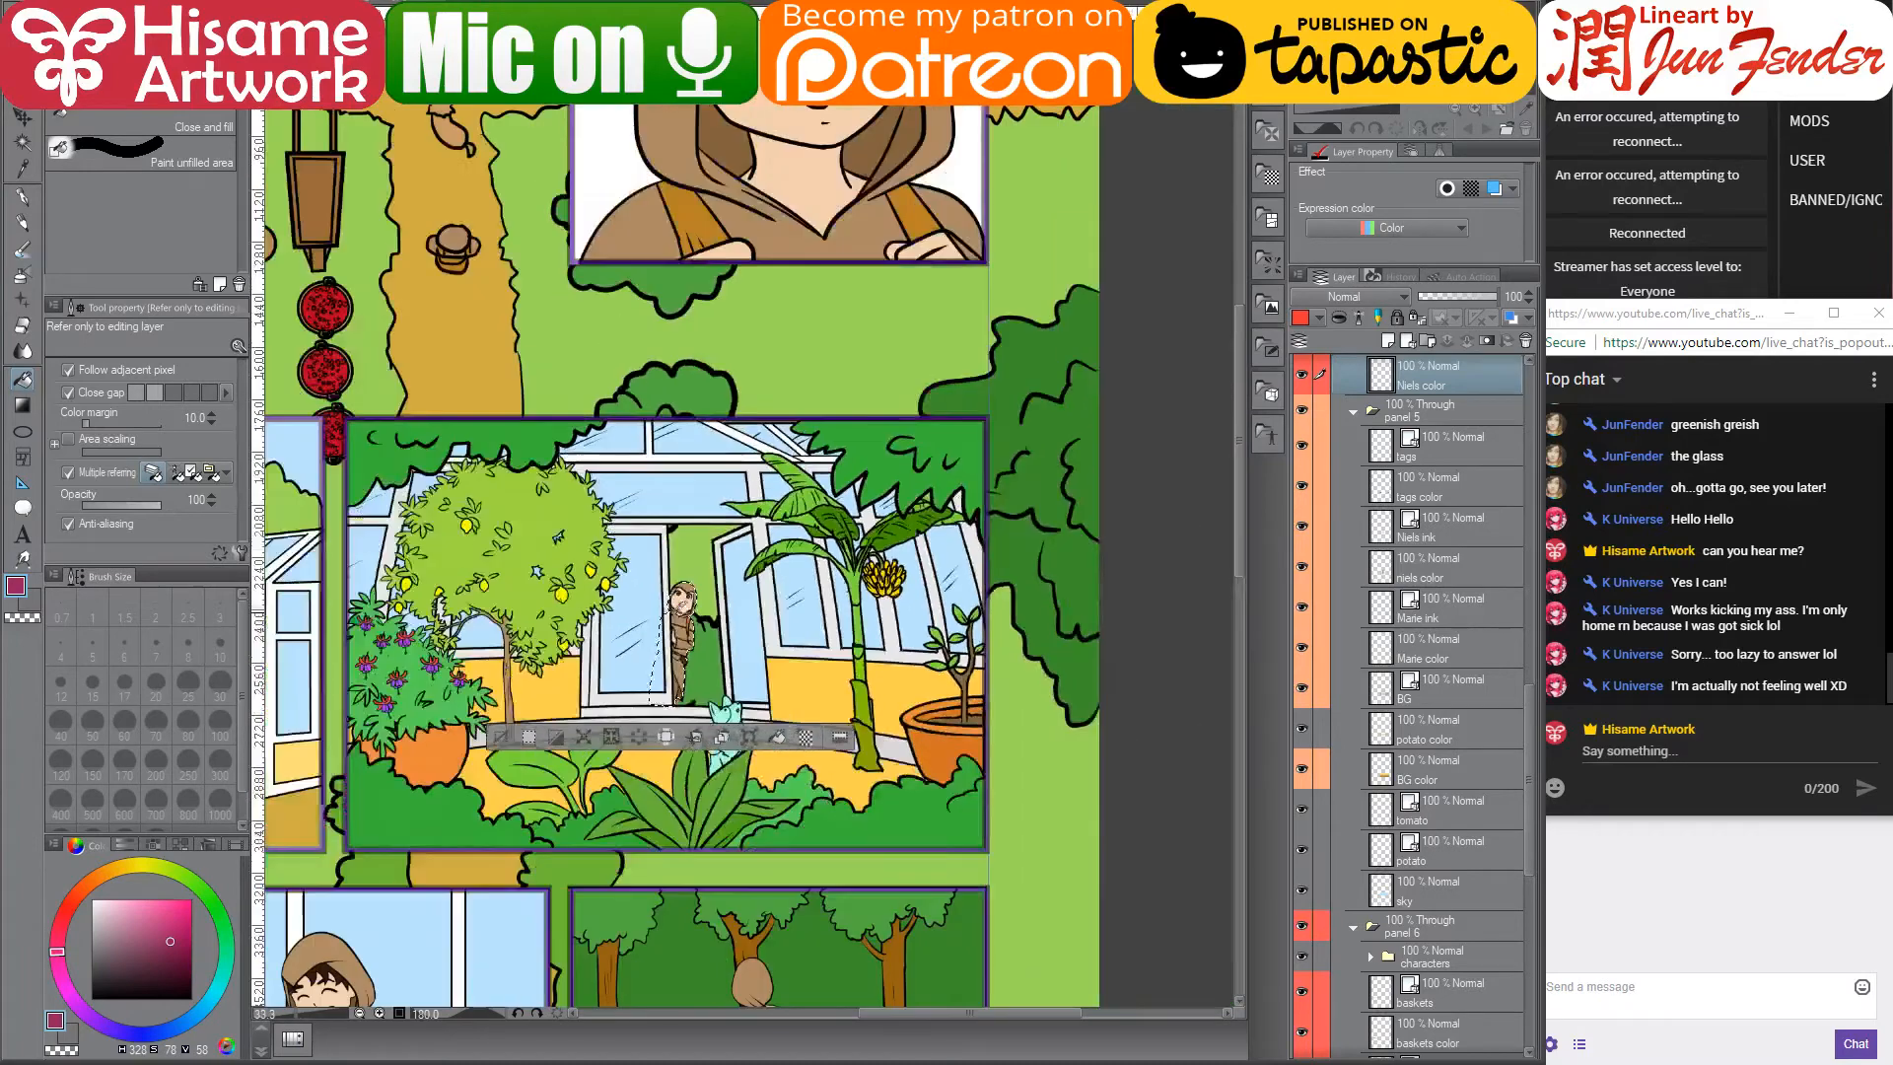
pyautogui.moveTo(847, 670); pyautogui.dragTo(878, 576)
pyautogui.hotkey('ctrl', 'd')
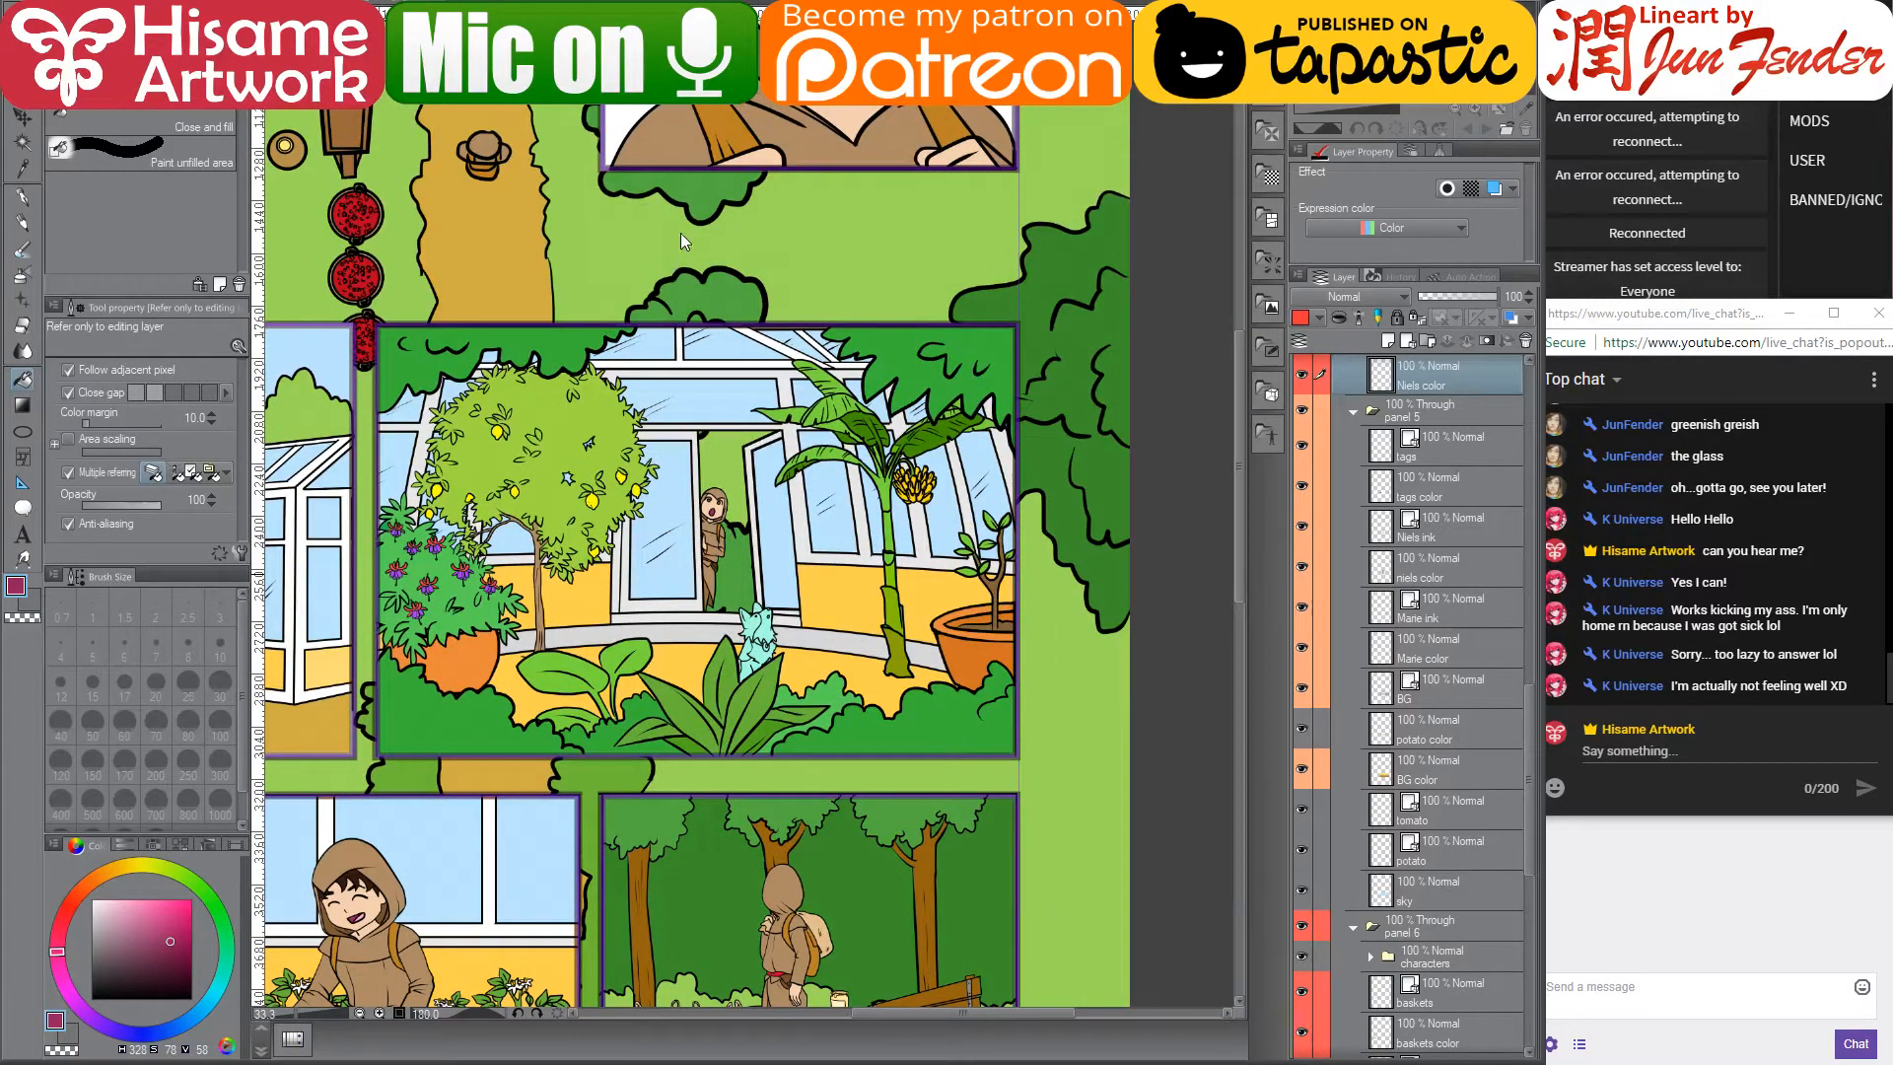
# - Make panel 1's buildings layer active and load its painted area as a selection around the plant pot beside the portrait
pyautogui.moveTo(715, 205); pyautogui.dragTo(725, 818)
pyautogui.hotkey('ctrl', 'shift')
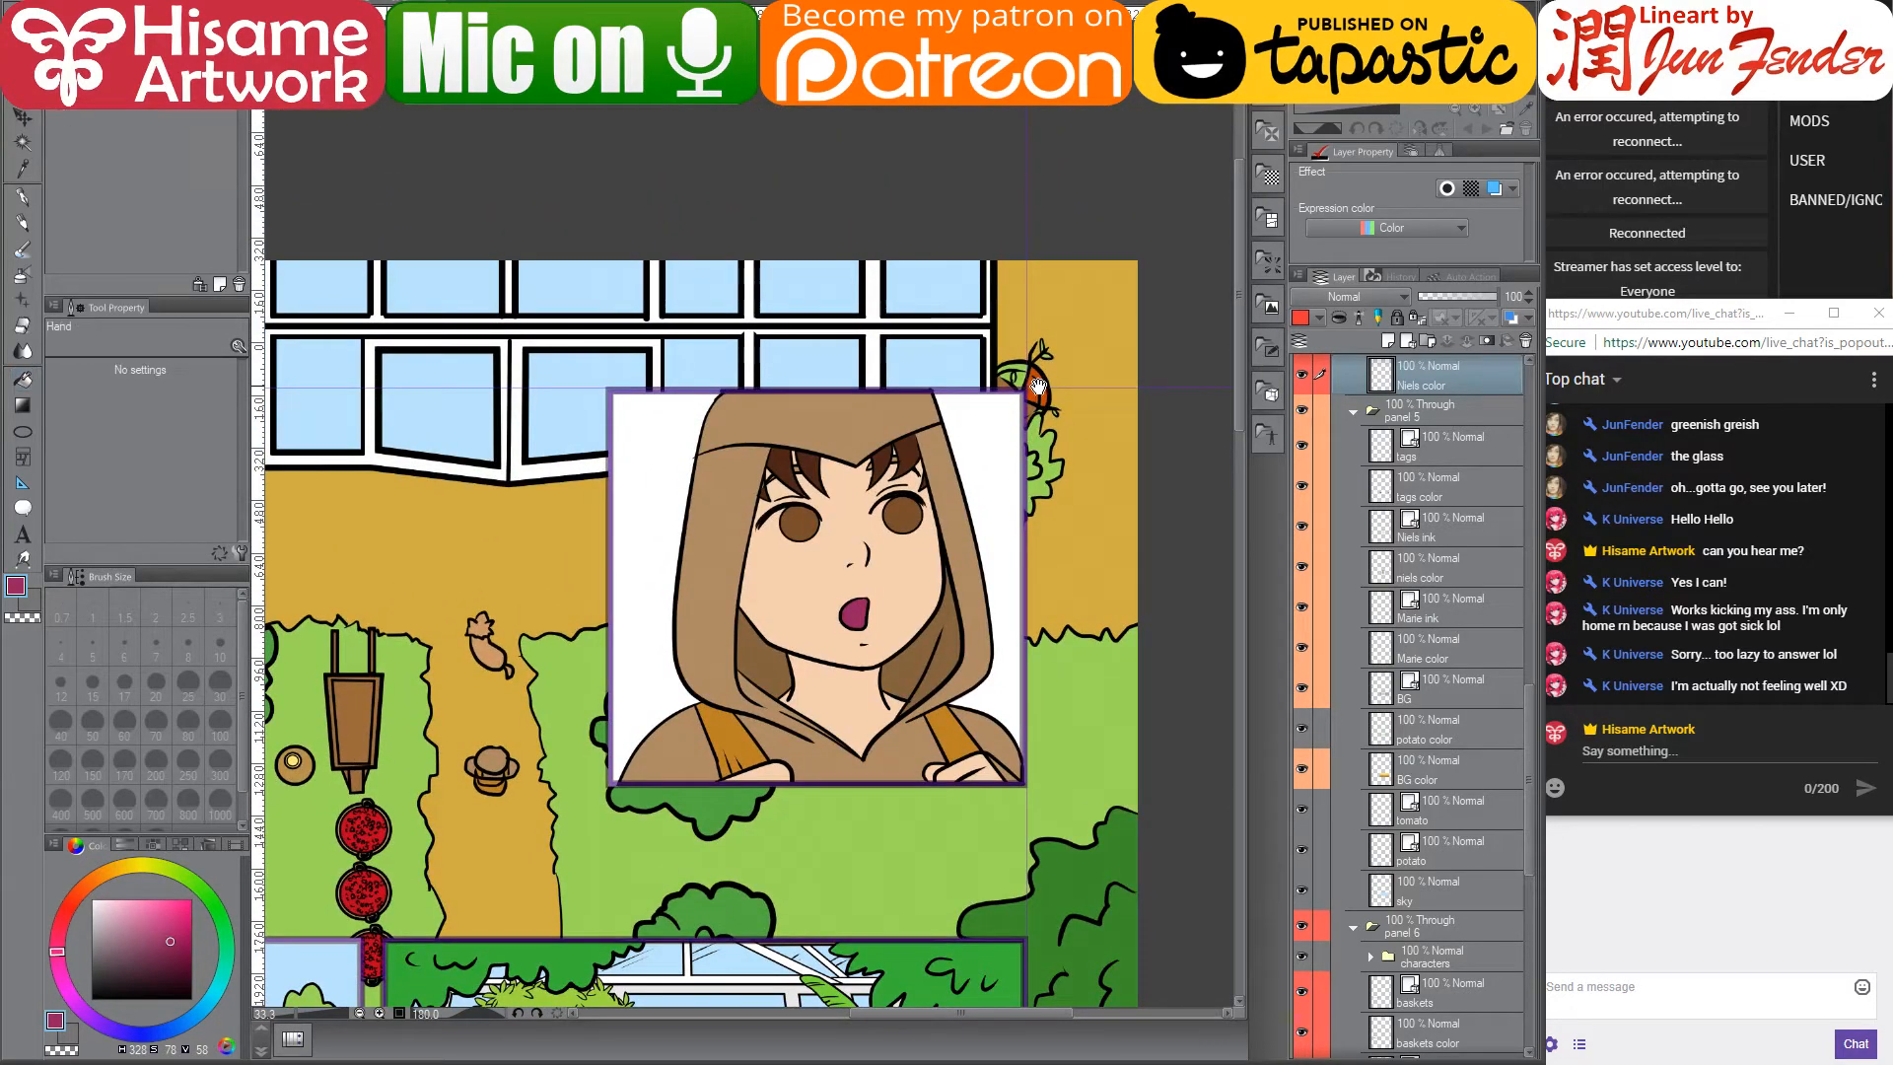
pyautogui.keyDown('ctrl'); pyautogui.keyDown('shift'); pyautogui.click(1030, 386); pyautogui.keyUp('shift'); pyautogui.keyUp('ctrl')
pyautogui.scroll(-3, 1374, 1031)
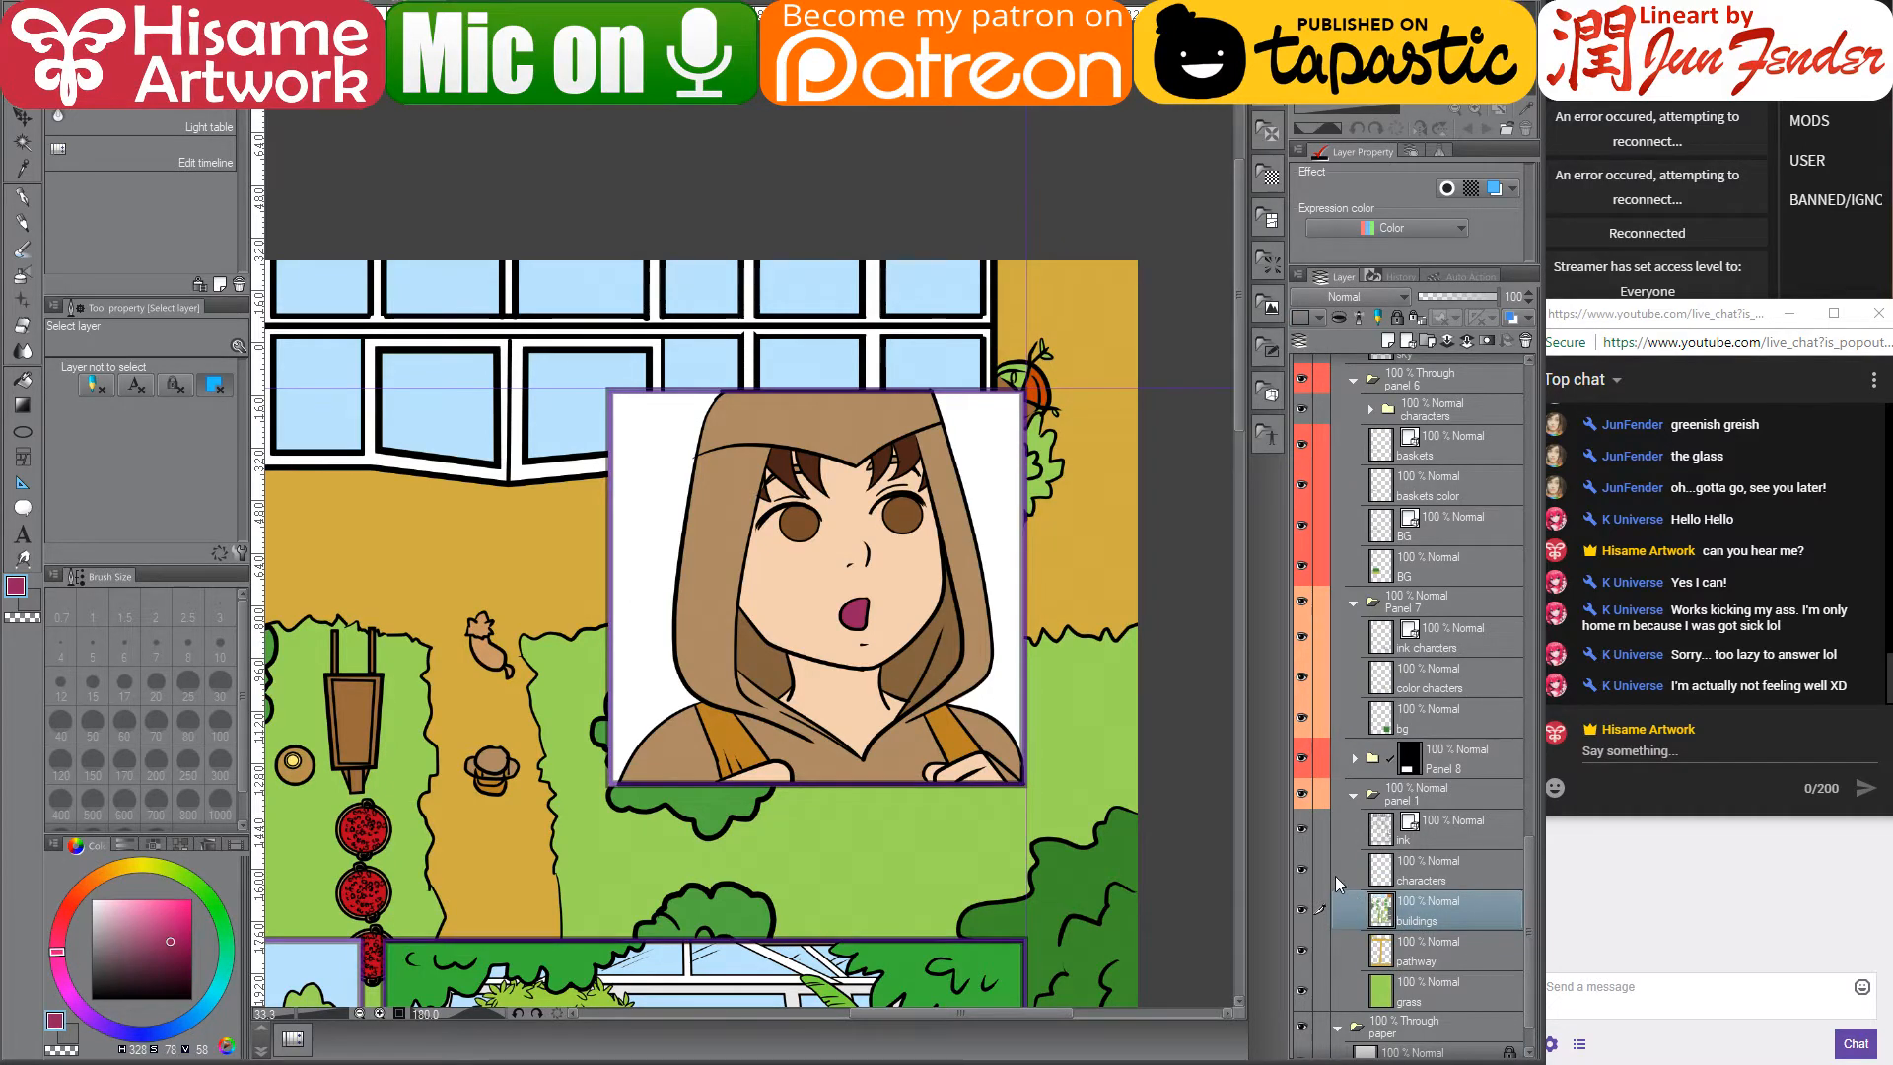
pyautogui.keyDown('ctrl'); pyautogui.click(1380, 917); pyautogui.keyUp('ctrl')
pyautogui.scroll(5, 1068, 376)
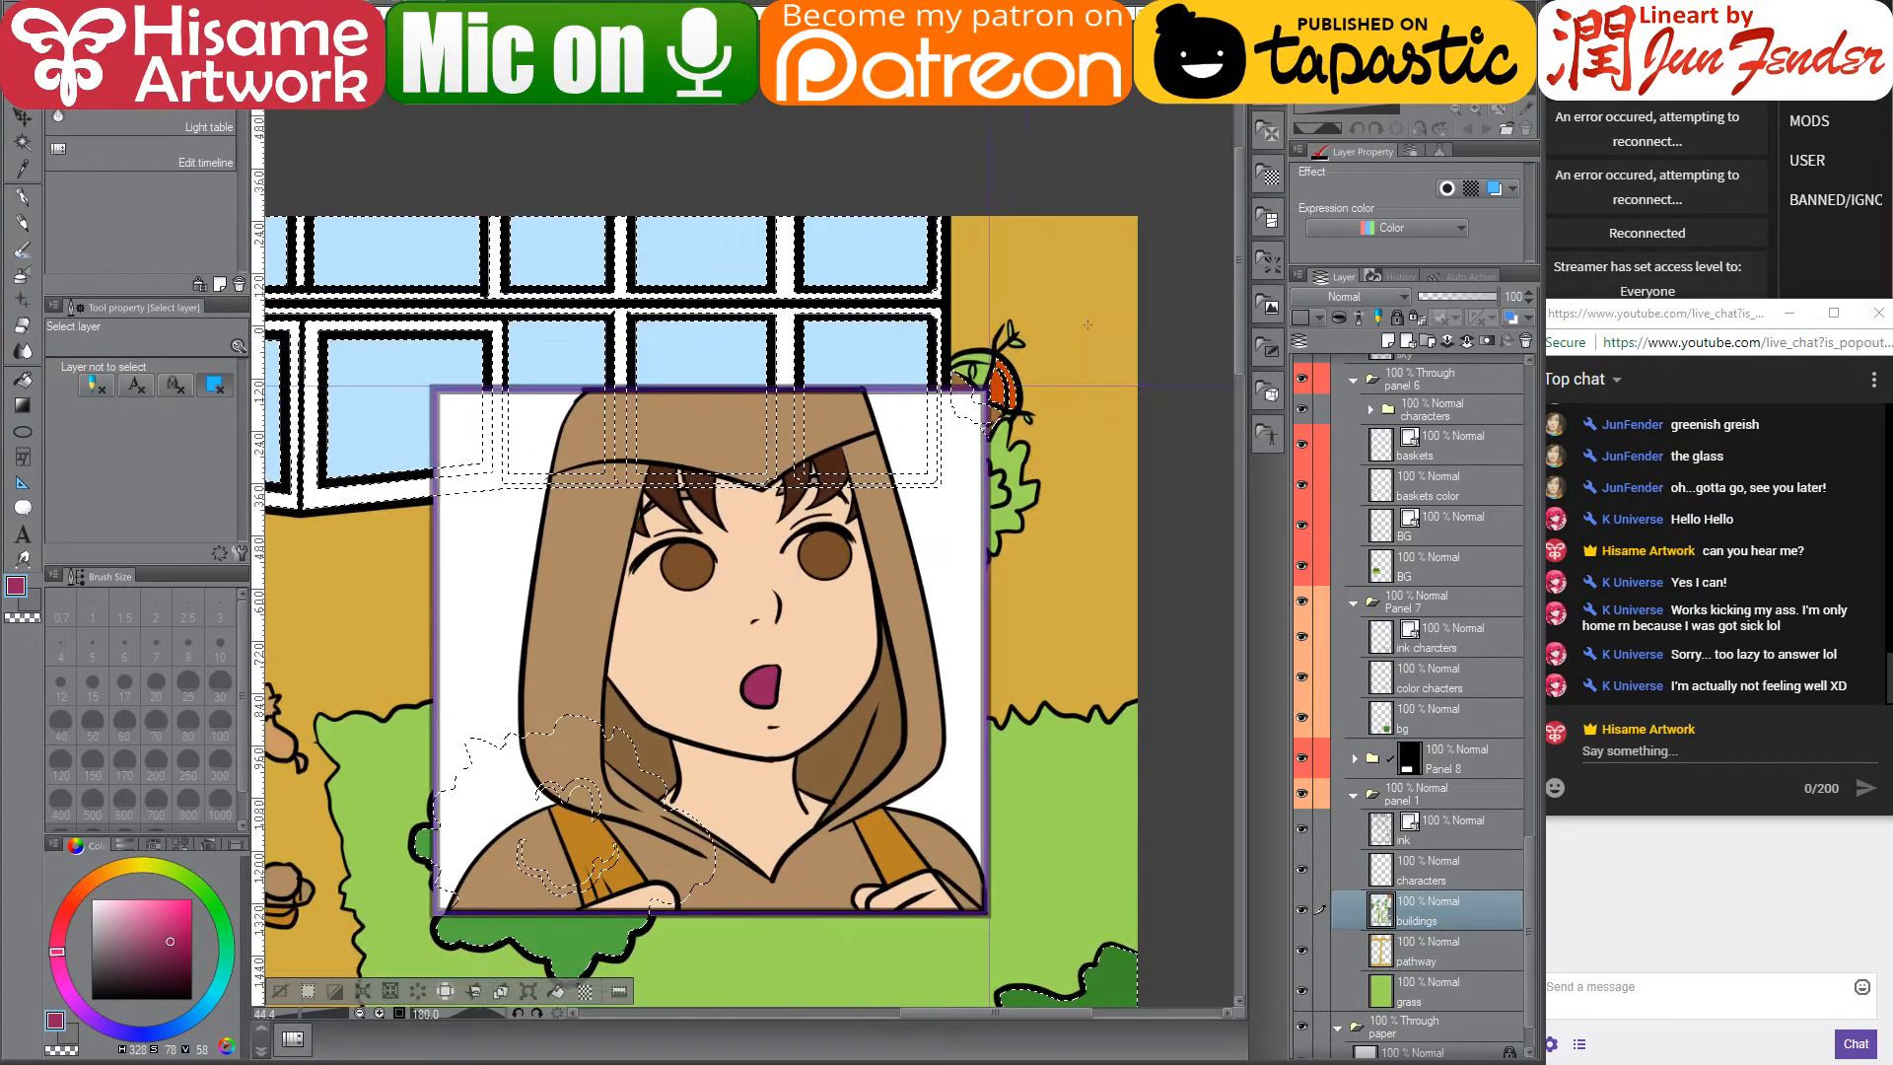
pyautogui.scroll(4, 951, 407)
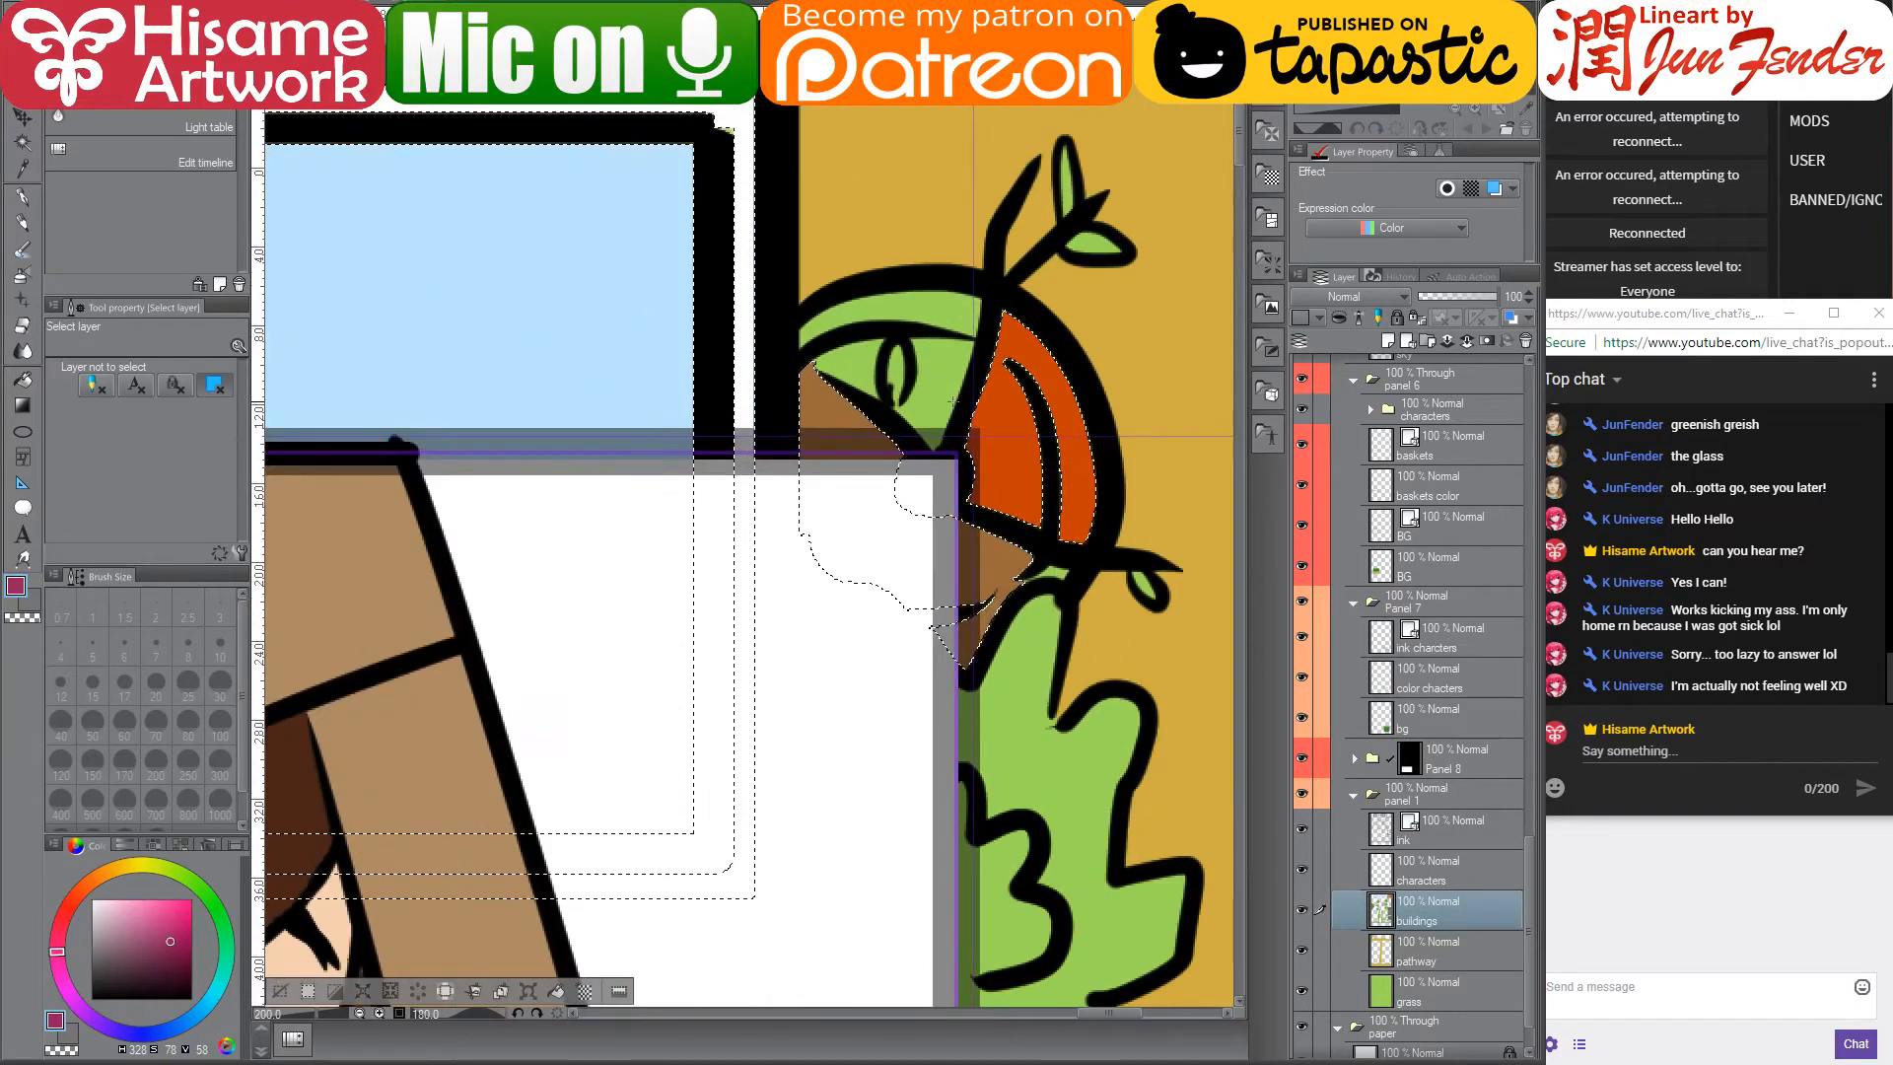
# - Paint the plant pot's rim in its sampled orange using the G-pen at size 25
pyautogui.click(22, 201)
pyautogui.keyDown('alt'); pyautogui.click(1004, 345); pyautogui.keyUp('alt')
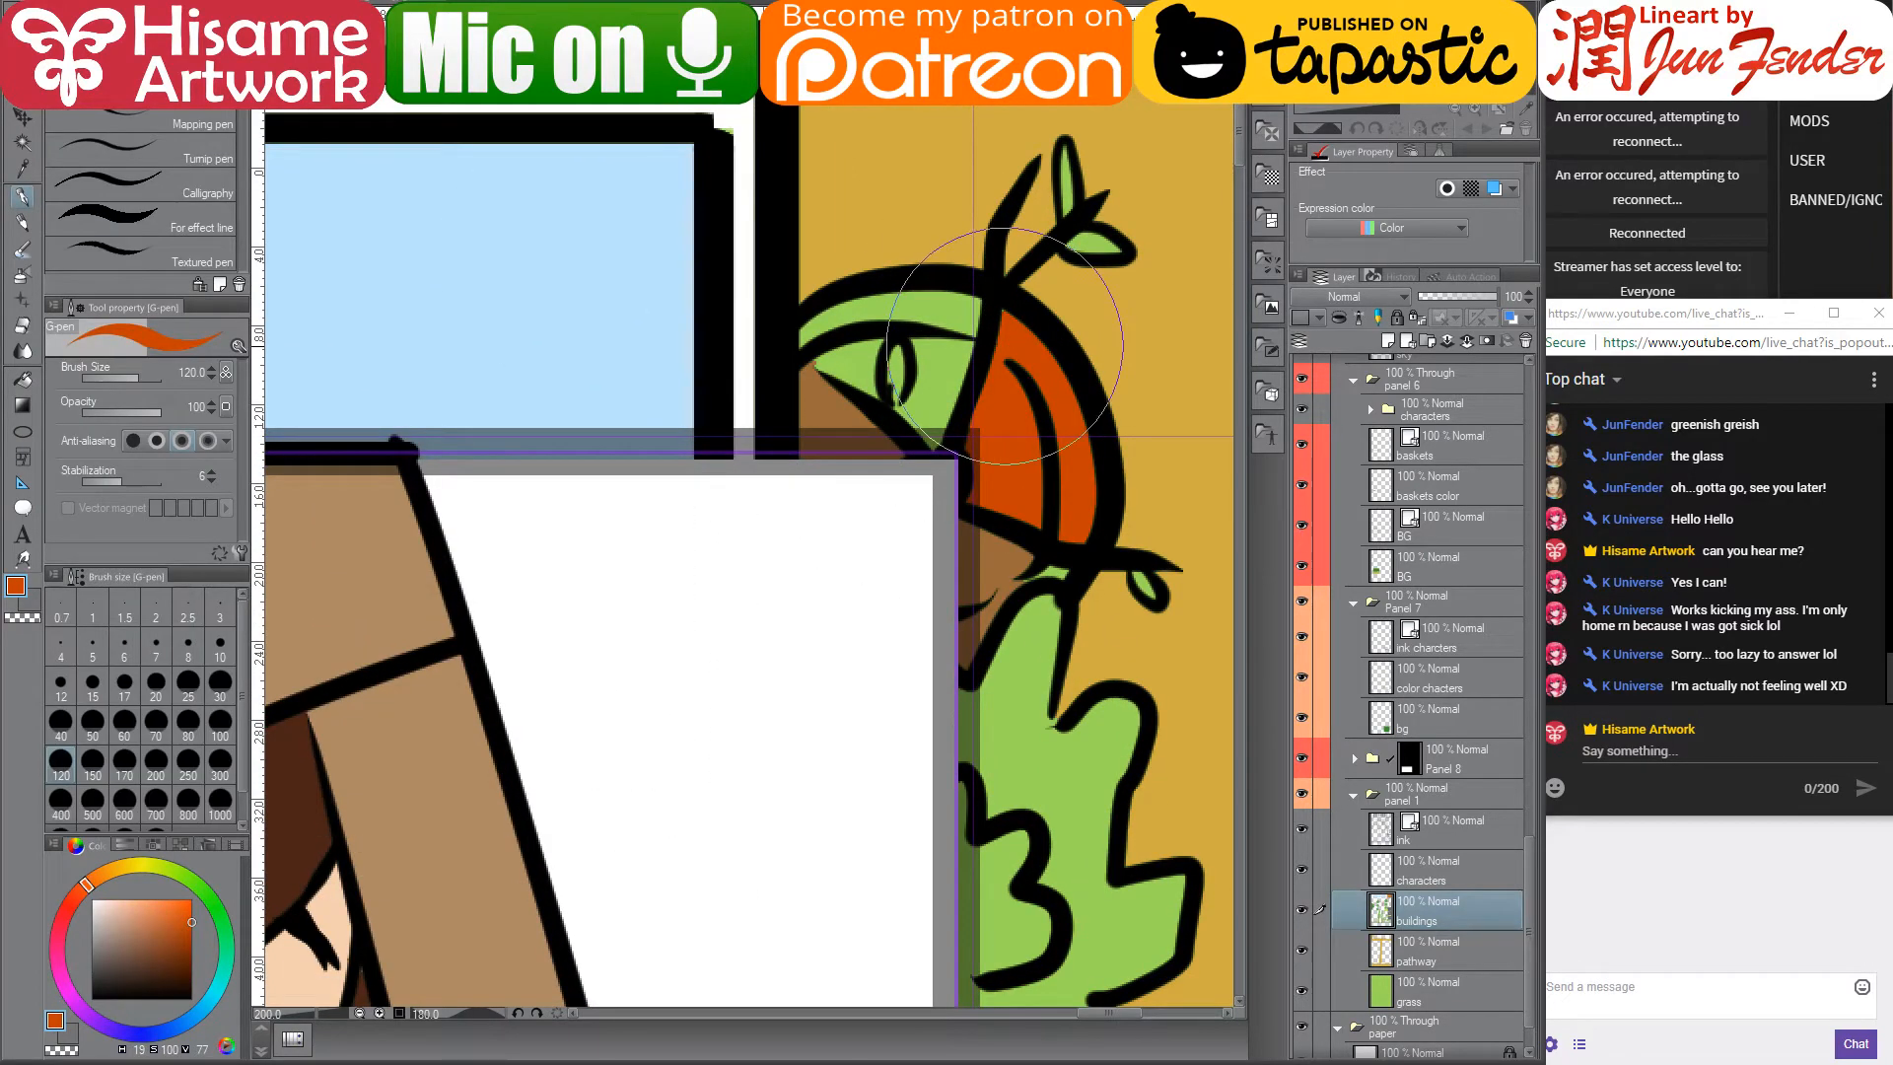
pyautogui.press('[')
pyautogui.press('[')
pyautogui.press('[')
pyautogui.press('[')
pyautogui.press('[')
pyautogui.press('[')
pyautogui.press('[')
pyautogui.press('[')
pyautogui.moveTo(976, 313)
pyautogui.mouseDown()
pyautogui.moveTo(823, 321)
pyautogui.moveTo(848, 340)
pyautogui.mouseUp()
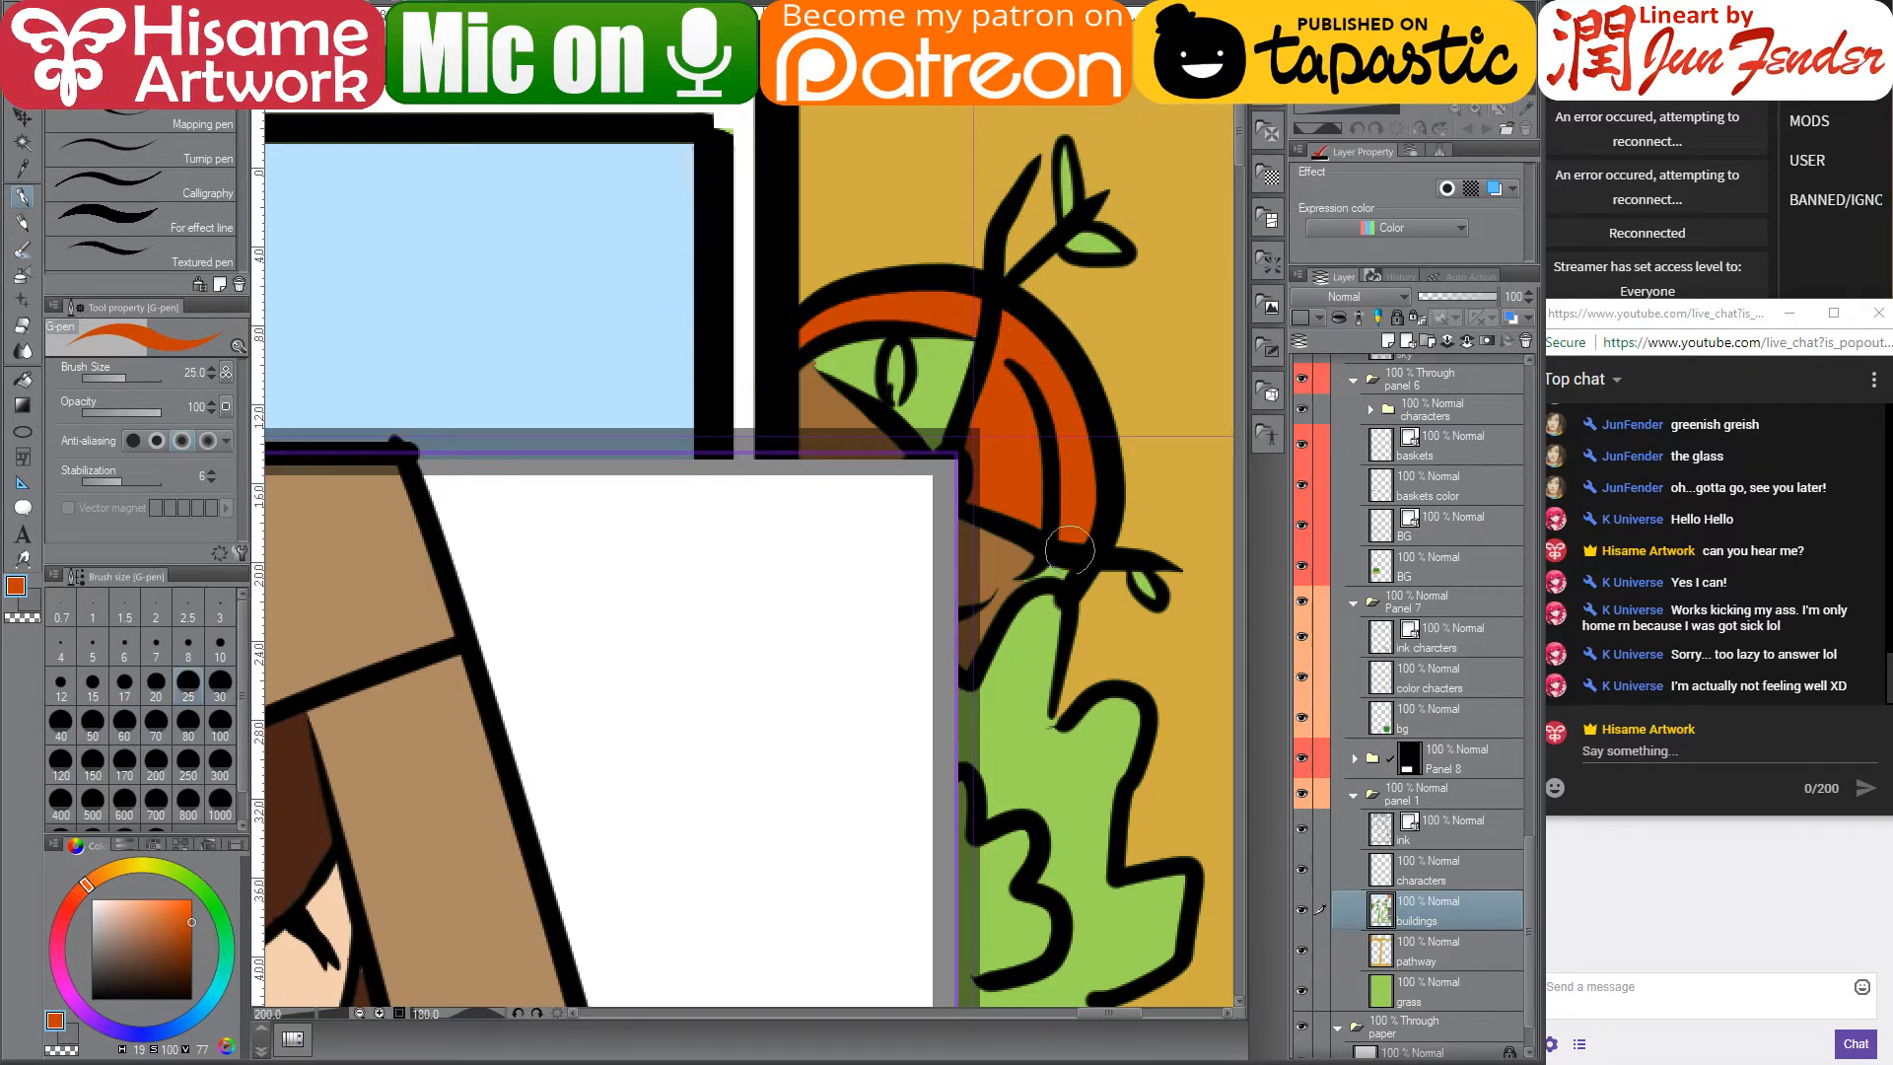
# - Paint over the green areas inside the pot's rim with the brown sampled from the pot's interior
pyautogui.keyDown('alt'); pyautogui.click(1025, 567); pyautogui.keyUp('alt')
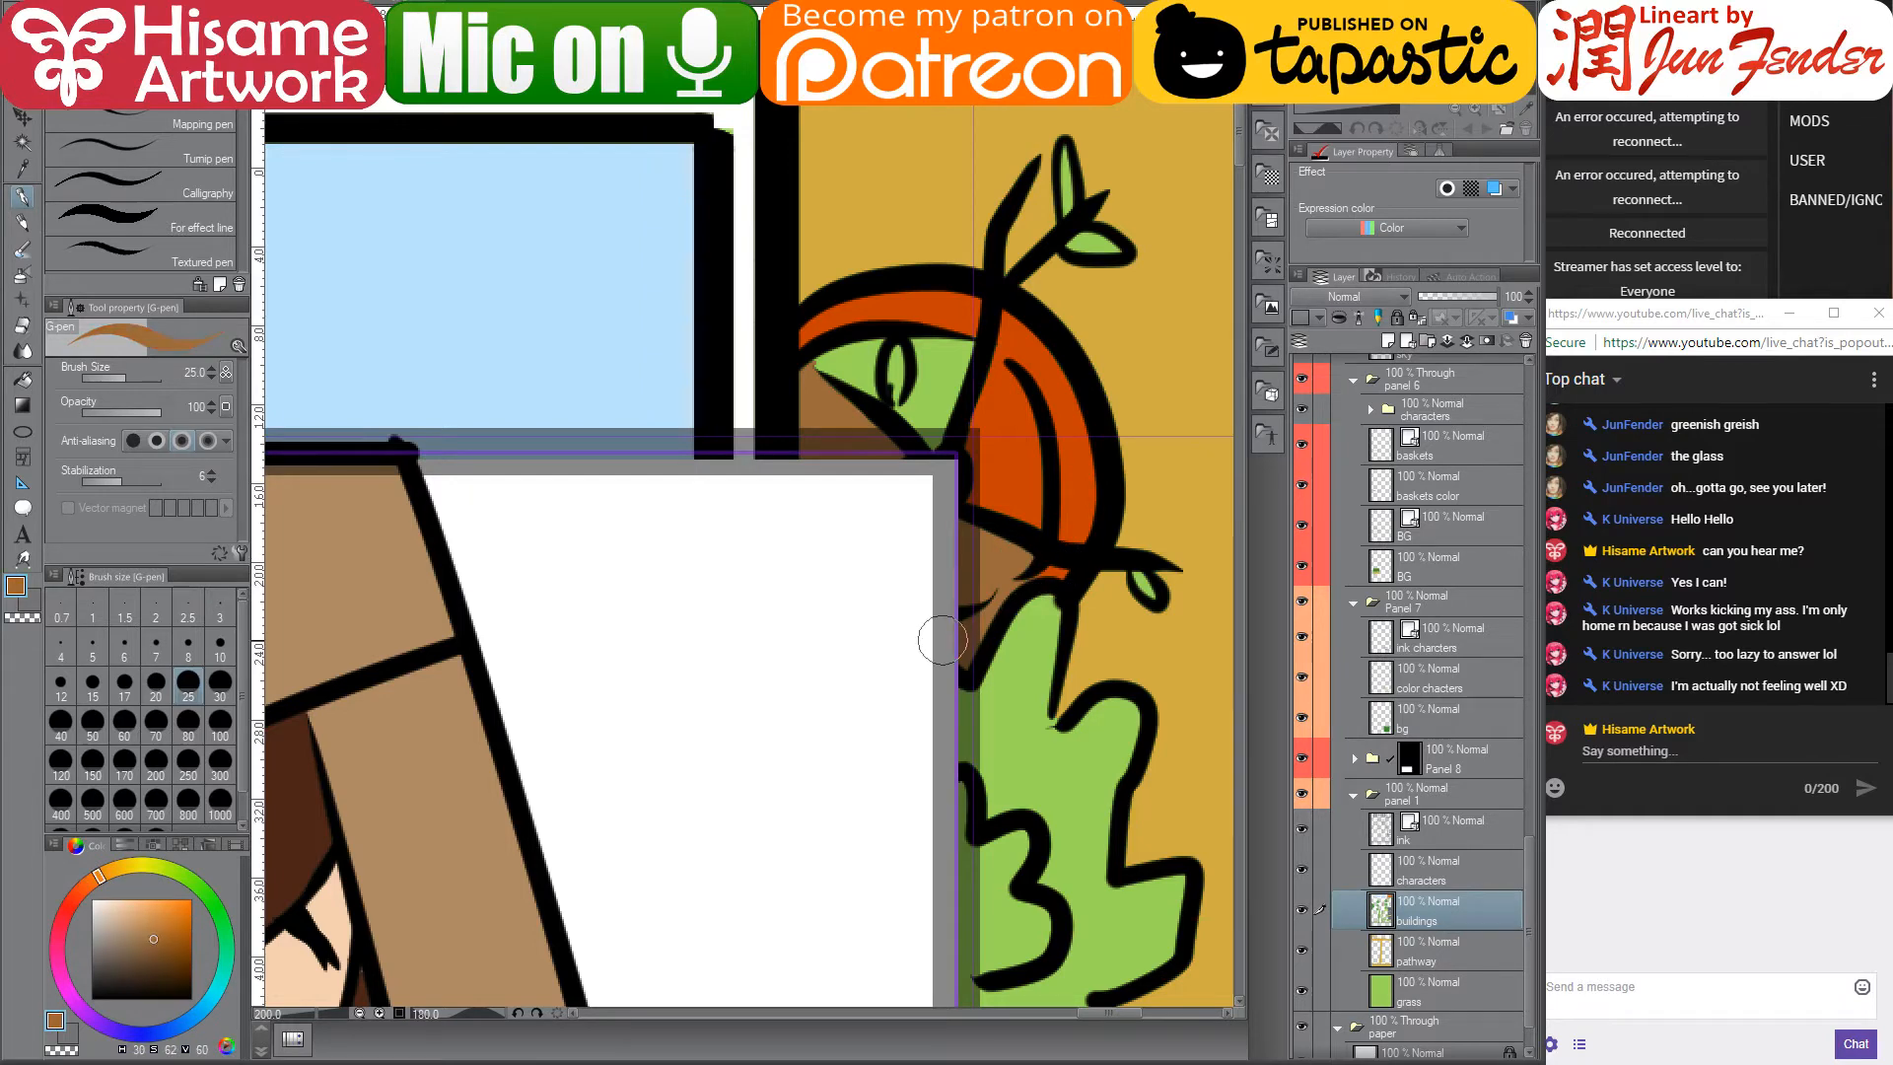
pyautogui.moveTo(1015, 552)
pyautogui.mouseDown()
pyautogui.moveTo(986, 362)
pyautogui.moveTo(910, 344)
pyautogui.moveTo(828, 387)
pyautogui.moveTo(906, 377)
pyautogui.moveTo(919, 457)
pyautogui.moveTo(982, 377)
pyautogui.moveTo(999, 541)
pyautogui.moveTo(997, 422)
pyautogui.mouseUp()
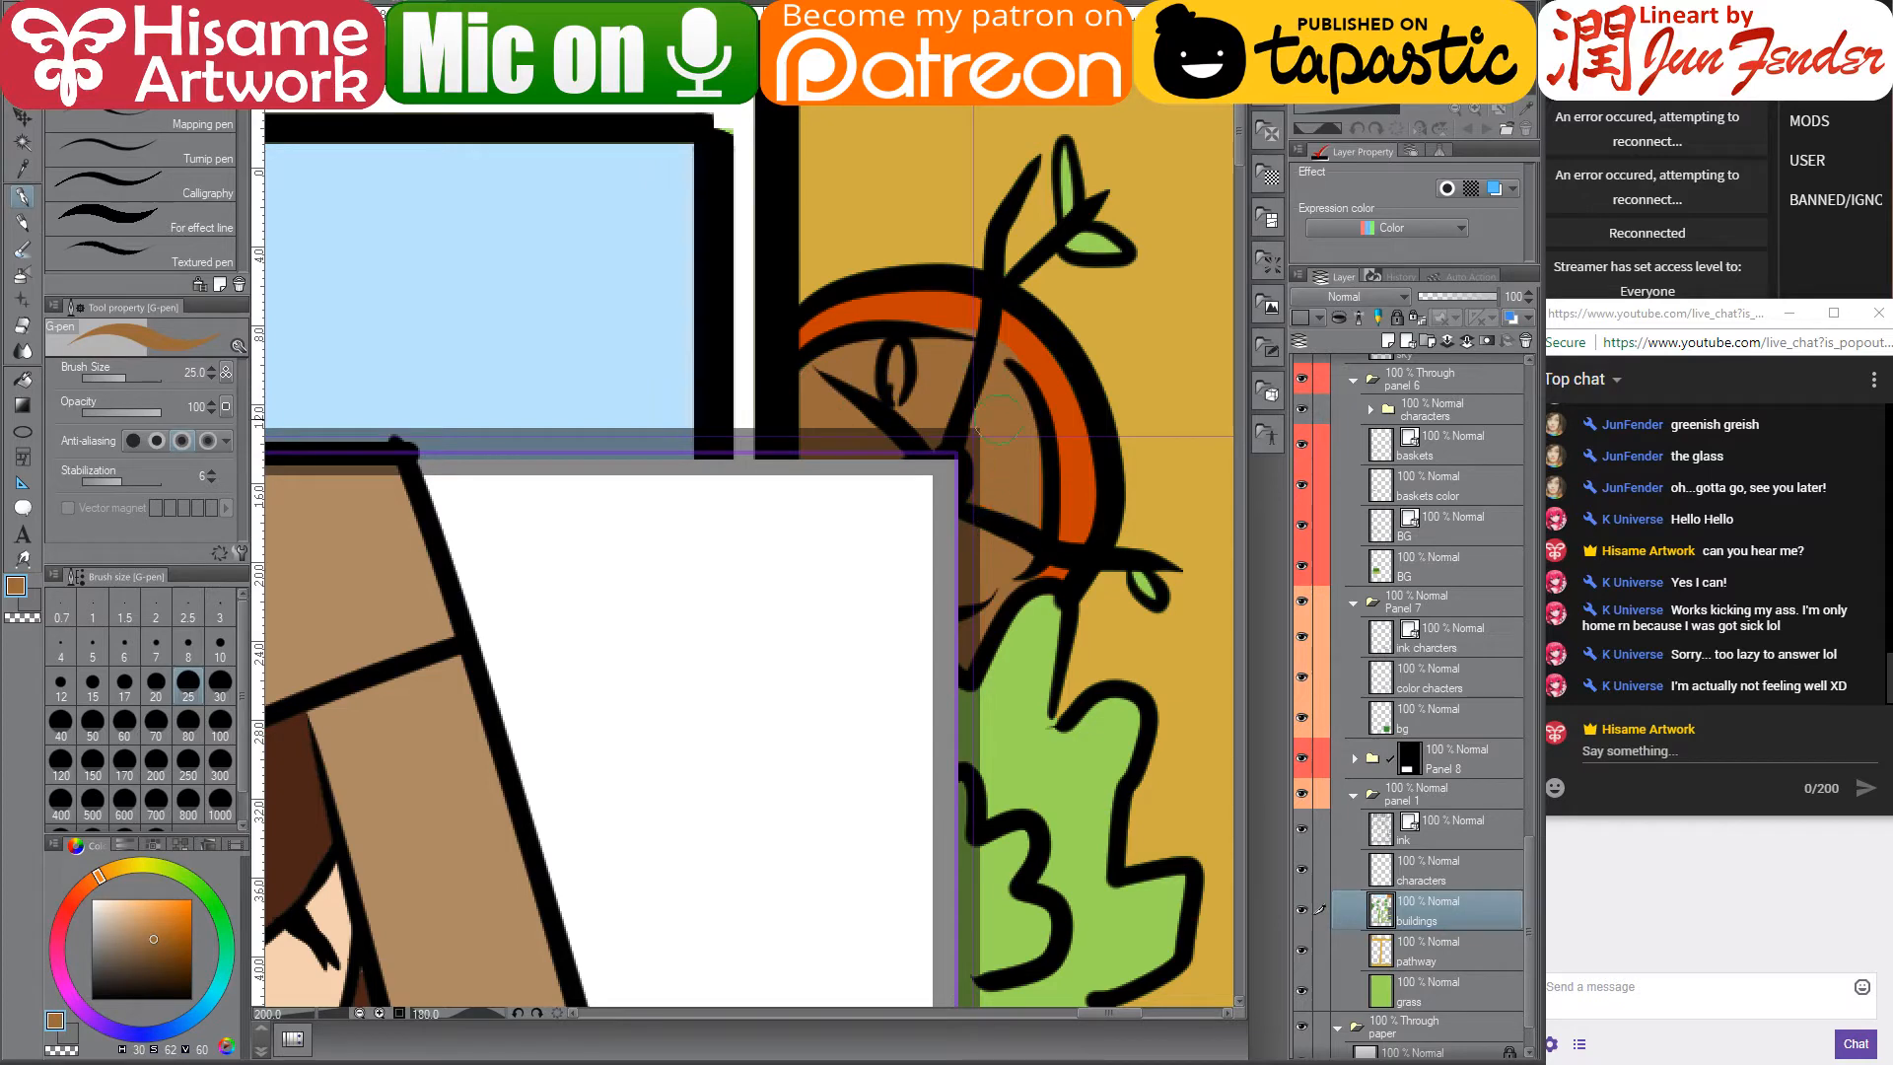
pyautogui.keyDown('alt'); pyautogui.click(1020, 335); pyautogui.keyUp('alt')
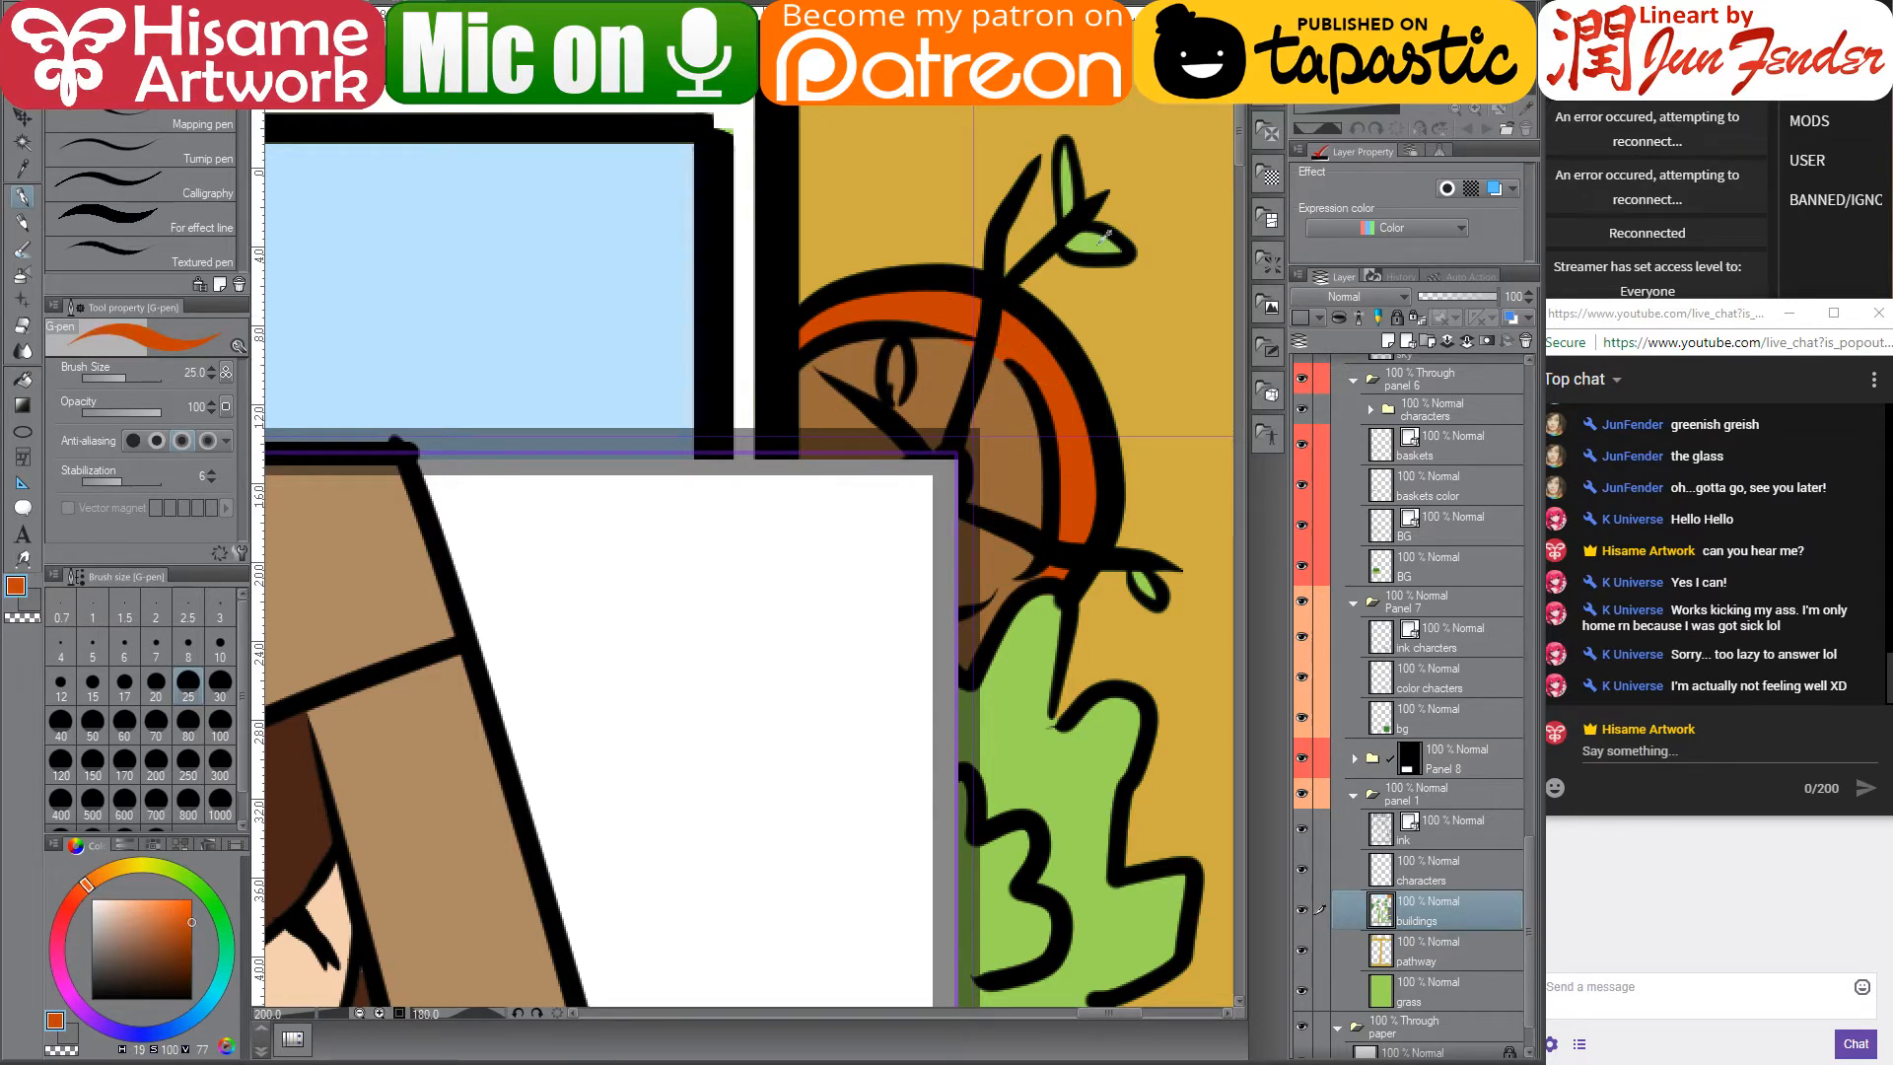
# - Paint the small leaf inside the pot with the green sampled from the outer leaves, using the G-pen at size 17
pyautogui.keyDown('alt'); pyautogui.click(1104, 236); pyautogui.keyUp('alt')
pyautogui.press('[')
pyautogui.press('[')
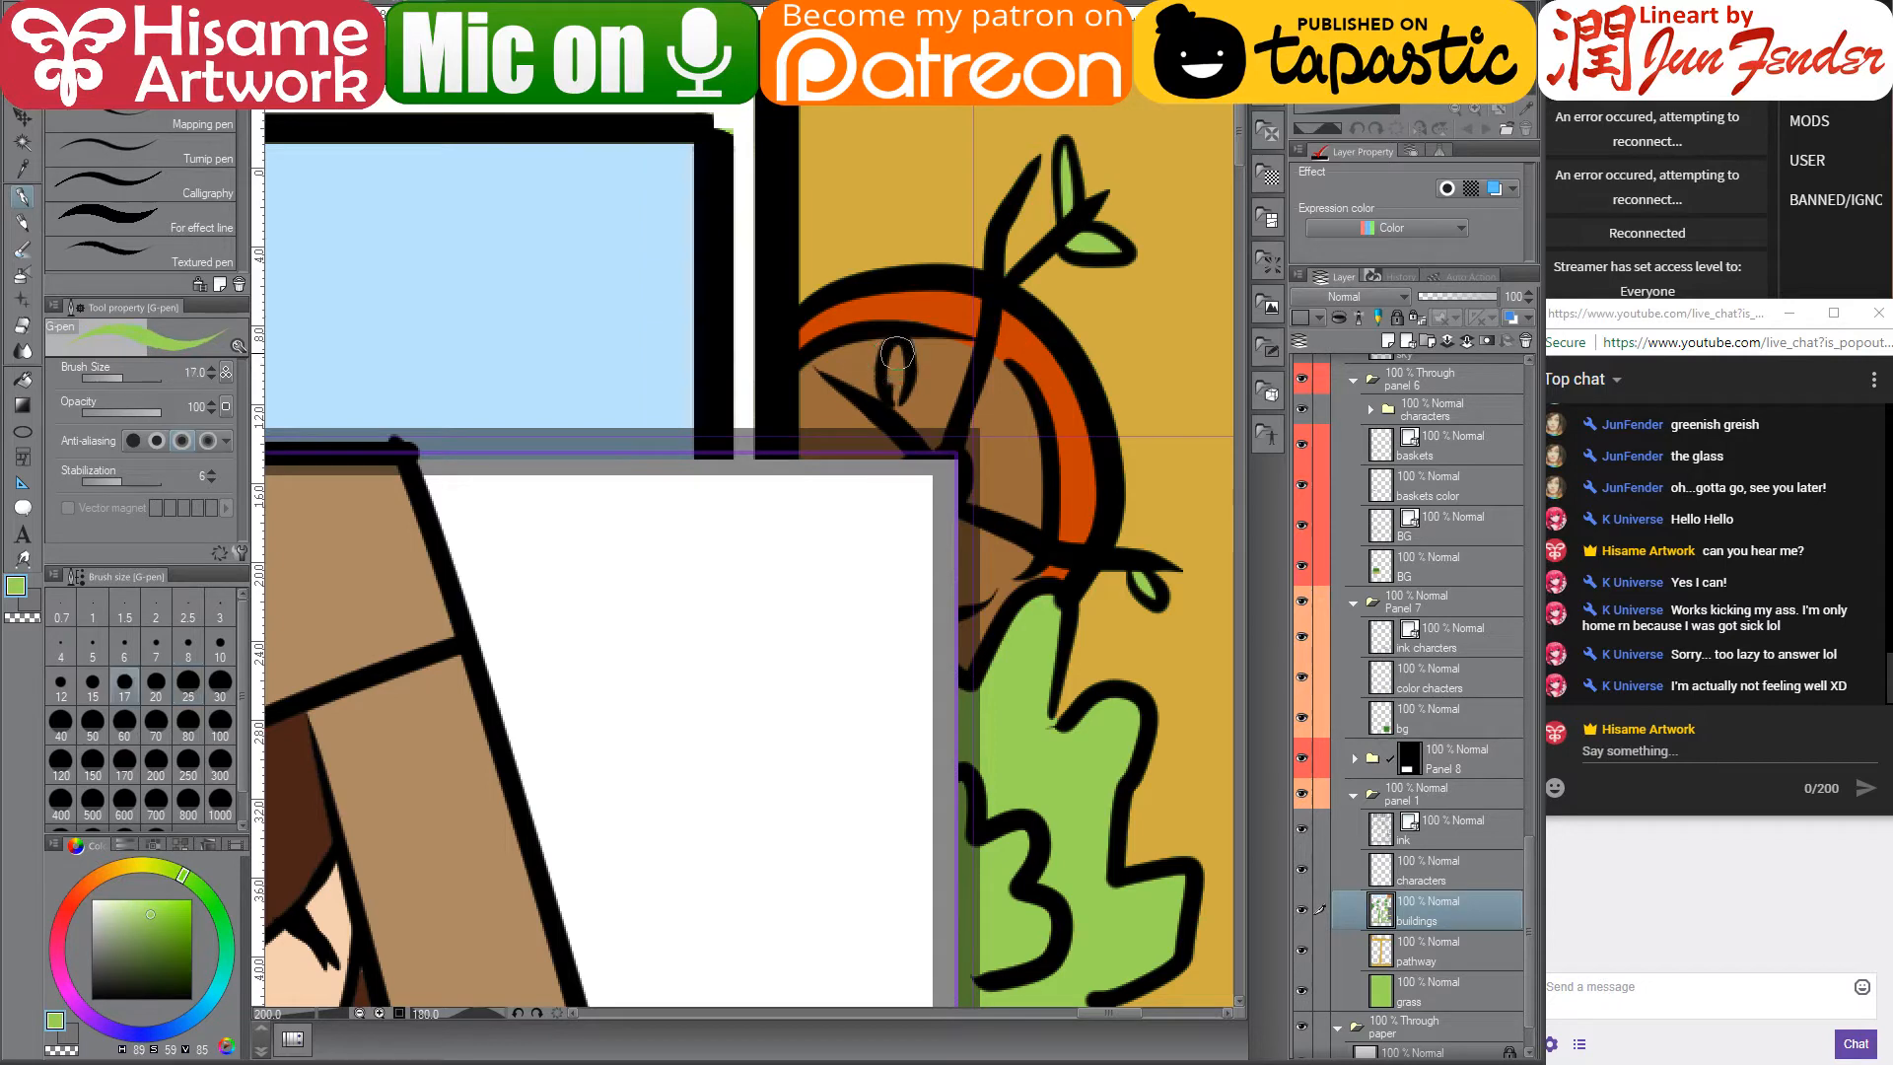
pyautogui.scroll(-2, 961, 642)
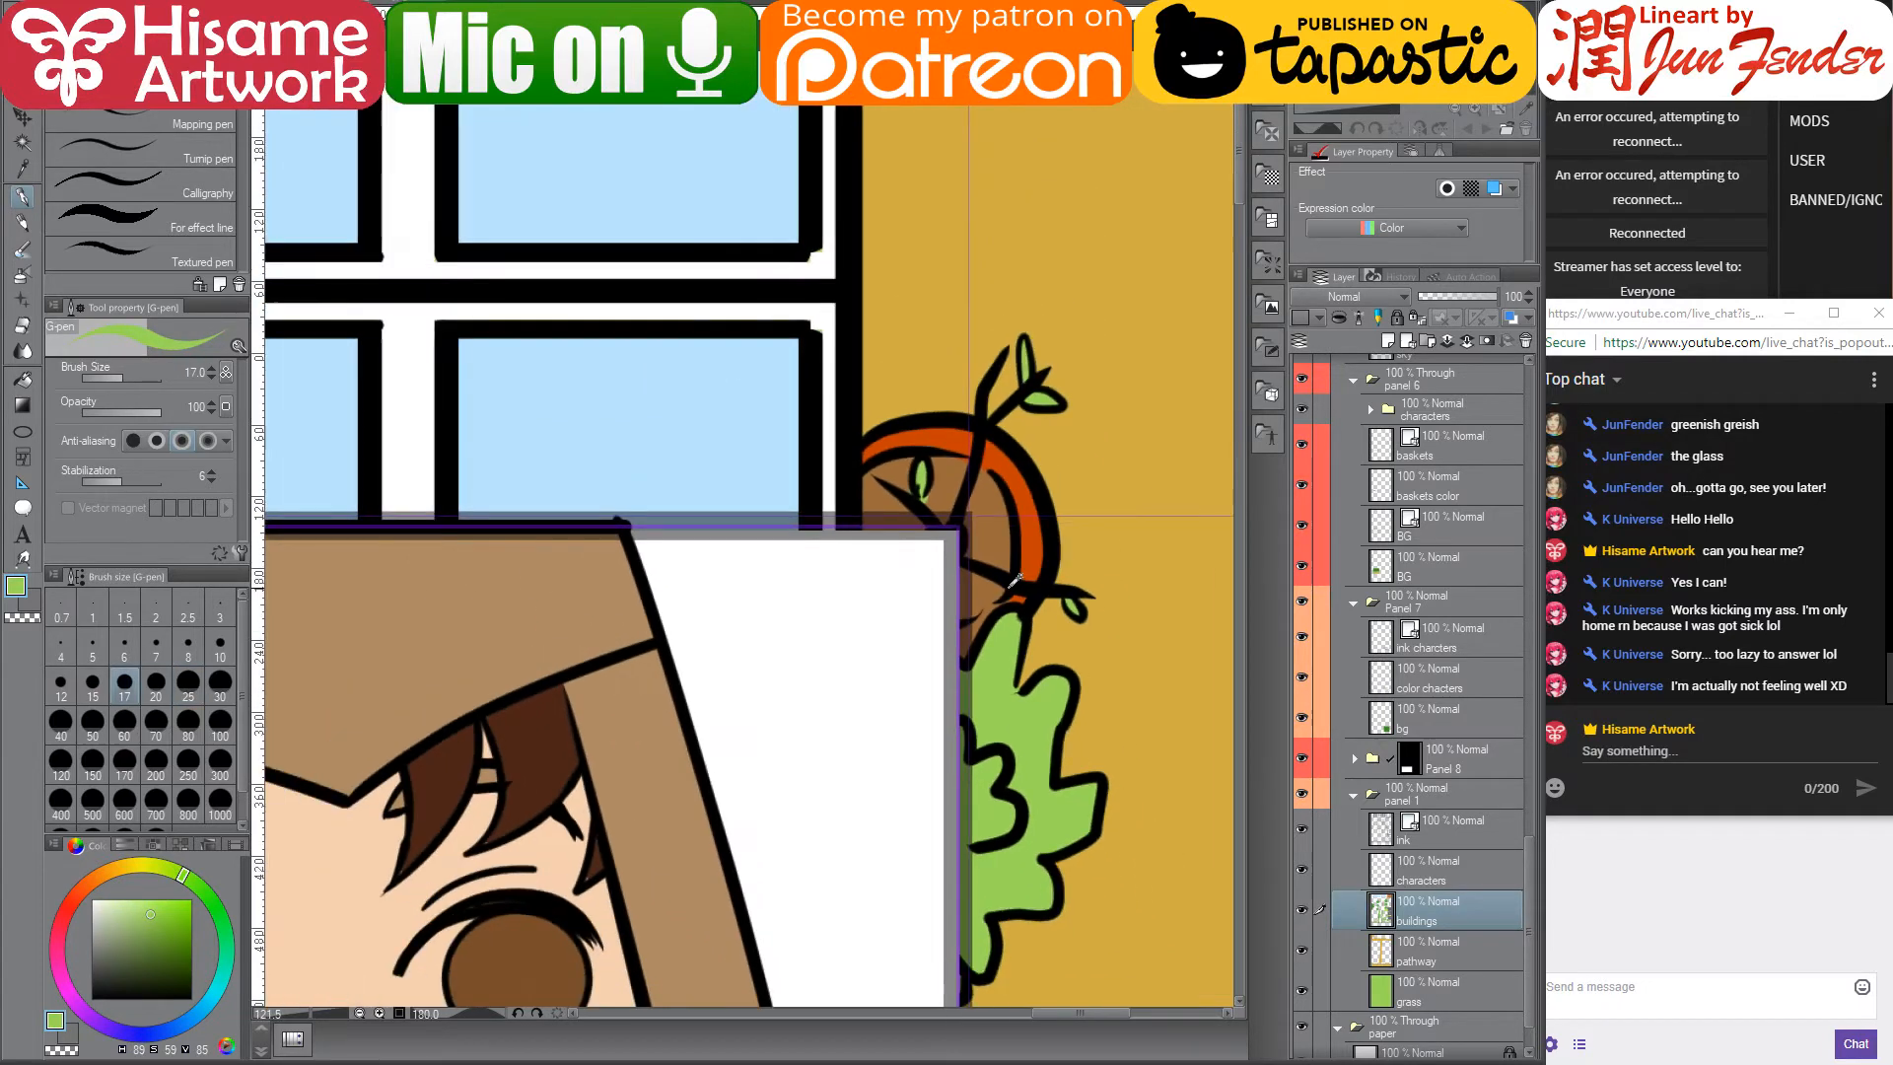
pyautogui.scroll(-6, 1015, 582)
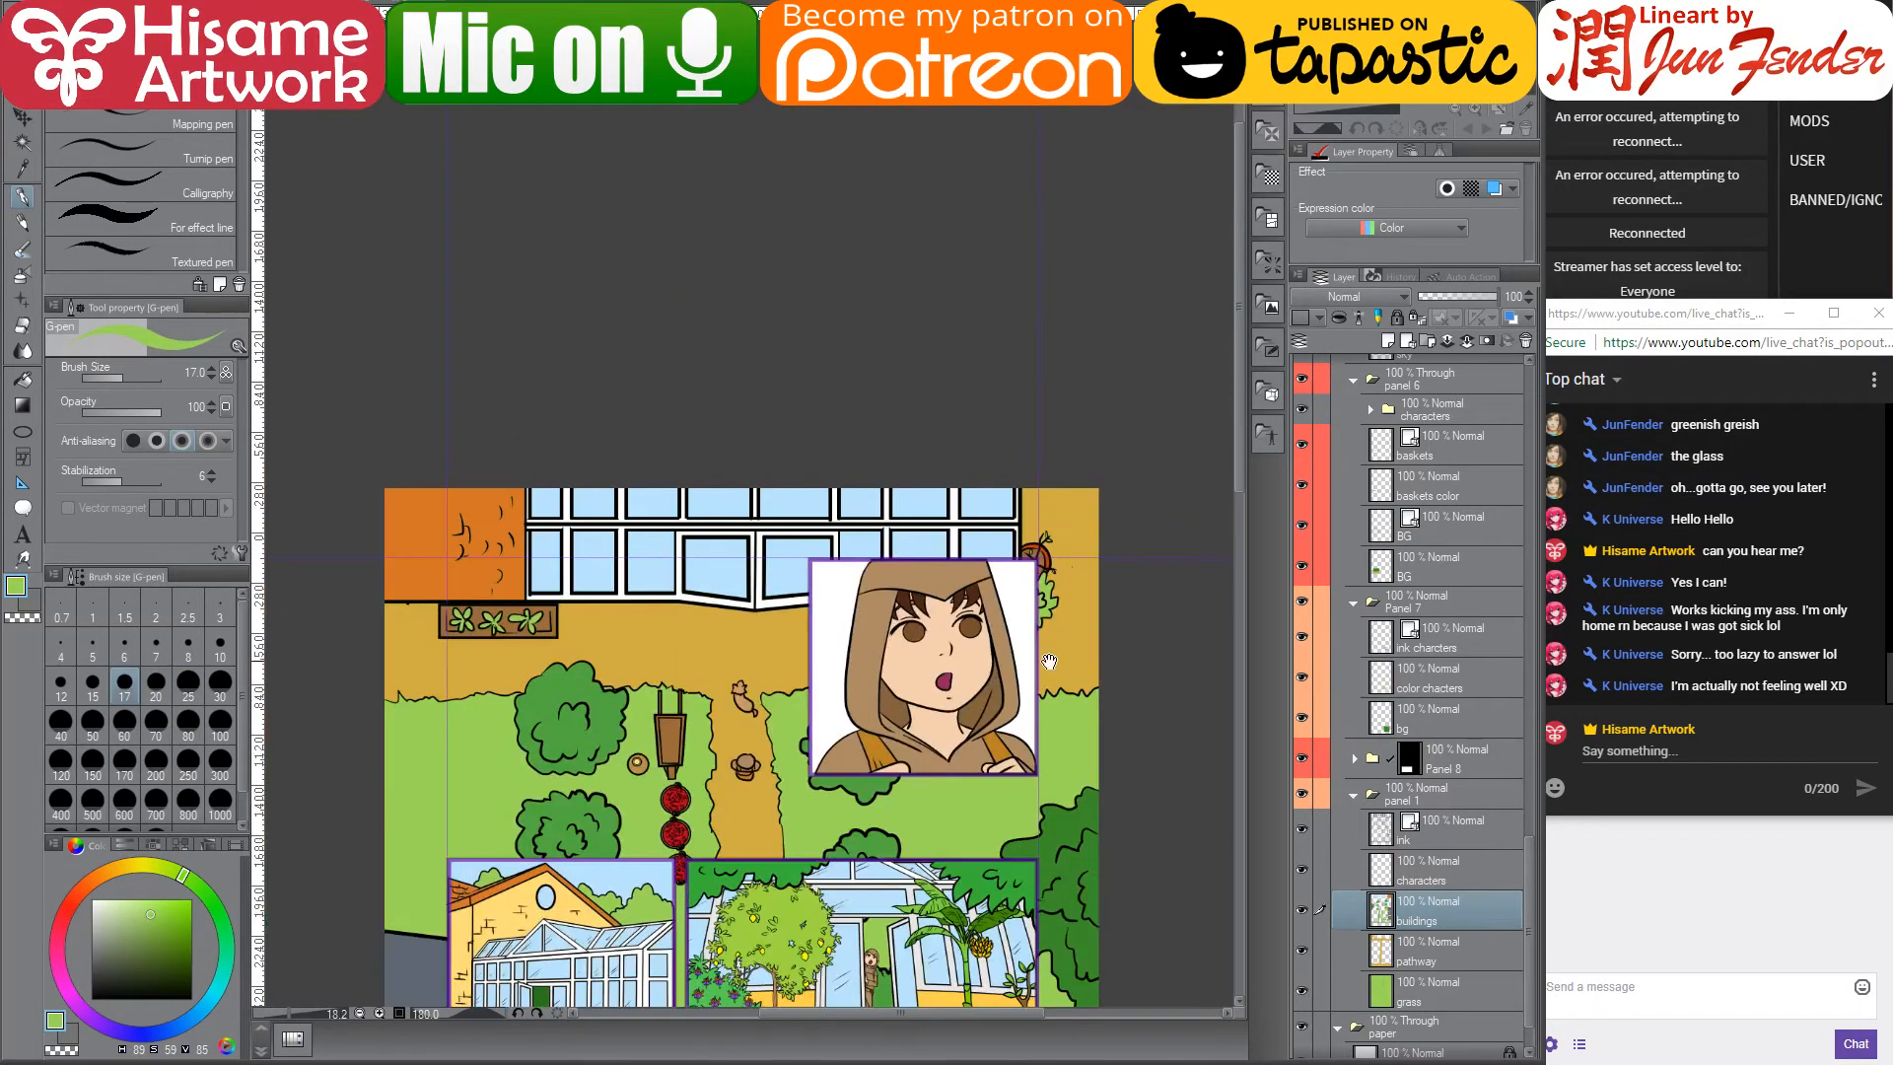
pyautogui.moveTo(1049, 661); pyautogui.dragTo(995, 372)
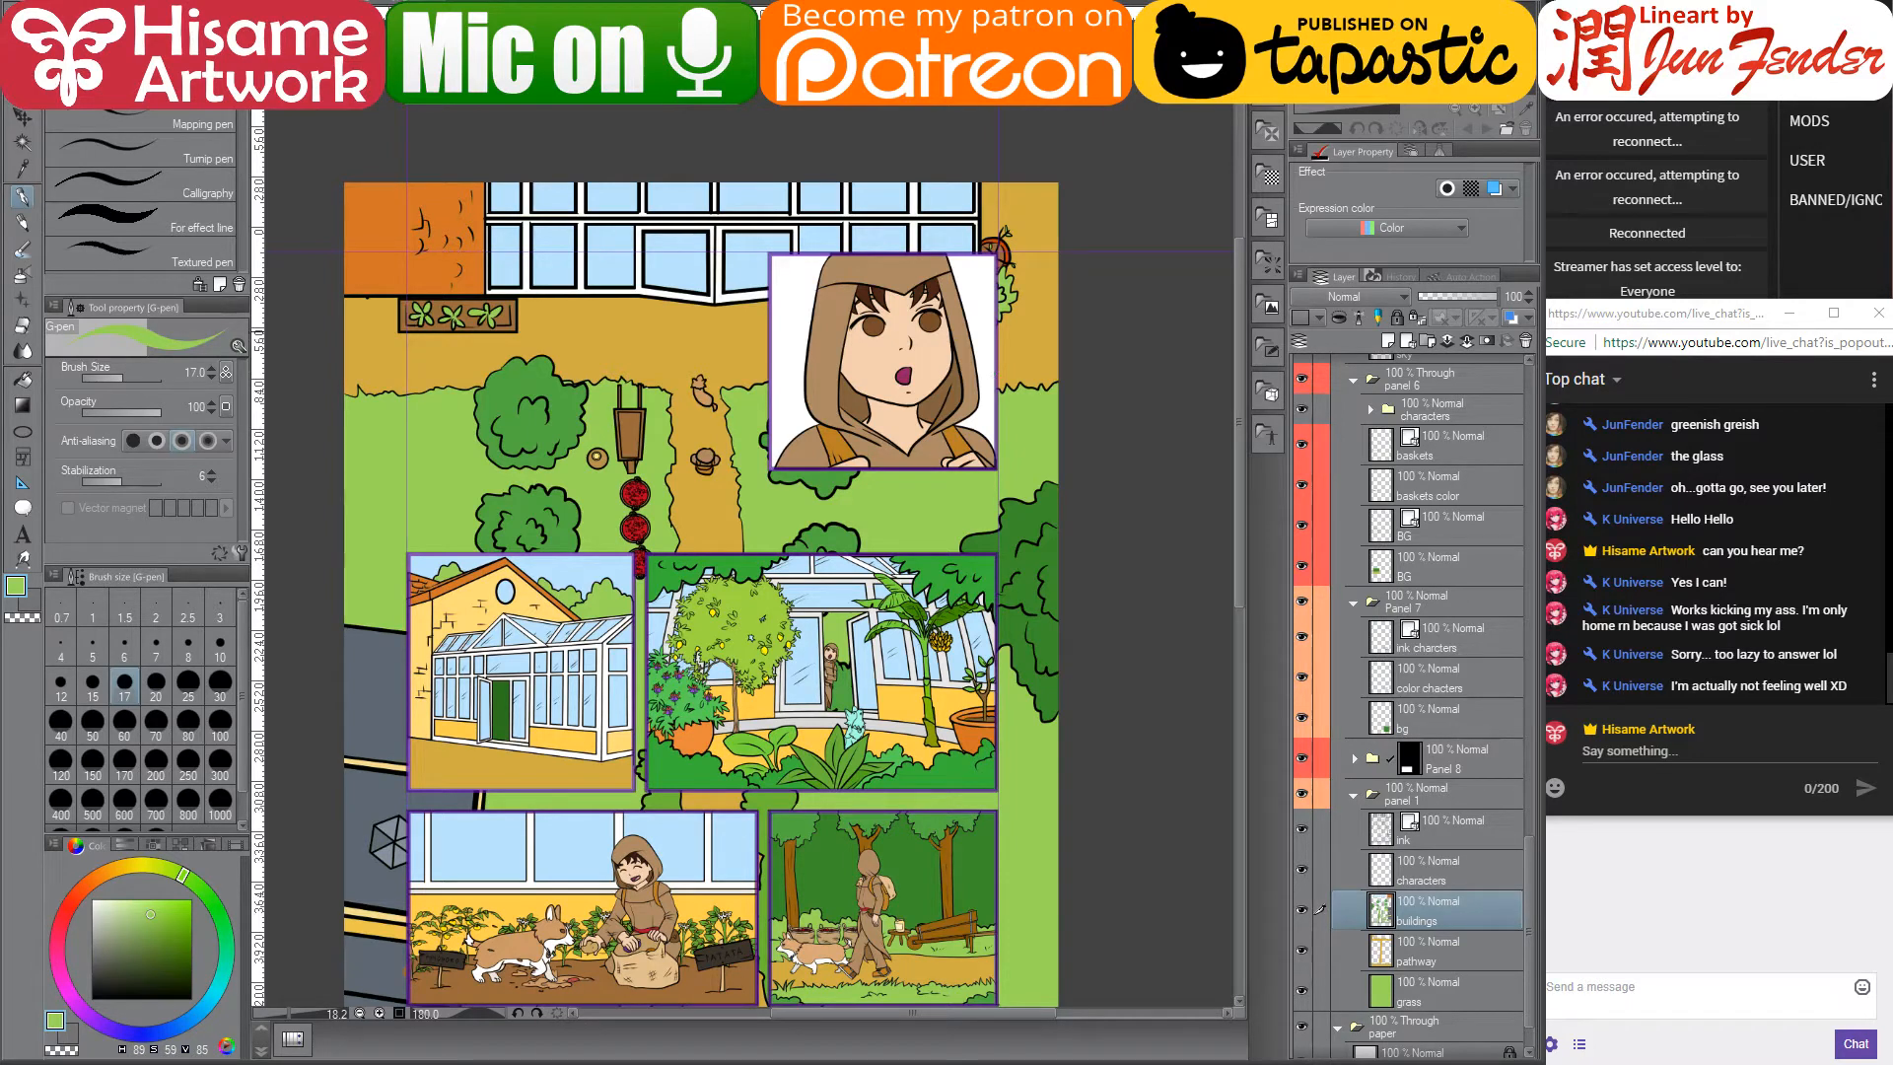
pyautogui.scroll(3, 1370, 874)
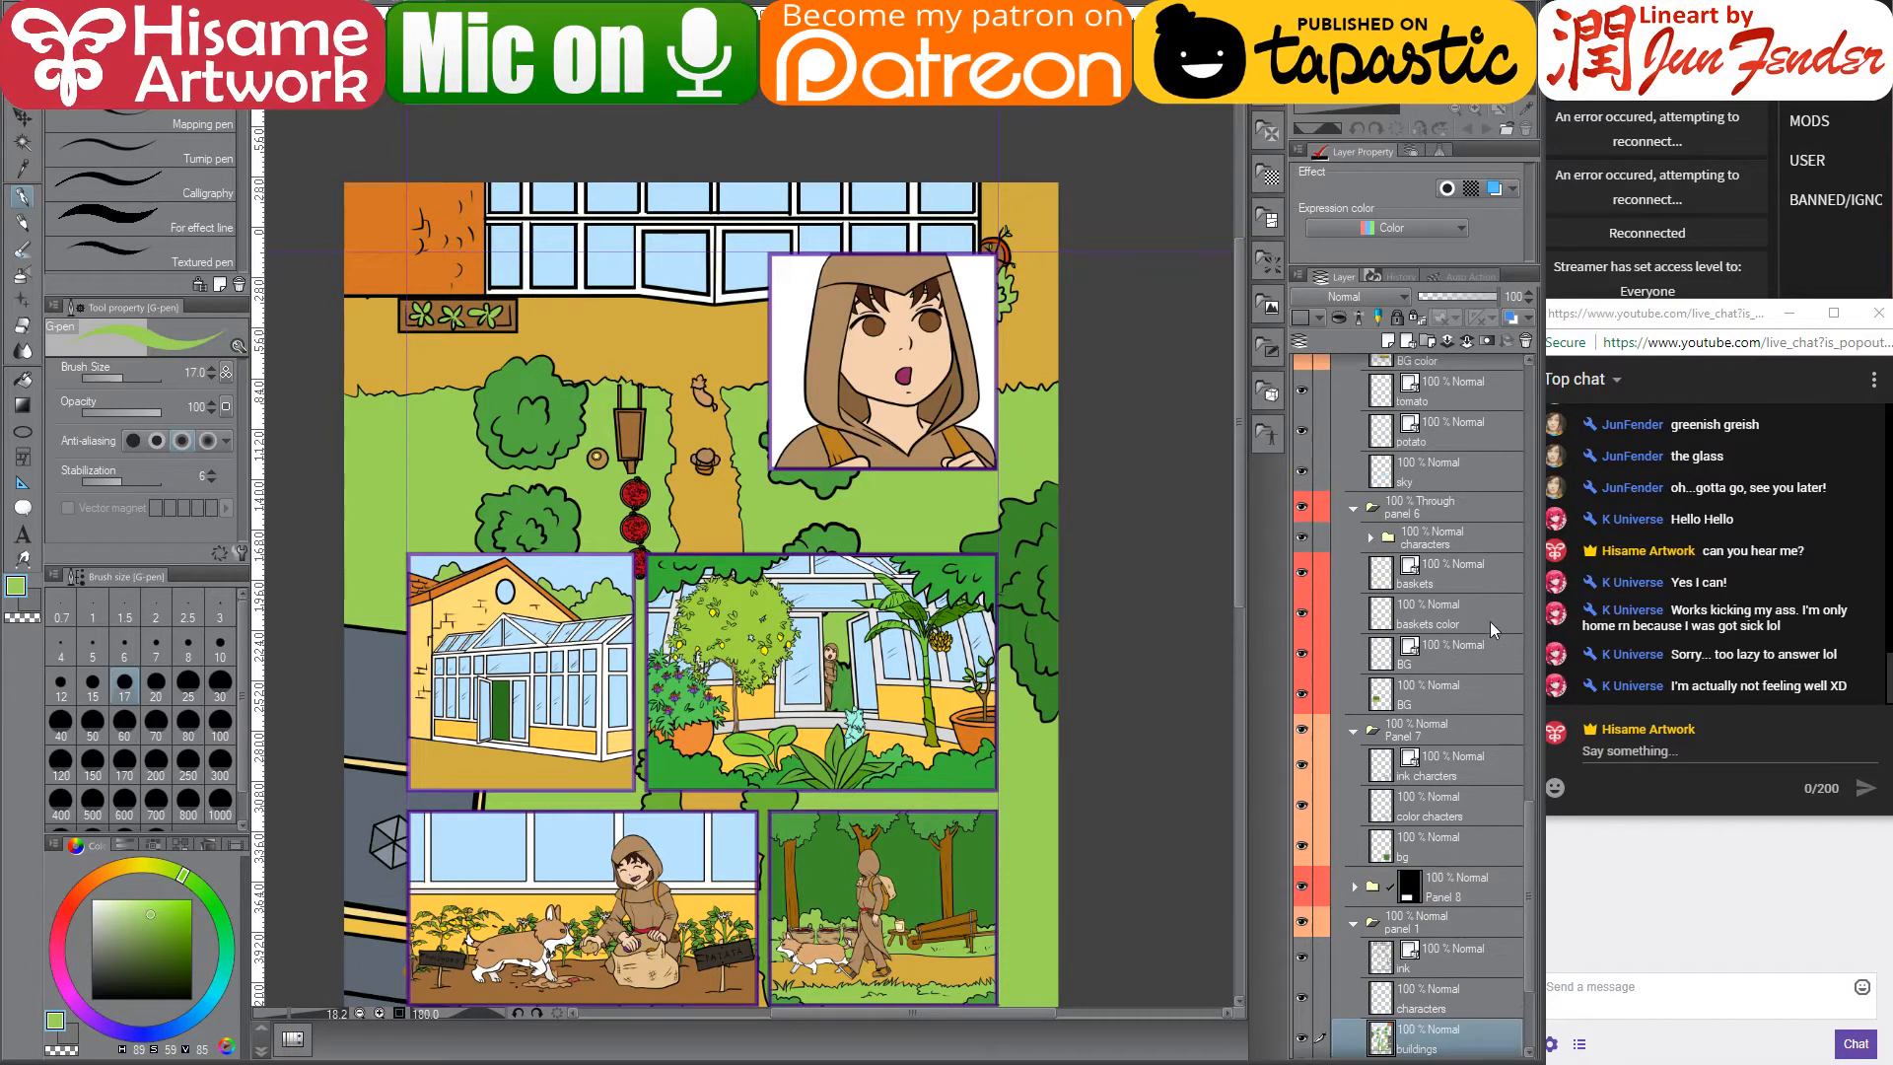
pyautogui.scroll(4, 1420, 507)
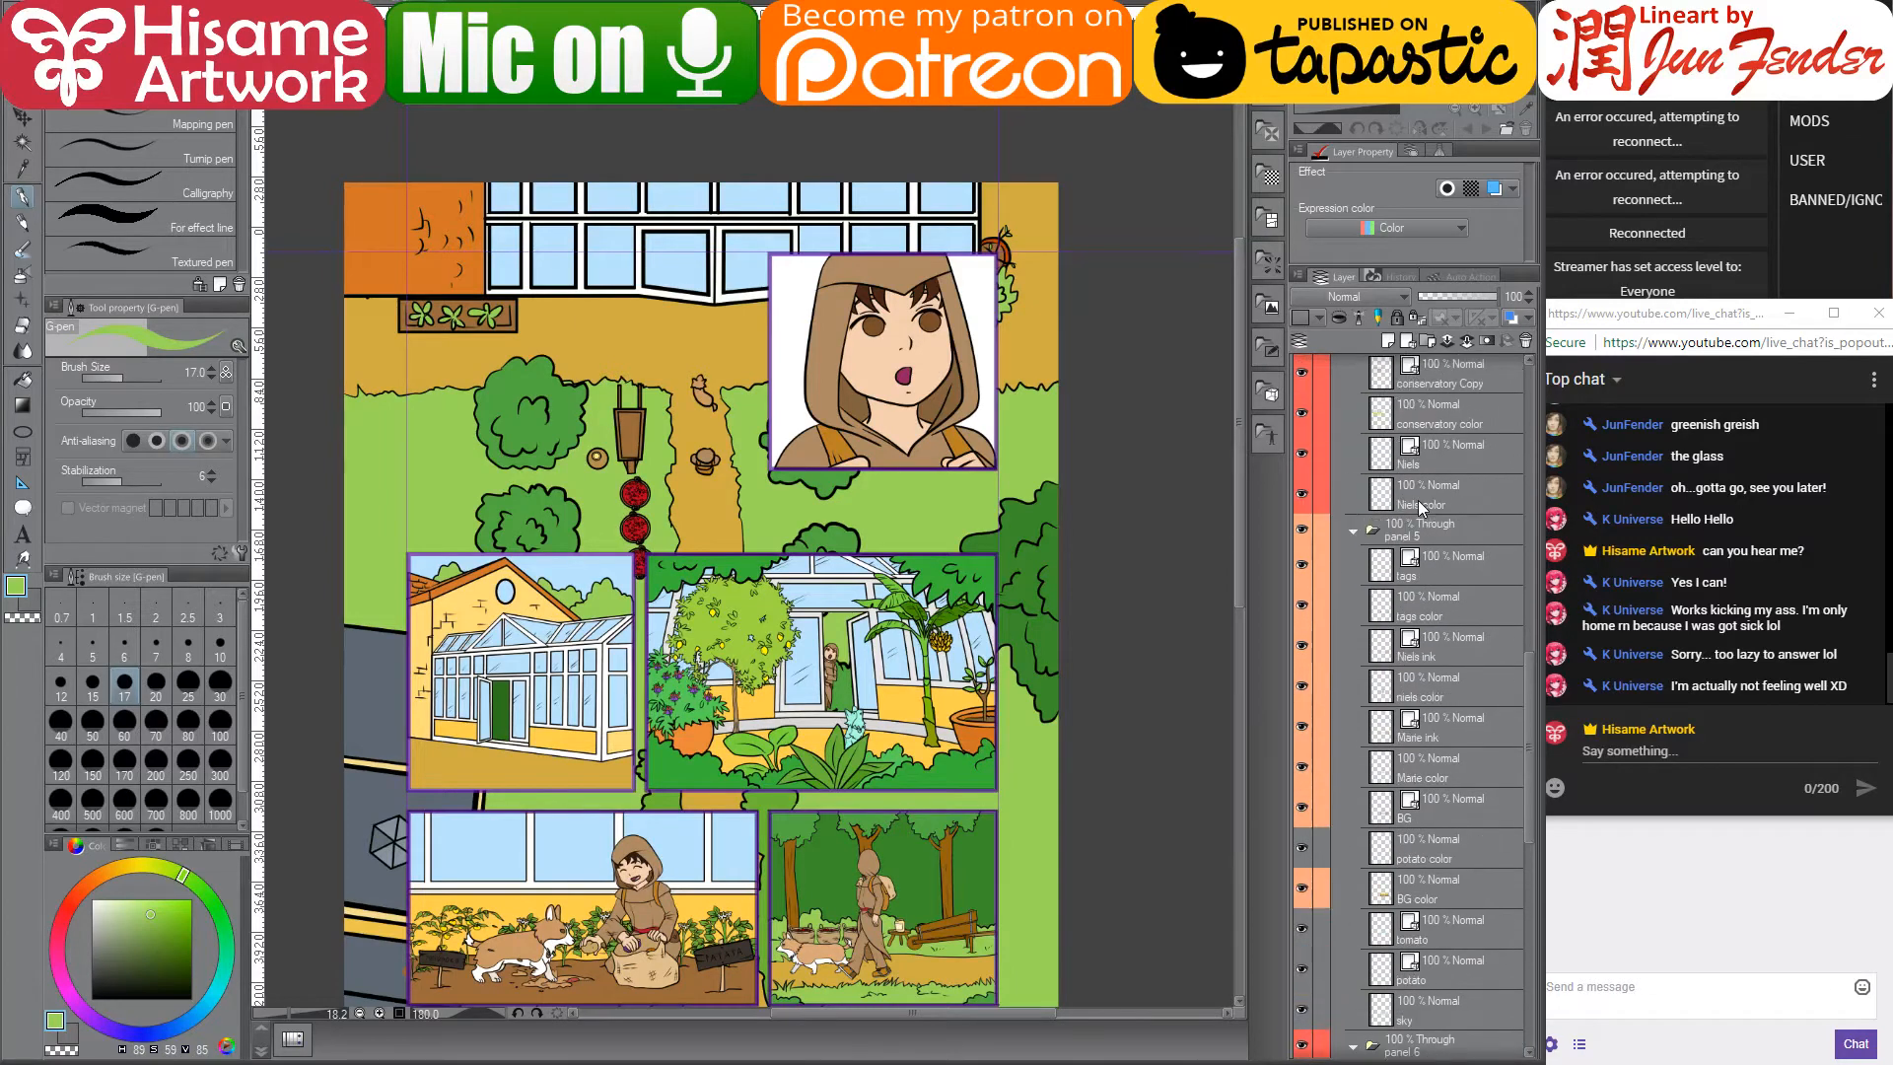
pyautogui.scroll(-10, 1435, 582)
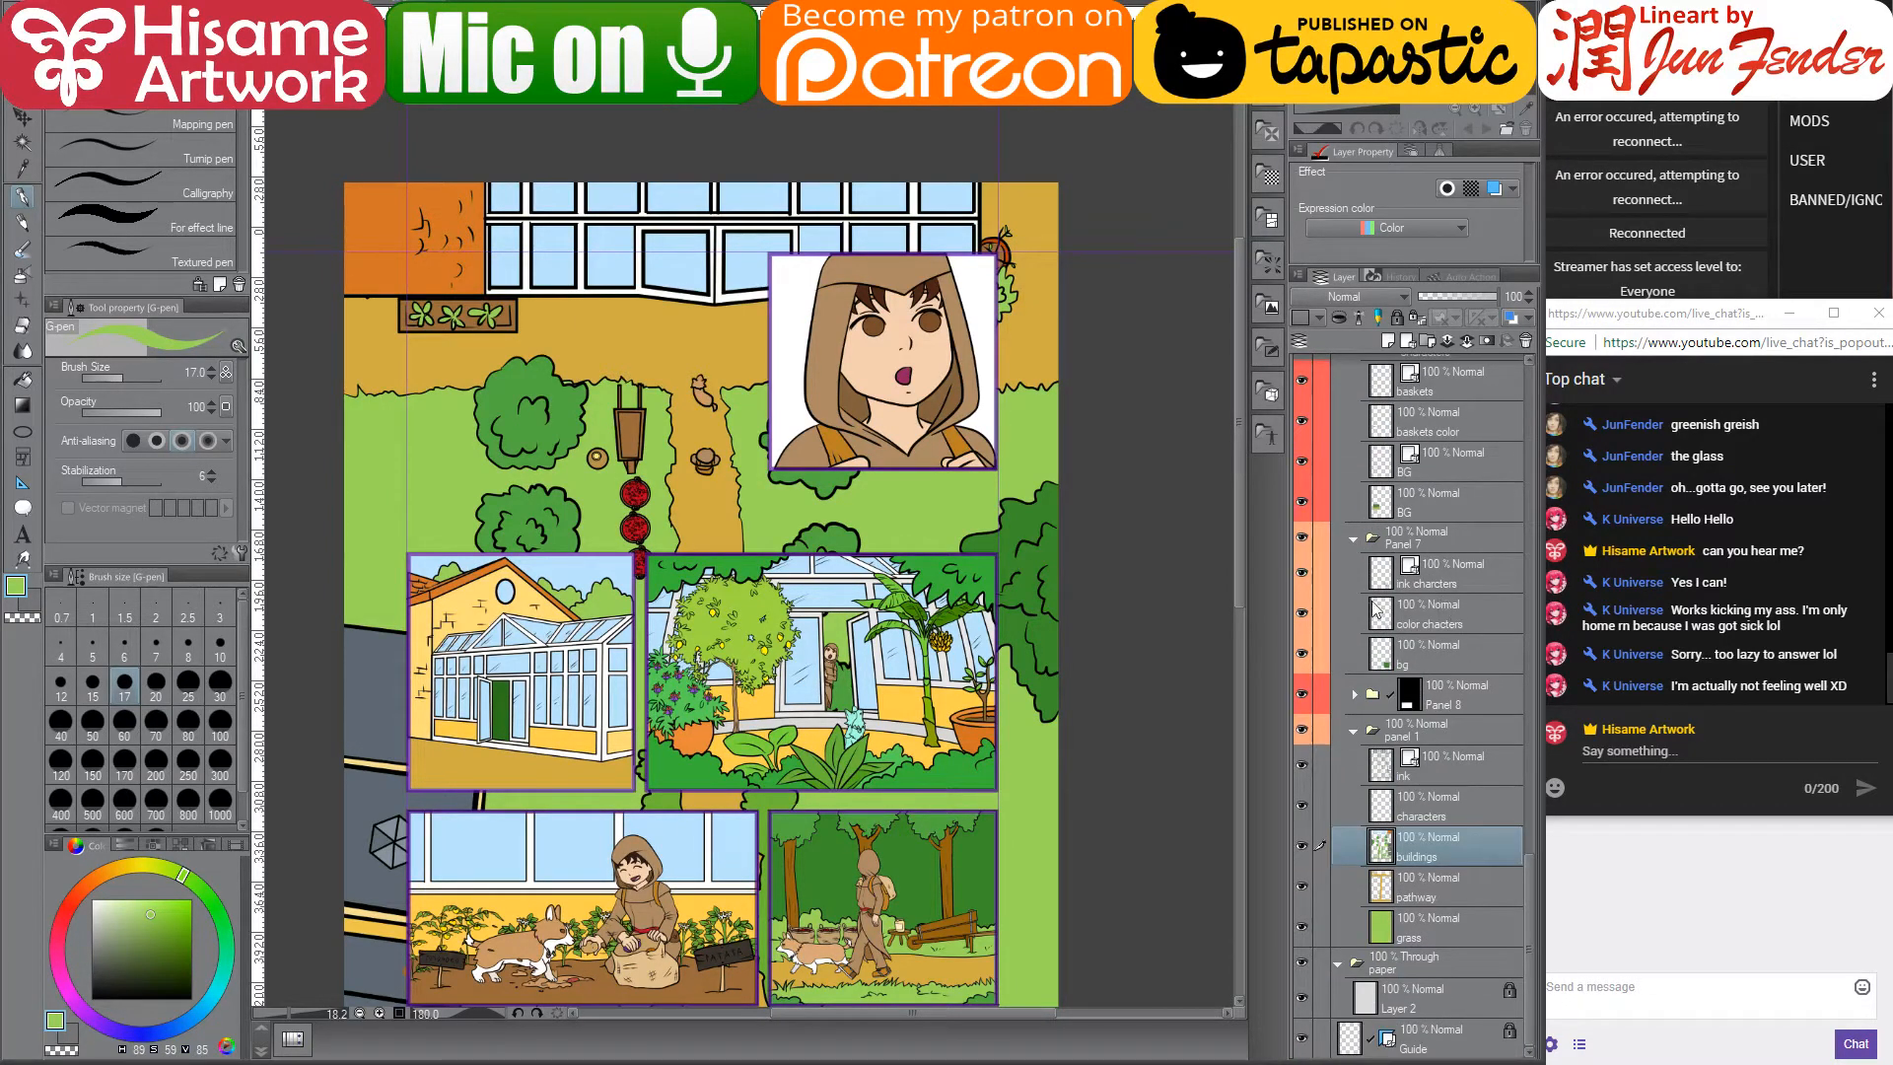
# - Switch to the web browser and search Google Images for the Sarah's Scribbles comic about perspective
pyautogui.hotkey('alt', 'Tab')
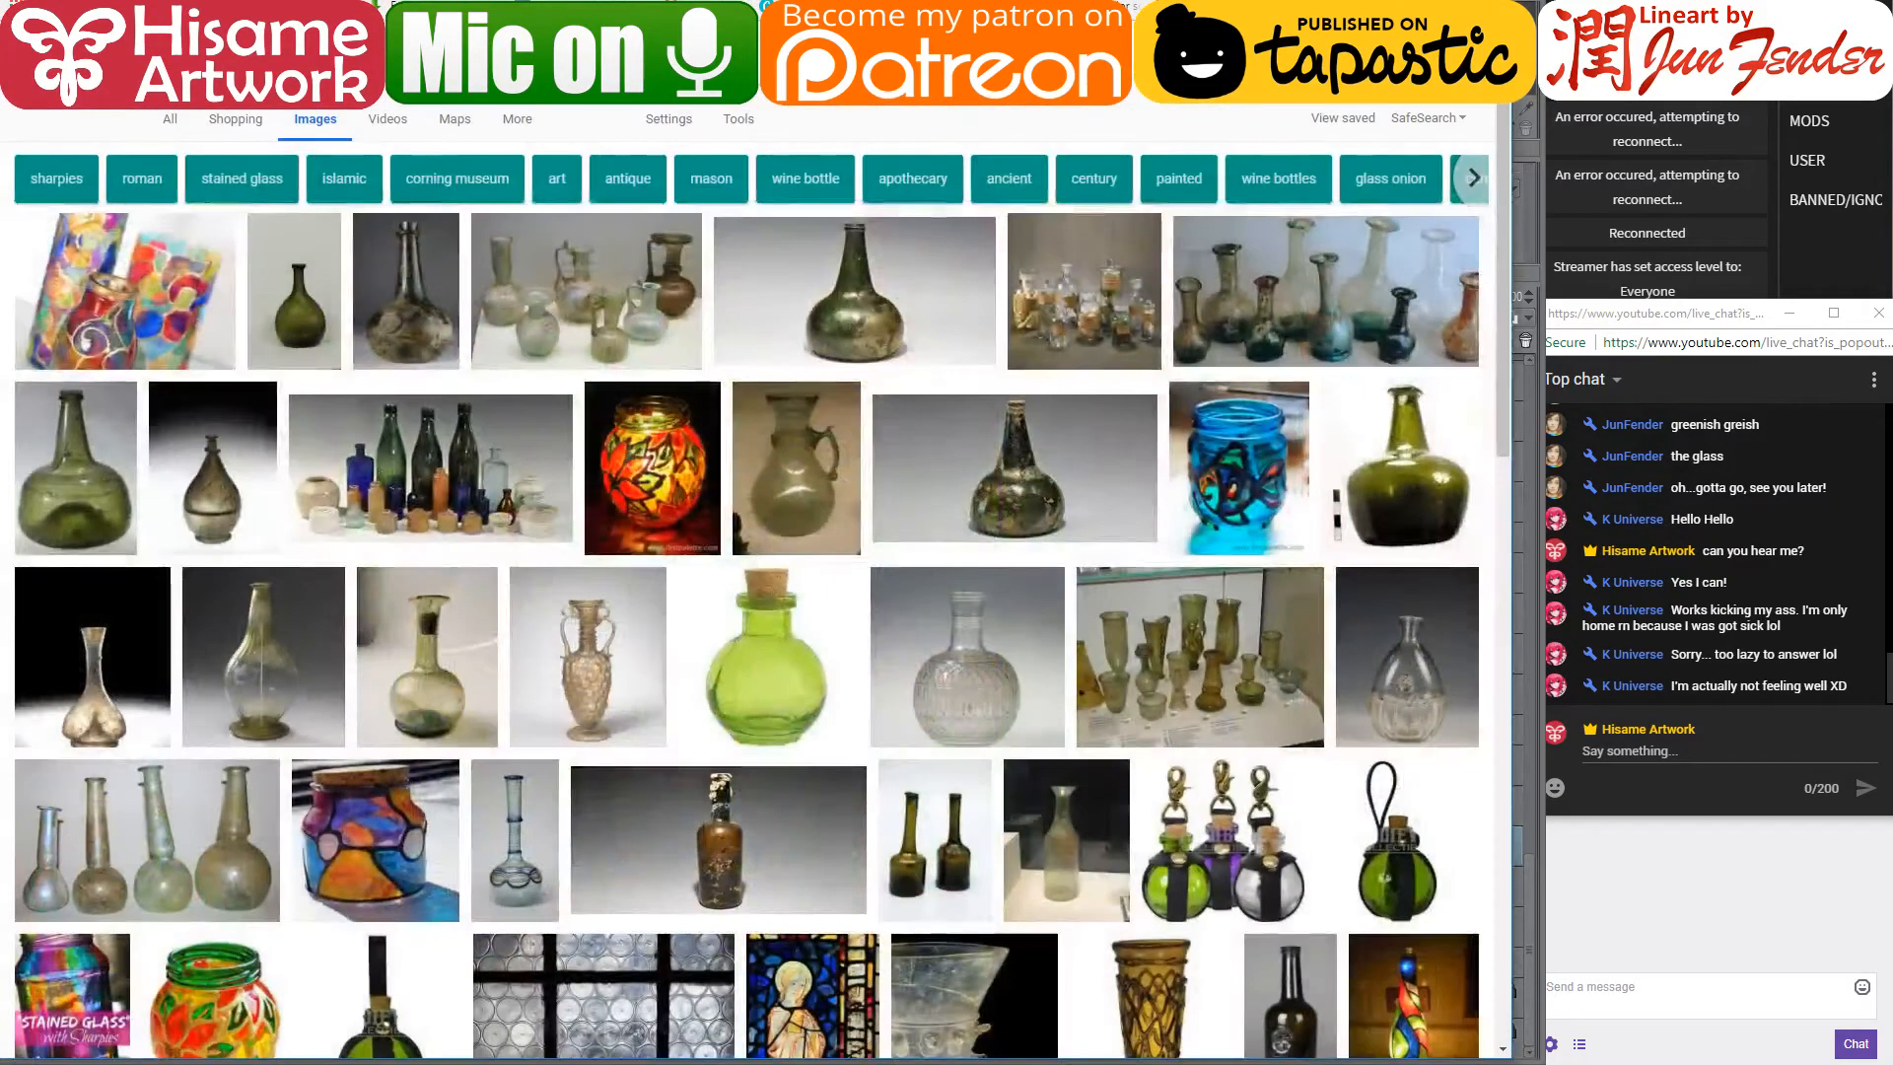
pyautogui.write('sarah sc')
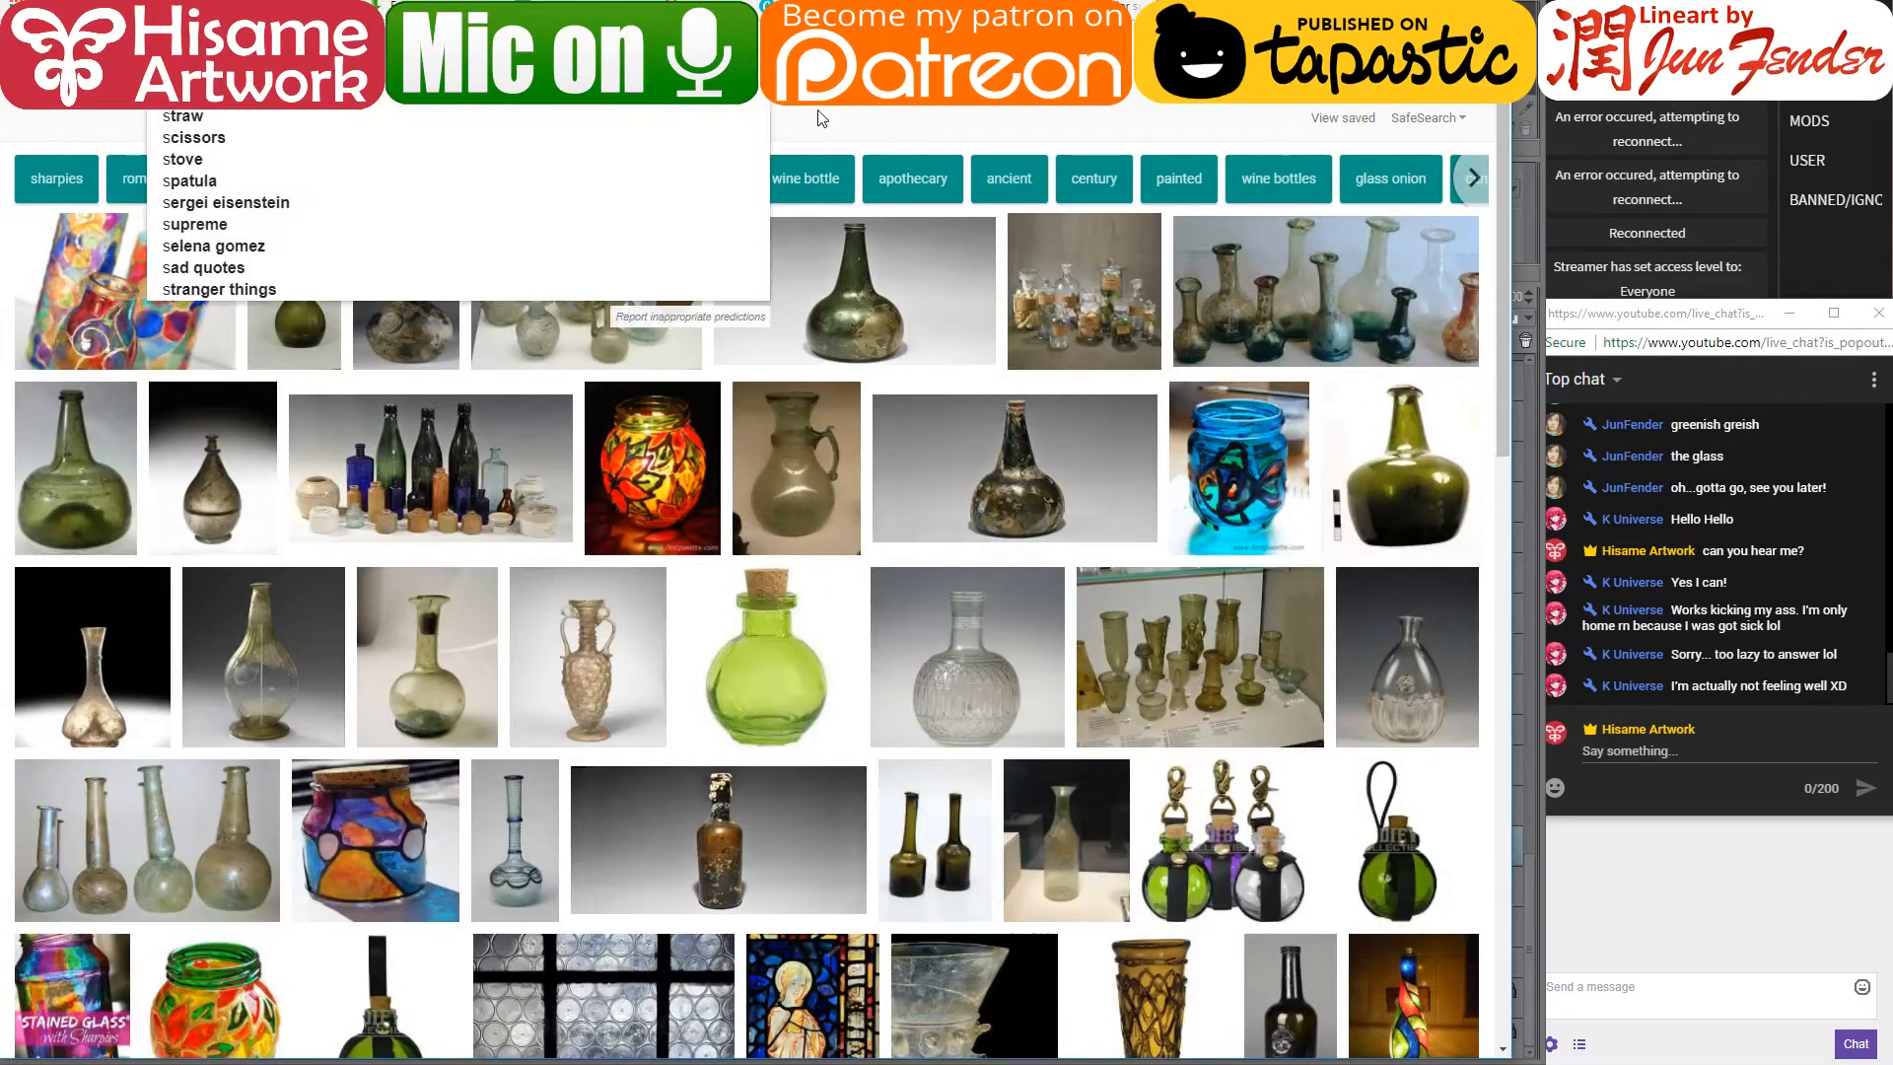
pyautogui.write('ribbles pe')
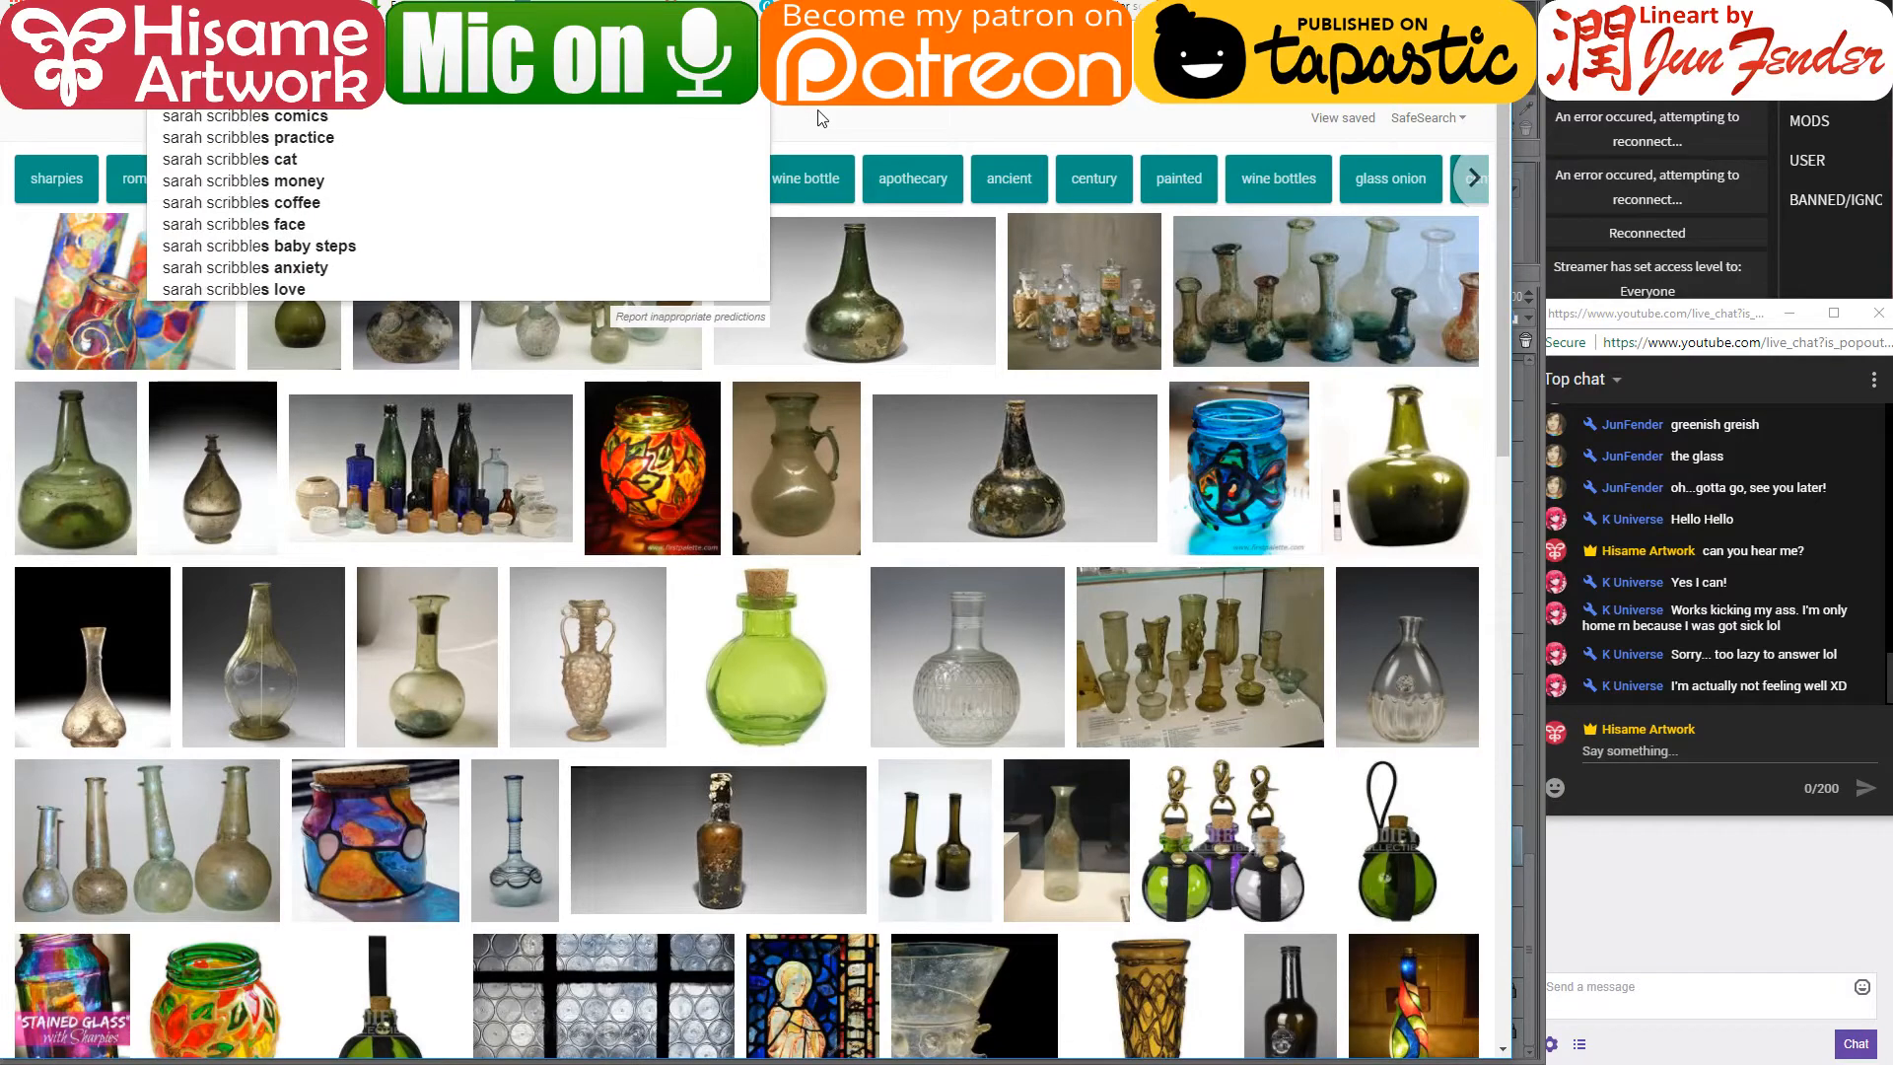
pyautogui.press('Return')
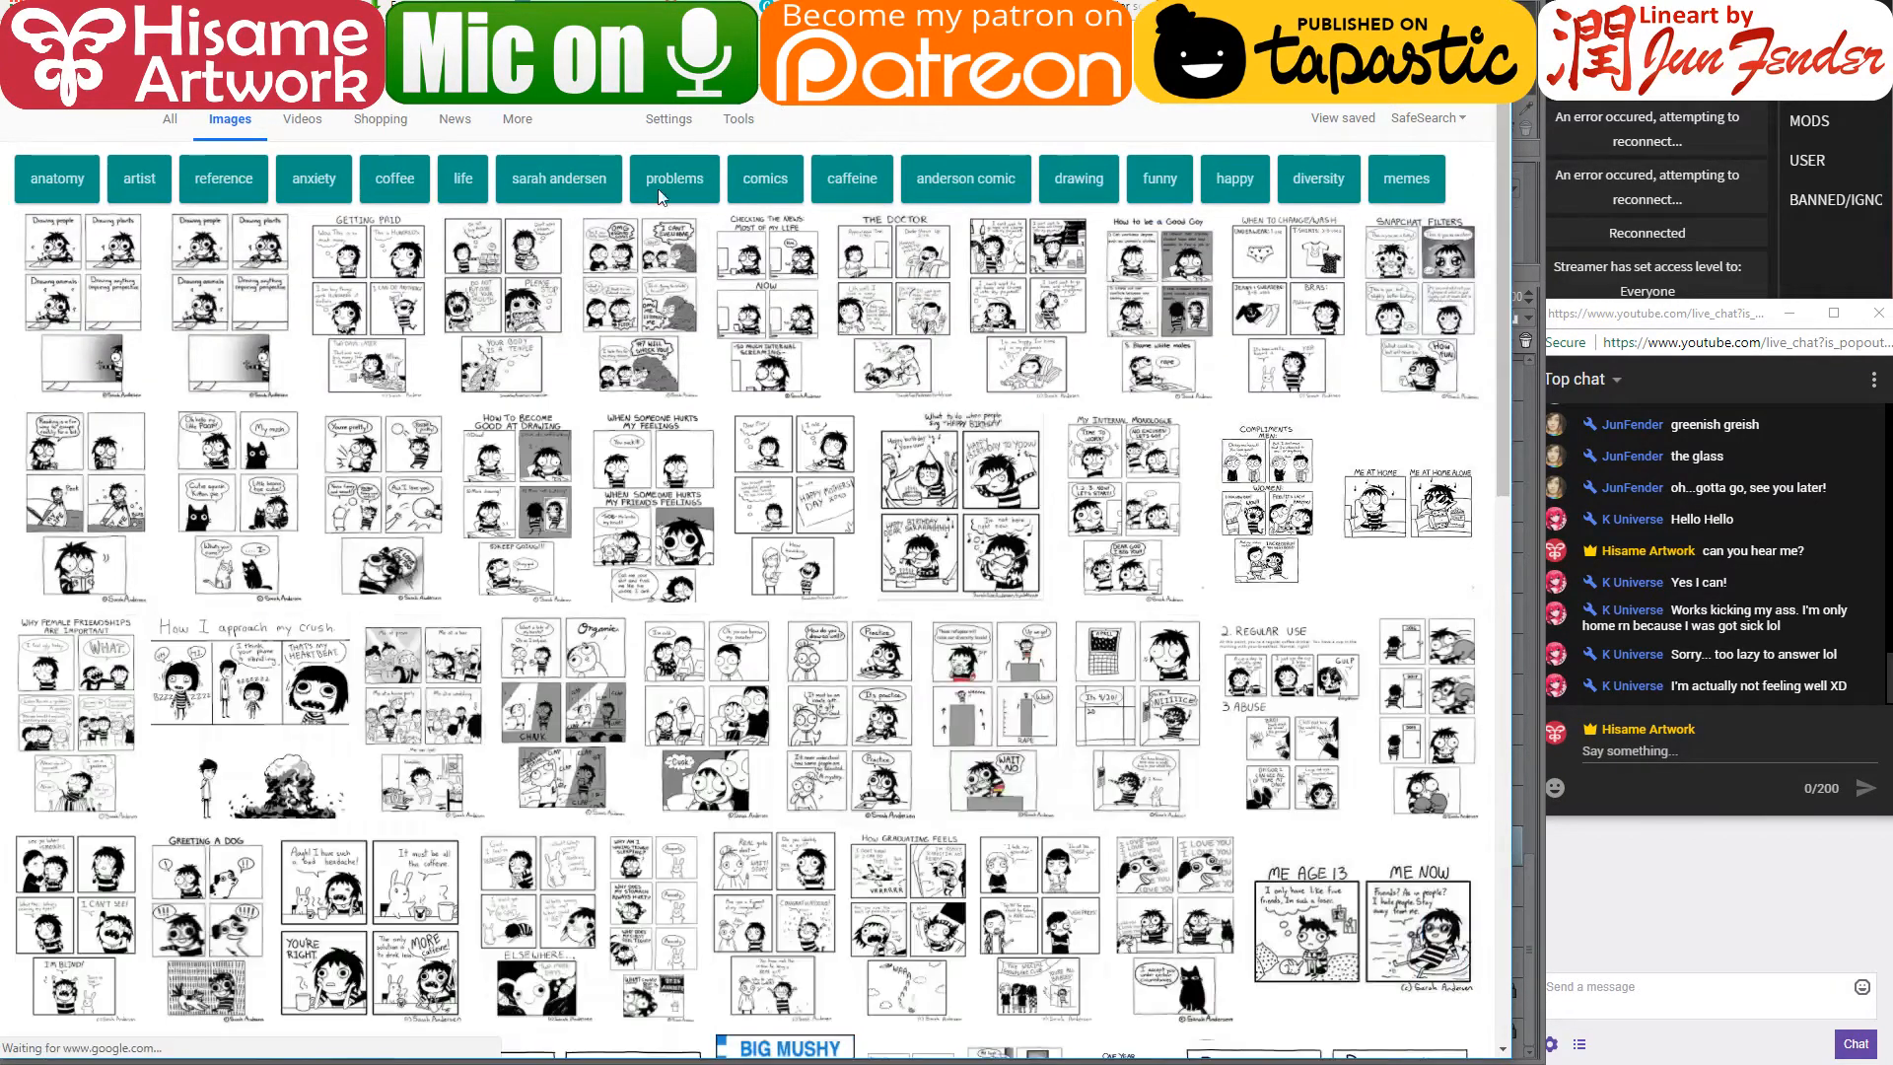
# - Open the Sarah's Scribbles perspective comic's Know Your Meme page in a new tab and view the comic enlarged
pyautogui.click(127, 321)
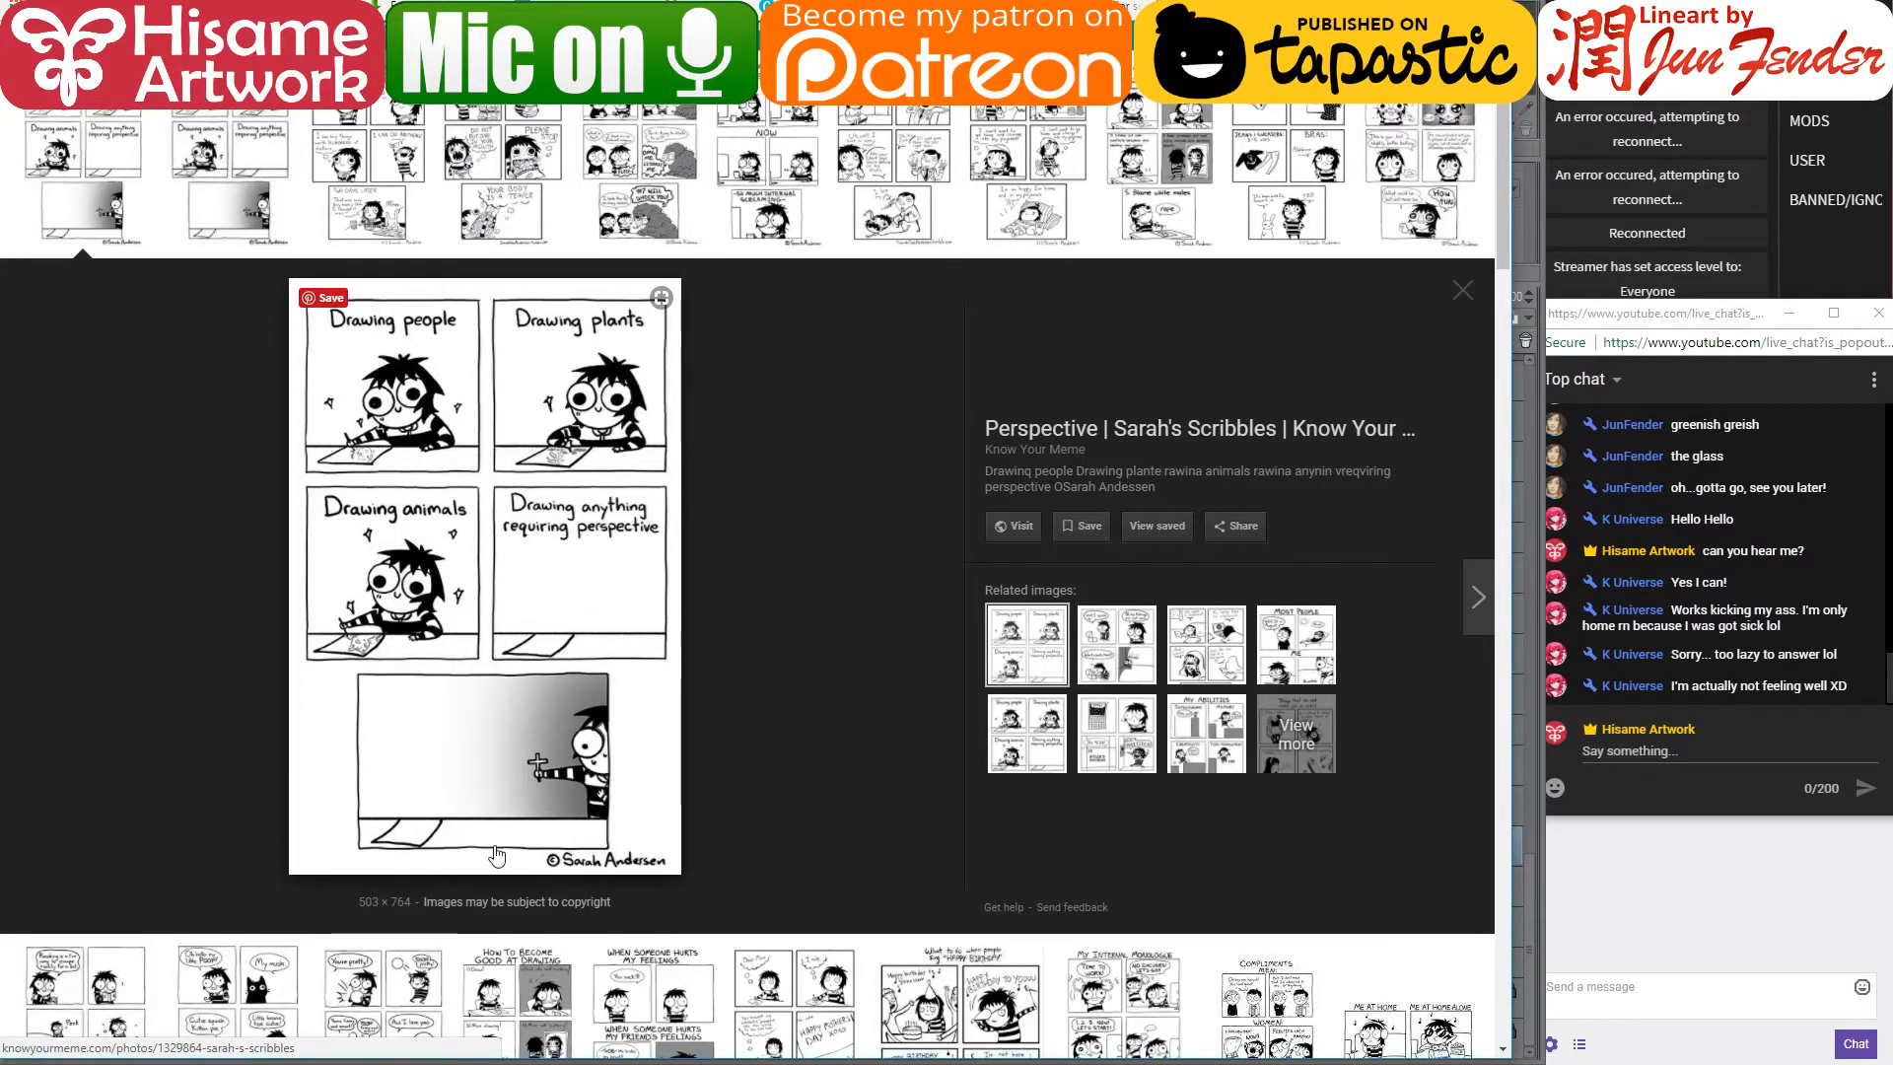
pyautogui.rightClick(527, 619)
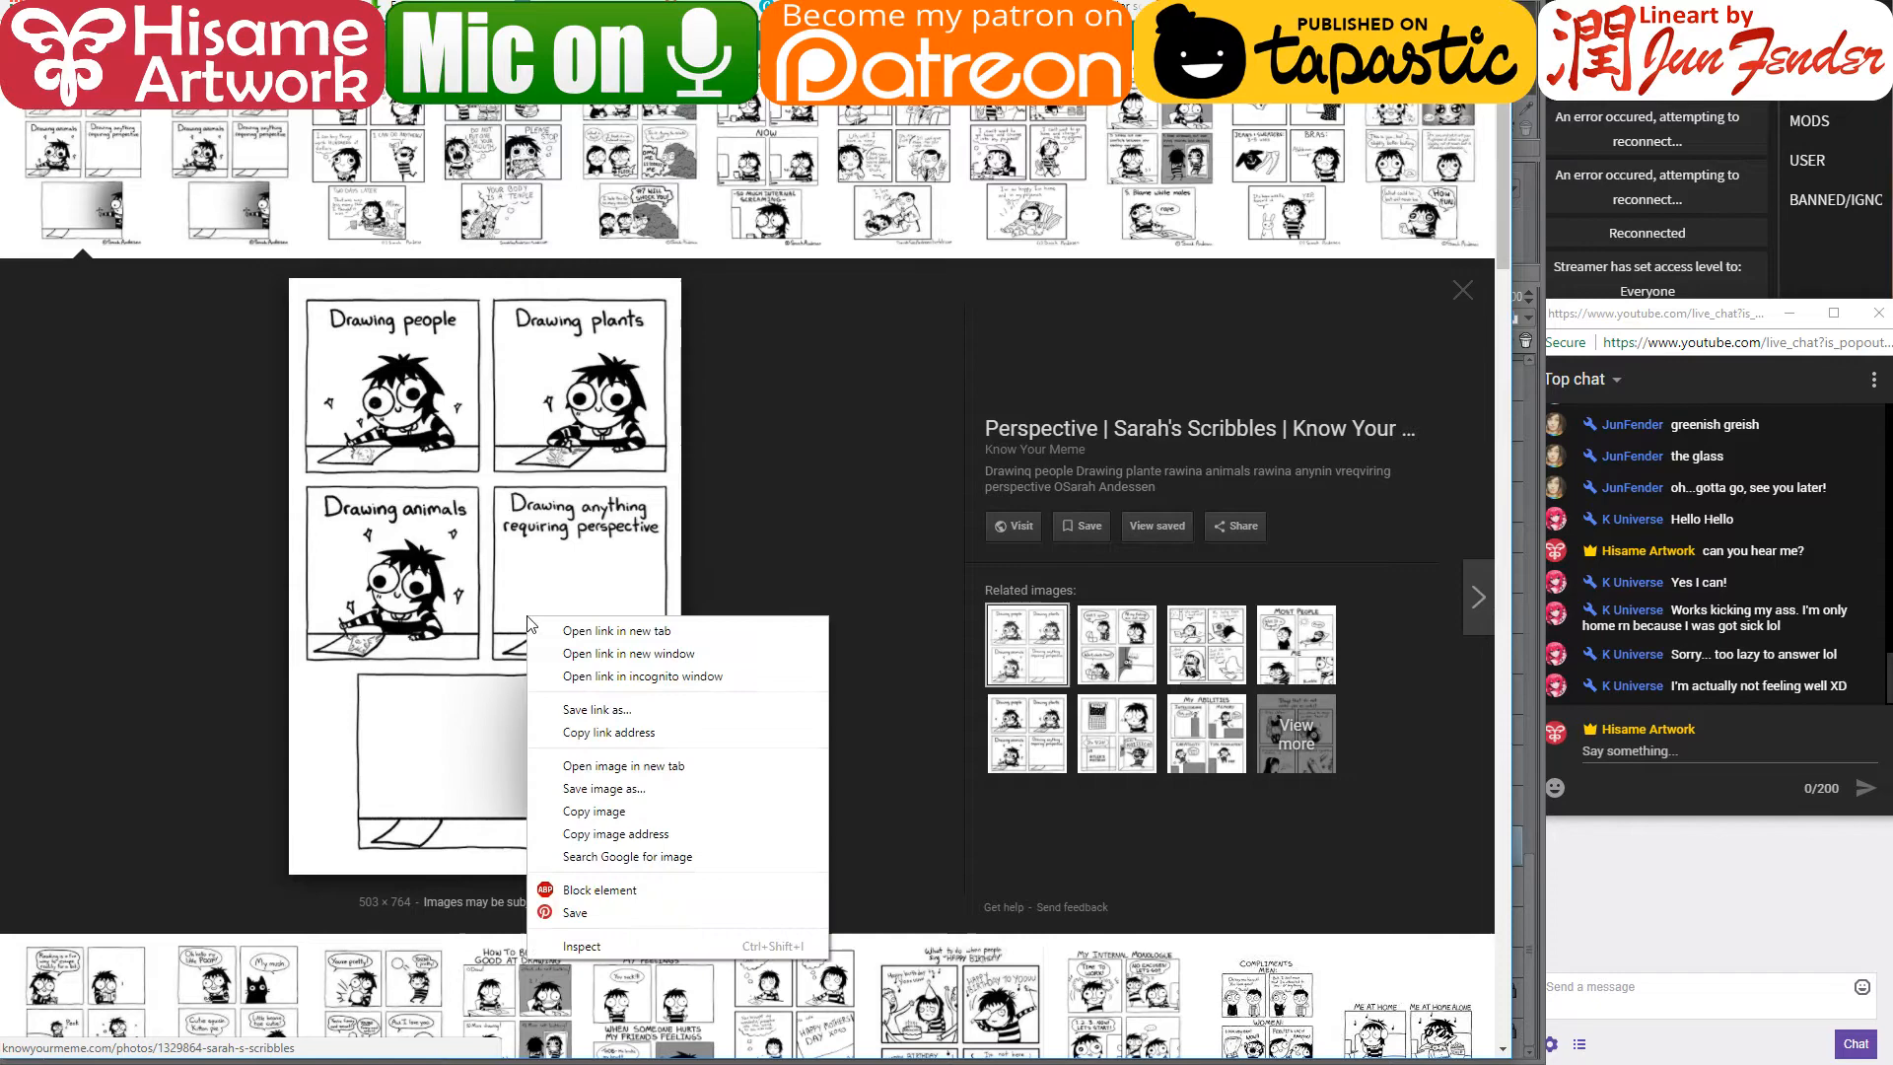
pyautogui.click(616, 631)
pyautogui.hotkey('ctrl', 'Tab')
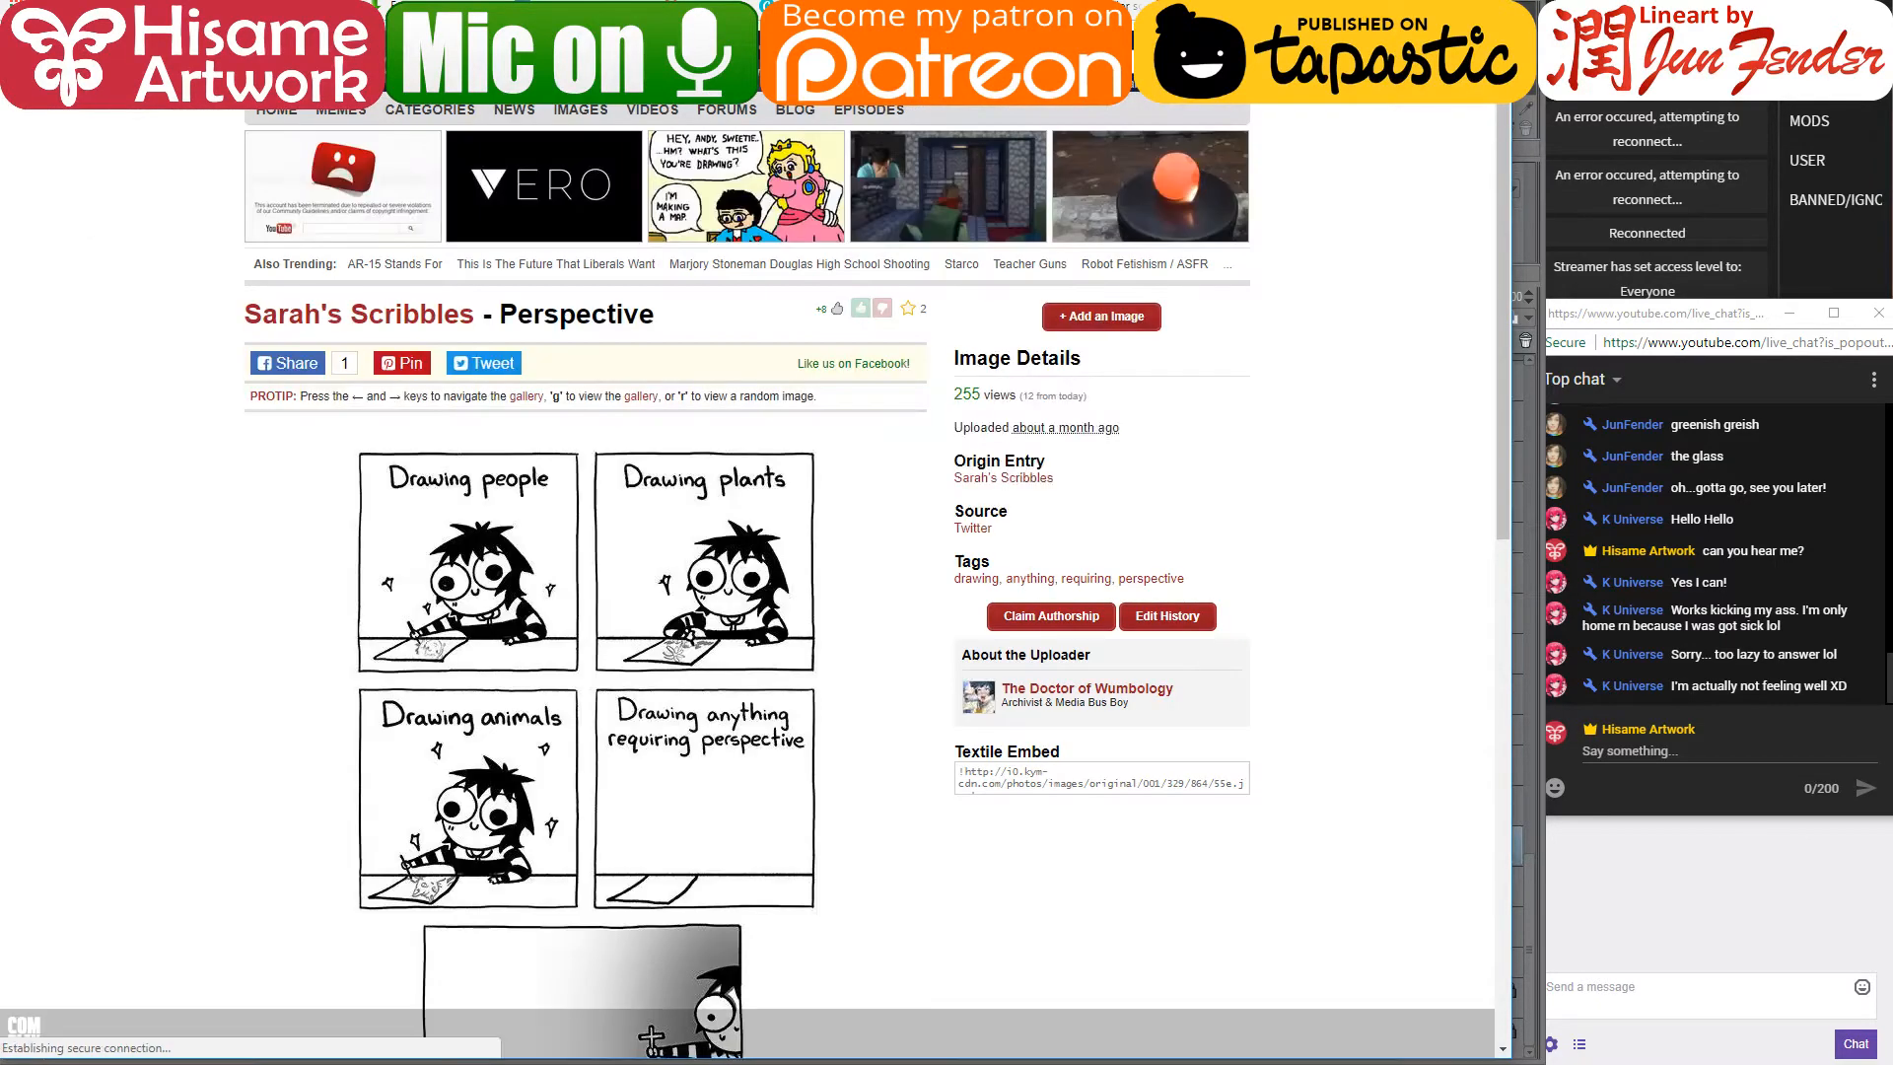
pyautogui.scroll(-4, 695, 808)
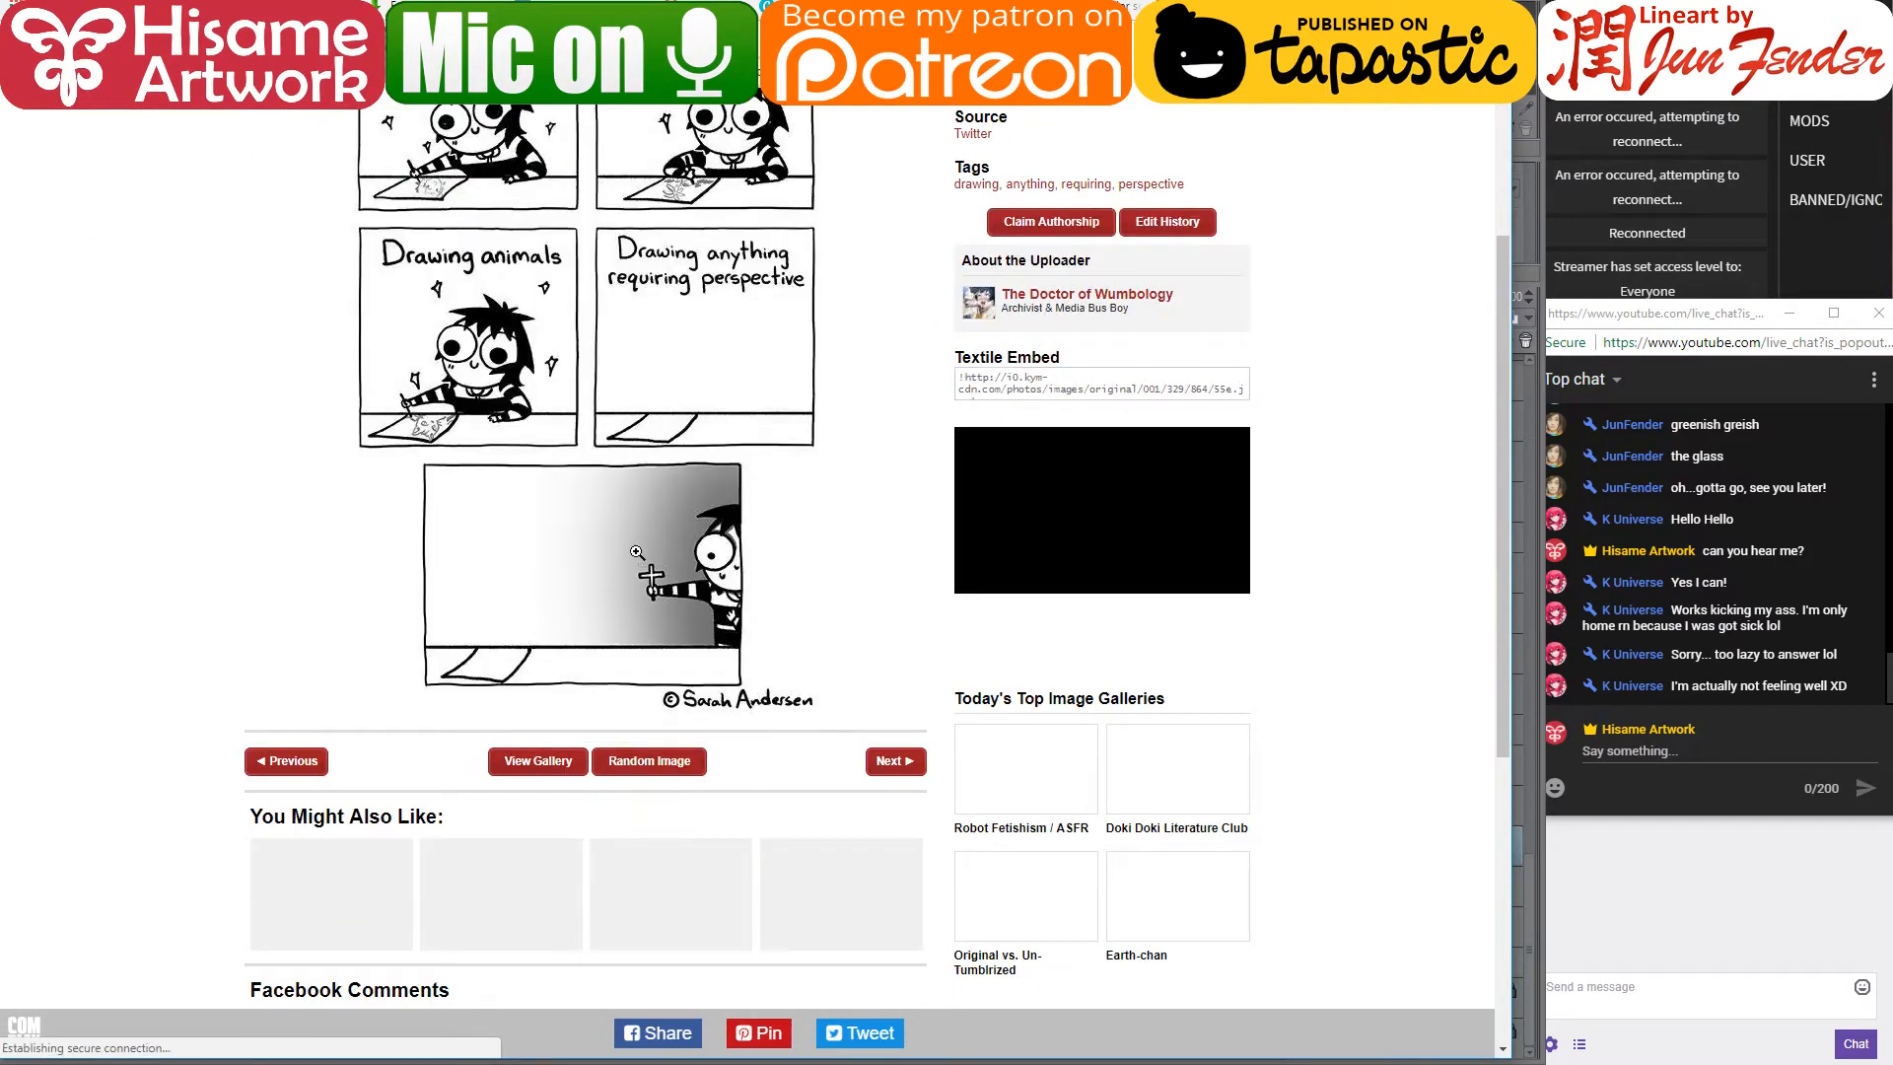
pyautogui.click(633, 572)
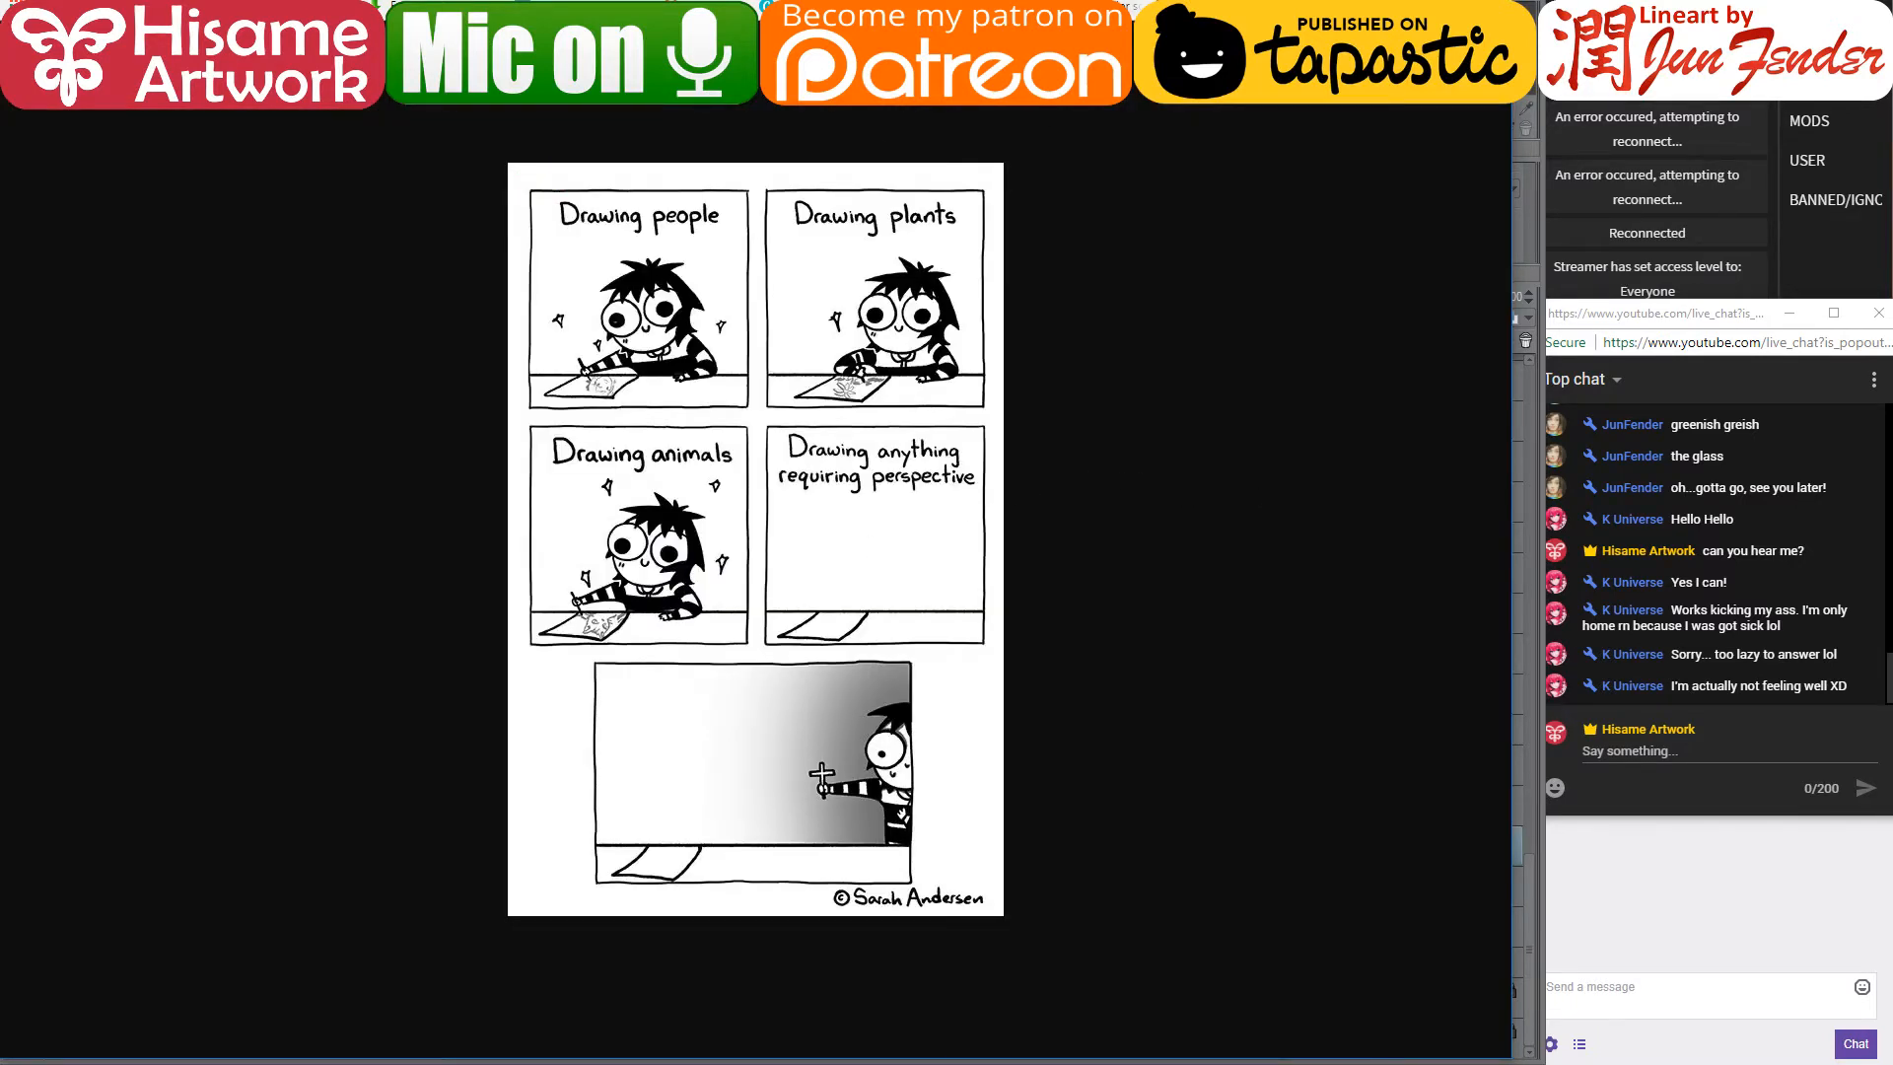
# - Close the opened comic and search tabs and return to the comic page in Clip Studio Paint
pyautogui.hotkey('ctrl', 'w')
pyautogui.hotkey('ctrl', 'w')
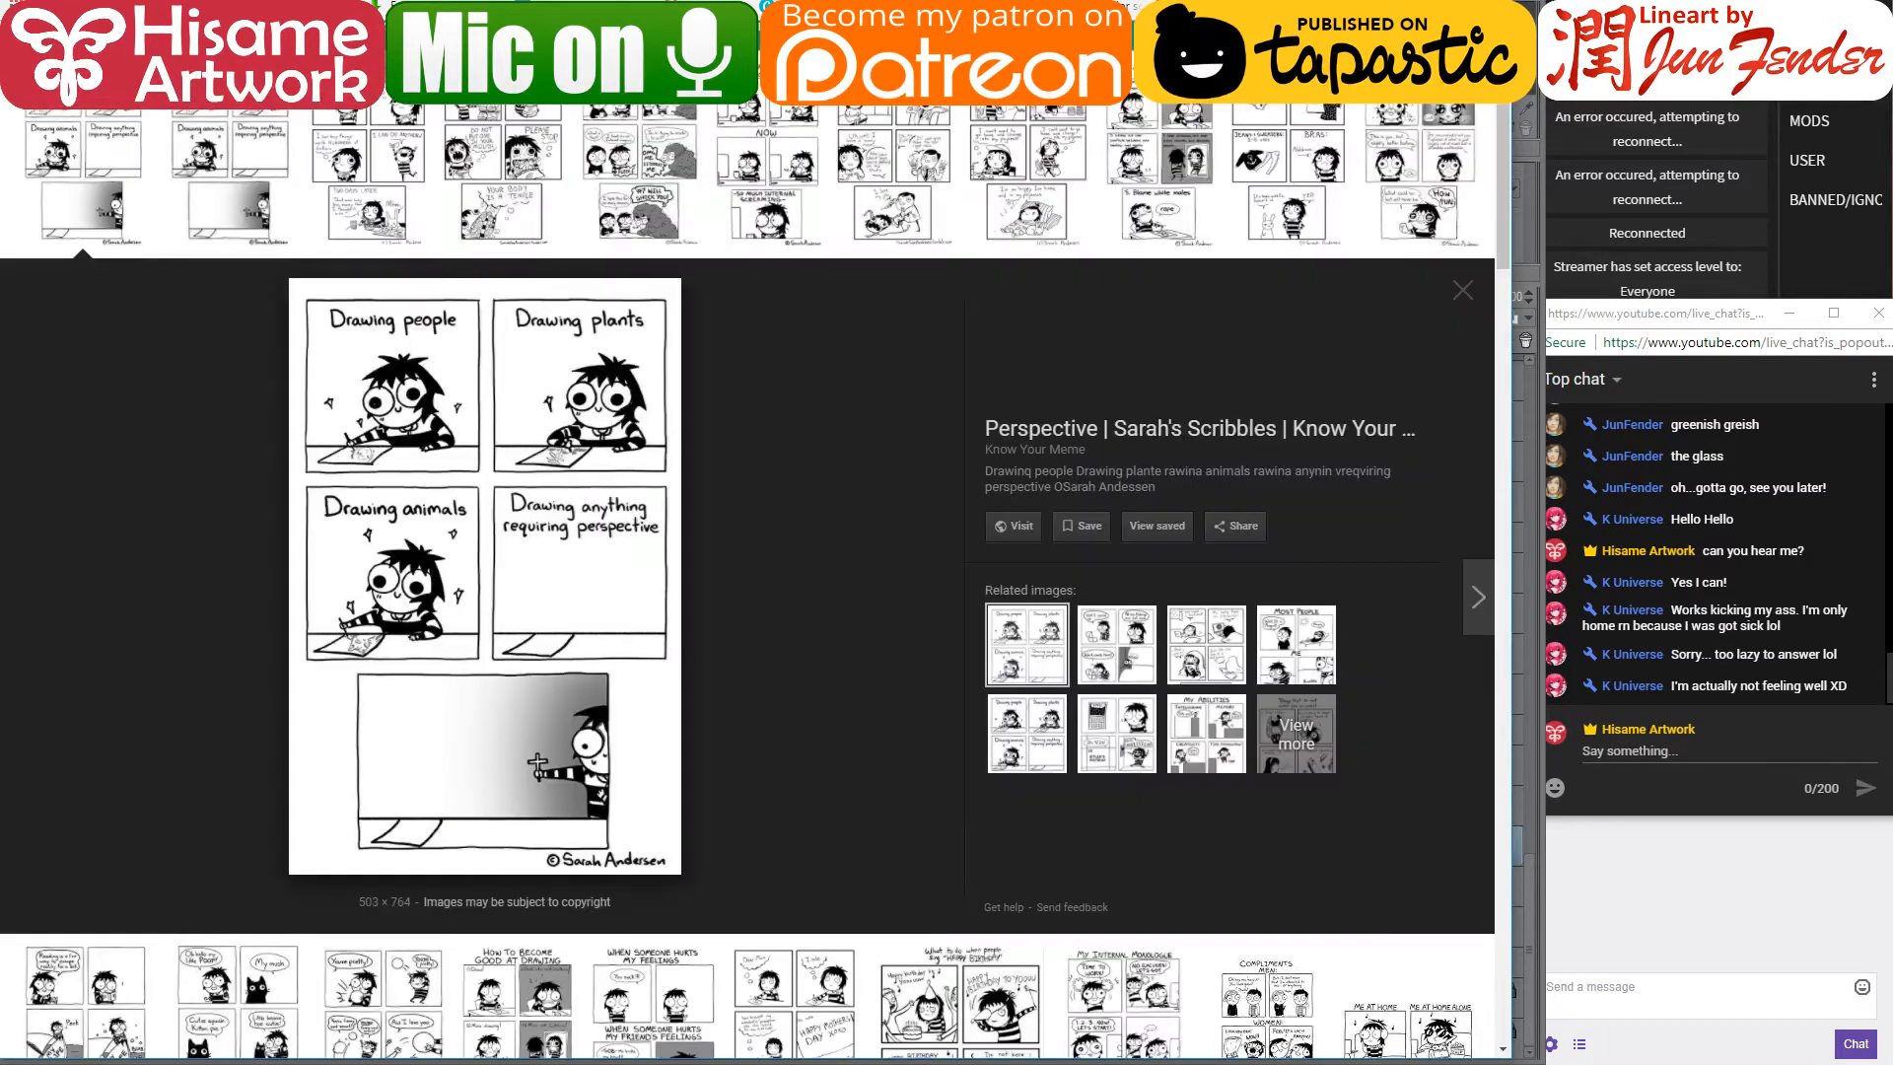
pyautogui.hotkey('ctrl', 'w')
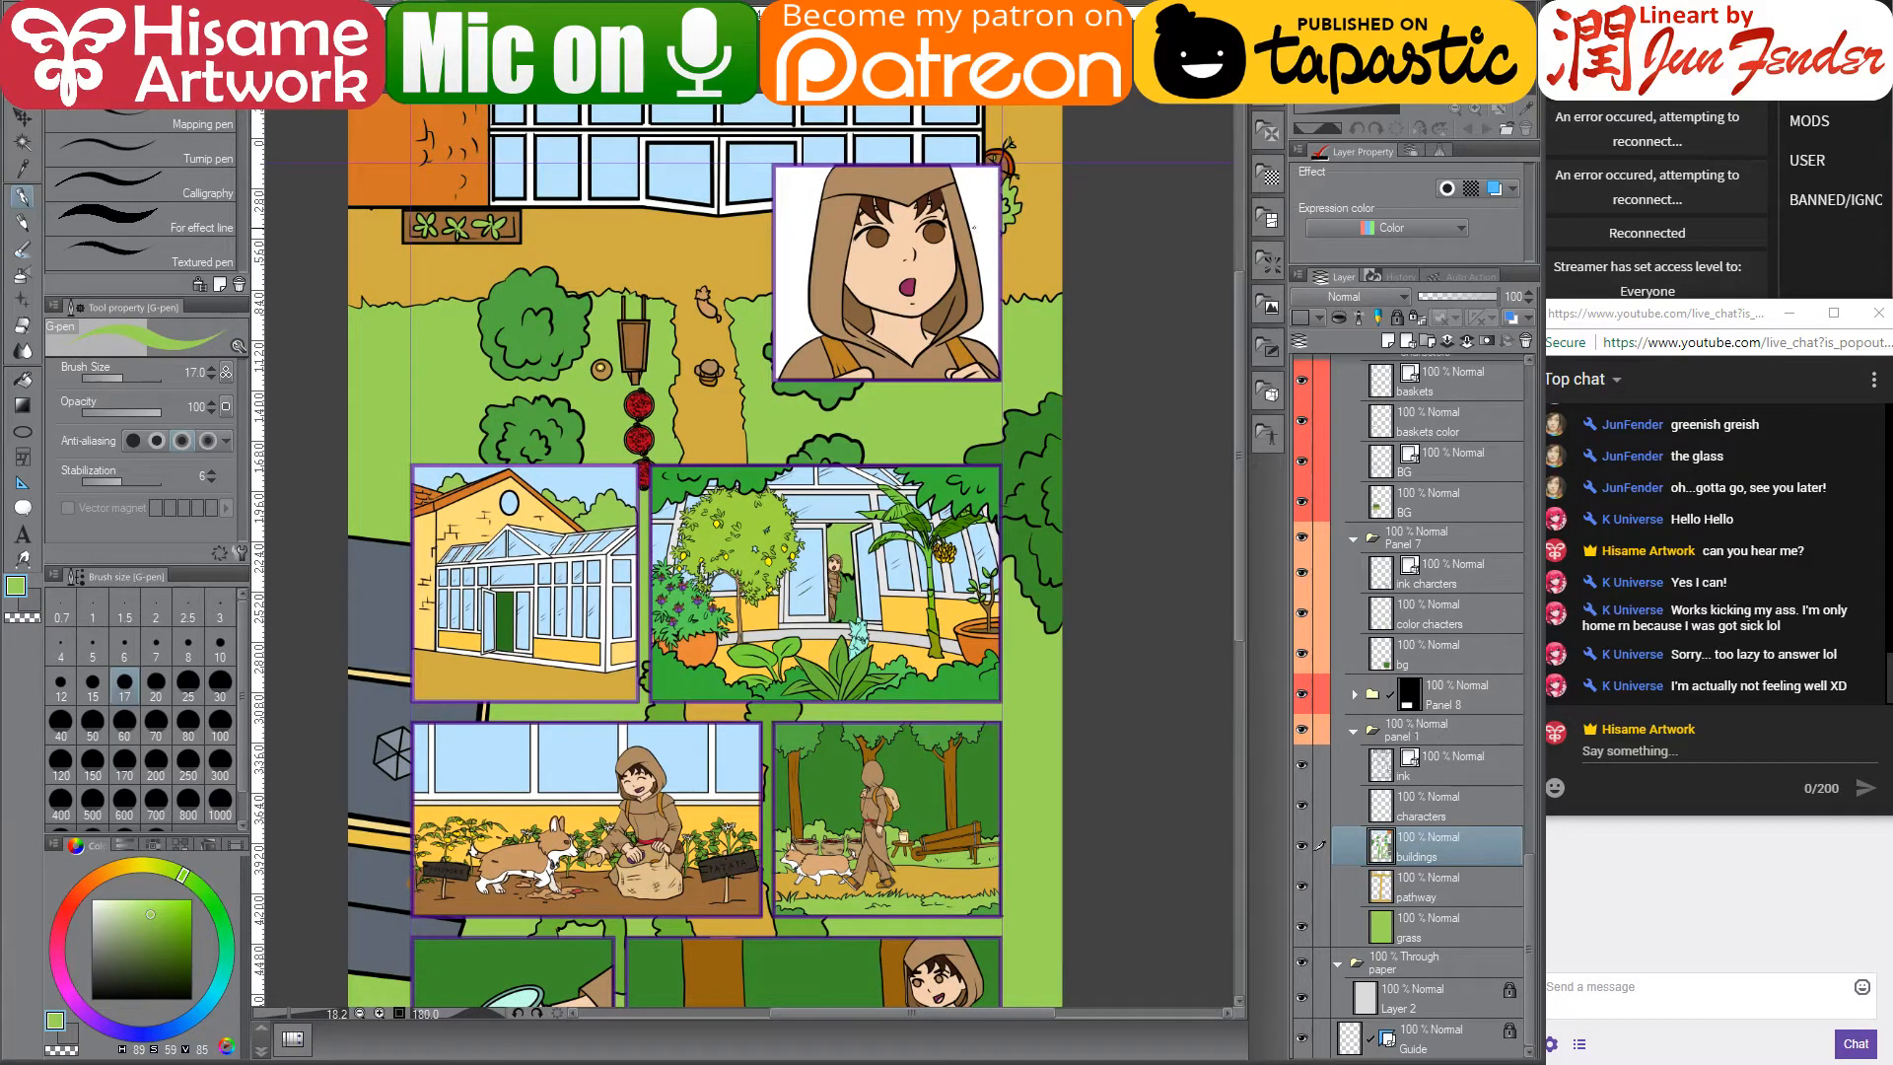
# - Make the hidden characters and potted plants in panel 3 visible, including the vases layer and Layer 13
pyautogui.scroll(3, 1370, 619)
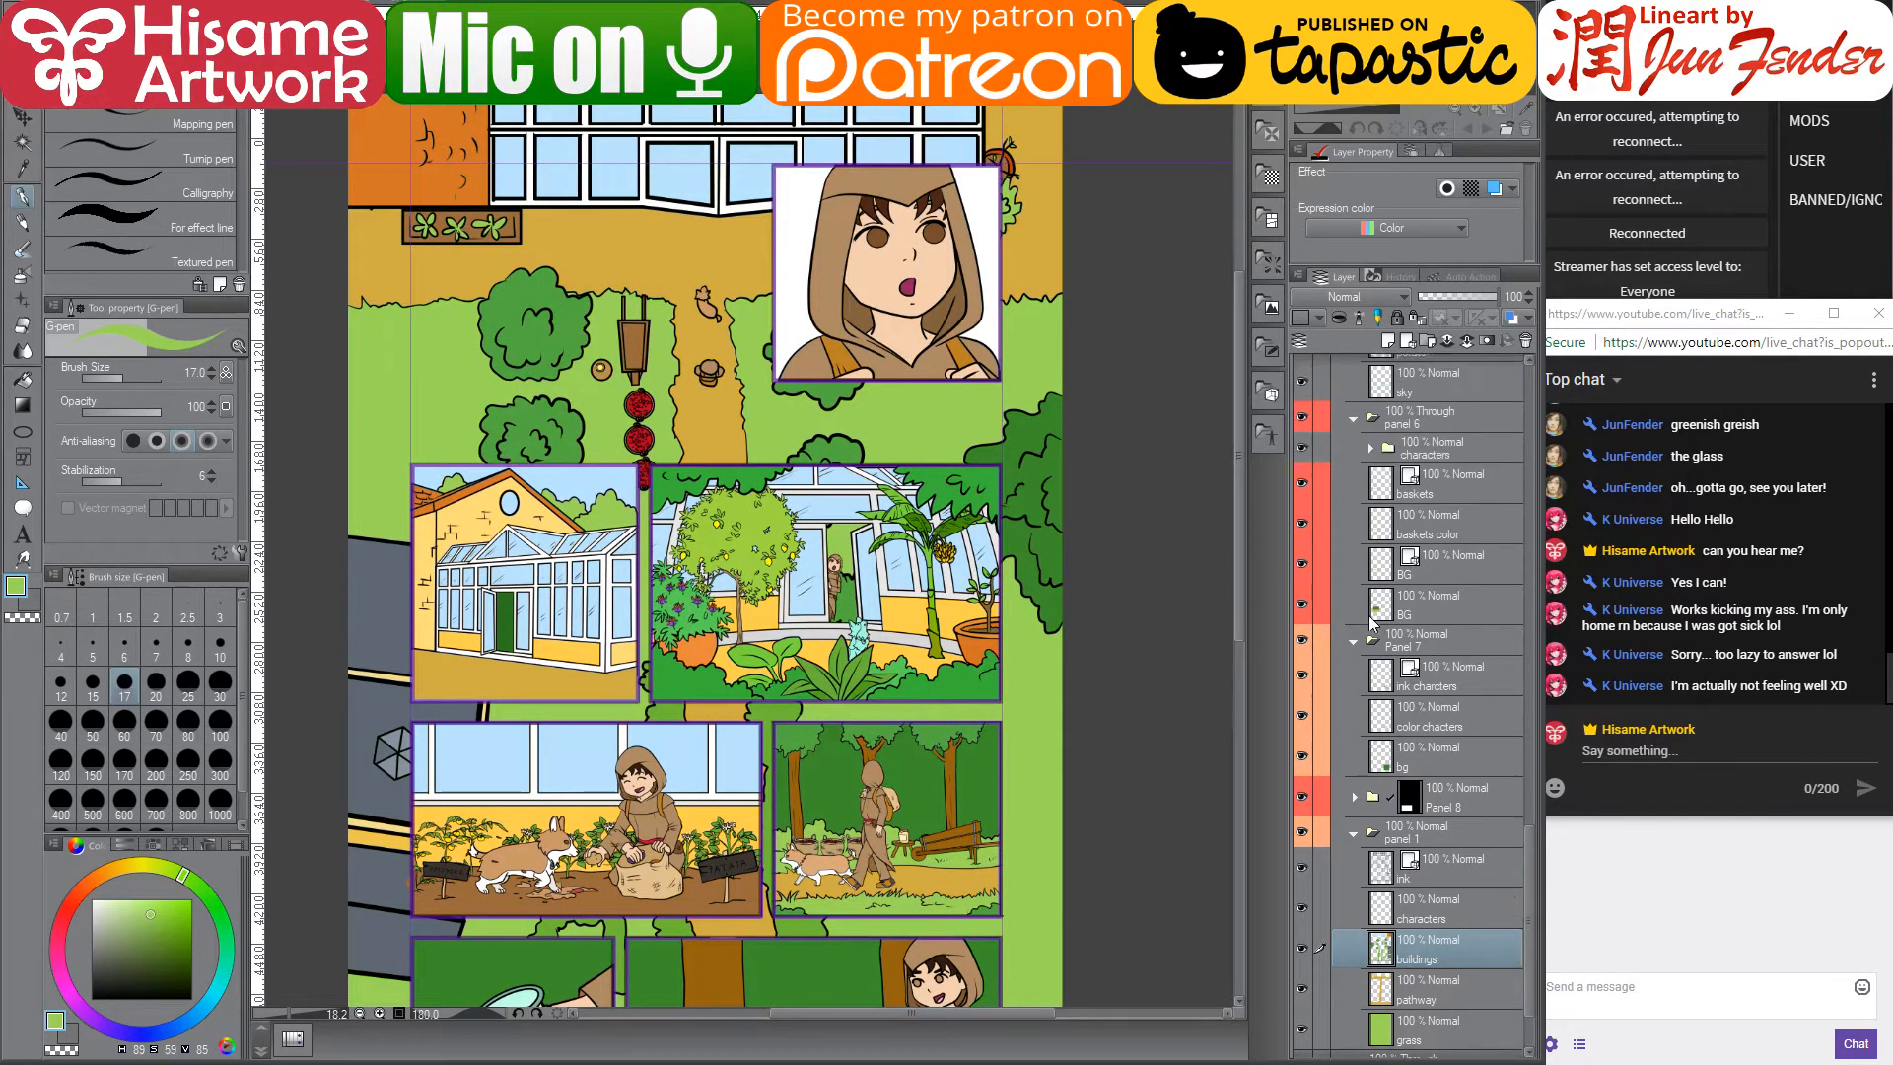
pyautogui.scroll(15, 1370, 619)
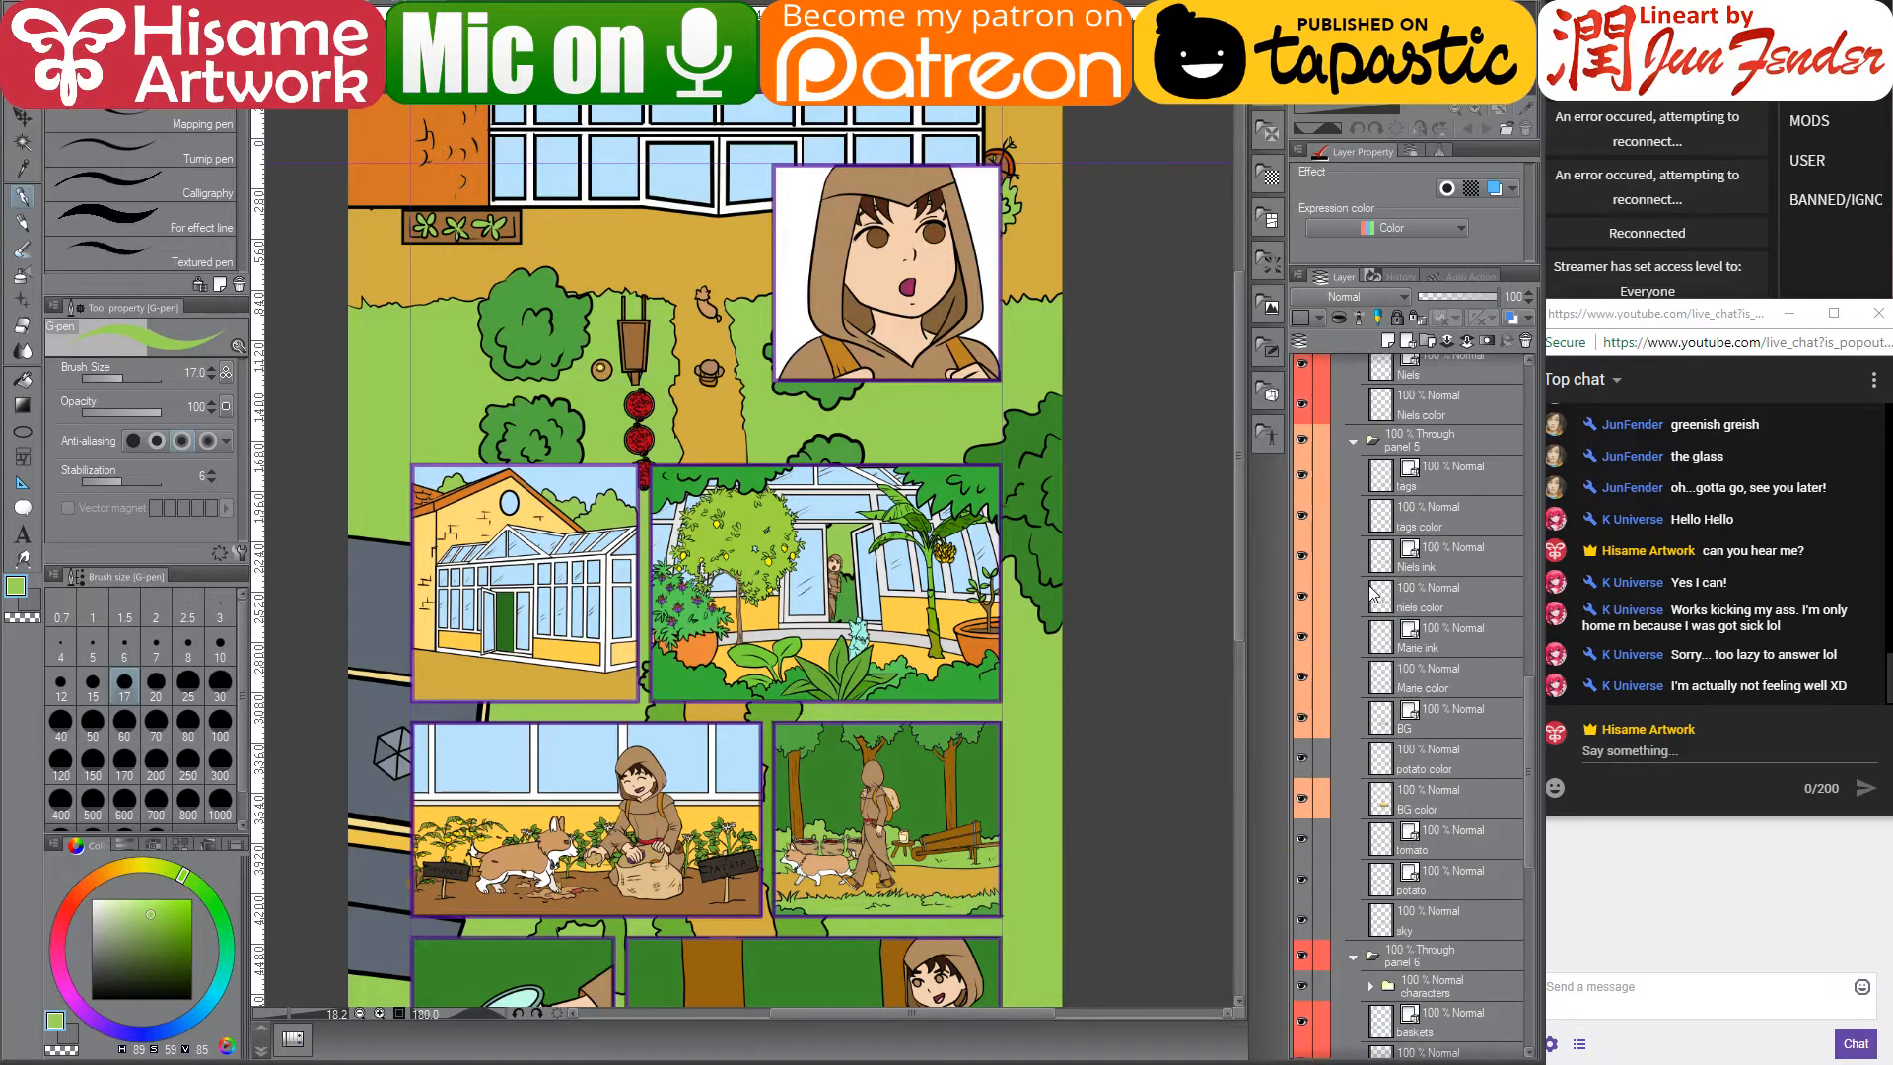
pyautogui.scroll(15, 1372, 592)
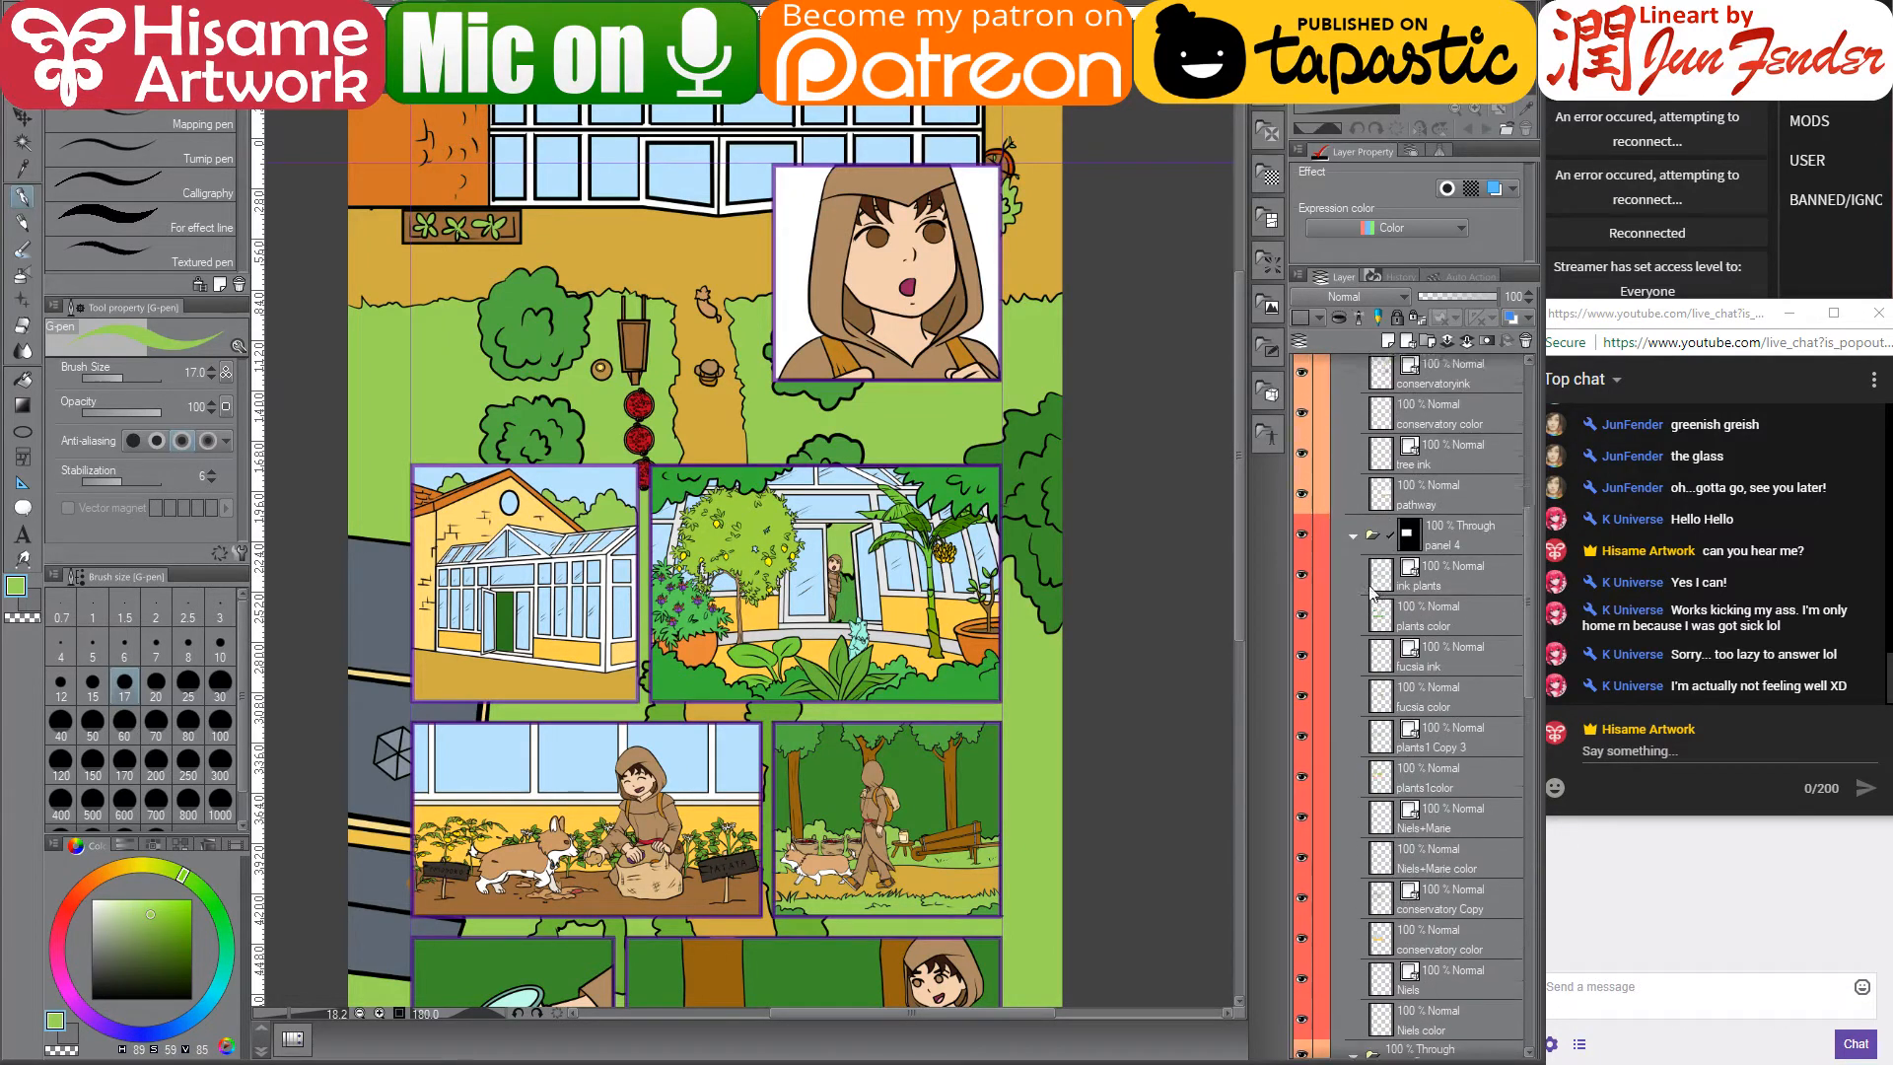
pyautogui.scroll(6, 1373, 593)
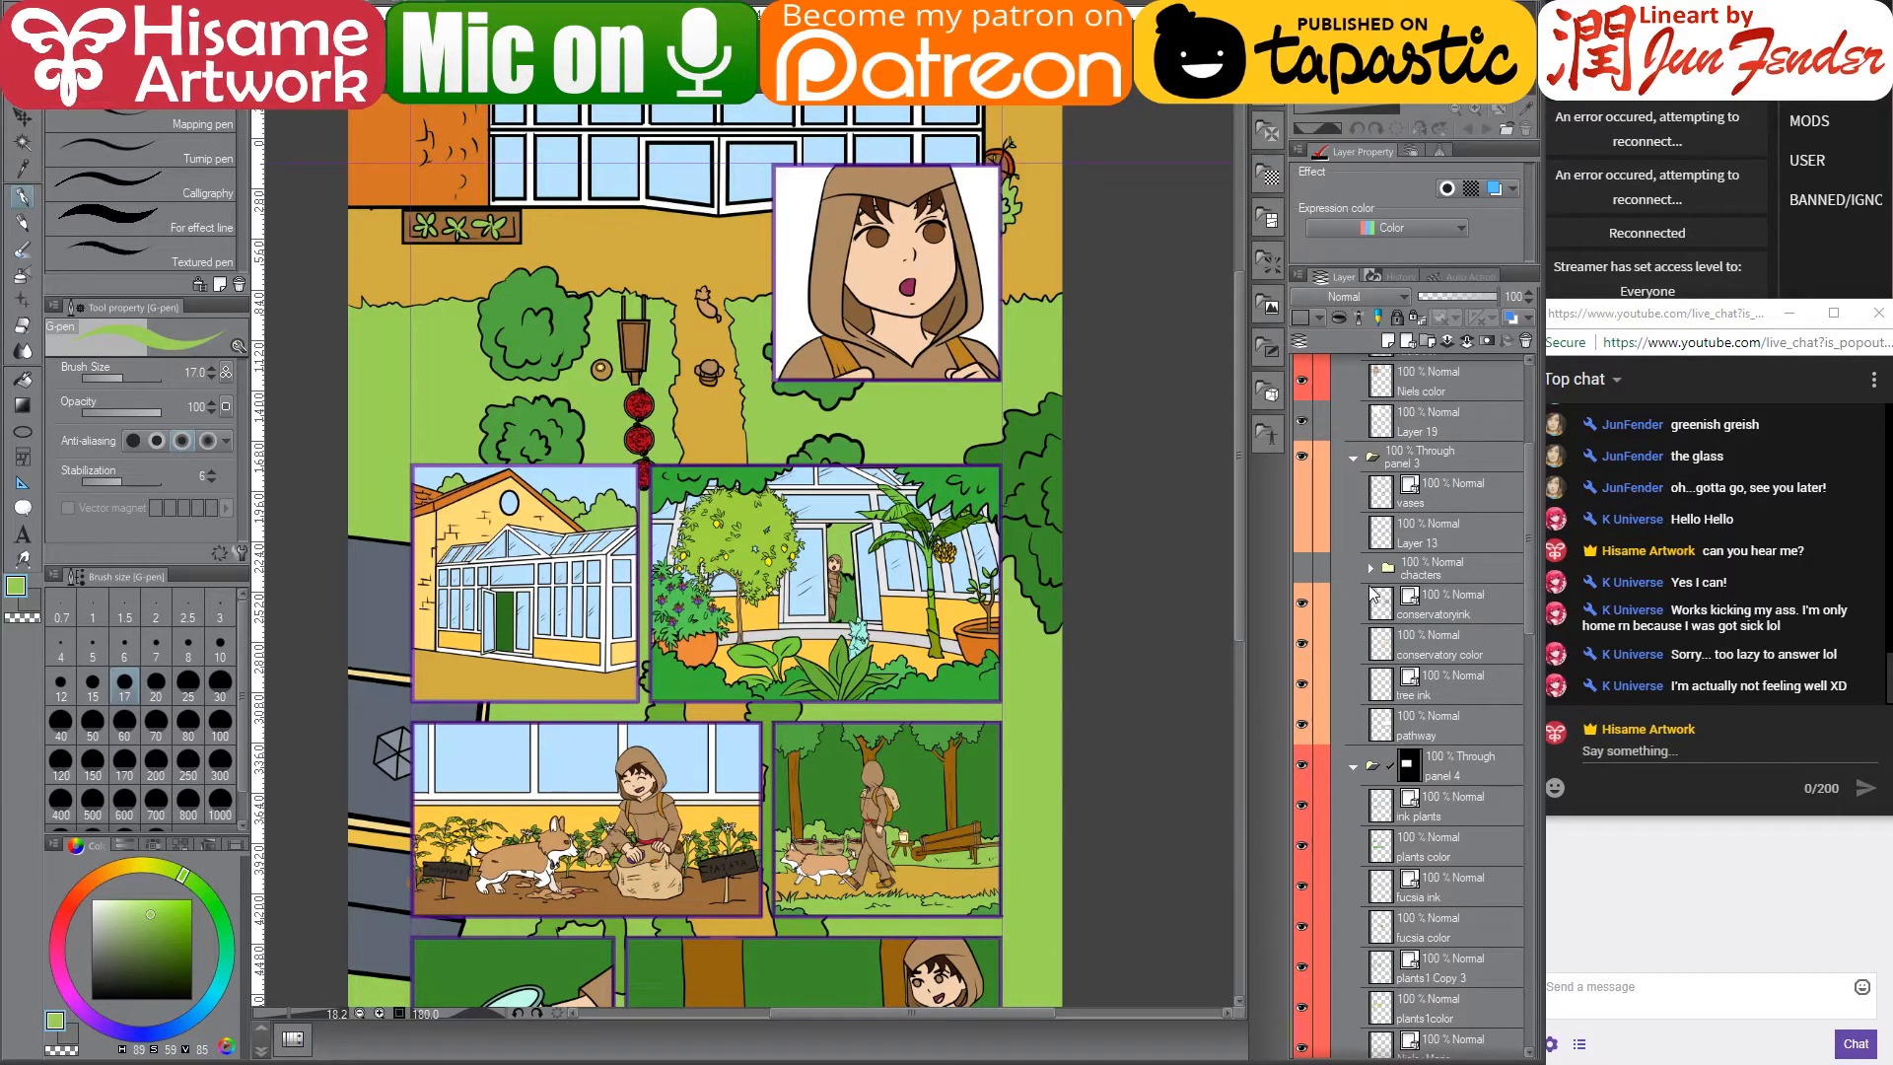
pyautogui.click(1311, 533)
pyautogui.click(1315, 498)
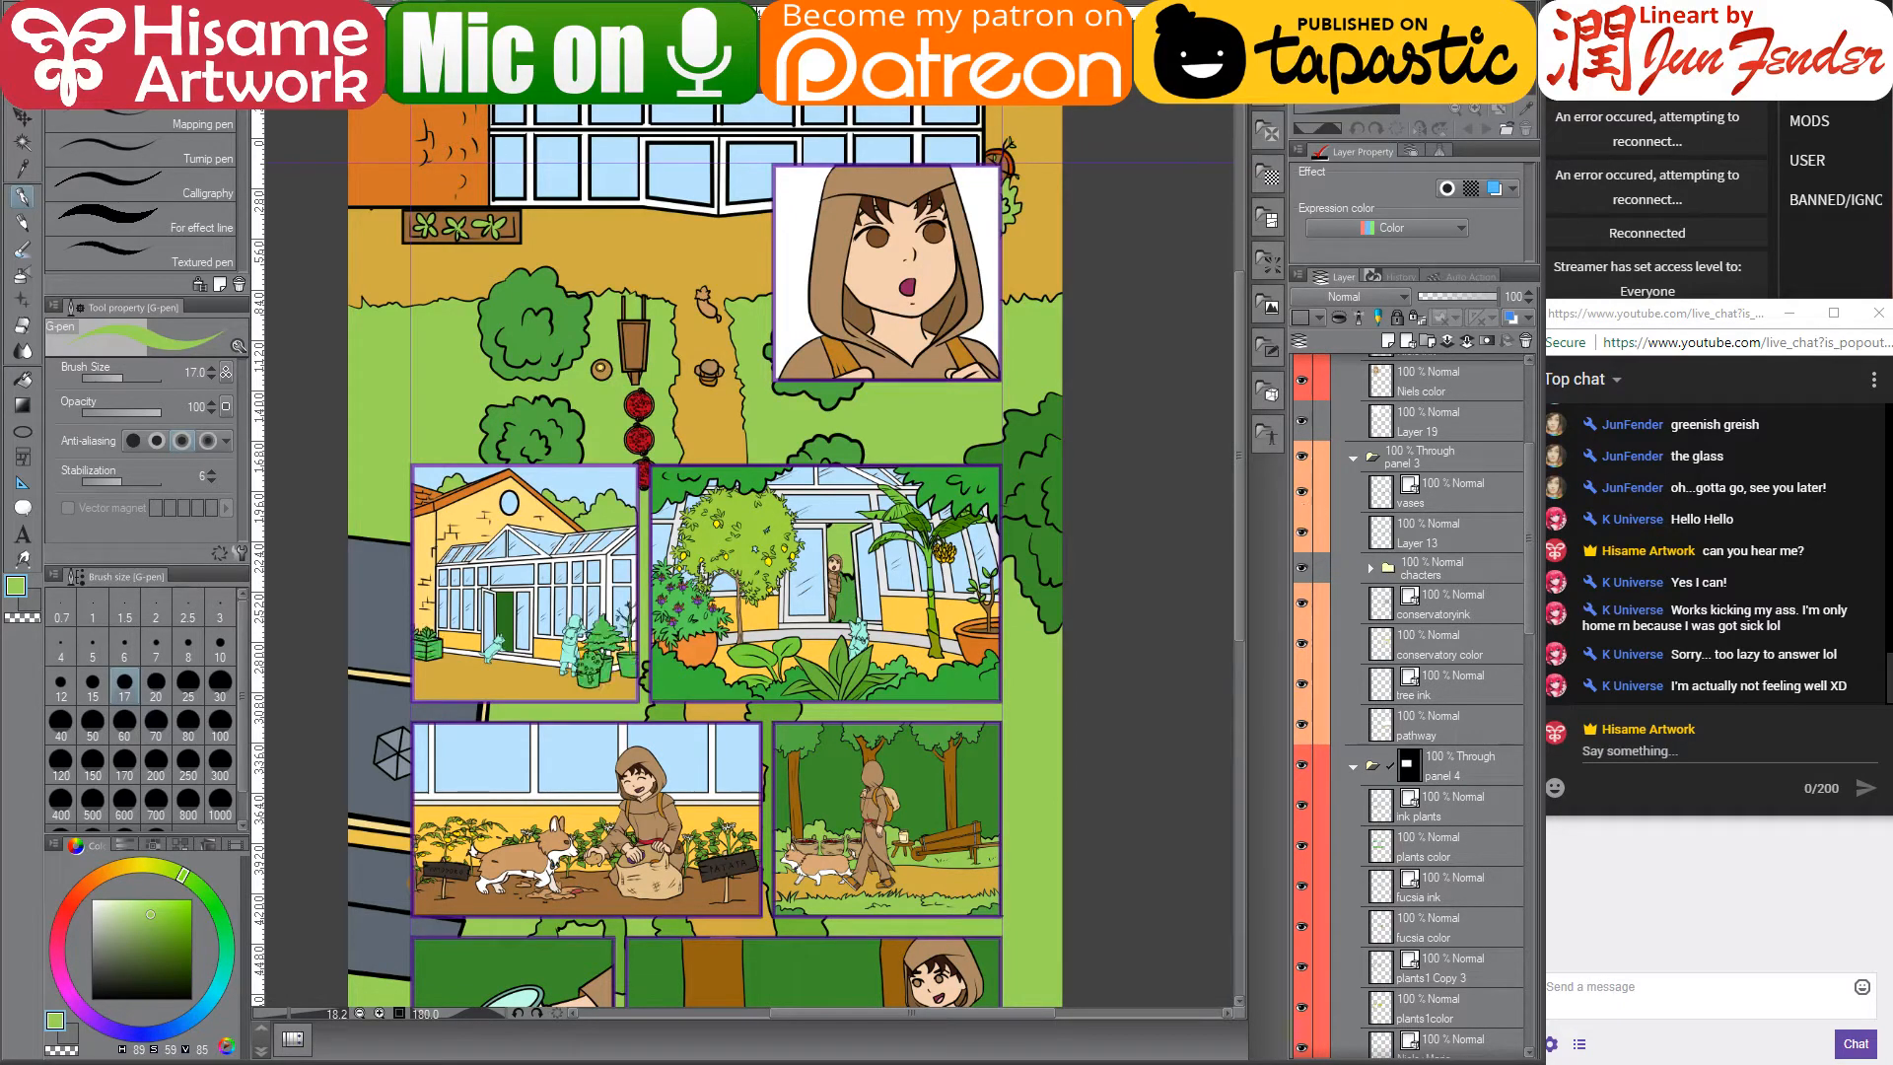
# - Paint the hooded figure's selected silhouette in panel 3 with the sampled cloak brown, using the G-pen at size 170 on that figure's colour layer
pyautogui.scroll(3, 514, 619)
pyautogui.scroll(3, 514, 619)
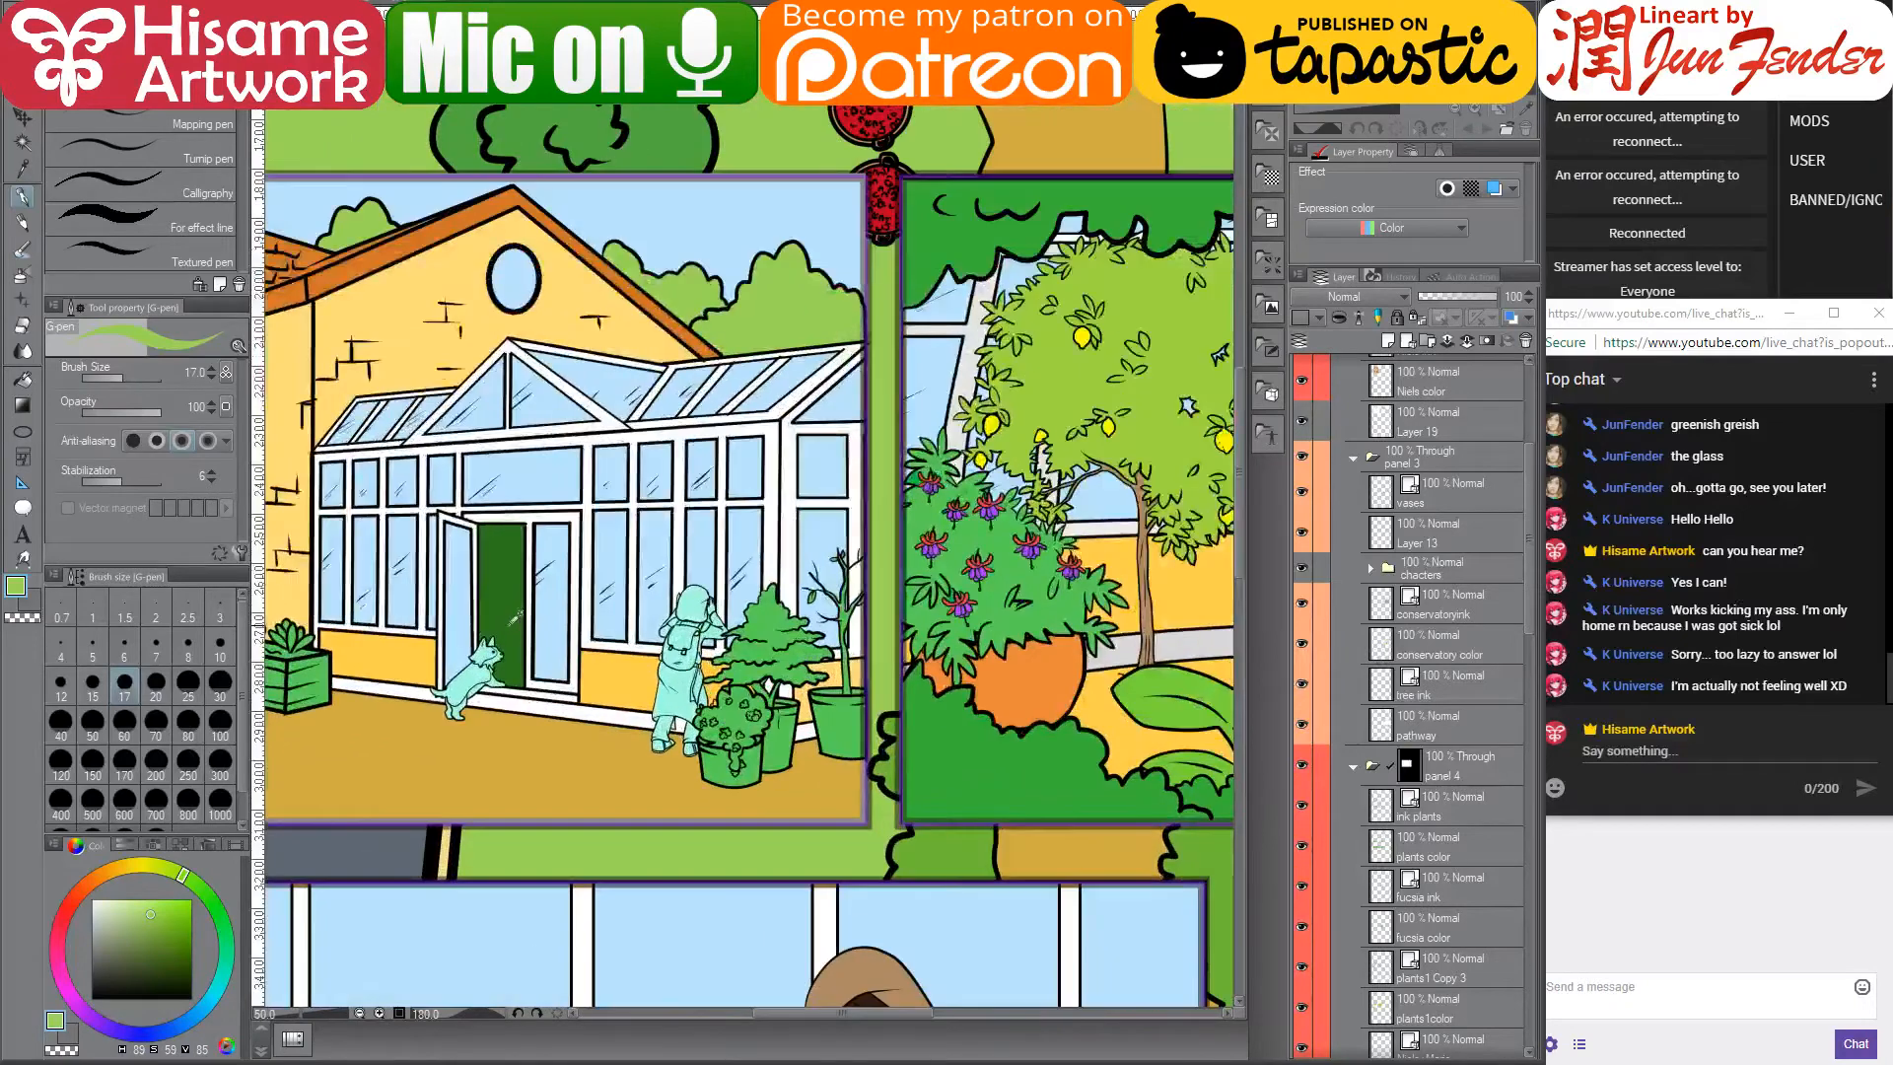
pyautogui.moveTo(1097, 554); pyautogui.dragTo(991, 572)
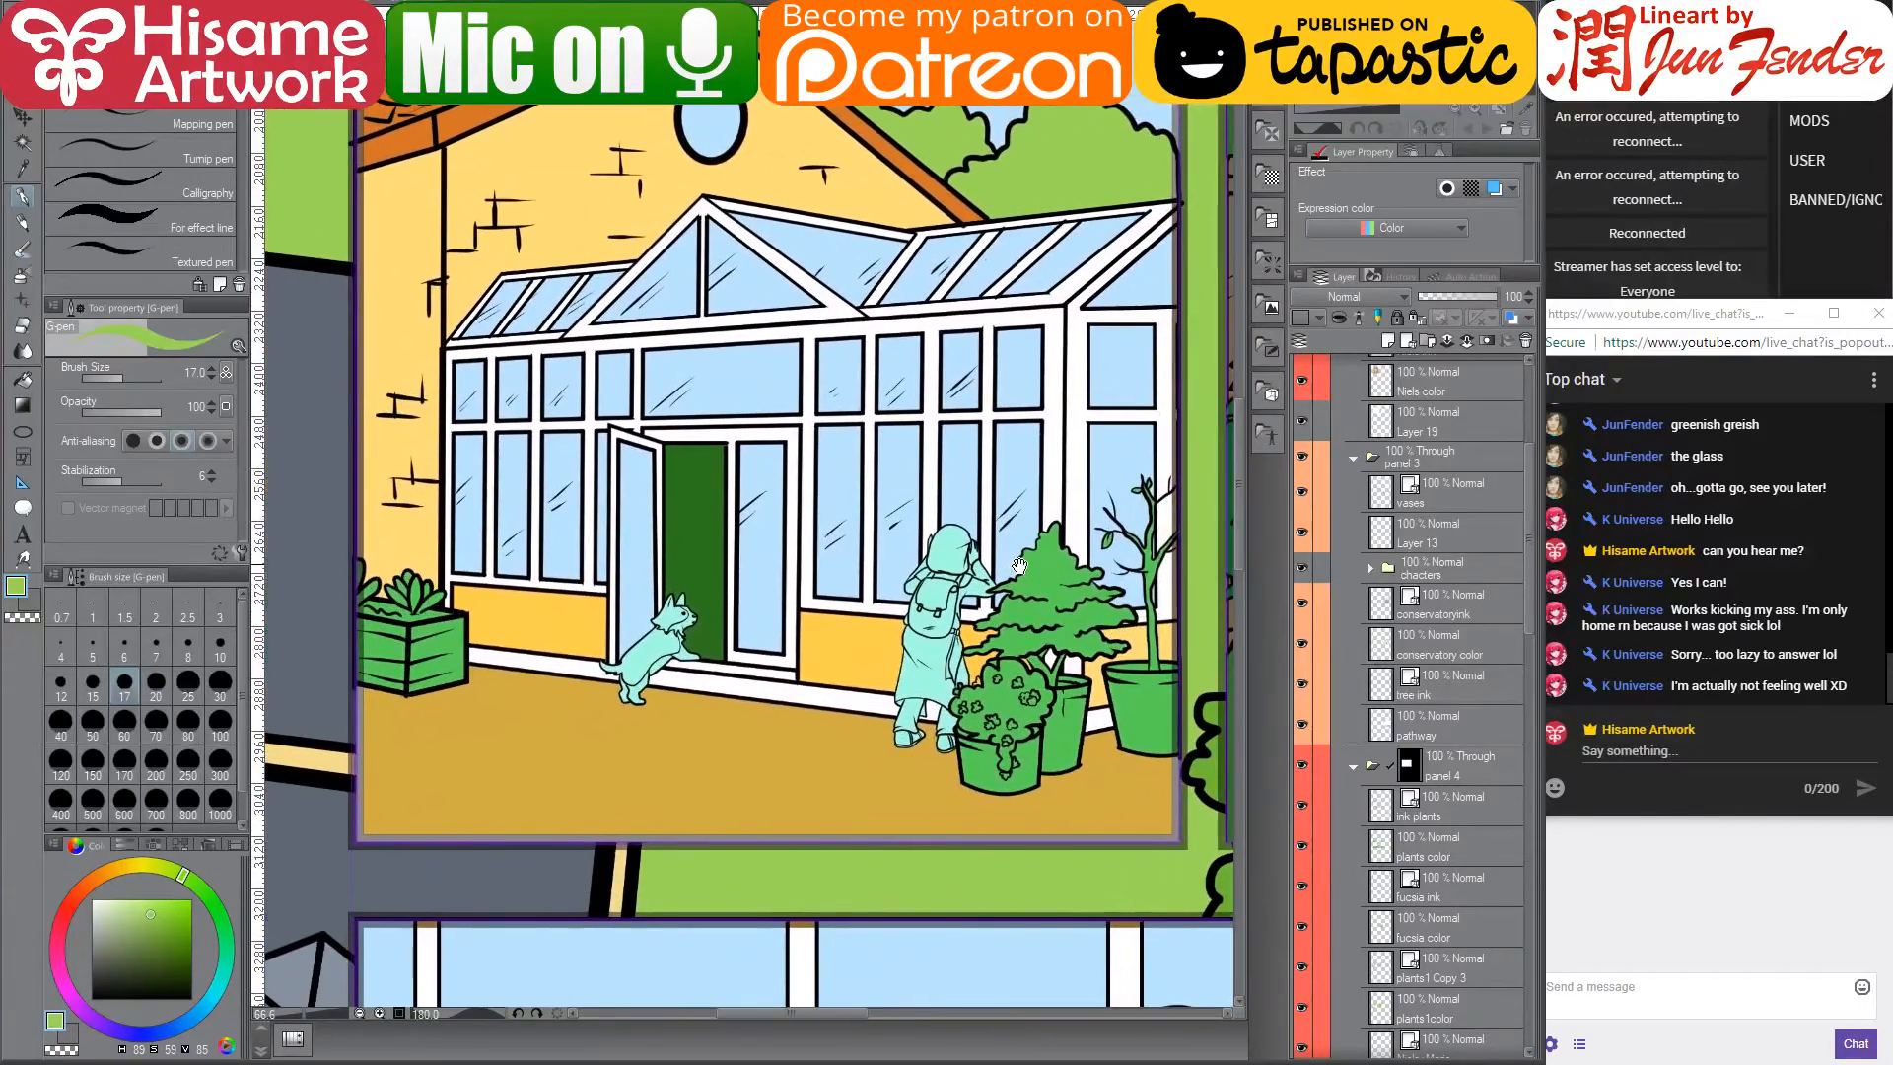
pyautogui.click(1453, 692)
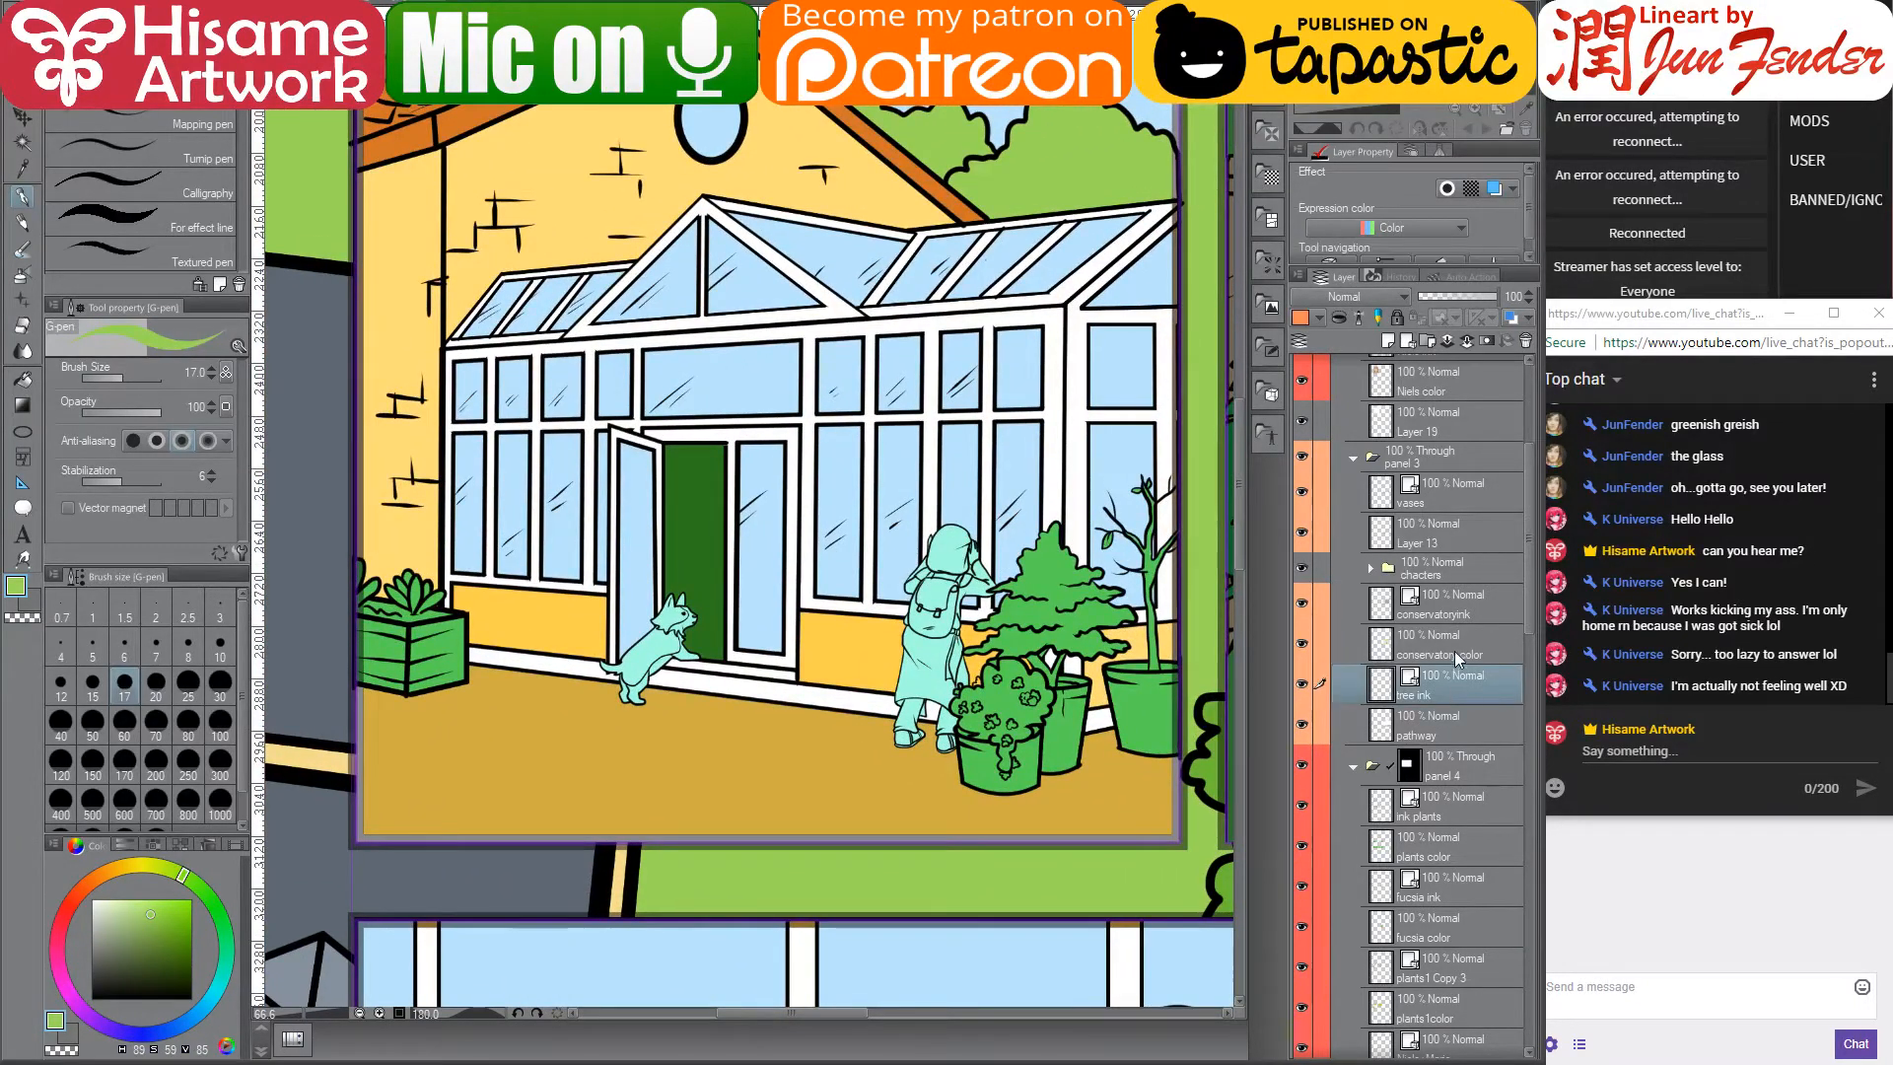
pyautogui.click(1368, 570)
pyautogui.click(1404, 724)
pyautogui.keyDown('ctrl'); pyautogui.click(1402, 725); pyautogui.keyUp('ctrl')
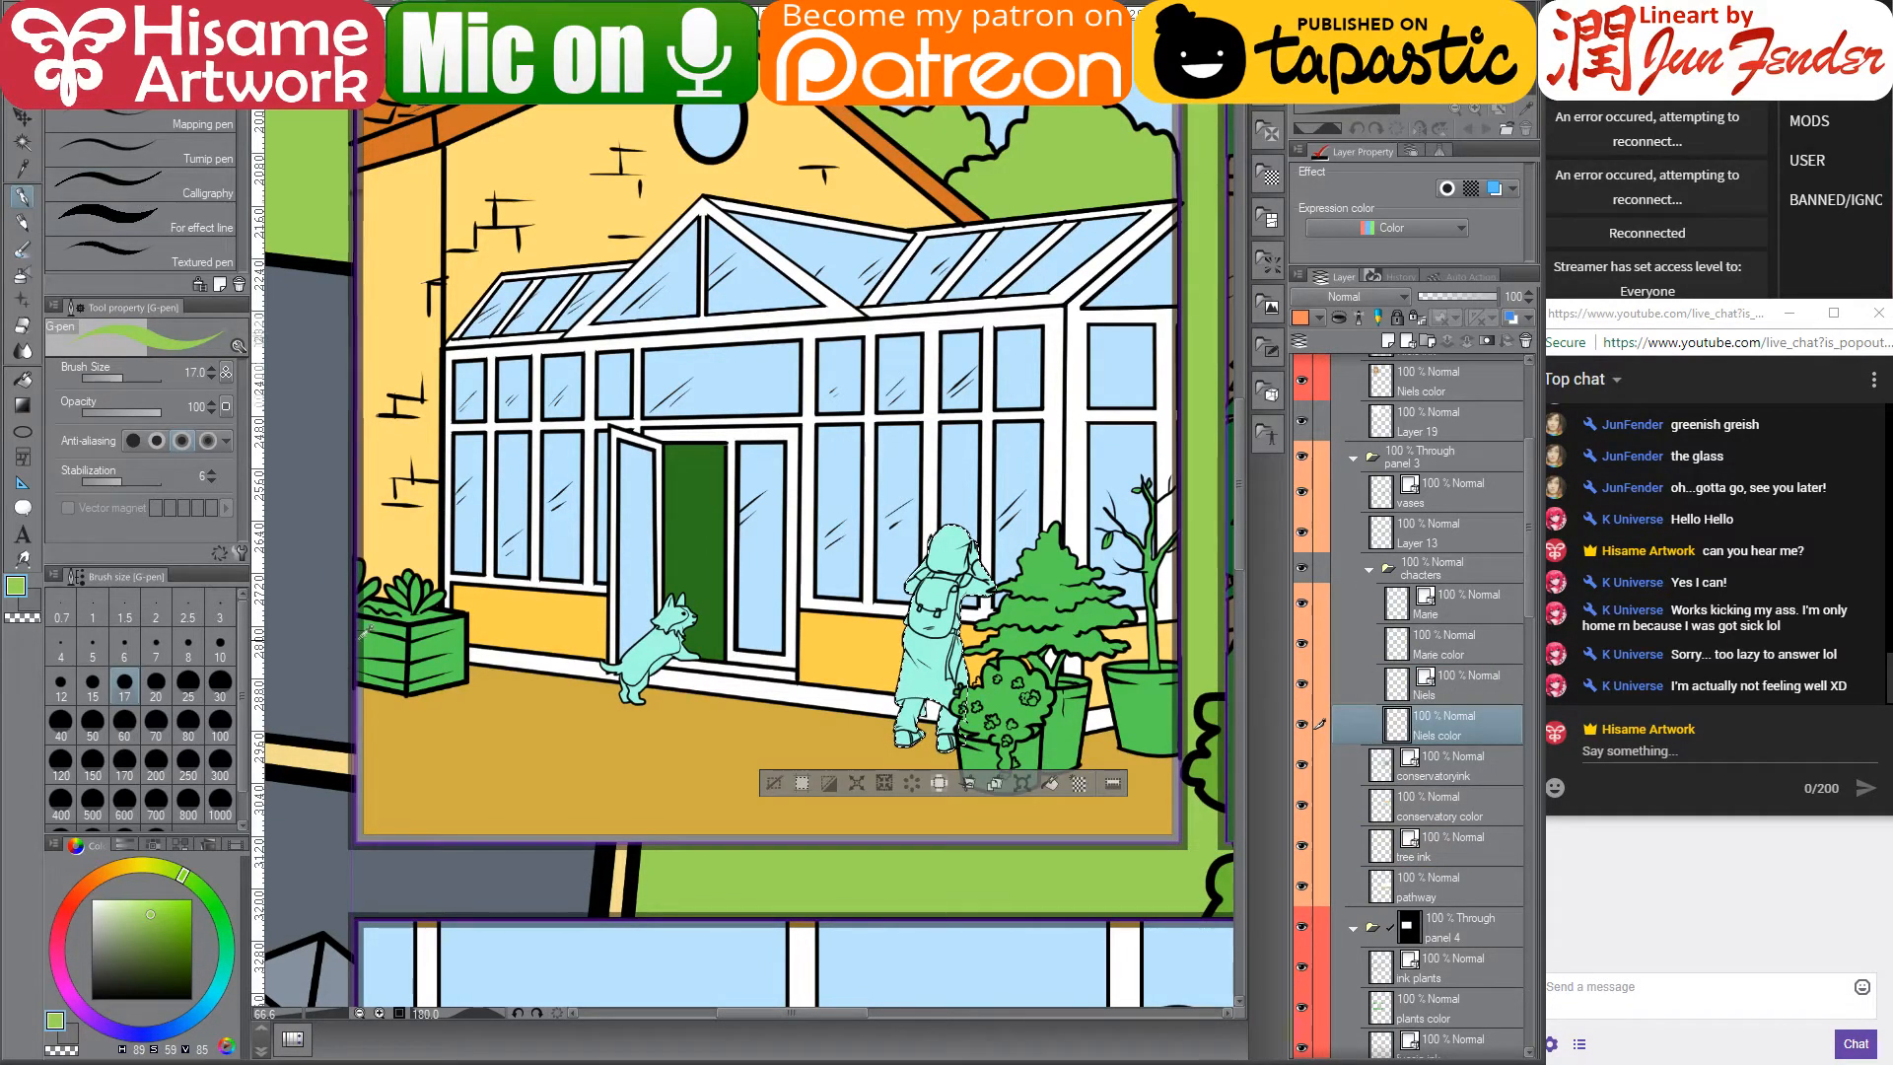
pyautogui.scroll(-3, 357, 641)
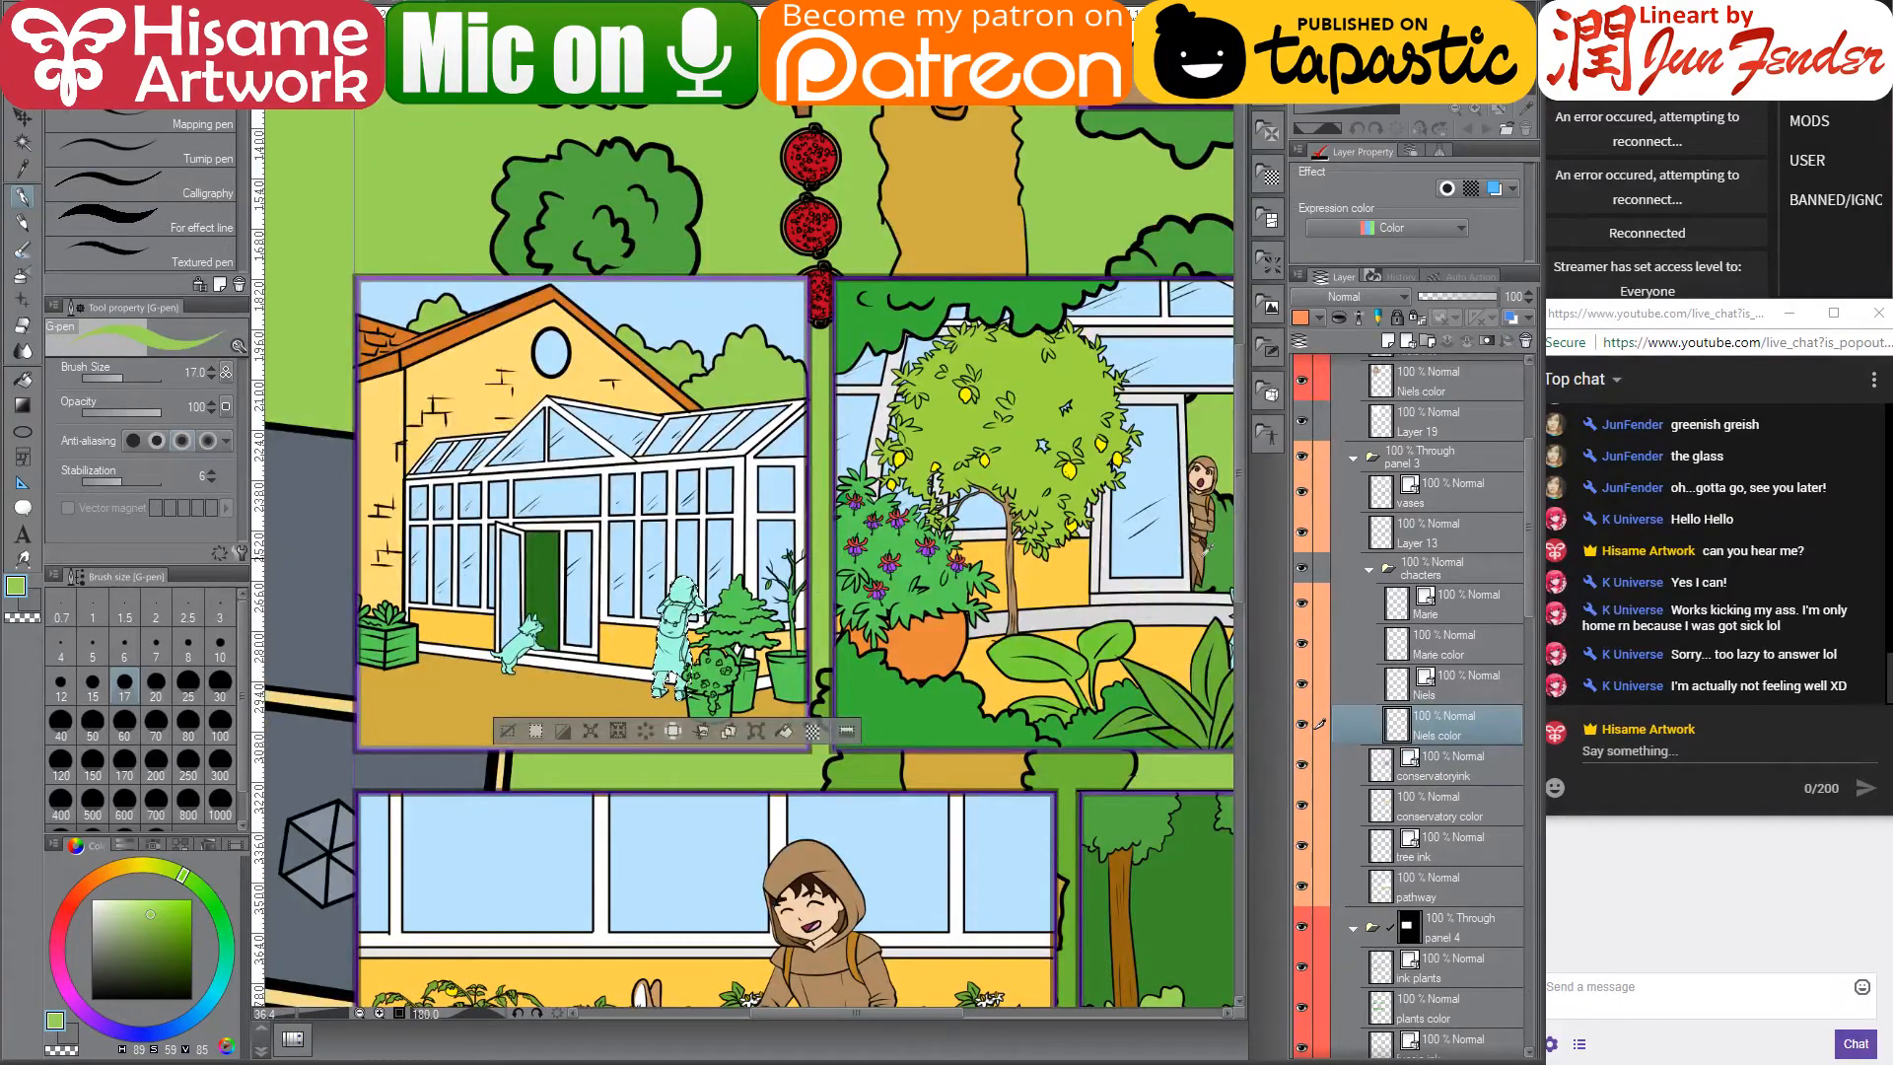
pyautogui.keyDown('alt'); pyautogui.click(700, 598); pyautogui.keyUp('alt')
pyautogui.press(']')
pyautogui.press(']')
pyautogui.press(']')
pyautogui.press(']')
pyautogui.press(']')
pyautogui.press(']')
pyautogui.press(']')
pyautogui.press(']')
pyautogui.press(']')
pyautogui.press(']')
pyautogui.press(']')
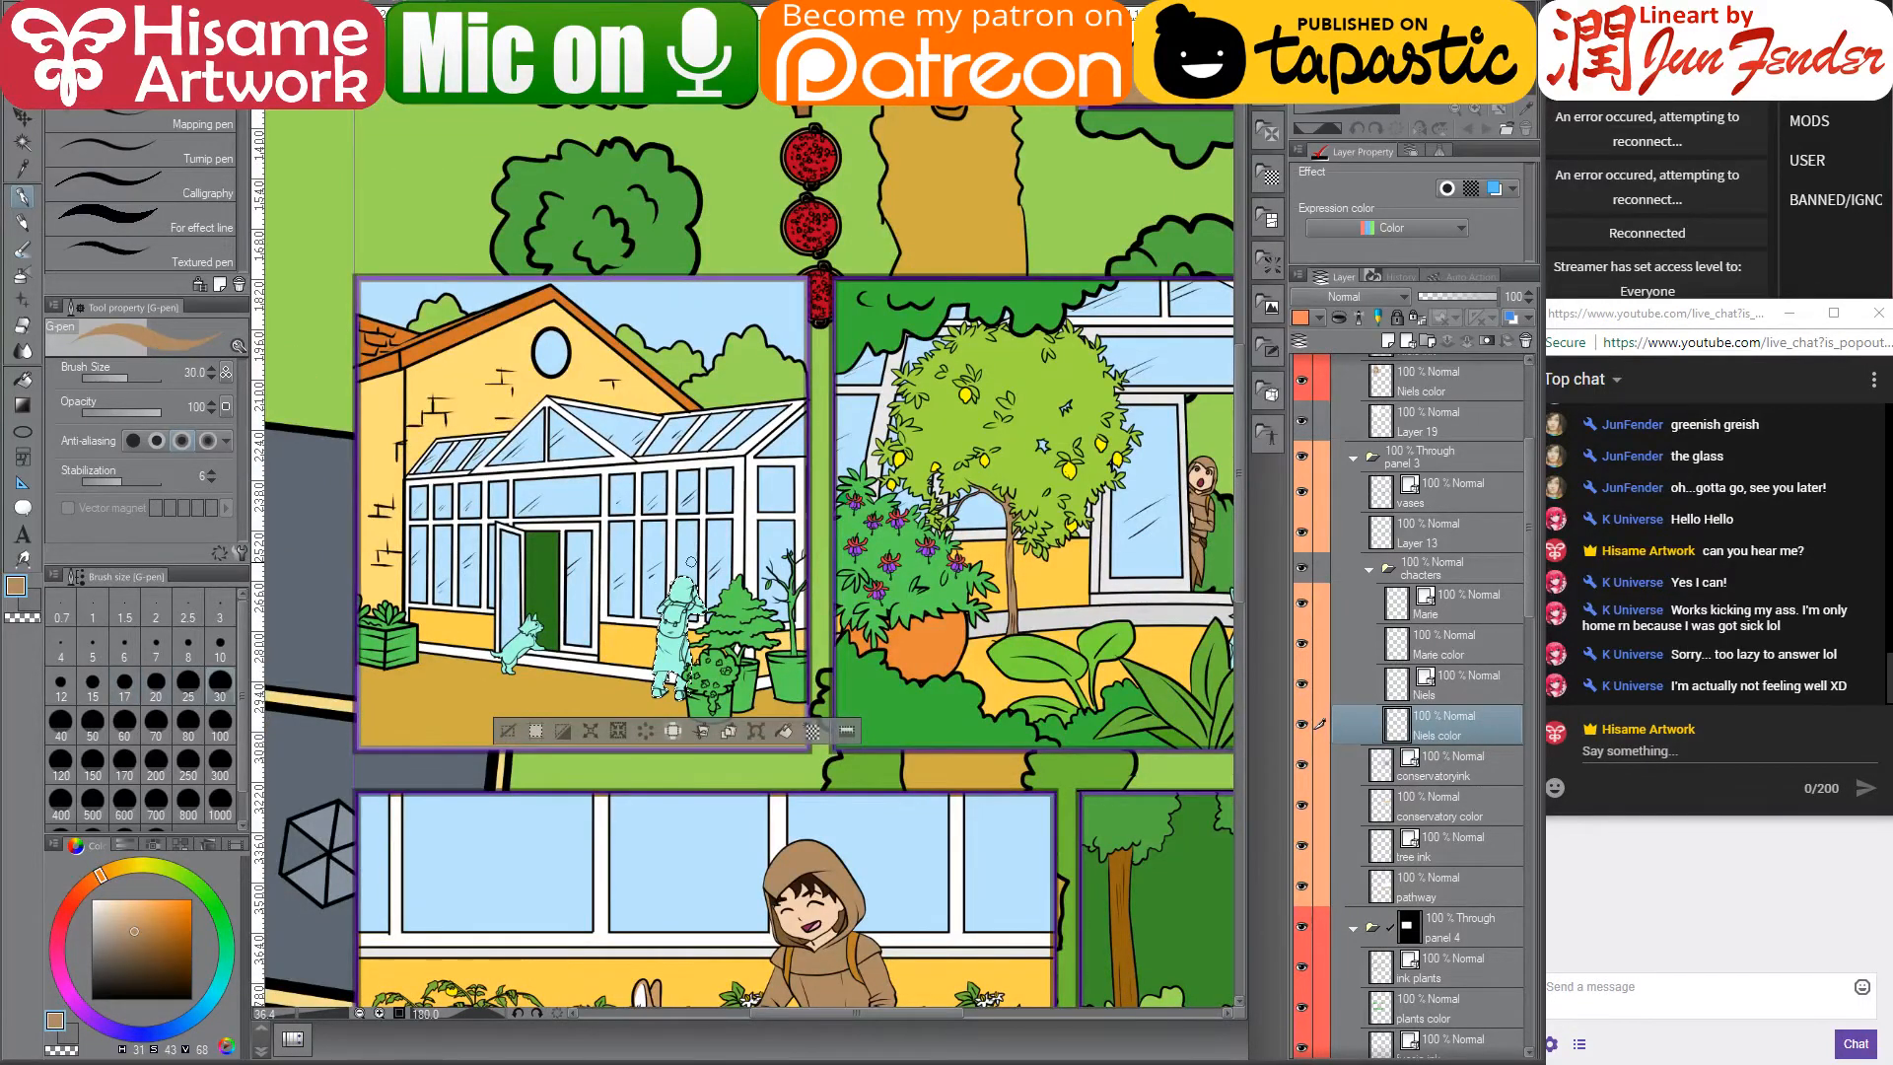
pyautogui.press(']')
pyautogui.moveTo(704, 572)
pyautogui.mouseDown()
pyautogui.moveTo(658, 719)
pyautogui.moveTo(680, 581)
pyautogui.moveTo(631, 685)
pyautogui.moveTo(665, 623)
pyautogui.mouseUp()
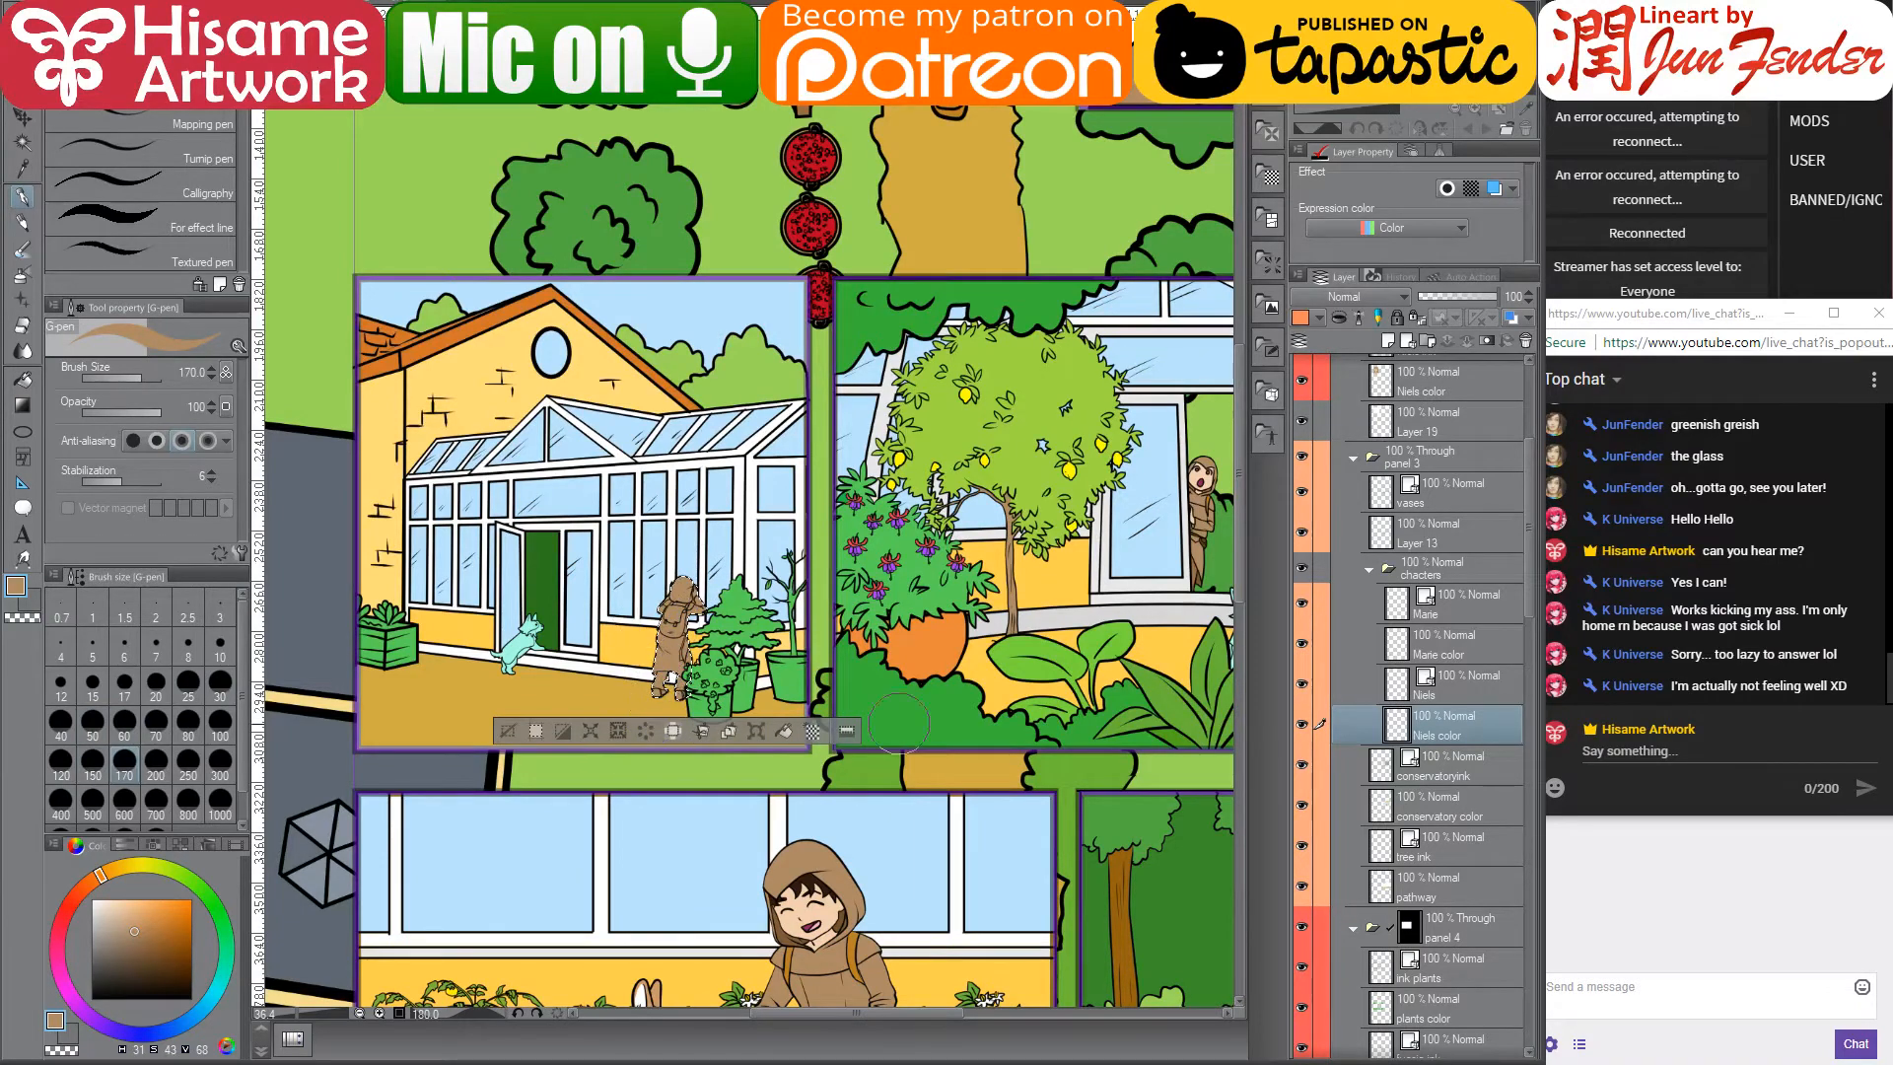
# - Paint the corgi at the conservatory door in panel 3 with the tan sampled from the larger corgi, on the dog's colour layer
pyautogui.moveTo(941, 749); pyautogui.dragTo(749, 571)
pyautogui.scroll(2, 749, 572)
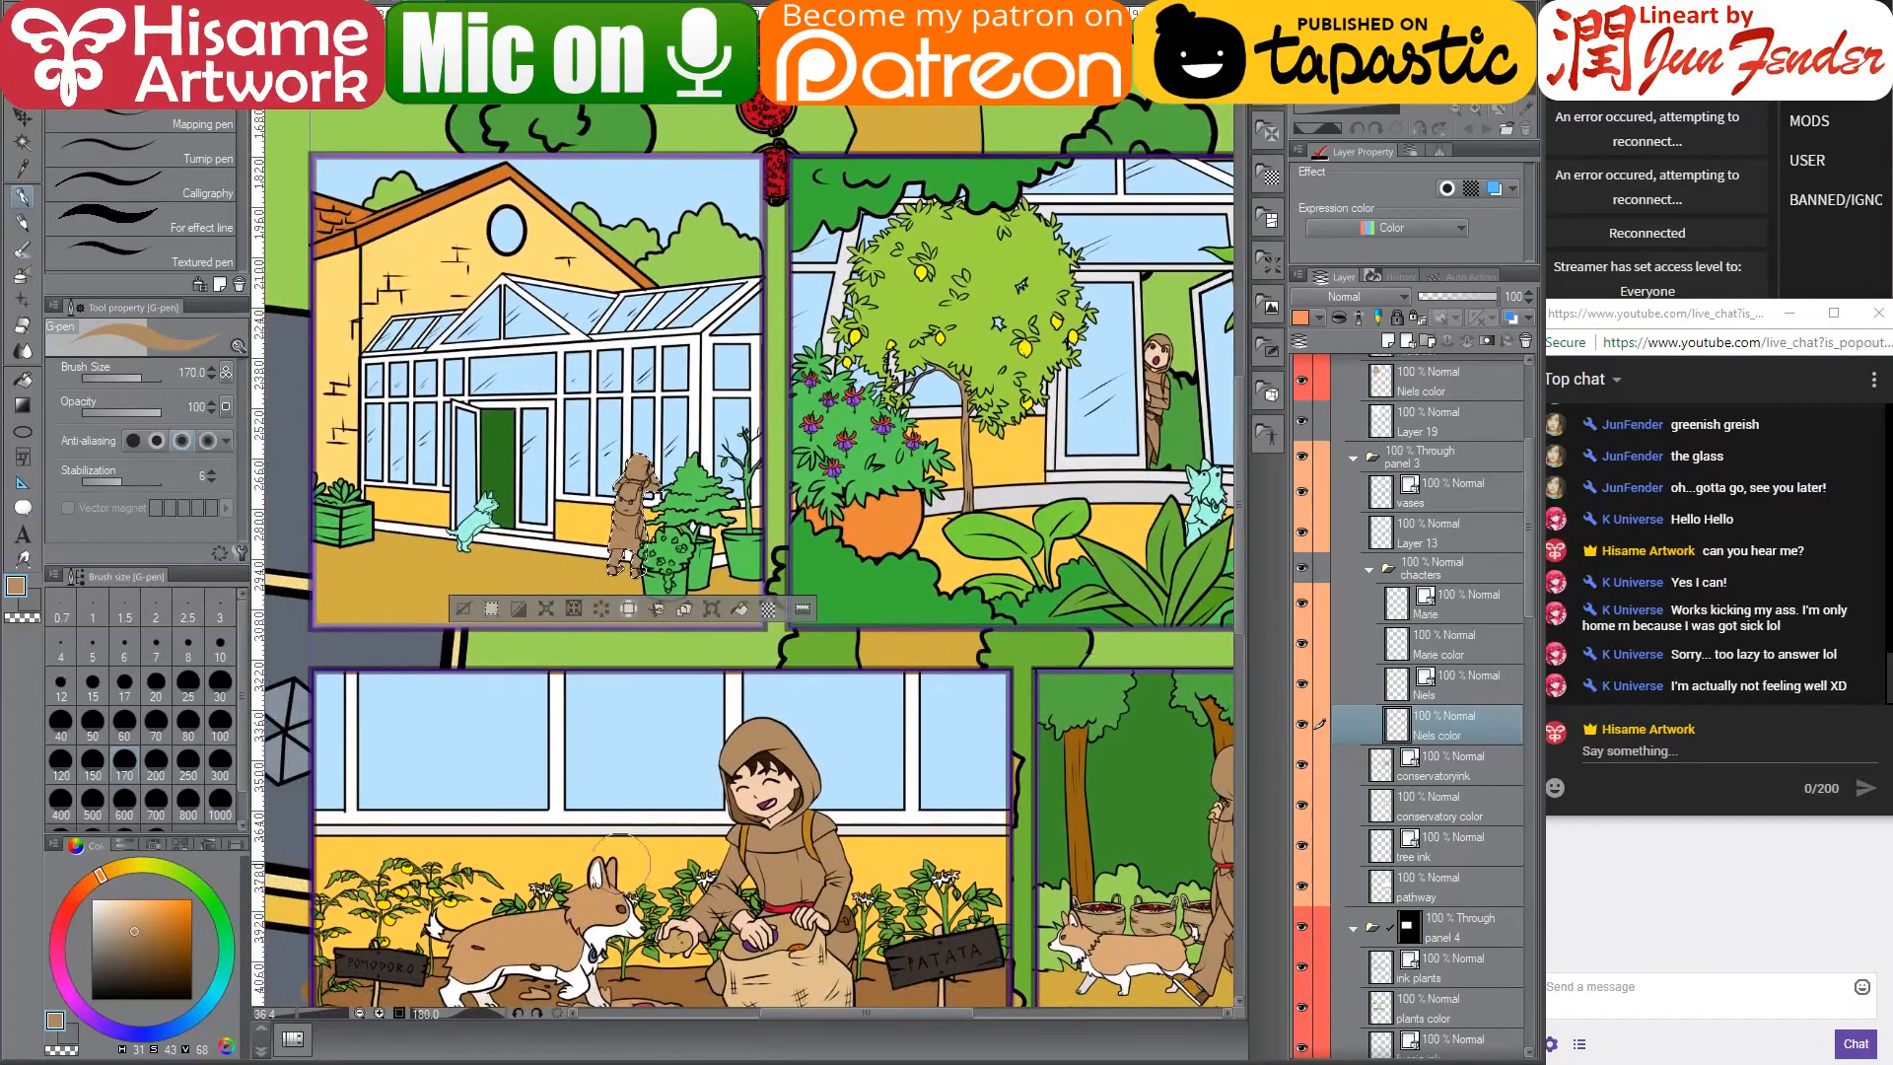
pyautogui.keyDown('alt'); pyautogui.click(621, 863); pyautogui.keyUp('alt')
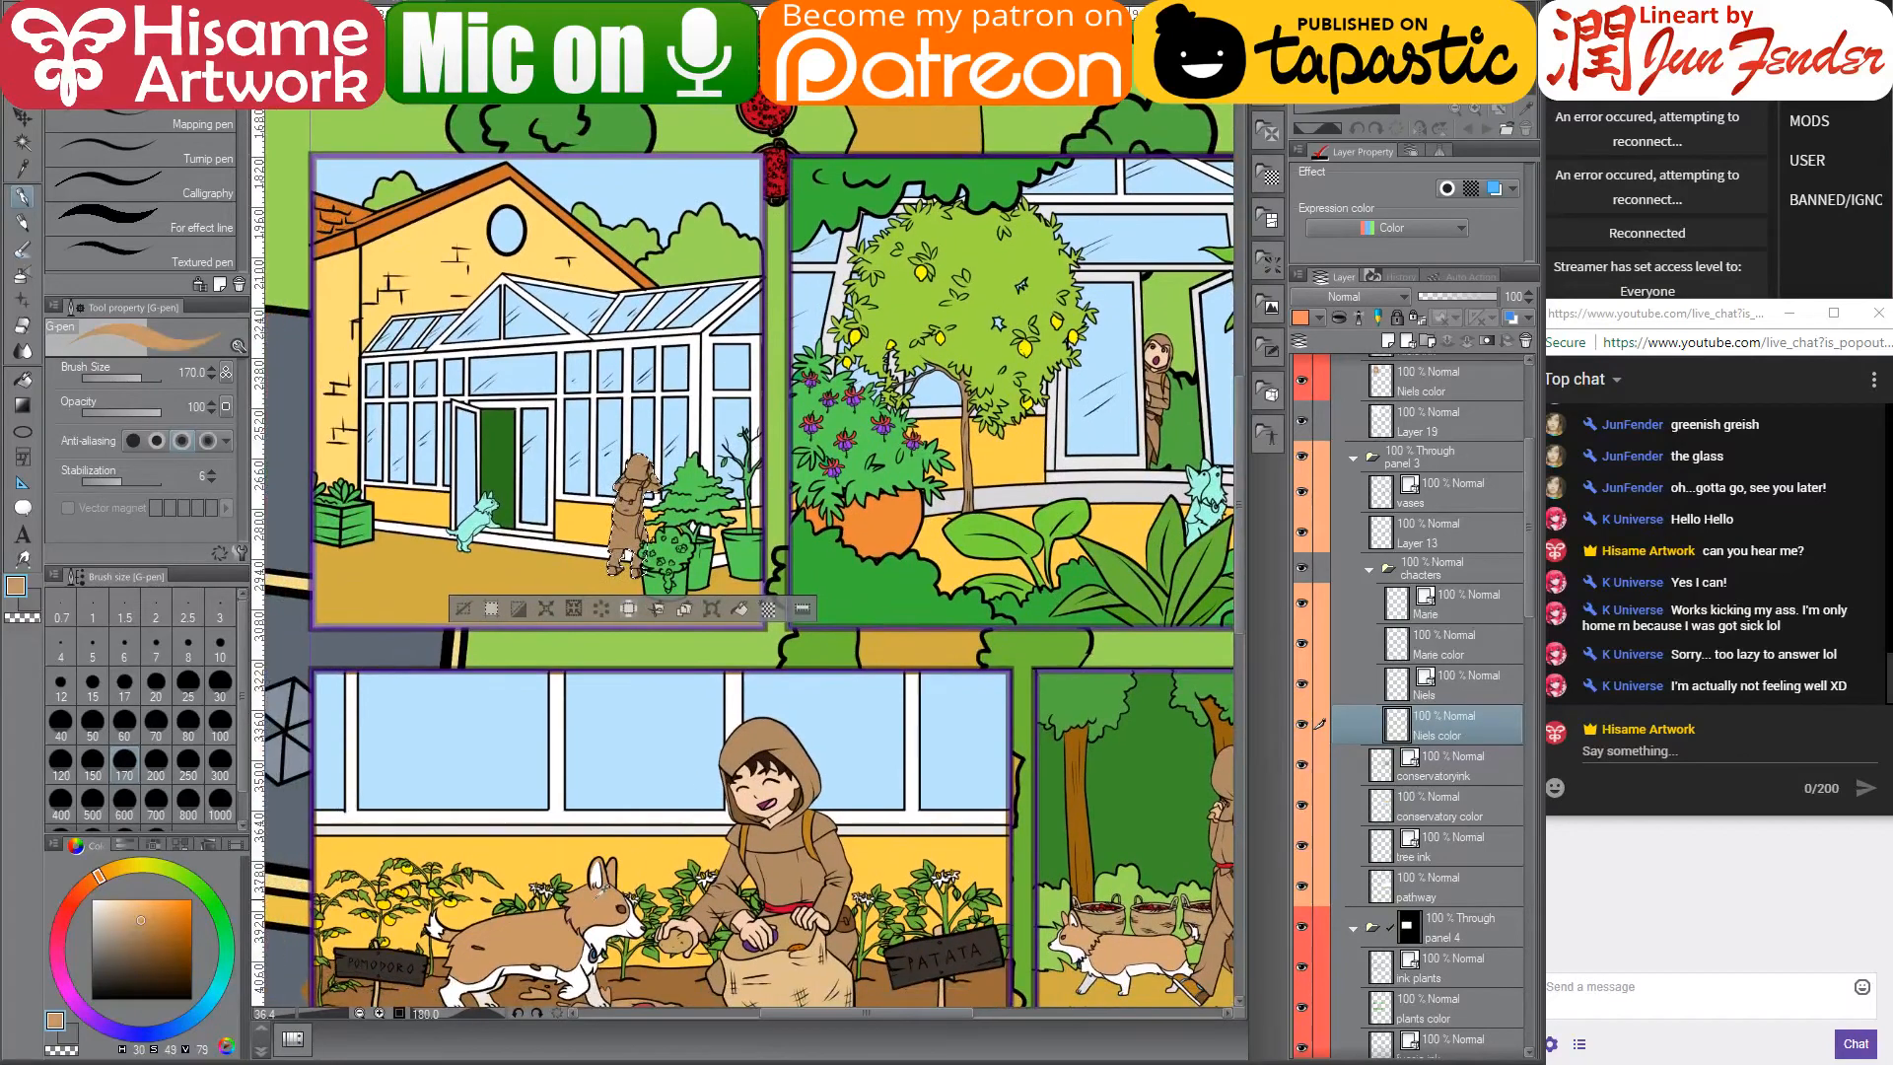
pyautogui.click(1400, 642)
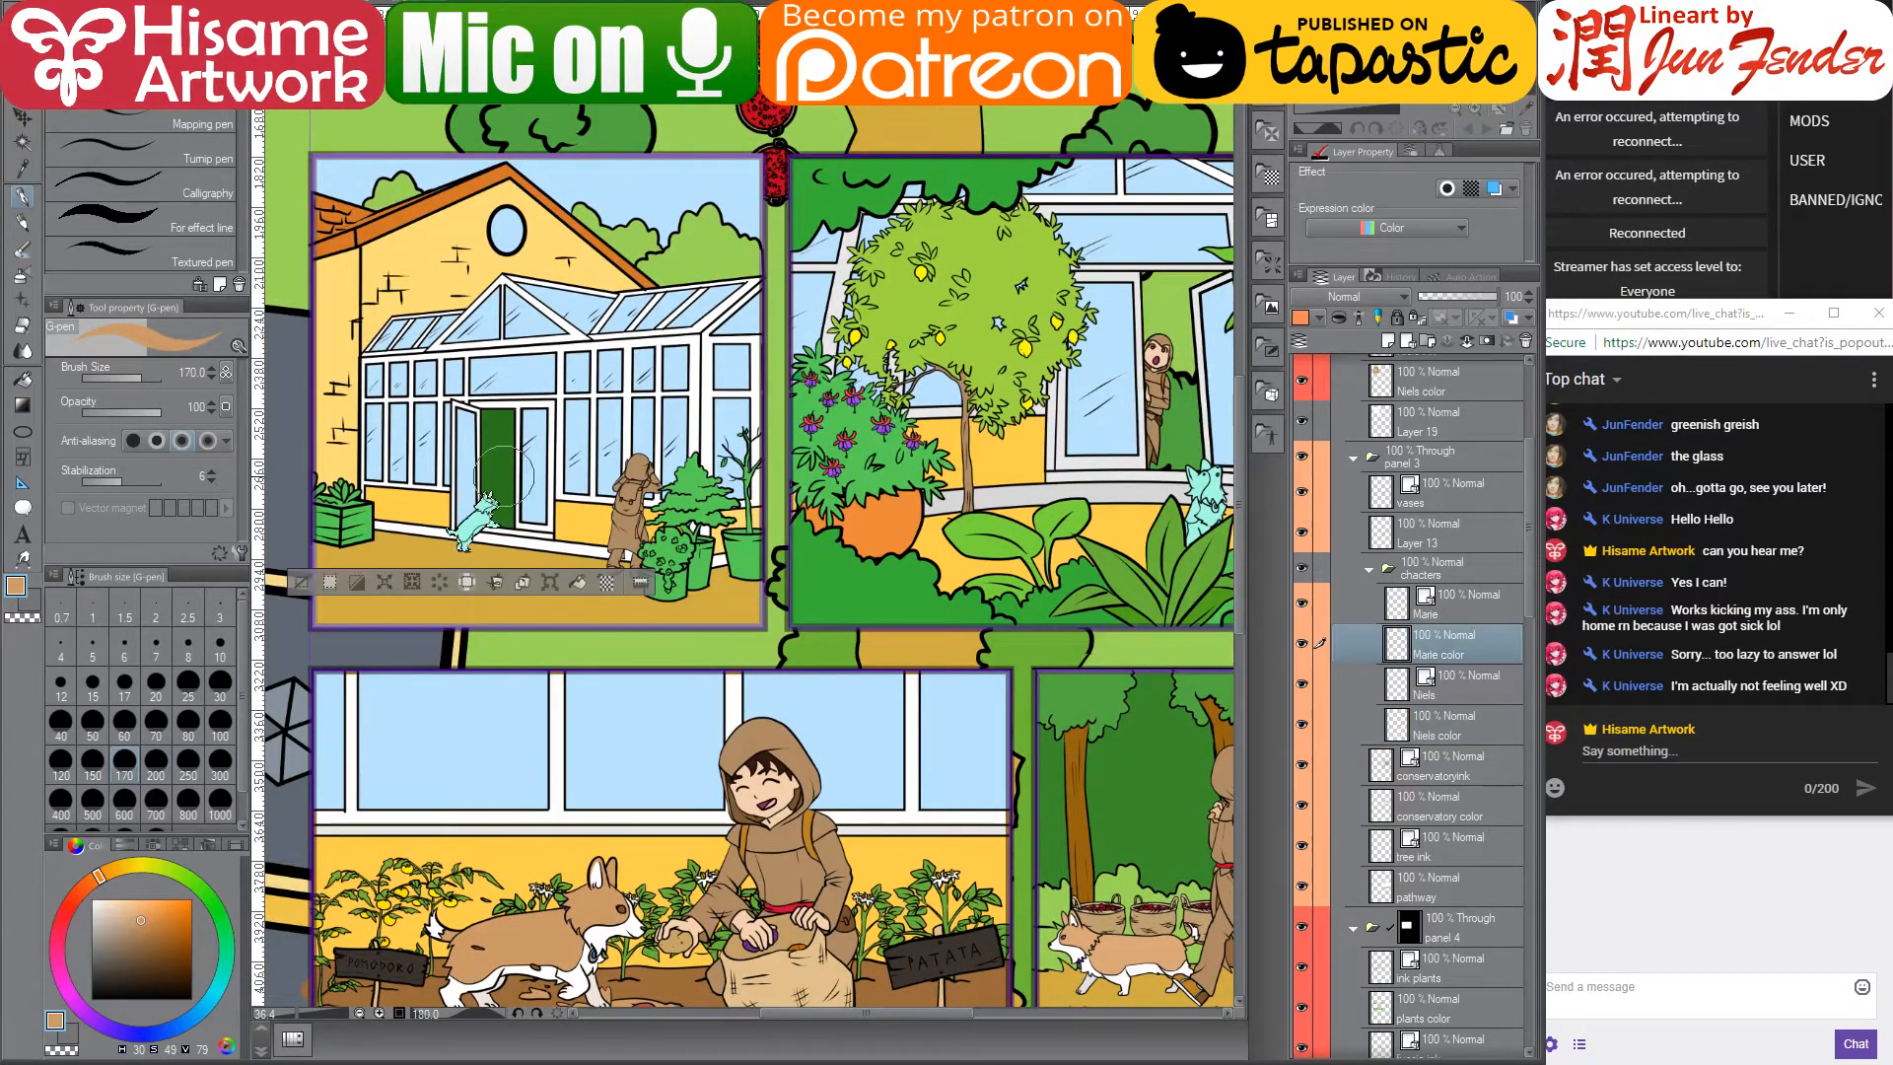
pyautogui.moveTo(993, 495); pyautogui.dragTo(836, 519)
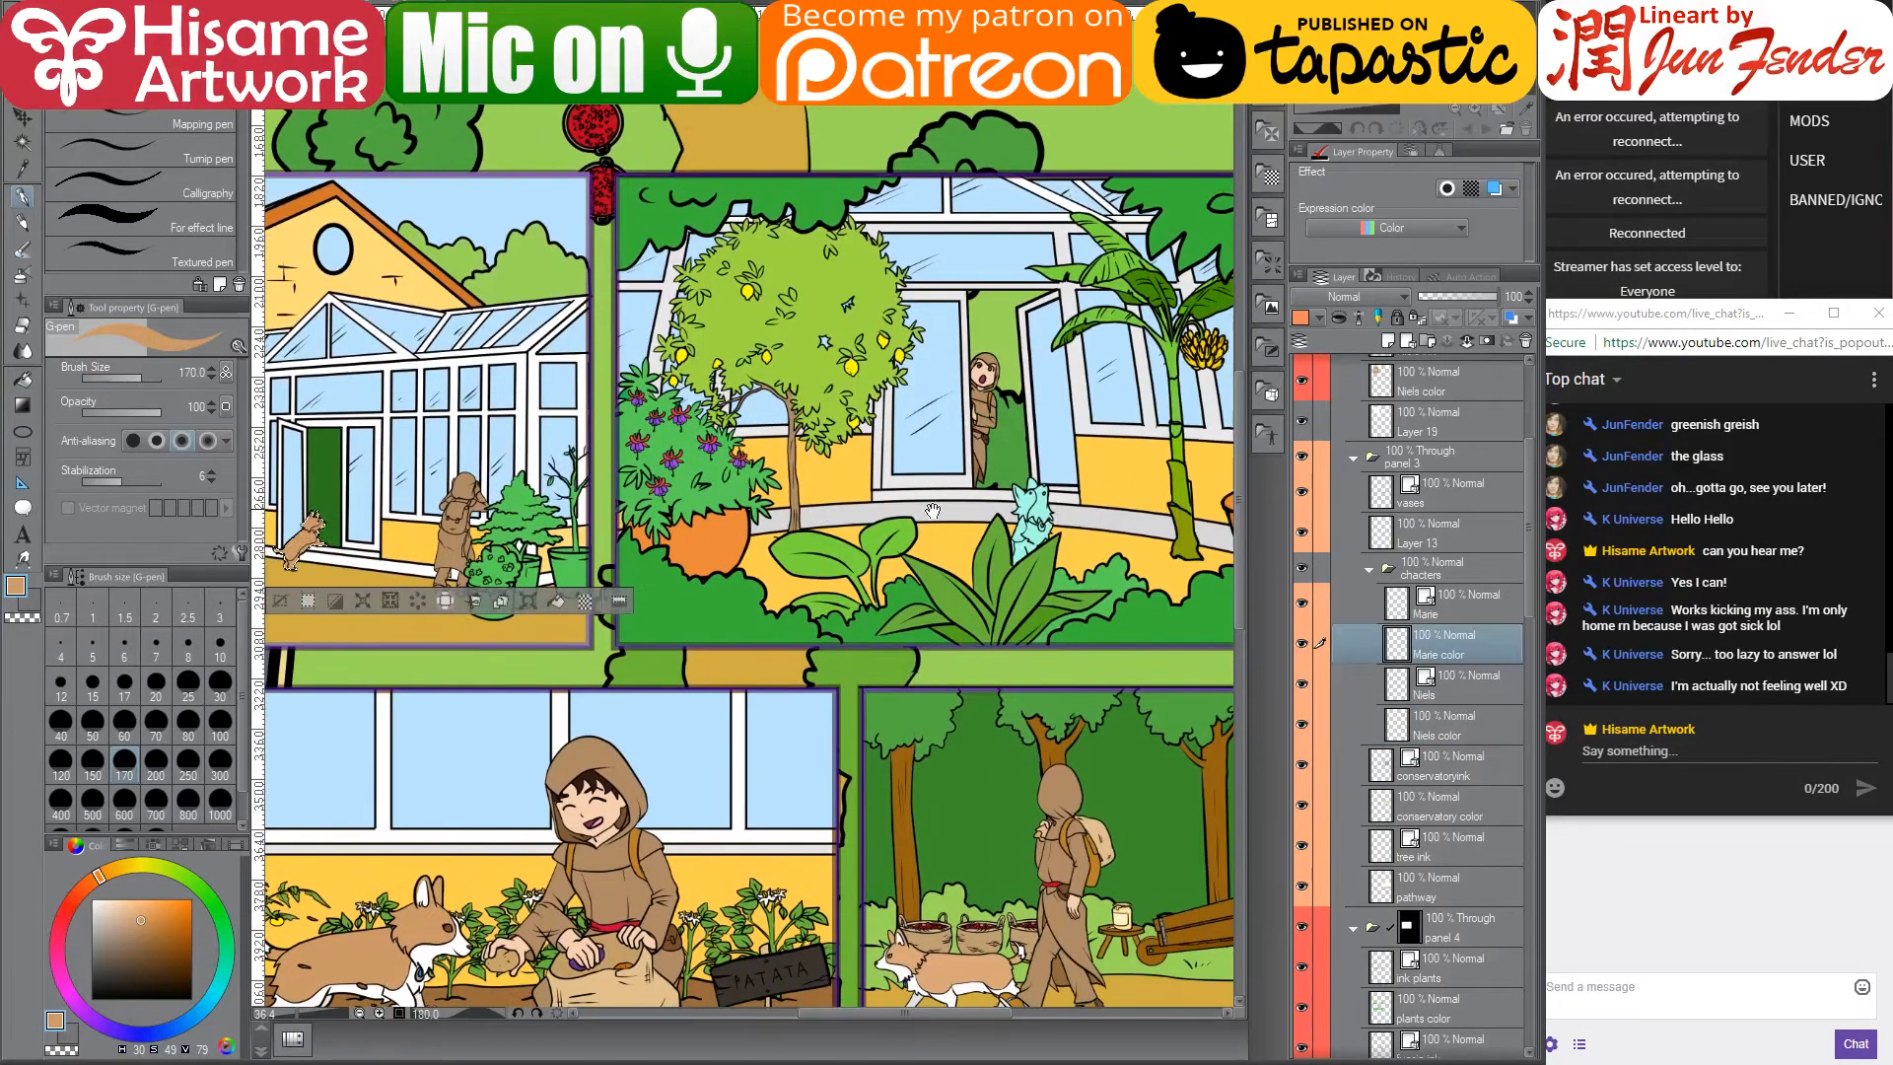
# - Colour the small corgi behind the leaves in panel 4 tan on the characters' shared colour layer, and make its fur markings white
pyautogui.scroll(-5, 1446, 818)
pyautogui.scroll(-8, 1446, 818)
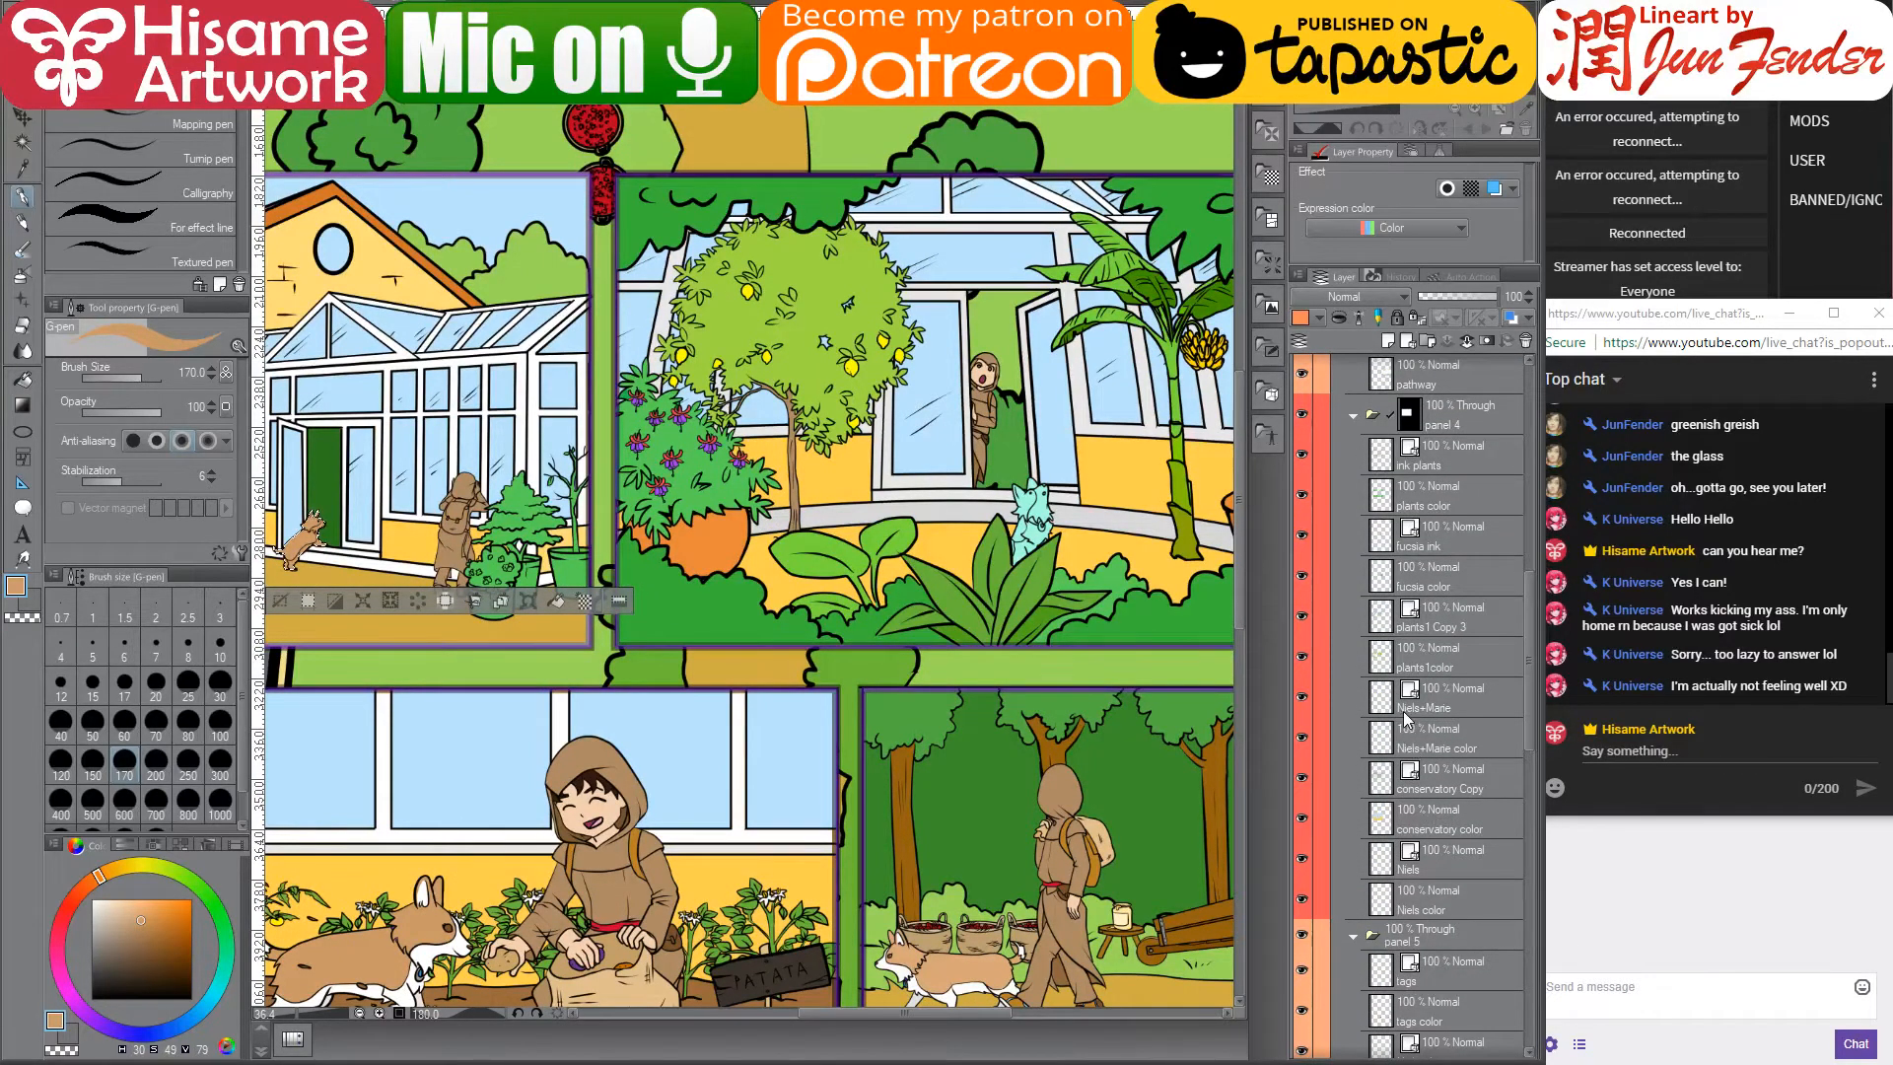
pyautogui.click(1383, 737)
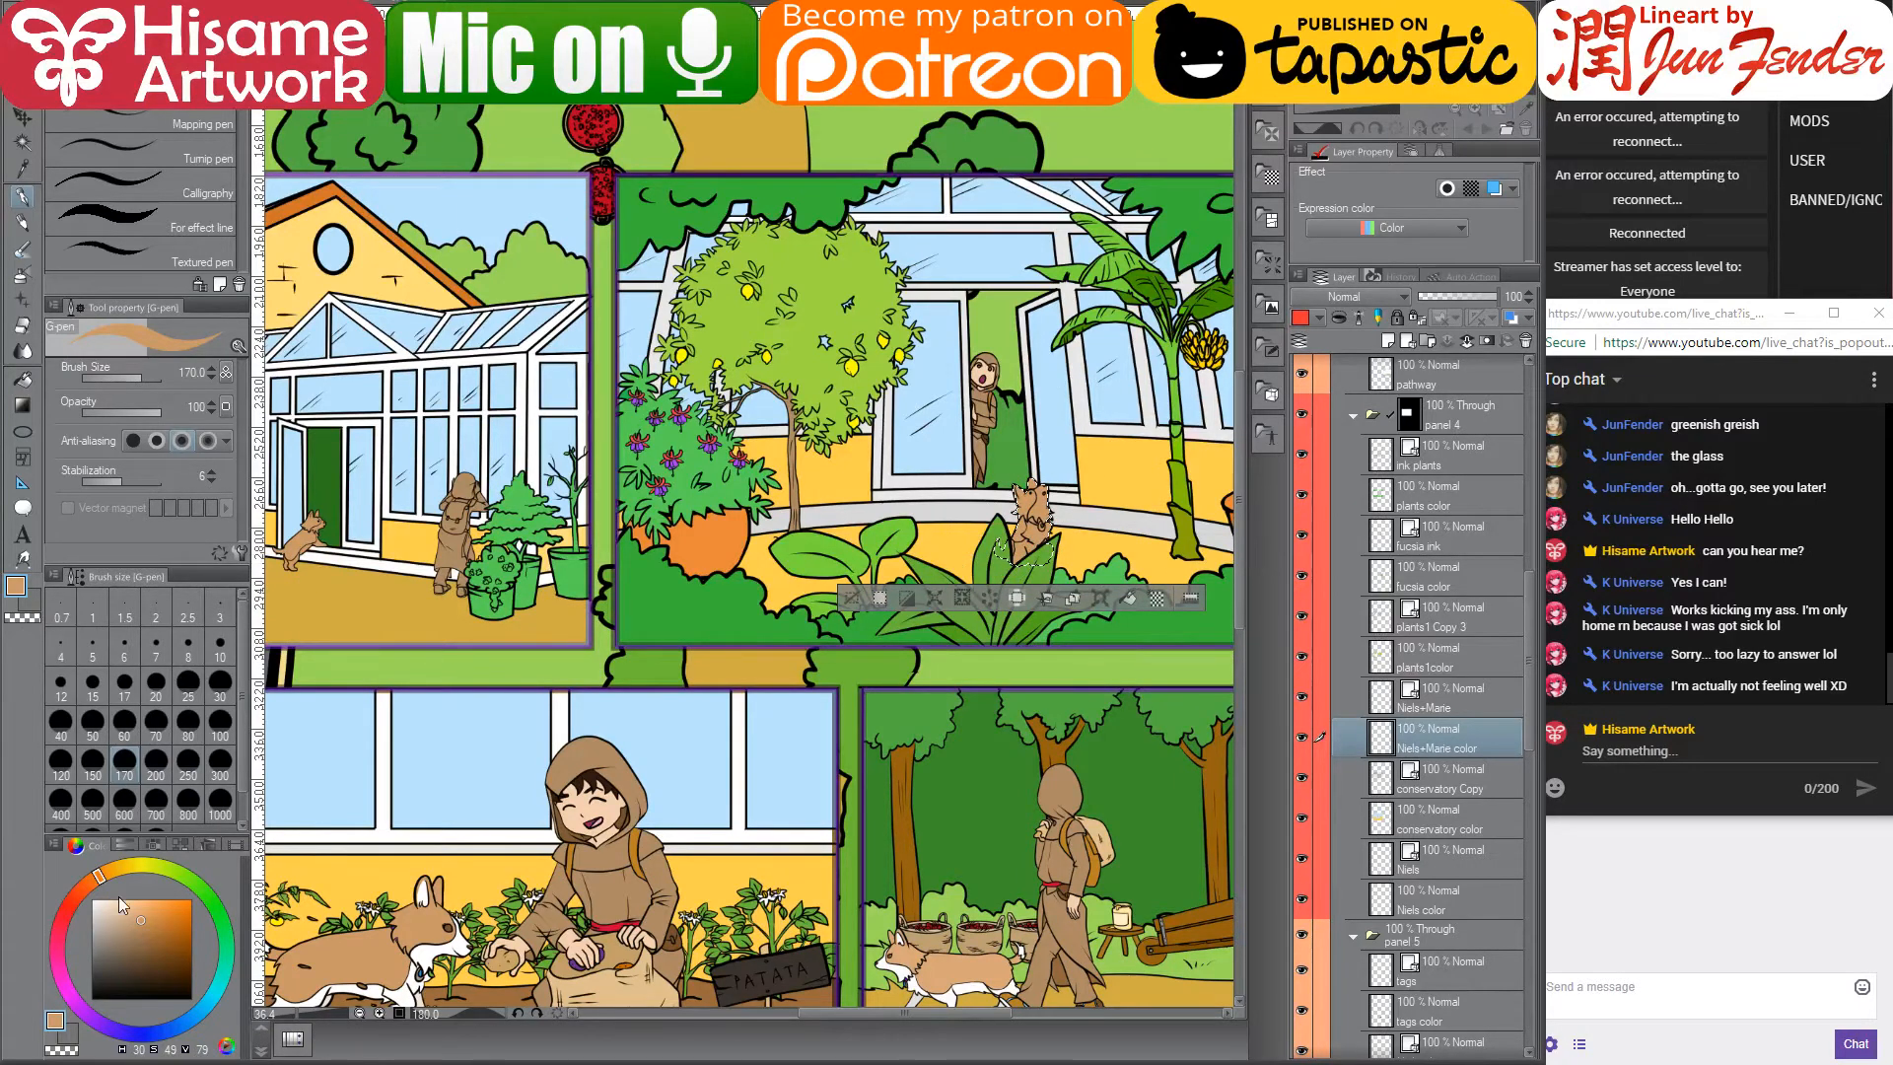
pyautogui.press('x')
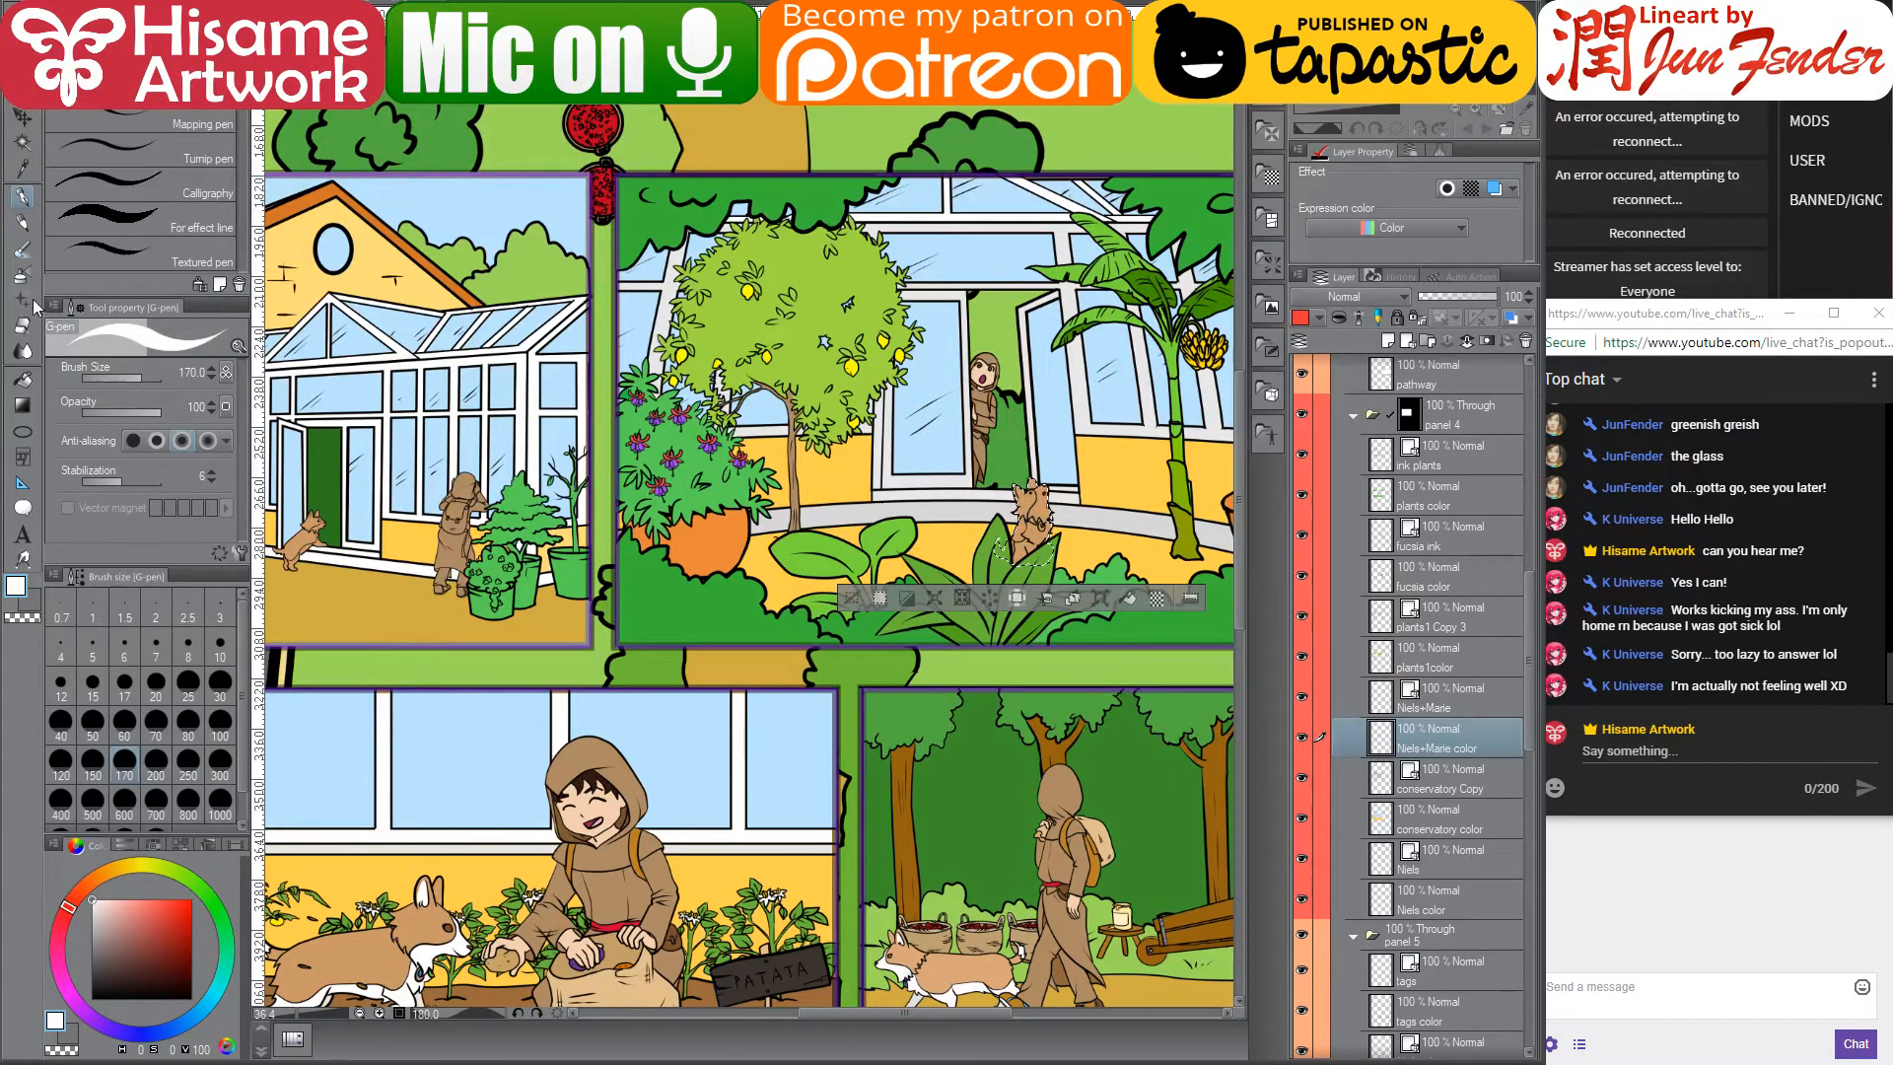
pyautogui.click(22, 377)
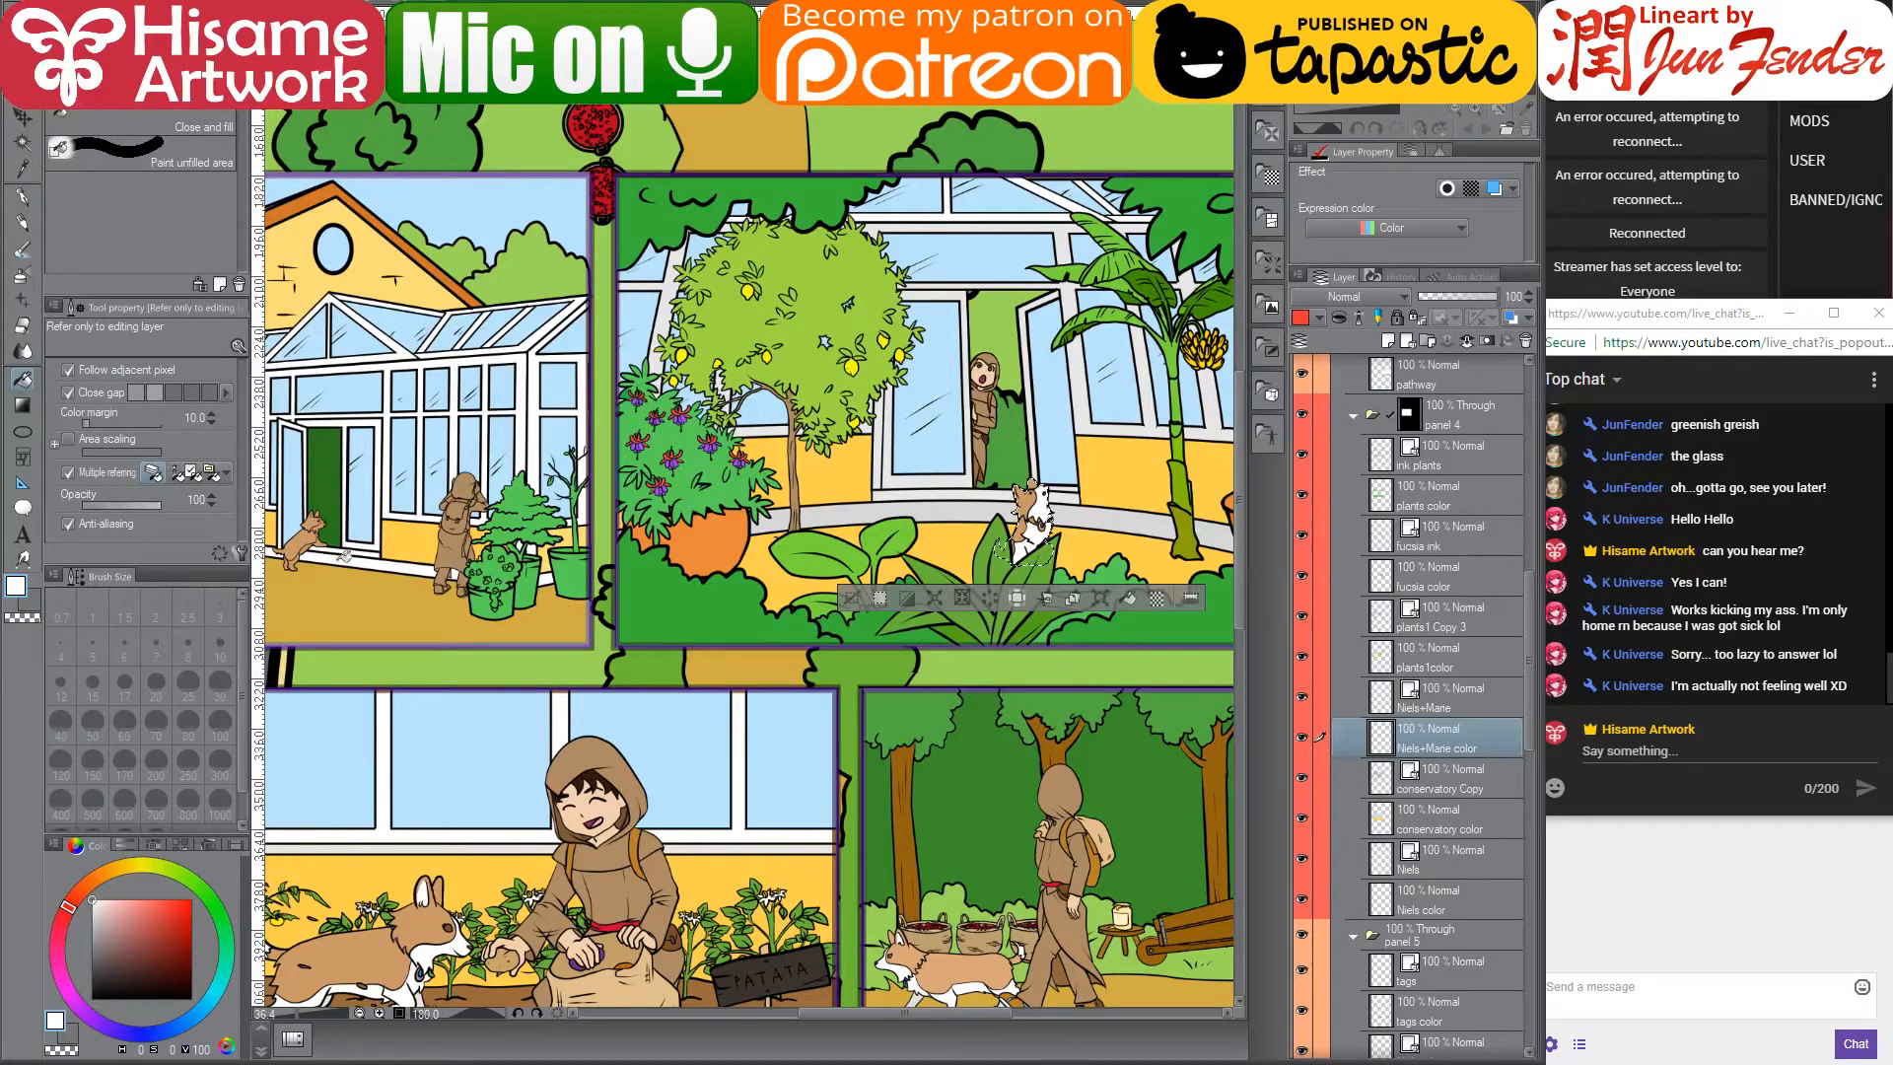
# - Fill the panel 3 corgi's muzzle, chest, belly and legs white, and its far hind leg light grey, on the dog's colour layer
pyautogui.scroll(3, 1452, 577)
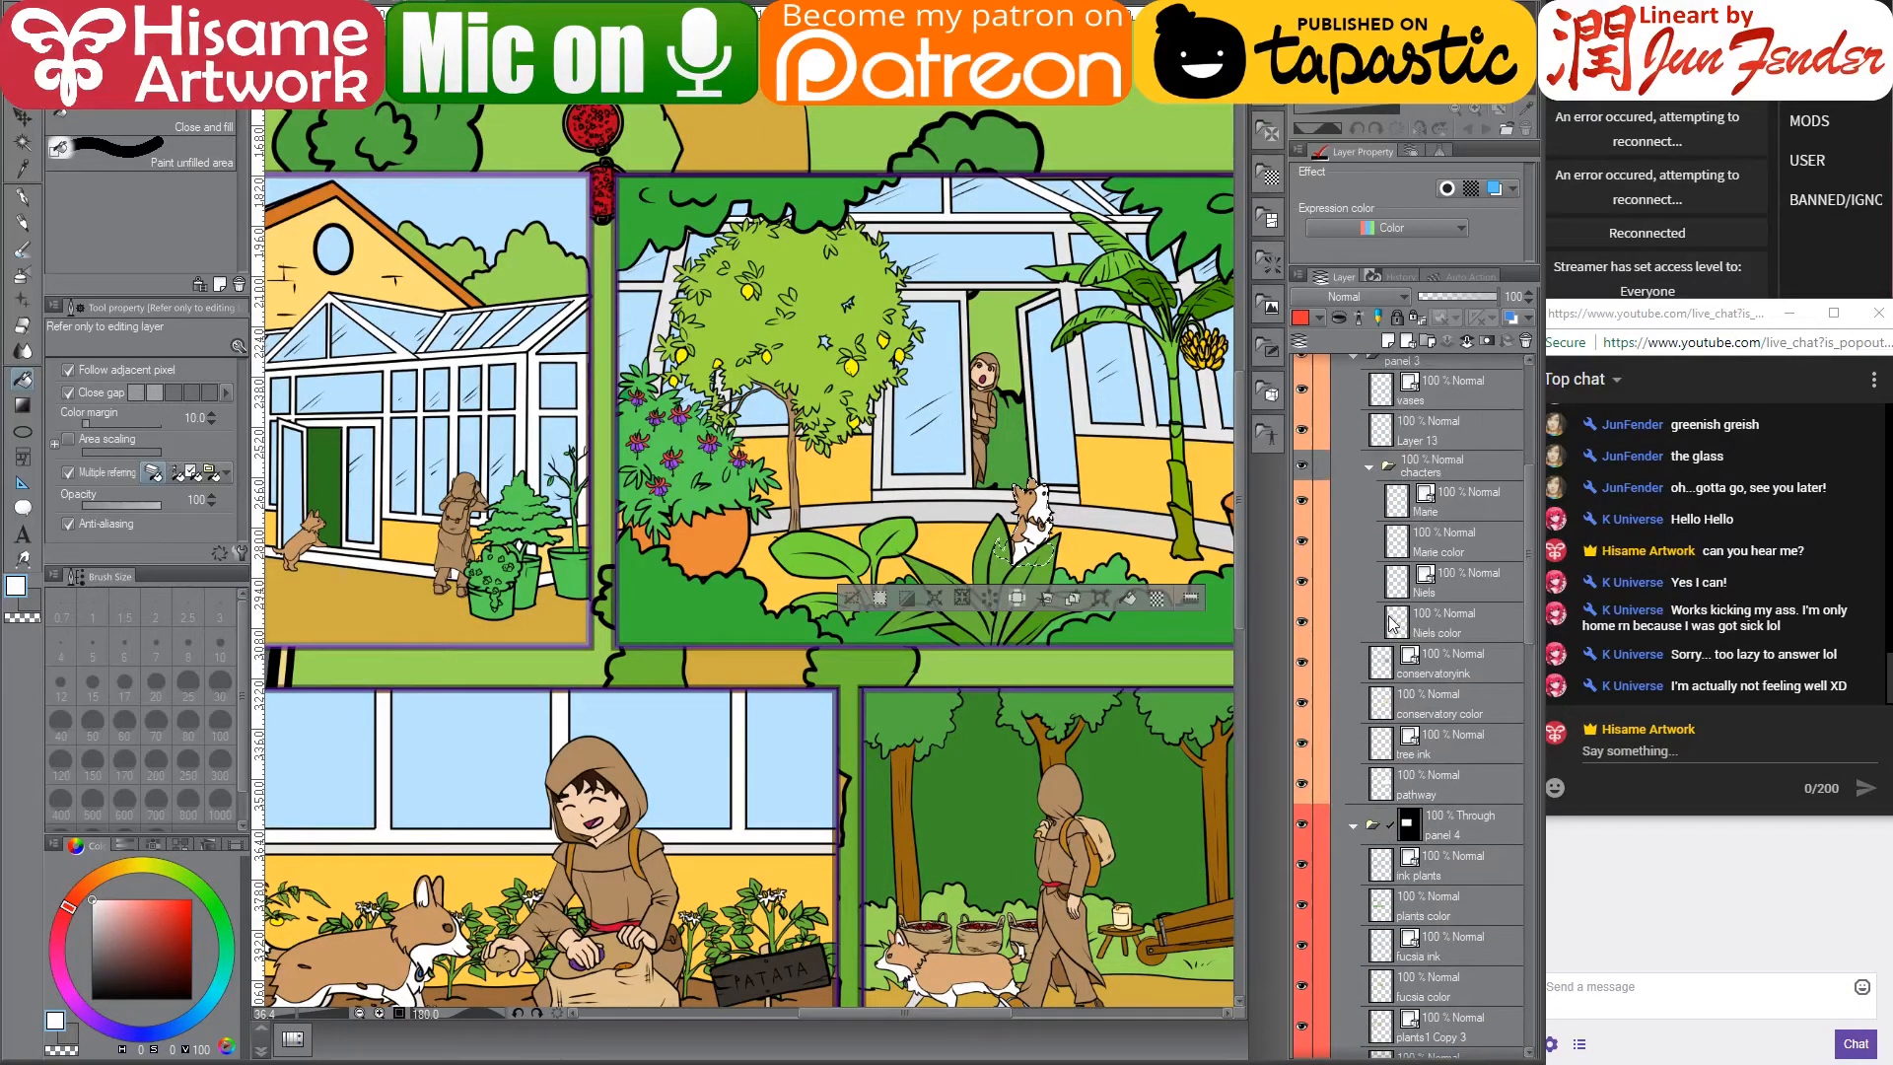
pyautogui.click(1400, 552)
pyautogui.keyDown('ctrl'); pyautogui.click(1400, 547); pyautogui.keyUp('ctrl')
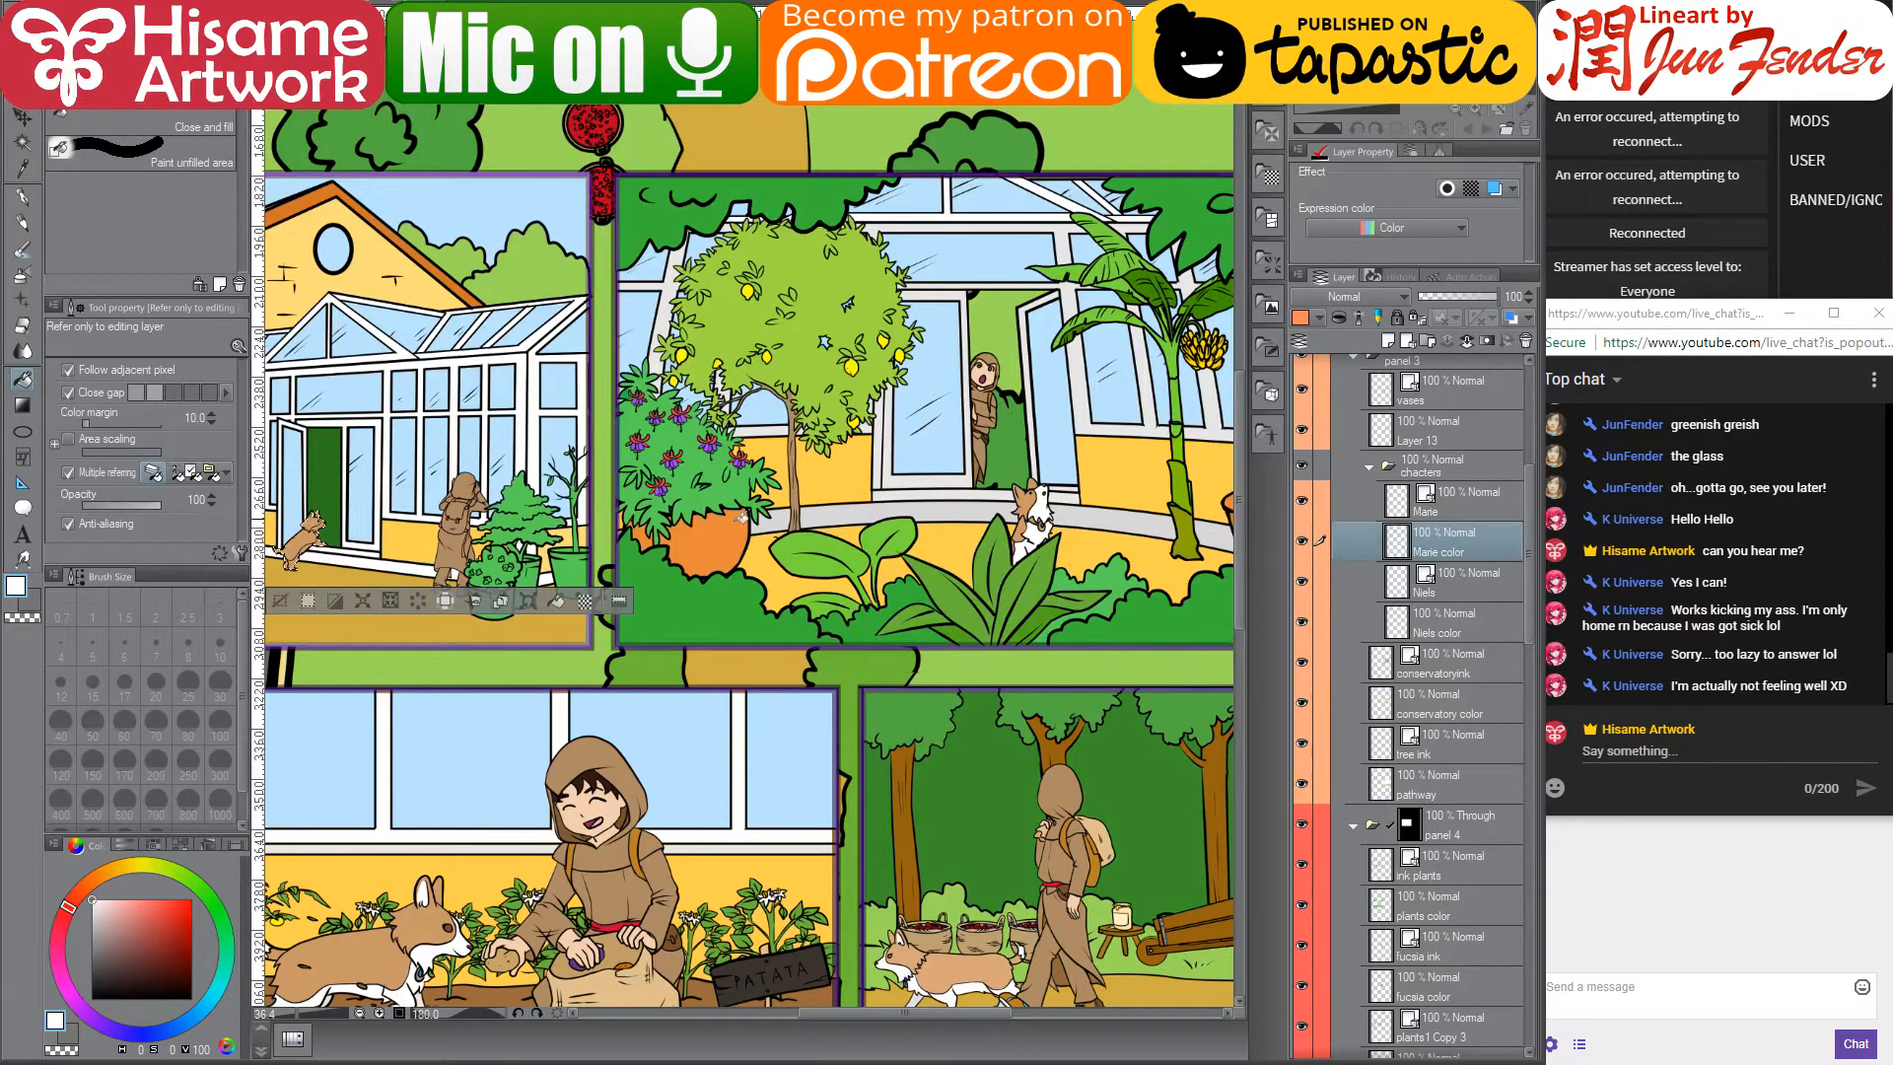
pyautogui.moveTo(601, 547); pyautogui.dragTo(896, 545)
pyautogui.scroll(1, 630, 533)
pyautogui.scroll(8, 639, 540)
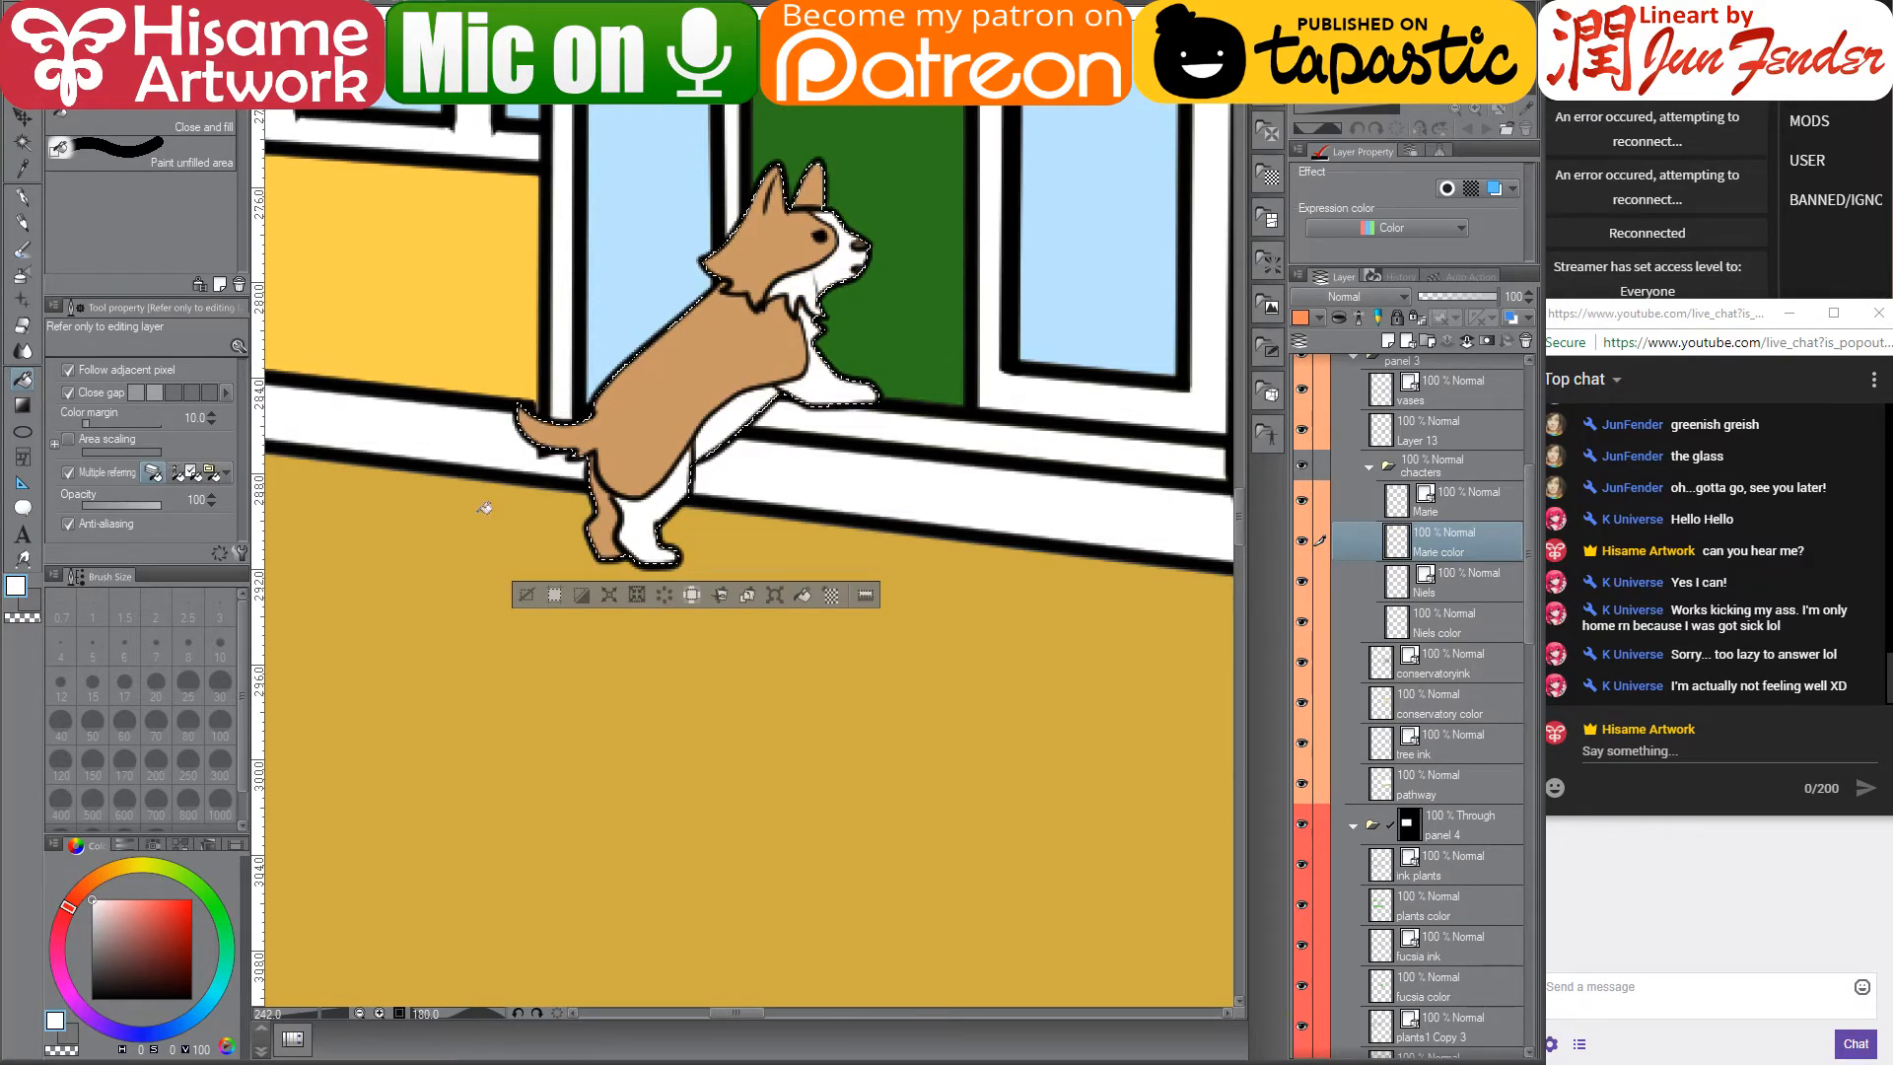
pyautogui.keyDown('alt'); pyautogui.click(497, 435); pyautogui.keyUp('alt')
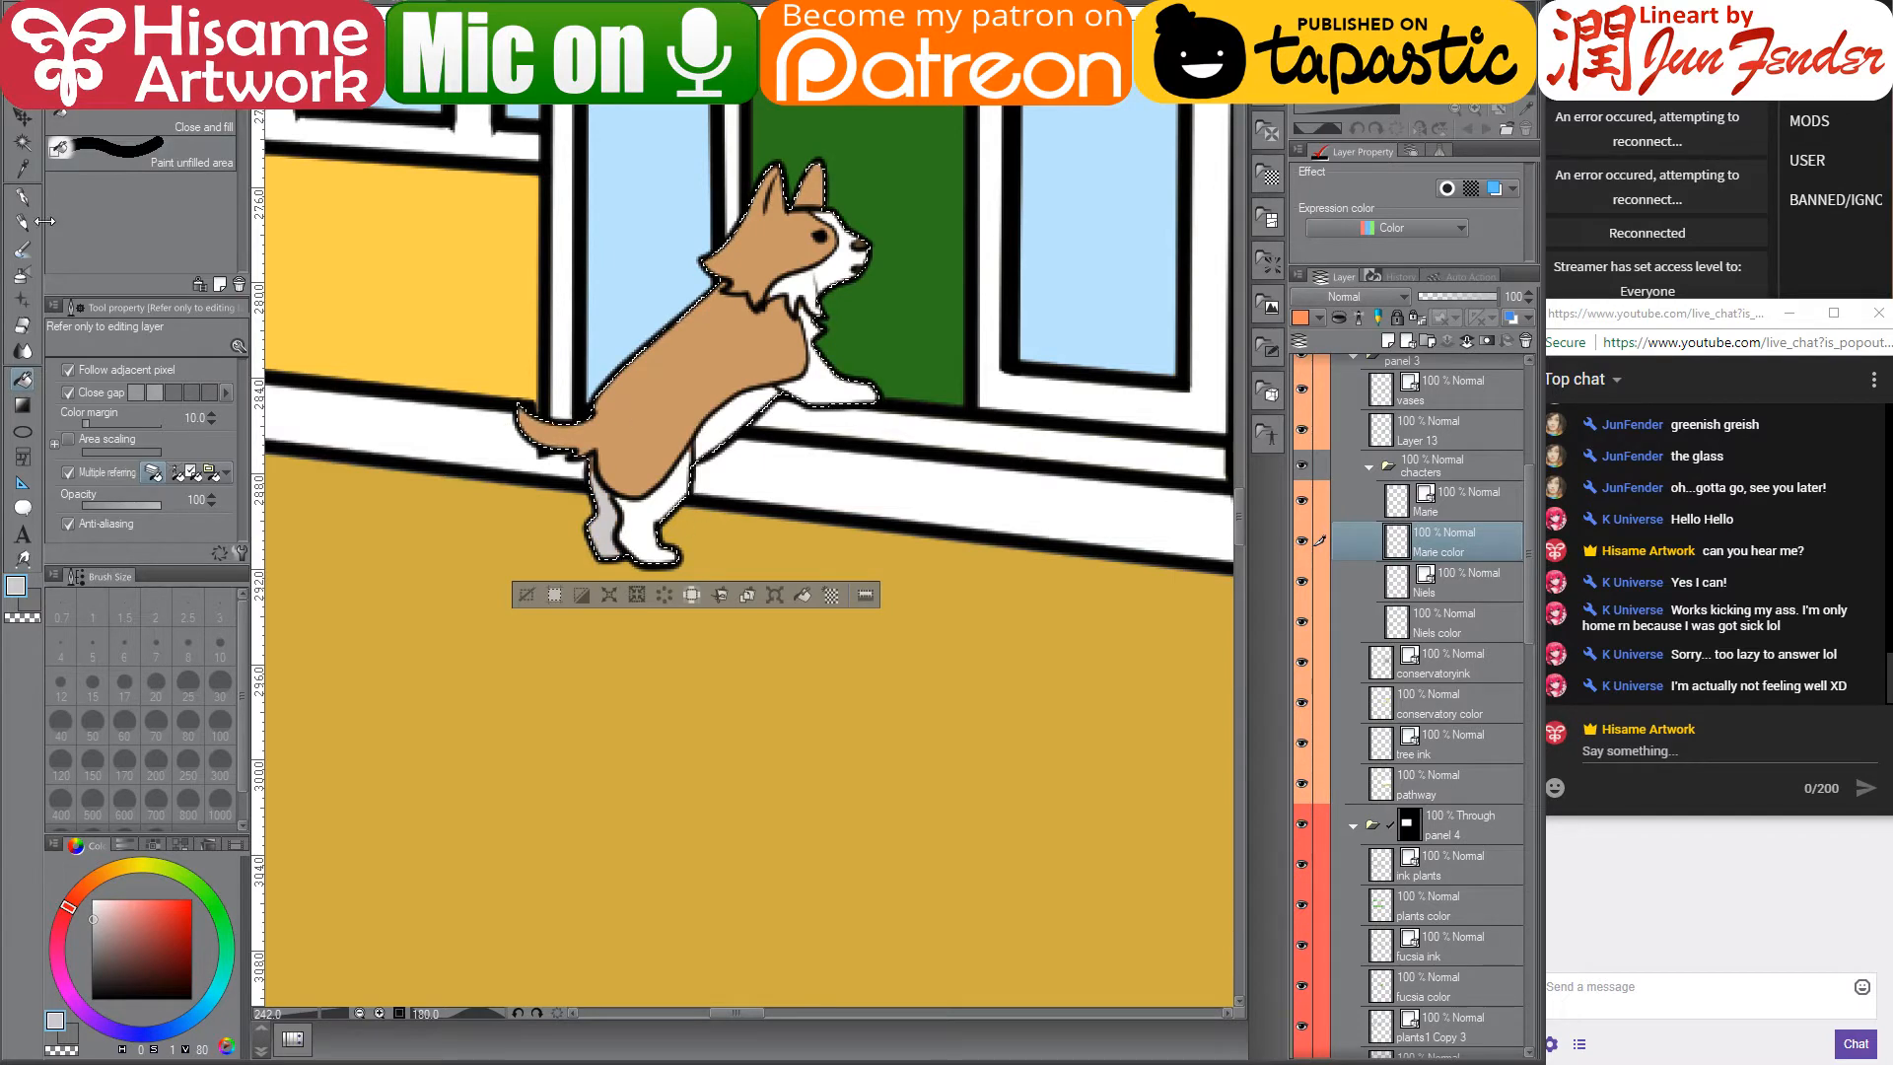
# - Paint the tip of the panel 3 corgi's tail white with the G-pen at size 30
pyautogui.click(22, 197)
pyautogui.keyDown('alt'); pyautogui.click(648, 510); pyautogui.keyUp('alt')
pyautogui.press('[')
pyautogui.press('[')
pyautogui.press('[')
pyautogui.press('[')
pyautogui.press('[')
pyautogui.press('[')
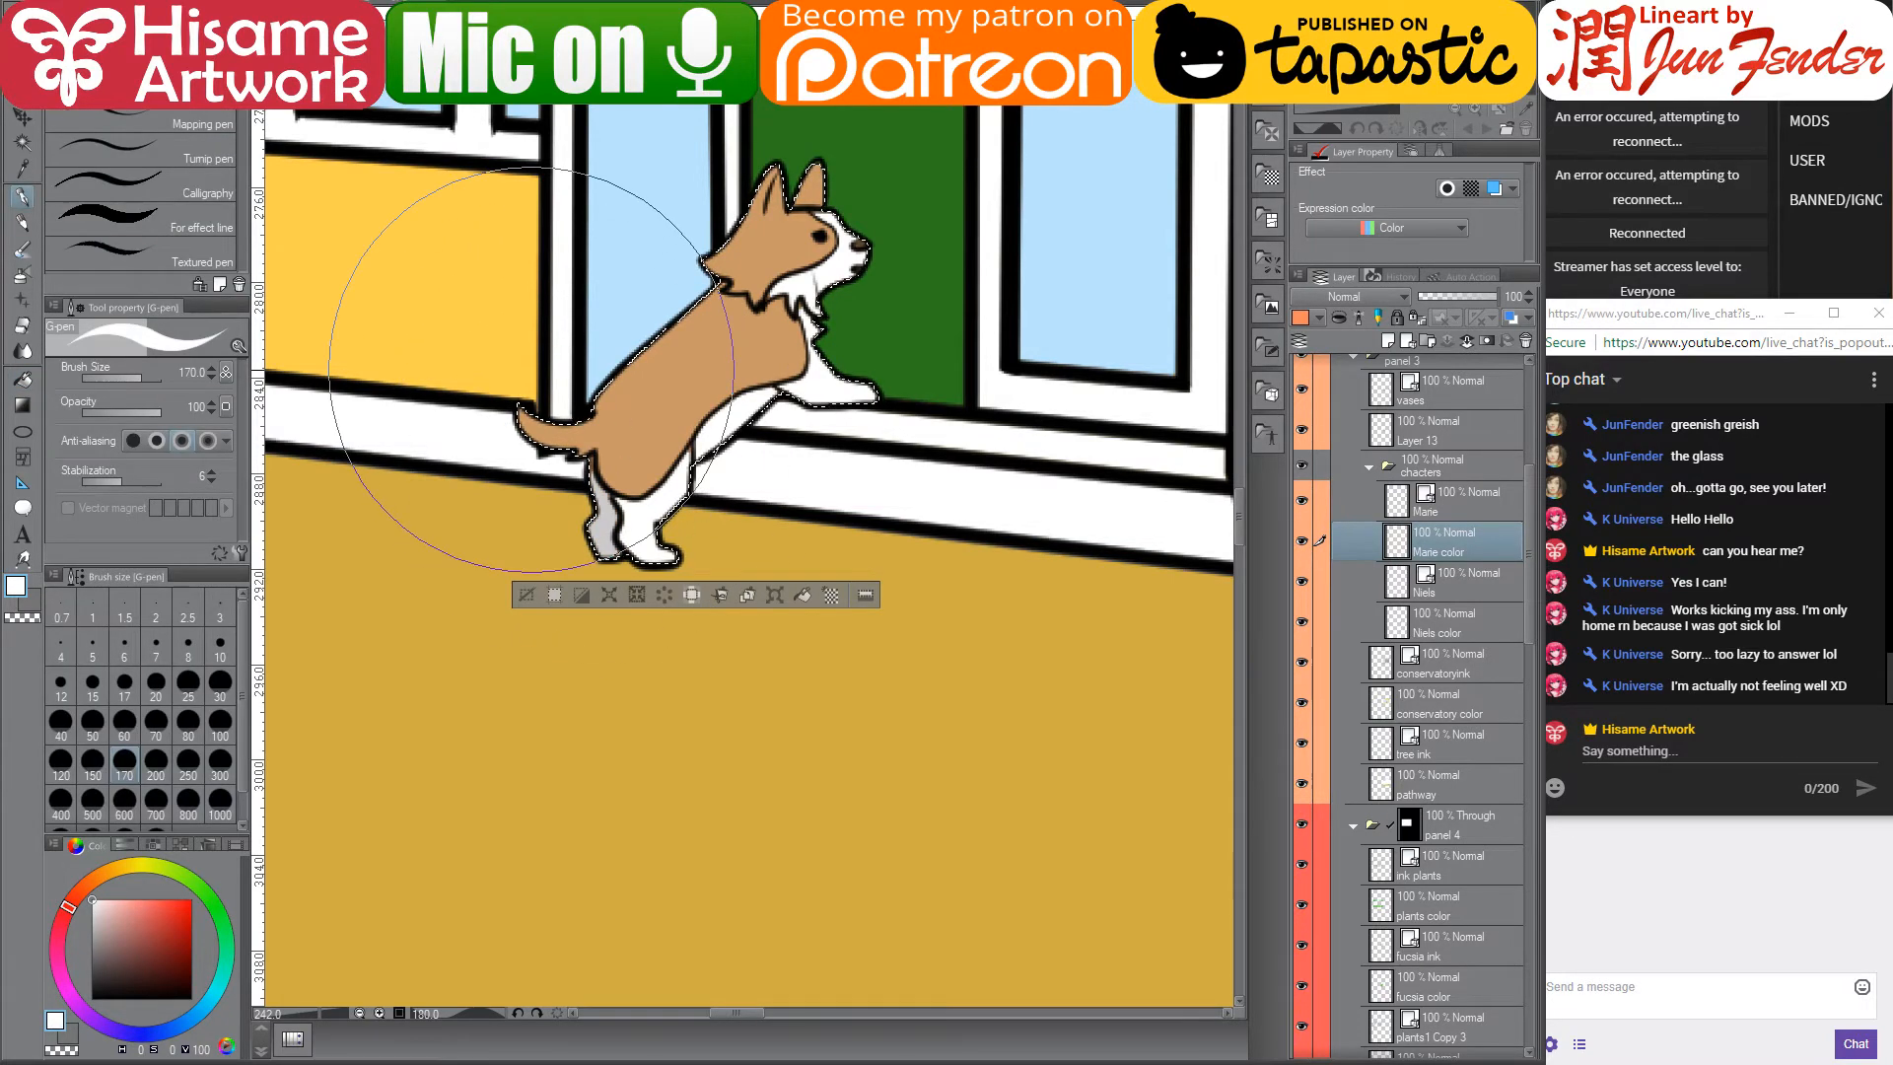
pyautogui.press('[')
pyautogui.press('[')
pyautogui.press('[')
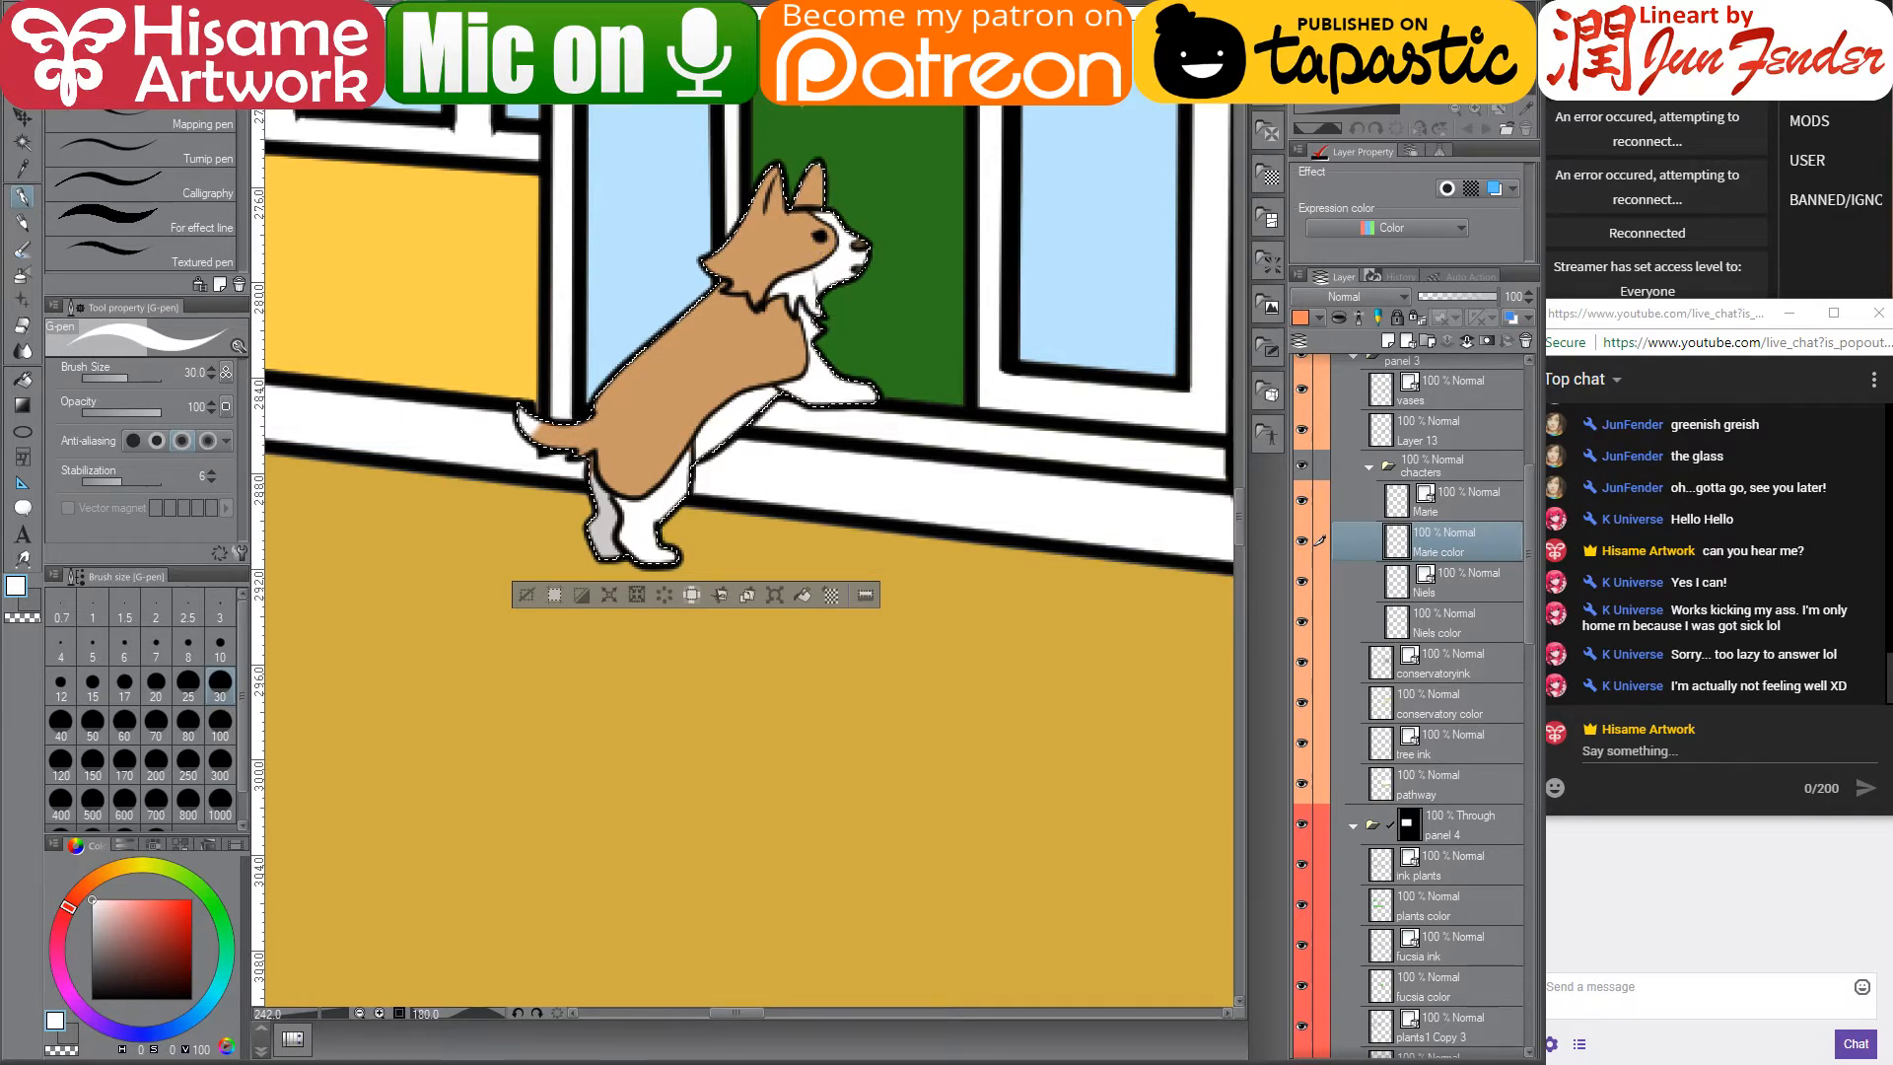
# - Paint the inside of the panel 3 corgi's ear white with the G-pen at size 8, and tidy its edge with the sampled tan
pyautogui.scroll(1, 799, 172)
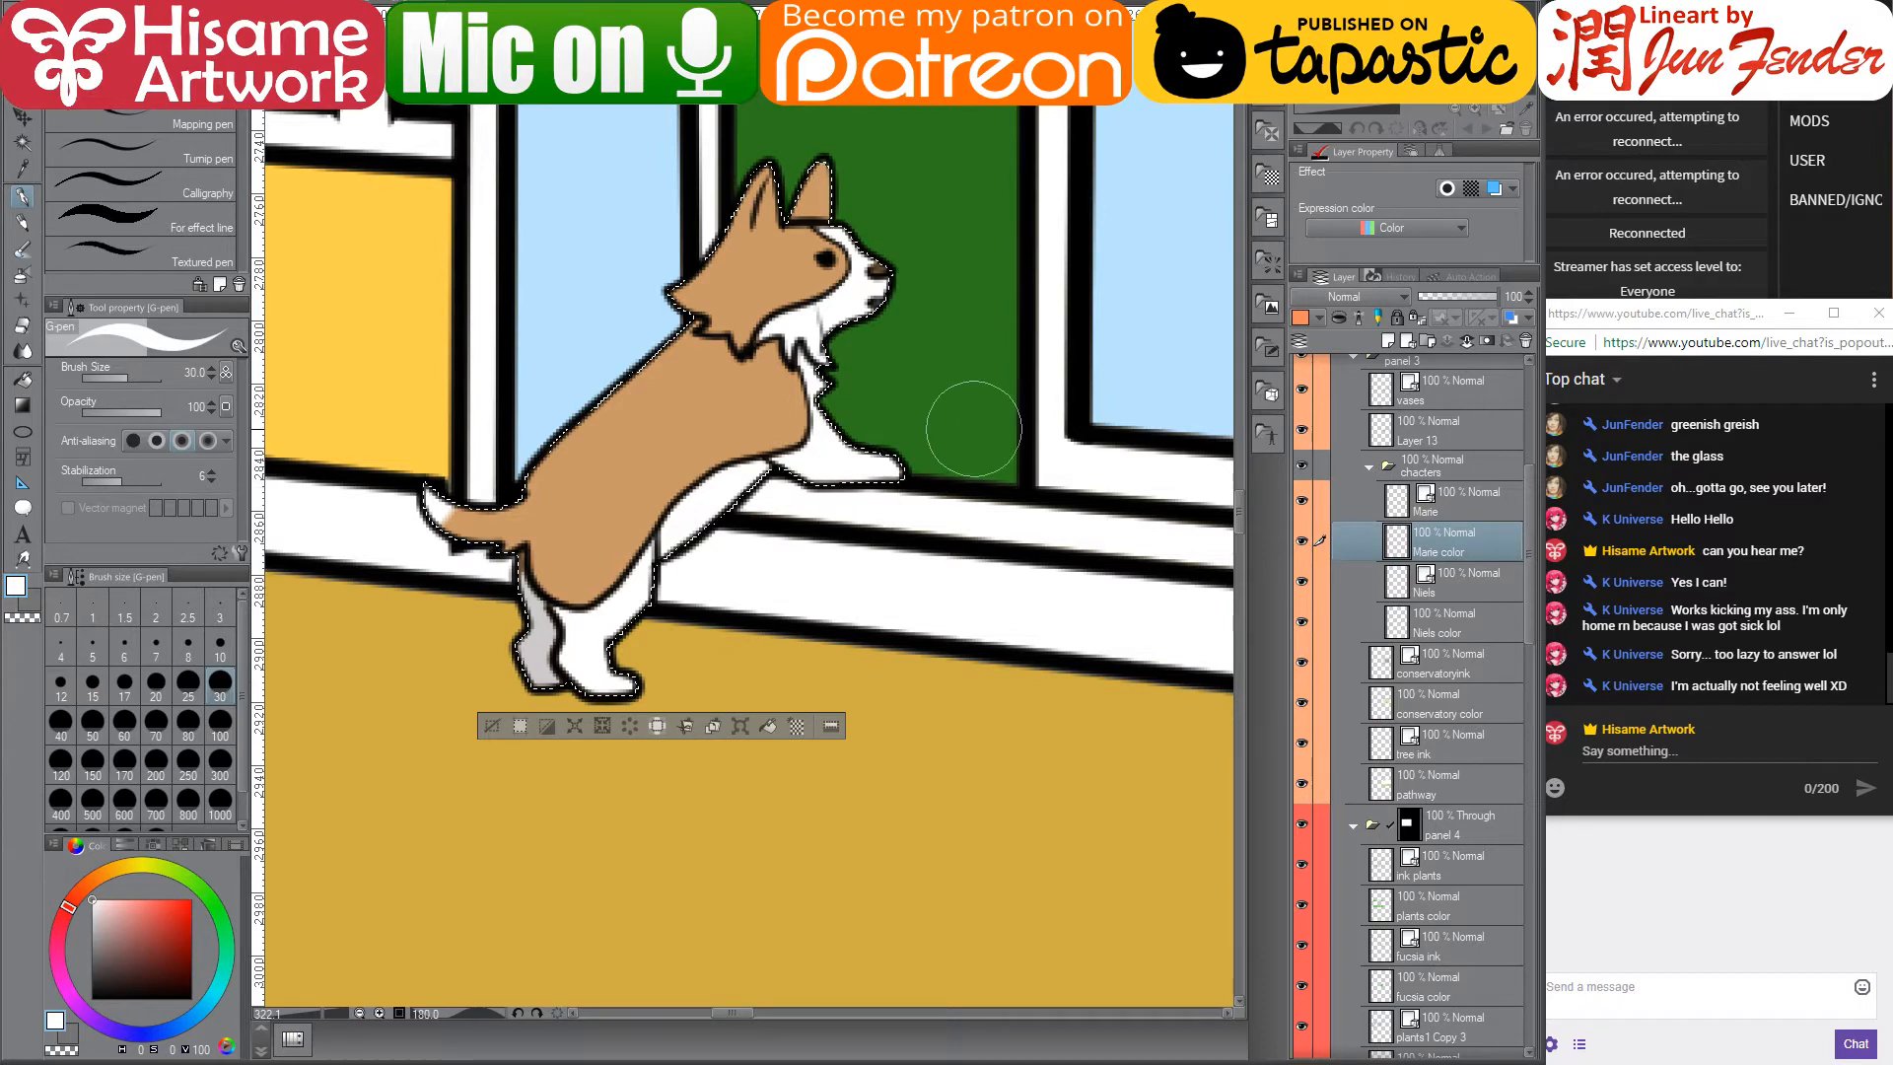
pyautogui.press('[')
pyautogui.press('[')
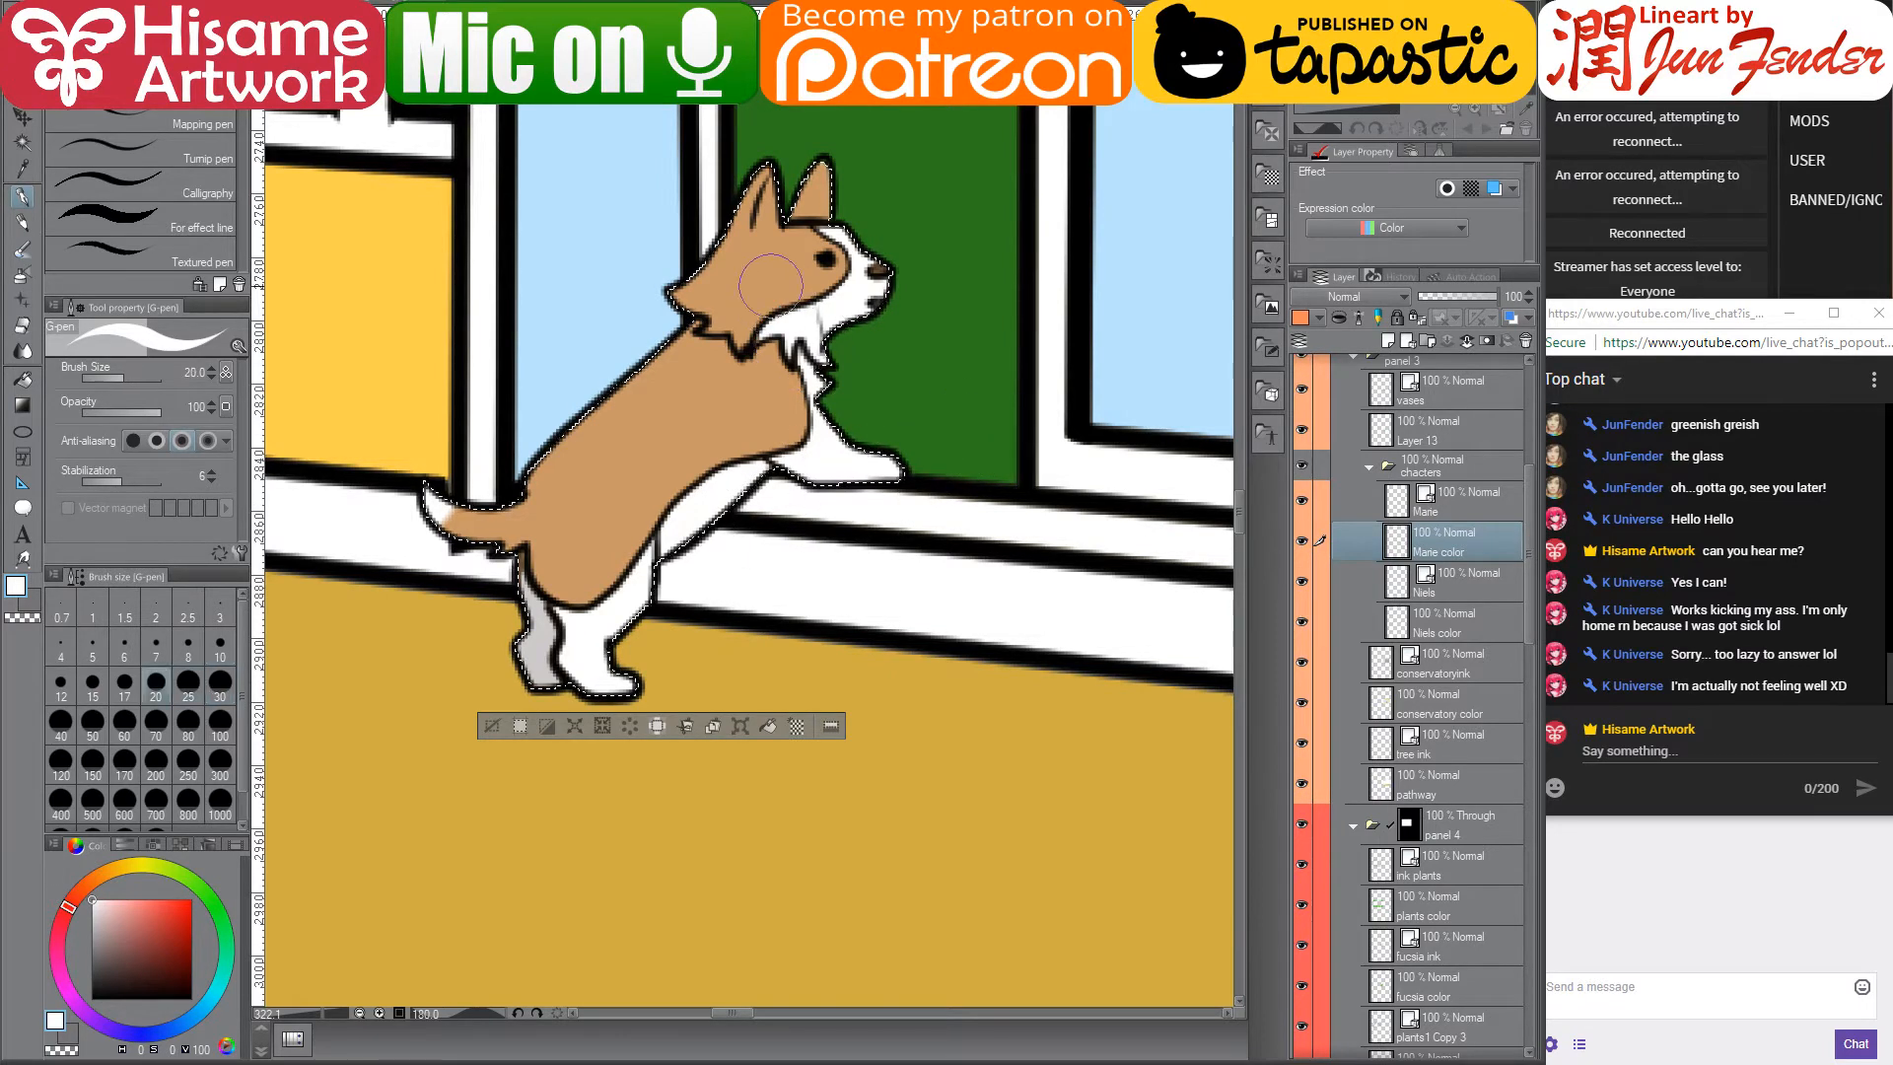
pyautogui.press('[')
pyautogui.press('[')
pyautogui.press('[')
pyautogui.press('[')
pyautogui.press('[')
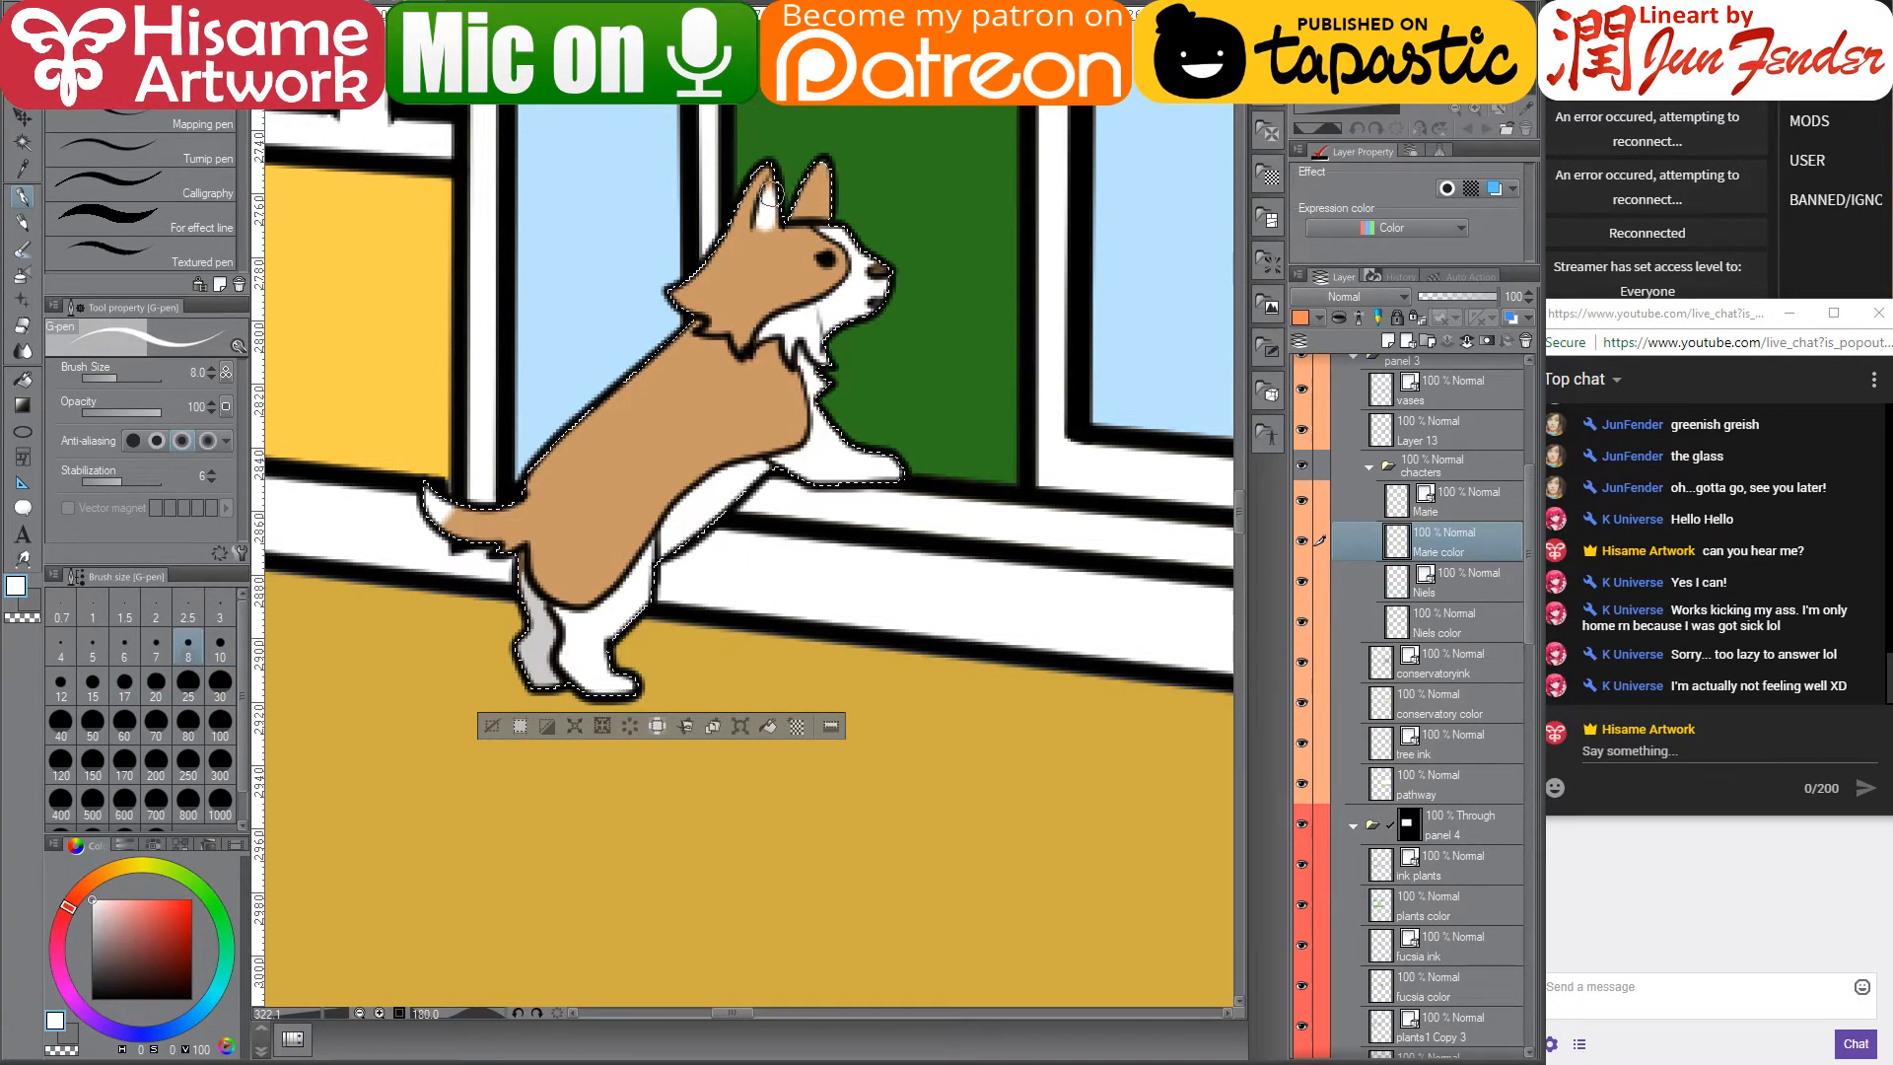
pyautogui.keyDown('alt'); pyautogui.click(681, 345); pyautogui.keyUp('alt')
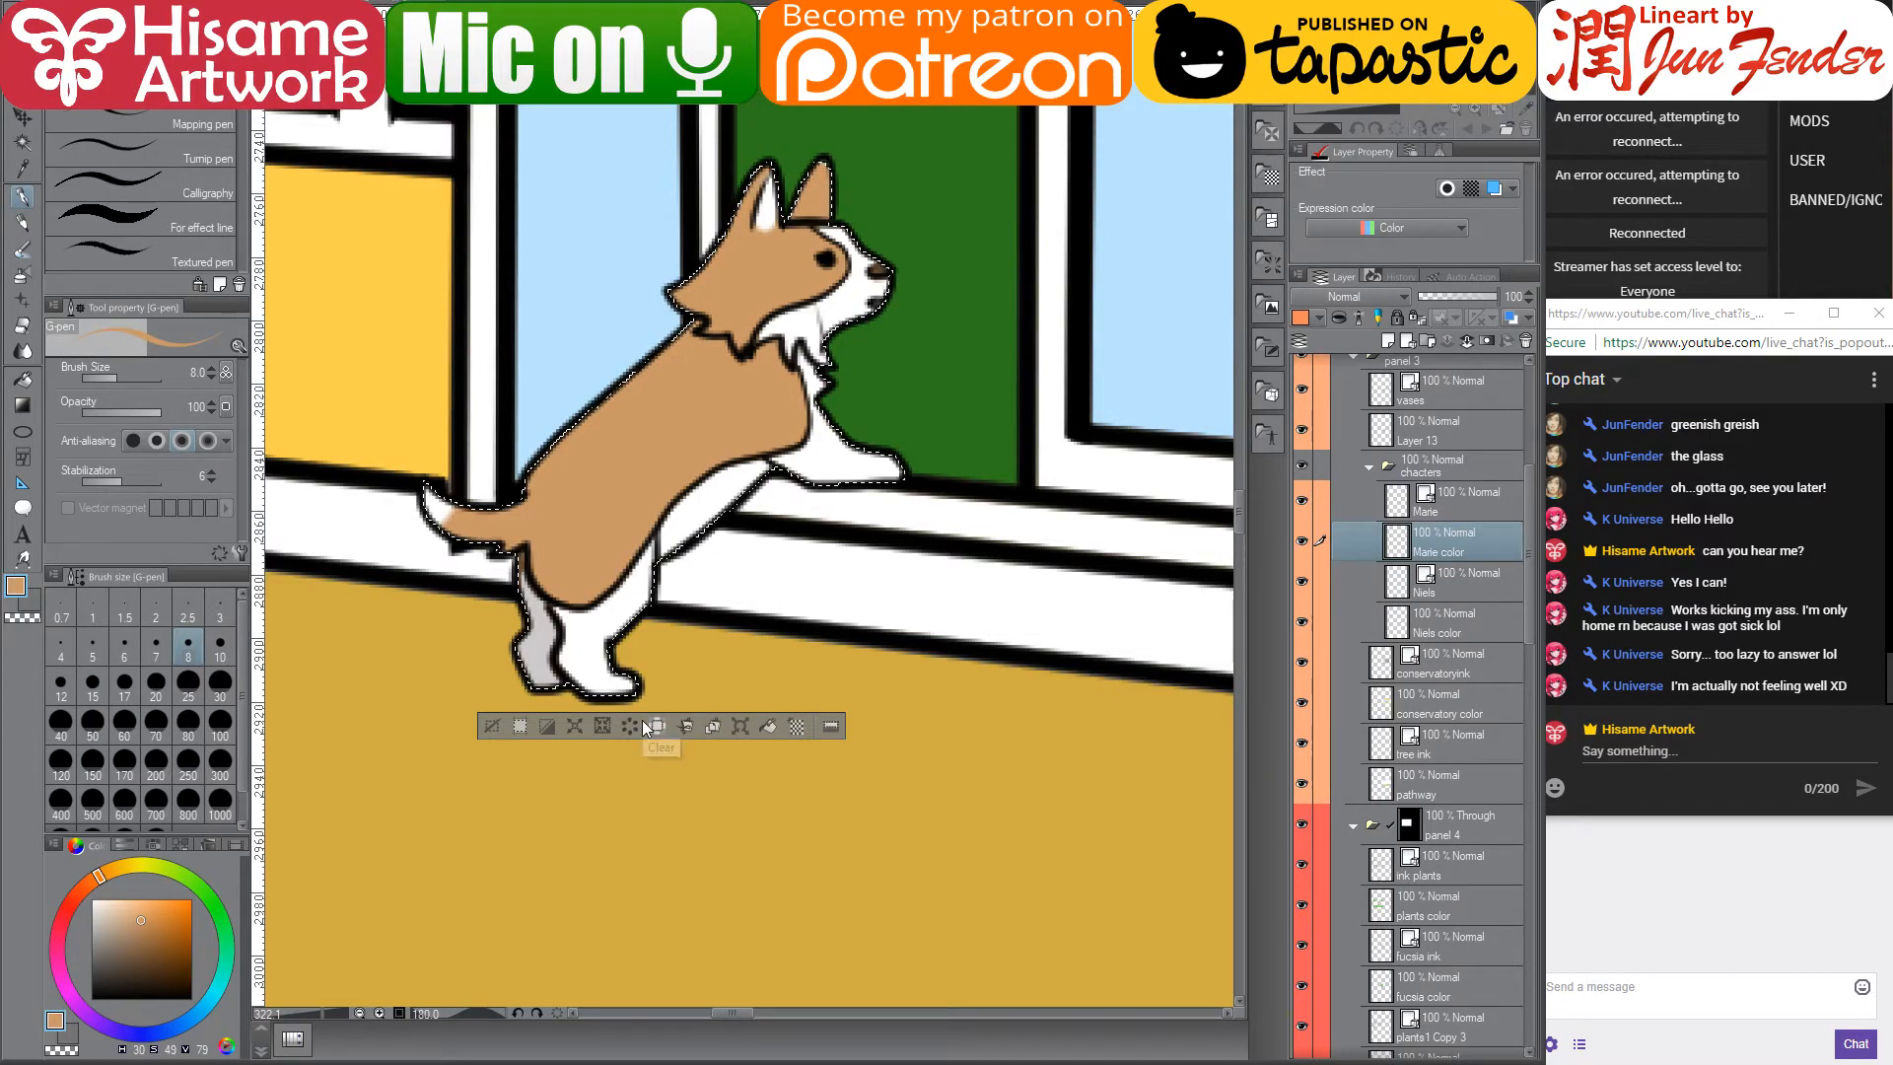
pyautogui.scroll(-1, 701, 567)
pyautogui.scroll(-15, 700, 568)
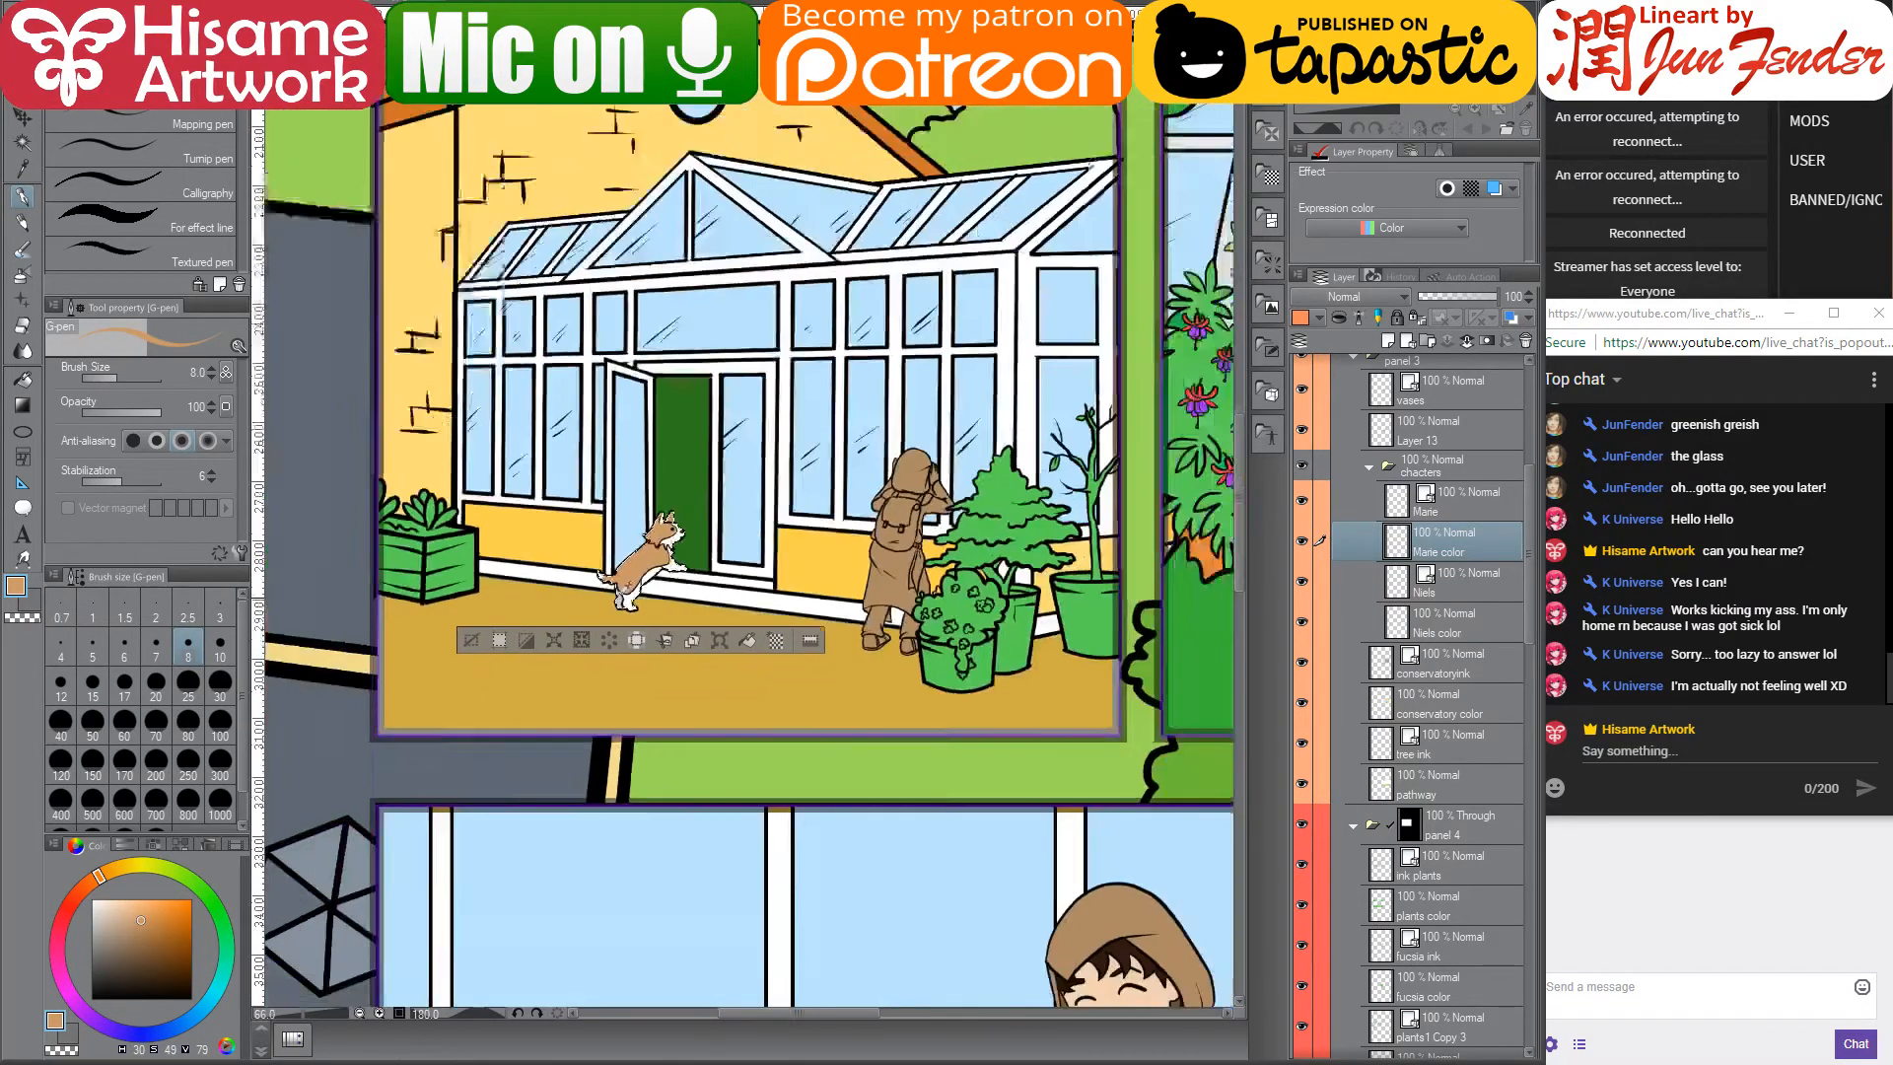
pyautogui.scroll(3, 1000, 487)
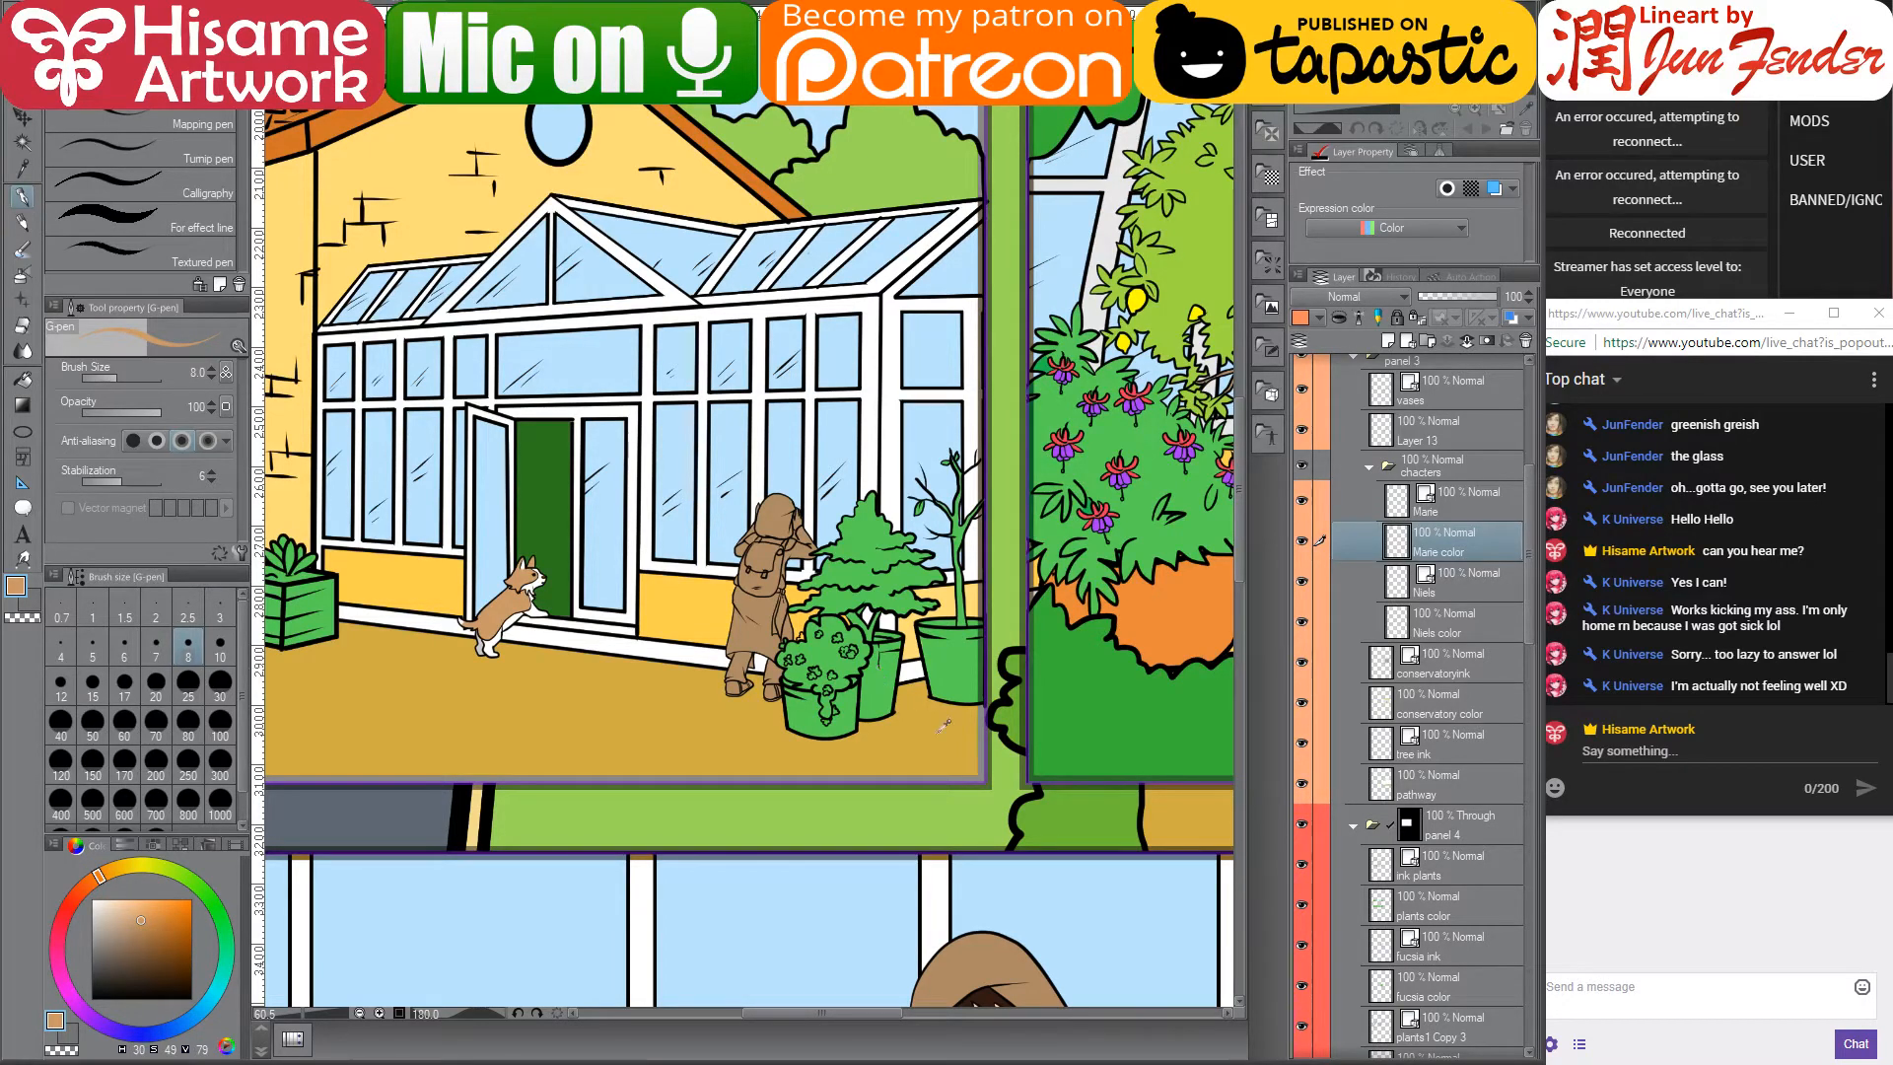
pyautogui.scroll(-2, 943, 726)
pyautogui.scroll(3, 950, 667)
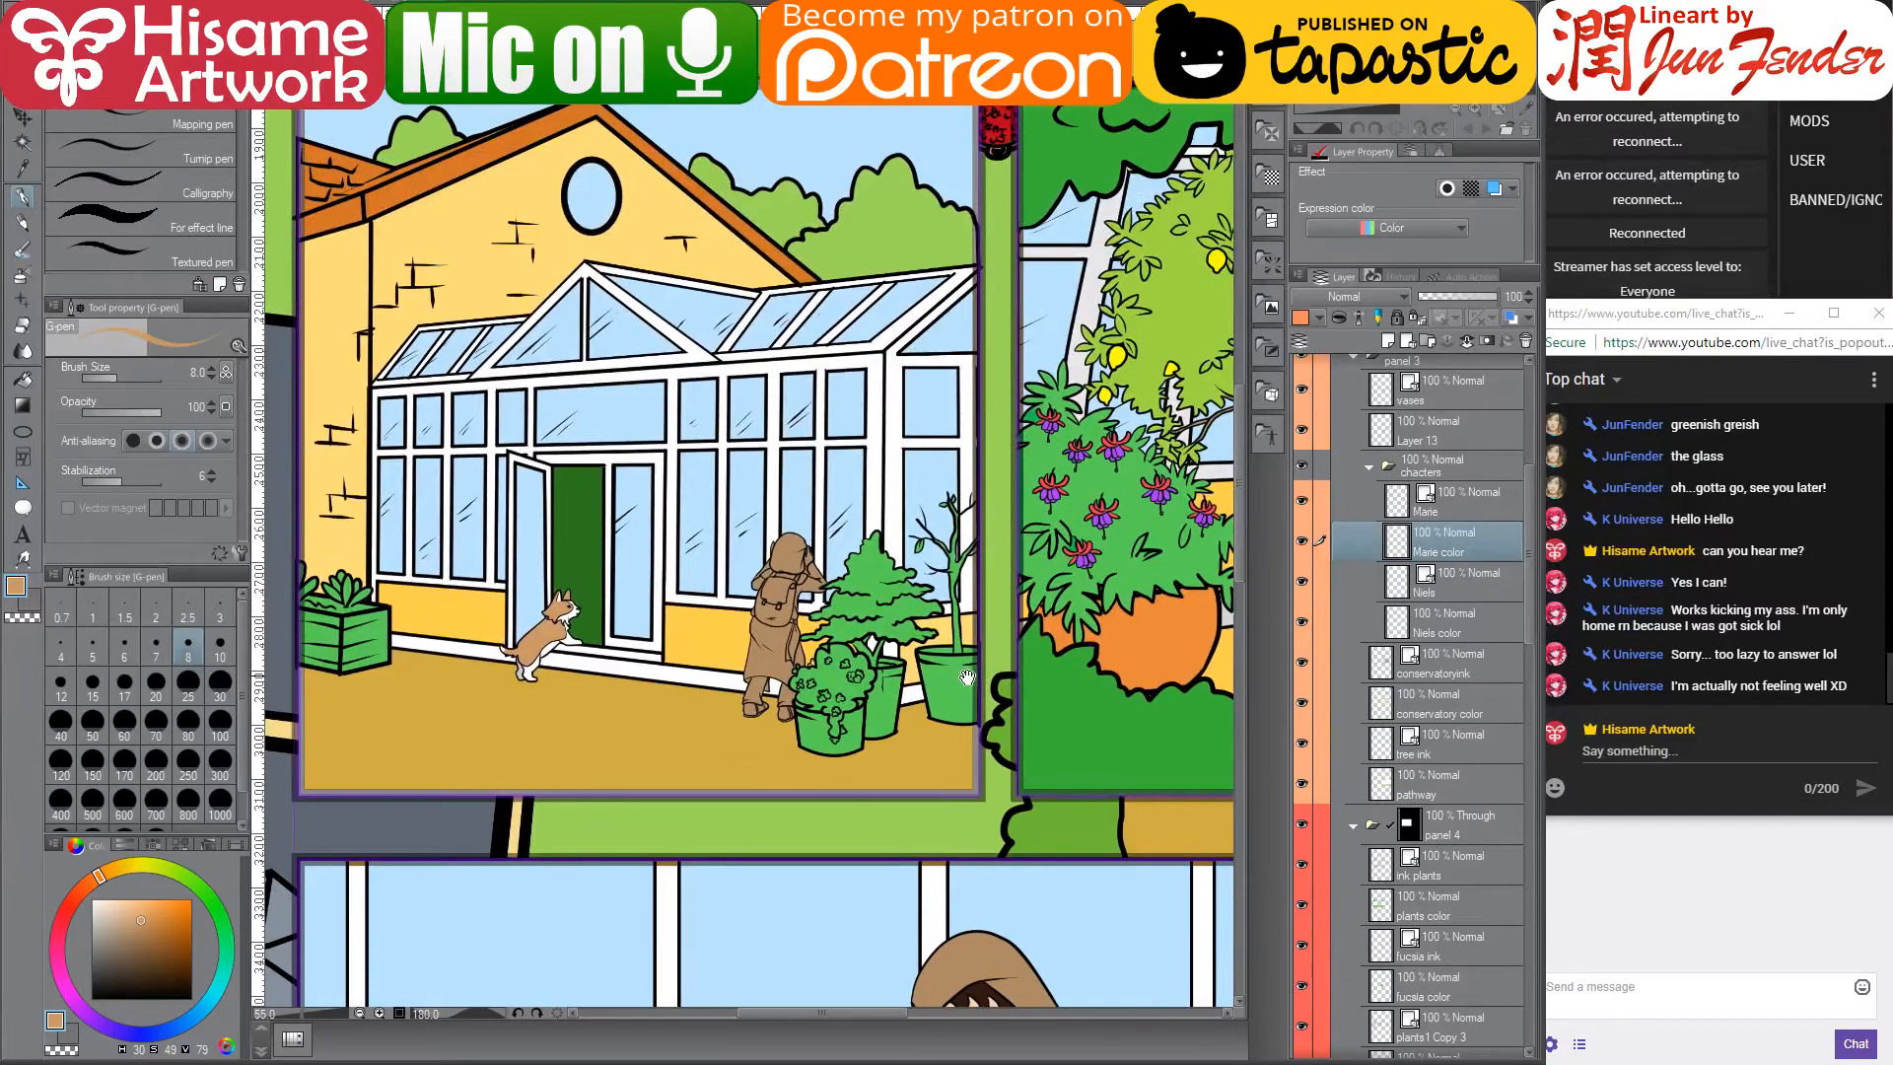
pyautogui.scroll(1, 1470, 737)
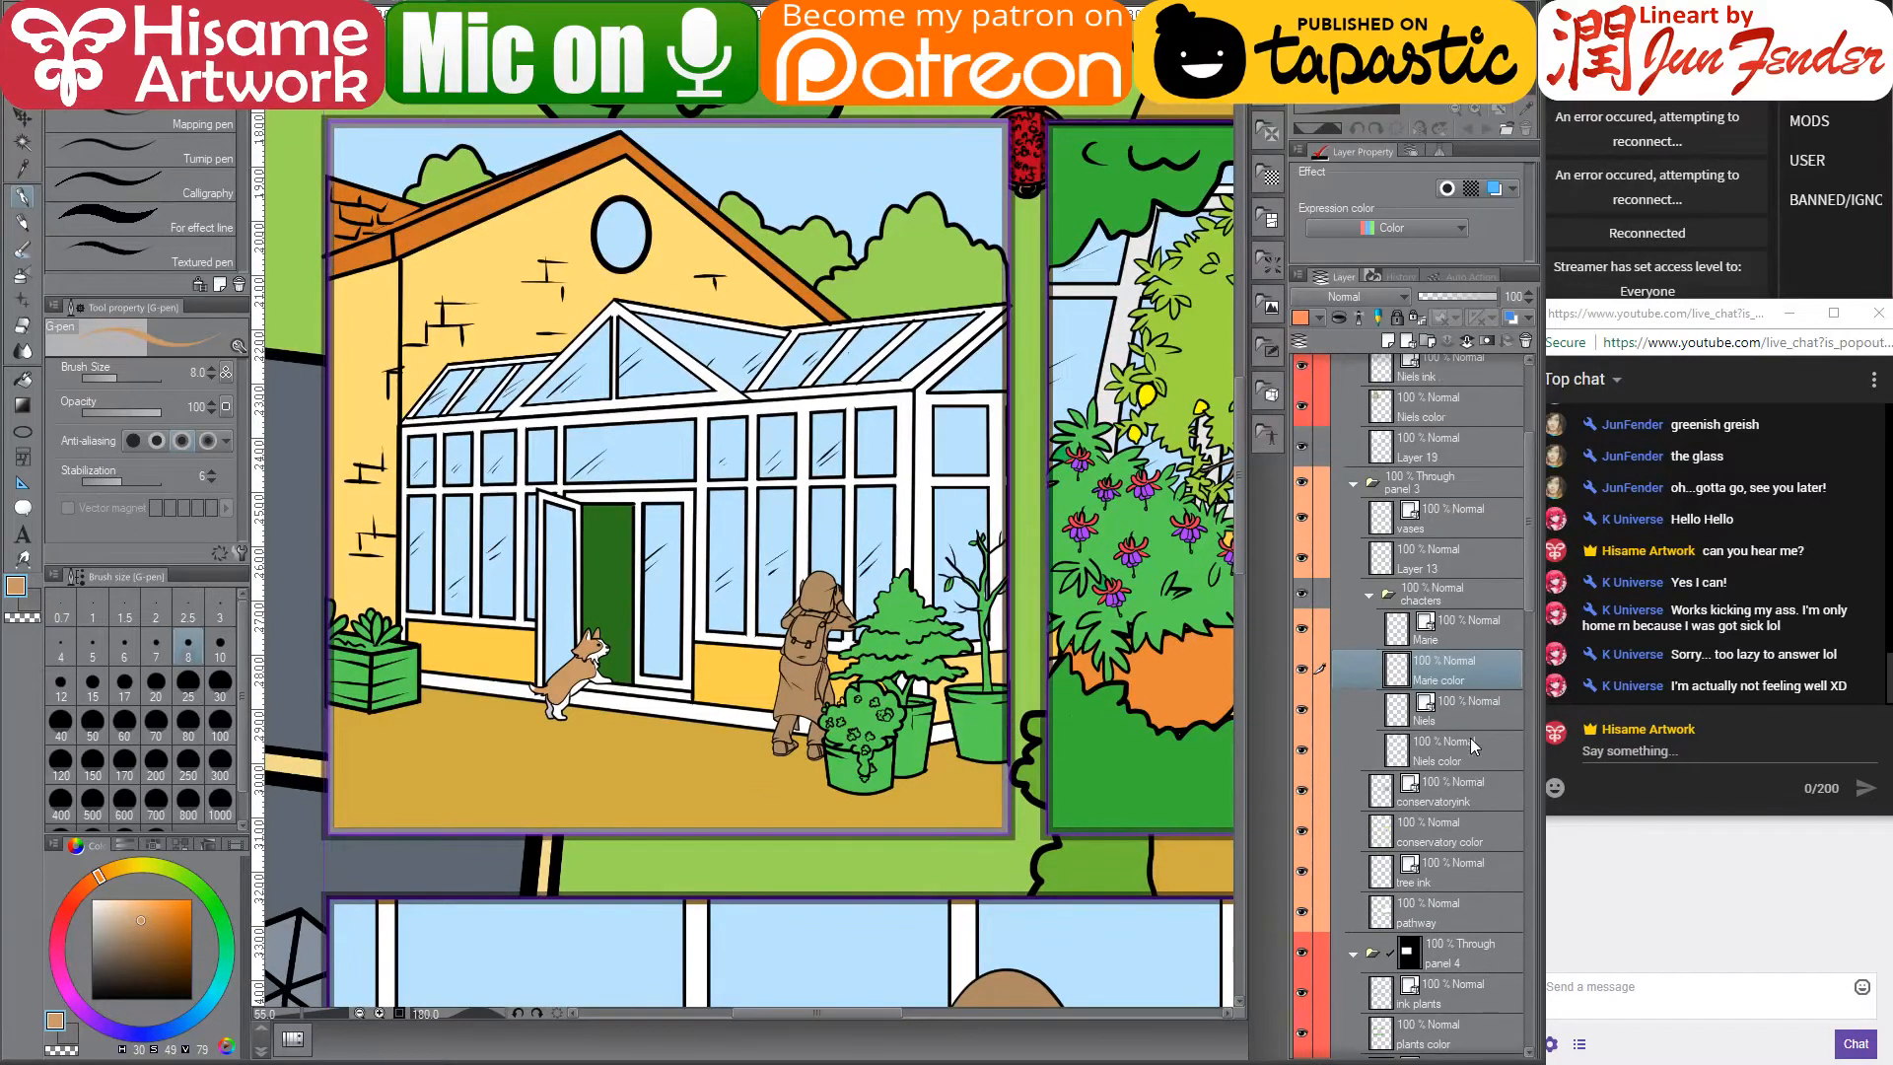
pyautogui.scroll(-6, 1468, 807)
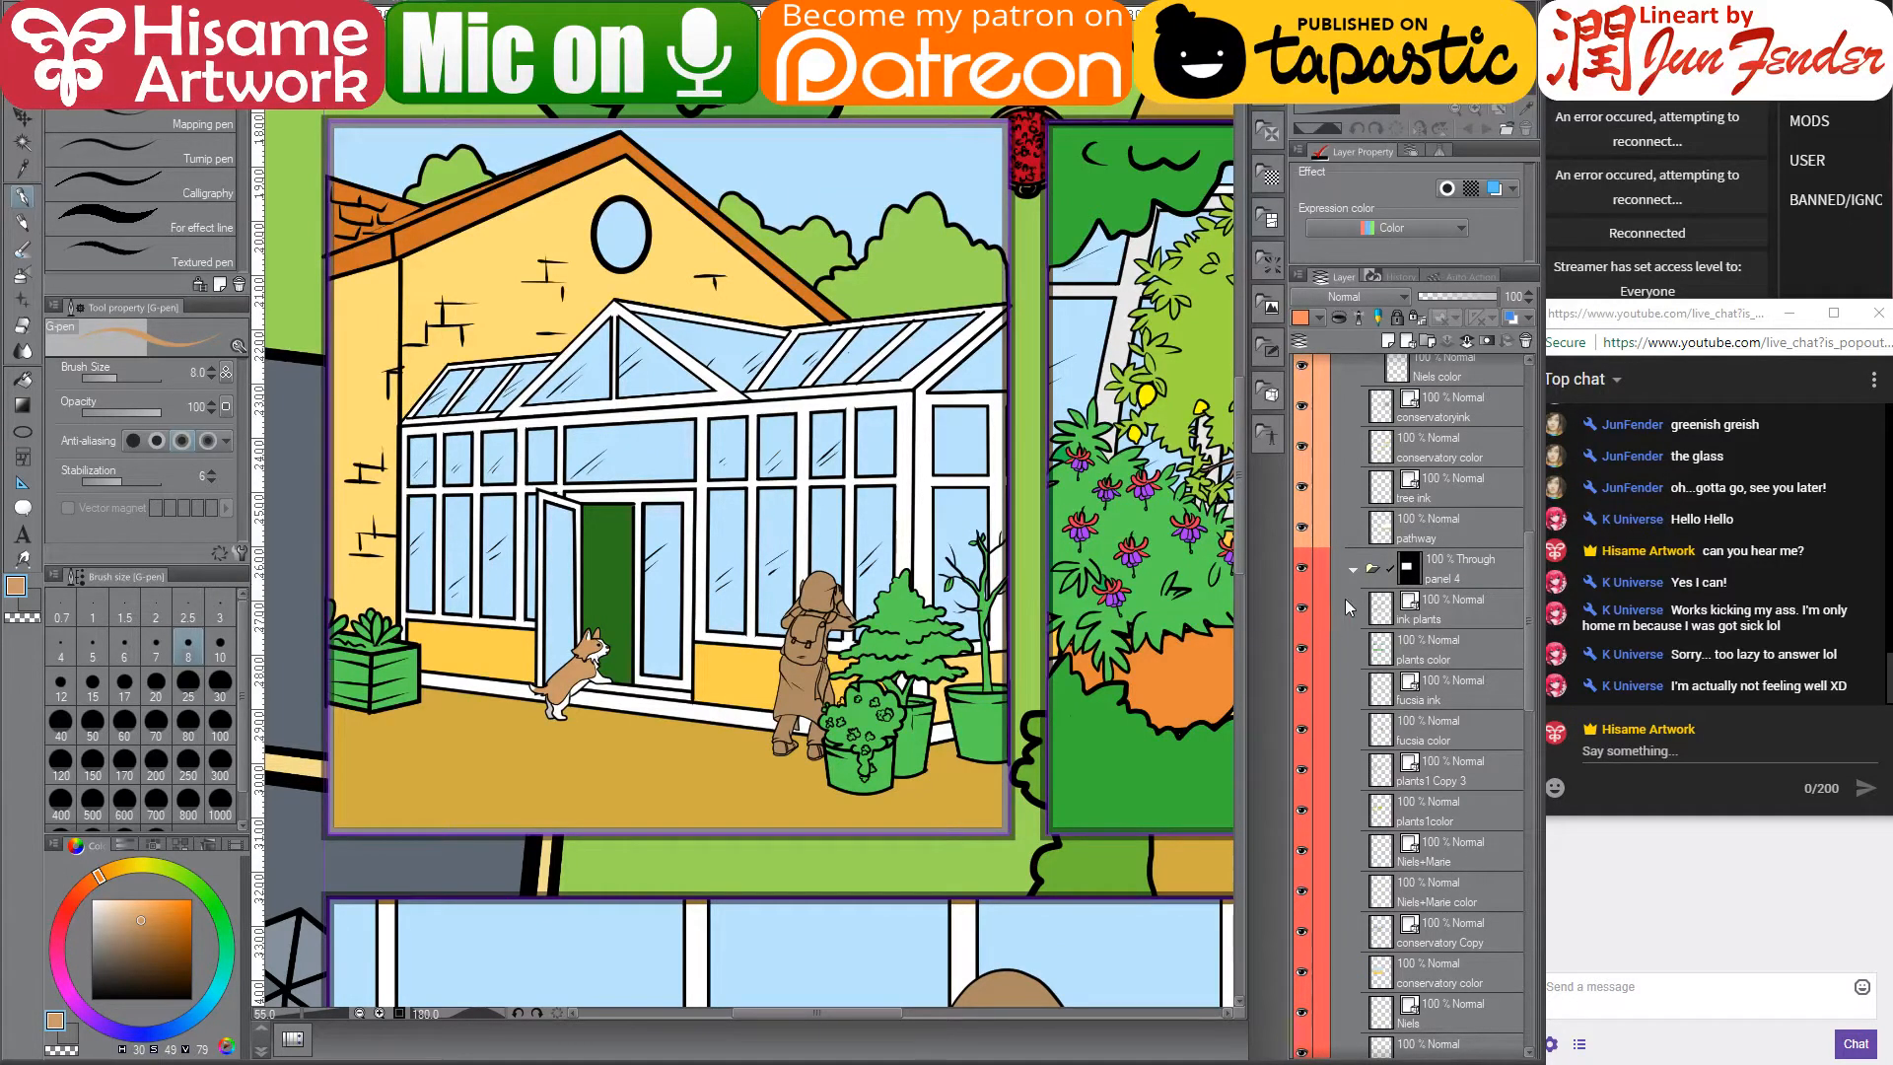
# - Rename Layer 13 in the panel 3 folder as "vases color" and the vases line layer as "vases ink"
pyautogui.press('o')
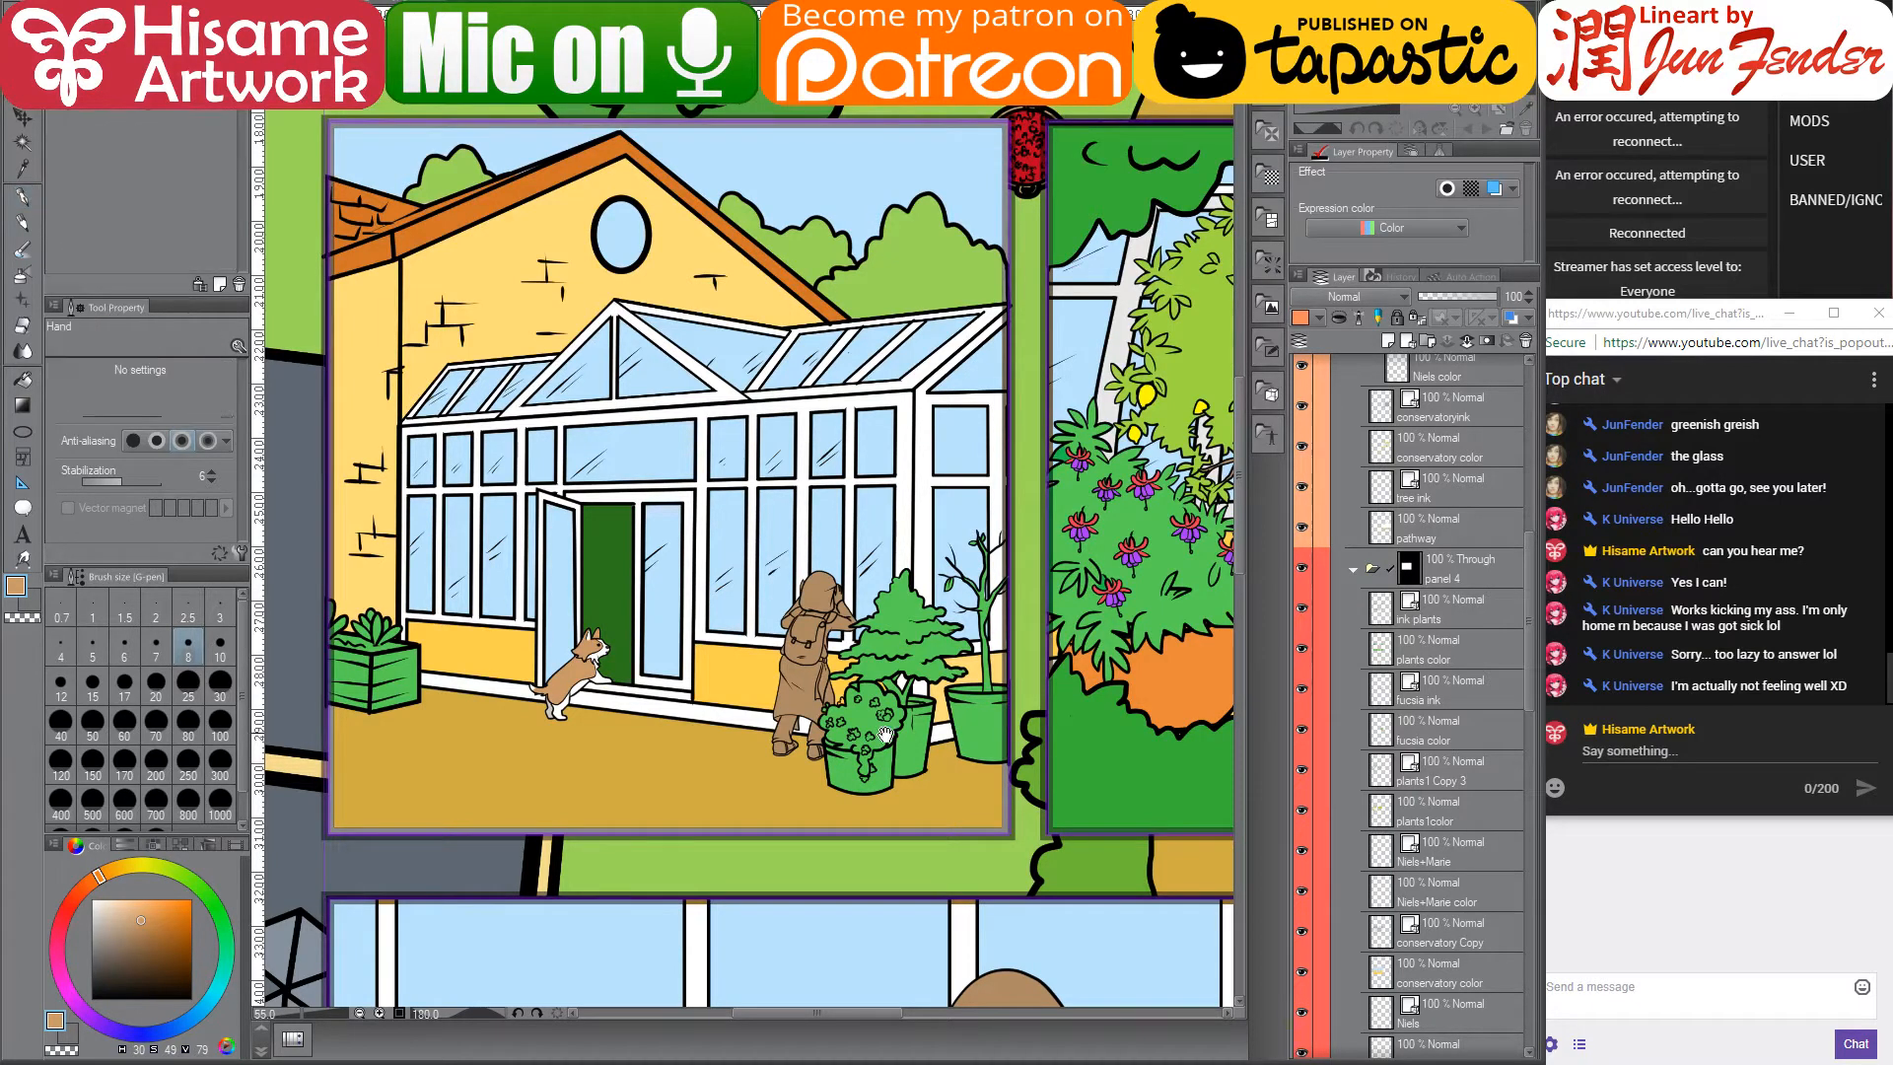
pyautogui.scroll(5, 1419, 591)
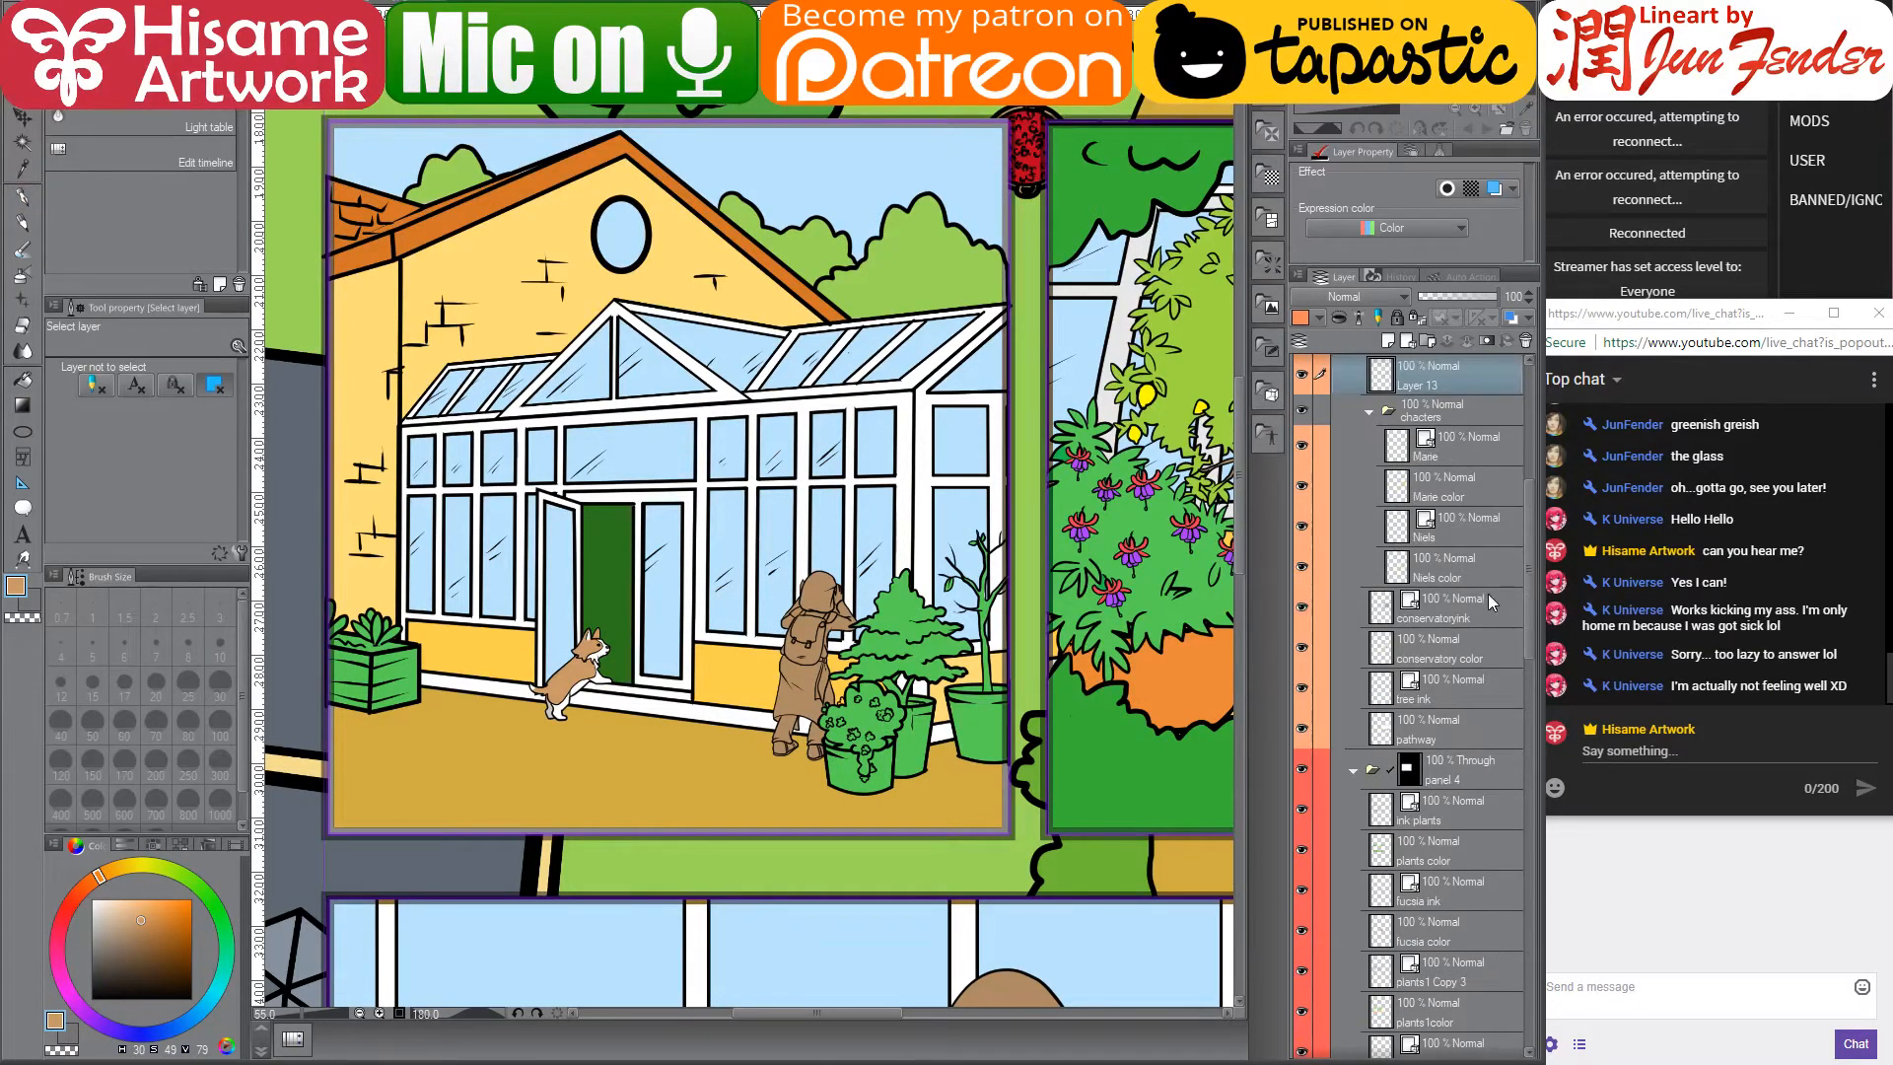
pyautogui.click(1457, 609)
pyautogui.doubleClick(1416, 617)
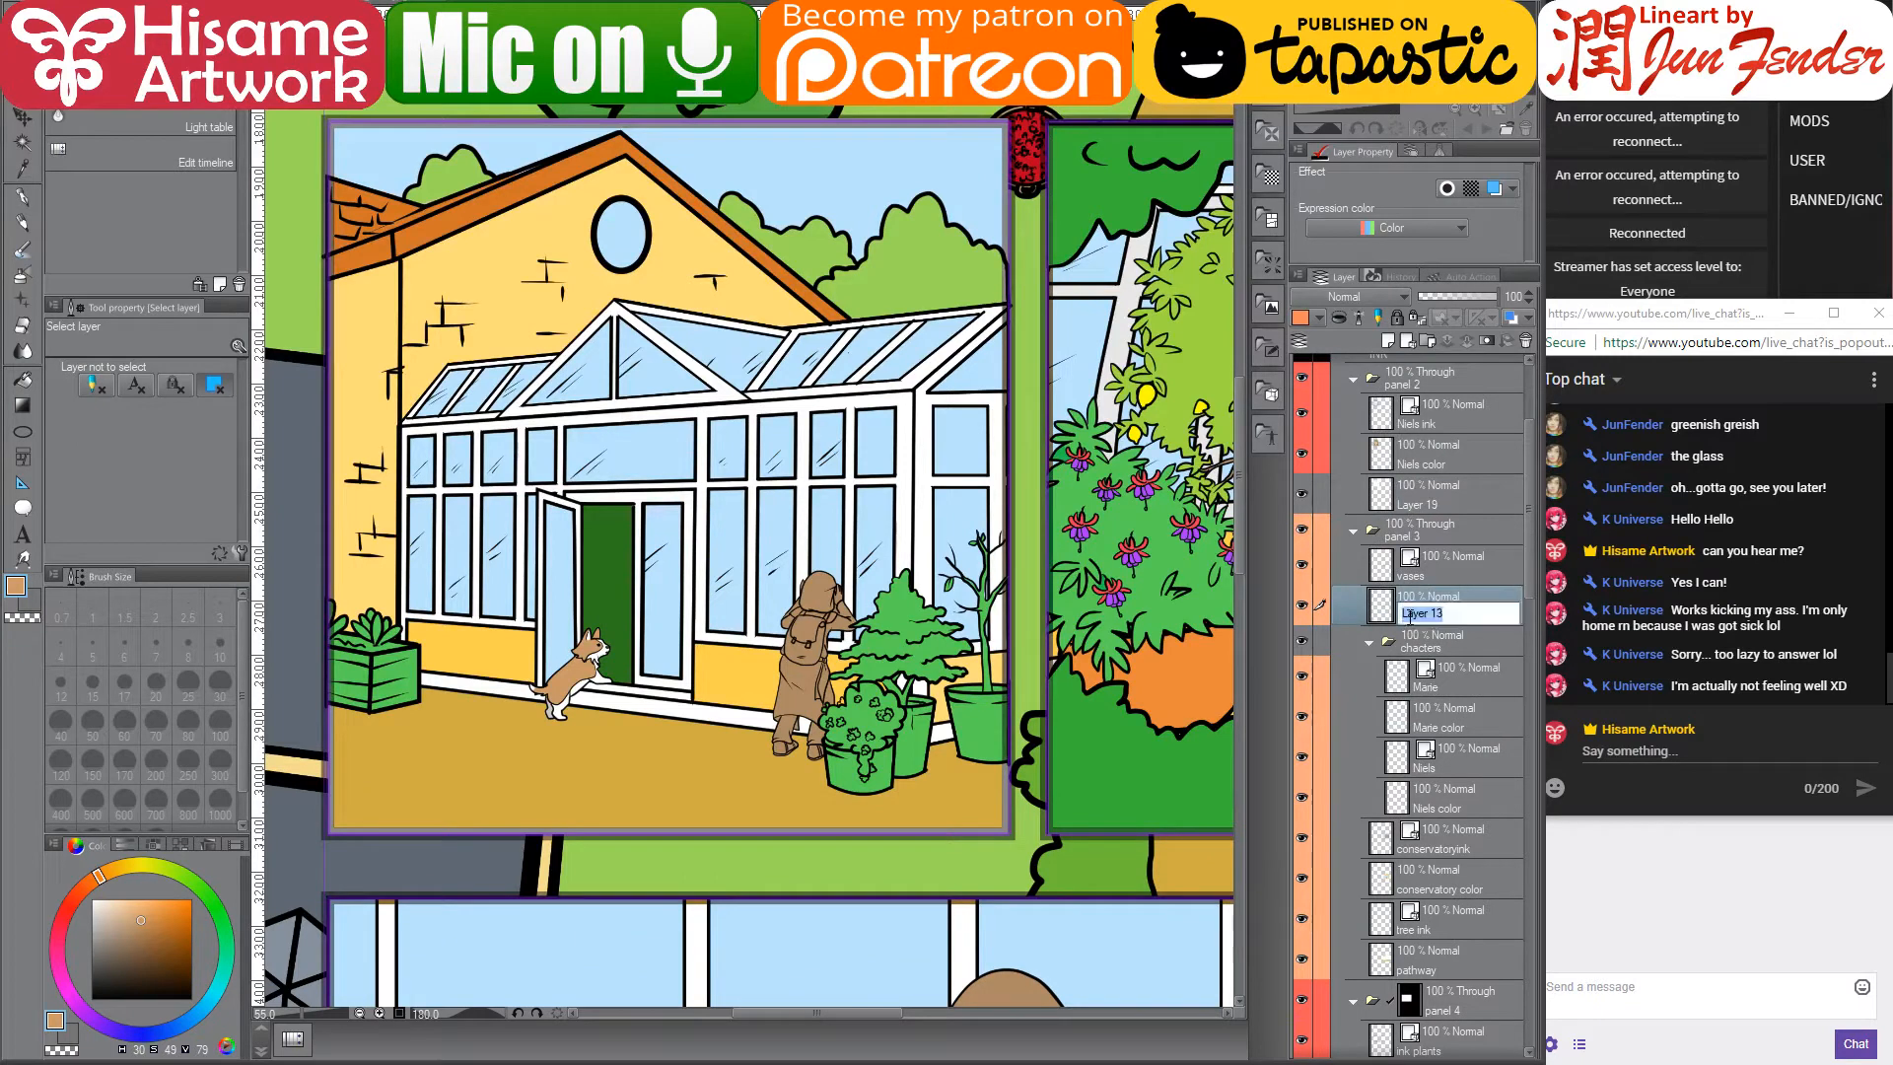
pyautogui.write('gases color')
pyautogui.press('Return')
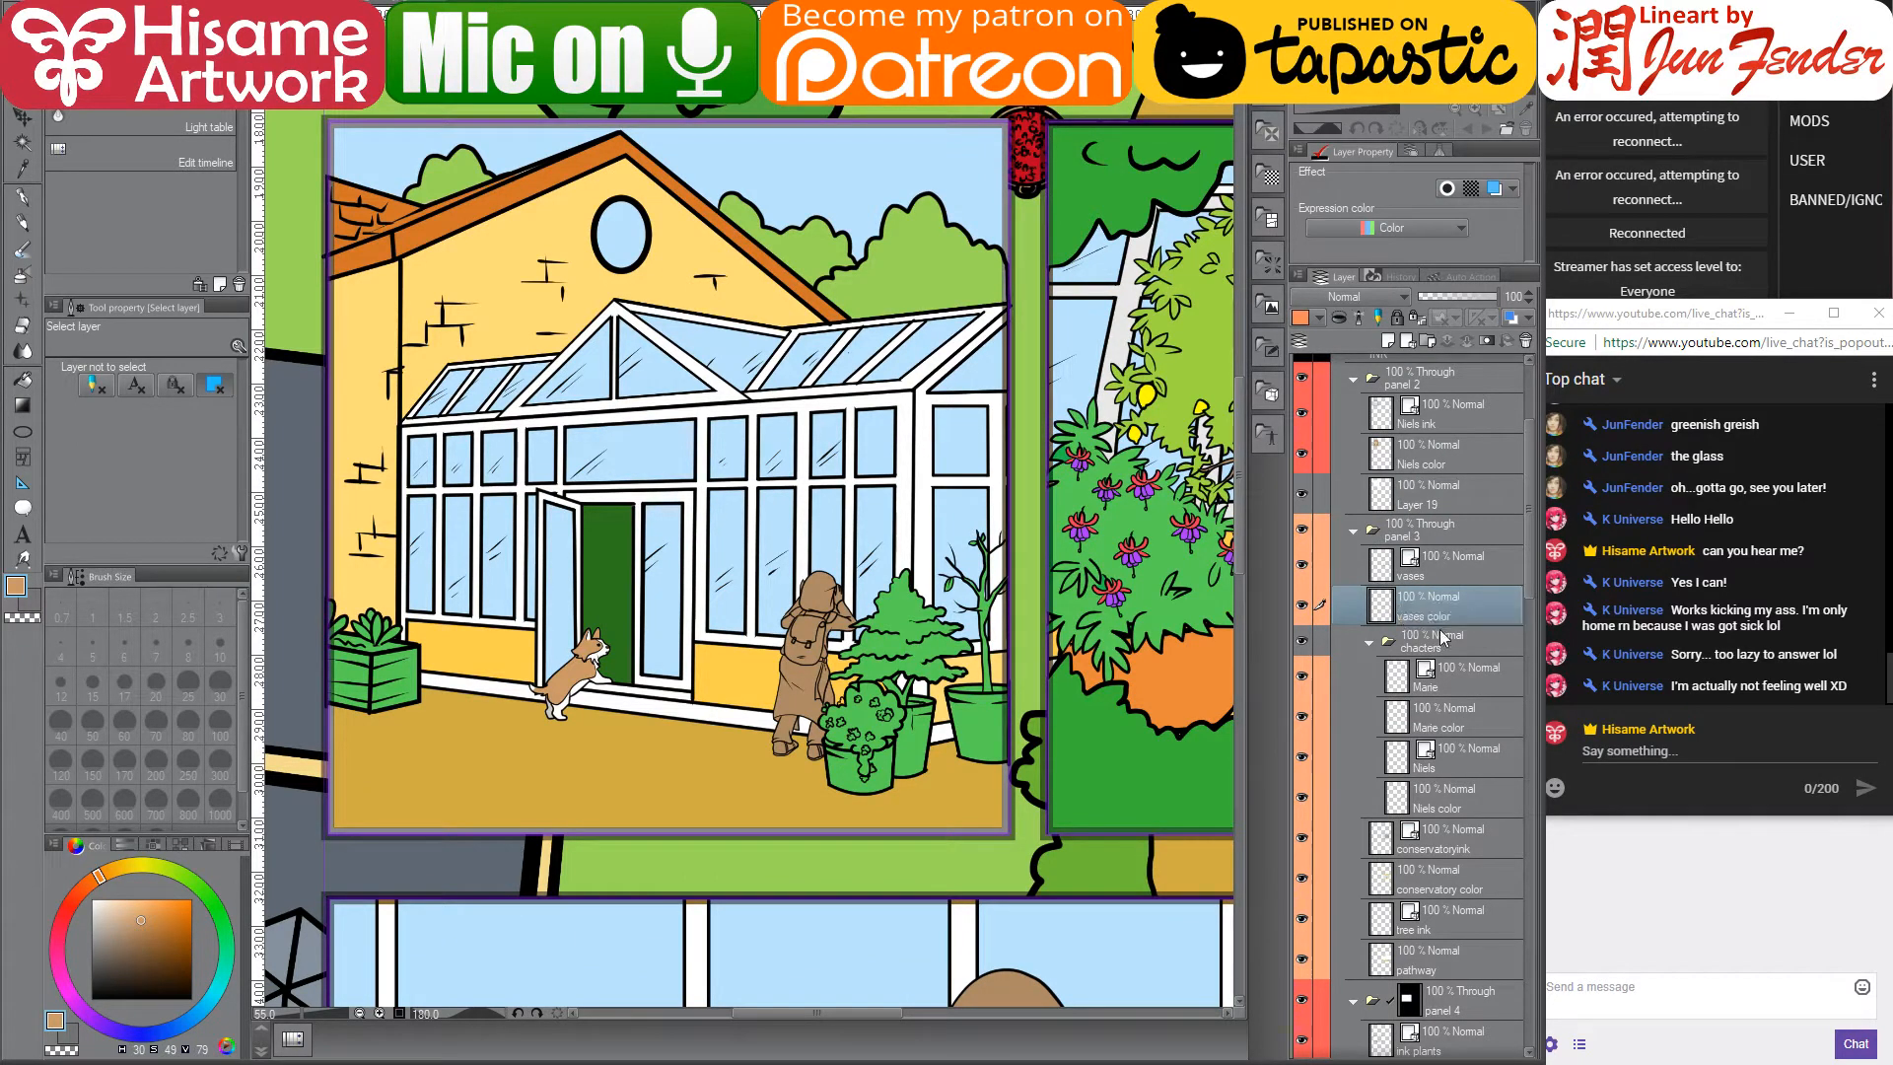
pyautogui.doubleClick(1431, 575)
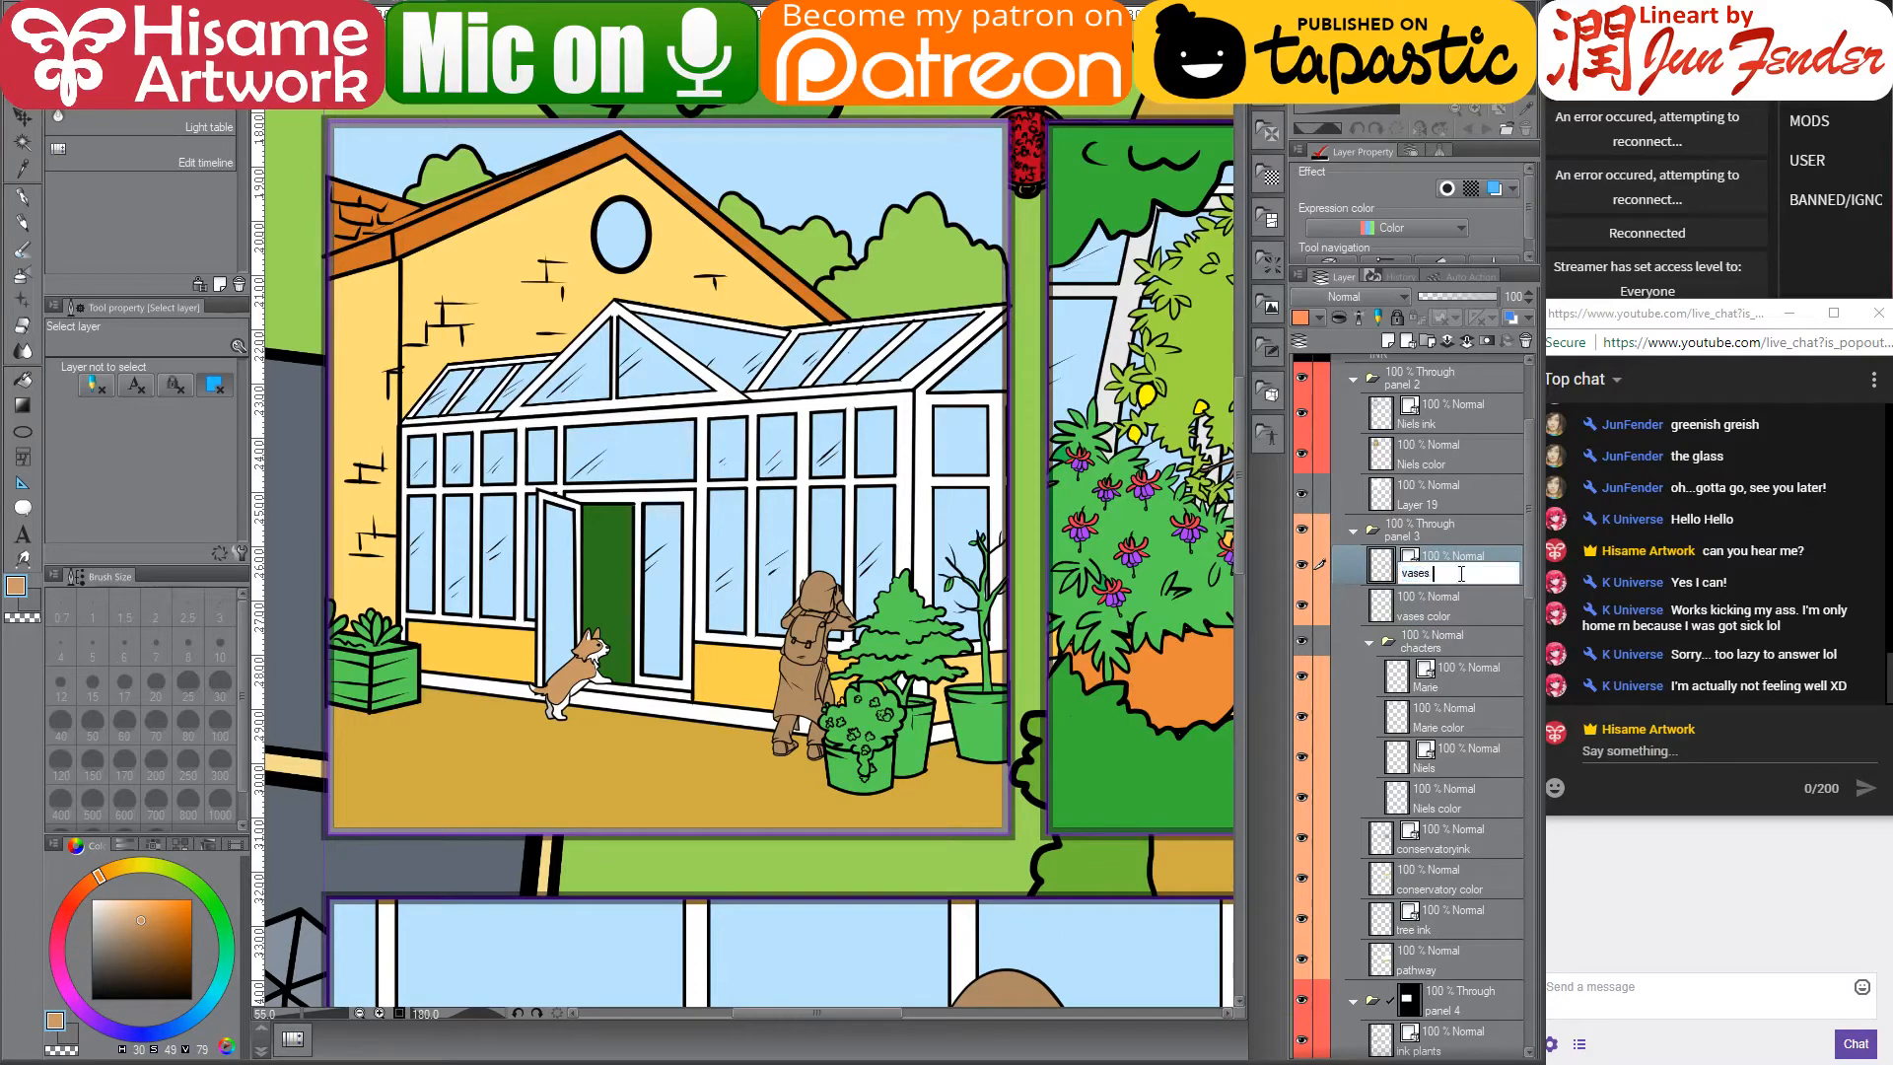
pyautogui.write('ink')
pyautogui.press('Return')
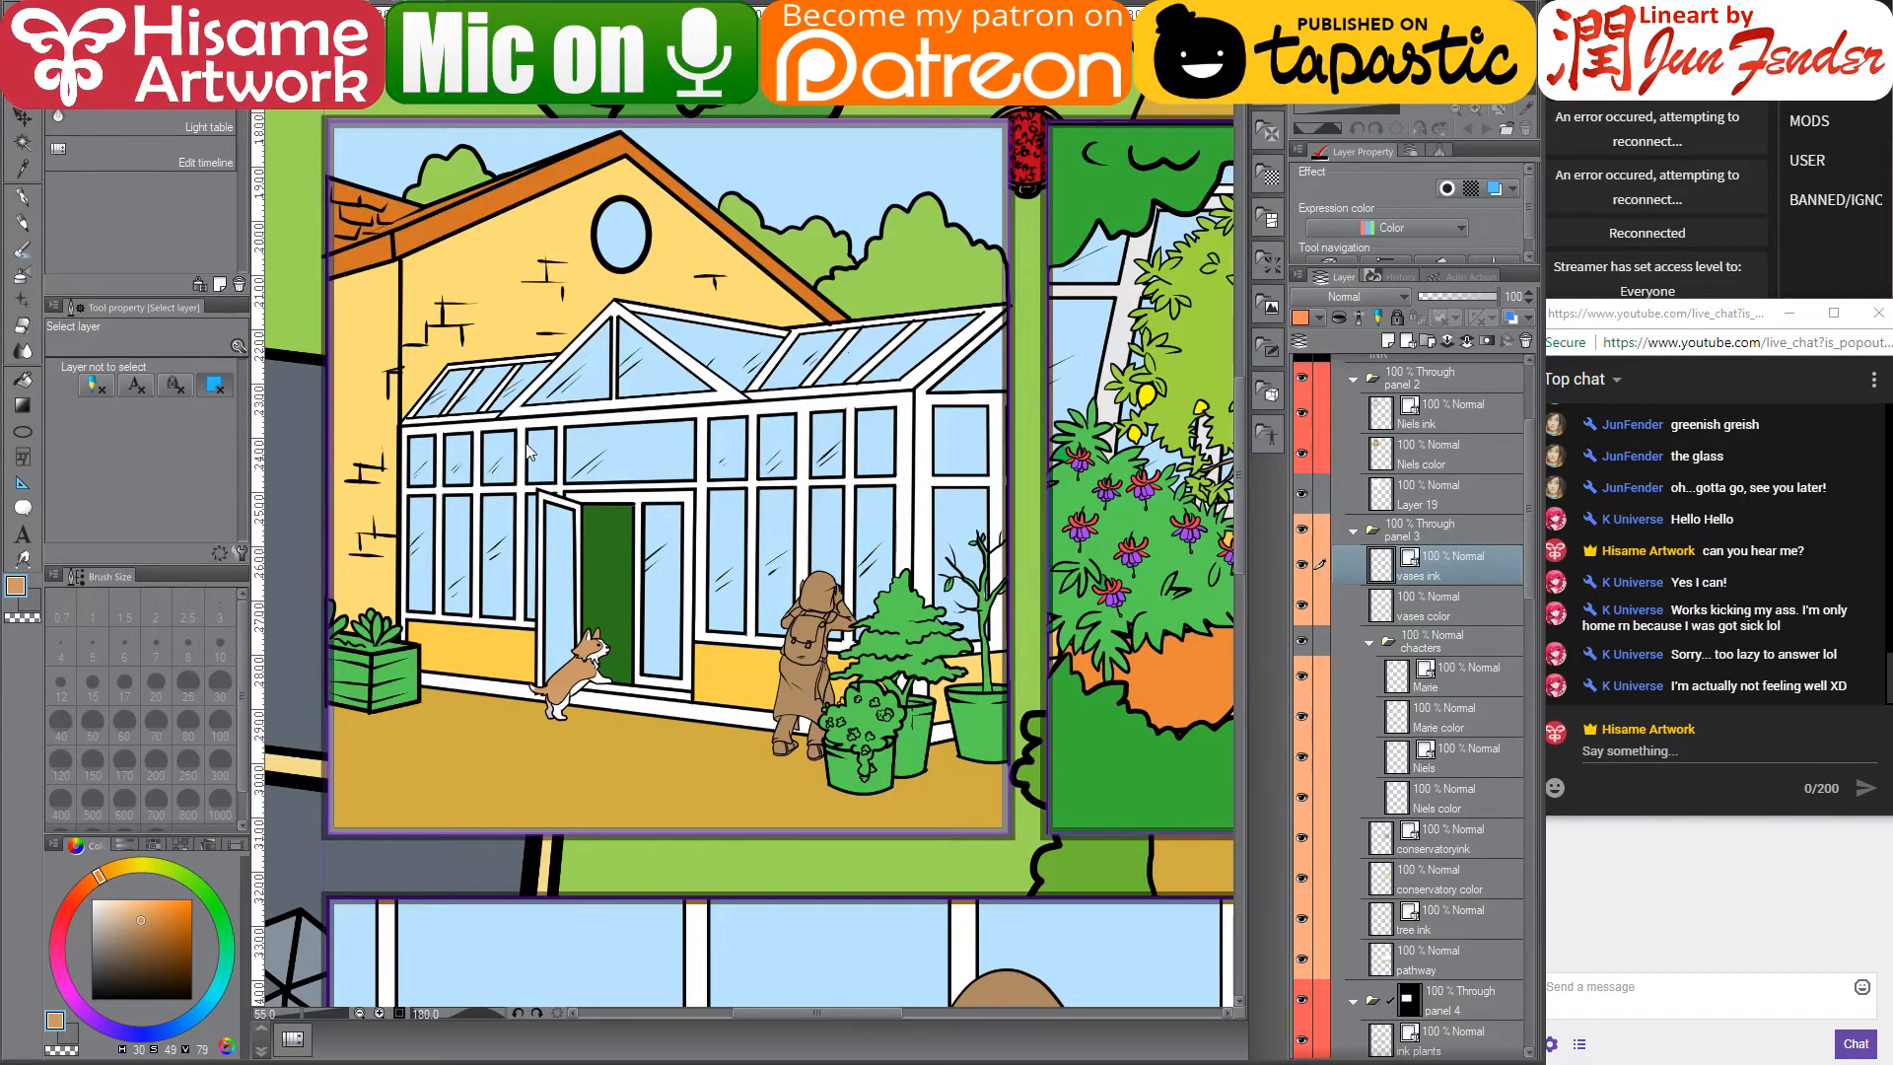
# - Load the vases color layer's contents as a selection and fill the sides of panel 3's wooden planter crate mid brown
pyautogui.scroll(-4, 557, 657)
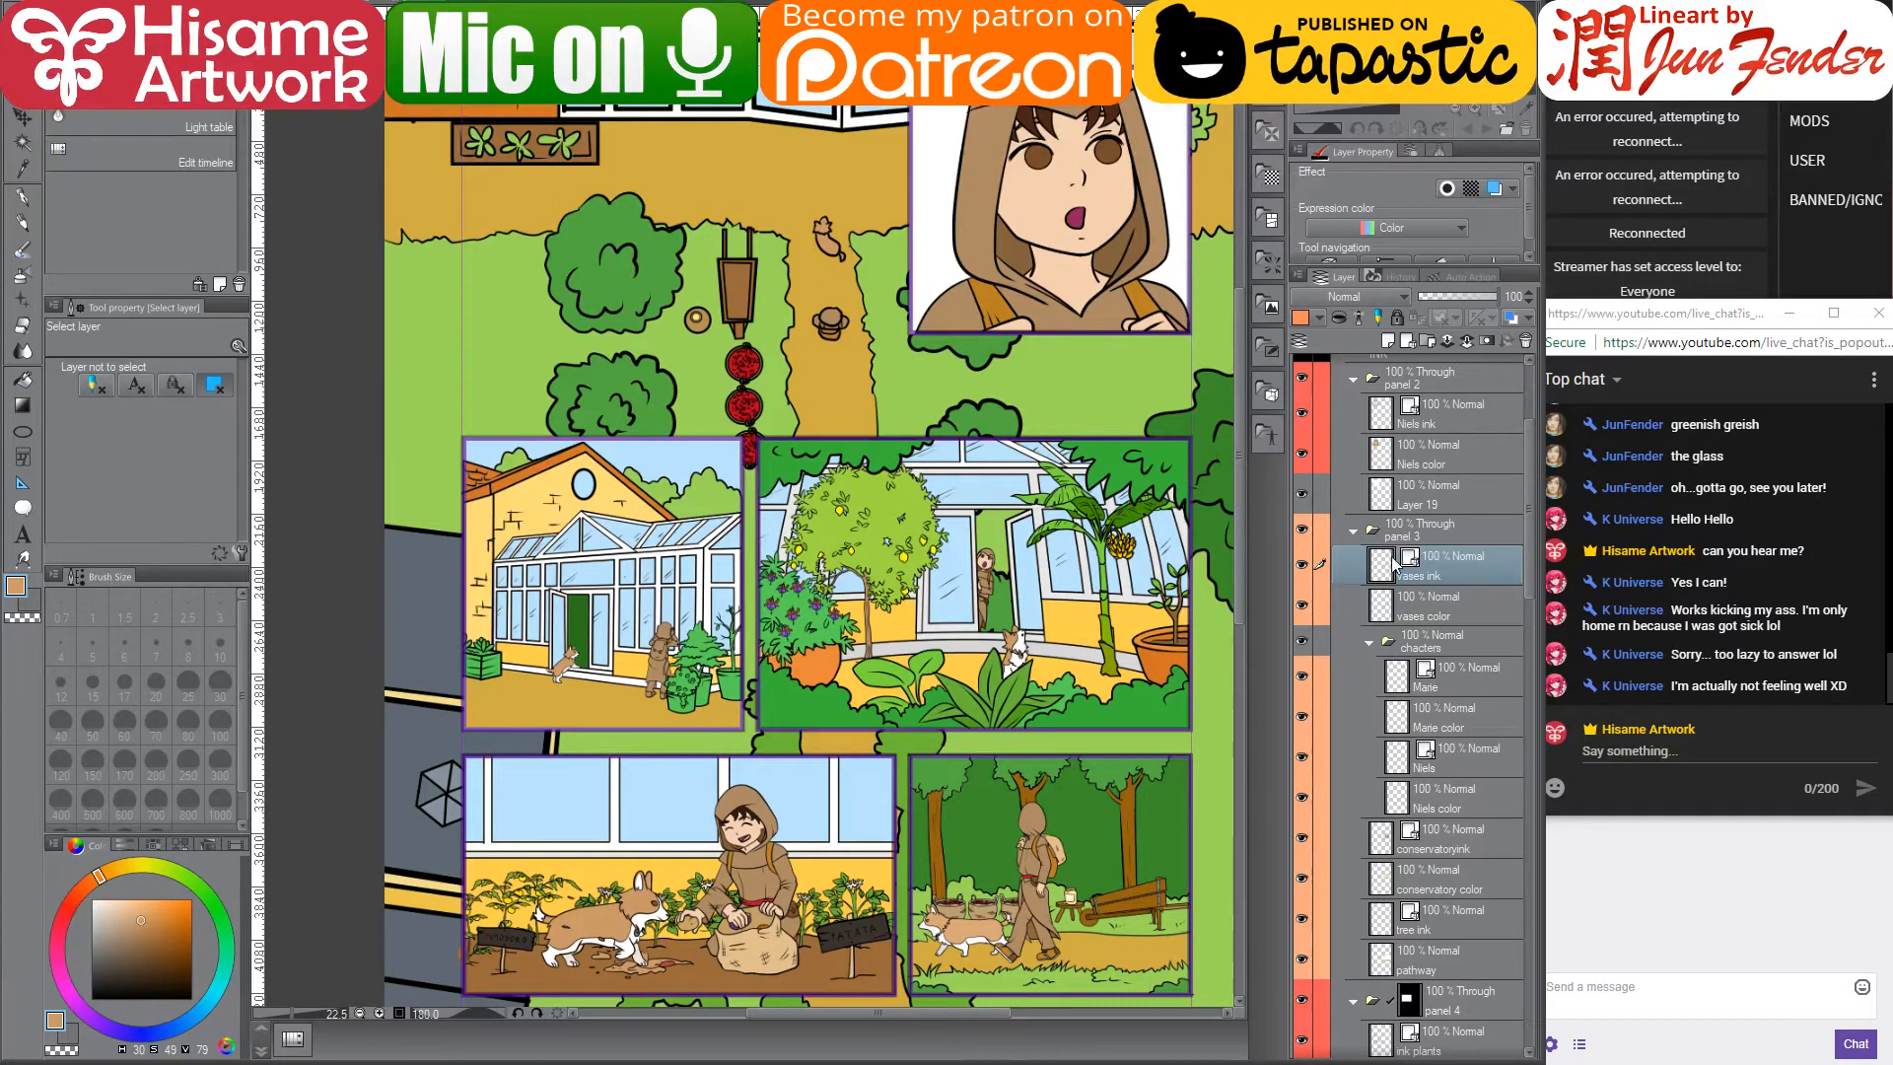
pyautogui.click(1388, 607)
pyautogui.keyDown('ctrl'); pyautogui.click(1380, 605); pyautogui.keyUp('ctrl')
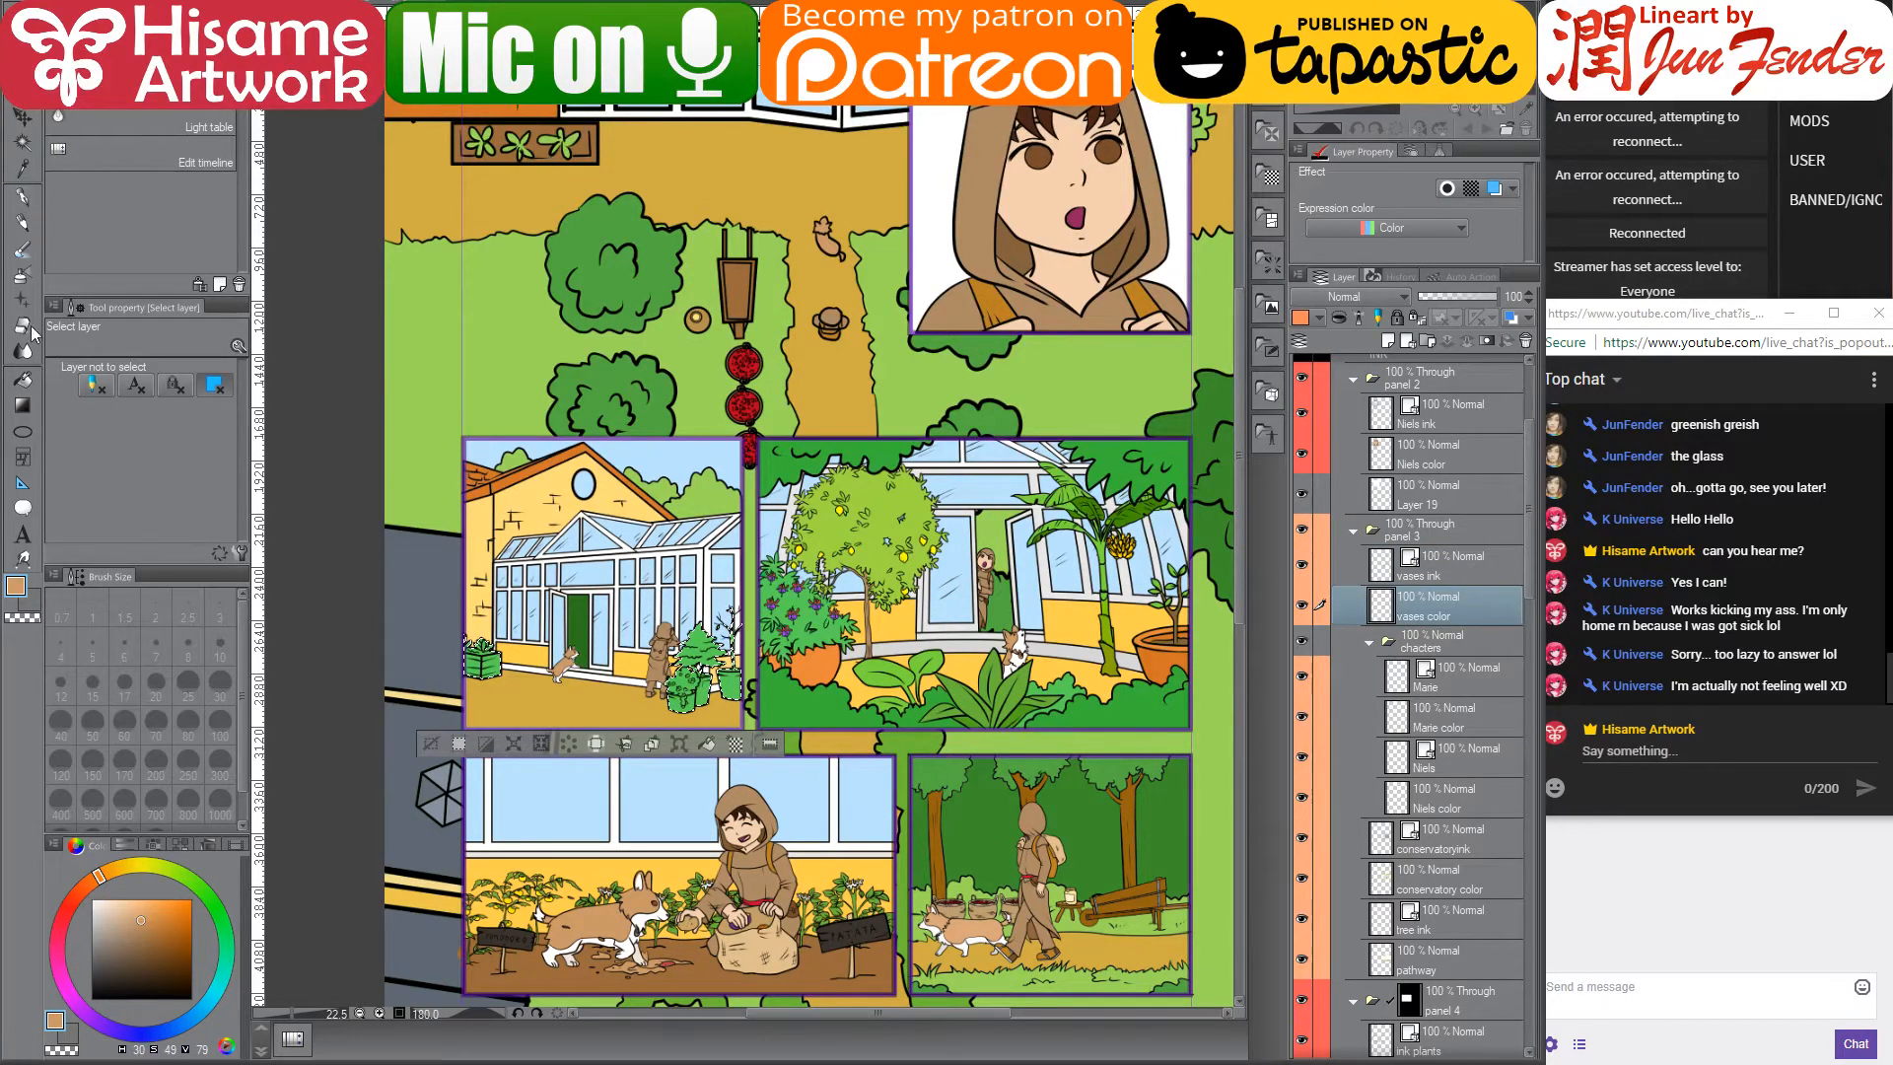
pyautogui.click(23, 378)
pyautogui.click(152, 939)
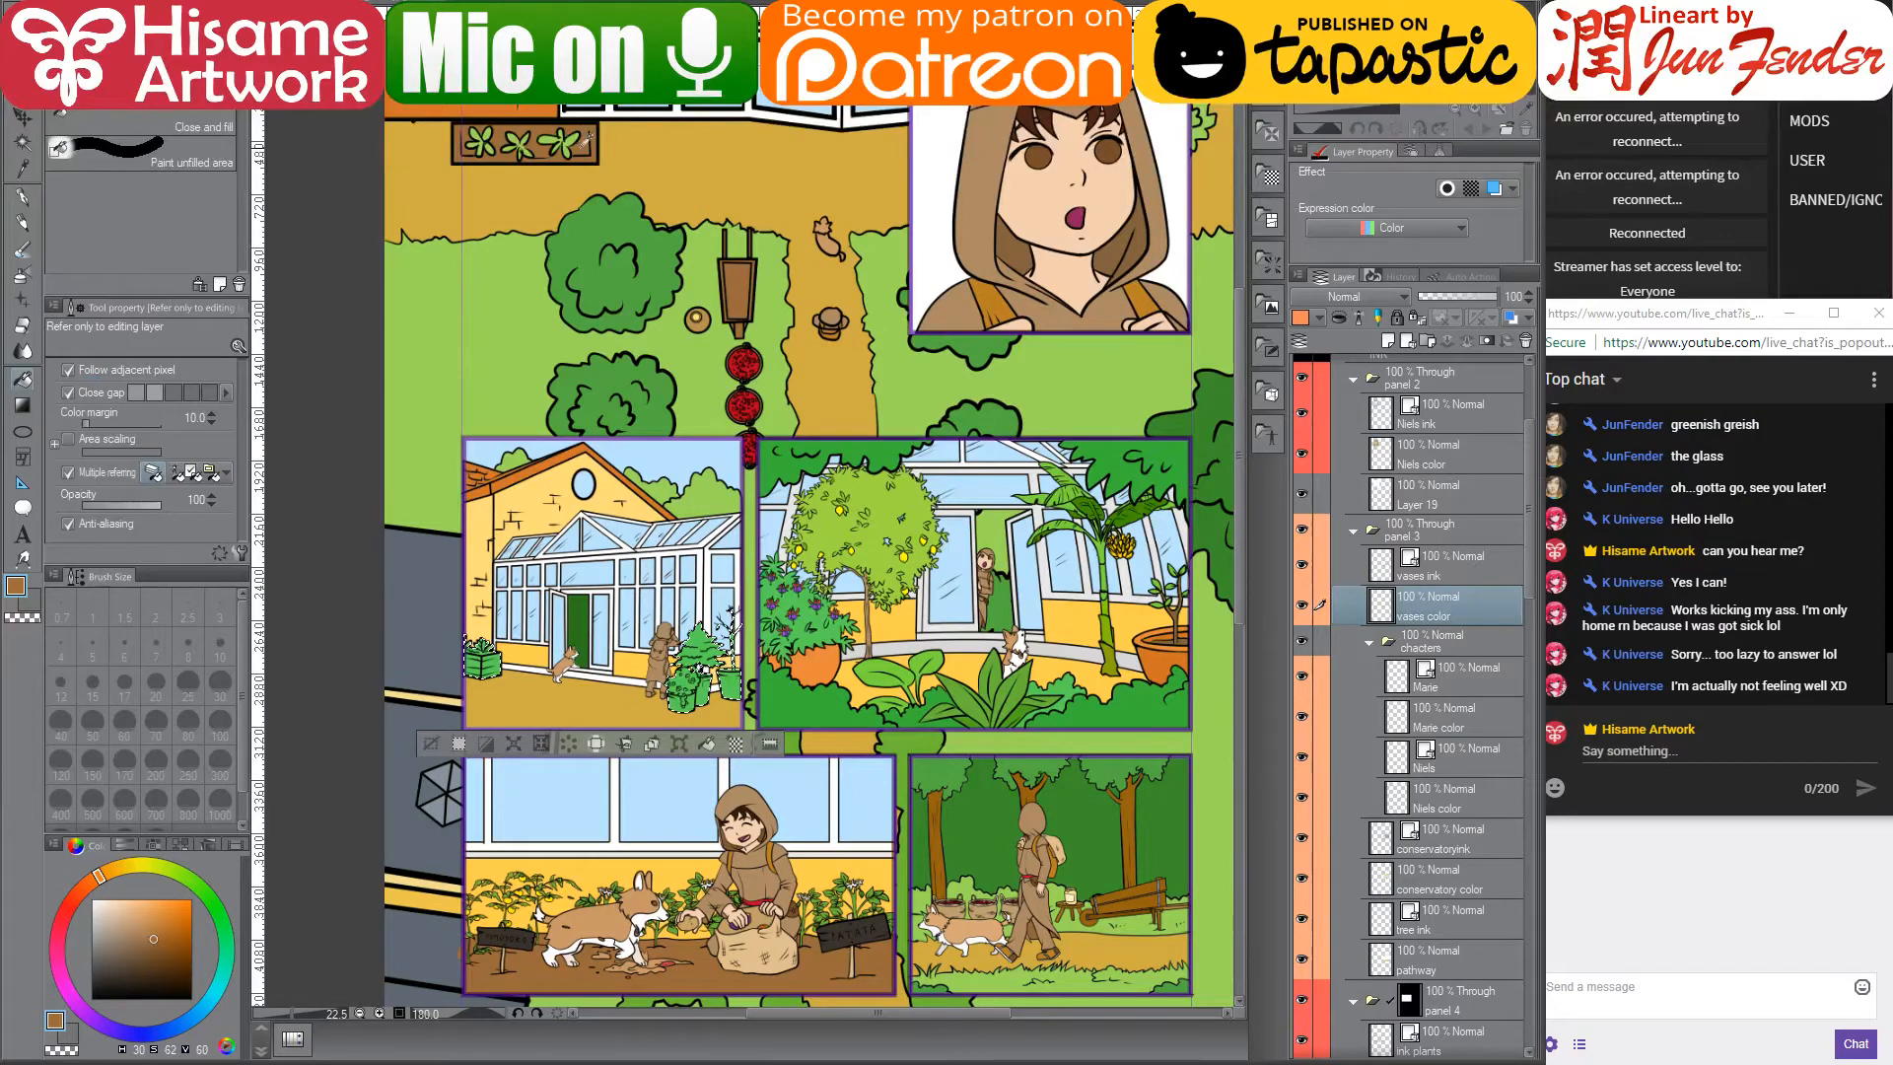
pyautogui.click(477, 663)
pyautogui.click(490, 662)
pyautogui.scroll(4, 471, 663)
pyautogui.scroll(4, 500, 675)
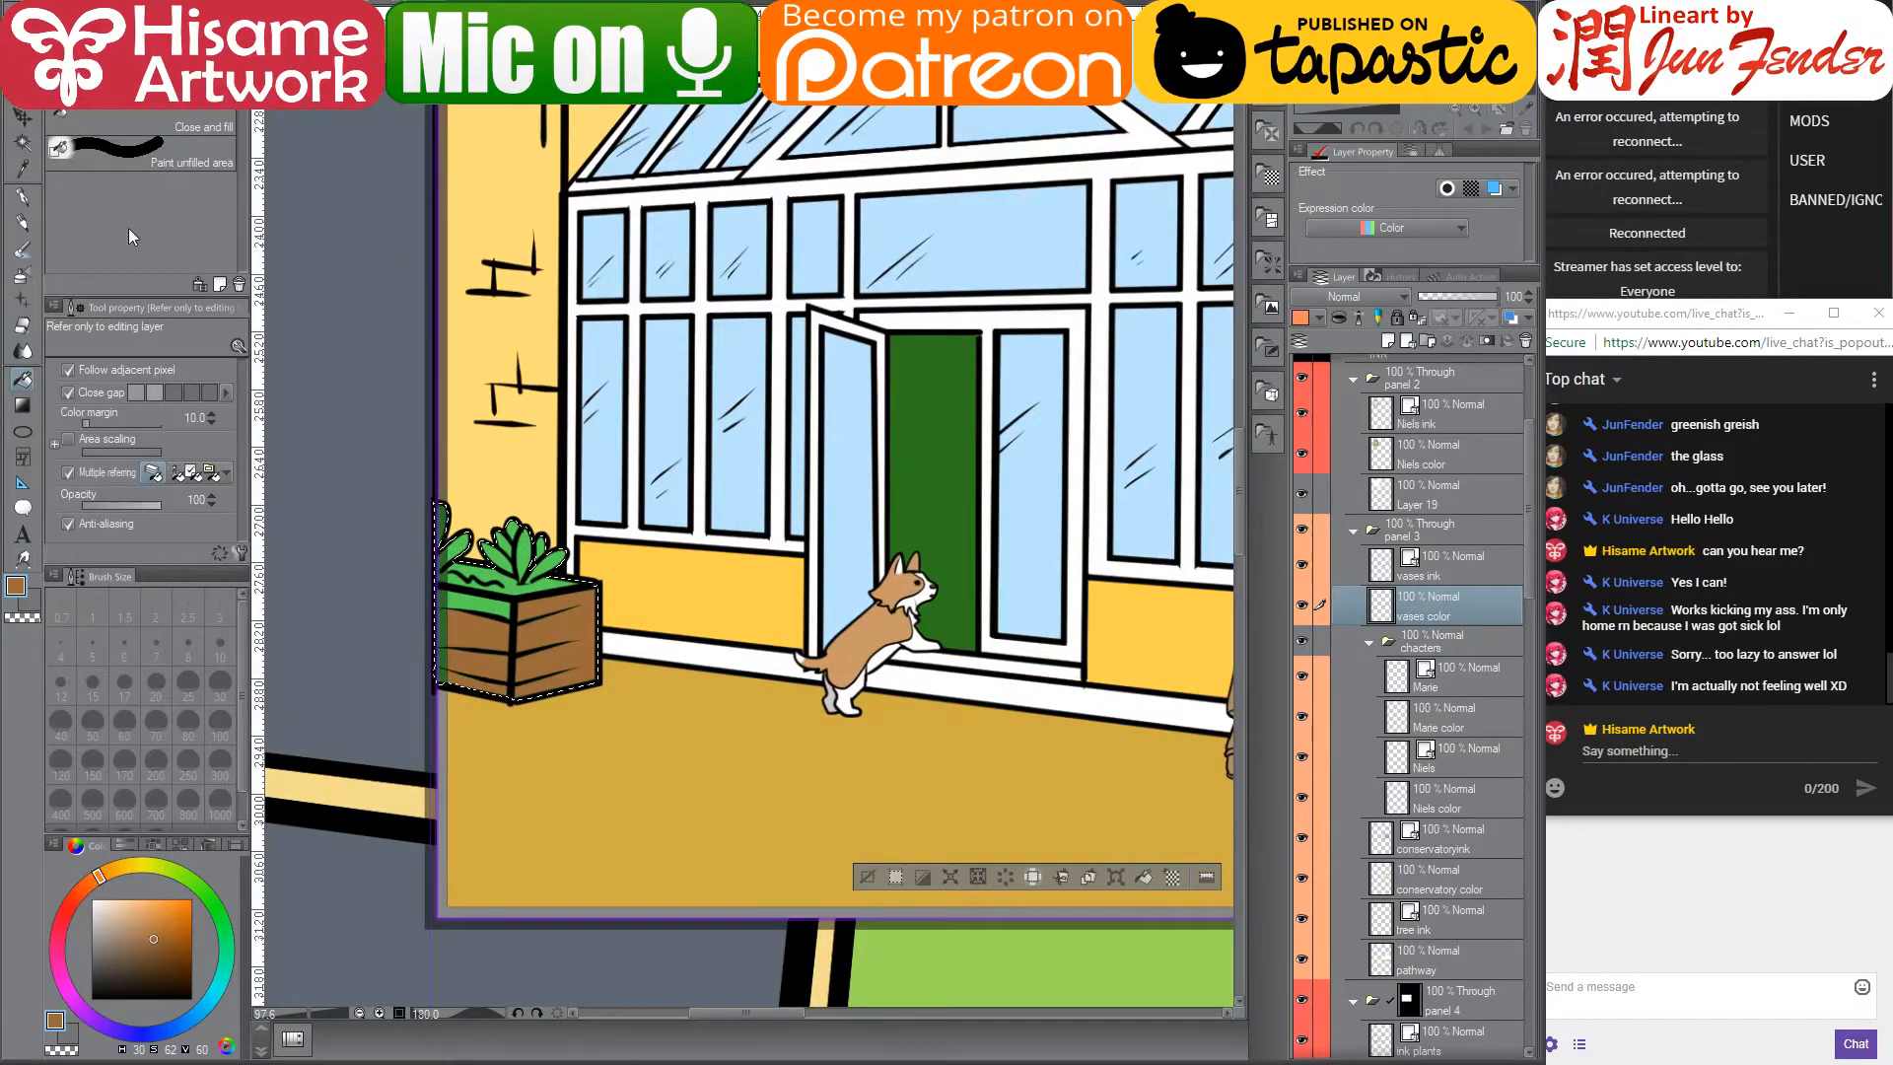
# - Paint the remaining green of panel 3's crate, including its soil and leaves, mid brown with the G-pen at size 400
pyautogui.click(22, 198)
pyautogui.press(']')
pyautogui.press(']')
pyautogui.press(']')
pyautogui.press(']')
pyautogui.press(']')
pyautogui.press(']')
pyautogui.press(']')
pyautogui.press(']')
pyautogui.press(']')
pyautogui.press(']')
pyautogui.press(']')
pyautogui.press(']')
pyautogui.press(']')
pyautogui.press(']')
pyautogui.press(']')
pyautogui.press(']')
pyautogui.press(']')
pyautogui.press(']')
pyautogui.press(']')
pyautogui.press(']')
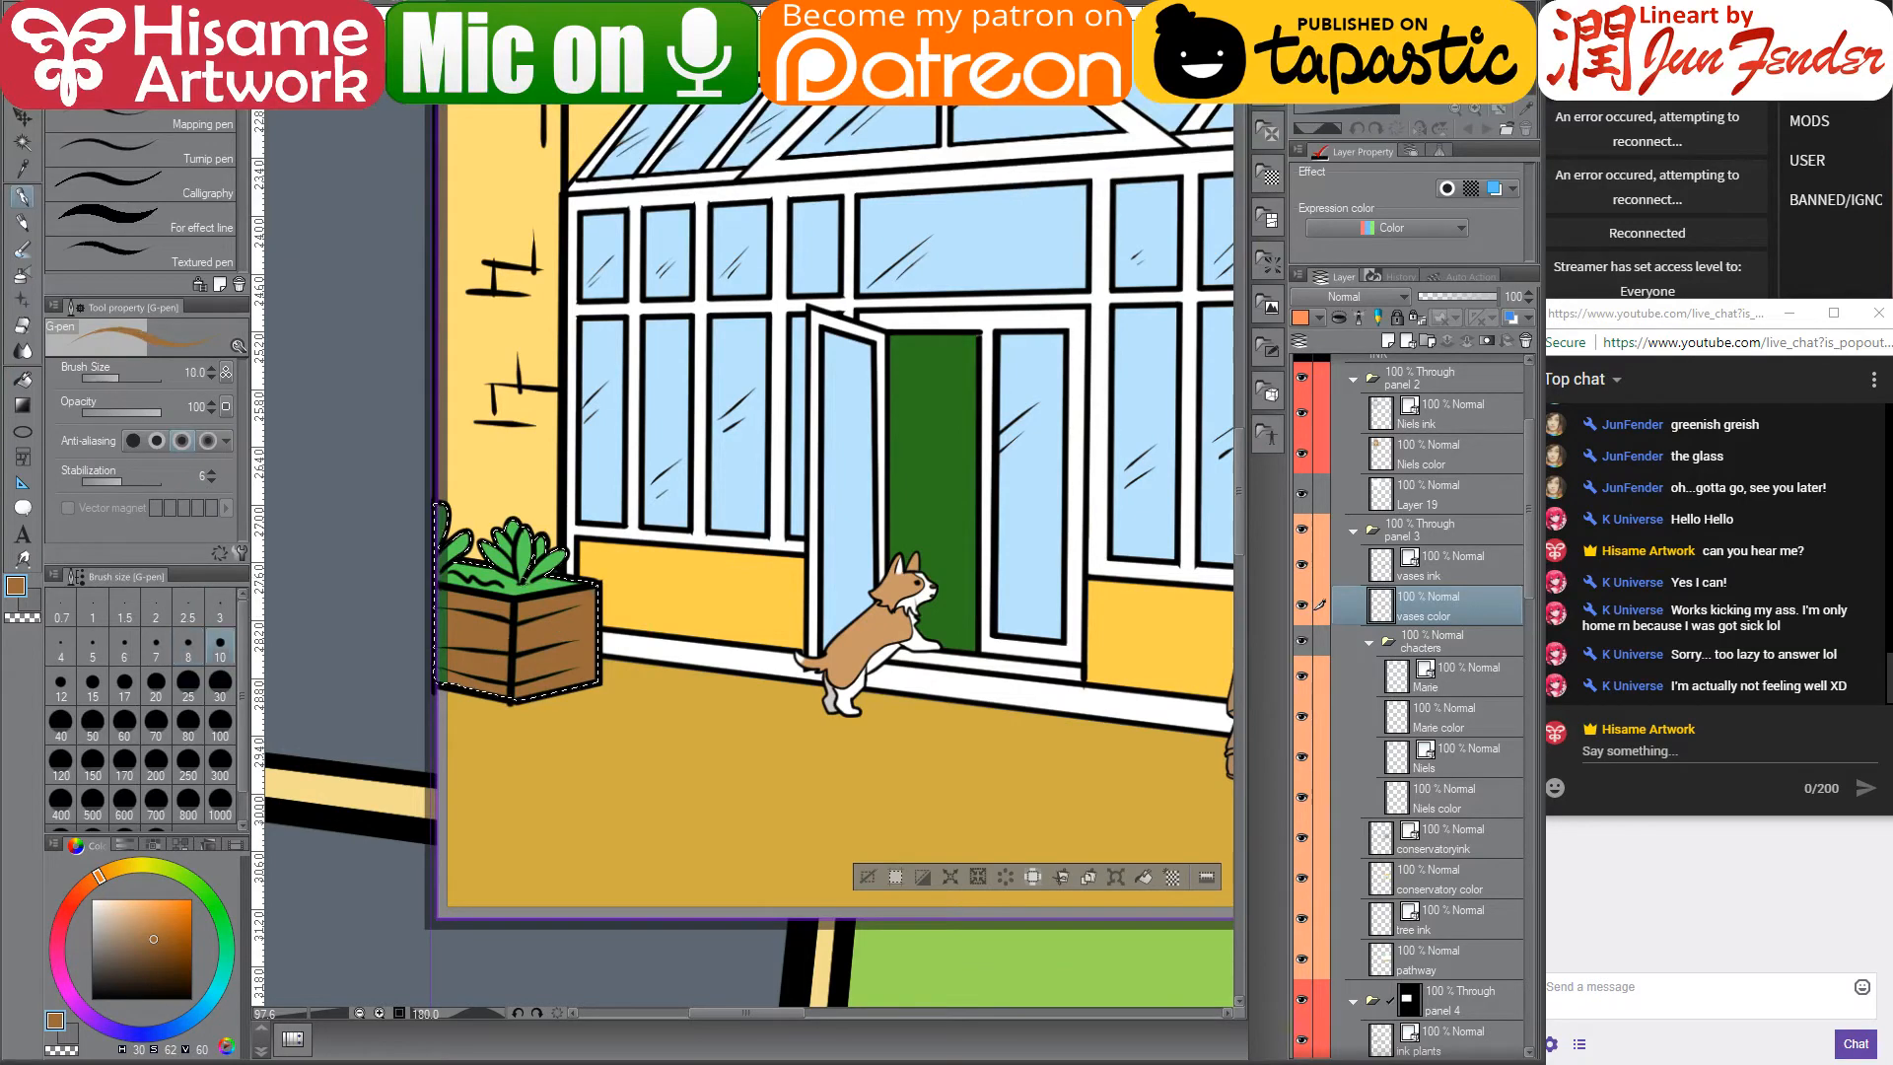
pyautogui.moveTo(562, 661); pyautogui.dragTo(467, 564)
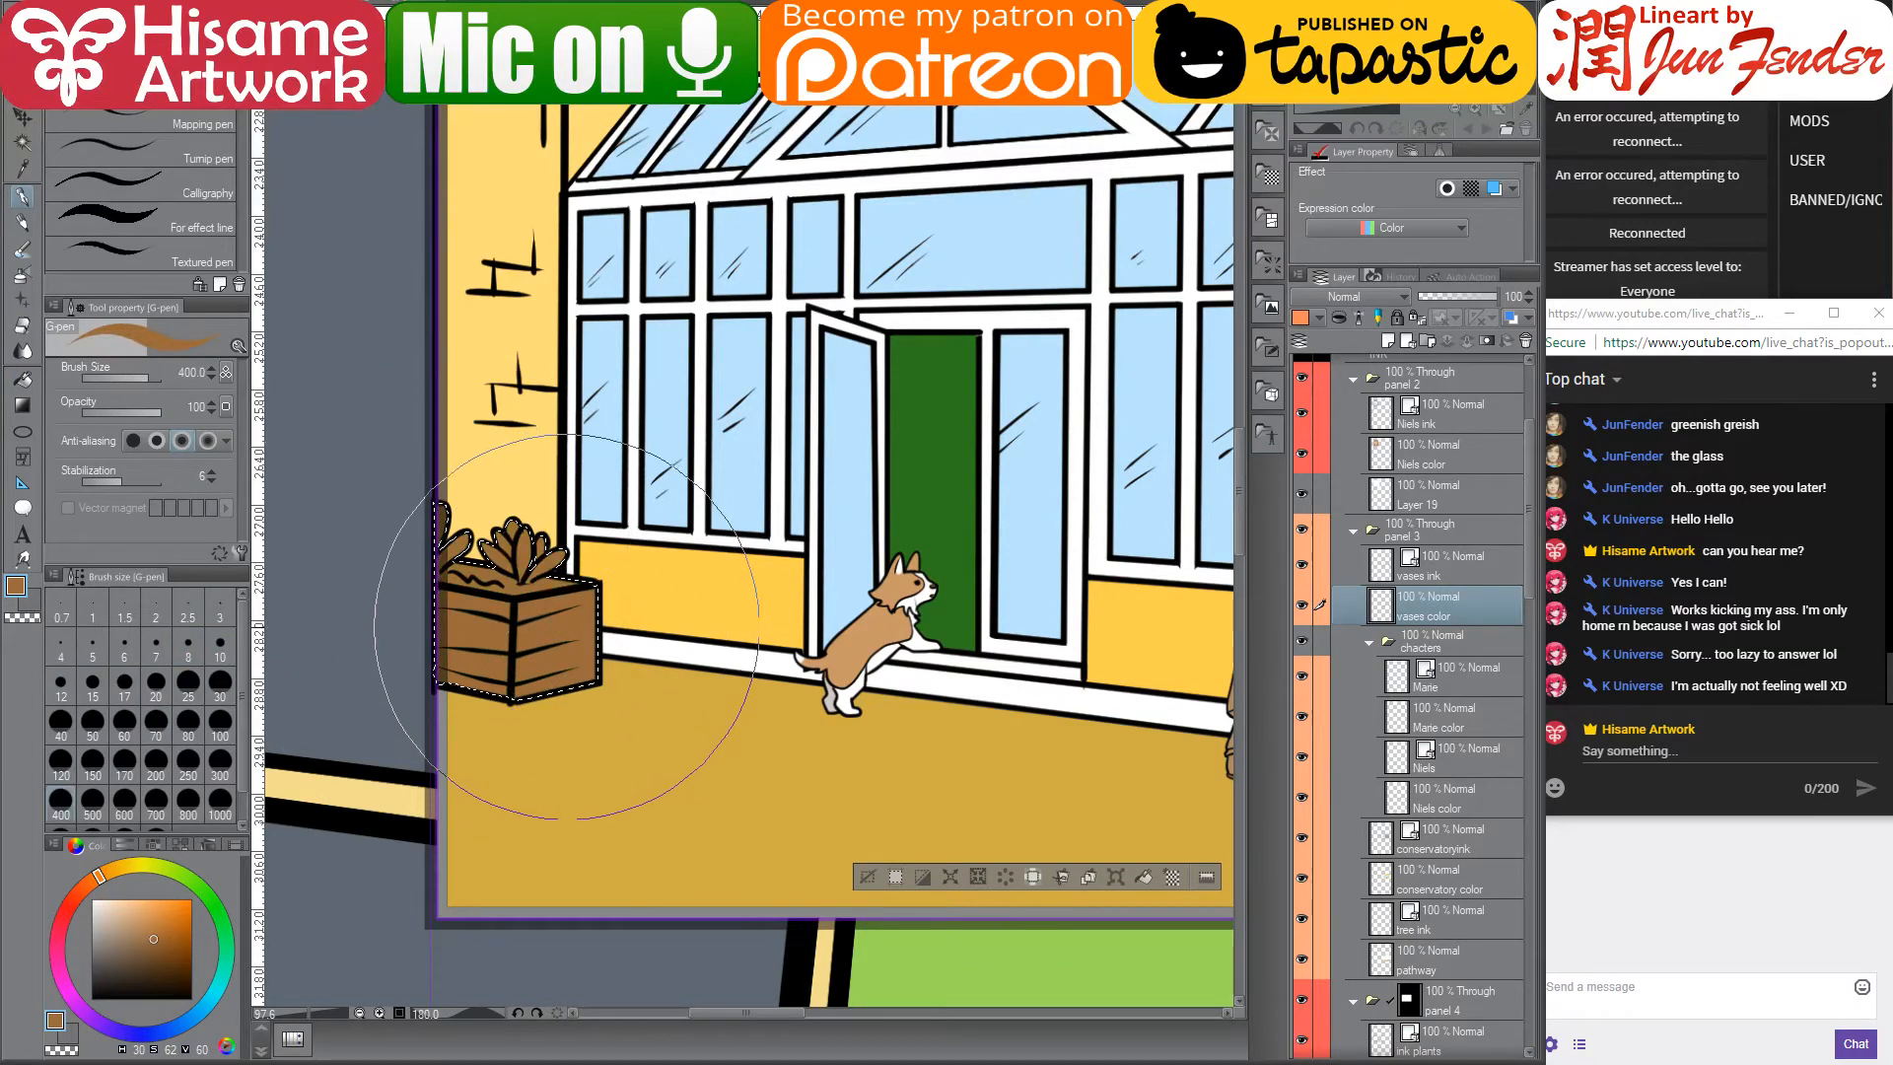
pyautogui.scroll(-5, 553, 731)
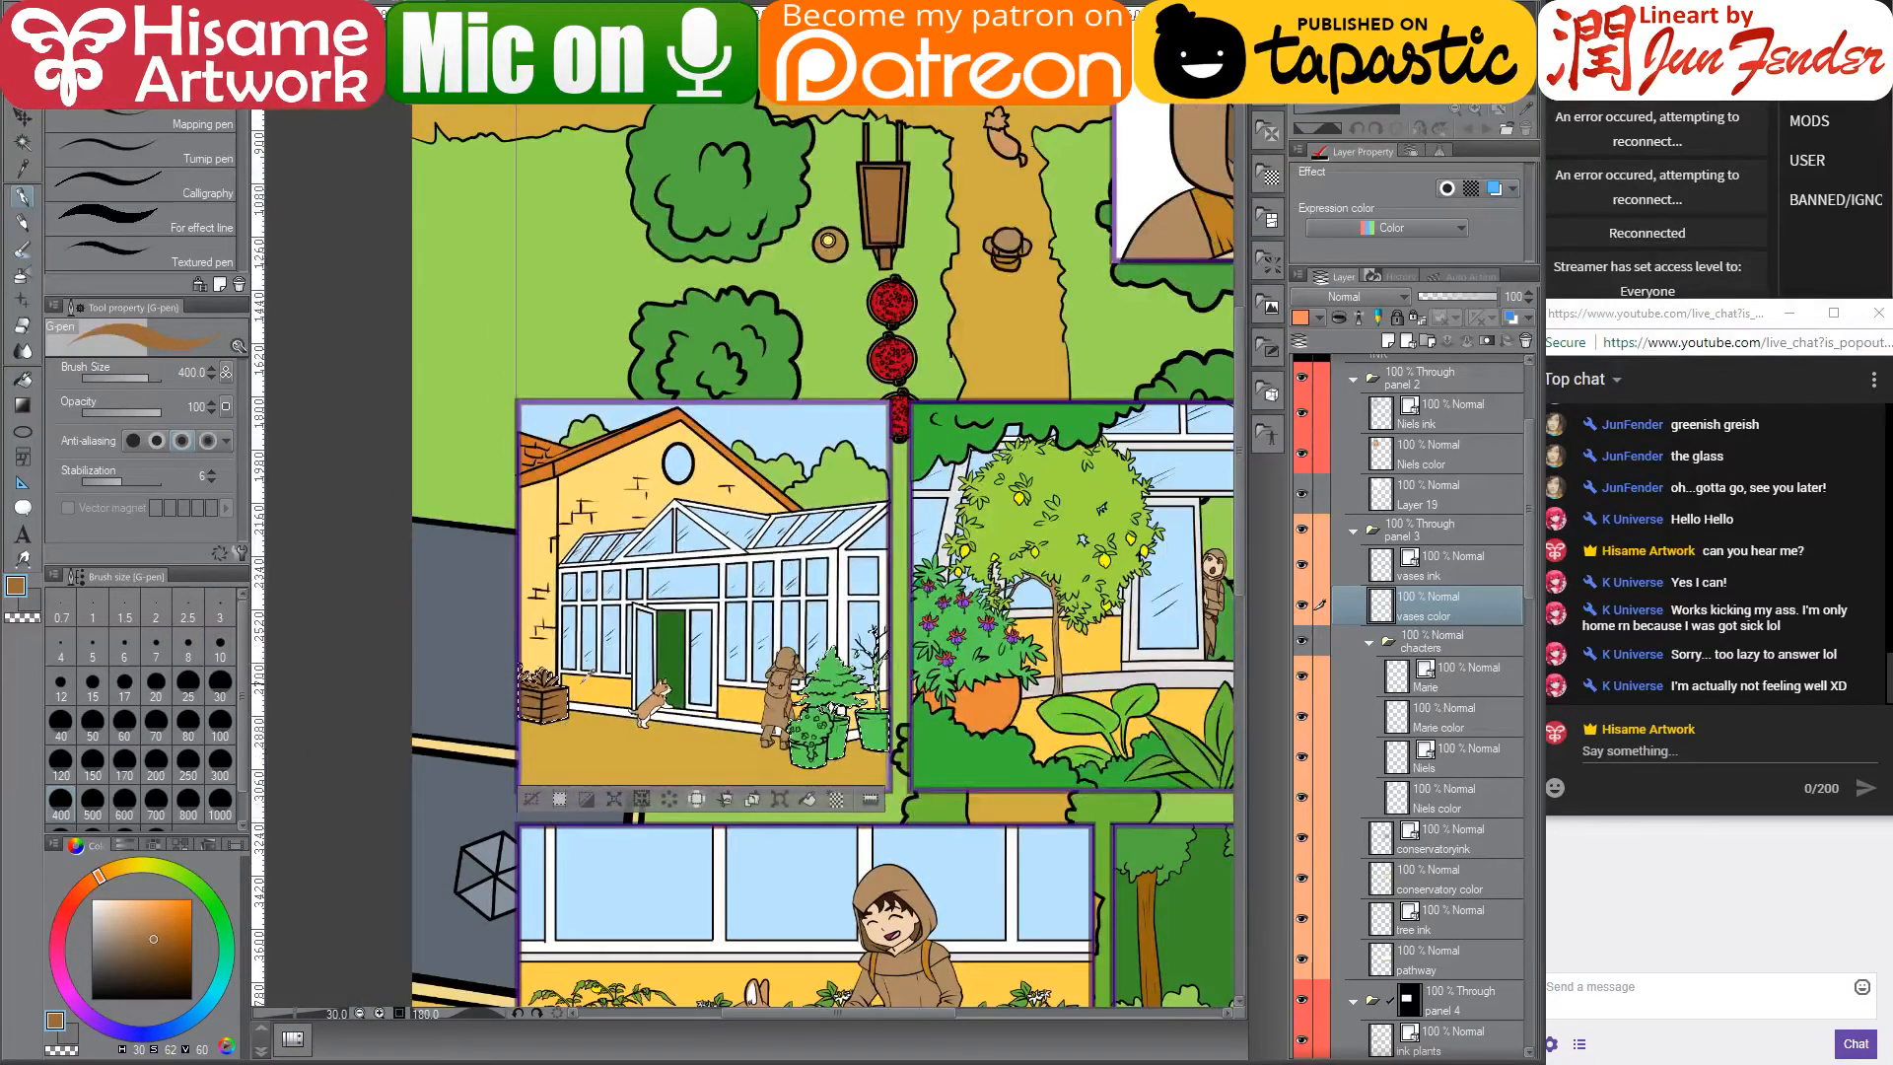
pyautogui.scroll(-1, 581, 687)
# - Fill the leaves of the plants in panel 3's wooden crate with the sampled light green
pyautogui.click(23, 378)
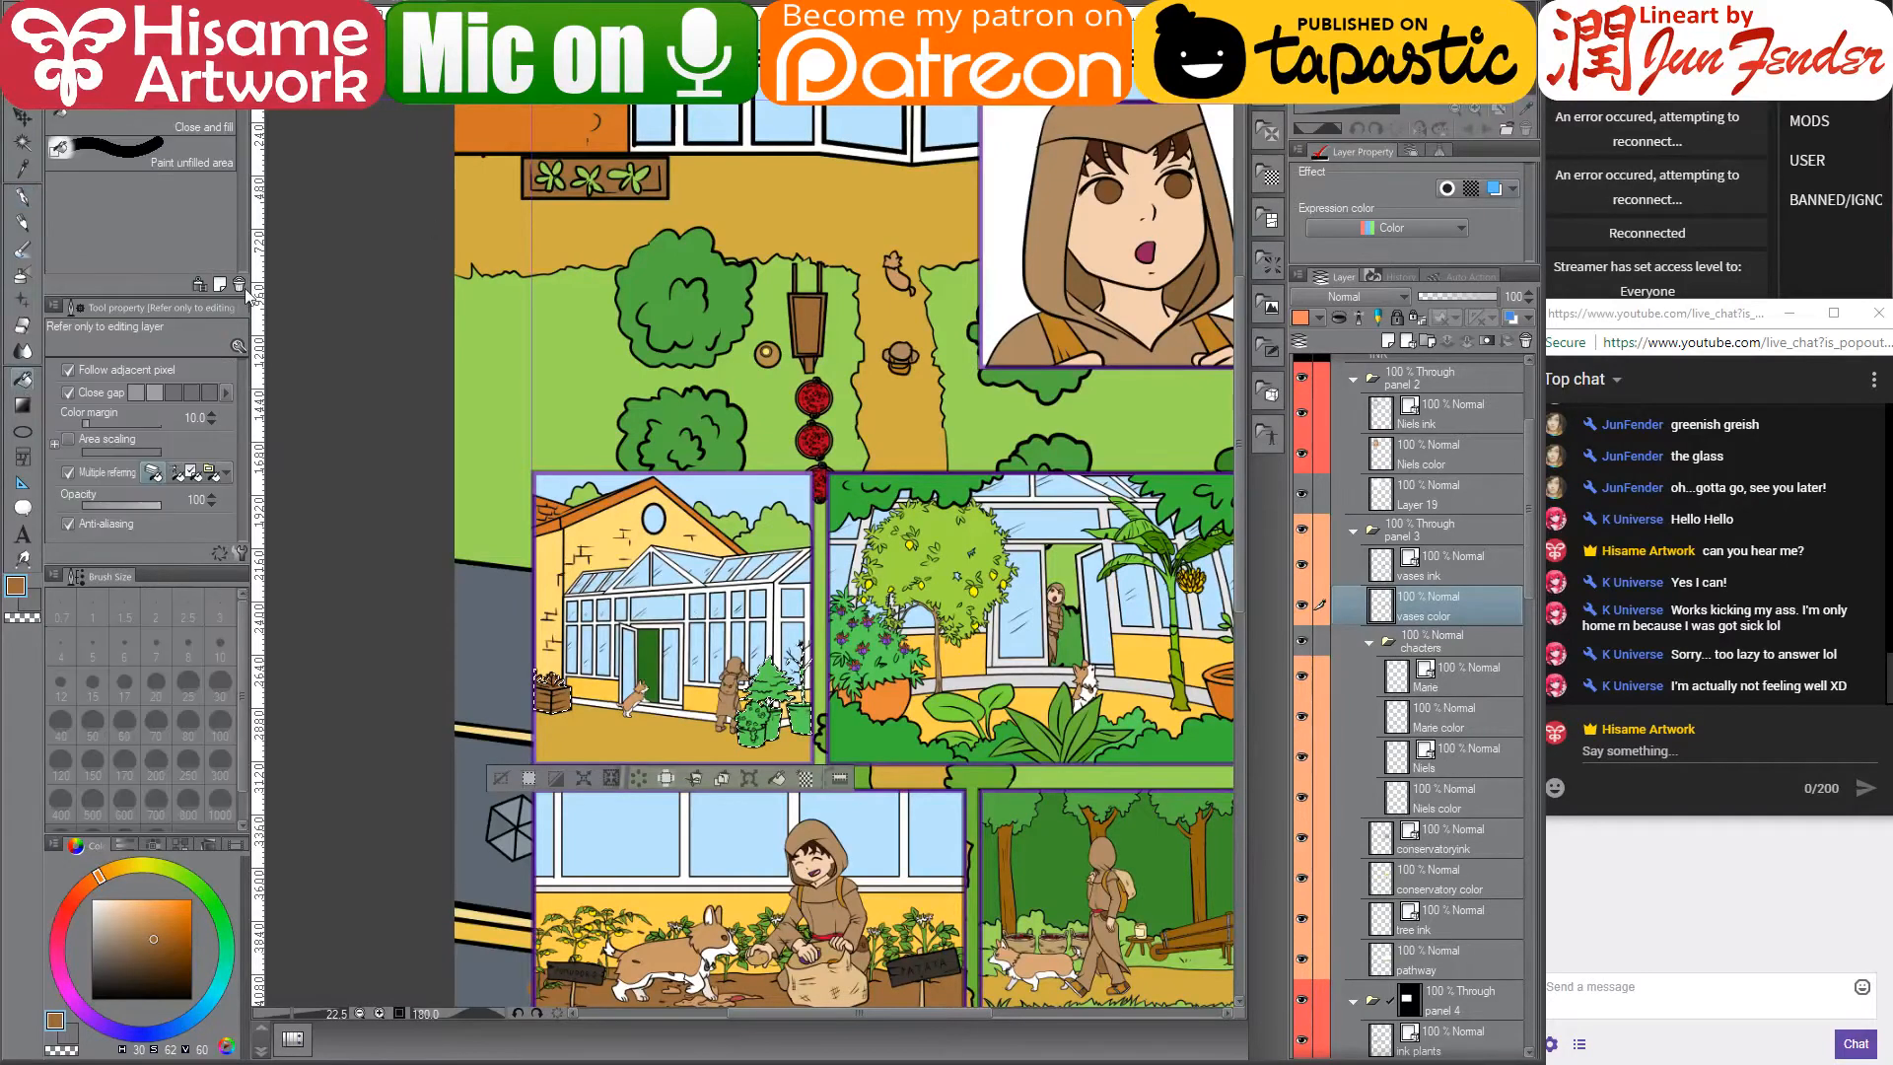
pyautogui.scroll(6, 540, 680)
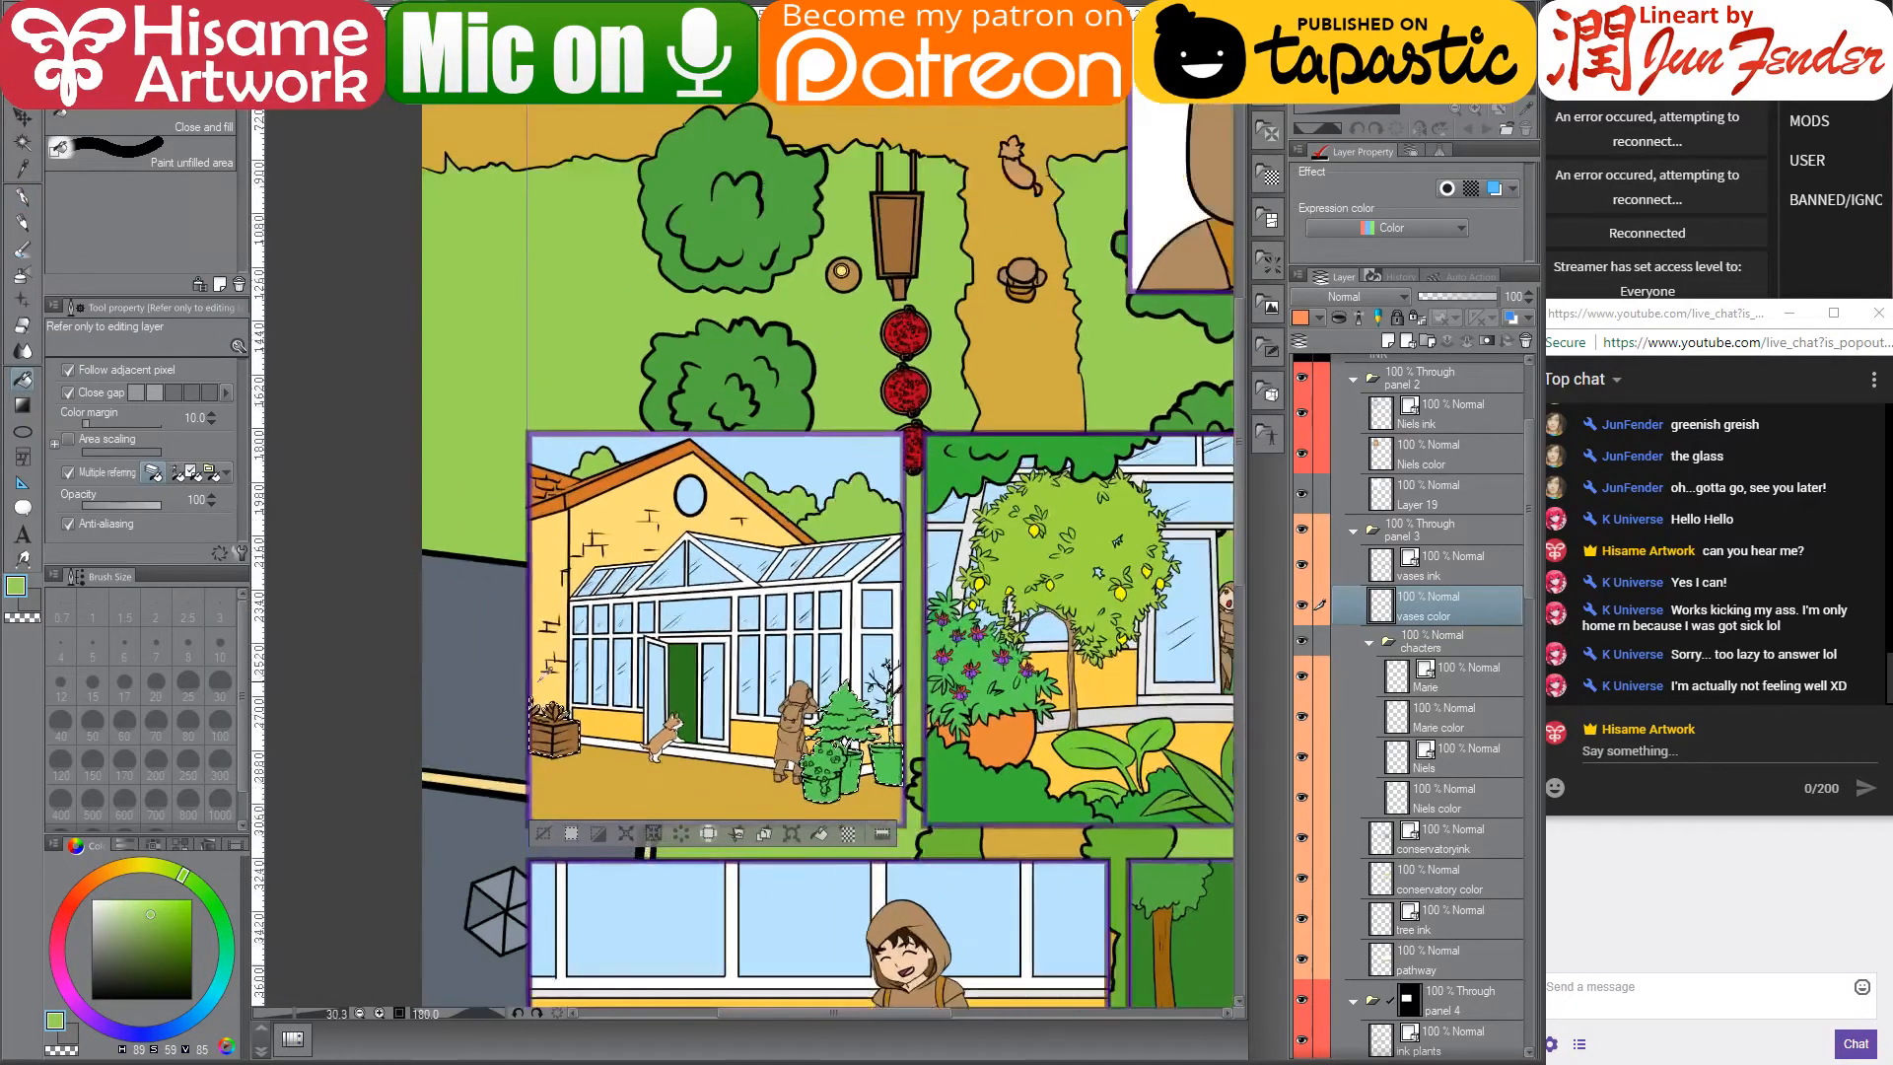
pyautogui.scroll(5, 524, 773)
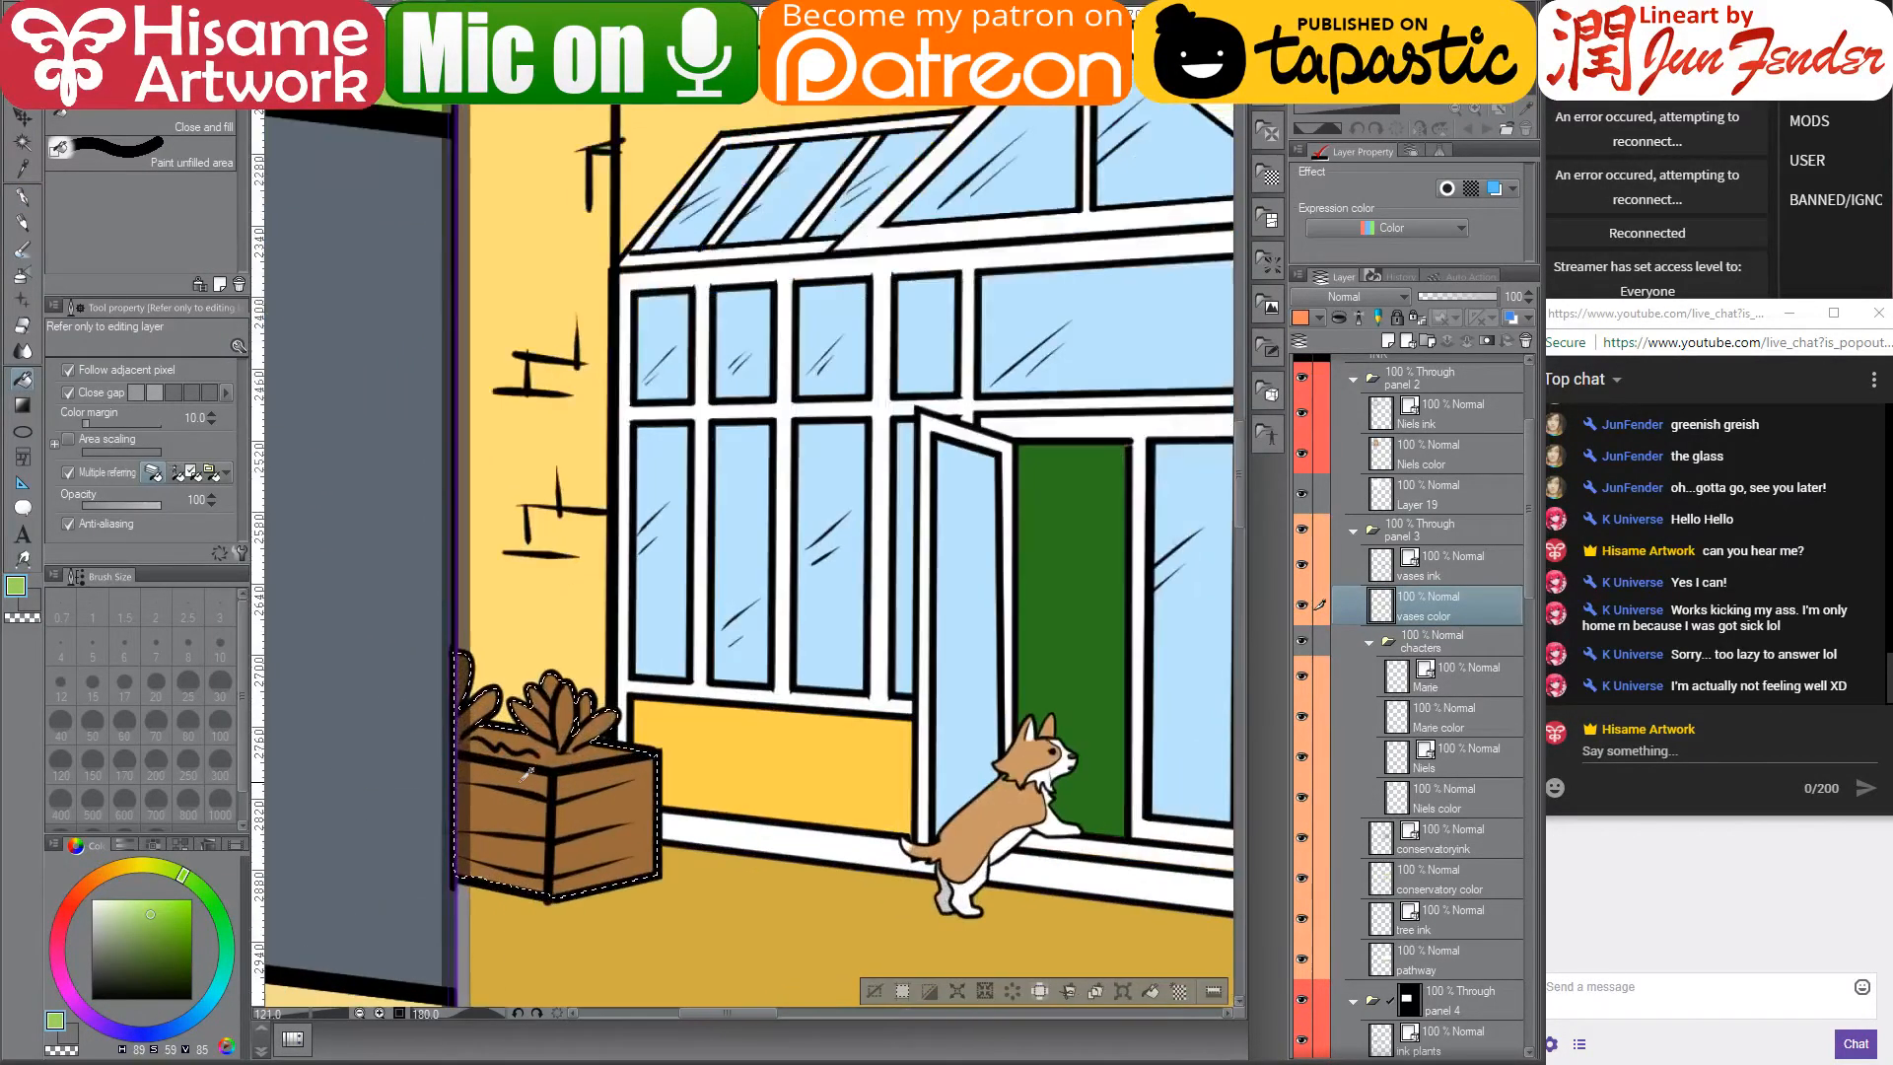
pyautogui.click(451, 631)
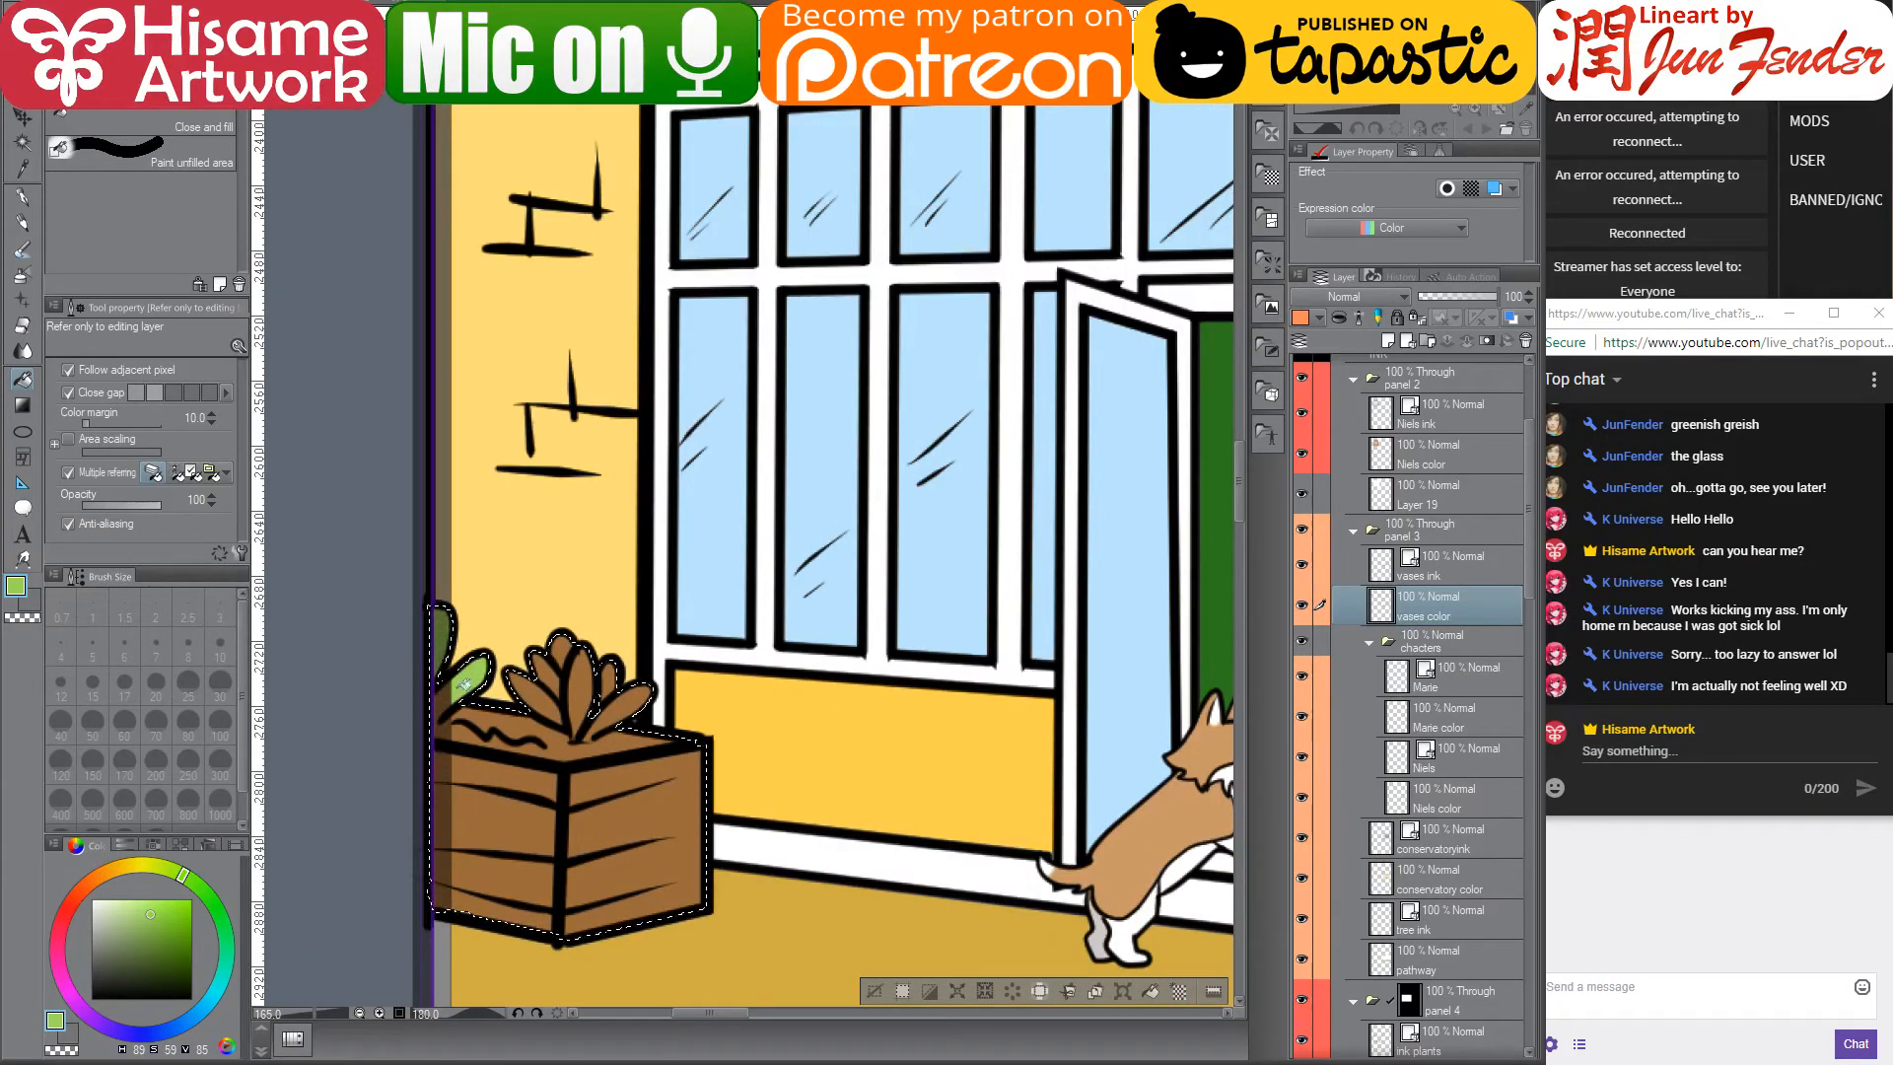
pyautogui.moveTo(635, 676); pyautogui.dragTo(601, 639)
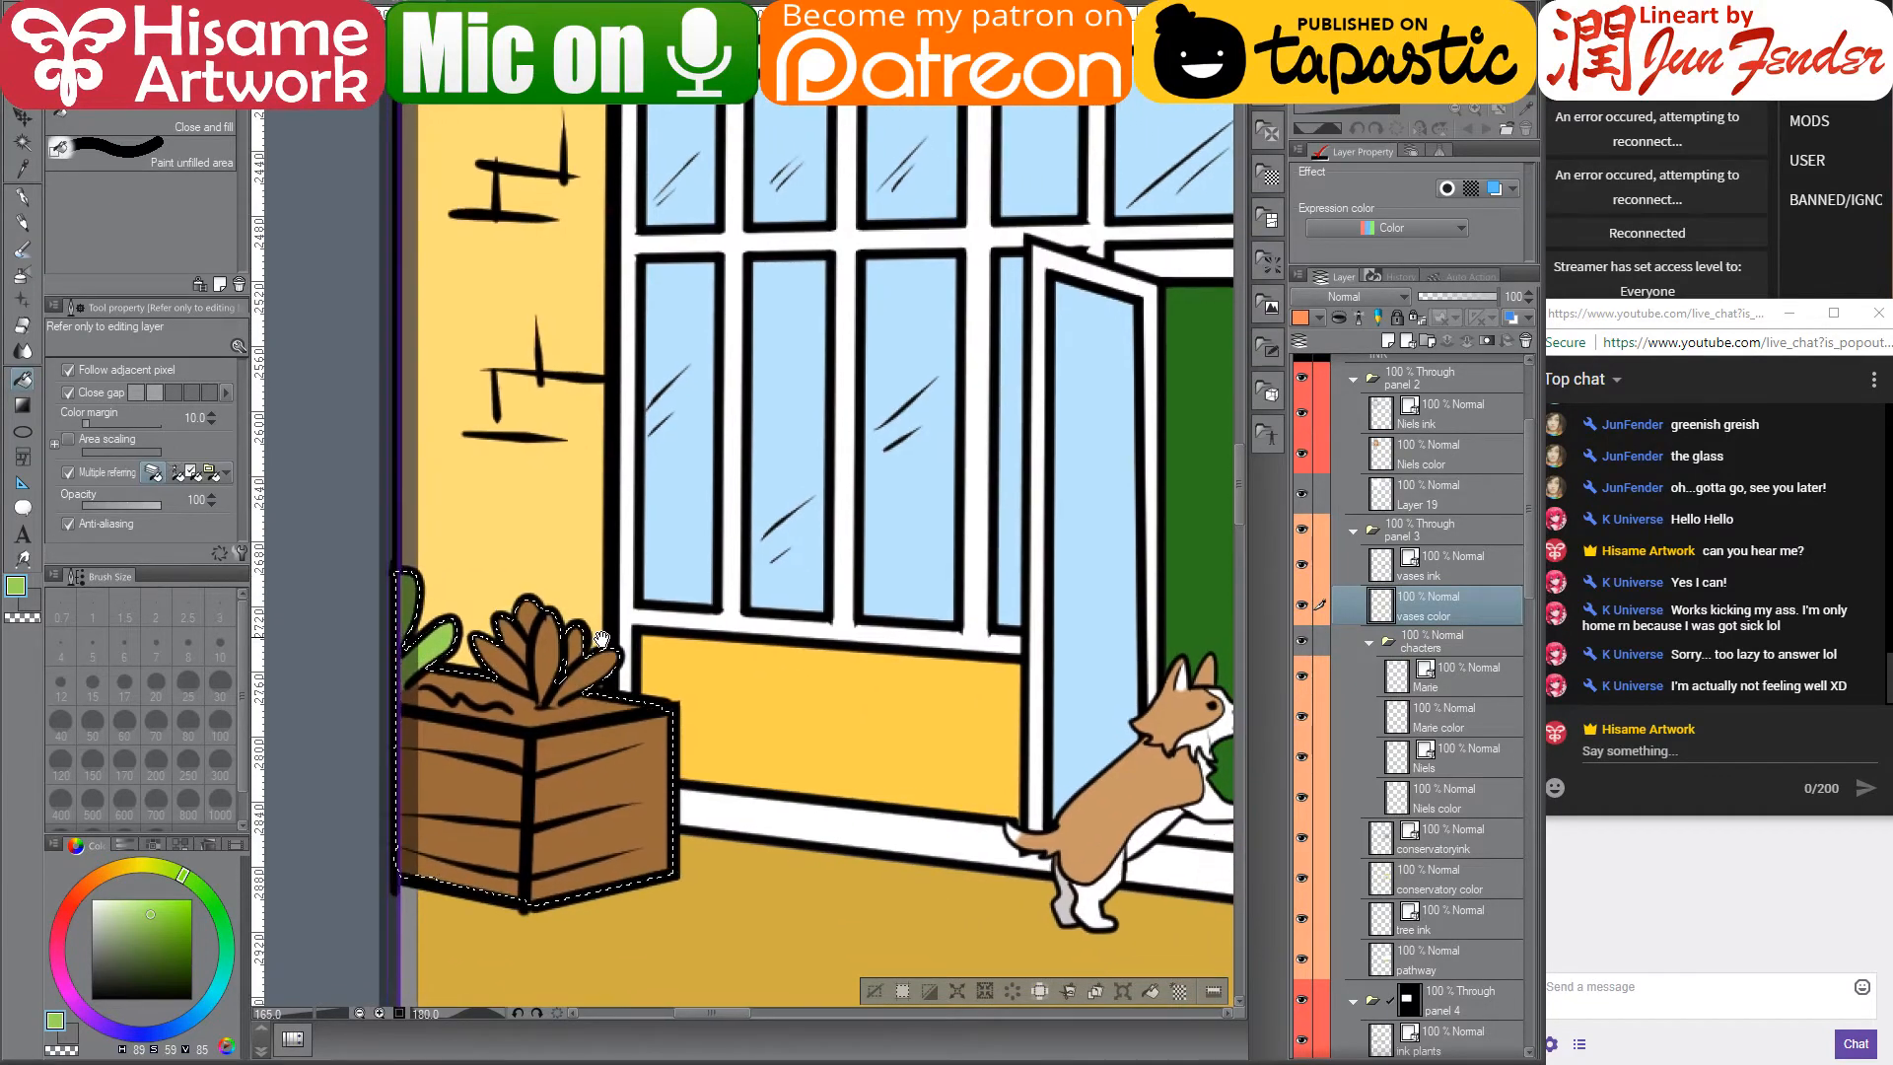
pyautogui.click(518, 628)
pyautogui.click(533, 608)
pyautogui.click(547, 650)
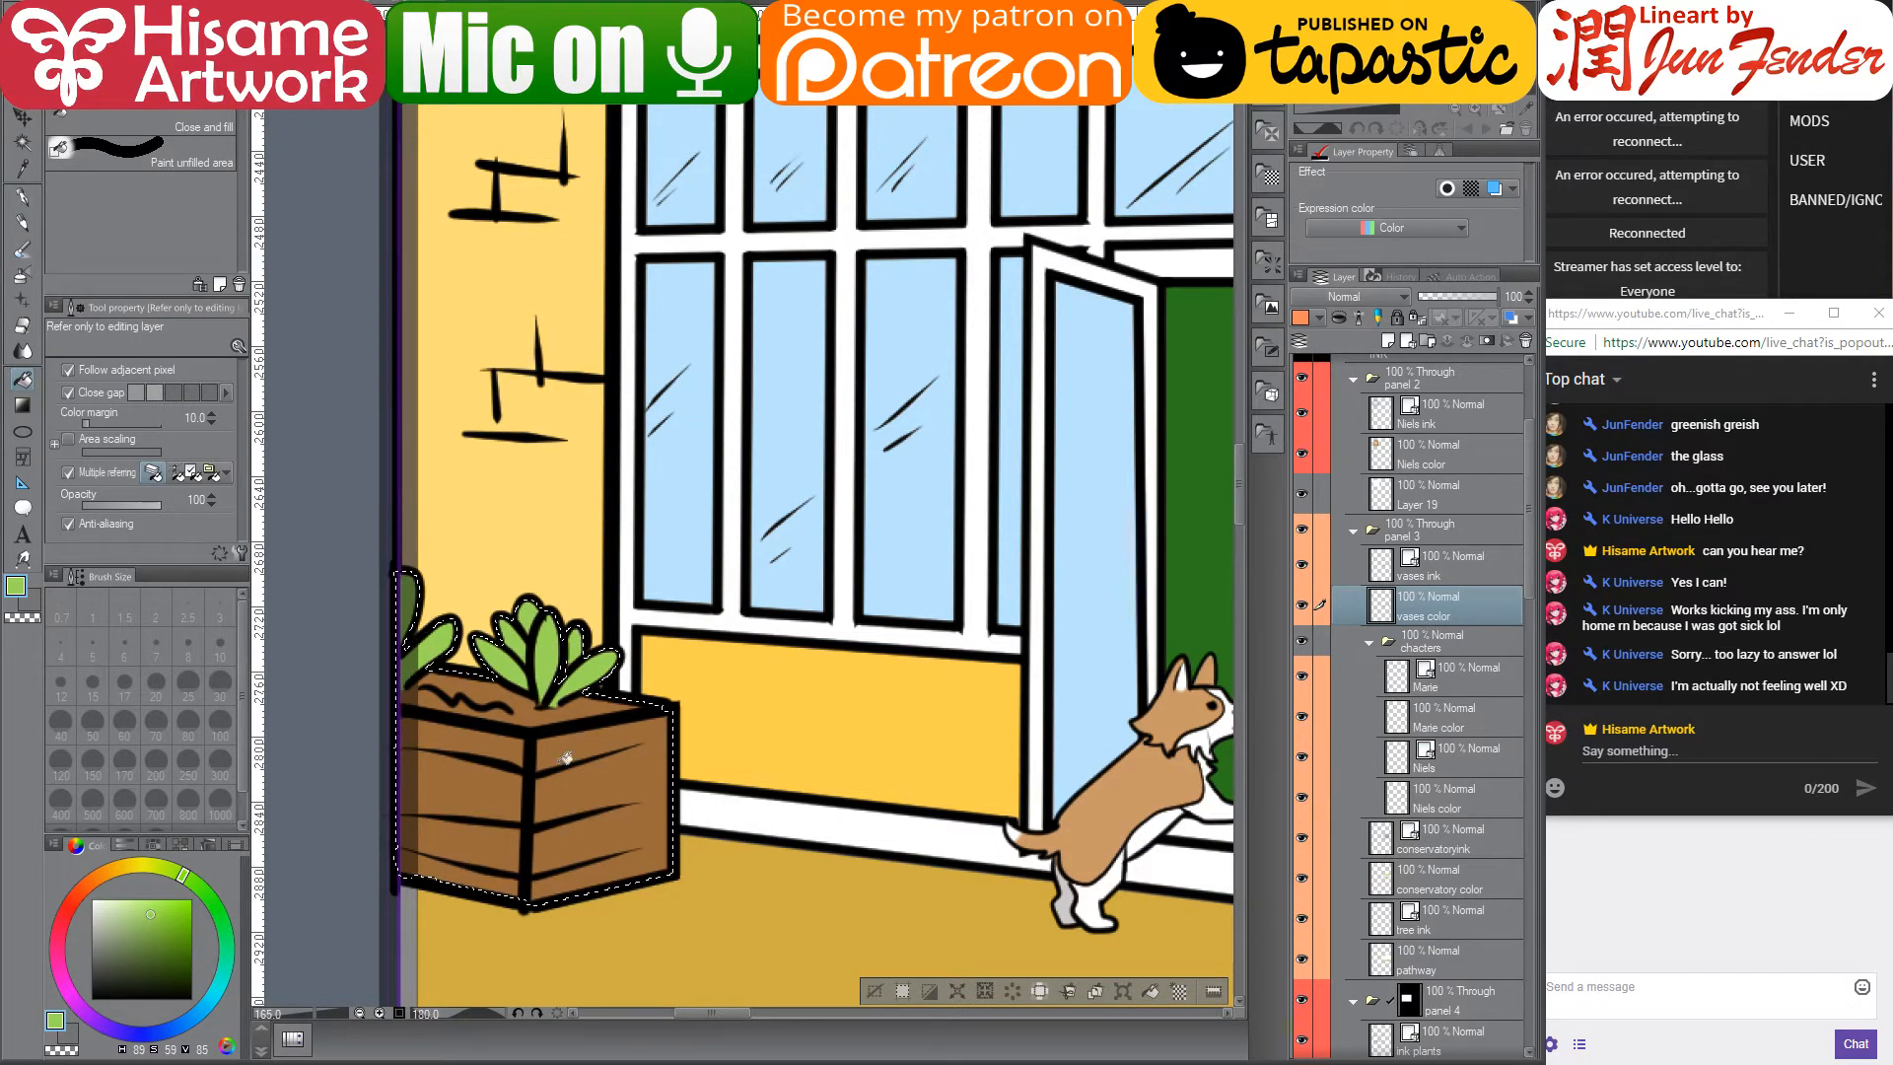
# - Darken the sampled crate brown and paint the soil inside panel 3's crate with it, using a small G-pen
pyautogui.scroll(1, 499, 750)
pyautogui.scroll(2, 445, 789)
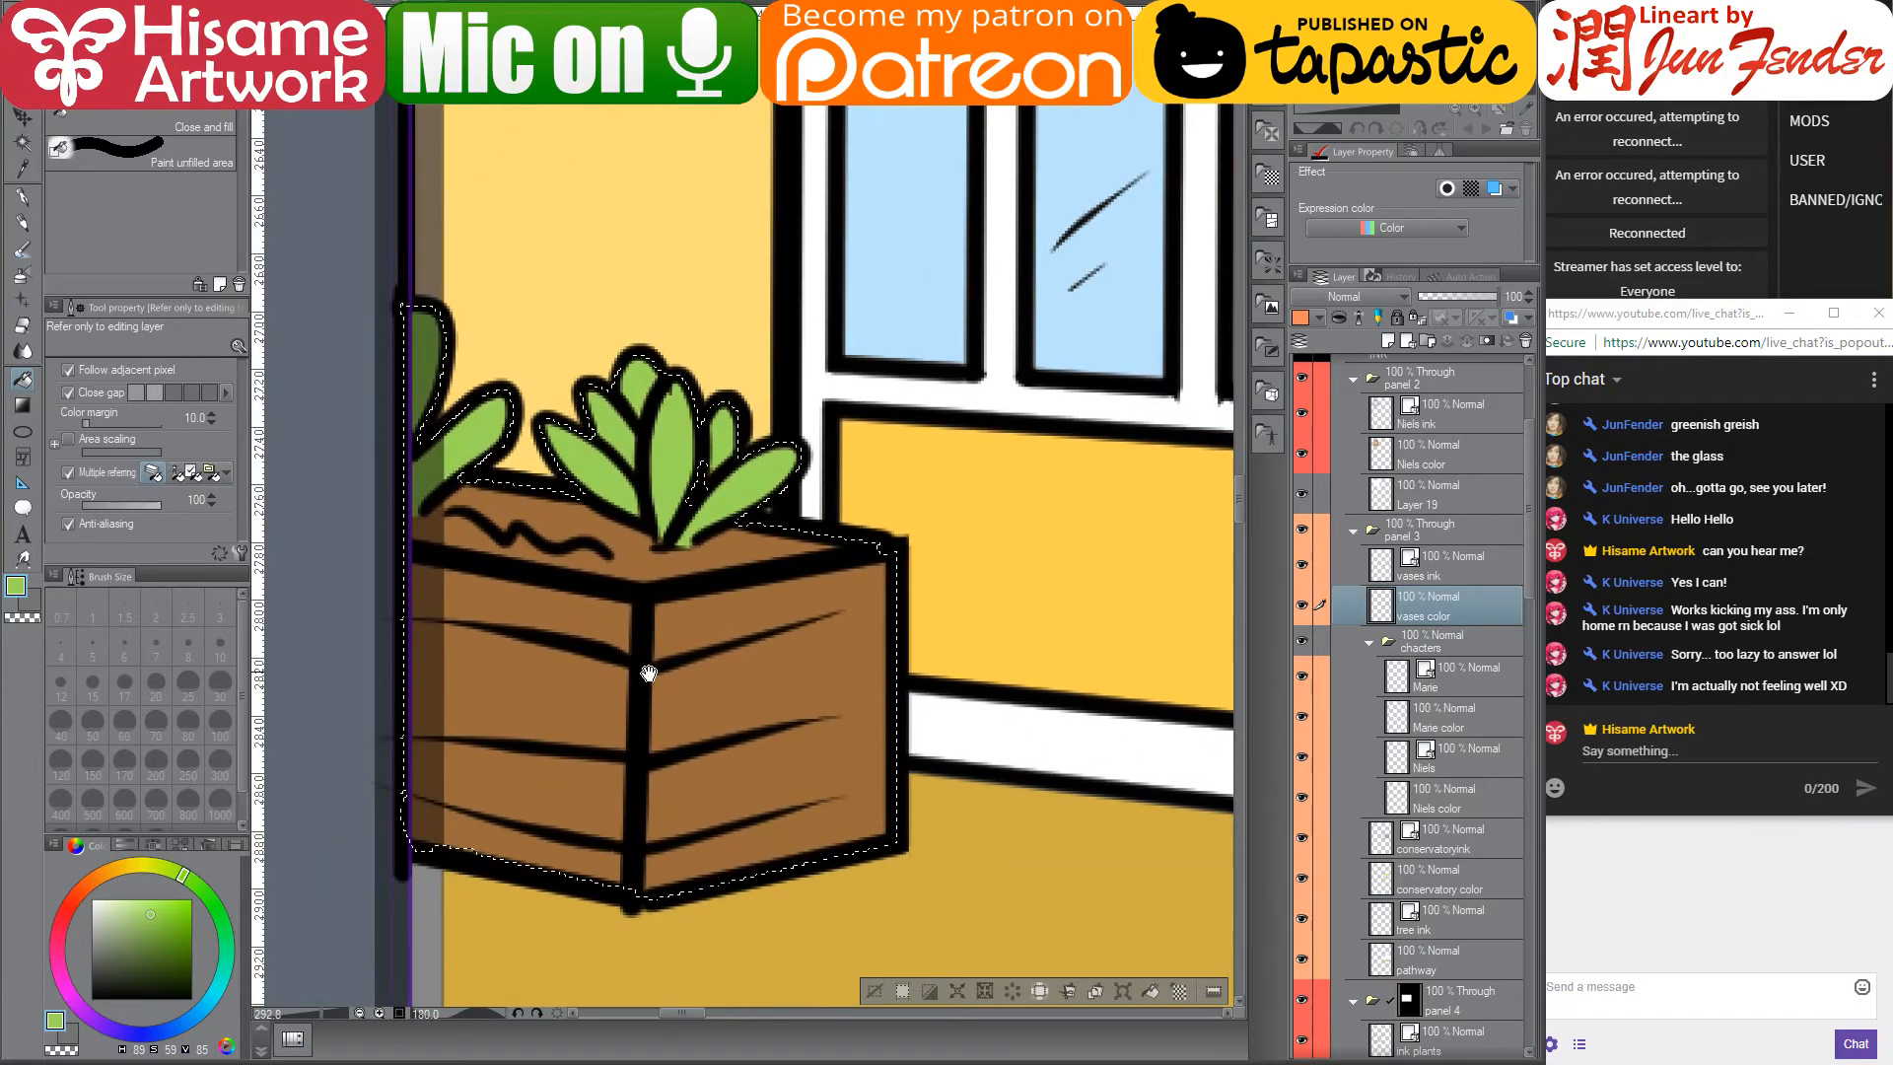
pyautogui.keyDown('alt'); pyautogui.click(532, 685); pyautogui.keyUp('alt')
pyautogui.click(175, 968)
pyautogui.moveTo(174, 968); pyautogui.dragTo(166, 963)
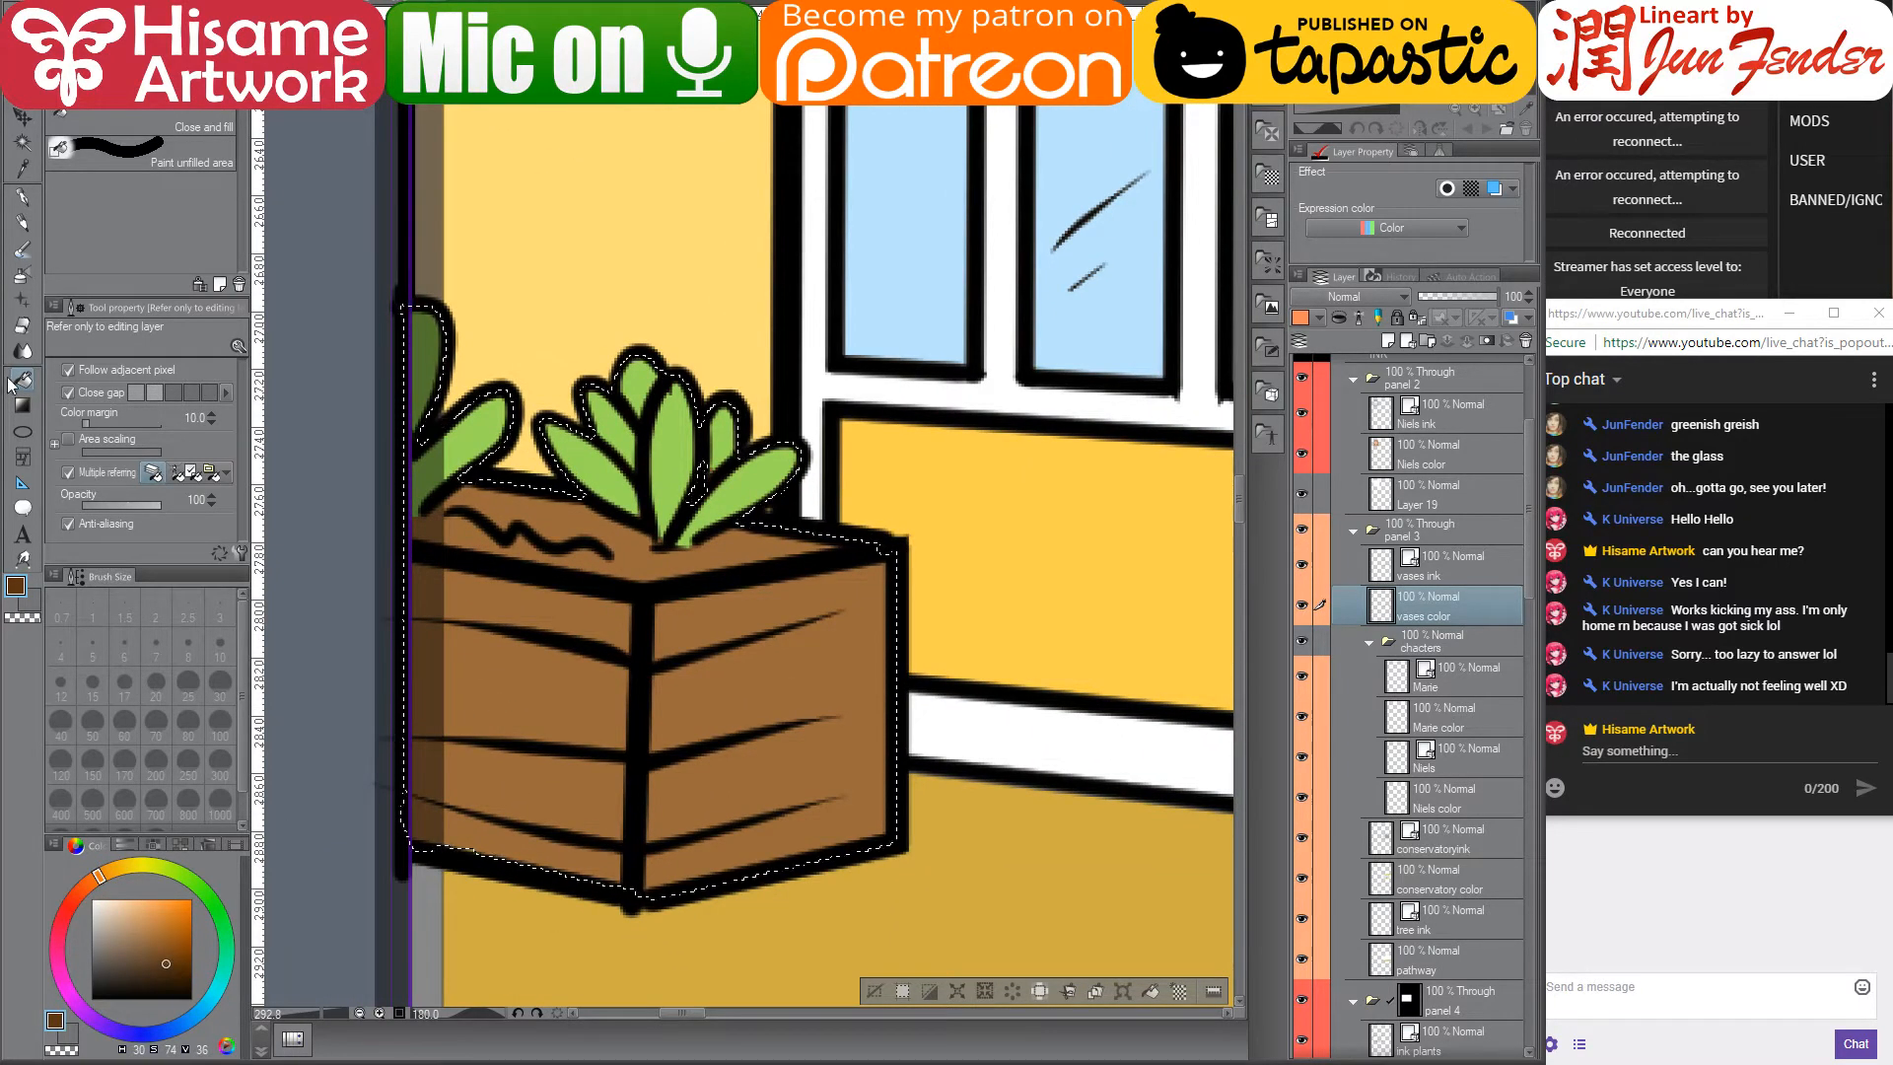
pyautogui.click(21, 197)
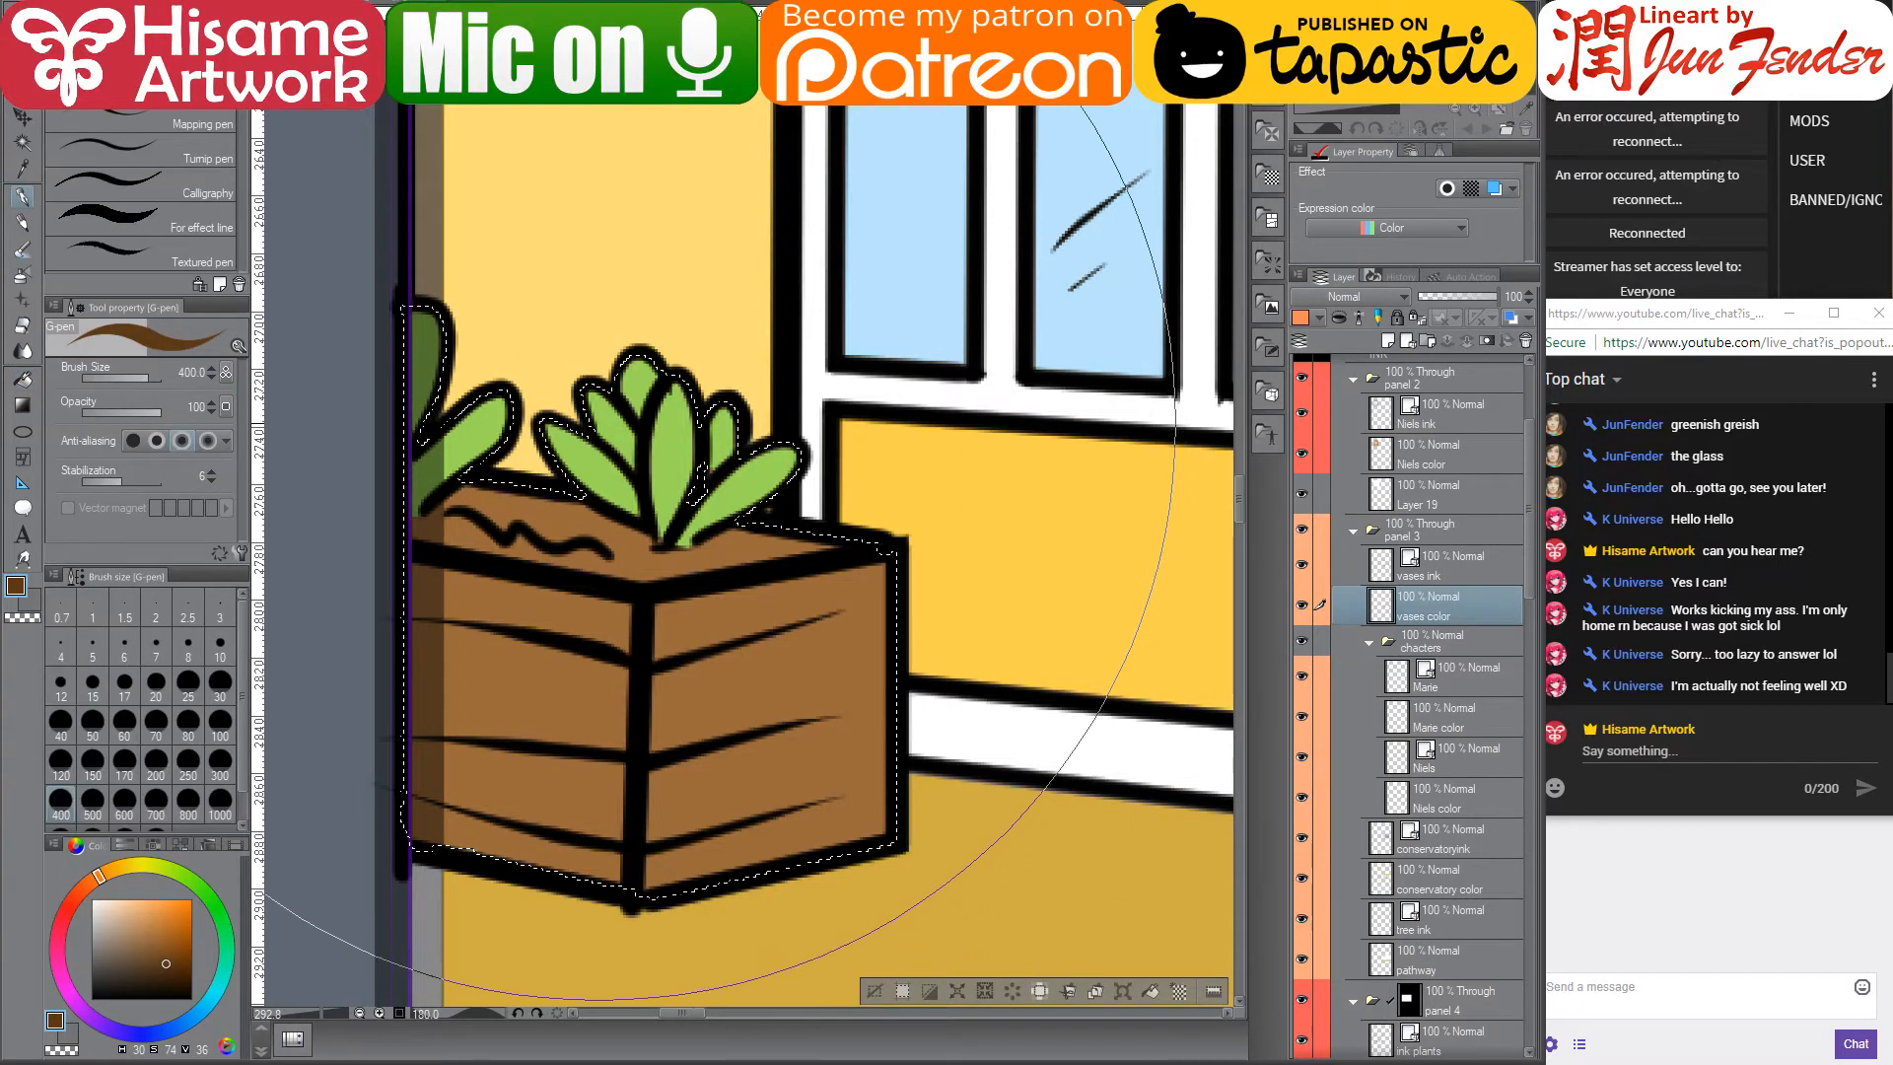
pyautogui.press('[')
pyautogui.press('[')
pyautogui.press('[')
pyautogui.press('[')
pyautogui.press('[')
pyautogui.press('[')
pyautogui.press('[')
pyautogui.press('[')
pyautogui.press('[')
pyautogui.press('[')
pyautogui.press('[')
pyautogui.press('[')
pyautogui.press('[')
pyautogui.press('[')
pyautogui.press('[')
pyautogui.press('[')
pyautogui.press('[')
pyautogui.press('[')
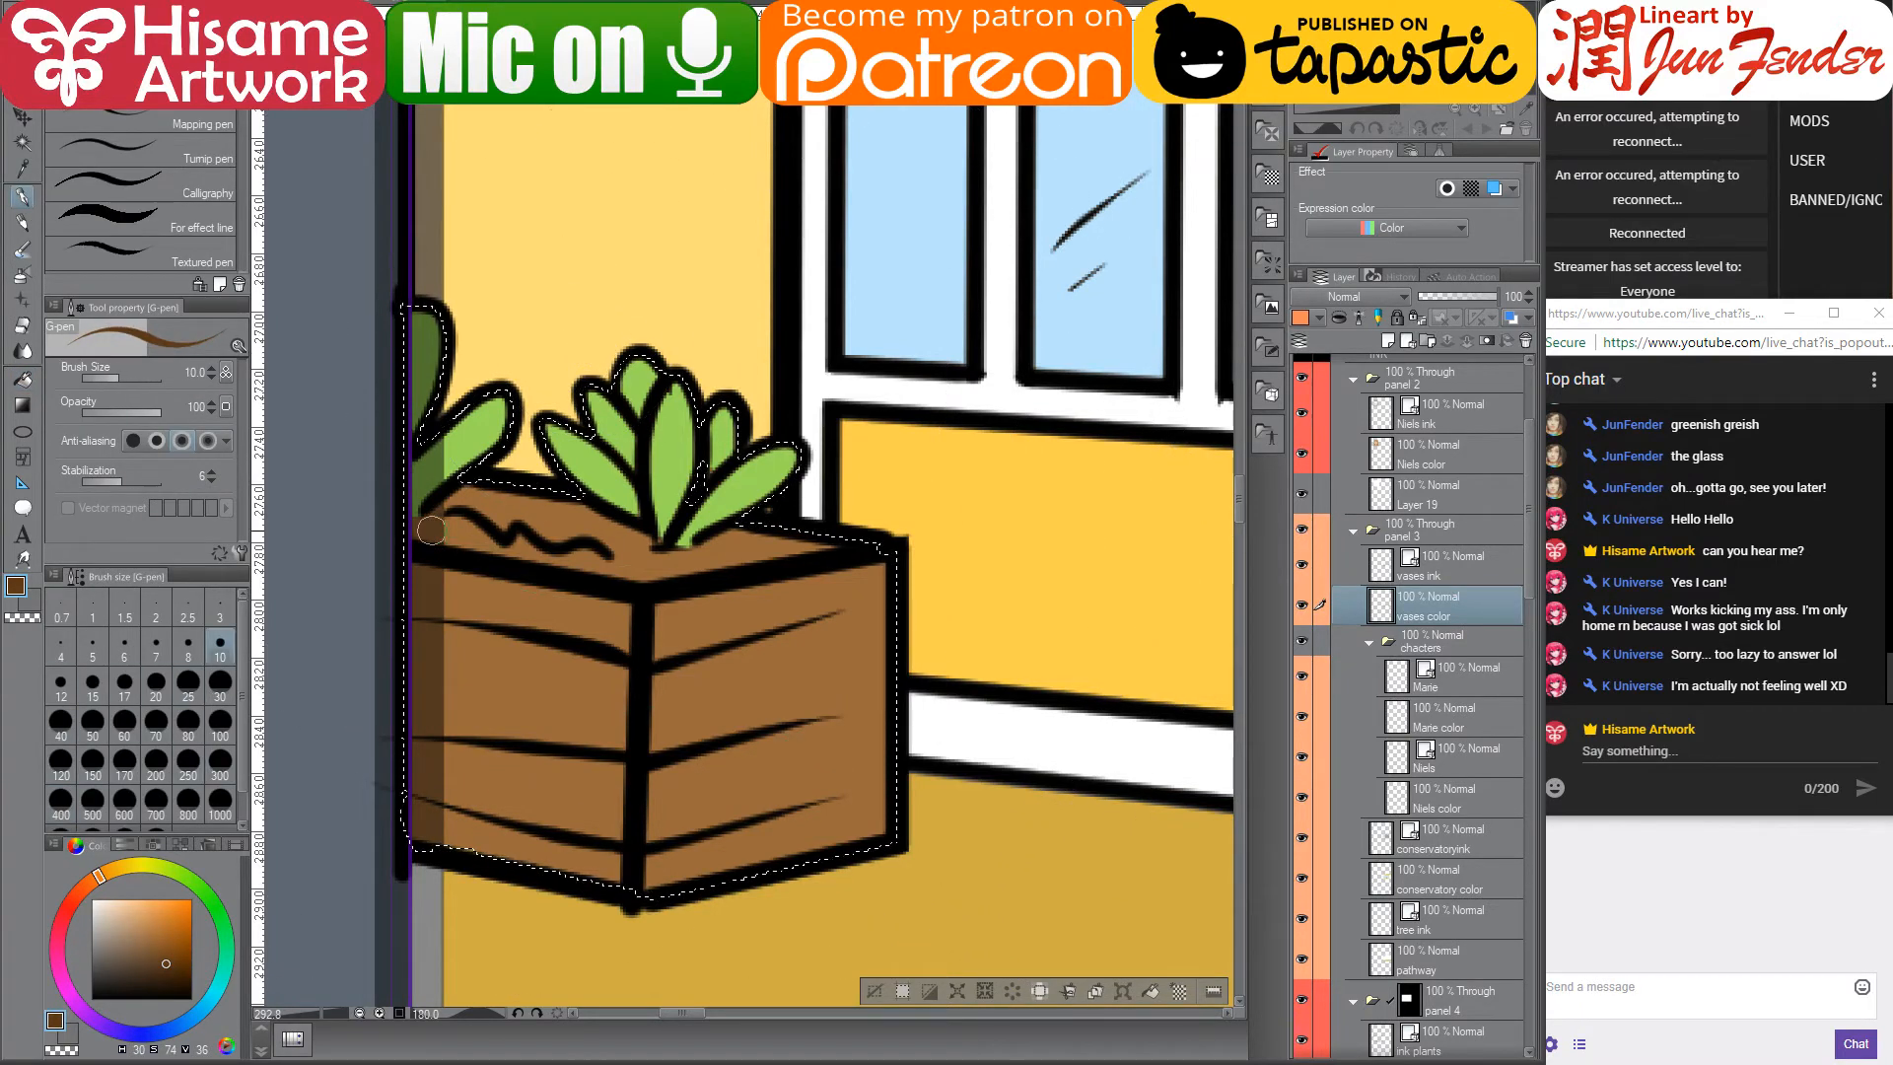
pyautogui.moveTo(444, 529)
pyautogui.mouseDown()
pyautogui.moveTo(572, 564)
pyautogui.moveTo(771, 562)
pyautogui.moveTo(666, 578)
pyautogui.moveTo(601, 557)
pyautogui.moveTo(631, 540)
pyautogui.moveTo(444, 524)
pyautogui.moveTo(620, 567)
pyautogui.moveTo(439, 507)
pyautogui.moveTo(588, 532)
pyautogui.mouseUp()
pyautogui.scroll(-8, 589, 870)
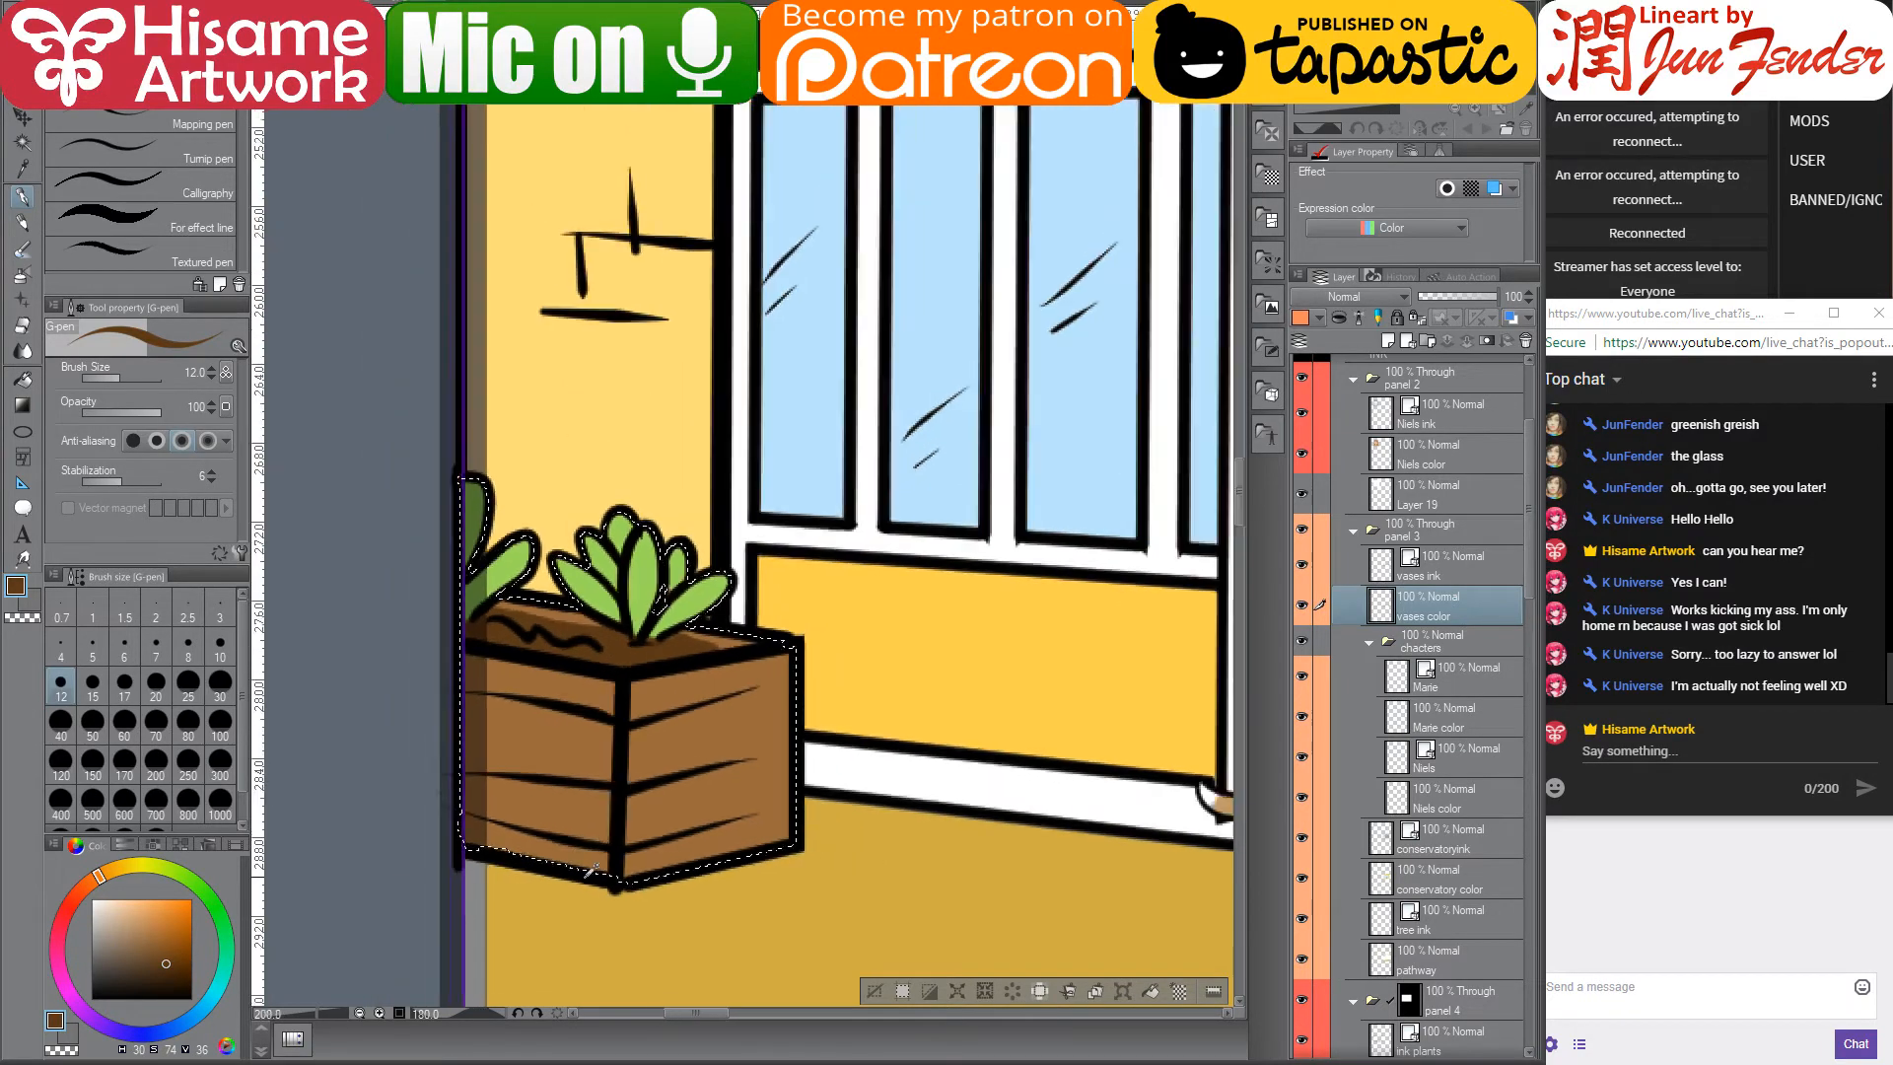
# - Dab a swatch of panel 1's planter box brown on the ground below it, on the buildings layer with the G-pen at size 12
pyautogui.scroll(-4, 589, 870)
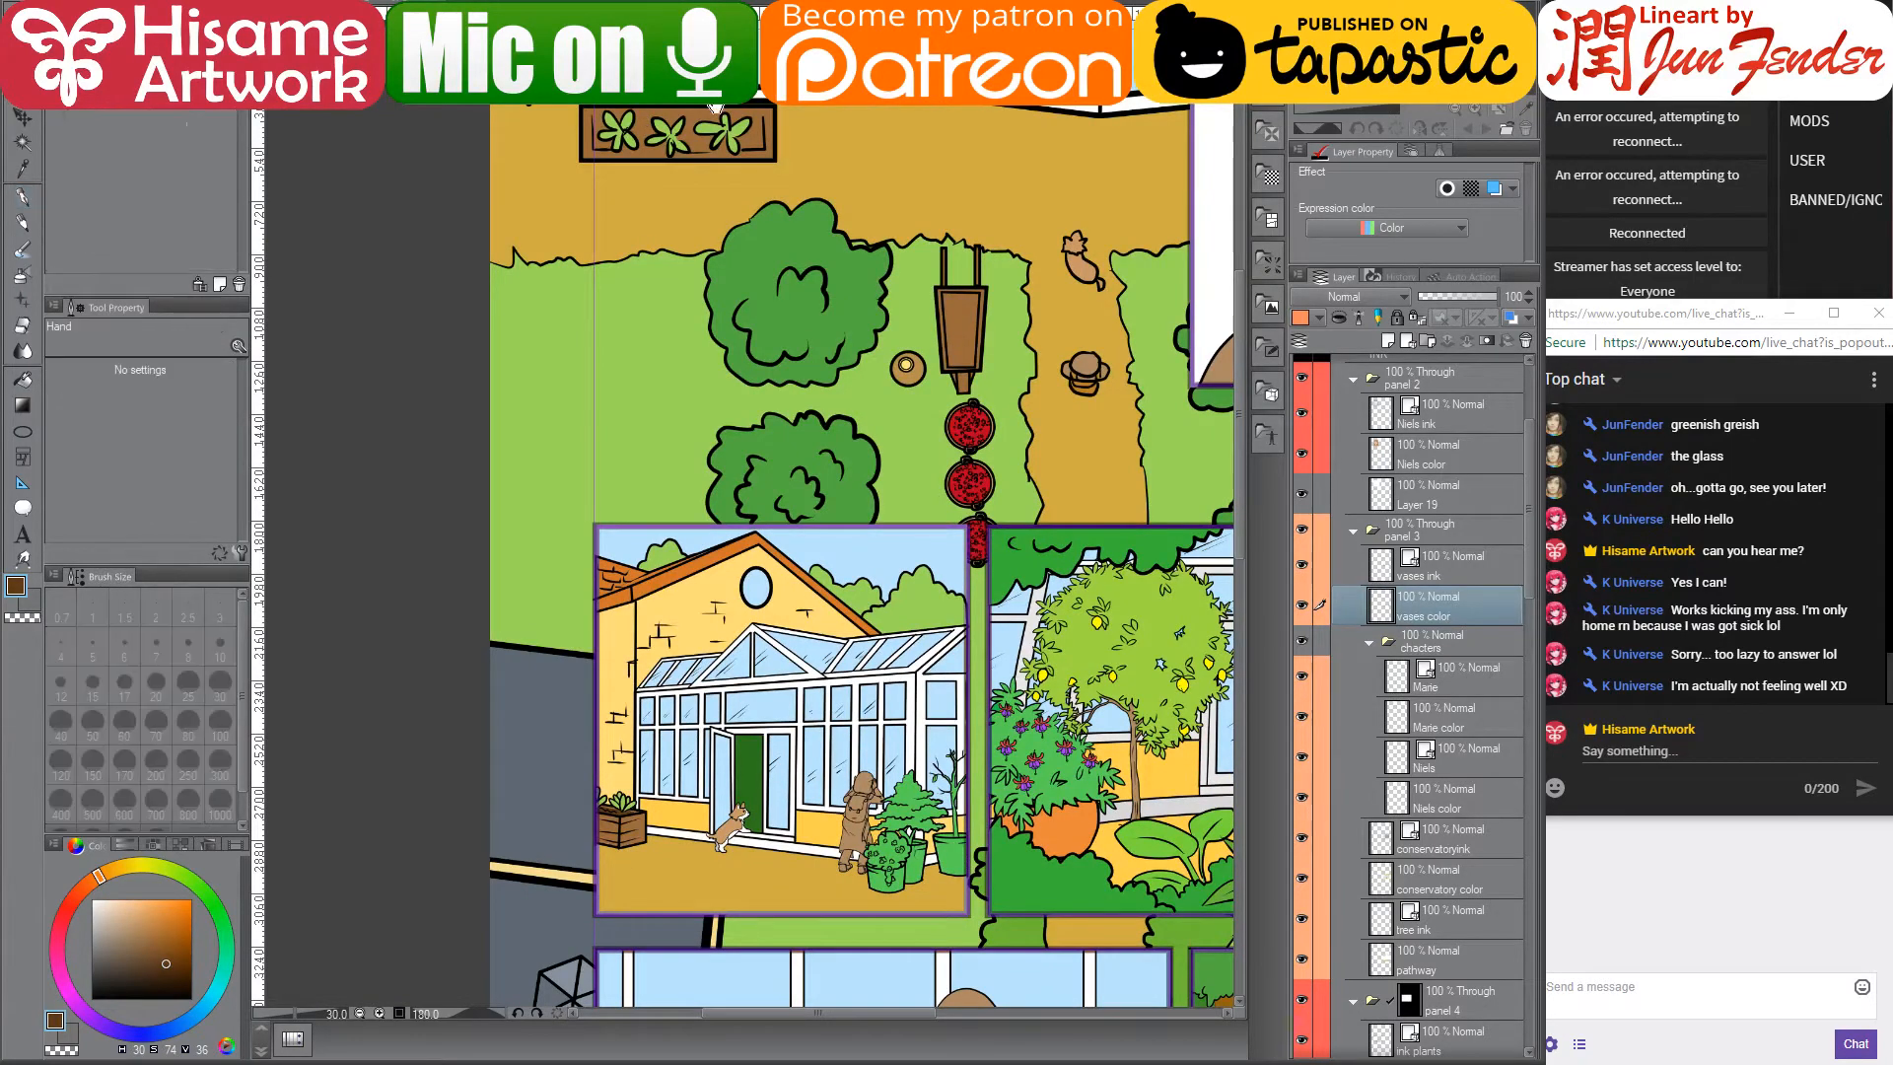
pyautogui.keyDown('ctrl'); pyautogui.keyDown('shift'); pyautogui.click(708, 110); pyautogui.keyUp('shift'); pyautogui.keyUp('ctrl')
pyautogui.scroll(6, 695, 110)
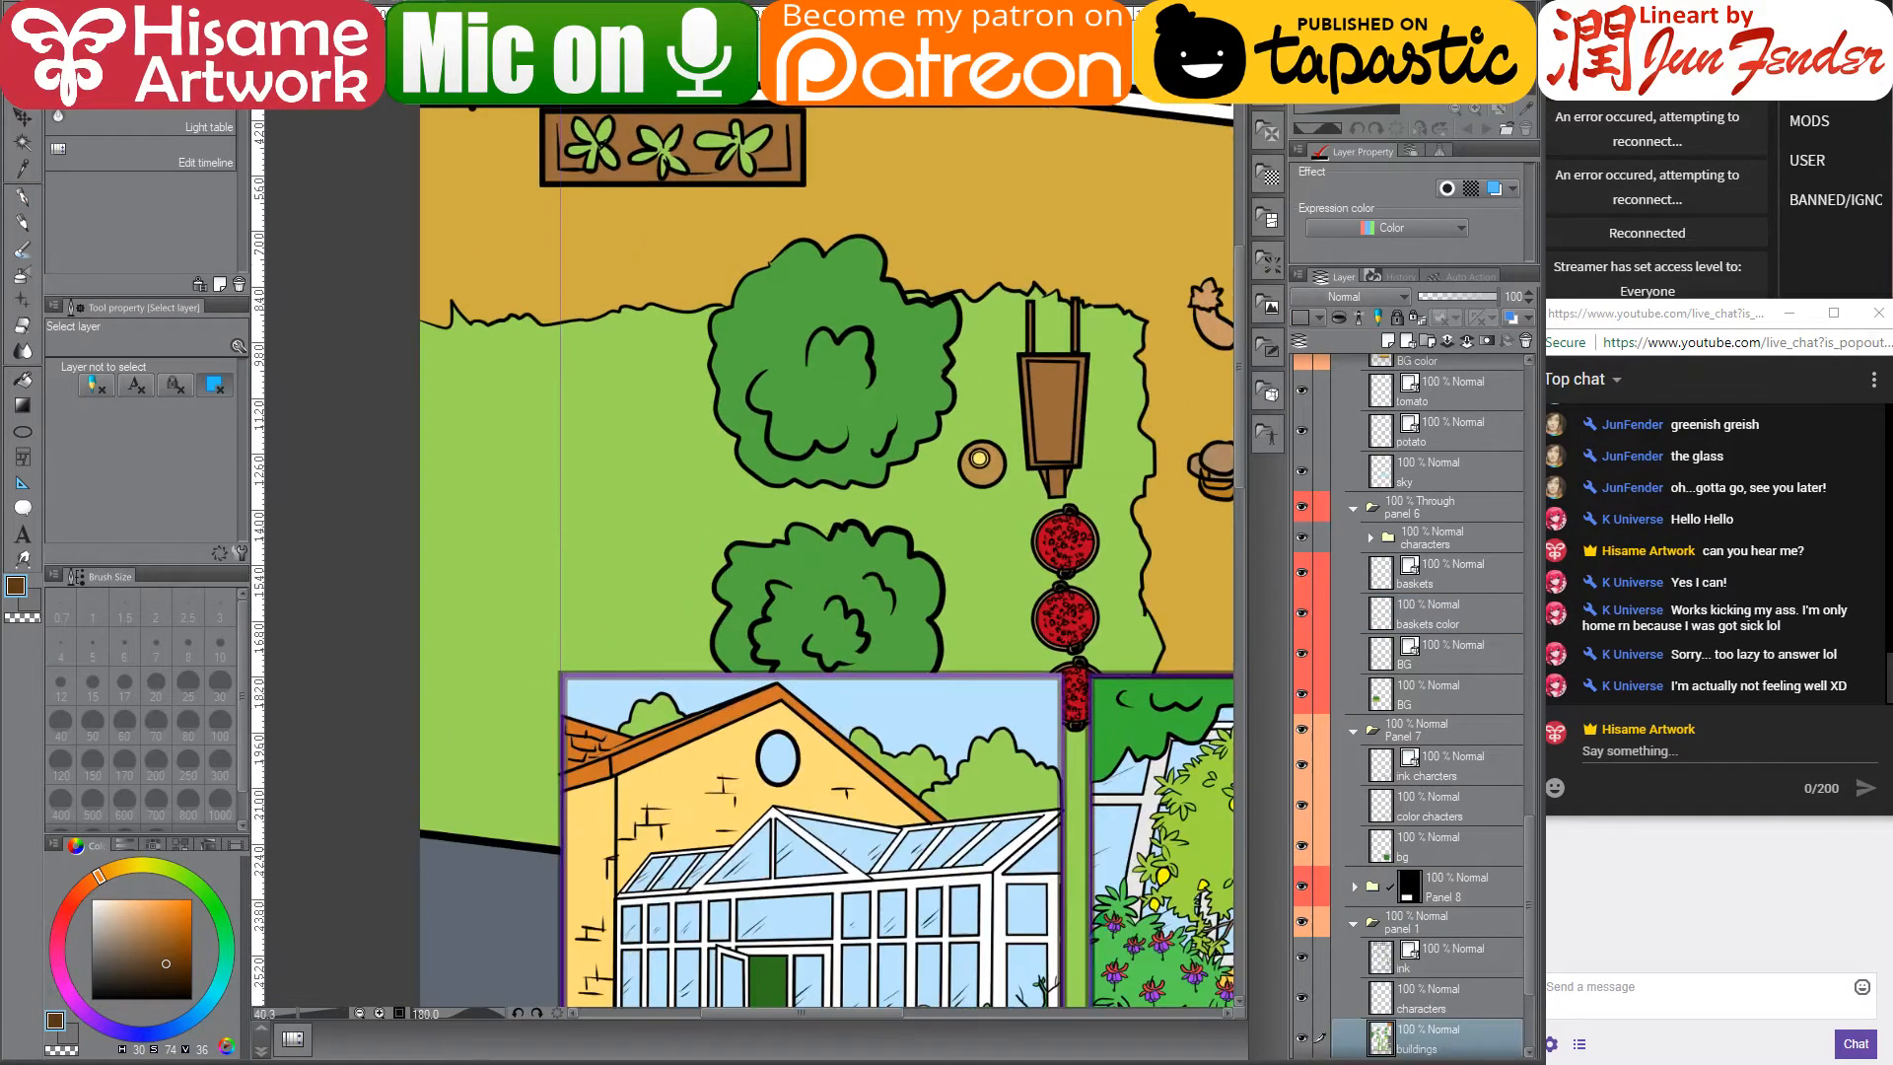
pyautogui.scroll(3, 687, 270)
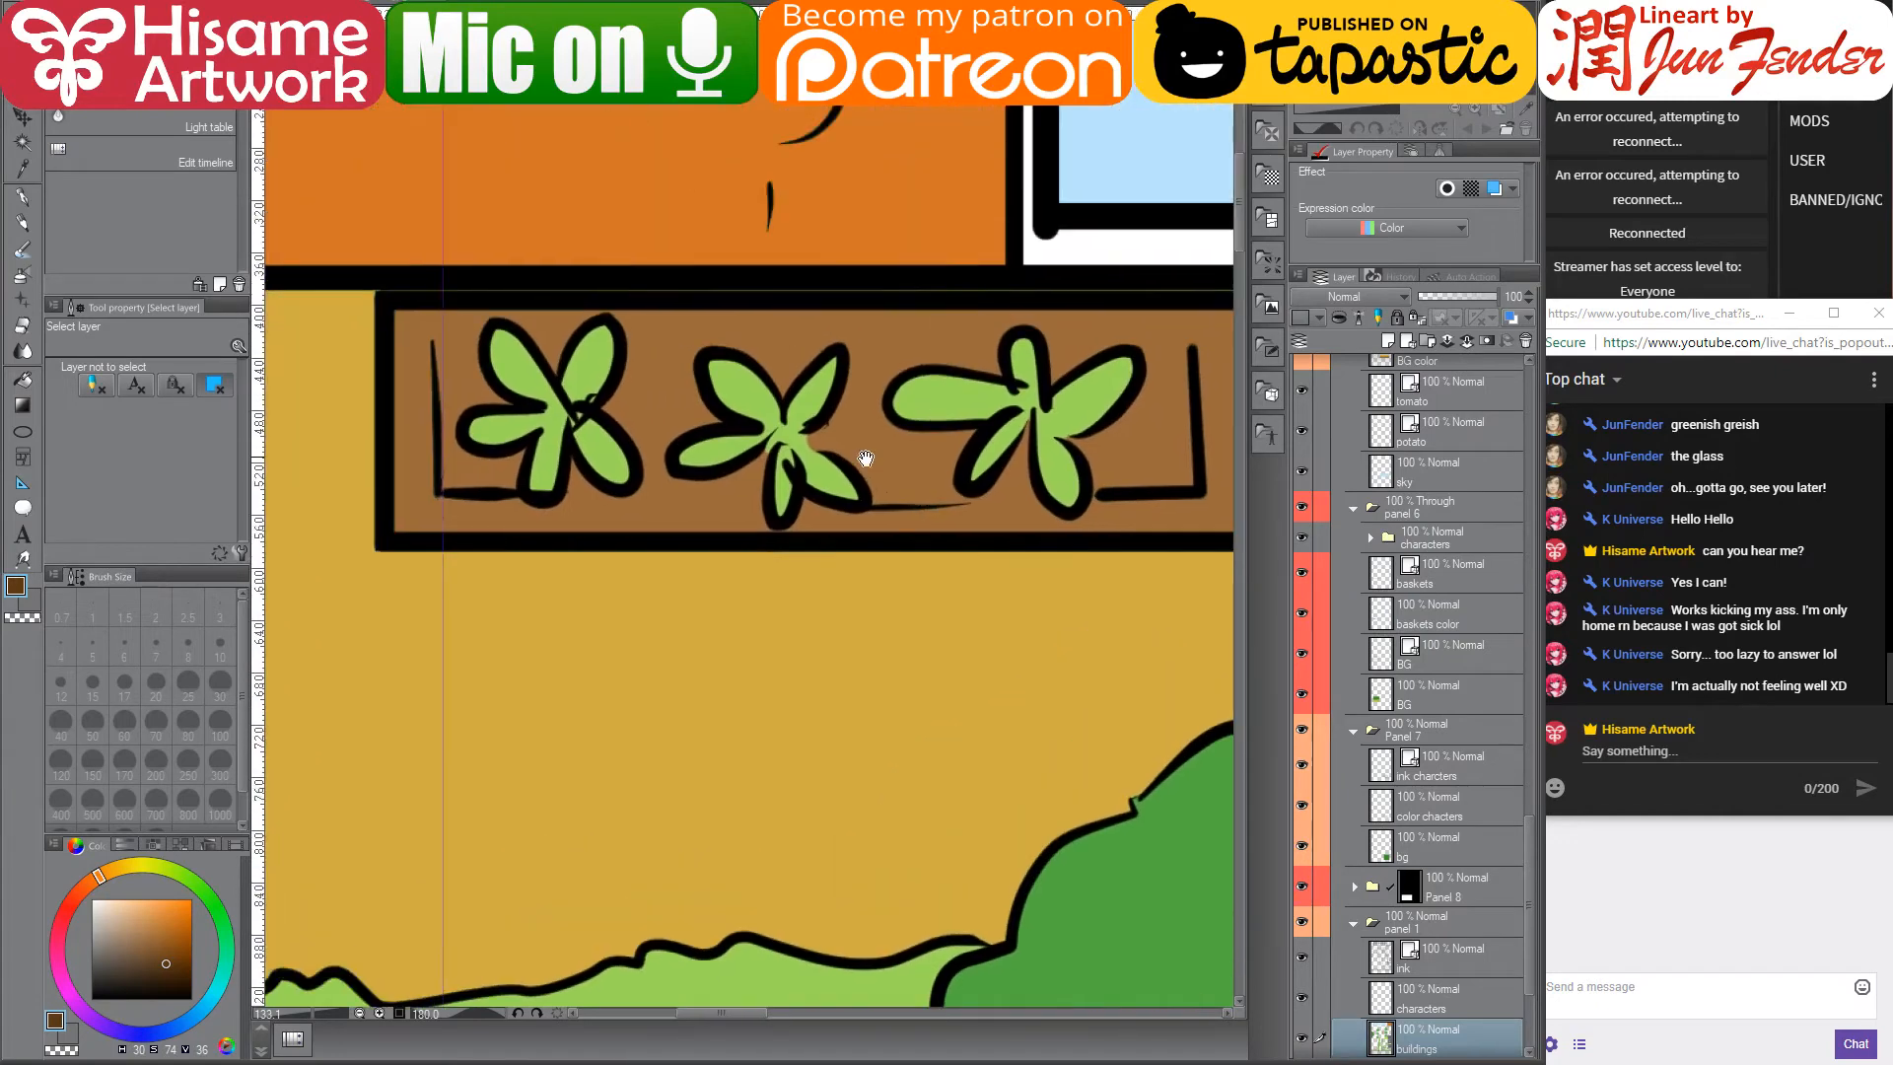
pyautogui.click(22, 197)
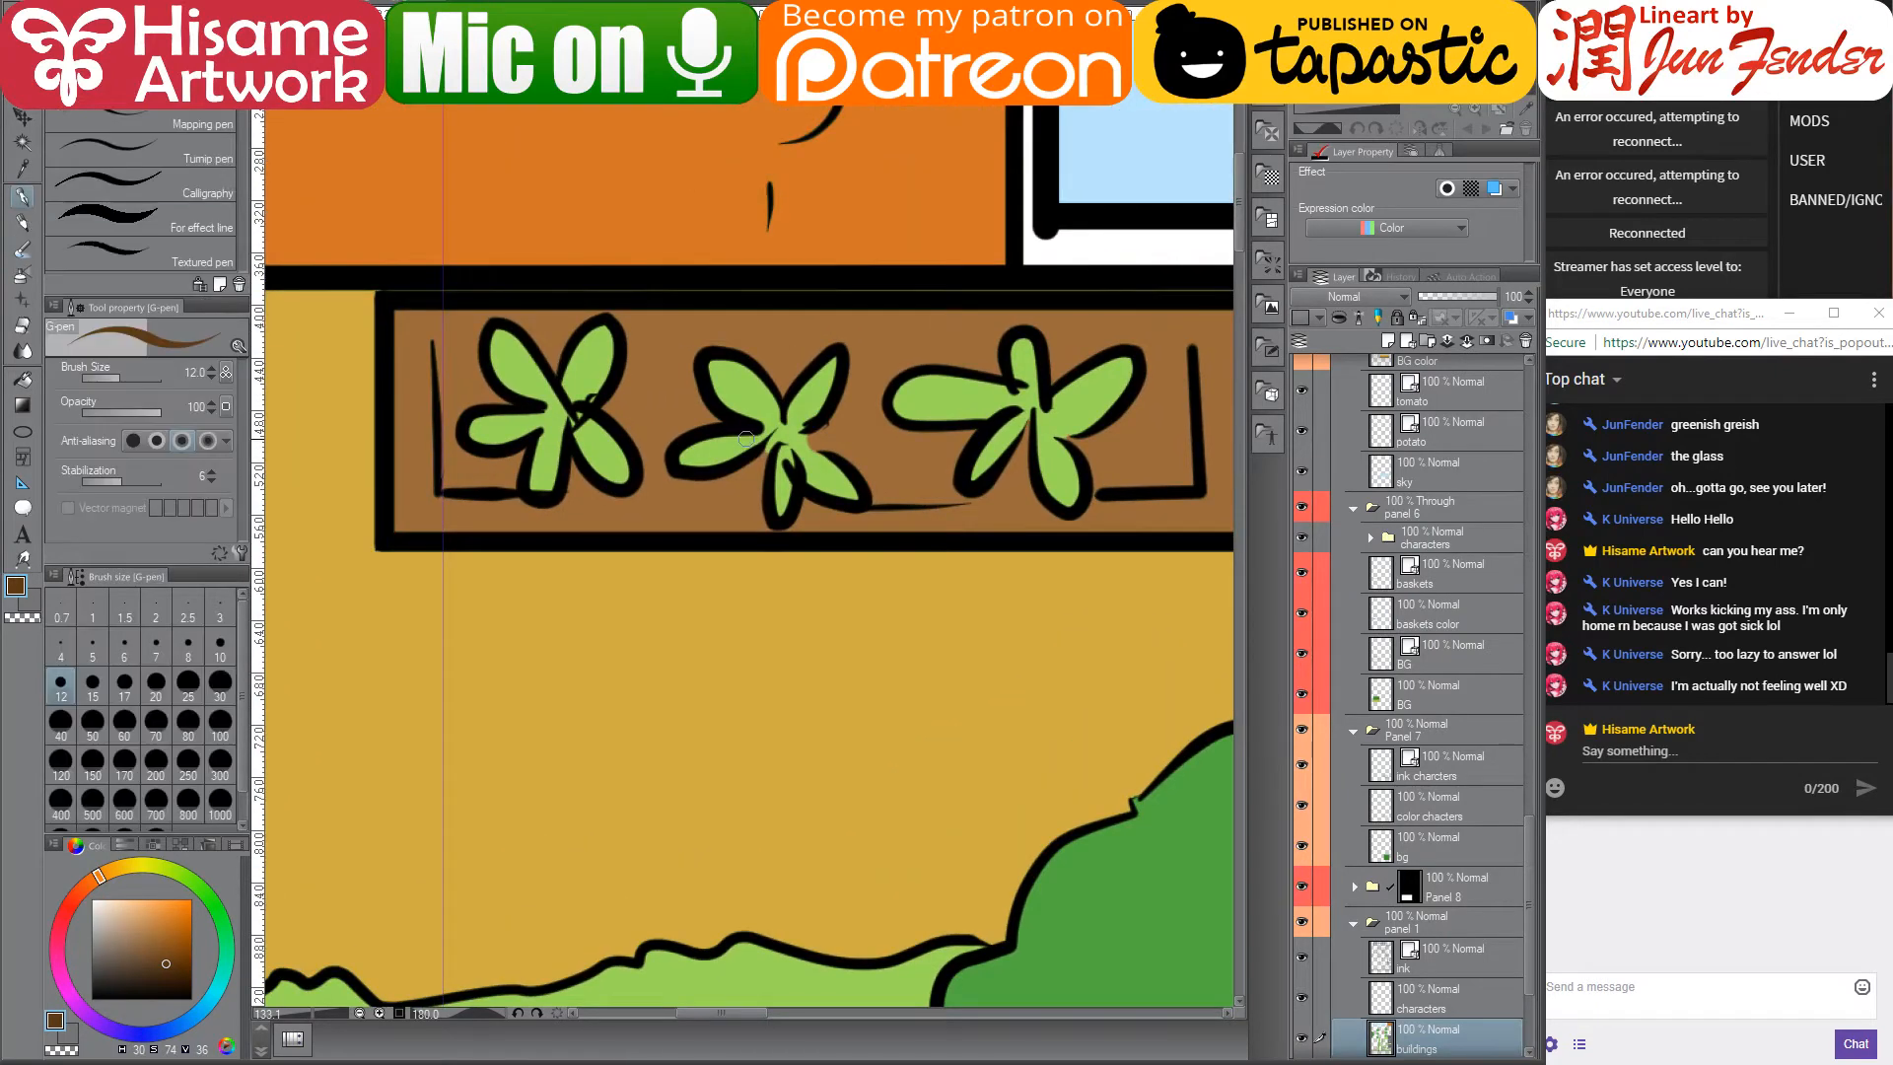
pyautogui.keyDown('alt'); pyautogui.click(646, 507); pyautogui.keyUp('alt')
pyautogui.moveTo(619, 609); pyautogui.dragTo(646, 636)
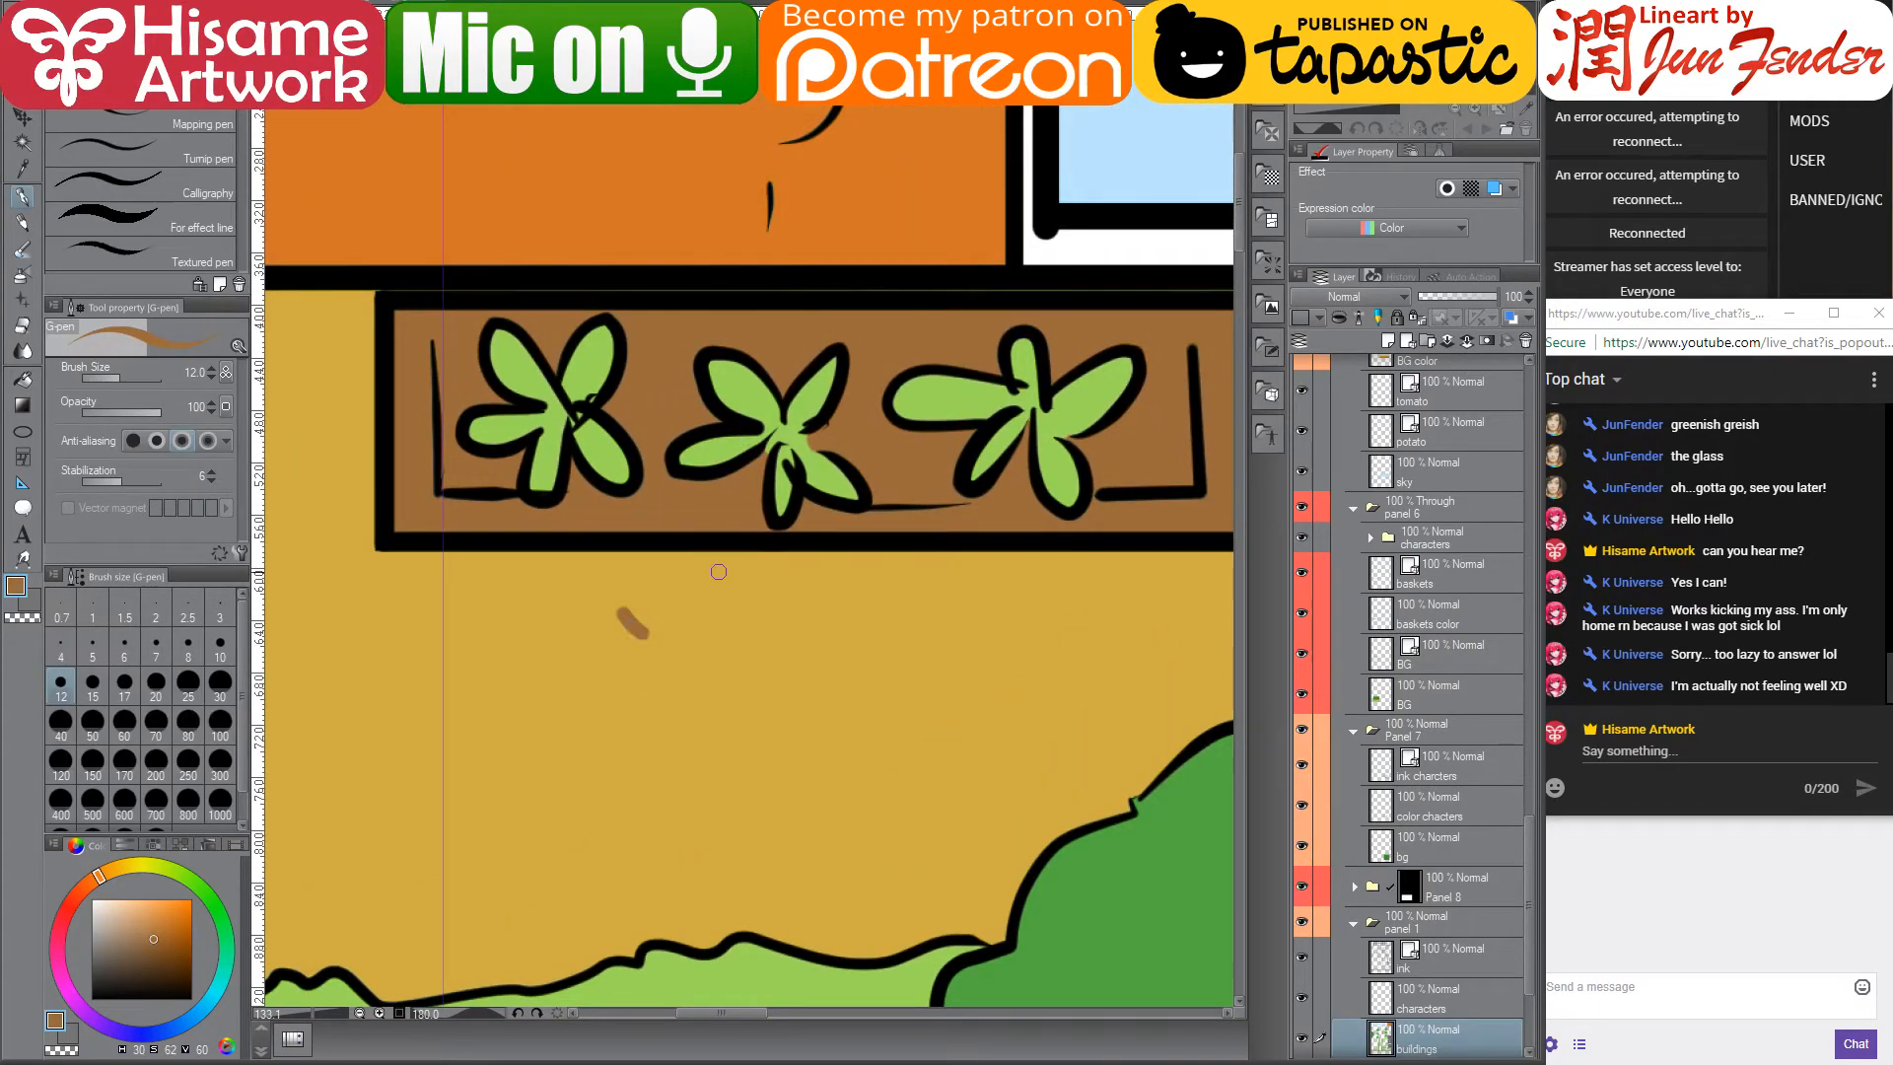
pyautogui.scroll(-3, 740, 532)
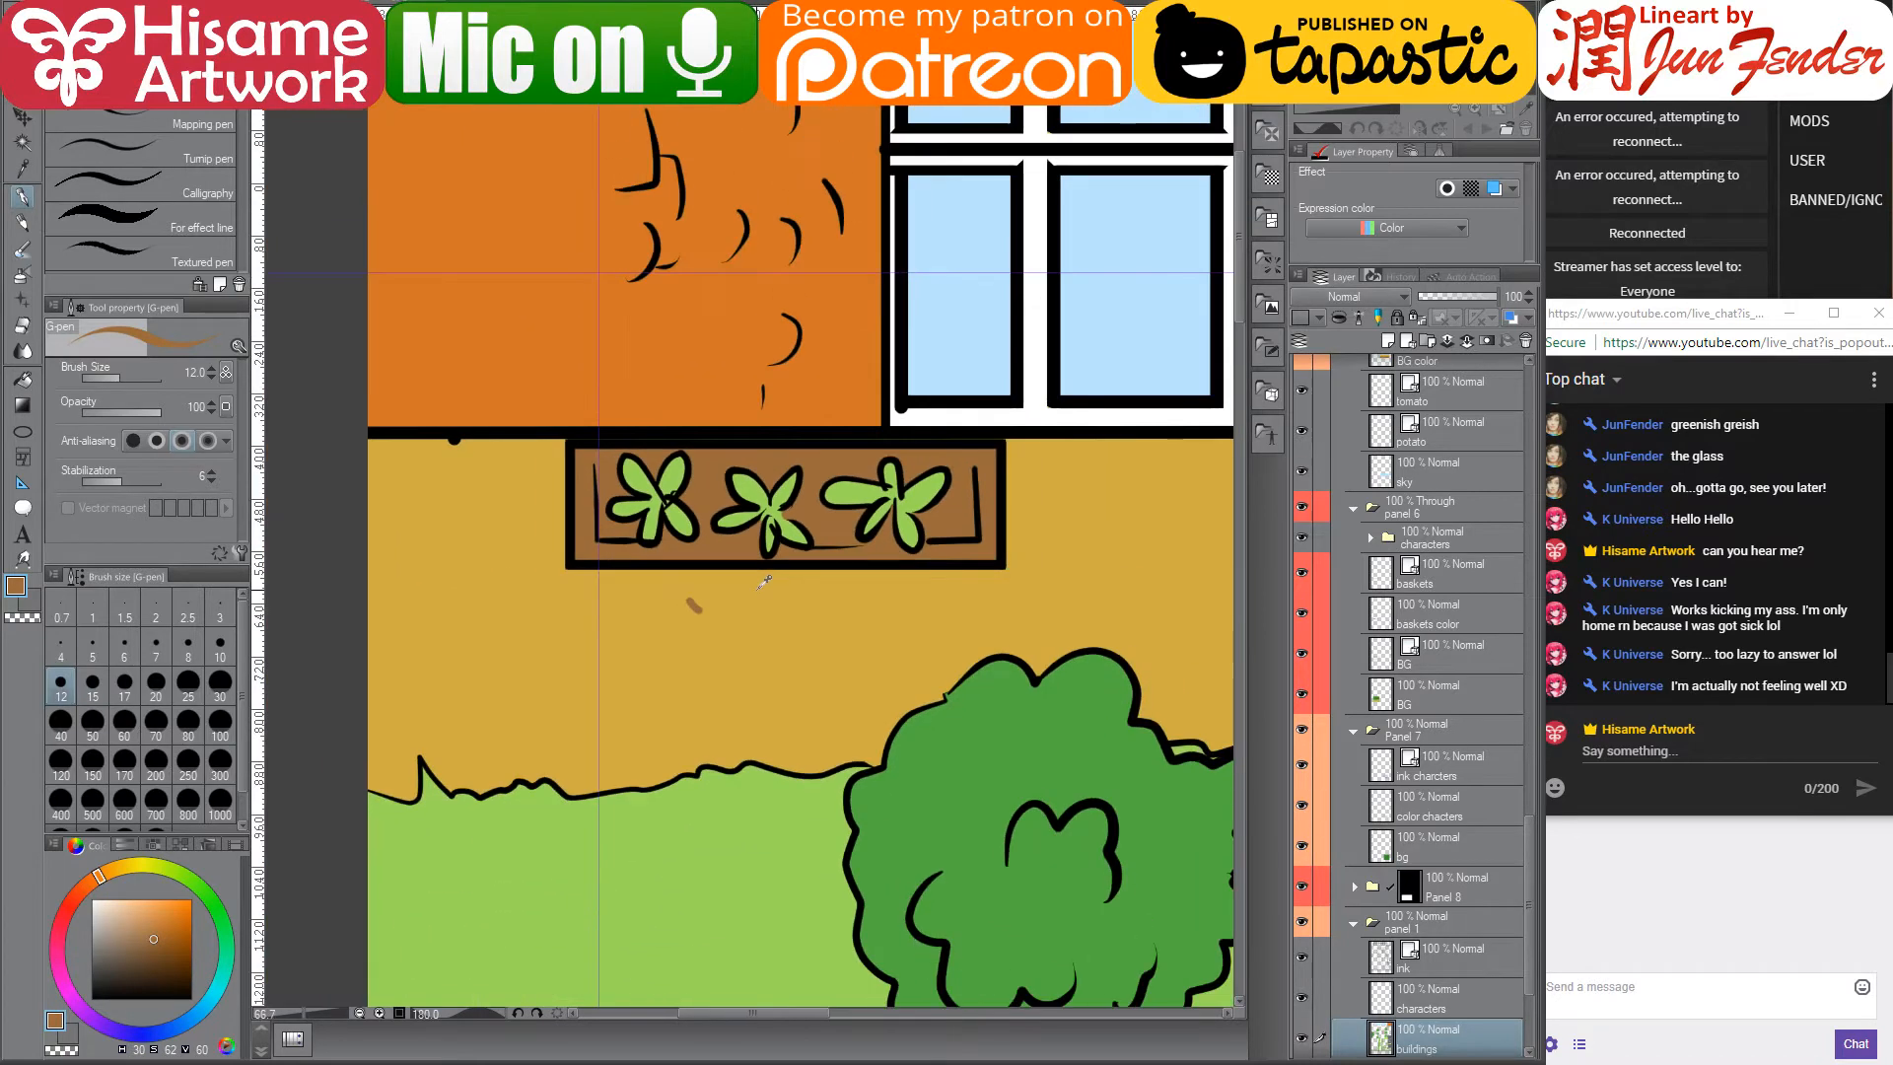
# - Fill the brown area of panel 1's planter box with dark soil brown
pyautogui.scroll(2, 739, 532)
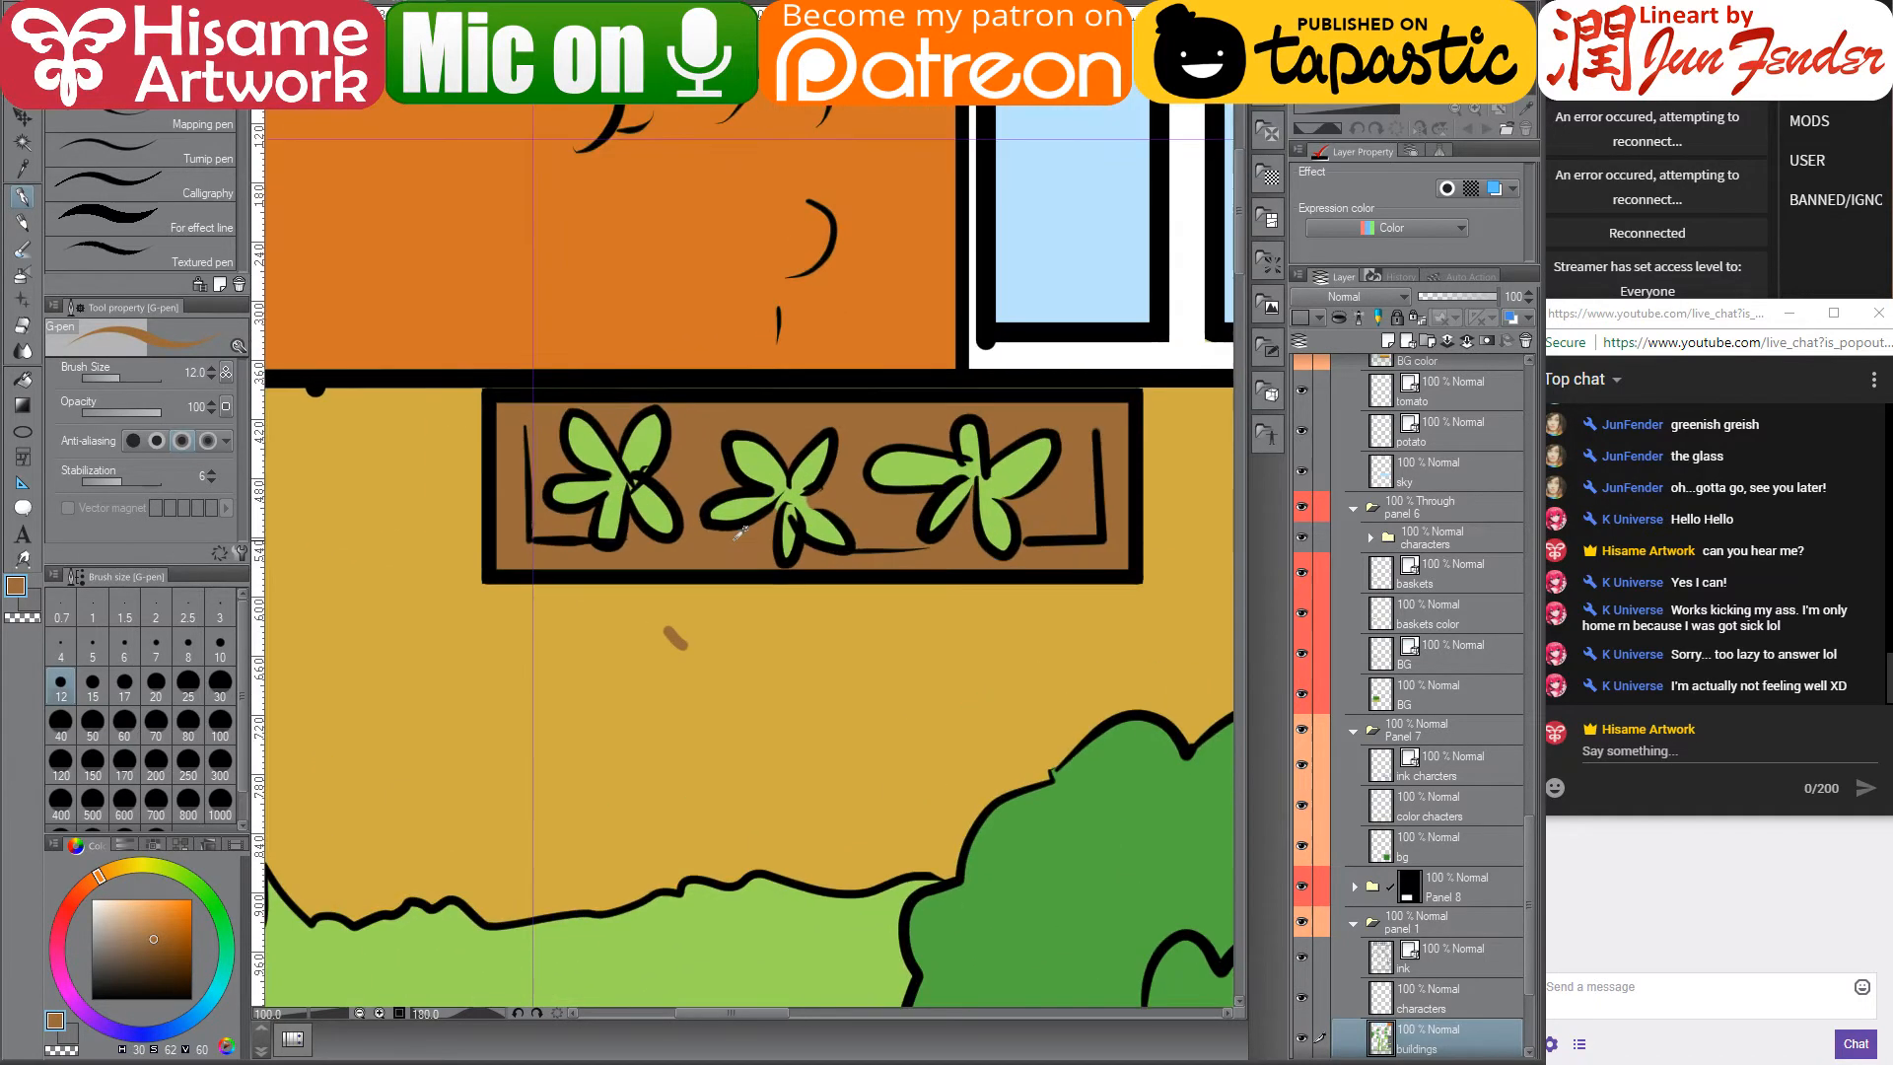
pyautogui.click(162, 965)
pyautogui.click(21, 379)
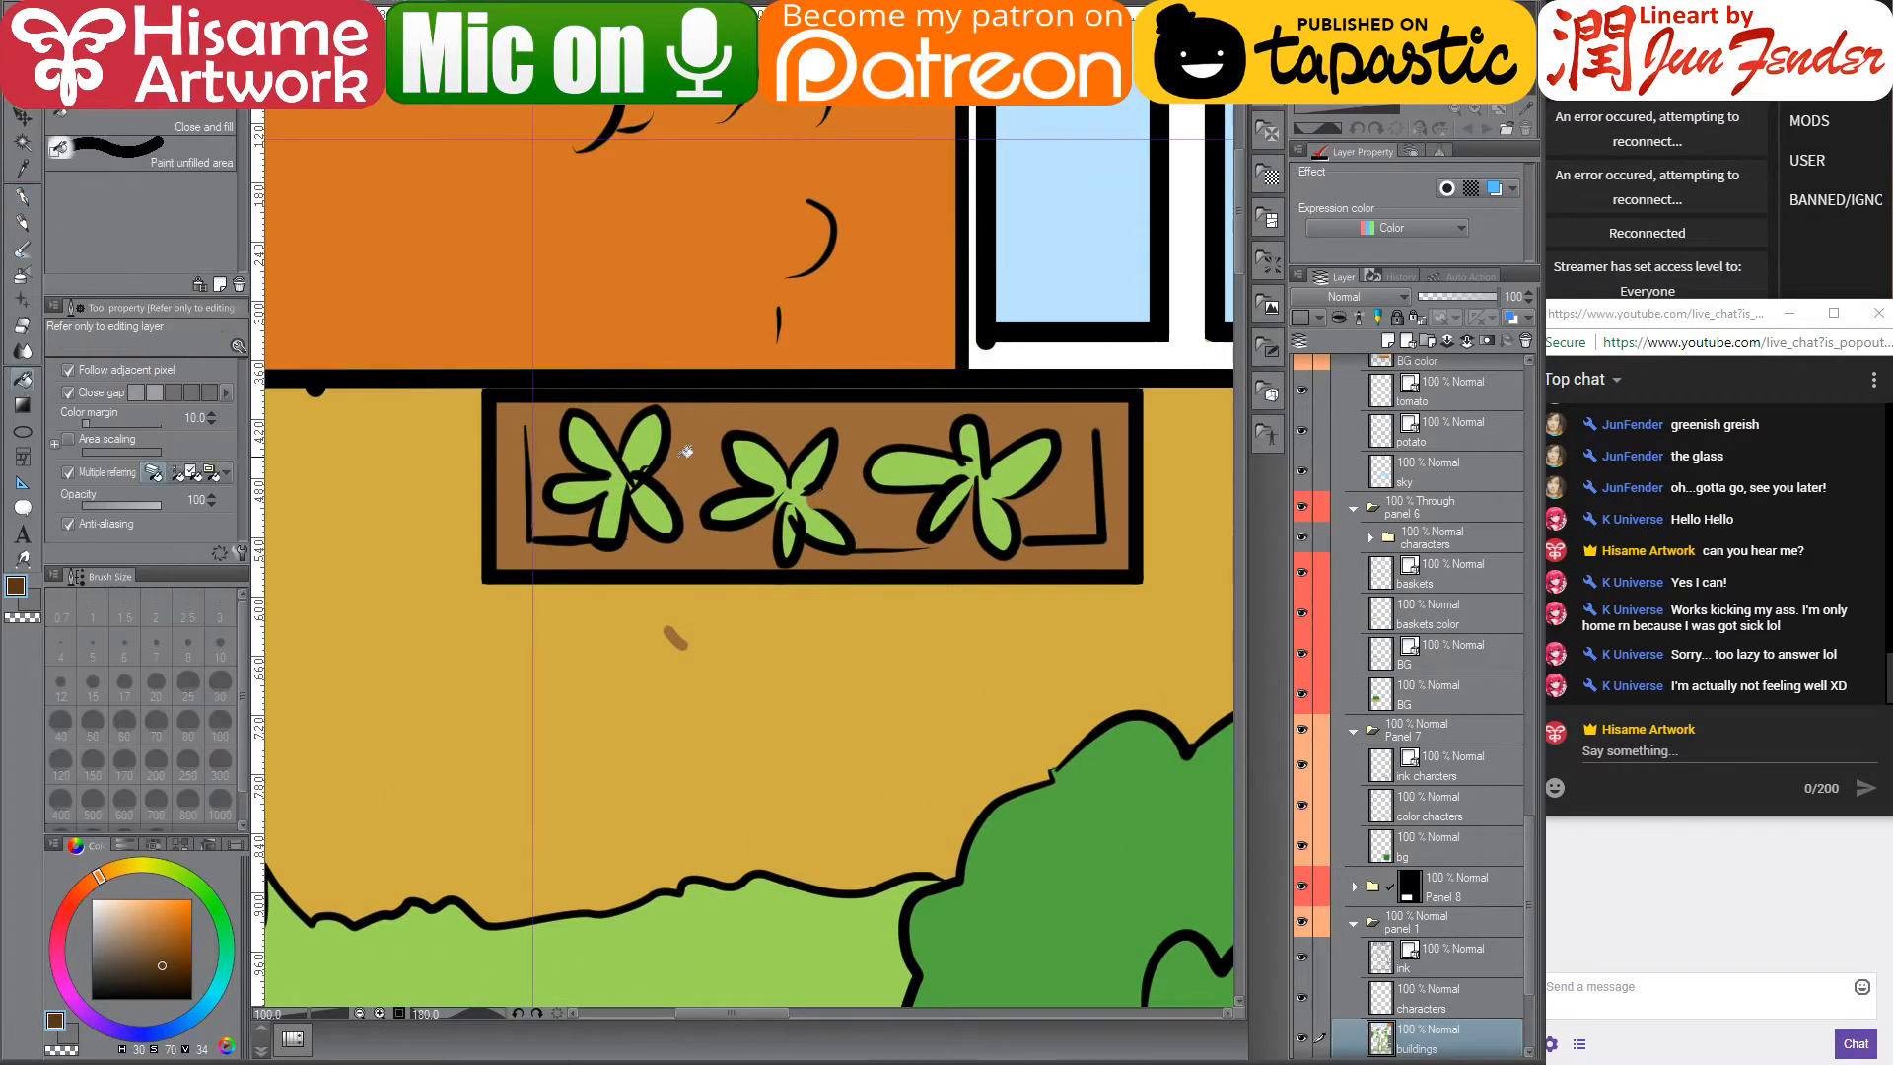
pyautogui.click(685, 451)
pyautogui.scroll(1, 705, 528)
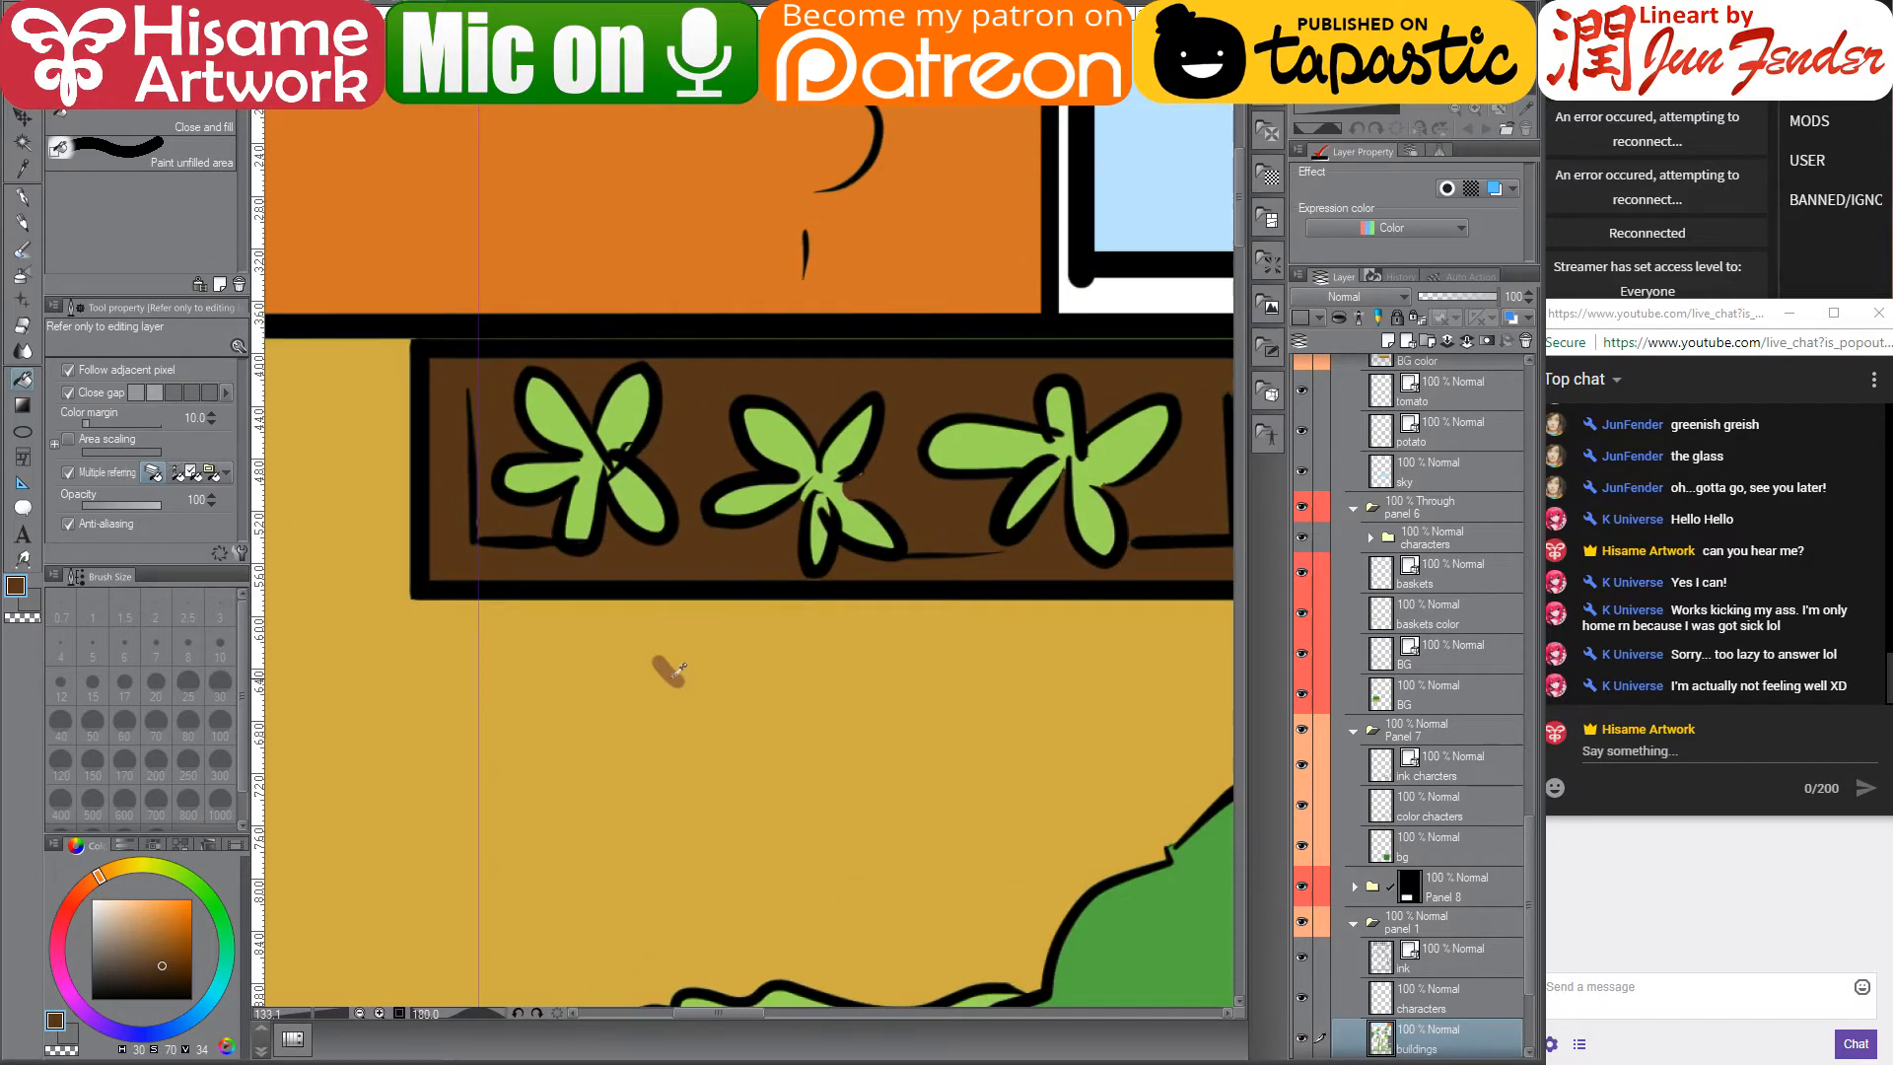
# - Paint the wooden left side and part of the bottom edge of panel 1's planter box with the swatch brown, using the G-pen at size 40
pyautogui.press('p')
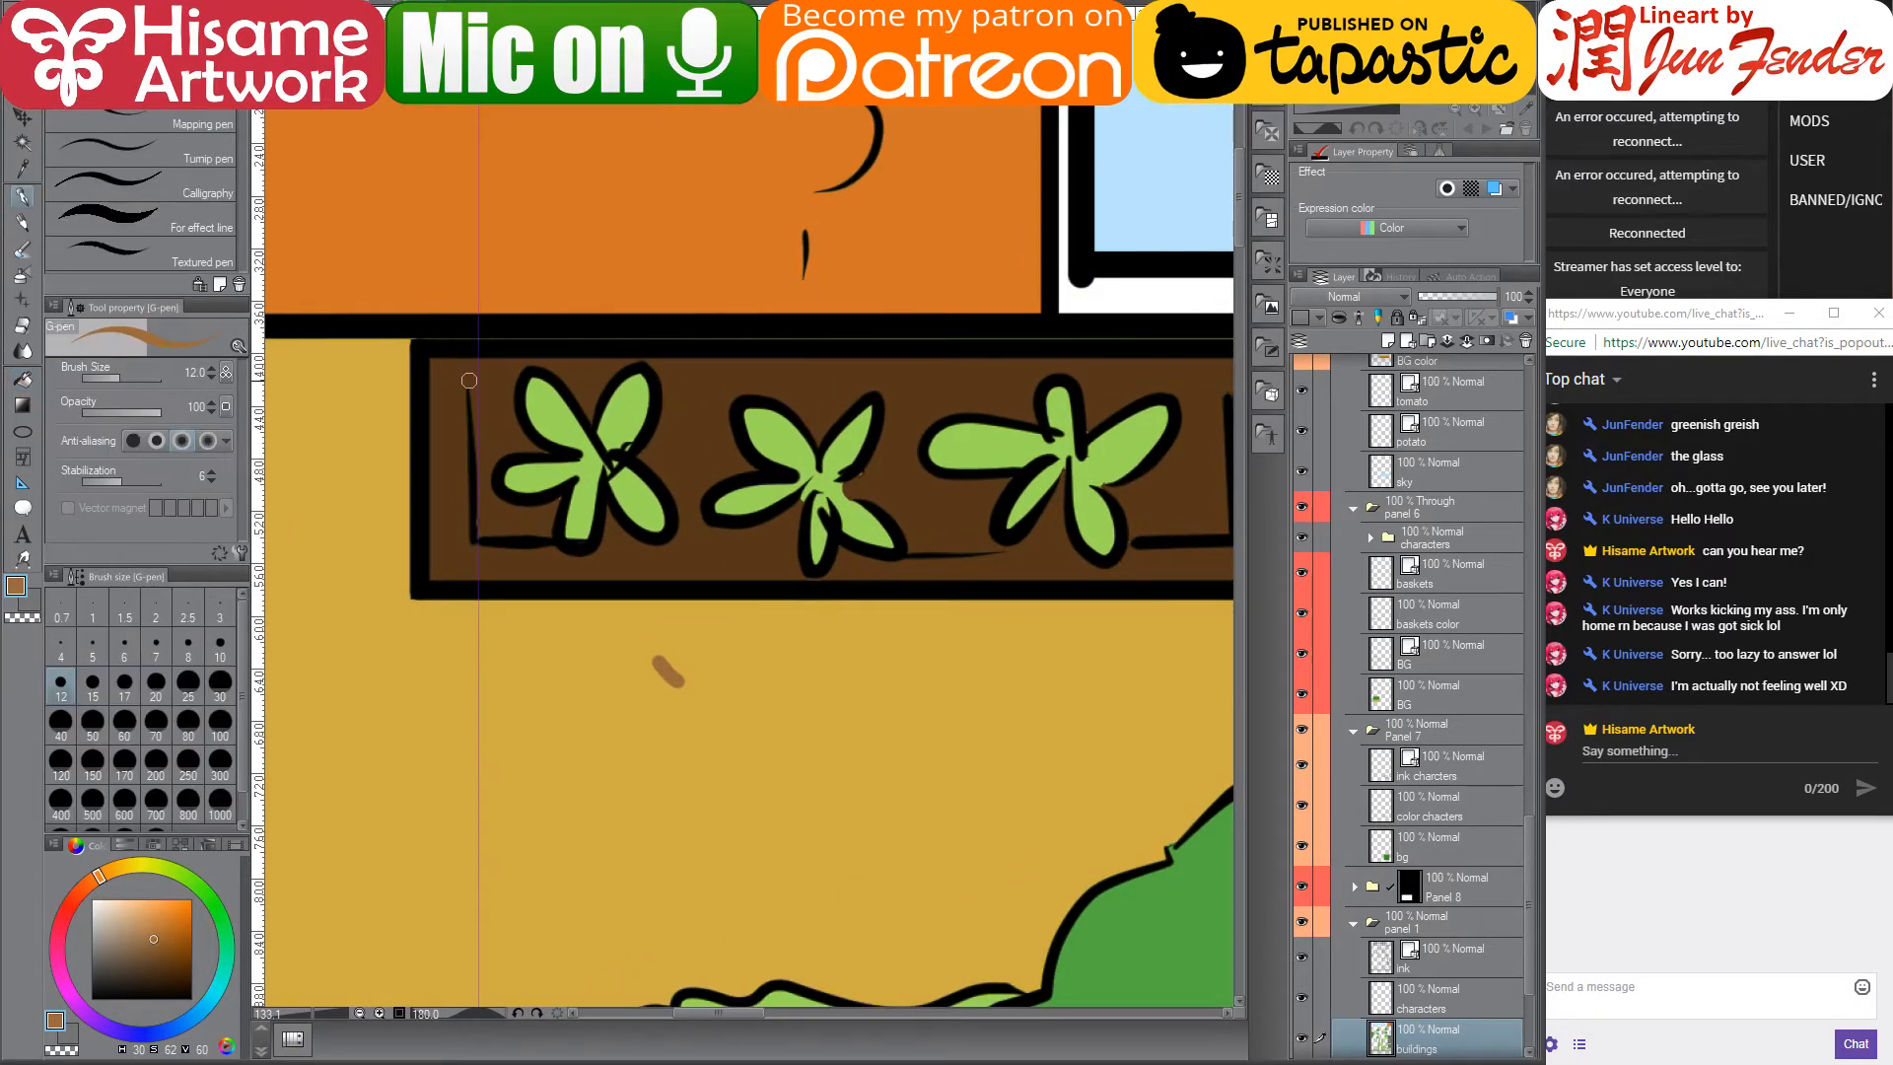
pyautogui.press(']')
pyautogui.press(']')
pyautogui.press(']')
pyautogui.press(']')
pyautogui.press(']')
pyautogui.press(']')
pyautogui.moveTo(449, 370); pyautogui.dragTo(456, 564)
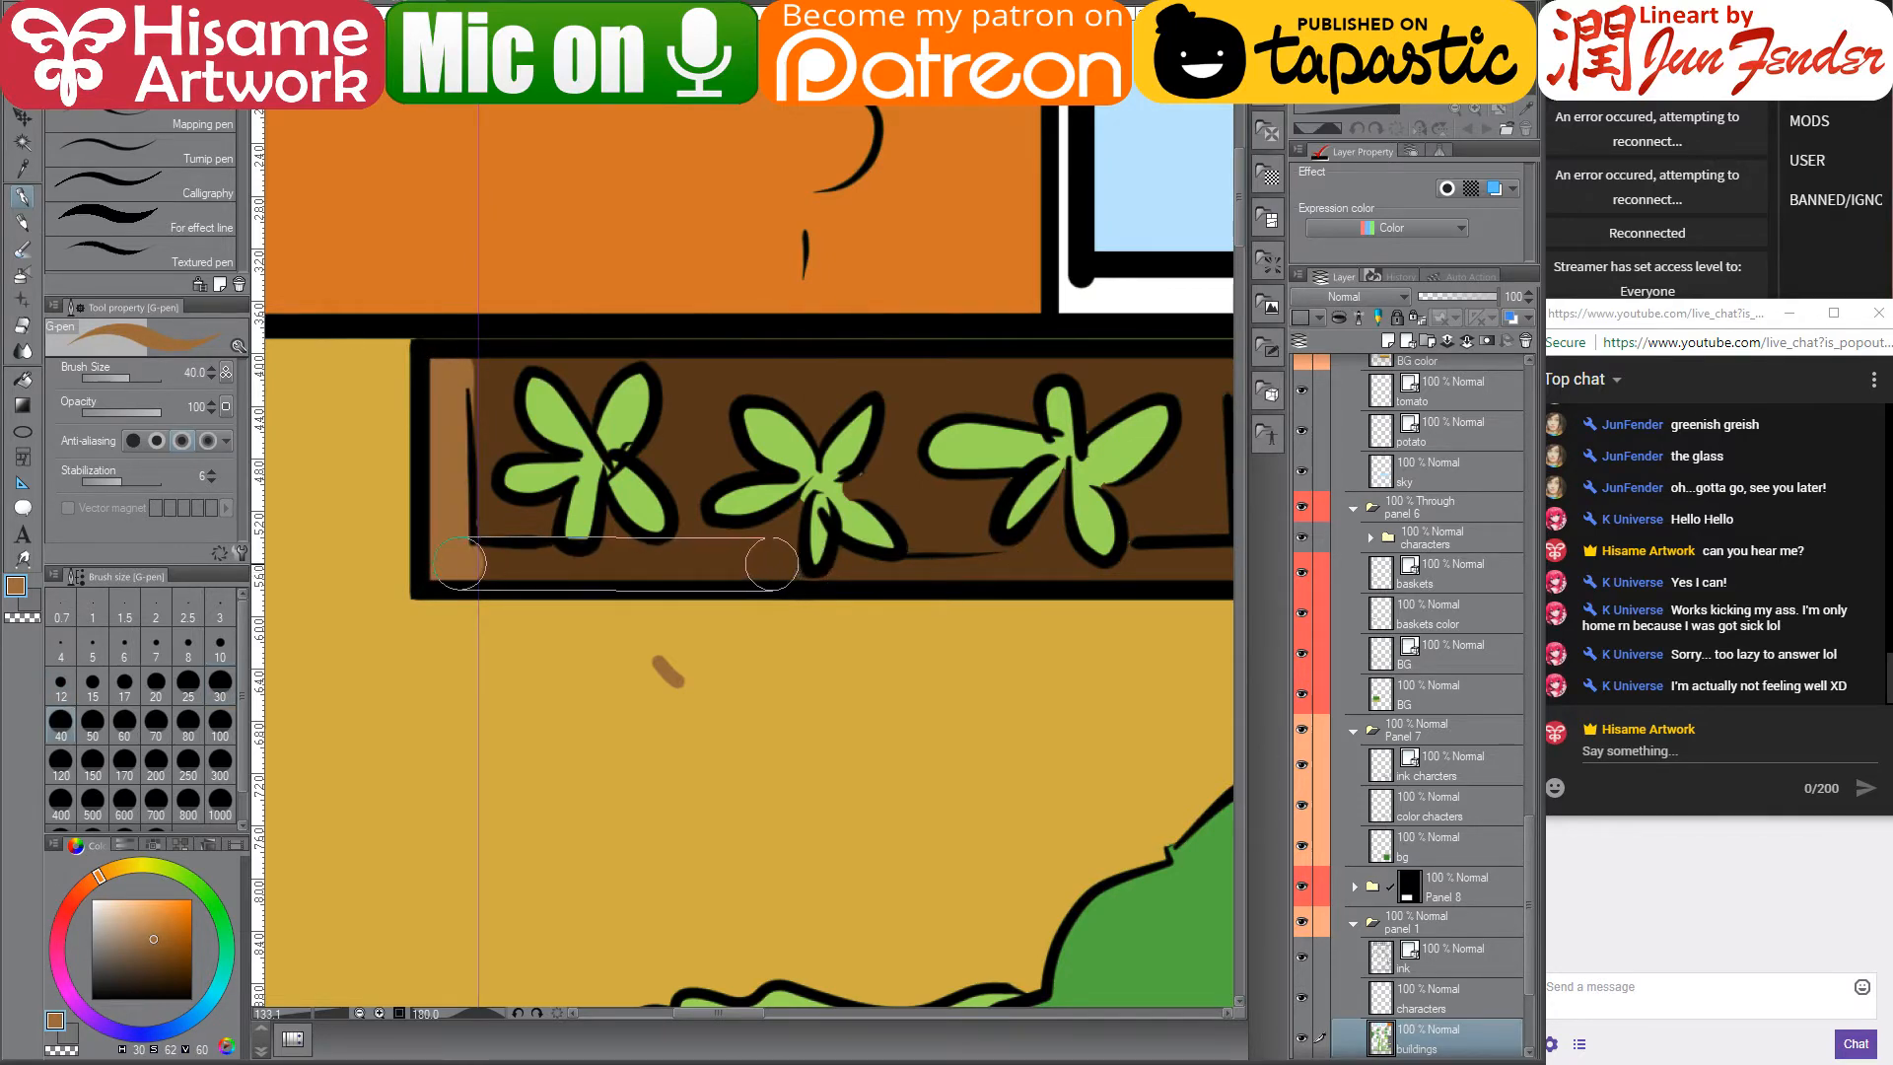
pyautogui.keyDown('shift'); pyautogui.click(576, 563); pyautogui.keyUp('shift')
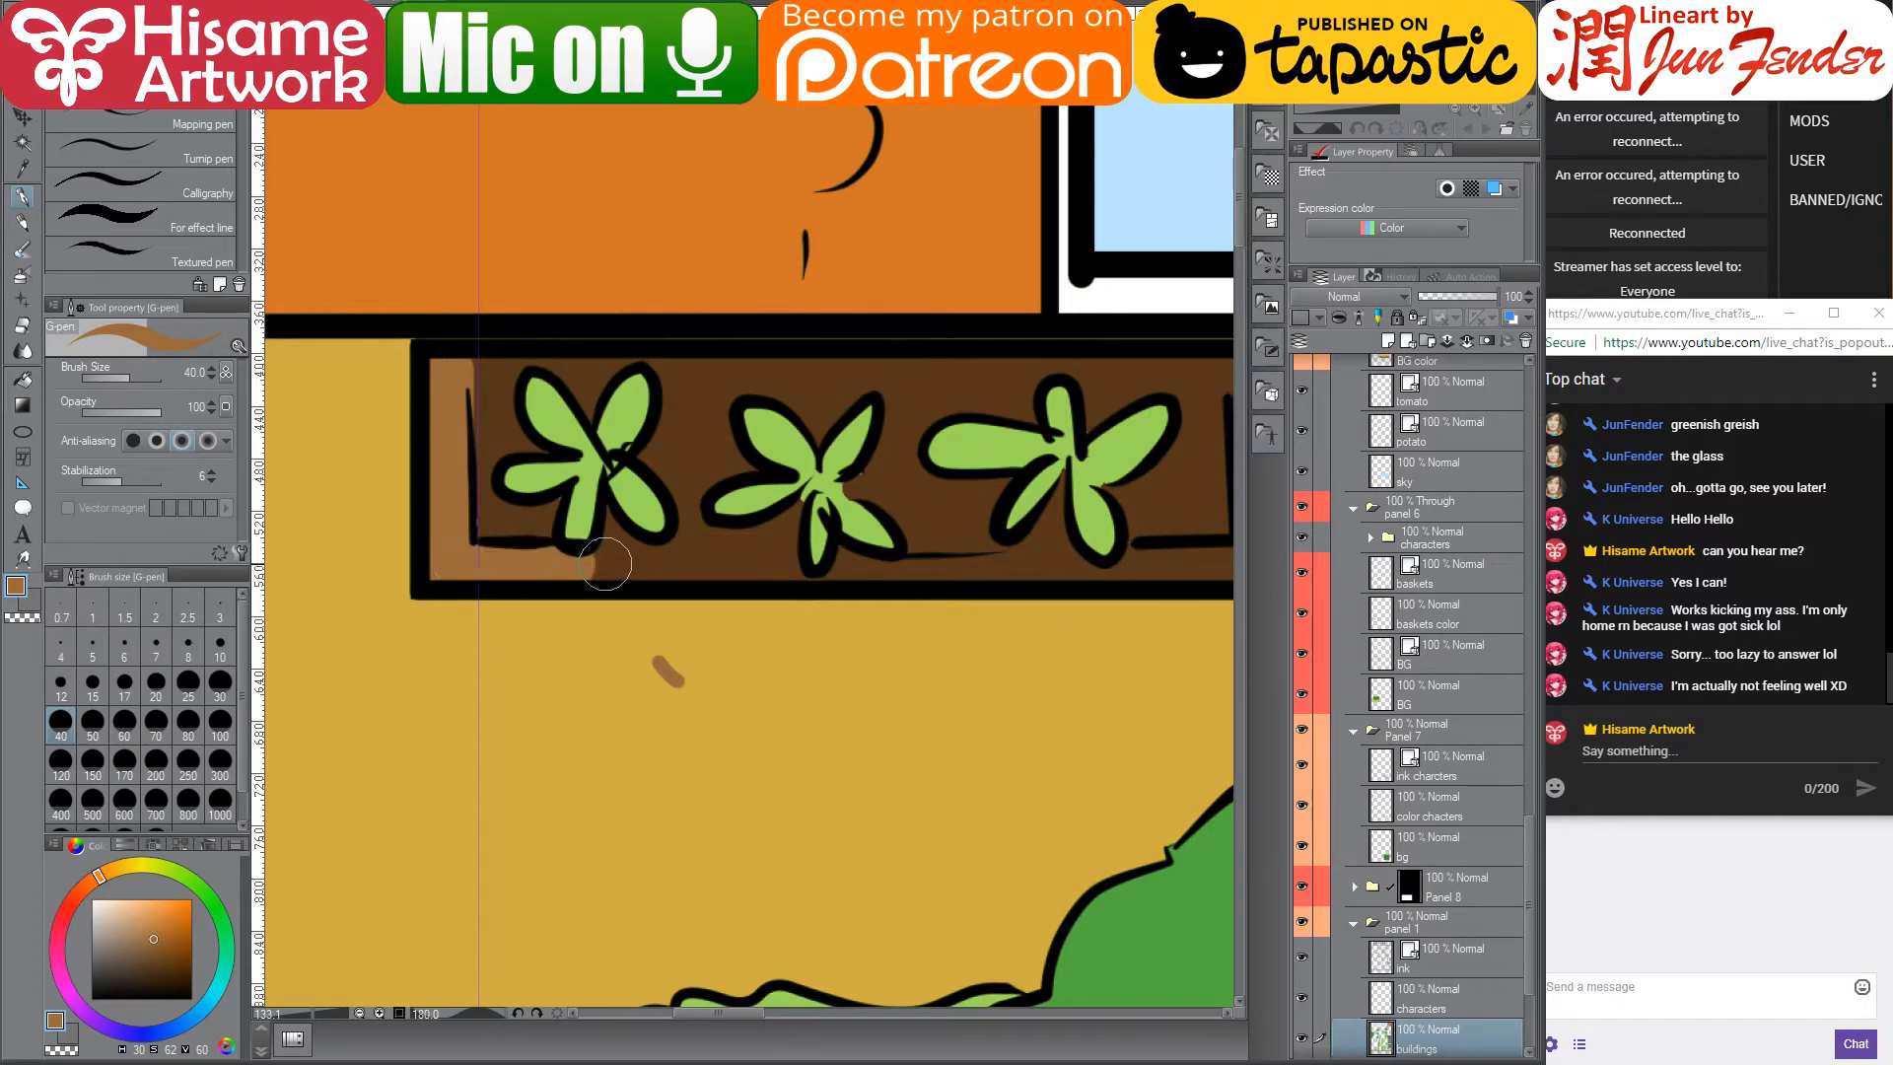
pyautogui.keyDown('shift'); pyautogui.click(779, 561); pyautogui.keyUp('shift')
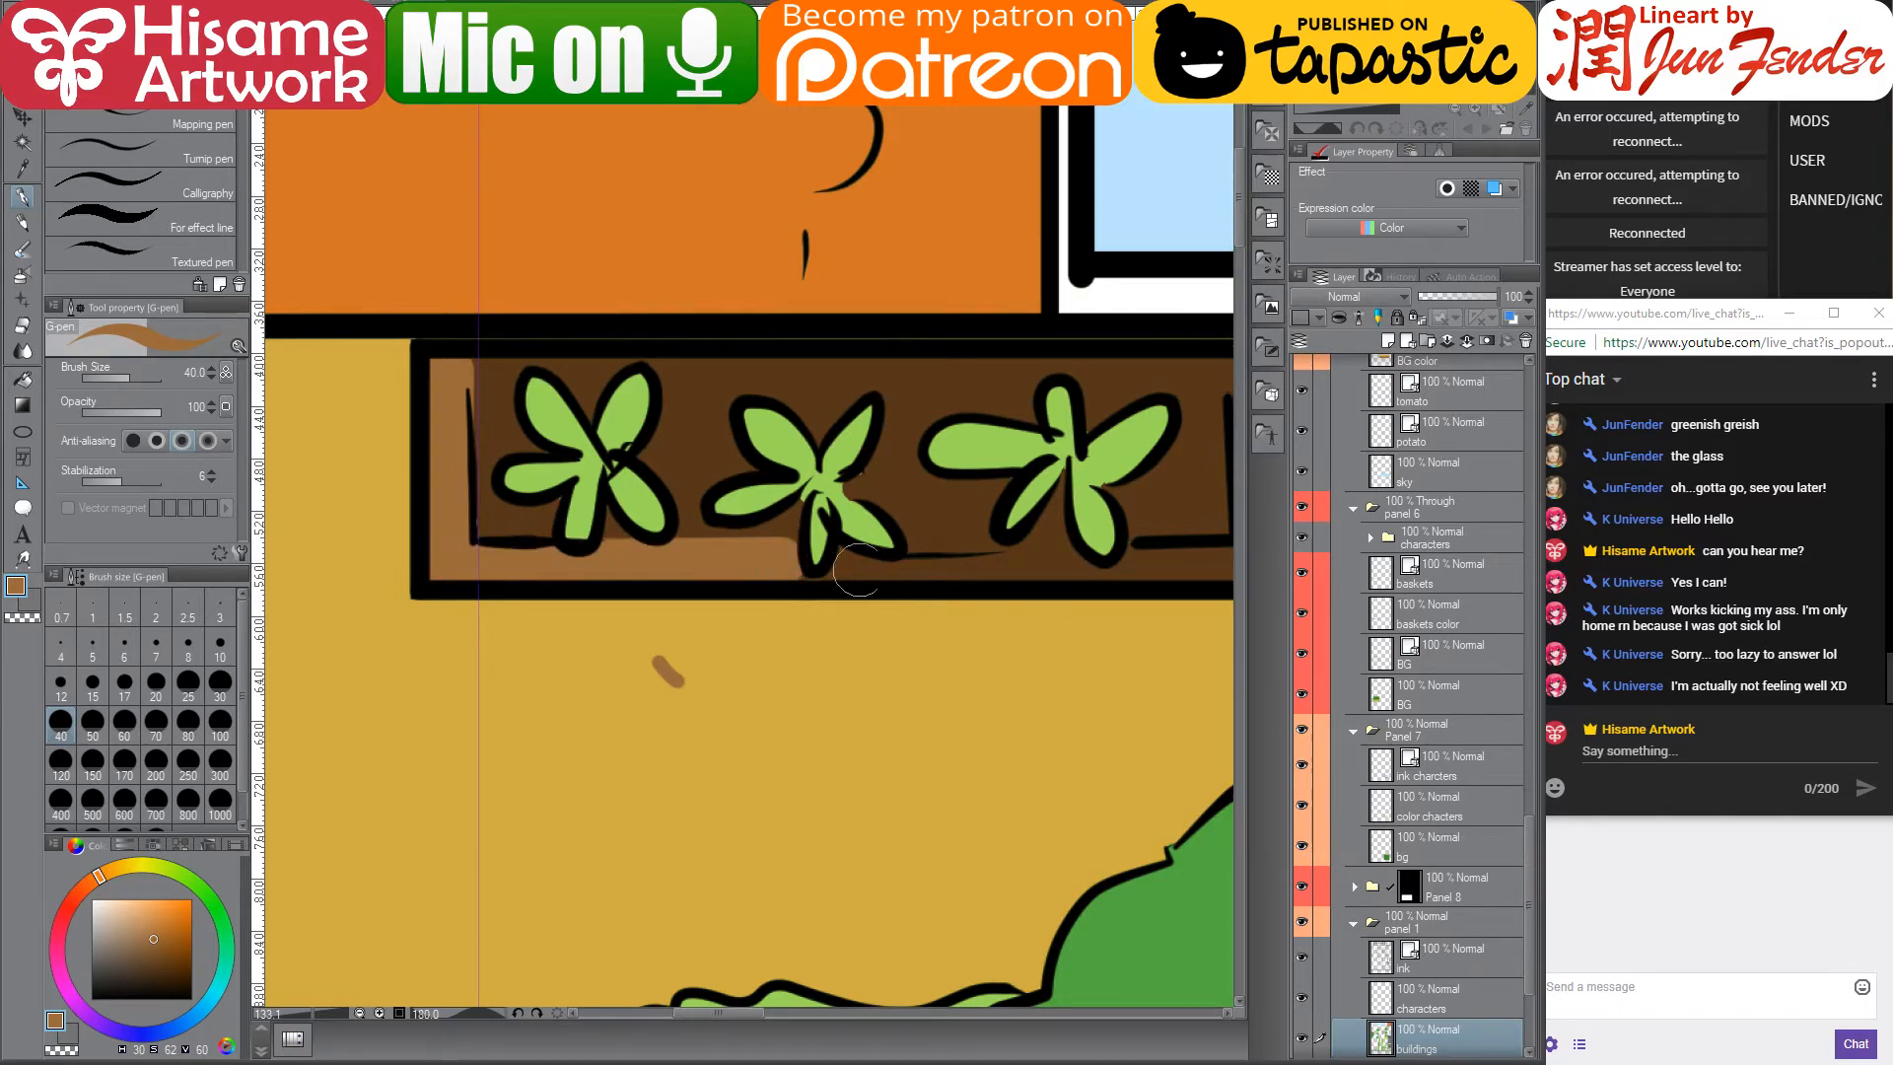
pyautogui.moveTo(927, 568); pyautogui.dragTo(737, 581)
# - Erase the brown swatch from the ground below the planter box with the Hard eraser at size 30
pyautogui.click(23, 326)
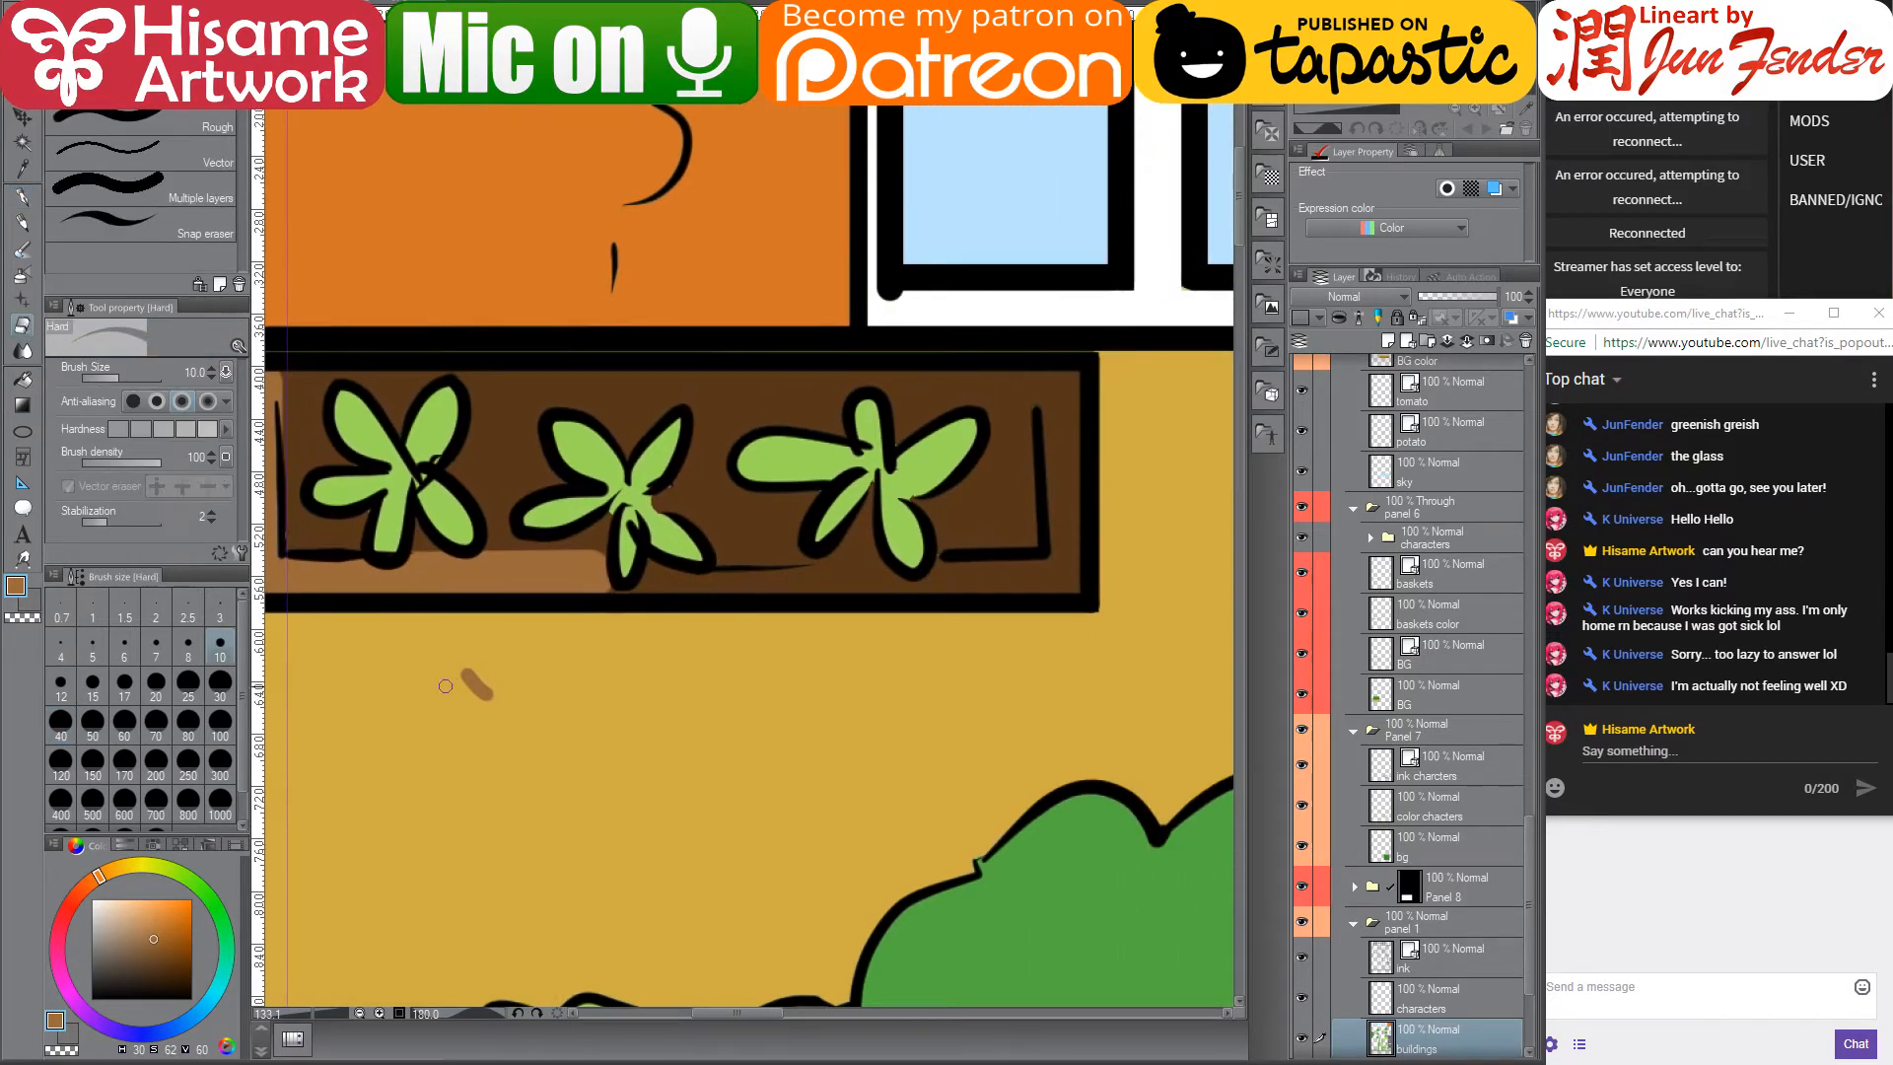
pyautogui.press(']')
pyautogui.press(']')
pyautogui.press(']')
pyautogui.press(']')
pyautogui.press(']')
pyautogui.press(']')
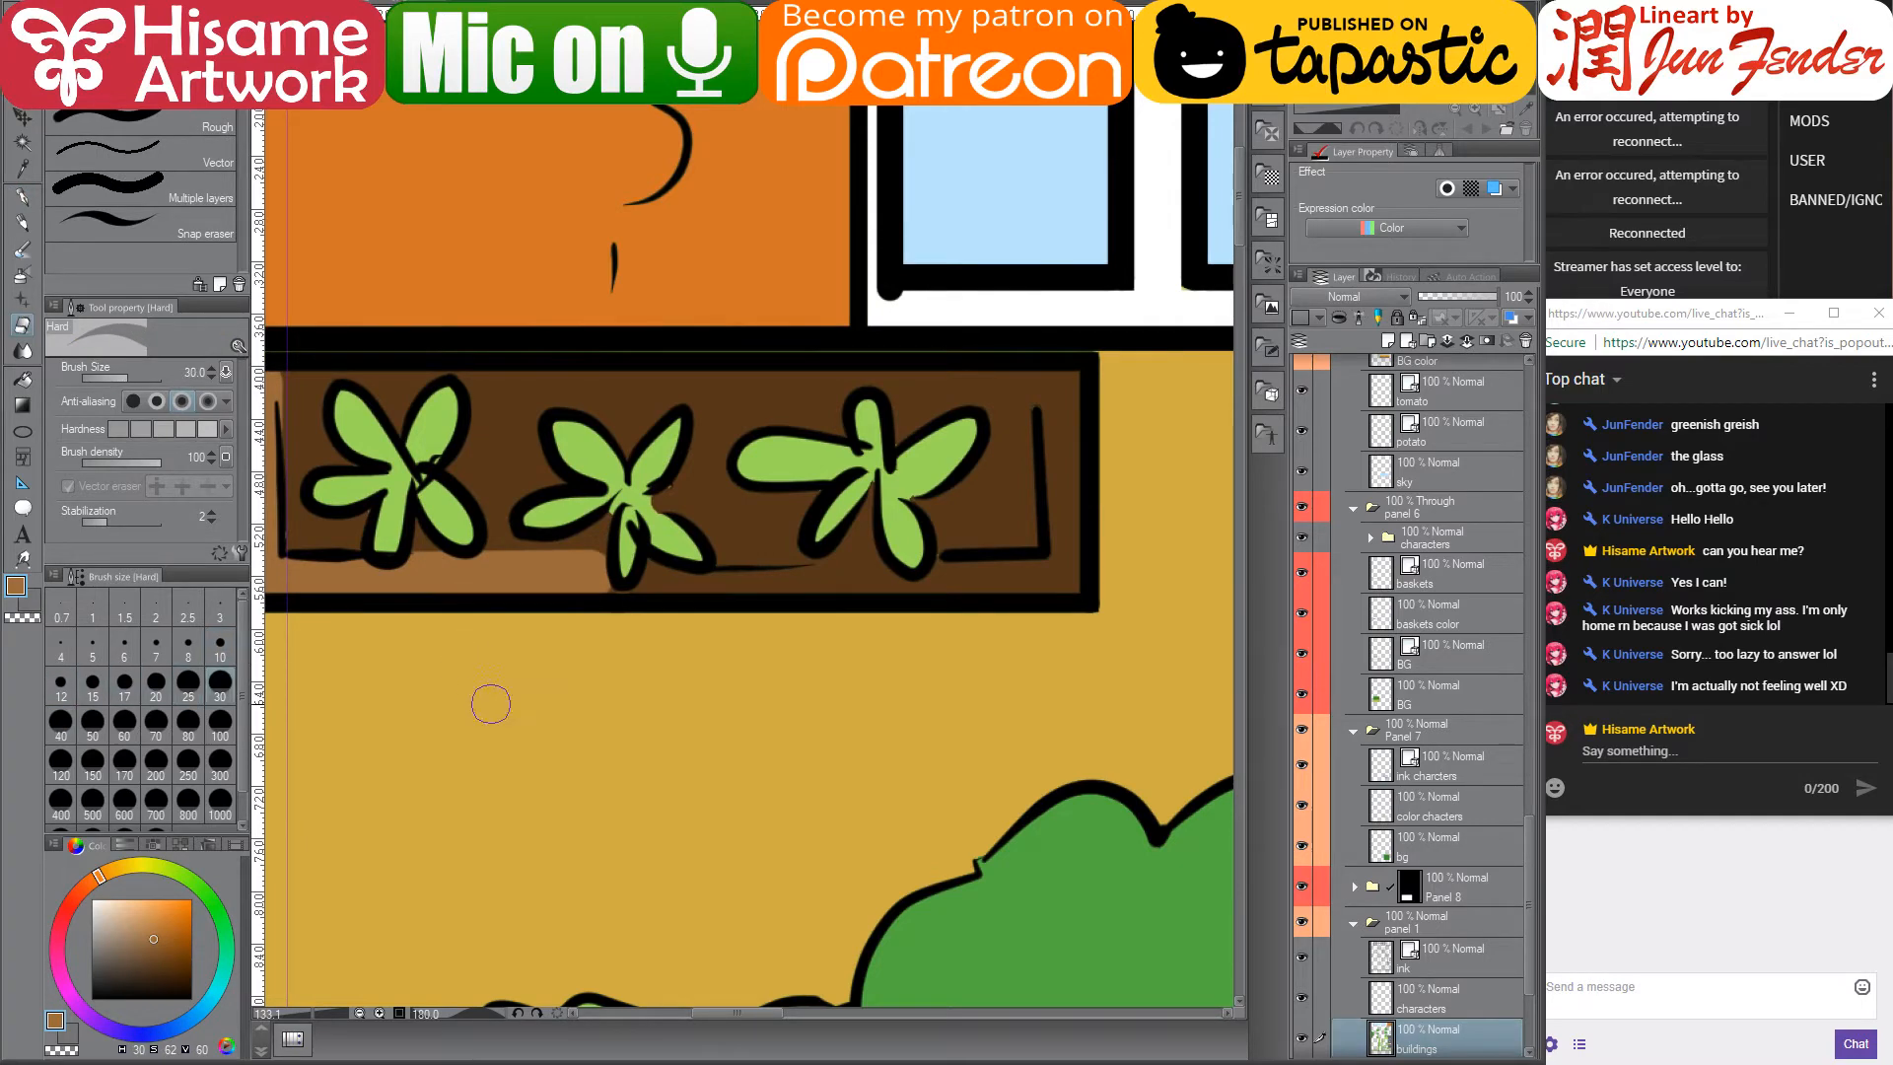
# - Paint the rest of the planter's bottom edge and its right side light brown with the G-pen at sizes 20 and 30
pyautogui.click(21, 196)
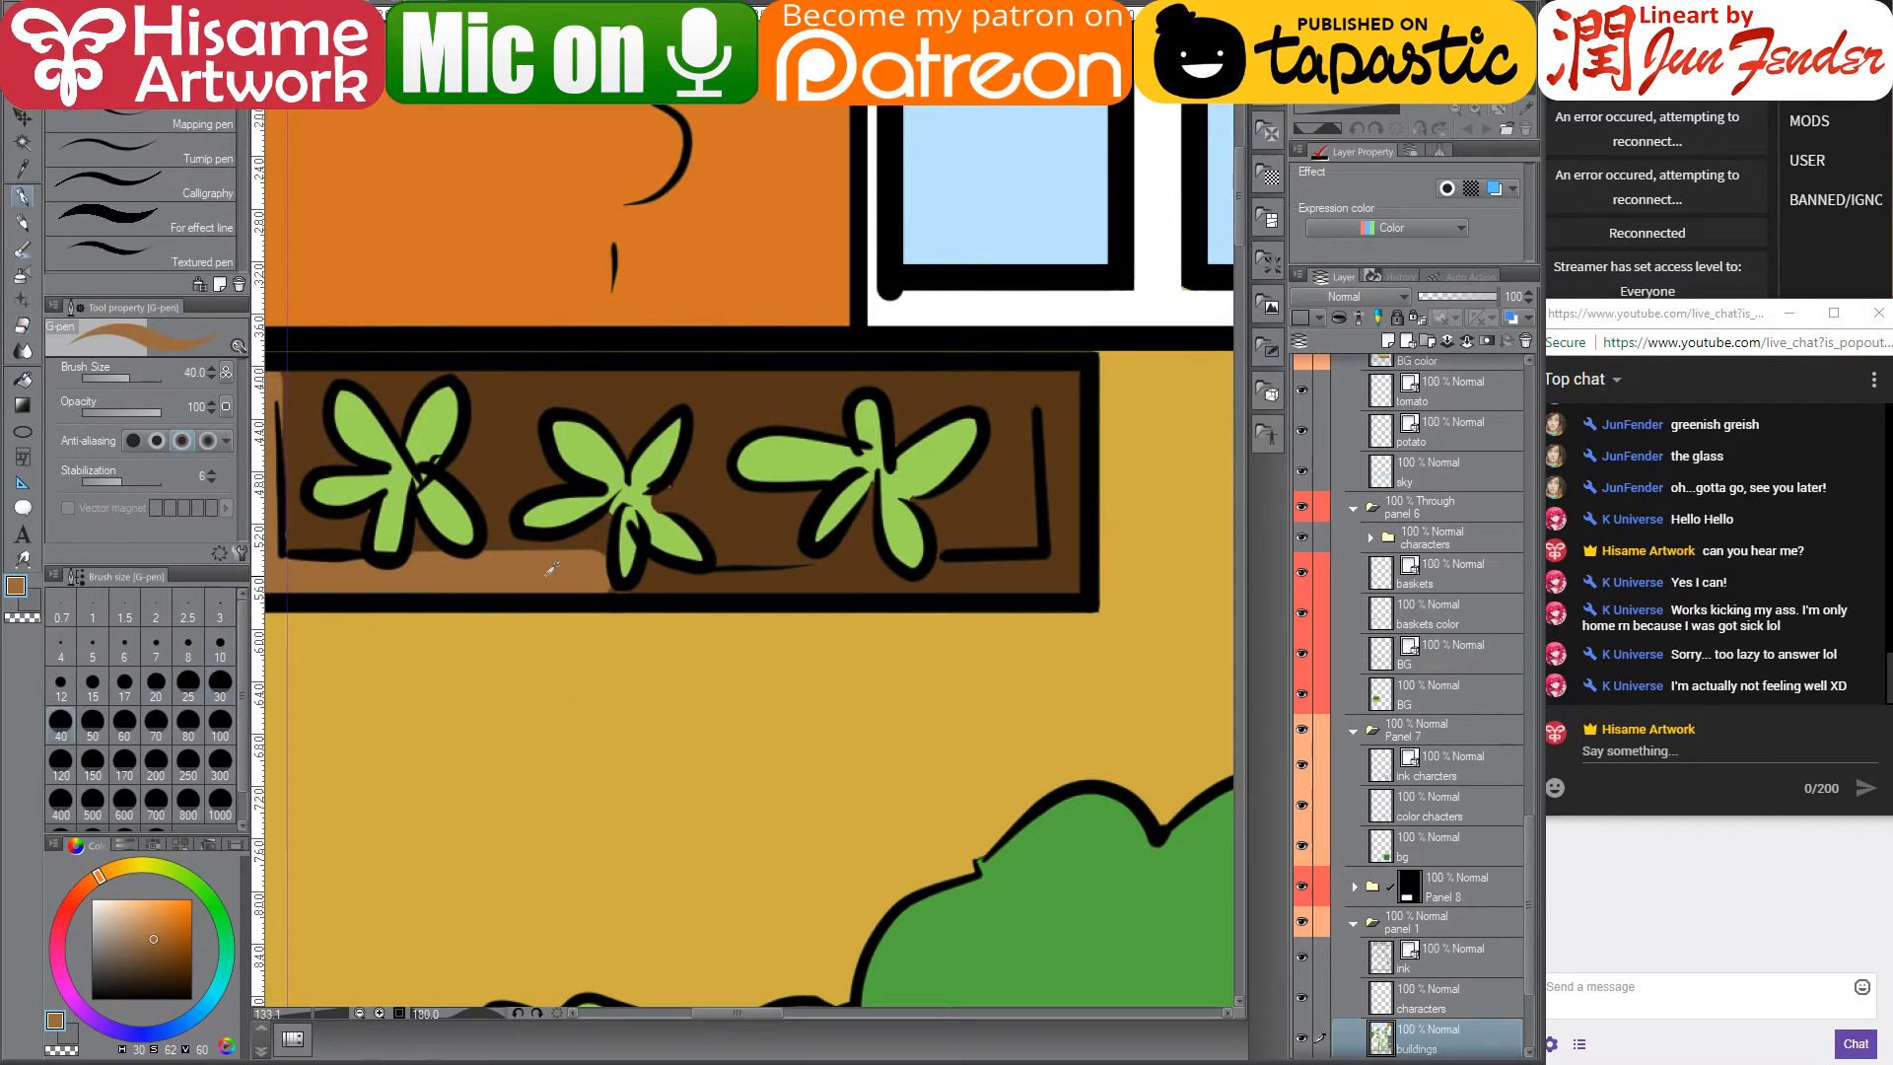
pyautogui.press('[')
pyautogui.press('[')
pyautogui.press('[')
pyautogui.moveTo(633, 569)
pyautogui.mouseDown()
pyautogui.moveTo(498, 580)
pyautogui.moveTo(549, 591)
pyautogui.mouseUp()
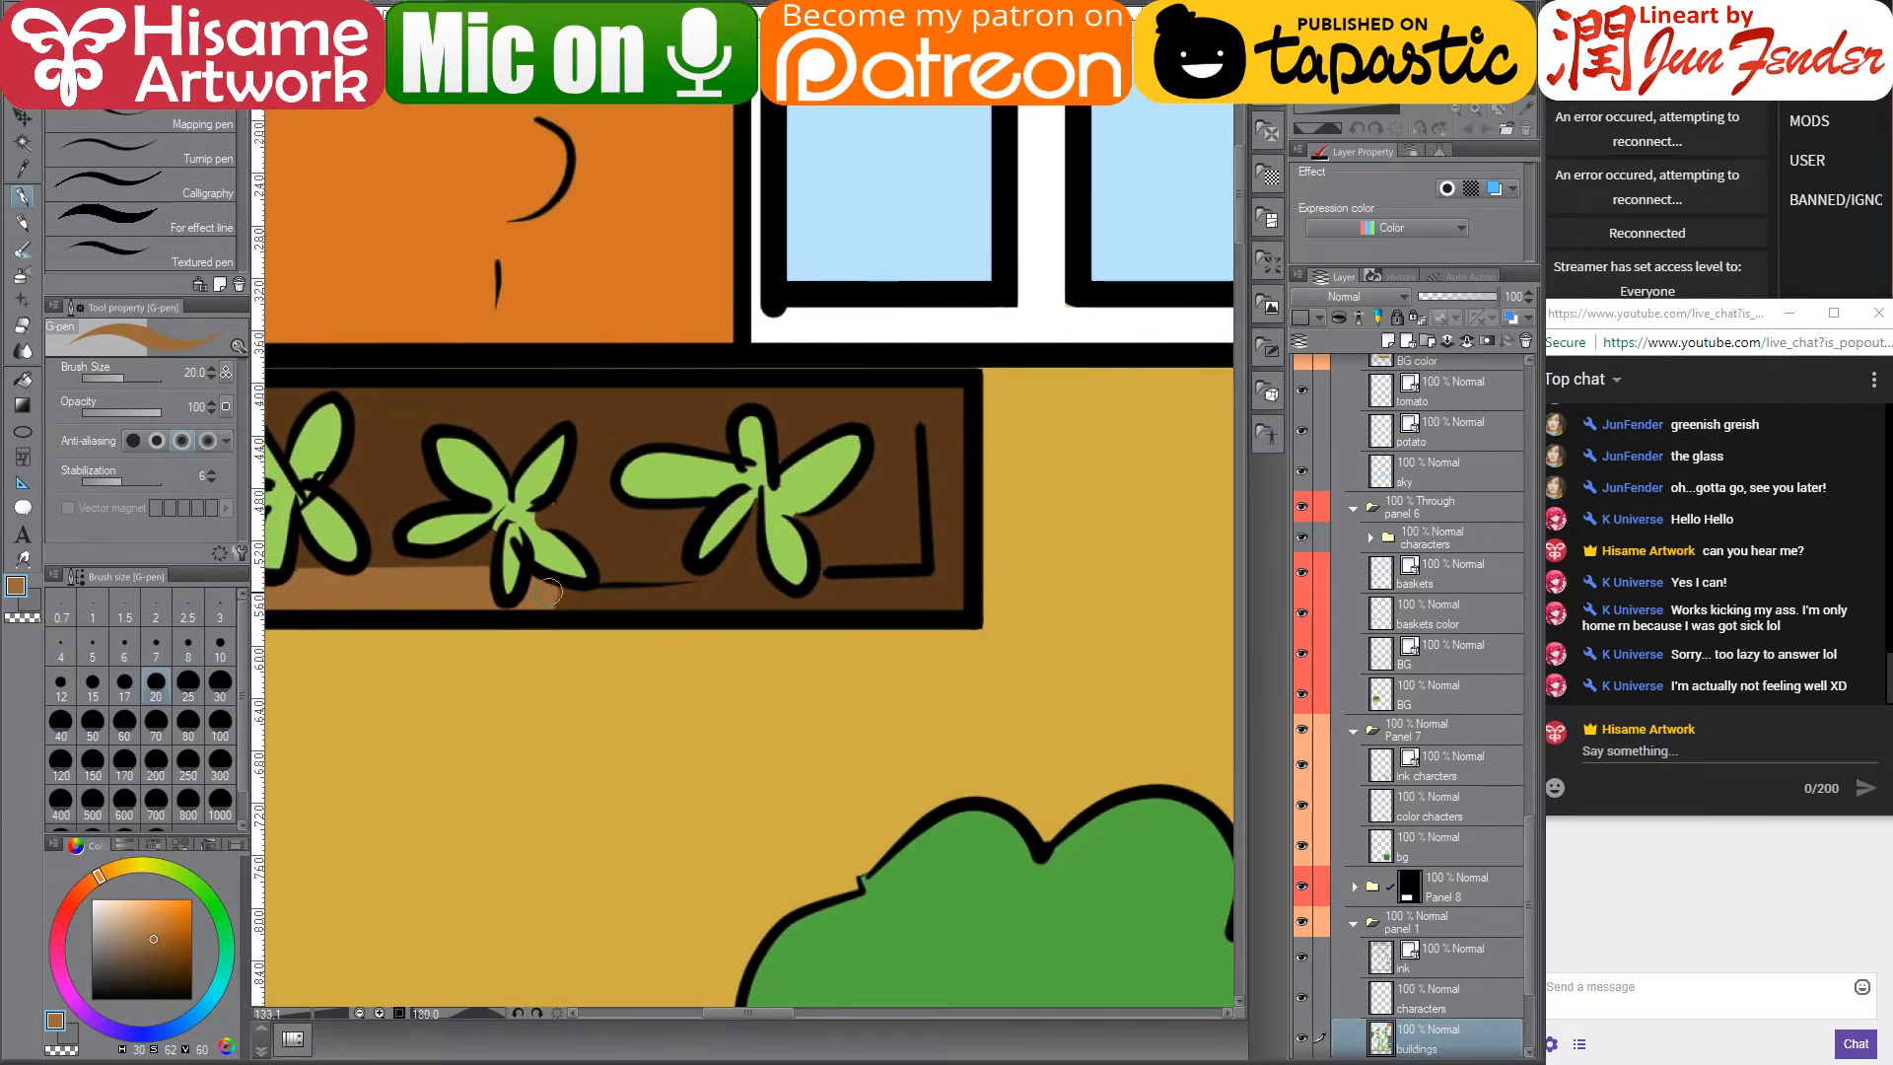
pyautogui.press(']')
pyautogui.press(']')
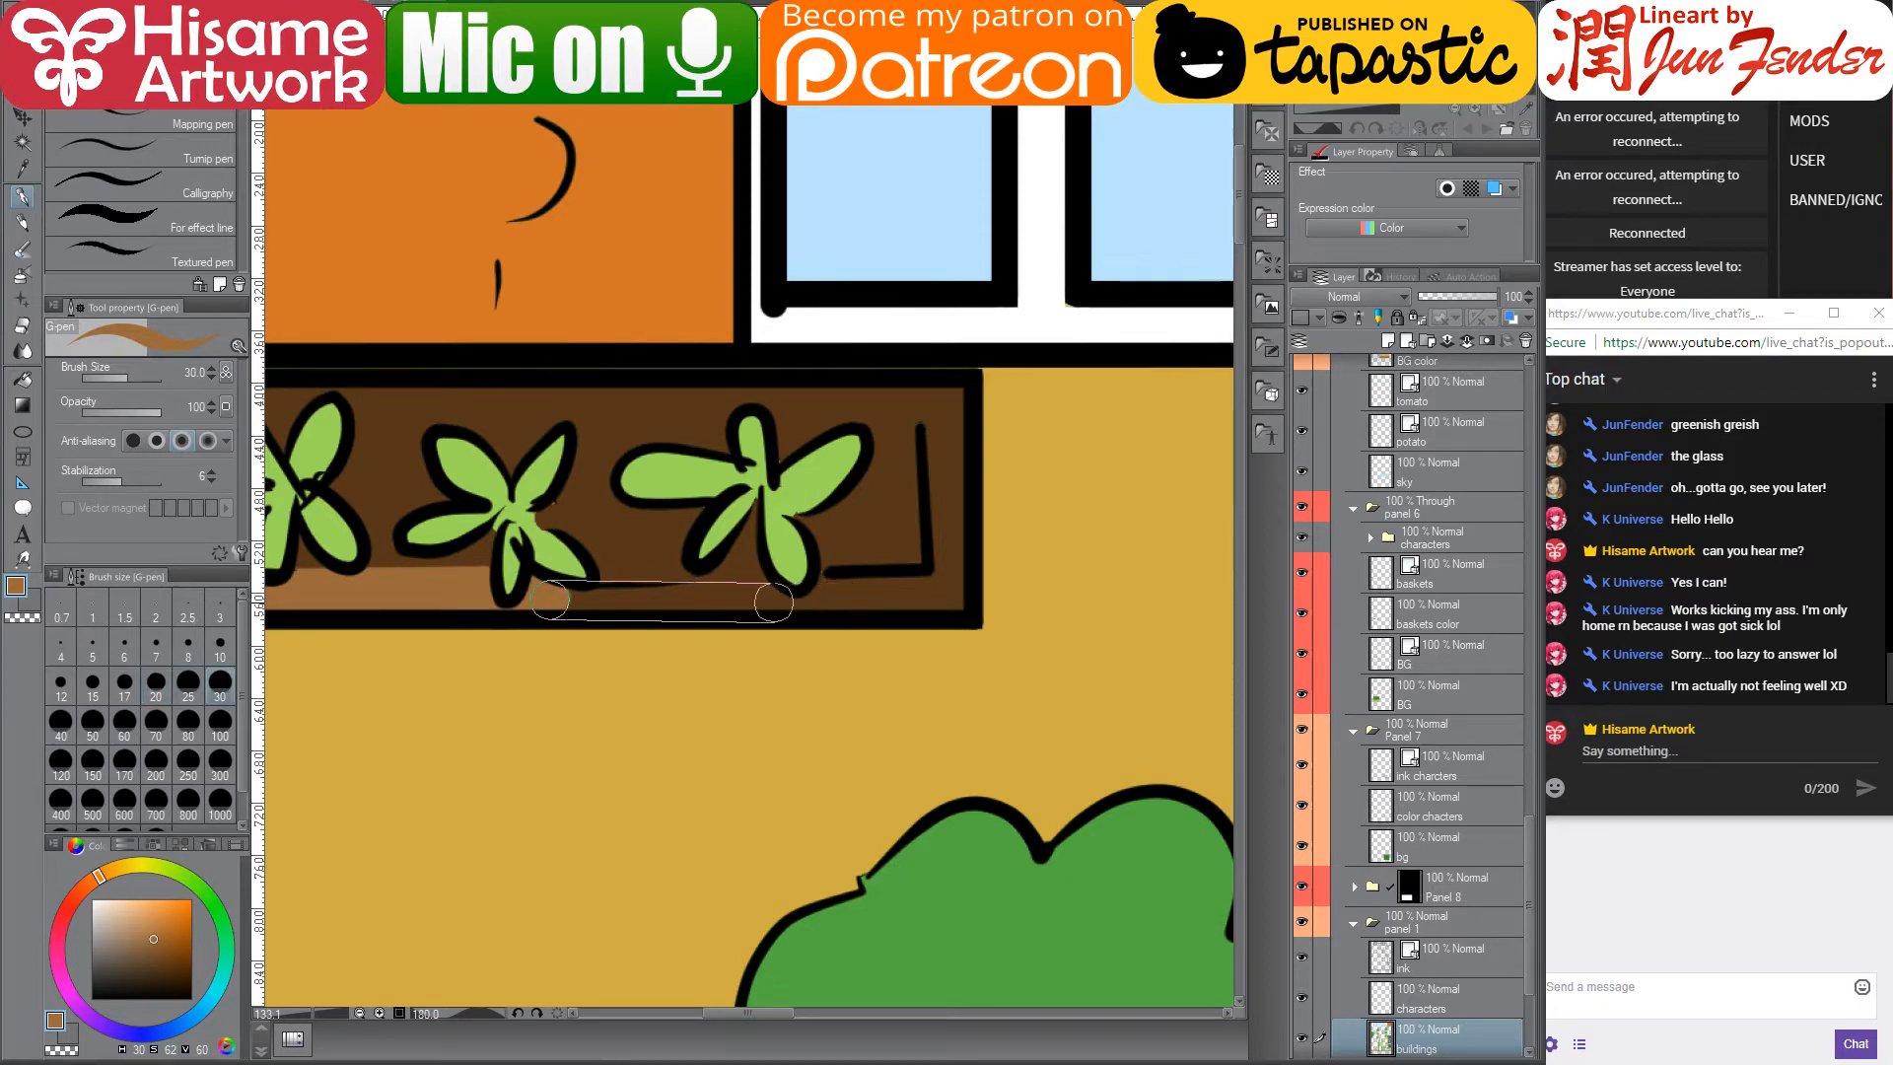
pyautogui.keyDown('shift'); pyautogui.click(776, 596); pyautogui.keyUp('shift')
pyautogui.moveTo(775, 597)
pyautogui.mouseDown()
pyautogui.moveTo(953, 594)
pyautogui.moveTo(942, 392)
pyautogui.mouseUp()
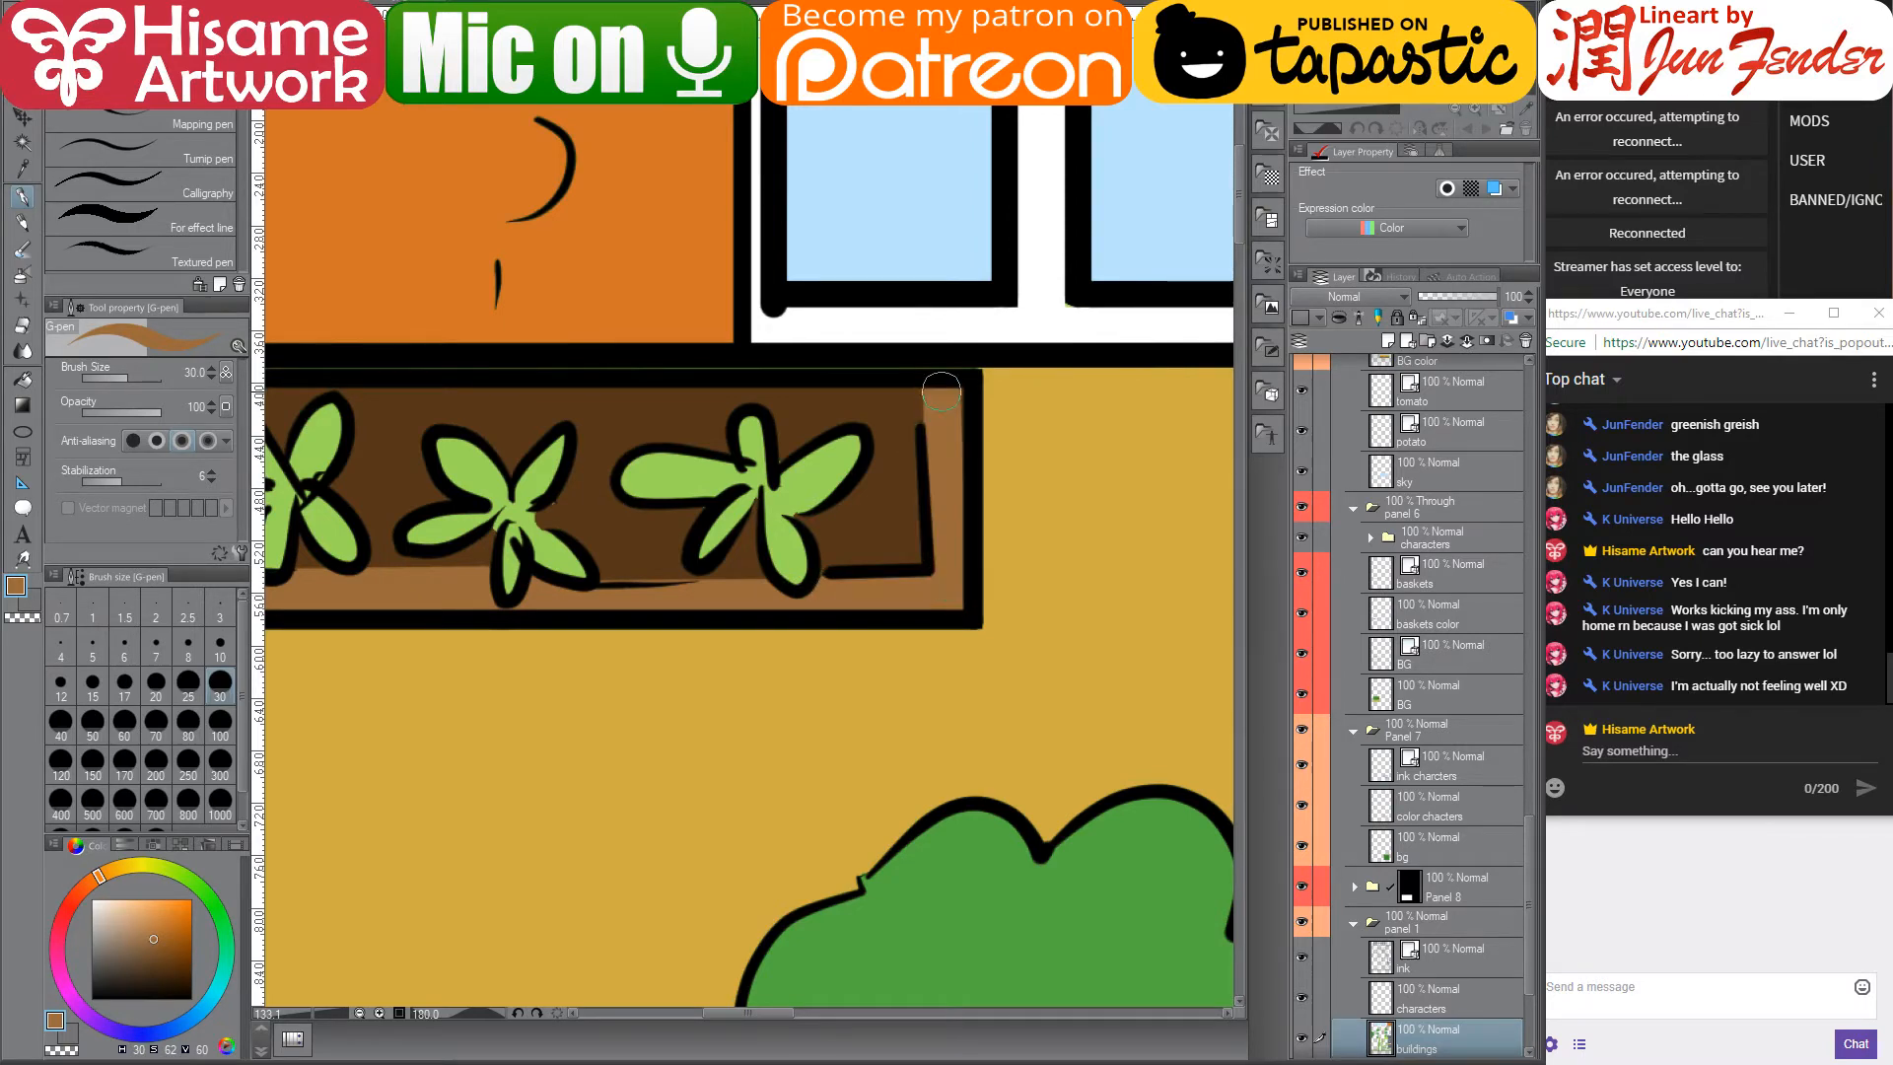
# - Paint the planter's top edge light brown along its full length with the G-pen at size 30
pyautogui.moveTo(385, 404); pyautogui.dragTo(585, 476)
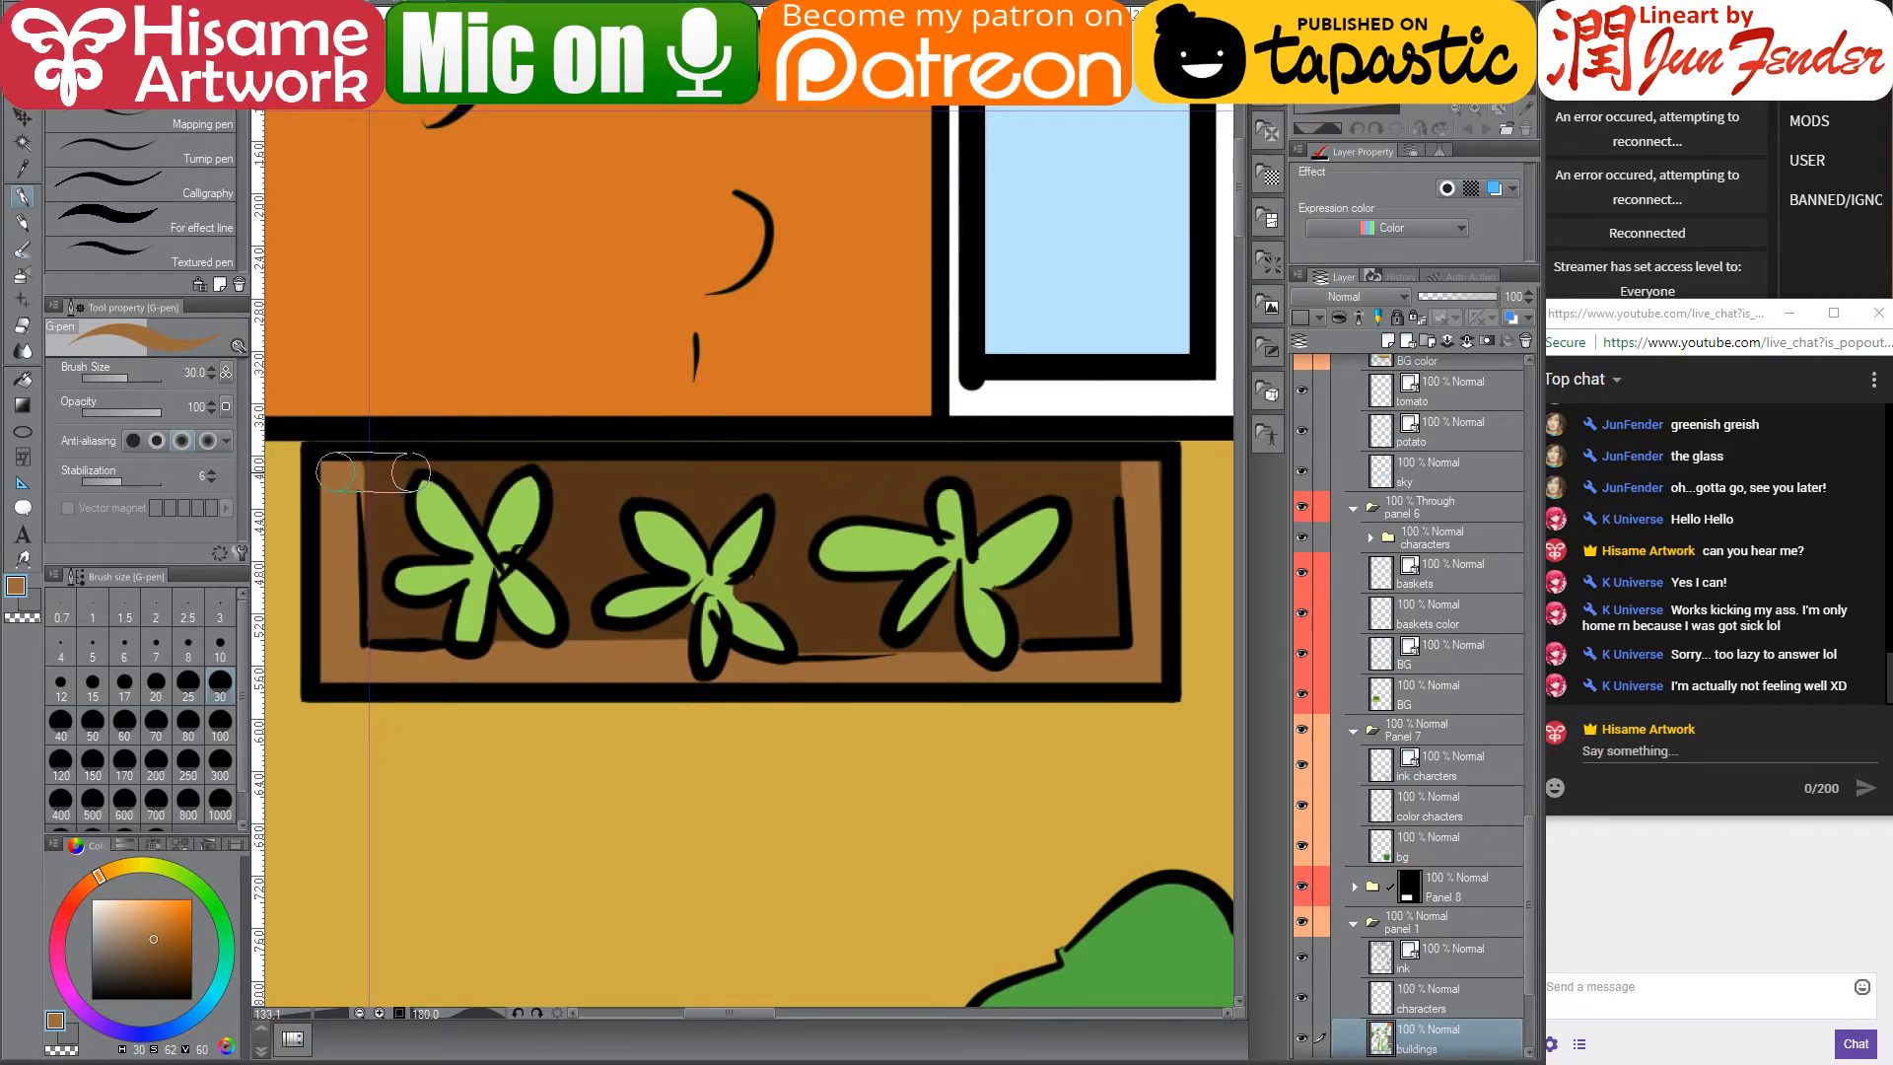
pyautogui.moveTo(410, 470); pyautogui.dragTo(561, 473)
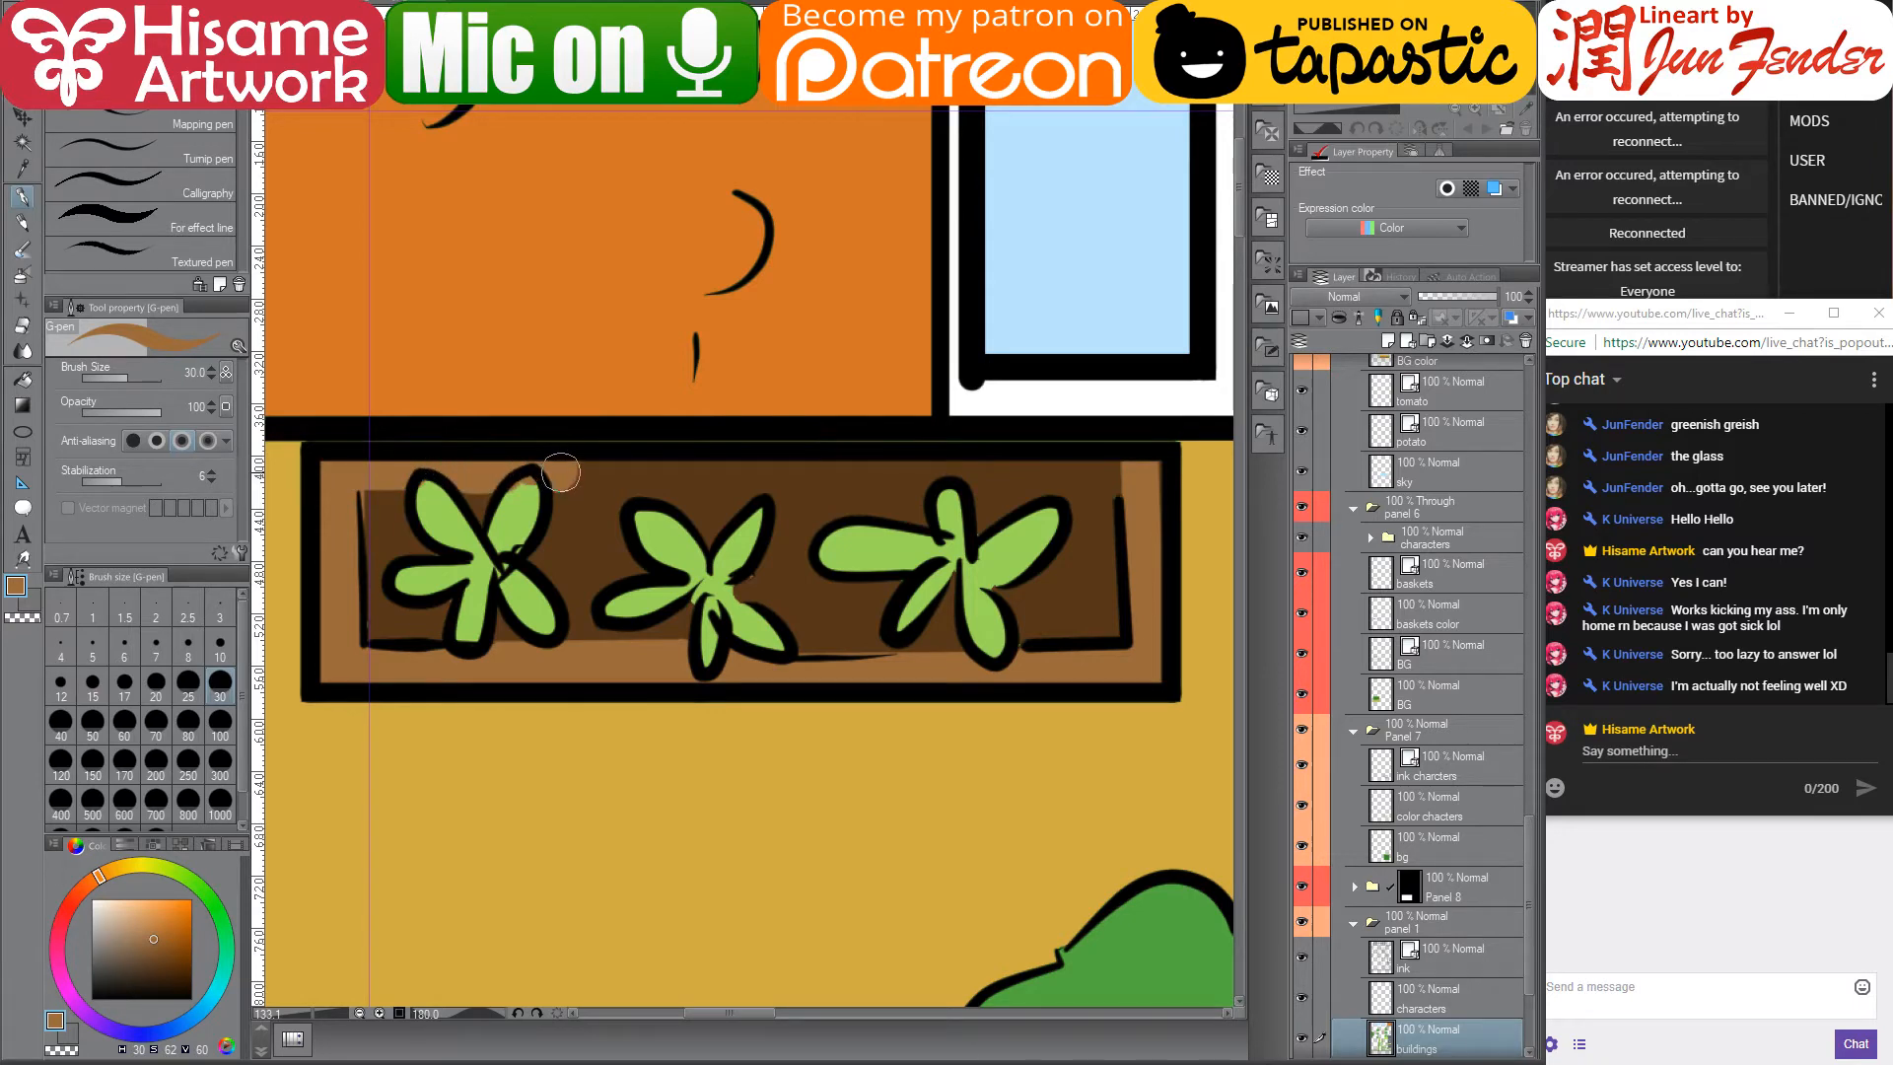
pyautogui.keyDown('shift'); pyautogui.click(1092, 465); pyautogui.keyUp('shift')
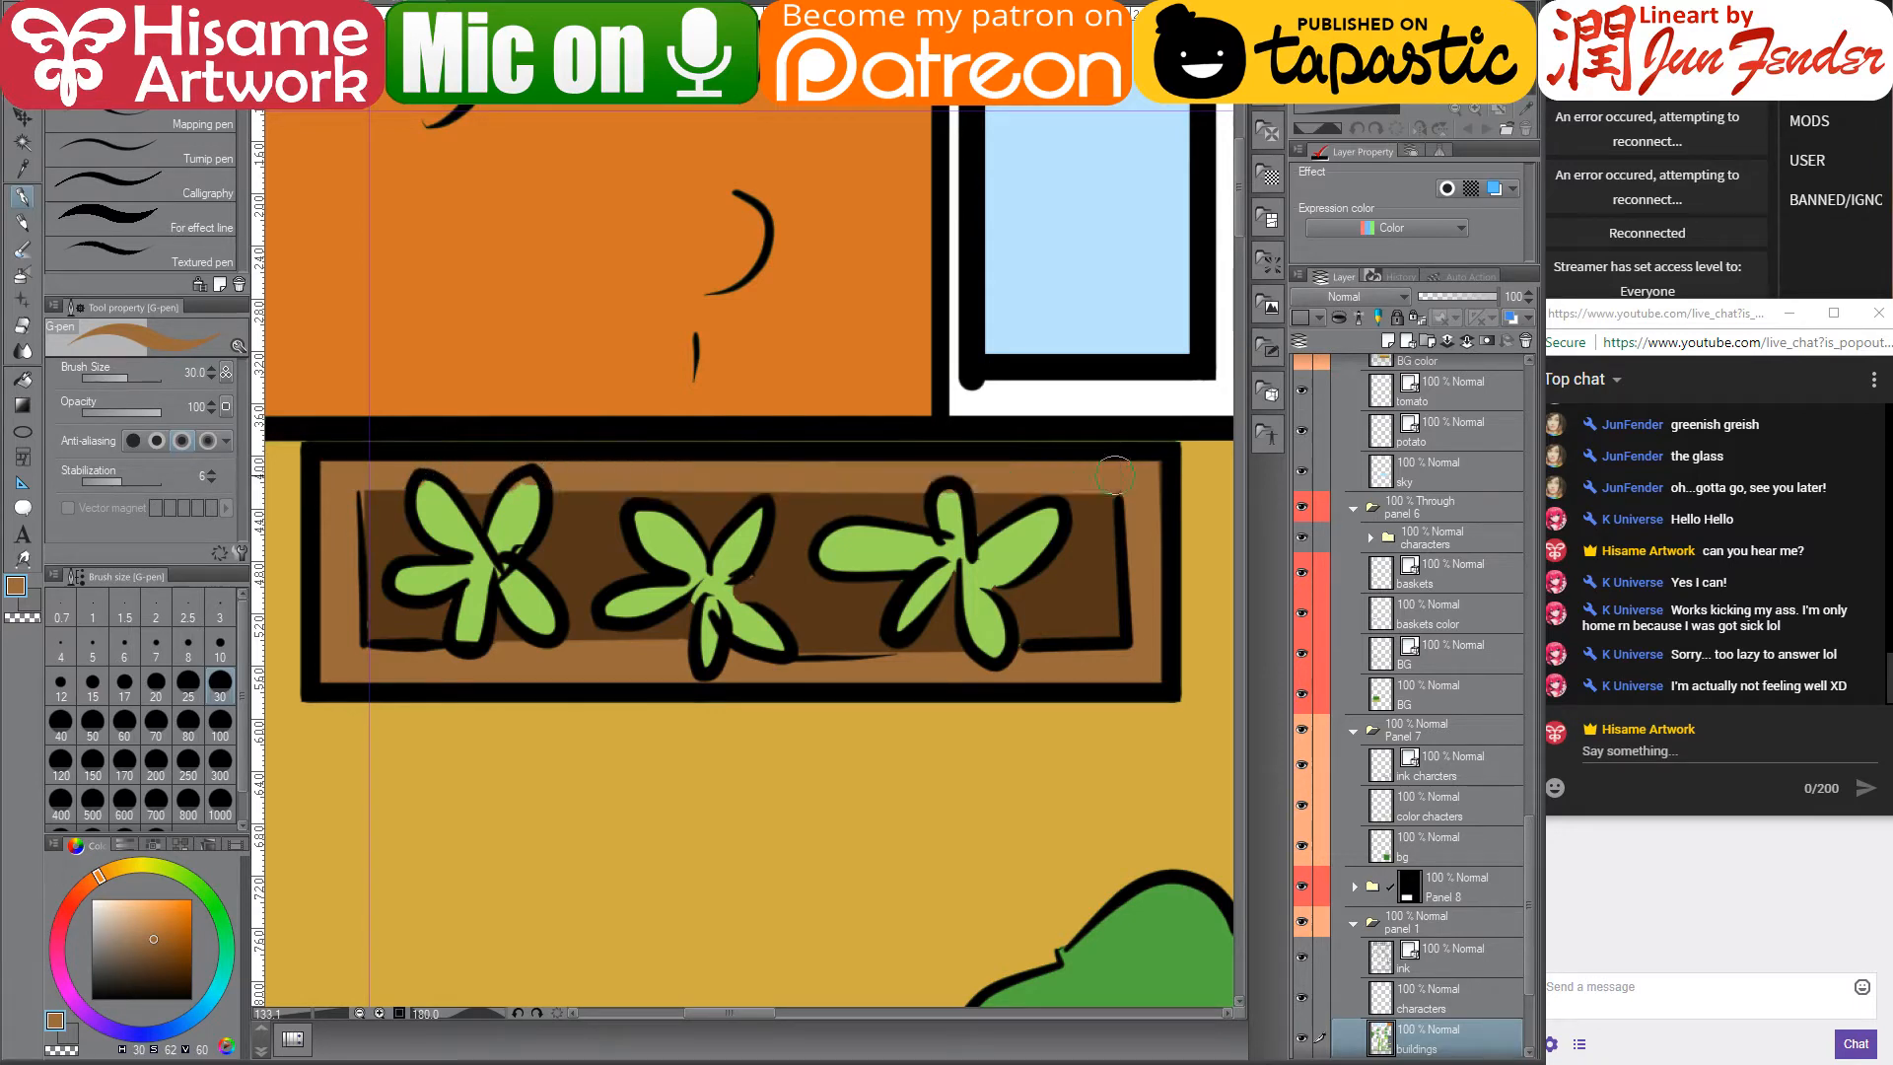
# - Touch up the planter's leaves and the soil between them with sampled light green and dark soil brown, reducing the G-pen to size 15
pyautogui.keyDown('alt'); pyautogui.click(473, 512); pyautogui.keyUp('alt')
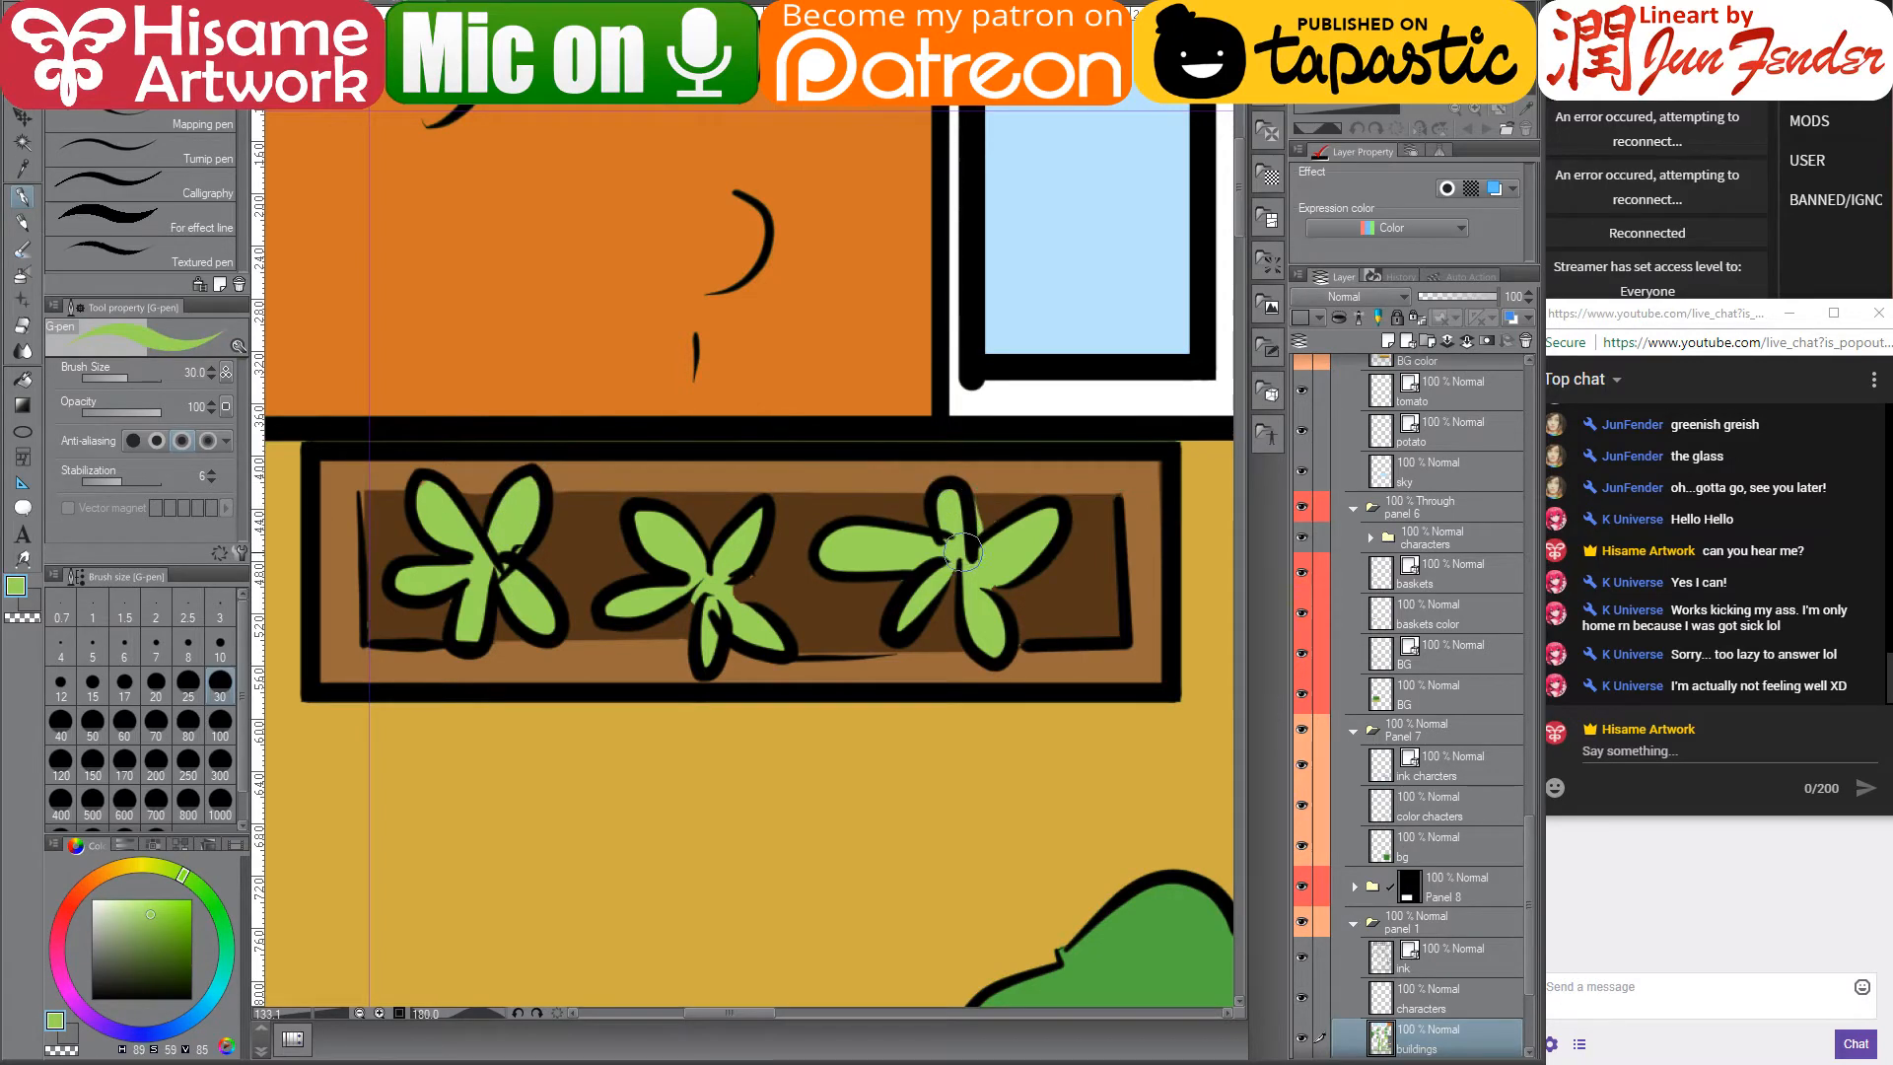
pyautogui.keyDown('alt'); pyautogui.click(994, 505); pyautogui.keyUp('alt')
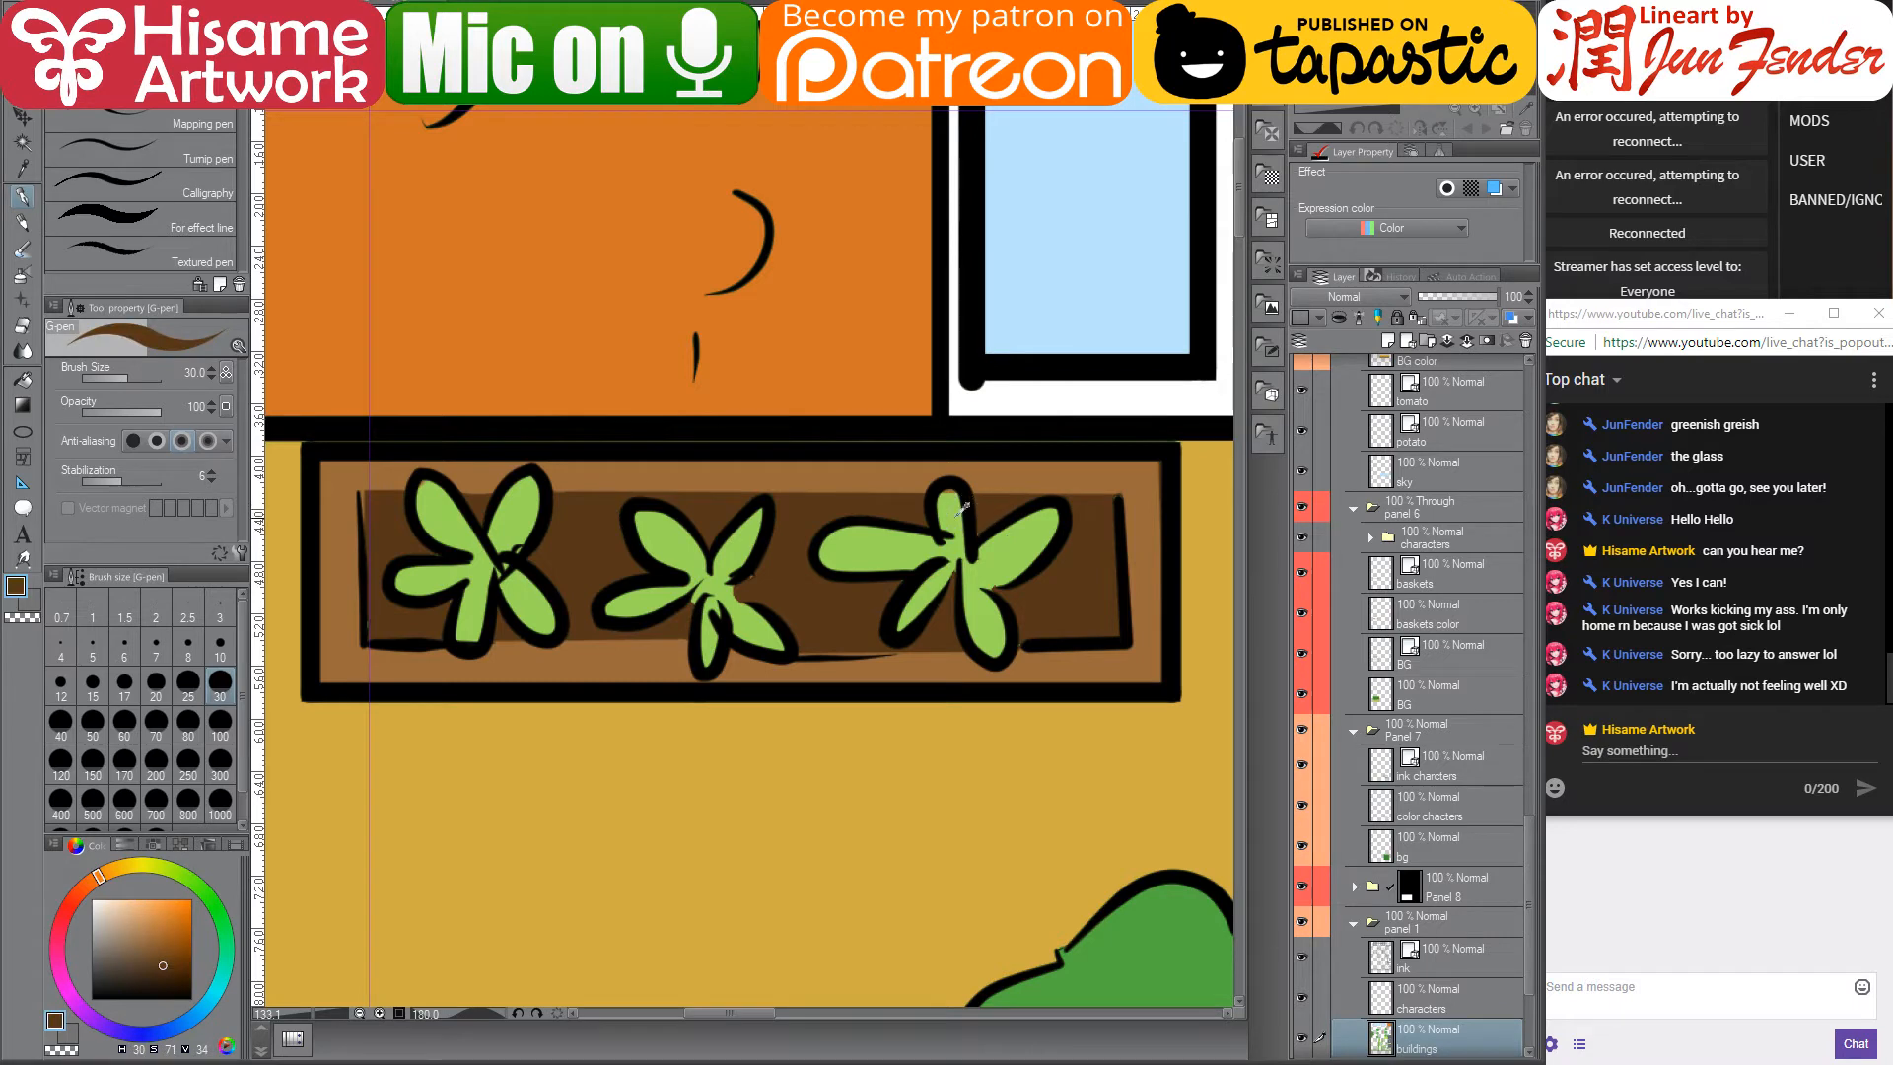
pyautogui.keyDown('alt'); pyautogui.click(948, 507); pyautogui.keyUp('alt')
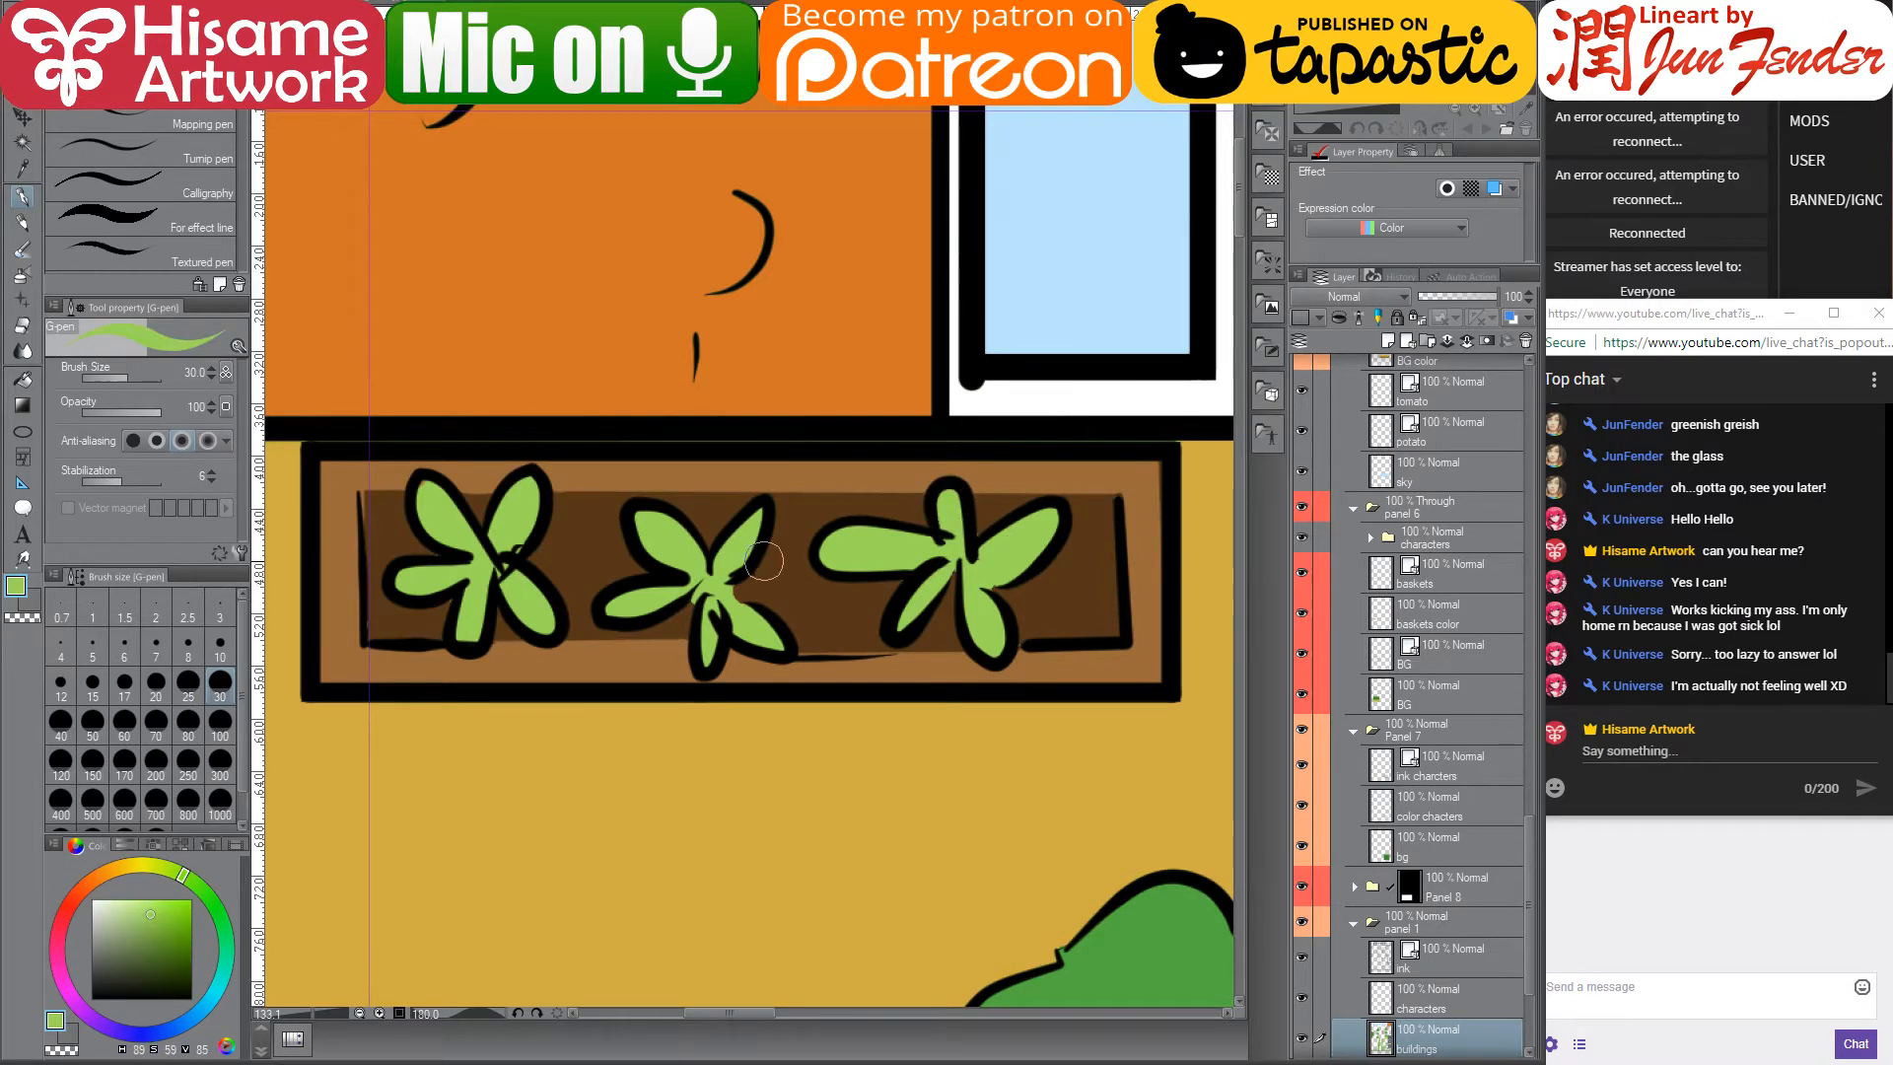
pyautogui.keyDown('alt'); pyautogui.click(770, 584); pyautogui.keyUp('alt')
pyautogui.moveTo(771, 584); pyautogui.dragTo(749, 591)
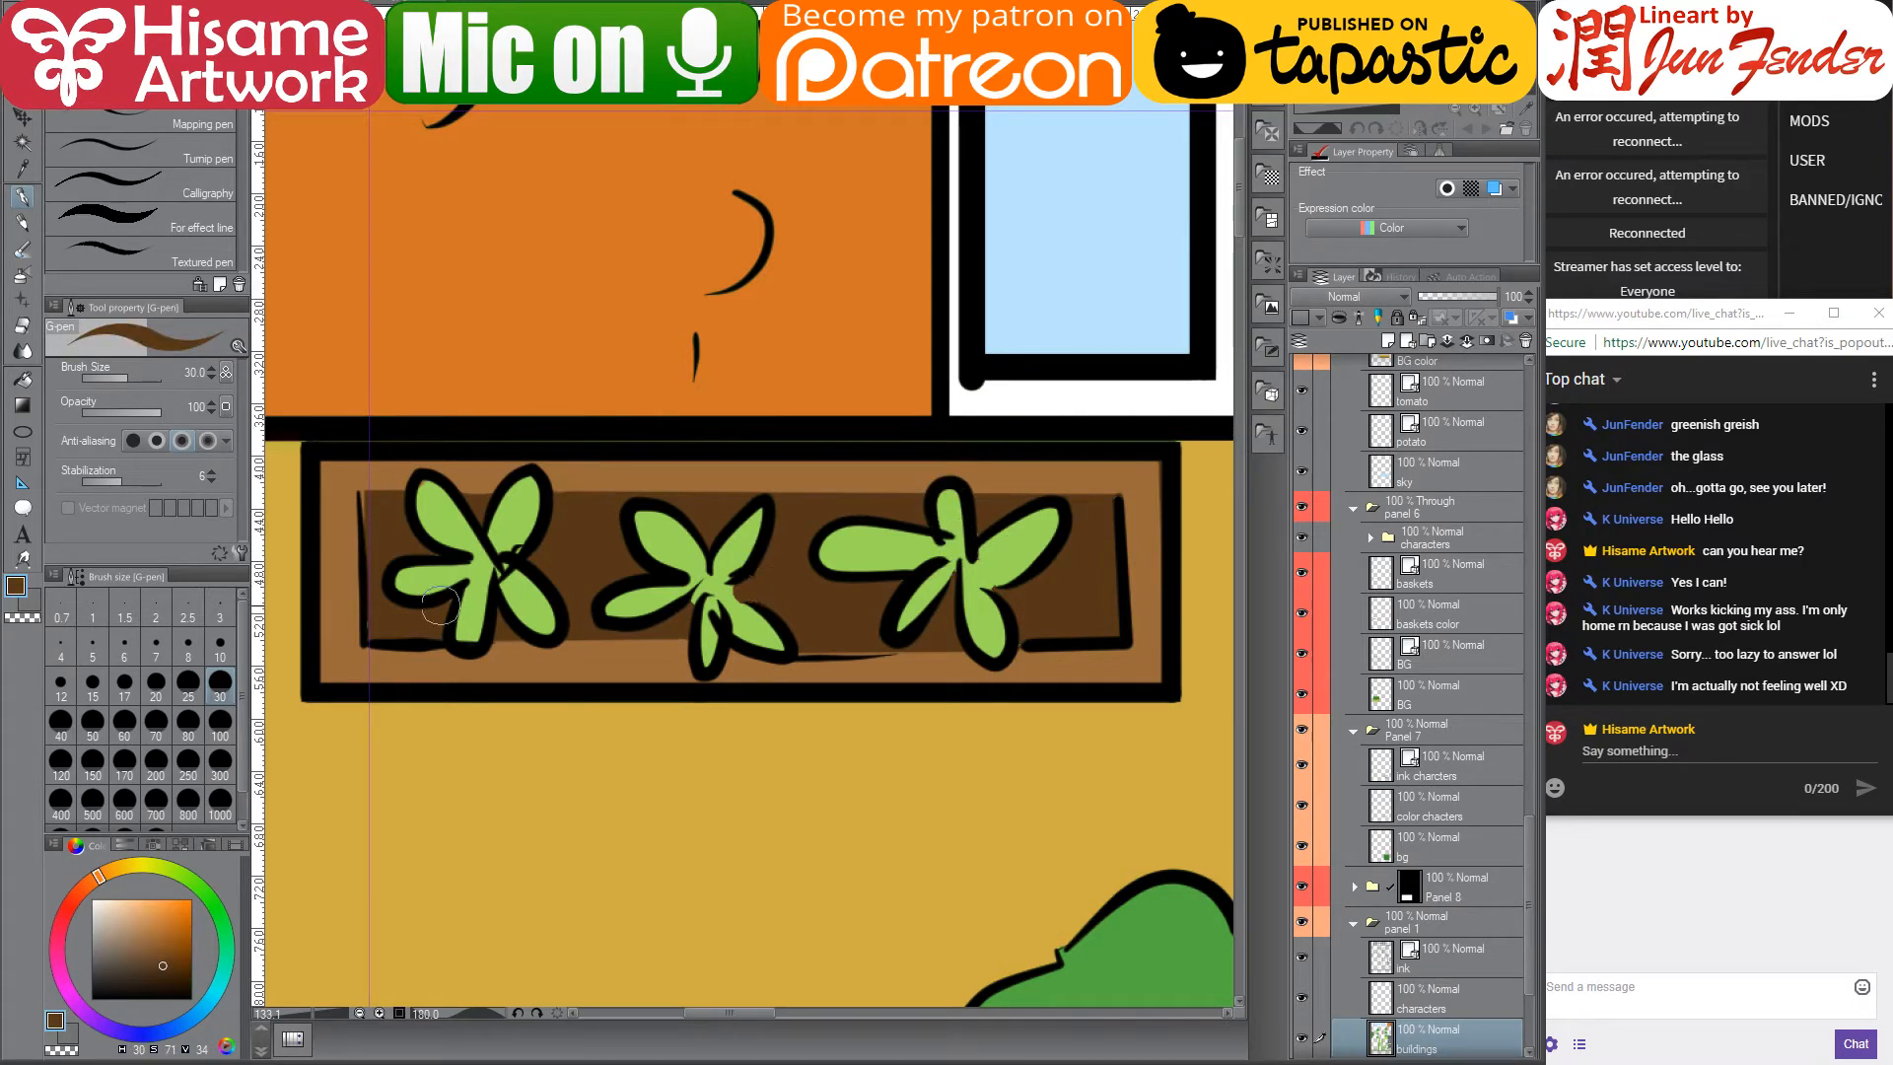
pyautogui.moveTo(441, 601); pyautogui.dragTo(441, 606)
pyautogui.press('[')
pyautogui.press('[')
pyautogui.press('[')
pyautogui.press('[')
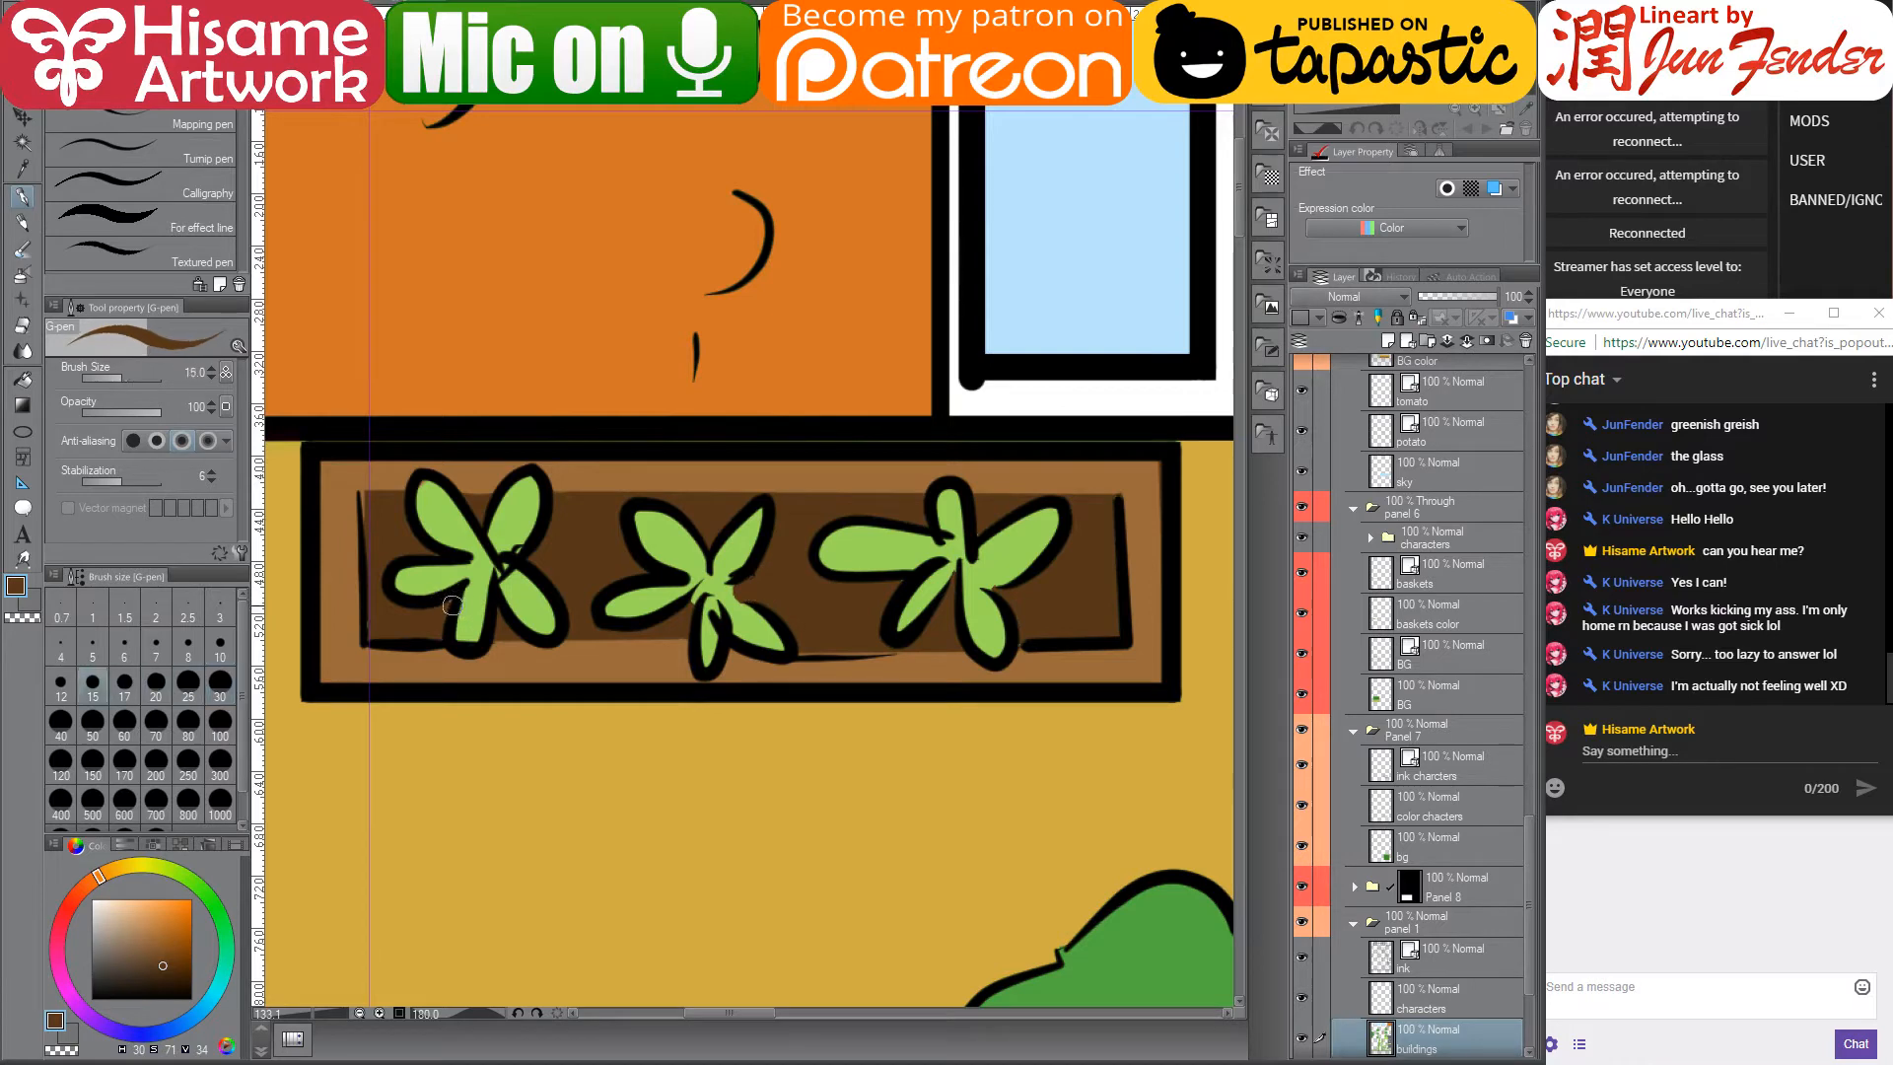
# - Review the recoloured planter box and the surrounding panels for areas that still need colour corrections
pyautogui.scroll(-3, 598, 639)
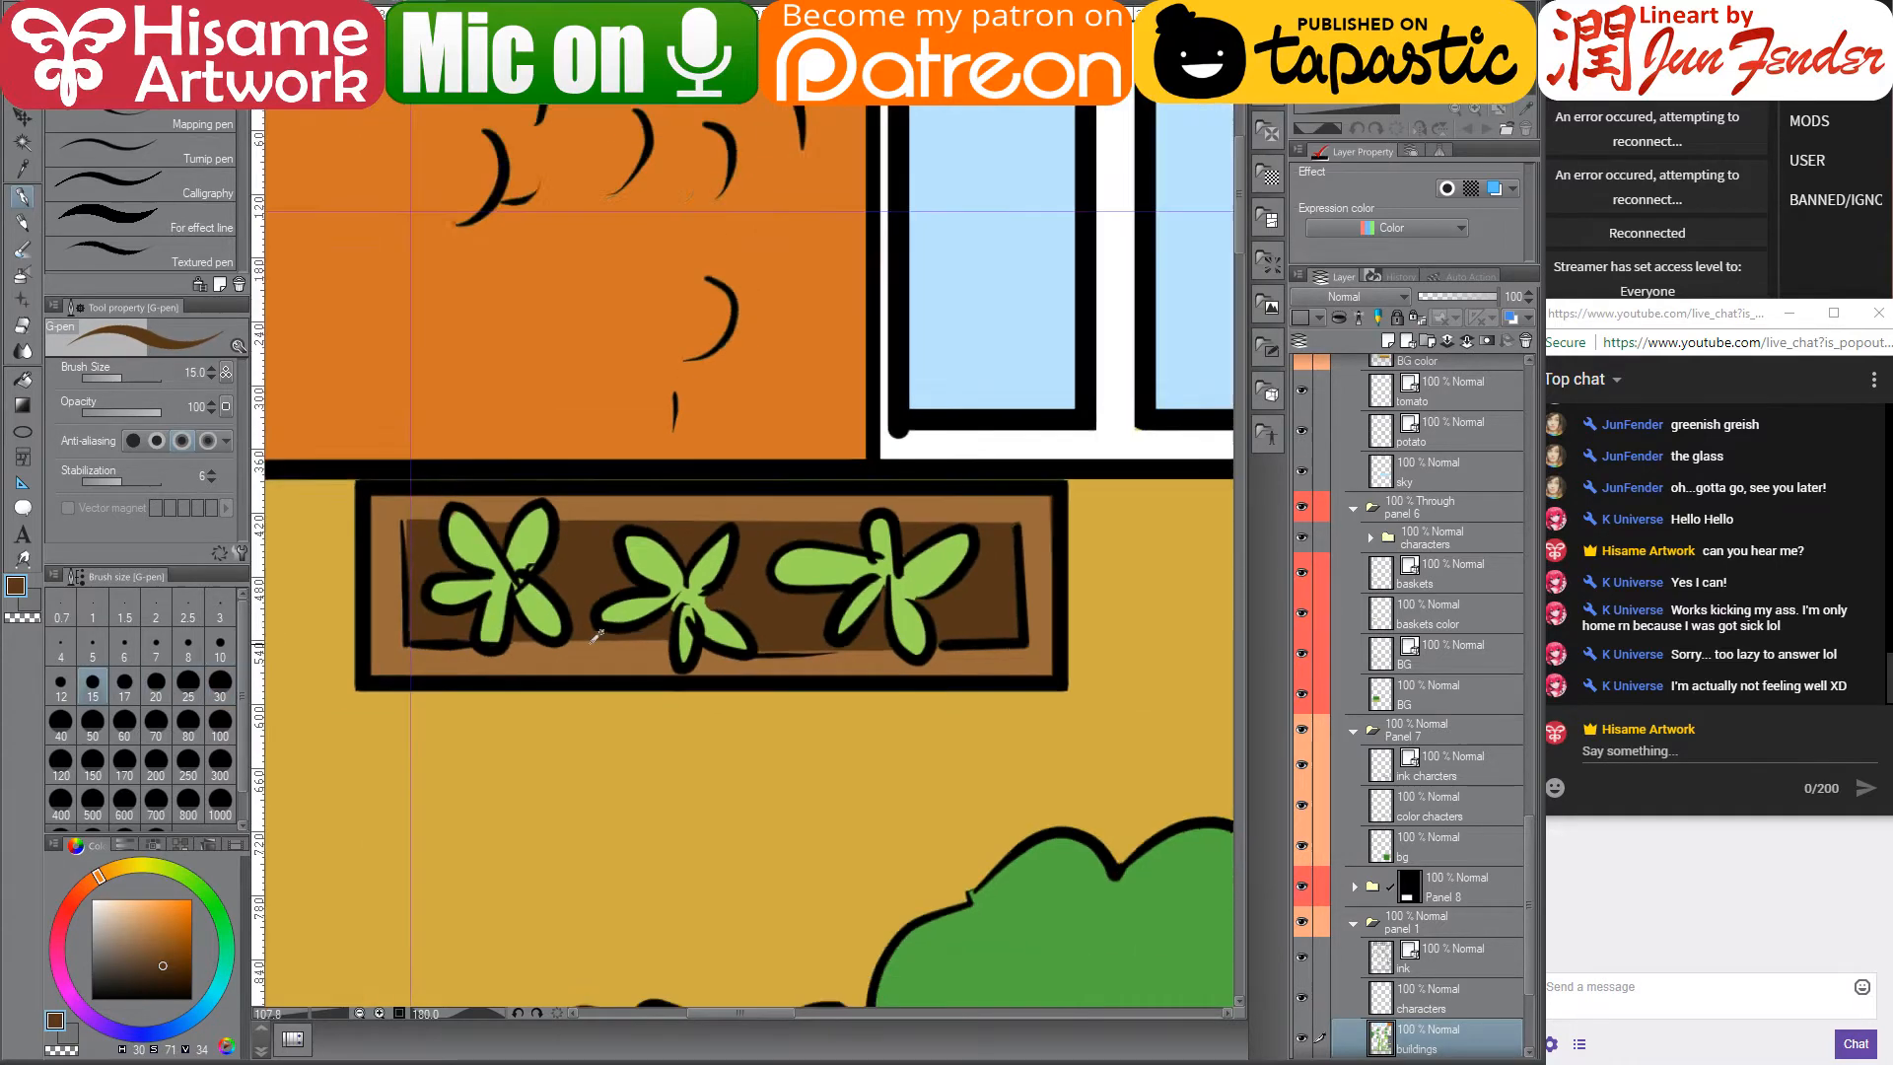
pyautogui.scroll(-4, 597, 639)
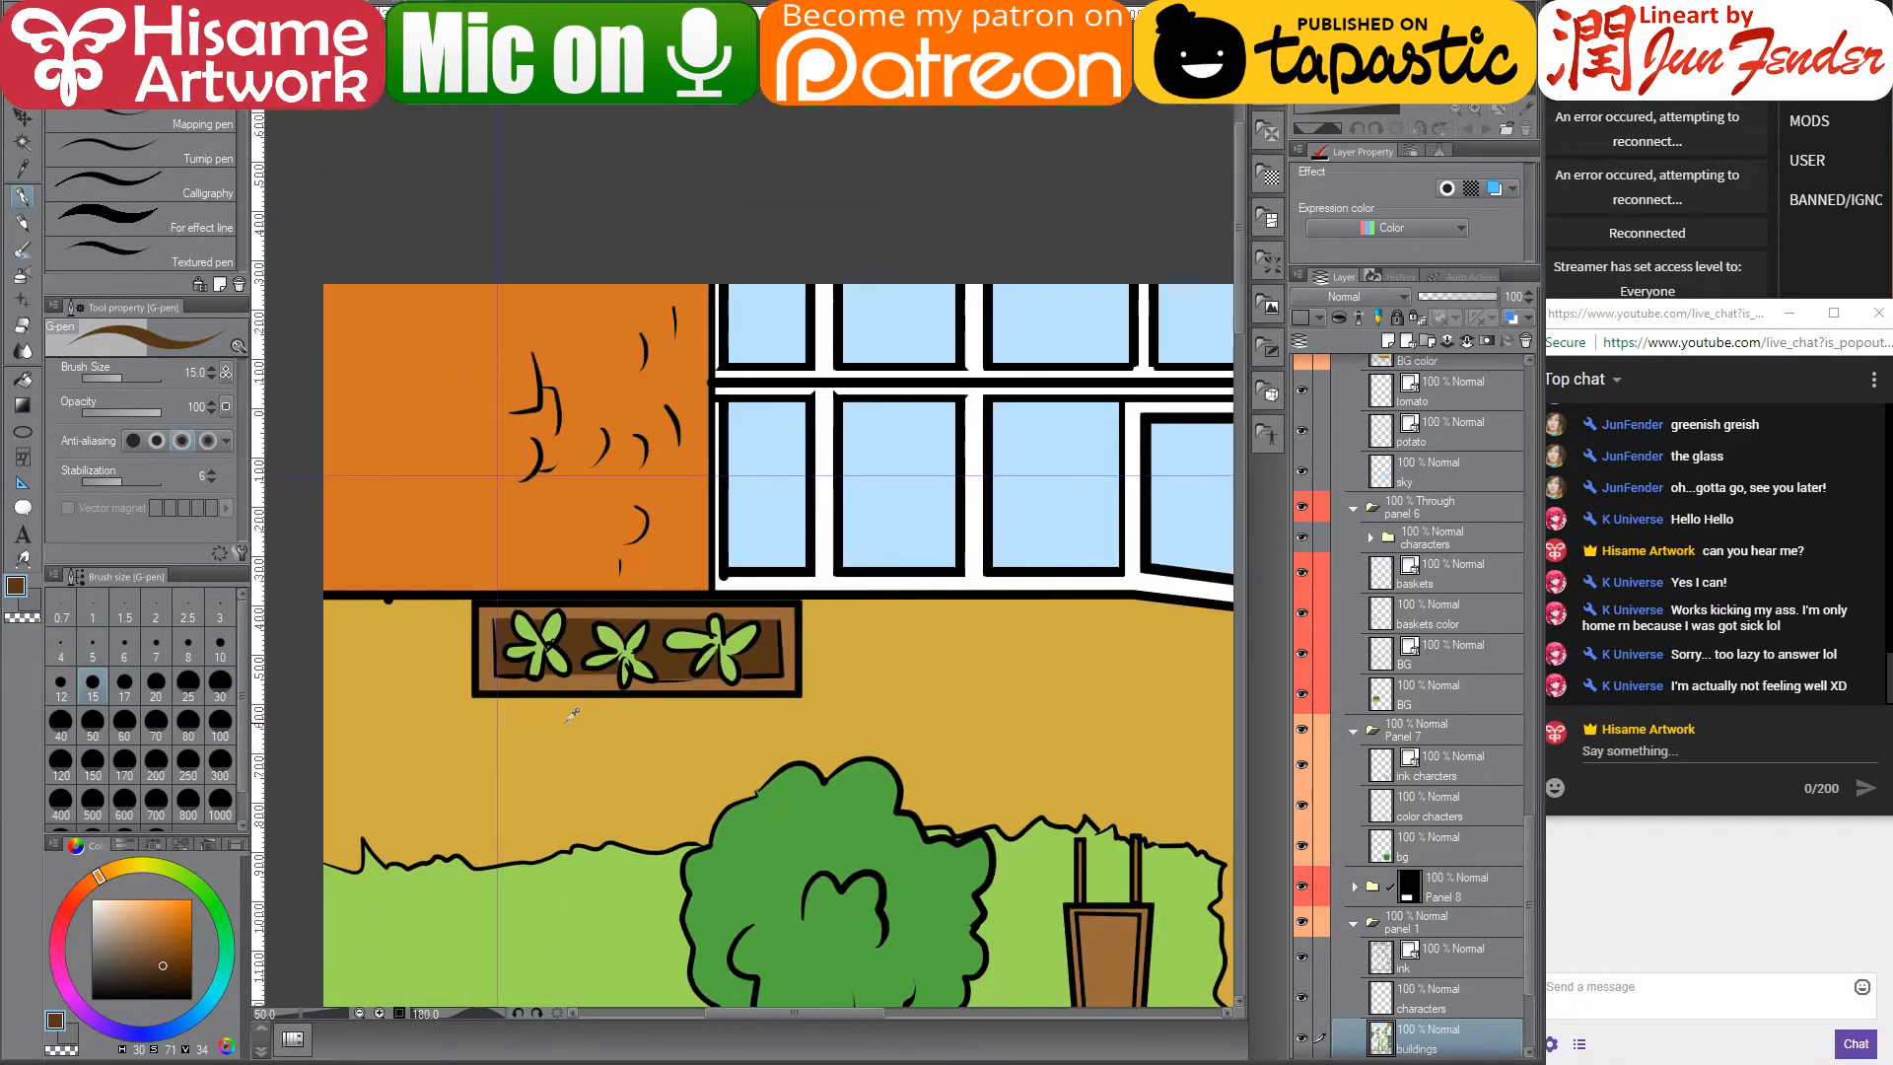
pyautogui.moveTo(824, 691); pyautogui.dragTo(607, 444)
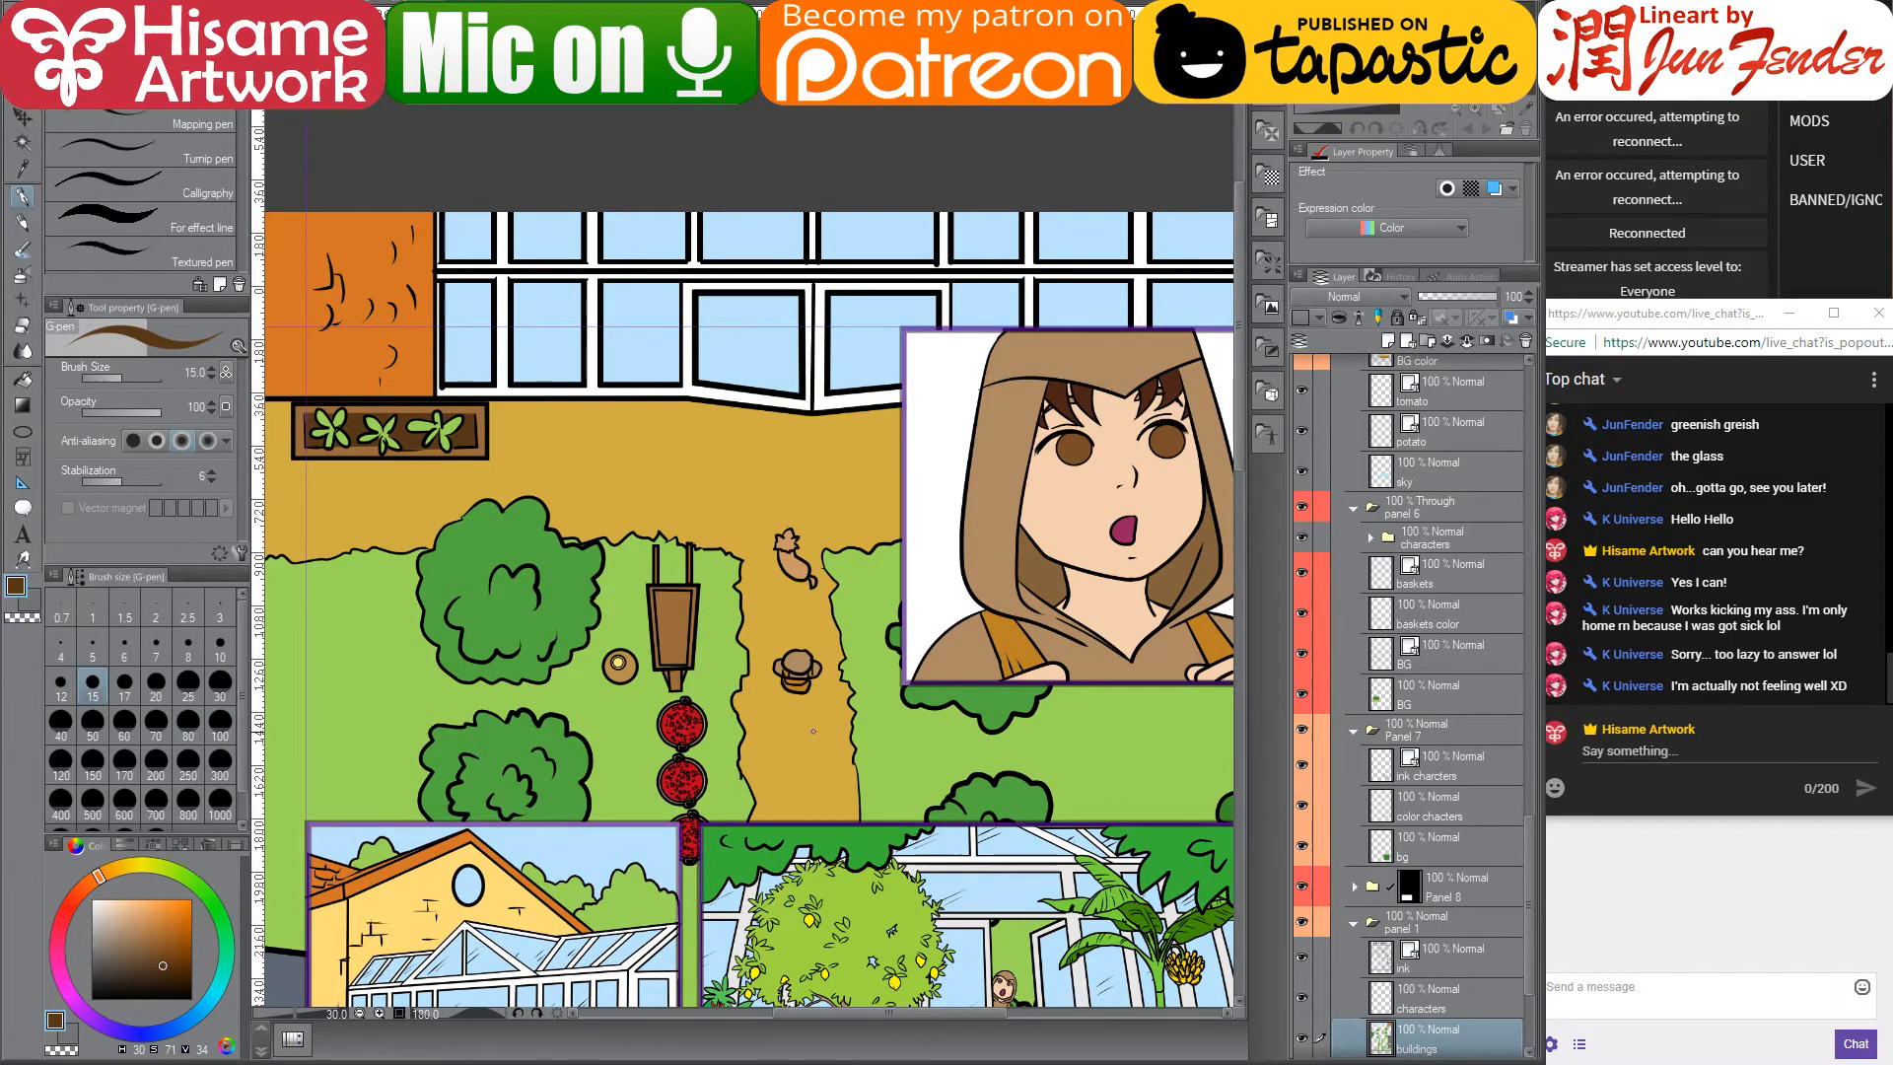
pyautogui.scroll(-3, 813, 730)
pyautogui.scroll(2, 924, 732)
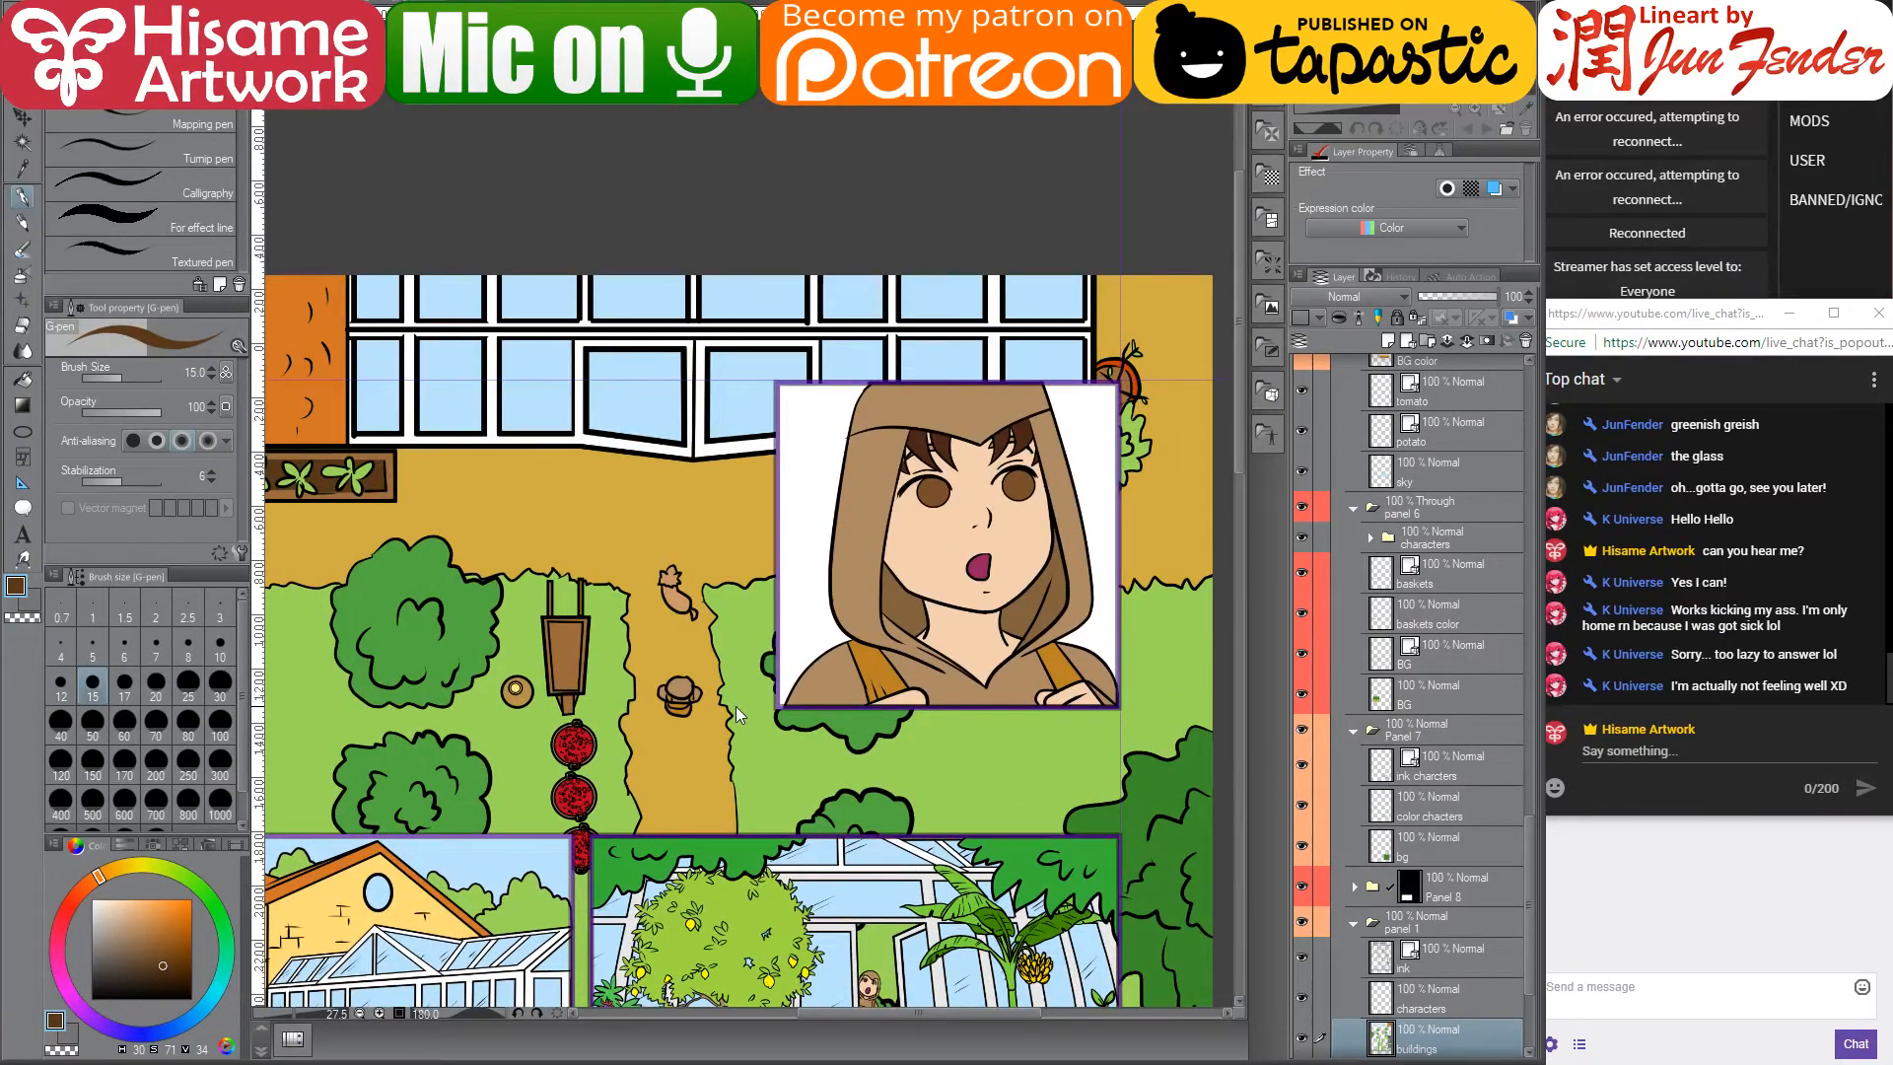
pyautogui.moveTo(793, 731); pyautogui.dragTo(848, 730)
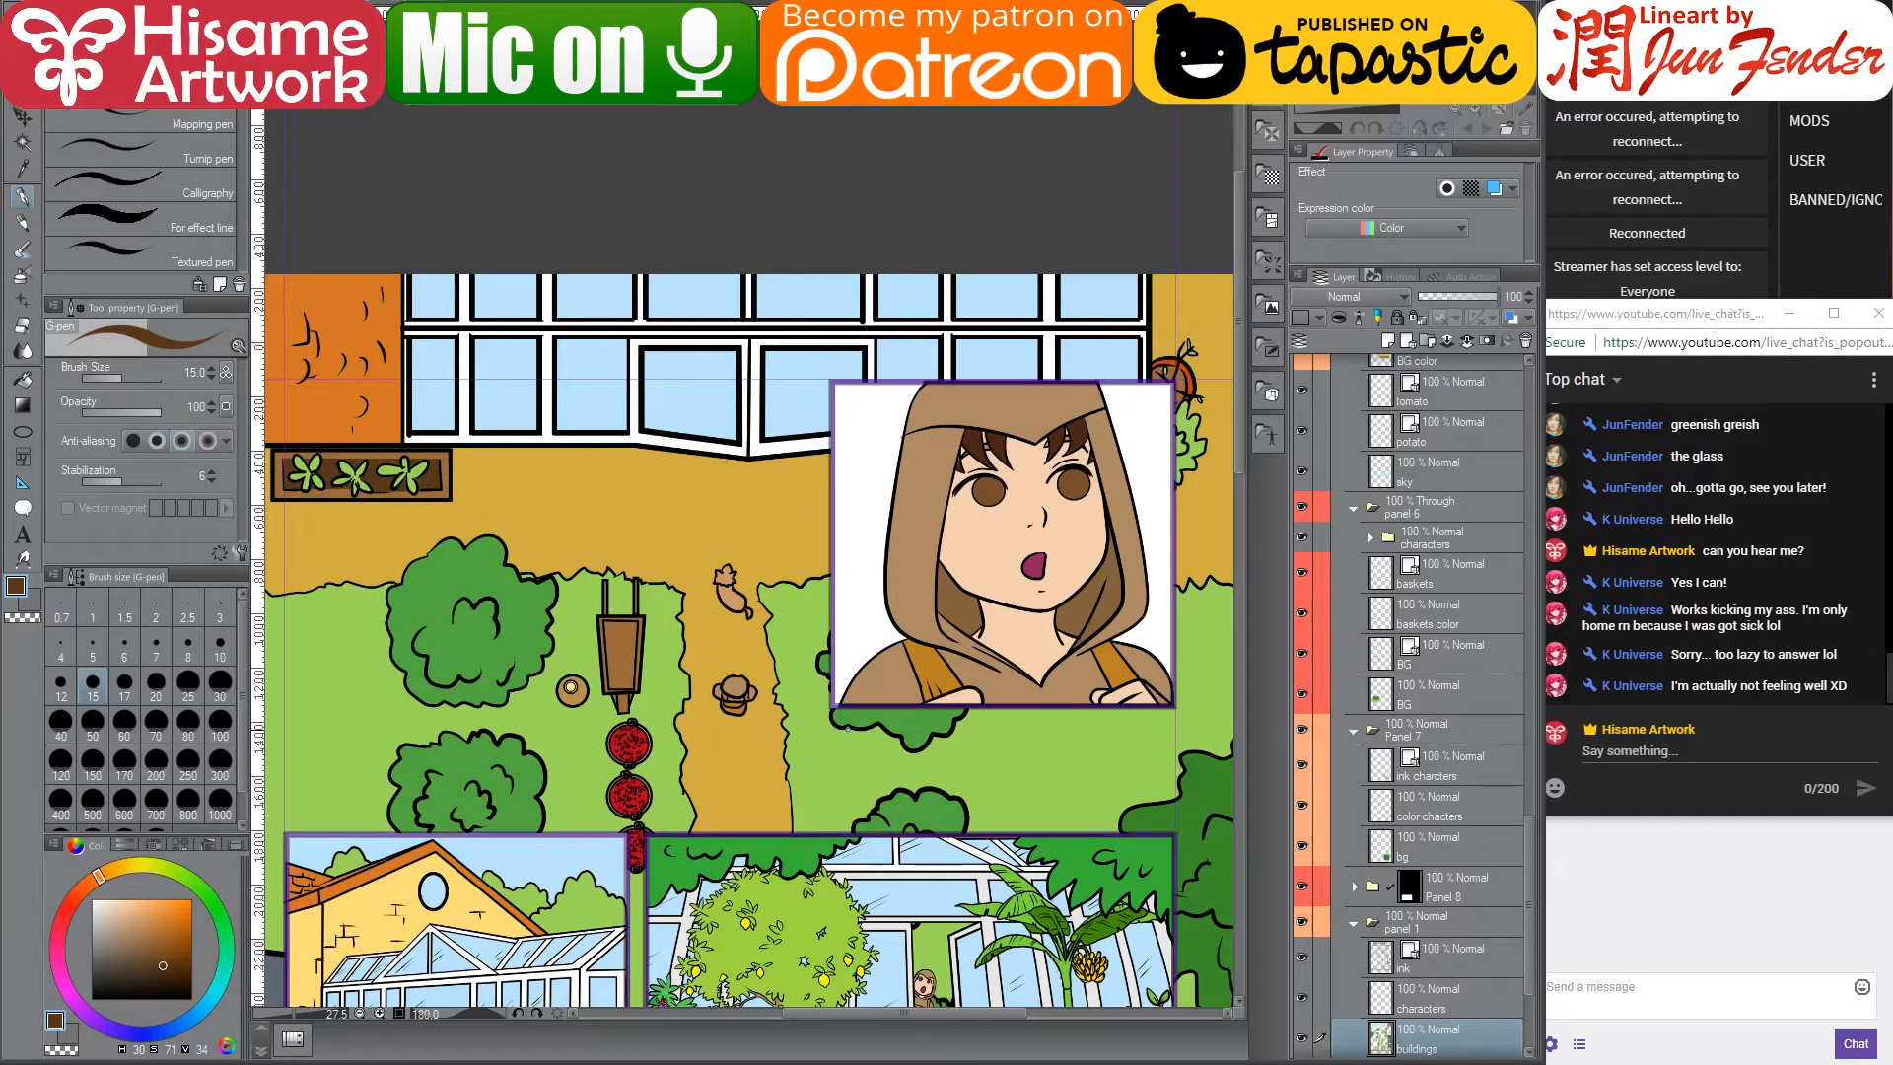
pyautogui.scroll(-2, 924, 710)
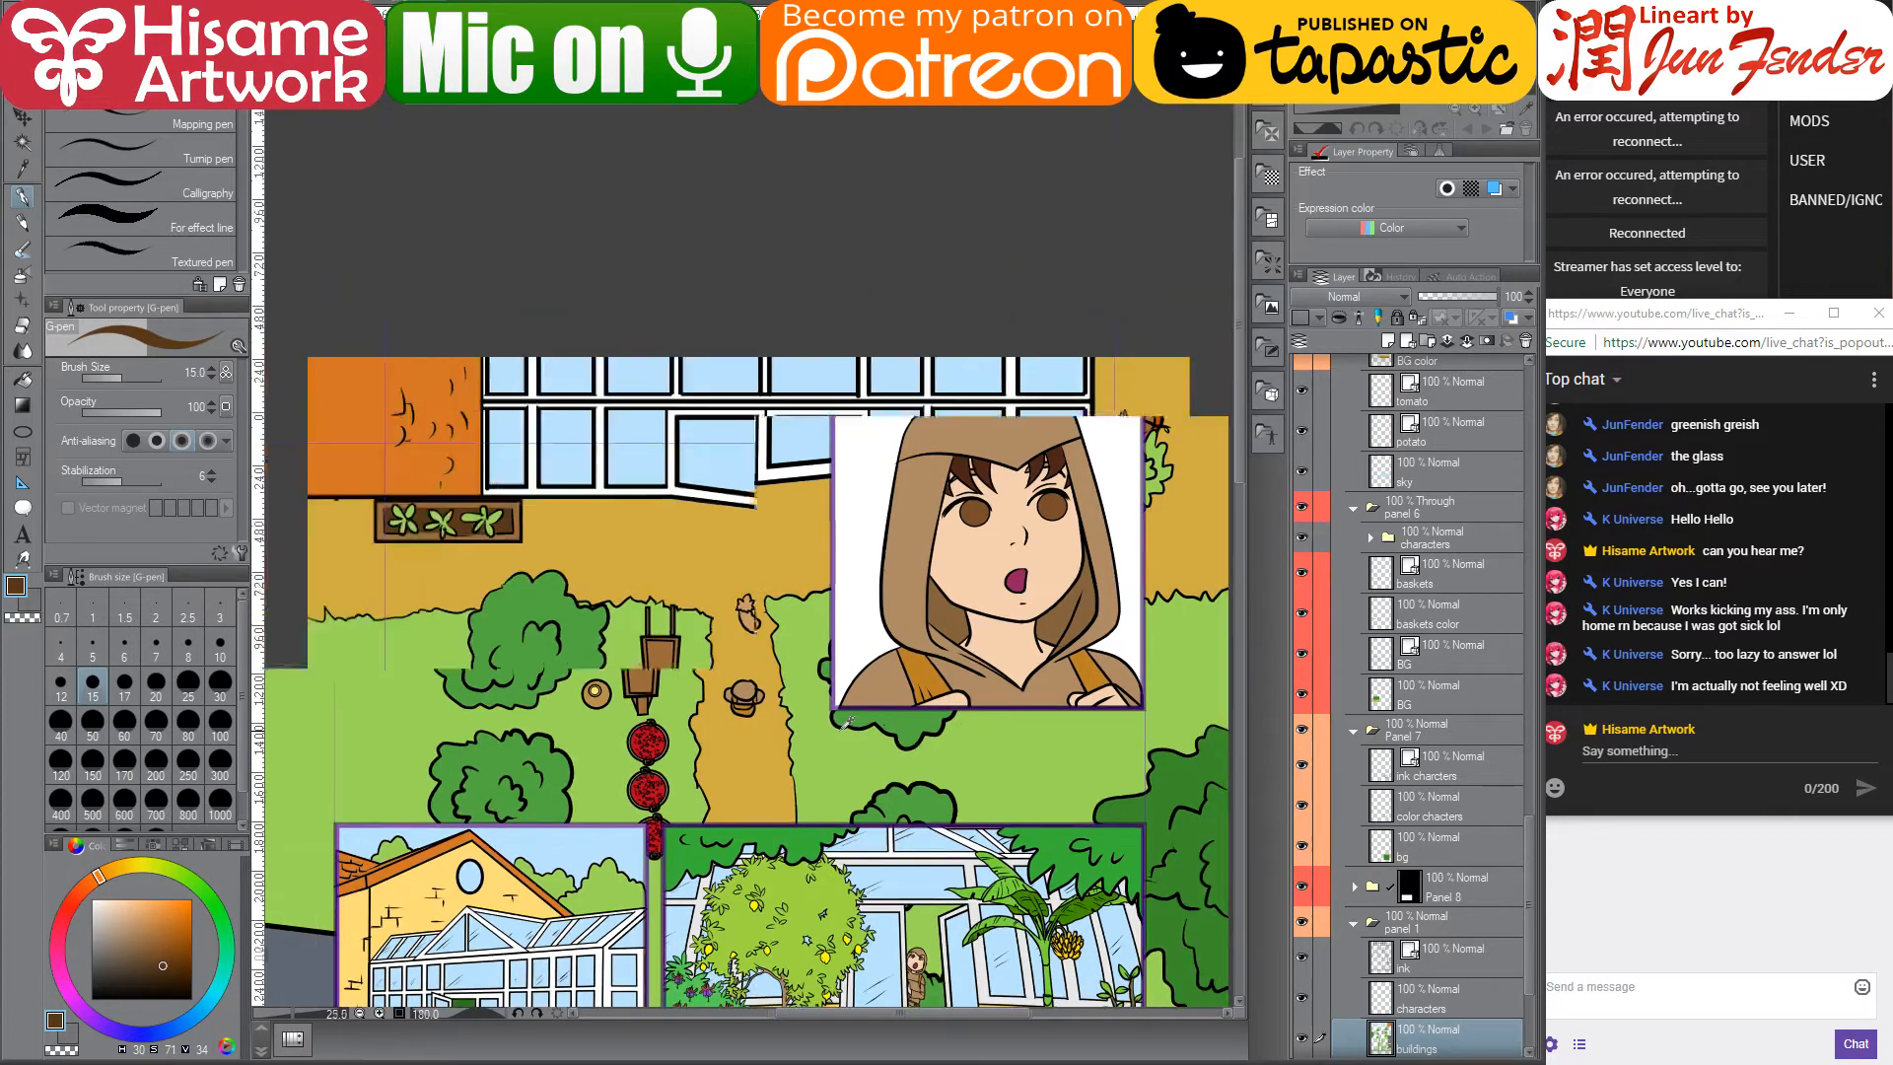
pyautogui.moveTo(924, 710); pyautogui.dragTo(917, 567)
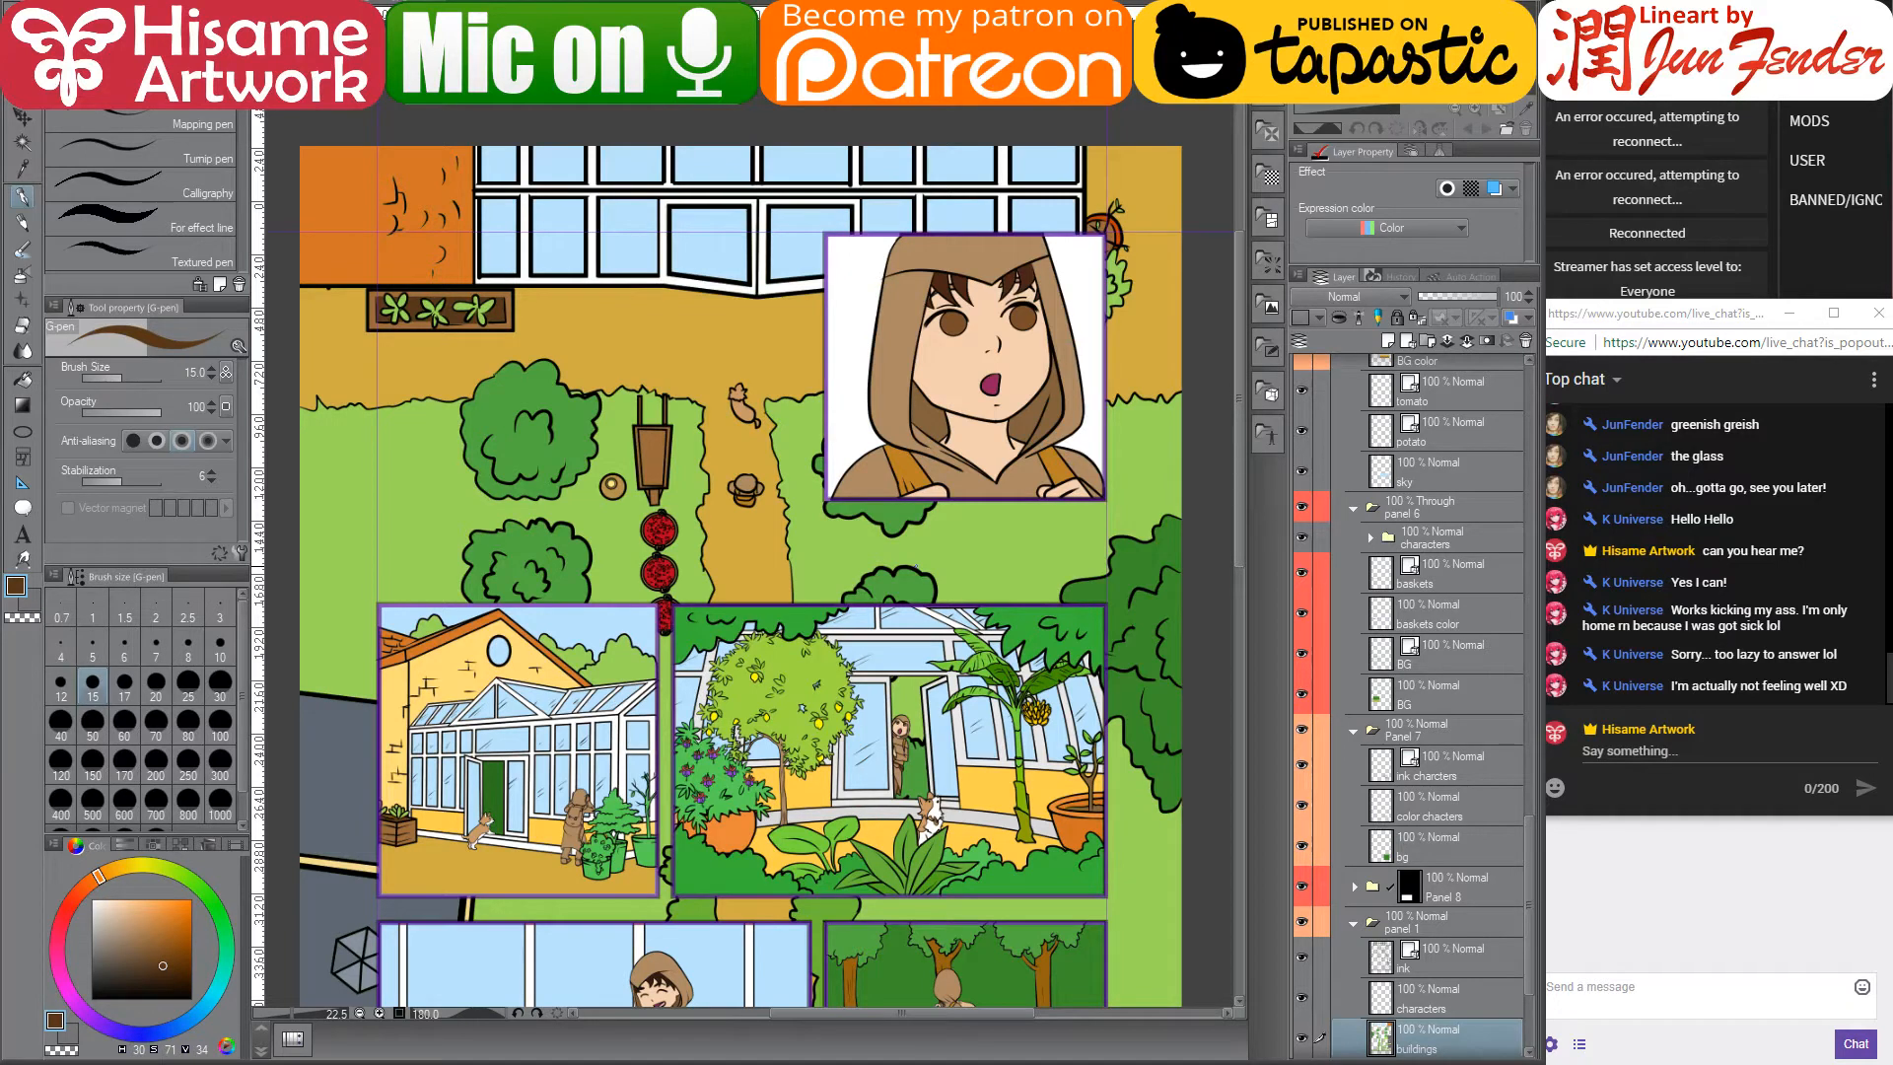
# - Paint over the leftover gaps in the hooded character's fringe on the Niels color layer with sampled hair brown, using the G-pen at size 15
pyautogui.press('o')
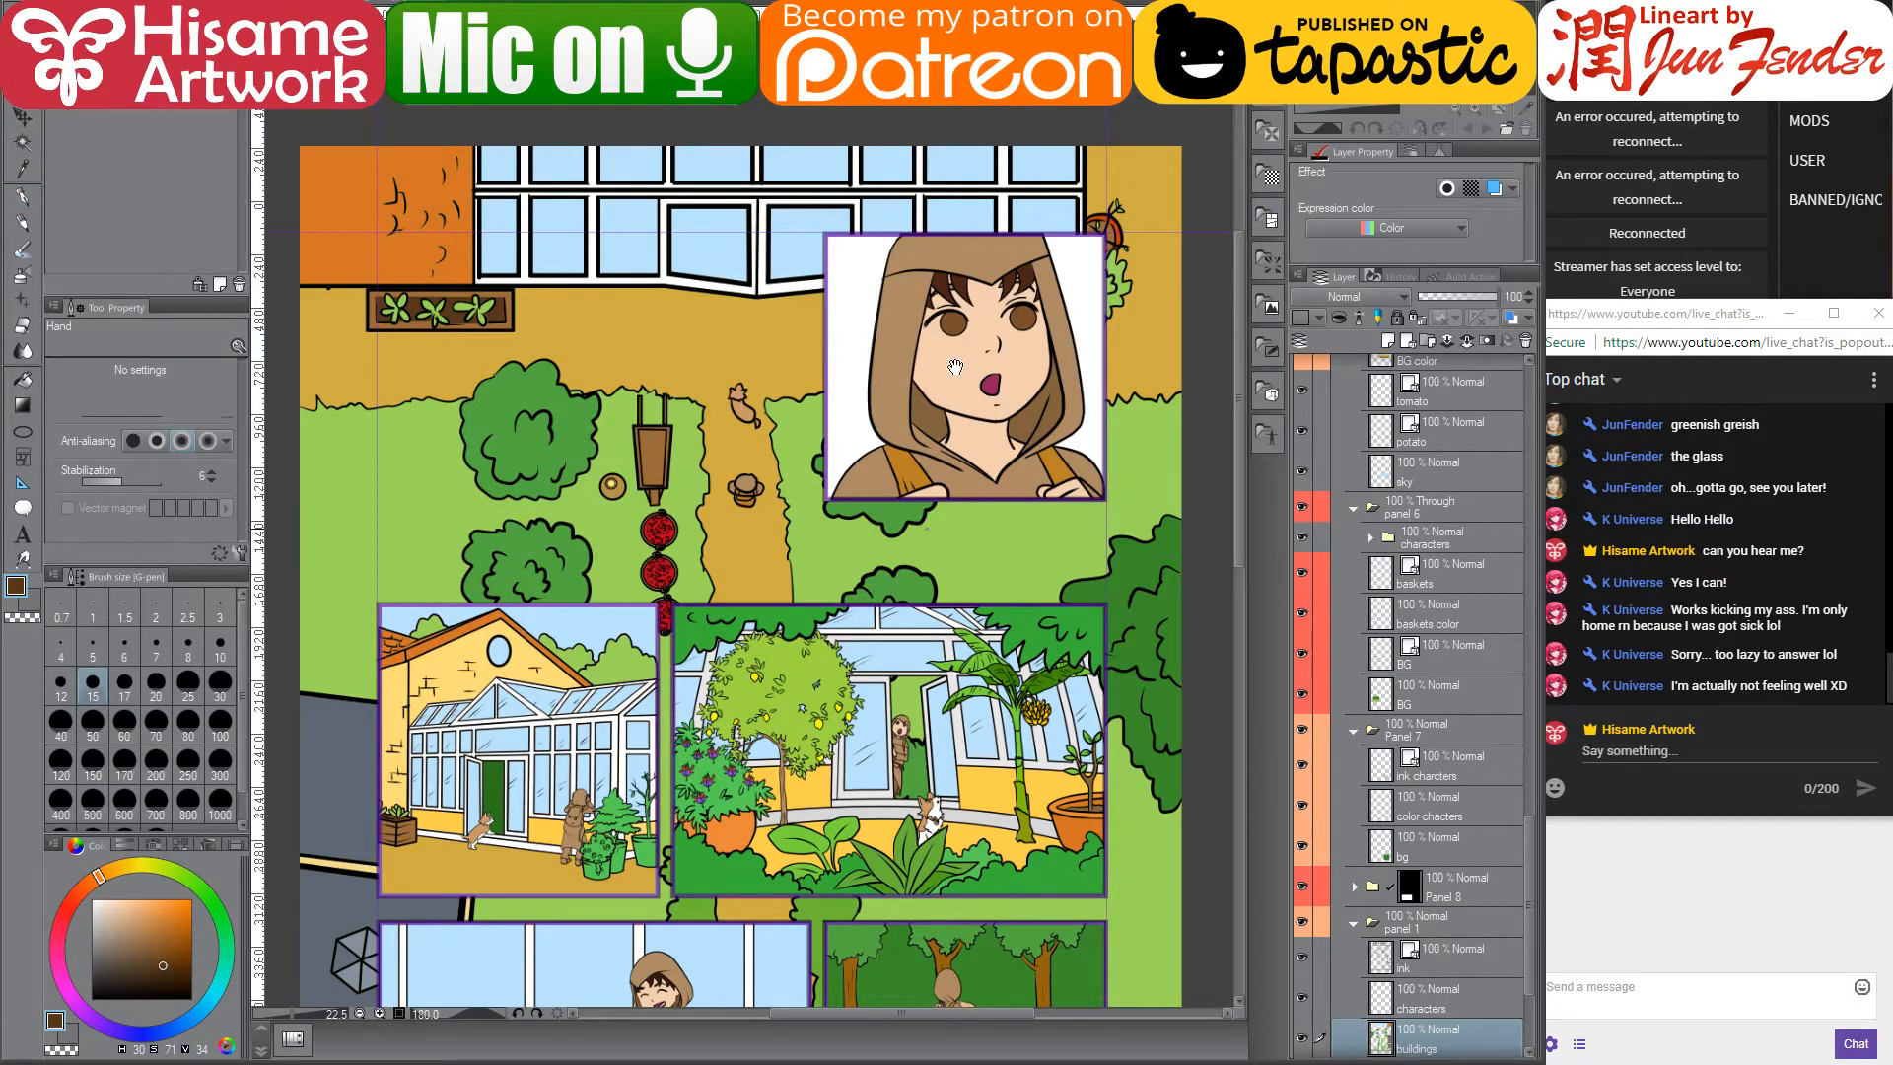
pyautogui.click(961, 284)
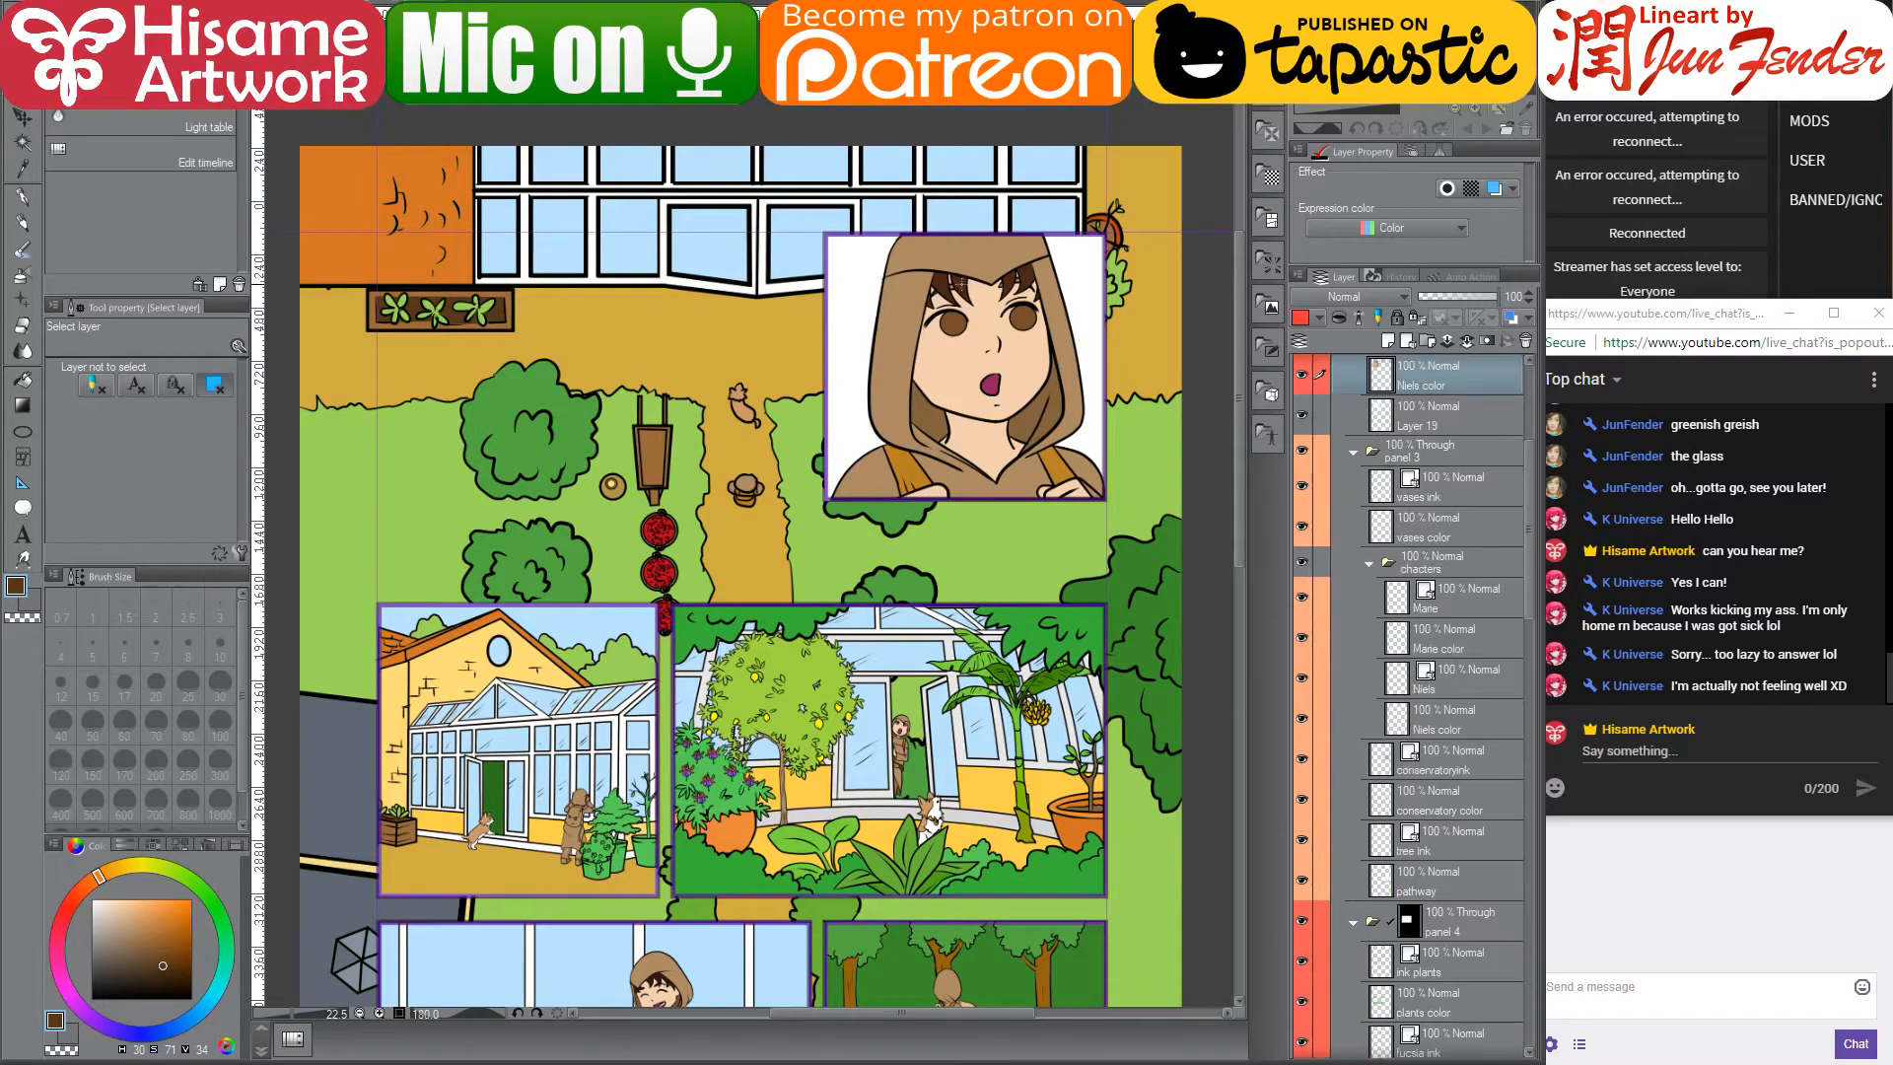
pyautogui.scroll(6, 1063, 220)
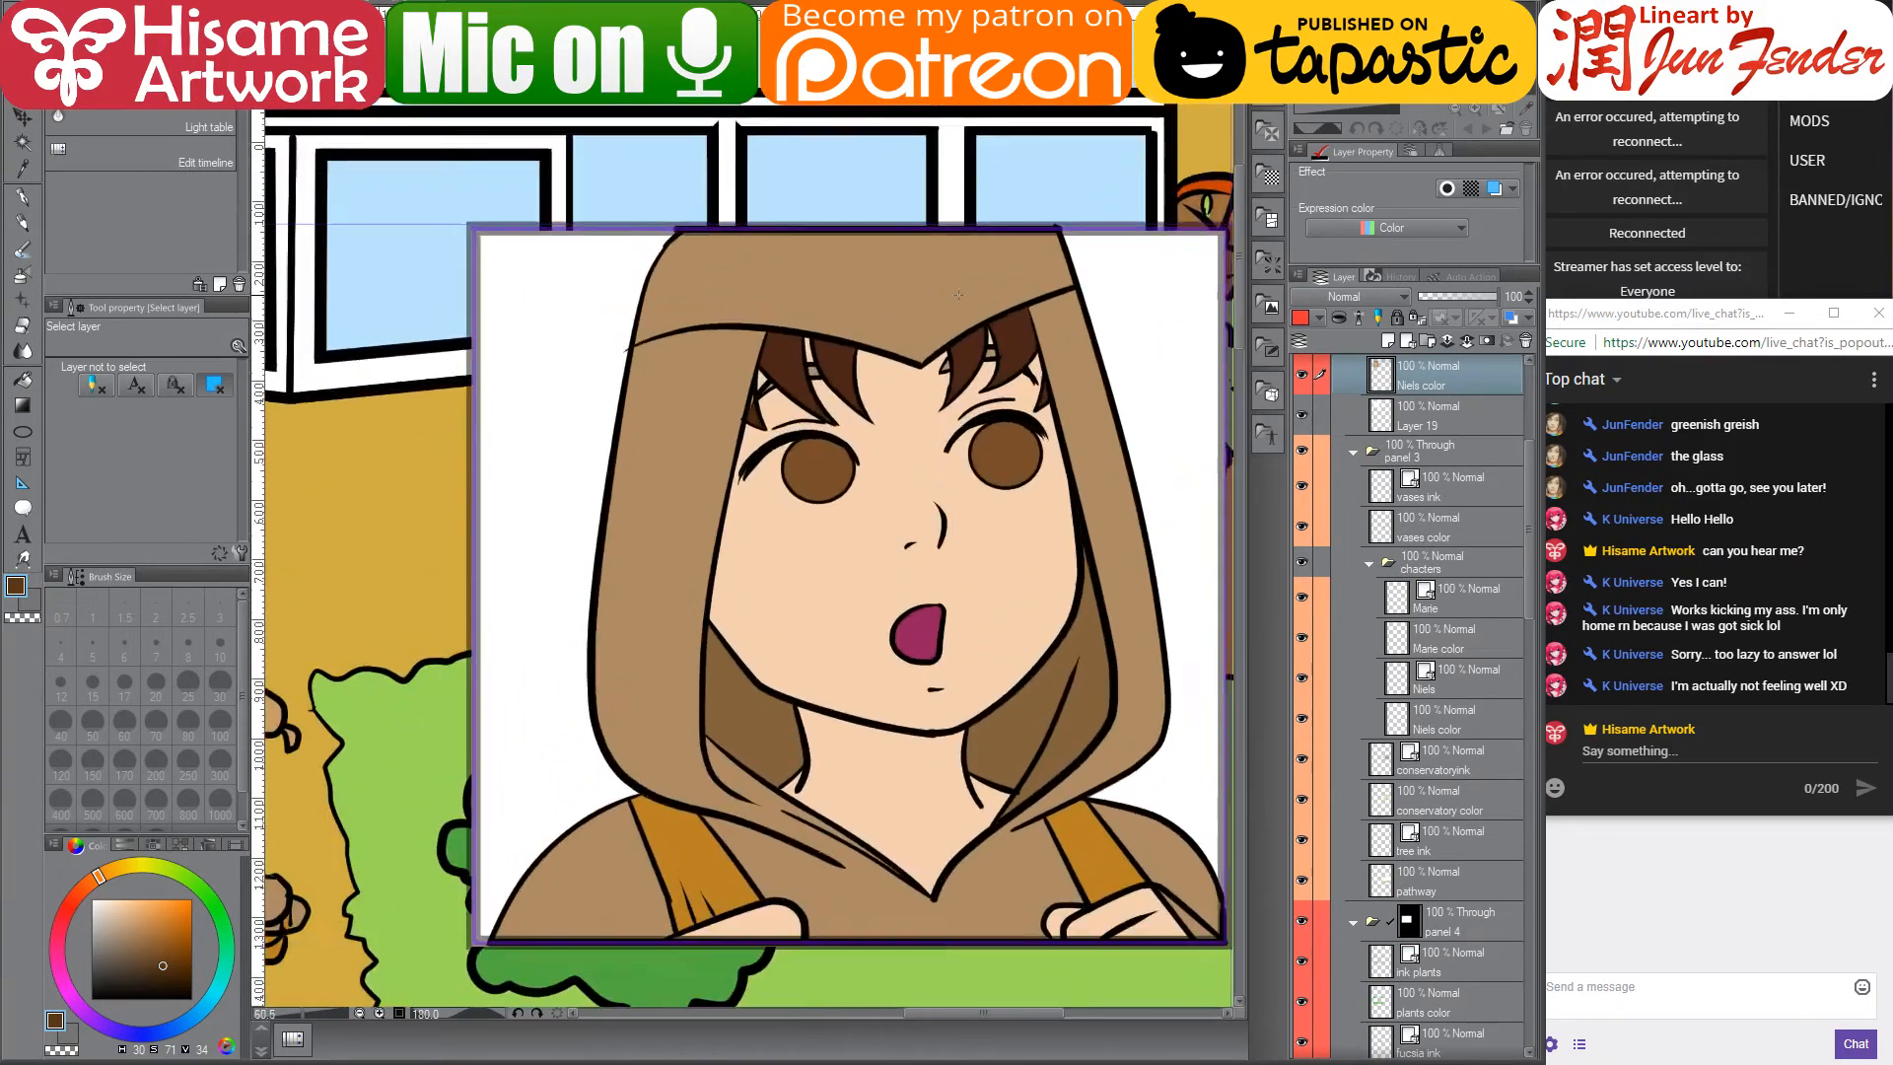
pyautogui.click(24, 201)
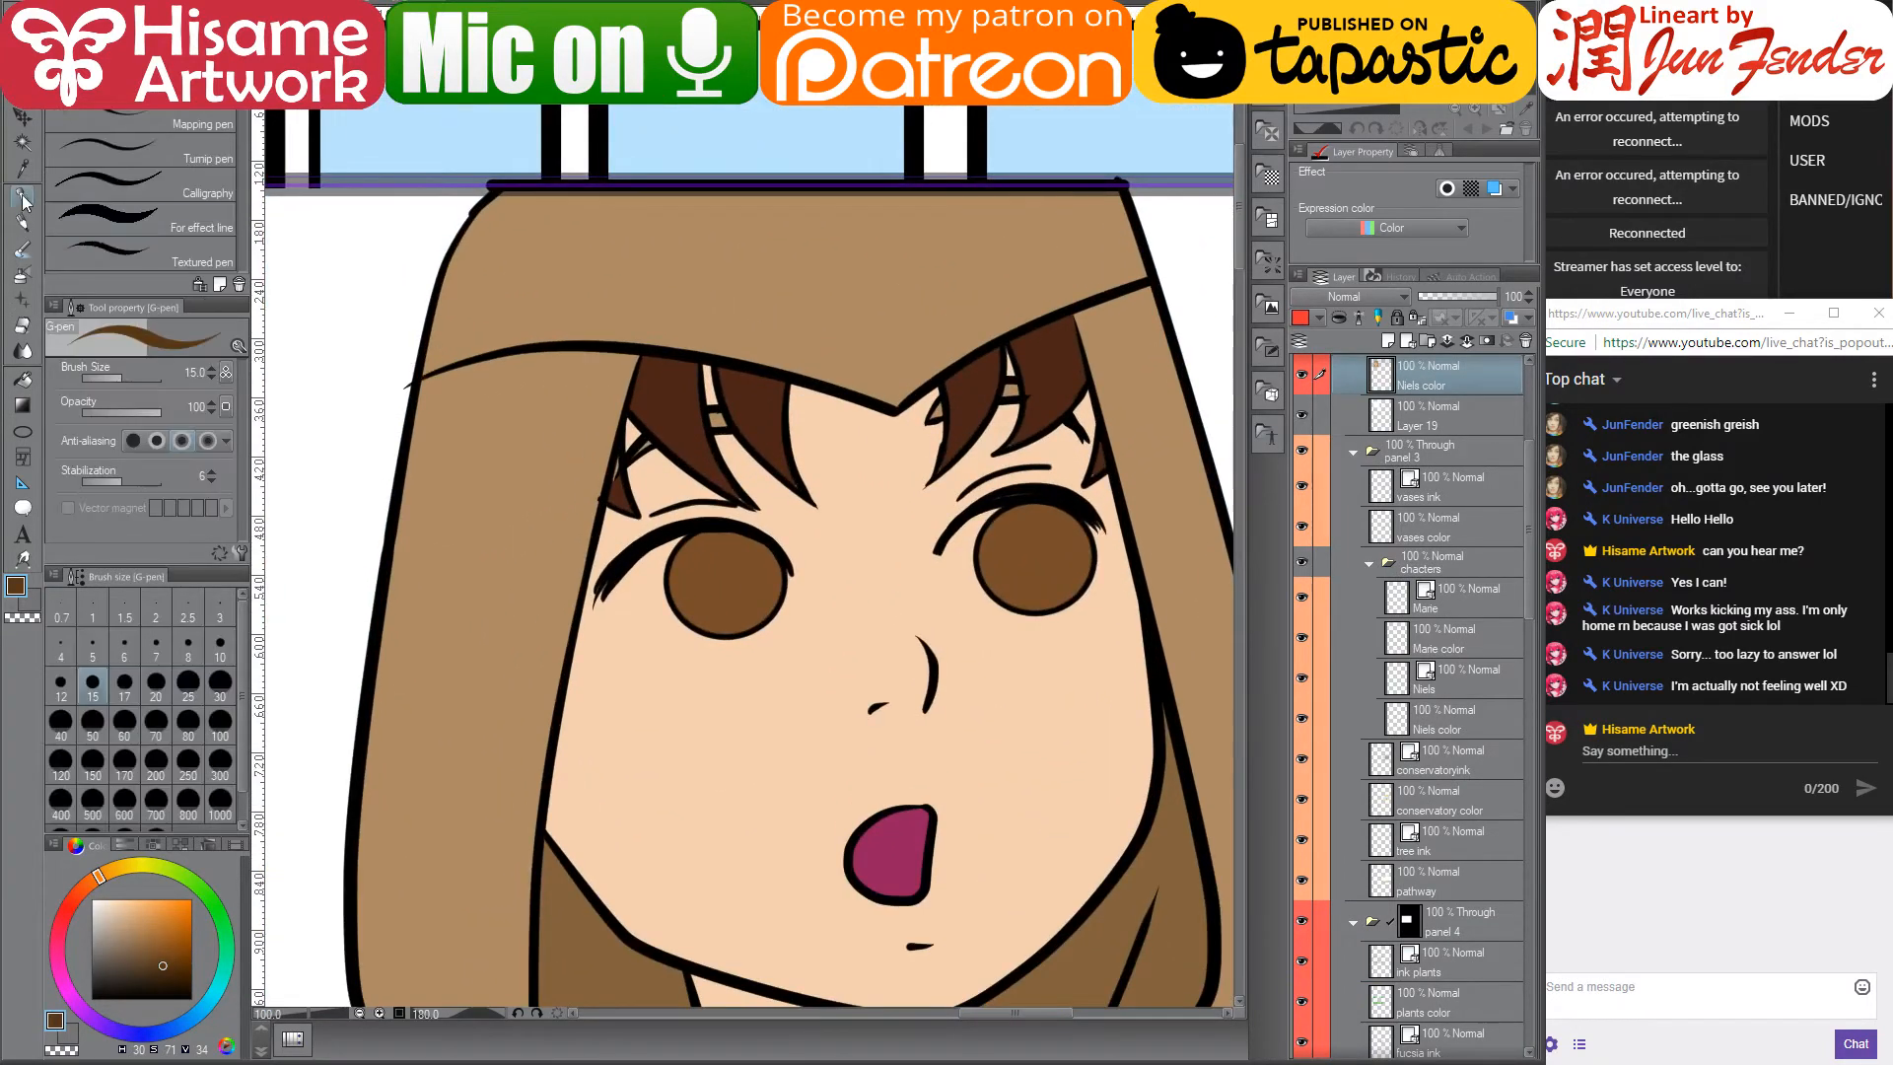
pyautogui.keyDown('alt'); pyautogui.click(979, 381); pyautogui.keyUp('alt')
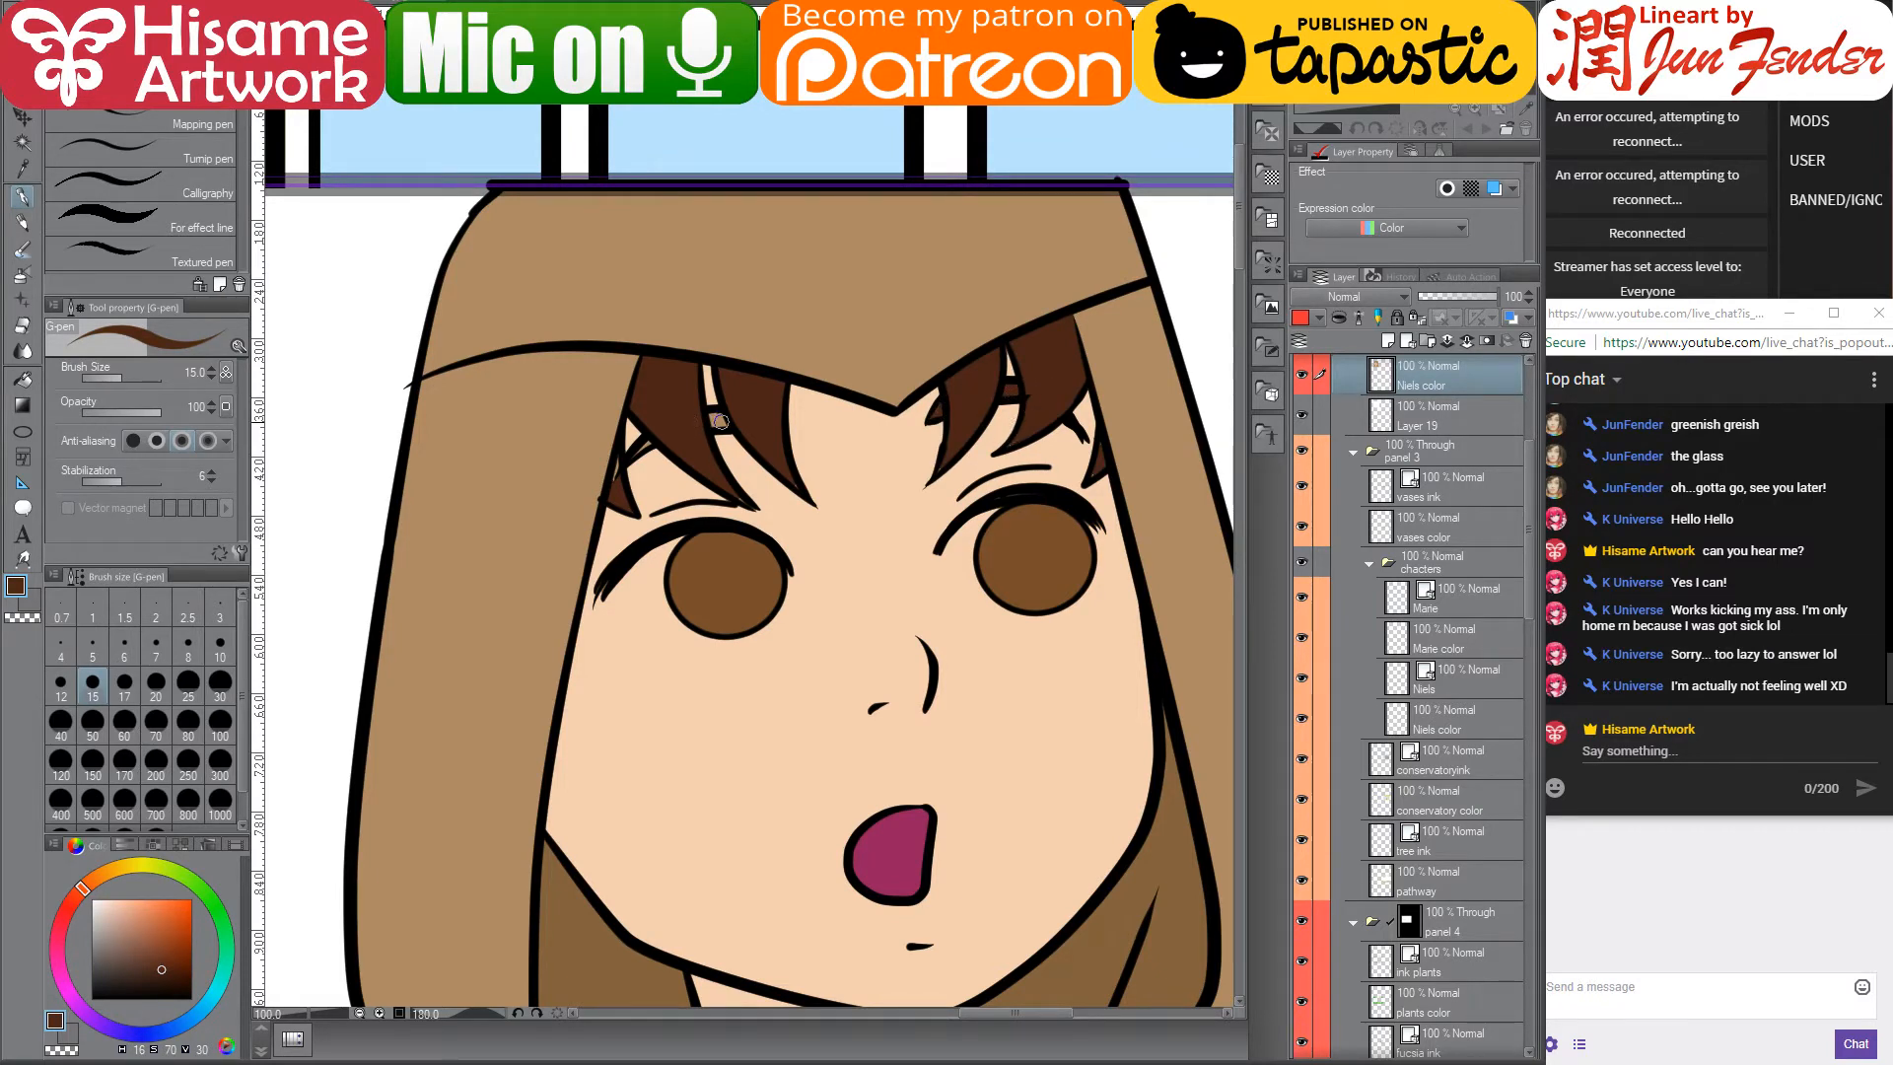
pyautogui.press(']')
pyautogui.press(']')
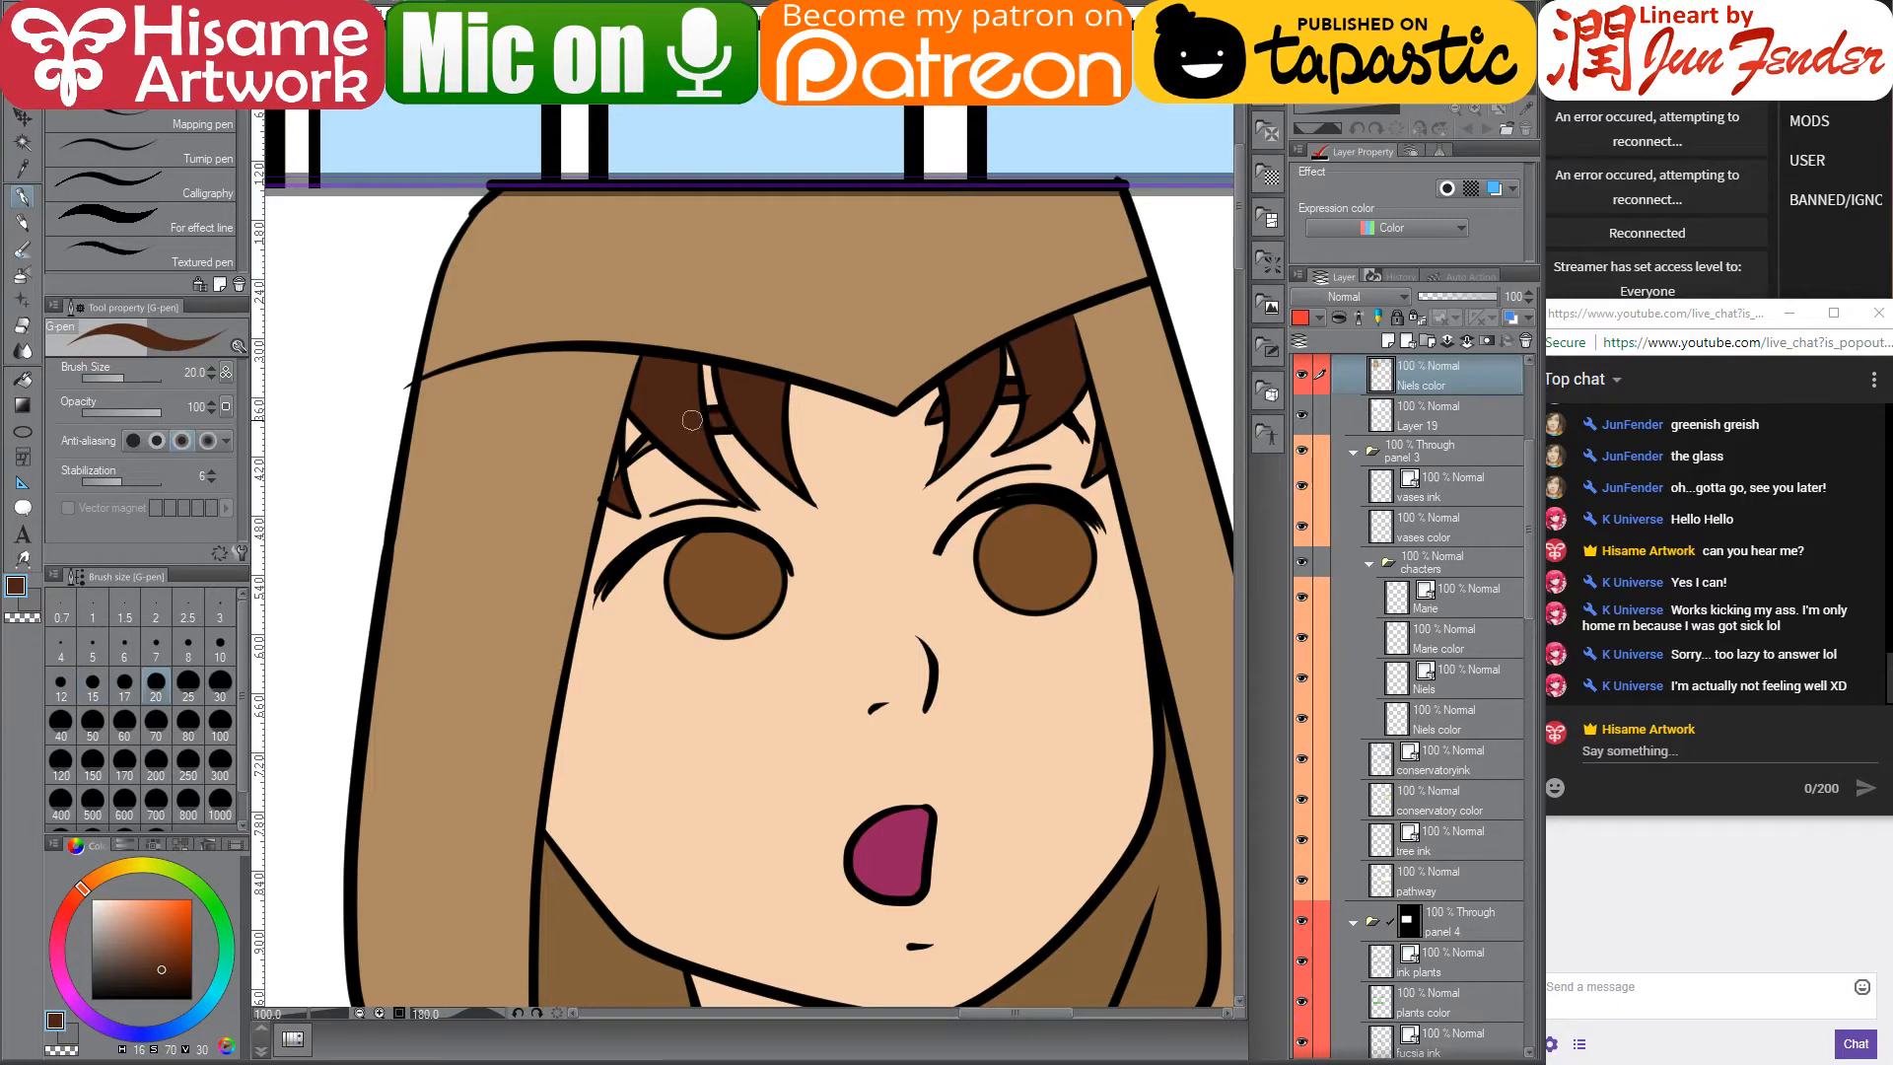
pyautogui.press('[')
pyautogui.press('[')
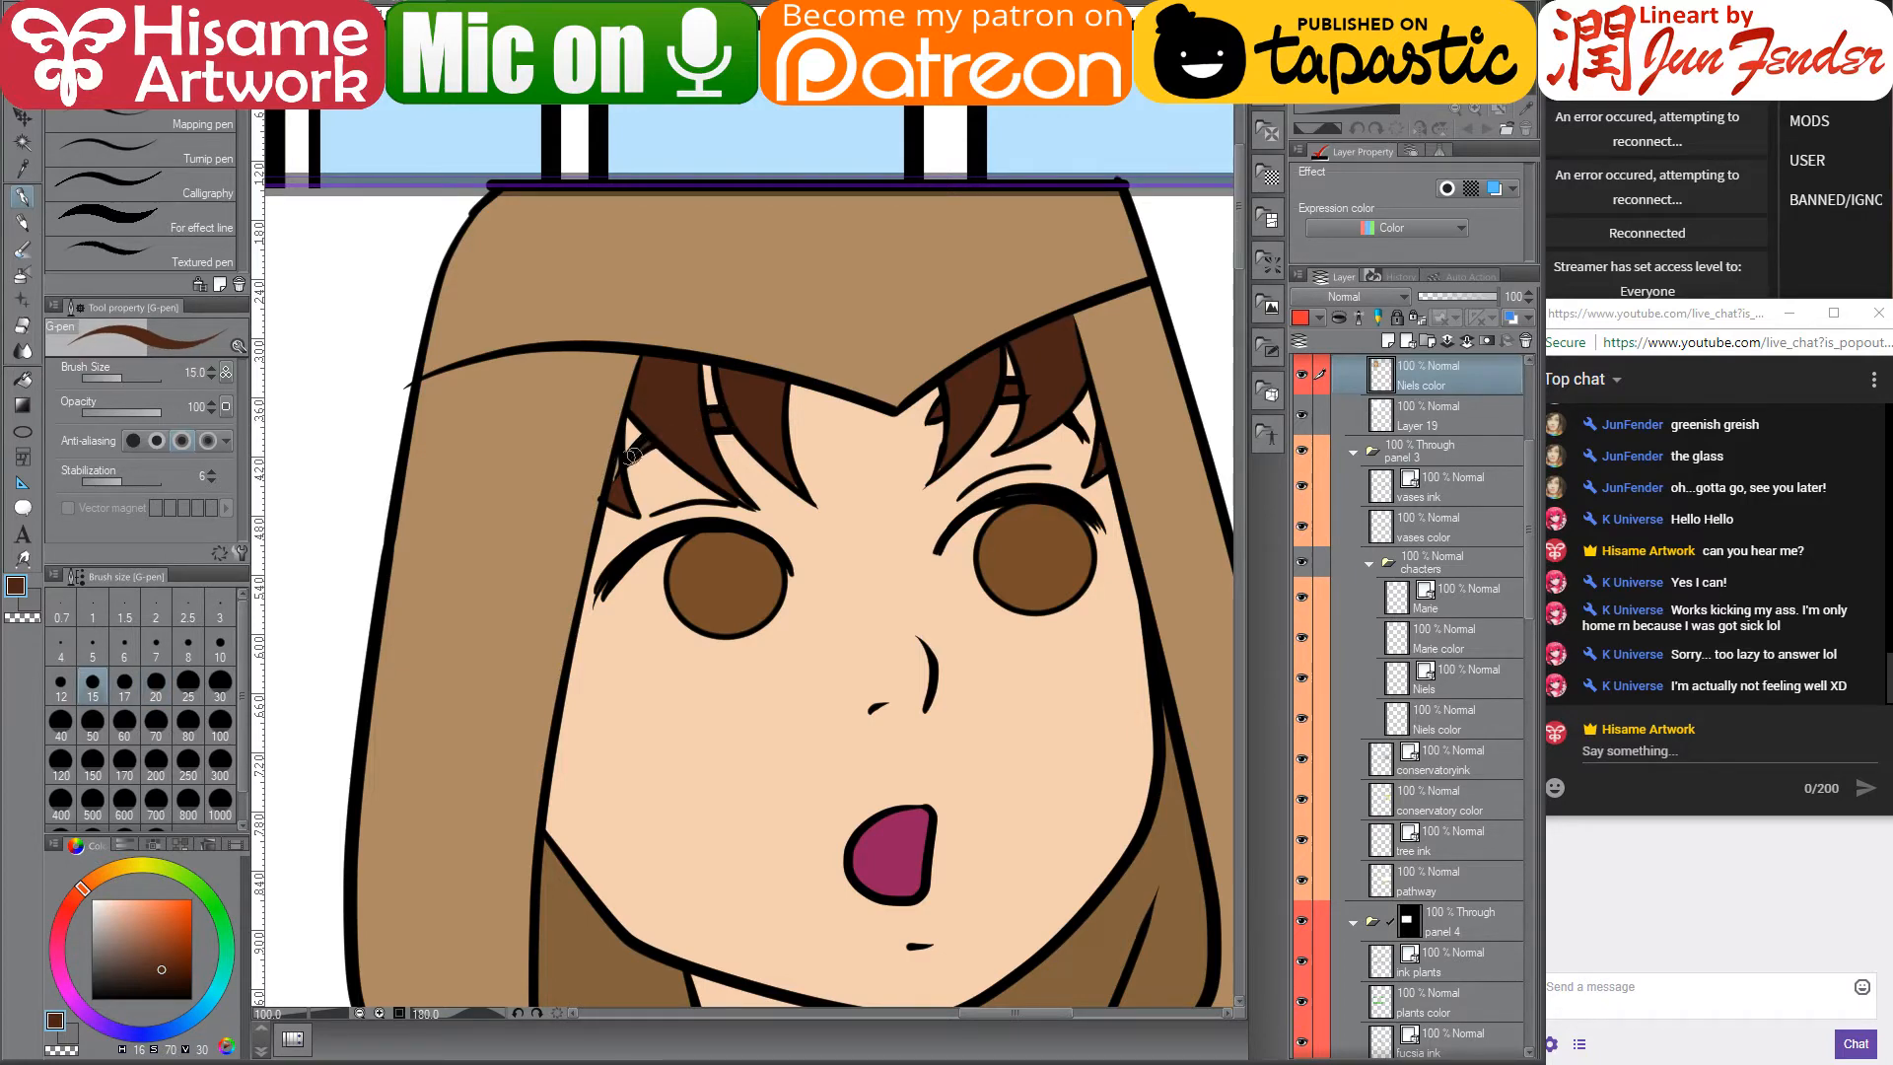
pyautogui.moveTo(616, 464); pyautogui.dragTo(618, 497)
# - Touch up the edges of the hooded character's fringe with sampled skin tone and hair brown, using the G-pen at size 15
pyautogui.click(22, 381)
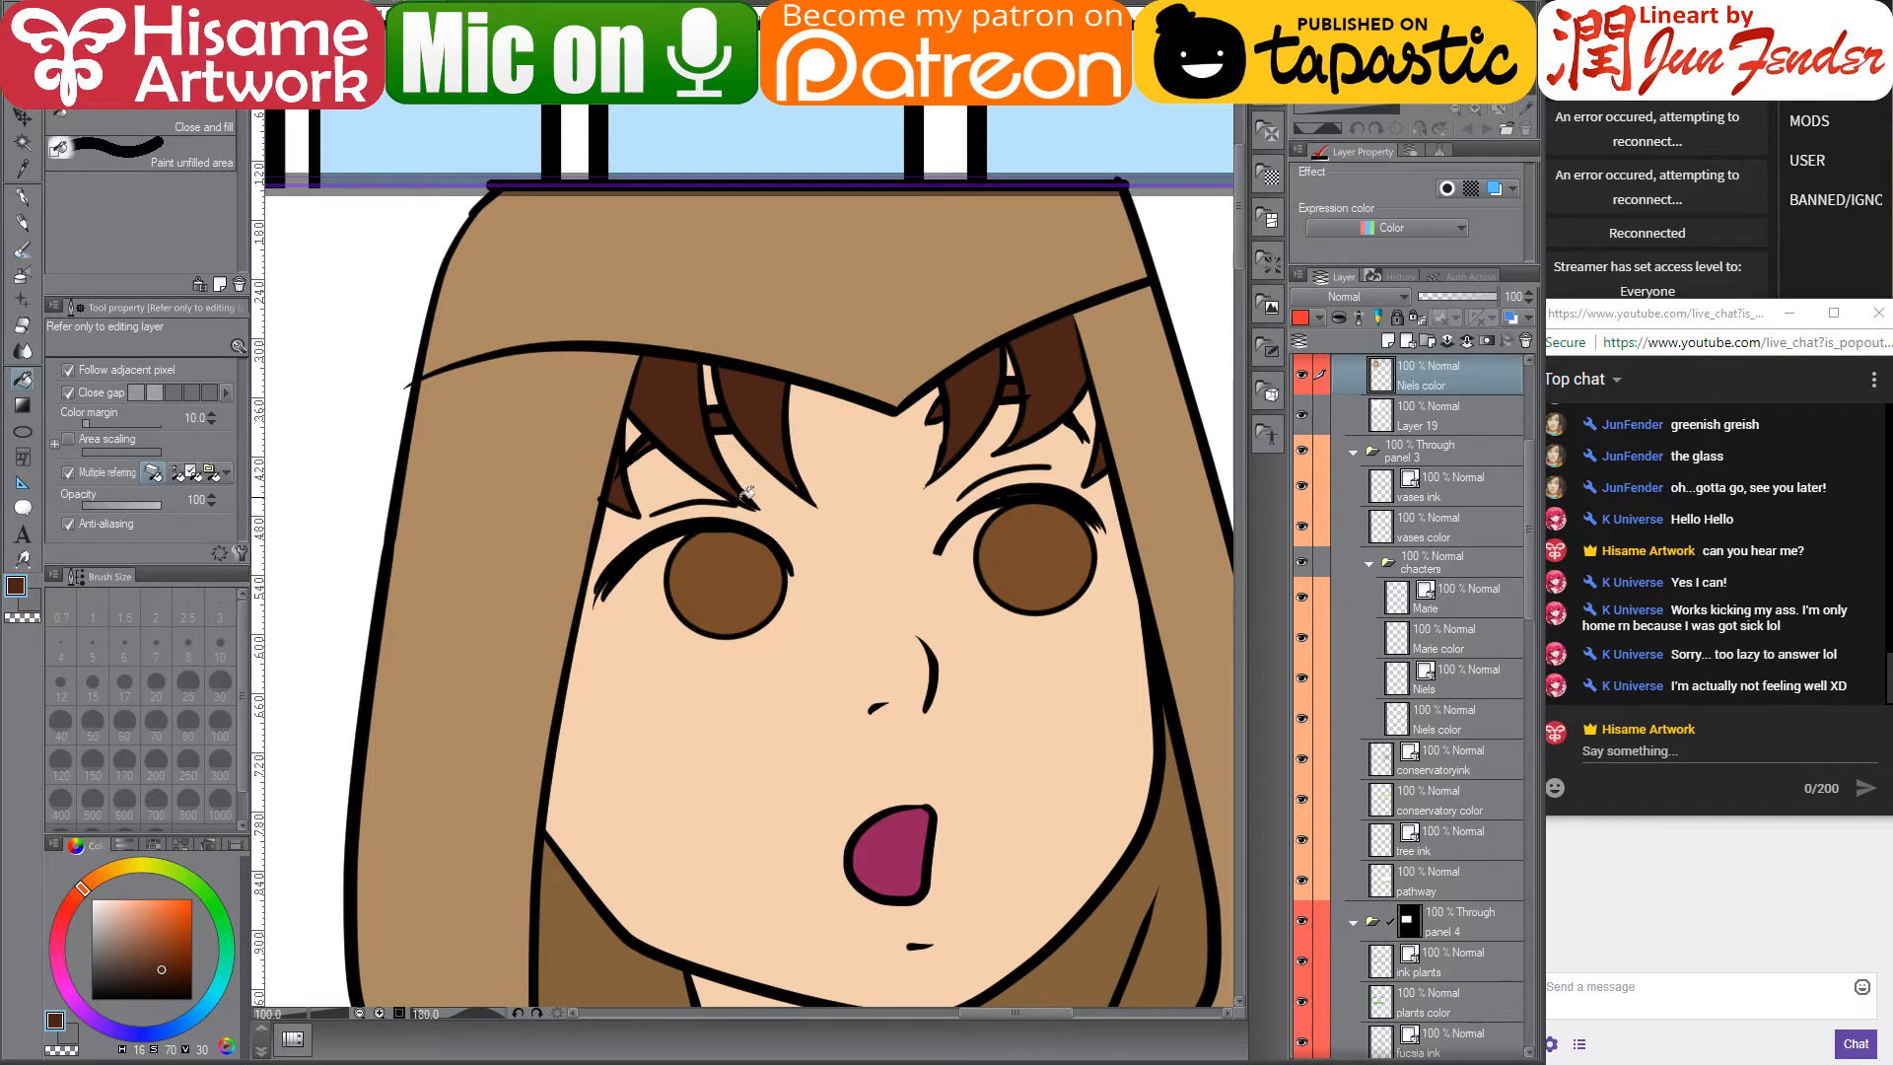
pyautogui.click(21, 194)
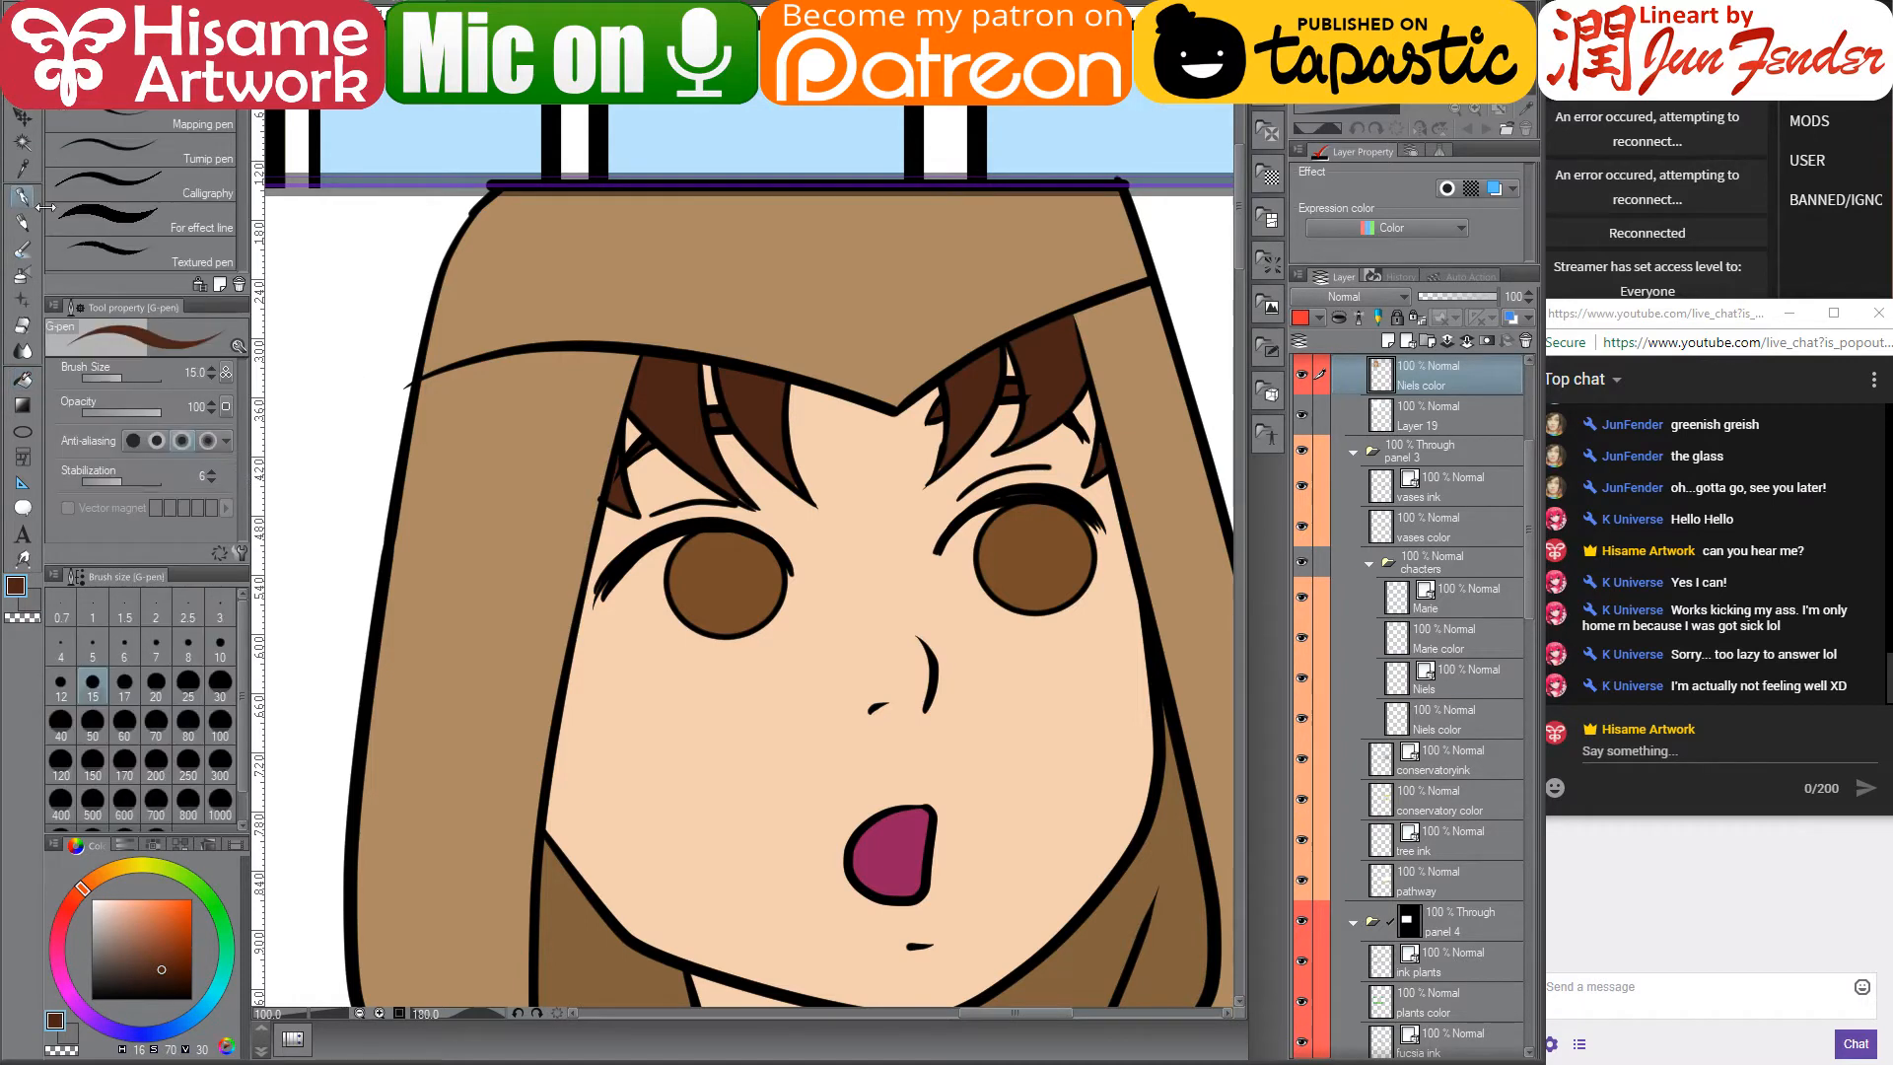
pyautogui.keyDown('alt'); pyautogui.click(749, 505); pyautogui.keyUp('alt')
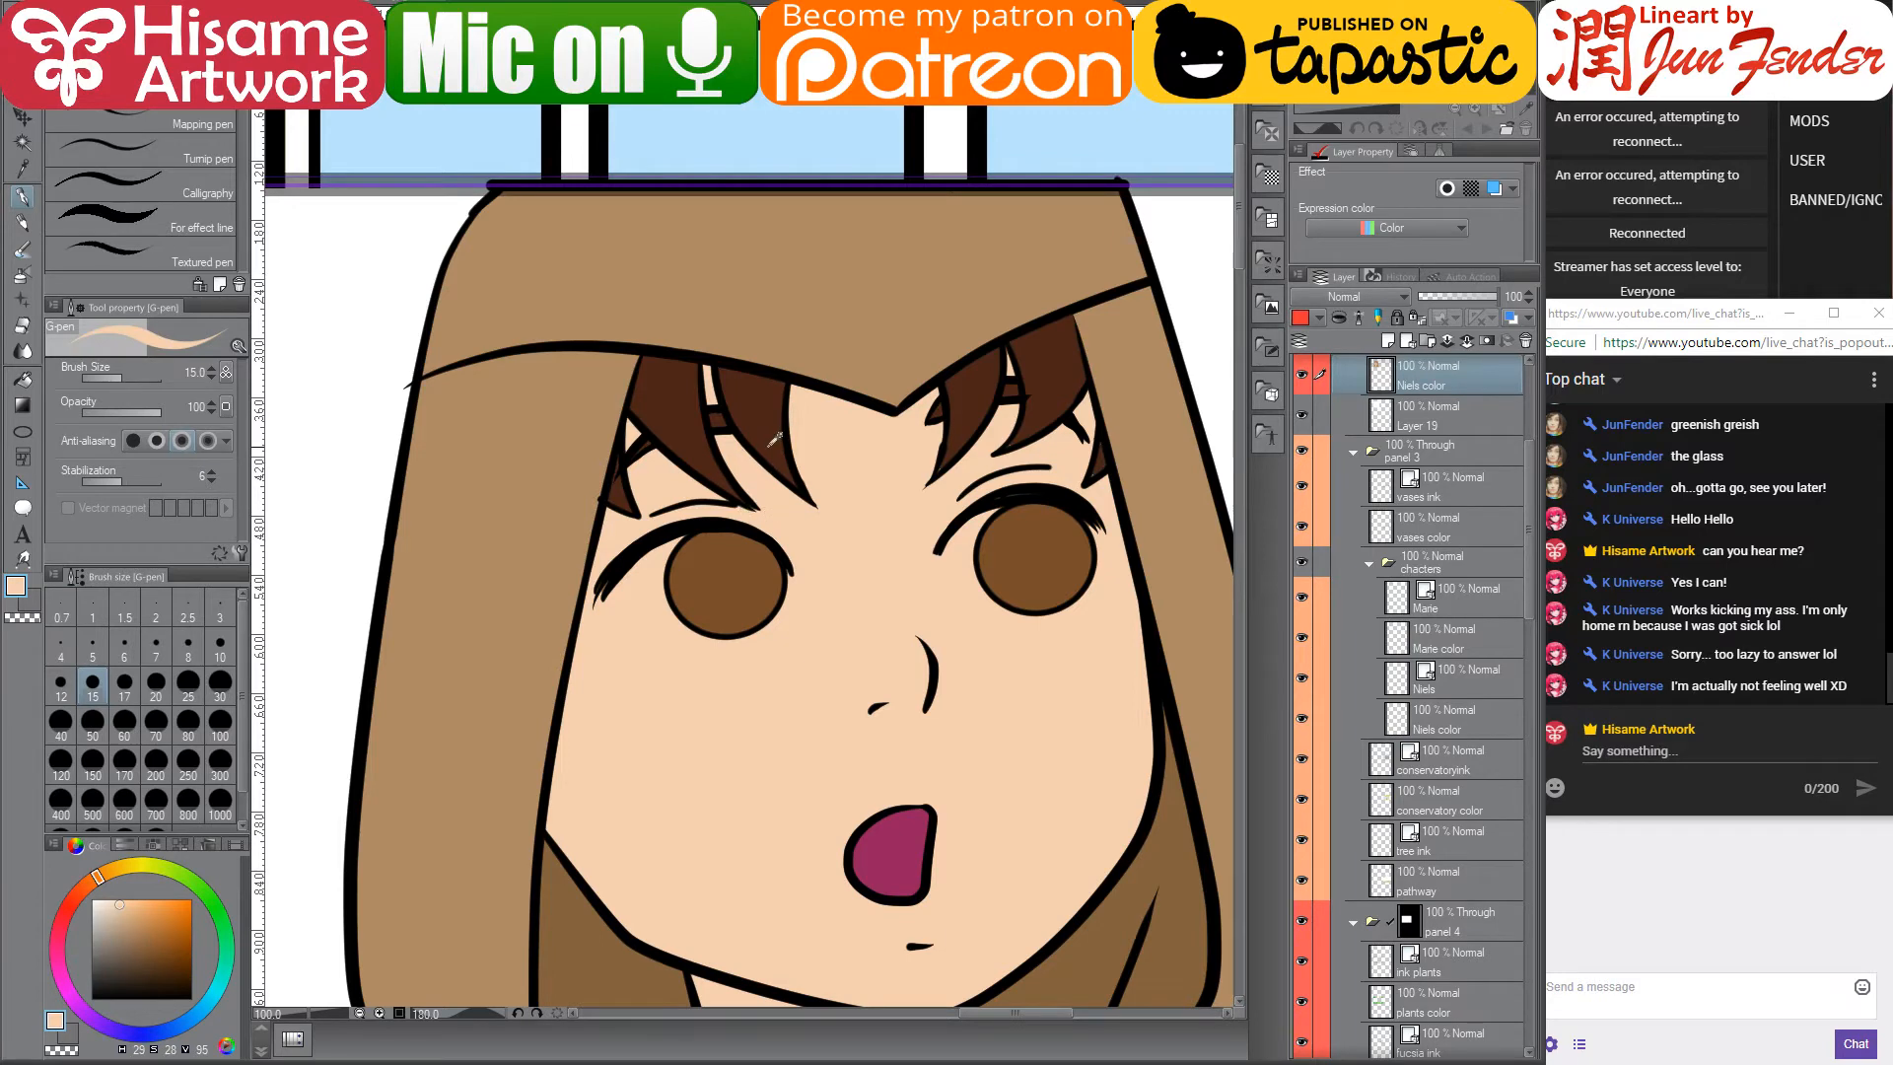
pyautogui.keyDown('alt'); pyautogui.click(770, 443); pyautogui.keyUp('alt')
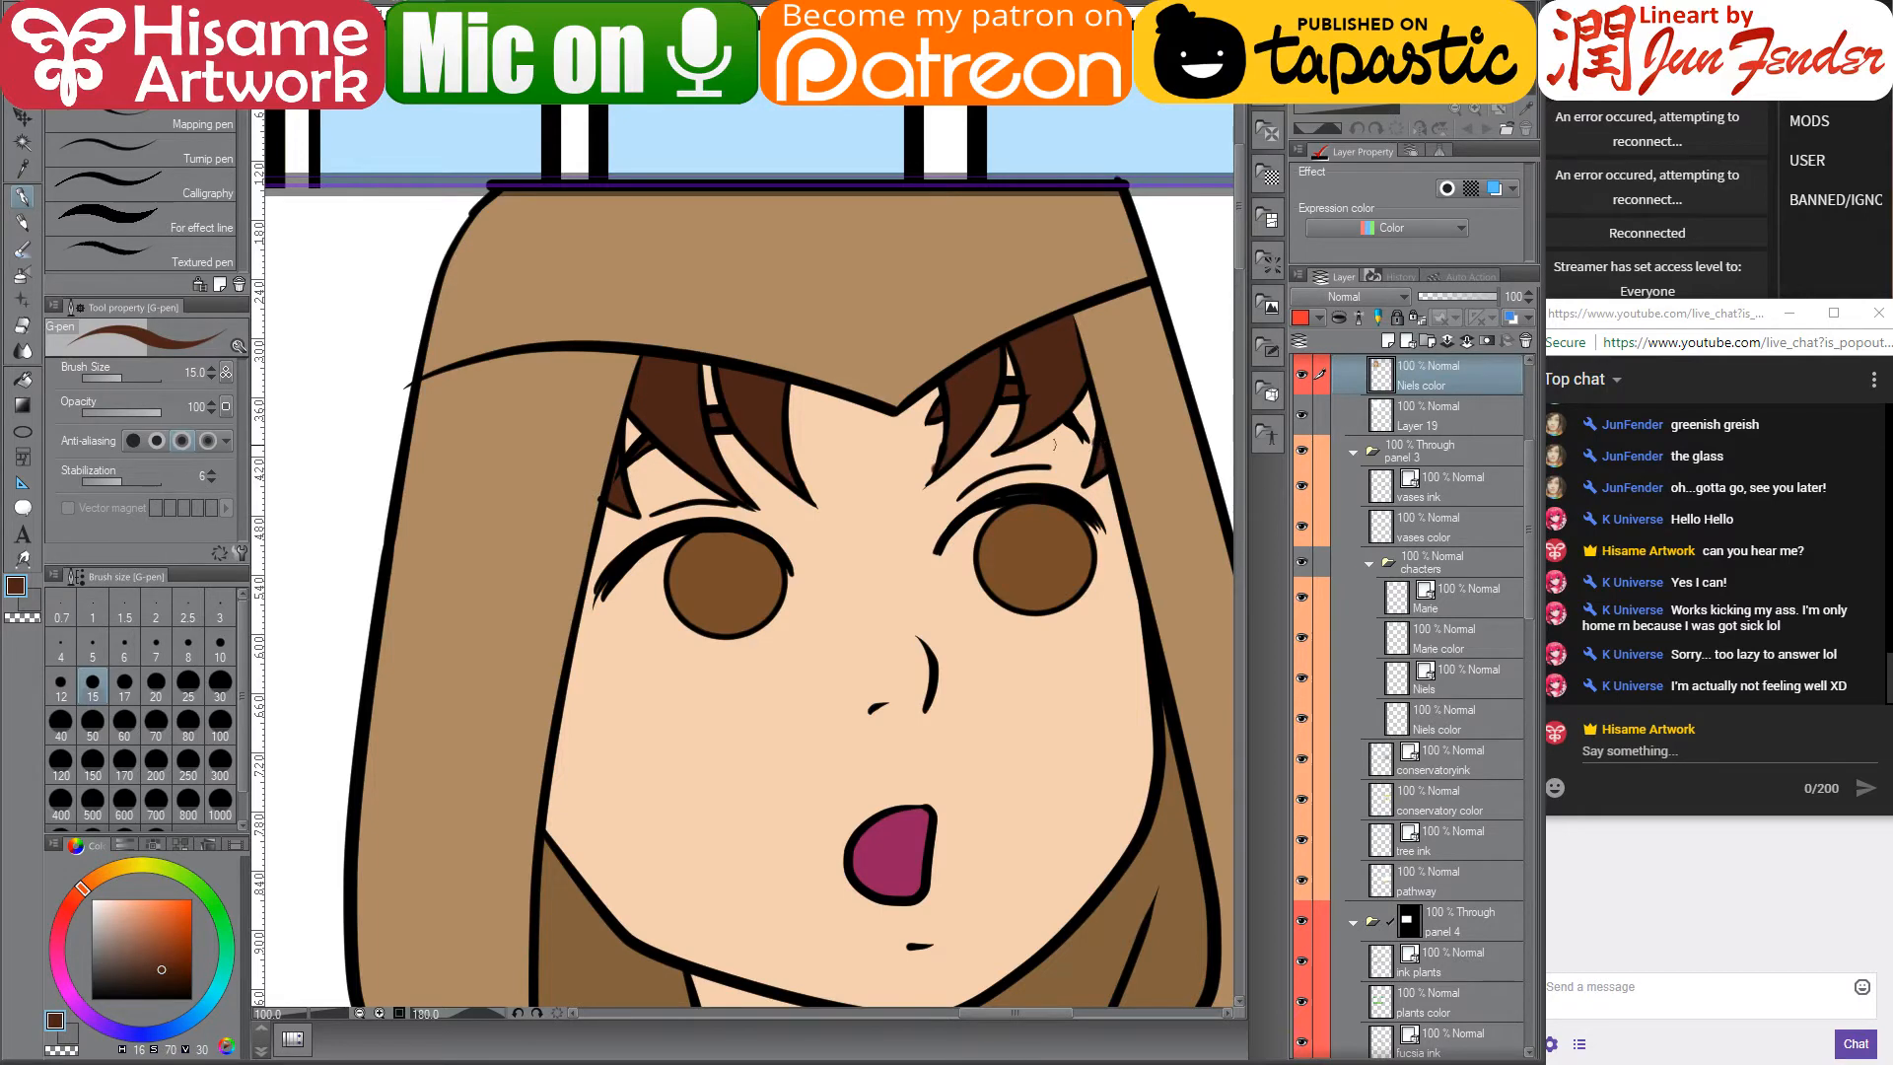
pyautogui.keyDown('alt'); pyautogui.click(945, 444); pyautogui.keyUp('alt')
pyautogui.keyDown('alt'); pyautogui.click(923, 443); pyautogui.keyUp('alt')
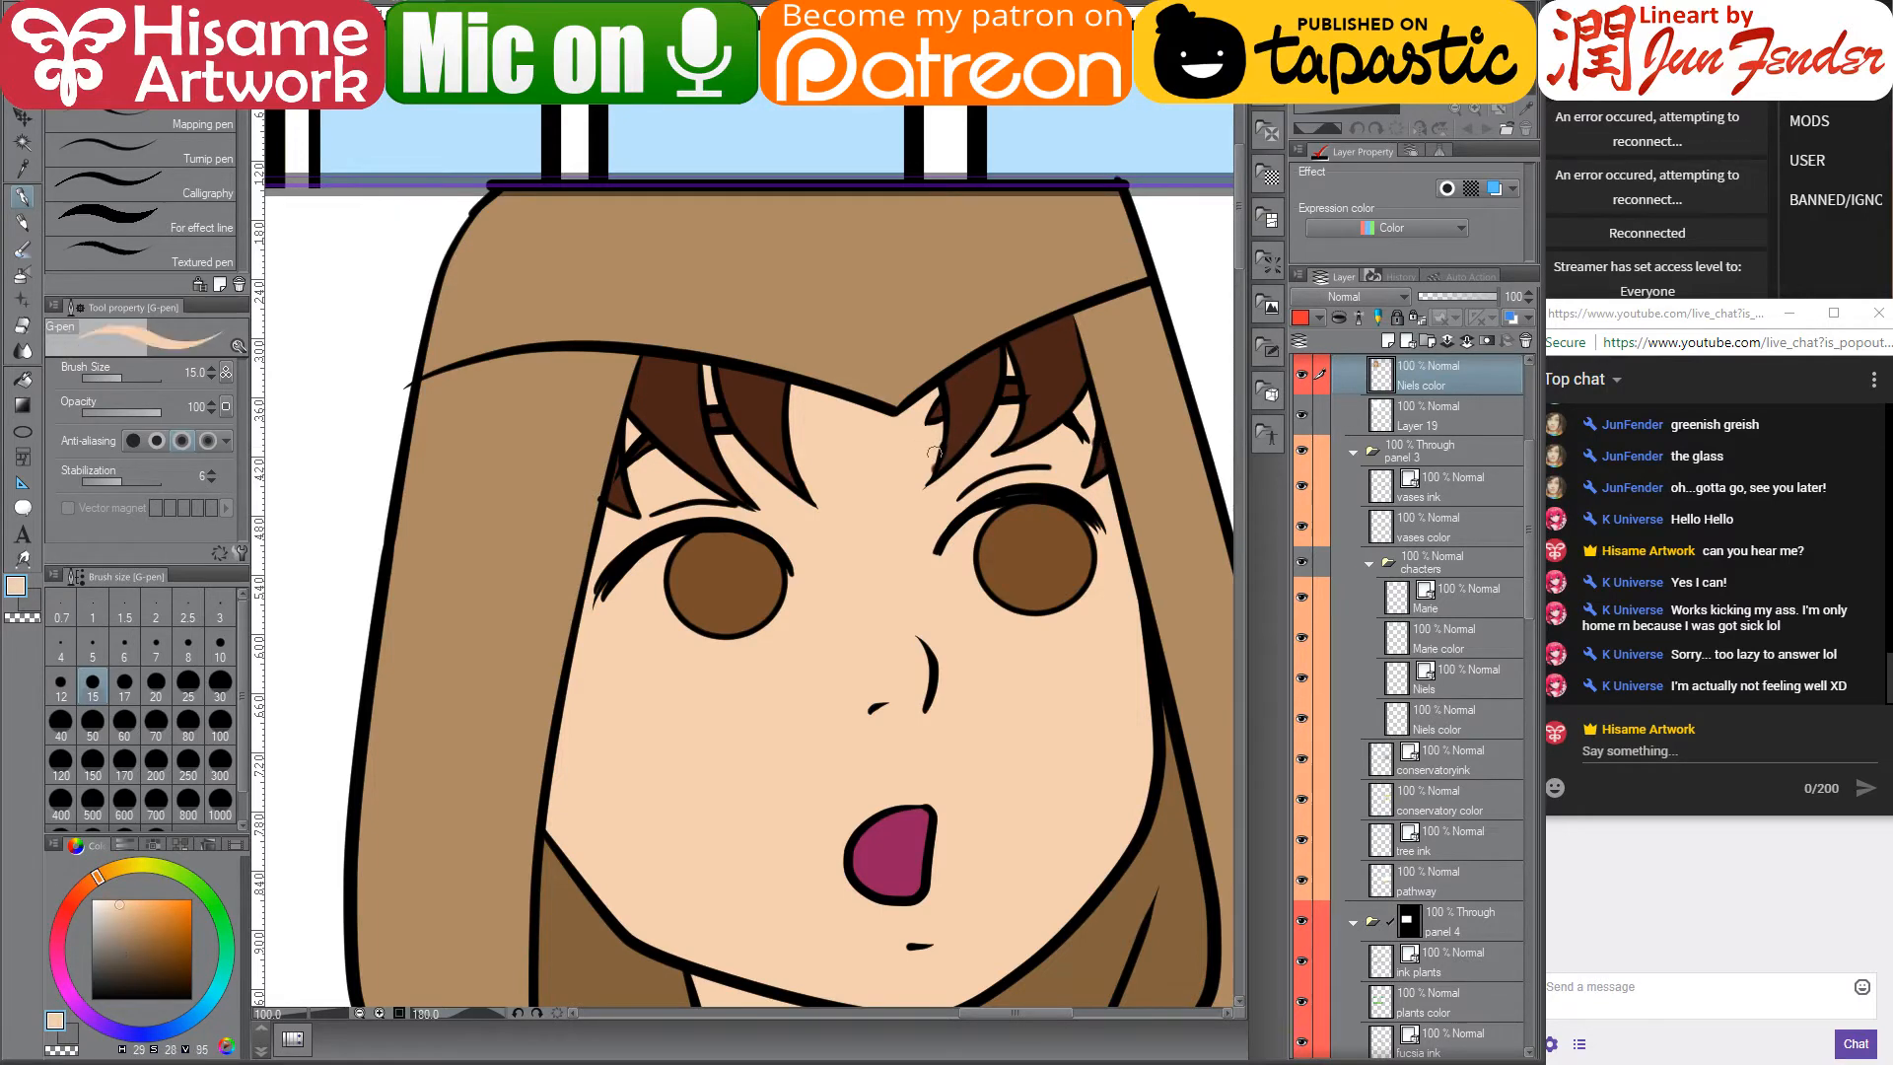
# - Review the whole page and its middle and lower panels for areas that still need corrections
pyautogui.scroll(-6, 922, 552)
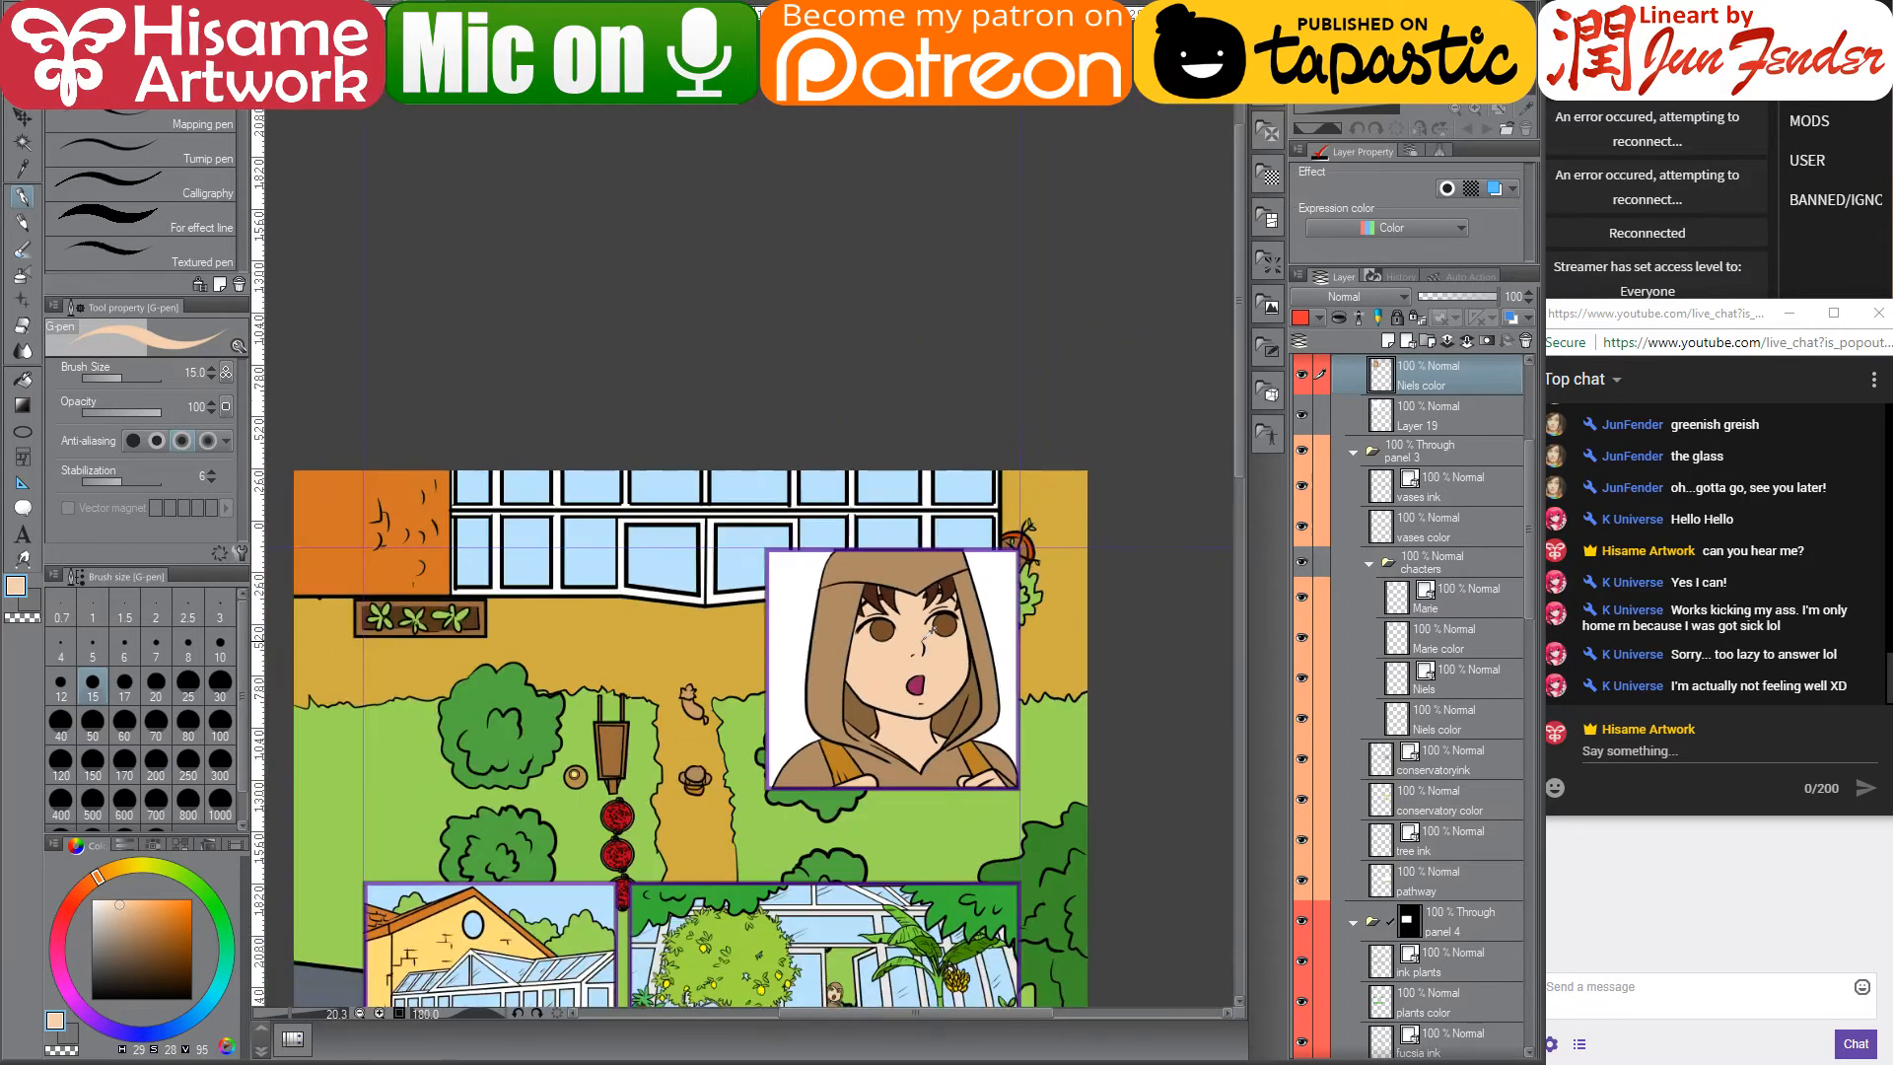
pyautogui.scroll(-2, 922, 642)
pyautogui.moveTo(1012, 758); pyautogui.dragTo(995, 375)
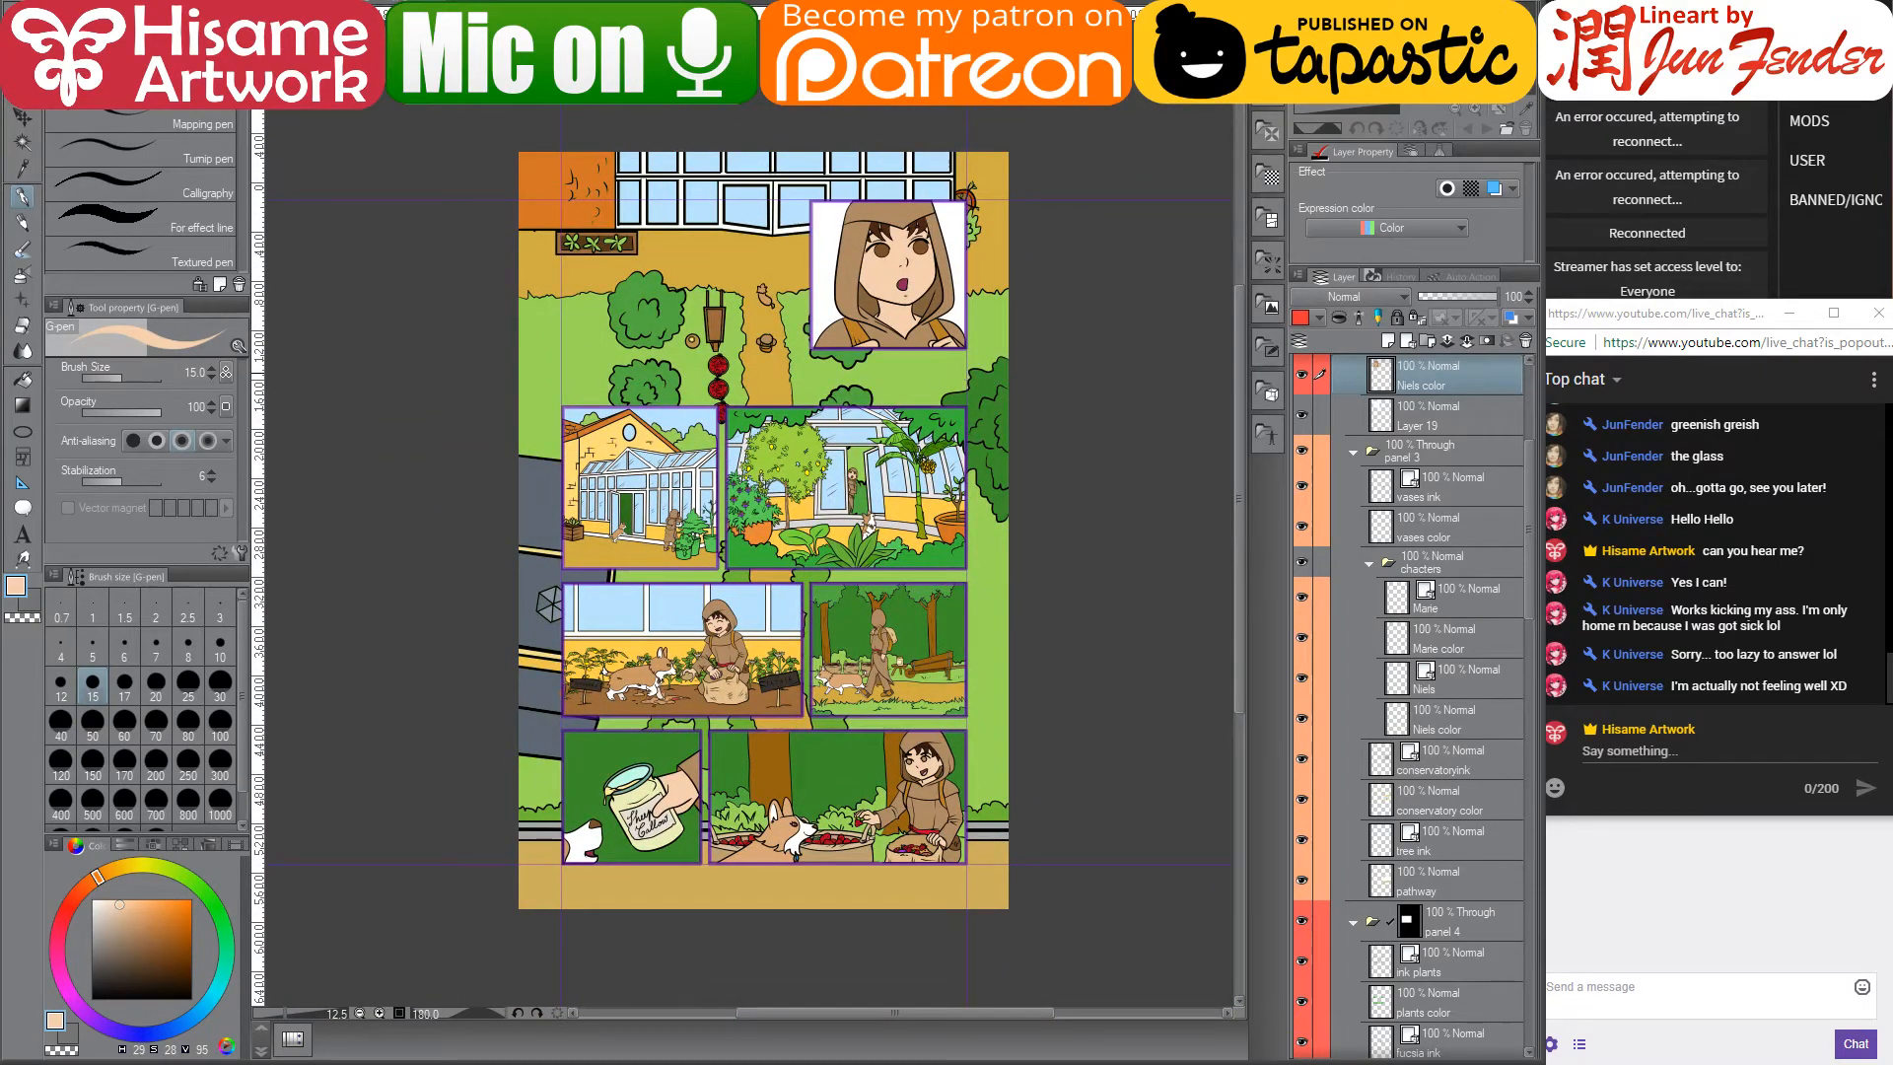
pyautogui.click(24, 119)
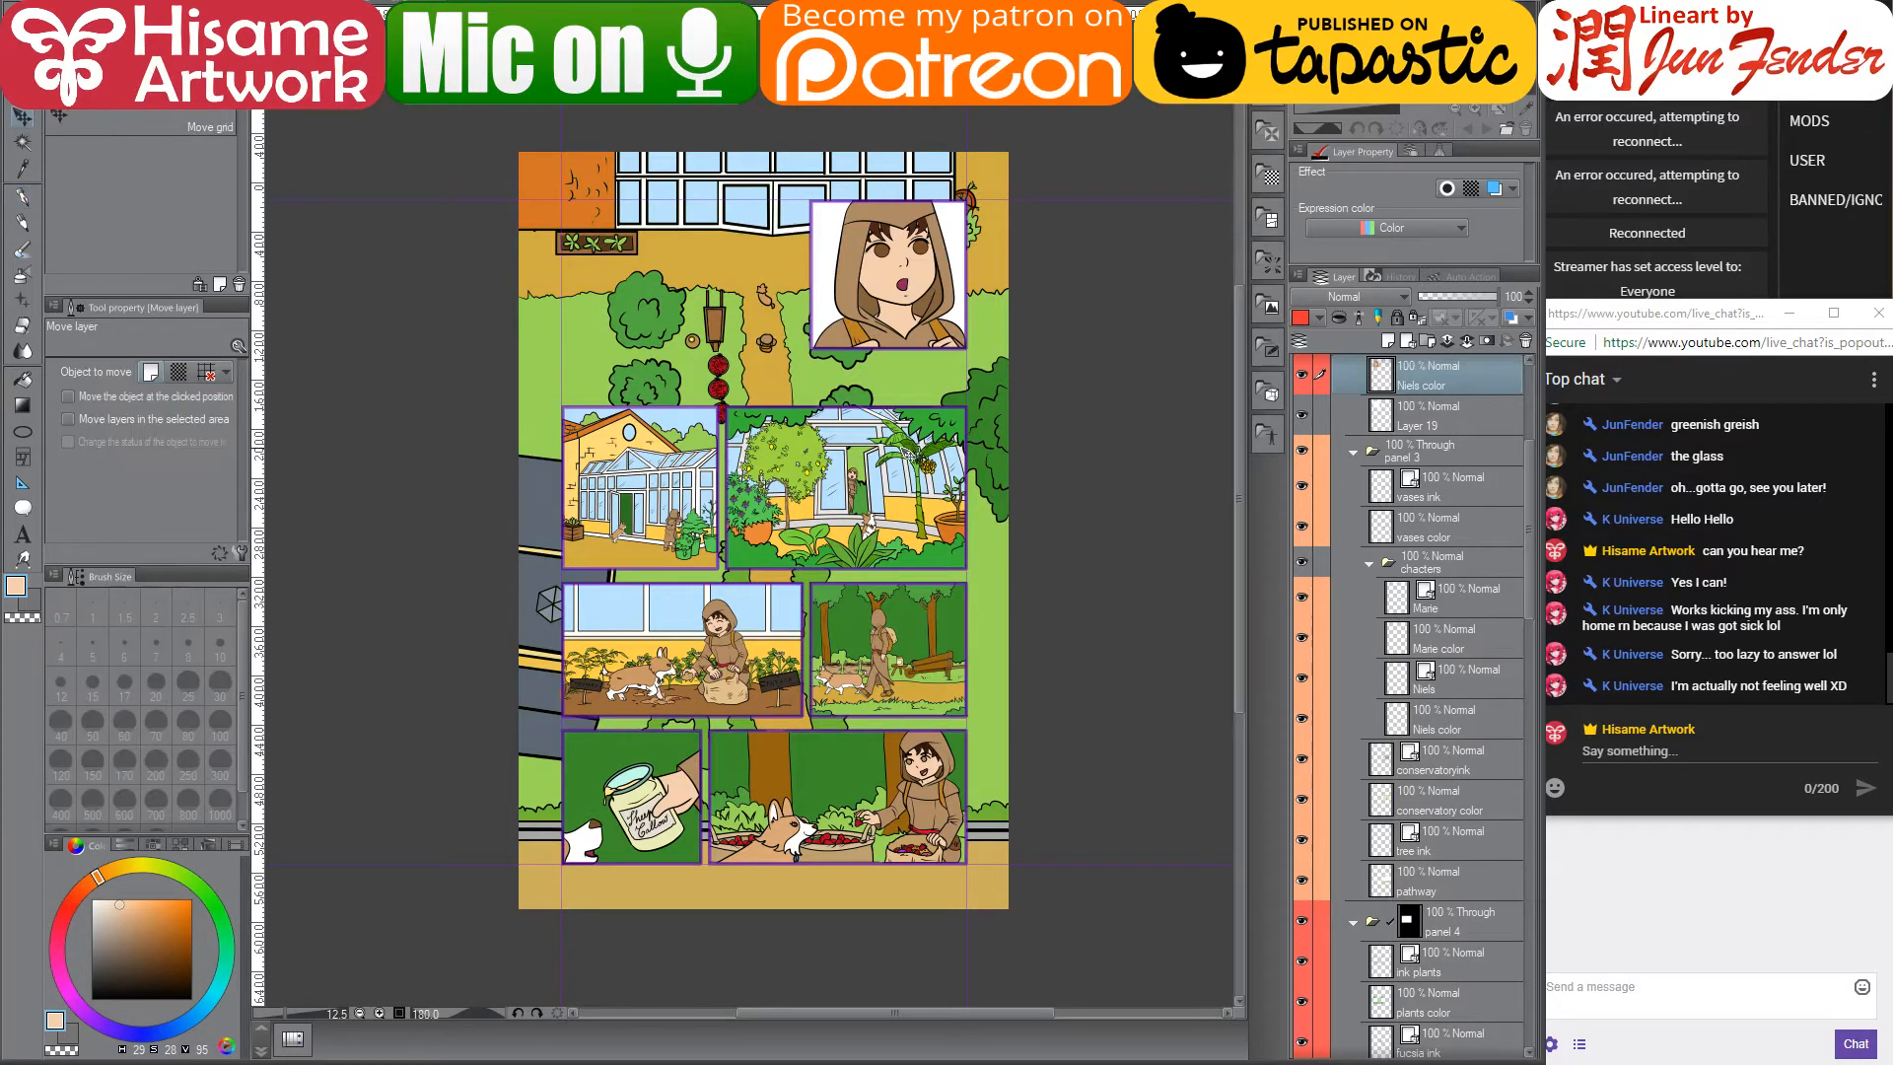
pyautogui.scroll(2, 796, 907)
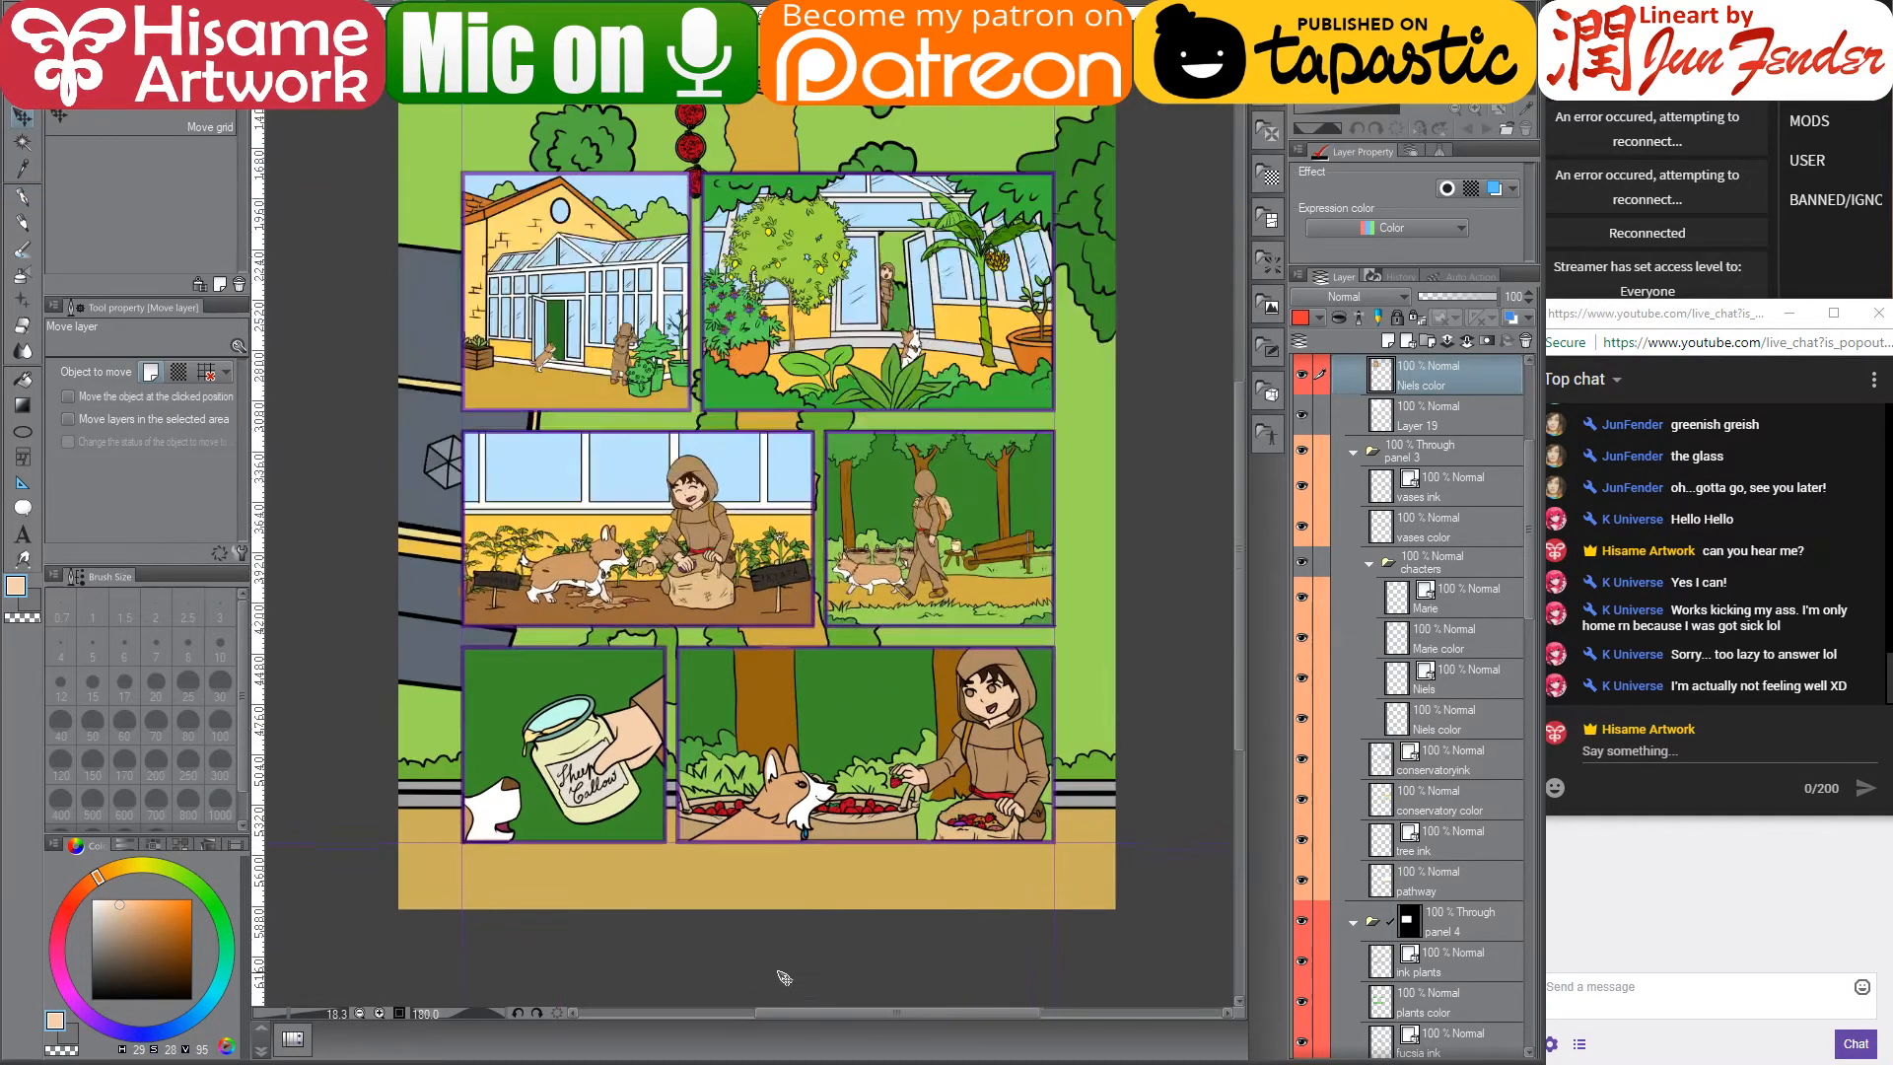
pyautogui.moveTo(953, 438); pyautogui.dragTo(943, 492)
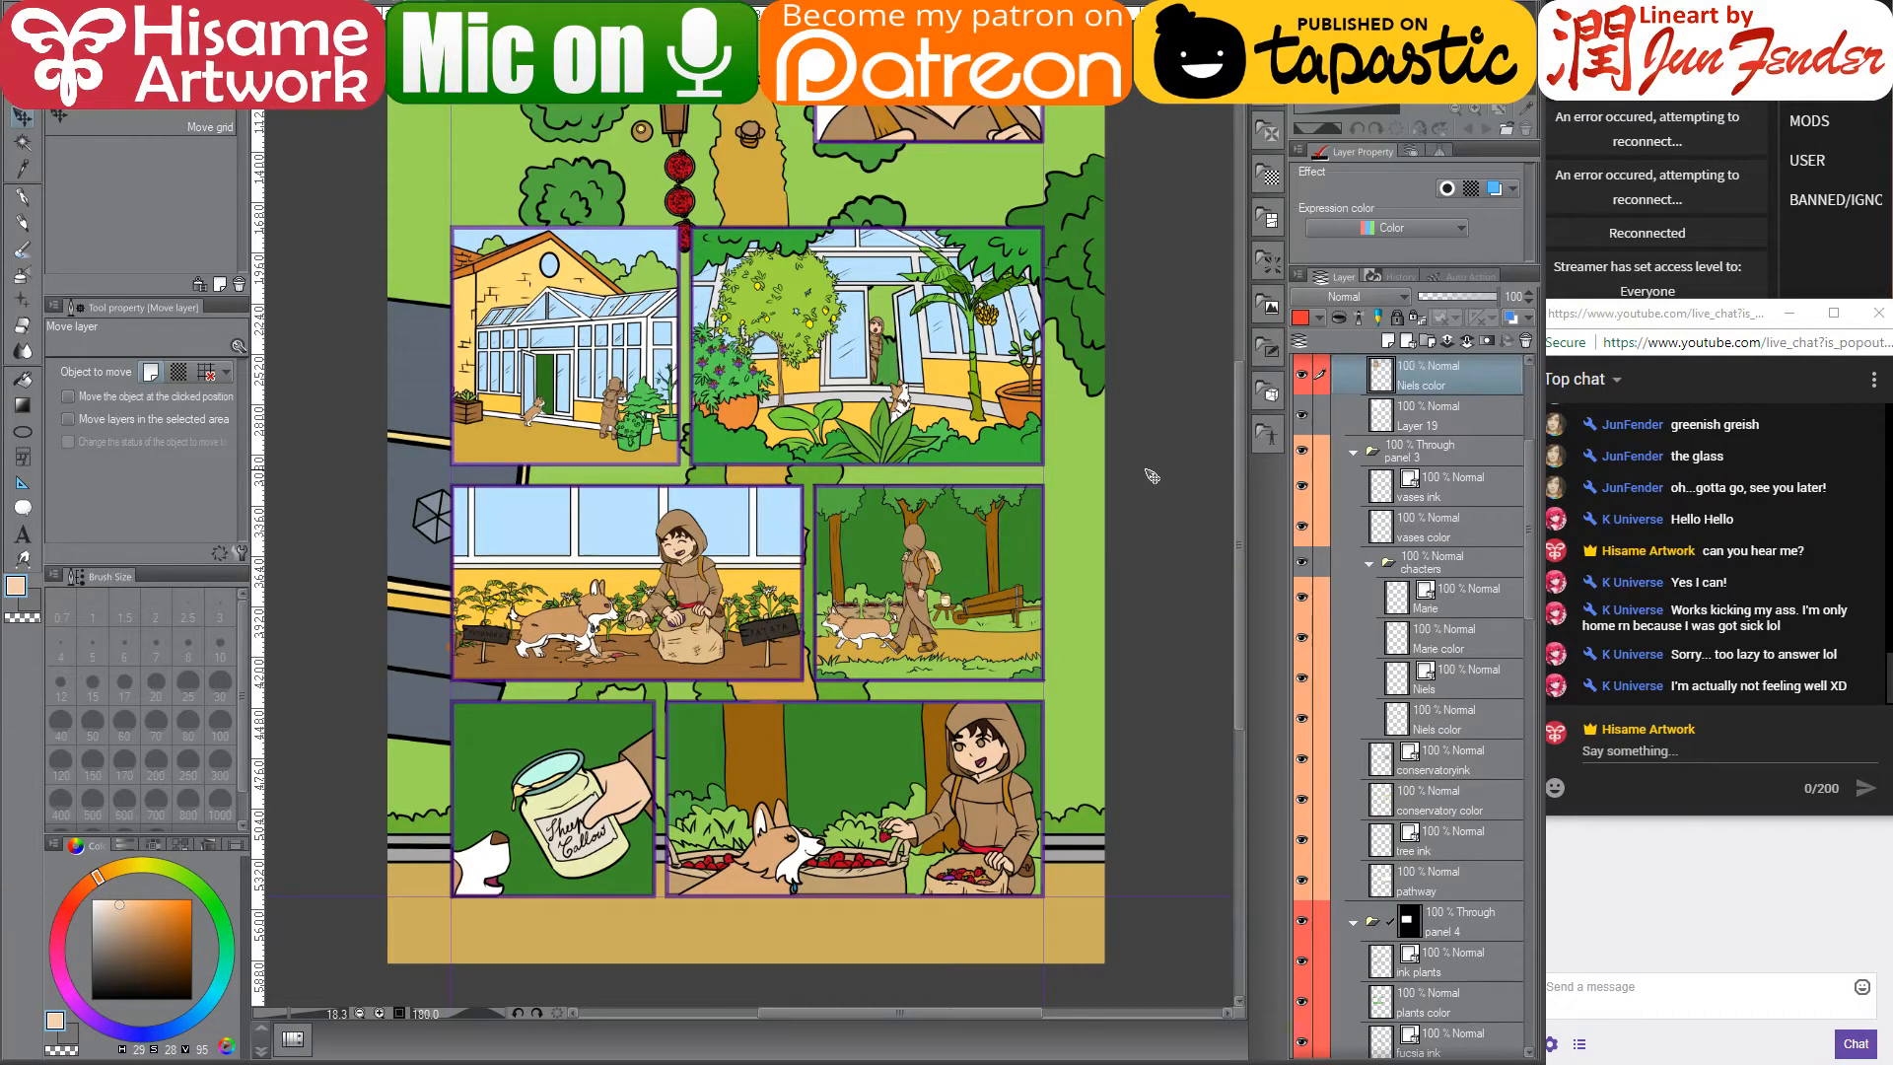
# - Mask the panel 5 folder to a rectangular selection drawn around the frame of the potato-digging panel
pyautogui.press('o')
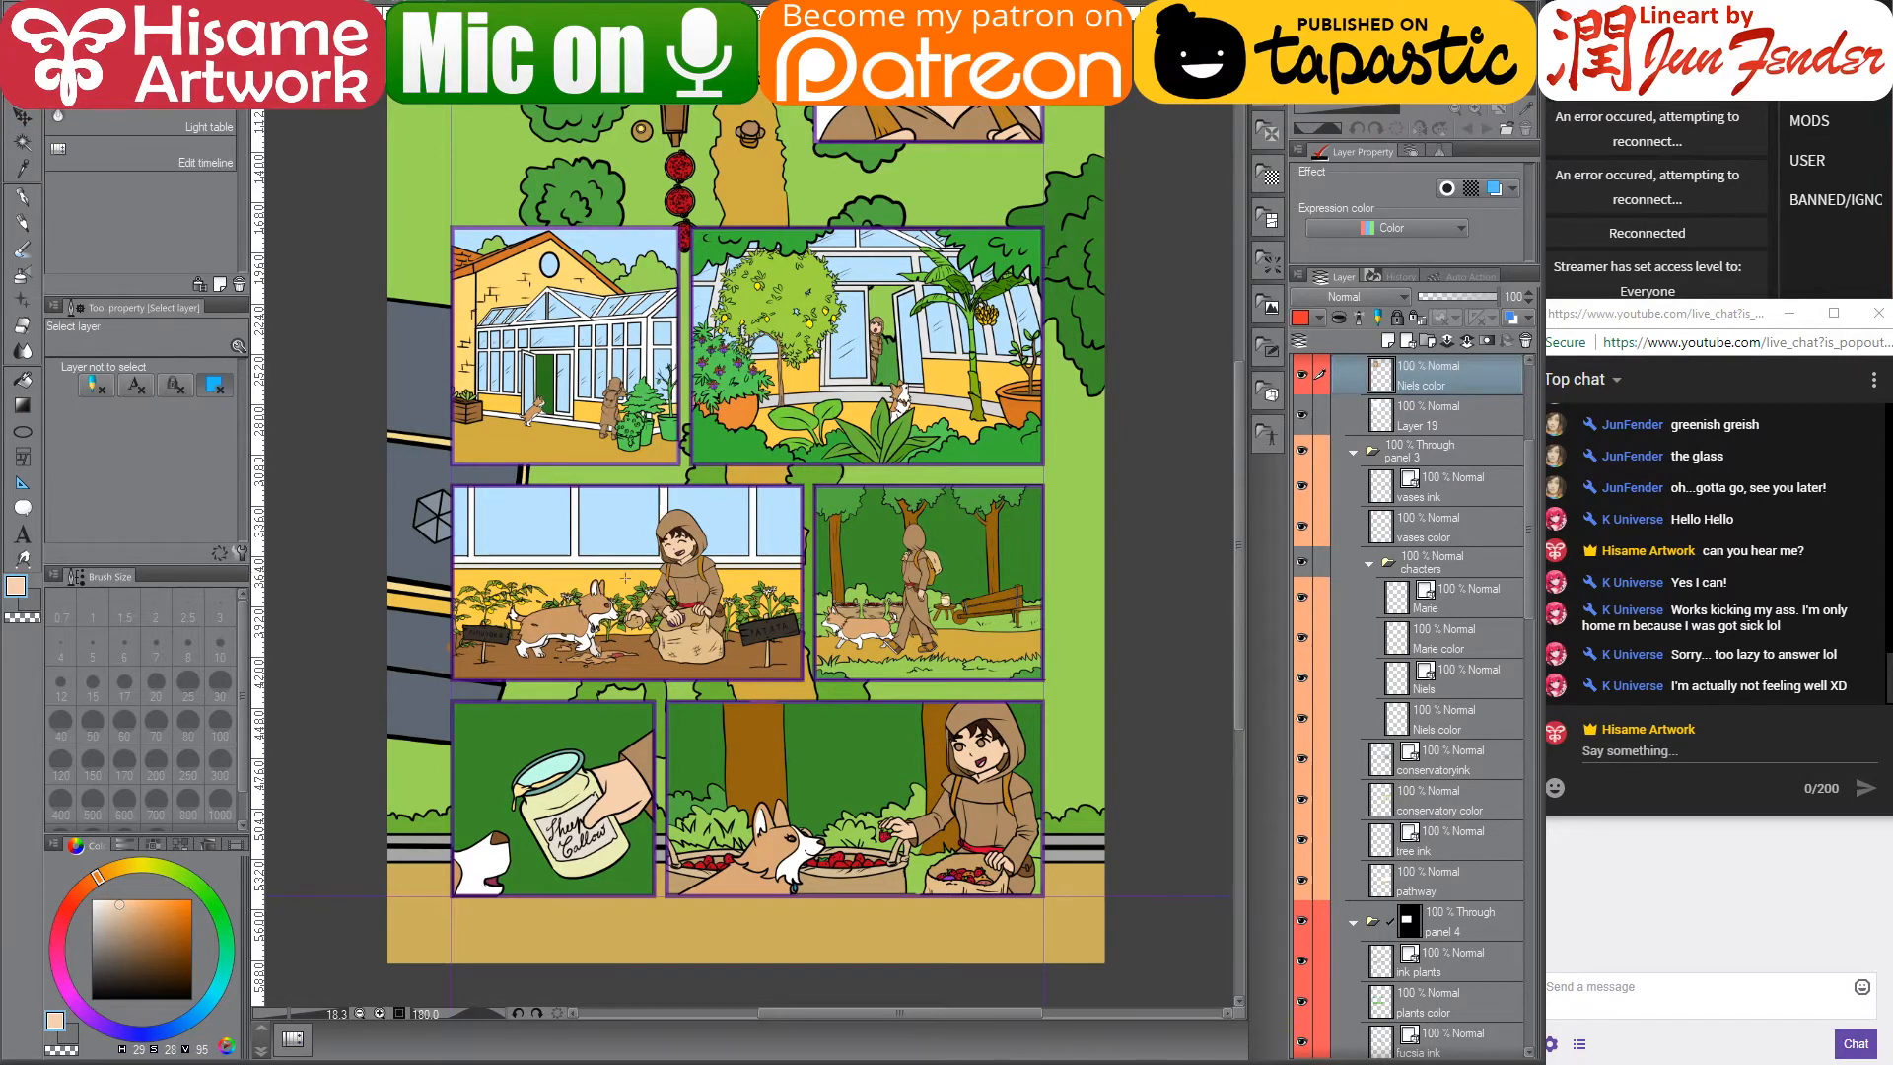
pyautogui.click(625, 577)
pyautogui.scroll(-1, 1453, 712)
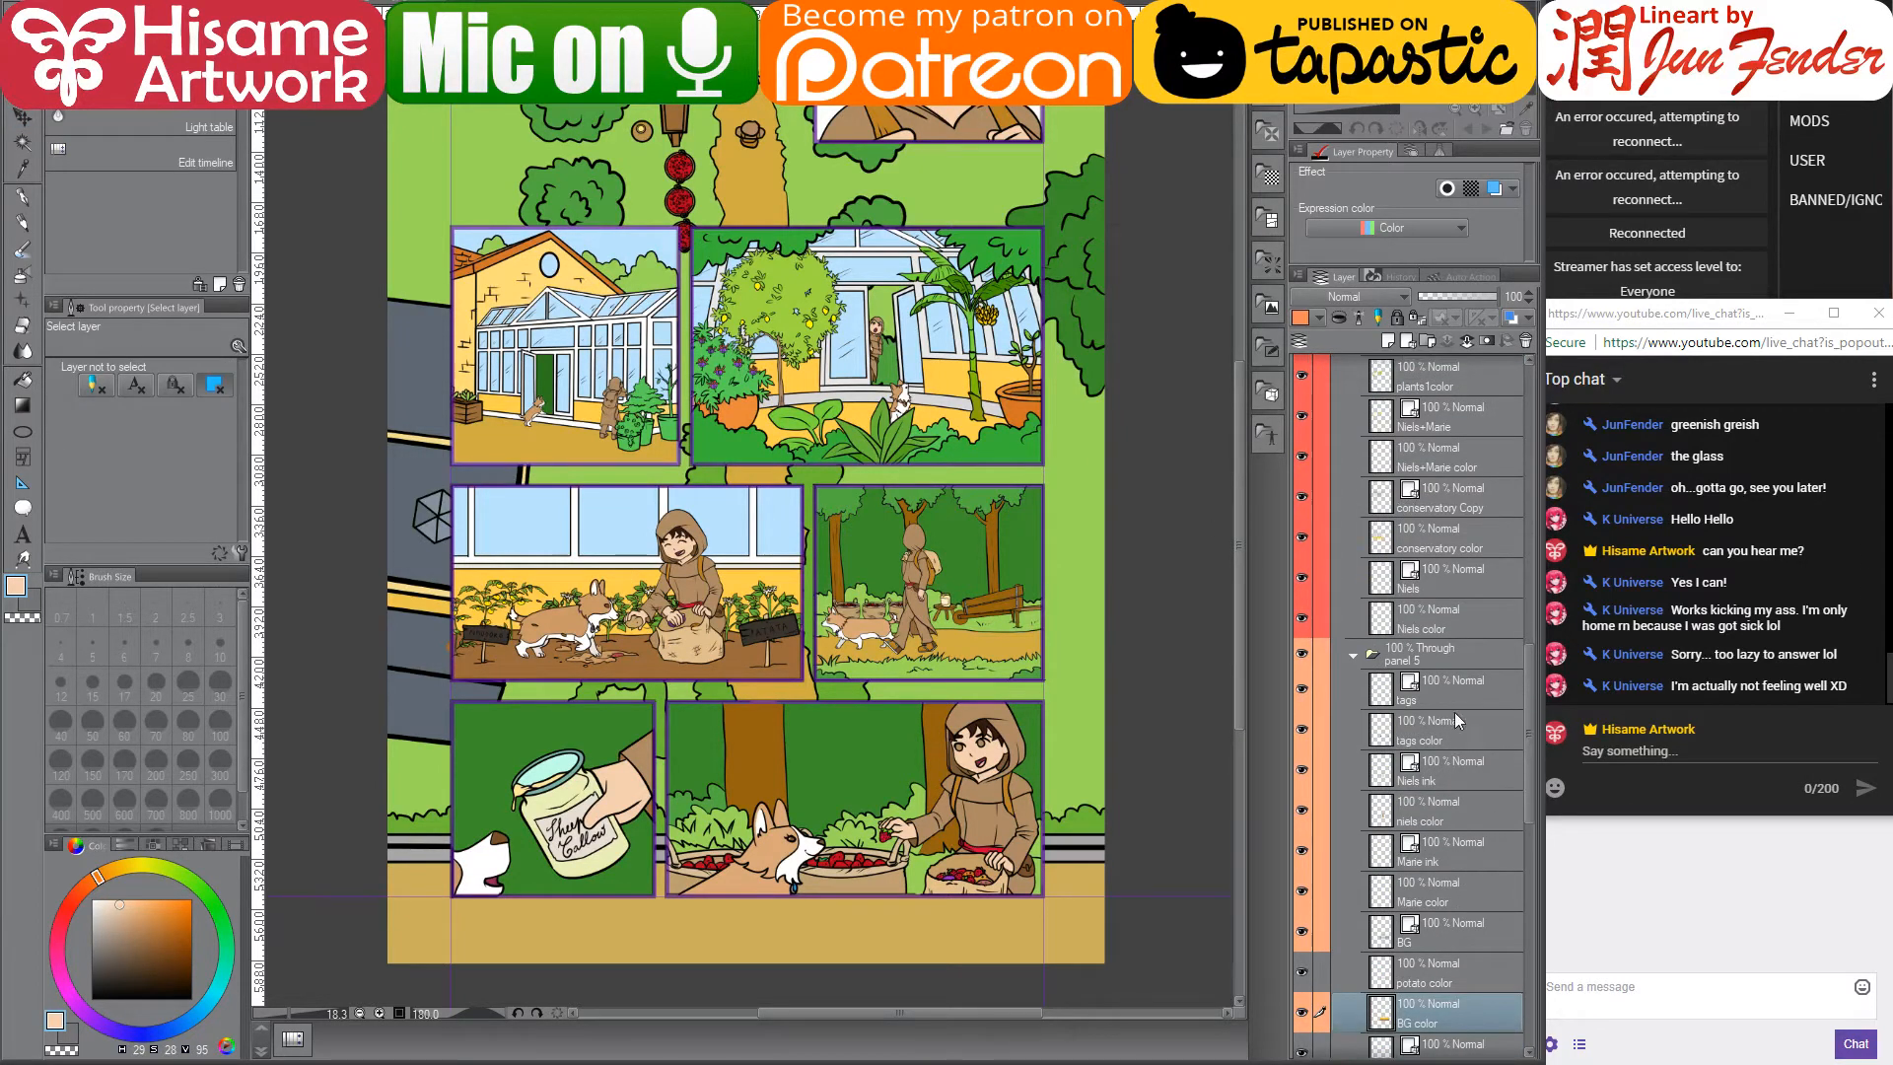
pyautogui.click(1446, 653)
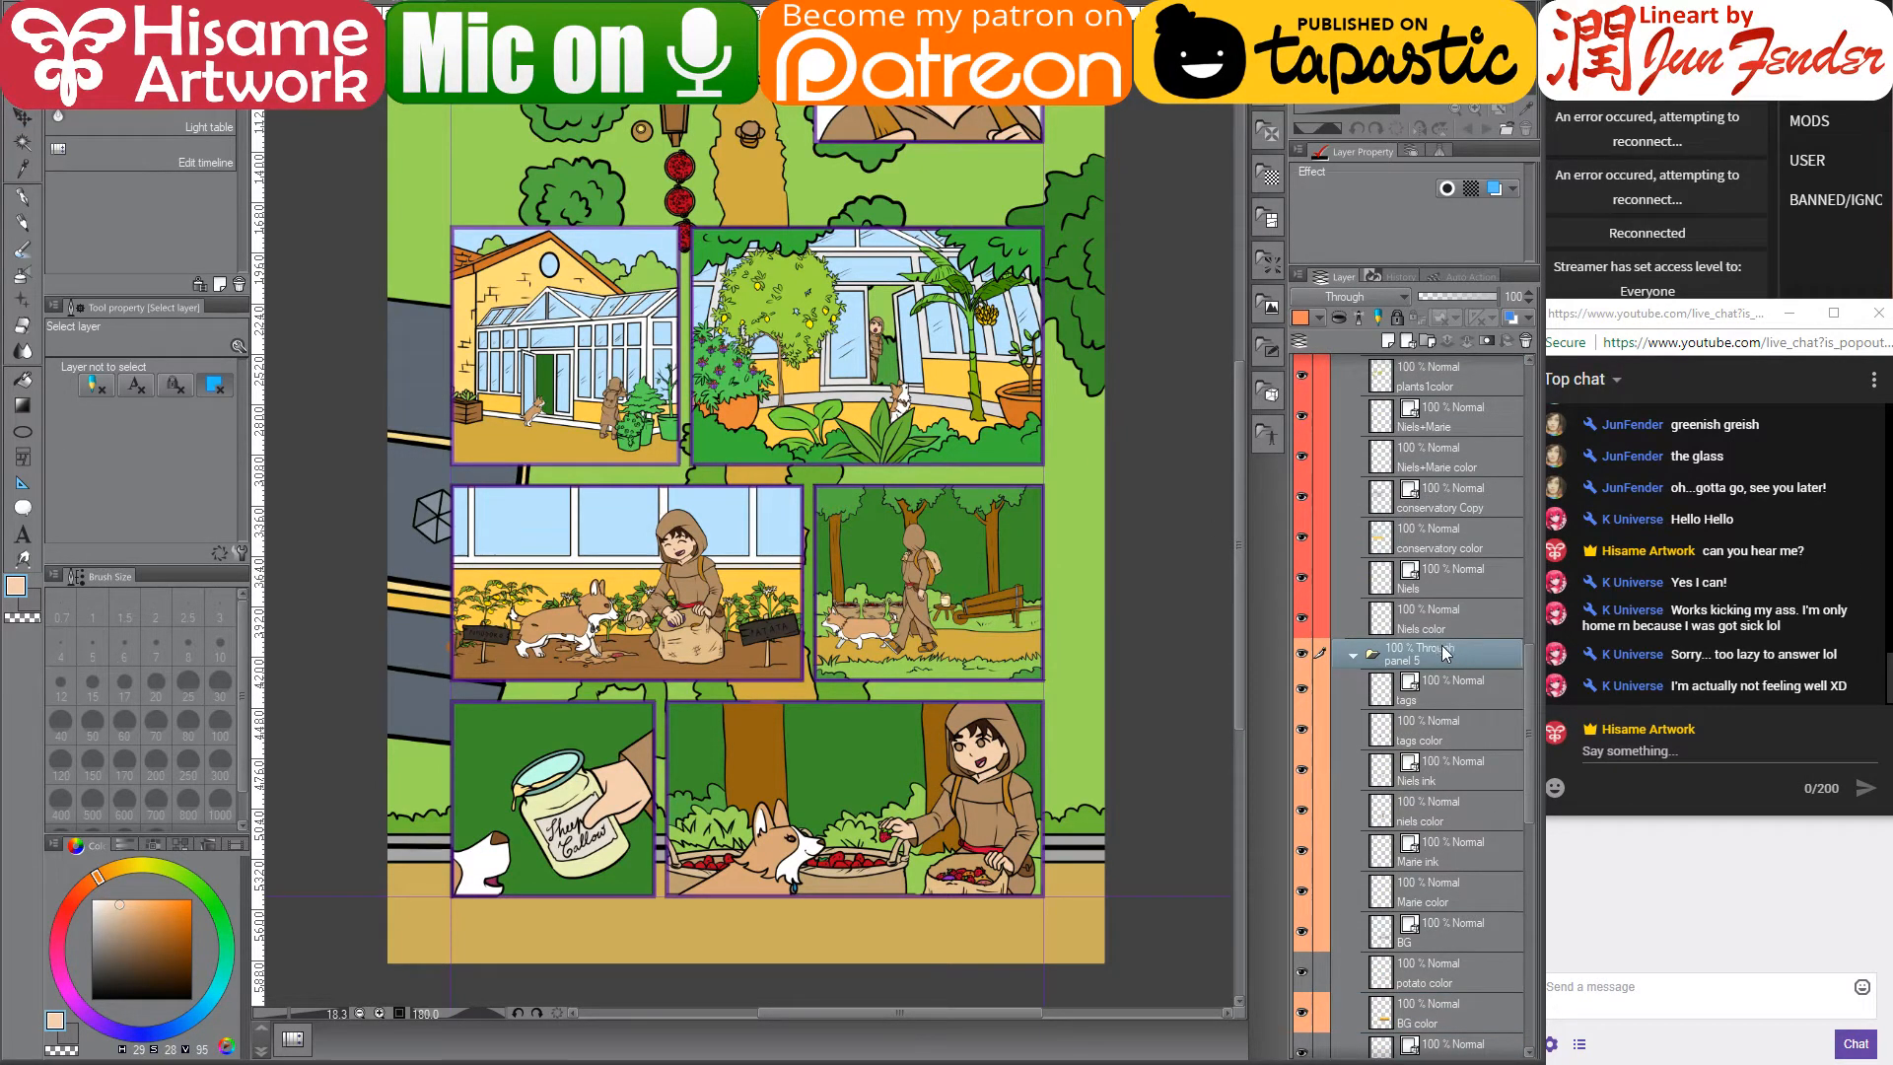
pyautogui.click(21, 116)
pyautogui.scroll(2, 680, 538)
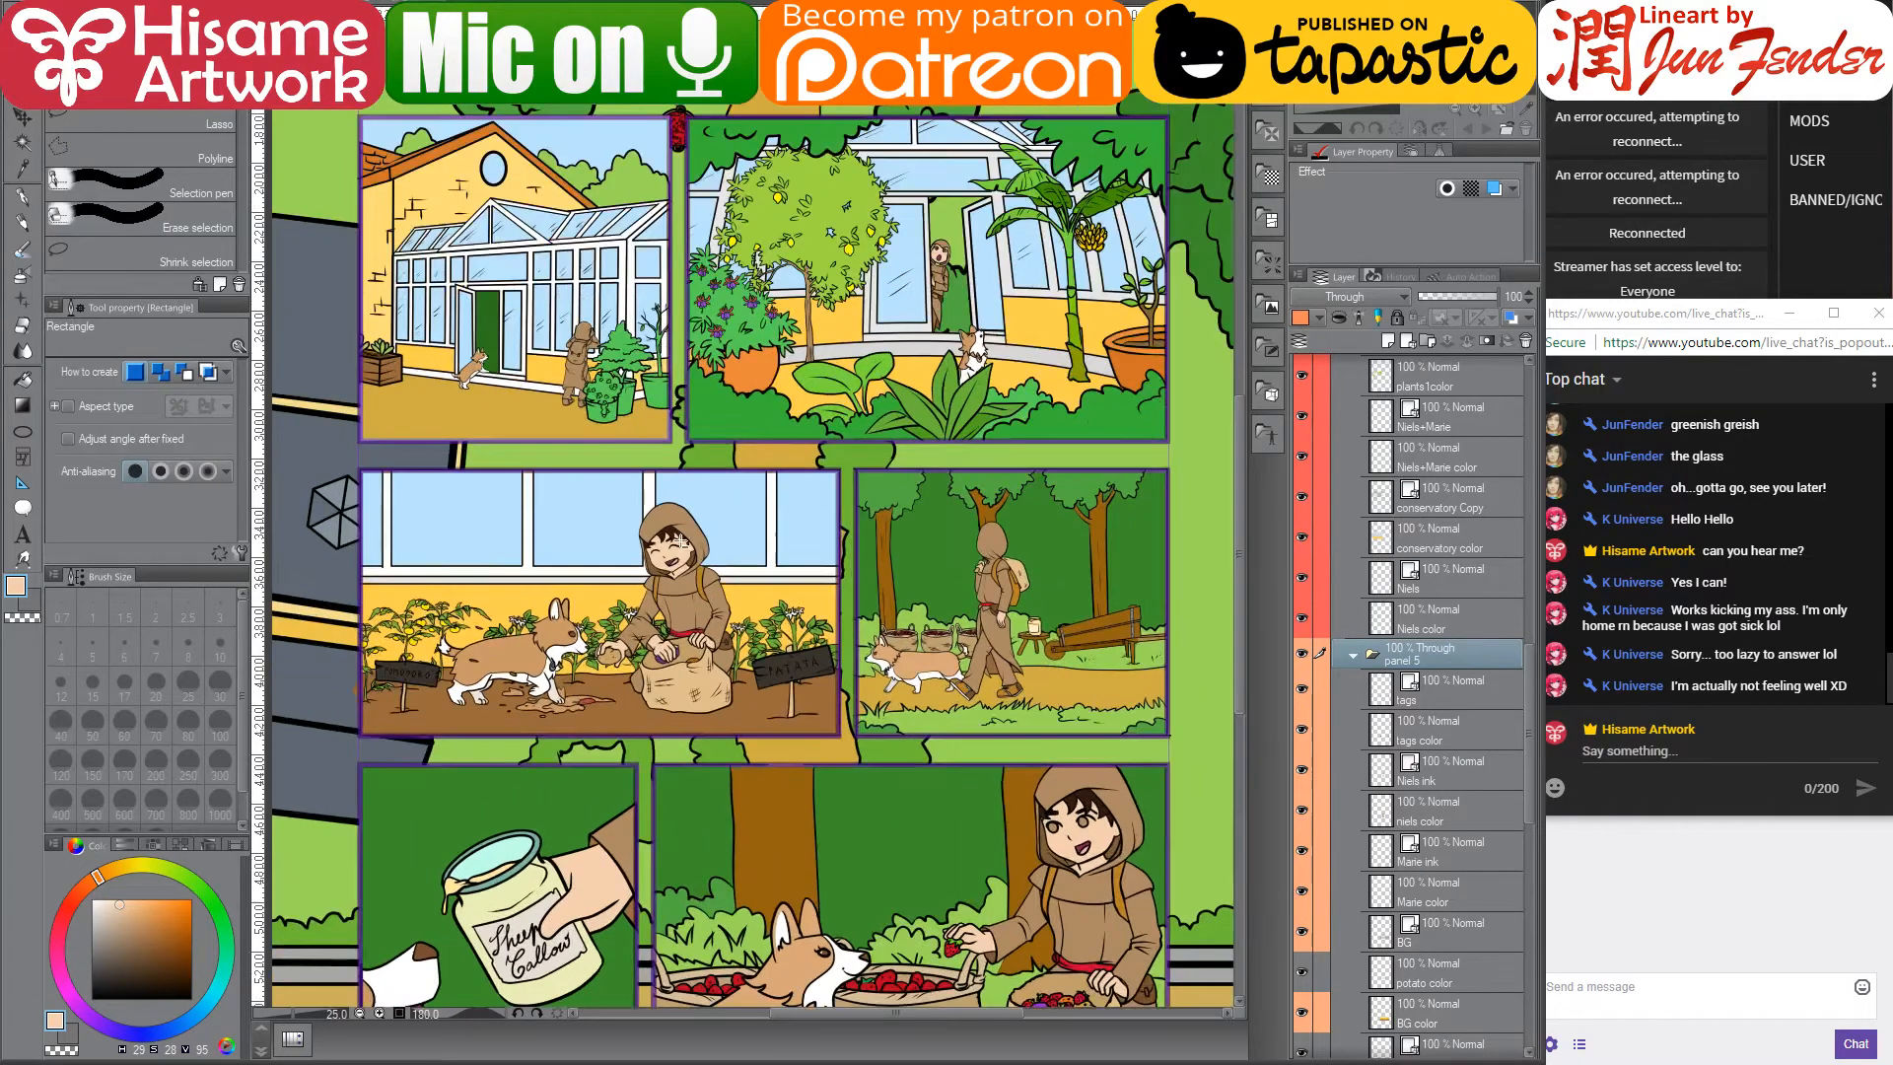
pyautogui.scroll(1, 557, 590)
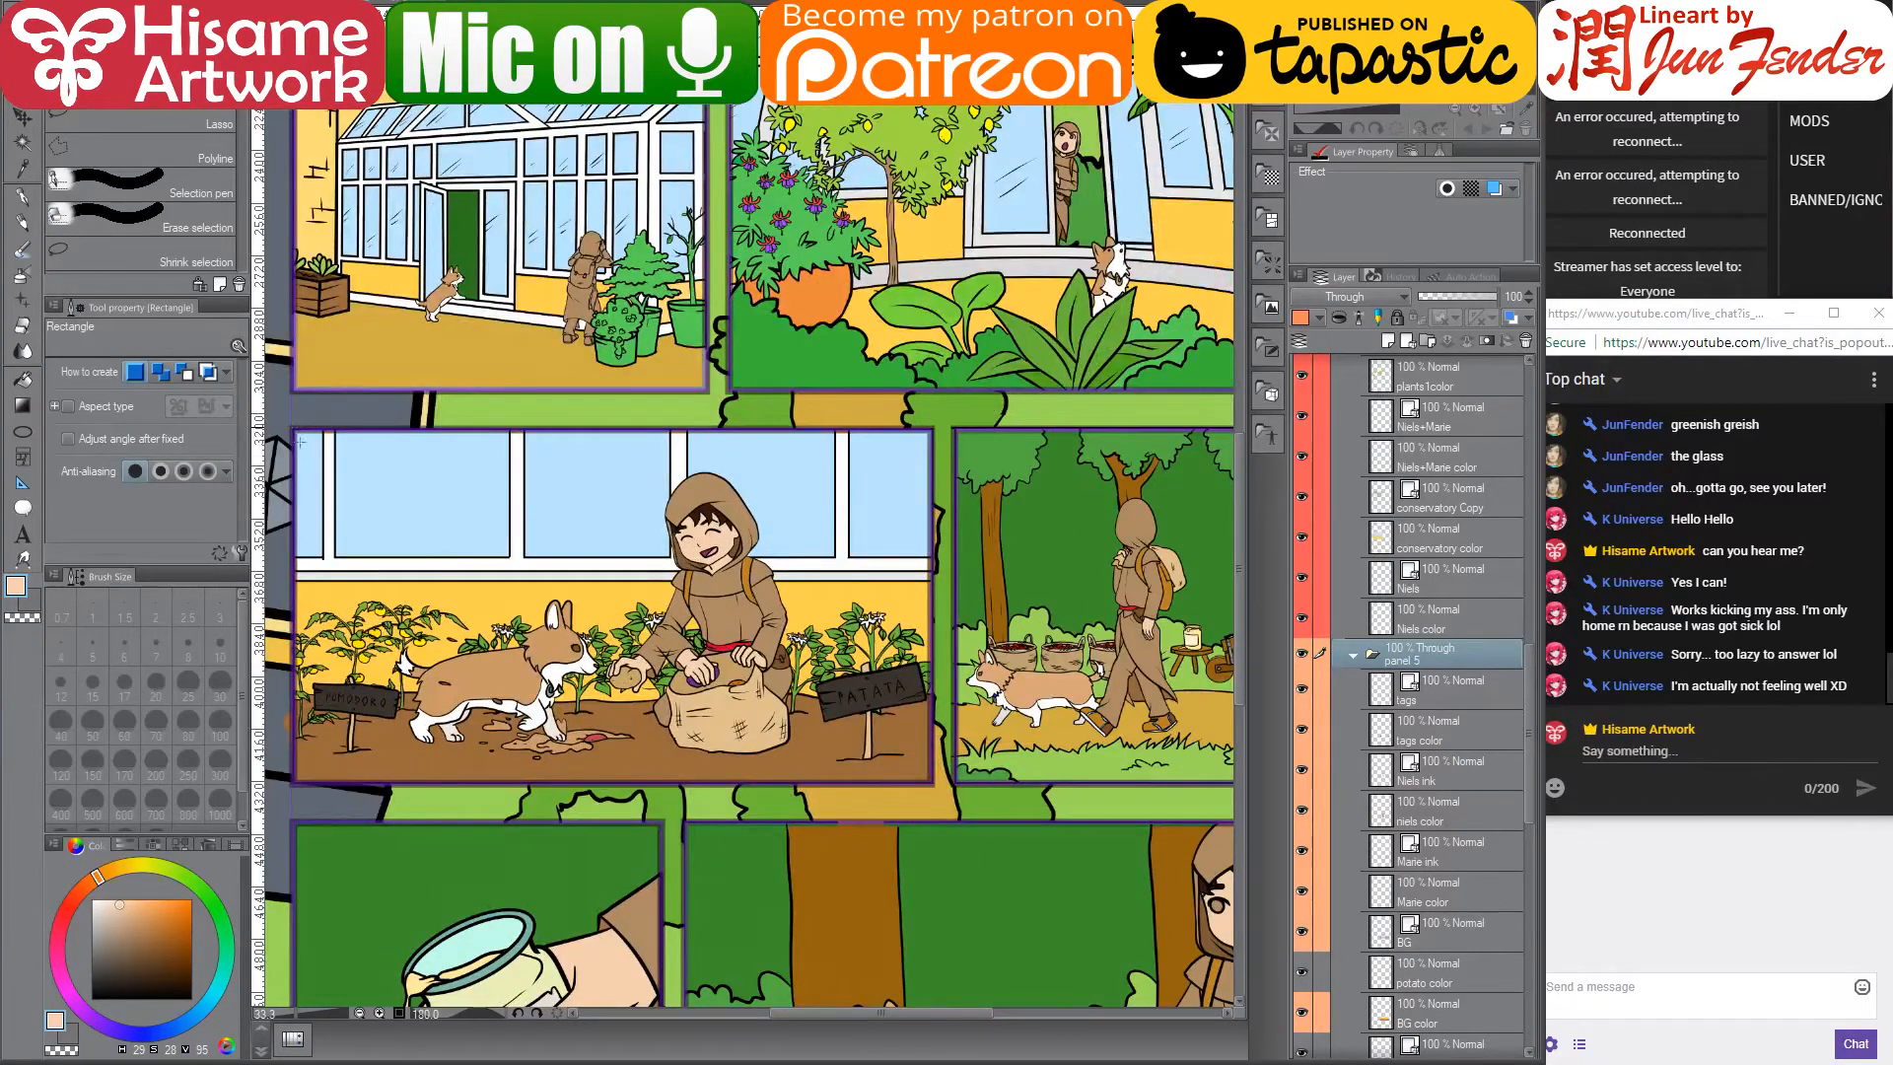
pyautogui.moveTo(299, 441); pyautogui.dragTo(938, 789)
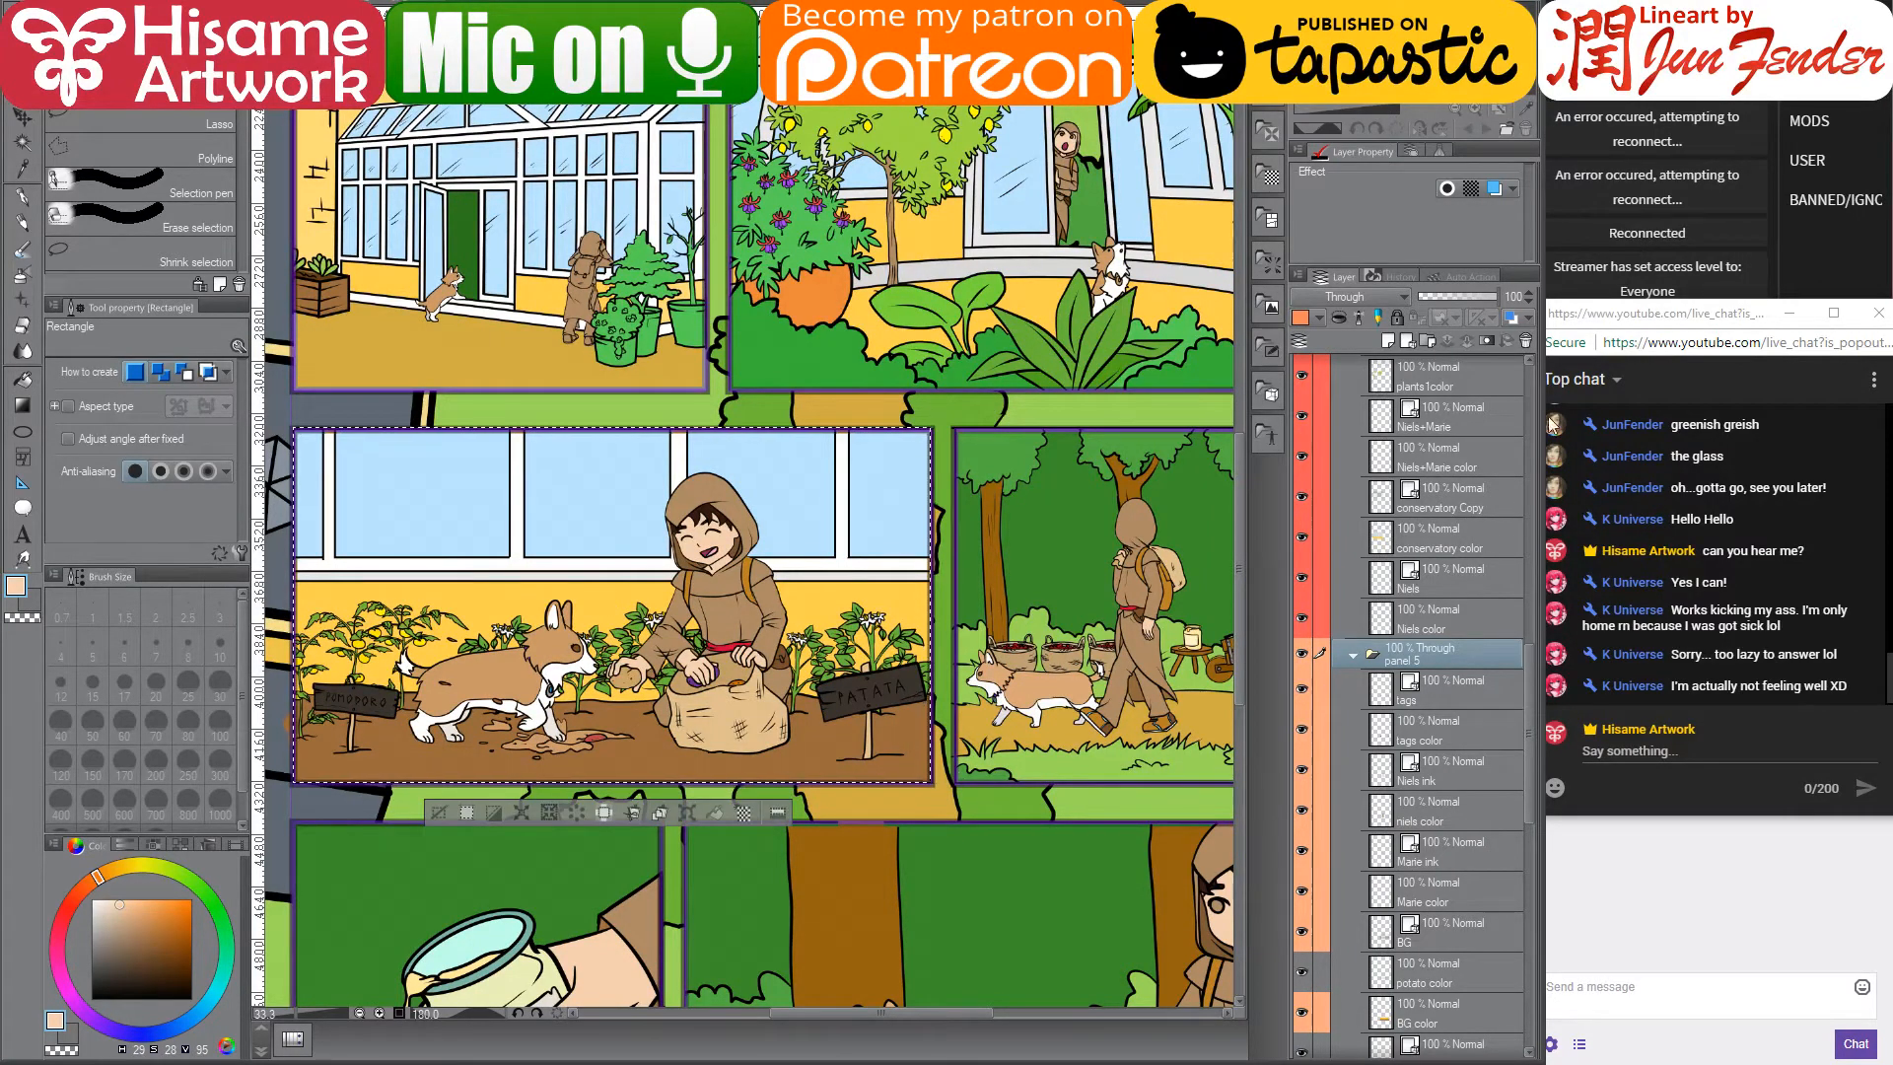
pyautogui.click(1487, 341)
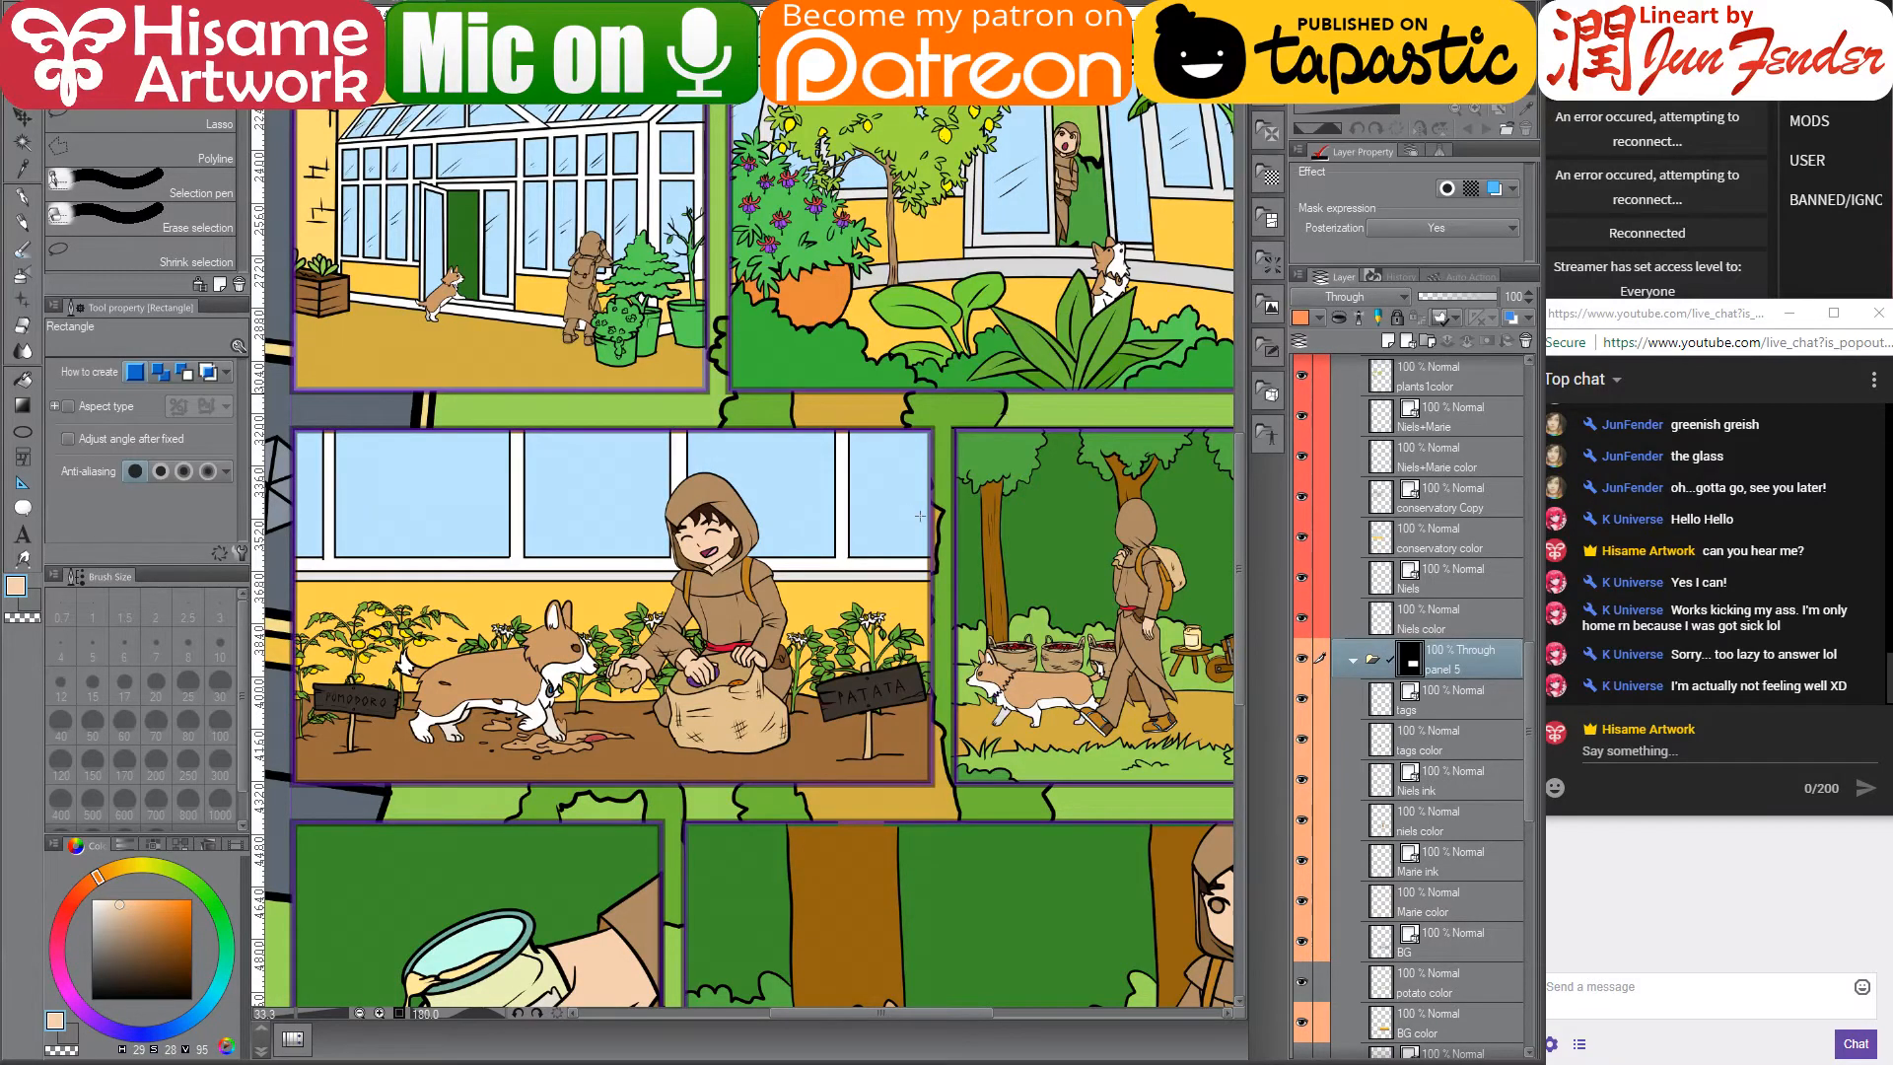
# - Select the painted area of panel 3's vases color layer and fill the small potted tree's foliage with sampled dark green
pyautogui.scroll(-2, 919, 515)
pyautogui.scroll(2, 1145, 566)
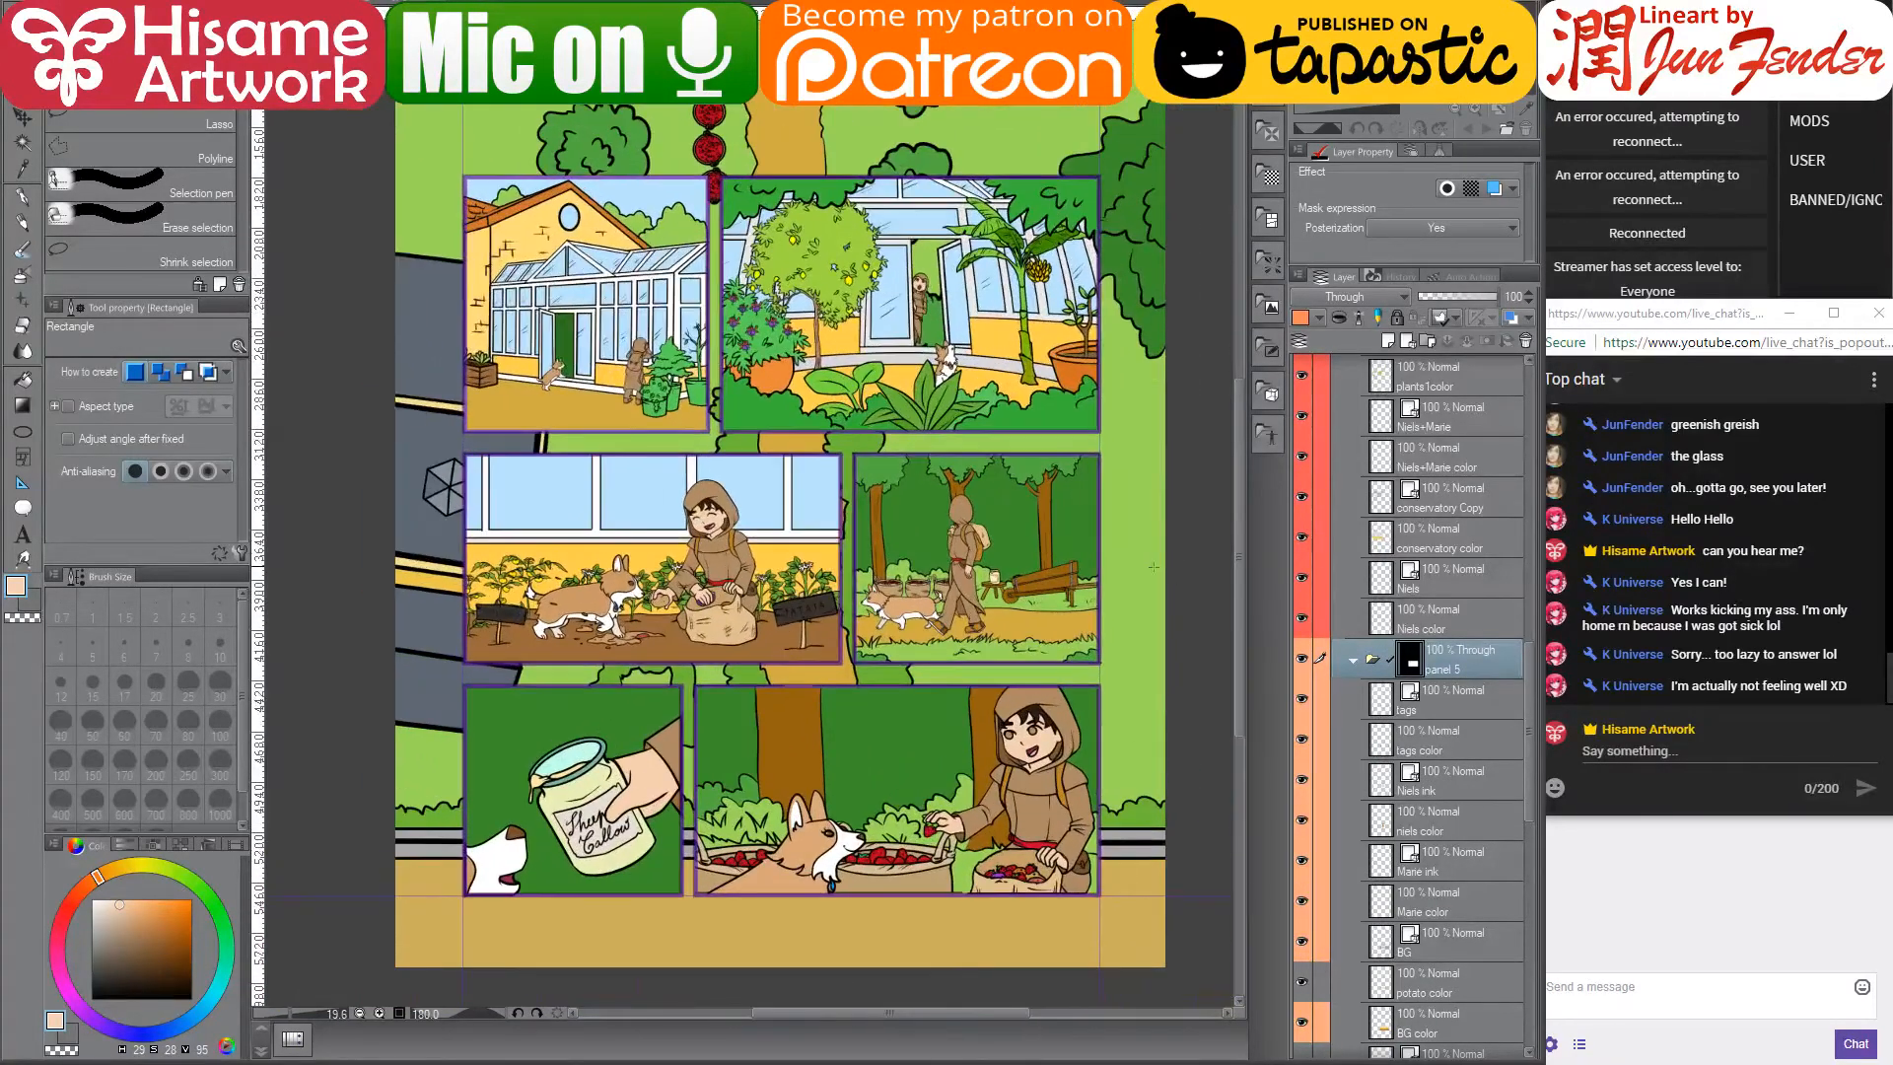
pyautogui.scroll(-2, 1144, 567)
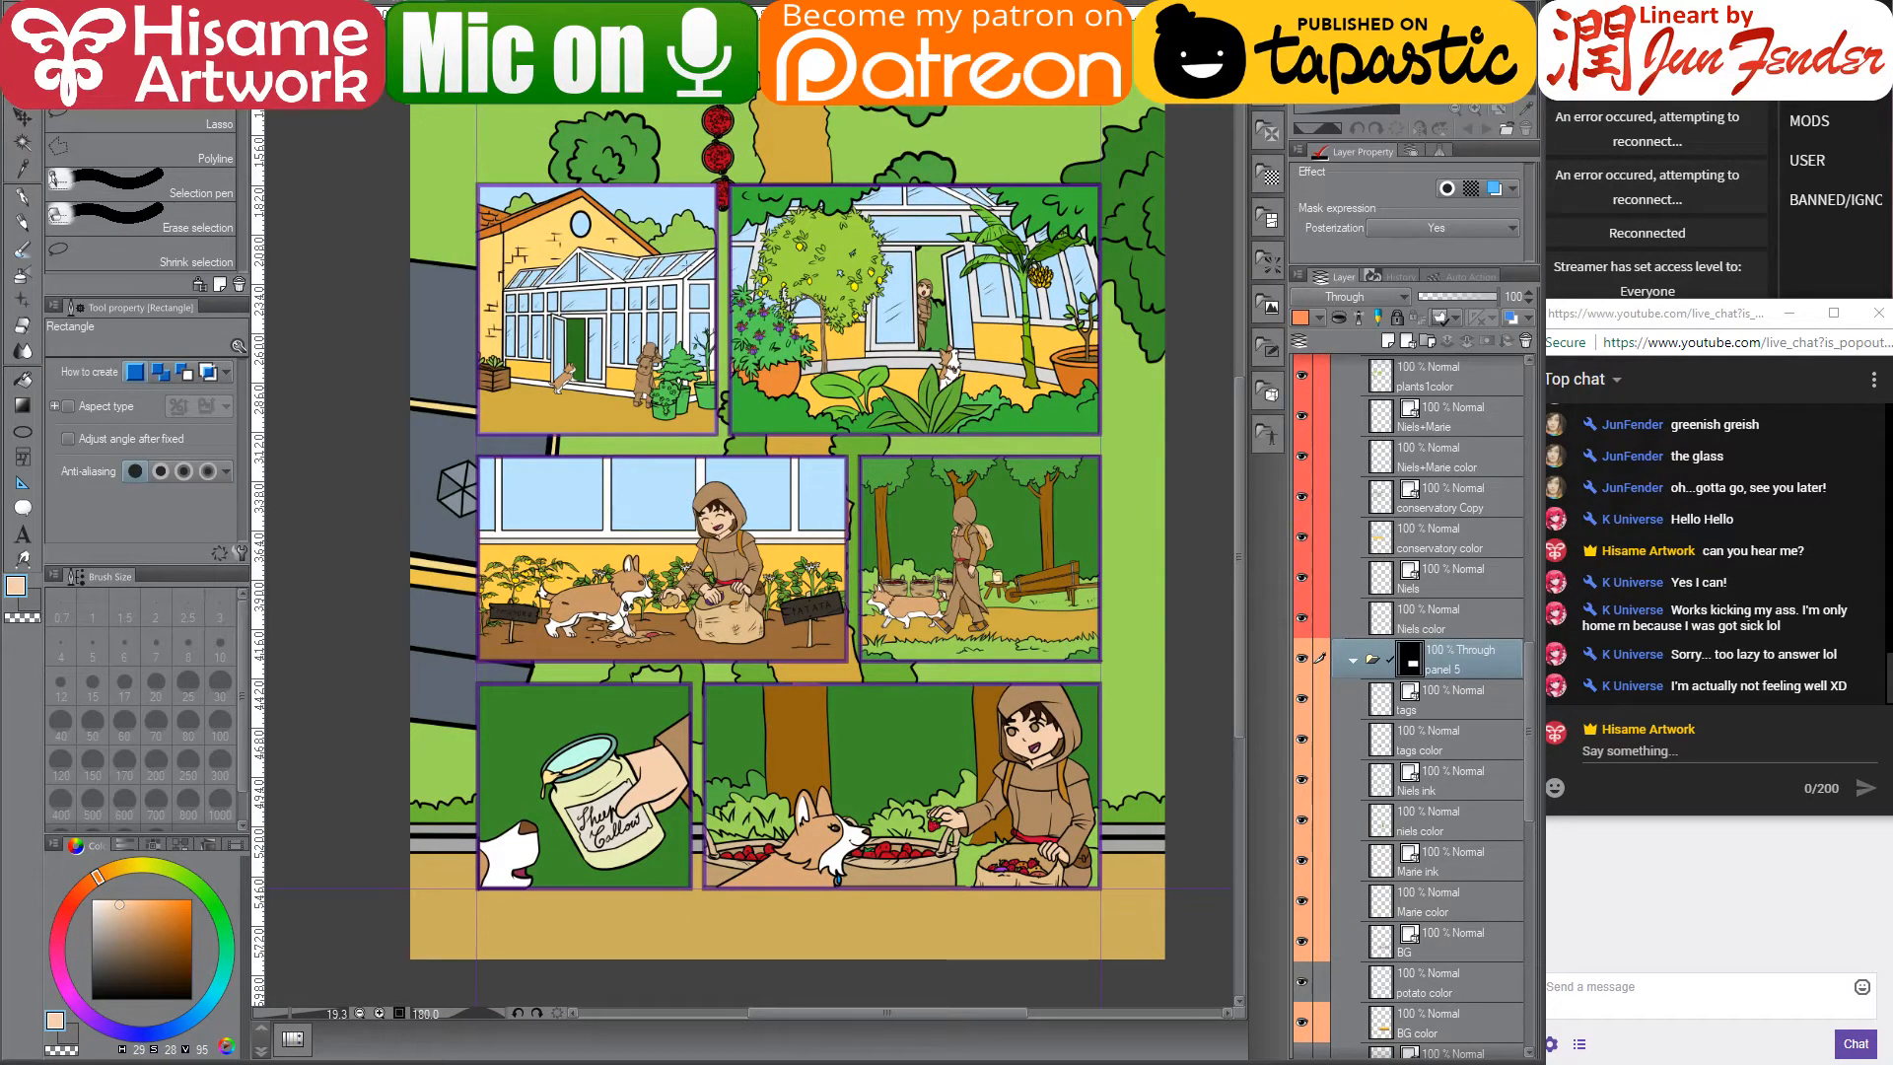
pyautogui.press('o')
pyautogui.scroll(-5, 1410, 592)
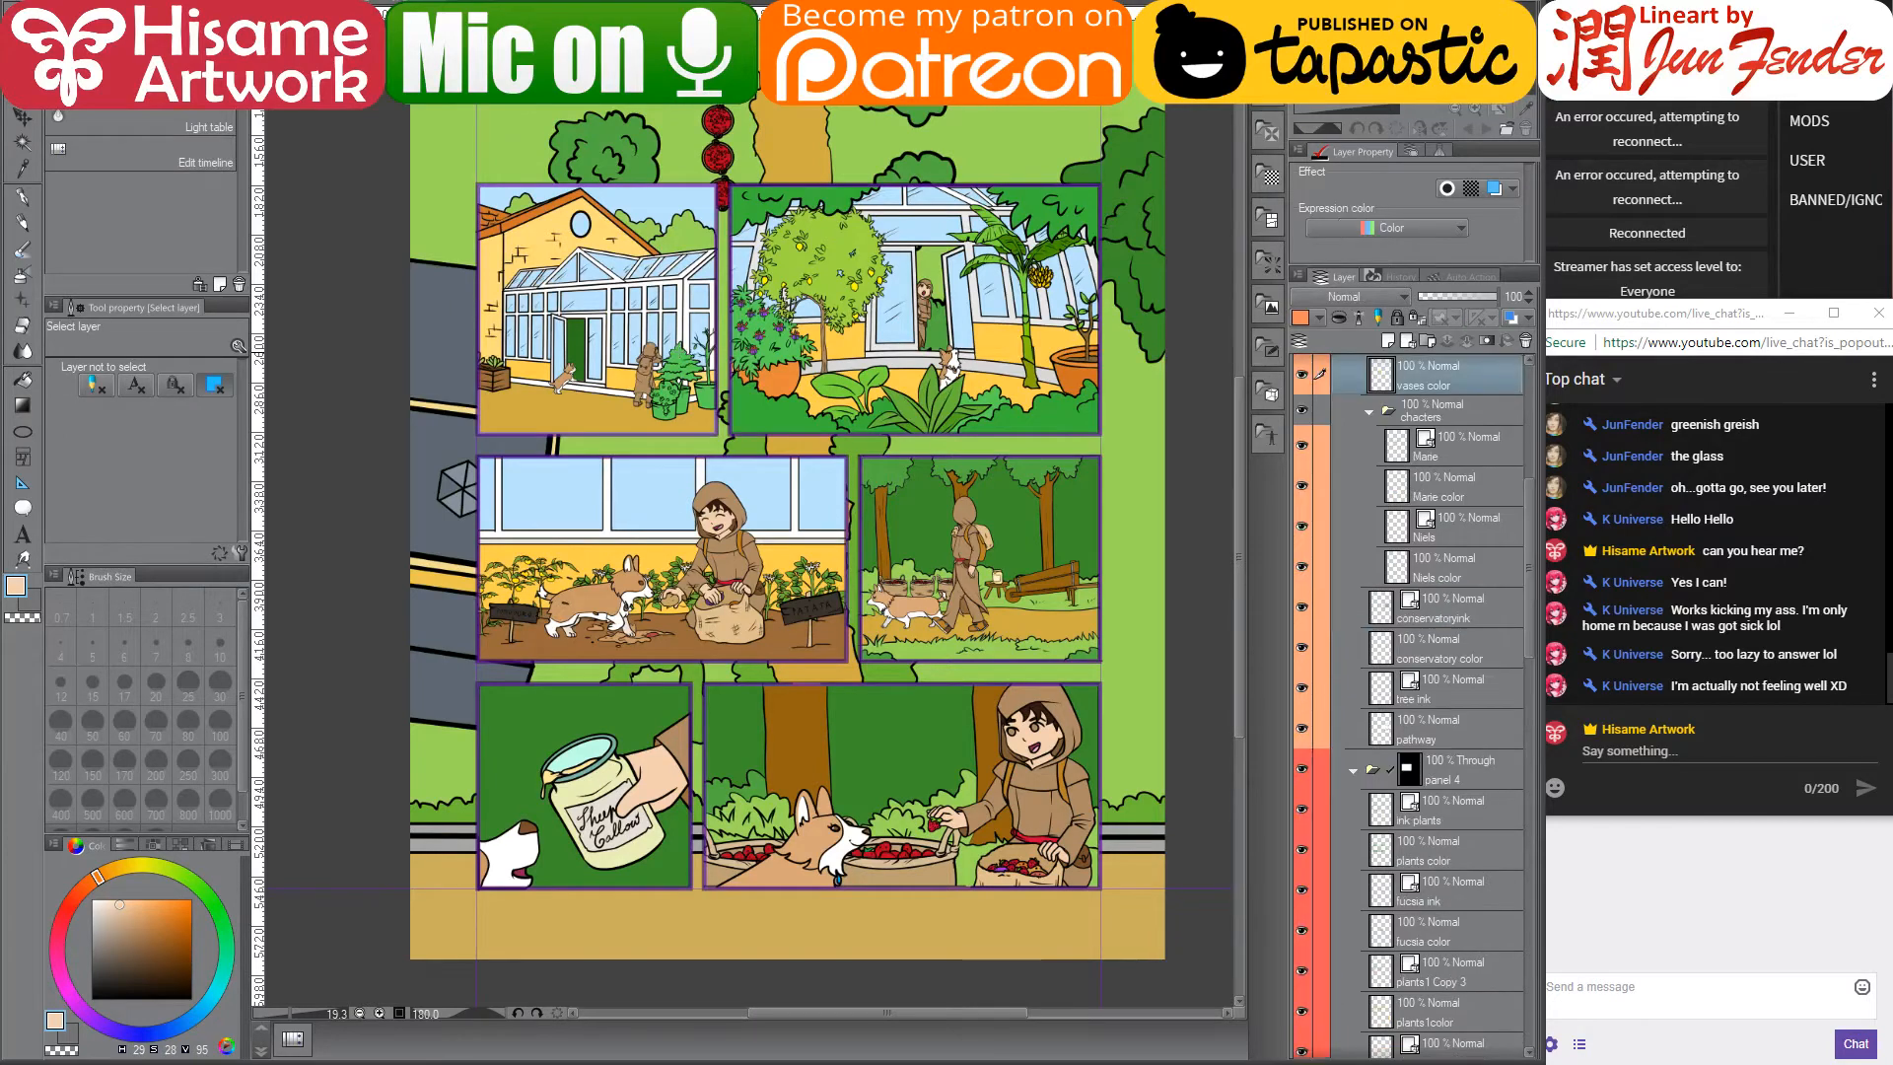
pyautogui.scroll(1, 1409, 591)
pyautogui.click(1419, 603)
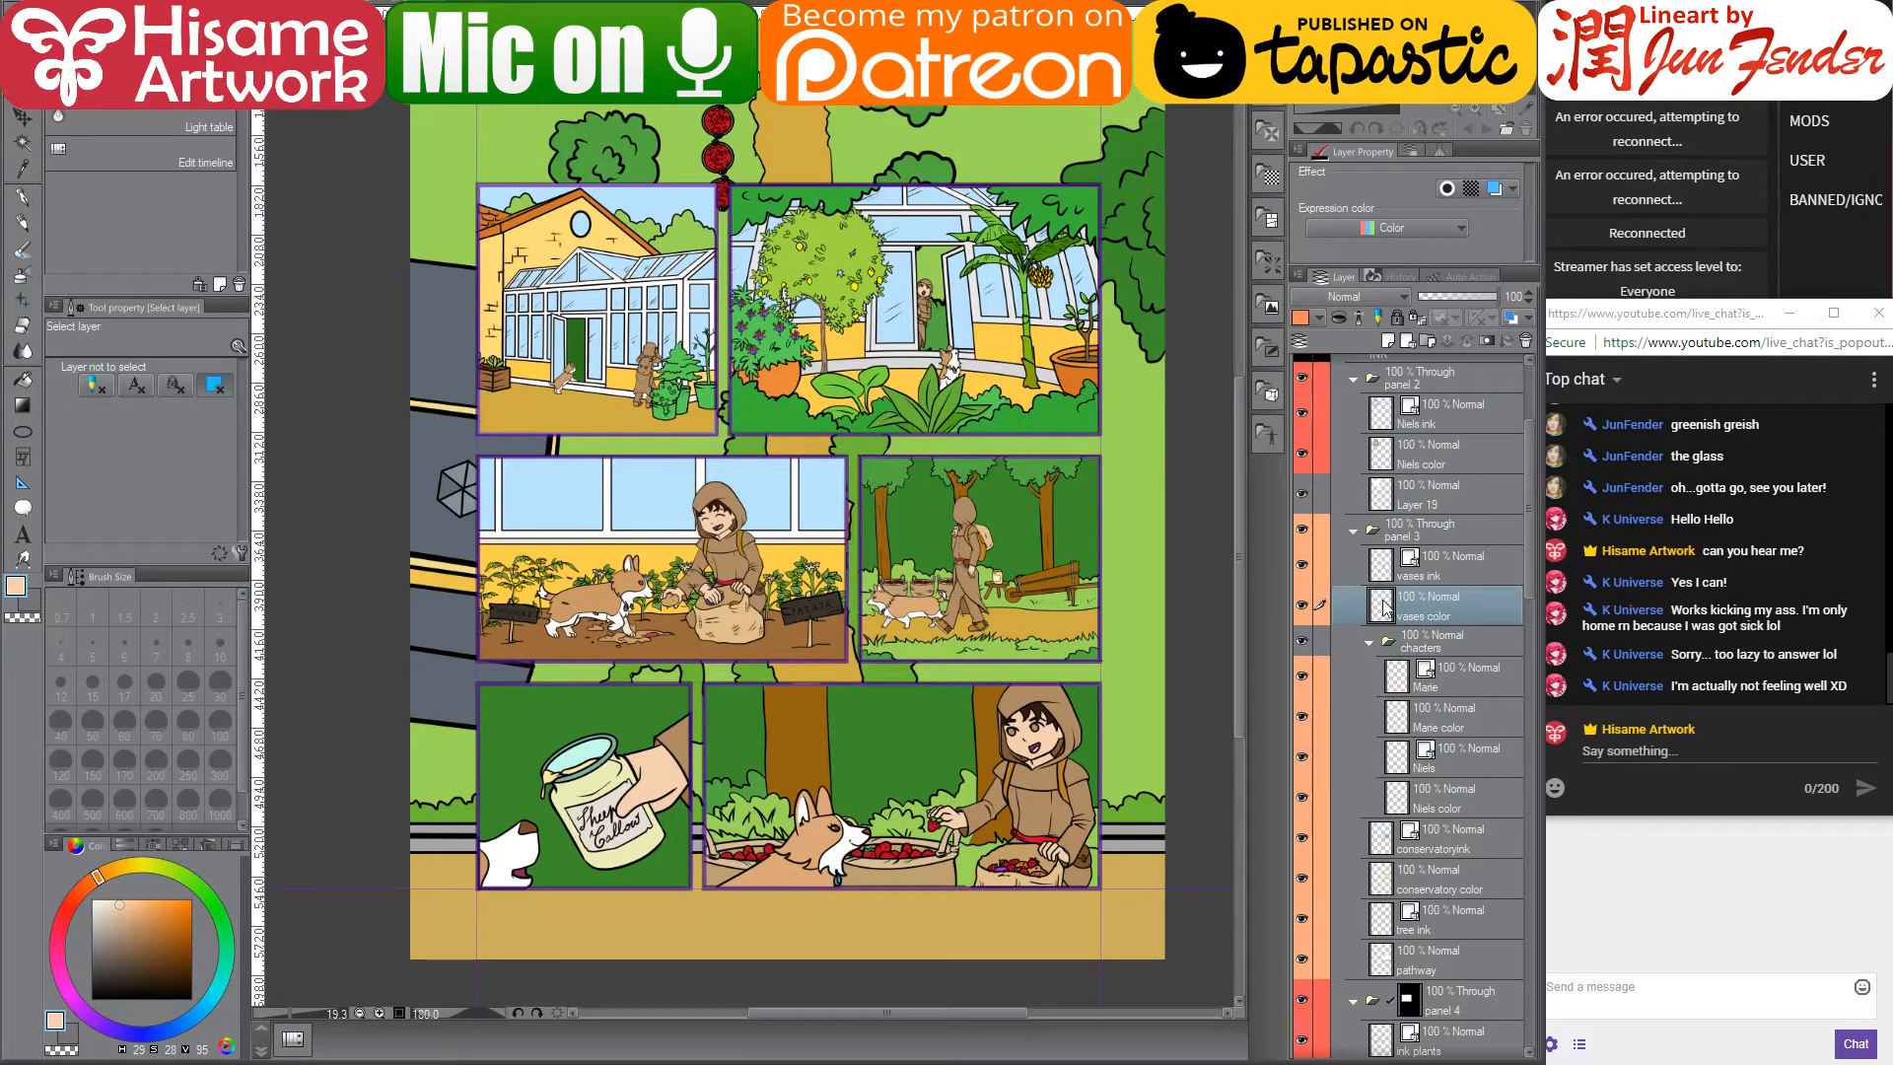
pyautogui.keyDown('ctrl'); pyautogui.click(1383, 604); pyautogui.keyUp('ctrl')
pyautogui.scroll(2, 788, 493)
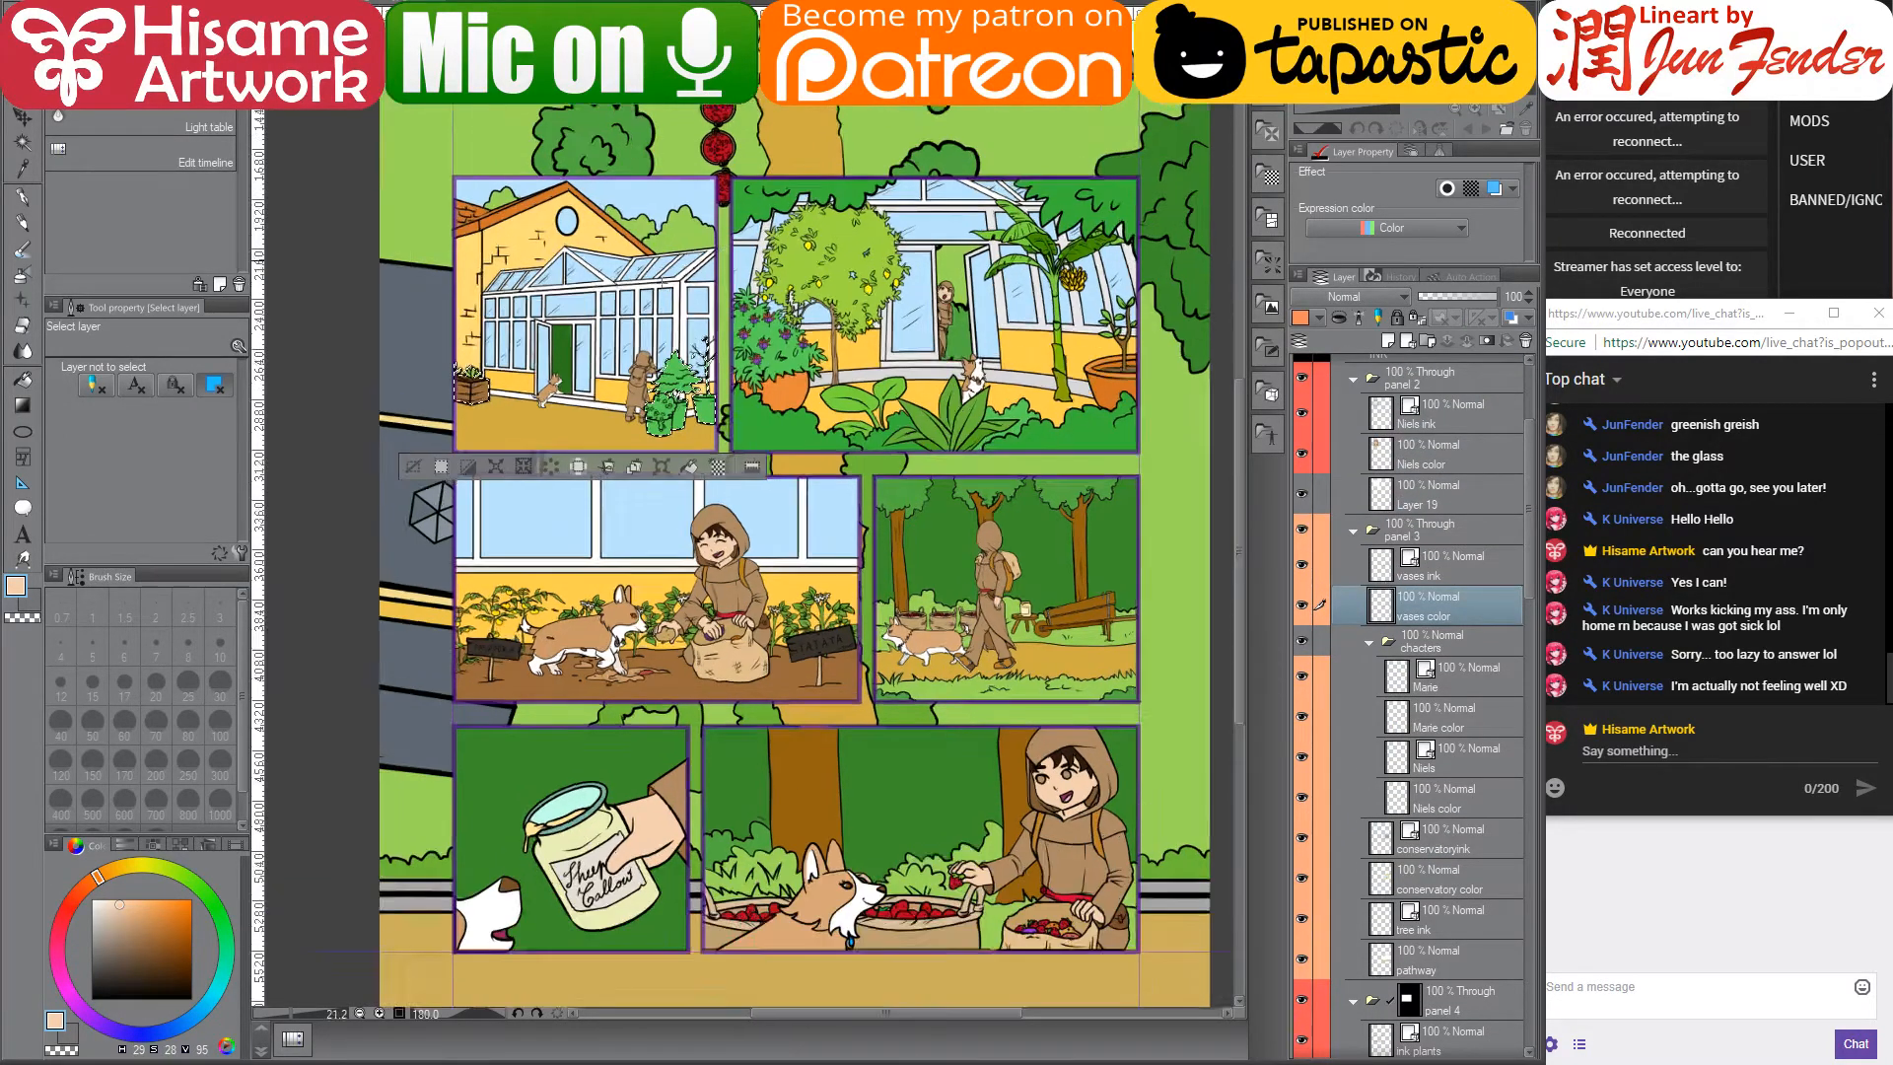
pyautogui.moveTo(895, 59); pyautogui.dragTo(924, 550)
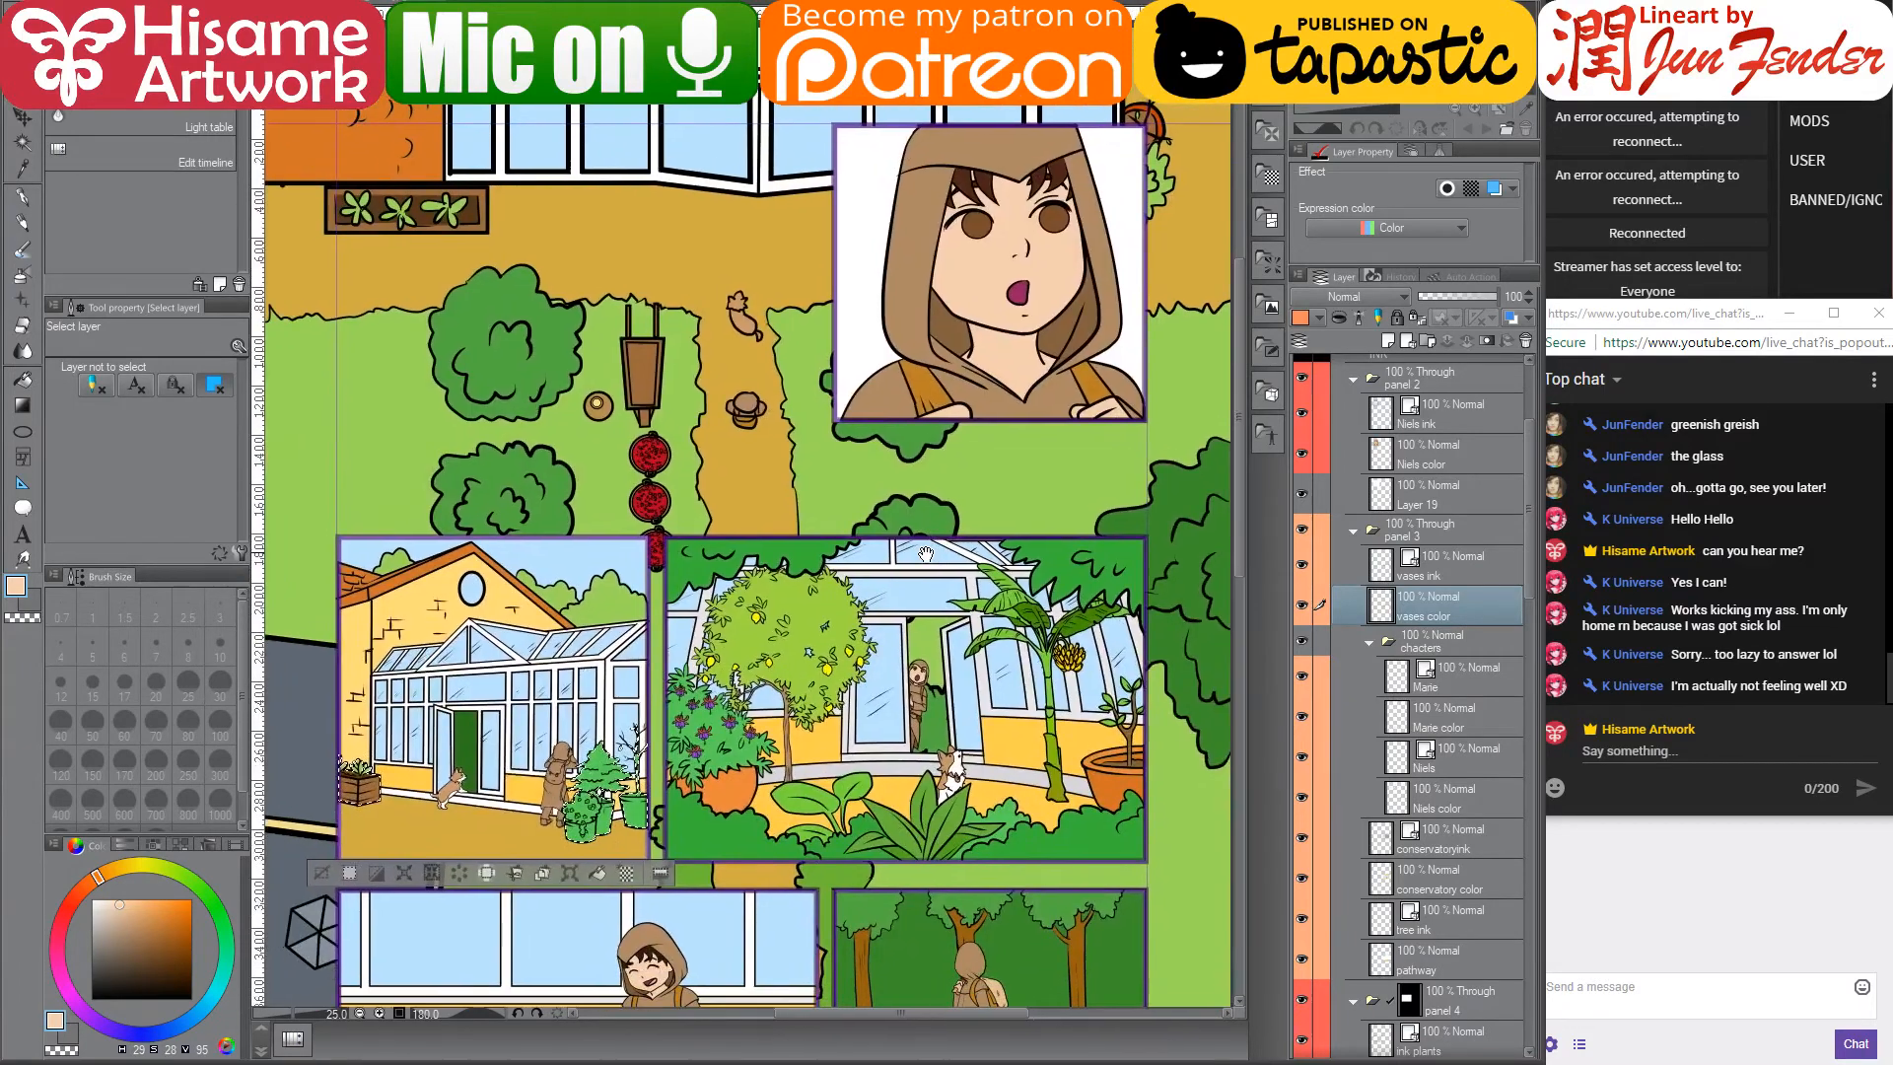
pyautogui.click(21, 195)
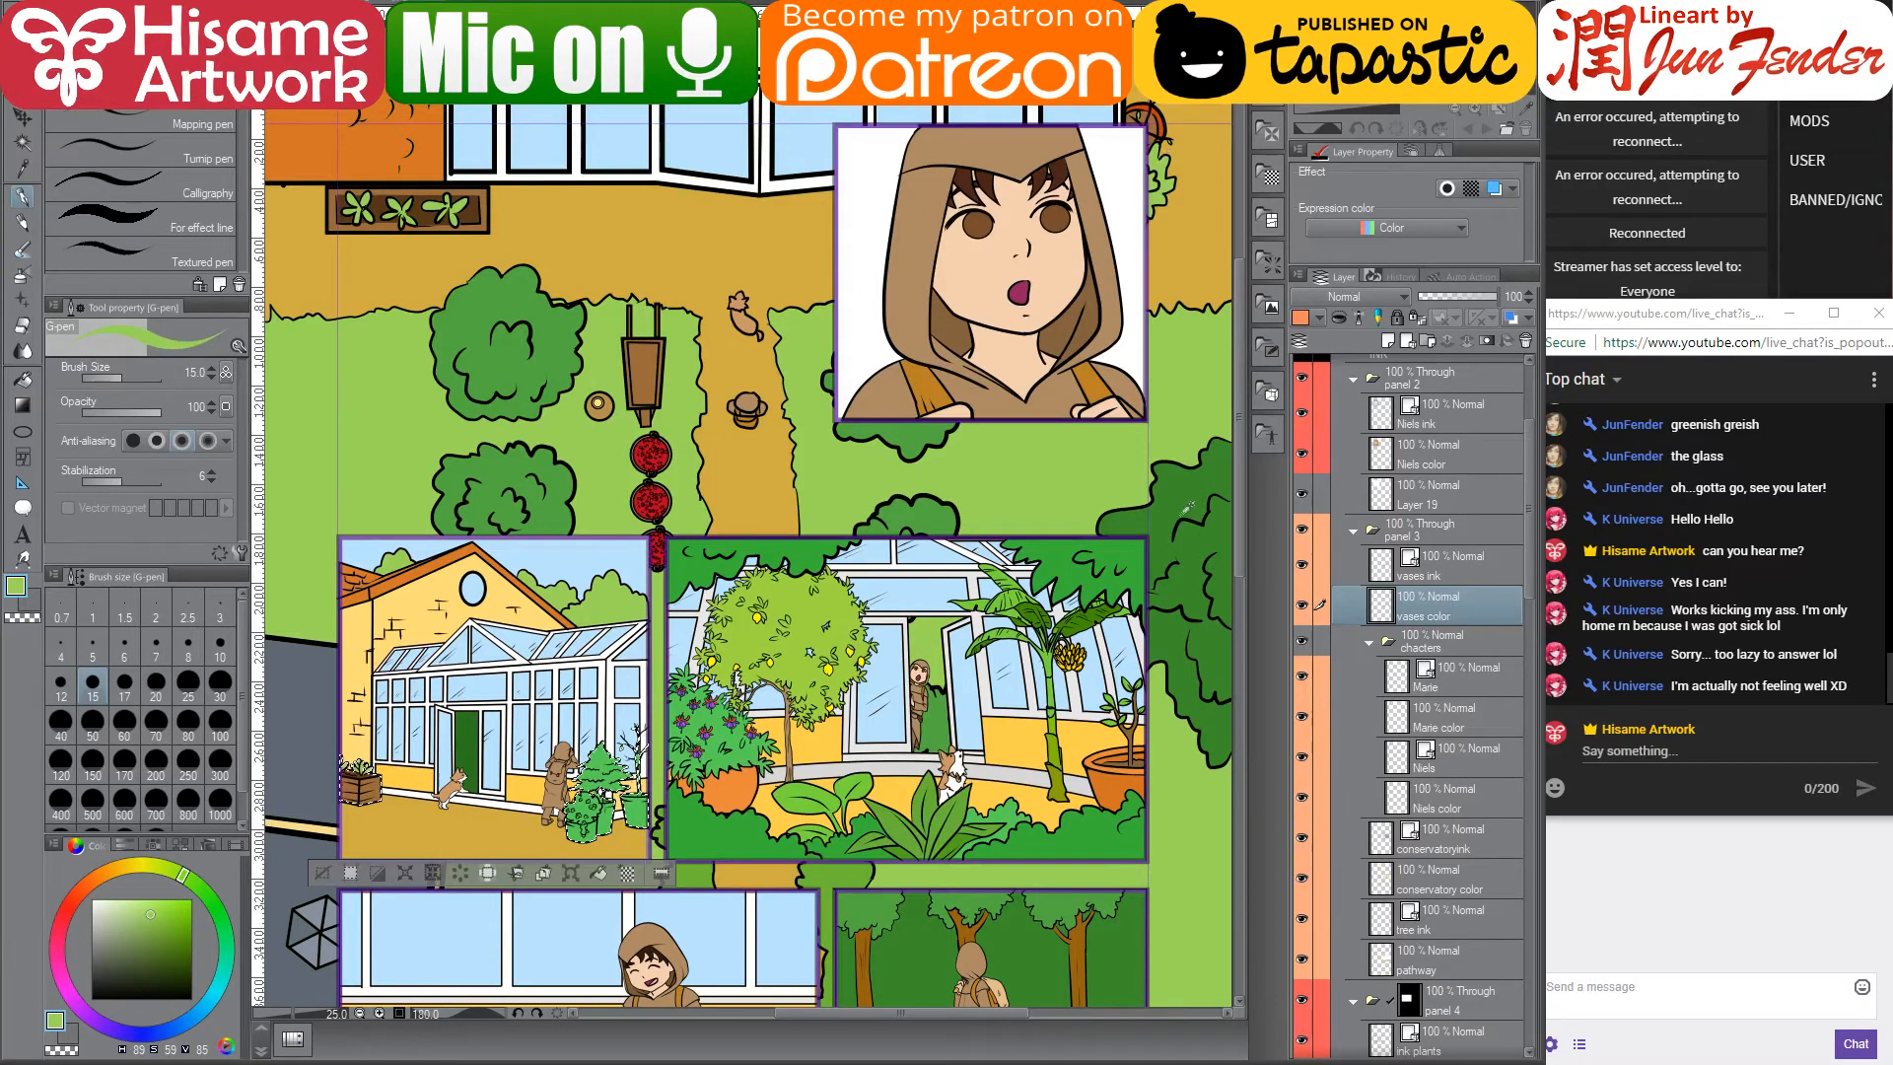
pyautogui.keyDown('alt'); pyautogui.click(636, 788); pyautogui.keyUp('alt')
pyautogui.scroll(1, 623, 793)
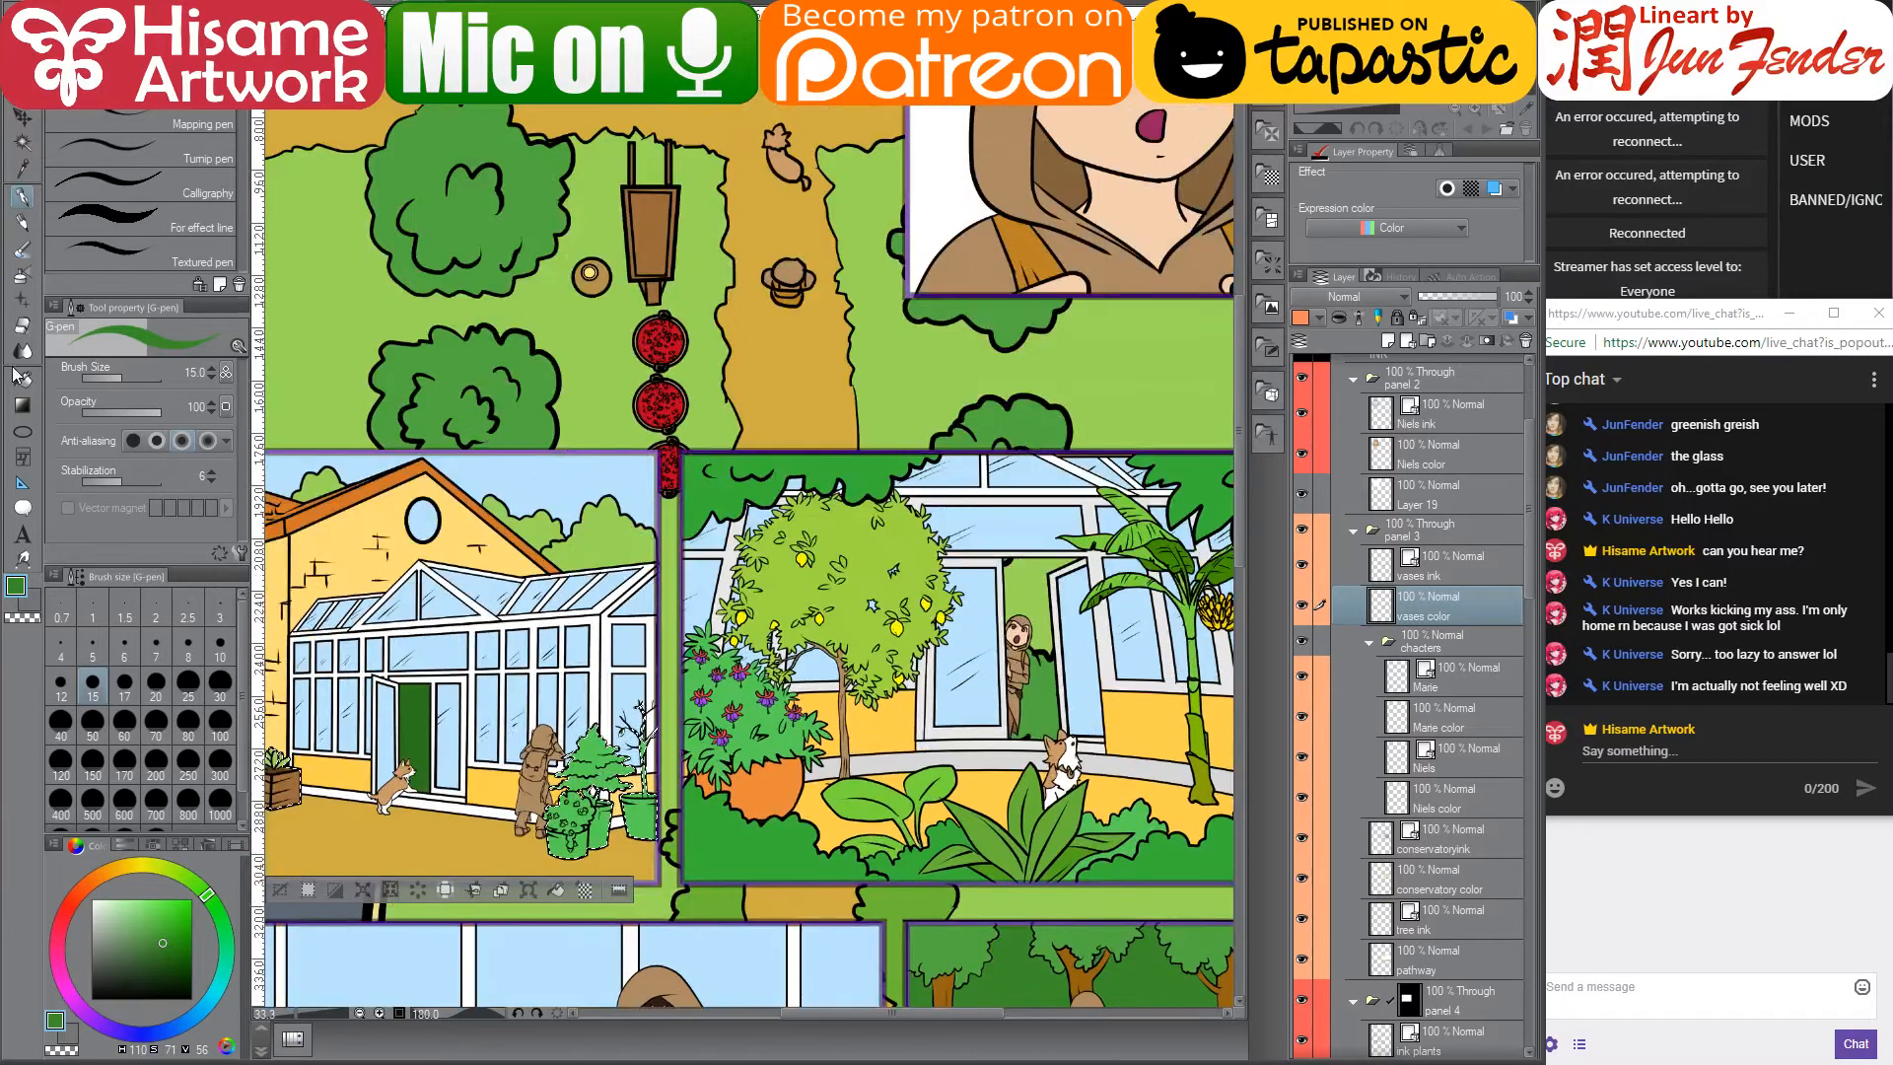
pyautogui.press('g')
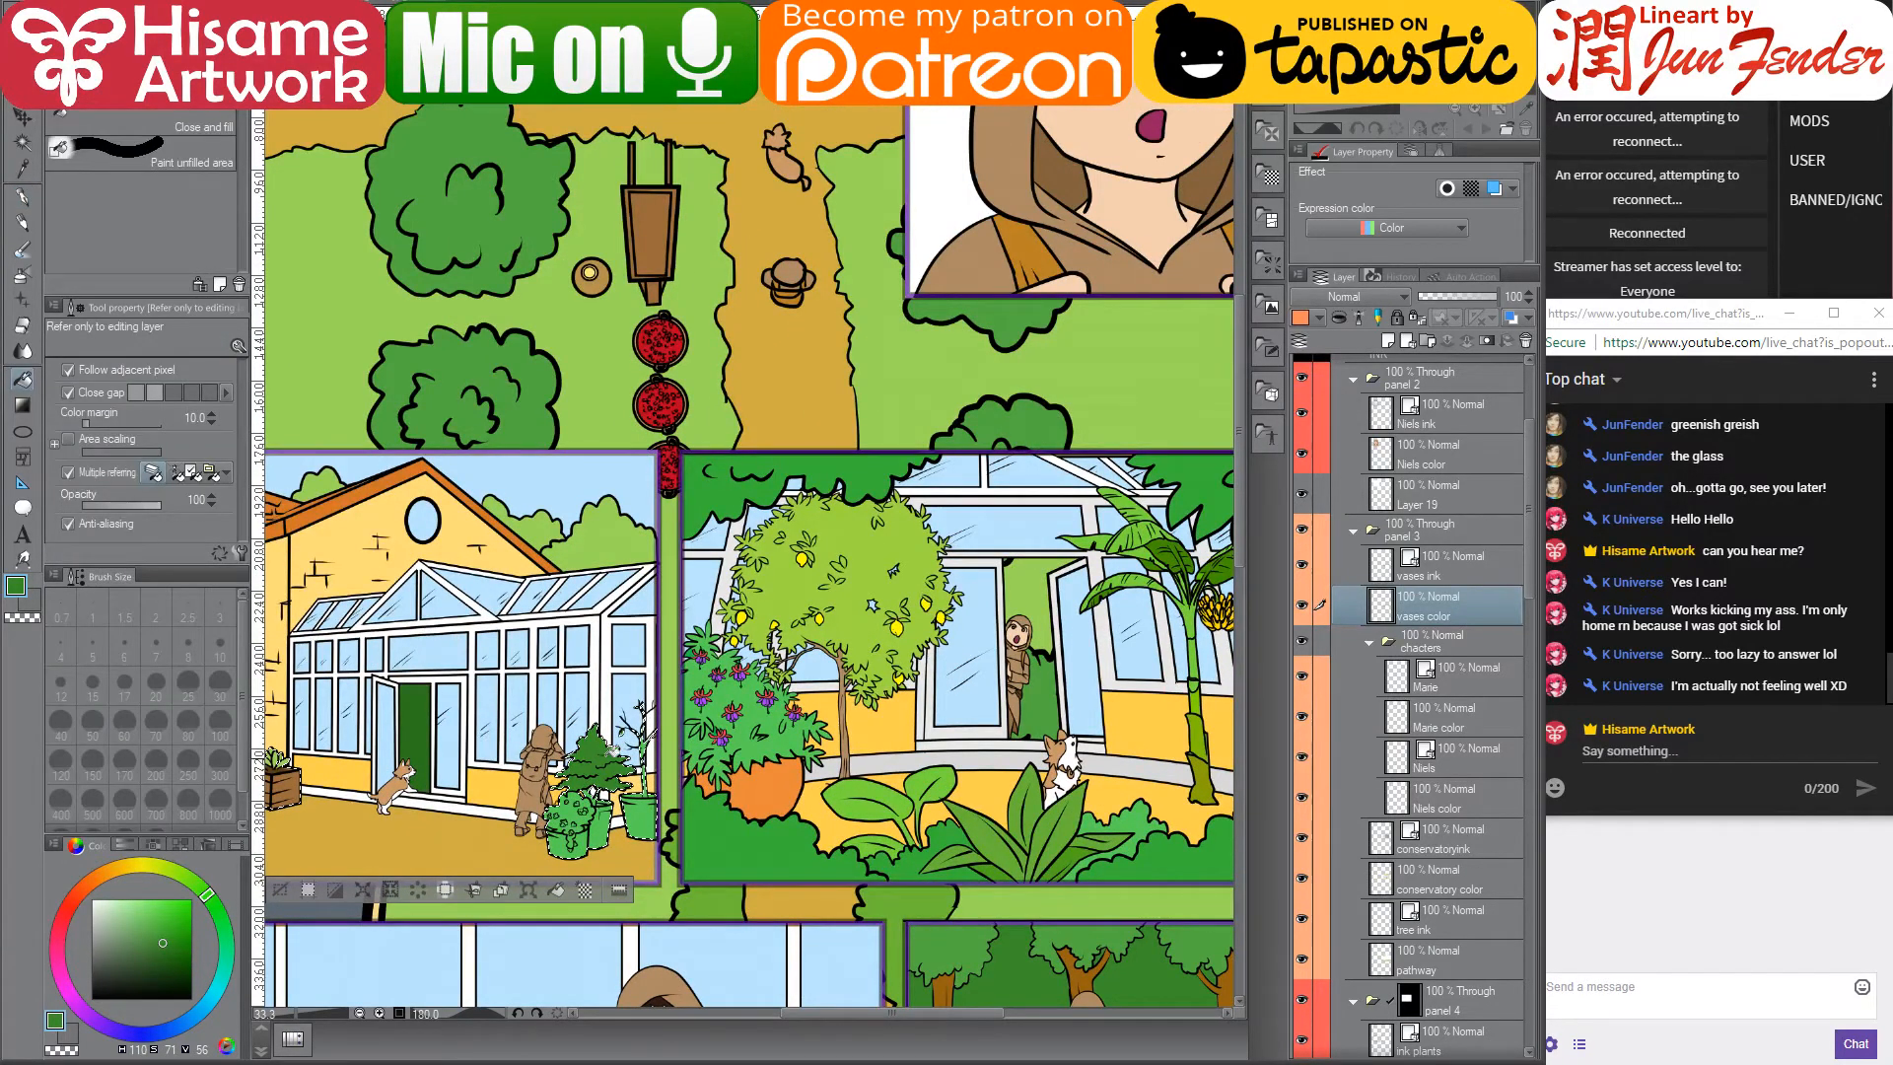
# - Clear the selection and fill the potted plant beside panel 1's conservatory with the same dark green on the buildings layer
pyautogui.moveTo(1005, 598); pyautogui.dragTo(651, 890)
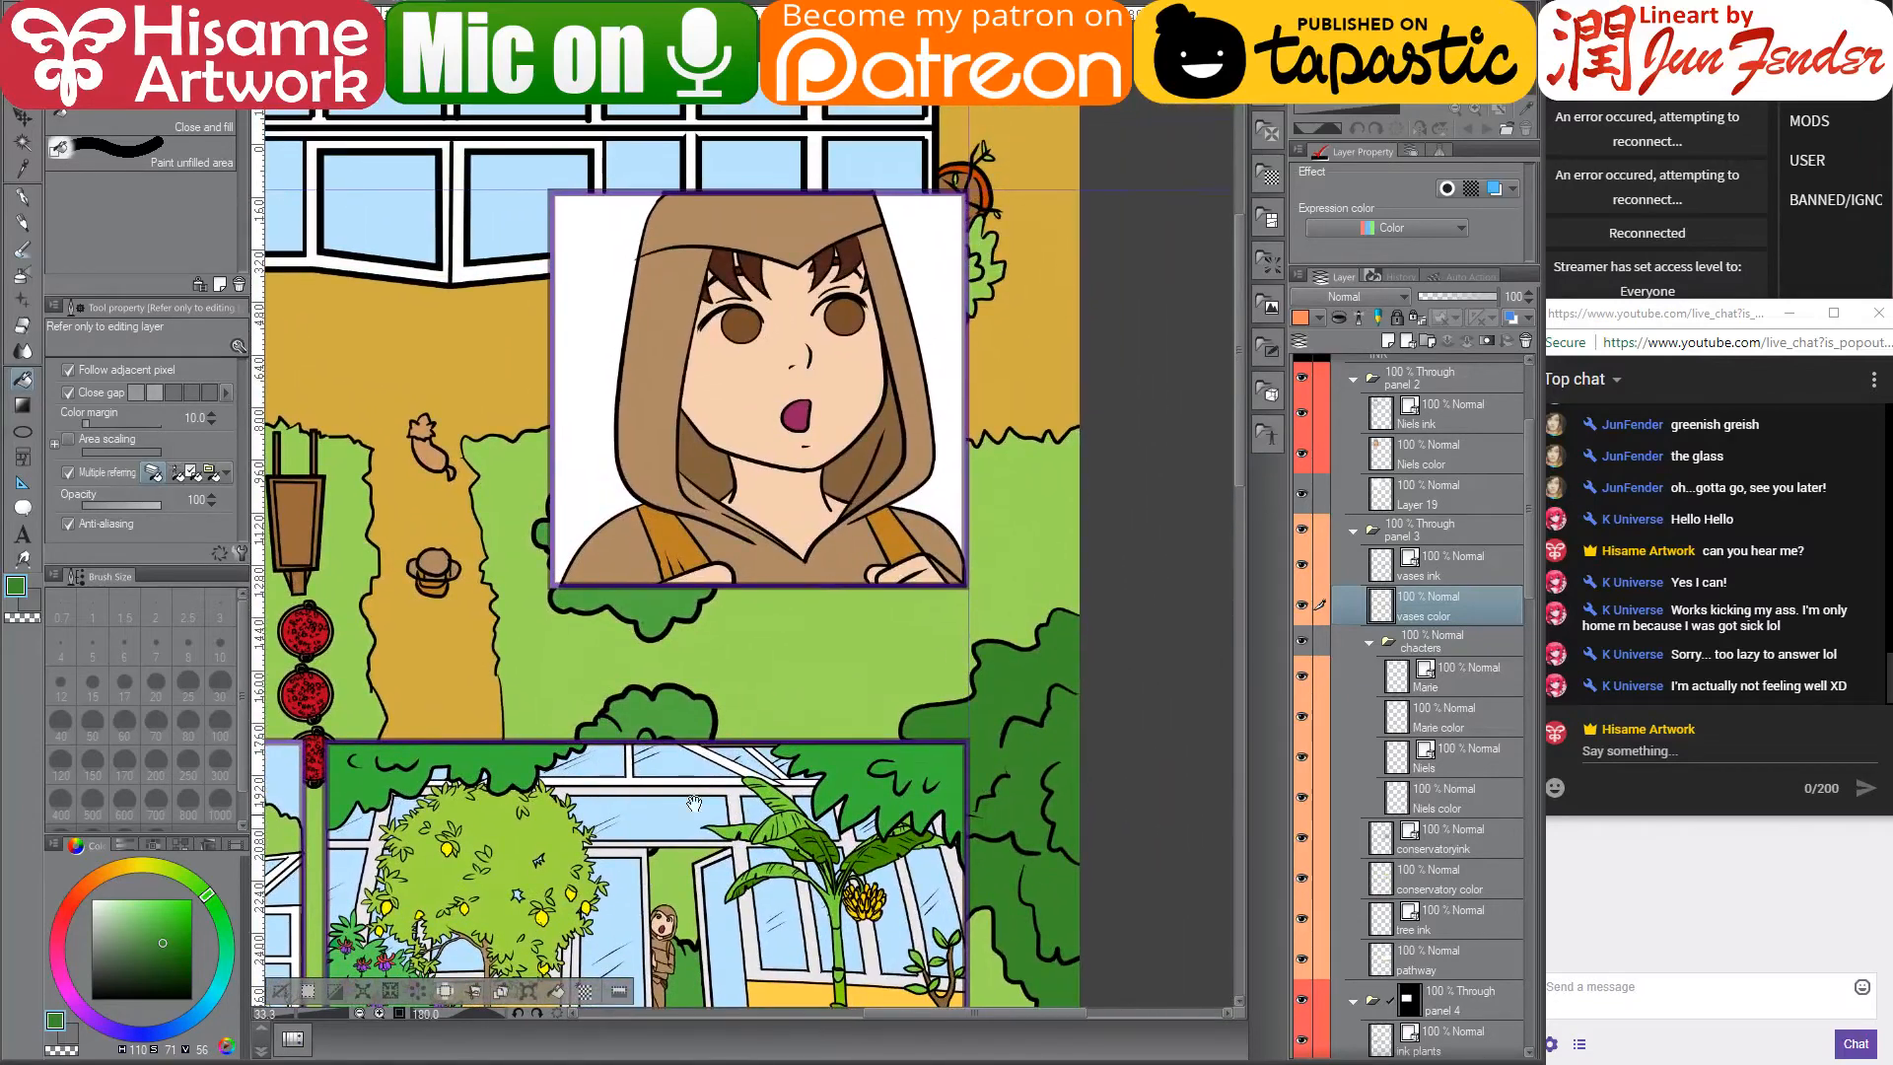
pyautogui.press('o')
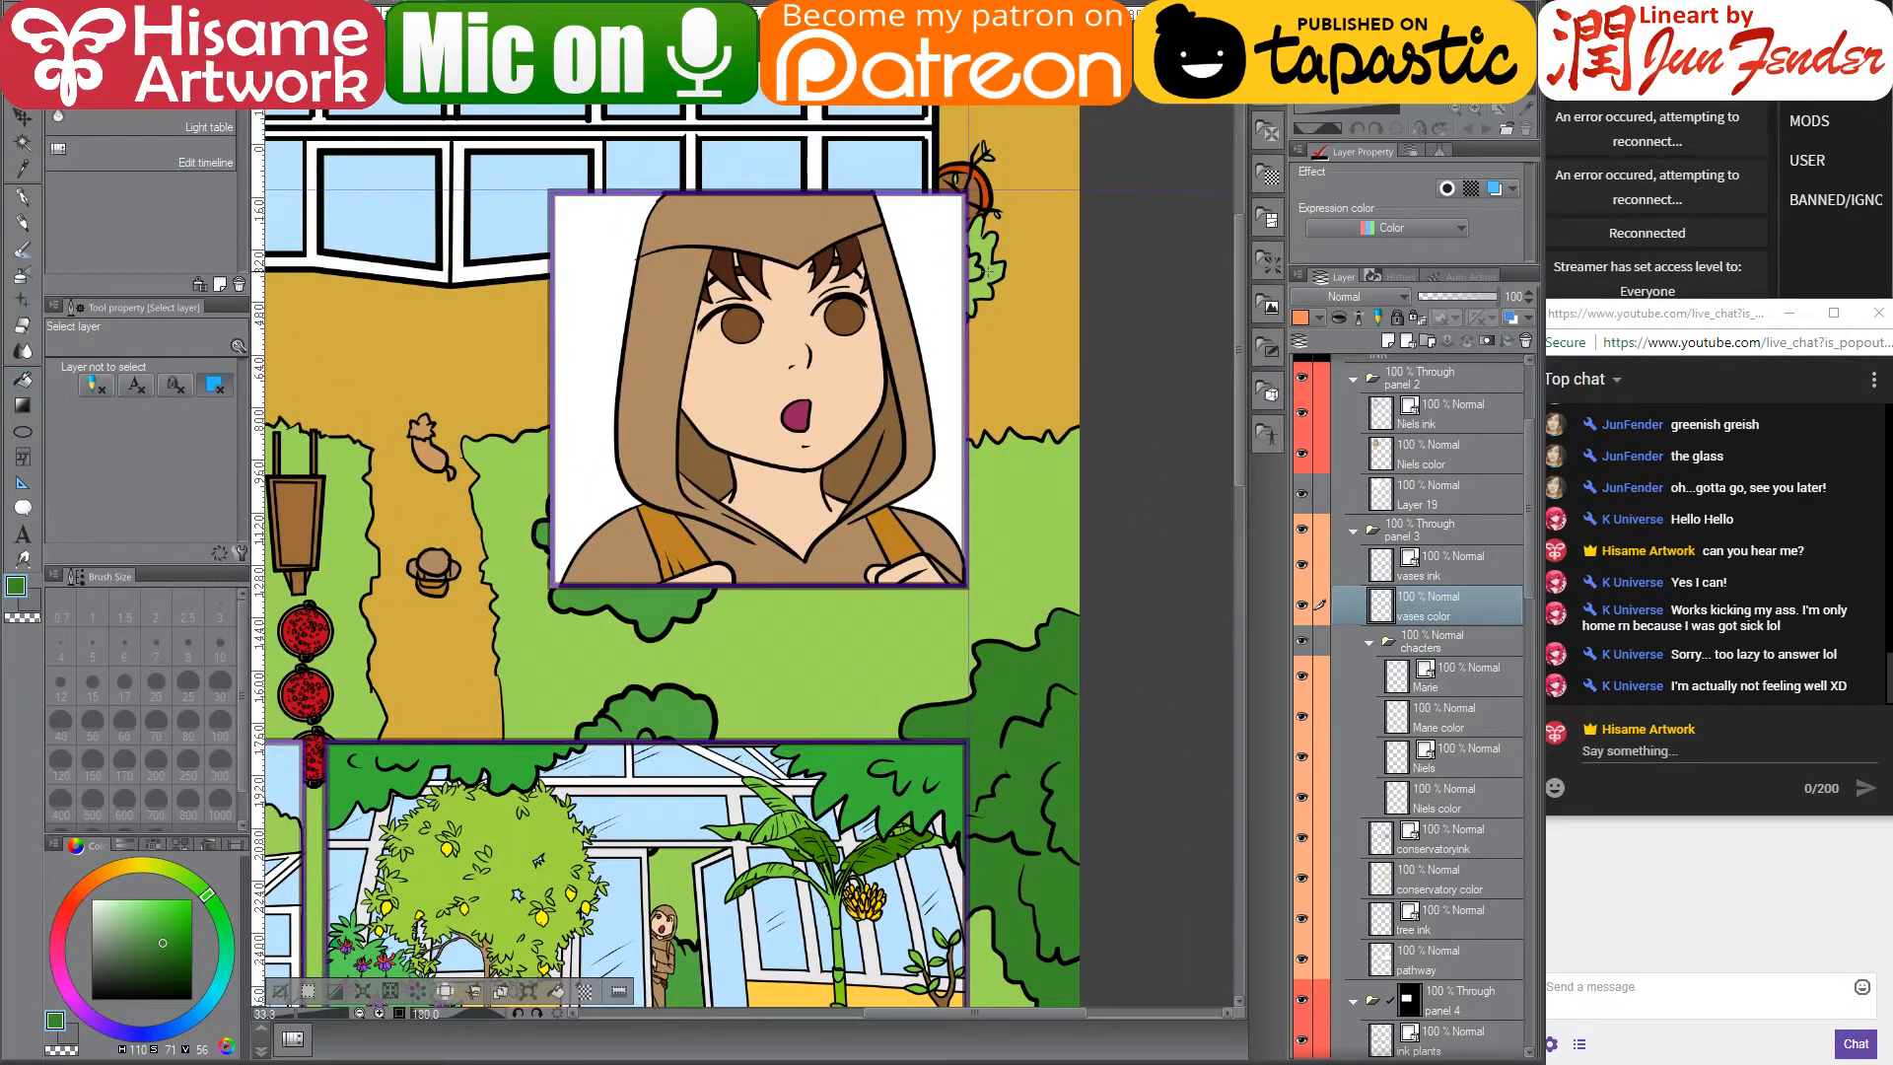
pyautogui.click(1015, 532)
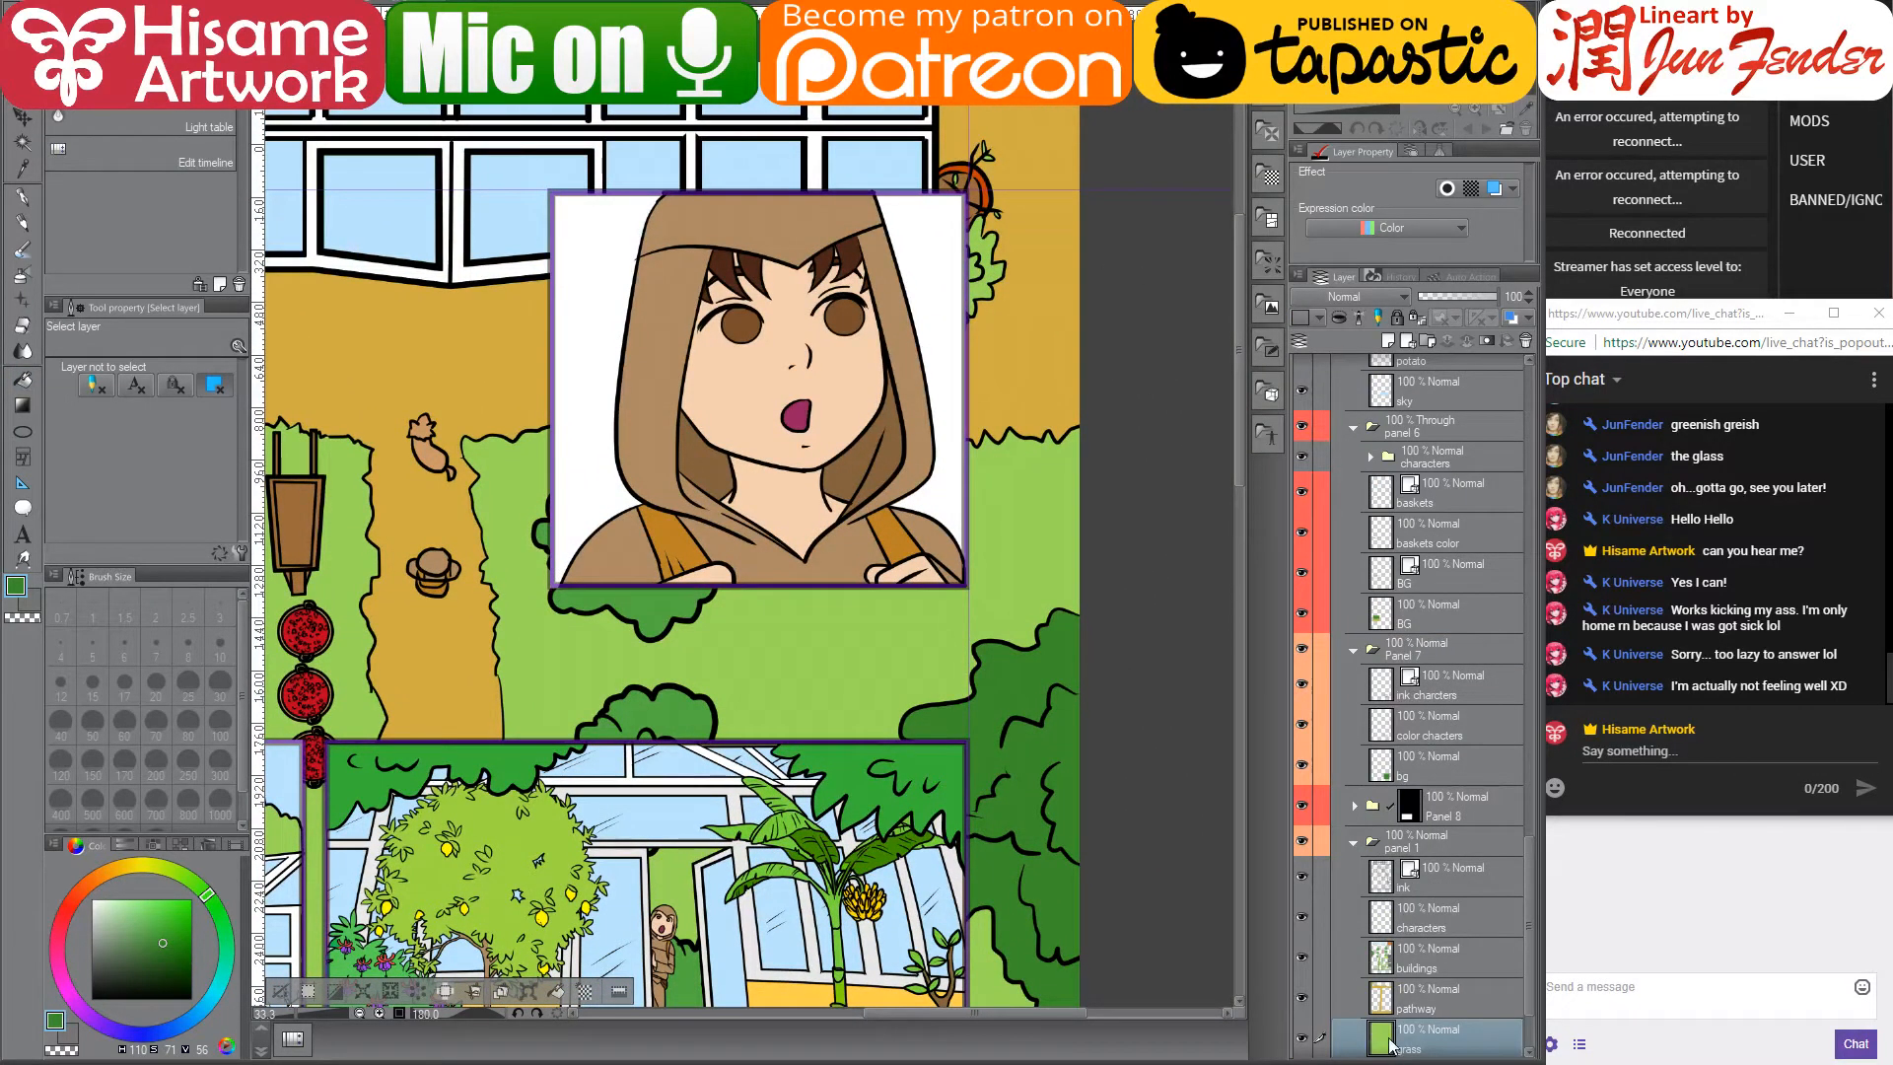
pyautogui.keyDown('ctrl'); pyautogui.click(1380, 954); pyautogui.keyUp('ctrl')
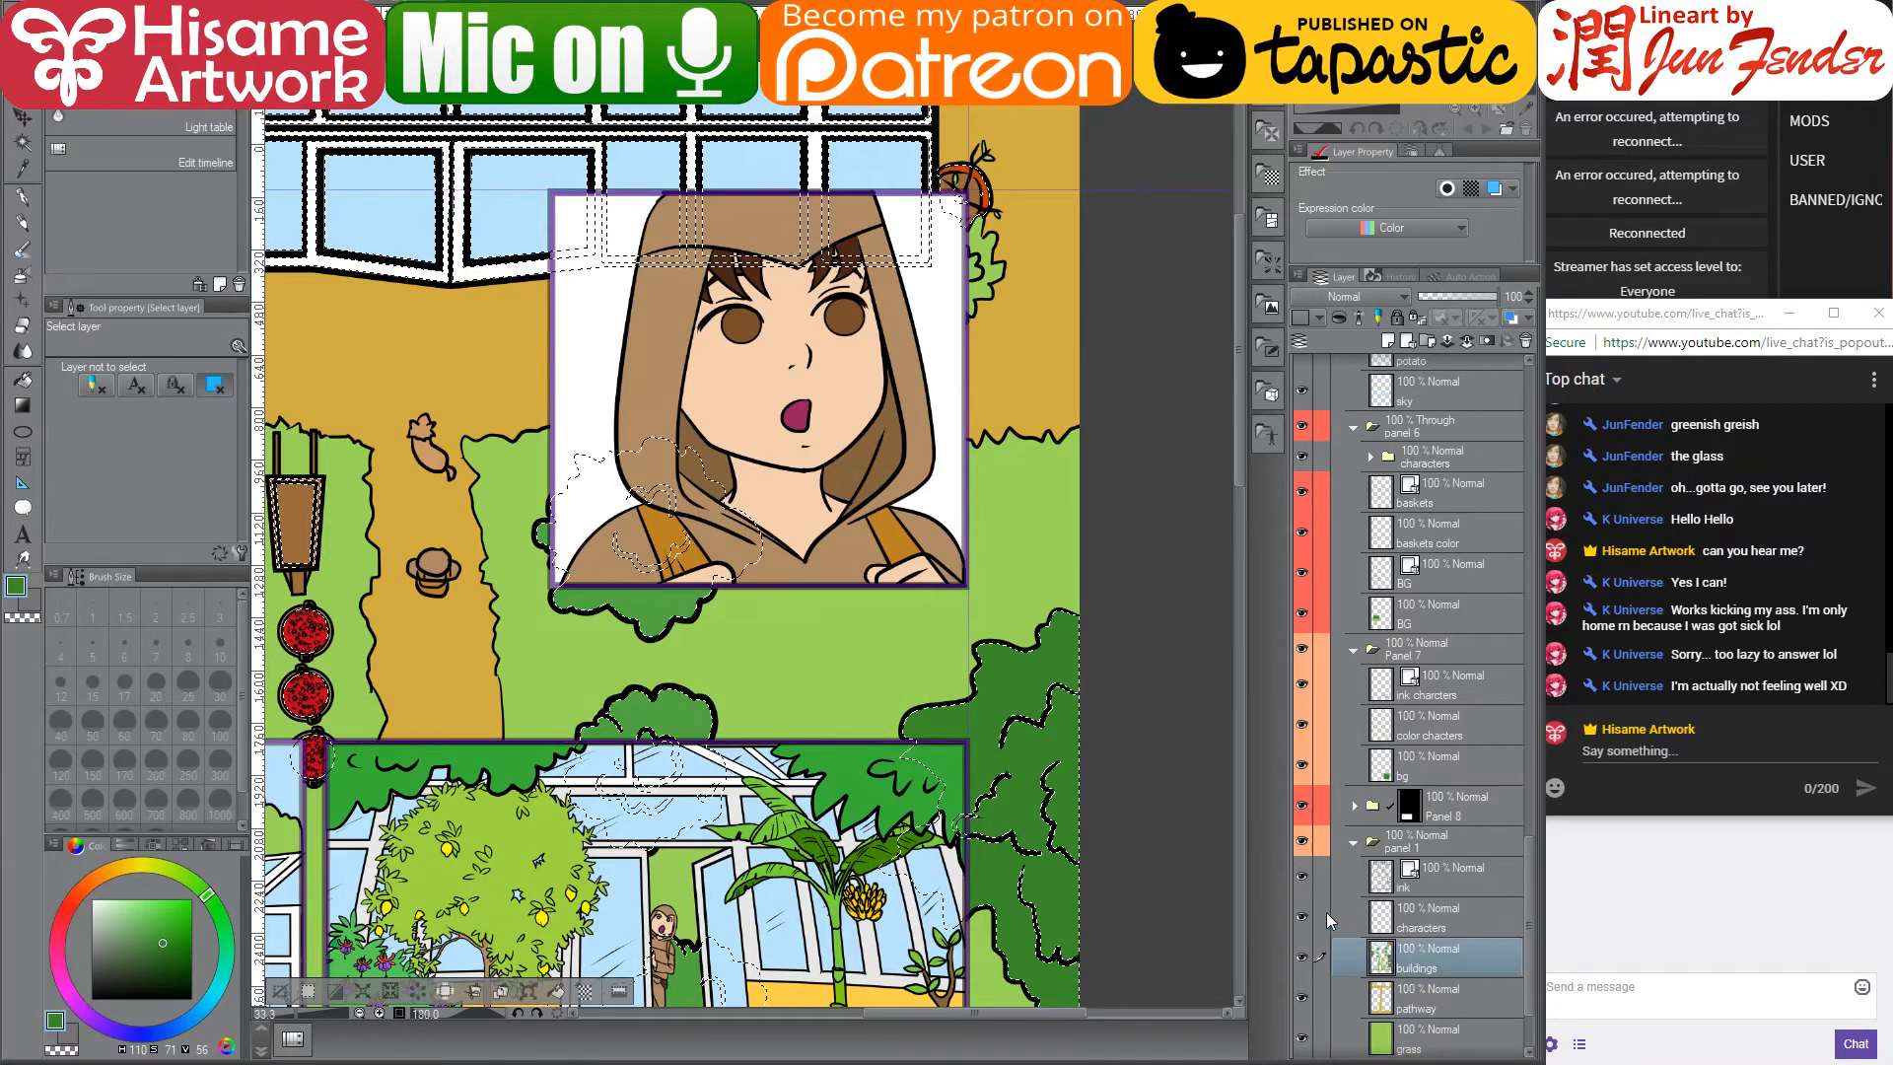
pyautogui.hotkey('ctrl', 'd')
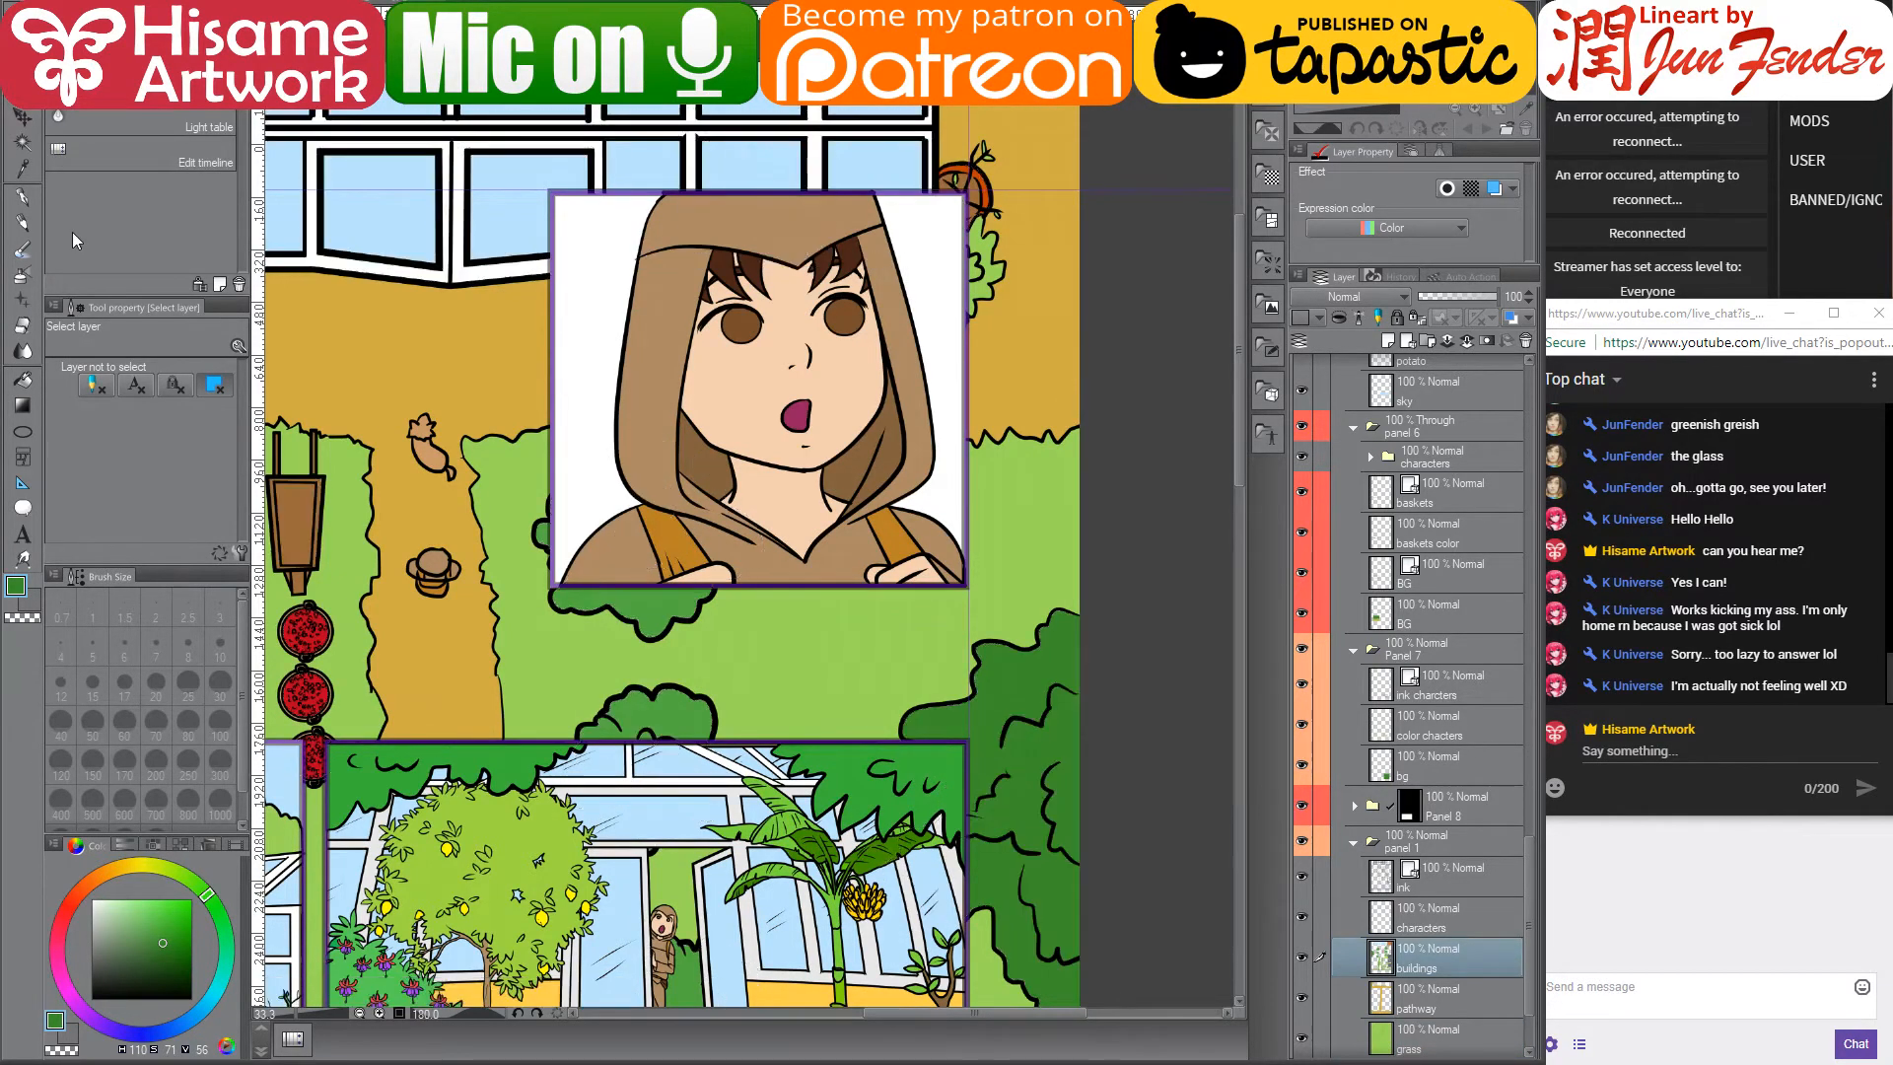
pyautogui.click(22, 377)
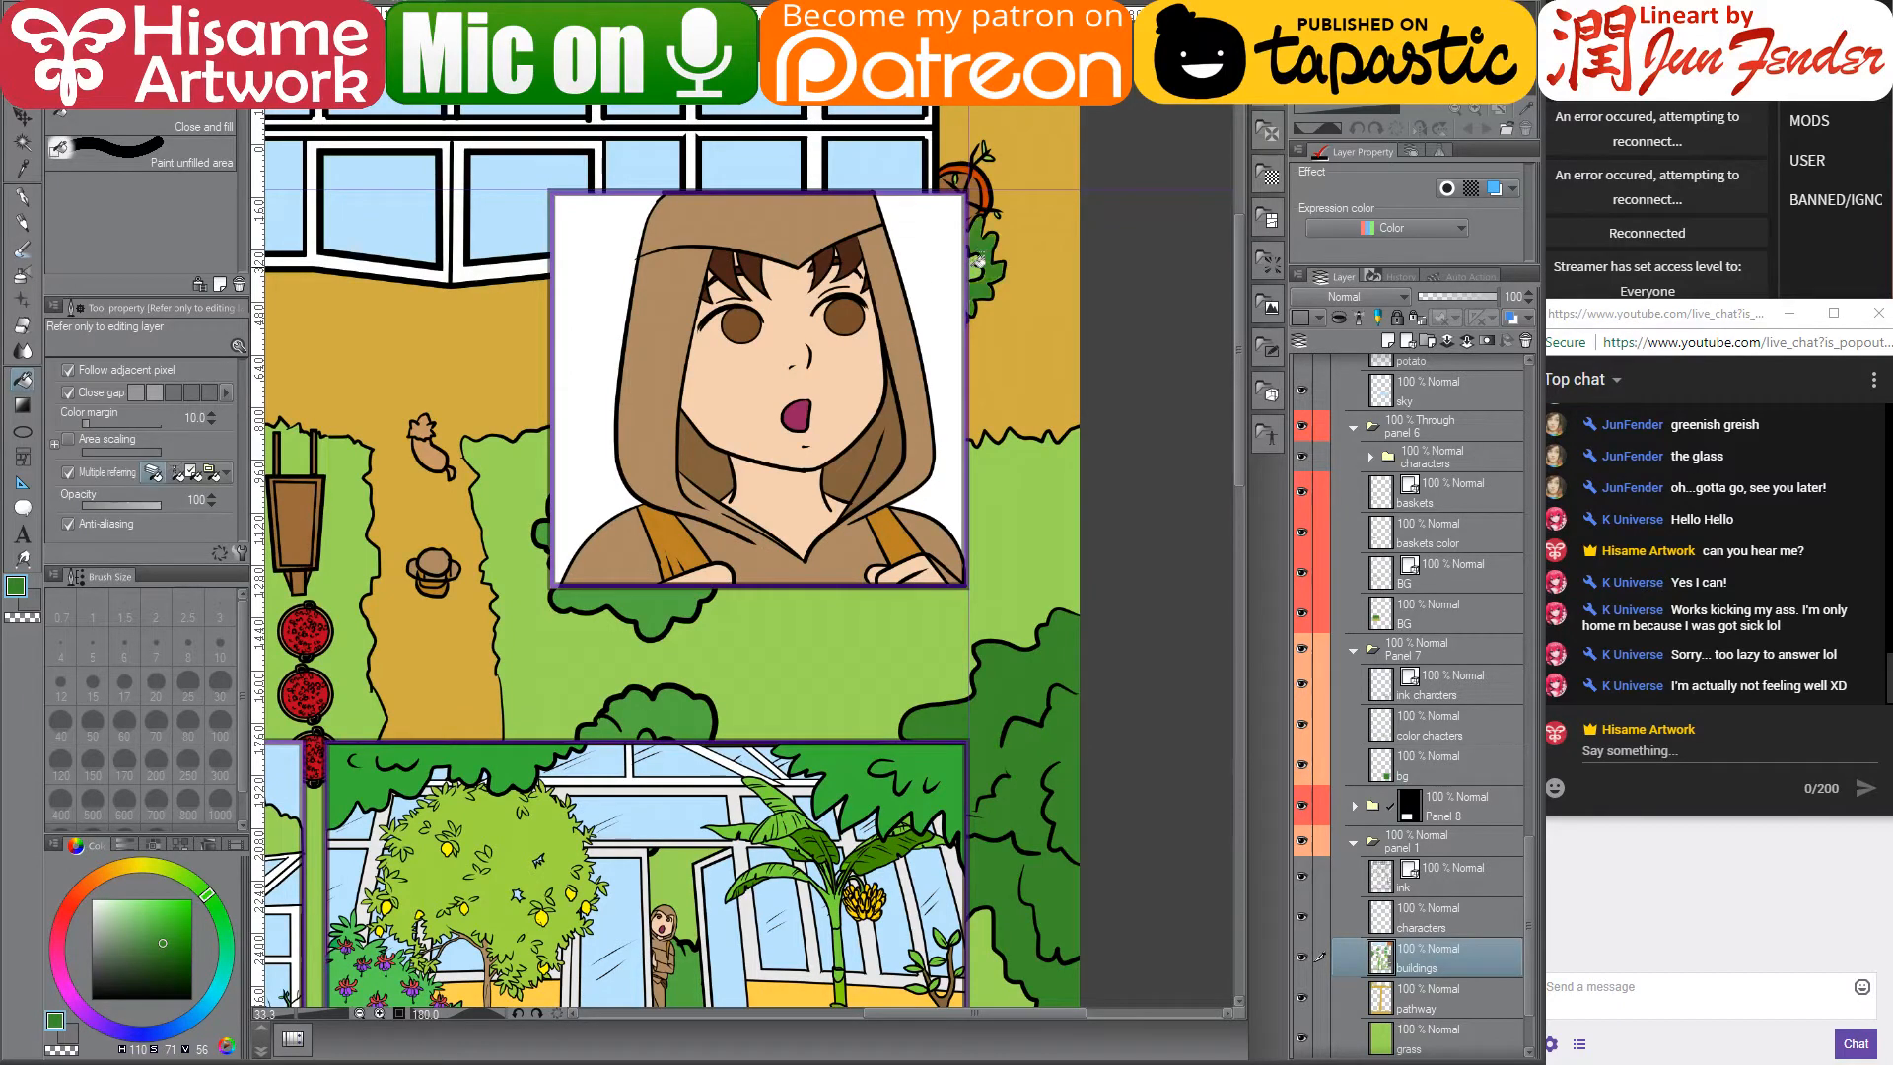
# - Select the painted area of panel 3's vases color layer
pyautogui.scroll(-10, 1002, 598)
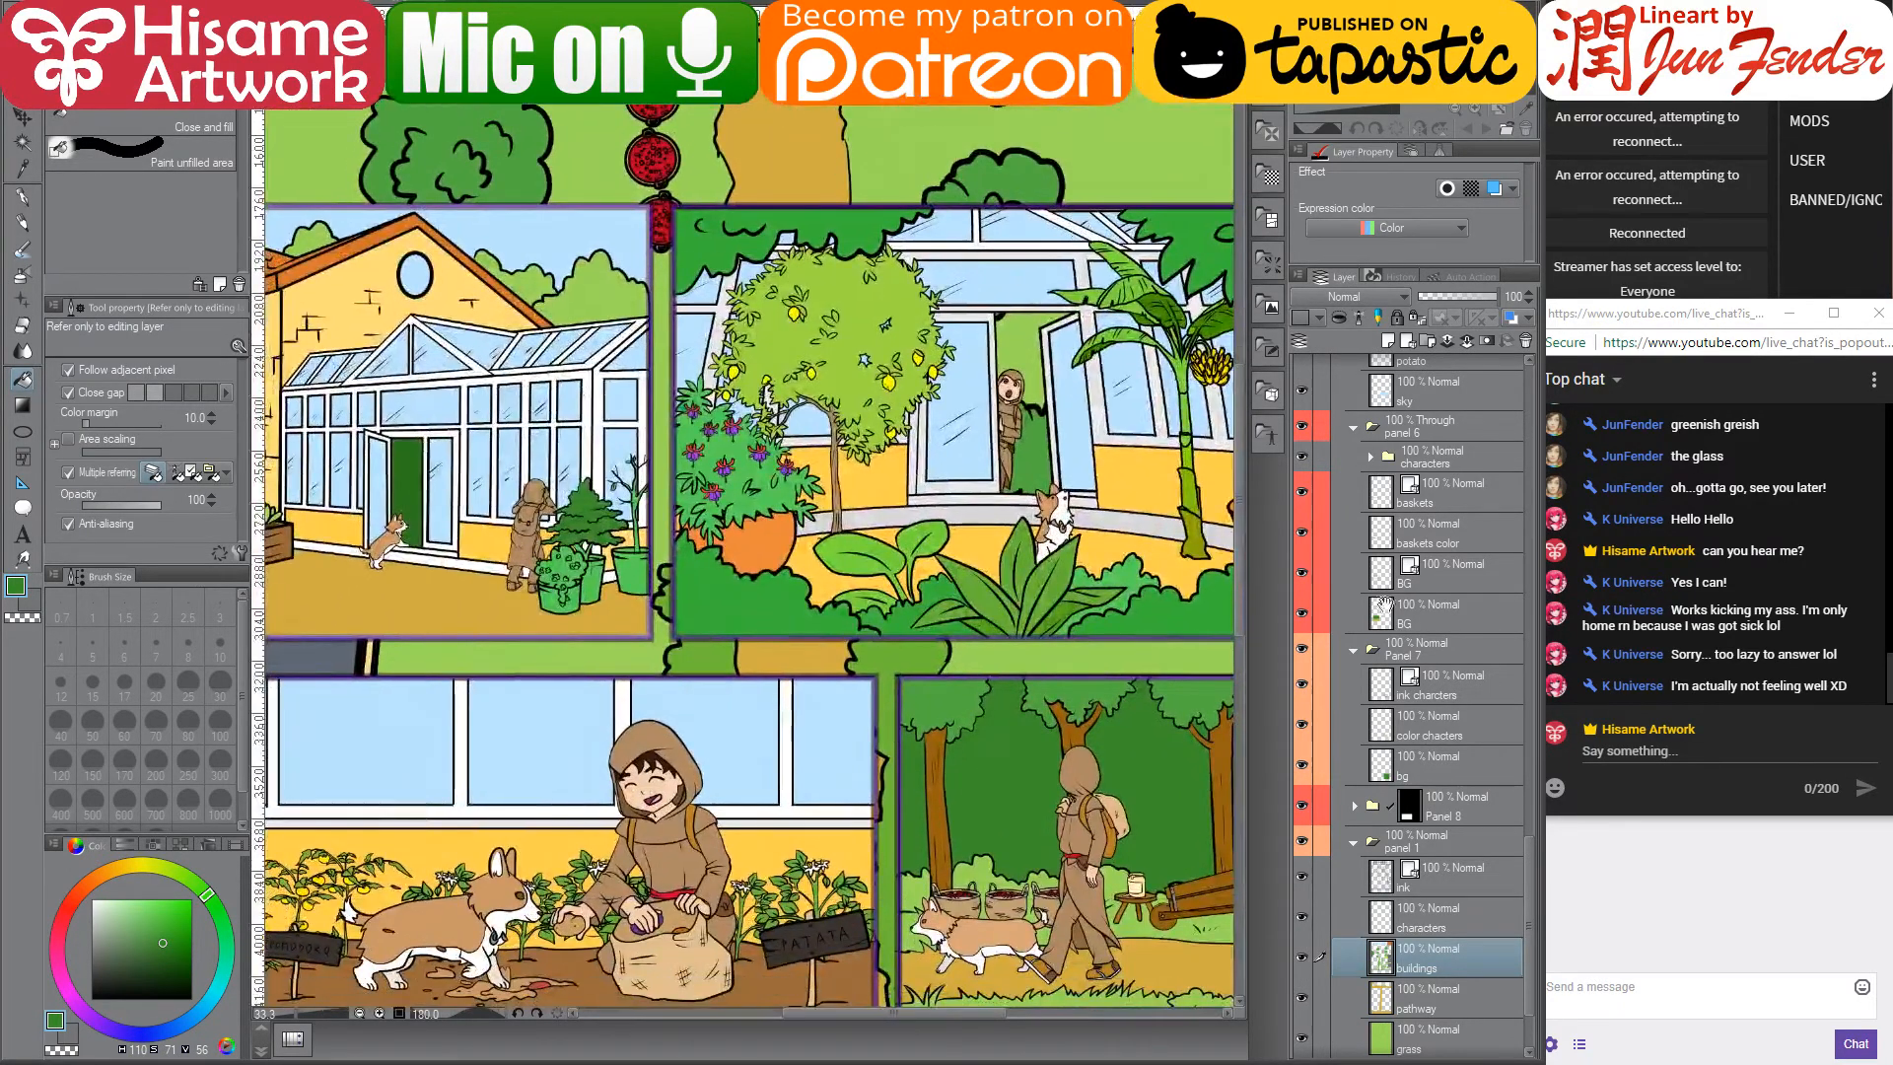
pyautogui.press('h')
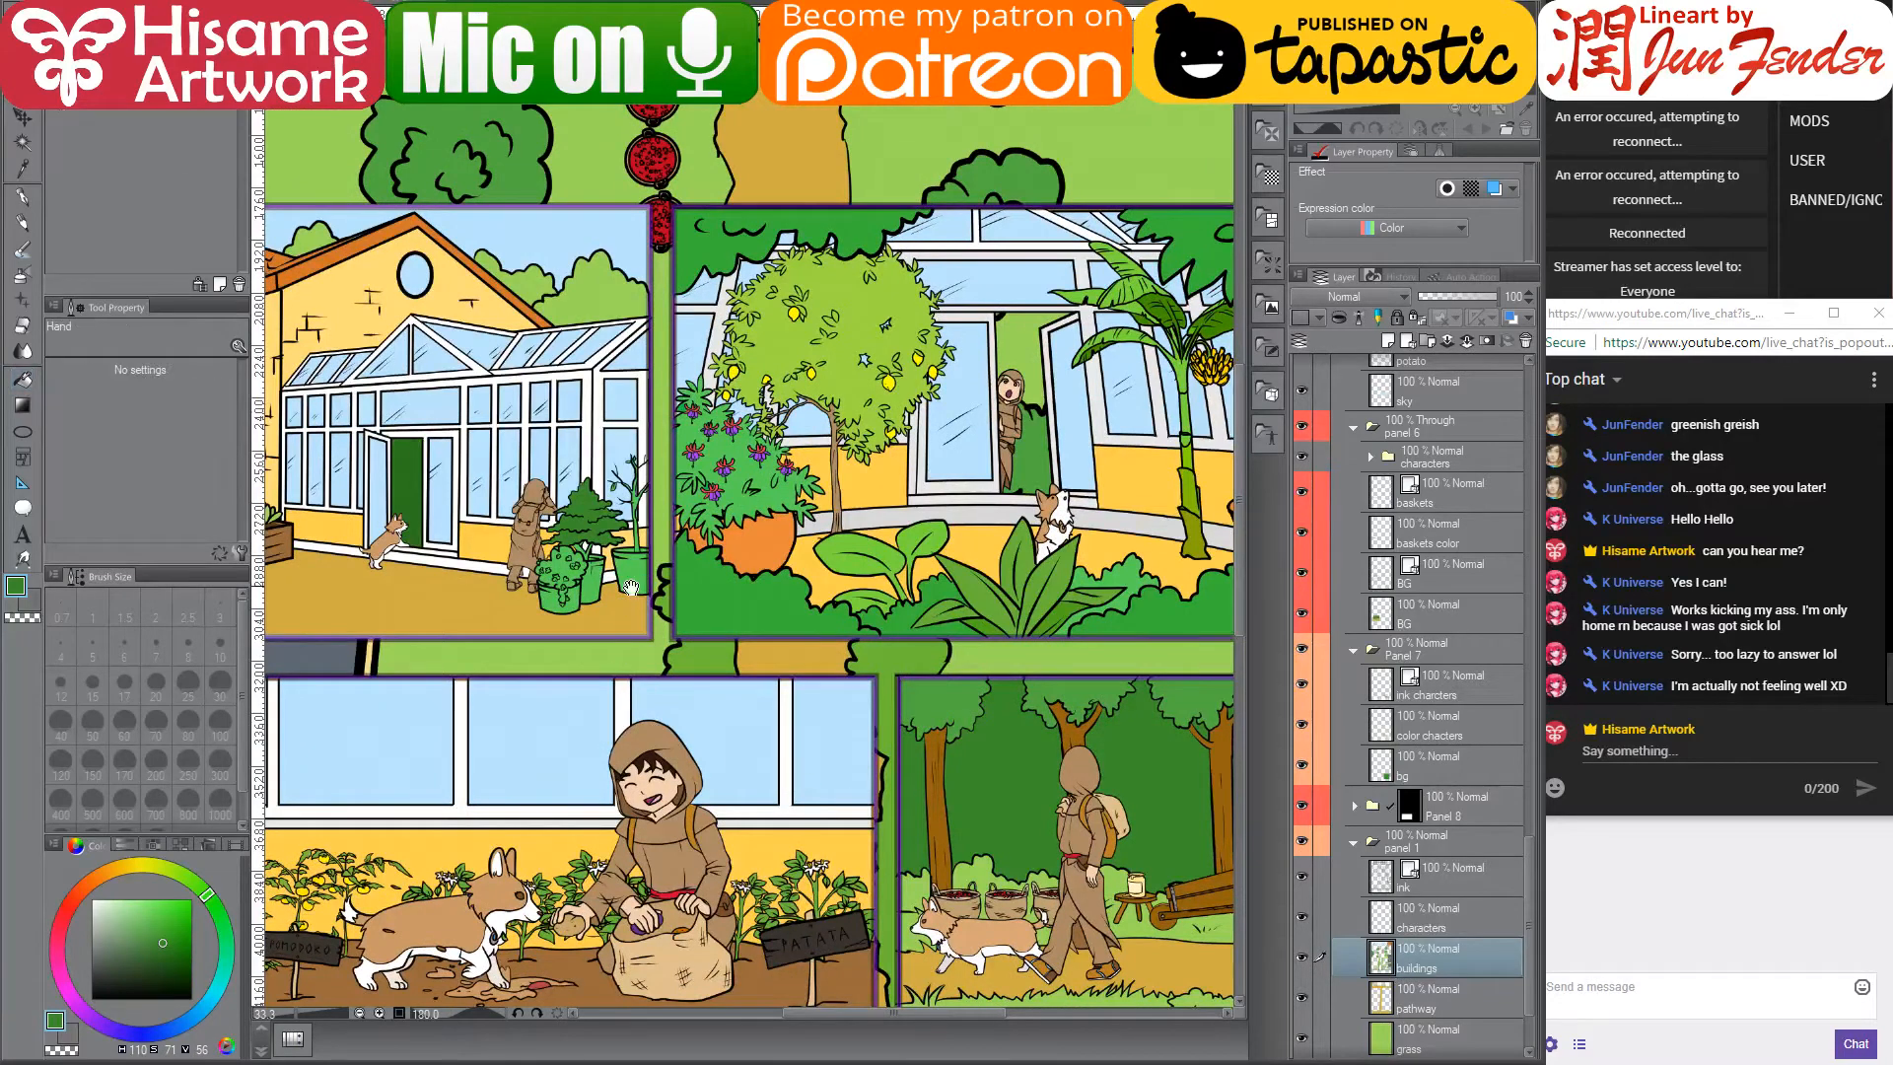
pyautogui.press('o')
pyautogui.click(597, 581)
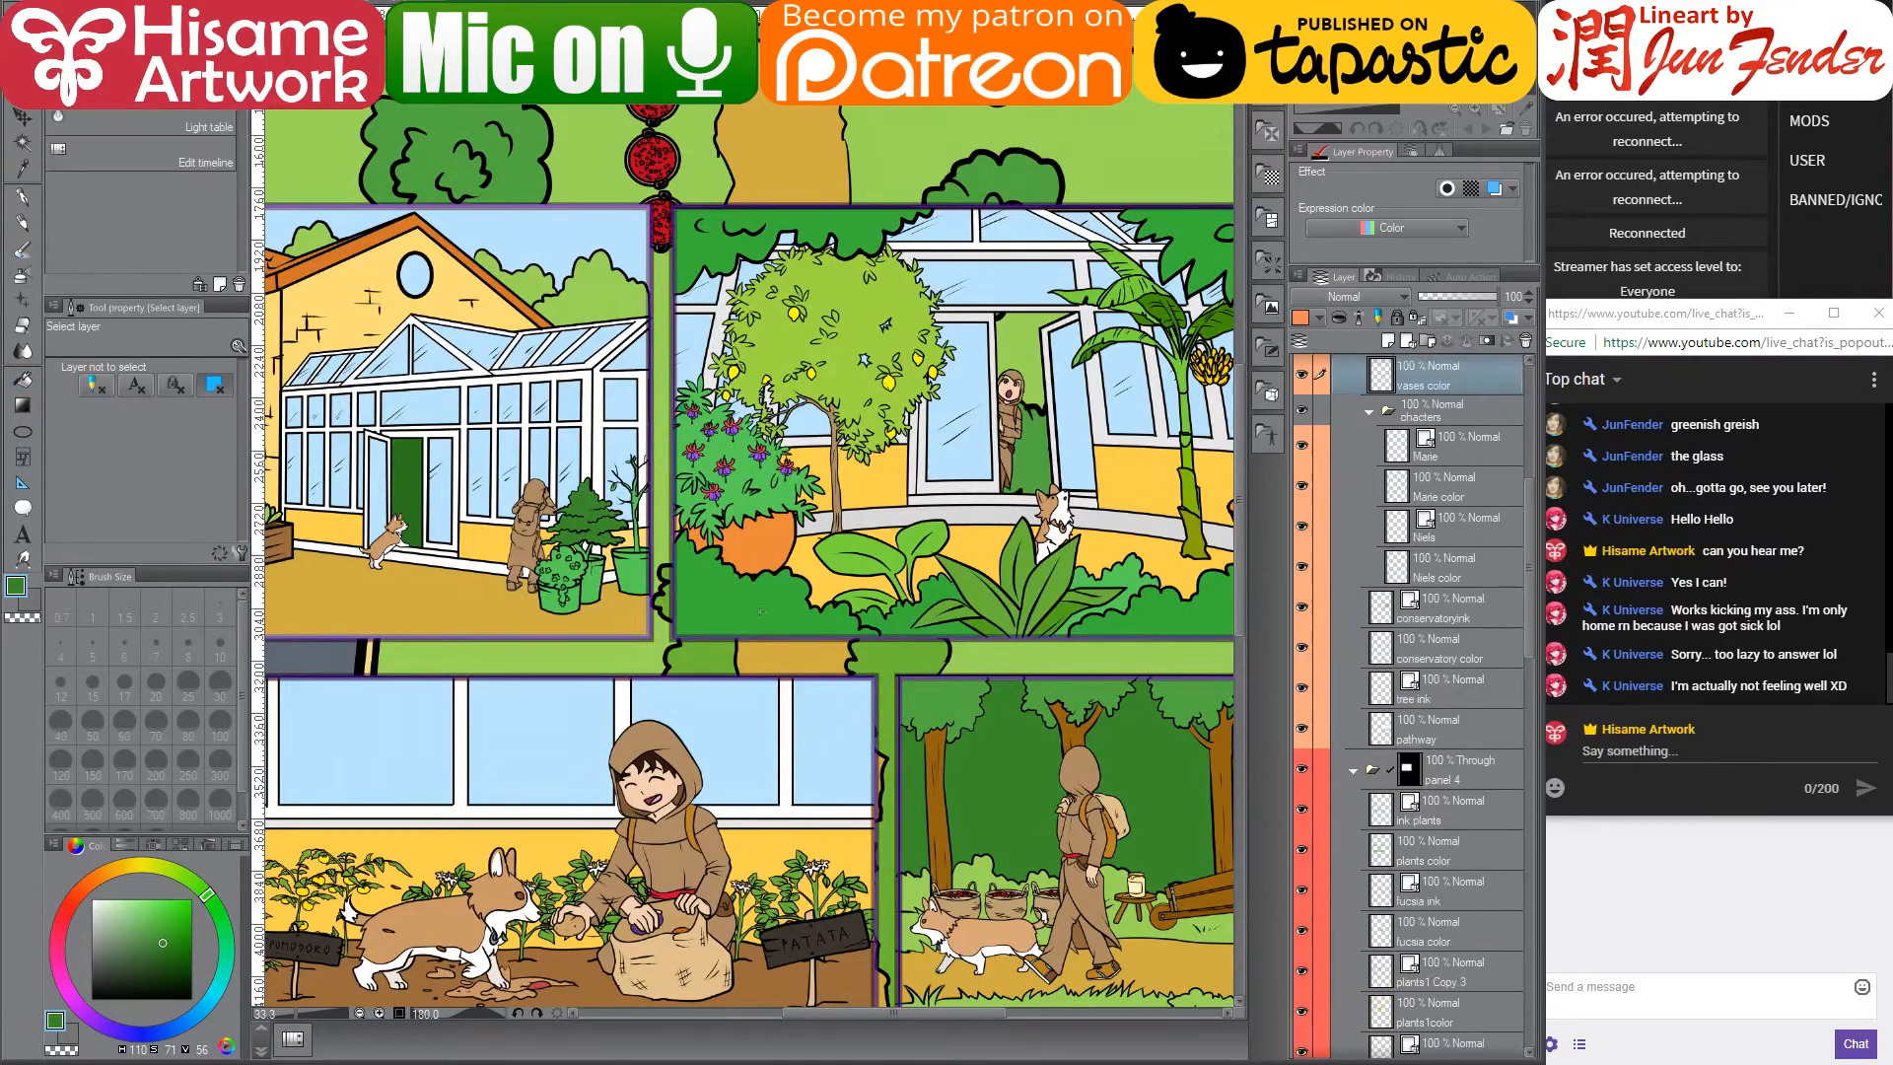
pyautogui.keyDown('ctrl'); pyautogui.click(1383, 380); pyautogui.keyUp('ctrl')
# - Fill the two rear plant pots with orange sampled from the next panel's pot, using a darker orange for the inner rims
pyautogui.scroll(1, 567, 517)
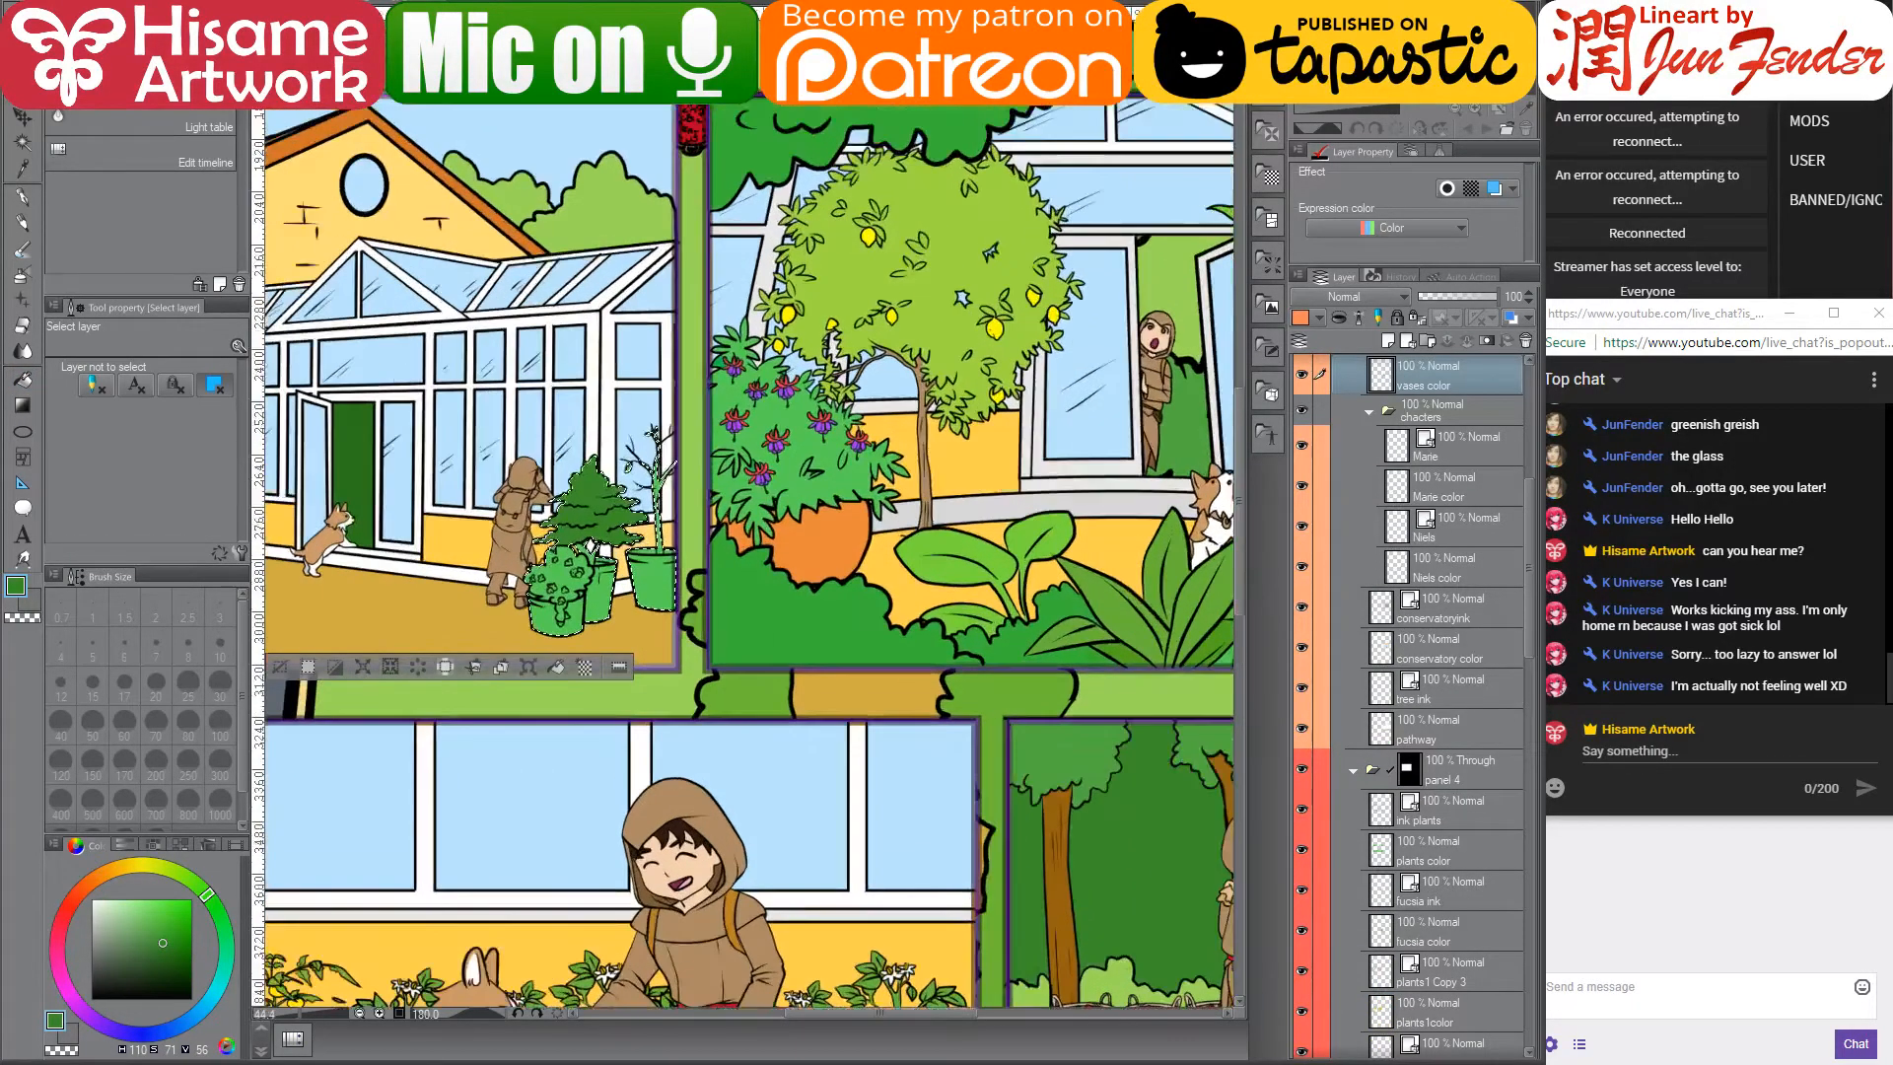
pyautogui.scroll(4, 591, 606)
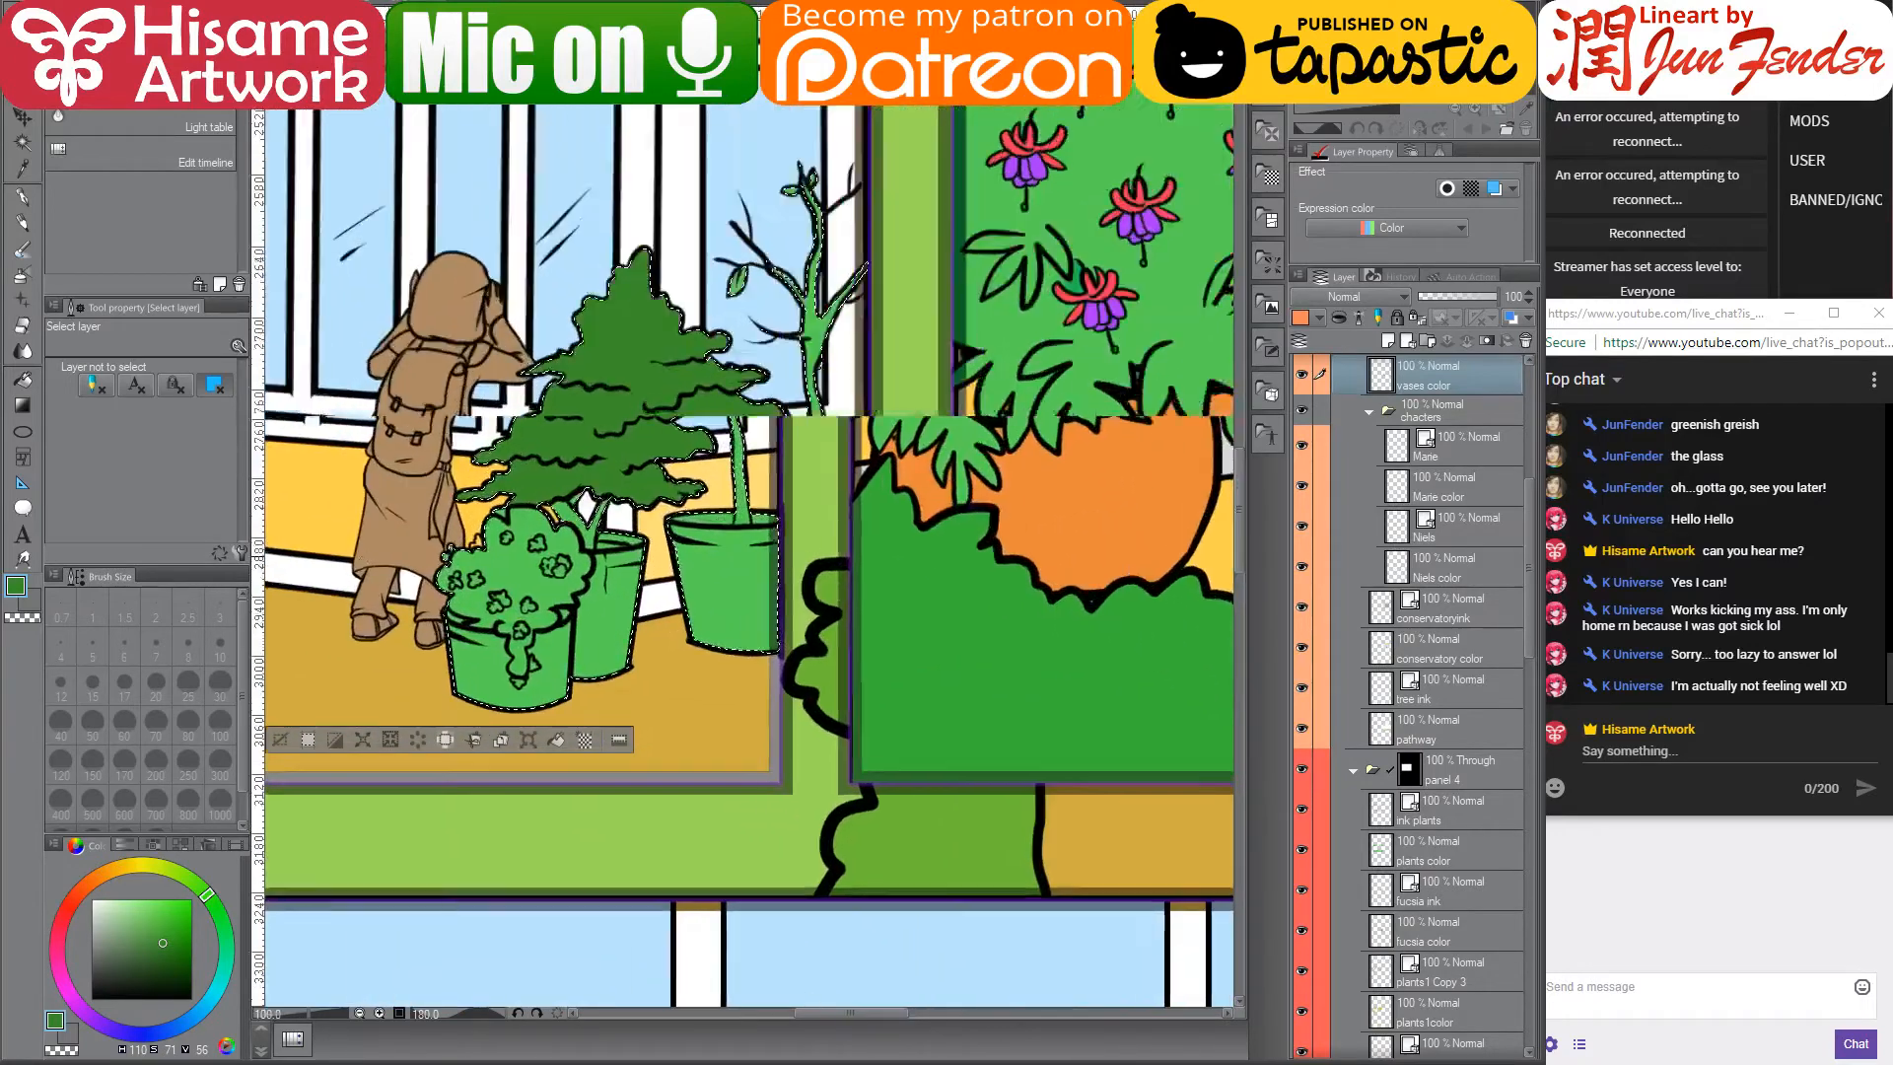
pyautogui.scroll(1, 924, 516)
pyautogui.press('g')
pyautogui.keyDown('alt'); pyautogui.click(1122, 465); pyautogui.keyUp('alt')
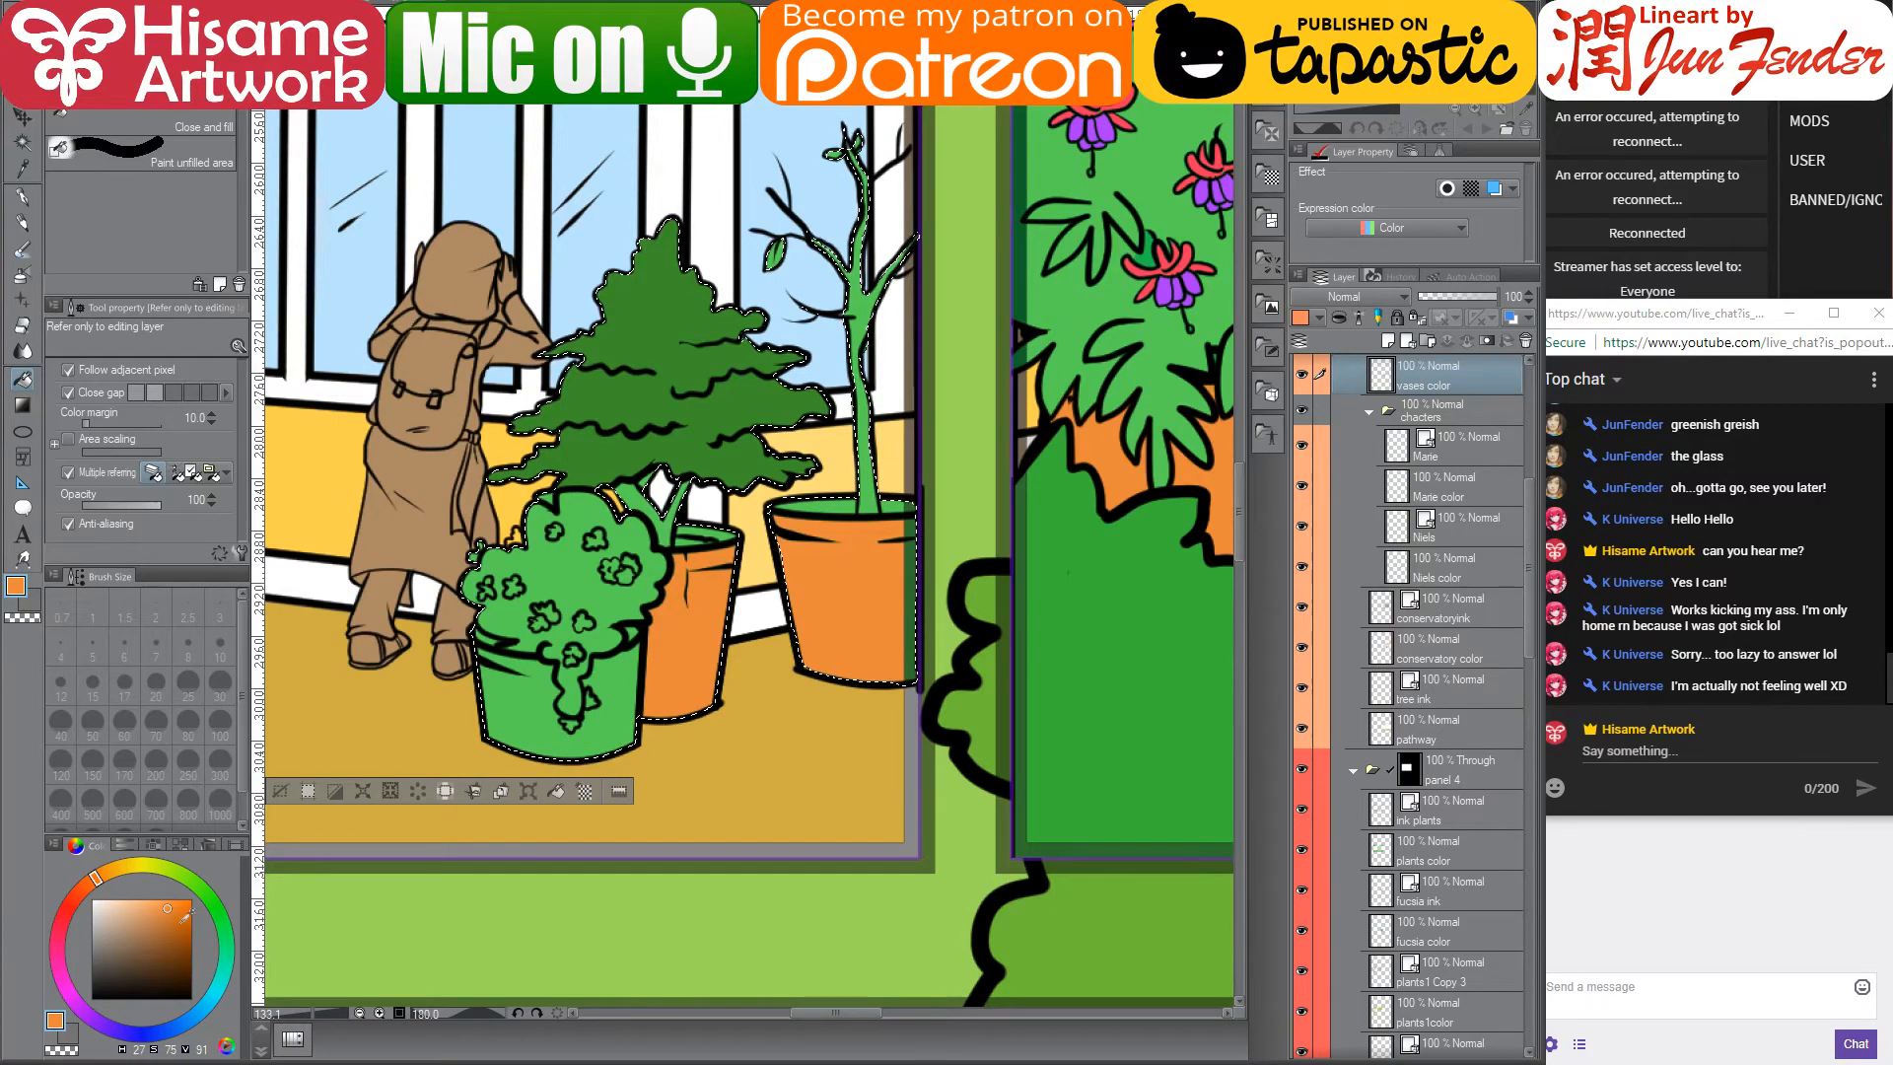
pyautogui.keyDown('alt'); pyautogui.click(729, 591); pyautogui.keyUp('alt')
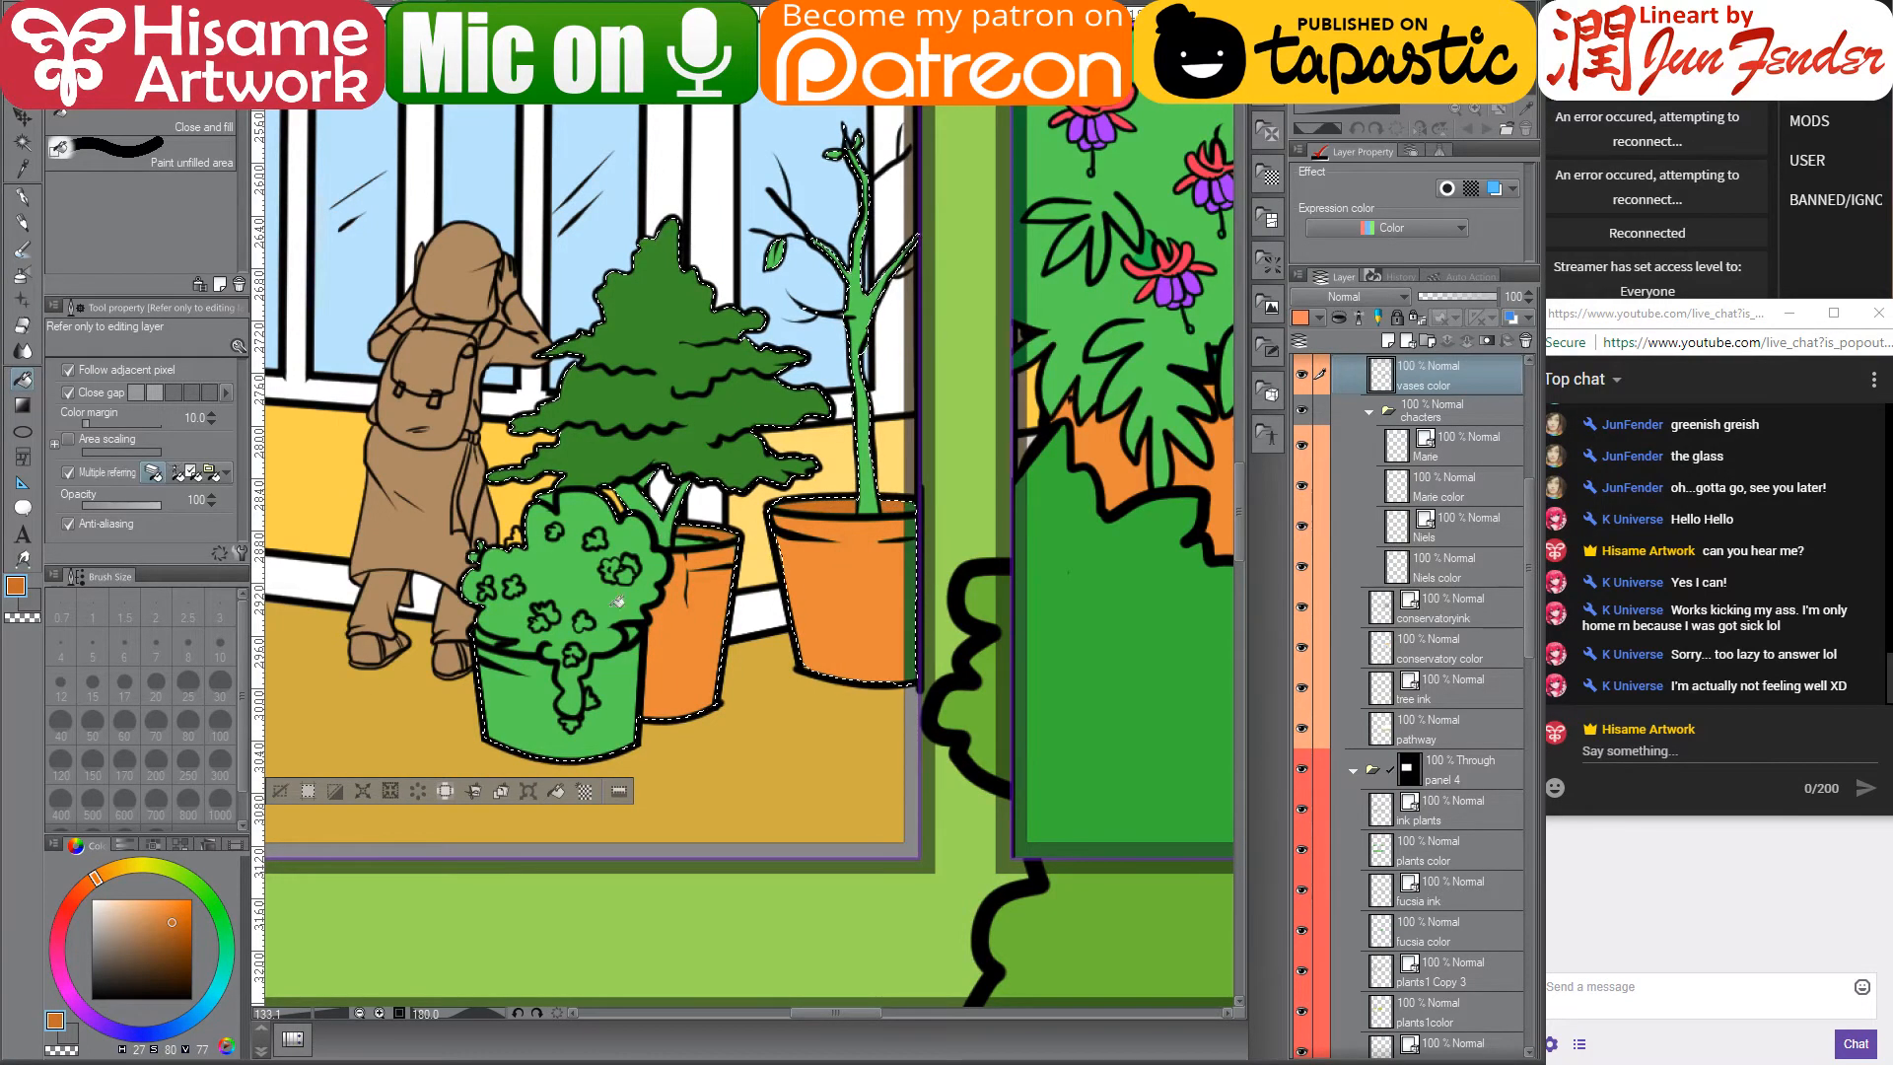
pyautogui.scroll(3, 528, 685)
# - Fill the front pot with mid grey and choose a darker grey for its inside
pyautogui.keyDown('alt'); pyautogui.click(625, 702); pyautogui.keyUp('alt')
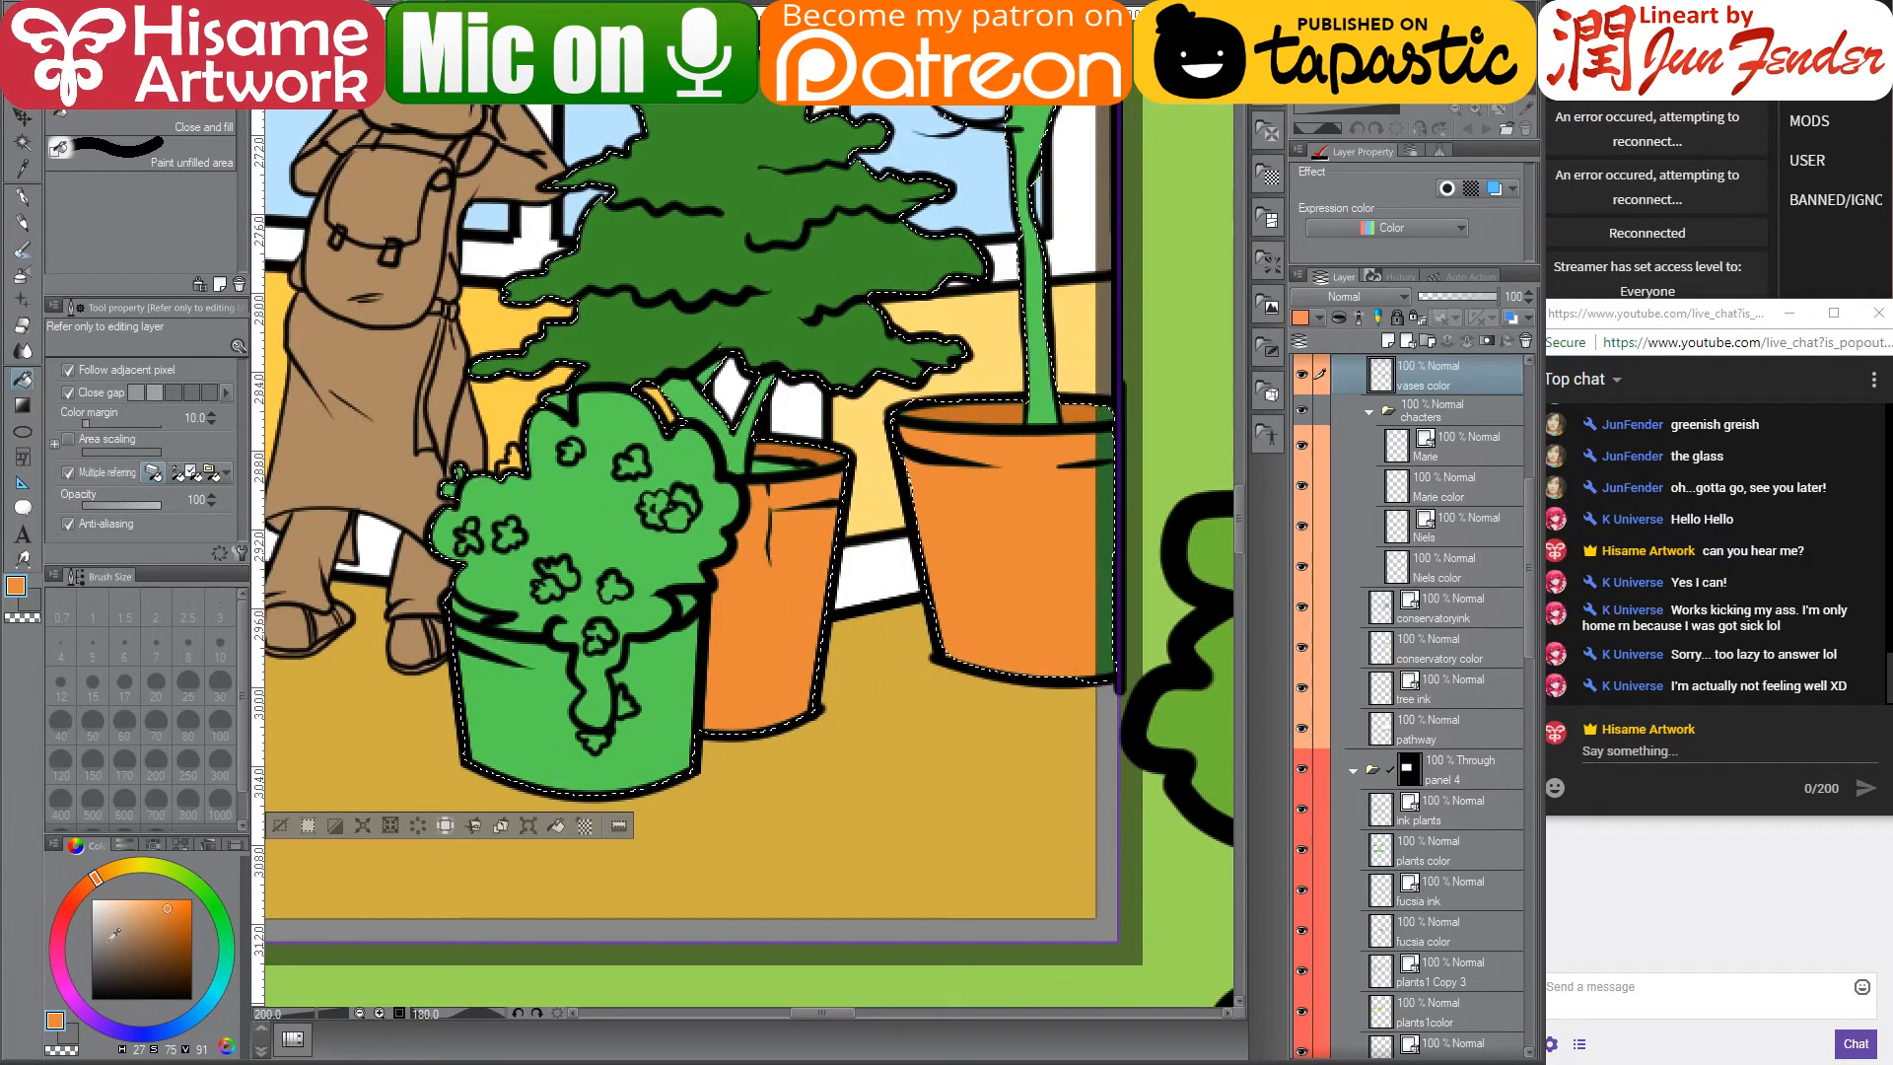
pyautogui.click(91, 949)
pyautogui.click(560, 700)
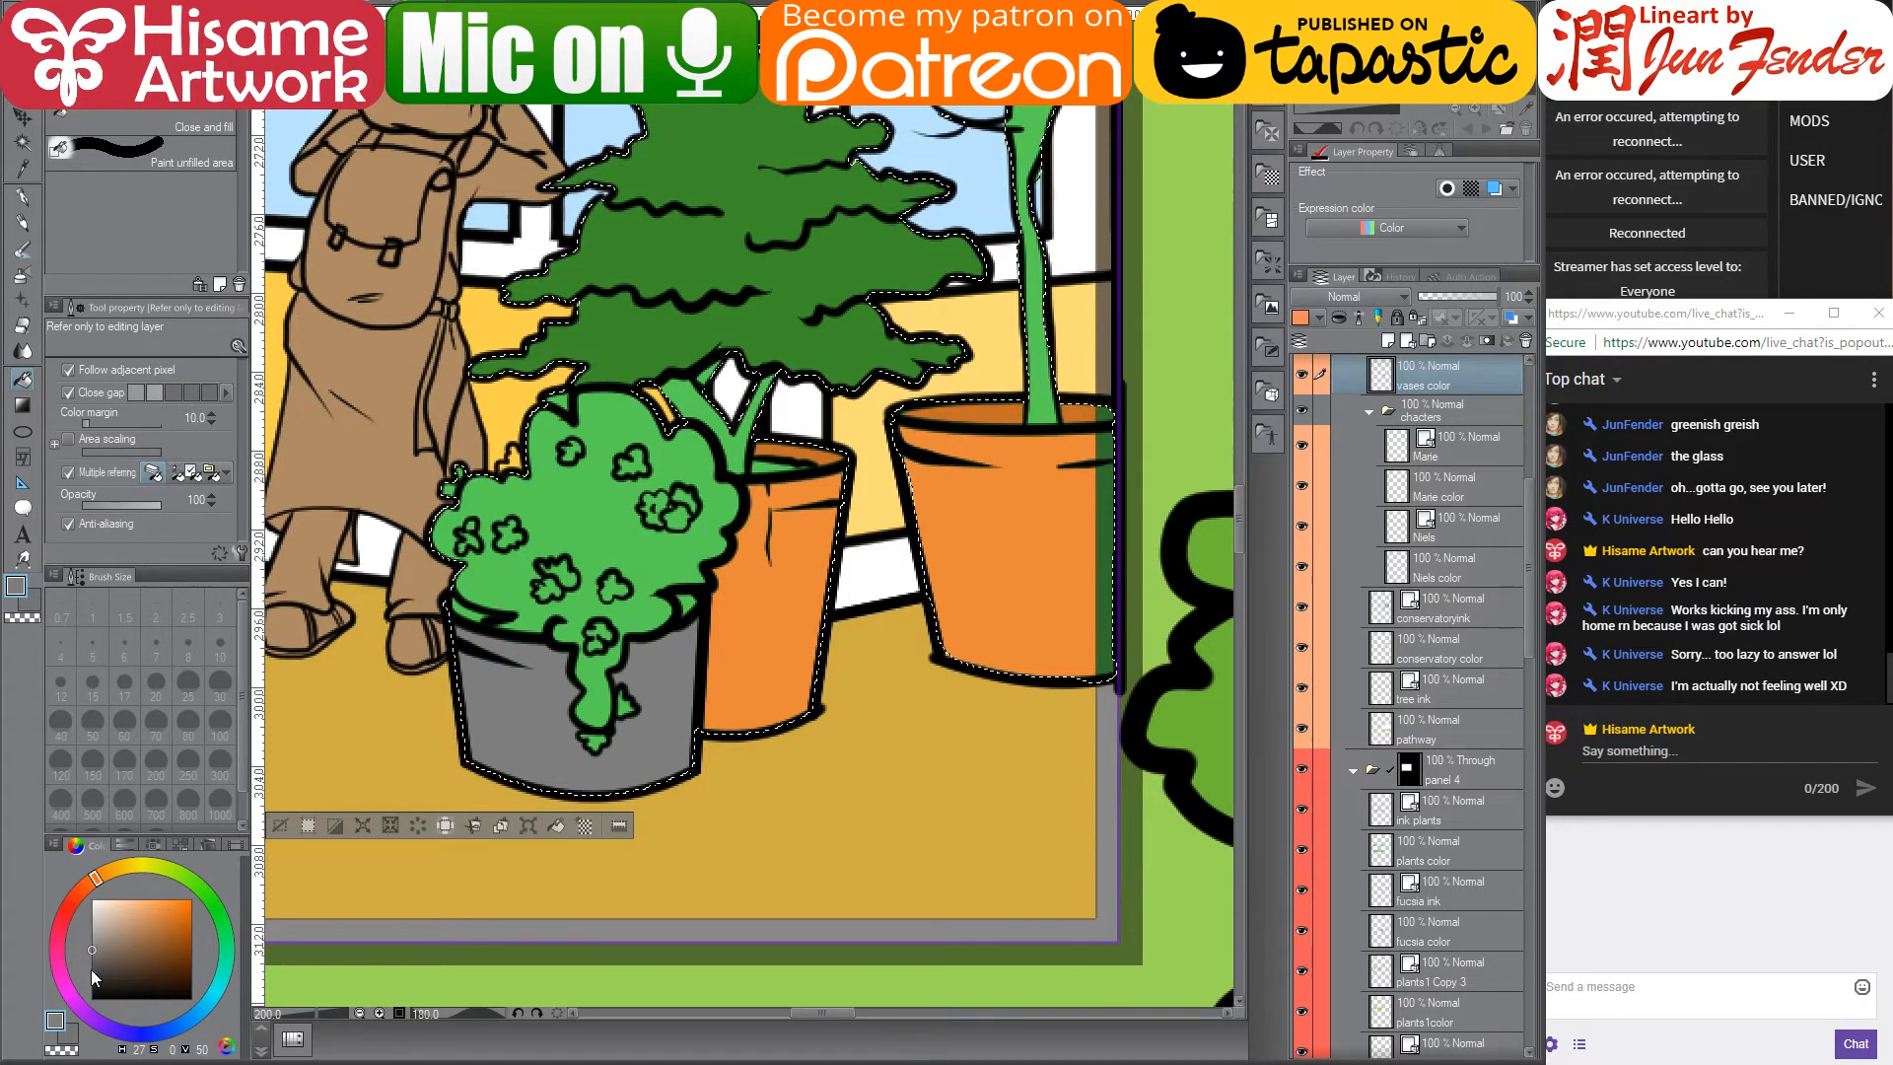
pyautogui.click(92, 961)
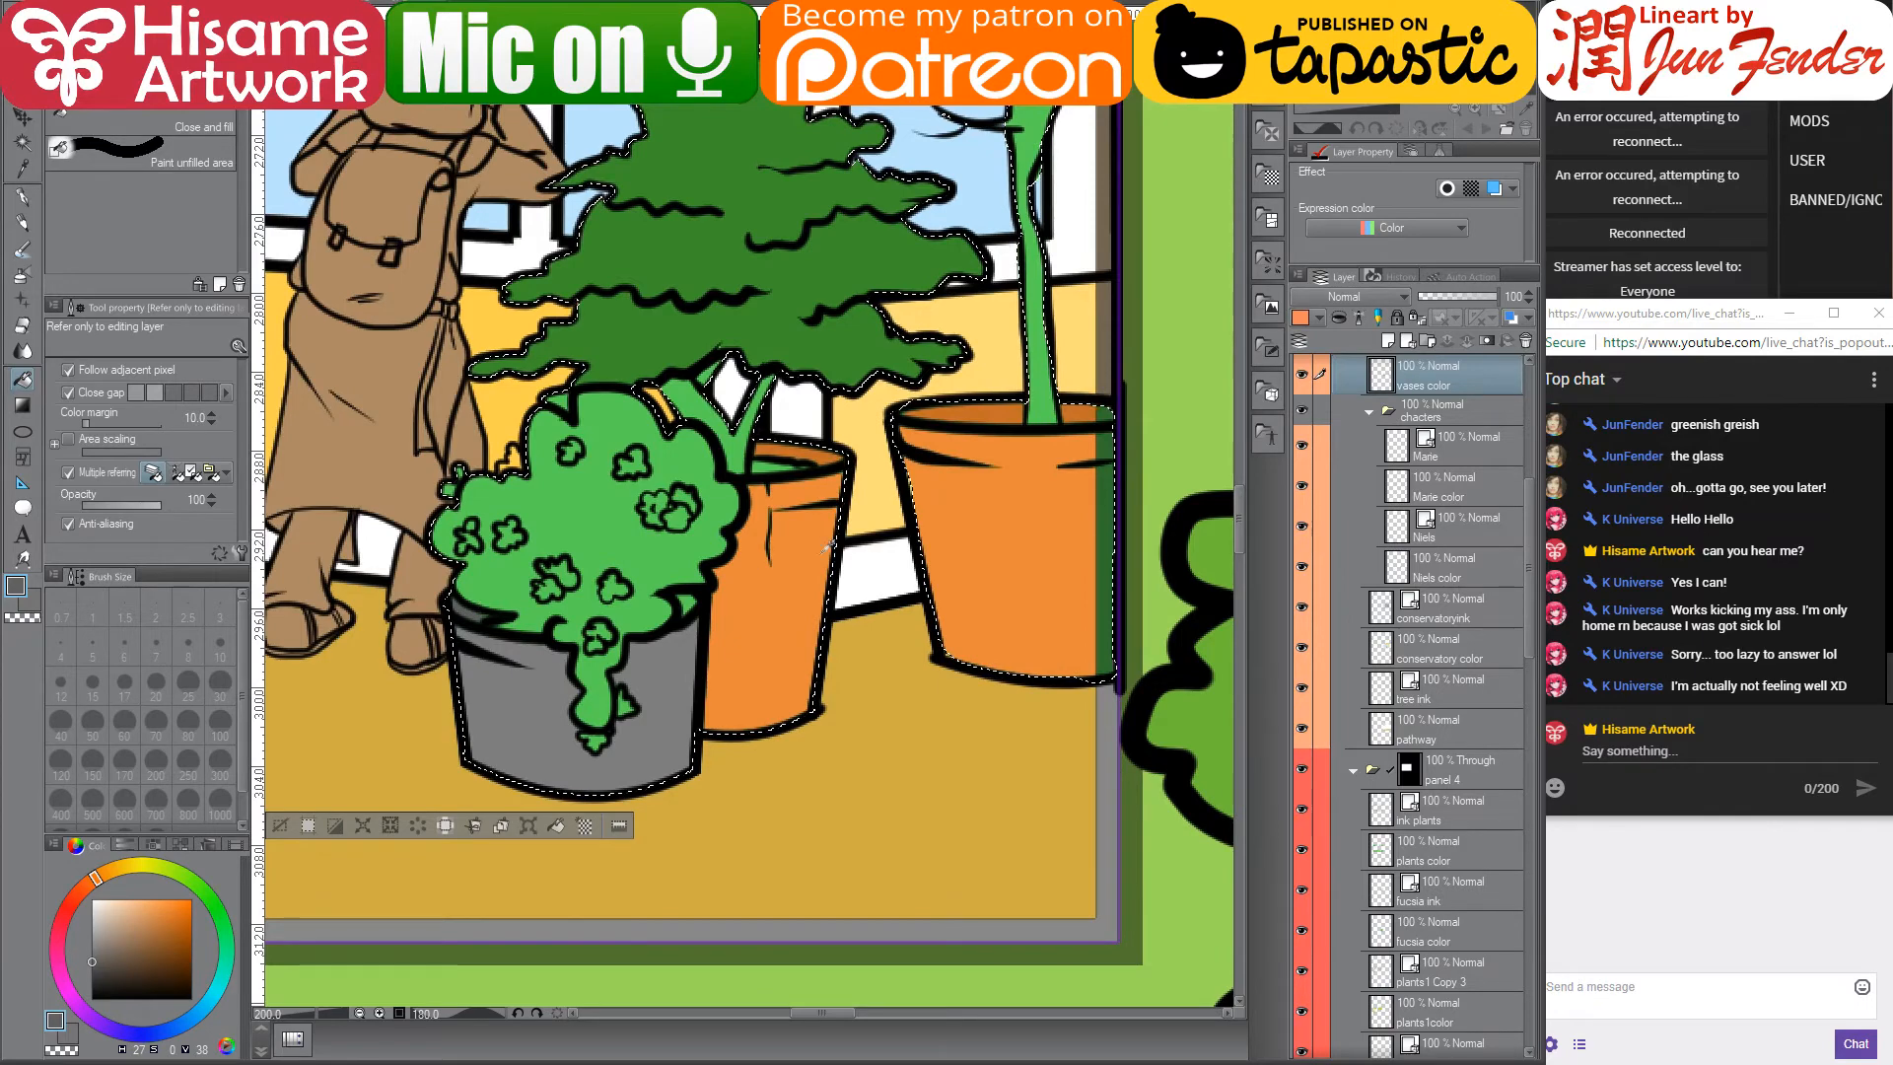
# - Fill the front pot's bushy foliage with a light yellow-green sampled from the page
pyautogui.scroll(-6, 828, 545)
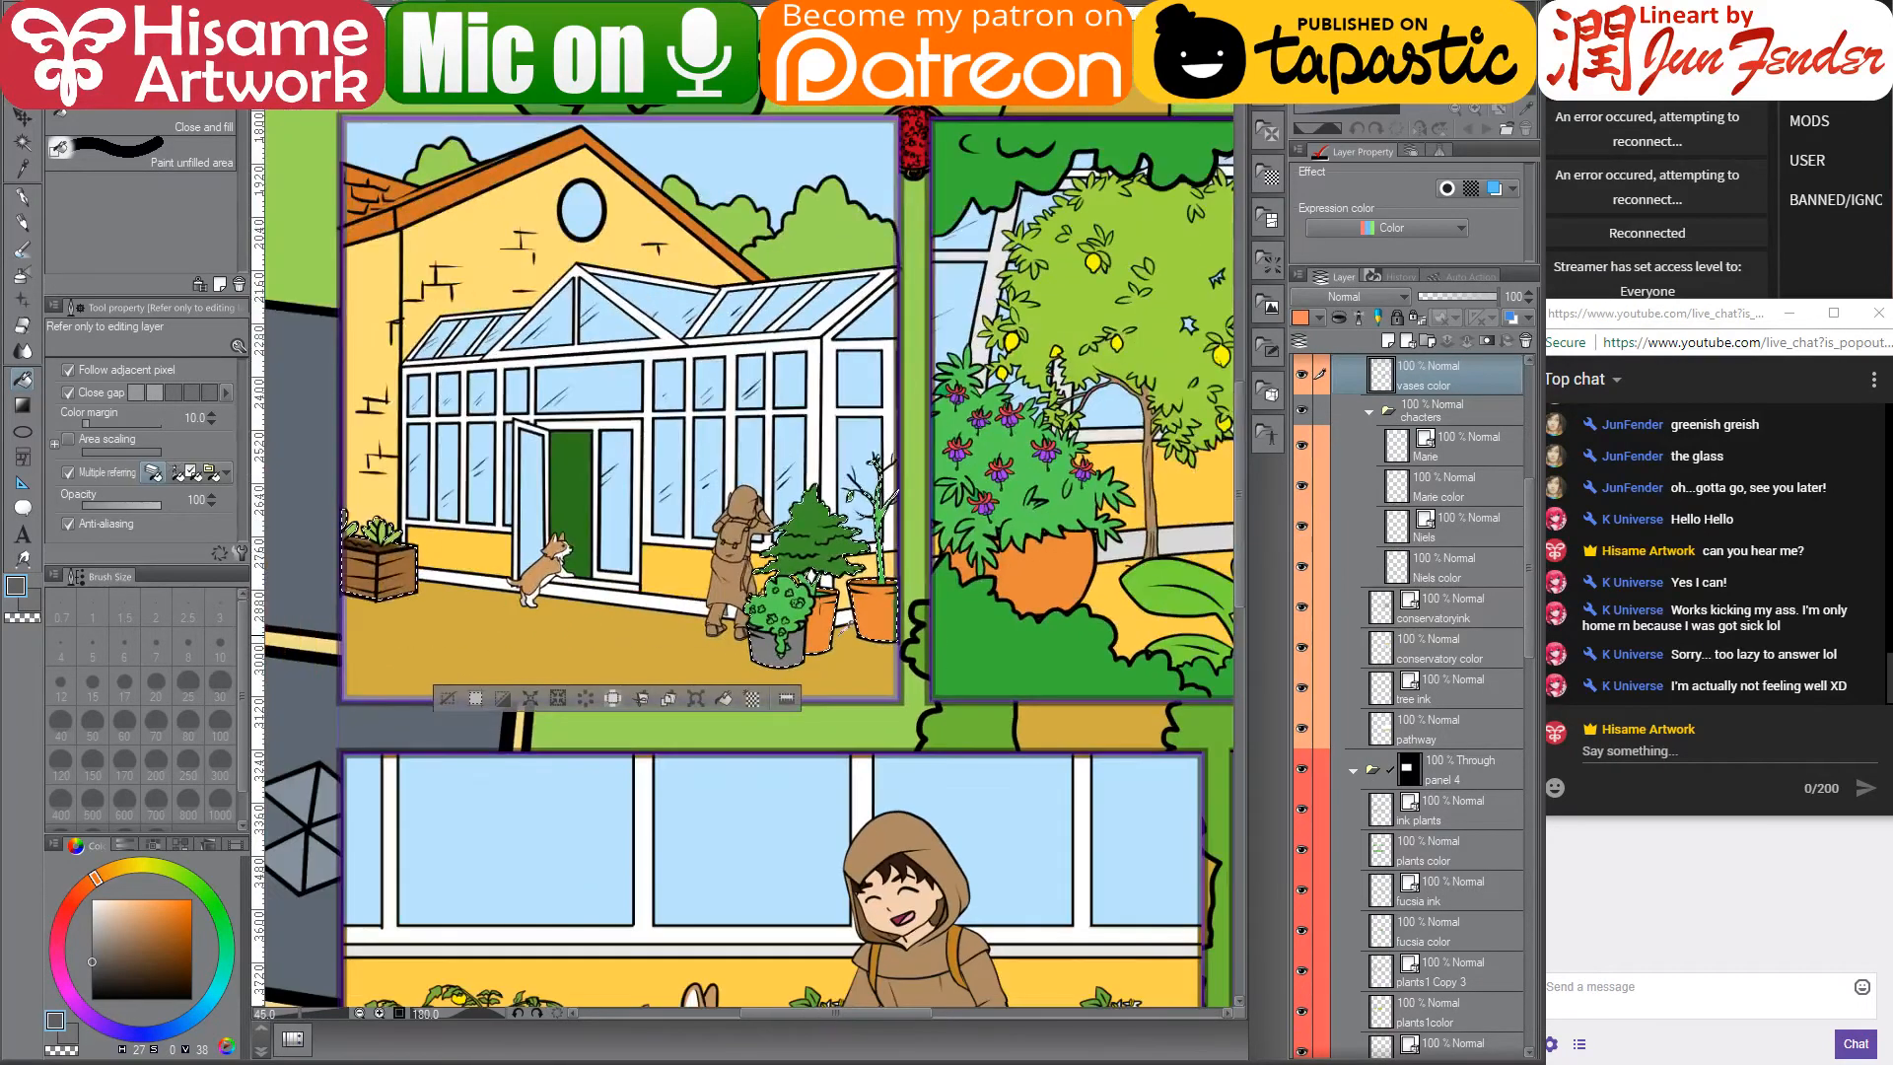
pyautogui.scroll(-1, 899, 580)
pyautogui.keyDown('alt'); pyautogui.click(1030, 326); pyautogui.keyUp('alt')
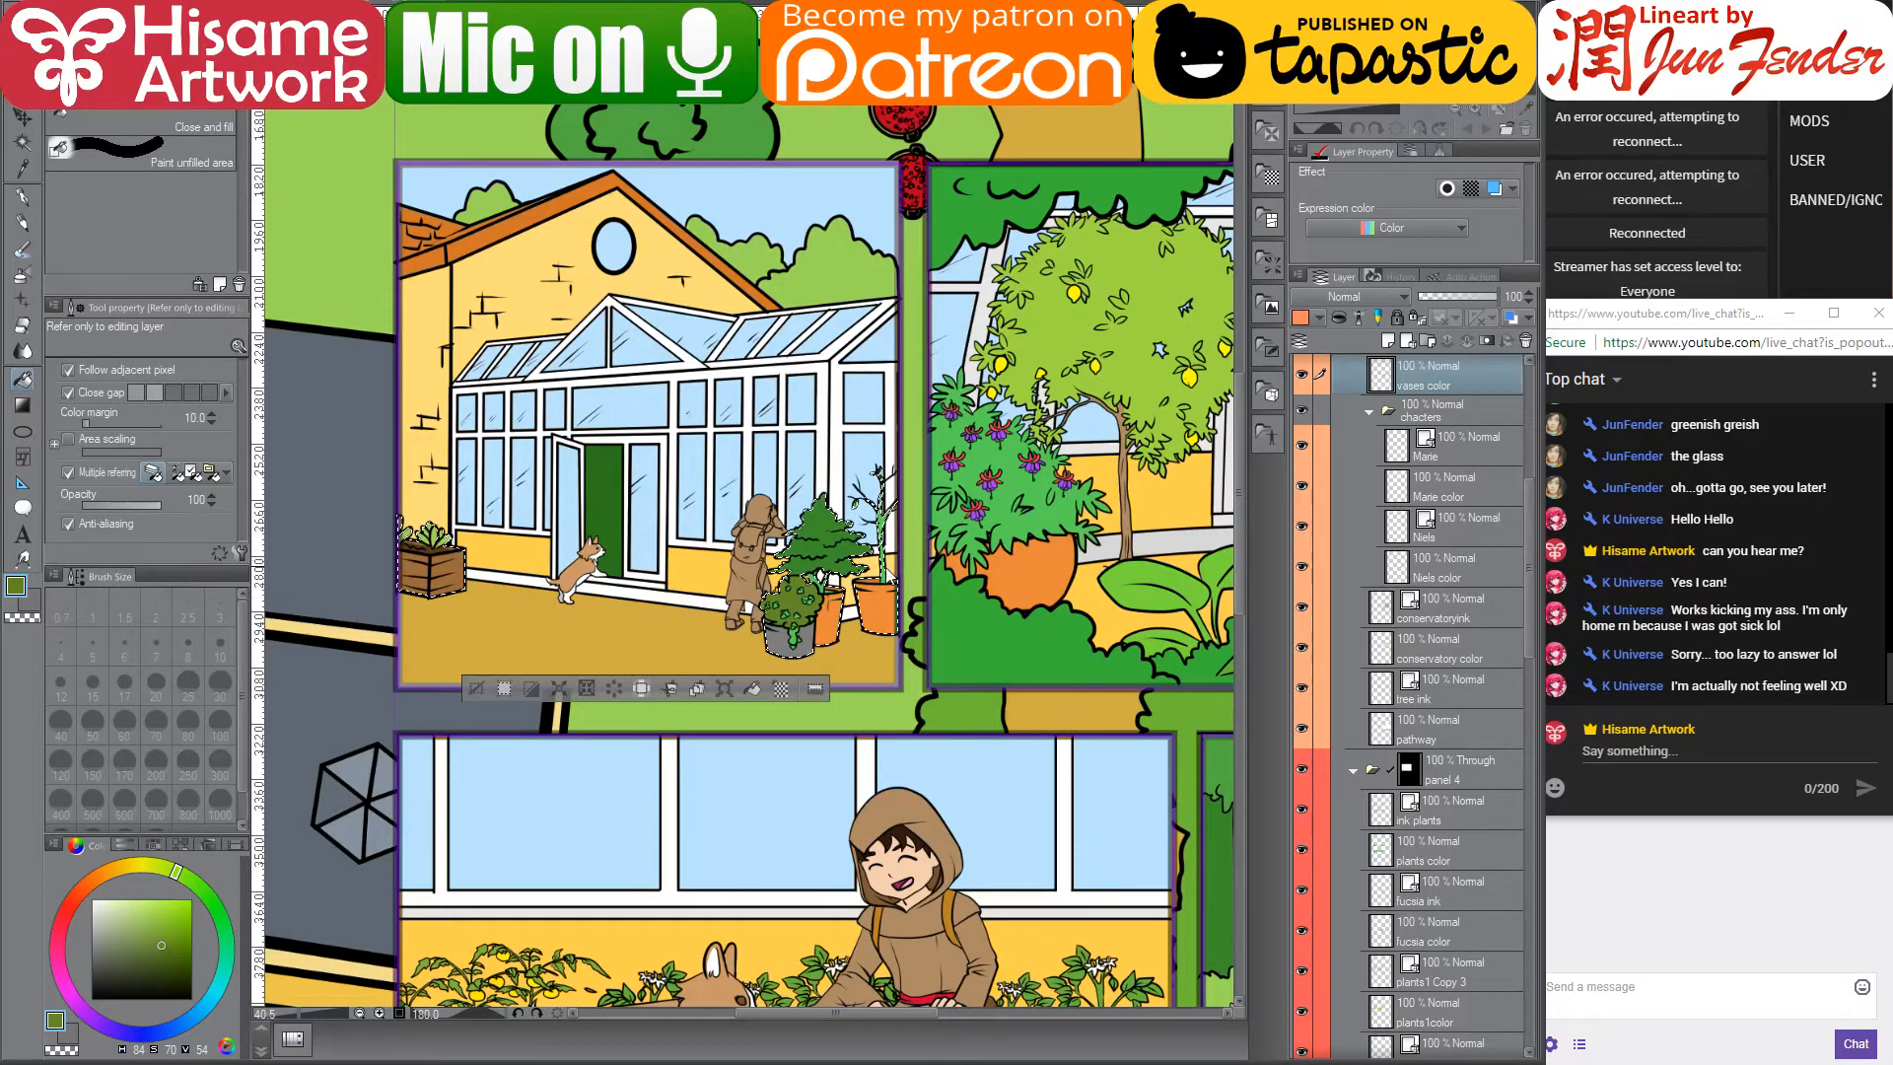
pyautogui.keyDown('alt'); pyautogui.click(414, 533); pyautogui.keyUp('alt')
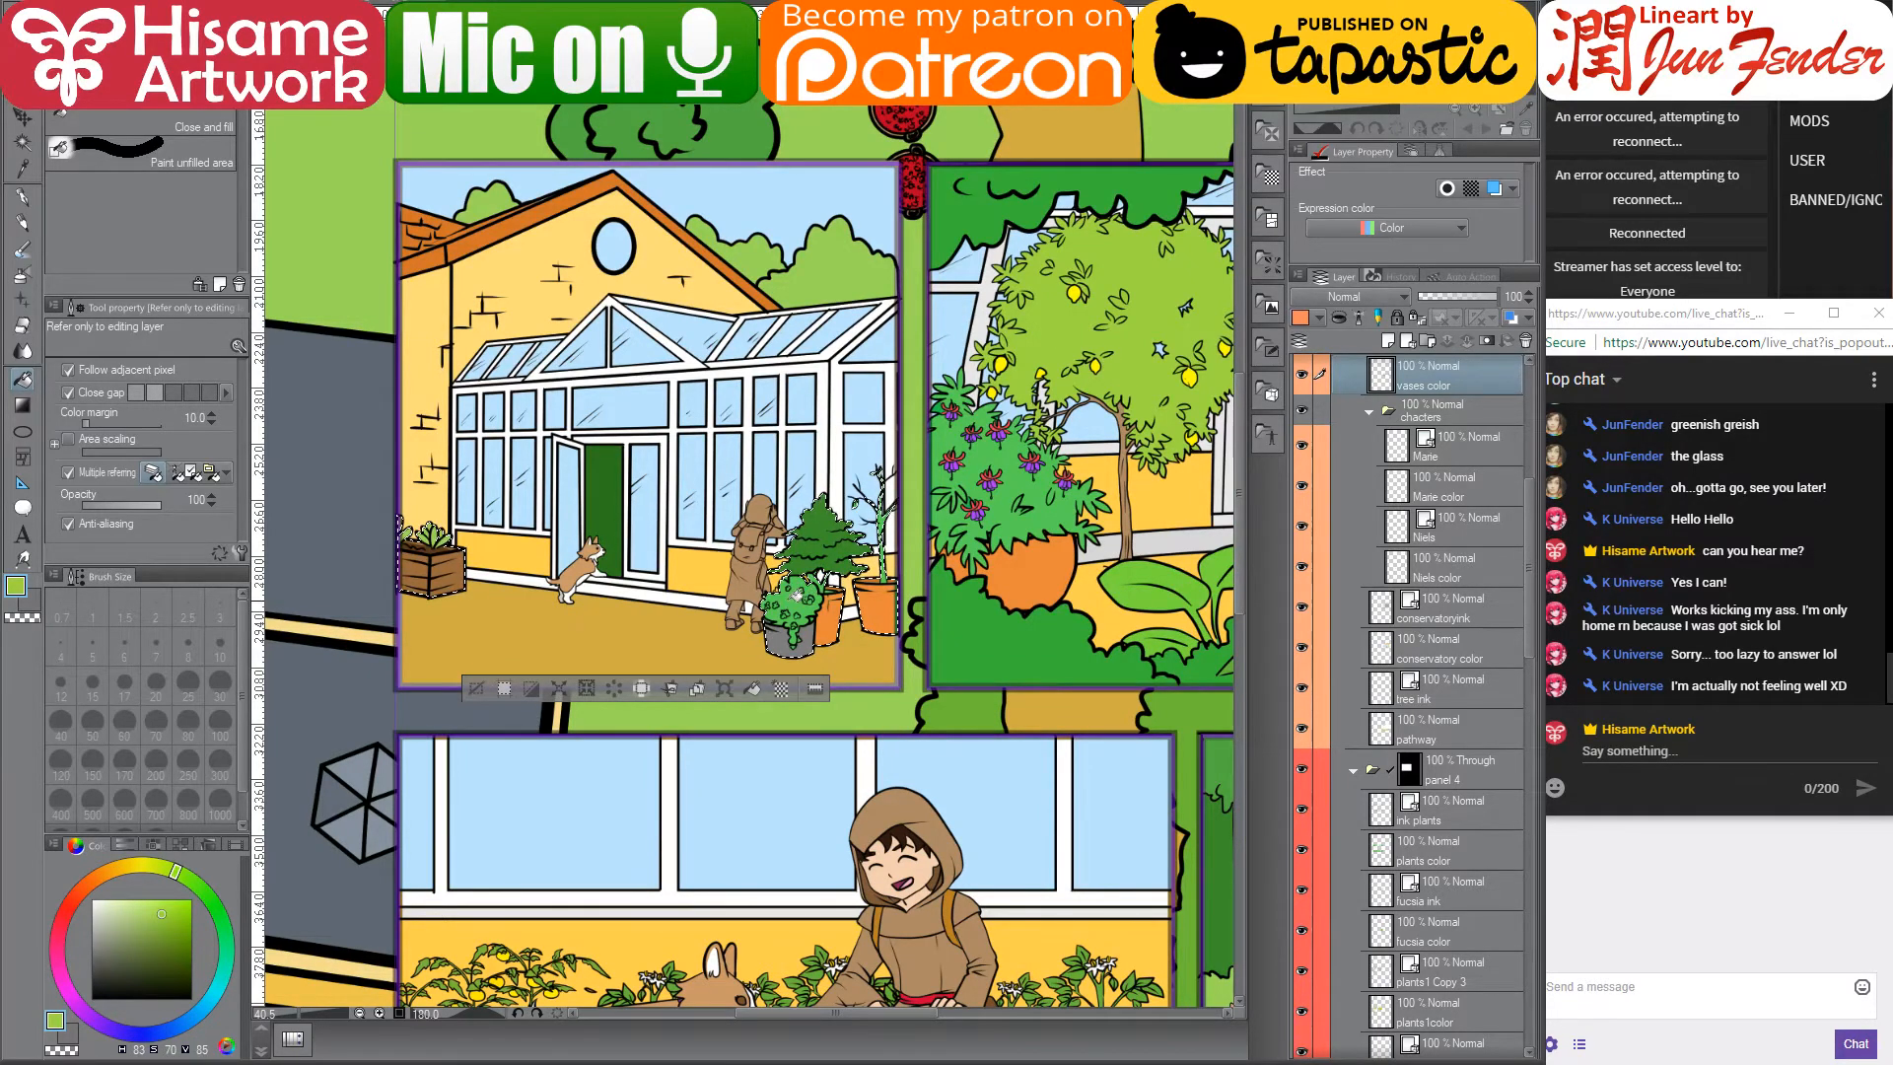
pyautogui.scroll(5, 827, 642)
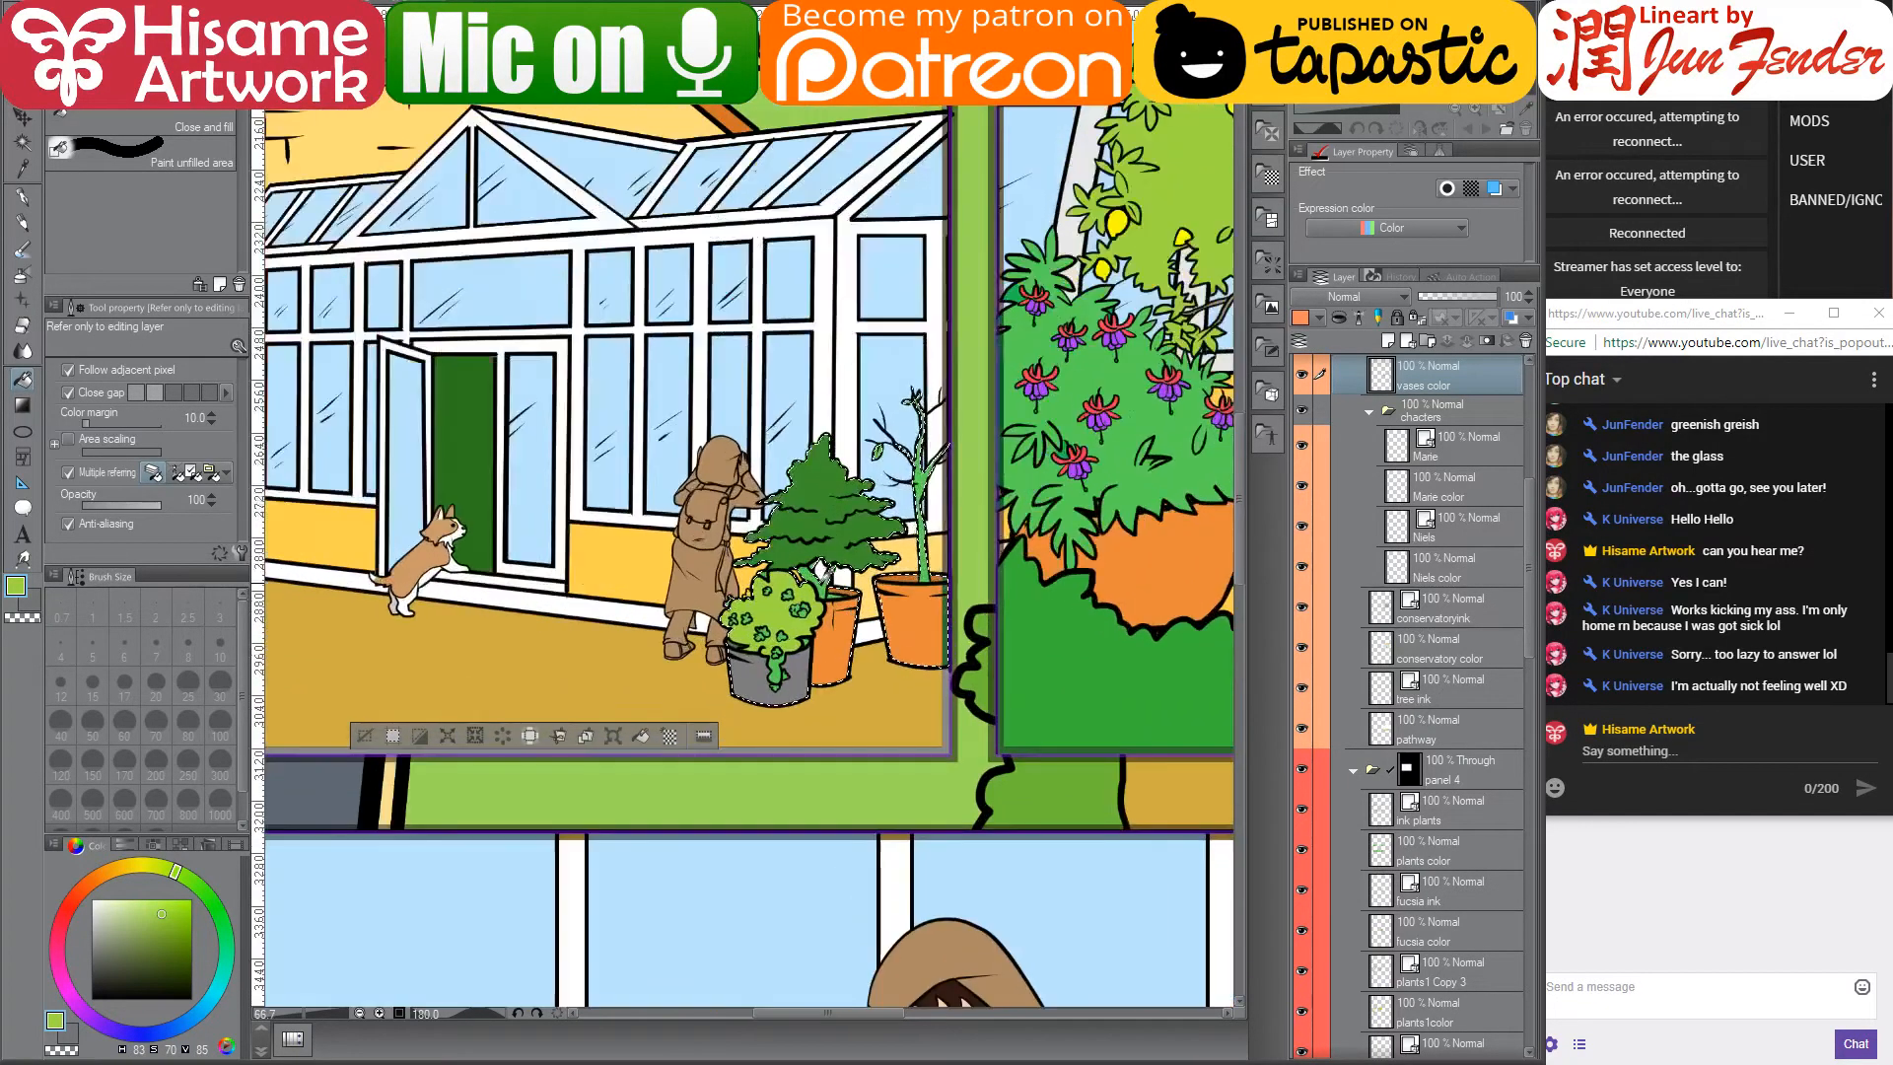
# - Fill the small flowers on the bushy plant with a very pale yellow-green
pyautogui.scroll(2, 827, 642)
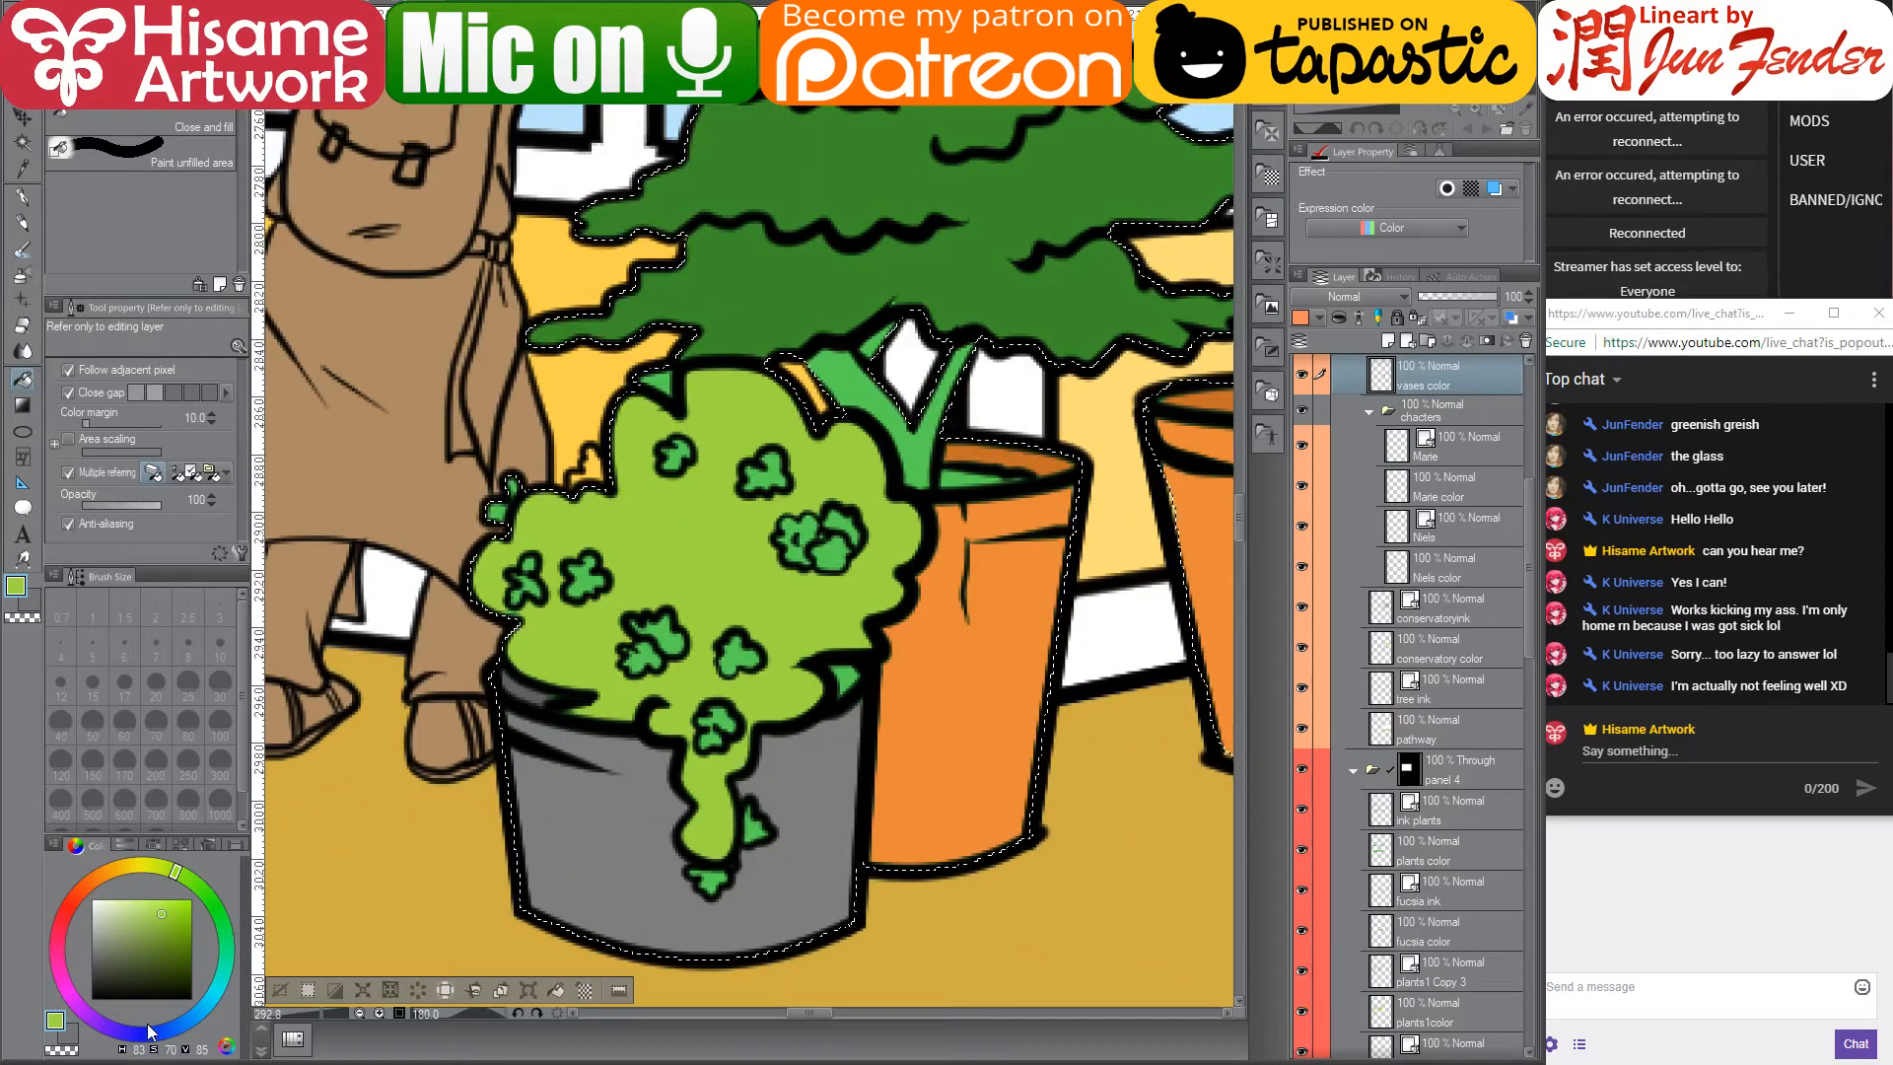
pyautogui.click(109, 899)
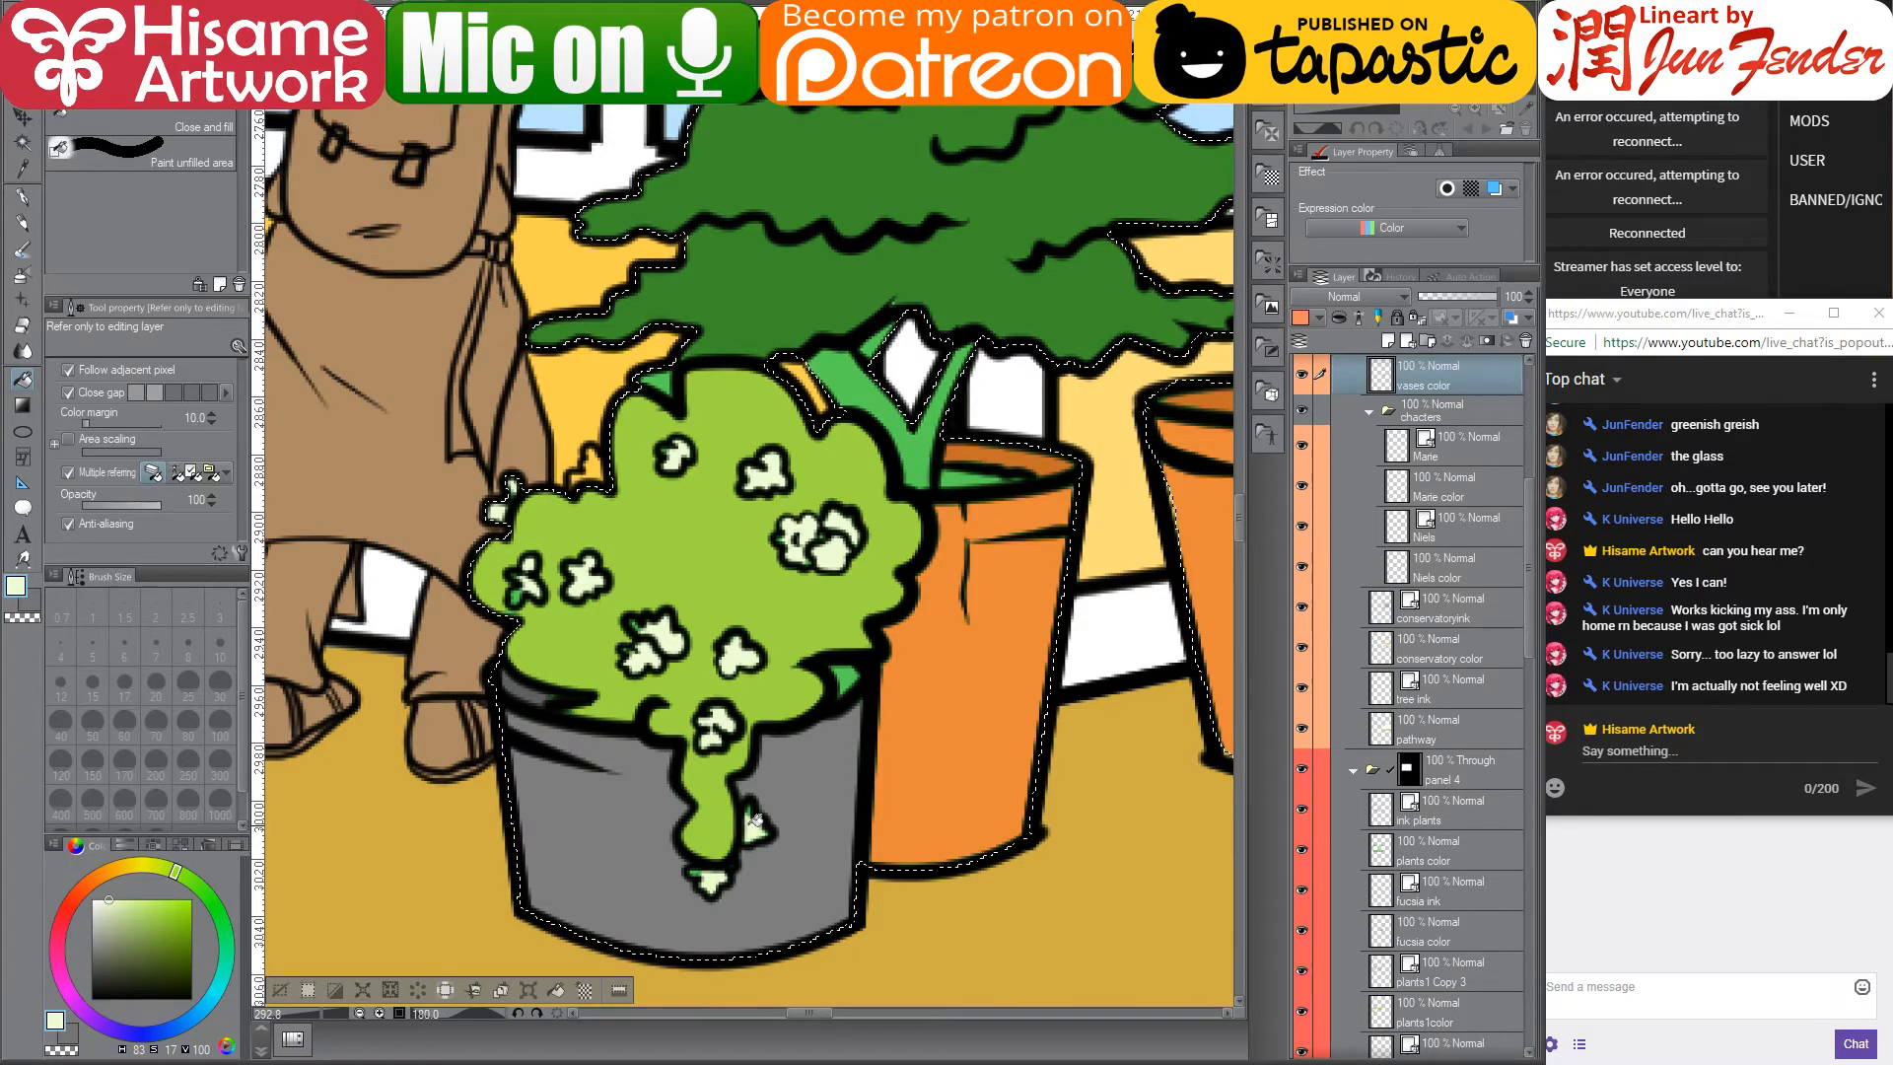
pyautogui.scroll(2, 755, 818)
# - Fill the grey pot's inner rim with sampled dark grey and touch up its gaps with the G-pen at size 7
pyautogui.keyDown('alt'); pyautogui.click(501, 645); pyautogui.keyUp('alt')
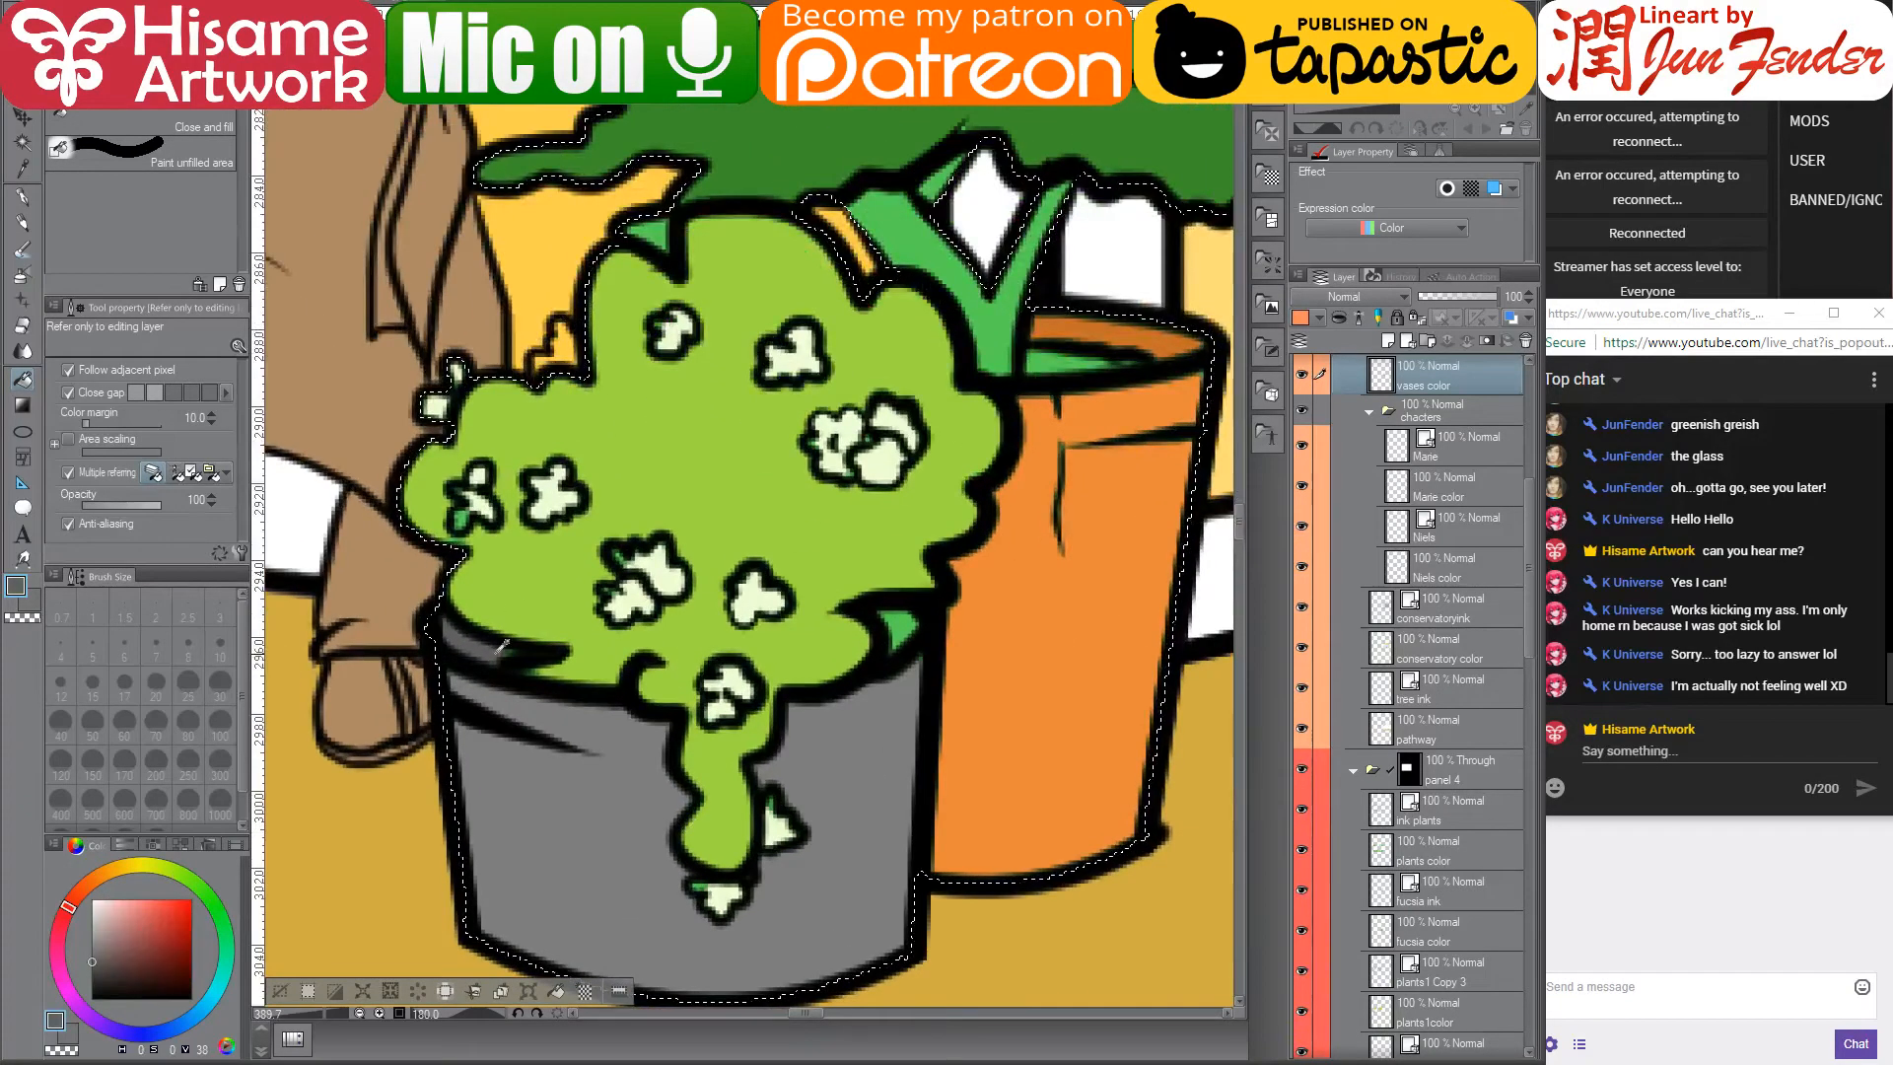
pyautogui.click(900, 621)
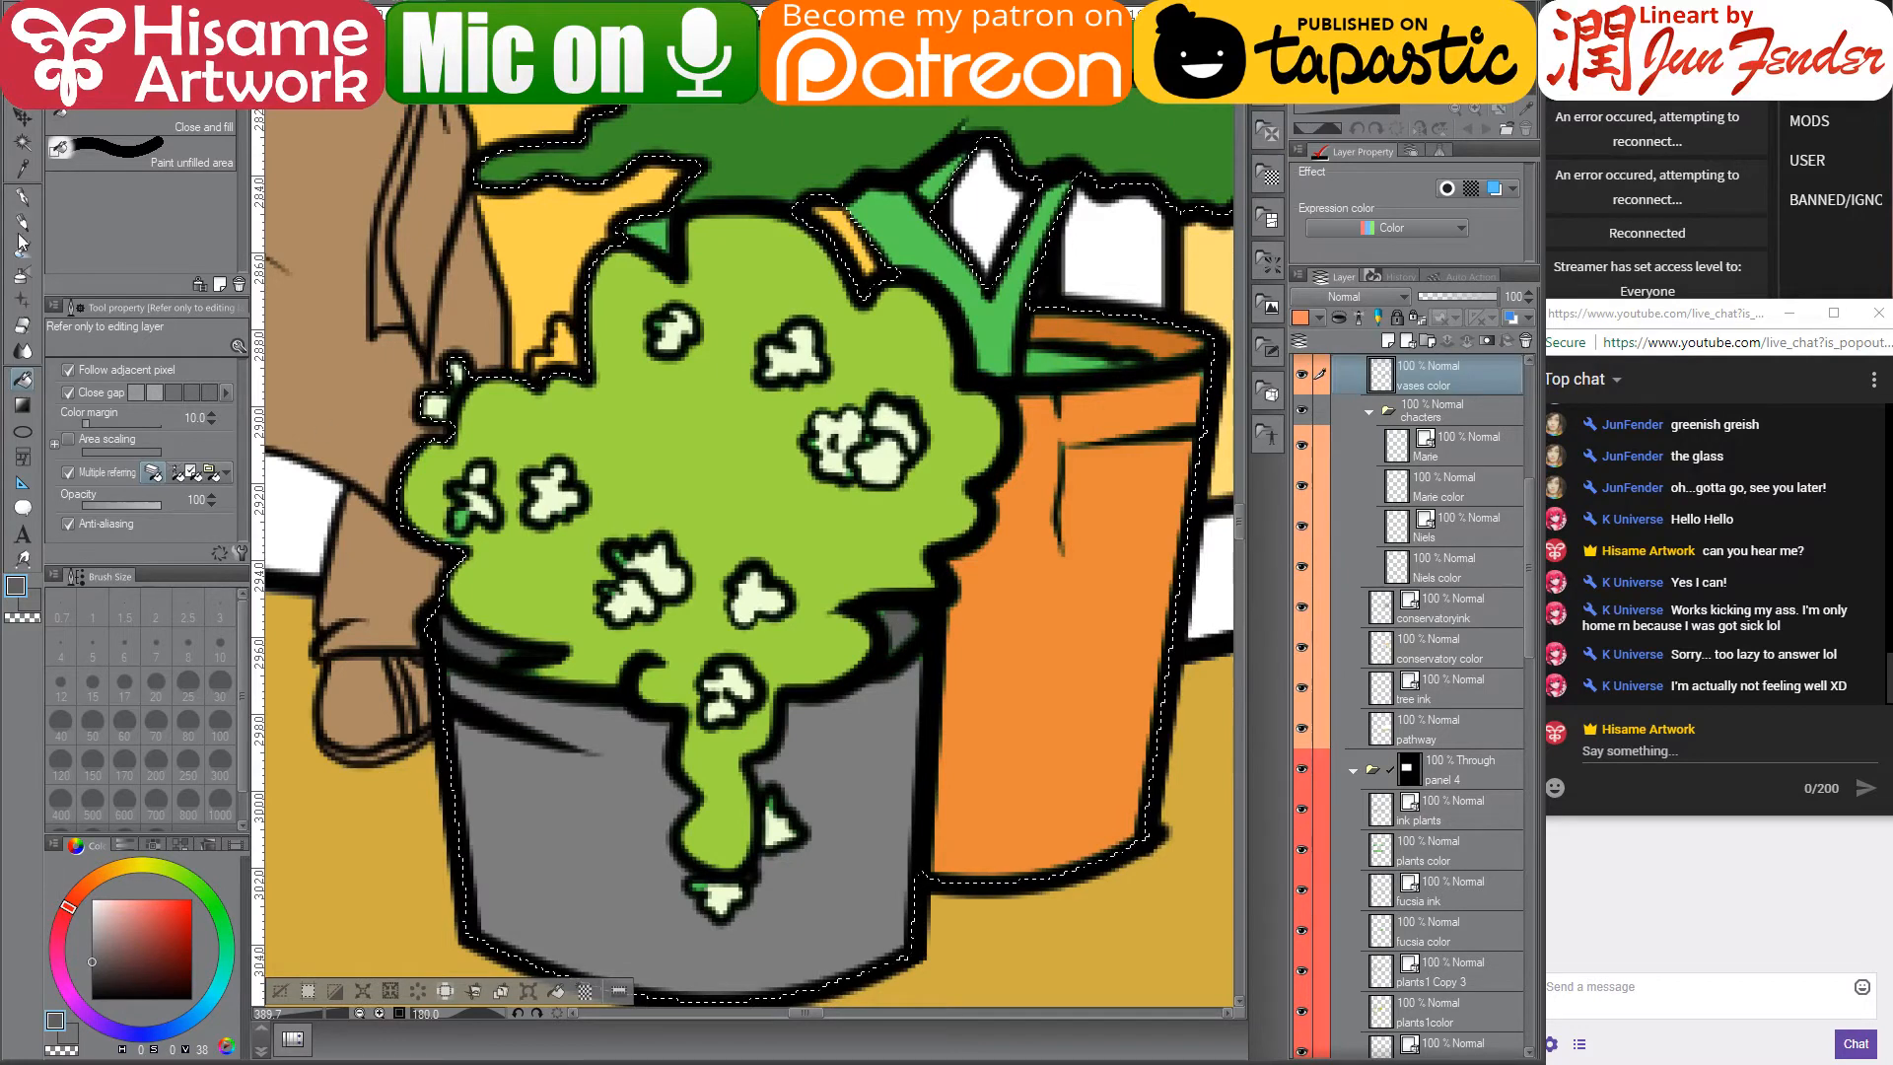
pyautogui.click(20, 196)
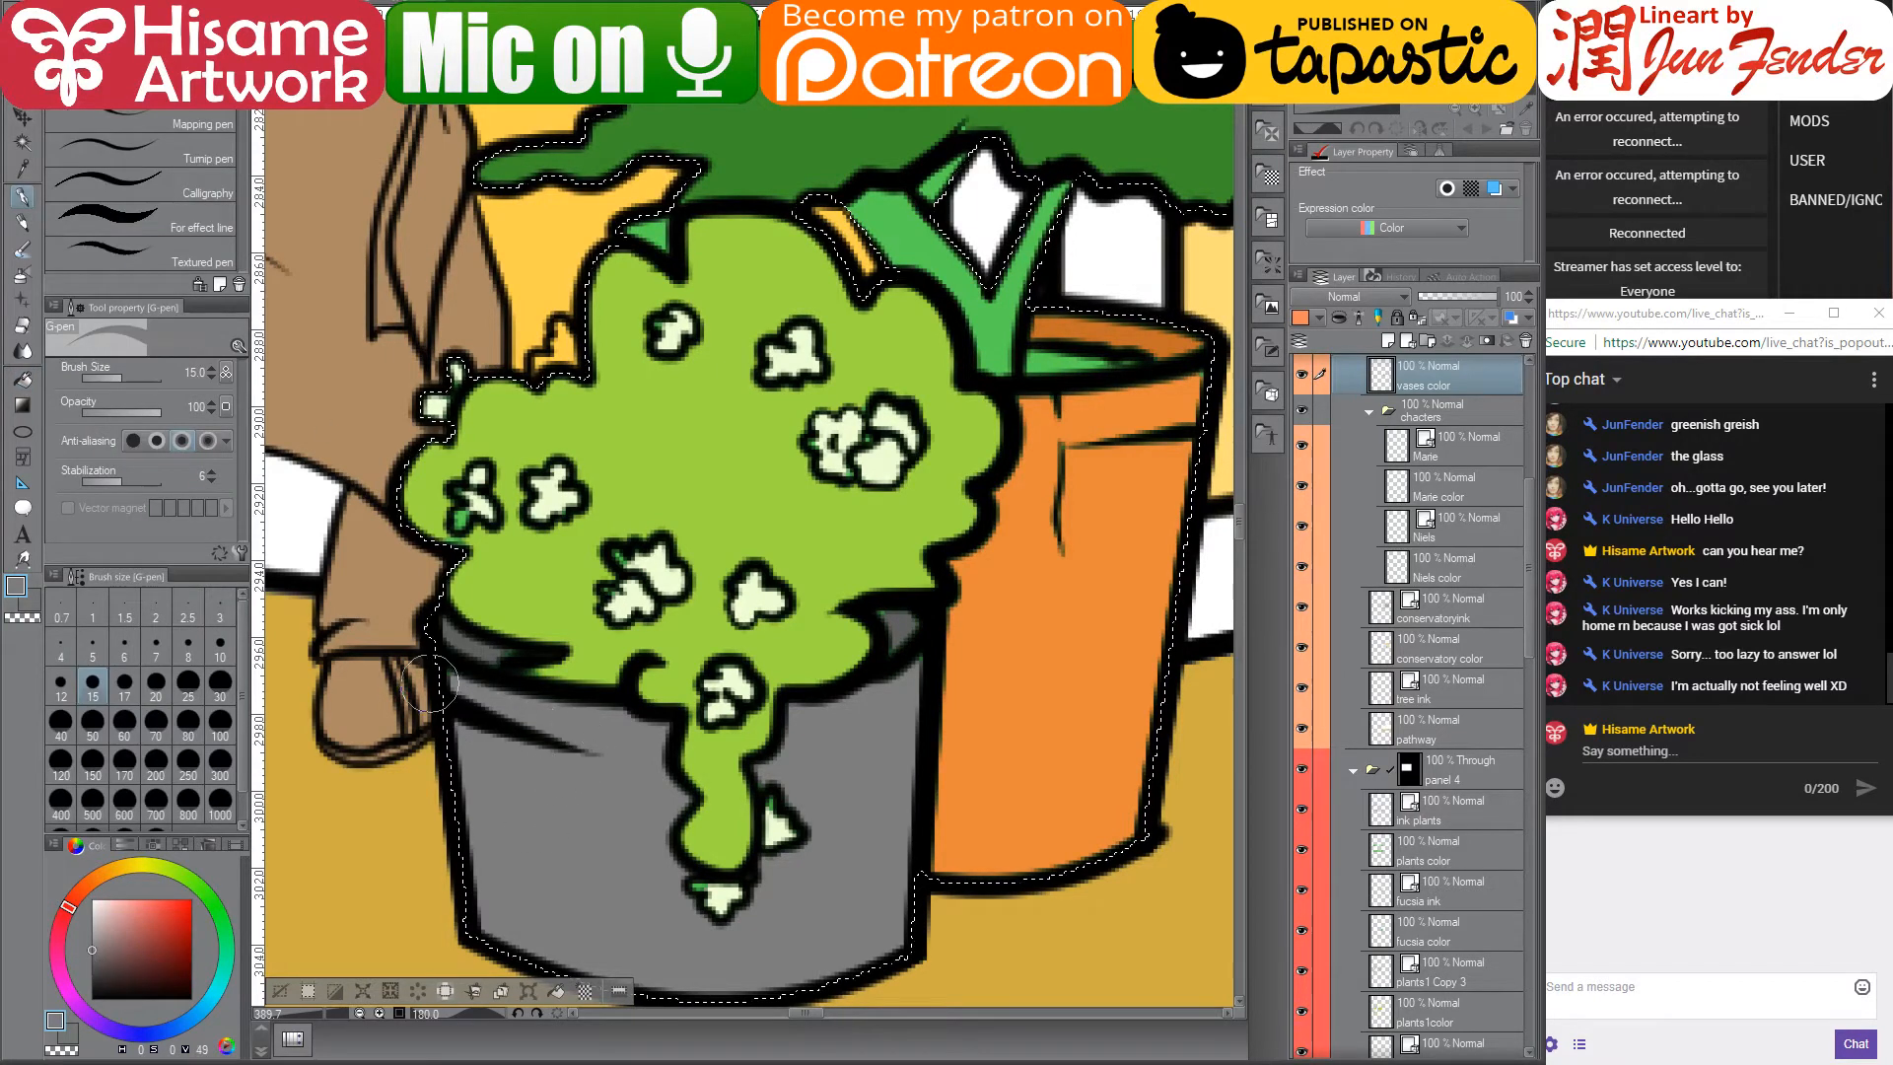
pyautogui.press('[')
pyautogui.press('[')
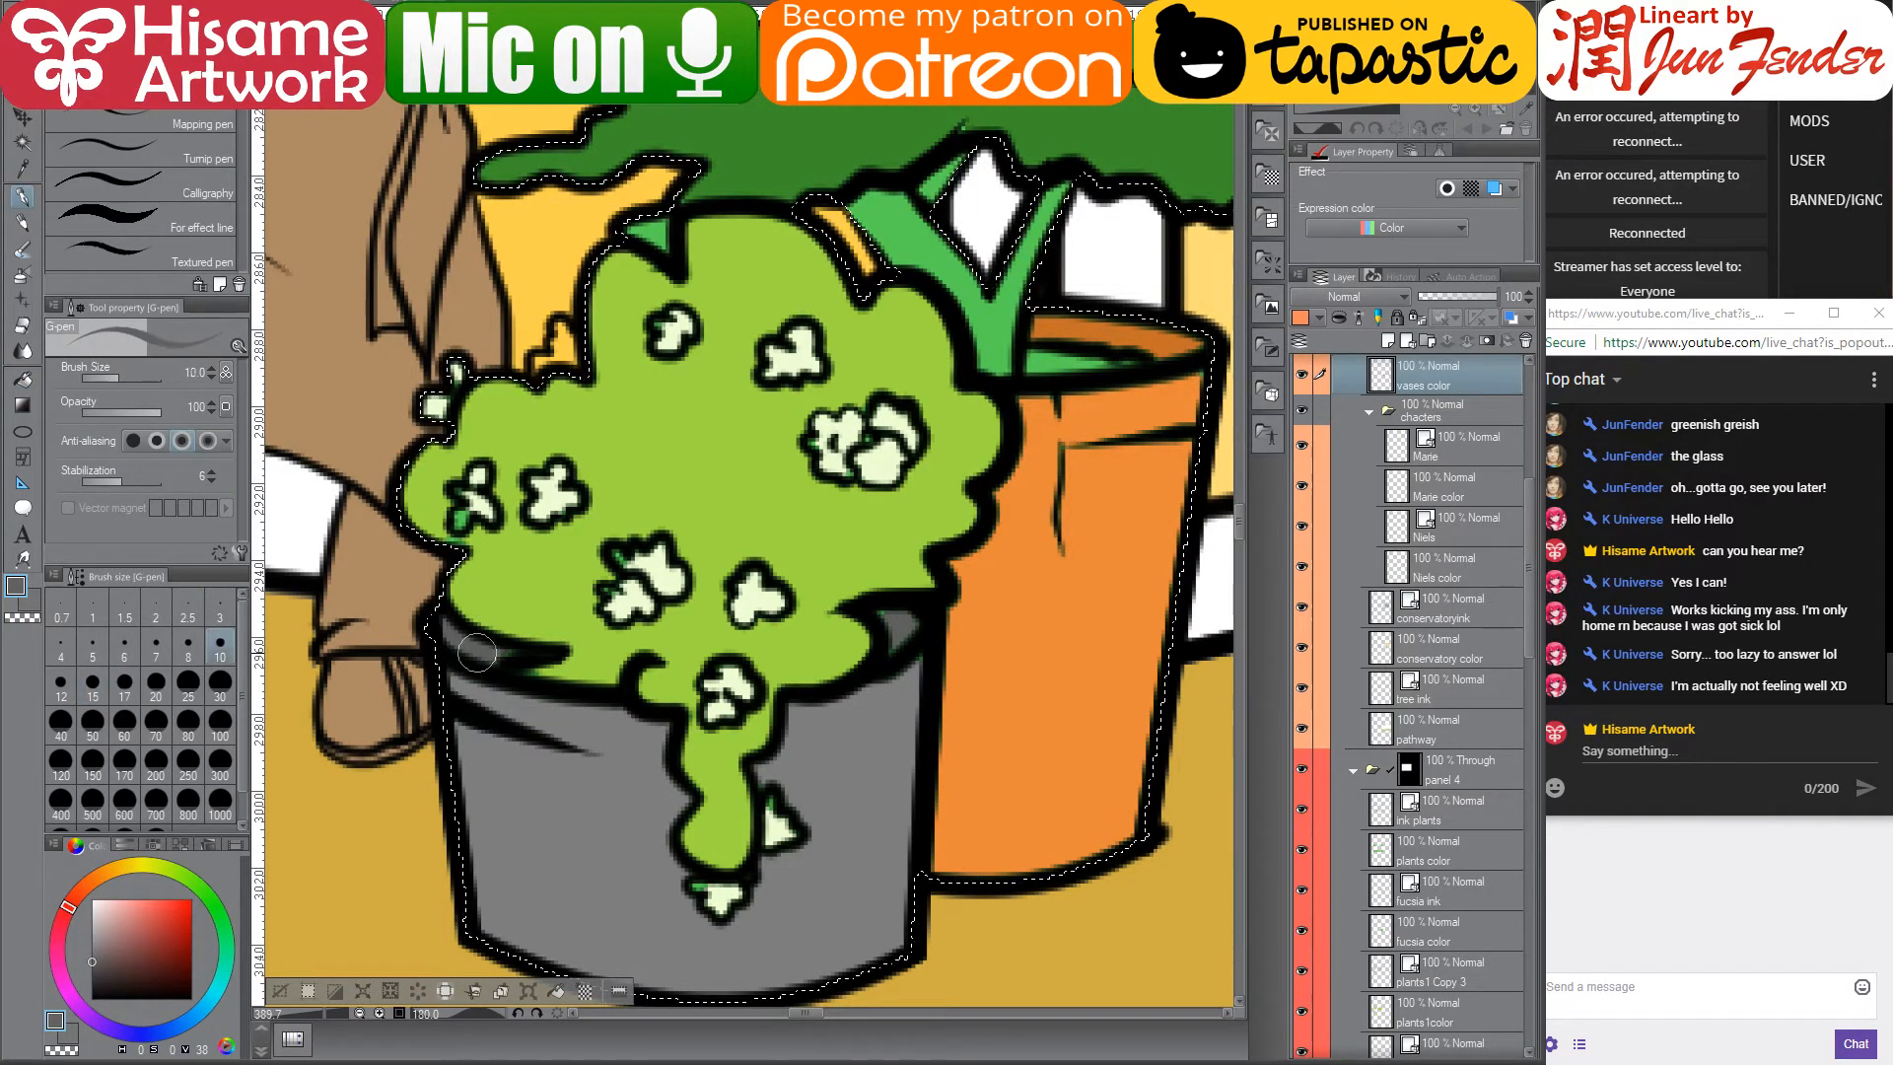
pyautogui.press('[')
pyautogui.press('[')
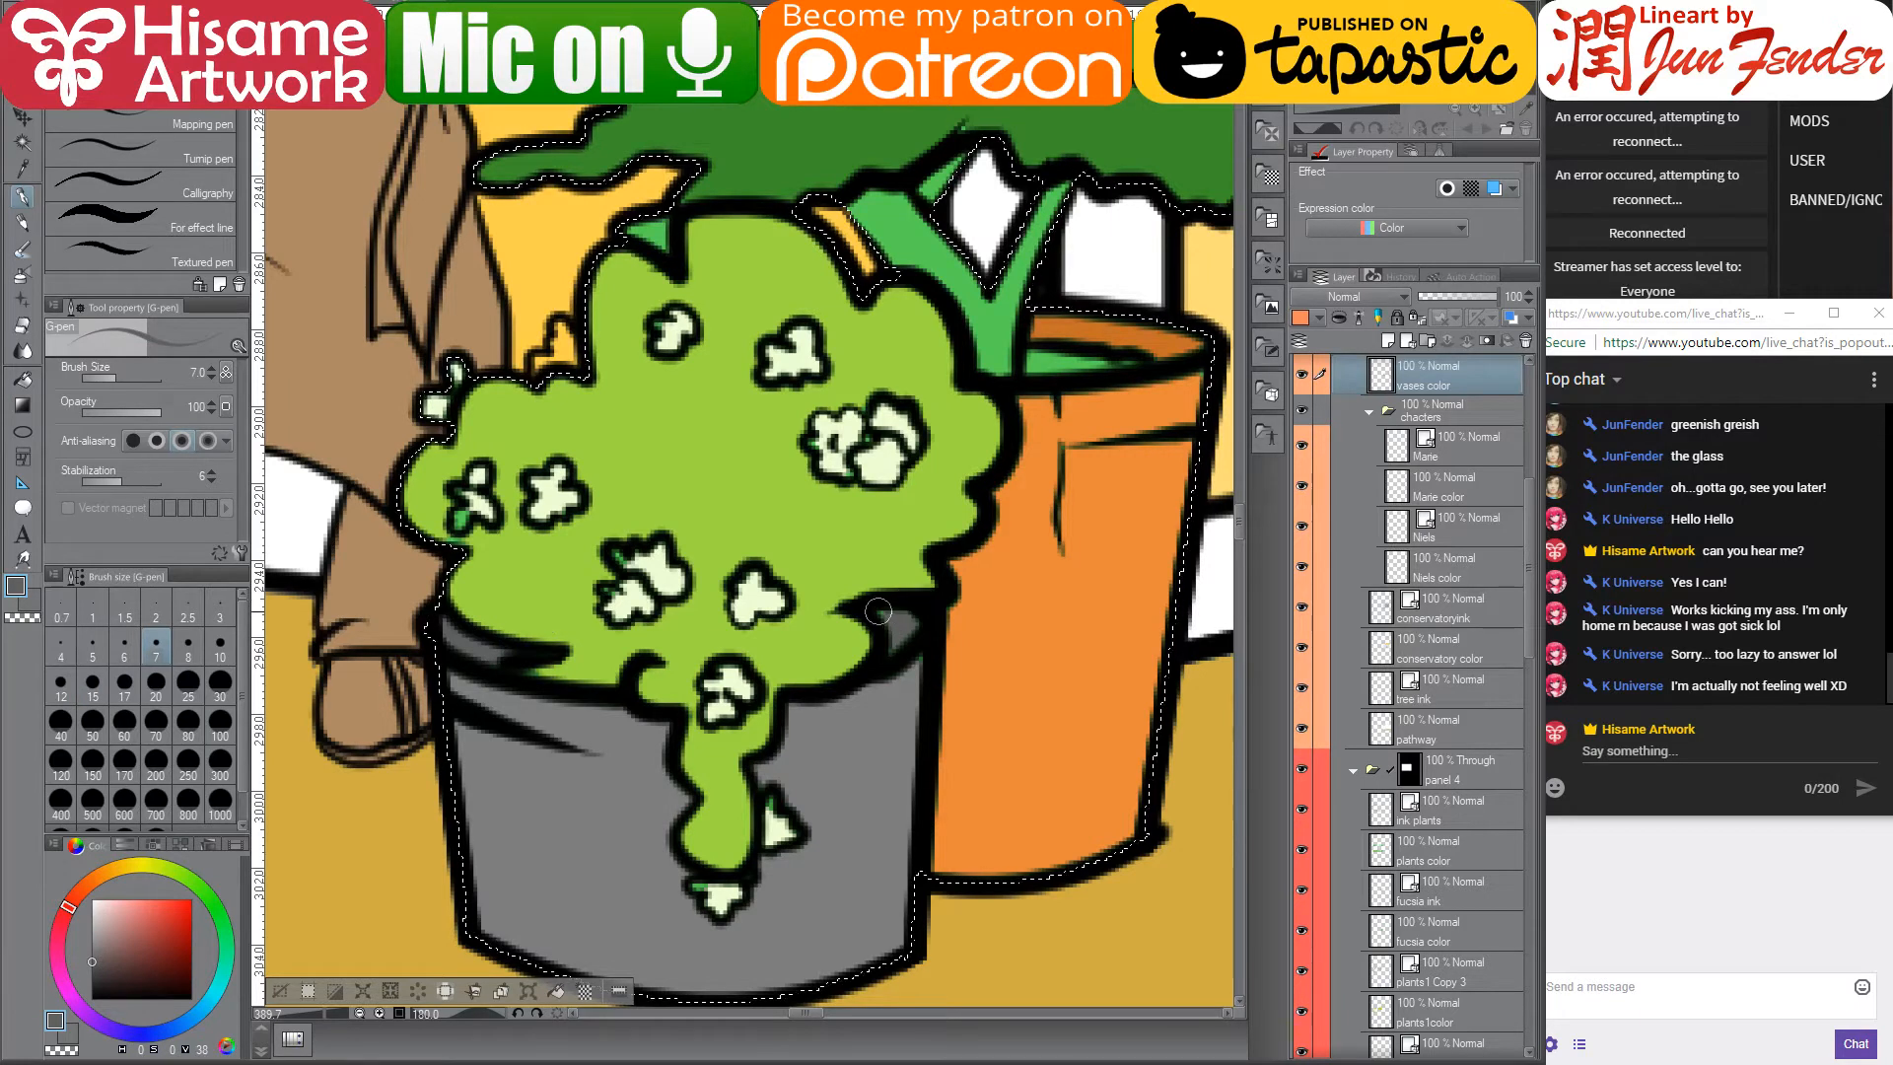
pyautogui.keyDown('alt'); pyautogui.click(917, 646); pyautogui.keyUp('alt')
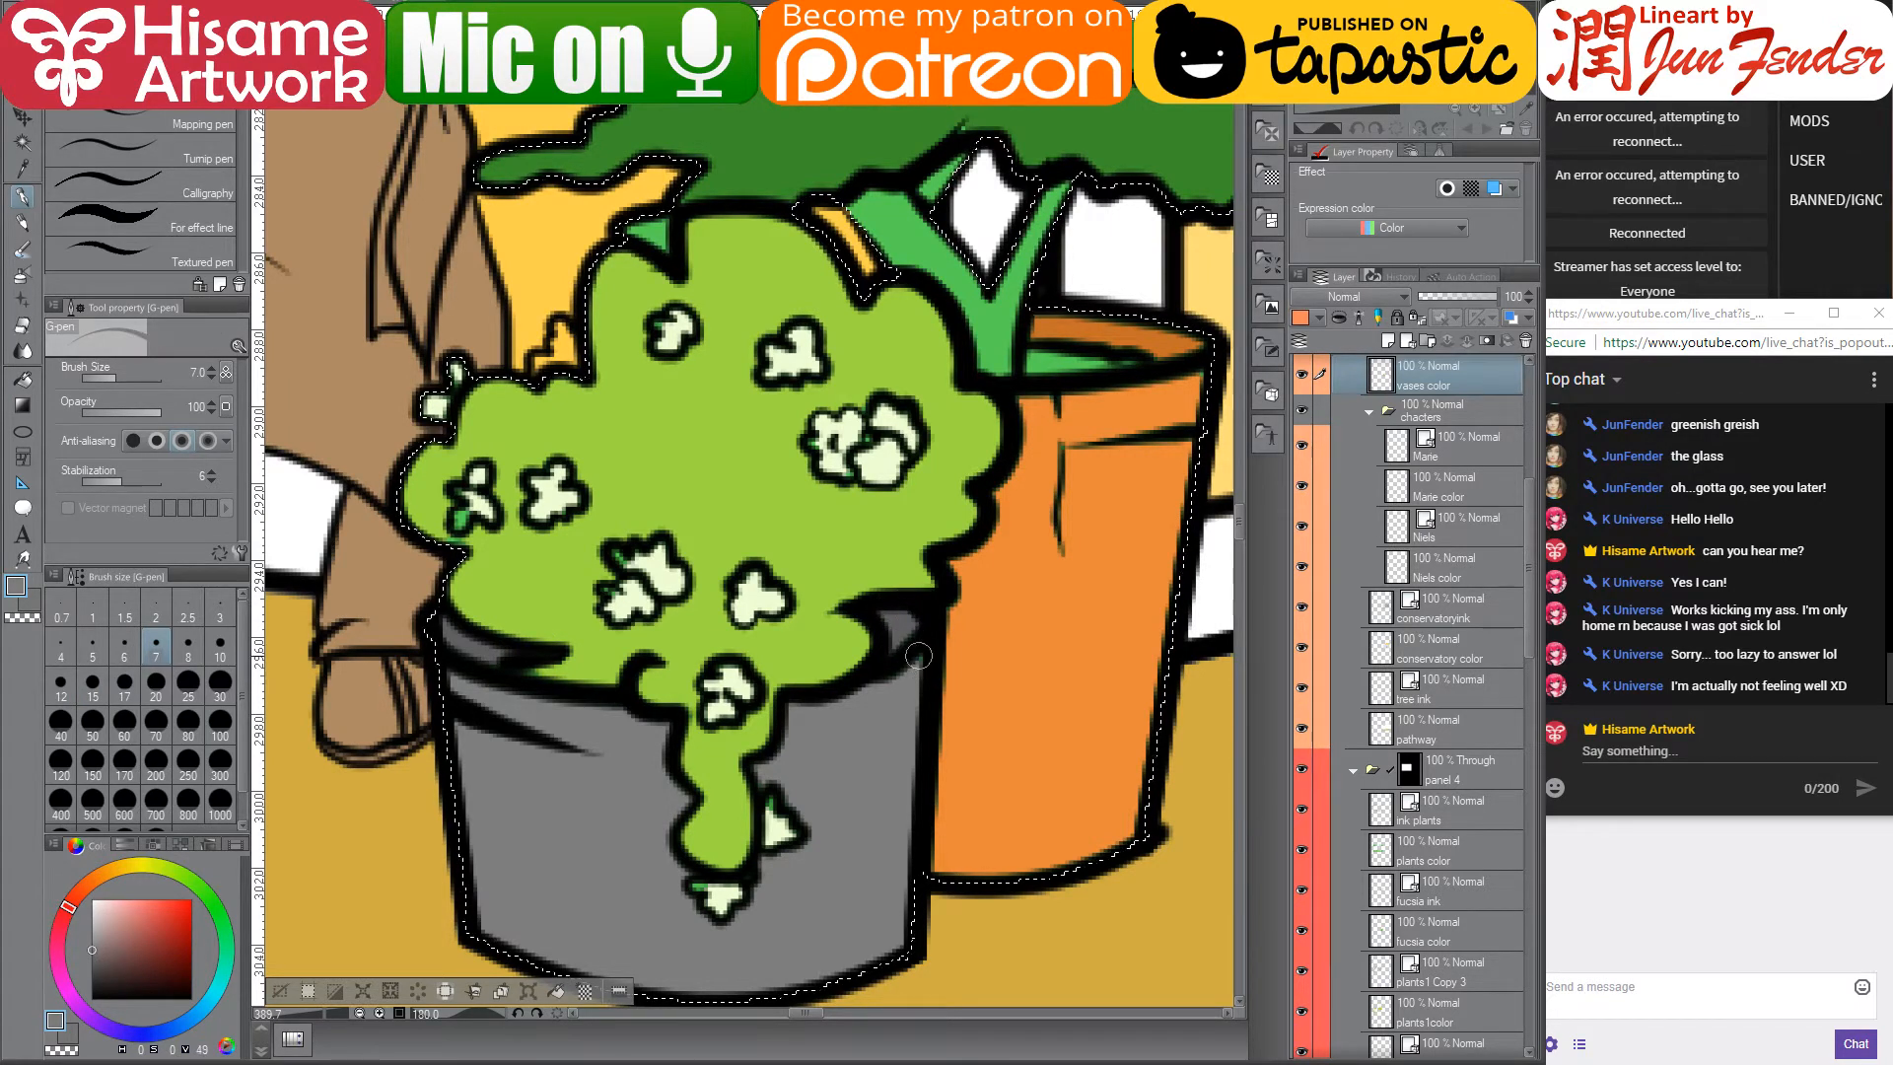
pyautogui.keyDown('alt'); pyautogui.click(552, 662); pyautogui.keyUp('alt')
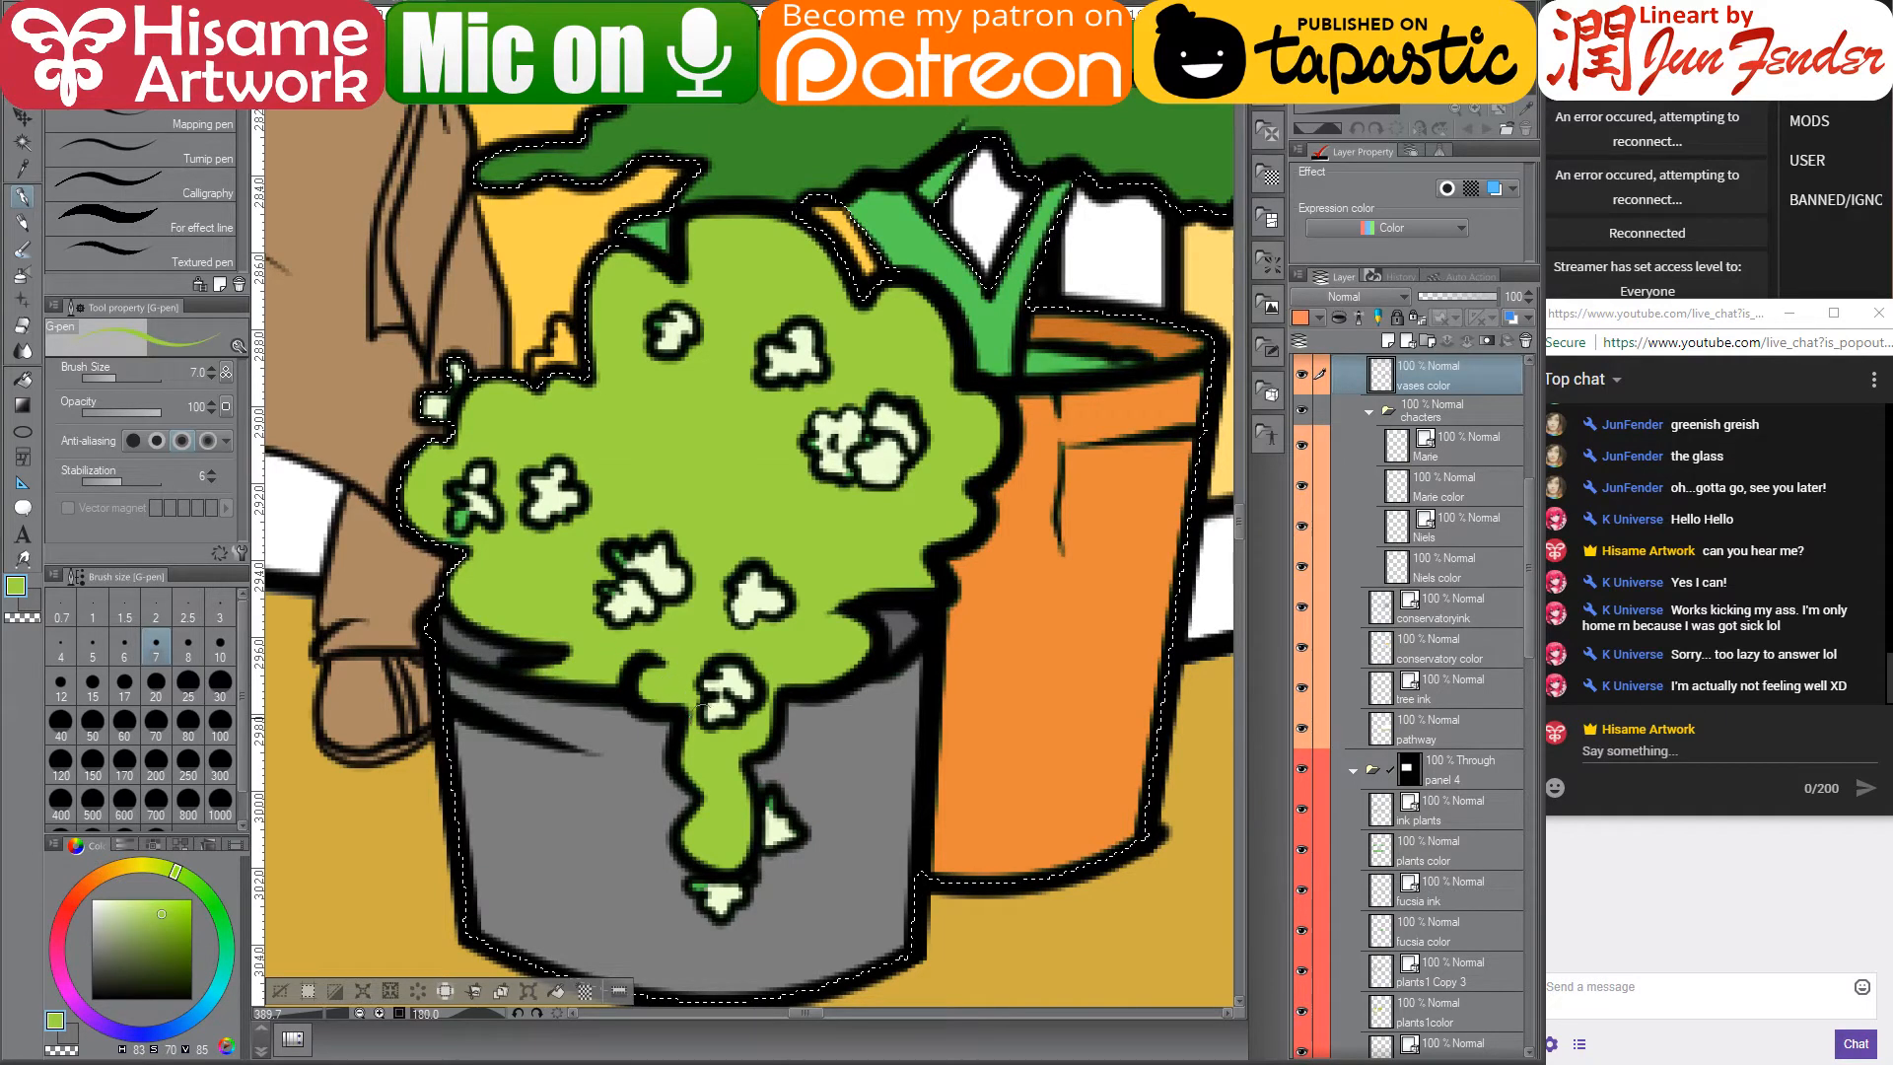
# - Touch up the orange pot beside the grey one with sampled orange, using the G-pen at size 20
pyautogui.keyDown('alt'); pyautogui.click(987, 811); pyautogui.keyUp('alt')
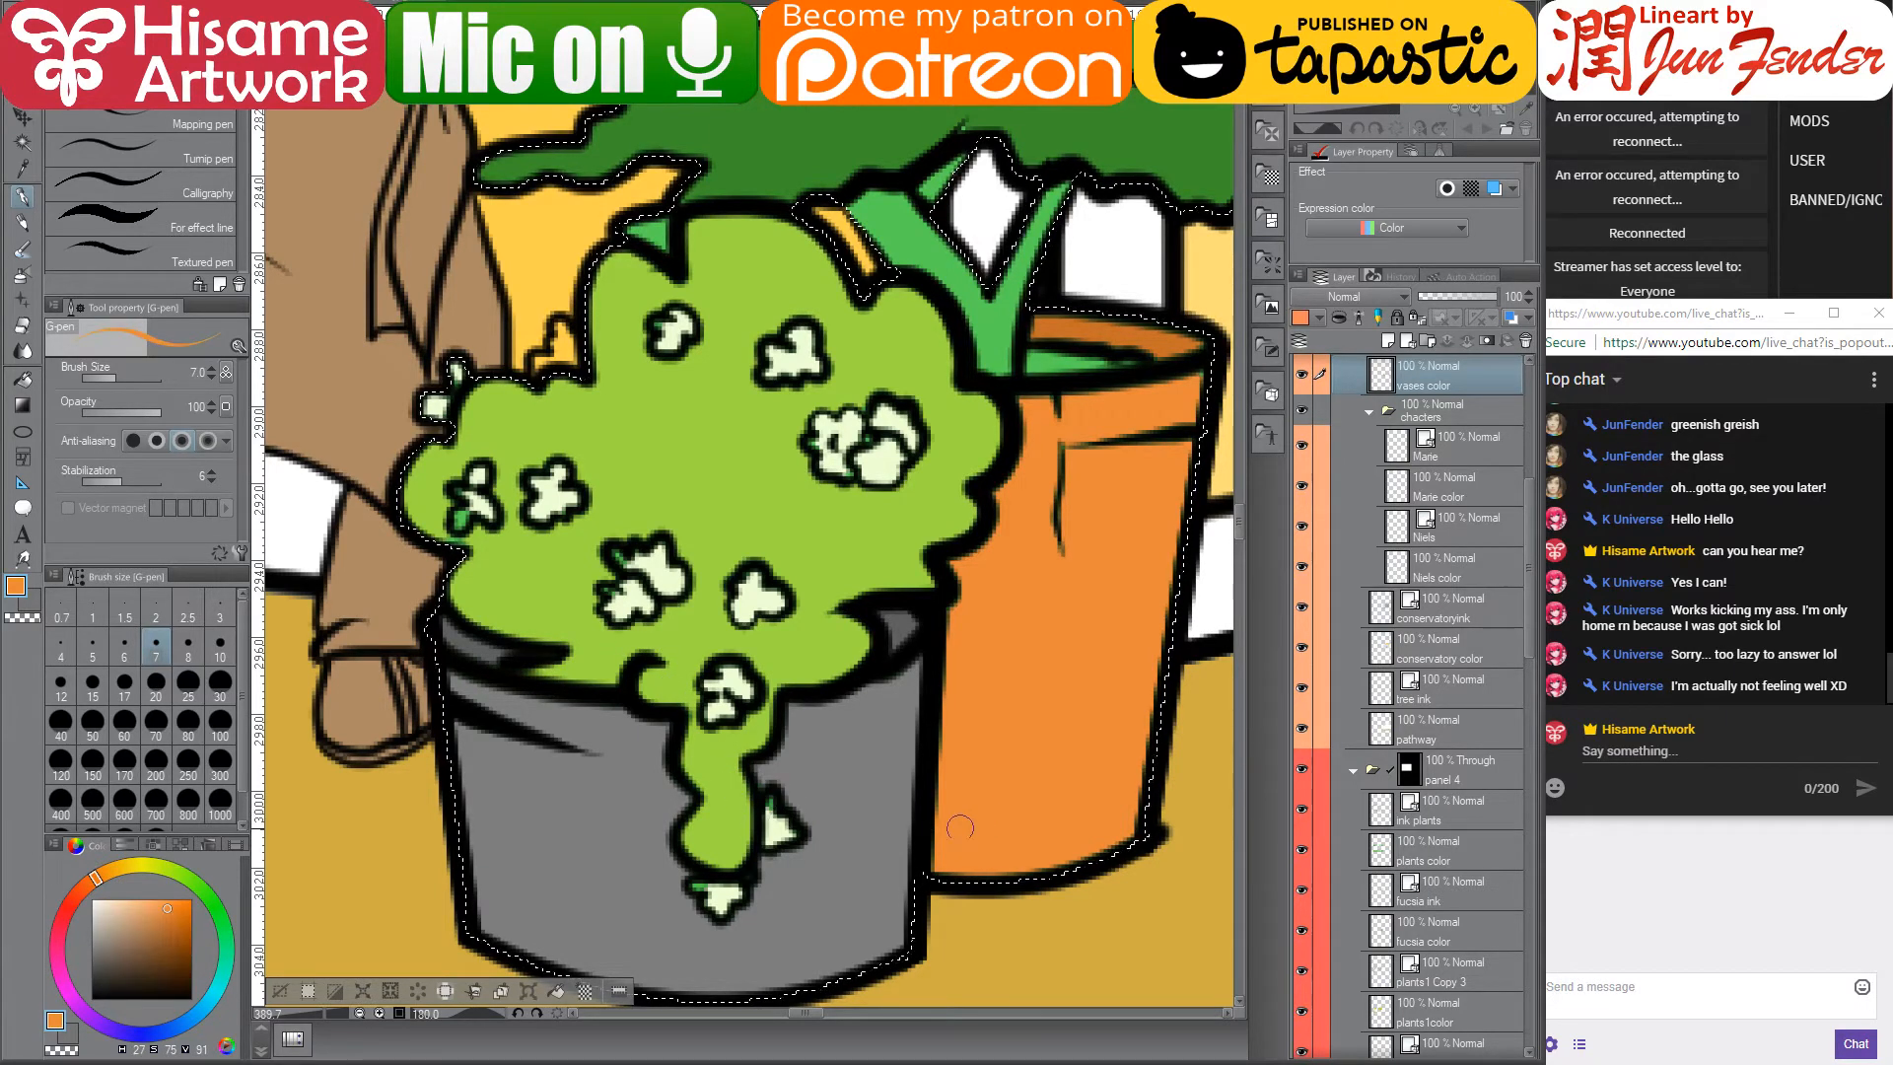
pyautogui.press(']')
pyautogui.press(']')
pyautogui.press(']')
pyautogui.press(']')
pyautogui.press(']')
pyautogui.press(']')
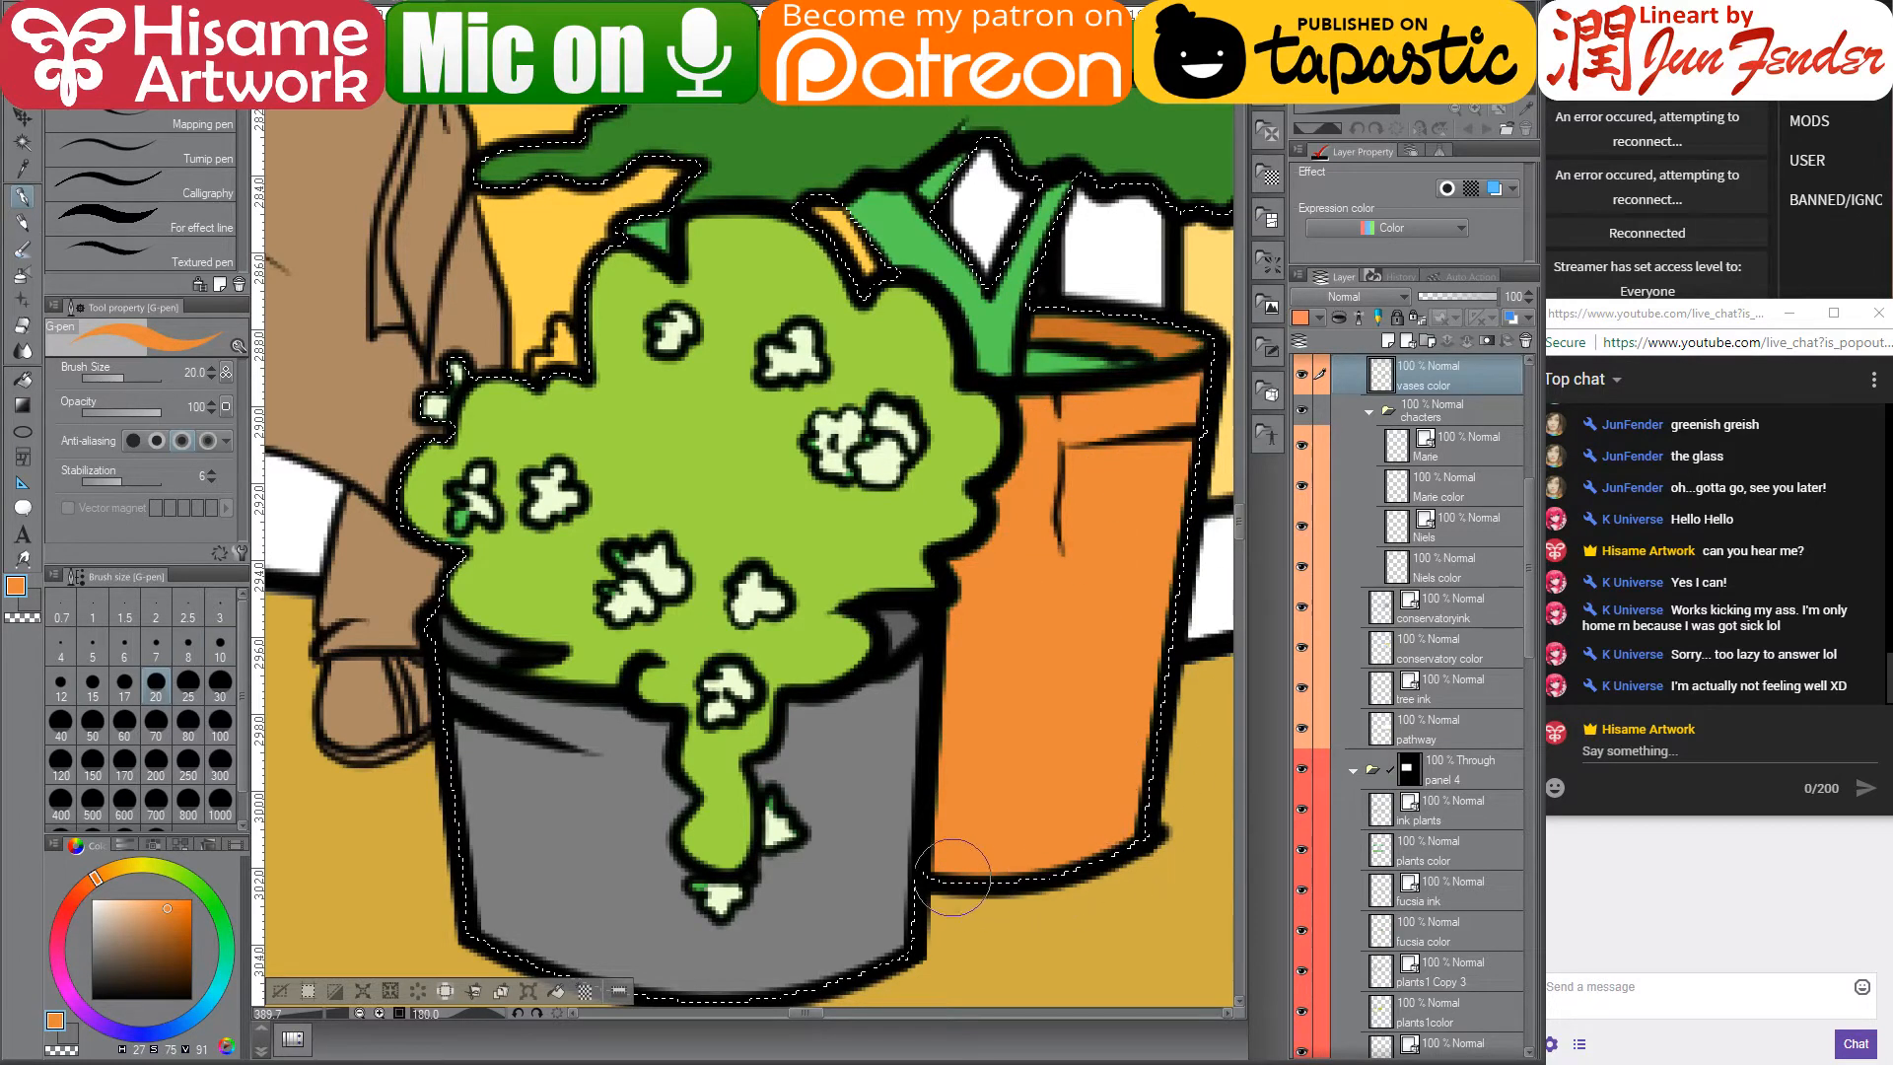
# - Paint over the leftover green on the orange pot's inner rim with darker orange, using the G-pen at size 10
pyautogui.moveTo(1073, 627); pyautogui.dragTo(988, 739)
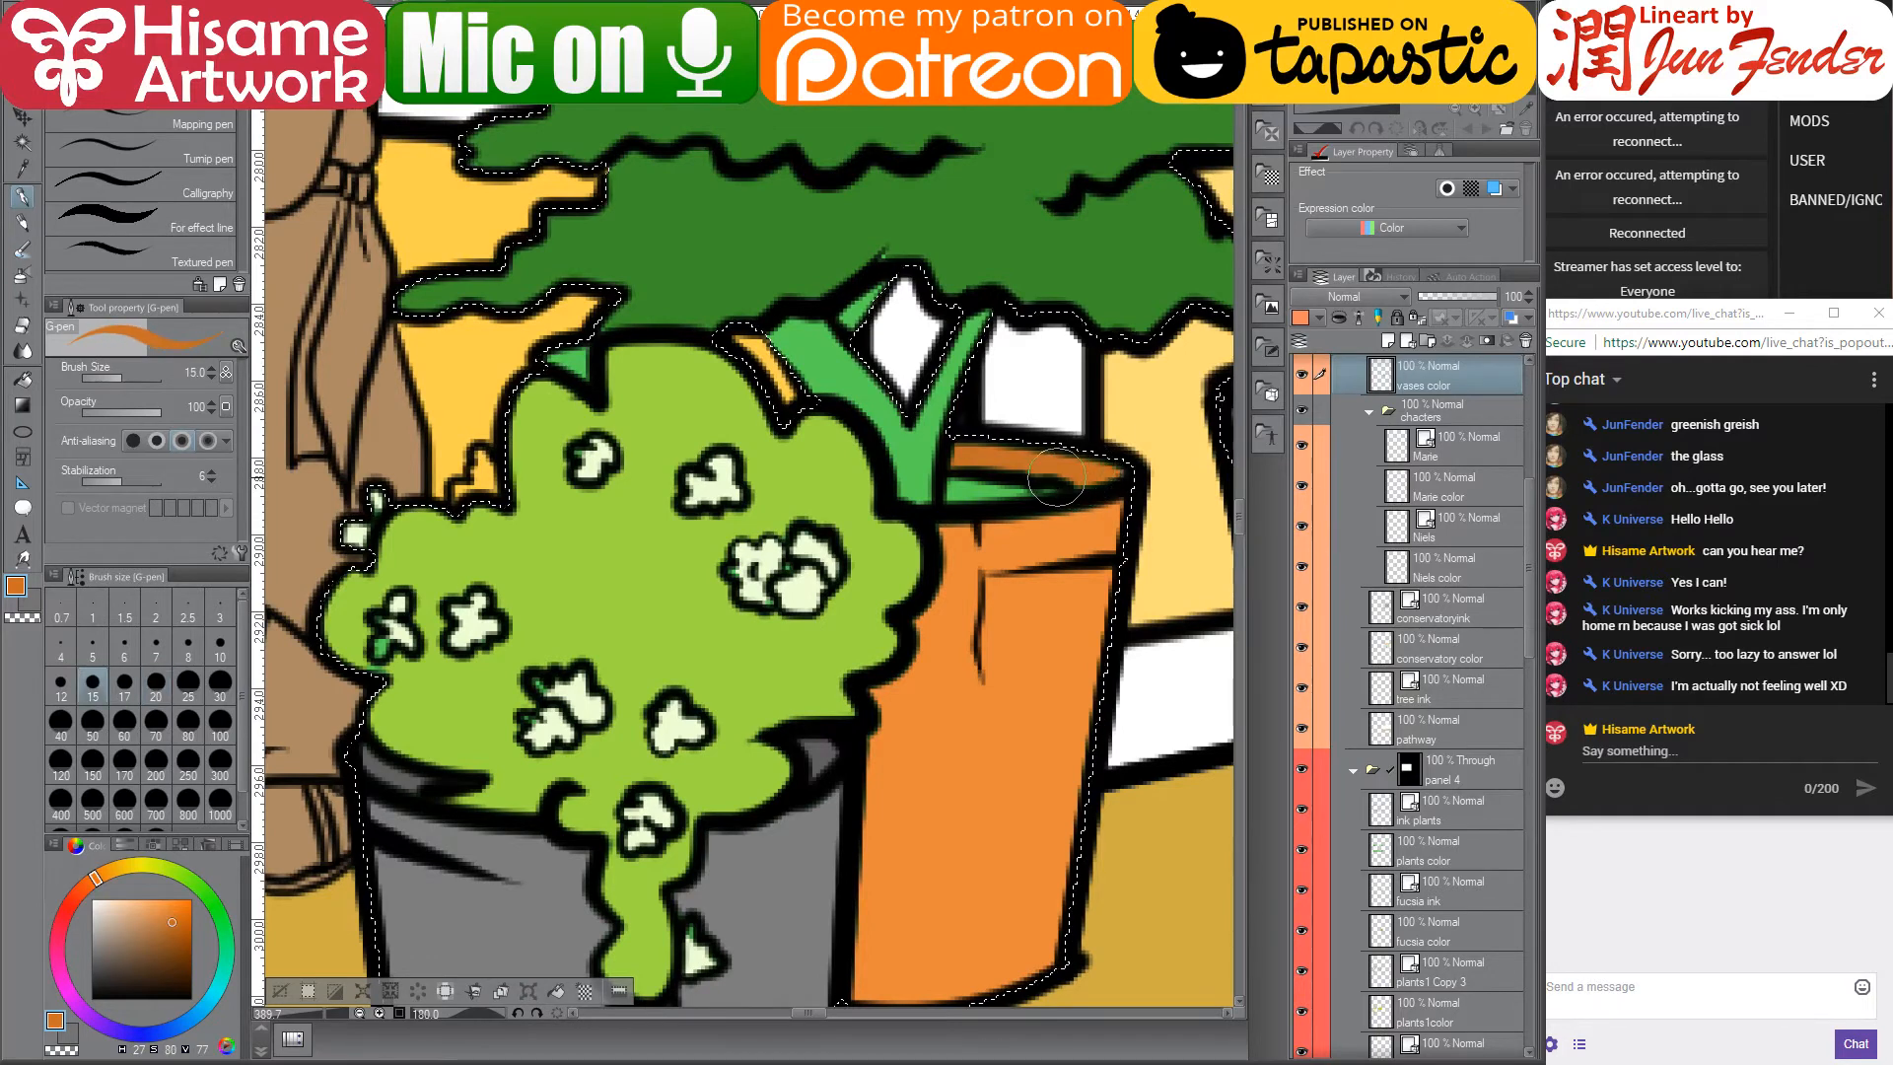
pyautogui.press('[')
pyautogui.press('[')
pyautogui.press('[')
pyautogui.press('[')
pyautogui.moveTo(1078, 480); pyautogui.dragTo(1105, 461)
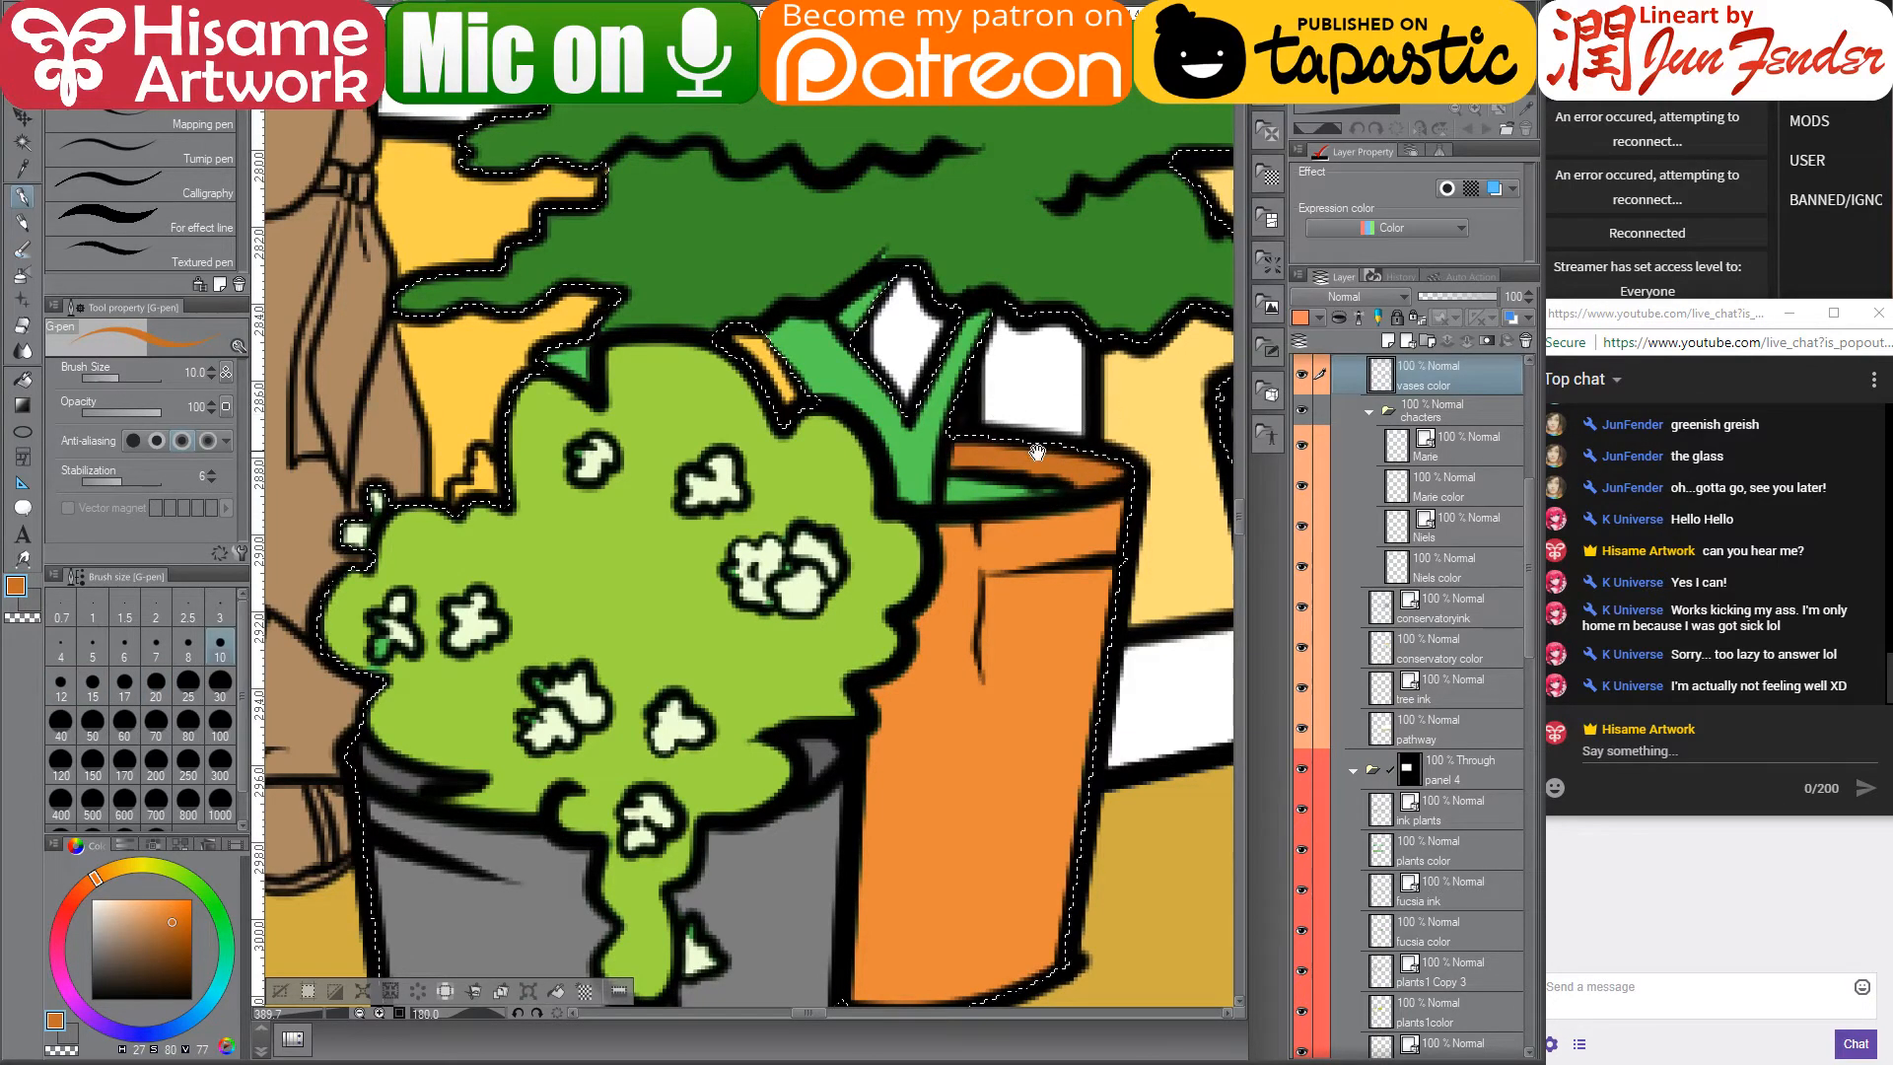
pyautogui.moveTo(999, 545); pyautogui.dragTo(1130, 410)
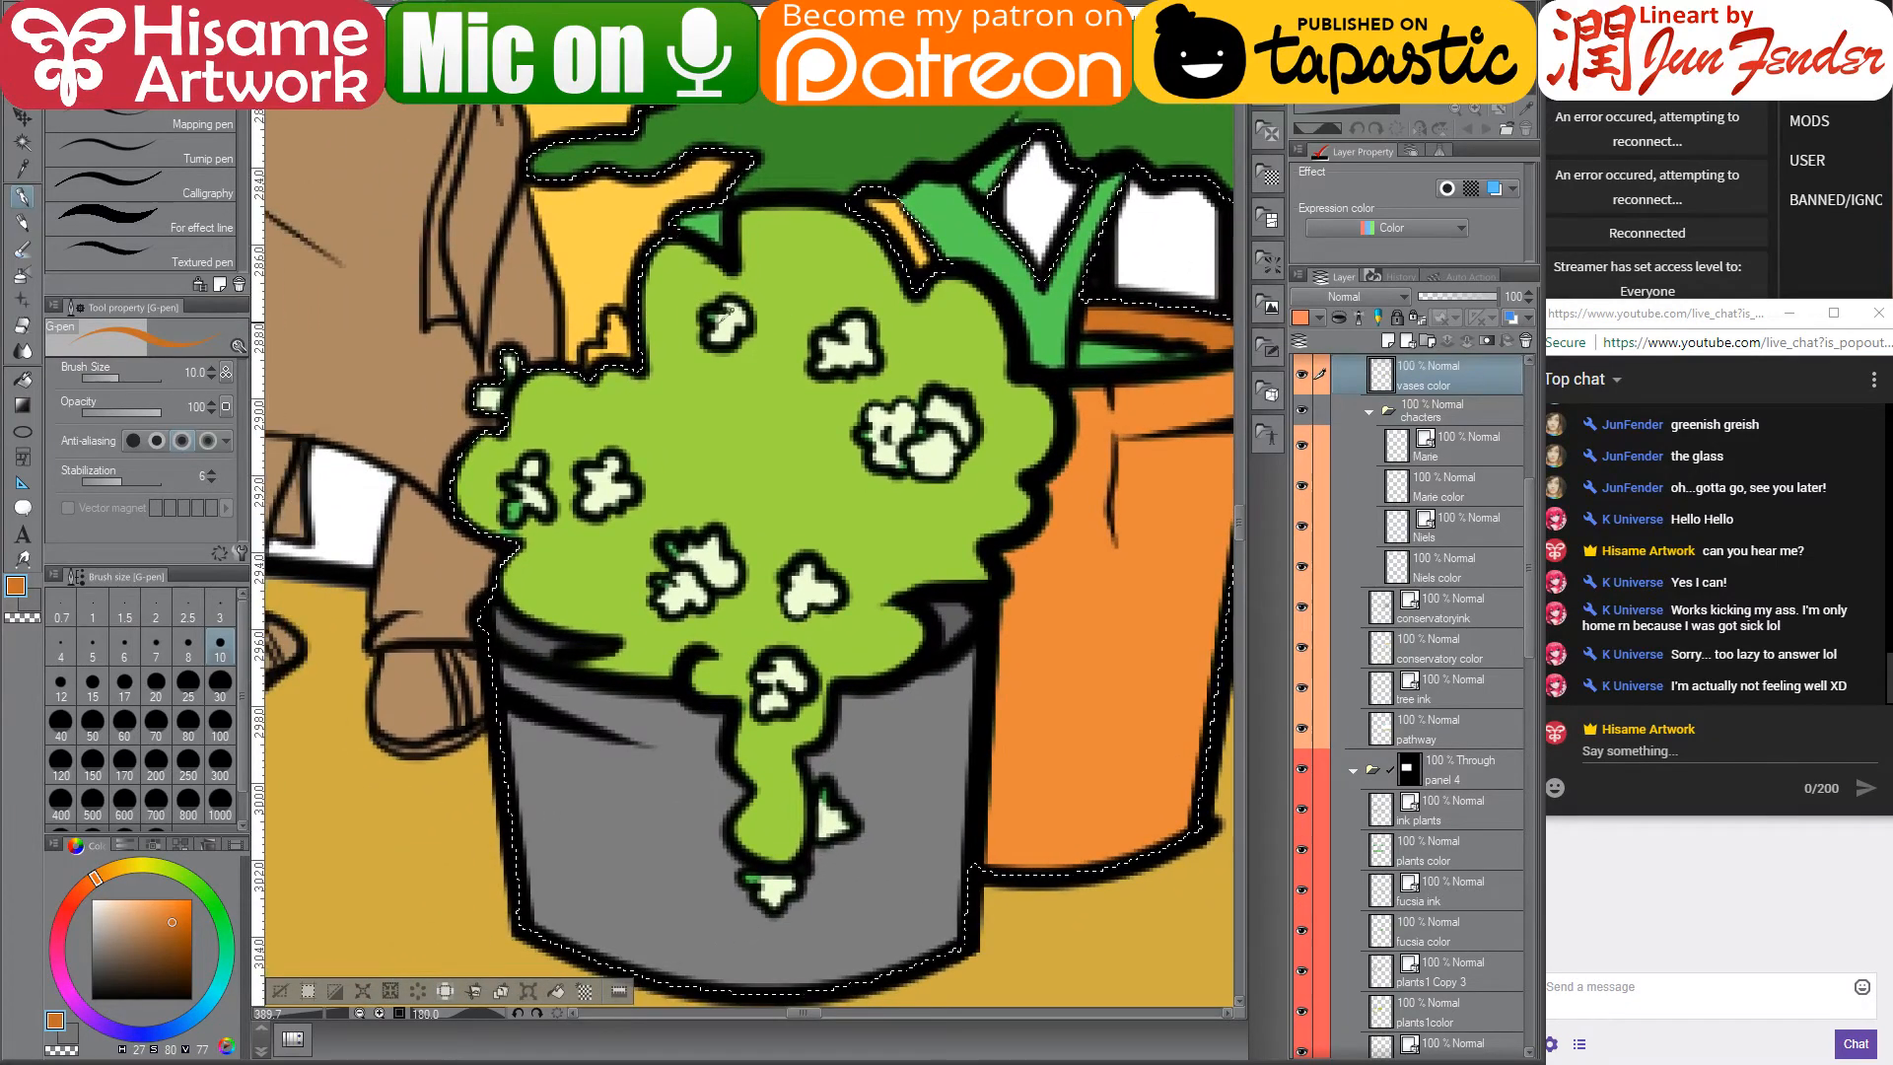
# - Clear the selection and paint the flowers along the bush's outer edge with the sampled pale flower colour at brush size 6
pyautogui.keyDown('alt'); pyautogui.click(729, 320); pyautogui.keyUp('alt')
pyautogui.hotkey('ctrl', 'd')
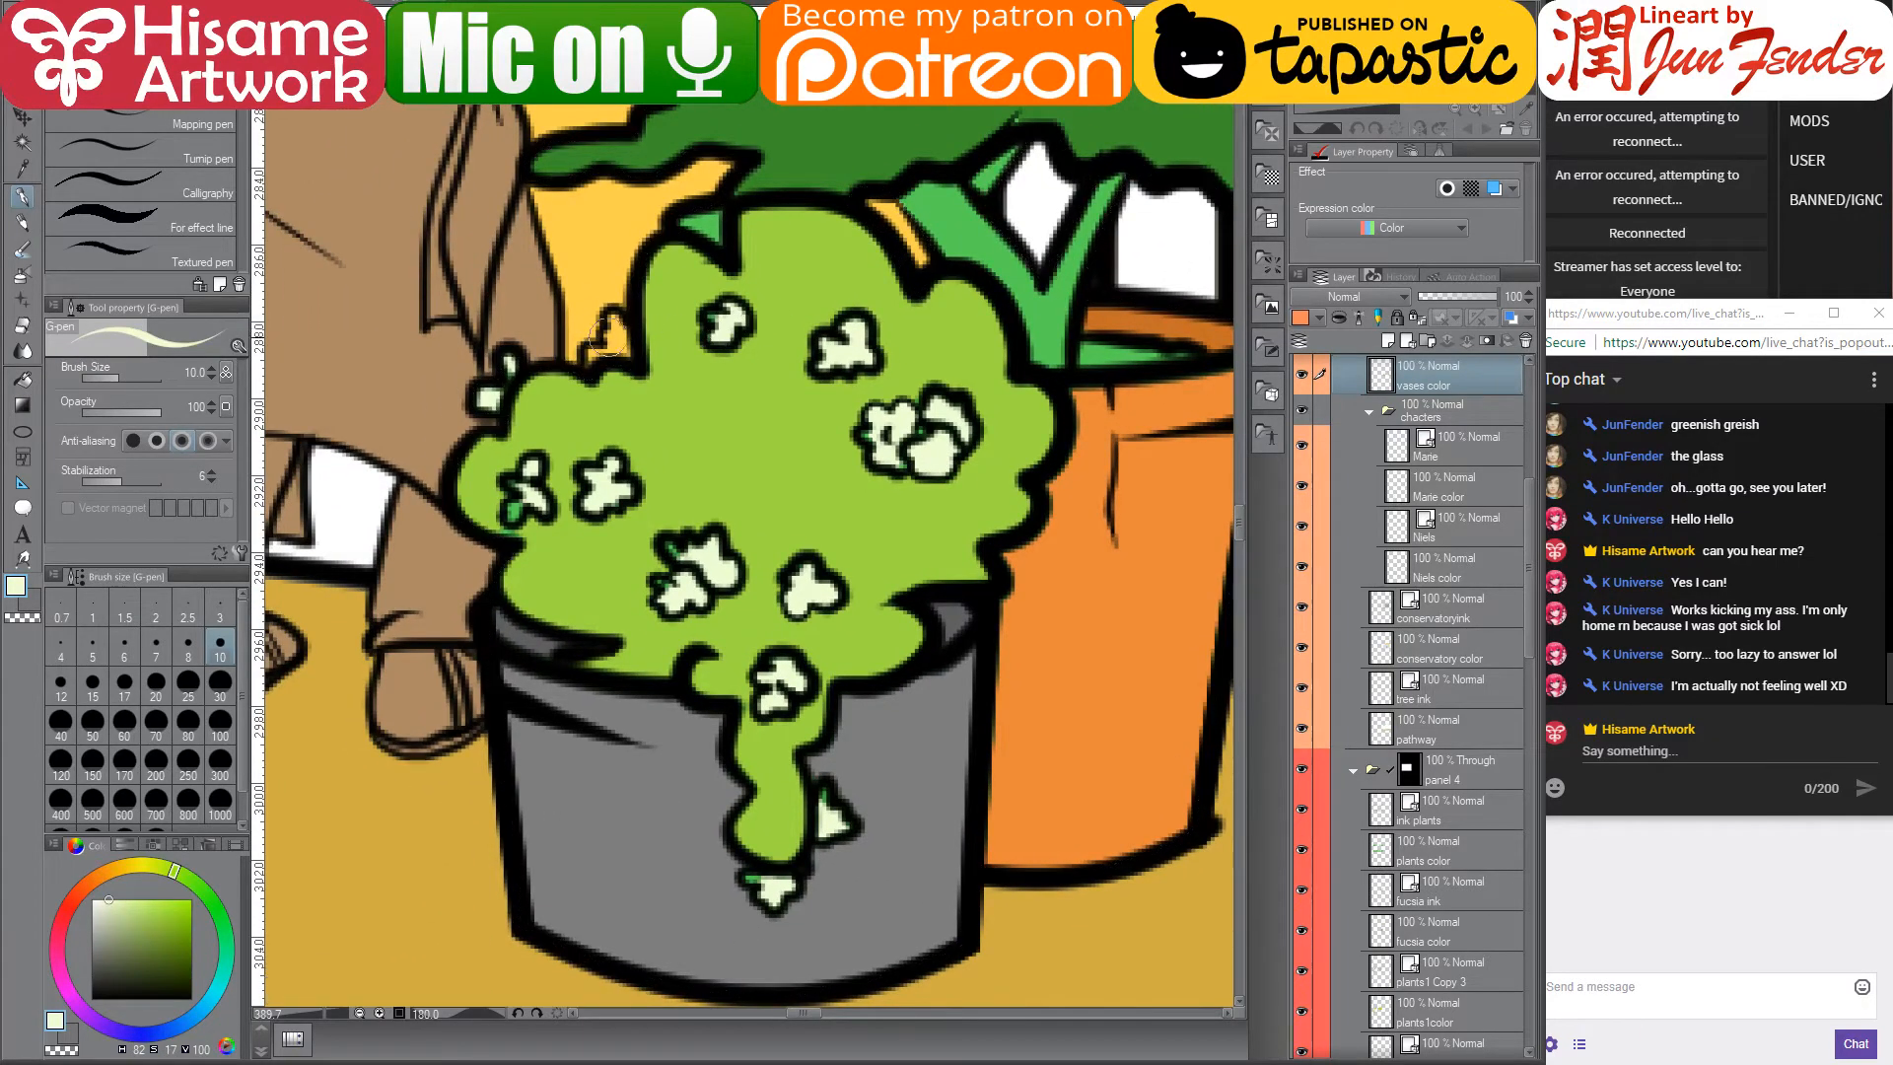
pyautogui.moveTo(624, 337); pyautogui.dragTo(603, 353)
pyautogui.press('[')
pyautogui.press('[')
pyautogui.press('[')
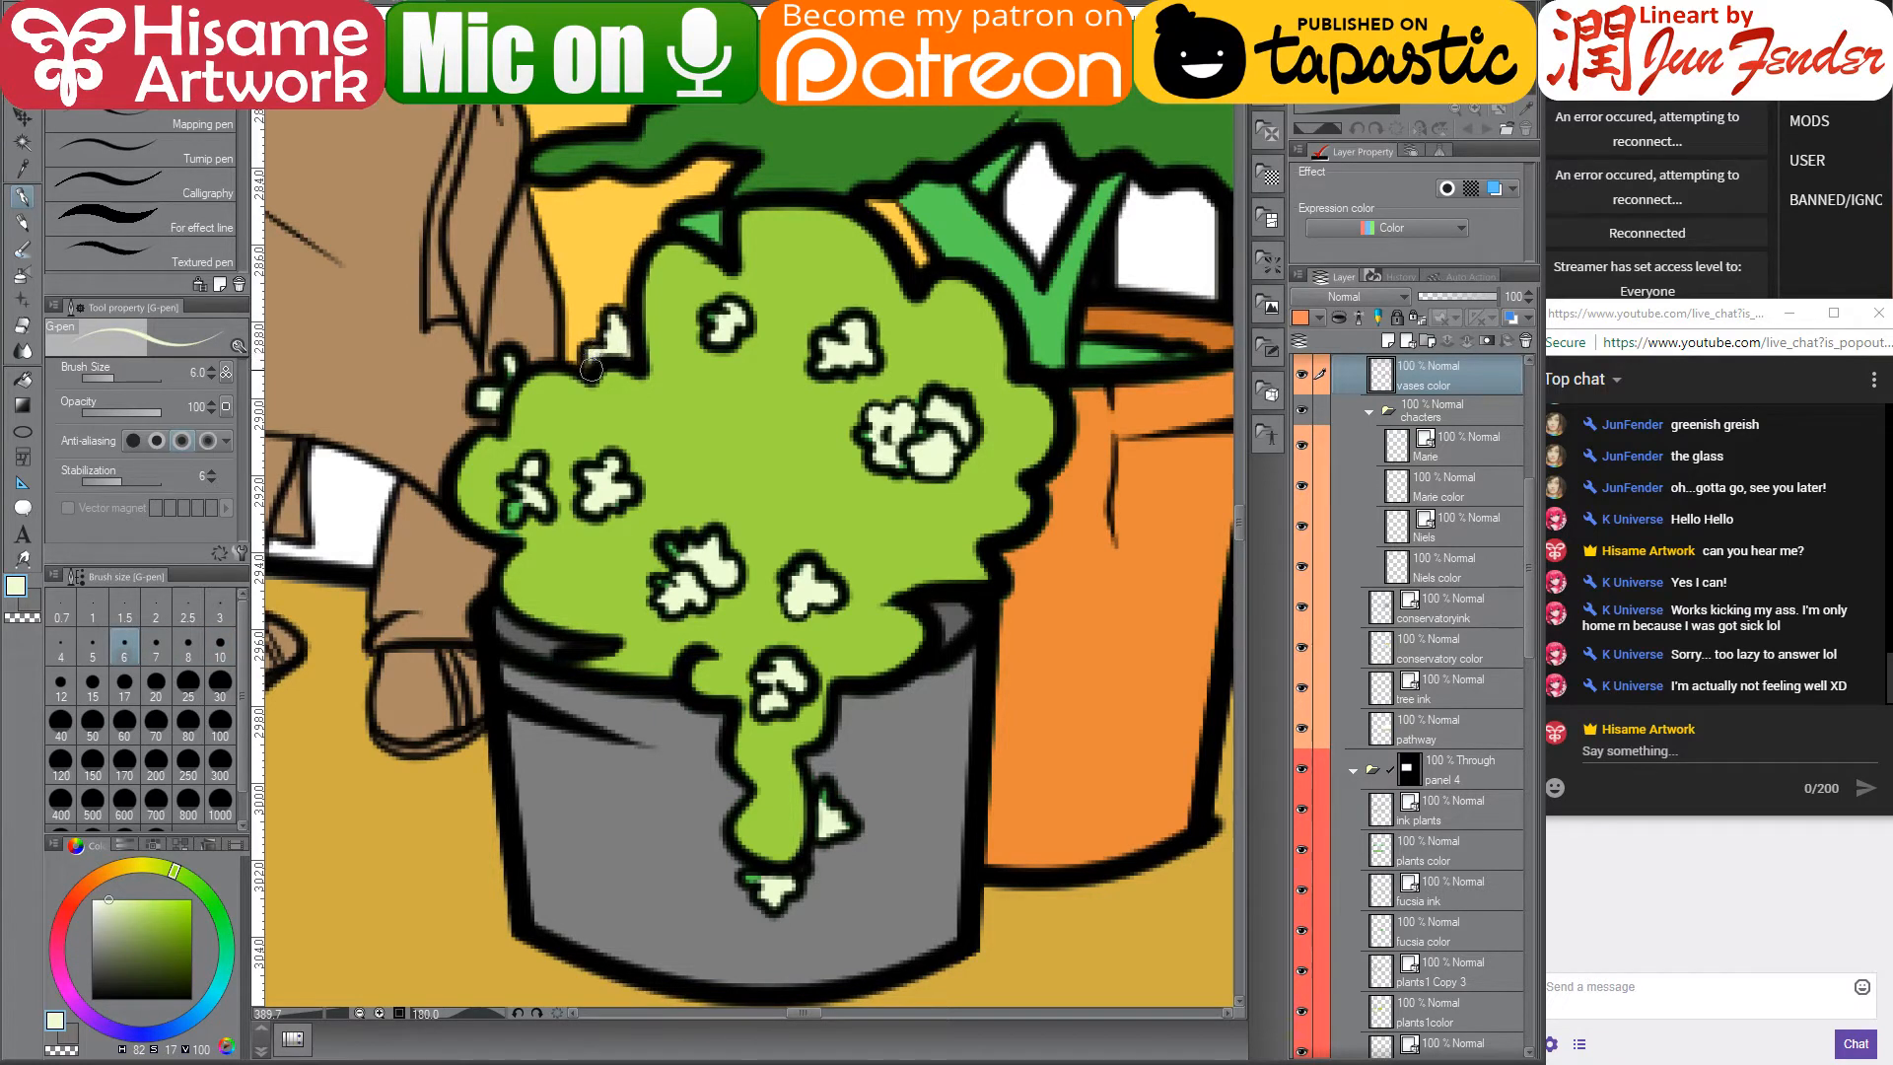
pyautogui.moveTo(490, 365)
pyautogui.mouseDown()
pyautogui.moveTo(509, 376)
pyautogui.moveTo(494, 405)
pyautogui.mouseUp()
pyautogui.moveTo(517, 489)
pyautogui.mouseDown()
pyautogui.moveTo(540, 506)
pyautogui.moveTo(511, 518)
pyautogui.mouseUp()
# - Paint out the green remnants in the bush's remaining flowers with the sampled pale colour, sampling foliage green for their surroundings
pyautogui.keyDown('alt'); pyautogui.click(484, 510); pyautogui.keyUp('alt')
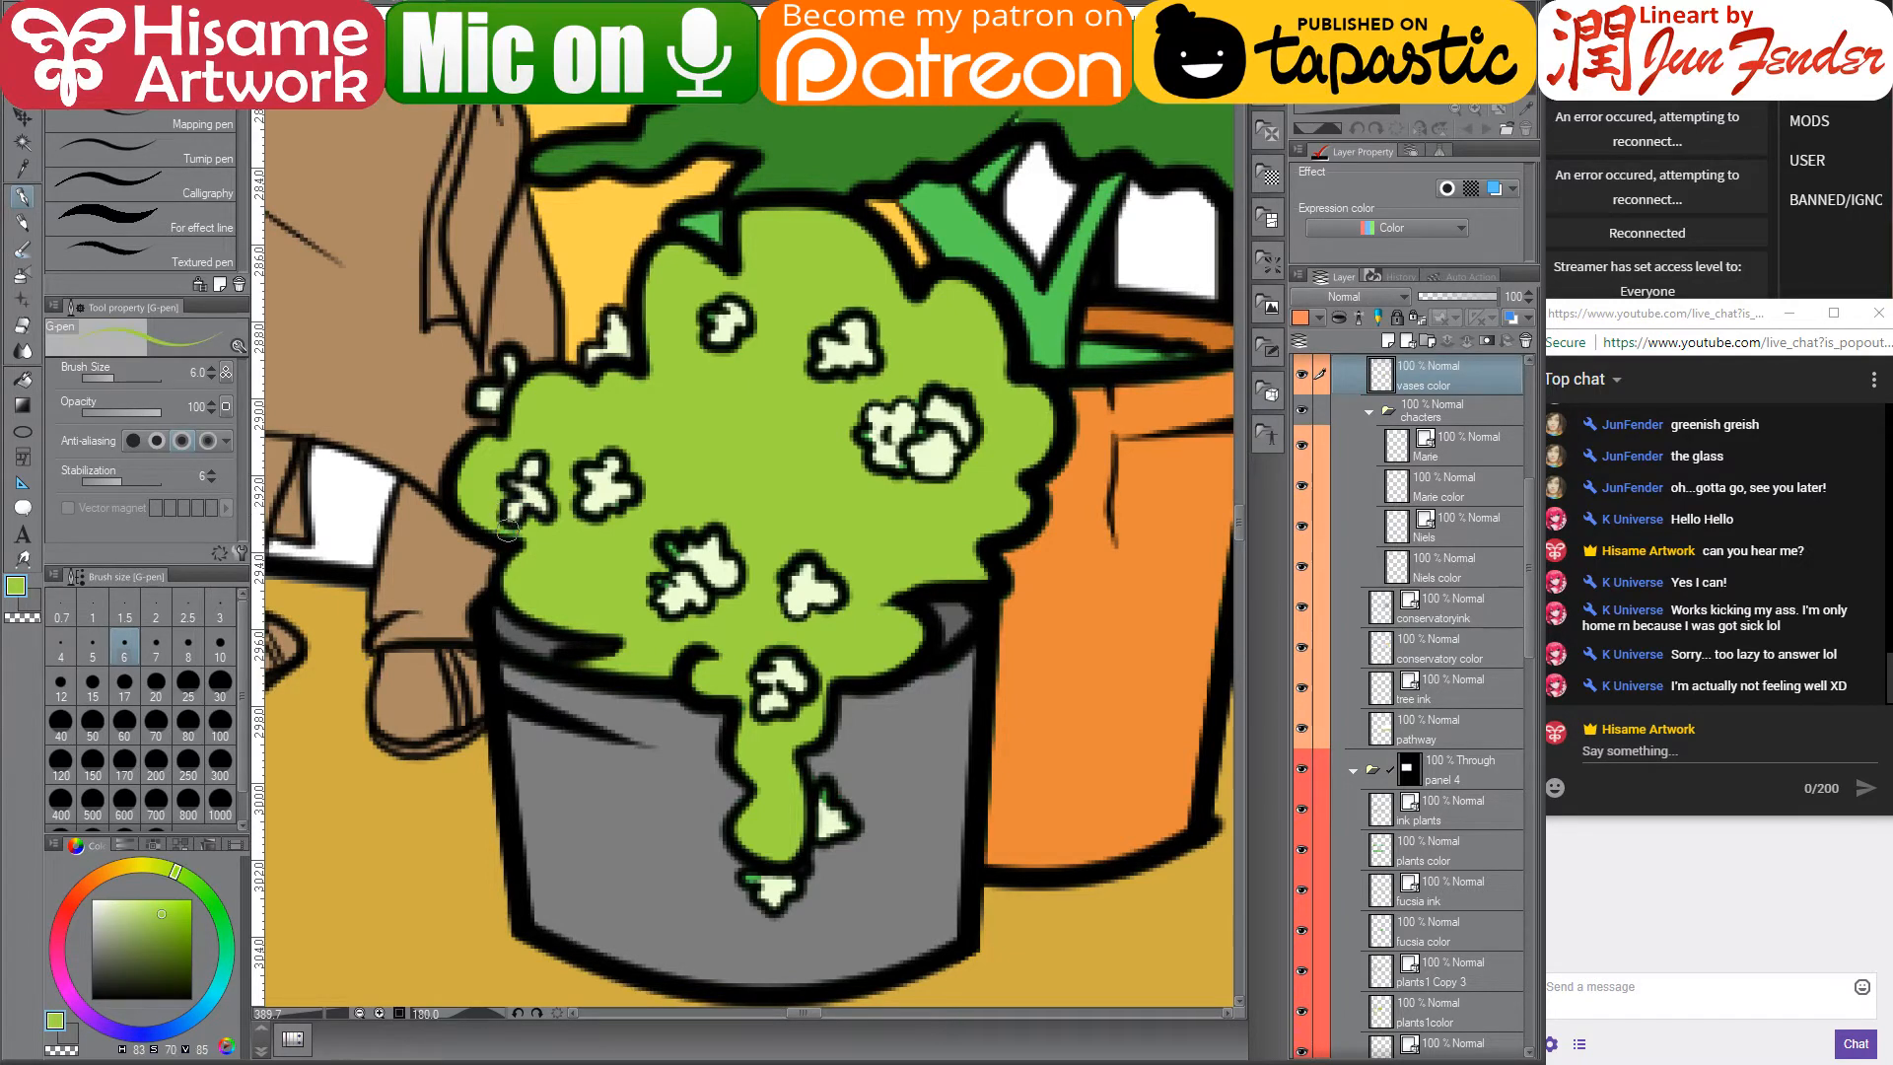
pyautogui.keyDown('alt'); pyautogui.click(606, 479); pyautogui.keyUp('alt')
pyautogui.moveTo(670, 541); pyautogui.dragTo(667, 586)
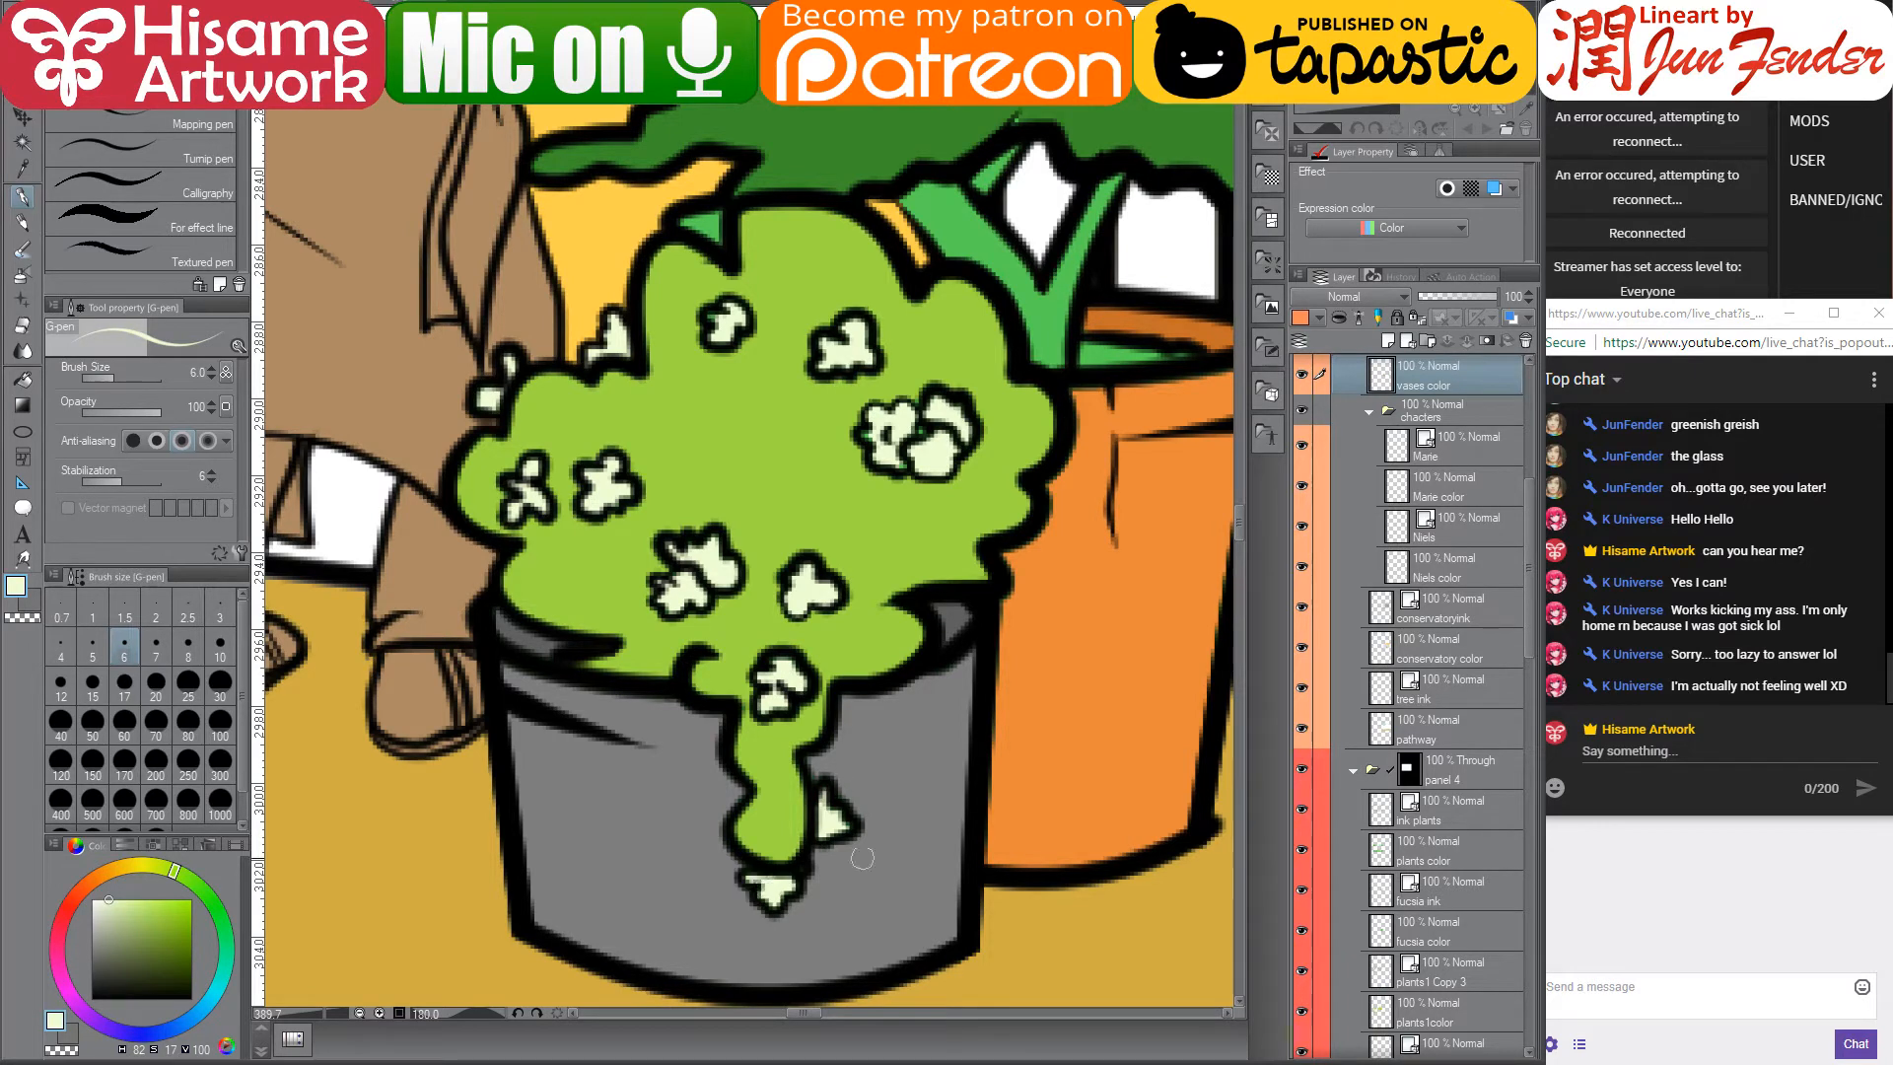
pyautogui.moveTo(866, 430)
pyautogui.mouseDown()
pyautogui.moveTo(898, 465)
pyautogui.moveTo(926, 418)
pyautogui.mouseUp()
pyautogui.keyDown('alt'); pyautogui.click(922, 370); pyautogui.keyUp('alt')
pyautogui.keyDown('alt'); pyautogui.click(865, 336); pyautogui.keyUp('alt')
# - Paint the small gap above the bushy plant with dark green sampled from the potted tree
pyautogui.moveTo(719, 325); pyautogui.dragTo(731, 447)
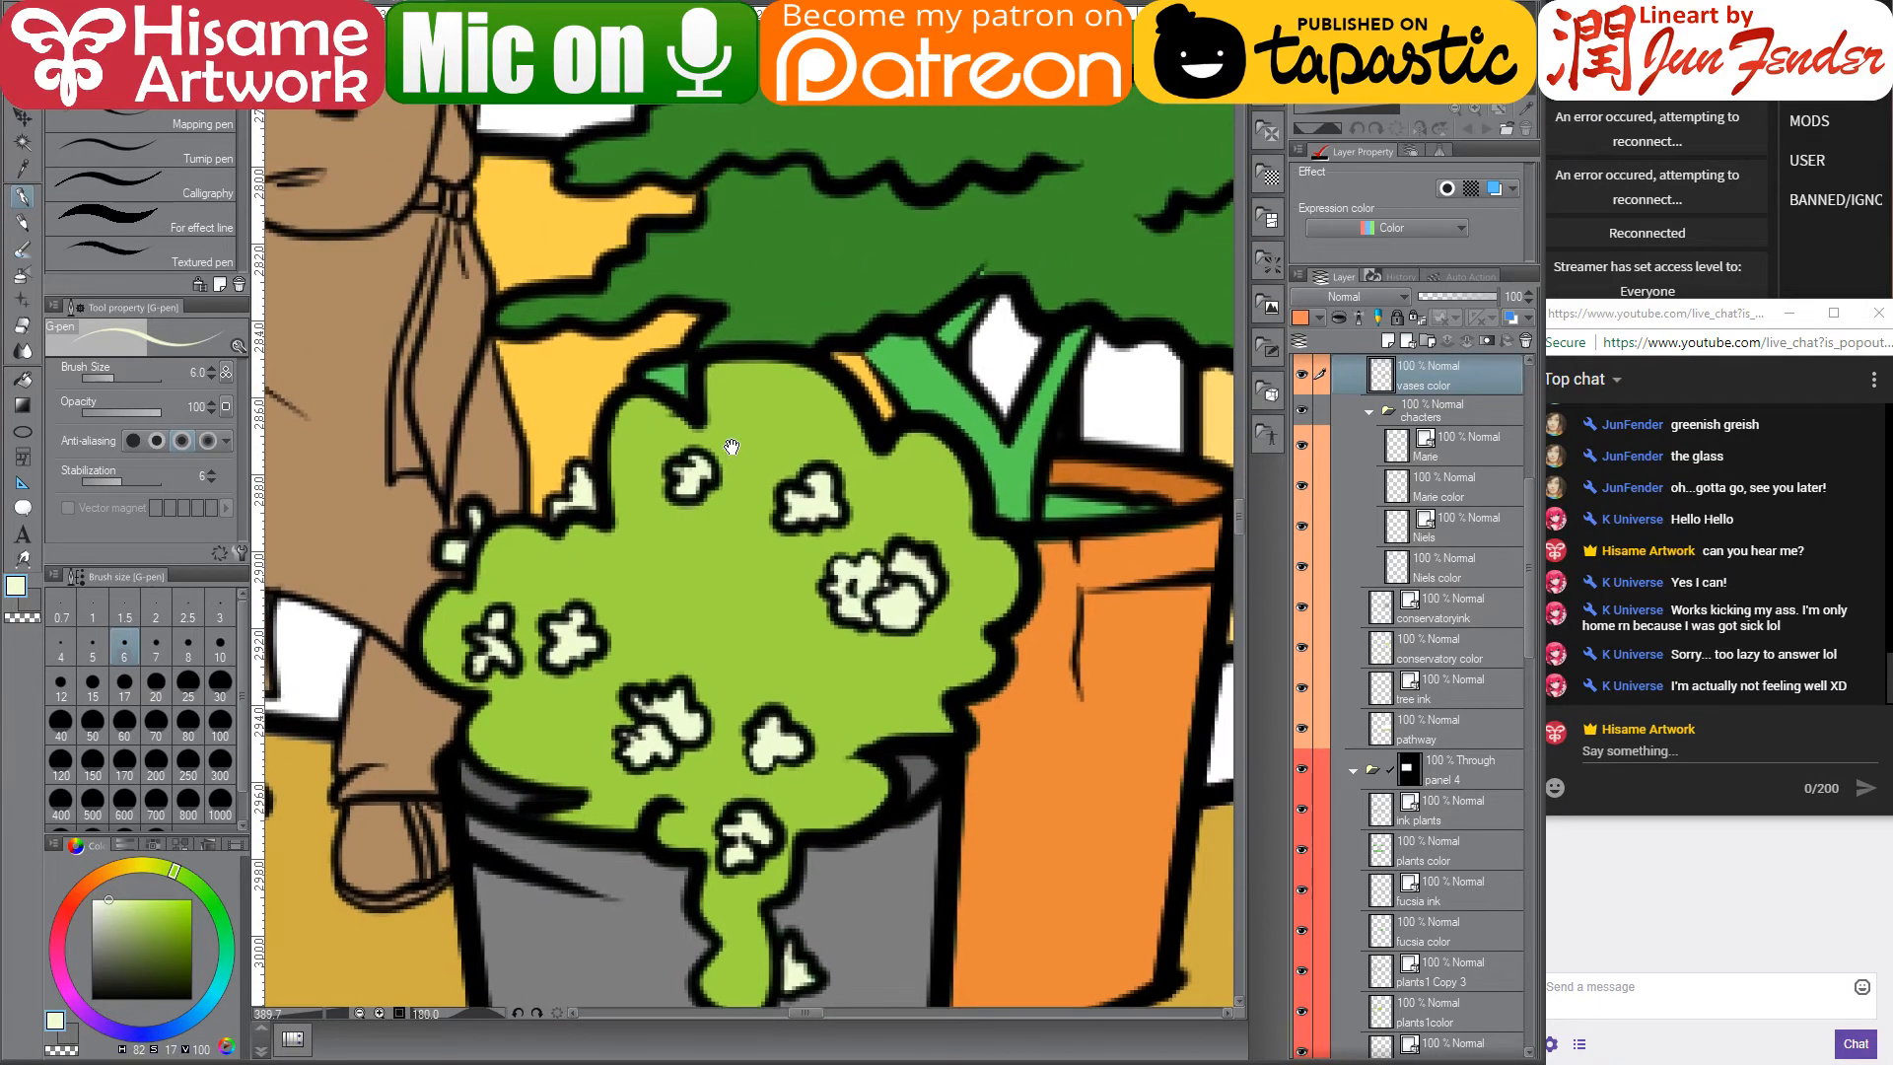
pyautogui.keyDown('alt'); pyautogui.click(732, 331); pyautogui.keyUp('alt')
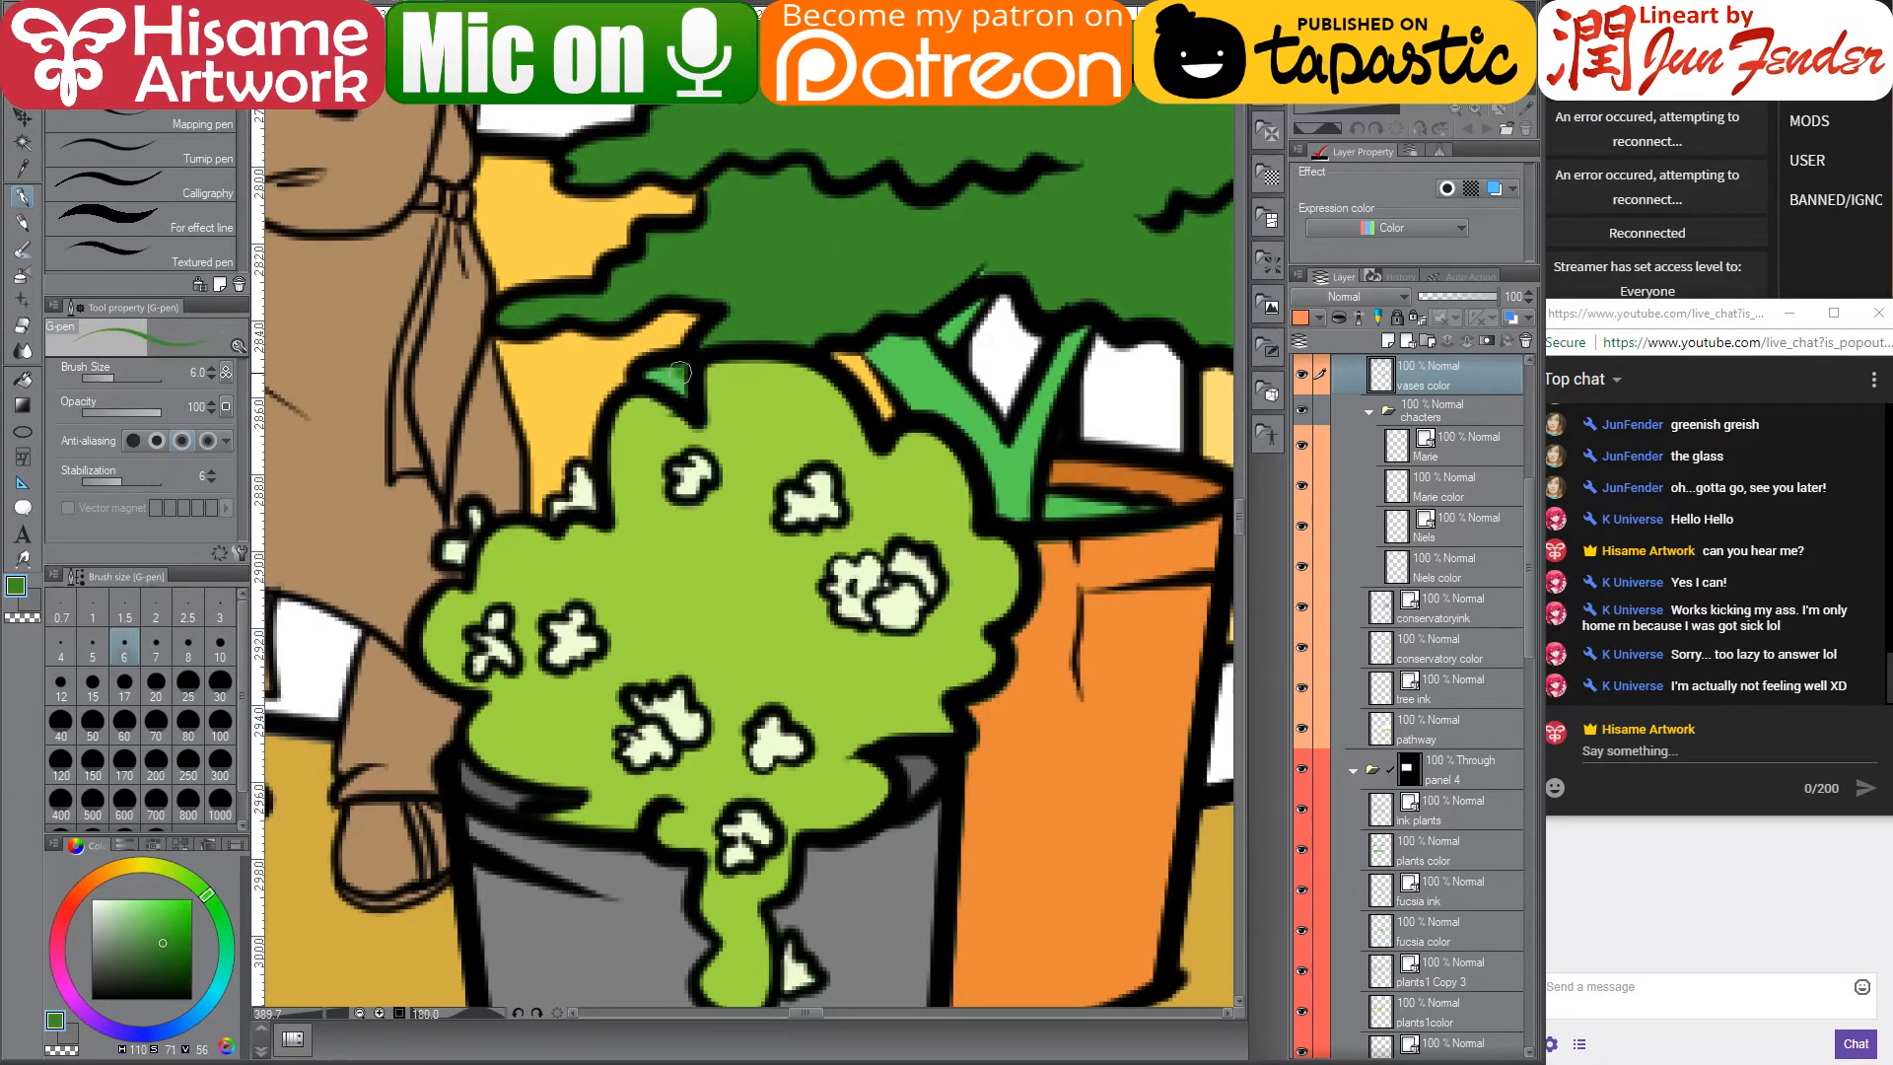
pyautogui.moveTo(680, 372); pyautogui.dragTo(664, 388)
pyautogui.scroll(-5, 624, 759)
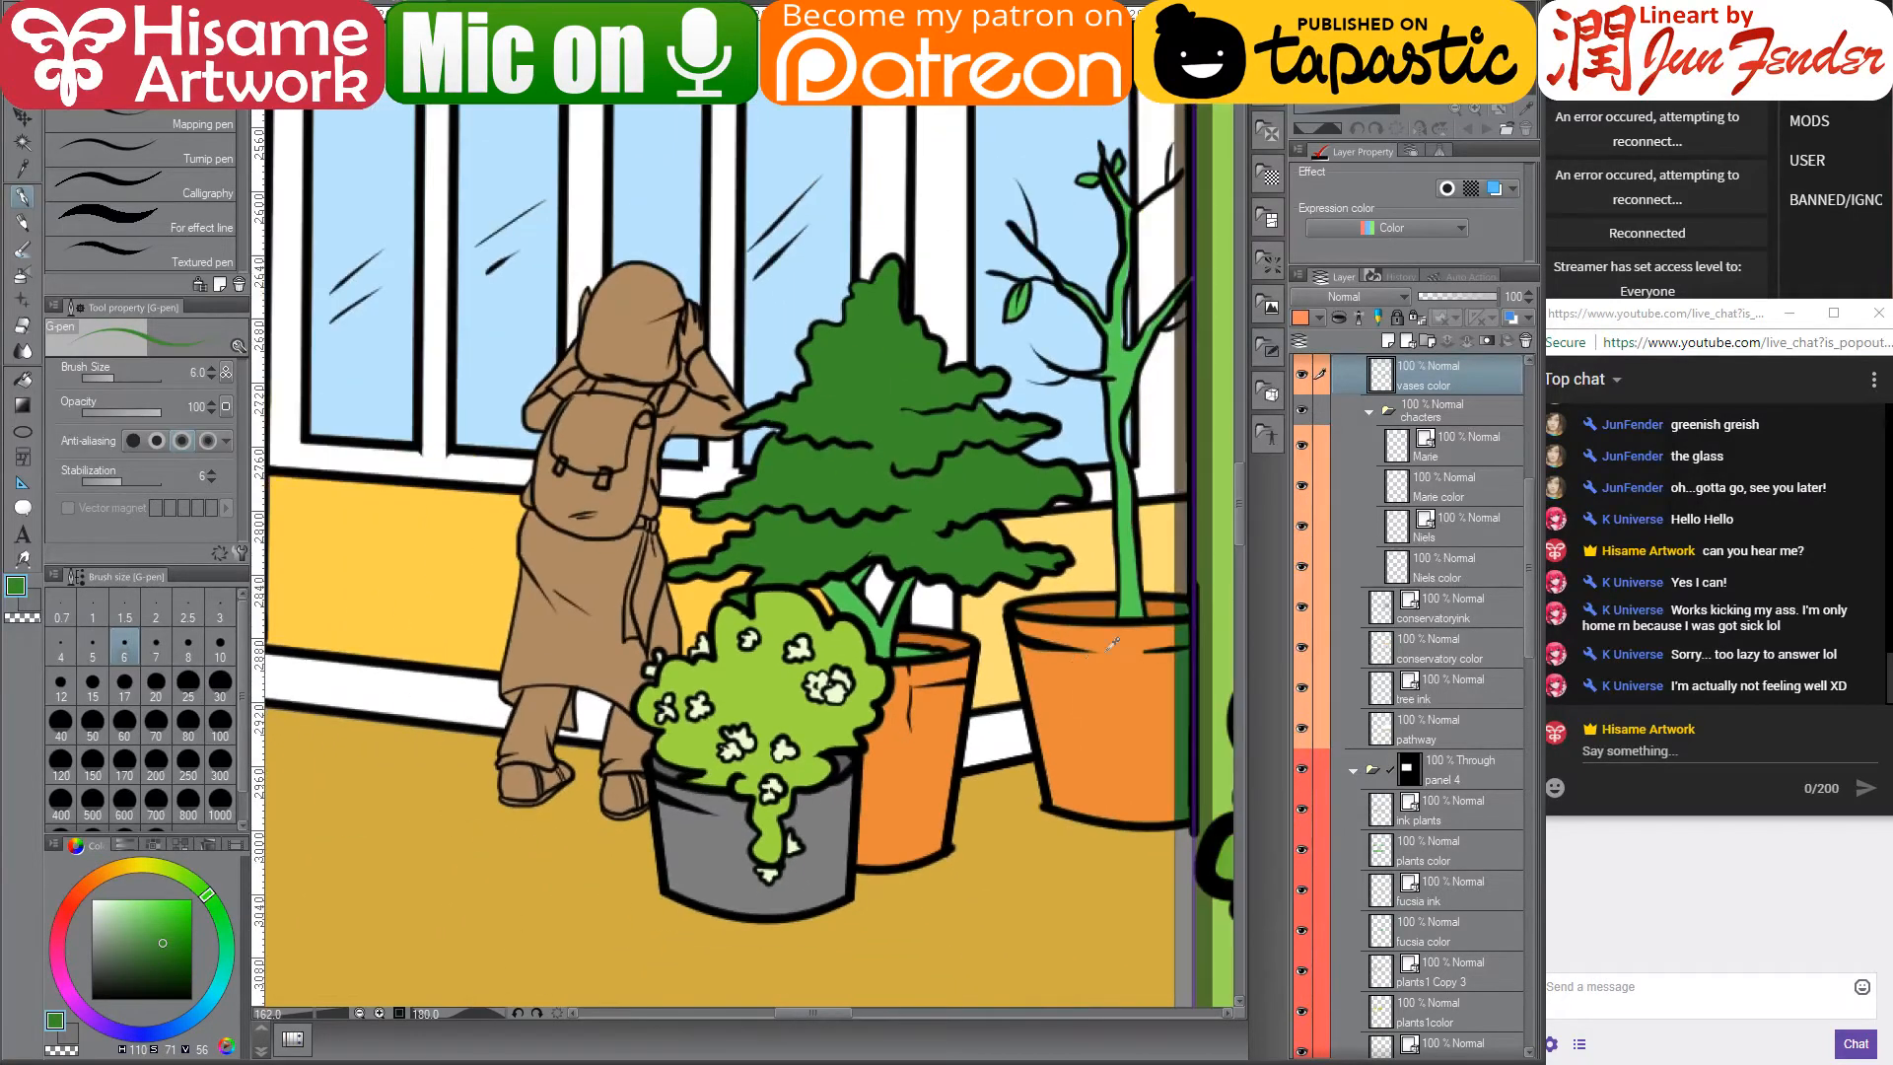
# - Paint the potted conifer's green trunk and branches medium brown (H23 S55 V43) with the G-pen at size 8
pyautogui.scroll(1, 1033, 691)
pyautogui.scroll(2, 1033, 692)
pyautogui.scroll(-1, 1015, 698)
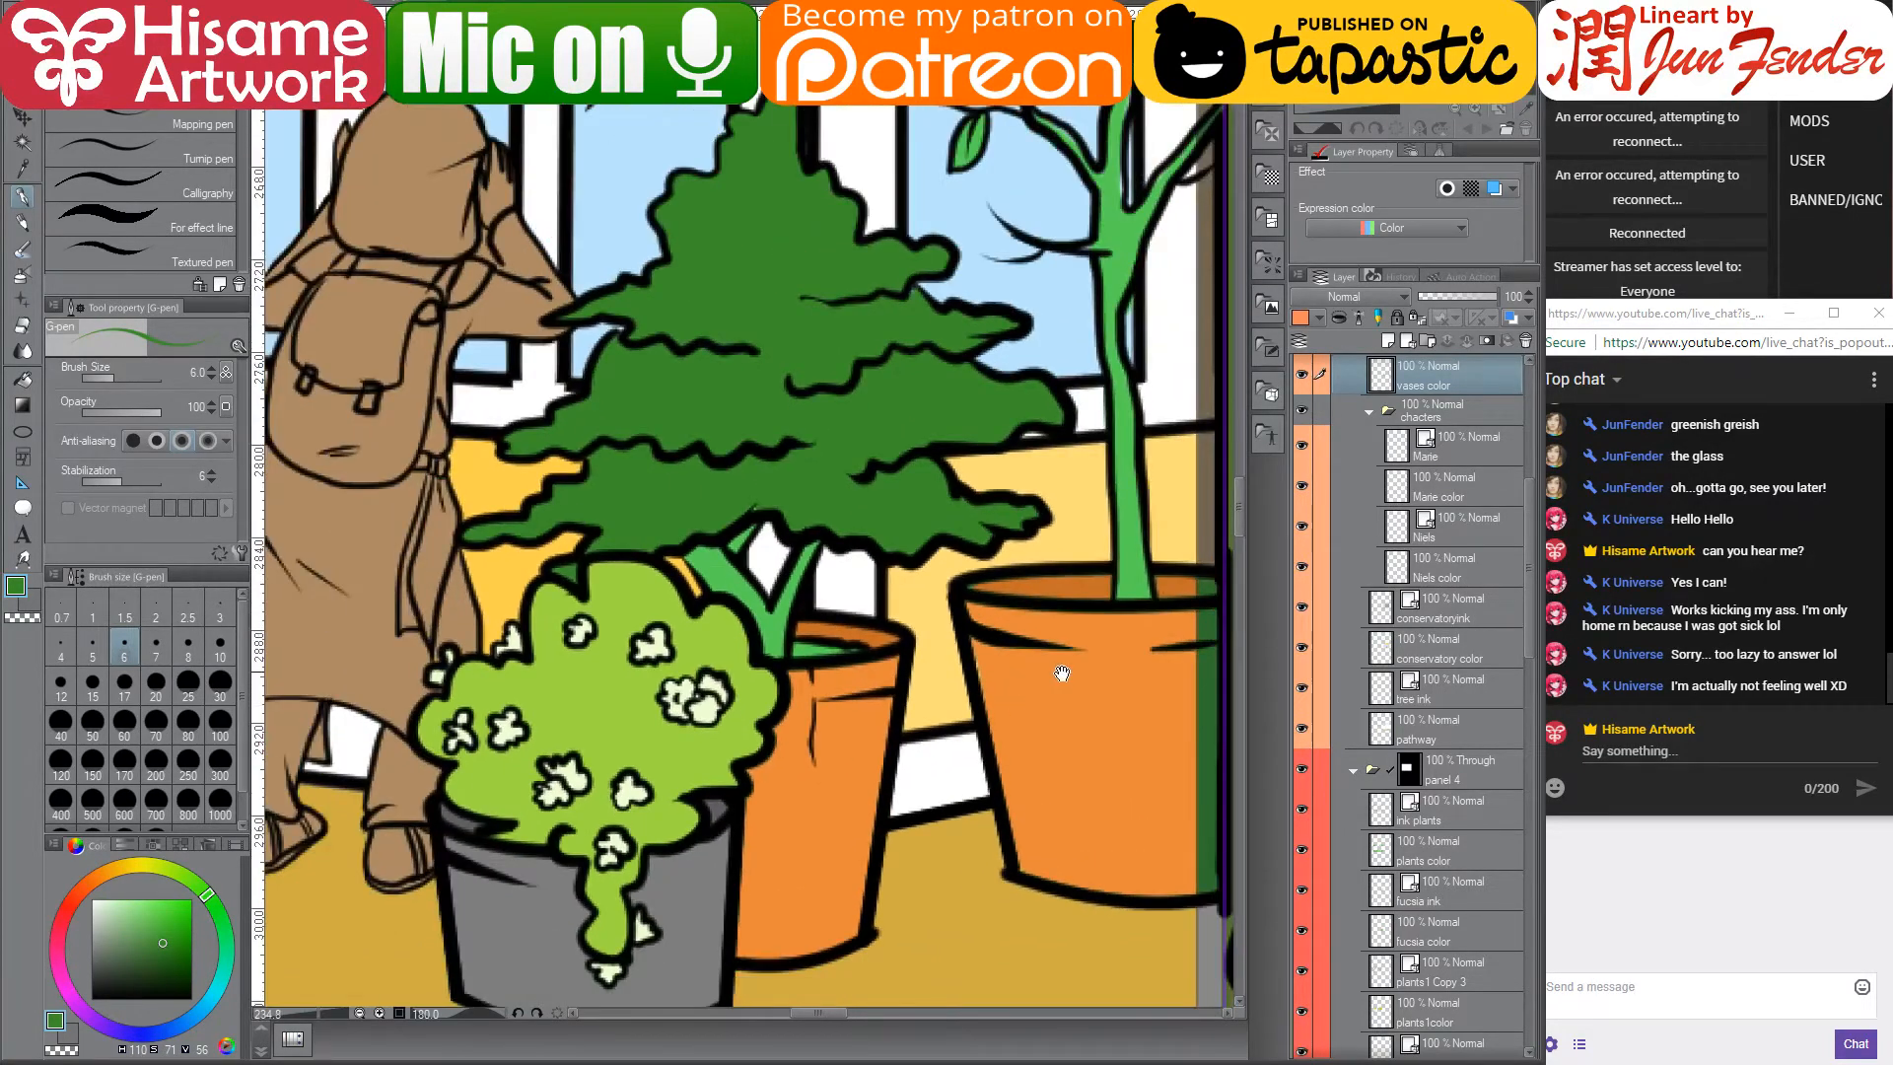
pyautogui.moveTo(1062, 673); pyautogui.dragTo(887, 616)
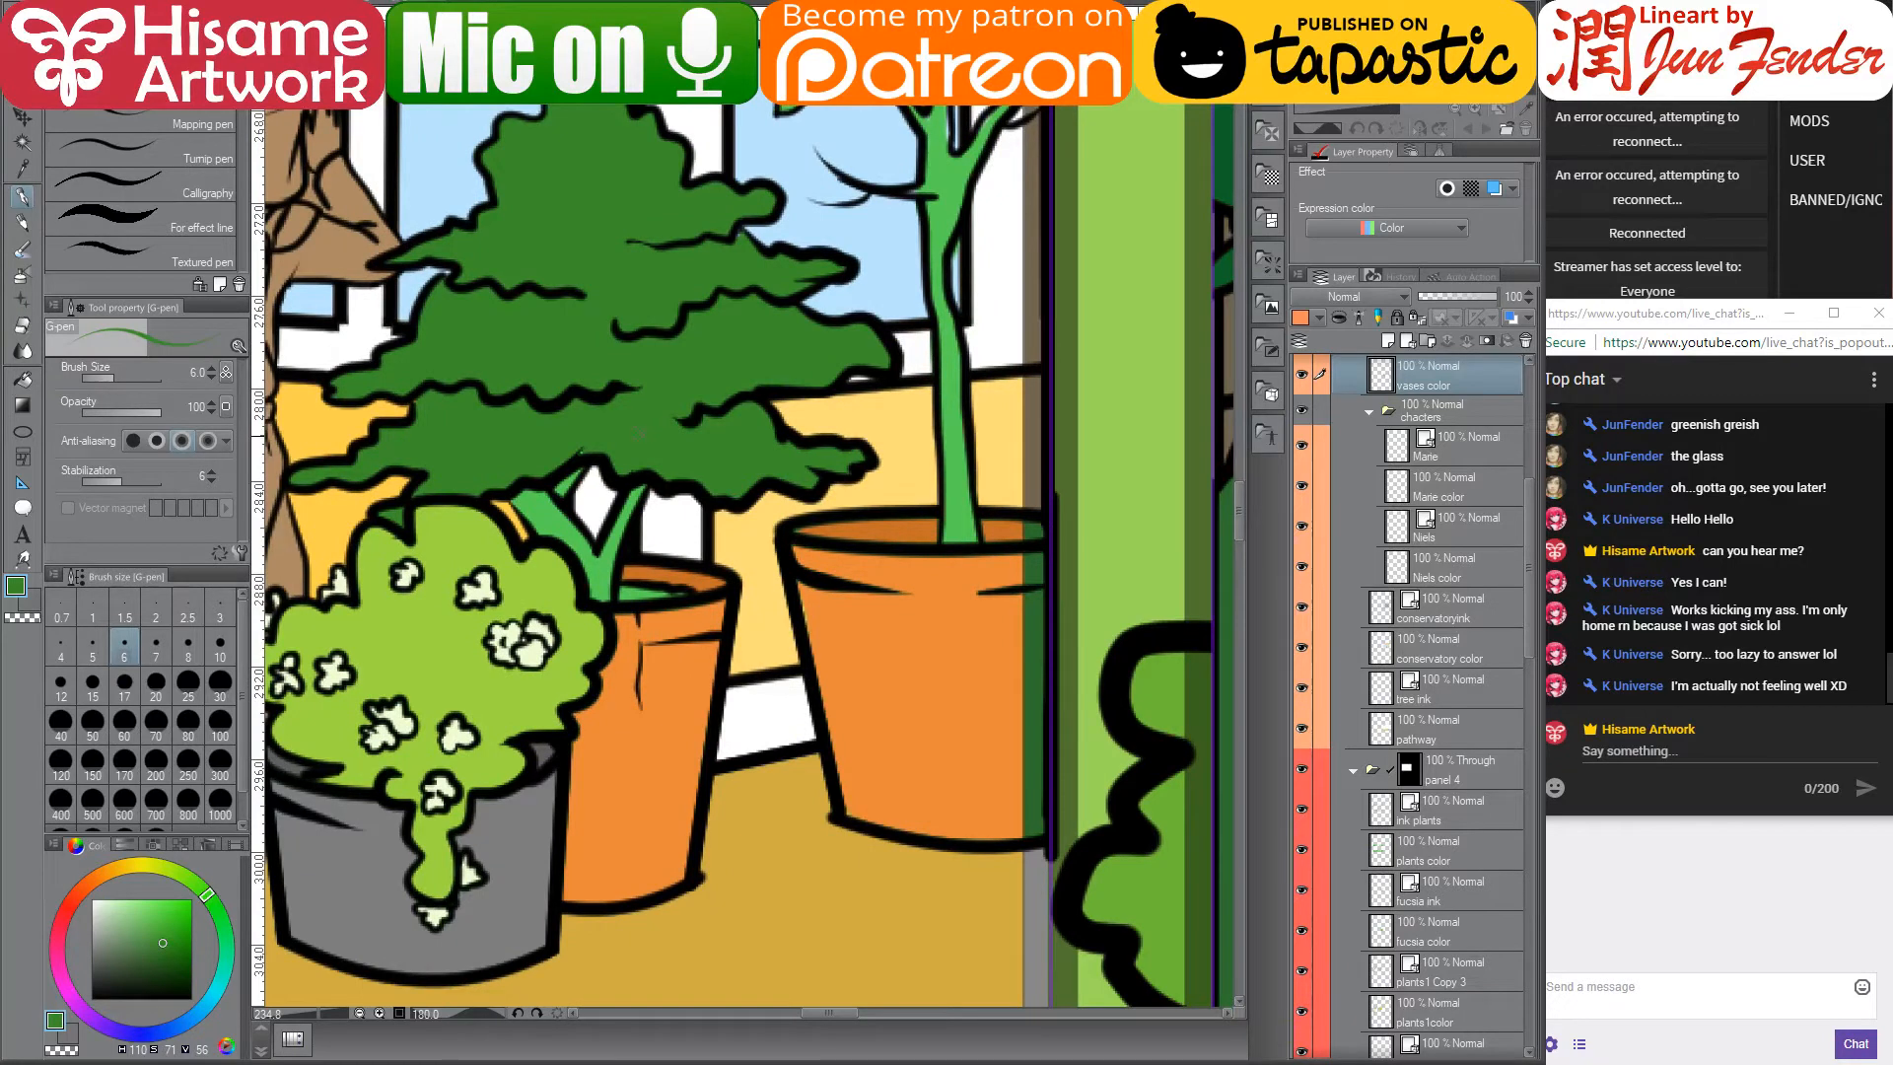
pyautogui.press(']')
pyautogui.press(']')
pyautogui.press(']')
pyautogui.press(']')
pyautogui.press(']')
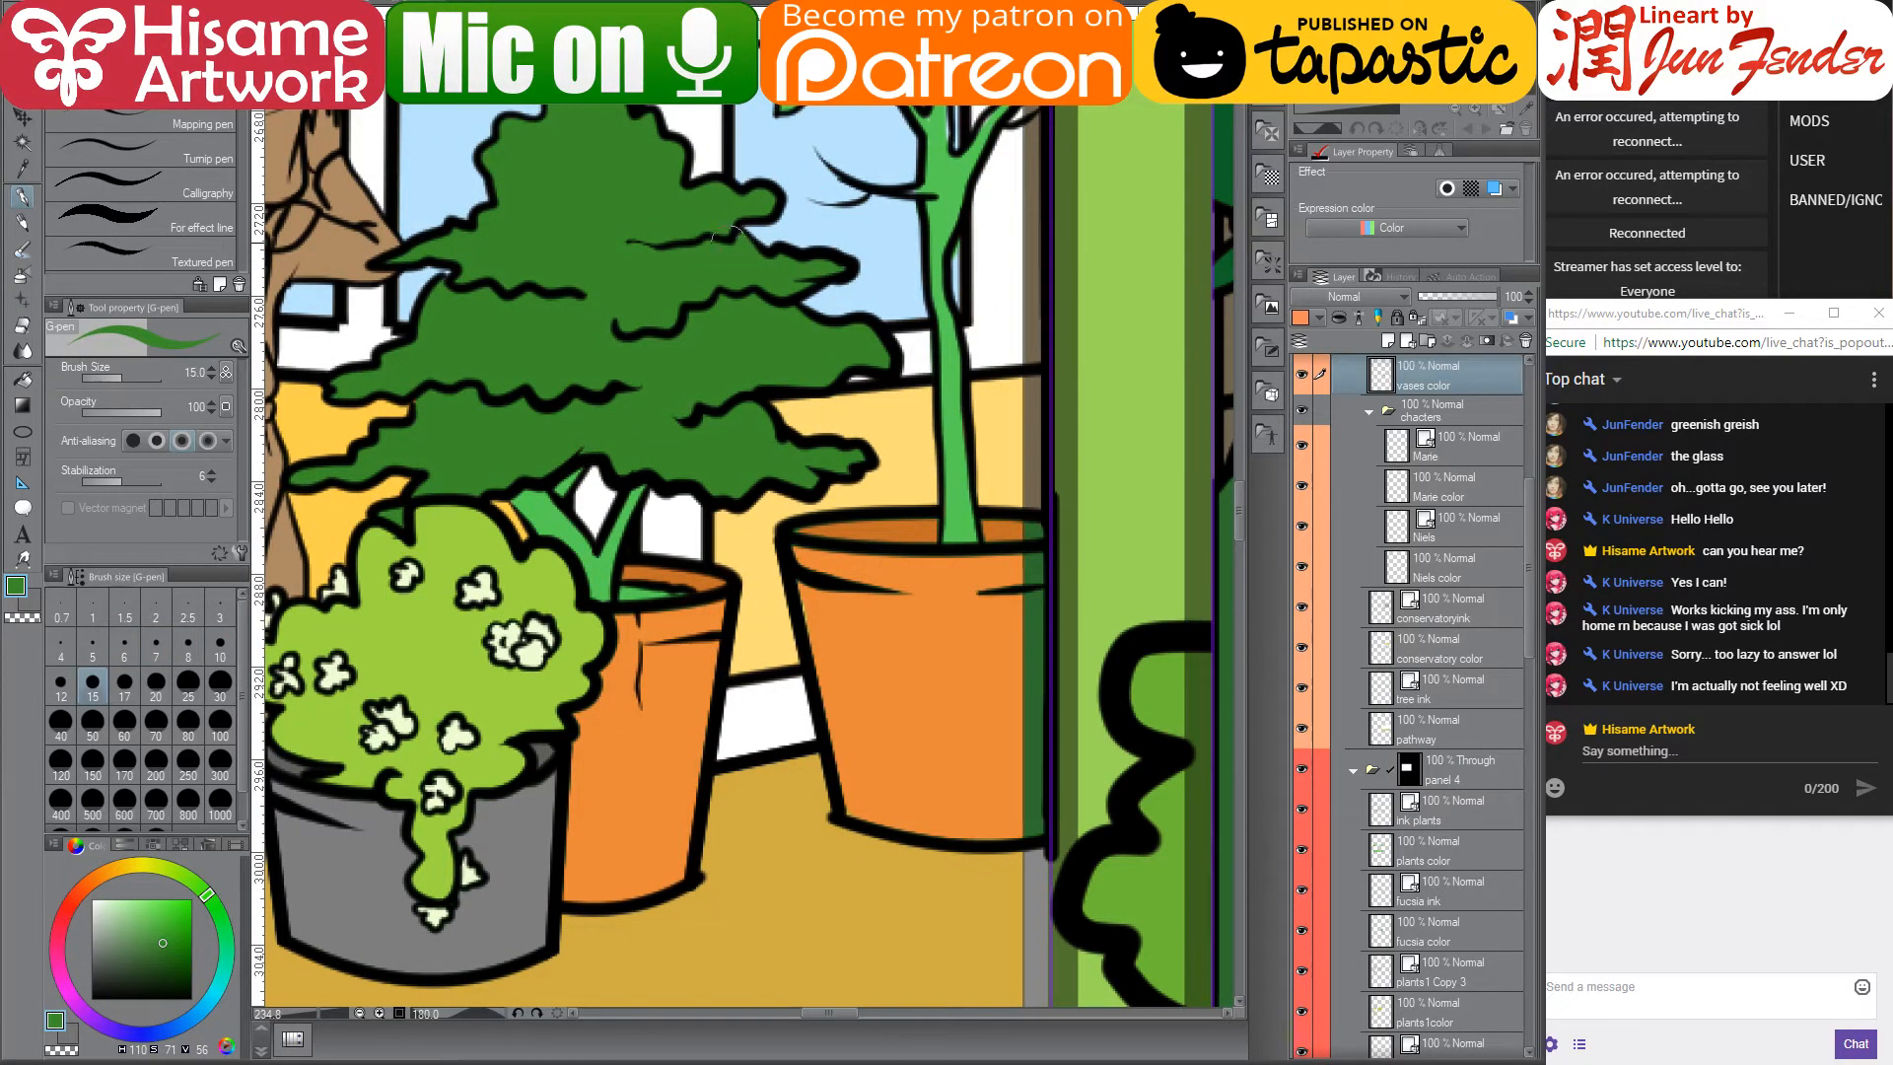
pyautogui.click(69, 909)
pyautogui.click(125, 937)
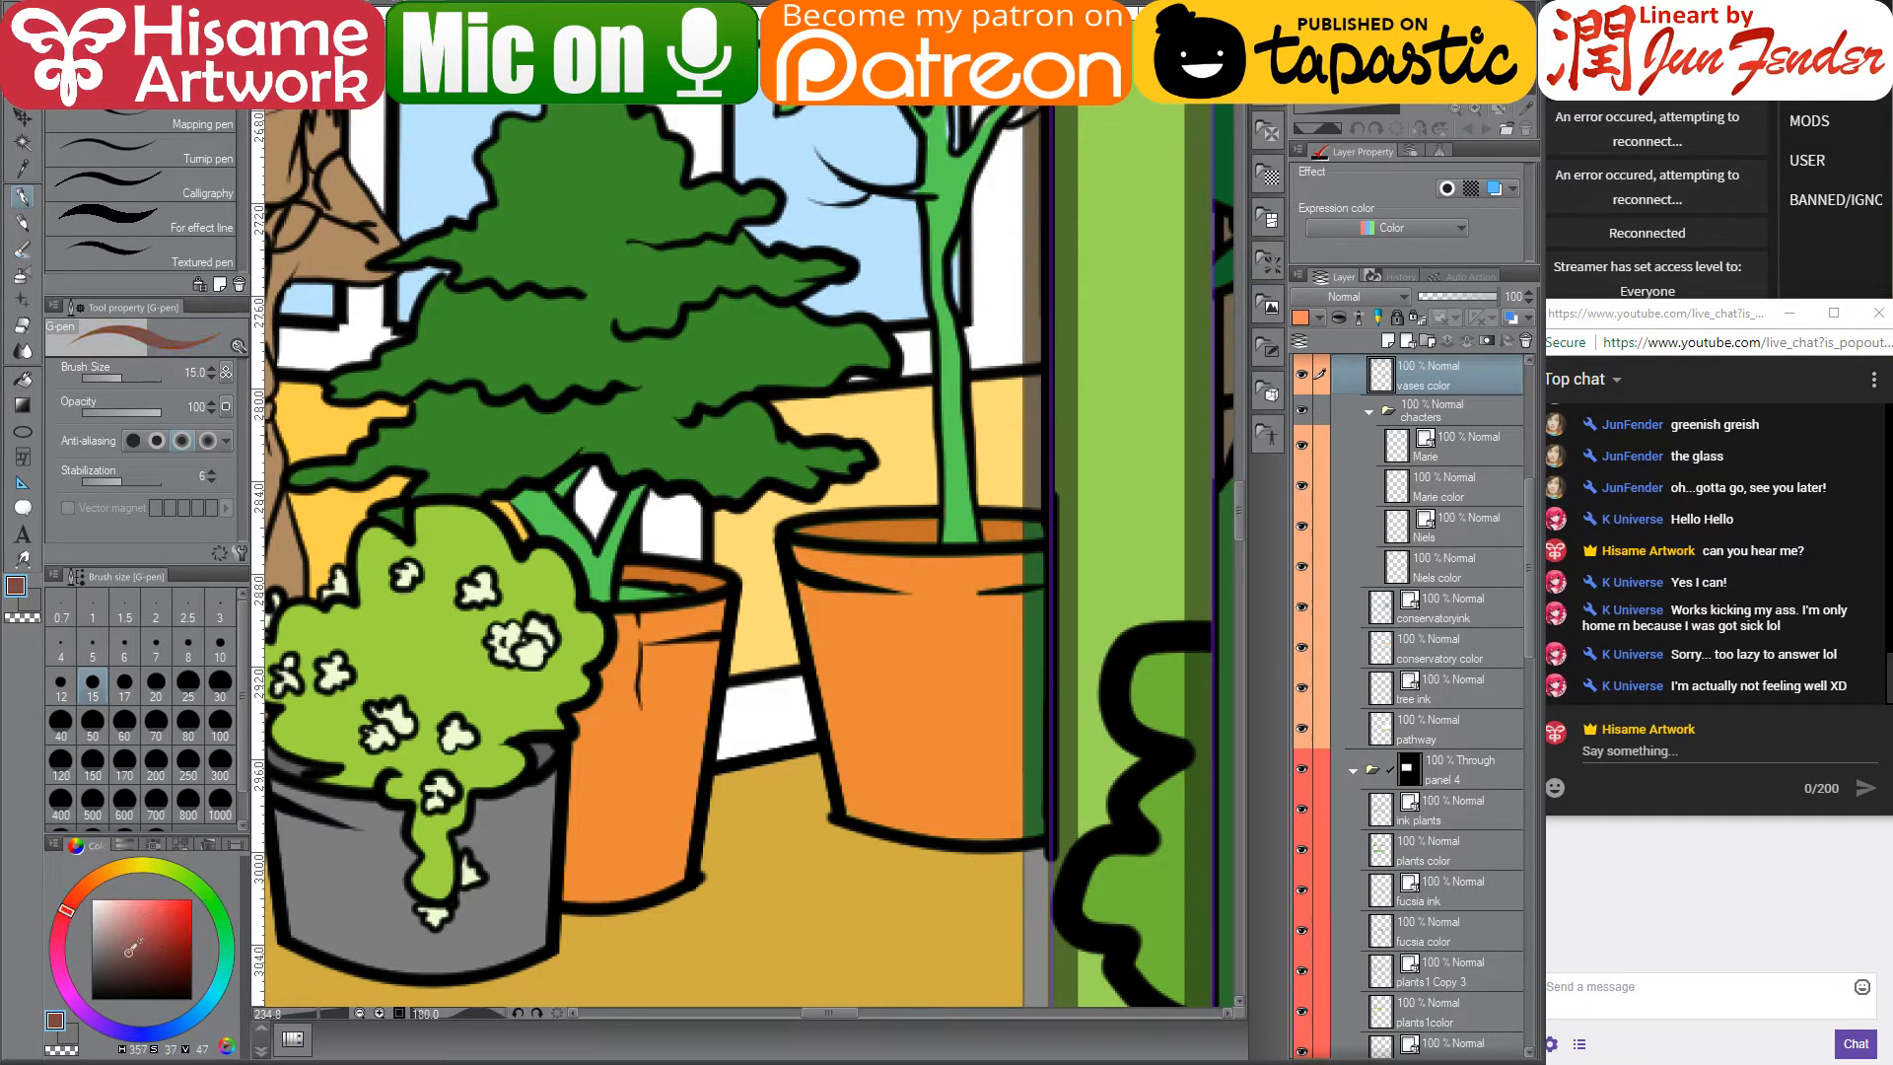
pyautogui.click(88, 891)
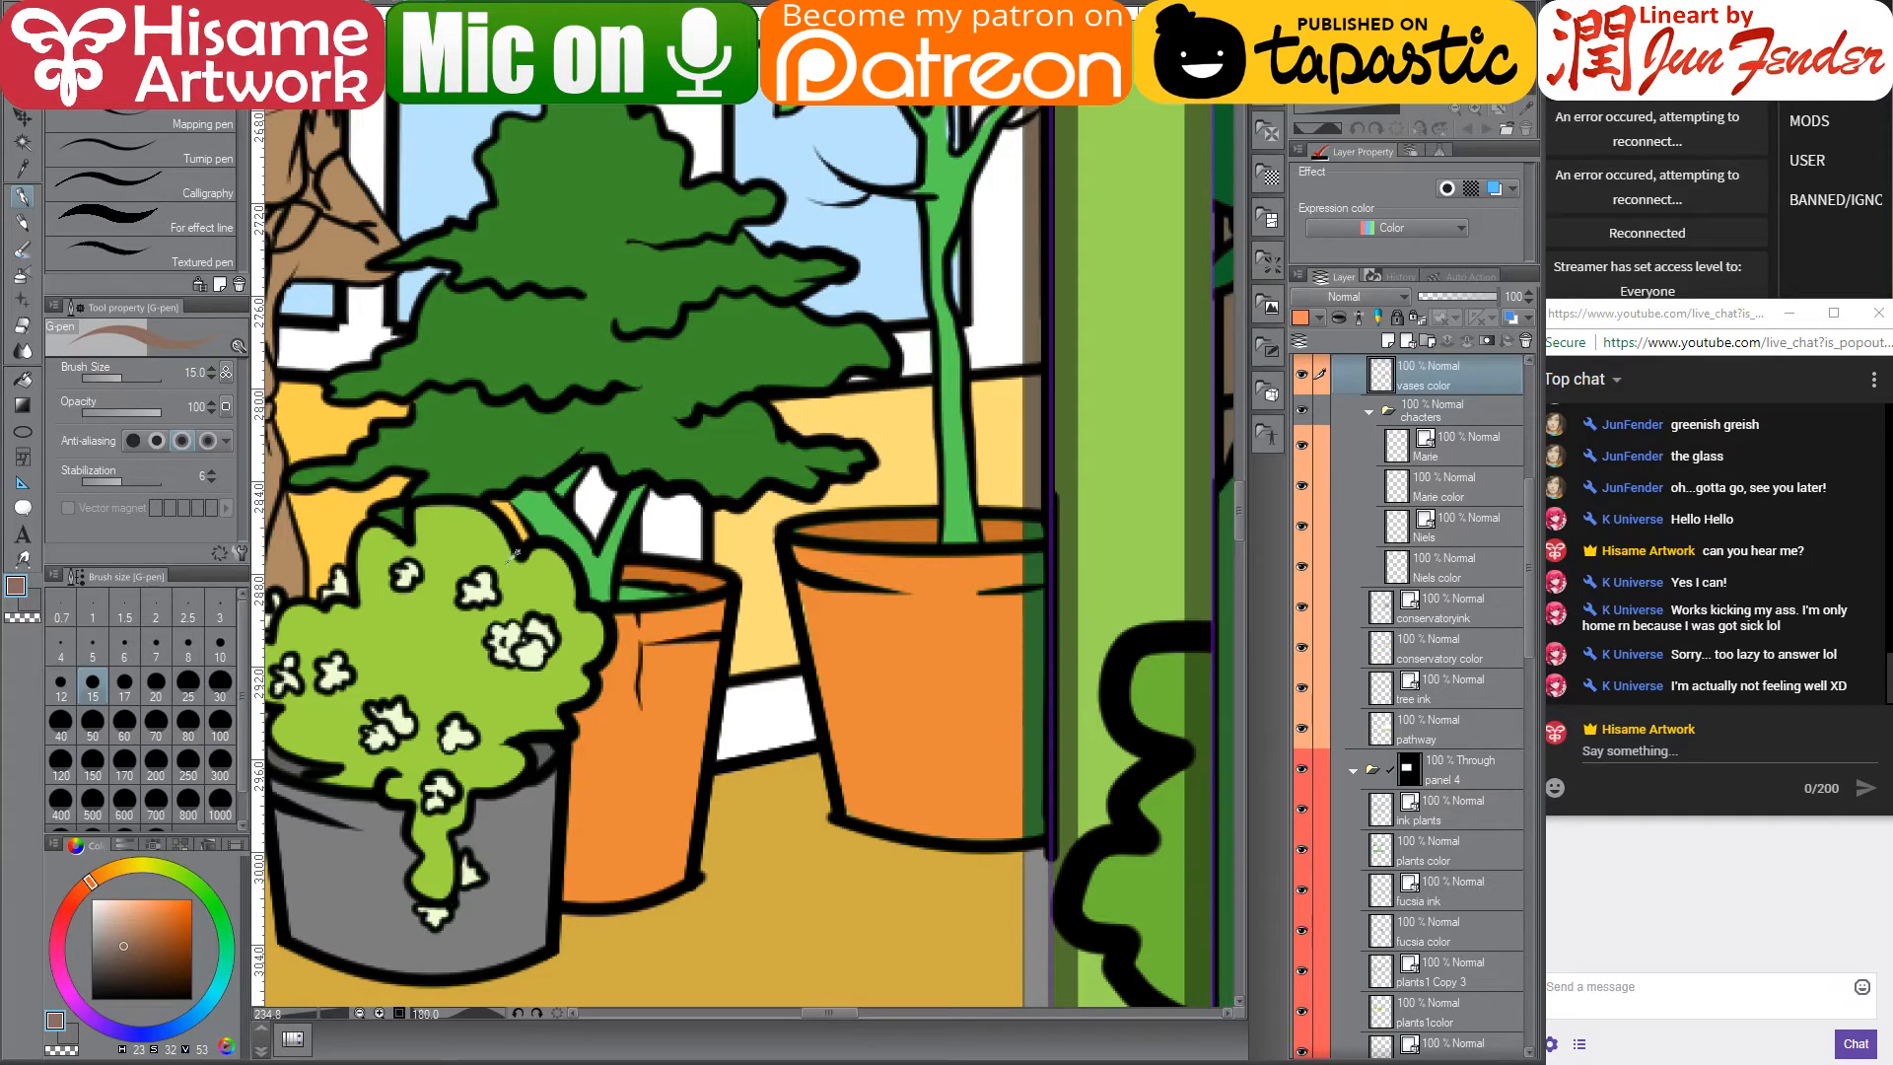
pyautogui.scroll(2, 514, 555)
pyautogui.moveTo(537, 436)
pyautogui.mouseDown()
pyautogui.moveTo(641, 526)
pyautogui.moveTo(606, 488)
pyautogui.moveTo(686, 619)
pyautogui.moveTo(685, 561)
pyautogui.moveTo(769, 394)
pyautogui.mouseUp()
pyautogui.click(148, 957)
pyautogui.press('[')
pyautogui.press('[')
pyautogui.moveTo(685, 616)
pyautogui.mouseDown()
pyautogui.moveTo(640, 435)
pyautogui.moveTo(609, 400)
pyautogui.moveTo(597, 428)
pyautogui.moveTo(671, 367)
pyautogui.mouseUp()
pyautogui.moveTo(946, 421); pyautogui.dragTo(884, 480)
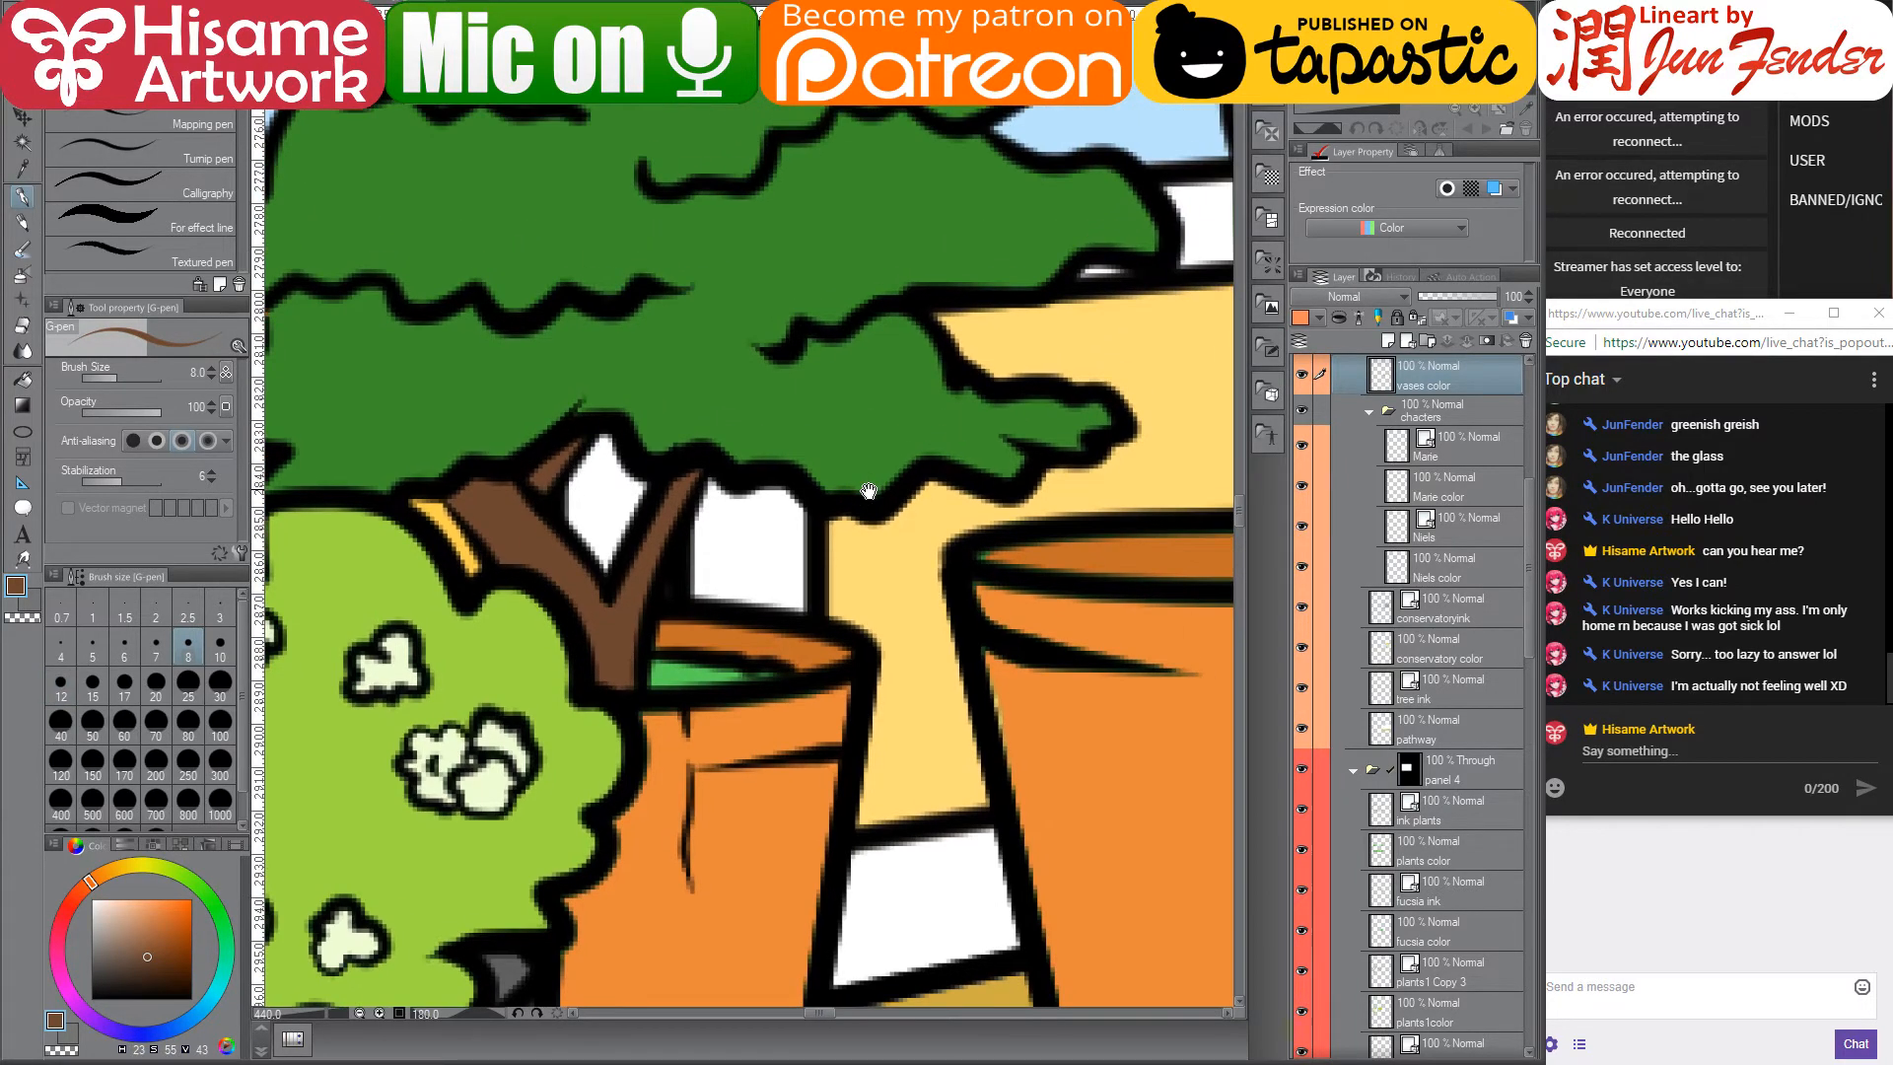
# - Paint the green soil area inside the conifer's pot dark brown (H23 S76 V28)
pyautogui.click(167, 971)
pyautogui.moveTo(645, 695)
pyautogui.mouseDown()
pyautogui.moveTo(659, 674)
pyautogui.moveTo(789, 674)
pyautogui.moveTo(653, 667)
pyautogui.mouseUp()
pyautogui.scroll(-5, 654, 667)
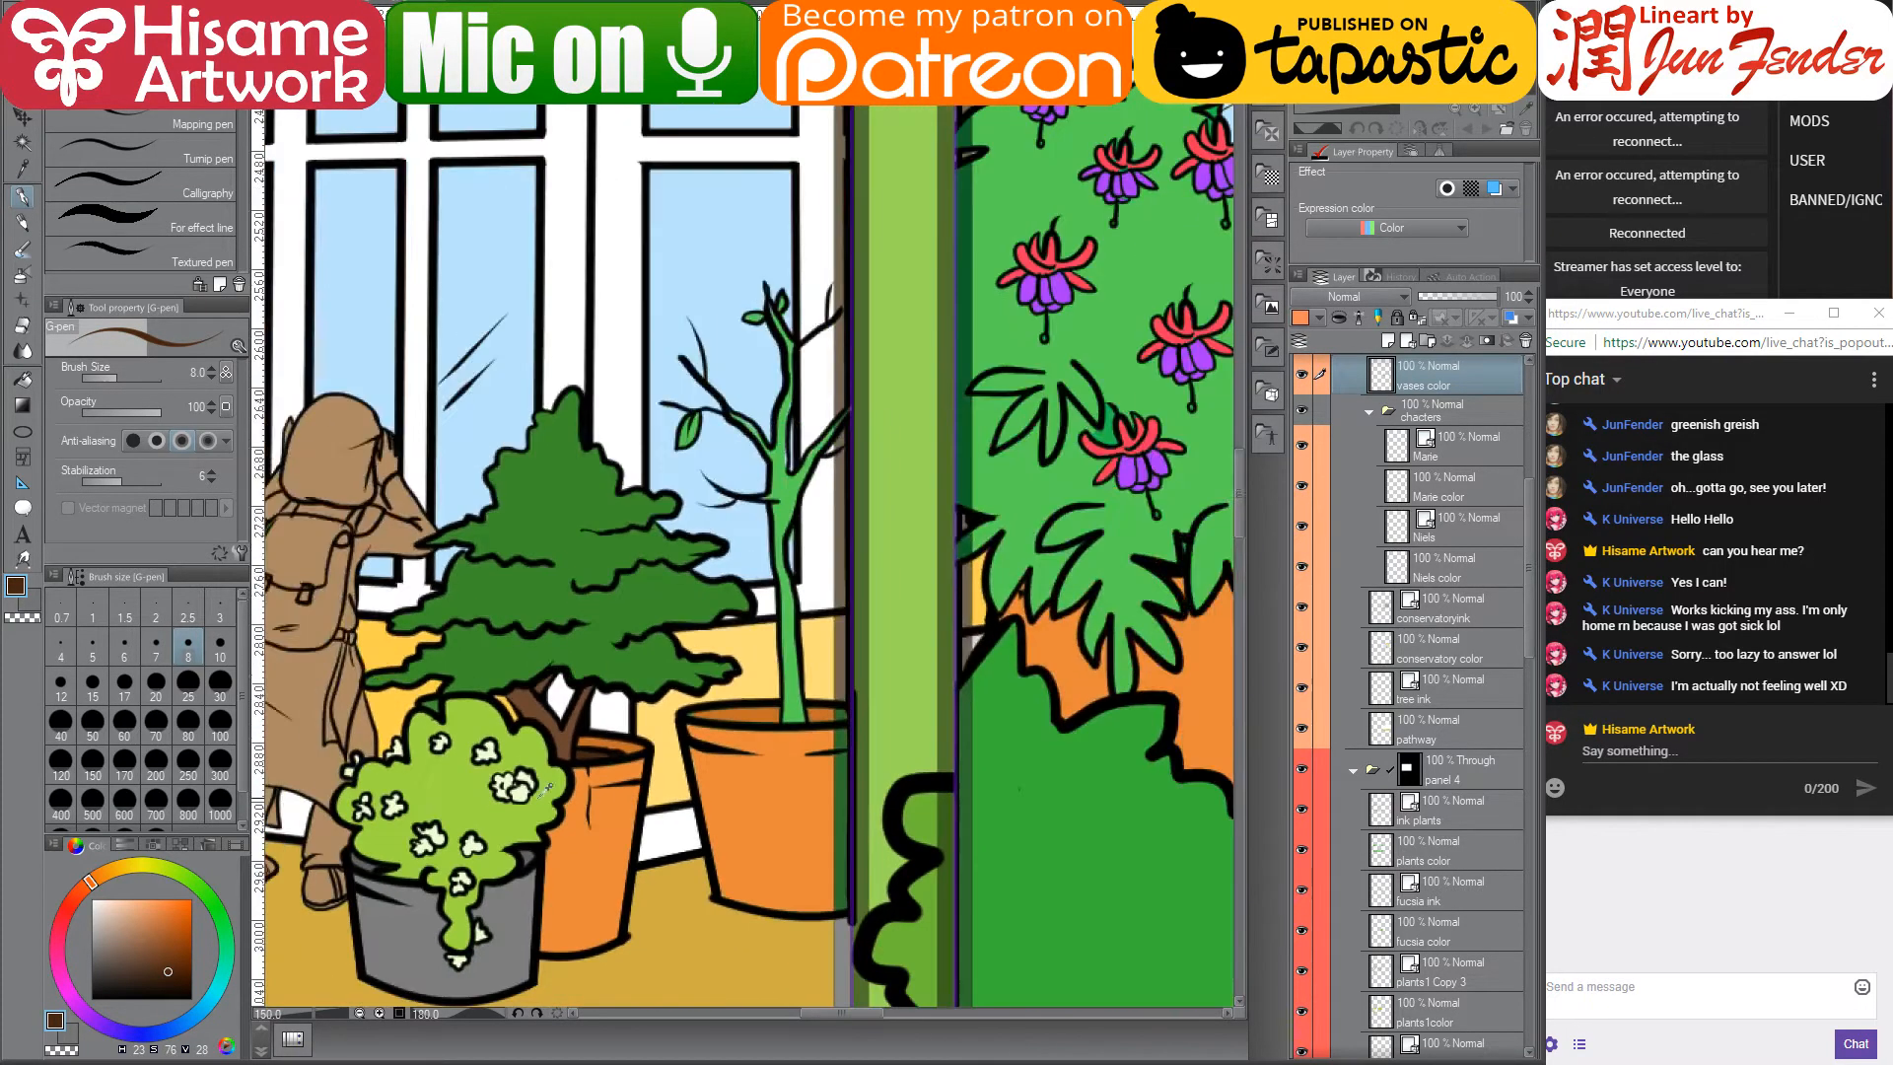
# - Paint the green strip on the sapling pot's outer side with orange sampled from the pot, at brush size 20
pyautogui.scroll(2, 820, 555)
pyautogui.scroll(-2, 820, 555)
pyautogui.keyDown('alt'); pyautogui.click(710, 932); pyautogui.keyUp('alt')
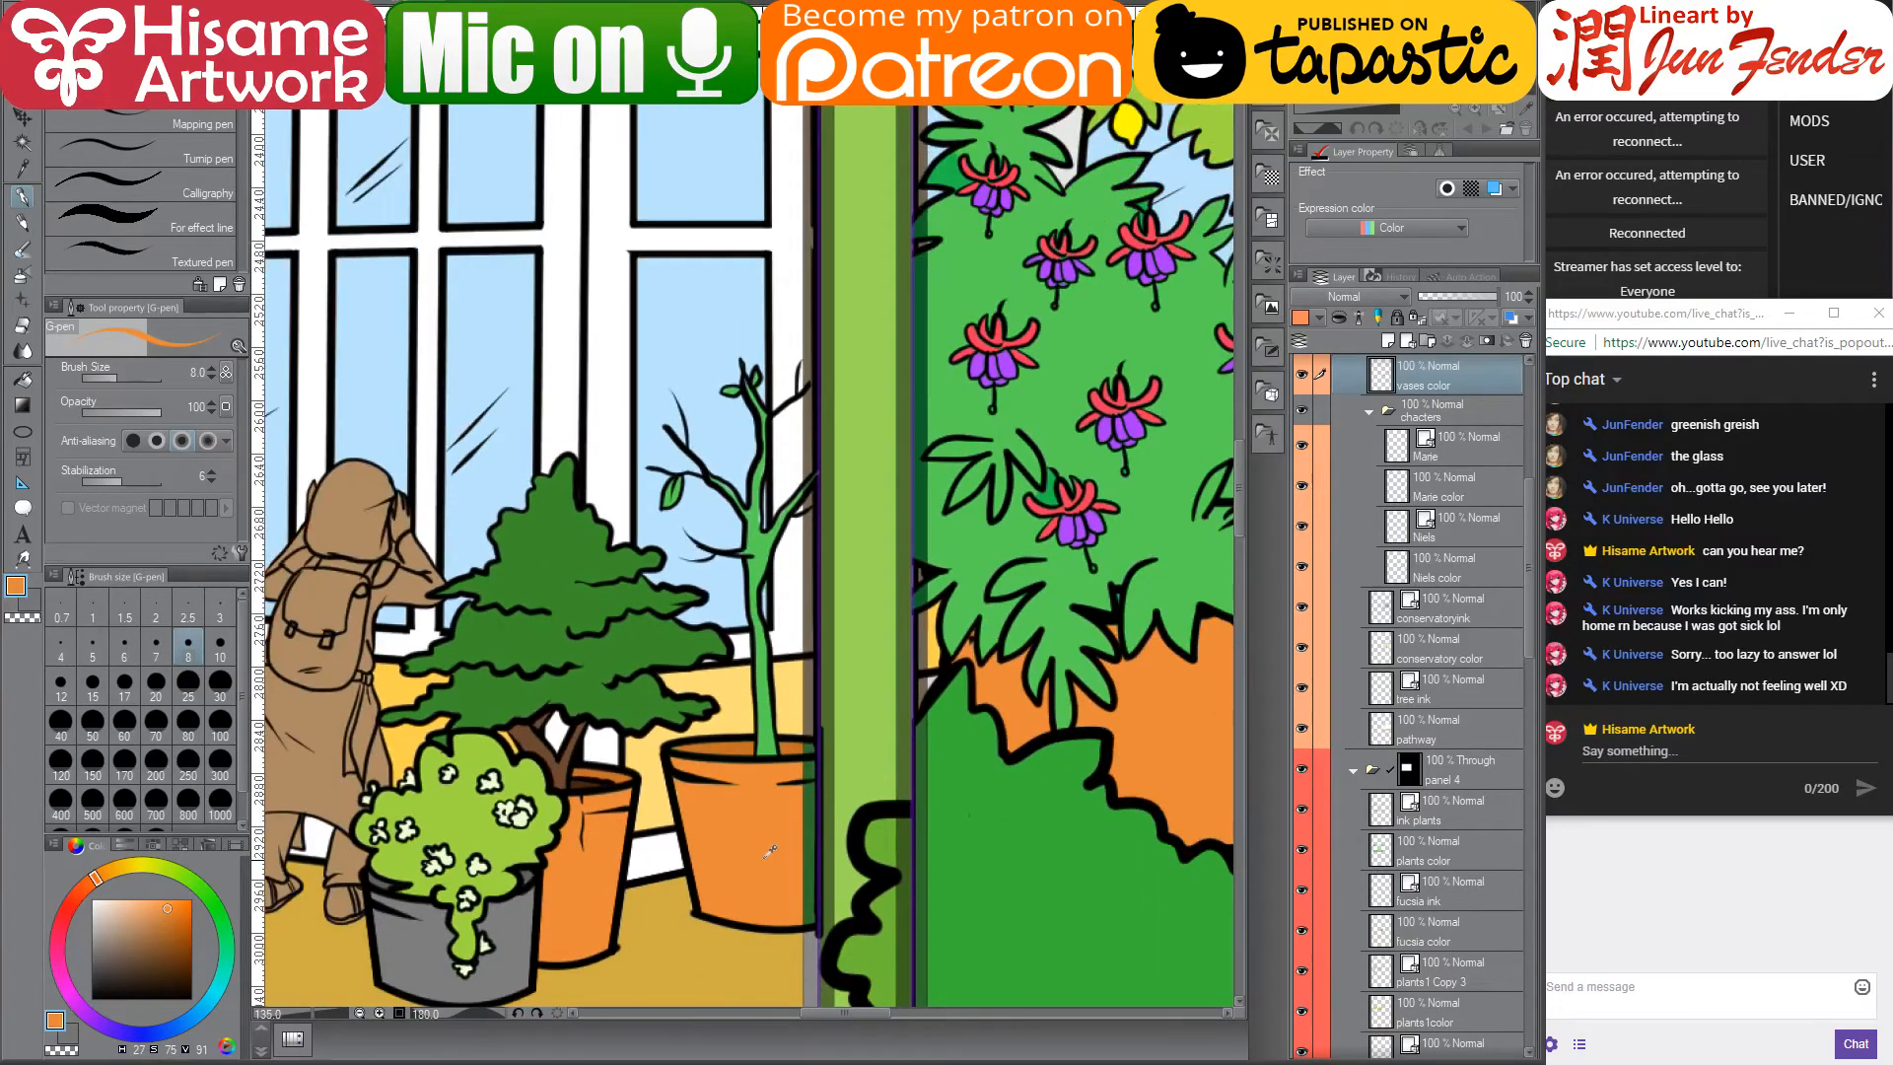
pyautogui.scroll(1, 708, 935)
pyautogui.scroll(2, 710, 934)
pyautogui.press(']')
pyautogui.press(']')
pyautogui.press(']')
pyautogui.press(']')
pyautogui.press(']')
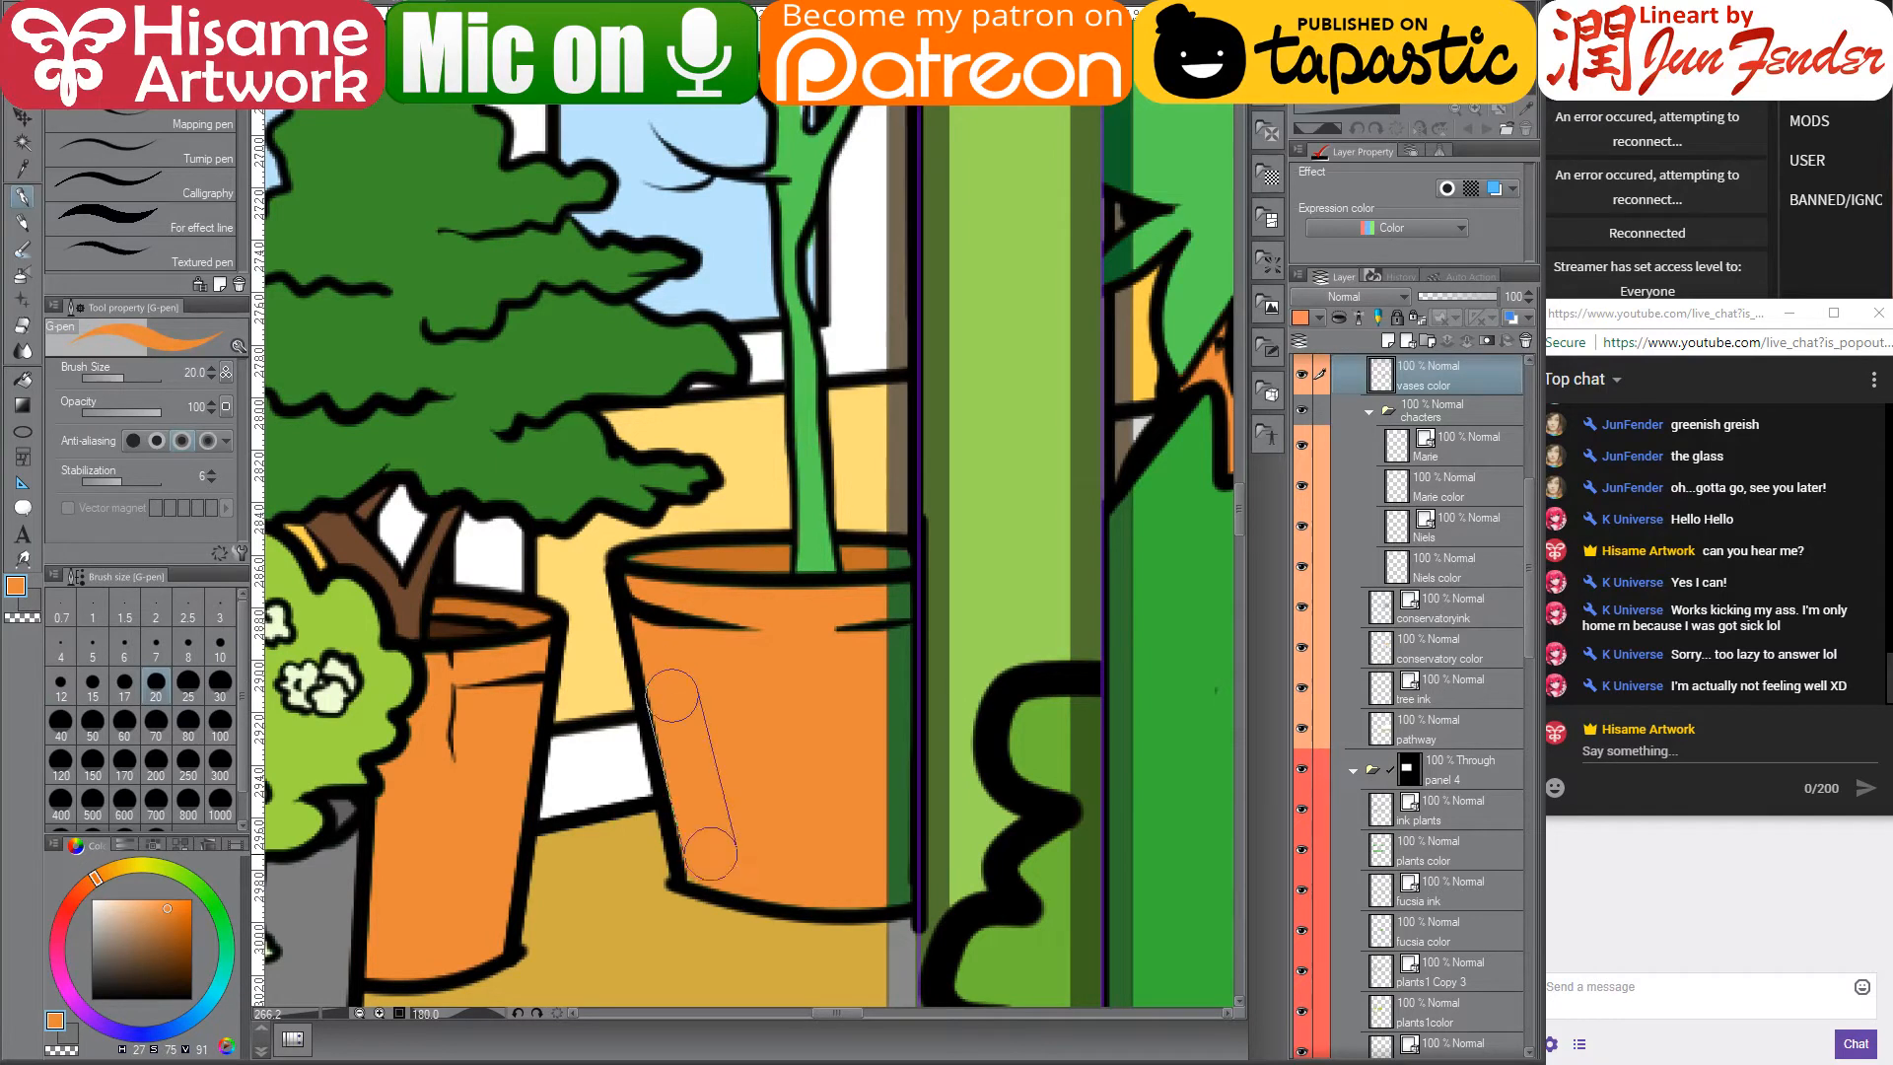
pyautogui.moveTo(869, 892)
pyautogui.mouseDown()
pyautogui.moveTo(893, 868)
pyautogui.moveTo(902, 783)
pyautogui.moveTo(912, 611)
pyautogui.moveTo(890, 621)
pyautogui.mouseUp()
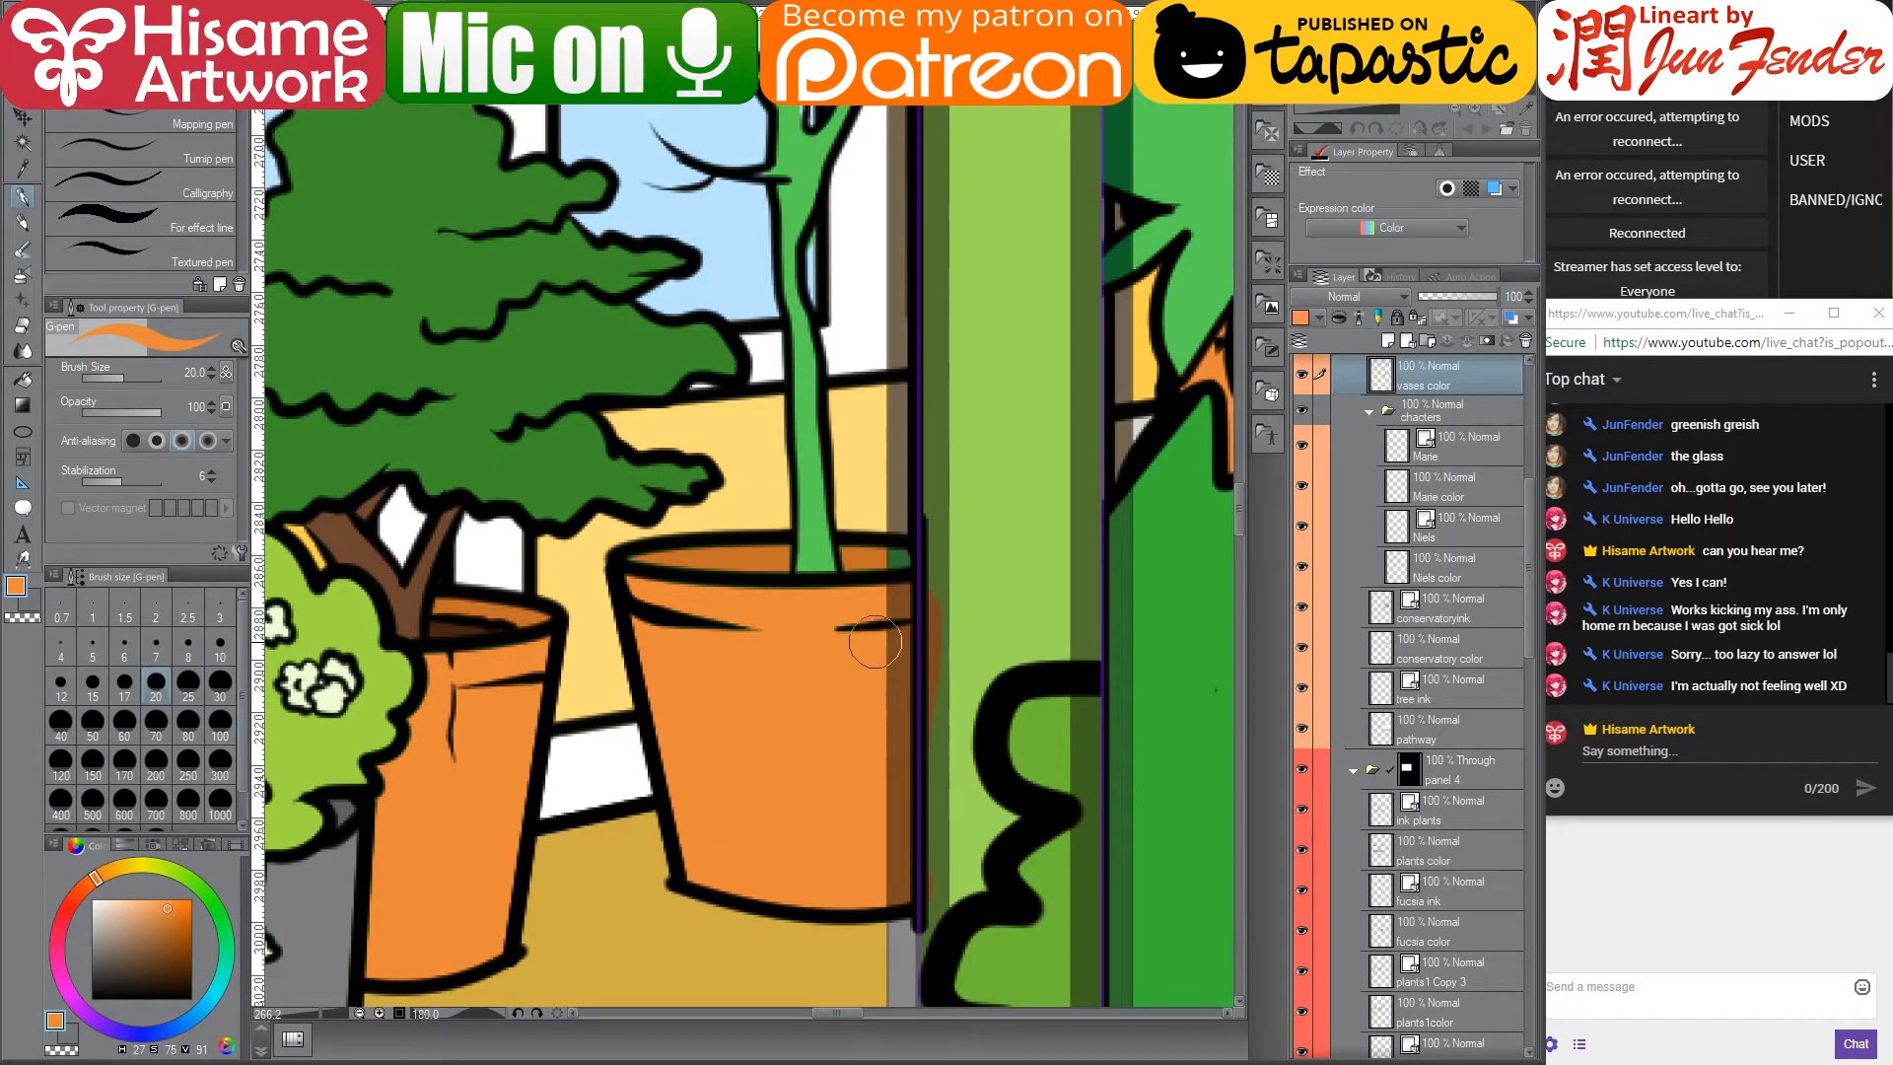
# - Paint over the leftover green inside the sapling pot's rim with darker orange at brush size 12
pyautogui.moveTo(779, 592); pyautogui.dragTo(755, 706)
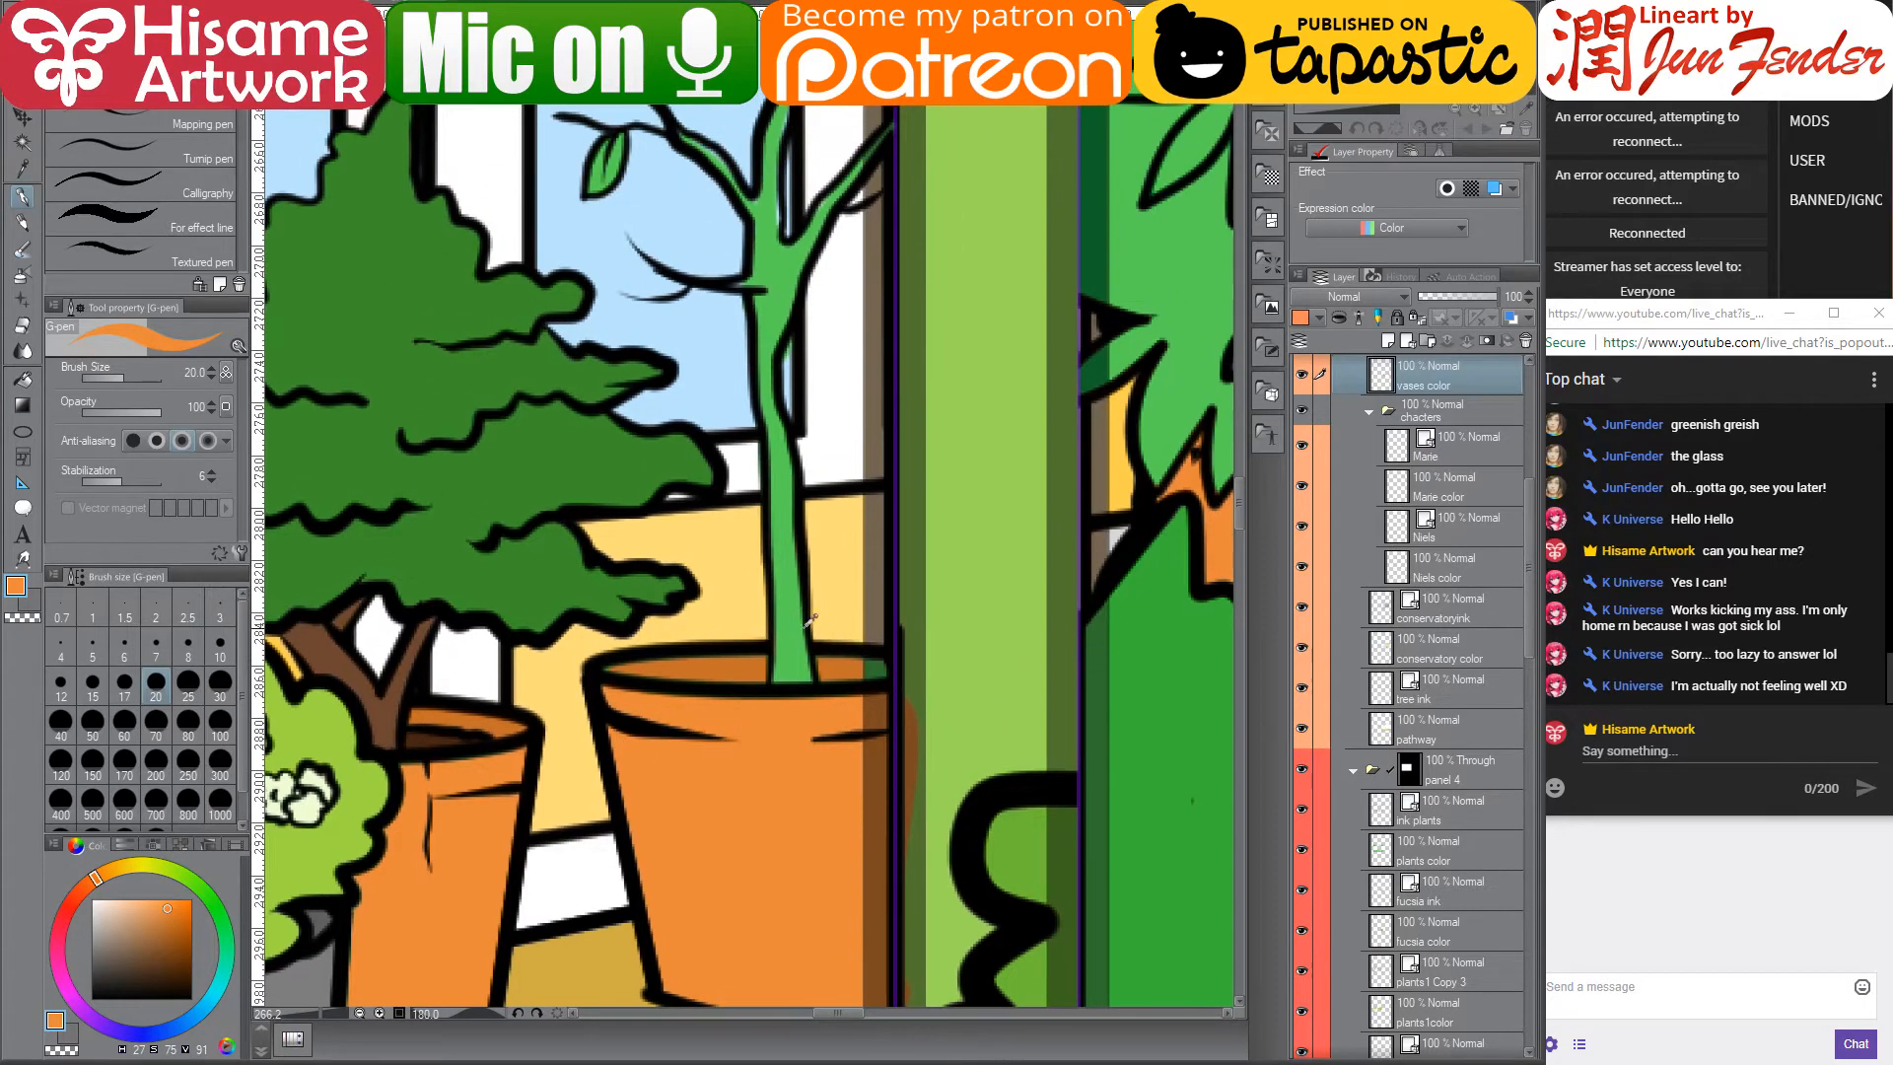
pyautogui.scroll(2, 742, 705)
pyautogui.press('[')
pyautogui.press('[')
pyautogui.press('[')
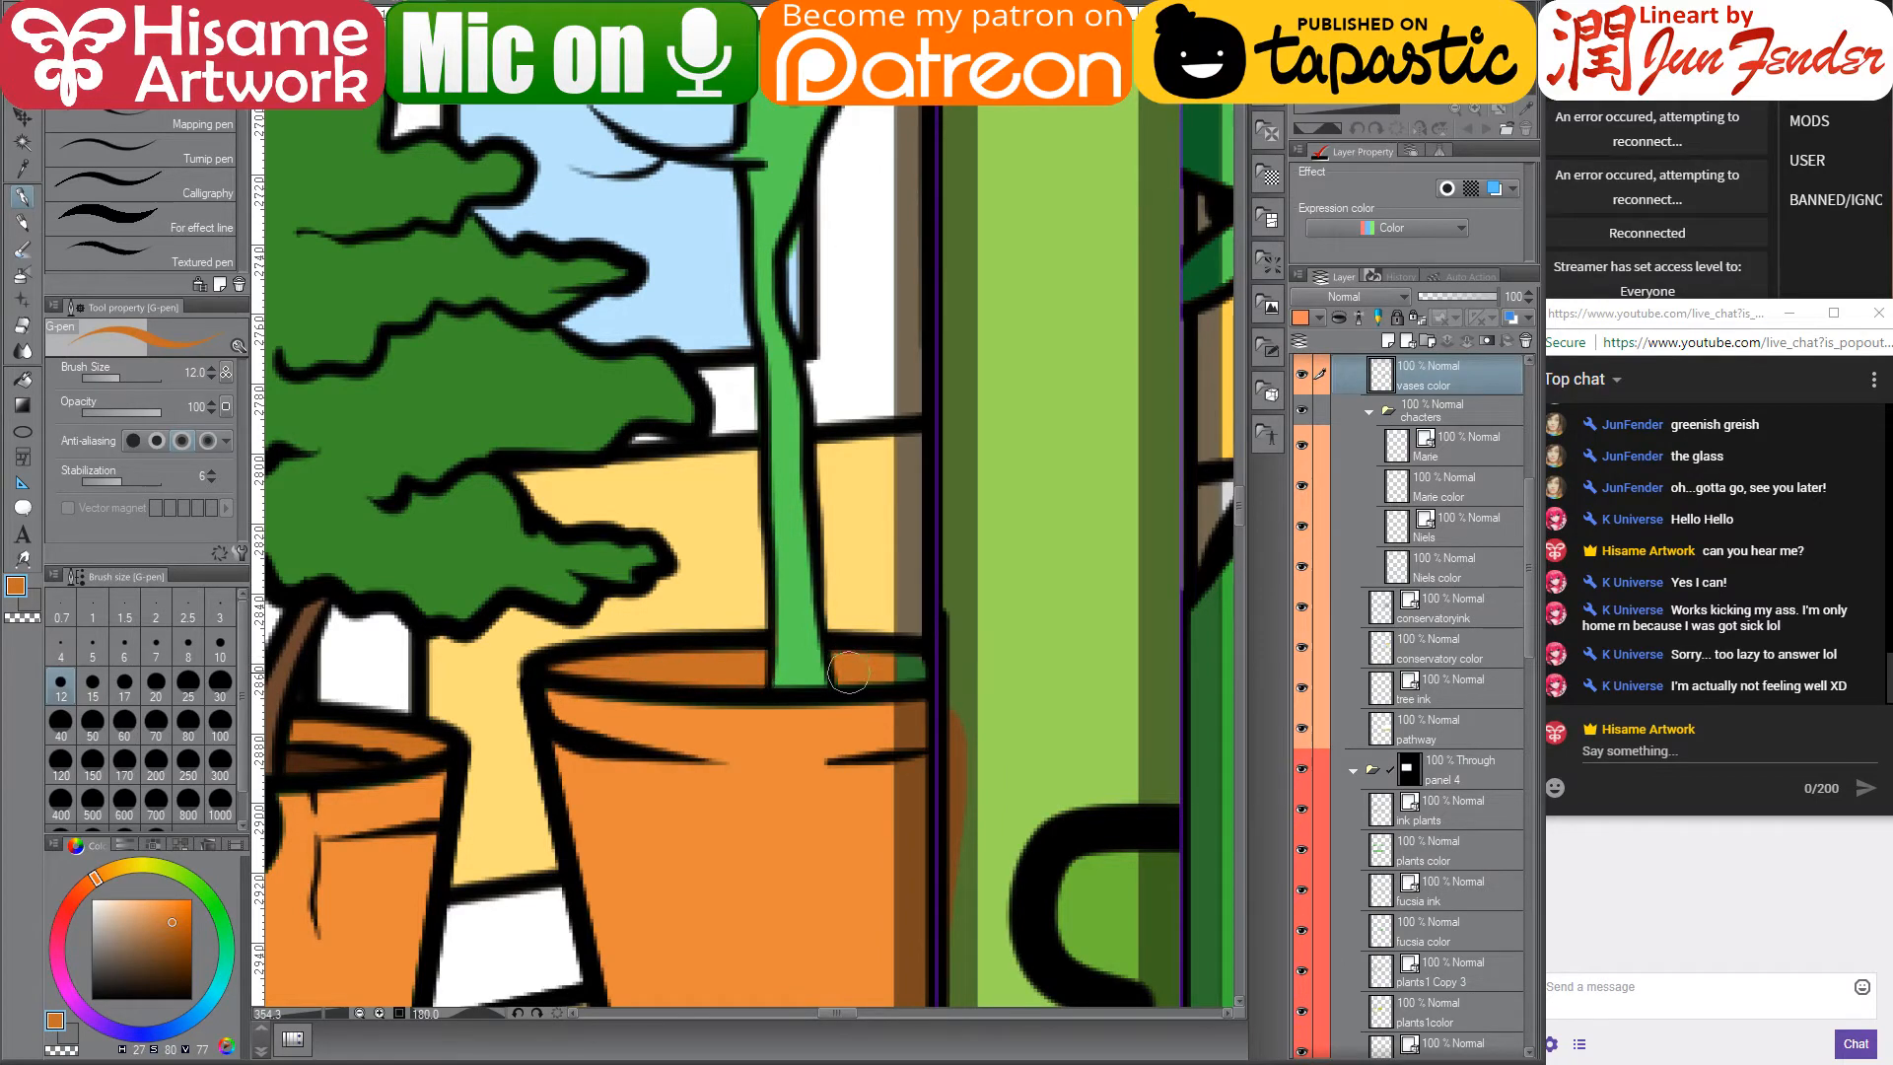
pyautogui.moveTo(941, 660); pyautogui.dragTo(962, 665)
pyautogui.moveTo(843, 659)
pyautogui.mouseDown()
pyautogui.moveTo(820, 717)
pyautogui.moveTo(653, 831)
pyautogui.mouseUp()
# - Sample a brown from the page, select the vases color layer's painted area, and paint the sapling's lower trunk with it
pyautogui.scroll(-10, 653, 830)
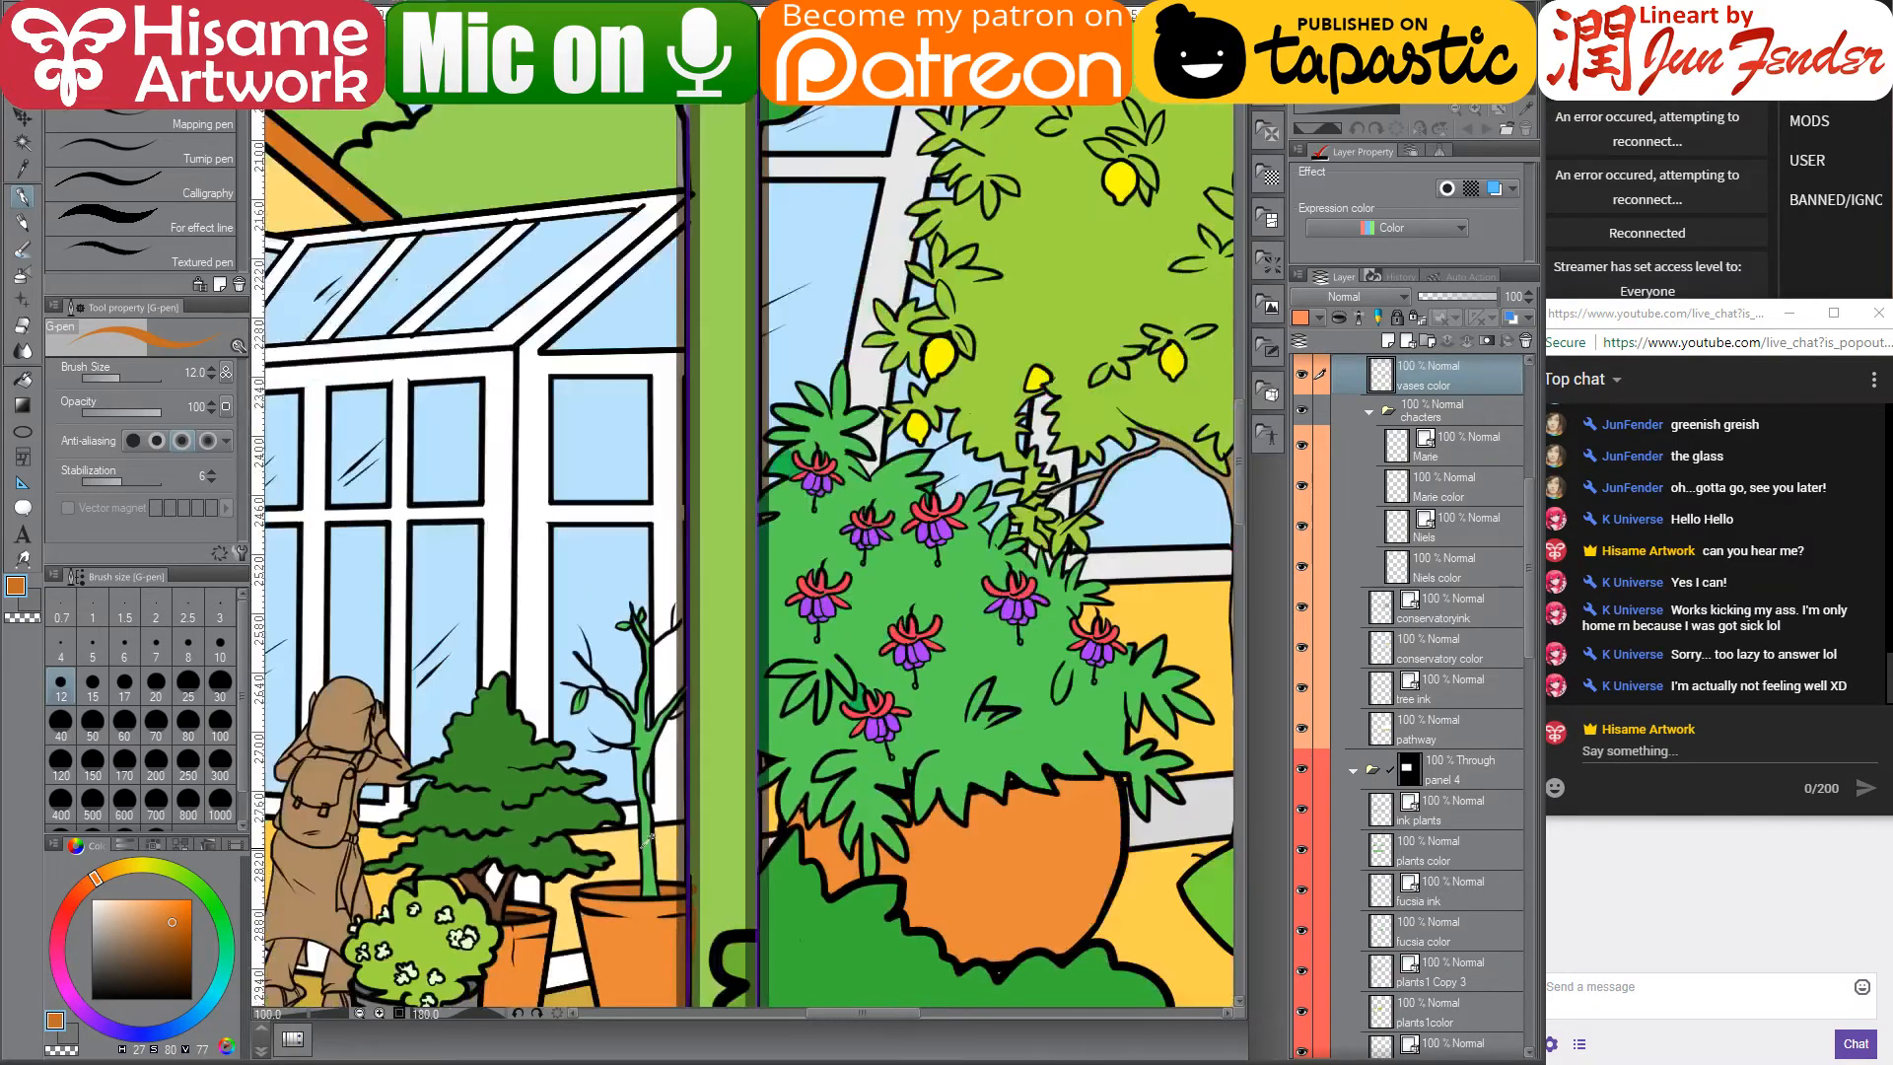
pyautogui.scroll(-1, 654, 831)
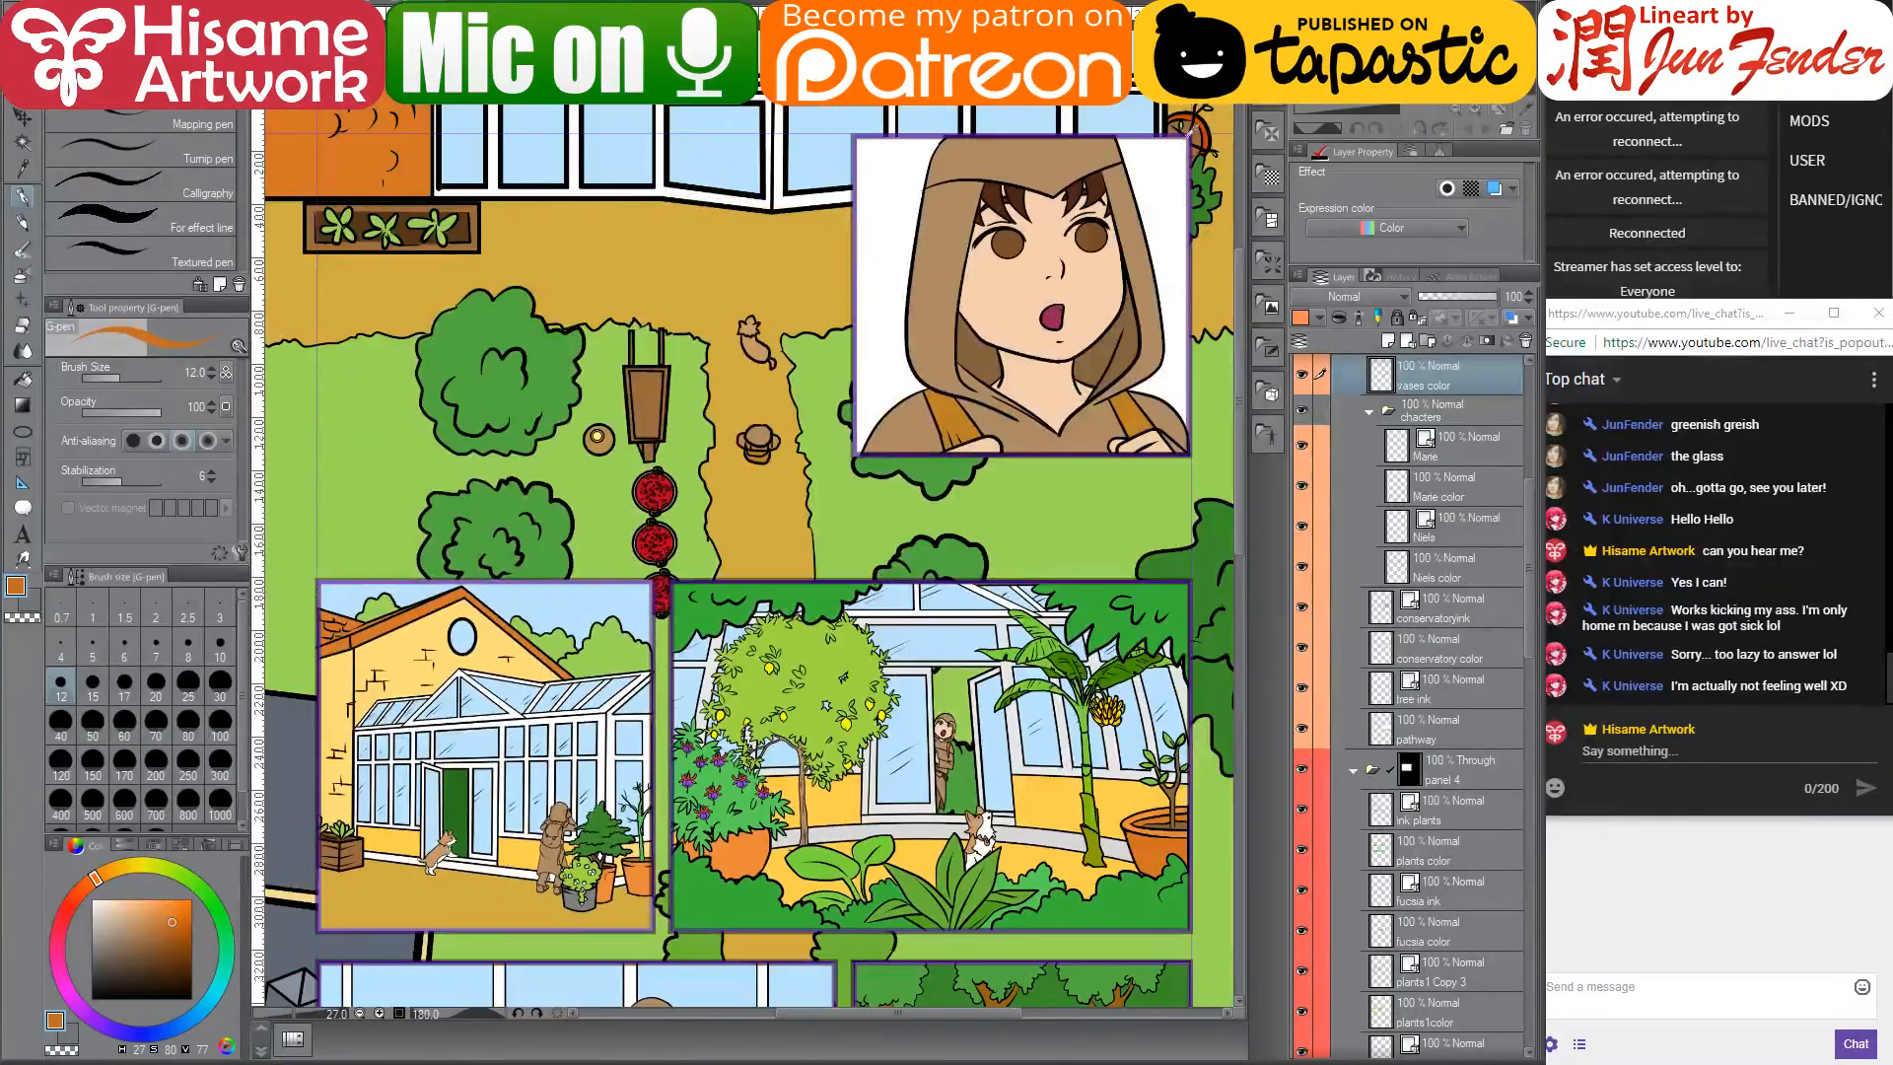
pyautogui.keyDown('alt'); pyautogui.click(1205, 126); pyautogui.keyUp('alt')
pyautogui.scroll(5, 616, 847)
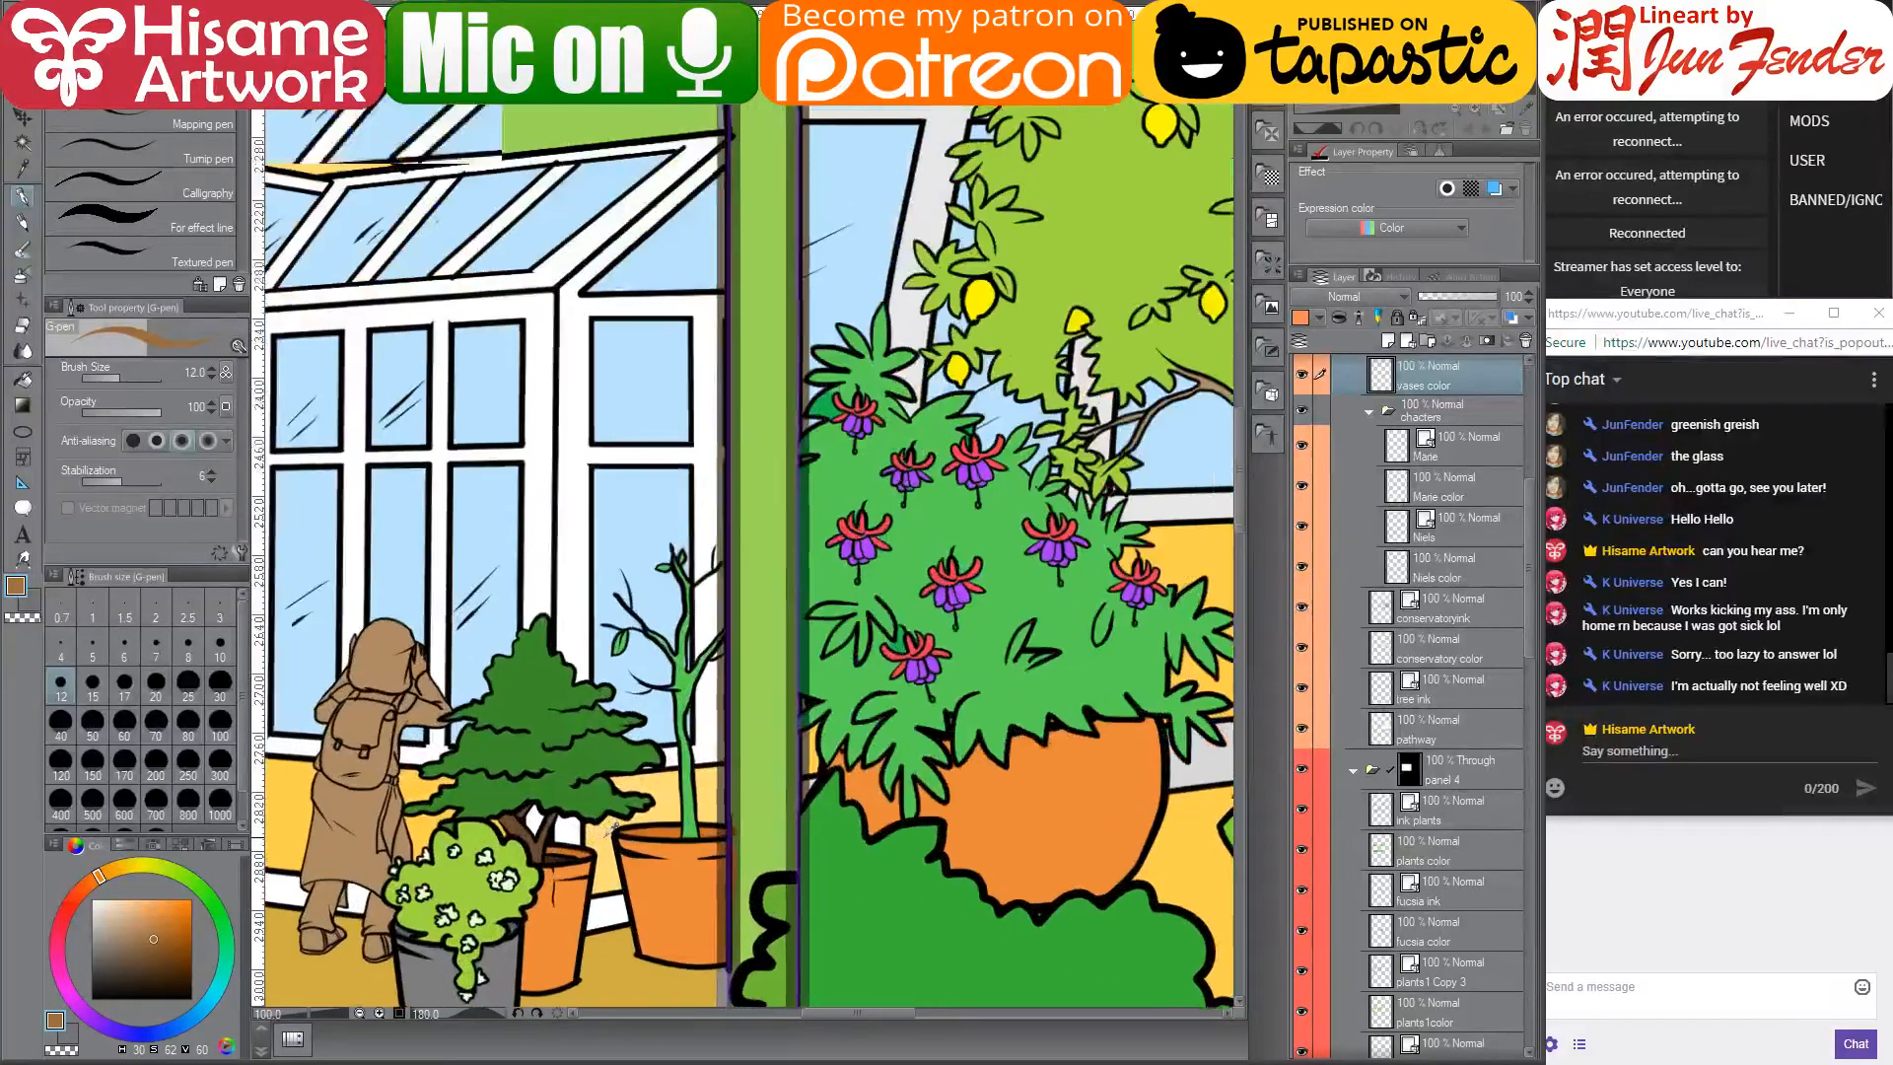
pyautogui.scroll(3, 614, 833)
pyautogui.keyDown('ctrl'); pyautogui.click(1382, 378); pyautogui.keyUp('ctrl')
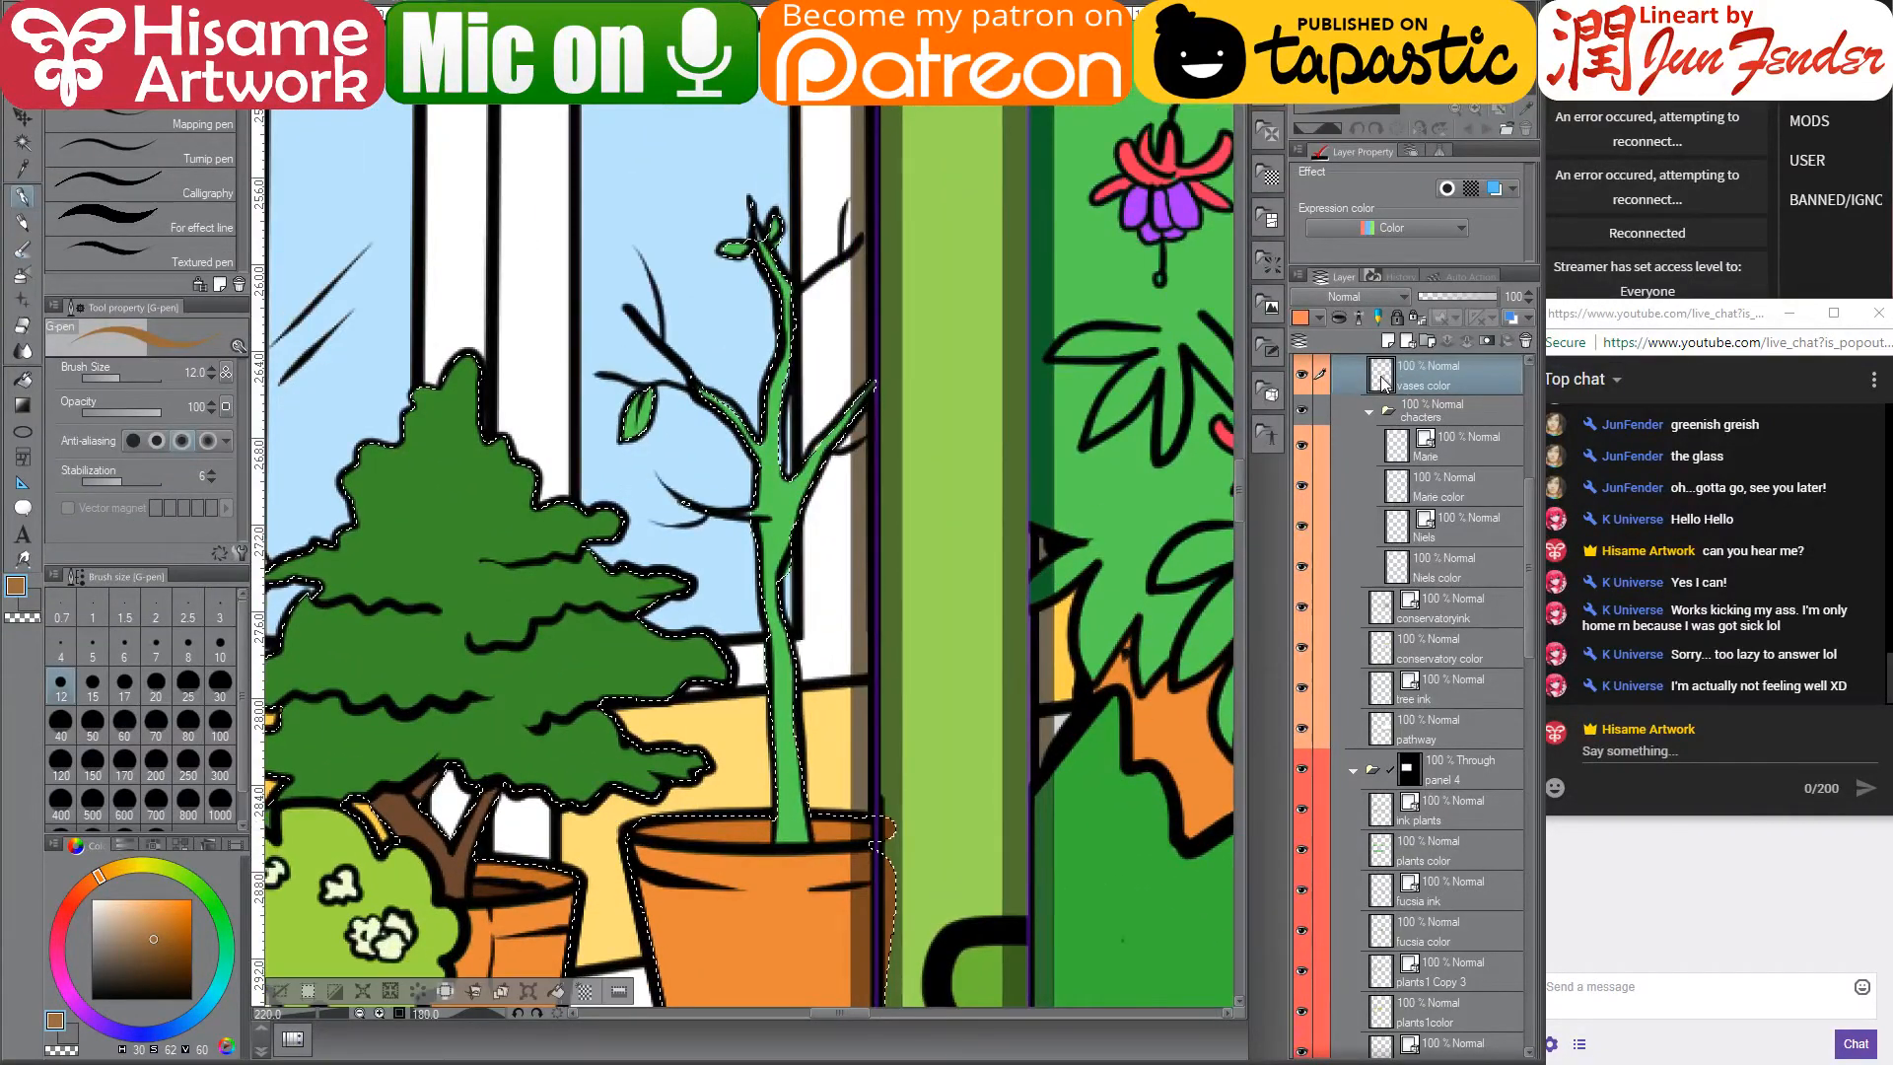
pyautogui.moveTo(784, 833)
pyautogui.mouseDown()
pyautogui.moveTo(788, 790)
pyautogui.moveTo(782, 840)
pyautogui.moveTo(809, 843)
pyautogui.moveTo(783, 704)
pyautogui.mouseUp()
# - Paint the rest of the sapling's trunk and branches brown inside the selection at brush size 40
pyautogui.press(']')
pyautogui.press(']')
pyautogui.press(']')
pyautogui.press(']')
pyautogui.press(']')
pyautogui.press(']')
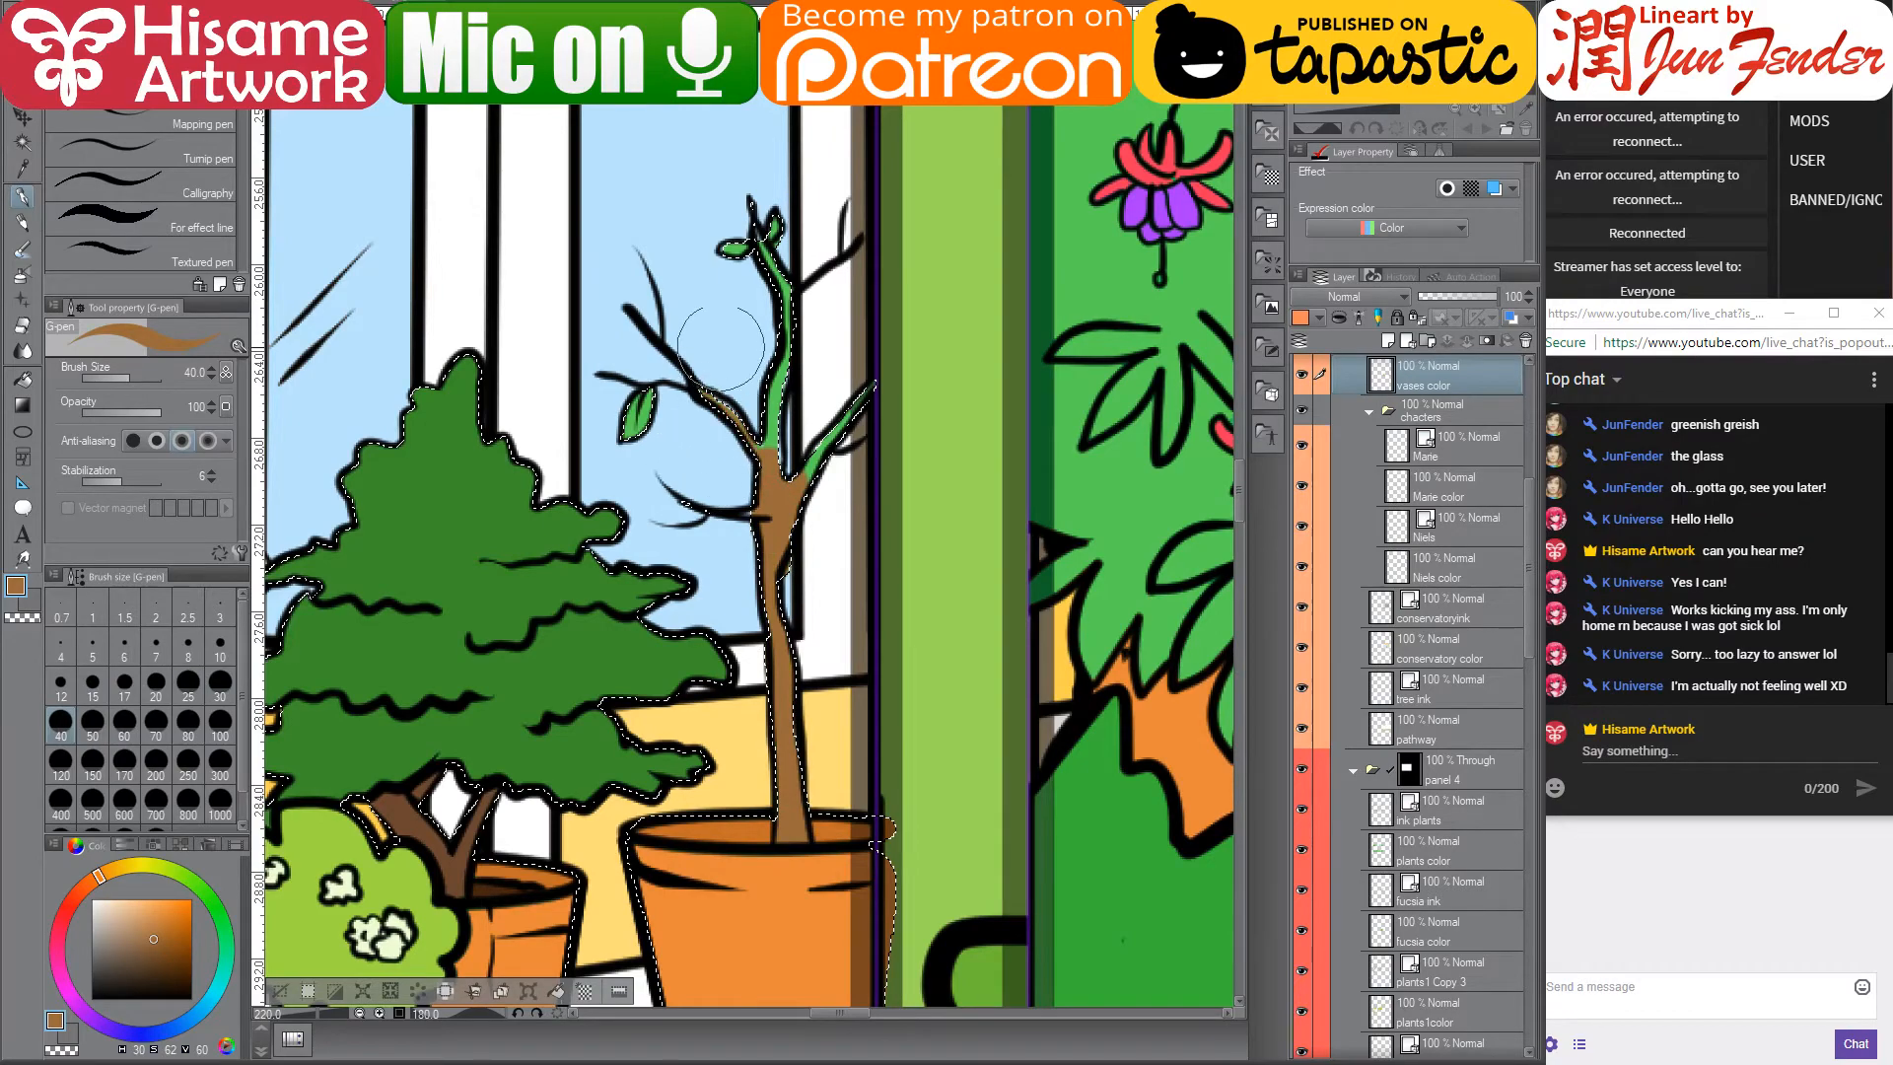
pyautogui.moveTo(752, 369); pyautogui.dragTo(754, 222)
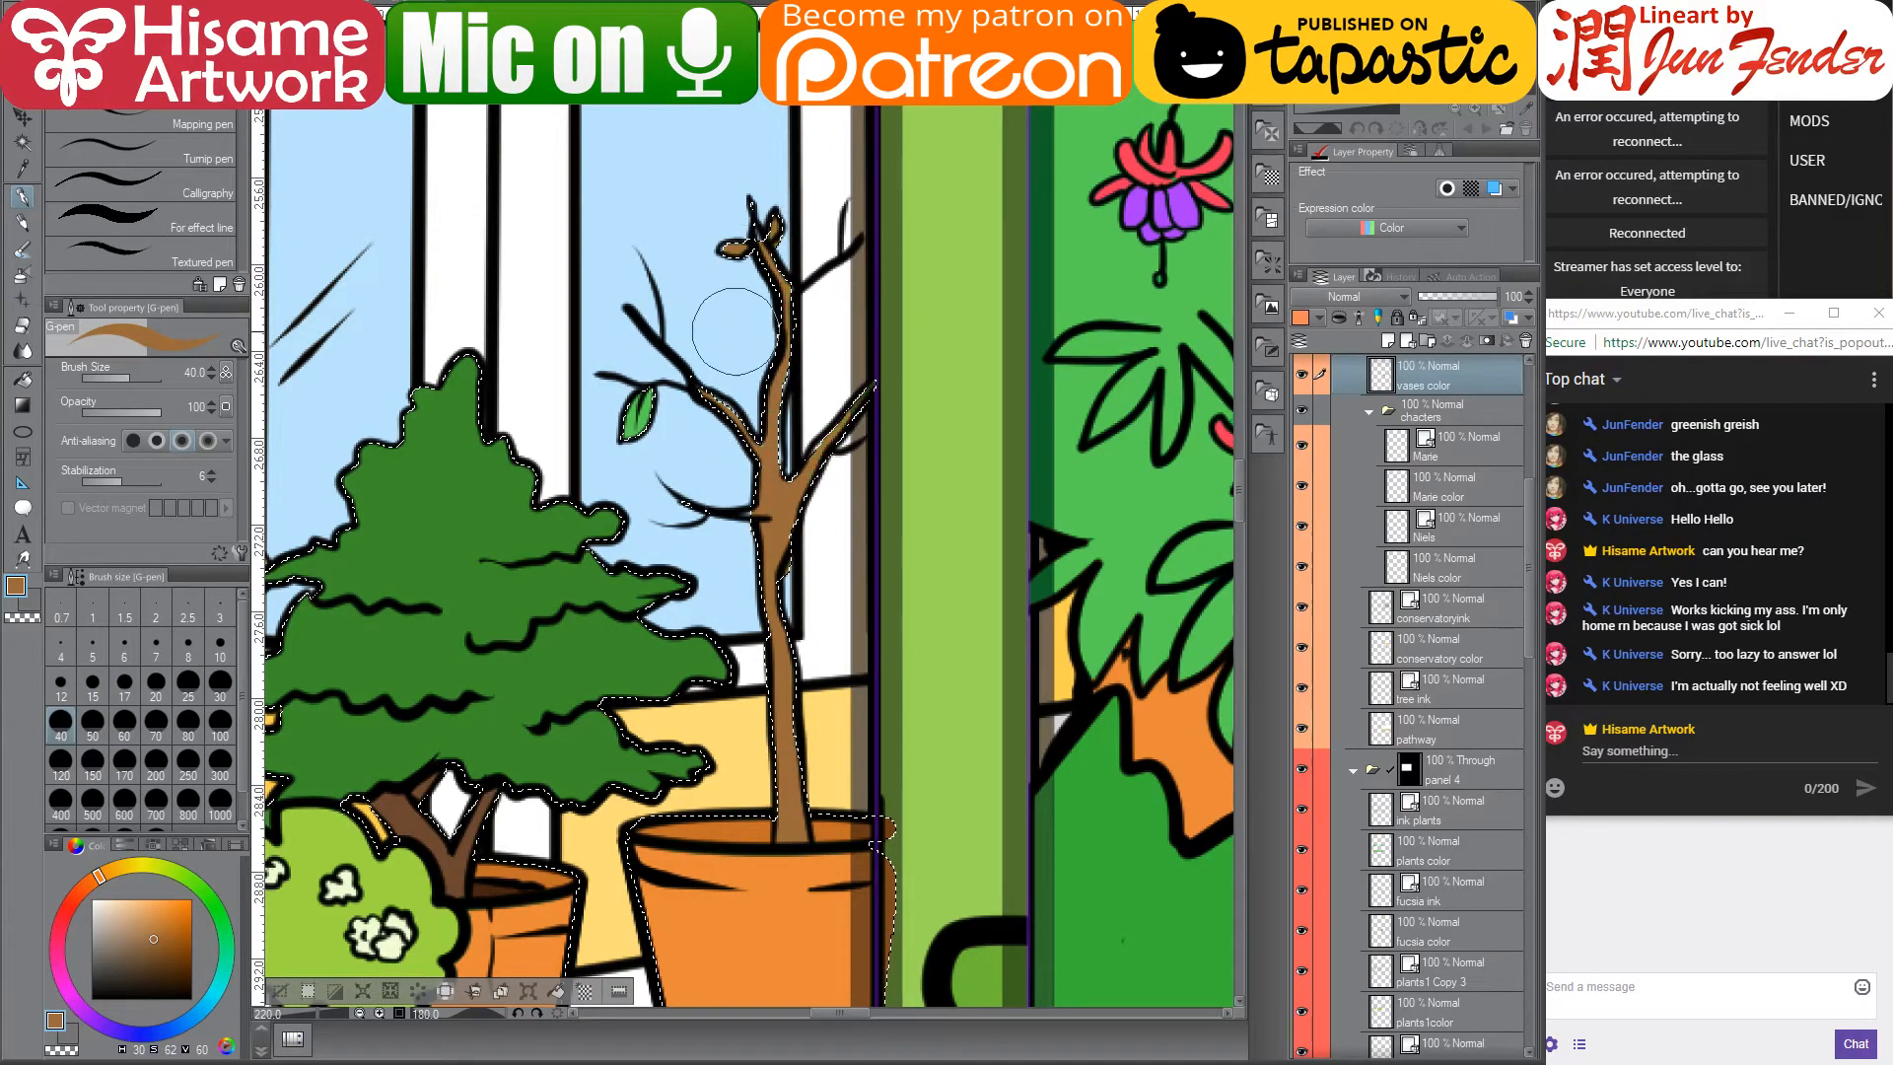
# - Recolour the sapling's leaves with light green sampled from the lawn, and clear the selection
pyautogui.scroll(-10, 731, 562)
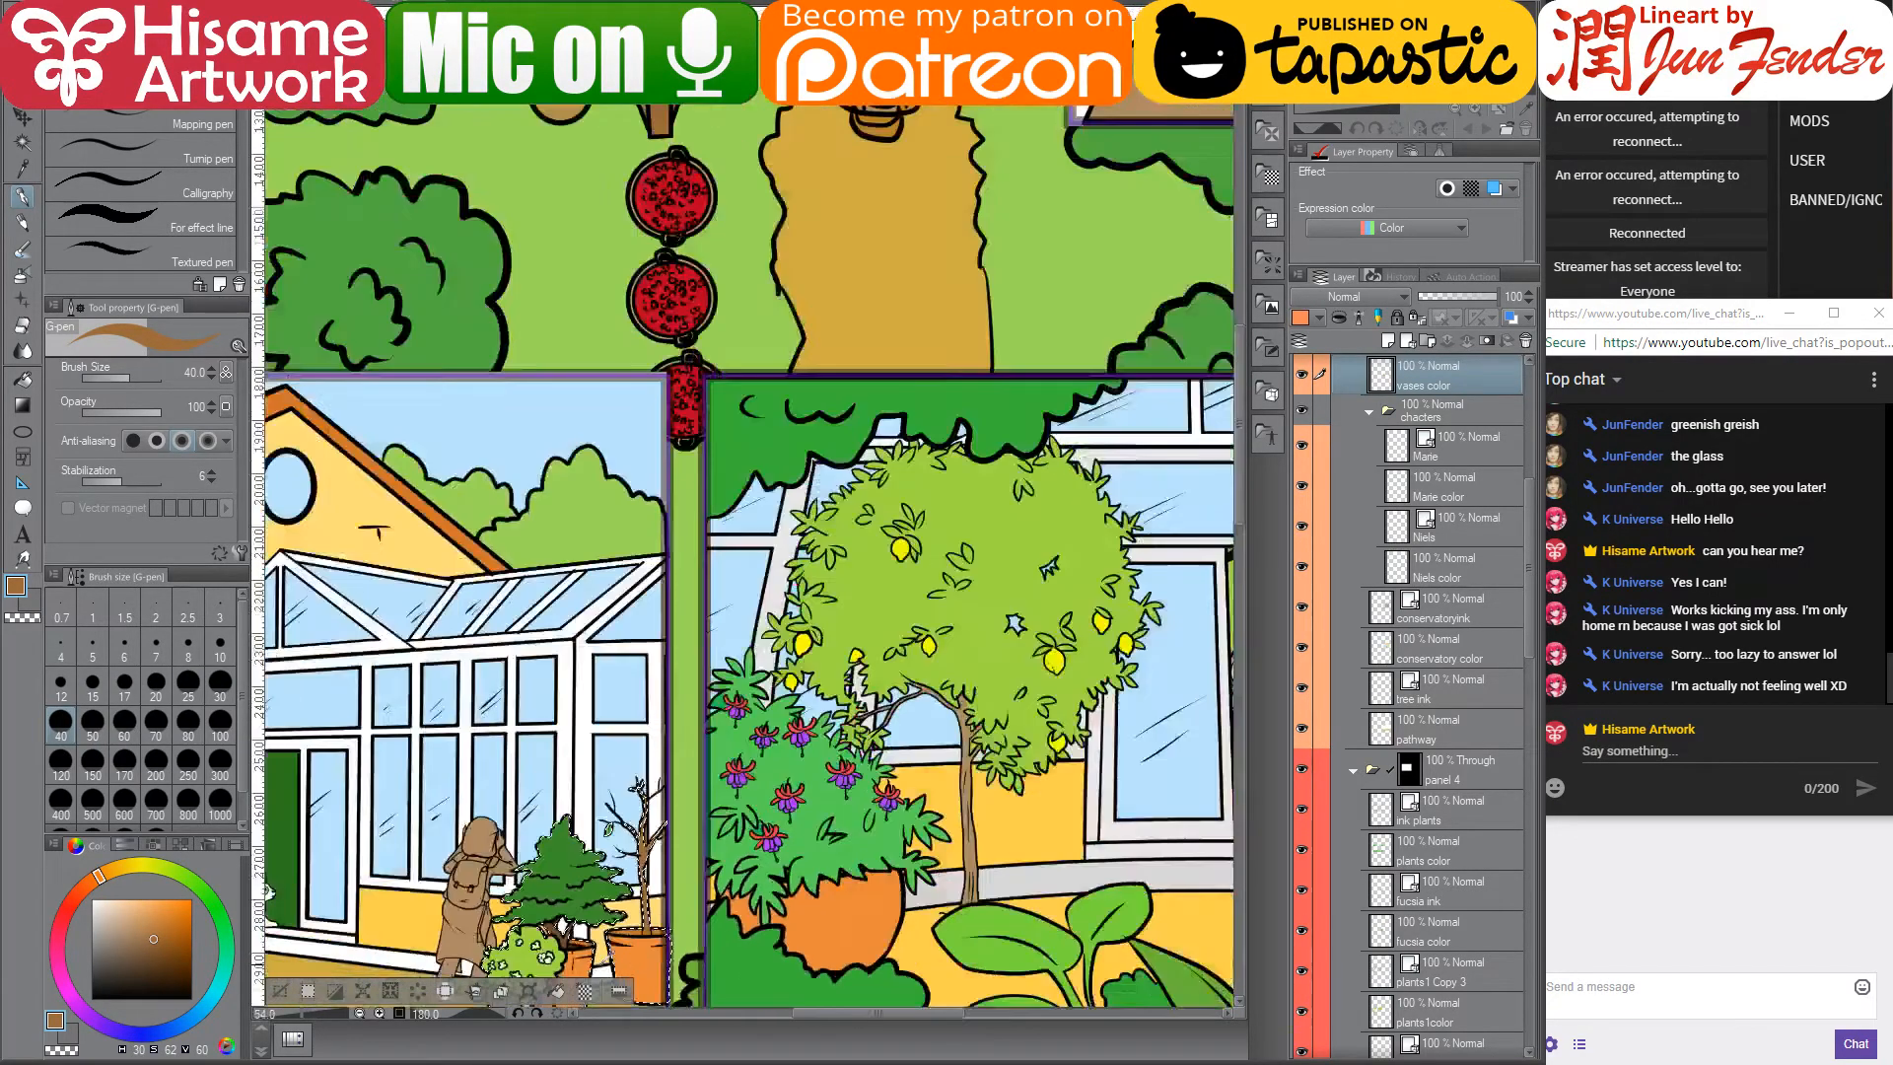
pyautogui.scroll(-1, 731, 563)
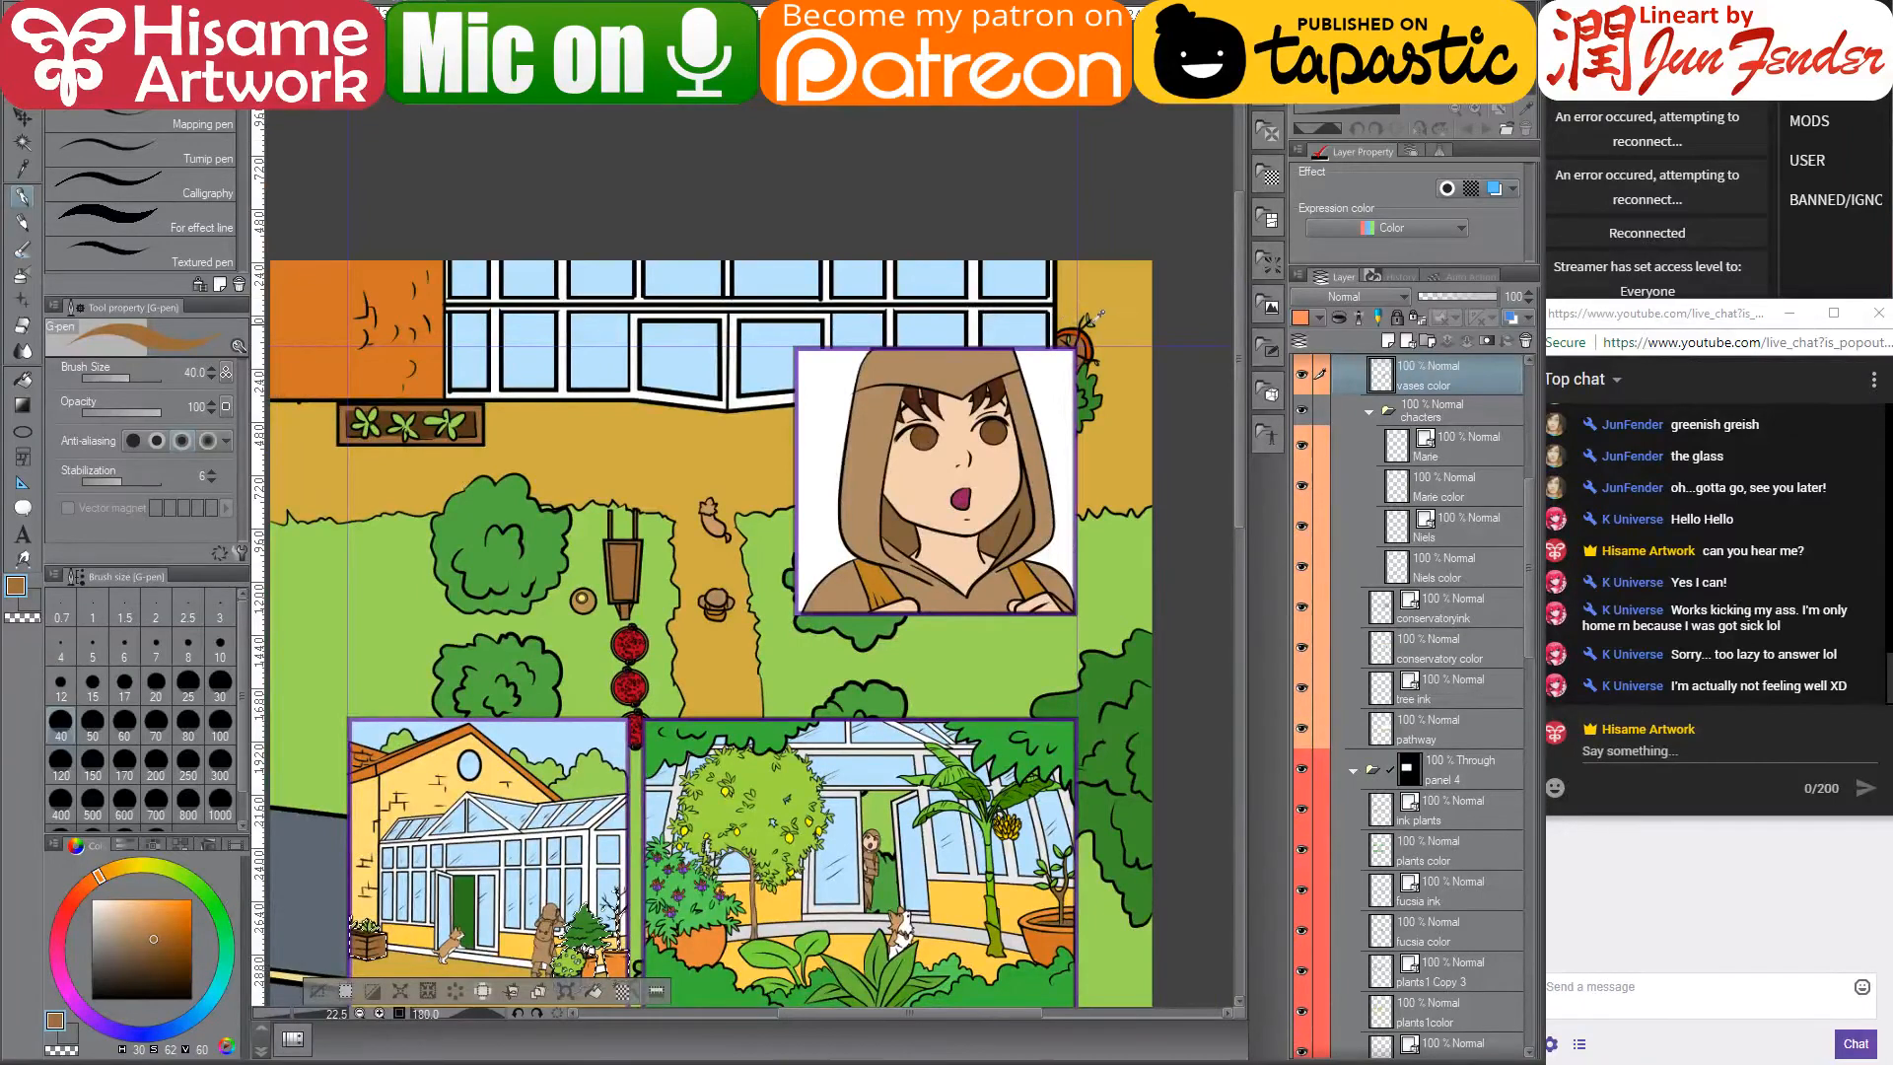
pyautogui.keyDown('alt'); pyautogui.click(1087, 325); pyautogui.keyUp('alt')
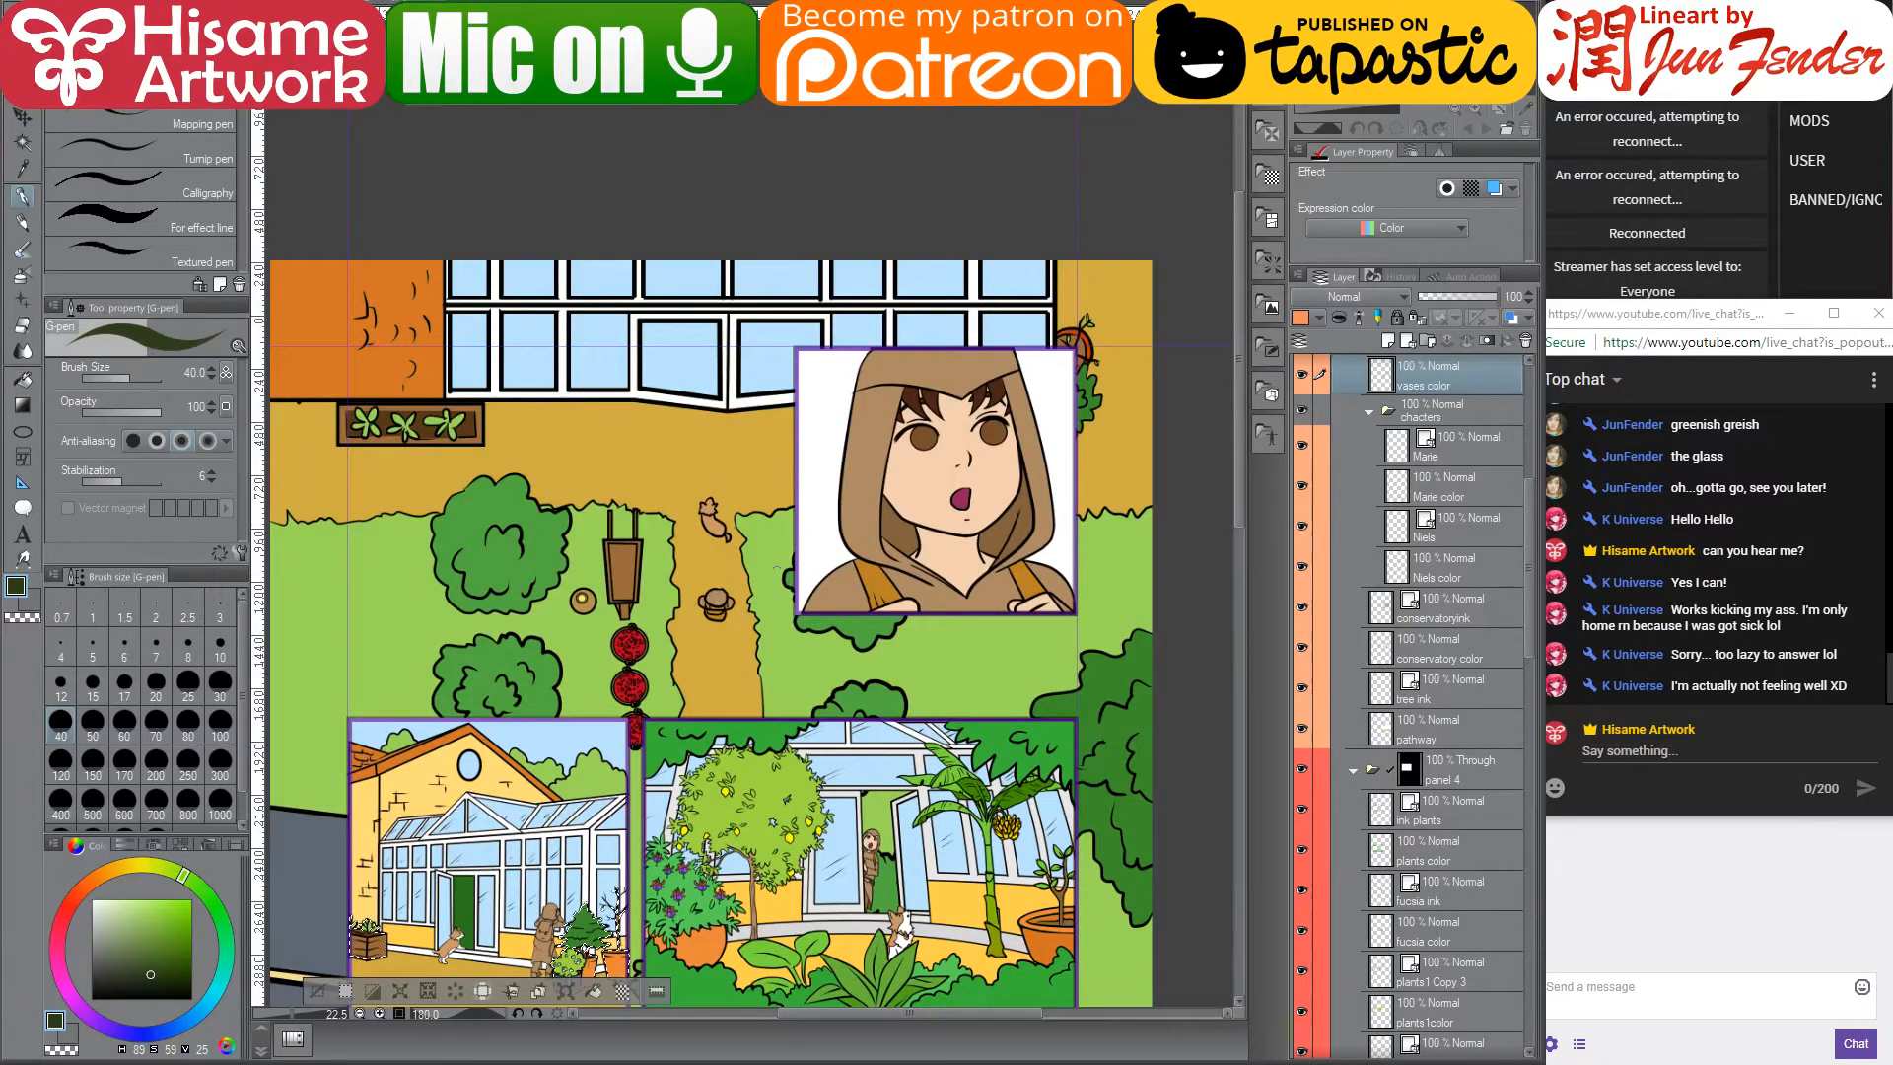
pyautogui.keyDown('alt'); pyautogui.click(792, 655); pyautogui.keyUp('alt')
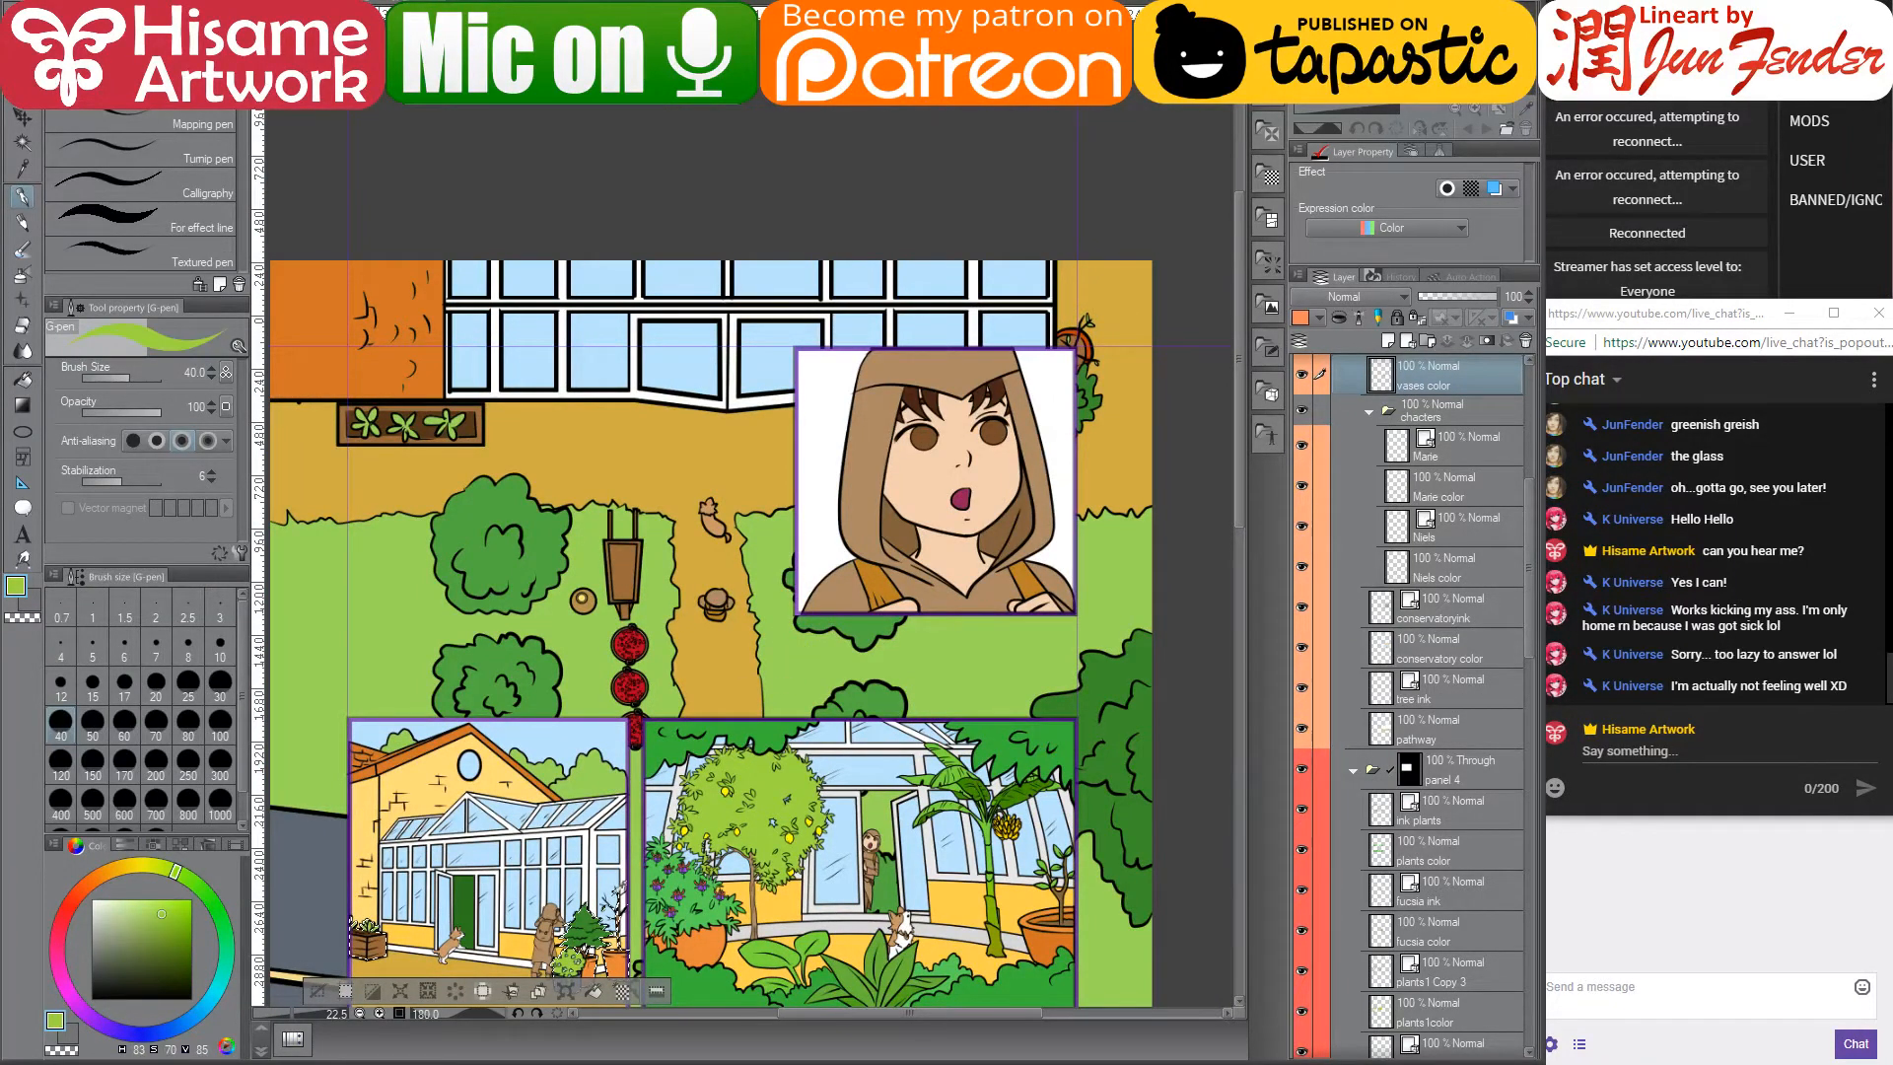
pyautogui.scroll(3, 583, 600)
pyautogui.scroll(7, 653, 867)
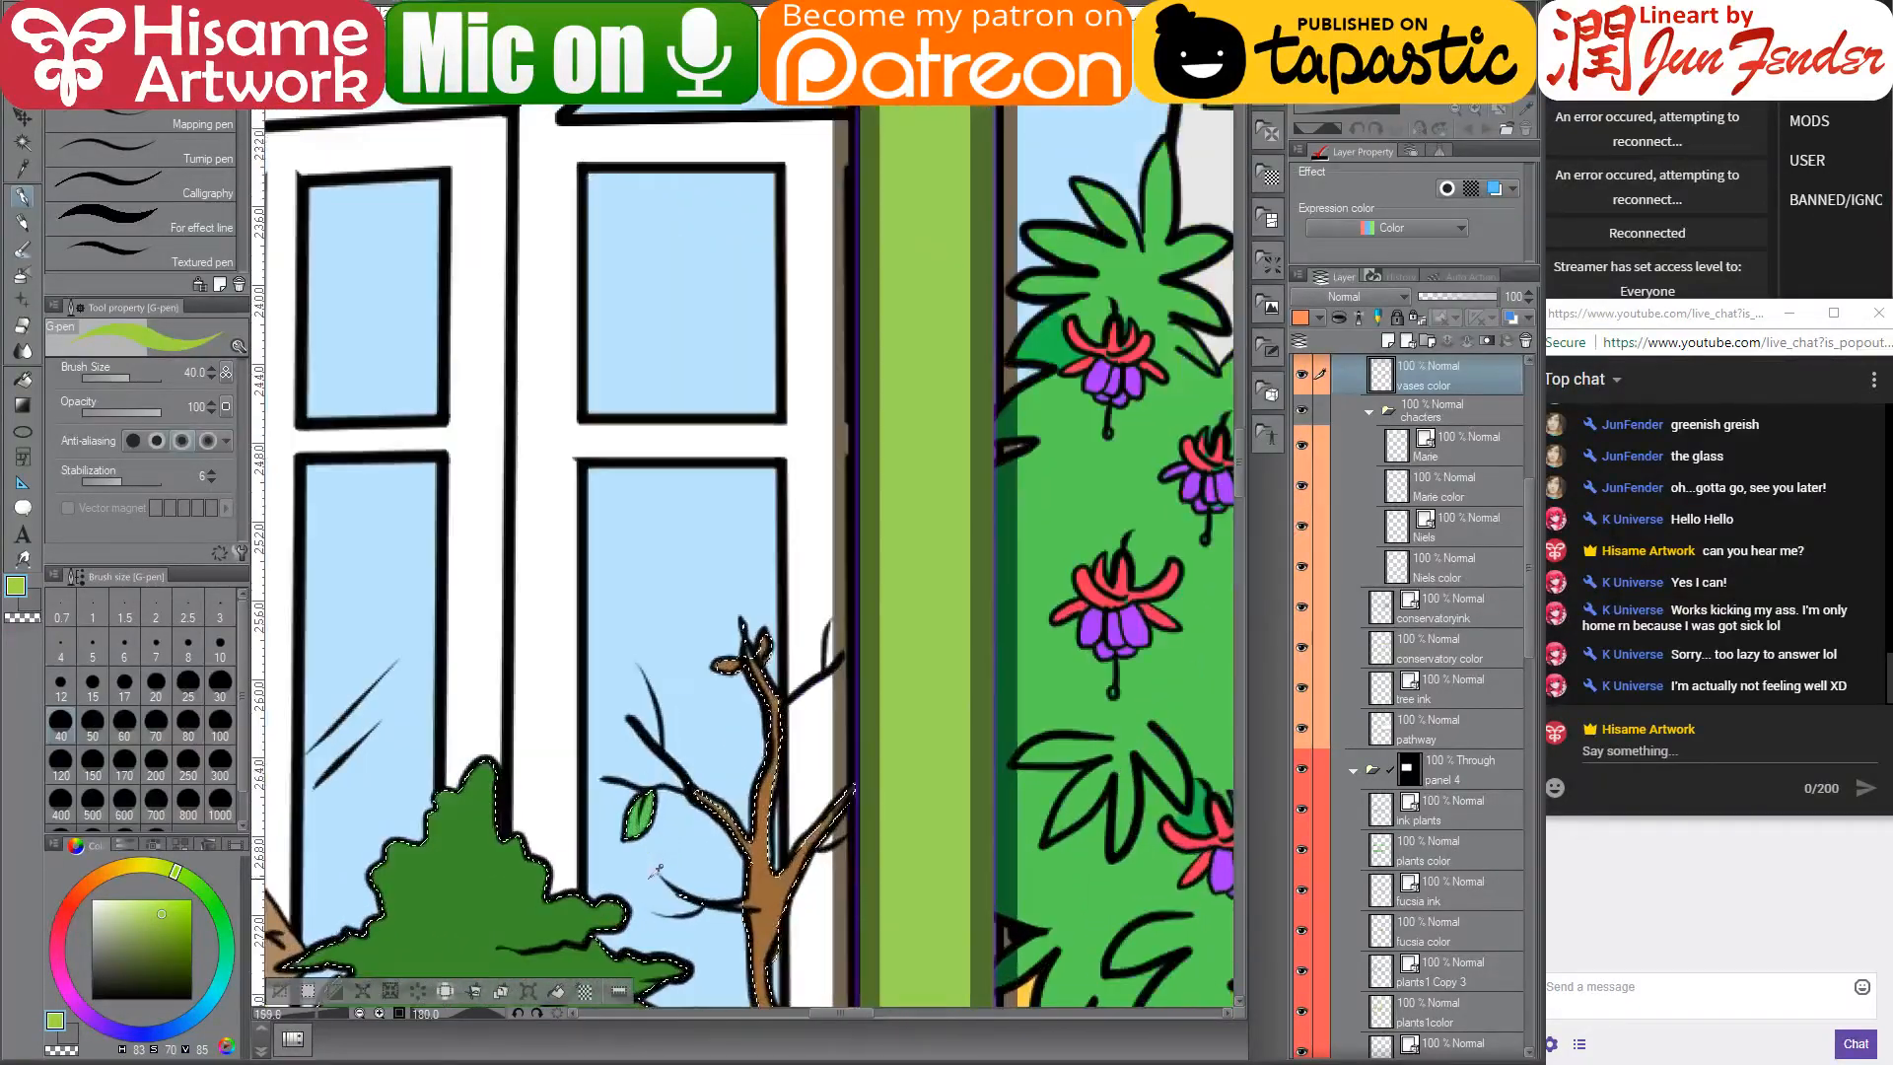
pyautogui.moveTo(653, 868); pyautogui.dragTo(623, 514)
pyautogui.scroll(1, 623, 514)
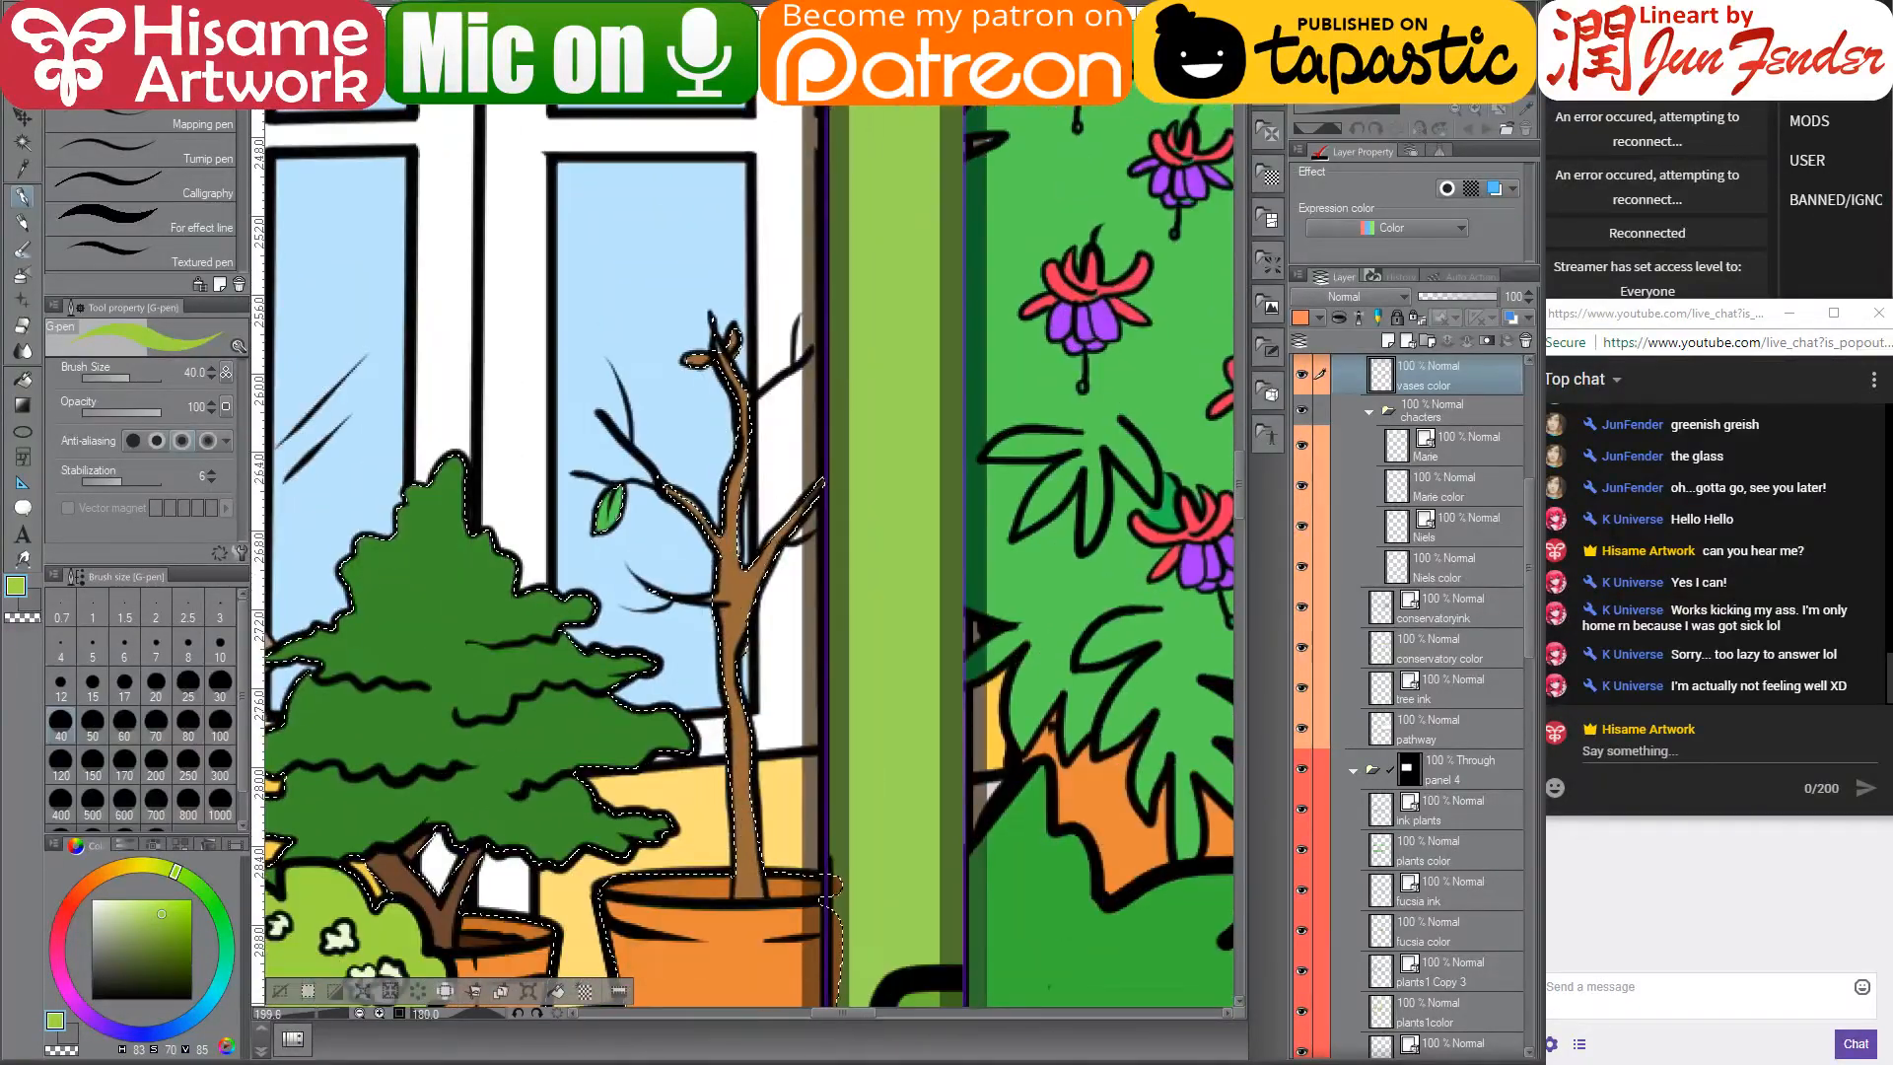
pyautogui.moveTo(688, 363); pyautogui.dragTo(737, 338)
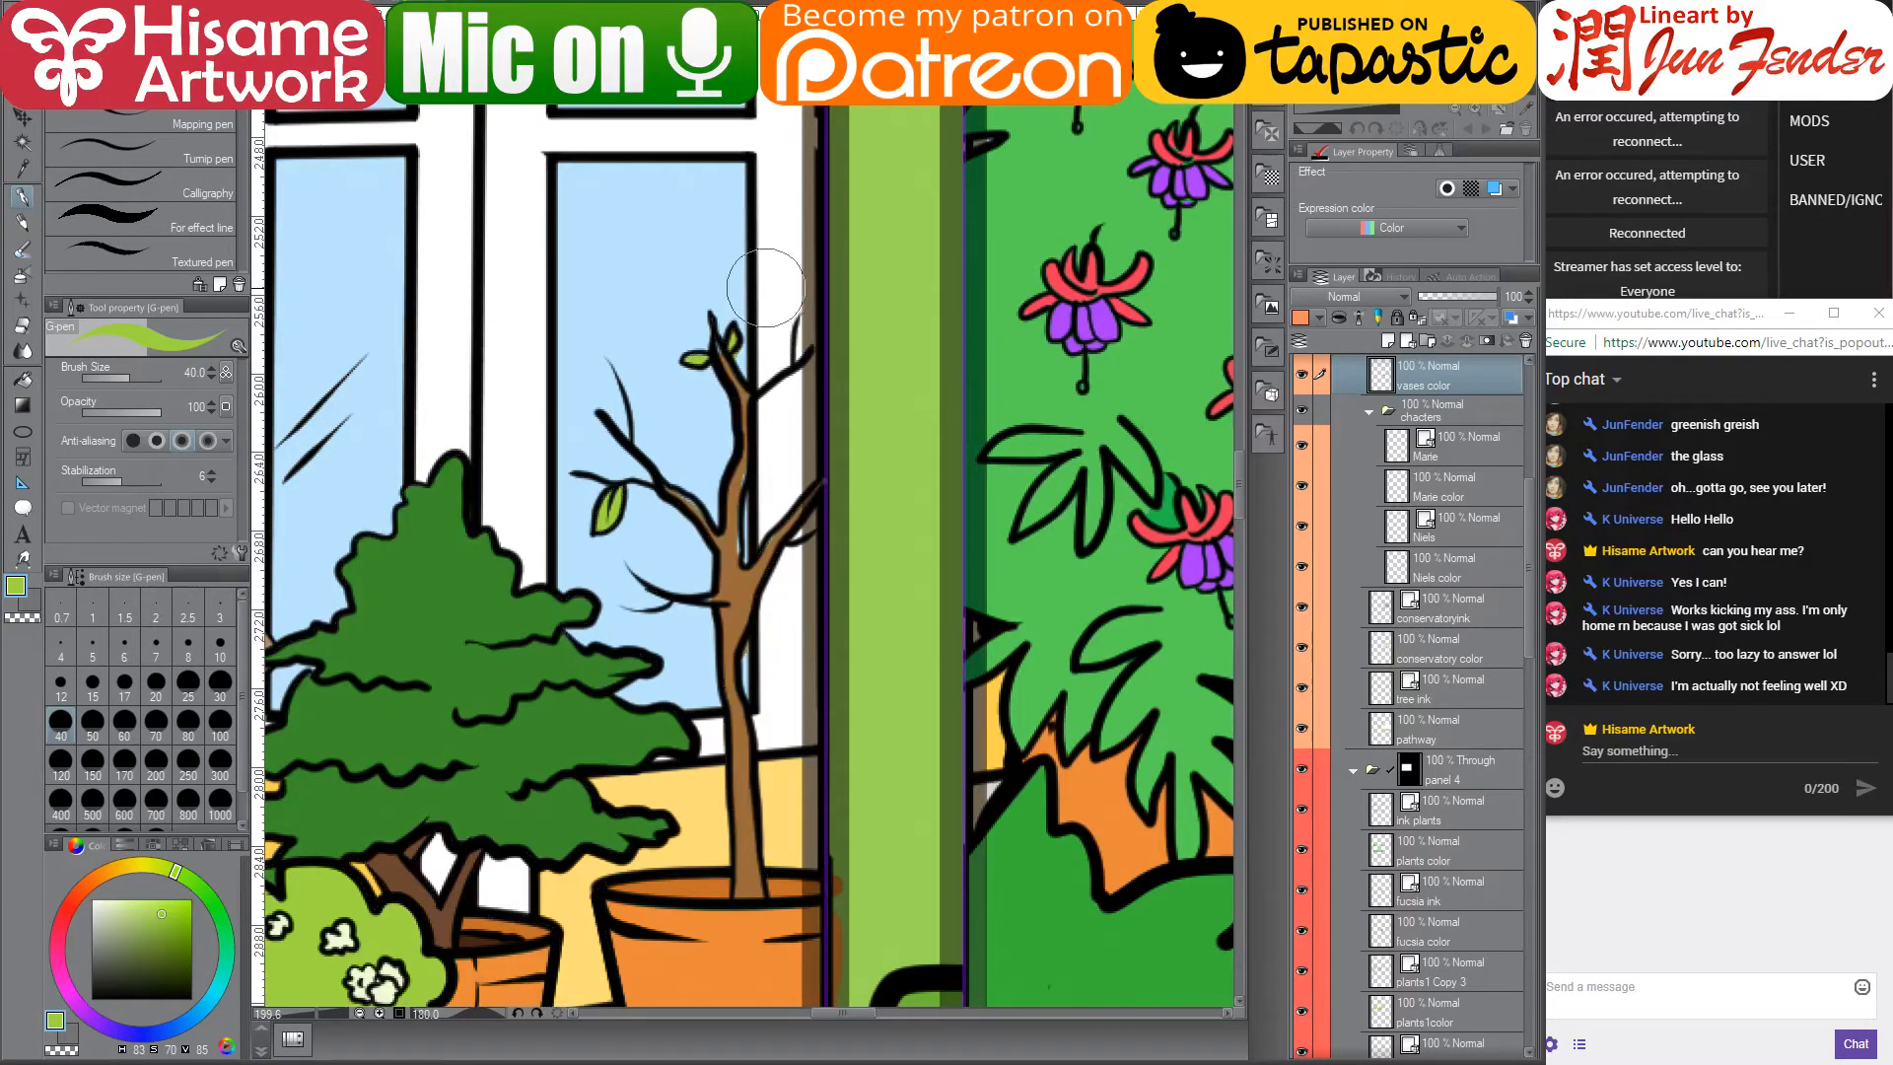
# - Erase the stray brown beside the sapling's trunk with the Hard eraser at size 30
pyautogui.scroll(2, 693, 608)
pyautogui.scroll(1, 693, 608)
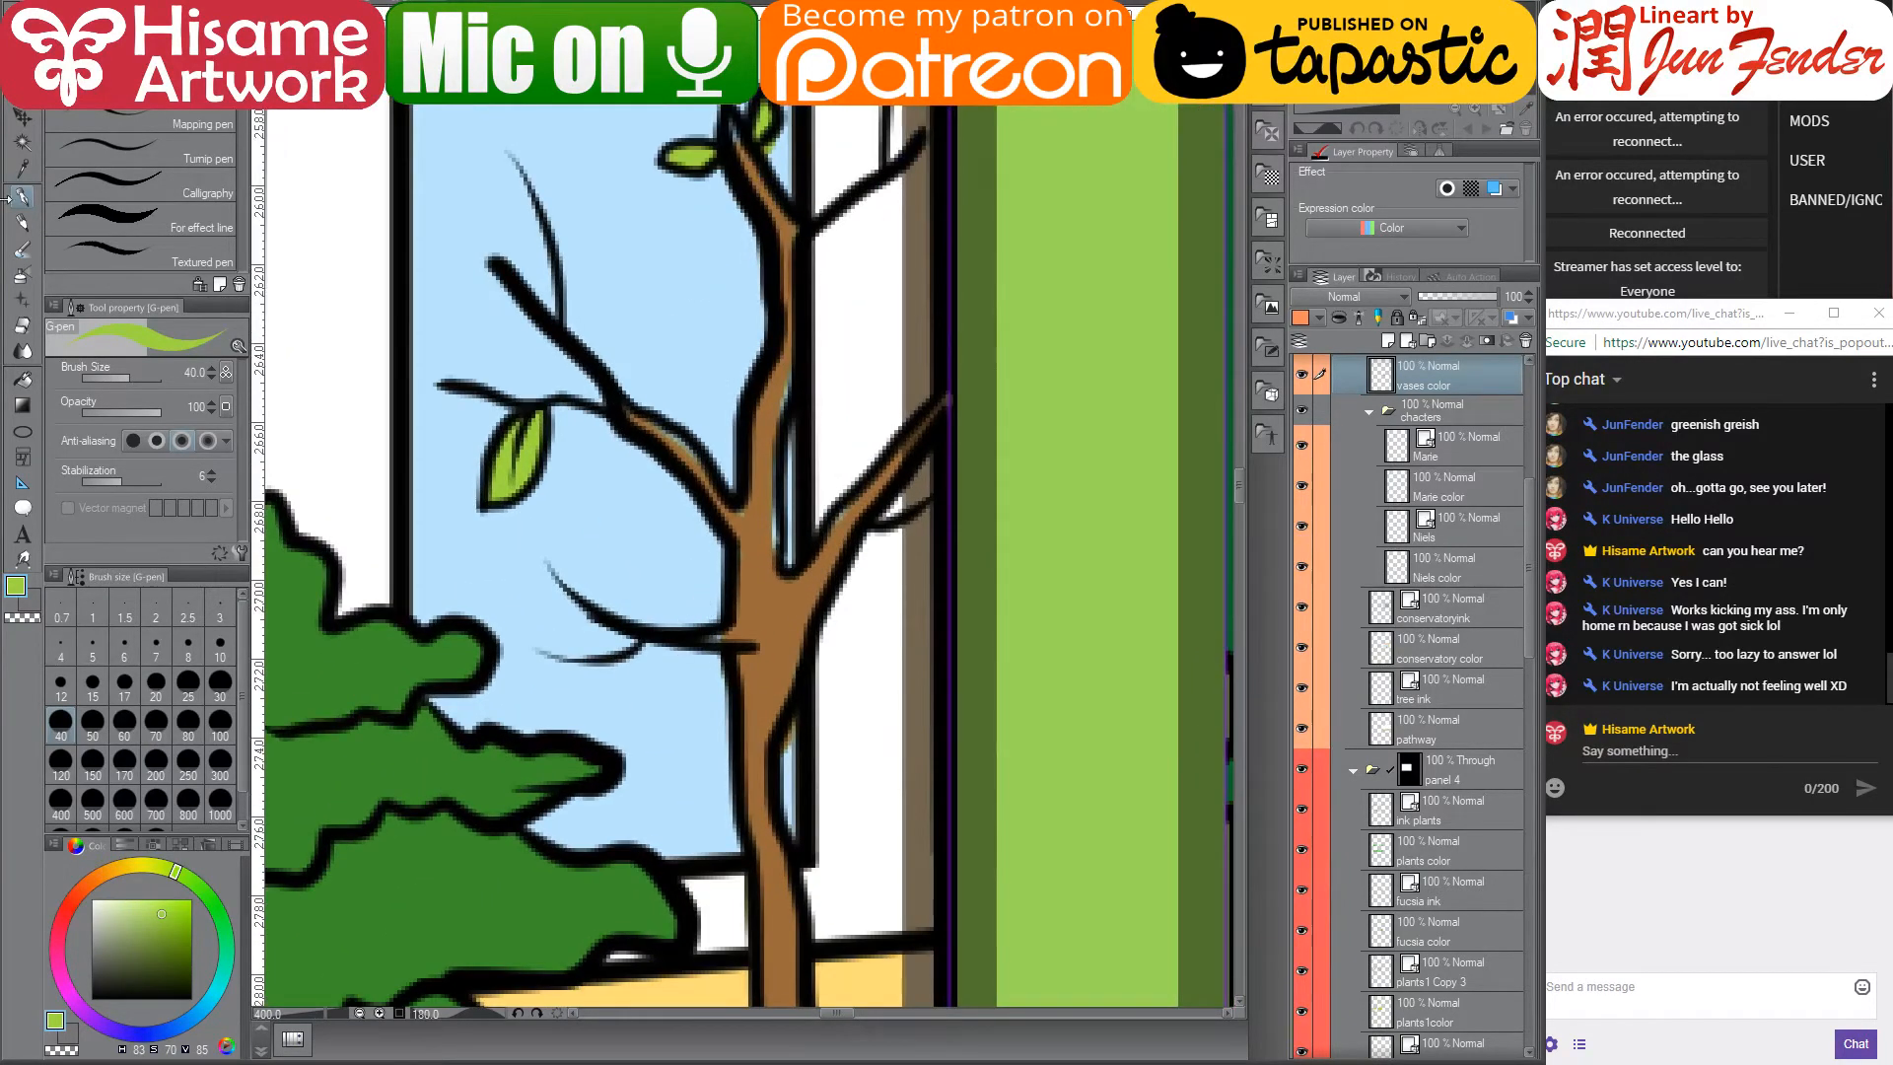
pyautogui.click(21, 325)
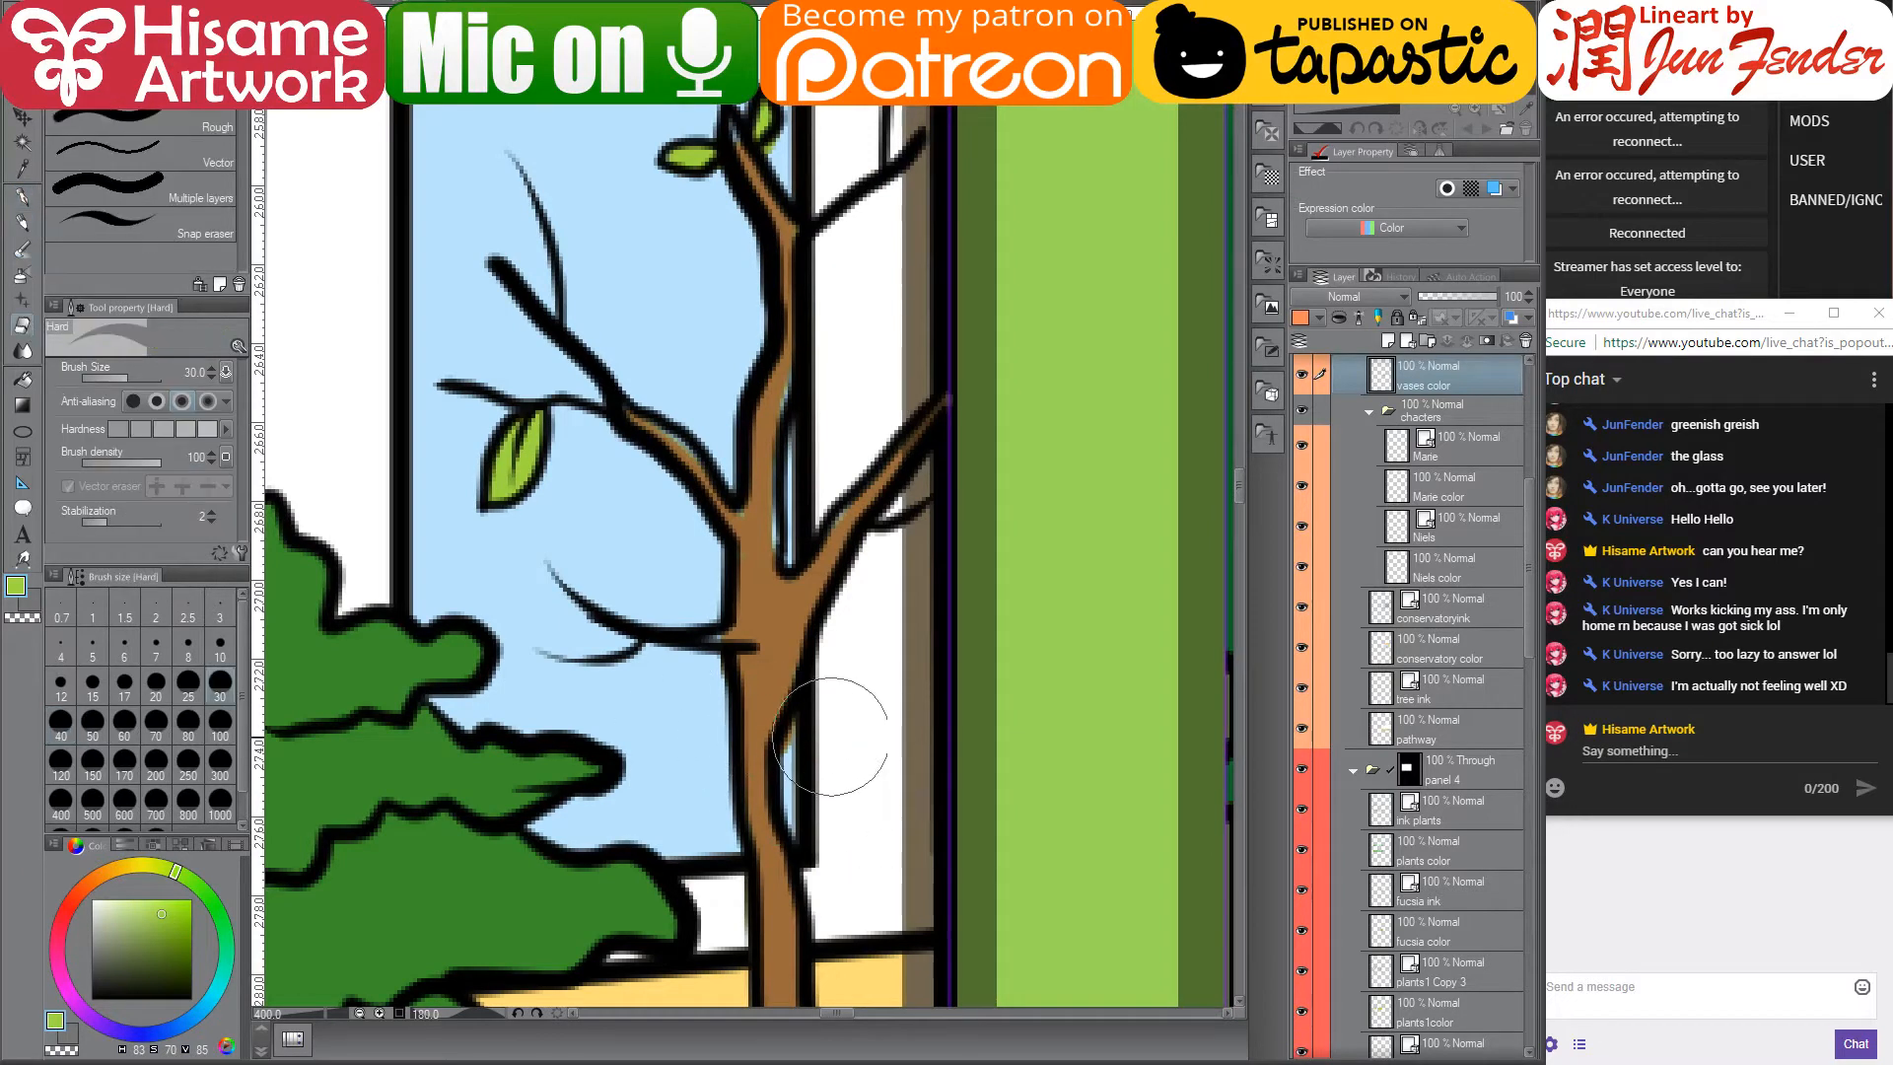
pyautogui.moveTo(835, 738); pyautogui.dragTo(857, 712)
pyautogui.click(21, 201)
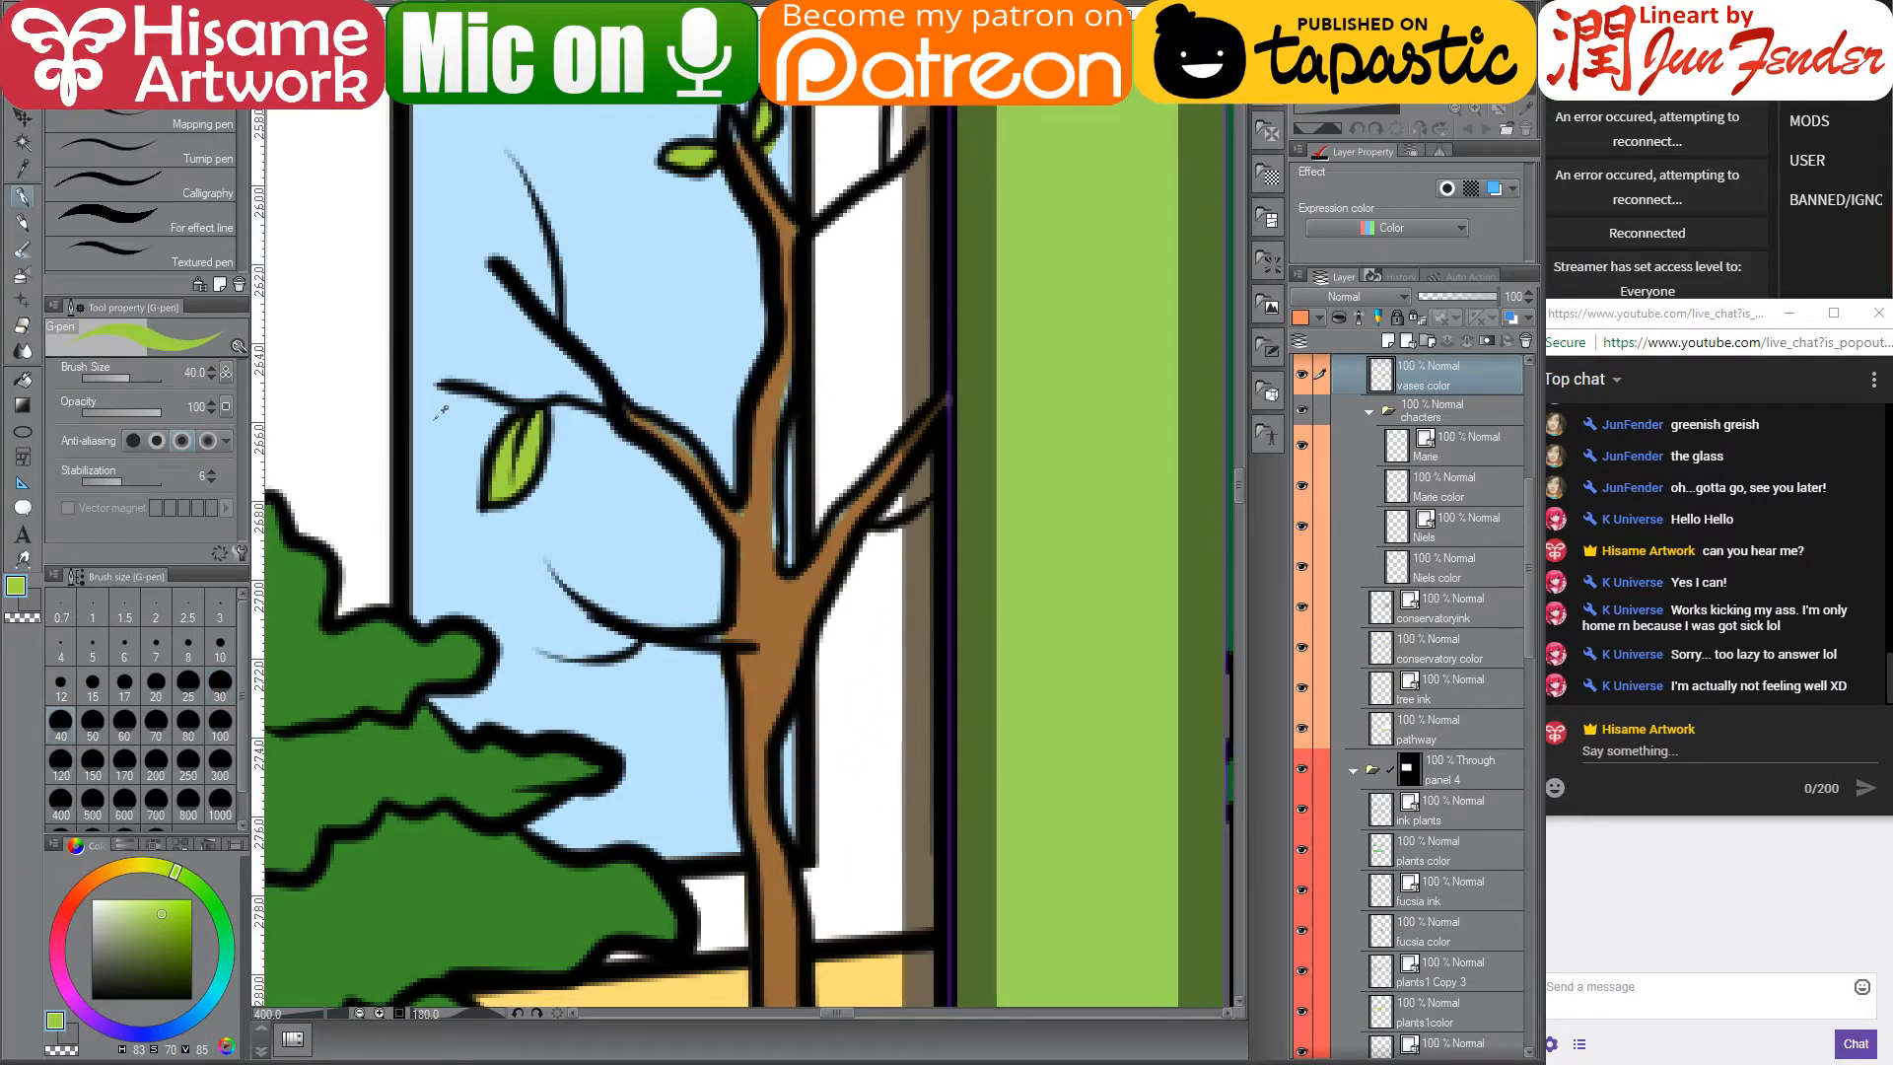
# - Fill the unpainted gaps along the sapling's trunk and branches with sampled brown, using the G-pen at size 7
pyautogui.keyDown('alt'); pyautogui.click(785, 576); pyautogui.keyUp('alt')
pyautogui.press('[')
pyautogui.press('[')
pyautogui.press('[')
pyautogui.press('[')
pyautogui.press('[')
pyautogui.press('[')
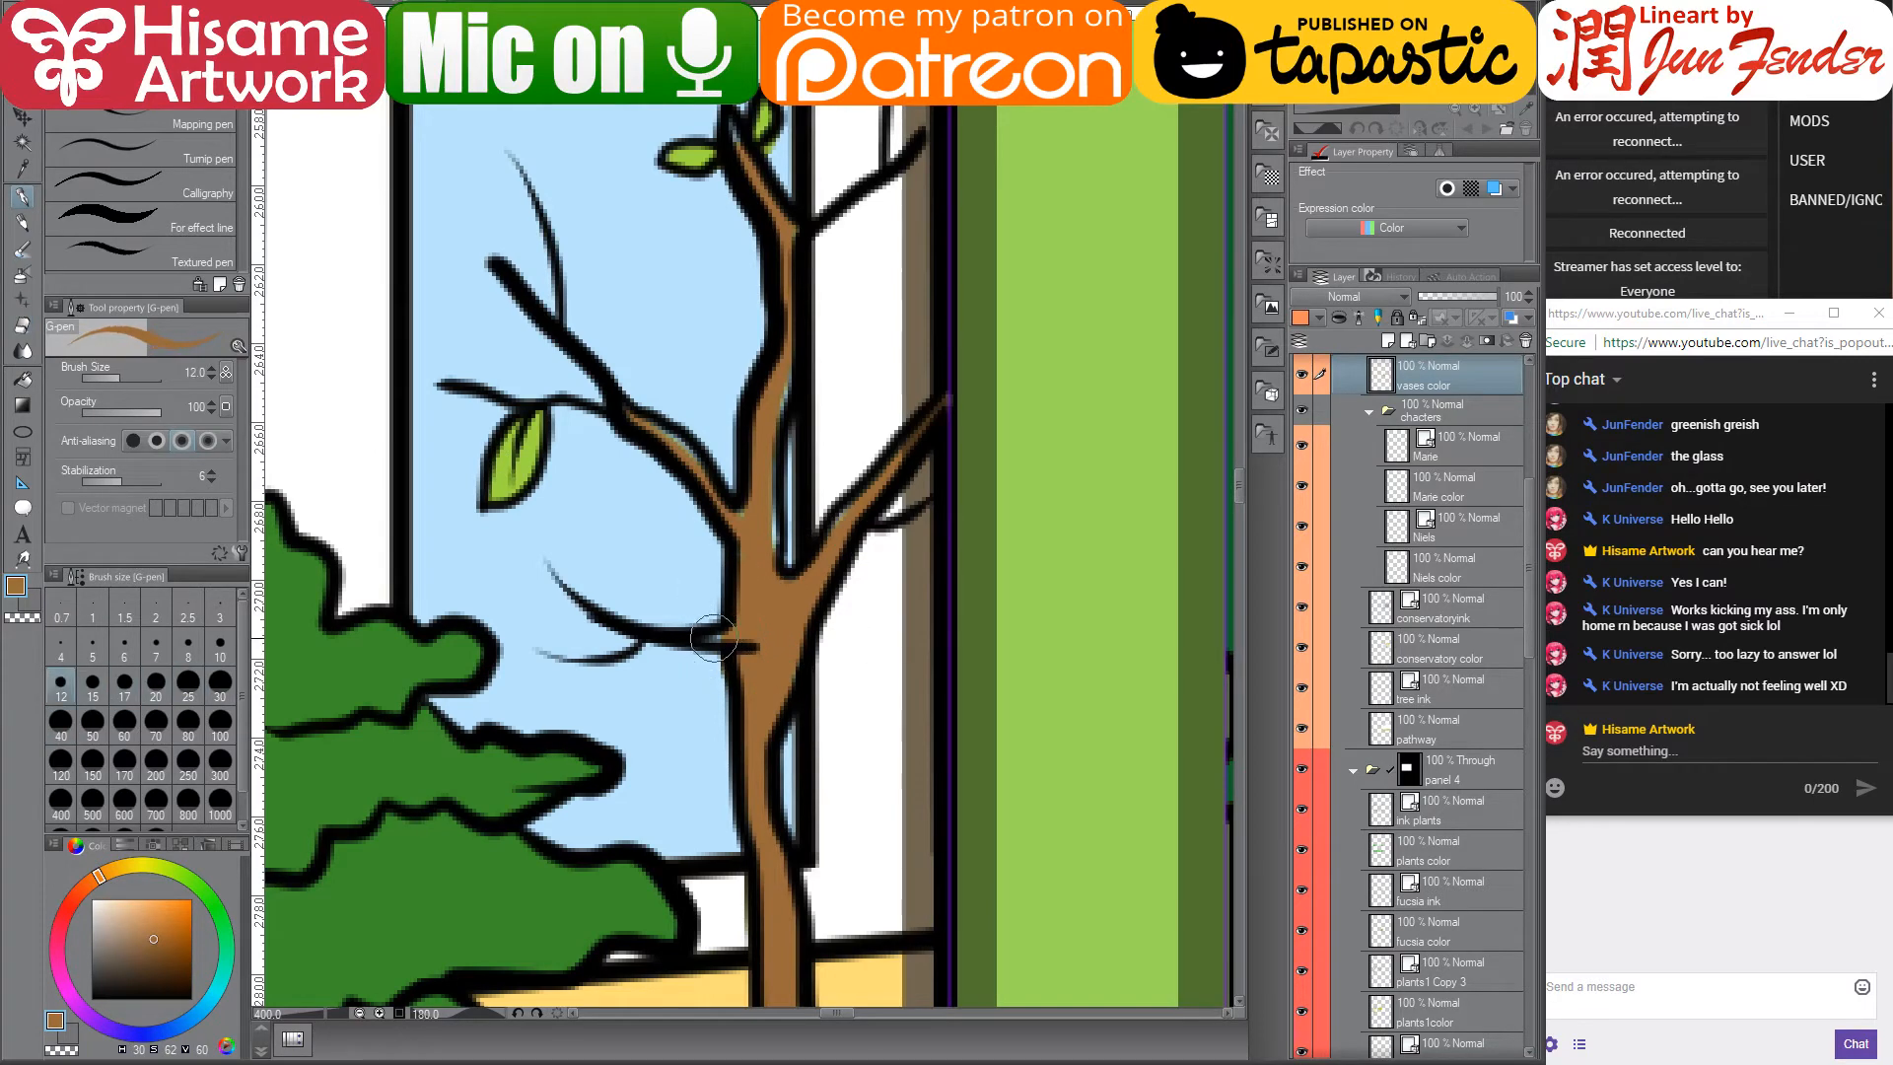
pyautogui.press('[')
pyautogui.press('[')
pyautogui.press(']')
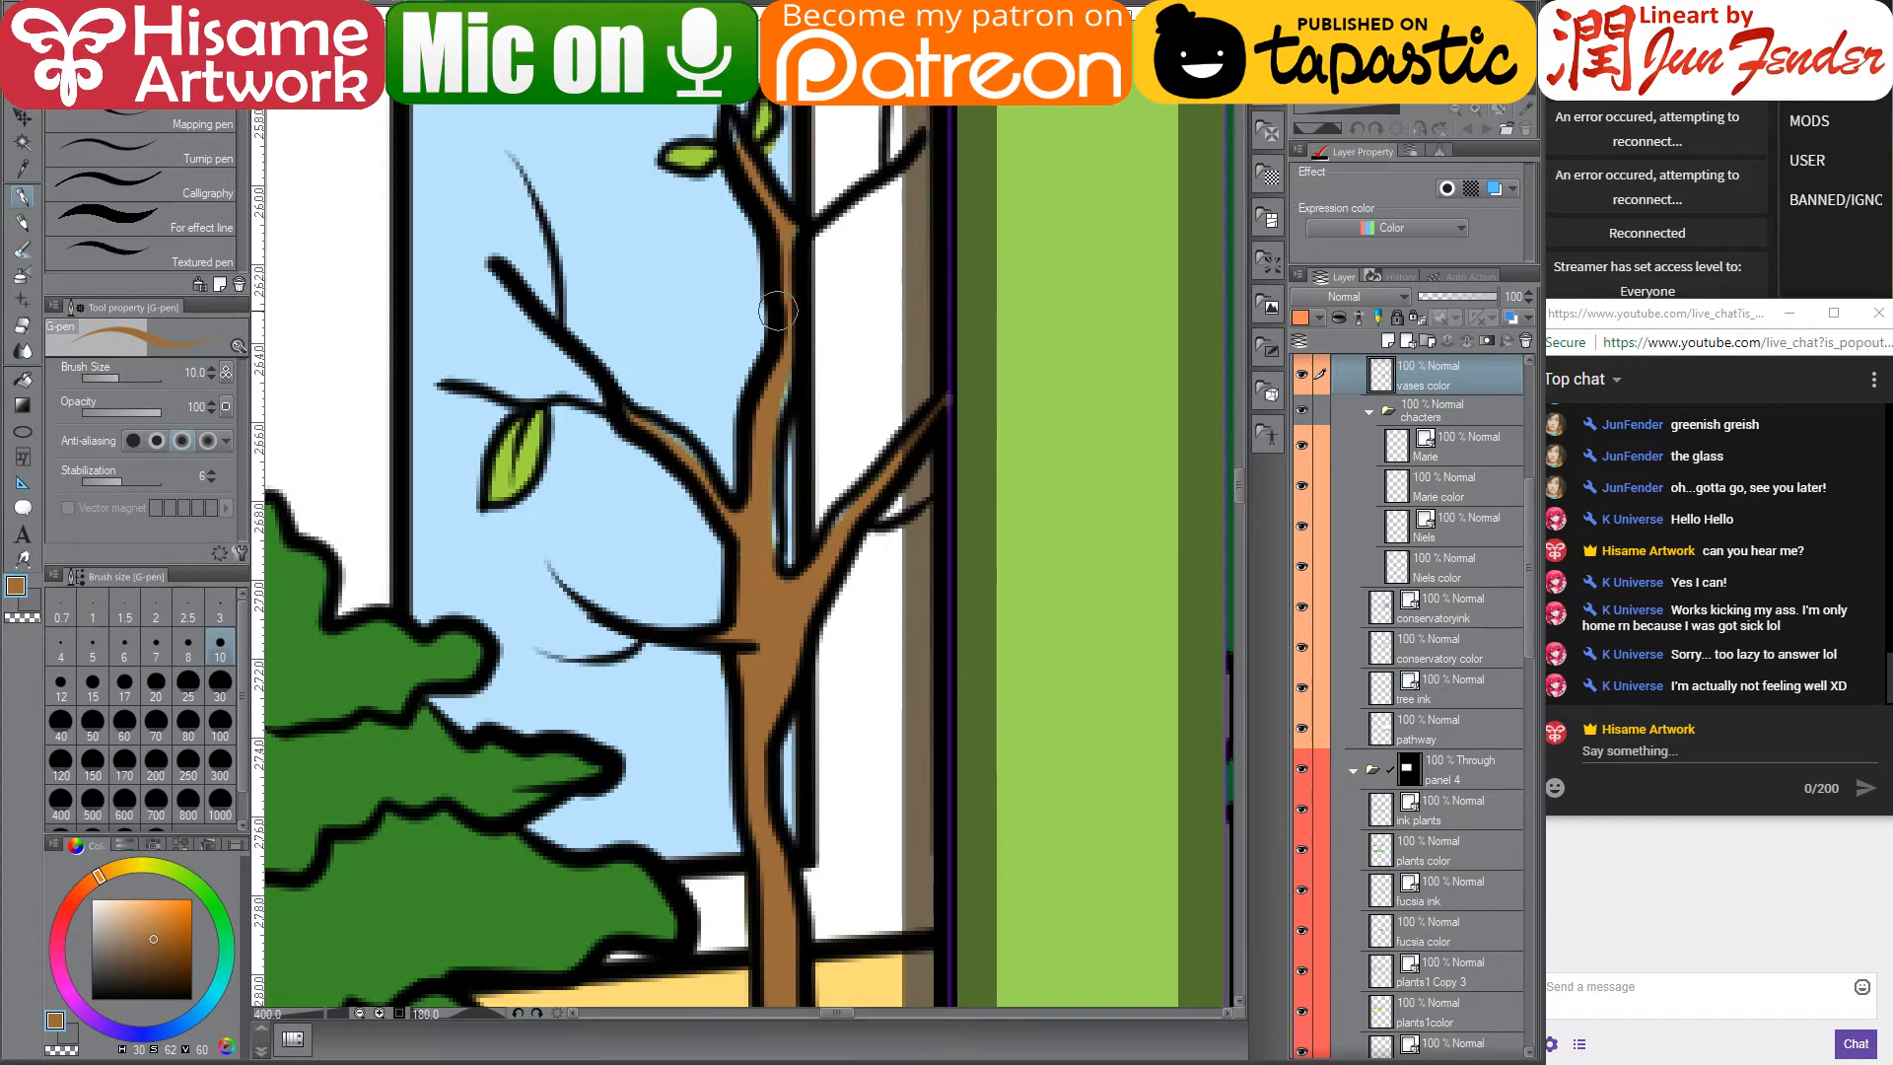
pyautogui.press('[')
pyautogui.press('[')
pyautogui.moveTo(795, 230)
pyautogui.mouseDown()
pyautogui.moveTo(781, 387)
pyautogui.moveTo(750, 457)
pyautogui.moveTo(758, 438)
pyautogui.moveTo(776, 577)
pyautogui.mouseUp()
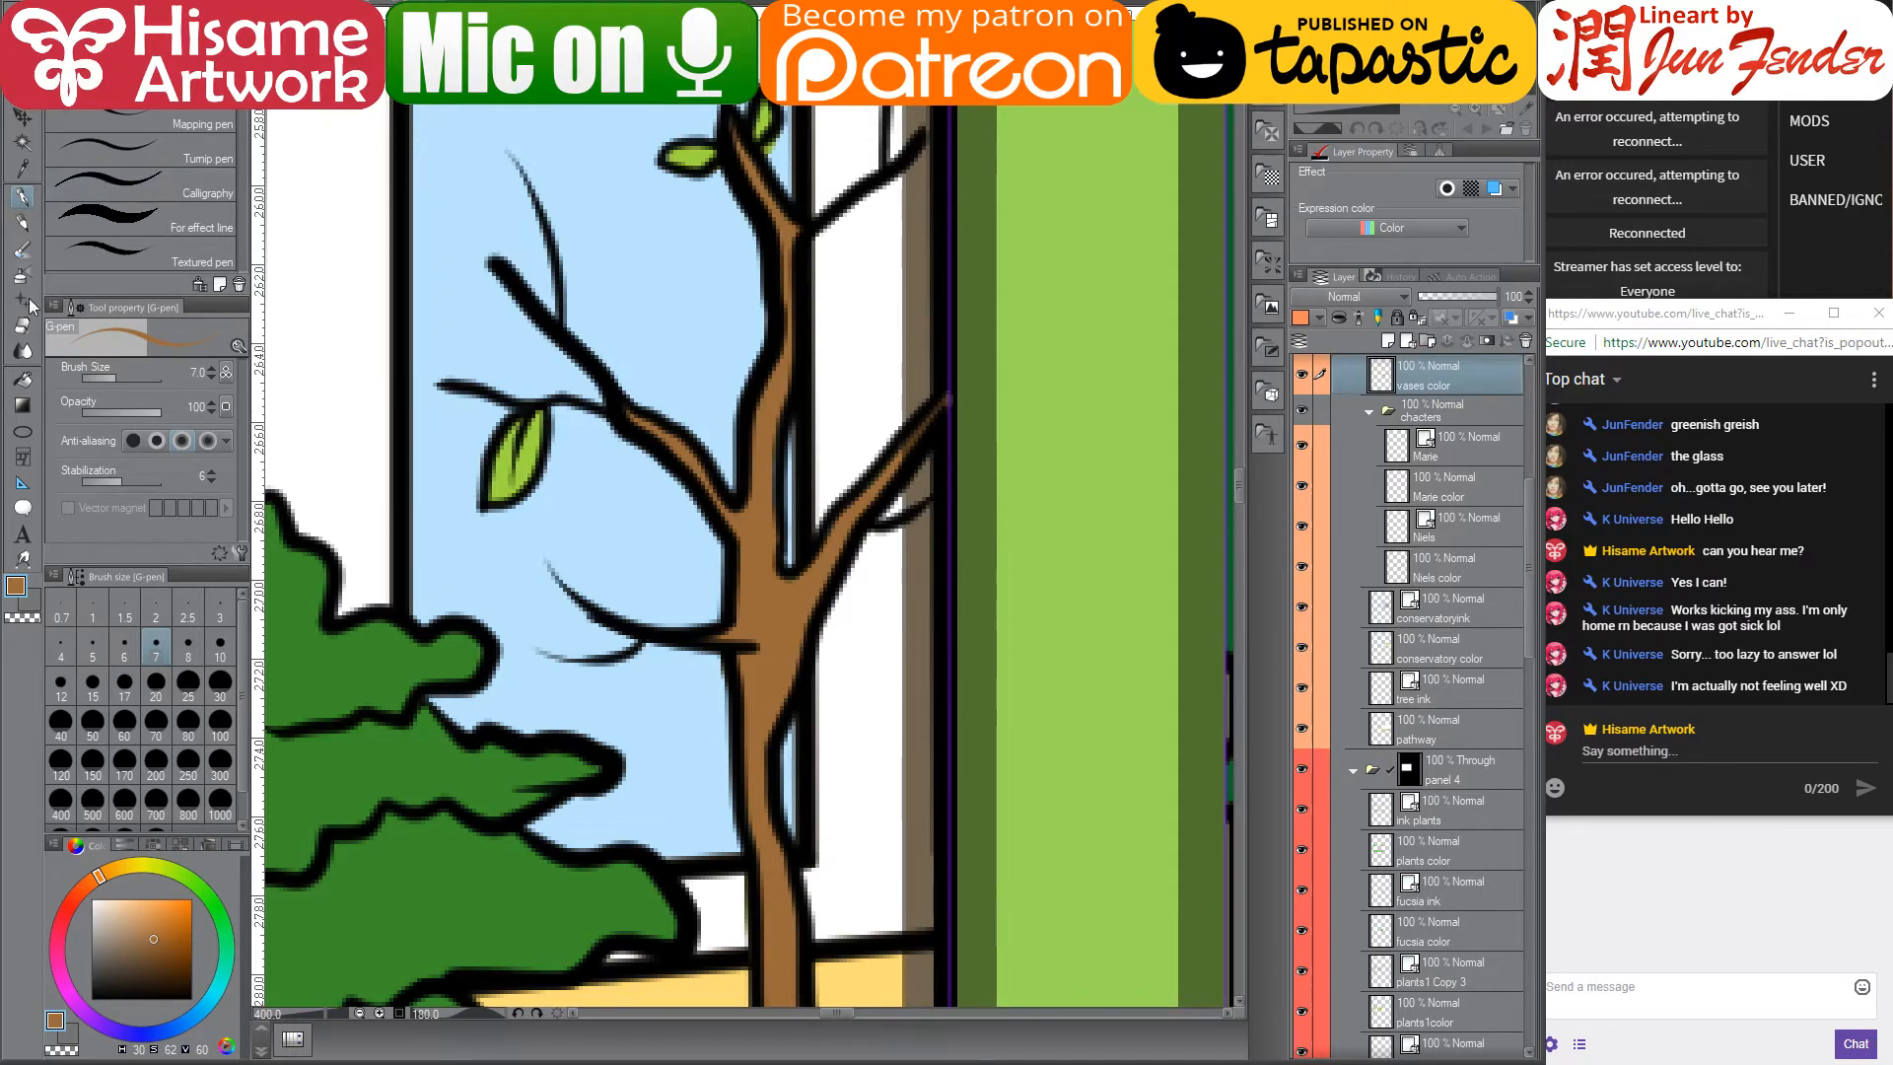
# - Set up the Hard eraser at size 7 for cleaning the sapling's edges
pyautogui.click(24, 328)
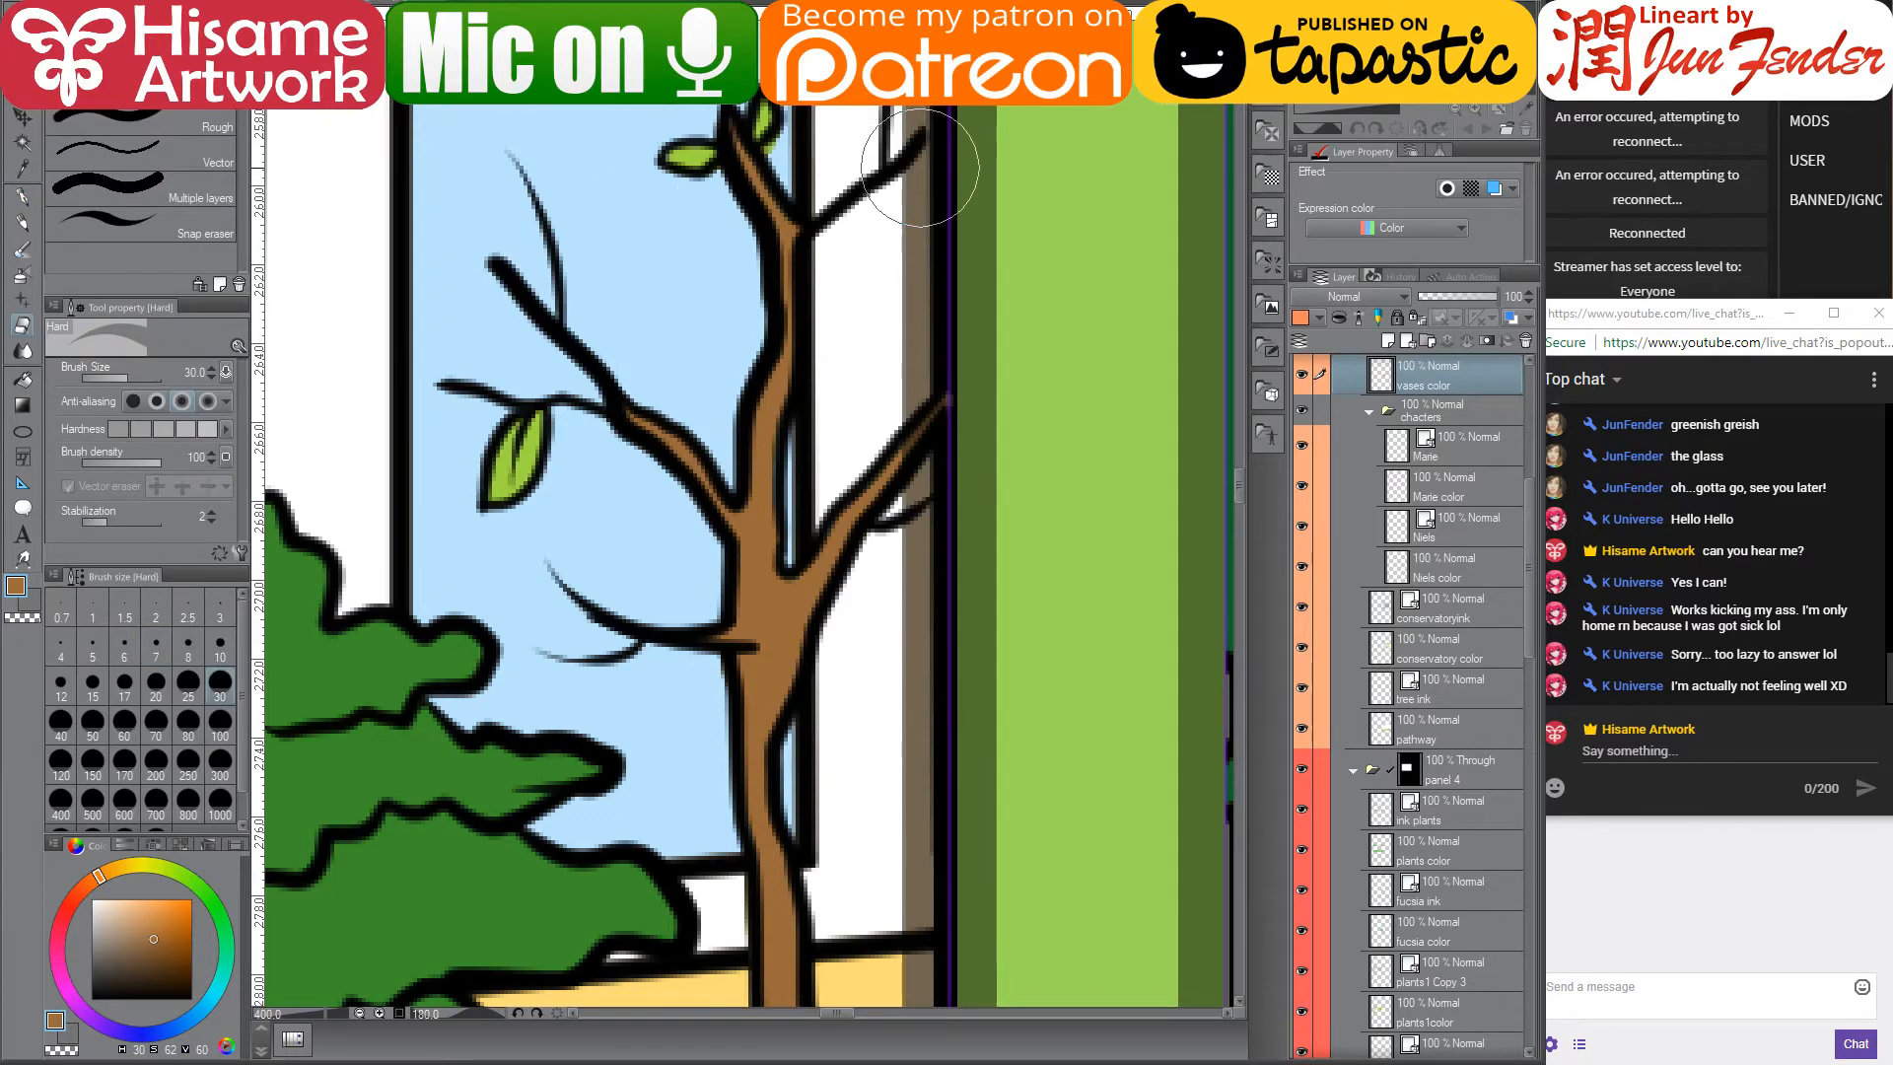
pyautogui.press('[')
pyautogui.press('[')
pyautogui.press('[')
pyautogui.press('[')
pyautogui.press('[')
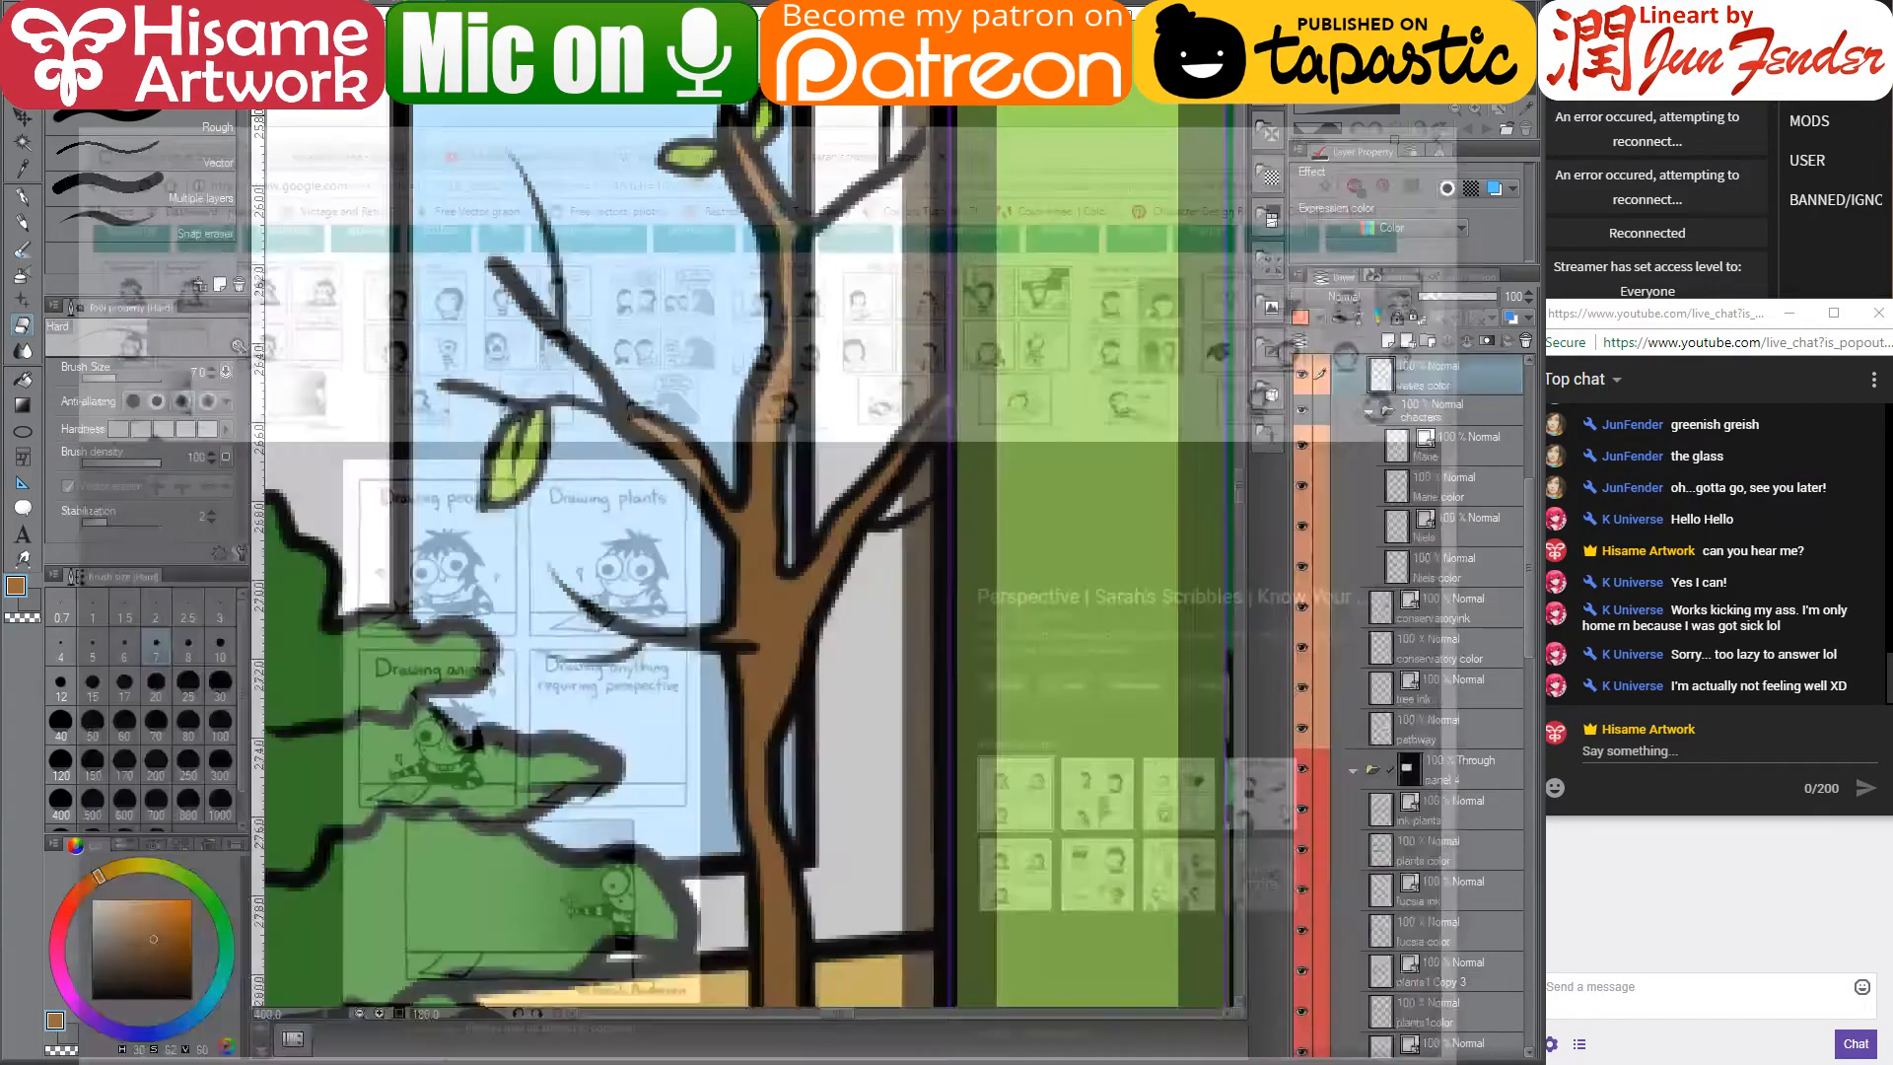
# - Search the web for genetics in the browser and open the Wikipedia article on Genetics
pyautogui.click(552, 951)
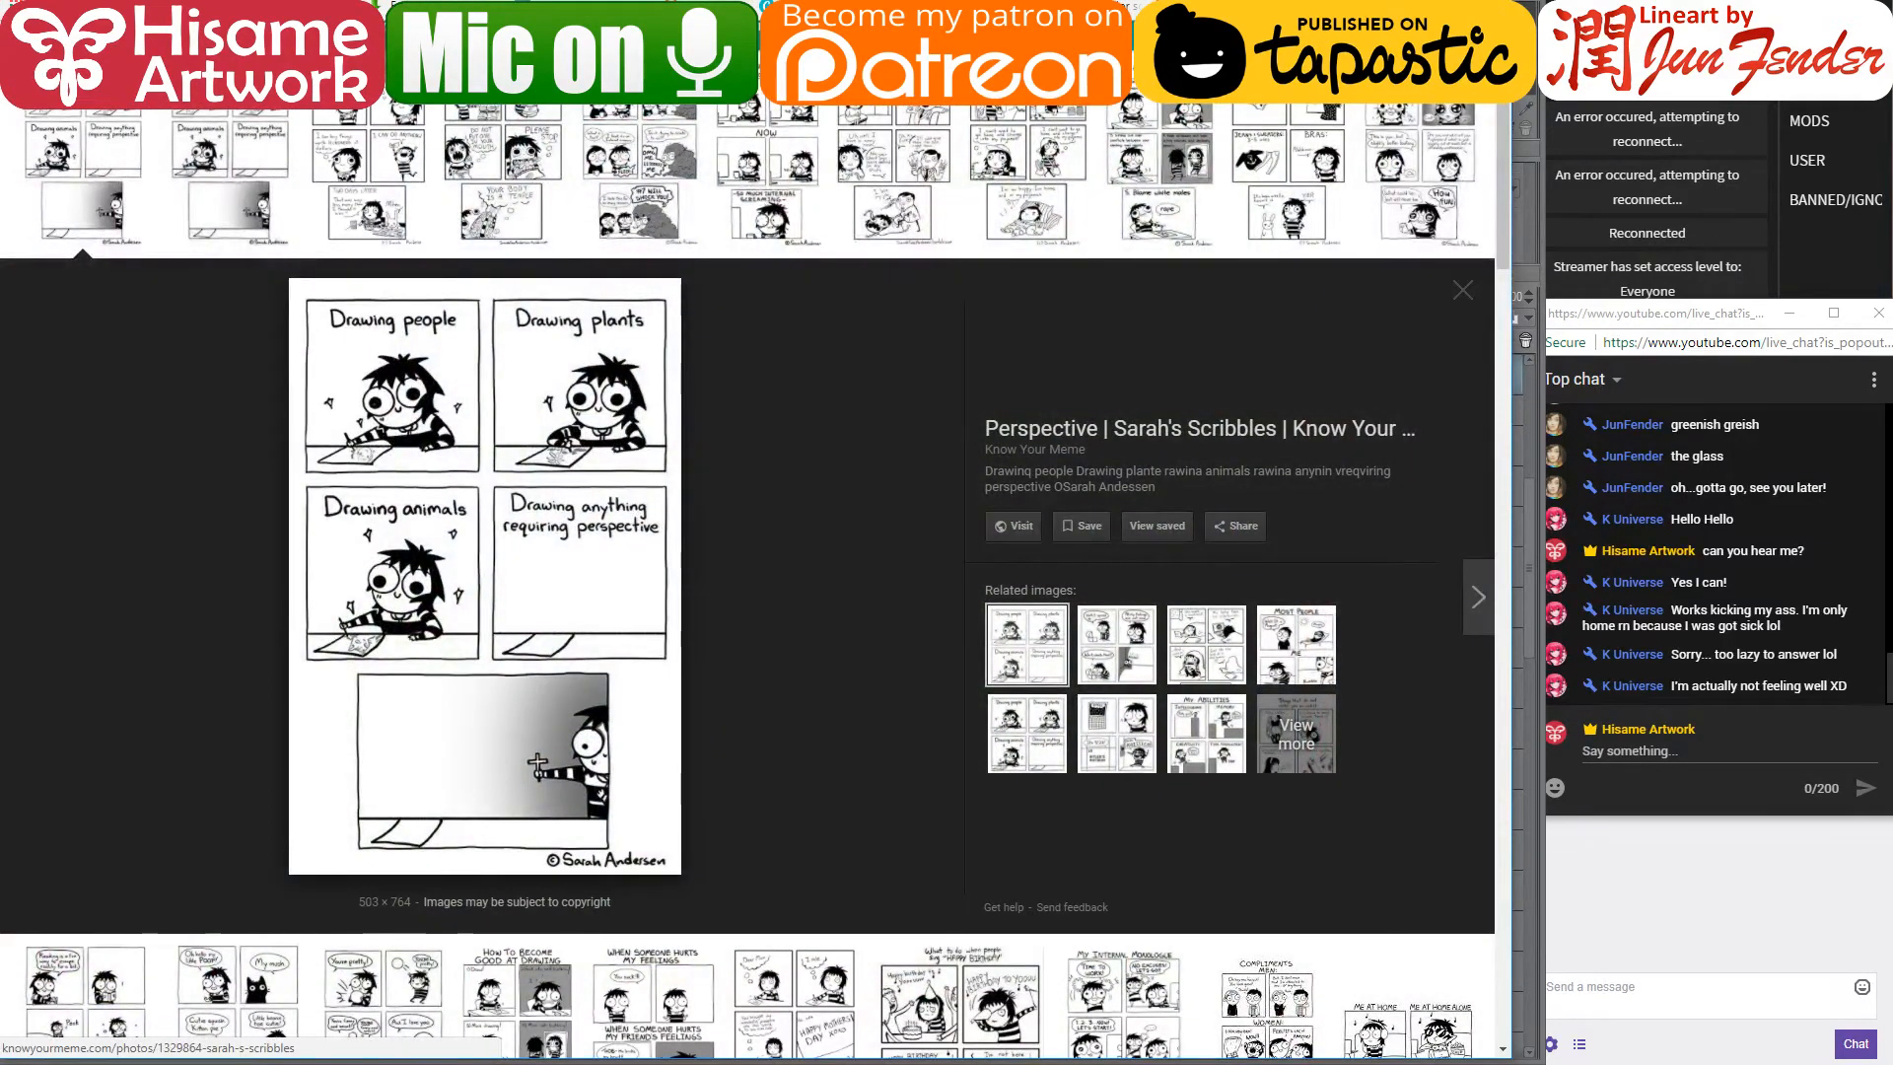
pyautogui.write('genetic')
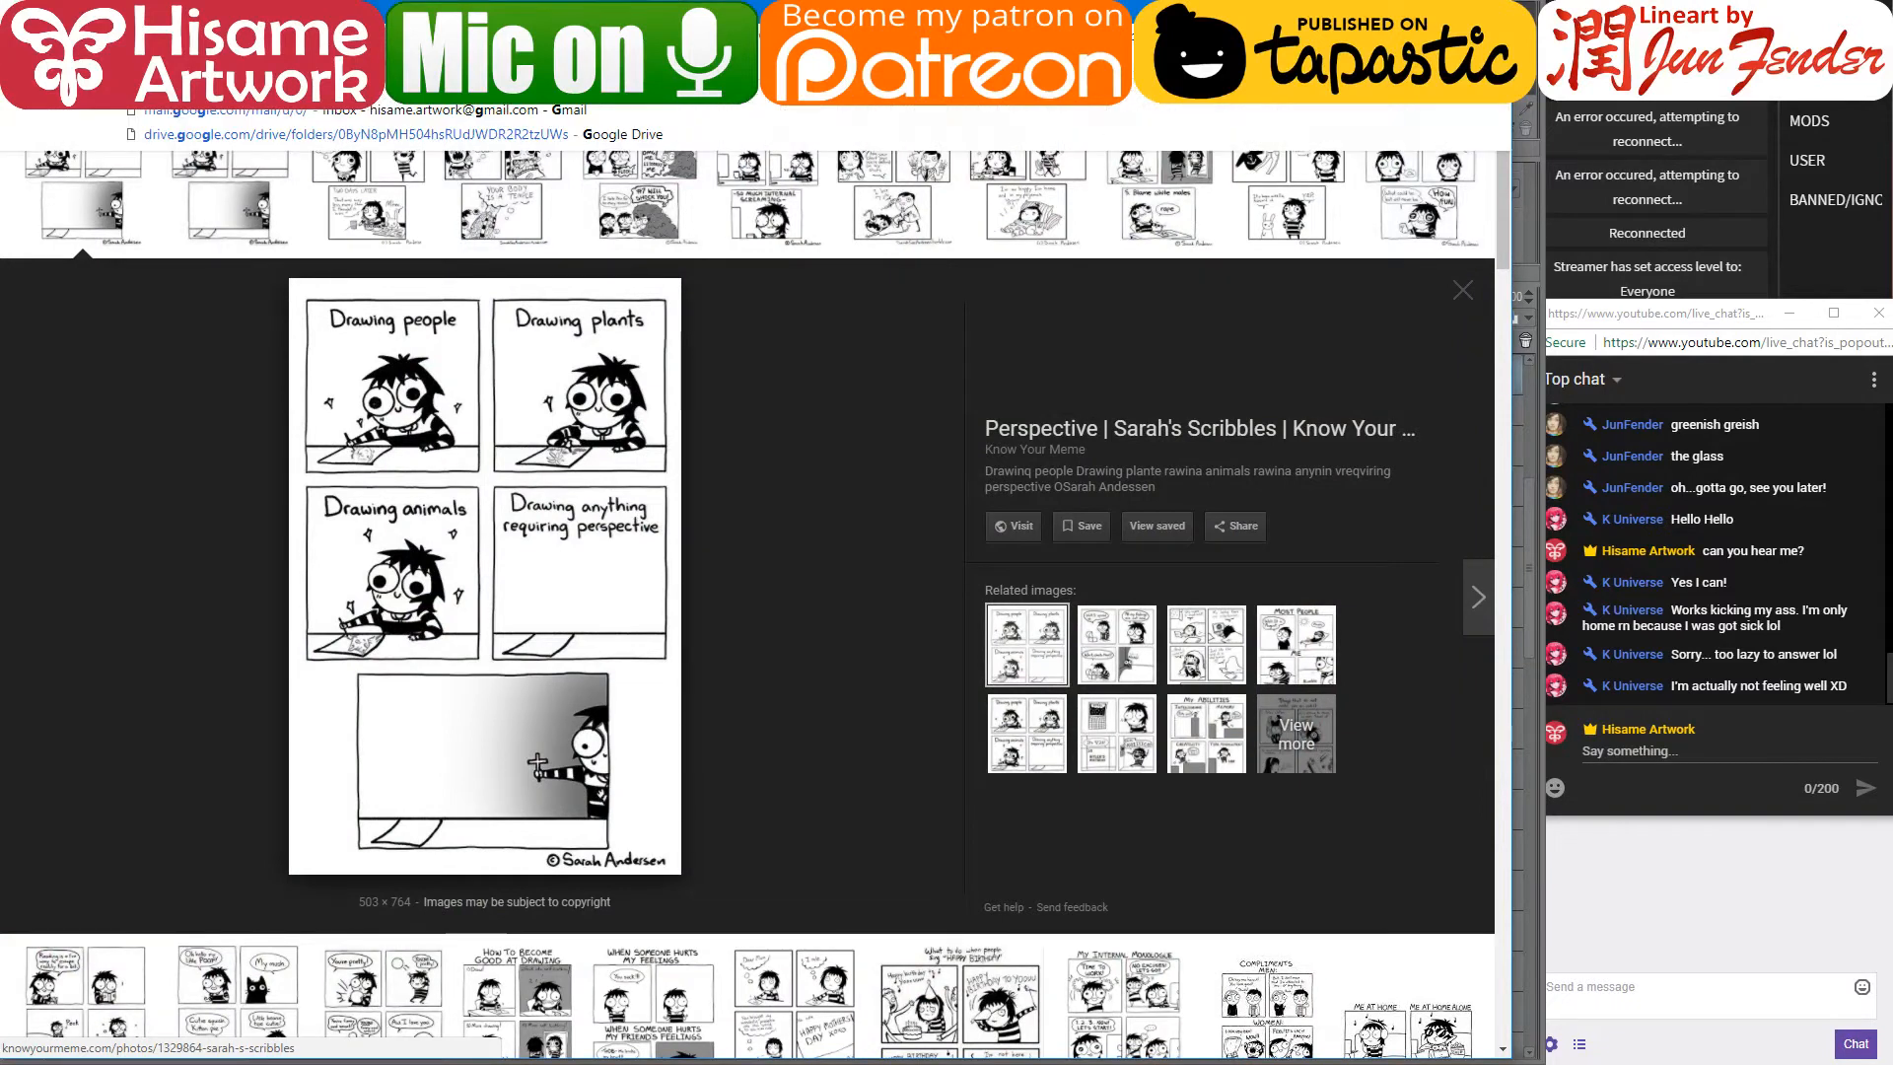
pyautogui.write('s')
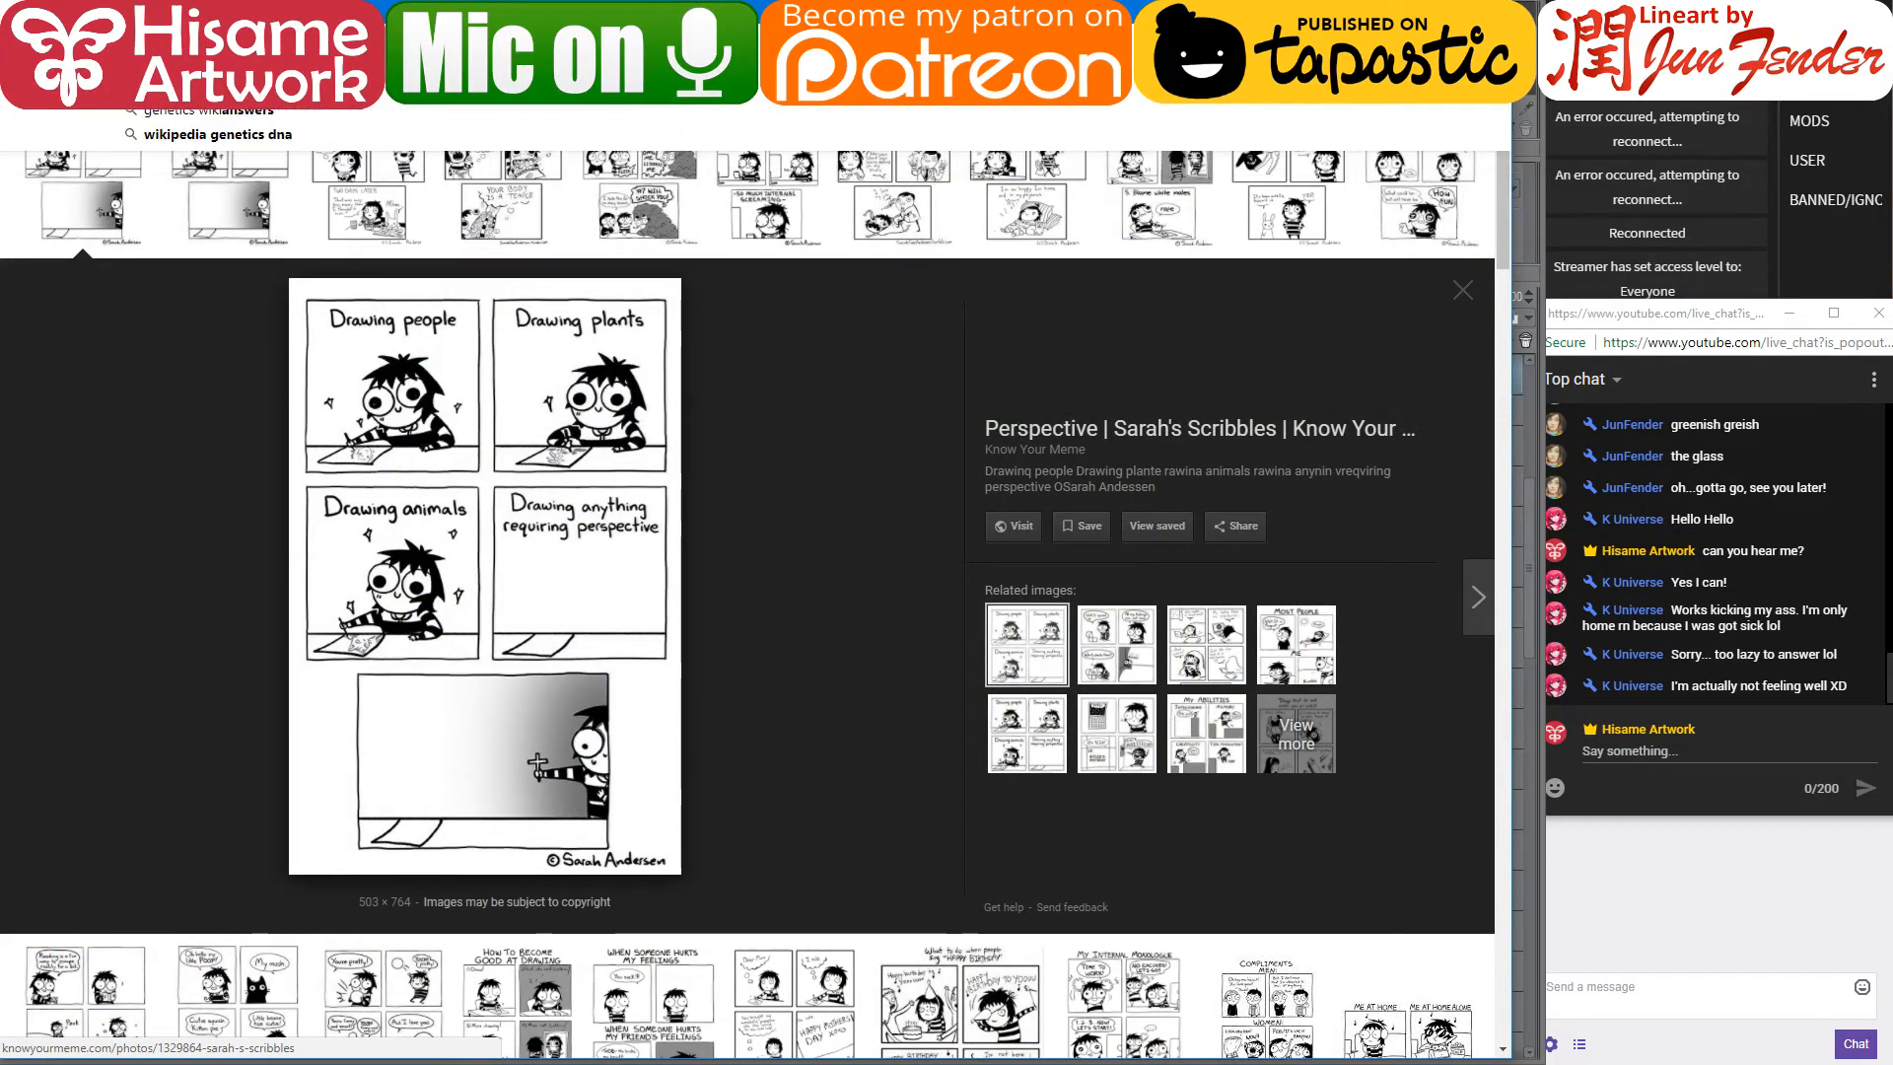
pyautogui.press('Return')
pyautogui.click(249, 204)
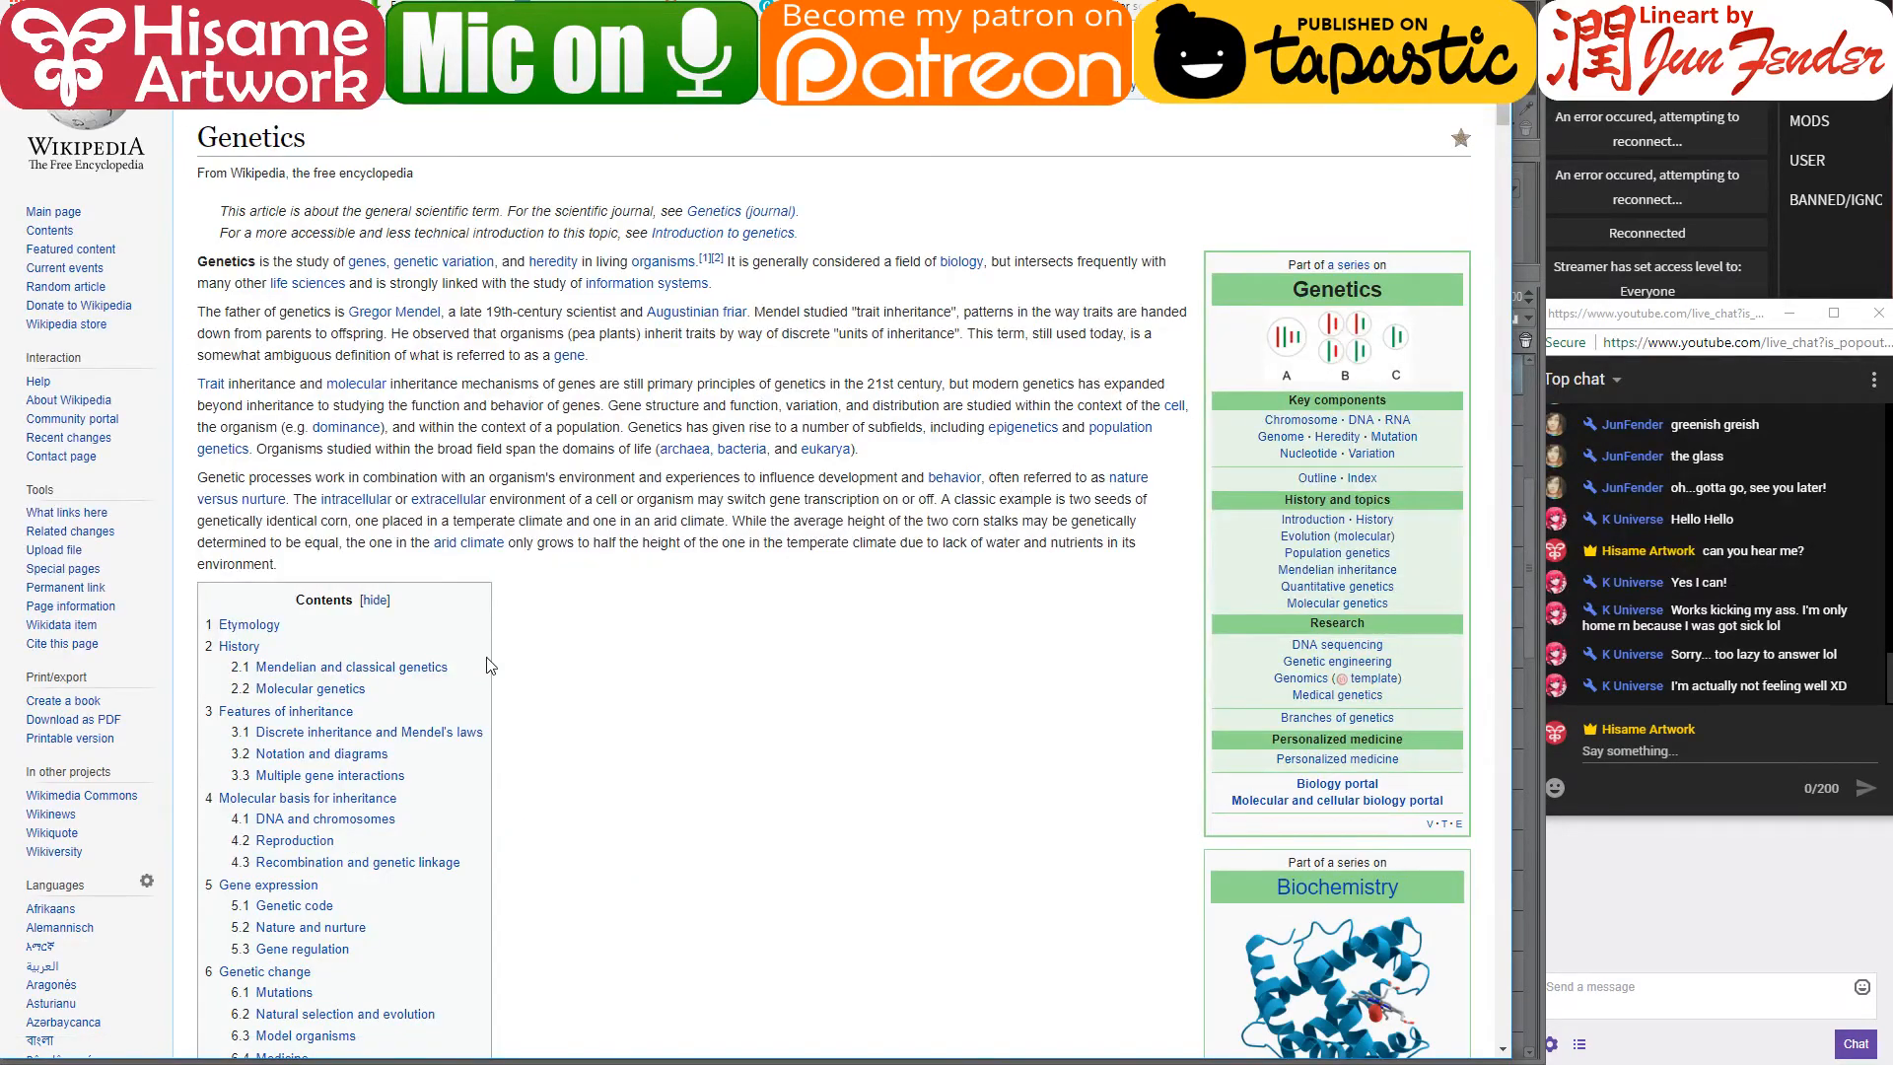
# - Read the article's section on Mendelian and classical genetics, and return to the comic page in Clip Studio Paint
pyautogui.click(281, 668)
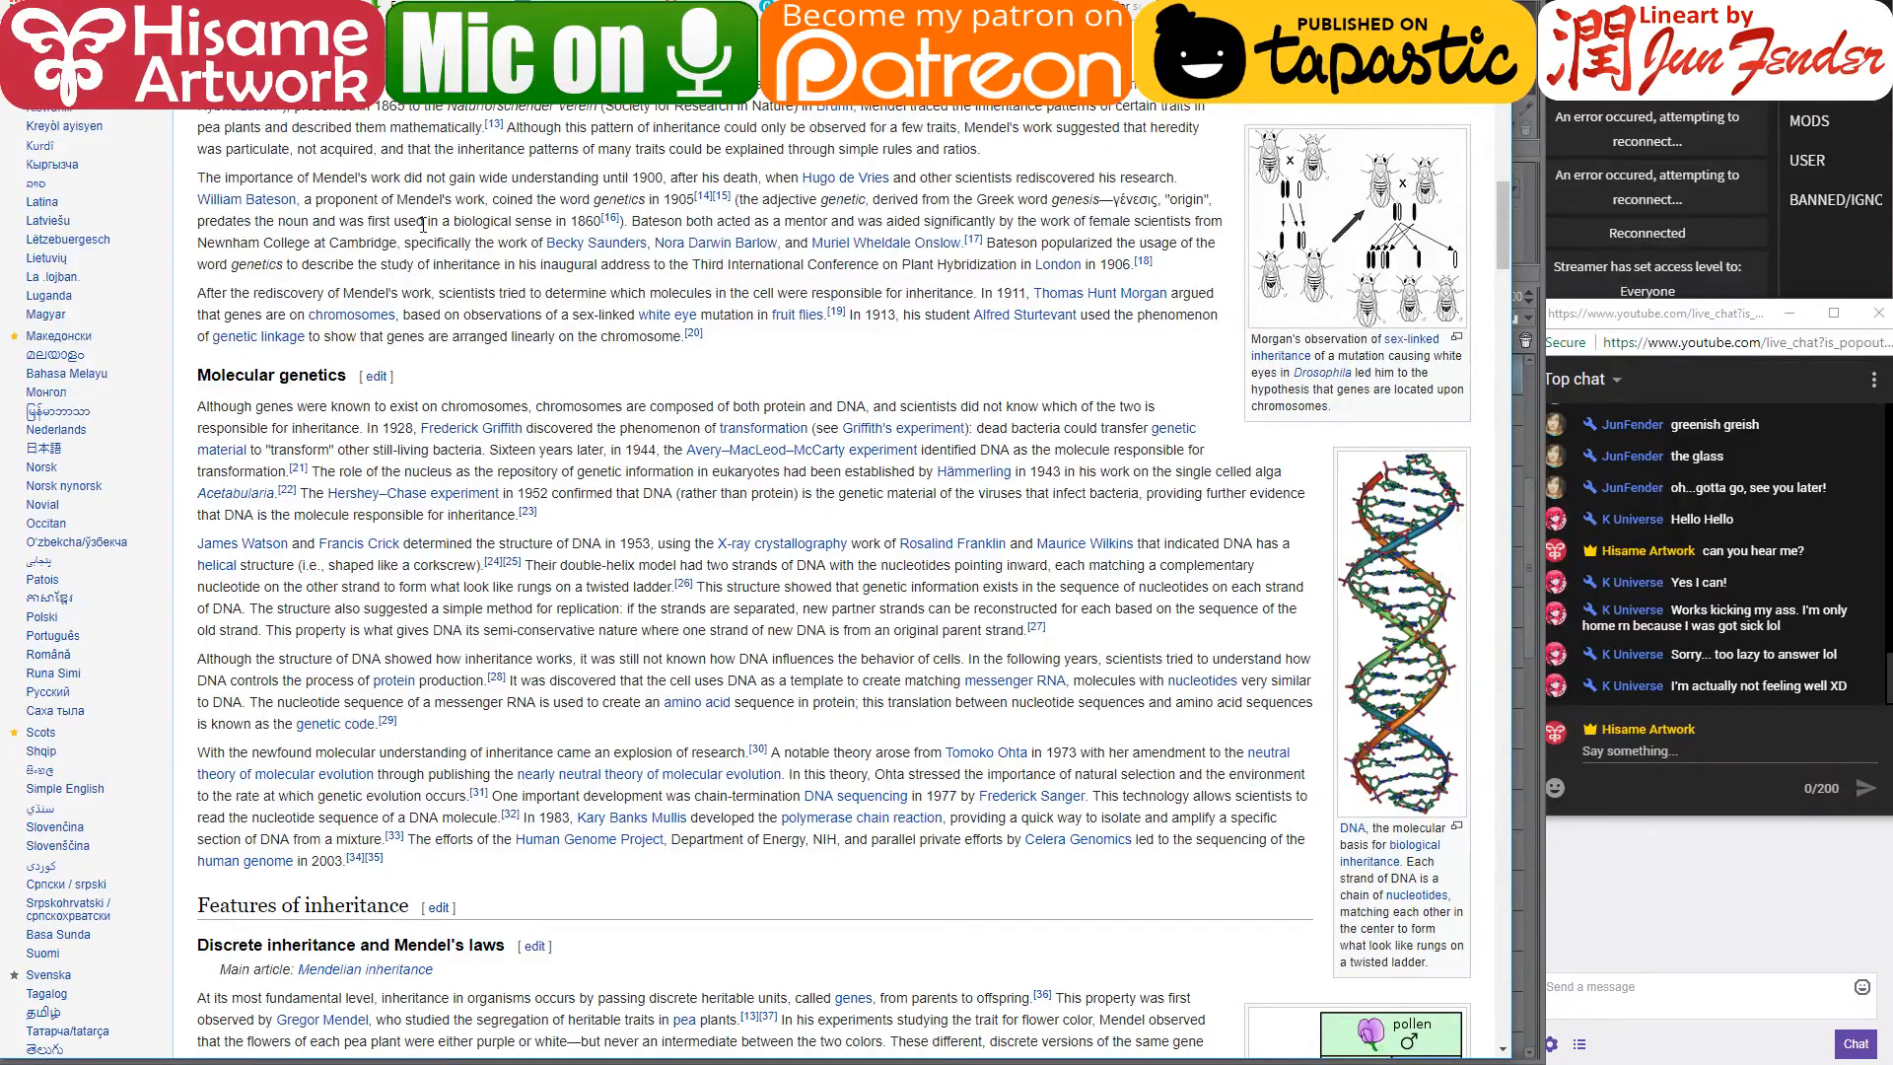
pyautogui.scroll(3, 423, 223)
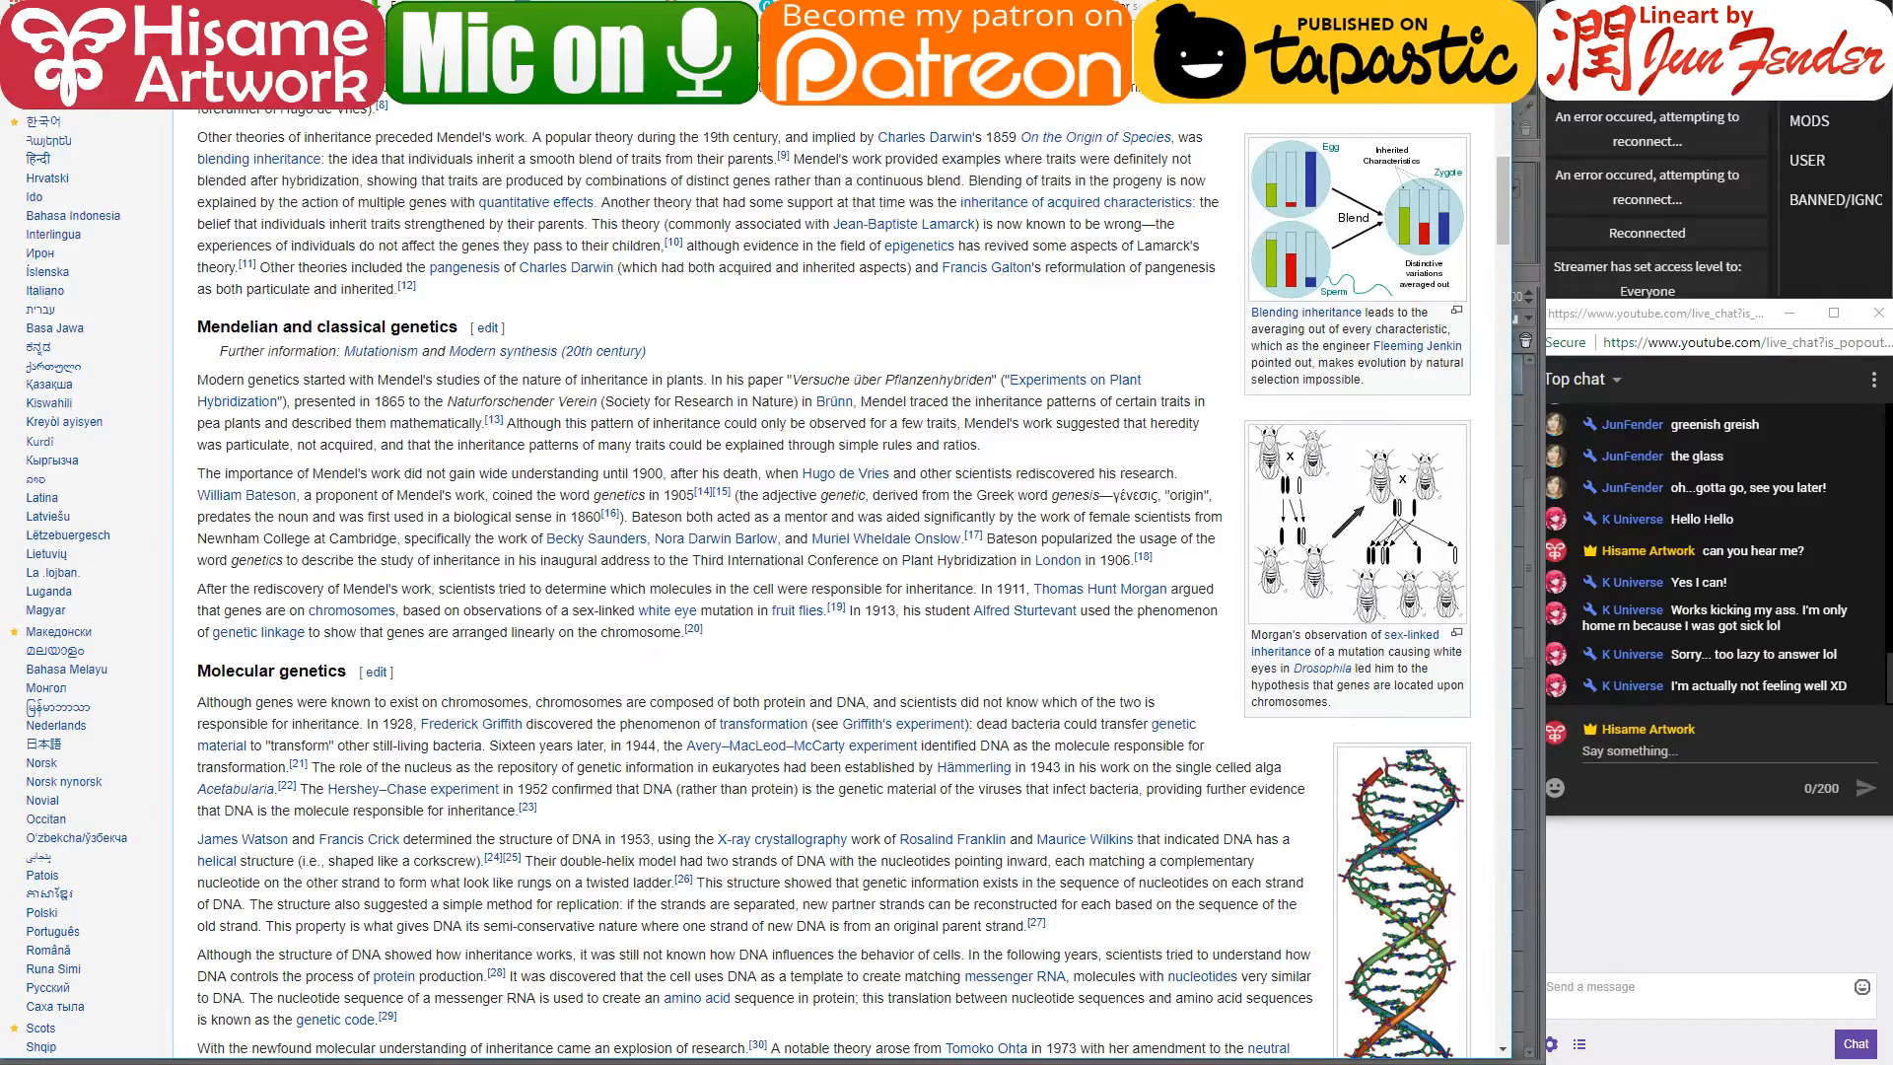
pyautogui.hotkey('alt', 'Tab')
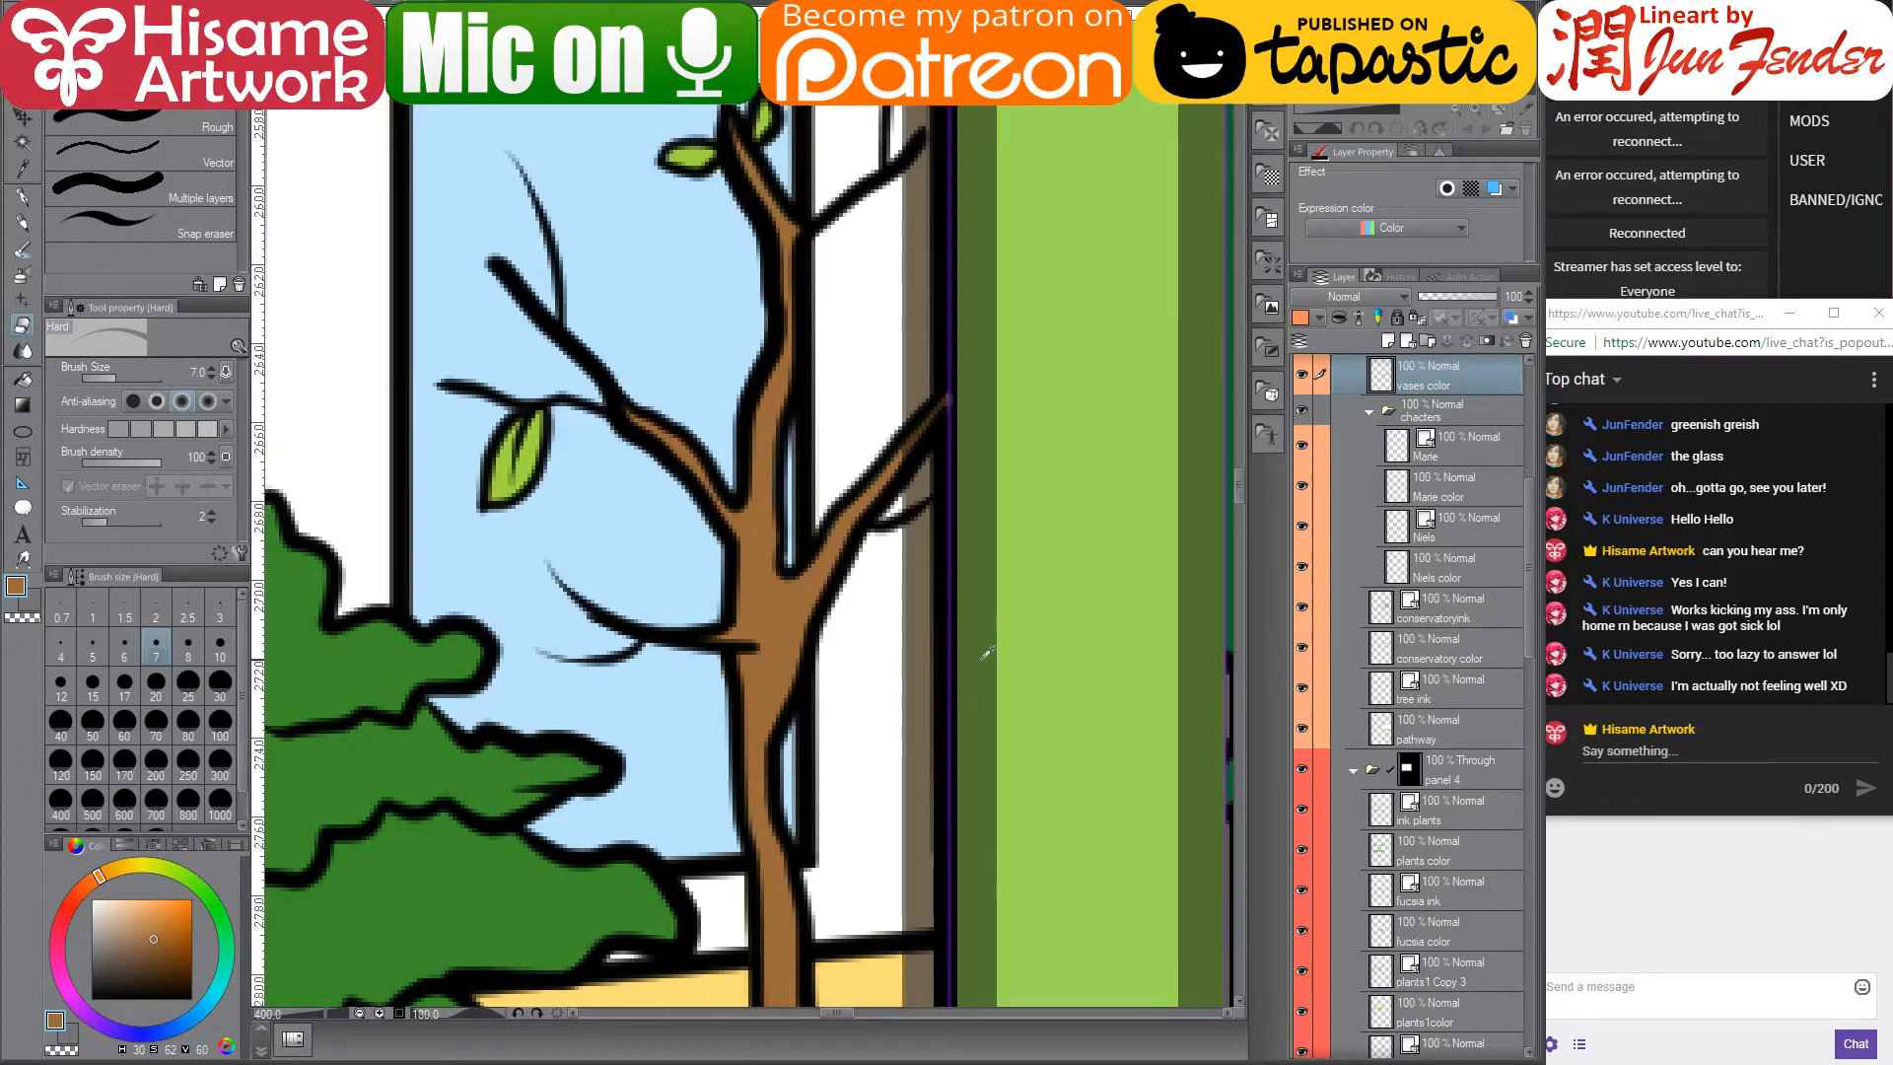
pyautogui.scroll(-8, 902, 448)
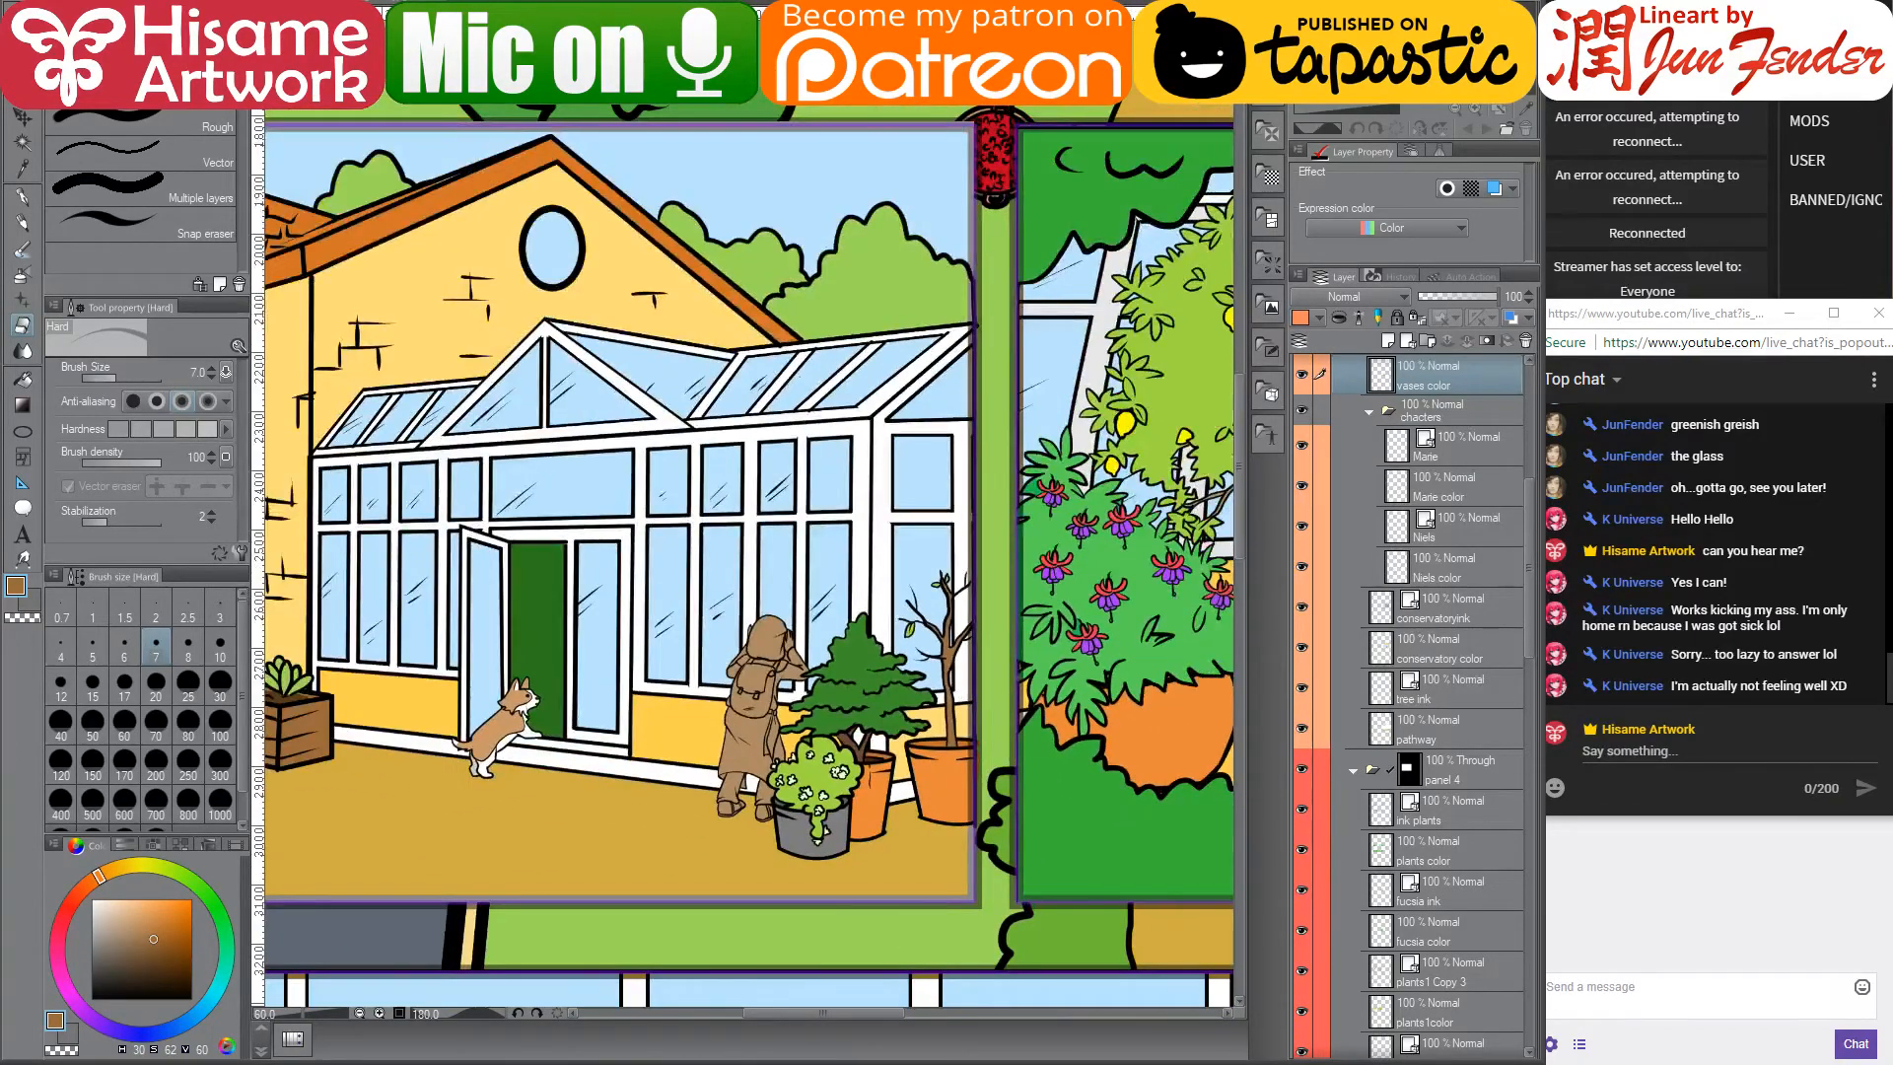
# - Look up Mendel in the browser, open the Gregor Mendel Wikipedia article and follow its link to the Margraviate of Moravia
pyautogui.hotkey('alt', 'Tab')
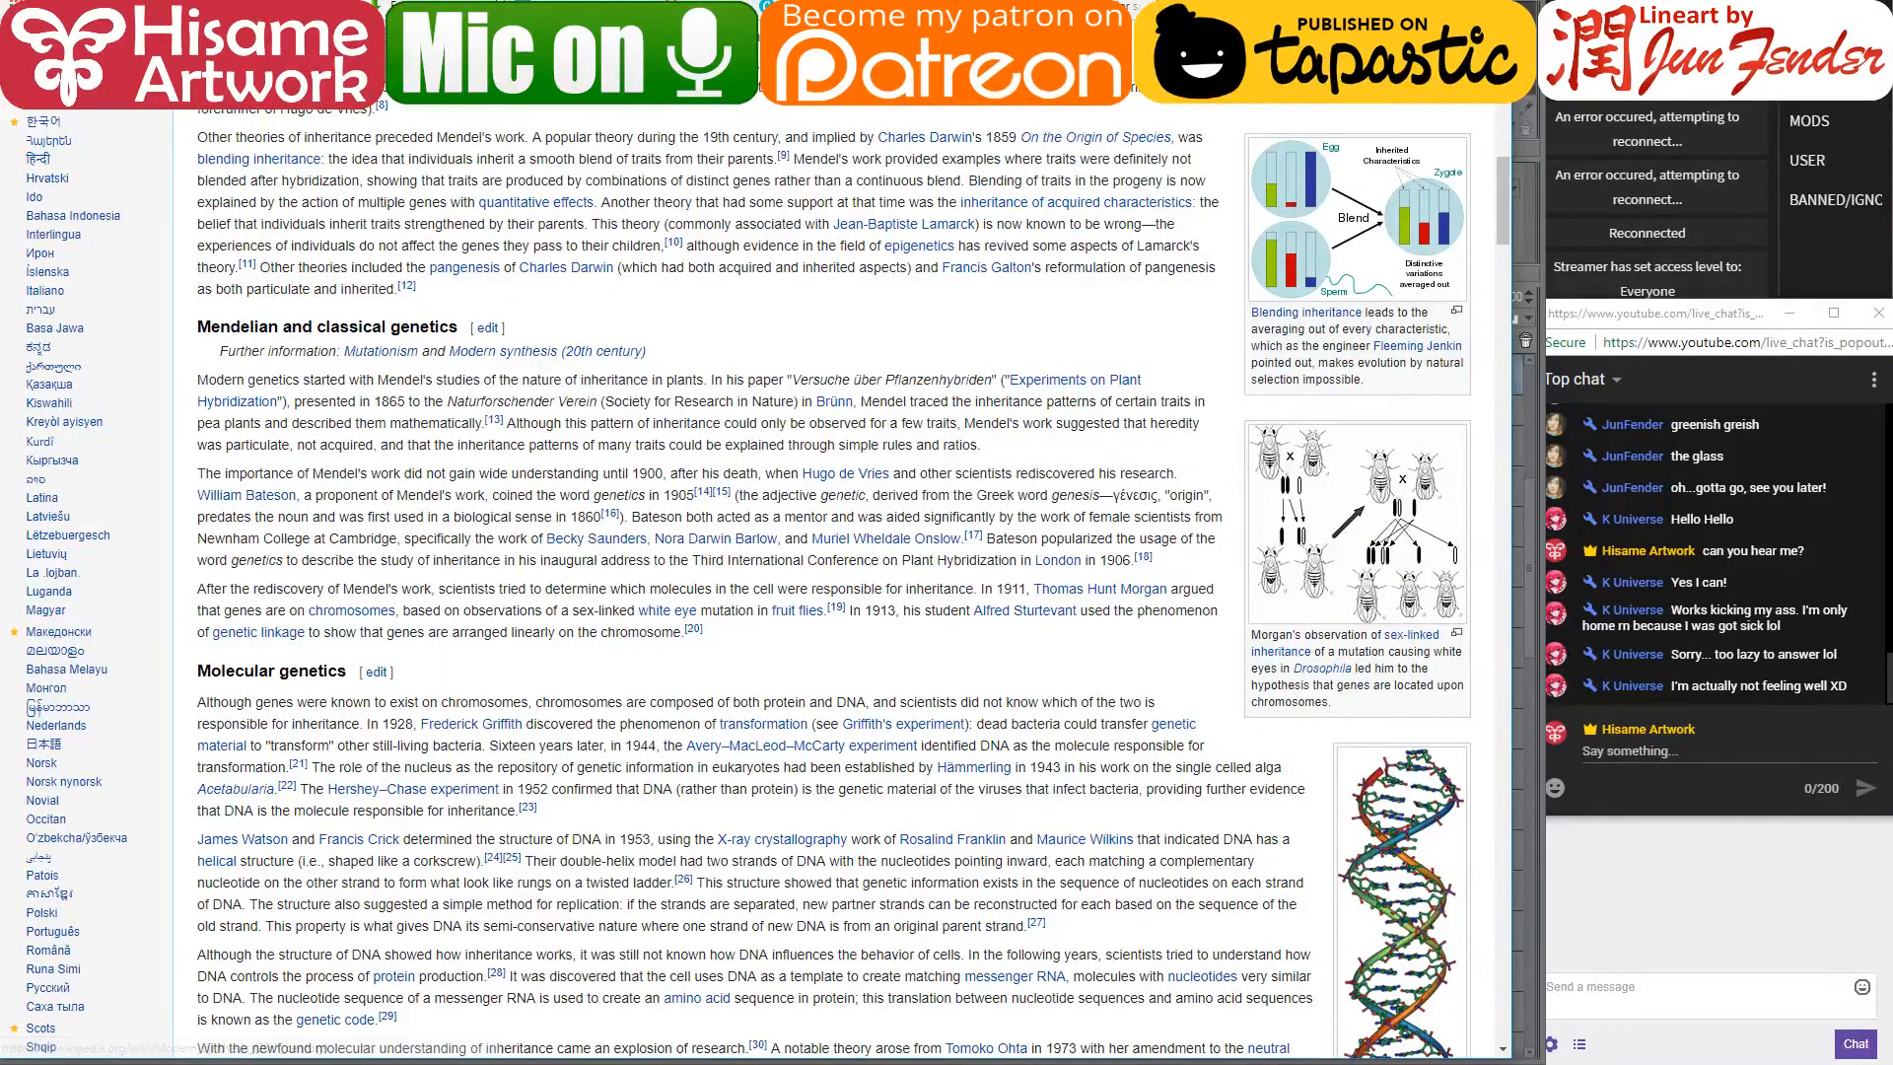
pyautogui.click(463, 61)
pyautogui.write('mention')
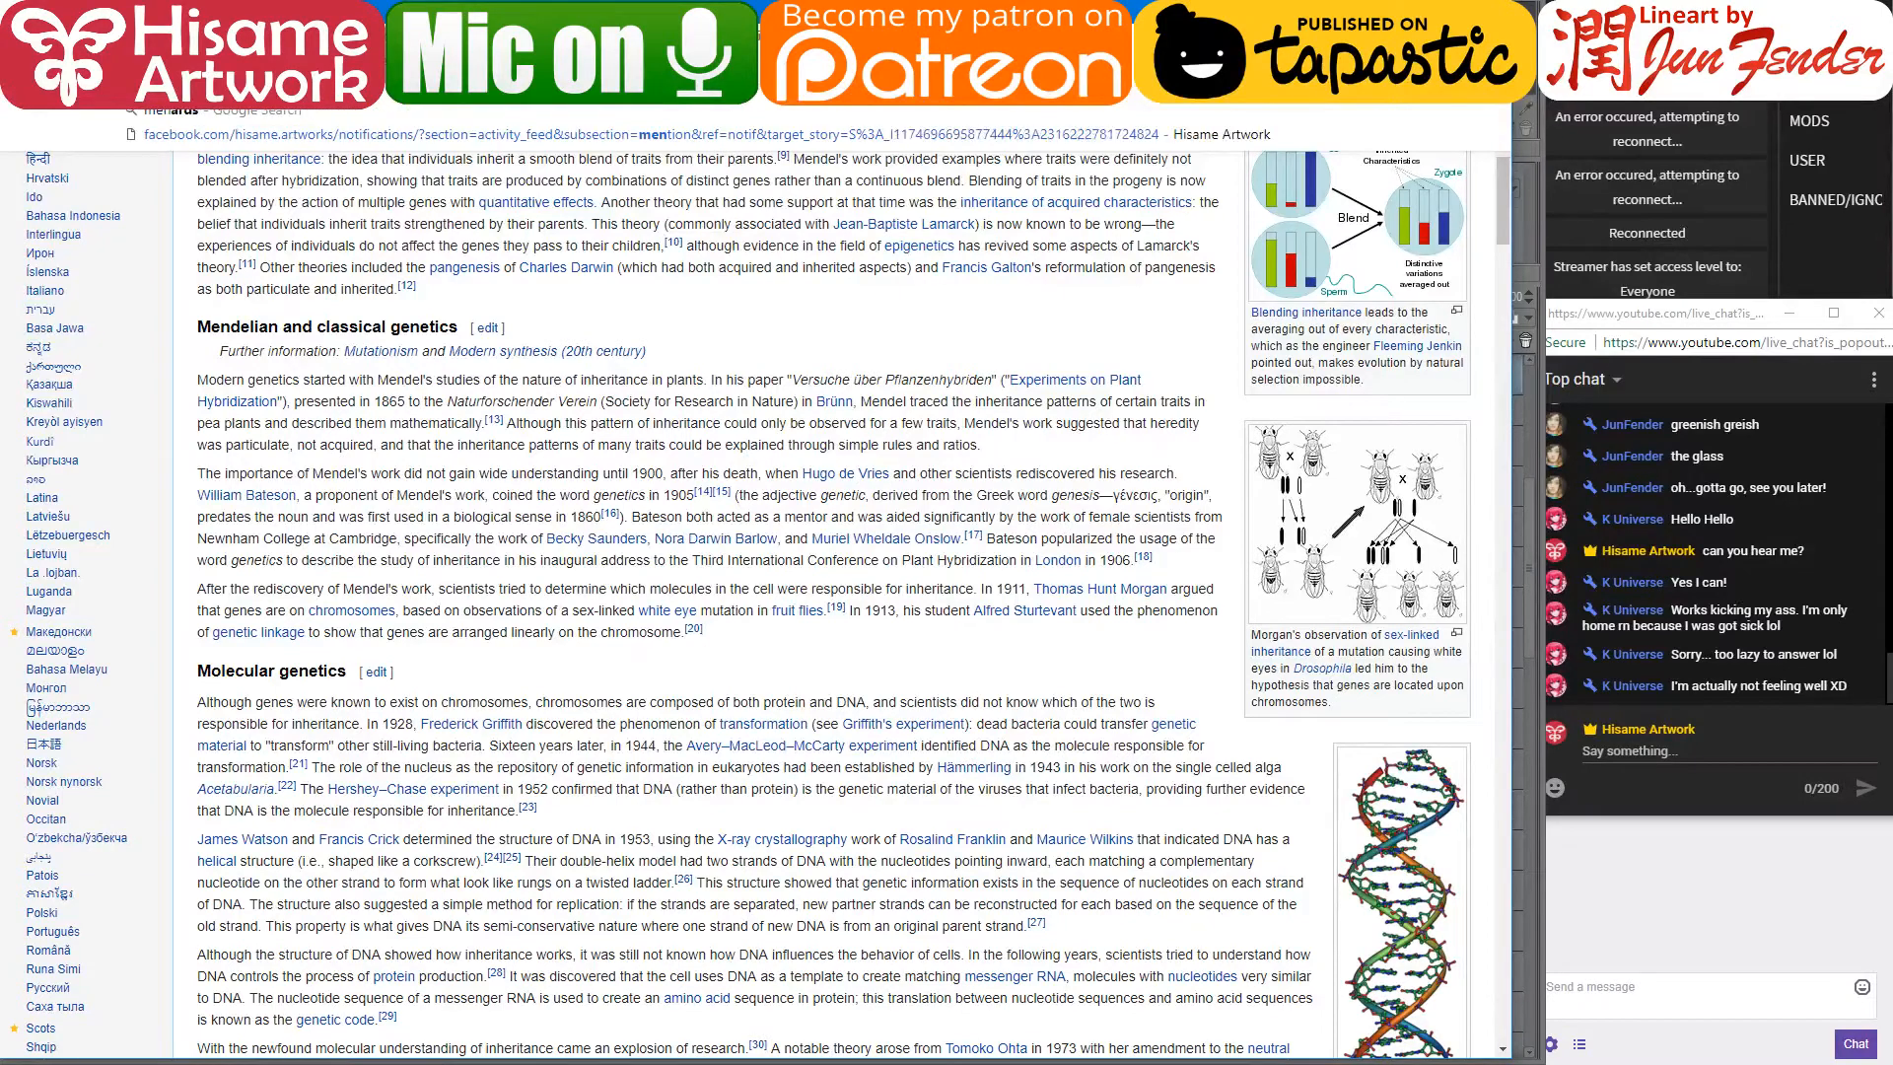
pyautogui.write('delian genetics')
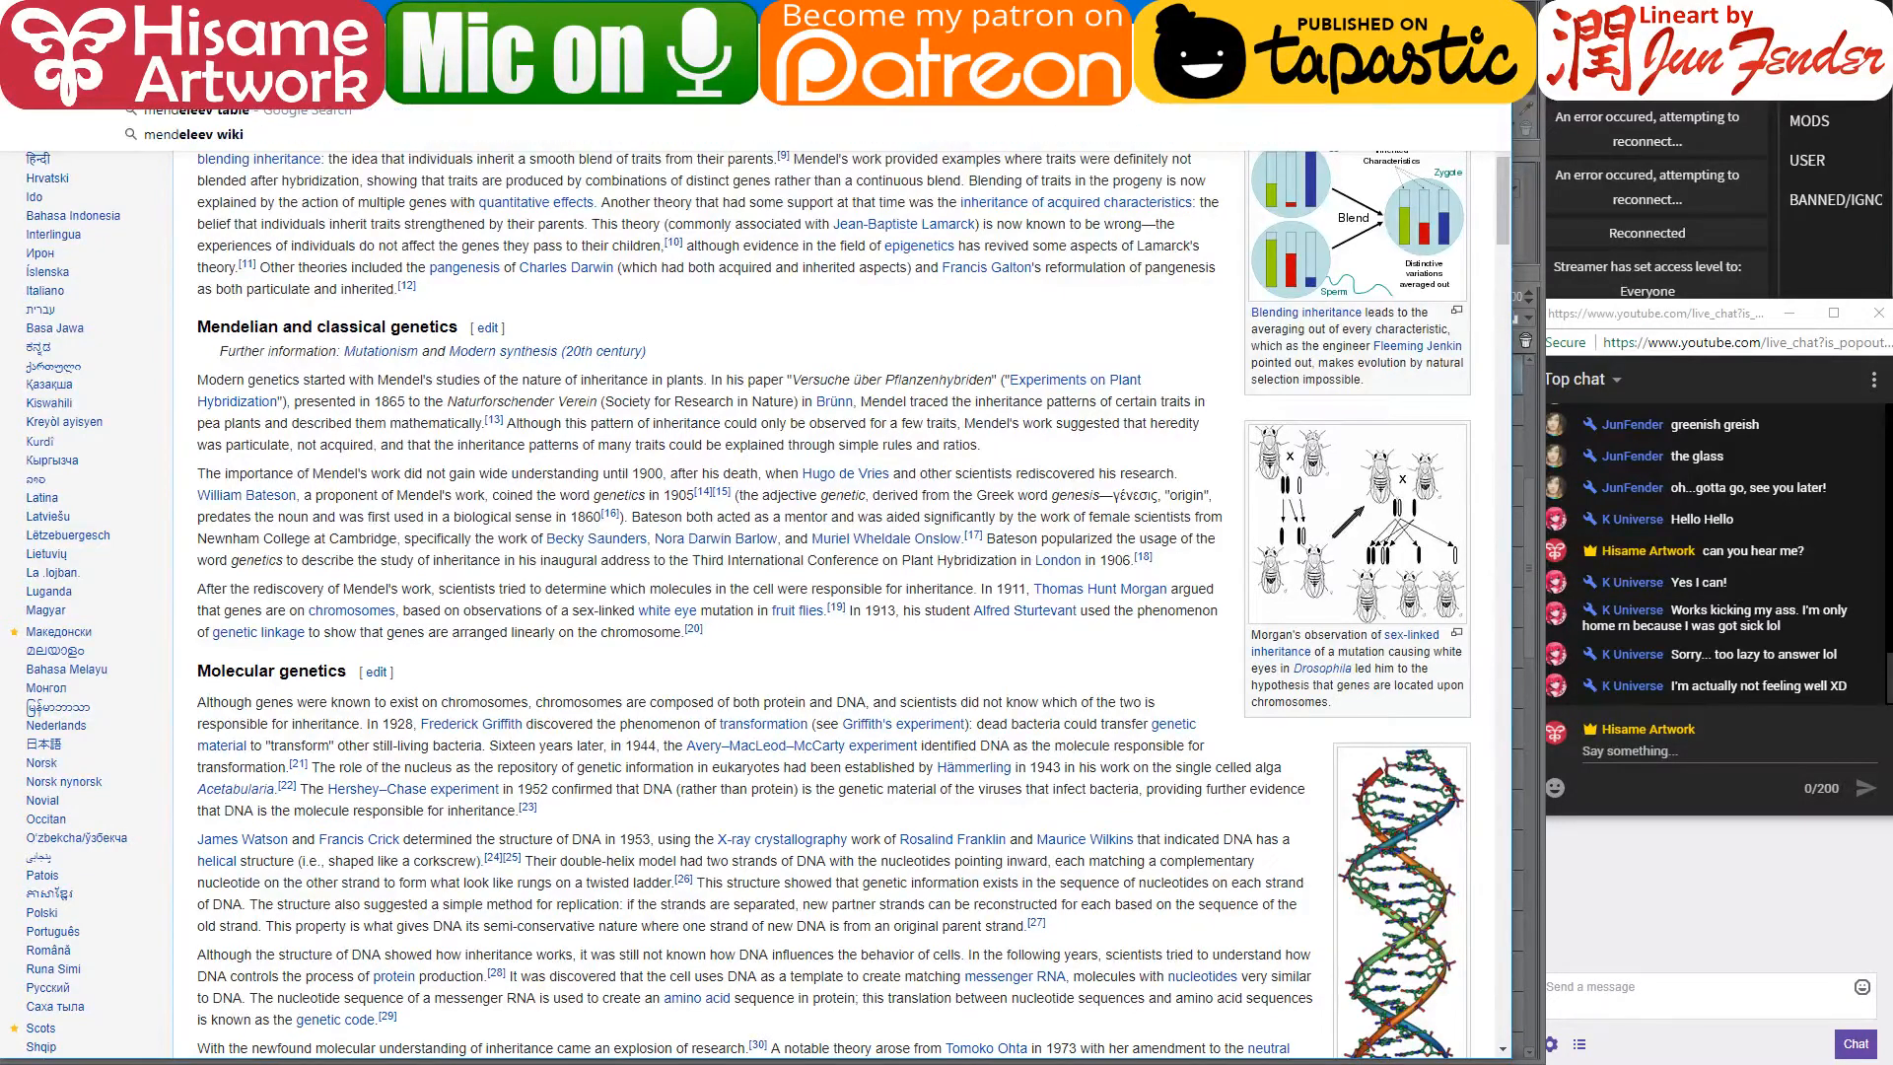
pyautogui.press('Return')
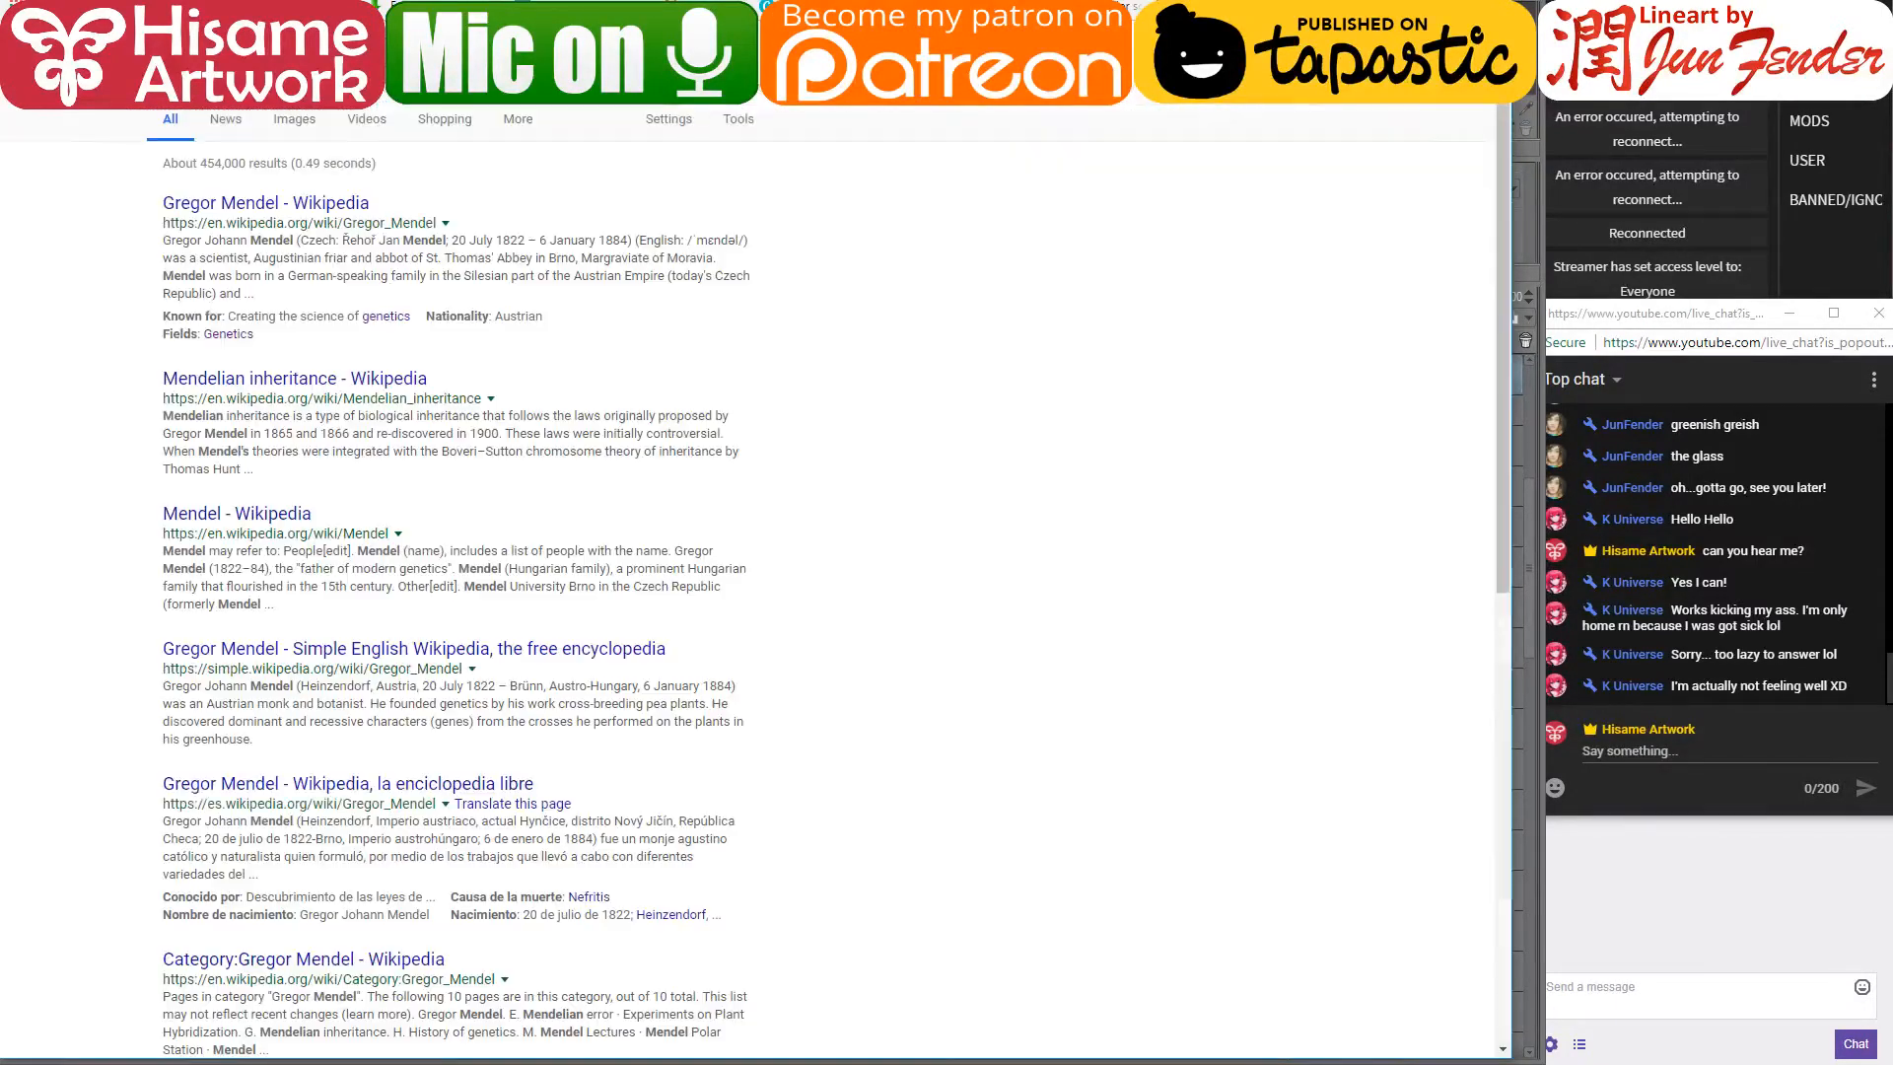
pyautogui.click(406, 222)
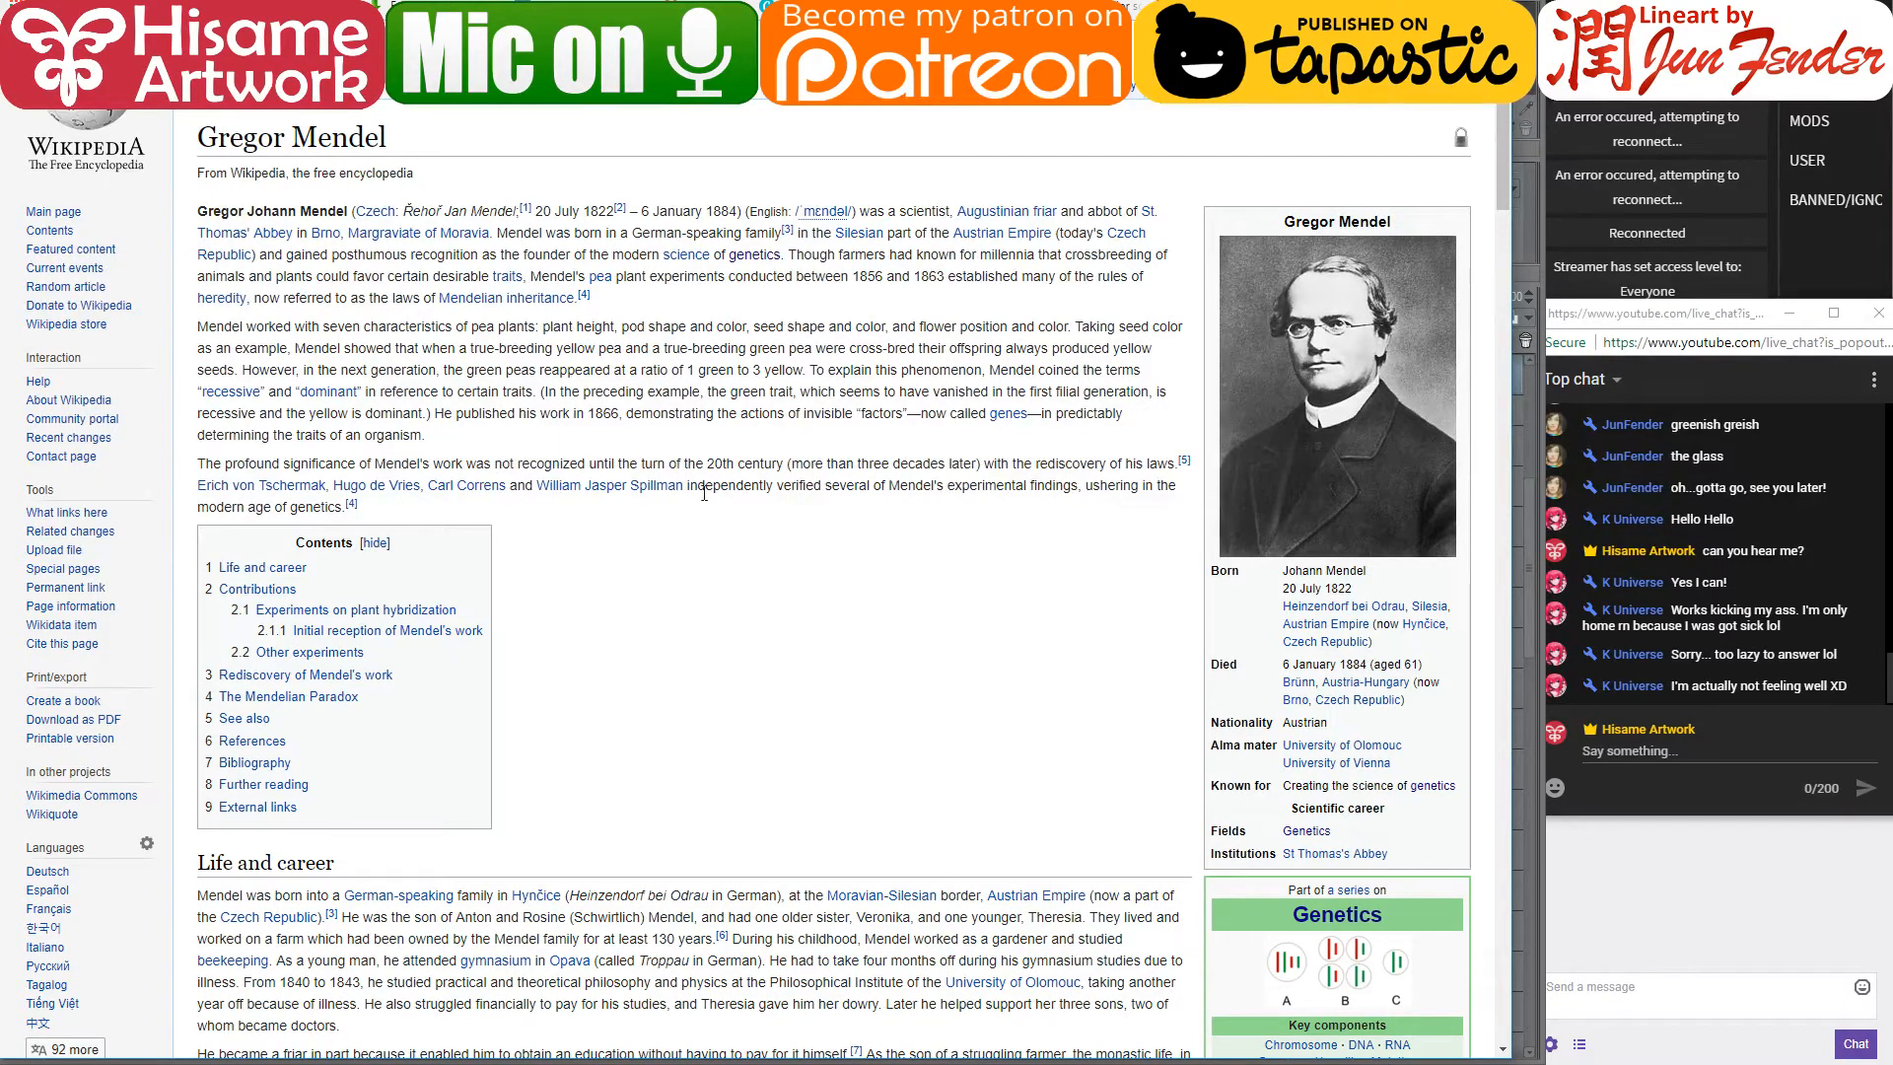
pyautogui.click(394, 236)
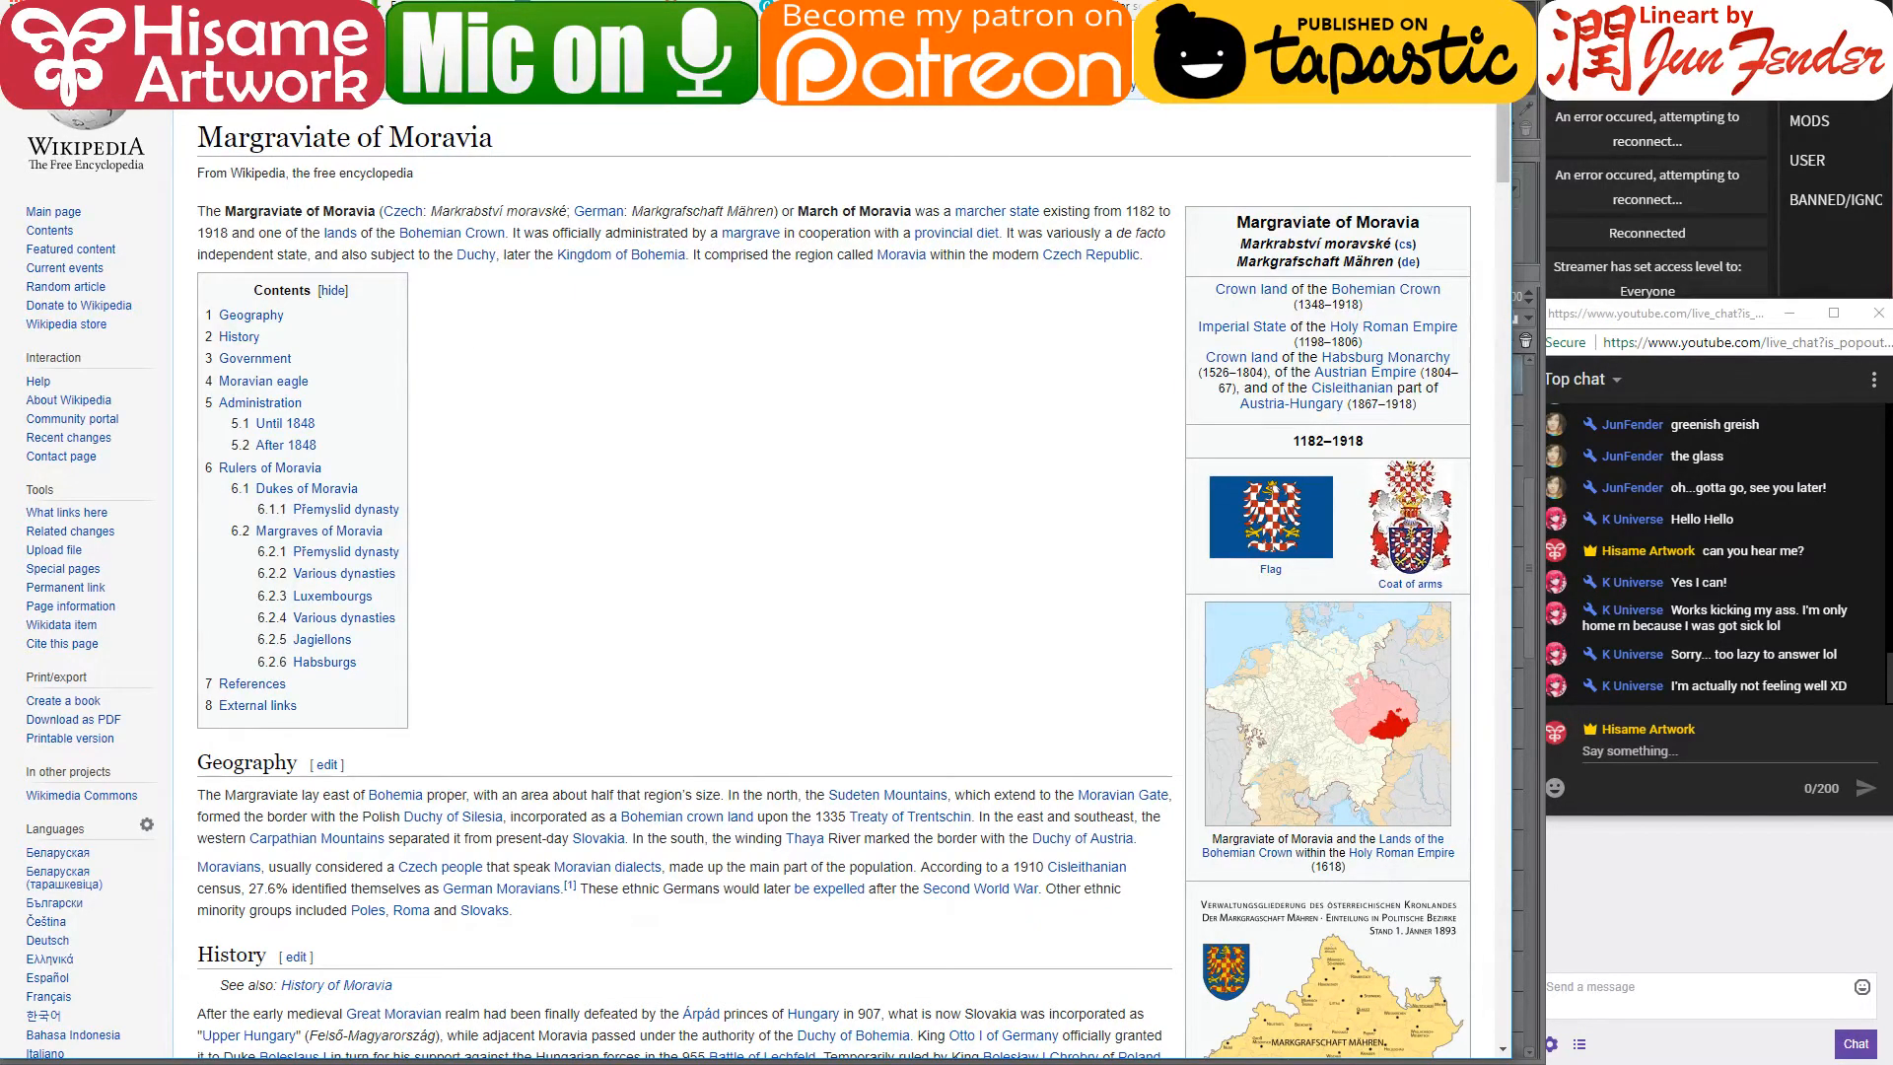
# - Search the web for Maldonia in a new browser tab
pyautogui.hotkey('ctrl', 't')
pyautogui.write('m')
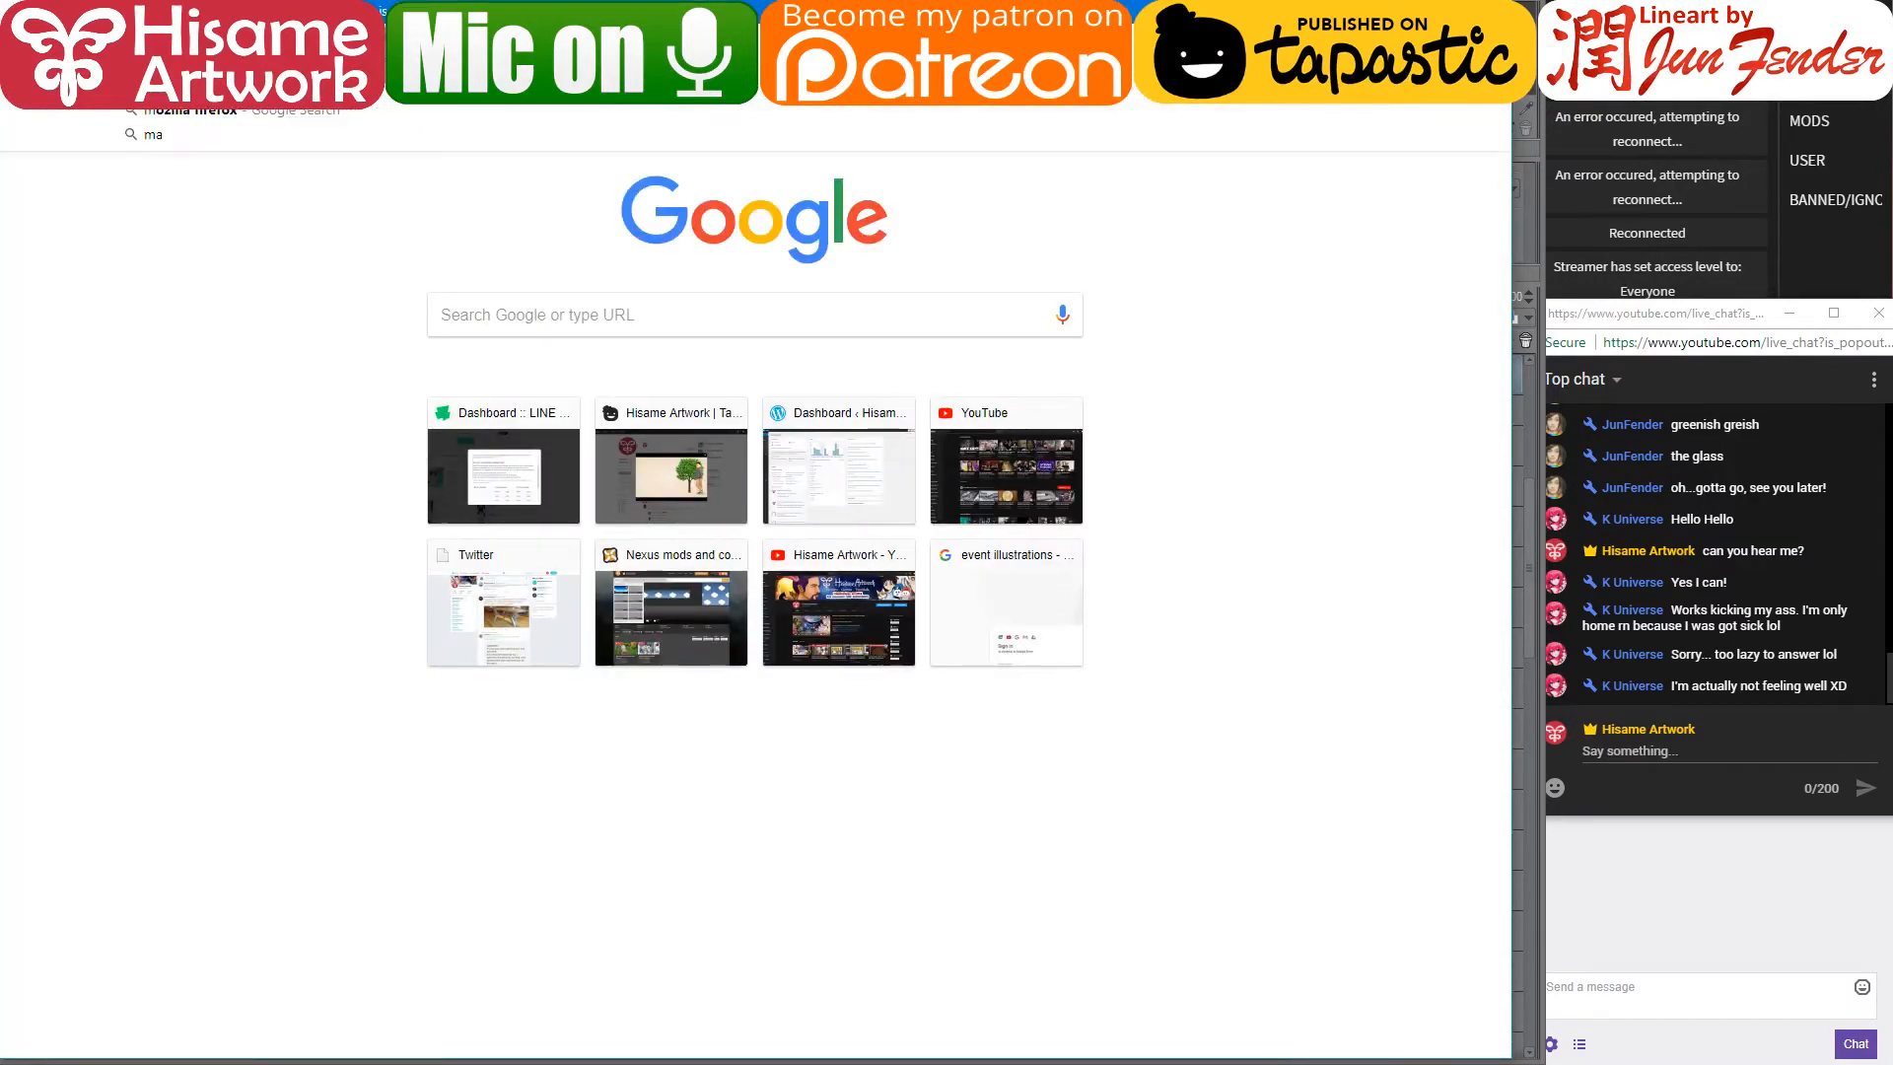
pyautogui.write('aldonia')
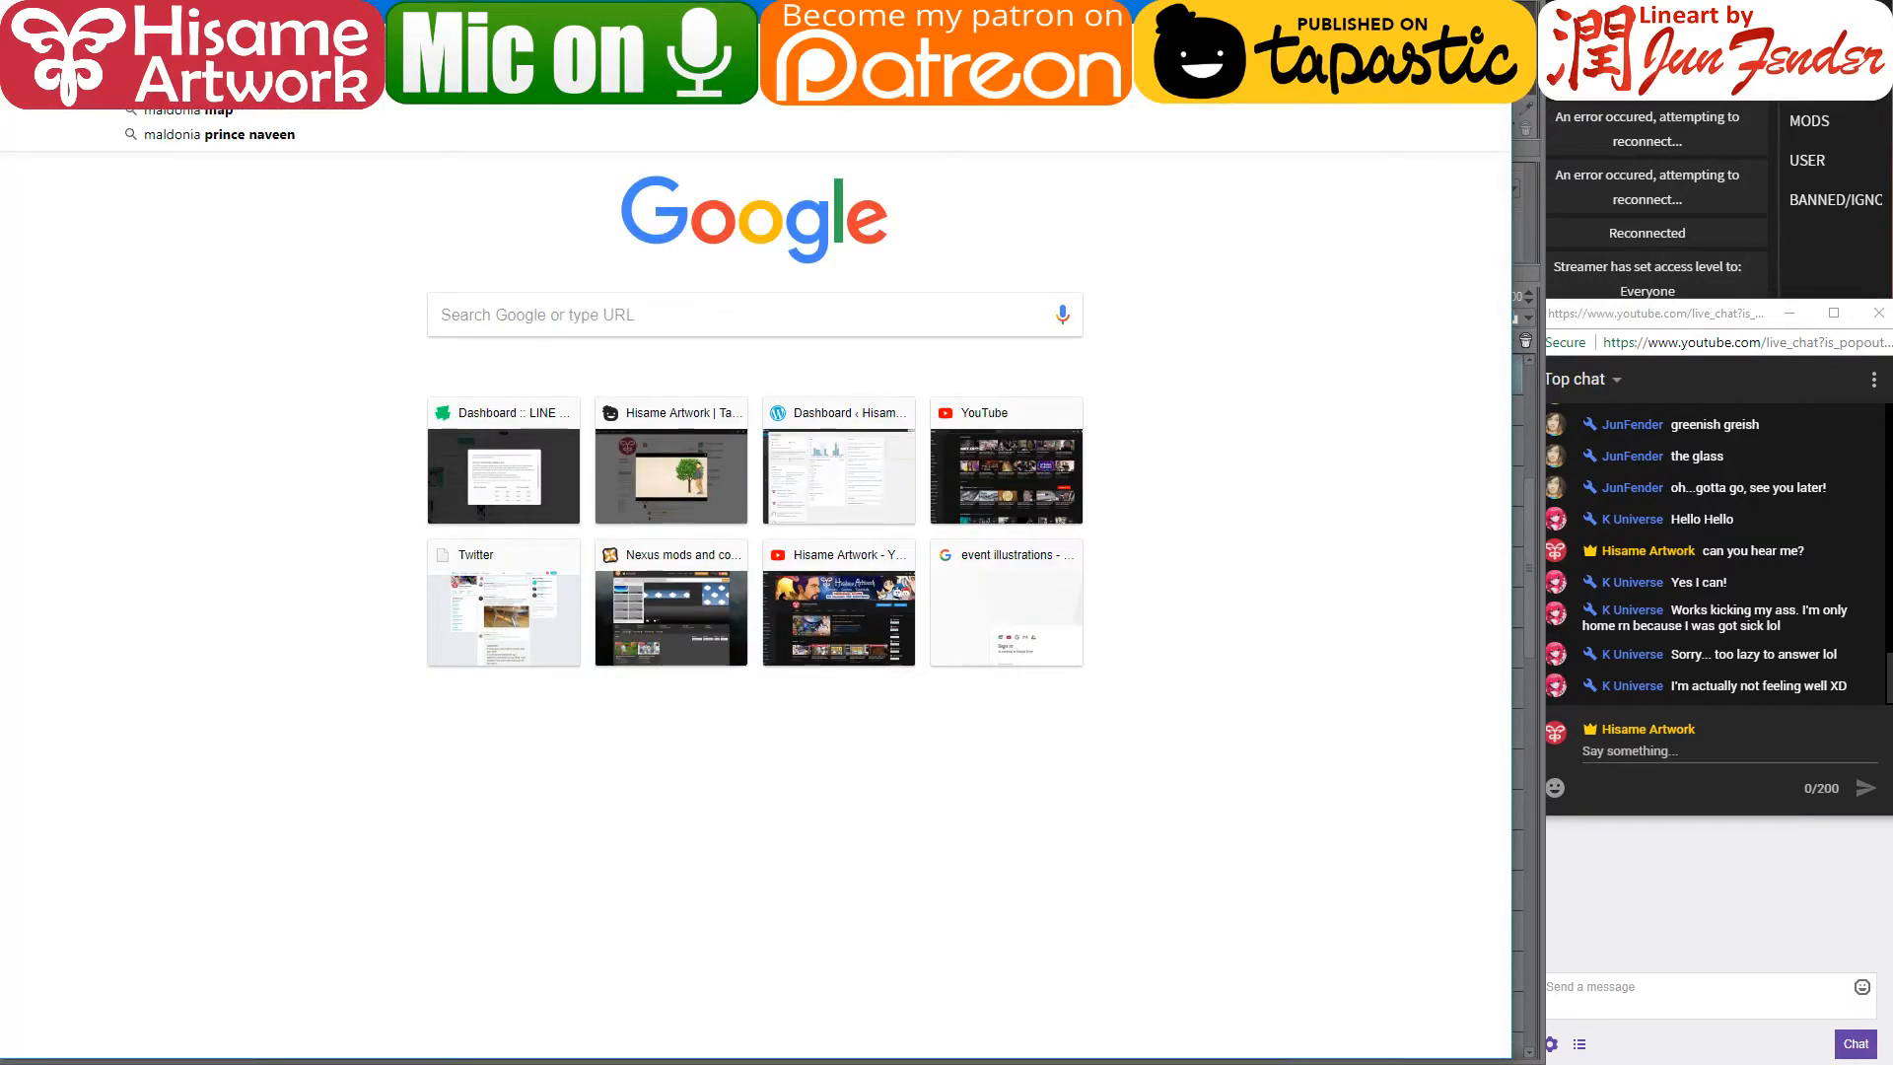
pyautogui.press('Return')
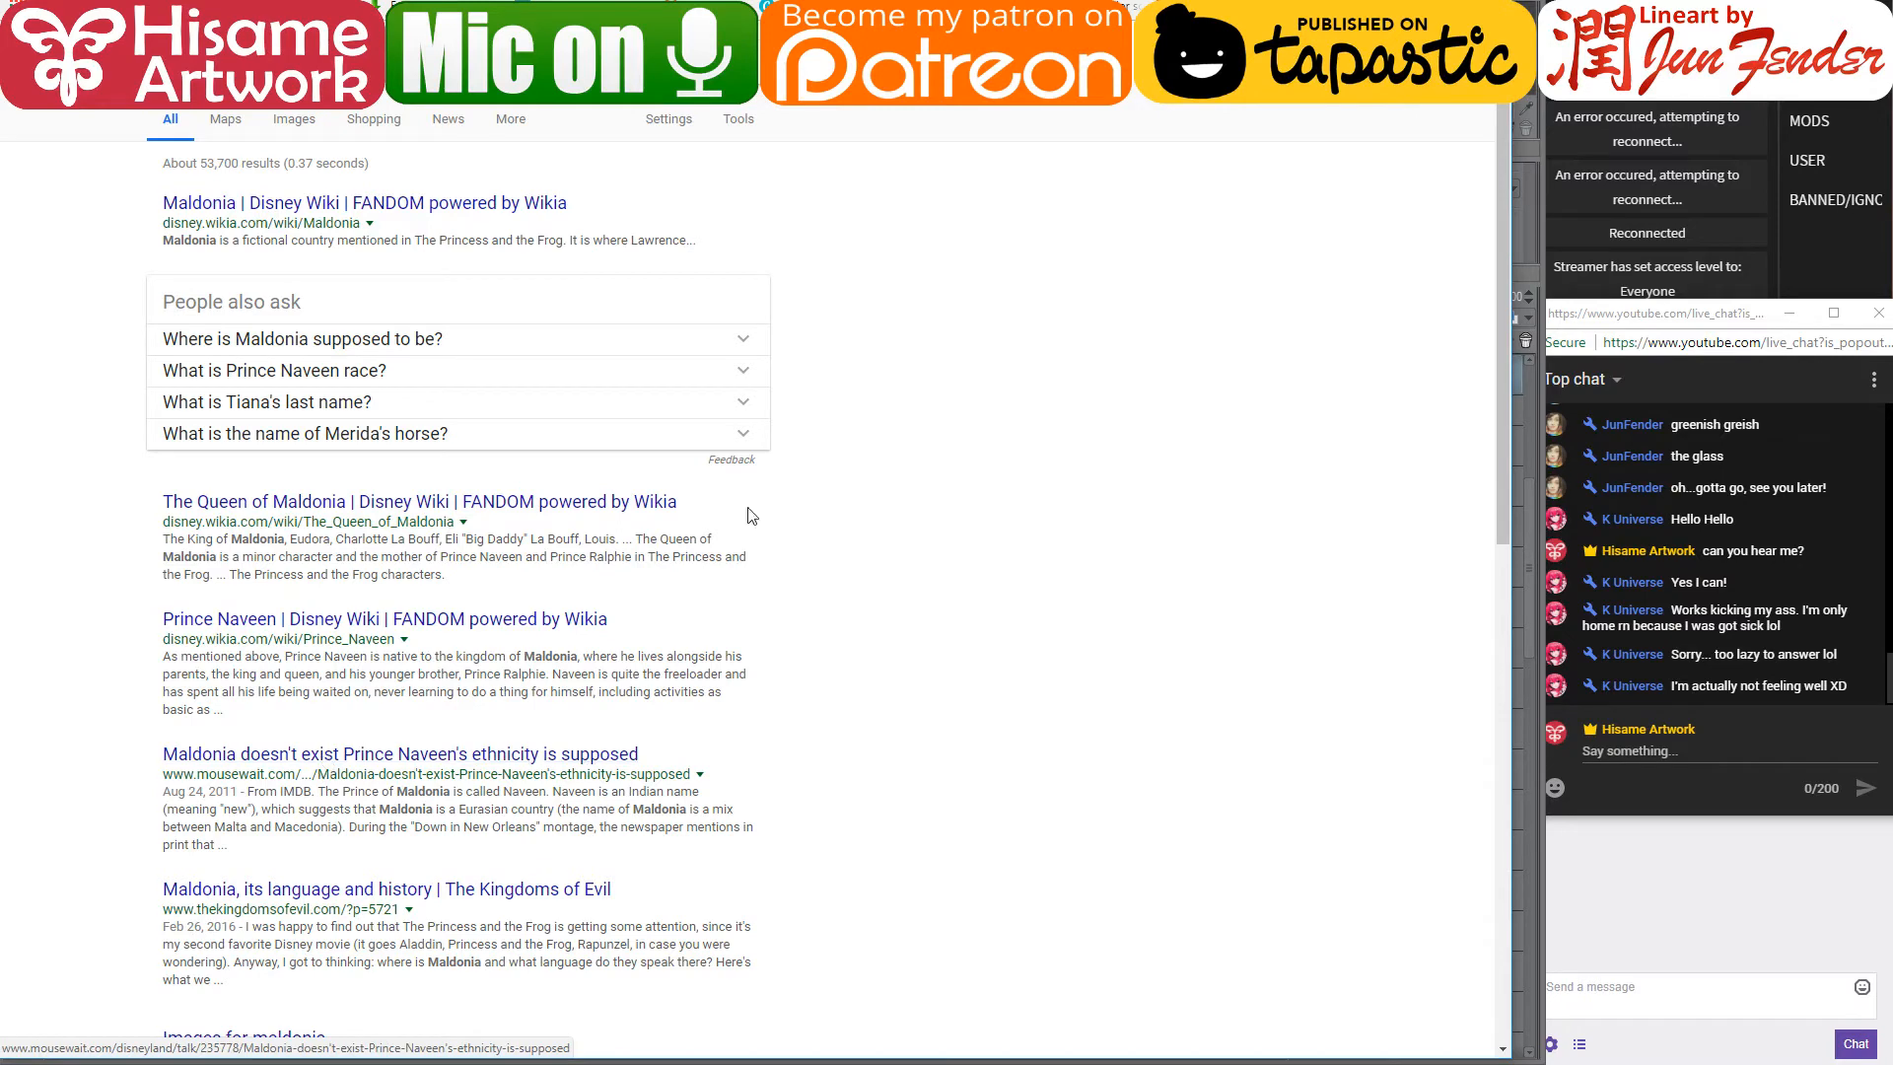
# - Return to Clip Studio Paint and load the painted area of panel 3's Niels color layer as a selection
pyautogui.hotkey('alt', 'Tab')
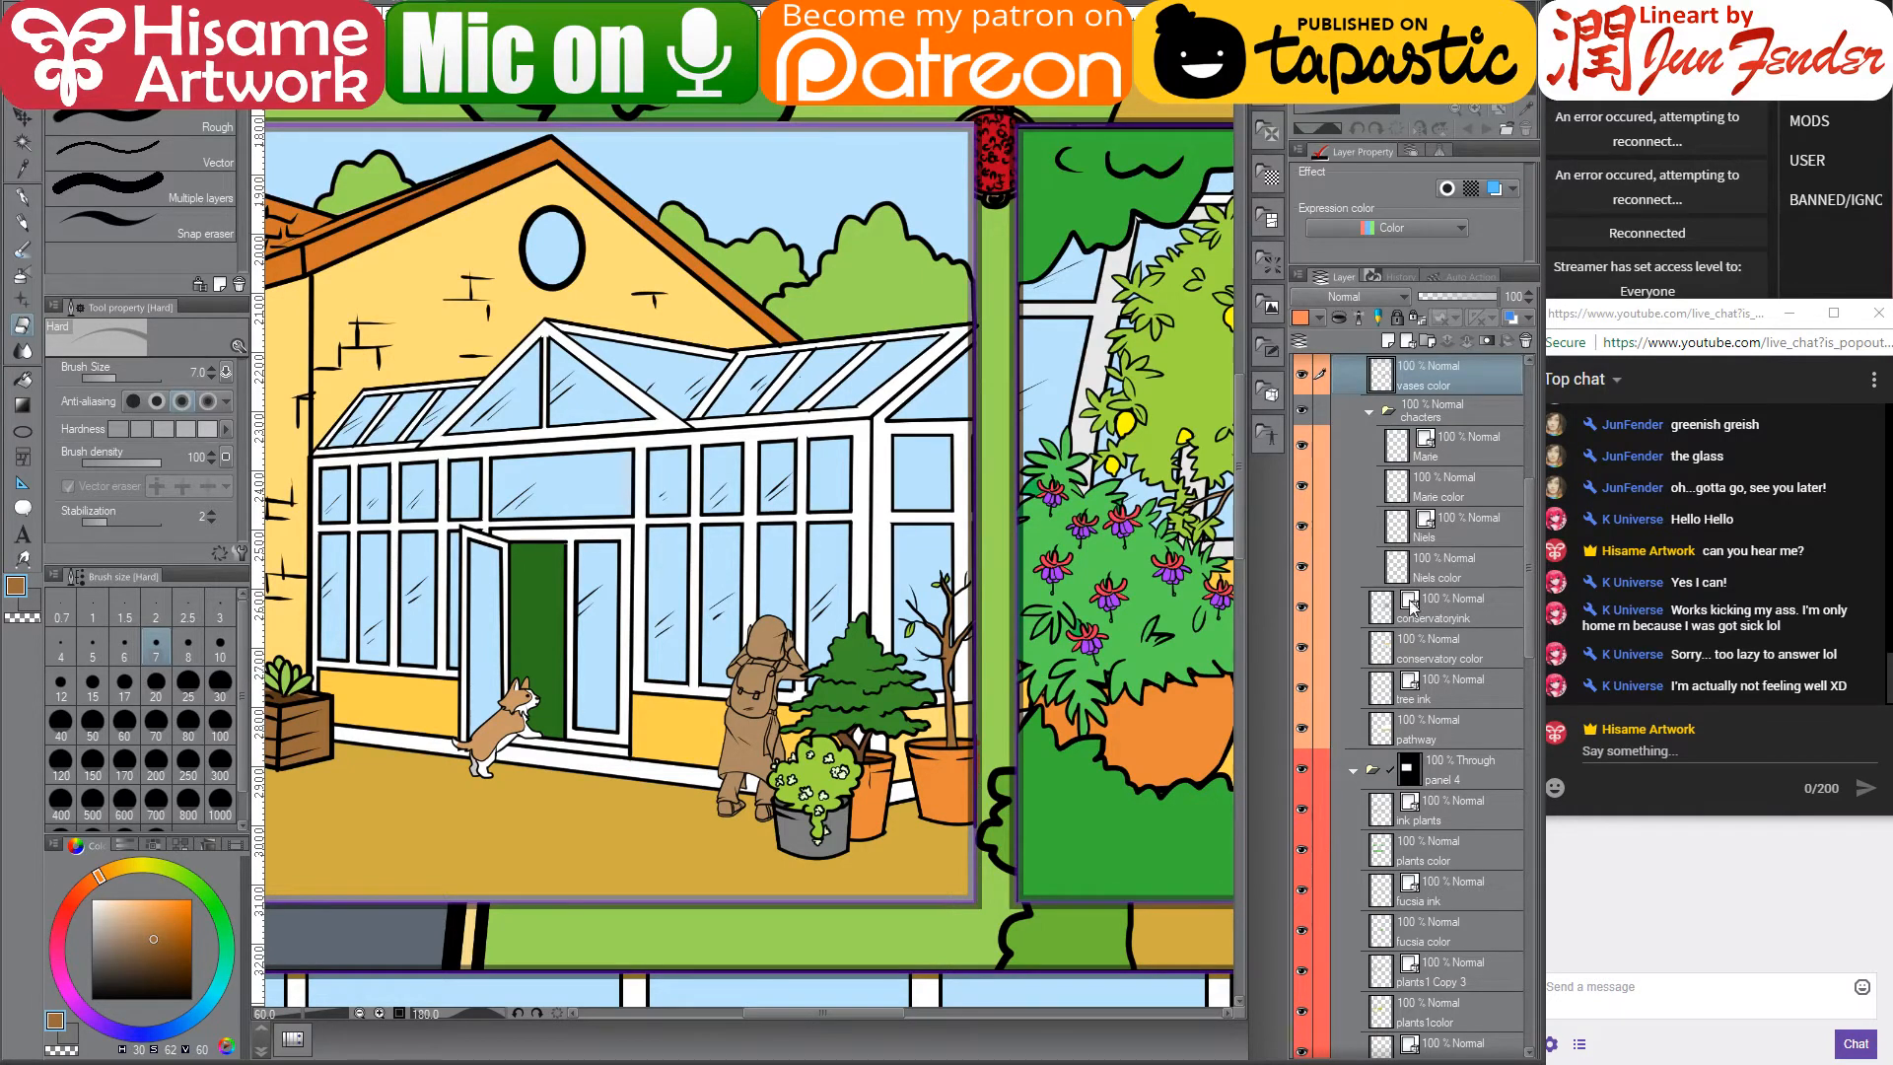
pyautogui.scroll(4, 1407, 655)
pyautogui.scroll(3, 1408, 655)
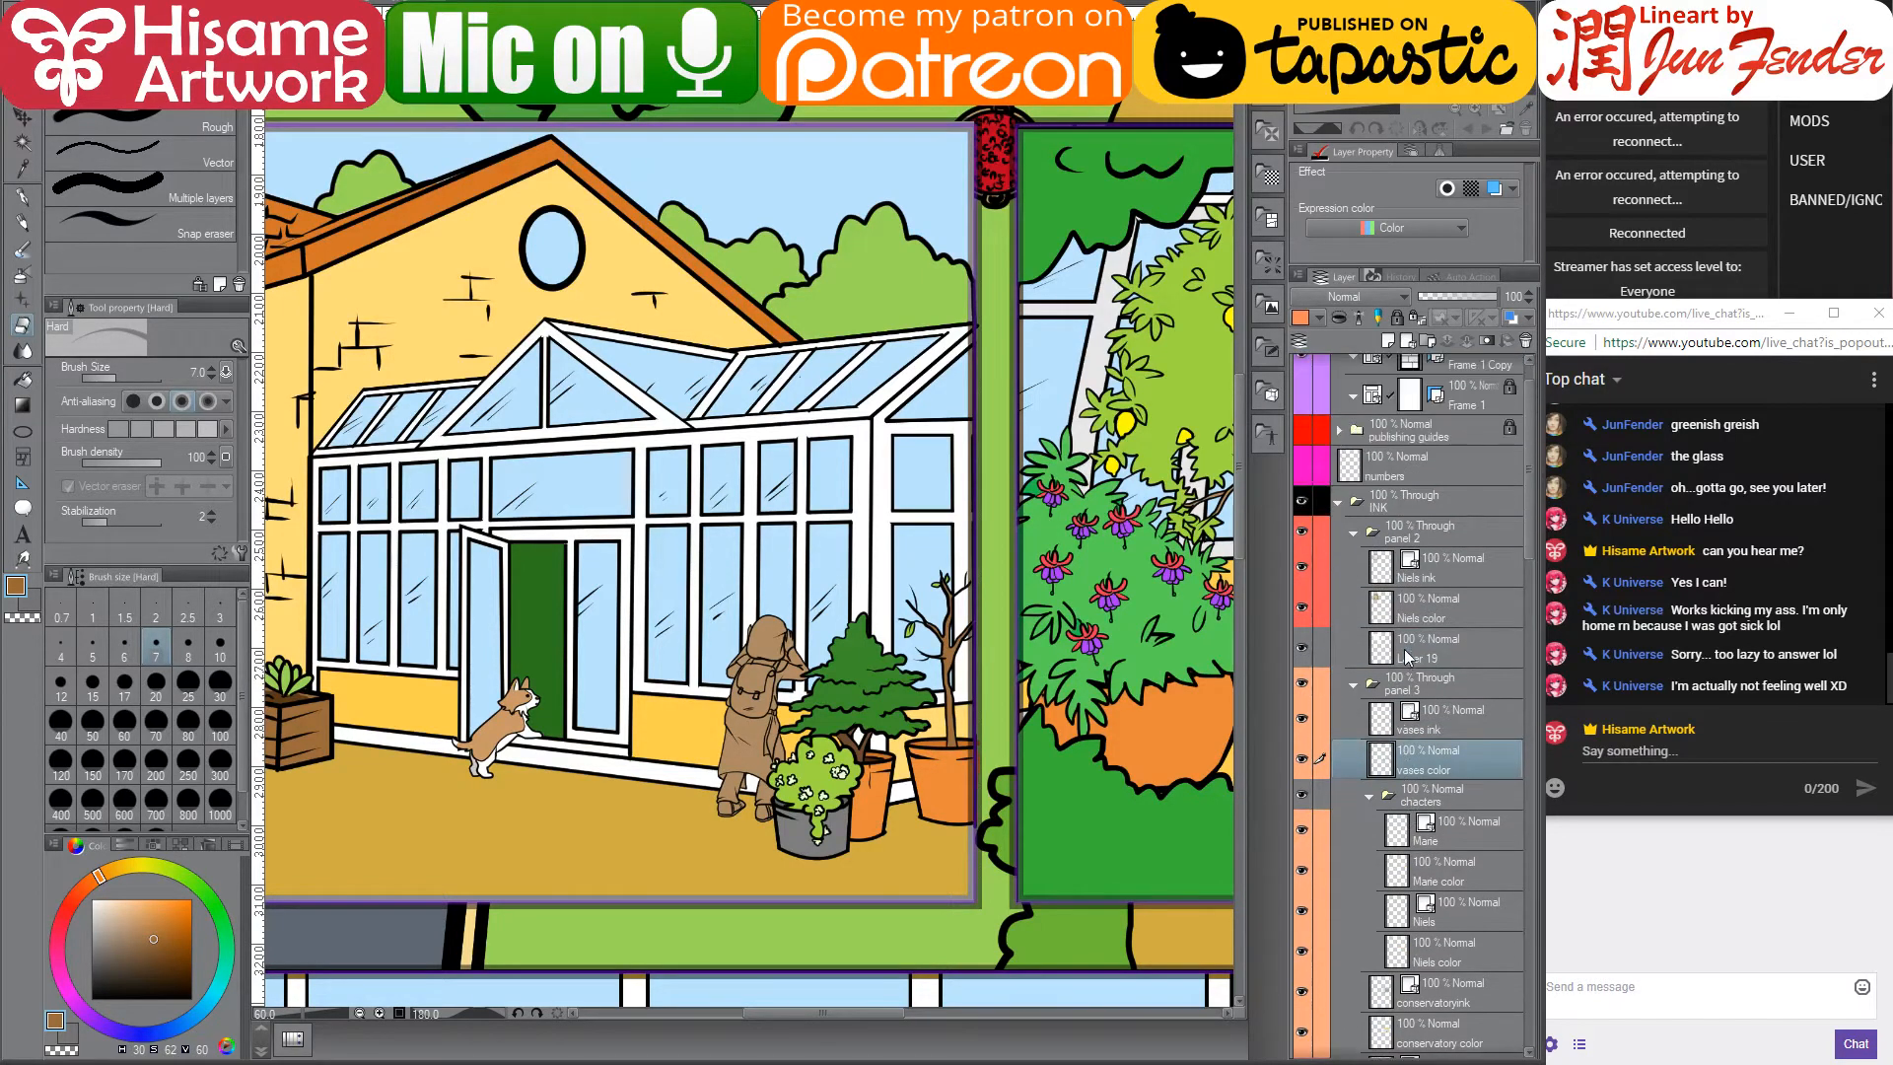
pyautogui.keyDown('ctrl'); pyautogui.click(1389, 757); pyautogui.keyUp('ctrl')
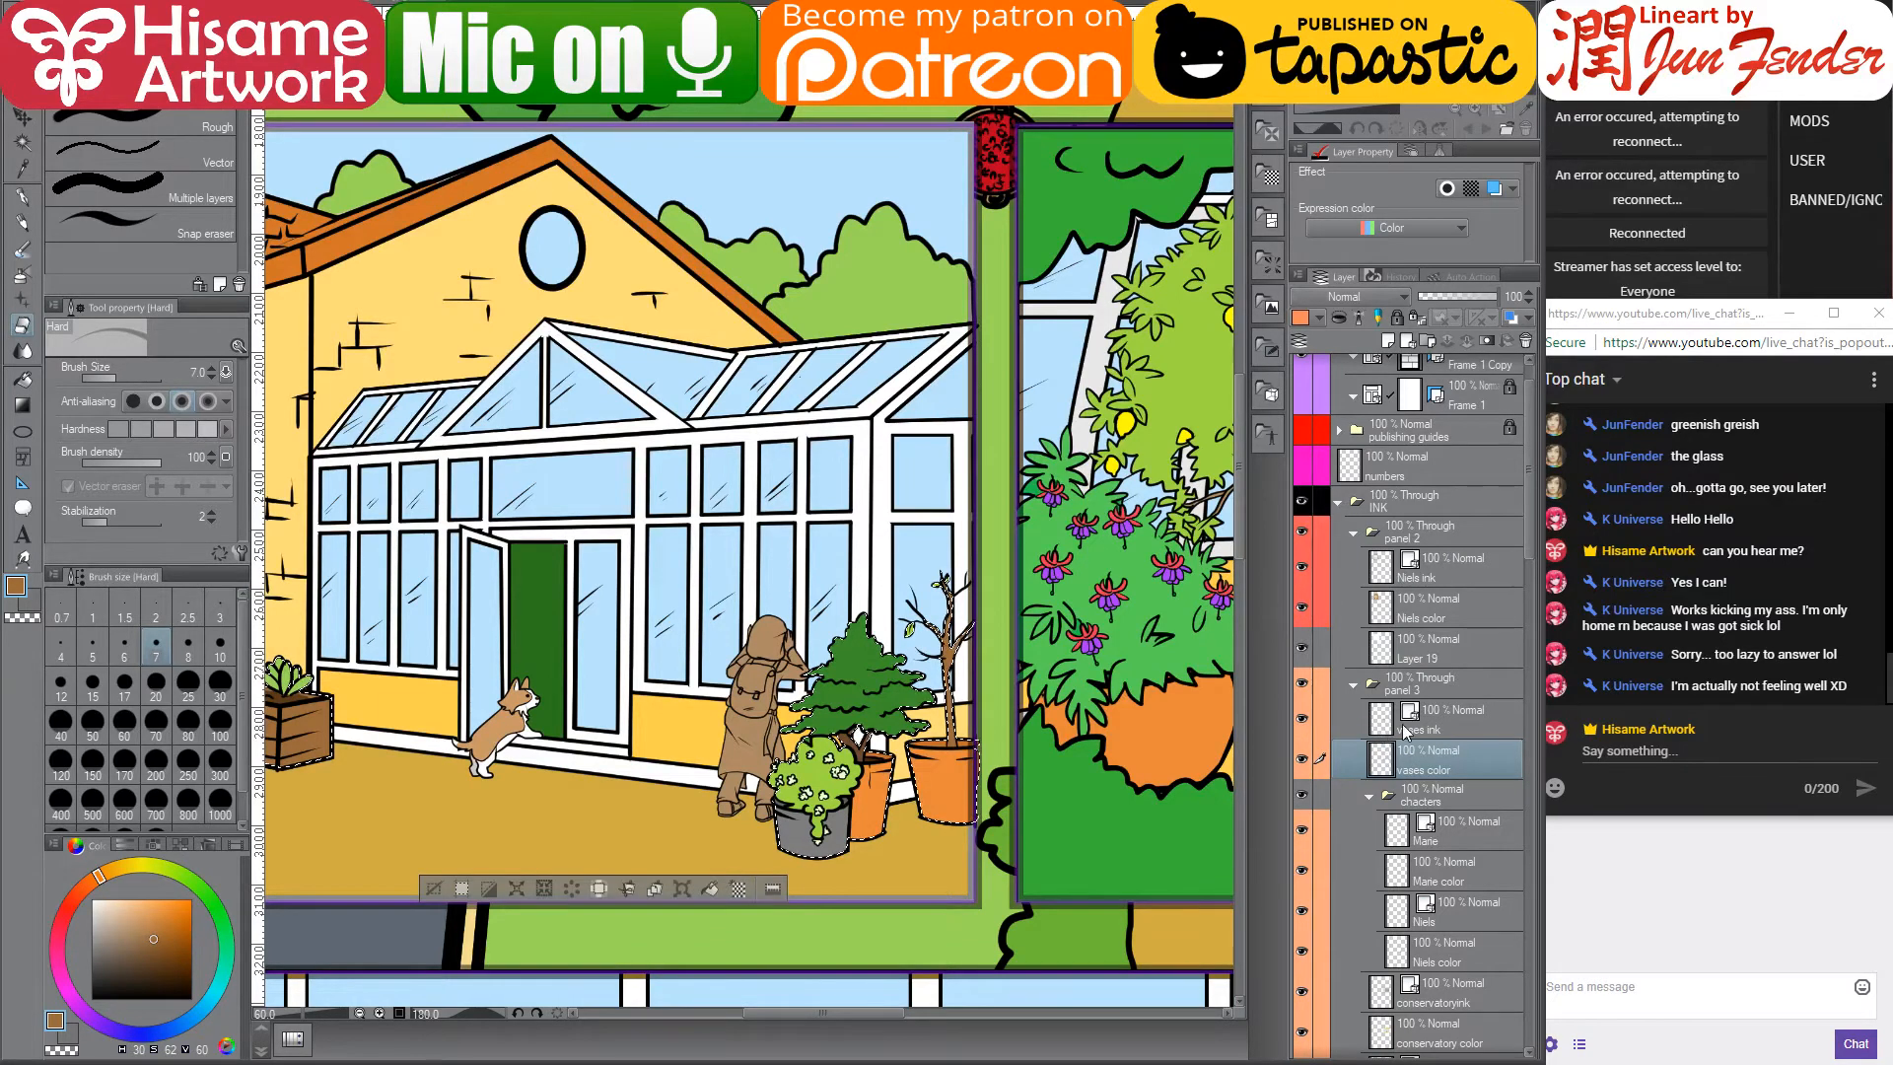
pyautogui.click(1412, 948)
pyautogui.keyDown('ctrl'); pyautogui.click(1400, 952); pyautogui.keyUp('ctrl')
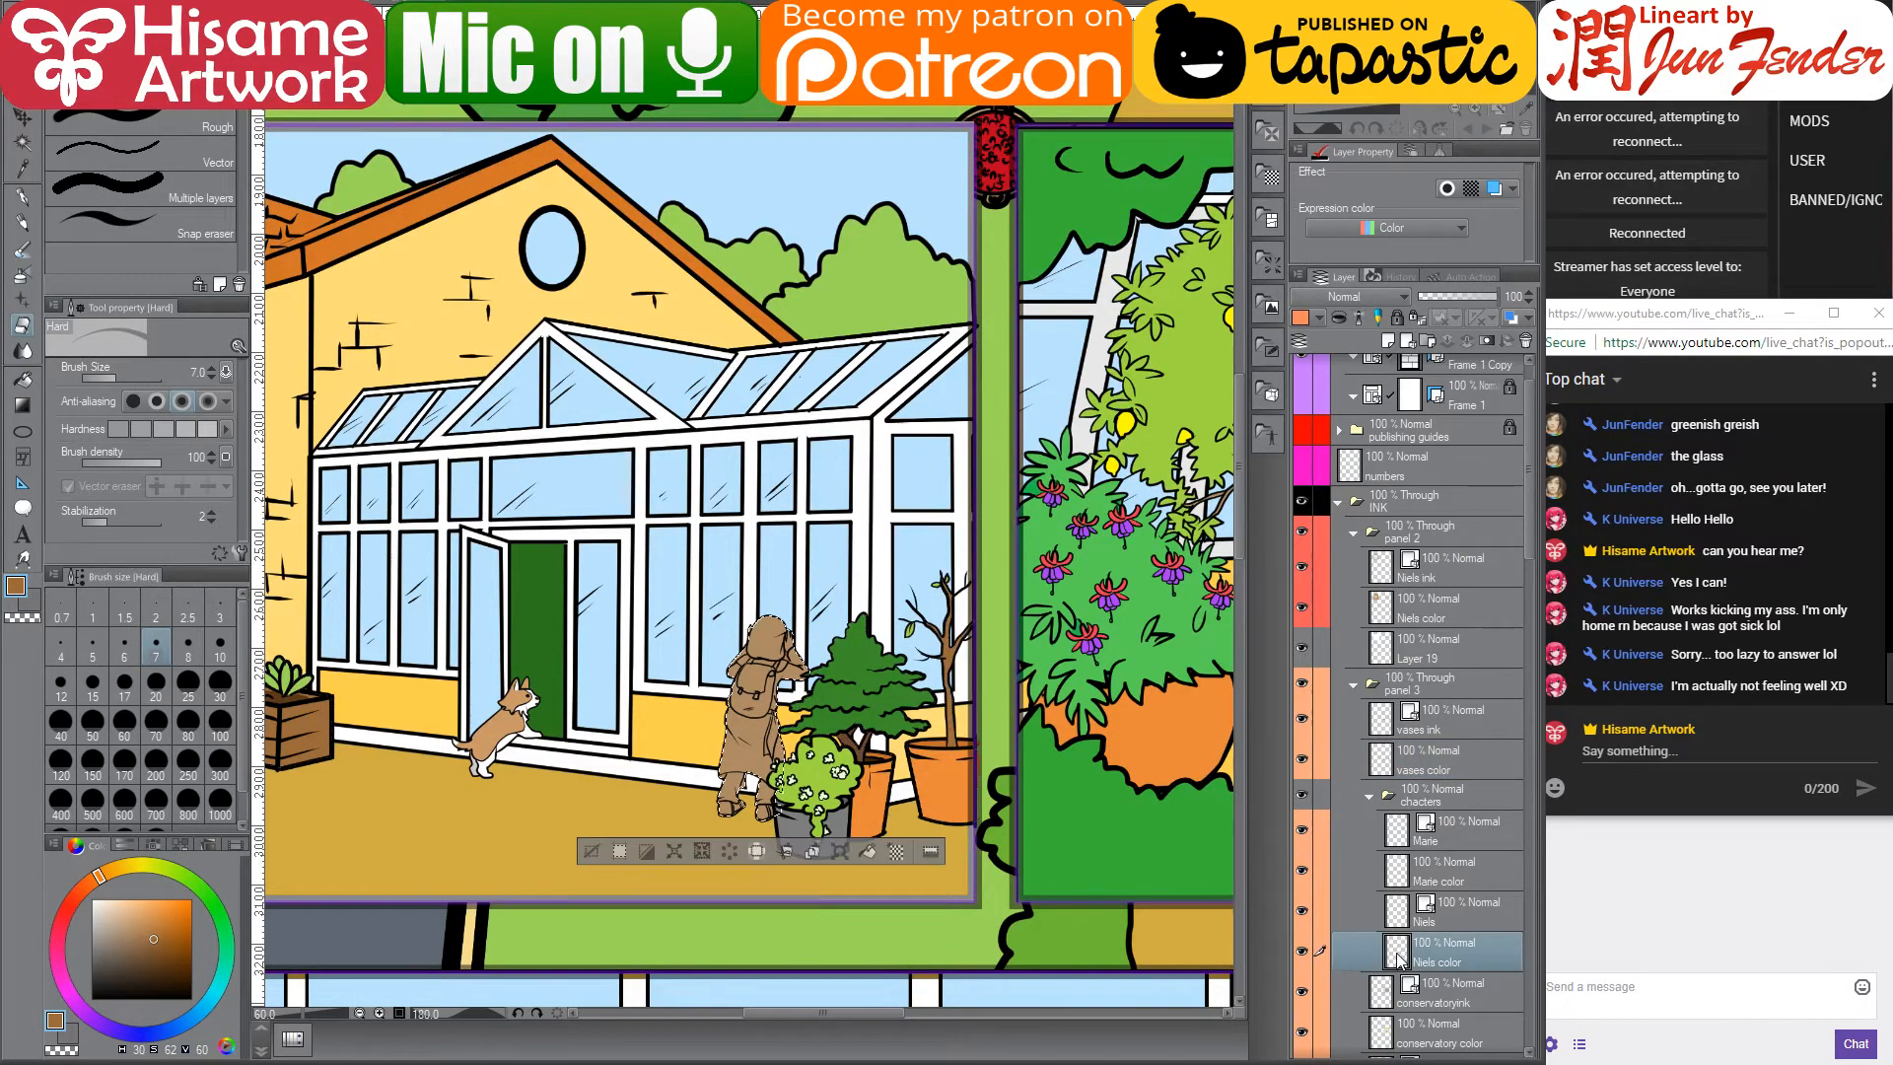
# - Fill the hooded figure's hands with skin tone and the backpack with ochre, both sampled from the close-up panel above
pyautogui.scroll(4, 756, 737)
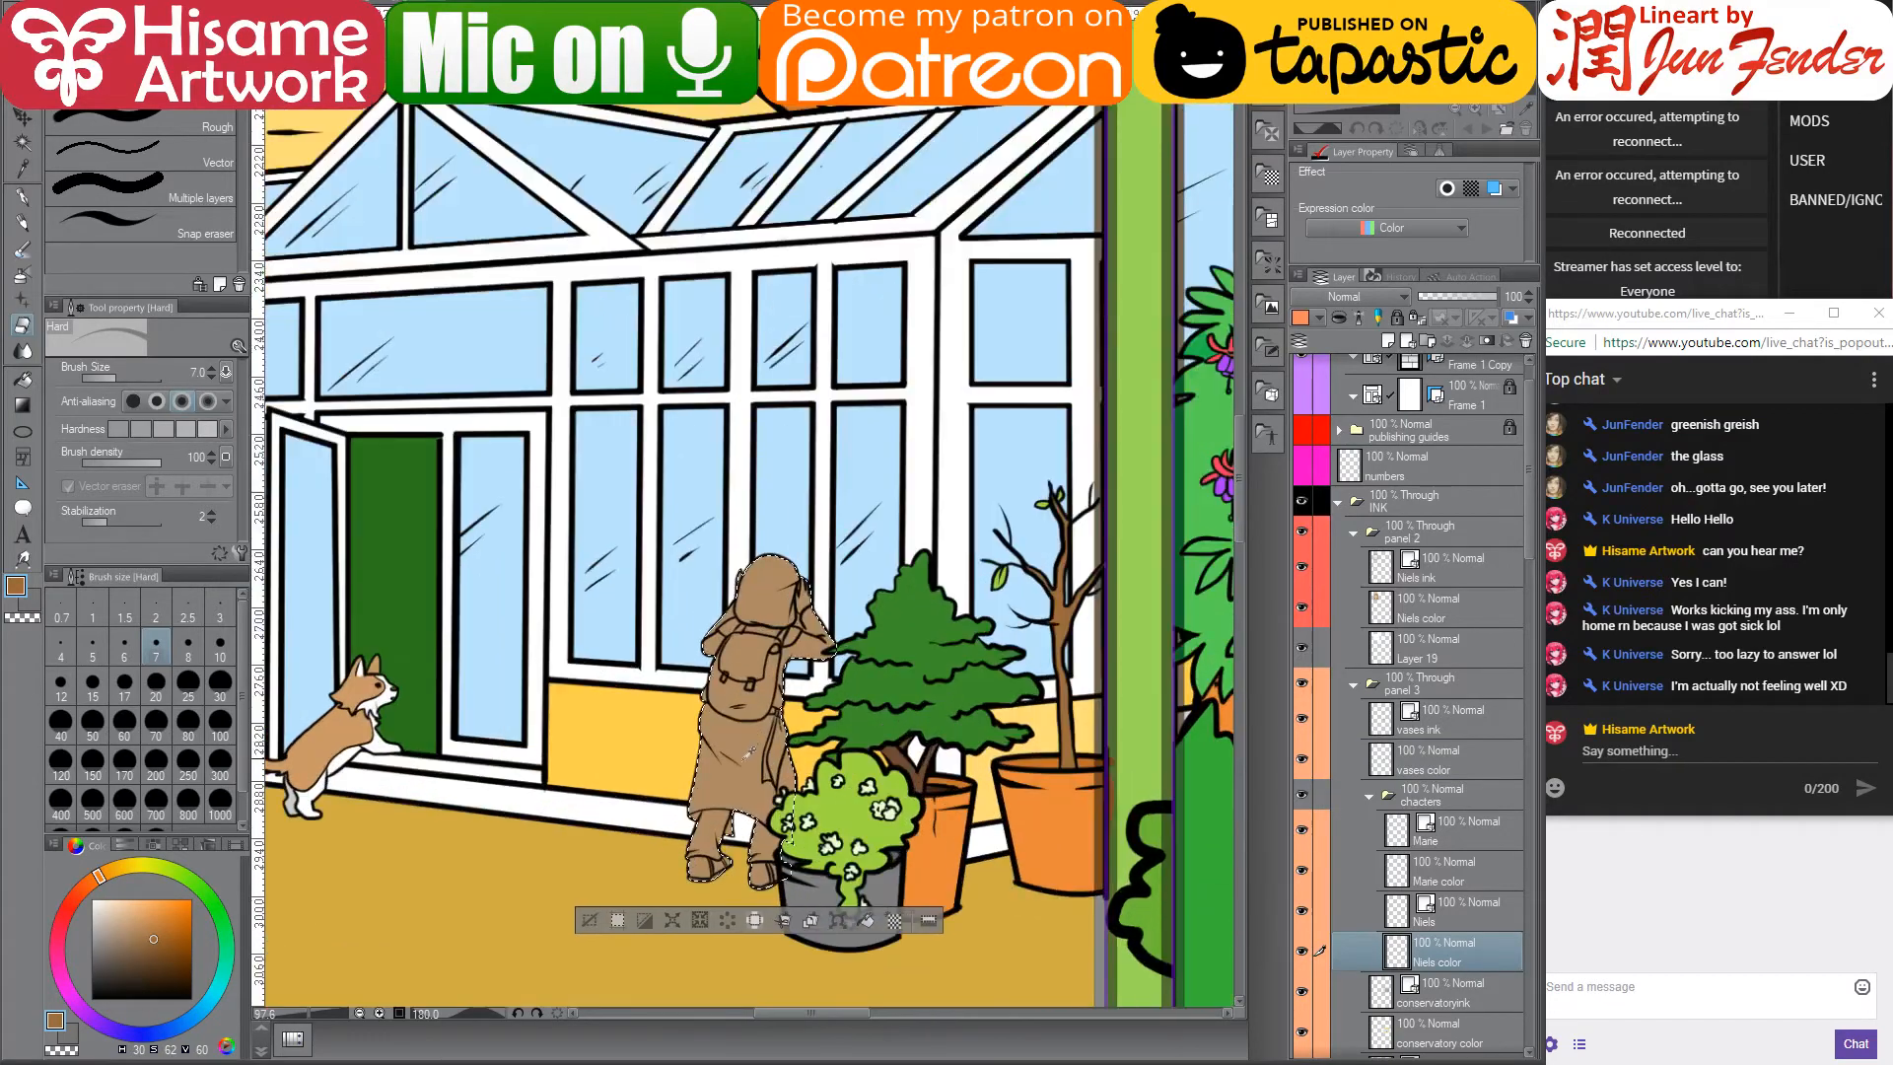
pyautogui.scroll(3, 748, 754)
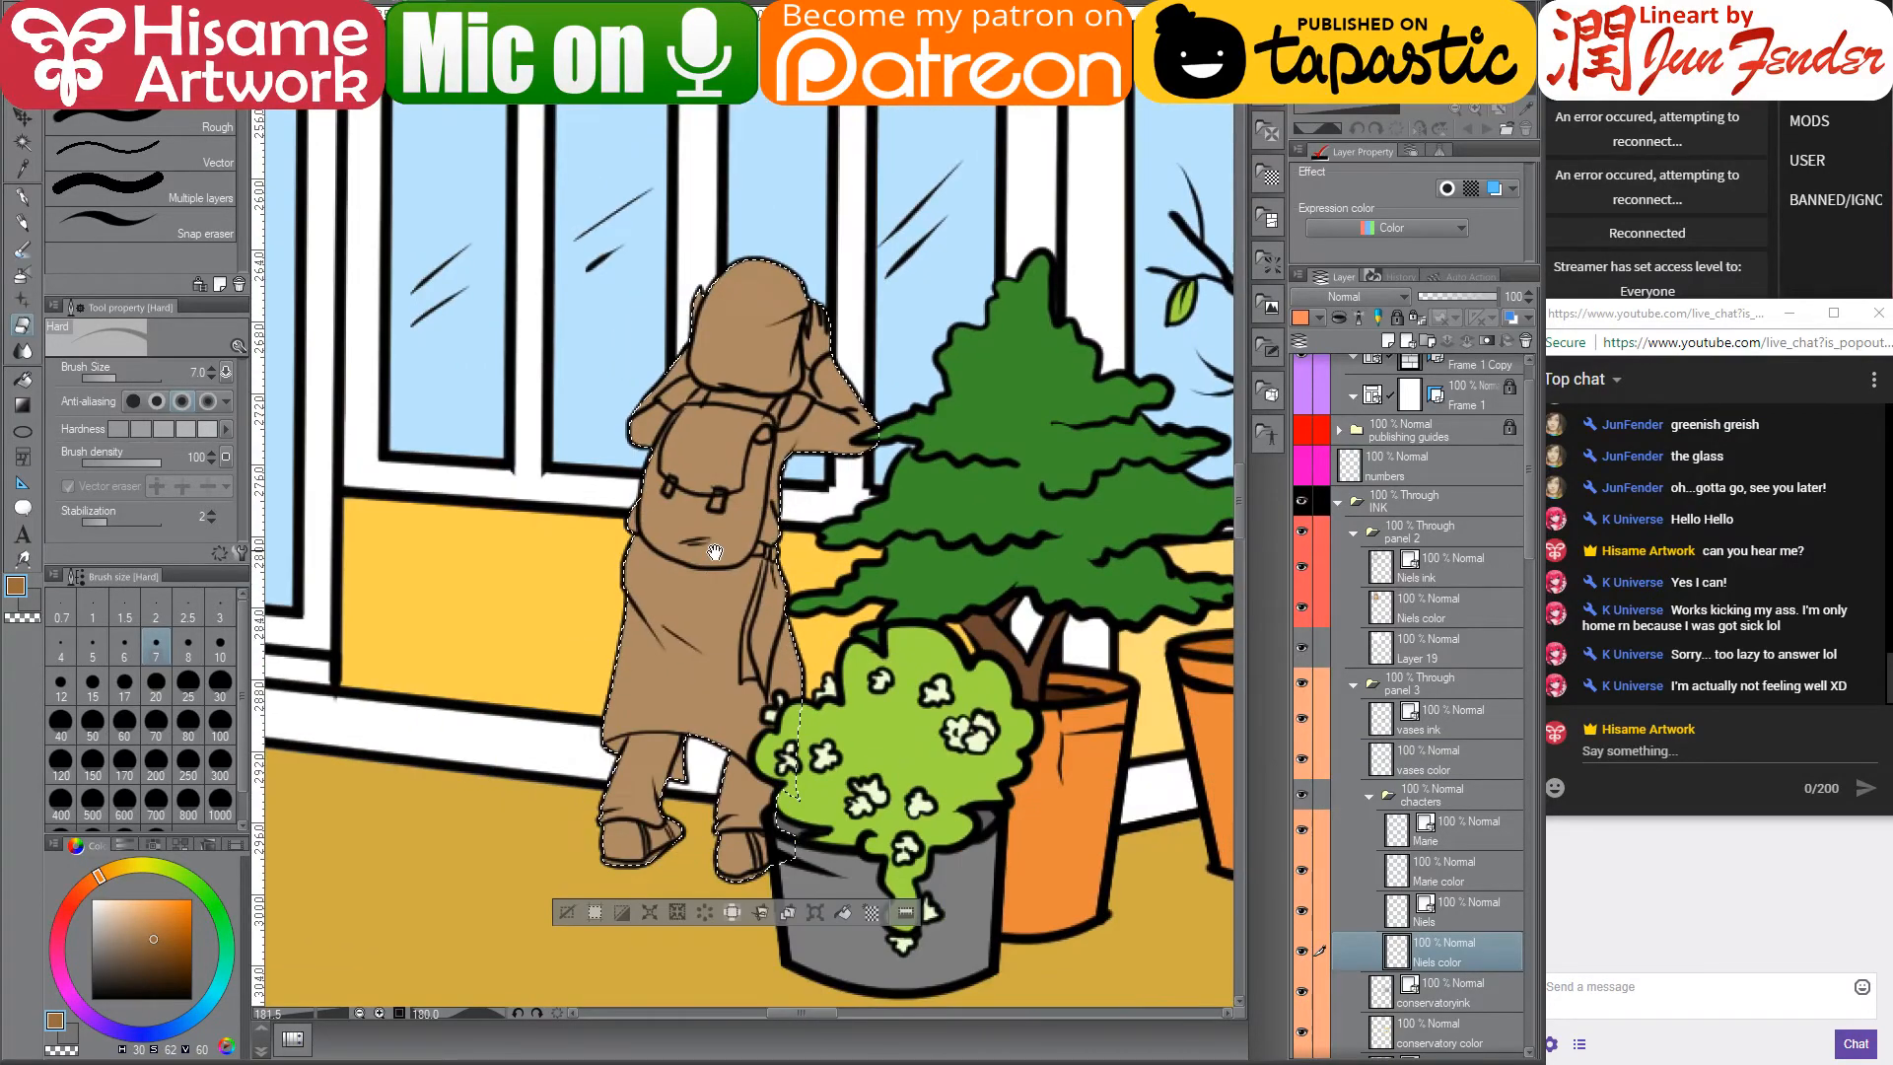
pyautogui.scroll(-8, 698, 772)
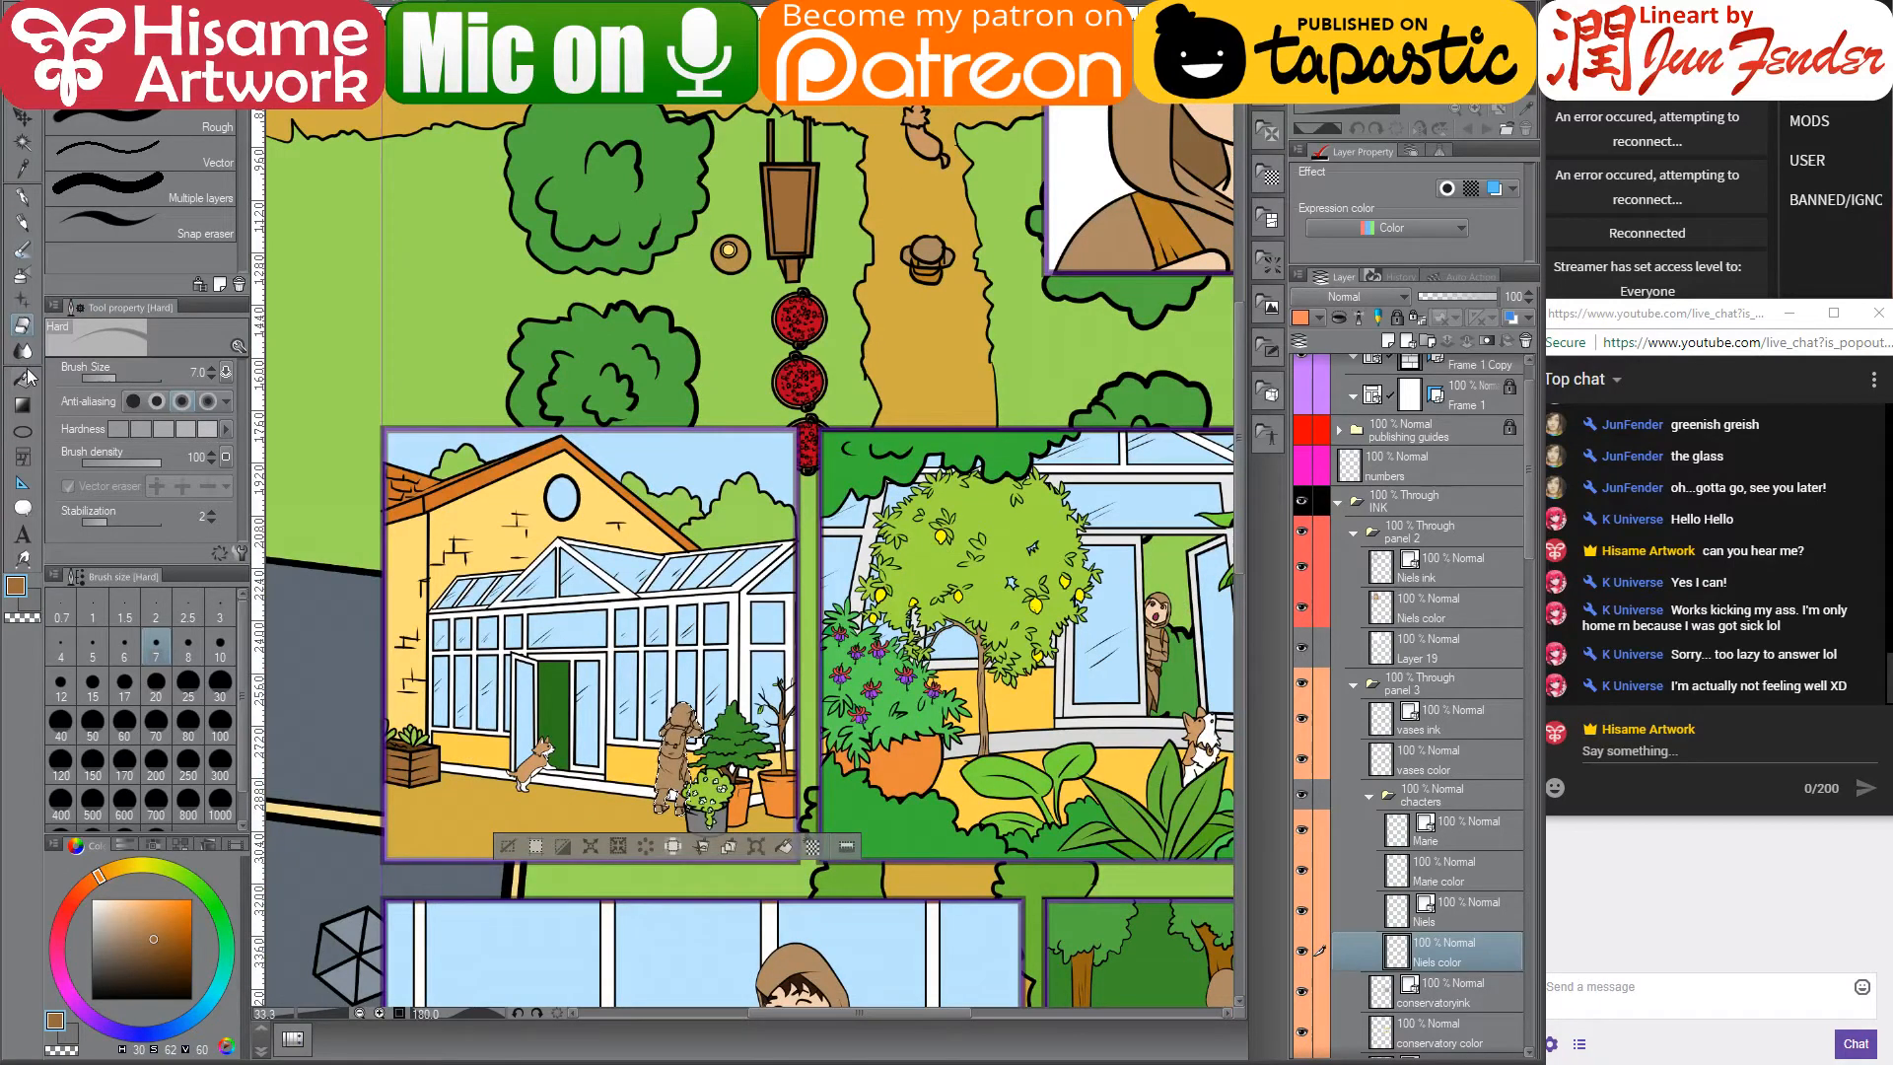
pyautogui.press('g')
pyautogui.keyDown('alt'); pyautogui.click(1207, 251); pyautogui.keyUp('alt')
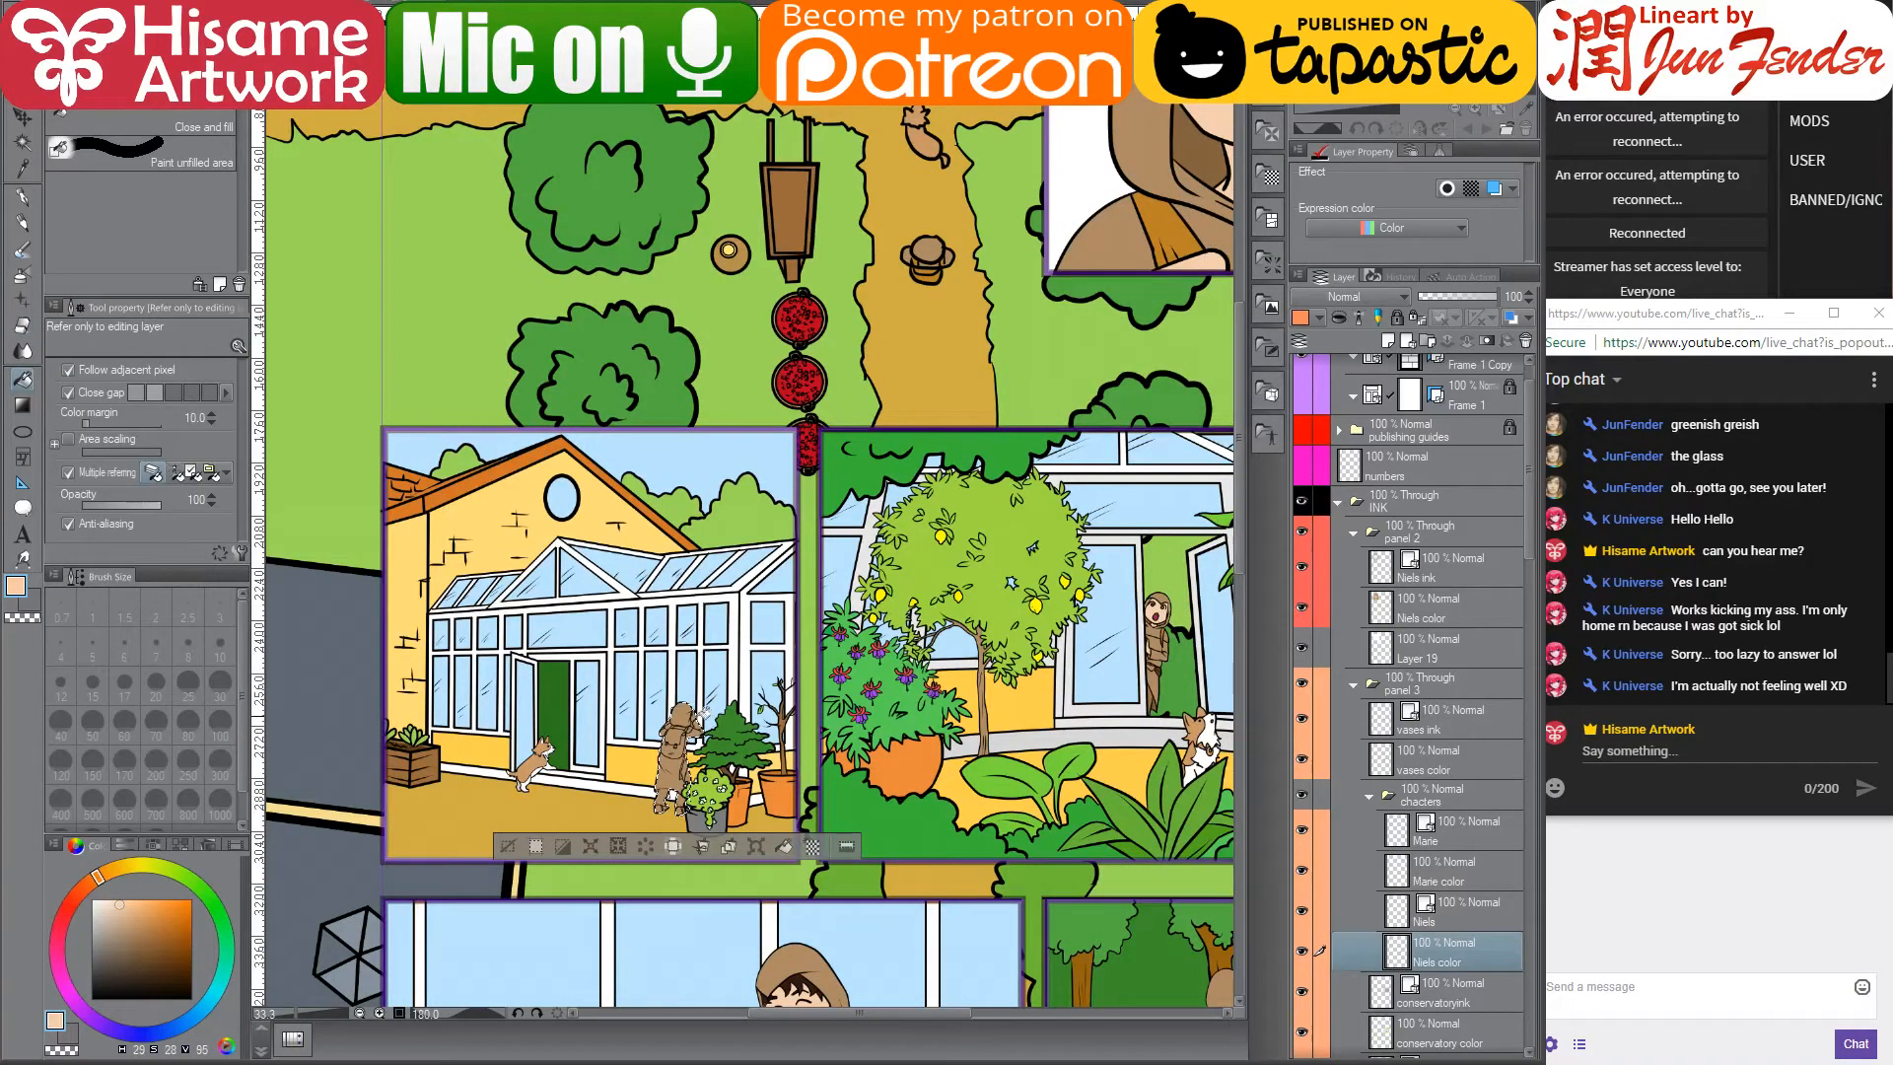
pyautogui.keyDown('alt'); pyautogui.click(1180, 209); pyautogui.keyUp('alt')
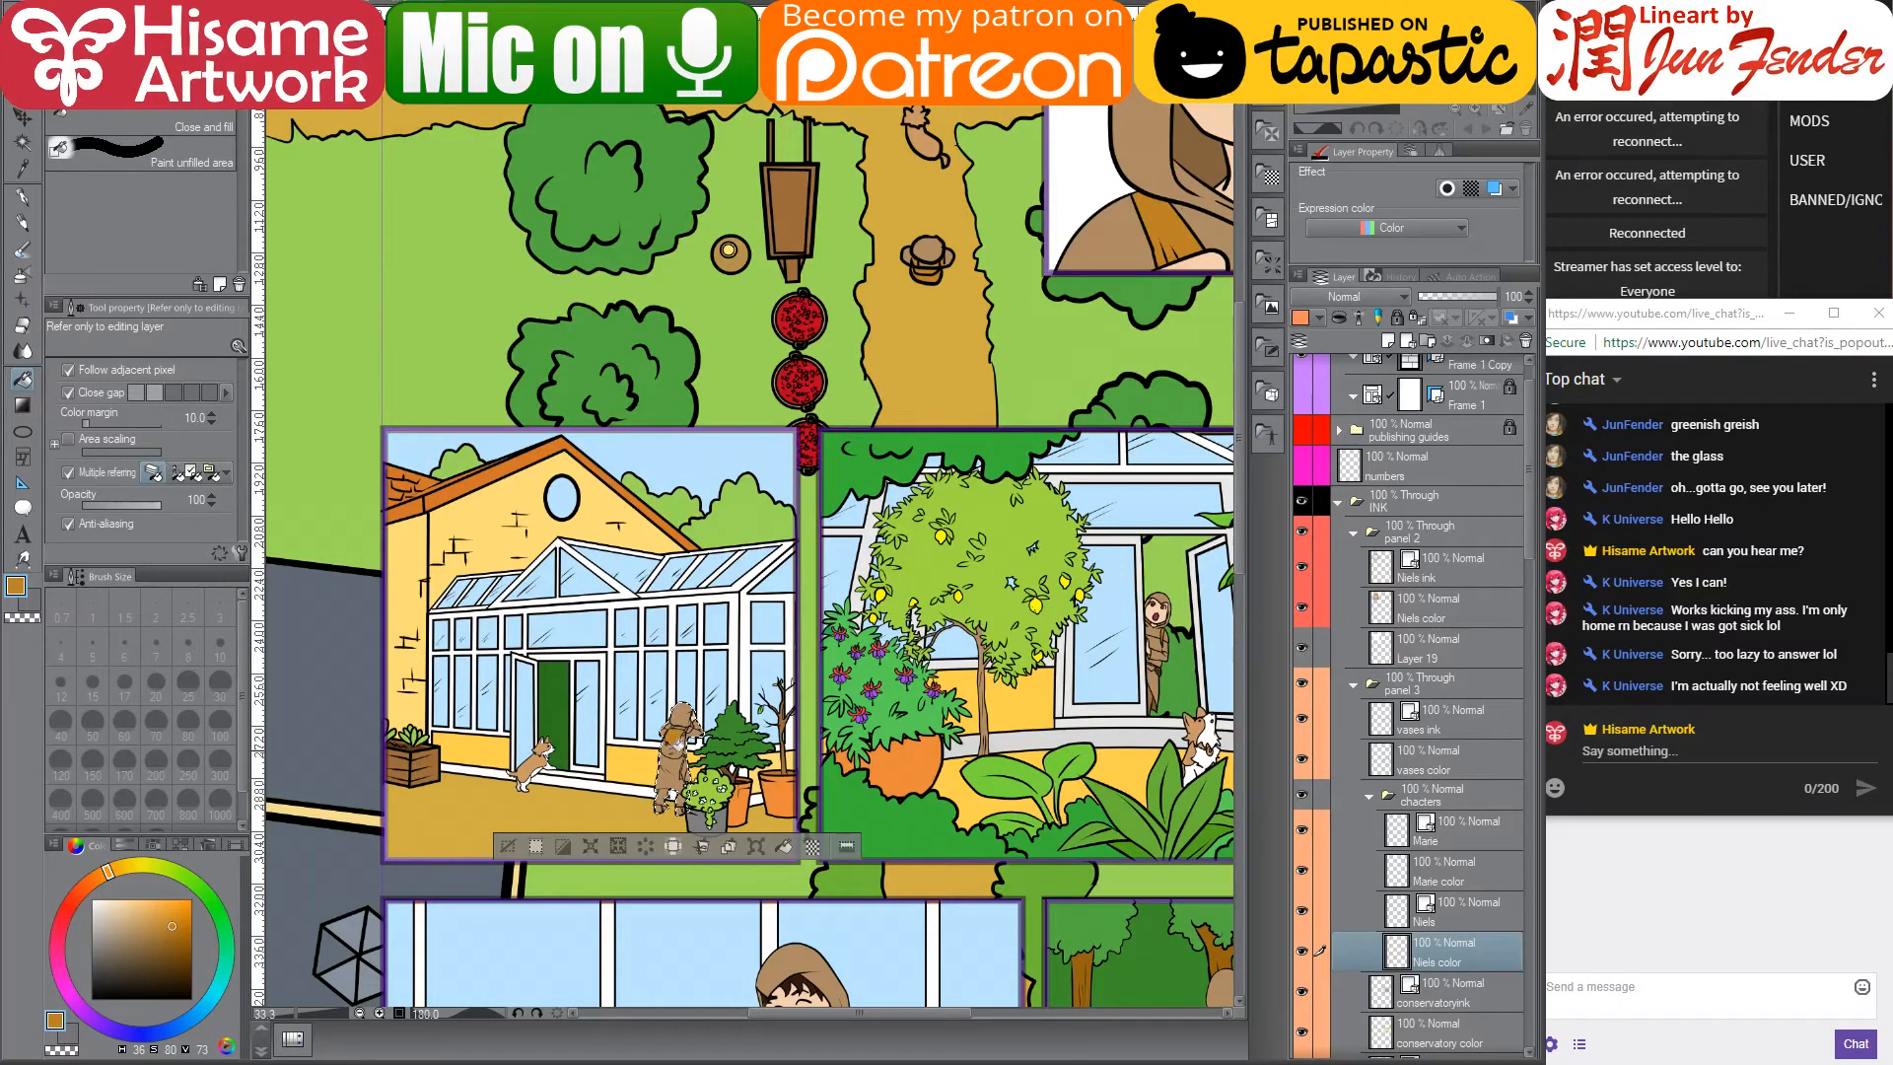
# - Shift the ochre to a deeper orange (H 36, S 100, V 69) and fill the backpack's shoulder straps
pyautogui.scroll(2, 695, 744)
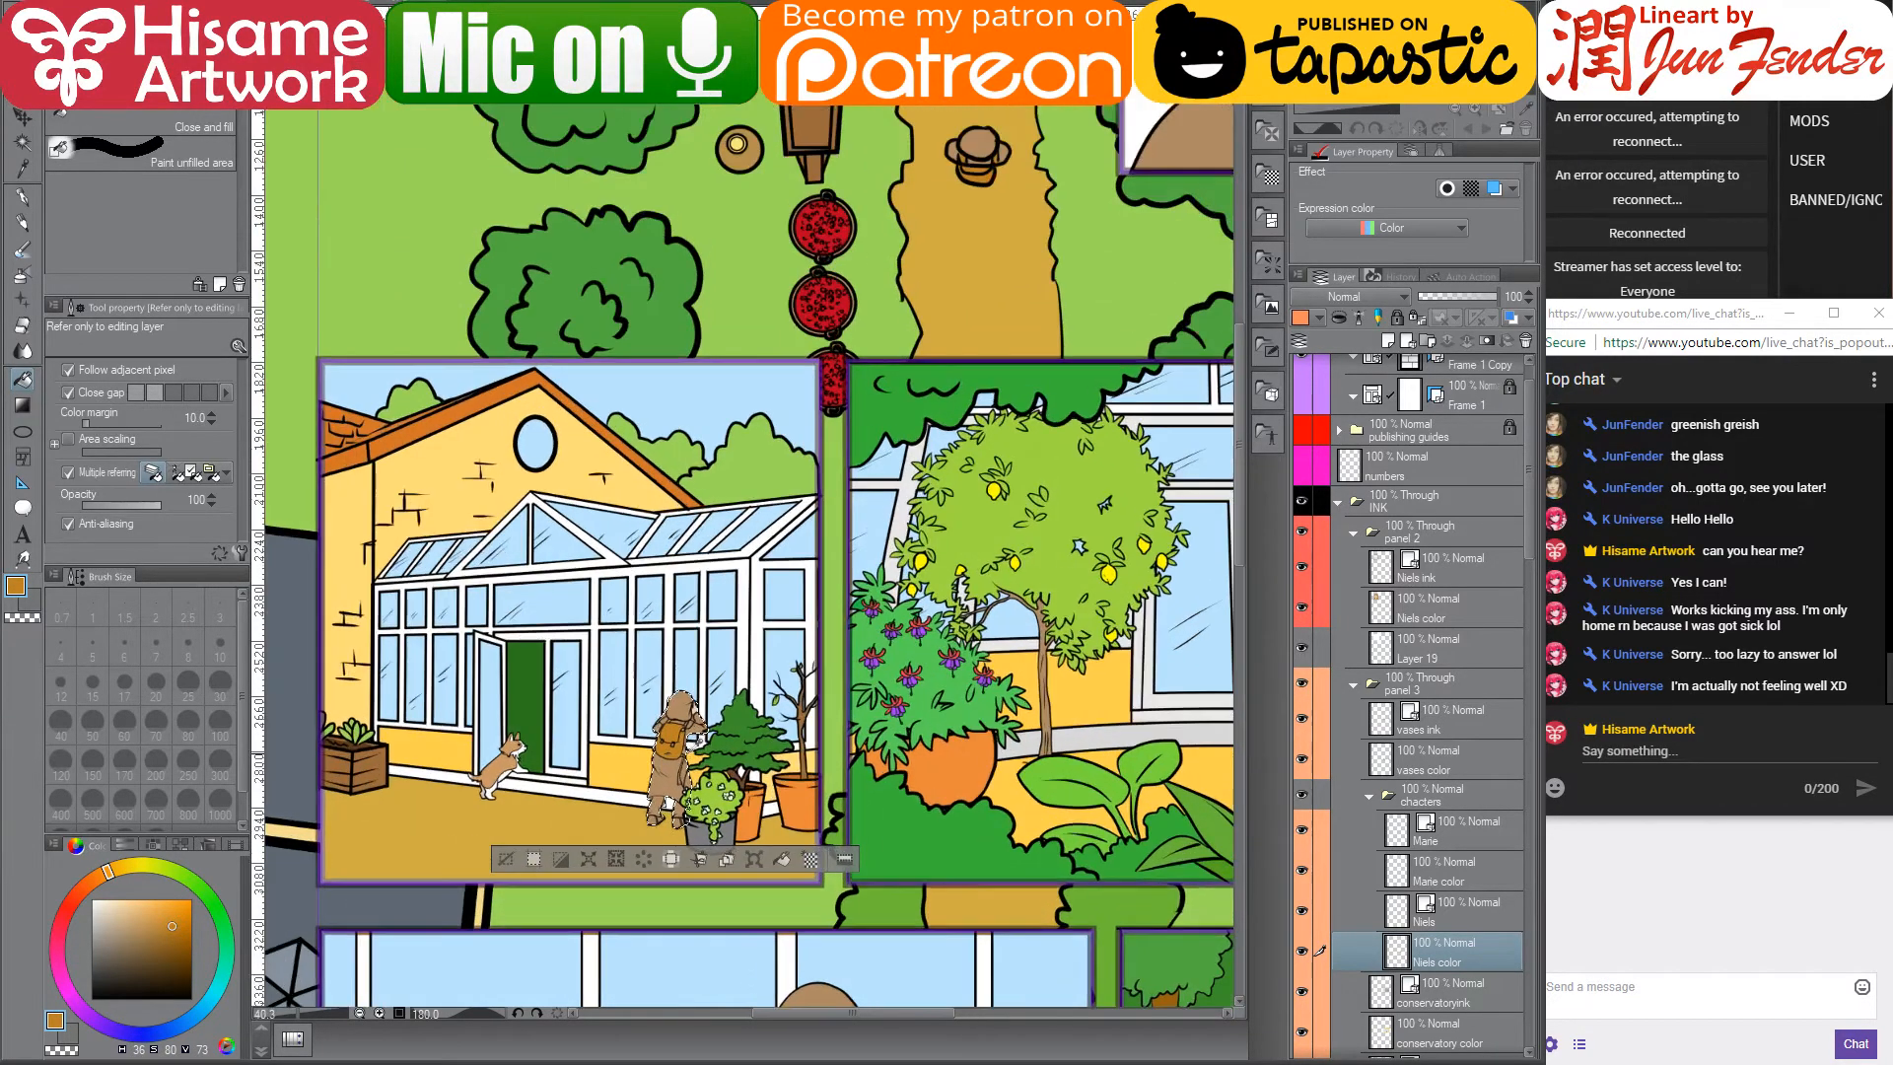
pyautogui.scroll(6, 670, 784)
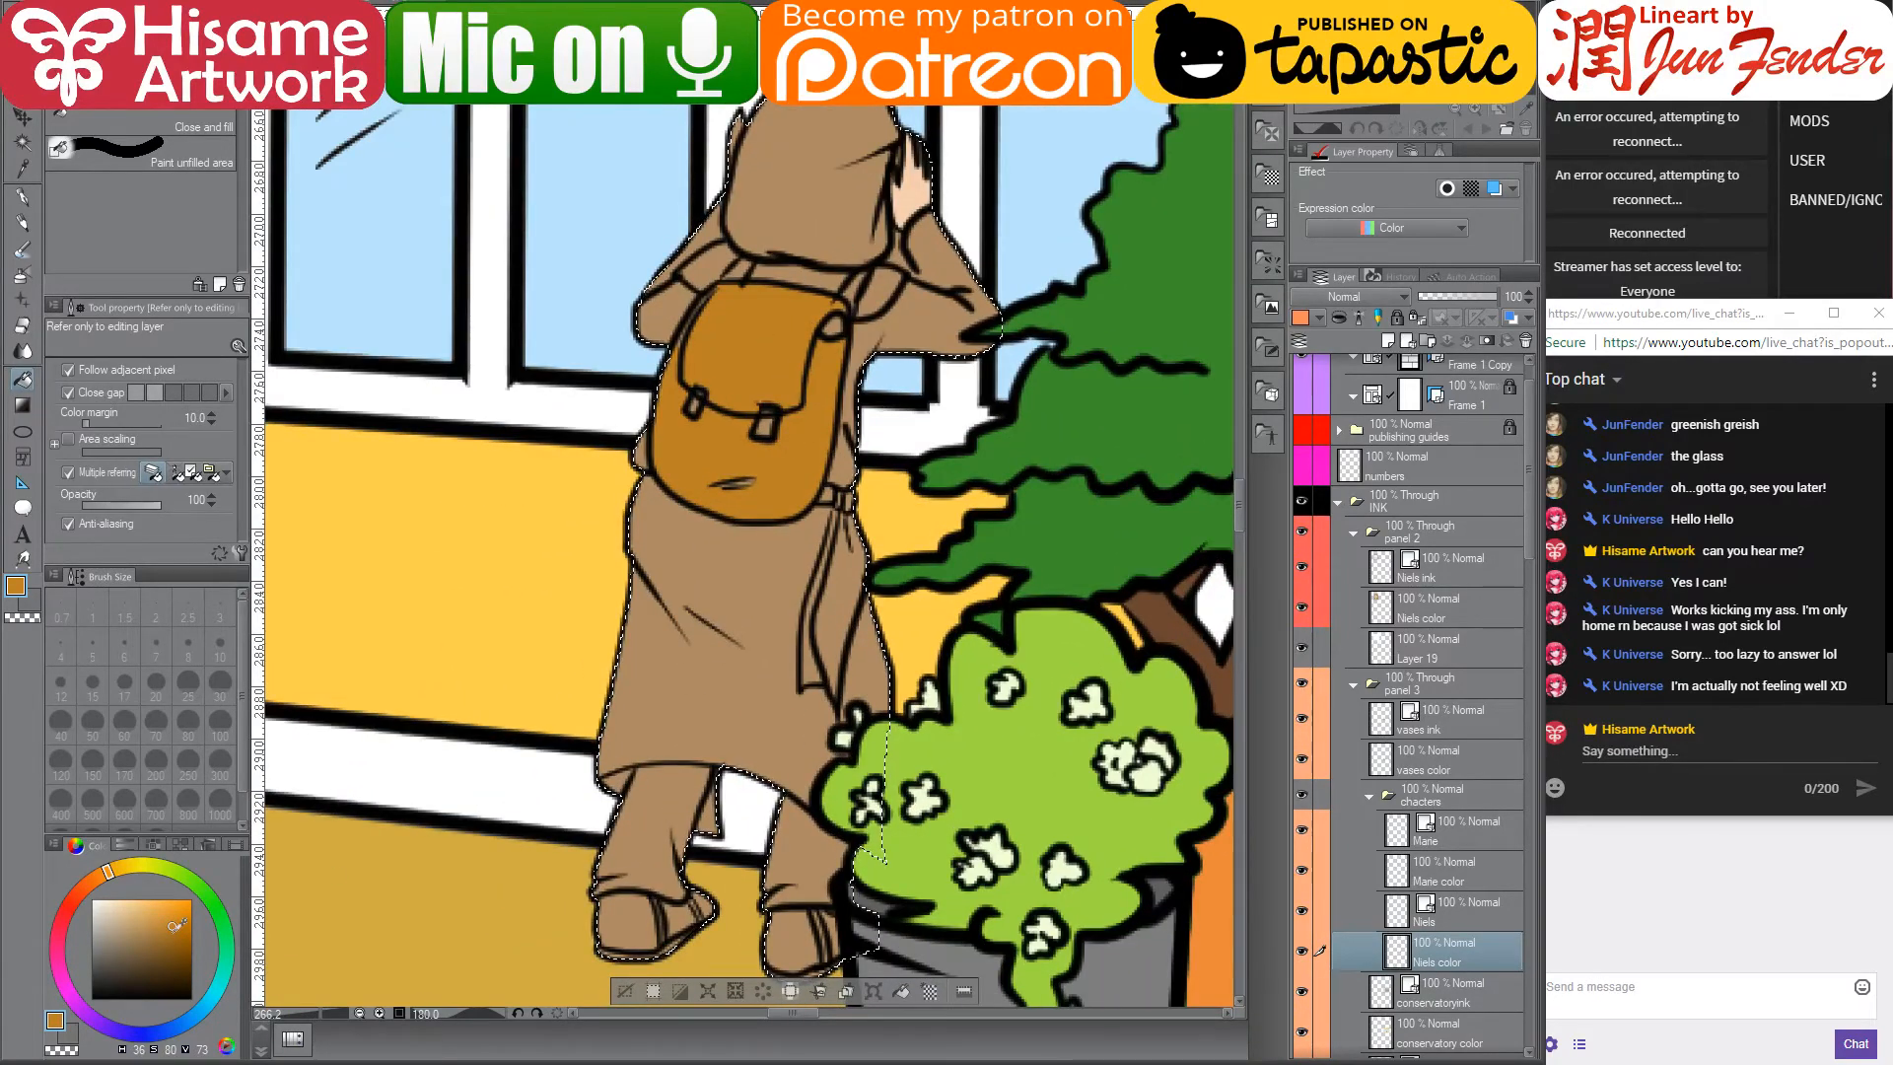
pyautogui.moveTo(187, 929); pyautogui.dragTo(225, 927)
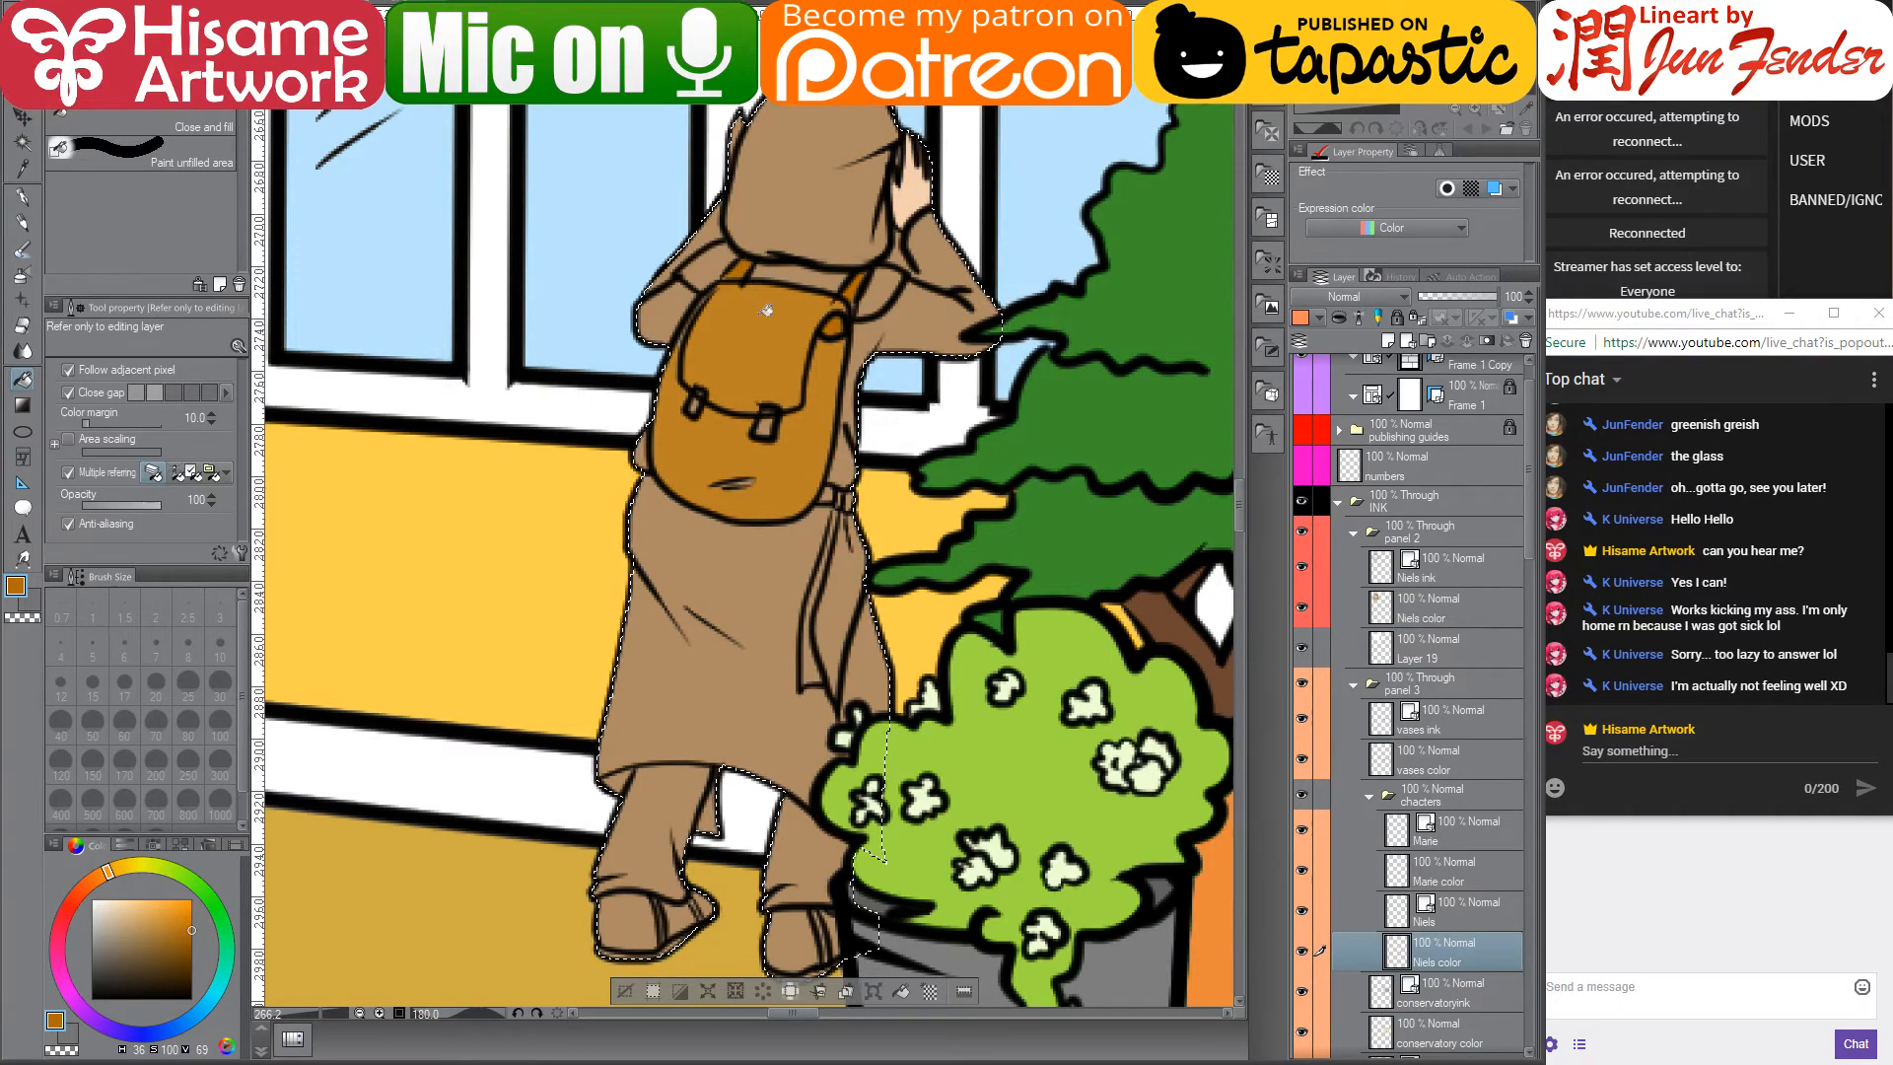
pyautogui.moveTo(825, 641); pyautogui.dragTo(791, 575)
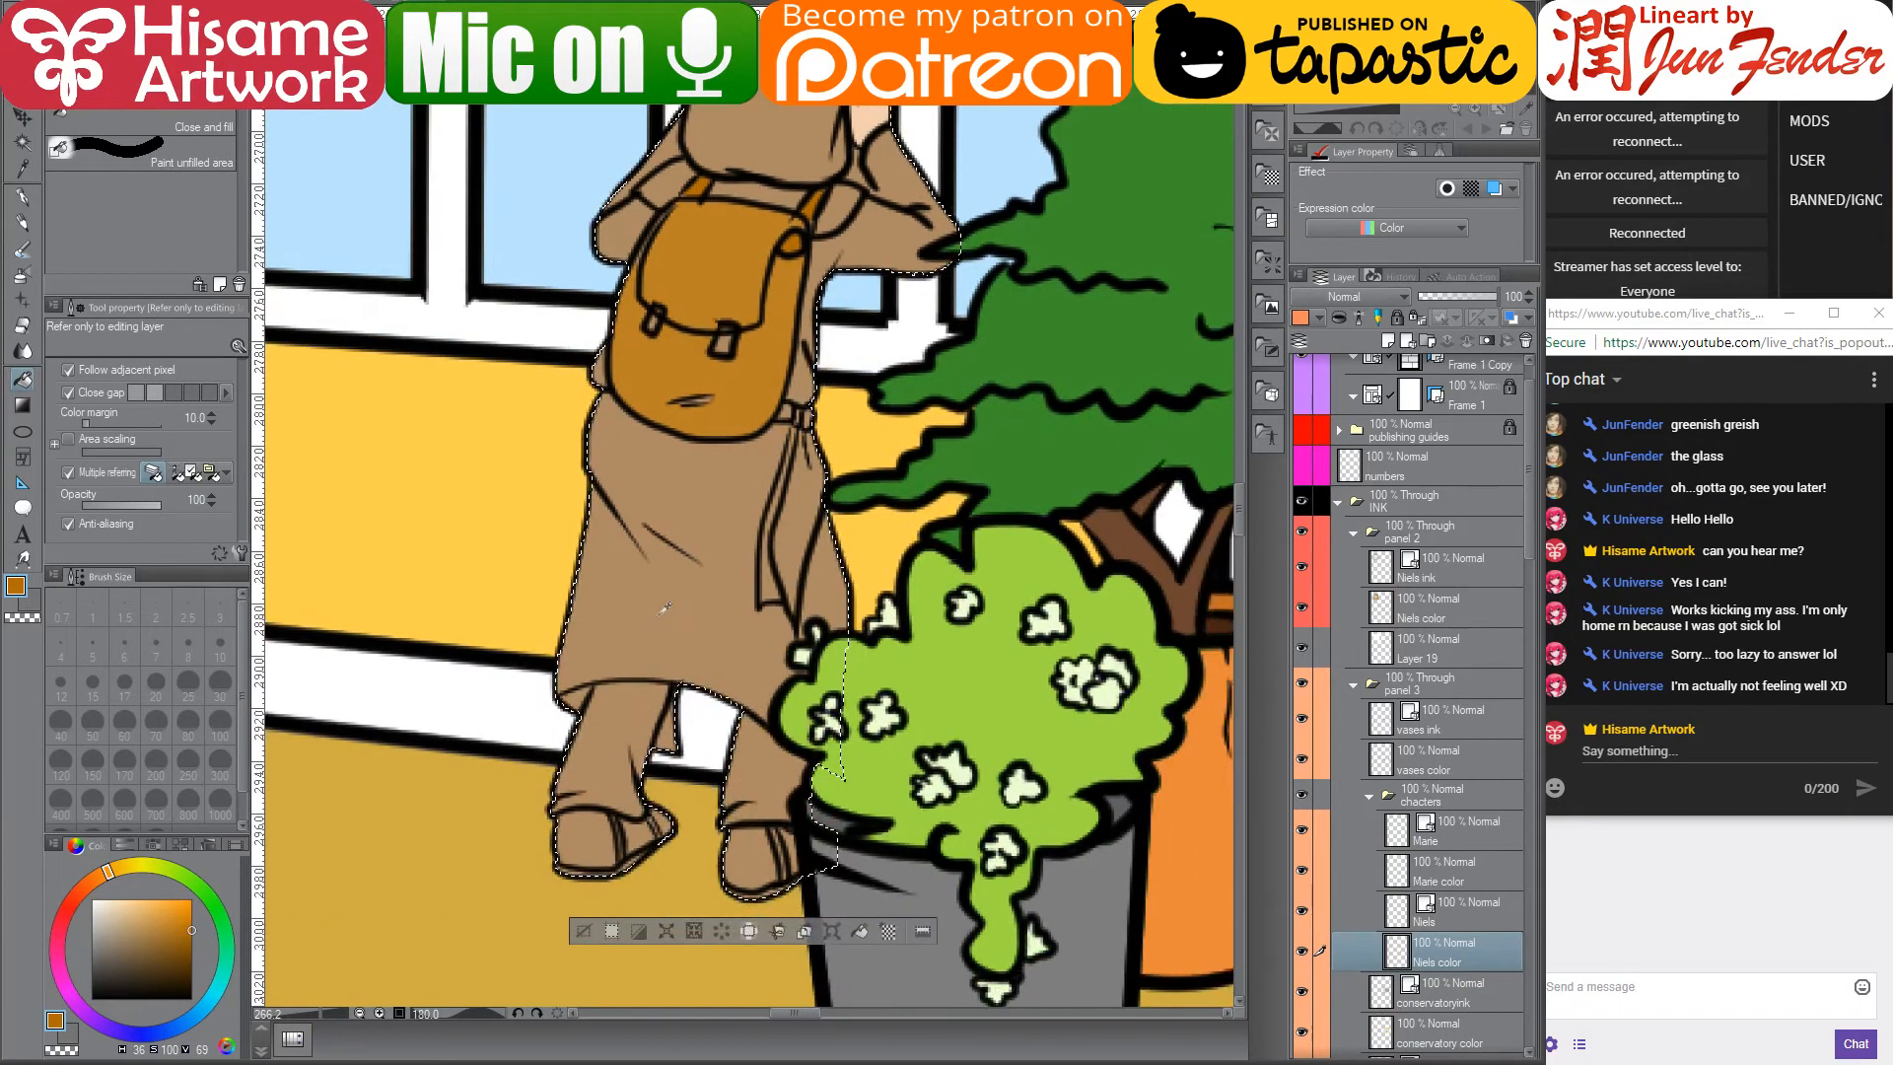
# - Darken the sampled coat brown to fill the trousers (H 31, S 58, V 52) and the shoes (H 31, S 71, V 38)
pyautogui.keyDown('alt'); pyautogui.click(664, 608); pyautogui.keyUp('alt')
pyautogui.click(148, 934)
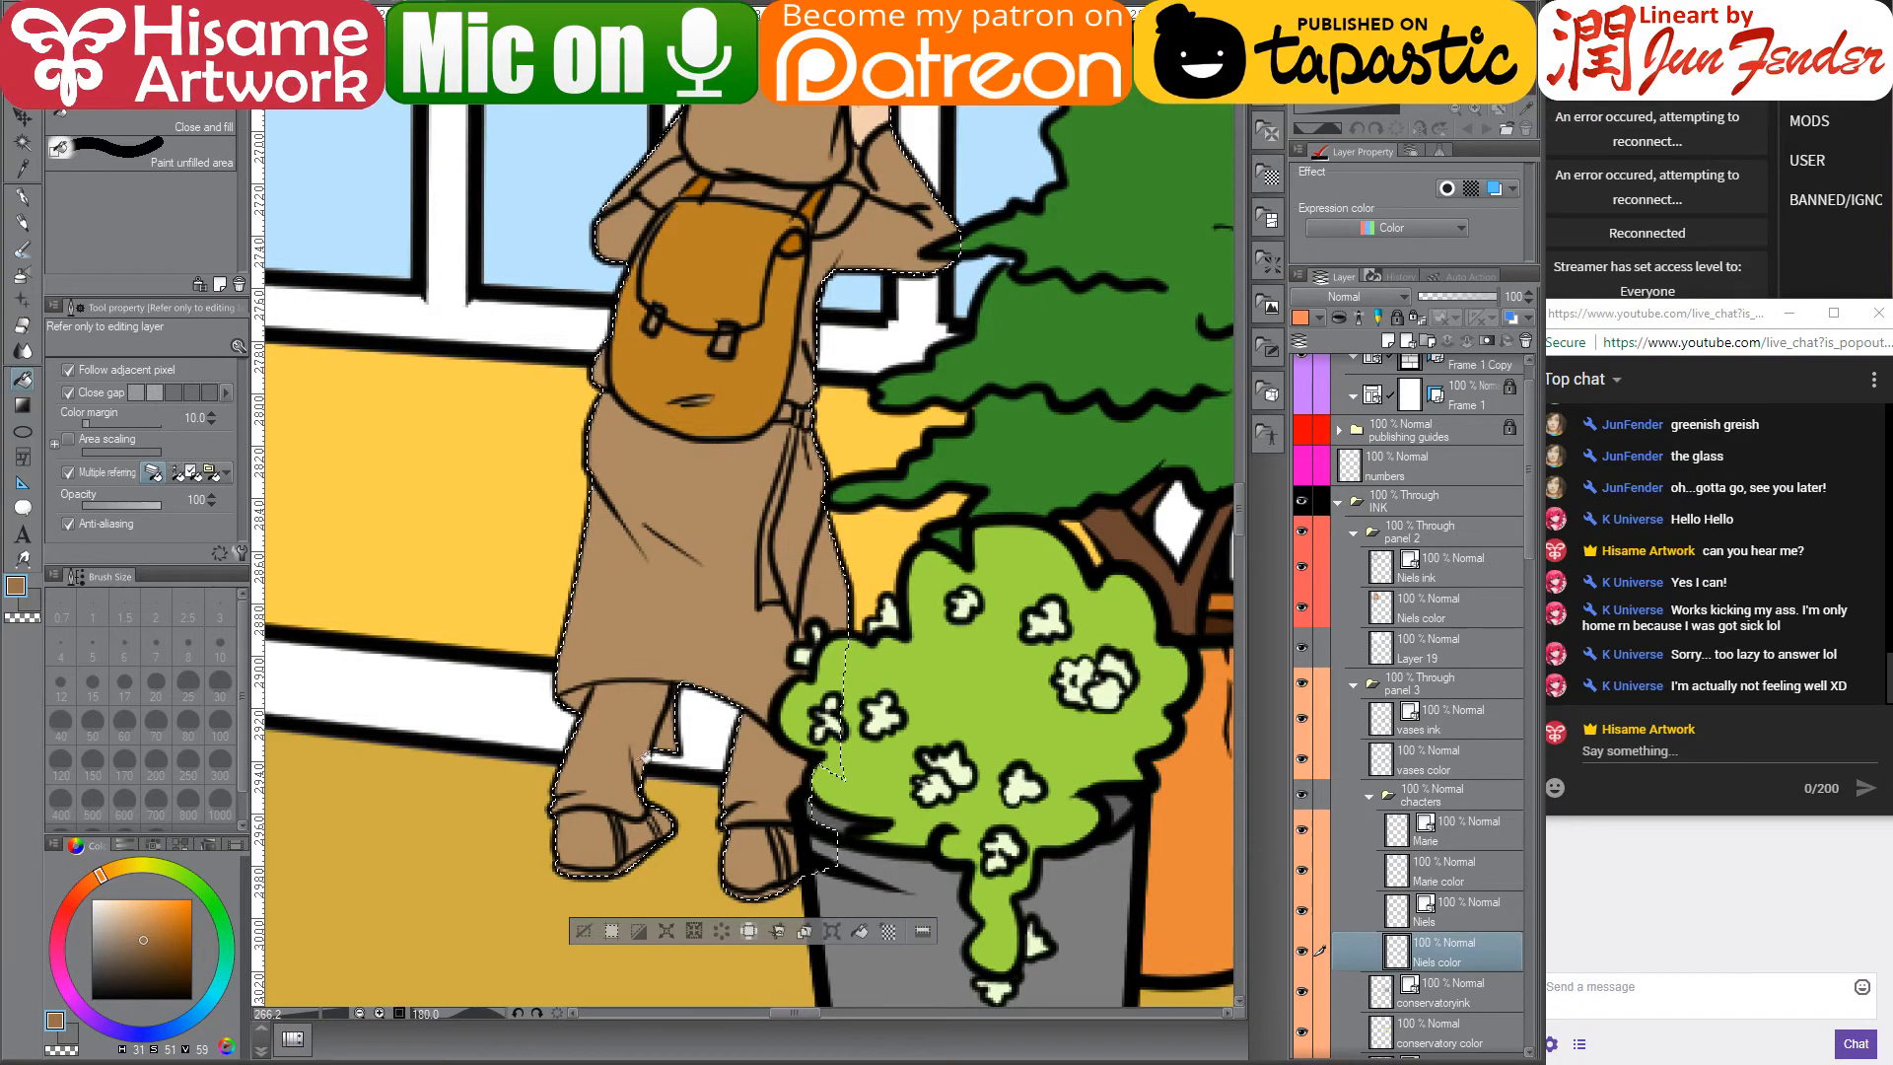
pyautogui.click(150, 946)
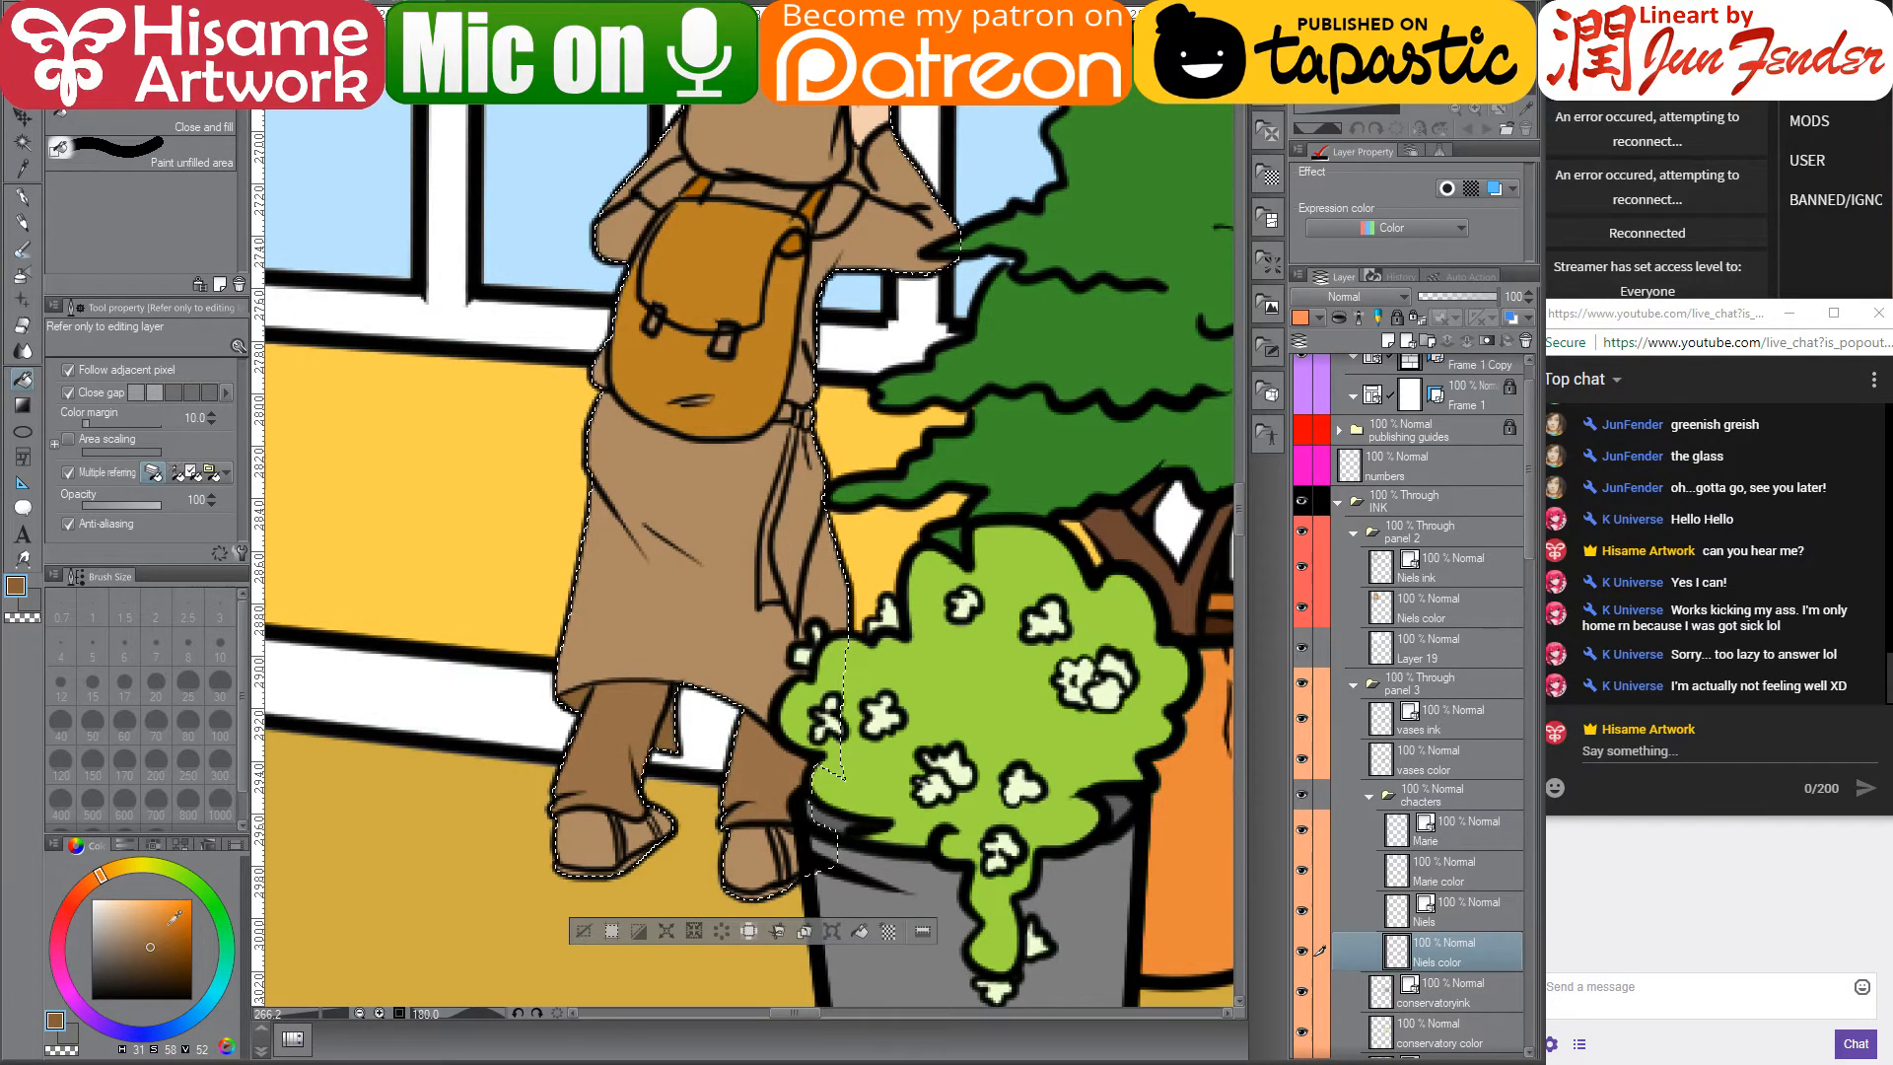
pyautogui.click(163, 961)
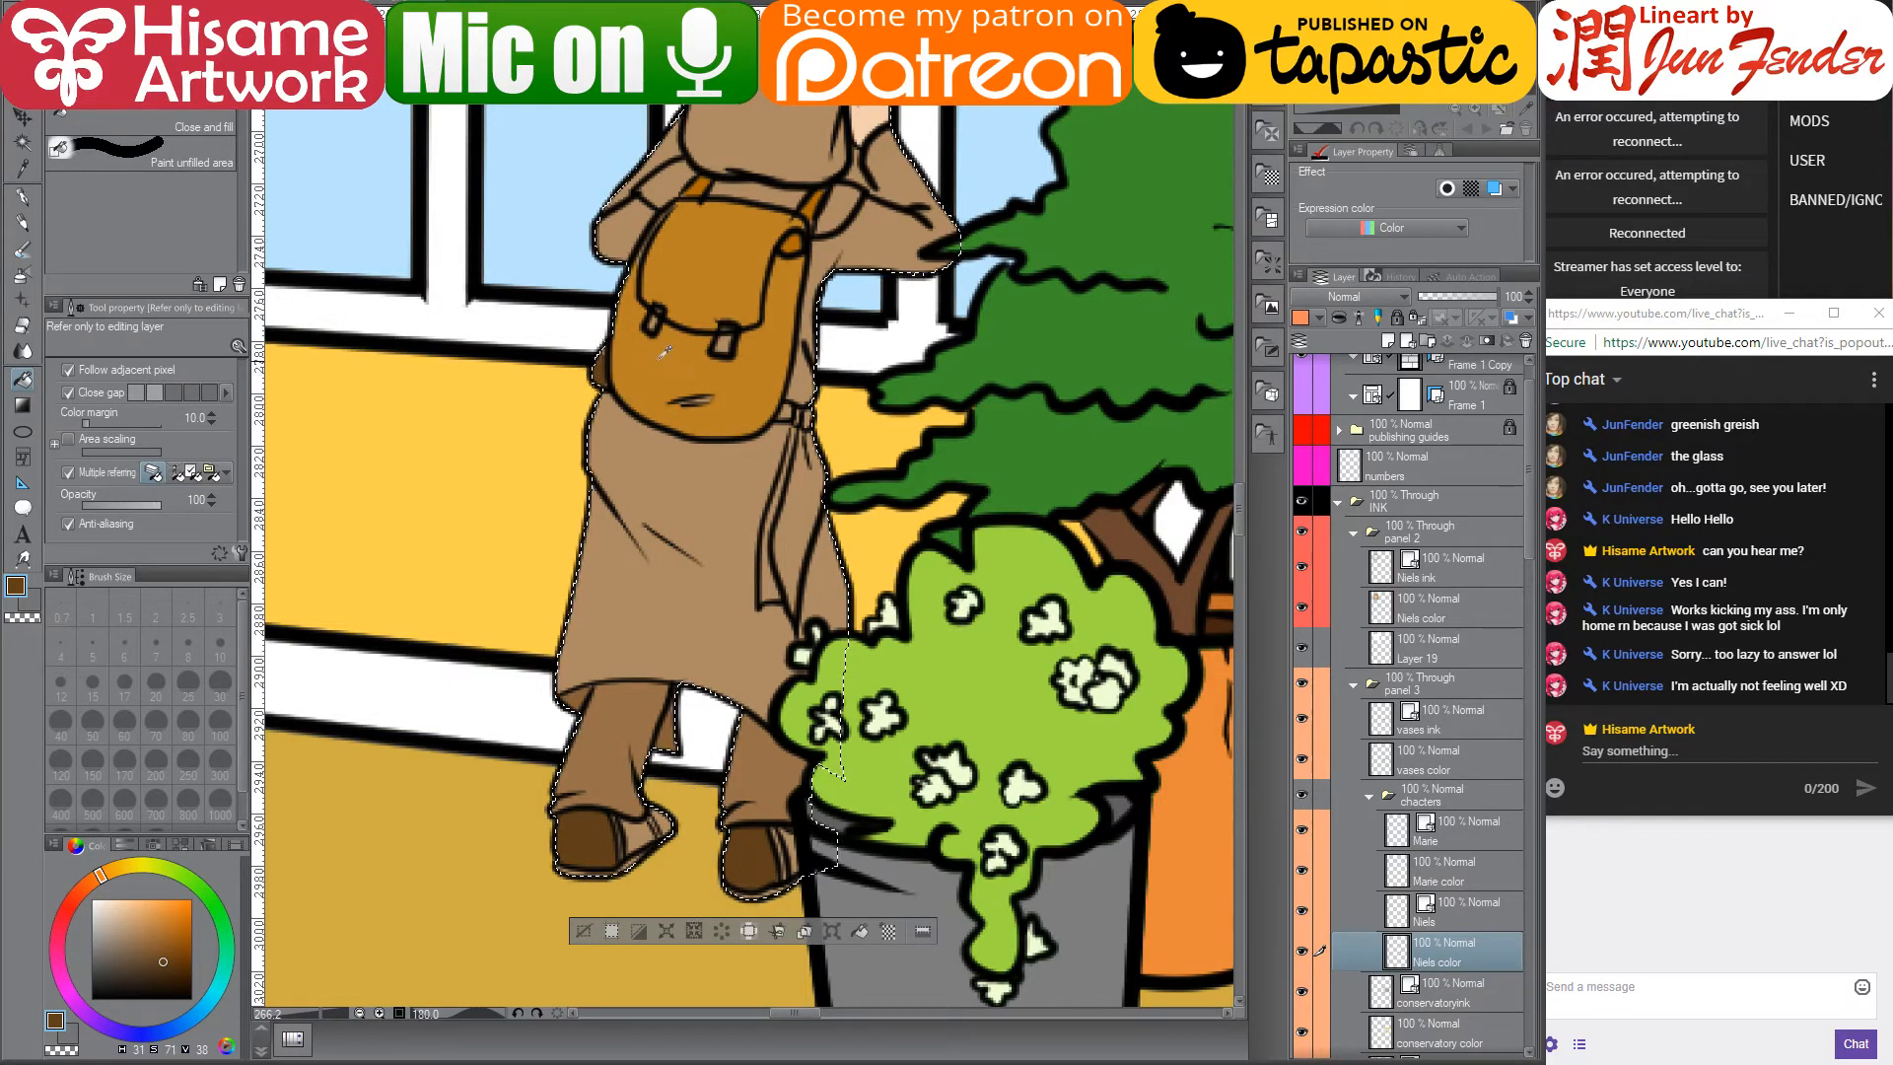
# - Set the G-pen to brush size 17, sampling the backpack's ochre and the hooded figure's skin tone
pyautogui.keyDown('alt'); pyautogui.click(659, 315); pyautogui.keyUp('alt')
pyautogui.click(21, 196)
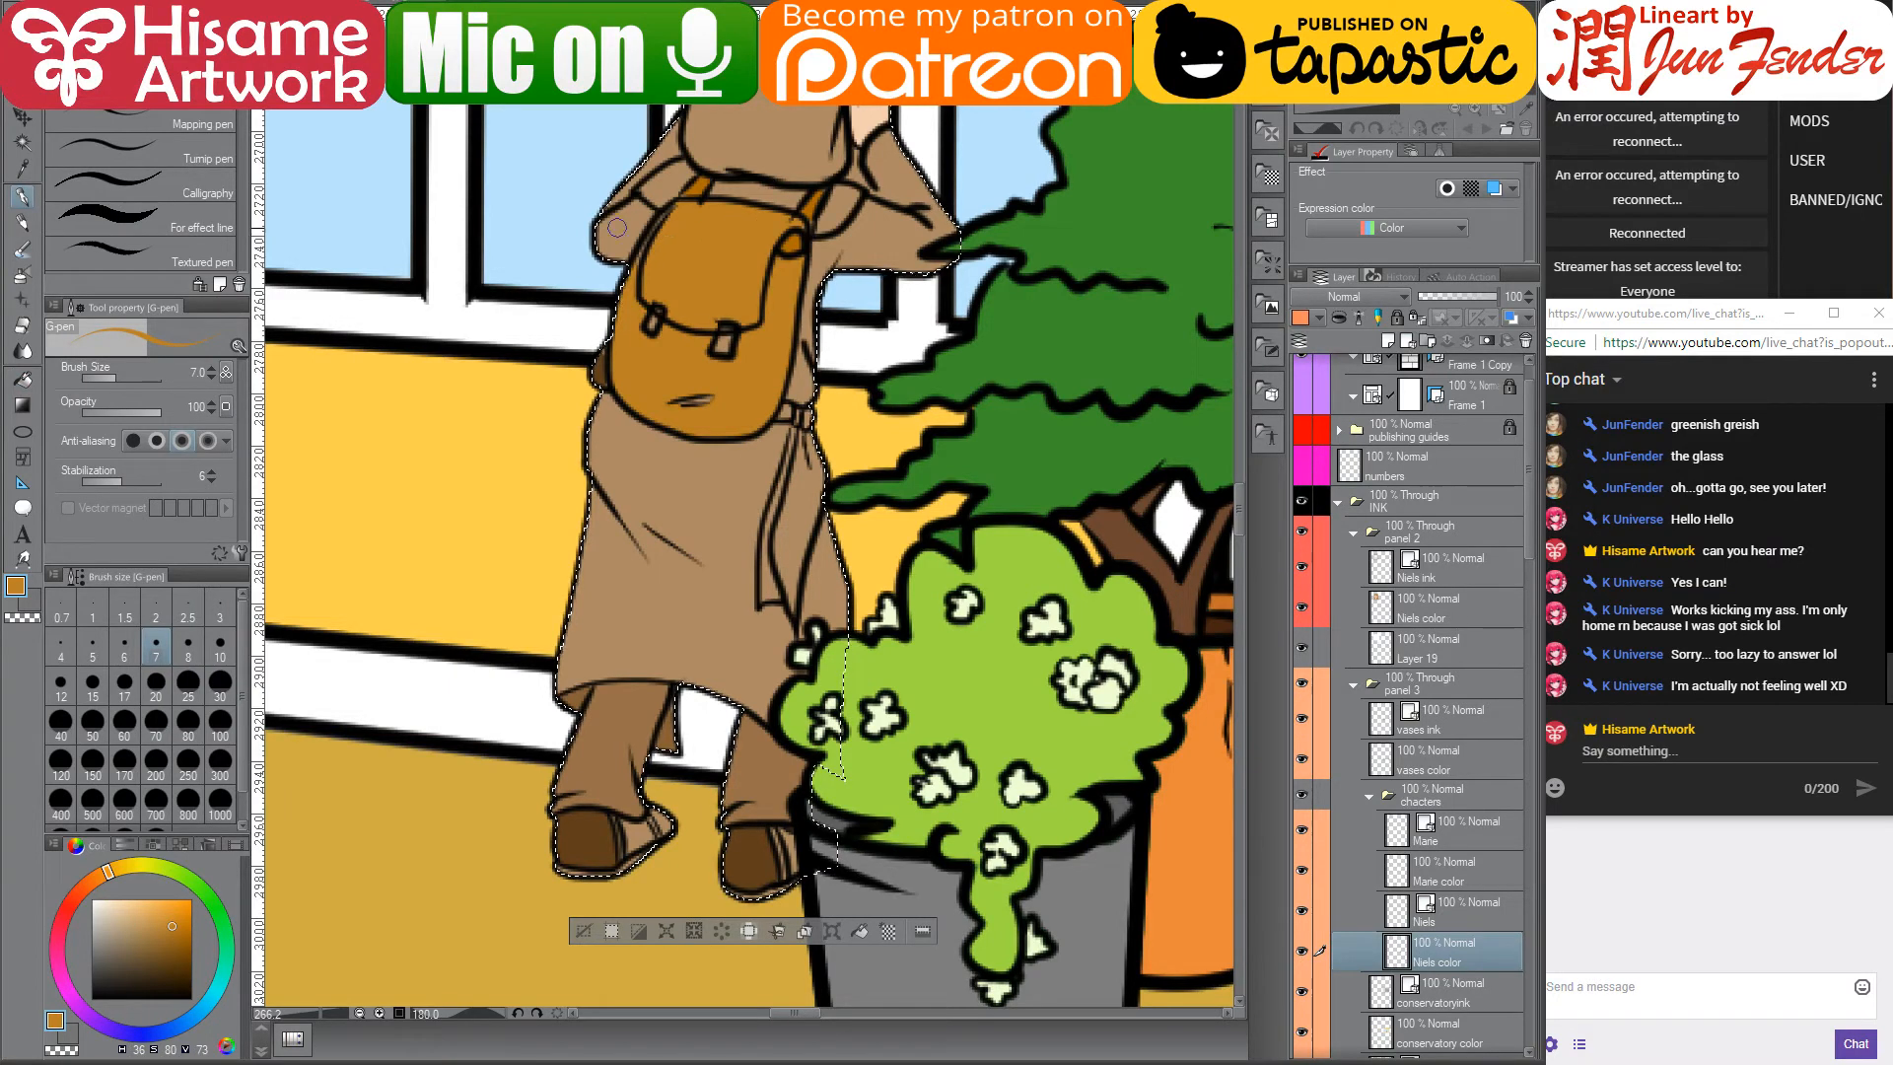
pyautogui.press(']')
pyautogui.press(']')
pyautogui.press(']')
pyautogui.press(']')
pyautogui.press(']')
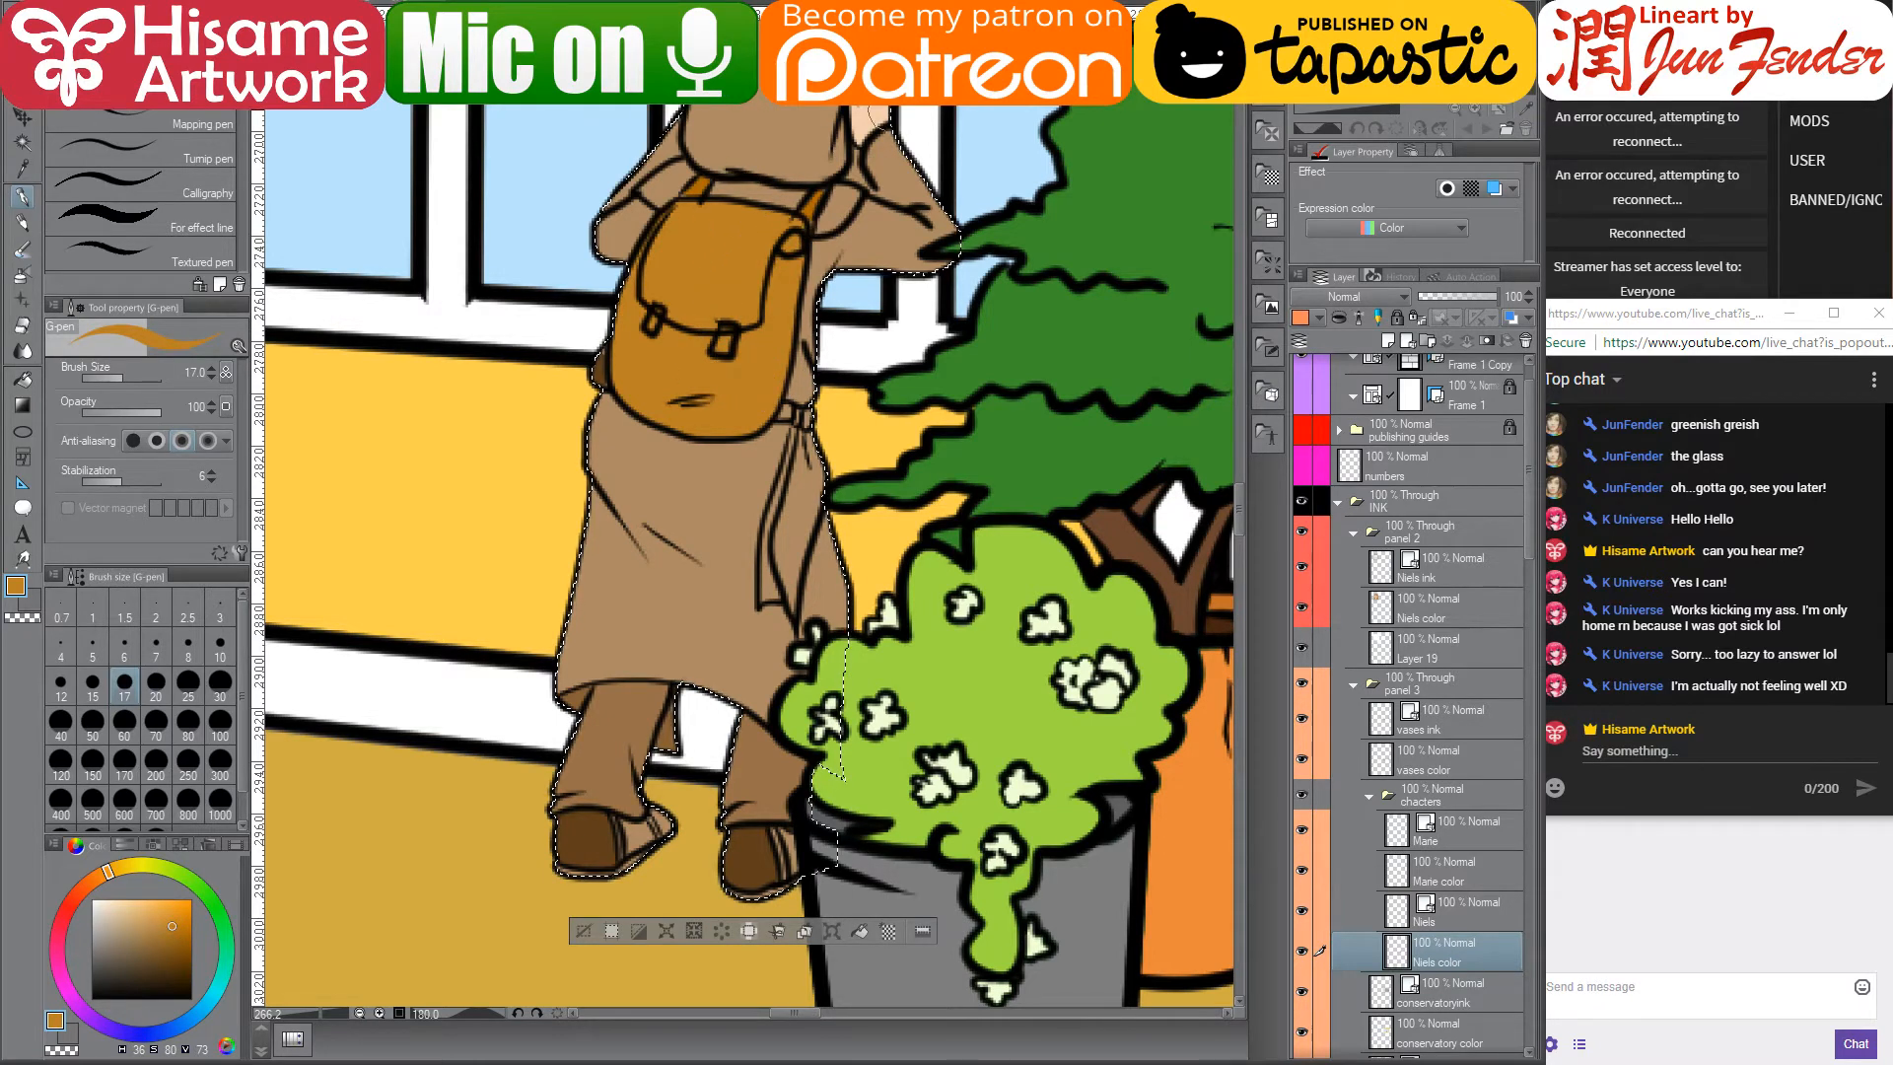
pyautogui.keyDown('alt'); pyautogui.click(875, 118); pyautogui.keyUp('alt')
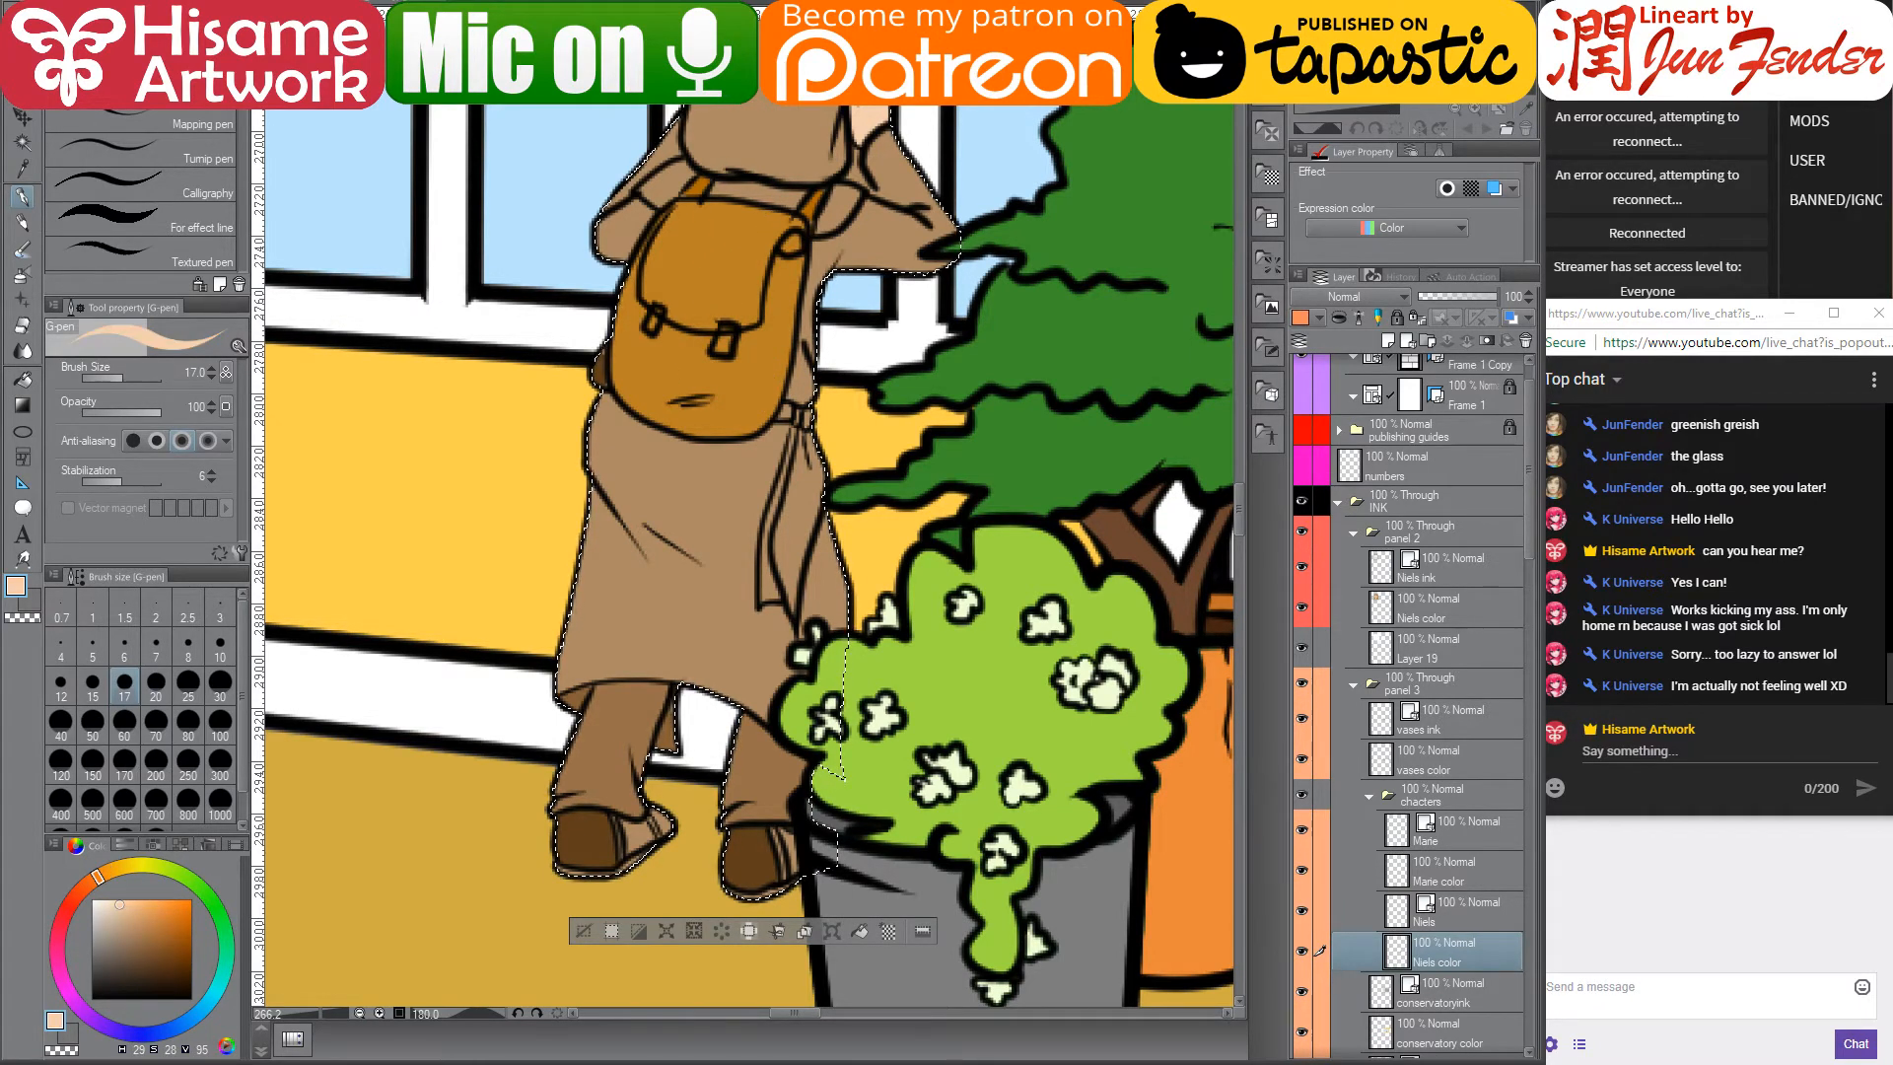
pyautogui.moveTo(543, 497); pyautogui.dragTo(512, 480)
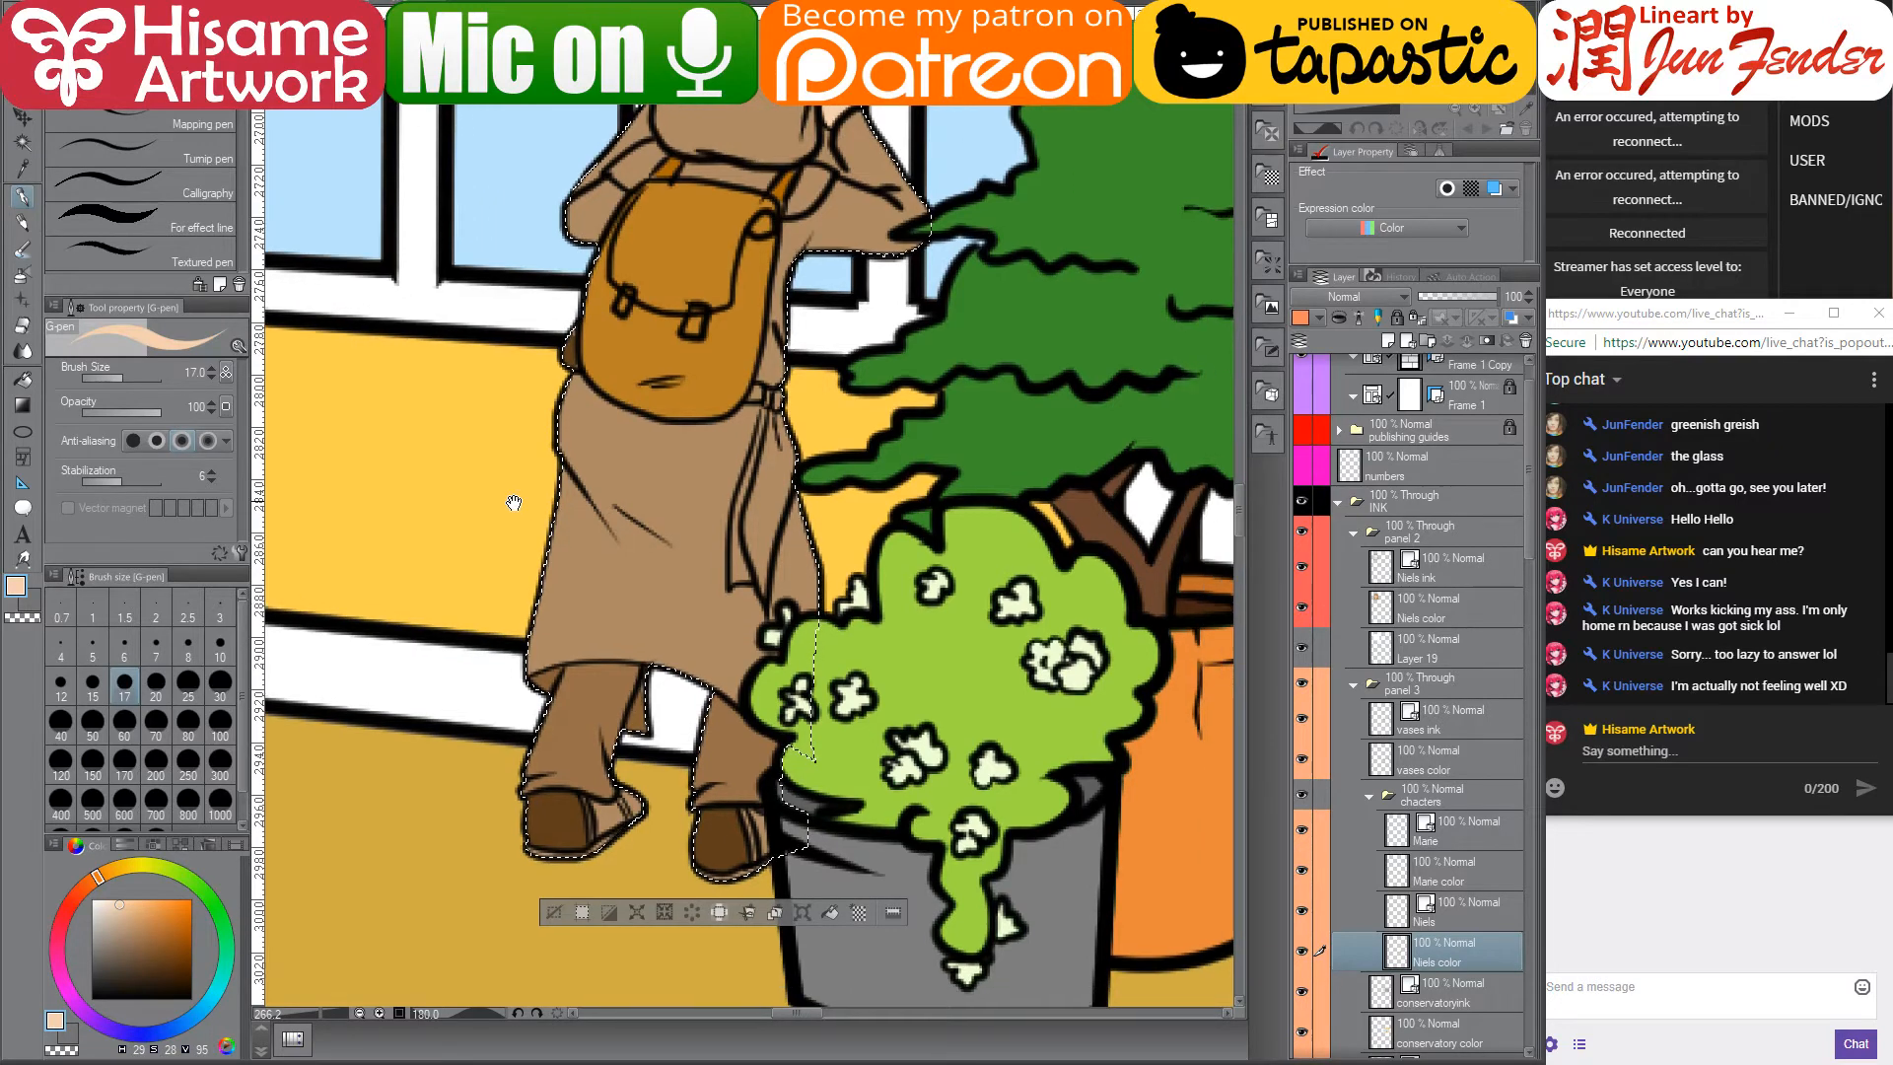
# - Fill the inner side of the hooded figure's left shoe with the backpack's ochre, and ready the G-pen with white
pyautogui.keyDown('alt'); pyautogui.click(690, 325); pyautogui.keyUp('alt')
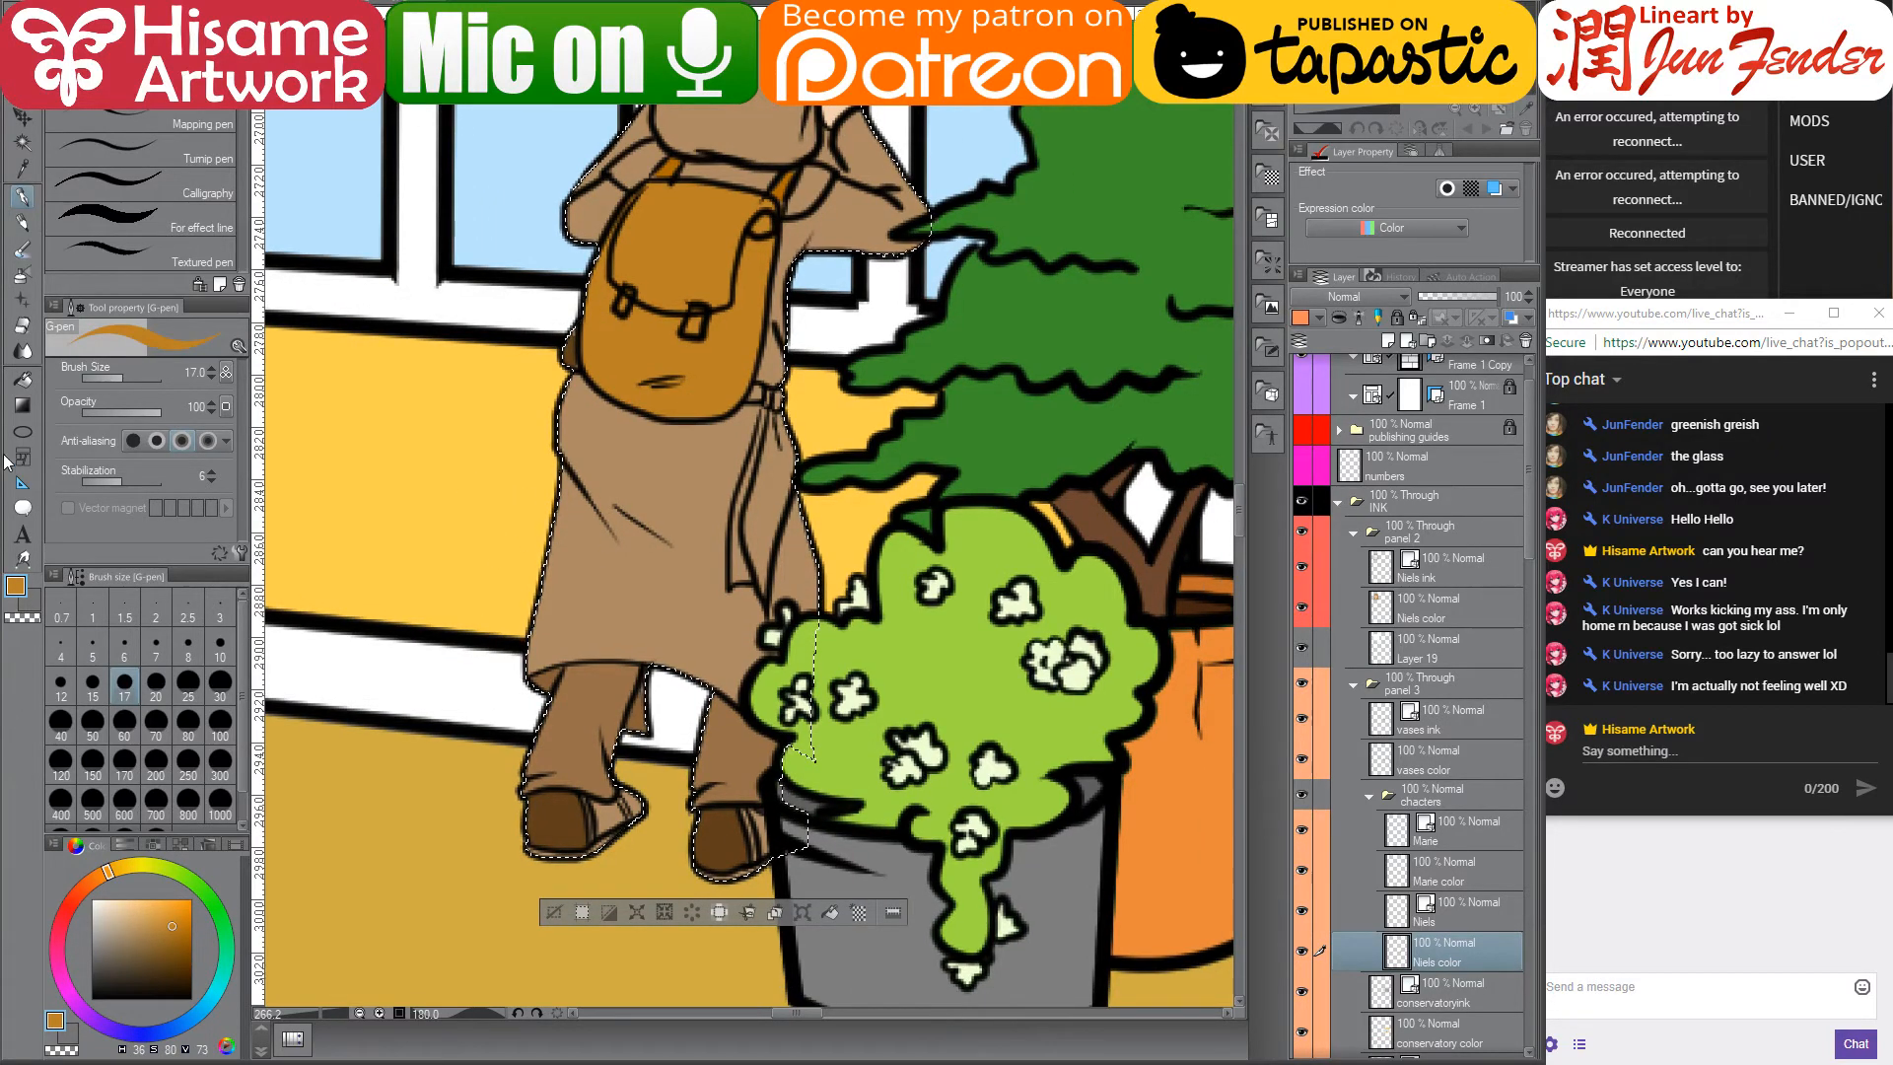
pyautogui.click(23, 376)
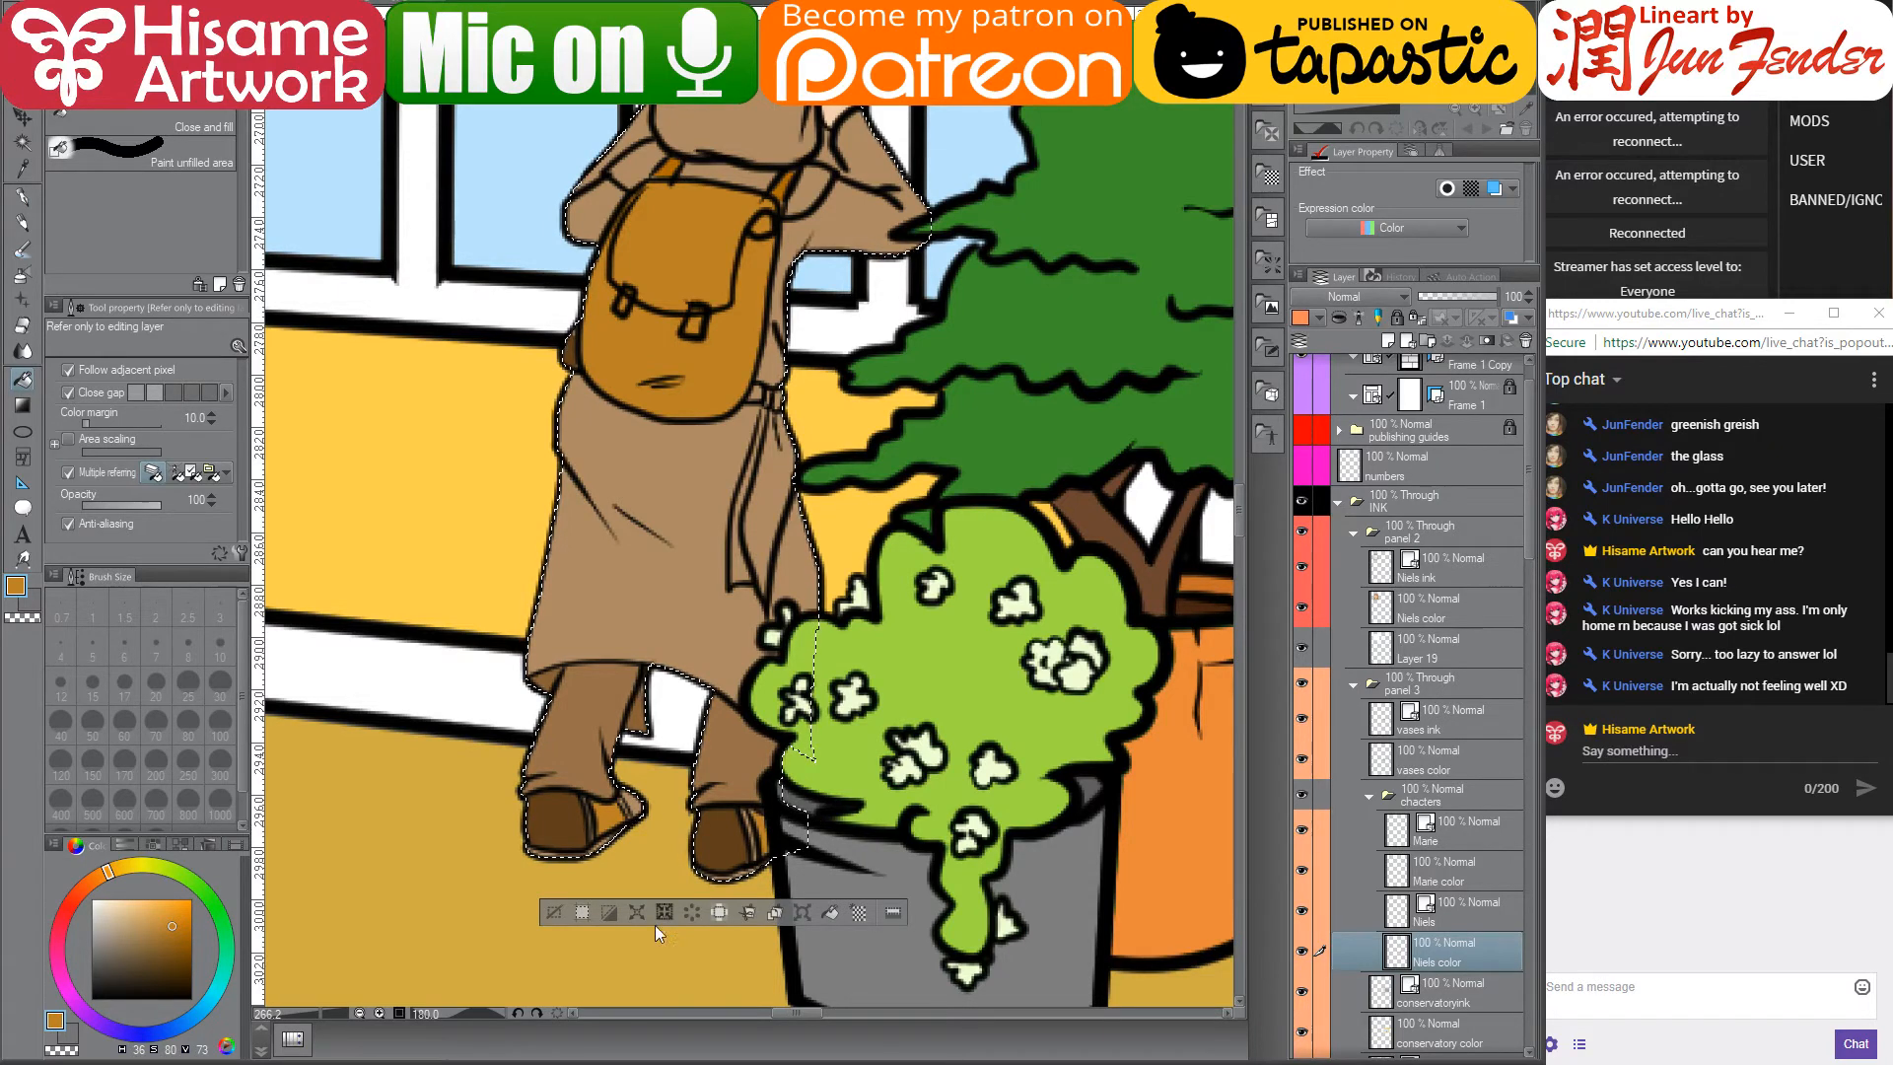
pyautogui.scroll(1, 654, 925)
pyautogui.scroll(1, 624, 952)
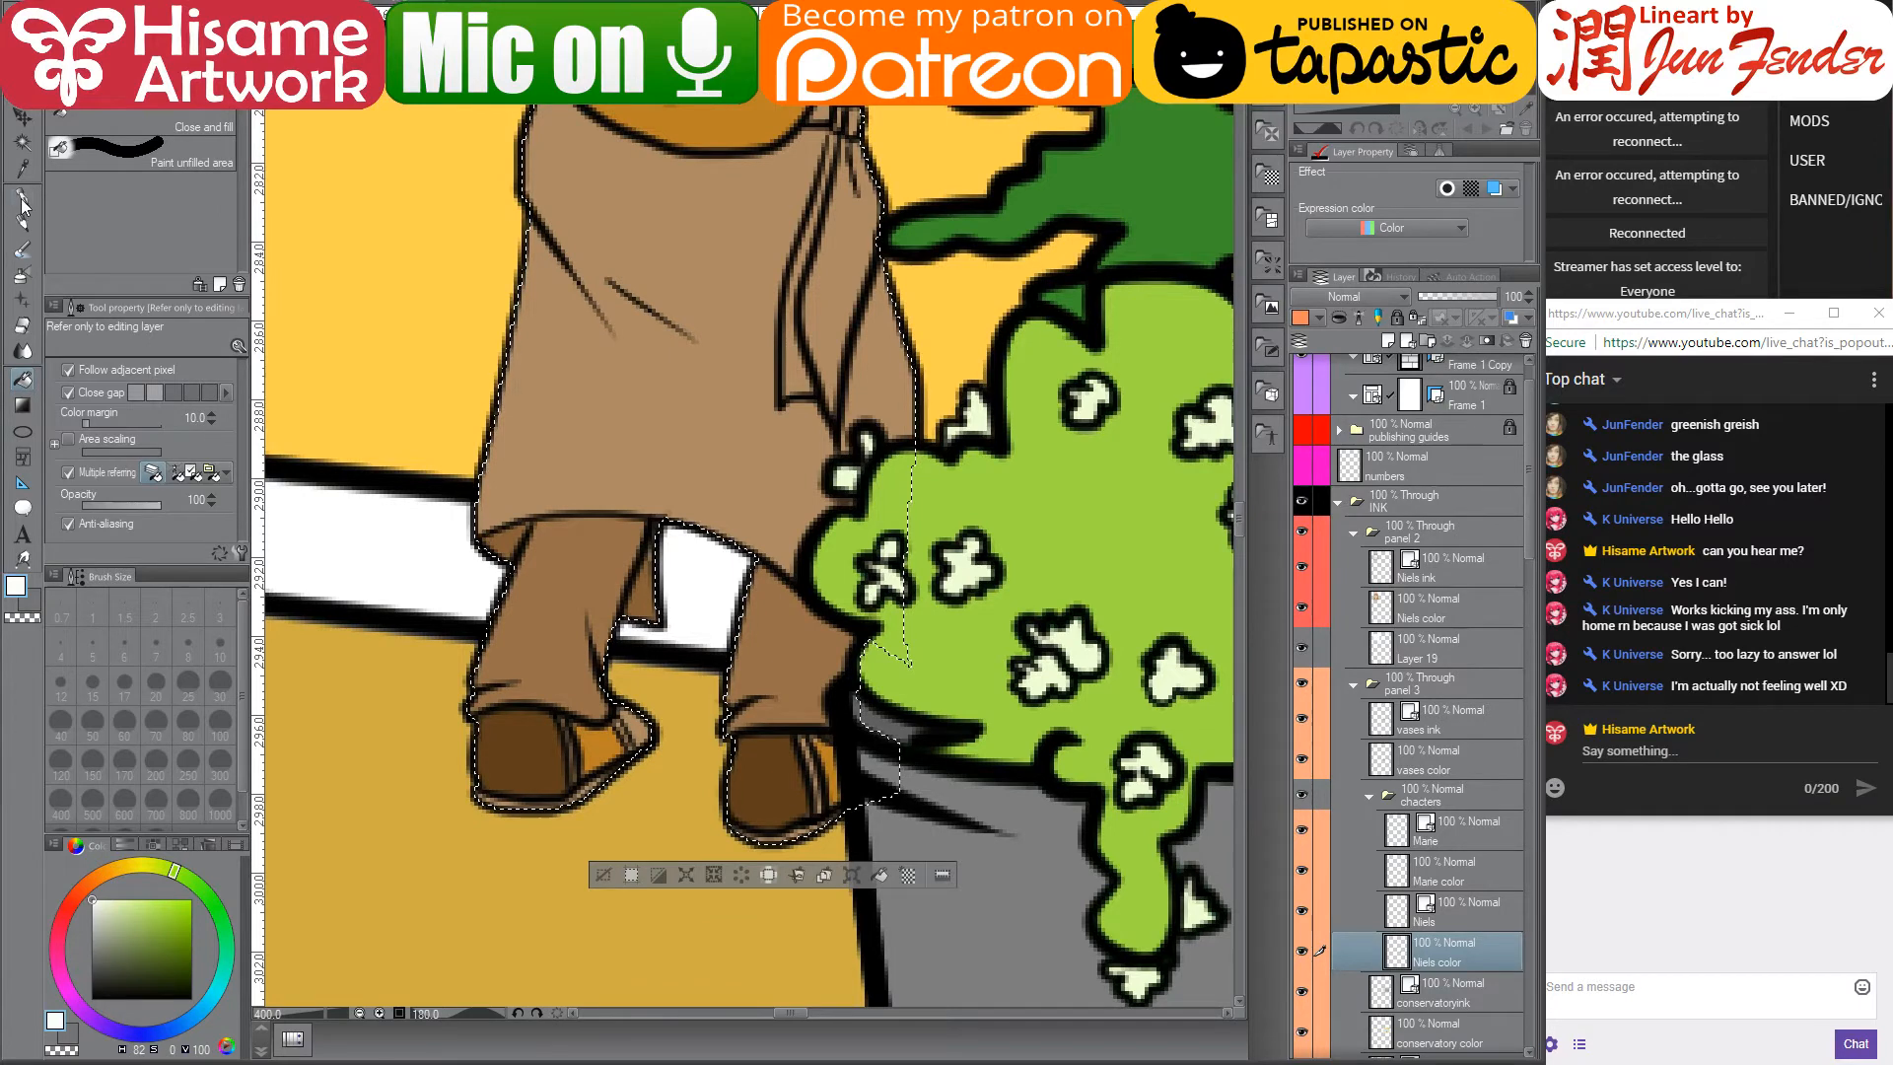
pyautogui.press('p')
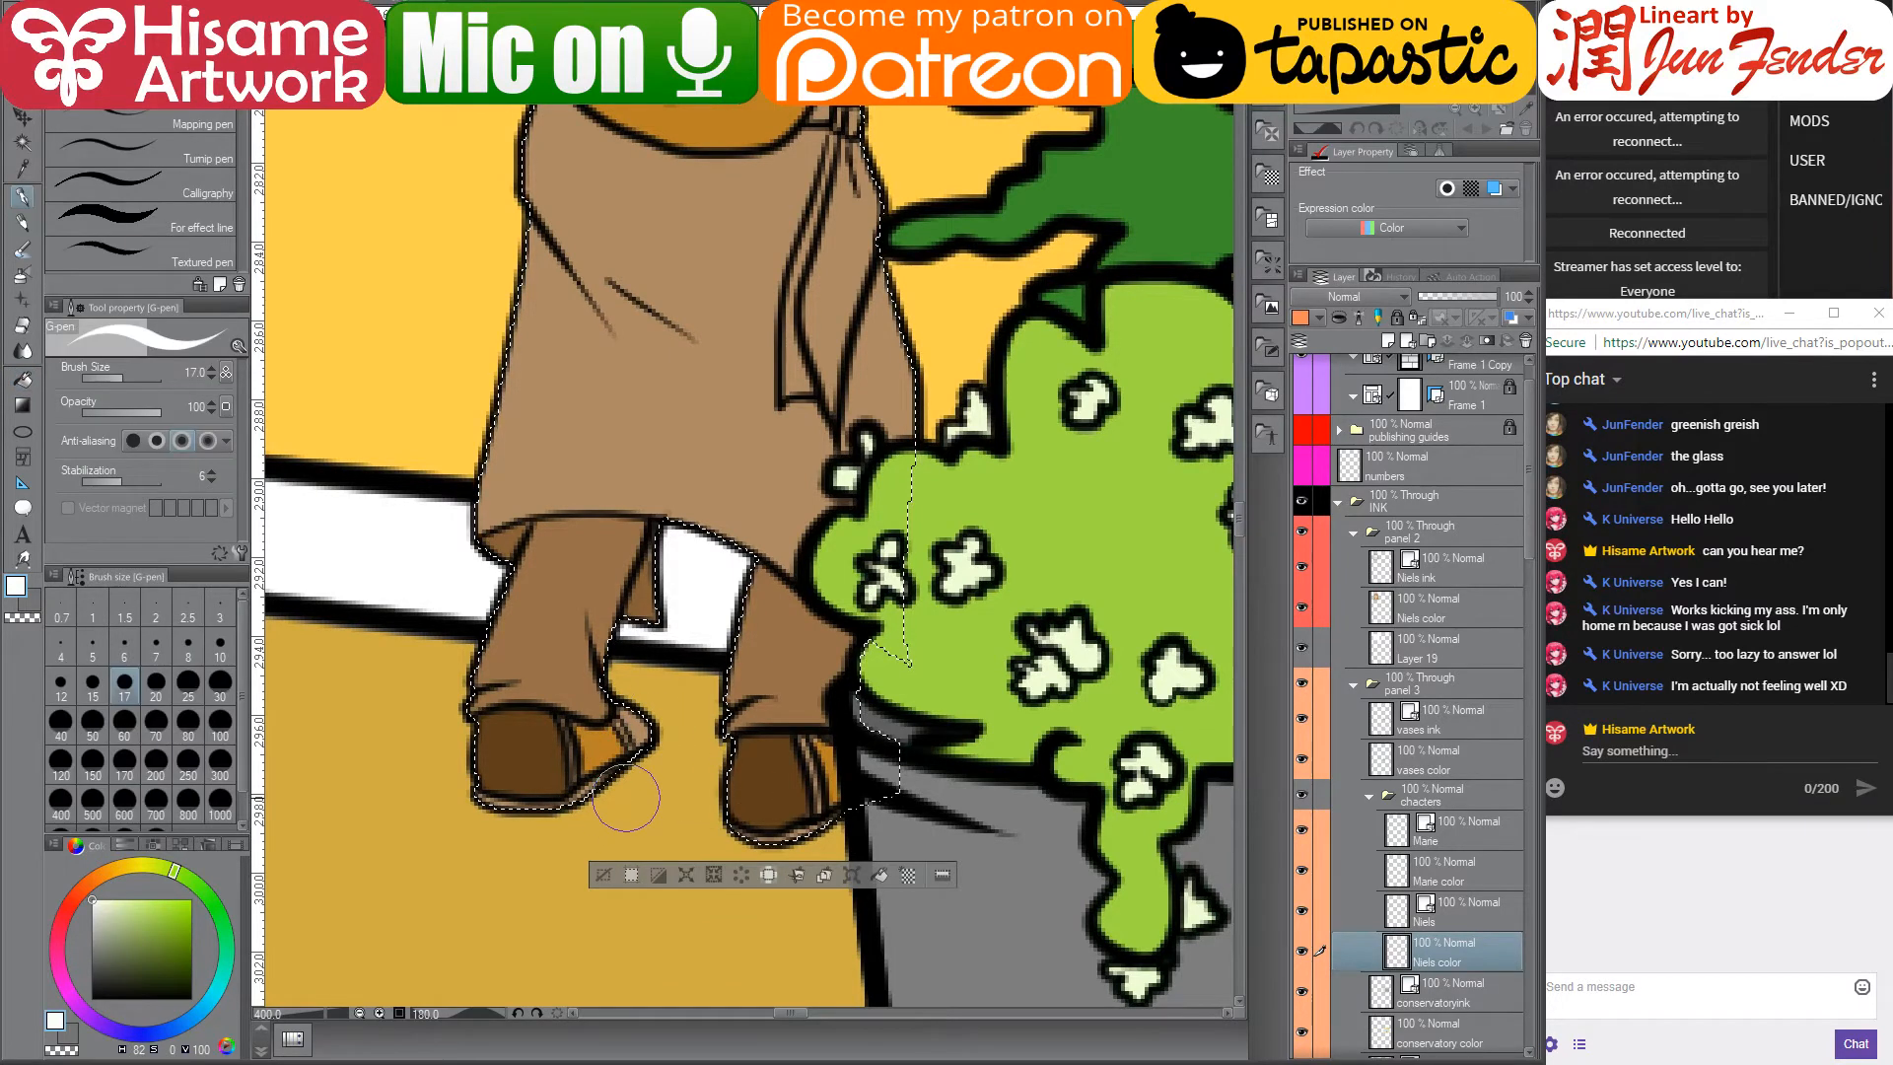
# - Paint the soles of both shoes white and touch up their orange areas with a size 6 brush using sampled shoe colours
pyautogui.moveTo(621, 823); pyautogui.dragTo(478, 829)
pyautogui.moveTo(692, 831); pyautogui.dragTo(818, 833)
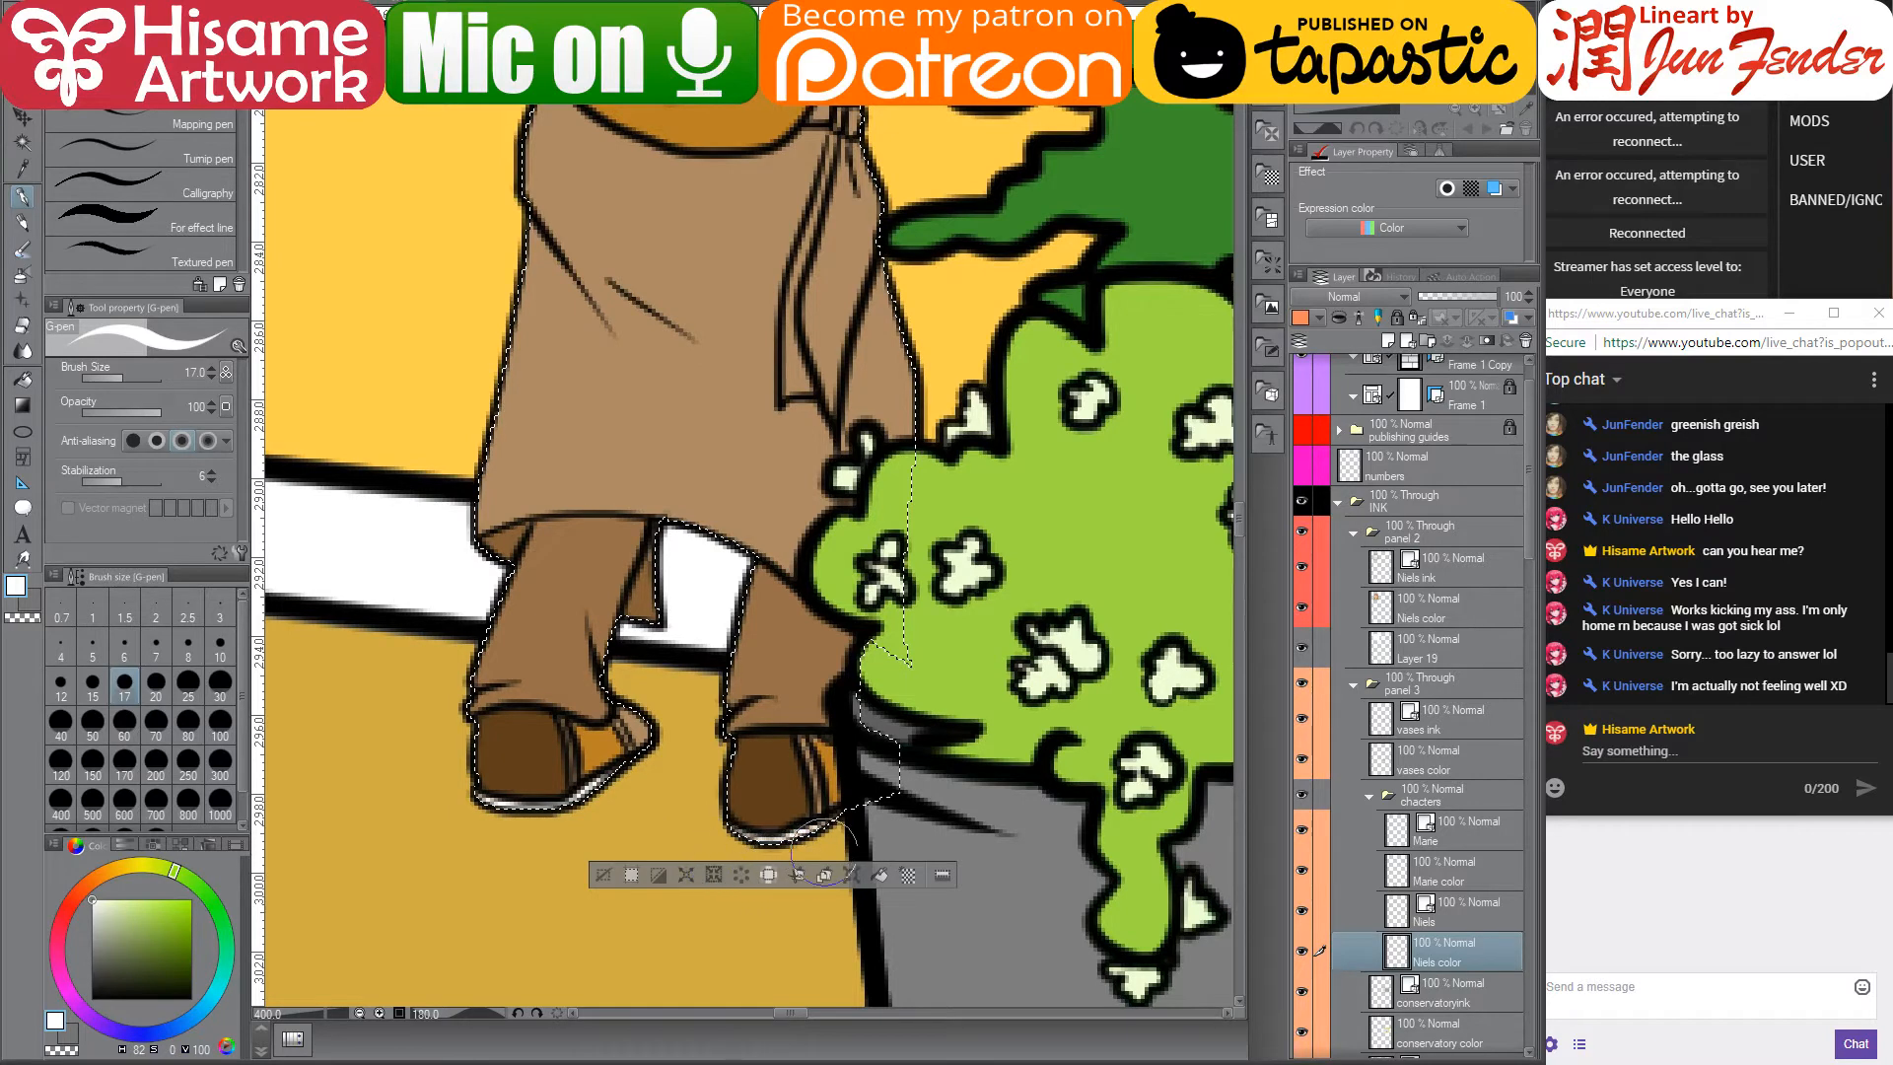
pyautogui.keyDown('alt'); pyautogui.click(823, 754); pyautogui.keyUp('alt')
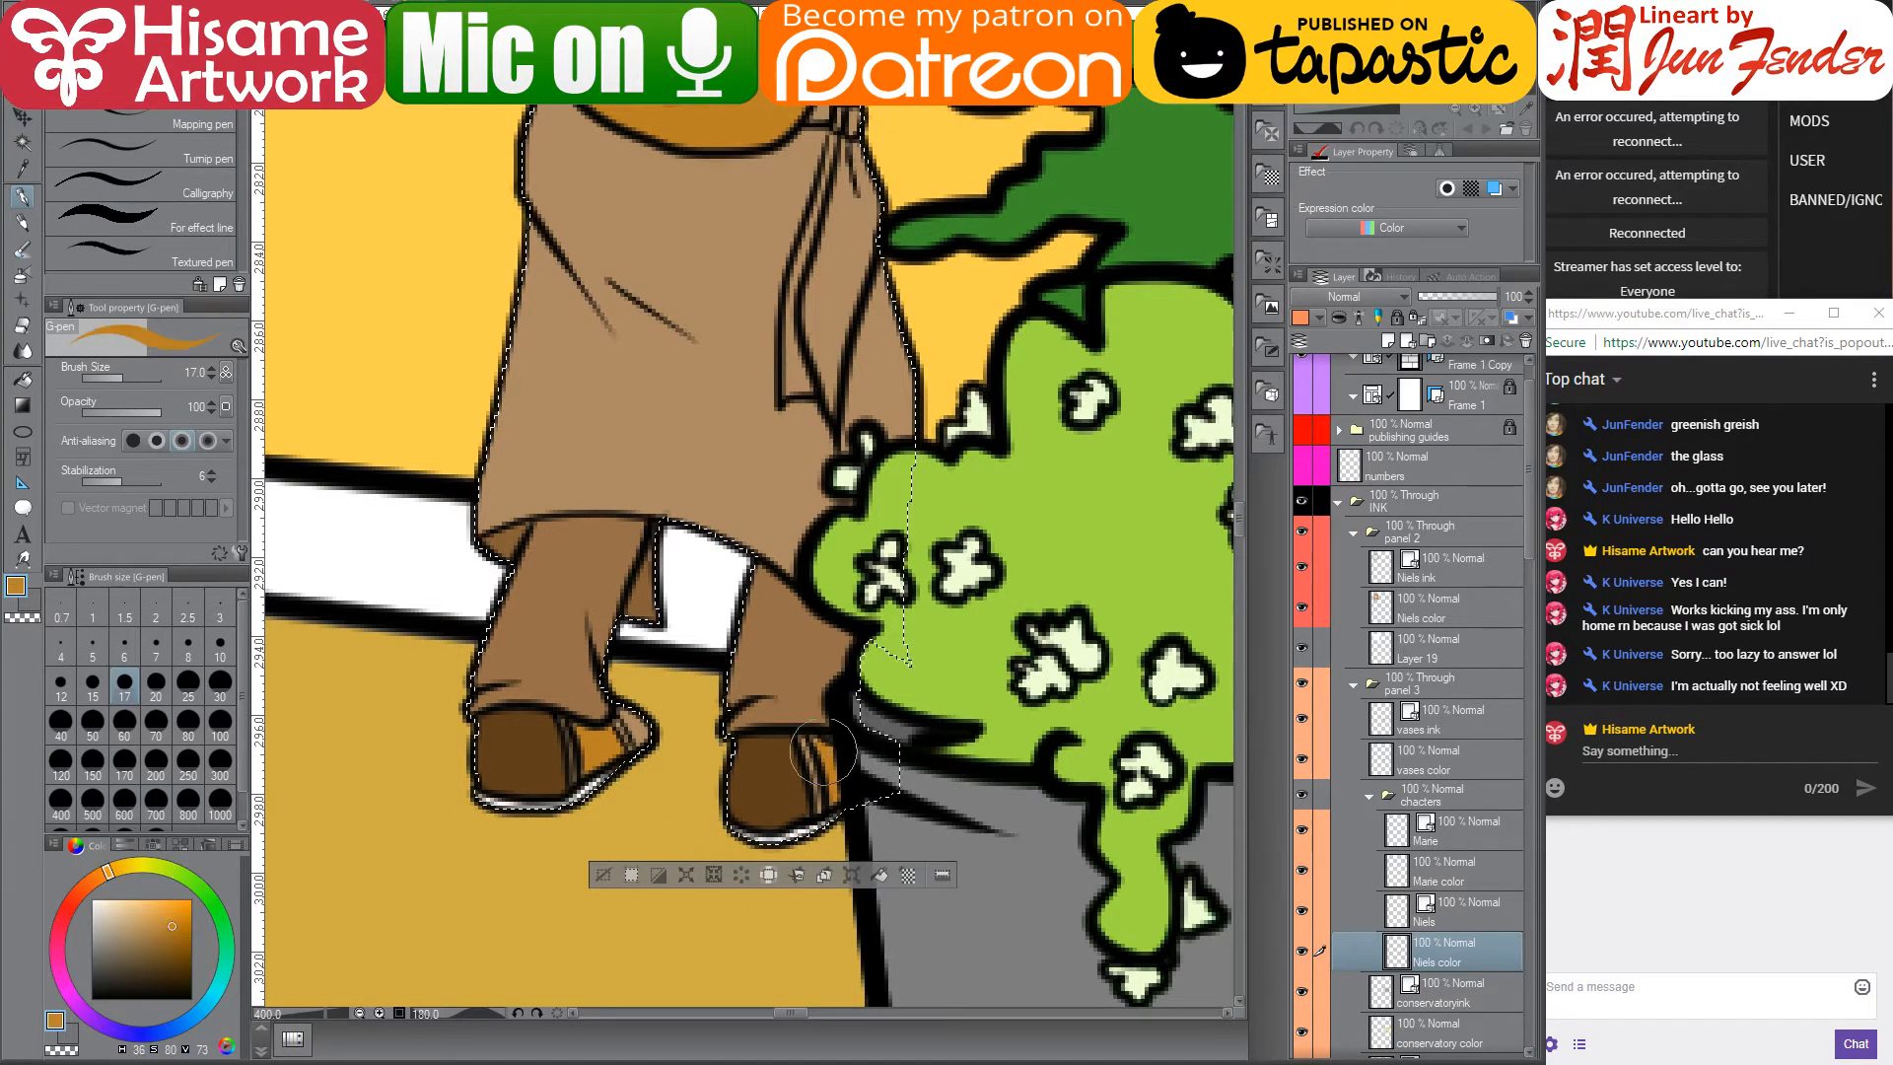
pyautogui.press('[')
pyautogui.press('[')
pyautogui.press('[')
pyautogui.press('[')
pyautogui.press('[')
pyautogui.press('[')
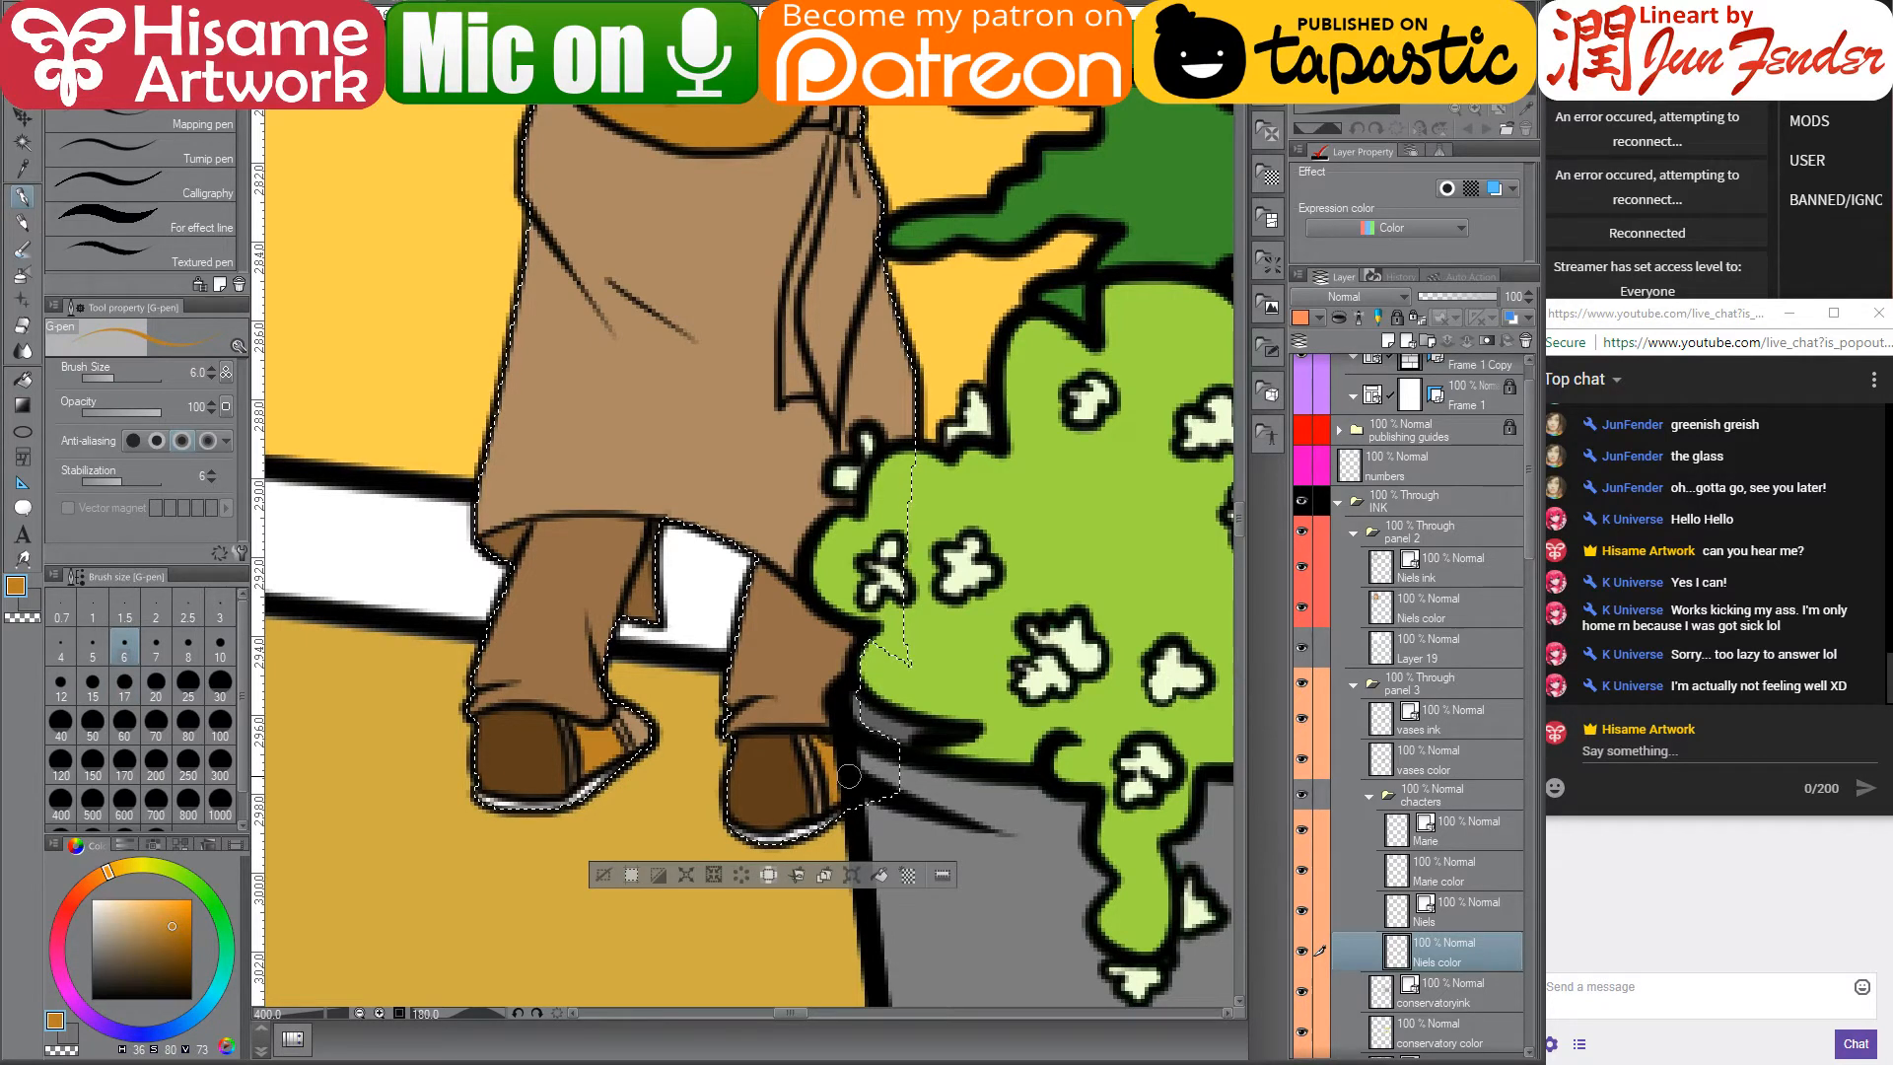
pyautogui.keyDown('alt'); pyautogui.click(798, 807); pyautogui.keyUp('alt')
pyautogui.keyDown('alt'); pyautogui.click(606, 741); pyautogui.keyUp('alt')
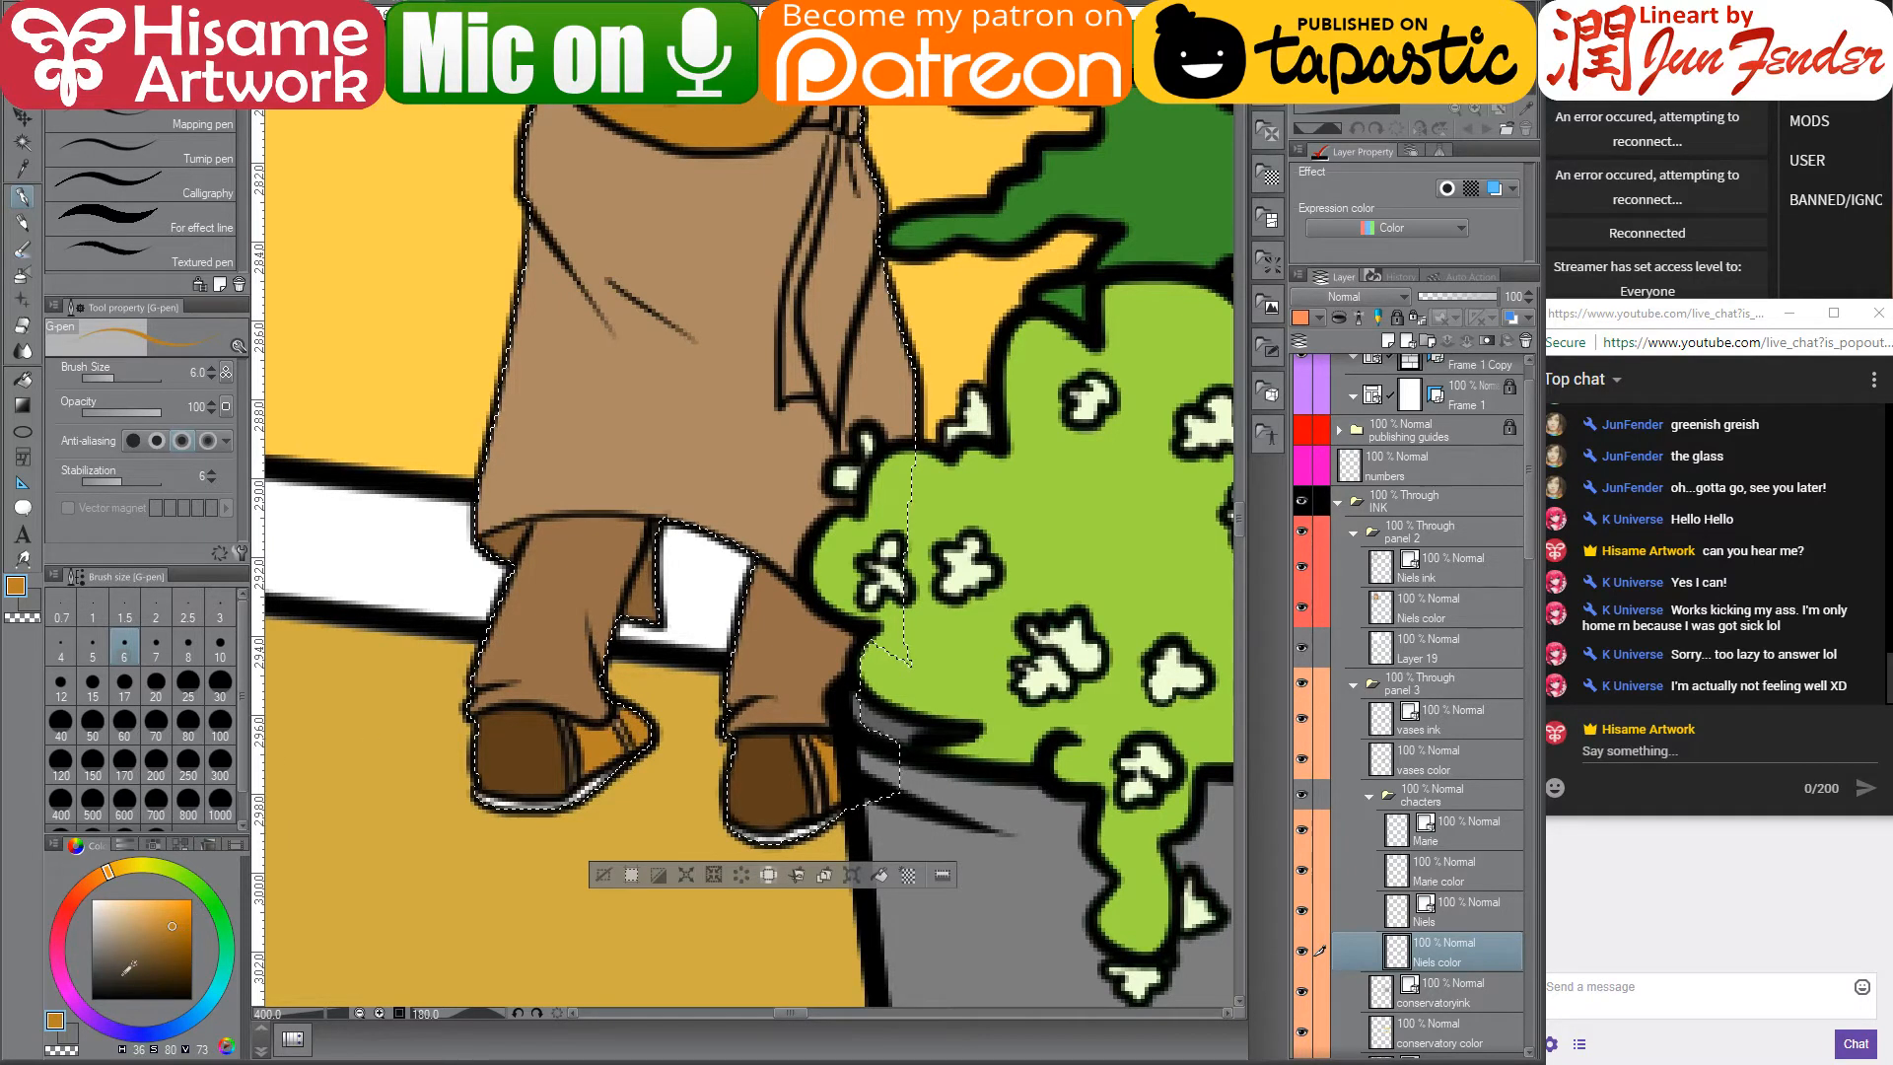
# - Paint thin light blue stripes across both shoes with a size 3 brush
pyautogui.click(203, 1005)
pyautogui.click(139, 899)
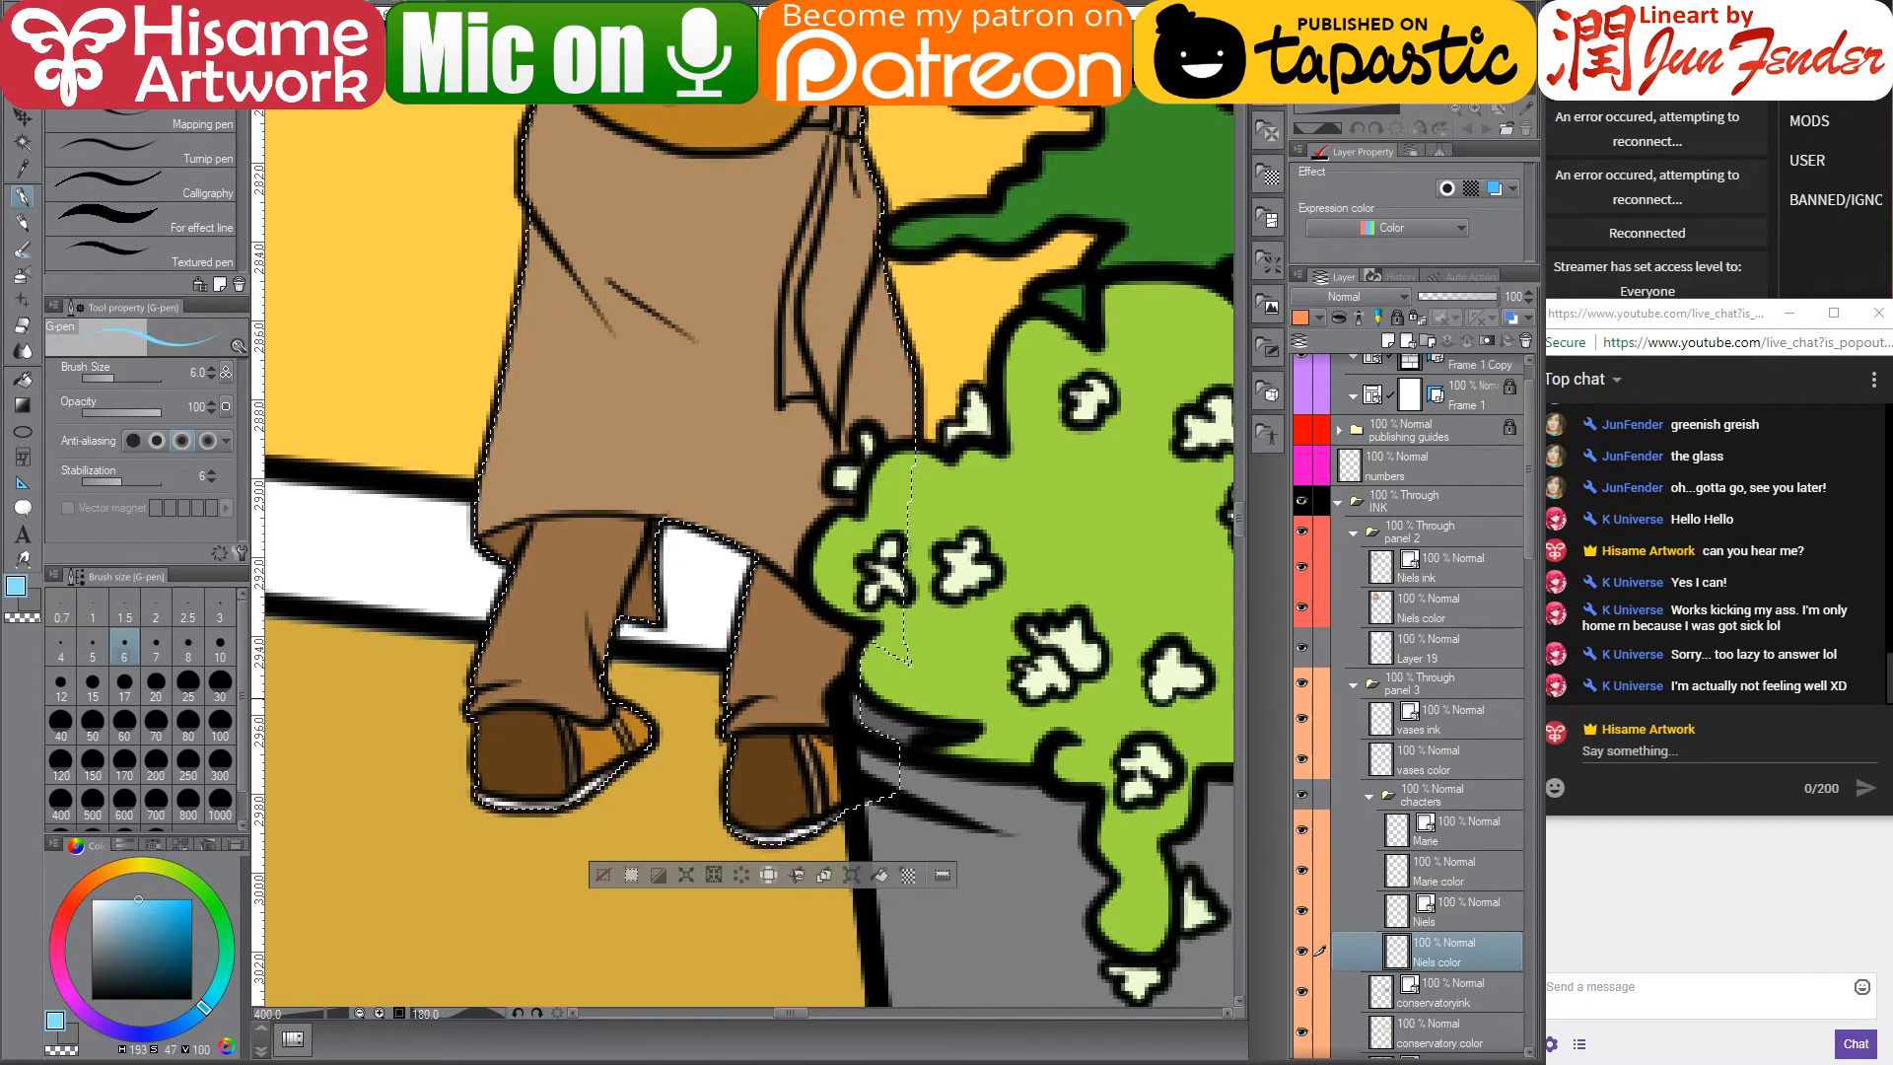
pyautogui.press('[')
pyautogui.press('[')
pyautogui.press('[')
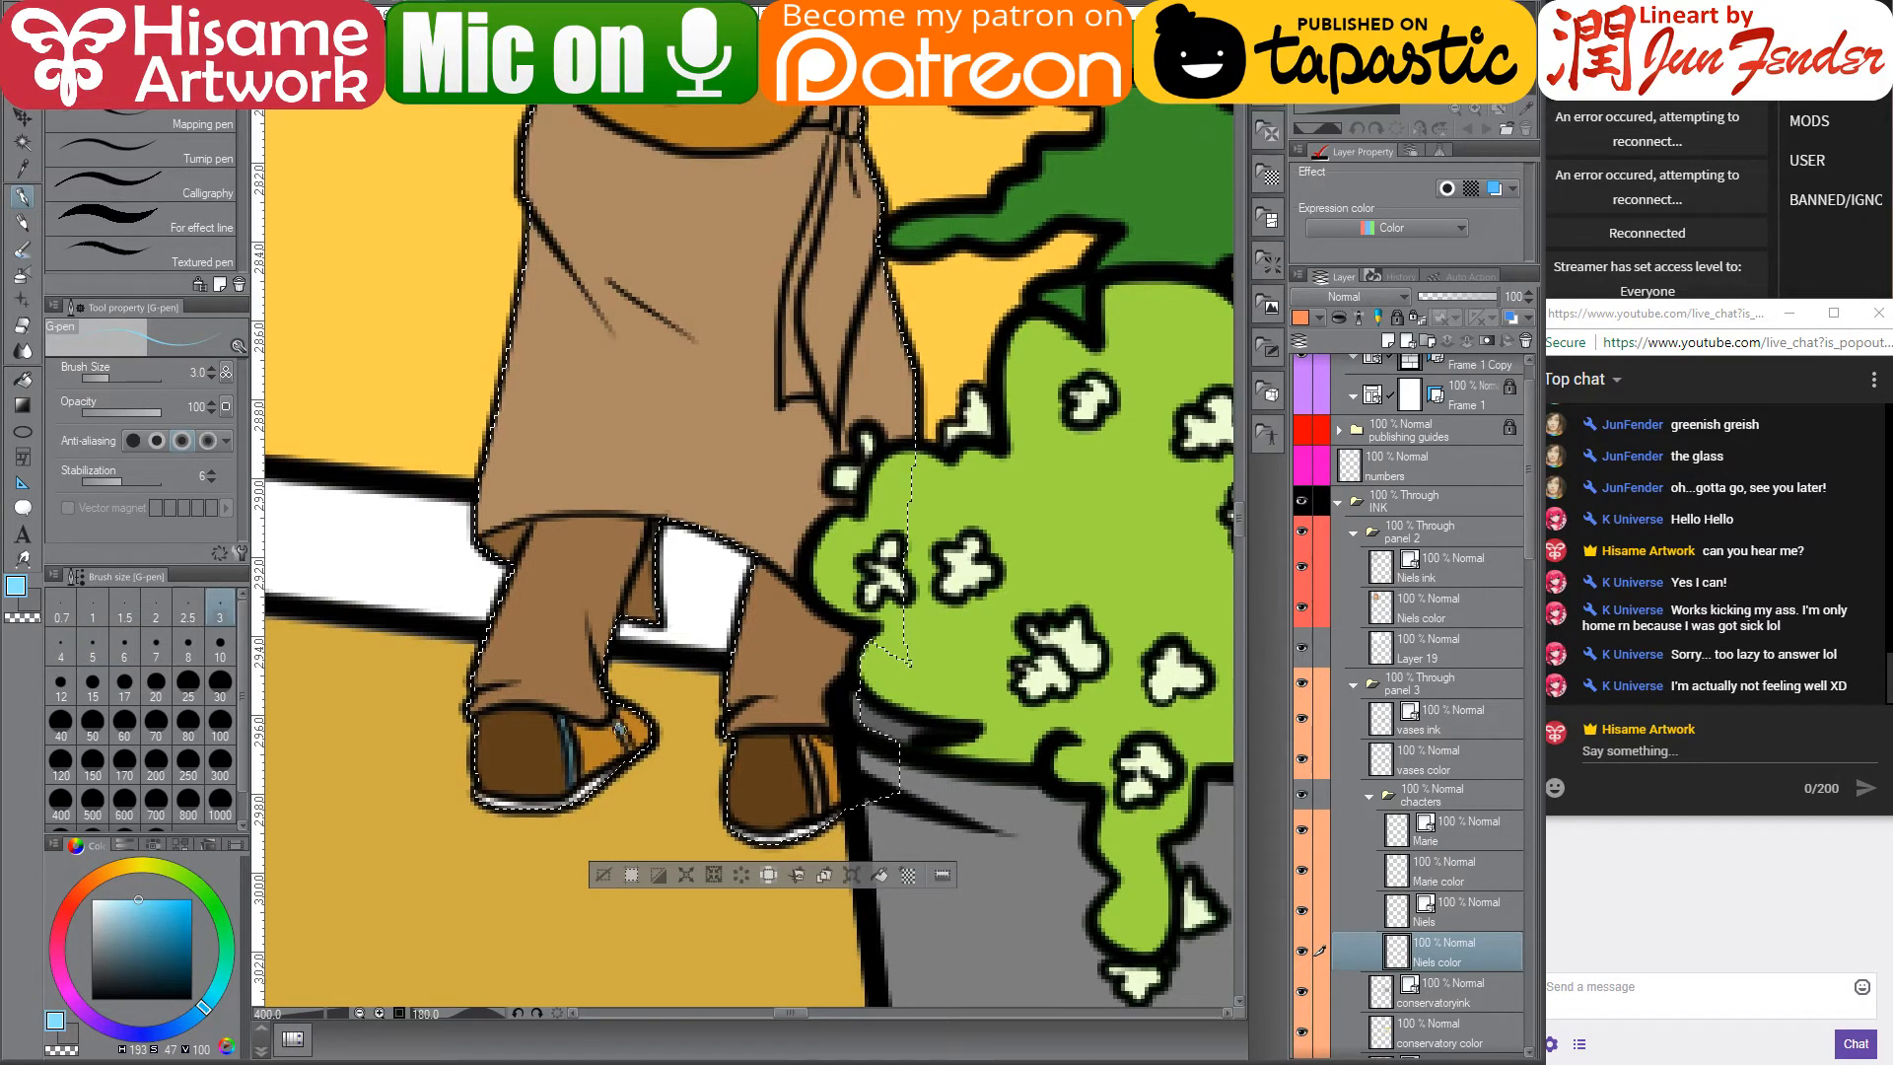
pyautogui.moveTo(798, 731); pyautogui.dragTo(820, 803)
pyautogui.scroll(-6, 719, 941)
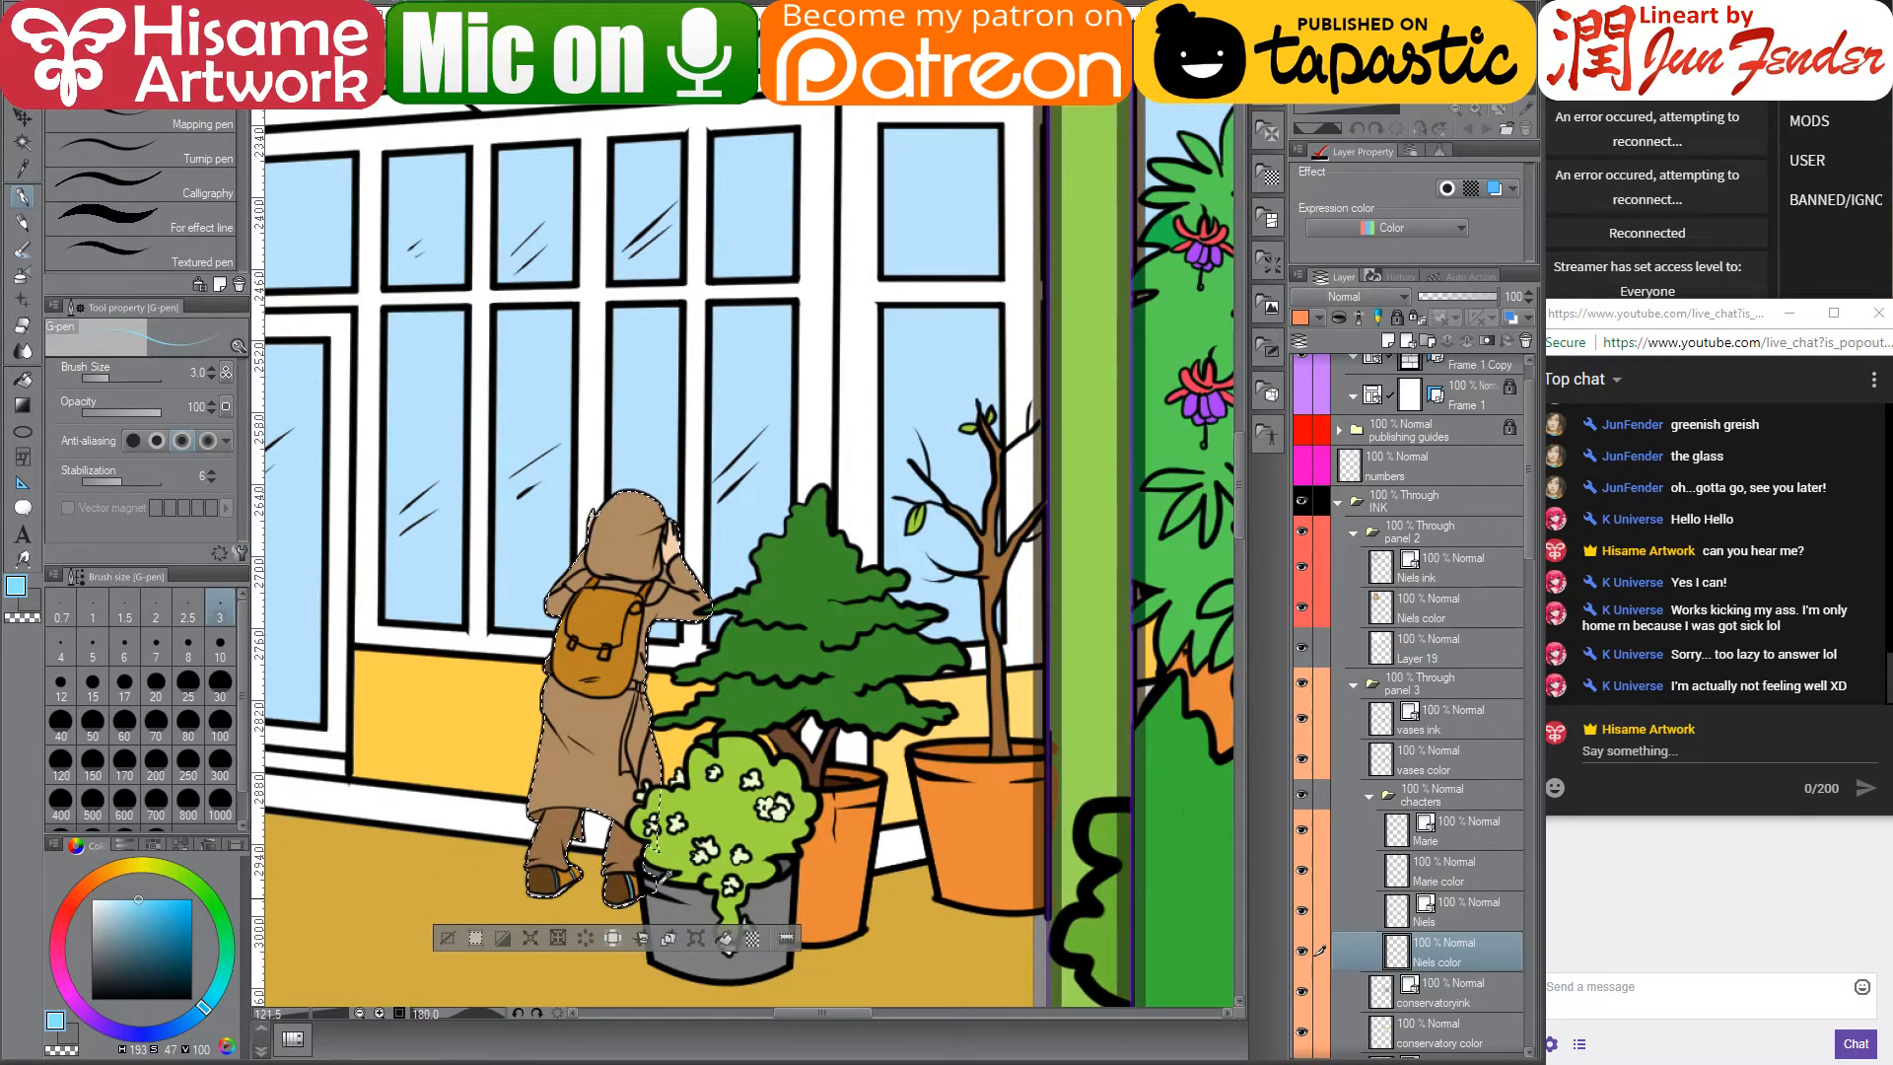
pyautogui.click(76, 897)
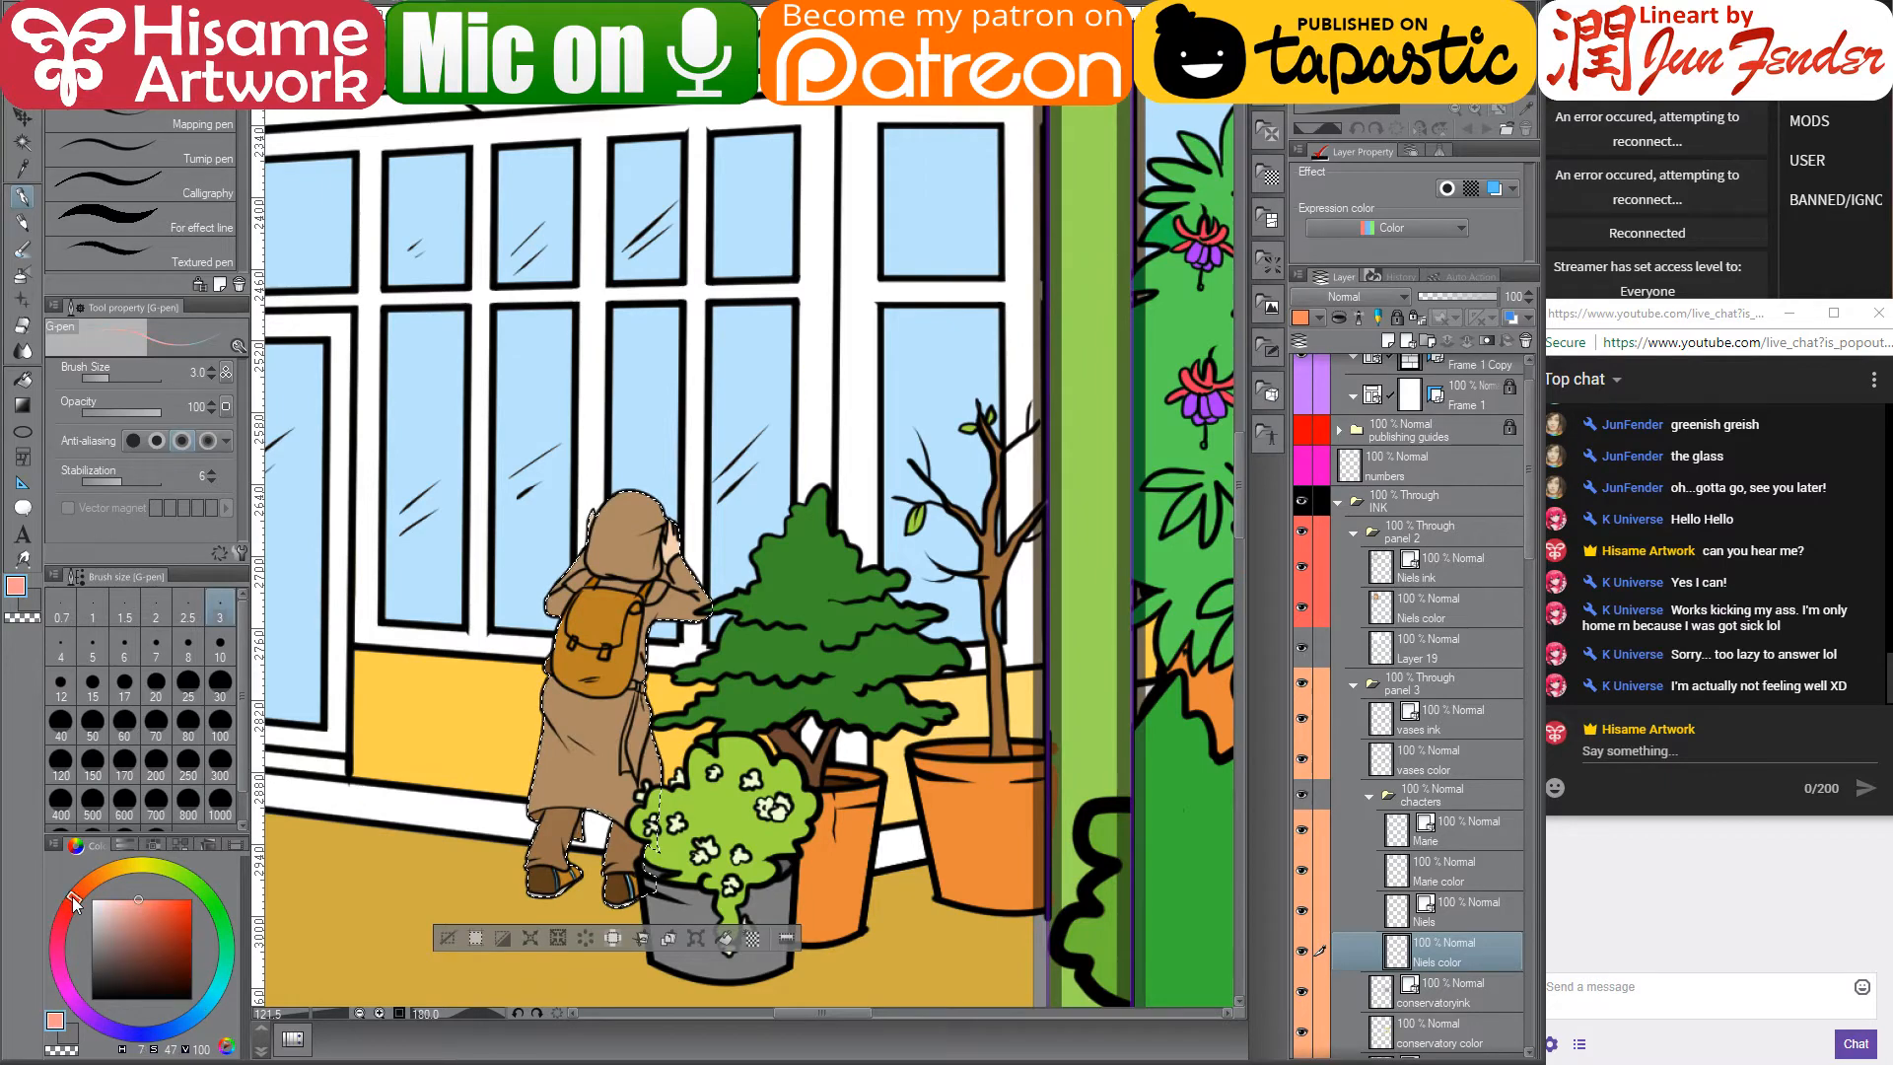
pyautogui.click(192, 910)
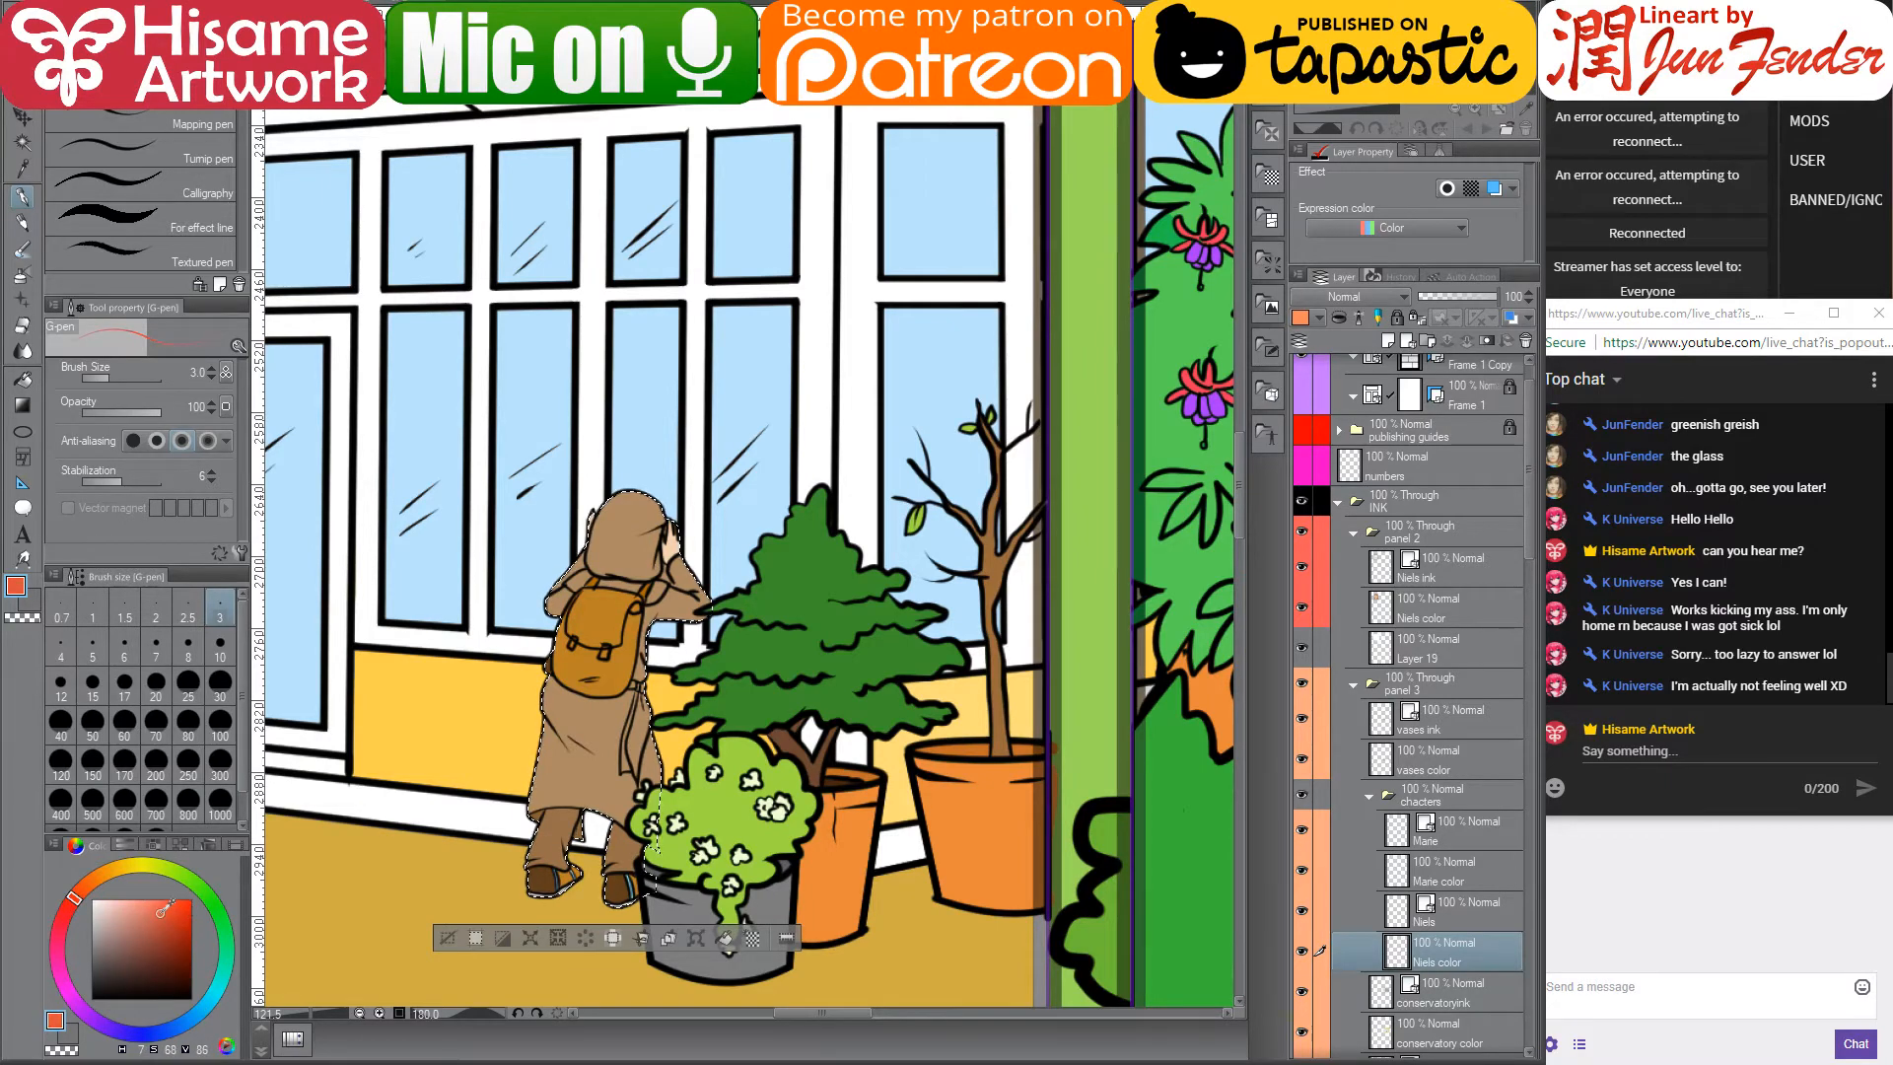
pyautogui.click(171, 908)
# - Sample the red of the hooded character's belt in the vegetable garden panel as the drawing colour
pyautogui.scroll(-10, 670, 823)
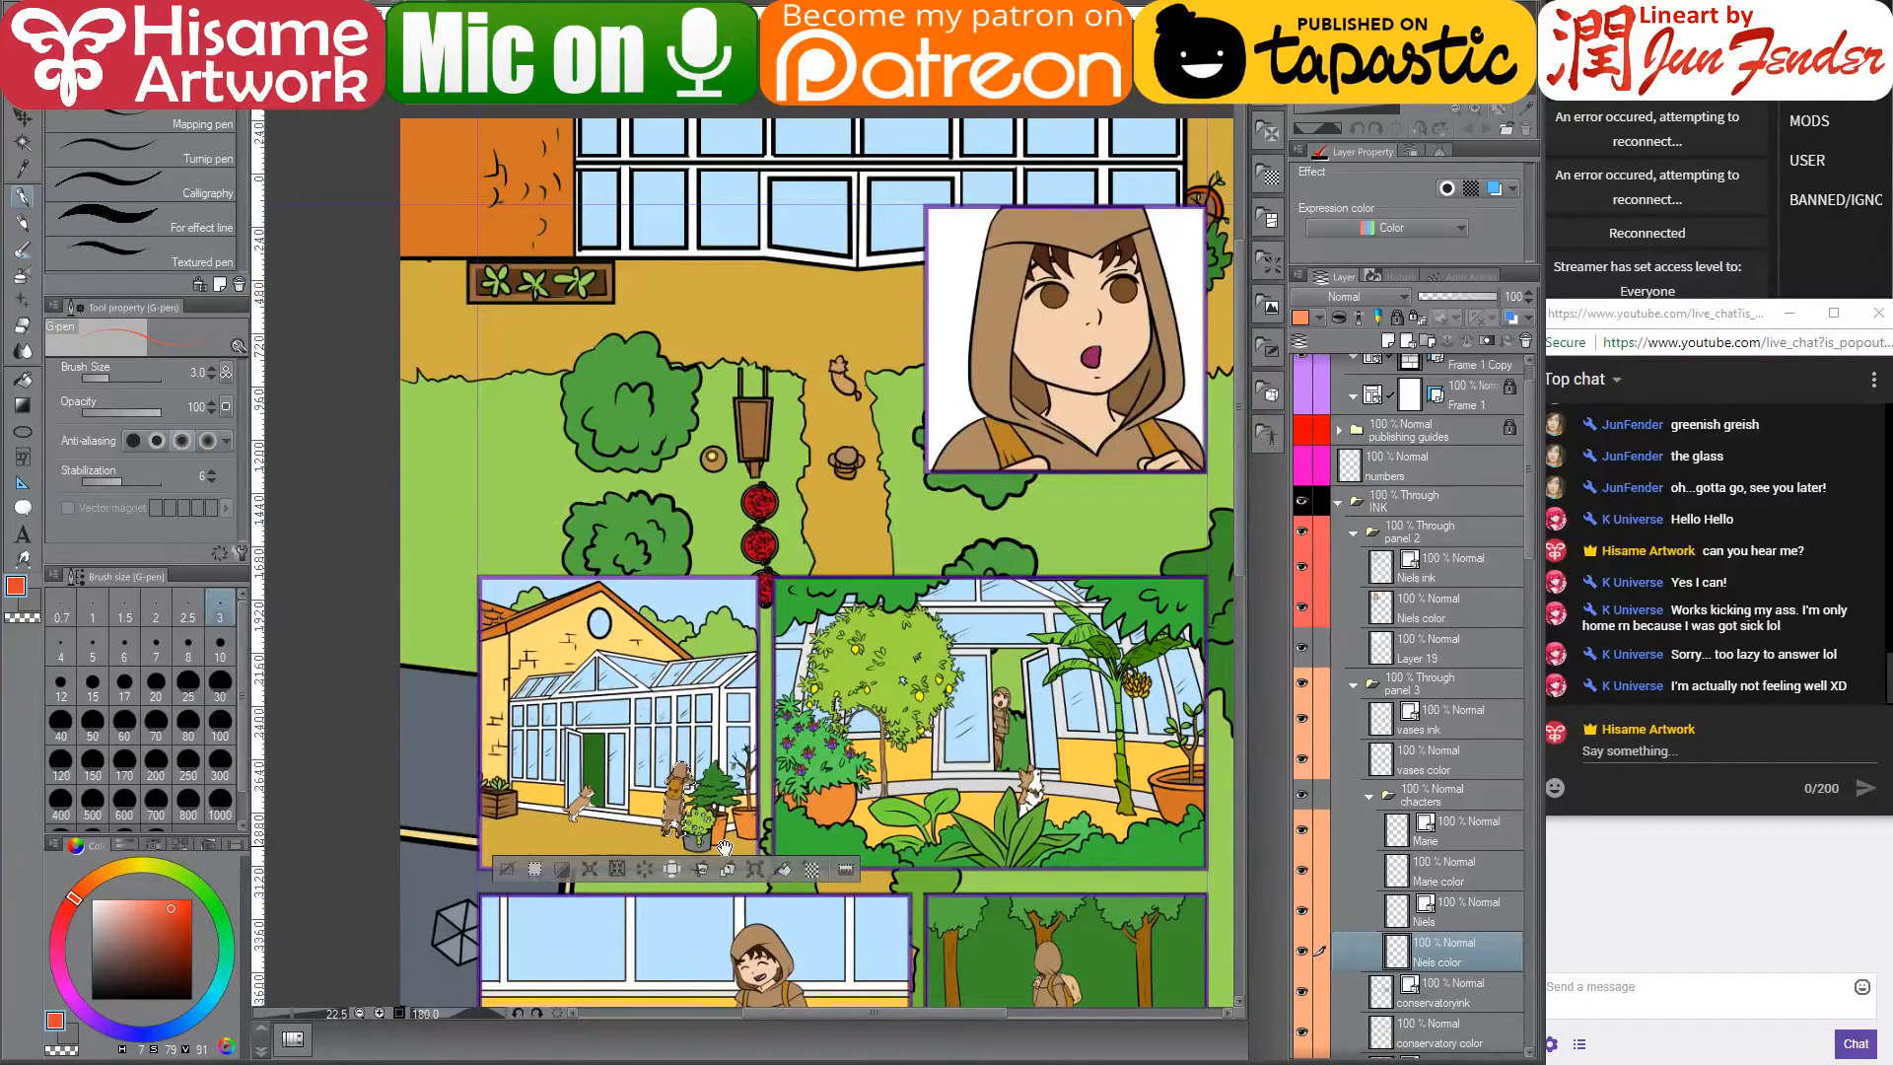
pyautogui.moveTo(725, 847); pyautogui.dragTo(723, 520)
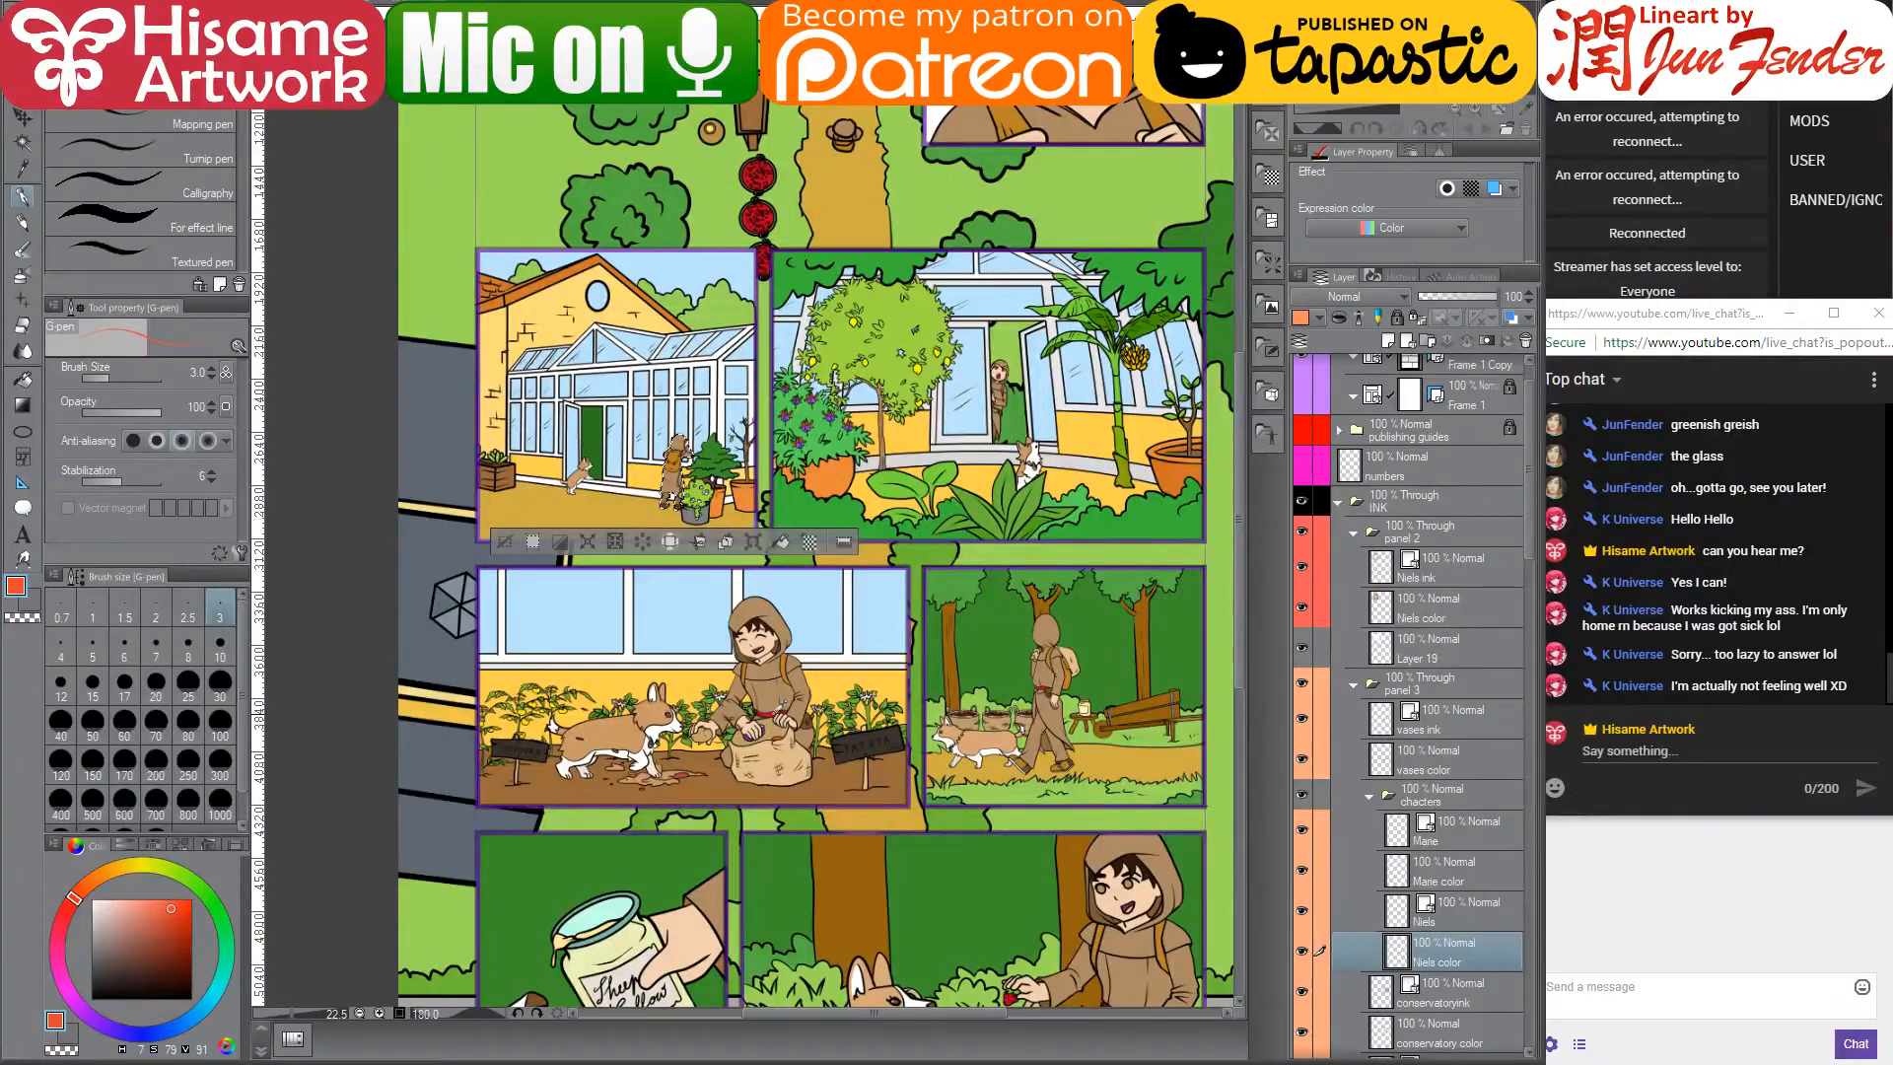
pyautogui.keyDown('alt'); pyautogui.click(774, 710); pyautogui.keyUp('alt')
pyautogui.scroll(2, 696, 600)
pyautogui.scroll(5, 680, 427)
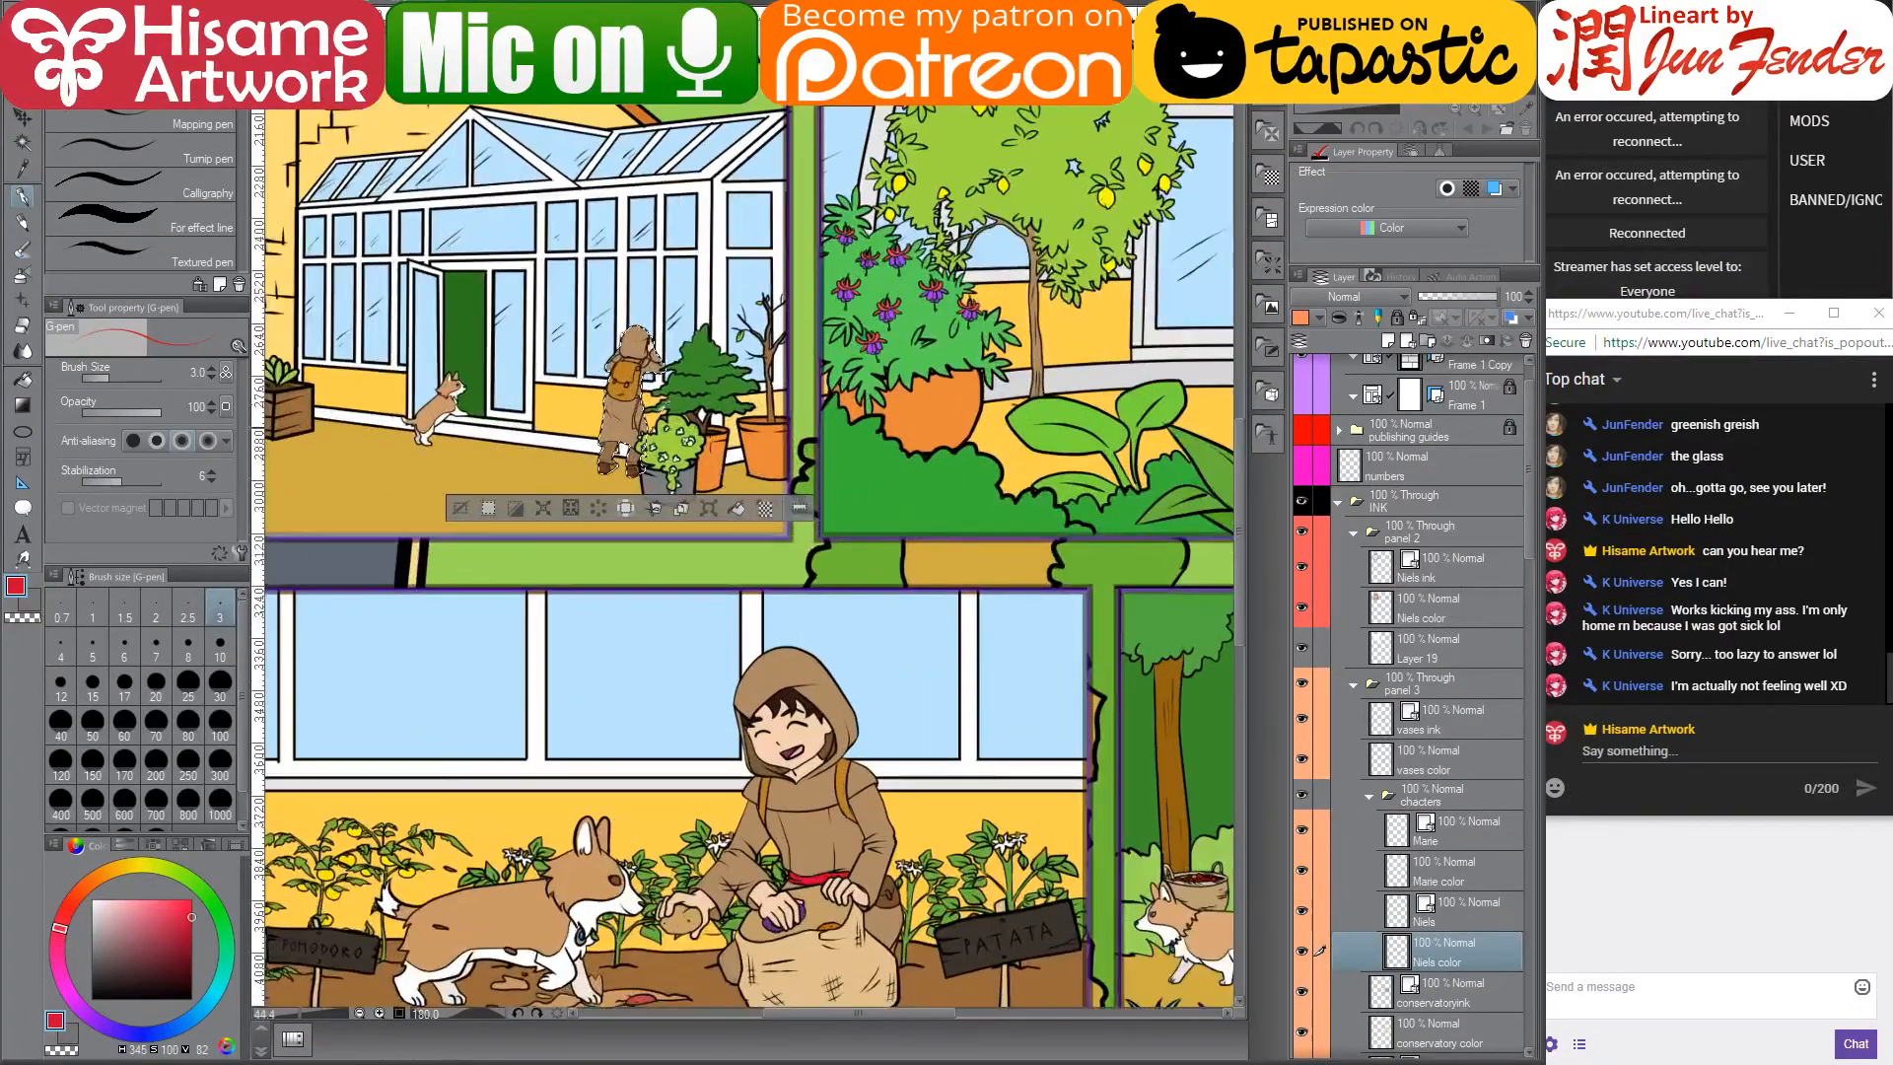
# - Paint the belt and hanging sash of the character with the backpack red using a size 8 brush, then sample the robe's brown
pyautogui.scroll(4, 609, 399)
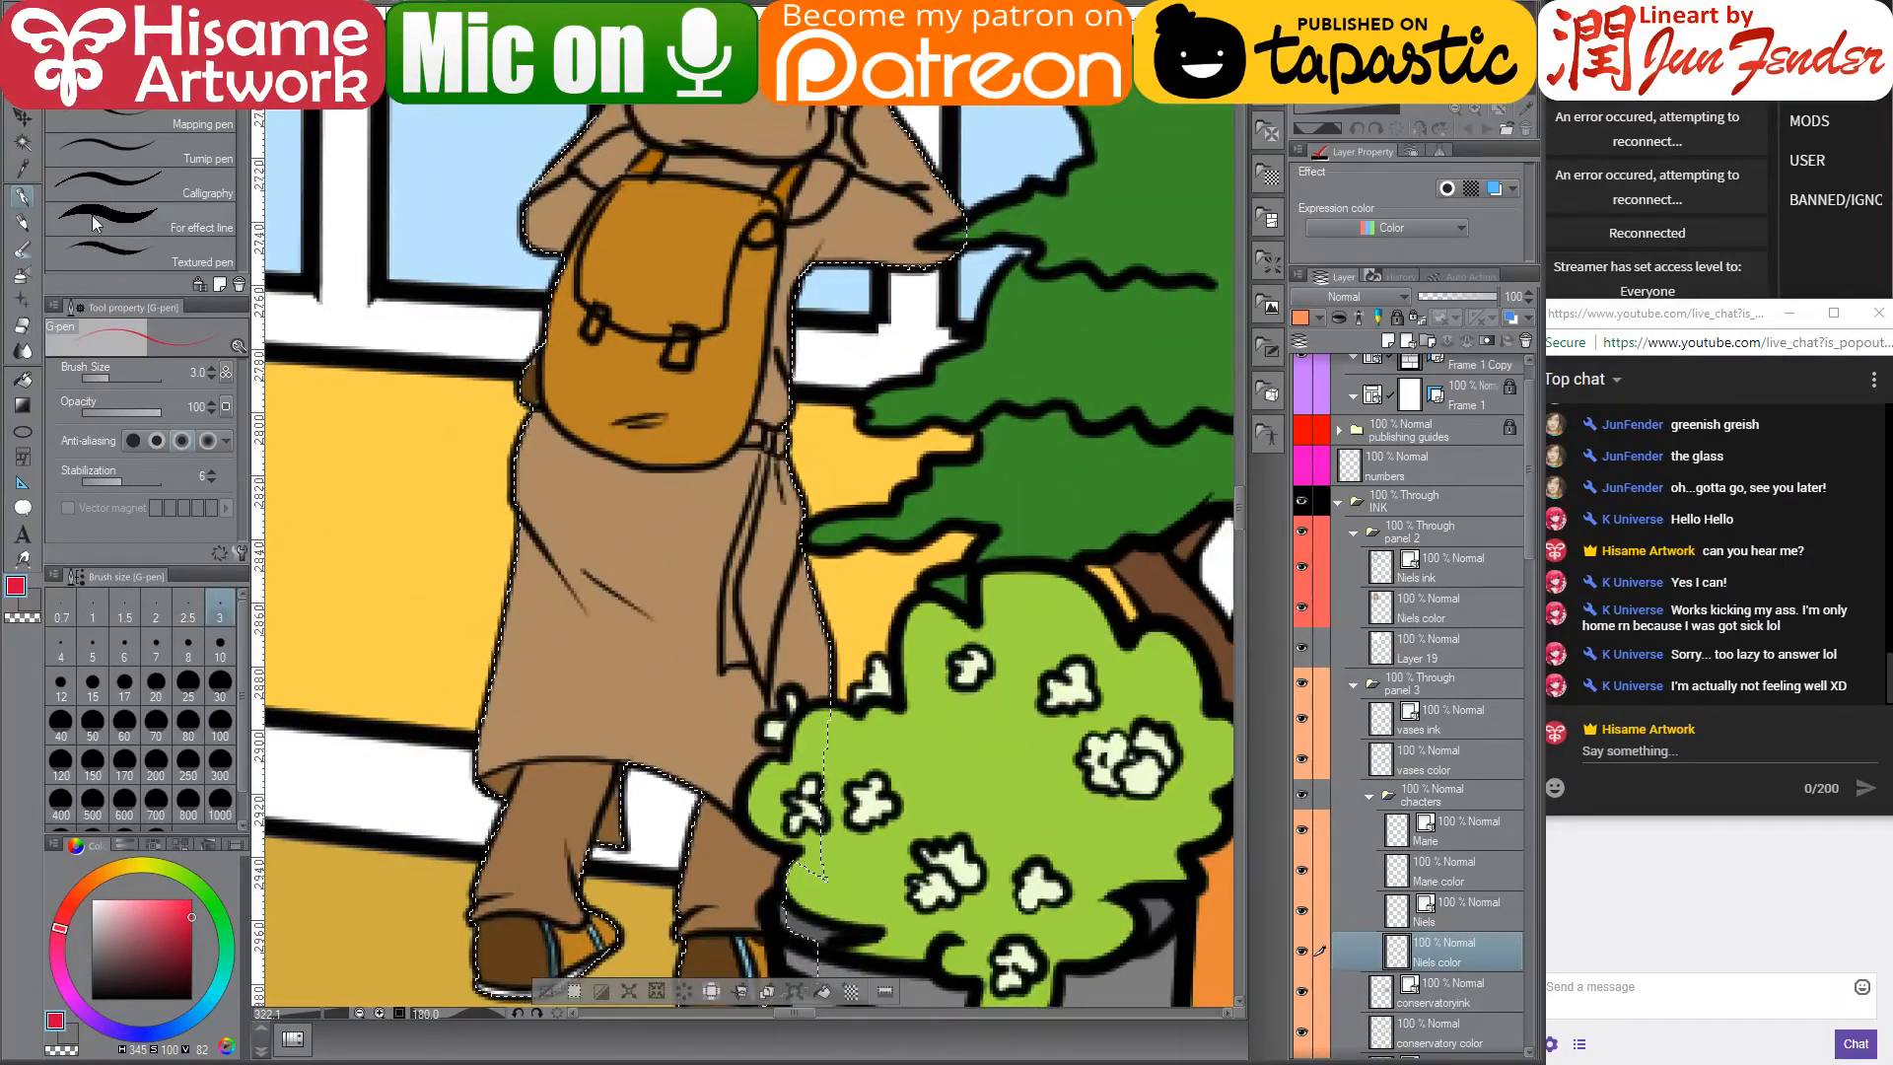
pyautogui.press(']')
pyautogui.press(']')
pyautogui.press(']')
pyautogui.press(']')
pyautogui.press(']')
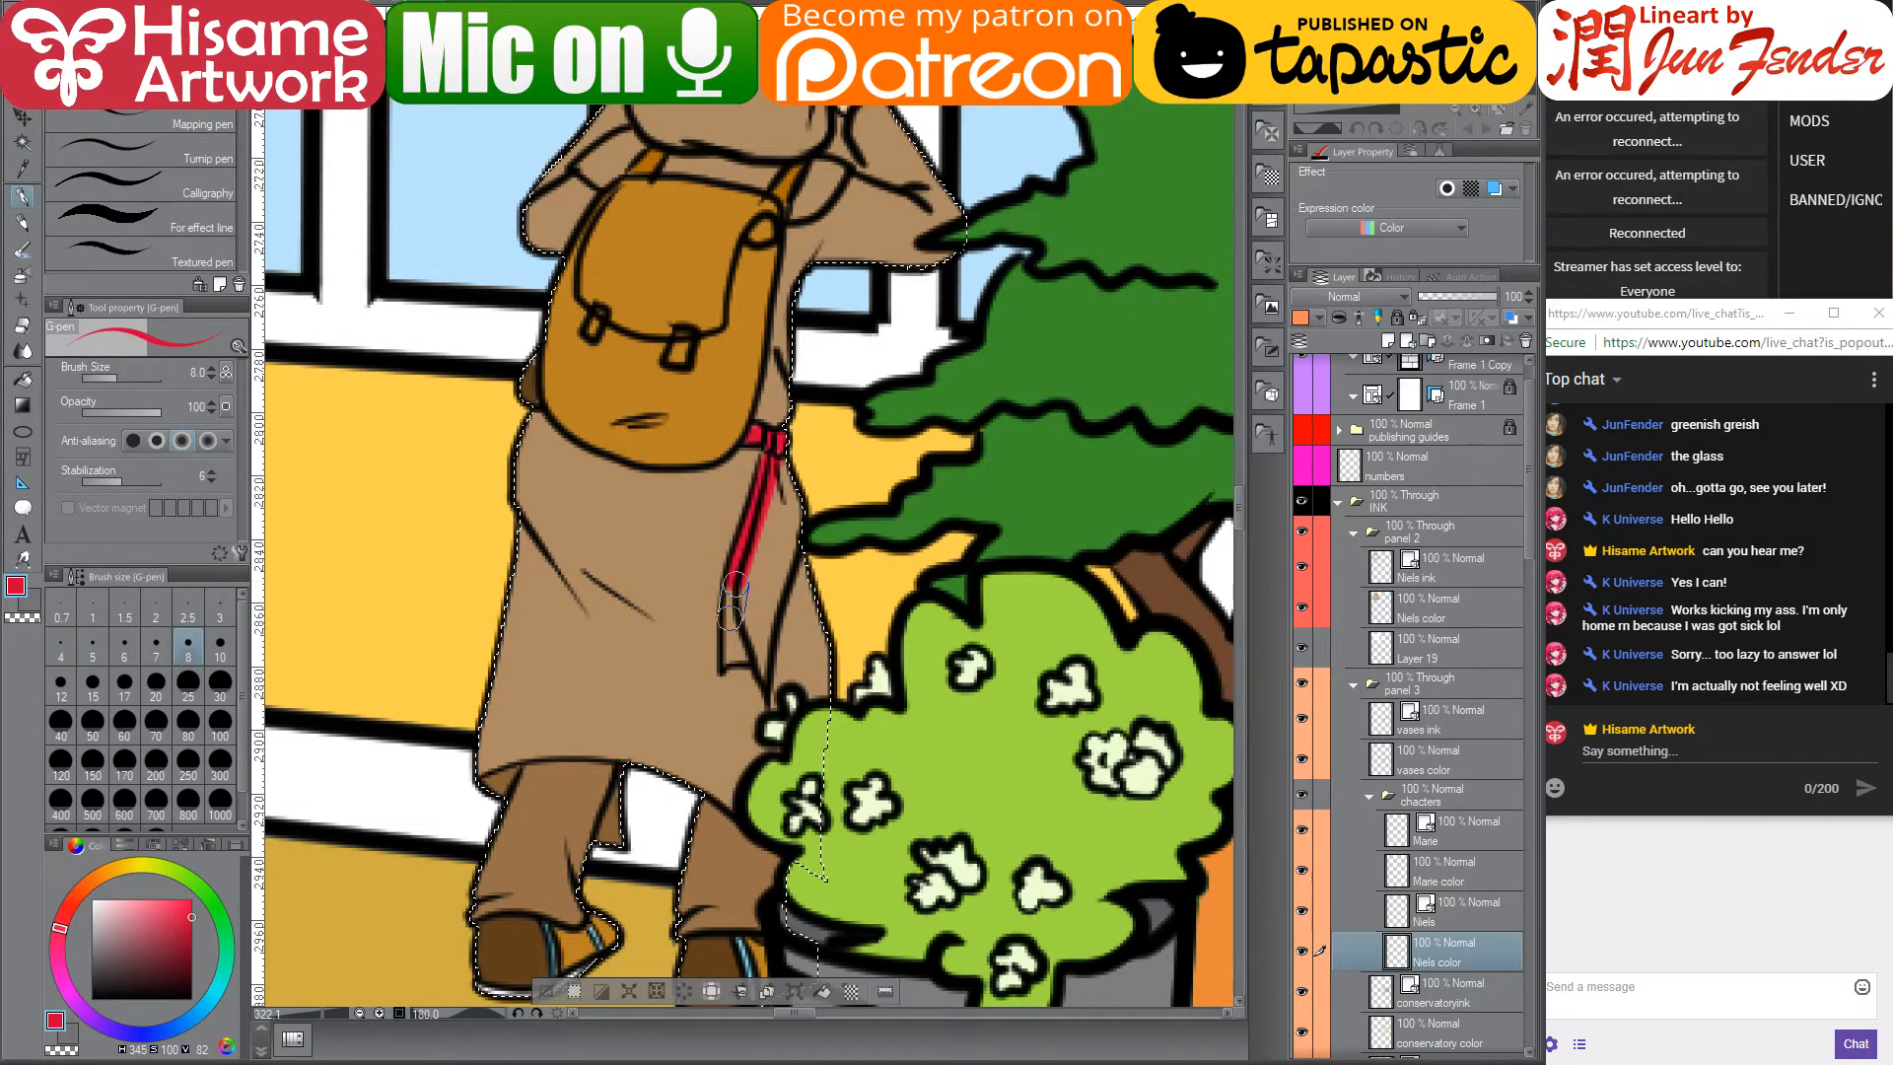
pyautogui.moveTo(729, 618)
pyautogui.mouseDown()
pyautogui.moveTo(754, 647)
pyautogui.moveTo(789, 513)
pyautogui.moveTo(778, 561)
pyautogui.moveTo(782, 456)
pyautogui.moveTo(749, 609)
pyautogui.moveTo(795, 476)
pyautogui.mouseUp()
pyautogui.moveTo(773, 578)
pyautogui.mouseDown()
pyautogui.moveTo(749, 621)
pyautogui.moveTo(759, 670)
pyautogui.moveTo(764, 524)
pyautogui.mouseUp()
pyautogui.keyDown('alt'); pyautogui.click(767, 643); pyautogui.keyUp('alt')
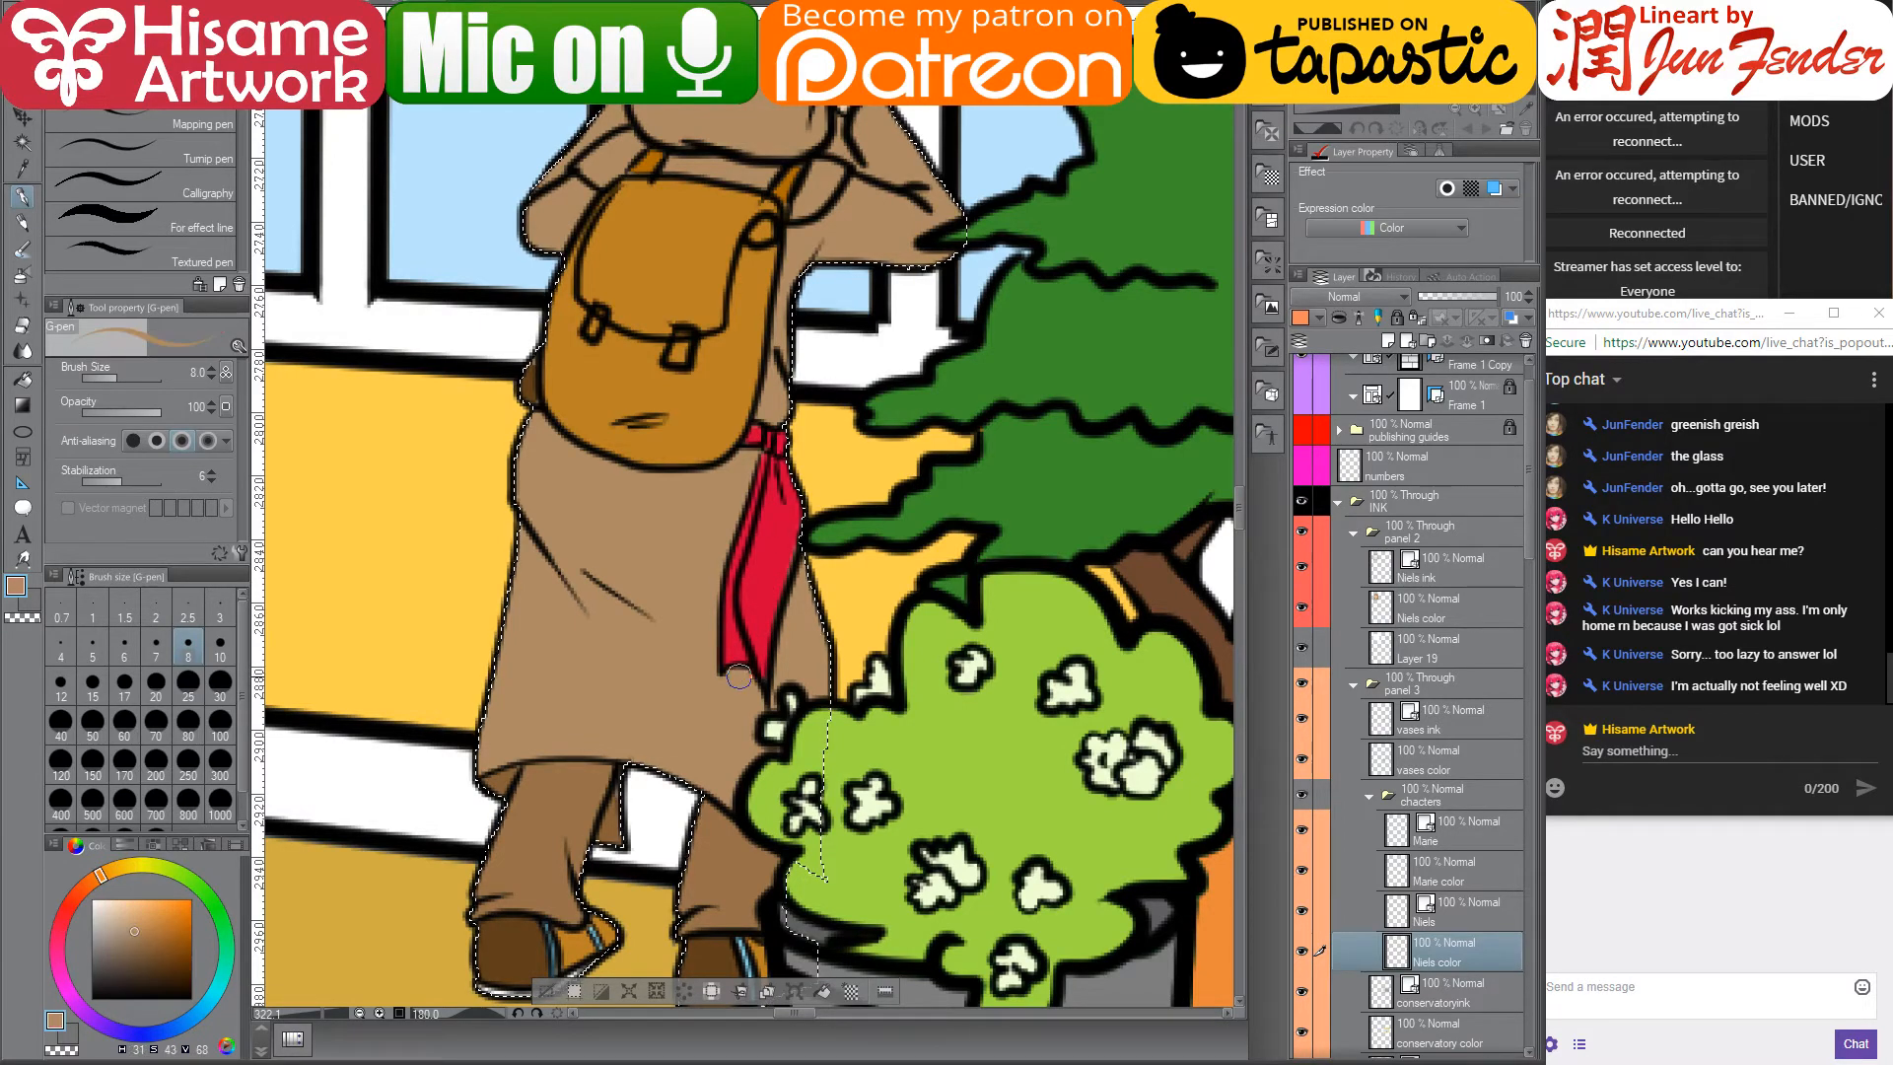
# - Clear the selection around the hooded character and switch to the Move layer tool
pyautogui.scroll(-8, 729, 674)
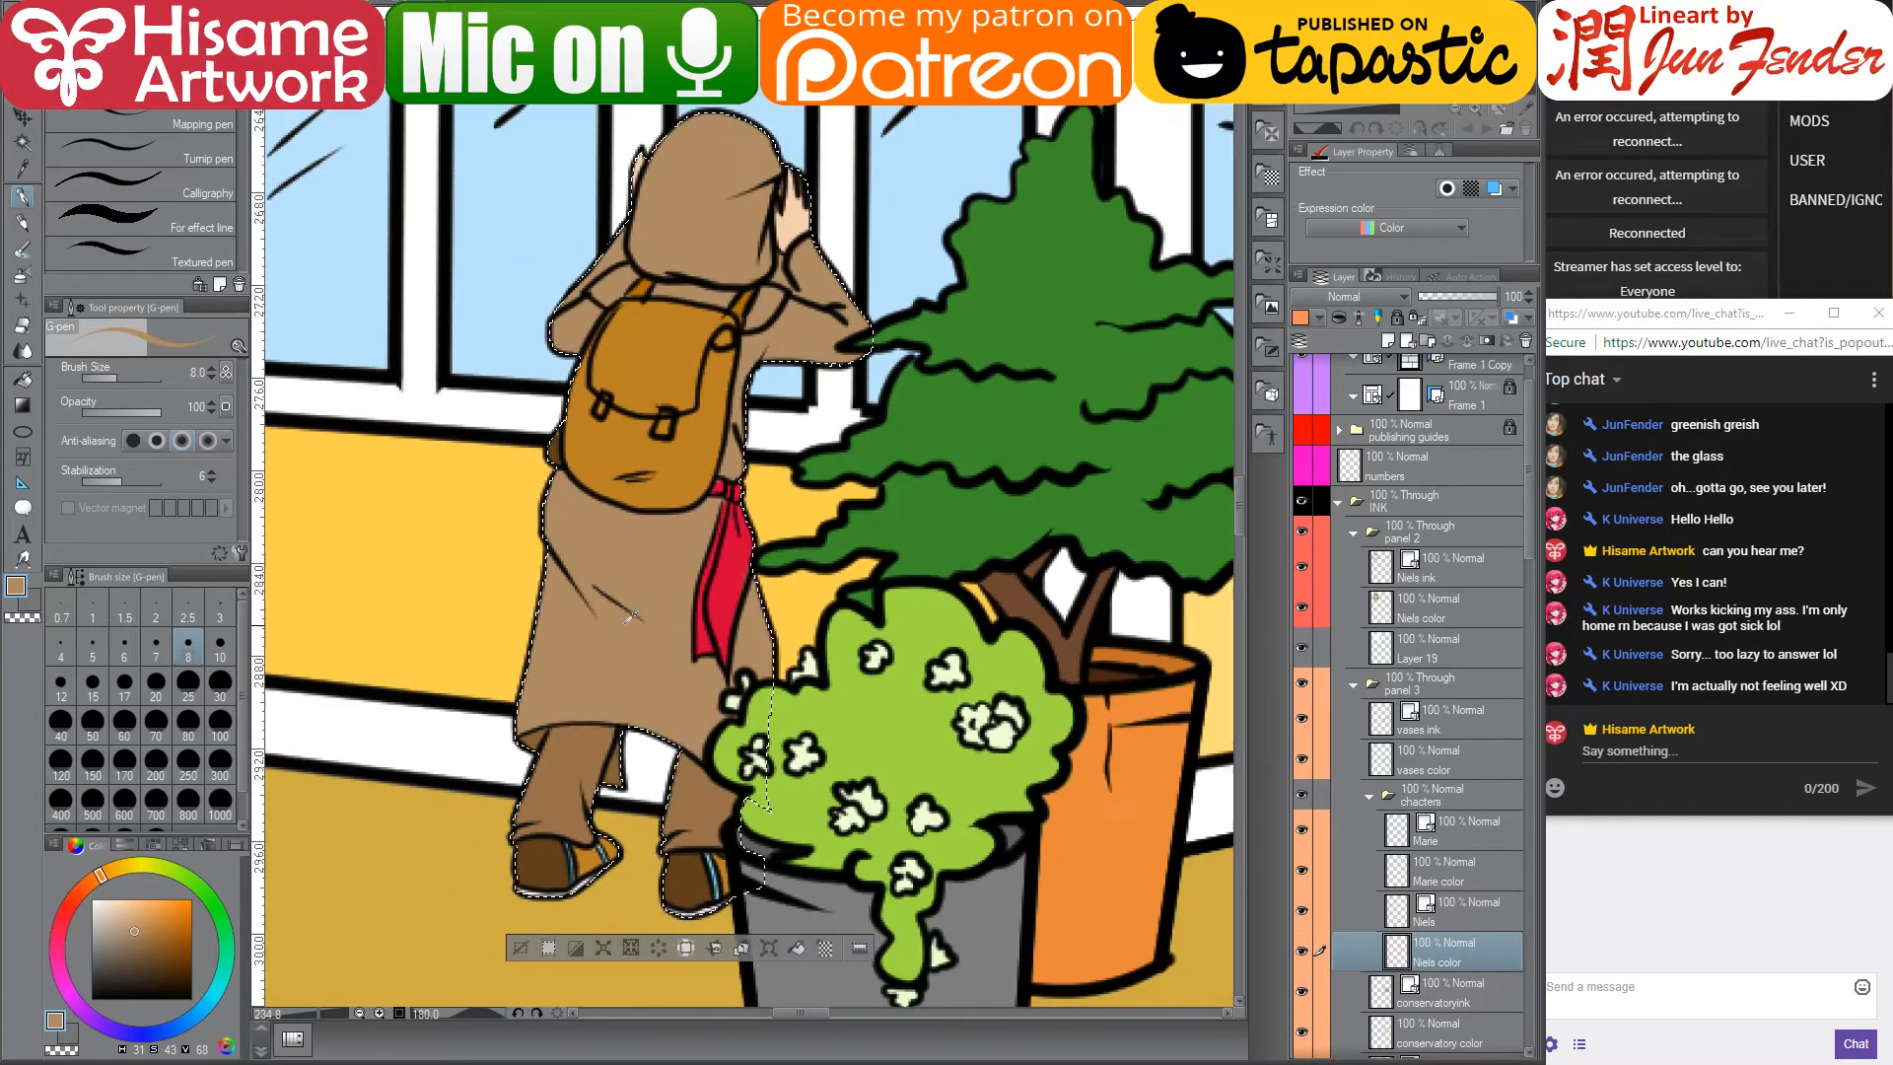
pyautogui.scroll(-2, 650, 658)
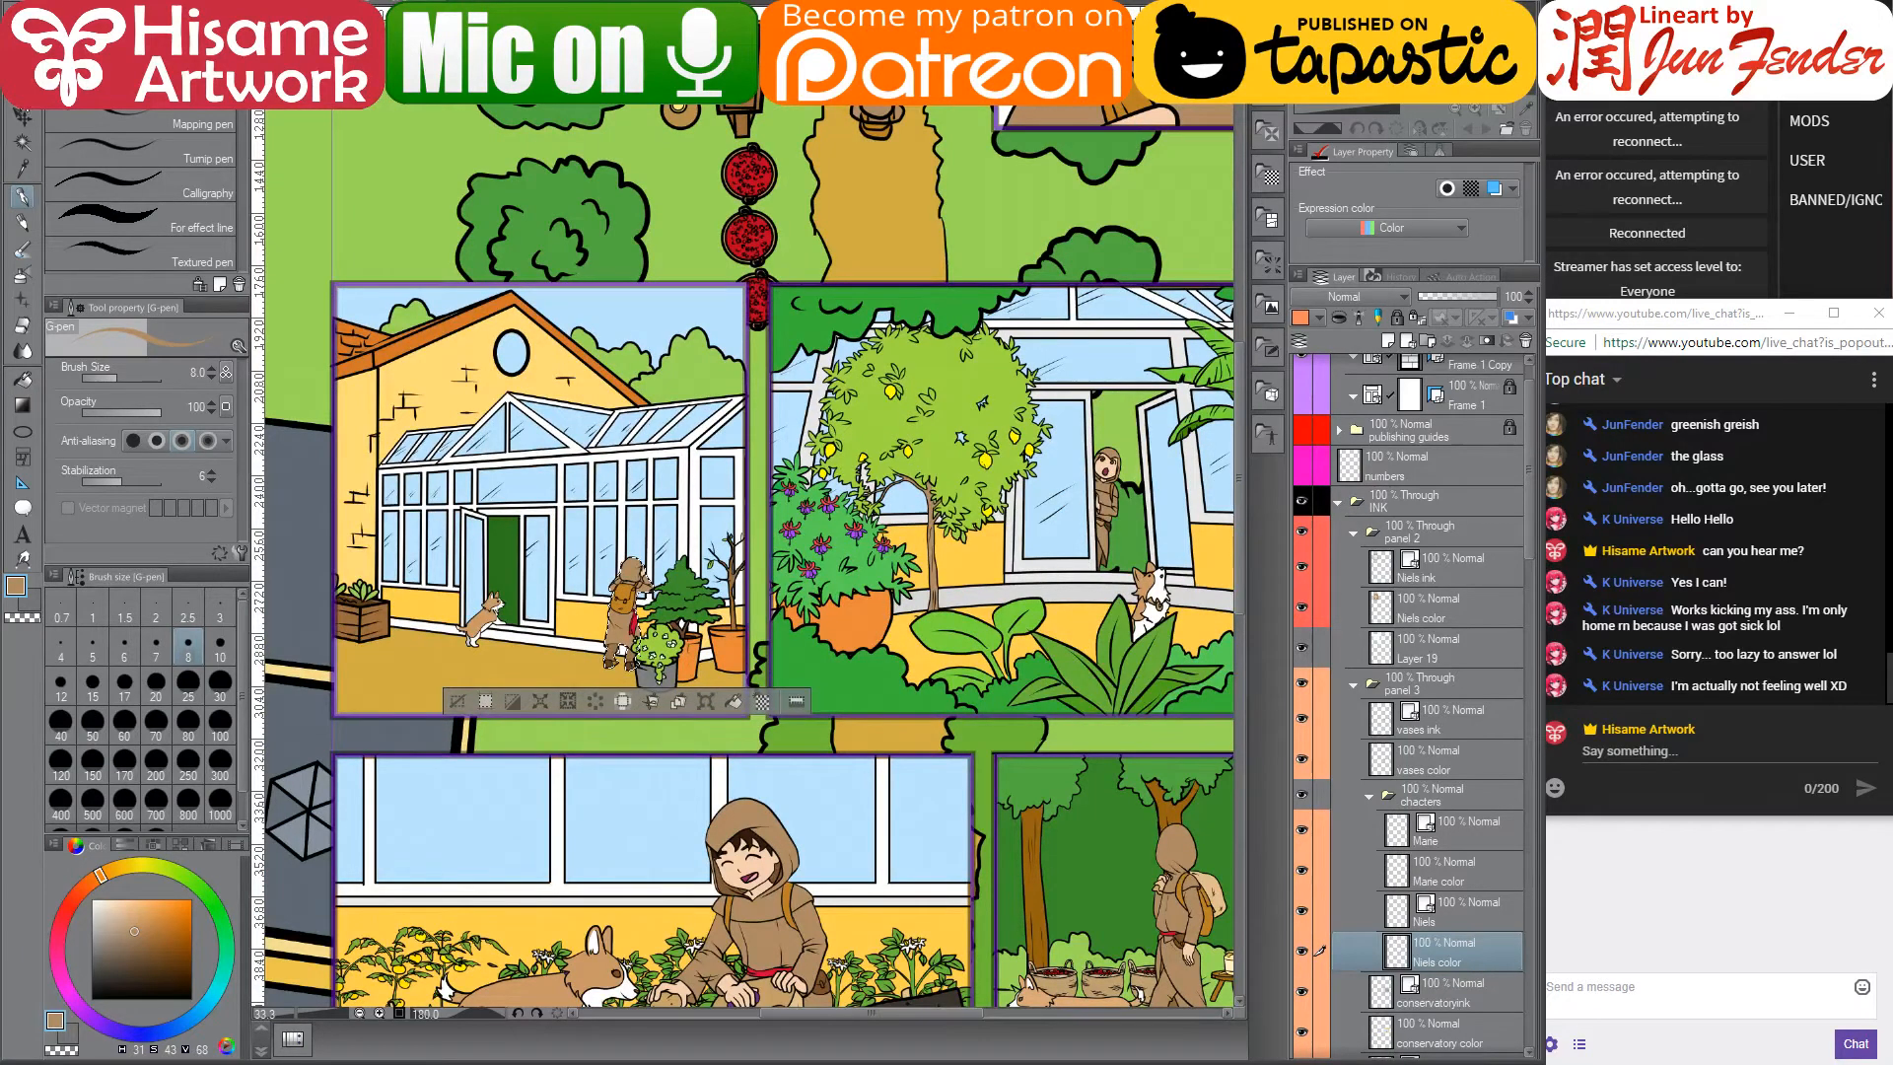
pyautogui.click(20, 116)
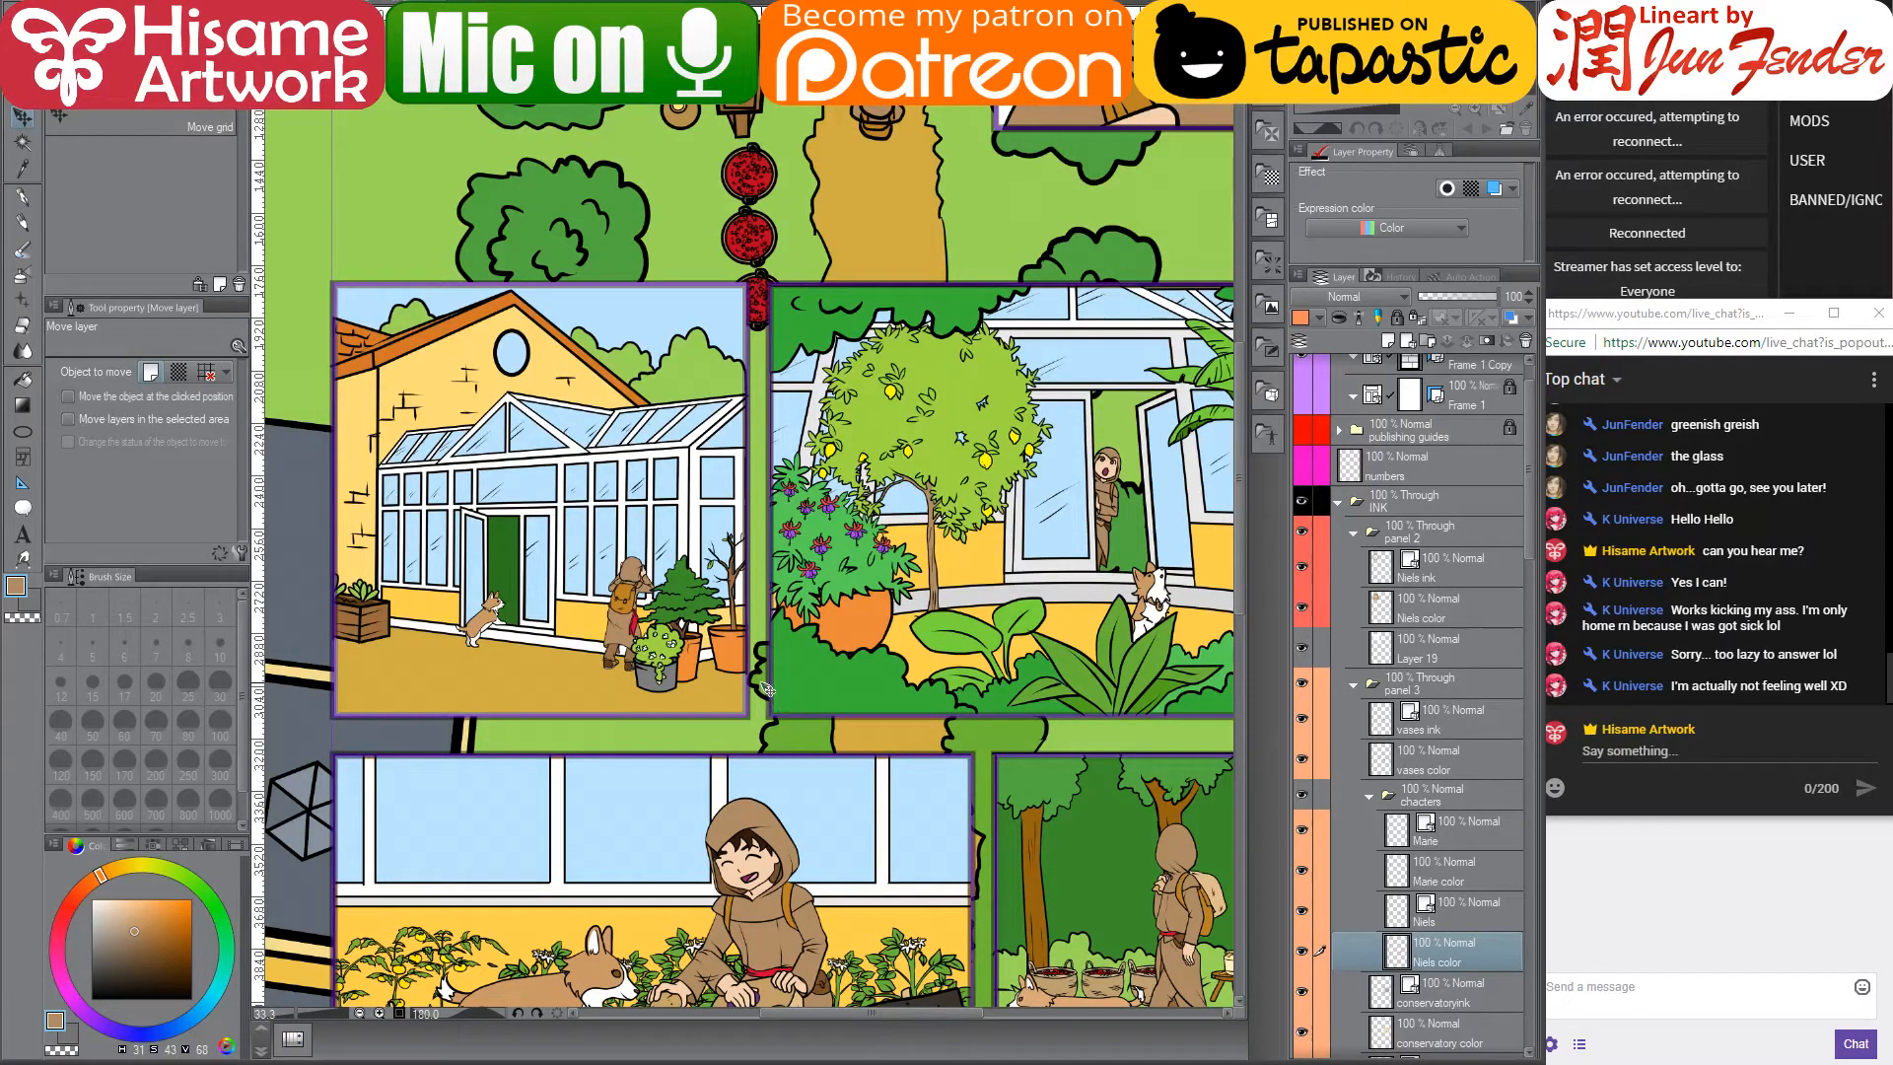
# - Review the colouring of all the comic panels, comparing the conservatory panels with the lower ones and the page as a whole
pyautogui.scroll(-4, 766, 687)
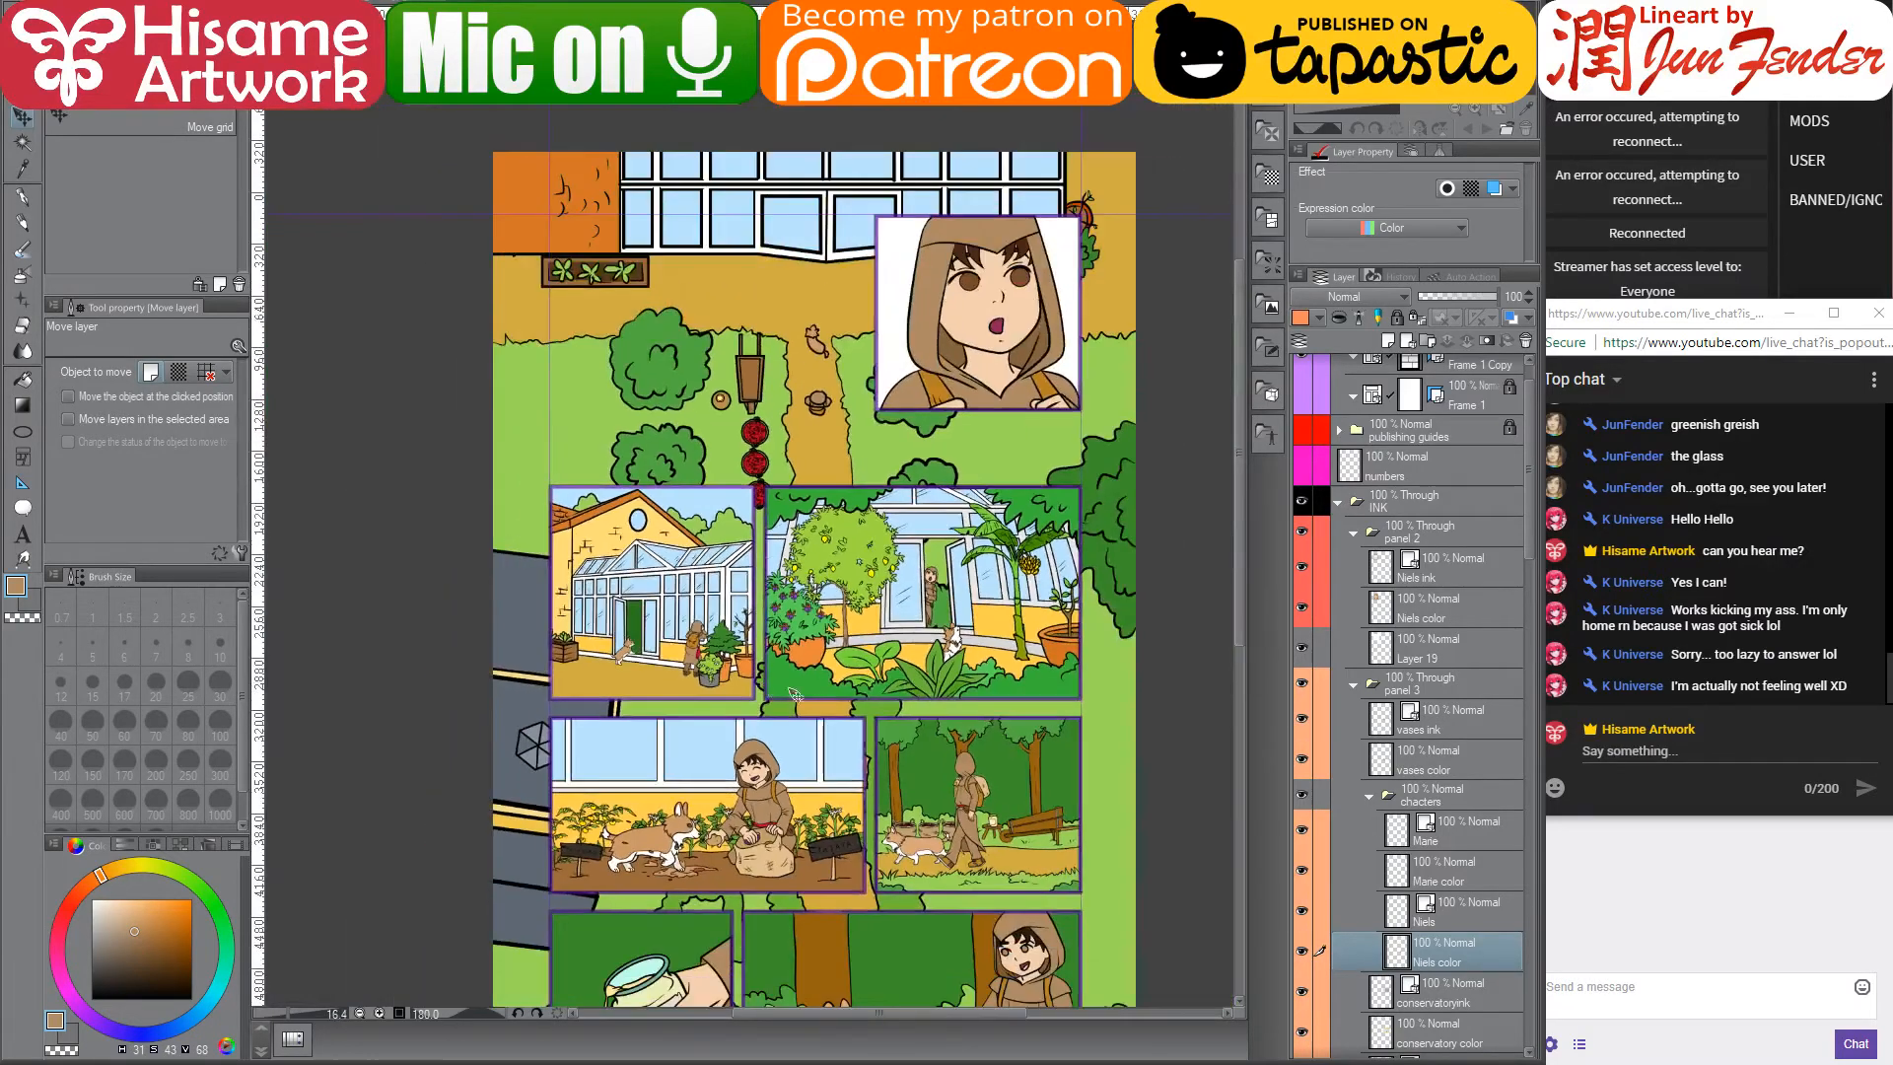
pyautogui.scroll(2, 864, 717)
pyautogui.scroll(2, 838, 705)
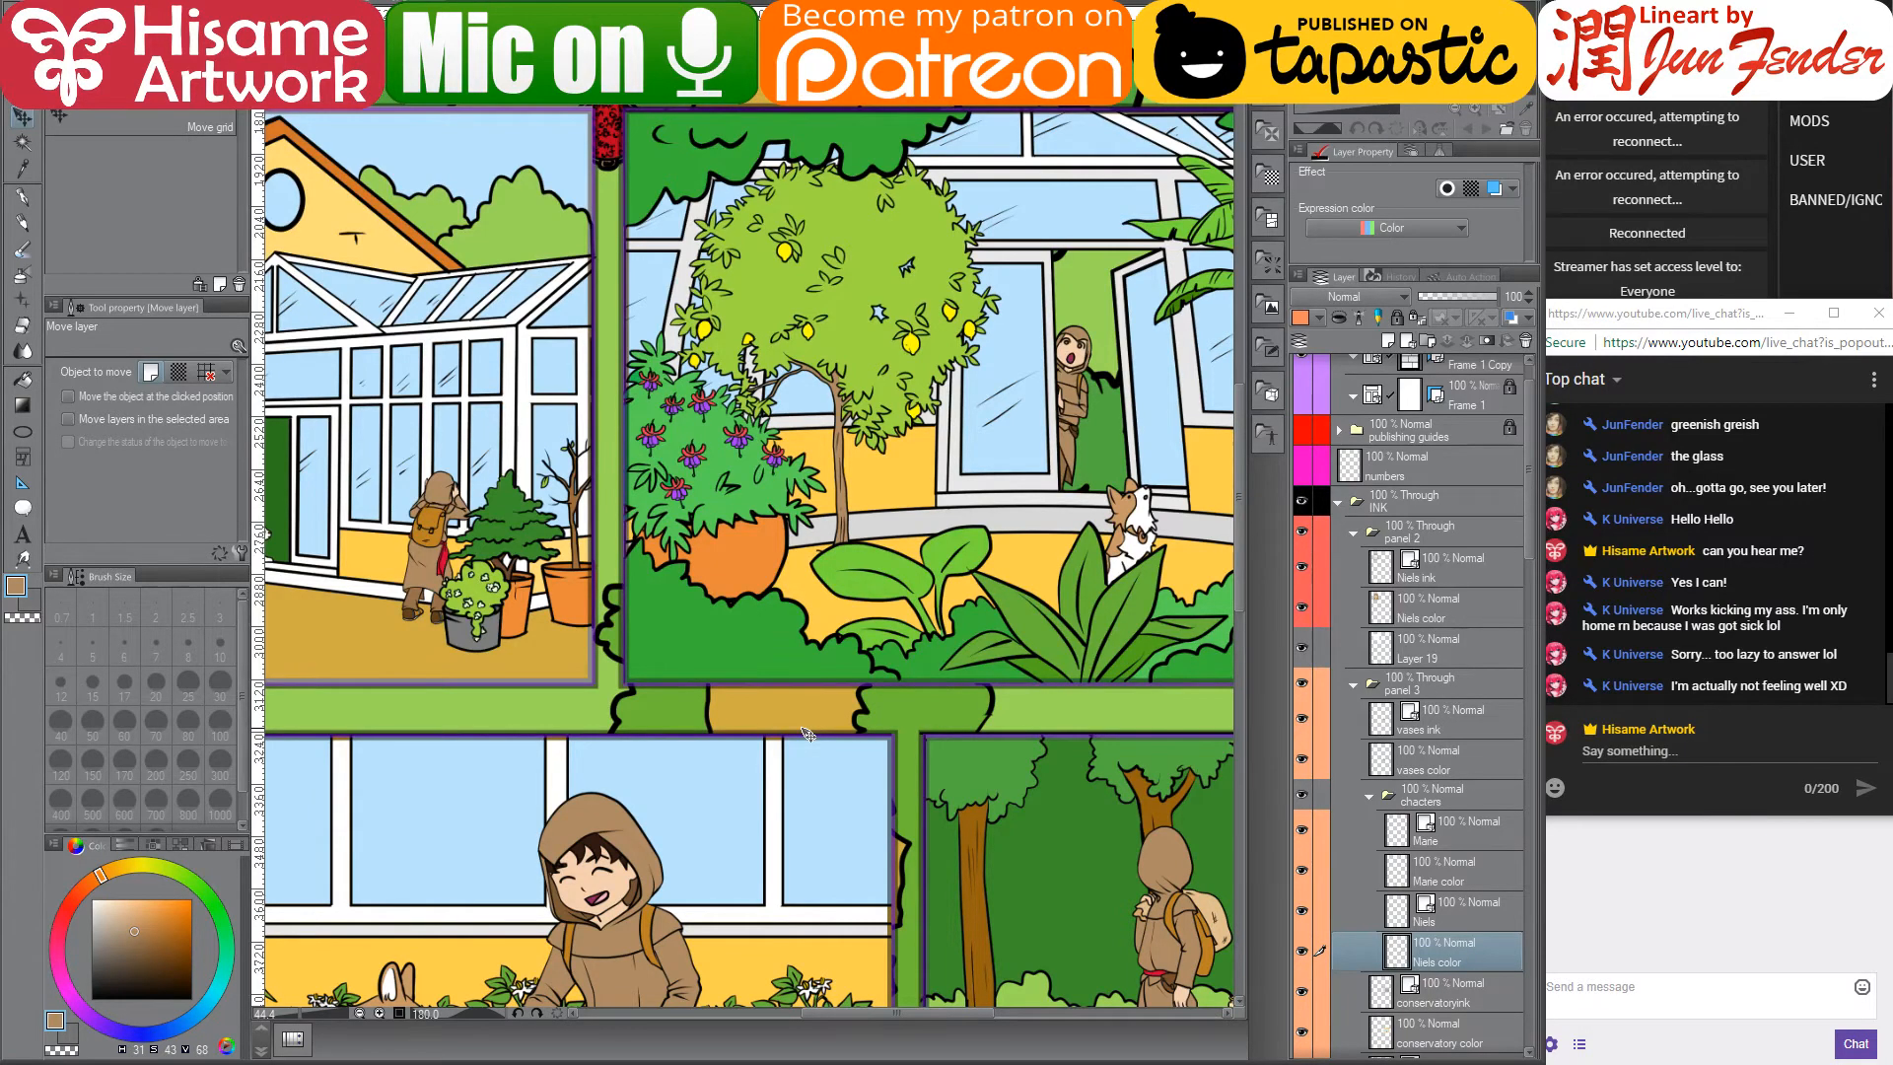
pyautogui.scroll(-1, 807, 733)
pyautogui.scroll(-1, 806, 734)
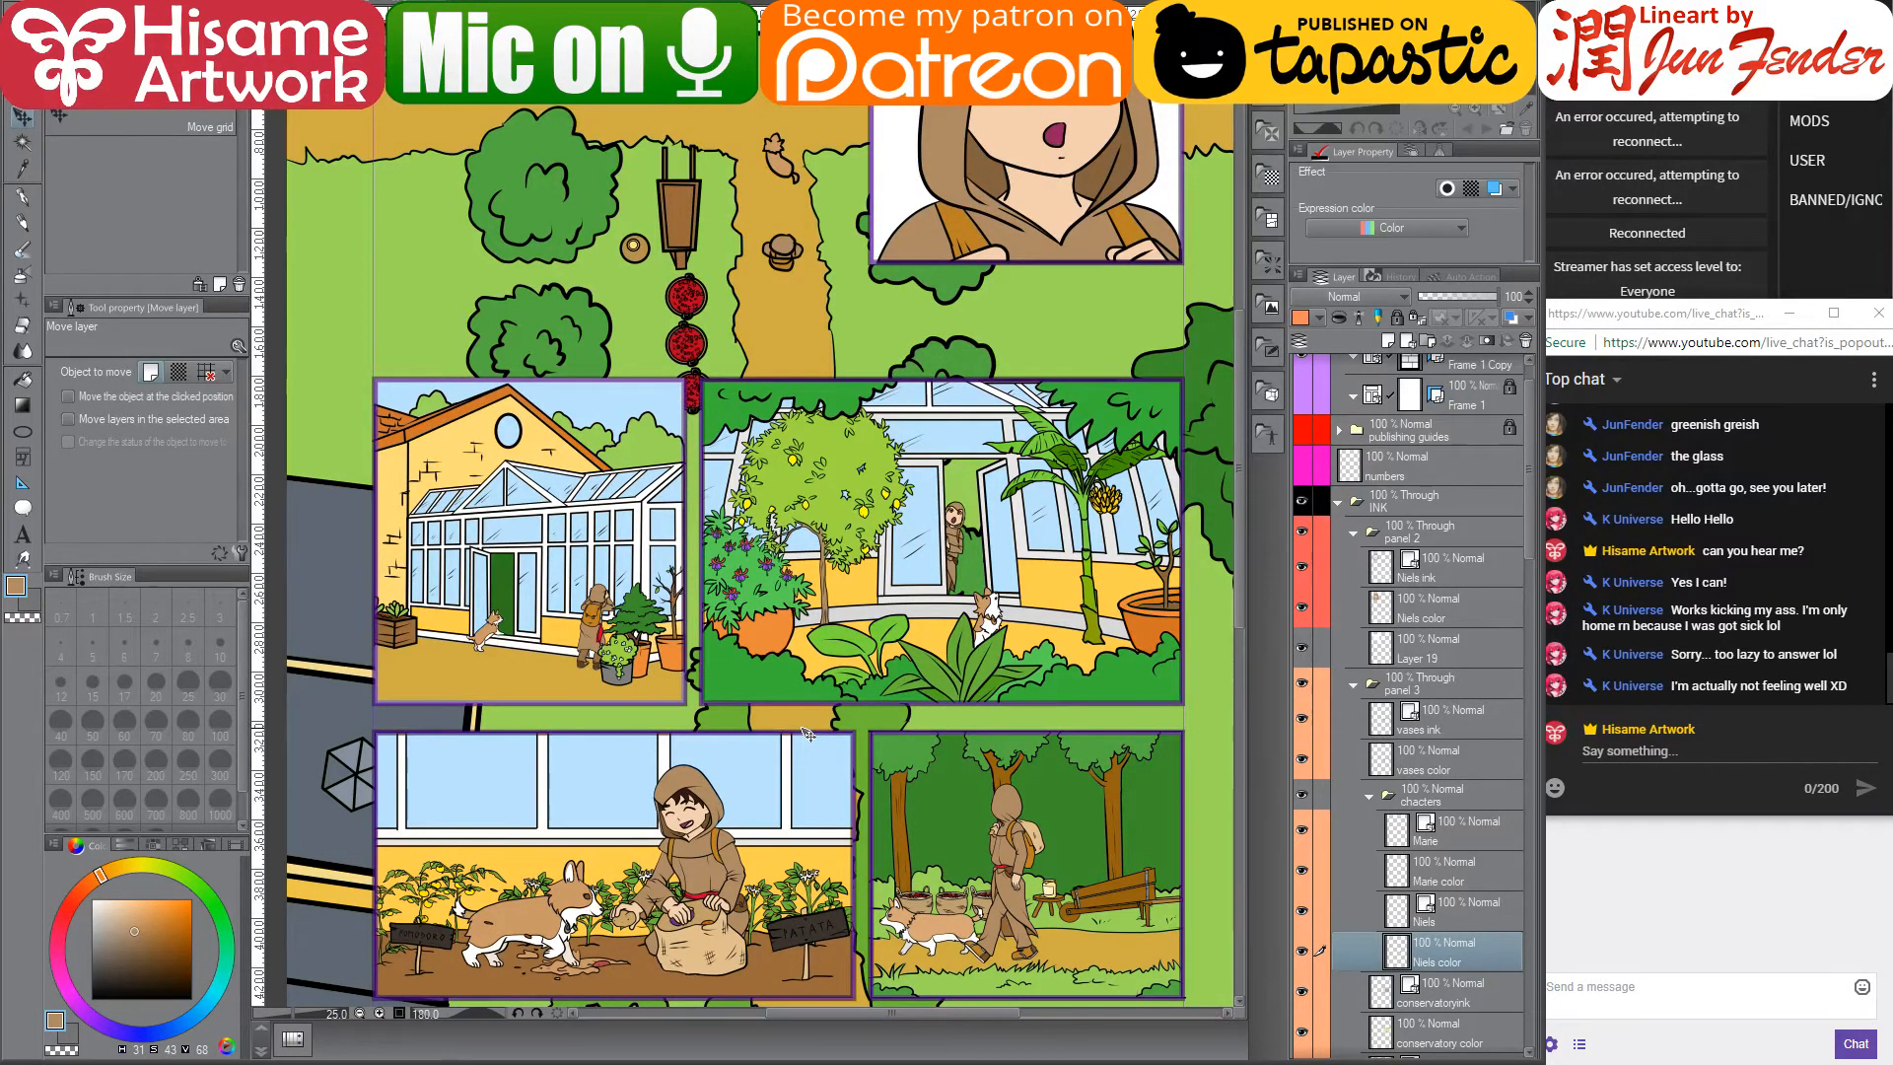
pyautogui.scroll(-1, 806, 733)
pyautogui.moveTo(1042, 775); pyautogui.dragTo(995, 461)
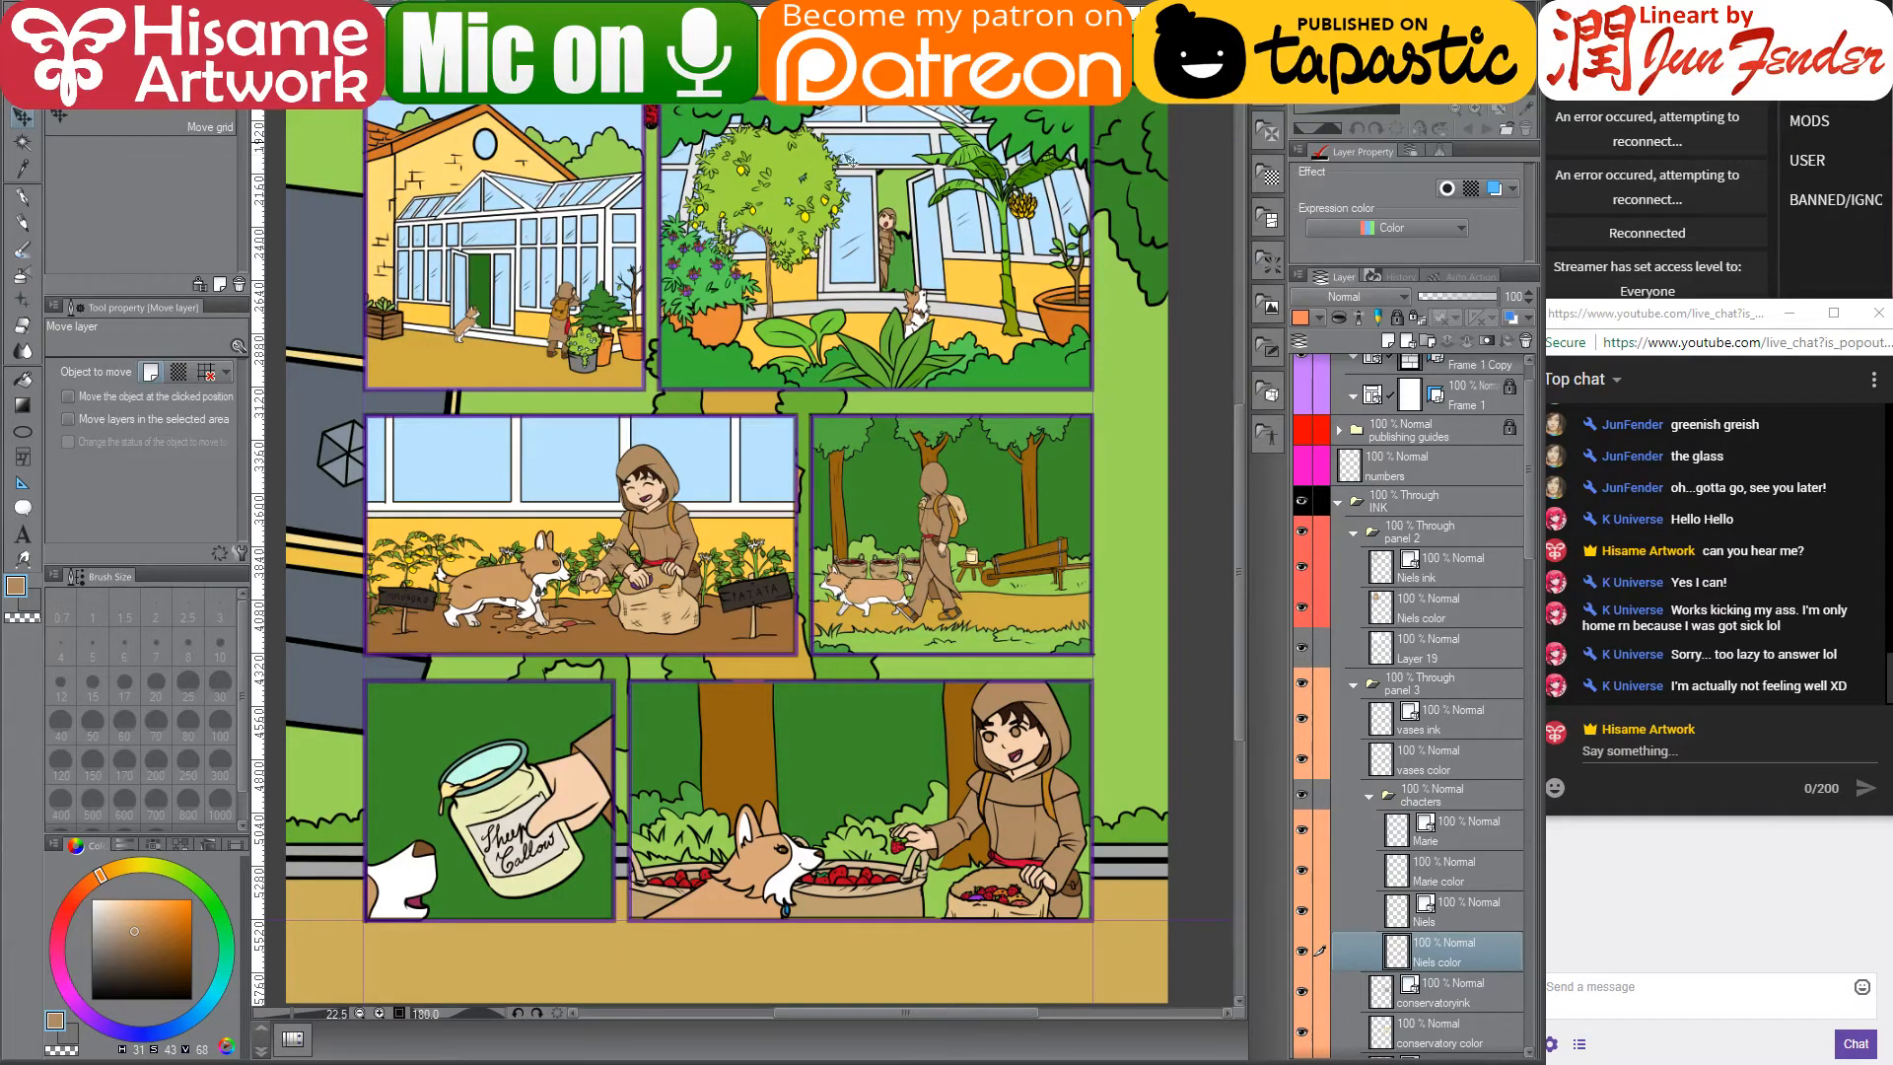
pyautogui.scroll(-4, 852, 160)
pyautogui.scroll(2, 794, 406)
pyautogui.moveTo(795, 406); pyautogui.dragTo(808, 311)
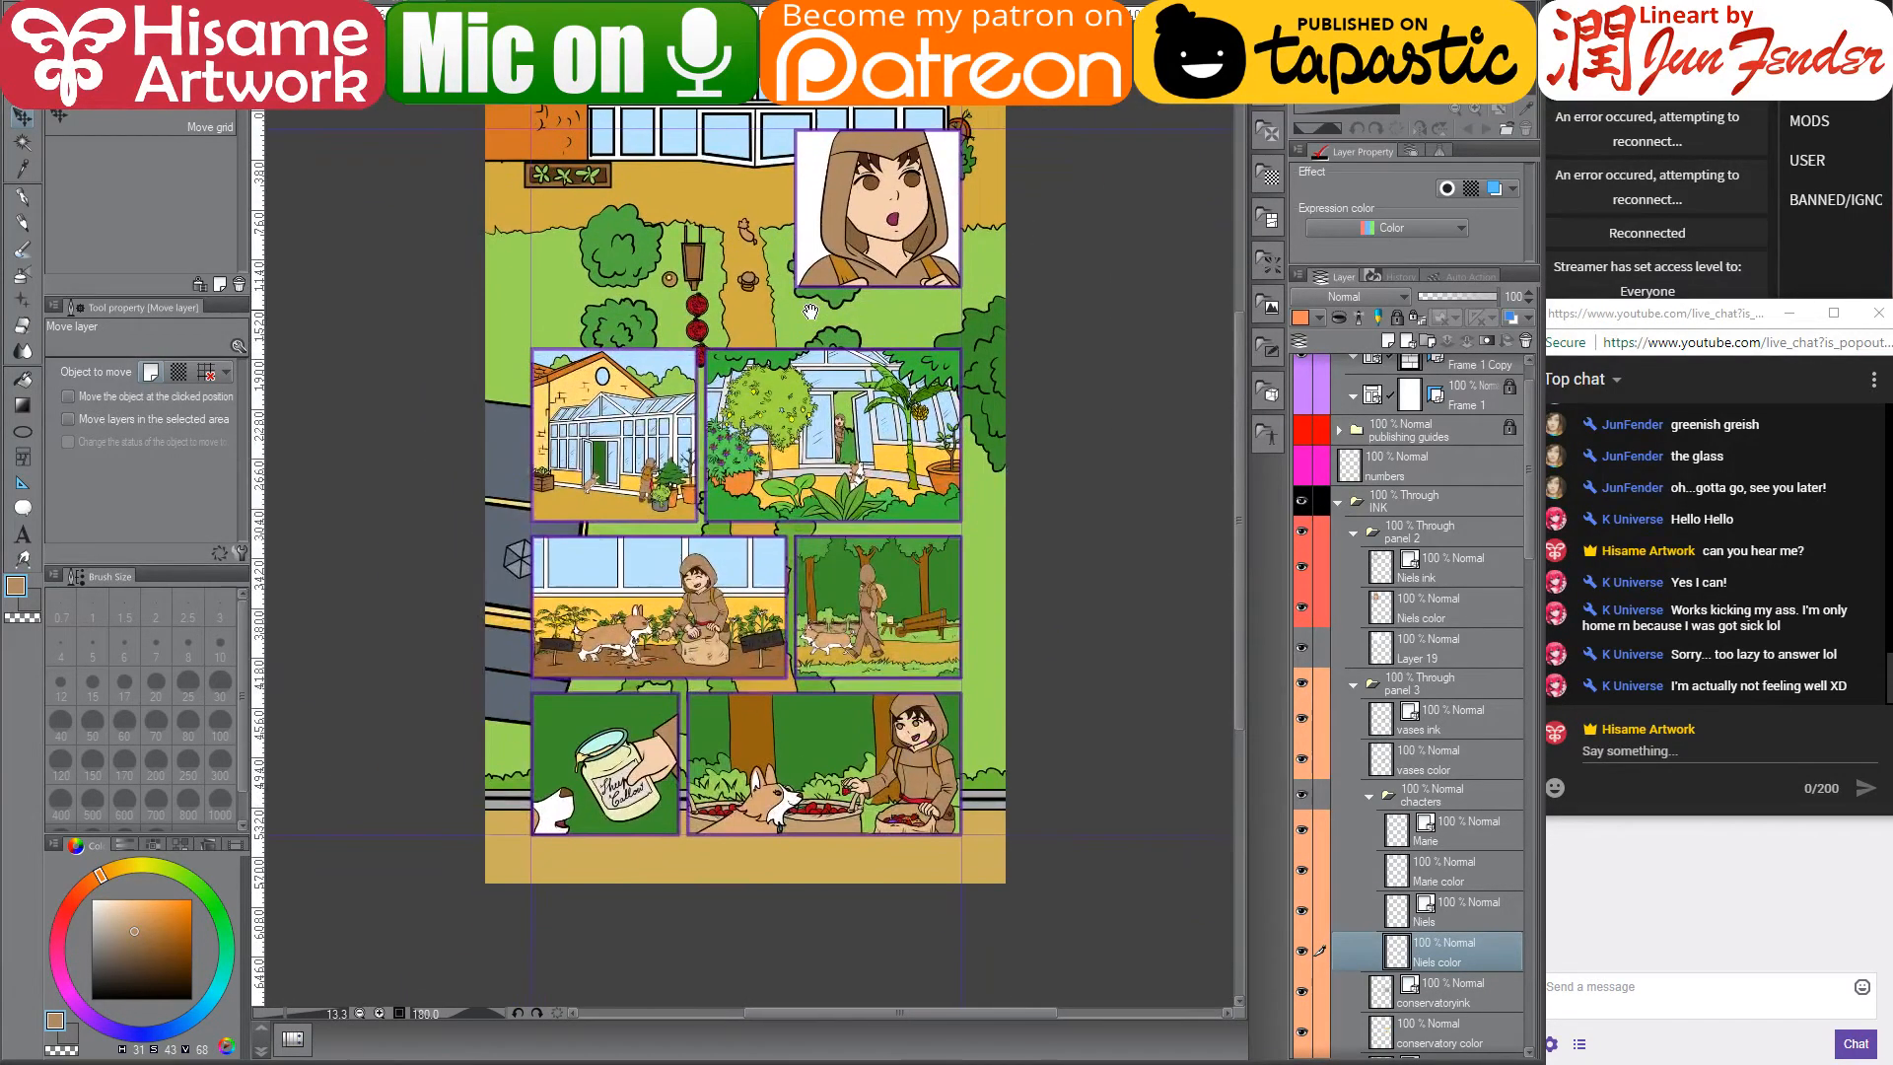
pyautogui.moveTo(819, 219); pyautogui.dragTo(821, 269)
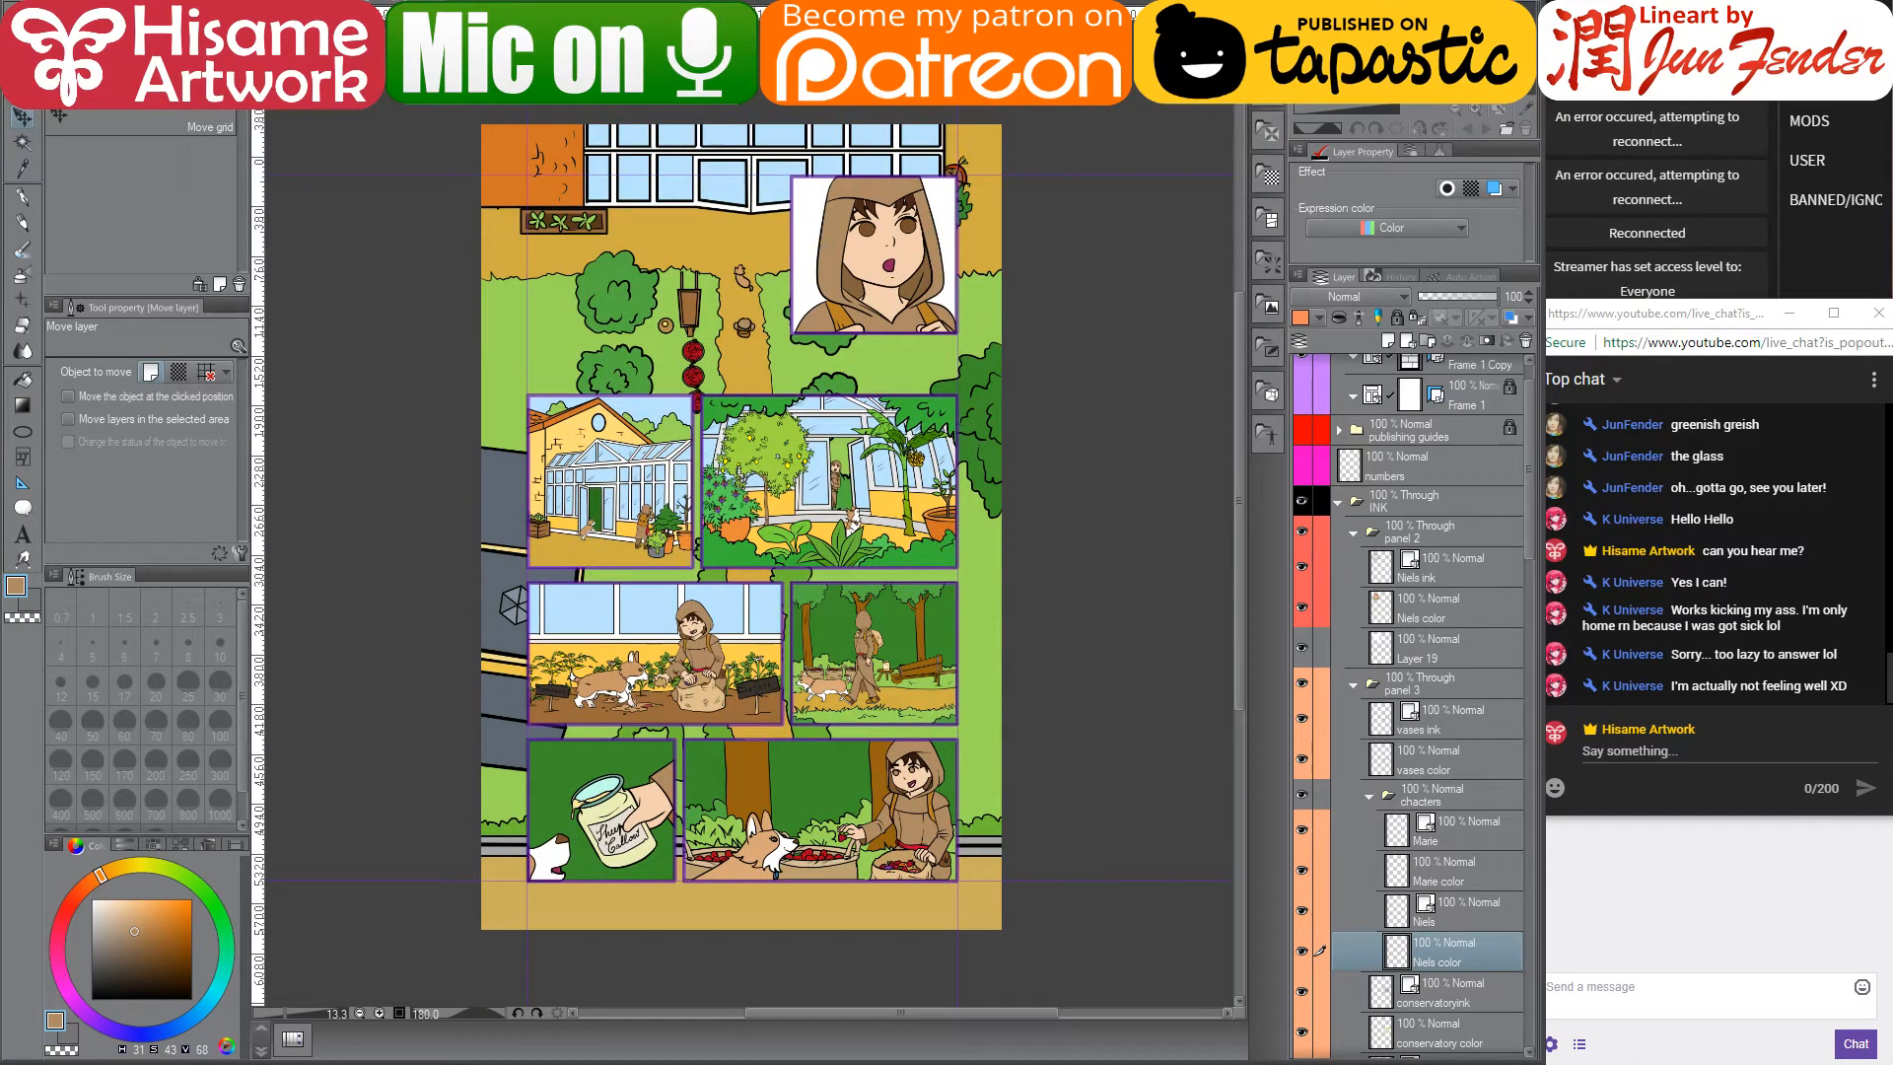
# - Save a copy of the comic page as a Photoshop Document named page_57
pyautogui.click(22, 98)
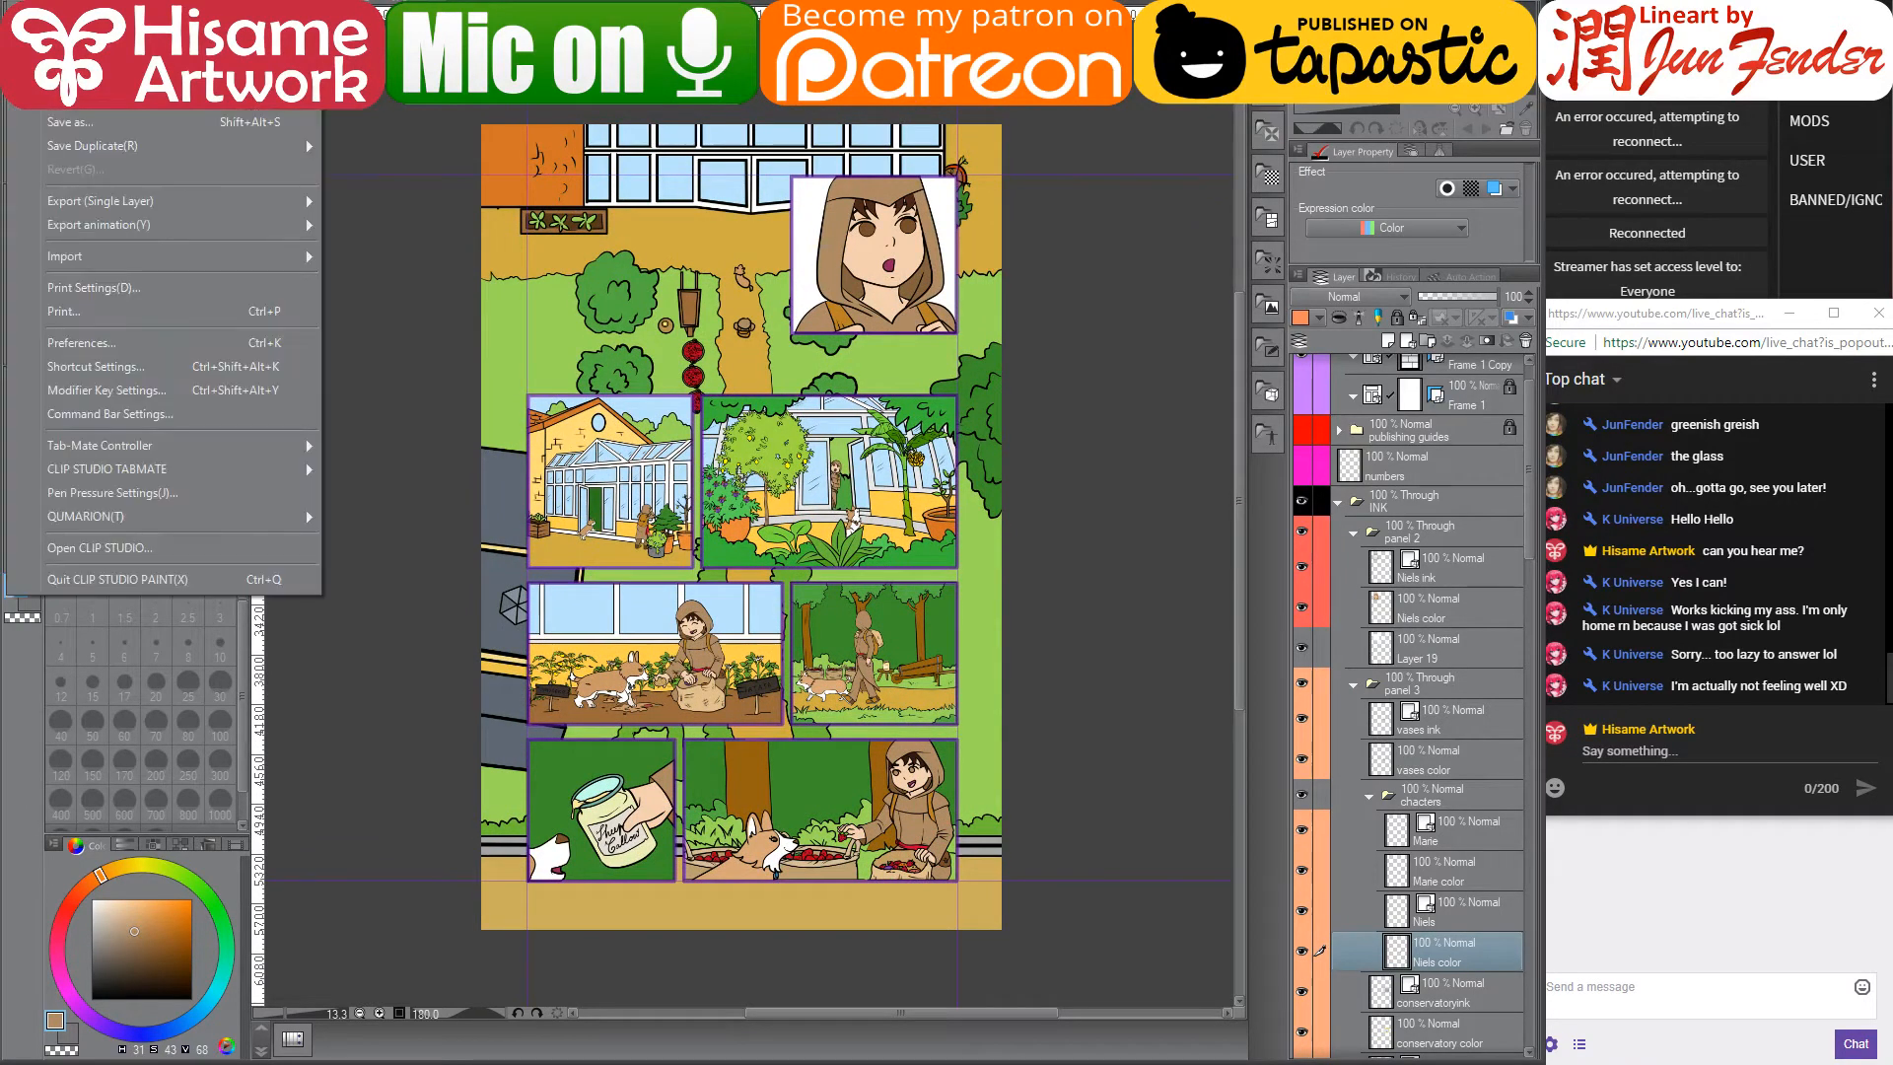
pyautogui.click(116, 124)
pyautogui.click(672, 426)
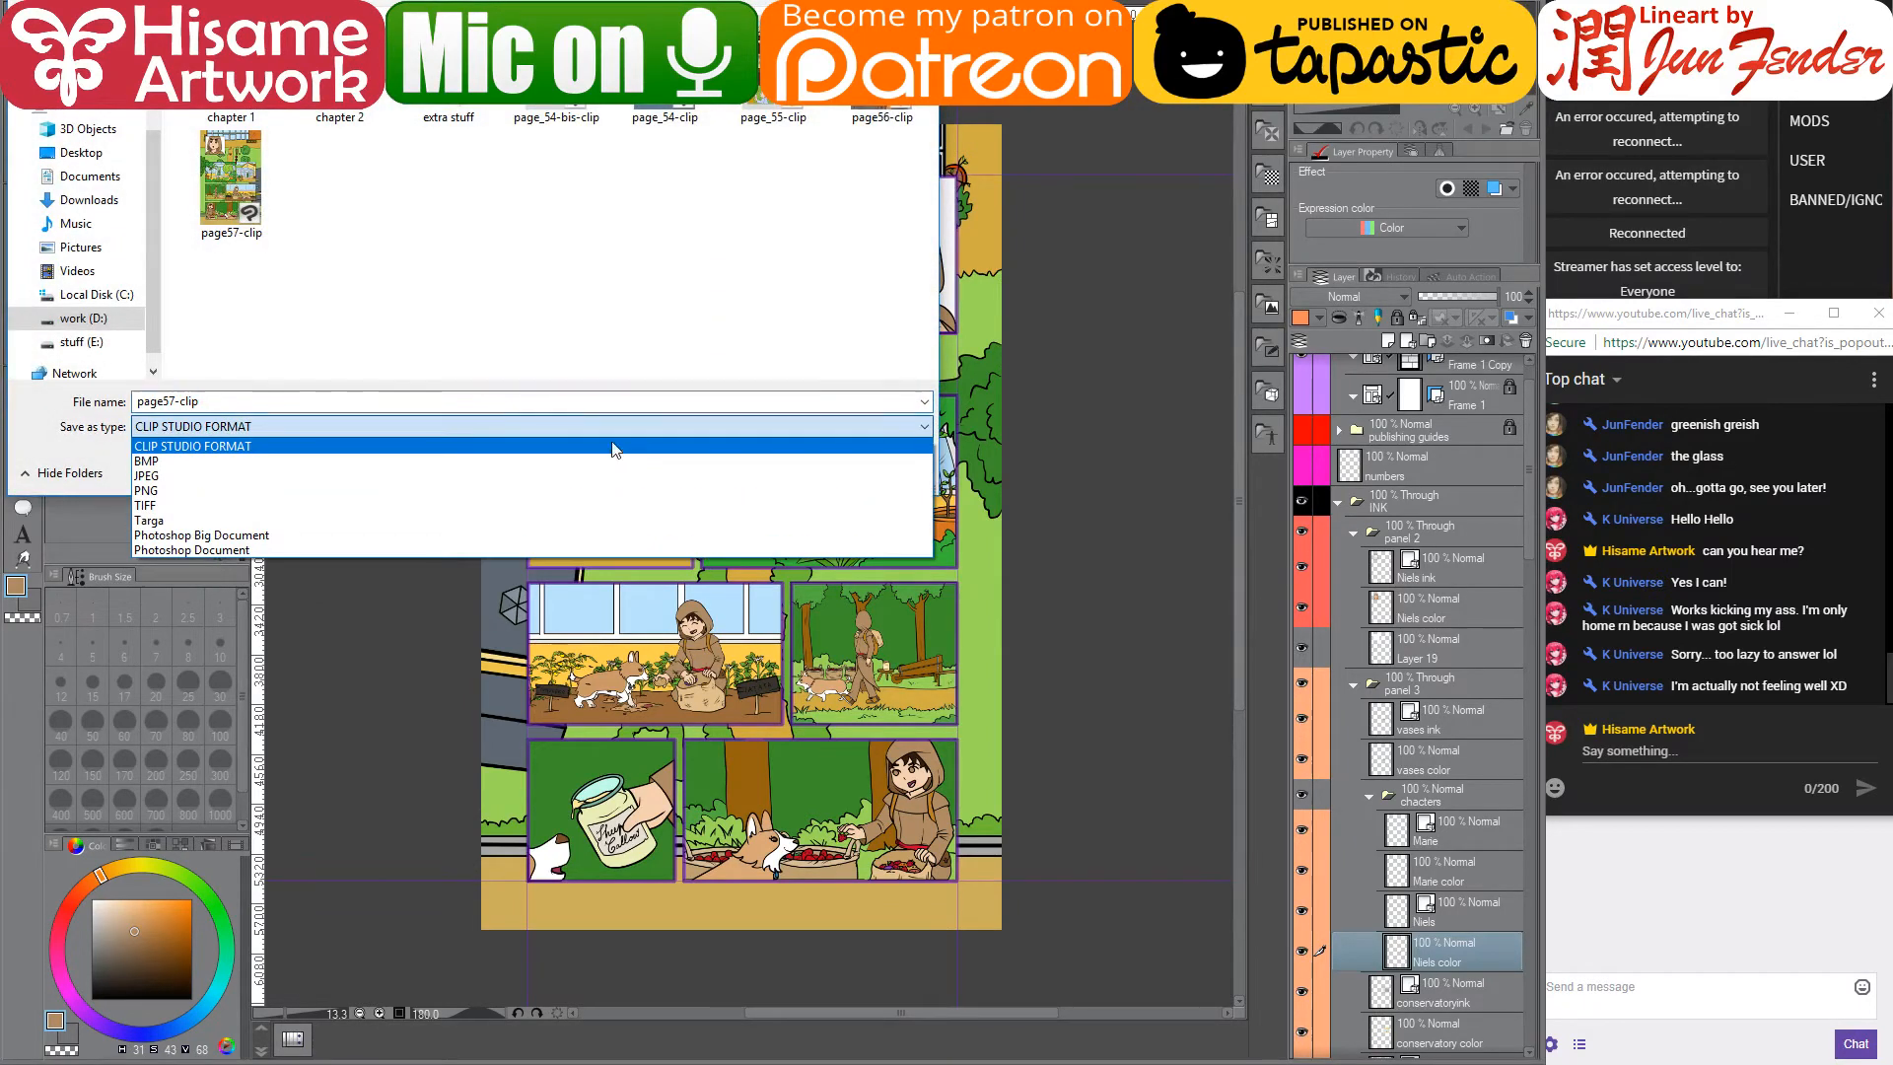
pyautogui.click(209, 550)
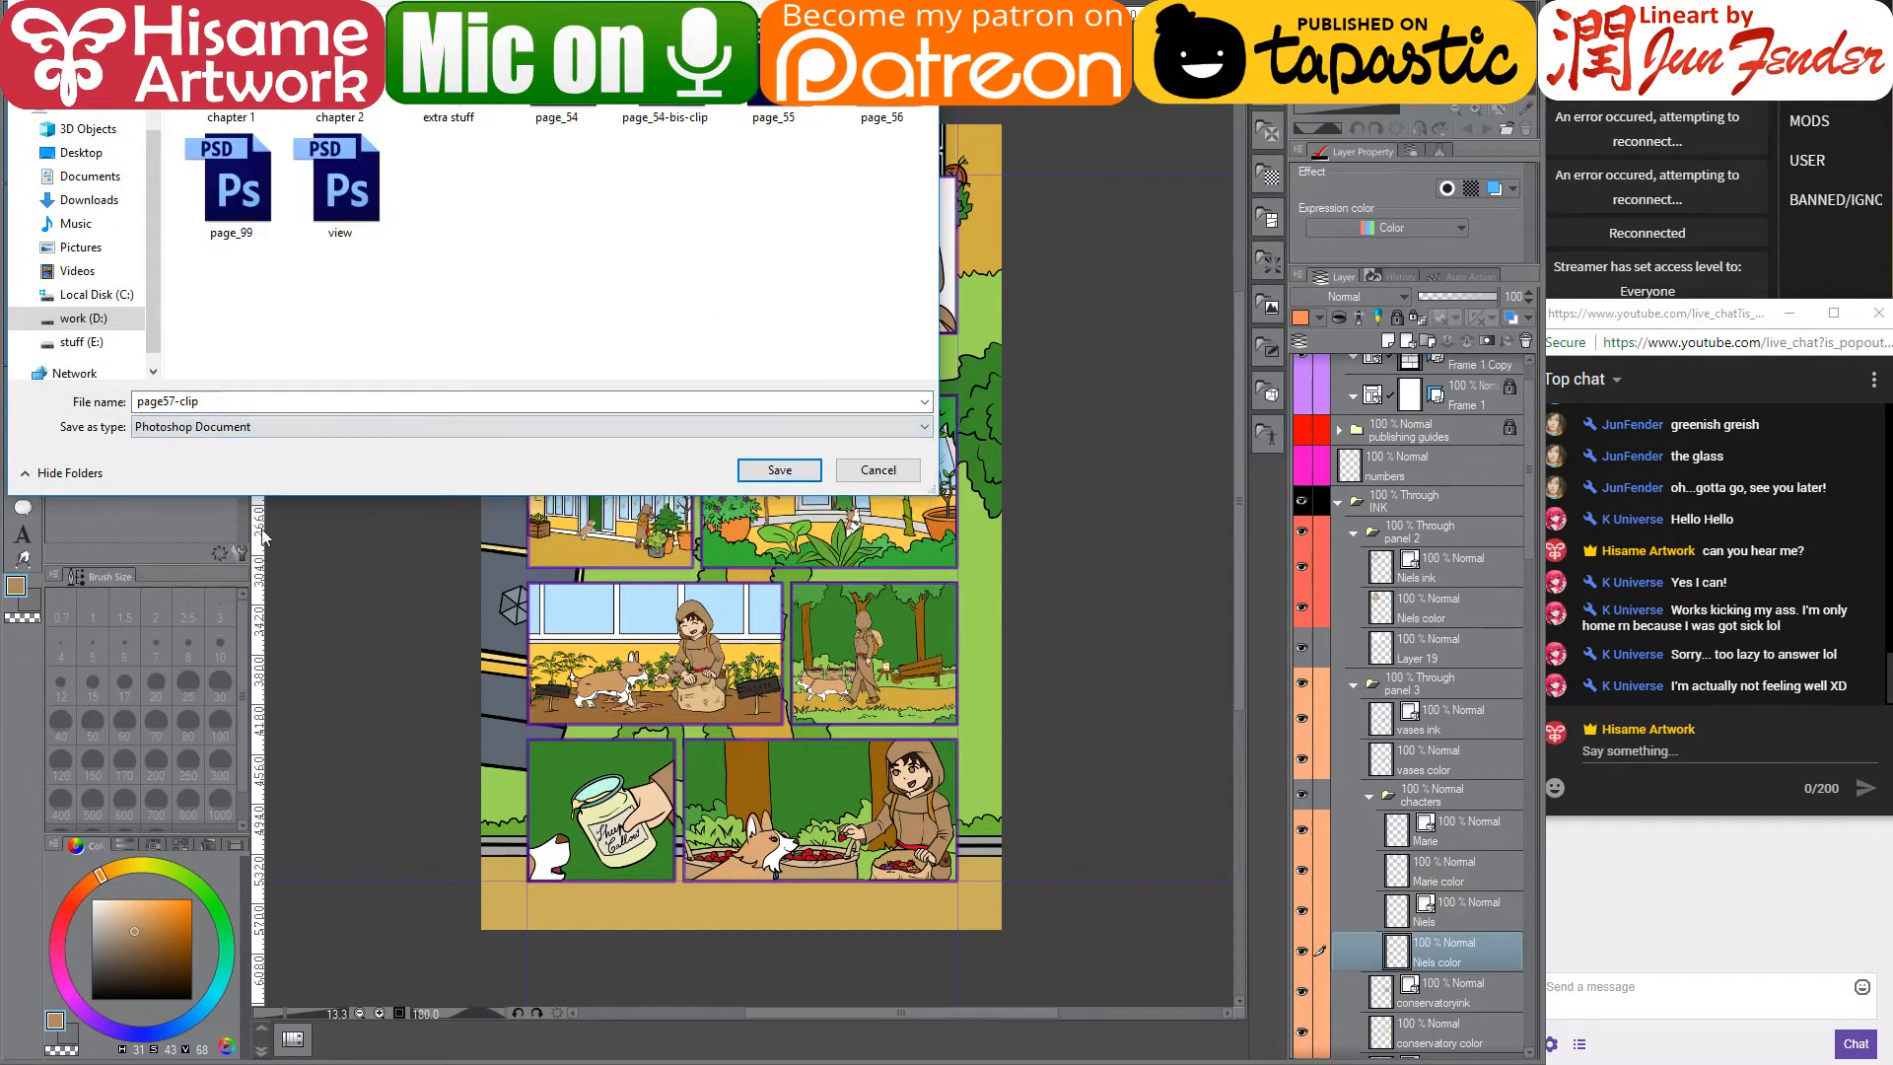
pyautogui.click(182, 402)
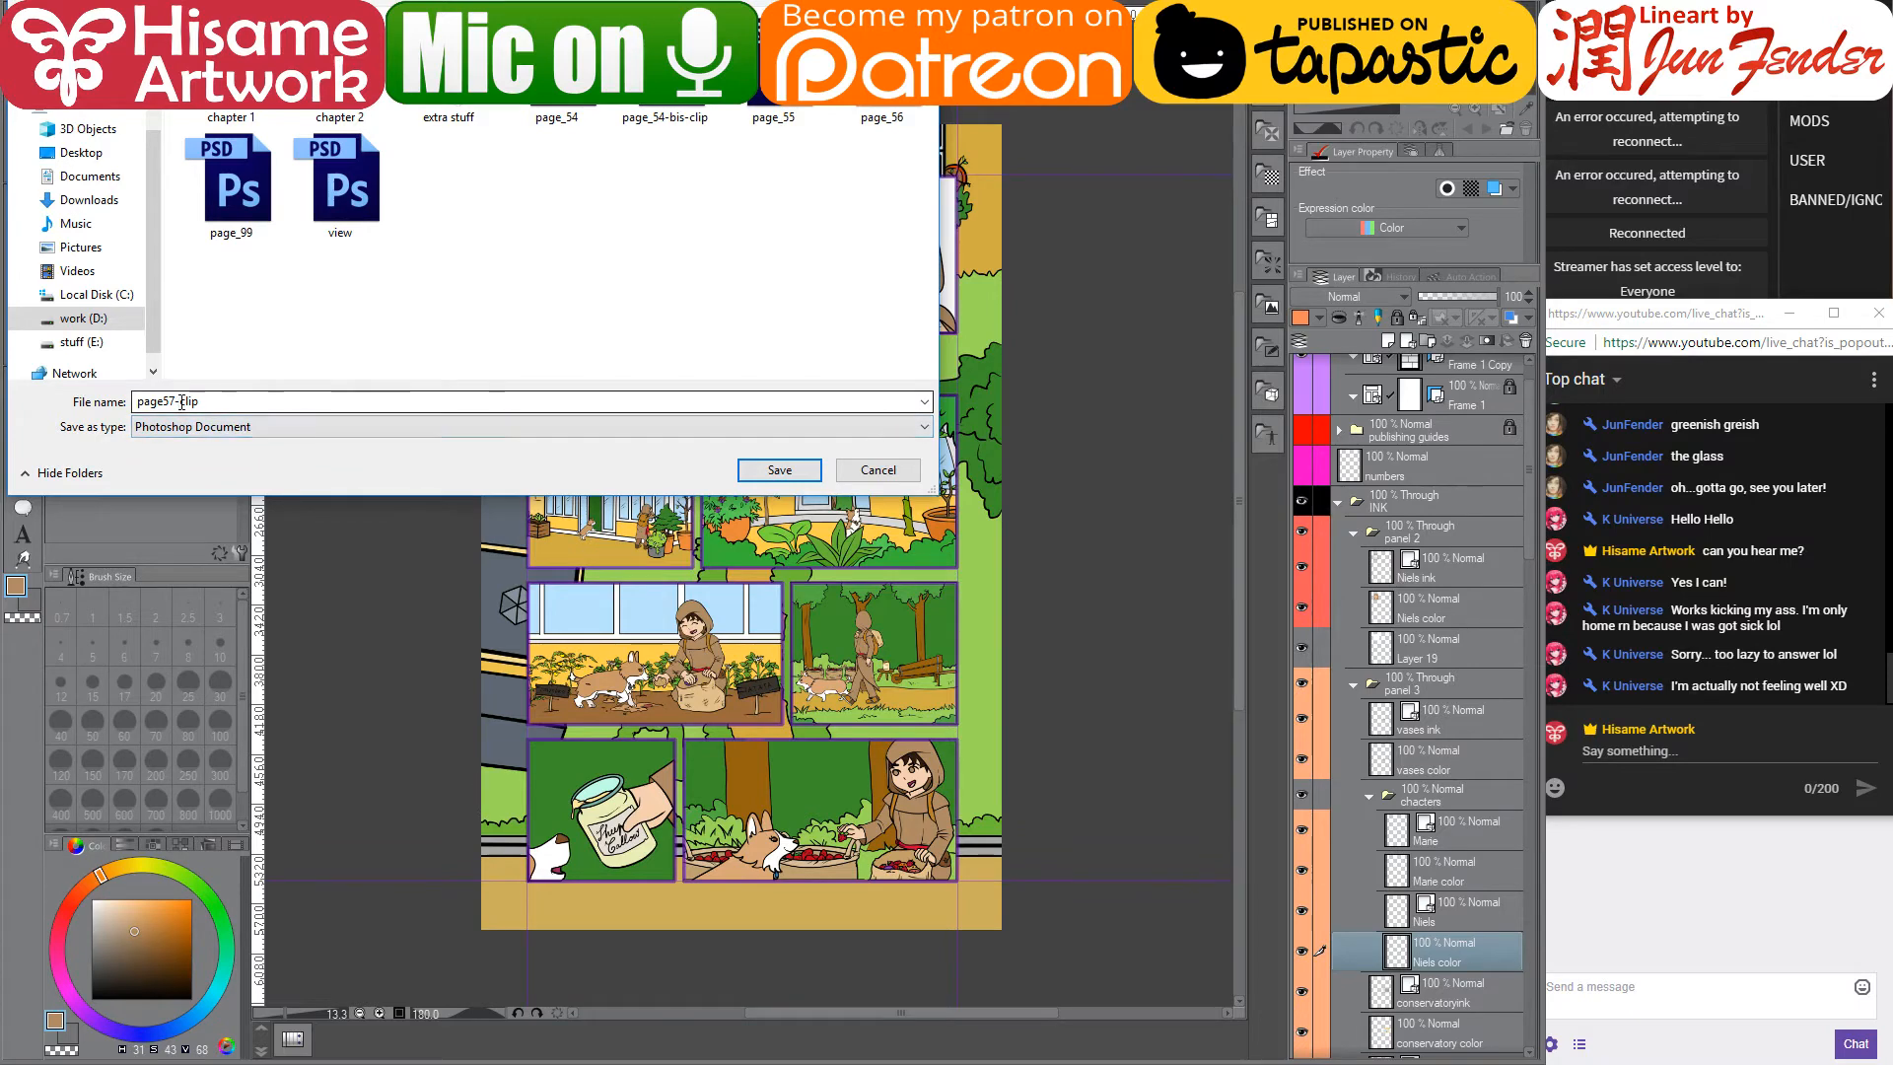
pyautogui.doubleClick(183, 402)
pyautogui.write('page57')
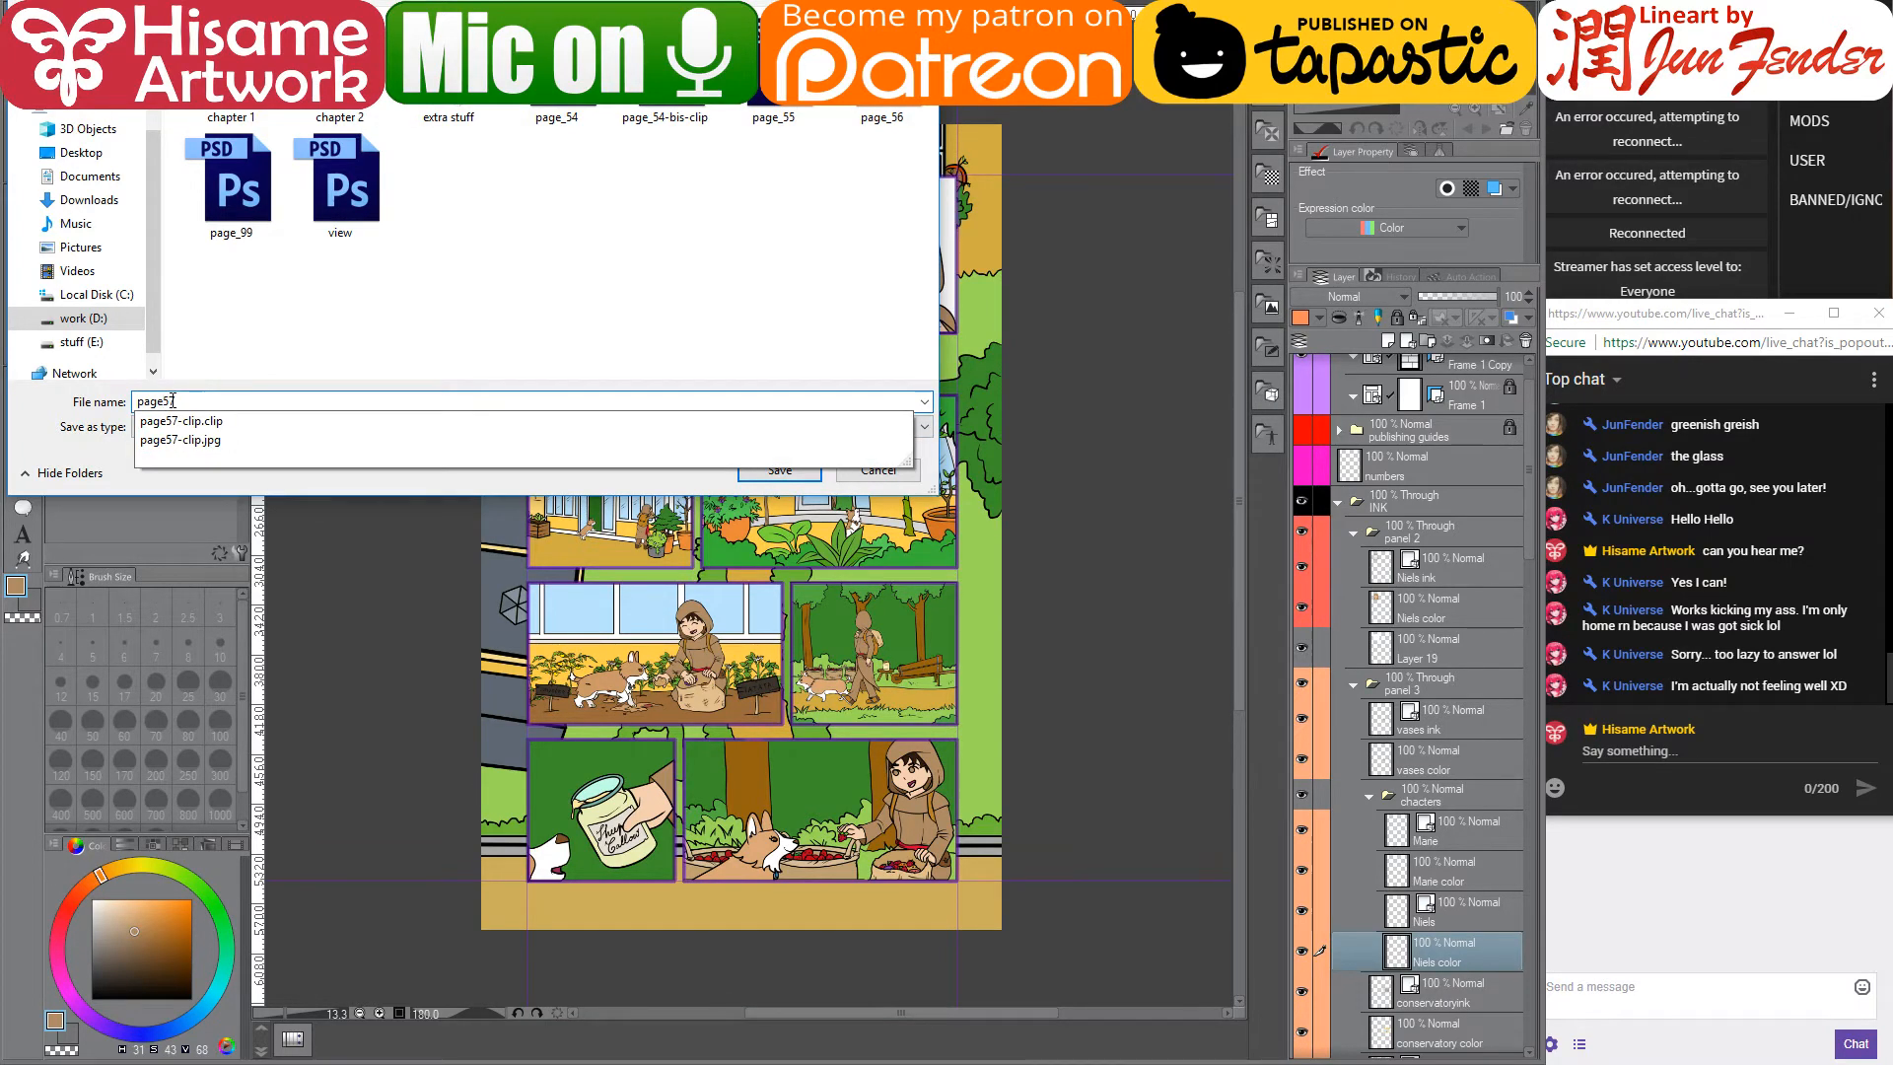
pyautogui.press('Return')
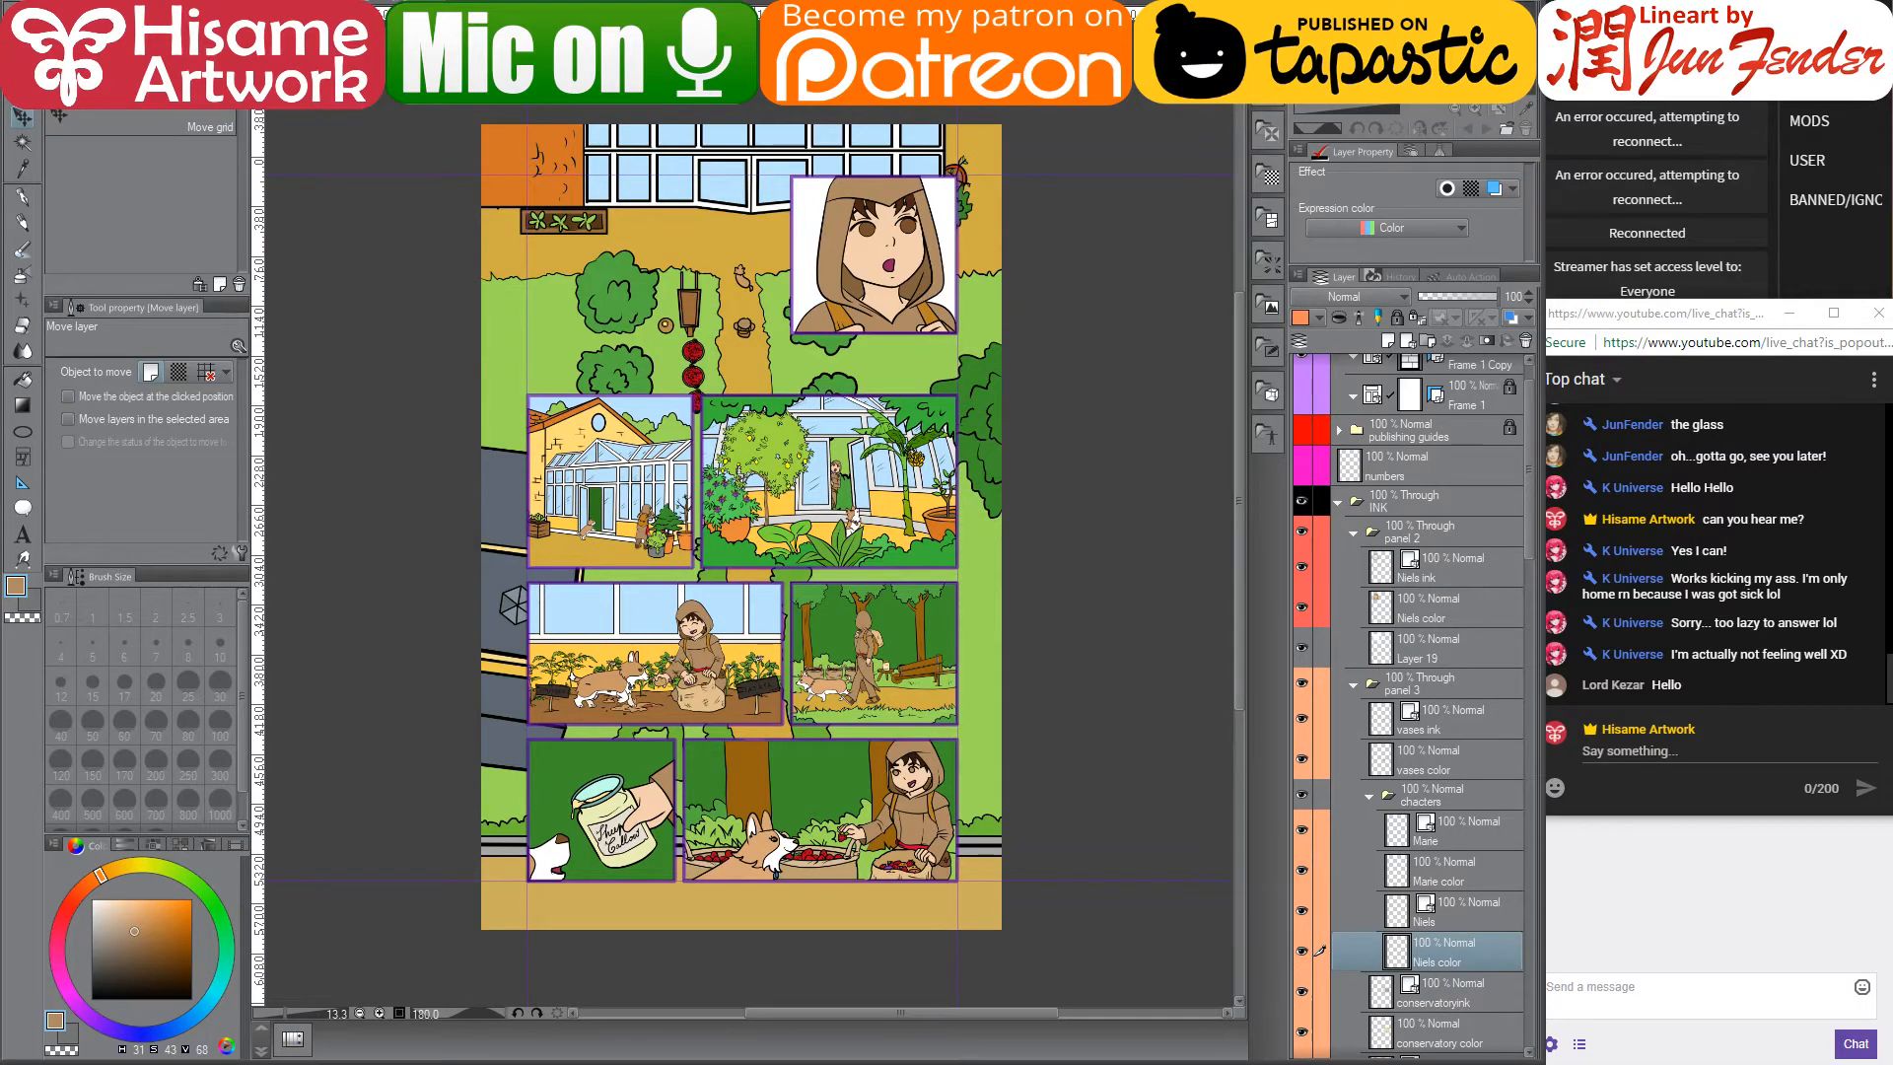
# - Switch to the comic's file folder and open the page_57 PSD in Photoshop
pyautogui.hotkey('ctrl', 'w')
pyautogui.hotkey('alt', 'Tab')
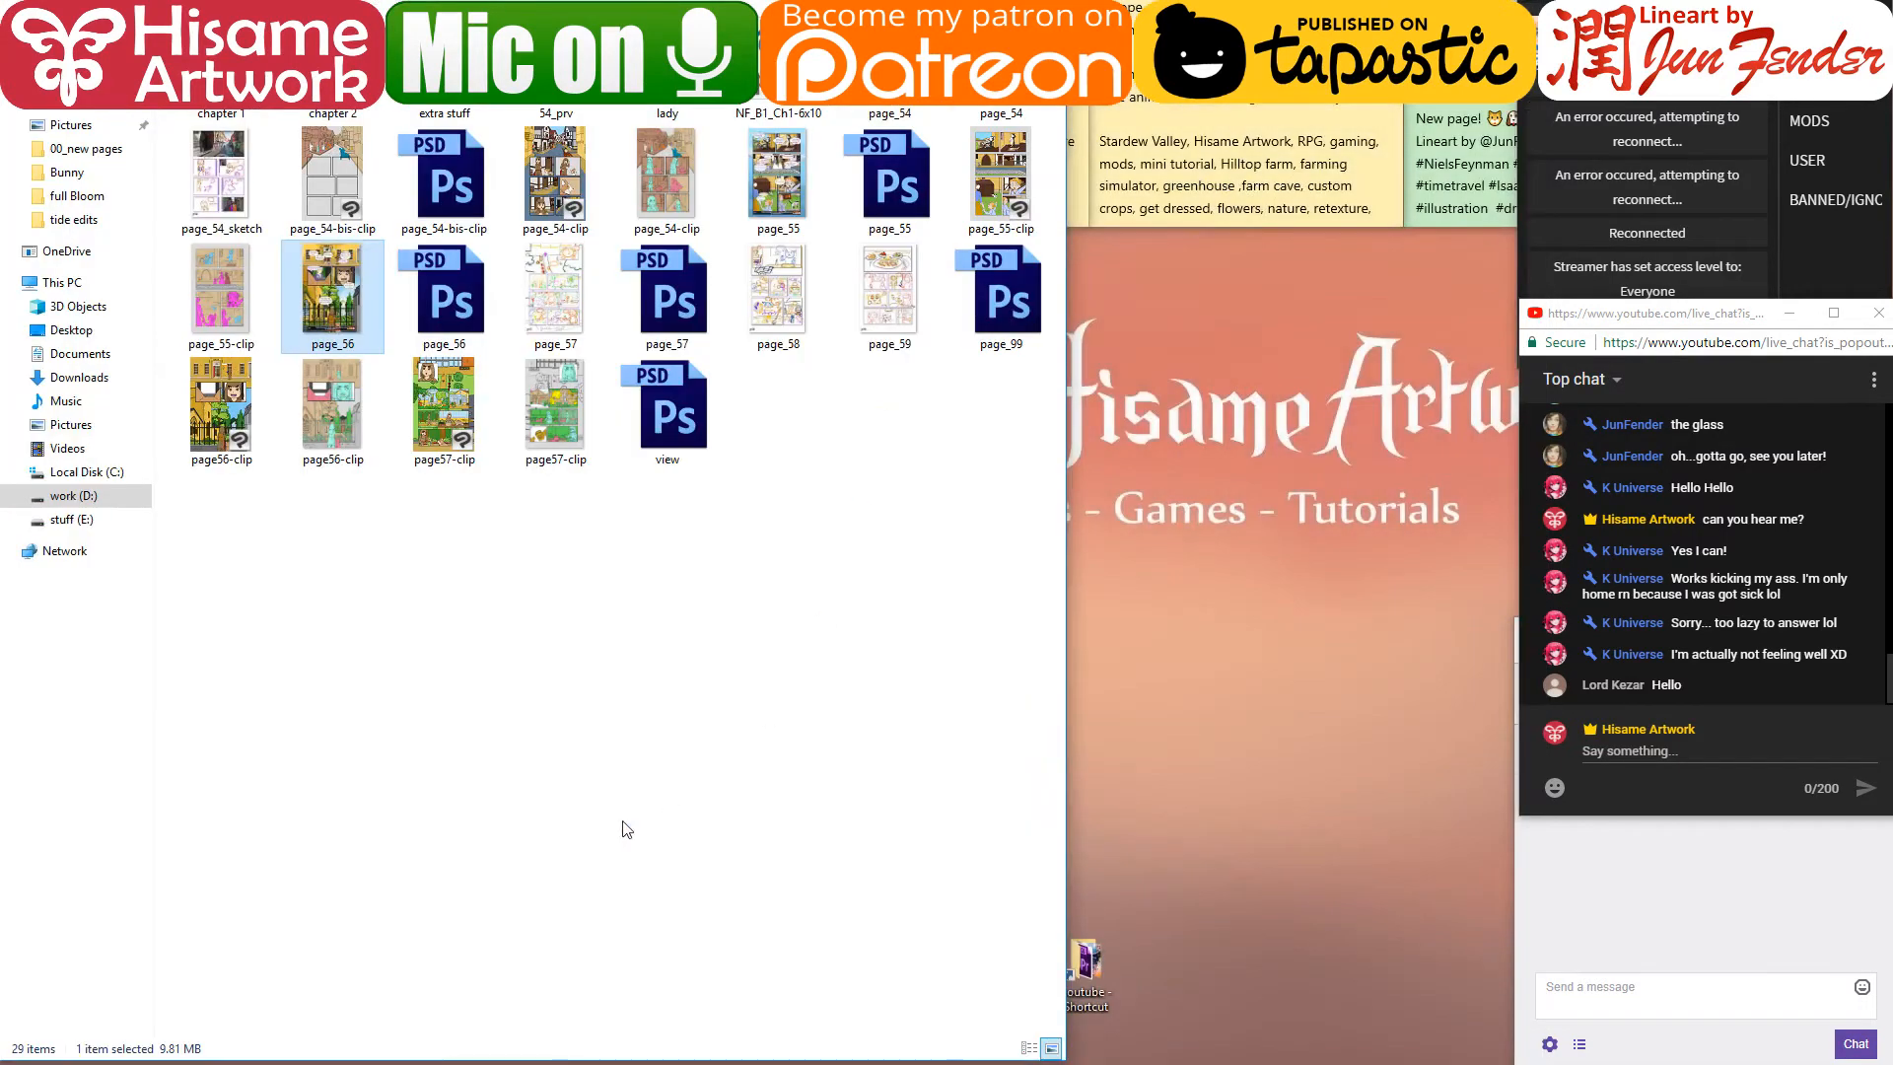
pyautogui.click(468, 306)
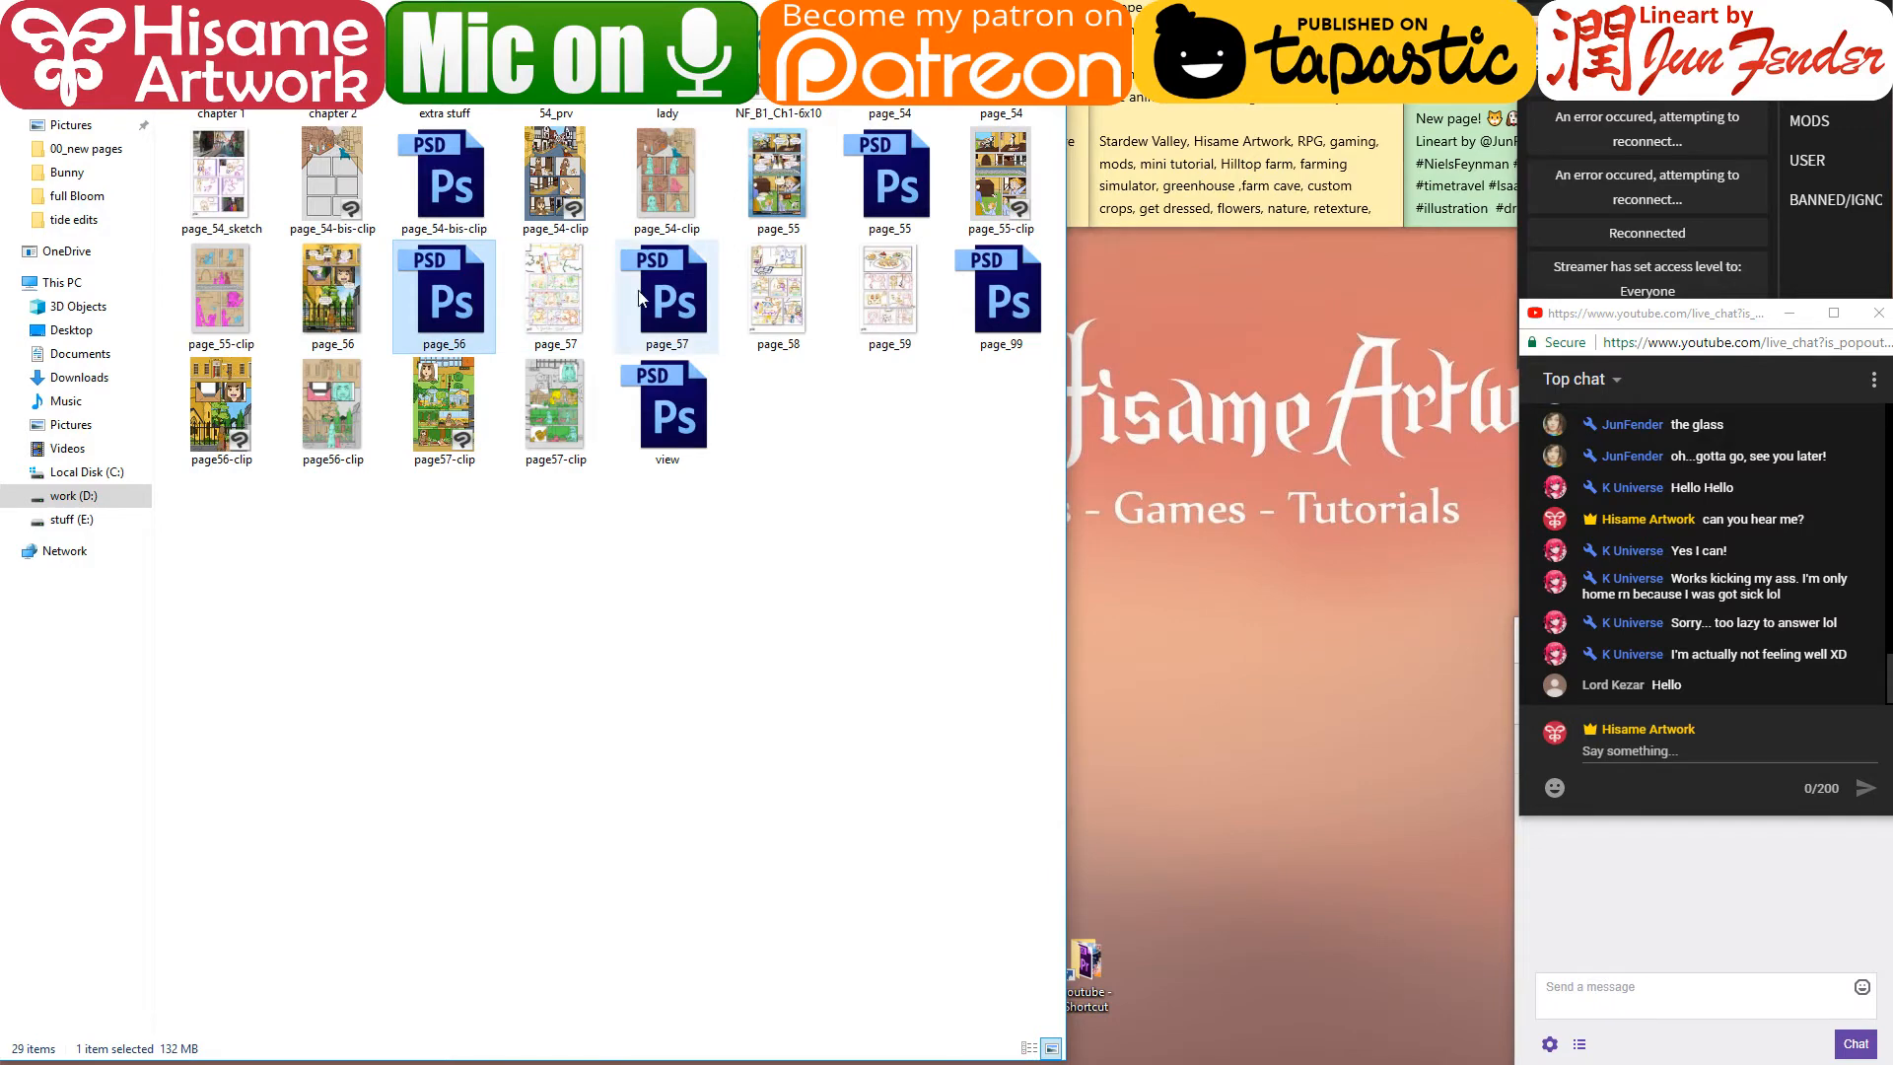
pyautogui.click(670, 296)
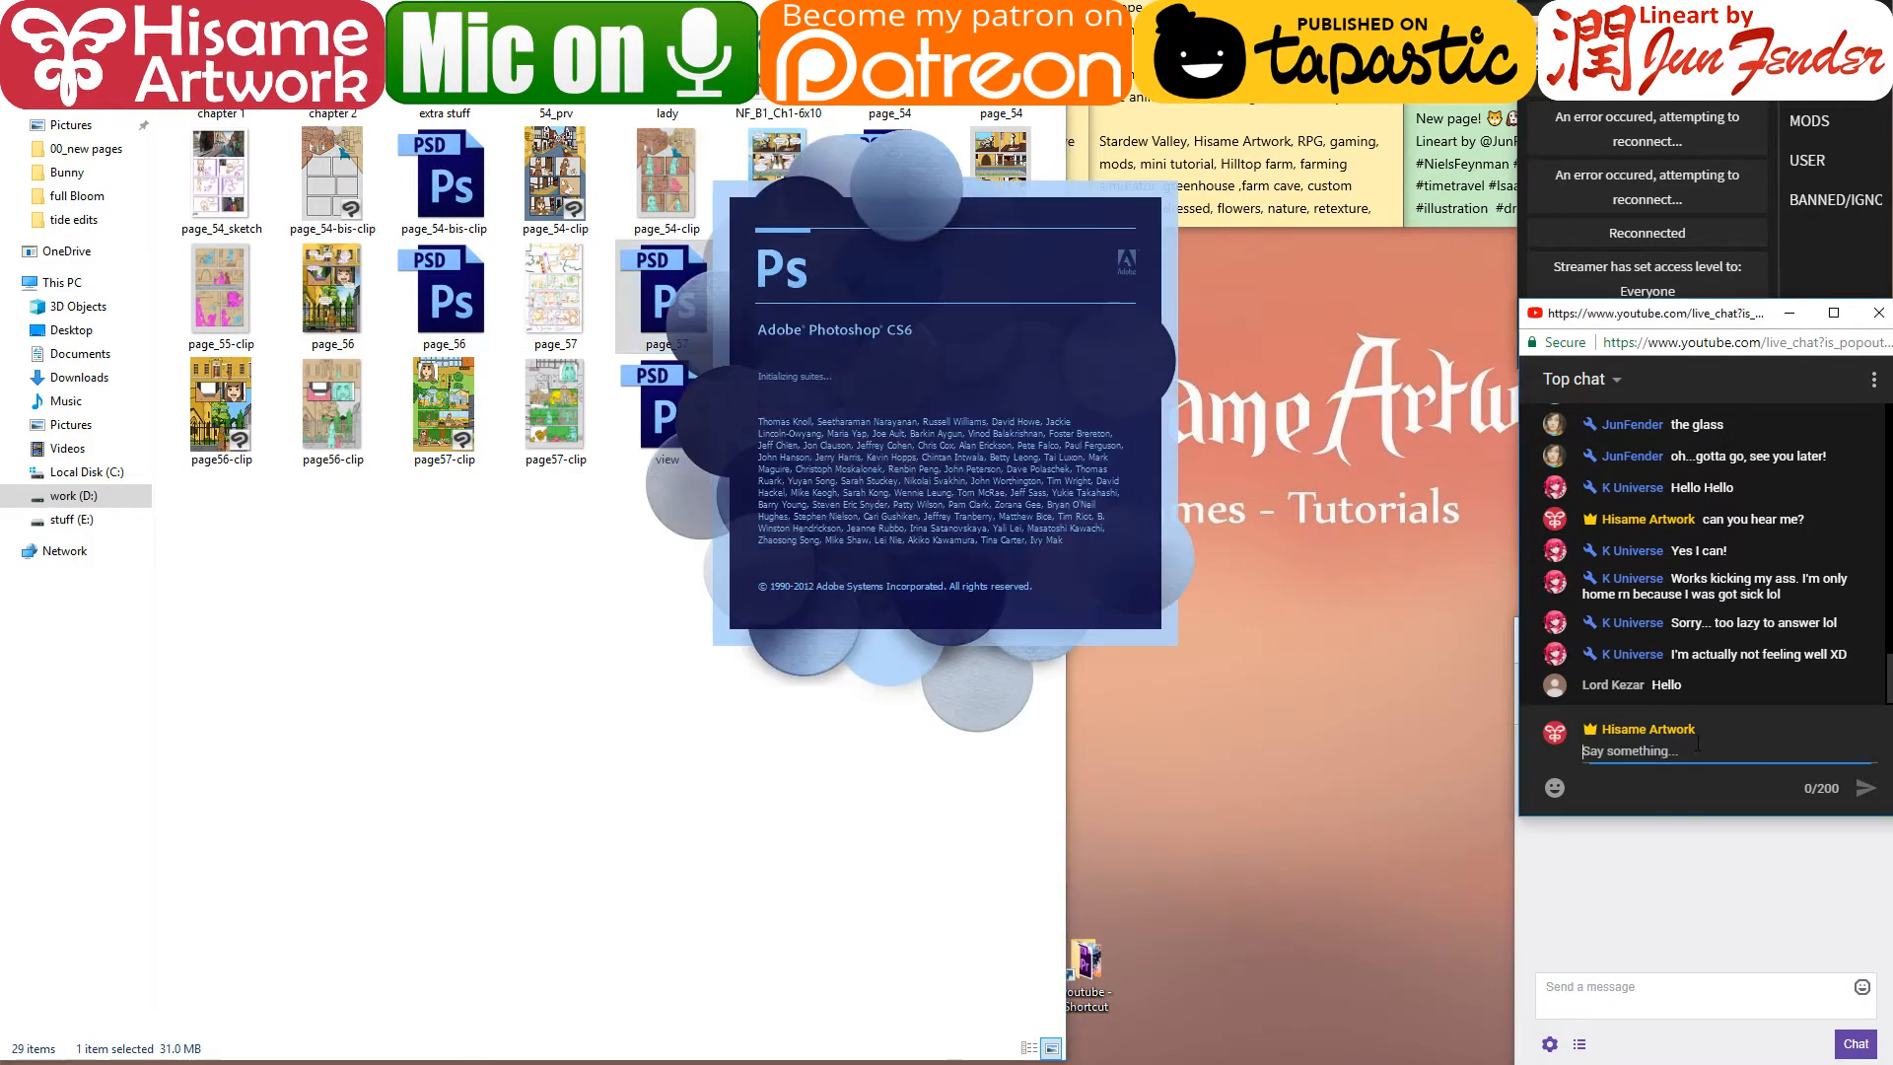
# - Send the greeting "hi :D" in the YouTube live chat
pyautogui.click(1697, 750)
pyautogui.write('hi ')
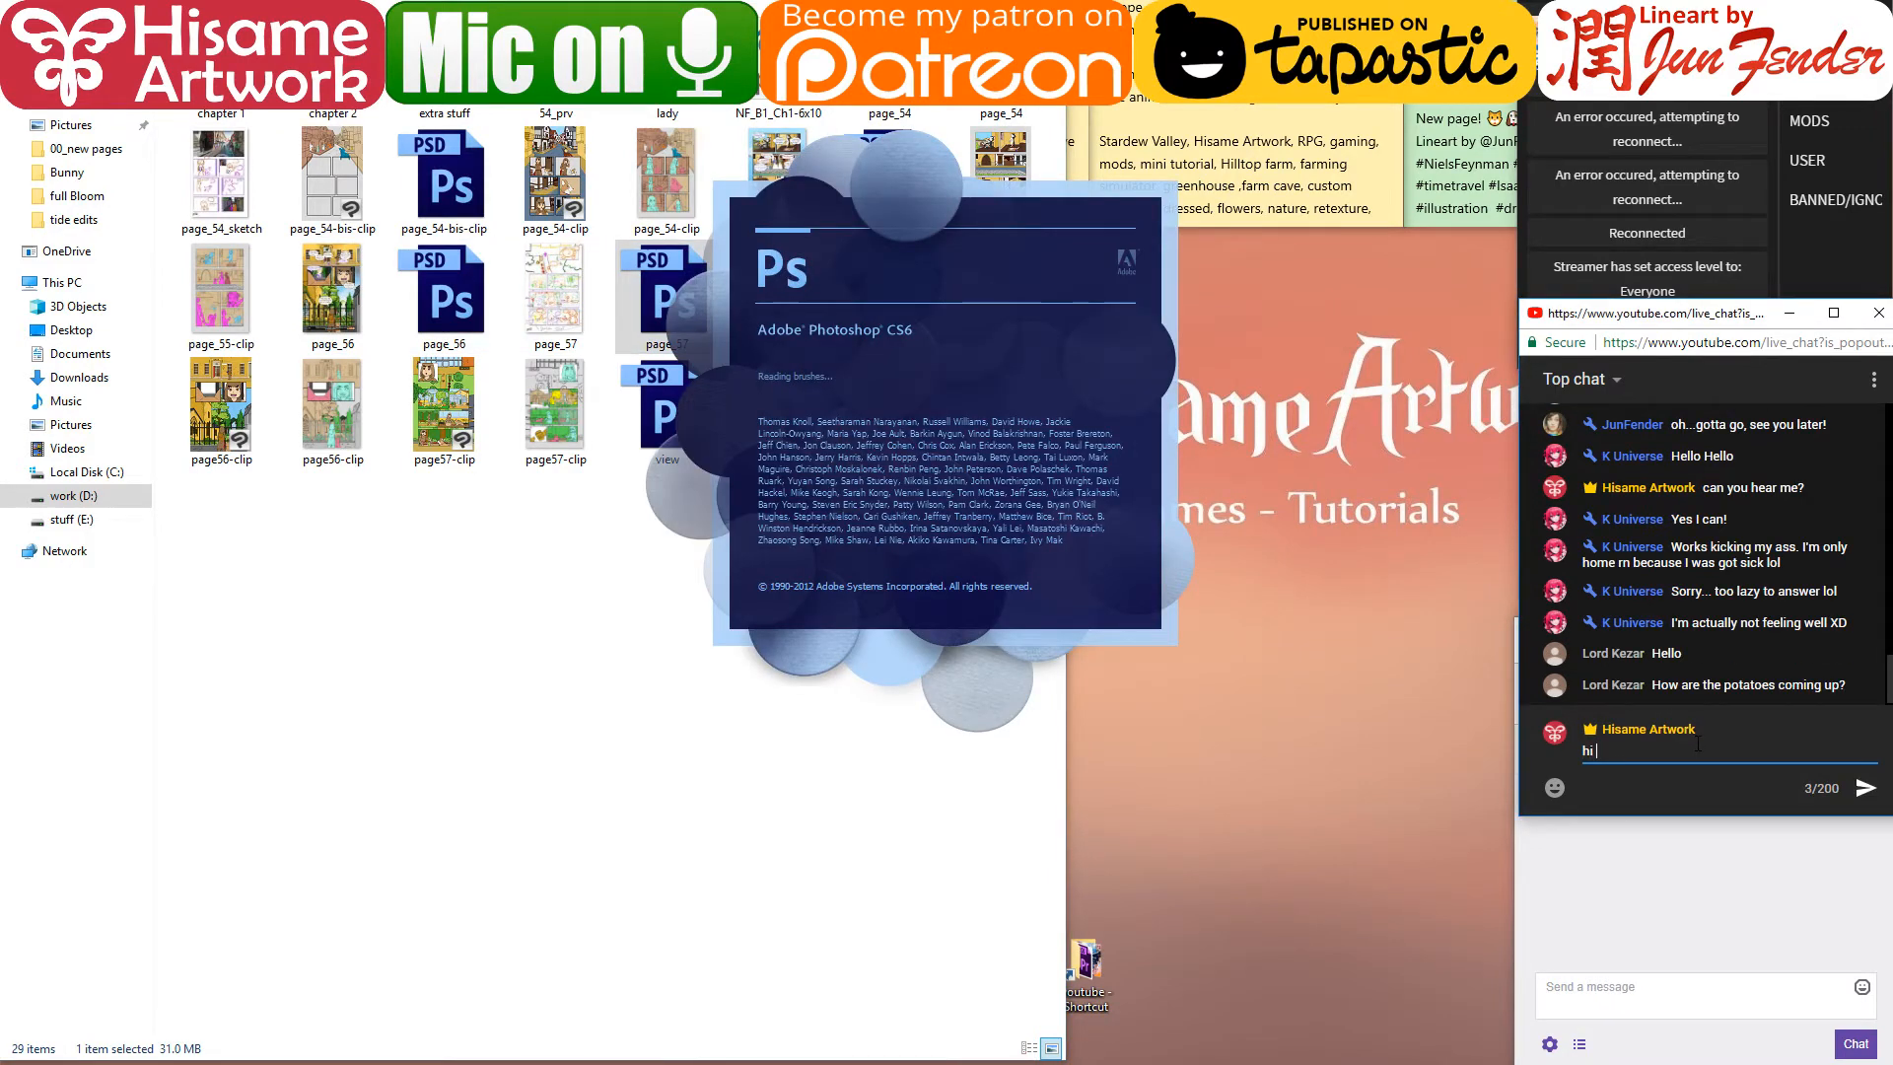
pyautogui.write(':D')
pyautogui.press('Return')
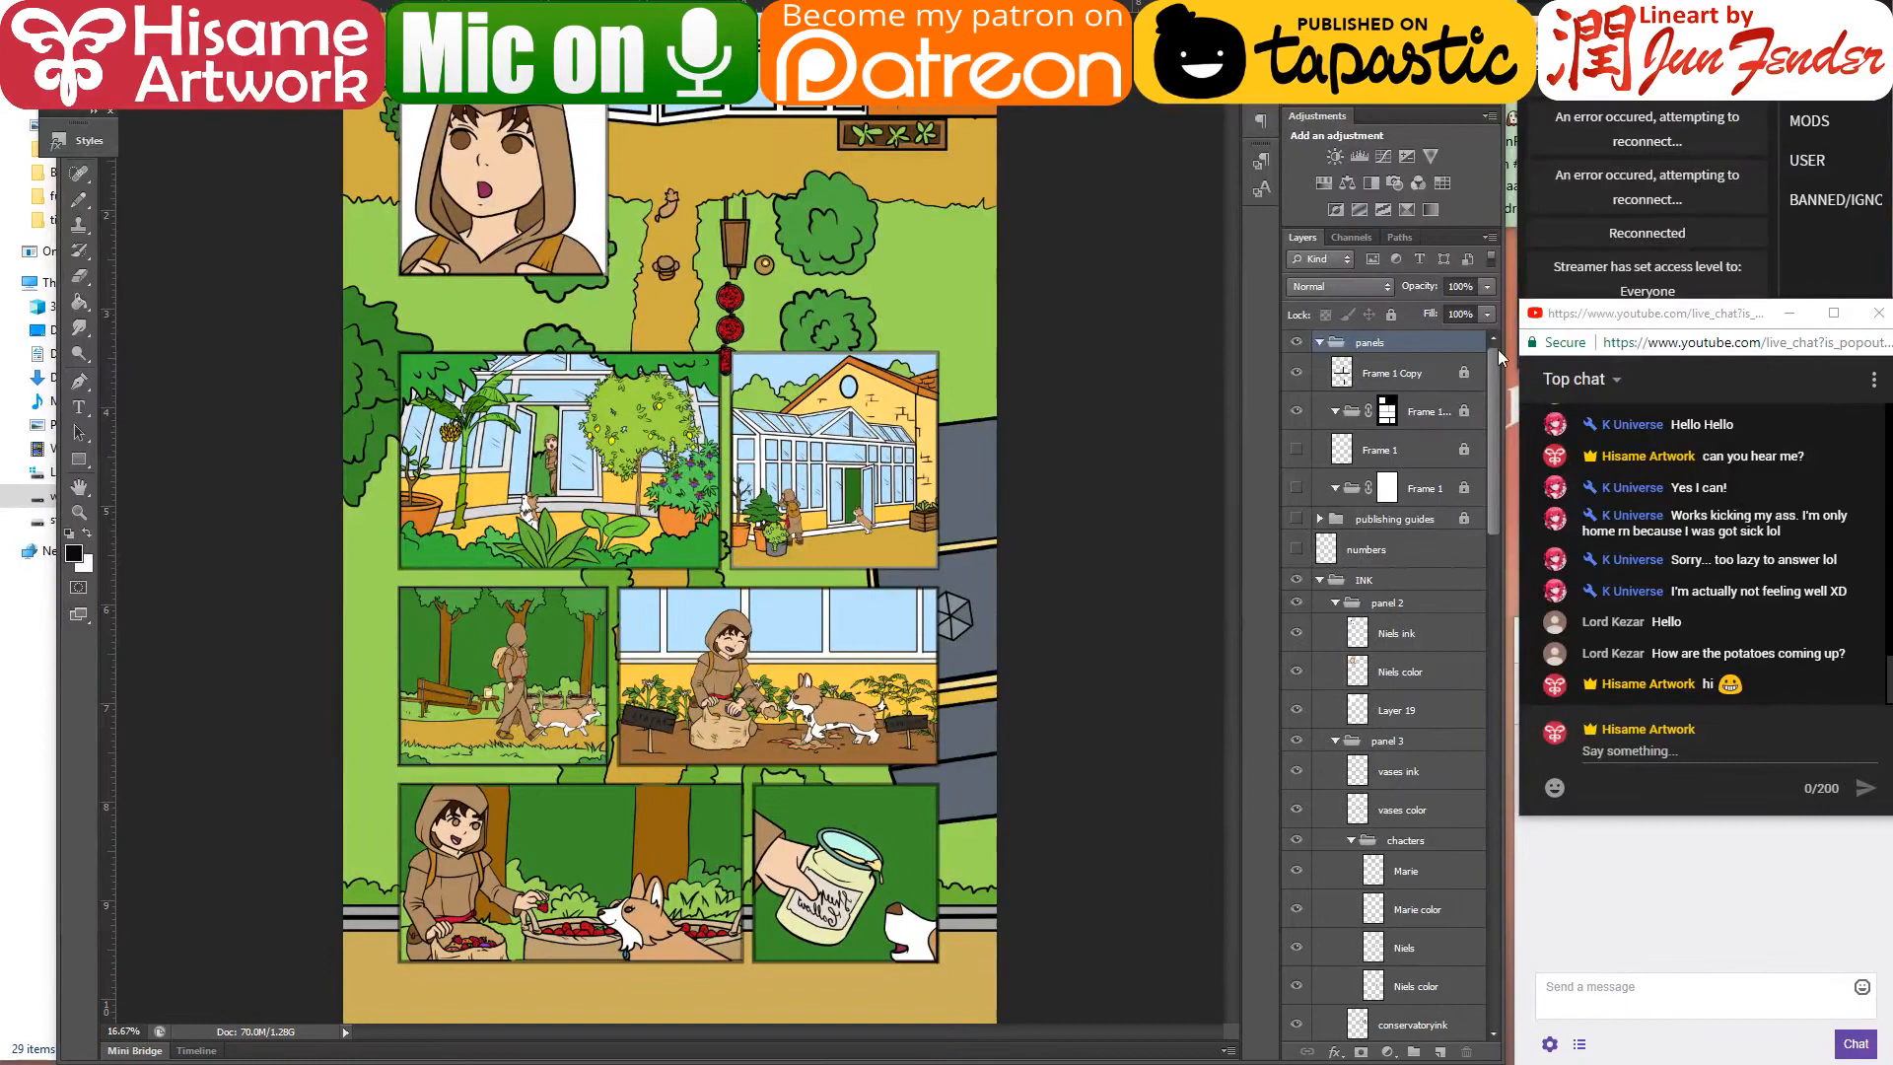
# - Widen the Photoshop window on both sides so the tools and the layer list have more room
pyautogui.moveTo(1499, 356); pyautogui.dragTo(1518, 345)
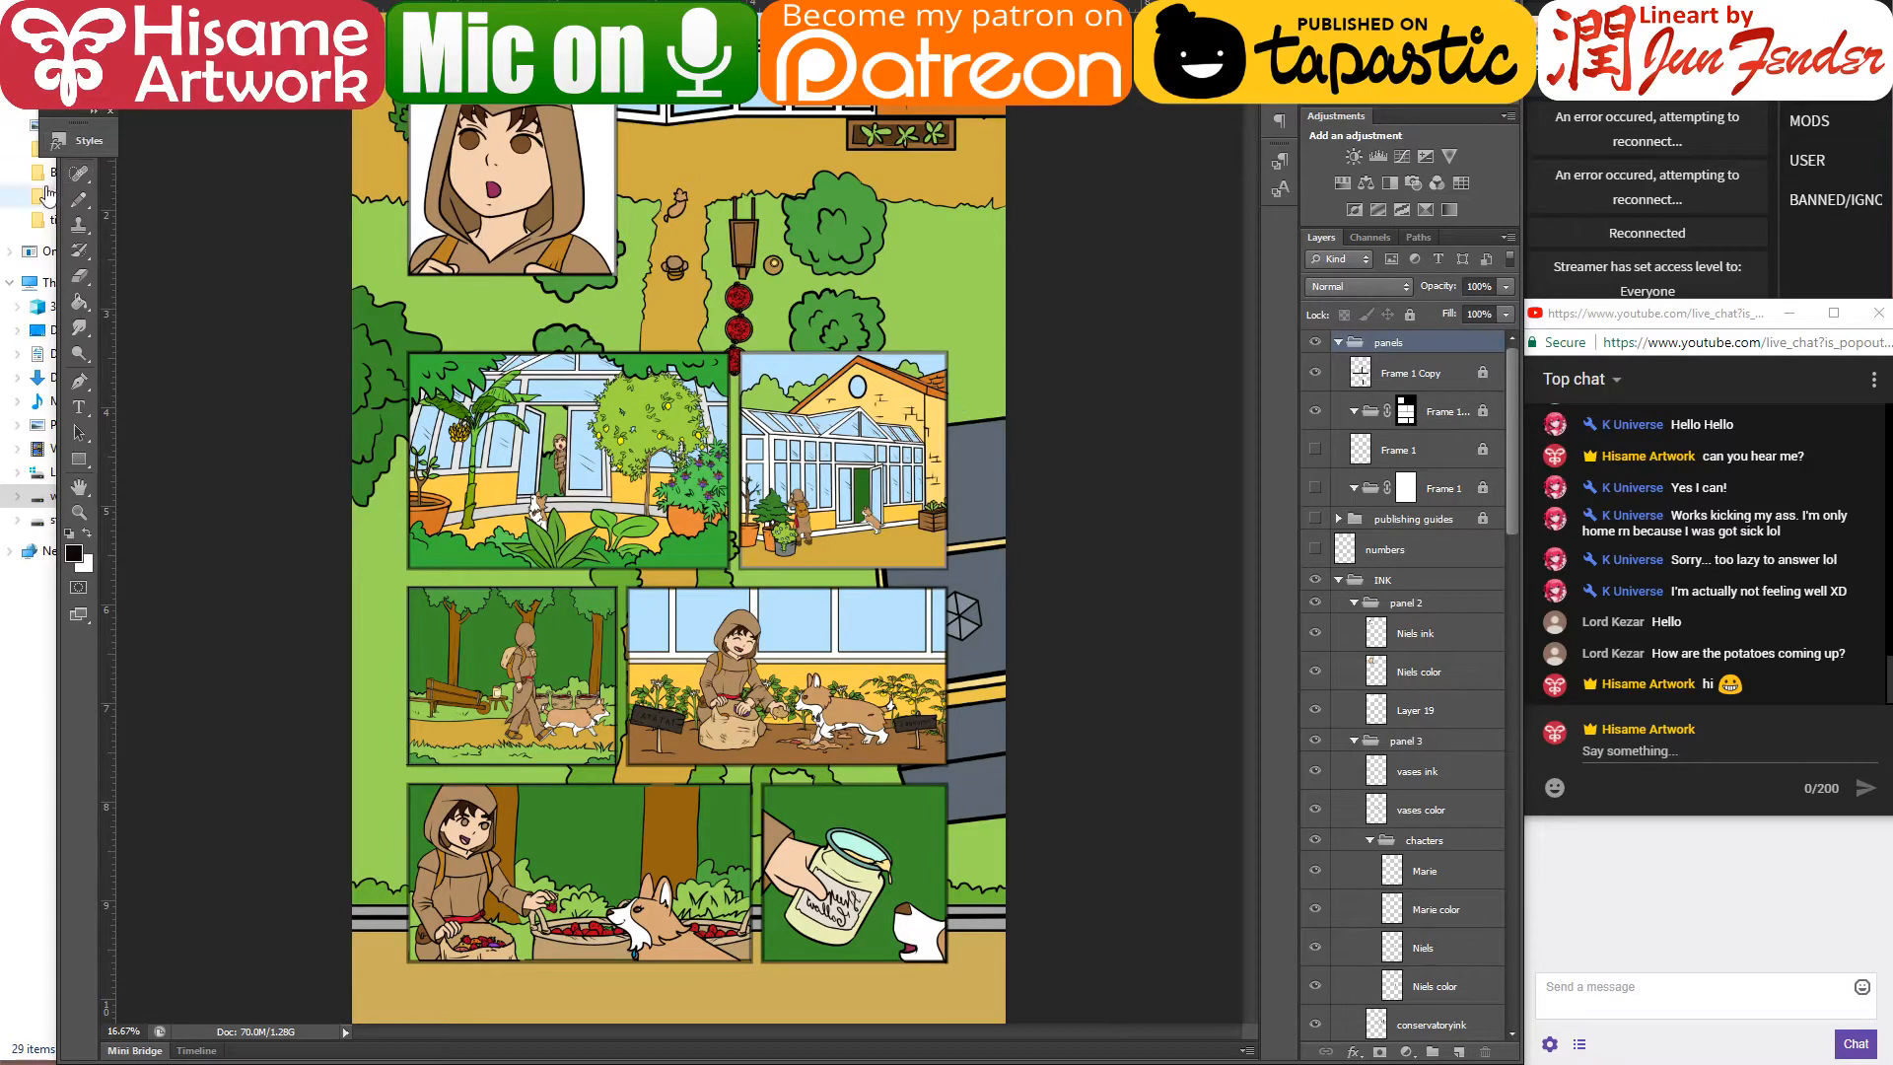
pyautogui.moveTo(56, 179); pyautogui.dragTo(4, 200)
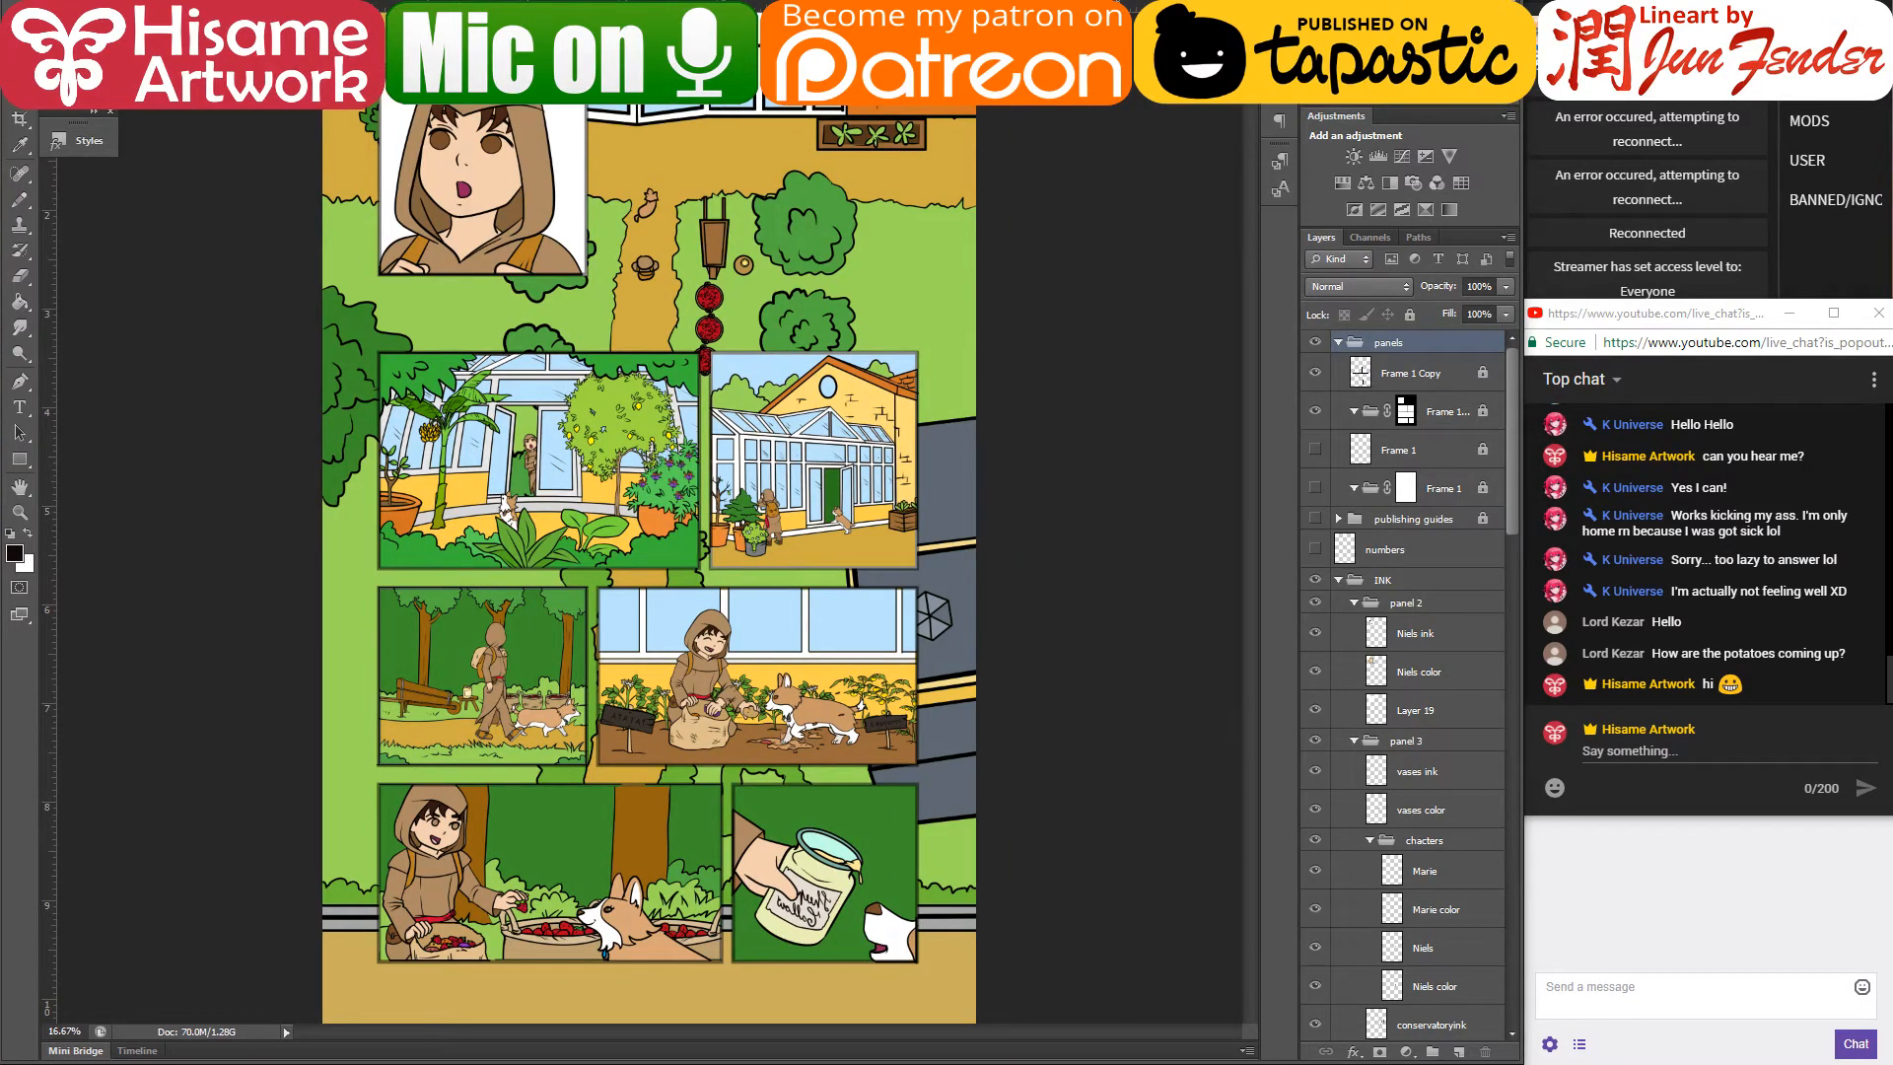
pyautogui.click(192, 146)
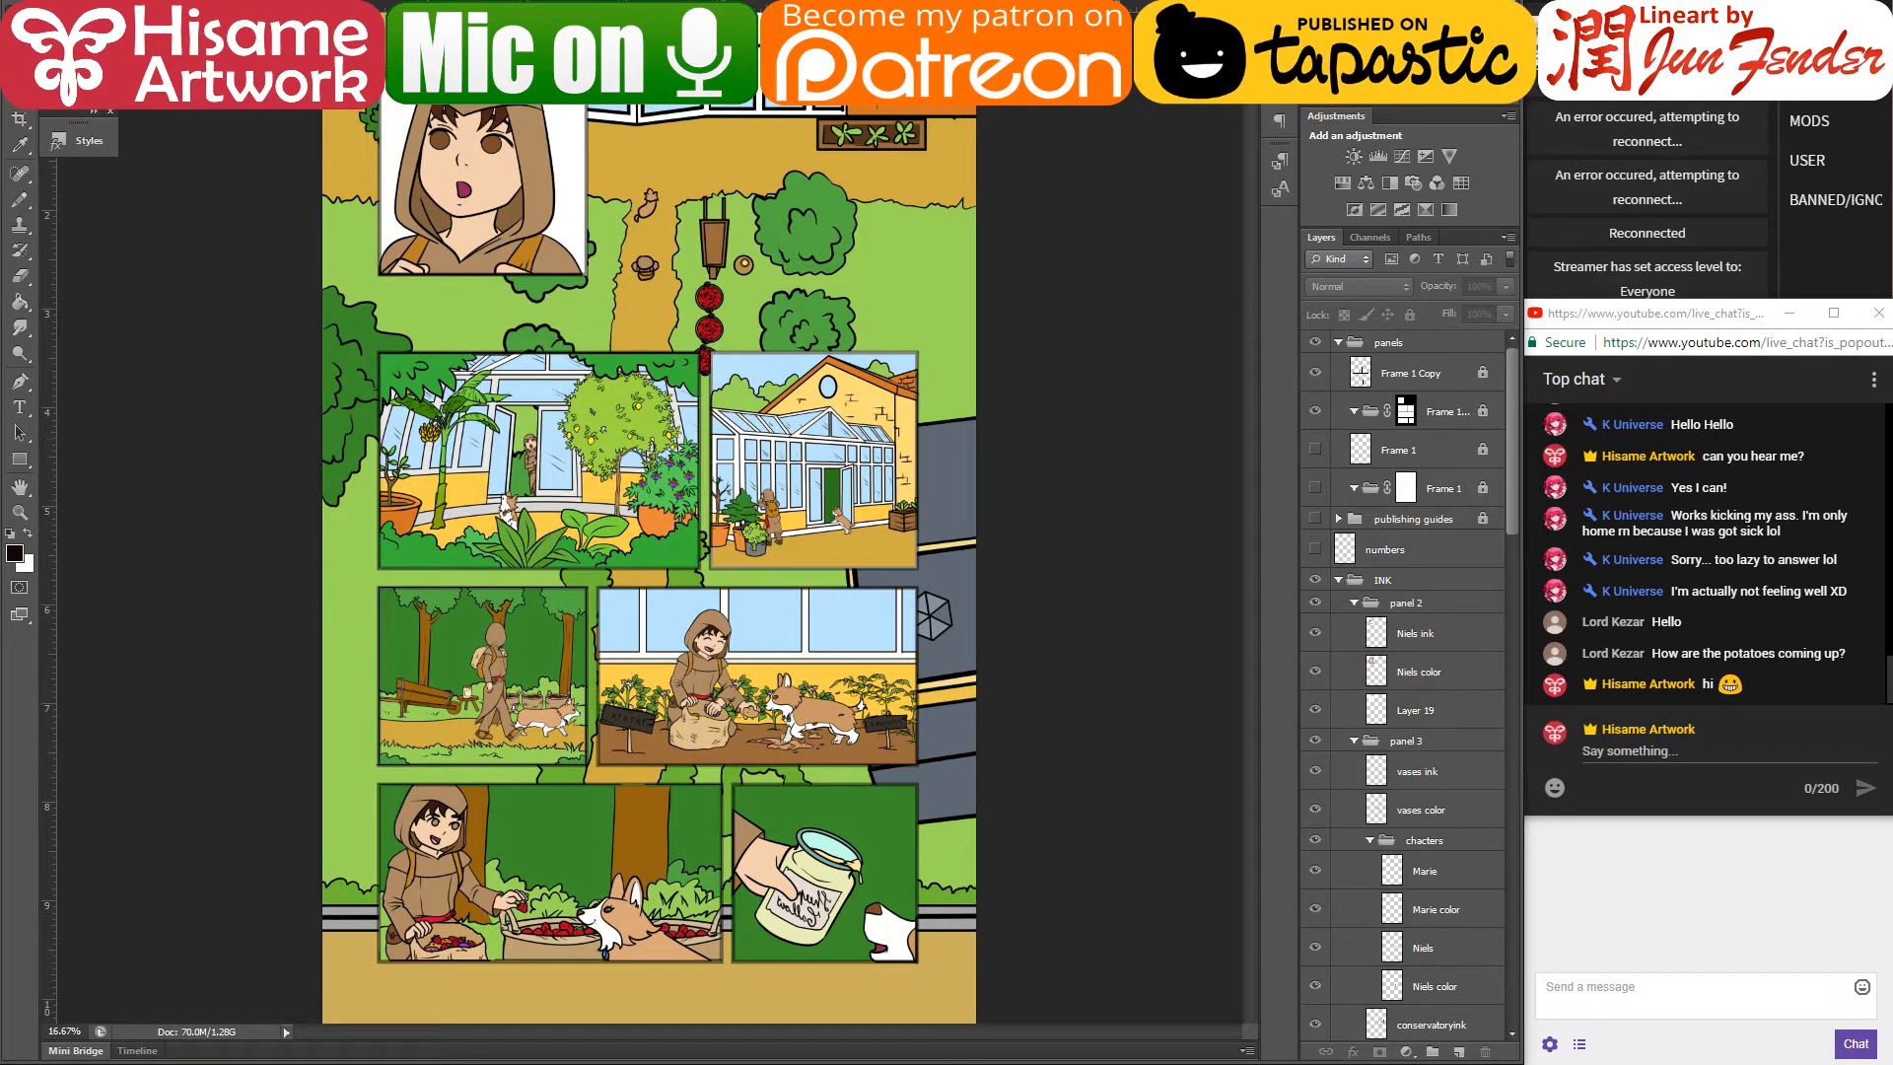
# - Flip the whole comic page canvas horizontally and save the document
pyautogui.click(127, 10)
pyautogui.moveTo(178, 9)
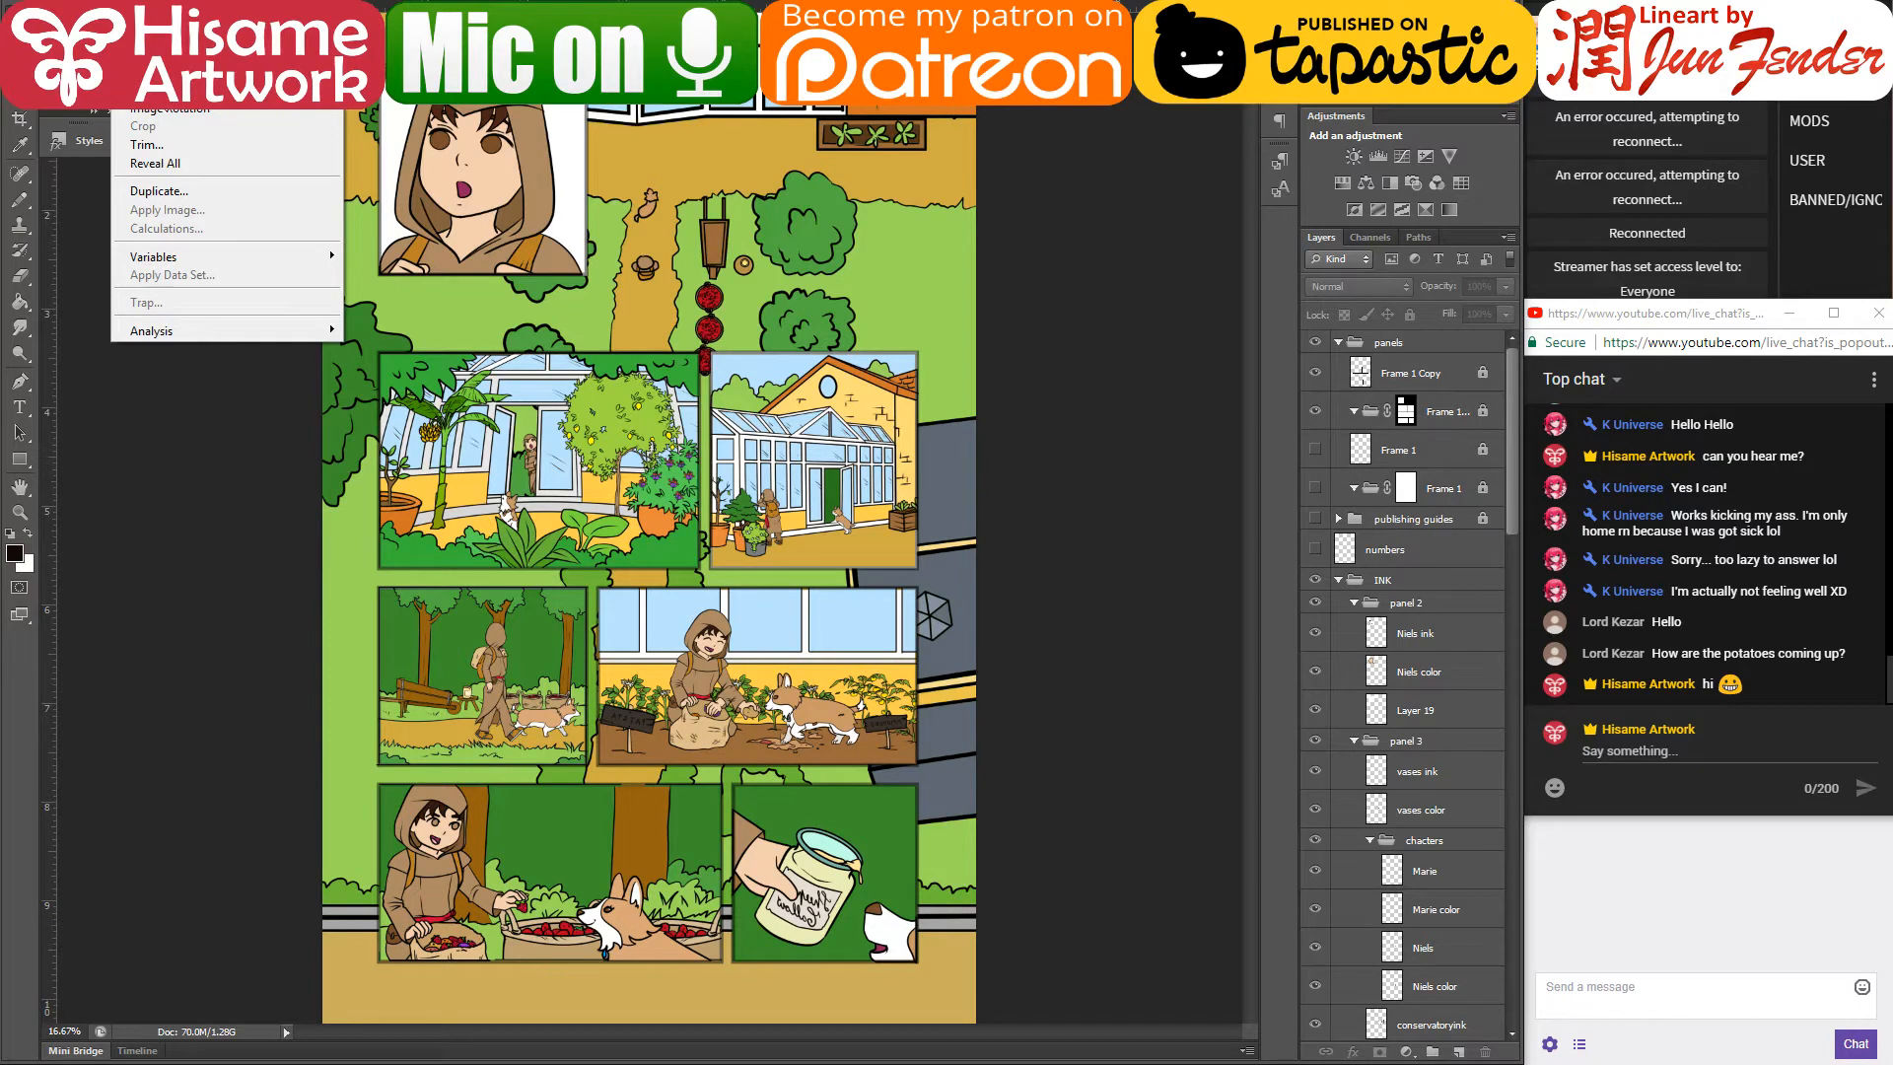
pyautogui.moveTo(170, 108)
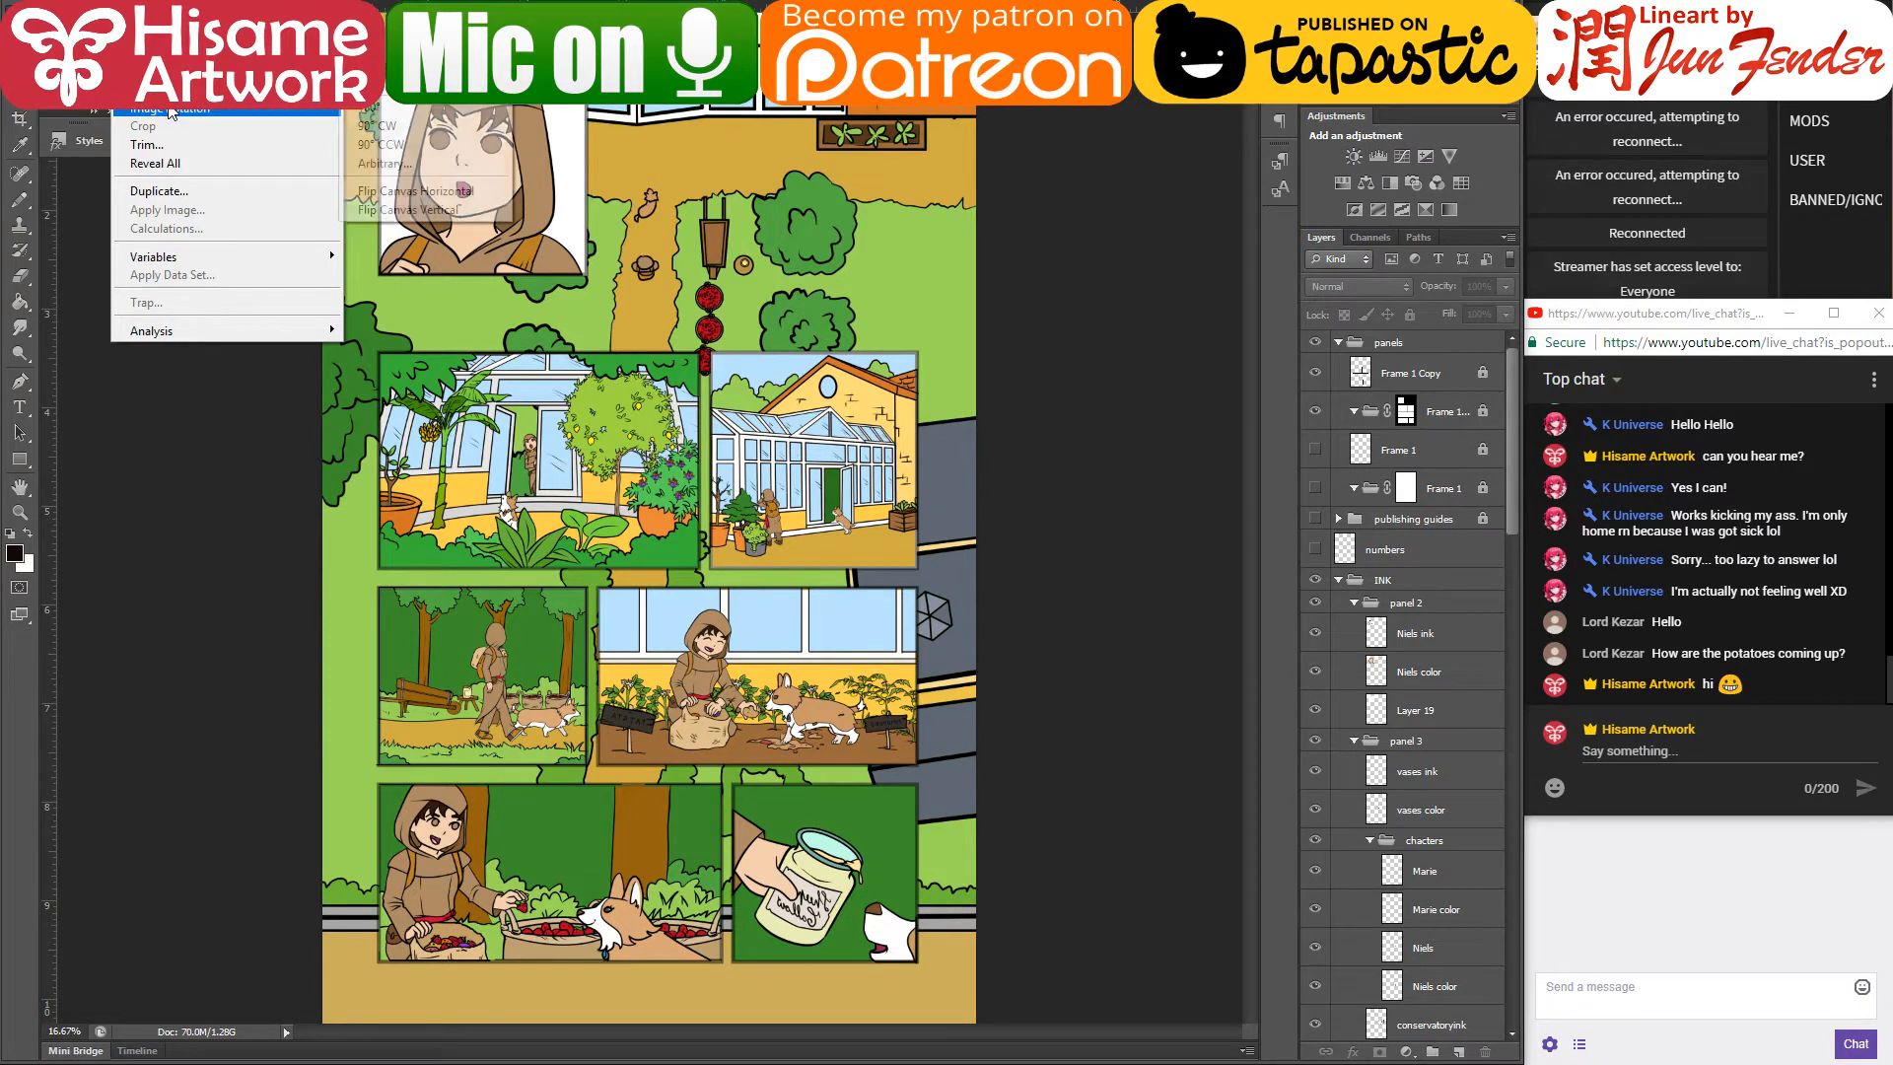
pyautogui.click(391, 192)
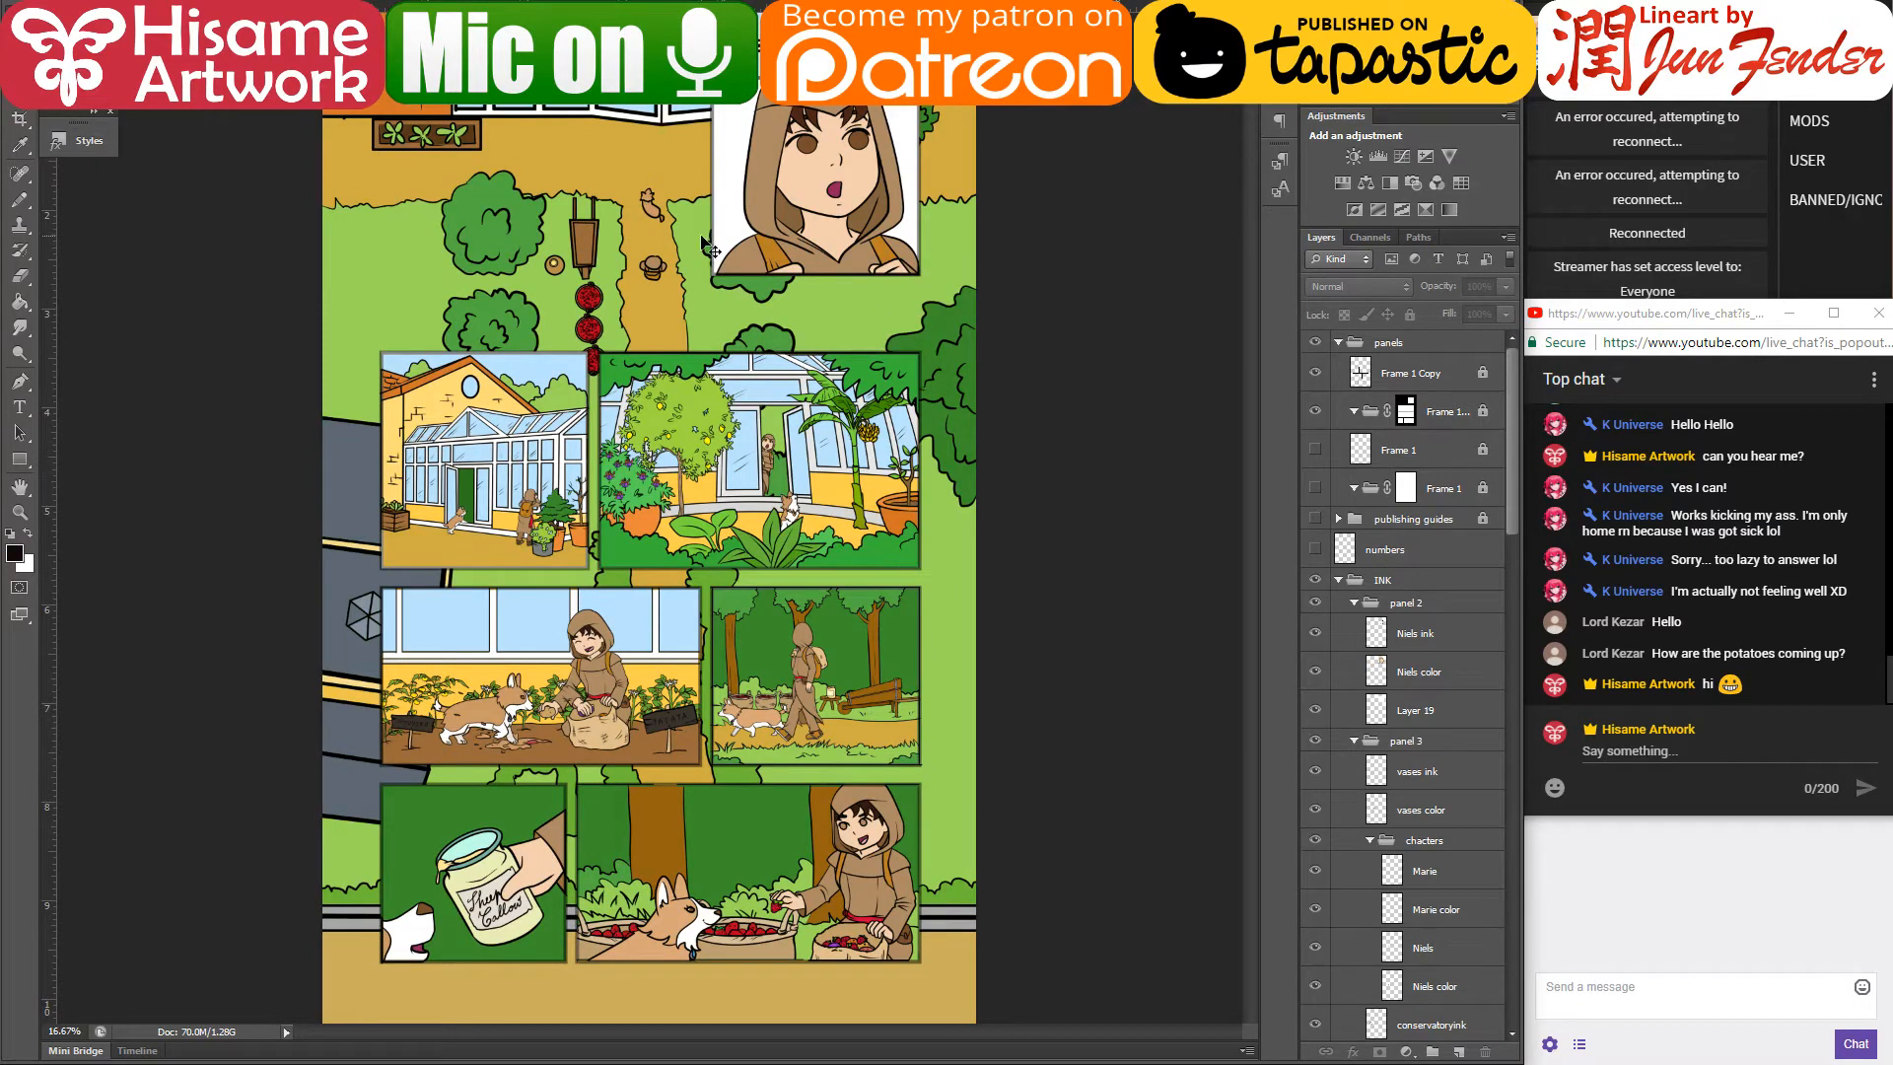
pyautogui.hotkey('ctrl', 's')
# - Unlock the Frame 1 Copy layer and set its opacity to 100%
pyautogui.click(1394, 357)
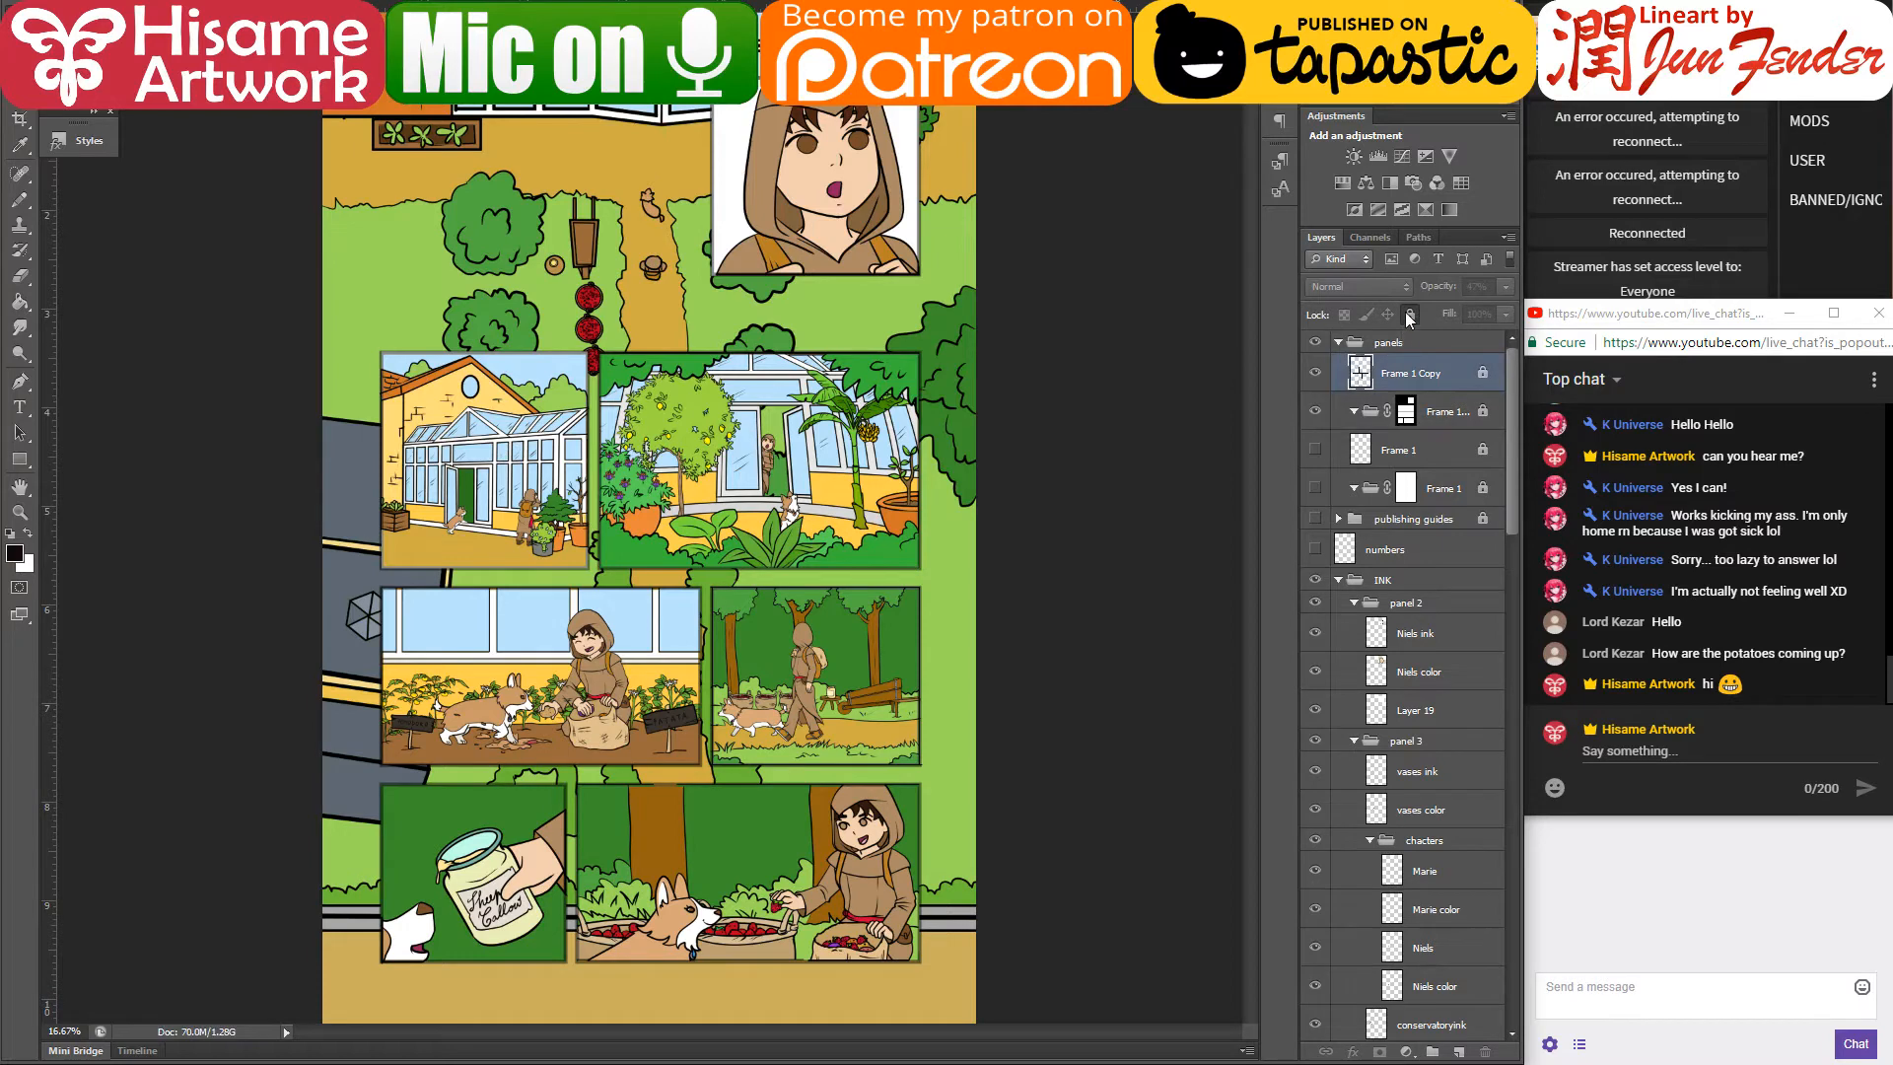
pyautogui.click(1410, 315)
pyautogui.click(1505, 286)
pyautogui.moveTo(1468, 308); pyautogui.dragTo(1513, 308)
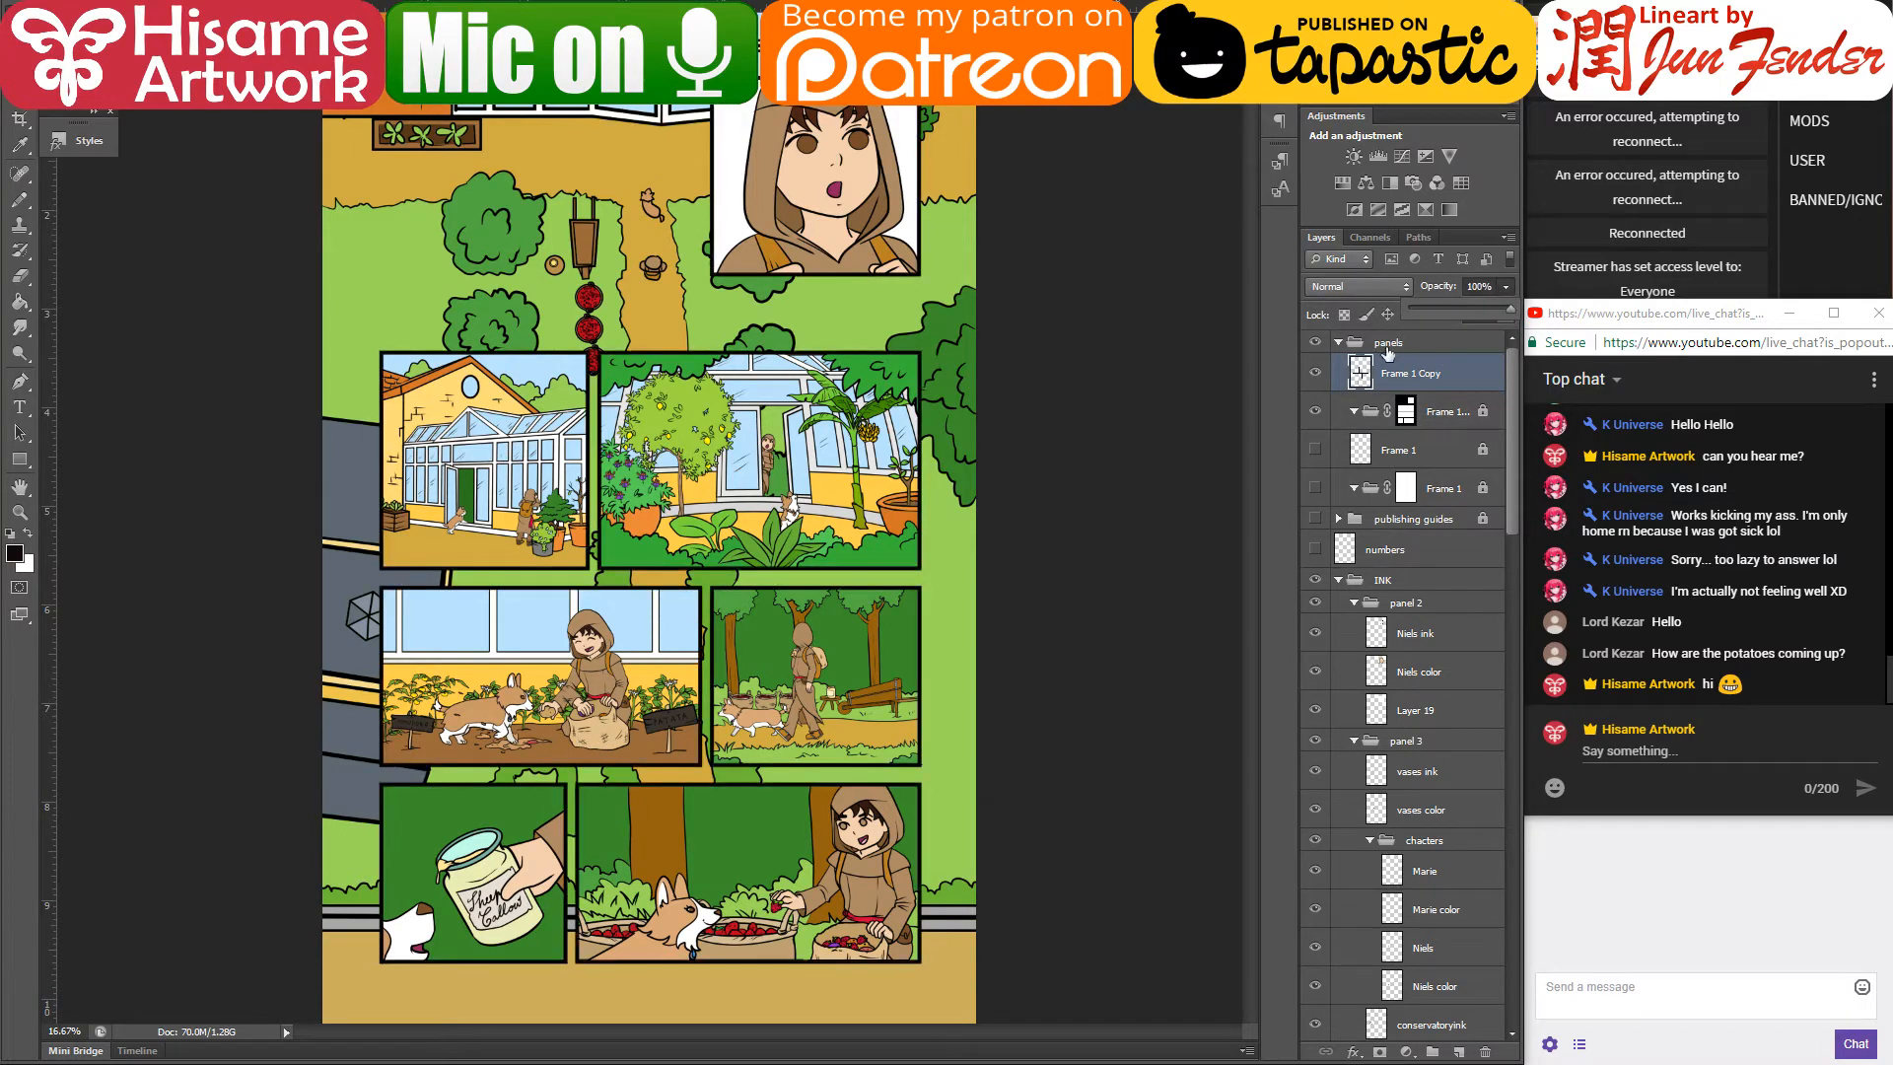
# - Collapse the panels, panel 2 and panel 3 layer groups and save the page
pyautogui.click(1338, 342)
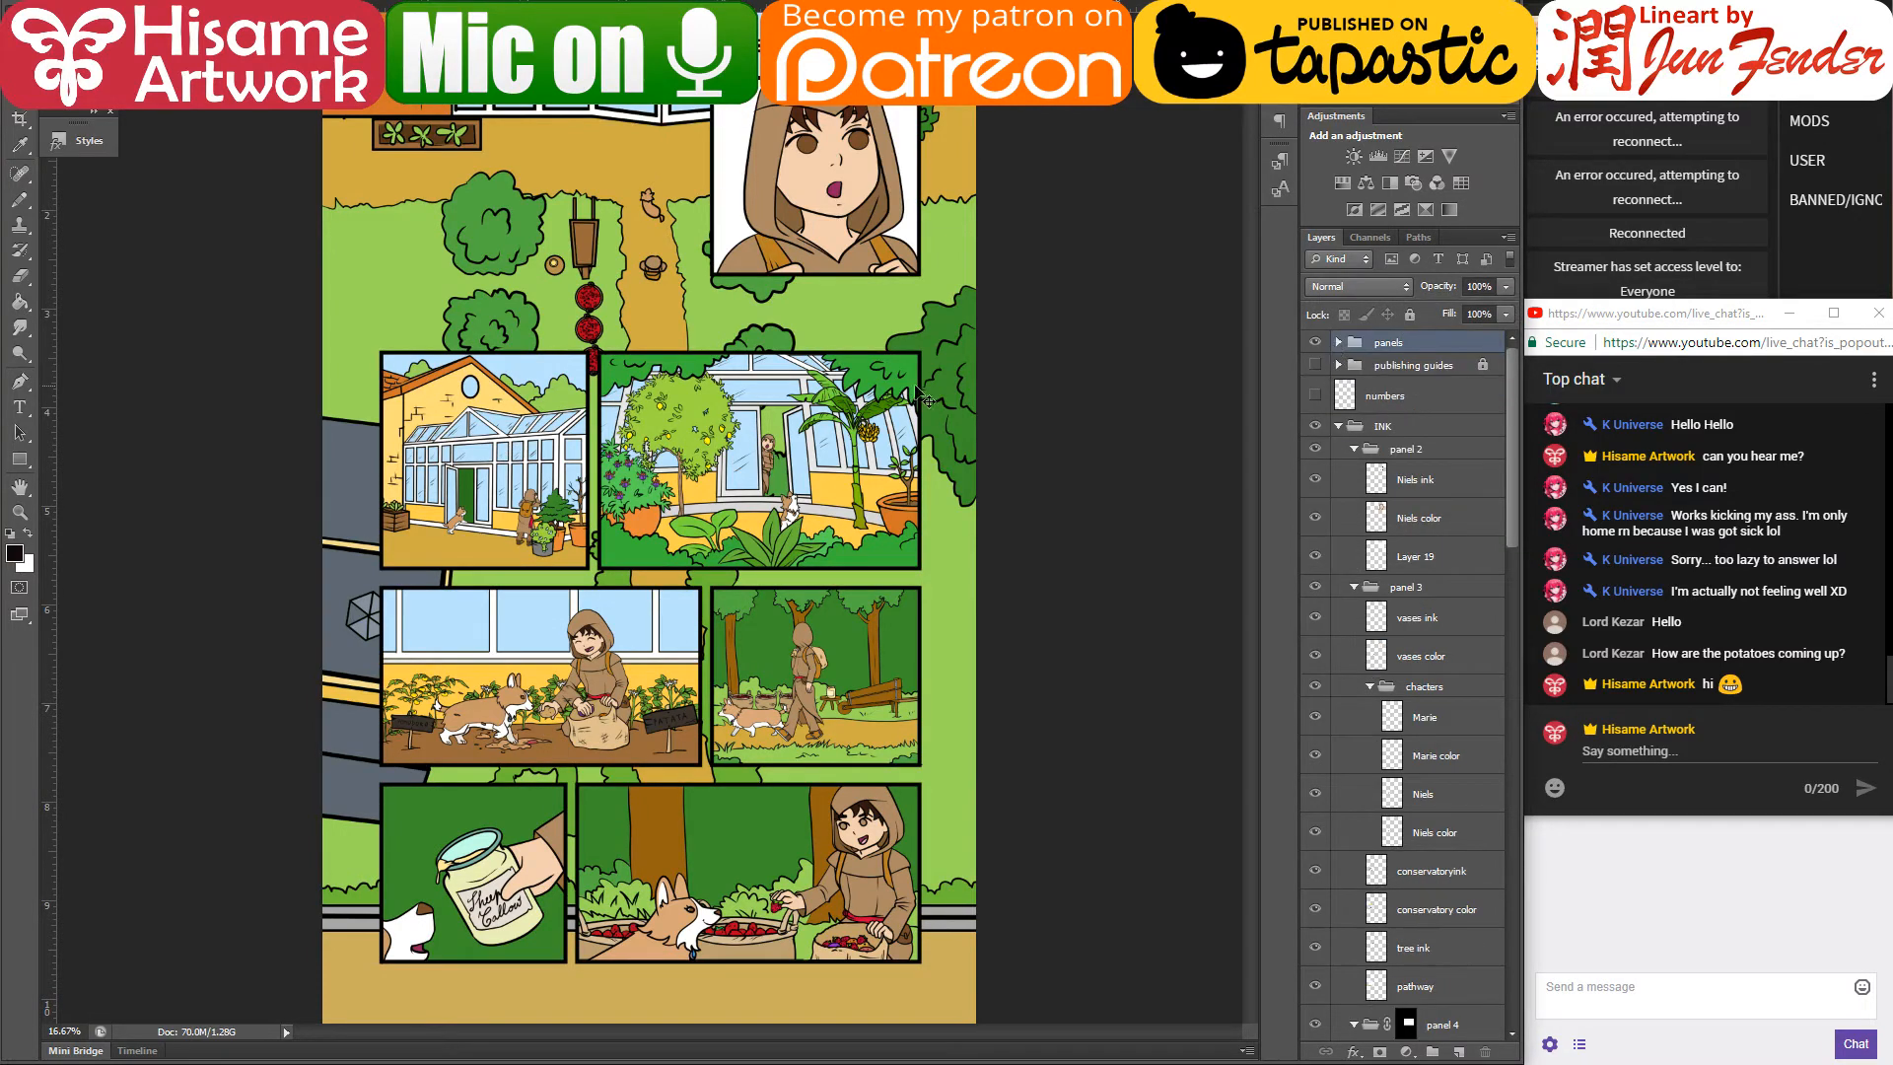
pyautogui.click(1089, 387)
pyautogui.hotkey('ctrl', 's')
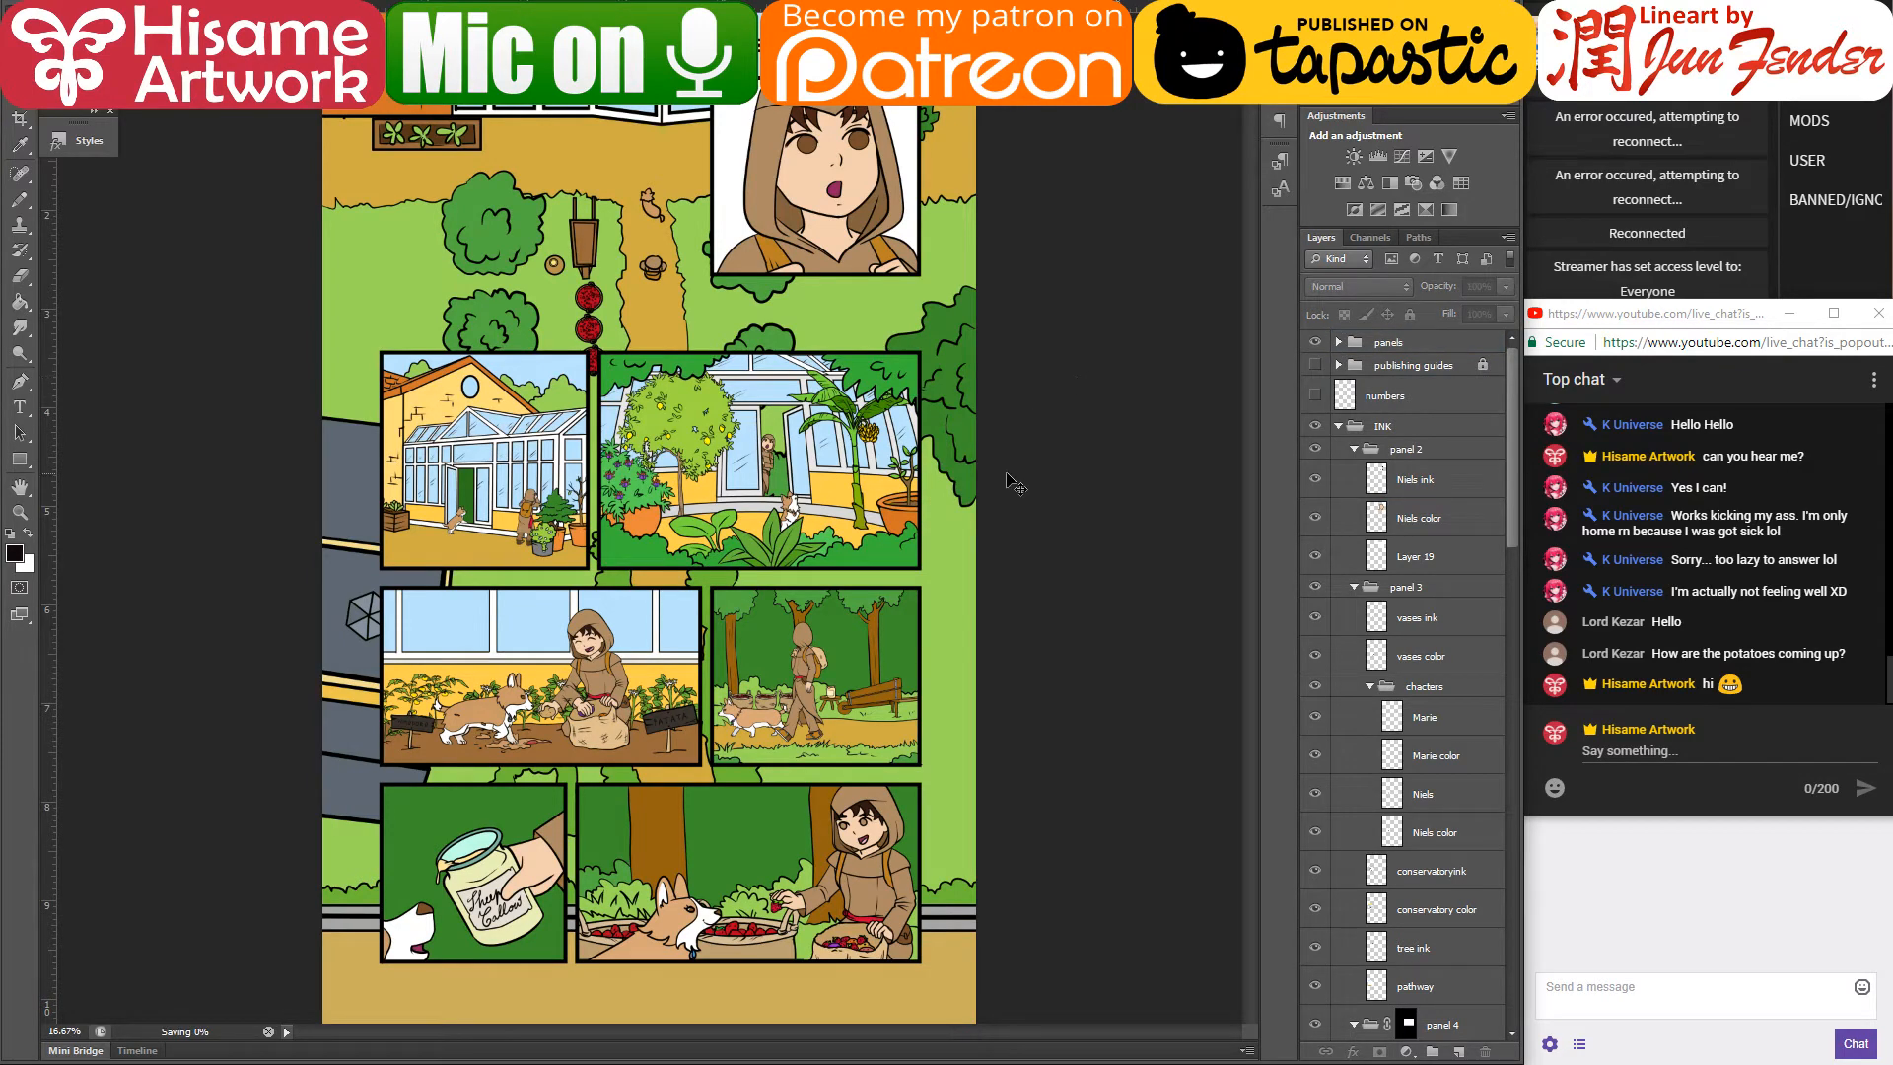
pyautogui.click(1354, 448)
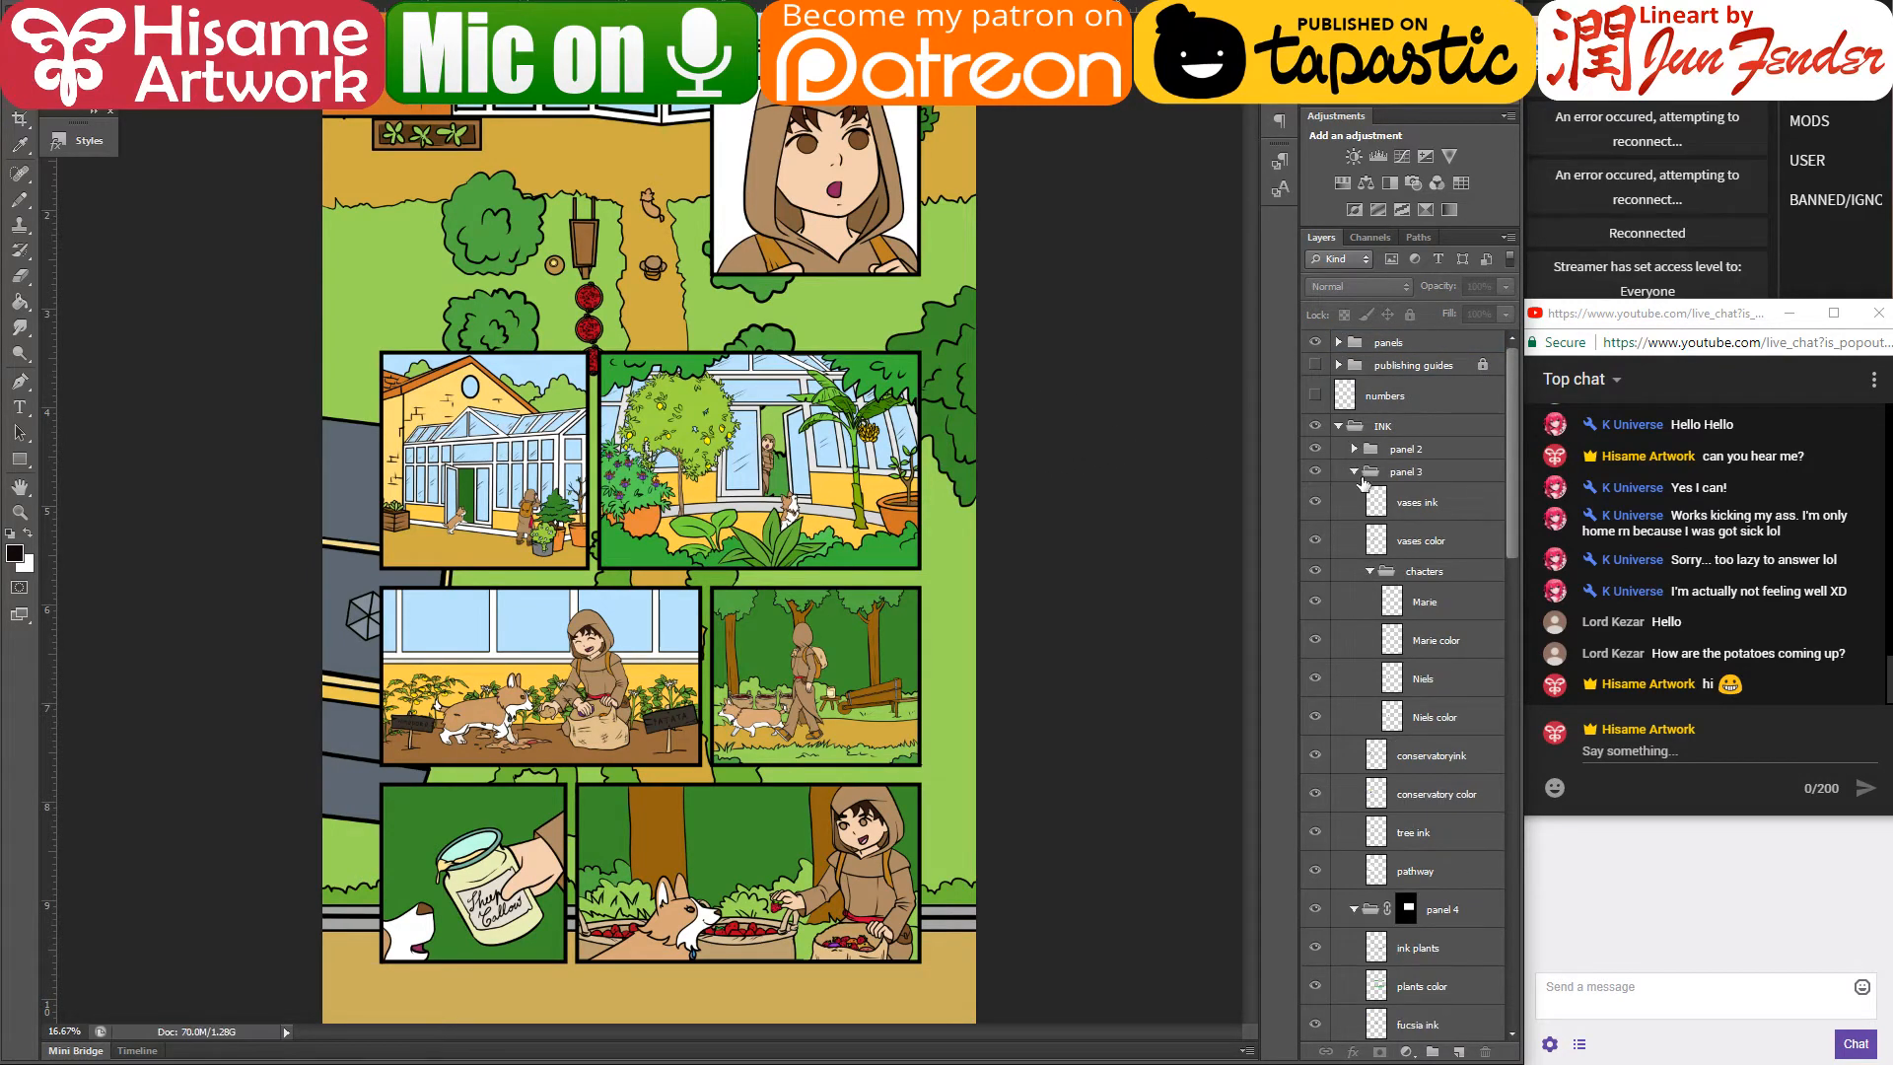
pyautogui.click(1353, 472)
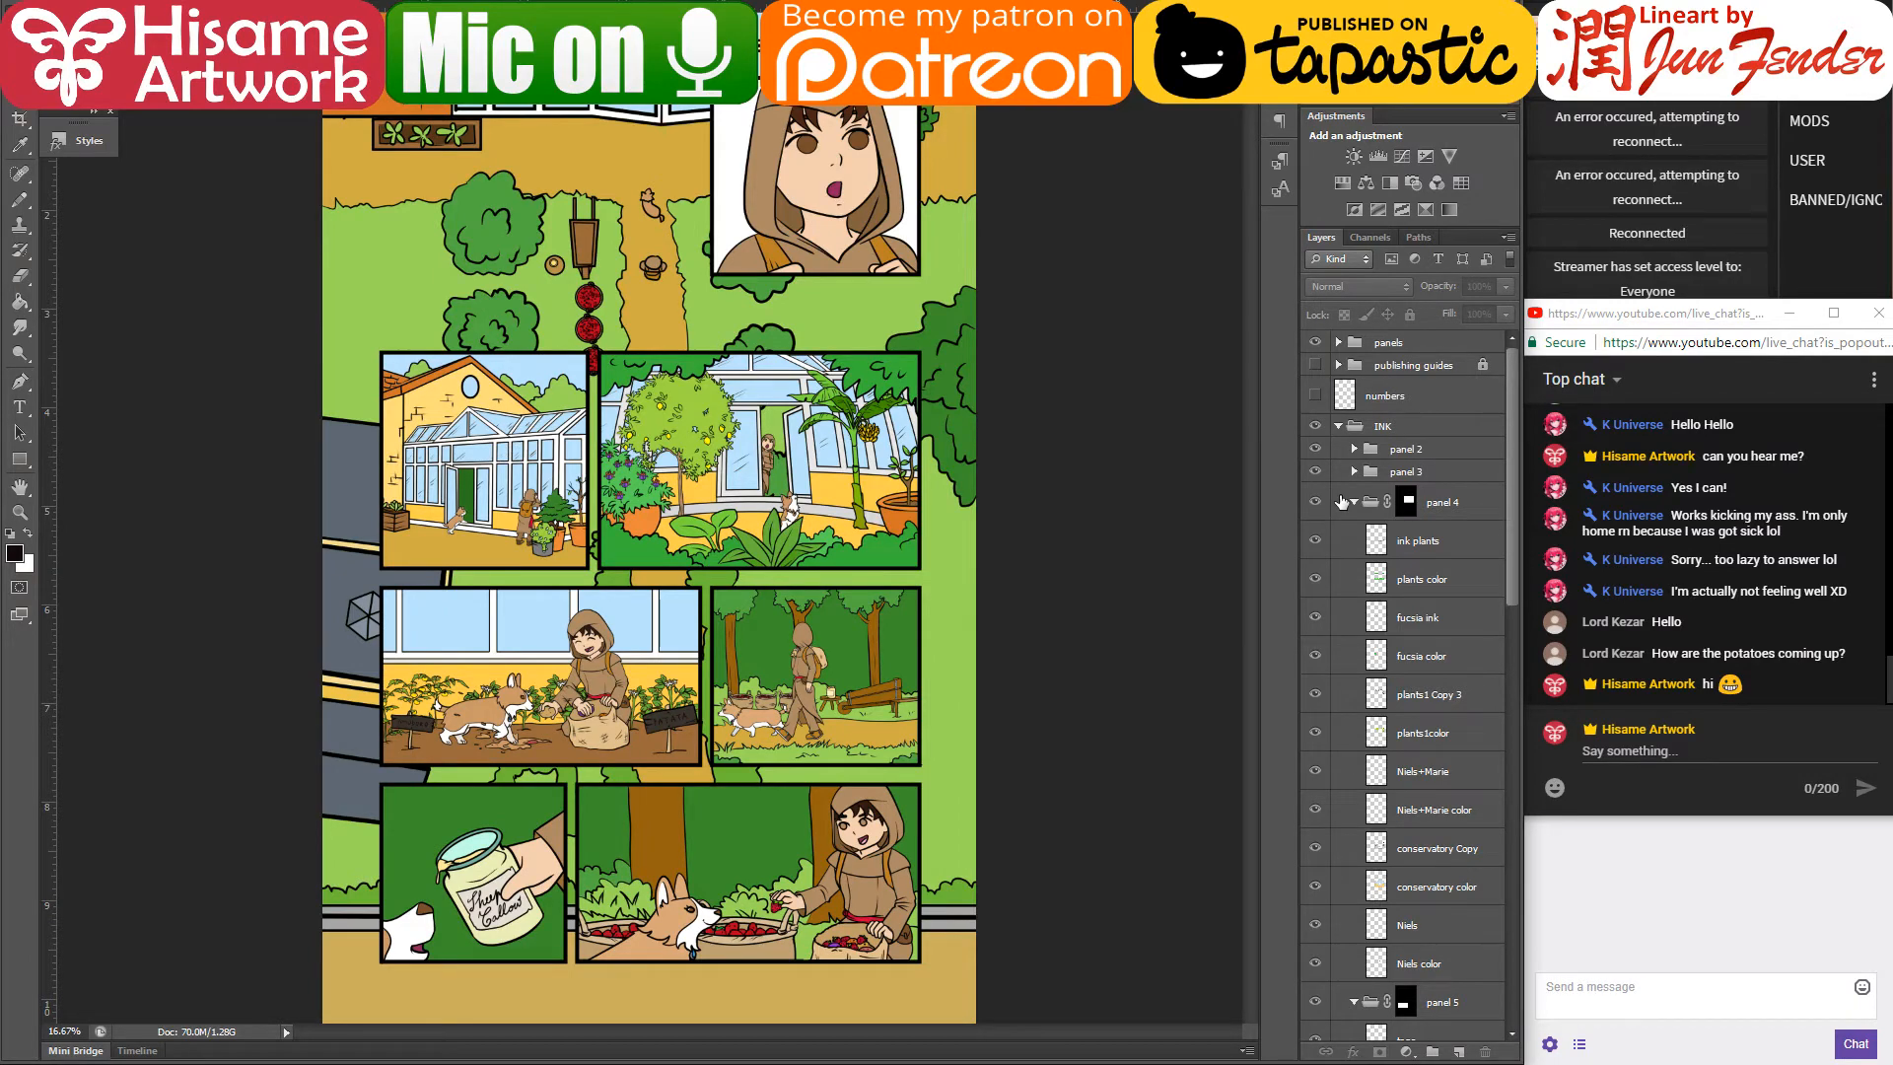
pyautogui.hotkey('ctrl', 's')
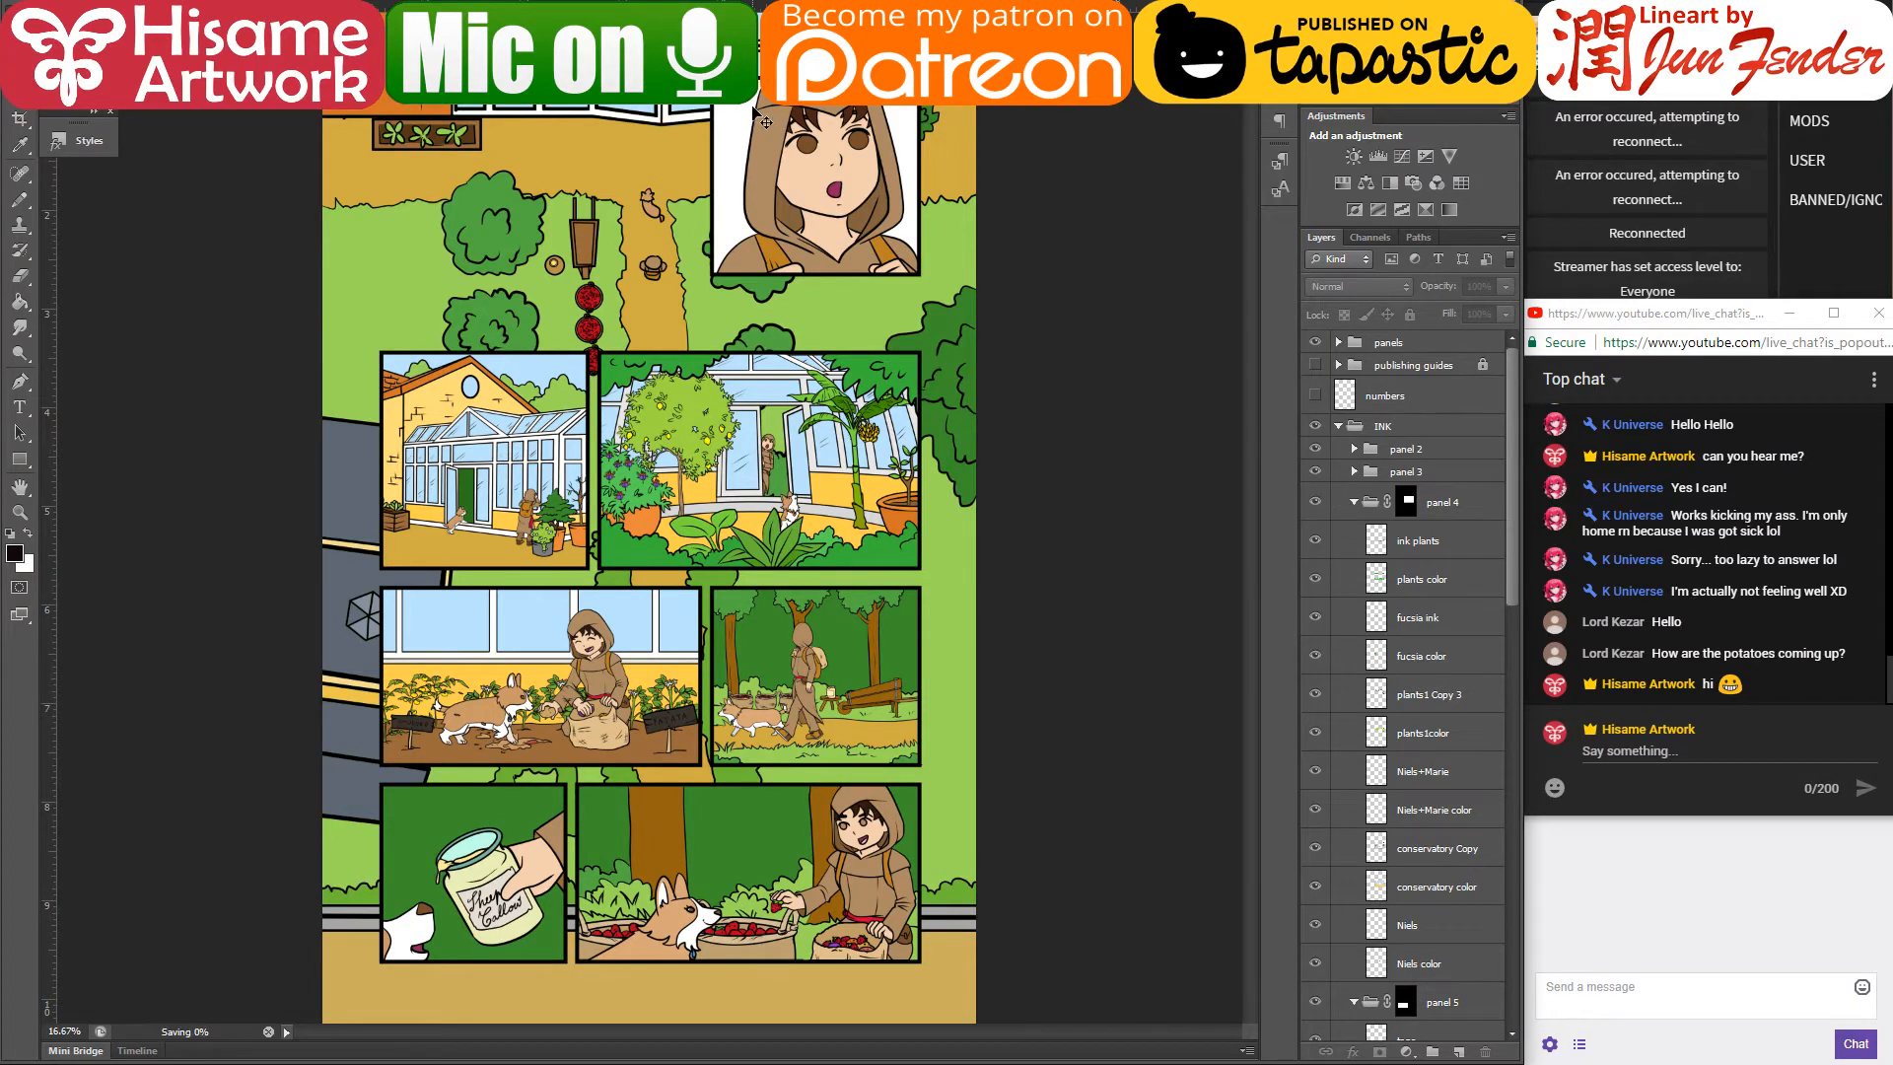
# - Collapse the layer groups of panels 4, 5, 6, 7 and 1, saving the page along the way
pyautogui.click(1353, 502)
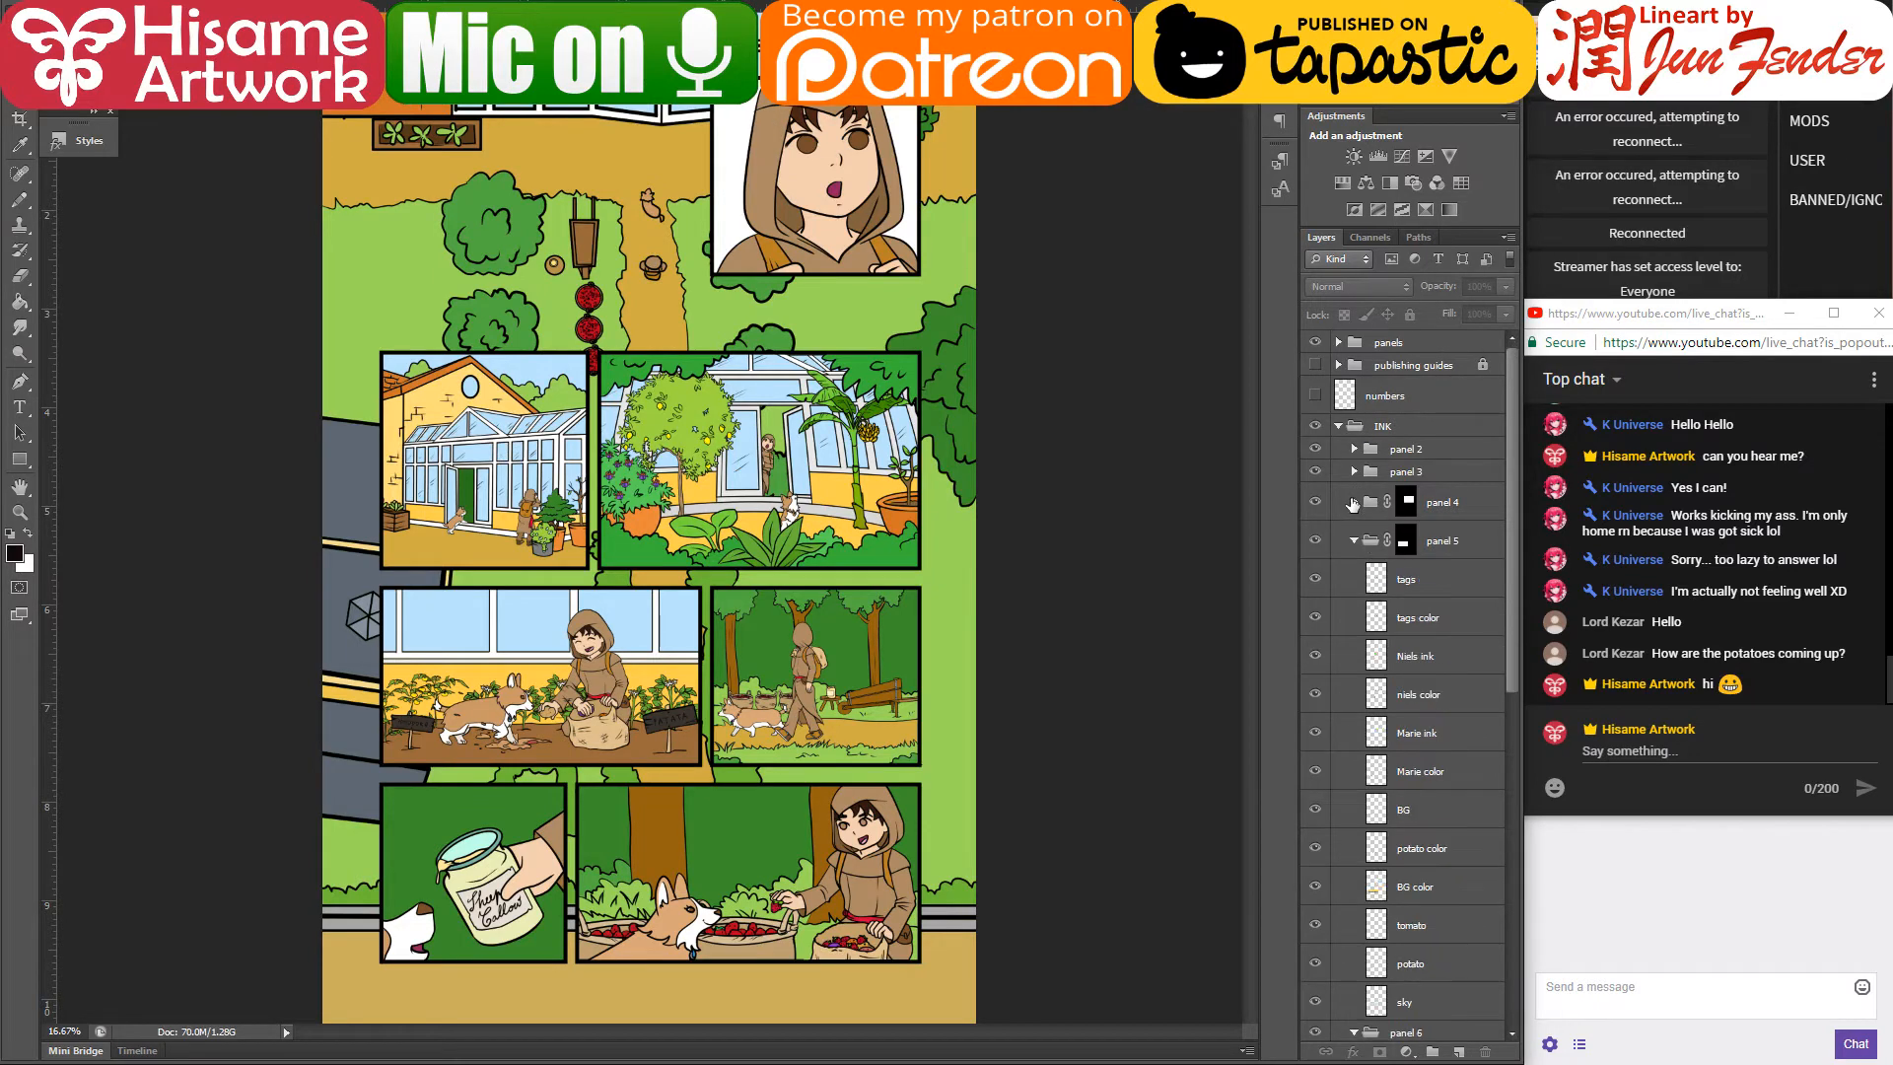
pyautogui.click(1356, 540)
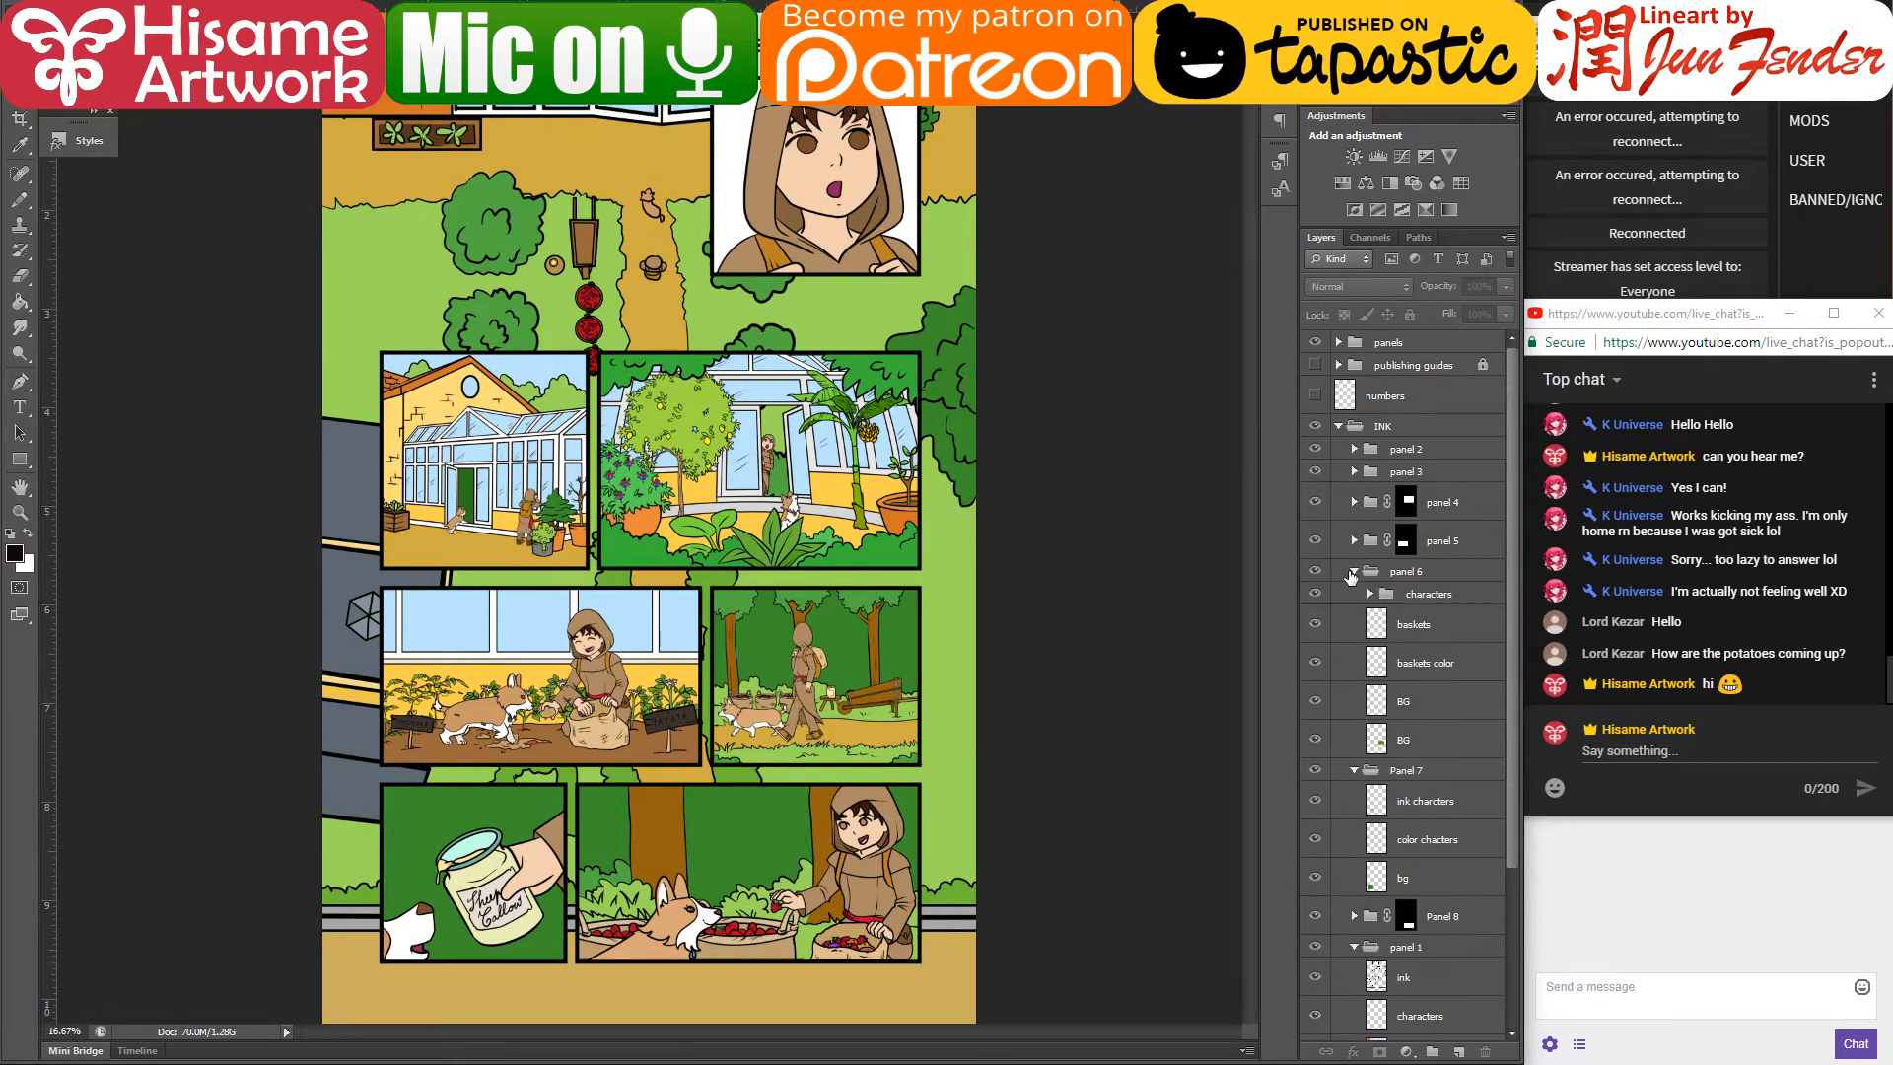
pyautogui.click(1351, 571)
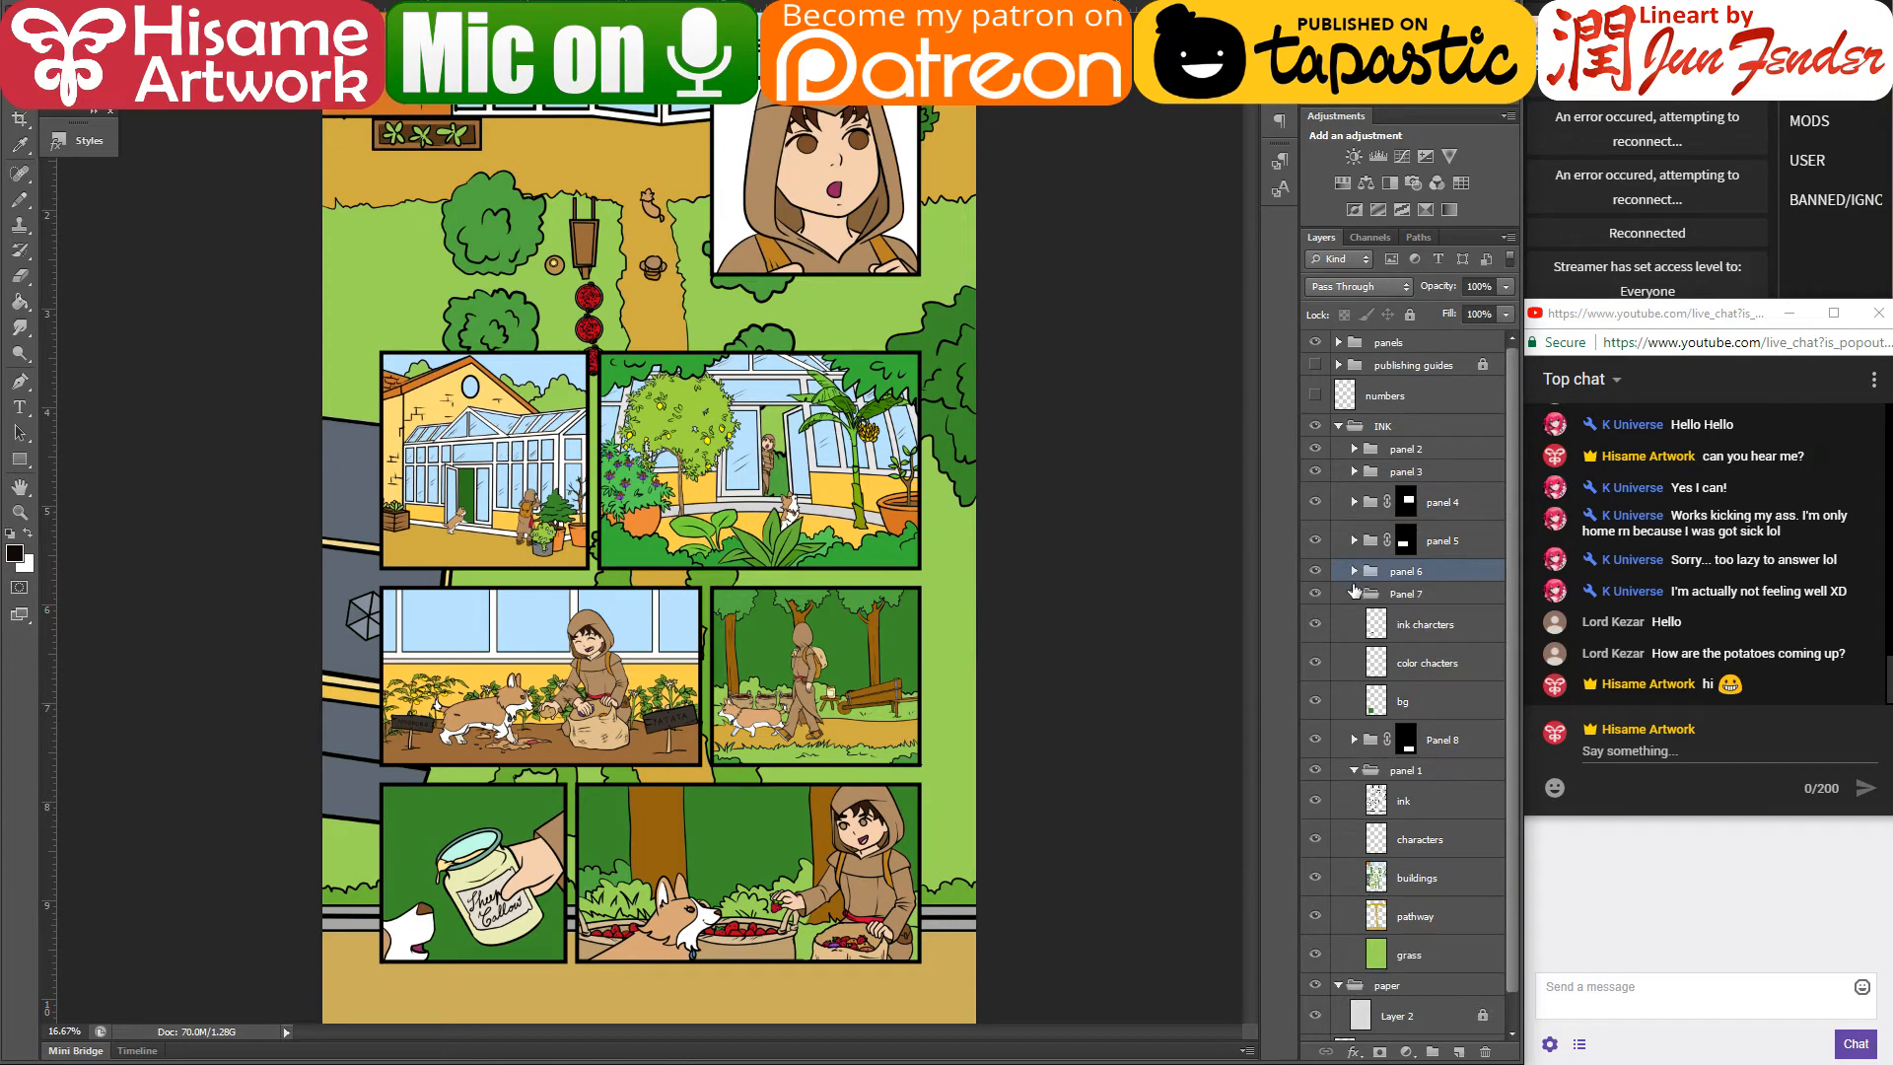
pyautogui.click(1353, 593)
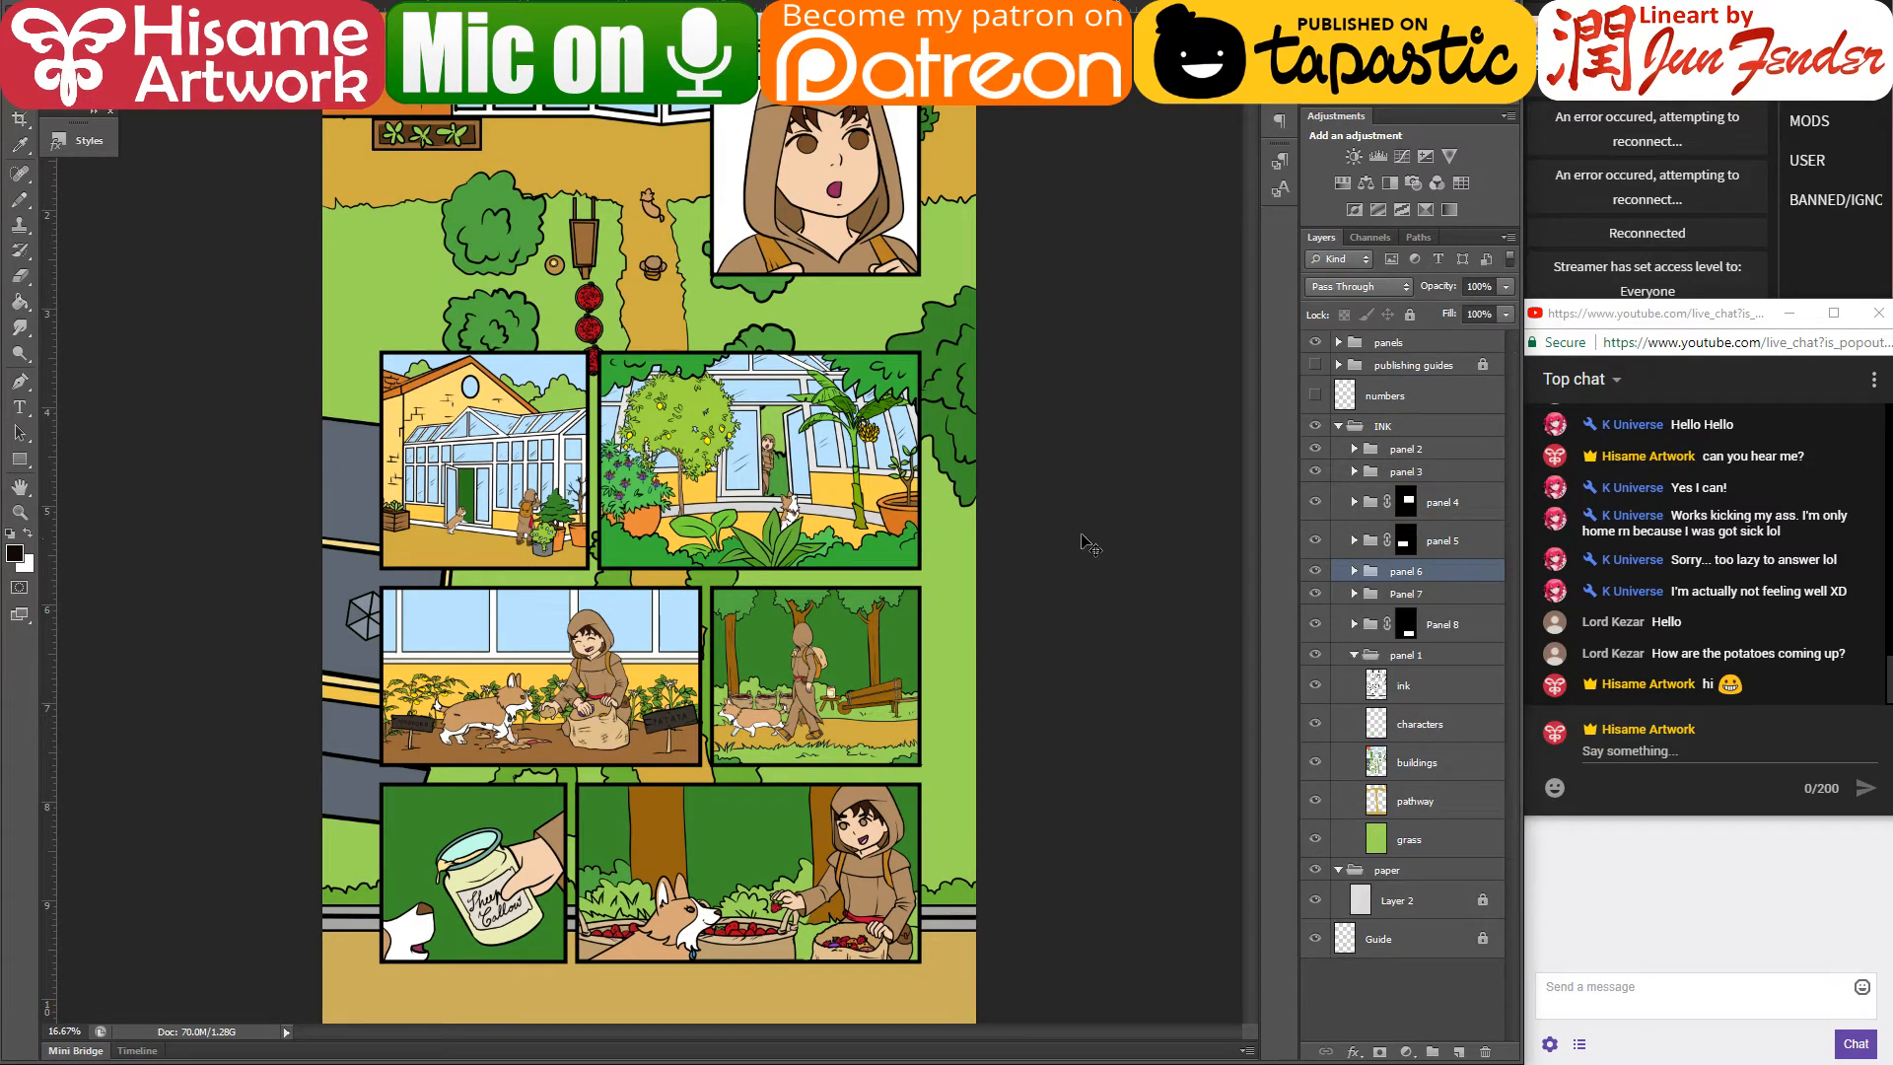
pyautogui.hotkey('ctrl', 's')
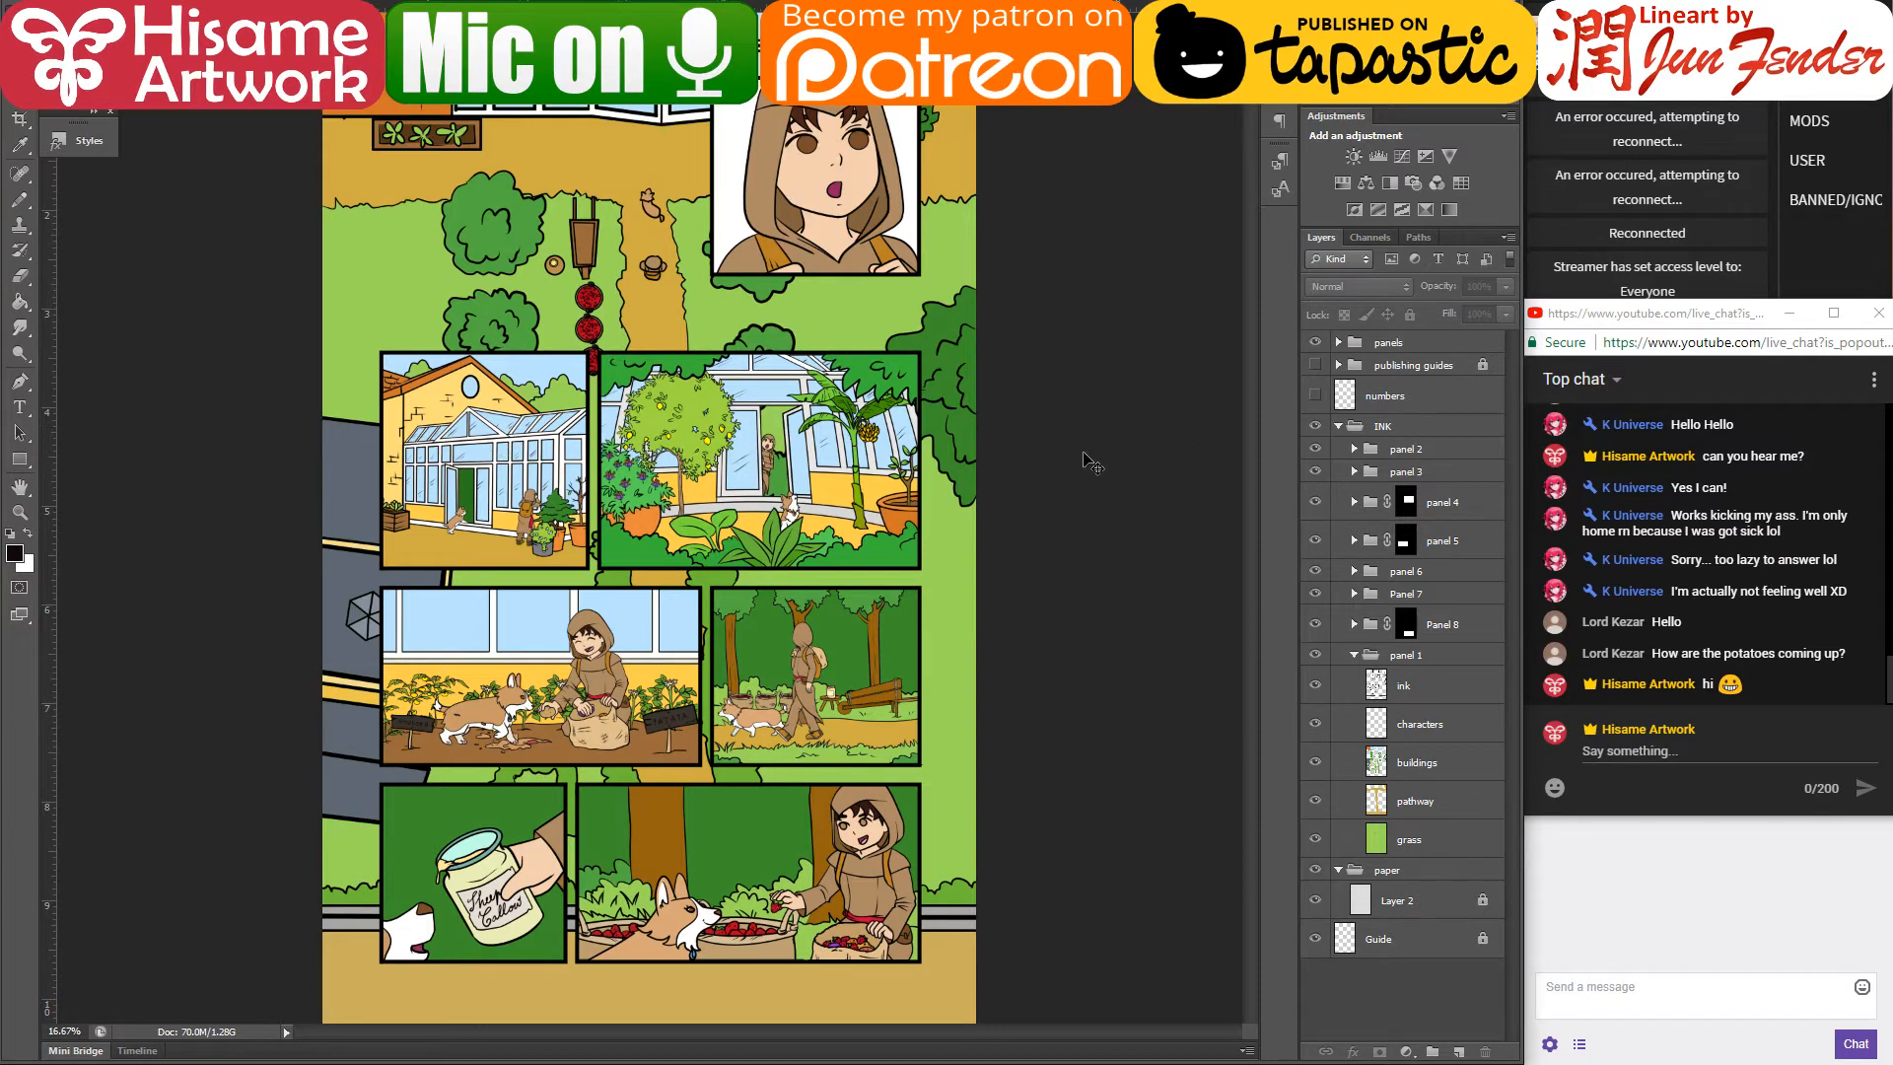
pyautogui.click(1353, 655)
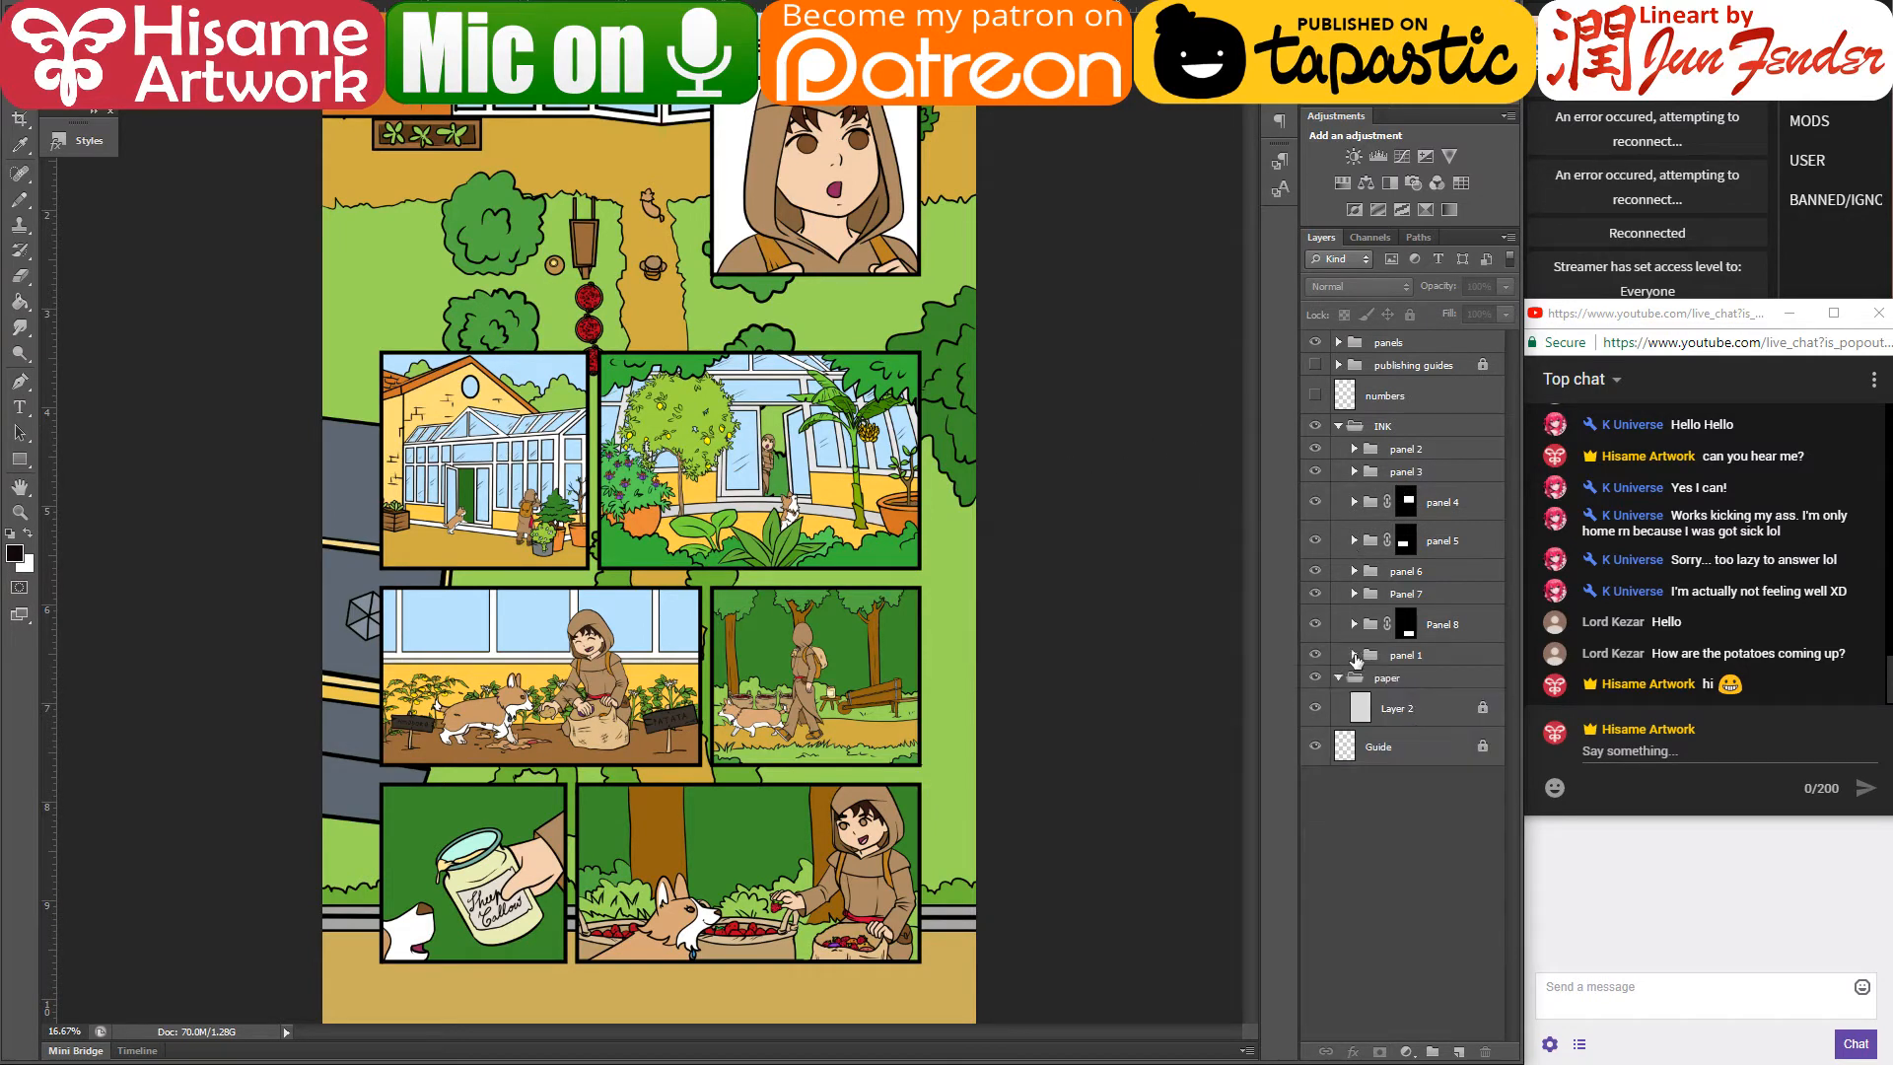
pyautogui.hotkey('ctrl', 's')
# - On the Niels+Marie color layer of panel 4, brush the corgi's tan fur colour over the uncoloured gap at the ear's edge
pyautogui.scroll(6, 766, 499)
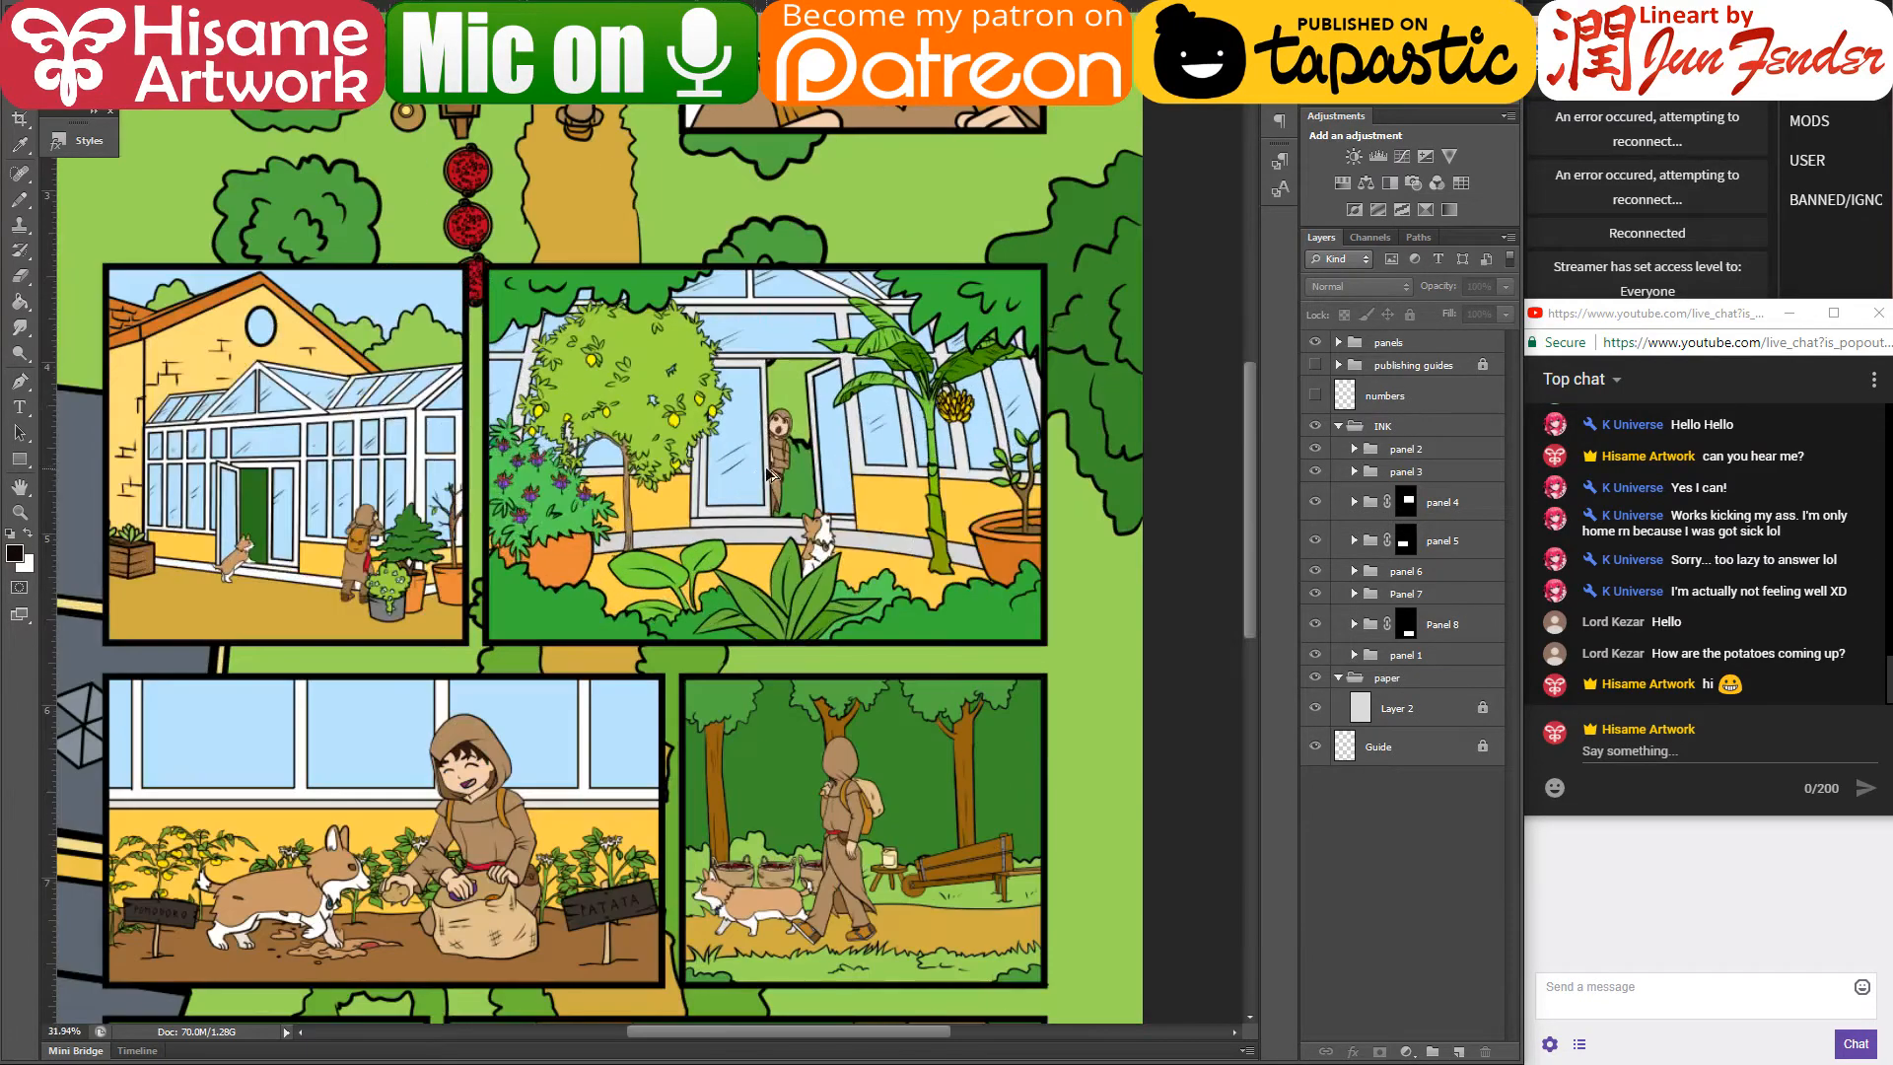
pyautogui.scroll(10, 860, 525)
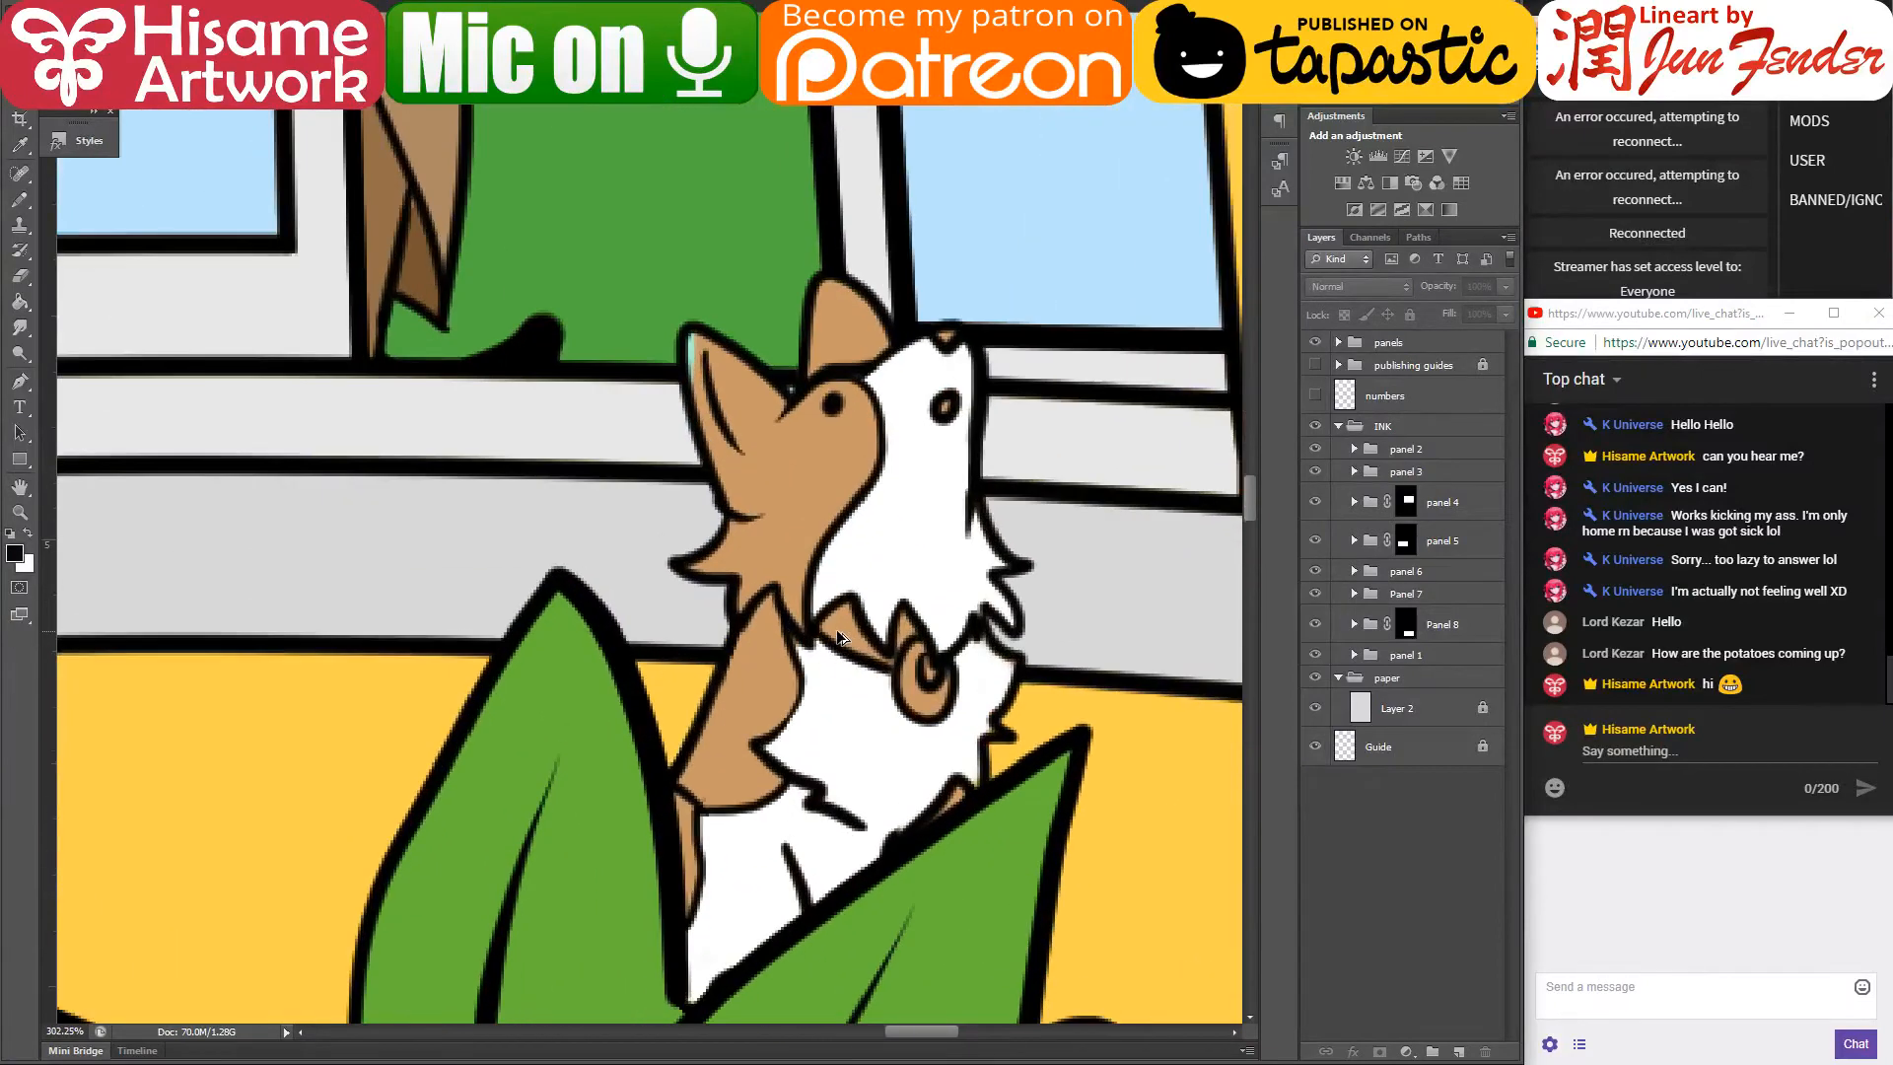
pyautogui.keyDown('ctrl'); pyautogui.click(786, 420); pyautogui.keyUp('ctrl')
pyautogui.click(15, 204)
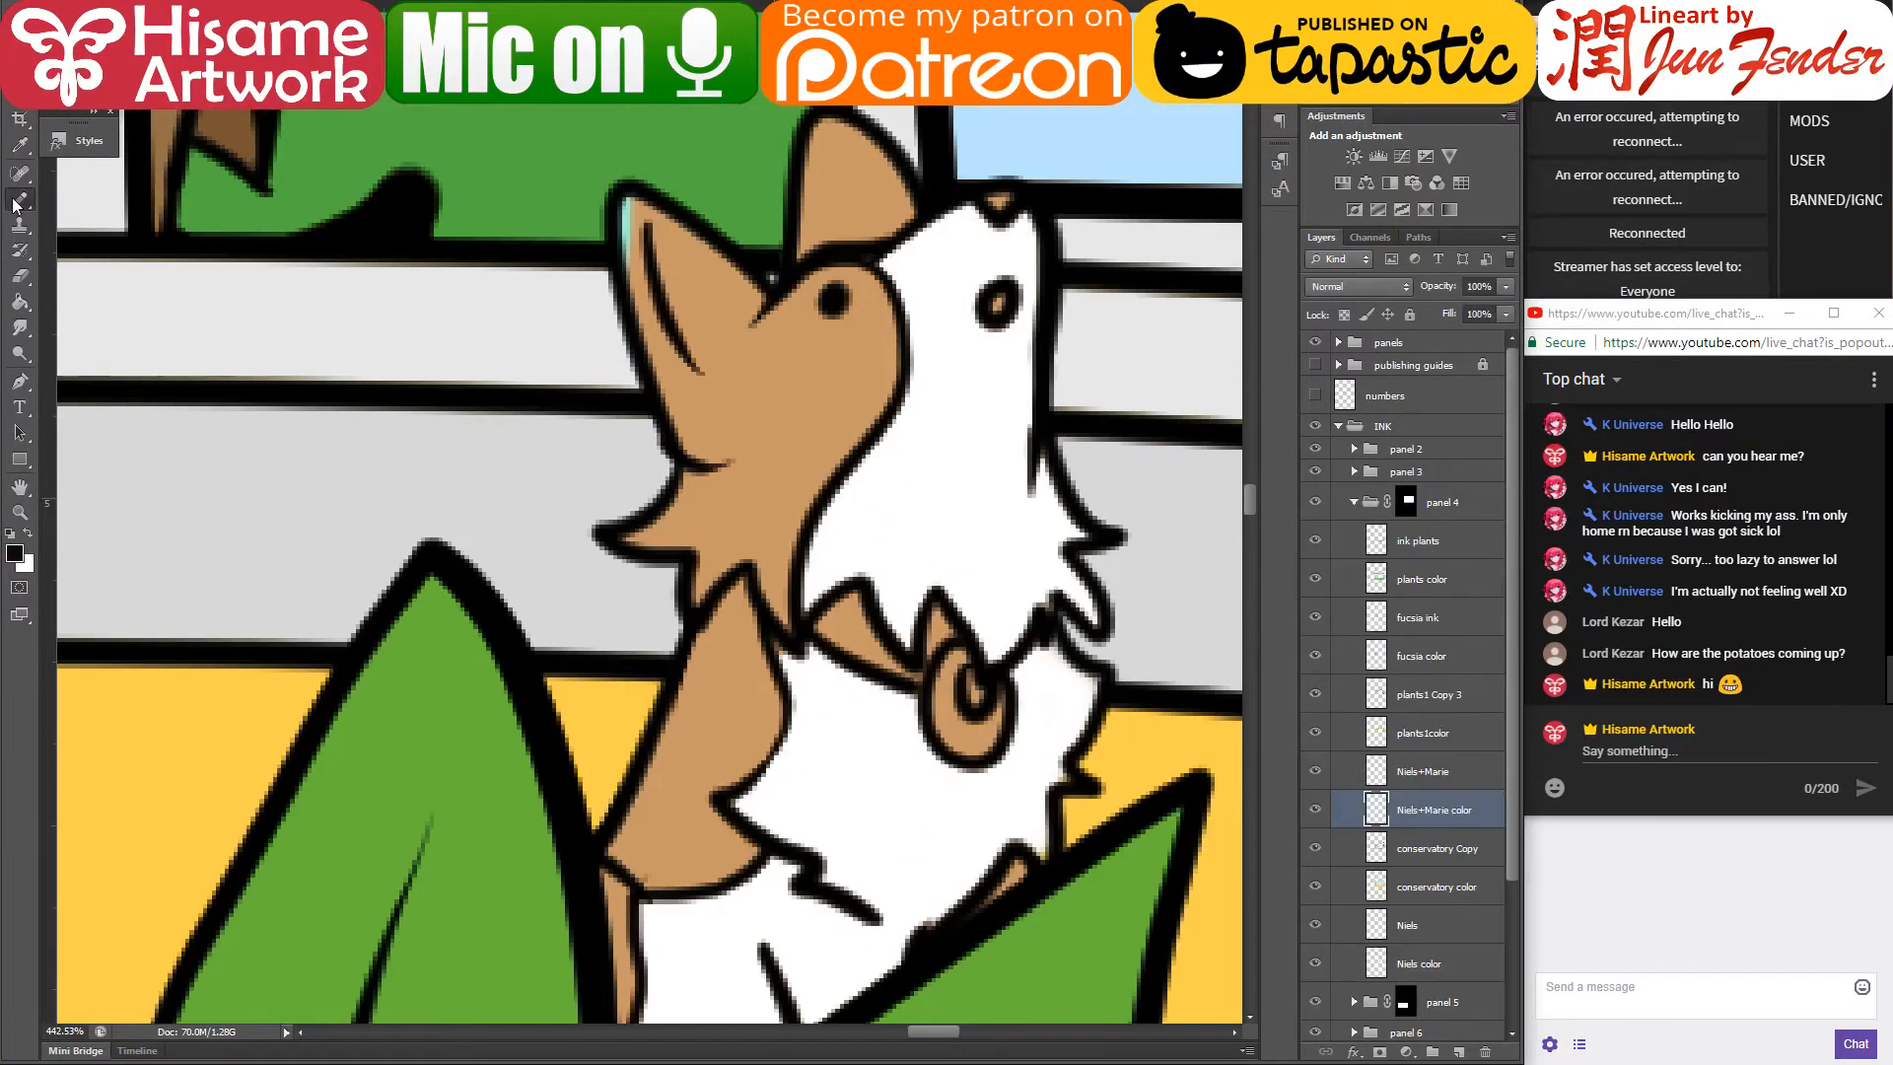
pyautogui.moveTo(81, 210); pyautogui.dragTo(98, 210)
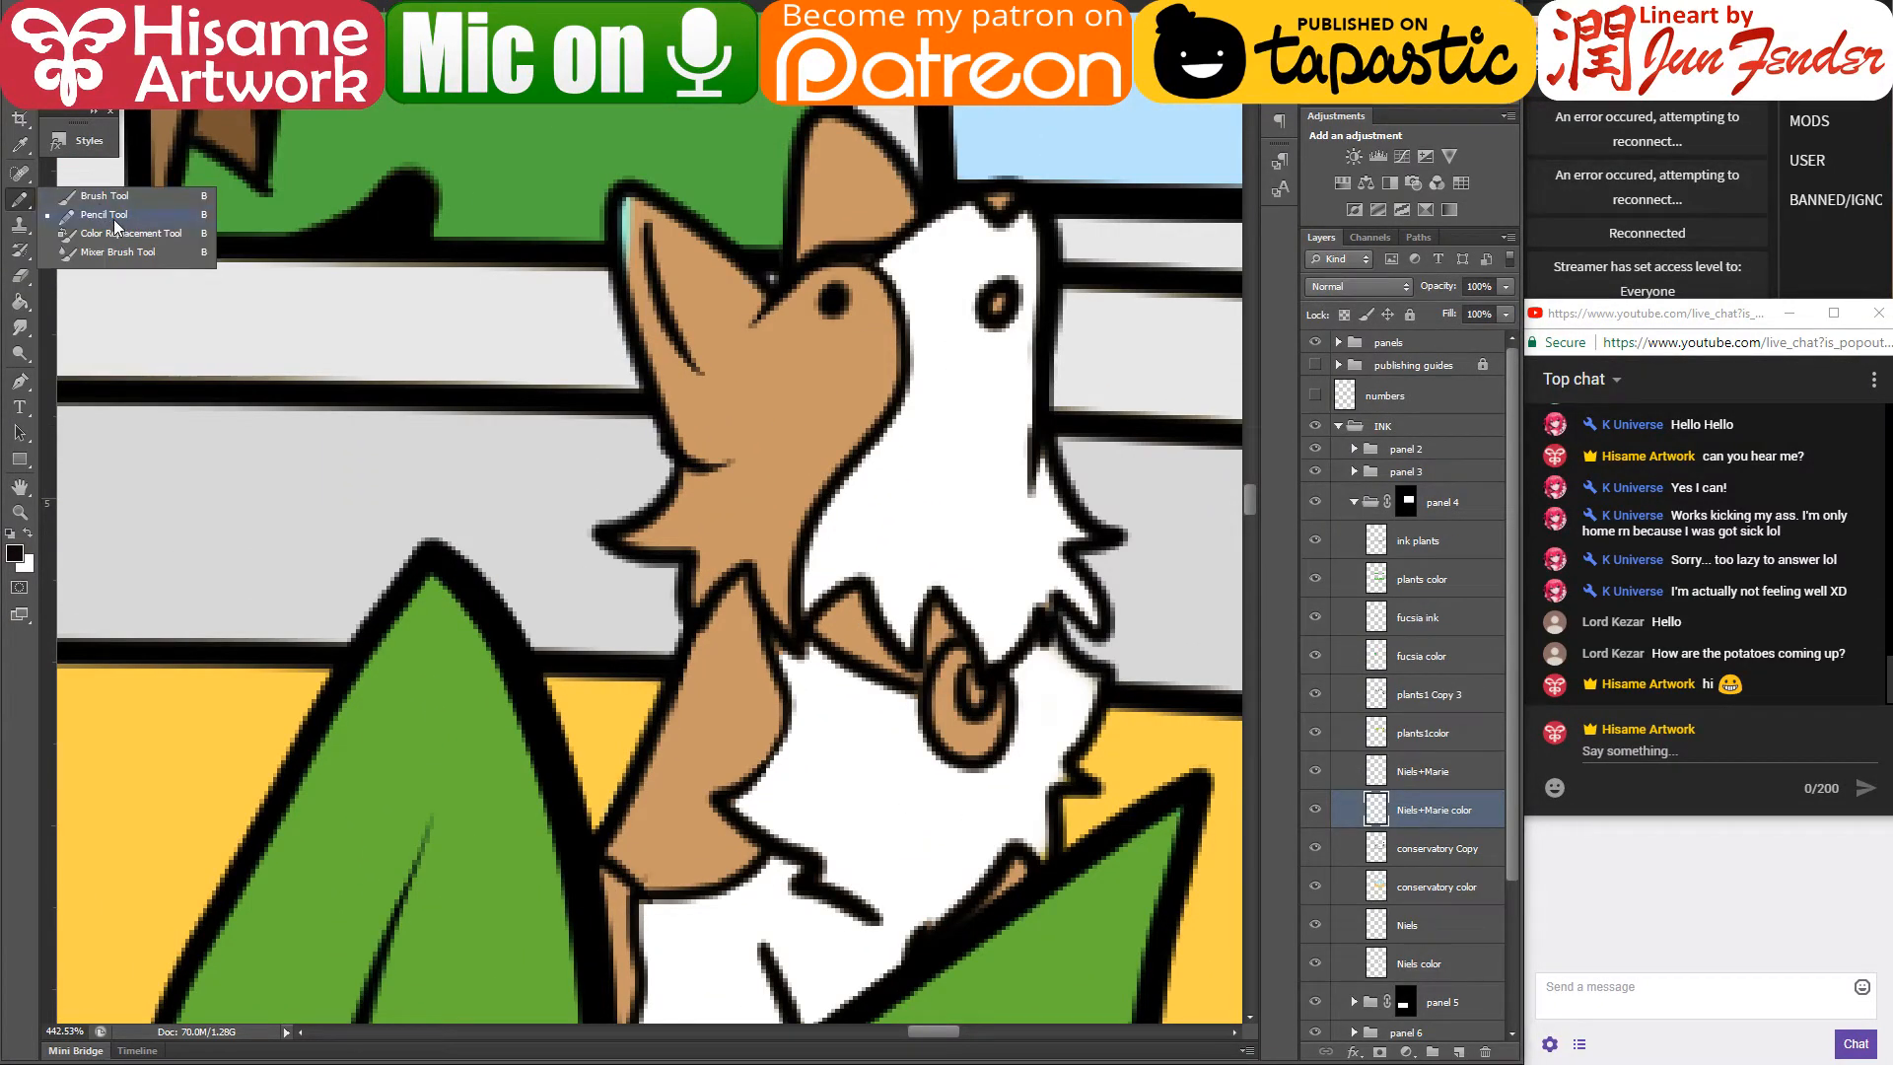
pyautogui.click(126, 201)
pyautogui.click(74, 5)
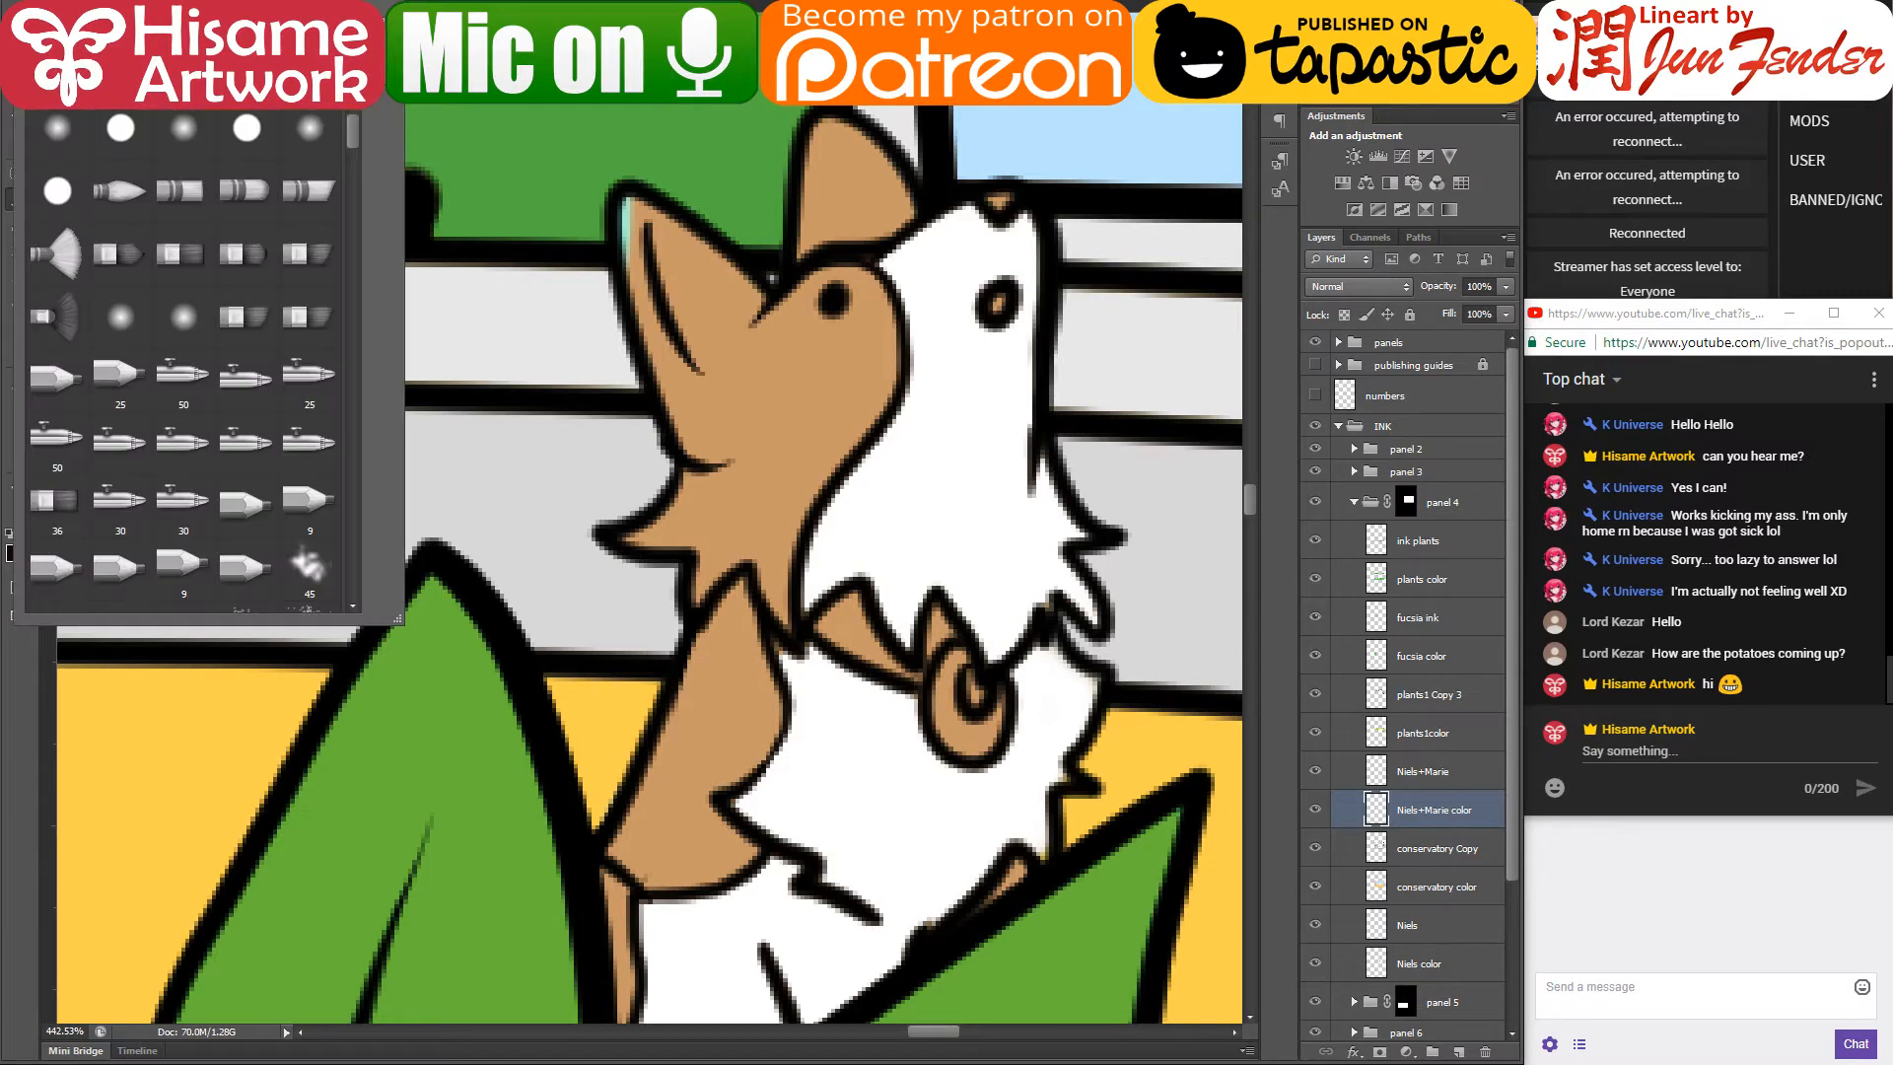
pyautogui.click(74, 5)
pyautogui.keyDown('alt'); pyautogui.click(631, 252); pyautogui.keyUp('alt')
pyautogui.moveTo(637, 205); pyautogui.dragTo(656, 297)
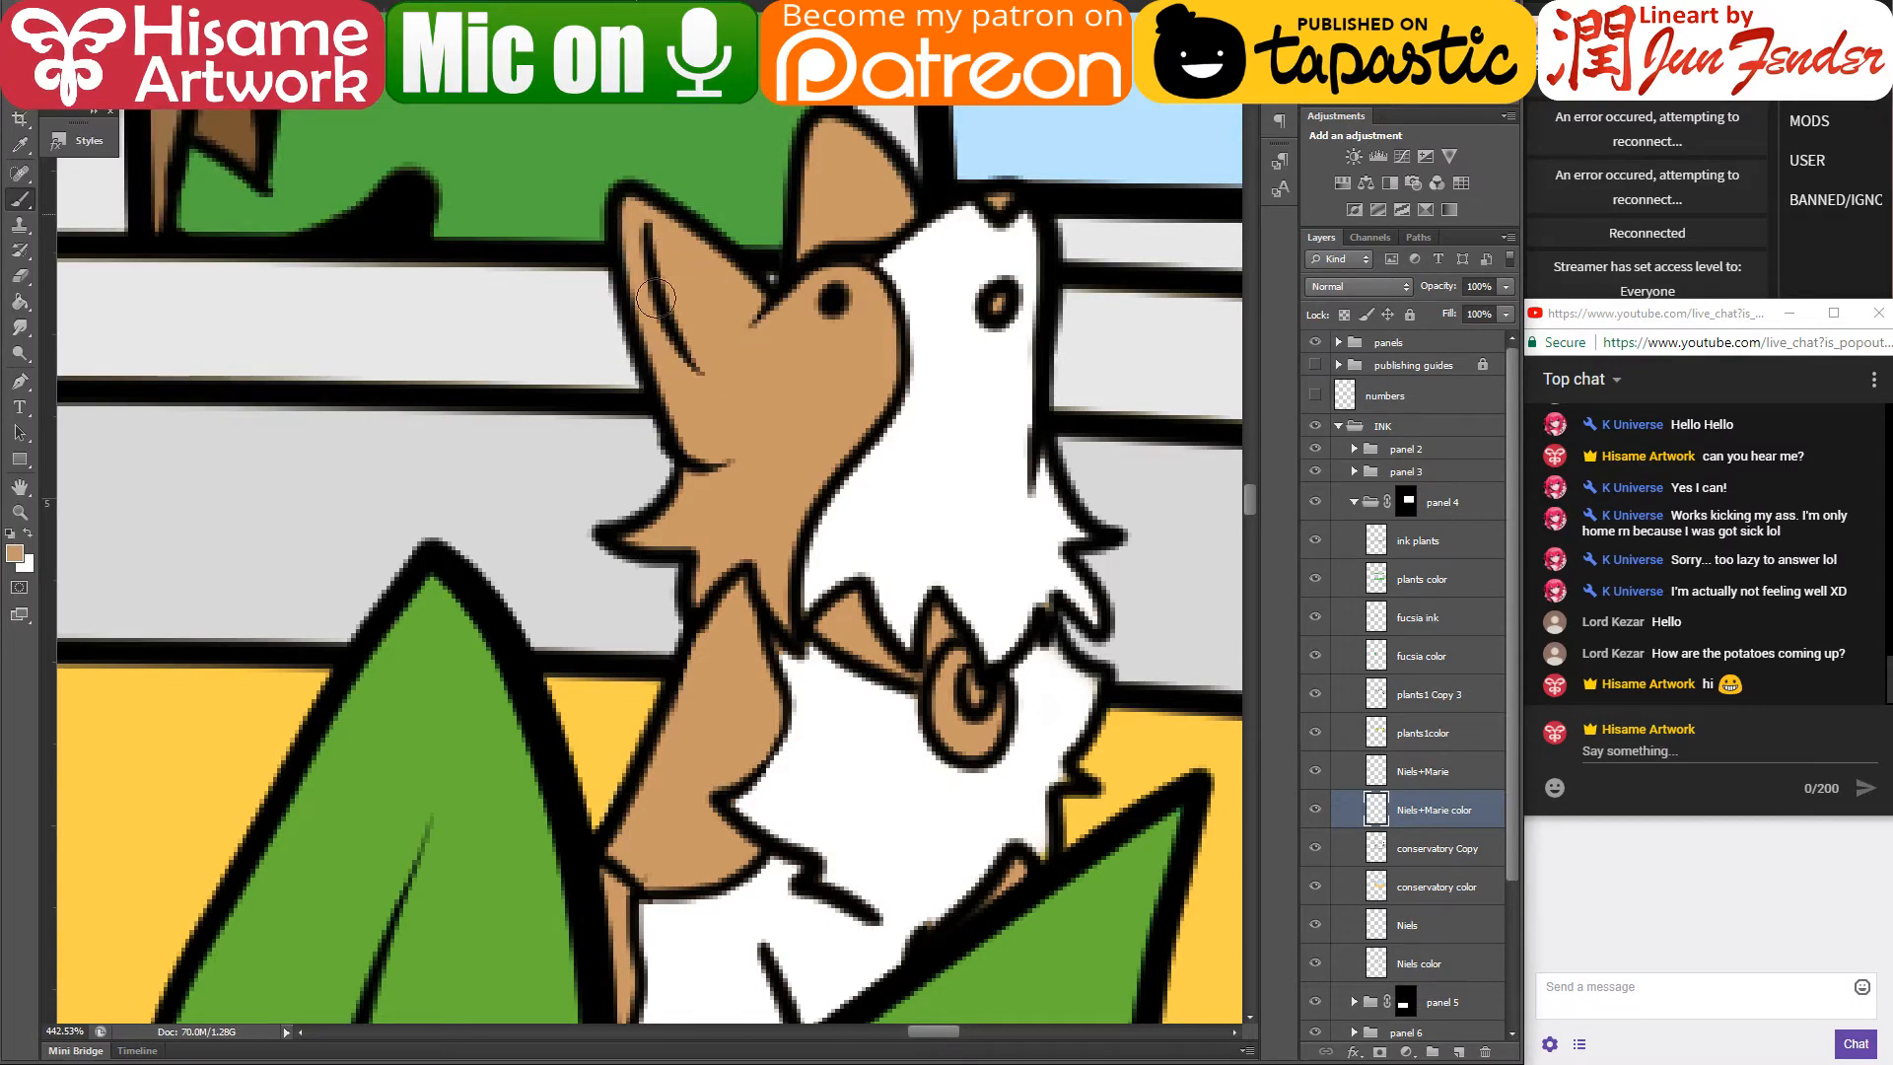
# - Paint the inside of the corgi's ear white, using white sampled from its muzzle, and resample the tan fur for the edges
pyautogui.keyDown('alt'); pyautogui.click(987, 370); pyautogui.keyUp('alt')
pyautogui.moveTo(660, 238)
pyautogui.mouseDown()
pyautogui.moveTo(712, 350)
pyautogui.moveTo(671, 244)
pyautogui.moveTo(733, 337)
pyautogui.moveTo(808, 338)
pyautogui.moveTo(736, 358)
pyautogui.moveTo(698, 417)
pyautogui.mouseUp()
pyautogui.keyDown('alt'); pyautogui.click(808, 335); pyautogui.keyUp('alt')
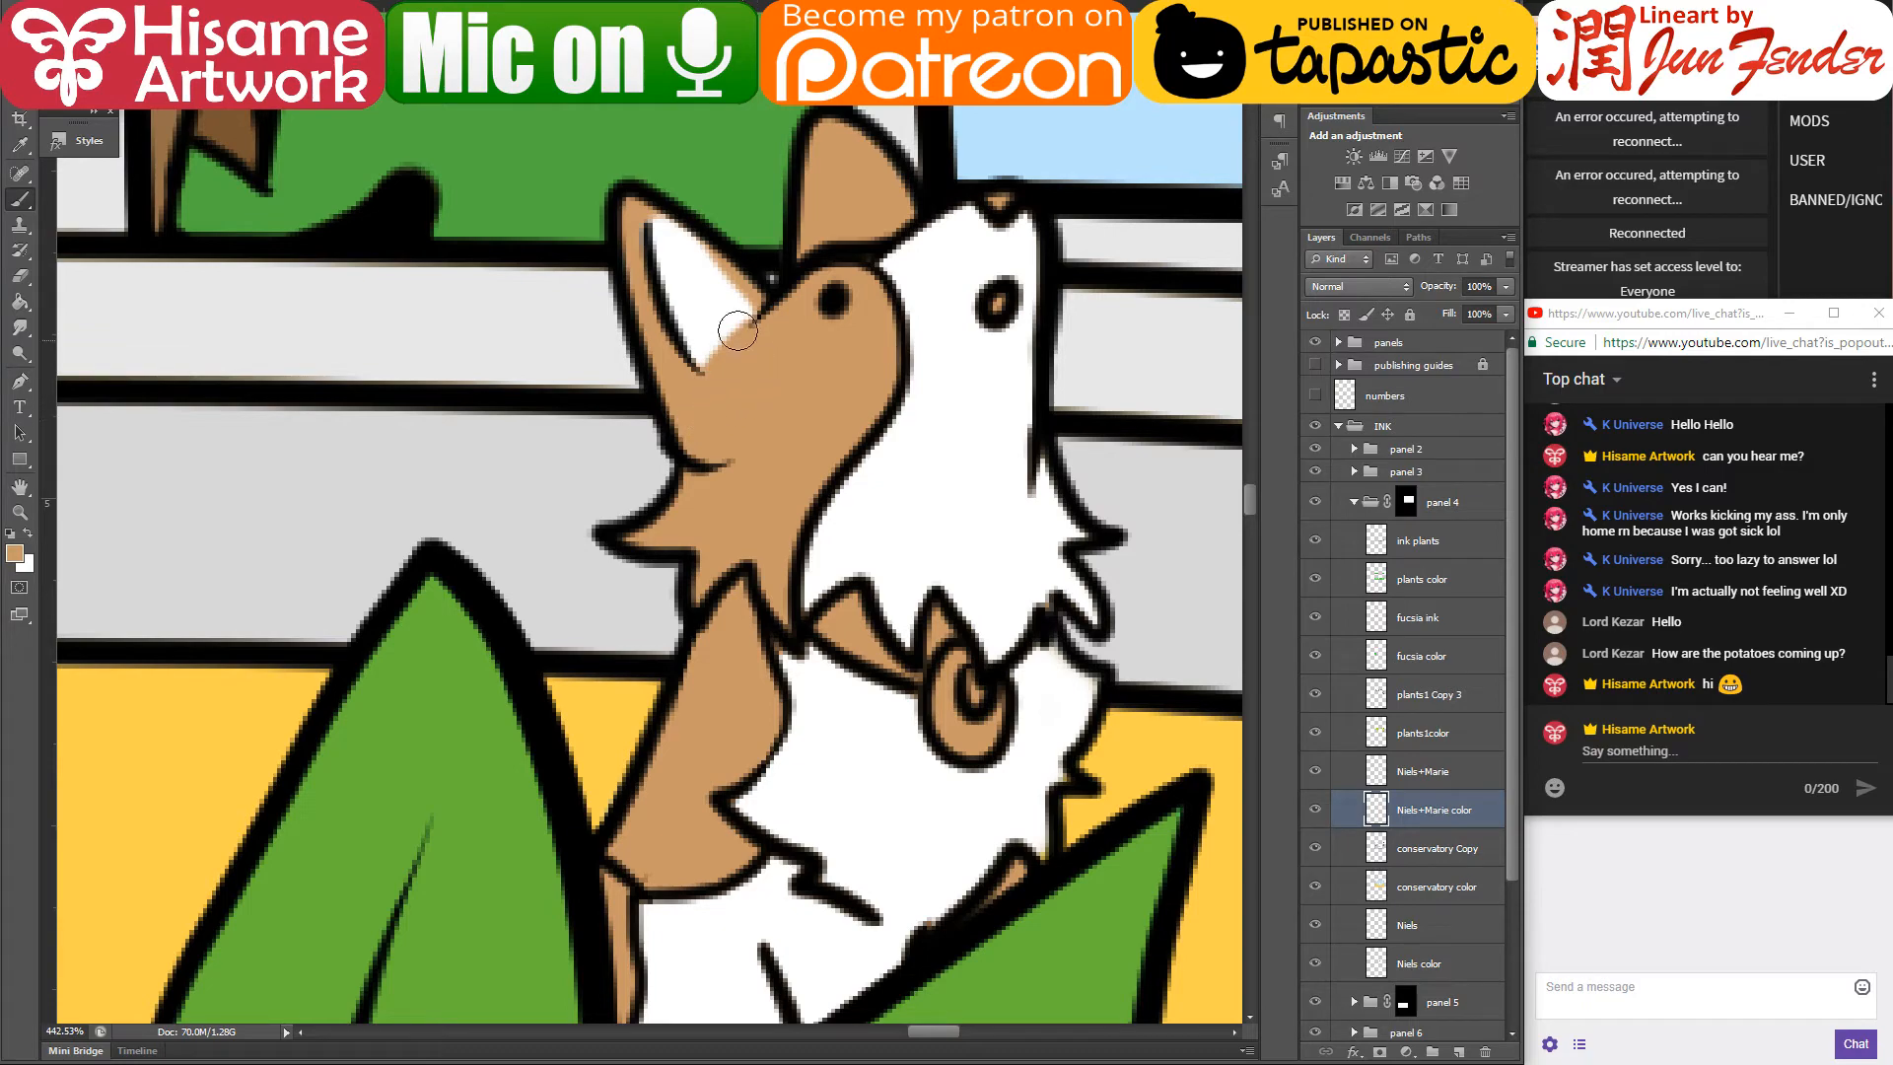
pyautogui.scroll(-2, 788, 518)
# - Touch up the fur around the corgi's neck and chest, alternating between white and tan sampled from the drawing
pyautogui.keyDown('alt'); pyautogui.click(823, 656); pyautogui.keyUp('alt')
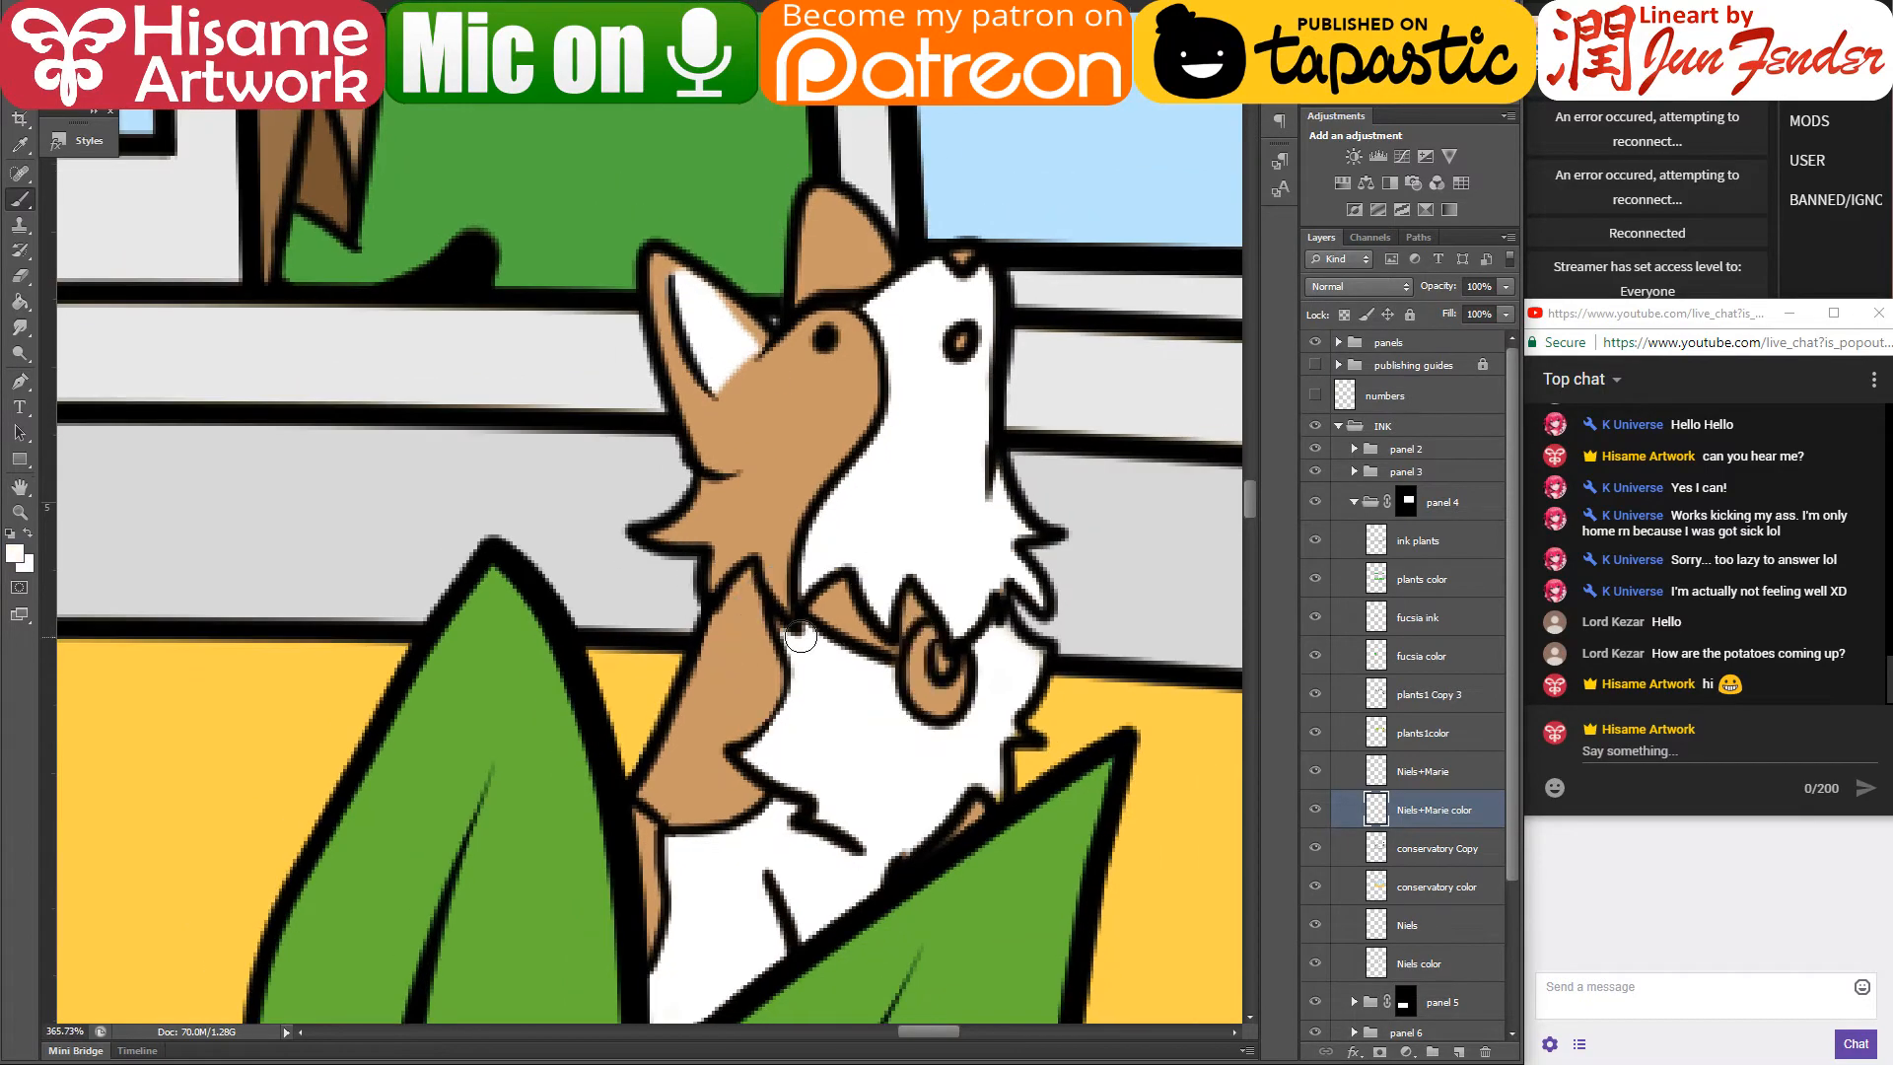
pyautogui.scroll(5, 867, 698)
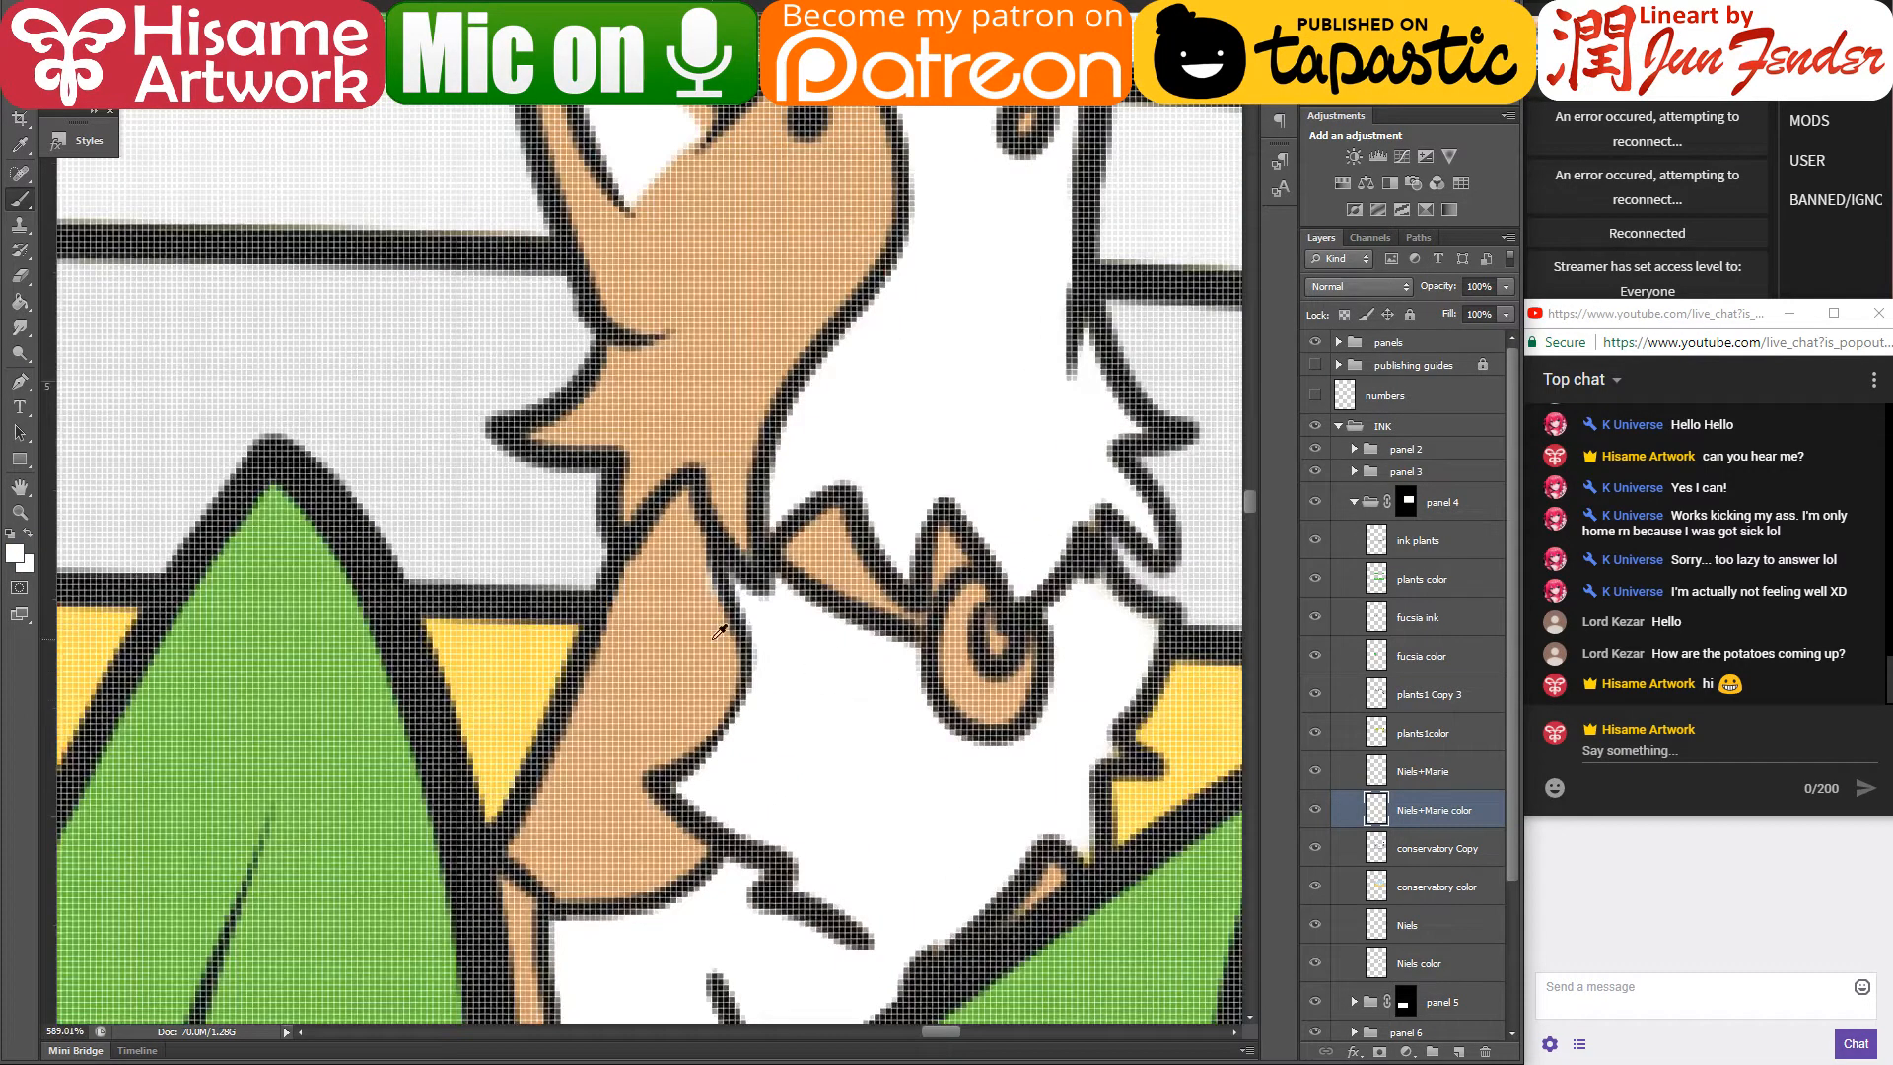
pyautogui.keyDown('alt'); pyautogui.click(720, 631); pyautogui.keyUp('alt')
pyautogui.scroll(-4, 694, 700)
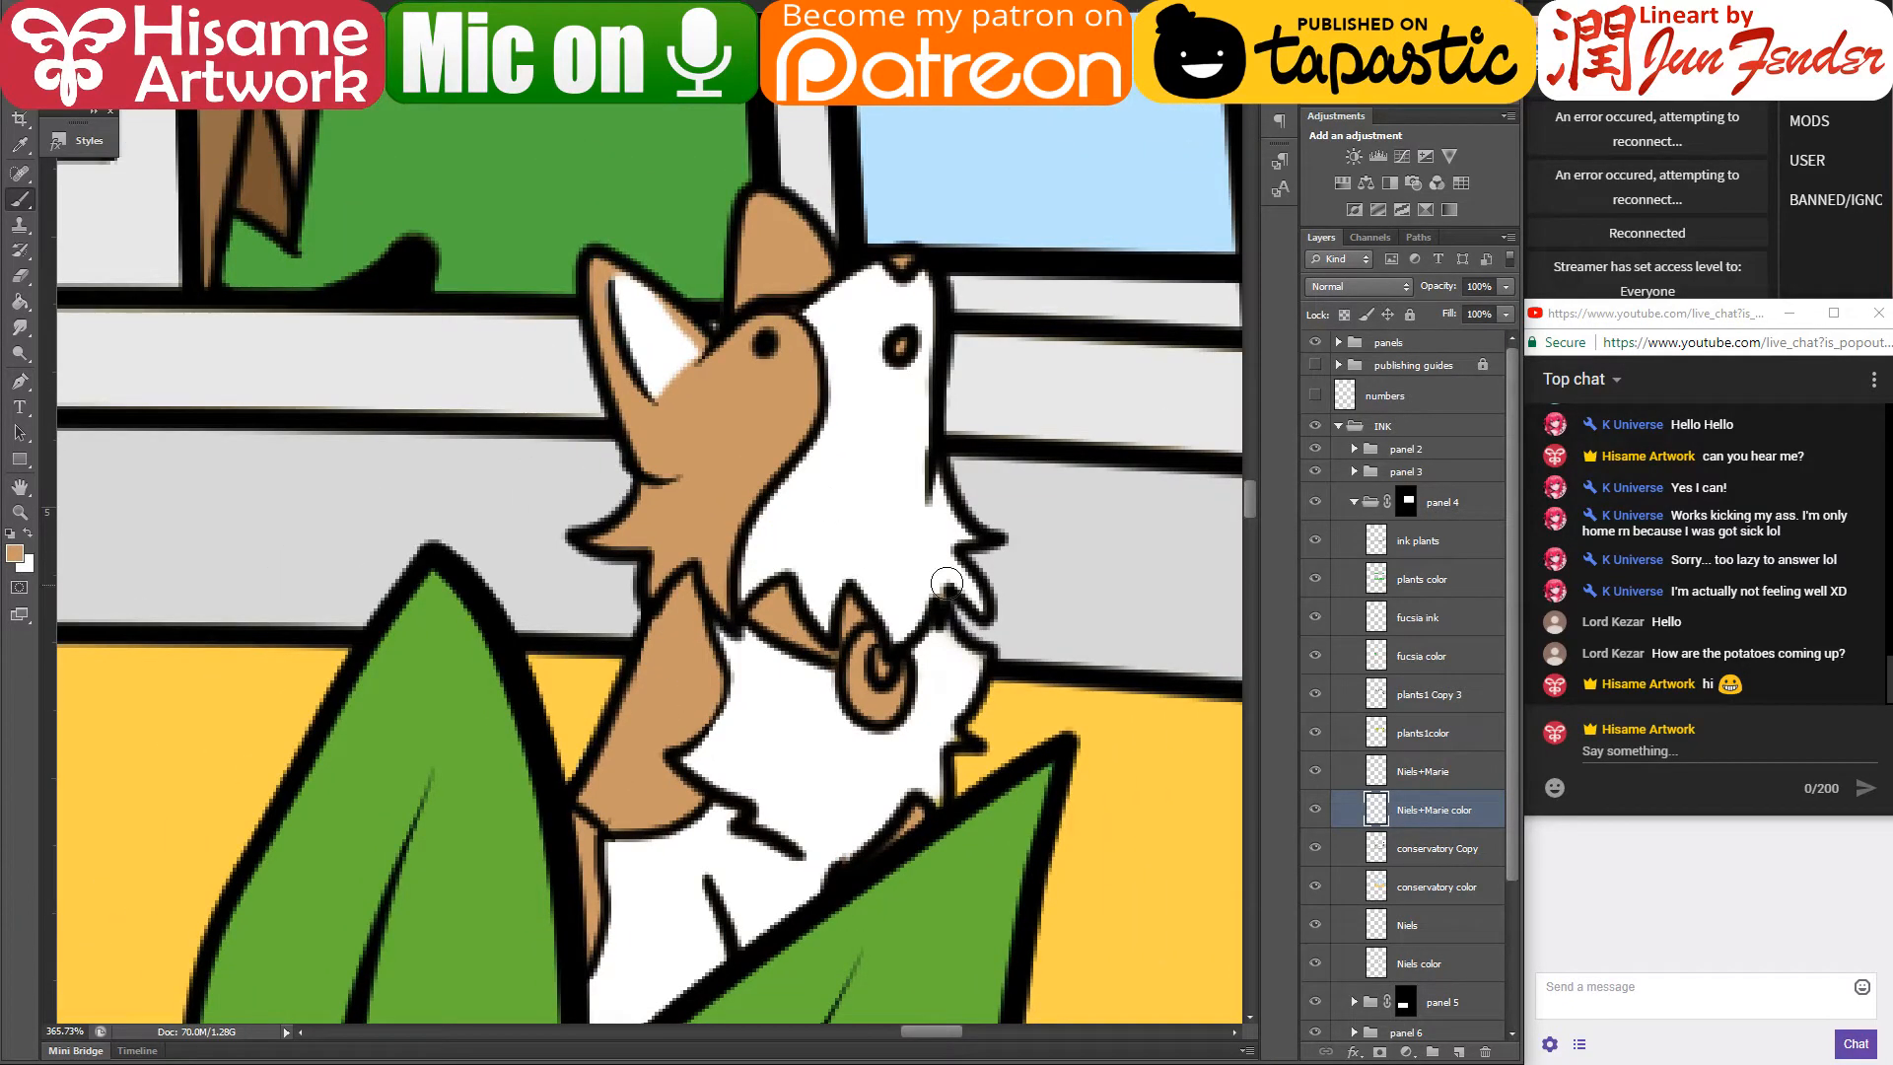
pyautogui.keyDown('alt'); pyautogui.click(936, 587); pyautogui.keyUp('alt')
pyautogui.moveTo(918, 784); pyautogui.dragTo(839, 721)
pyautogui.click(841, 737)
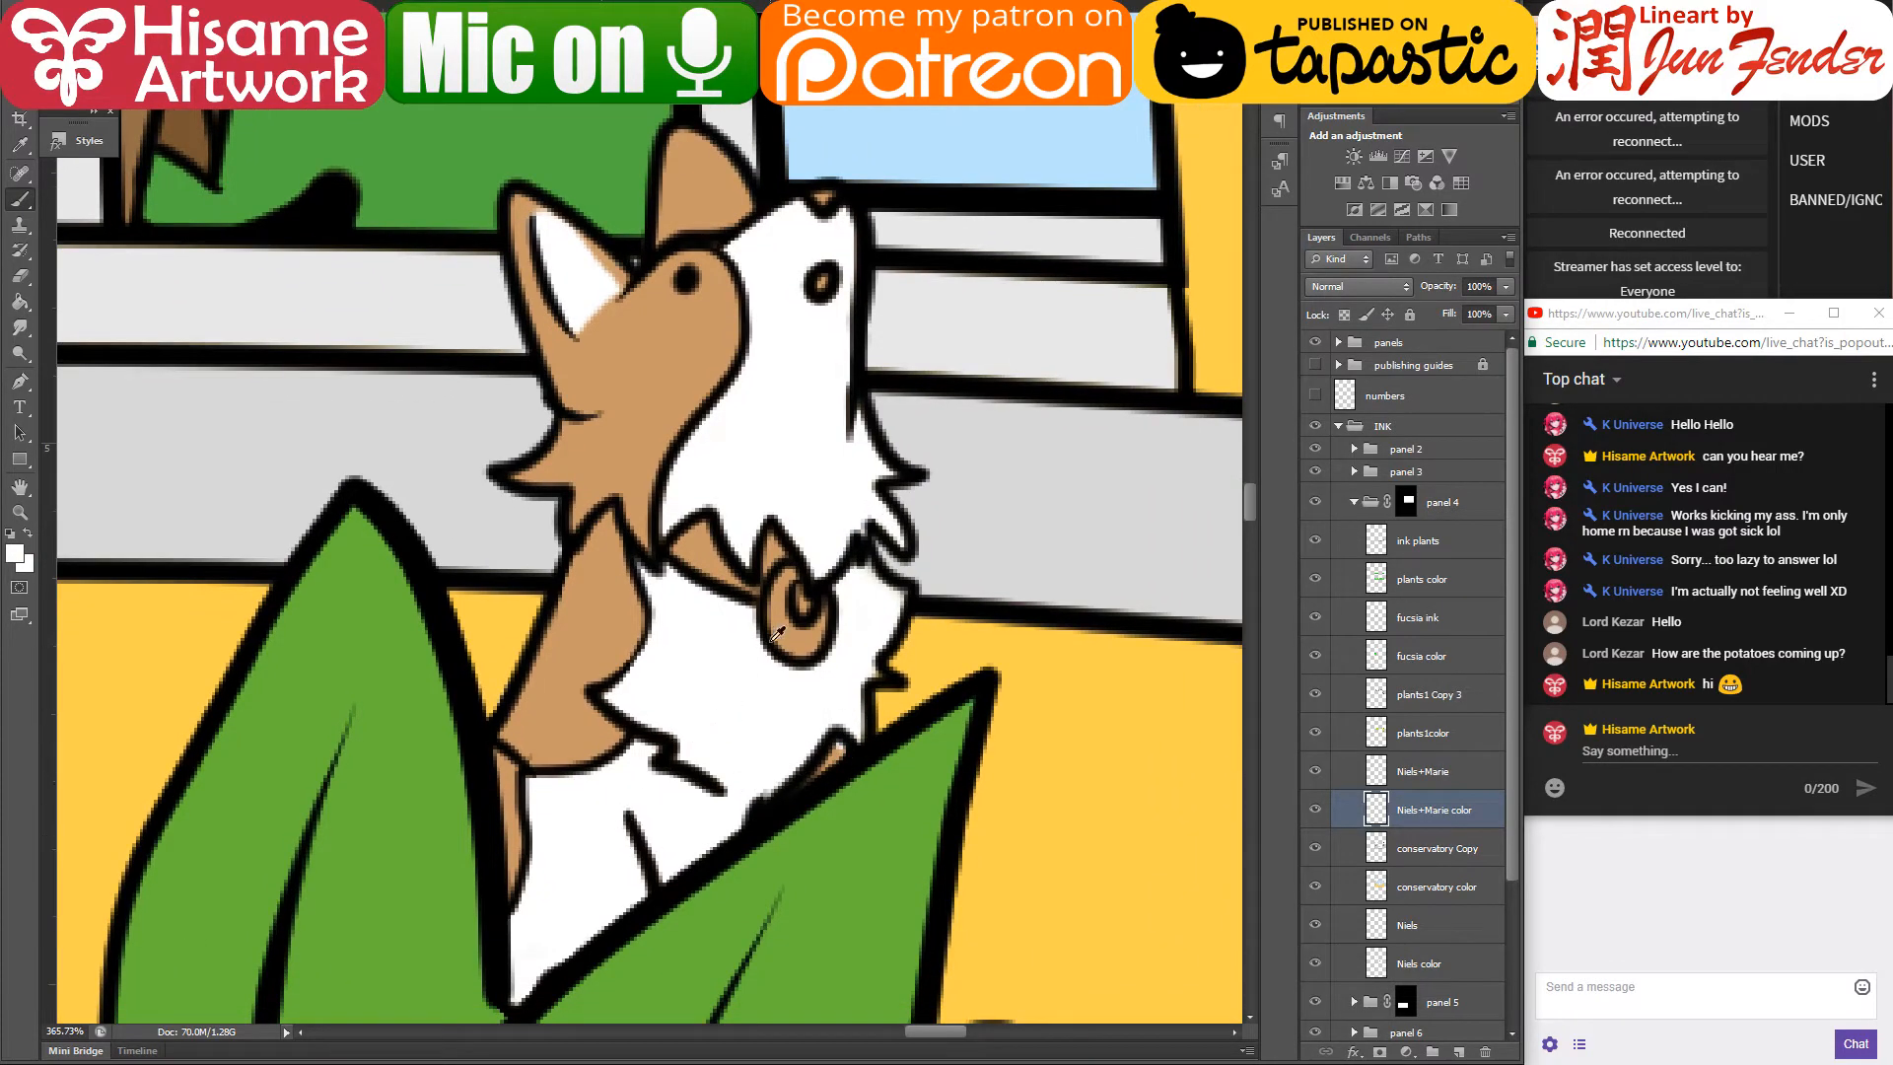
pyautogui.scroll(3, 778, 635)
pyautogui.scroll(-2, 823, 665)
pyautogui.keyDown('alt'); pyautogui.click(726, 574); pyautogui.keyUp('alt')
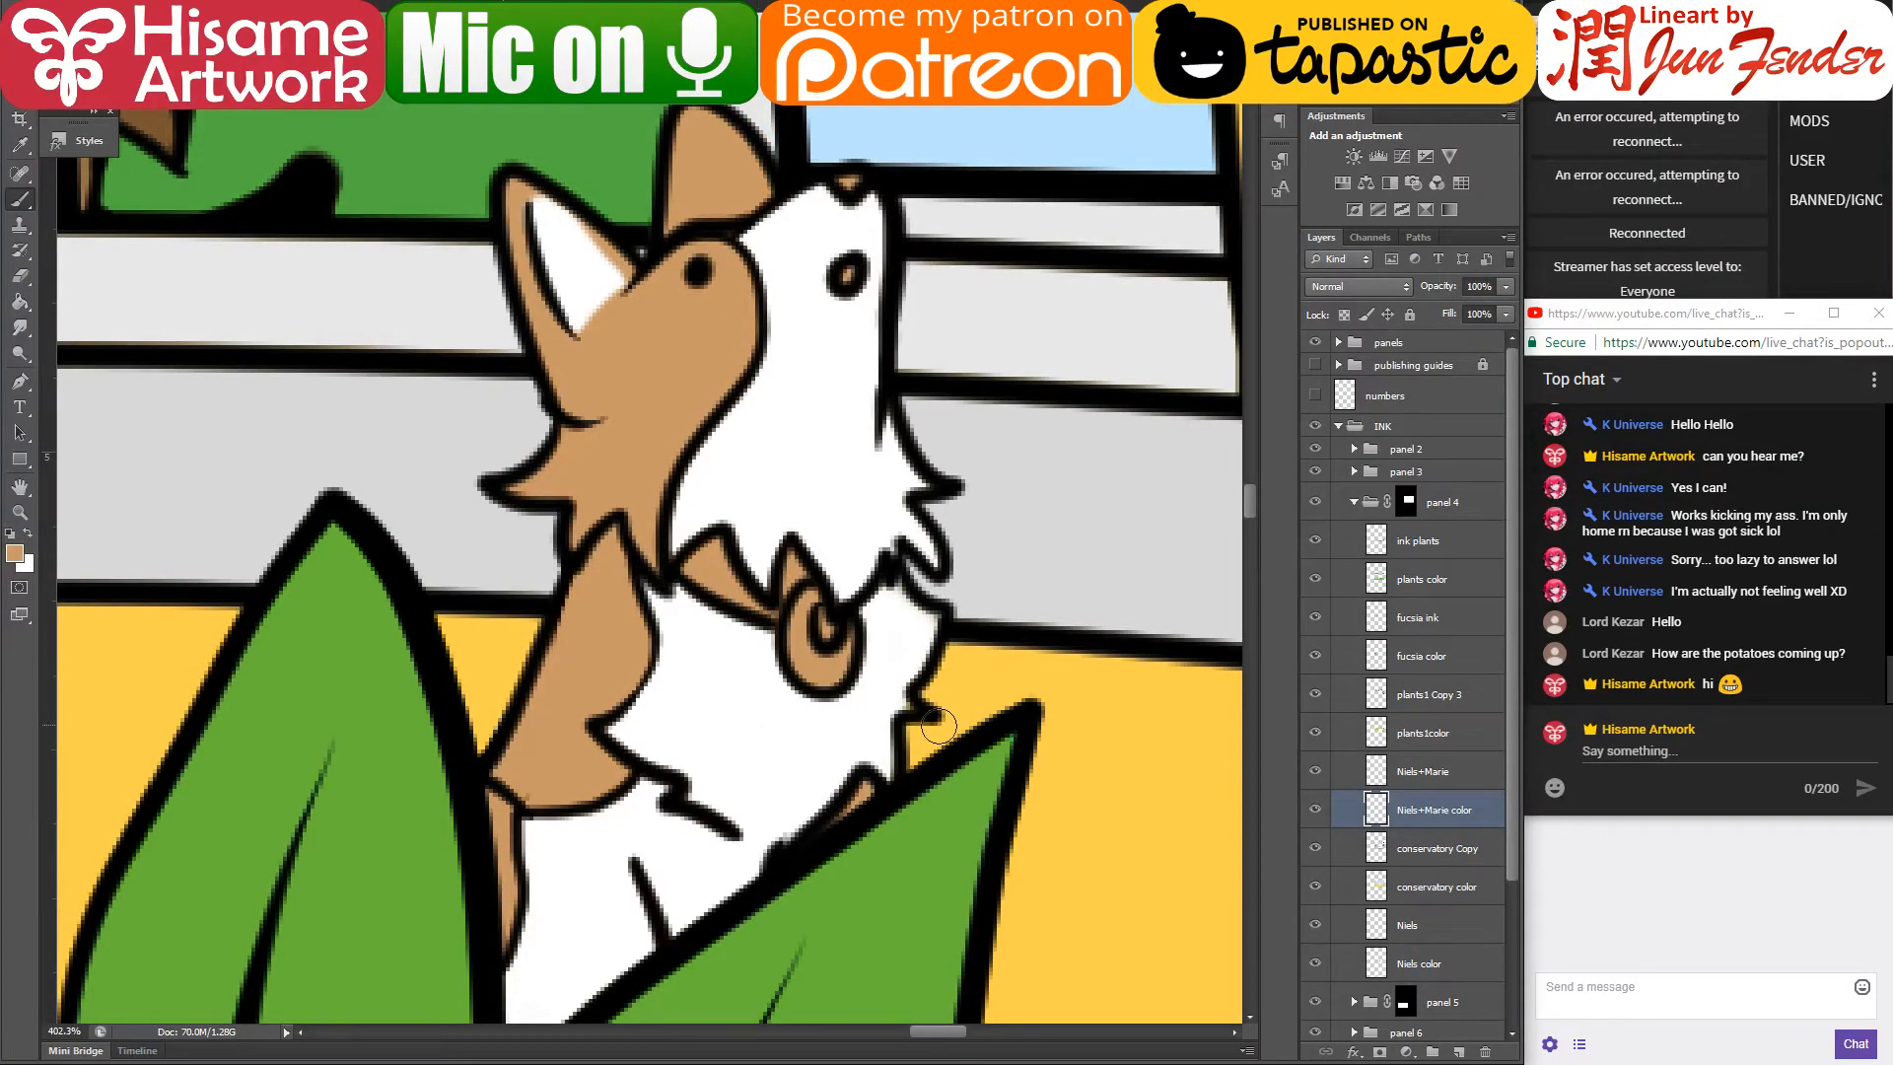
# - Set the foreground colour to grey #ababab and paint the corgi's round collar tag with it
pyautogui.keyDown('alt'); pyautogui.click(866, 707); pyautogui.keyUp('alt')
pyautogui.click(15, 557)
pyautogui.click(682, 312)
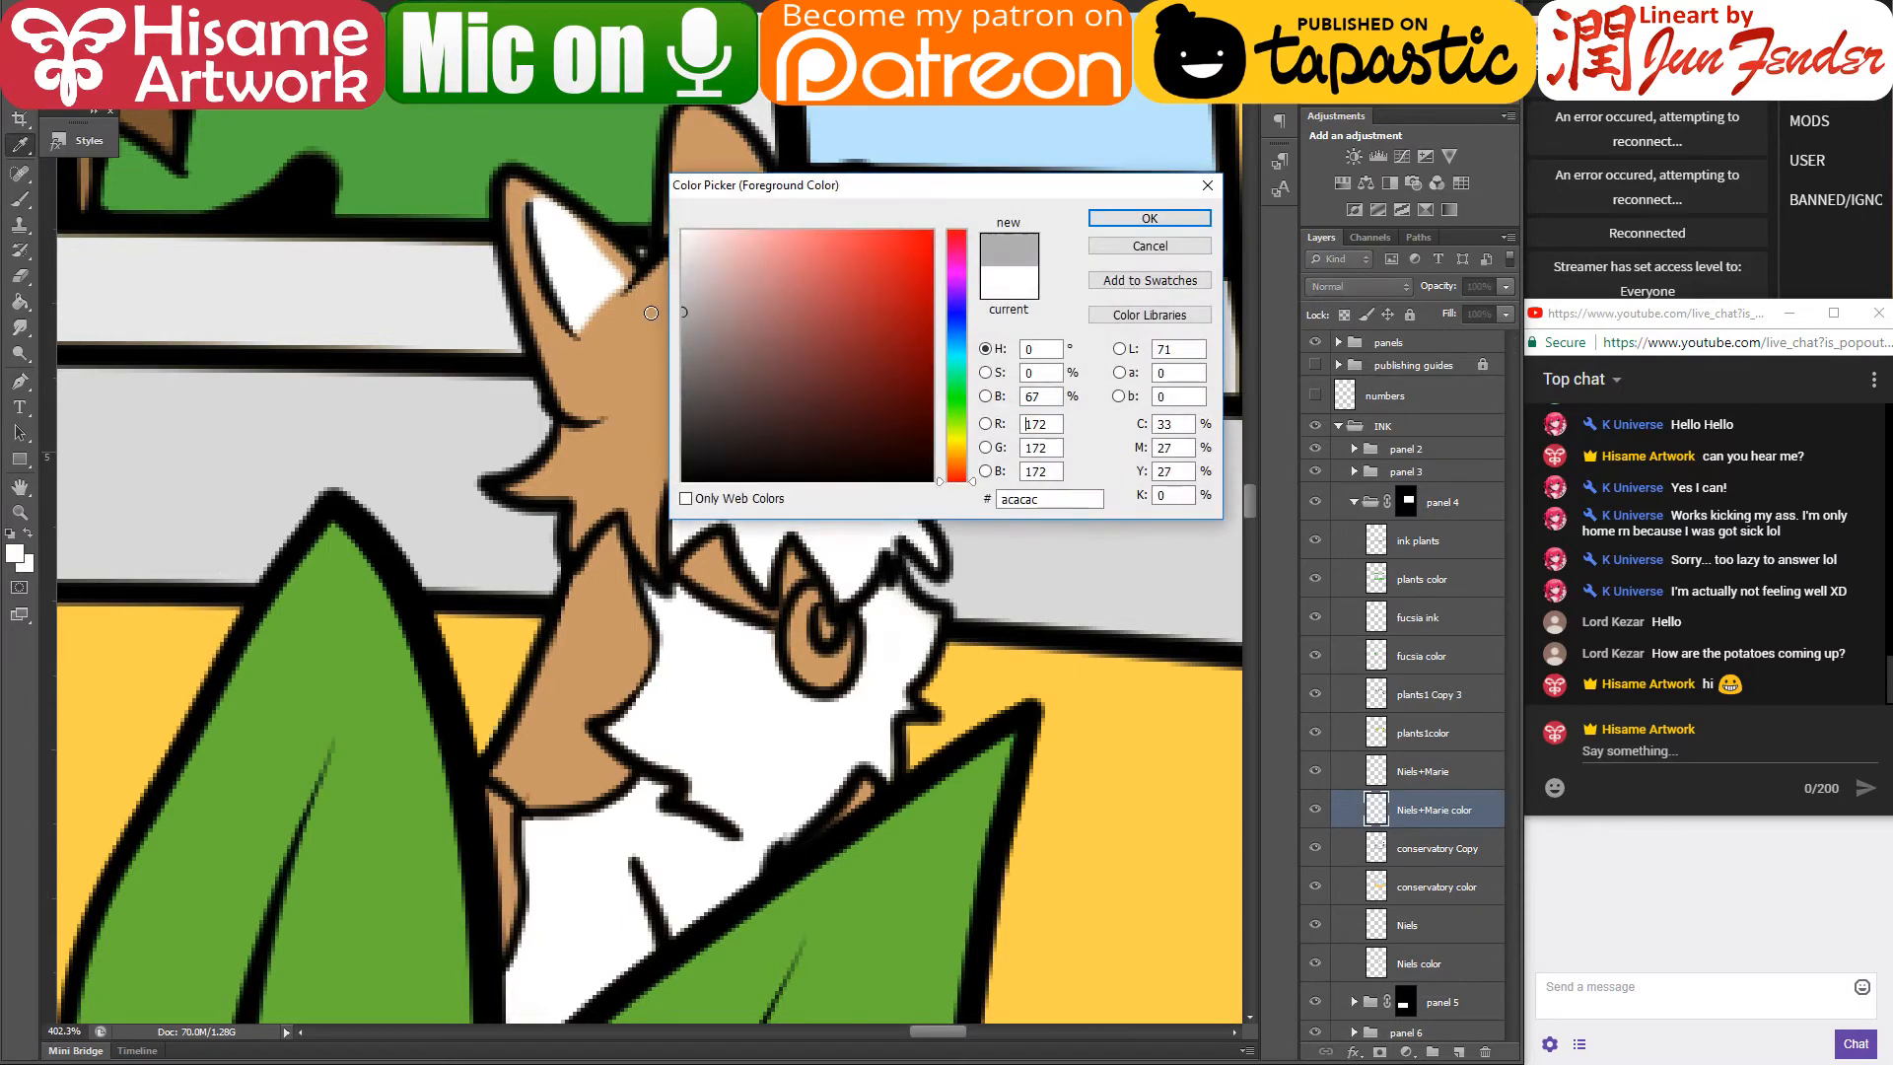
pyautogui.click(1111, 221)
pyautogui.moveTo(833, 596)
pyautogui.mouseDown()
pyautogui.moveTo(811, 592)
pyautogui.moveTo(789, 655)
pyautogui.moveTo(828, 646)
pyautogui.mouseUp()
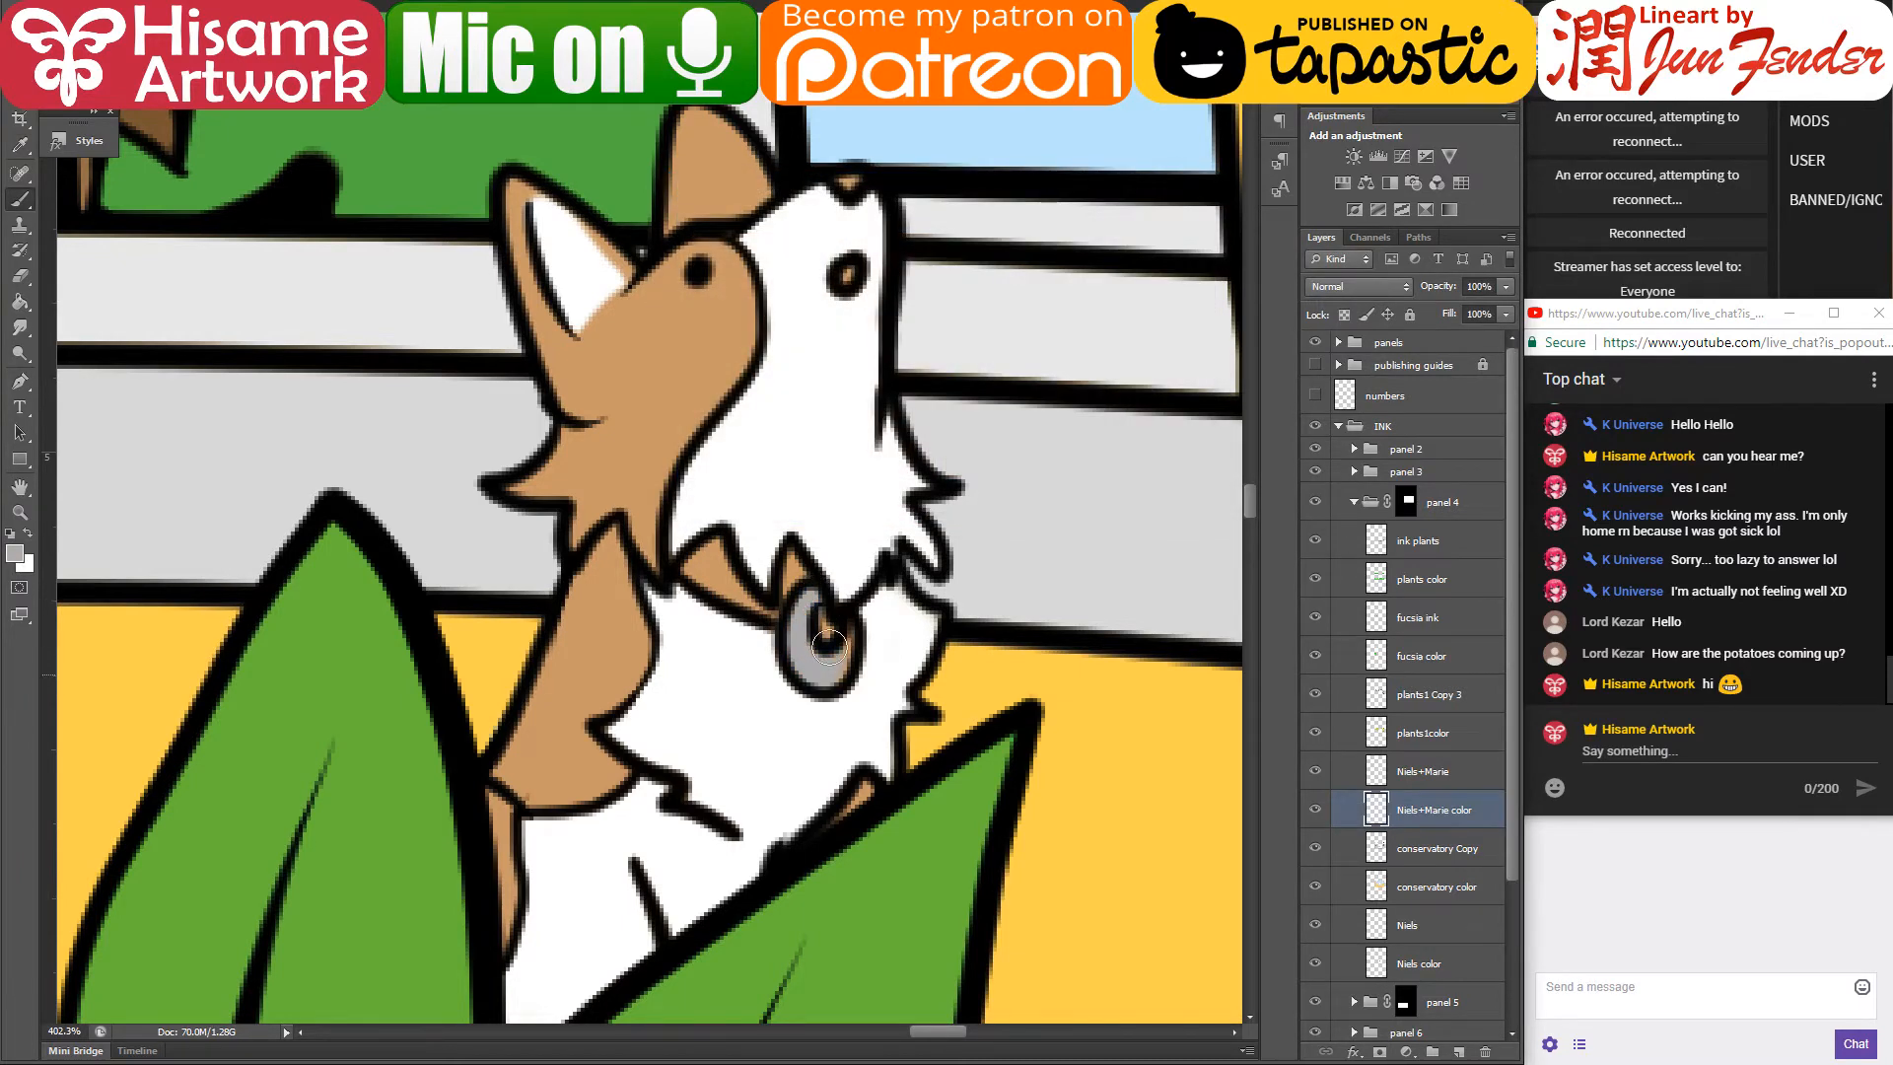
# - Set a bright cyan-blue foreground colour, paint the small centre of the corgi's collar tag with it, and resample the tag's grey
pyautogui.click(15, 557)
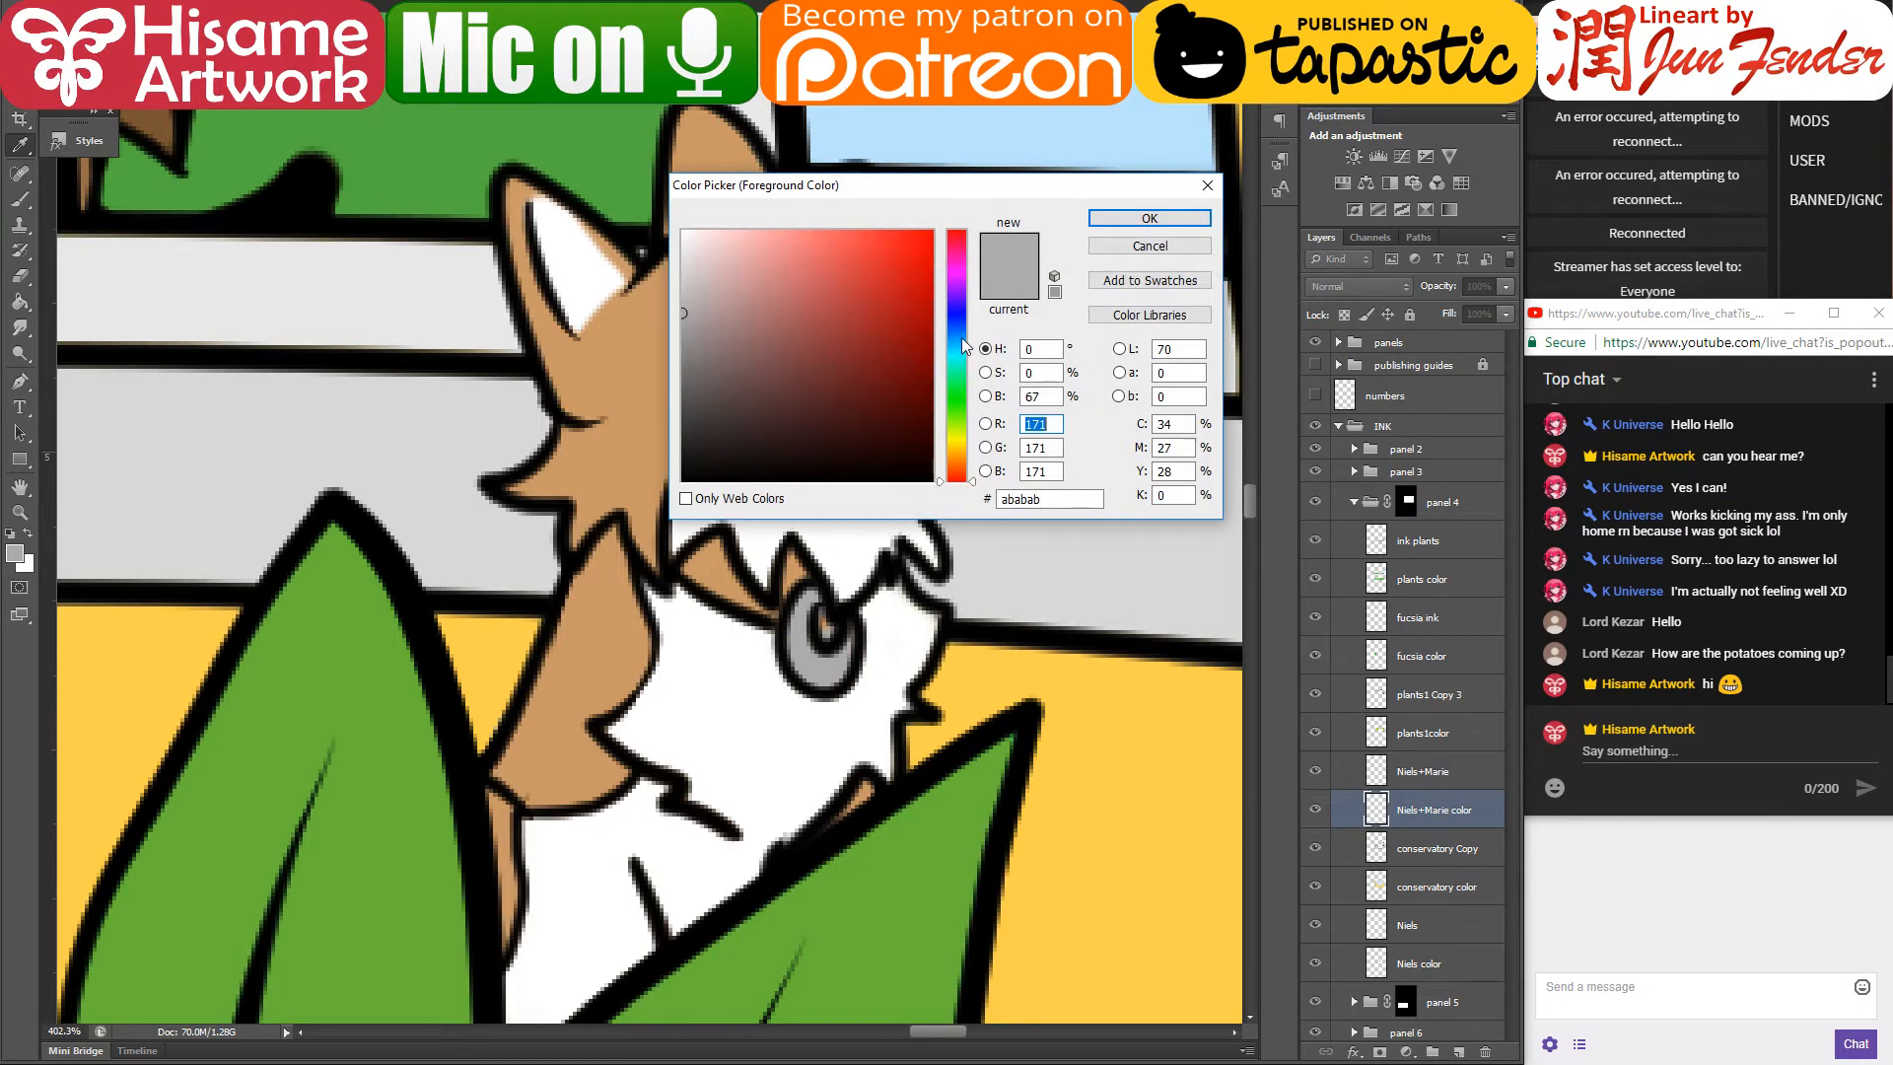
pyautogui.click(961, 364)
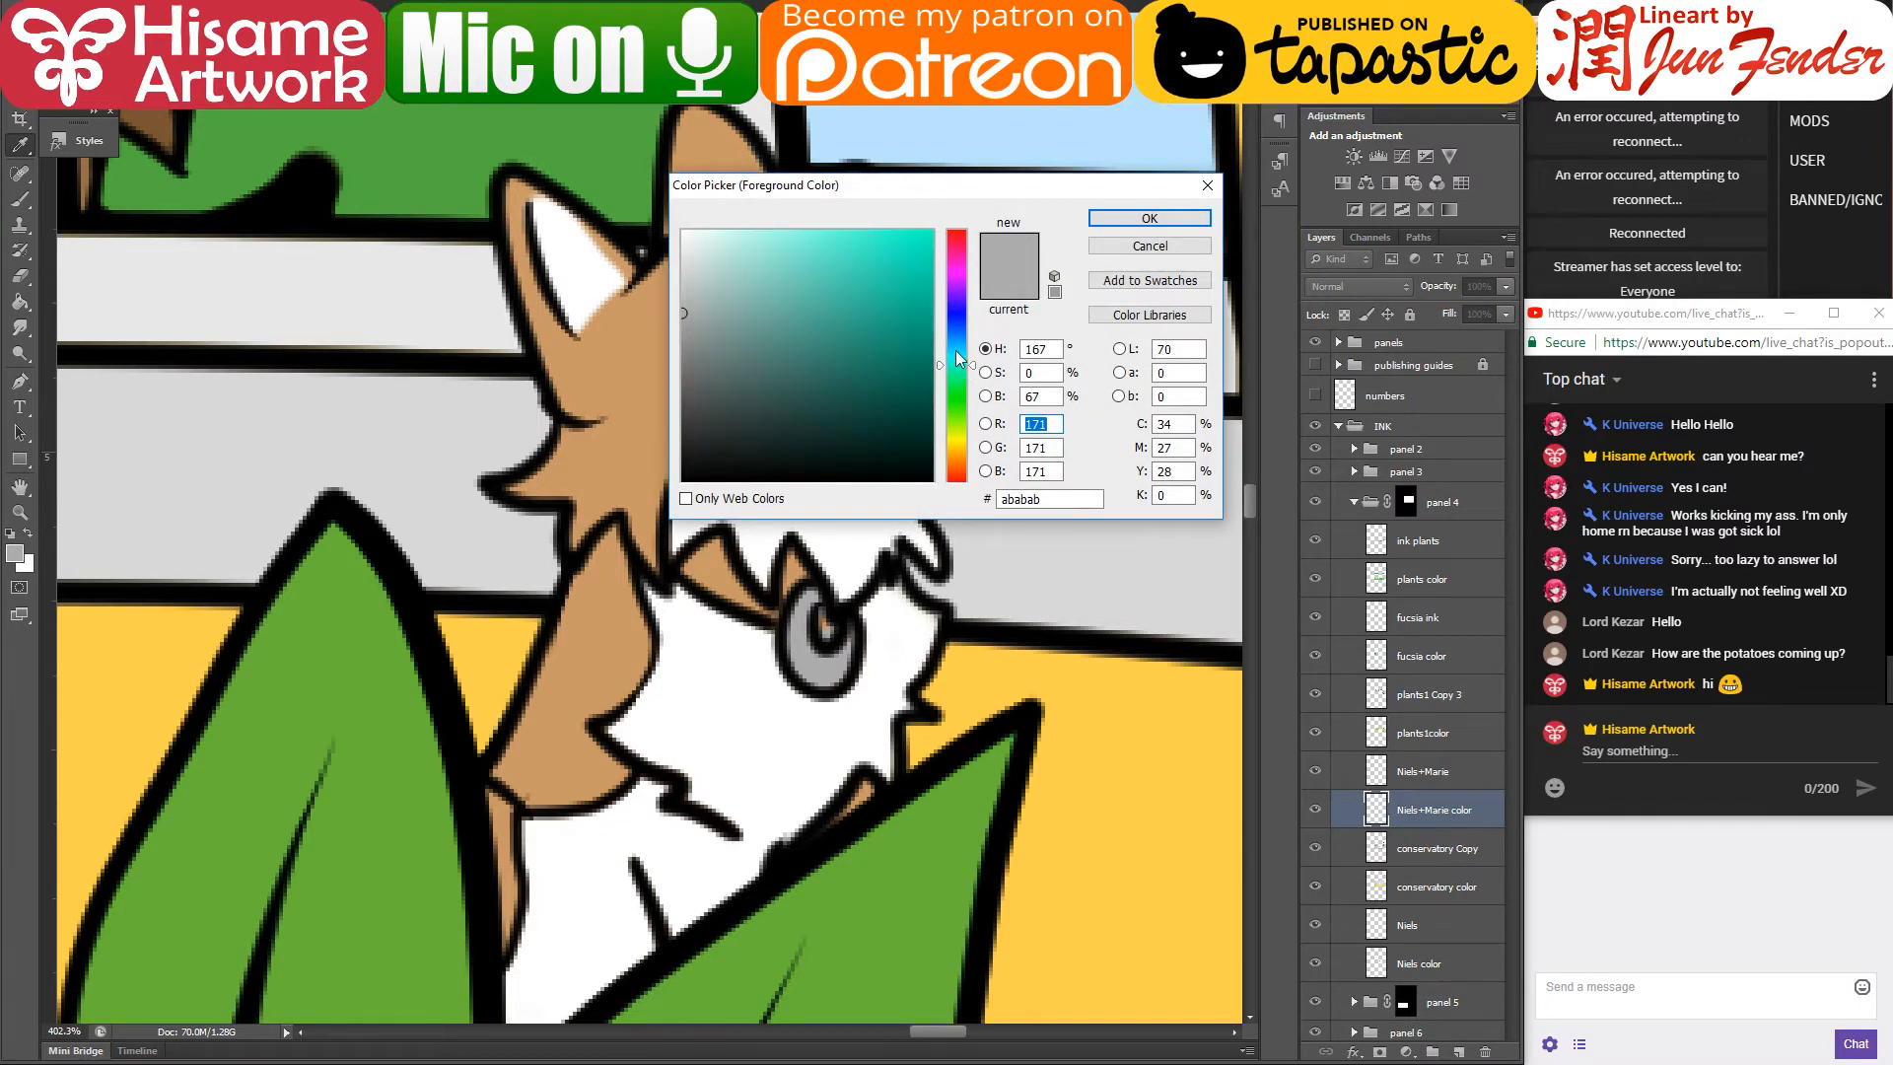
pyautogui.click(956, 351)
pyautogui.click(930, 232)
pyautogui.click(1149, 218)
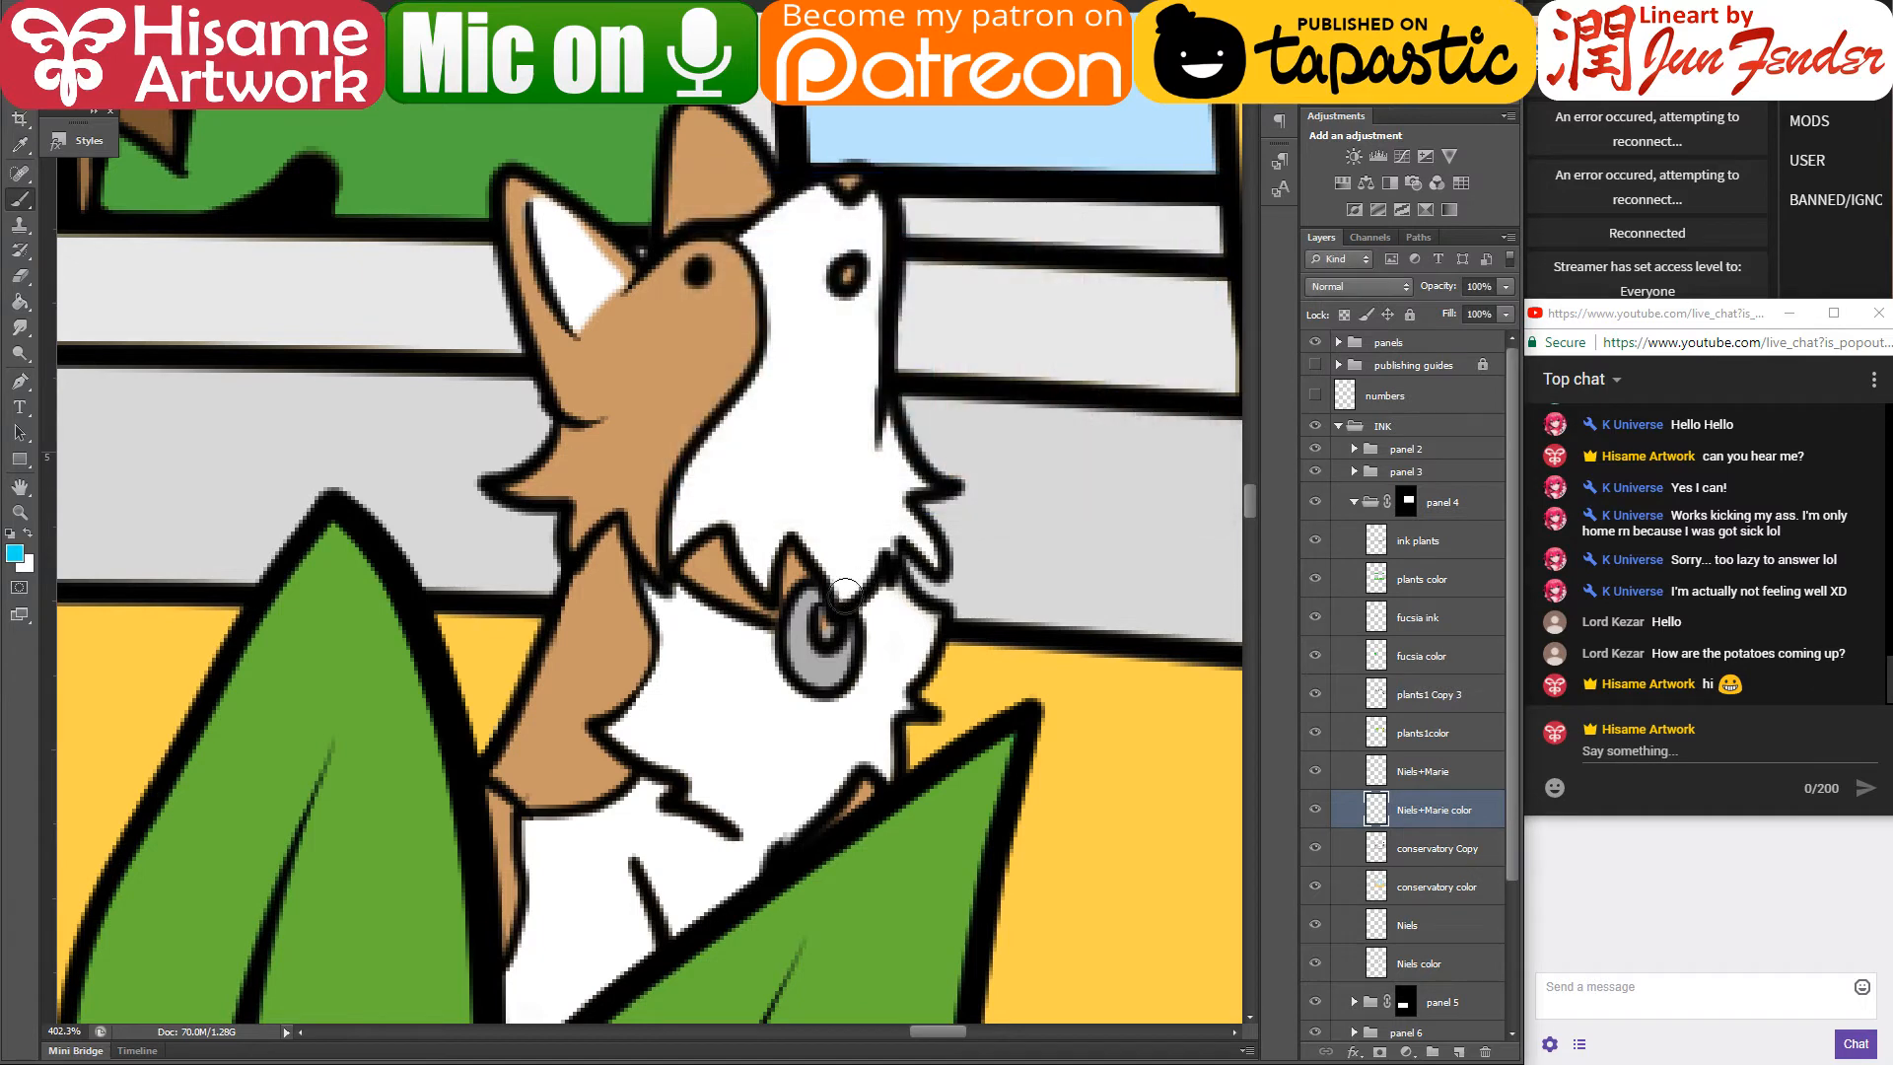
pyautogui.press('b')
pyautogui.moveTo(818, 591); pyautogui.dragTo(838, 646)
pyautogui.keyDown('alt'); pyautogui.click(804, 646); pyautogui.keyUp('alt')
# - Sample the corgi's tan fur, darken it to brown #a3601d, and paint the tip of its nose
pyautogui.click(18, 557)
pyautogui.click(654, 585)
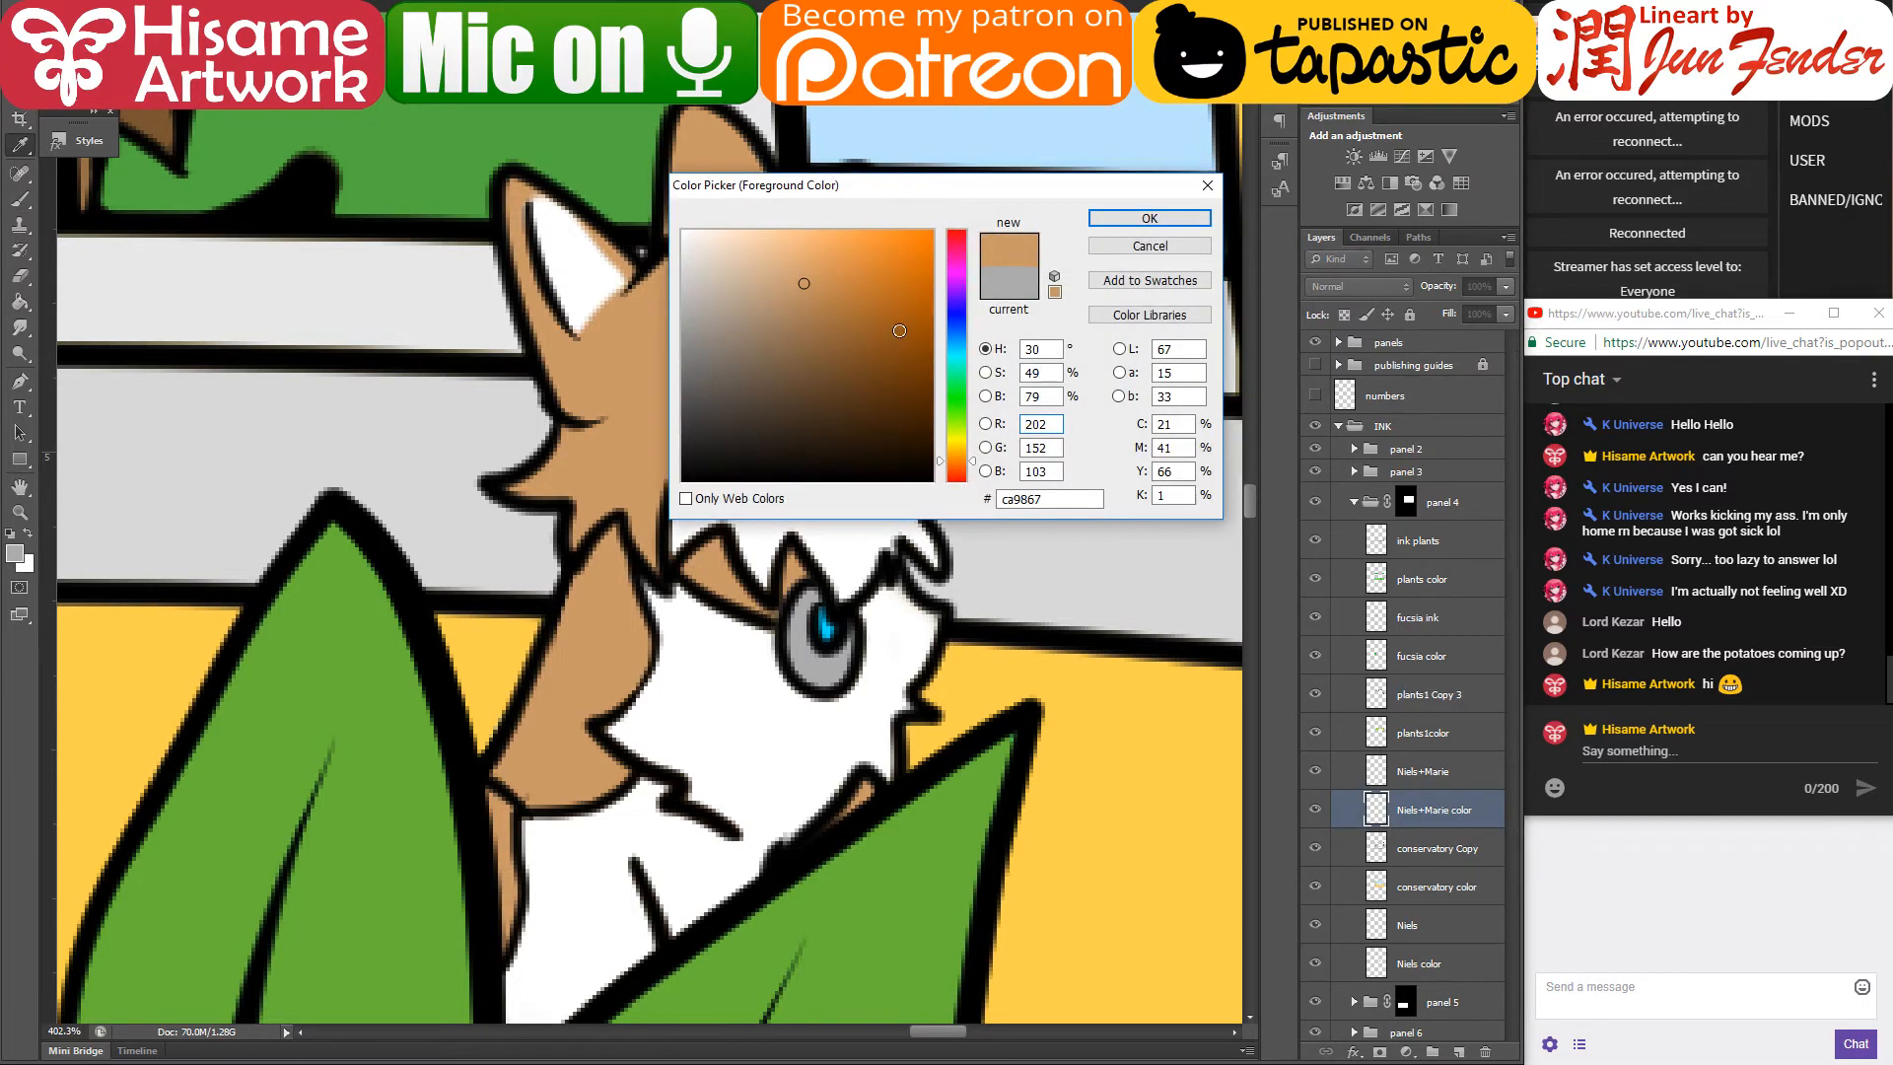
pyautogui.click(1150, 218)
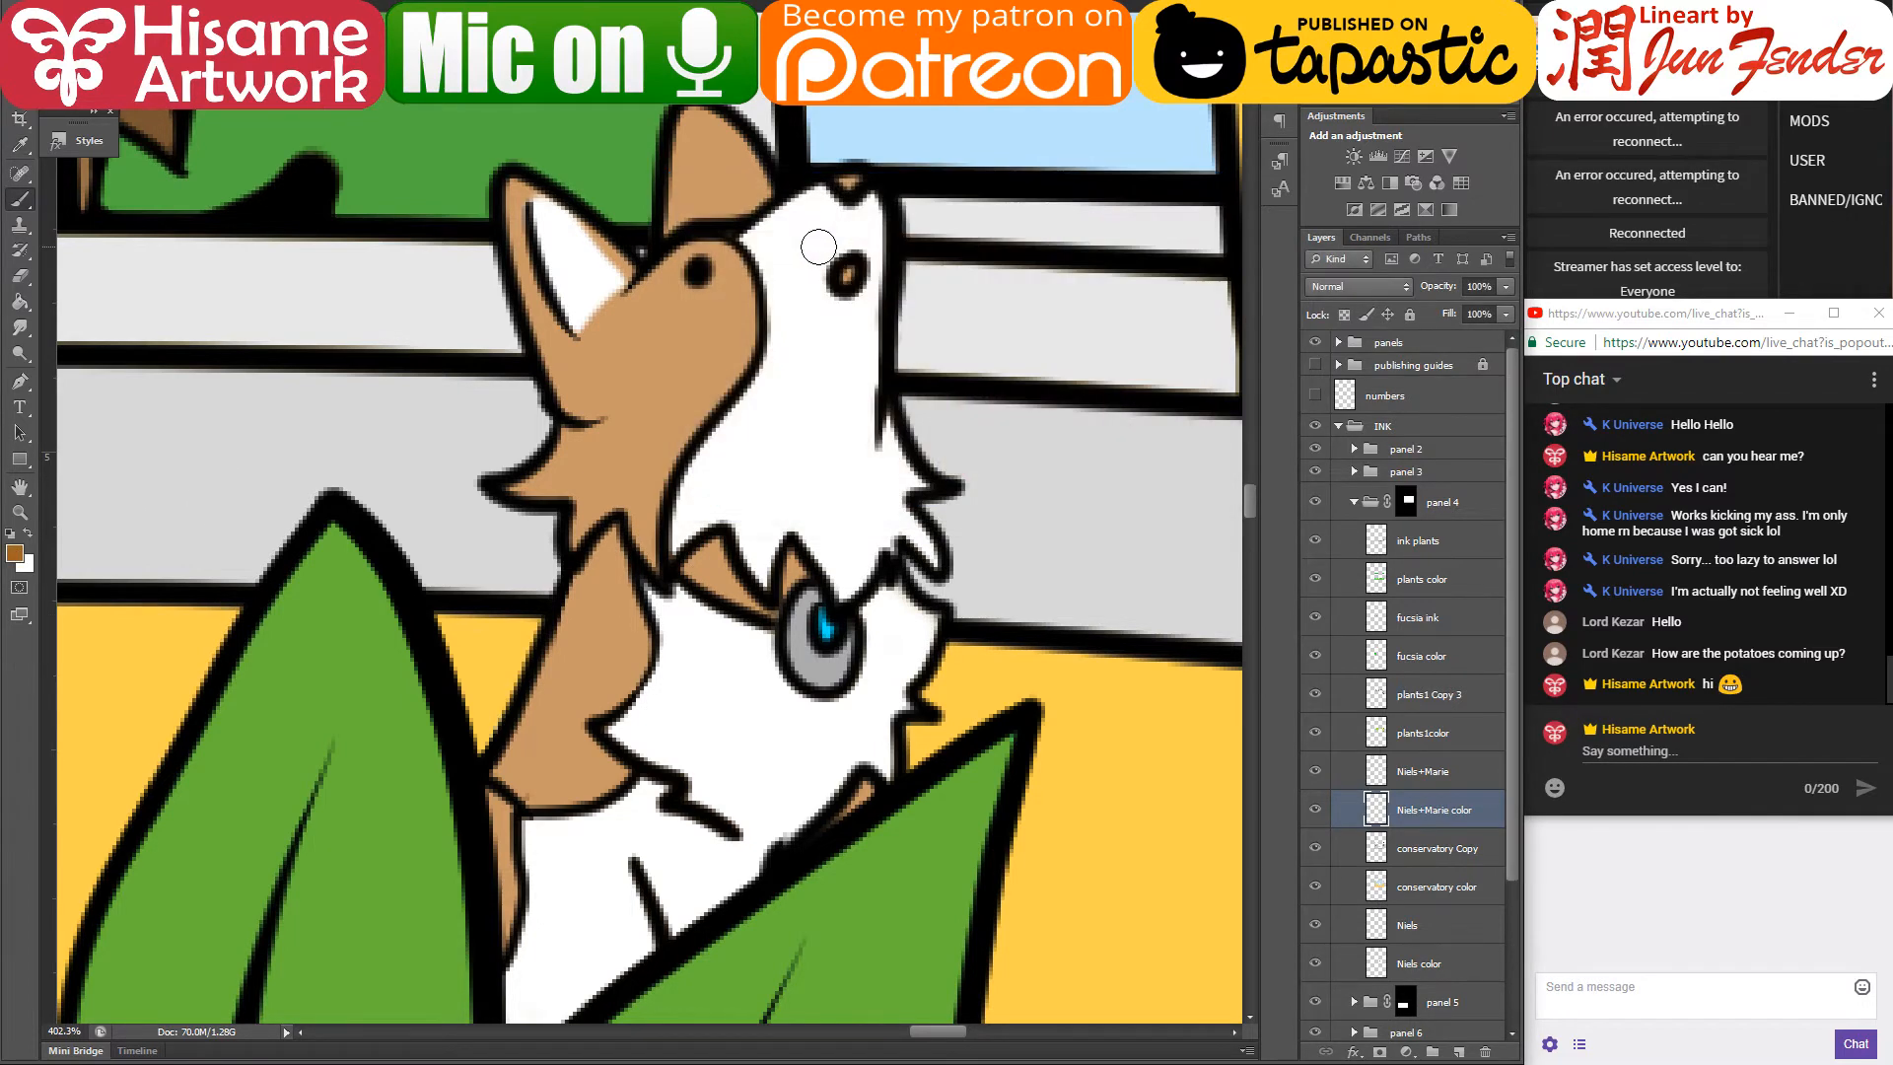
pyautogui.moveTo(852, 172); pyautogui.dragTo(850, 178)
# - Set the foreground colour to magenta #bf0476 and paint the inside of the corgi's open mouth
pyautogui.click(16, 553)
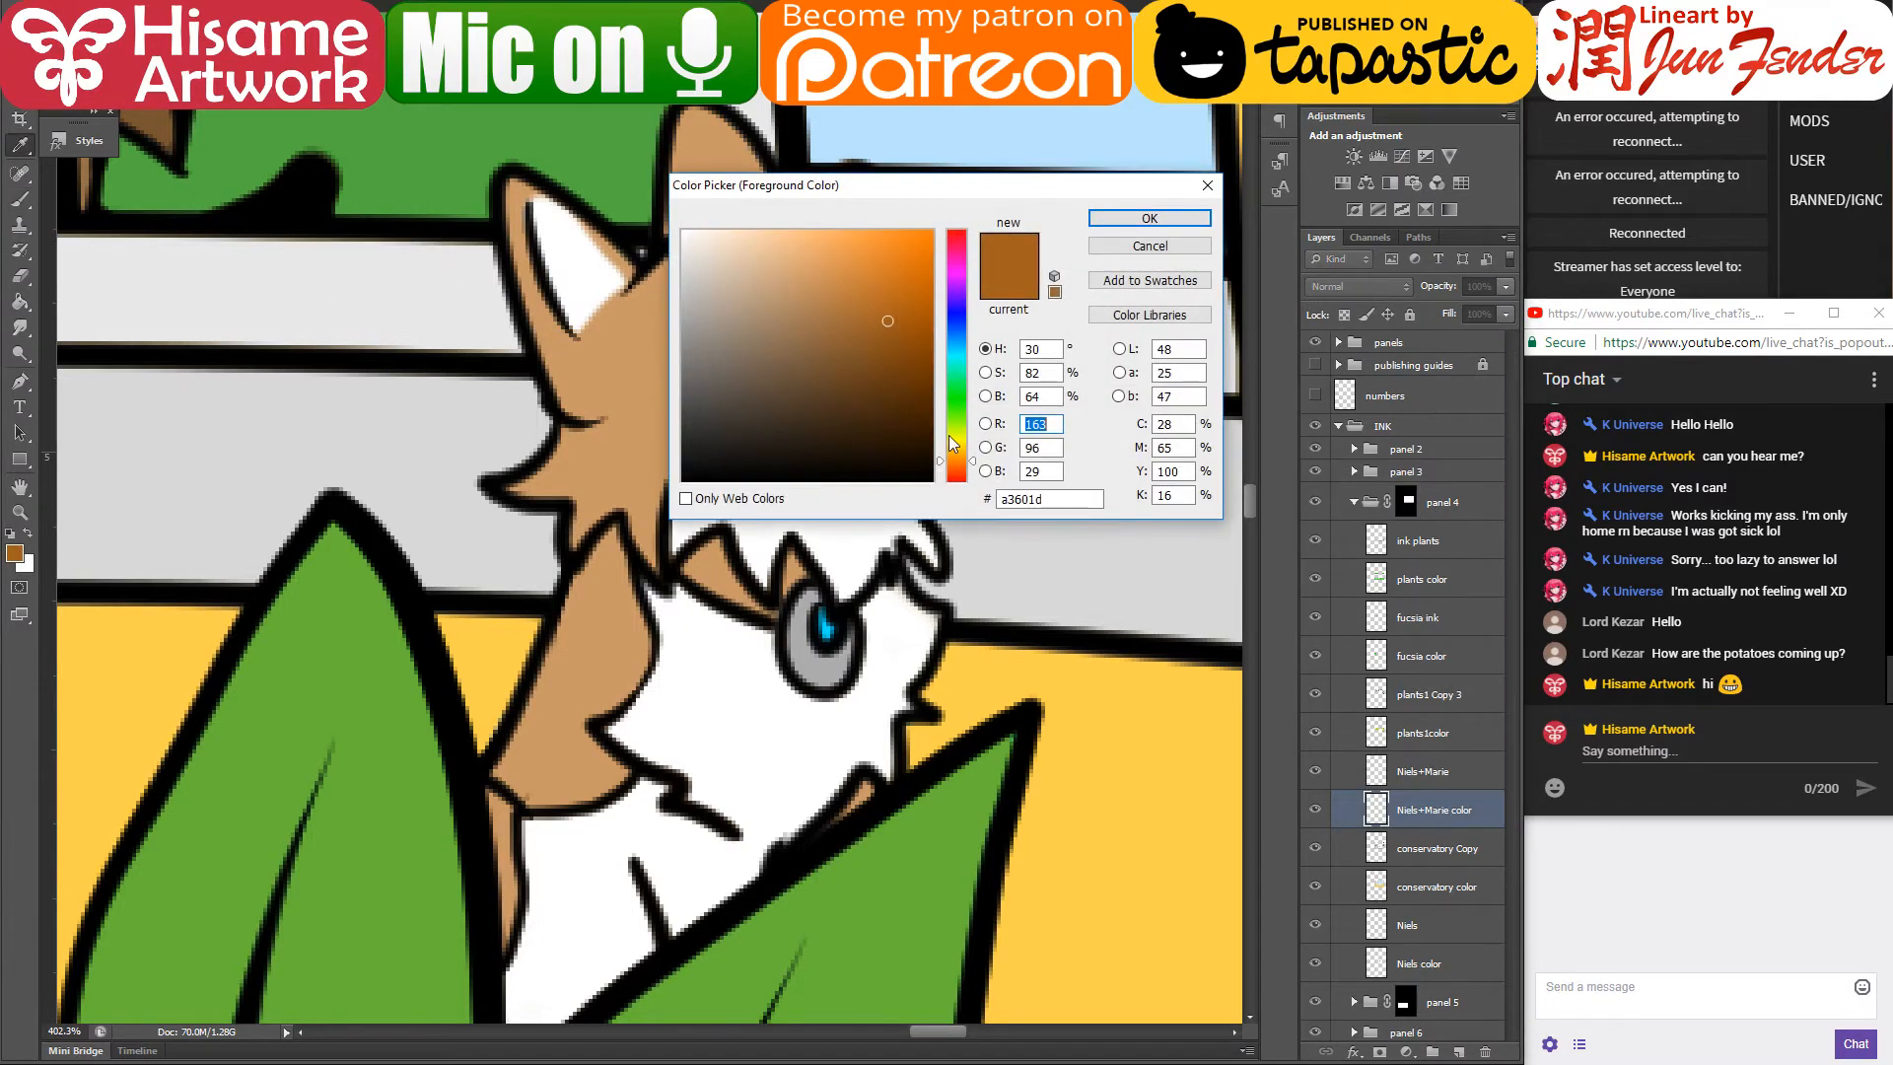
pyautogui.moveTo(948, 281); pyautogui.dragTo(948, 255)
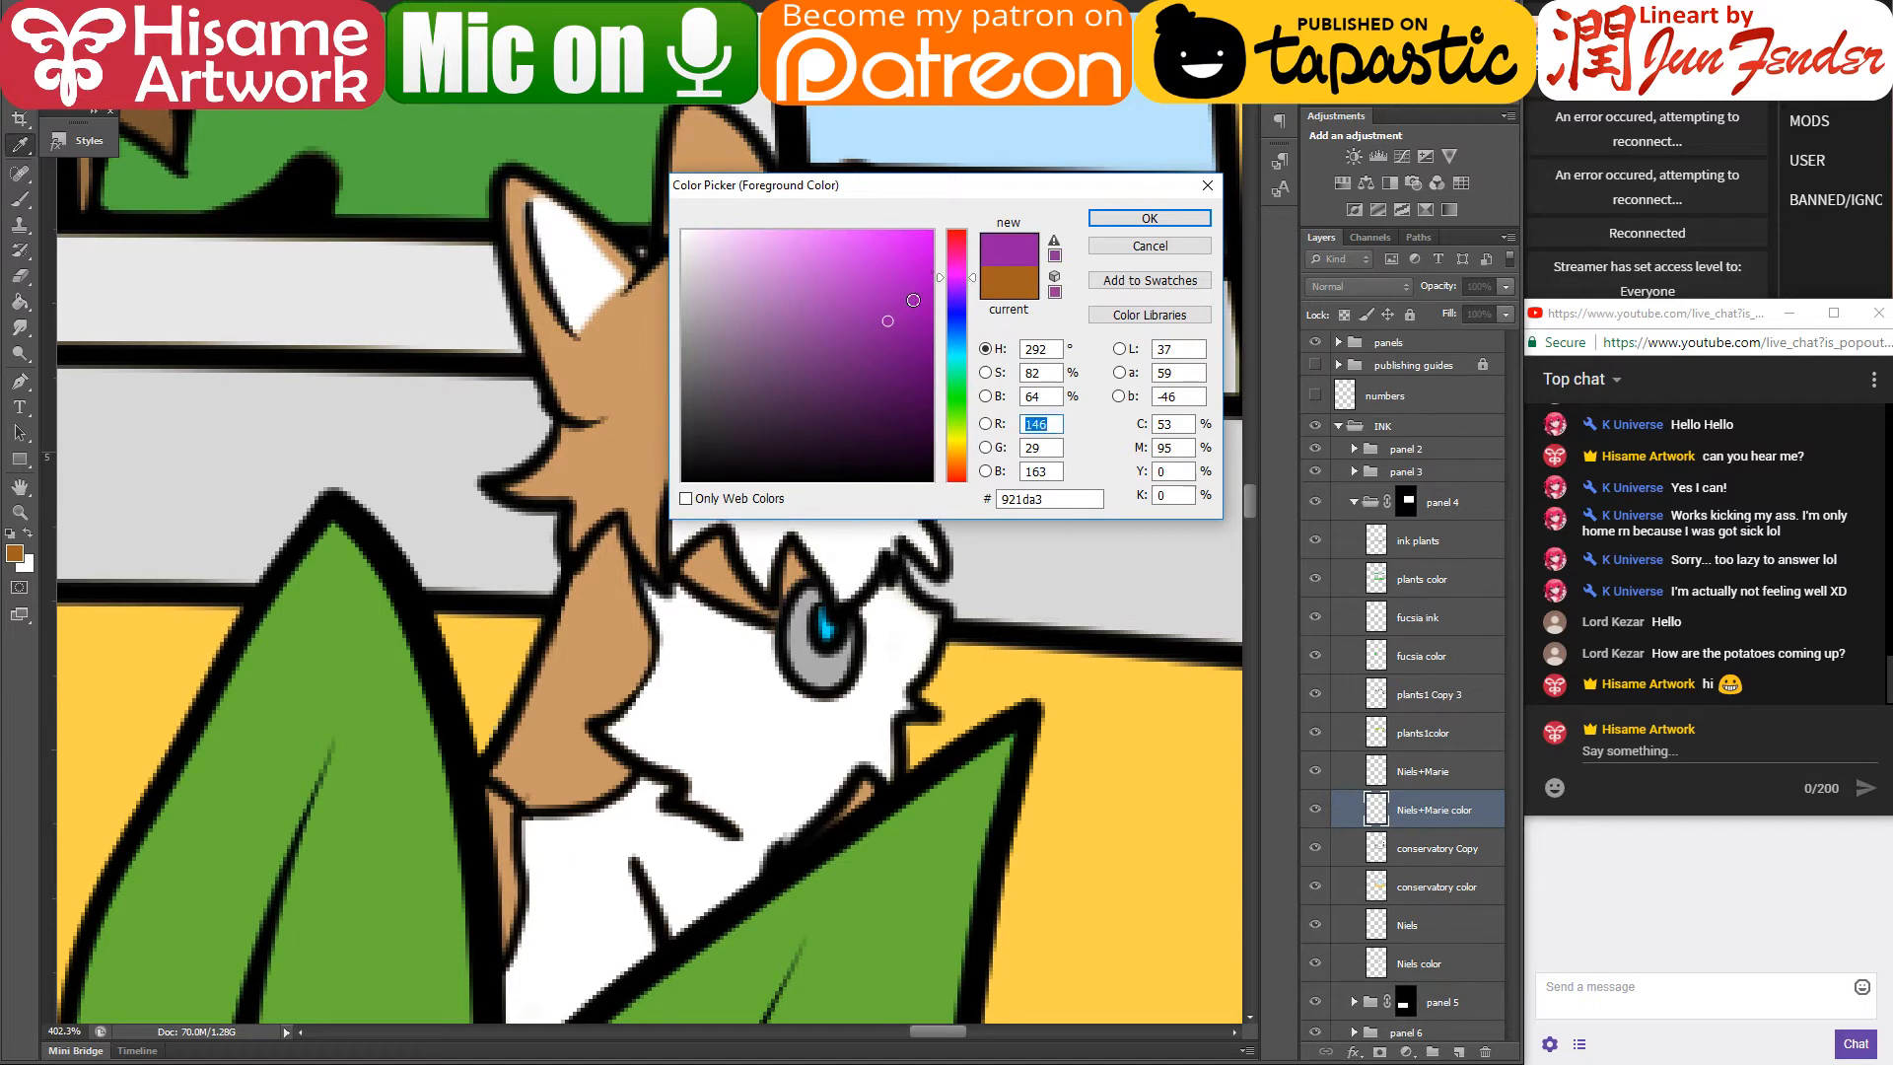
pyautogui.click(928, 293)
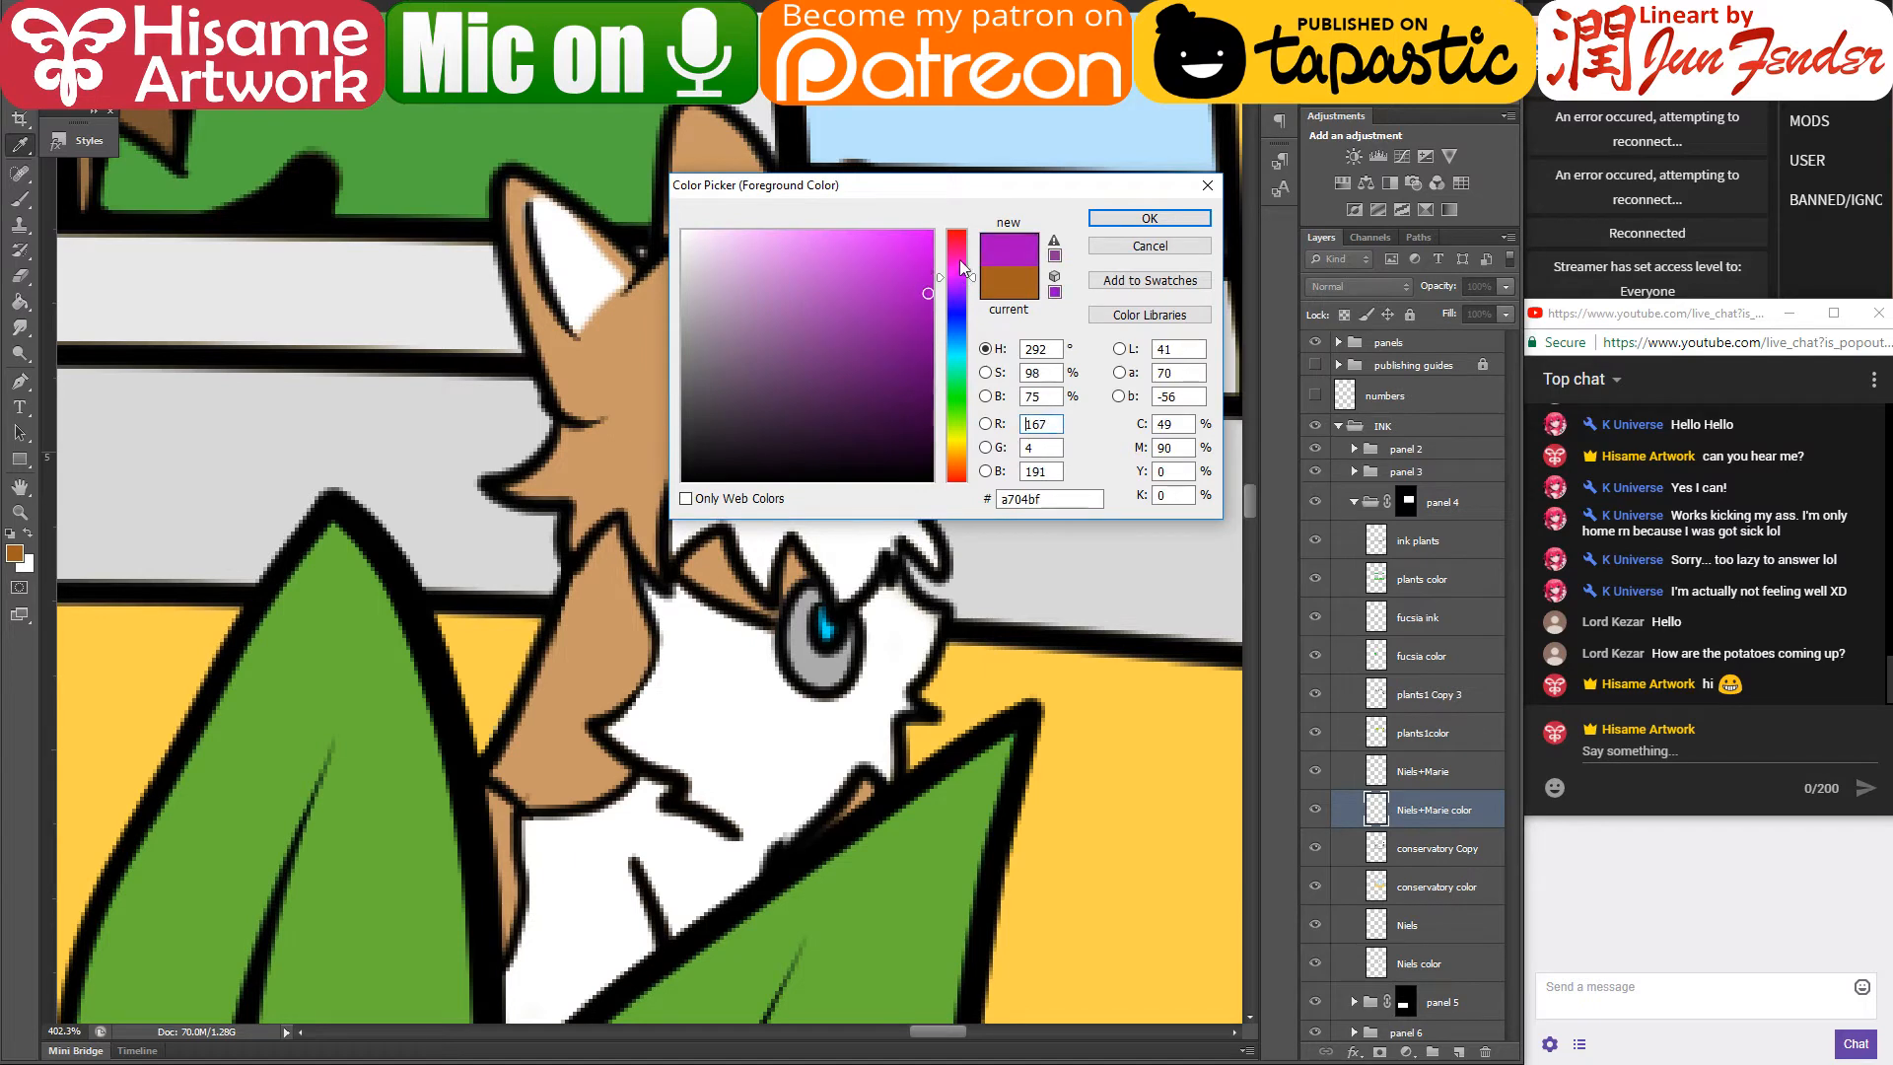
pyautogui.click(1130, 220)
pyautogui.click(846, 273)
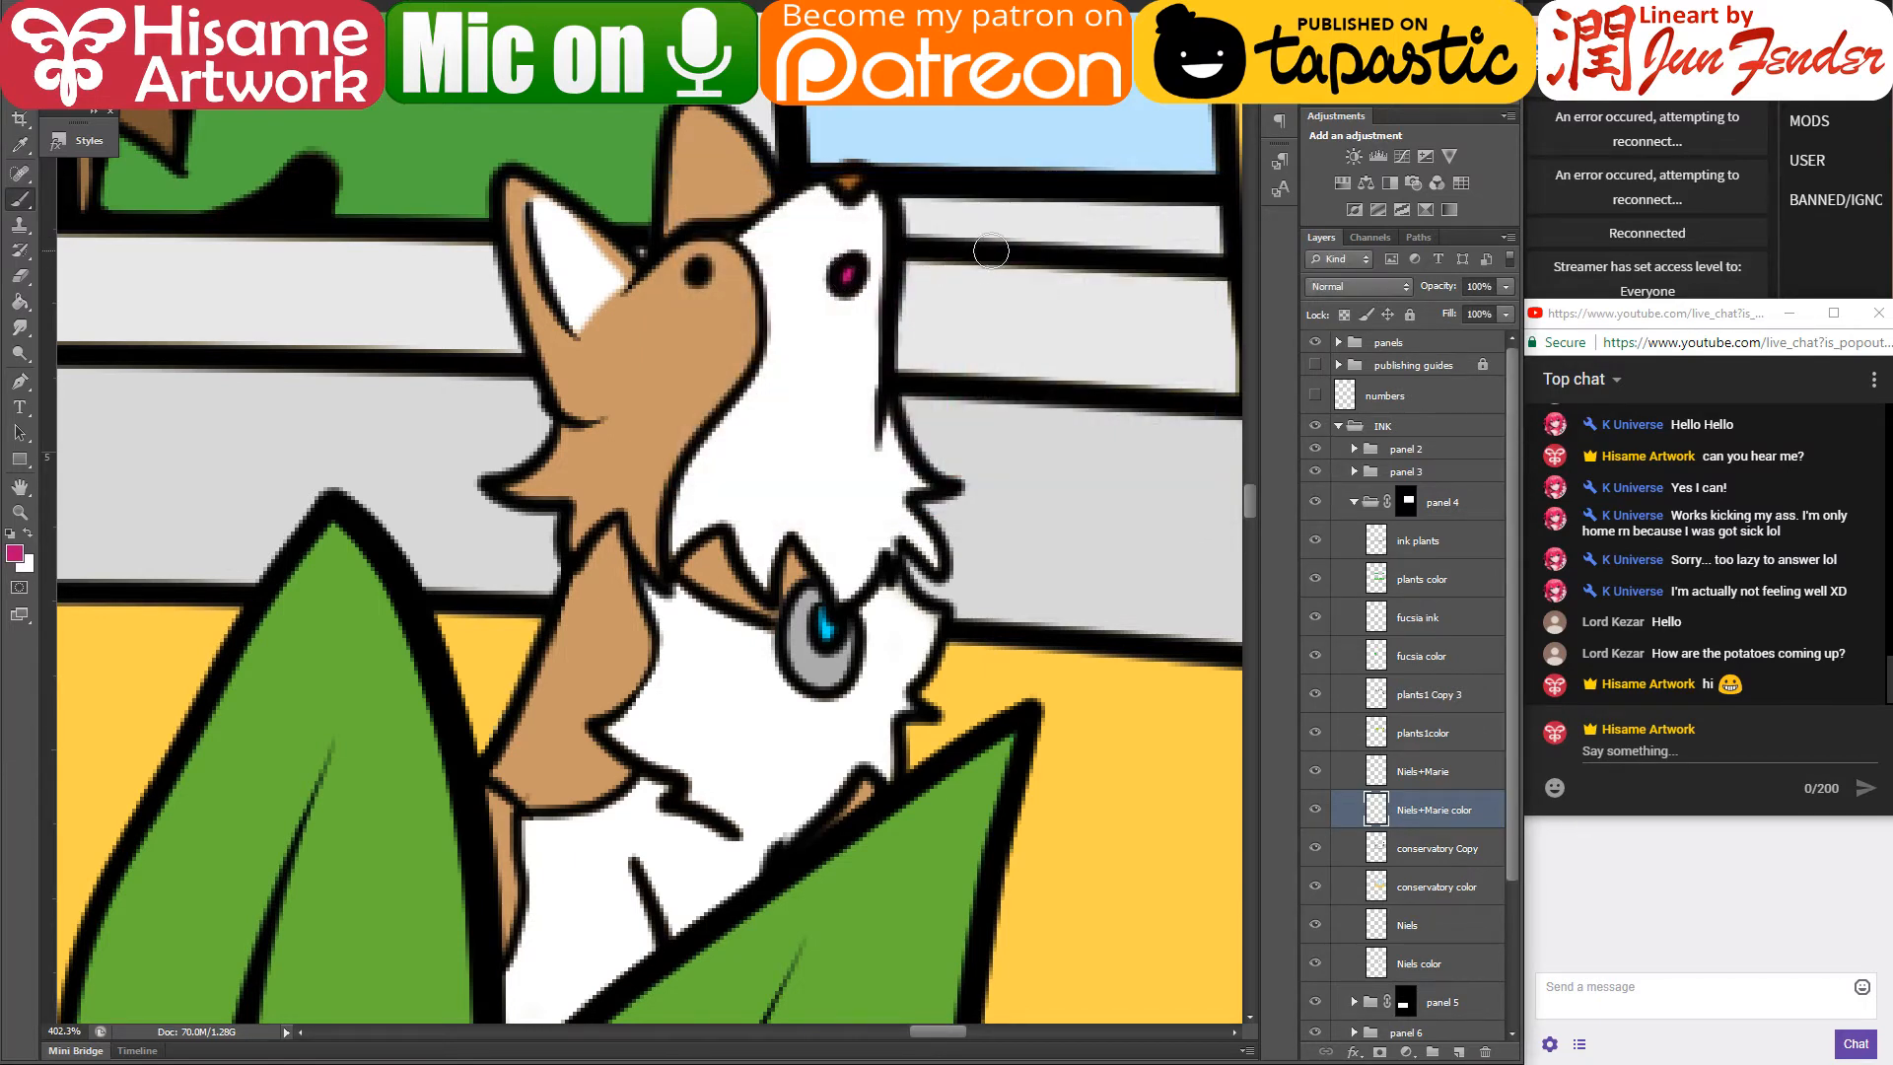
# - Repaint the corgi's mouth in a darker shade of the magenta and touch up the muzzle around it with sampled white
pyautogui.click(14, 553)
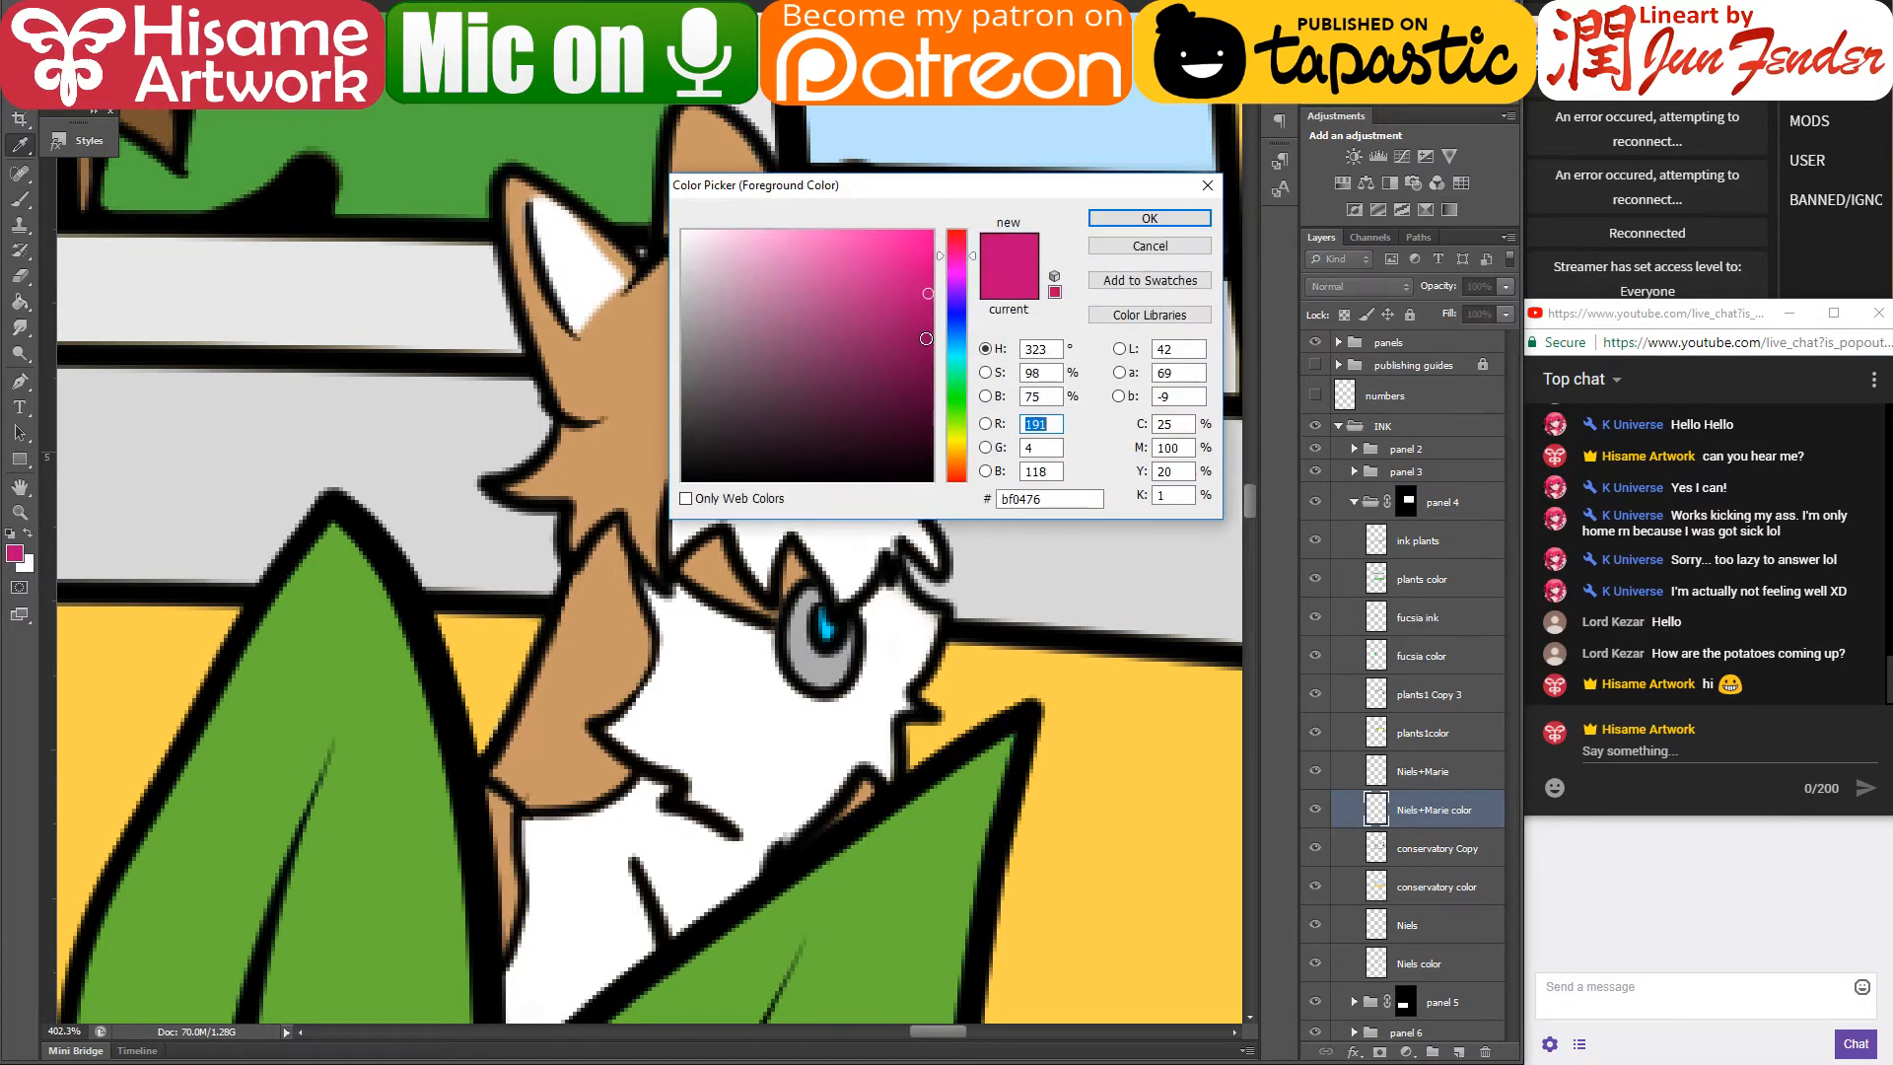
pyautogui.click(926, 338)
pyautogui.click(1149, 218)
pyautogui.click(848, 273)
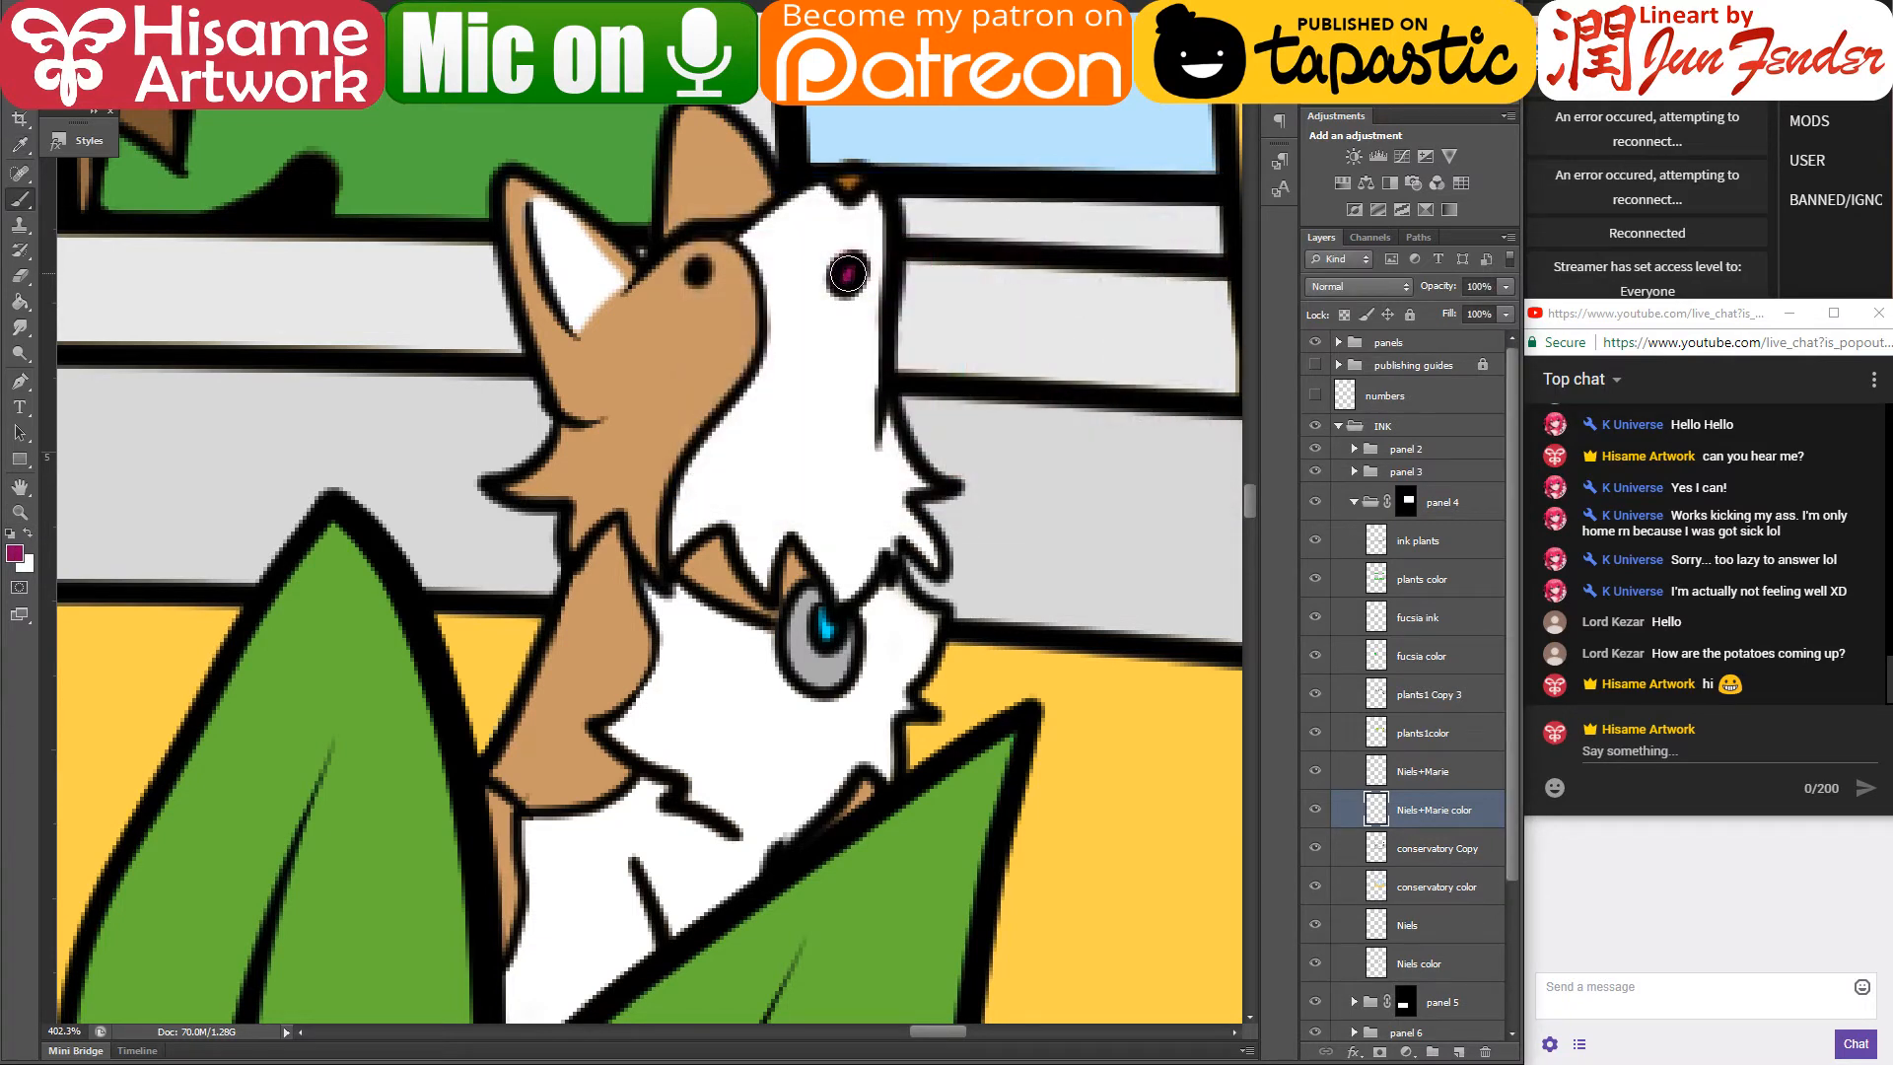
pyautogui.keyDown('alt'); pyautogui.click(846, 227); pyautogui.keyUp('alt')
pyautogui.moveTo(838, 246)
pyautogui.mouseDown()
pyautogui.moveTo(875, 264)
pyautogui.moveTo(865, 301)
pyautogui.mouseUp()
# - Set the foreground colour to purple #a800ff, paint the corgi's collar with it, and resample the fur's white
pyautogui.click(13, 556)
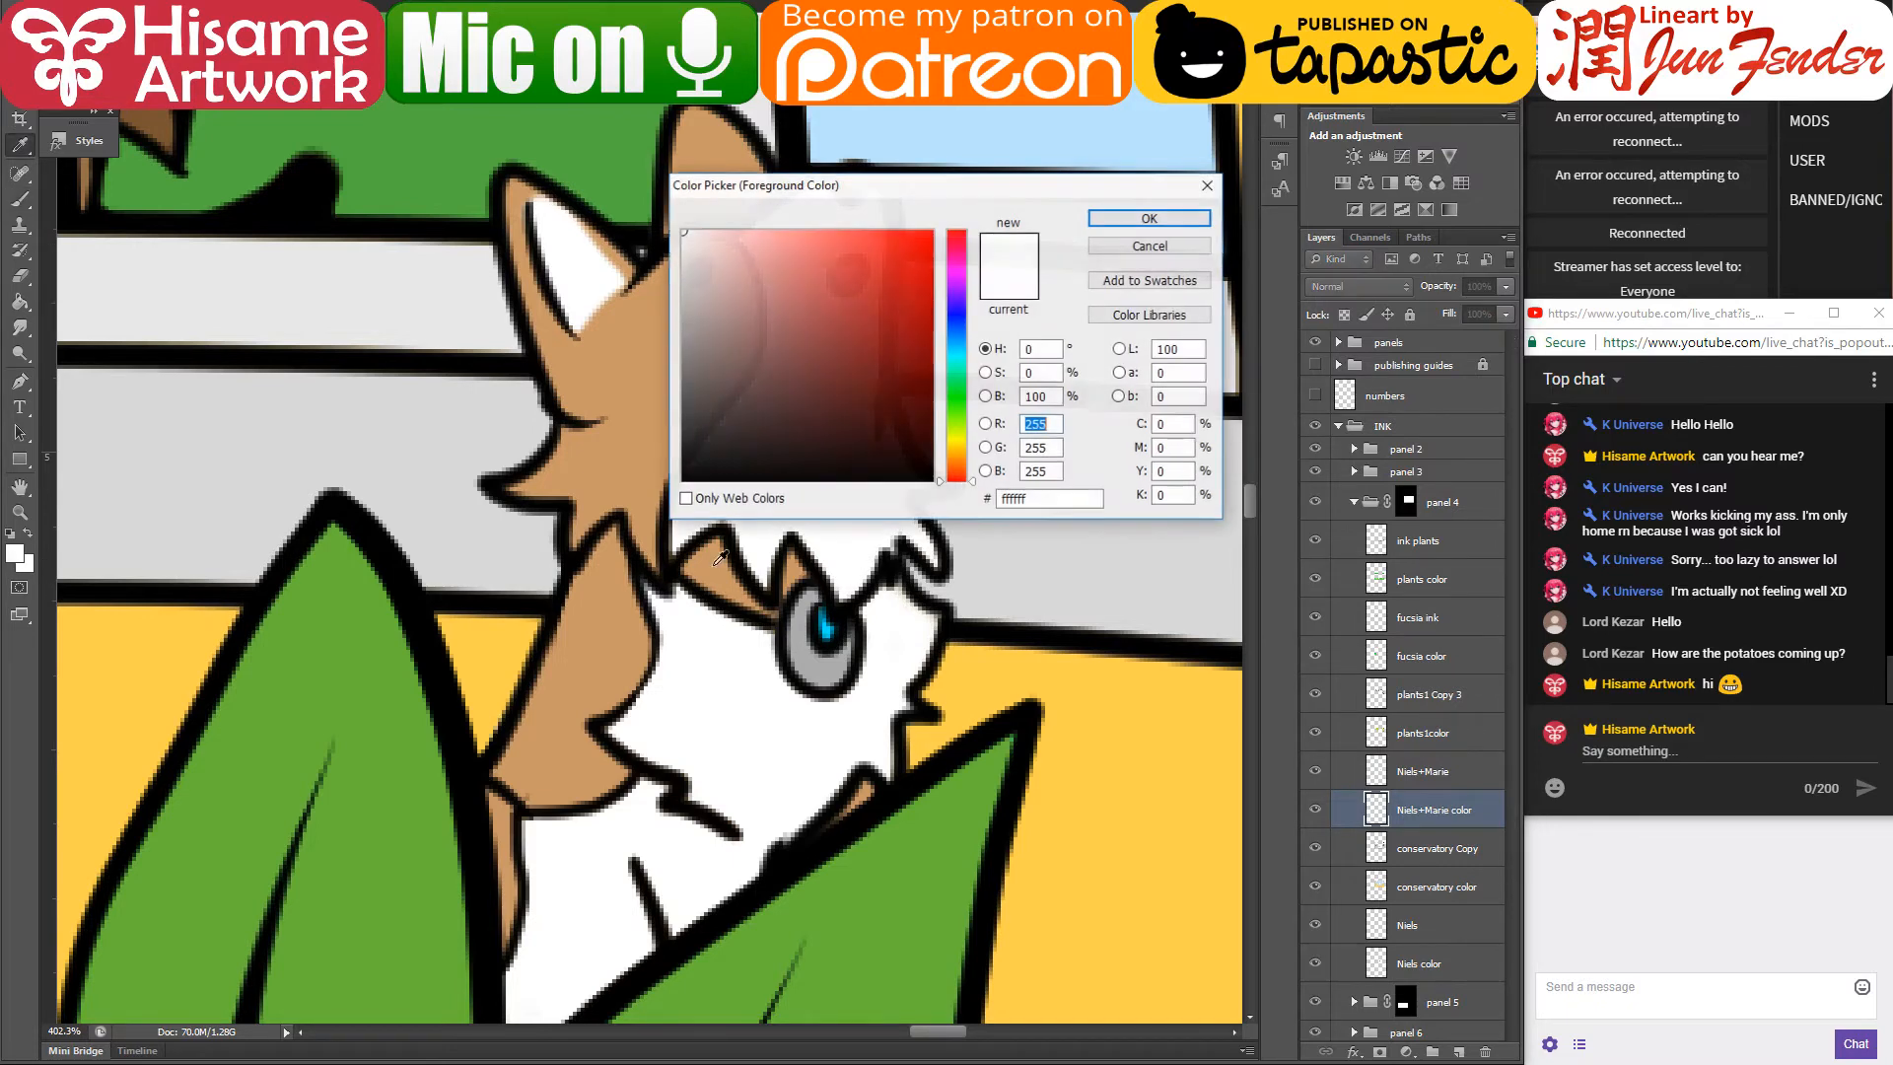
pyautogui.click(963, 287)
pyautogui.click(926, 255)
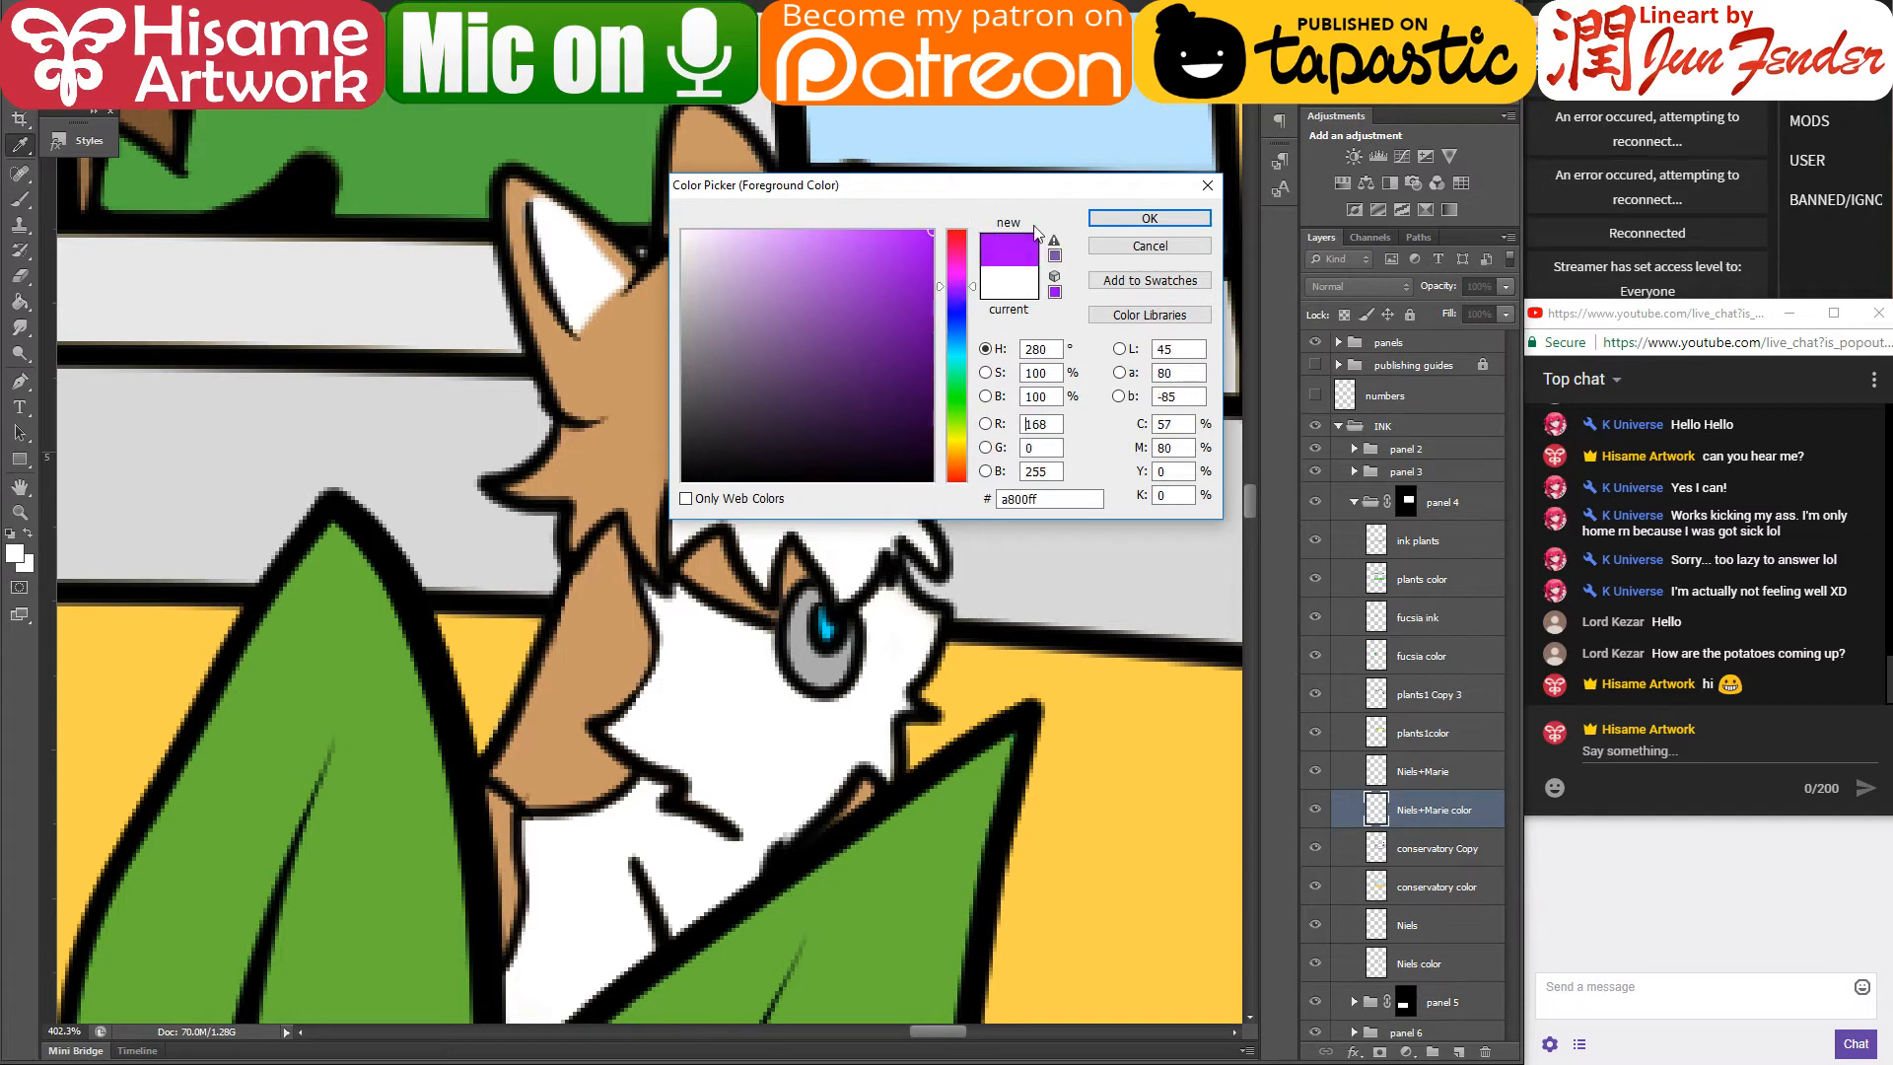
pyautogui.click(1149, 218)
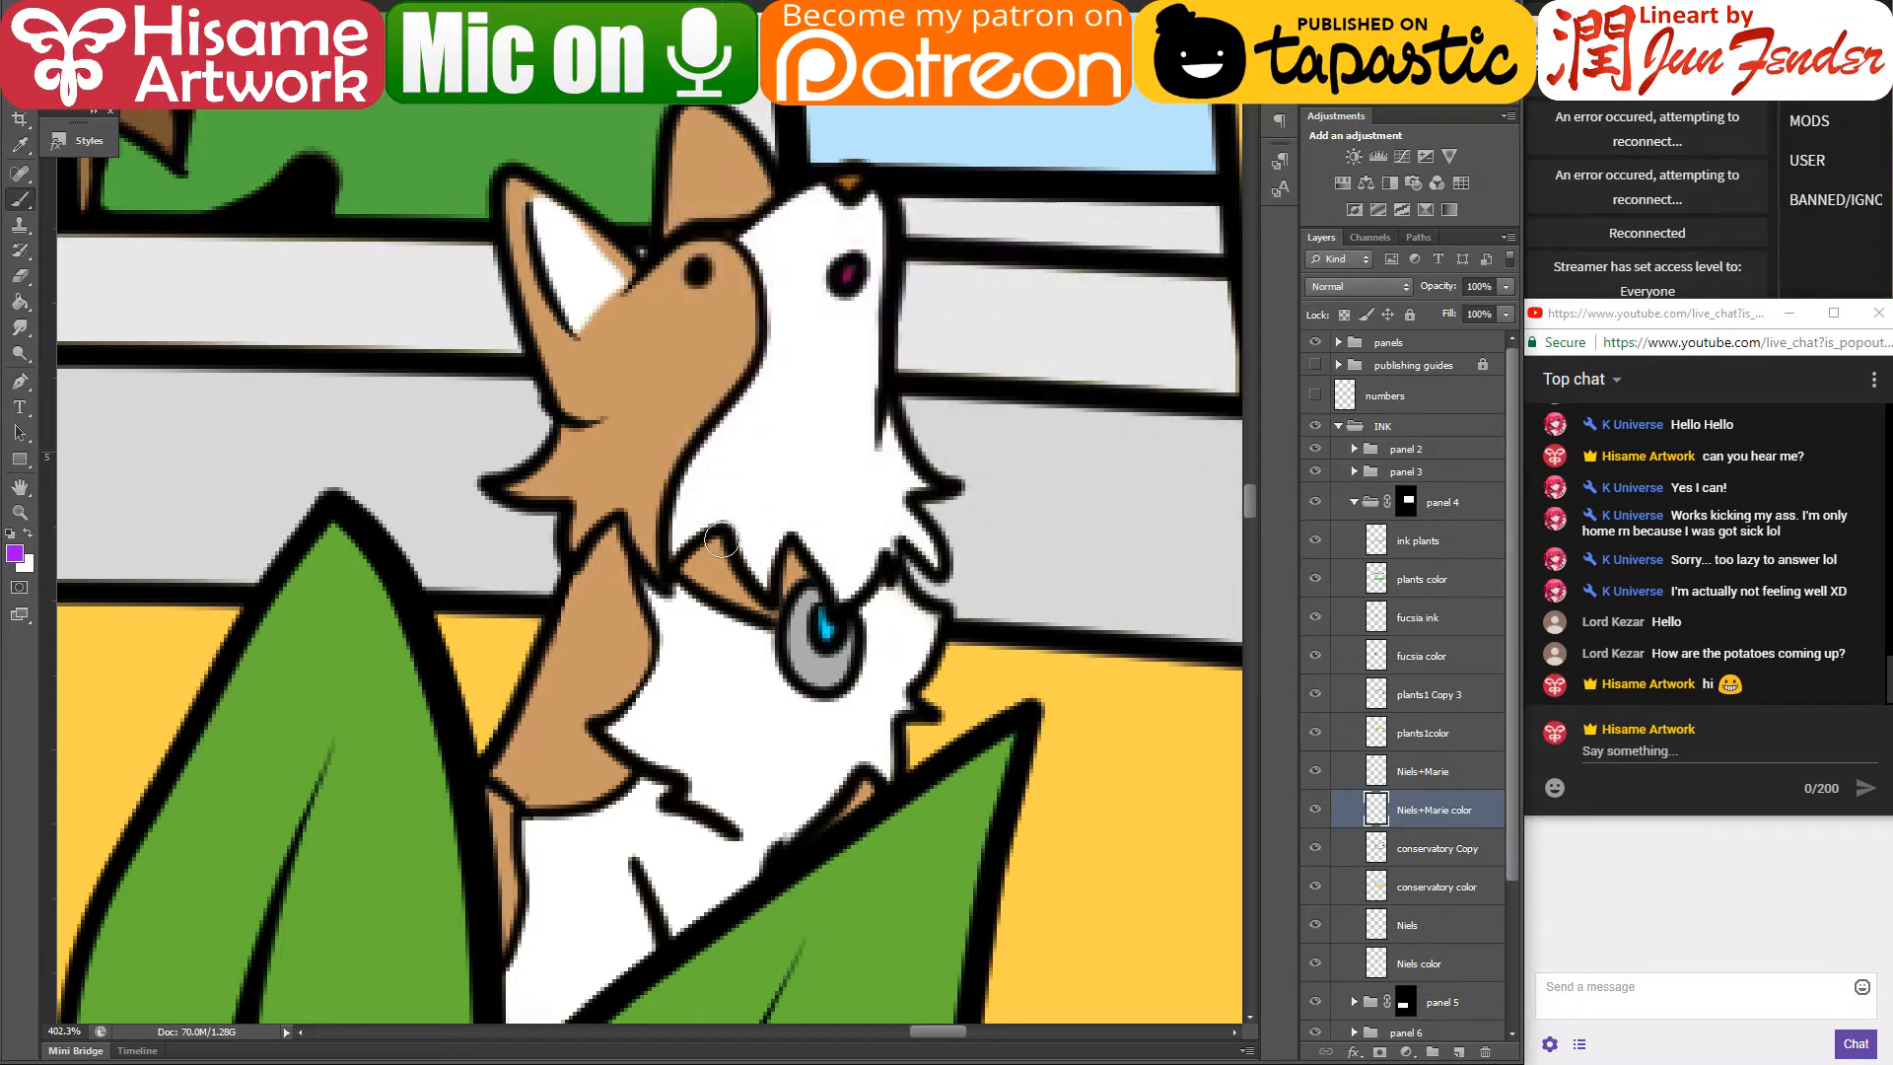
pyautogui.moveTo(717, 533)
pyautogui.mouseDown()
pyautogui.moveTo(750, 611)
pyautogui.moveTo(796, 554)
pyautogui.moveTo(787, 586)
pyautogui.moveTo(756, 497)
pyautogui.moveTo(849, 584)
pyautogui.moveTo(764, 641)
pyautogui.moveTo(679, 609)
pyautogui.moveTo(716, 620)
pyautogui.mouseUp()
pyautogui.keyDown('alt'); pyautogui.click(754, 508); pyautogui.keyUp('alt')
# - Save the page with the corgi's corrected colours
pyautogui.scroll(-5, 820, 675)
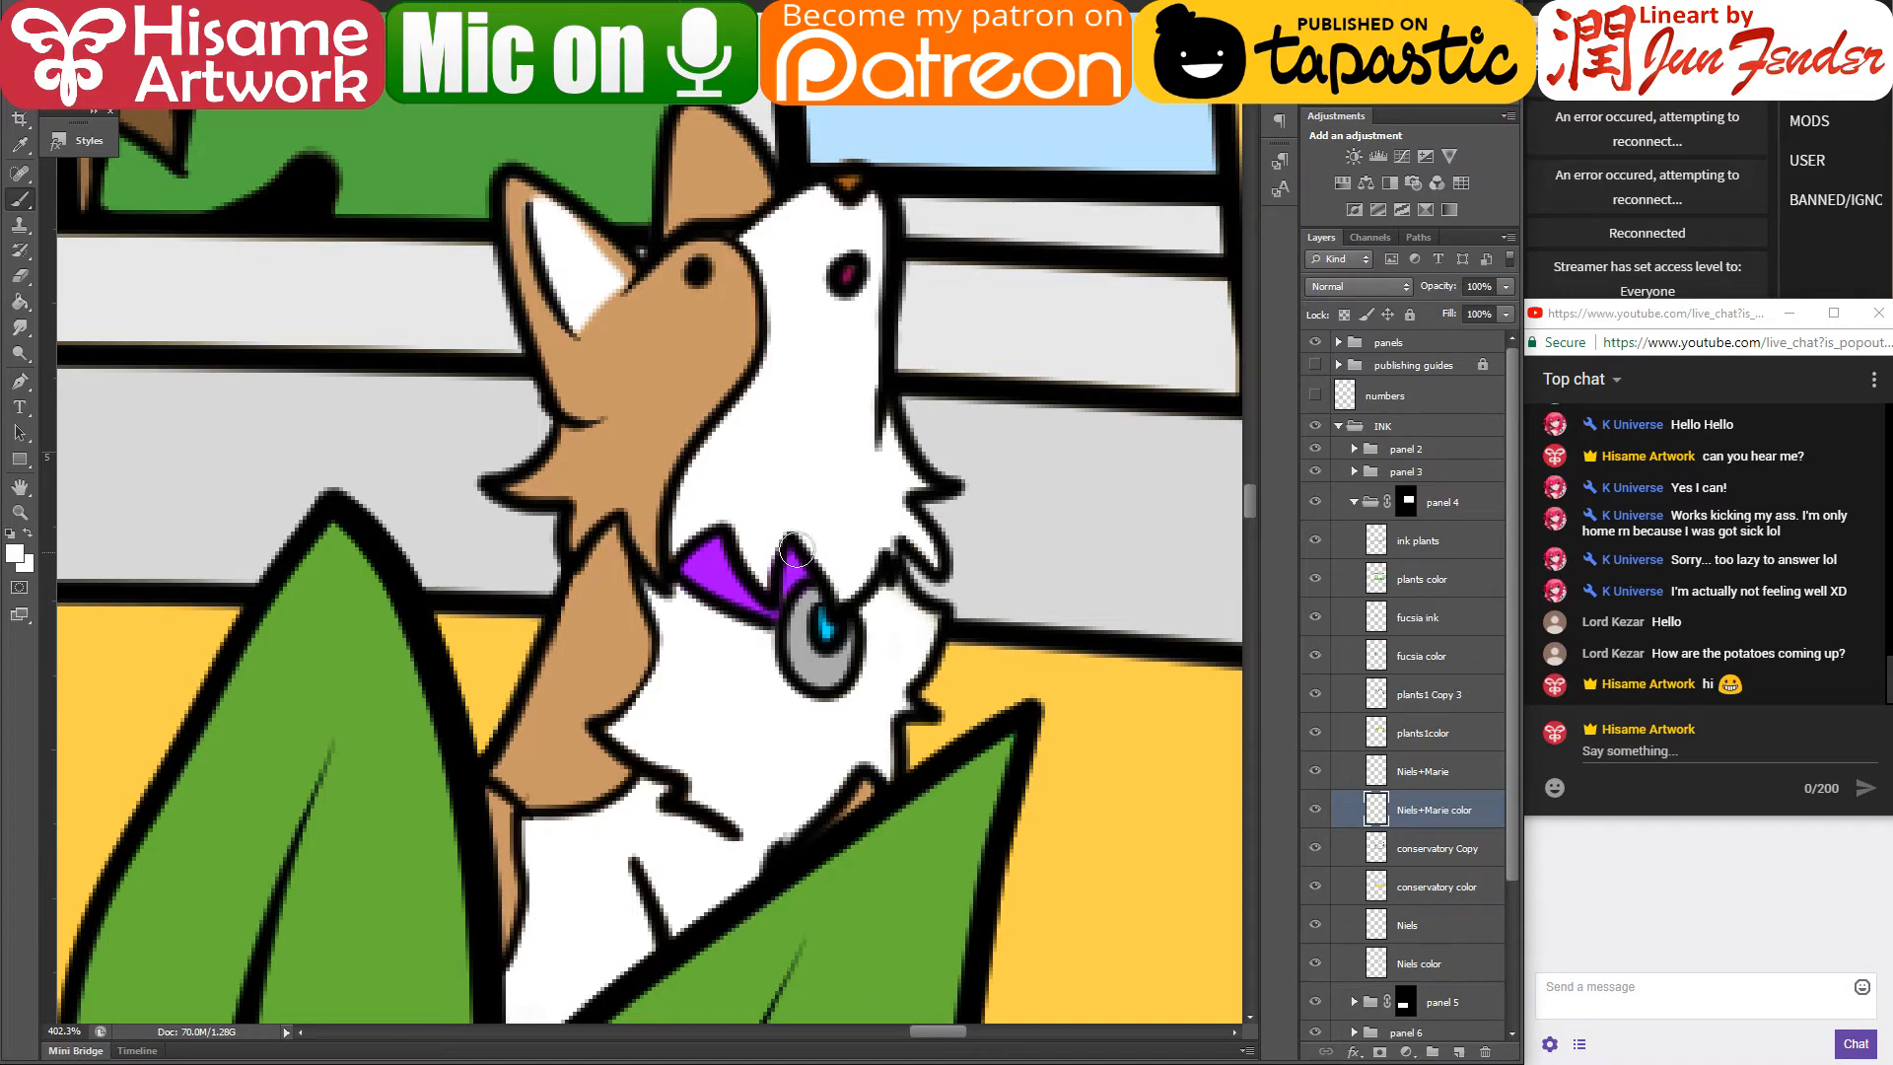
pyautogui.scroll(-10, 820, 675)
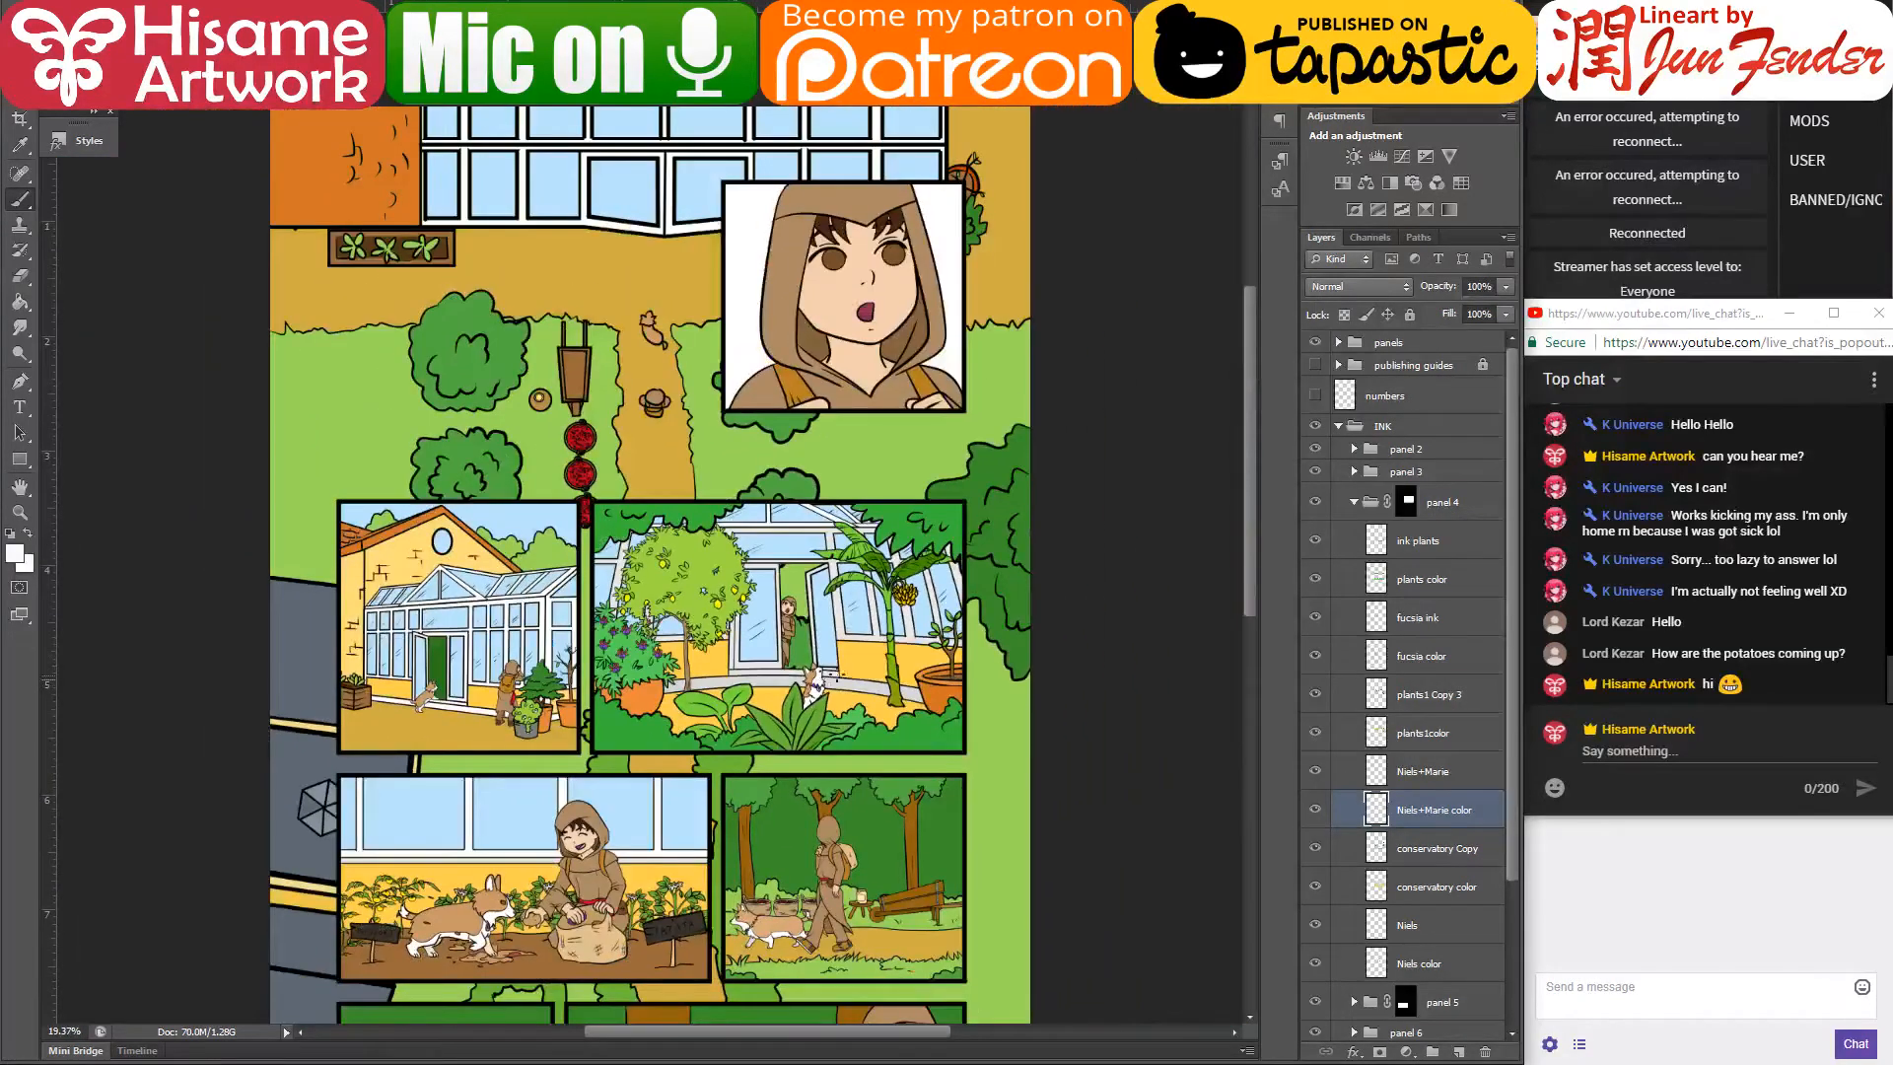
pyautogui.moveTo(881, 651); pyautogui.dragTo(906, 548)
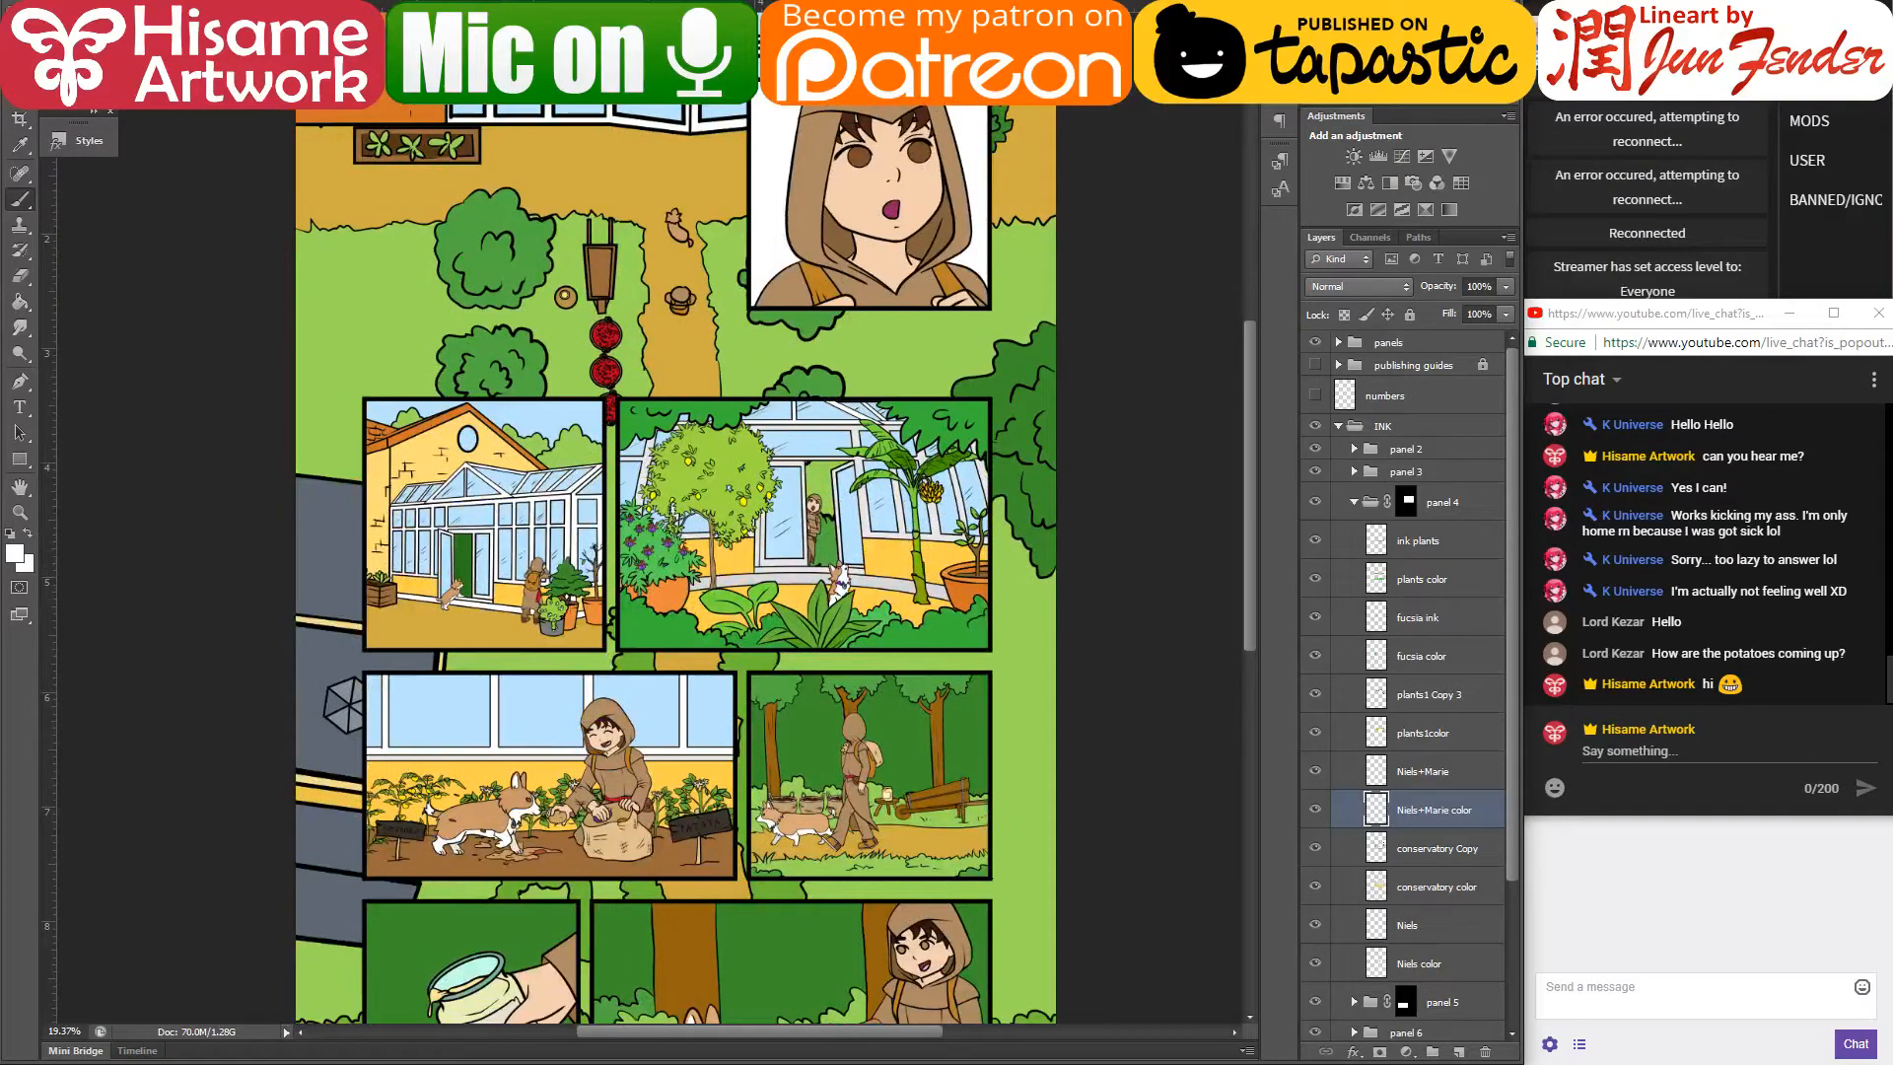
pyautogui.hotkey('ctrl', 's')
# - Collapse the panel 4 group and hide the groups of panels 2 to 8 and the panel frames, leaving panel 1 shown
pyautogui.scroll(-5, 591, 473)
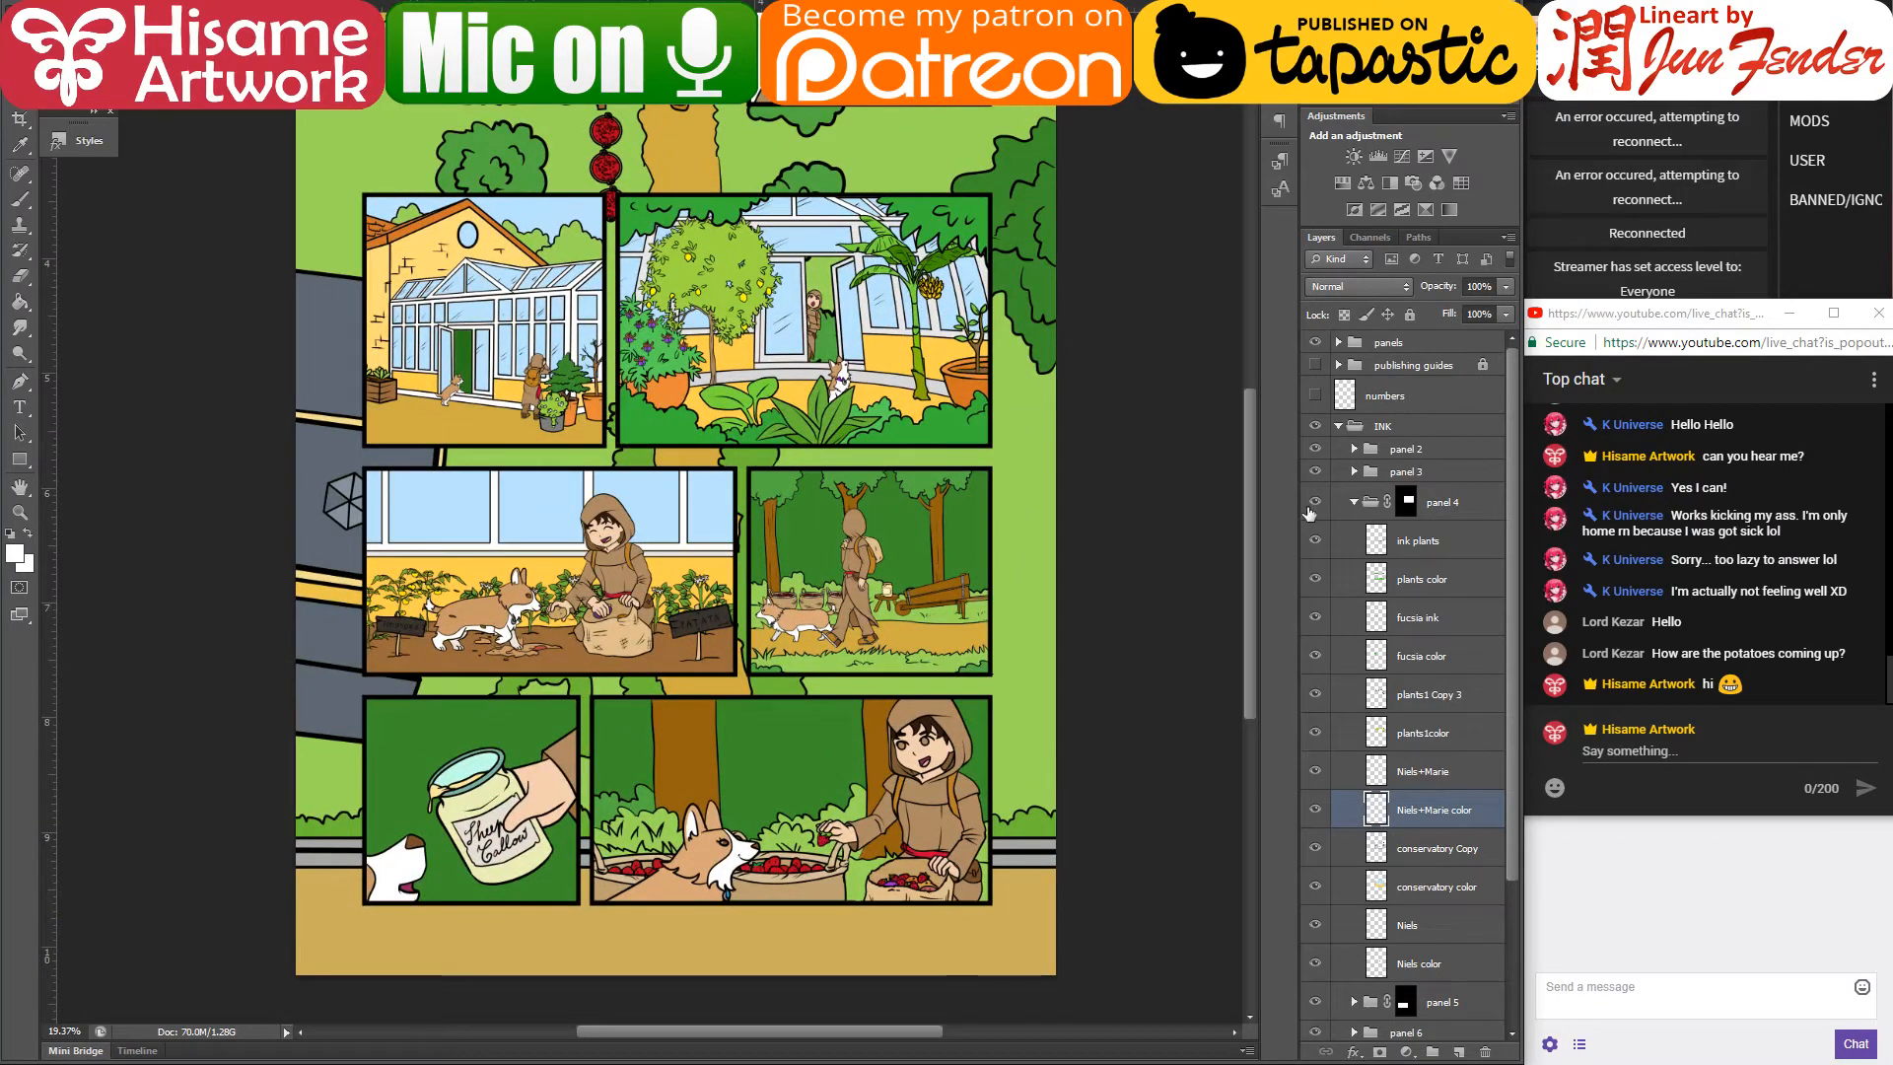
pyautogui.click(1353, 502)
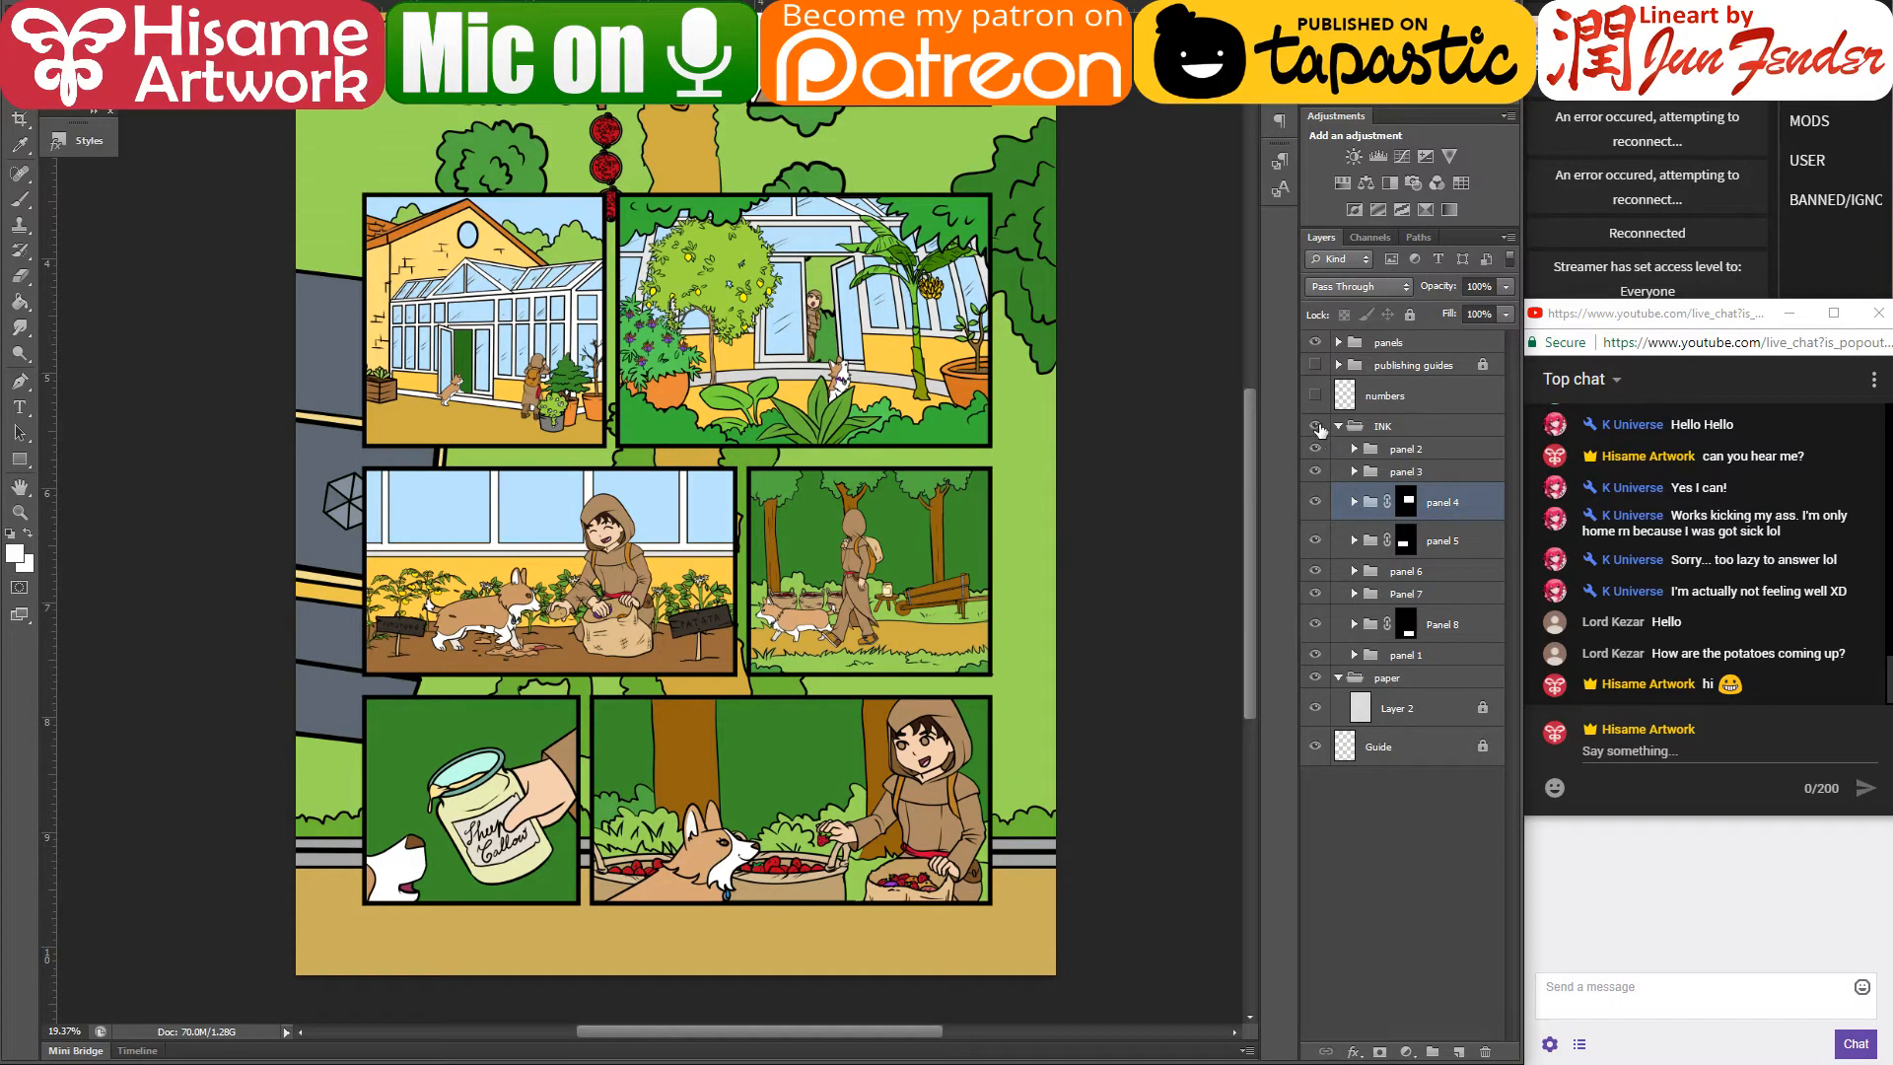
pyautogui.moveTo(1319, 430); pyautogui.dragTo(1322, 616)
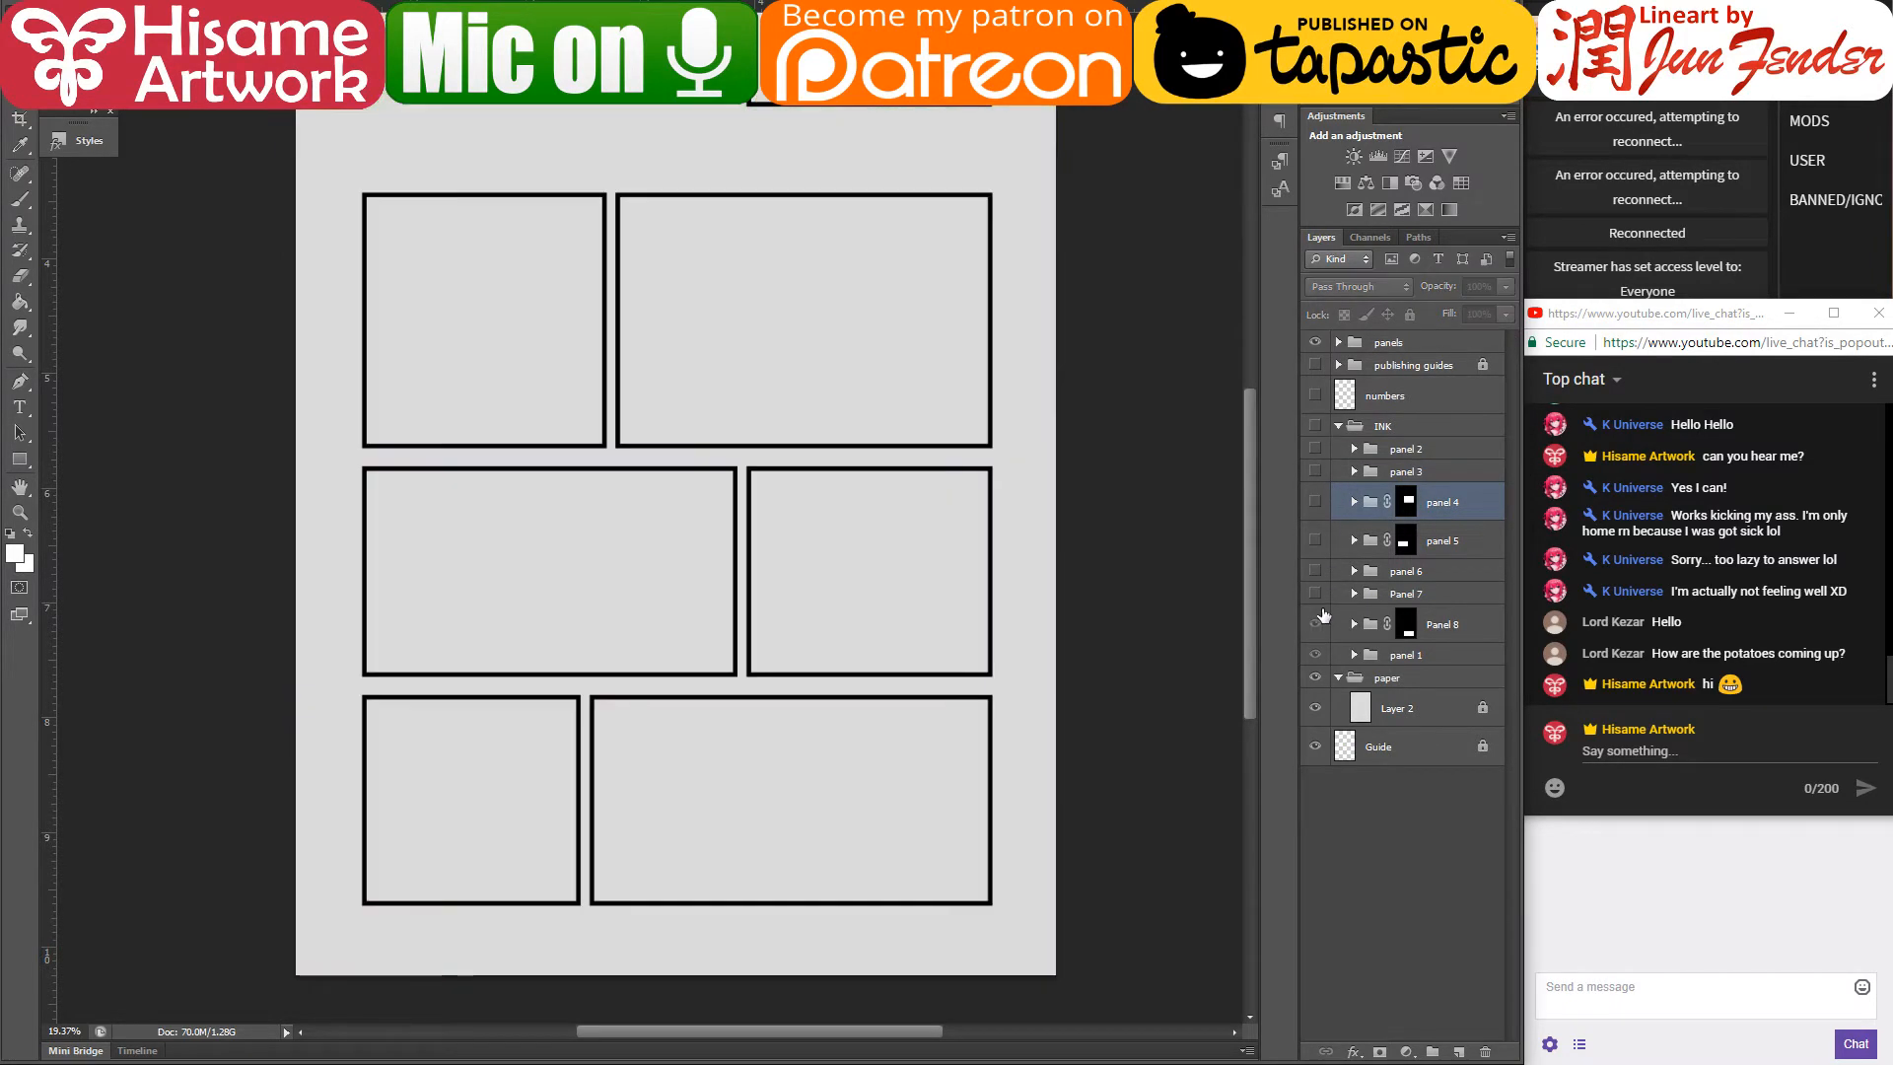
pyautogui.click(1314, 594)
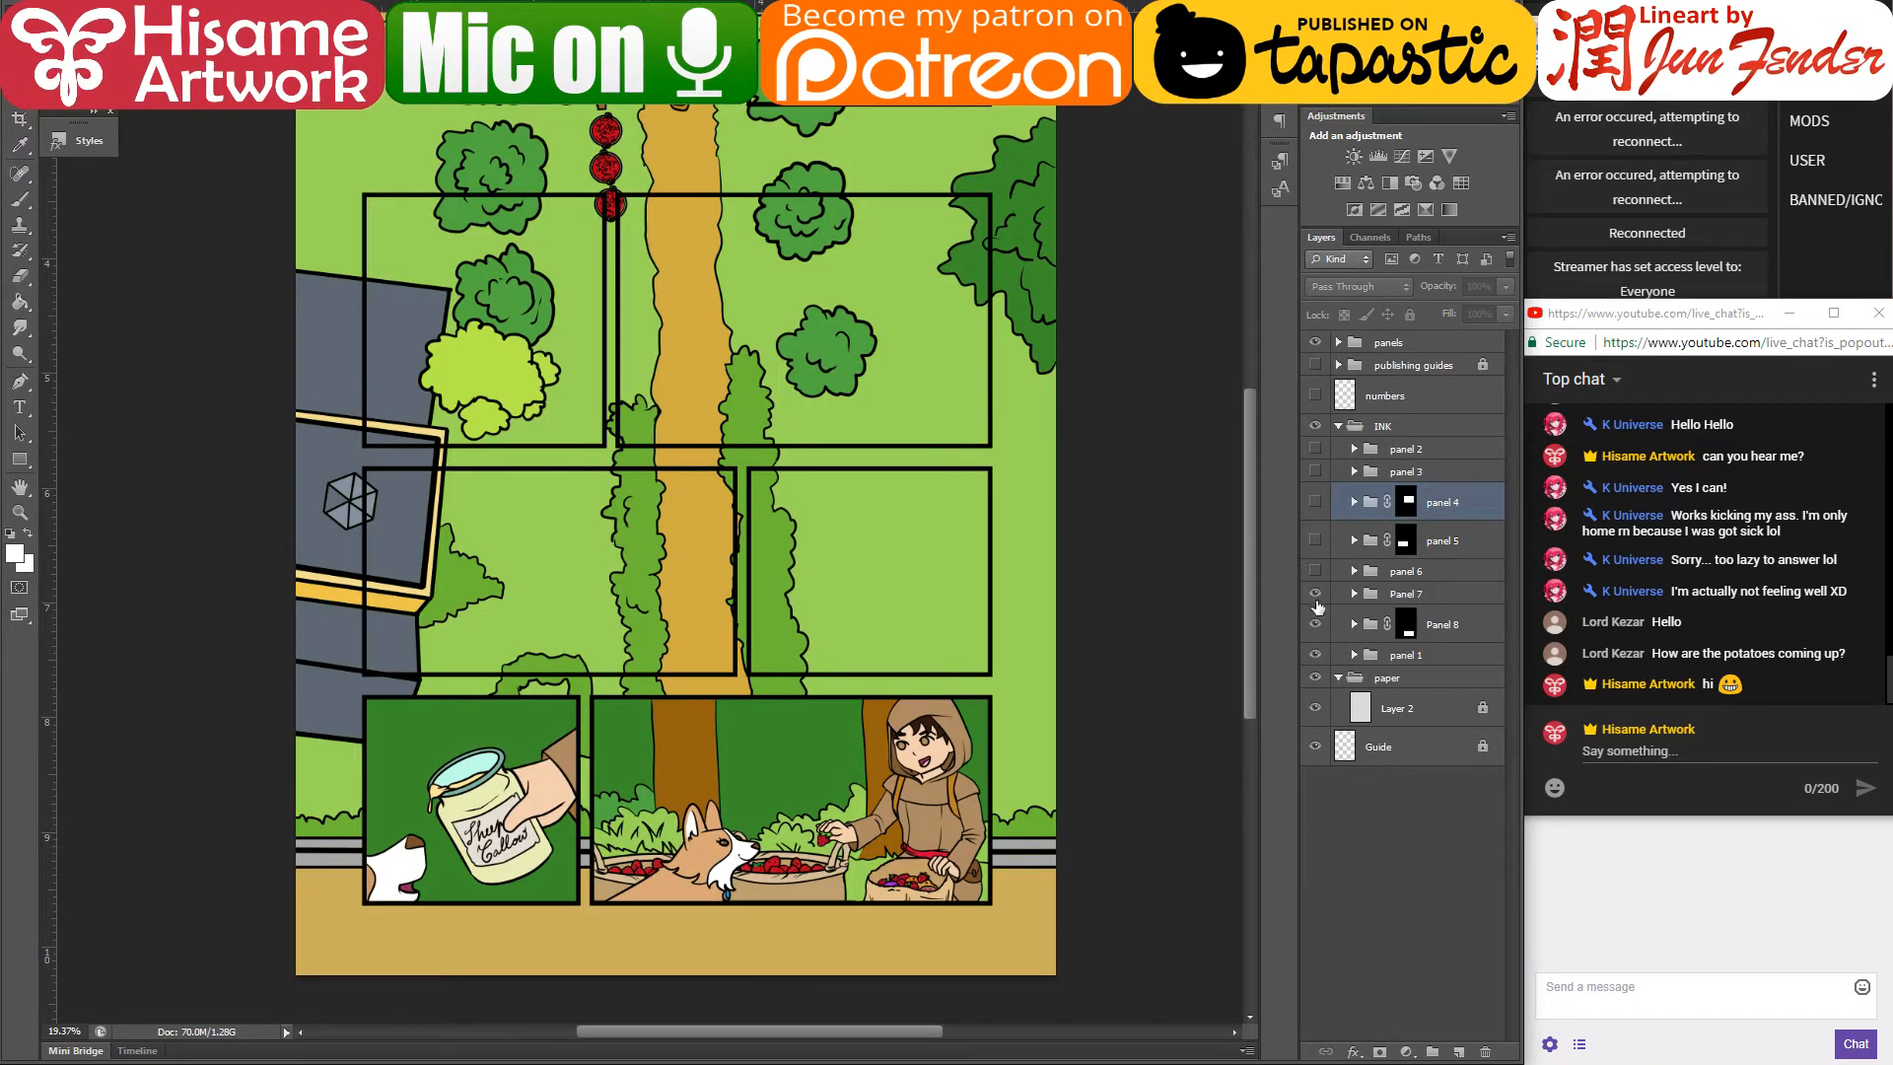
pyautogui.click(1316, 623)
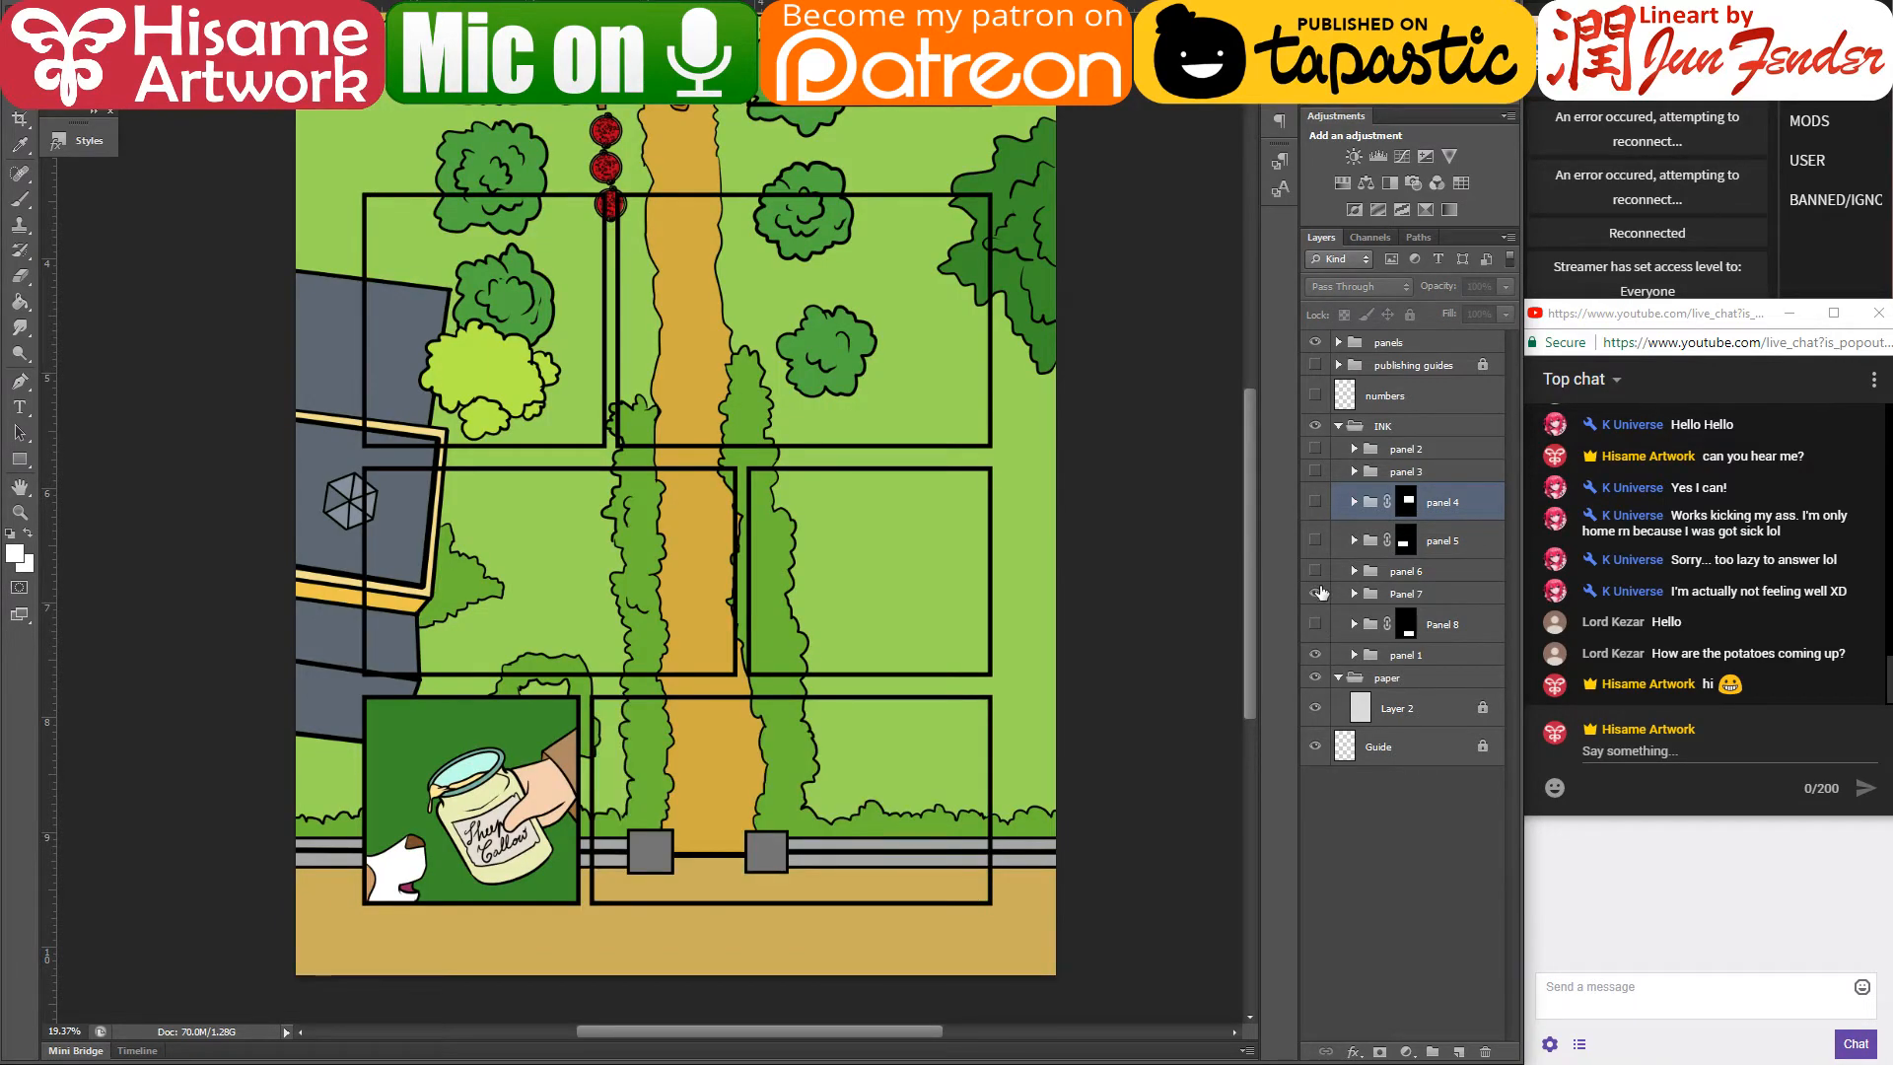
pyautogui.click(1316, 594)
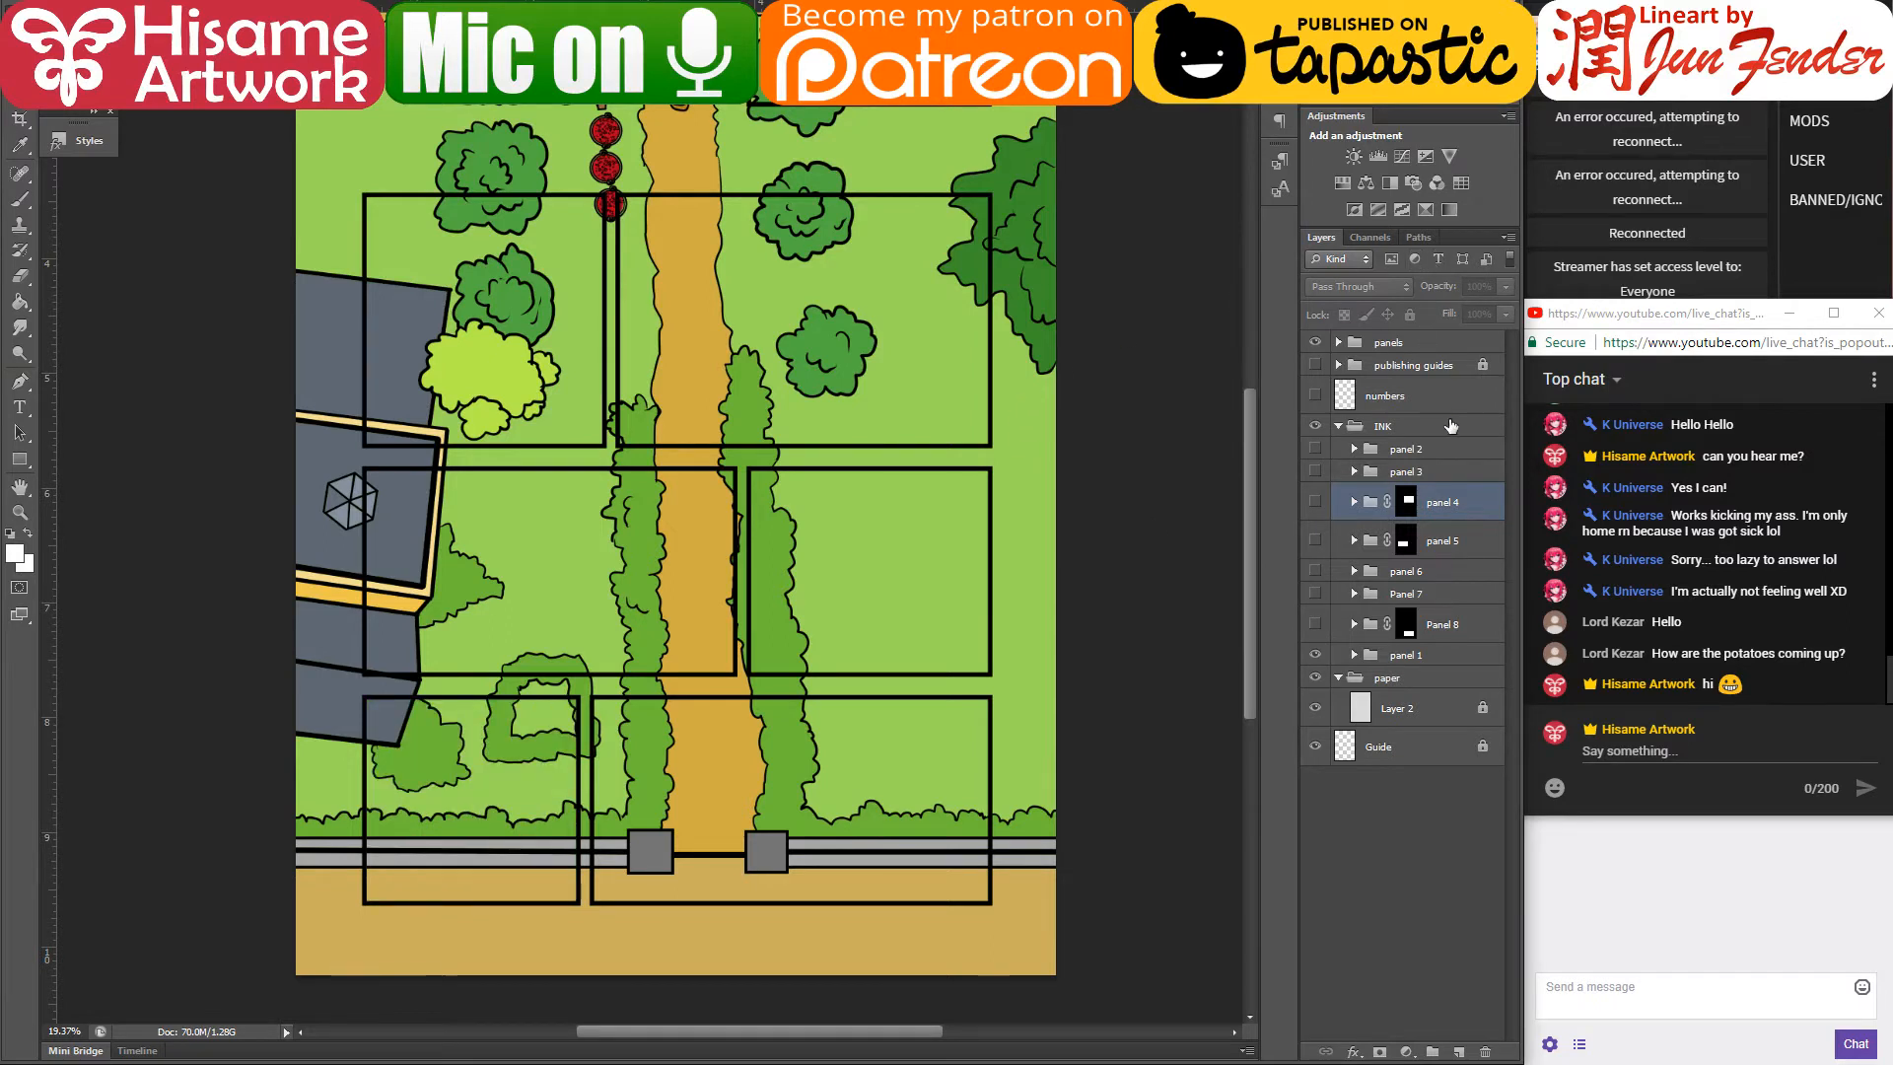
pyautogui.click(1315, 342)
# - Save the document with only panel 1's artwork displayed
pyautogui.scroll(-1, 936, 468)
pyautogui.scroll(2, 790, 908)
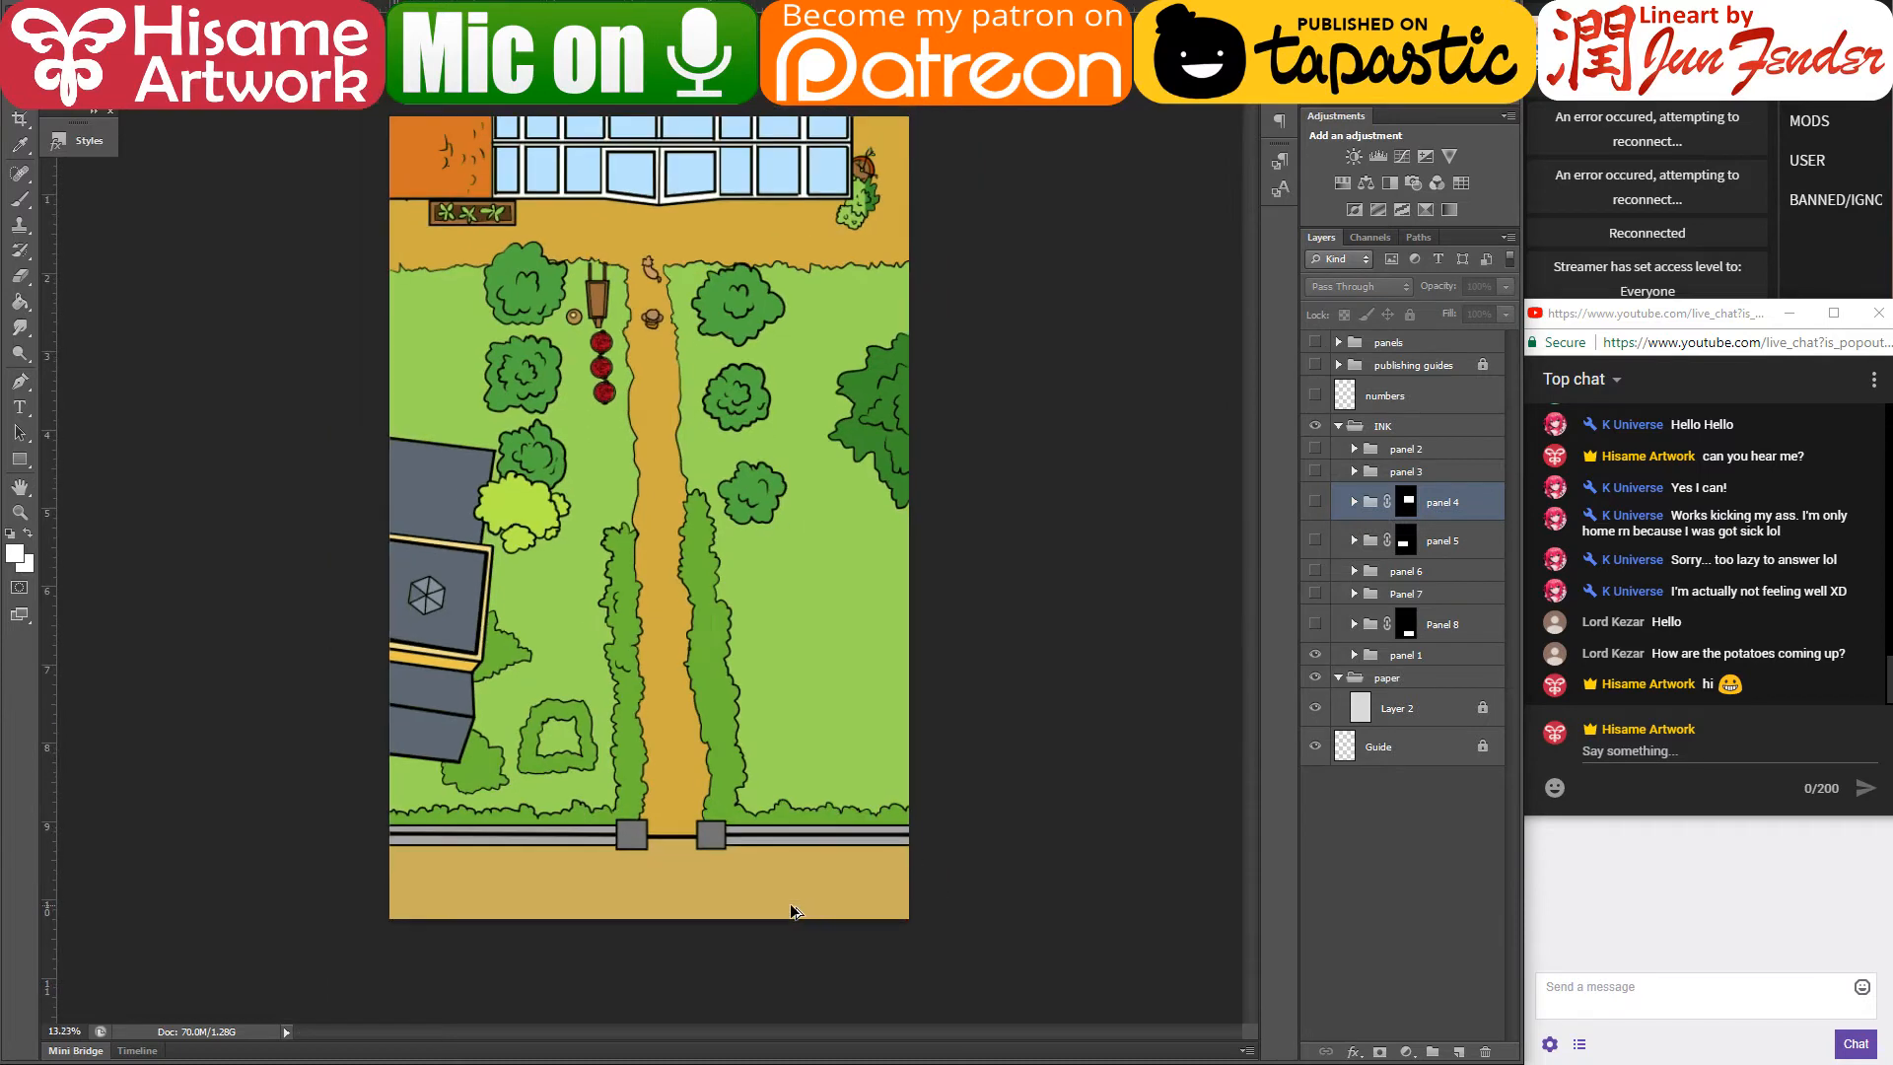
pyautogui.scroll(-2, 789, 908)
pyautogui.hotkey('ctrl', 's')
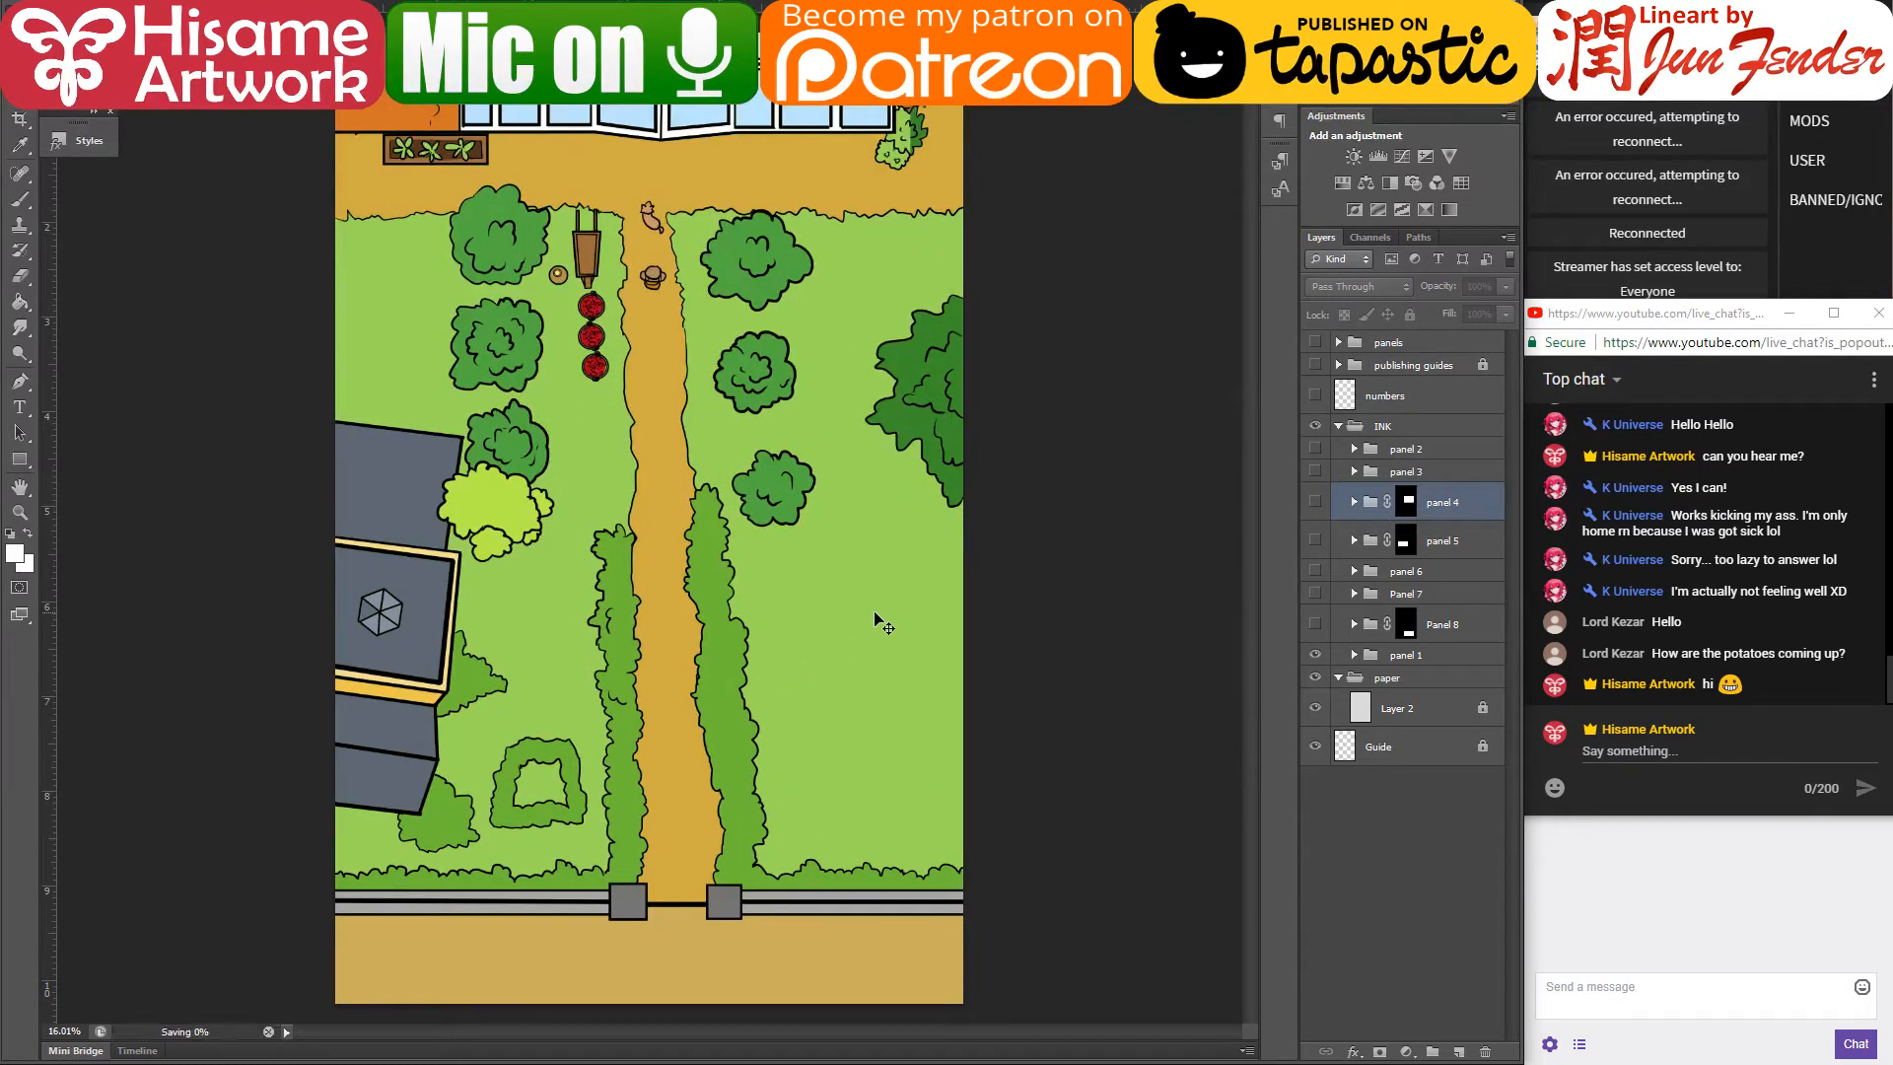
# - Load the pixels of panel 1's grass layer as a selection and choose the 35-pixel leaf-cluster brush preset
pyautogui.keyDown('ctrl'); pyautogui.click(875, 619); pyautogui.keyUp('ctrl')
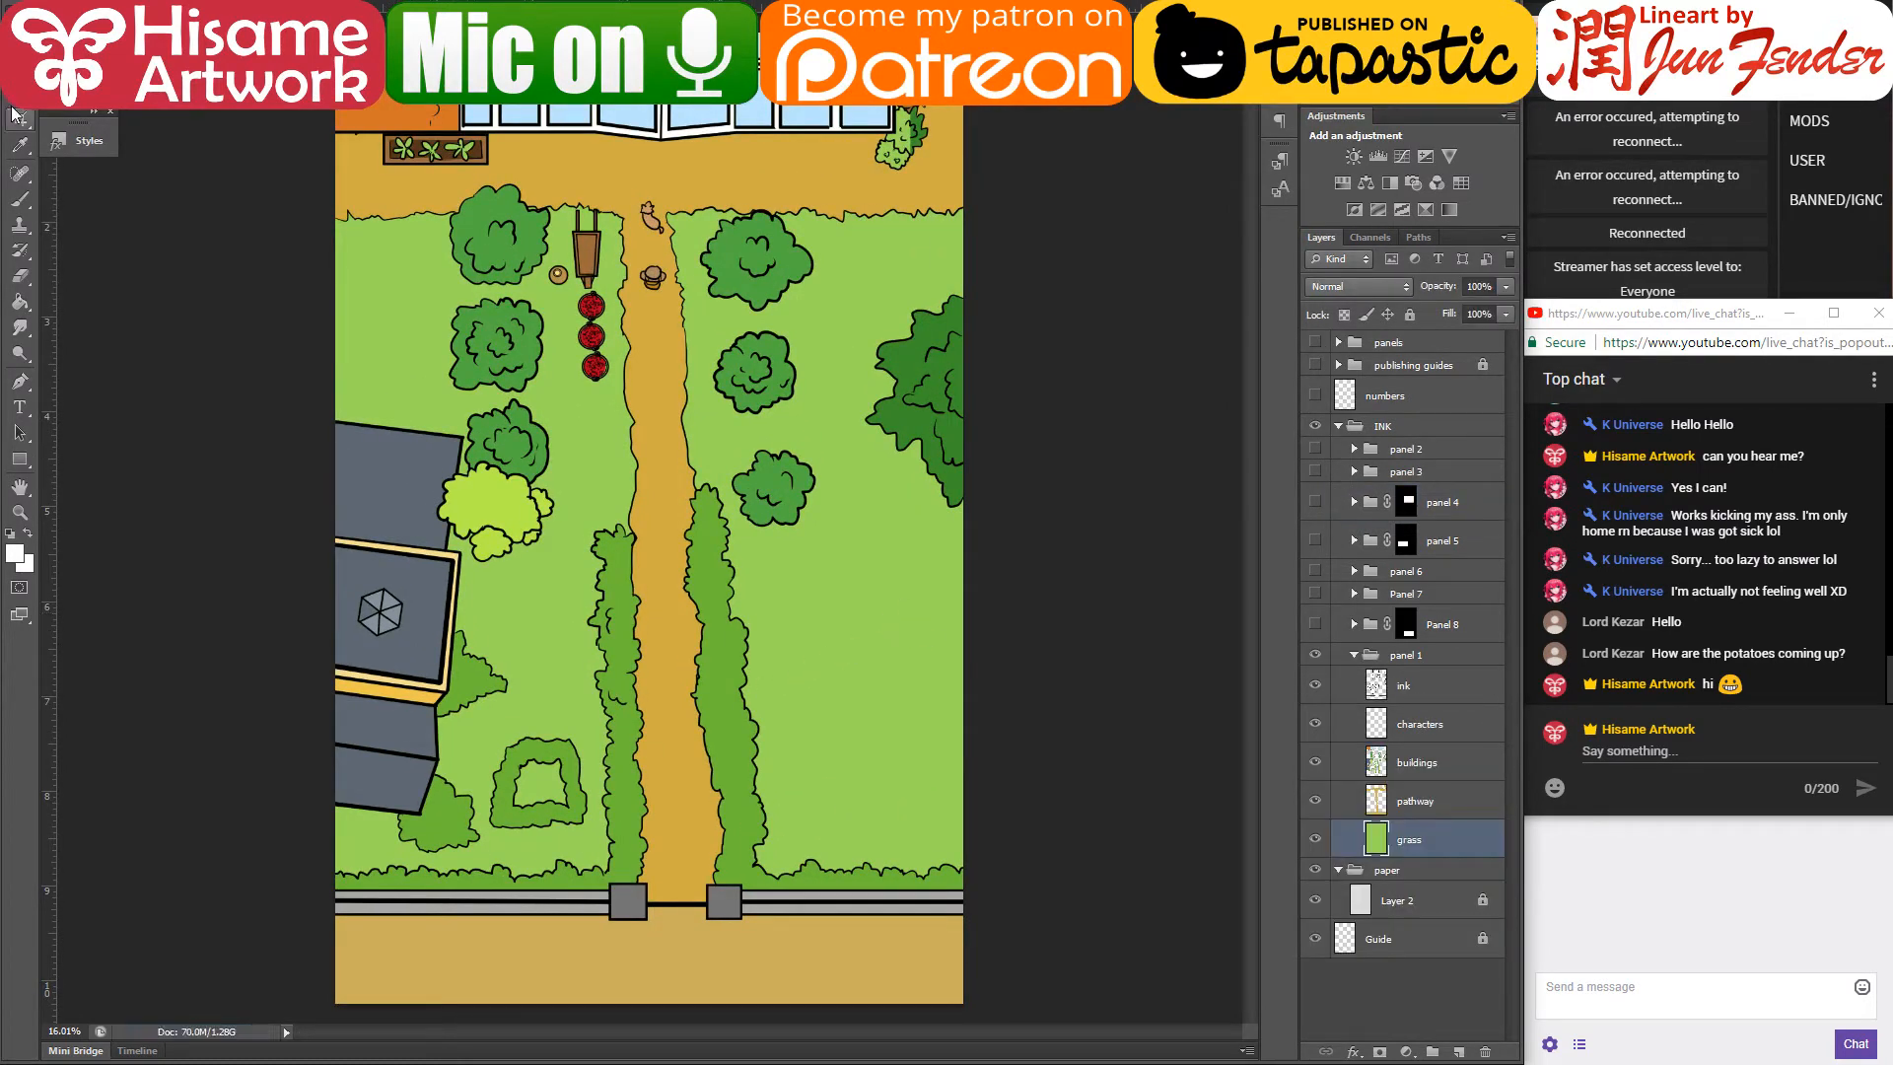
pyautogui.keyDown('ctrl'); pyautogui.click(1380, 840); pyautogui.keyUp('ctrl')
pyautogui.click(20, 198)
pyautogui.click(49, 69)
pyautogui.moveTo(352, 133)
pyautogui.mouseDown()
pyautogui.moveTo(369, 594)
pyautogui.moveTo(353, 497)
pyautogui.mouseUp()
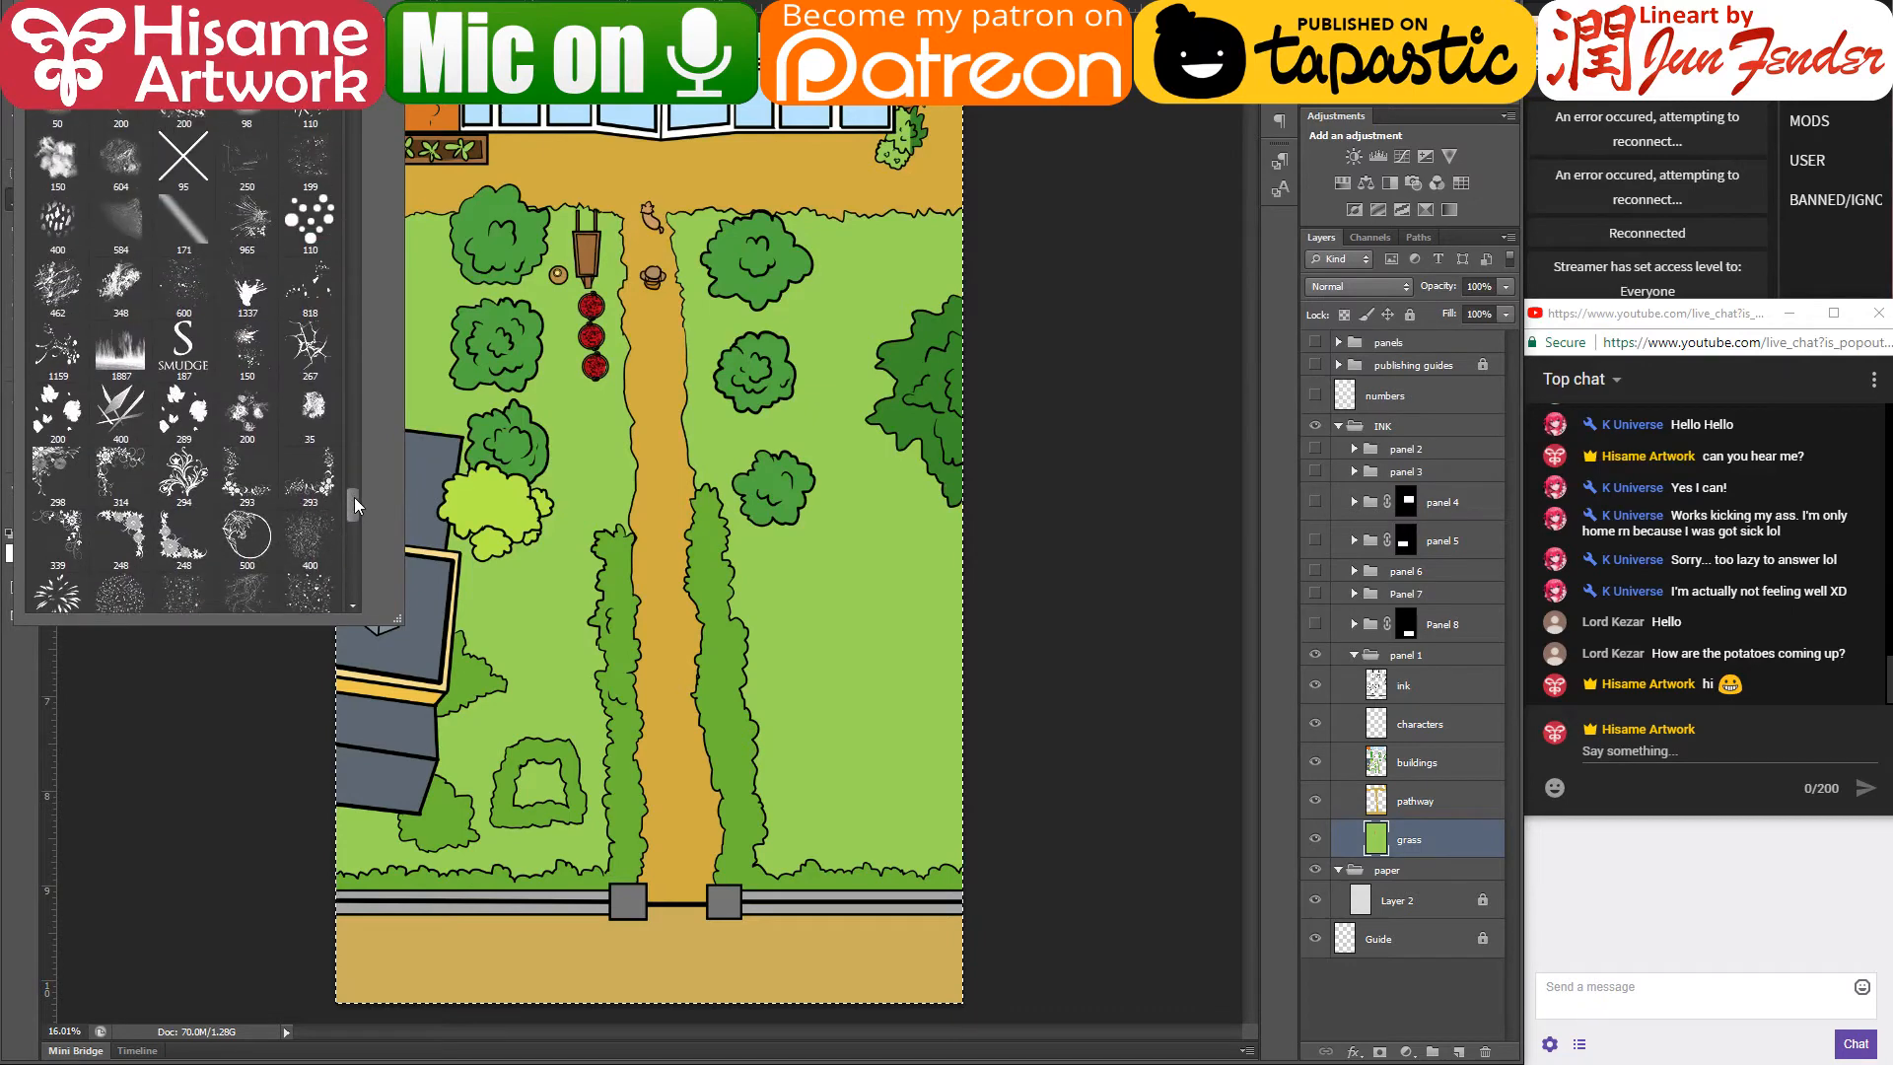
pyautogui.click(315, 410)
pyautogui.click(254, 670)
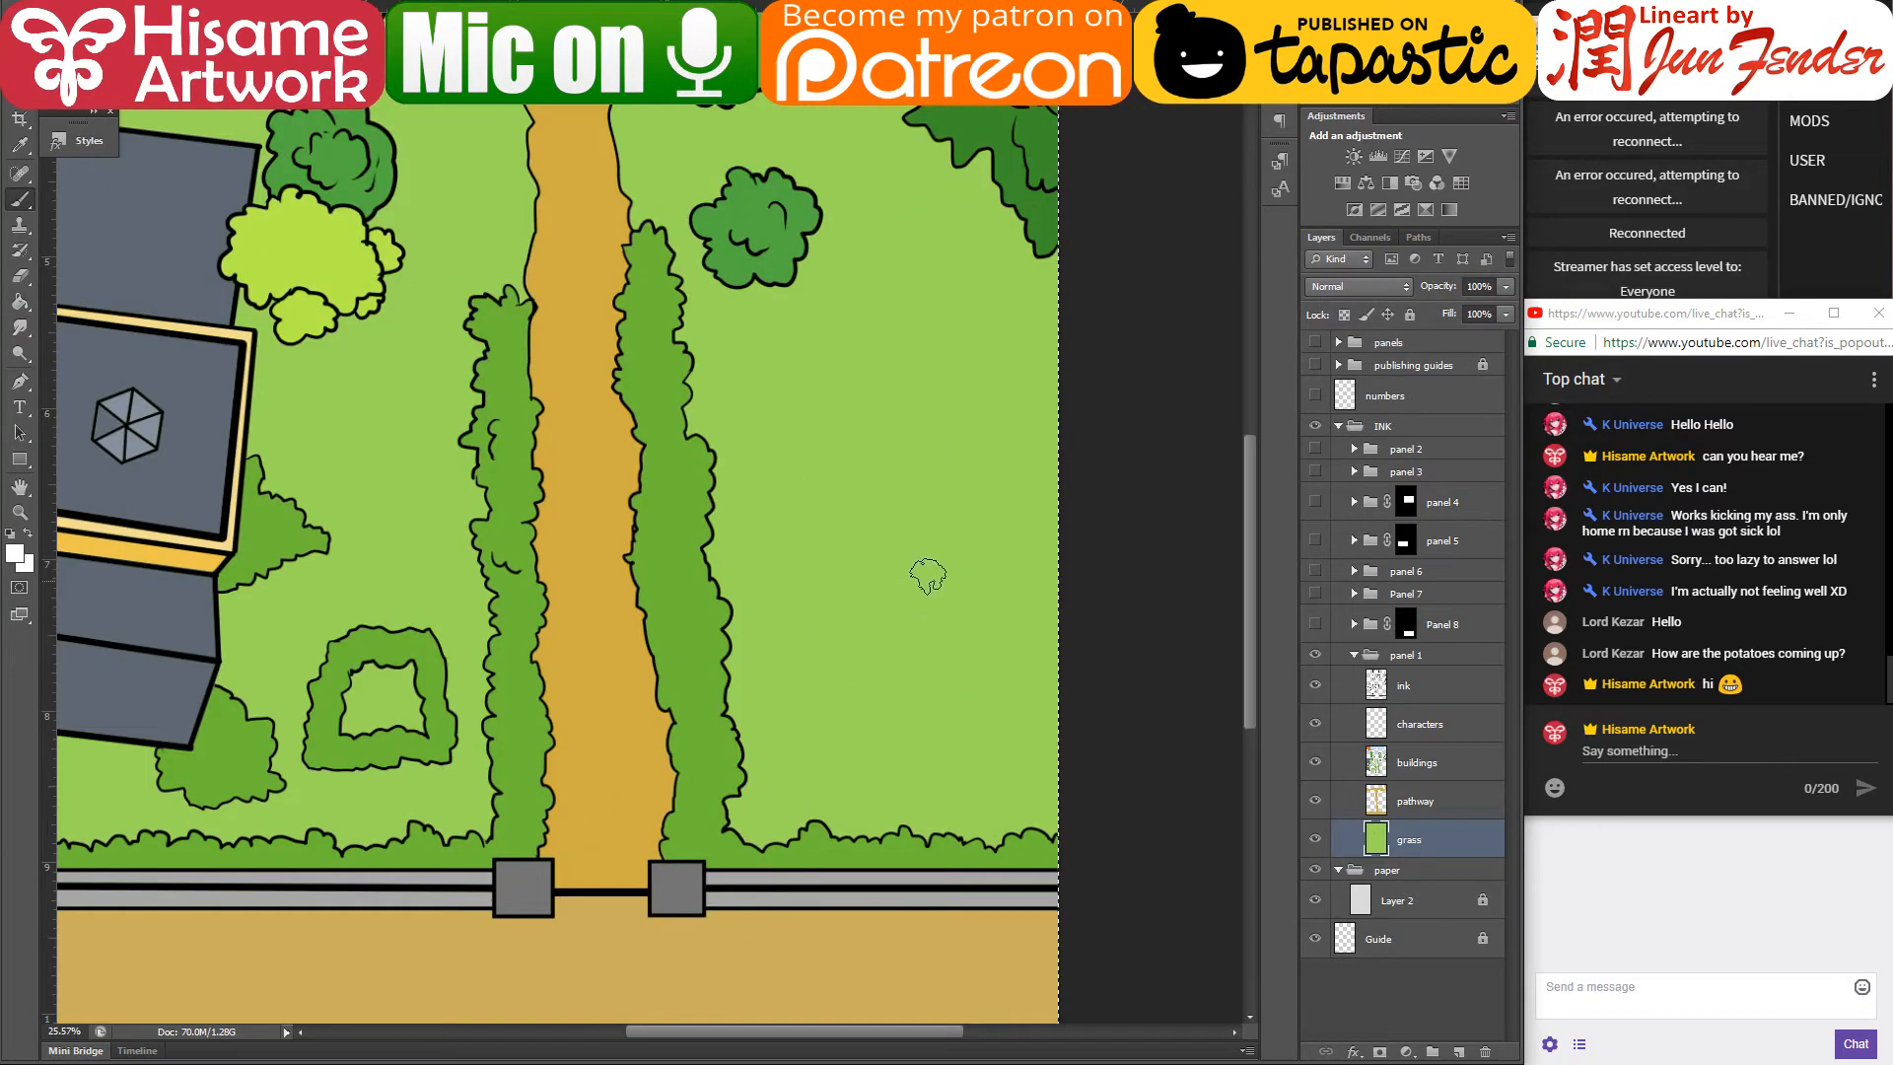
# - Pick a slightly darker green than the grass #9cd95a and brush shading onto the grass along the hedge right of the path
pyautogui.moveTo(924, 579); pyautogui.dragTo(910, 662)
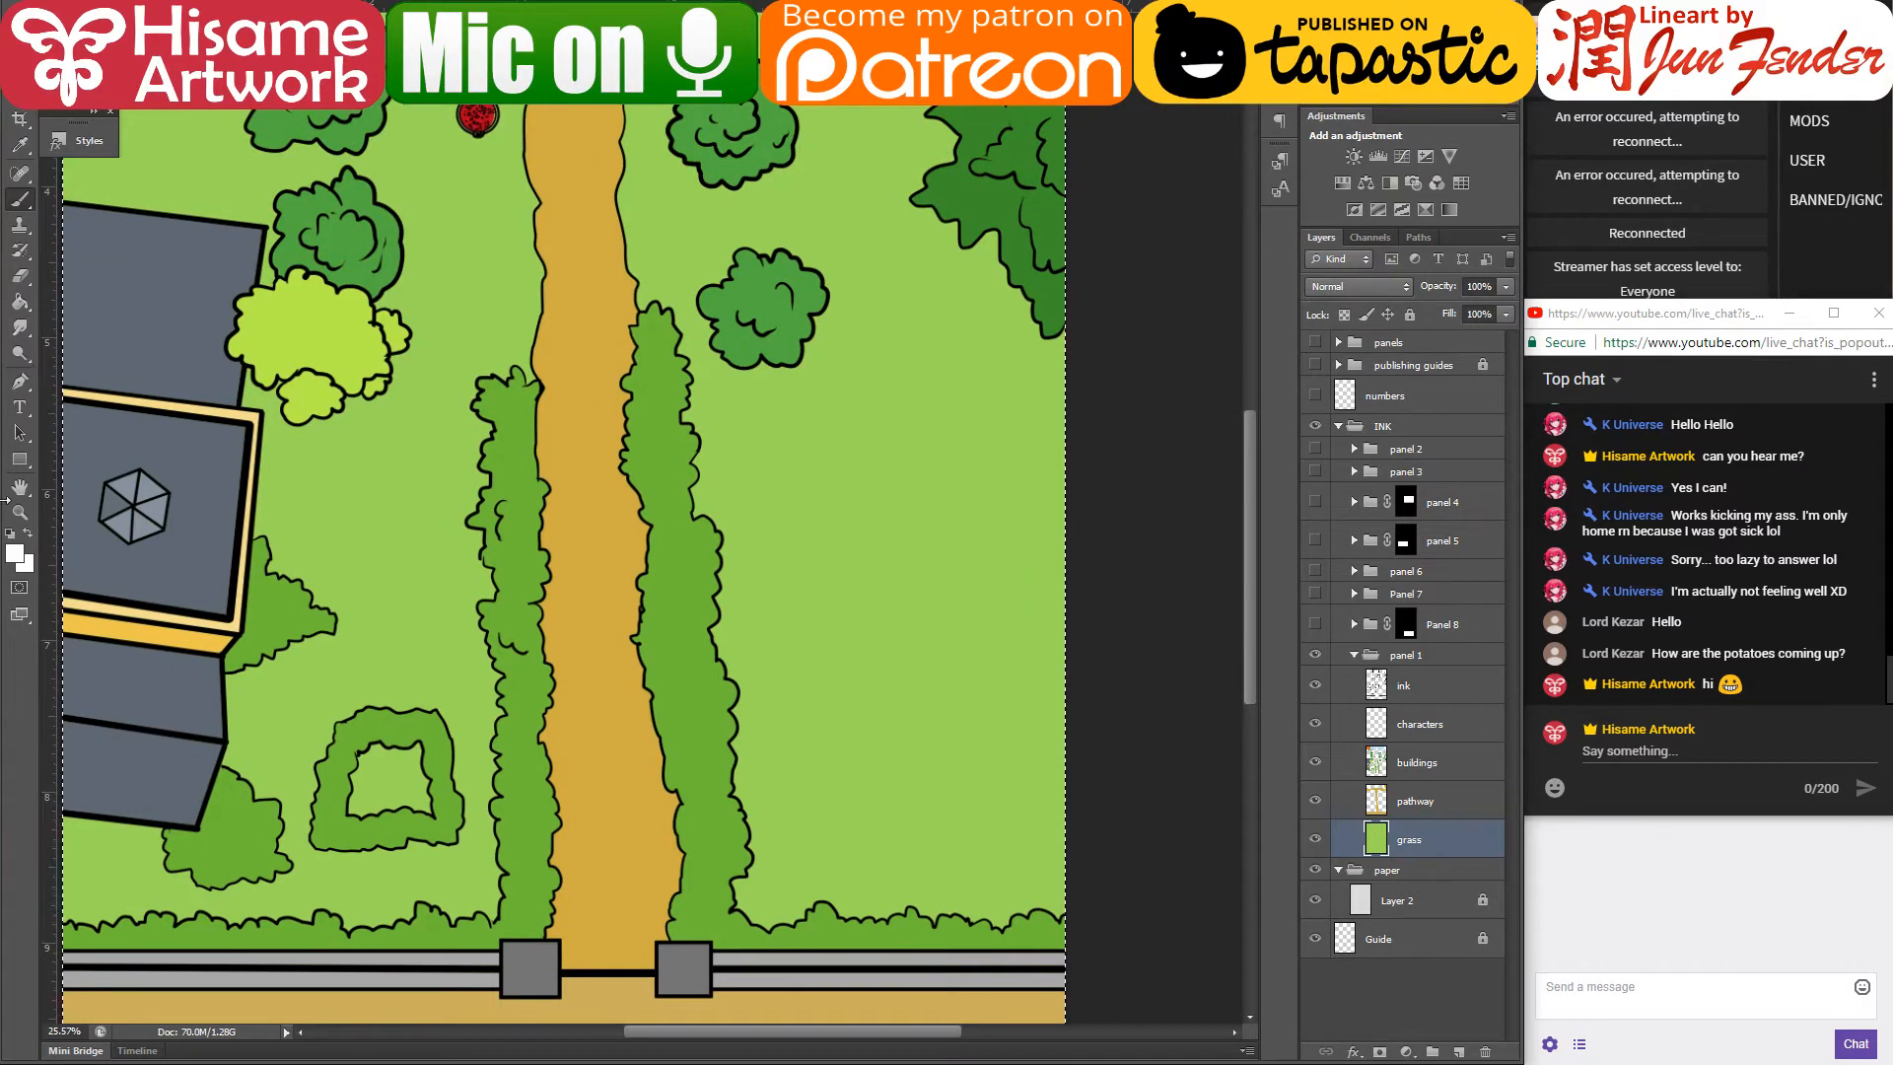
pyautogui.click(16, 555)
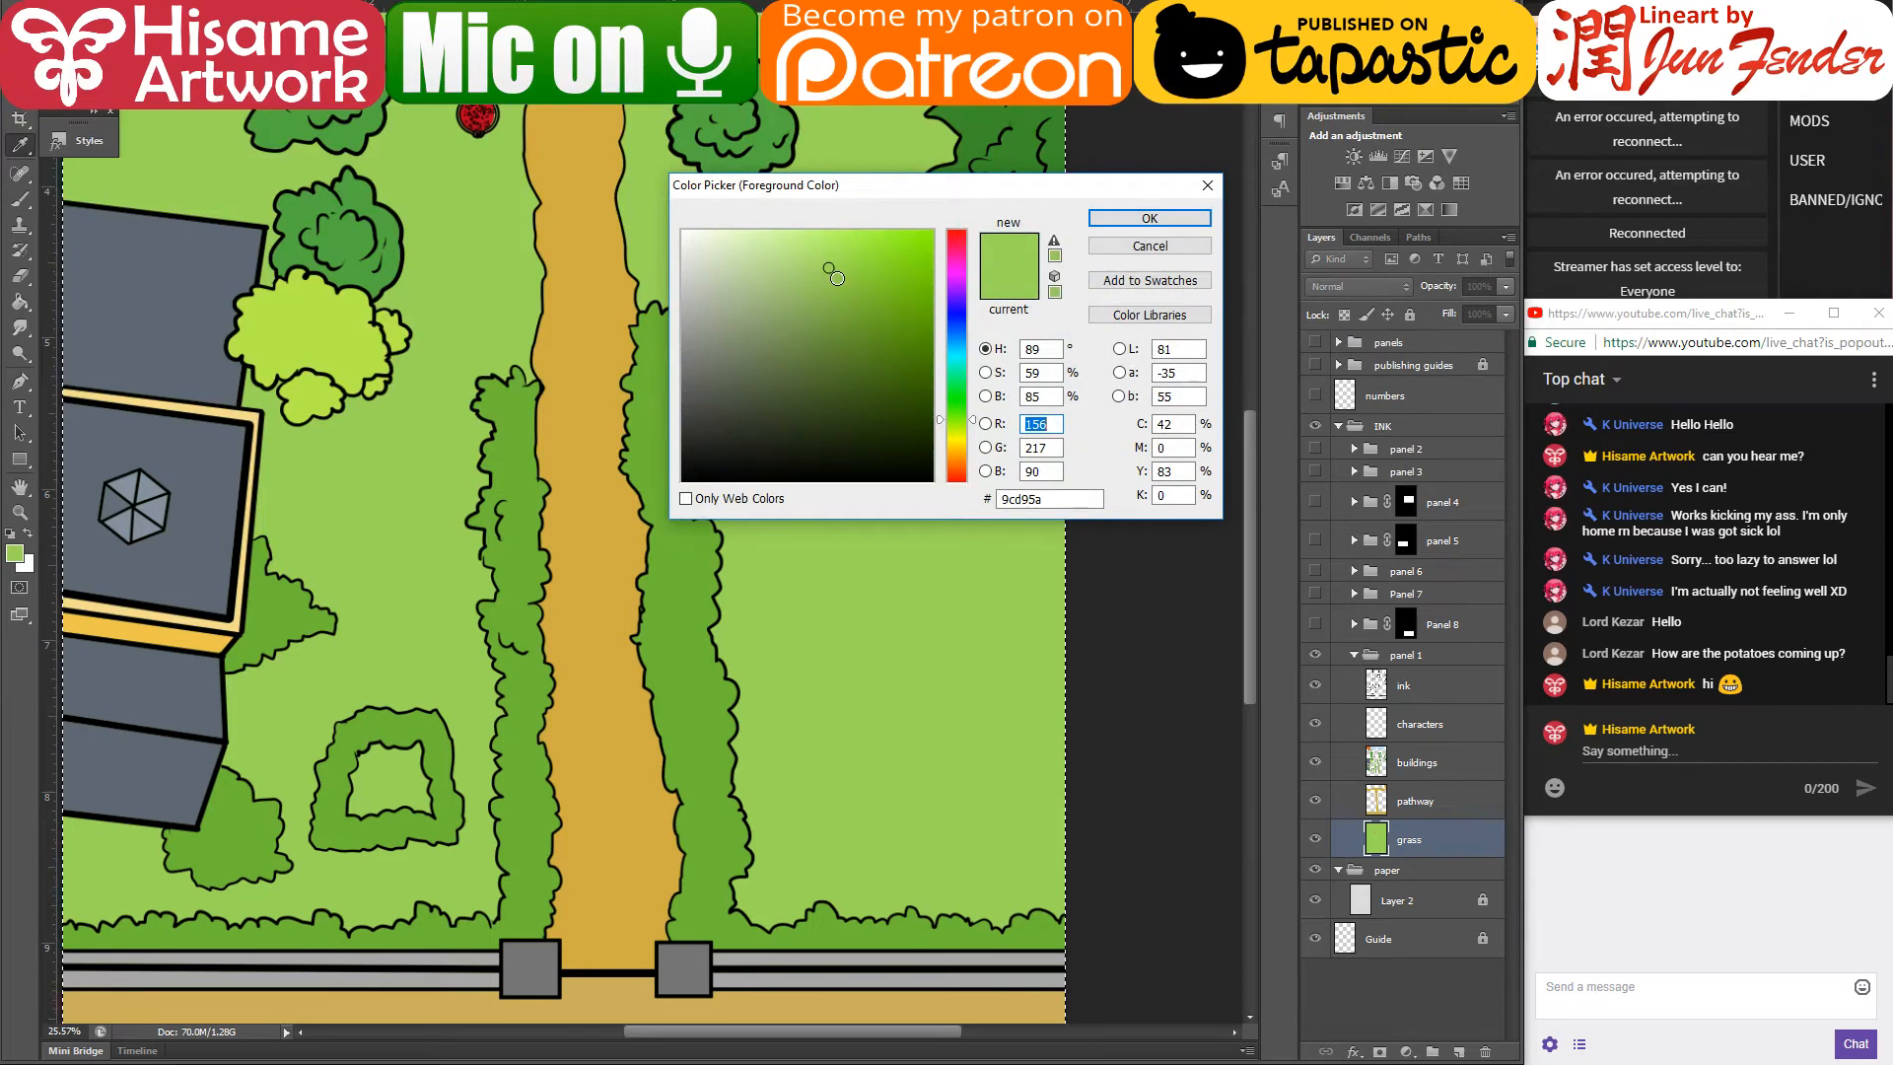
pyautogui.click(1150, 217)
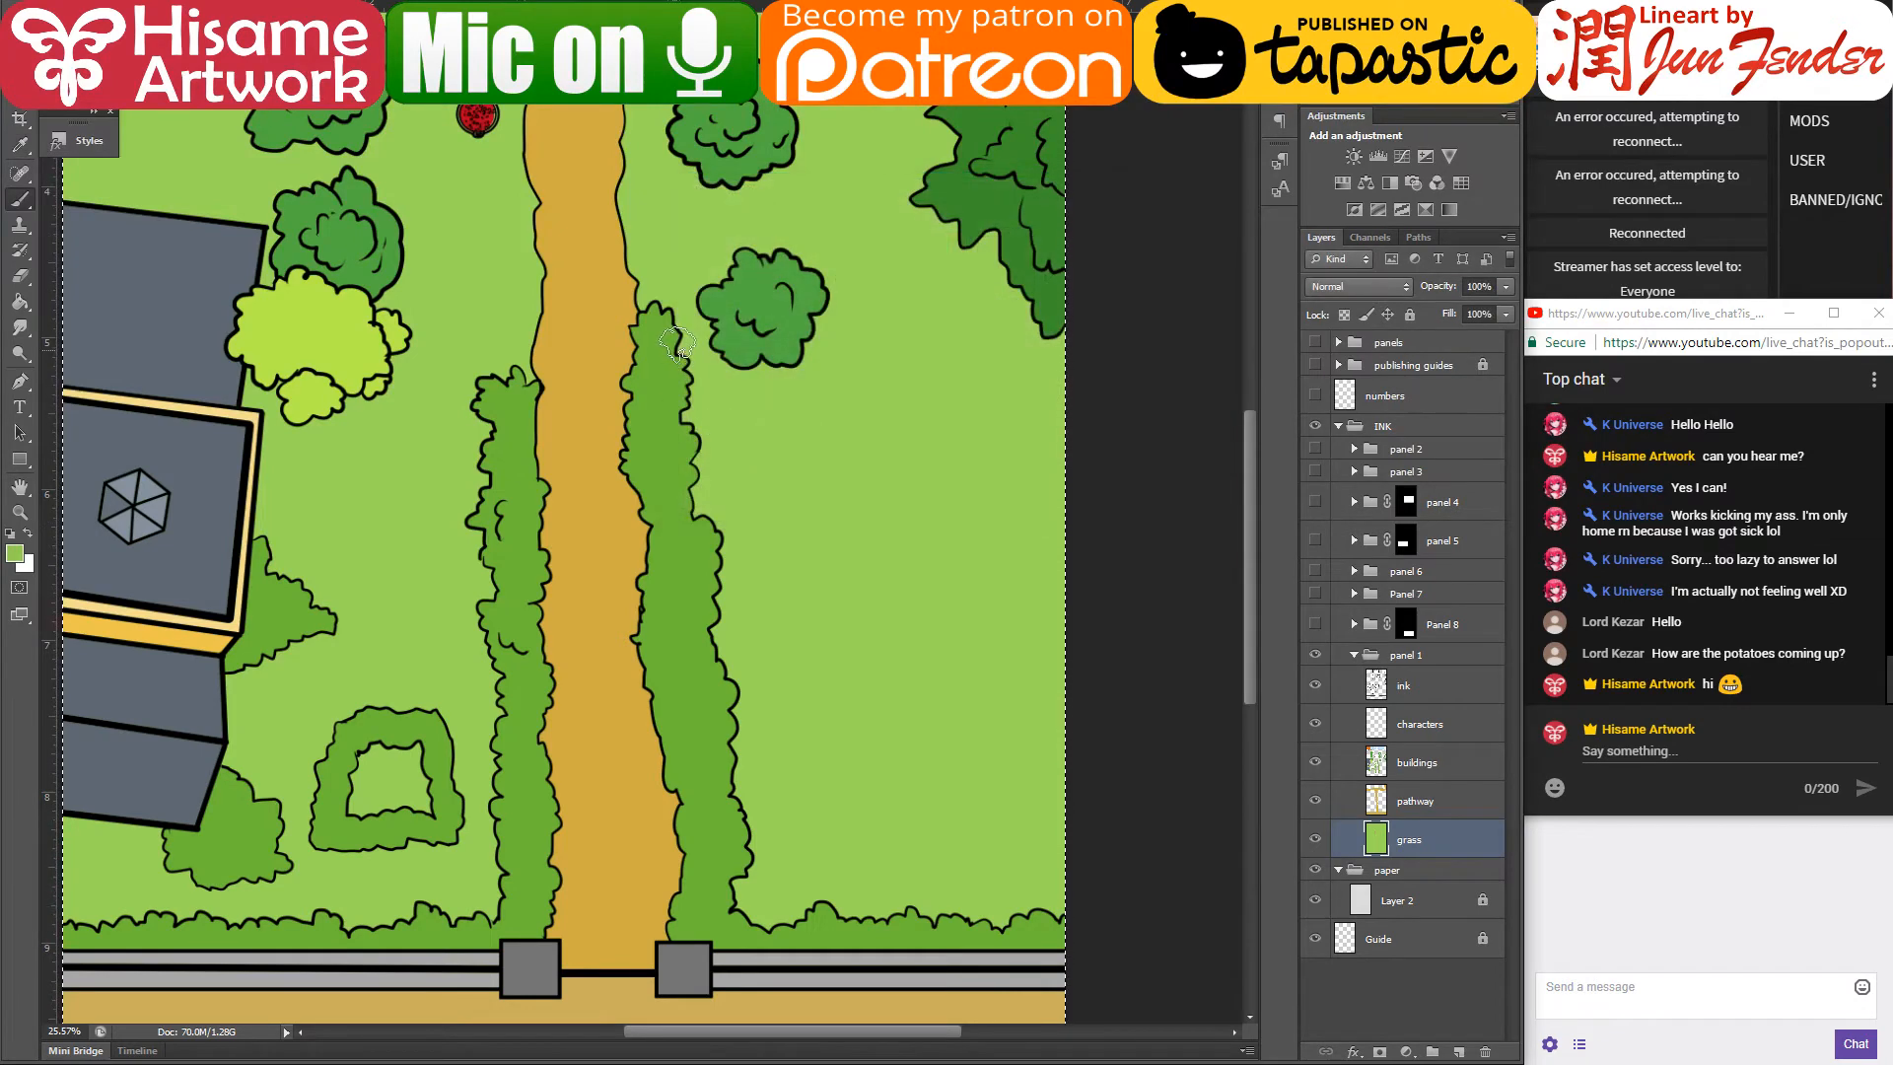
pyautogui.moveTo(703, 533); pyautogui.dragTo(743, 797)
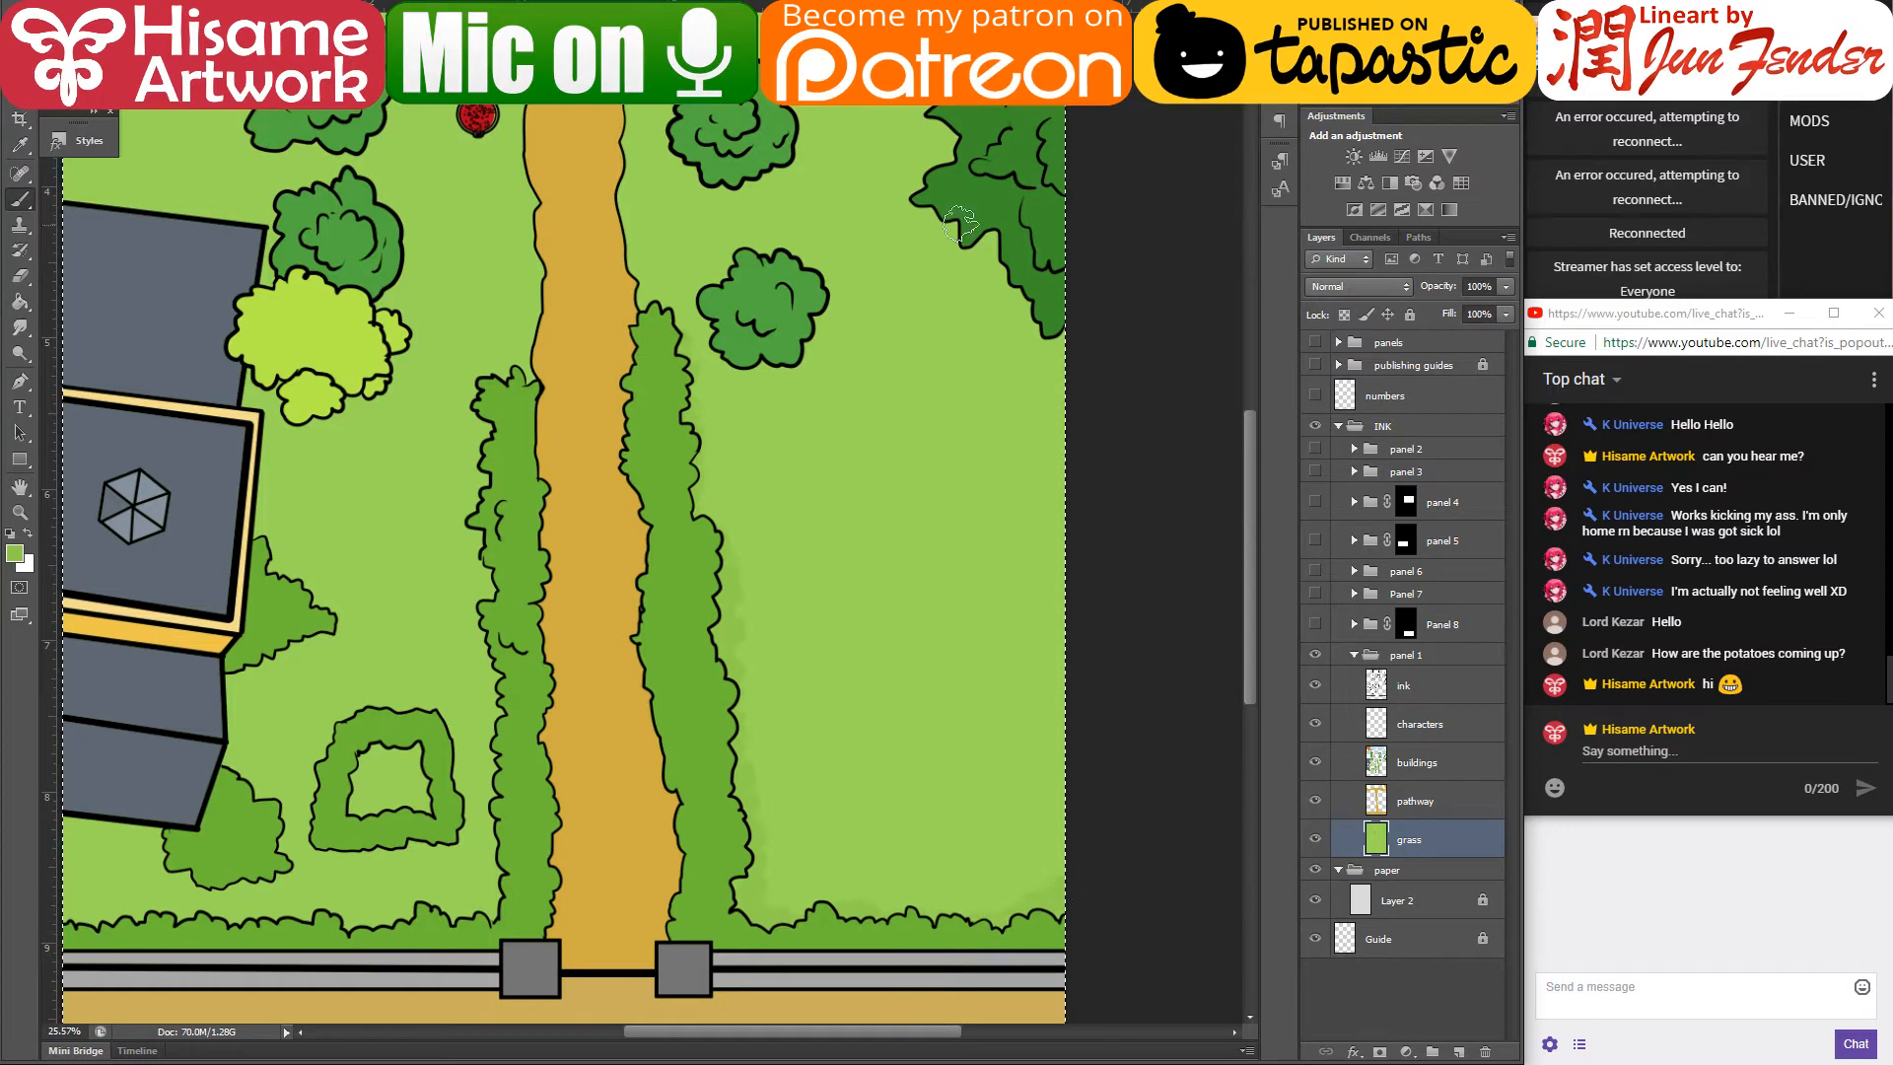
# - Brush the darker green shading onto the grass around the three round trees right of the path
pyautogui.scroll(4, 769, 197)
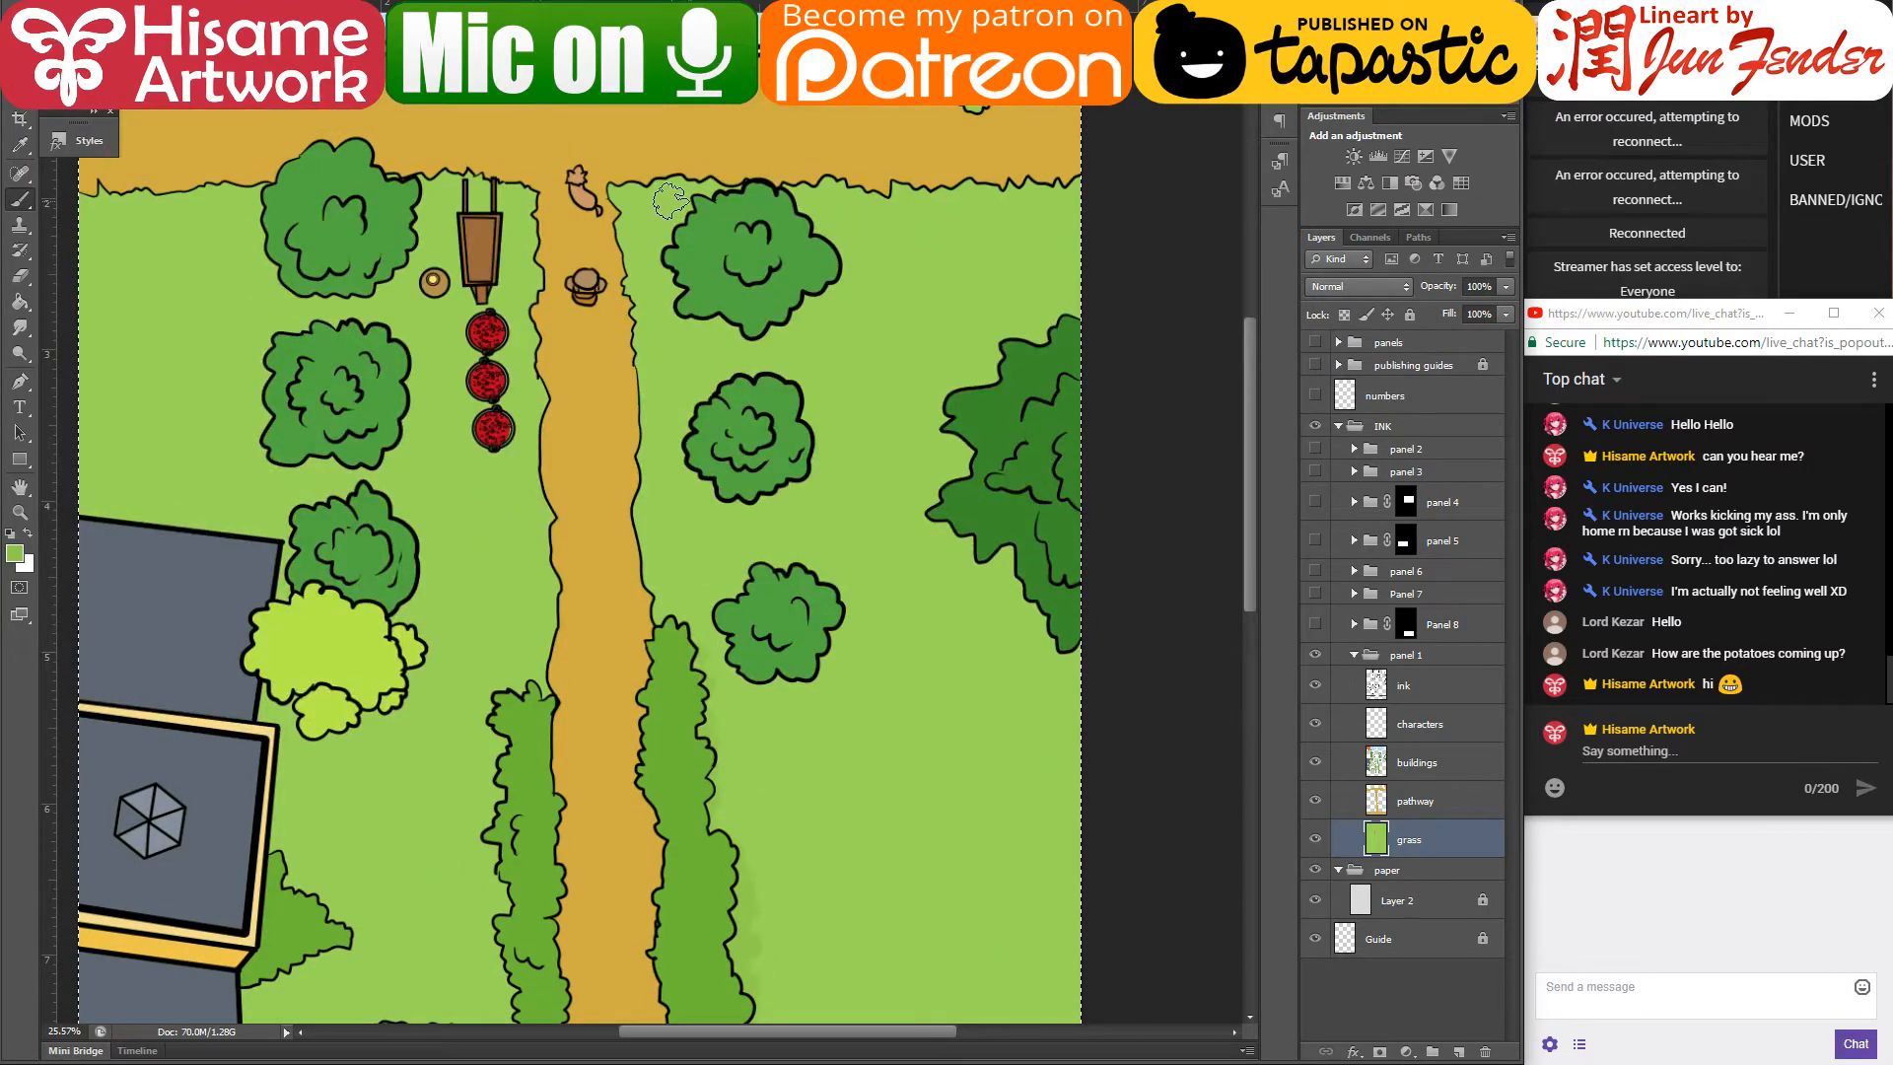
pyautogui.moveTo(713, 208)
pyautogui.mouseDown()
pyautogui.moveTo(670, 264)
pyautogui.moveTo(683, 295)
pyautogui.moveTo(743, 320)
pyautogui.moveTo(801, 307)
pyautogui.moveTo(818, 253)
pyautogui.moveTo(767, 211)
pyautogui.mouseUp()
pyautogui.moveTo(762, 374)
pyautogui.mouseDown()
pyautogui.moveTo(695, 447)
pyautogui.moveTo(791, 450)
pyautogui.moveTo(716, 422)
pyautogui.mouseUp()
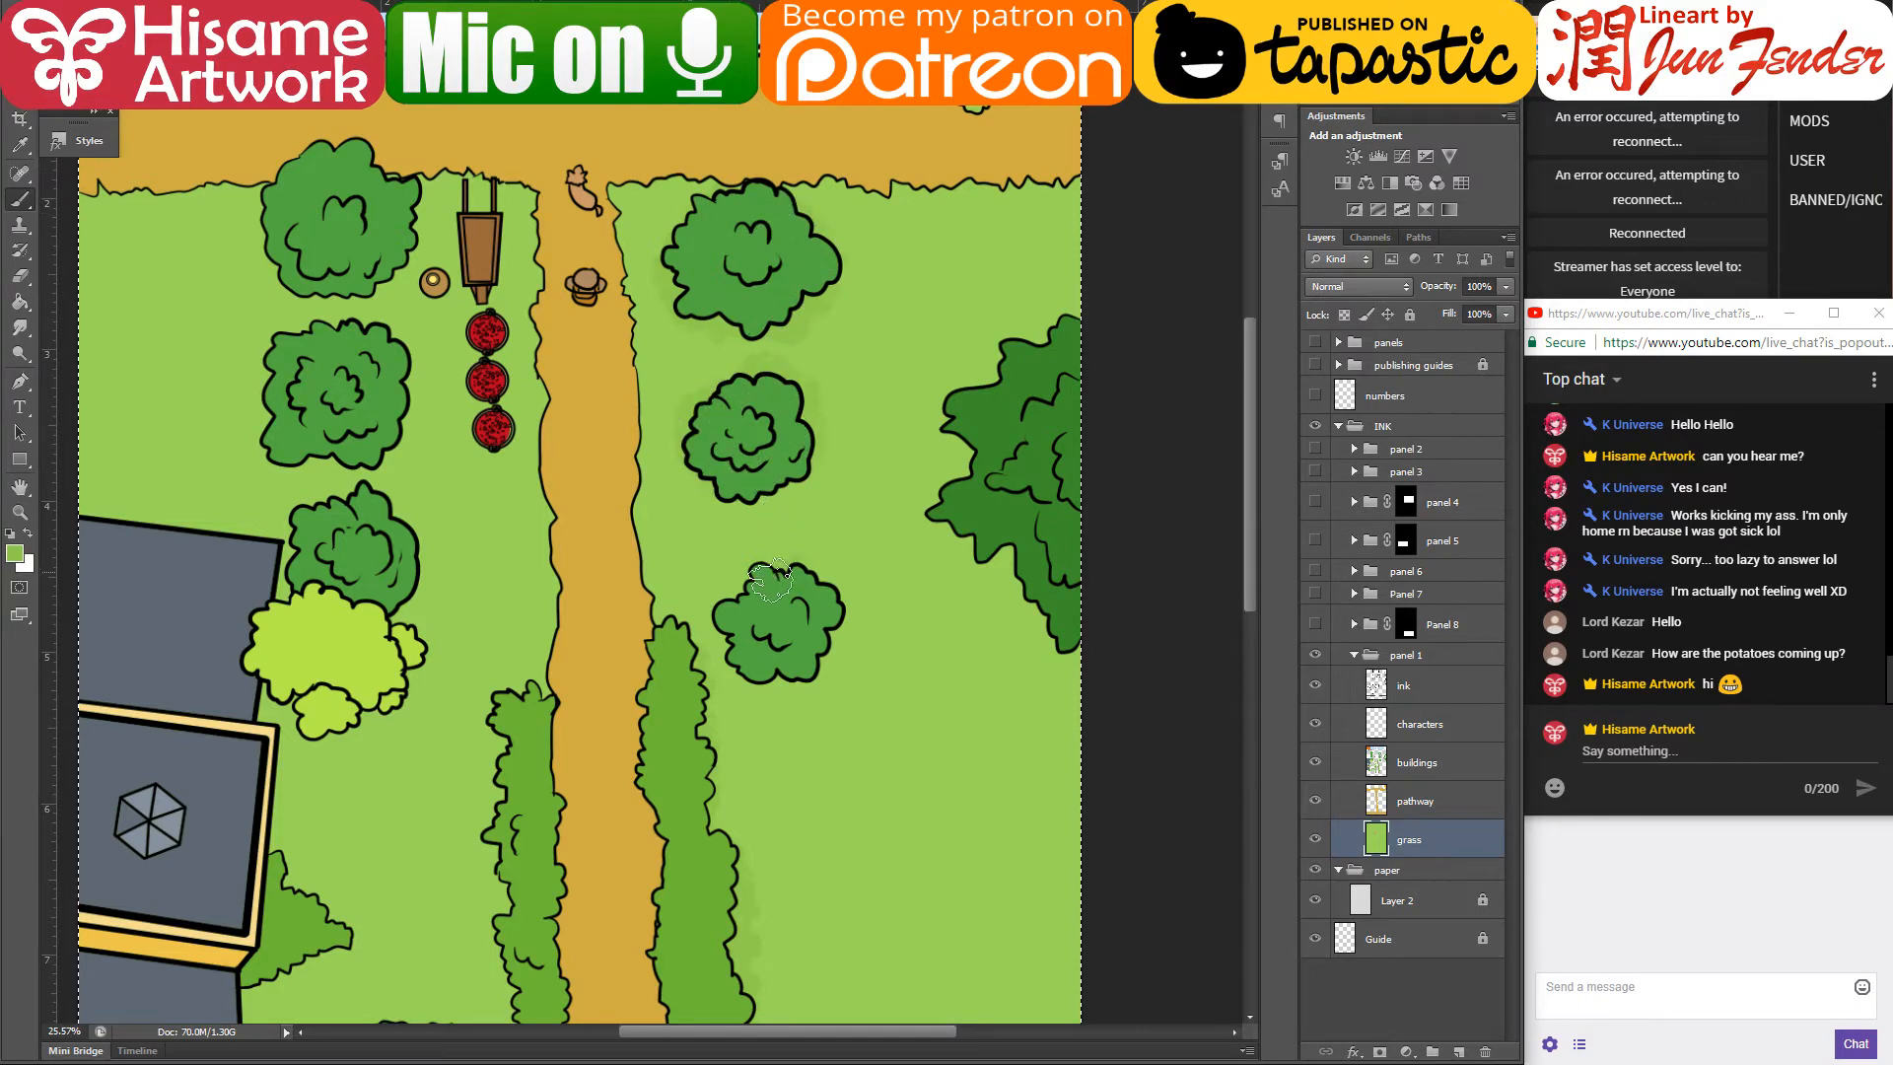
pyautogui.moveTo(773, 580)
pyautogui.mouseDown()
pyautogui.moveTo(733, 619)
pyautogui.moveTo(755, 664)
pyautogui.mouseUp()
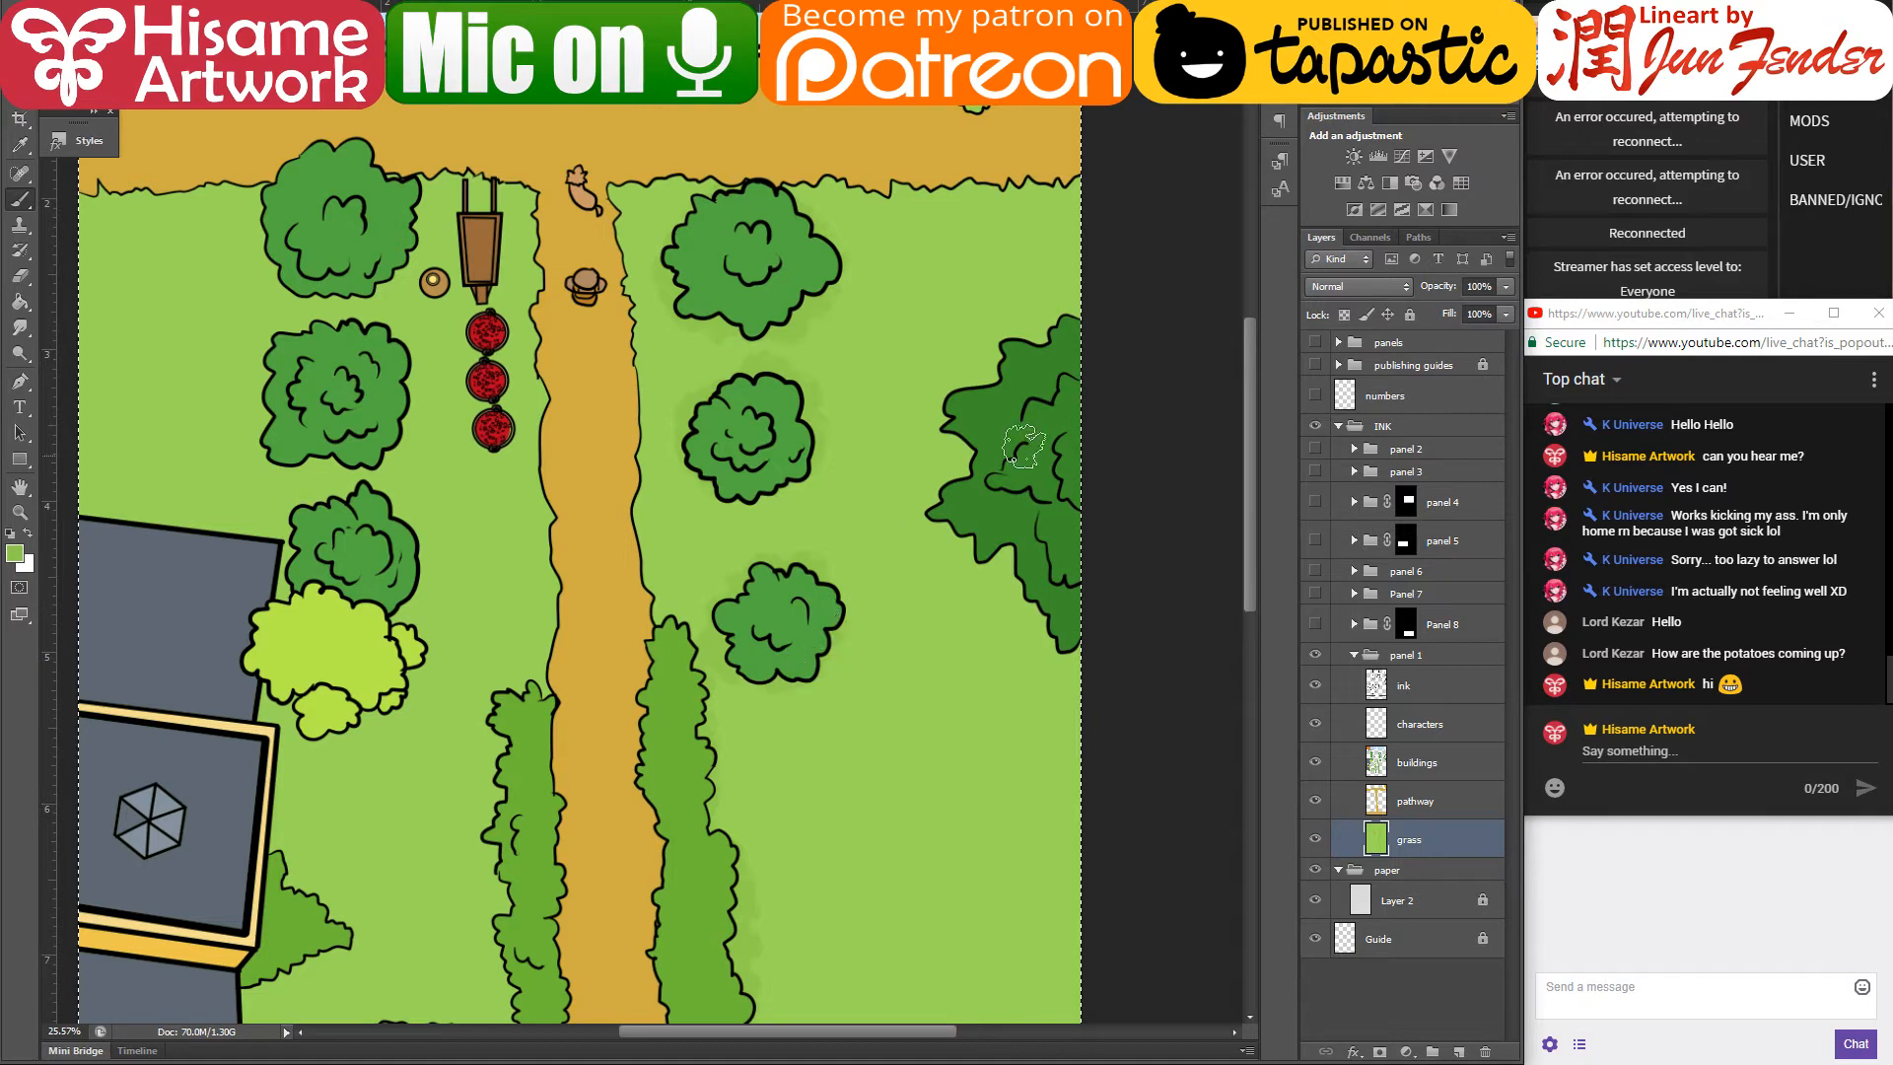
# - Brush darker green shading onto the grass around the large dark tree at panel 1's right edge, deepening it close to the foliage
pyautogui.moveTo(1087, 316)
pyautogui.mouseDown()
pyautogui.moveTo(977, 390)
pyautogui.moveTo(961, 498)
pyautogui.mouseUp()
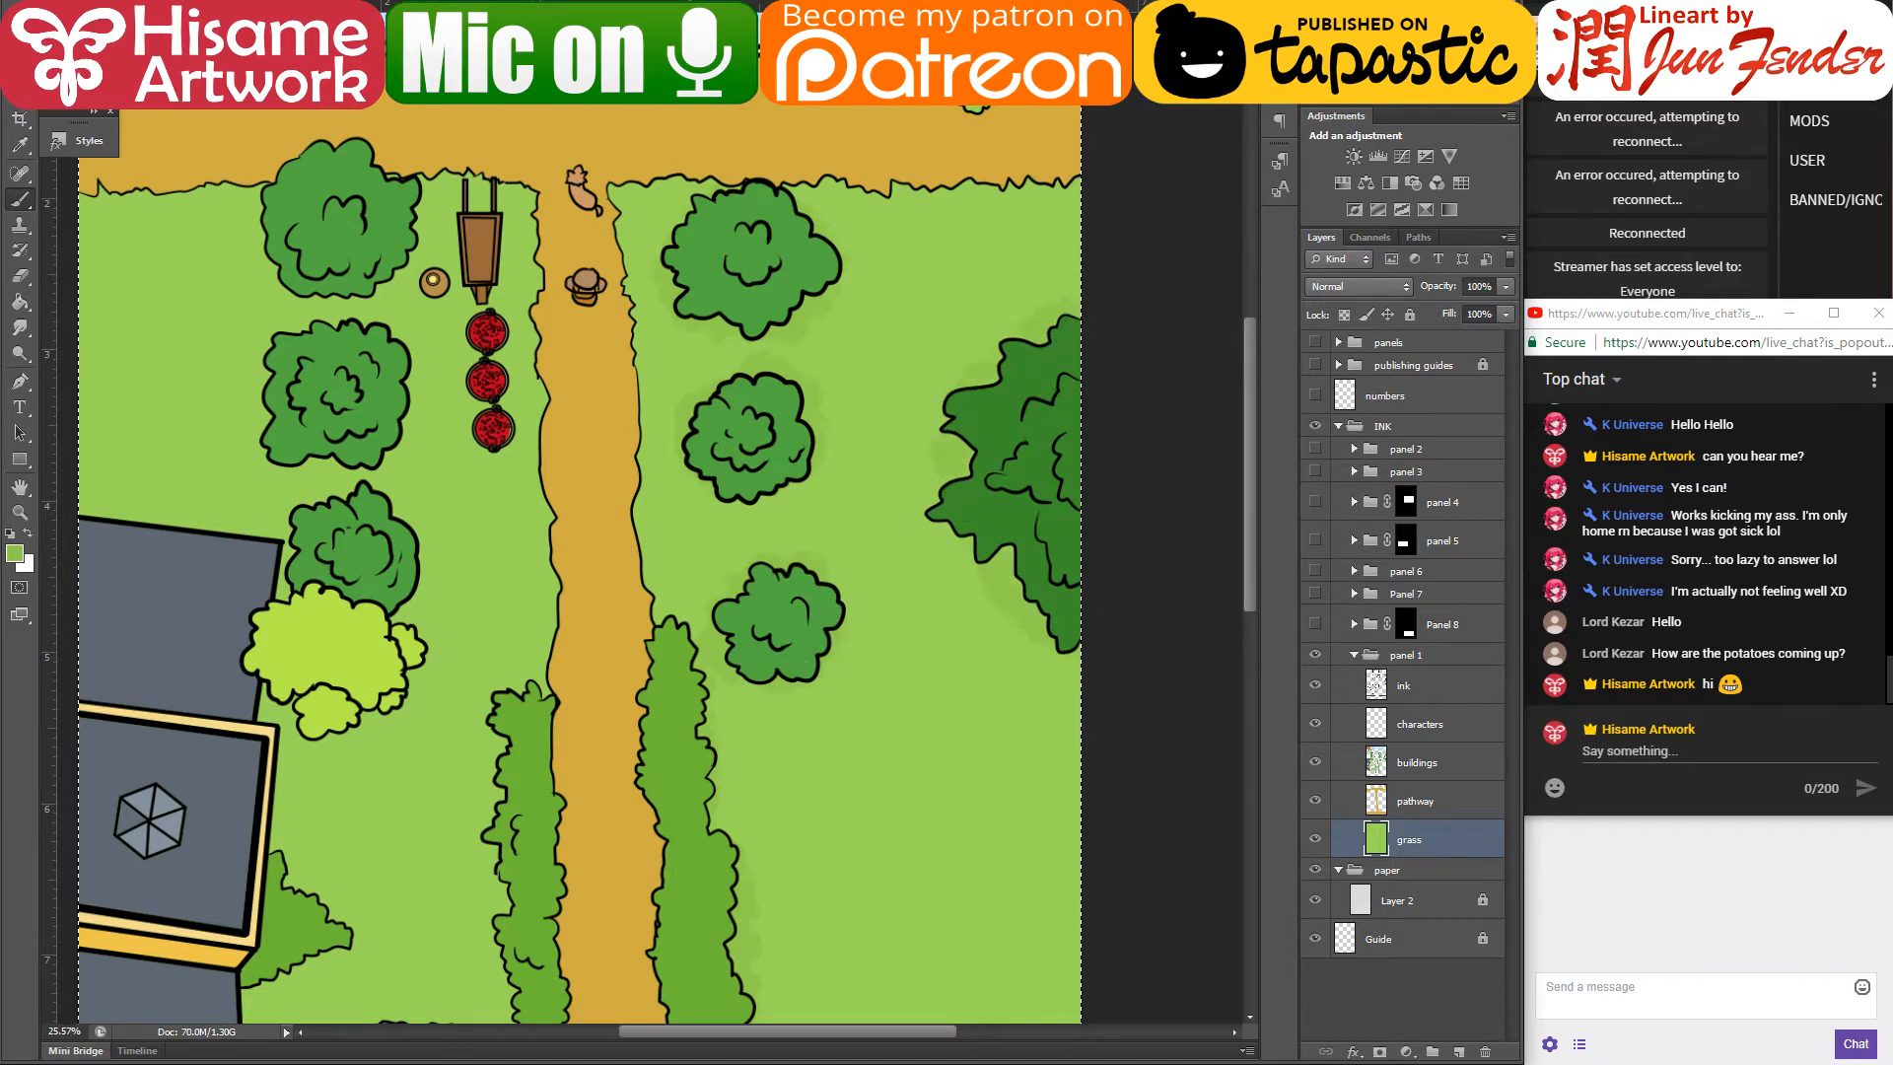
pyautogui.click(248, 4)
pyautogui.click(212, 73)
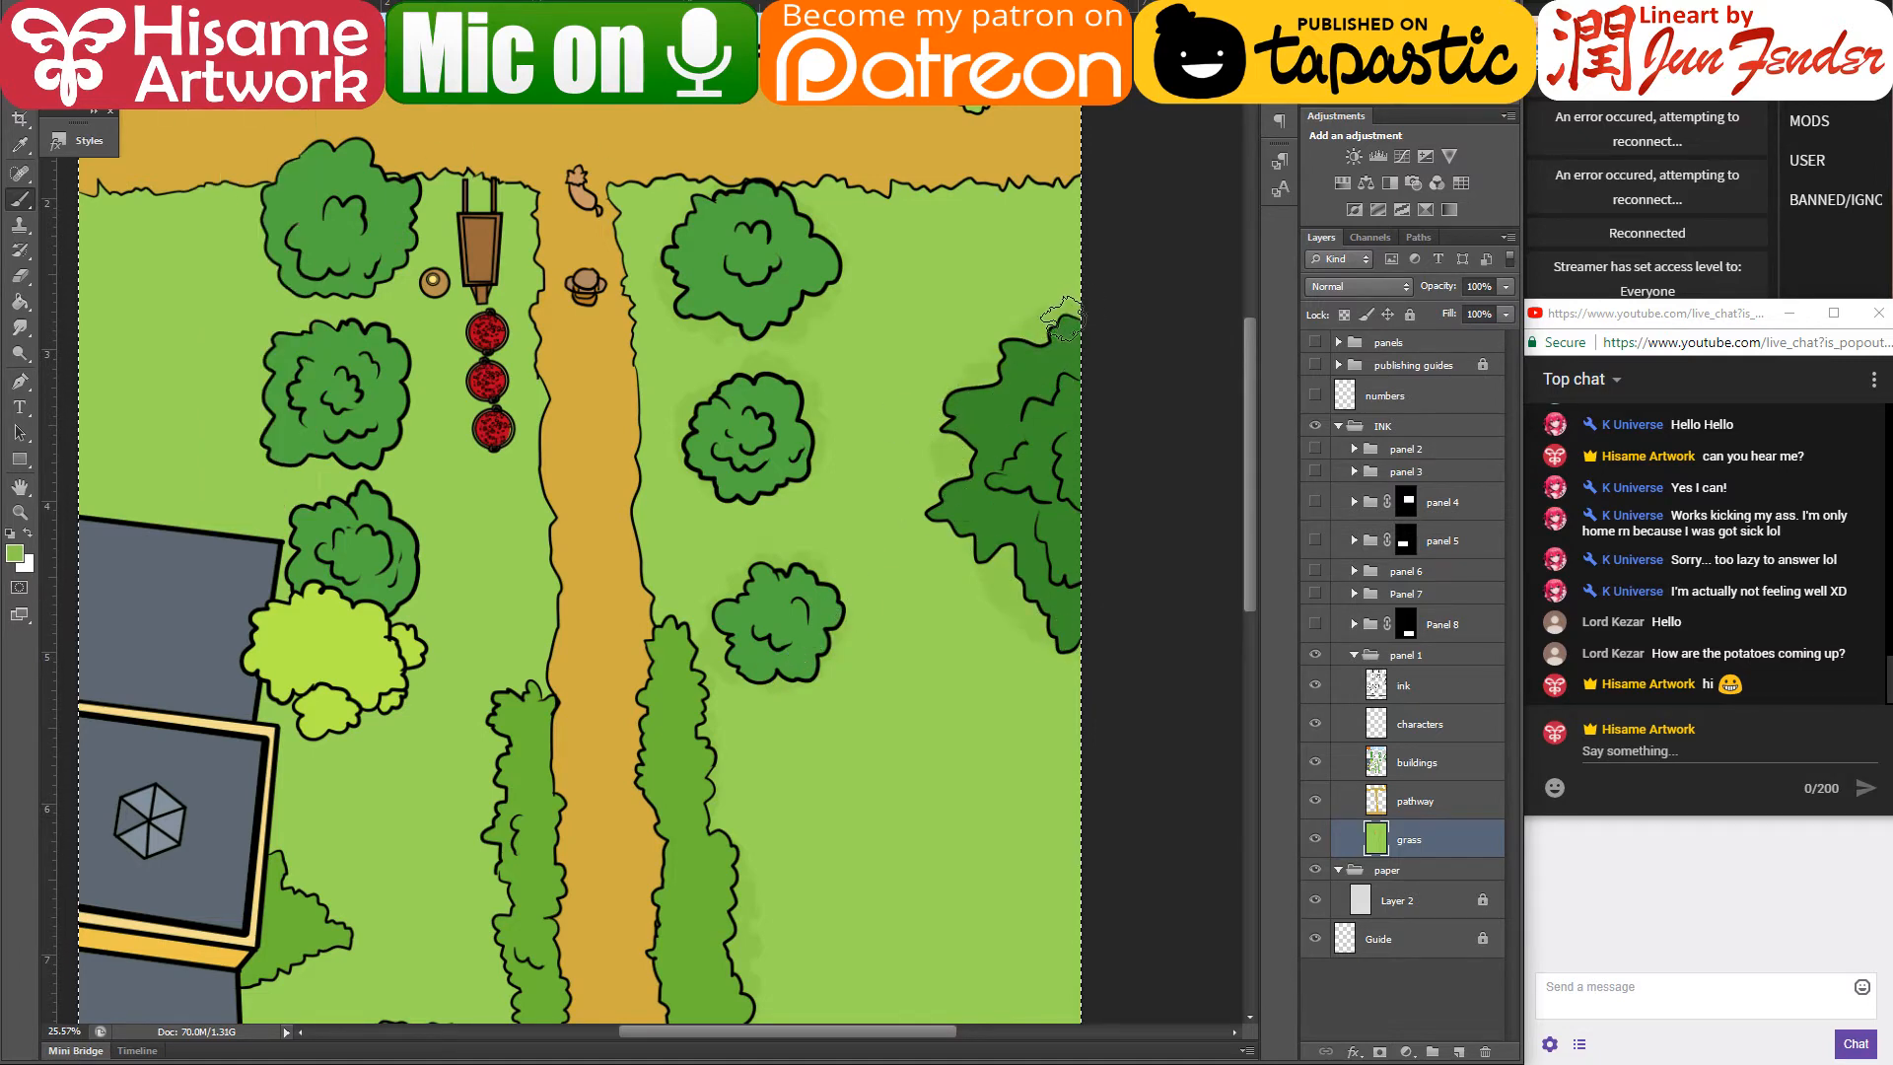
pyautogui.moveTo(1010, 371)
pyautogui.mouseDown()
pyautogui.moveTo(980, 452)
pyautogui.moveTo(1015, 558)
pyautogui.mouseUp()
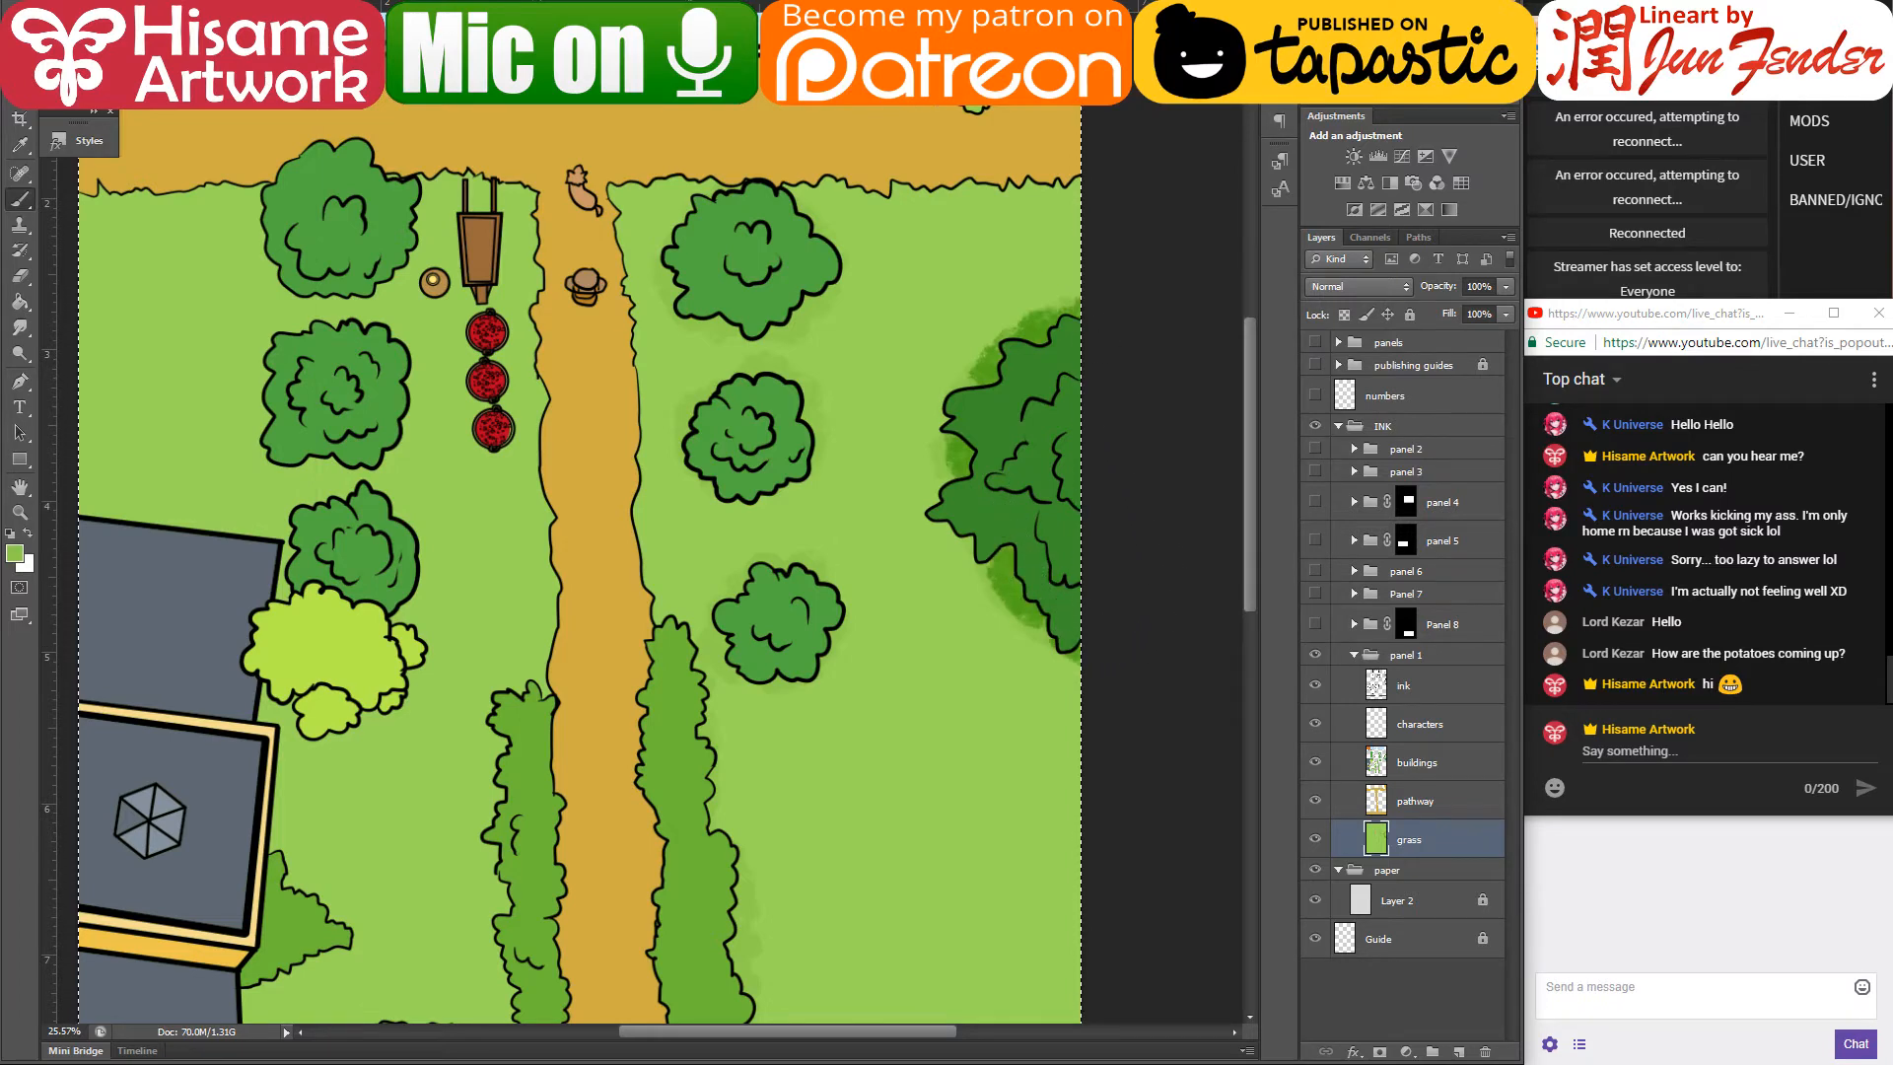
pyautogui.click(212, 74)
pyautogui.click(237, 118)
# - Load the pixels of panel 1's buildings layer as a selection and pick a darker shade of the large tree's green #3b902a
pyautogui.click(1375, 762)
pyautogui.keyDown('ctrl'); pyautogui.click(1375, 762); pyautogui.keyUp('ctrl')
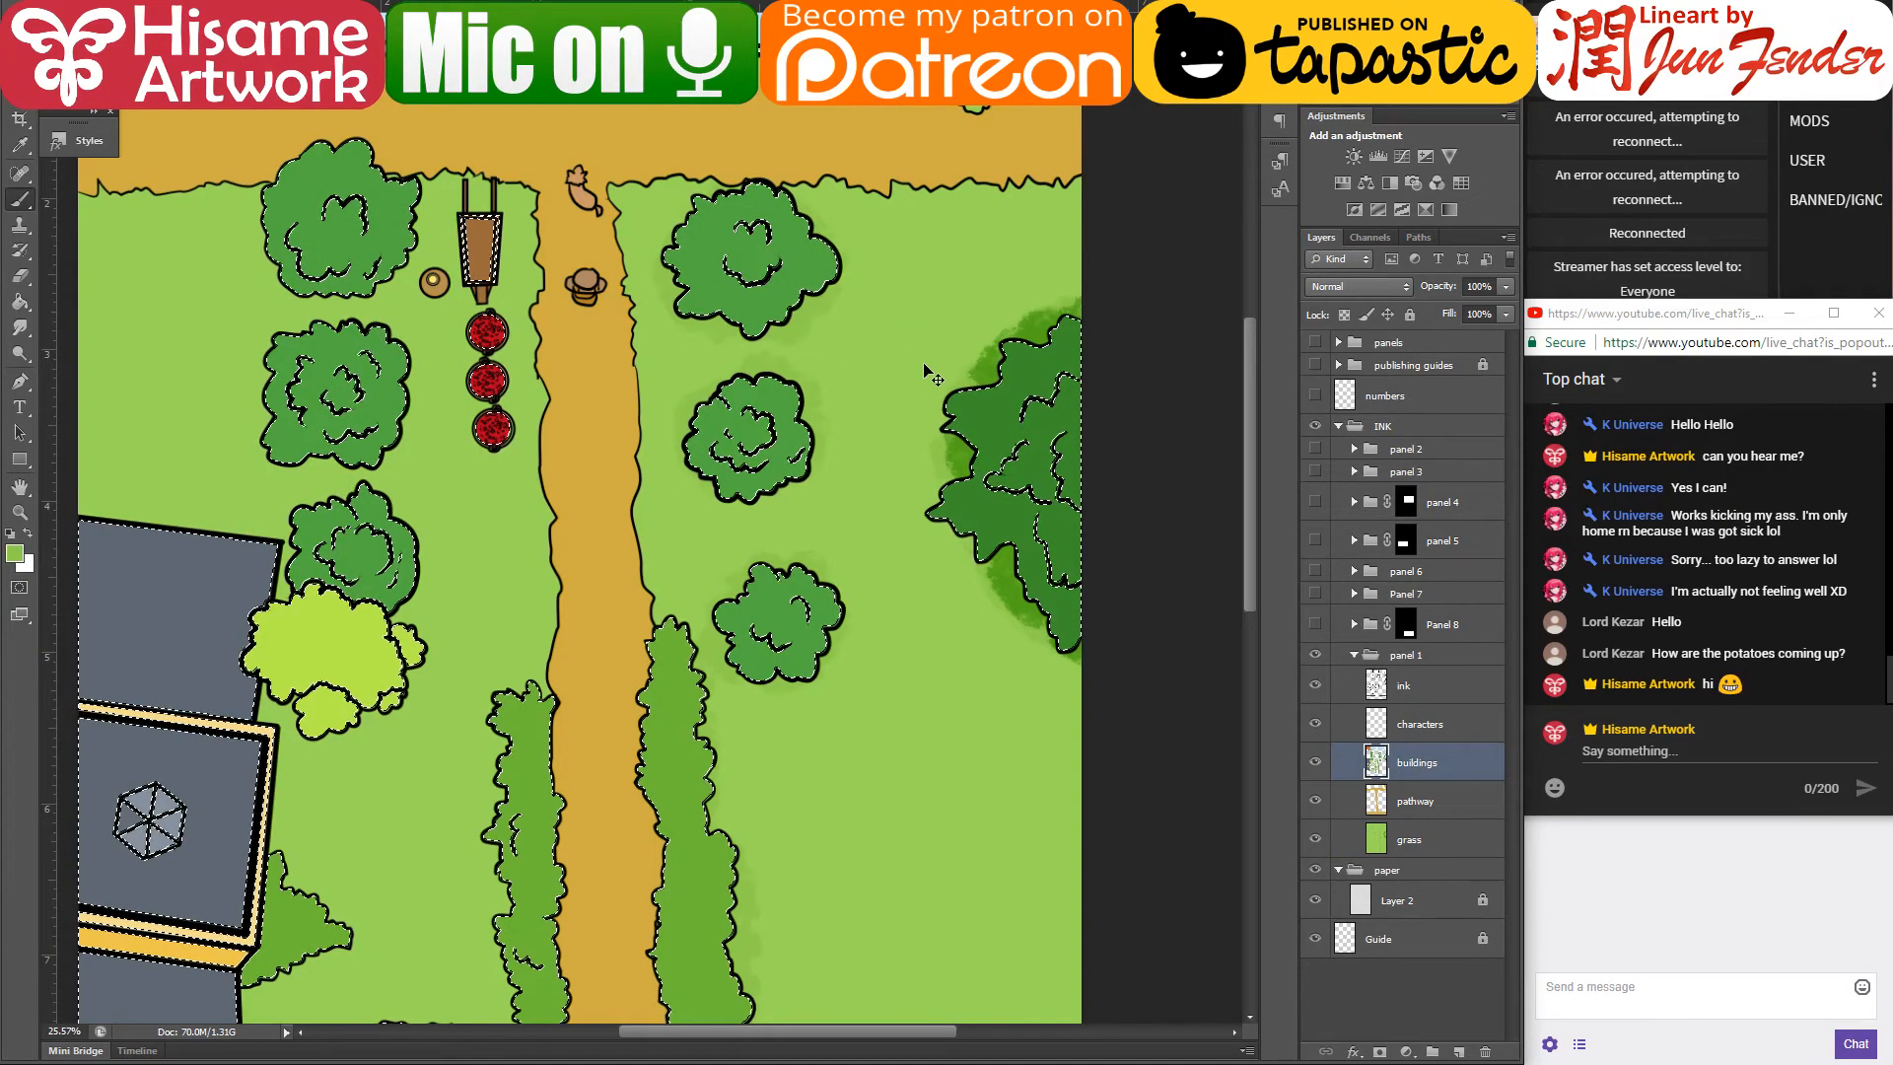
pyautogui.hotkey('ctrl', 'd')
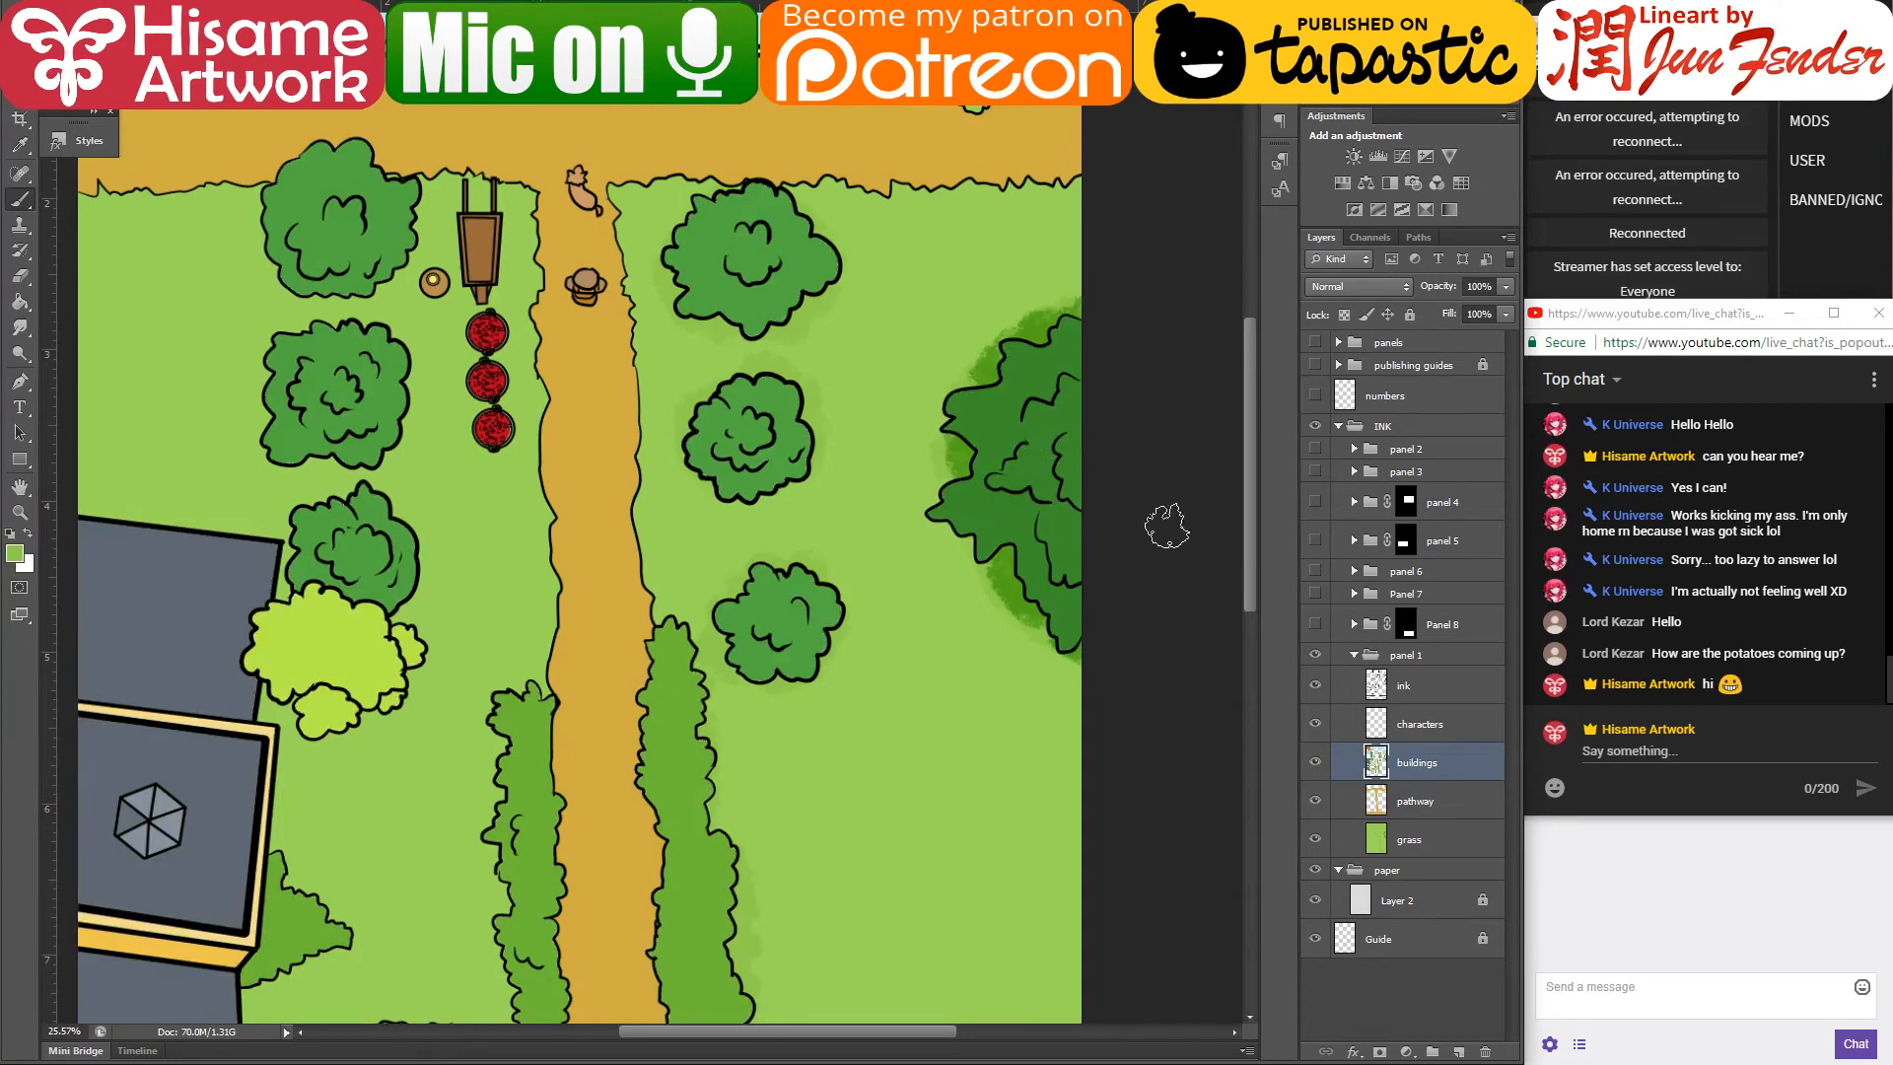
pyautogui.keyDown('alt'); pyautogui.click(1033, 412); pyautogui.keyUp('alt')
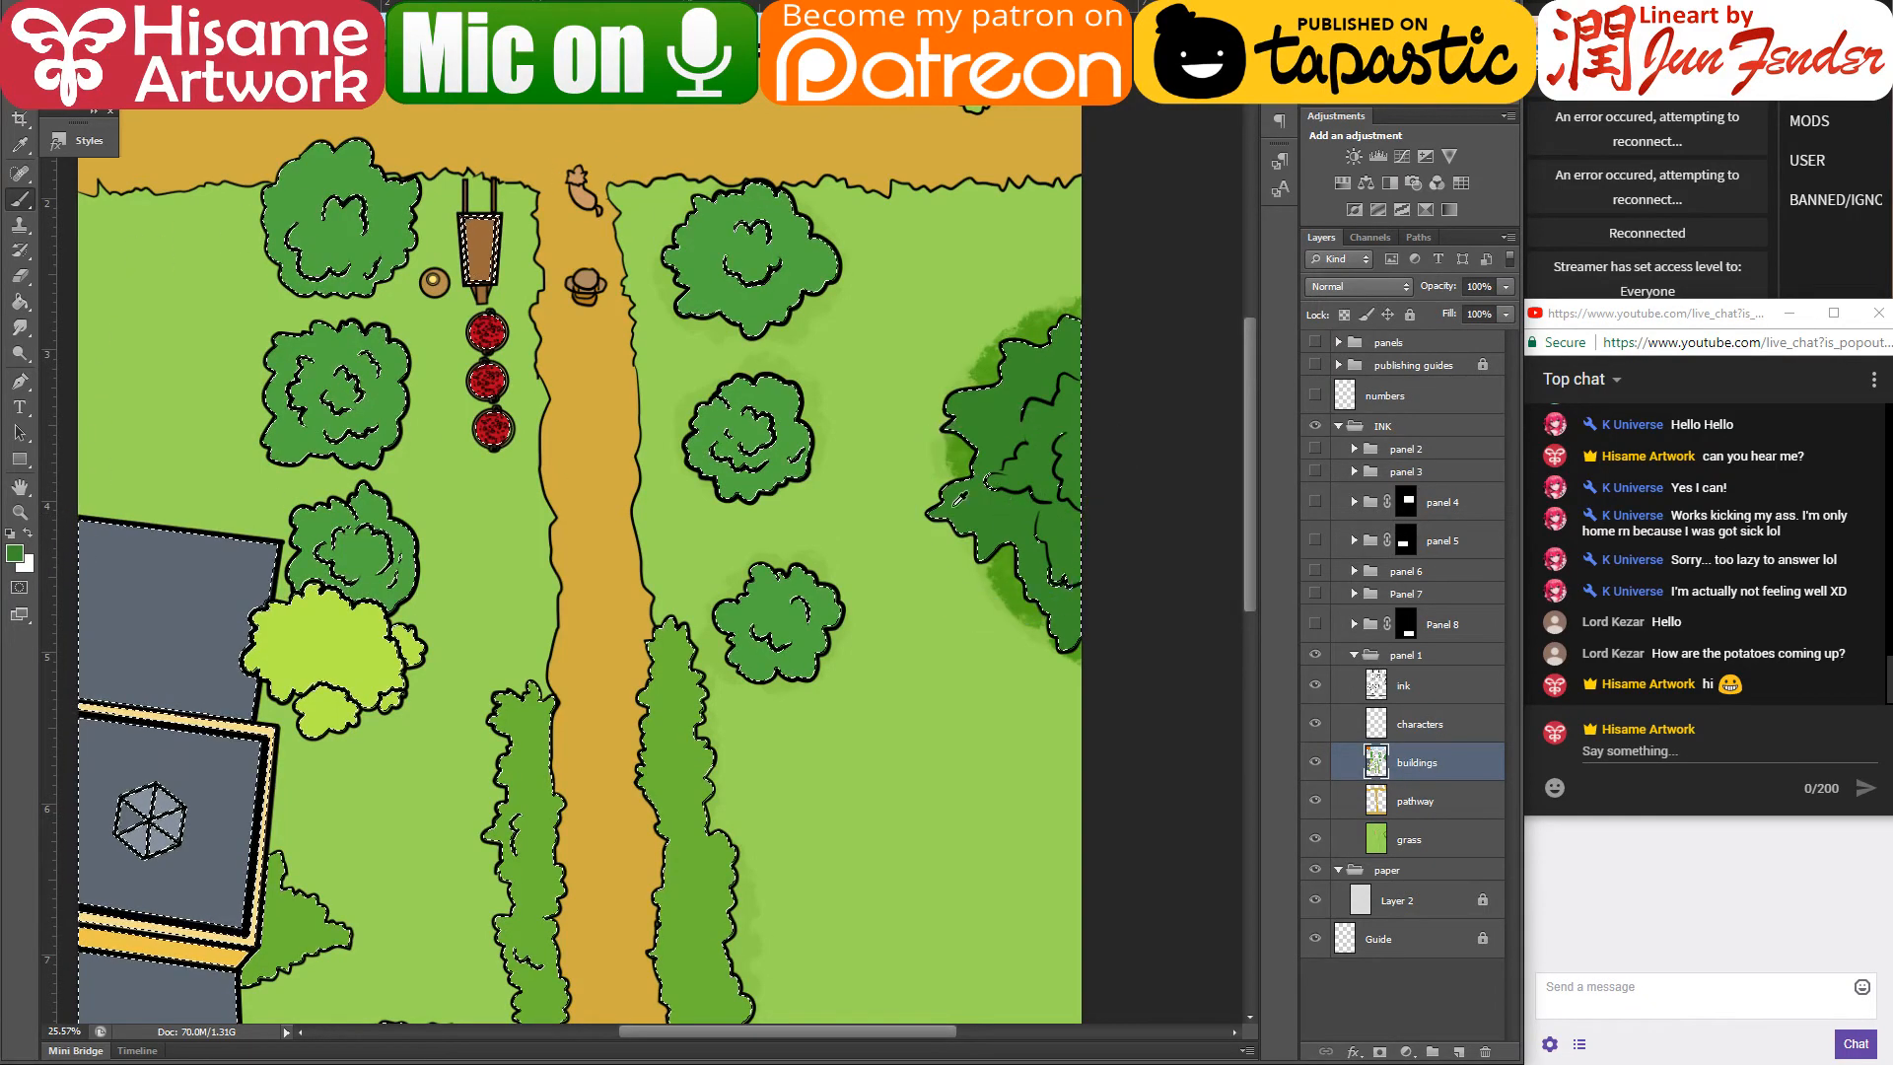
pyautogui.click(16, 552)
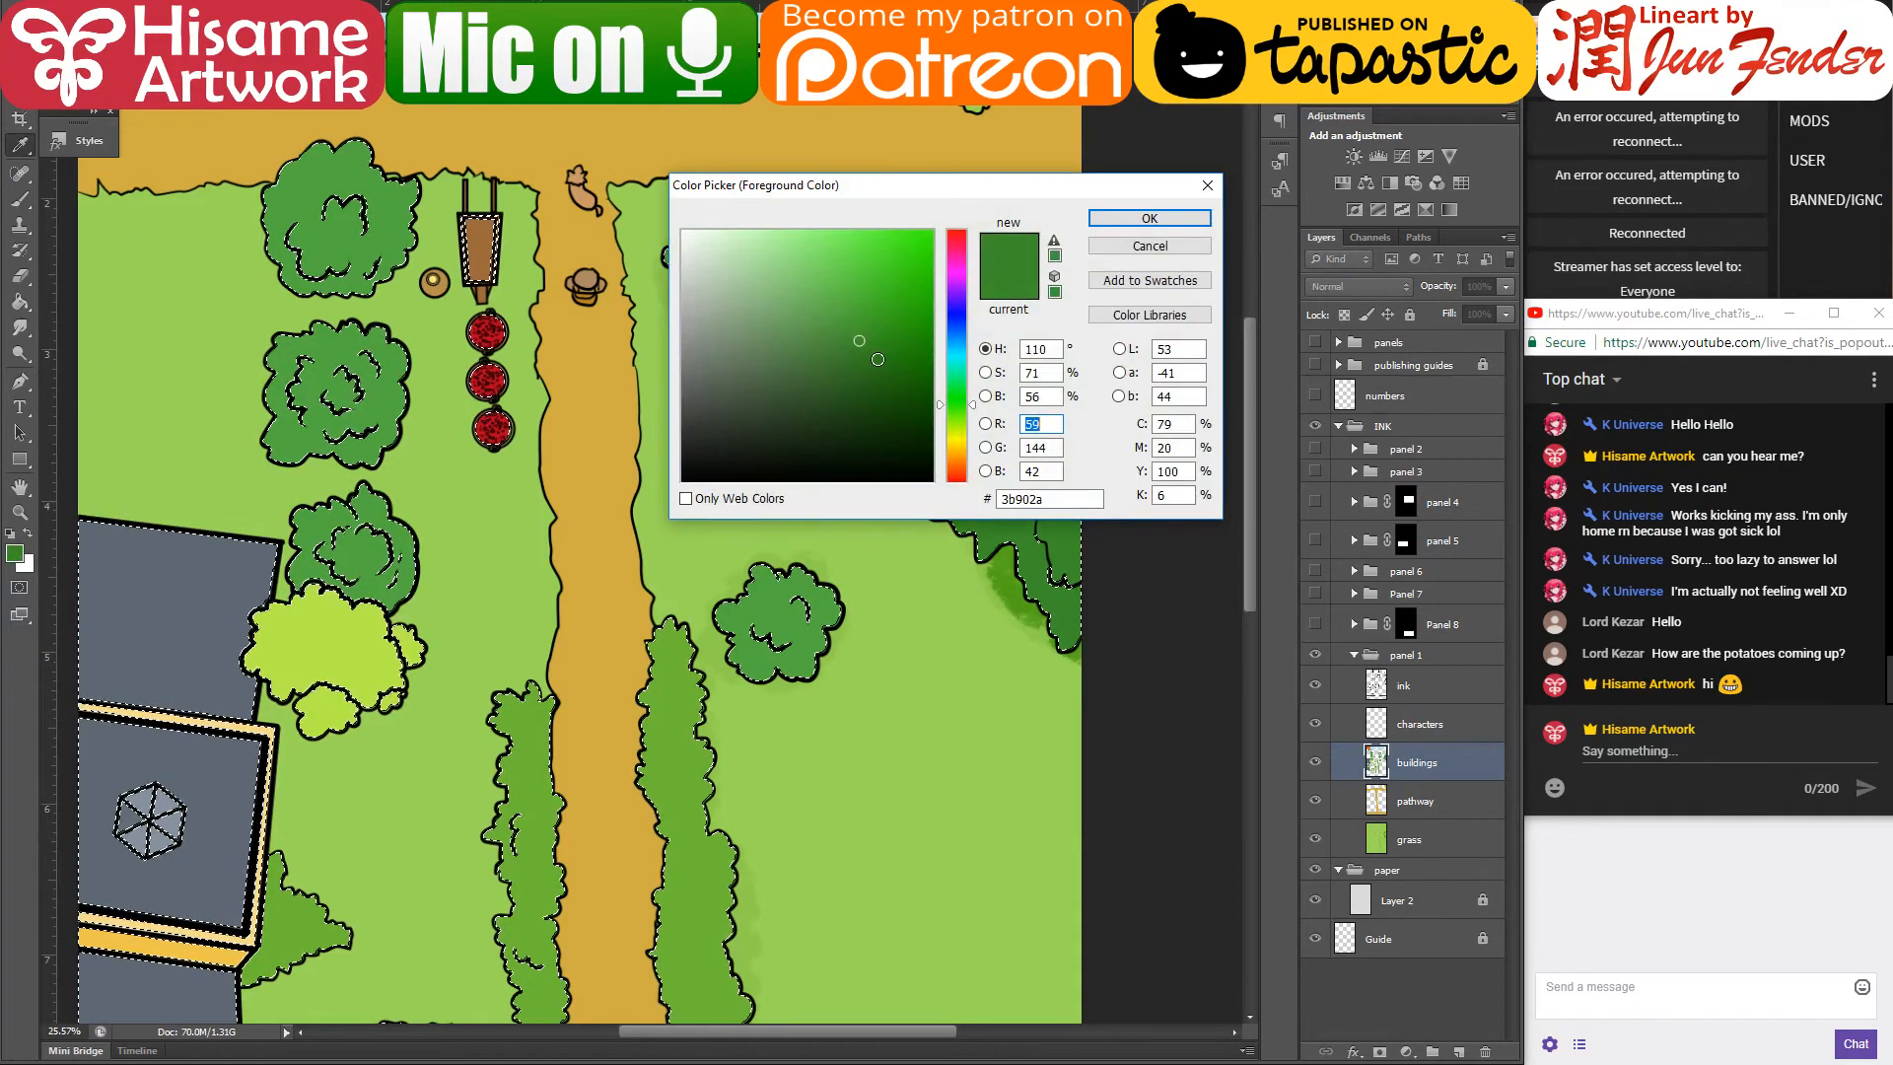
pyautogui.click(1134, 218)
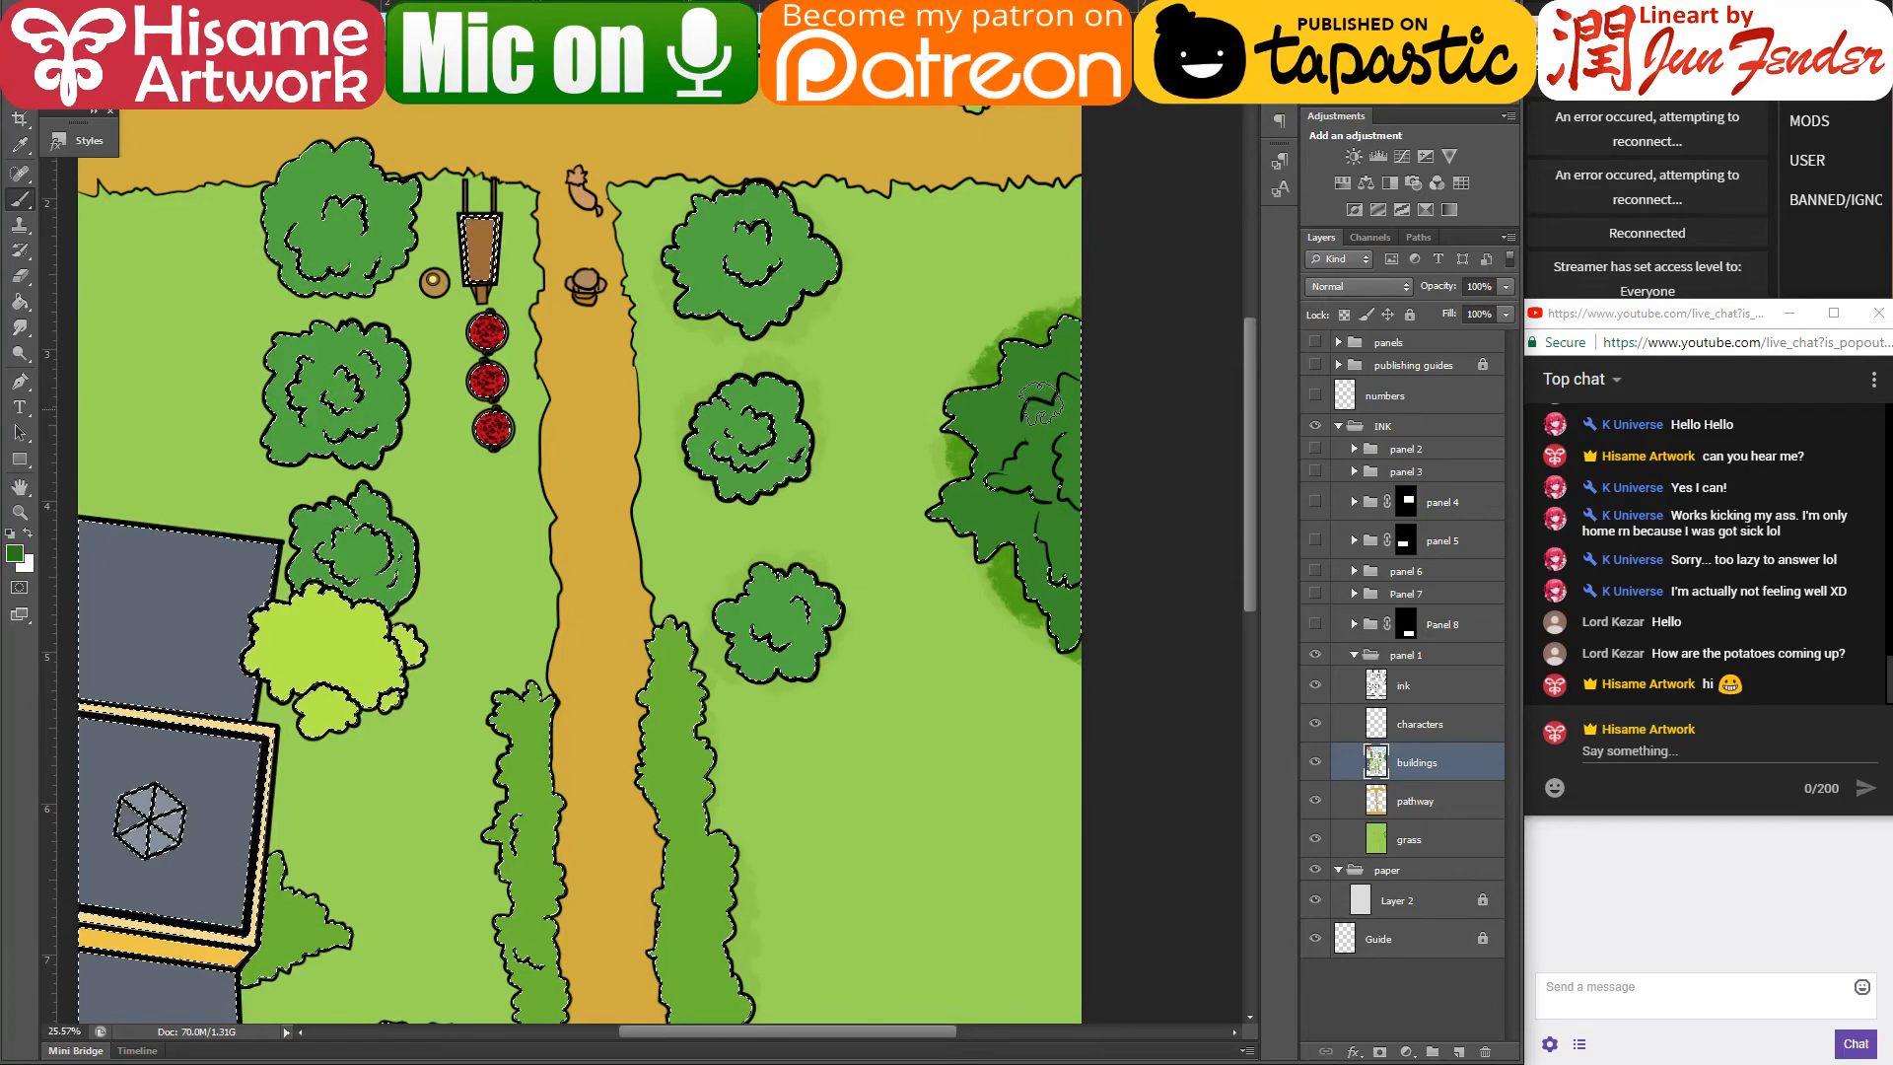
# - Adjust the brush size and paint the dark green shading inside the outer edge of the large tree's foliage
pyautogui.scroll(5, 1040, 404)
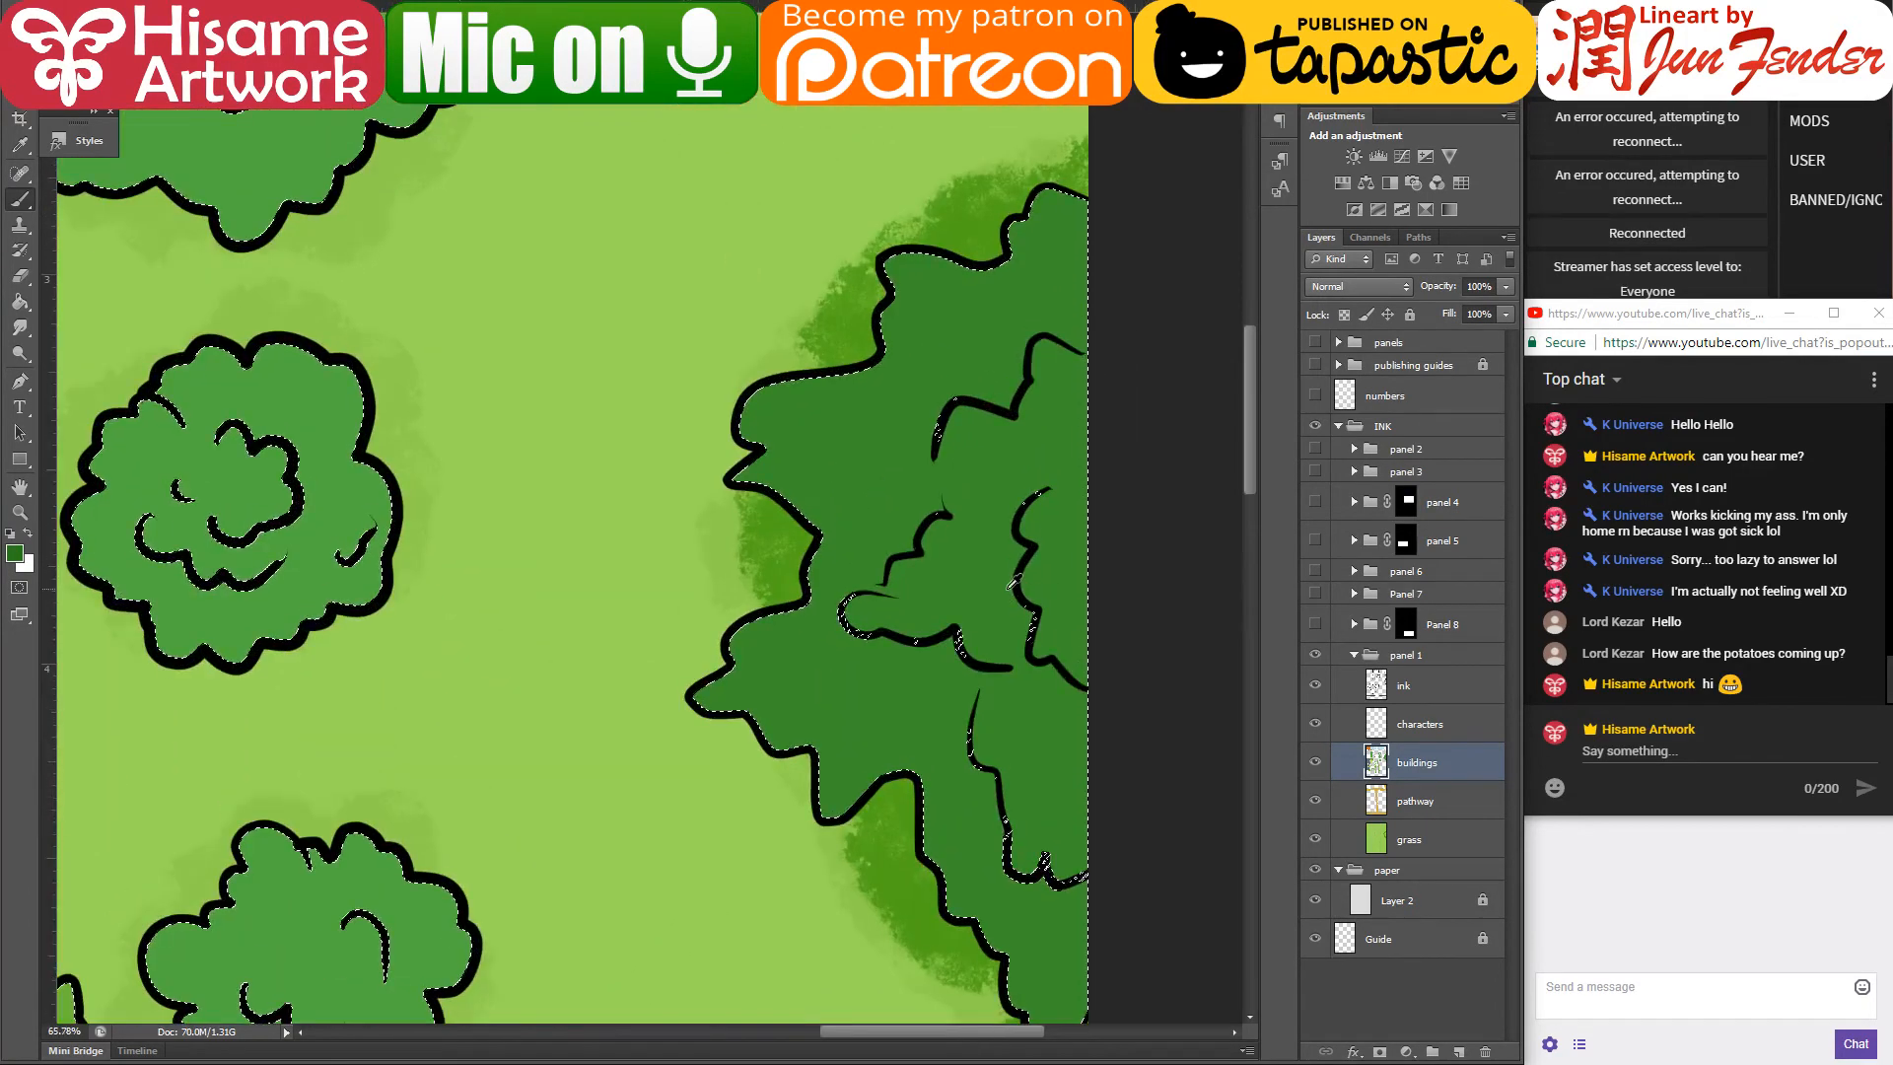
pyautogui.press('[')
pyautogui.press('[')
pyautogui.press('[')
pyautogui.press('[')
pyautogui.press('[')
pyautogui.press('[')
pyautogui.press('[')
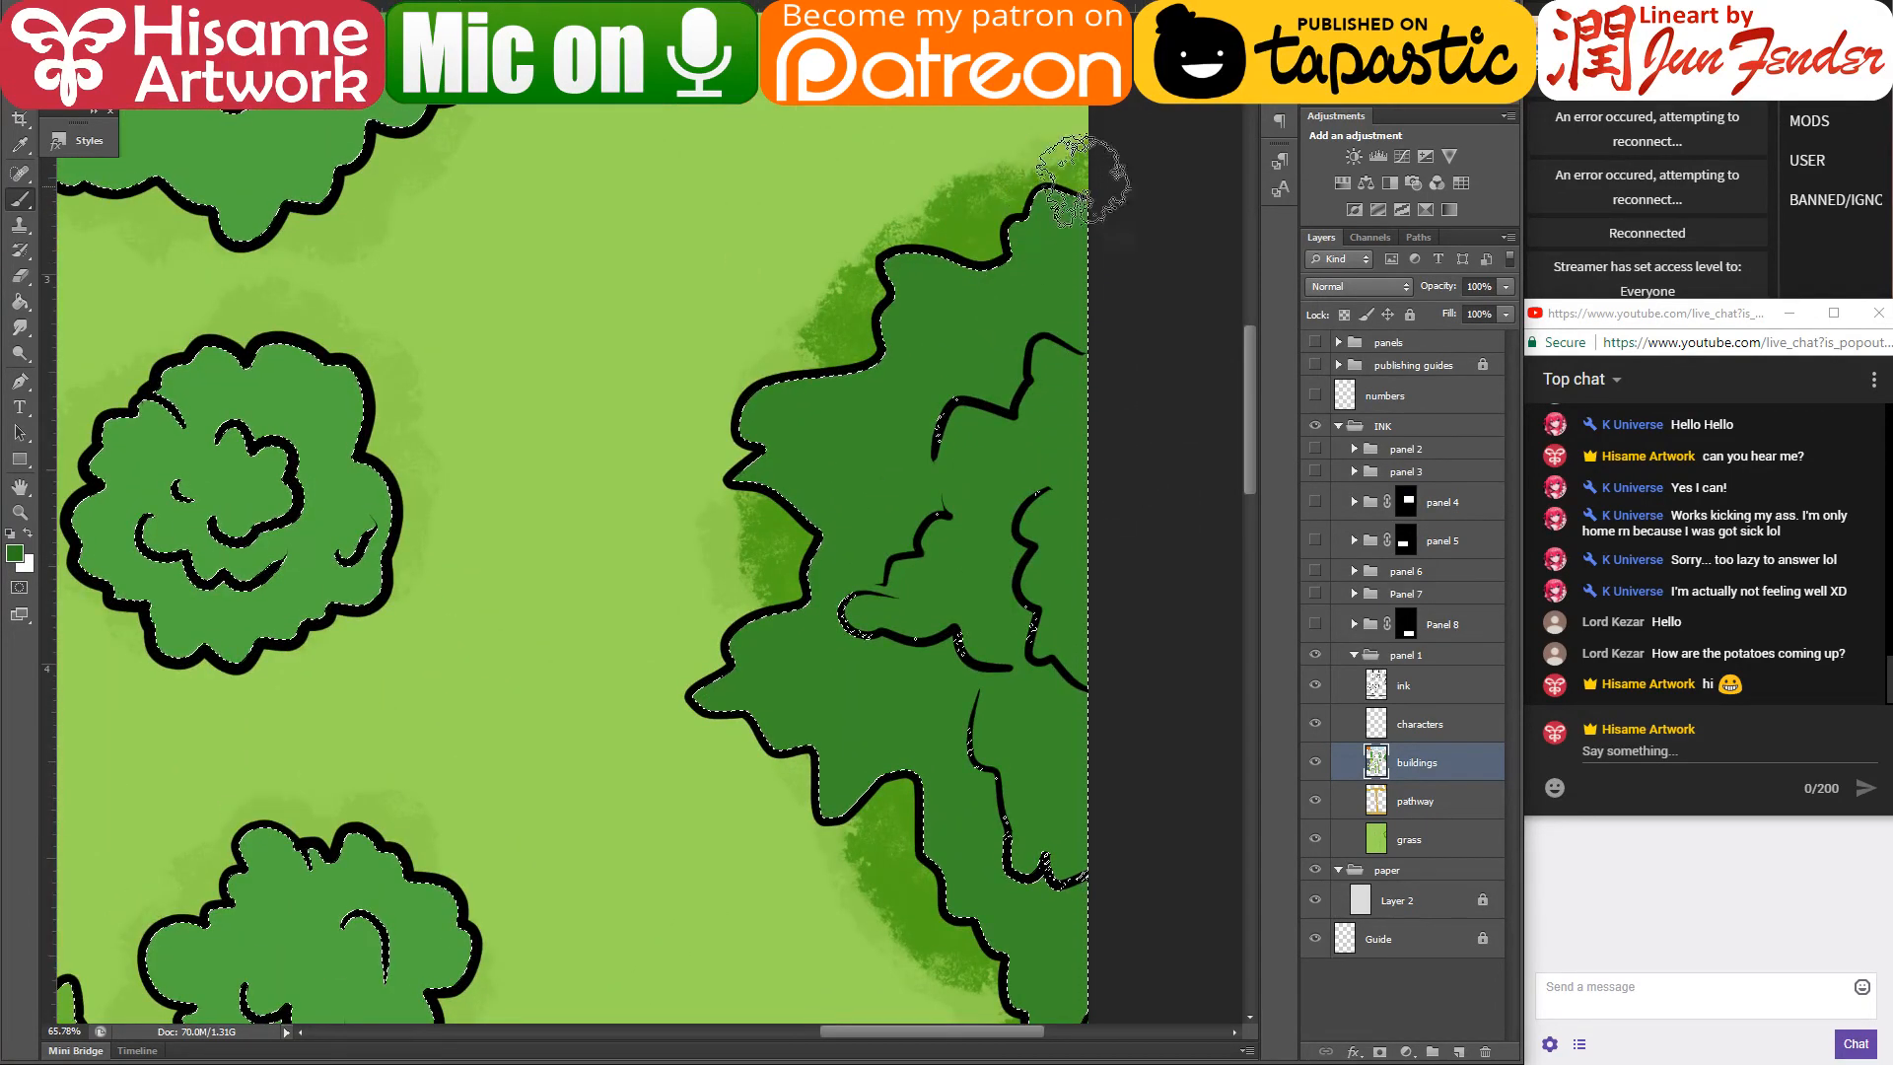
pyautogui.moveTo(1079, 202)
pyautogui.mouseDown()
pyautogui.moveTo(991, 255)
pyautogui.moveTo(888, 255)
pyautogui.moveTo(884, 347)
pyautogui.moveTo(842, 362)
pyautogui.mouseUp()
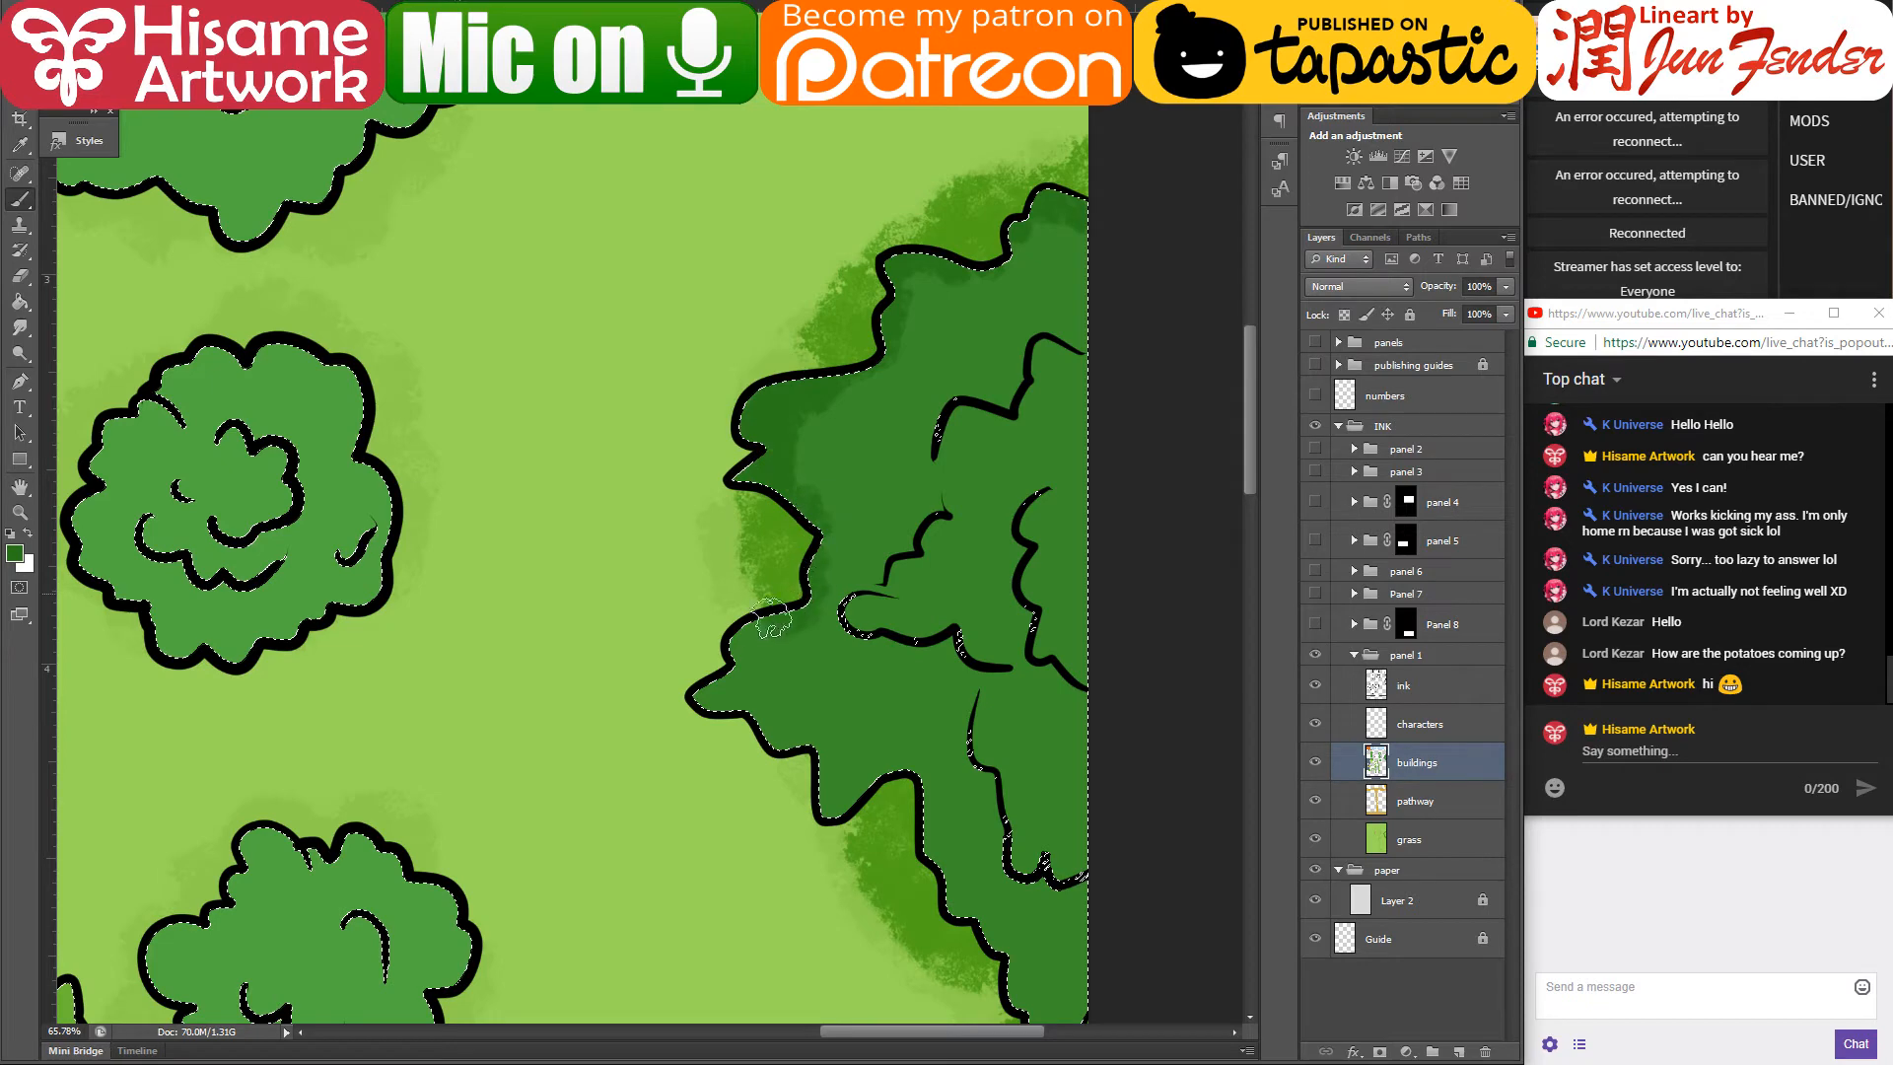
pyautogui.moveTo(773, 618)
pyautogui.mouseDown()
pyautogui.moveTo(726, 671)
pyautogui.moveTo(746, 655)
pyautogui.moveTo(746, 700)
pyautogui.moveTo(848, 818)
pyautogui.moveTo(734, 729)
pyautogui.mouseUp()
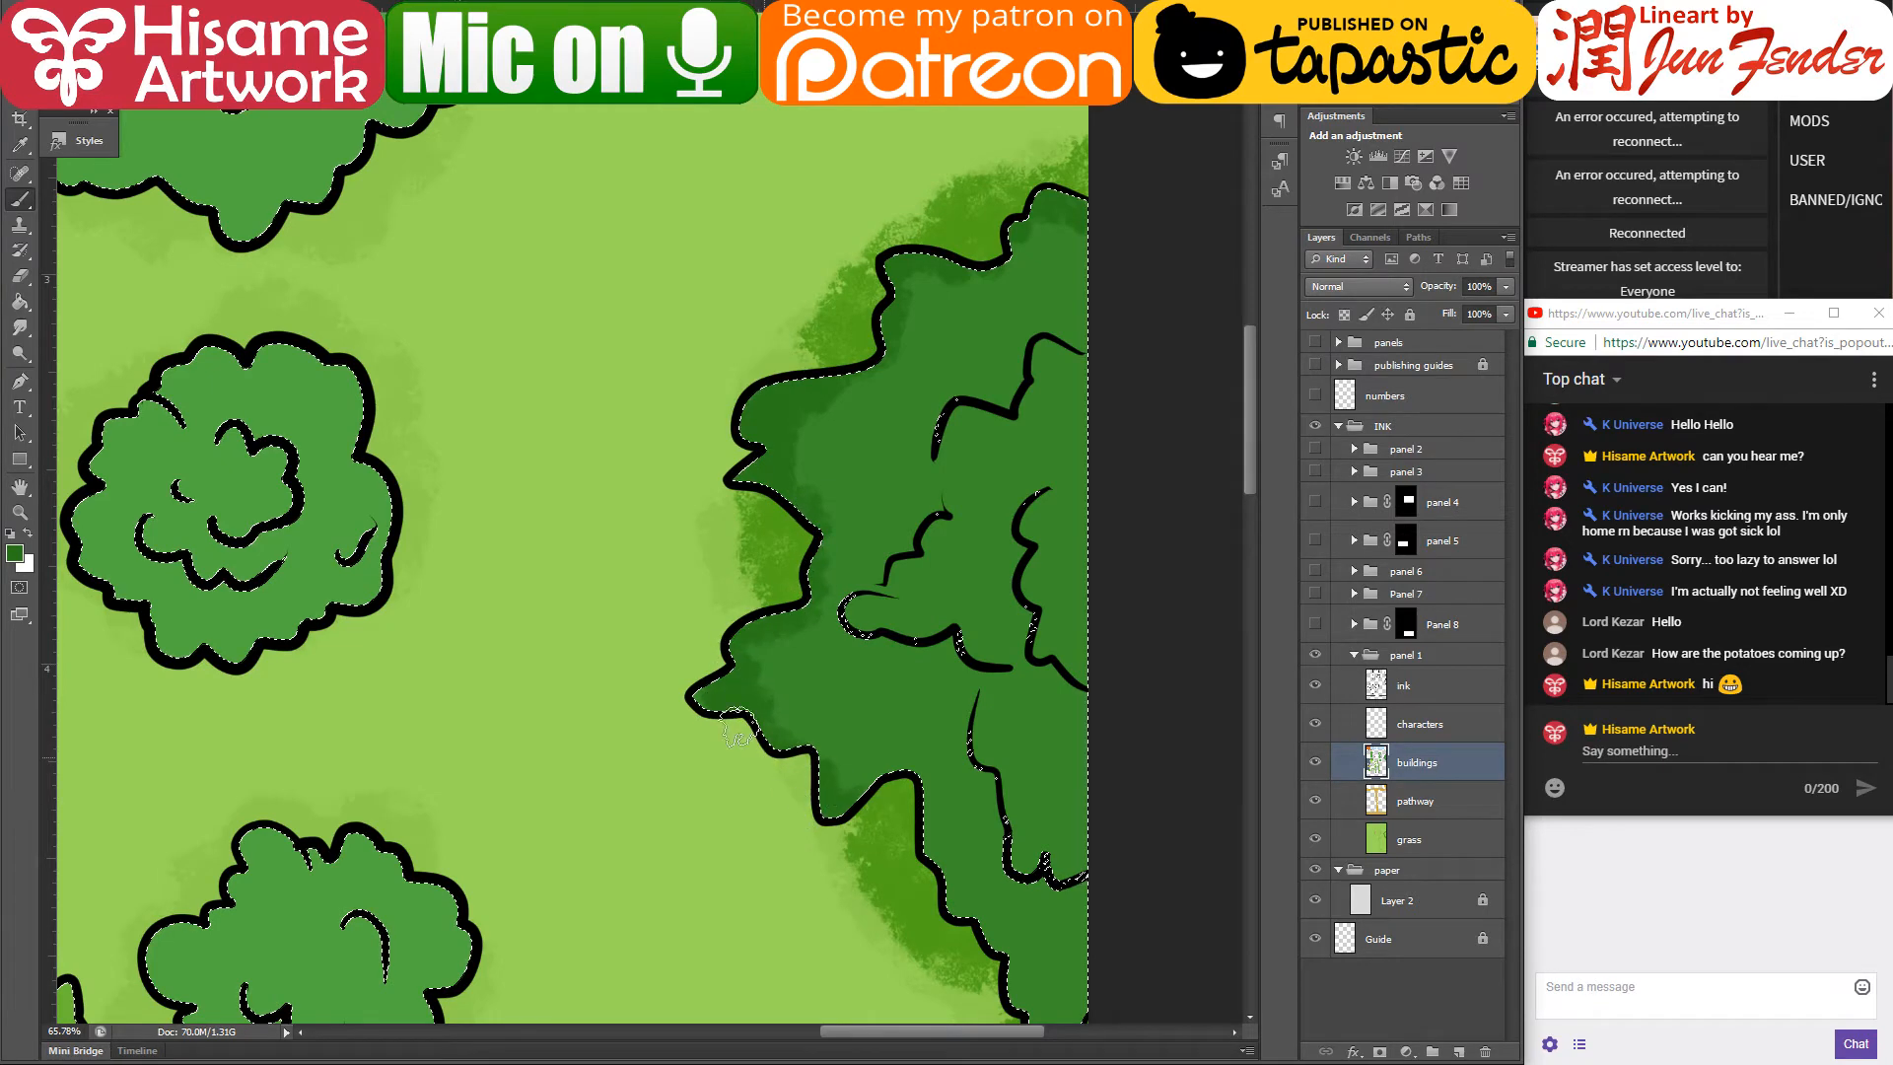
pyautogui.moveTo(1006, 816); pyautogui.dragTo(765, 483)
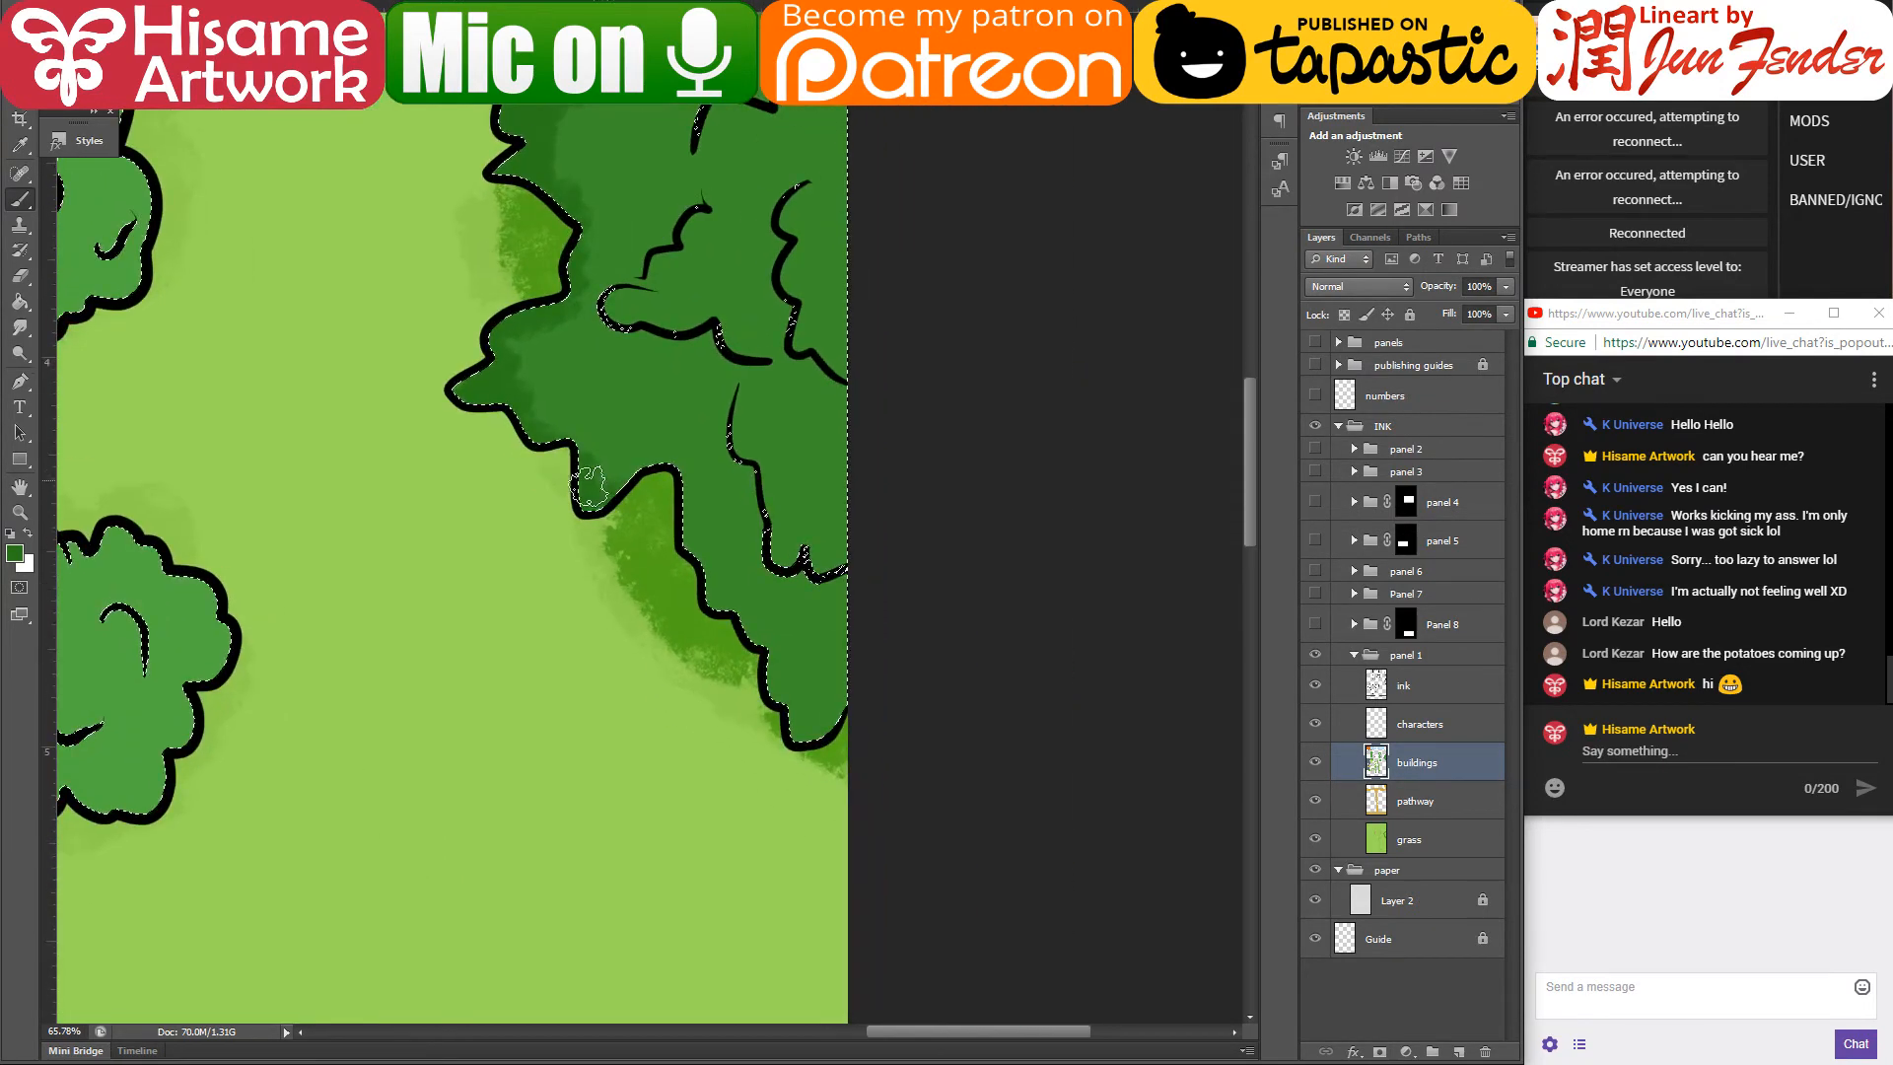
pyautogui.moveTo(564, 424)
pyautogui.mouseDown()
pyautogui.moveTo(551, 472)
pyautogui.moveTo(551, 425)
pyautogui.moveTo(585, 466)
pyautogui.moveTo(690, 472)
pyautogui.moveTo(691, 523)
pyautogui.moveTo(607, 460)
pyautogui.moveTo(696, 496)
pyautogui.moveTo(760, 629)
pyautogui.moveTo(700, 552)
pyautogui.moveTo(764, 609)
pyautogui.moveTo(795, 725)
pyautogui.moveTo(834, 746)
pyautogui.mouseUp()
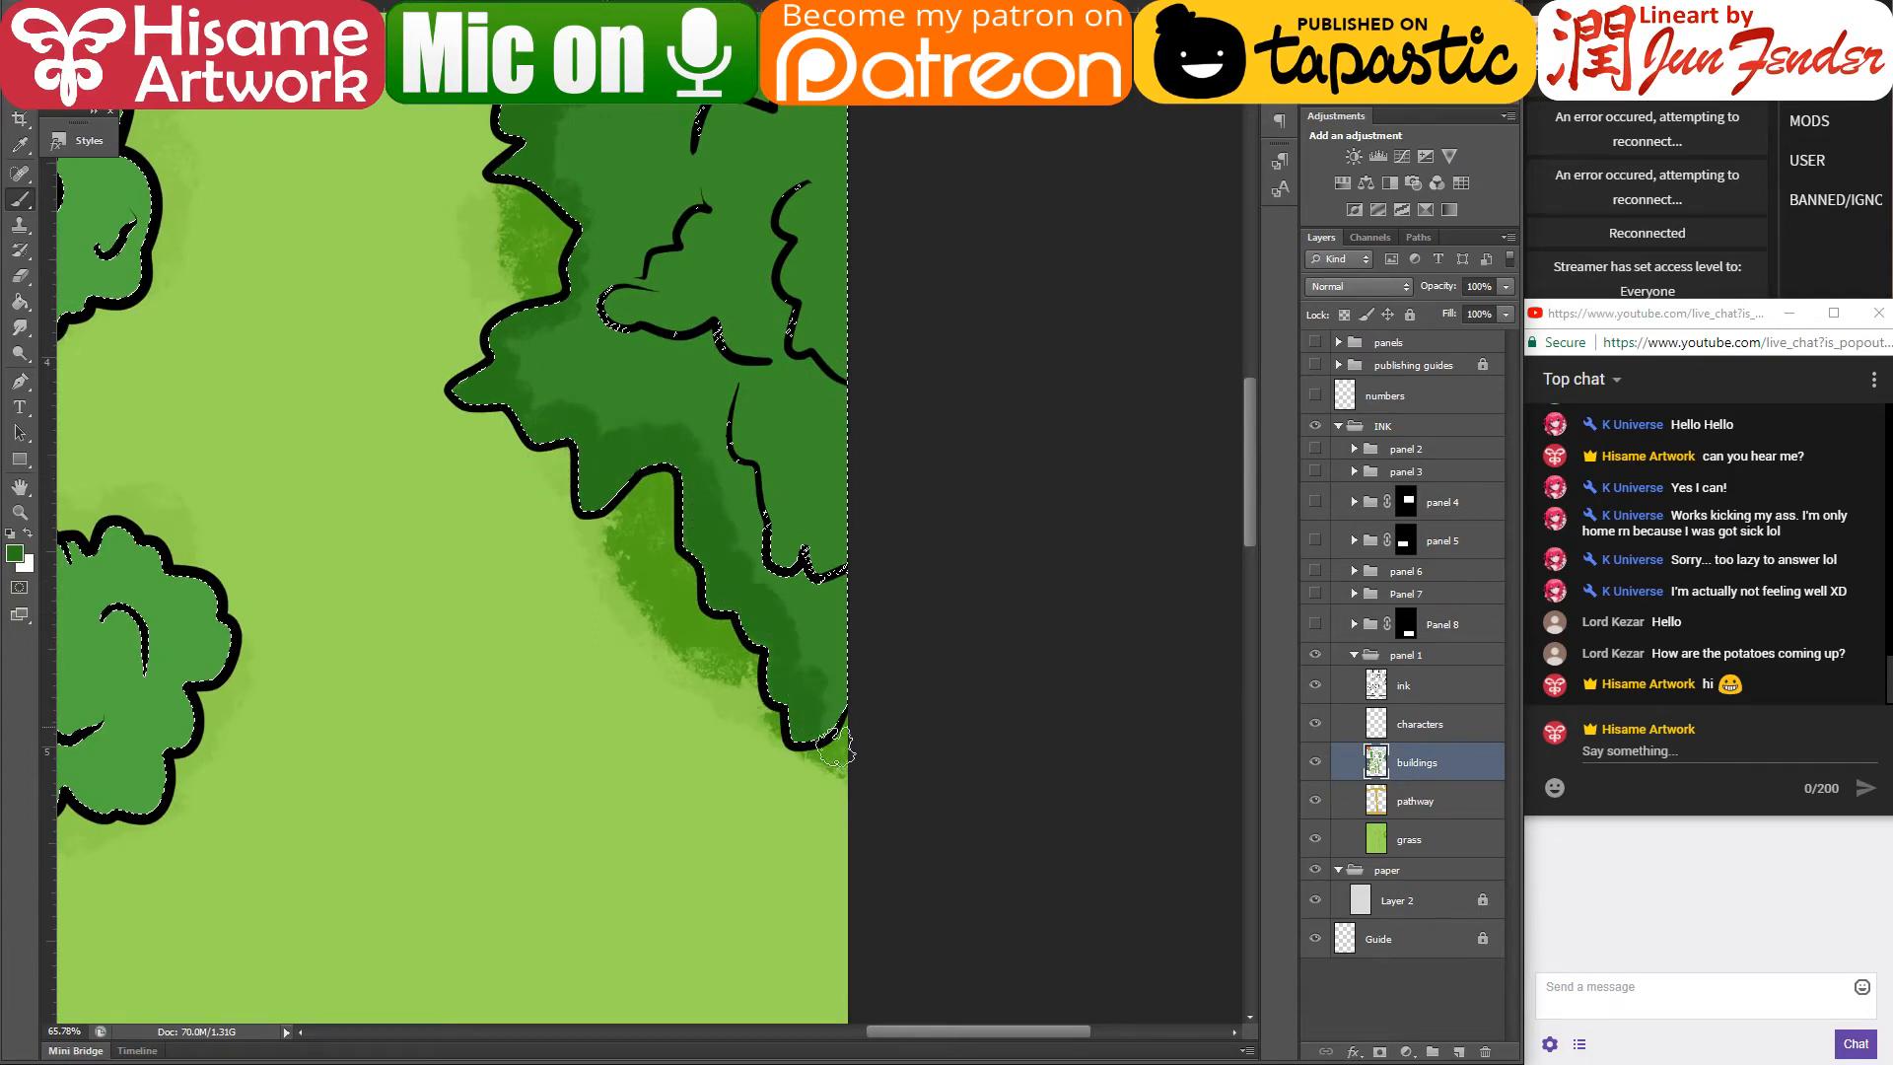
# - Brush the dark green shading along the outside of the inked contour lines within the large tree
pyautogui.moveTo(752, 427); pyautogui.dragTo(815, 533)
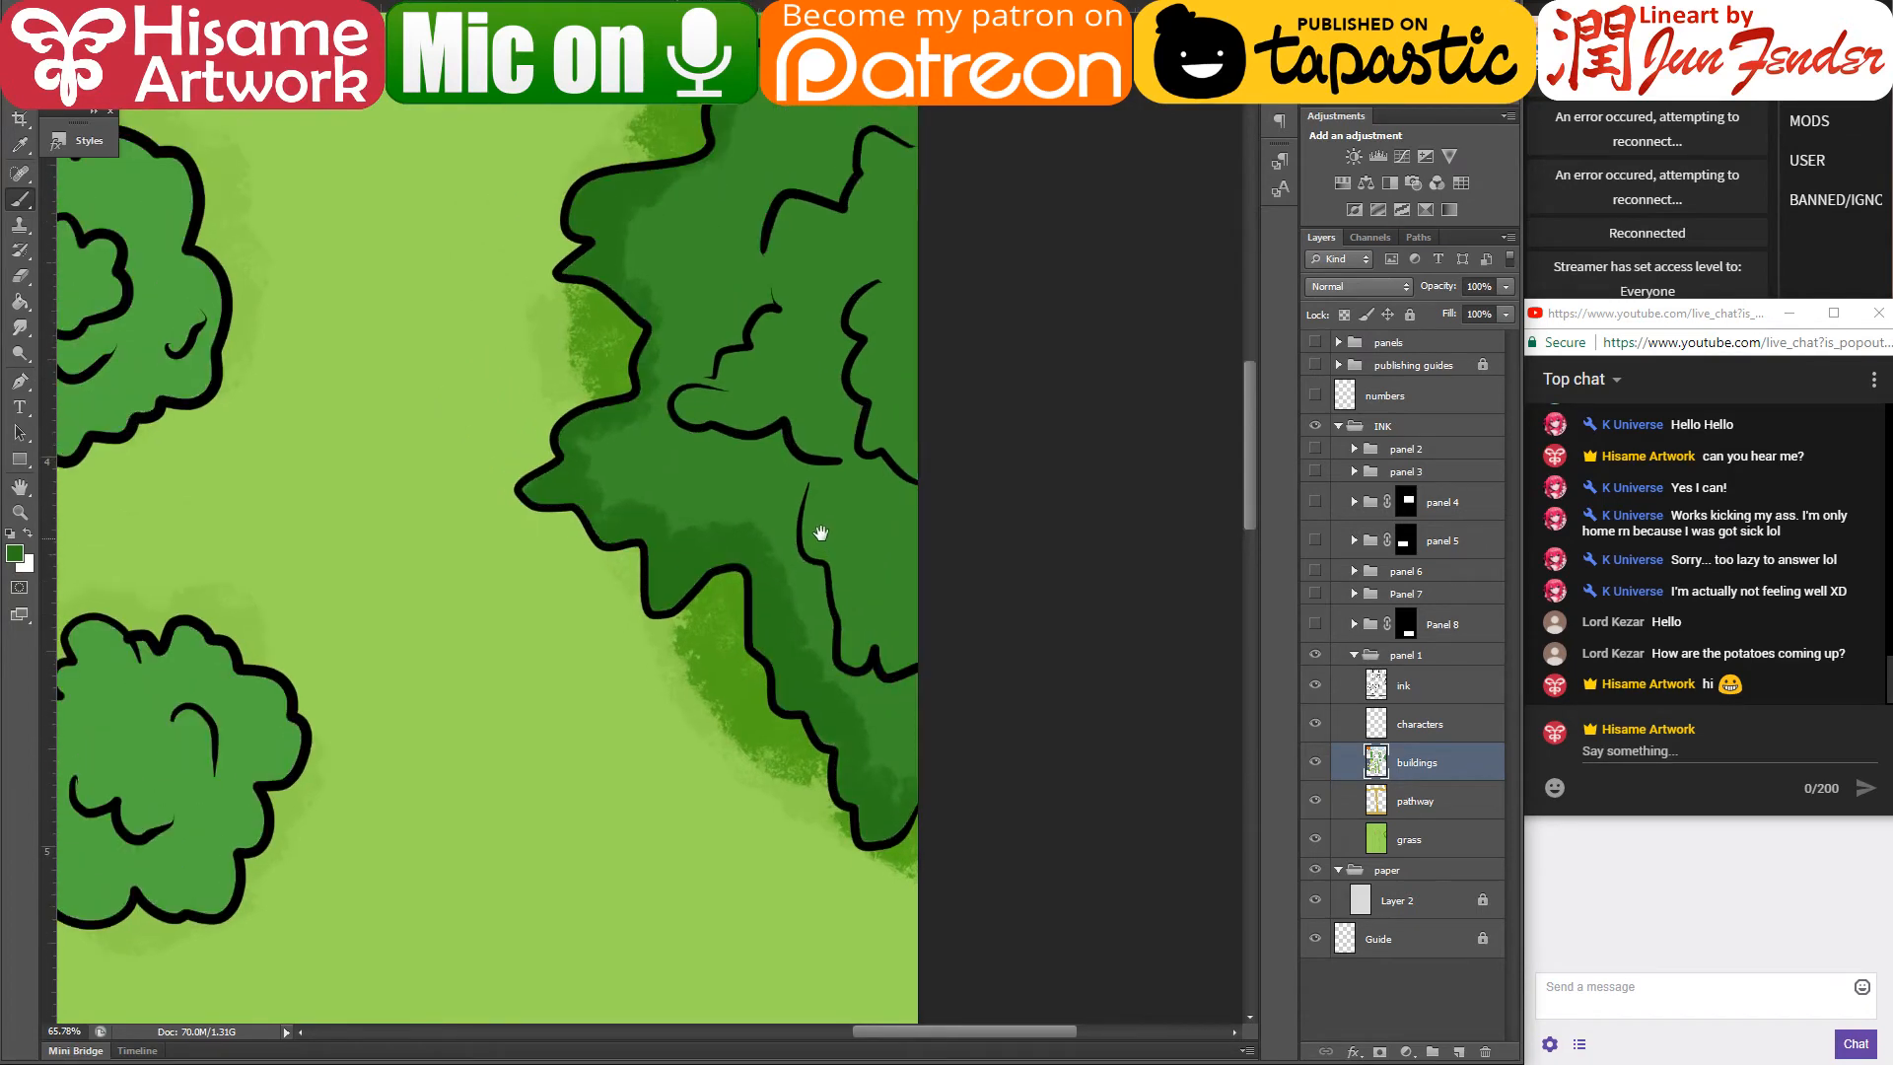
pyautogui.moveTo(778, 442)
pyautogui.mouseDown()
pyautogui.moveTo(680, 439)
pyautogui.moveTo(663, 398)
pyautogui.moveTo(771, 286)
pyautogui.moveTo(792, 185)
pyautogui.moveTo(747, 234)
pyautogui.moveTo(784, 176)
pyautogui.moveTo(822, 181)
pyautogui.moveTo(855, 122)
pyautogui.moveTo(917, 126)
pyautogui.mouseUp()
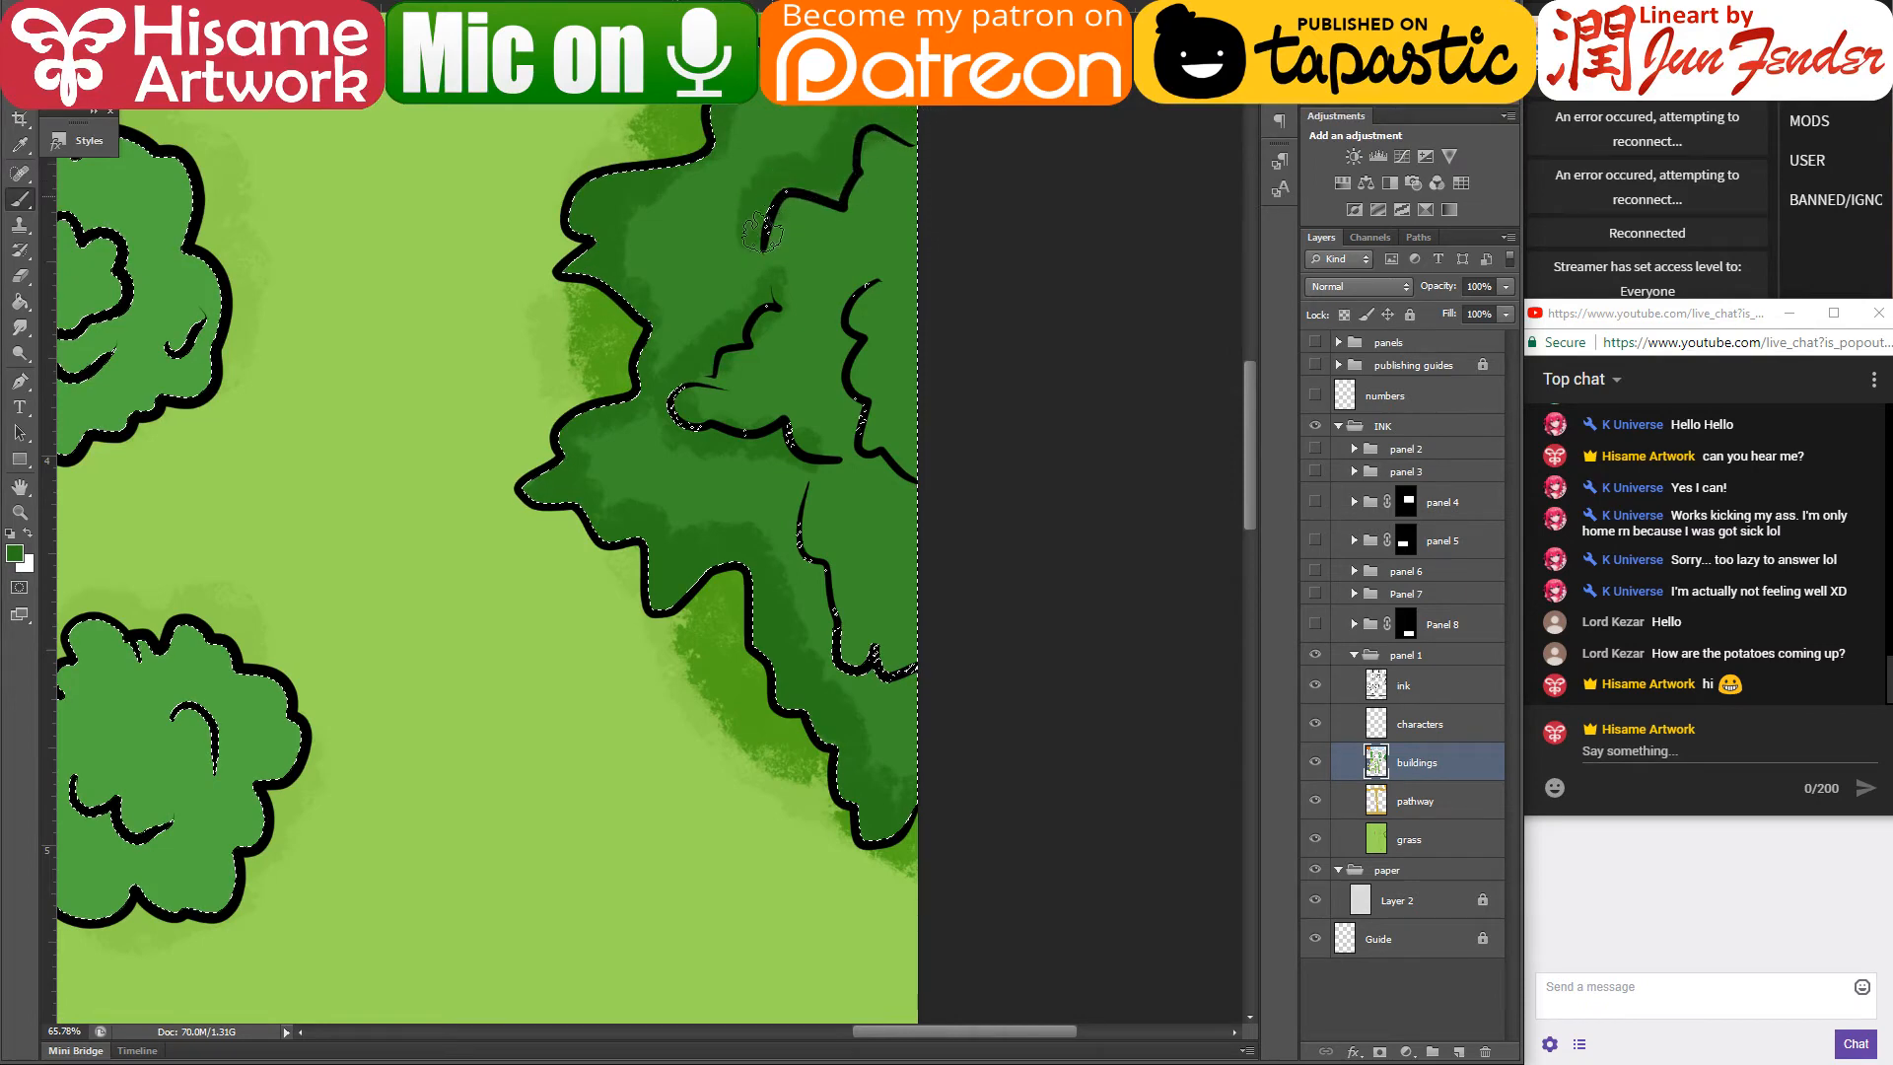
pyautogui.moveTo(872, 278)
pyautogui.mouseDown()
pyautogui.moveTo(836, 417)
pyautogui.moveTo(857, 459)
pyautogui.moveTo(932, 494)
pyautogui.moveTo(925, 468)
pyautogui.moveTo(828, 583)
pyautogui.moveTo(794, 496)
pyautogui.moveTo(809, 611)
pyautogui.moveTo(840, 670)
pyautogui.mouseUp()
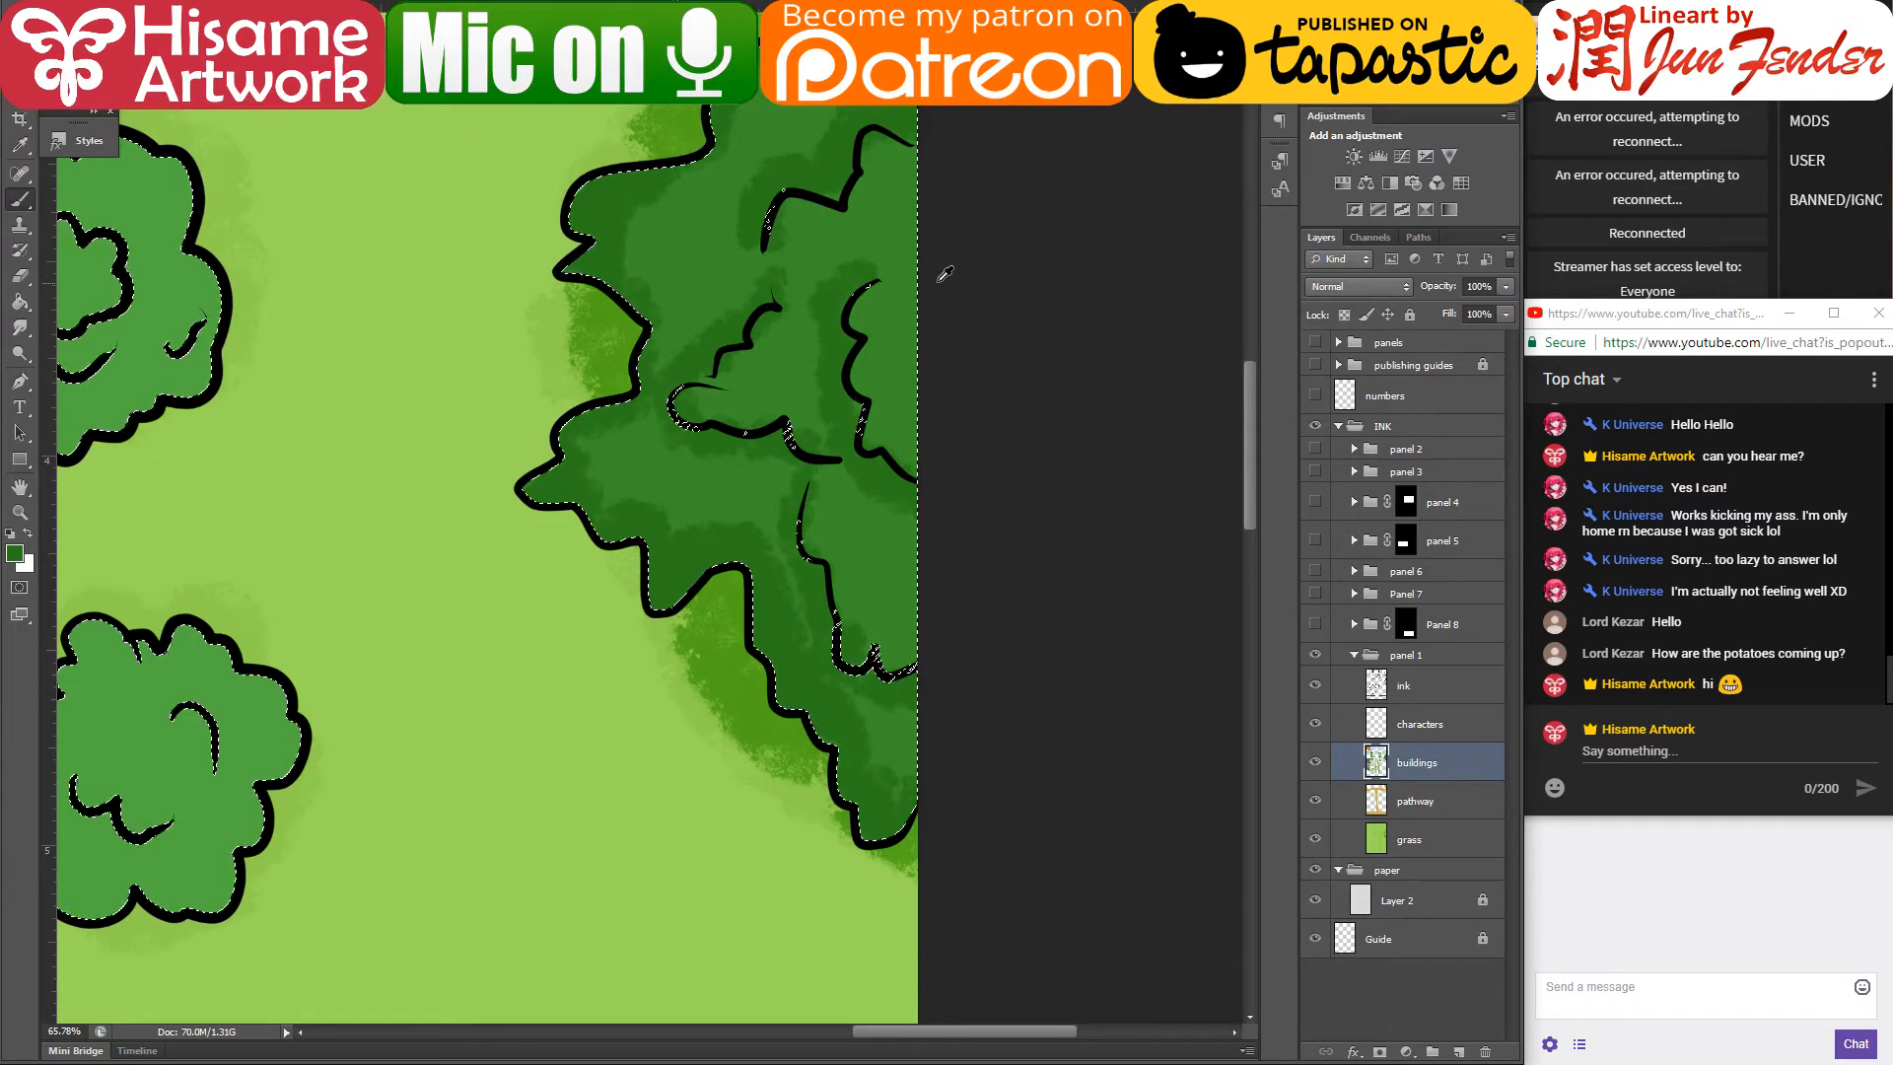
# - Set the foreground colour to a brighter green than the large tree's base green for its highlights
pyautogui.scroll(3, 904, 286)
pyautogui.scroll(2, 939, 365)
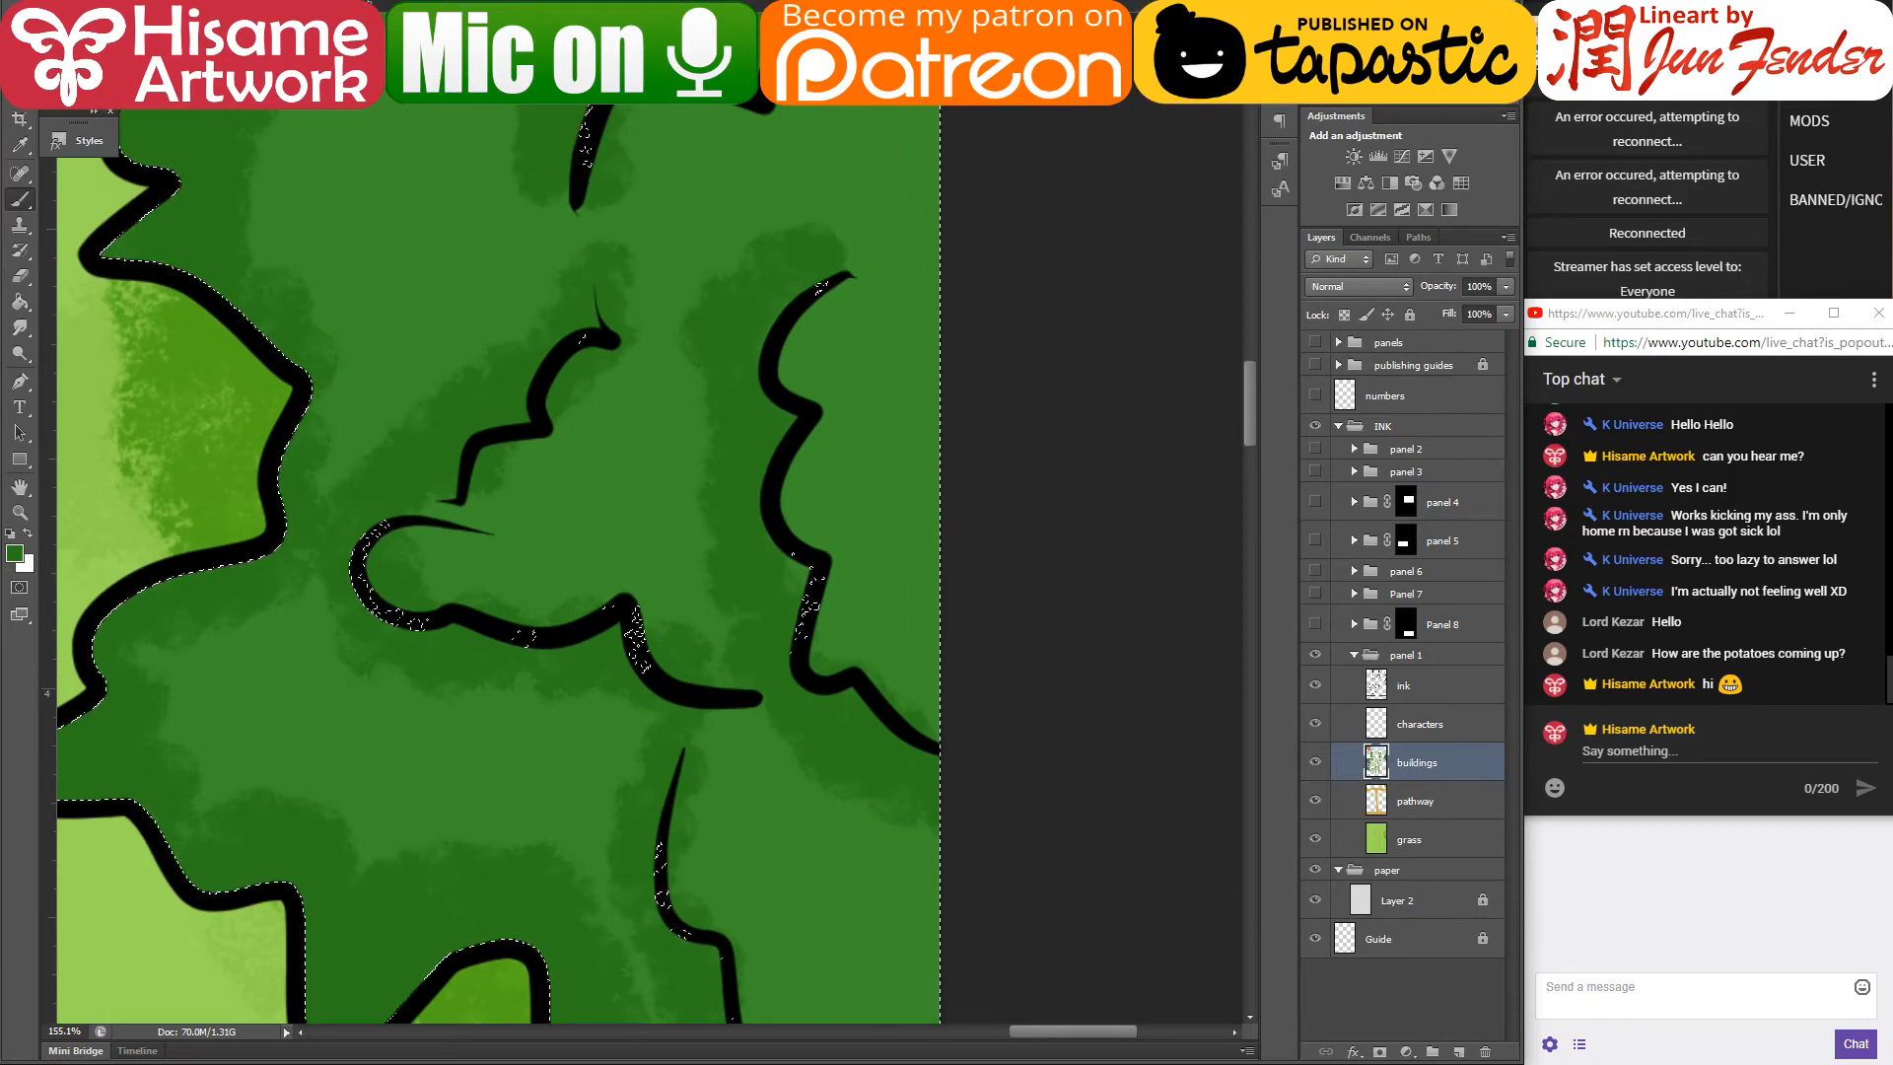
pyautogui.click(227, 84)
pyautogui.press('Escape')
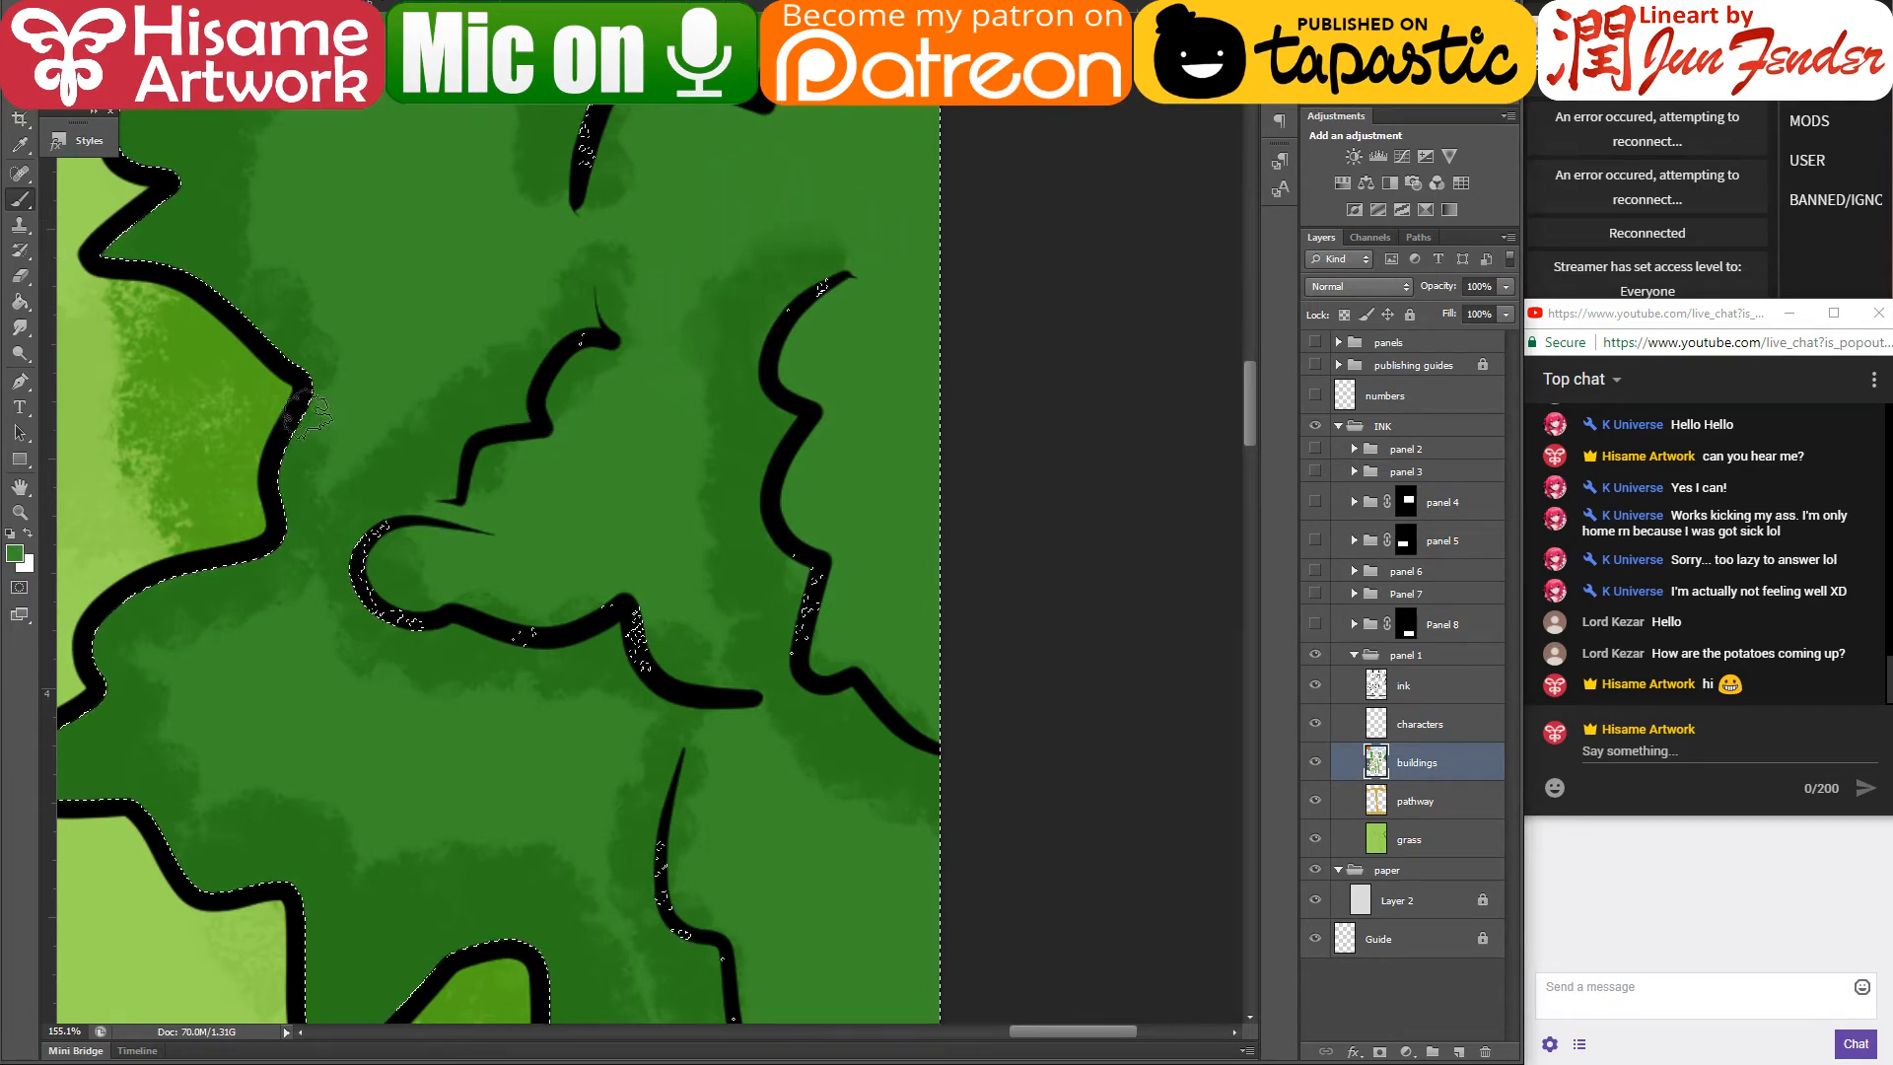
pyautogui.click(16, 553)
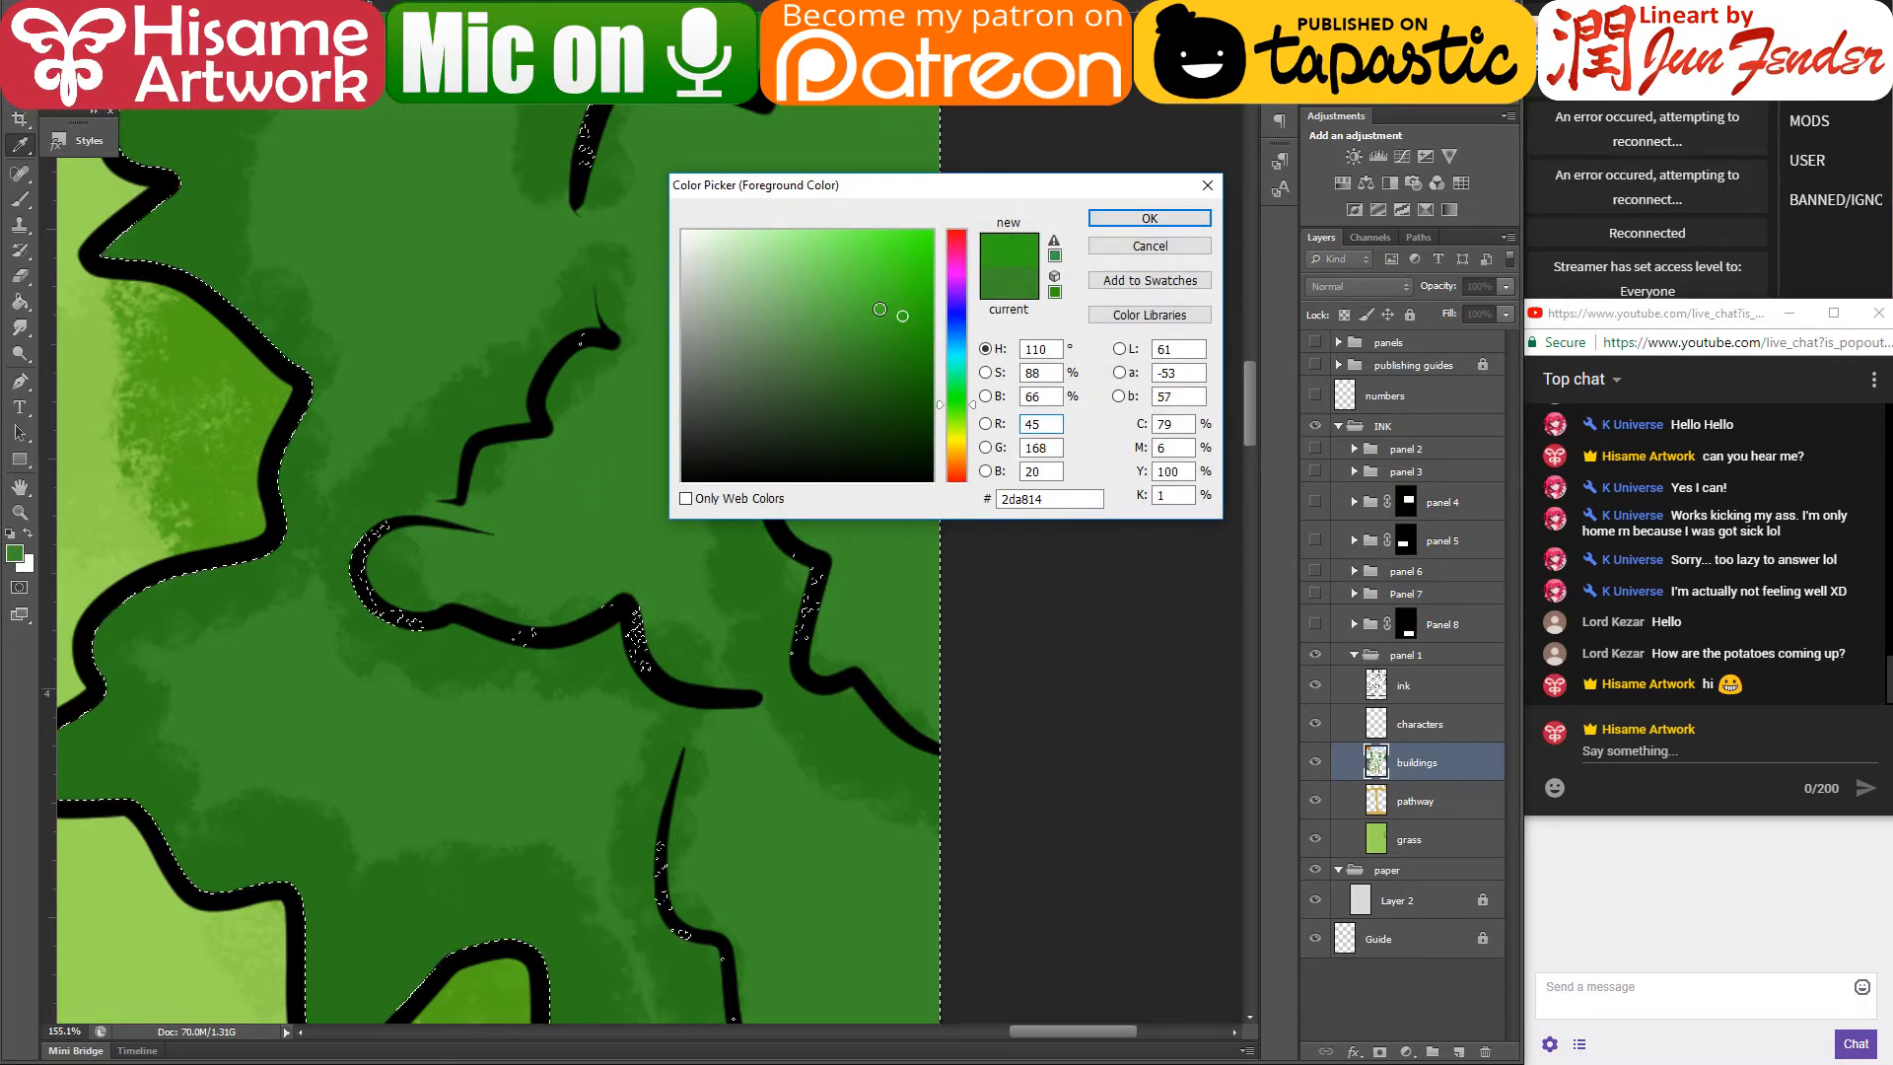
pyautogui.click(876, 298)
pyautogui.press('Return')
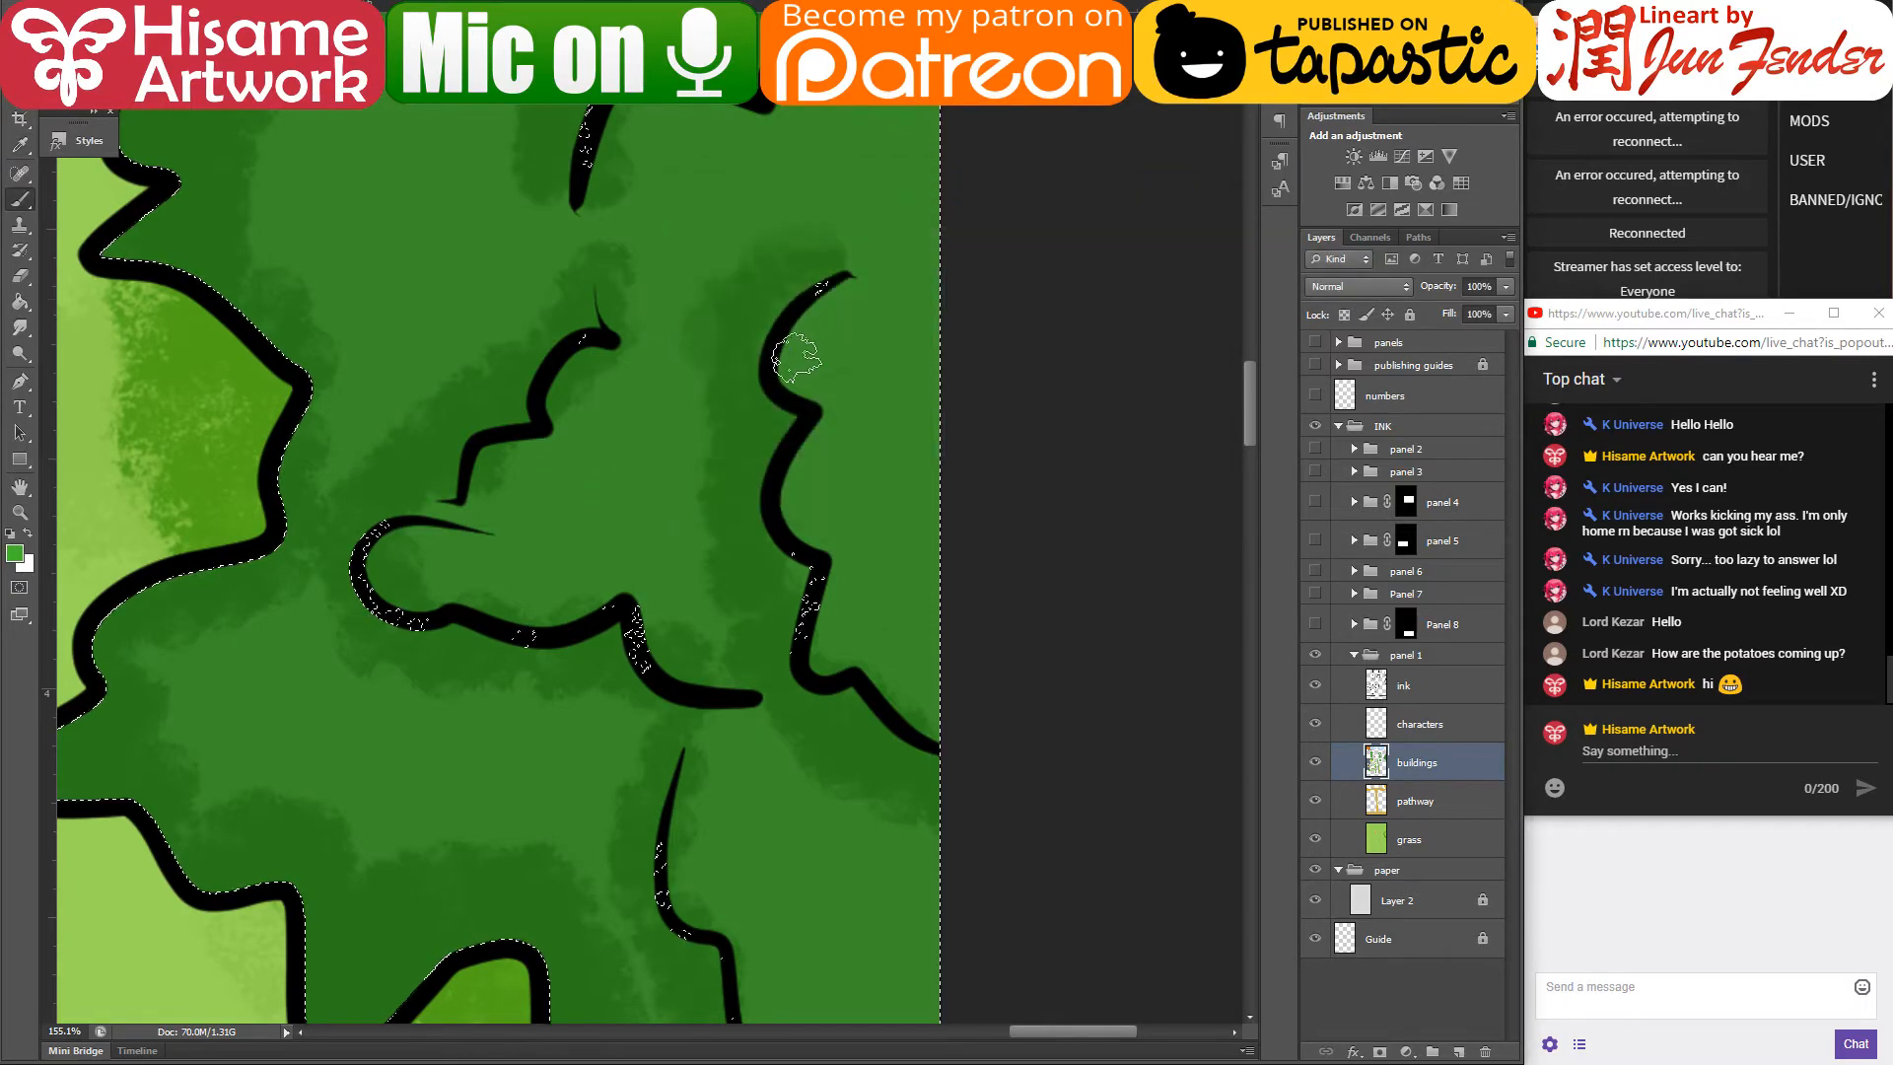
# - Brush the brighter green highlights inside the right and middle leaf clumps of the large tree
pyautogui.press('b')
pyautogui.moveTo(847, 281); pyautogui.dragTo(794, 364)
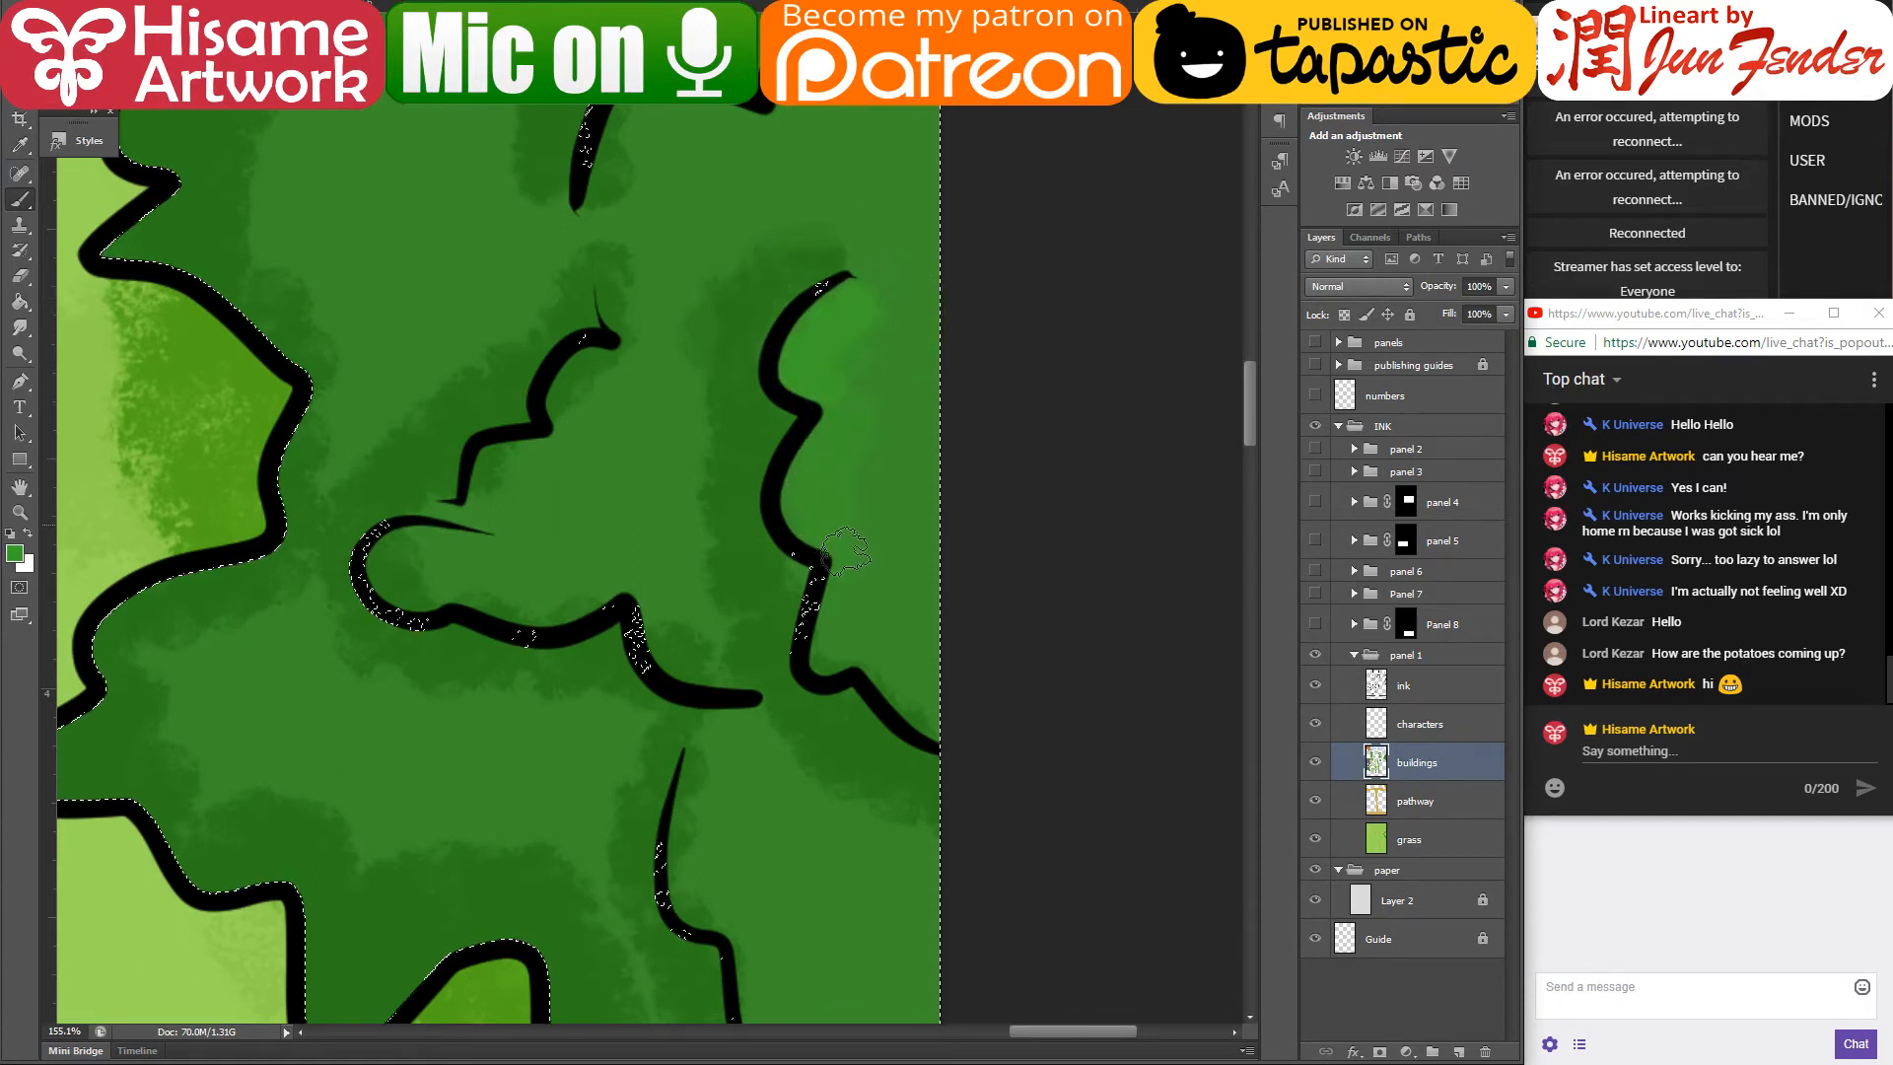
pyautogui.moveTo(846, 558)
pyautogui.mouseDown()
pyautogui.moveTo(860, 598)
pyautogui.moveTo(837, 602)
pyautogui.moveTo(832, 648)
pyautogui.mouseUp()
pyautogui.moveTo(841, 605); pyautogui.dragTo(976, 579)
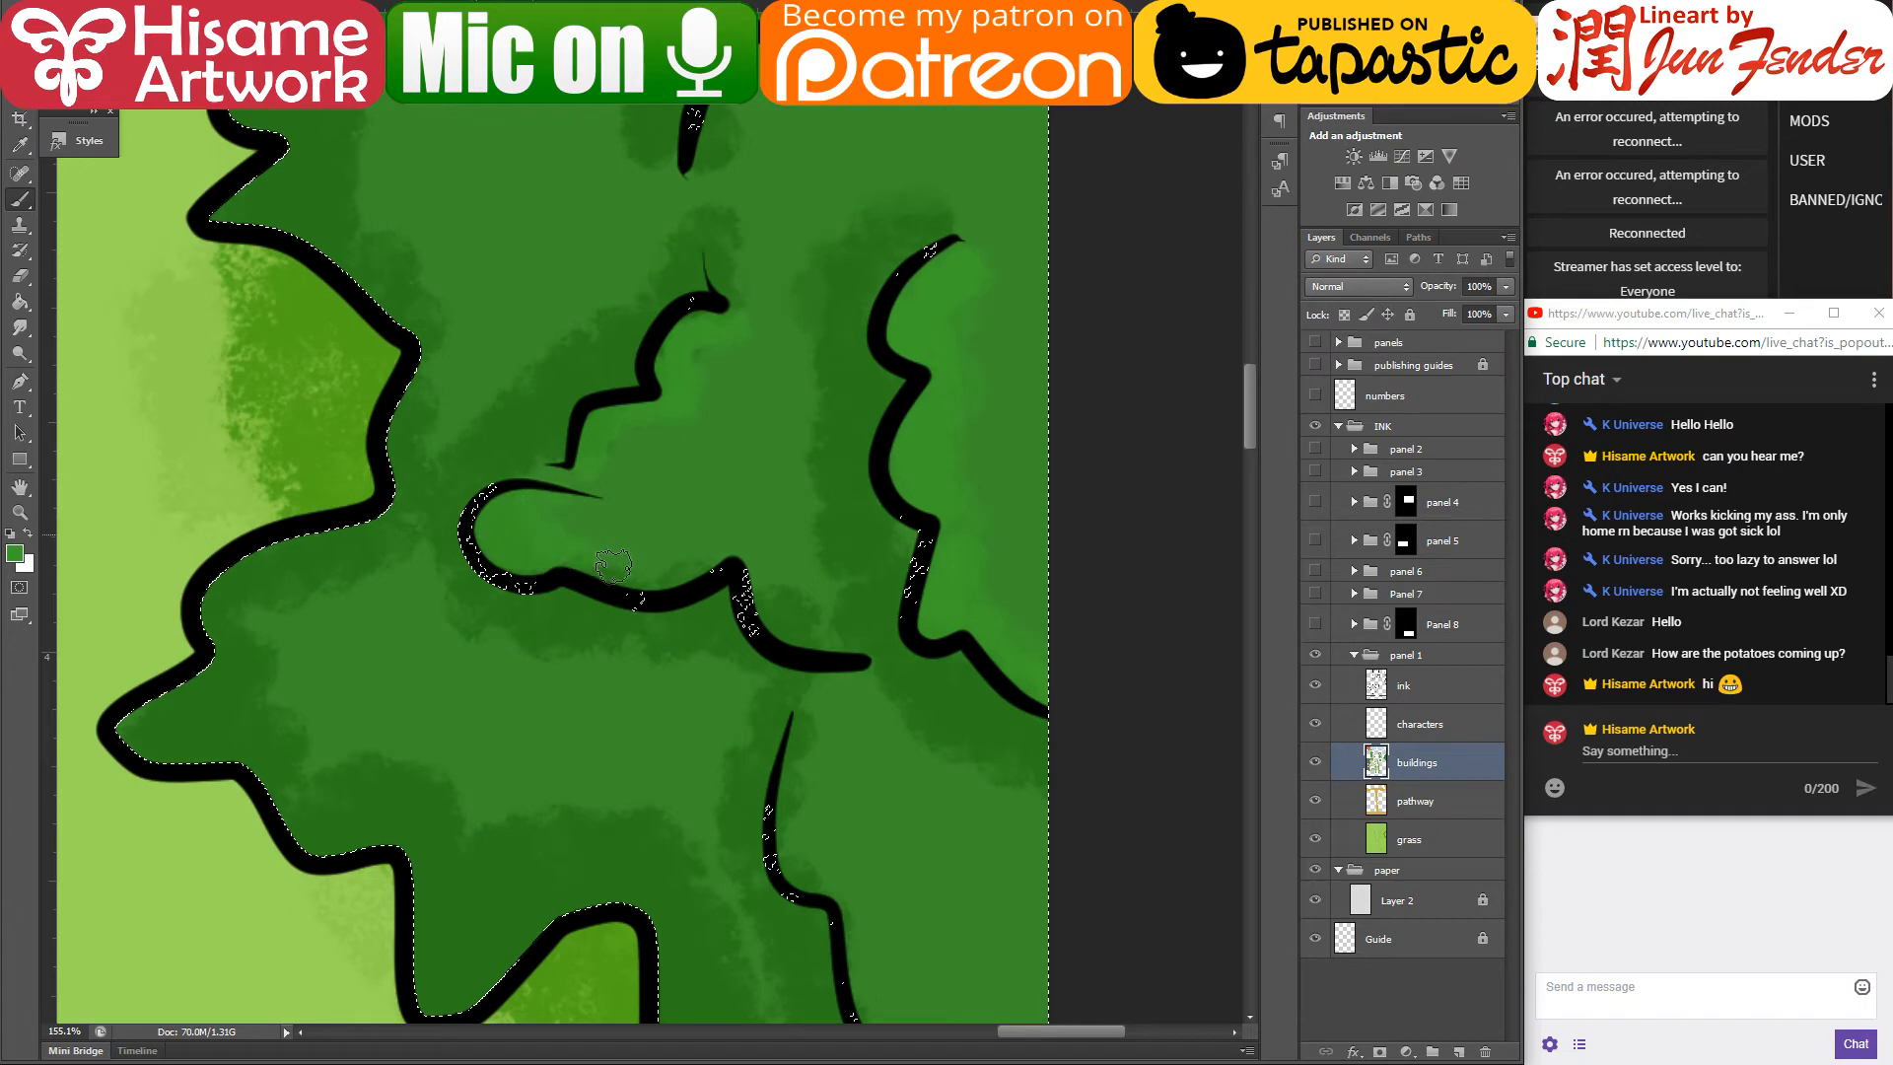
pyautogui.moveTo(613, 565)
pyautogui.mouseDown()
pyautogui.moveTo(570, 547)
pyautogui.moveTo(689, 557)
pyautogui.moveTo(685, 572)
pyautogui.moveTo(545, 510)
pyautogui.mouseUp()
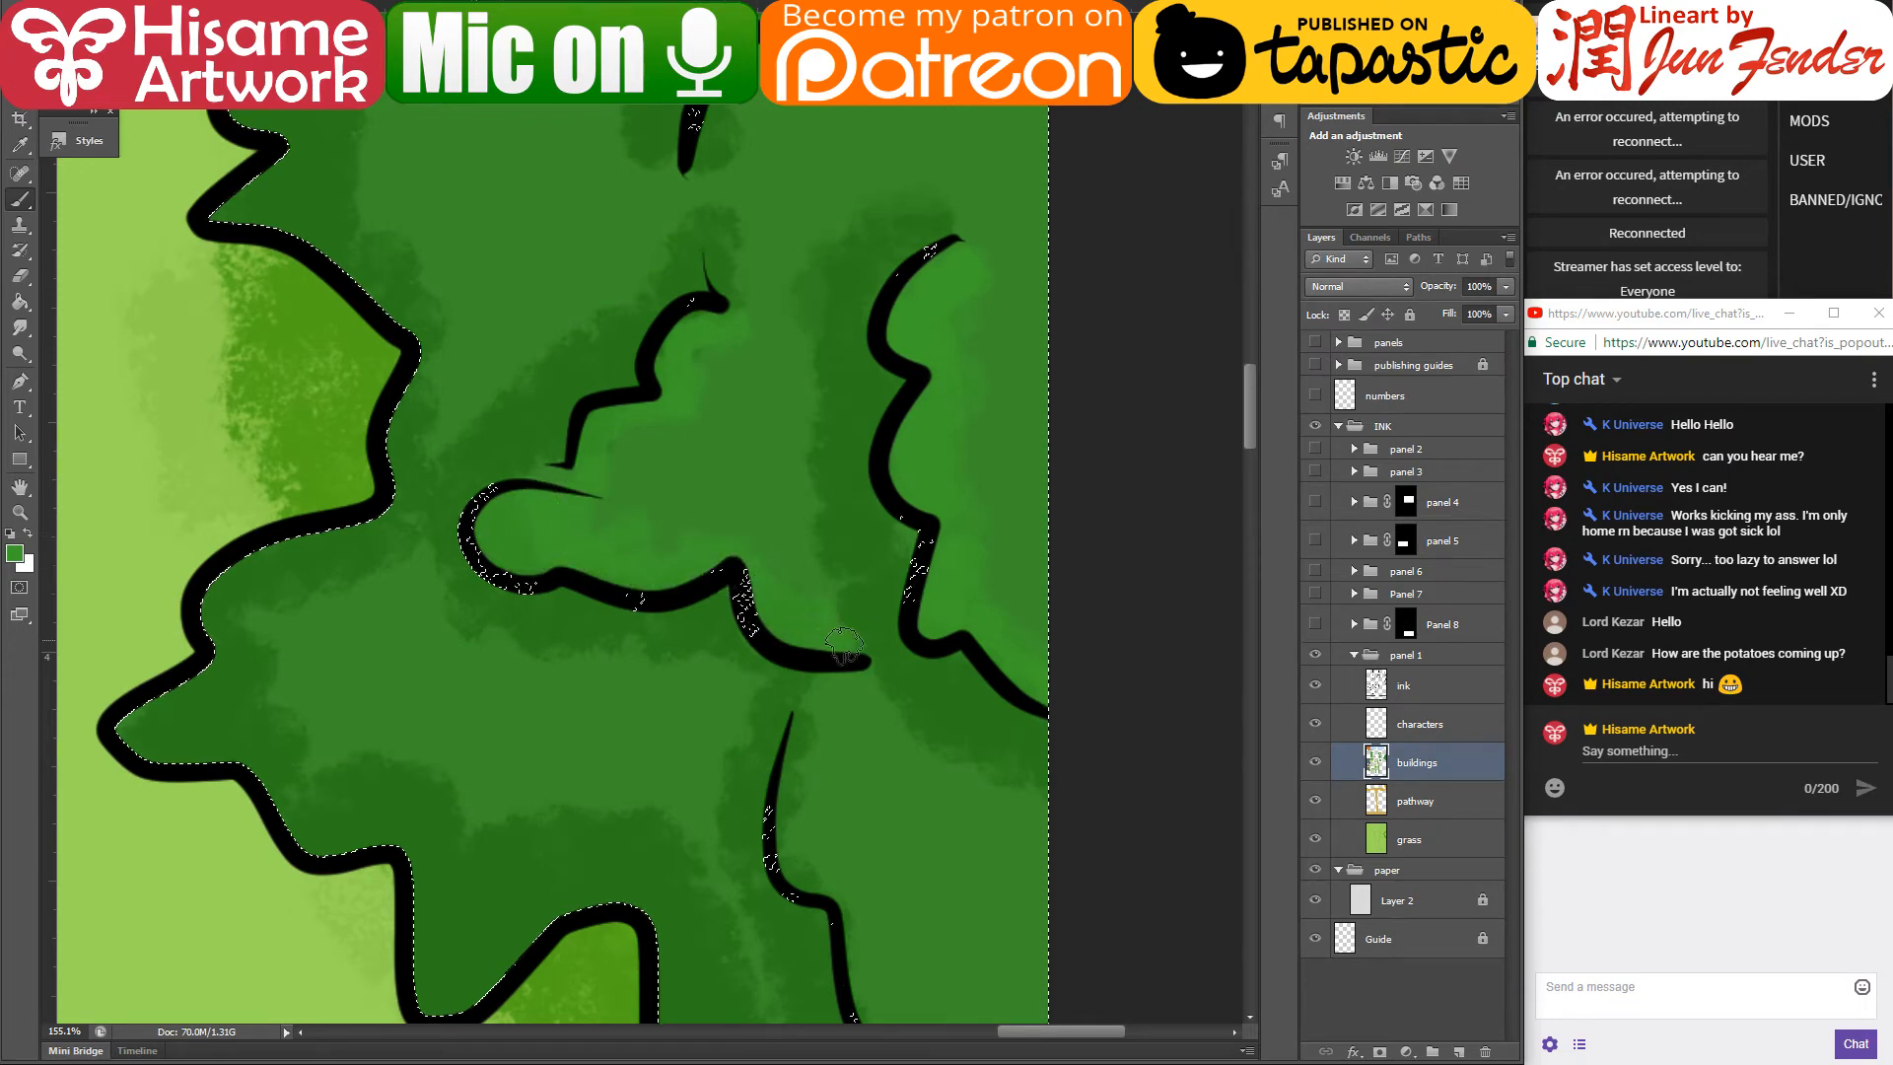
# - Brush the brighter green highlights inside the lower-right leaf clump of the large tree, keeping the buildings selection active
pyautogui.keyDown('alt'); pyautogui.click(710, 621); pyautogui.keyUp('alt')
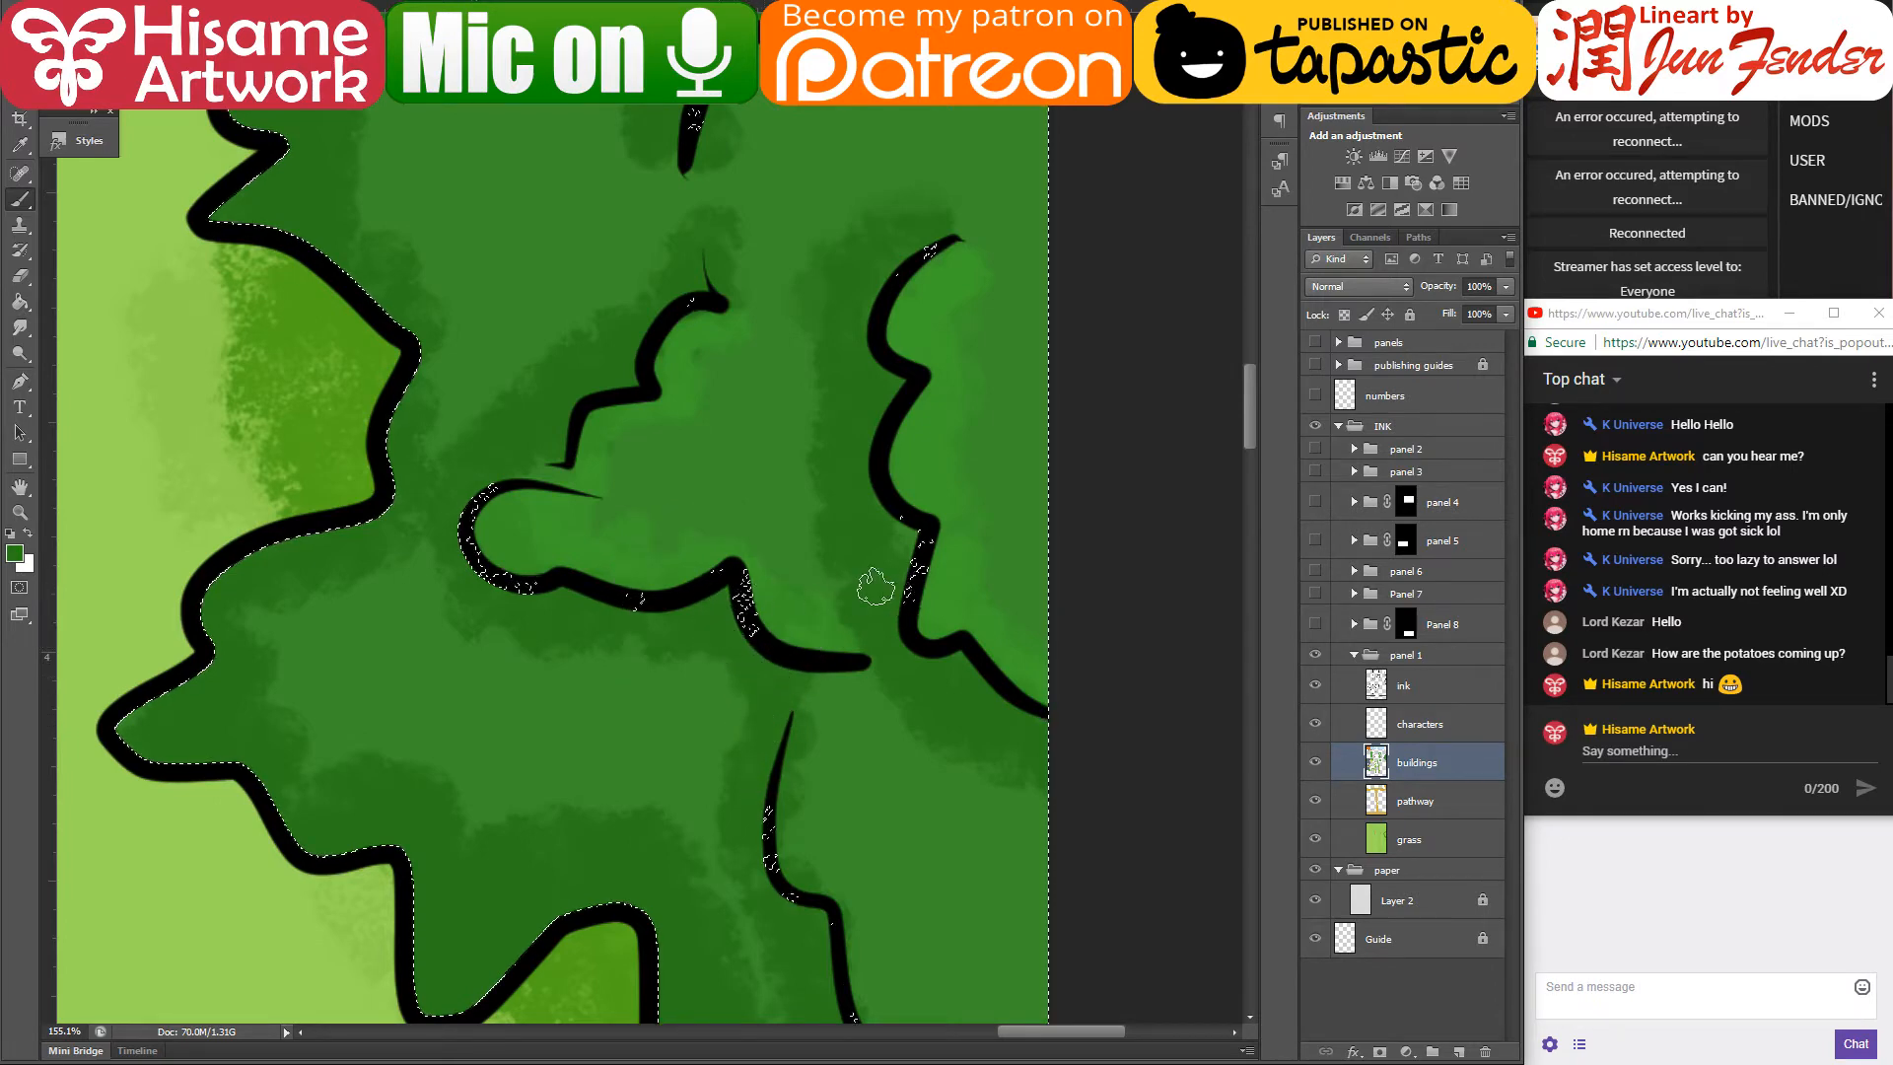
pyautogui.hotkey('ctrl', 'd')
pyautogui.moveTo(869, 855); pyautogui.dragTo(727, 546)
pyautogui.hotkey('ctrl', 'shift', 'd')
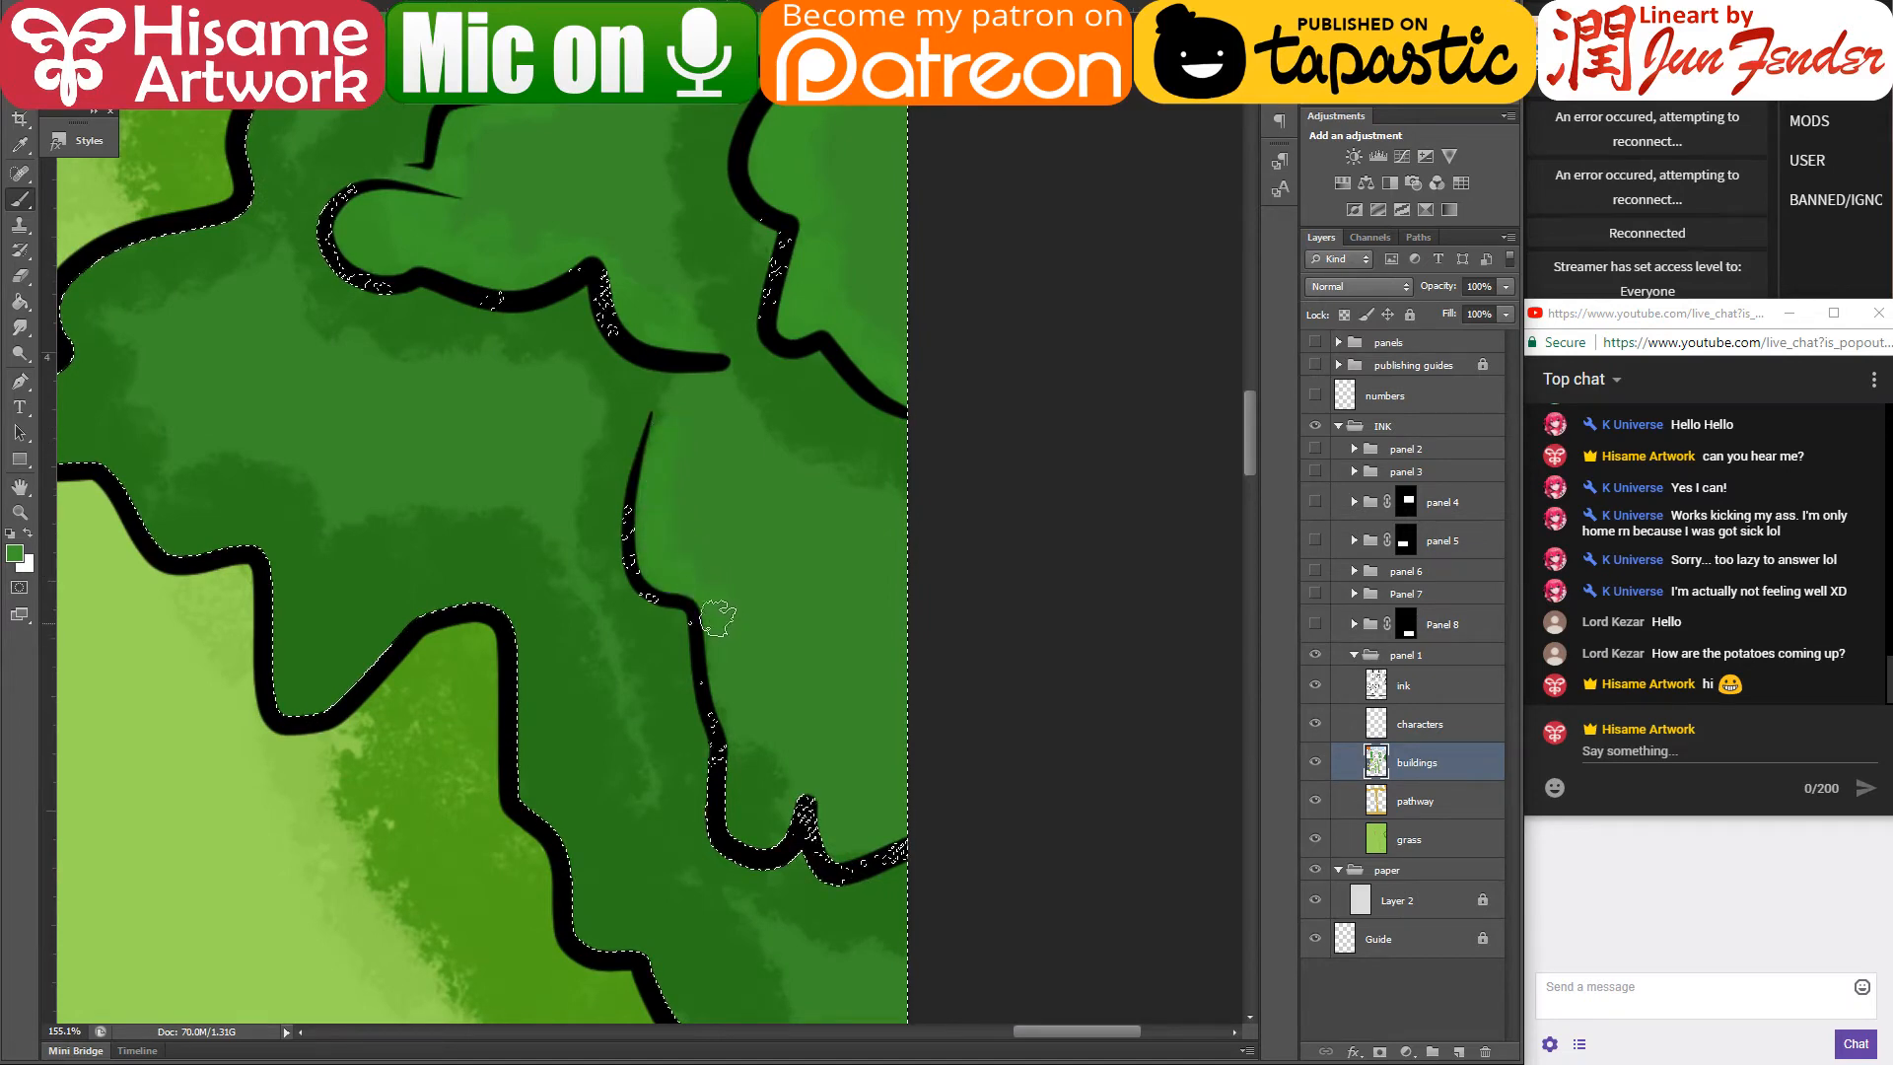
pyautogui.moveTo(717, 617)
pyautogui.mouseDown()
pyautogui.moveTo(762, 835)
pyautogui.moveTo(778, 802)
pyautogui.moveTo(752, 814)
pyautogui.moveTo(759, 785)
pyautogui.moveTo(828, 792)
pyautogui.mouseUp()
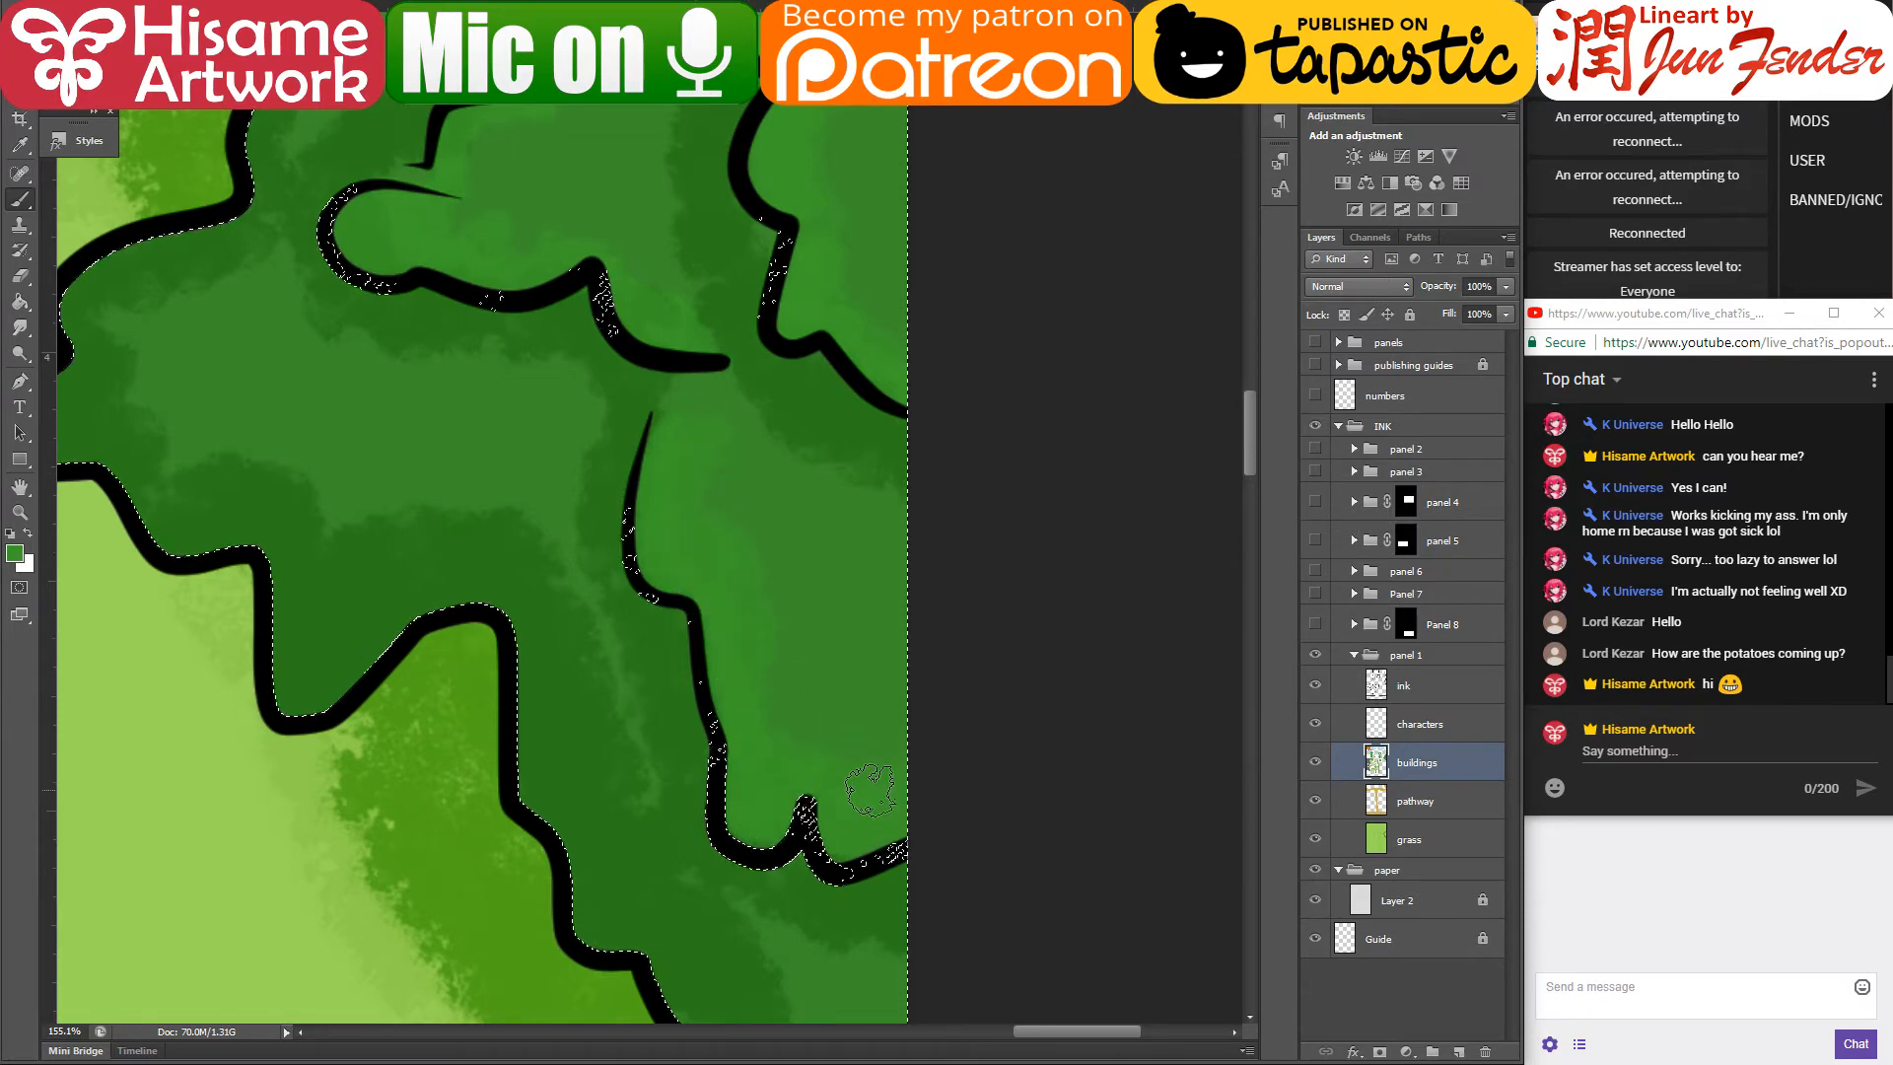
pyautogui.moveTo(775, 566); pyautogui.dragTo(853, 689)
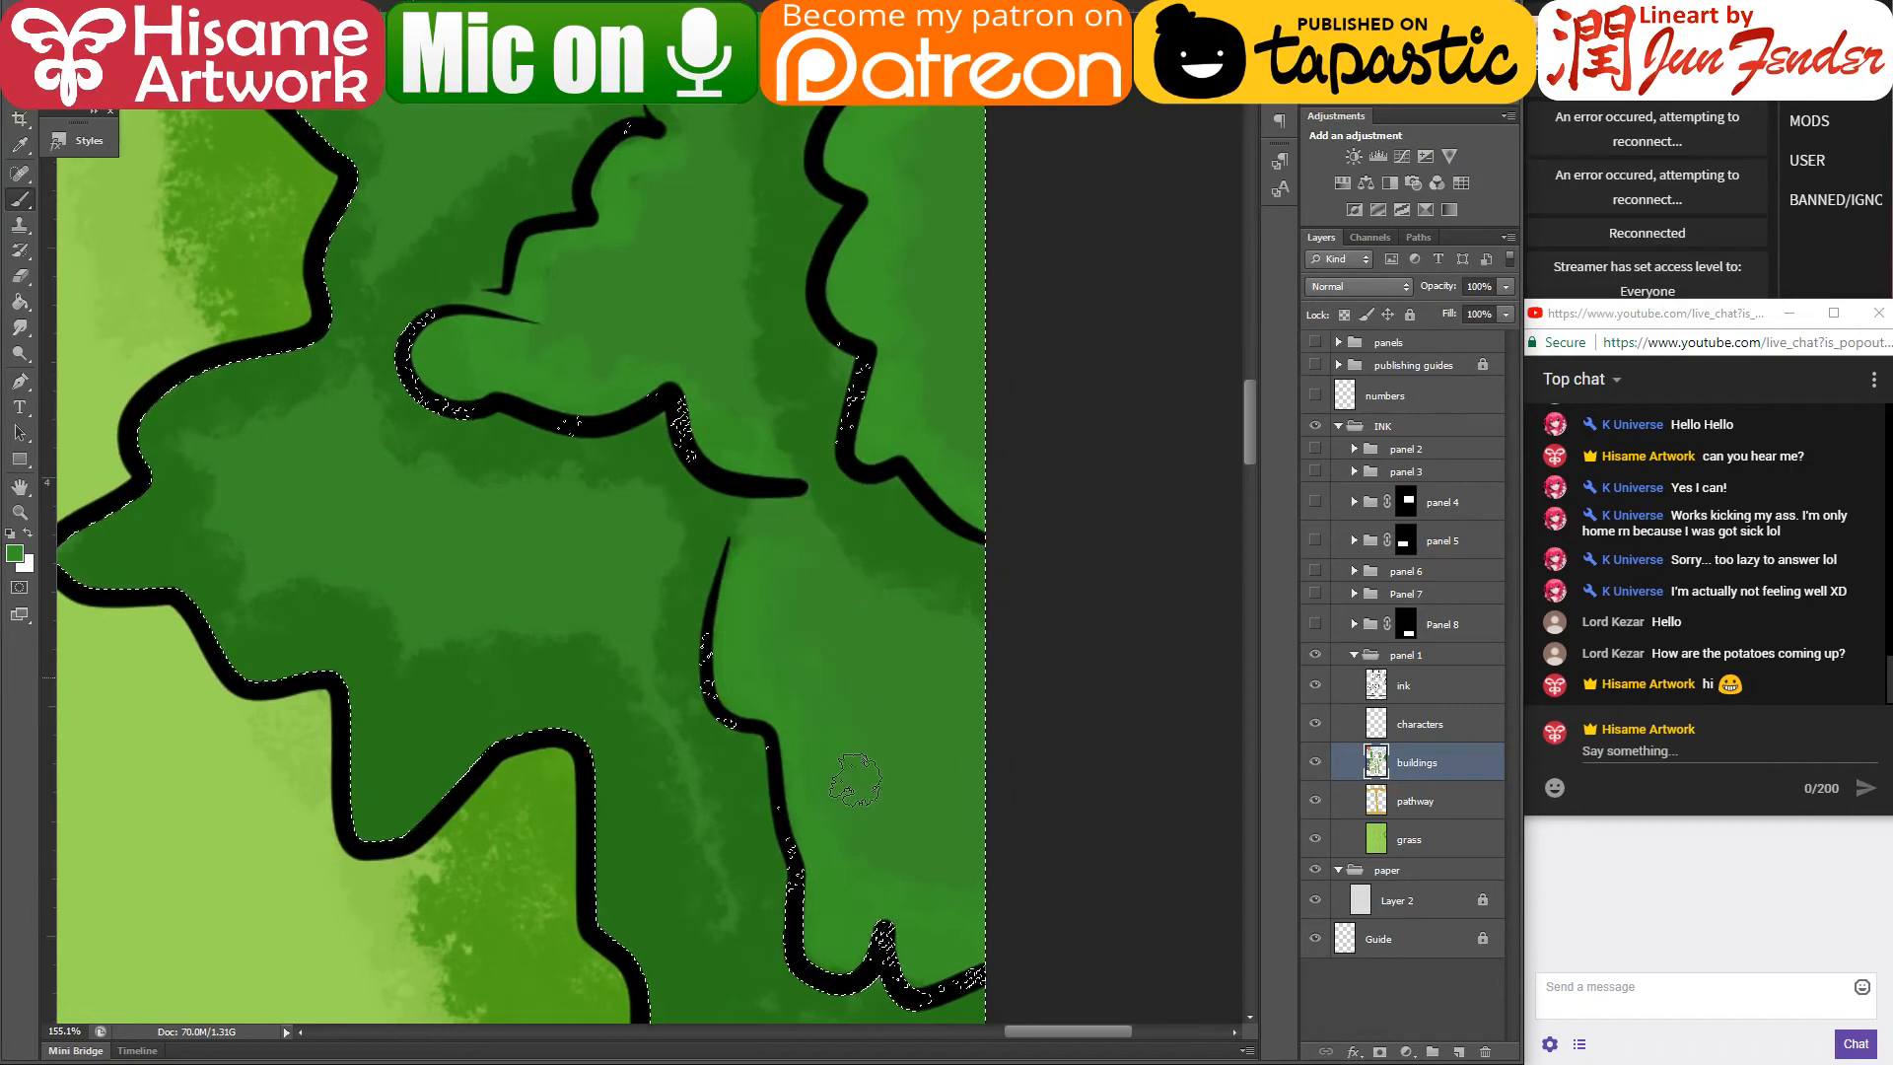
# - Brush the brighter green highlights under the inked contour of the large tree's upper leaf clump
pyautogui.moveTo(865, 553)
pyautogui.mouseDown()
pyautogui.moveTo(845, 778)
pyautogui.moveTo(860, 802)
pyautogui.mouseUp()
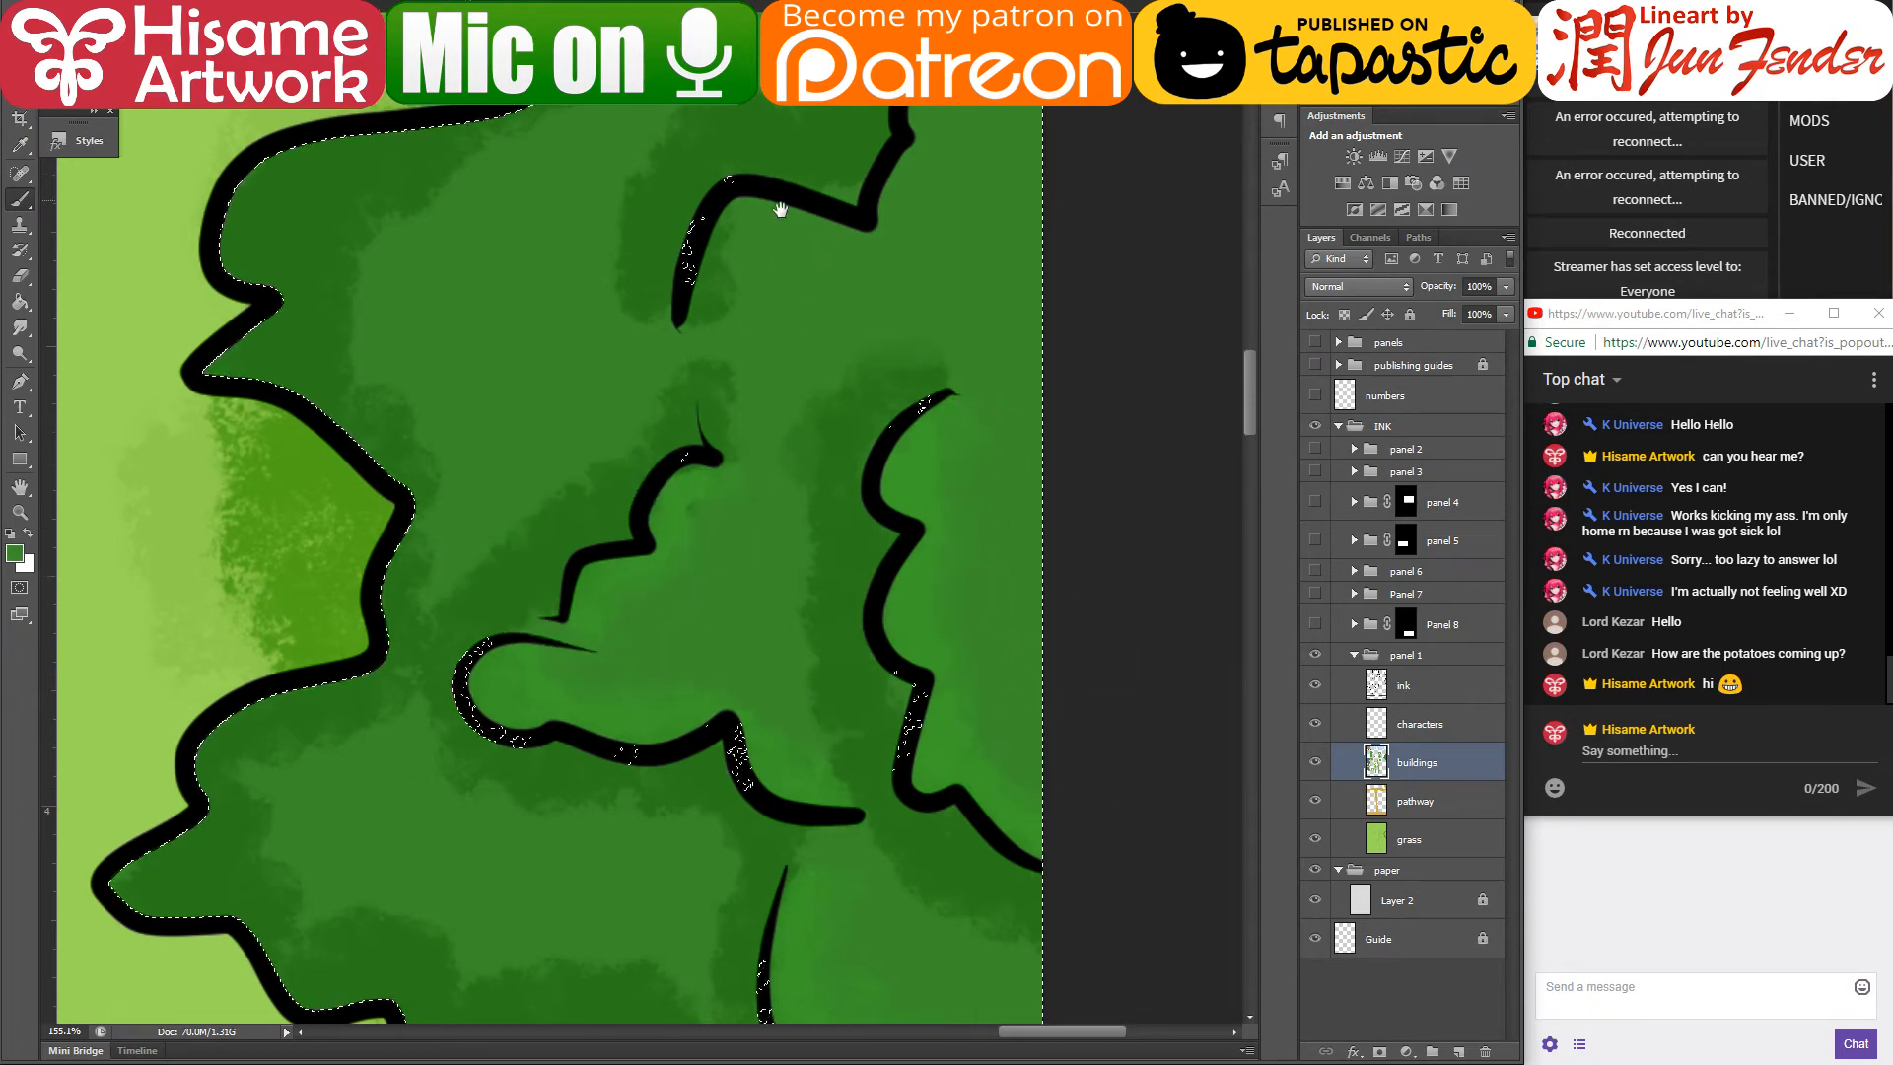
pyautogui.scroll(5, 670, 567)
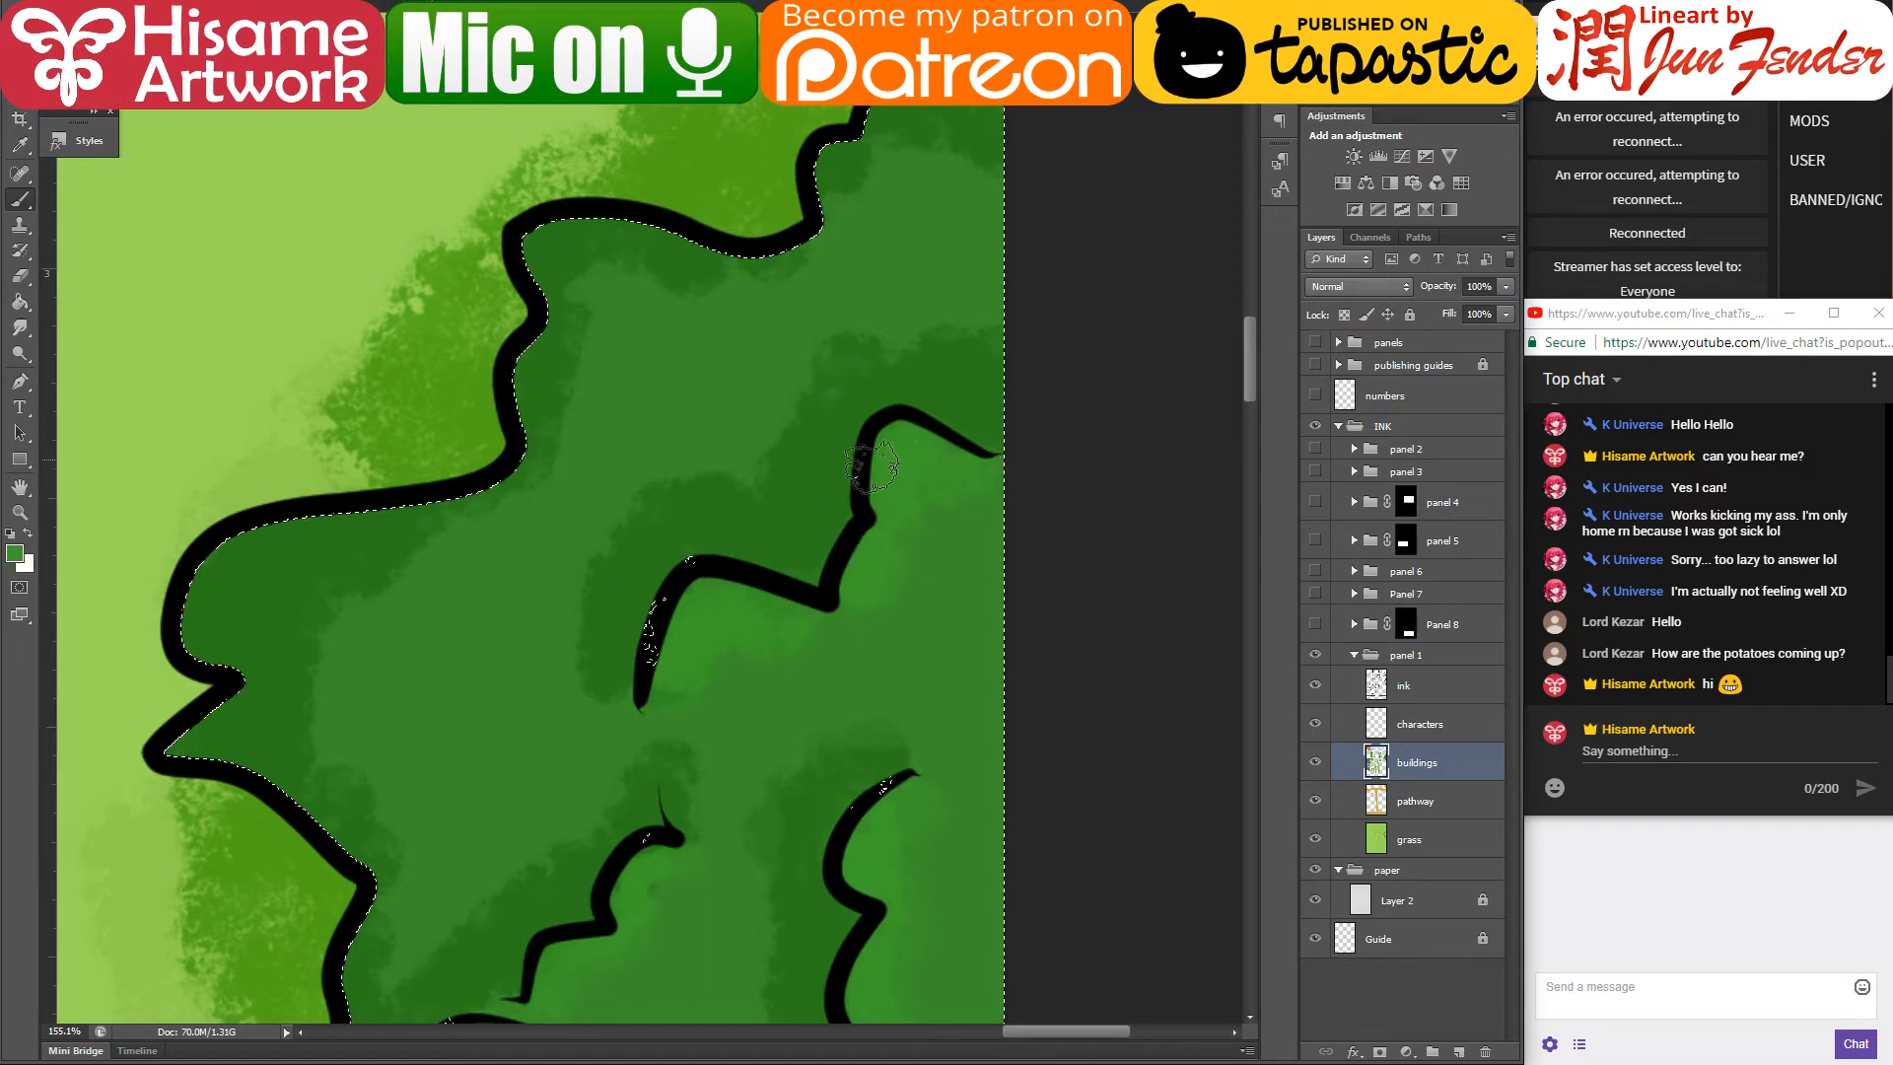
pyautogui.moveTo(684, 777); pyautogui.dragTo(826, 185)
pyautogui.moveTo(612, 625); pyautogui.dragTo(494, 296)
pyautogui.moveTo(861, 727); pyautogui.dragTo(773, 641)
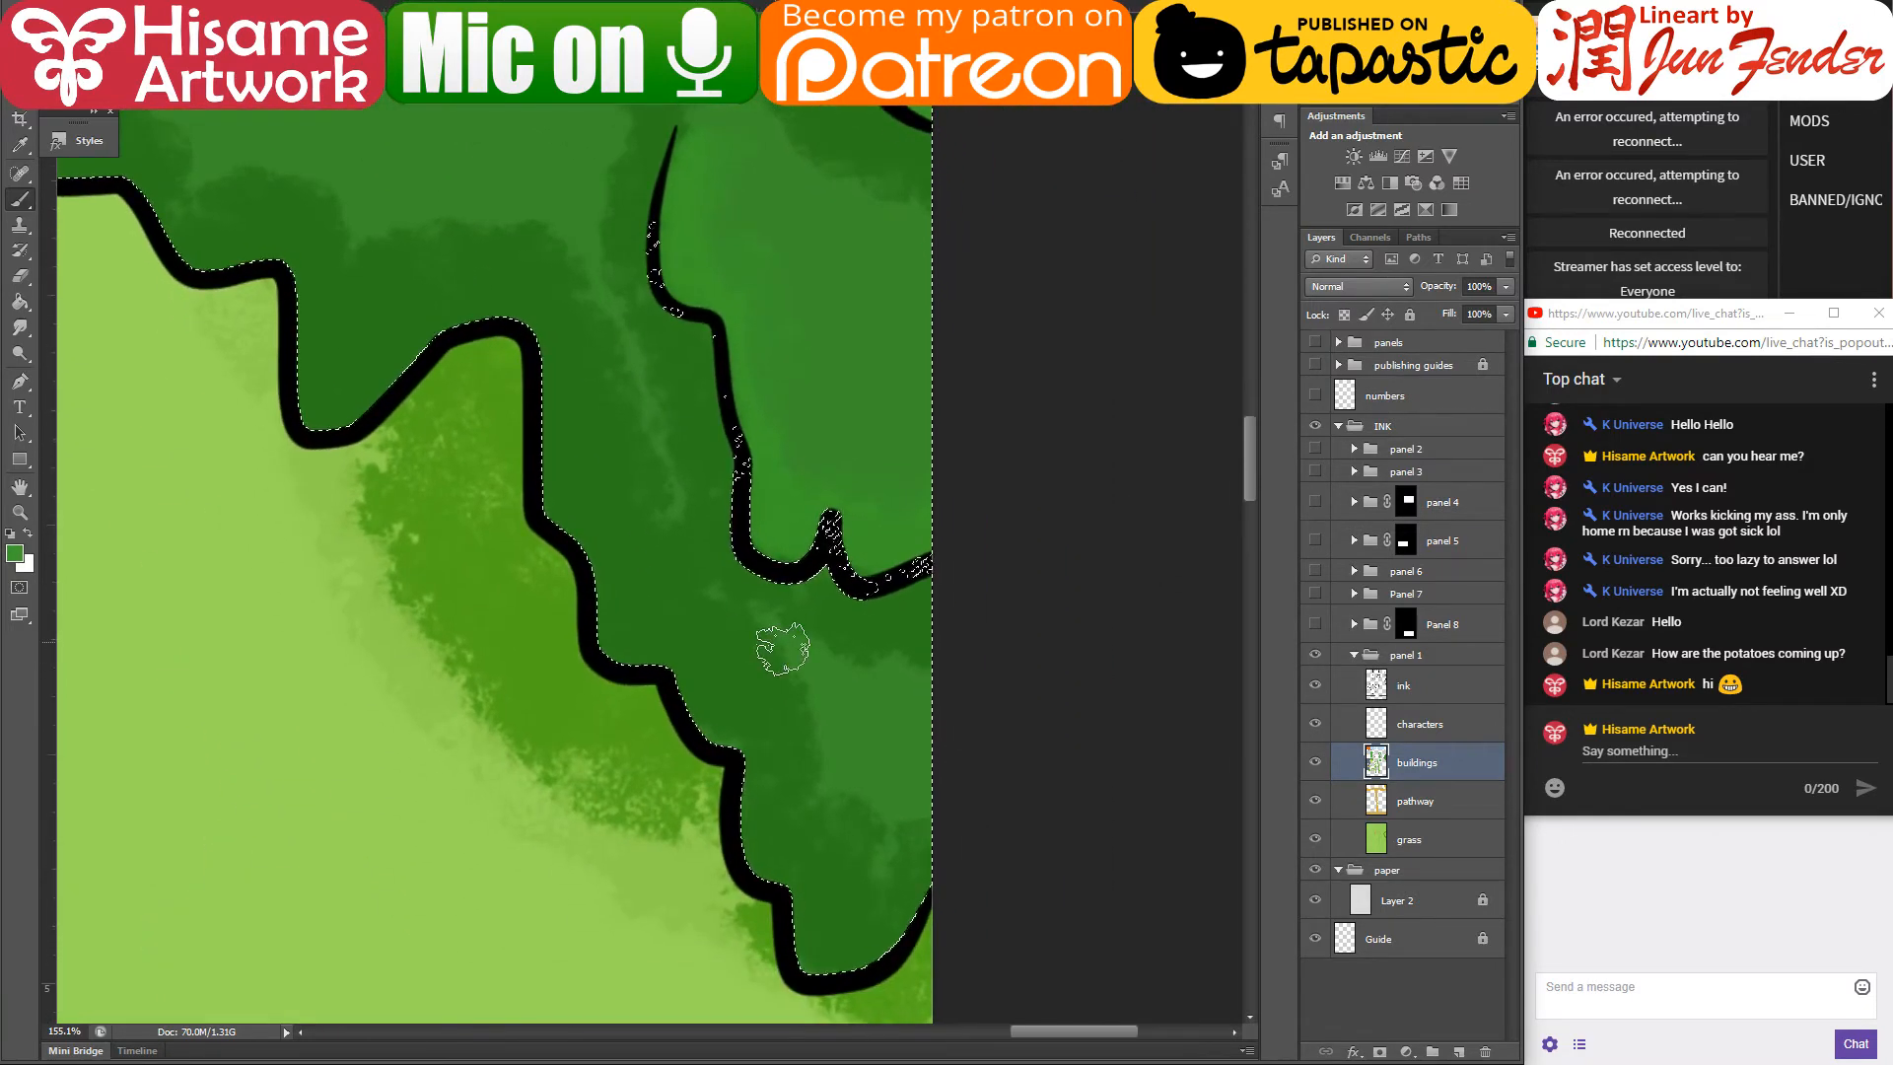
# - Brush the brighter green highlights onto the large tree's outer foliage, from its upper part down the left side to the lower tip
pyautogui.scroll(-5, 782, 634)
pyautogui.scroll(-5, 781, 634)
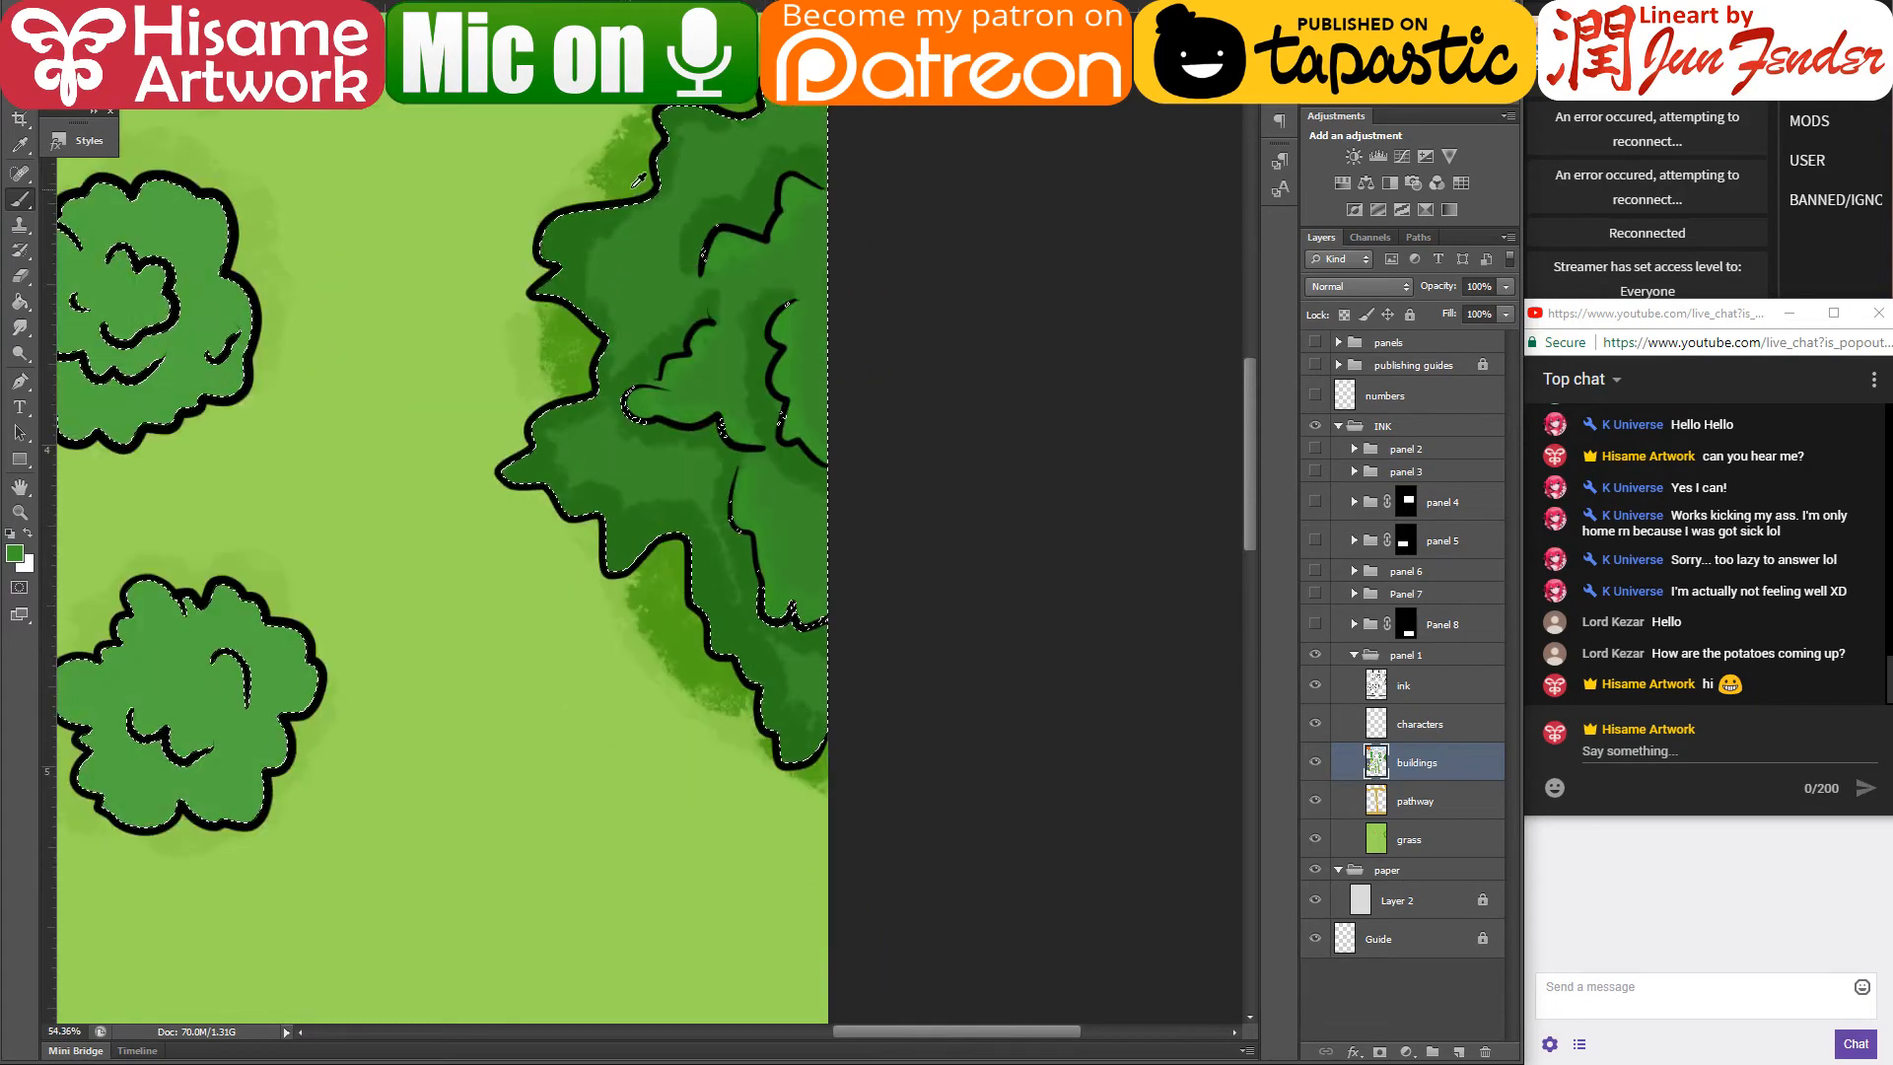
pyautogui.scroll(4, 630, 214)
pyautogui.moveTo(716, 312); pyautogui.dragTo(706, 470)
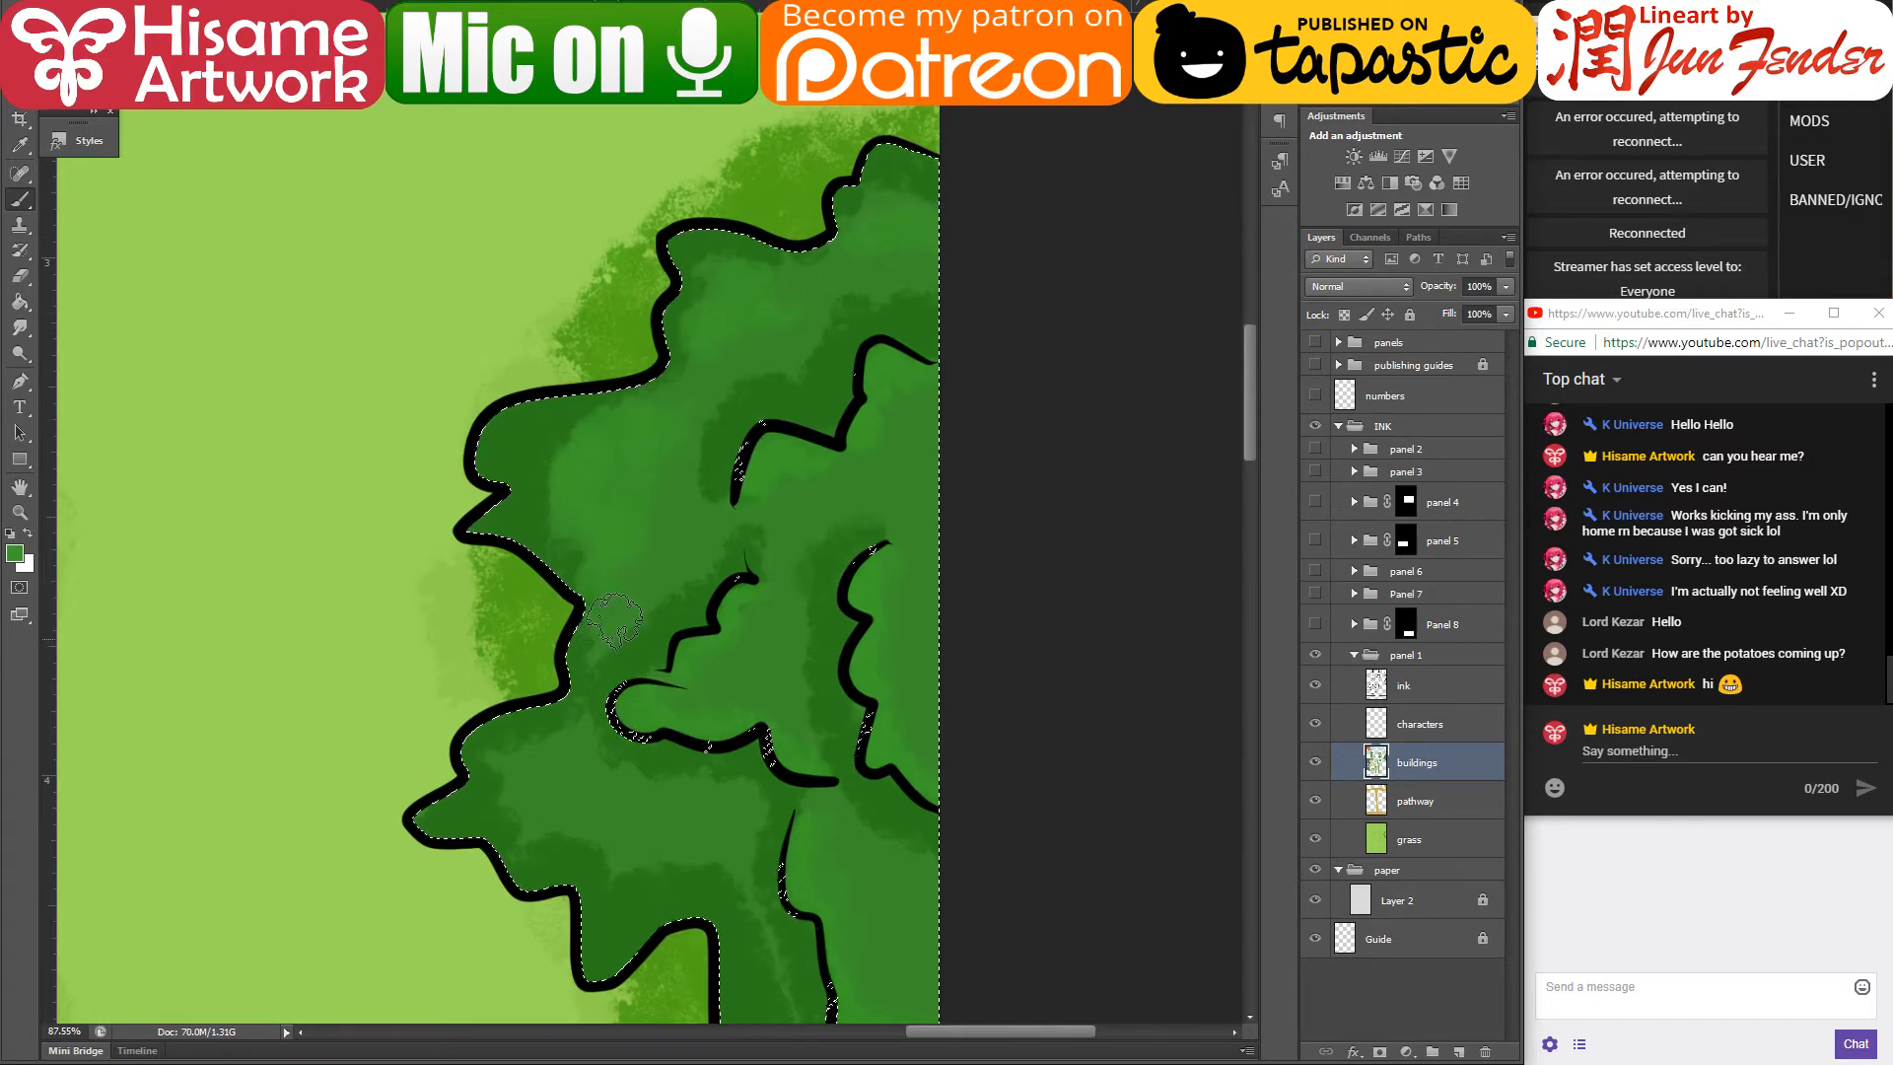
pyautogui.moveTo(613, 619); pyautogui.dragTo(607, 457)
pyautogui.moveTo(611, 470)
pyautogui.mouseDown()
pyautogui.moveTo(761, 560)
pyautogui.moveTo(588, 485)
pyautogui.moveTo(604, 441)
pyautogui.mouseUp()
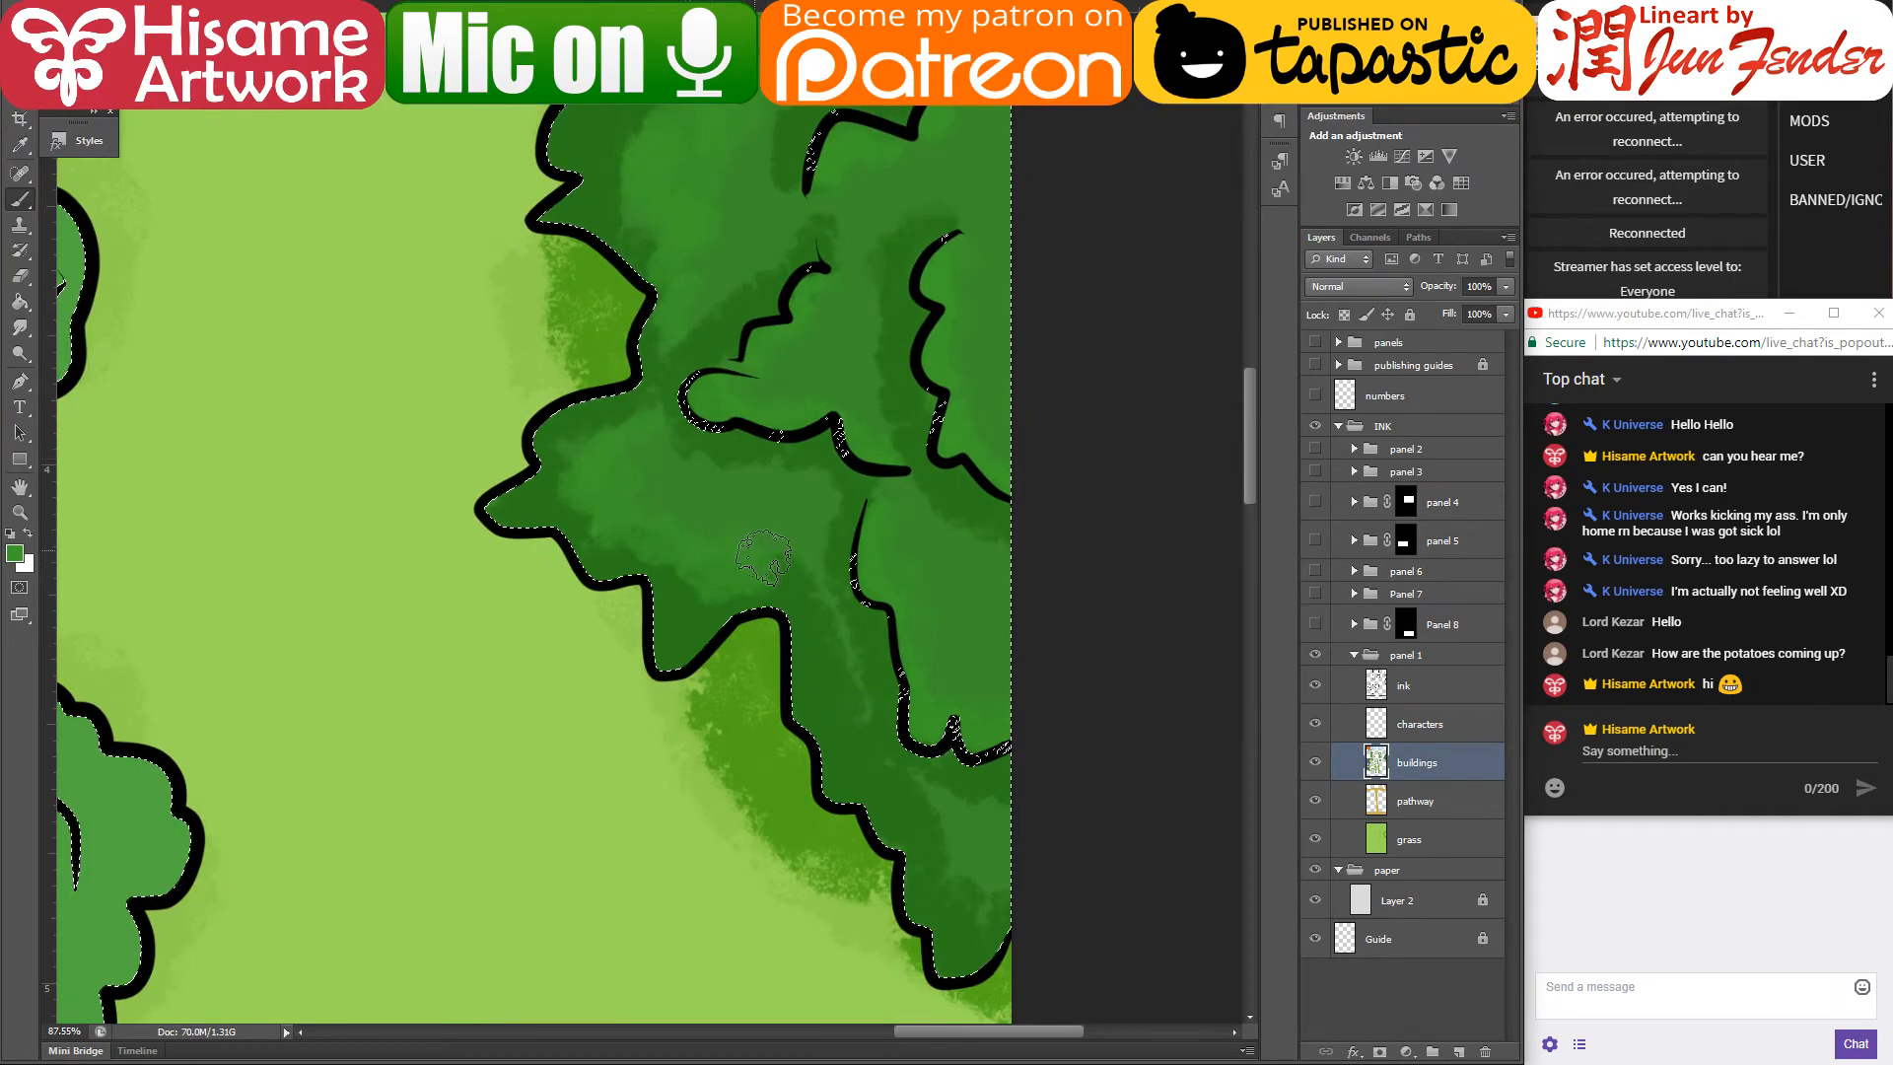
pyautogui.moveTo(784, 584); pyautogui.dragTo(763, 560)
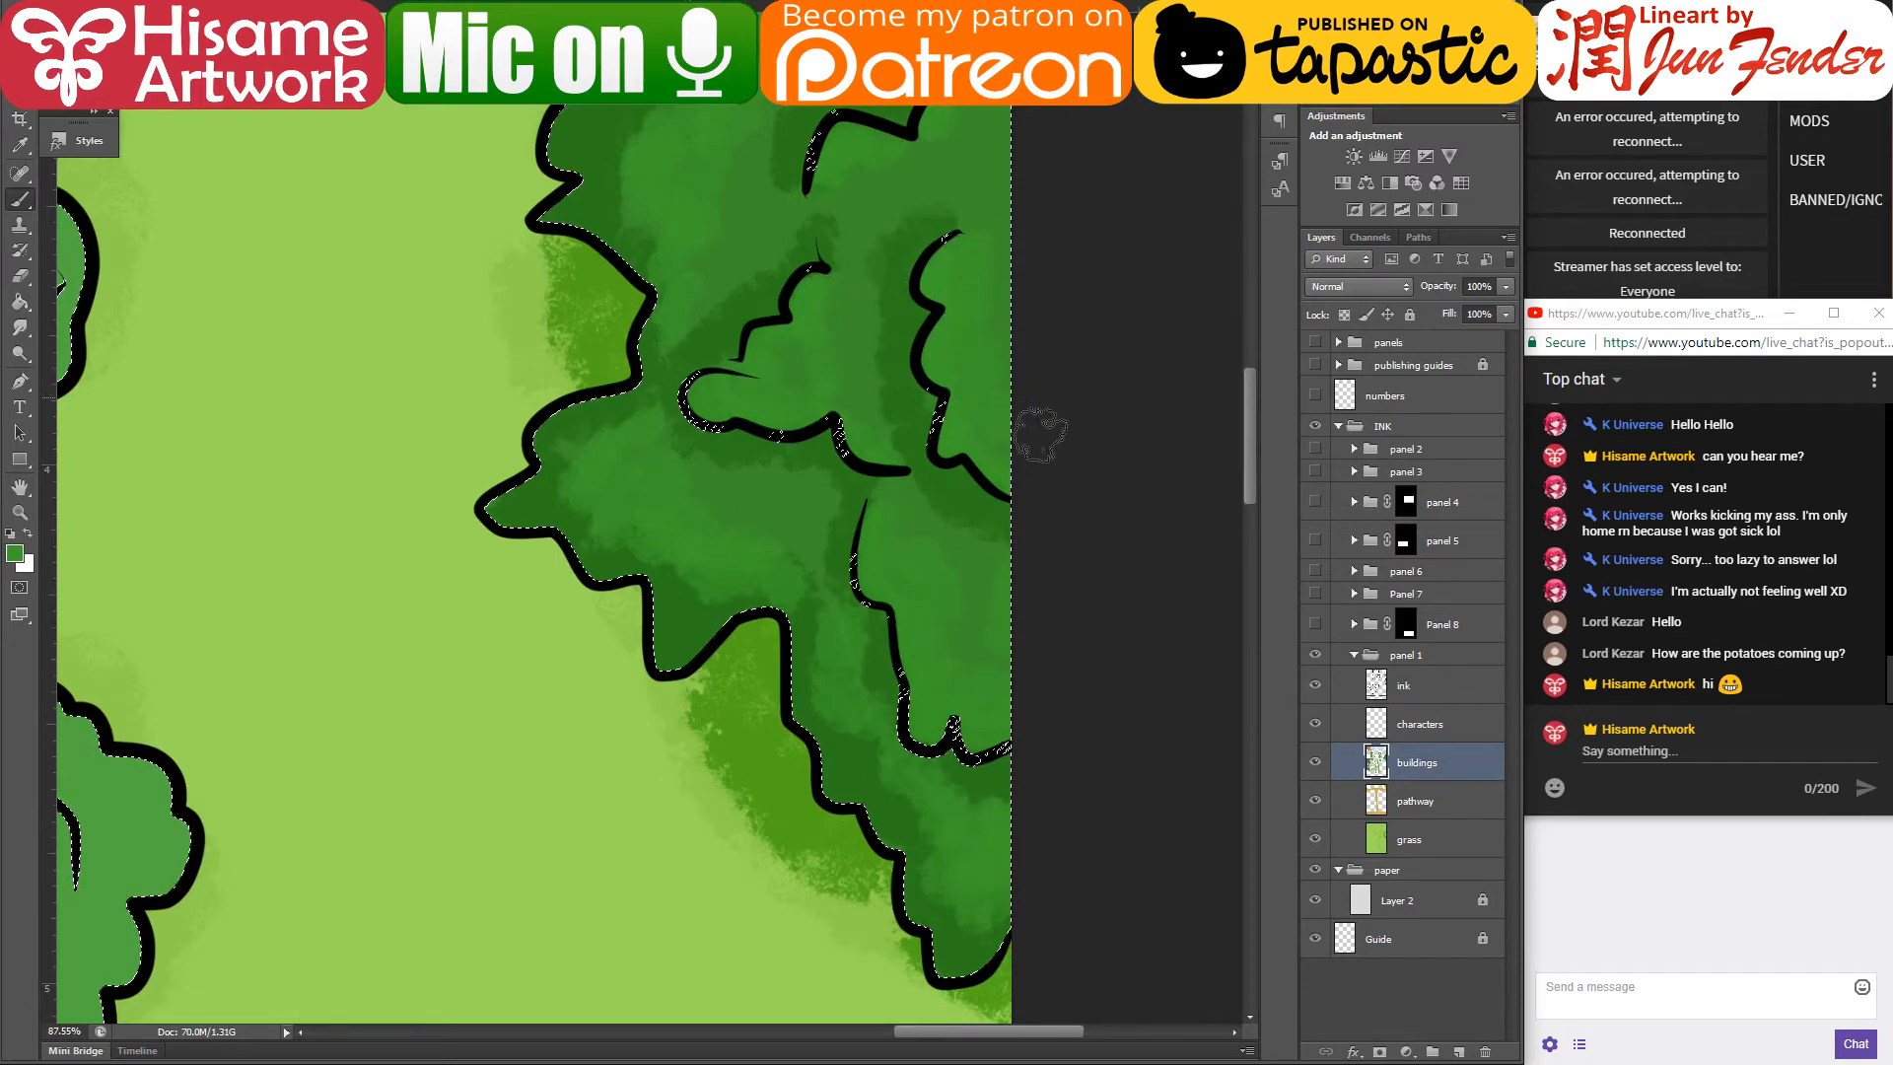
# - Set the foreground colour to dark green 199600 and brush shading around the rim of the lower round tree beside the path
pyautogui.scroll(-2, 845, 424)
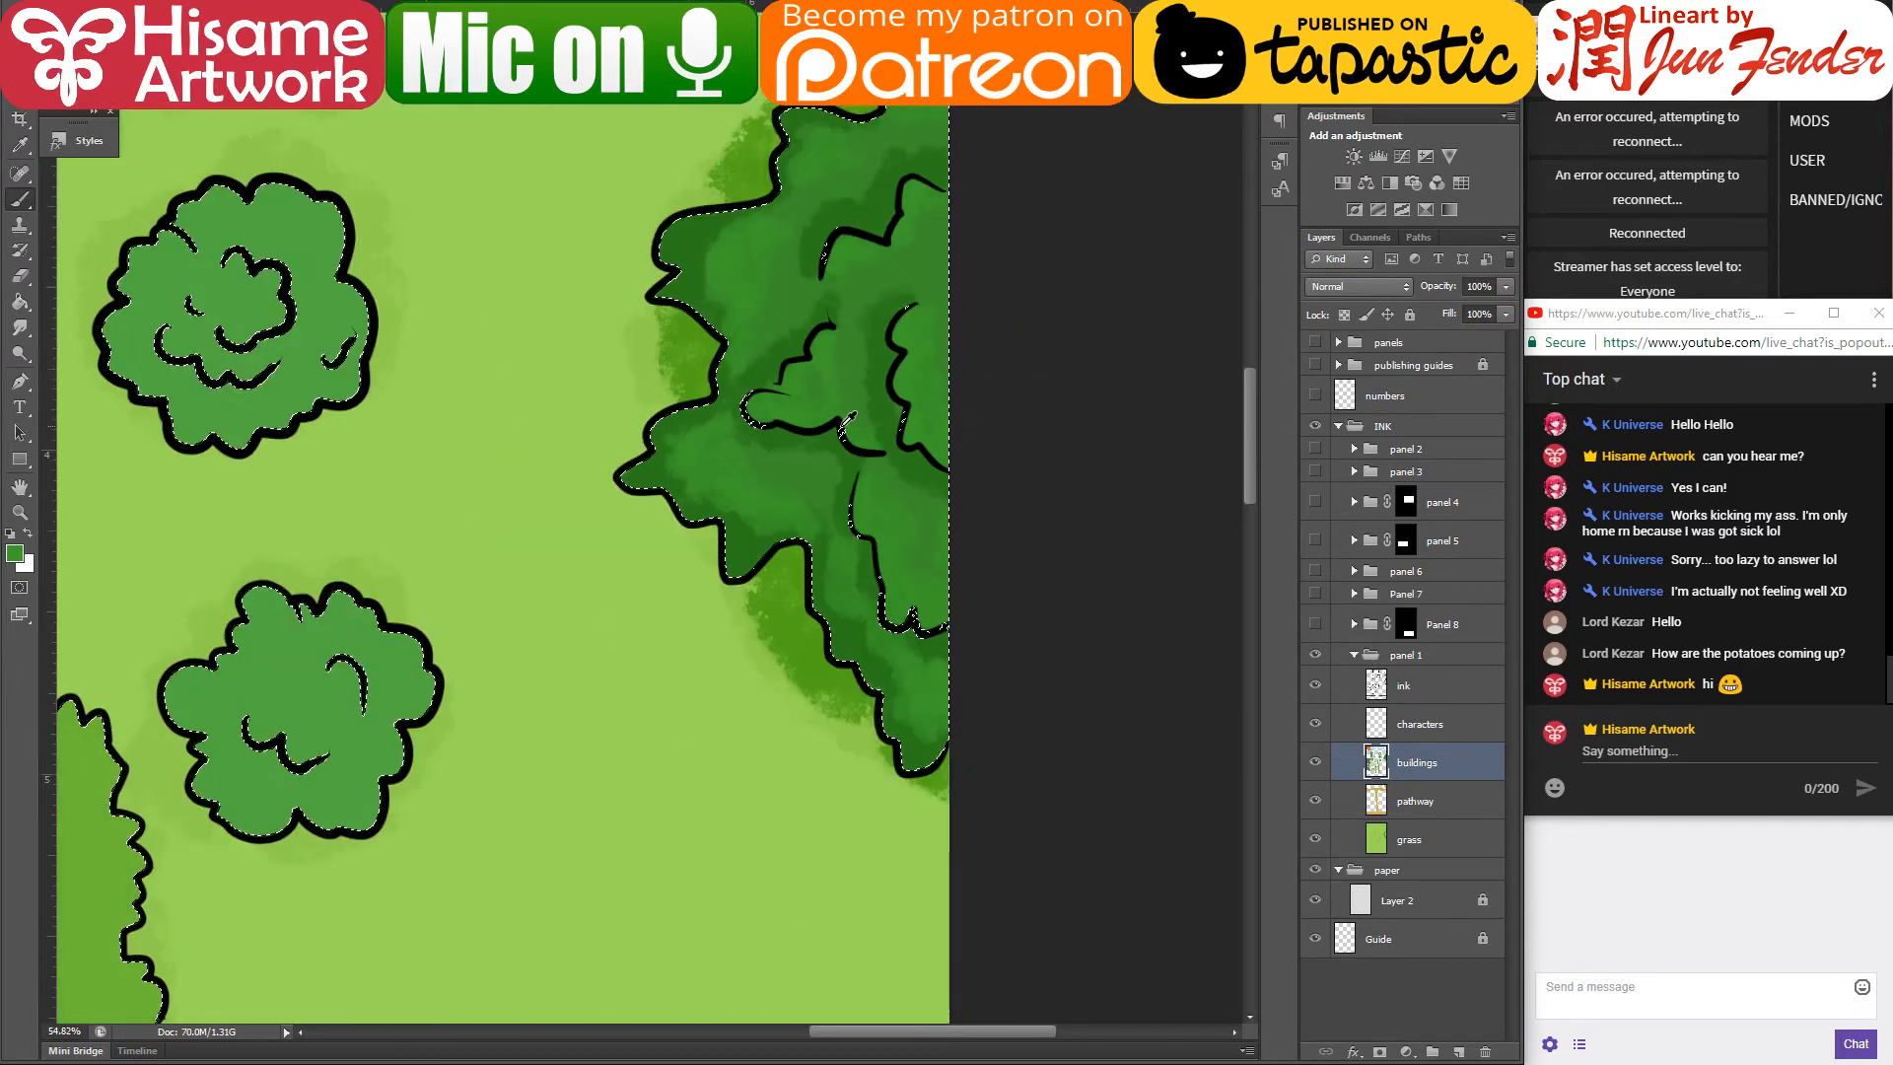
pyautogui.scroll(-3, 845, 424)
pyautogui.scroll(3, 582, 628)
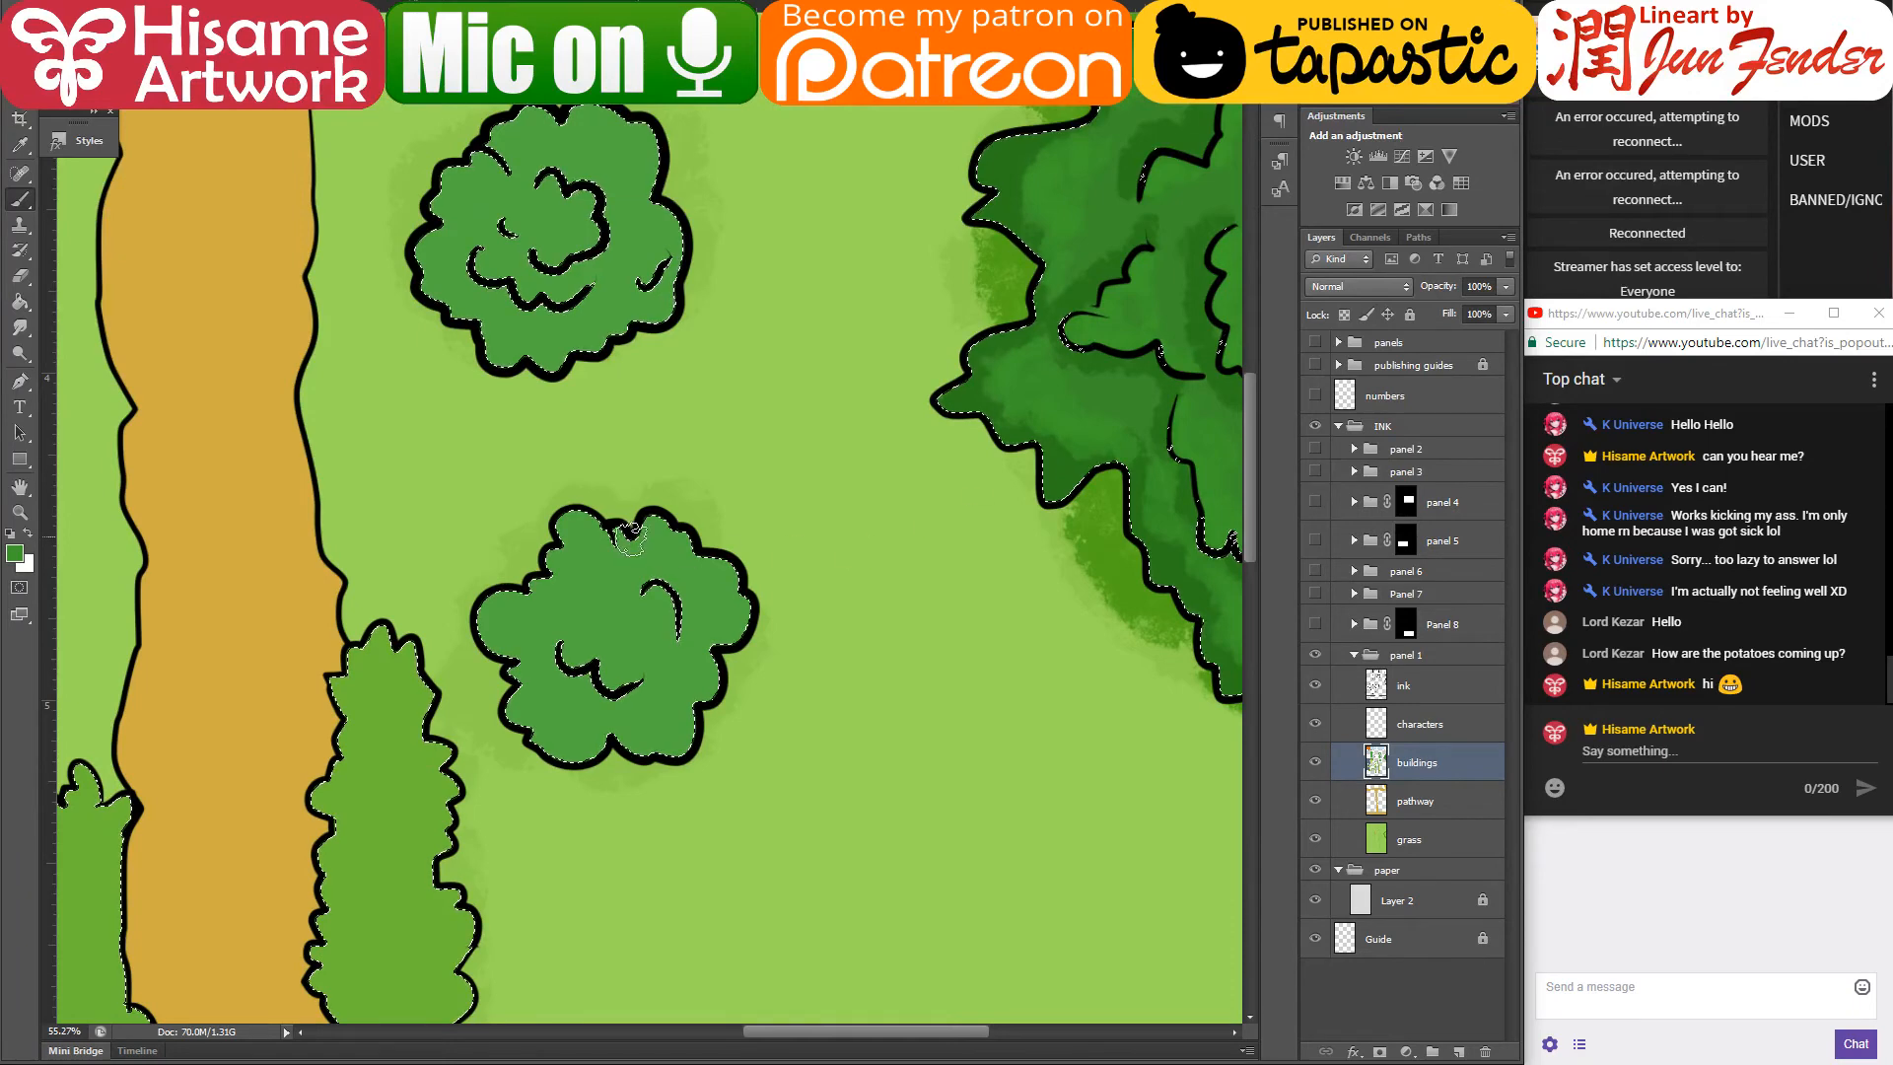
pyautogui.scroll(3, 698, 650)
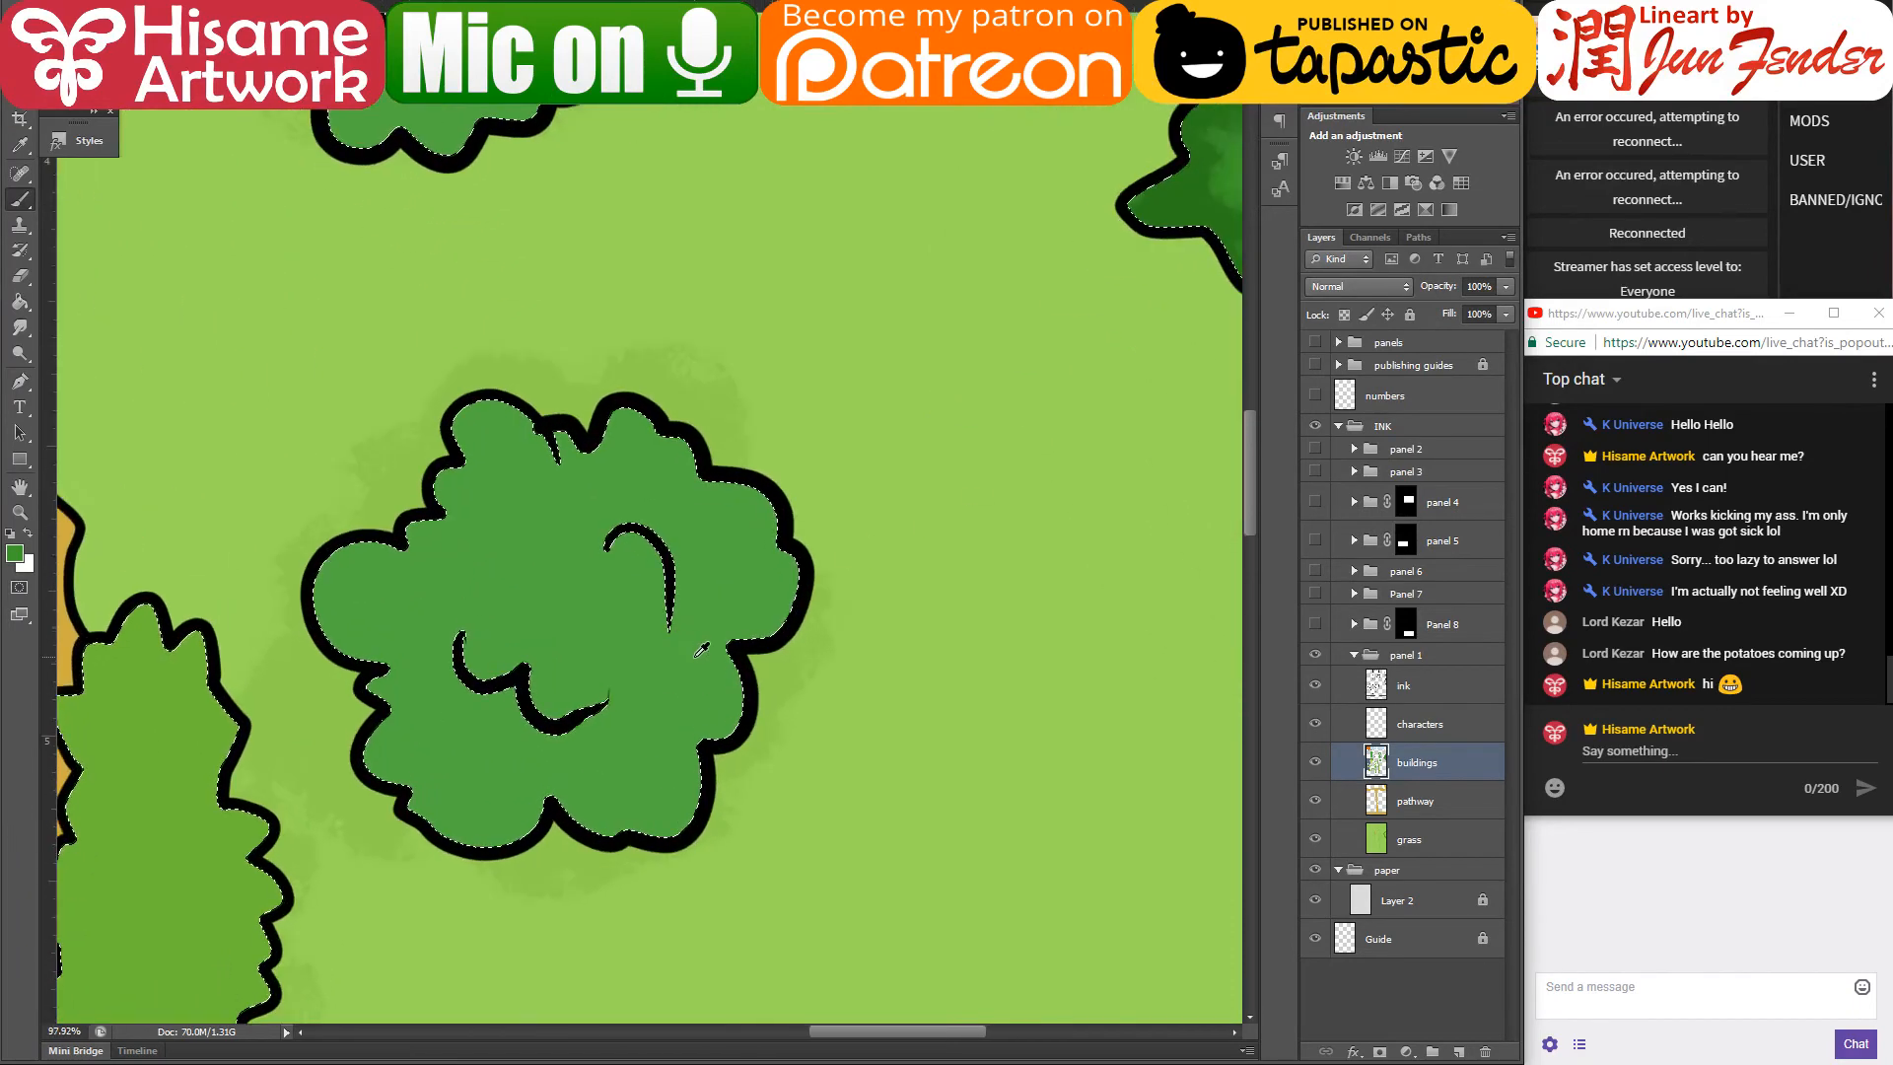
pyautogui.moveTo(702, 648)
pyautogui.mouseDown()
pyautogui.moveTo(735, 440)
pyautogui.moveTo(627, 411)
pyautogui.moveTo(726, 469)
pyautogui.moveTo(800, 559)
pyautogui.moveTo(779, 631)
pyautogui.mouseUp()
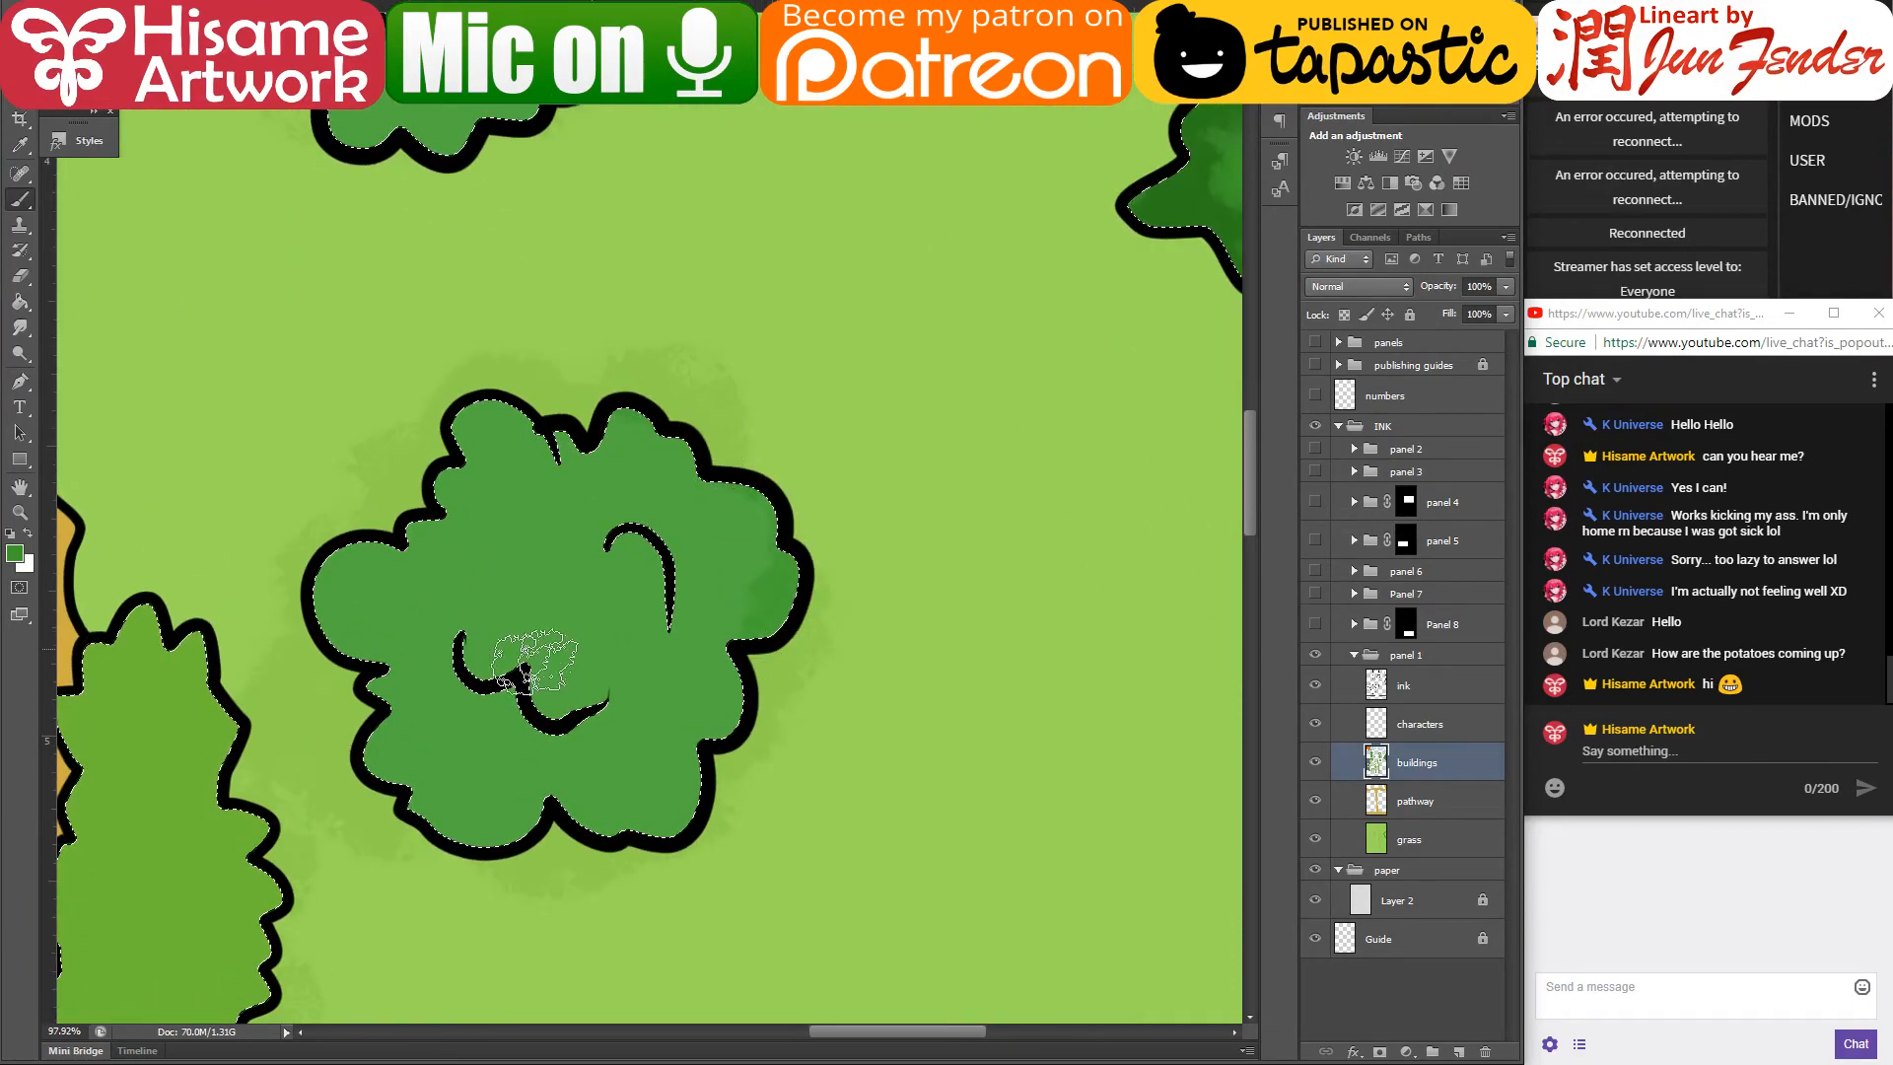
pyautogui.click(14, 553)
pyautogui.click(931, 333)
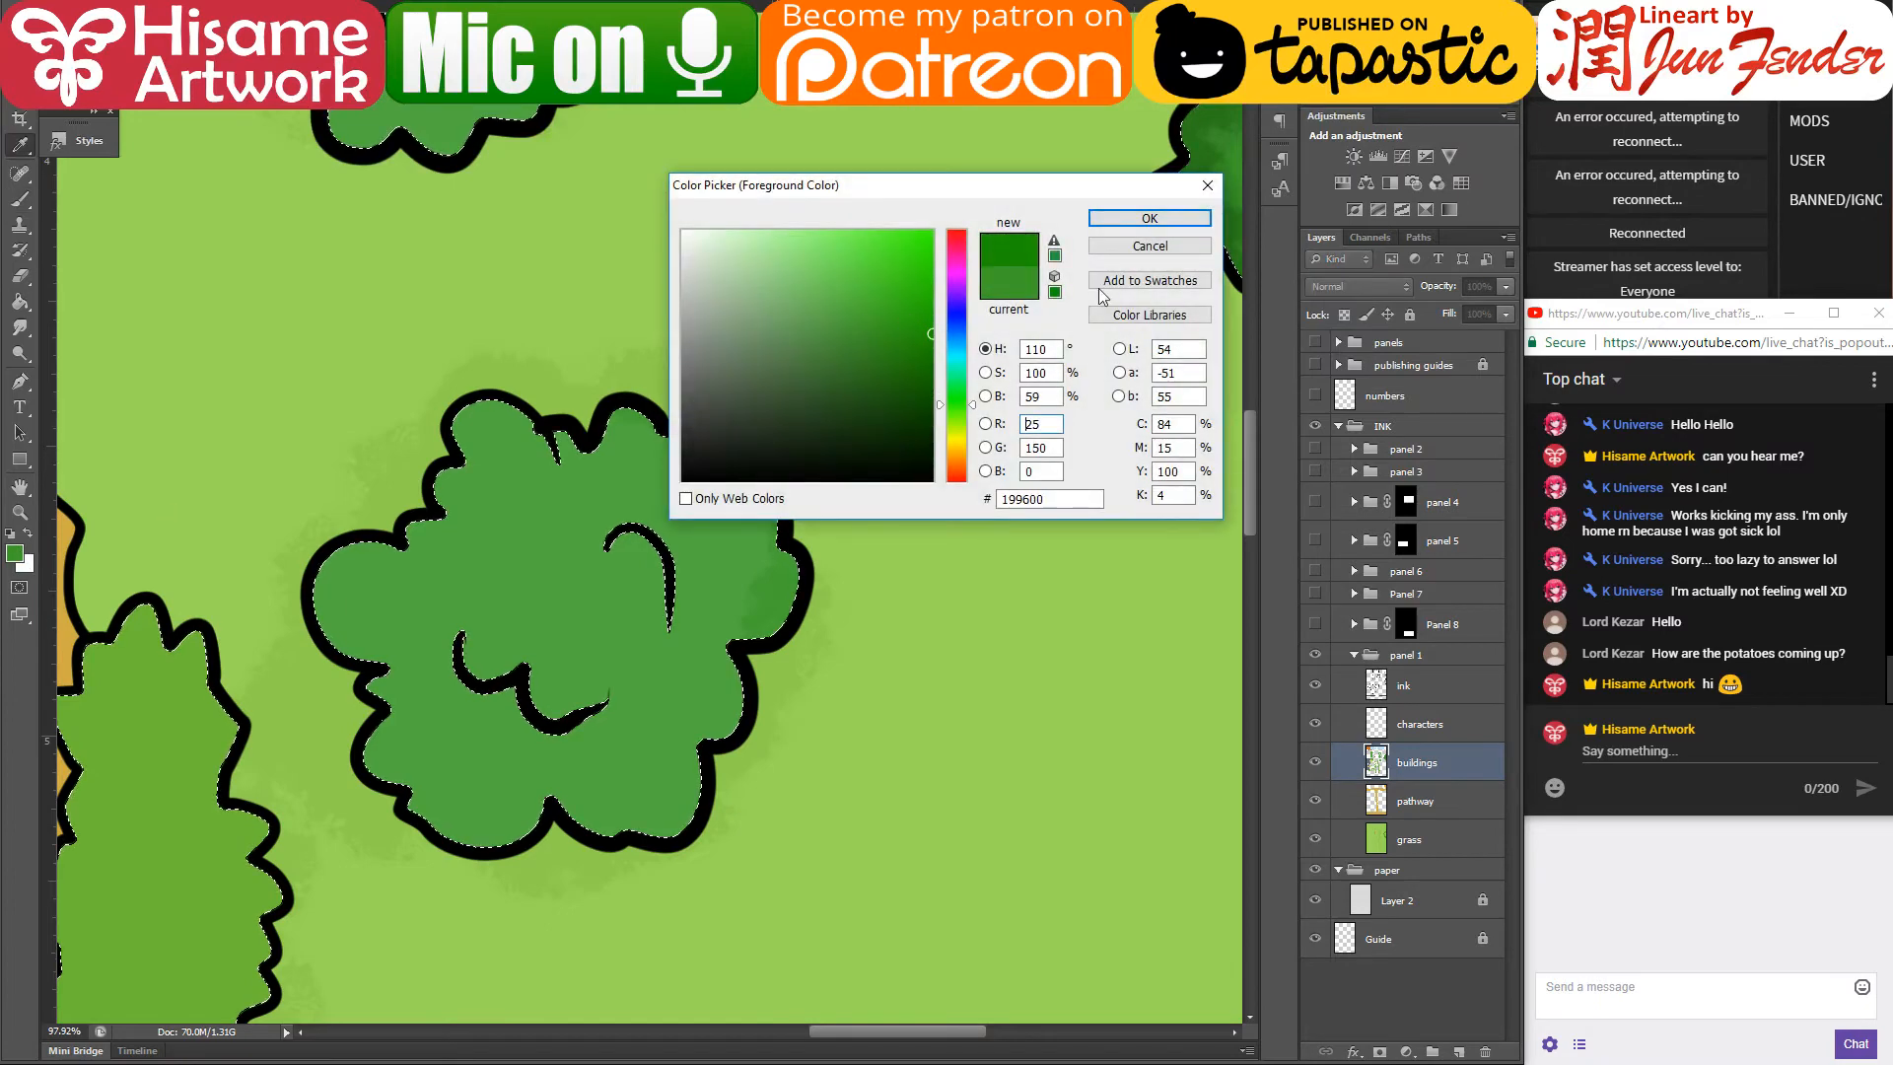
pyautogui.click(1149, 217)
pyautogui.moveTo(625, 446); pyautogui.dragTo(636, 419)
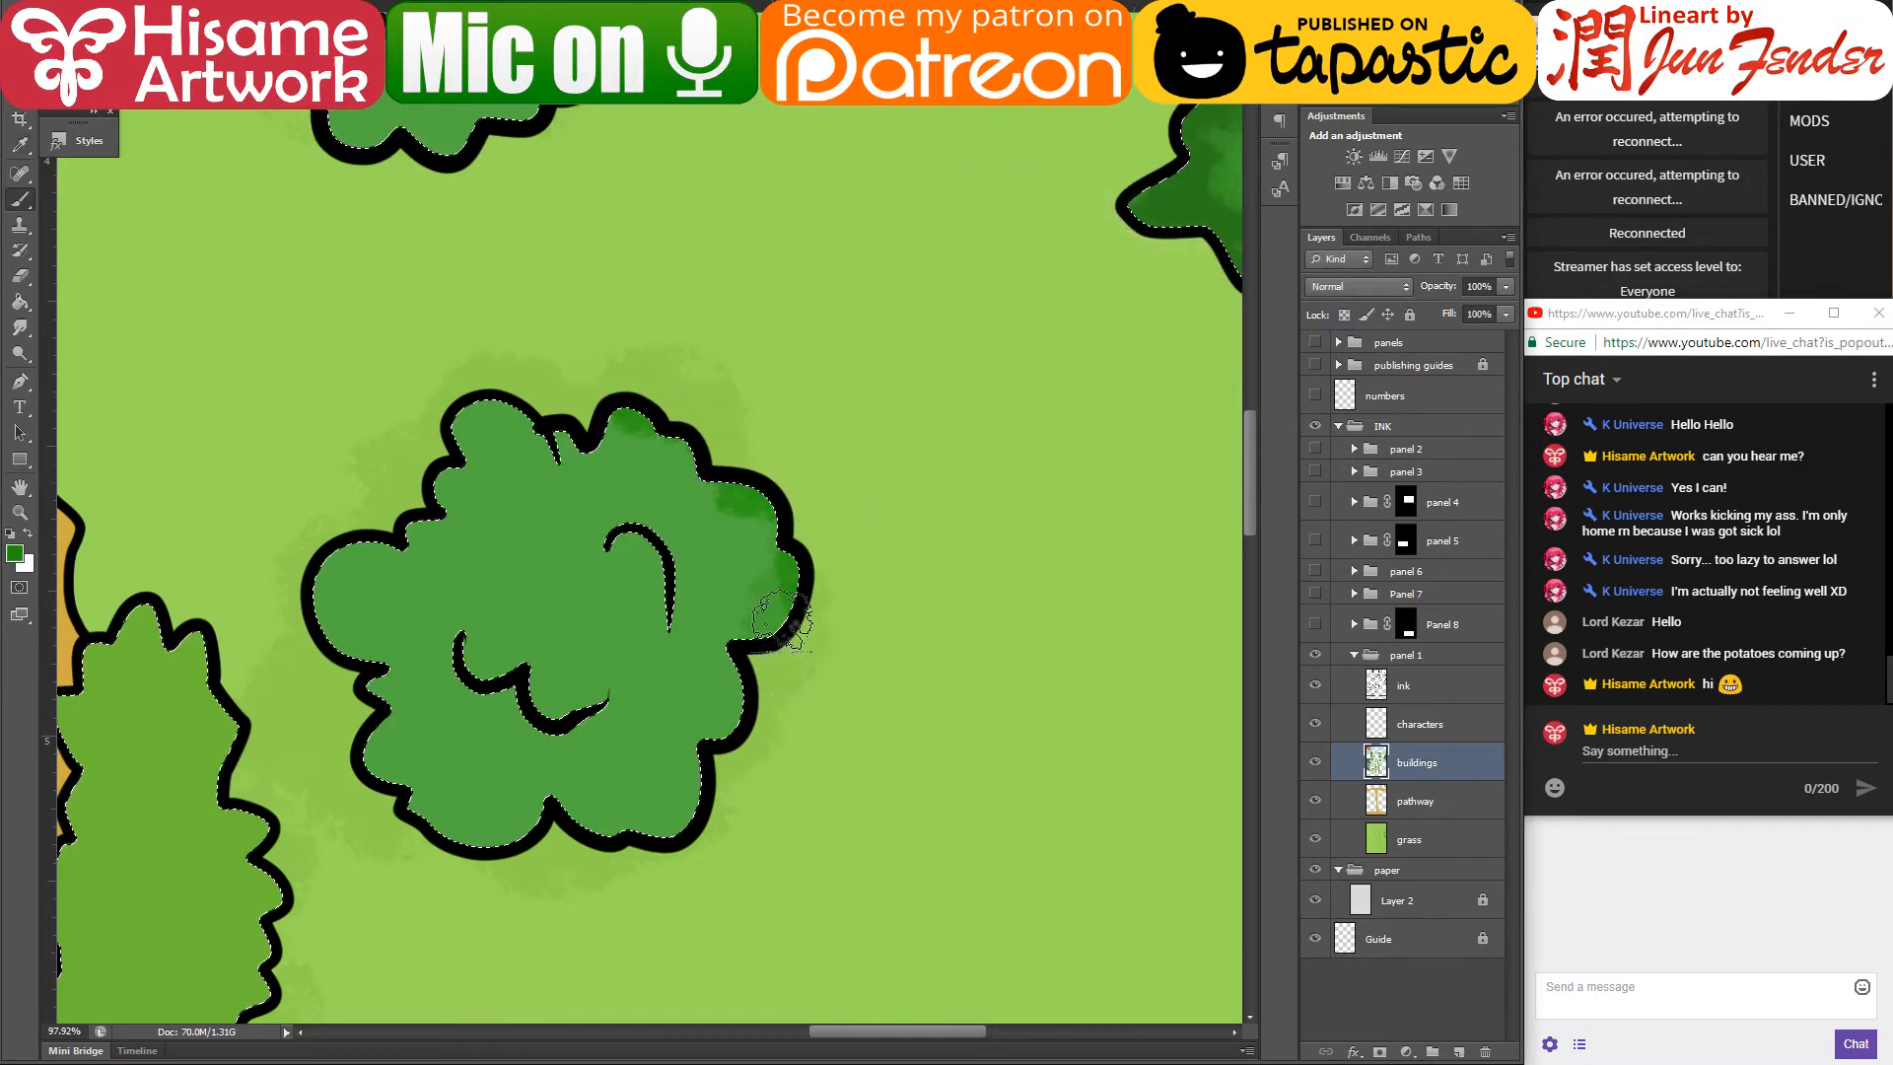
pyautogui.moveTo(757, 693)
pyautogui.mouseDown()
pyautogui.moveTo(636, 833)
pyautogui.moveTo(449, 854)
pyautogui.moveTo(355, 670)
pyautogui.moveTo(372, 523)
pyautogui.moveTo(490, 383)
pyautogui.mouseUp()
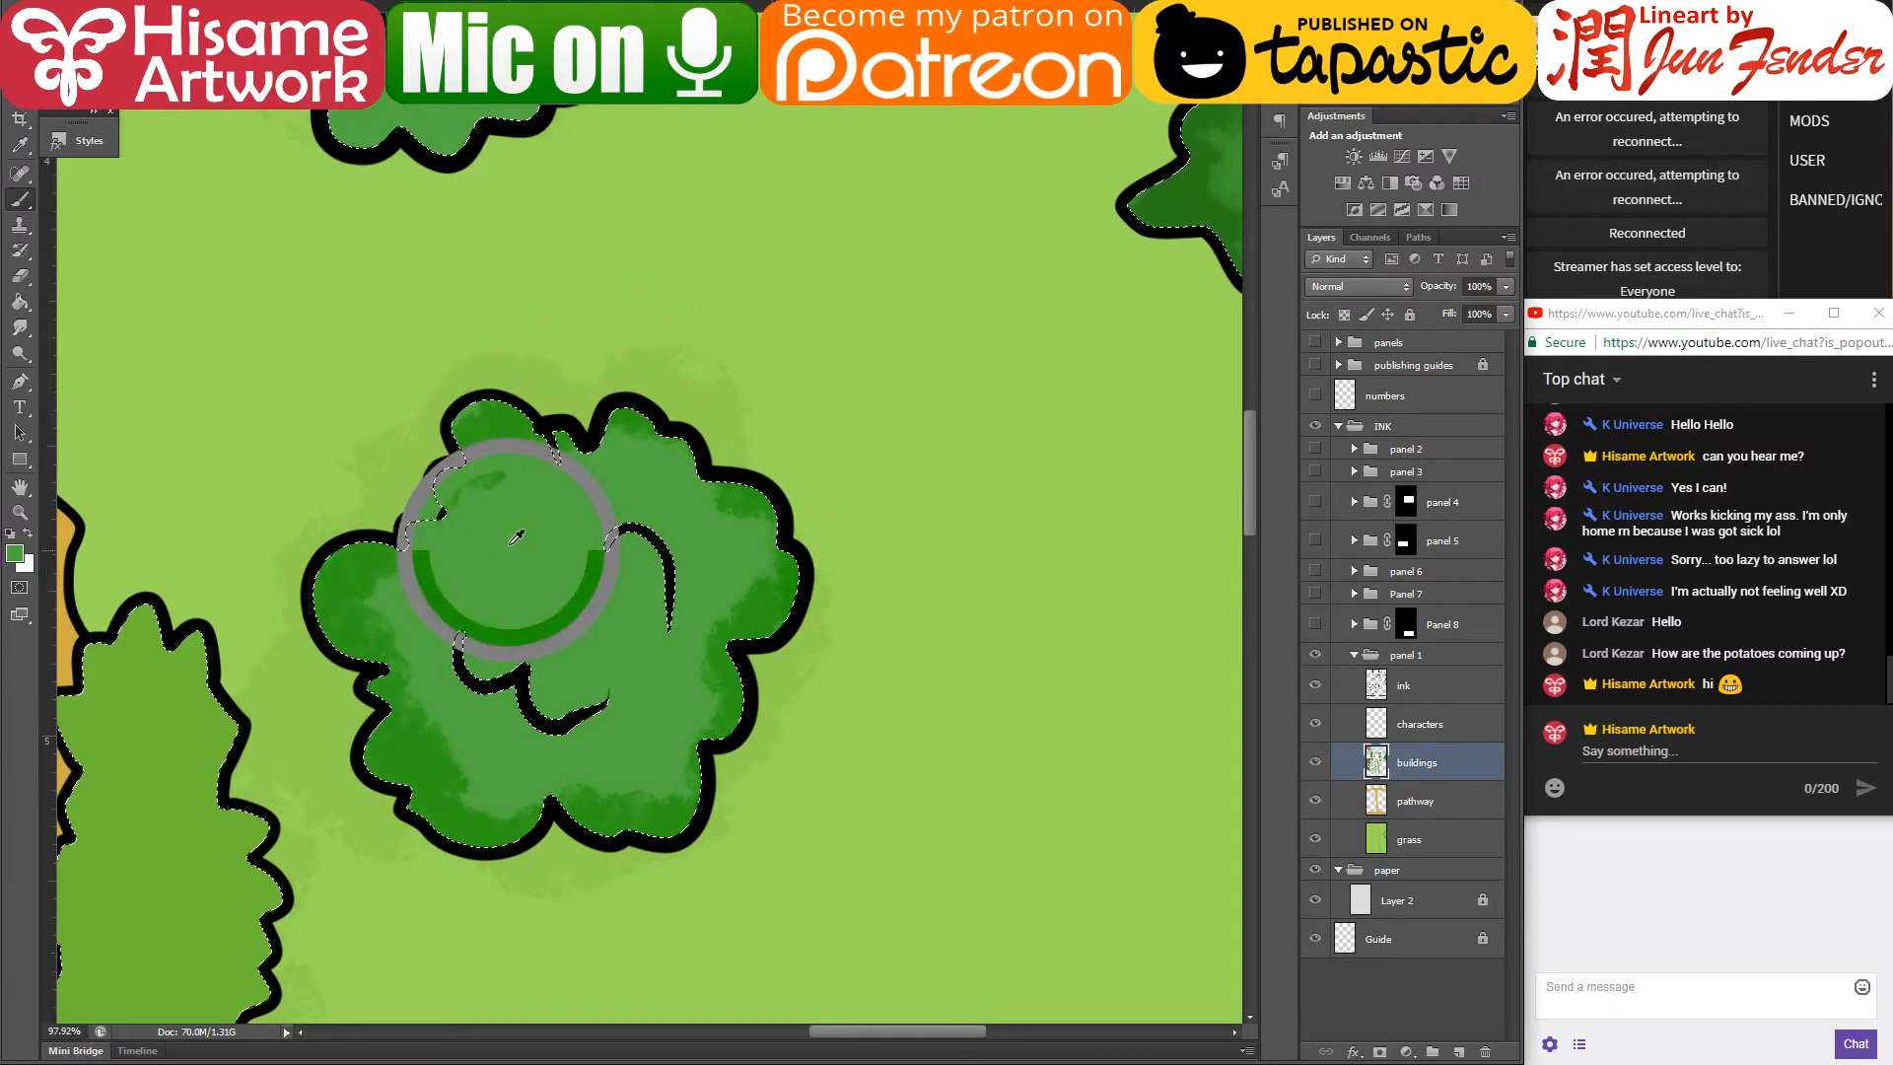
# - Sample greens from the lower round tree and blend its dark rim shading into the foliage
pyautogui.keyDown('alt'); pyautogui.click(503, 423); pyautogui.keyUp('alt')
pyautogui.moveTo(522, 437); pyautogui.dragTo(470, 496)
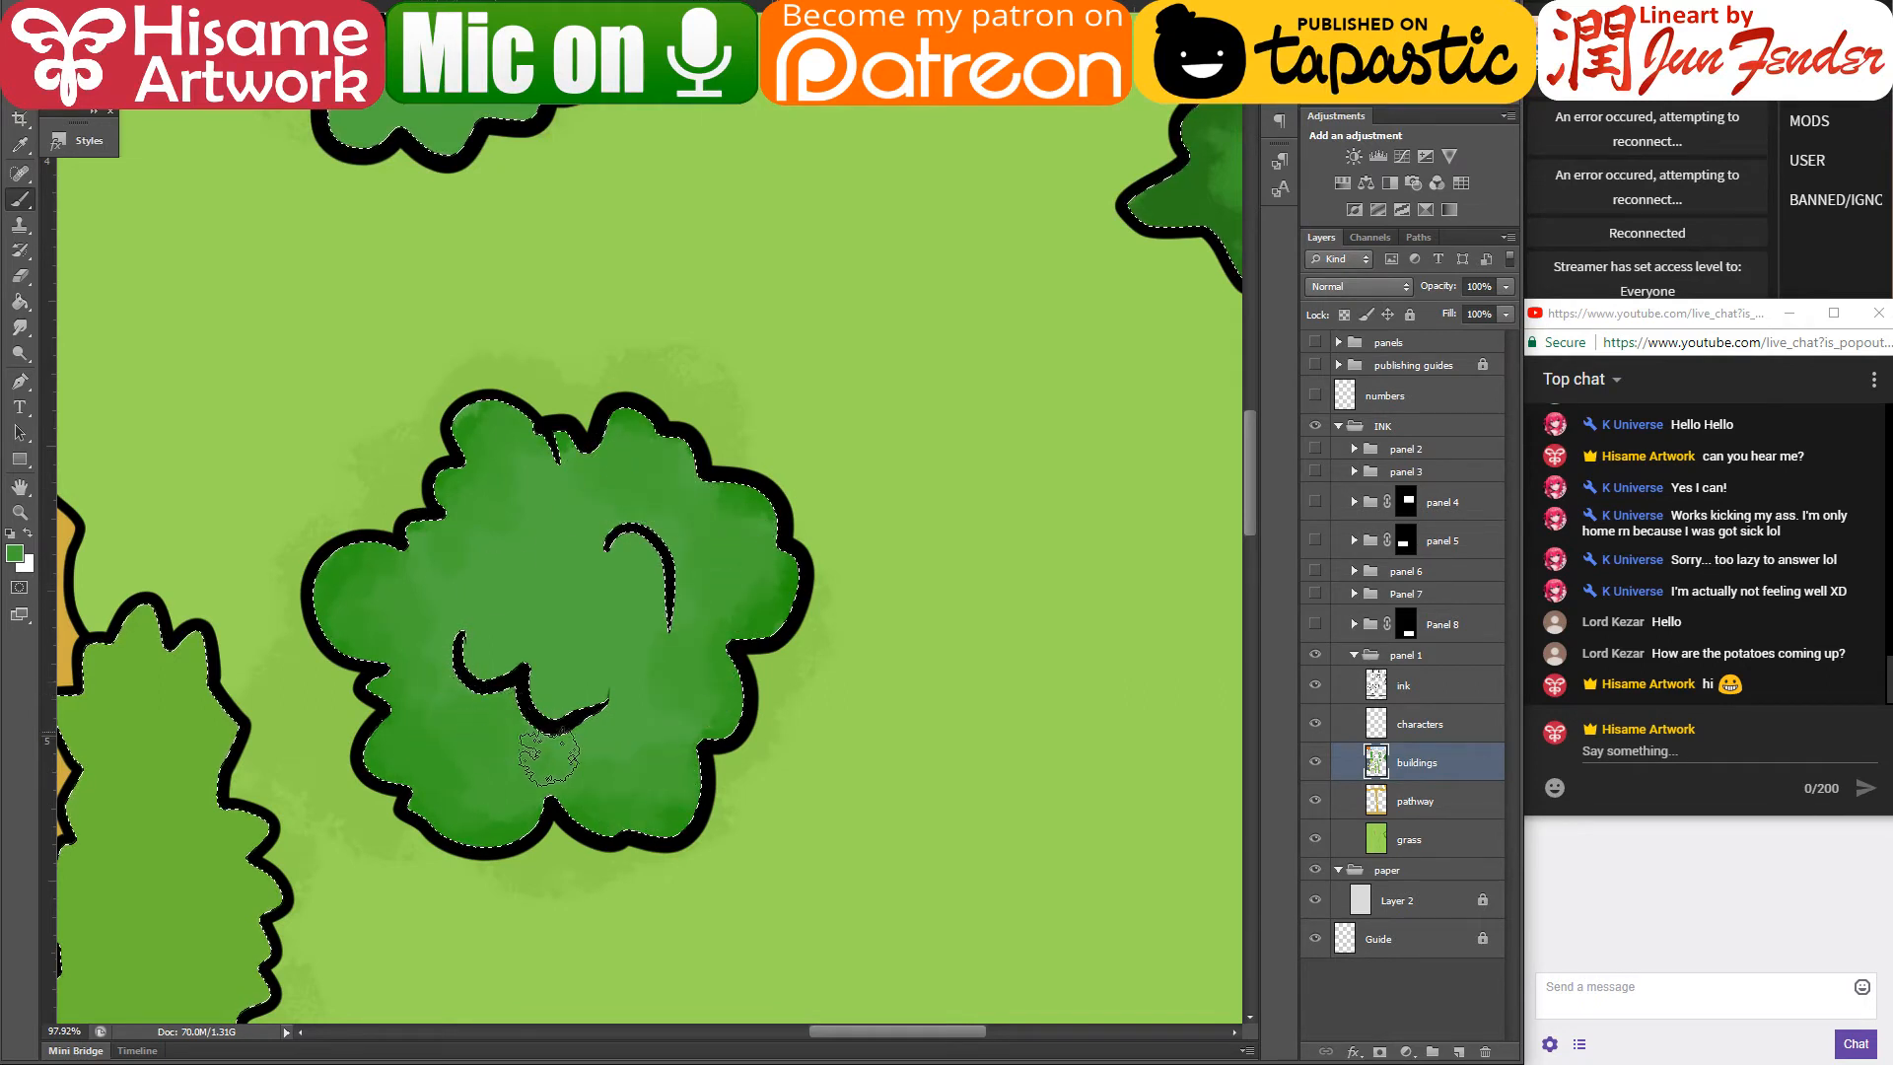
pyautogui.keyDown('alt'); pyautogui.click(549, 658); pyautogui.keyUp('alt')
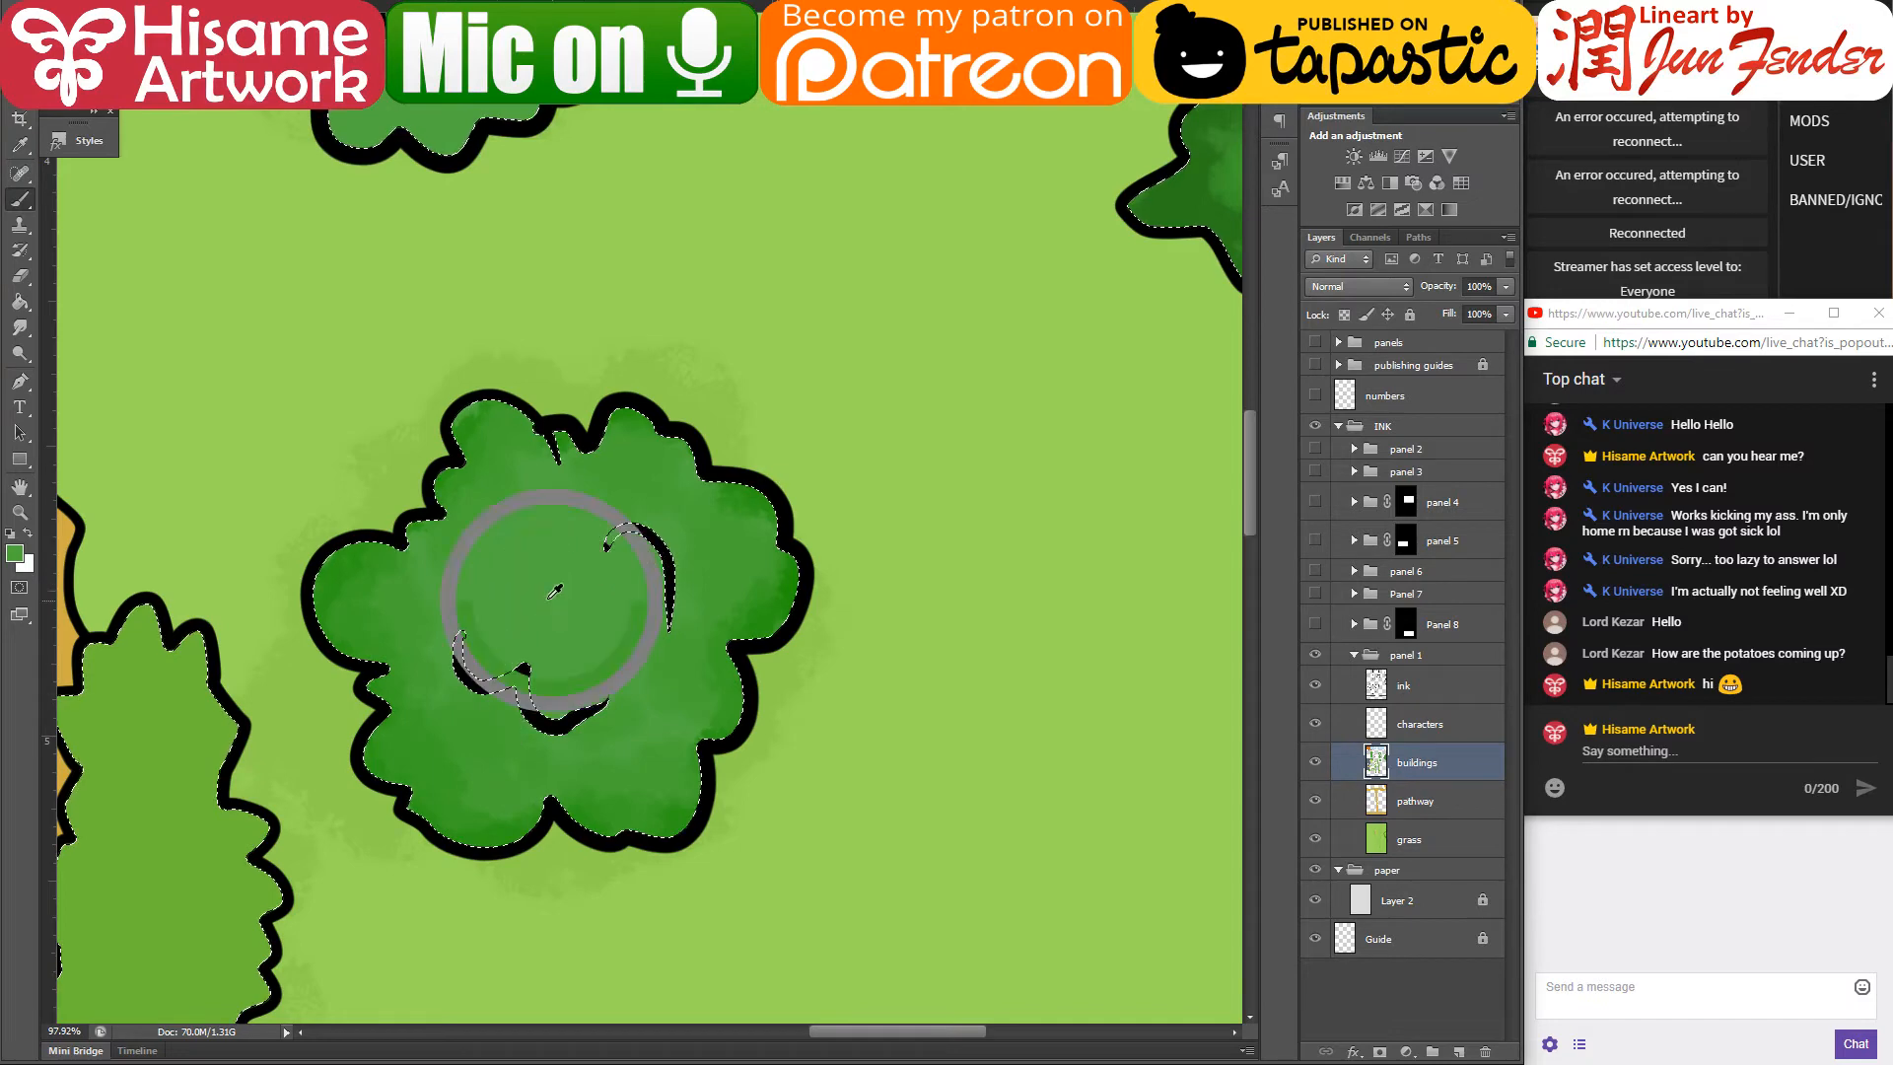
# - Set the foreground colour to light green 78e363 and brush highlights onto the lower round tree's centre and outer leaf lobes
pyautogui.click(14, 553)
pyautogui.moveTo(833, 292); pyautogui.dragTo(823, 257)
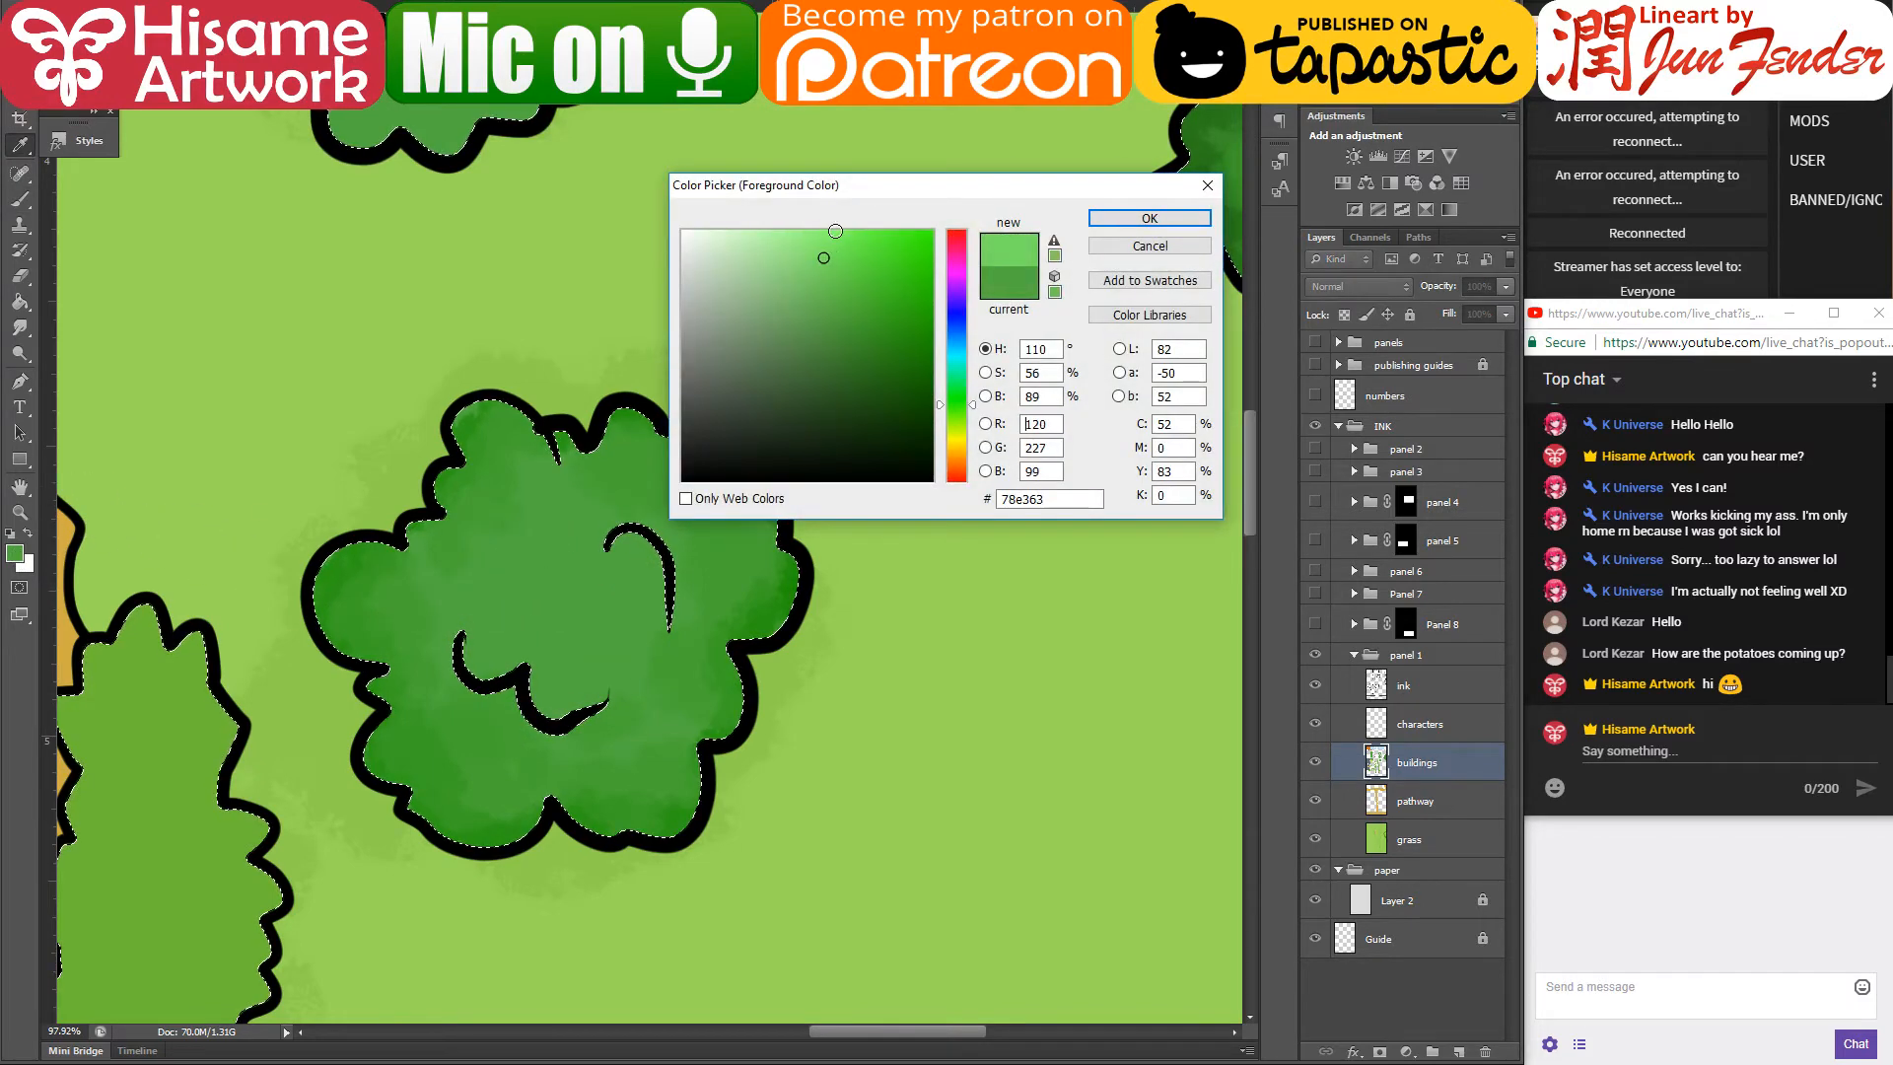
pyautogui.click(1145, 218)
pyautogui.moveTo(498, 602)
pyautogui.mouseDown()
pyautogui.moveTo(507, 641)
pyautogui.moveTo(530, 629)
pyautogui.moveTo(577, 681)
pyautogui.moveTo(604, 675)
pyautogui.moveTo(606, 544)
pyautogui.moveTo(621, 601)
pyautogui.moveTo(550, 571)
pyautogui.moveTo(521, 587)
pyautogui.moveTo(530, 609)
pyautogui.moveTo(584, 611)
pyautogui.moveTo(345, 587)
pyautogui.moveTo(451, 786)
pyautogui.moveTo(505, 790)
pyautogui.moveTo(582, 755)
pyautogui.moveTo(667, 761)
pyautogui.moveTo(686, 676)
pyautogui.moveTo(767, 532)
pyautogui.moveTo(740, 590)
pyautogui.moveTo(744, 535)
pyautogui.moveTo(626, 459)
pyautogui.moveTo(636, 446)
pyautogui.moveTo(533, 468)
pyautogui.moveTo(494, 443)
pyautogui.moveTo(419, 550)
pyautogui.moveTo(417, 666)
pyautogui.mouseUp()
pyautogui.keyDown('alt'); pyautogui.click(560, 596); pyautogui.keyUp('alt')
pyautogui.keyDown('alt'); pyautogui.click(577, 580); pyautogui.keyUp('alt')
pyautogui.keyDown('alt'); pyautogui.click(590, 605); pyautogui.keyUp('alt')
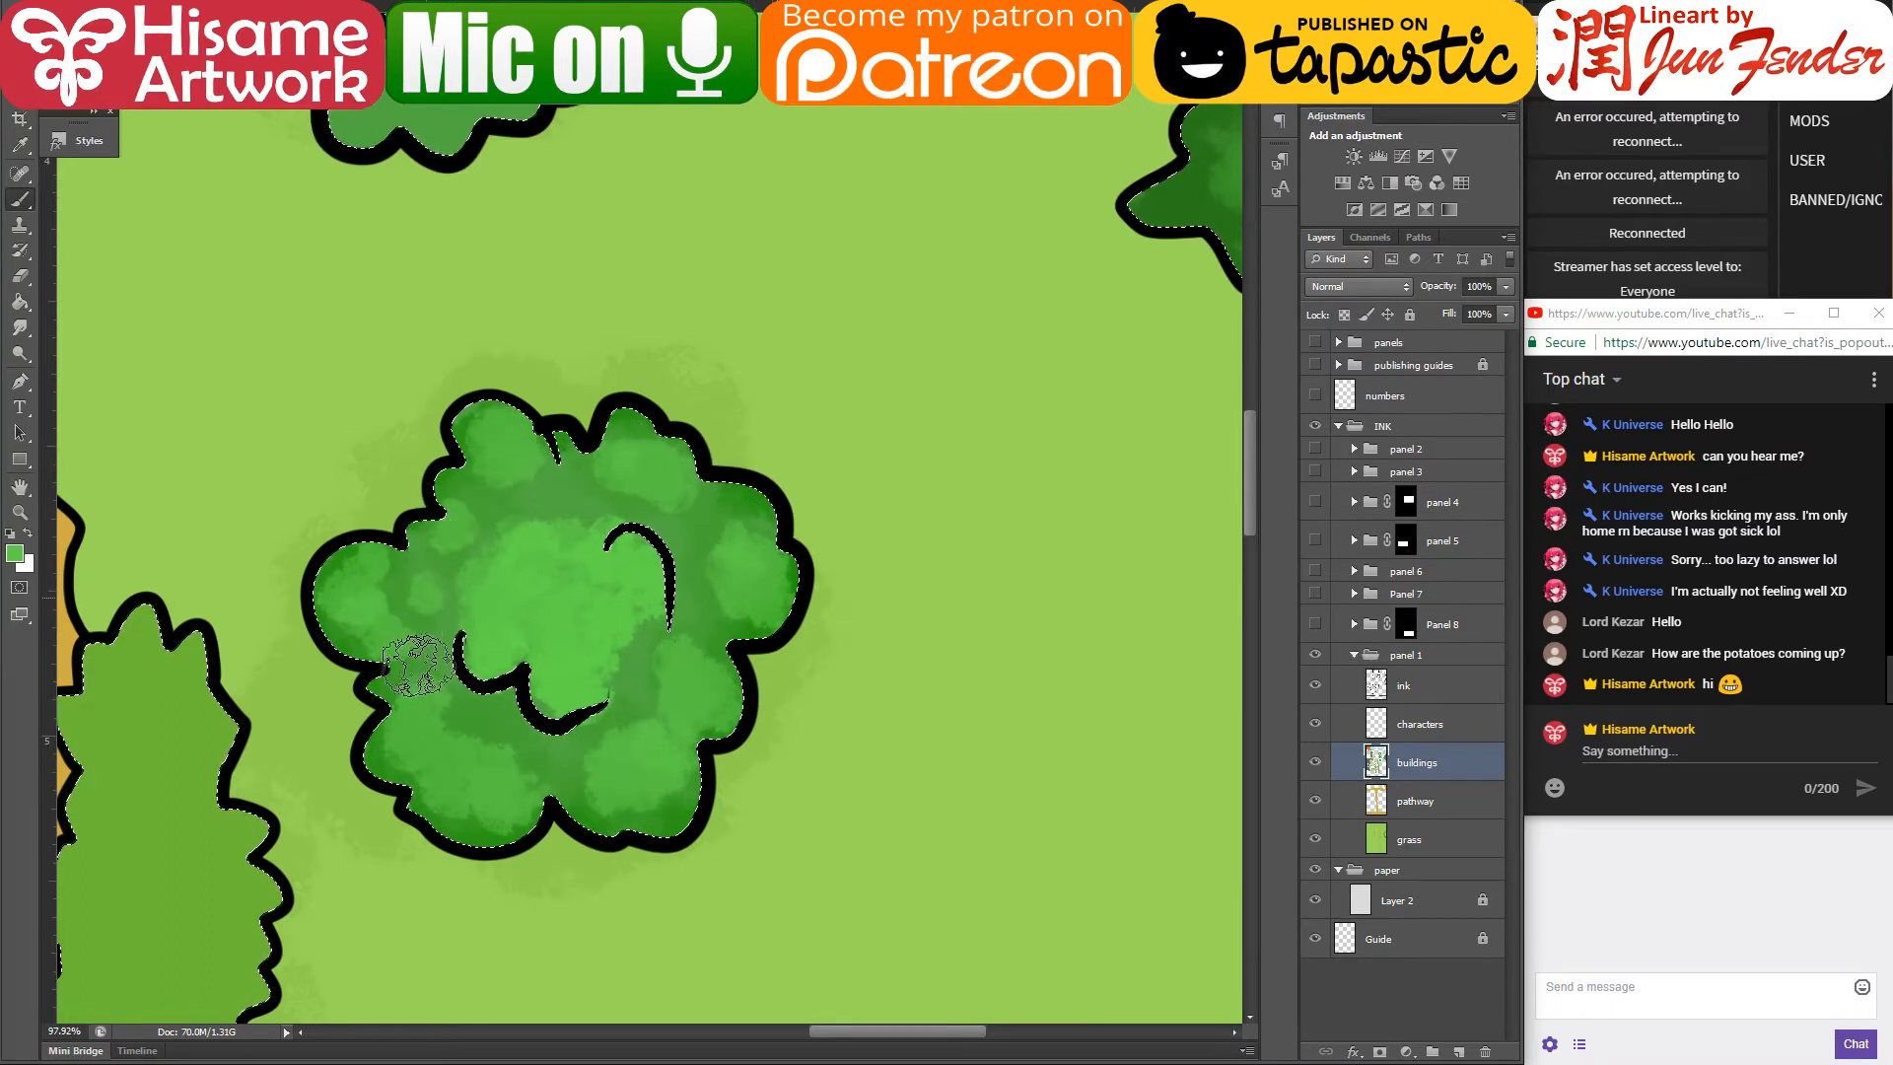
# - Blend the lower round tree's highlights into its shading with greens sampled from the foliage, covering the centre and outer lobes
pyautogui.keyDown('alt'); pyautogui.click(458, 493); pyautogui.keyUp('alt')
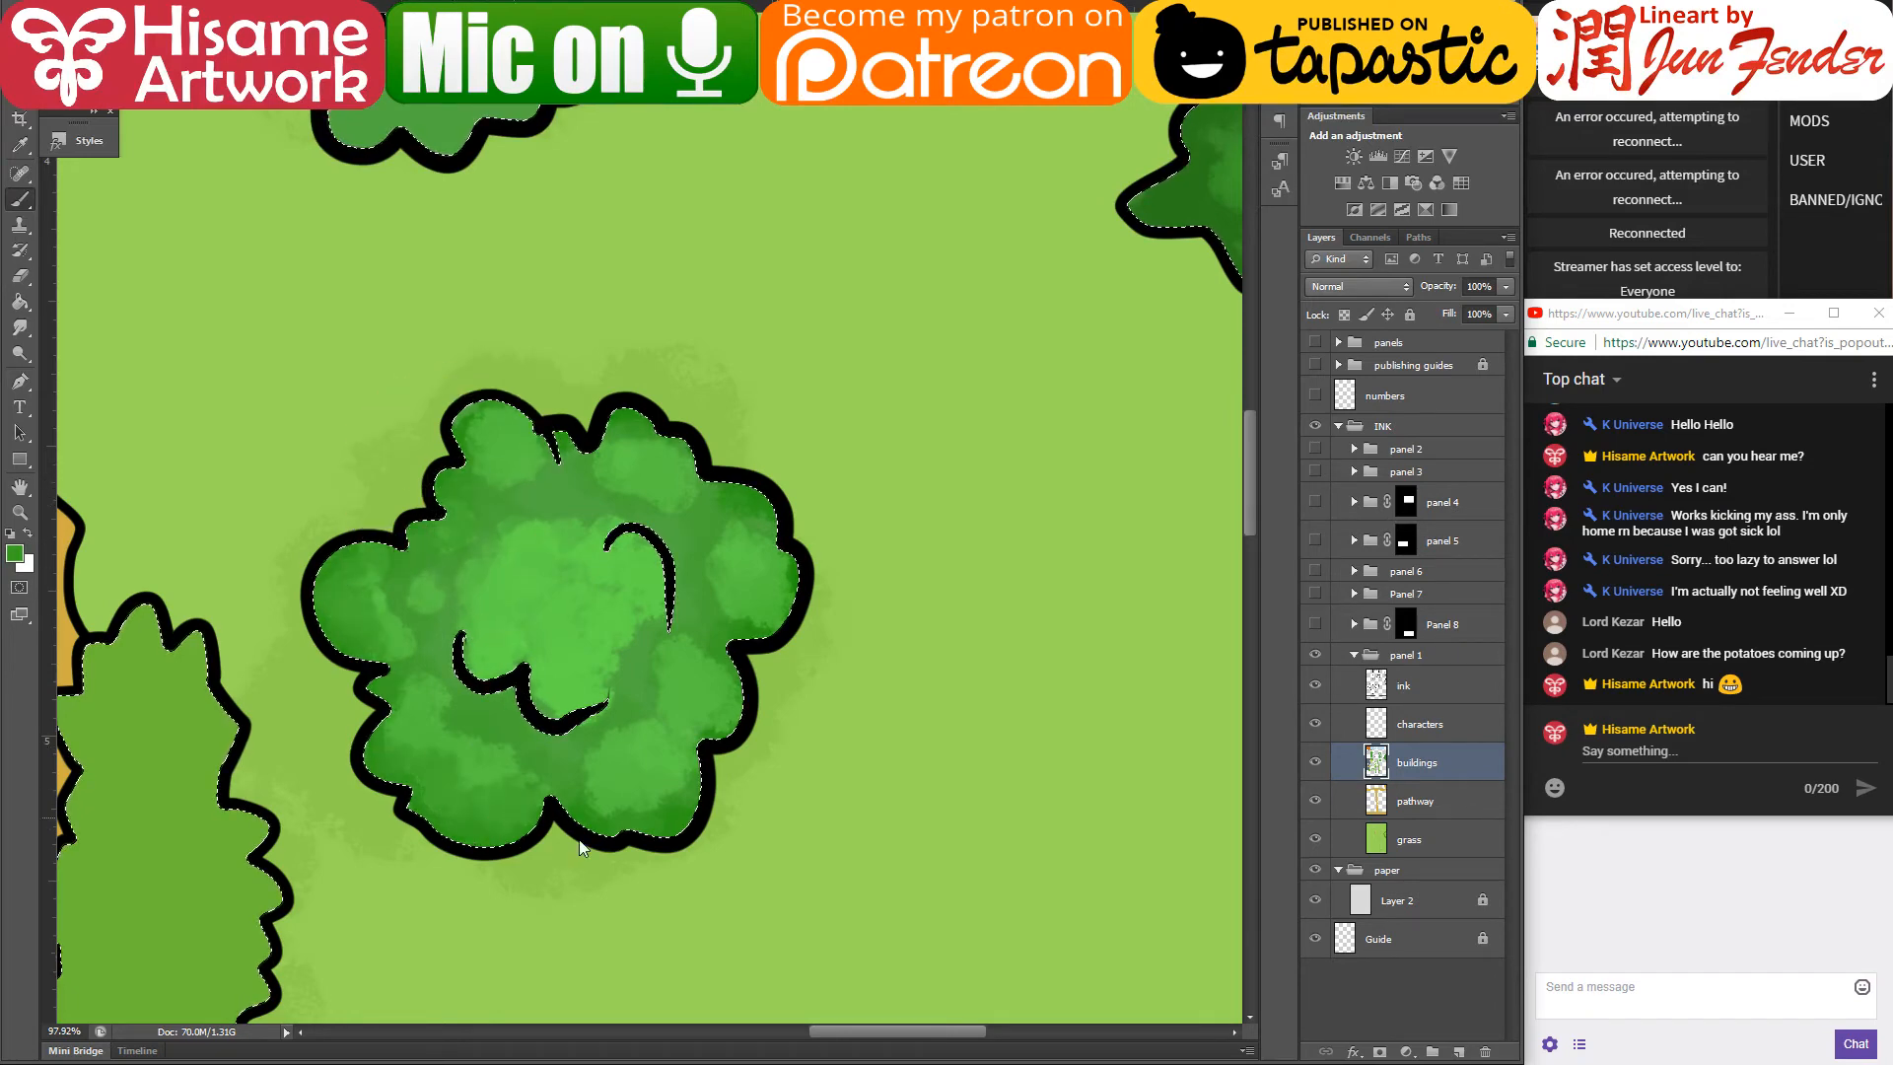
pyautogui.moveTo(577, 838)
pyautogui.mouseDown()
pyautogui.moveTo(688, 788)
pyautogui.moveTo(774, 586)
pyautogui.mouseUp()
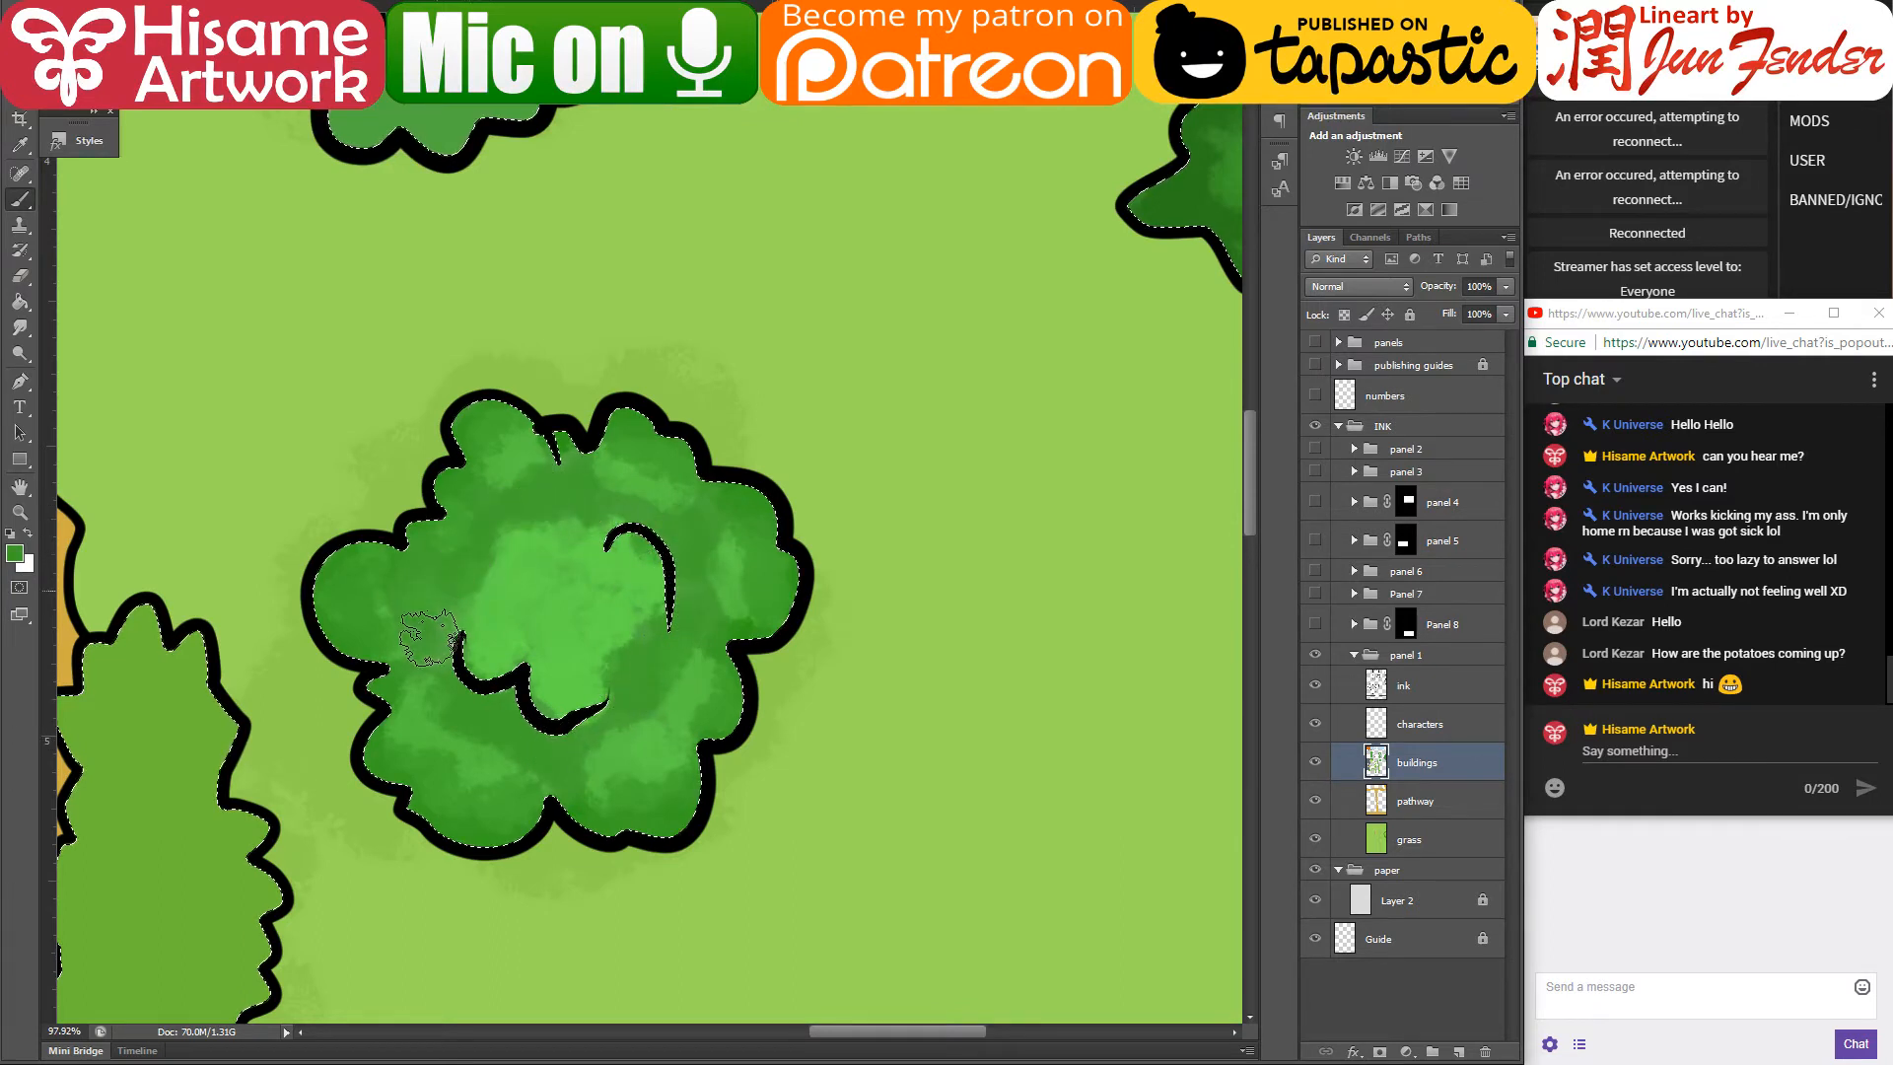
pyautogui.moveTo(429, 638)
pyautogui.mouseDown()
pyautogui.moveTo(498, 557)
pyautogui.moveTo(636, 656)
pyautogui.moveTo(651, 616)
pyautogui.mouseUp()
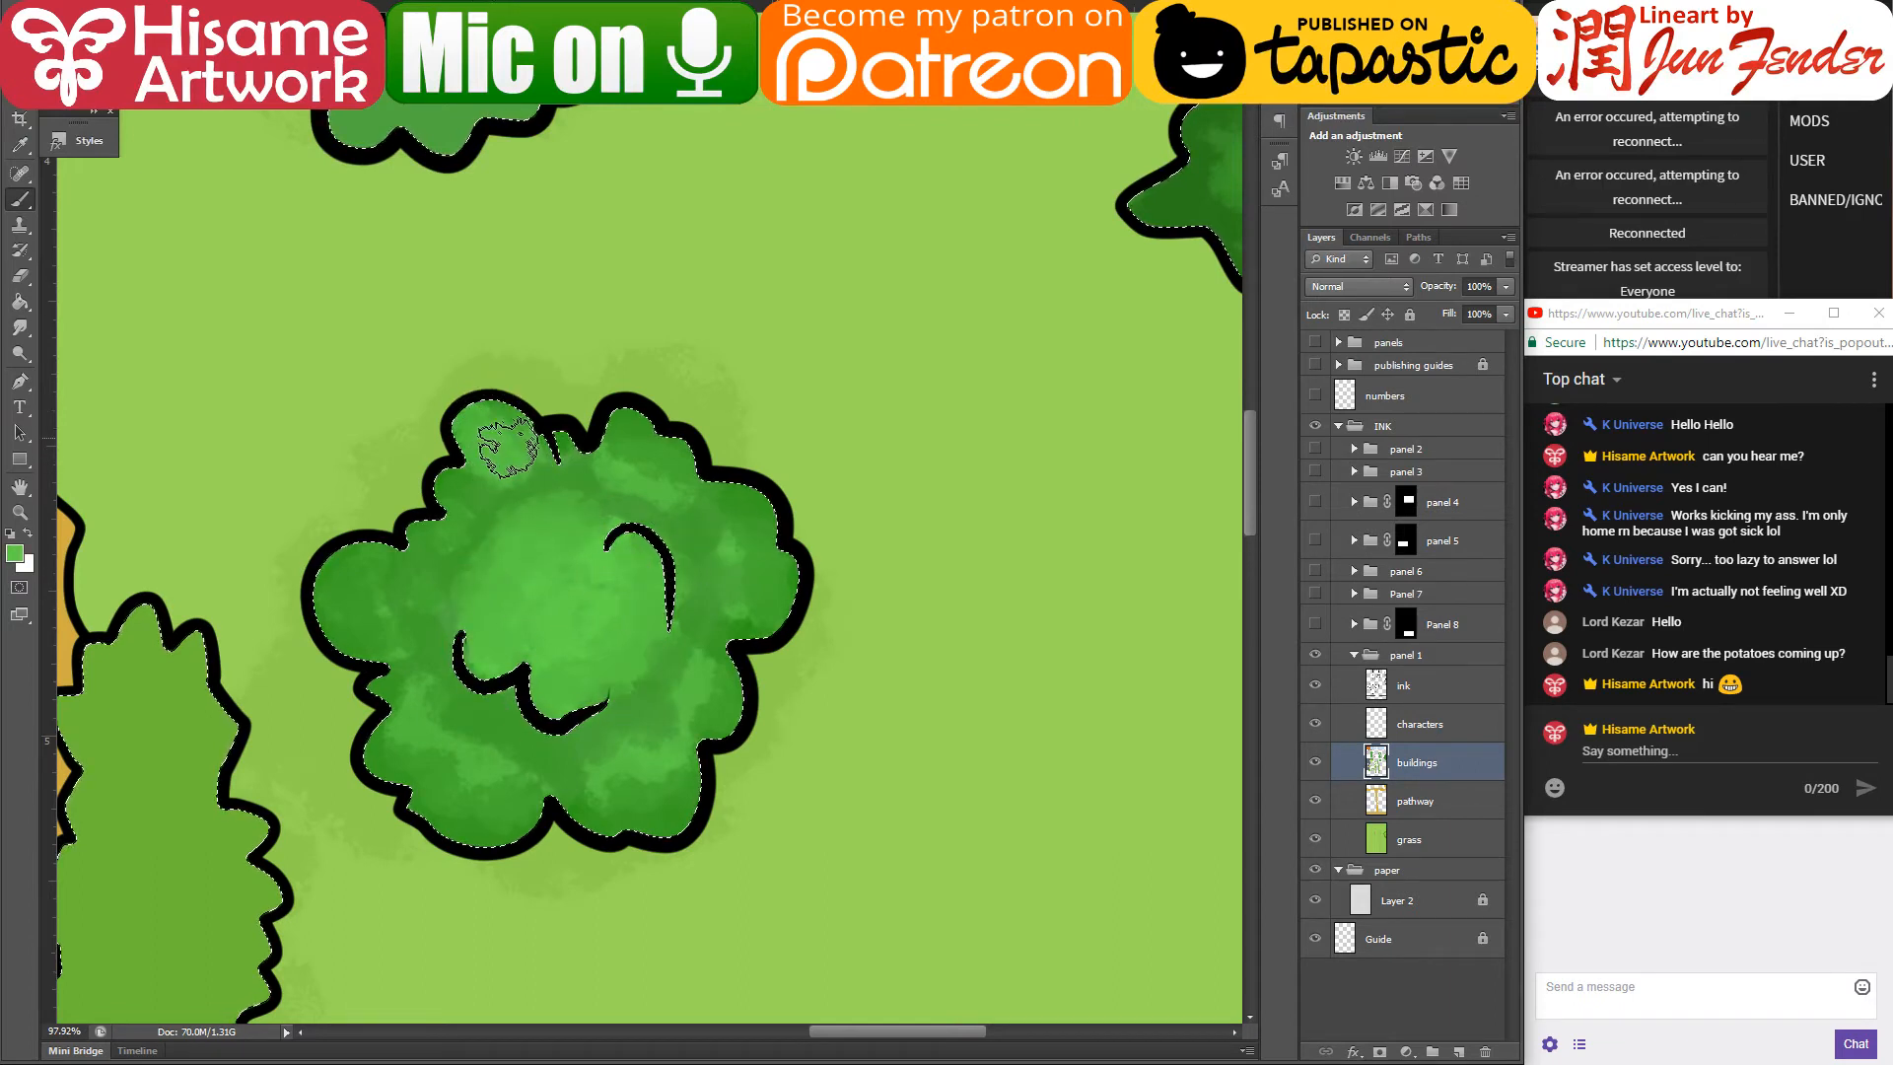
pyautogui.keyDown('alt'); pyautogui.click(545, 463); pyautogui.keyUp('alt')
pyautogui.moveTo(532, 453)
pyautogui.mouseDown()
pyautogui.moveTo(488, 473)
pyautogui.moveTo(493, 444)
pyautogui.moveTo(763, 616)
pyautogui.mouseUp()
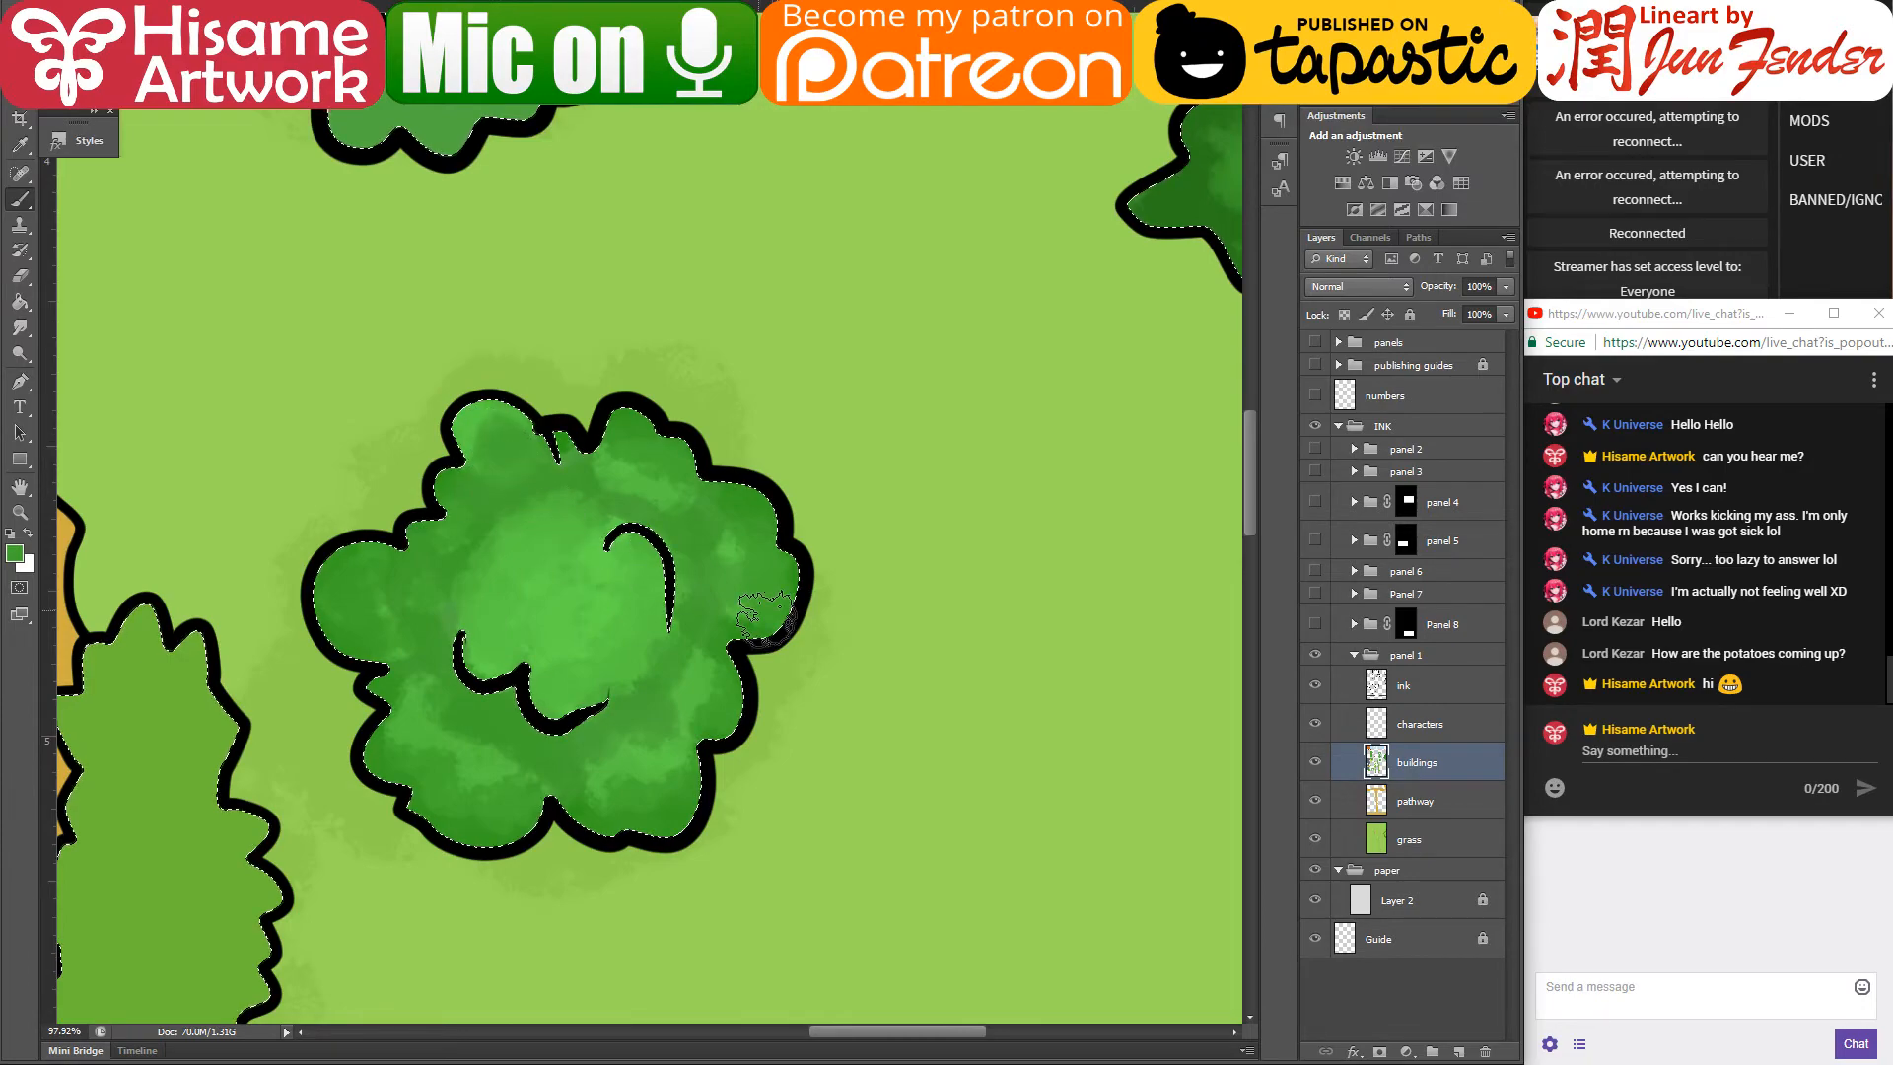
# - Reduce the brush size and refine the light green highlights on the lower round tree's upper and left leaf lobes
pyautogui.scroll(-5, 767, 616)
pyautogui.scroll(3, 742, 627)
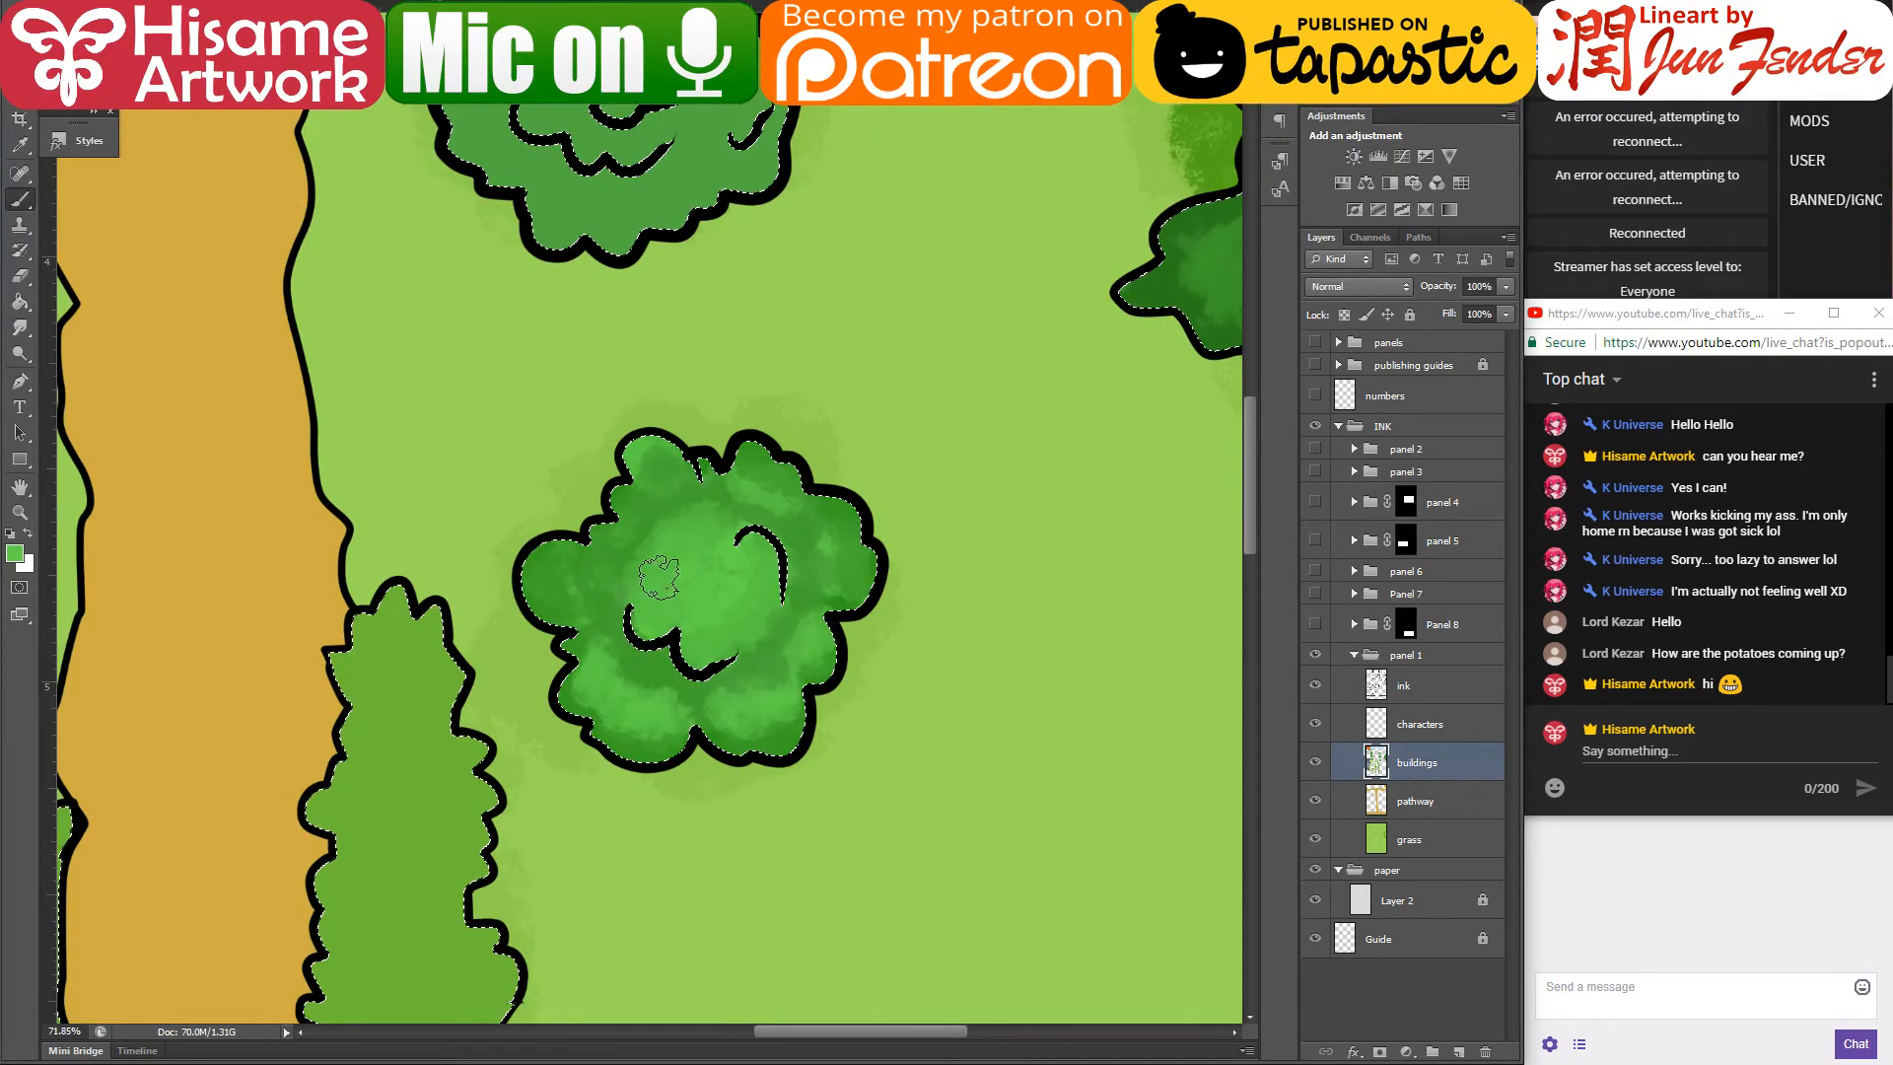
pyautogui.press('[')
pyautogui.press('[')
pyautogui.press('[')
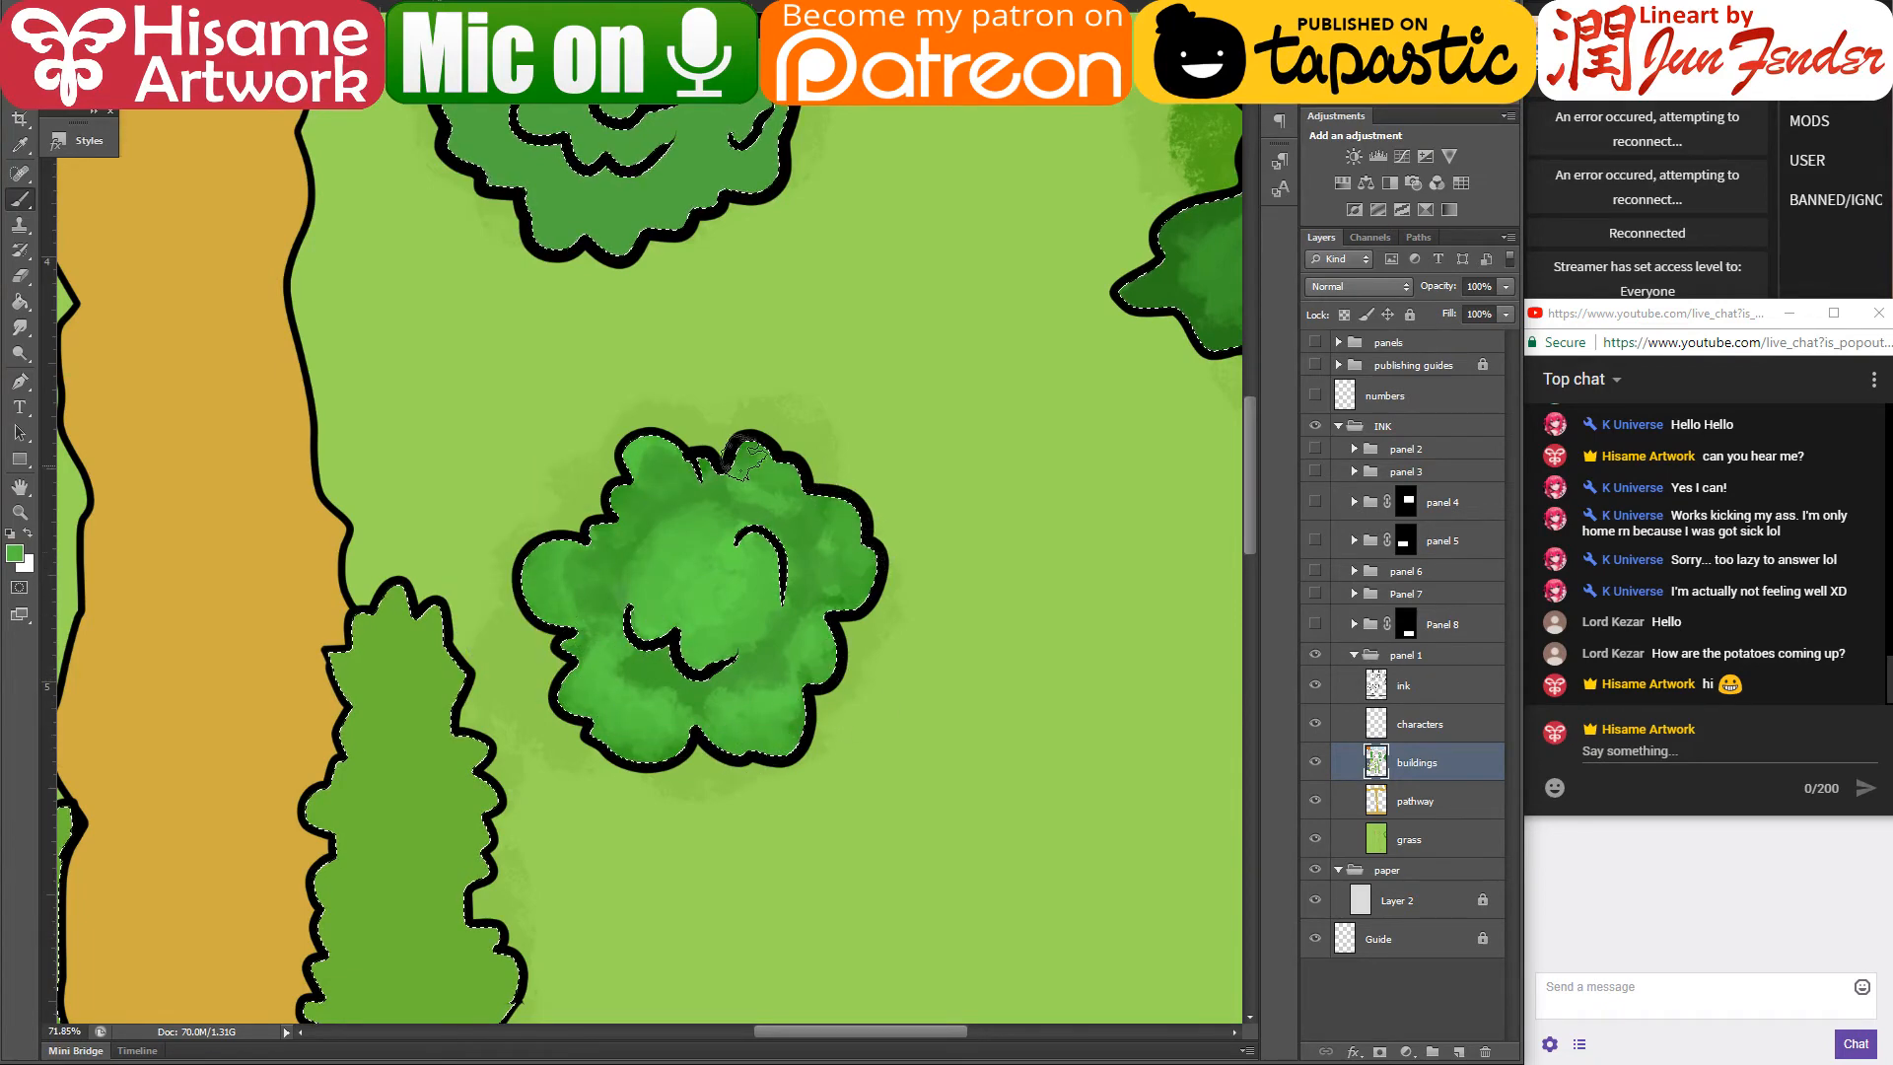
pyautogui.moveTo(623, 471); pyautogui.dragTo(580, 581)
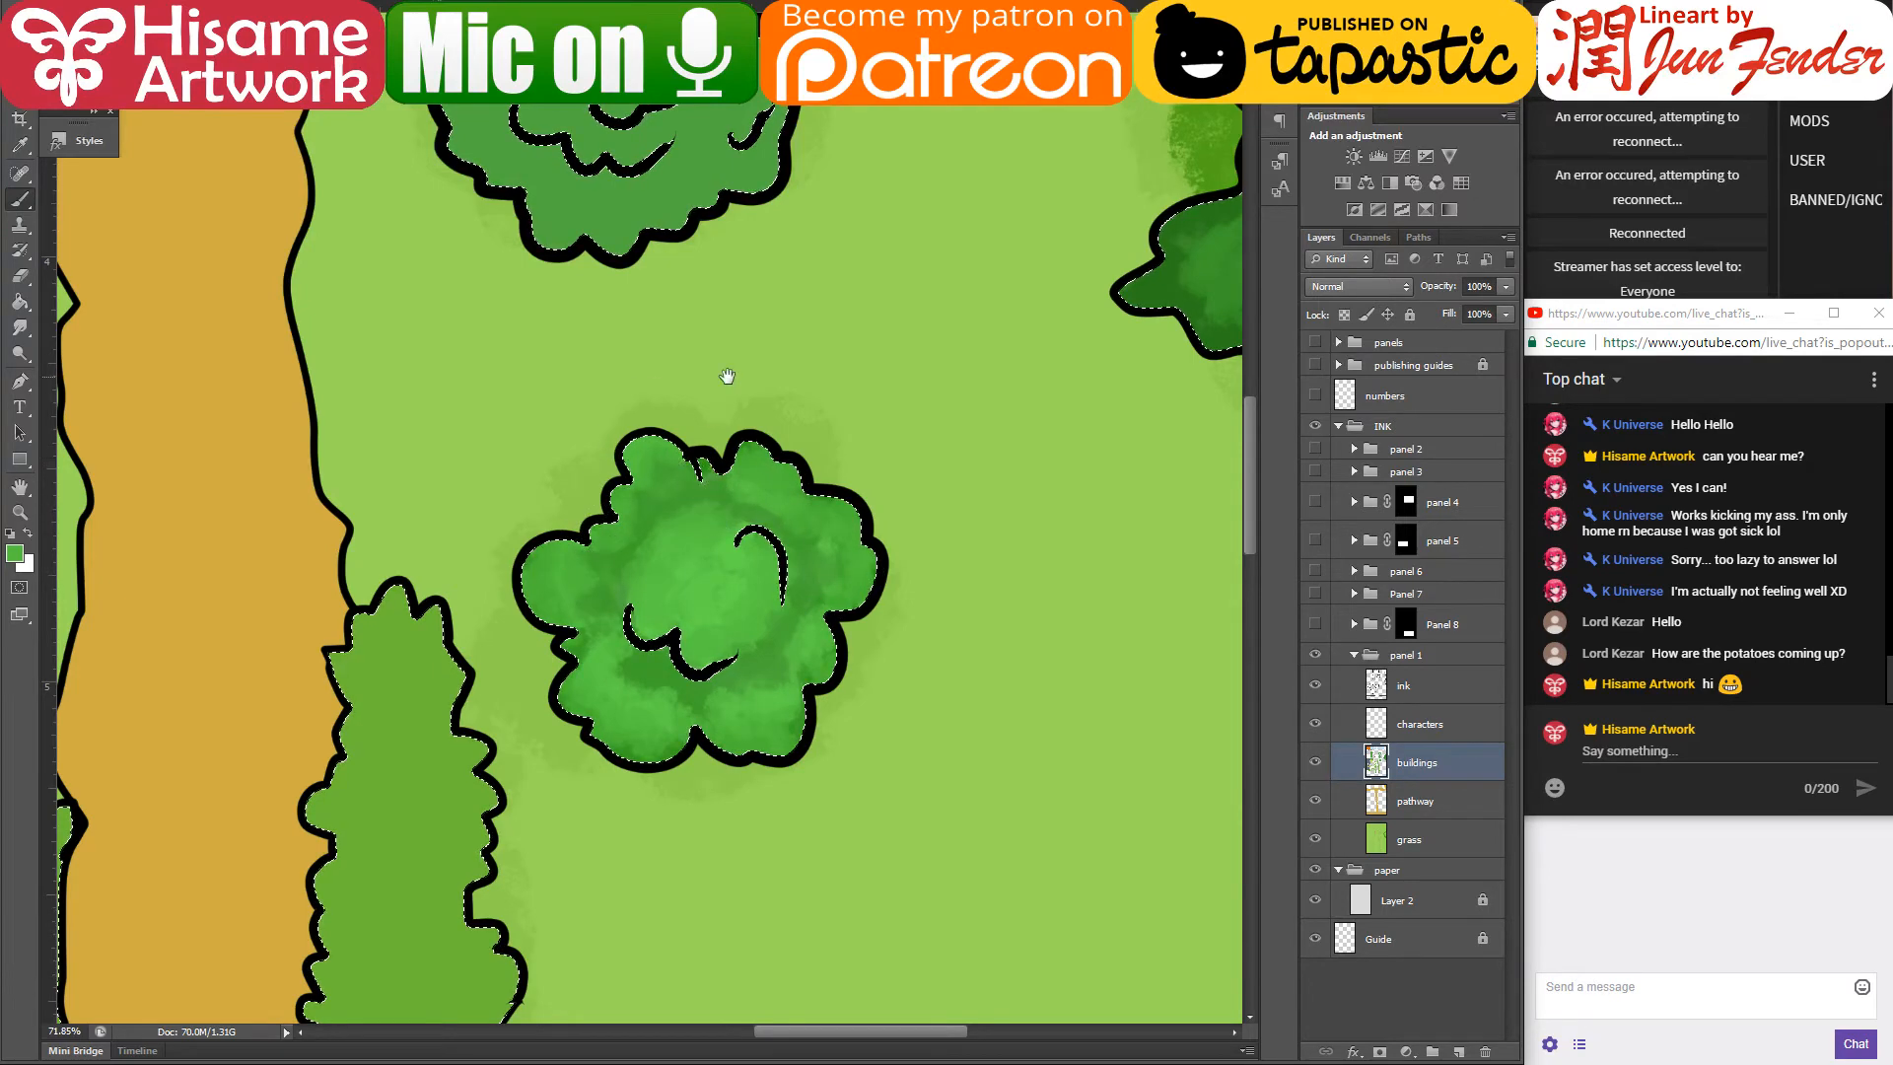
# - Brush light green highlights onto the centre and leaf lobes of the middle round tree, sampling its greens for the upper edge
pyautogui.moveTo(726, 380); pyautogui.dragTo(720, 532)
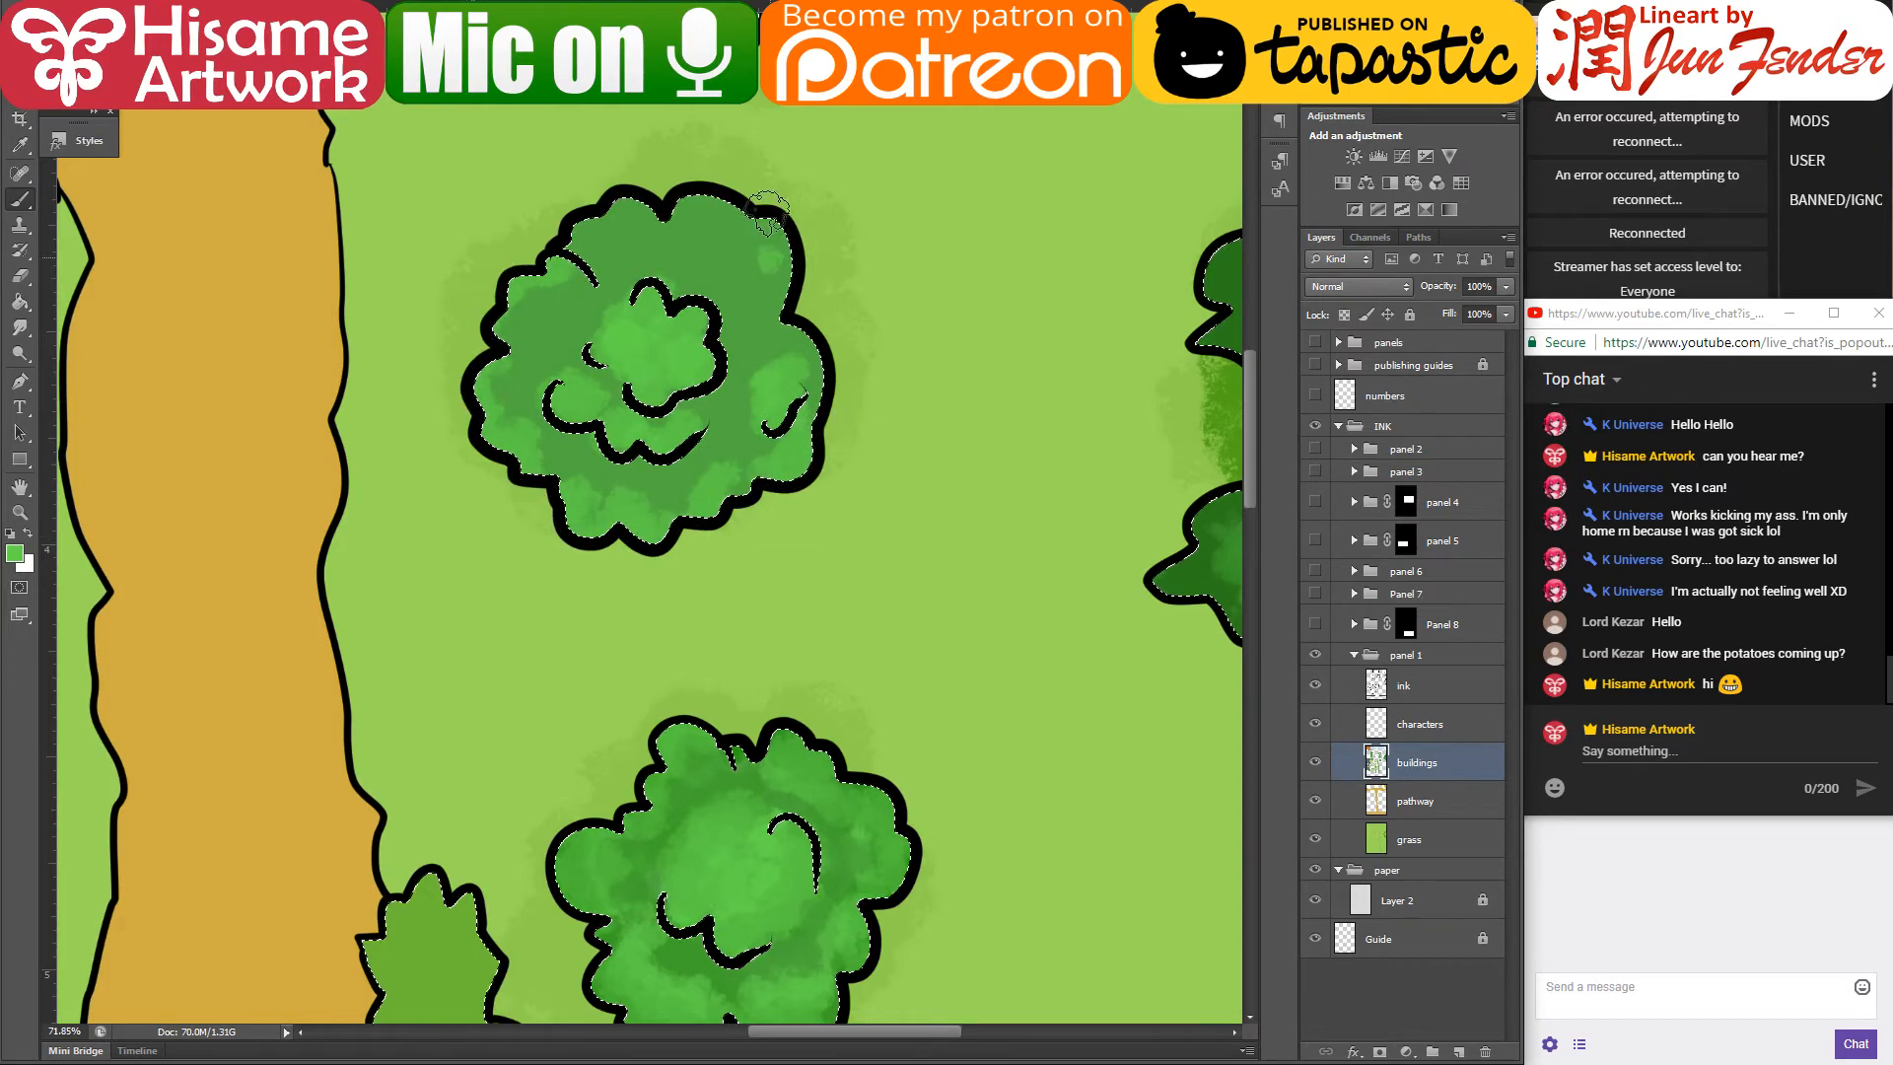
pyautogui.keyDown('alt'); pyautogui.click(596, 360); pyautogui.keyUp('alt')
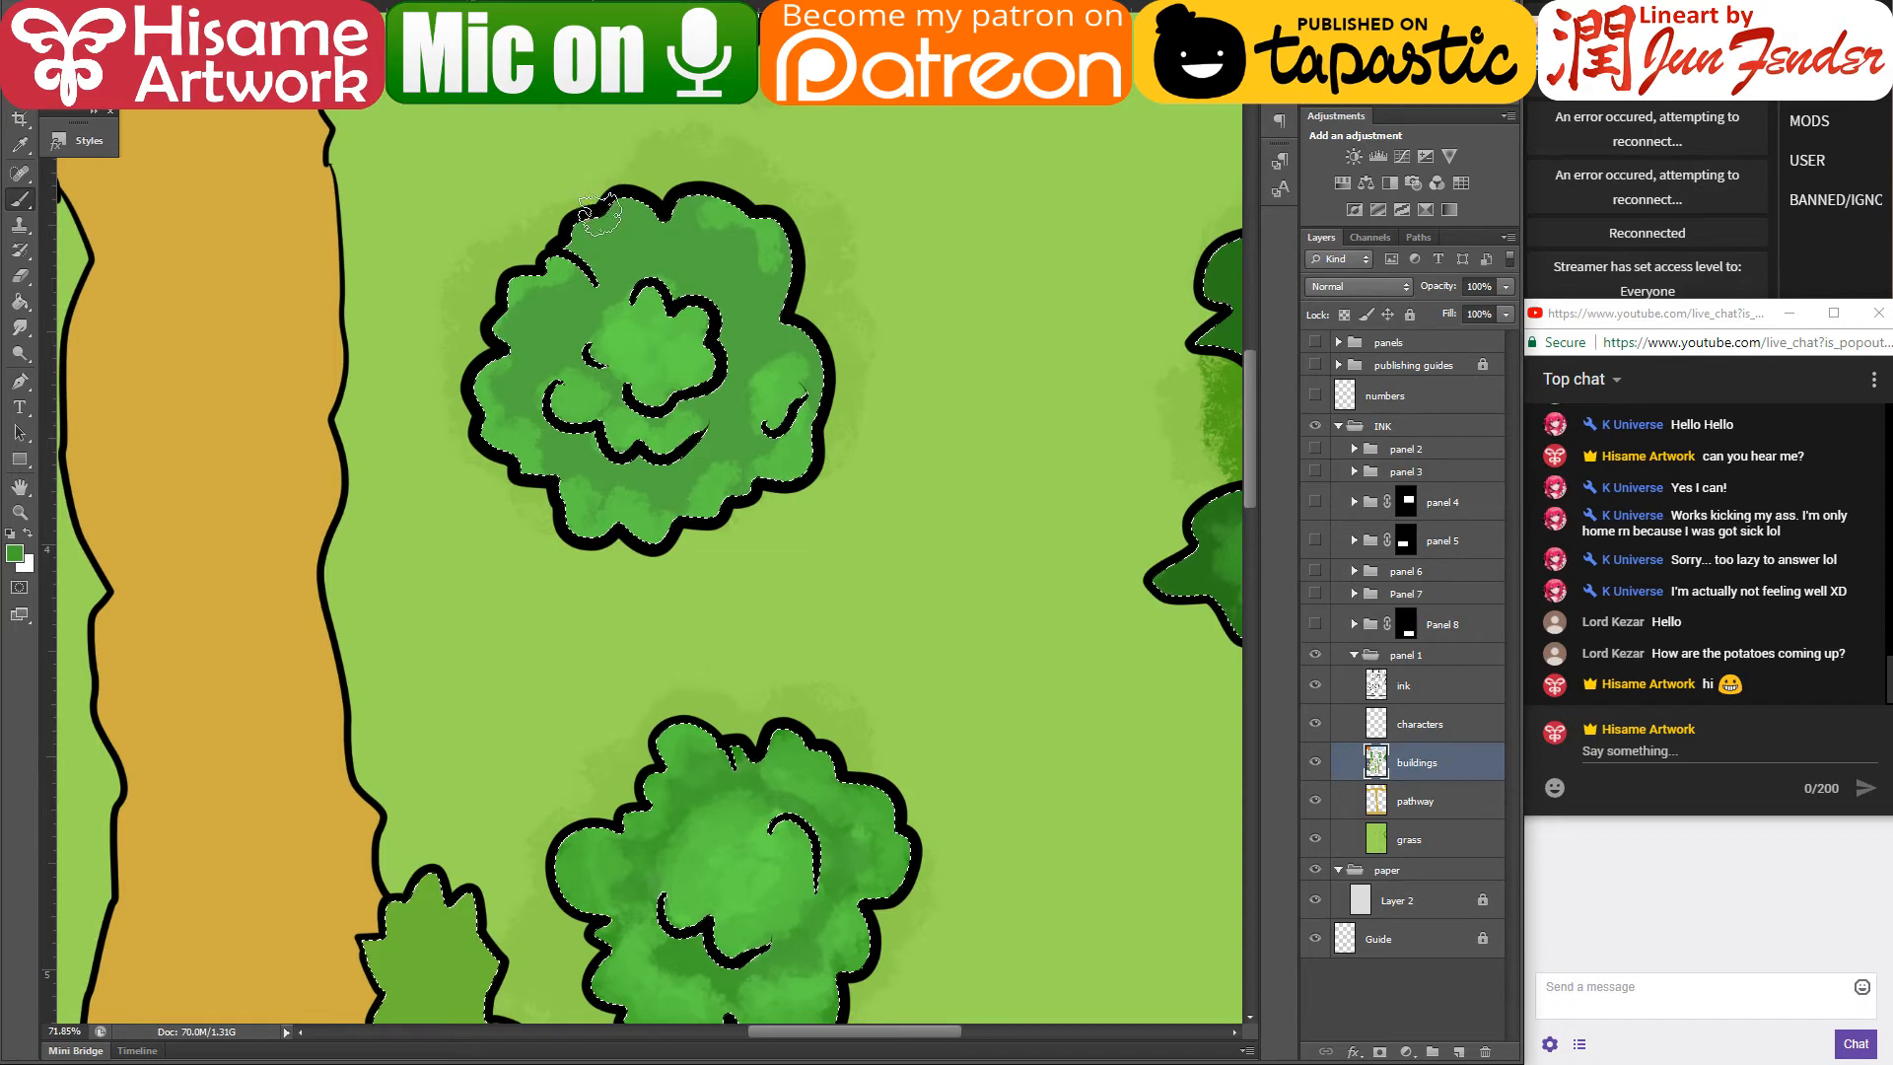
pyautogui.moveTo(599, 215); pyautogui.dragTo(596, 209)
# - Set the foreground colour to green 2ca713 and brush shading around the rim of the middle round tree
pyautogui.click(17, 560)
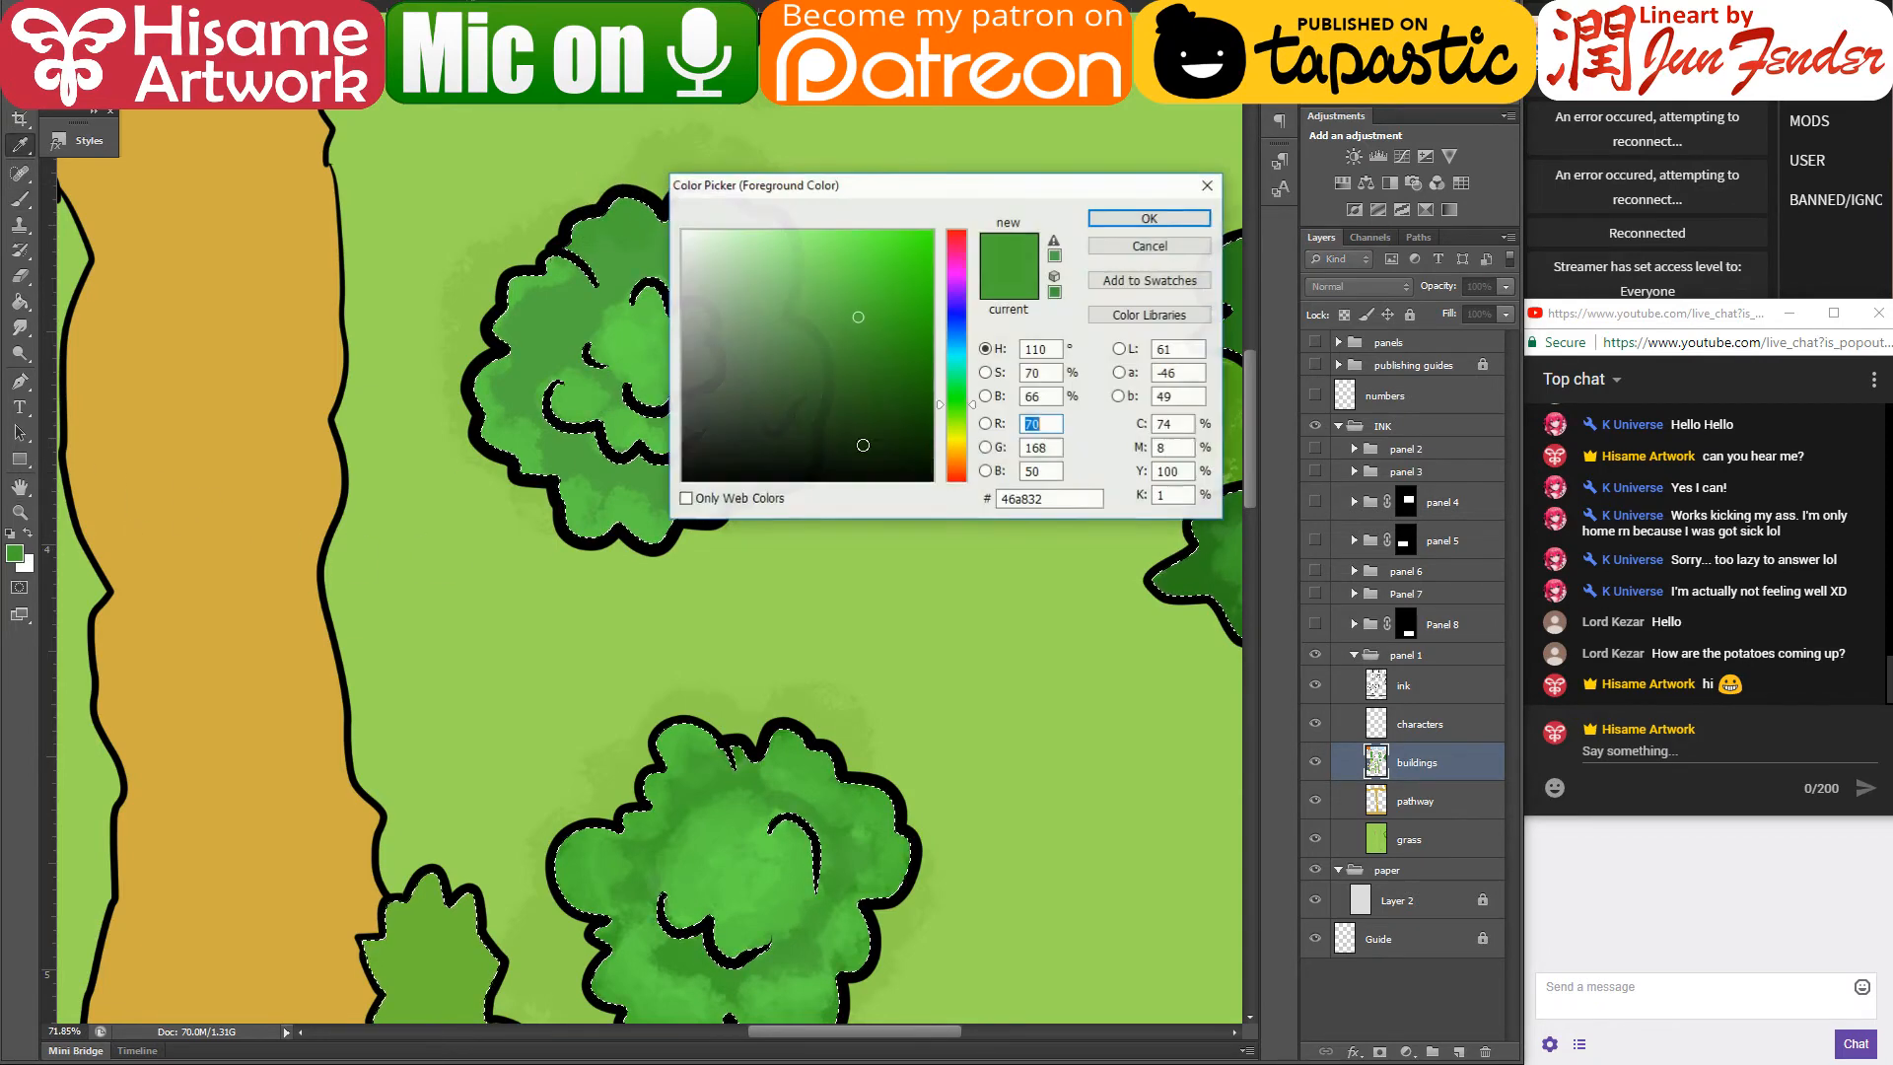
pyautogui.write('44')
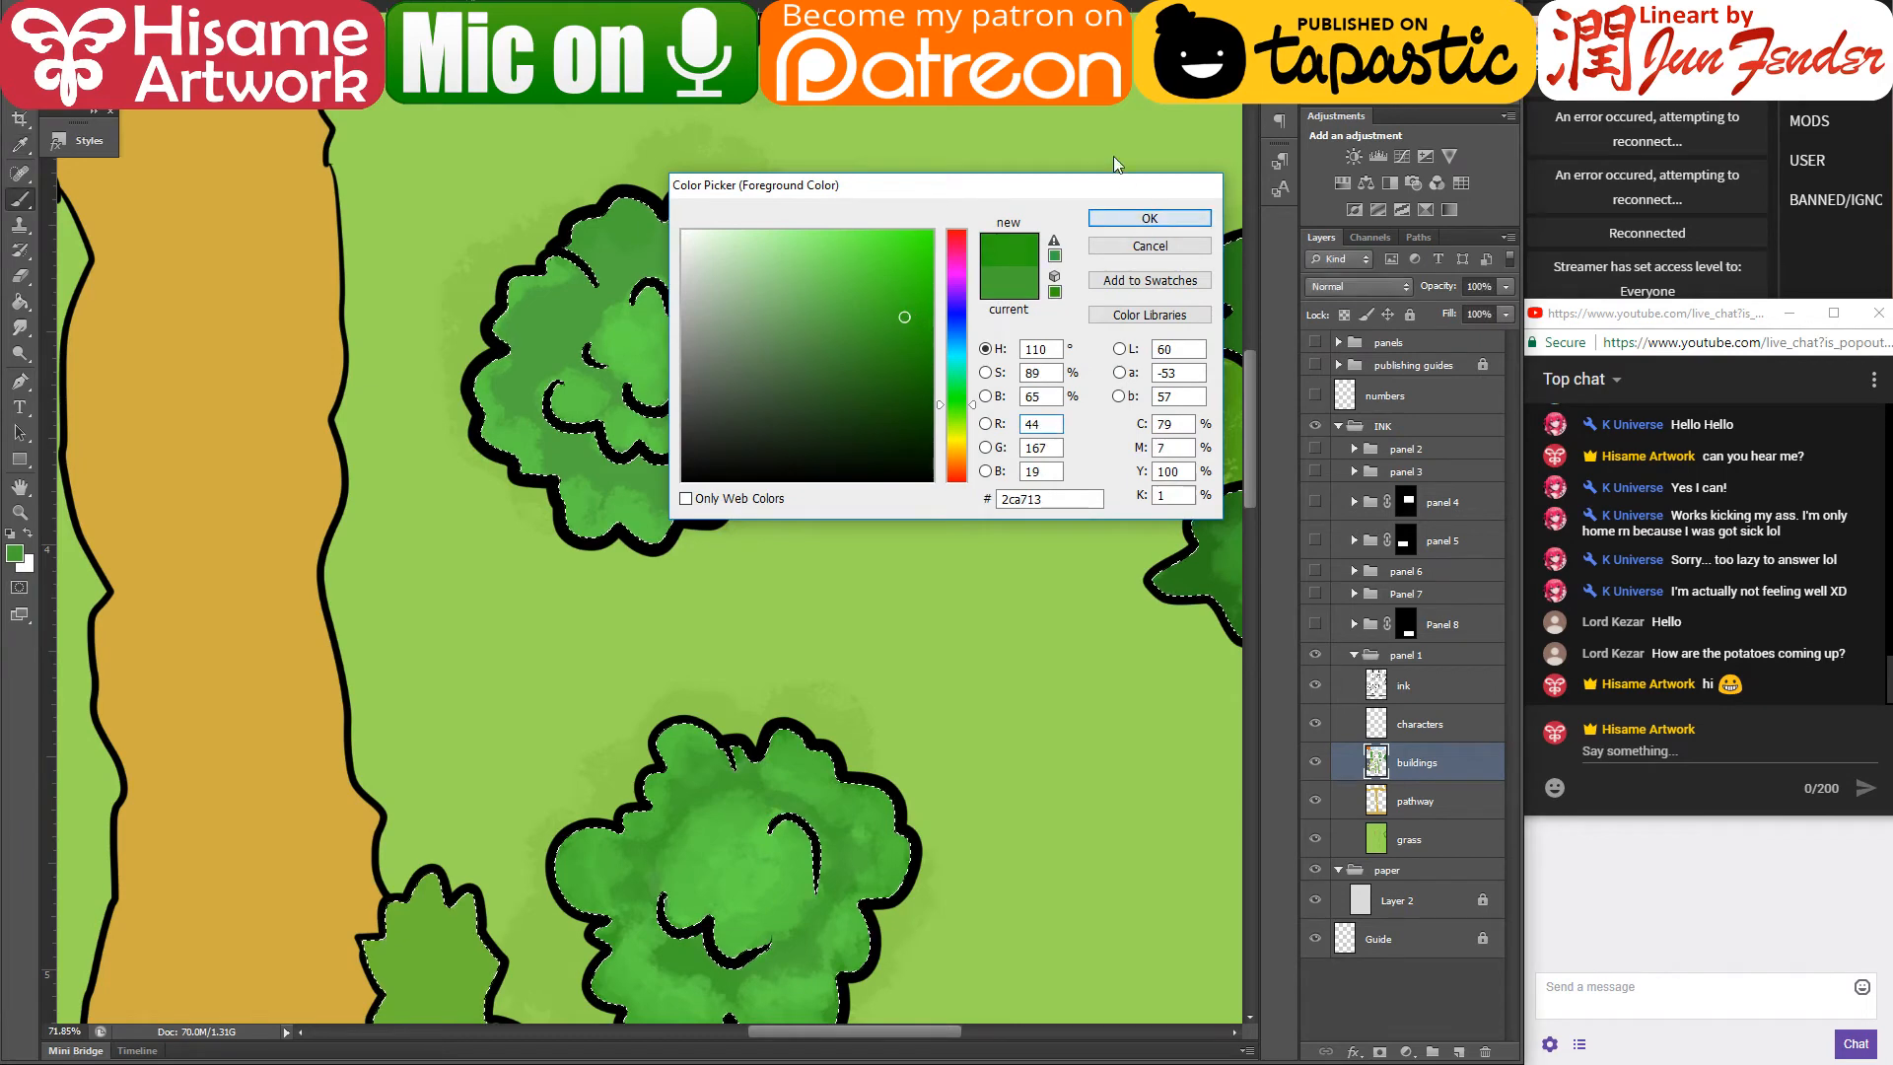
pyautogui.click(1147, 216)
pyautogui.moveTo(636, 207)
pyautogui.mouseDown()
pyautogui.moveTo(581, 237)
pyautogui.moveTo(695, 202)
pyautogui.moveTo(757, 235)
pyautogui.moveTo(757, 289)
pyautogui.moveTo(867, 322)
pyautogui.moveTo(788, 266)
pyautogui.moveTo(838, 338)
pyautogui.moveTo(818, 419)
pyautogui.mouseUp()
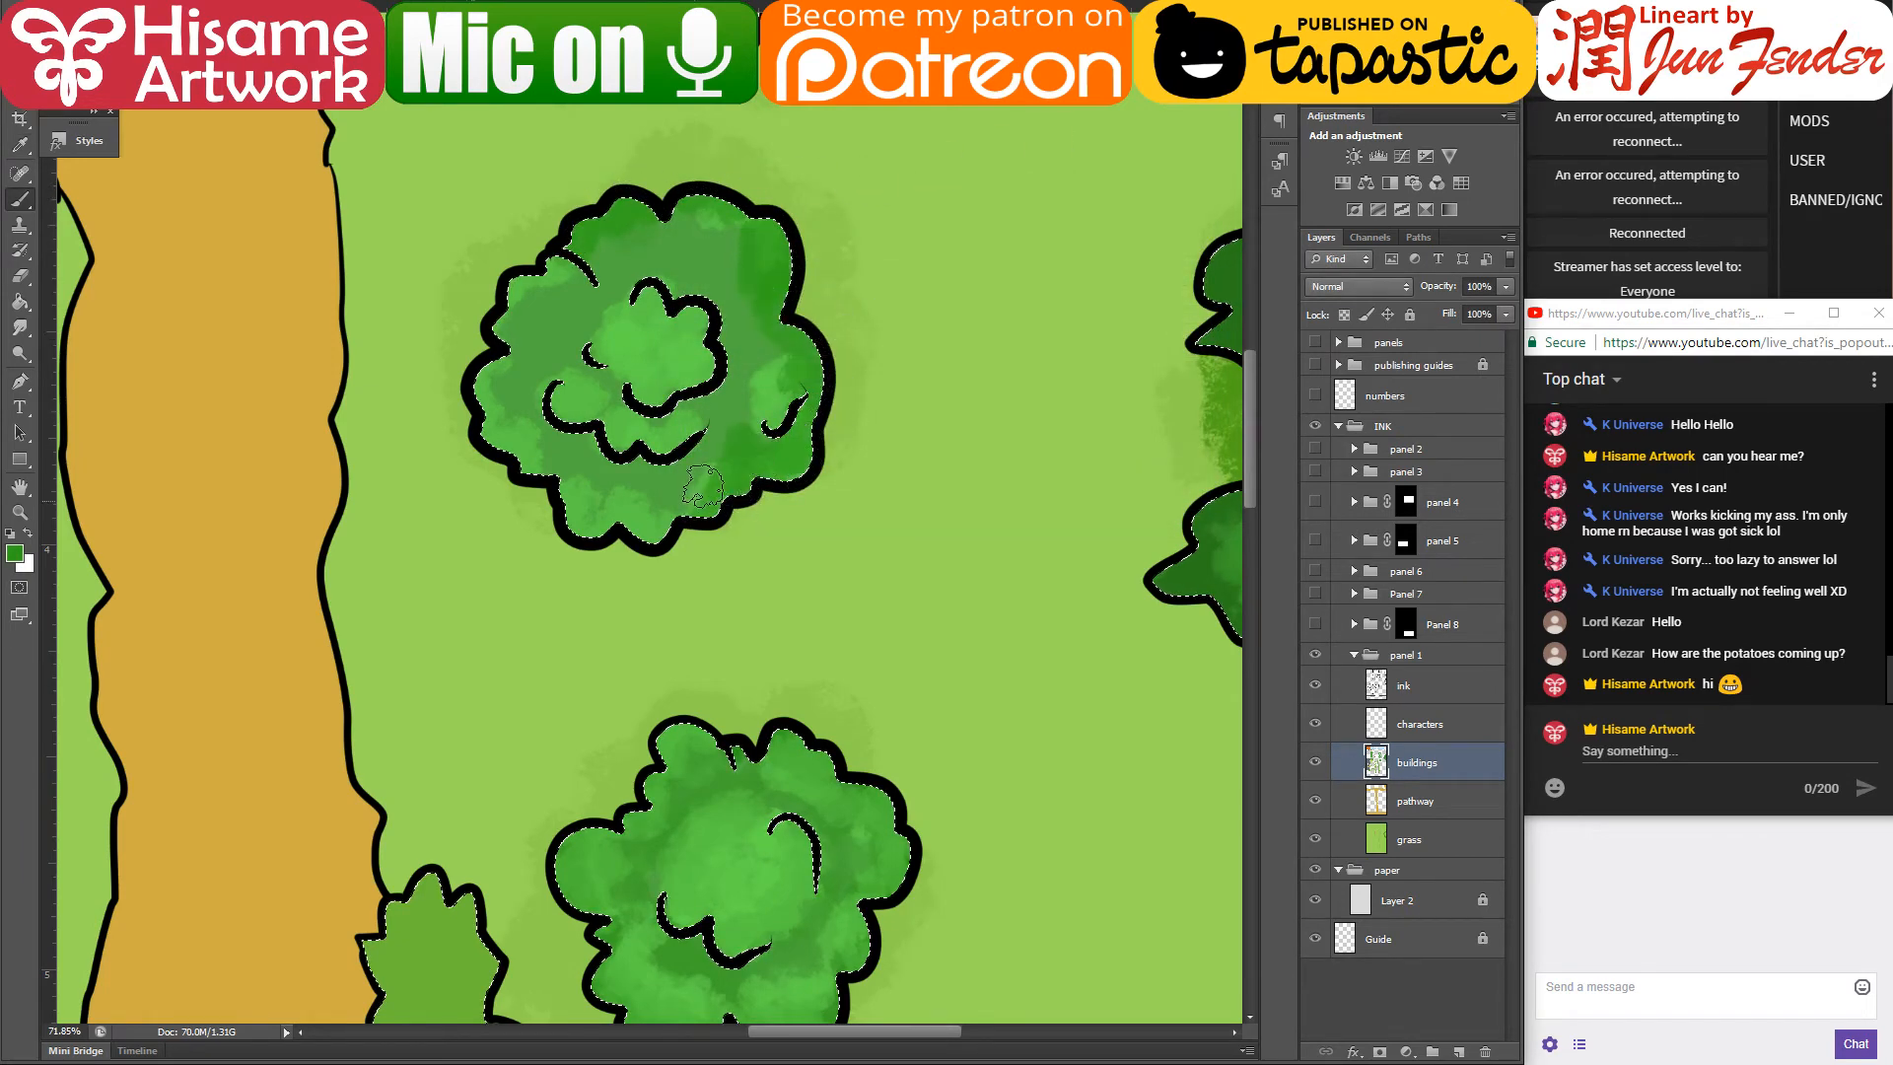
pyautogui.moveTo(510, 379)
pyautogui.mouseDown()
pyautogui.moveTo(541, 259)
pyautogui.moveTo(579, 238)
pyautogui.moveTo(636, 150)
pyautogui.mouseUp()
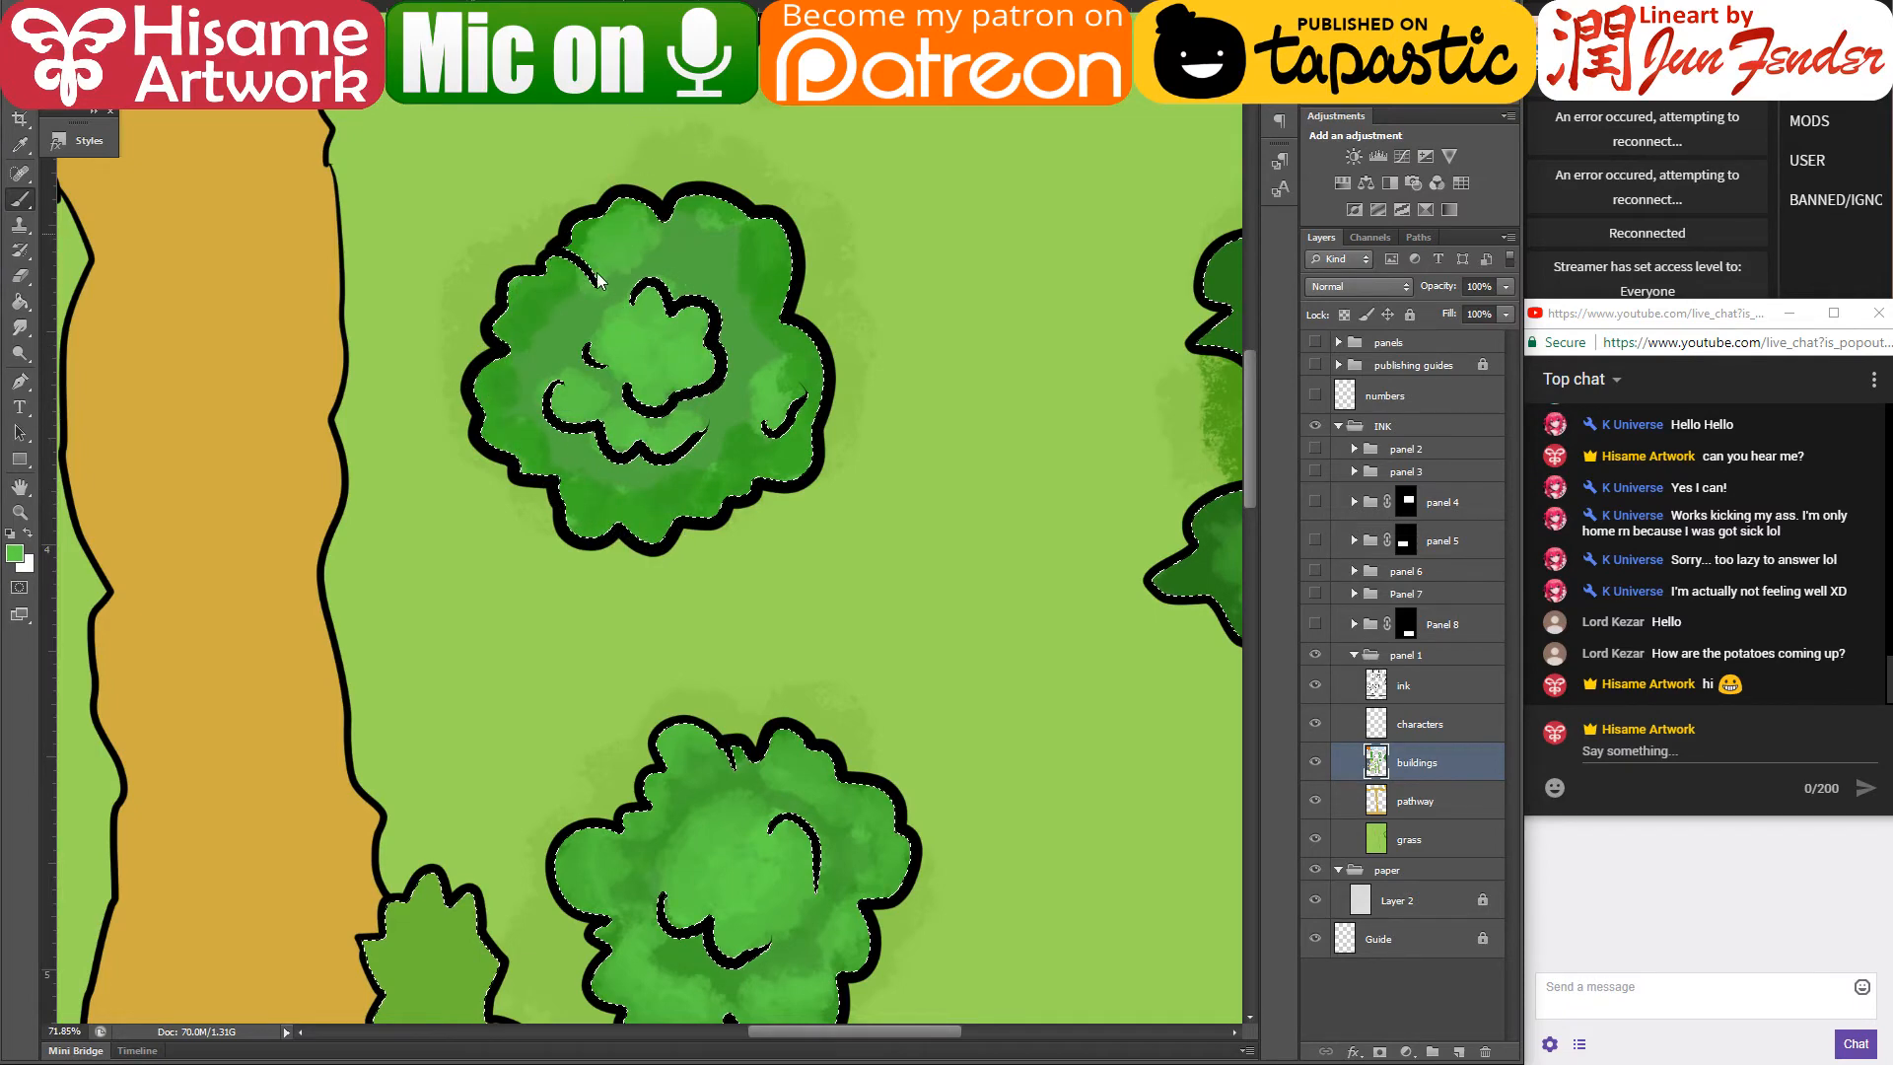
# - Brush lighter green highlights over the middle round tree's lobes and blend them around the inked inner contours
pyautogui.moveTo(597, 279)
pyautogui.mouseDown()
pyautogui.moveTo(559, 307)
pyautogui.moveTo(539, 382)
pyautogui.moveTo(560, 431)
pyautogui.mouseUp()
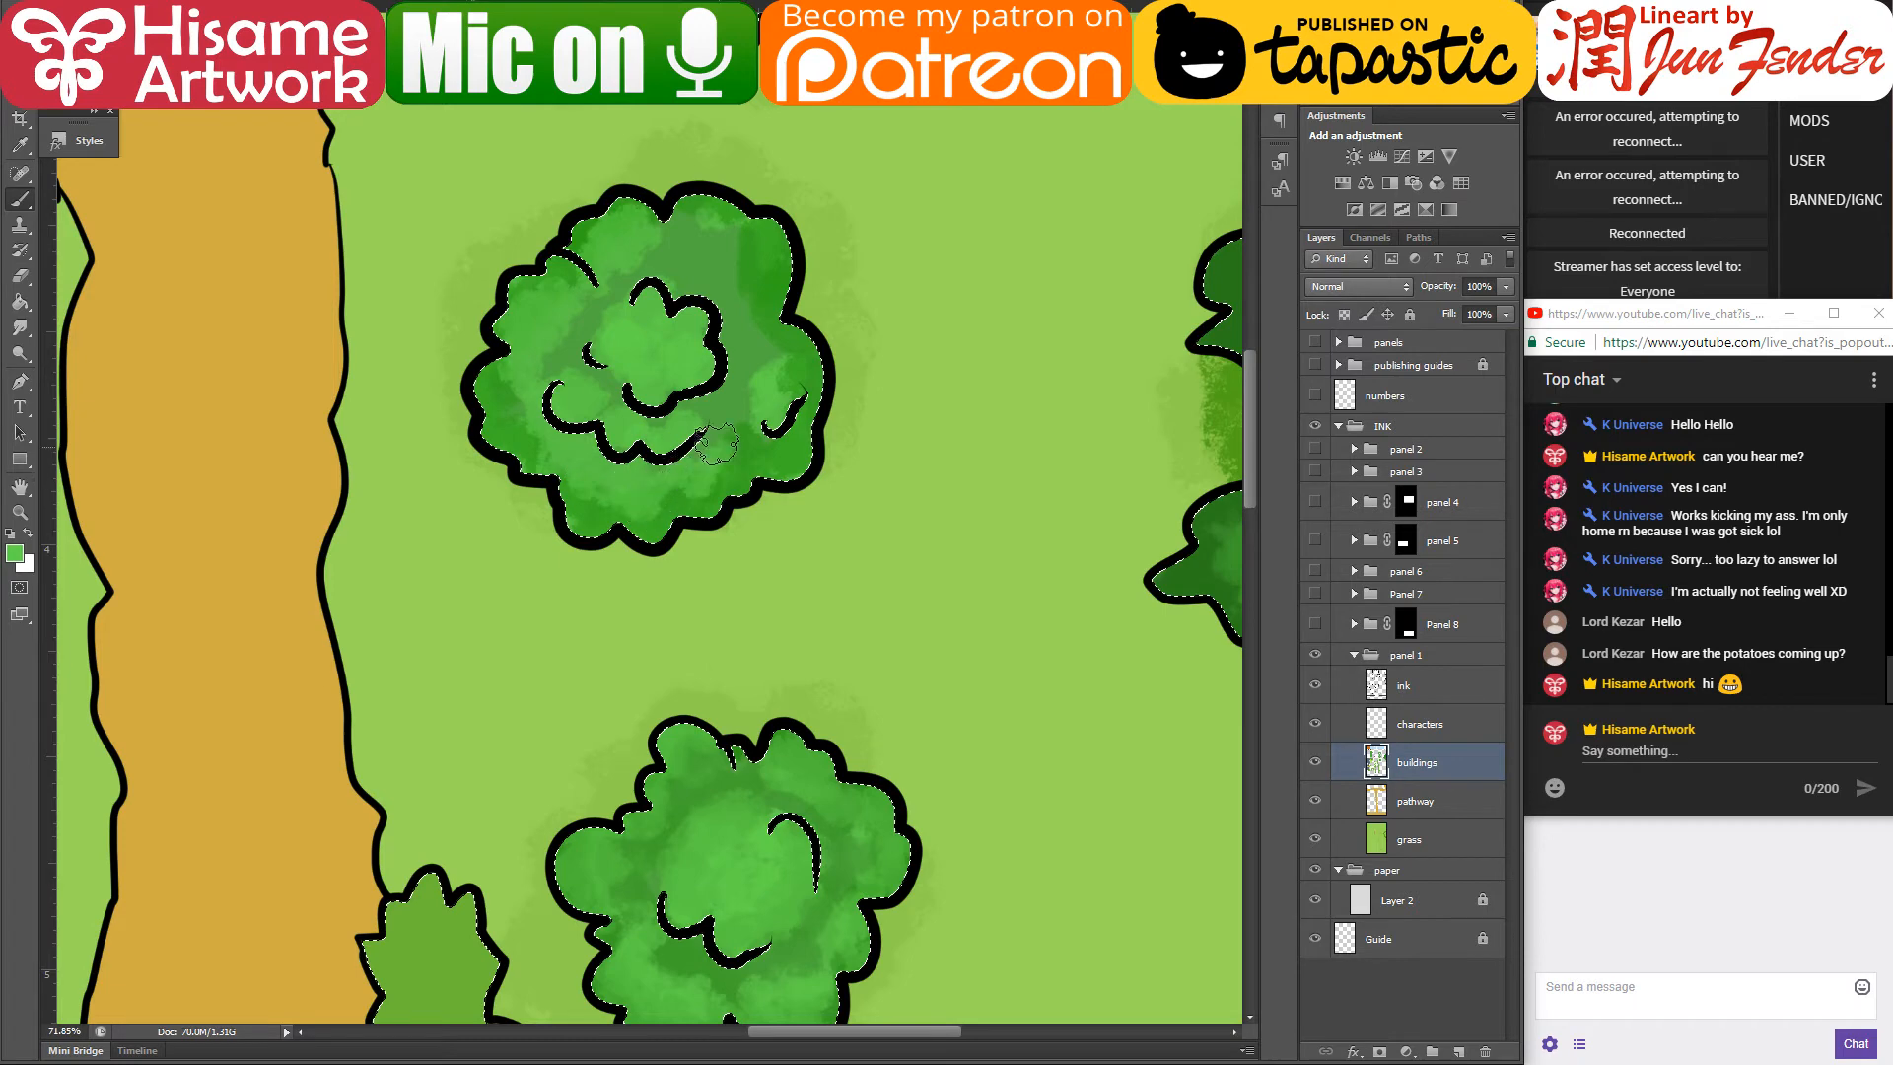
pyautogui.moveTo(768, 384)
pyautogui.mouseDown()
pyautogui.moveTo(741, 286)
pyautogui.moveTo(690, 237)
pyautogui.moveTo(573, 281)
pyautogui.mouseUp()
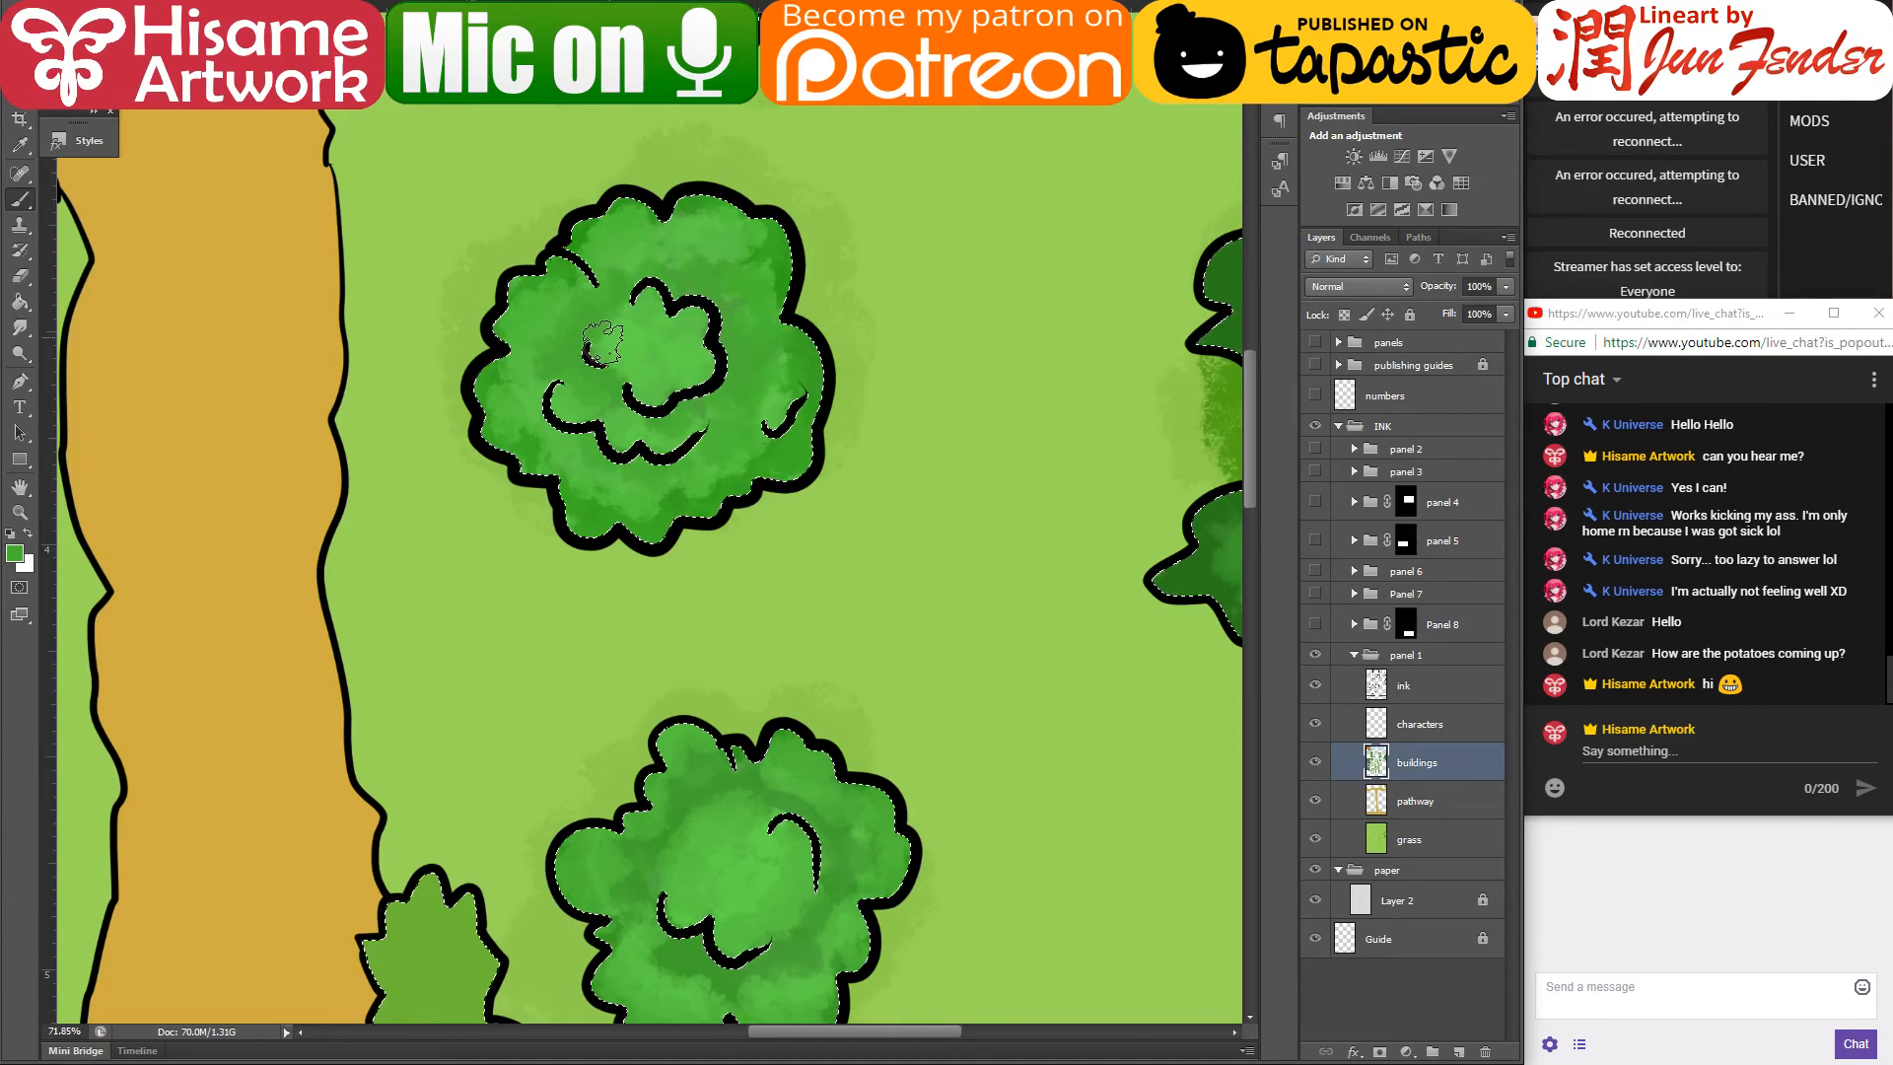
# - Brush light green highlights onto the upper round tree's centre and outer lobes, with darker green shading around the centre
pyautogui.scroll(-5, 601, 342)
pyautogui.scroll(2, 501, 260)
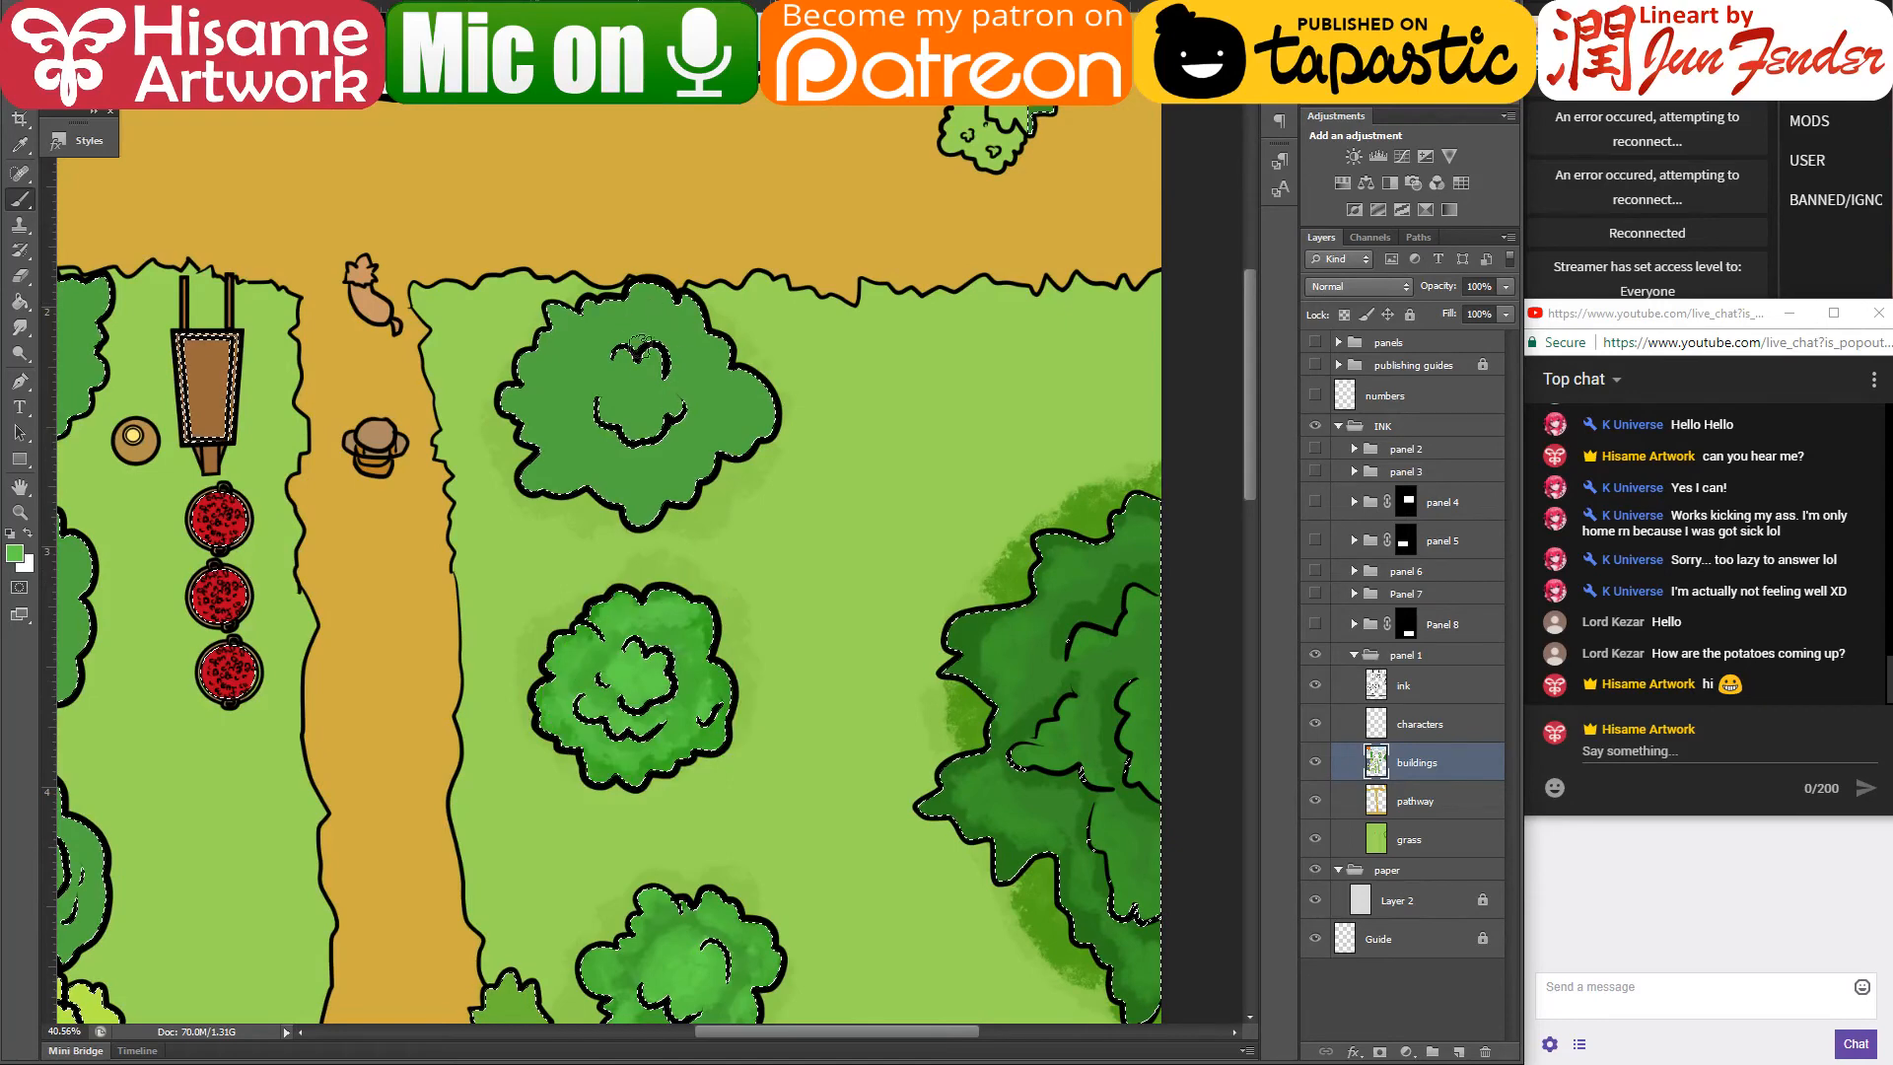
pyautogui.moveTo(641, 340); pyautogui.dragTo(629, 406)
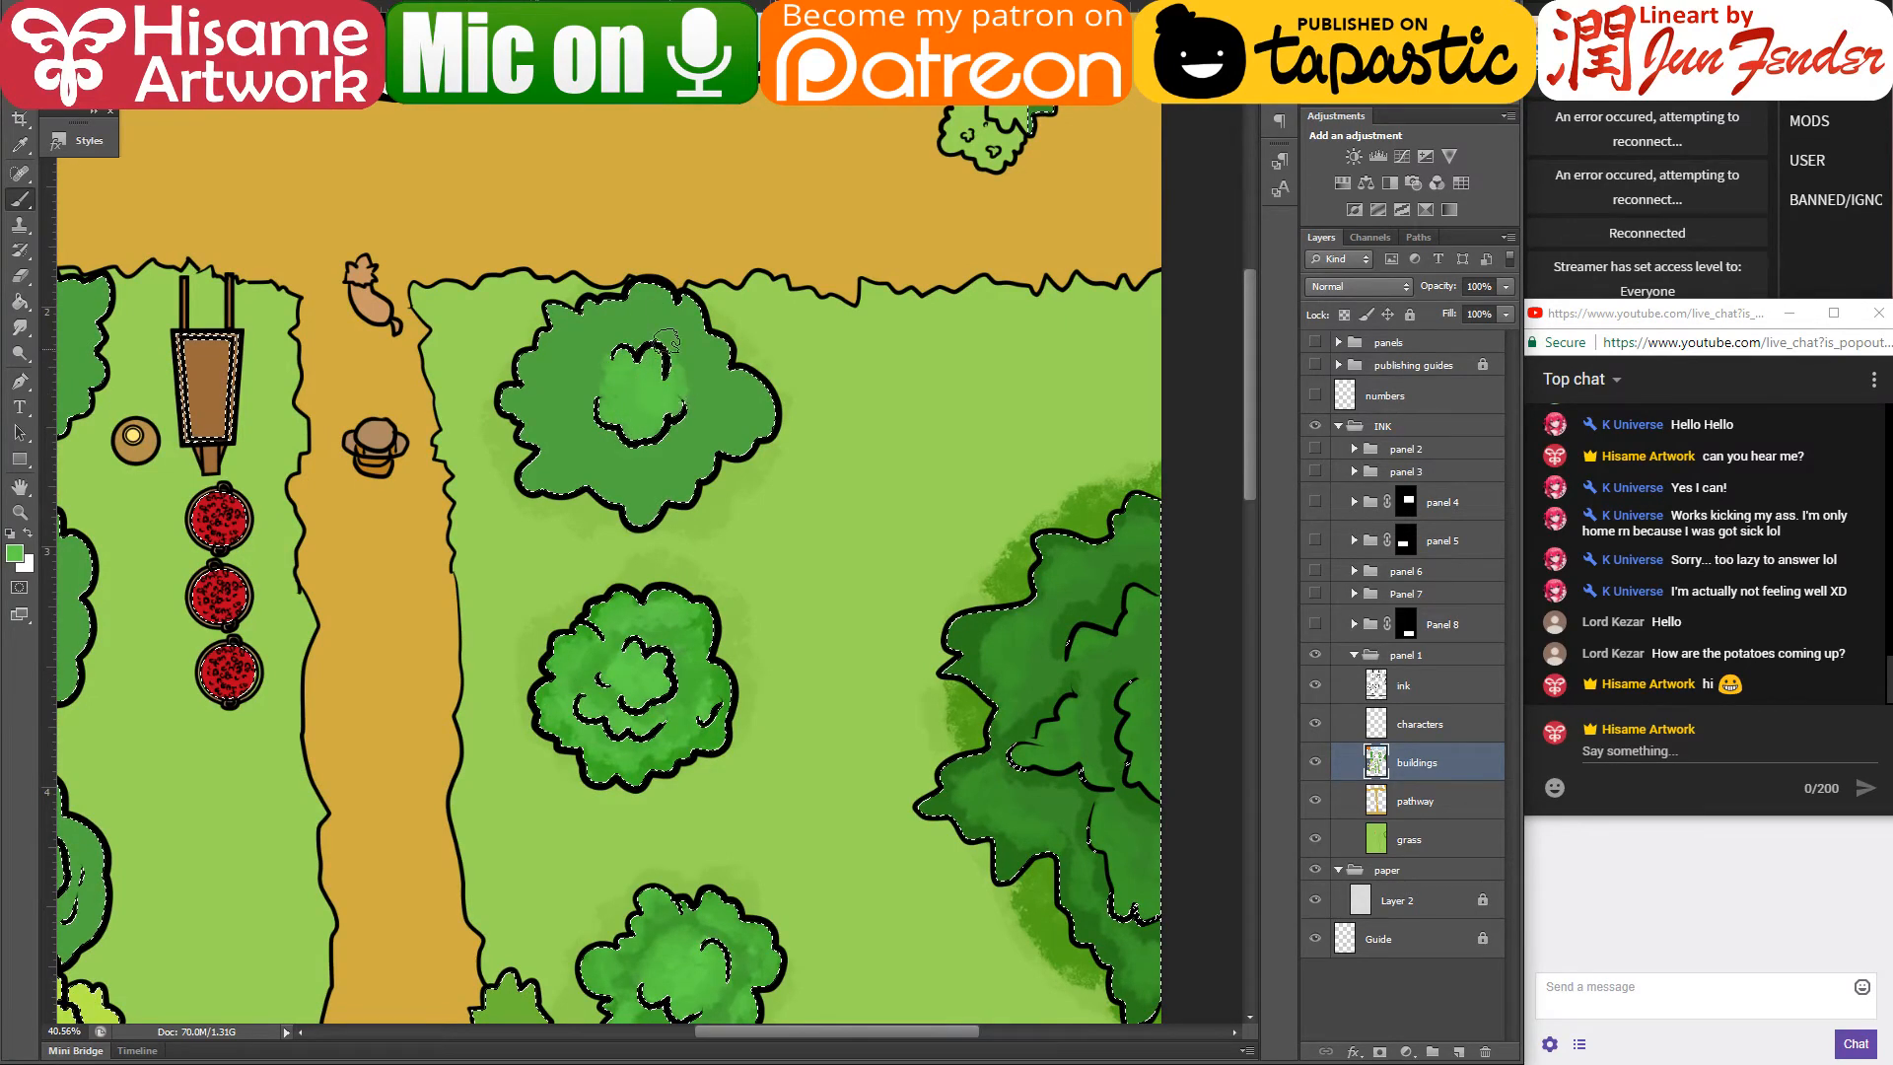
pyautogui.moveTo(665, 340); pyautogui.dragTo(676, 365)
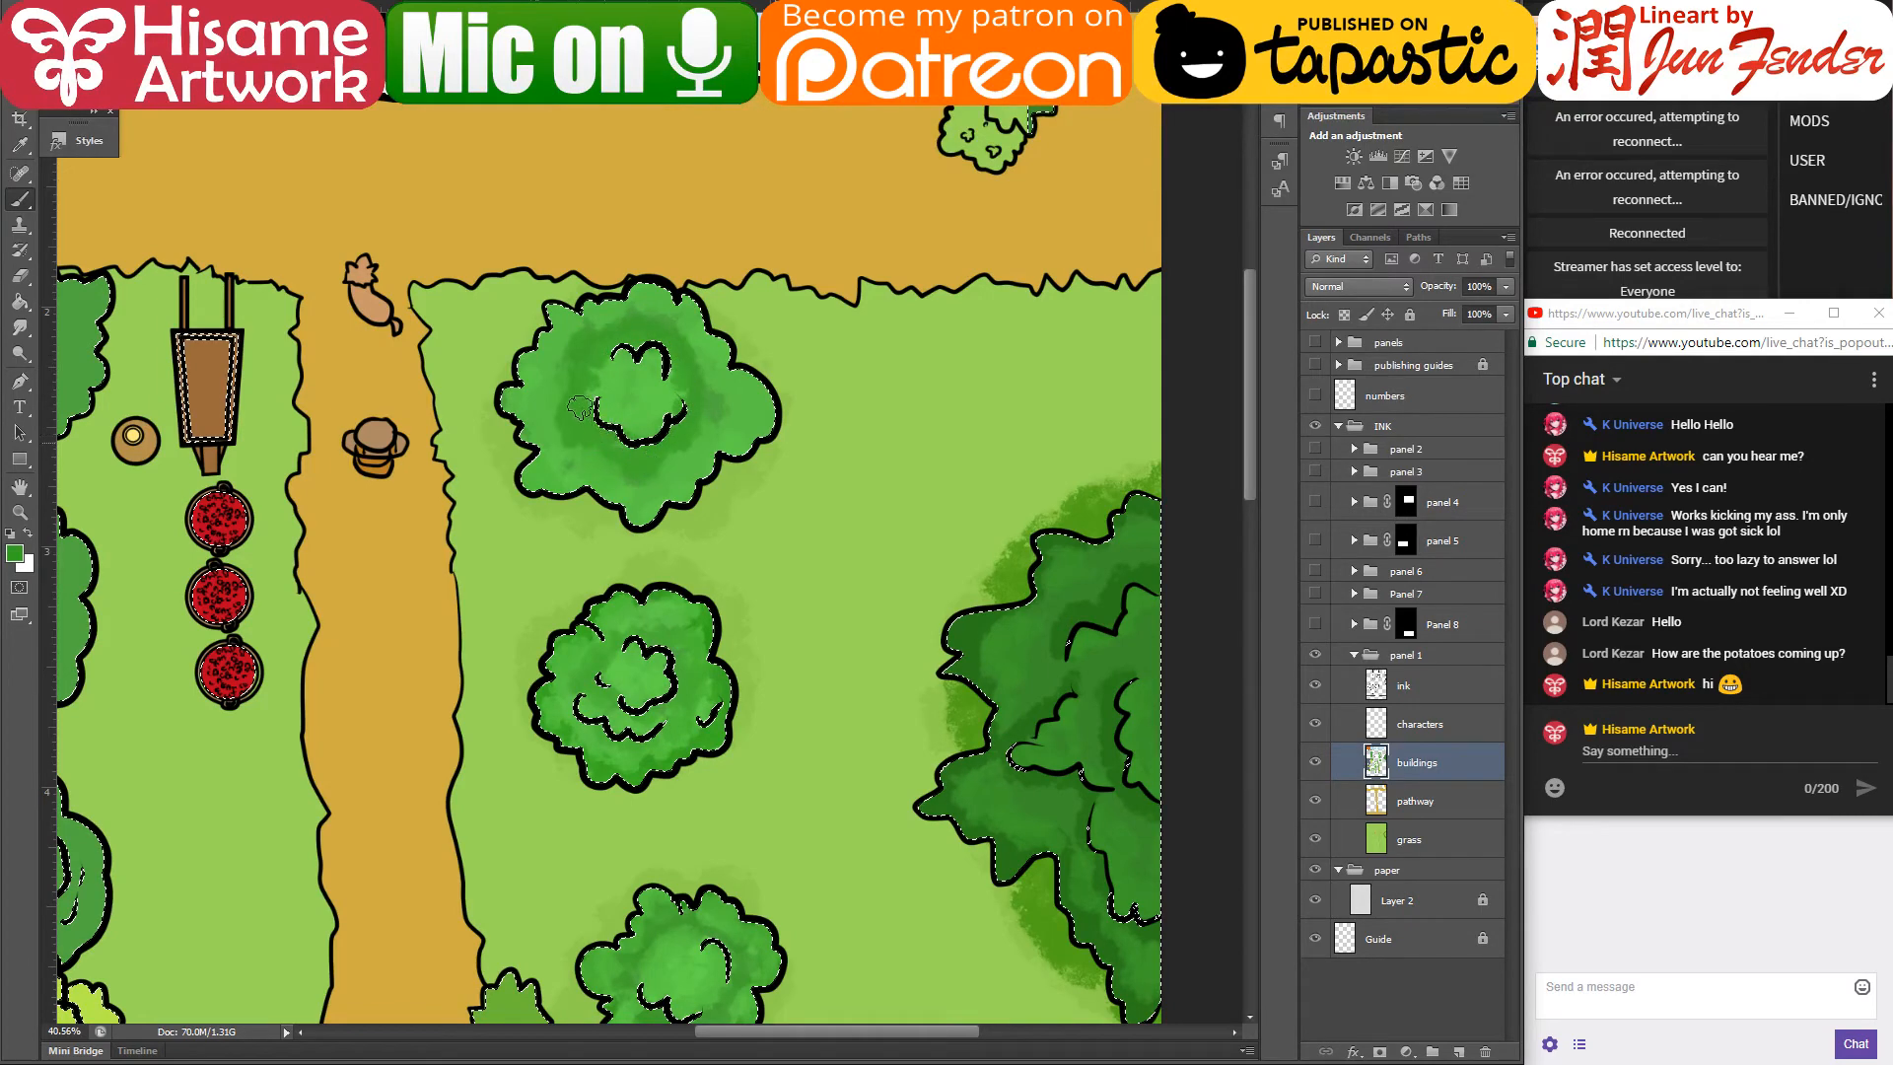
# - Switch to the web browser, search Google for "aviator wiki", and return to Photoshop
pyautogui.click(483, 1060)
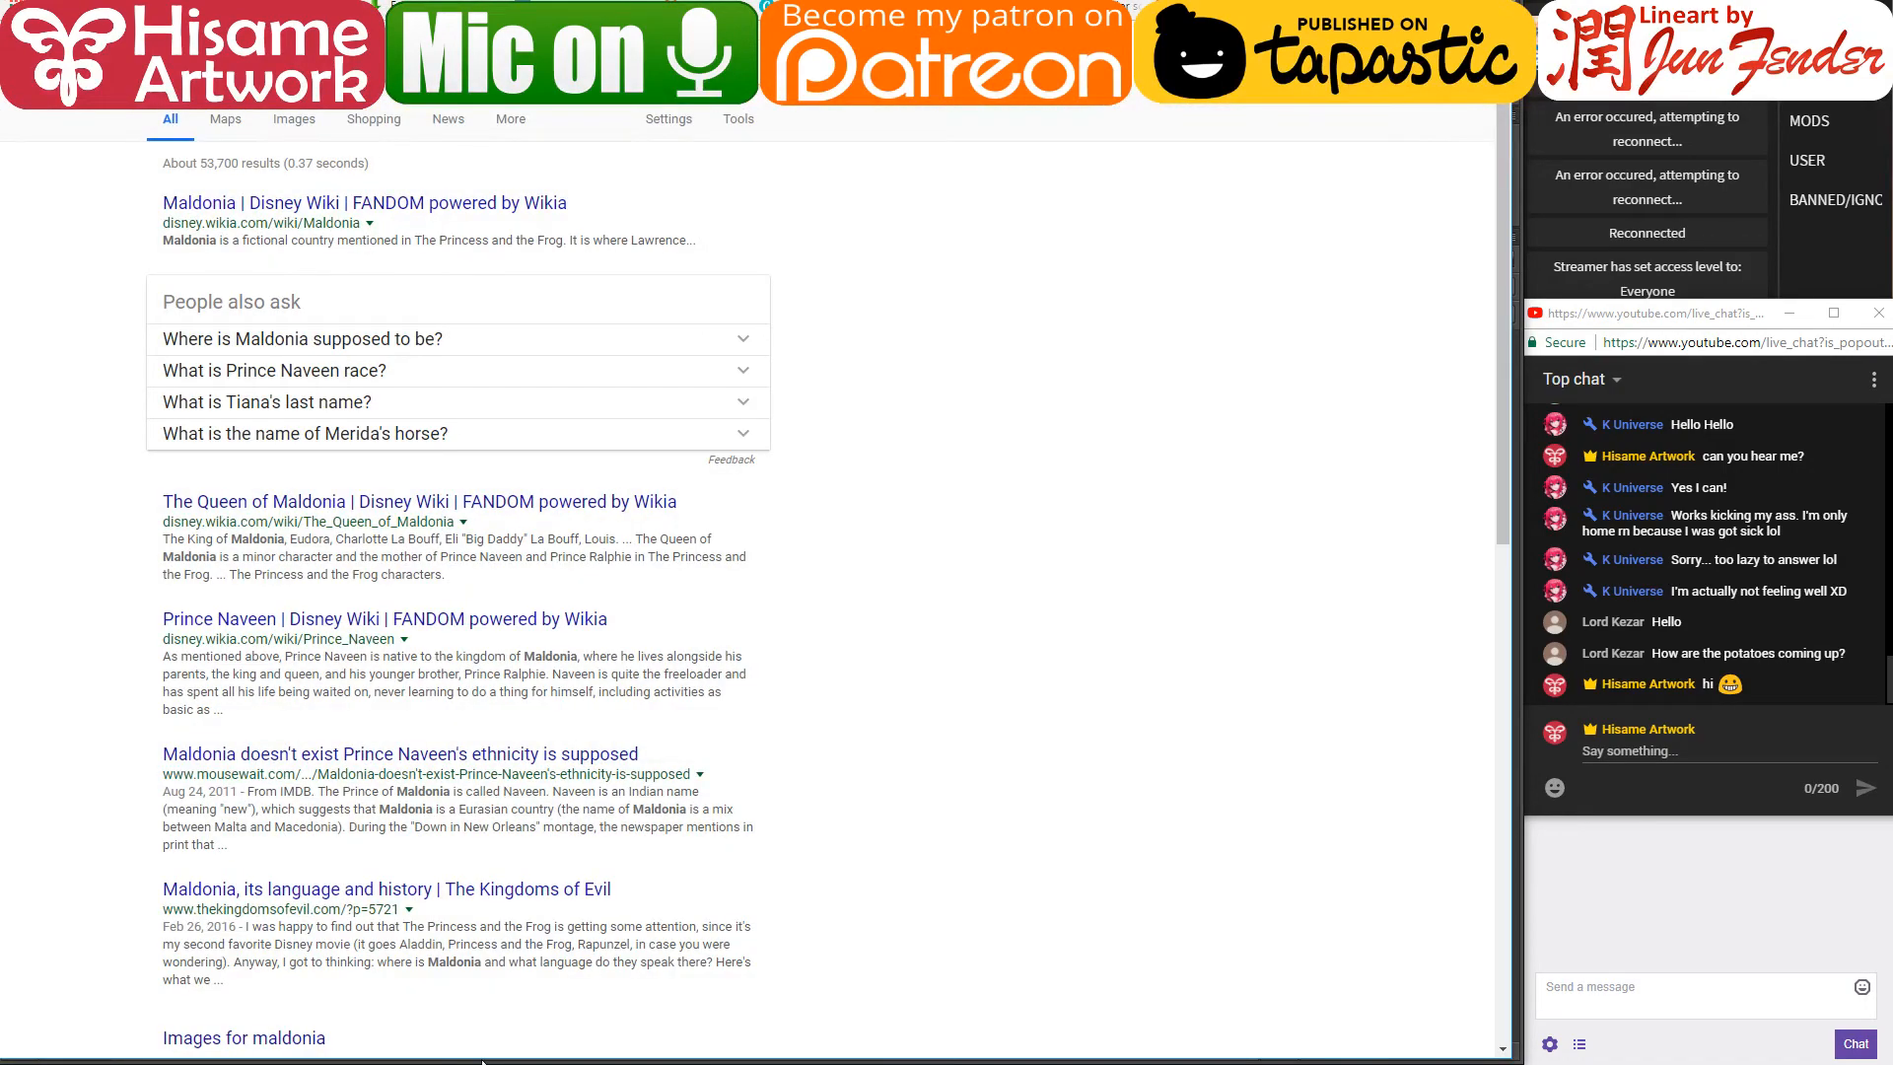
pyautogui.click(395, 71)
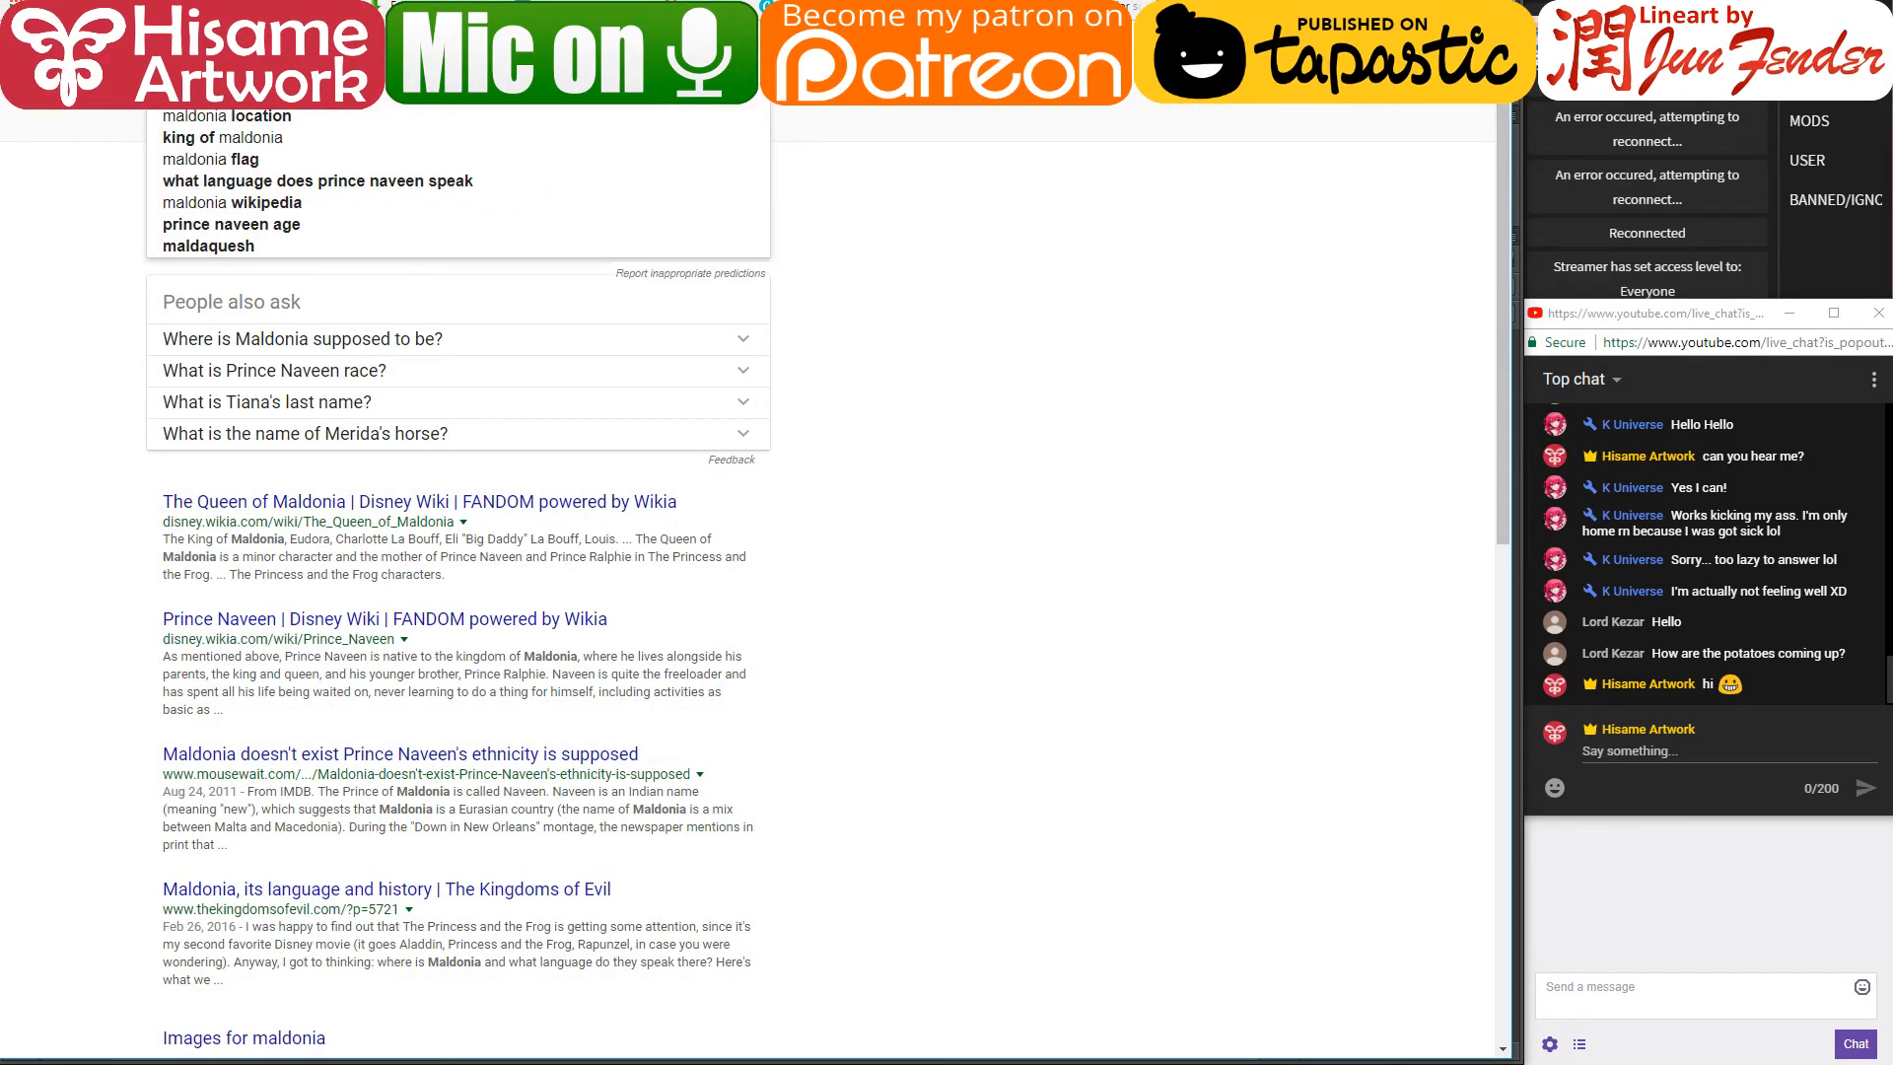
pyautogui.write('aviator wiki')
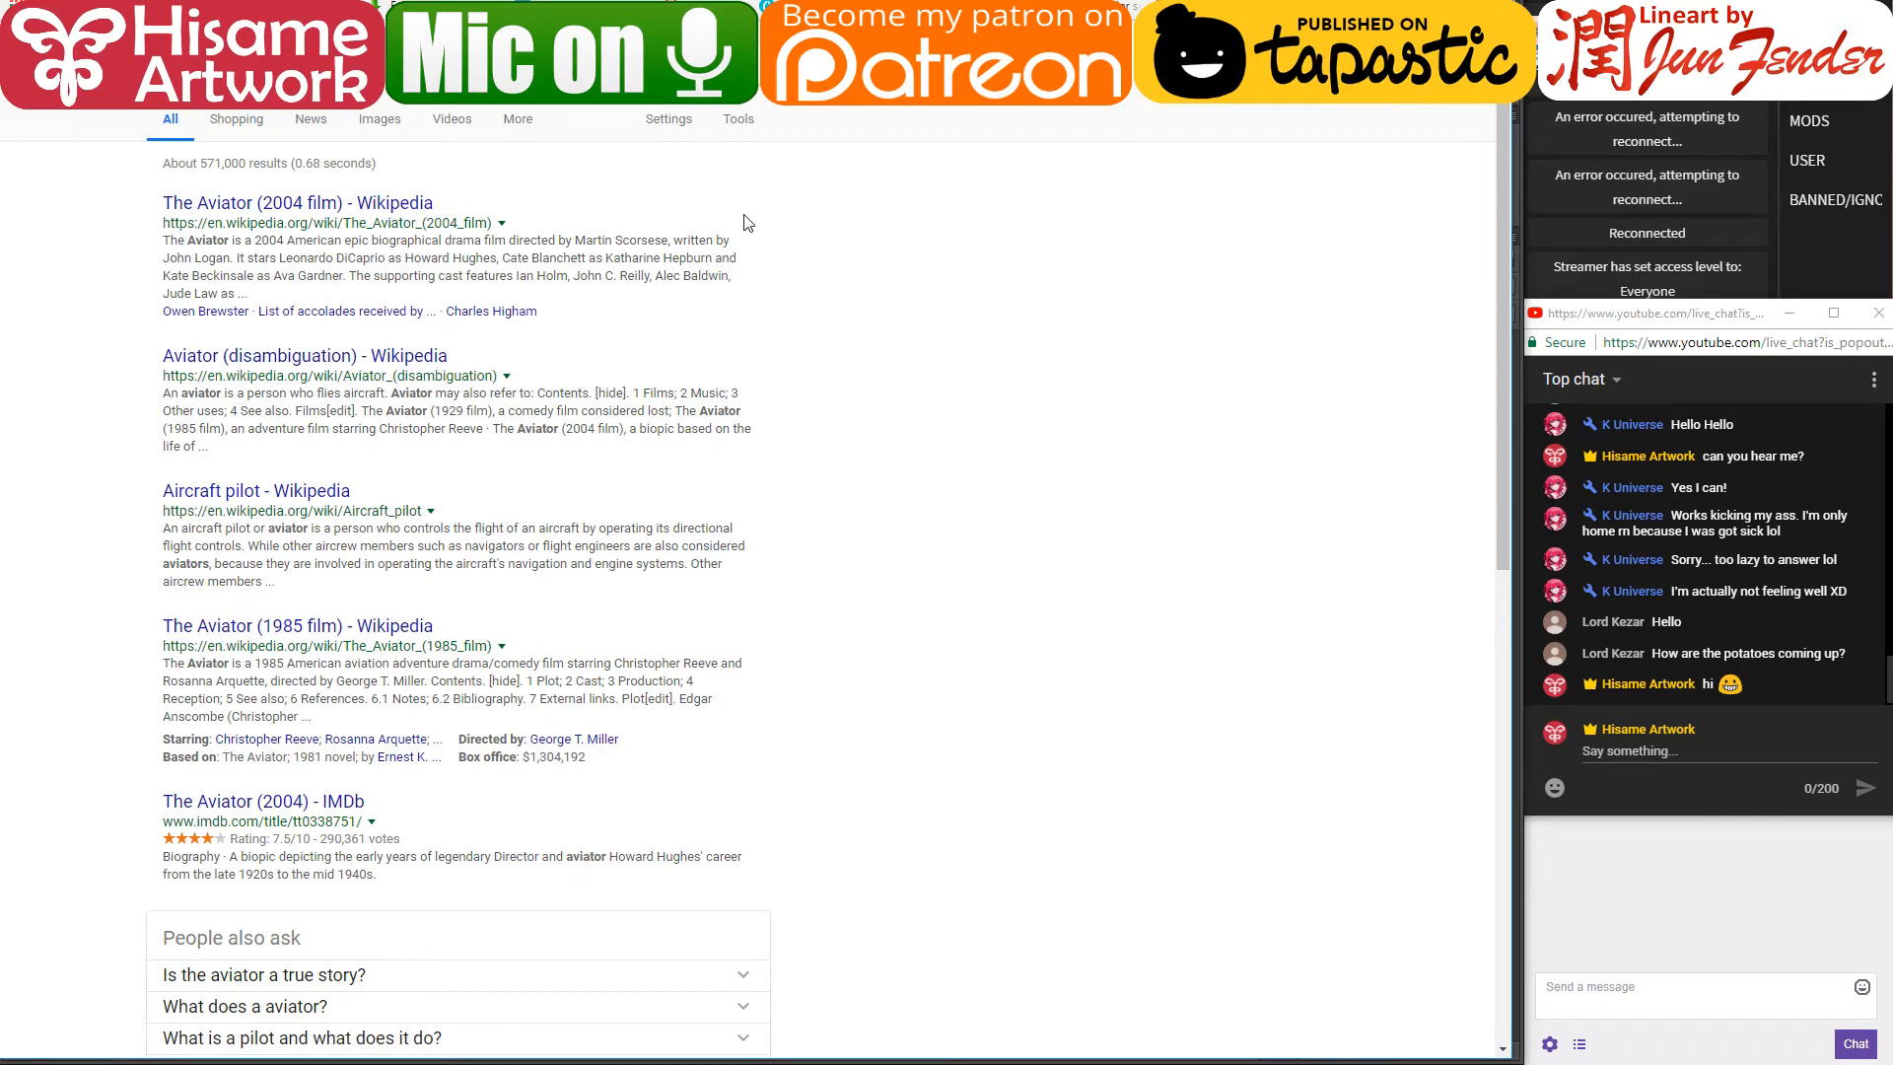
pyautogui.hotkey('alt', 'Tab')
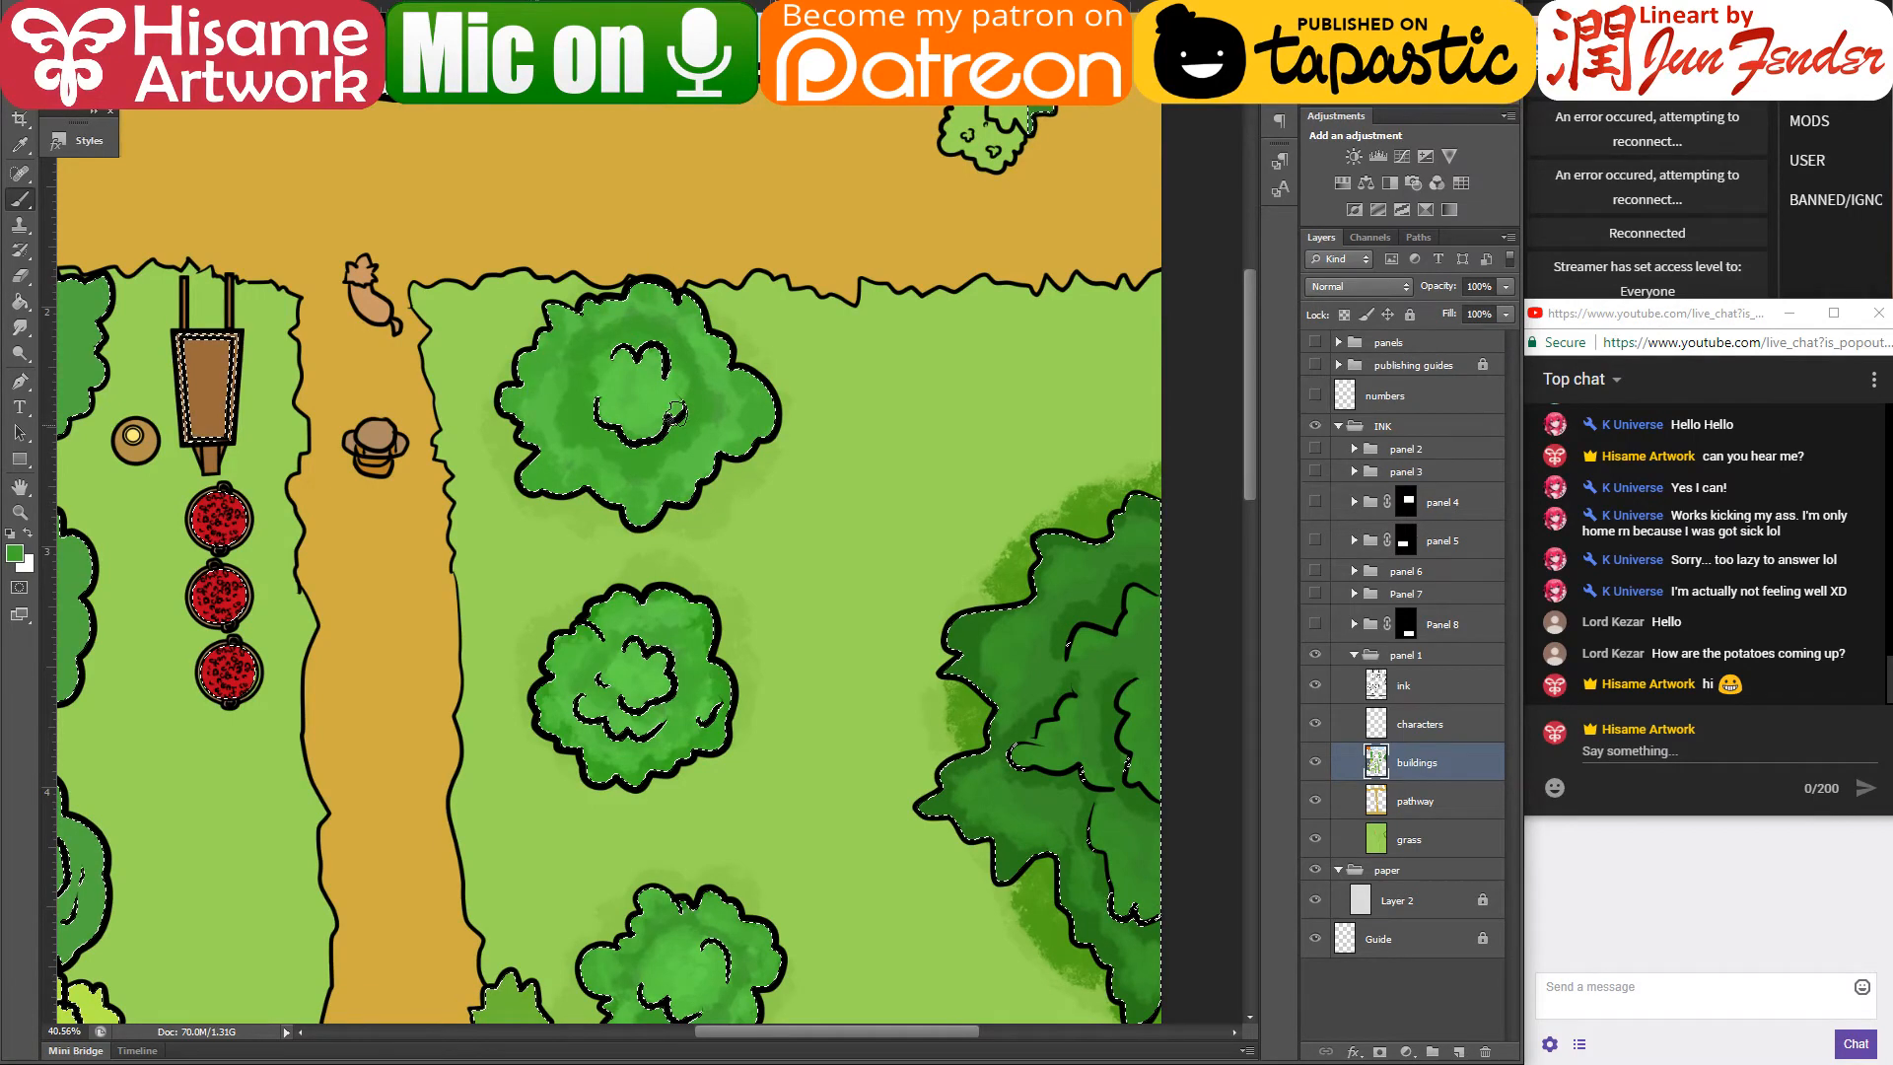
# - Blend lighter green strokes into the shading between the upper round tree's centre and its outer lobes
pyautogui.moveTo(646, 404)
pyautogui.mouseDown()
pyautogui.moveTo(607, 381)
pyautogui.moveTo(542, 443)
pyautogui.mouseUp()
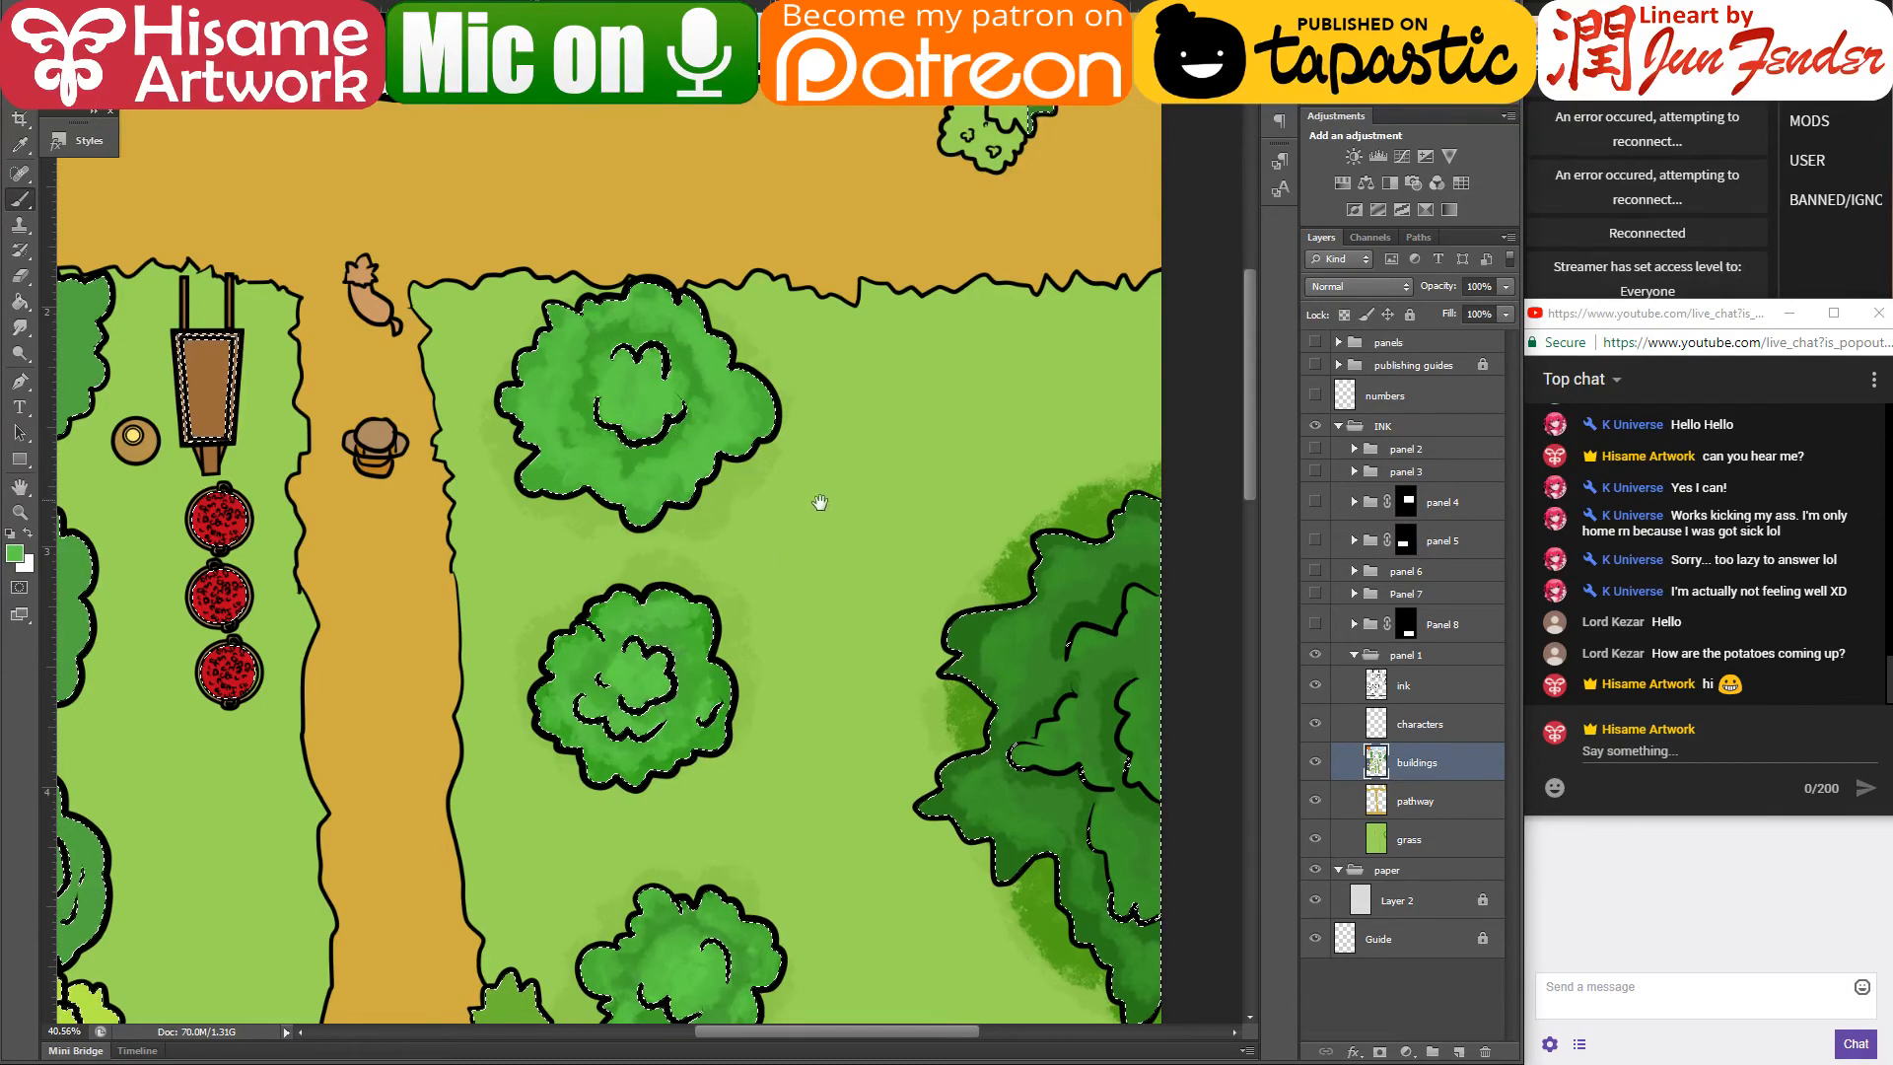
pyautogui.moveTo(815, 499)
pyautogui.mouseDown()
pyautogui.moveTo(561, 514)
pyautogui.moveTo(779, 503)
pyautogui.moveTo(1069, 410)
pyautogui.moveTo(1136, 410)
pyautogui.moveTo(1127, 503)
pyautogui.mouseUp()
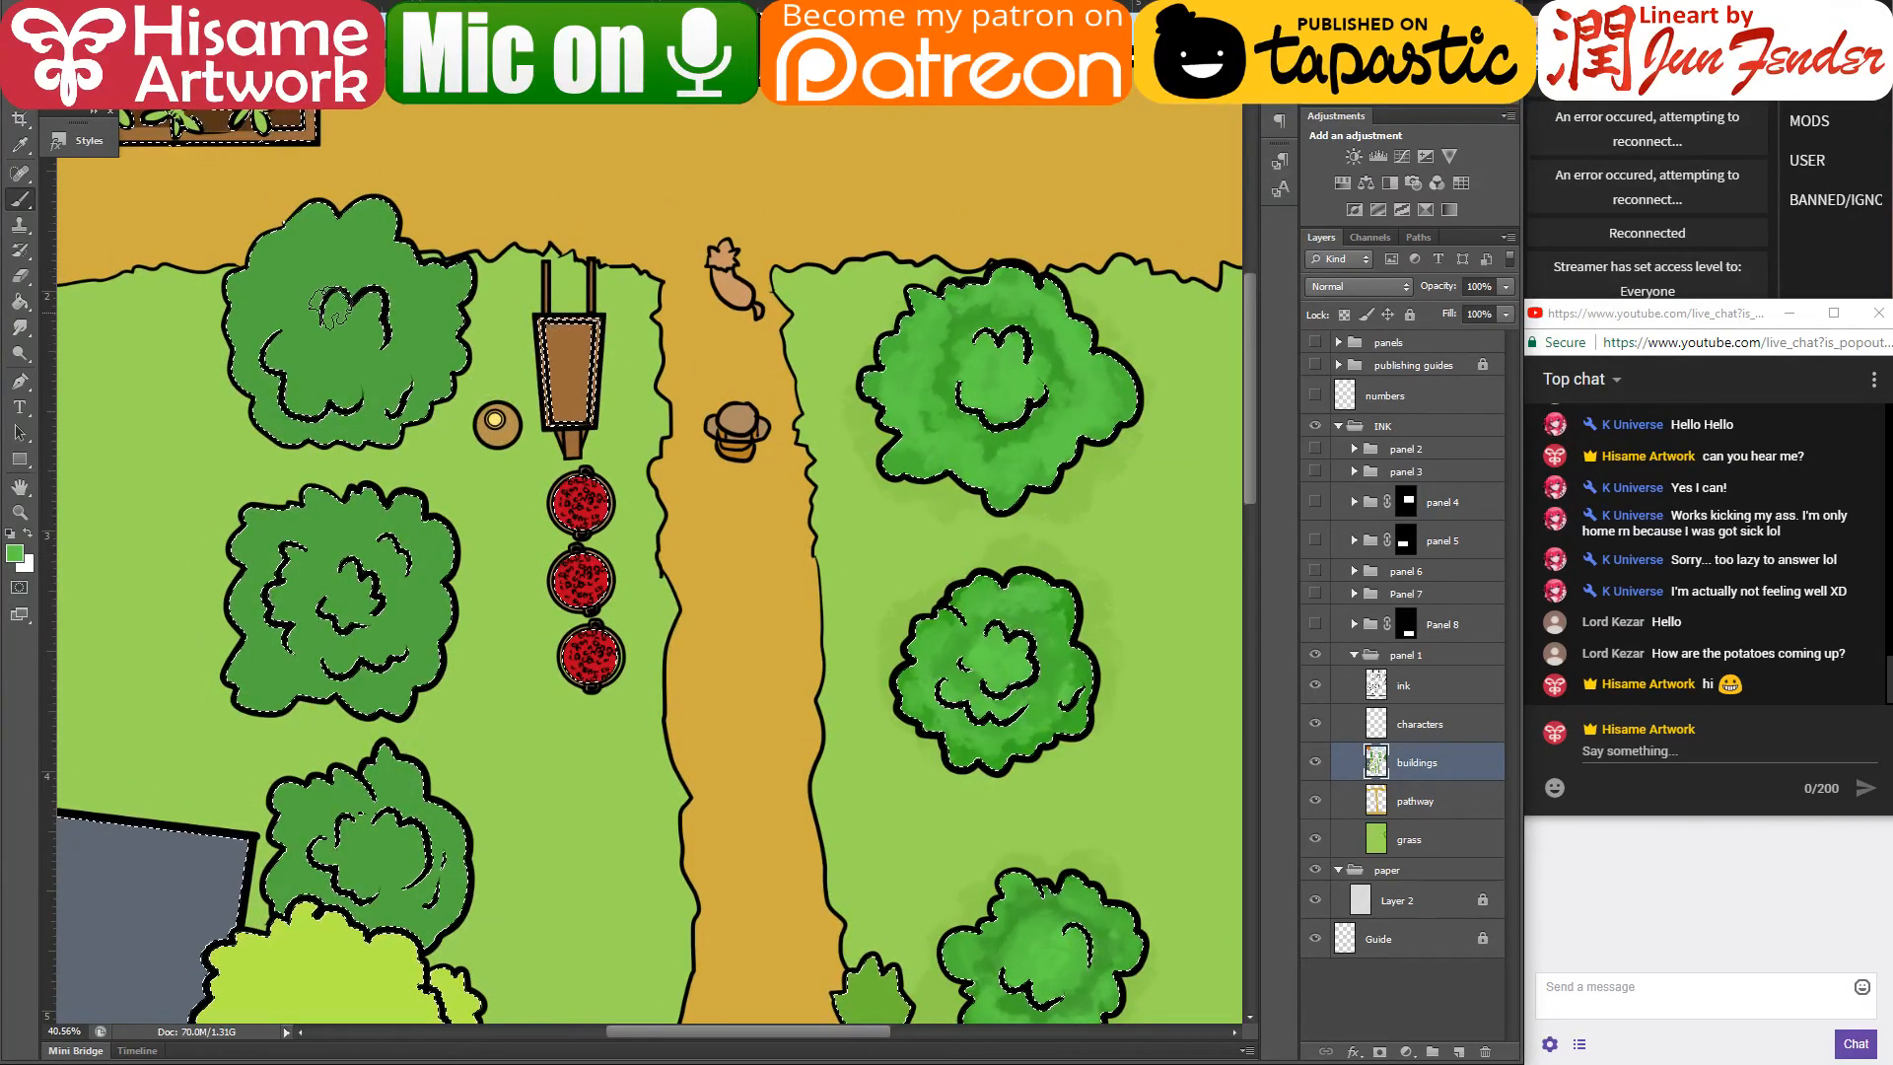
# - Brush light green highlights over the uppermost round tree left of the pathway, blending darker green shading between its centre and outer lobes
pyautogui.moveTo(332, 306)
pyautogui.mouseDown()
pyautogui.moveTo(363, 357)
pyautogui.moveTo(329, 347)
pyautogui.moveTo(293, 377)
pyautogui.moveTo(291, 357)
pyautogui.moveTo(364, 340)
pyautogui.moveTo(323, 307)
pyautogui.moveTo(335, 286)
pyautogui.moveTo(334, 320)
pyautogui.moveTo(388, 343)
pyautogui.moveTo(391, 367)
pyautogui.moveTo(346, 266)
pyautogui.moveTo(396, 261)
pyautogui.moveTo(419, 217)
pyautogui.mouseUp()
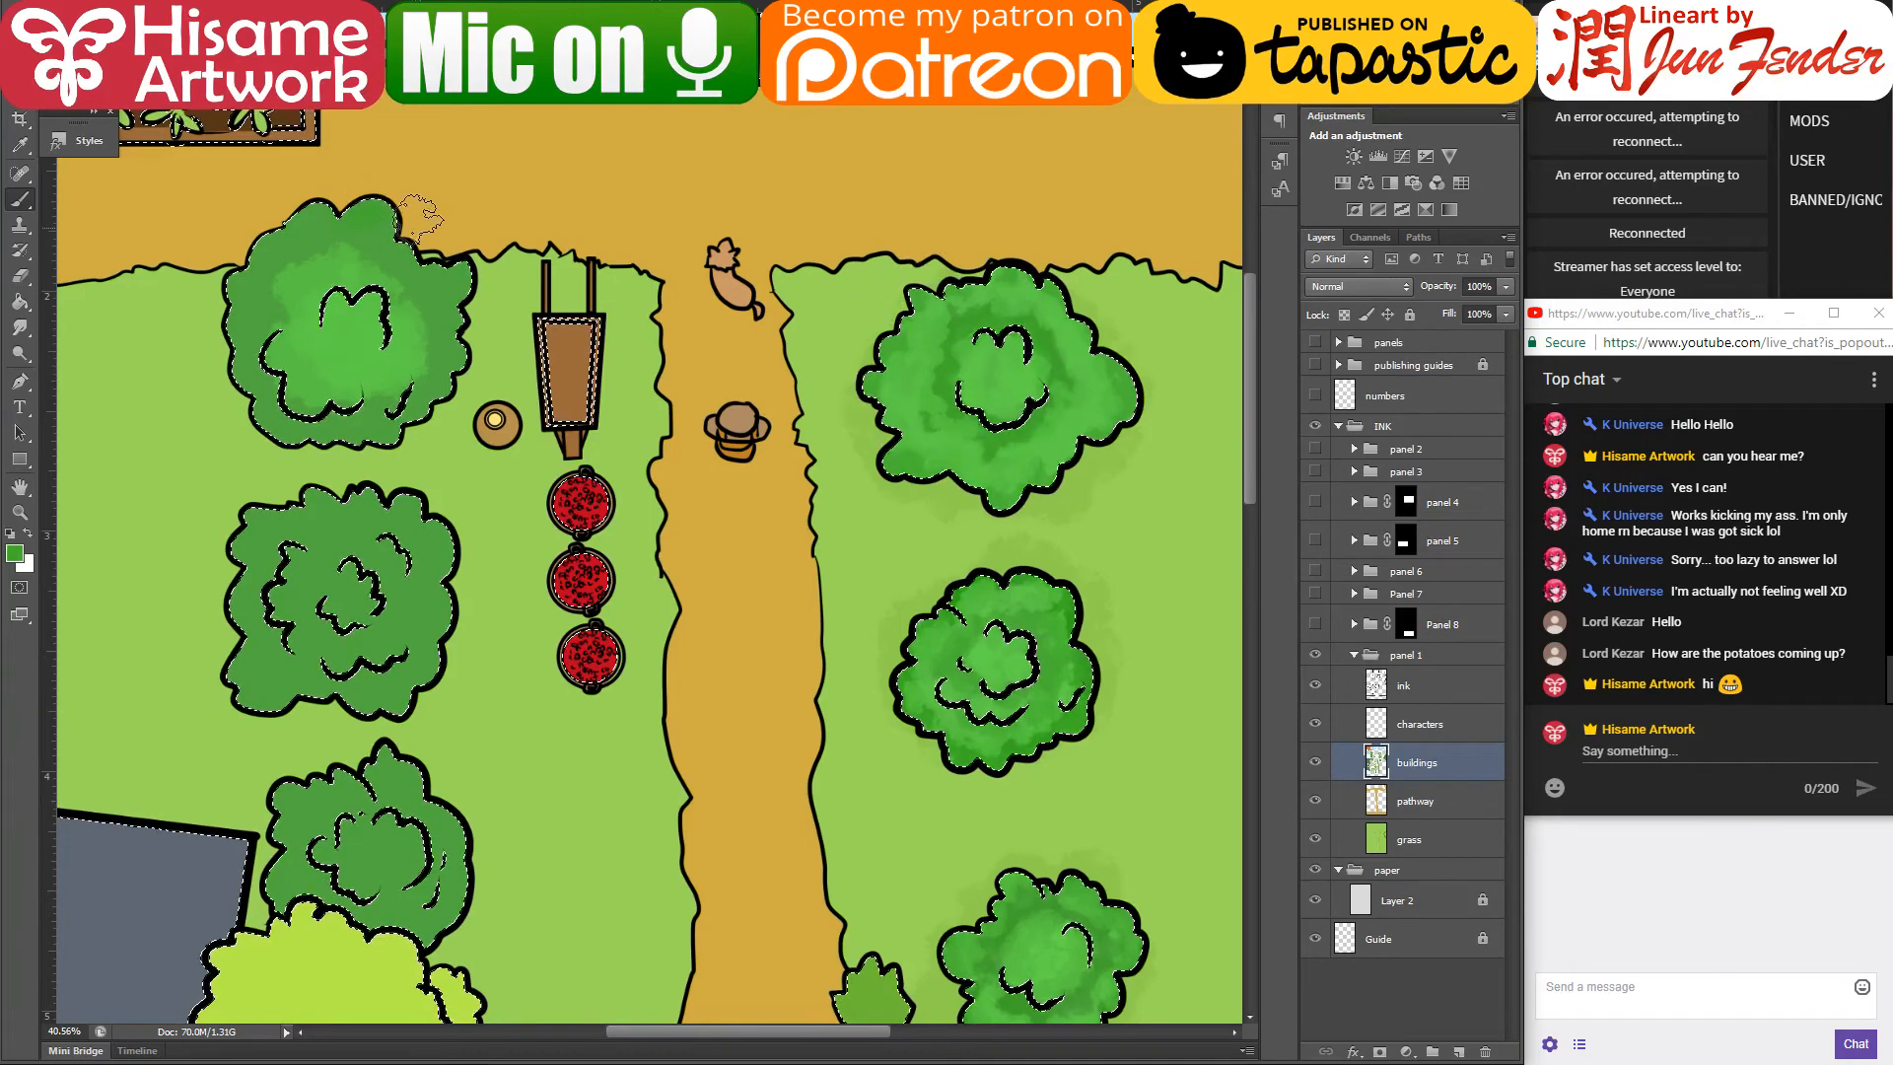
pyautogui.moveTo(436, 348)
pyautogui.mouseDown()
pyautogui.moveTo(308, 443)
pyautogui.moveTo(268, 401)
pyautogui.moveTo(268, 265)
pyautogui.mouseUp()
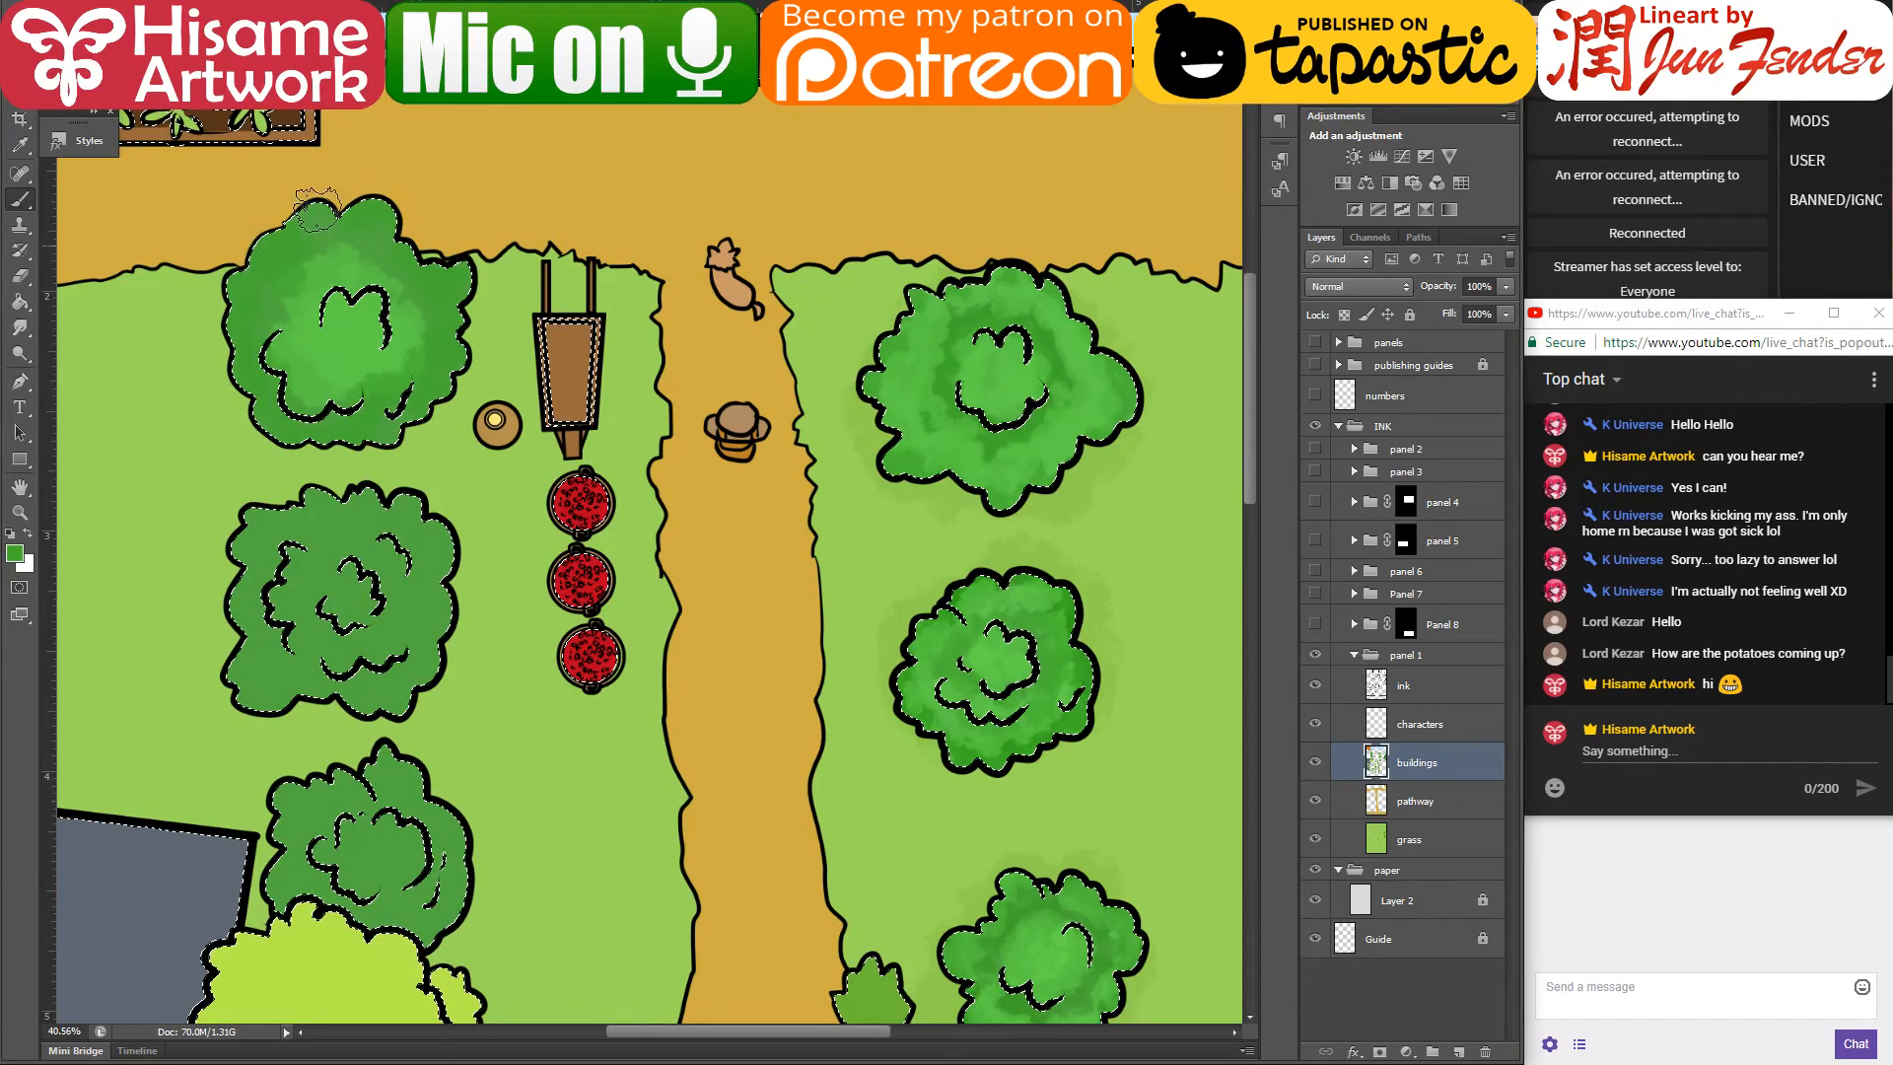
pyautogui.moveTo(369, 221)
pyautogui.mouseDown()
pyautogui.moveTo(310, 380)
pyautogui.moveTo(467, 308)
pyautogui.mouseUp()
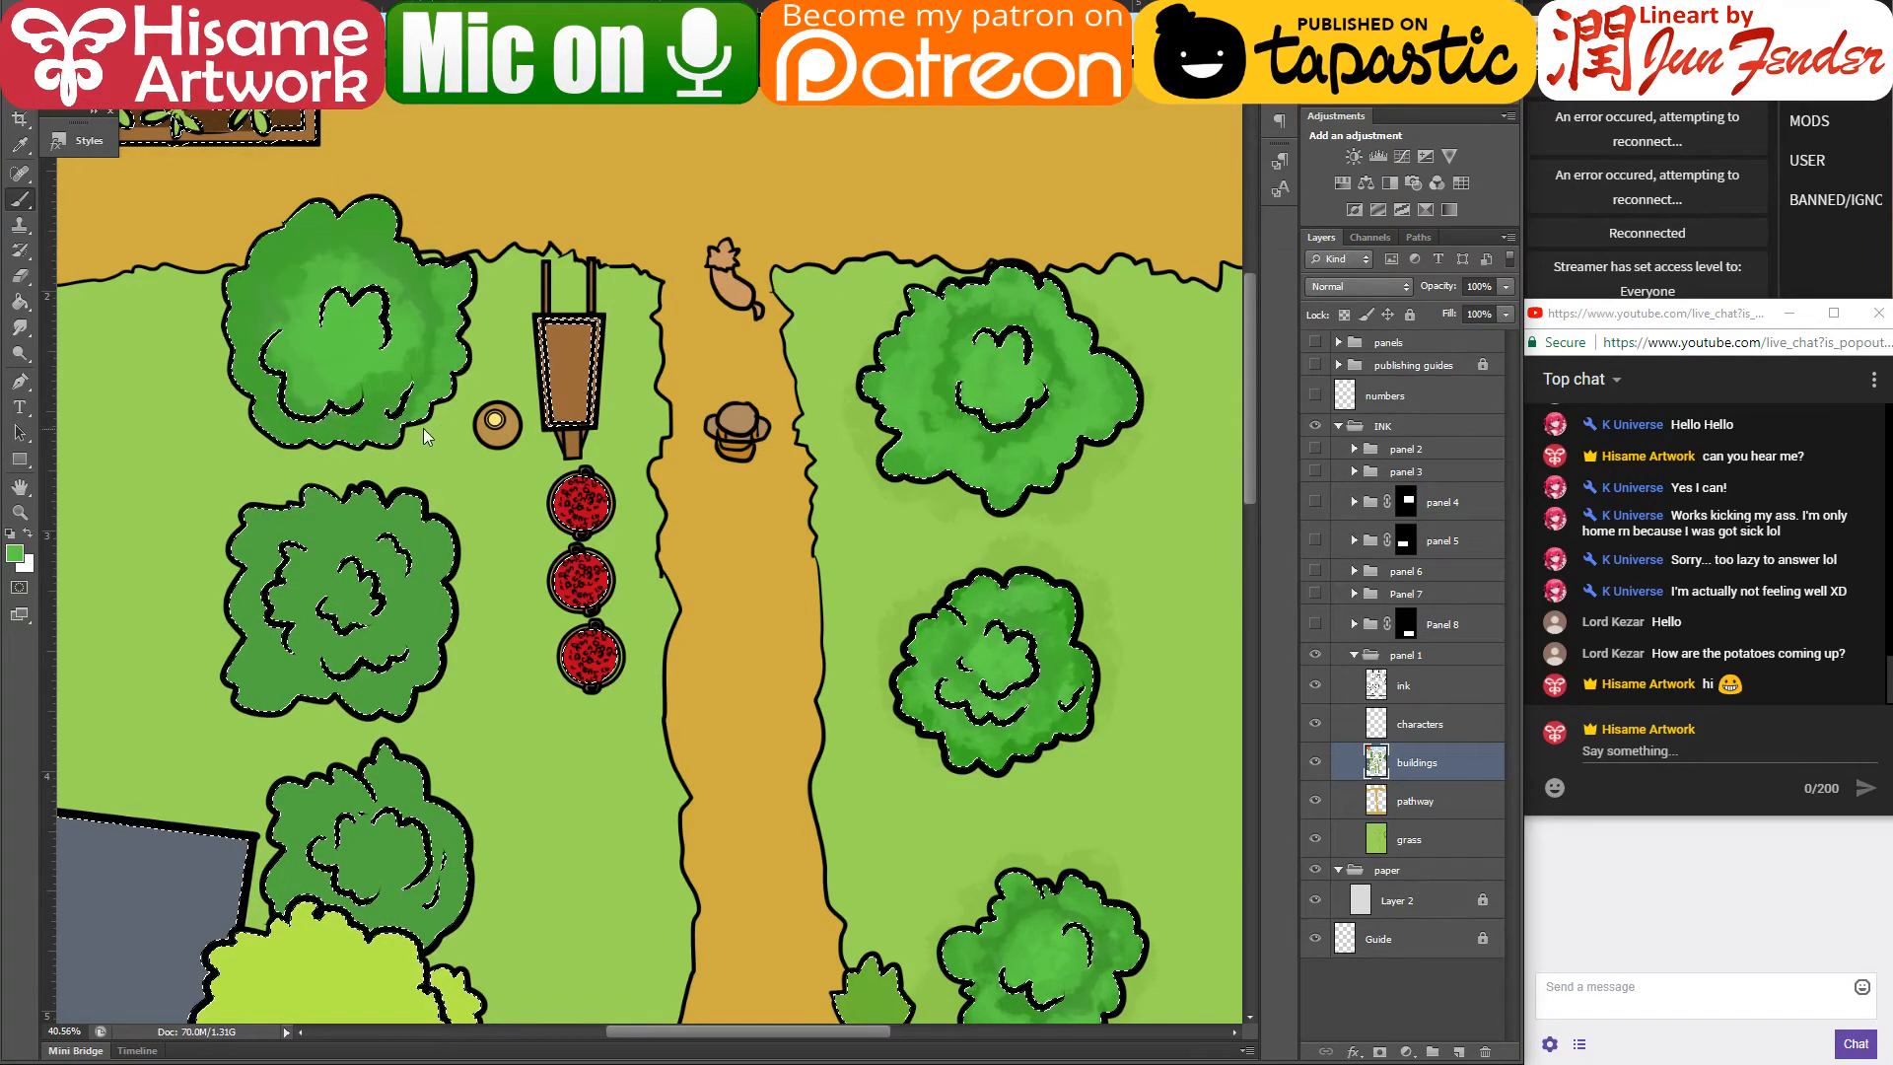
pyautogui.moveTo(424, 437)
pyautogui.mouseDown()
pyautogui.moveTo(309, 445)
pyautogui.moveTo(245, 345)
pyautogui.moveTo(257, 292)
pyautogui.mouseUp()
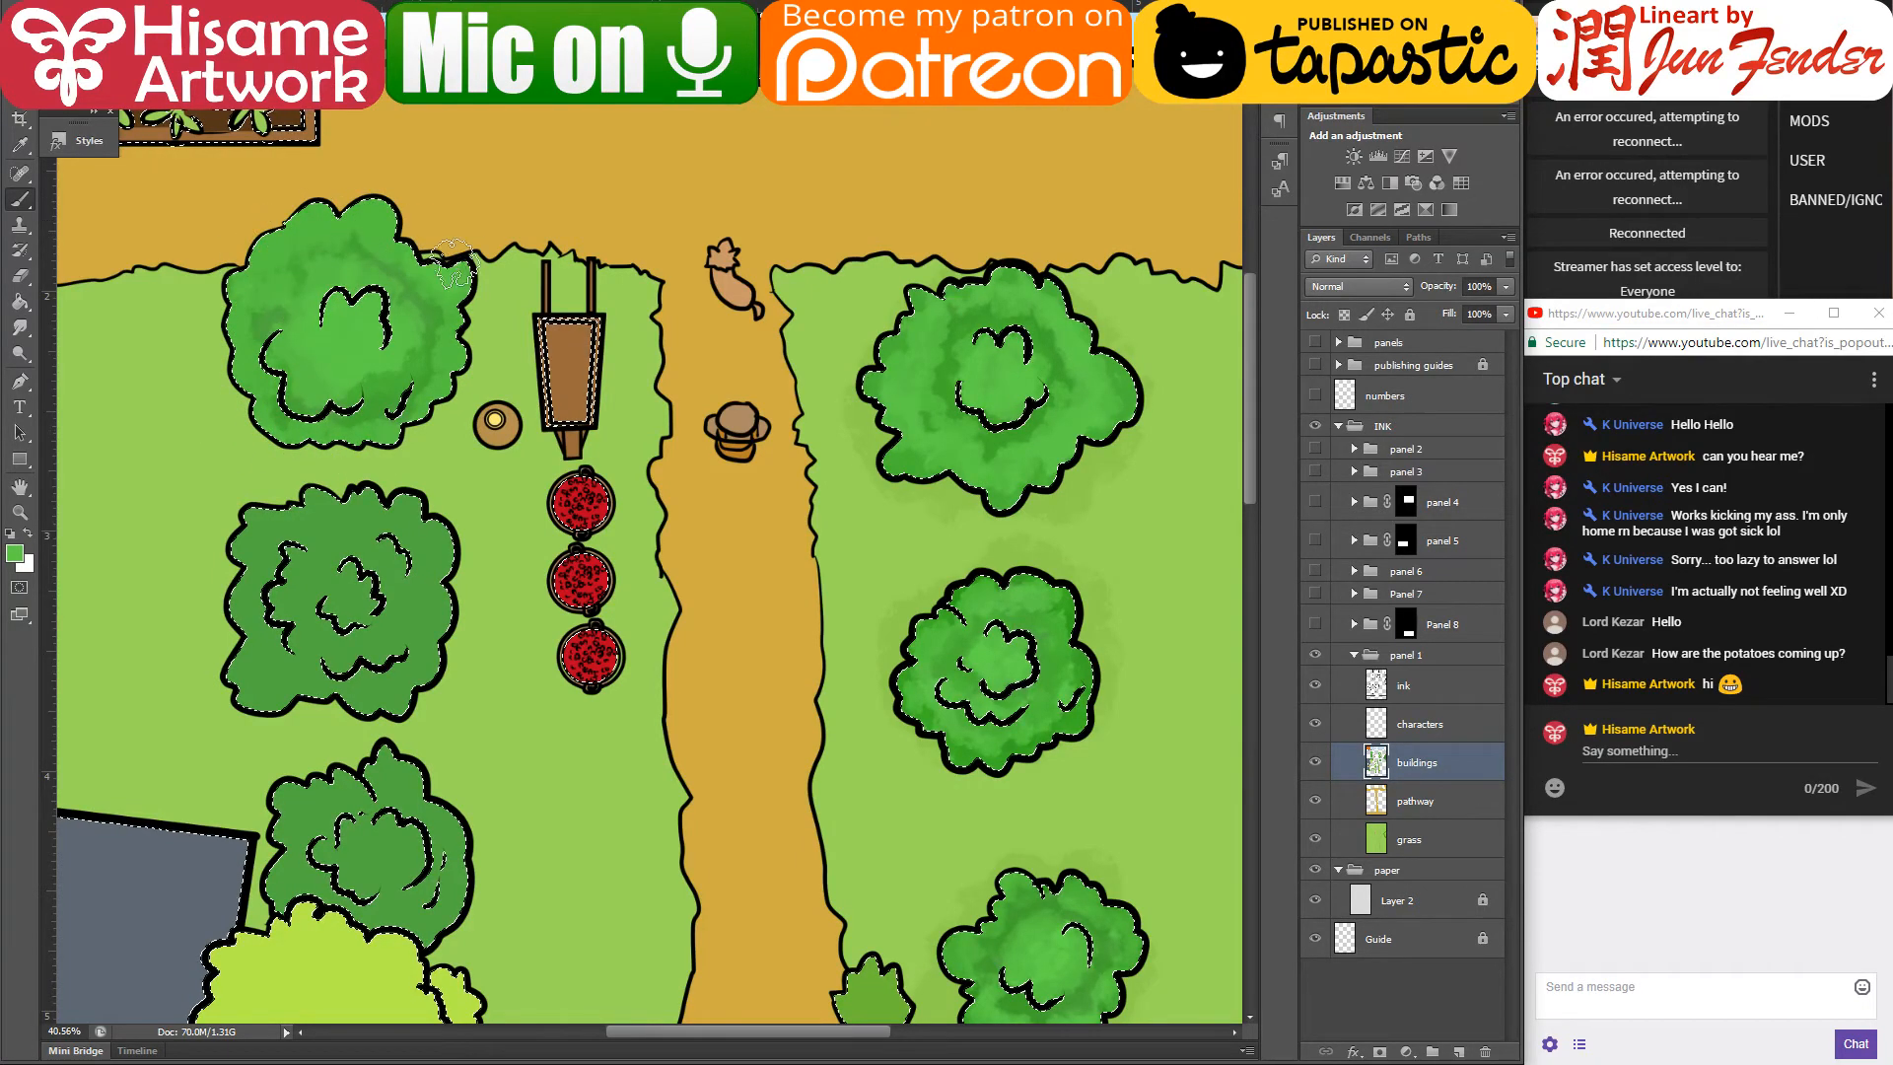
pyautogui.keyDown('alt'); pyautogui.rightClick(374, 399); pyautogui.keyUp('alt')
pyautogui.moveTo(295, 385)
pyautogui.mouseDown()
pyautogui.moveTo(253, 346)
pyautogui.moveTo(281, 266)
pyautogui.moveTo(320, 276)
pyautogui.mouseUp()
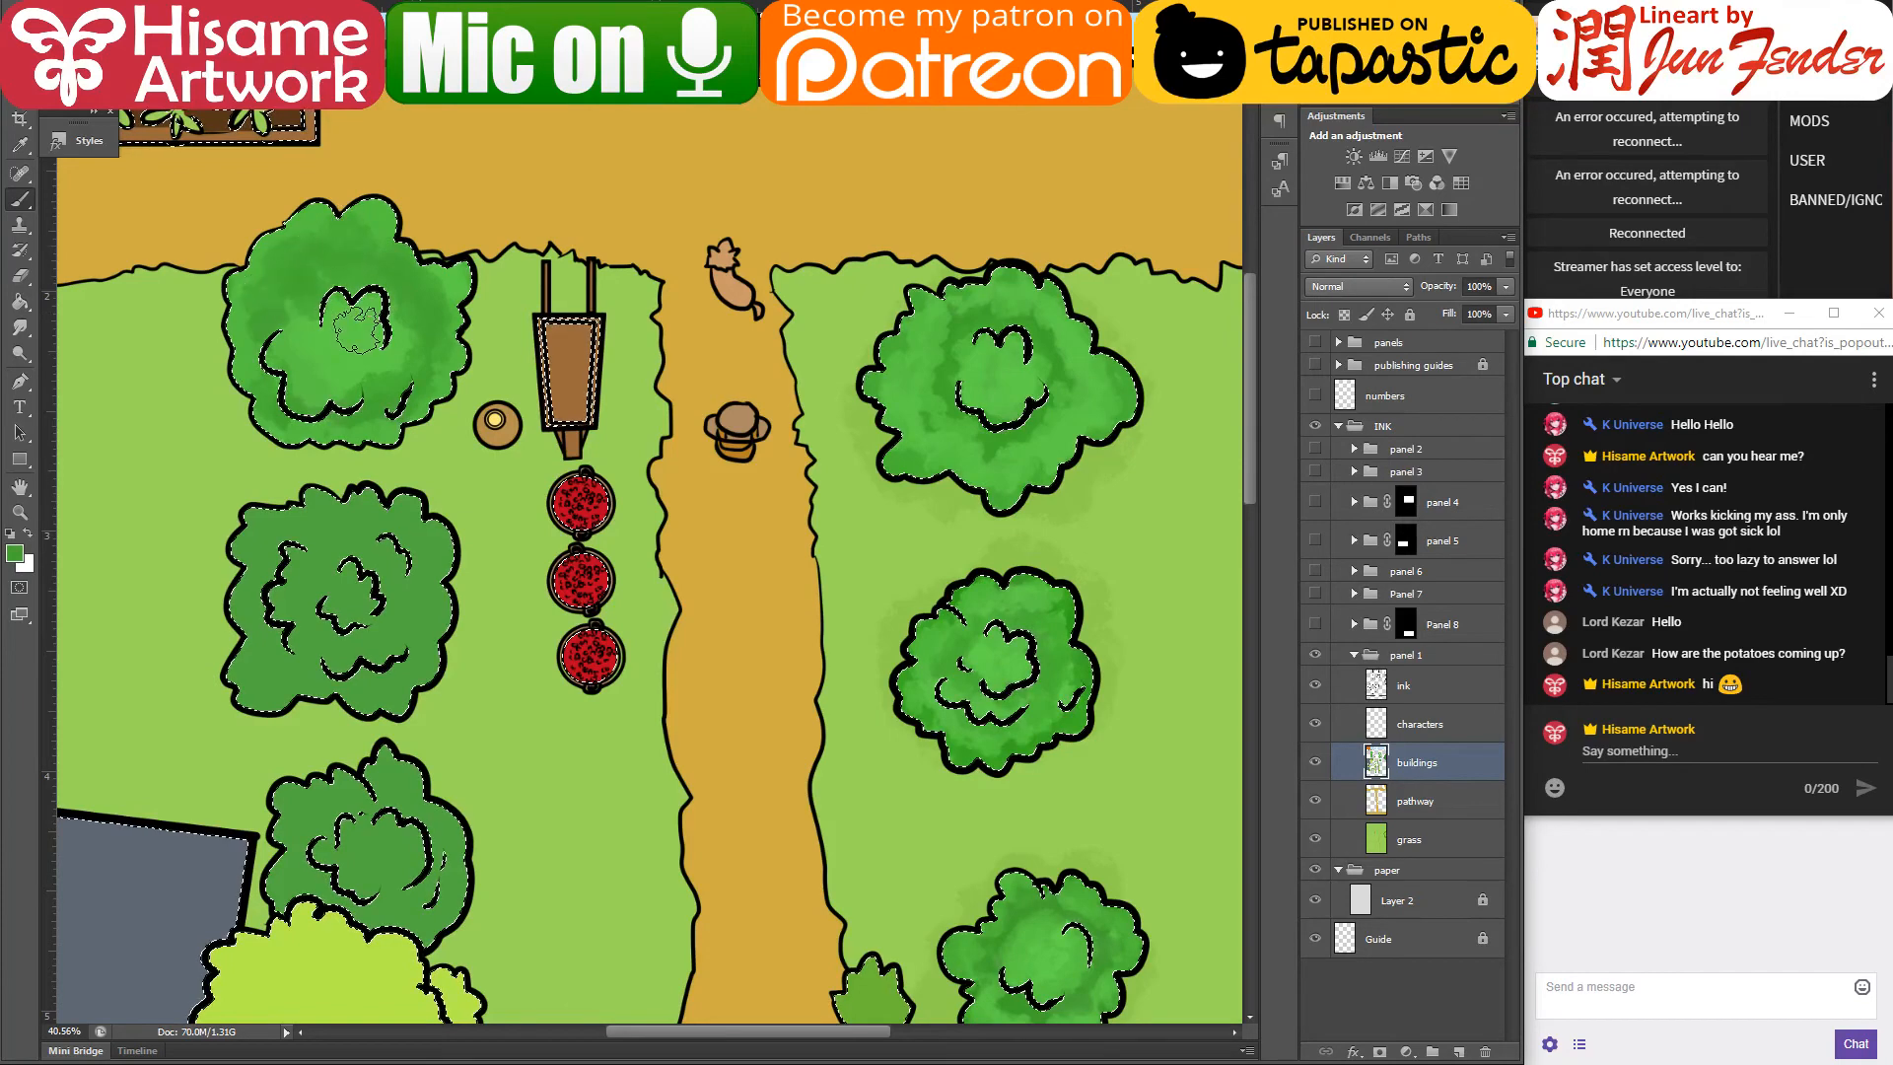
pyautogui.moveTo(338, 233); pyautogui.dragTo(316, 237)
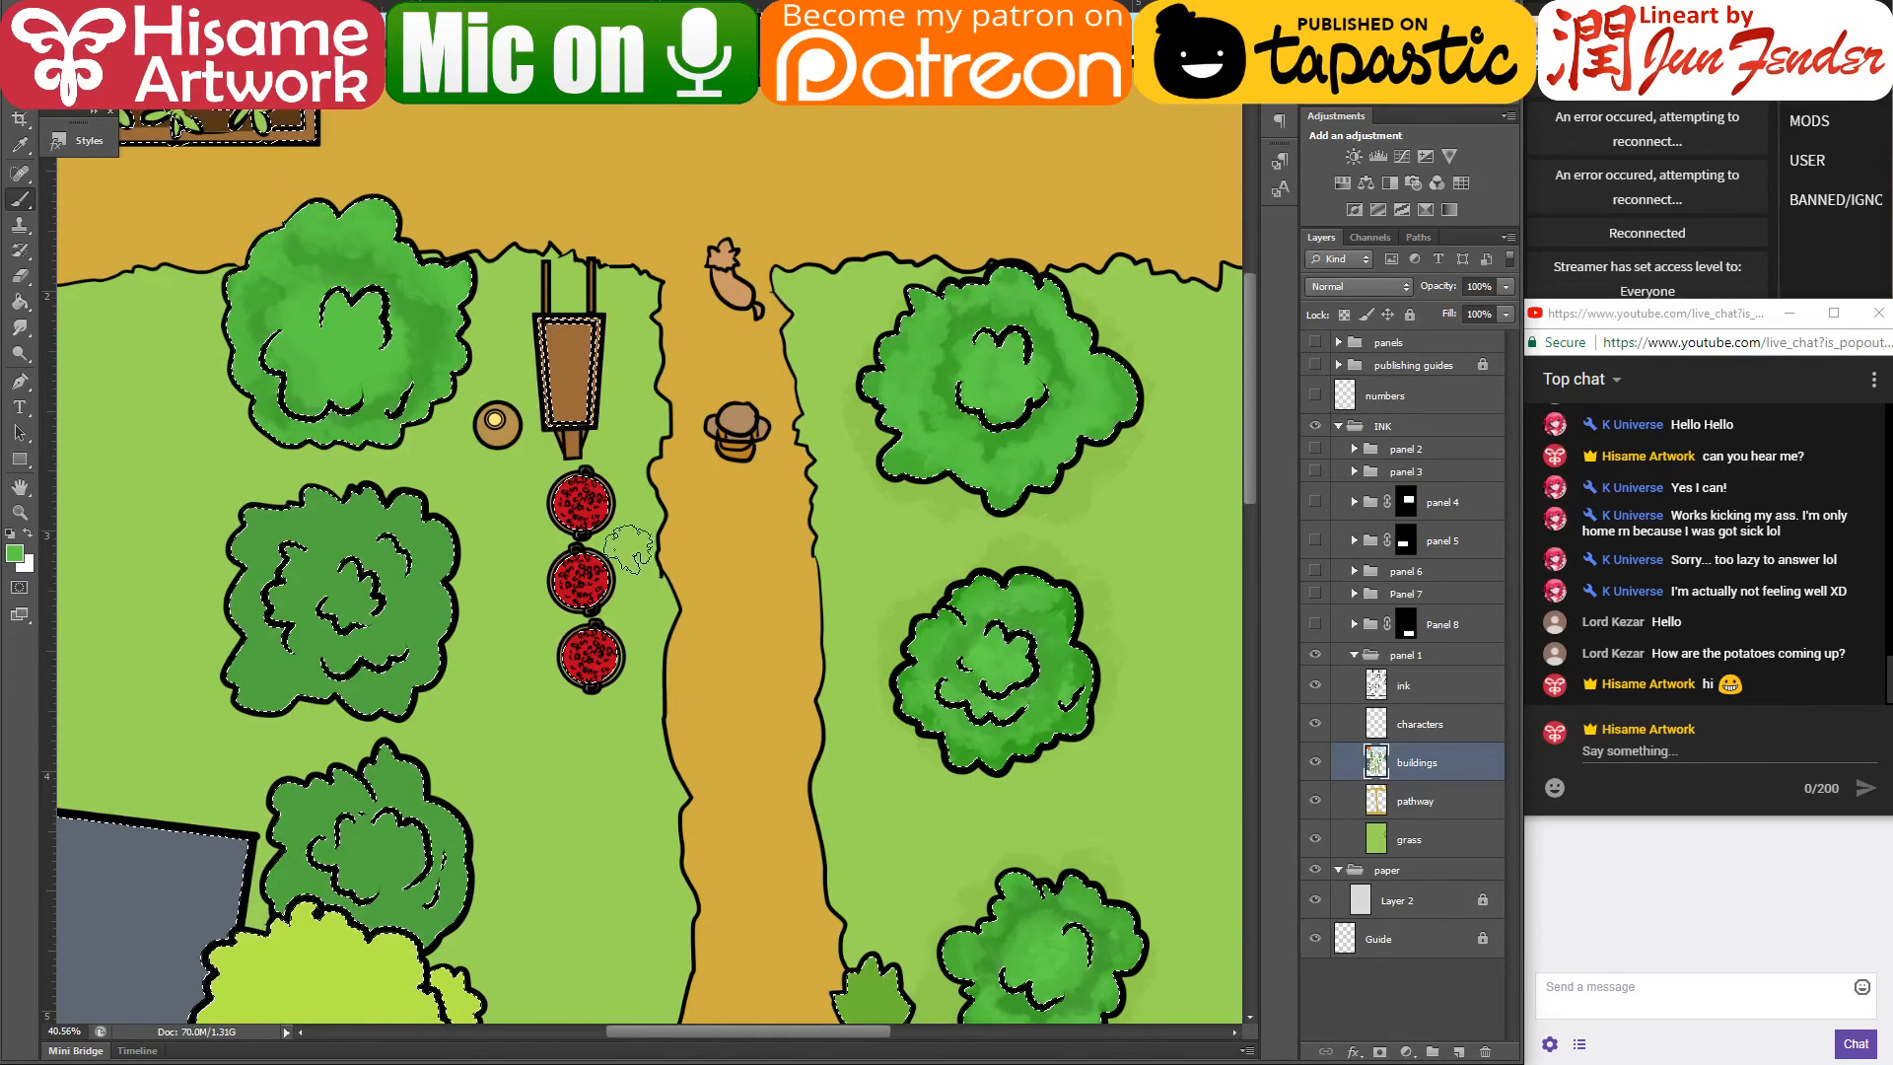
# - Brush light green highlights and darker green shading onto the middle and lower round trees left of the pathway
pyautogui.moveTo(607, 582)
pyautogui.mouseDown()
pyautogui.moveTo(704, 495)
pyautogui.moveTo(723, 509)
pyautogui.mouseUp()
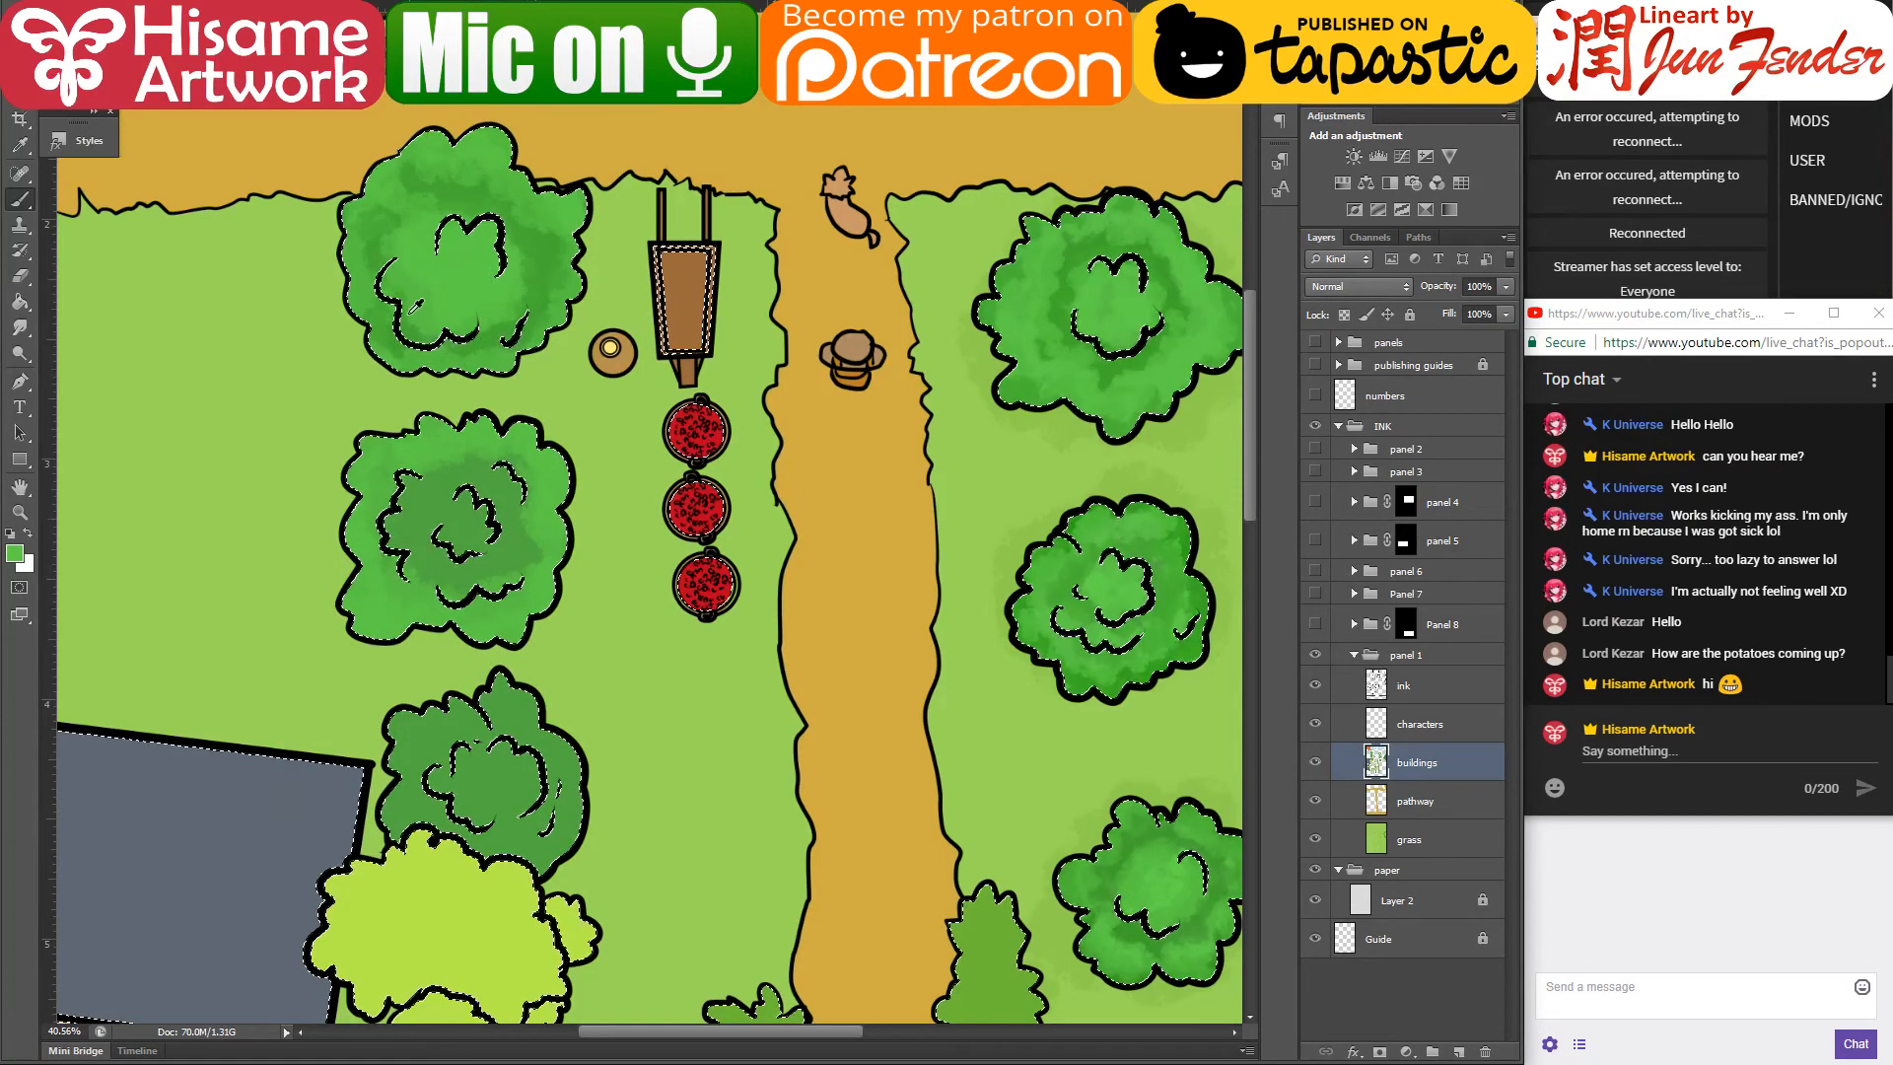
pyautogui.keyDown('alt'); pyautogui.click(418, 474); pyautogui.keyUp('alt')
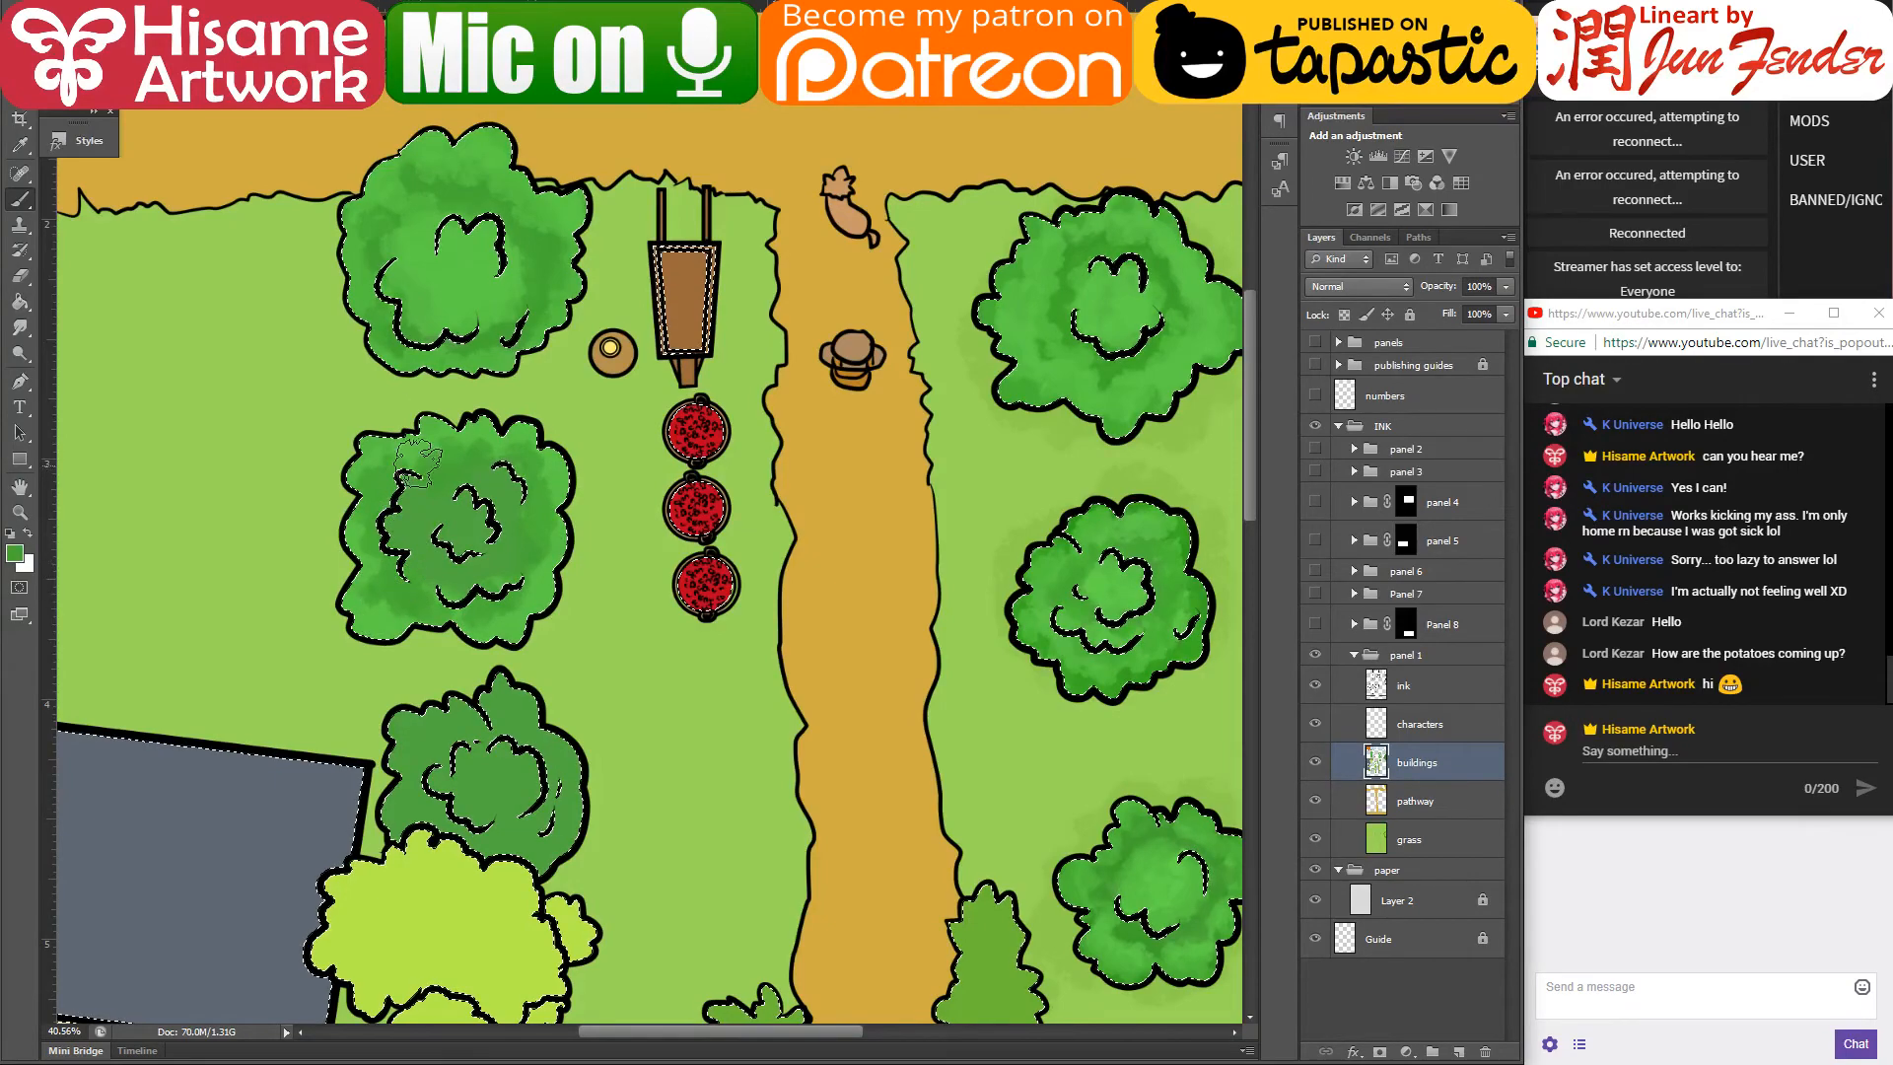
pyautogui.keyDown('alt'); pyautogui.click(478, 260); pyautogui.keyUp('alt')
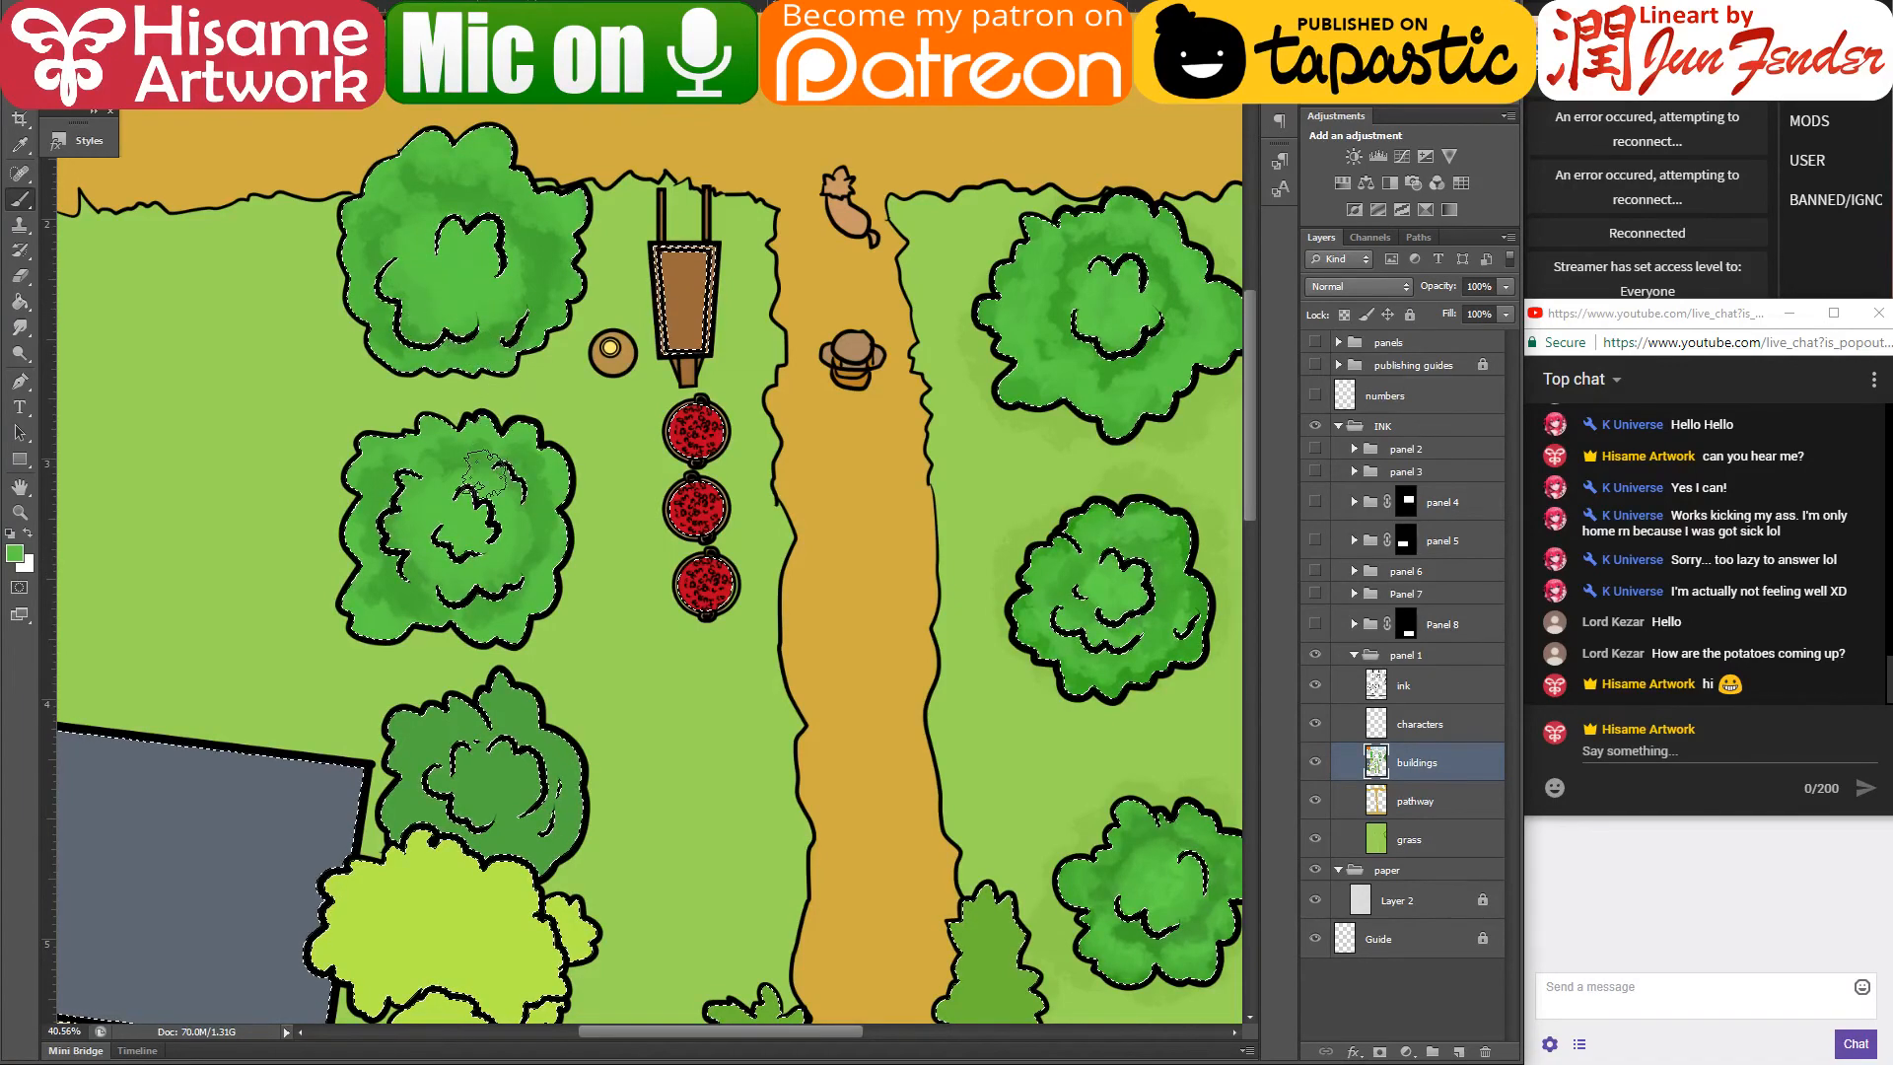
pyautogui.moveTo(624, 689); pyautogui.dragTo(679, 537)
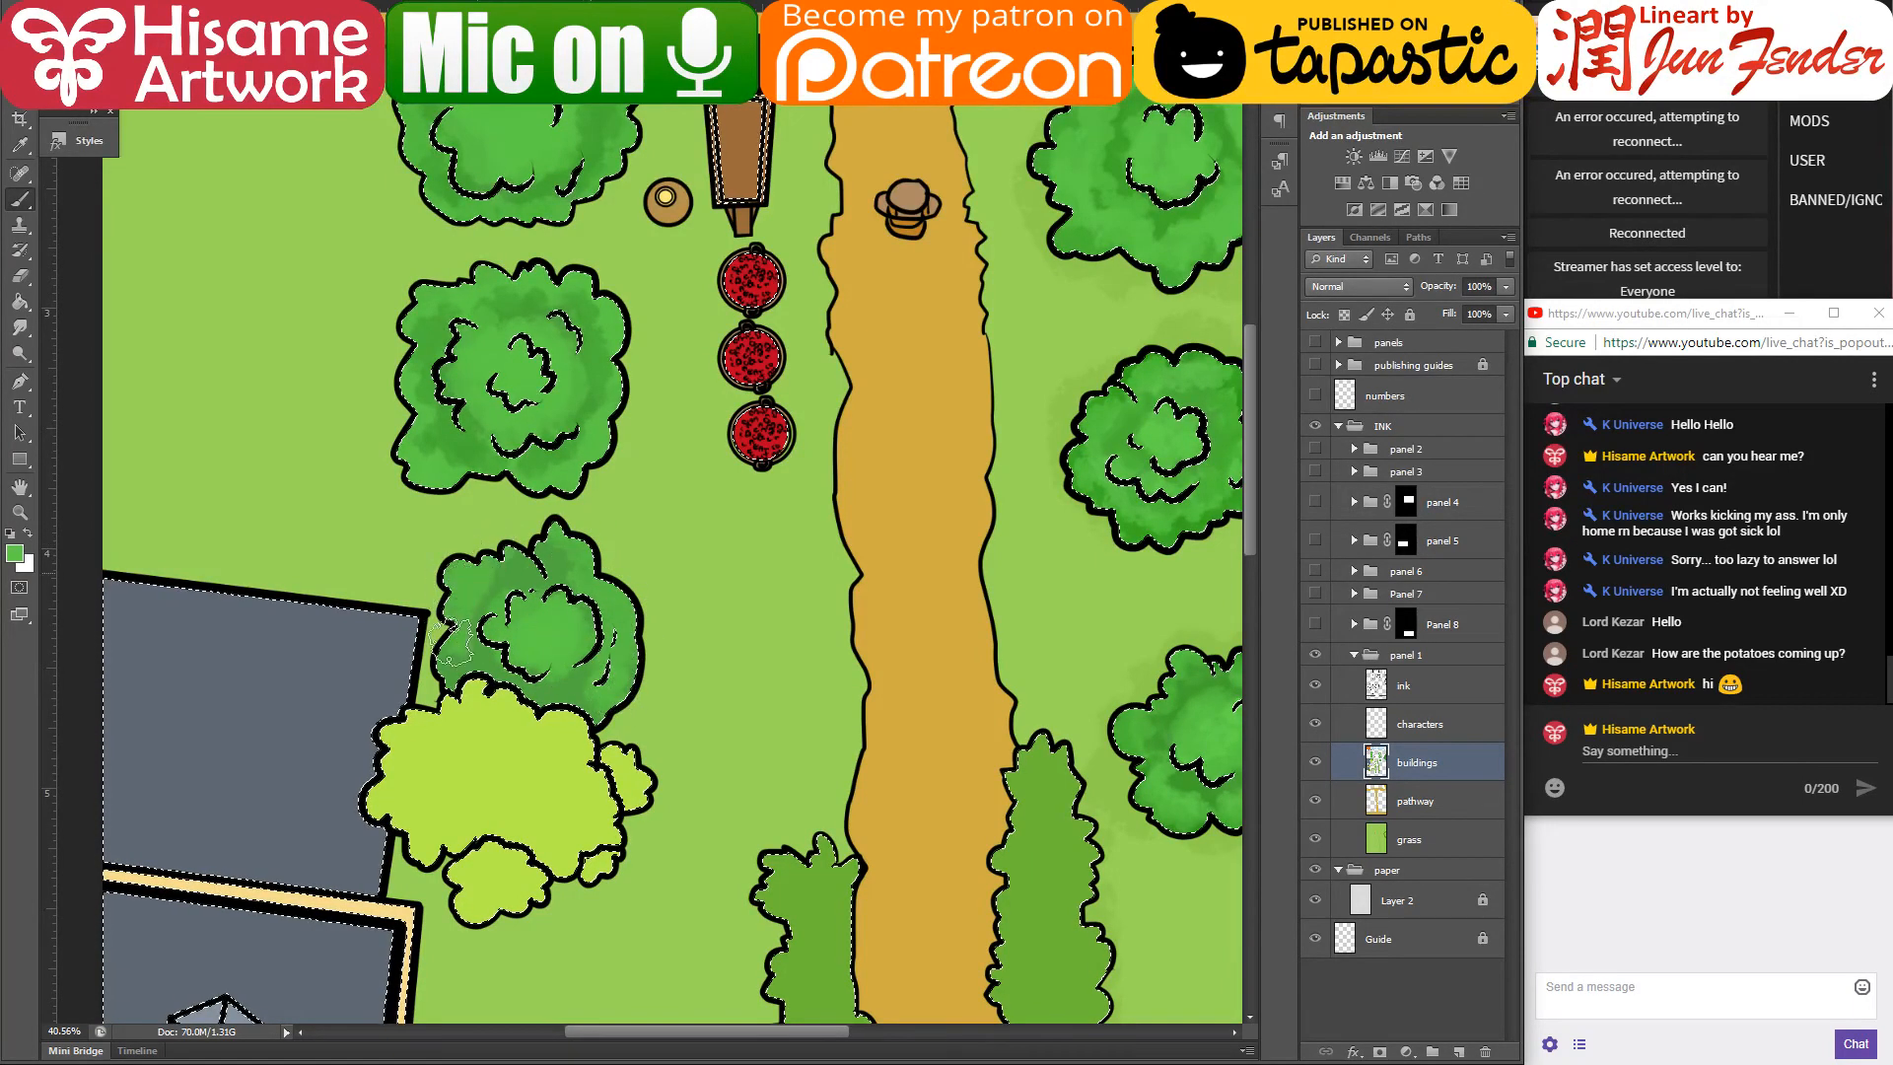
pyautogui.keyDown('alt'); pyautogui.click(448, 429); pyautogui.keyUp('alt')
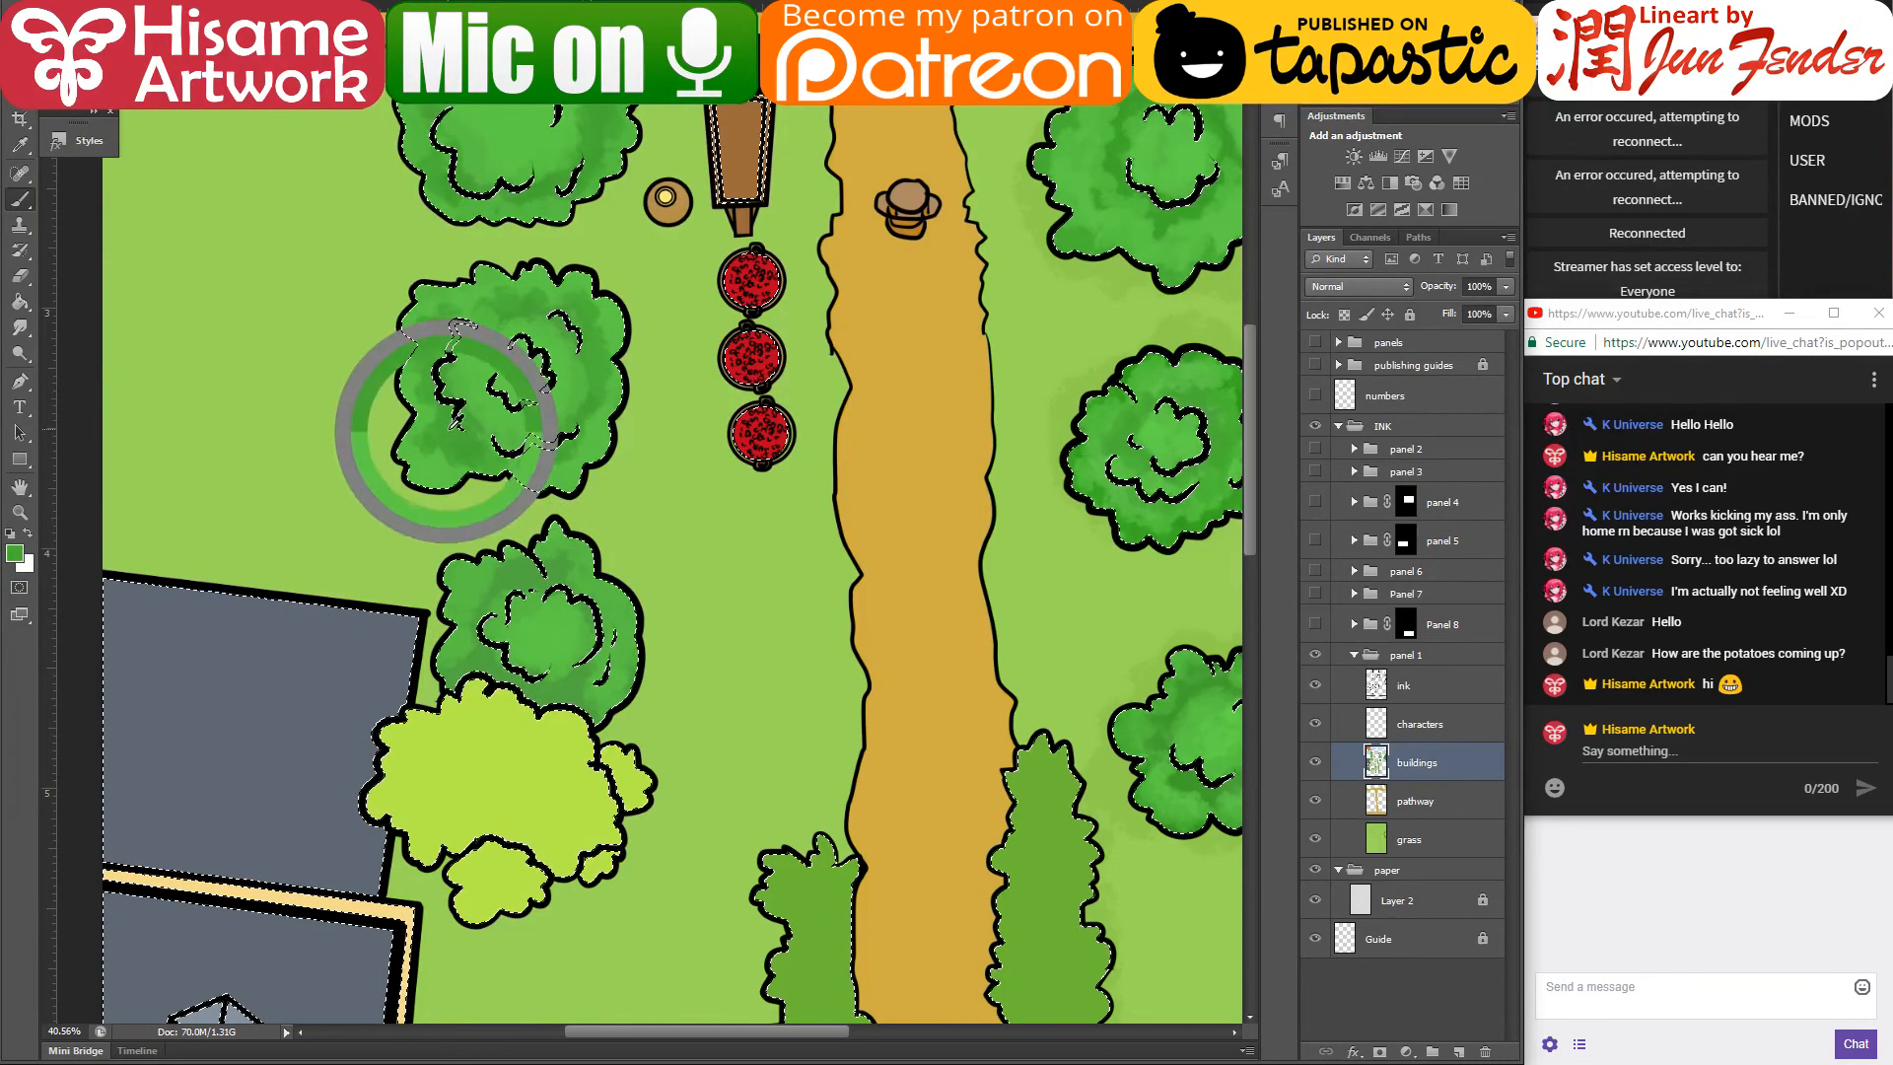
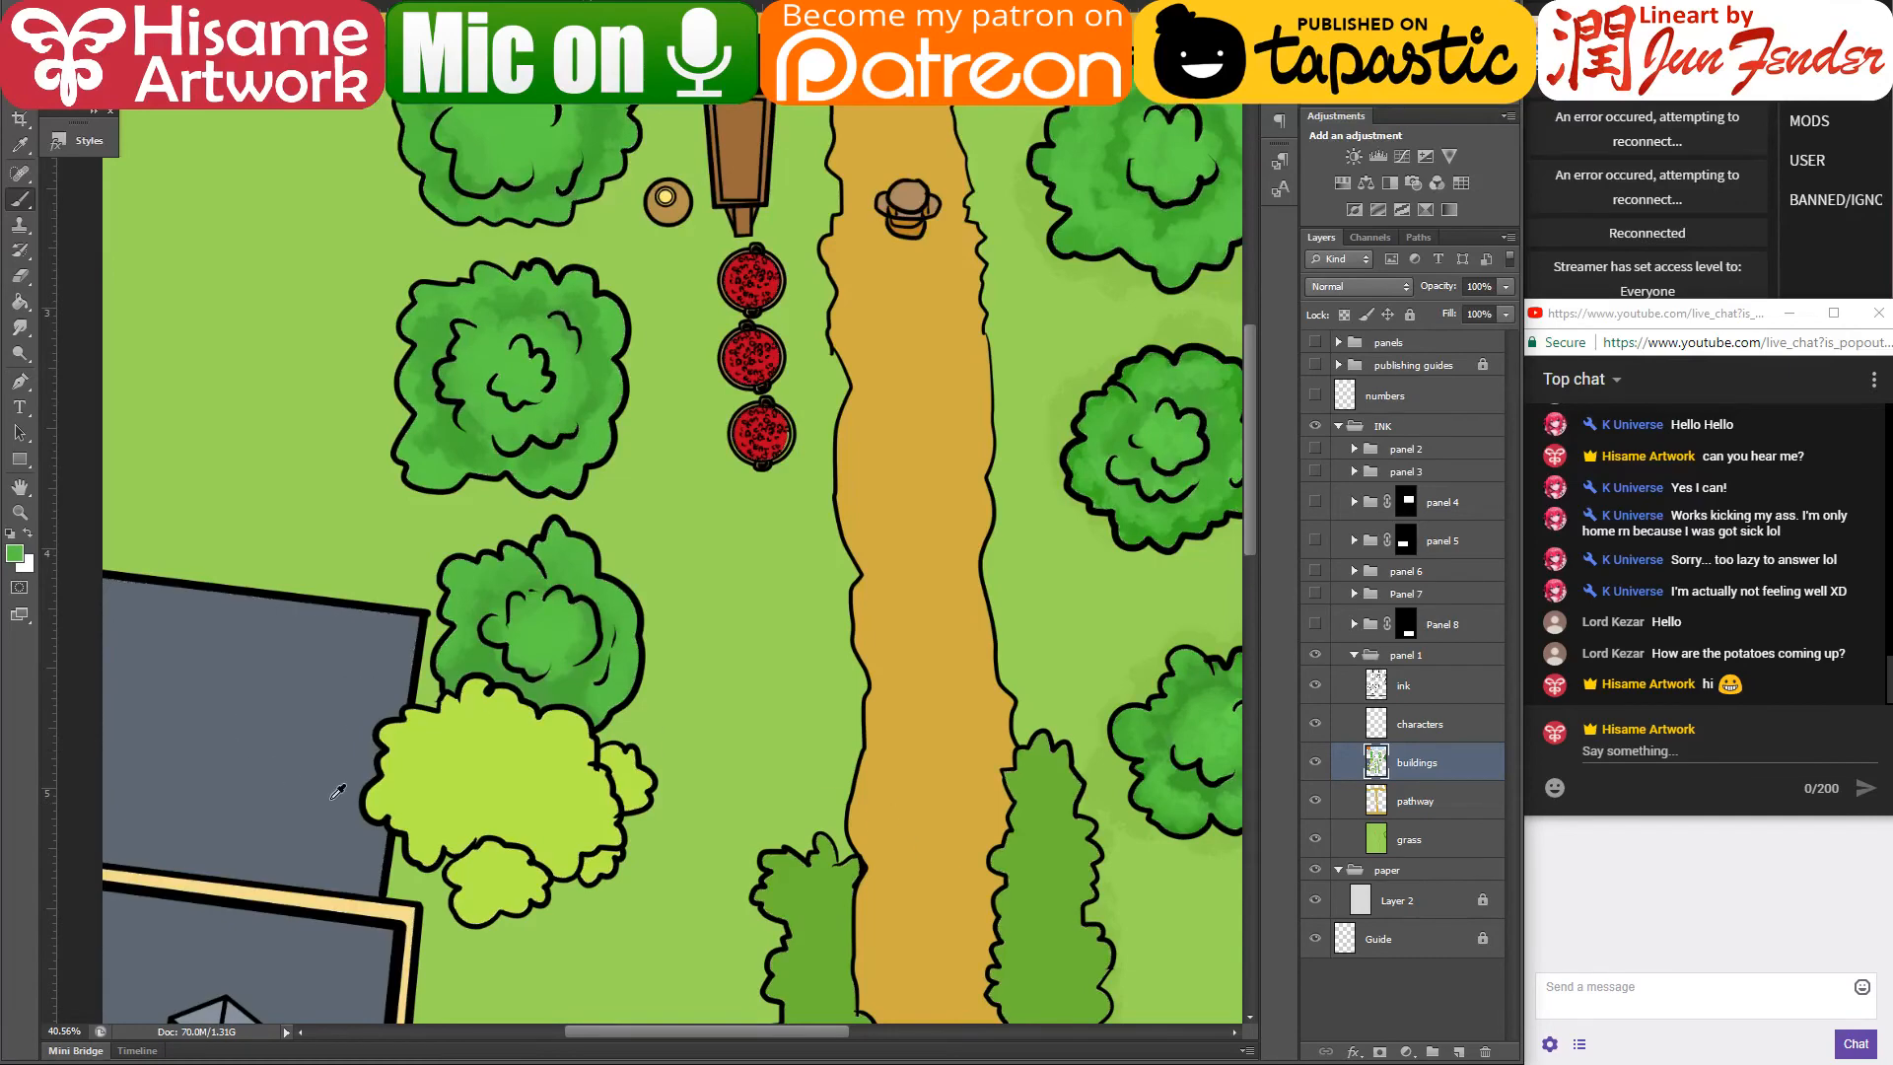
# - Select the main body of the yellow-green bush beside the grey roof on the buildings layer
pyautogui.scroll(2, 430, 838)
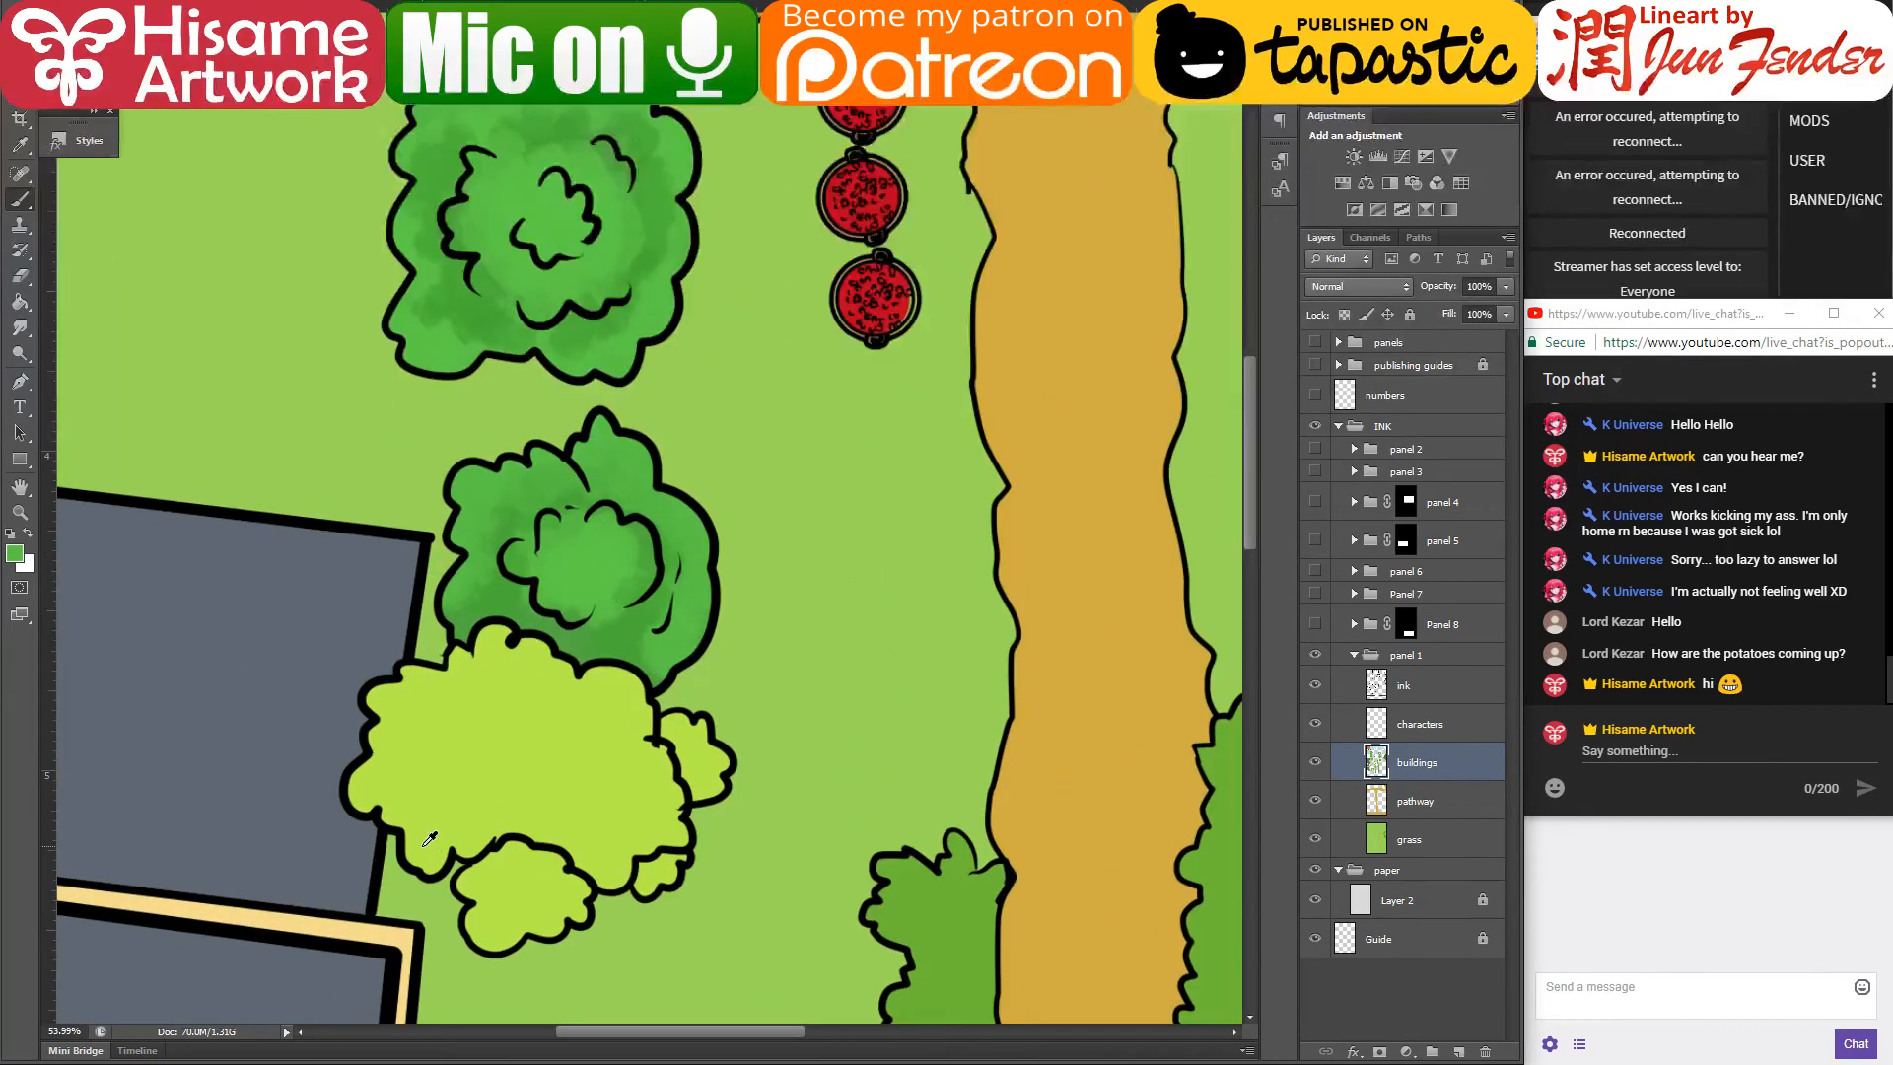
pyautogui.keyDown('ctrl'); pyautogui.click(1376, 762); pyautogui.keyUp('ctrl')
pyautogui.scroll(-3, 656, 653)
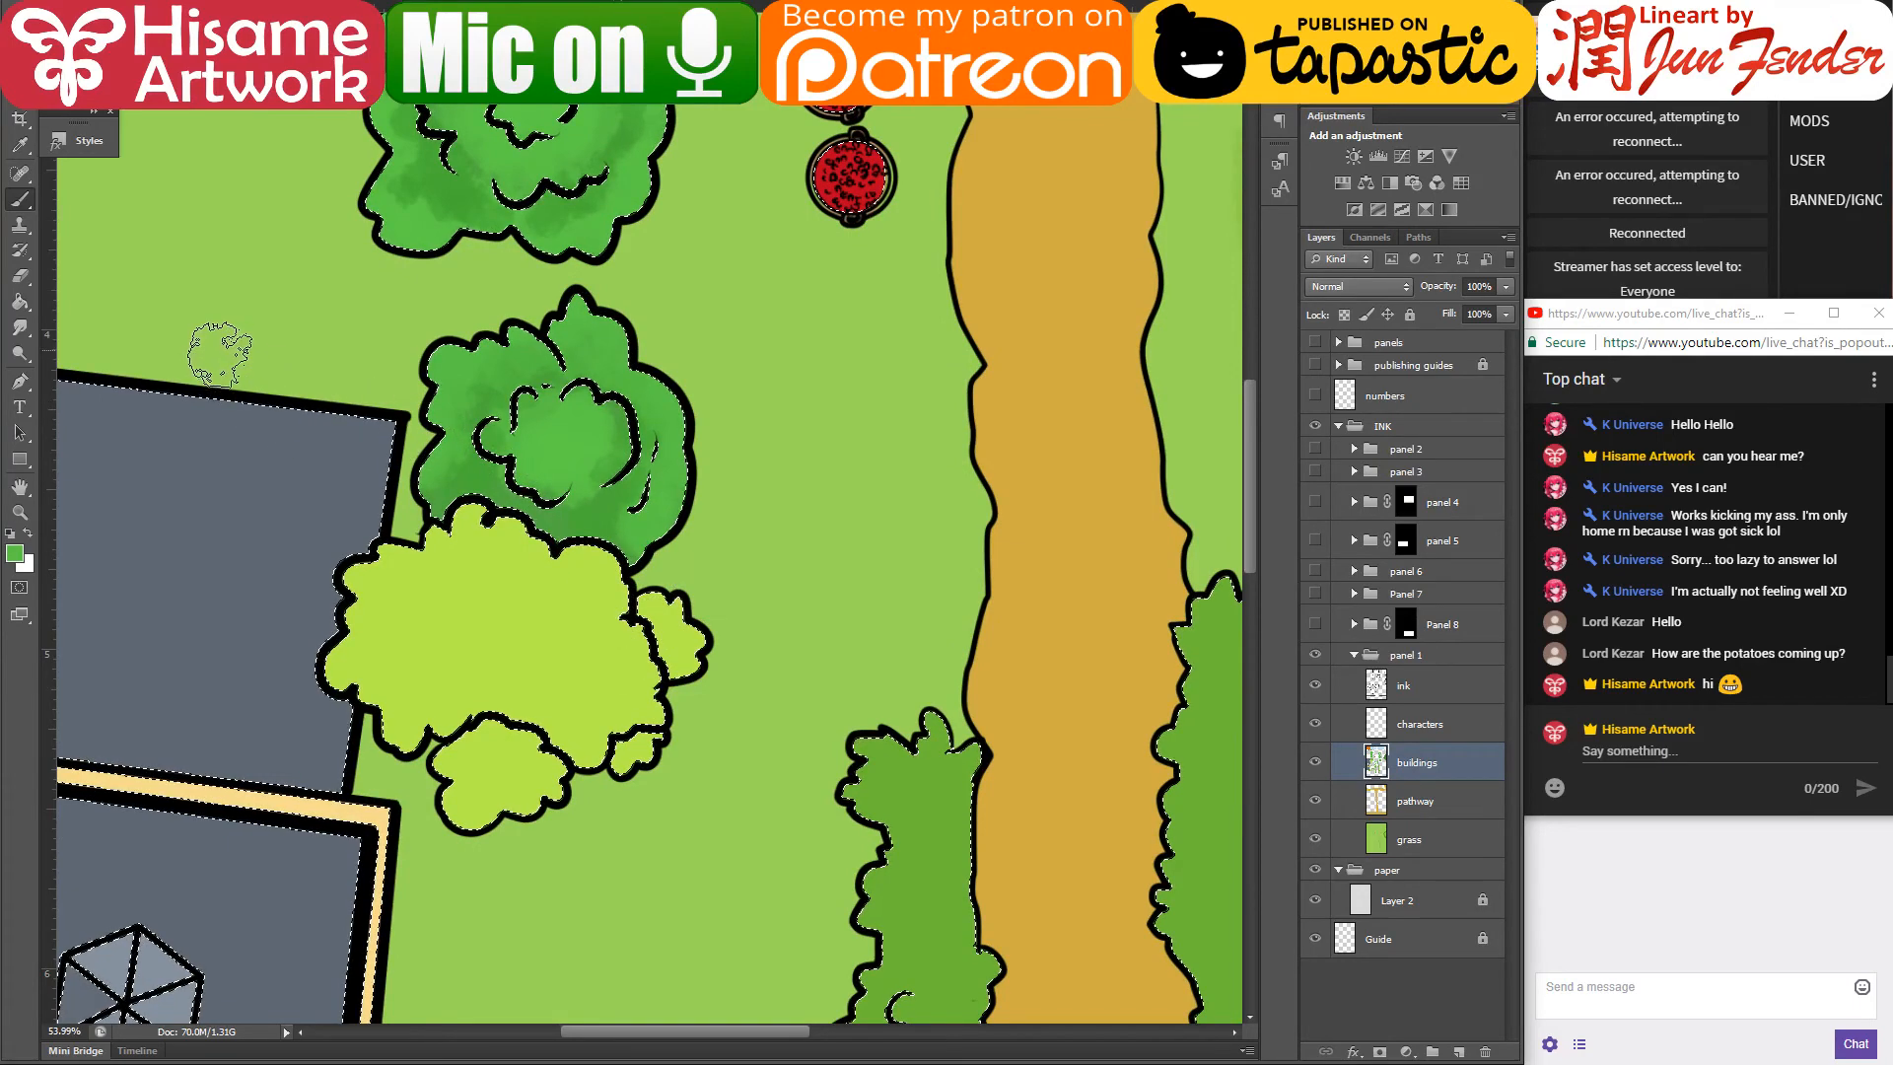
pyautogui.click(18, 95)
pyautogui.click(513, 616)
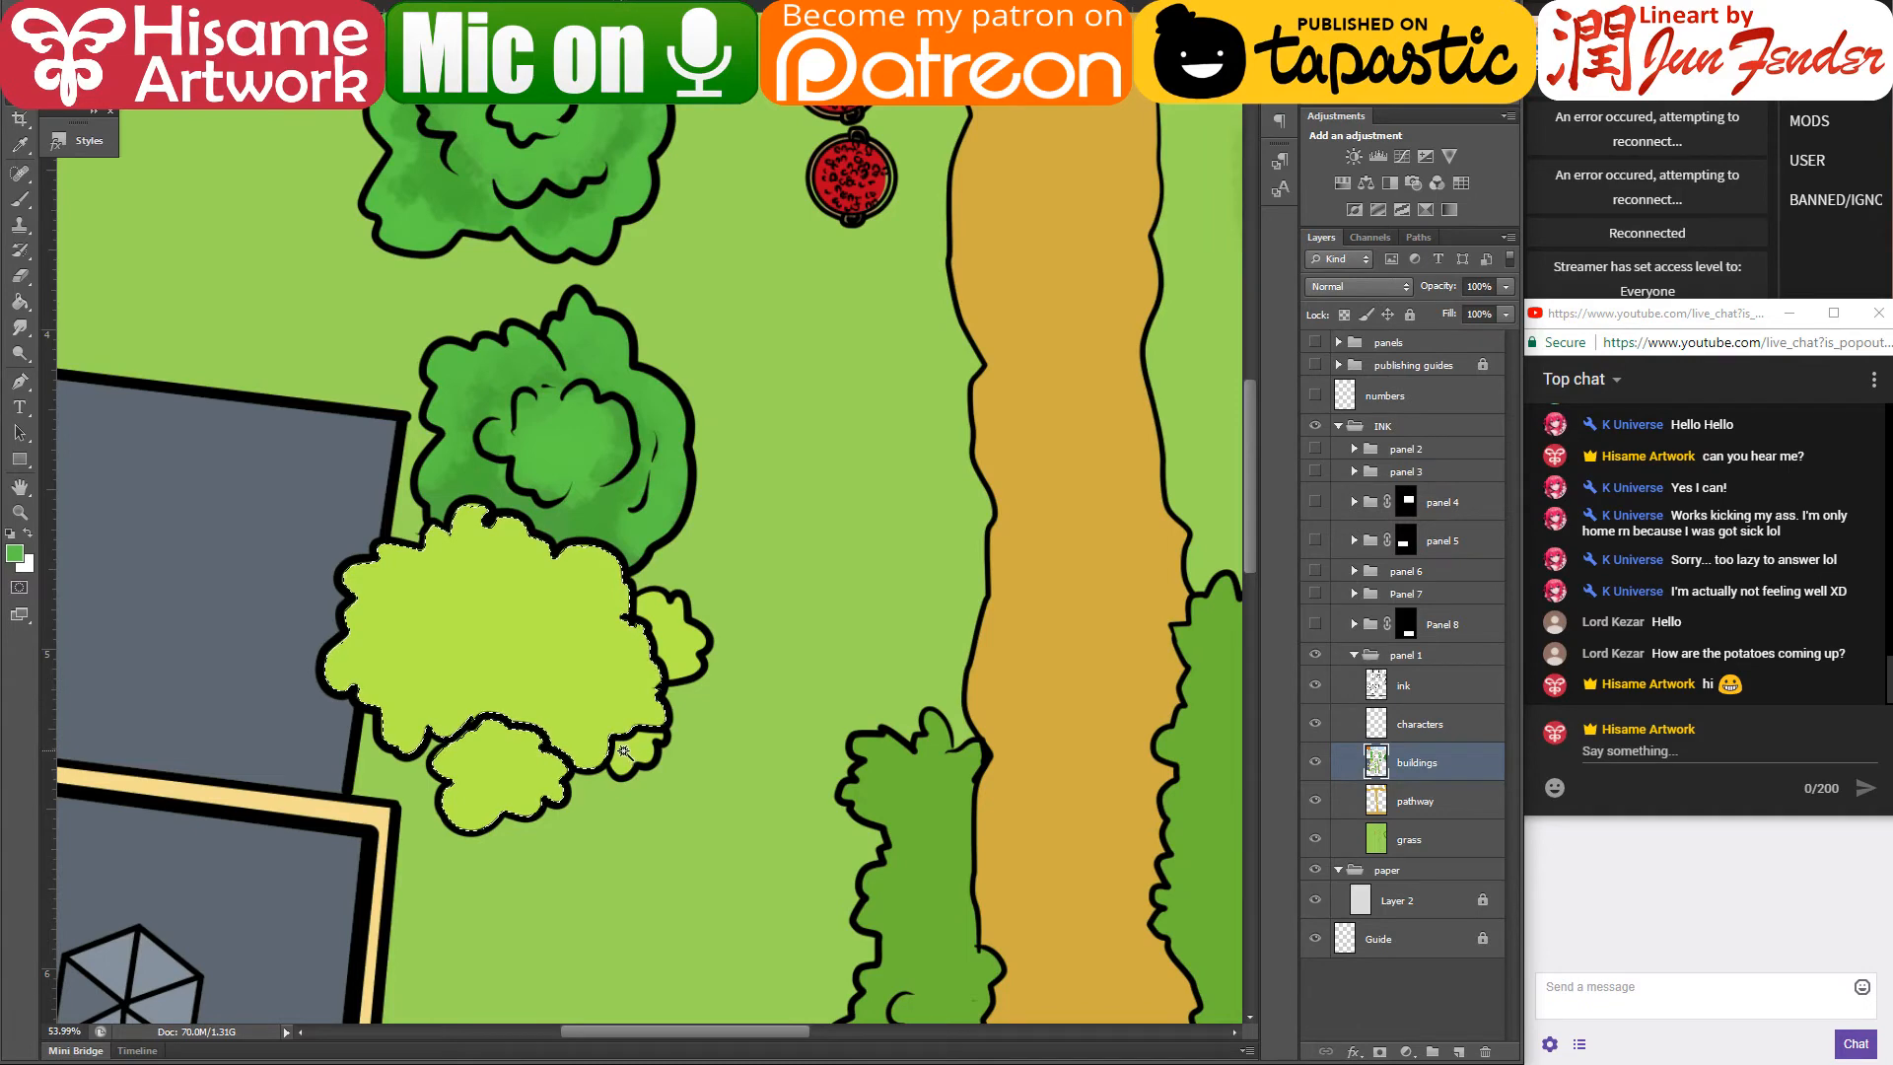
# - Shade the yellow-green bush's outer edges with a darker yellow-green brush colour, about #91cc1a
pyautogui.press('b')
pyautogui.keyDown('alt'); pyautogui.click(357, 576); pyautogui.keyUp('alt')
pyautogui.click(15, 553)
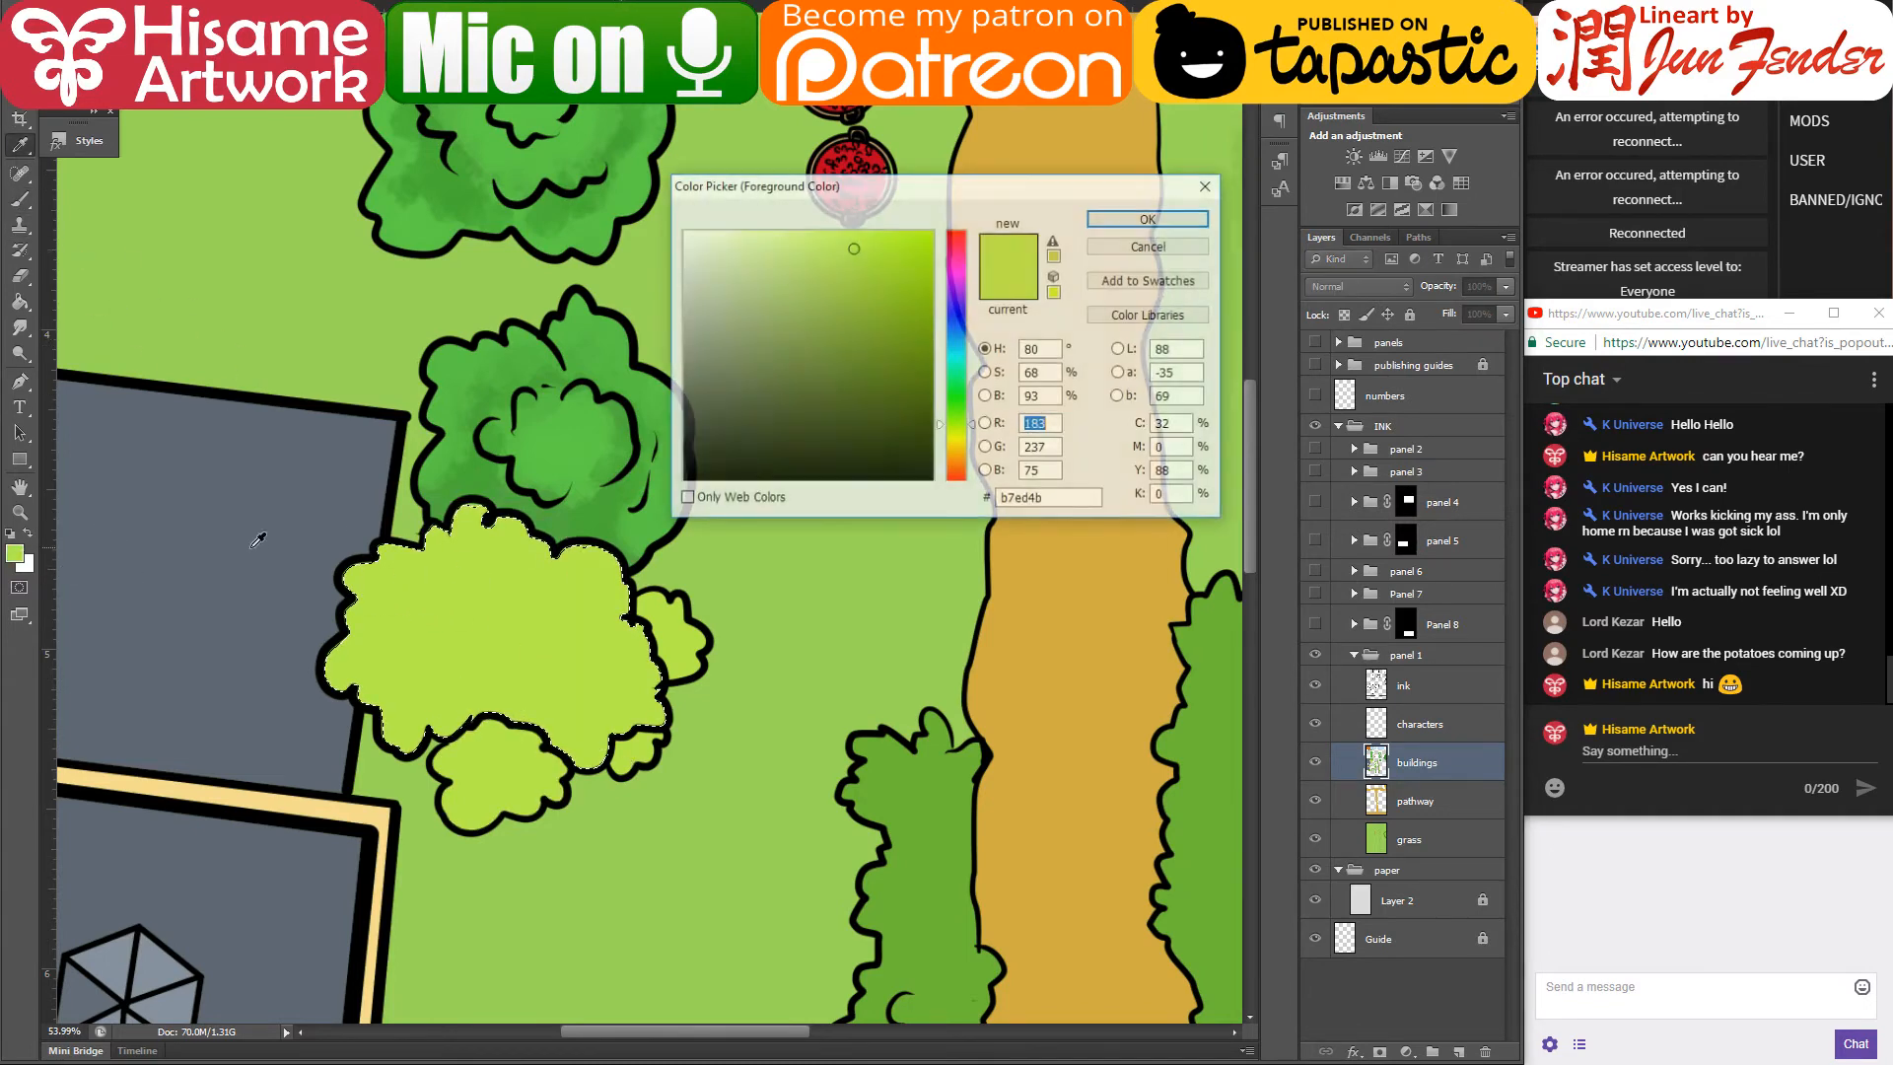
pyautogui.click(889, 277)
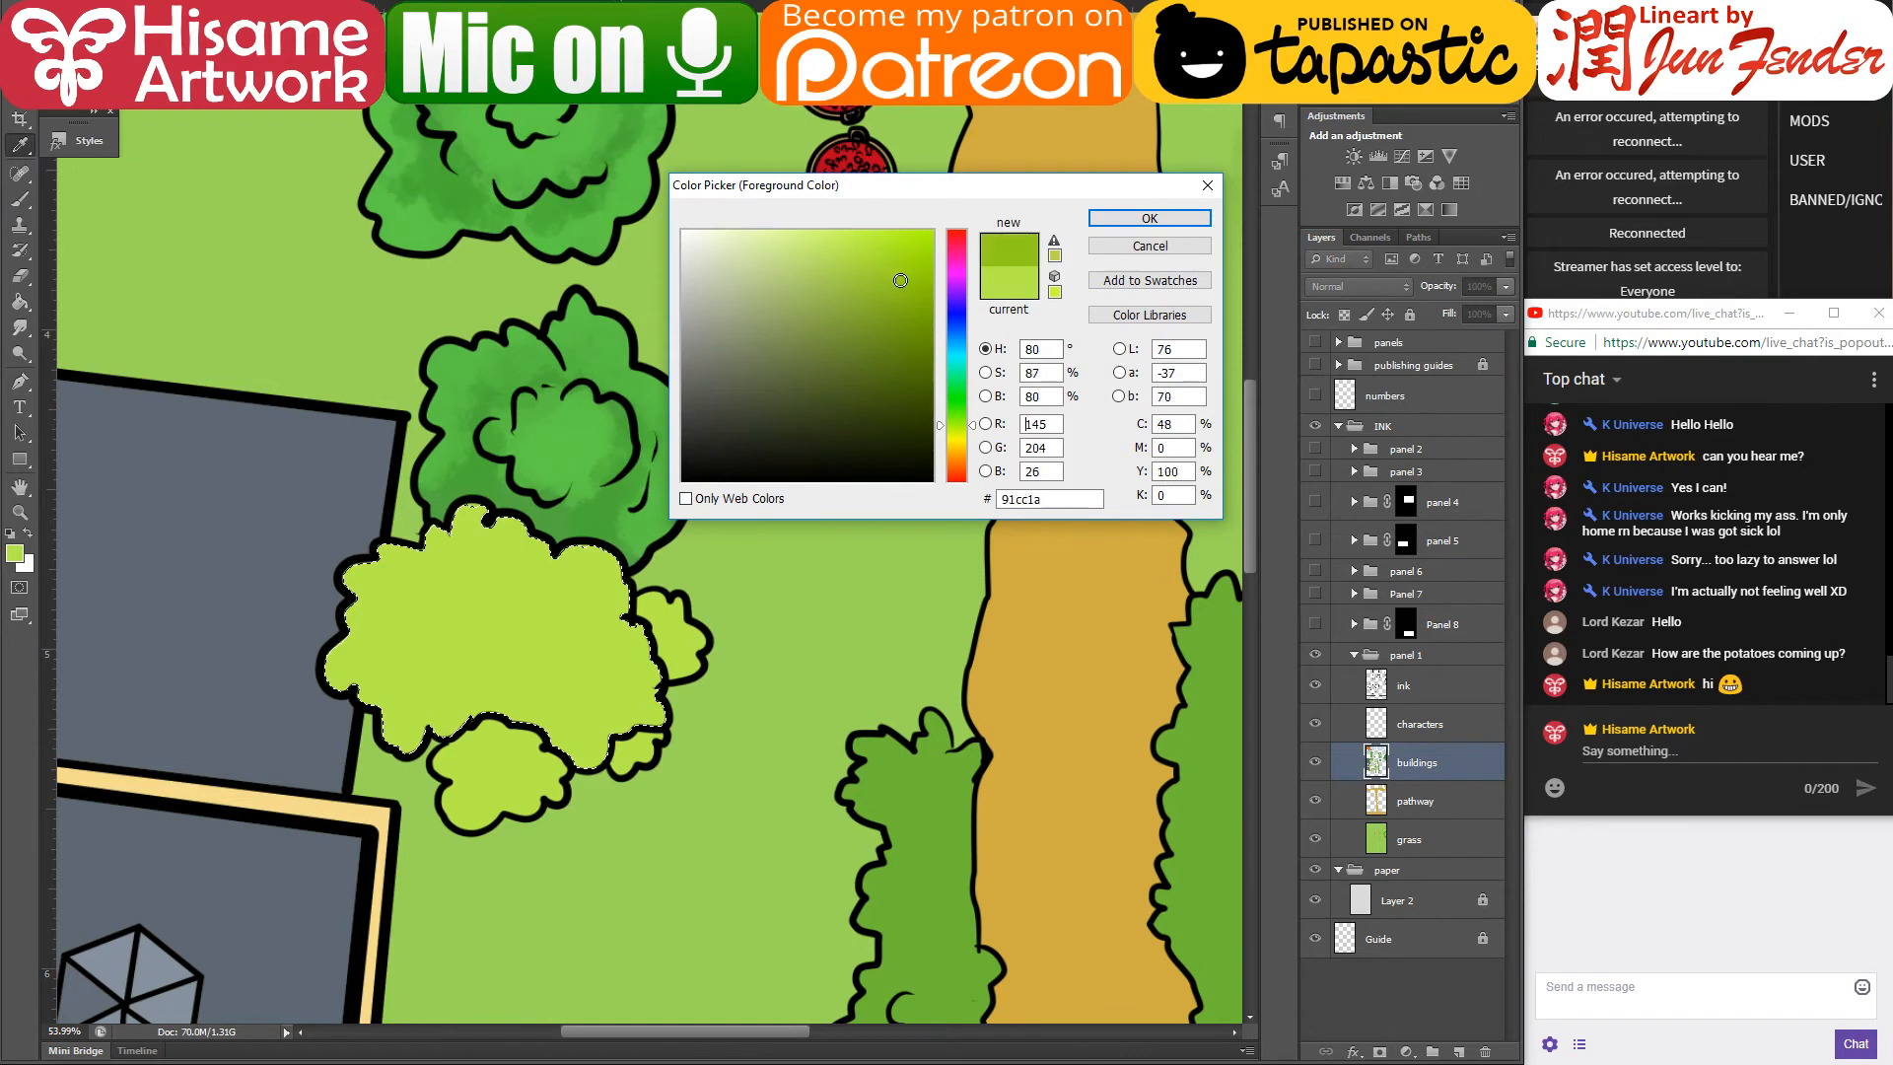
pyautogui.click(1149, 218)
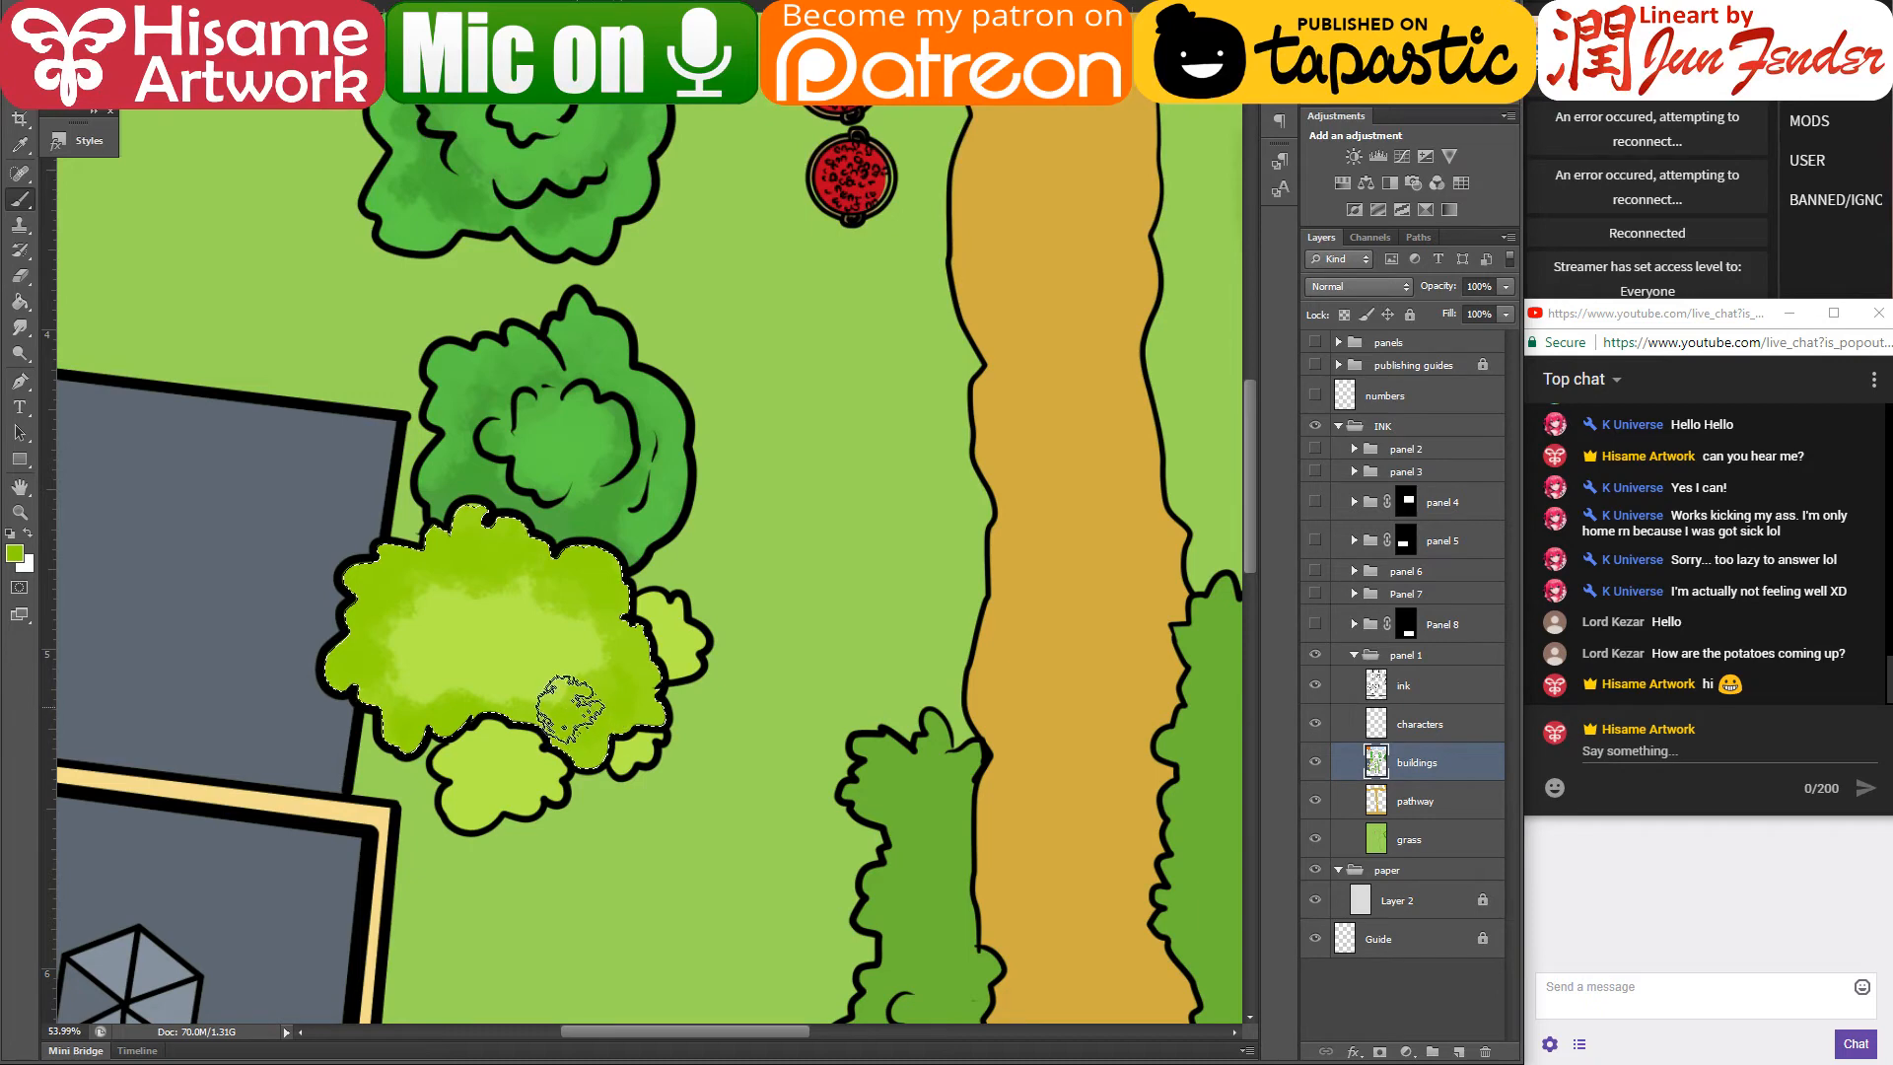
# - Brush pale yellow-green highlights (#cfff6f) over the bush's centre, blend them into the shaded edges, and deselect the bush
pyautogui.click(14, 553)
pyautogui.click(498, 648)
pyautogui.click(828, 233)
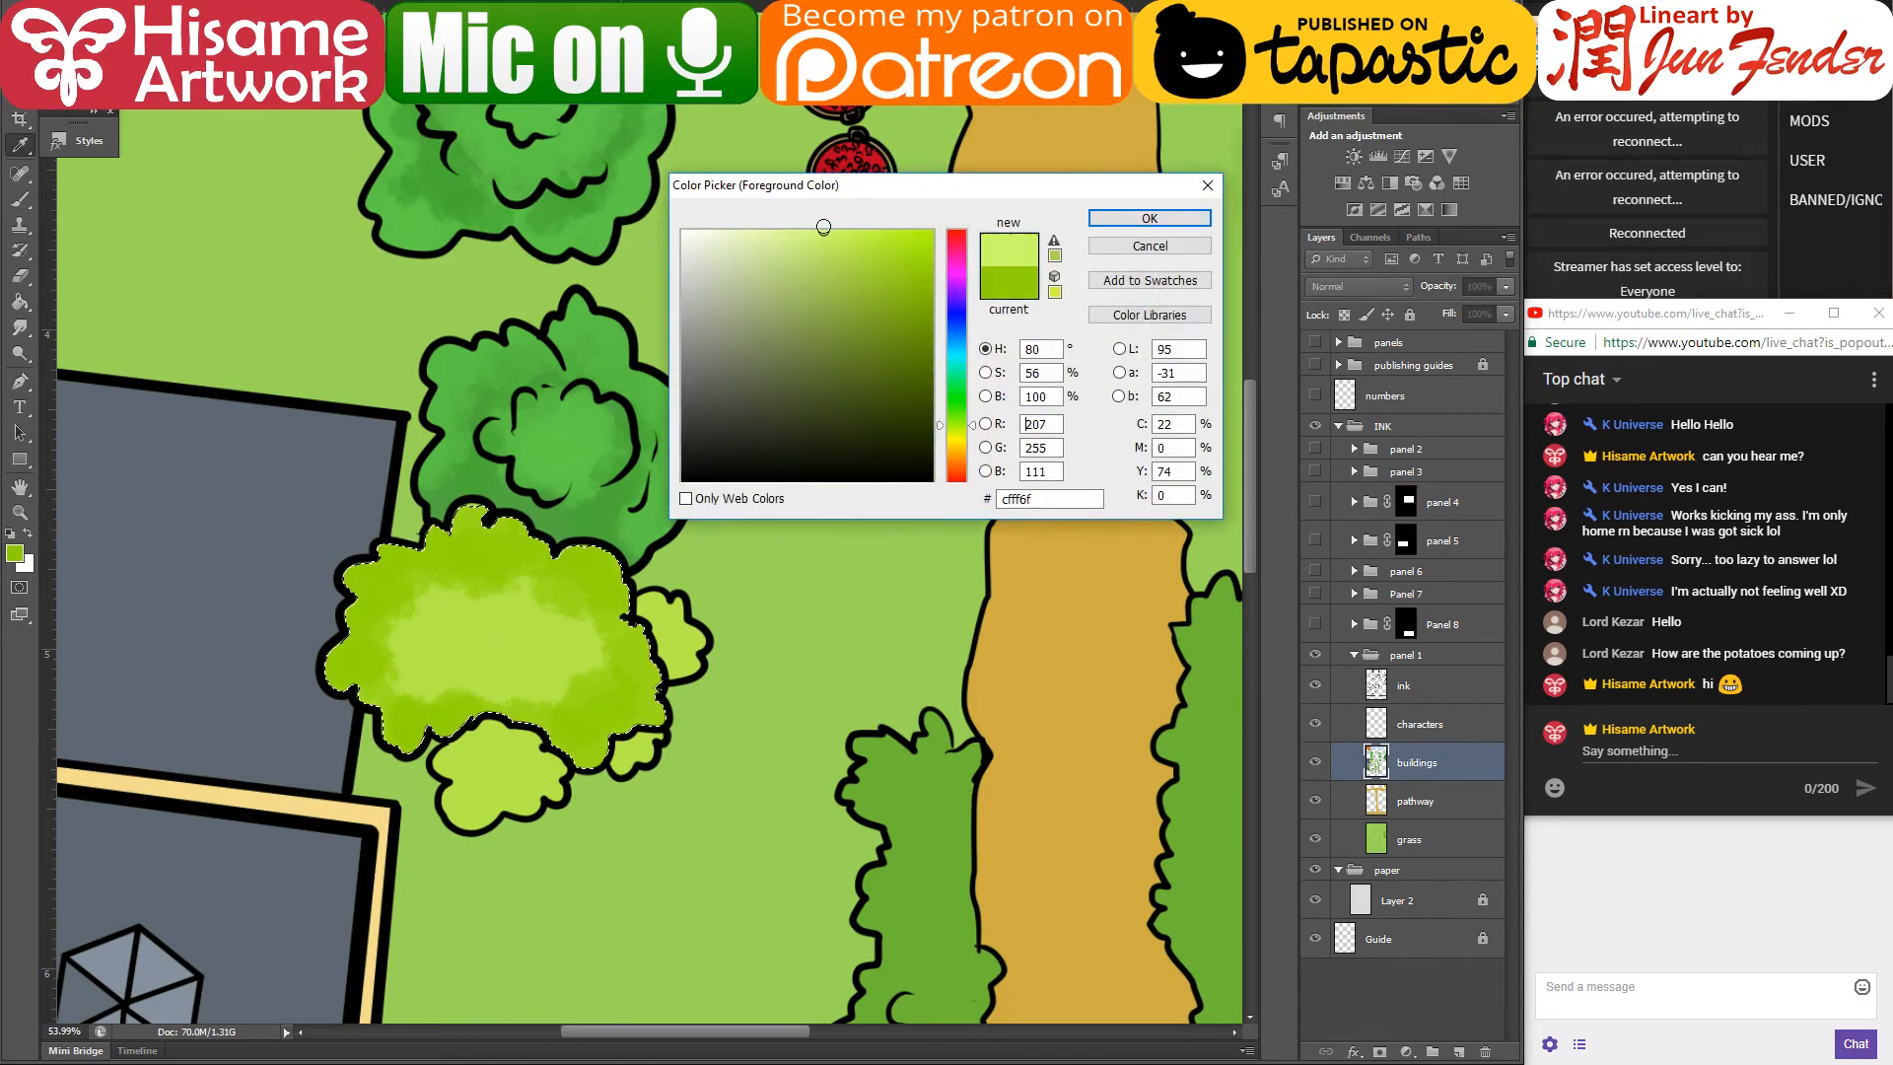
pyautogui.click(1150, 218)
pyautogui.moveTo(447, 618)
pyautogui.mouseDown()
pyautogui.moveTo(562, 618)
pyautogui.moveTo(446, 605)
pyautogui.moveTo(525, 662)
pyautogui.moveTo(444, 562)
pyautogui.moveTo(601, 675)
pyautogui.moveTo(394, 630)
pyautogui.moveTo(434, 675)
pyautogui.moveTo(571, 697)
pyautogui.moveTo(634, 642)
pyautogui.moveTo(572, 566)
pyautogui.moveTo(481, 532)
pyautogui.moveTo(349, 631)
pyautogui.moveTo(389, 684)
pyautogui.moveTo(664, 642)
pyautogui.moveTo(616, 572)
pyautogui.mouseUp()
pyautogui.moveTo(739, 591); pyautogui.dragTo(715, 480)
pyautogui.hotkey('ctrl', 'd')
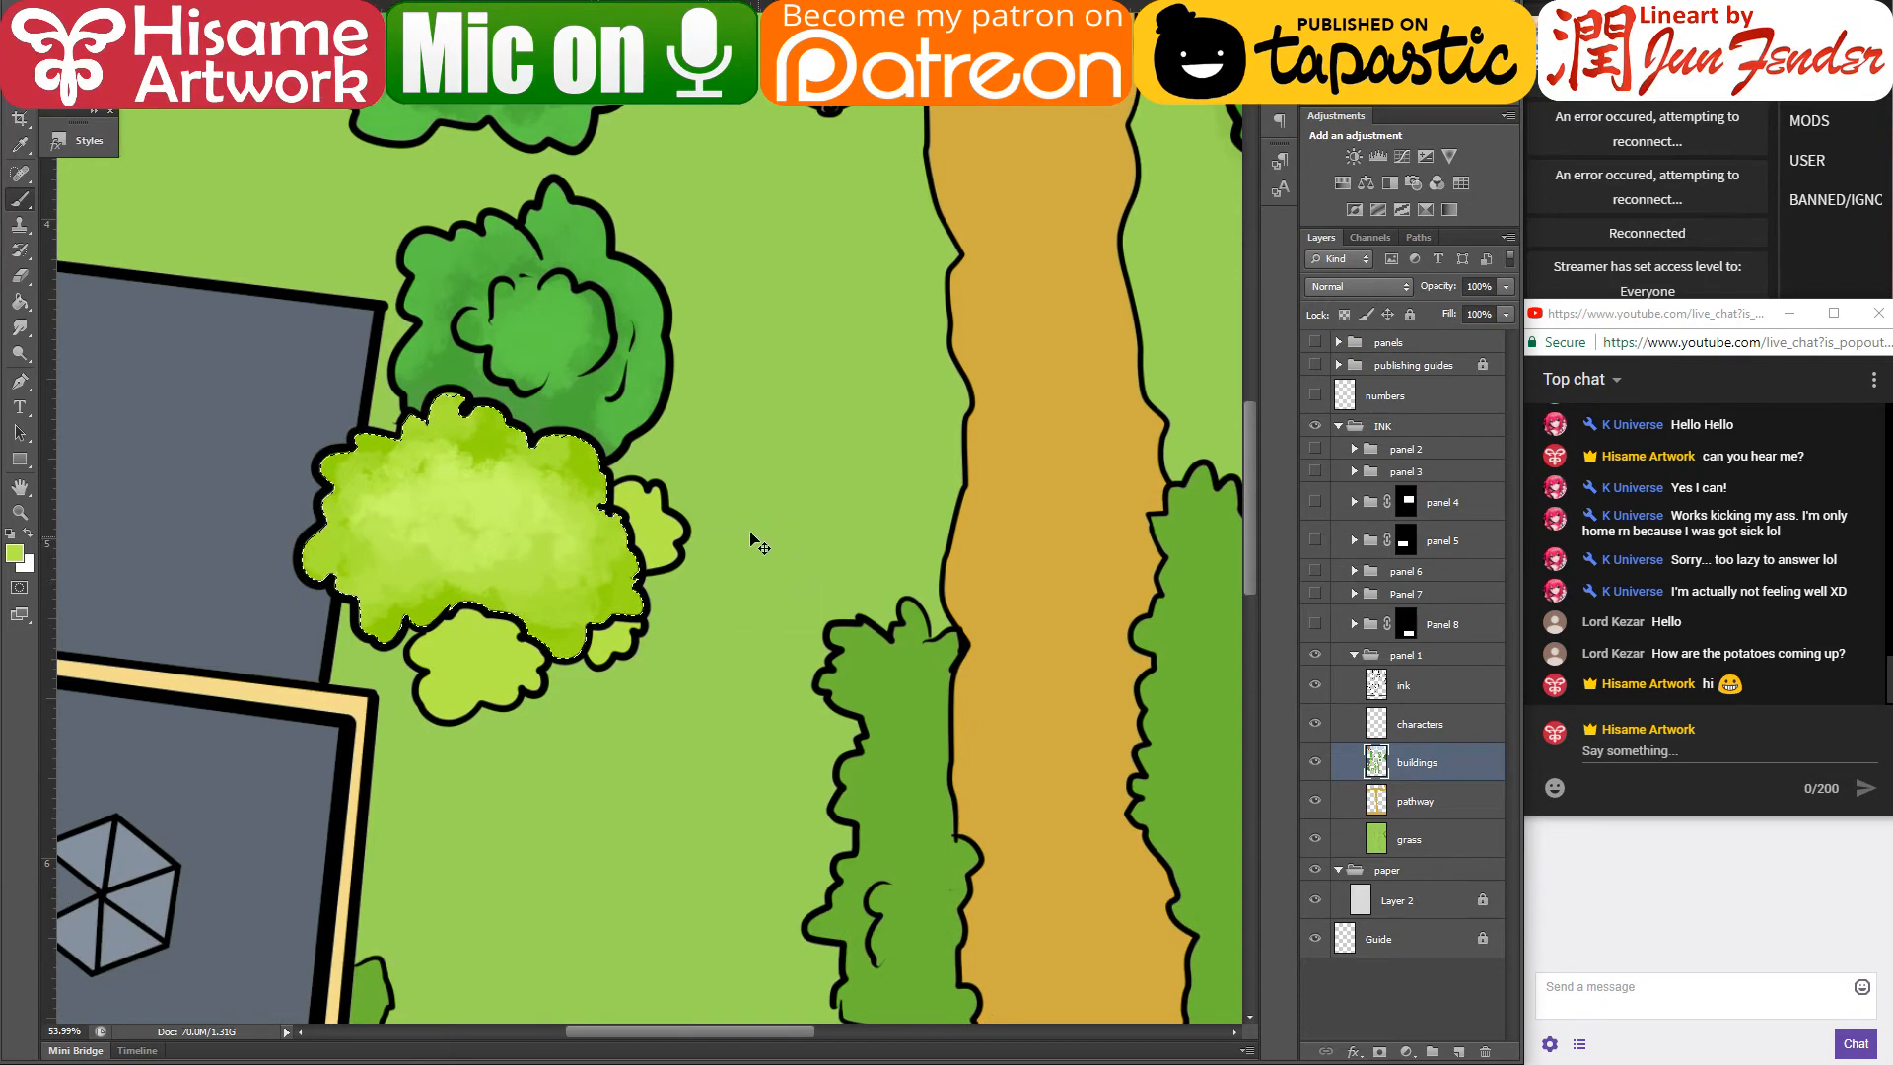
# - Select the small lobe below the yellow-green bush and paint it with the bush's pale highlight and darker edge colours
pyautogui.press('w')
pyautogui.press('b')
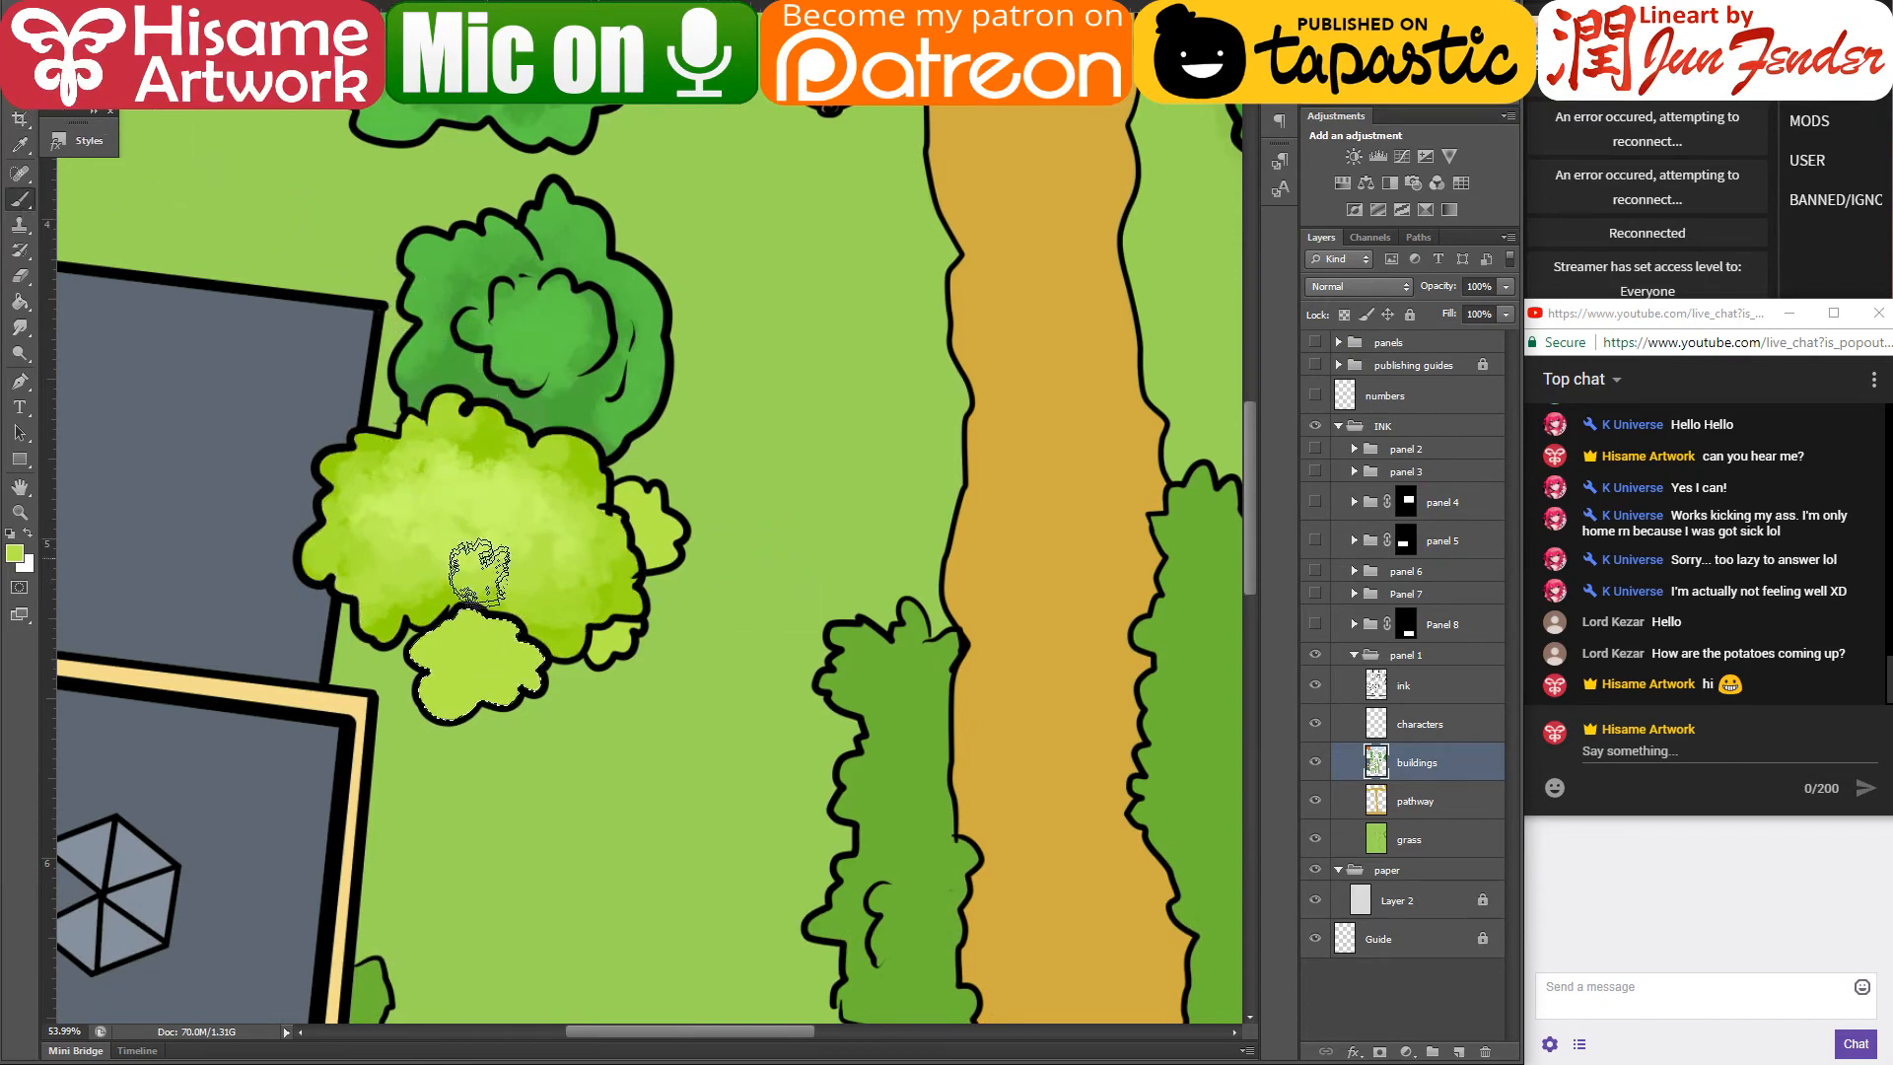
pyautogui.keyDown('alt'); pyautogui.click(499, 510); pyautogui.keyUp('alt')
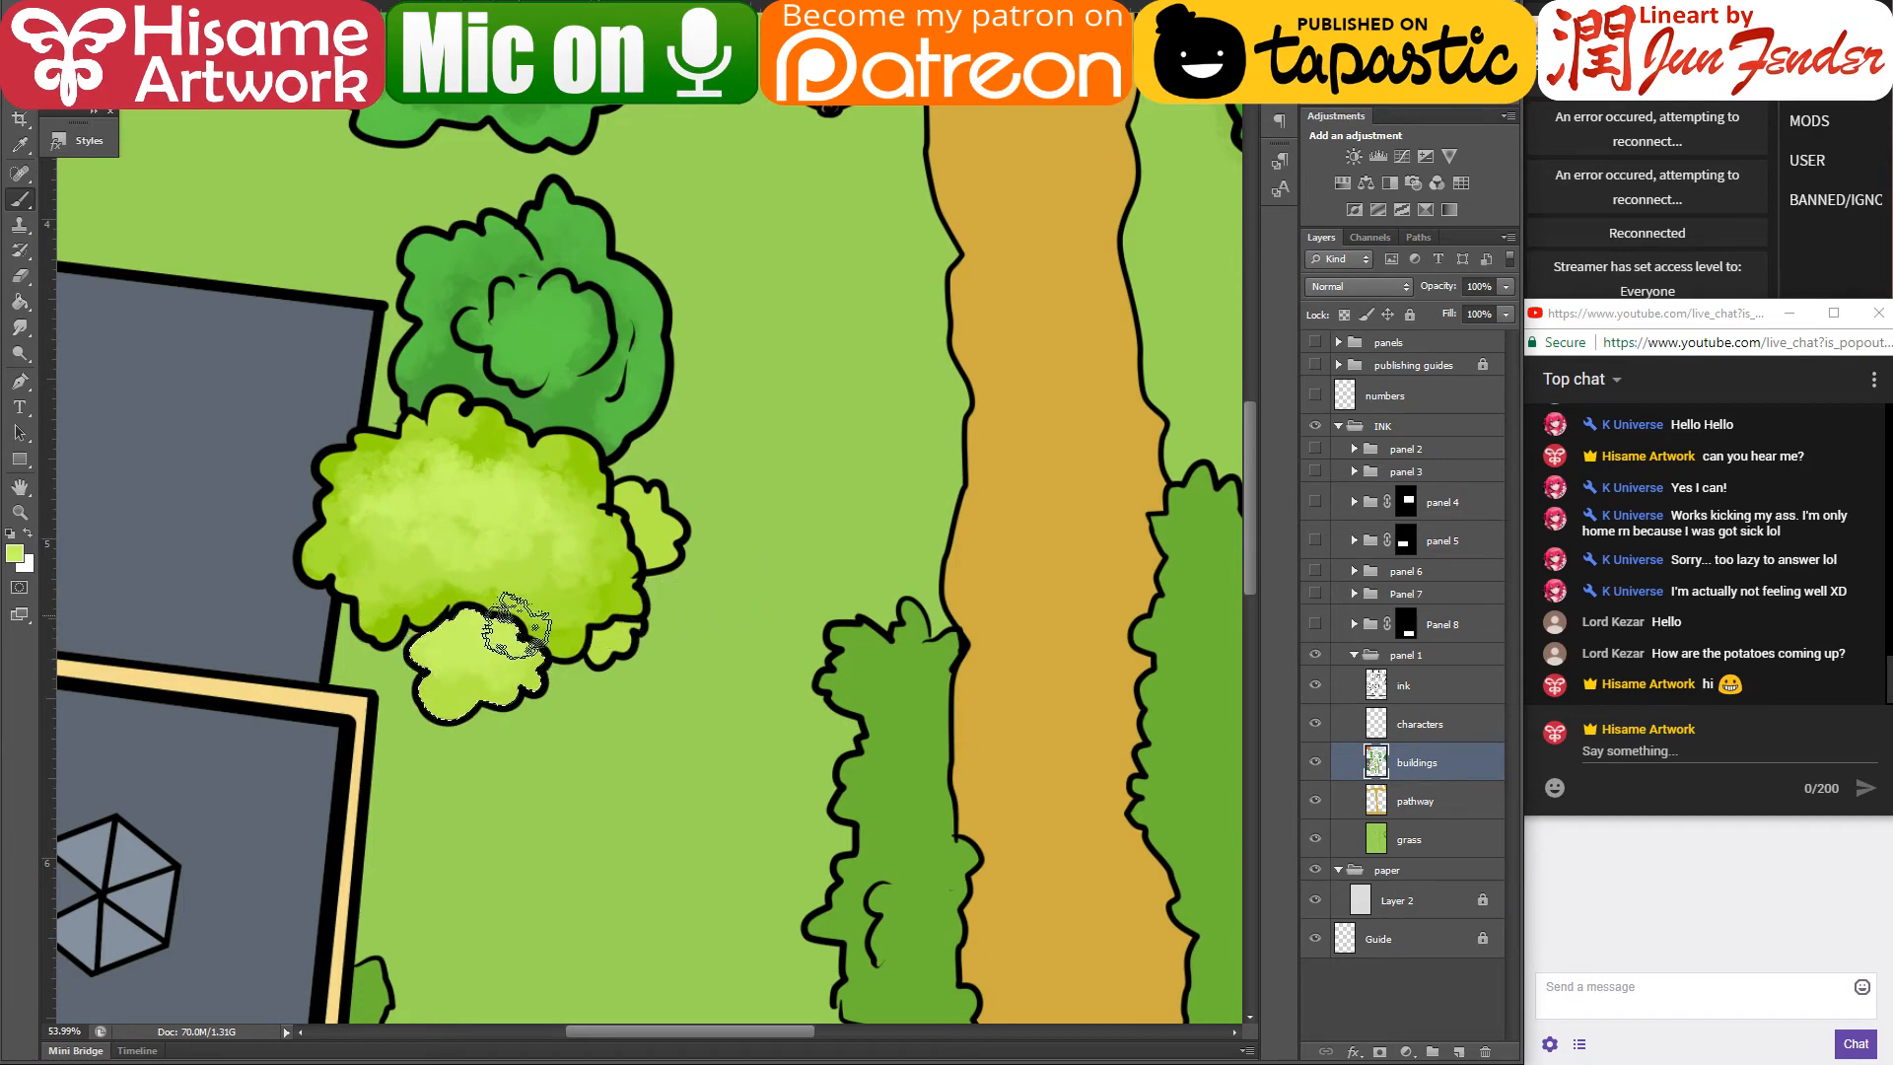
pyautogui.keyDown('alt'); pyautogui.click(429, 602); pyautogui.keyUp('alt')
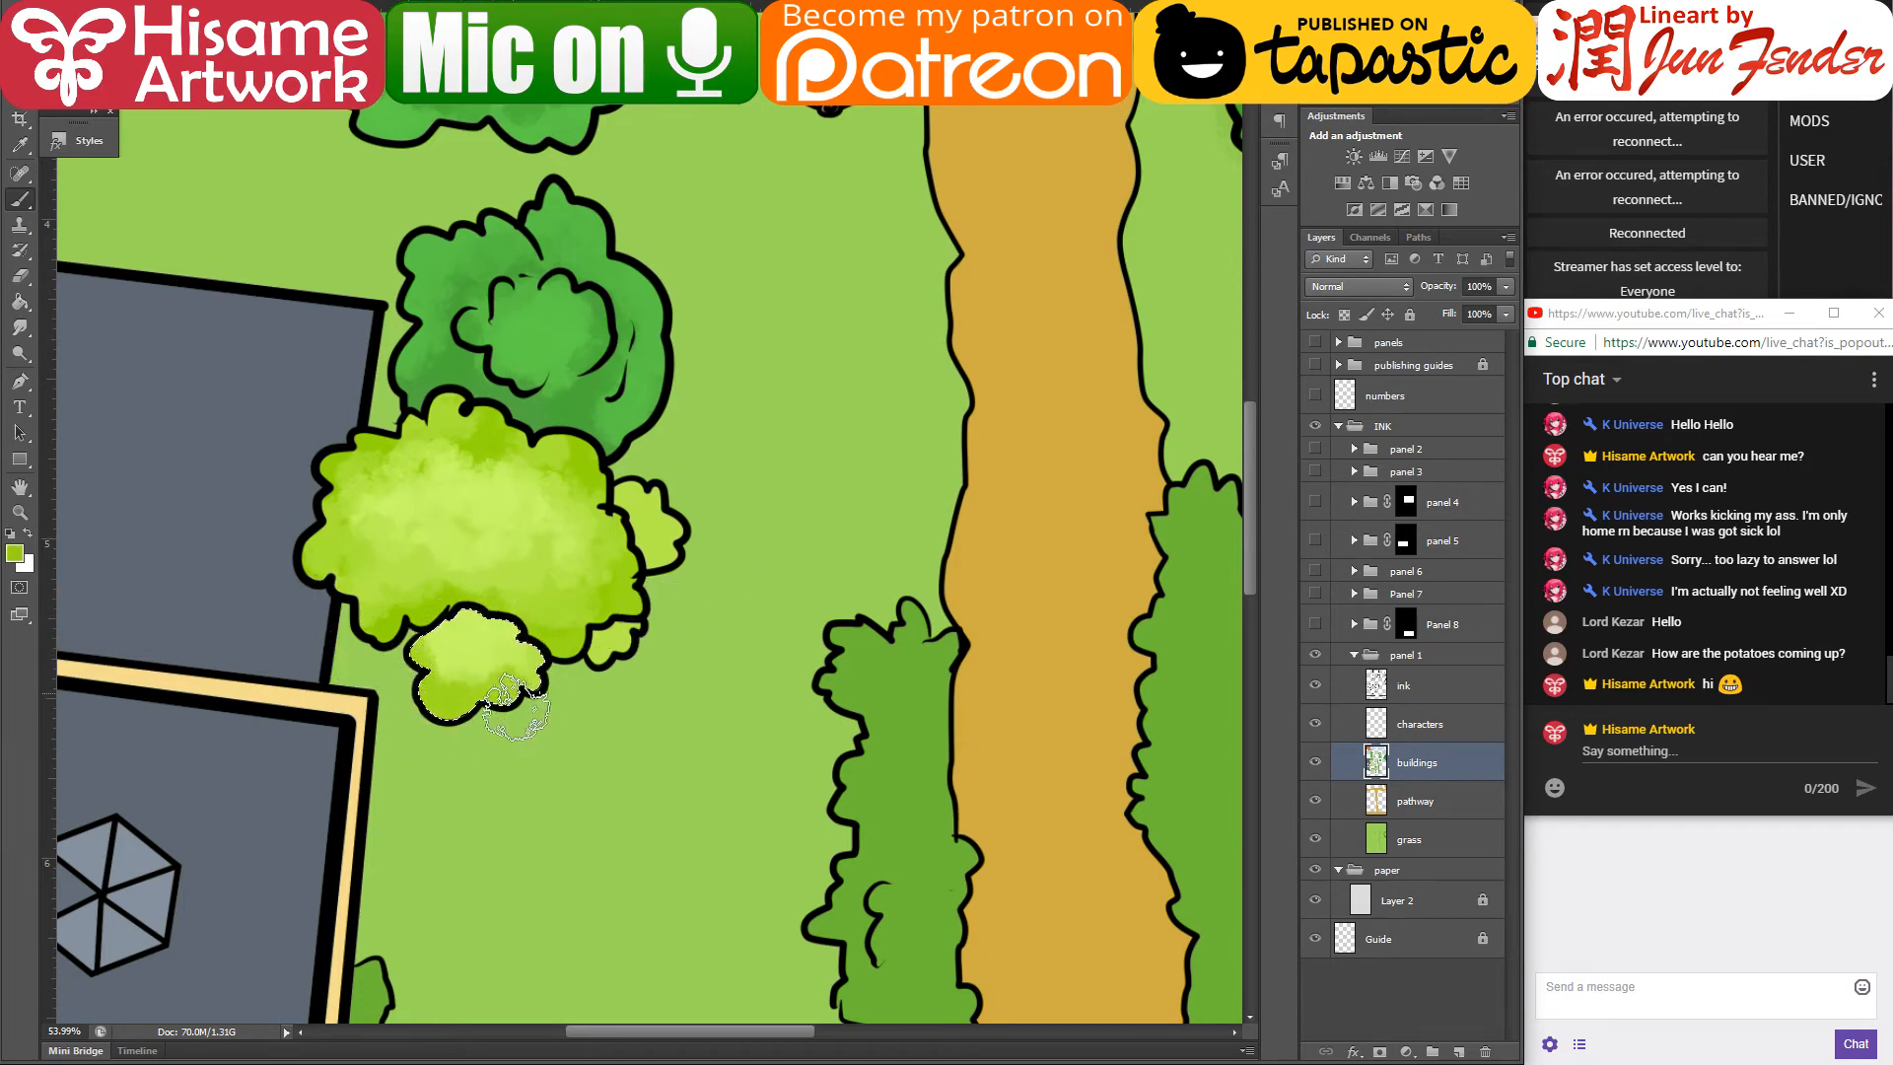
pyautogui.keyDown('alt'); pyautogui.click(486, 643); pyautogui.keyUp('alt')
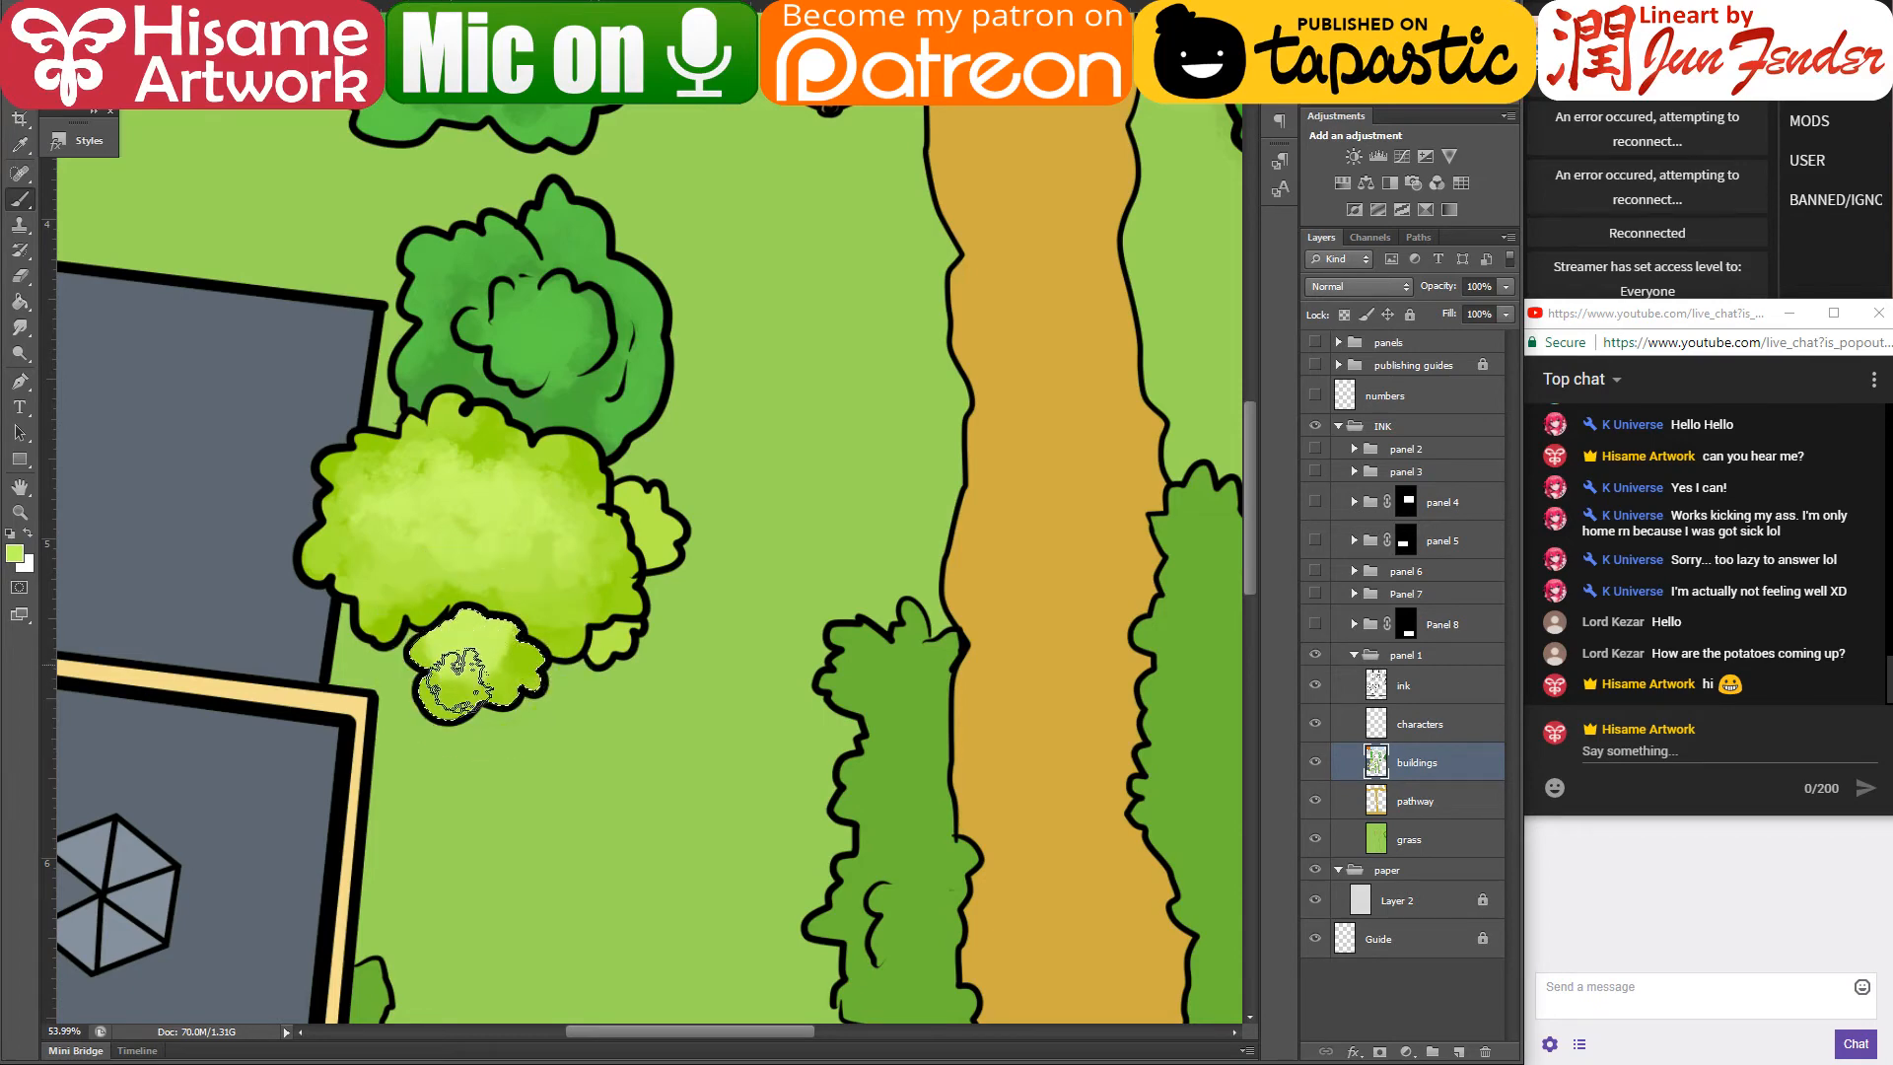
pyautogui.keyDown('alt'); pyautogui.click(433, 690); pyautogui.keyUp('alt')
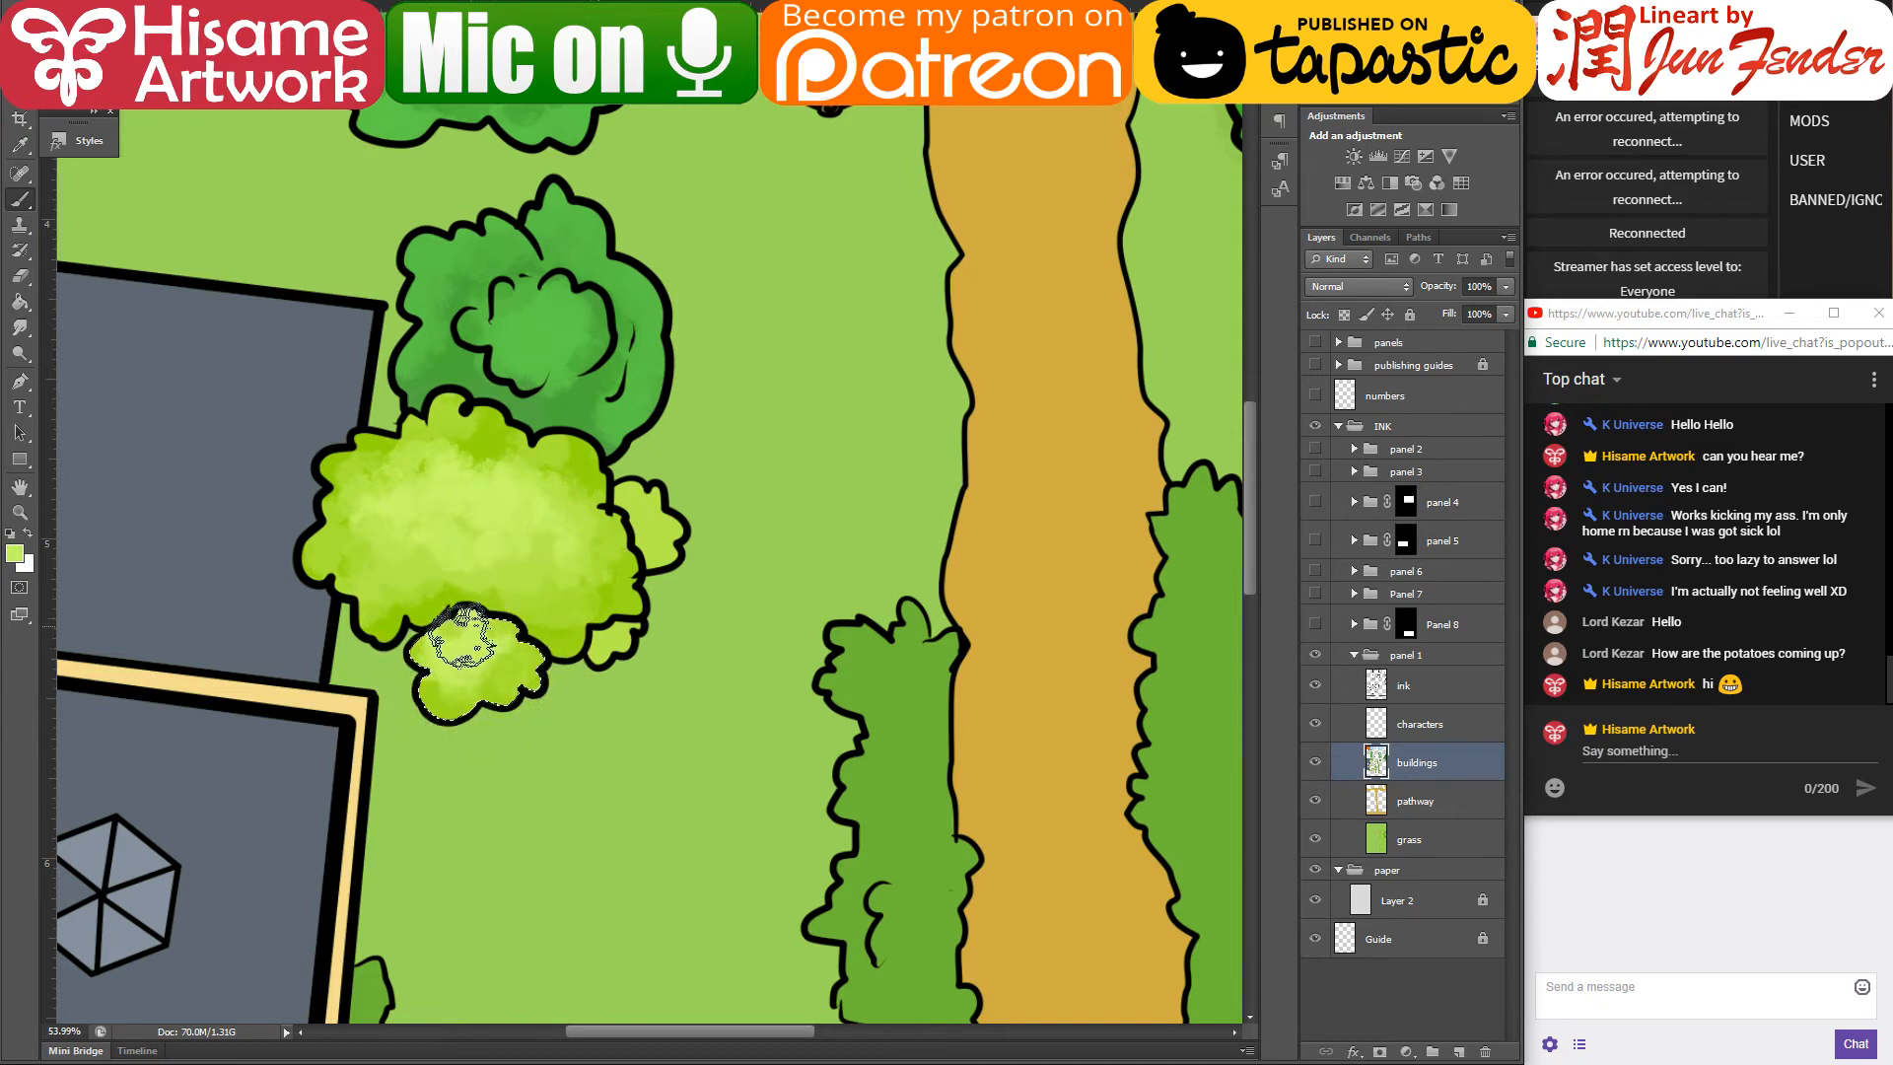
# - Shade and highlight the two small lobes on the yellow-green bush's right side with the bush's colours, and save the file
pyautogui.moveTo(866, 580); pyautogui.dragTo(811, 667)
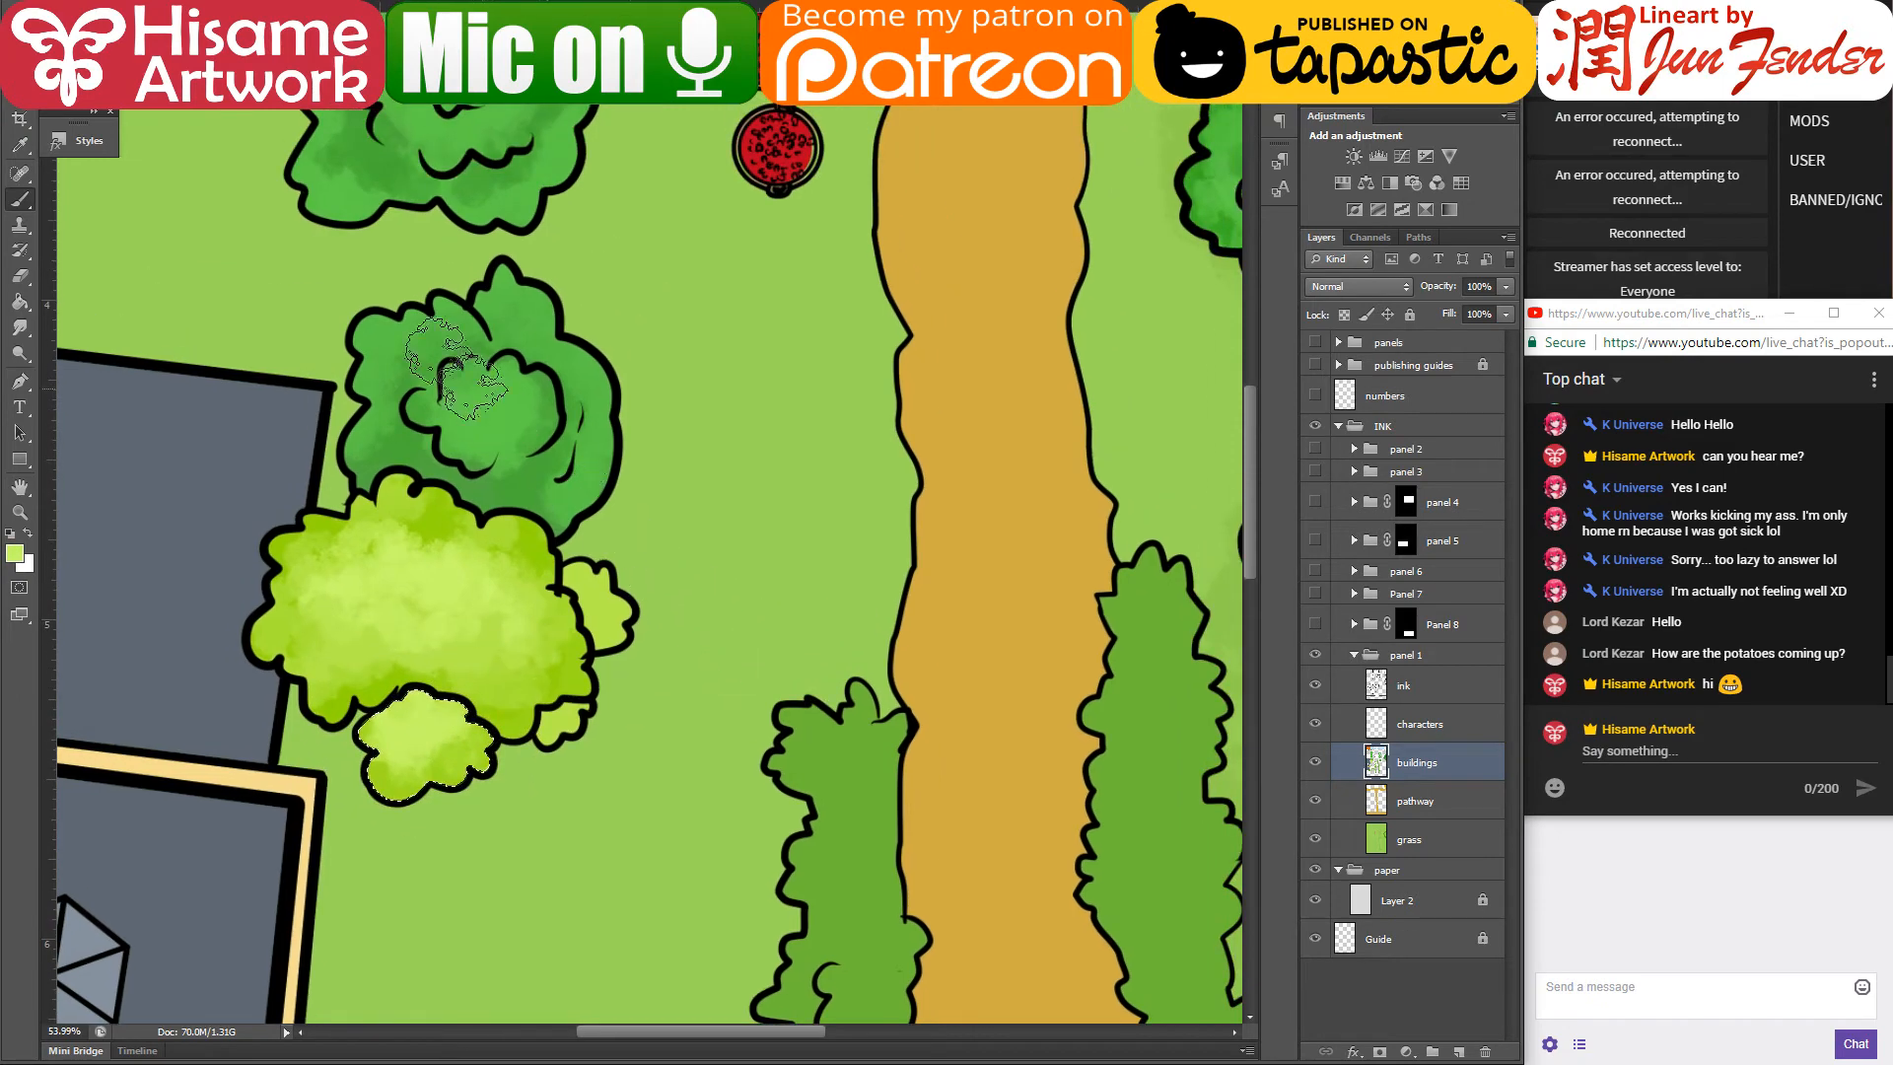
pyautogui.press('w')
pyautogui.click(594, 599)
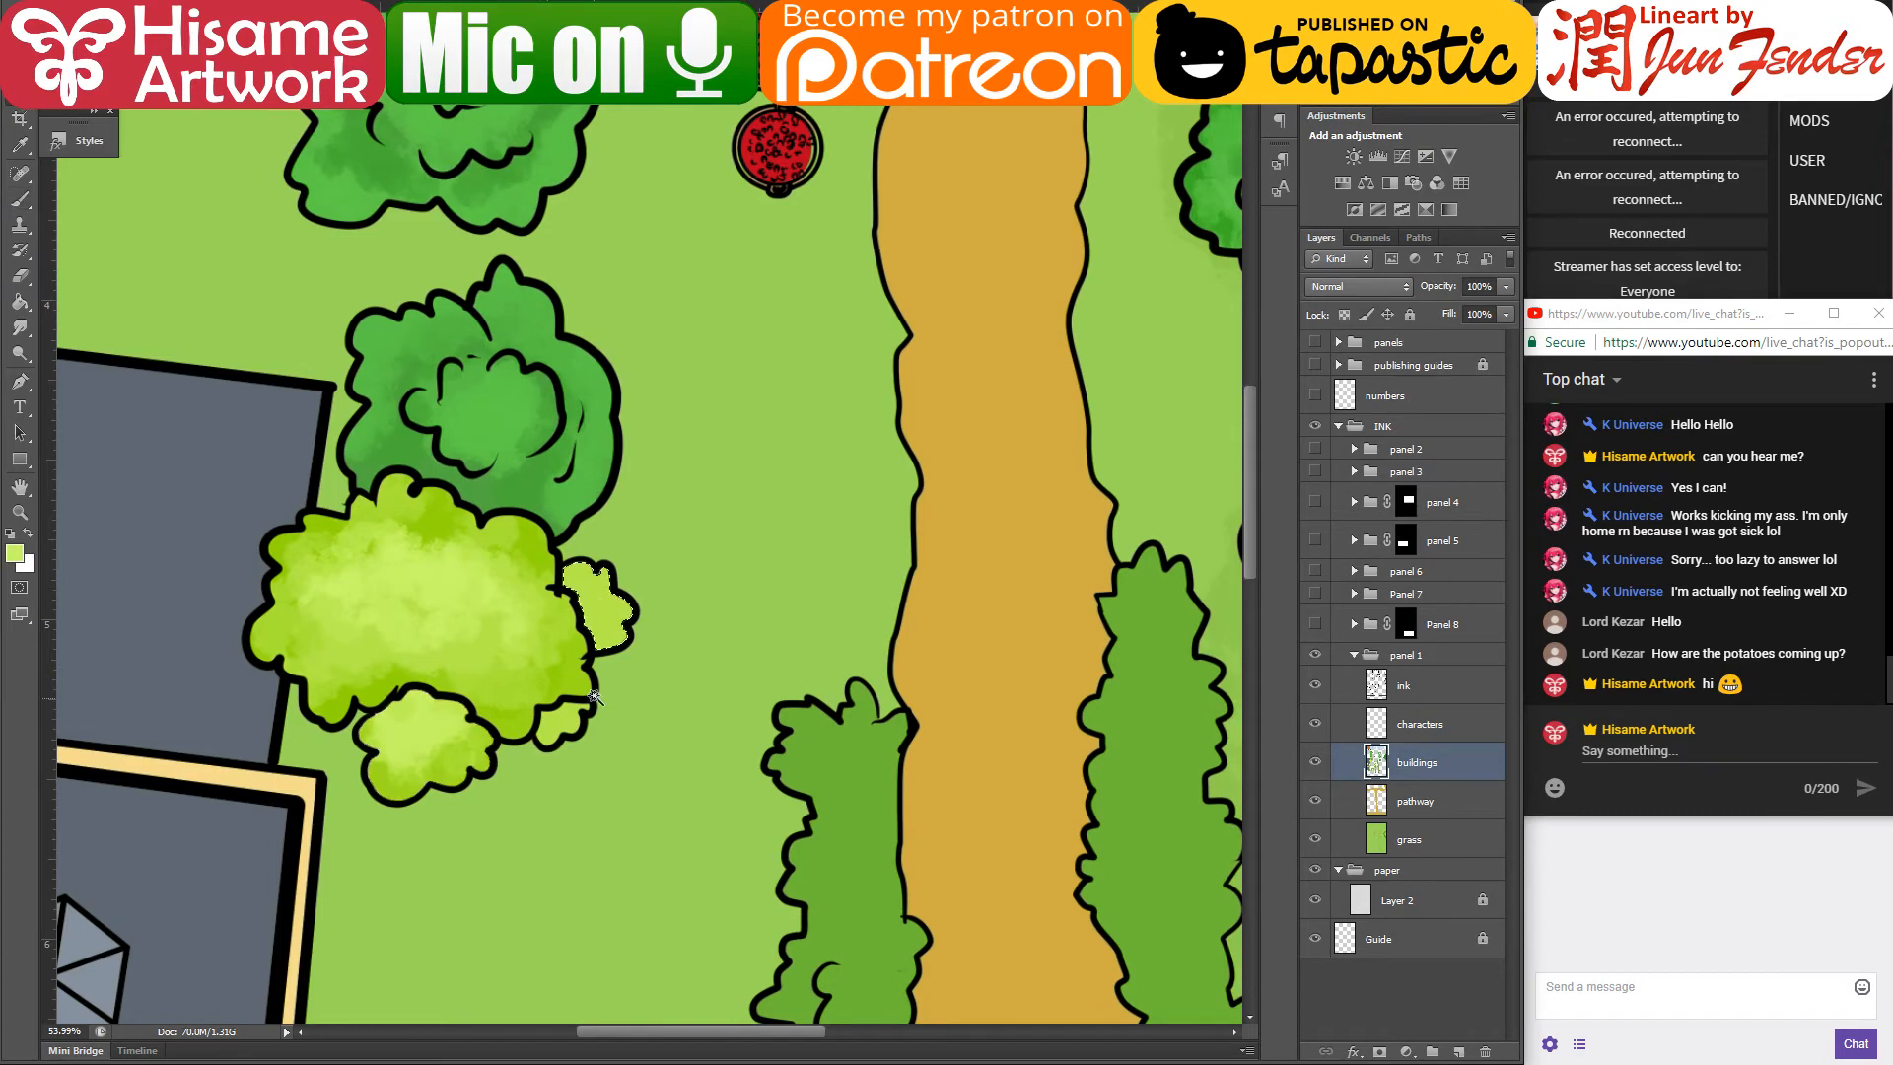
pyautogui.press('b')
pyautogui.keyDown('alt'); pyautogui.click(520, 716); pyautogui.keyUp('alt')
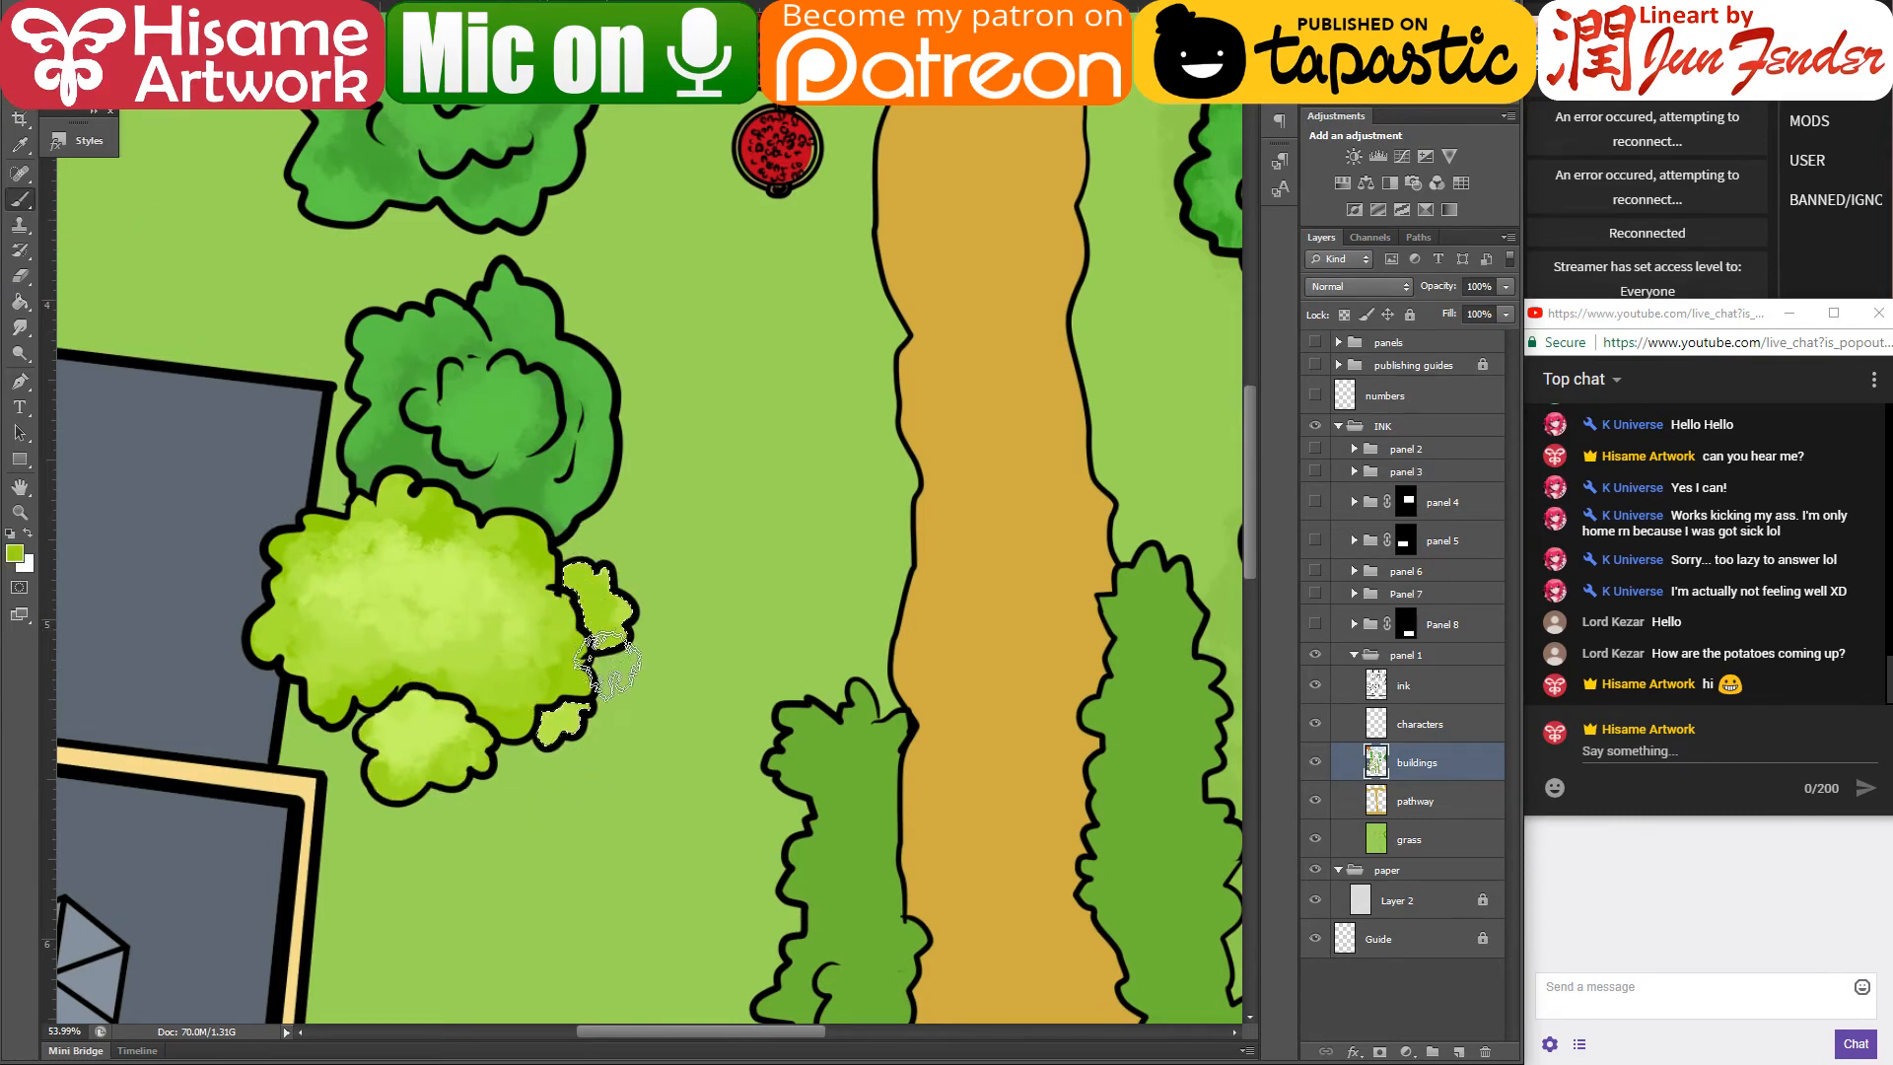
pyautogui.keyDown('alt'); pyautogui.click(447, 607); pyautogui.keyUp('alt')
pyautogui.moveTo(557, 718)
pyautogui.mouseDown()
pyautogui.moveTo(598, 743)
pyautogui.moveTo(561, 769)
pyautogui.mouseUp()
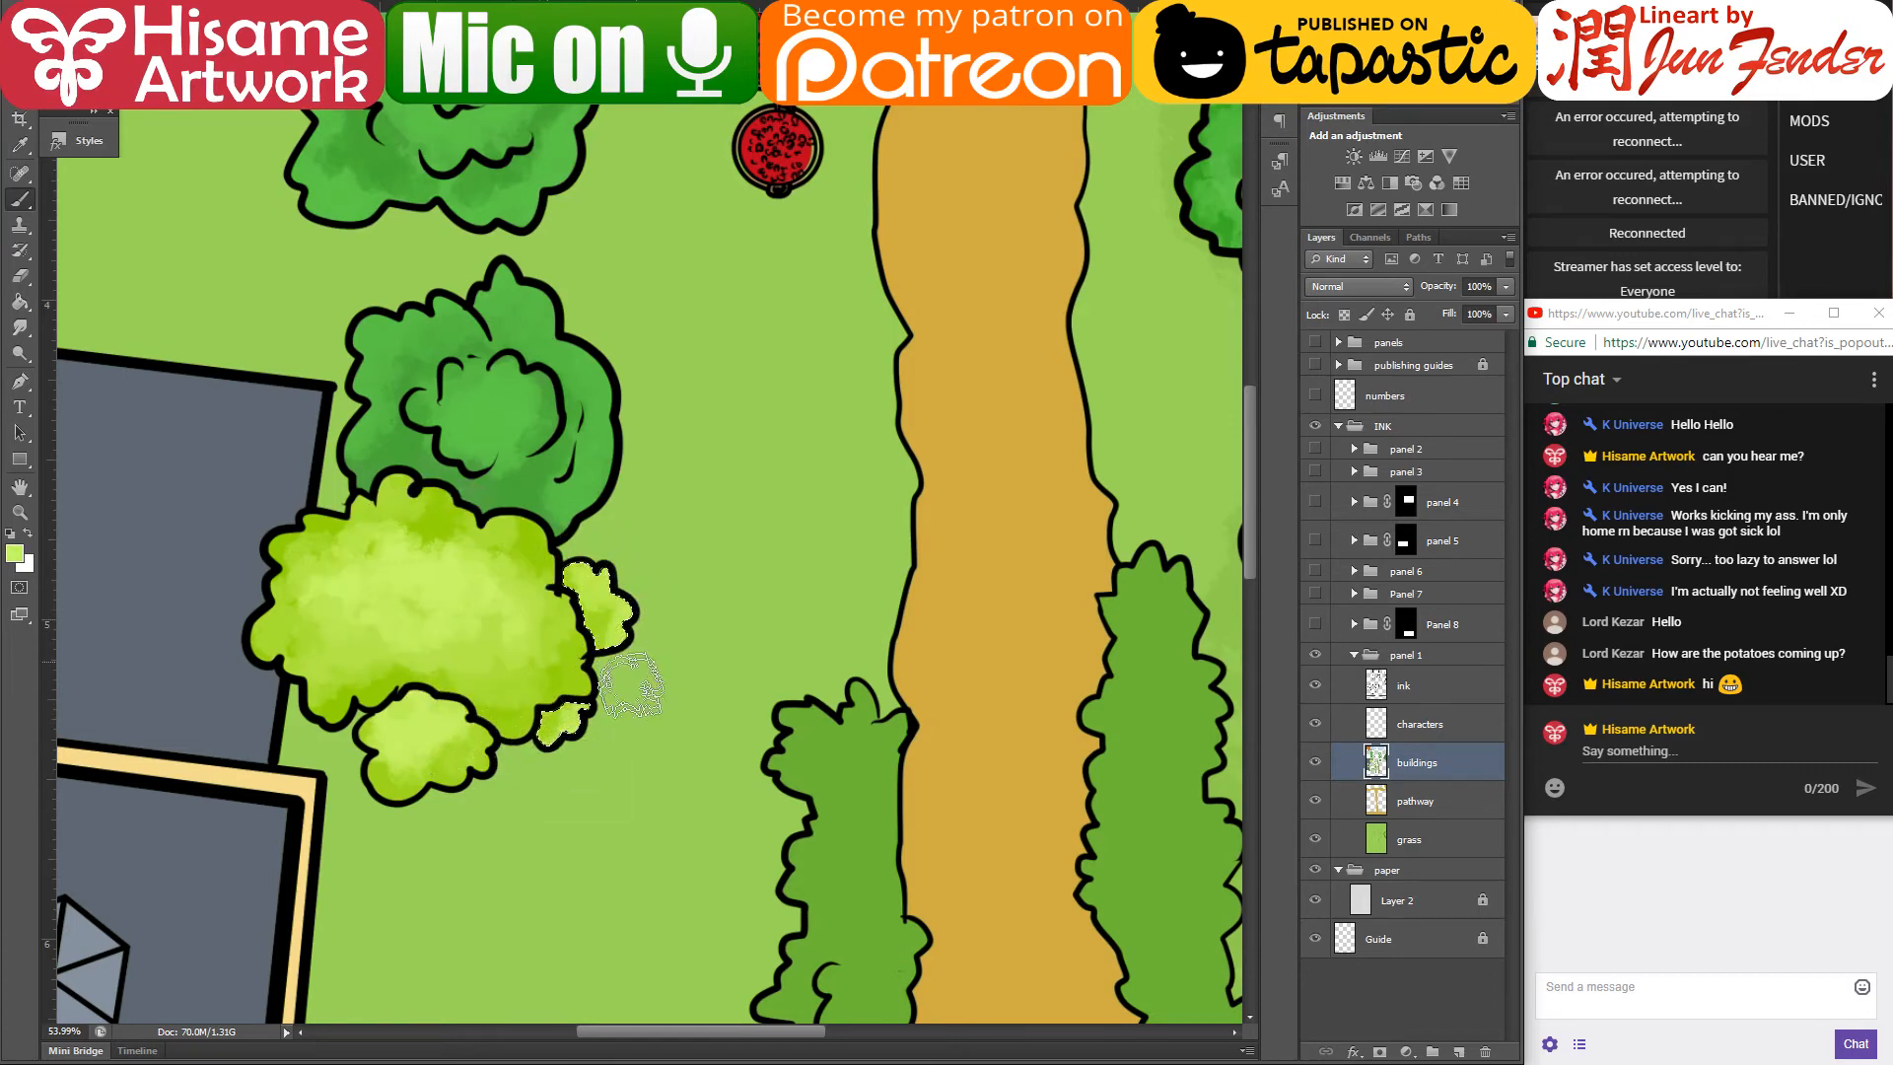
pyautogui.hotkey('ctrl', 's')
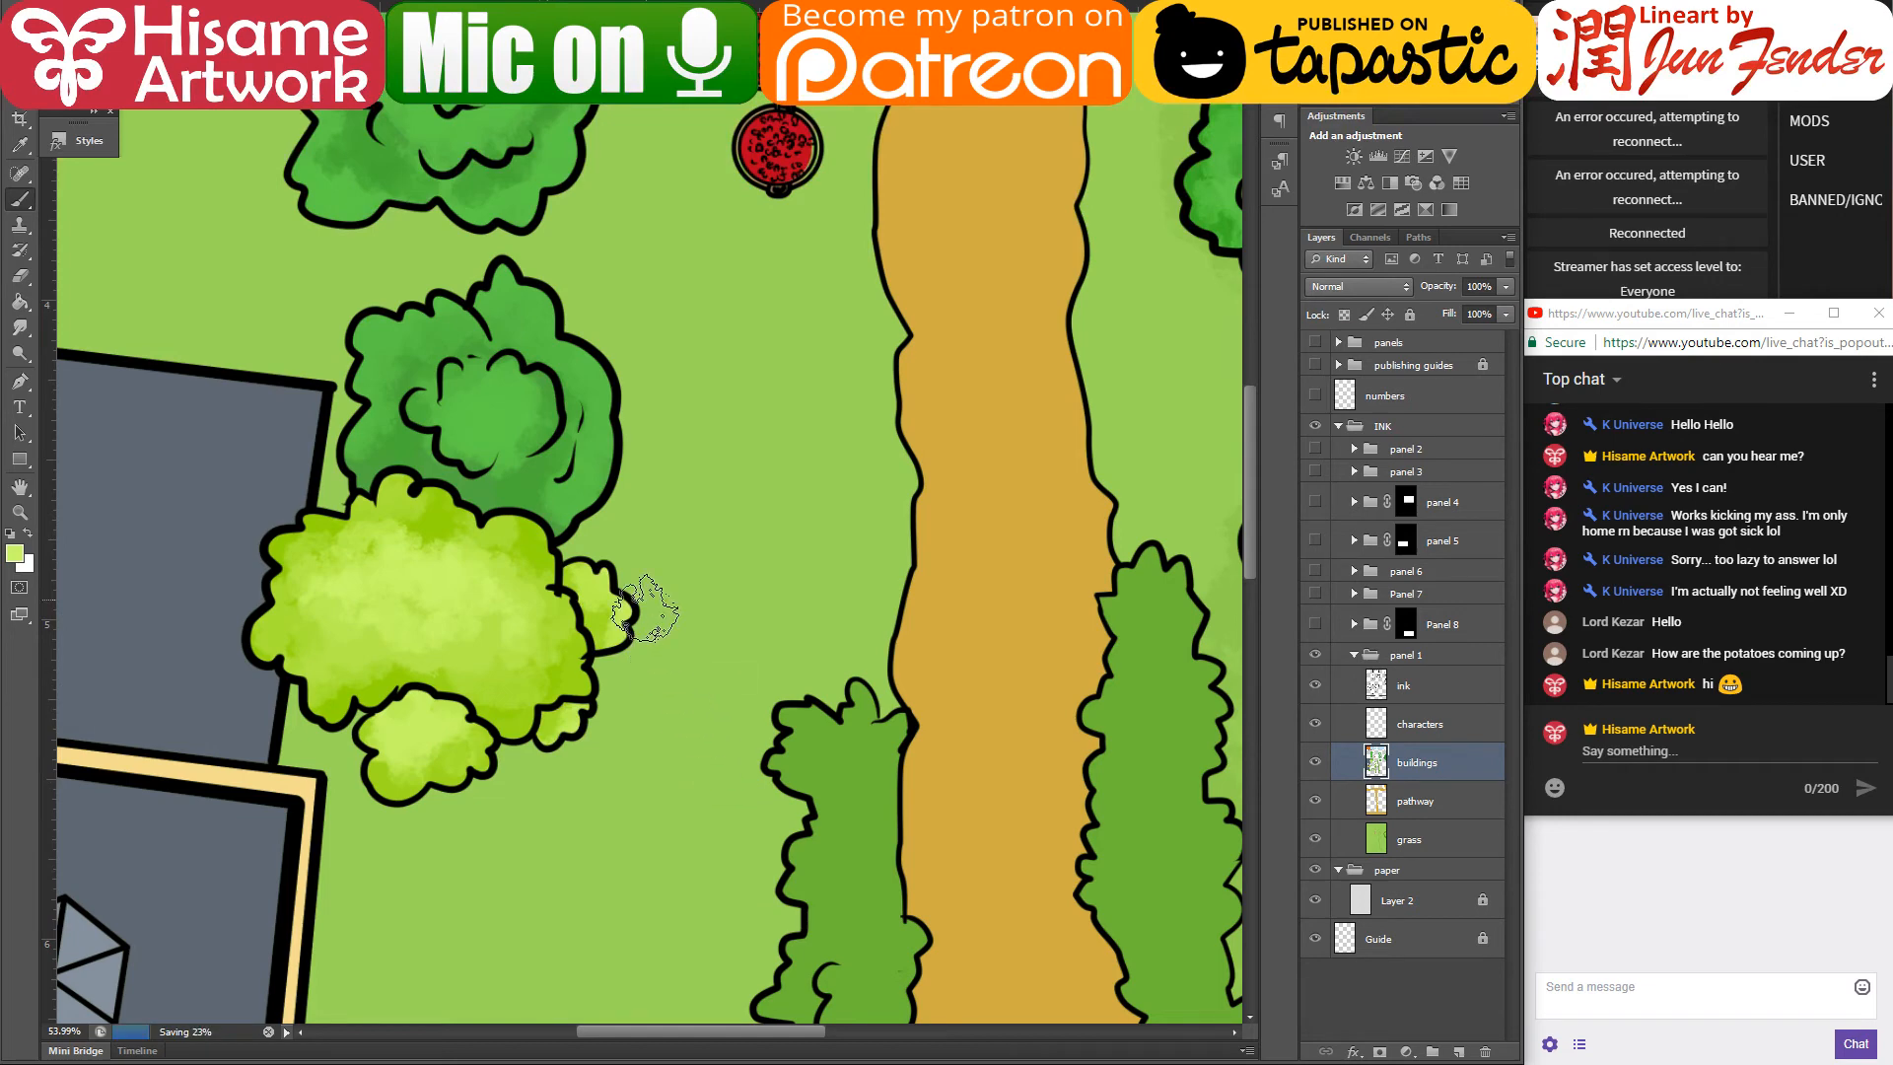
# - Select the green fill of both long hedges flanking the pathway above the gate
pyautogui.scroll(-3, 645, 609)
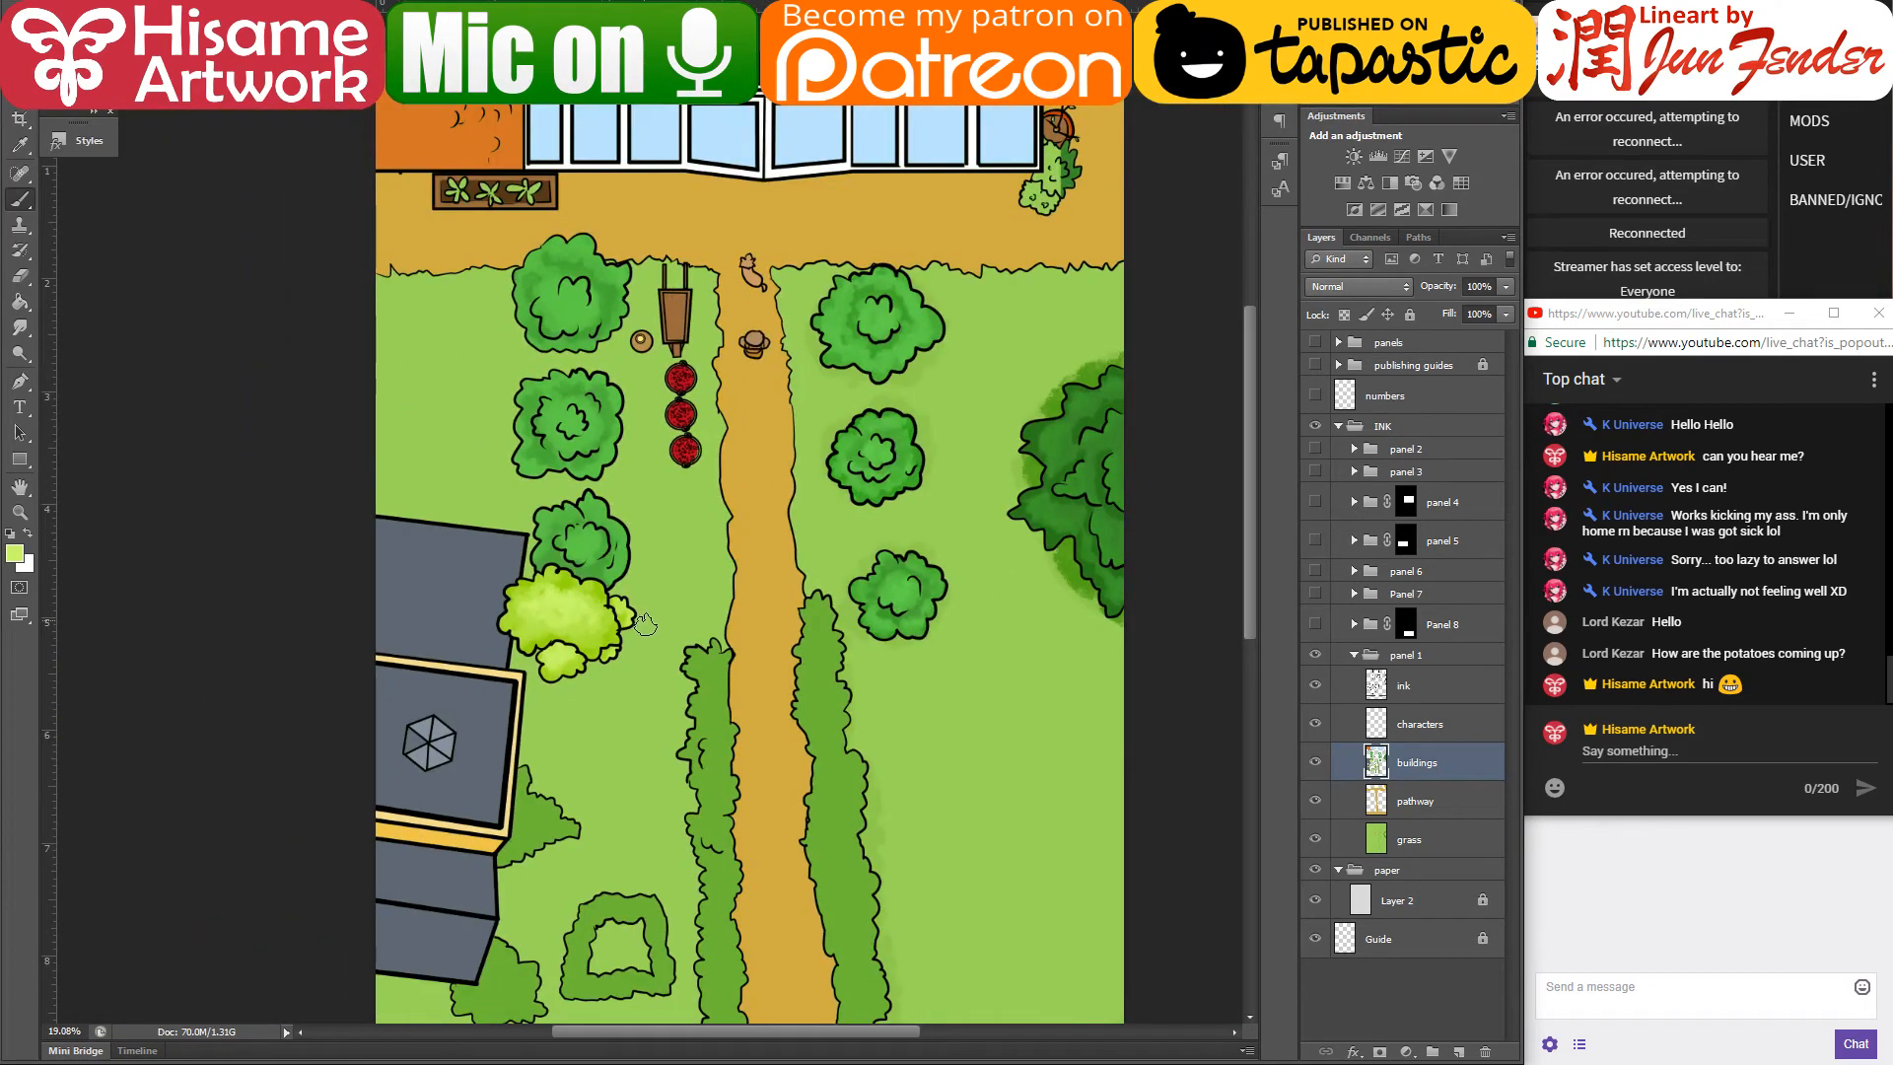
pyautogui.scroll(-3, 699, 631)
pyautogui.moveTo(712, 640); pyautogui.dragTo(715, 649)
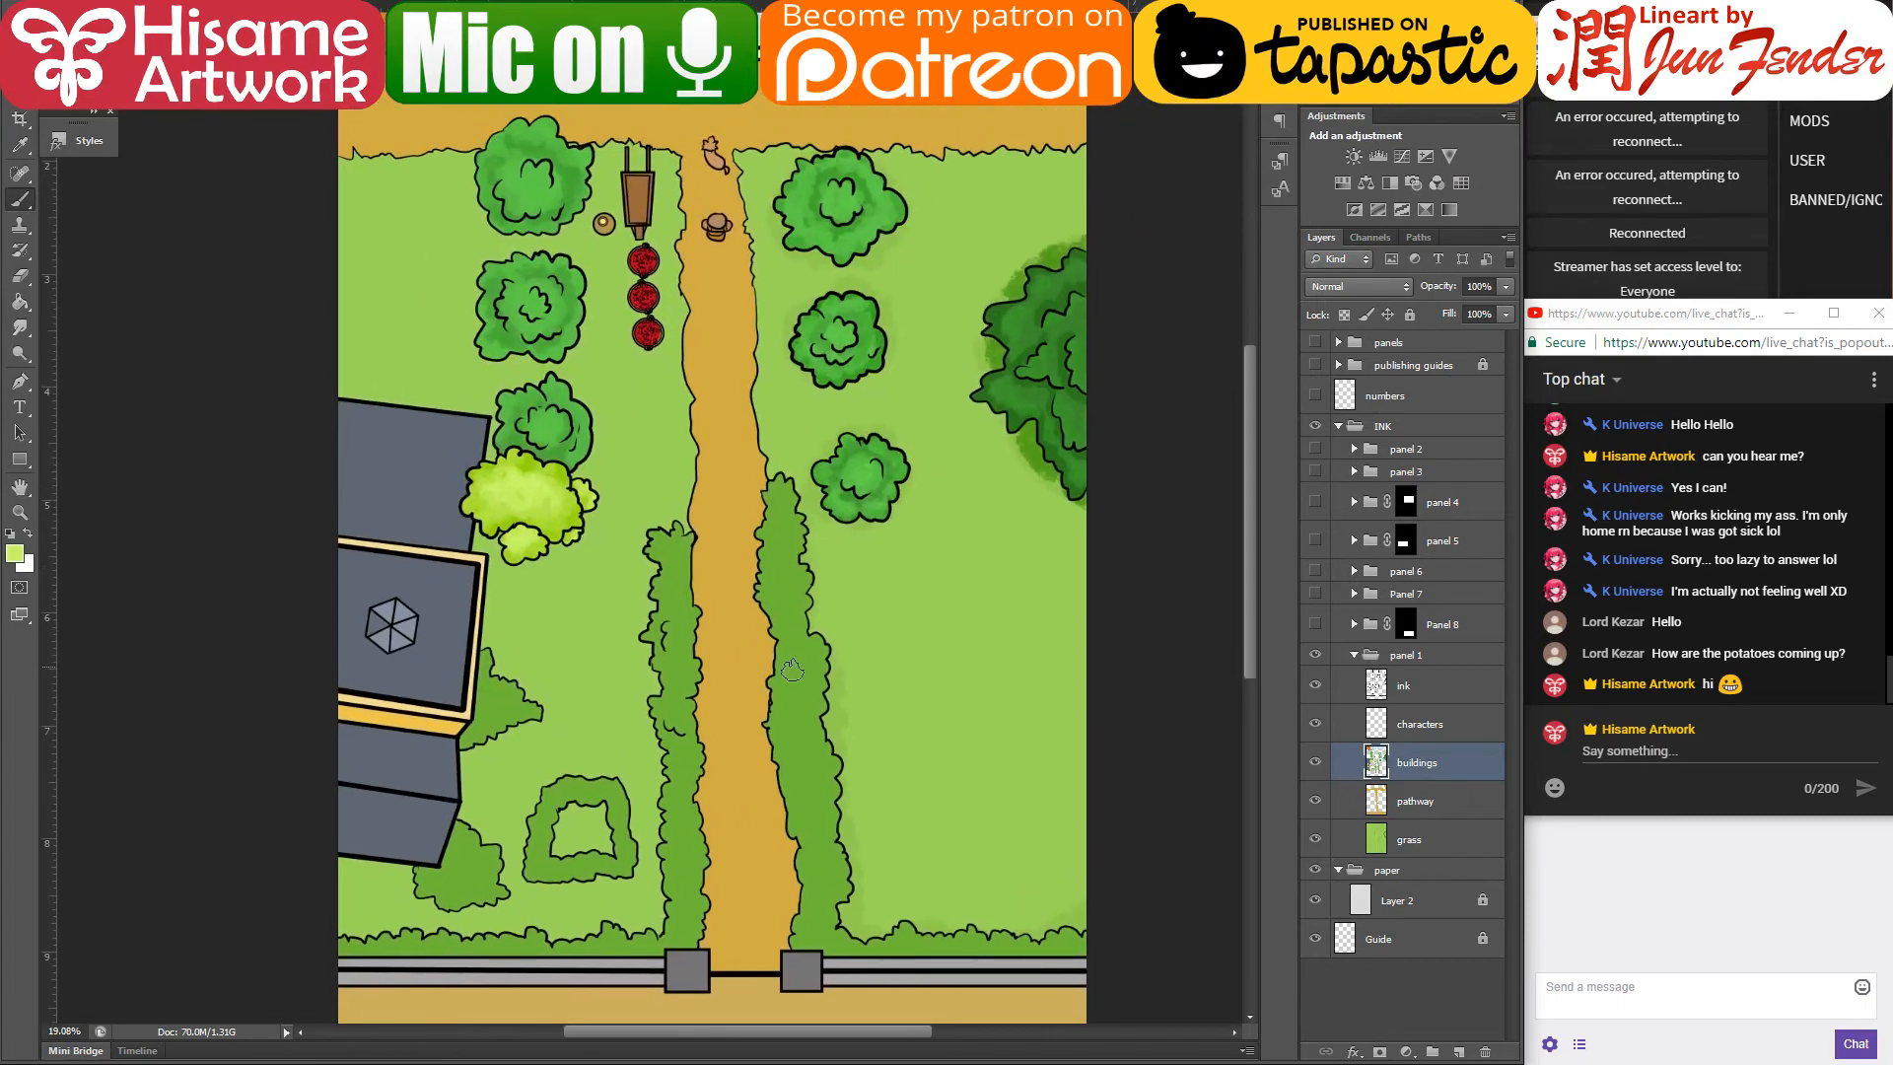
pyautogui.click(676, 674)
pyautogui.keyDown('shift'); pyautogui.click(795, 712); pyautogui.keyUp('shift')
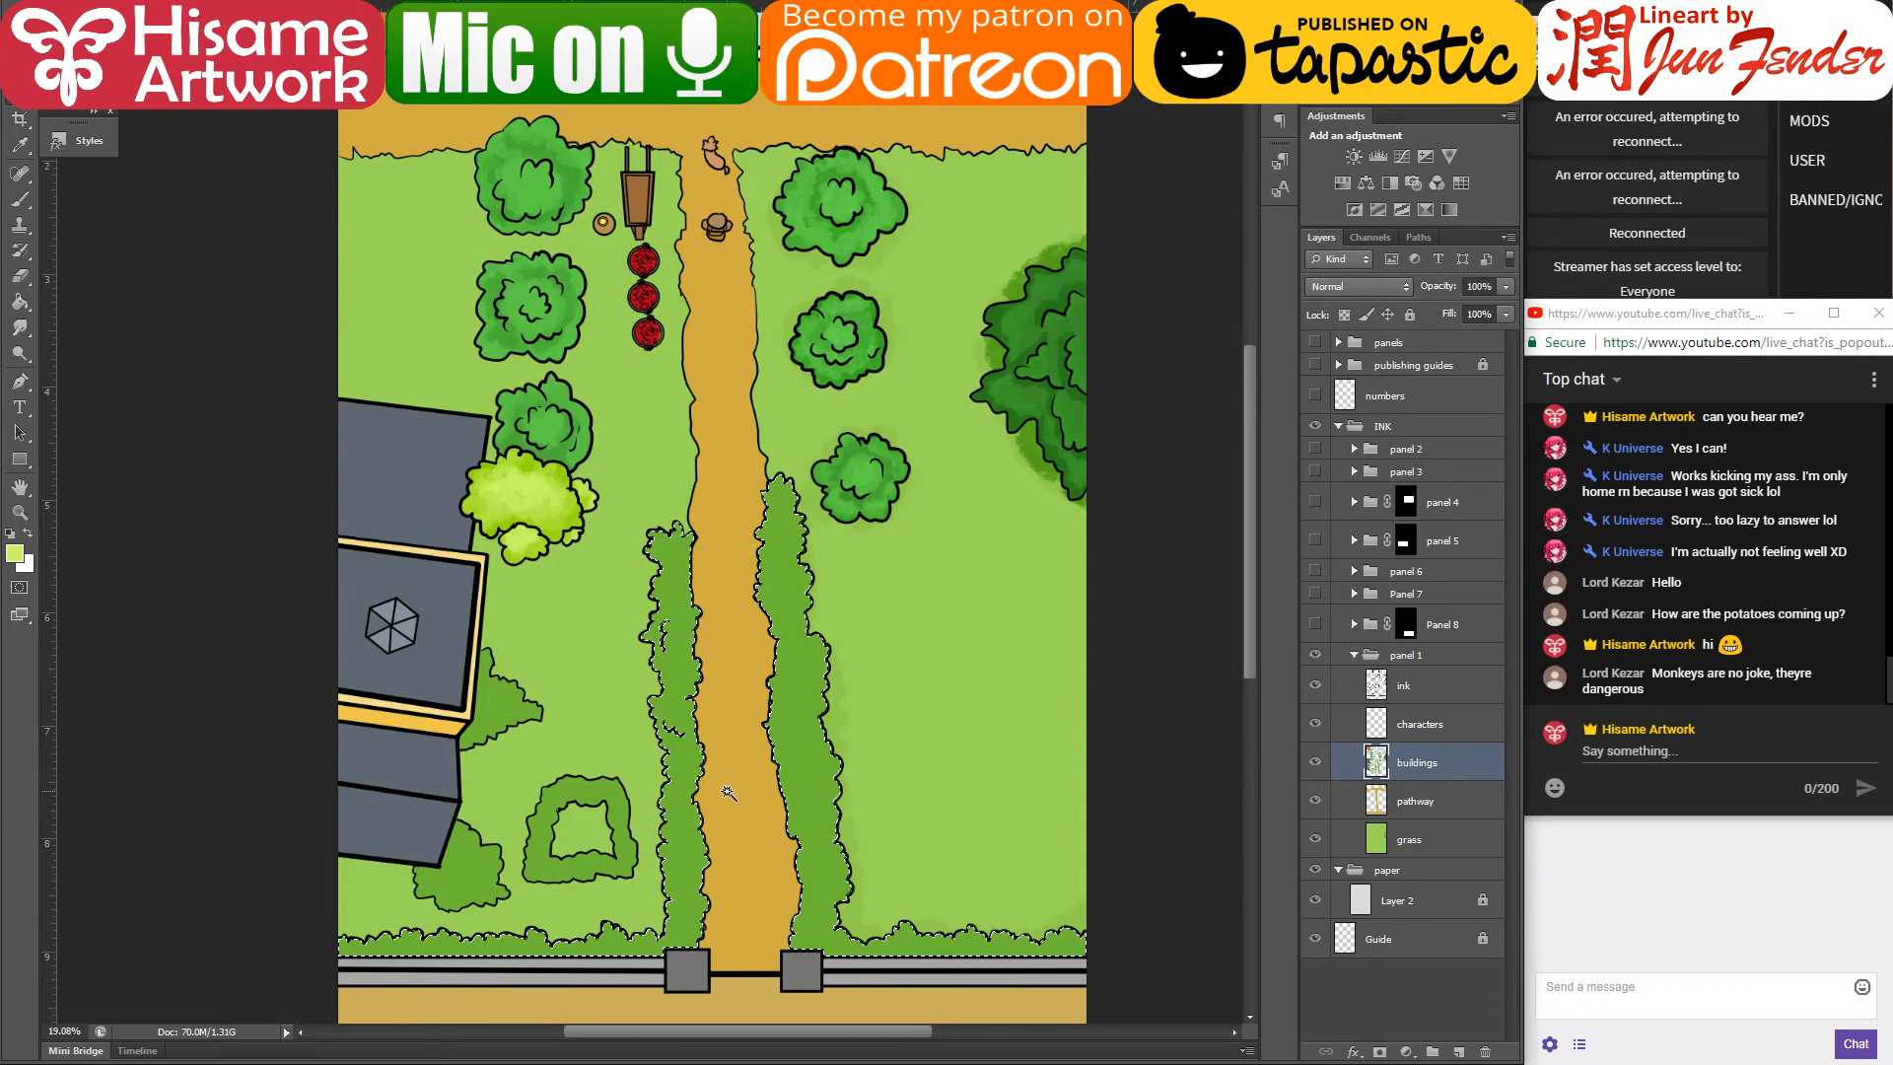
pyautogui.scroll(1, 823, 816)
pyautogui.scroll(-2, 823, 816)
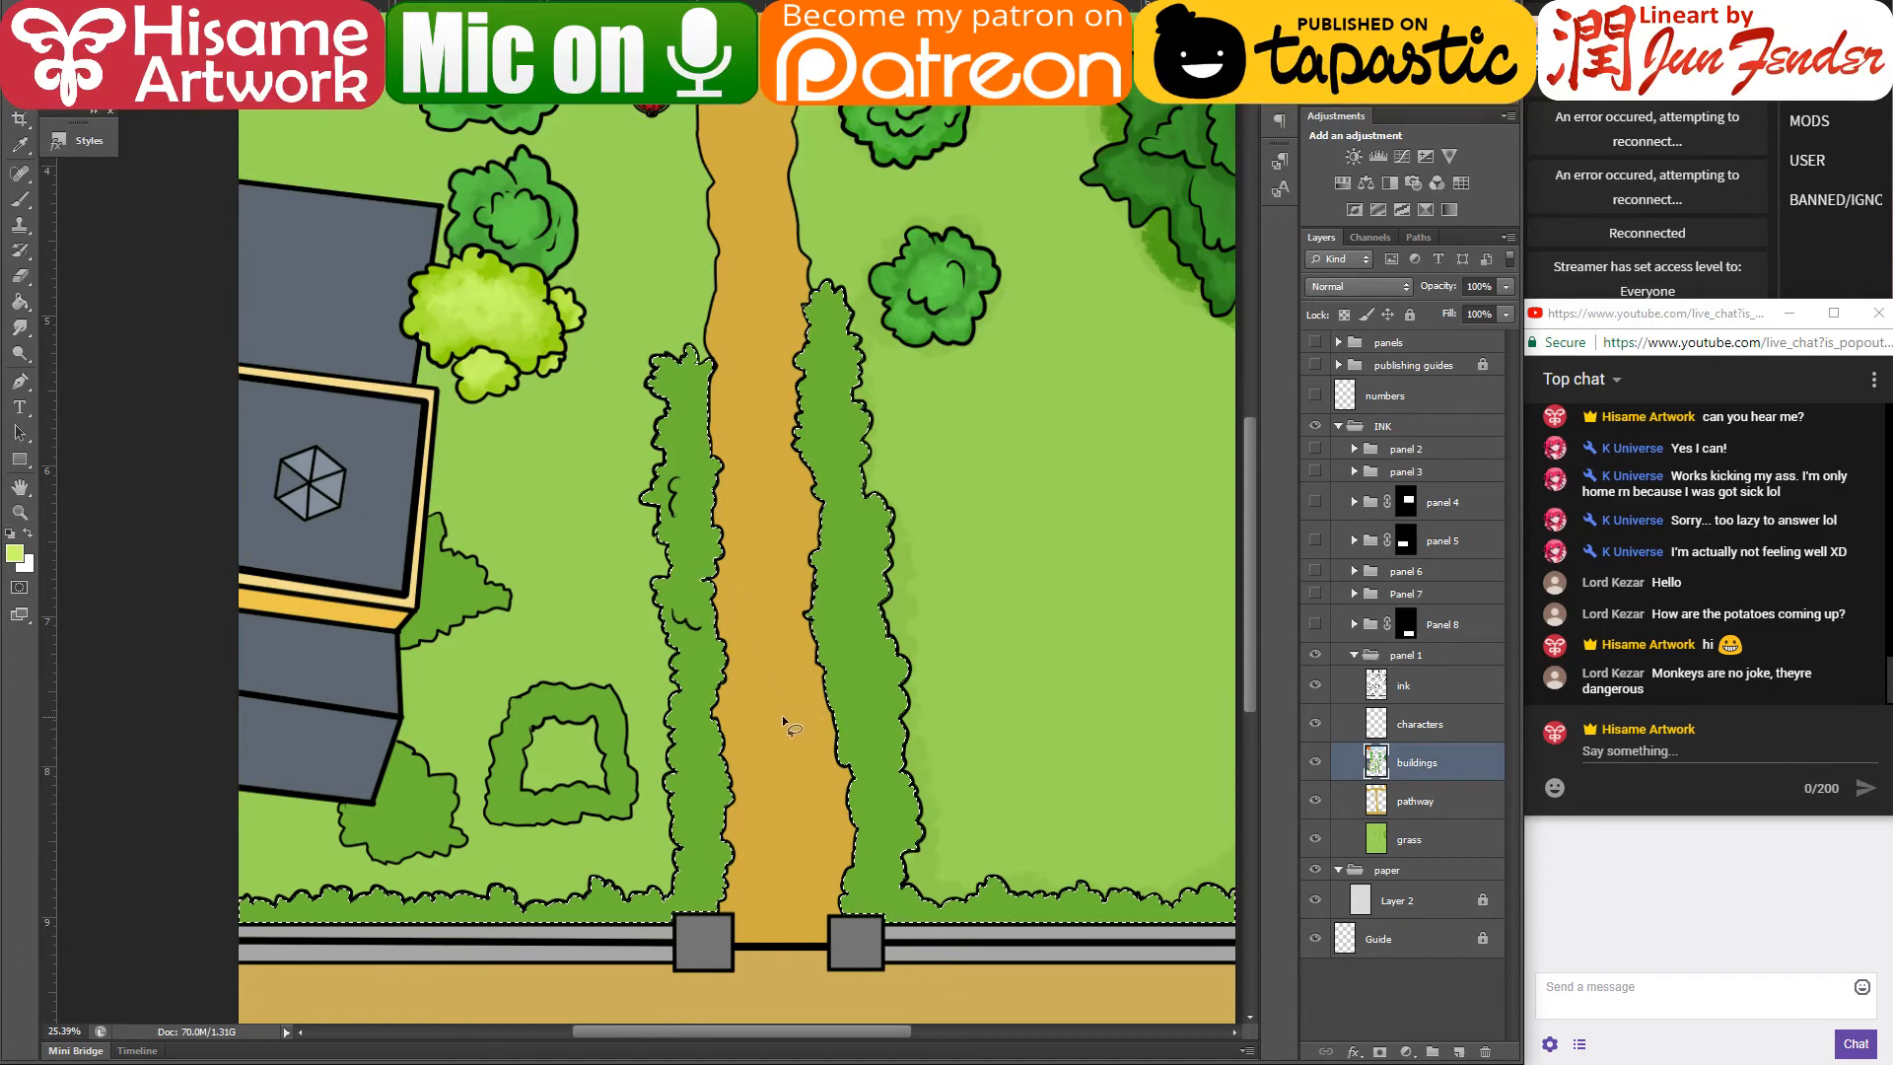
# - Brush yellow-green sampled from the bush down the middle of both long hedges and along the low hedges by the fence
pyautogui.click(21, 204)
pyautogui.keyDown('alt'); pyautogui.click(504, 262); pyautogui.keyUp('alt')
pyautogui.moveTo(680, 446)
pyautogui.mouseDown()
pyautogui.moveTo(683, 400)
pyautogui.moveTo(685, 440)
pyautogui.mouseUp()
pyautogui.moveTo(690, 577)
pyautogui.mouseDown()
pyautogui.moveTo(713, 690)
pyautogui.moveTo(678, 906)
pyautogui.mouseUp()
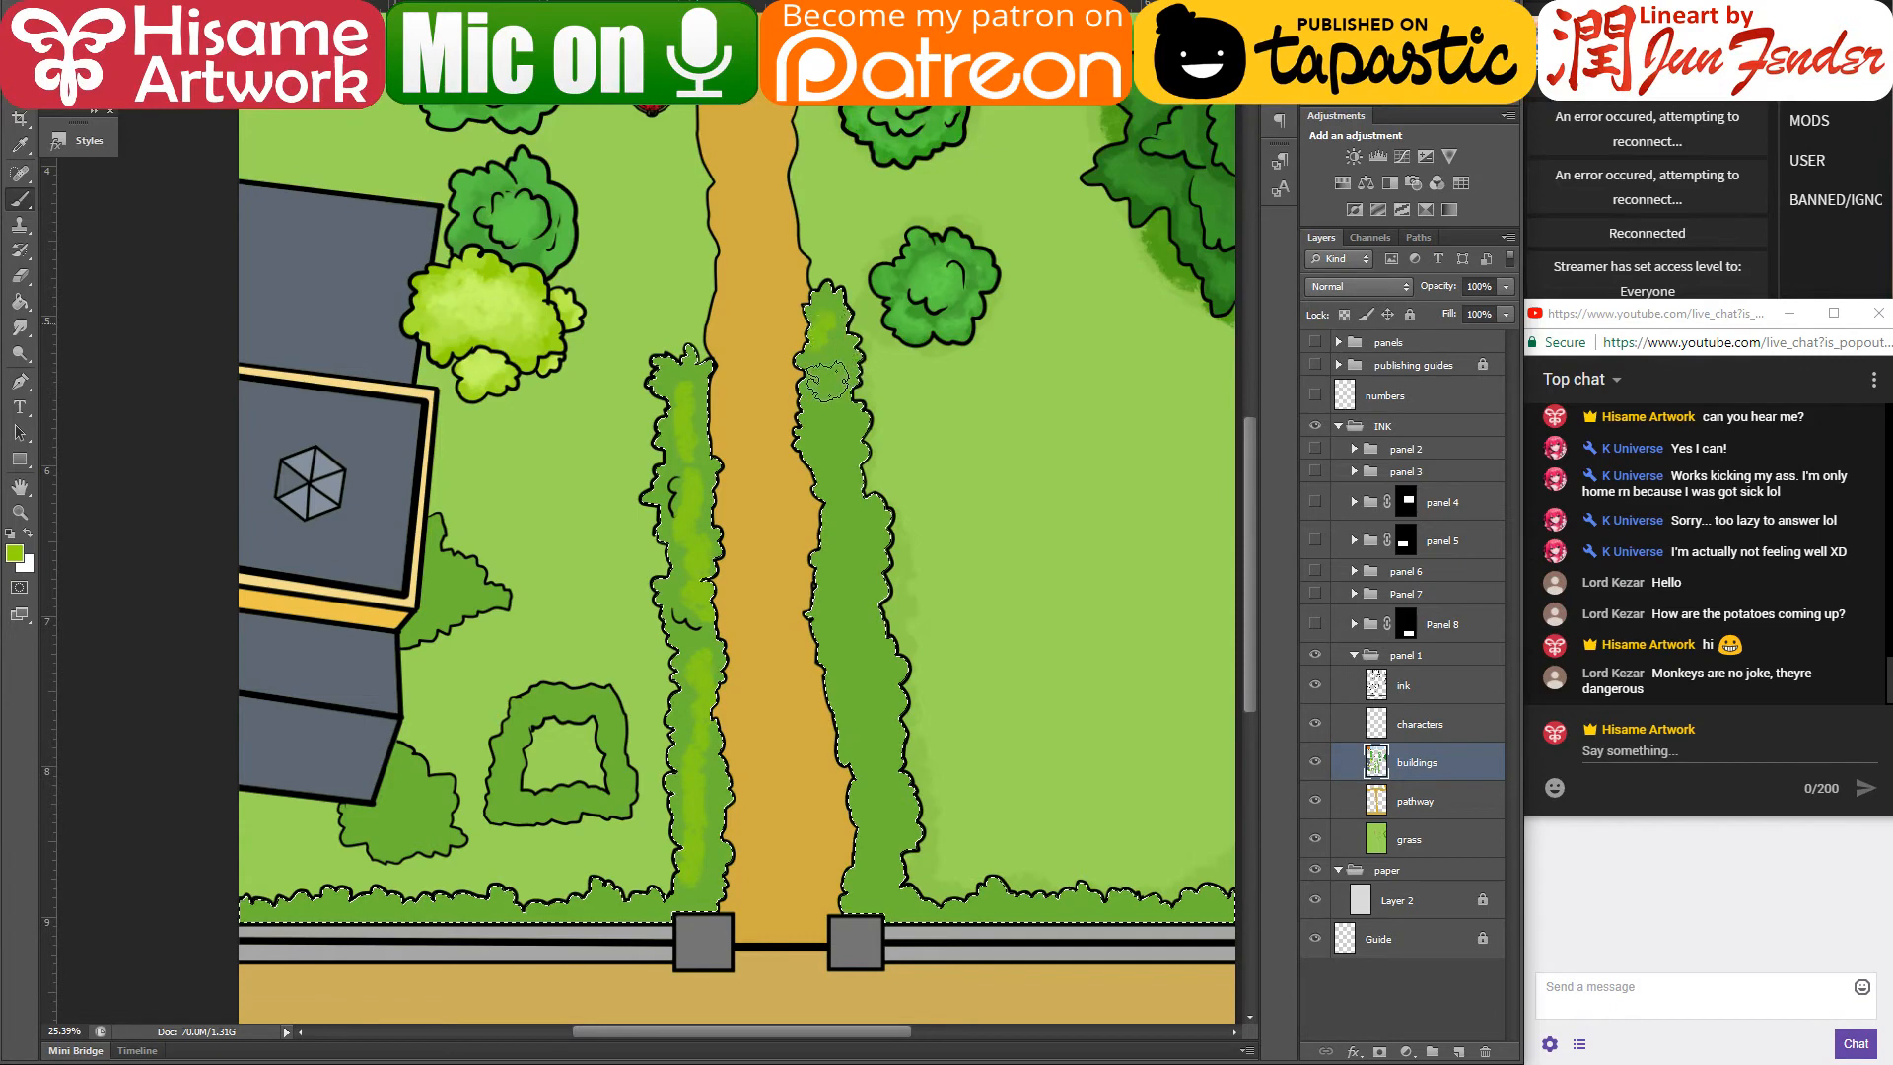
pyautogui.moveTo(826, 379); pyautogui.dragTo(854, 507)
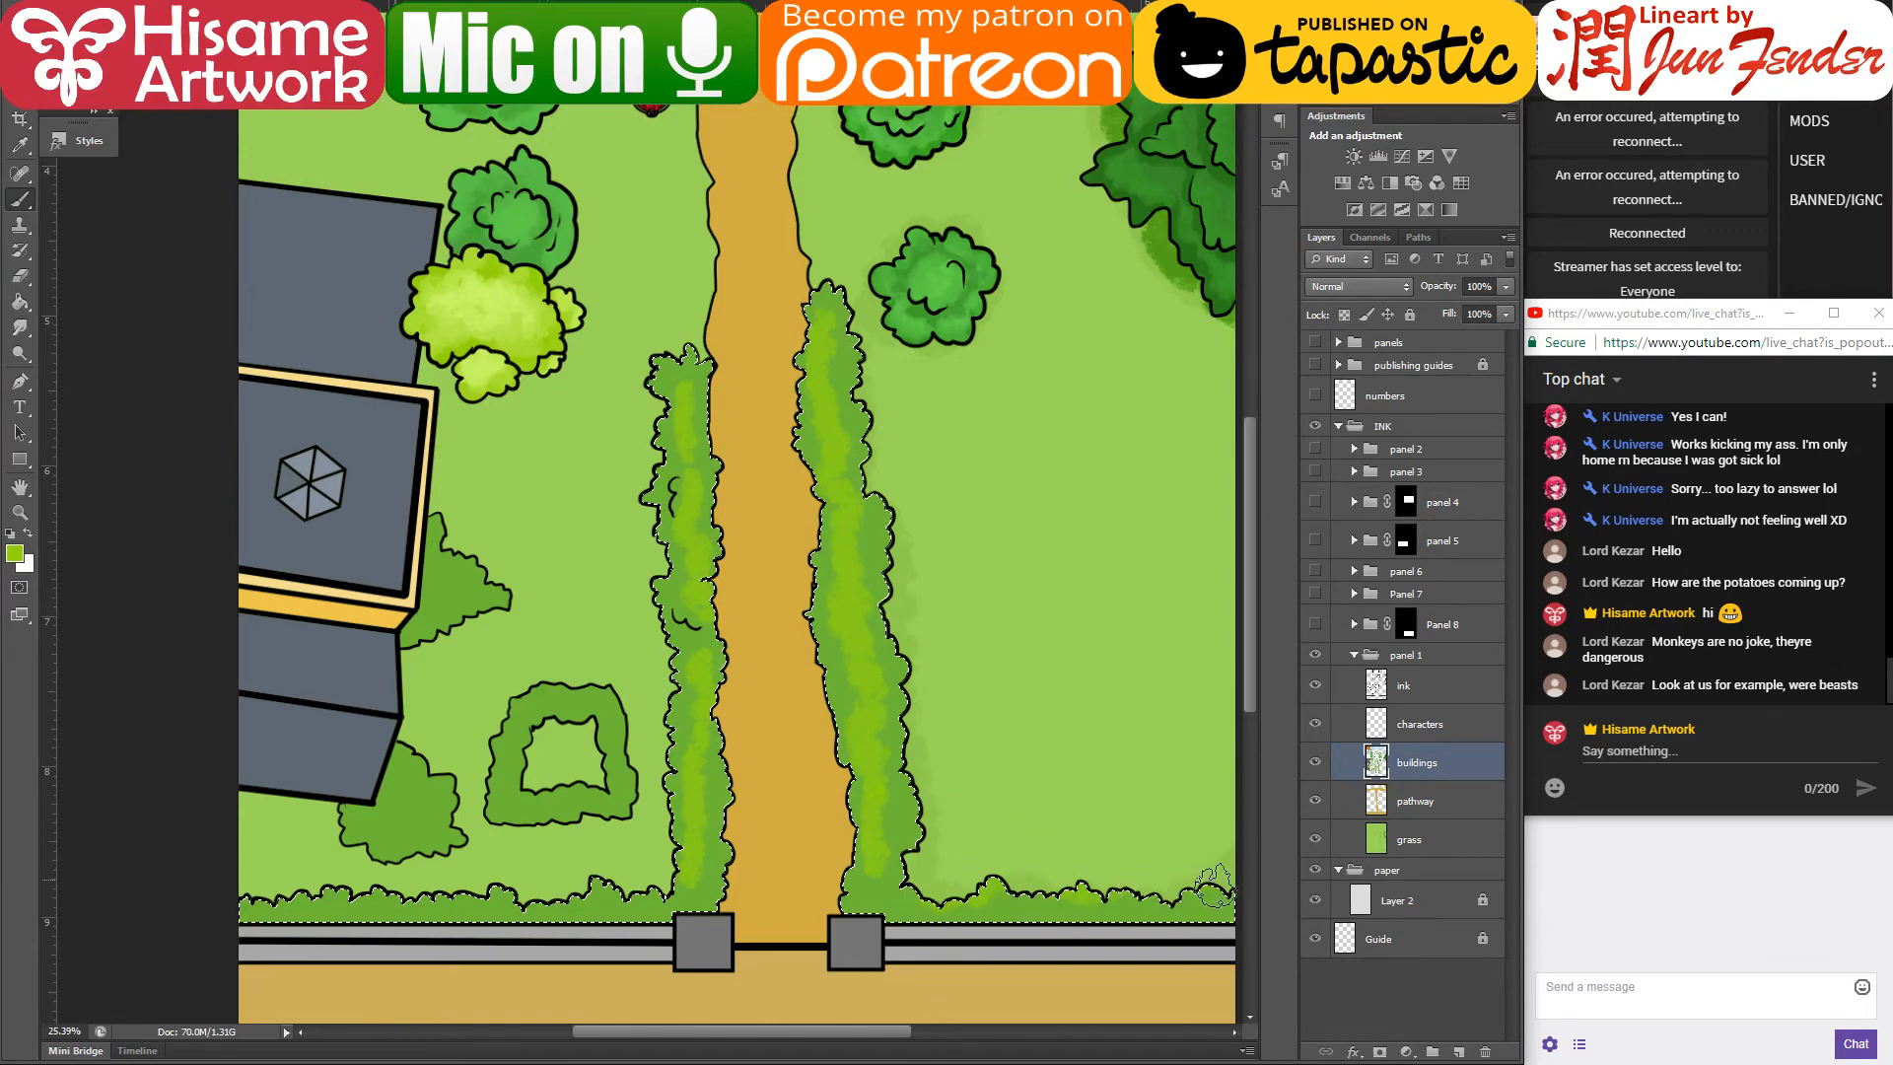
pyautogui.moveTo(646, 895); pyautogui.dragTo(547, 907)
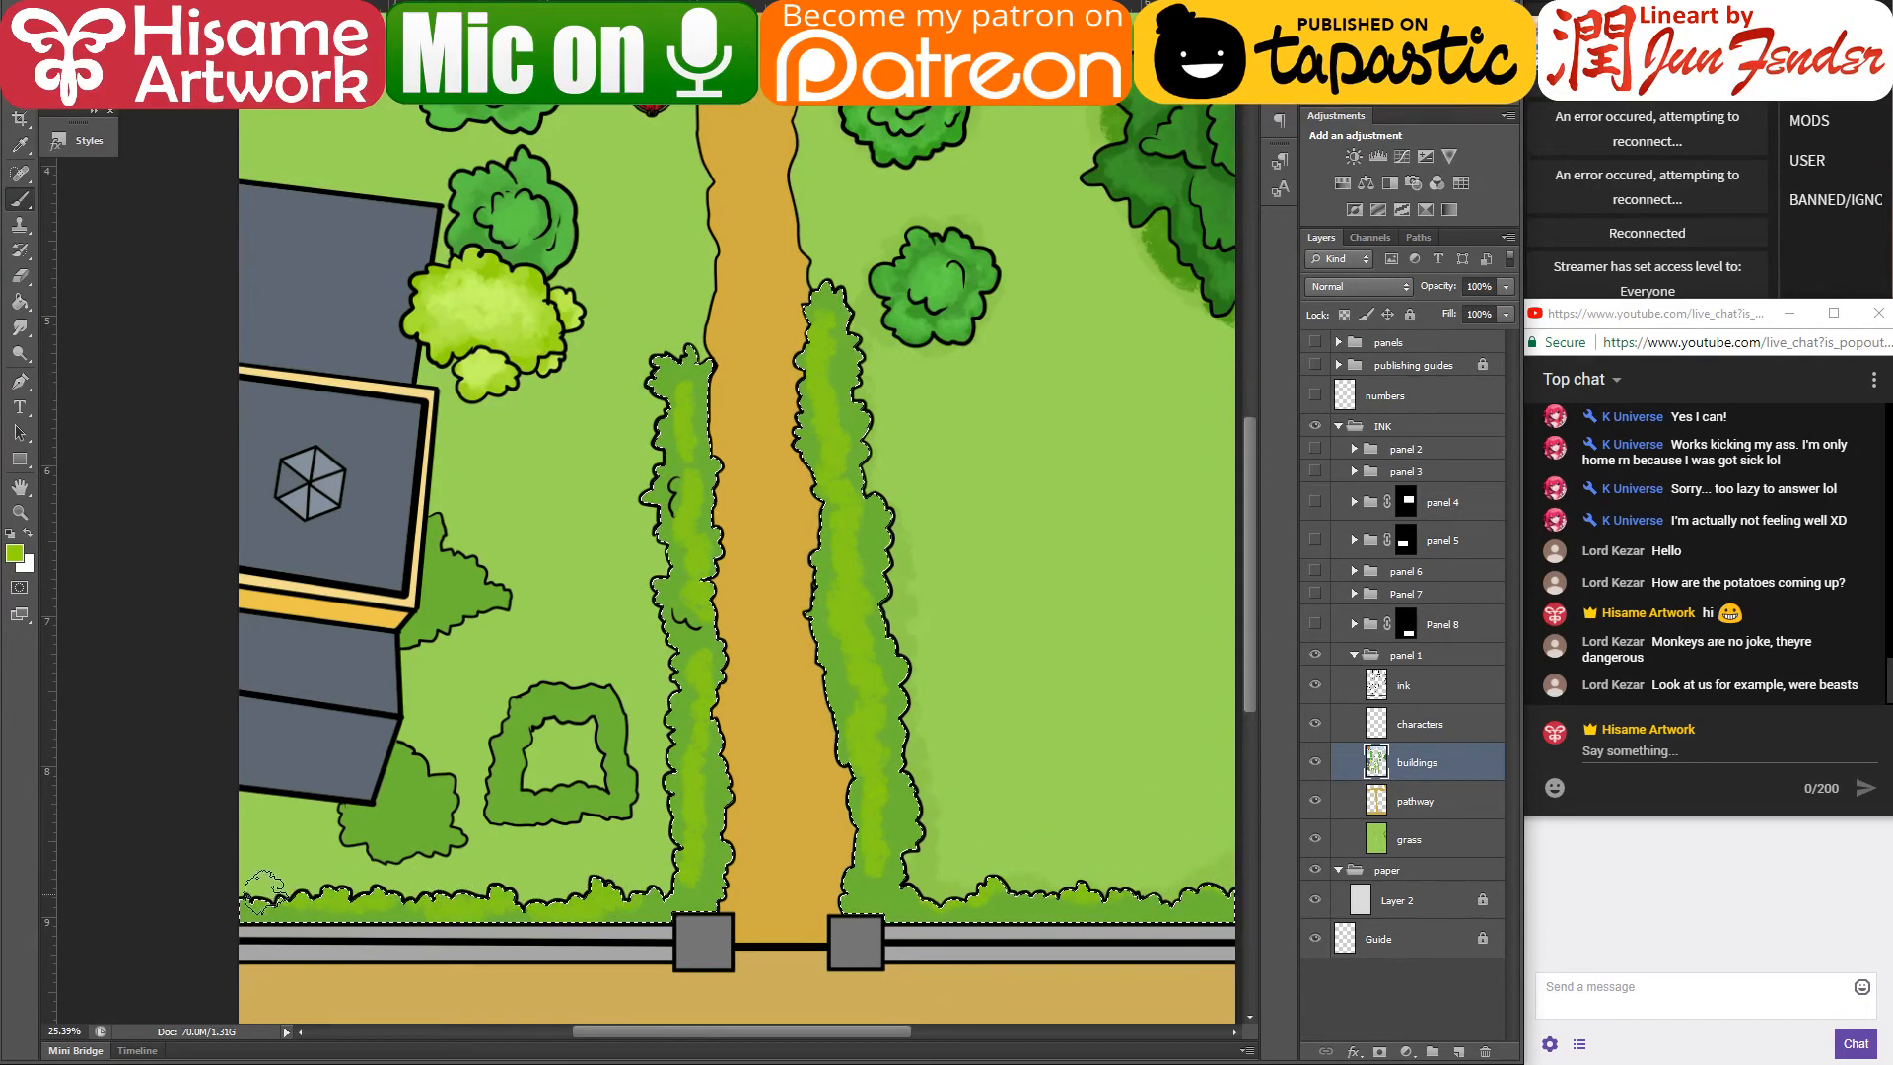
# - Sample dark green from the large tree and brush shadows along both edges of the hedge right of the pathway
pyautogui.moveTo(864, 828); pyautogui.dragTo(780, 846)
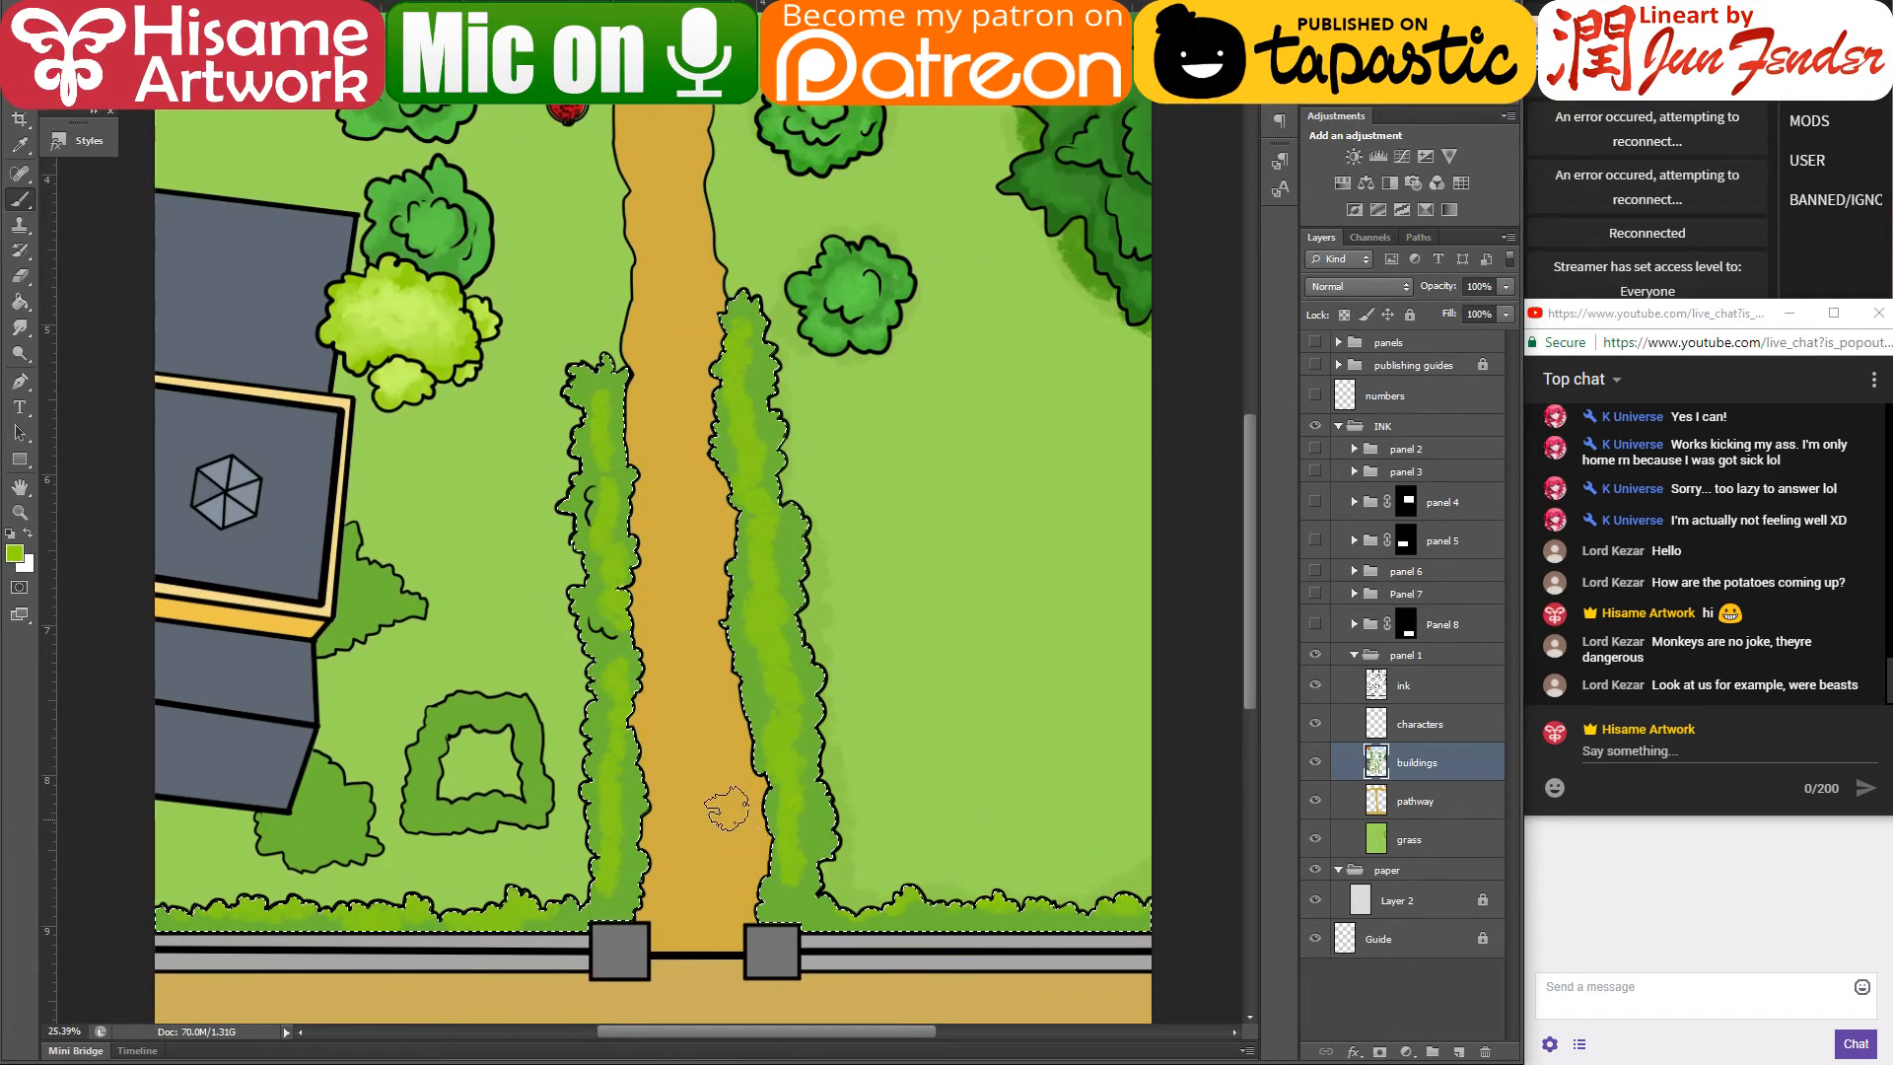
pyautogui.keyDown('alt'); pyautogui.click(1061, 197); pyautogui.keyUp('alt')
pyautogui.moveTo(724, 354); pyautogui.dragTo(711, 503)
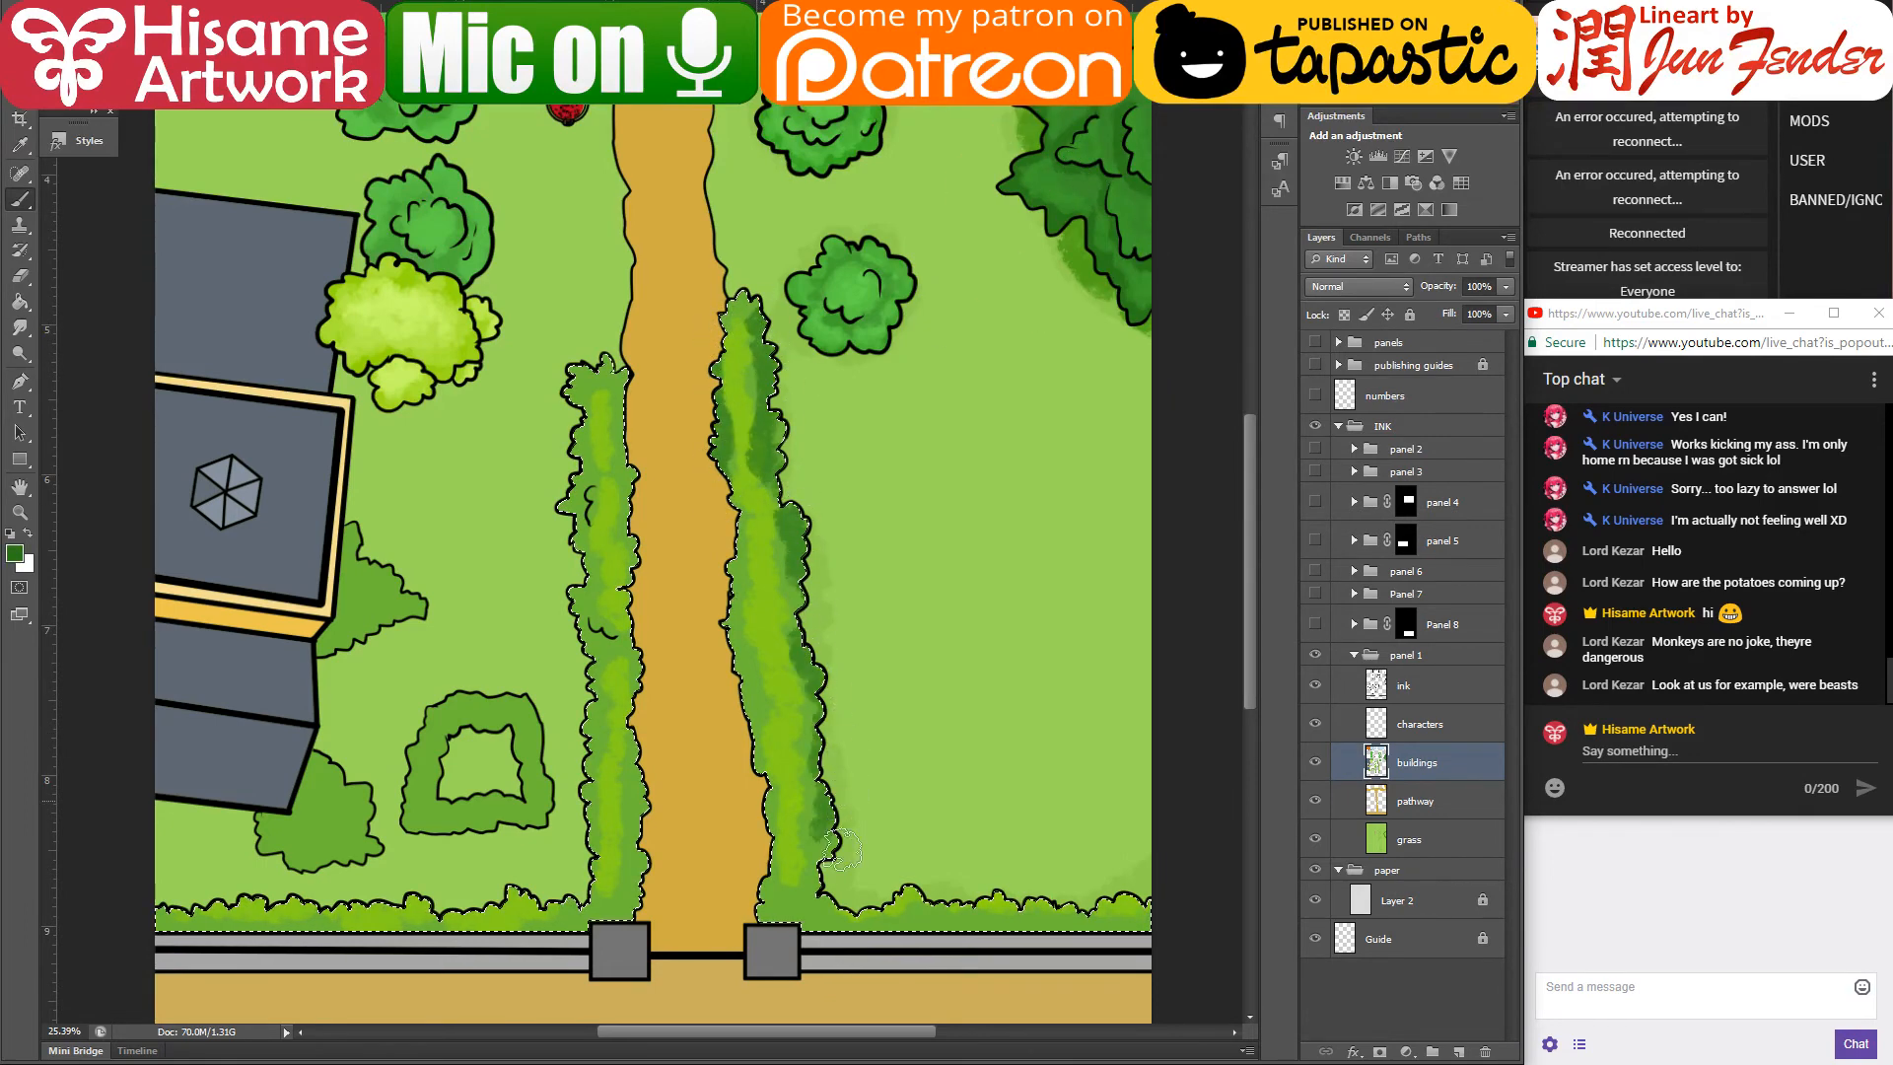
pyautogui.moveTo(739, 695); pyautogui.dragTo(754, 818)
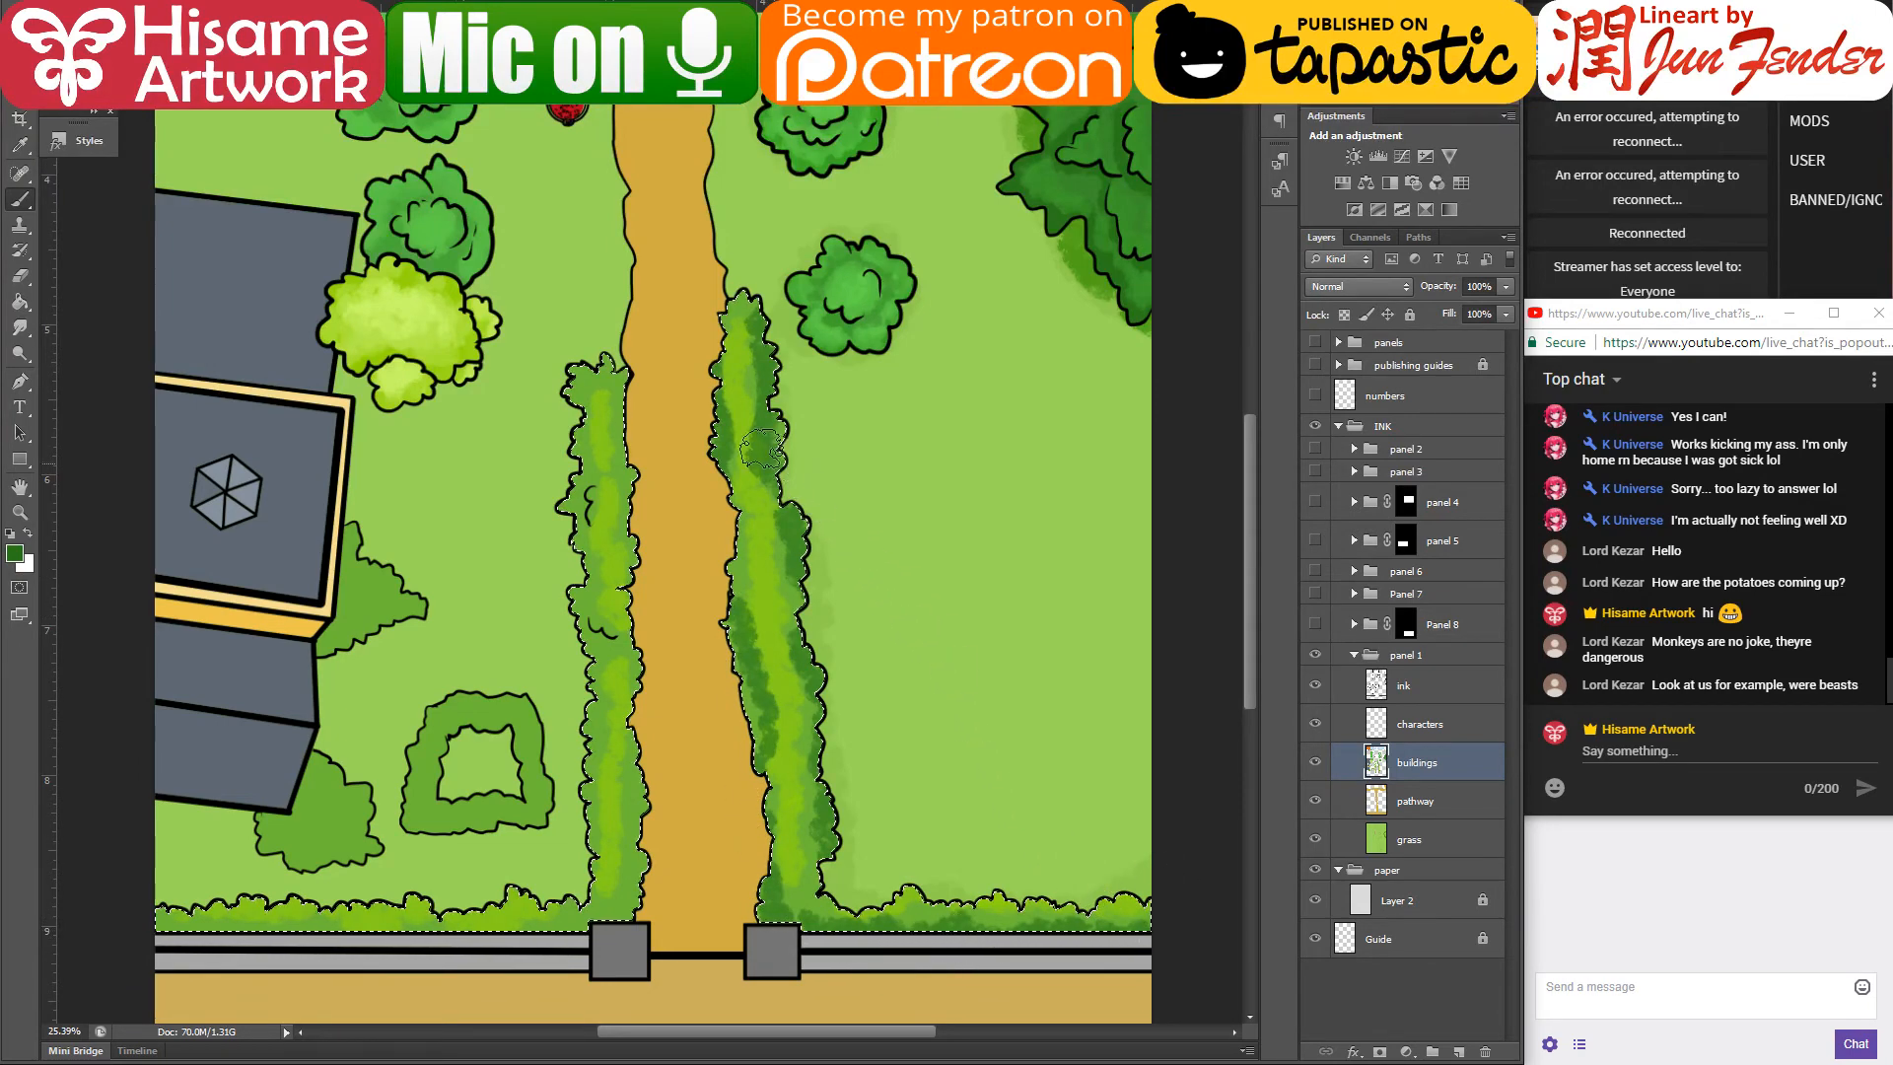
# - Brush the bush's pale yellow-green onto the right hedge and adjoining low hedge, and blend it with mid-greens sampled from the hedge
pyautogui.keyDown('alt'); pyautogui.click(439, 314); pyautogui.keyUp('alt')
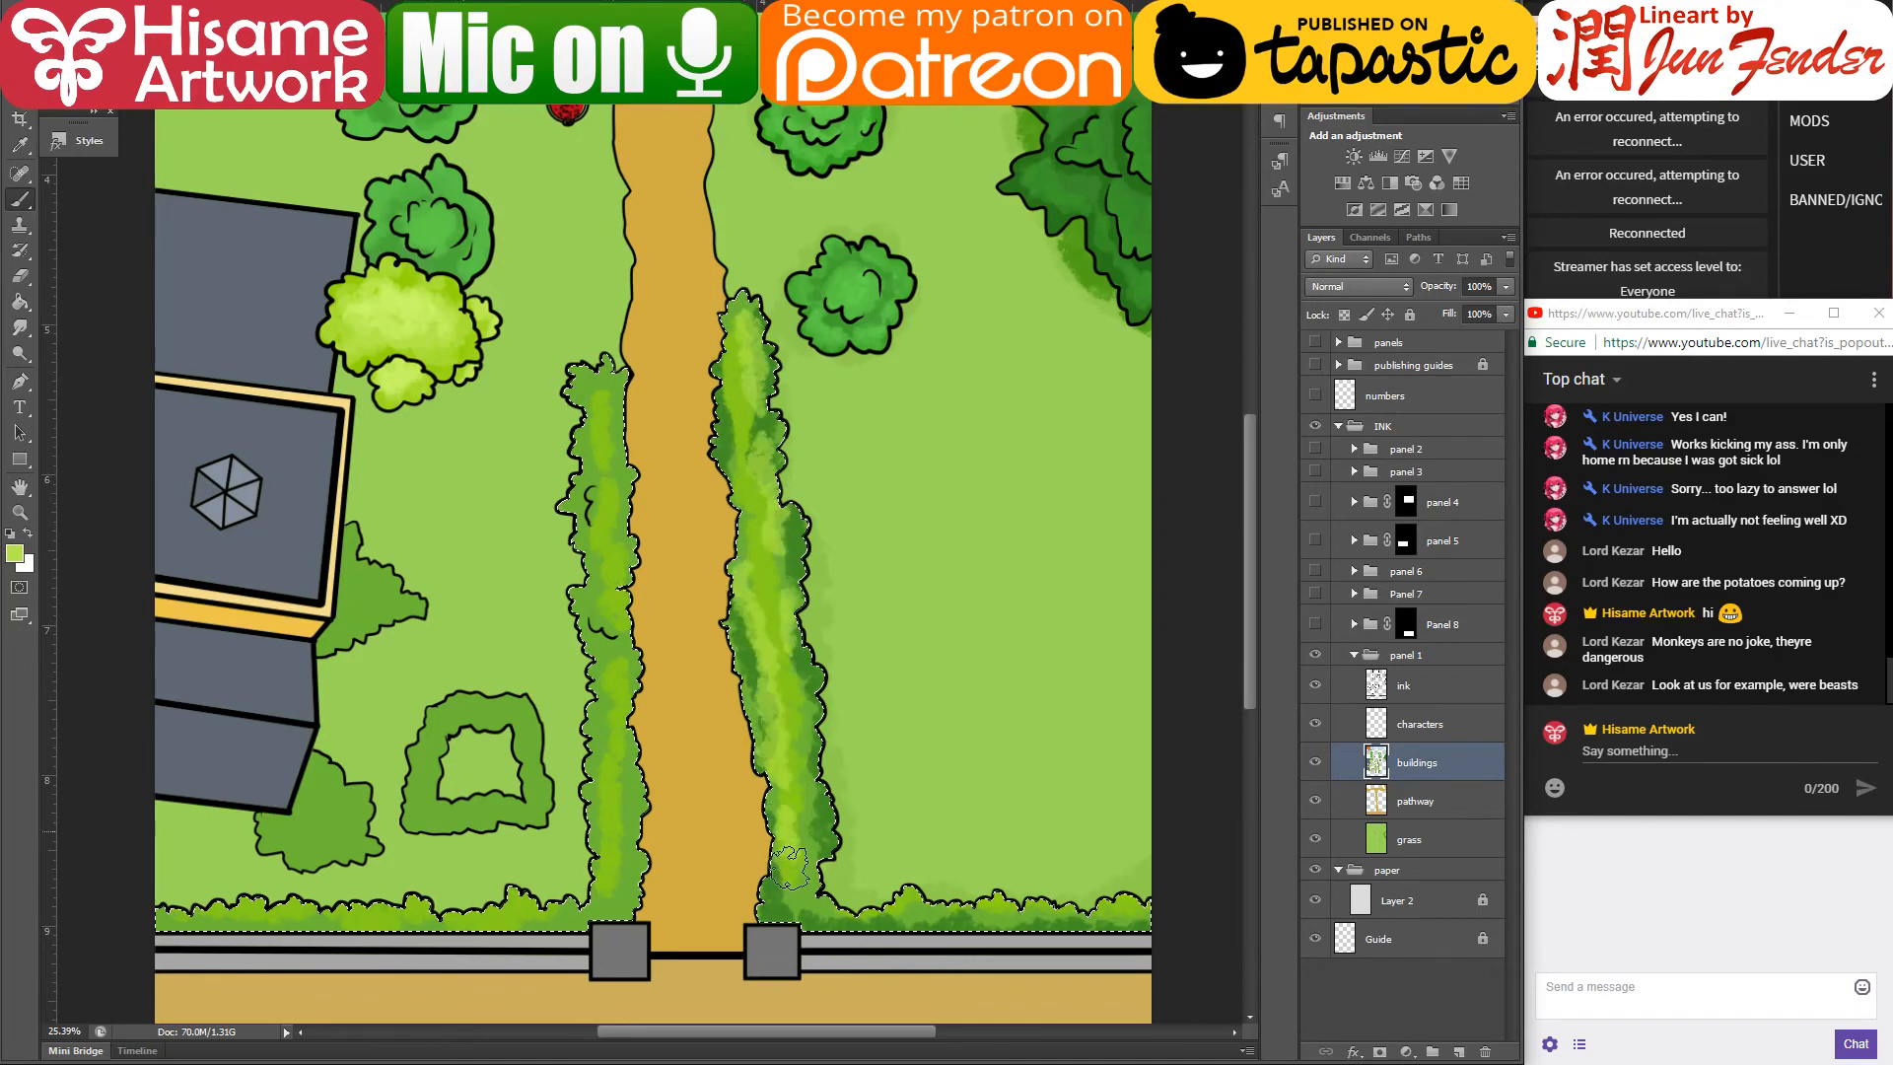
pyautogui.moveTo(872, 917); pyautogui.dragTo(1011, 922)
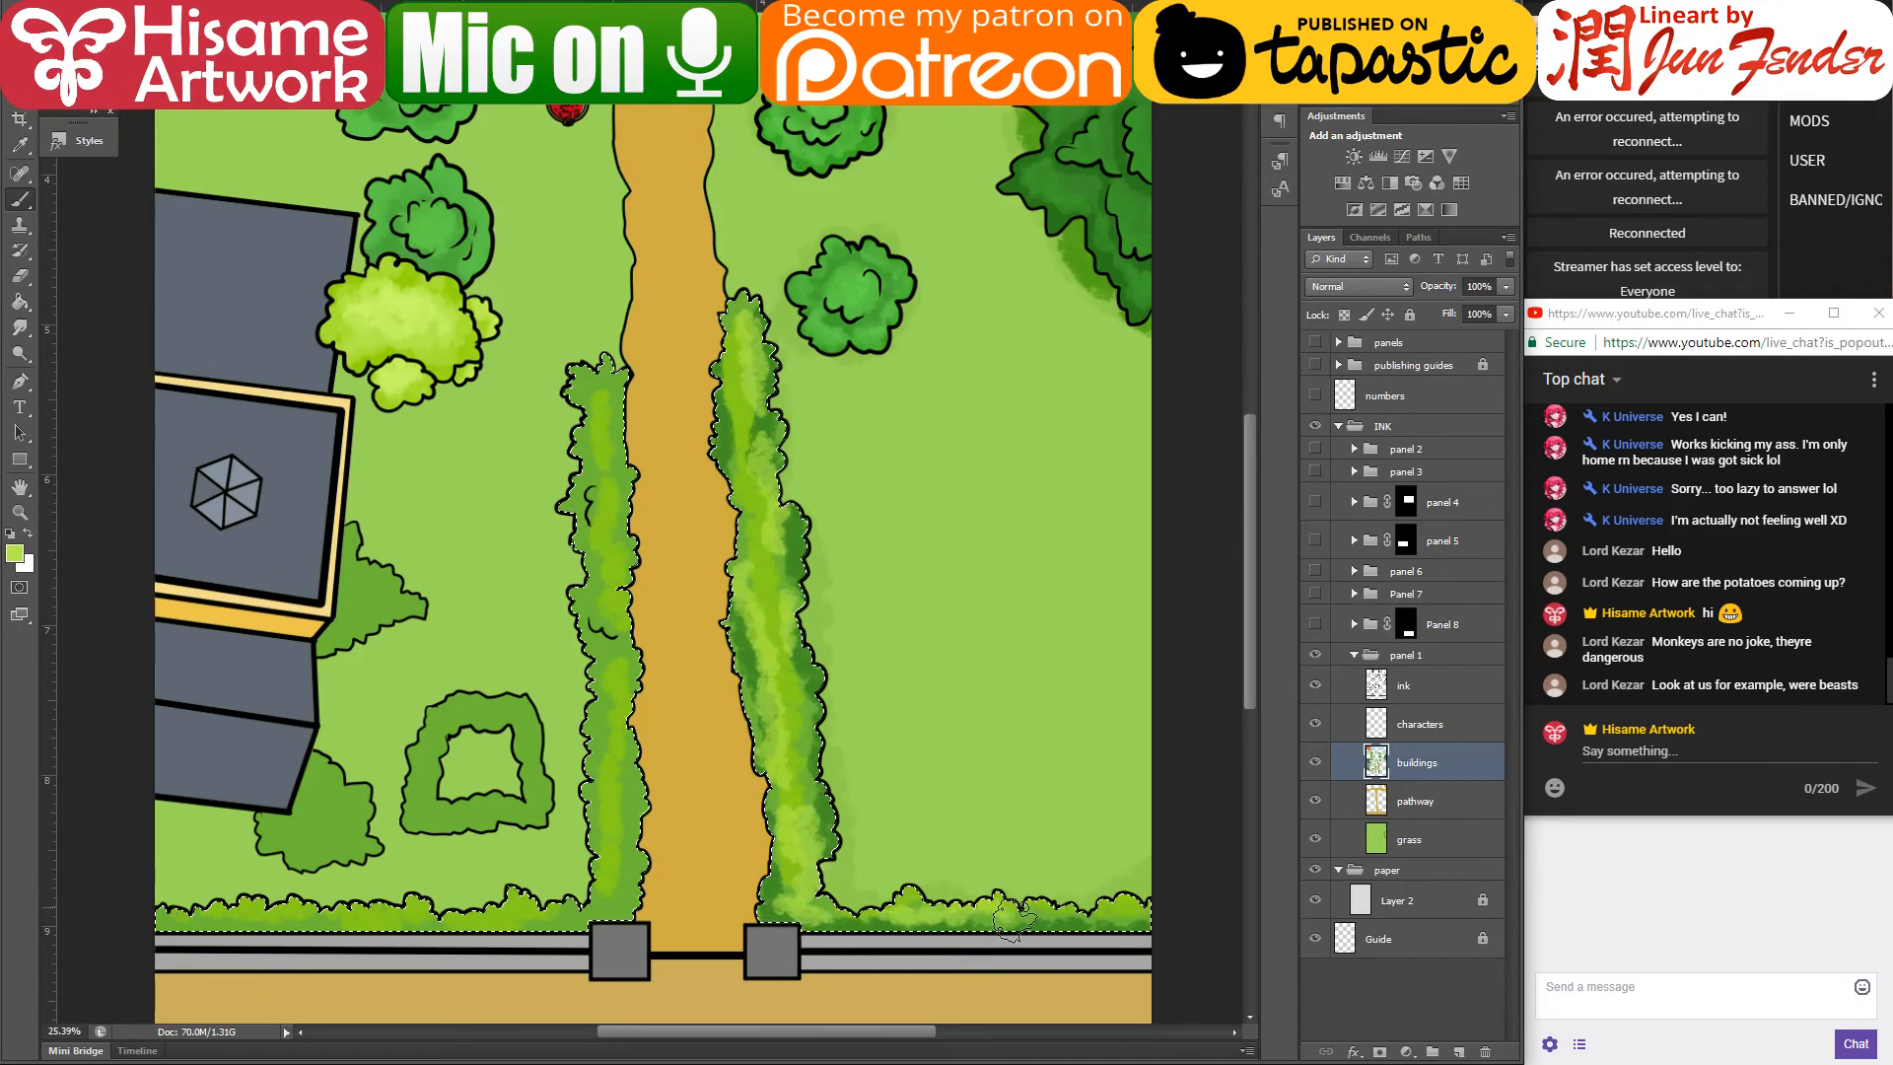
pyautogui.keyDown('alt'); pyautogui.click(751, 490); pyautogui.keyUp('alt')
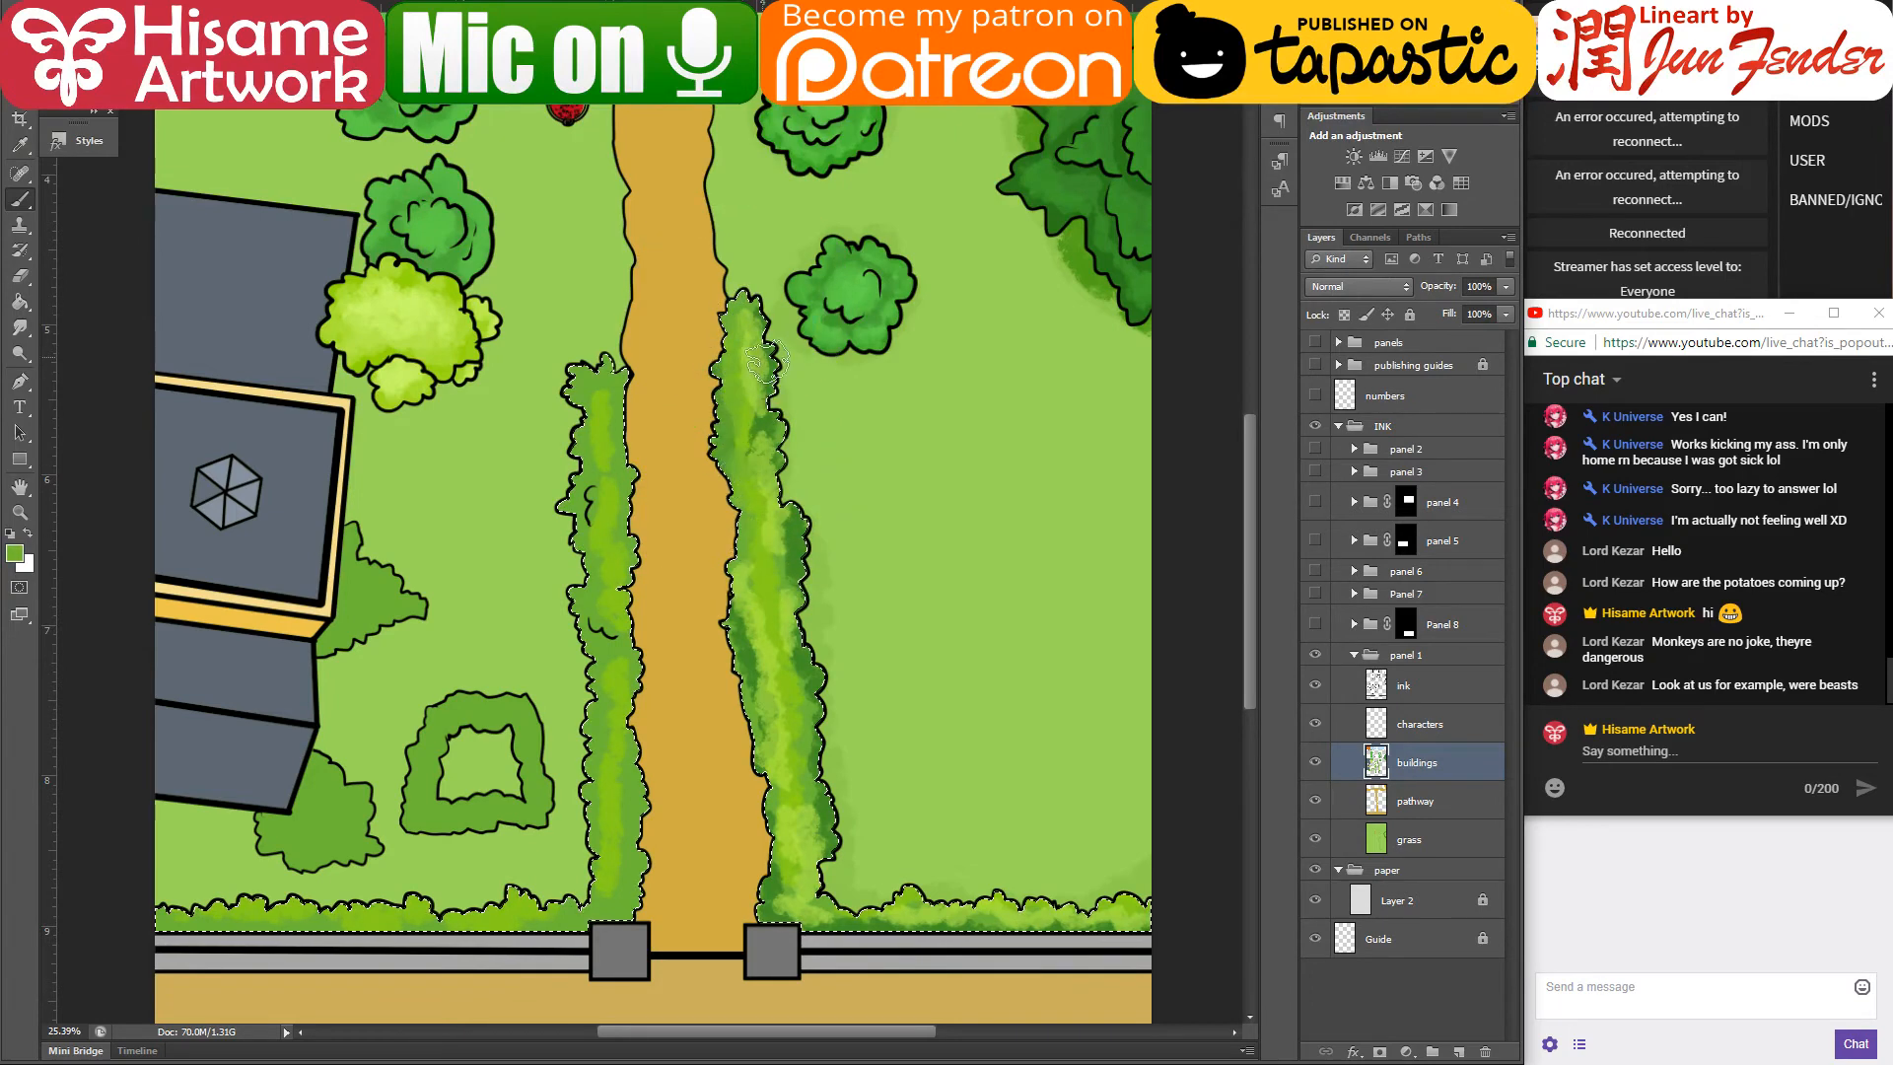
pyautogui.moveTo(765, 361); pyautogui.dragTo(787, 520)
pyautogui.moveTo(775, 634); pyautogui.dragTo(757, 642)
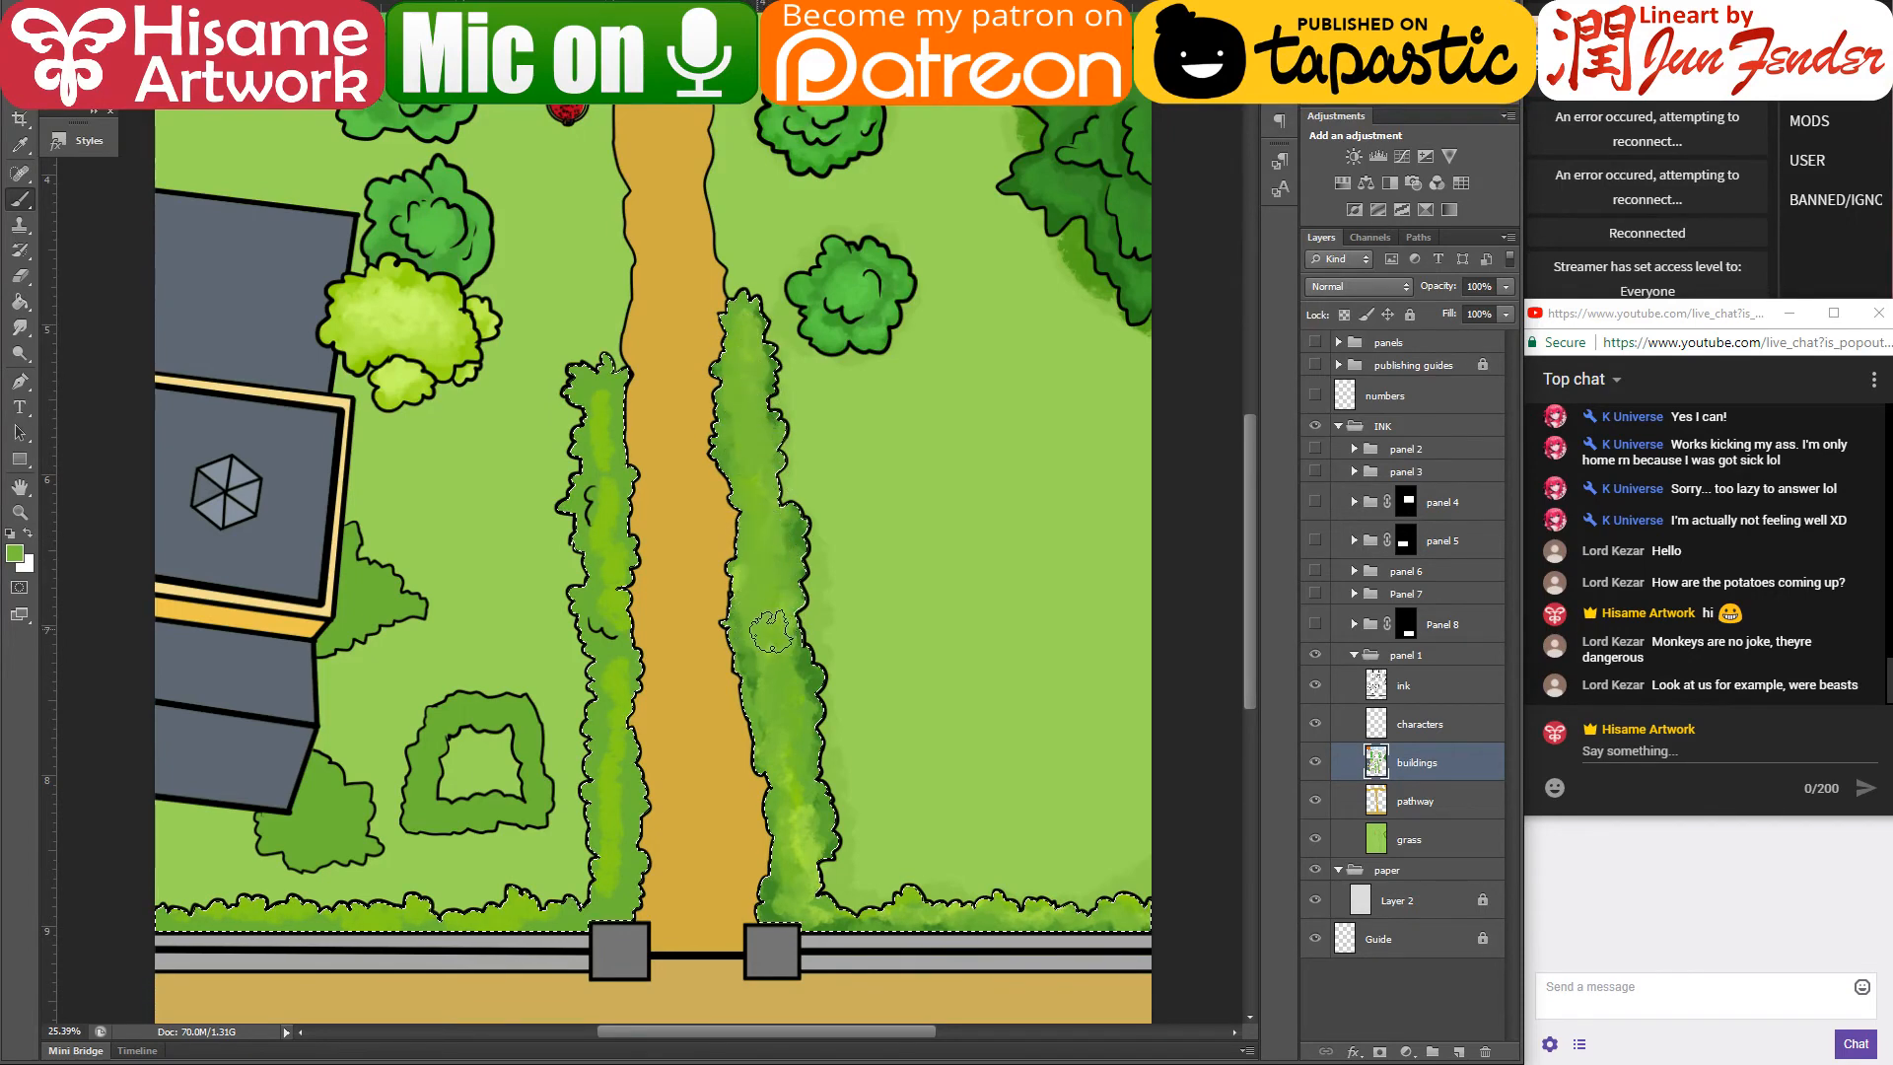
pyautogui.moveTo(793, 651); pyautogui.dragTo(803, 723)
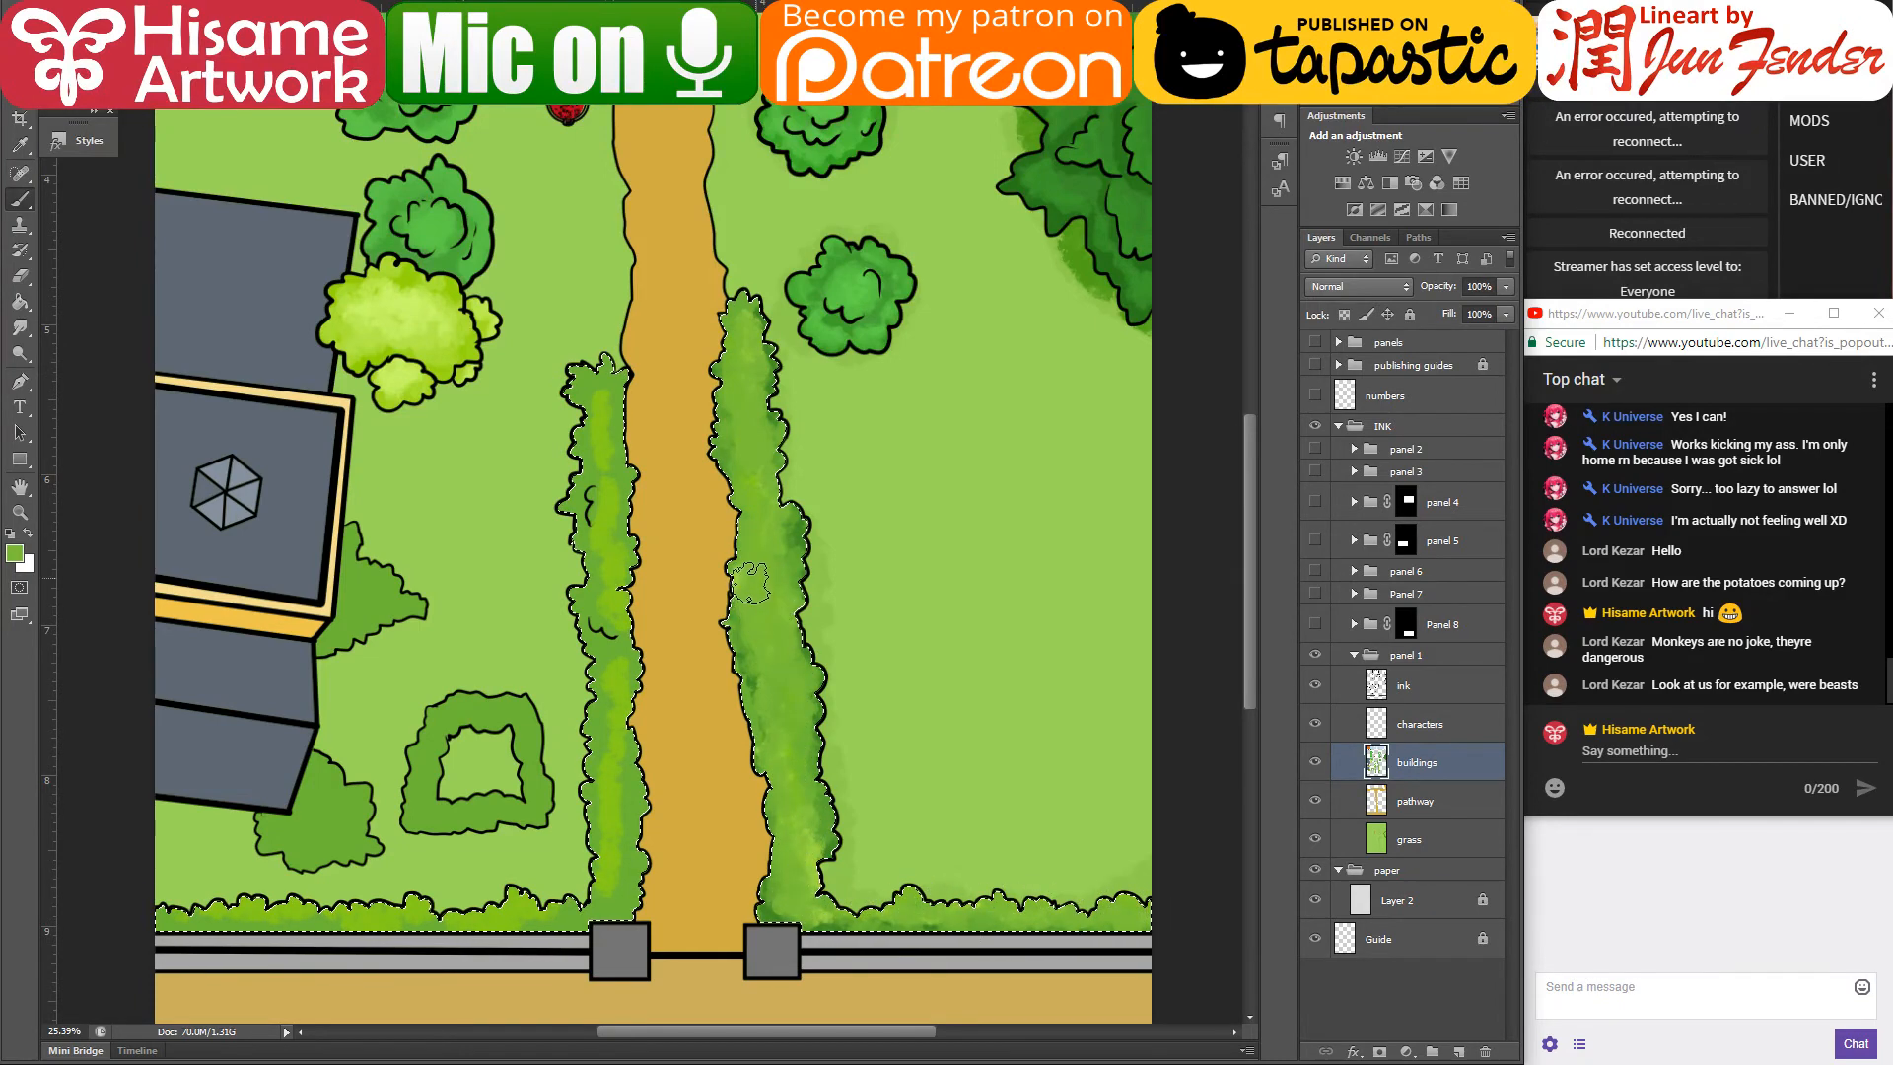
pyautogui.moveTo(734, 599); pyautogui.dragTo(779, 655)
# - Choose the size 35 textured foliage brush and blend the right hedge's shaded edges into its mid-green
pyautogui.rightClick(788, 542)
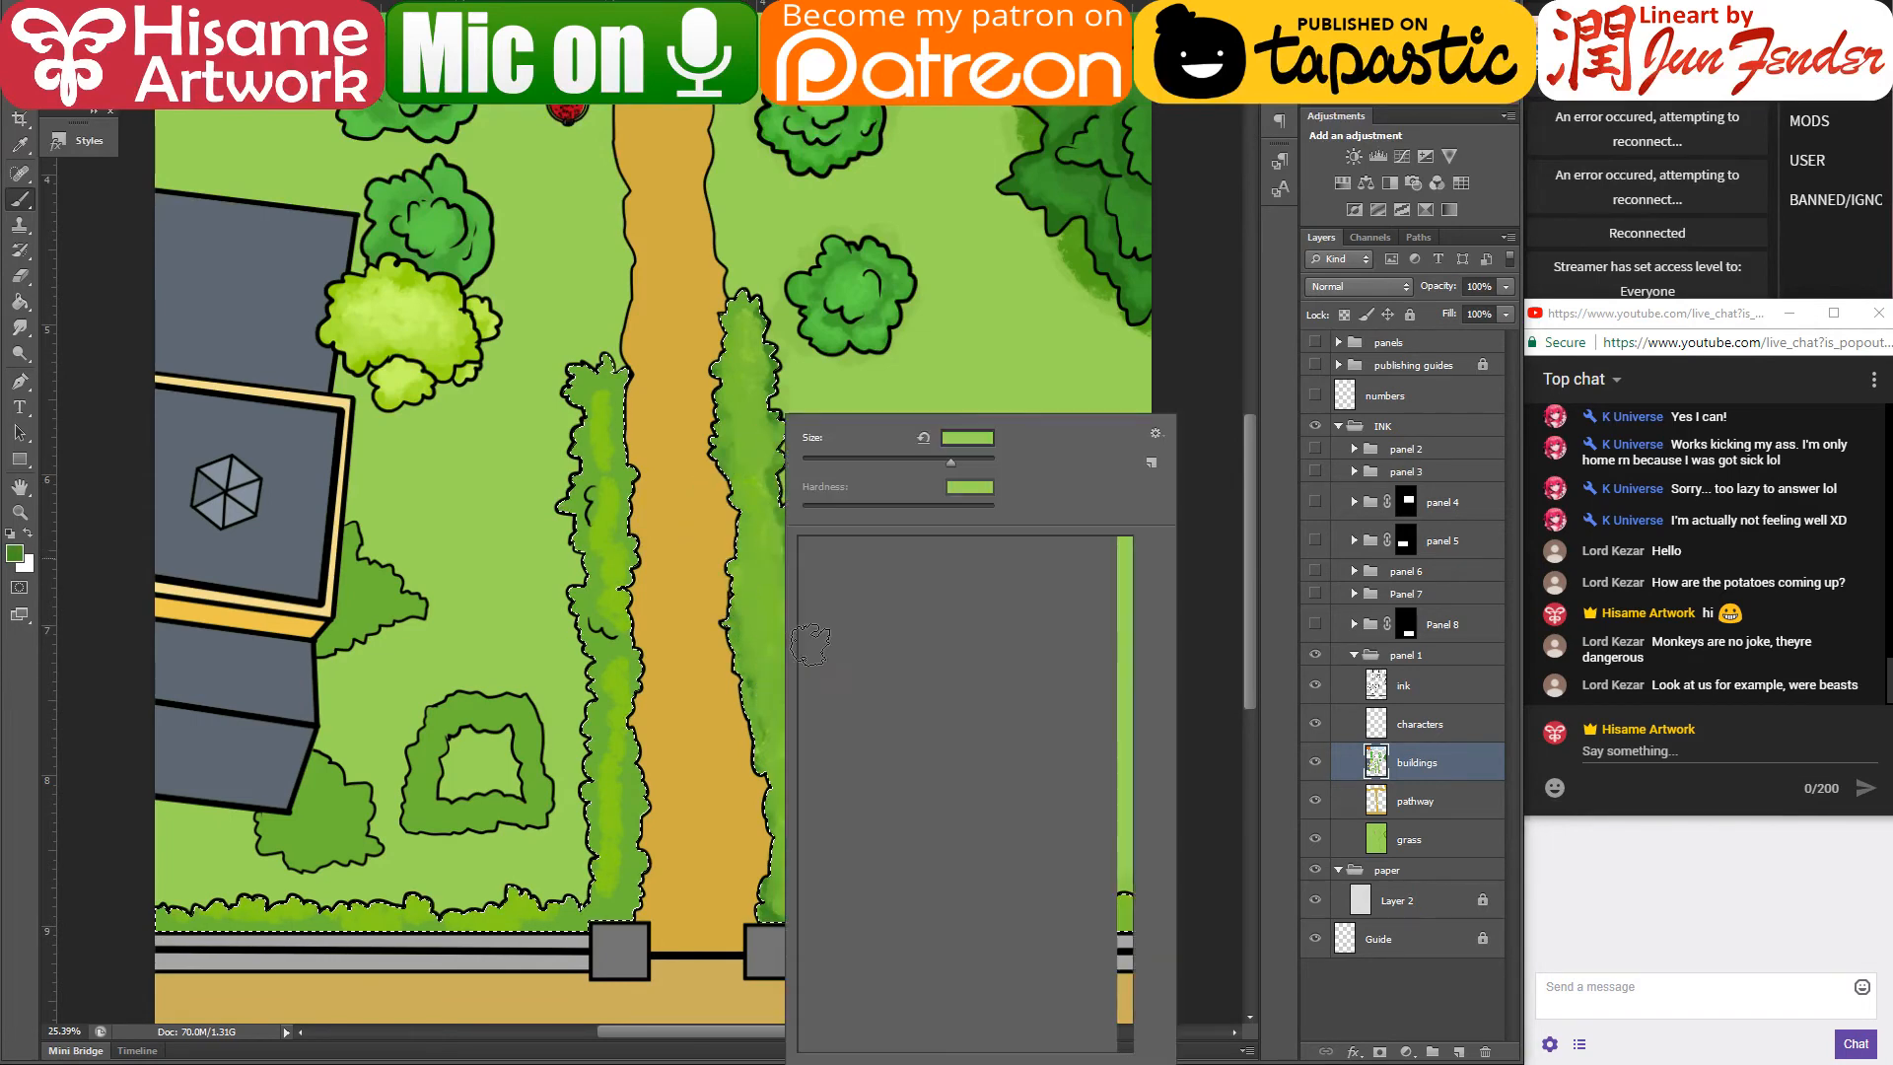
pyautogui.click(722, 599)
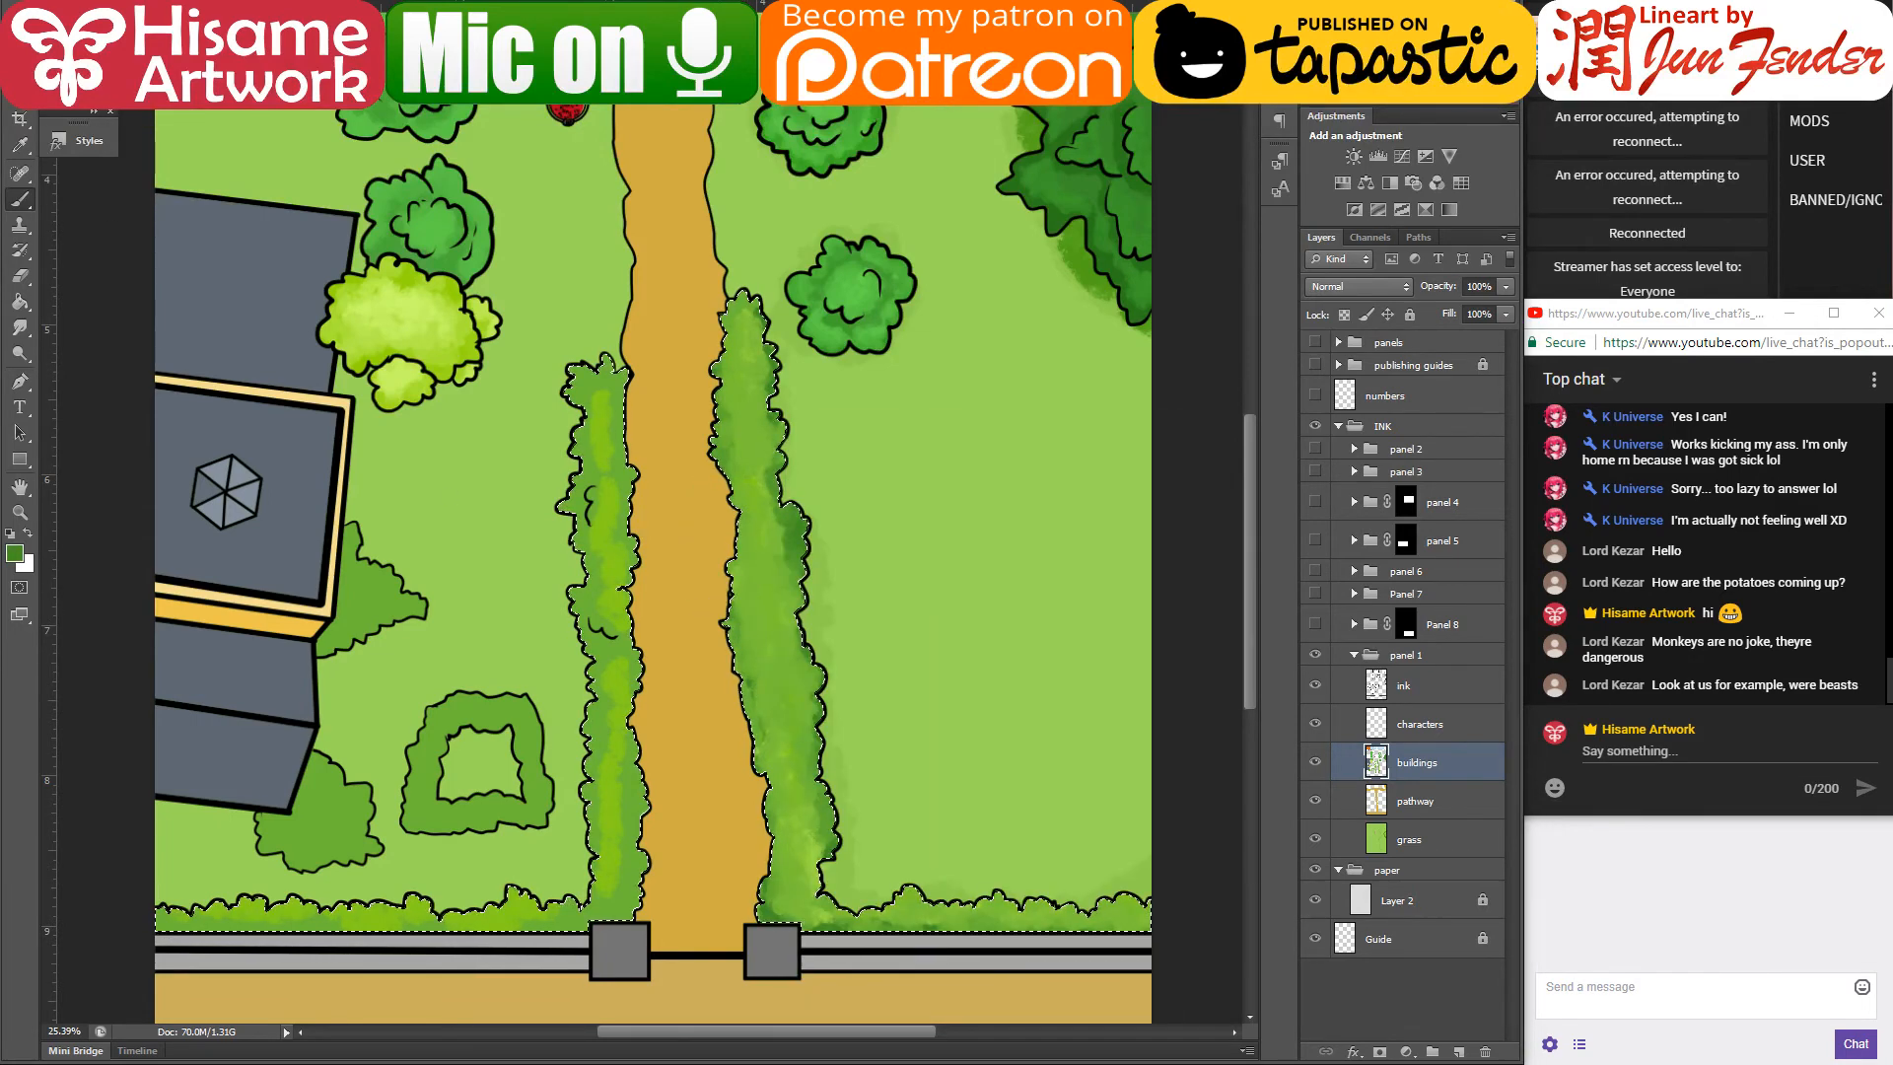
pyautogui.click(61, 39)
pyautogui.click(307, 422)
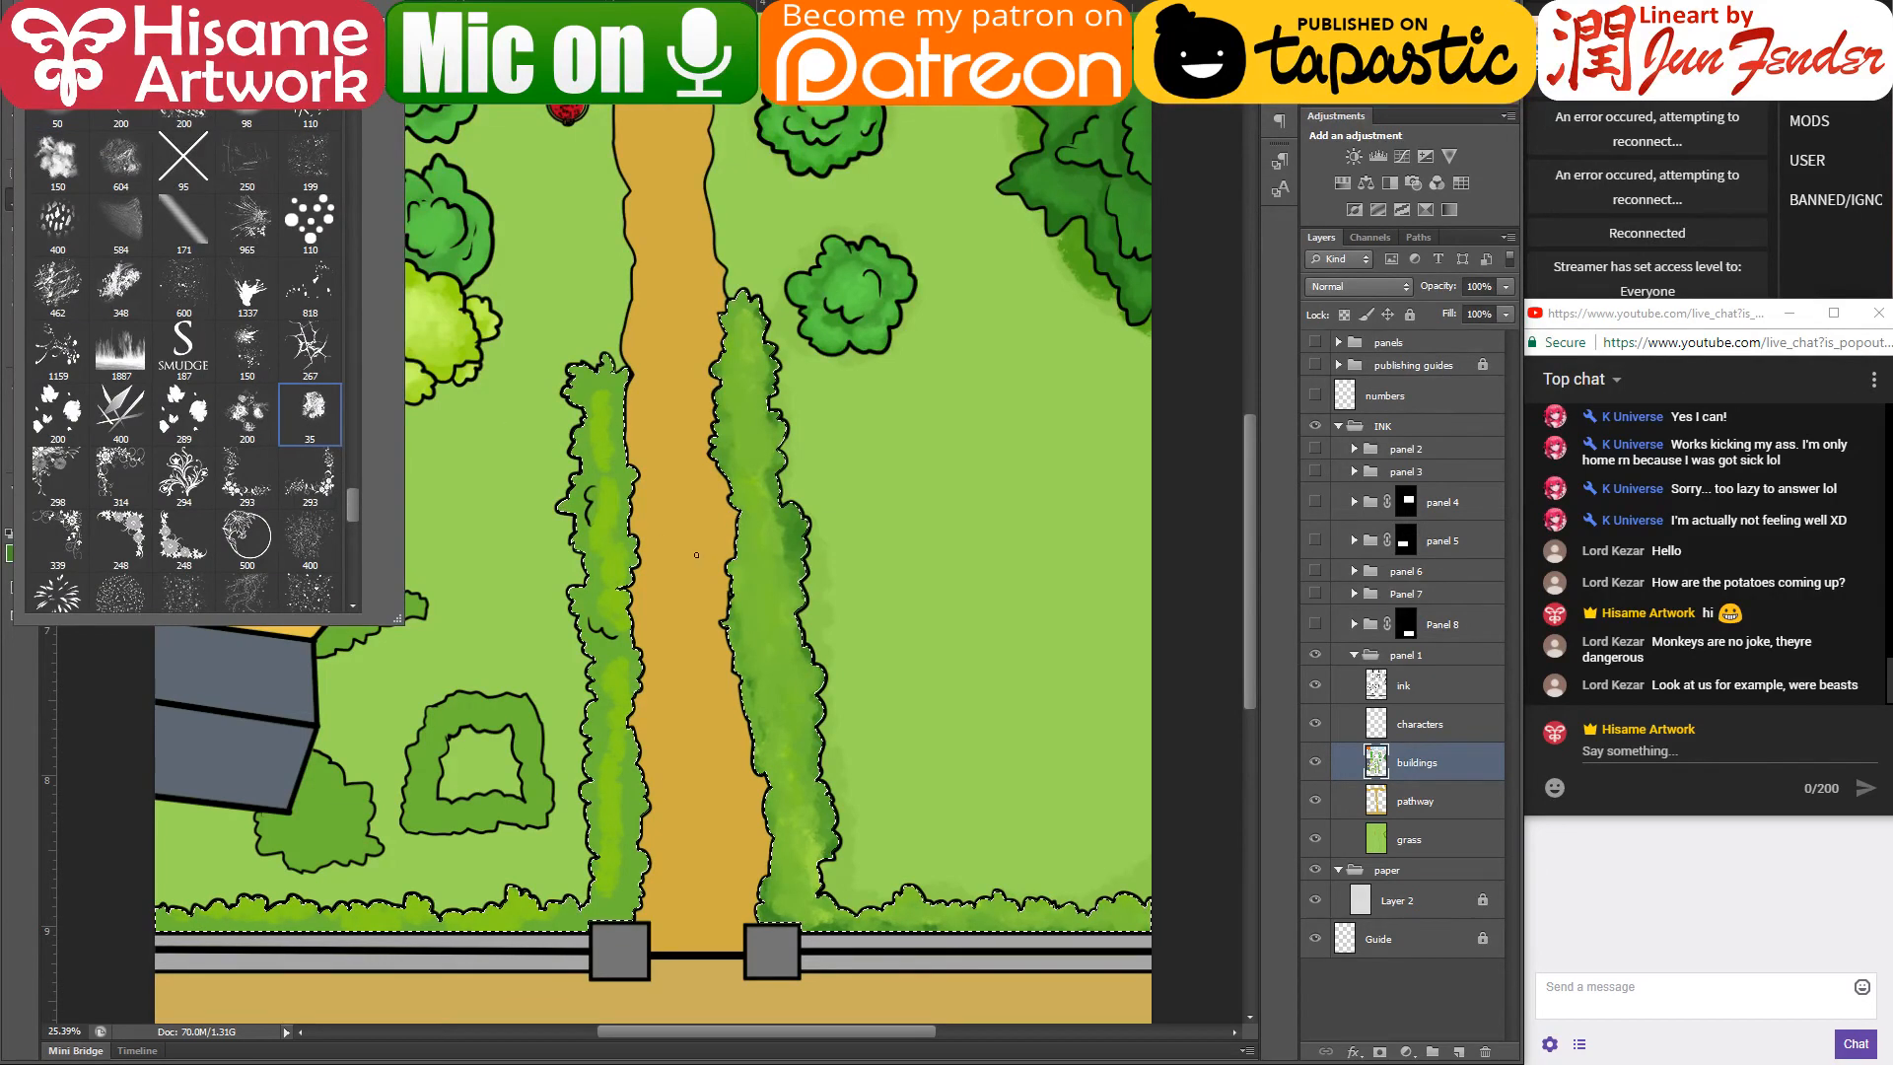
pyautogui.click(663, 534)
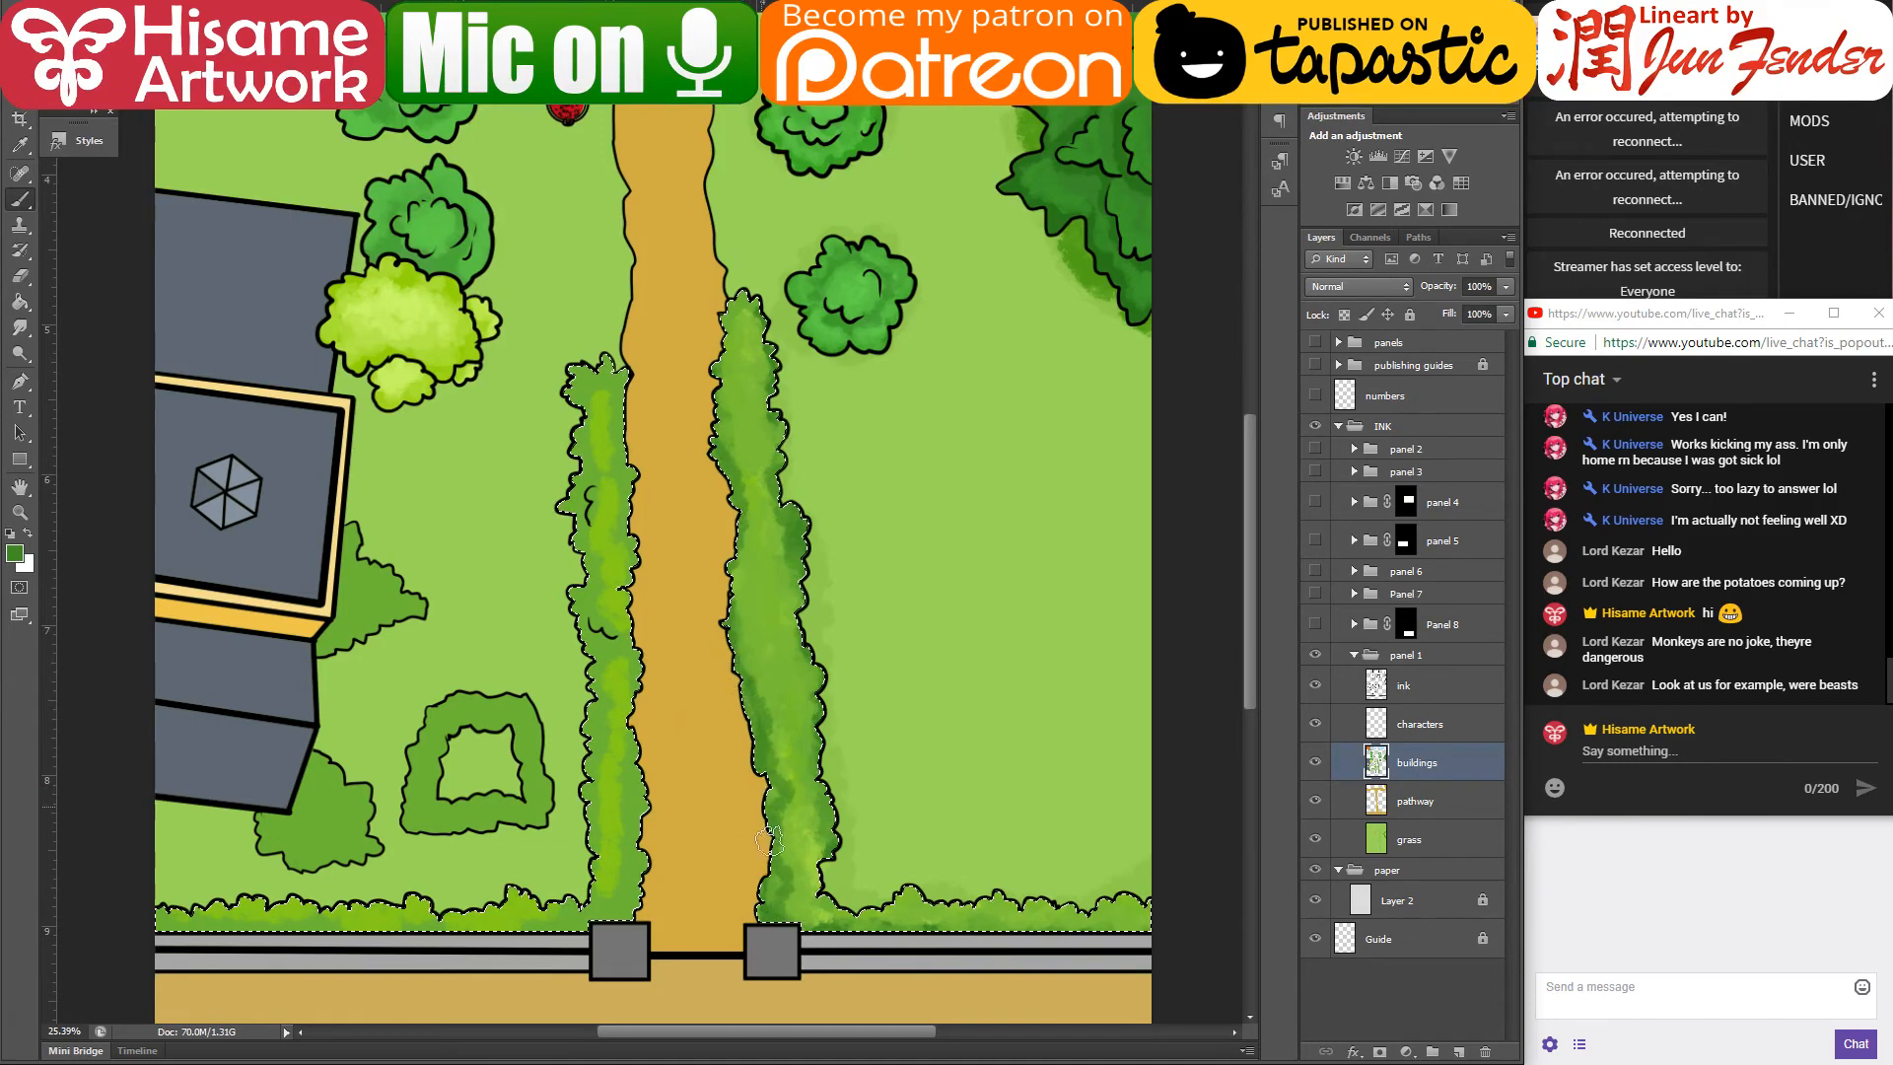
pyautogui.keyDown('alt'); pyautogui.click(795, 840); pyautogui.keyUp('alt')
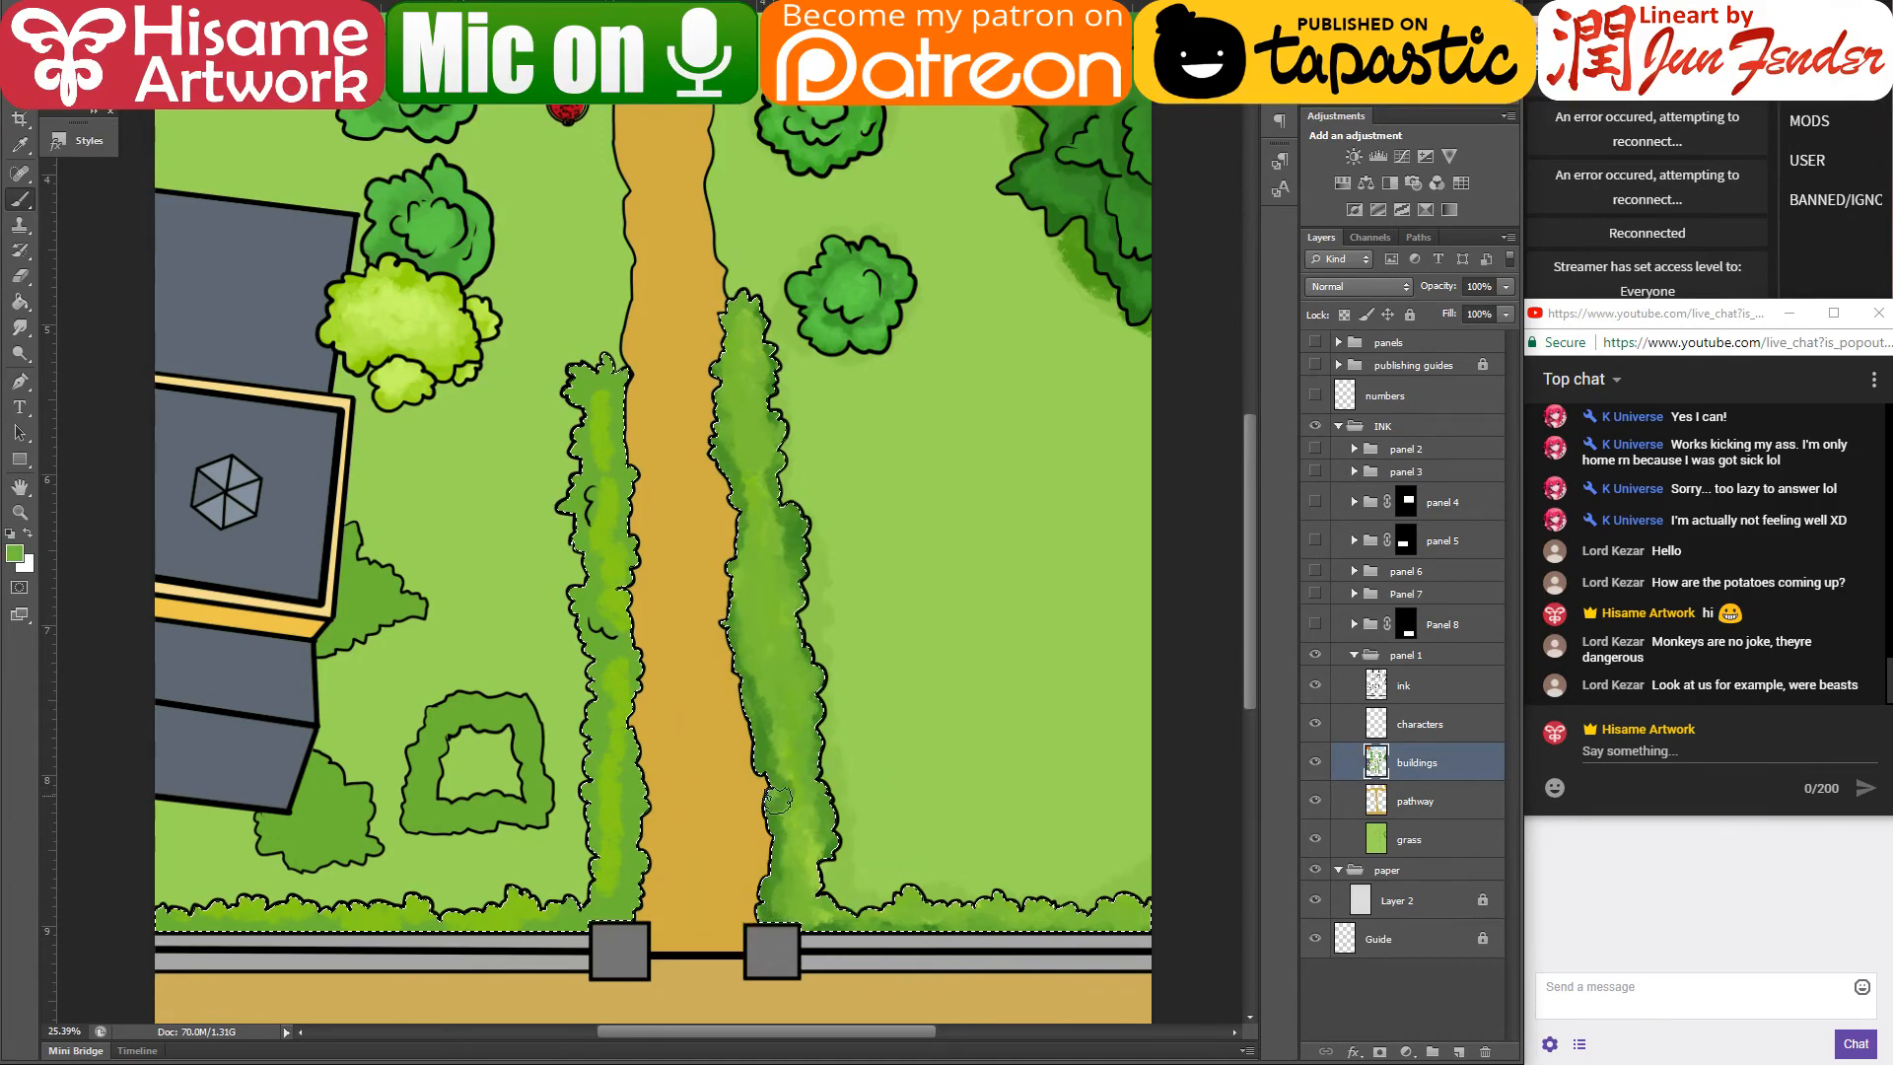
pyautogui.moveTo(769, 735); pyautogui.dragTo(755, 685)
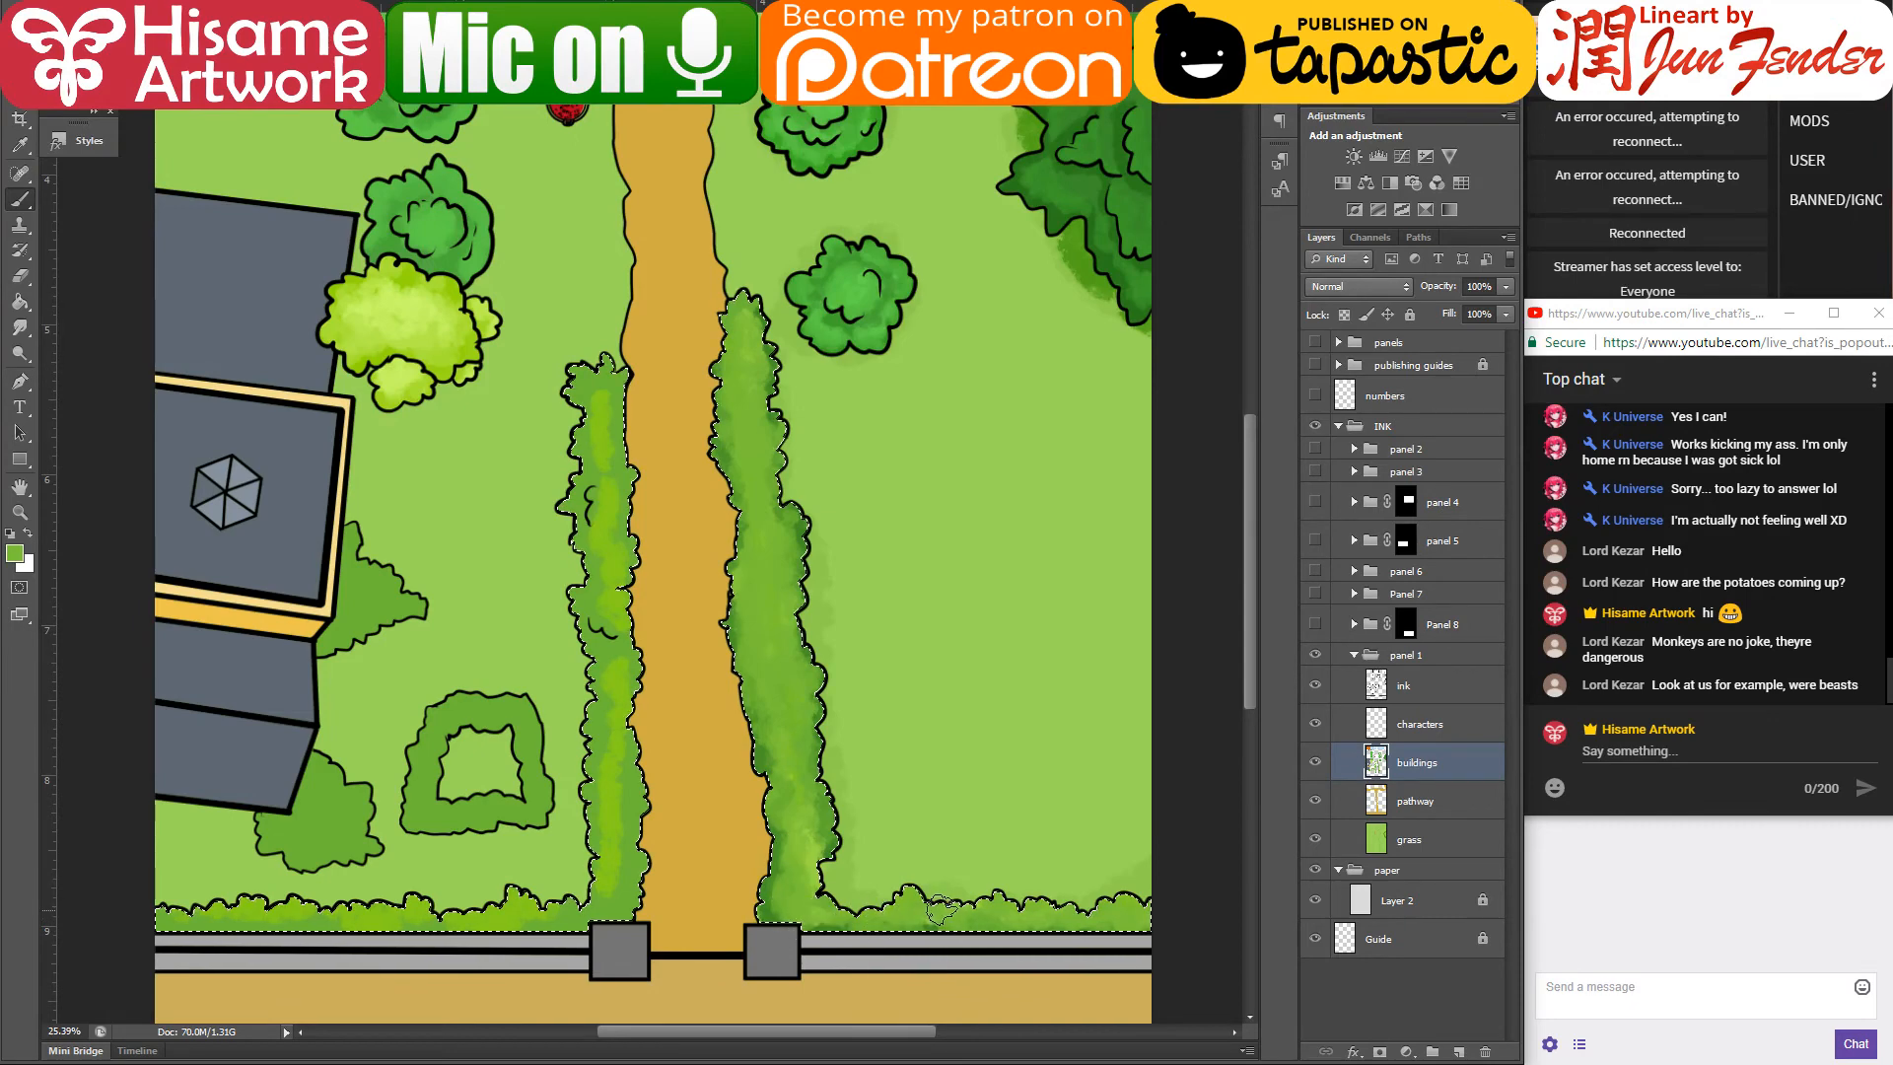
# - Shade the edges of the left long hedge and its low hedge with dark green, and blend in the right hedge's mid-green
pyautogui.click(814, 516)
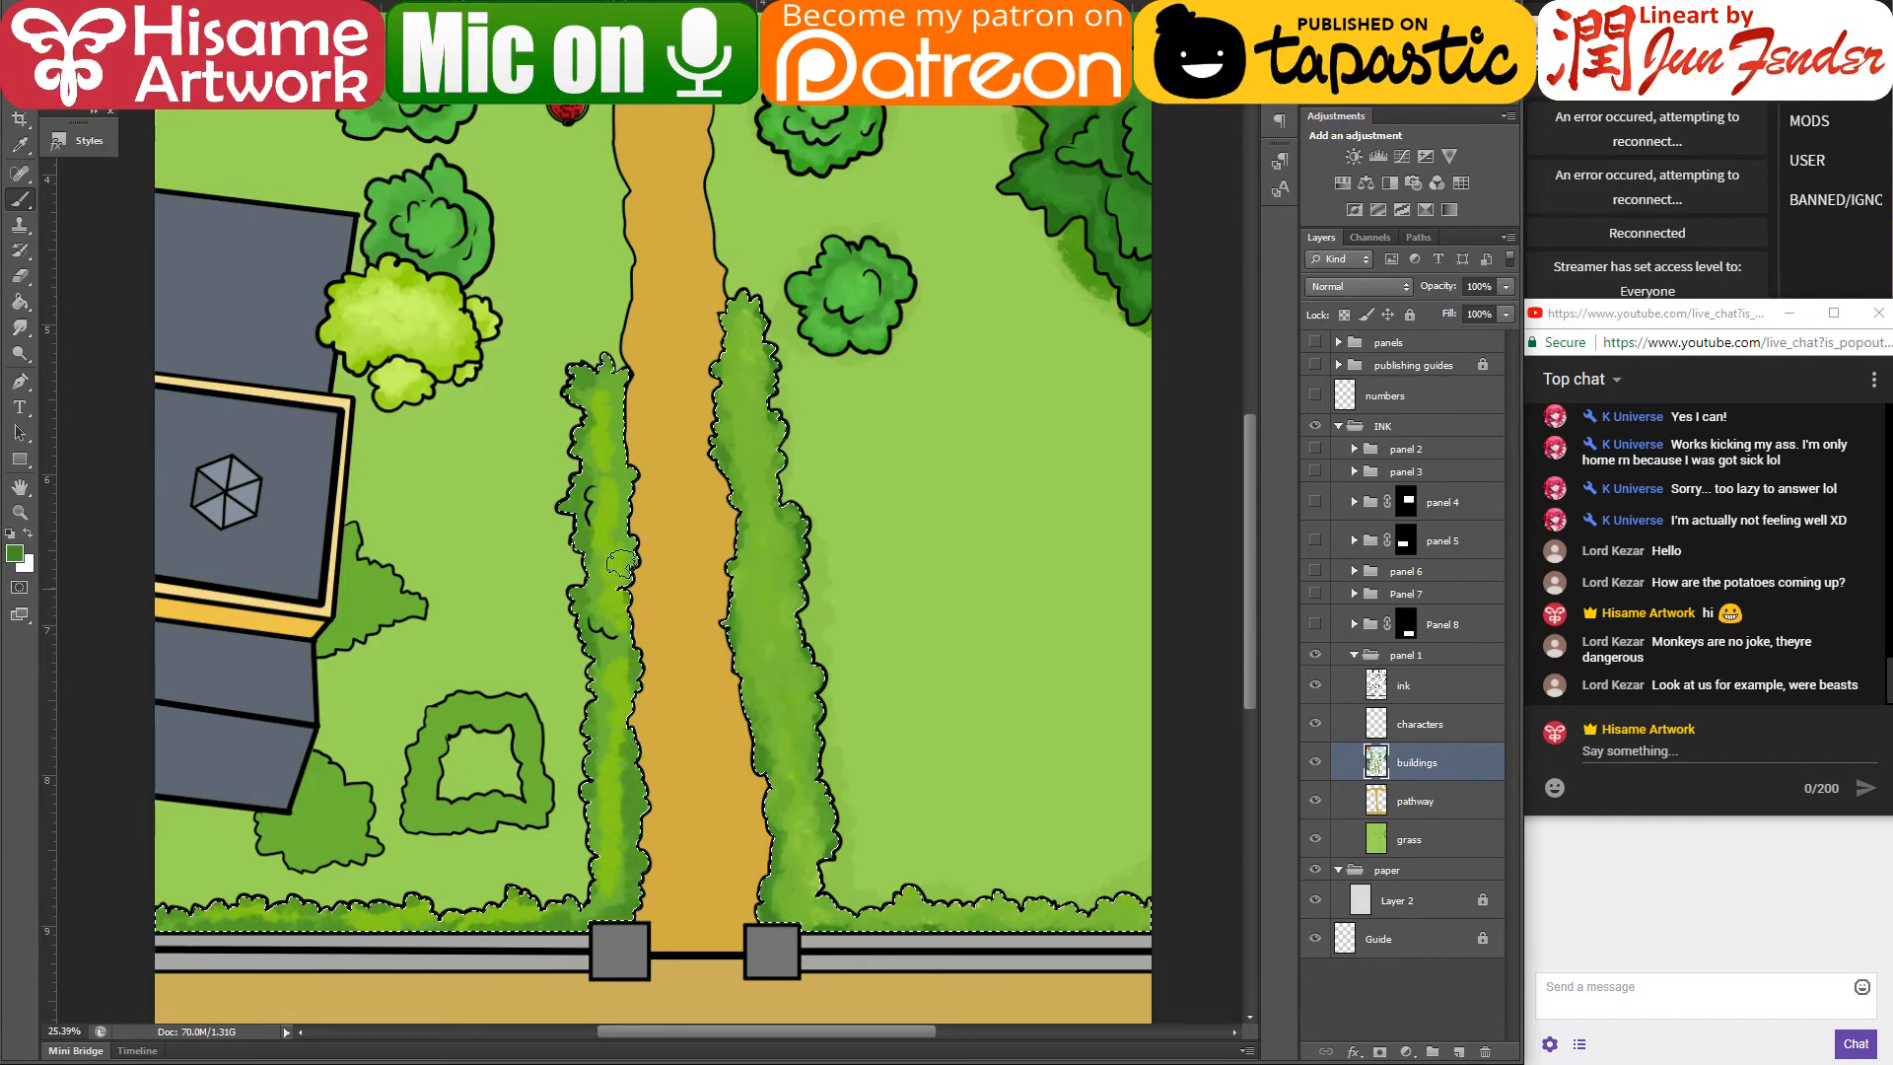
pyautogui.keyDown('alt'); pyautogui.click(757, 395); pyautogui.keyUp('alt')
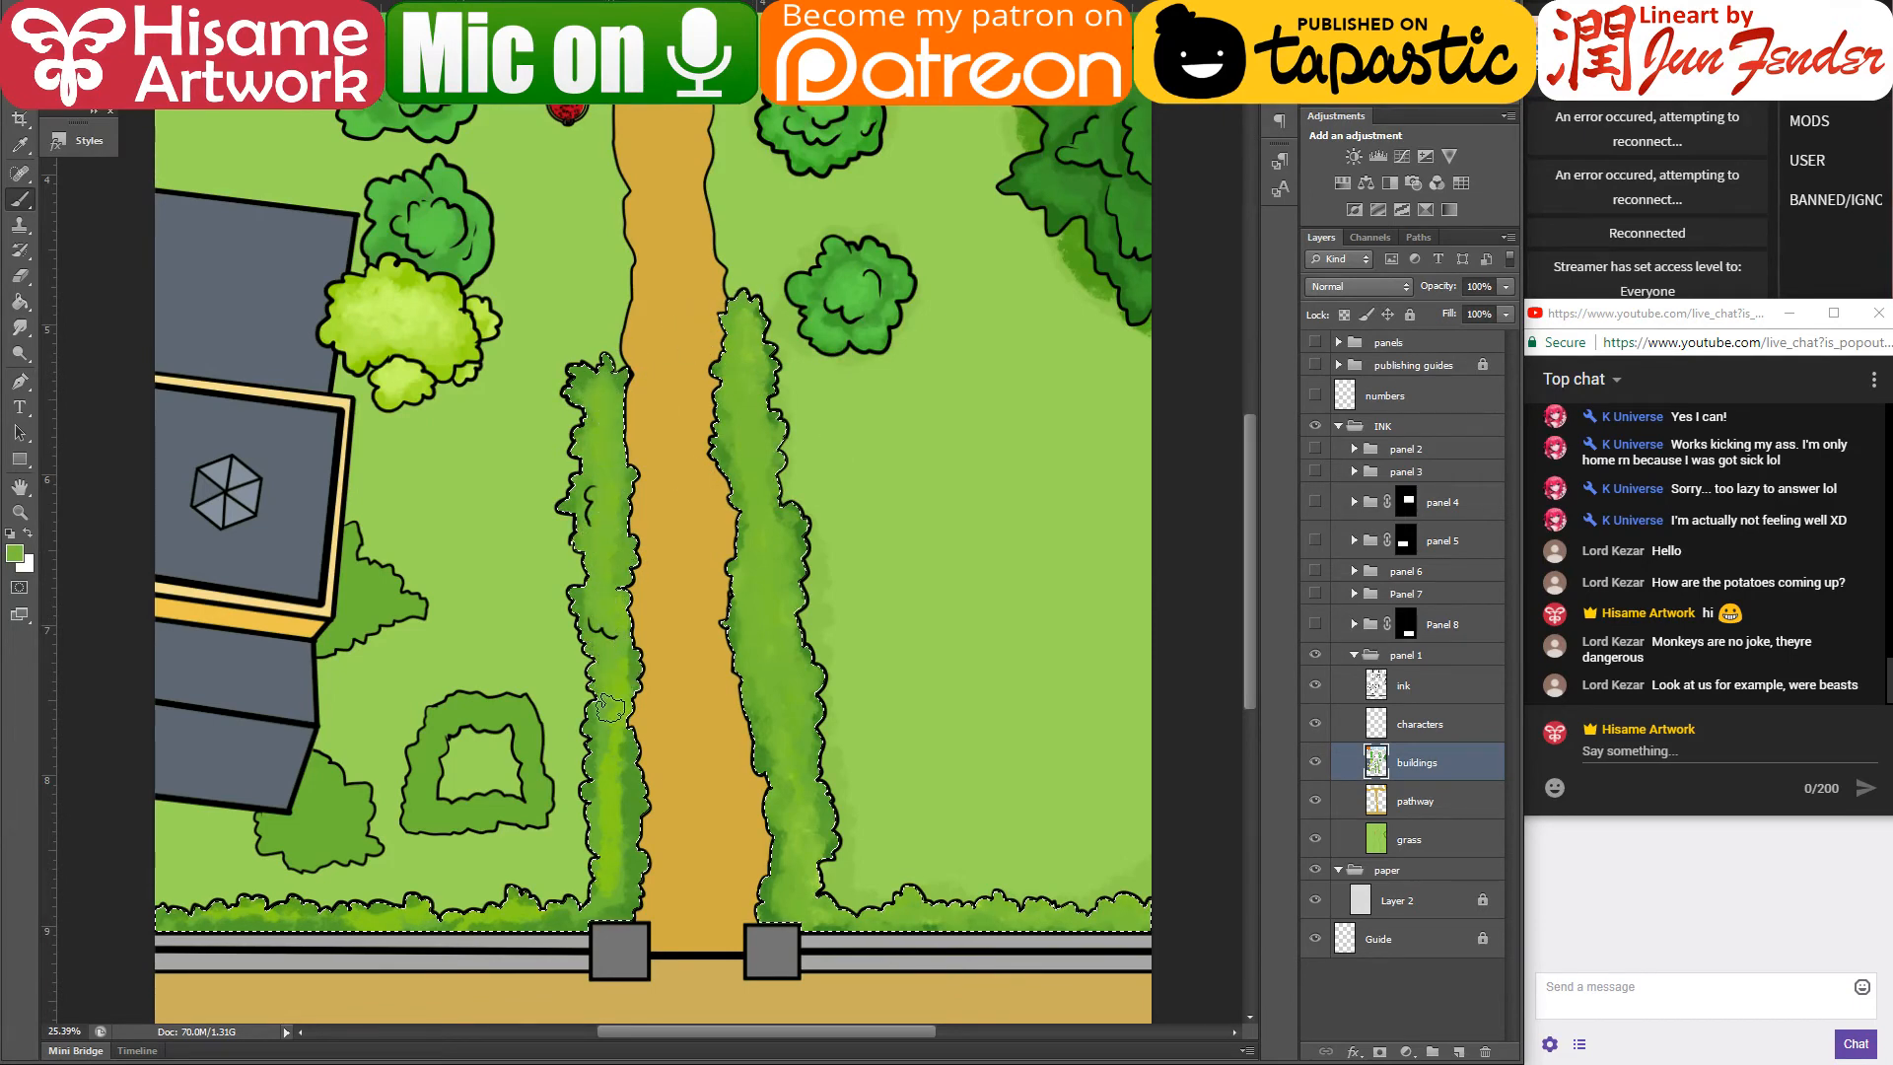
pyautogui.moveTo(609, 707)
pyautogui.mouseDown()
pyautogui.moveTo(632, 817)
pyautogui.moveTo(621, 742)
pyautogui.moveTo(614, 826)
pyautogui.mouseUp()
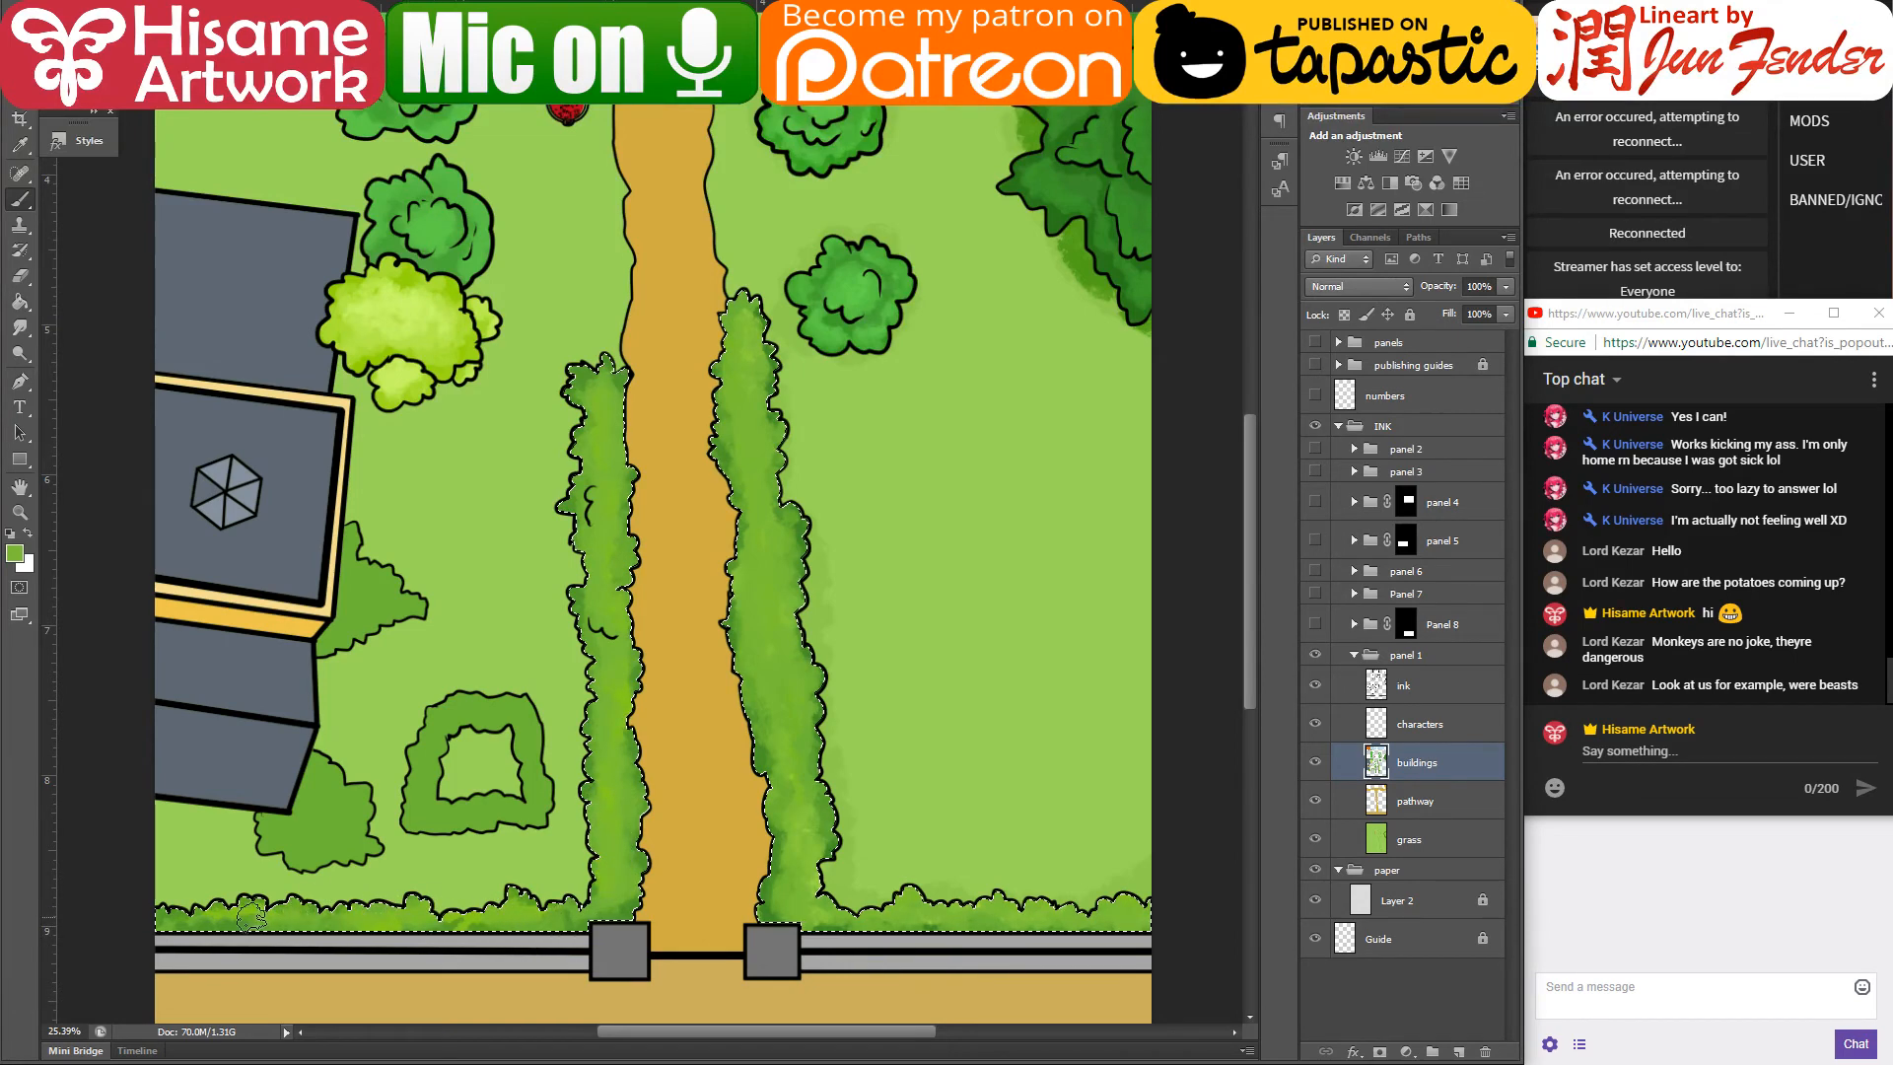
# - Brush pale highlights sampled from the bush down the left hedge's centre and break them up with the hedge's mid-green
pyautogui.keyDown('alt'); pyautogui.click(420, 301); pyautogui.keyUp('alt')
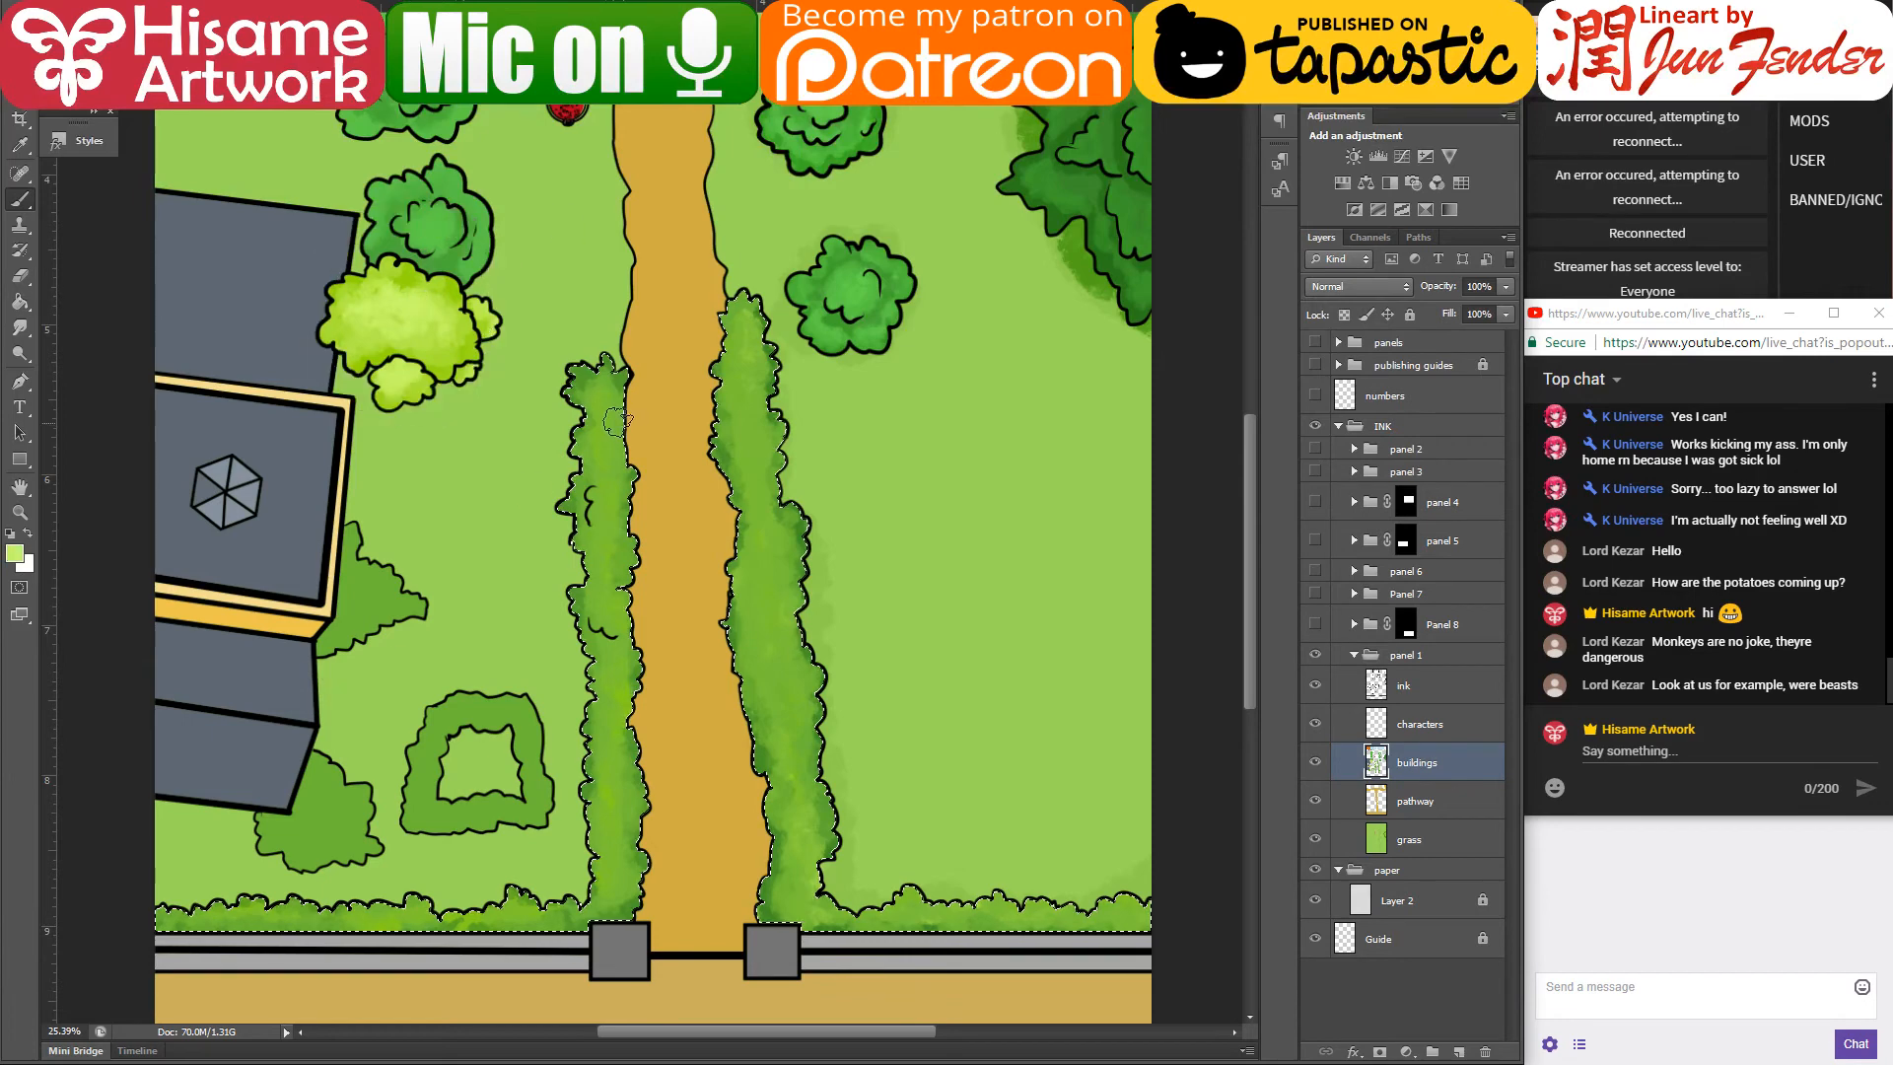
pyautogui.moveTo(604, 519); pyautogui.dragTo(616, 624)
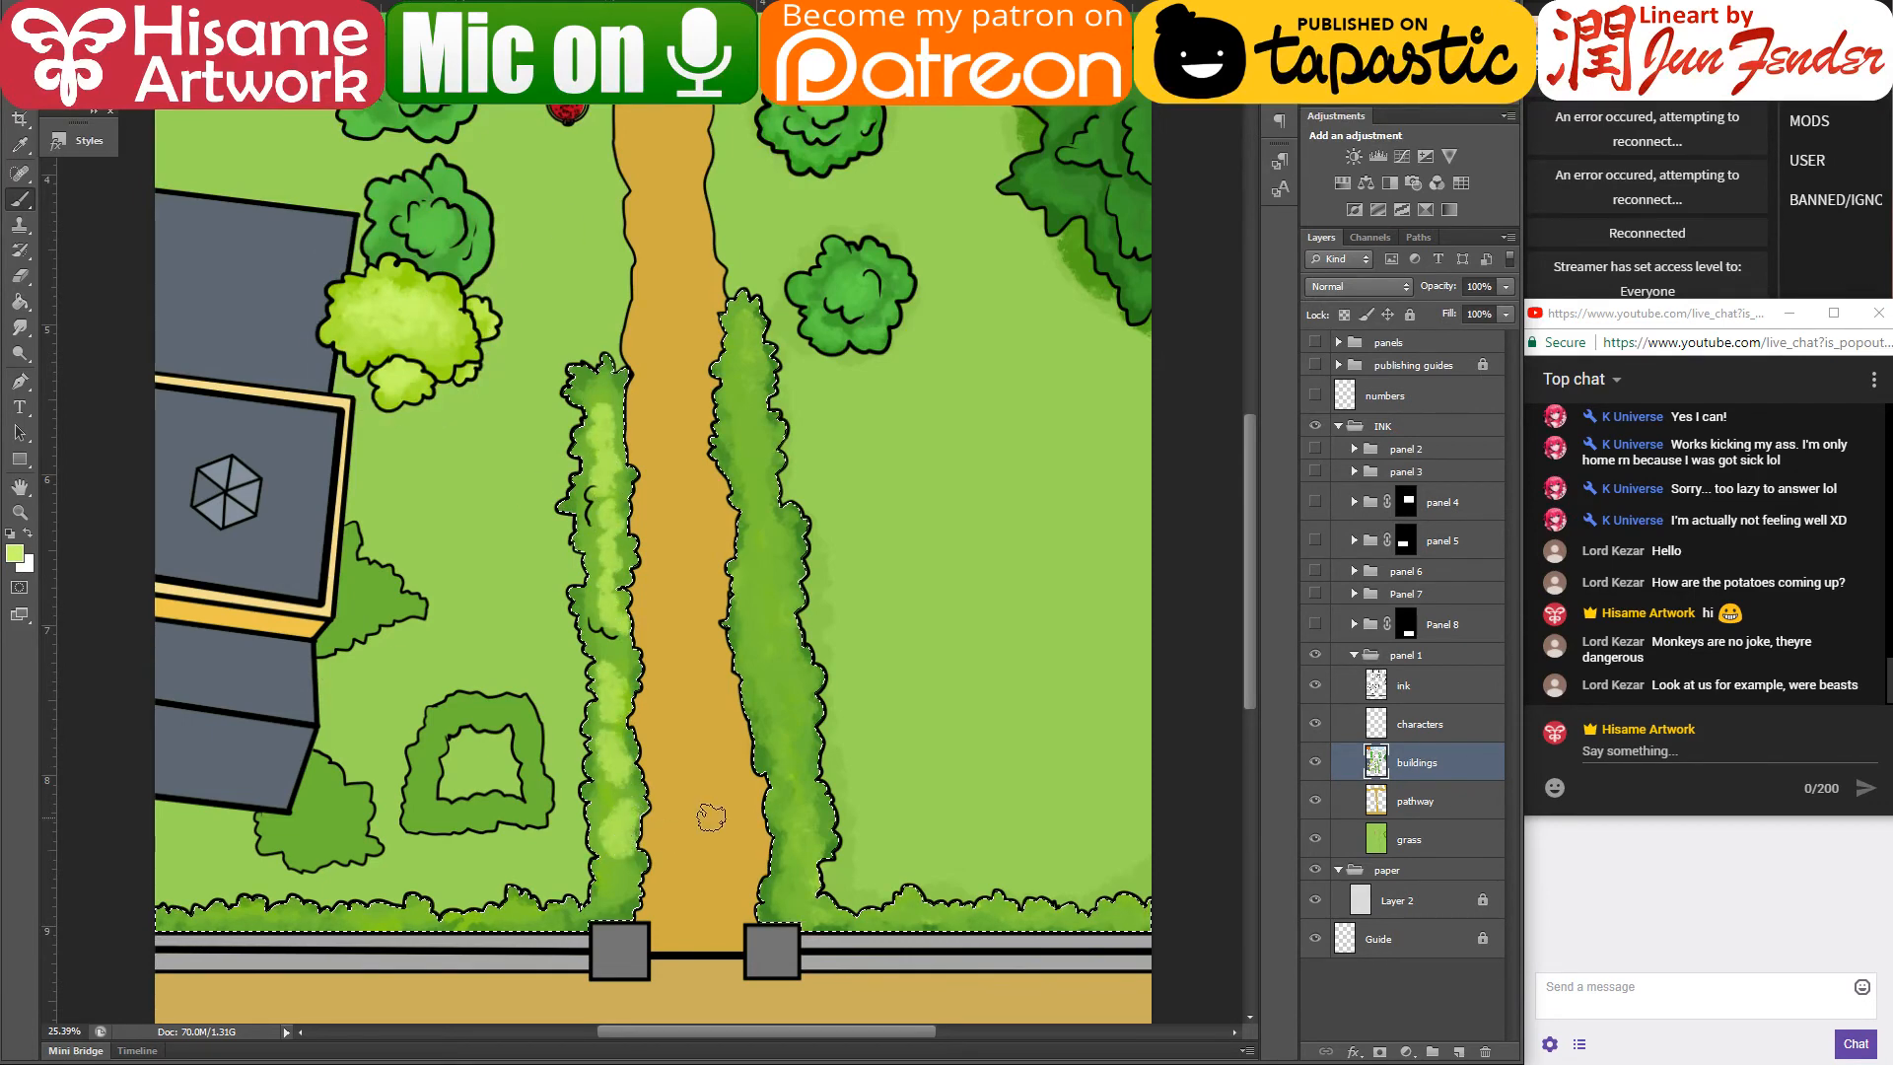
pyautogui.keyDown('alt'); pyautogui.click(621, 594); pyautogui.keyUp('alt')
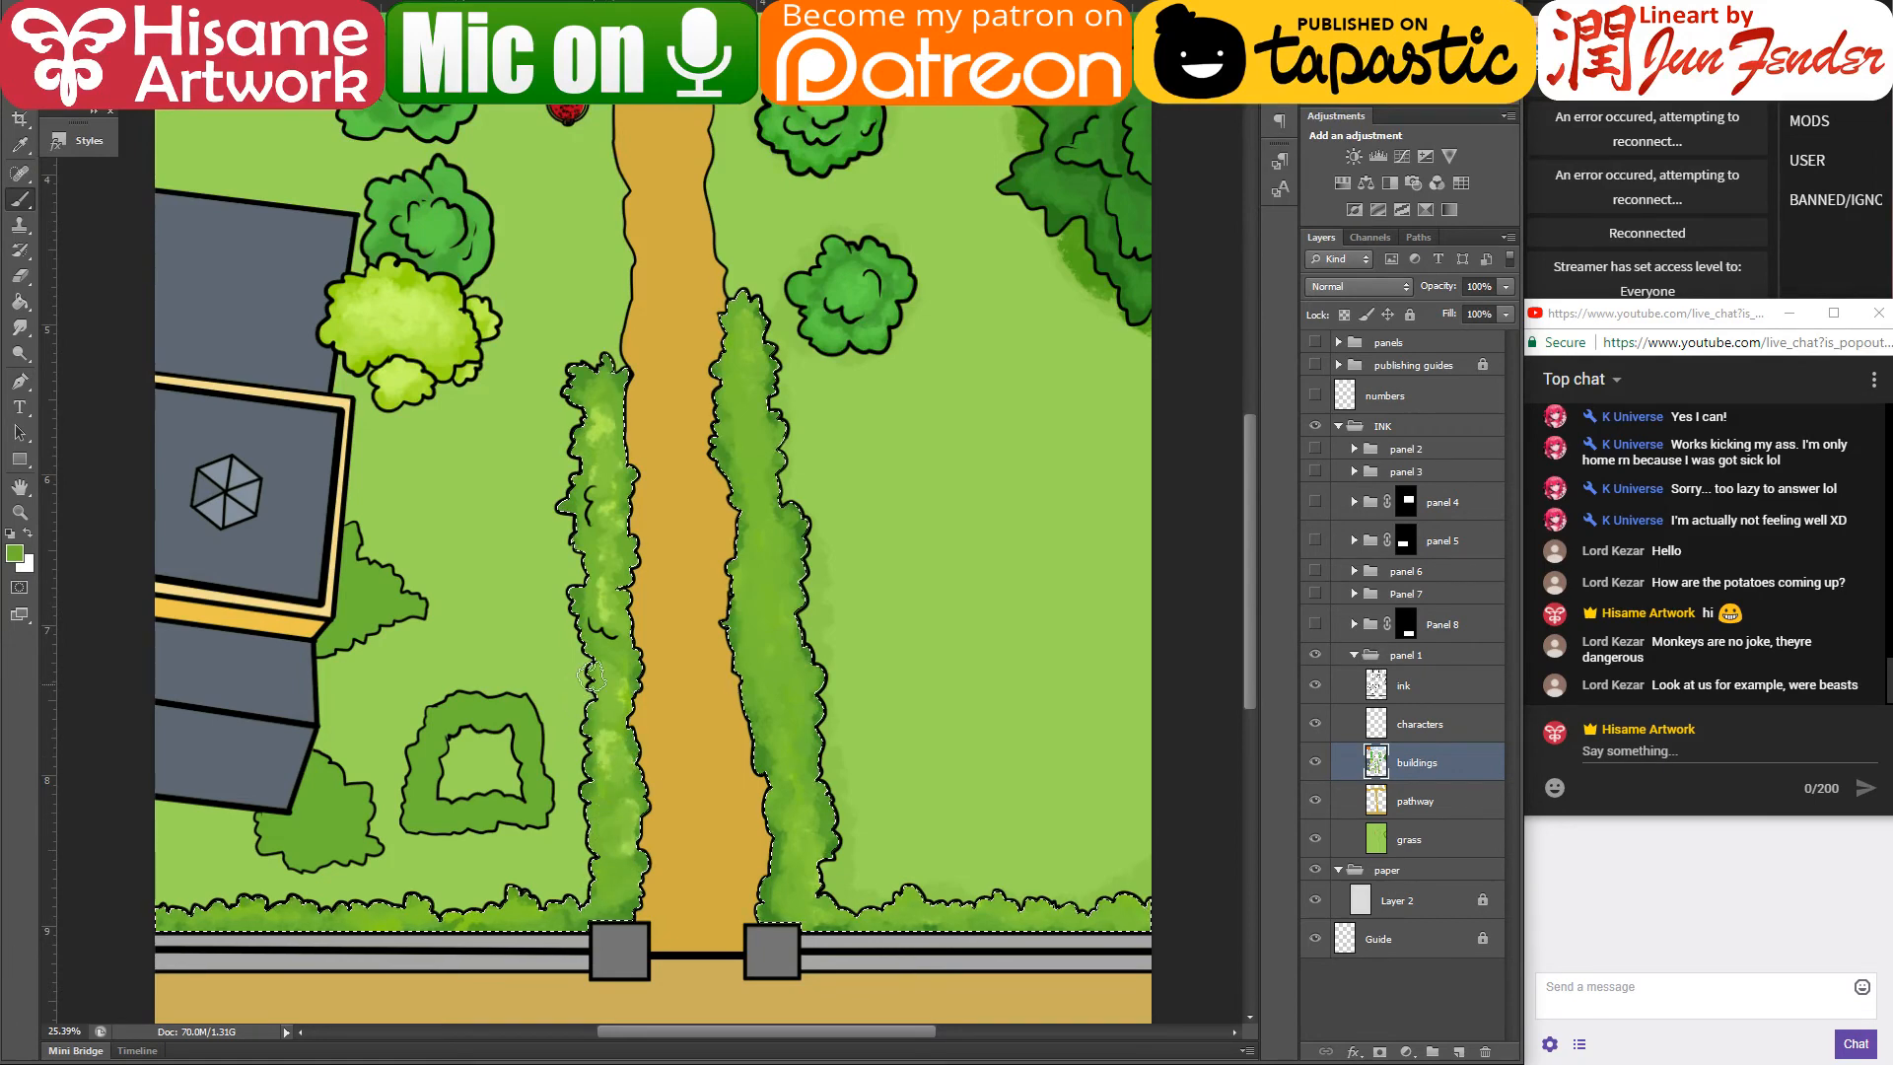
# - Brush the bush lobe's pale highlight colour in patches down the right hedge and along the low hedges
pyautogui.keyDown('alt'); pyautogui.click(406, 374); pyautogui.keyUp('alt')
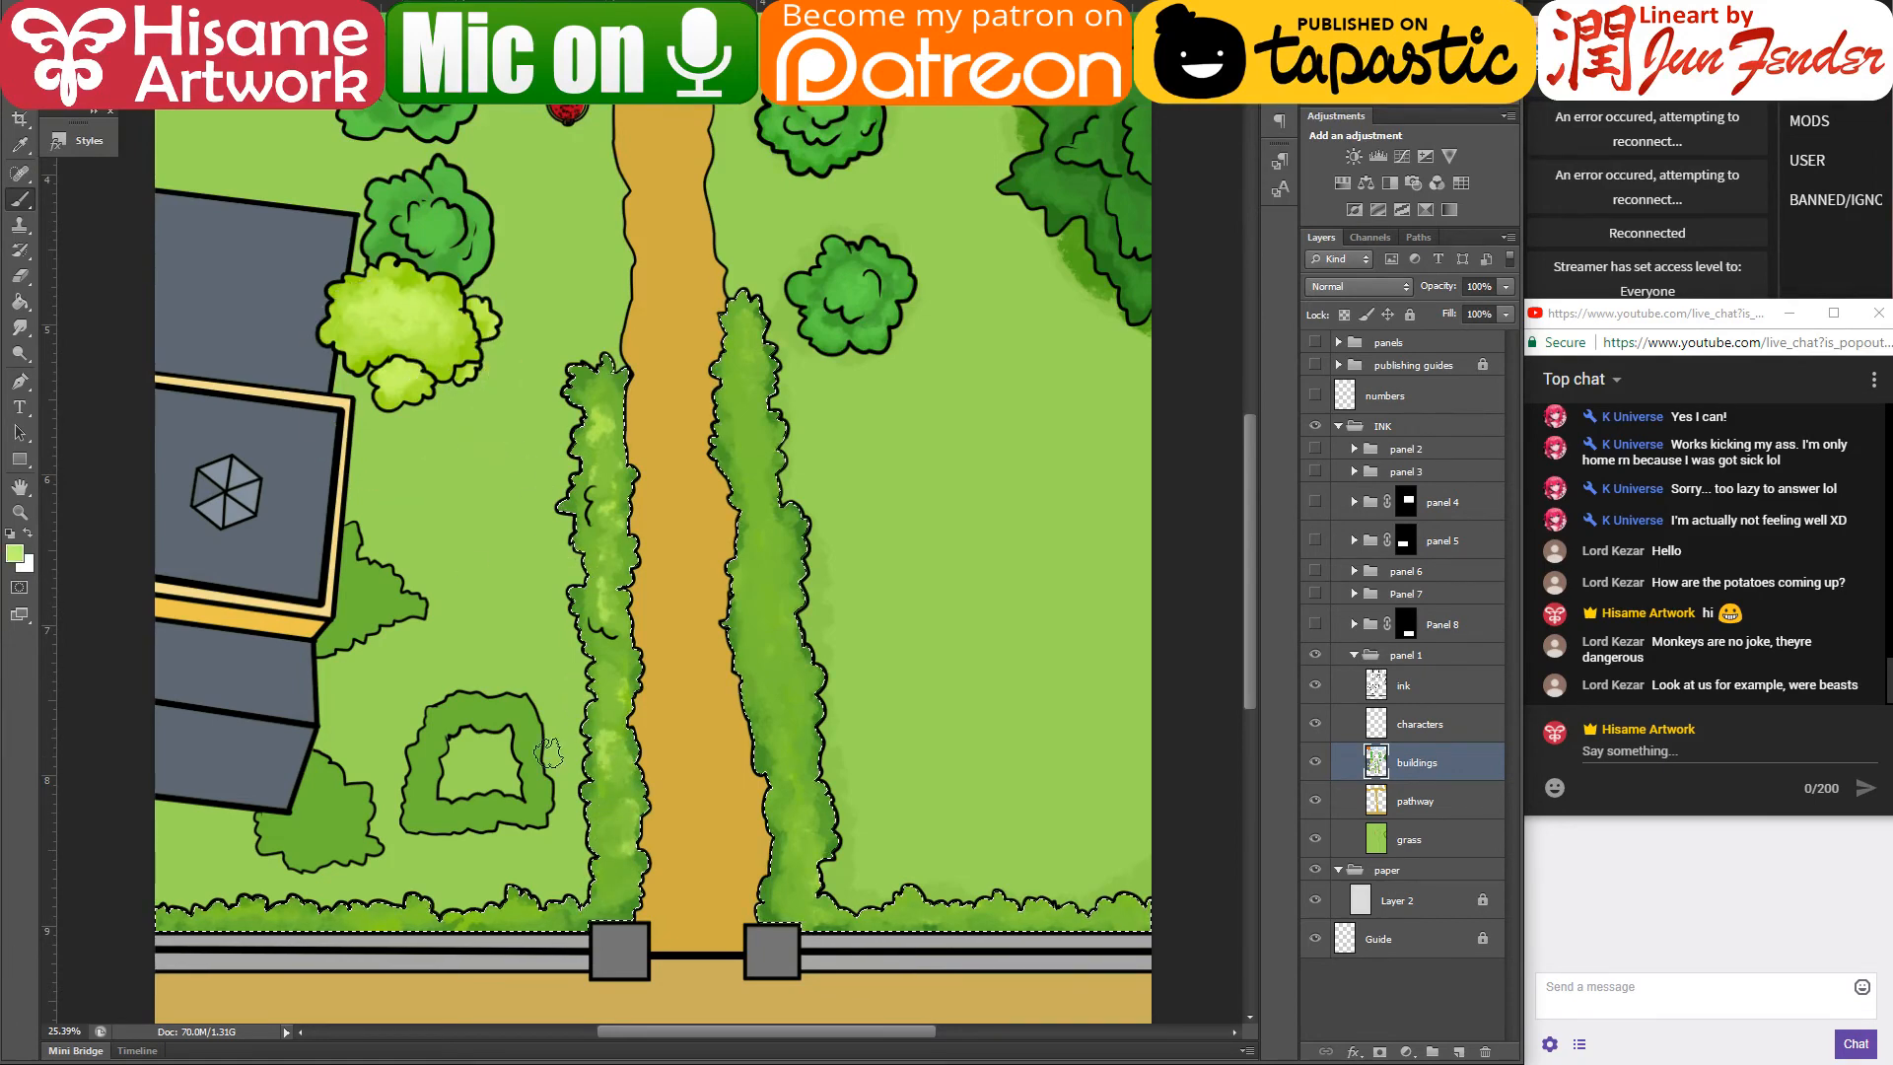
pyautogui.keyDown('alt'); pyautogui.click(490, 907); pyautogui.keyUp('alt')
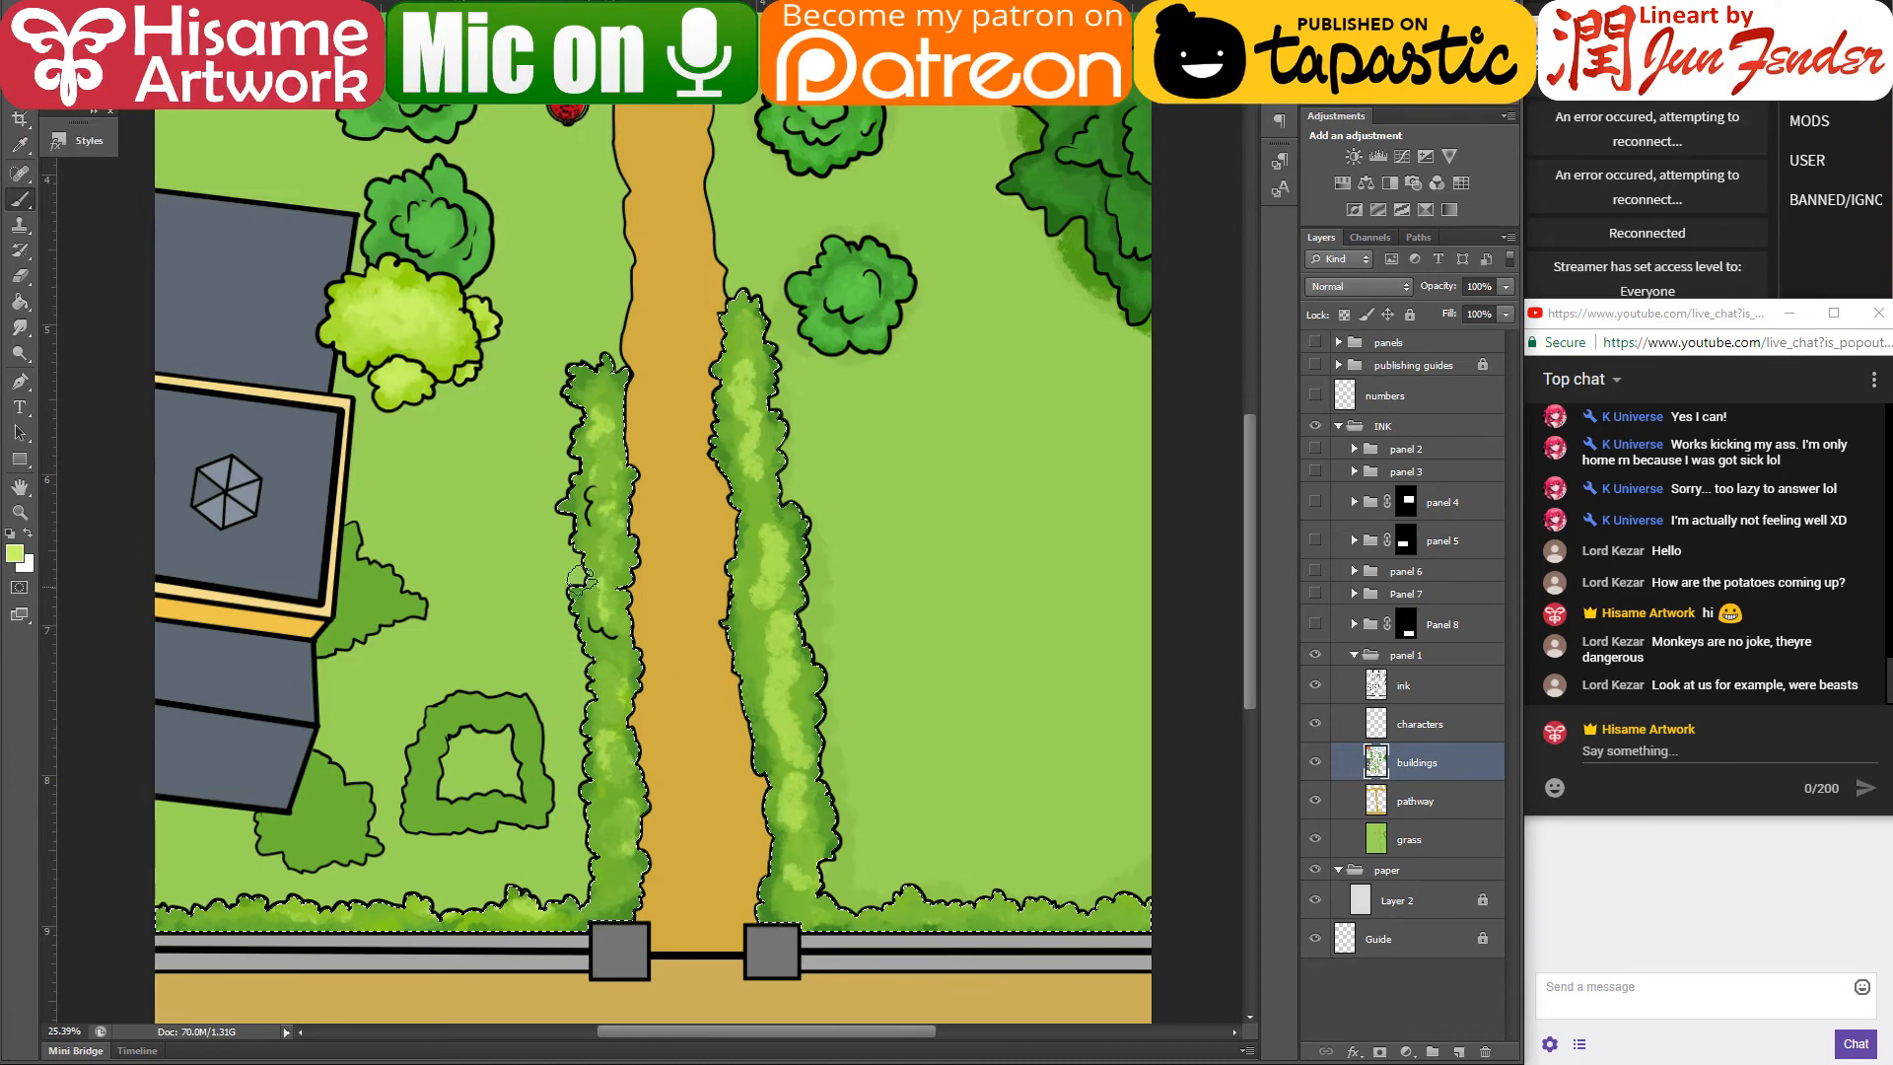
# - Soften the highlights on the right hedge and low hedges with the bush's darker yellow-green and greens sampled from the hedges
pyautogui.keyDown('alt'); pyautogui.click(360, 358); pyautogui.keyUp('alt')
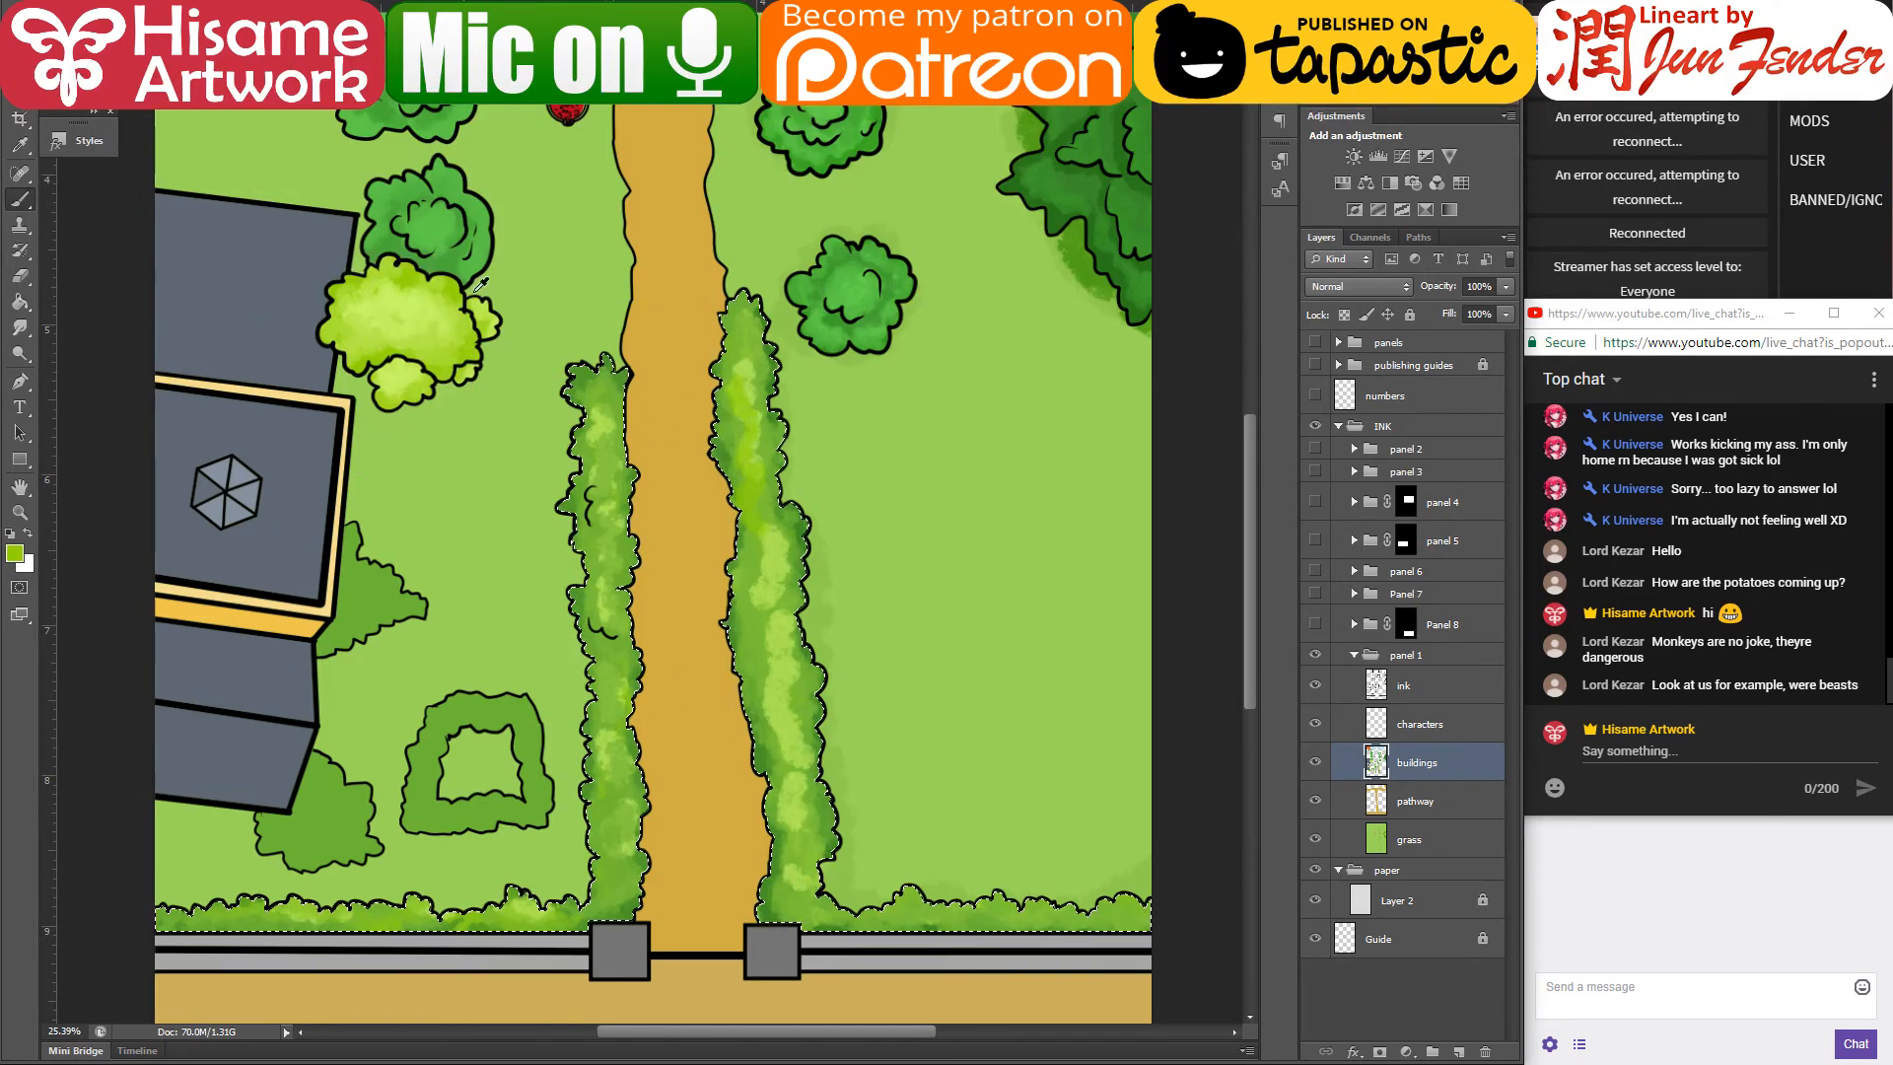
pyautogui.keyDown('alt'); pyautogui.click(728, 344); pyautogui.keyUp('alt')
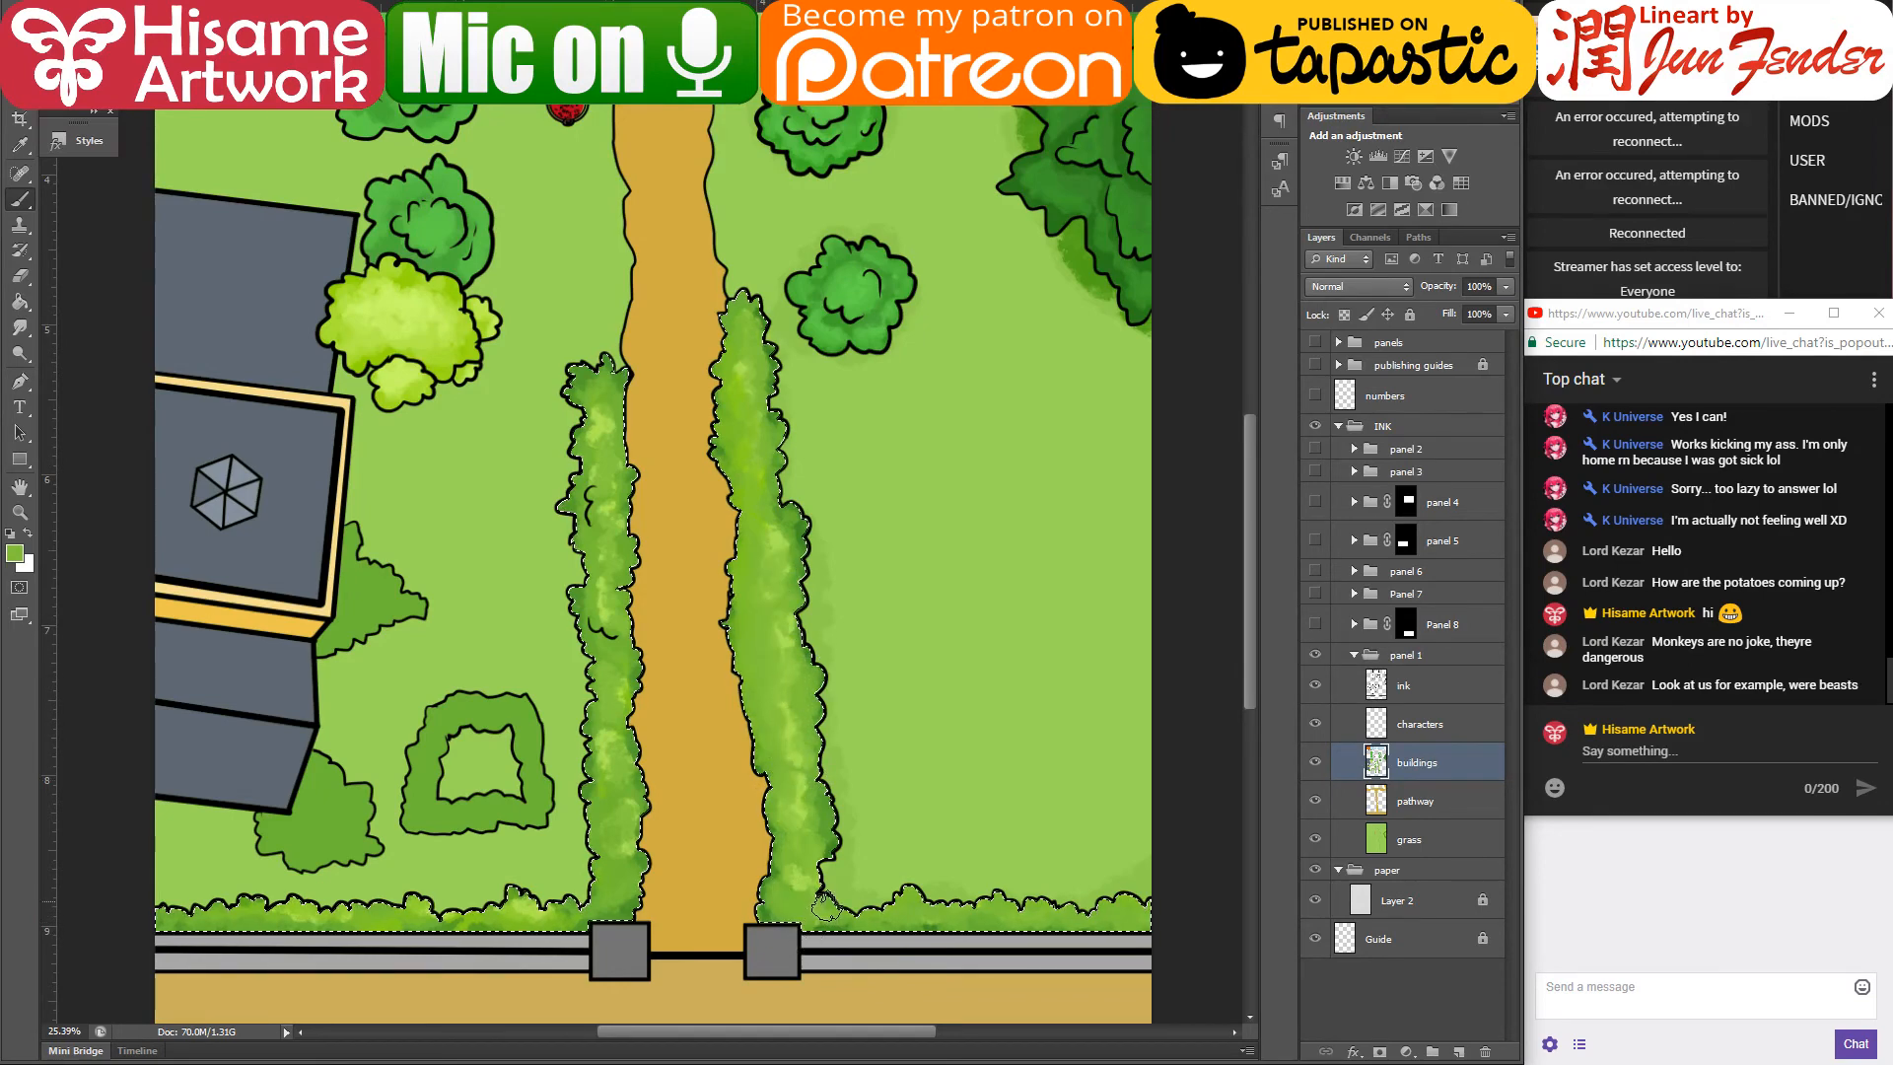
pyautogui.moveTo(817, 878); pyautogui.dragTo(734, 850)
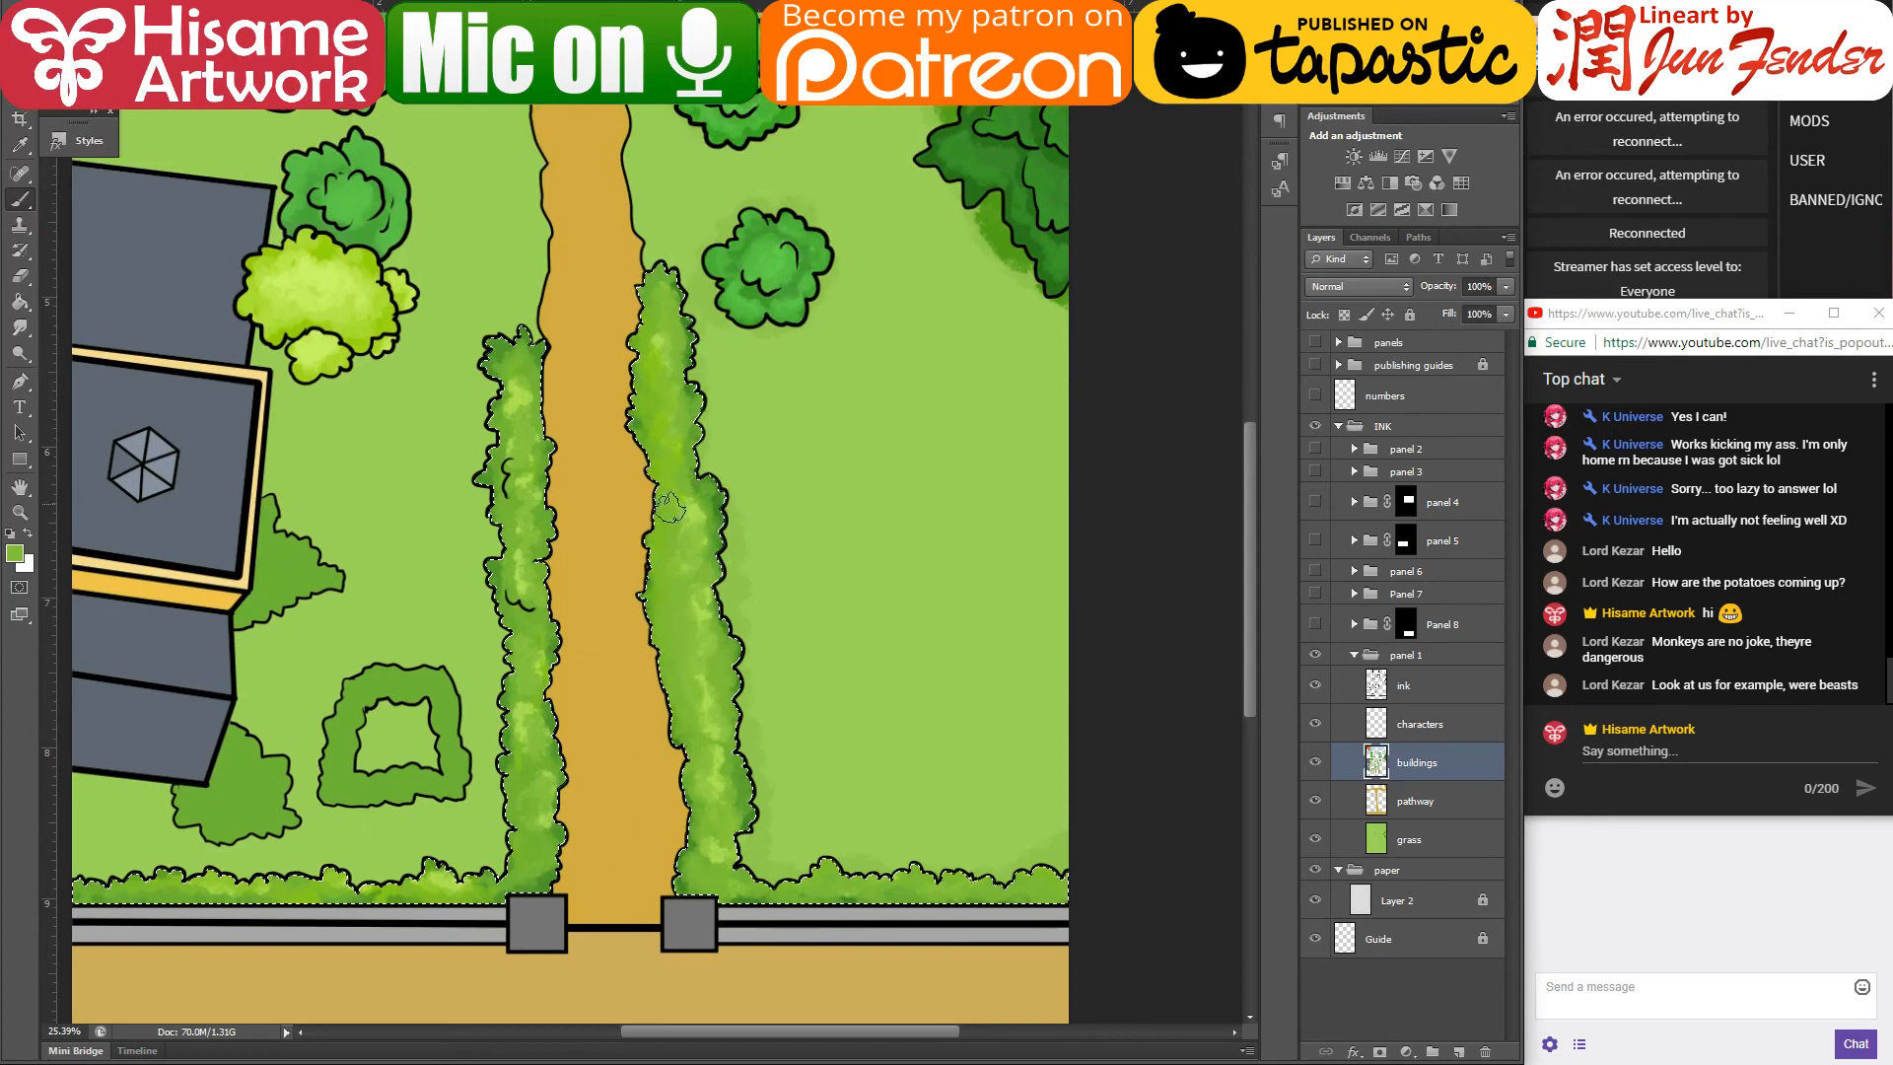
pyautogui.keyDown('alt'); pyautogui.click(735, 652); pyautogui.keyUp('alt')
pyautogui.moveTo(855, 902); pyautogui.dragTo(1059, 905)
pyautogui.keyDown('alt'); pyautogui.click(1058, 879); pyautogui.keyUp('alt')
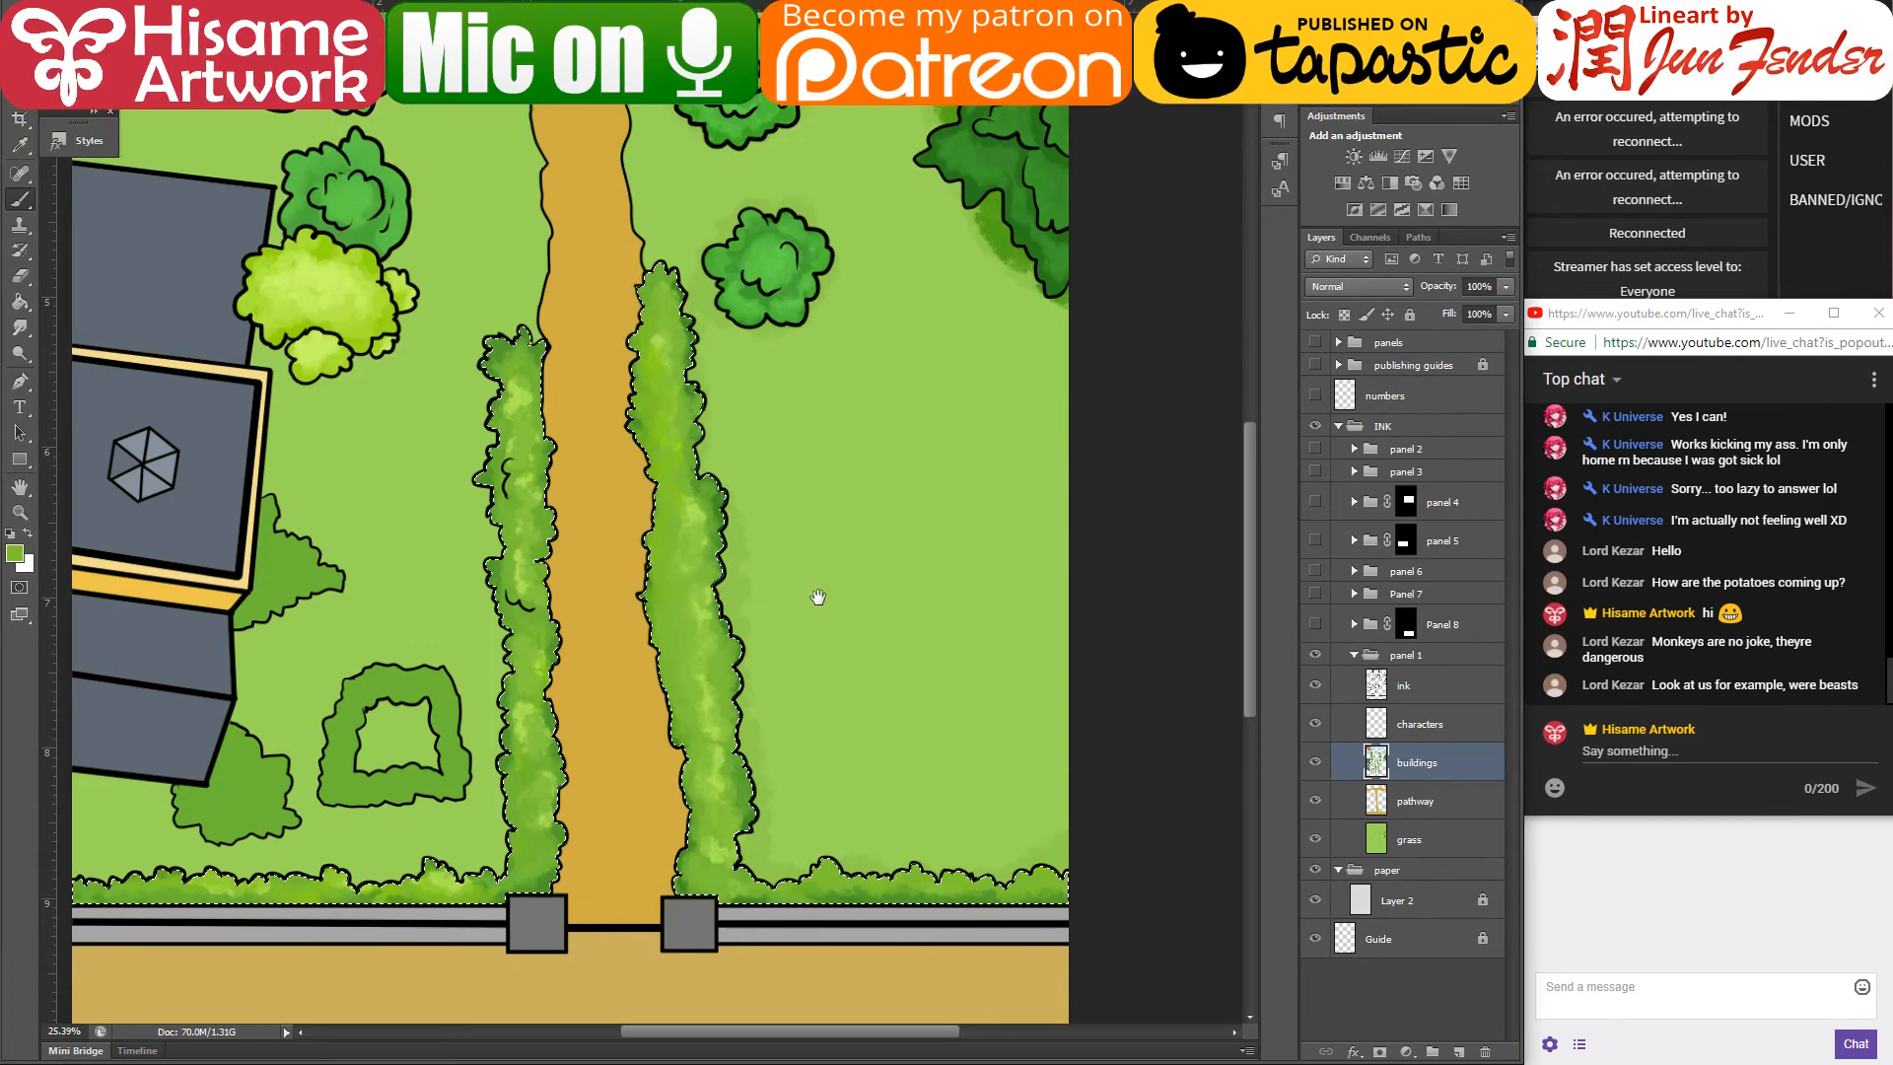
# - Deselect the hedges and save the file
pyautogui.moveTo(823, 593); pyautogui.dragTo(887, 726)
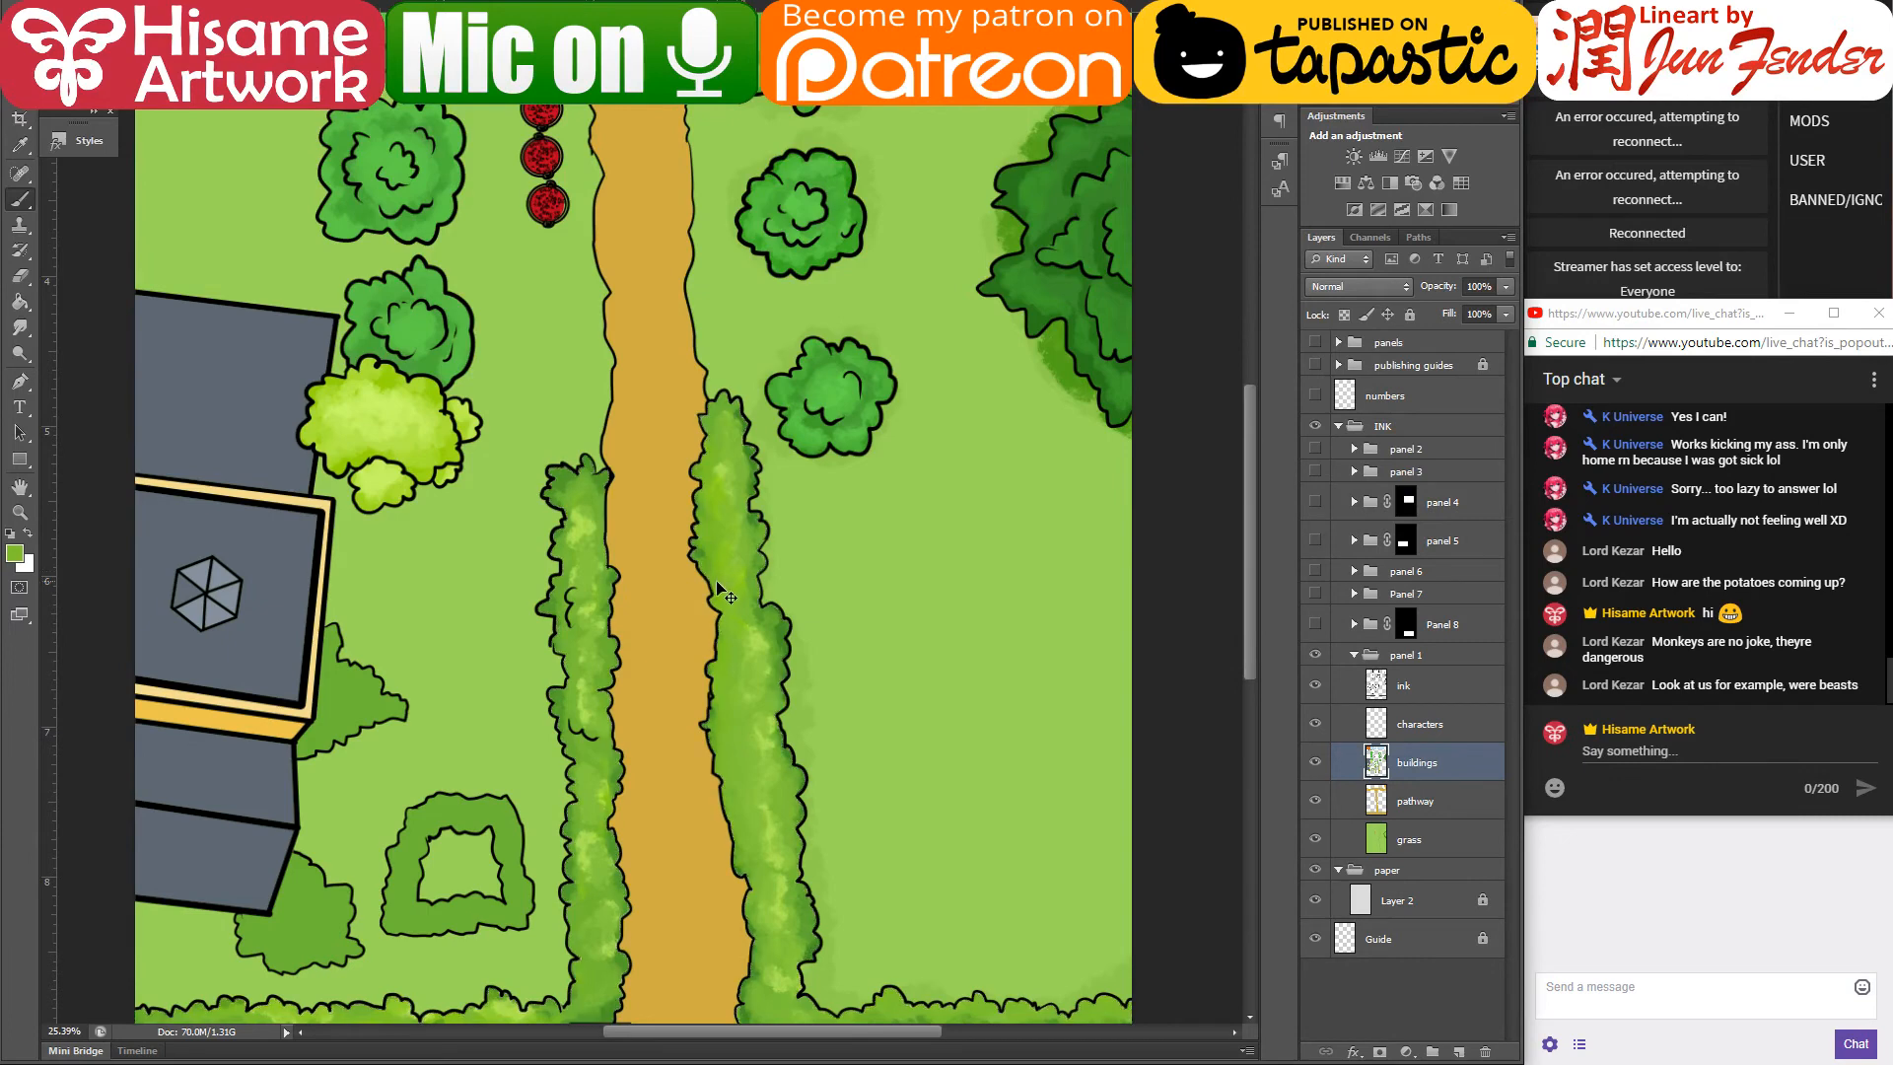
pyautogui.hotkey('ctrl', 'd')
pyautogui.hotkey('ctrl', 's')
# - On the grass layer, brush dark green sampled from the large tree as shadows around the upper two trees left of the pathway
pyautogui.moveTo(739, 684); pyautogui.dragTo(822, 638)
pyautogui.moveTo(836, 715); pyautogui.dragTo(904, 809)
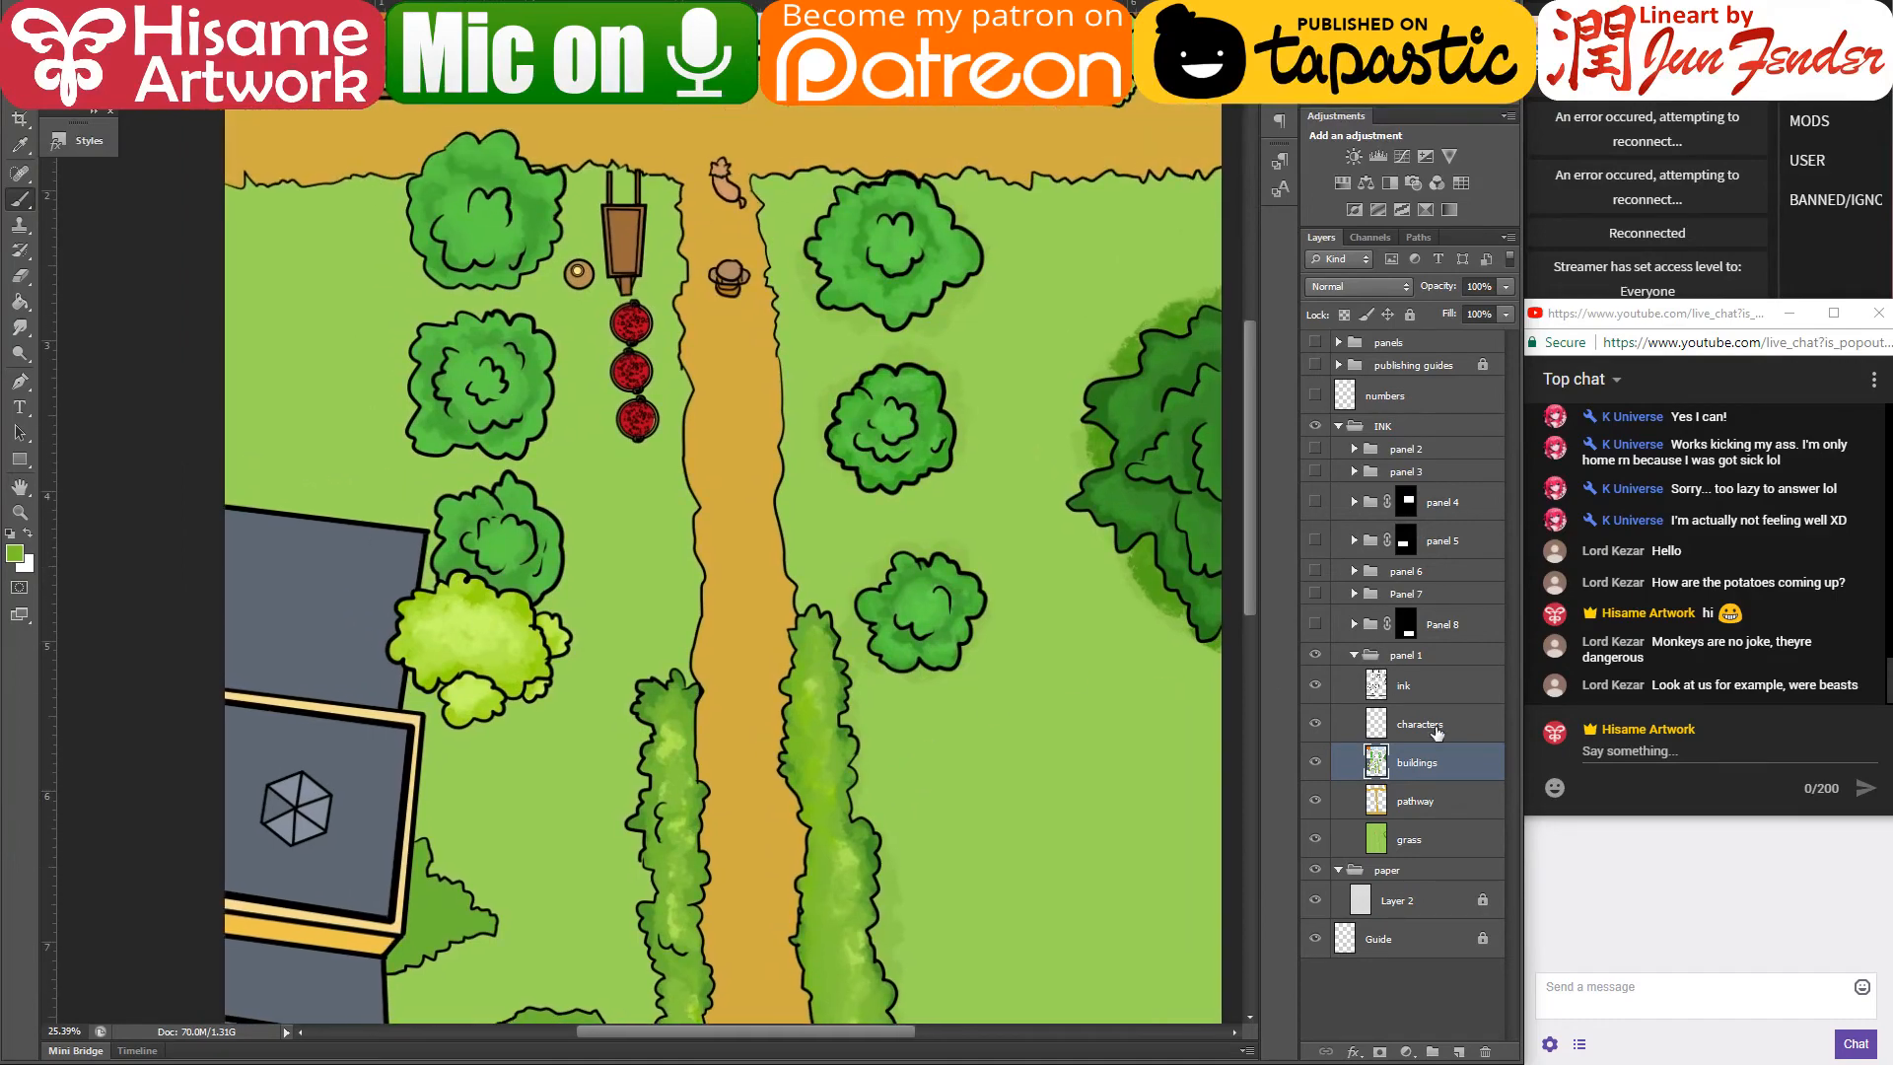
pyautogui.keyDown('ctrl'); pyautogui.click(1383, 764); pyautogui.keyUp('ctrl')
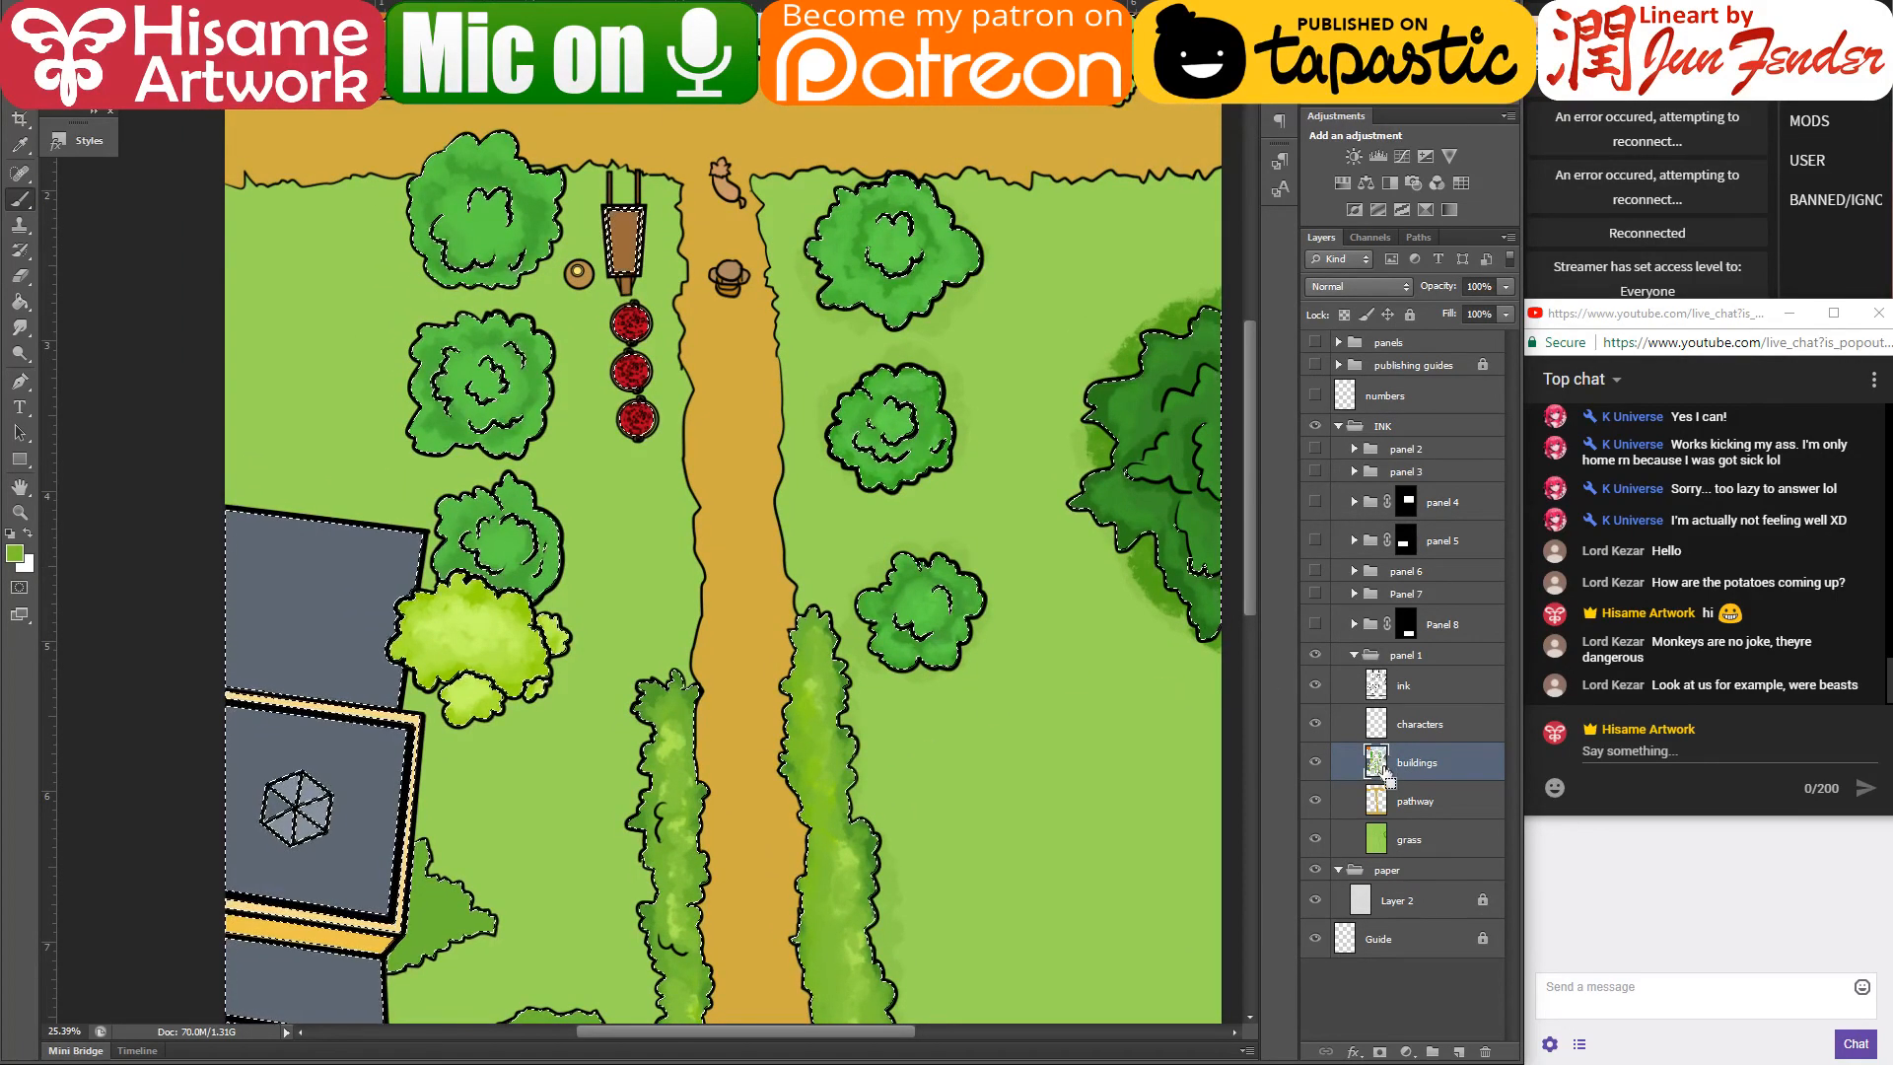
pyautogui.keyDown('ctrl'); pyautogui.click(1384, 848); pyautogui.keyUp('ctrl')
pyautogui.click(1384, 848)
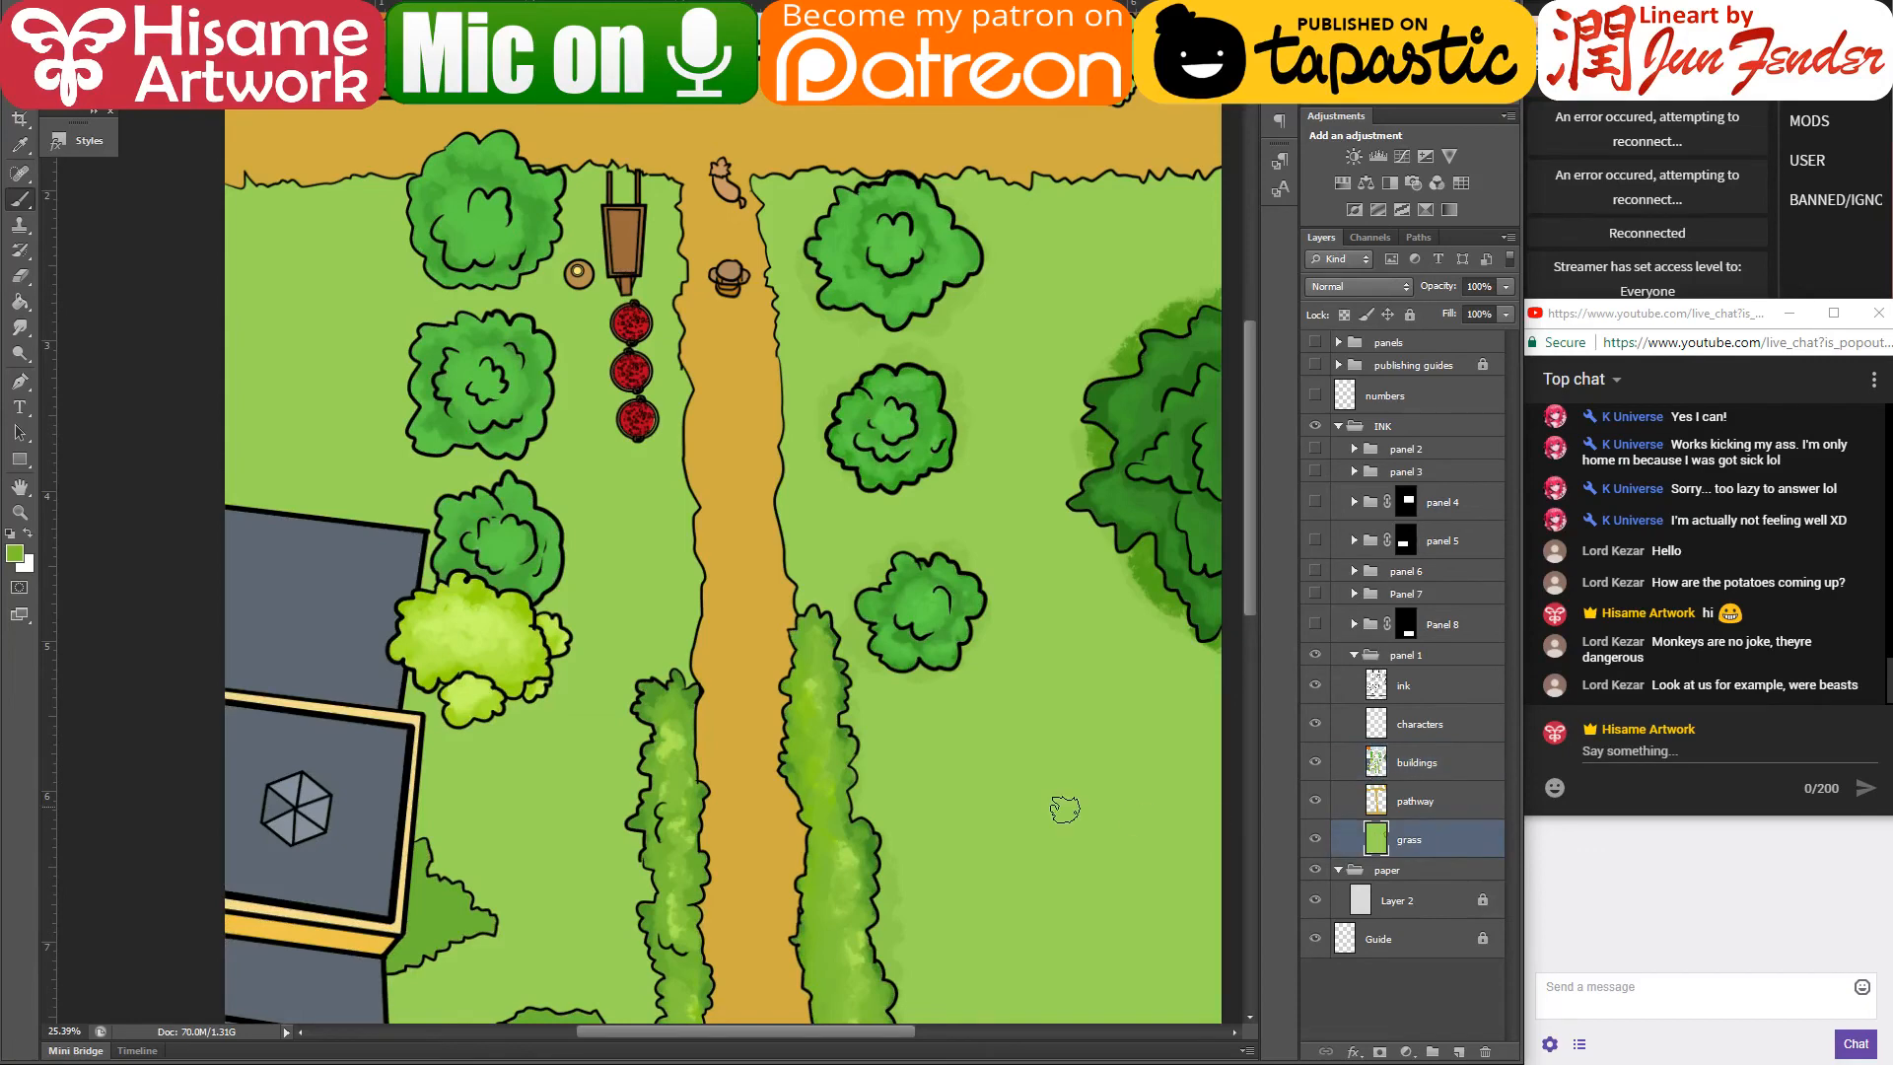
pyautogui.keyDown('alt'); pyautogui.click(1152, 546); pyautogui.keyUp('alt')
pyautogui.moveTo(424, 353)
pyautogui.mouseDown()
pyautogui.moveTo(422, 409)
pyautogui.moveTo(478, 456)
pyautogui.moveTo(529, 425)
pyautogui.moveTo(538, 376)
pyautogui.moveTo(514, 330)
pyautogui.moveTo(441, 355)
pyautogui.moveTo(422, 414)
pyautogui.moveTo(484, 450)
pyautogui.moveTo(532, 417)
pyautogui.moveTo(543, 379)
pyautogui.moveTo(520, 446)
pyautogui.moveTo(545, 357)
pyautogui.mouseUp()
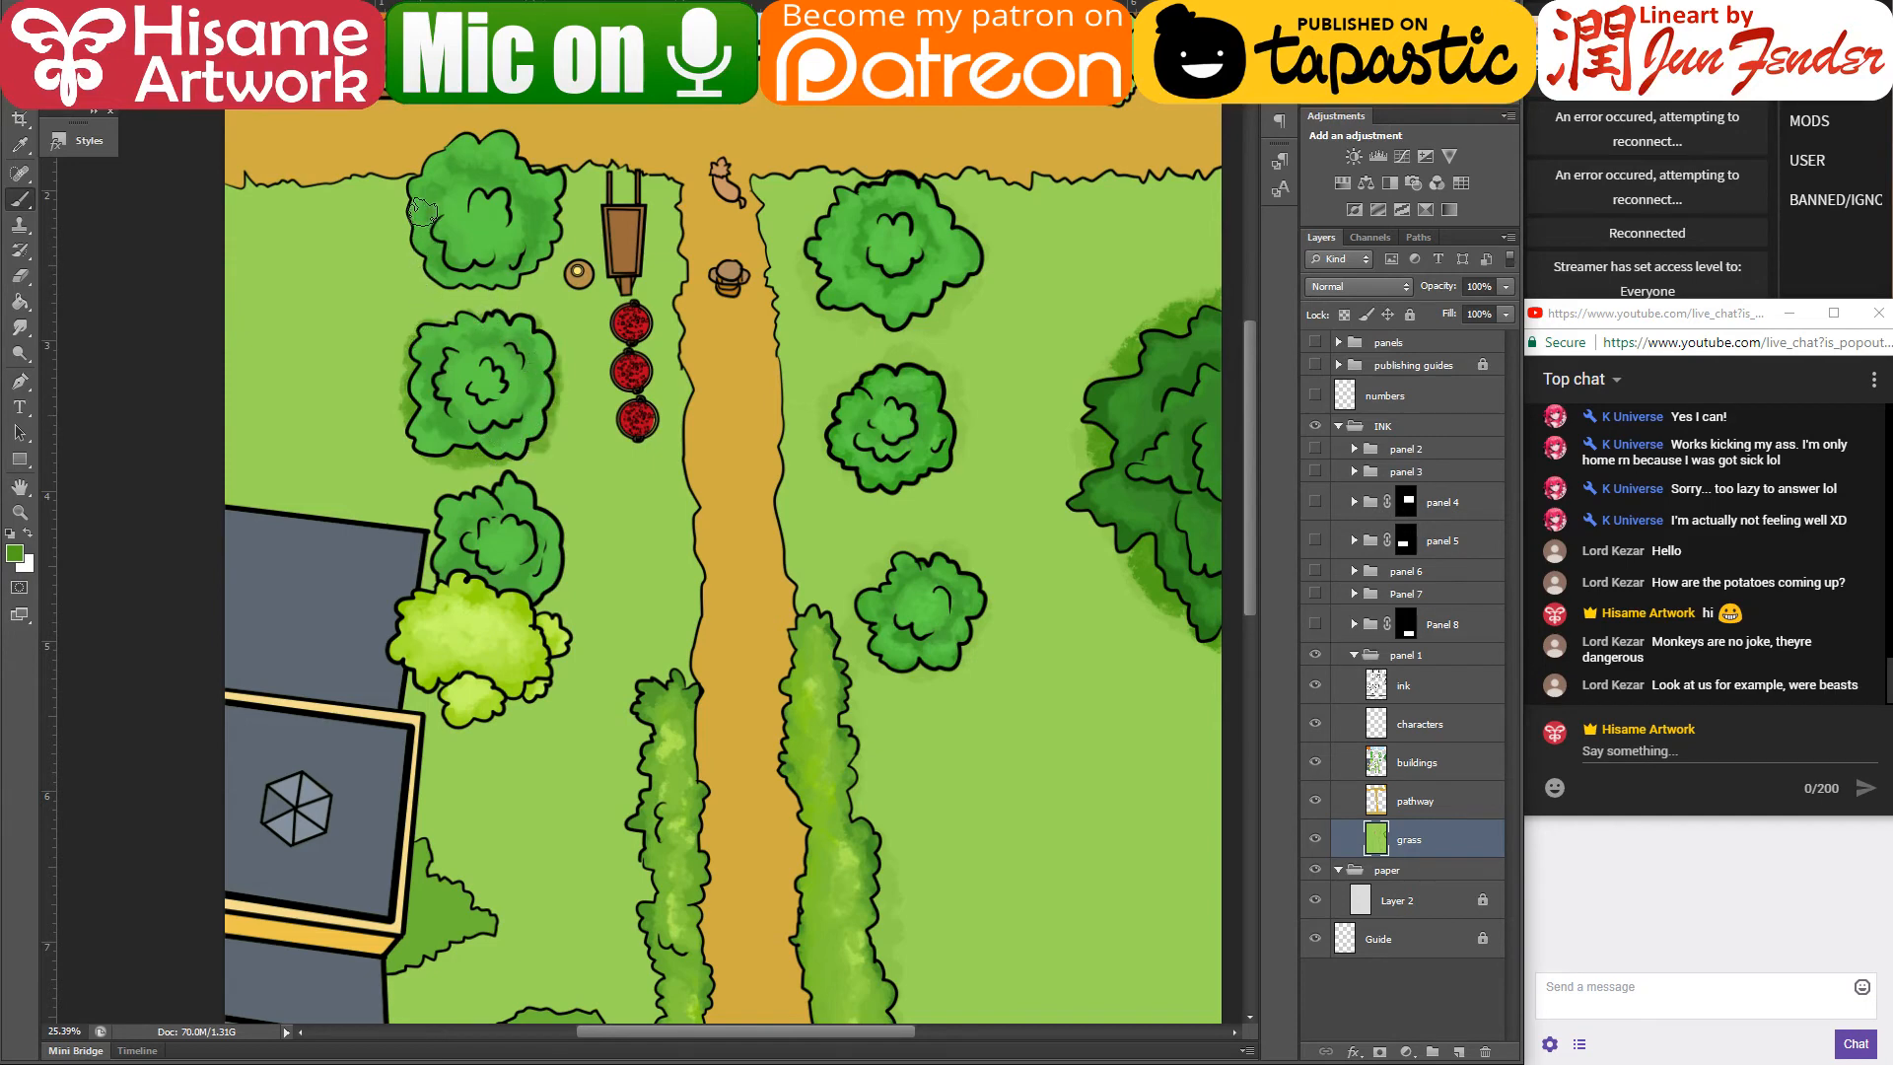
pyautogui.moveTo(422, 211)
pyautogui.mouseDown()
pyautogui.moveTo(464, 280)
pyautogui.moveTo(535, 253)
pyautogui.moveTo(557, 190)
pyautogui.moveTo(561, 247)
pyautogui.moveTo(500, 278)
pyautogui.mouseUp()
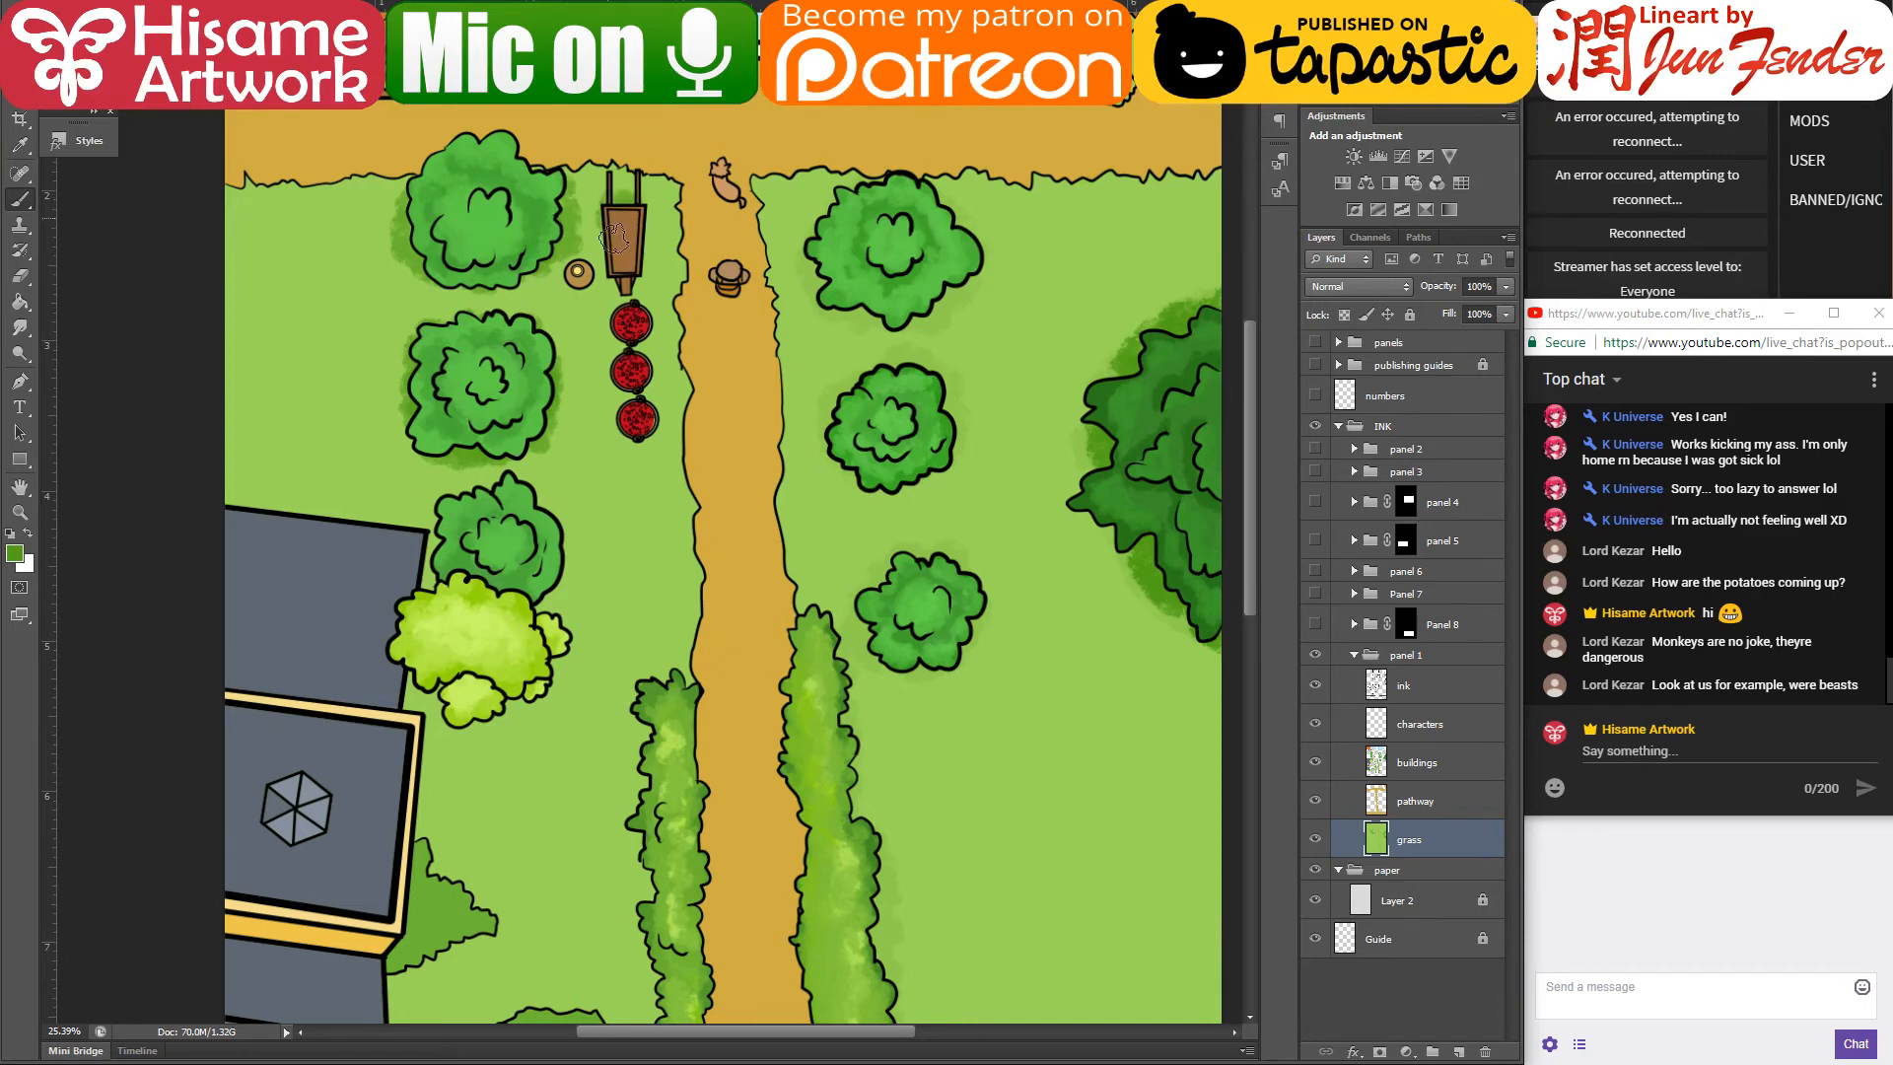
pyautogui.moveTo(613, 238)
pyautogui.mouseDown()
pyautogui.moveTo(638, 268)
pyautogui.moveTo(620, 249)
pyautogui.mouseUp()
pyautogui.hotkey('ctrl', 'z')
pyautogui.scroll(5, 571, 149)
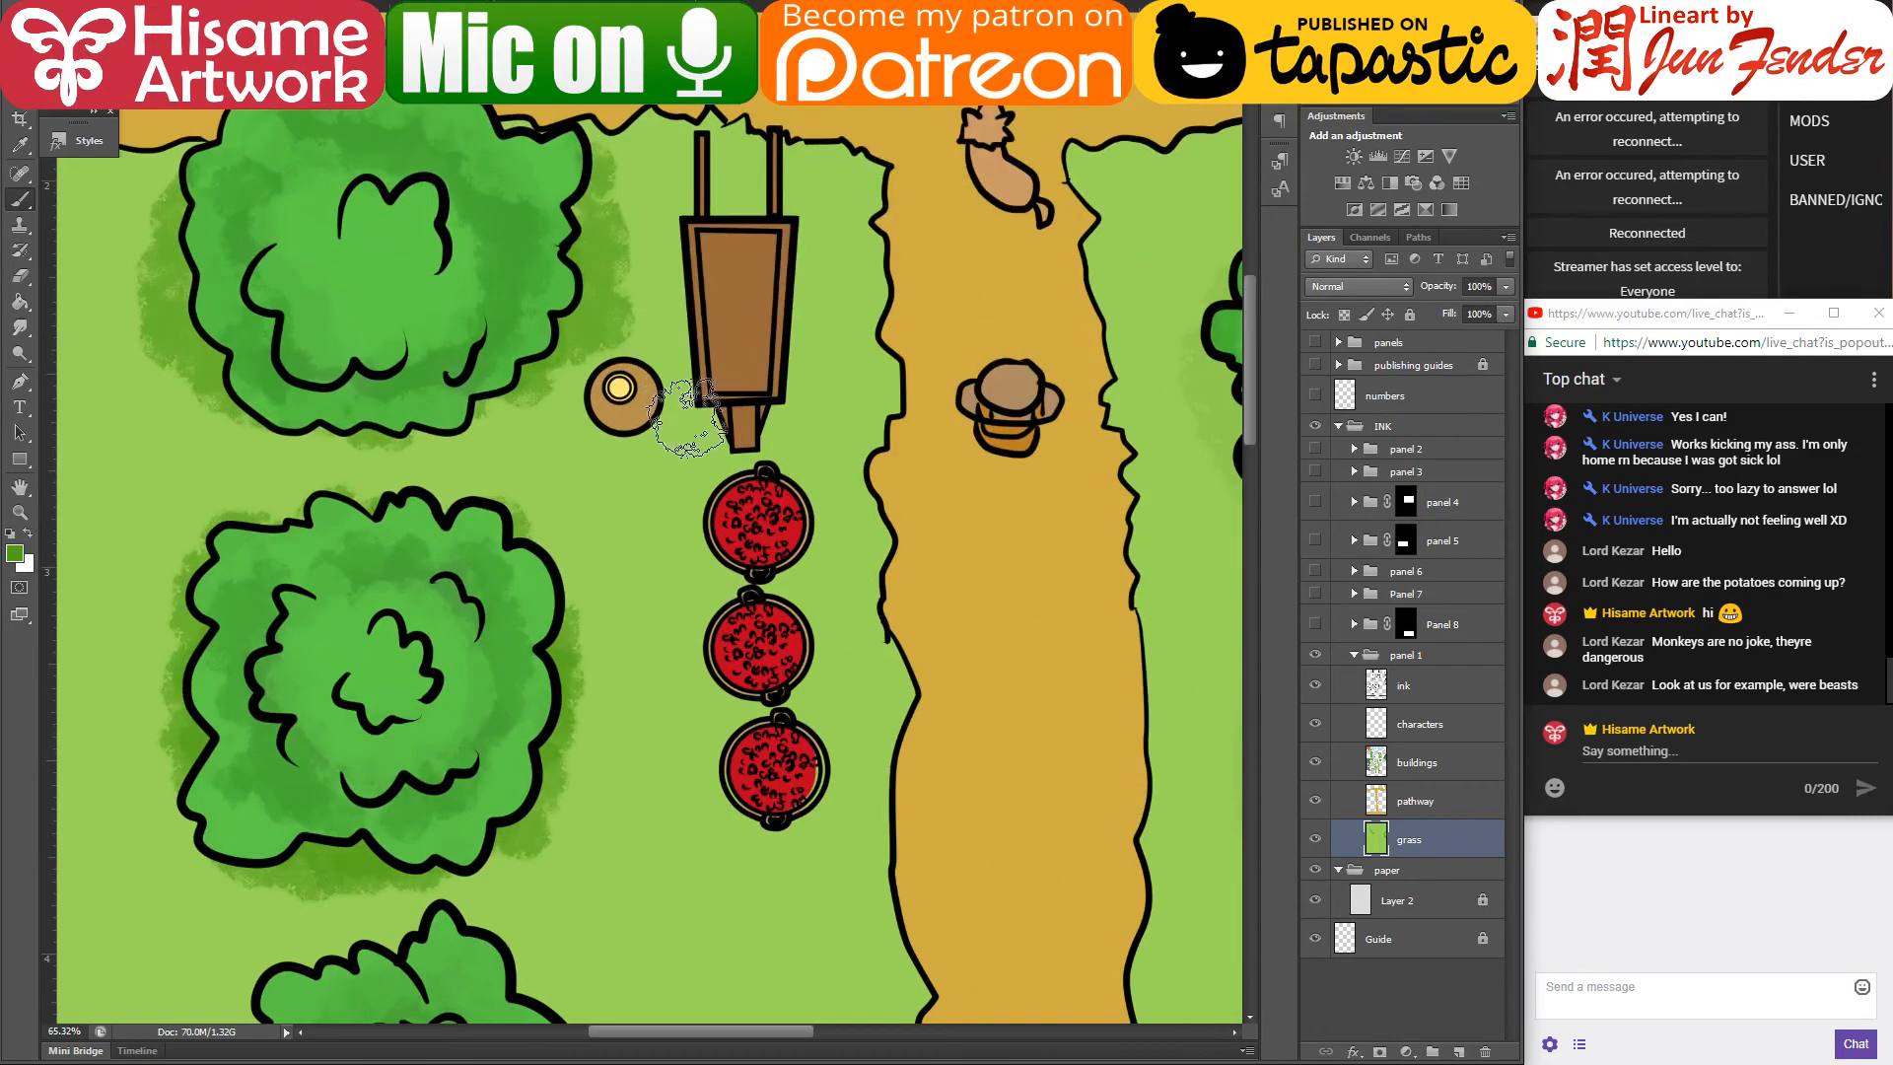
pyautogui.moveTo(625, 387); pyautogui.dragTo(598, 419)
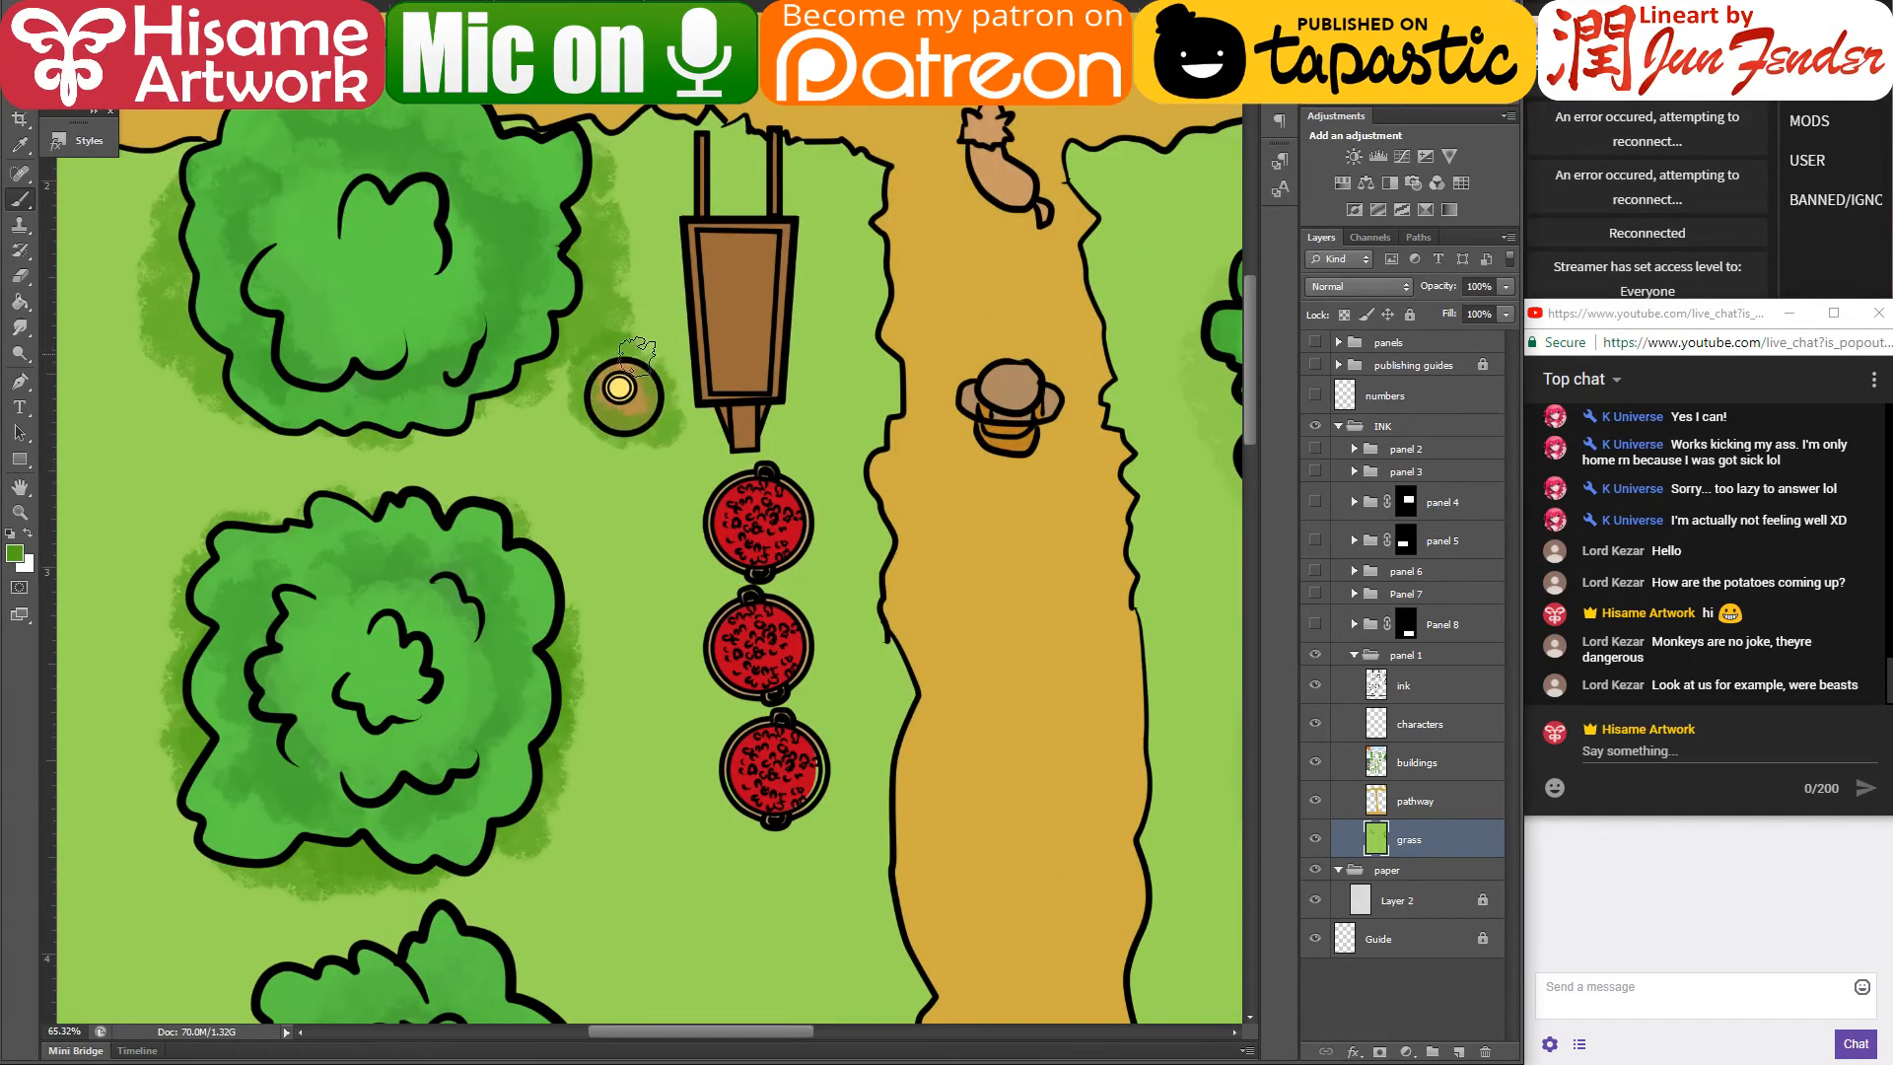
pyautogui.hotkey('ctrl', 'z')
# - Restrict painting to the plain grass with the Magic Wand, brush dark green shadows around the pot and handcart, and deselect
pyautogui.press('w')
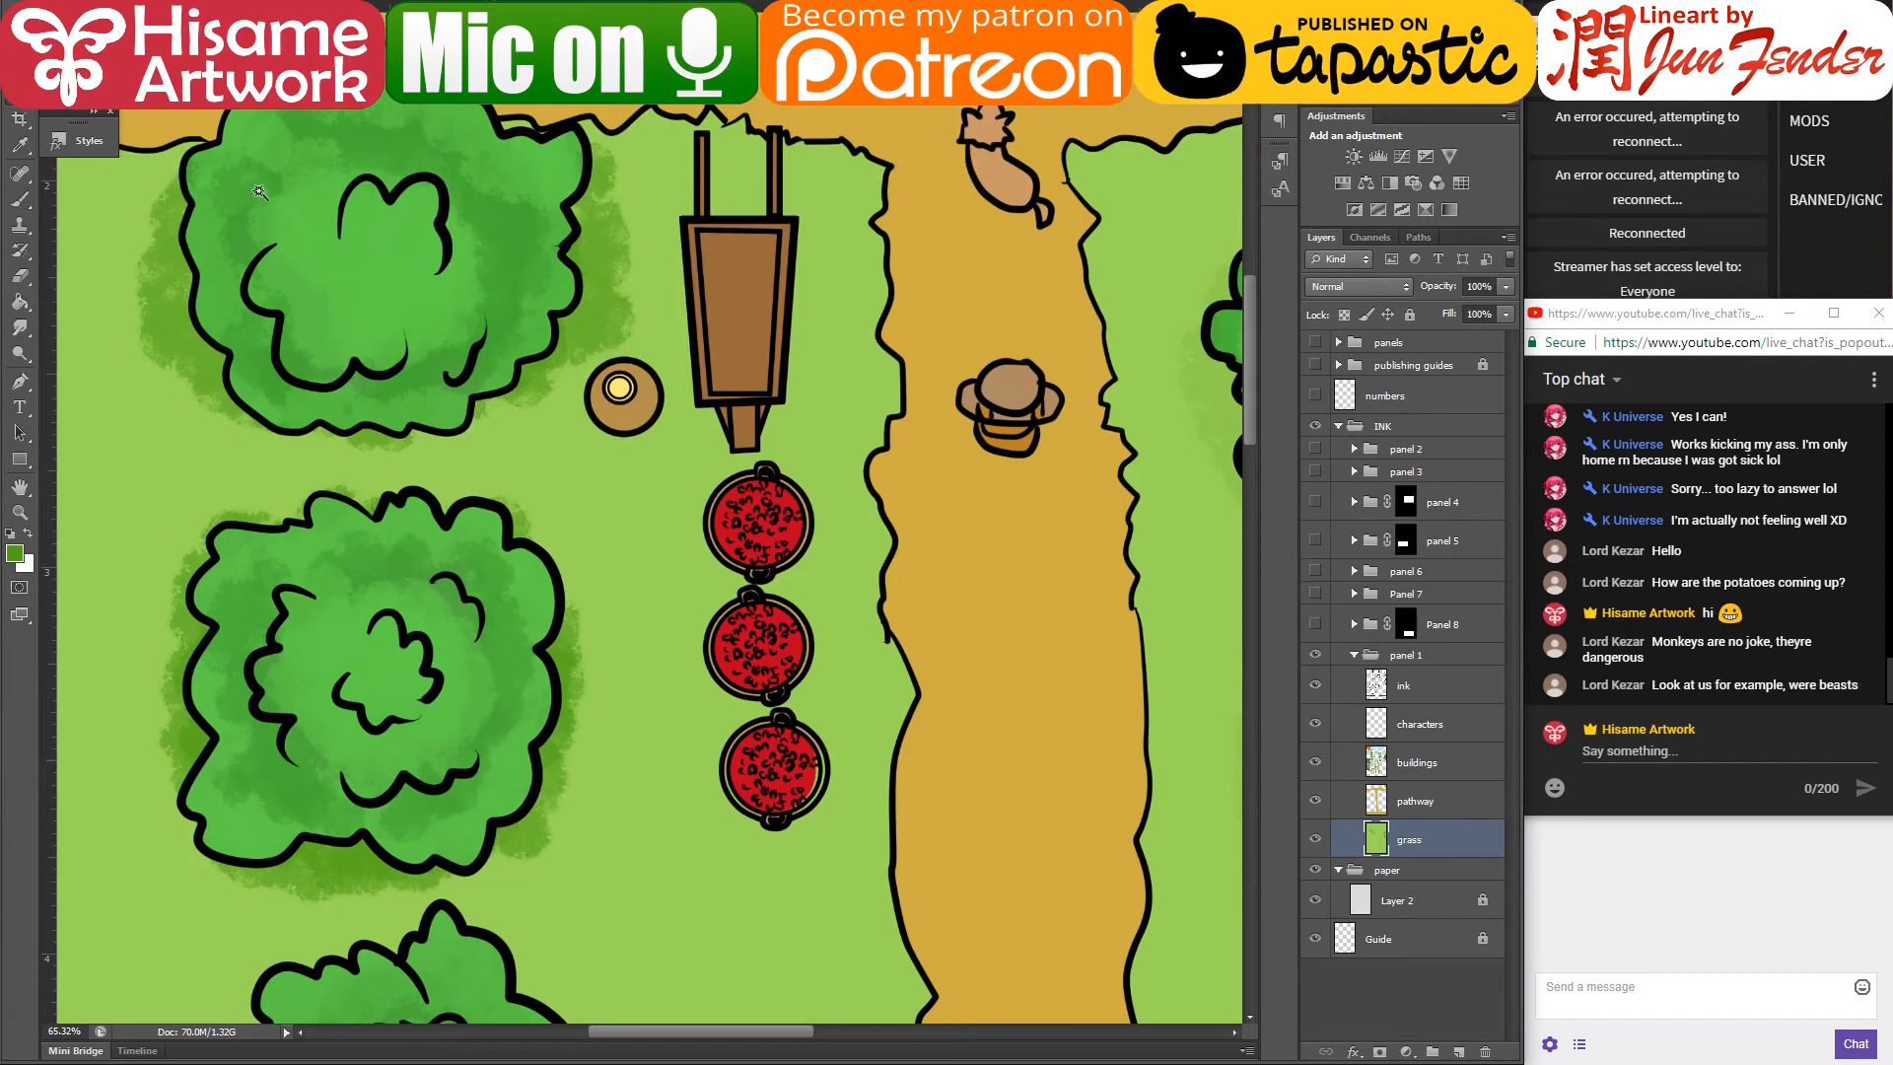
pyautogui.click(634, 458)
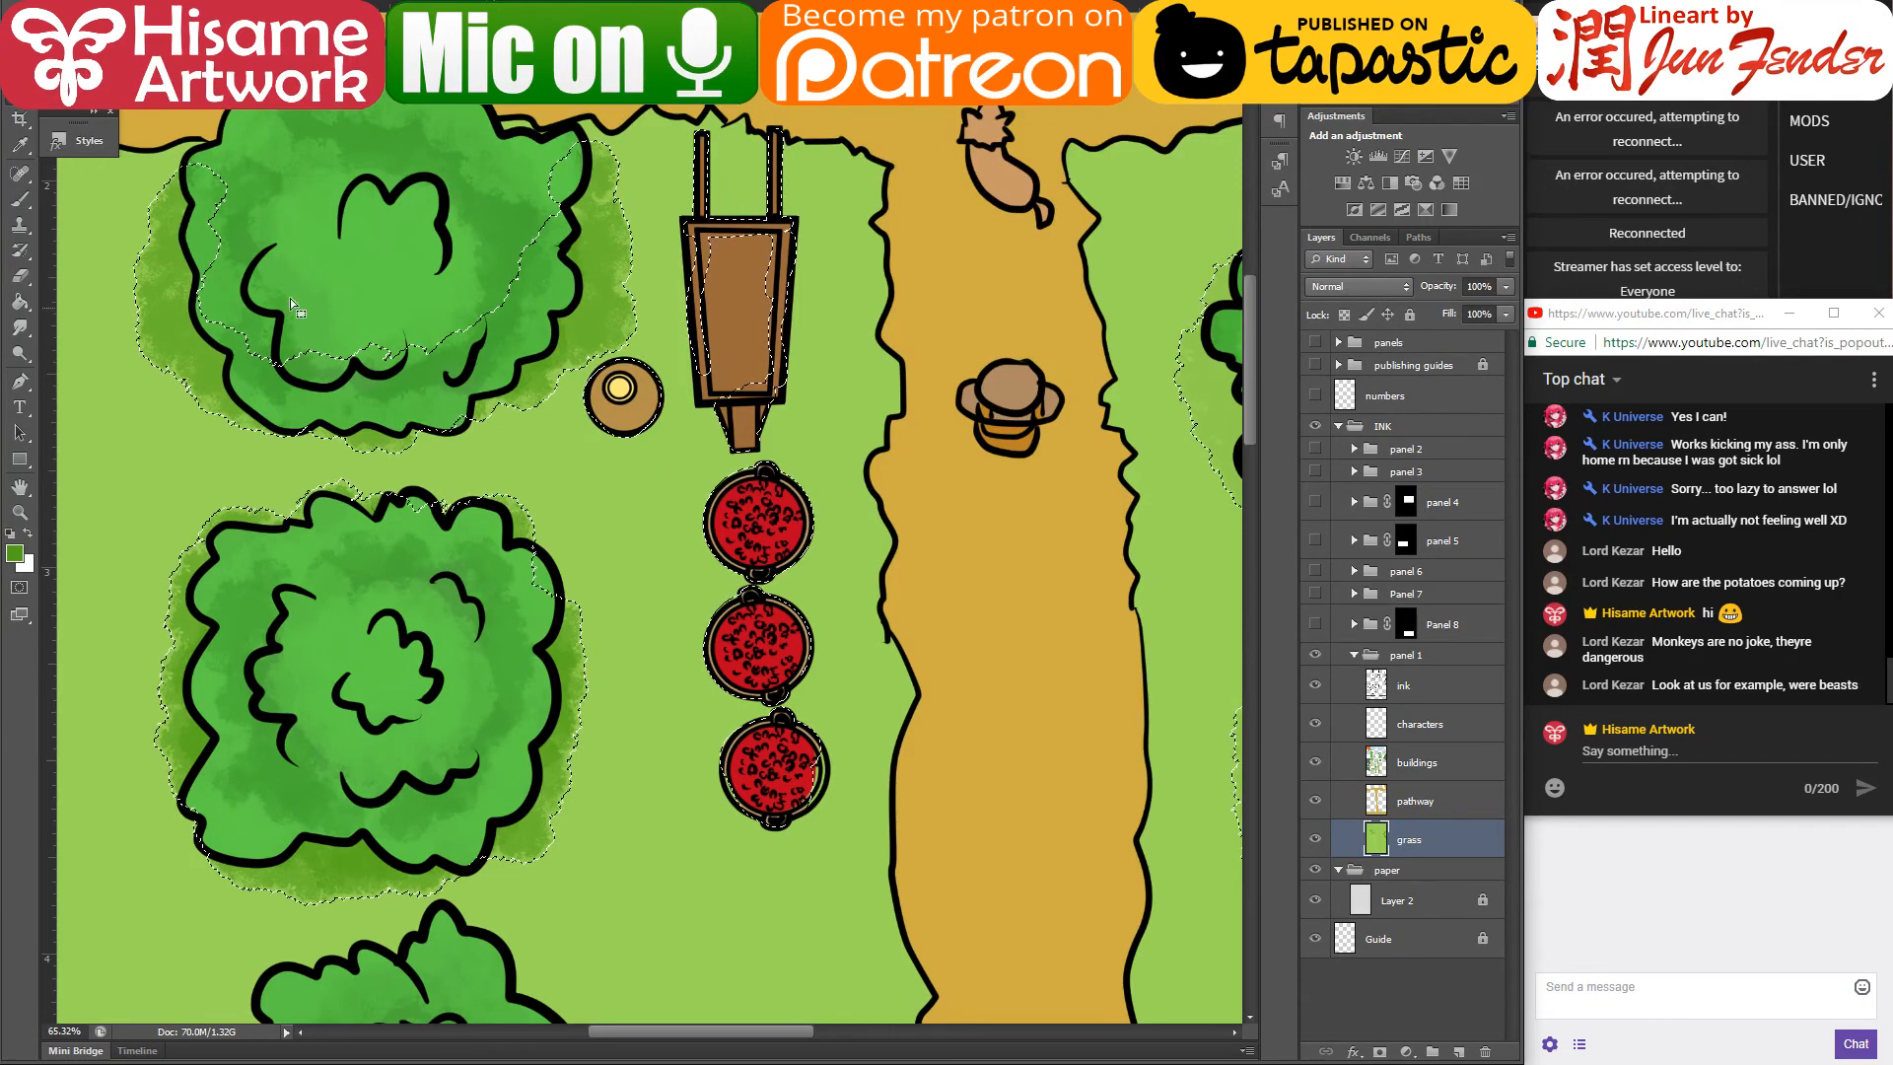
pyautogui.press('b')
pyautogui.moveTo(667, 356)
pyautogui.mouseDown()
pyautogui.moveTo(648, 420)
pyautogui.moveTo(591, 397)
pyautogui.moveTo(646, 363)
pyautogui.moveTo(598, 385)
pyautogui.moveTo(613, 420)
pyautogui.moveTo(660, 405)
pyautogui.moveTo(591, 389)
pyautogui.mouseUp()
pyautogui.hotkey('ctrl', 'd')
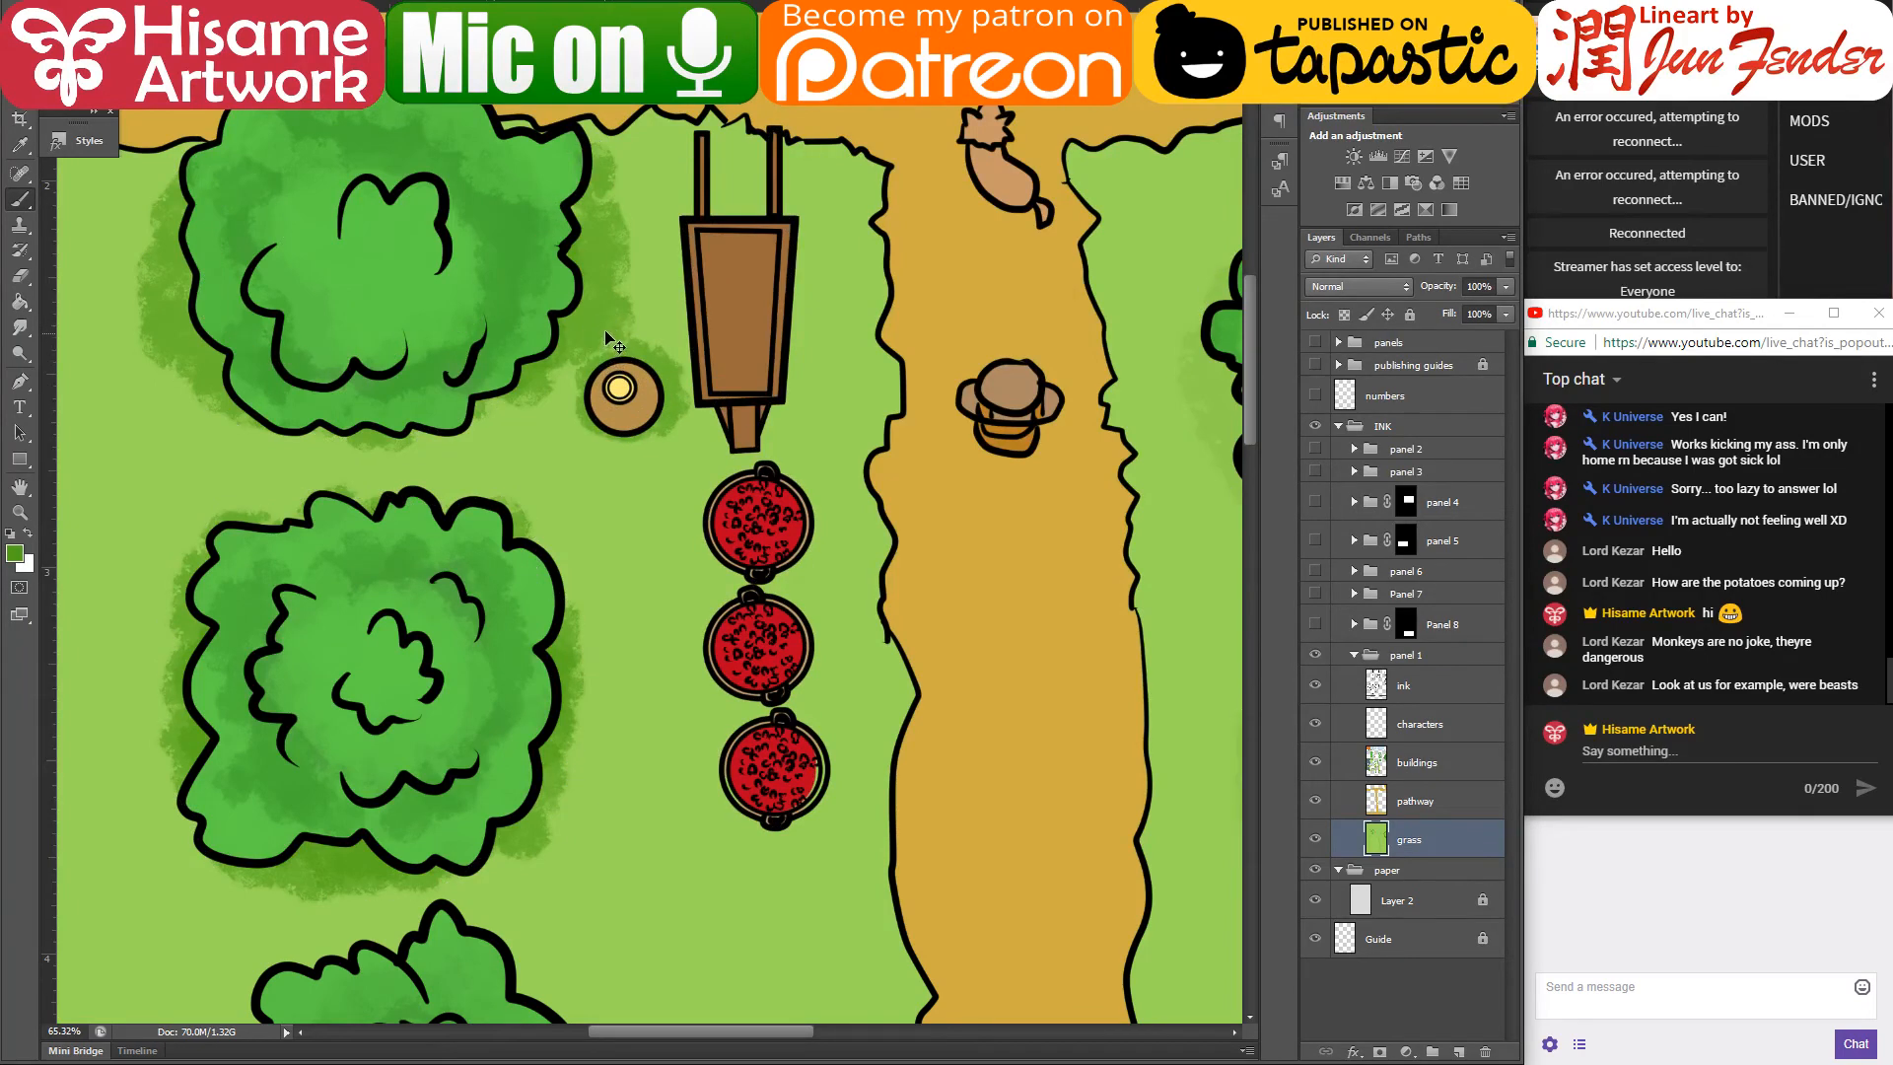
pyautogui.hotkey('ctrl', 'shift', 'd')
pyautogui.moveTo(694, 296)
pyautogui.mouseDown()
pyautogui.moveTo(701, 146)
pyautogui.moveTo(686, 261)
pyautogui.moveTo(707, 360)
pyautogui.moveTo(732, 419)
pyautogui.moveTo(761, 419)
pyautogui.moveTo(776, 165)
pyautogui.moveTo(778, 225)
pyautogui.moveTo(757, 229)
pyautogui.moveTo(708, 215)
pyautogui.moveTo(698, 150)
pyautogui.moveTo(764, 350)
pyautogui.moveTo(745, 382)
pyautogui.moveTo(657, 377)
pyautogui.mouseUp()
pyautogui.hotkey('ctrl', 'd')
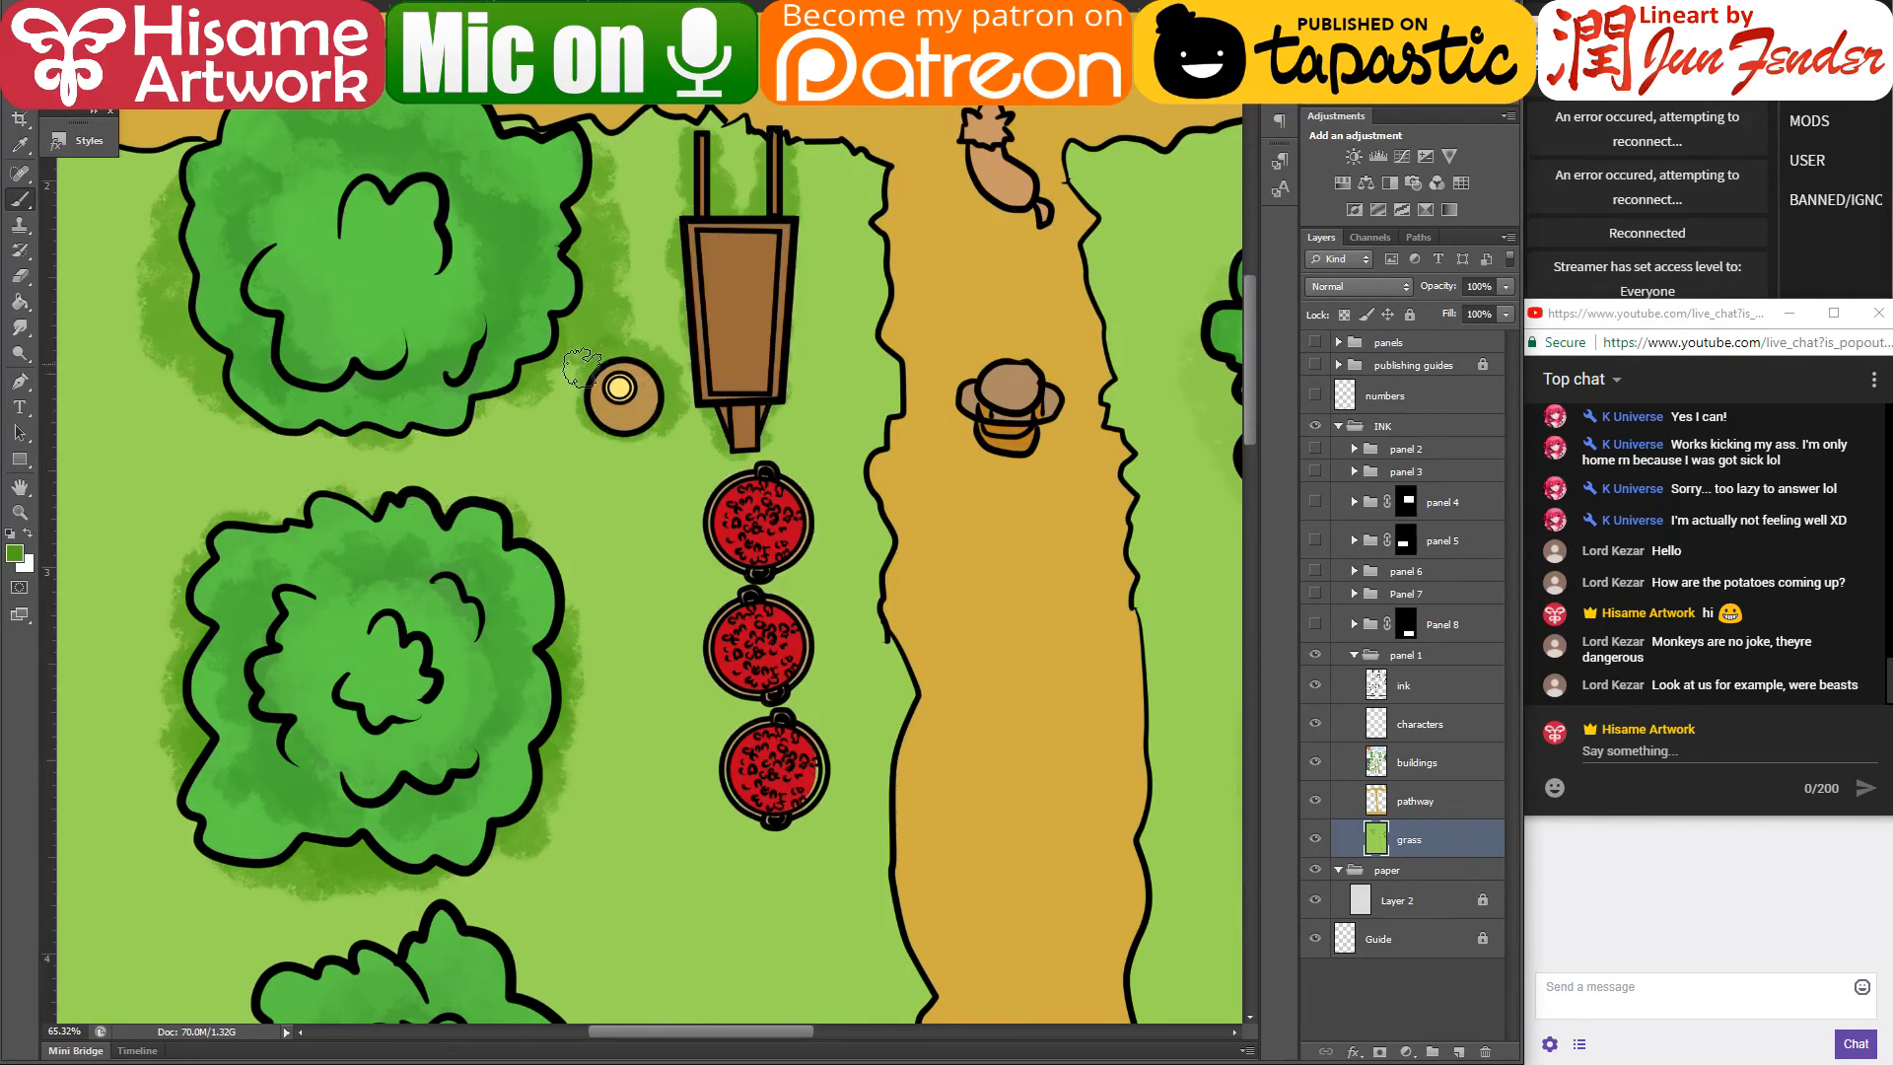
# - Brush dark green shadows on the grass around the third tree left of the pathway, deselect, and save the file
pyautogui.moveTo(671, 485); pyautogui.dragTo(802, 198)
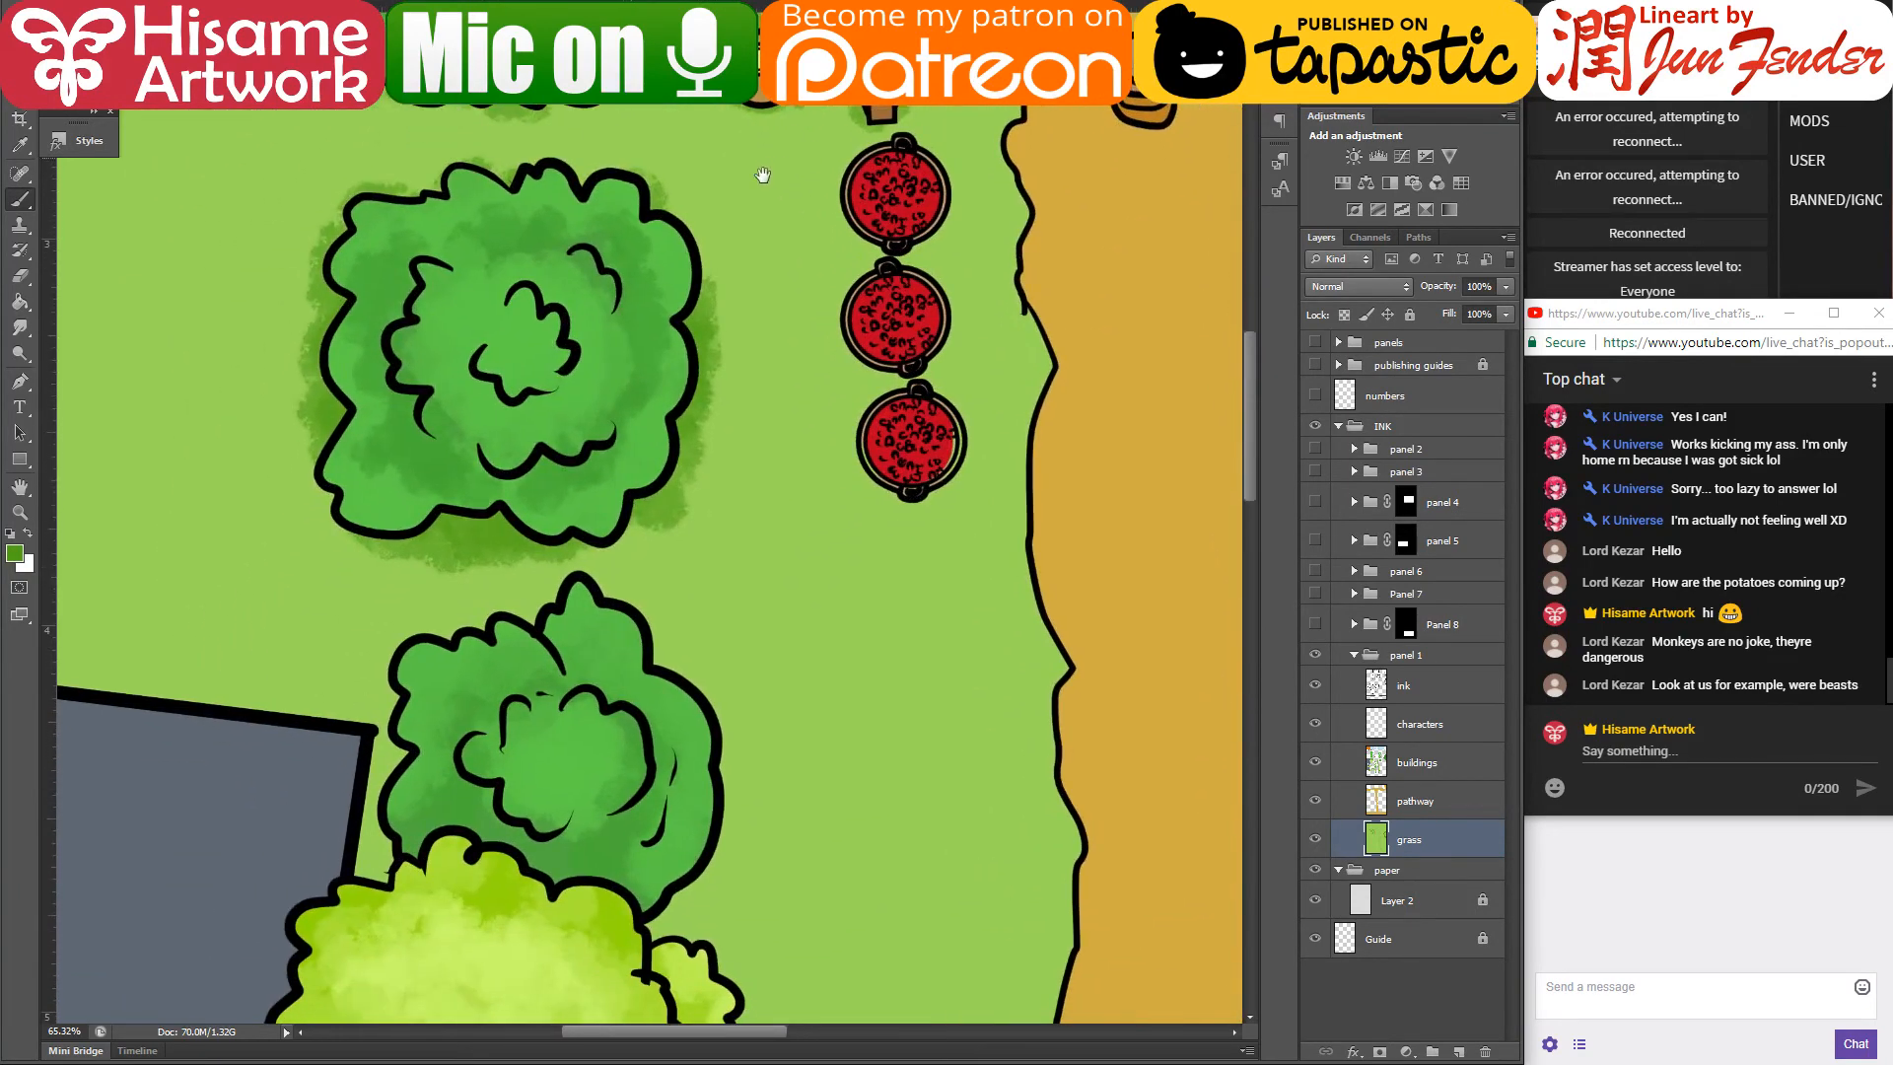
pyautogui.moveTo(634, 401); pyautogui.dragTo(631, 365)
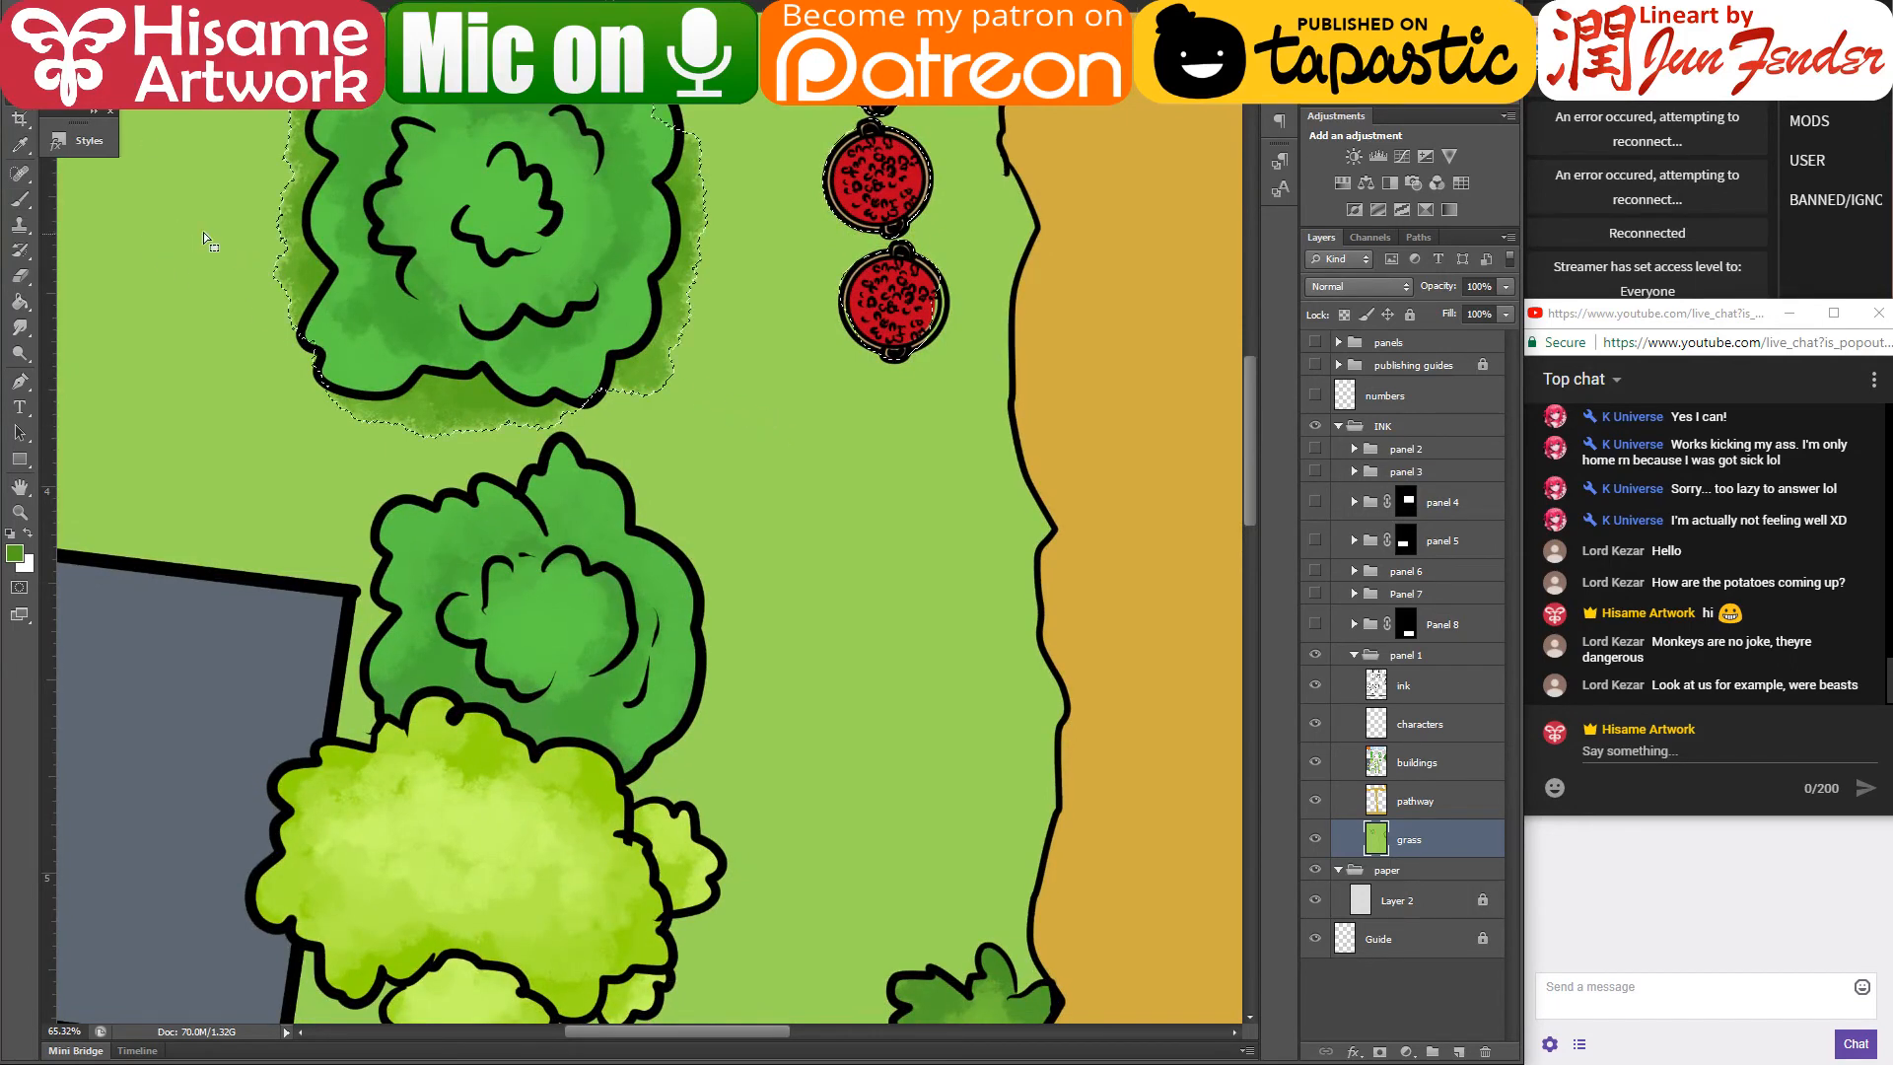
pyautogui.moveTo(493, 488)
pyautogui.mouseDown()
pyautogui.moveTo(568, 452)
pyautogui.moveTo(409, 512)
pyautogui.moveTo(383, 544)
pyautogui.moveTo(366, 722)
pyautogui.moveTo(396, 575)
pyautogui.moveTo(620, 475)
pyautogui.moveTo(693, 616)
pyautogui.moveTo(641, 779)
pyautogui.mouseUp()
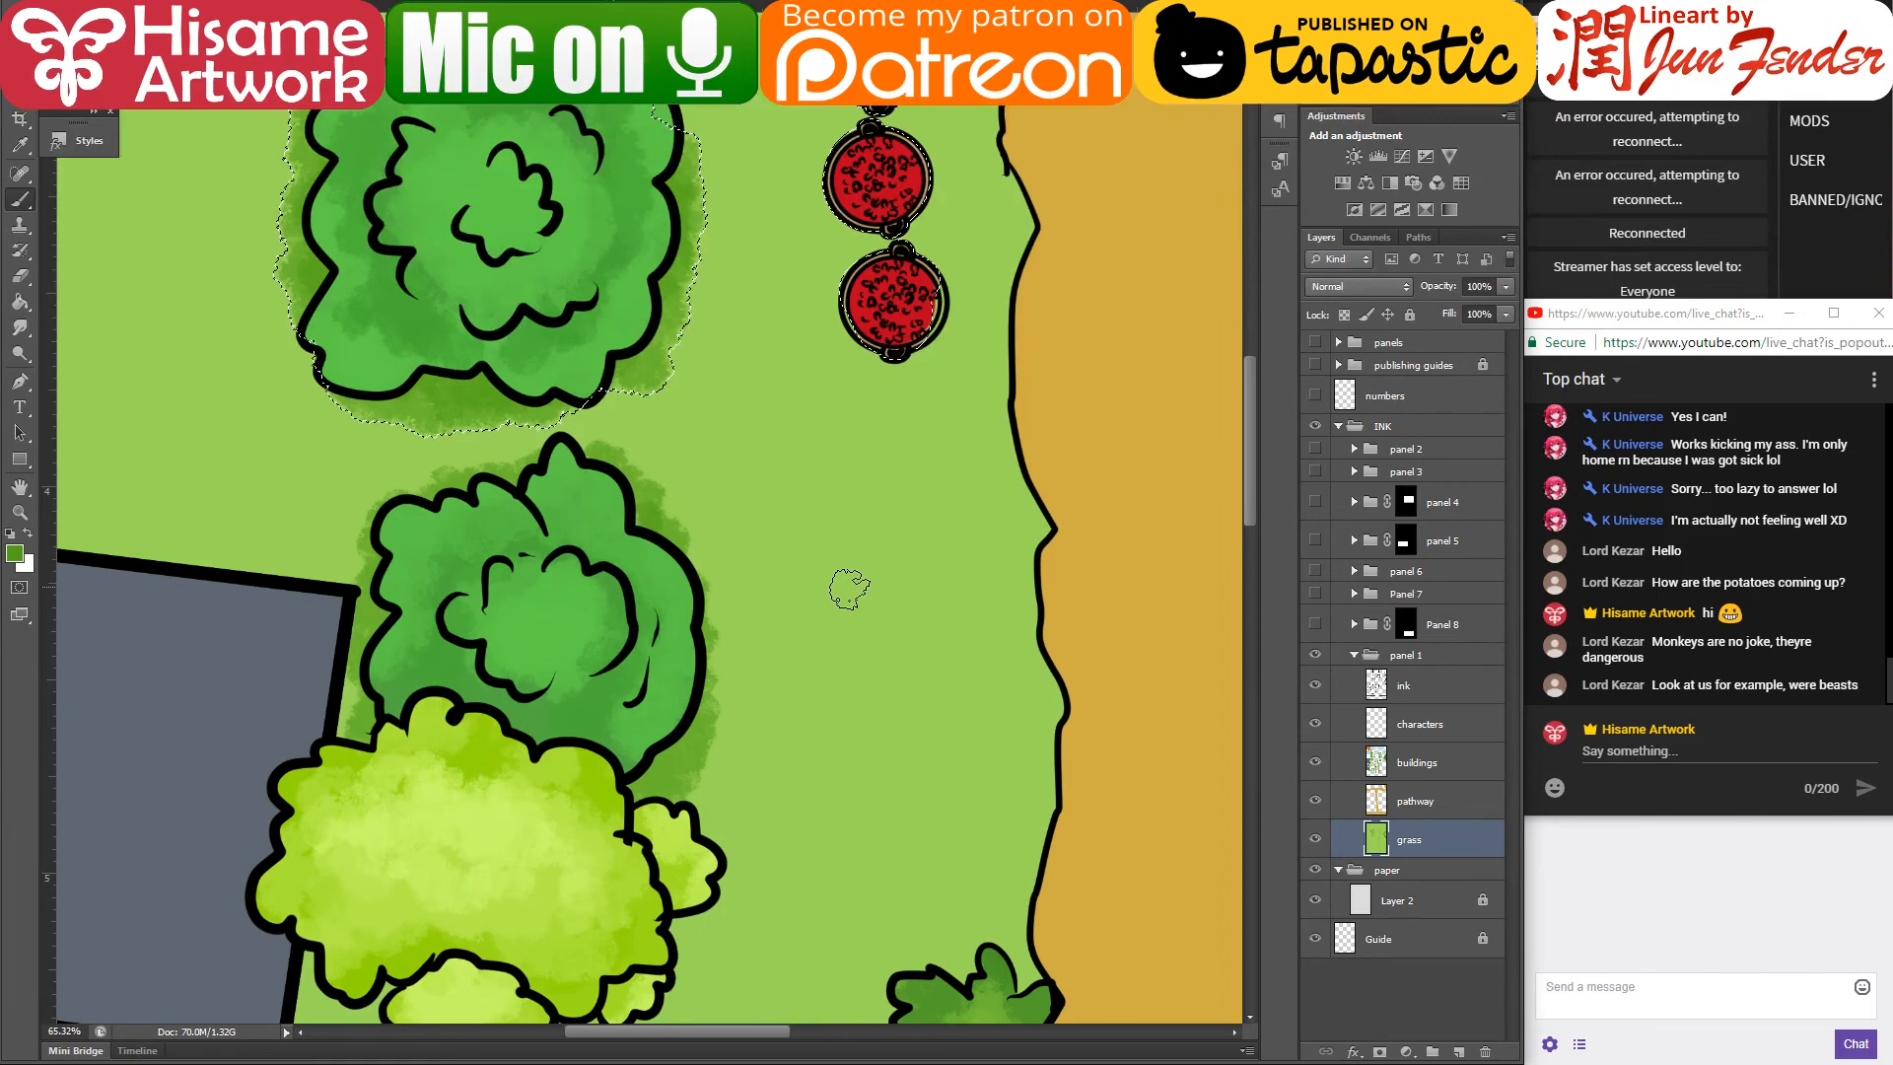
pyautogui.hotkey('ctrl', 'd')
pyautogui.hotkey('ctrl', 's')
# - Brush a dark green shadow on the grass around the yellow-green bush and its small lobes beside the building
pyautogui.moveTo(802, 889); pyautogui.dragTo(930, 488)
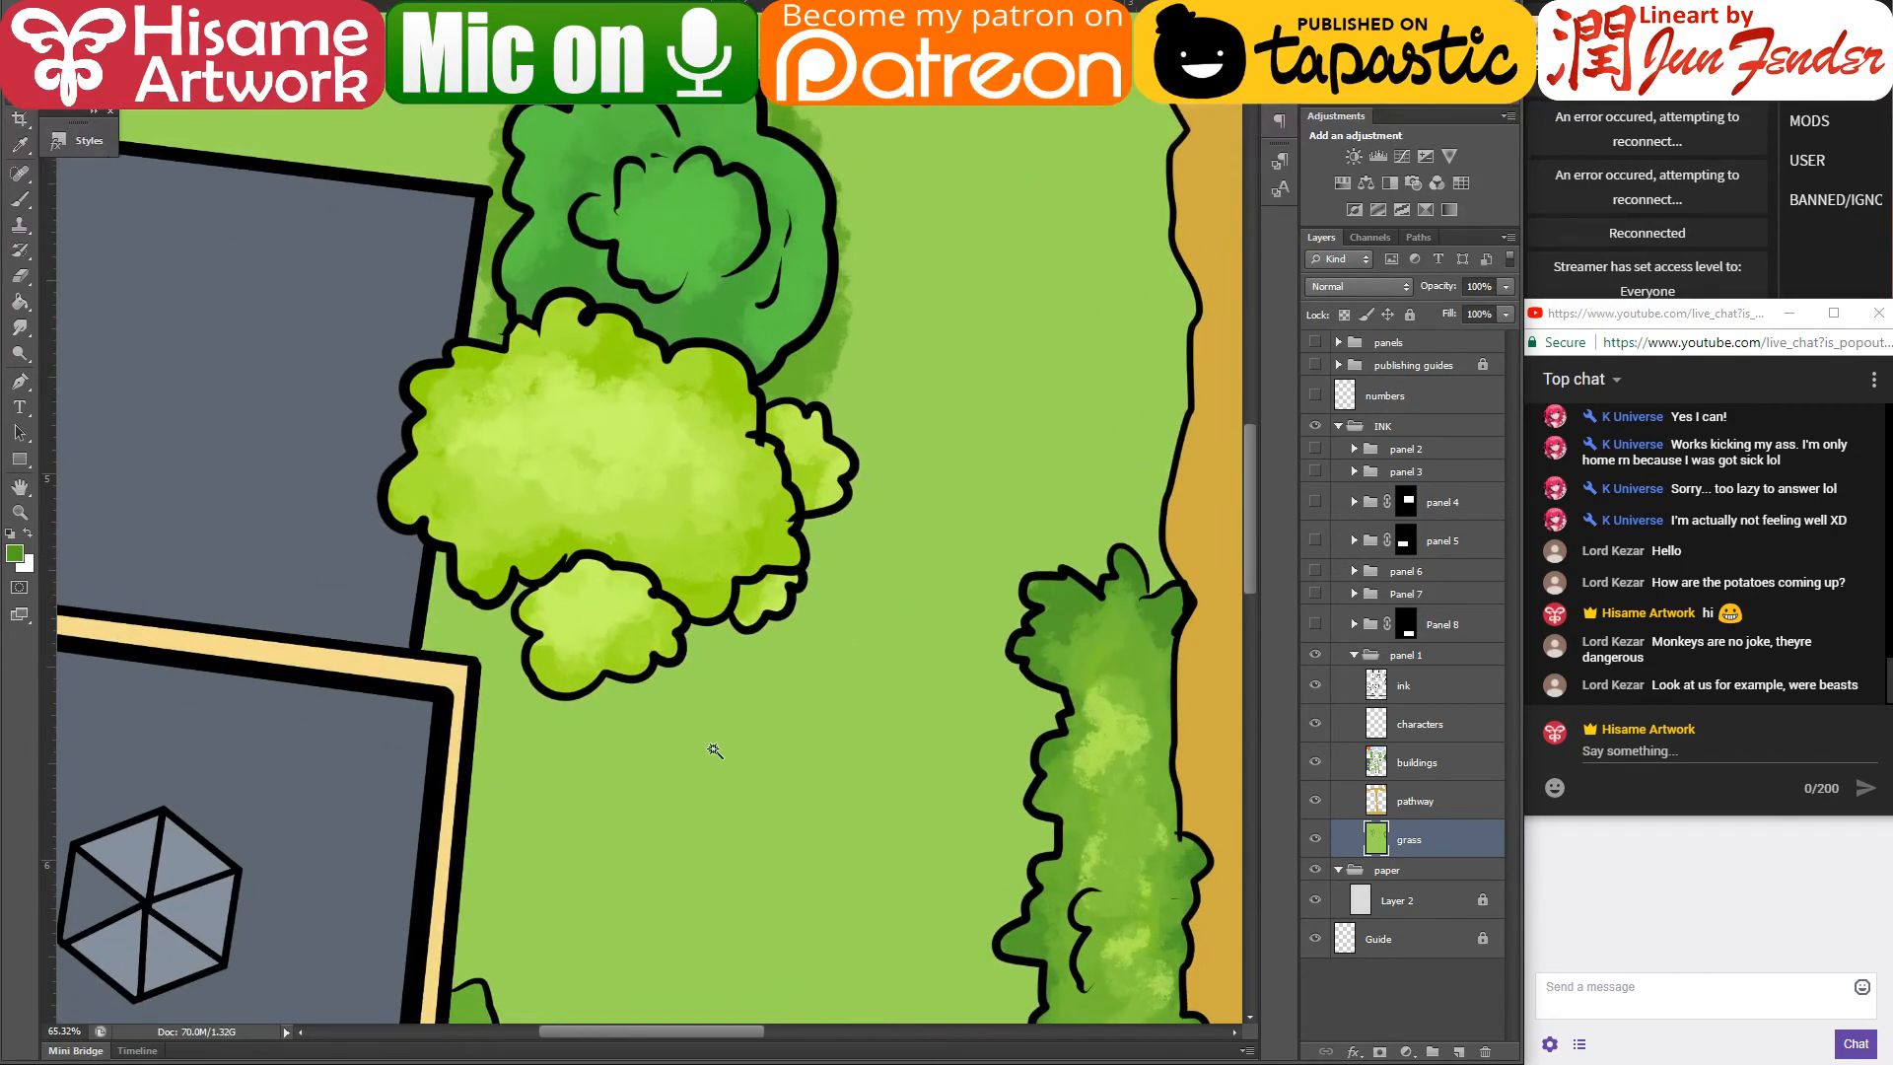
pyautogui.hotkey('ctrl', 'shift', 'd')
pyautogui.hotkey('ctrl', 'd')
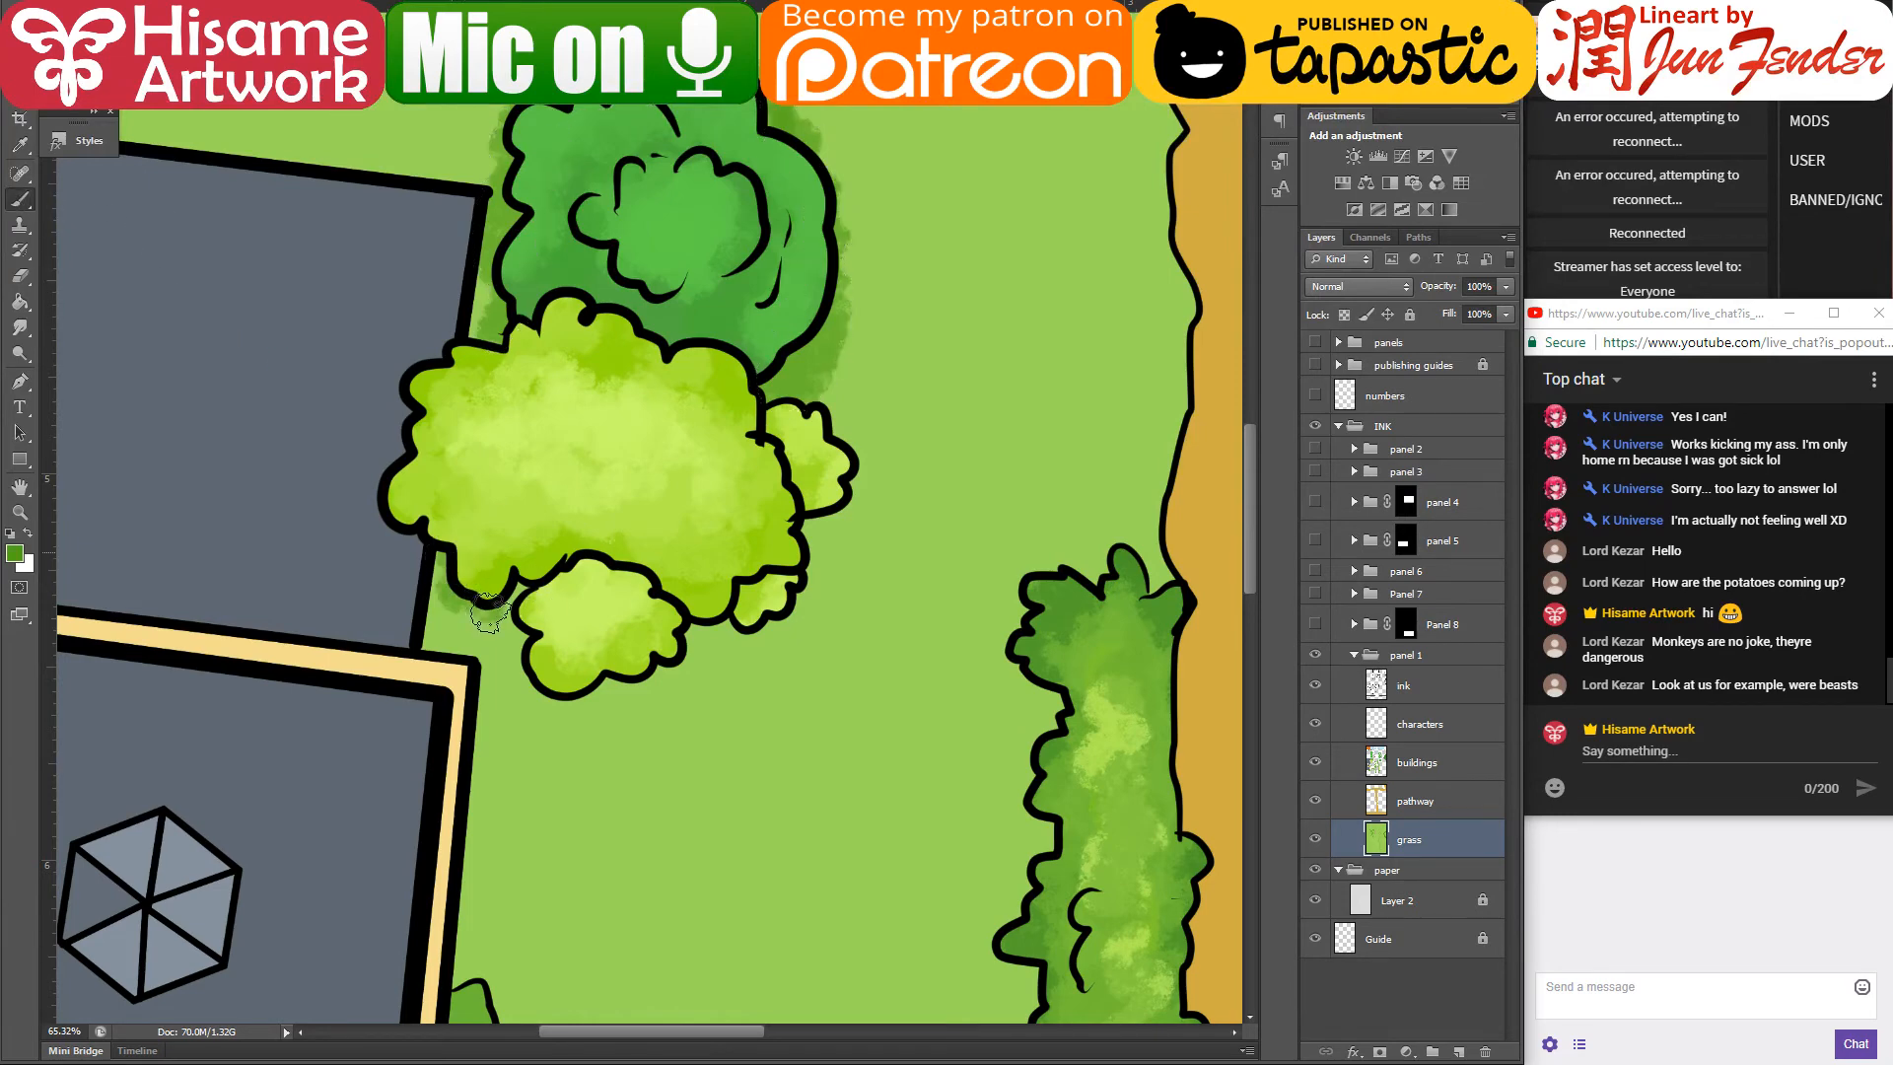
pyautogui.moveTo(528, 641)
pyautogui.mouseDown()
pyautogui.moveTo(701, 611)
pyautogui.moveTo(686, 639)
pyautogui.moveTo(573, 680)
pyautogui.moveTo(520, 616)
pyautogui.moveTo(582, 695)
pyautogui.moveTo(796, 570)
pyautogui.moveTo(802, 436)
pyautogui.moveTo(824, 424)
pyautogui.moveTo(759, 593)
pyautogui.moveTo(627, 656)
pyautogui.moveTo(610, 635)
pyautogui.moveTo(688, 636)
pyautogui.mouseUp()
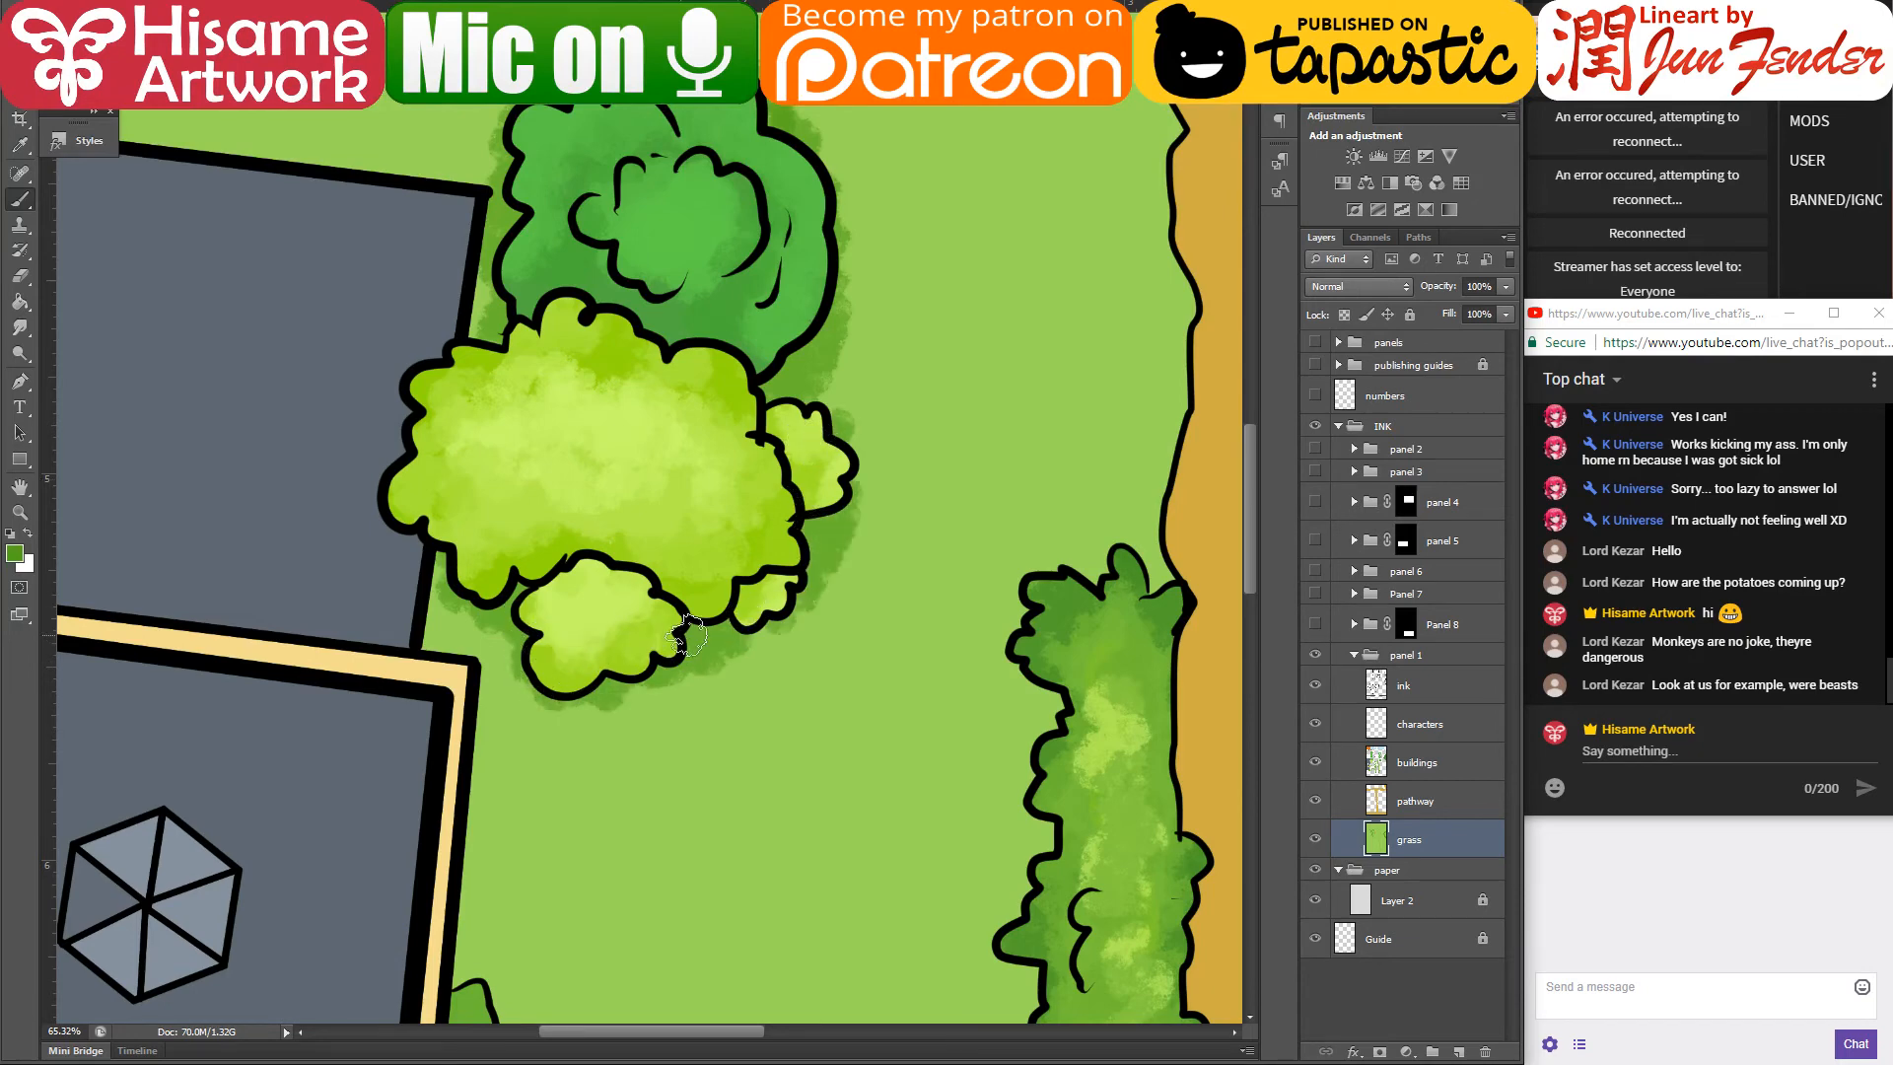
# - Brush darker green shadows on the grass around the three trees right of the pathway and save the file
pyautogui.scroll(-6, 696, 667)
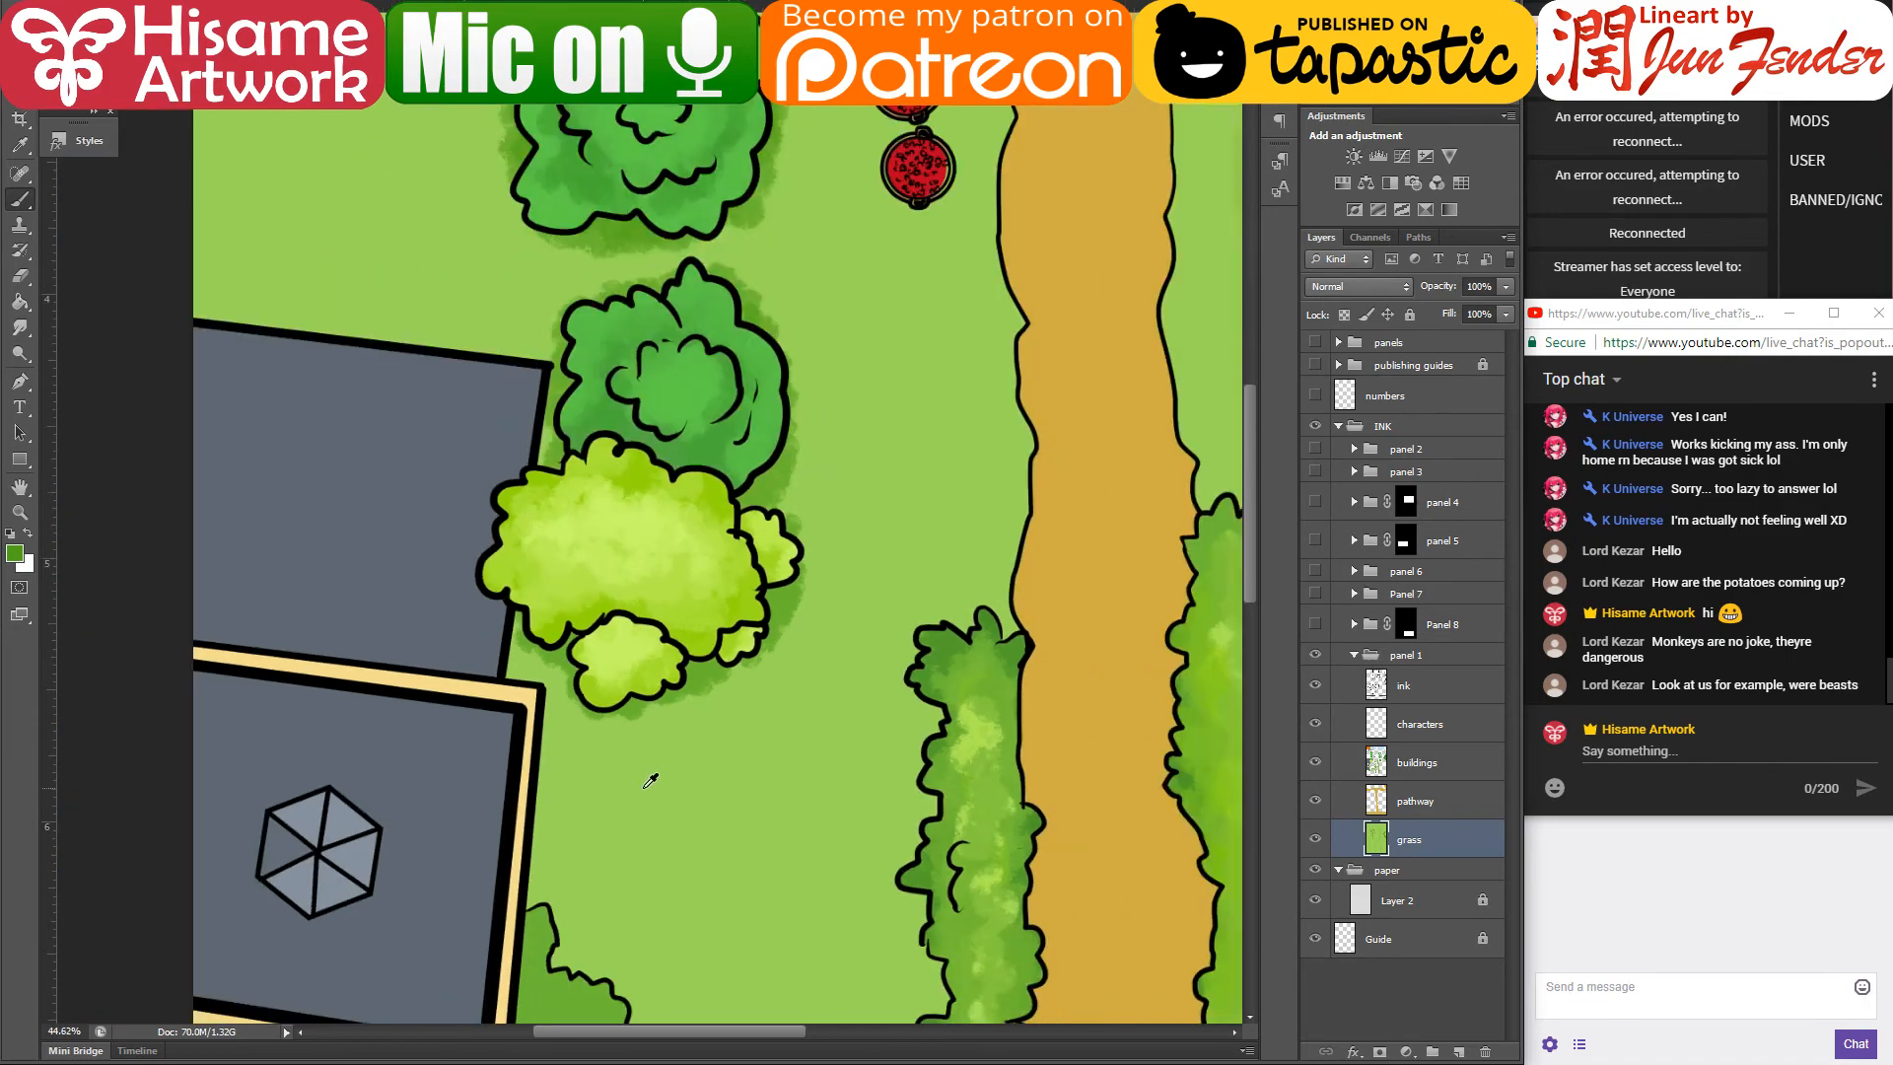
pyautogui.moveTo(825, 852); pyautogui.dragTo(752, 744)
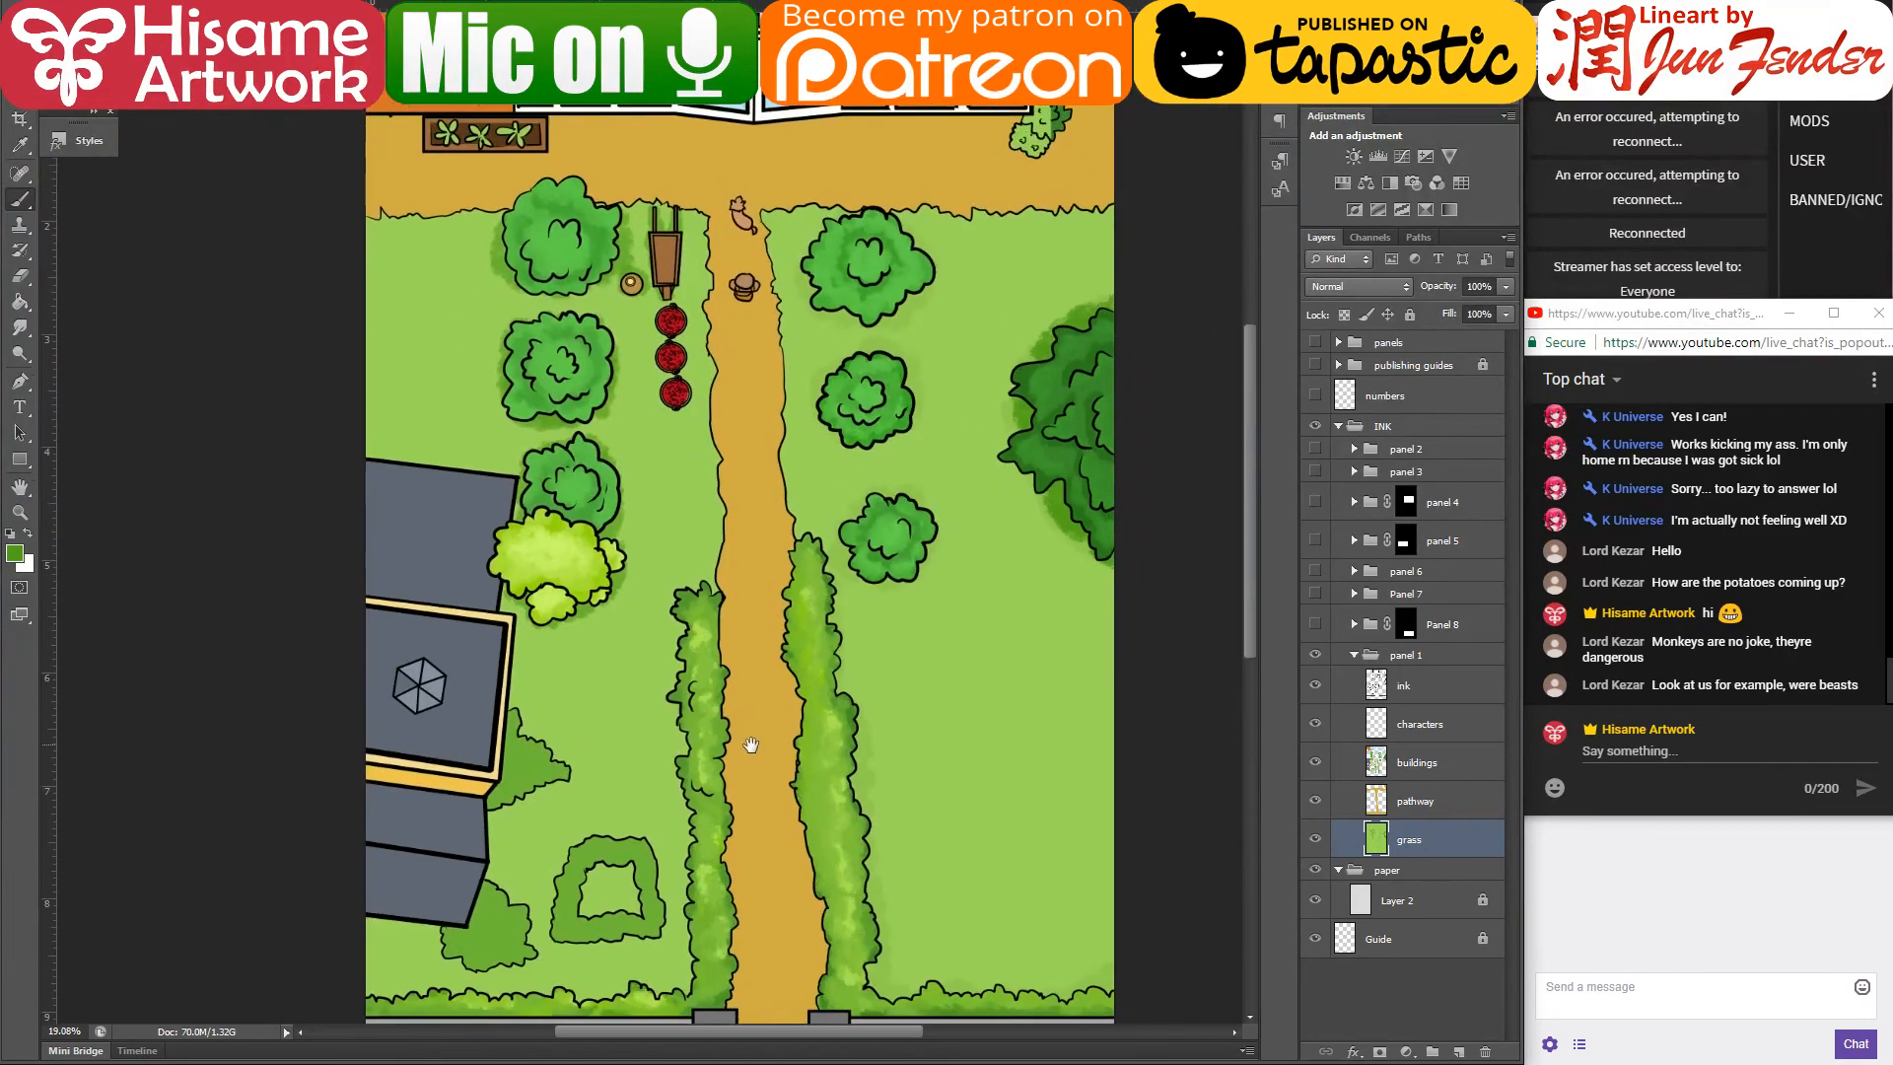
pyautogui.scroll(5, 867, 473)
pyautogui.scroll(-1, 949, 533)
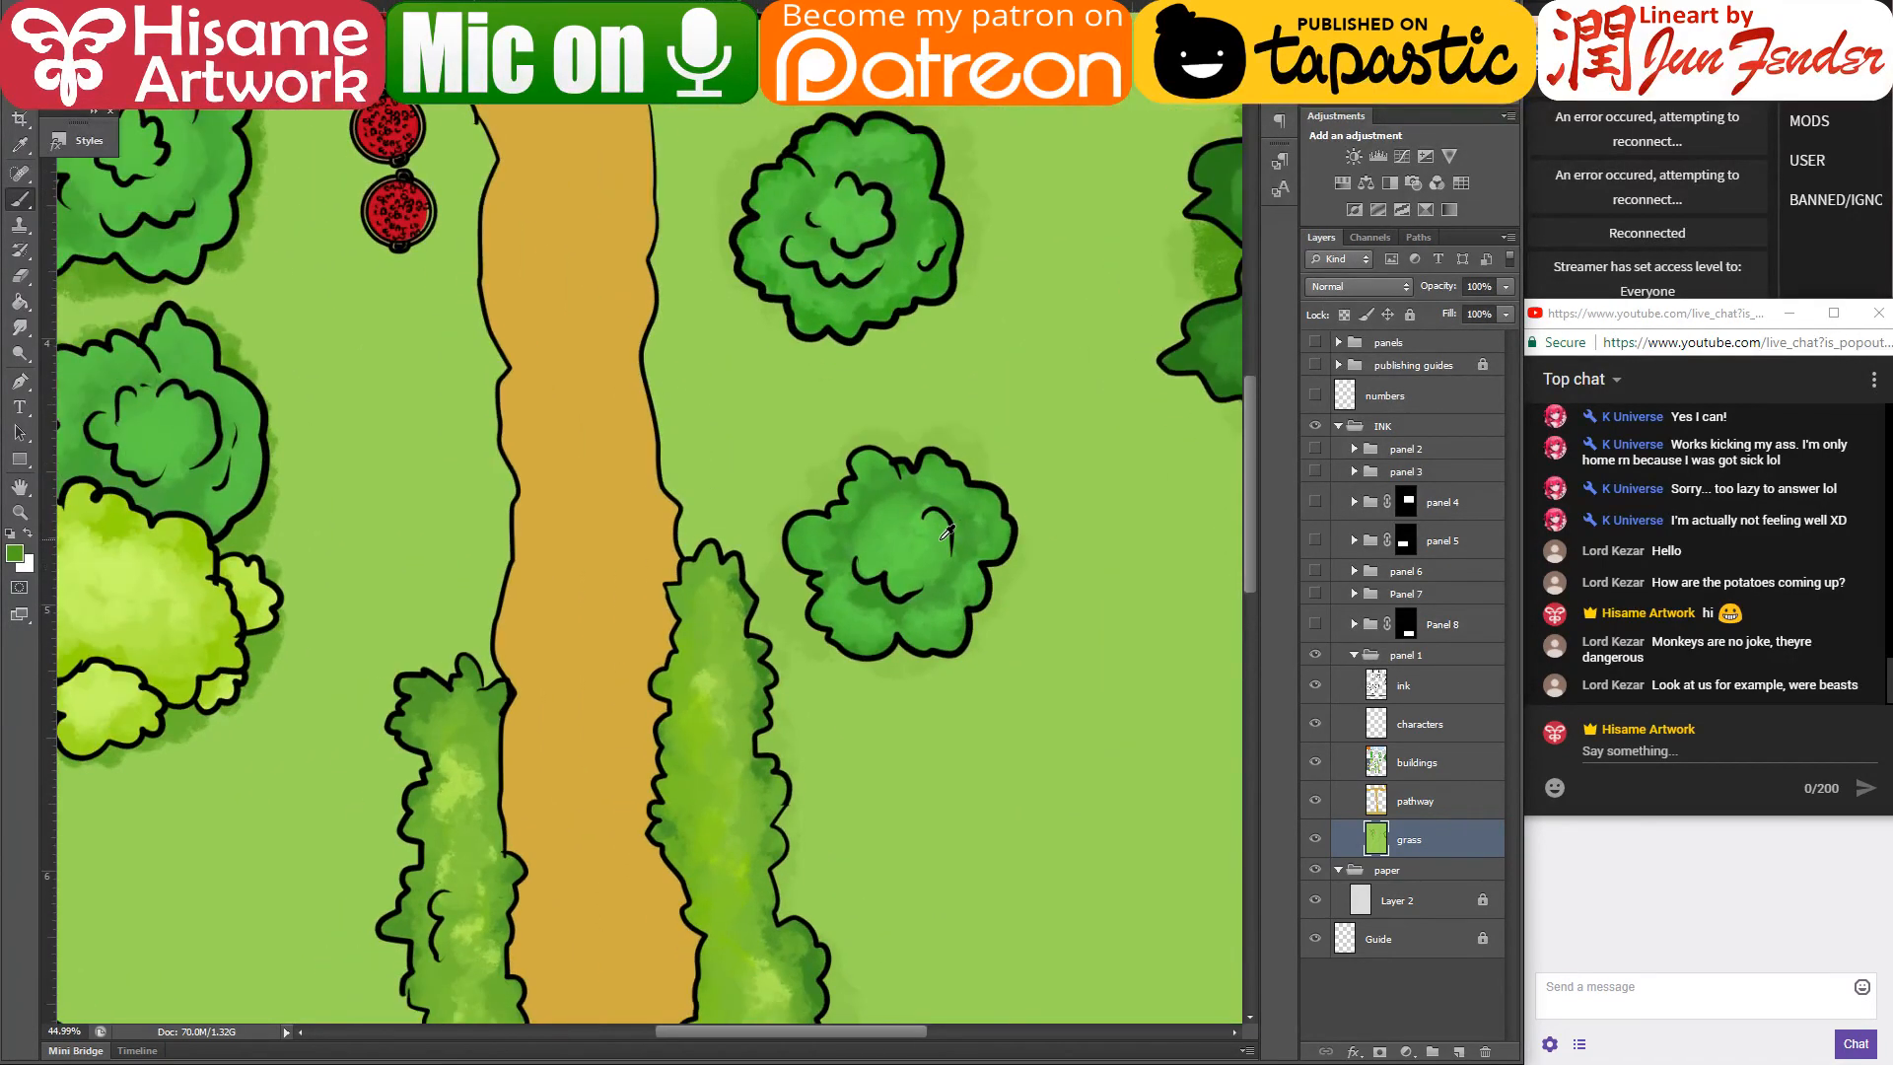
pyautogui.moveTo(845, 480)
pyautogui.mouseDown()
pyautogui.moveTo(804, 533)
pyautogui.moveTo(826, 603)
pyautogui.mouseUp()
pyautogui.moveTo(958, 488); pyautogui.dragTo(823, 530)
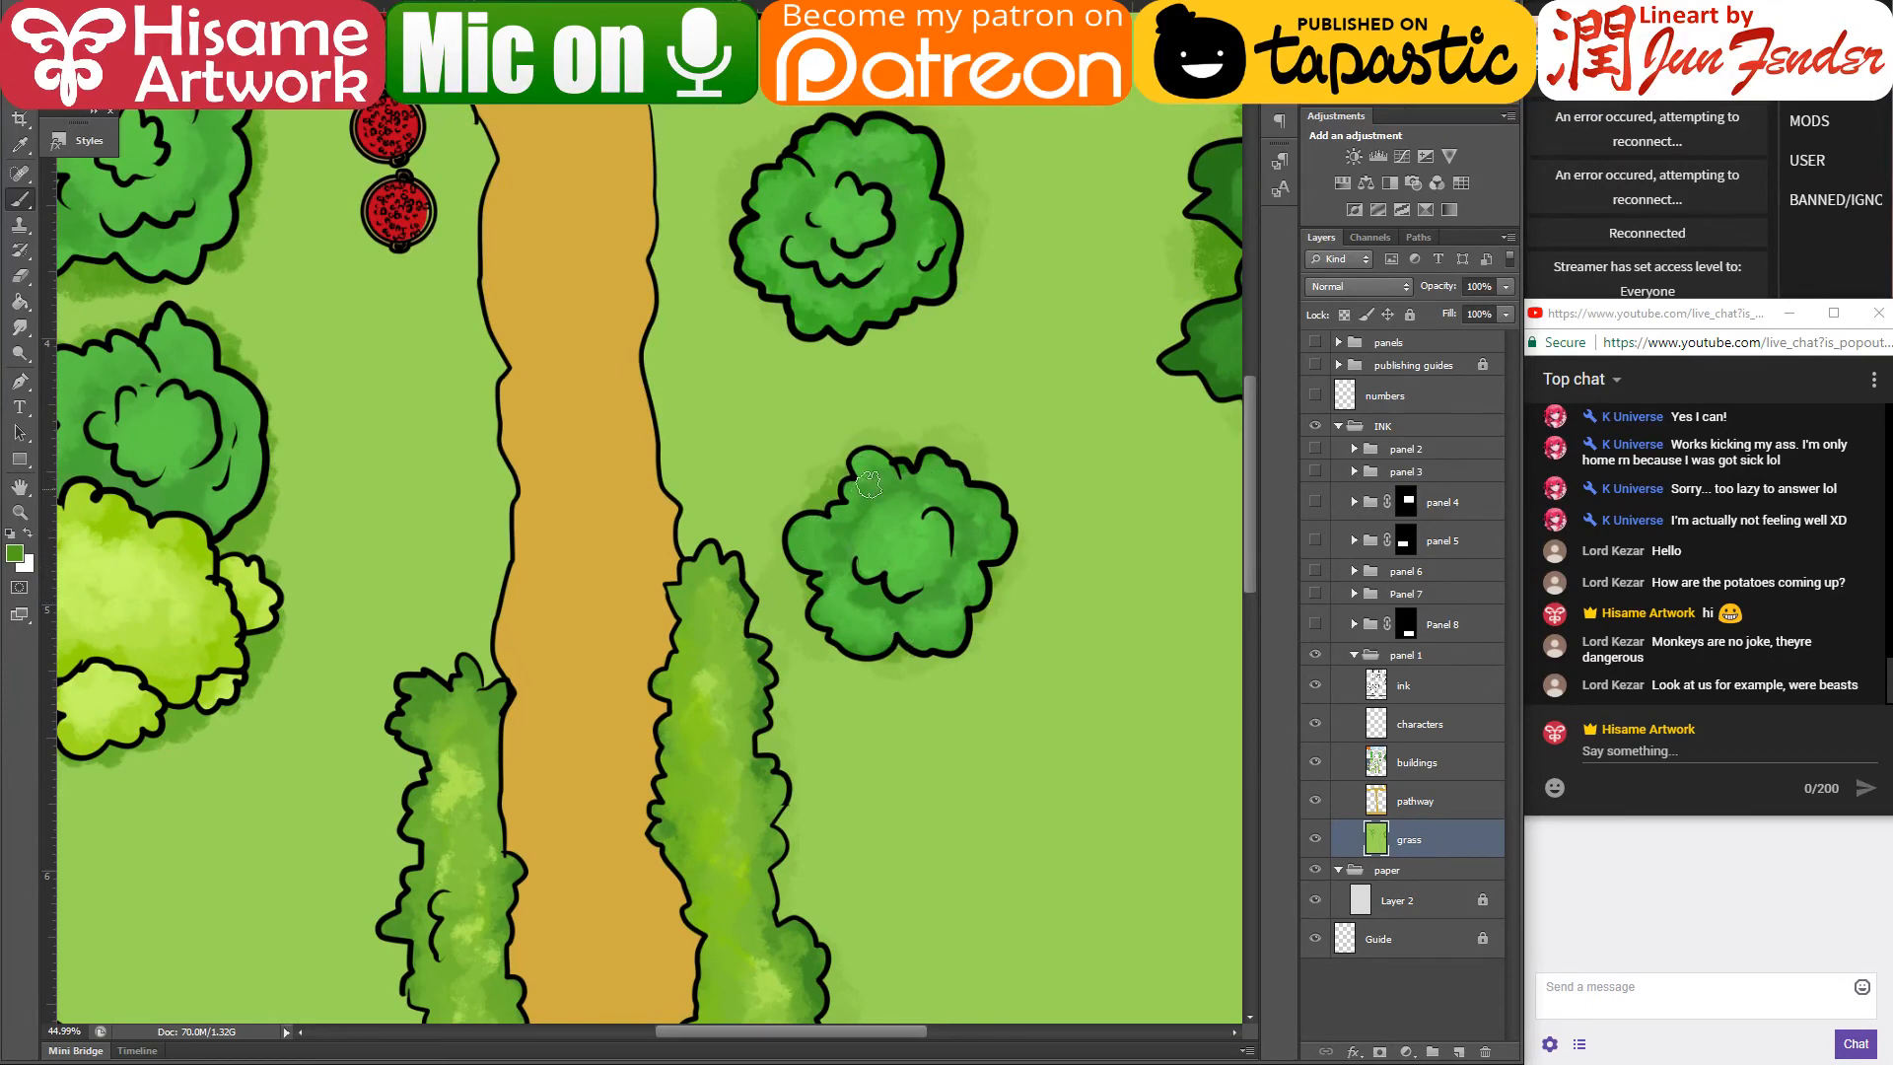
pyautogui.moveTo(817, 143)
pyautogui.mouseDown()
pyautogui.moveTo(812, 318)
pyautogui.moveTo(759, 455)
pyautogui.mouseUp()
pyautogui.moveTo(913, 451); pyautogui.dragTo(938, 387)
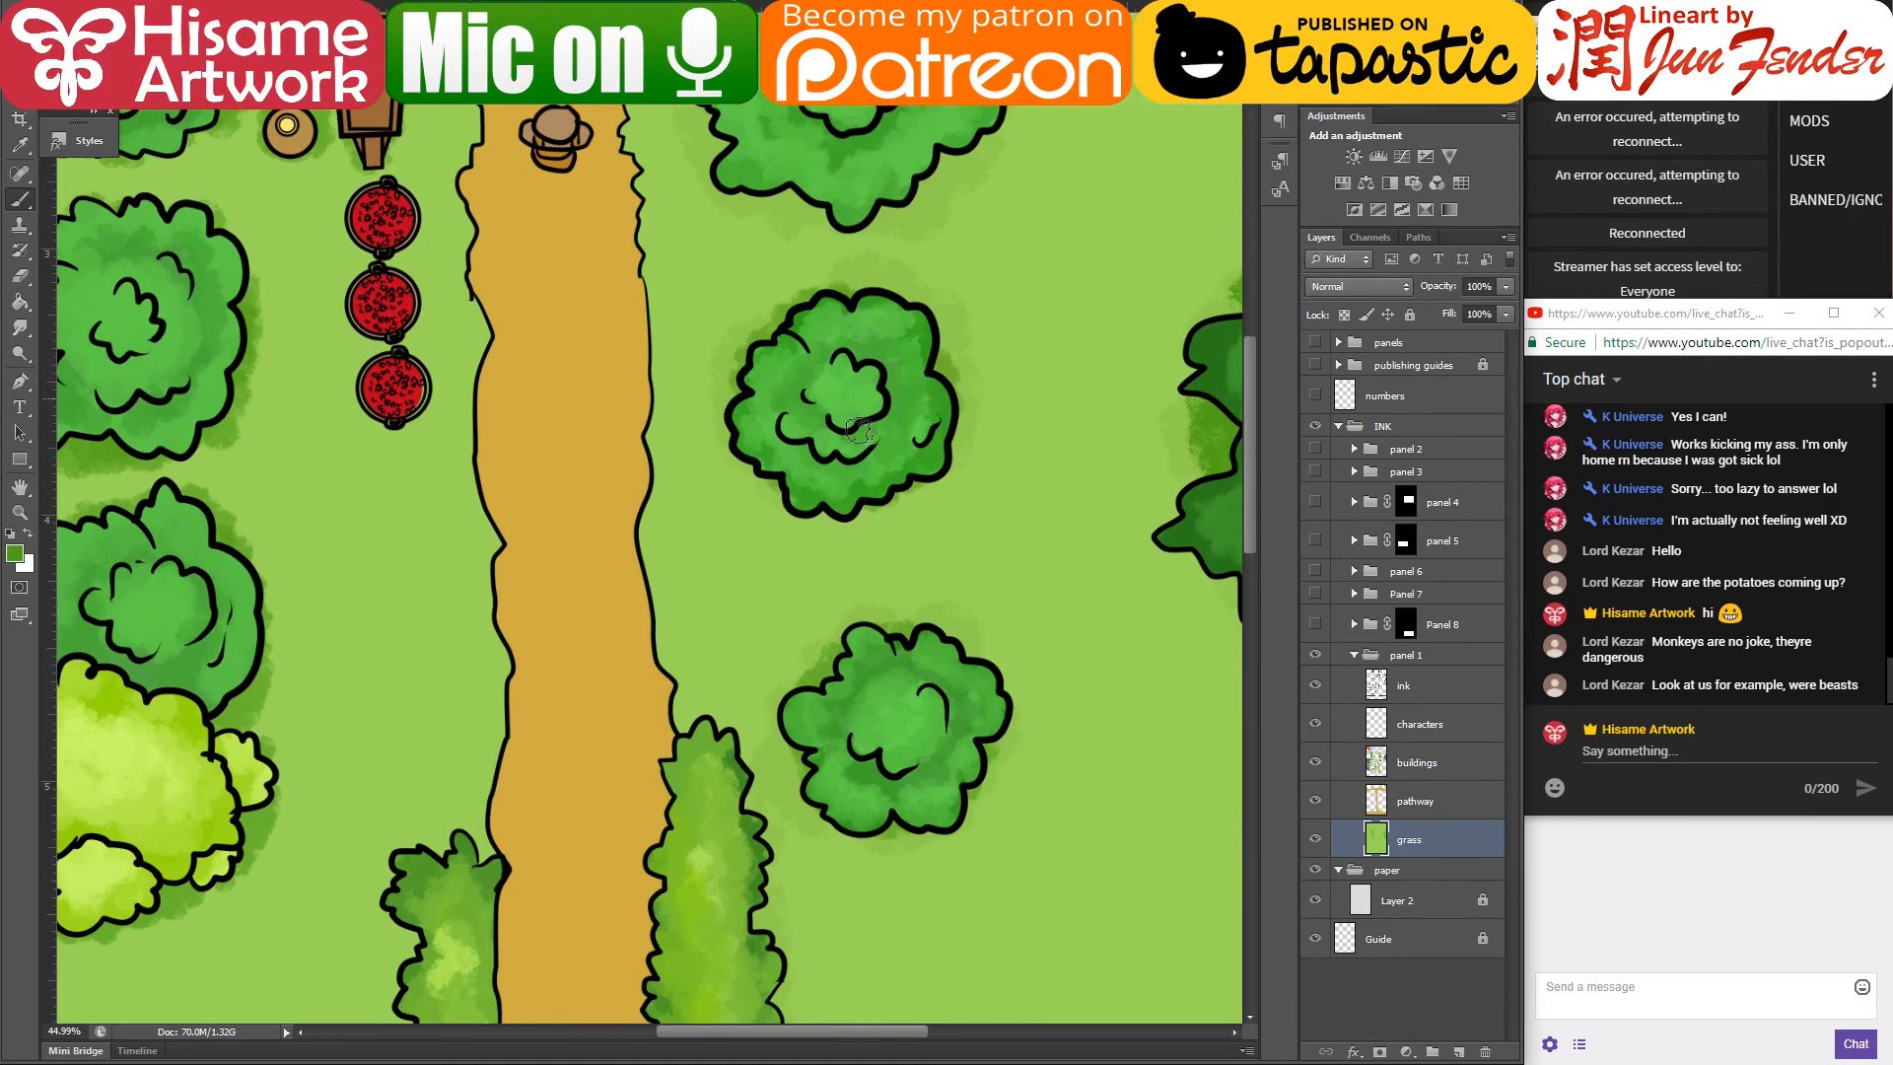
pyautogui.moveTo(831, 105)
pyautogui.mouseDown()
pyautogui.moveTo(897, 160)
pyautogui.moveTo(876, 454)
pyautogui.moveTo(815, 383)
pyautogui.moveTo(737, 569)
pyautogui.moveTo(830, 562)
pyautogui.moveTo(755, 529)
pyautogui.moveTo(771, 563)
pyautogui.moveTo(886, 533)
pyautogui.moveTo(900, 440)
pyautogui.moveTo(865, 356)
pyautogui.moveTo(921, 421)
pyautogui.moveTo(866, 536)
pyautogui.moveTo(654, 492)
pyautogui.moveTo(674, 440)
pyautogui.moveTo(699, 543)
pyautogui.moveTo(669, 482)
pyautogui.moveTo(690, 379)
pyautogui.moveTo(714, 363)
pyautogui.moveTo(698, 419)
pyautogui.mouseUp()
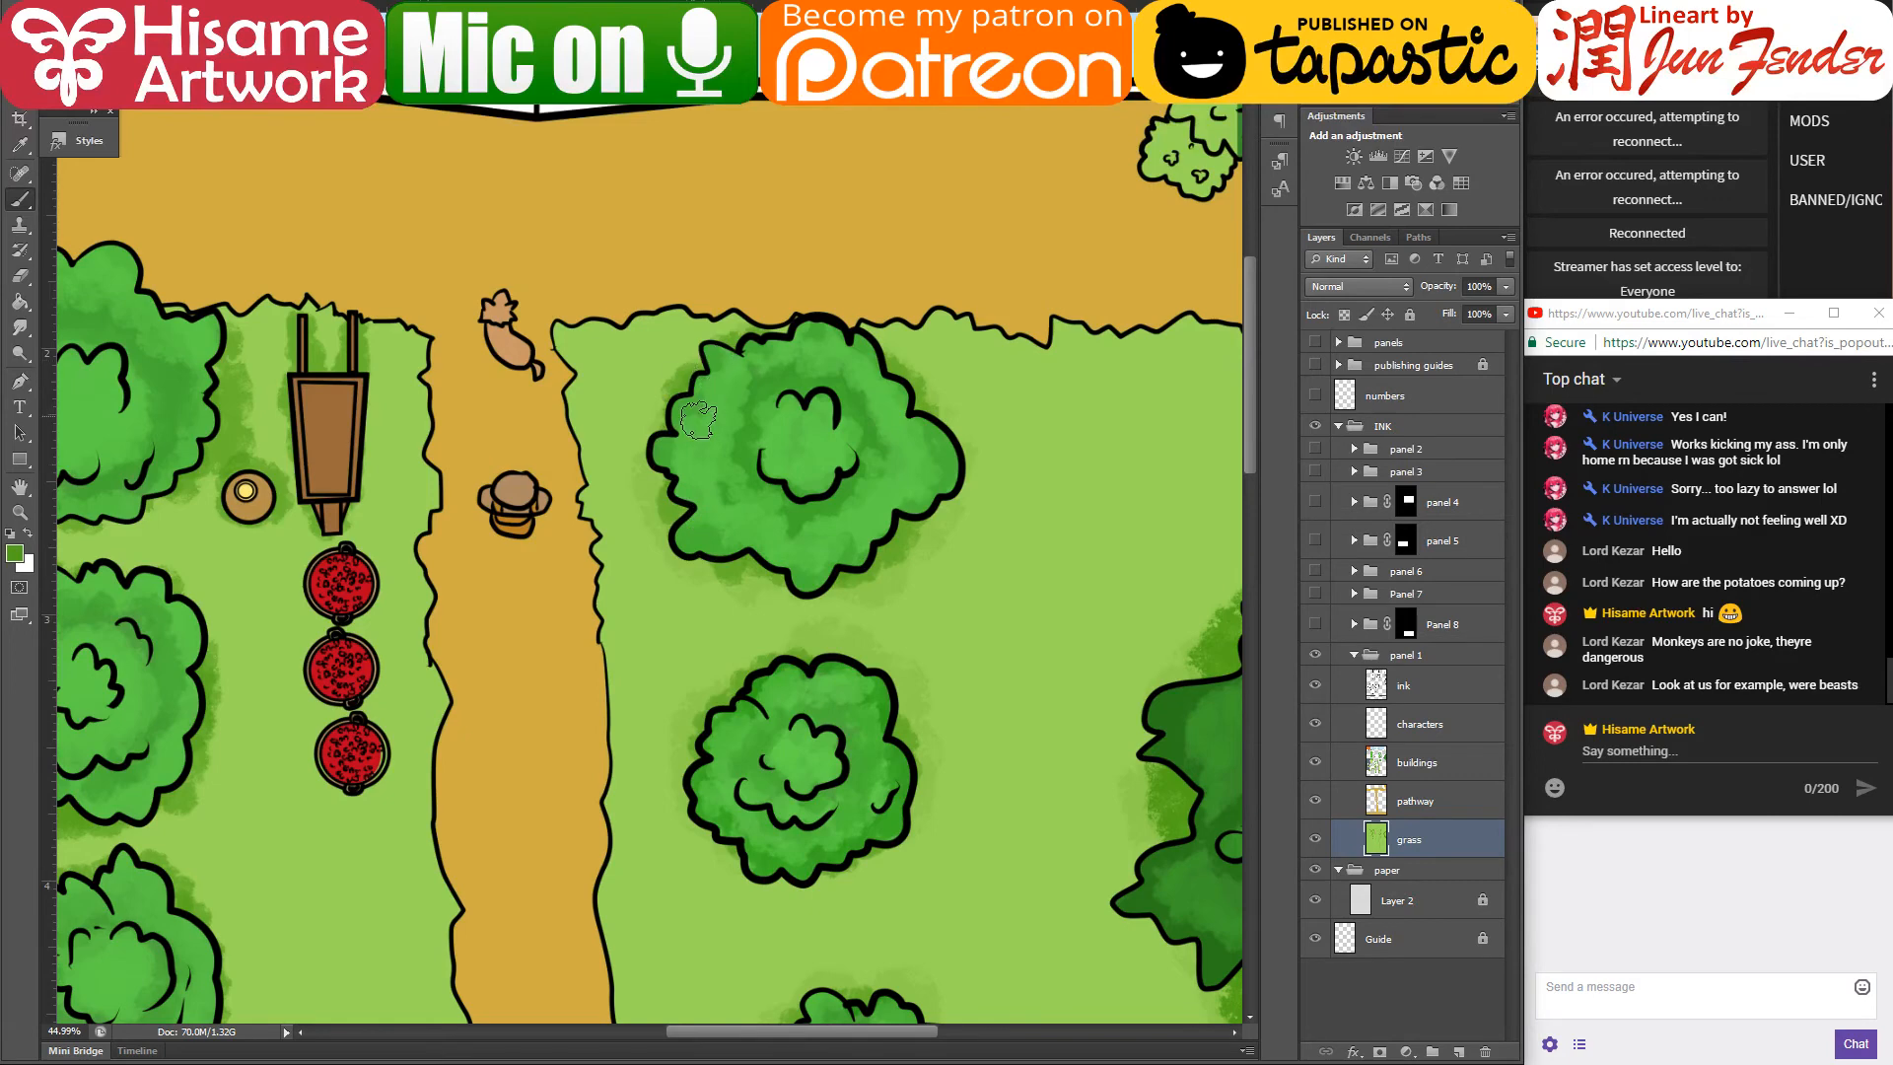
pyautogui.press('super')
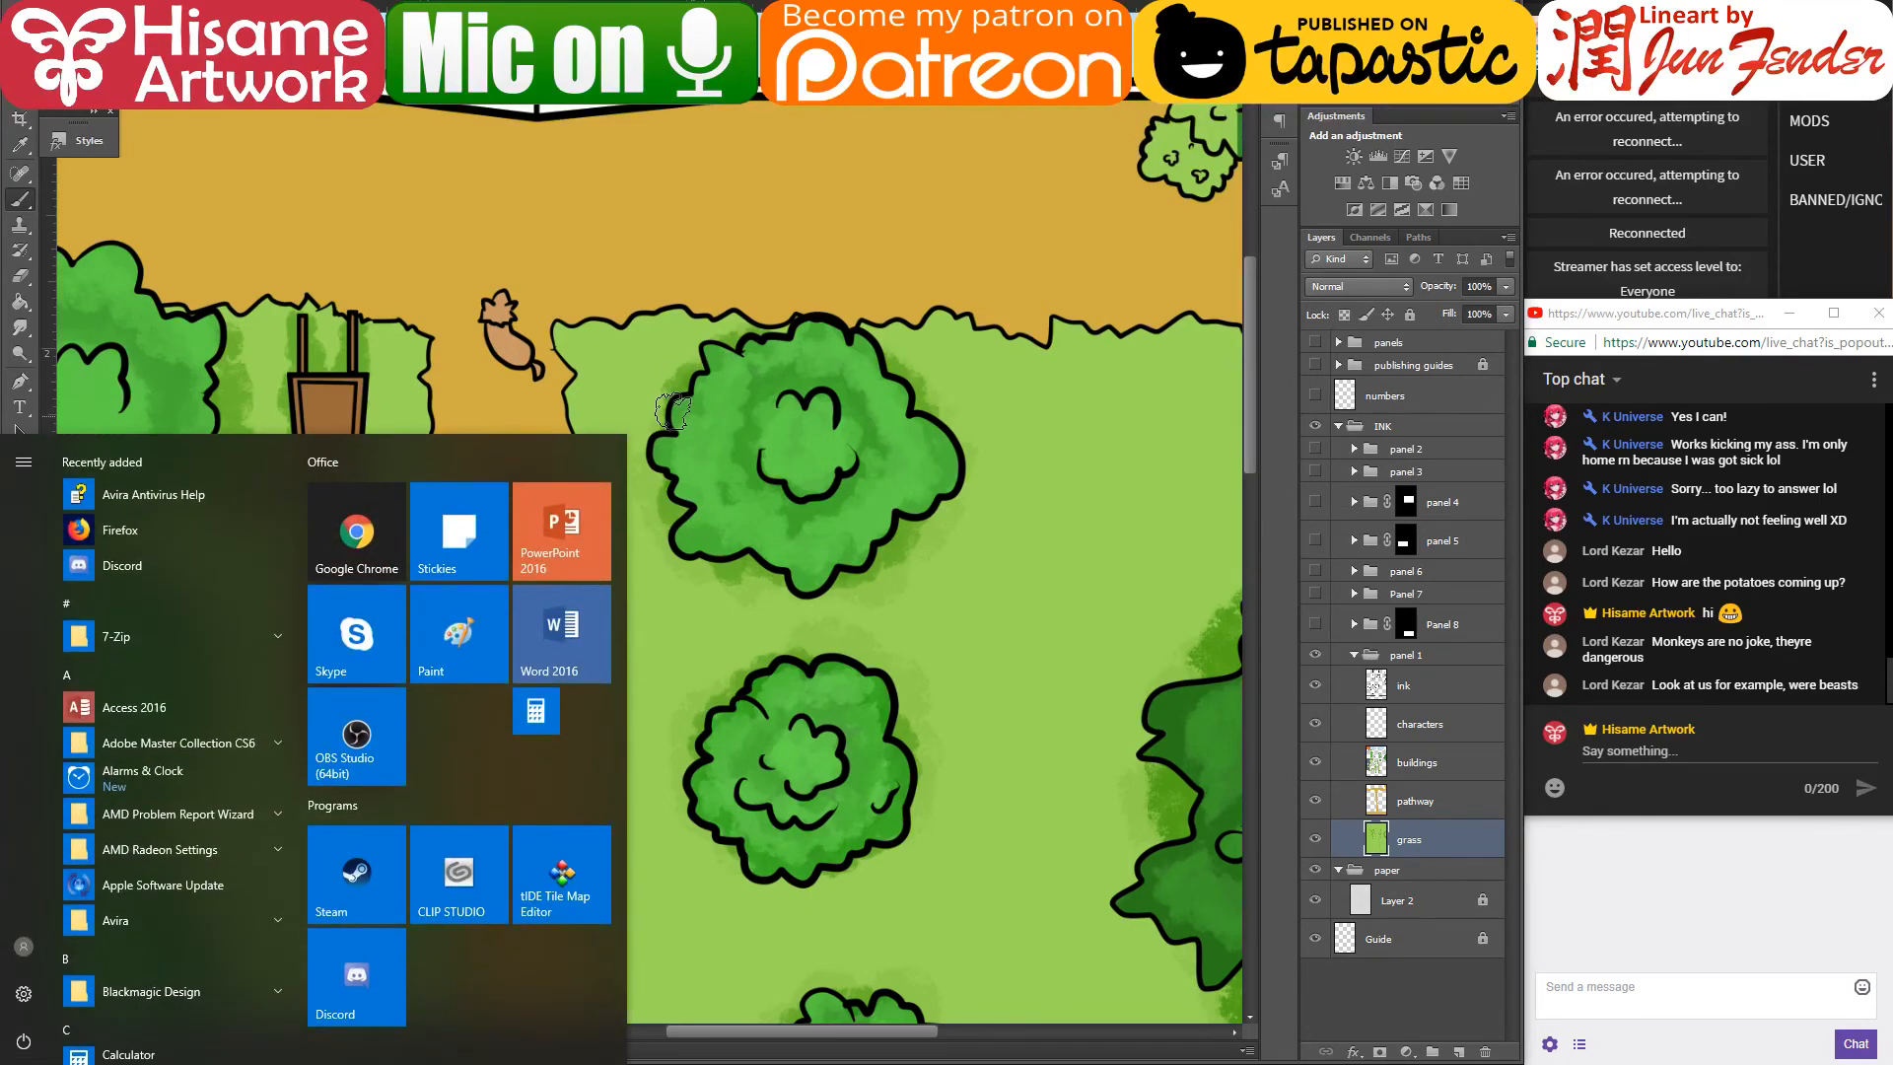
pyautogui.press('super')
pyautogui.scroll(-5, 678, 475)
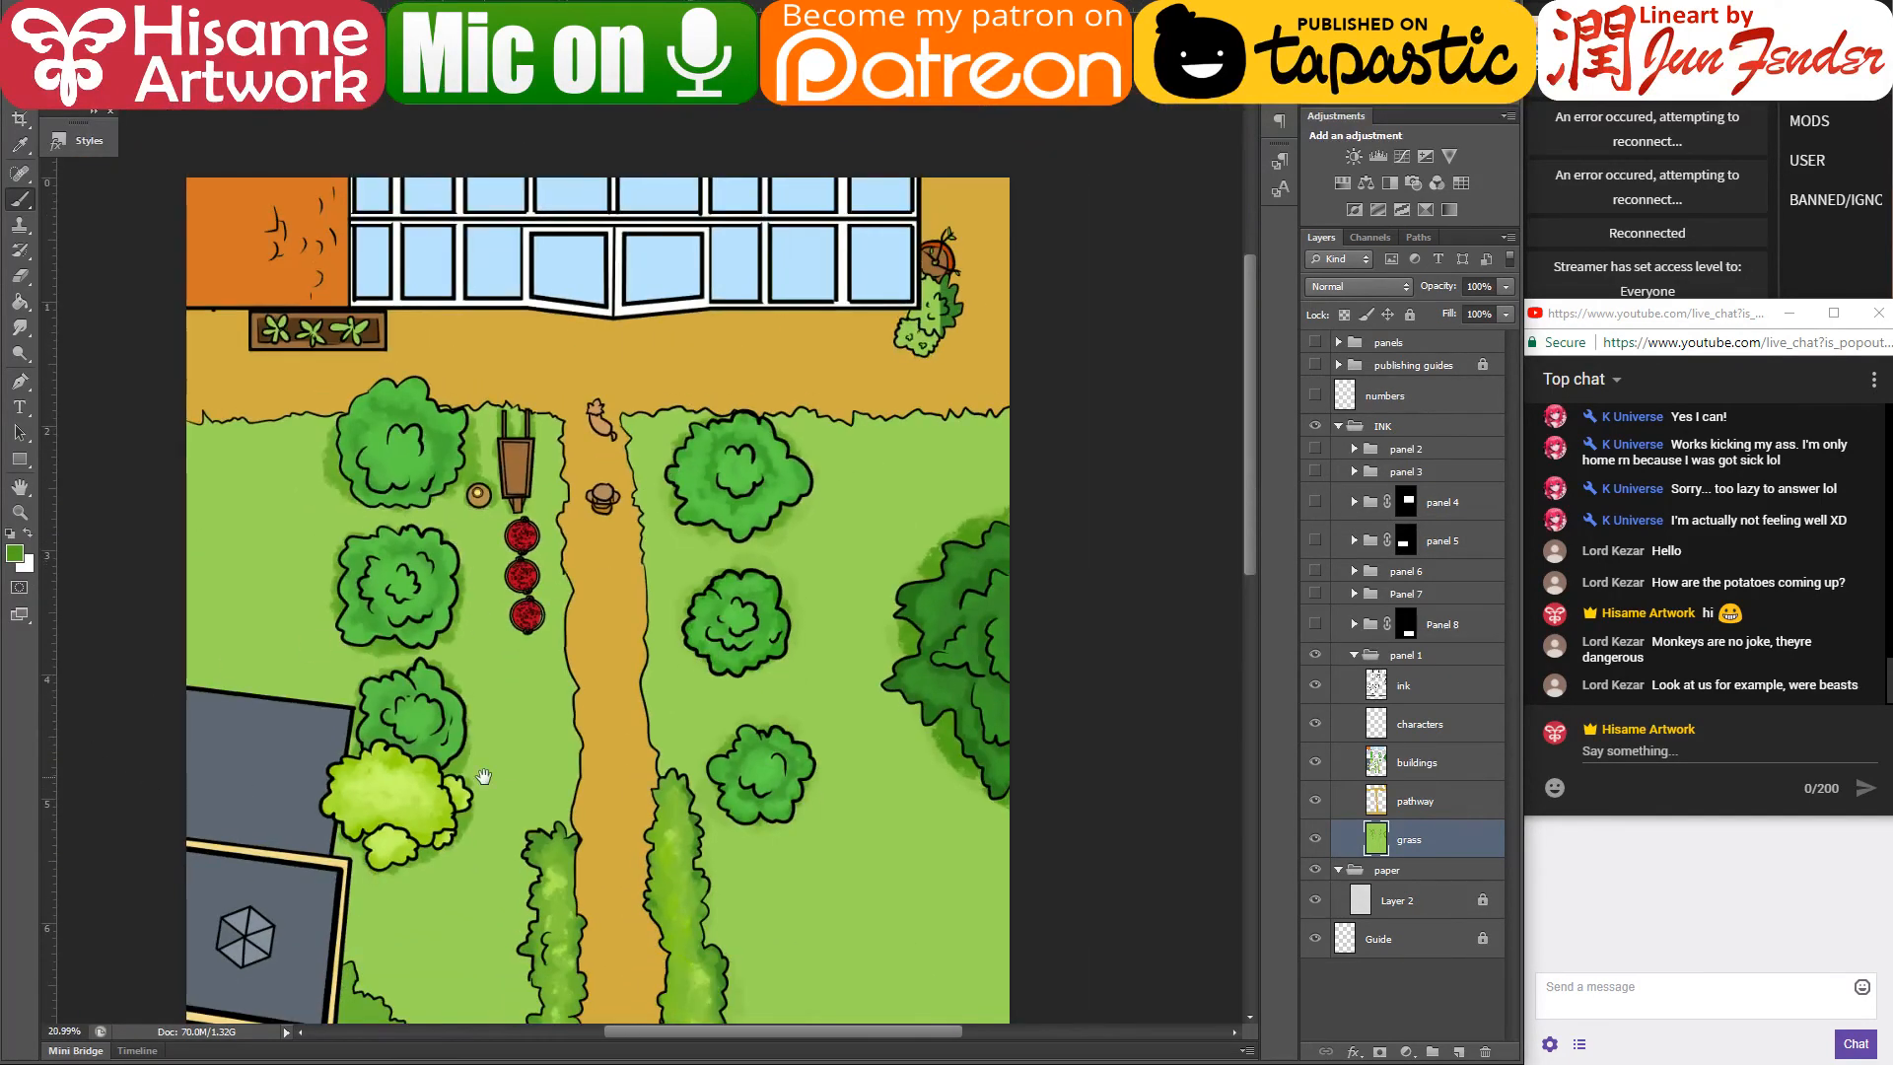
pyautogui.moveTo(483, 776); pyautogui.dragTo(587, 345)
pyautogui.hotkey('ctrl', 's')
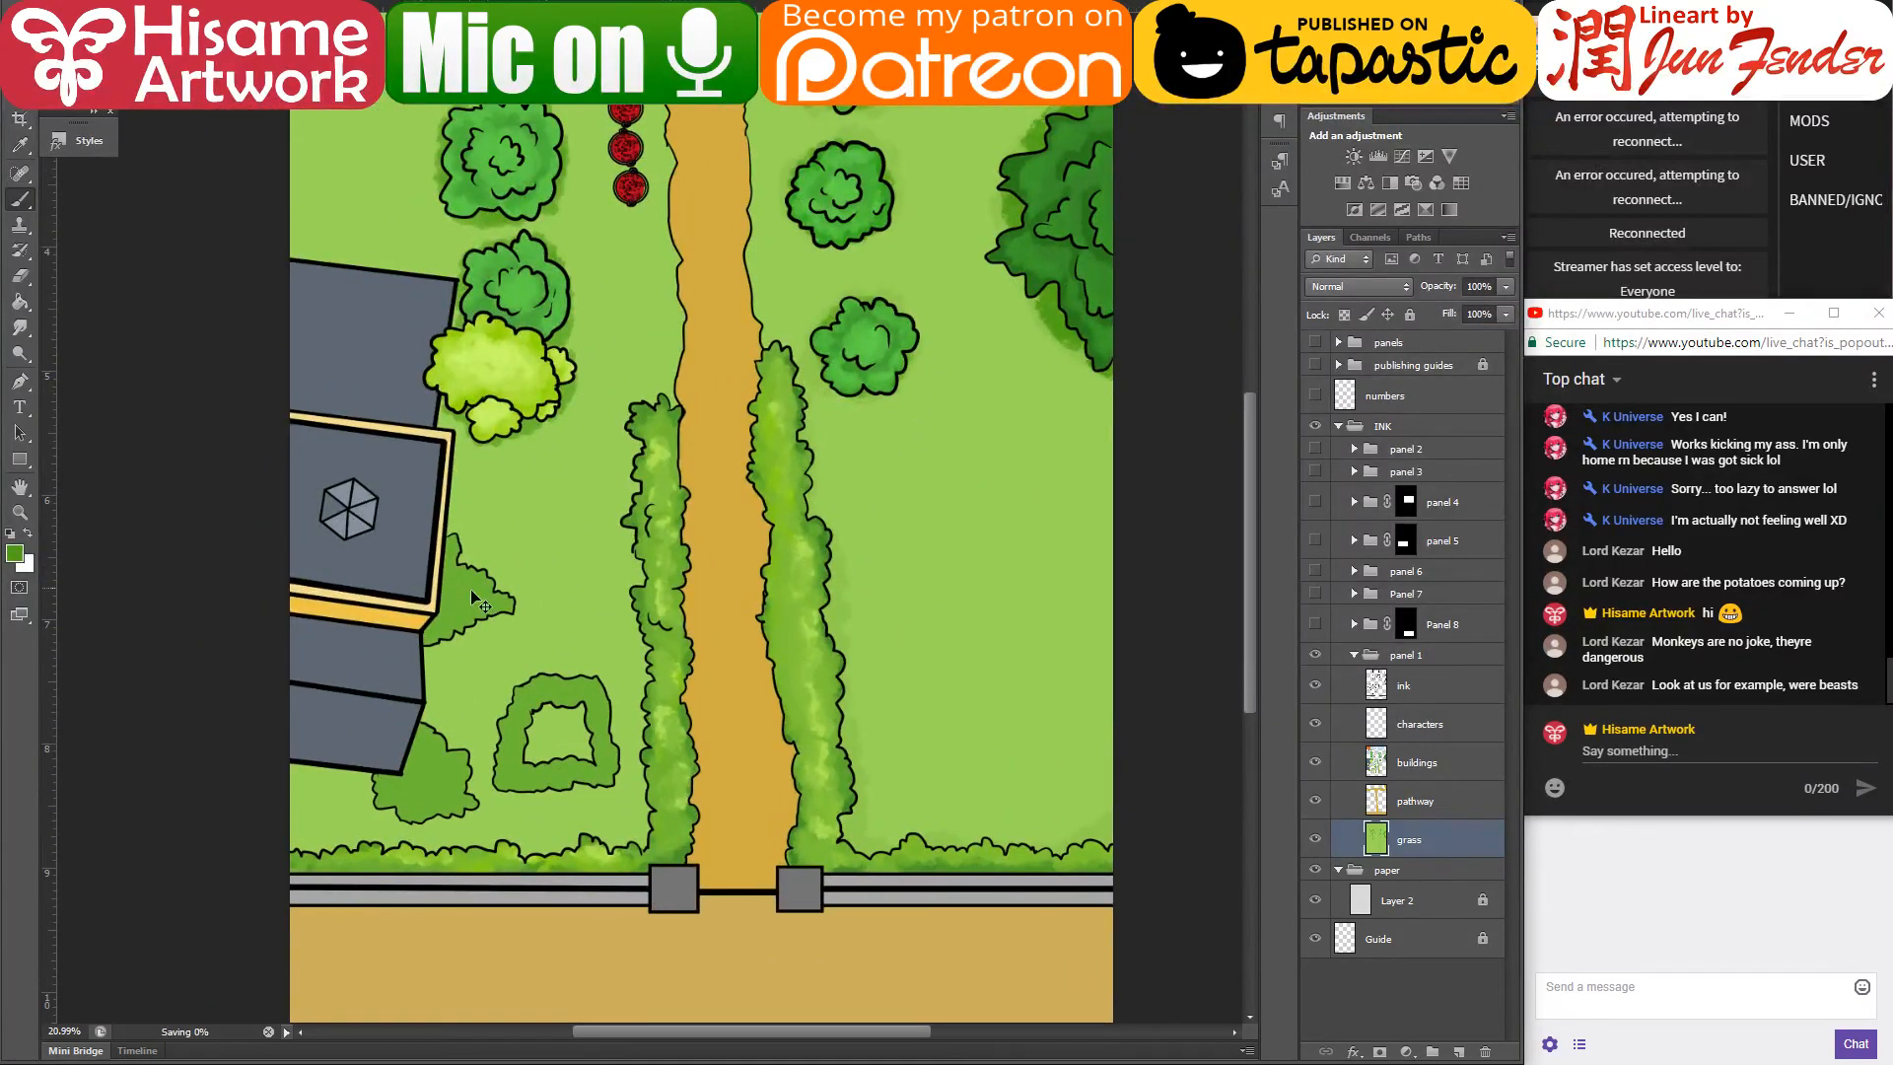
# - Brush soft shadows with sampled greens on the grass around the two shrubs beside the building and the ring-shaped hedge
pyautogui.scroll(3, 455, 810)
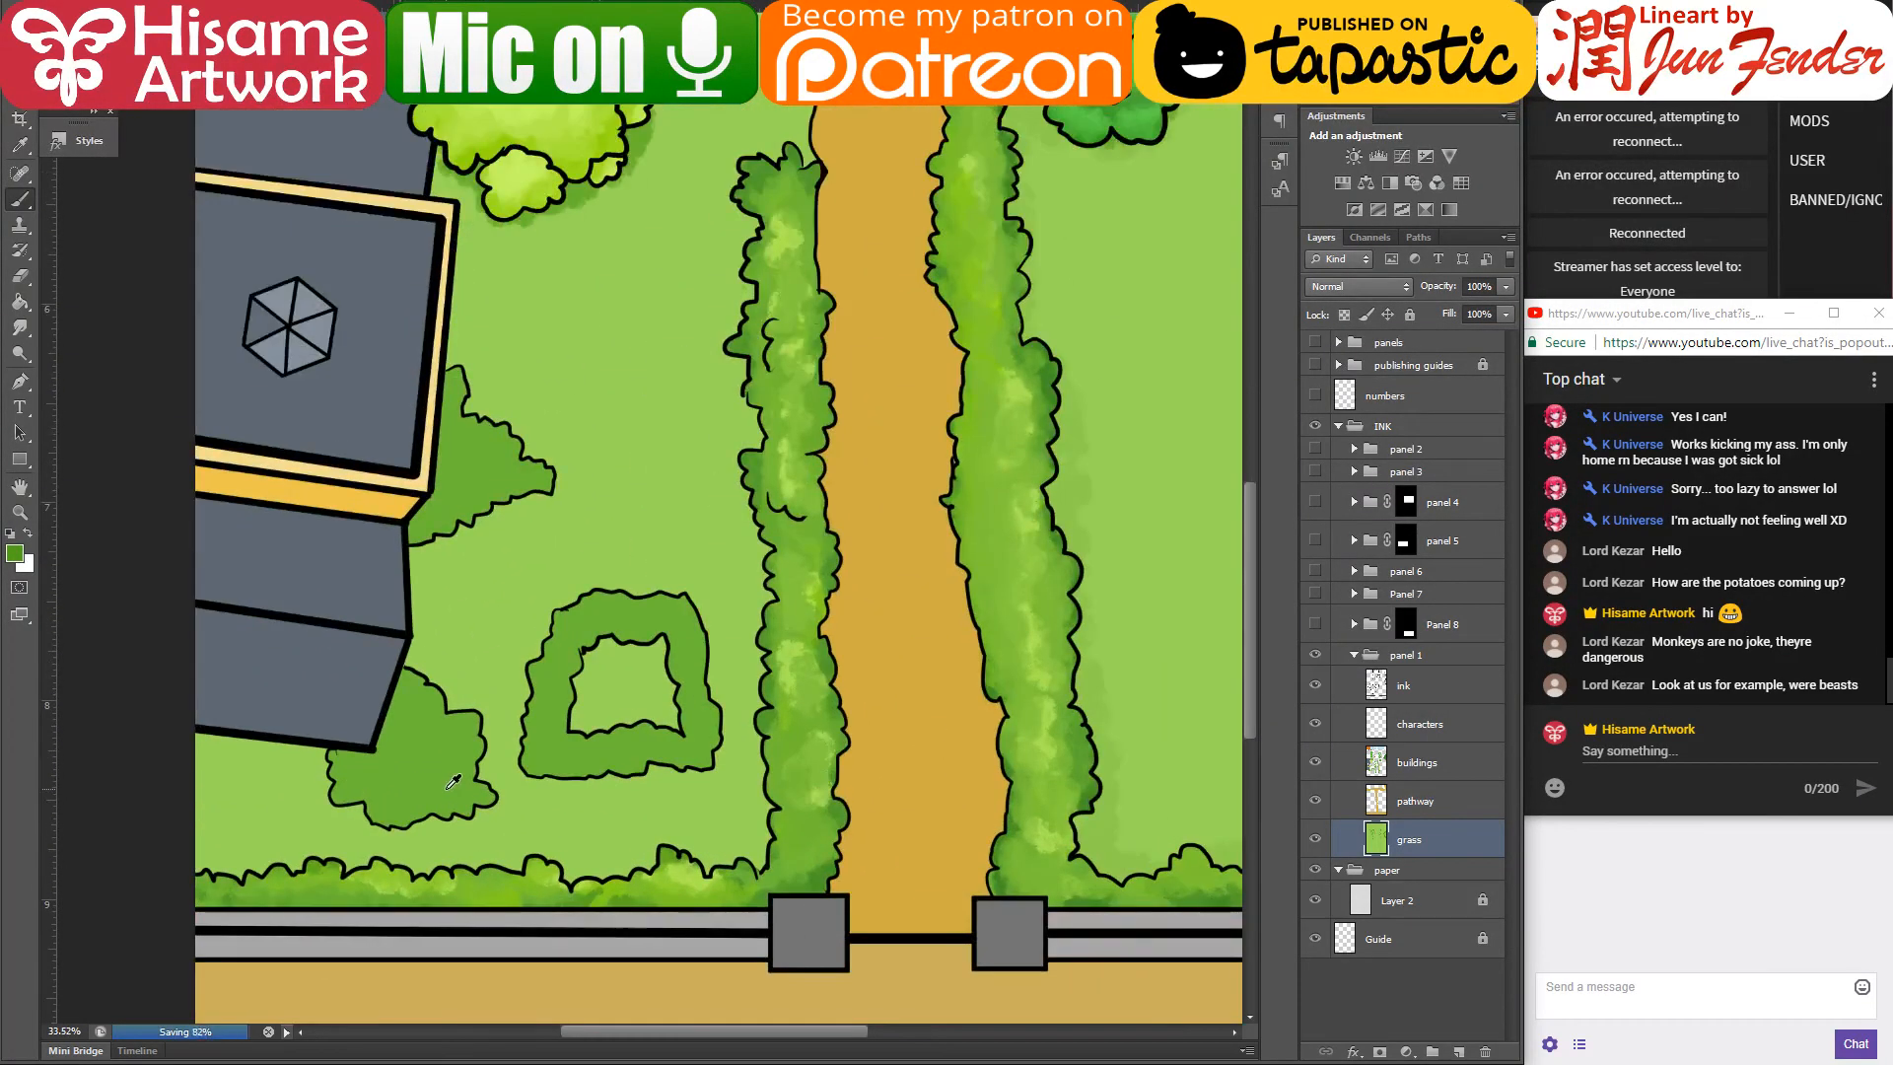
pyautogui.moveTo(409, 548)
pyautogui.mouseDown()
pyautogui.moveTo(512, 514)
pyautogui.moveTo(412, 552)
pyautogui.moveTo(545, 455)
pyautogui.mouseUp()
pyautogui.keyDown('alt'); pyautogui.click(1083, 459); pyautogui.keyUp('alt')
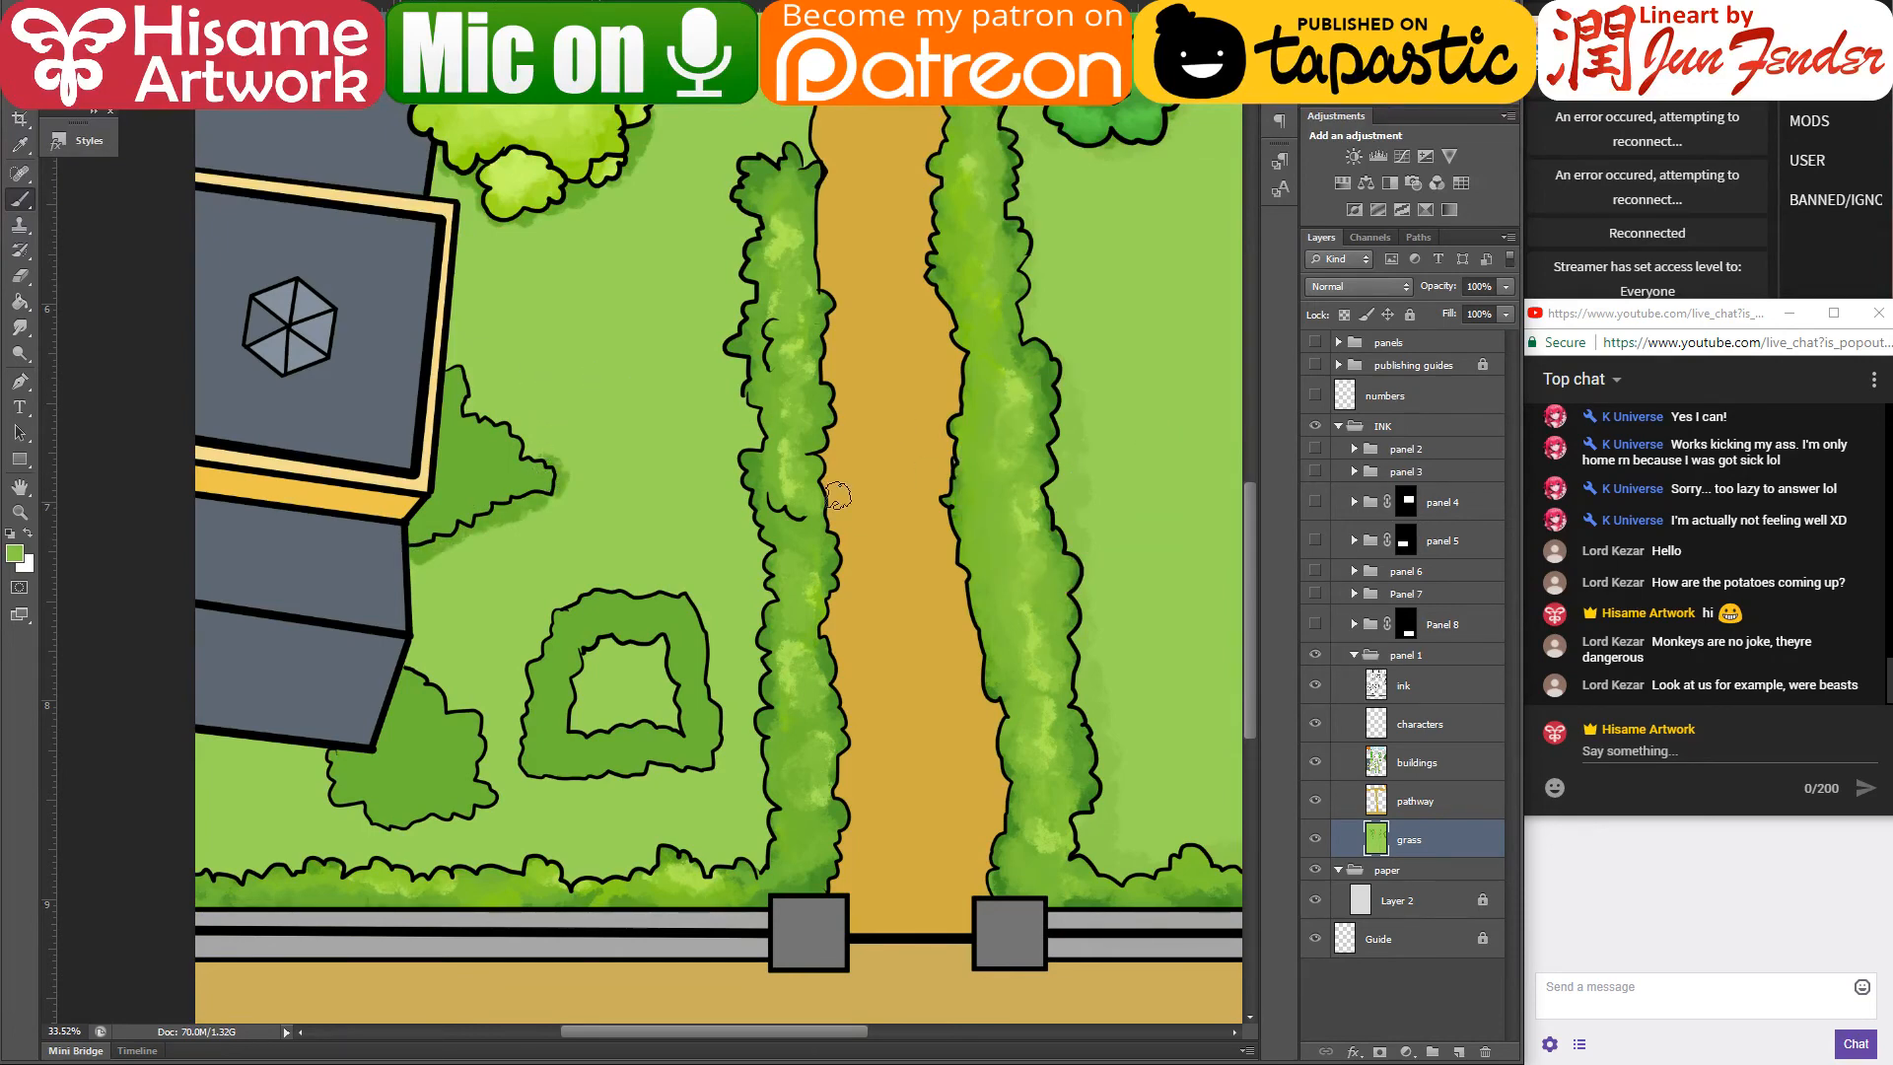
pyautogui.moveTo(438, 552); pyautogui.dragTo(547, 471)
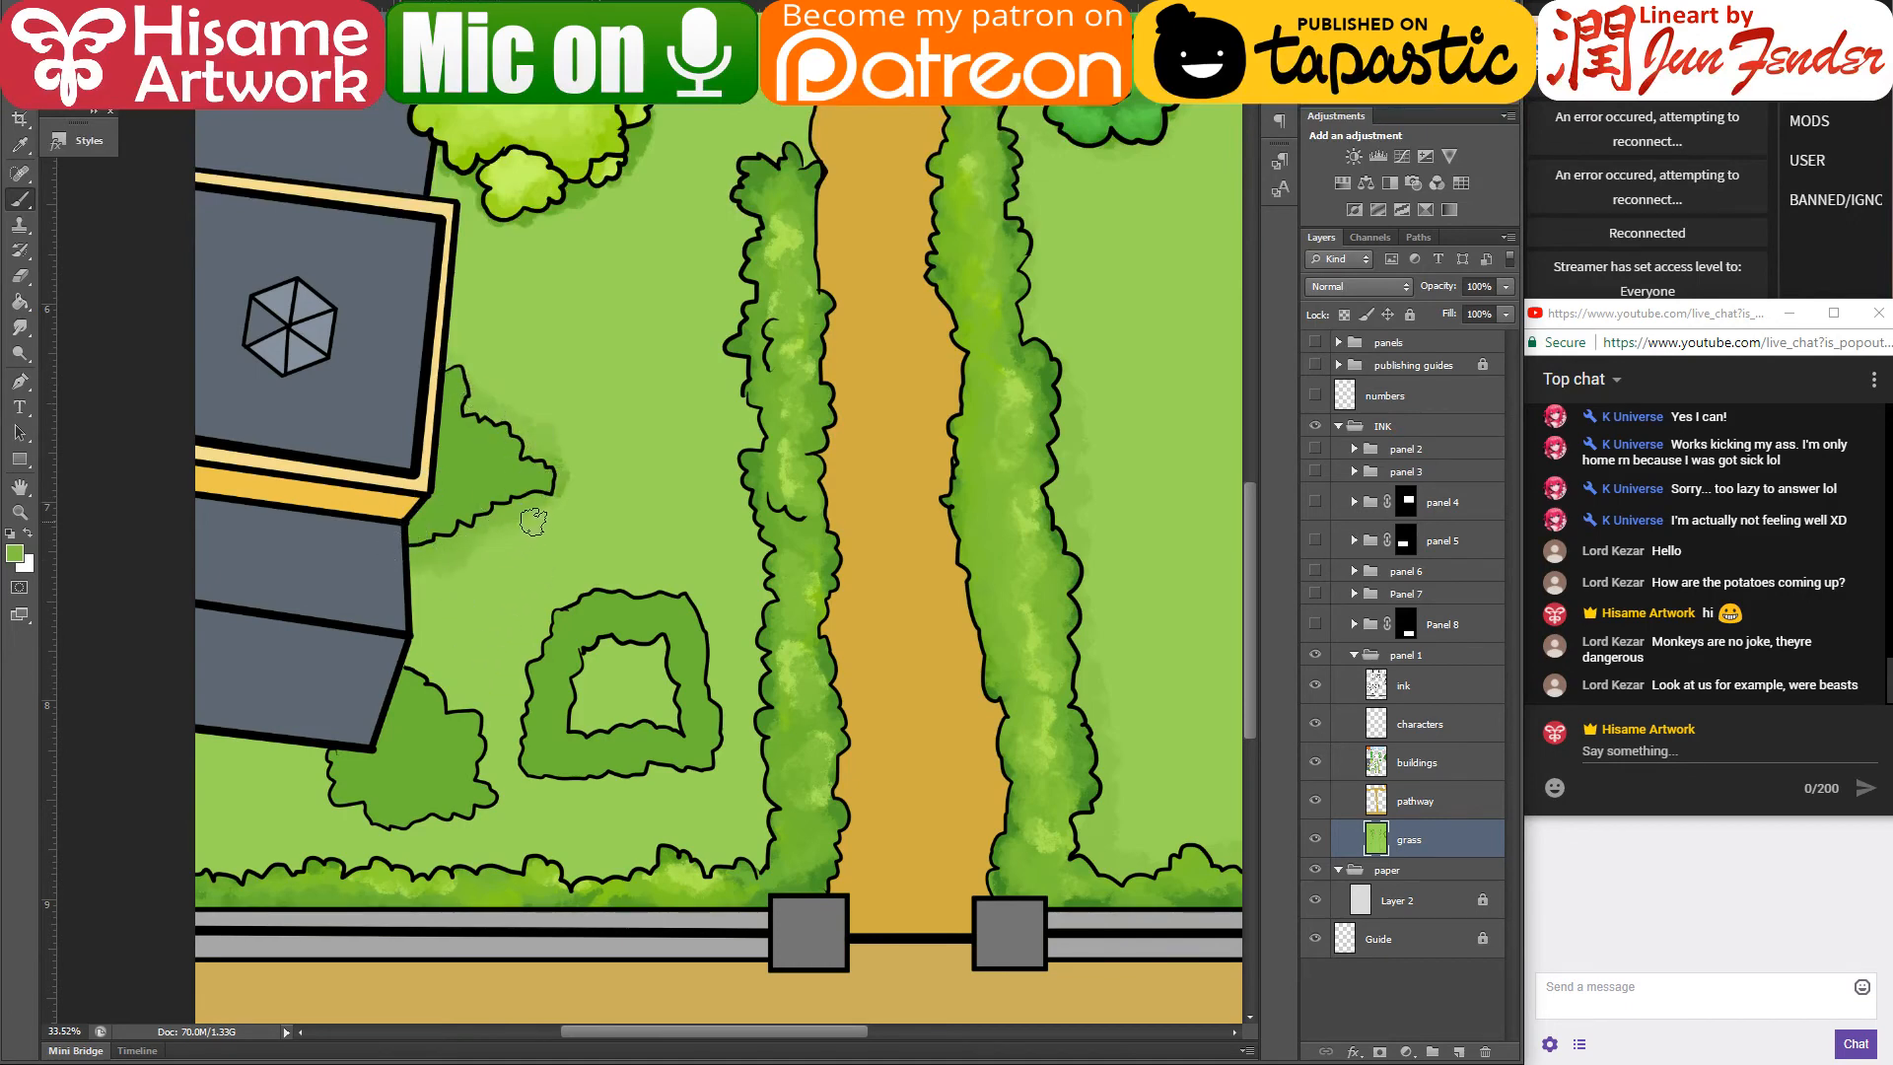
pyautogui.keyDown('alt'); pyautogui.click(564, 452); pyautogui.keyUp('alt')
pyautogui.moveTo(467, 731)
pyautogui.mouseDown()
pyautogui.moveTo(432, 716)
pyautogui.moveTo(414, 673)
pyautogui.moveTo(484, 719)
pyautogui.moveTo(458, 780)
pyautogui.moveTo(387, 811)
pyautogui.moveTo(312, 730)
pyautogui.moveTo(320, 762)
pyautogui.moveTo(402, 779)
pyautogui.moveTo(468, 714)
pyautogui.moveTo(430, 812)
pyautogui.mouseUp()
pyautogui.moveTo(601, 727)
pyautogui.mouseDown()
pyautogui.moveTo(658, 668)
pyautogui.moveTo(670, 737)
pyautogui.moveTo(557, 635)
pyautogui.moveTo(723, 690)
pyautogui.moveTo(527, 764)
pyautogui.moveTo(630, 570)
pyautogui.moveTo(696, 612)
pyautogui.moveTo(543, 670)
pyautogui.moveTo(708, 742)
pyautogui.moveTo(695, 523)
pyautogui.moveTo(661, 558)
pyautogui.moveTo(625, 678)
pyautogui.moveTo(735, 602)
pyautogui.mouseUp()
pyautogui.moveTo(1008, 627)
pyautogui.mouseDown()
pyautogui.moveTo(917, 591)
pyautogui.moveTo(369, 616)
pyautogui.moveTo(1079, 618)
pyautogui.moveTo(1104, 662)
pyautogui.moveTo(996, 710)
pyautogui.moveTo(937, 676)
pyautogui.mouseUp()
# - Load the buildings layer's contents as a selection and brush highlights and darker edges onto the ring-shaped hedge
pyautogui.click(1385, 766)
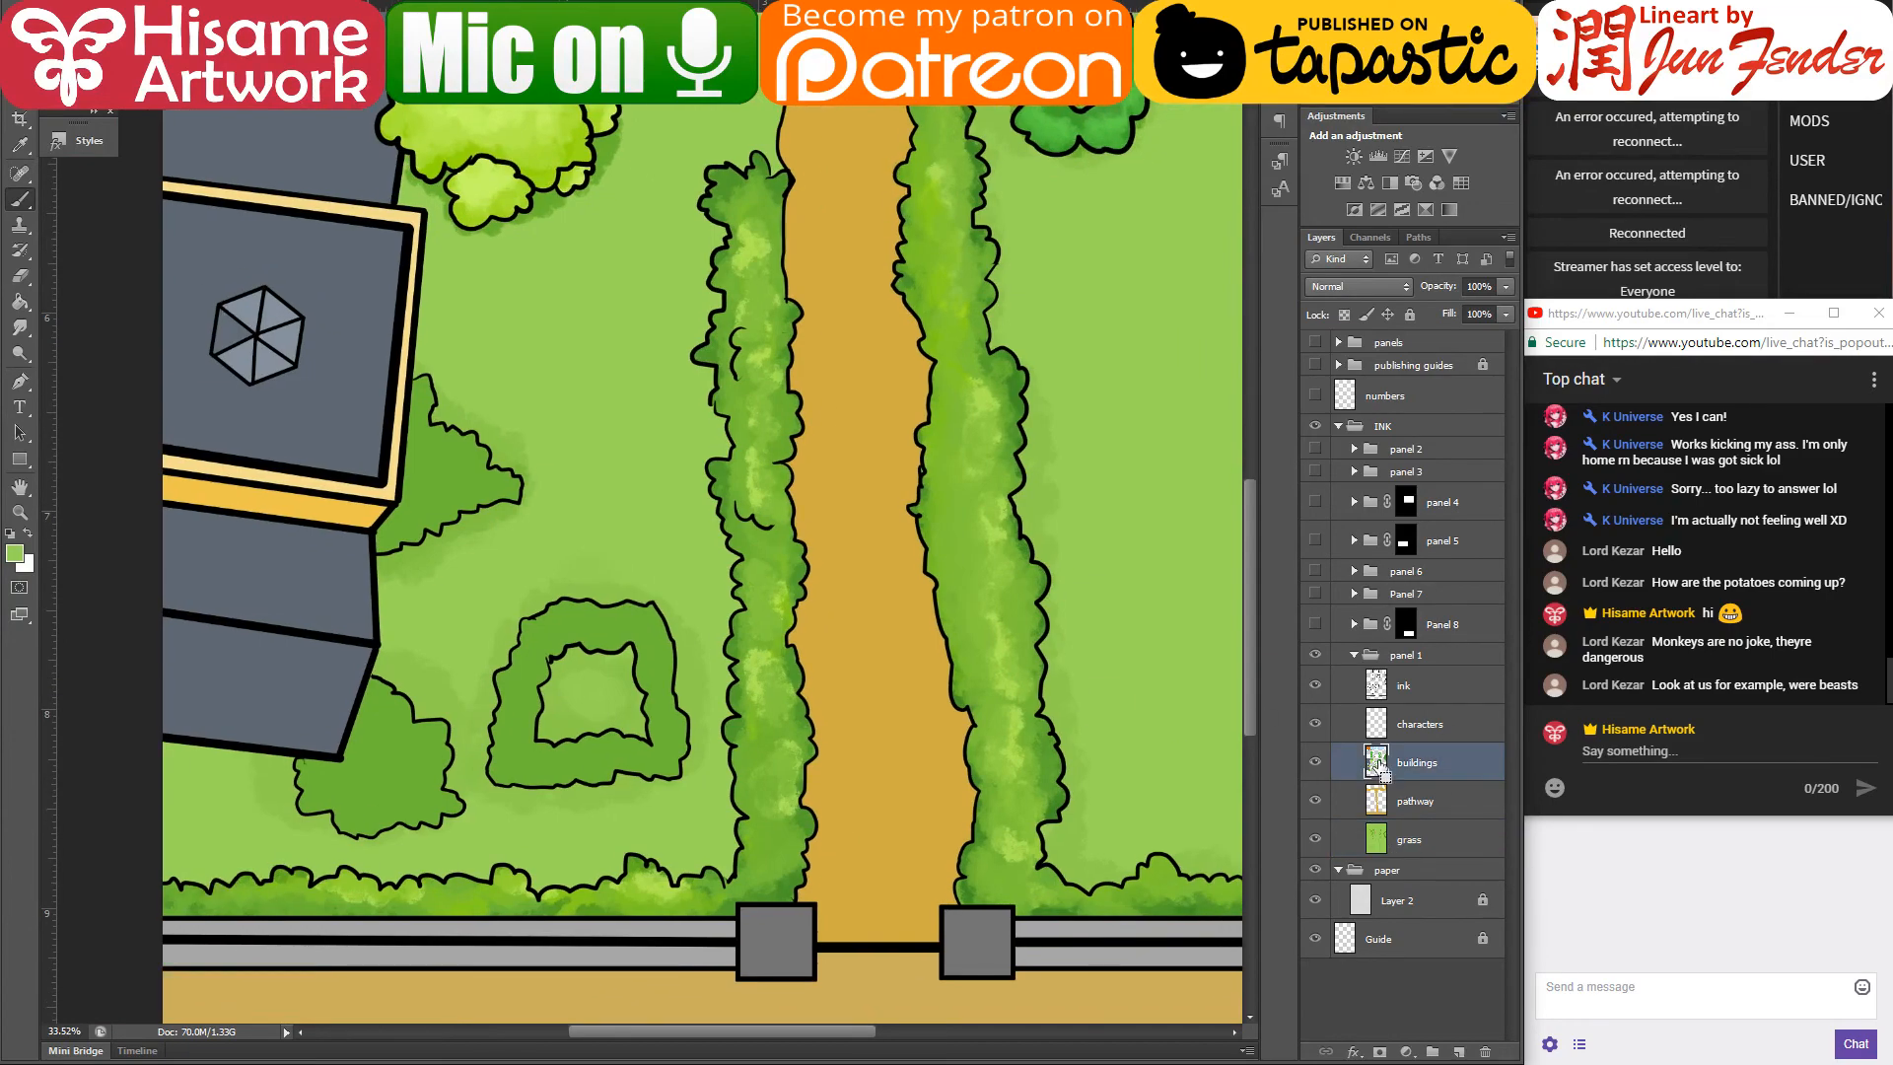
pyautogui.keyDown('ctrl'); pyautogui.click(1377, 762); pyautogui.keyUp('ctrl')
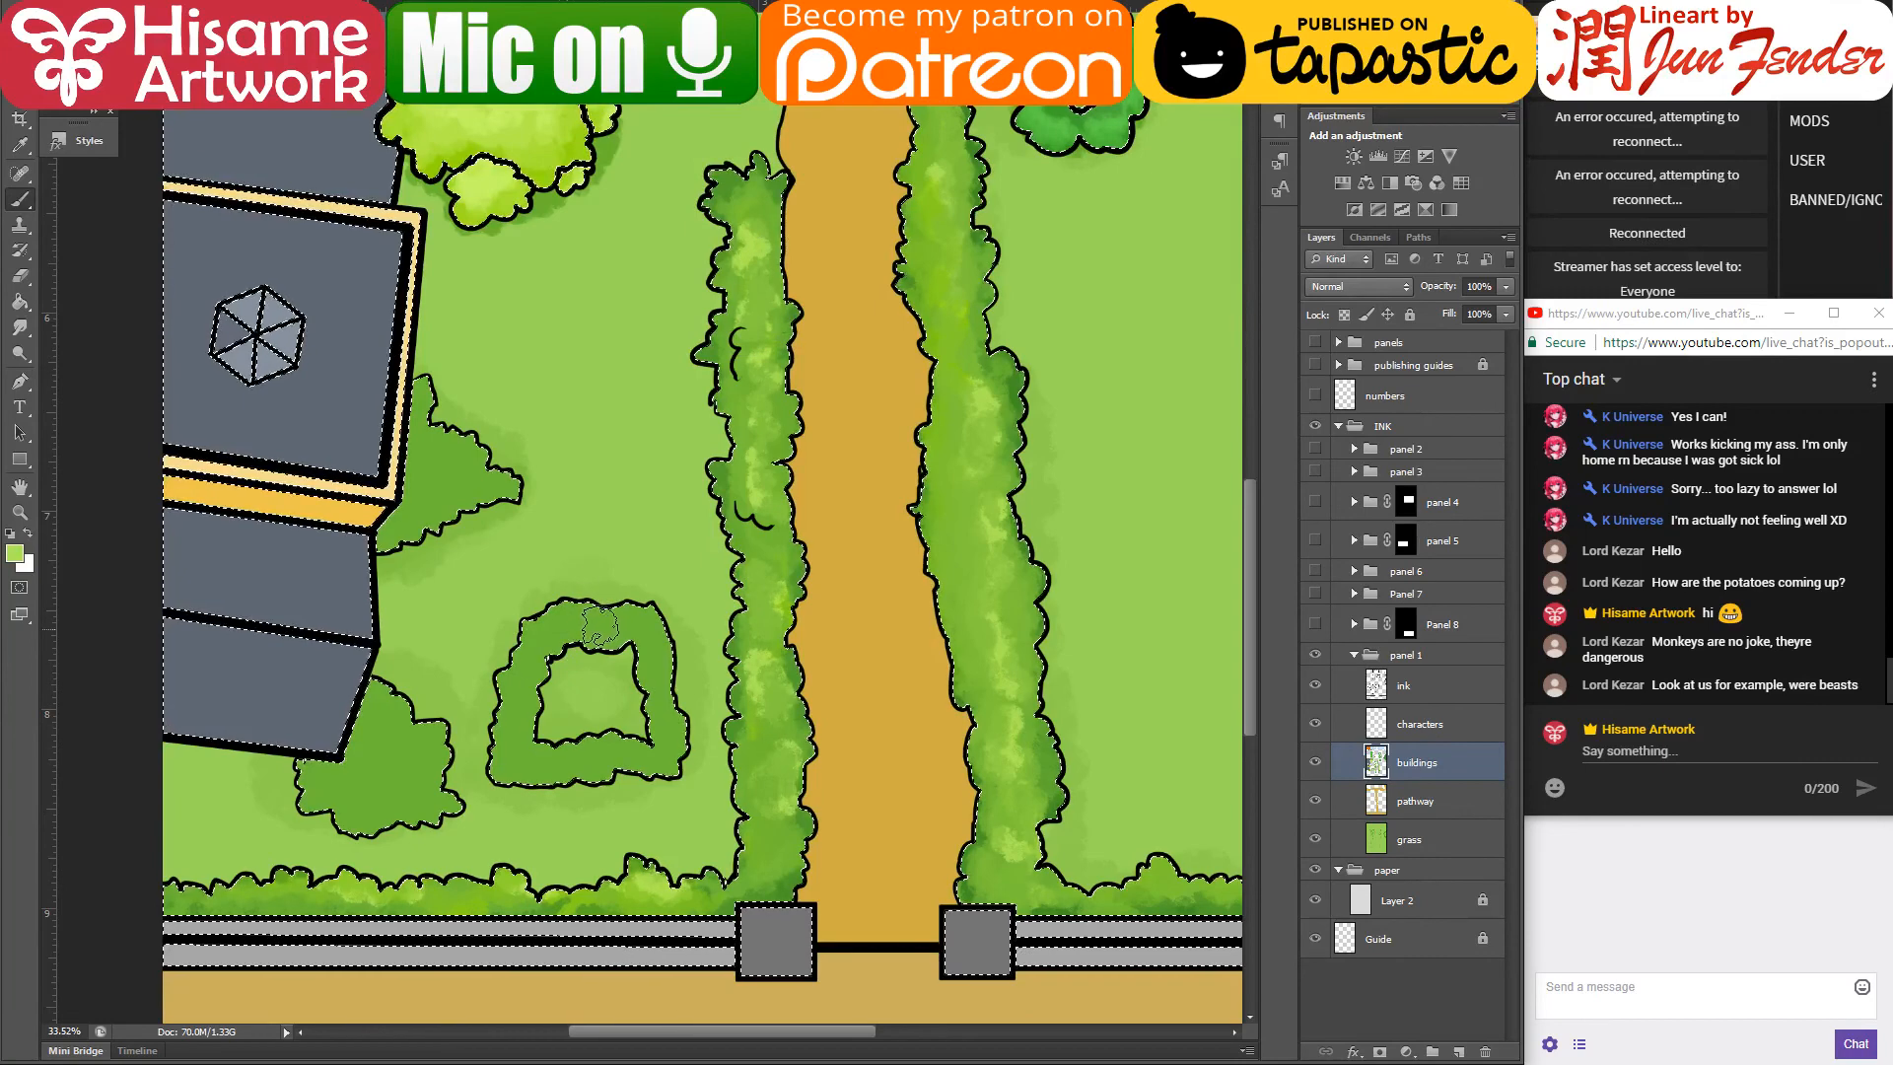
pyautogui.moveTo(645, 658)
pyautogui.mouseDown()
pyautogui.moveTo(675, 740)
pyautogui.moveTo(538, 766)
pyautogui.moveTo(512, 705)
pyautogui.moveTo(547, 627)
pyautogui.mouseUp()
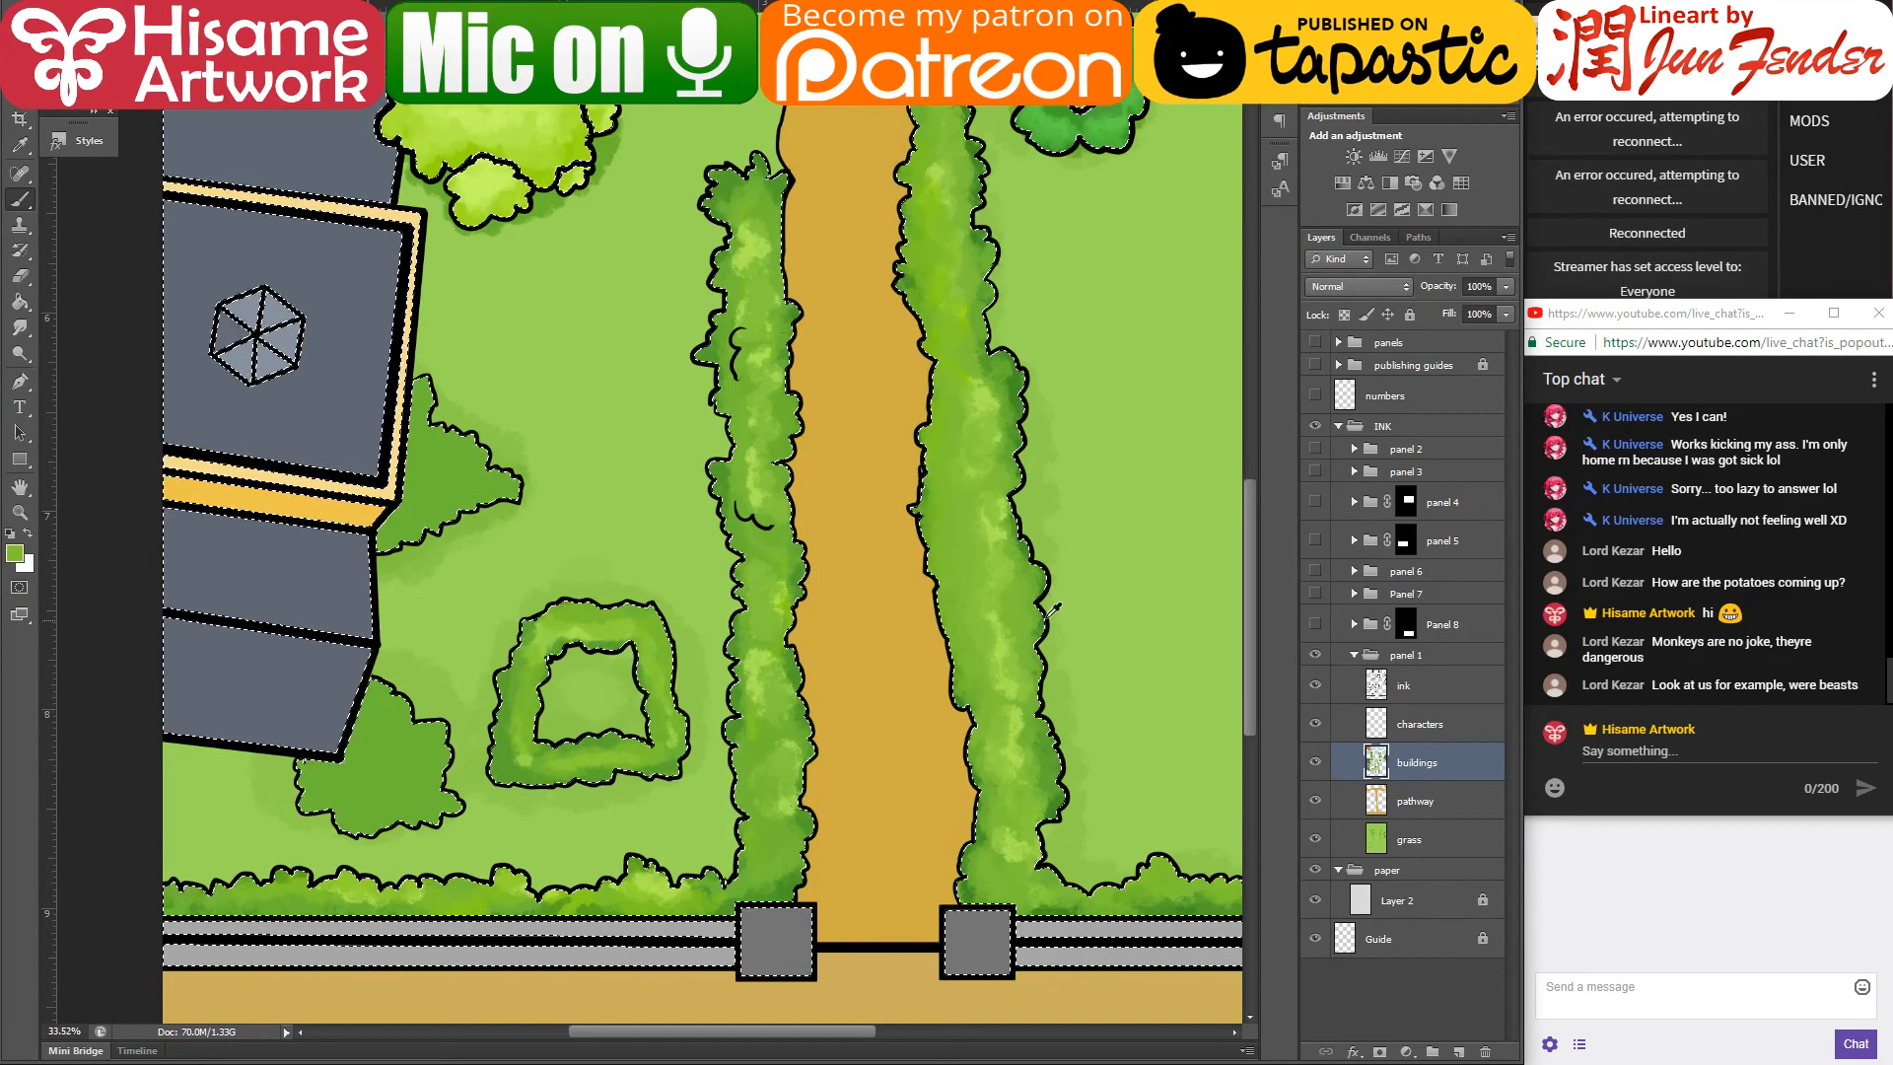
# - Shade the two shrubs beside the building with darker edges and lighter centres using greens sampled from nearby foliage, then deselect
pyautogui.keyDown('alt'); pyautogui.click(788, 889); pyautogui.keyUp('alt')
pyautogui.moveTo(370, 692); pyautogui.dragTo(329, 764)
pyautogui.hotkey('ctrl', 'z')
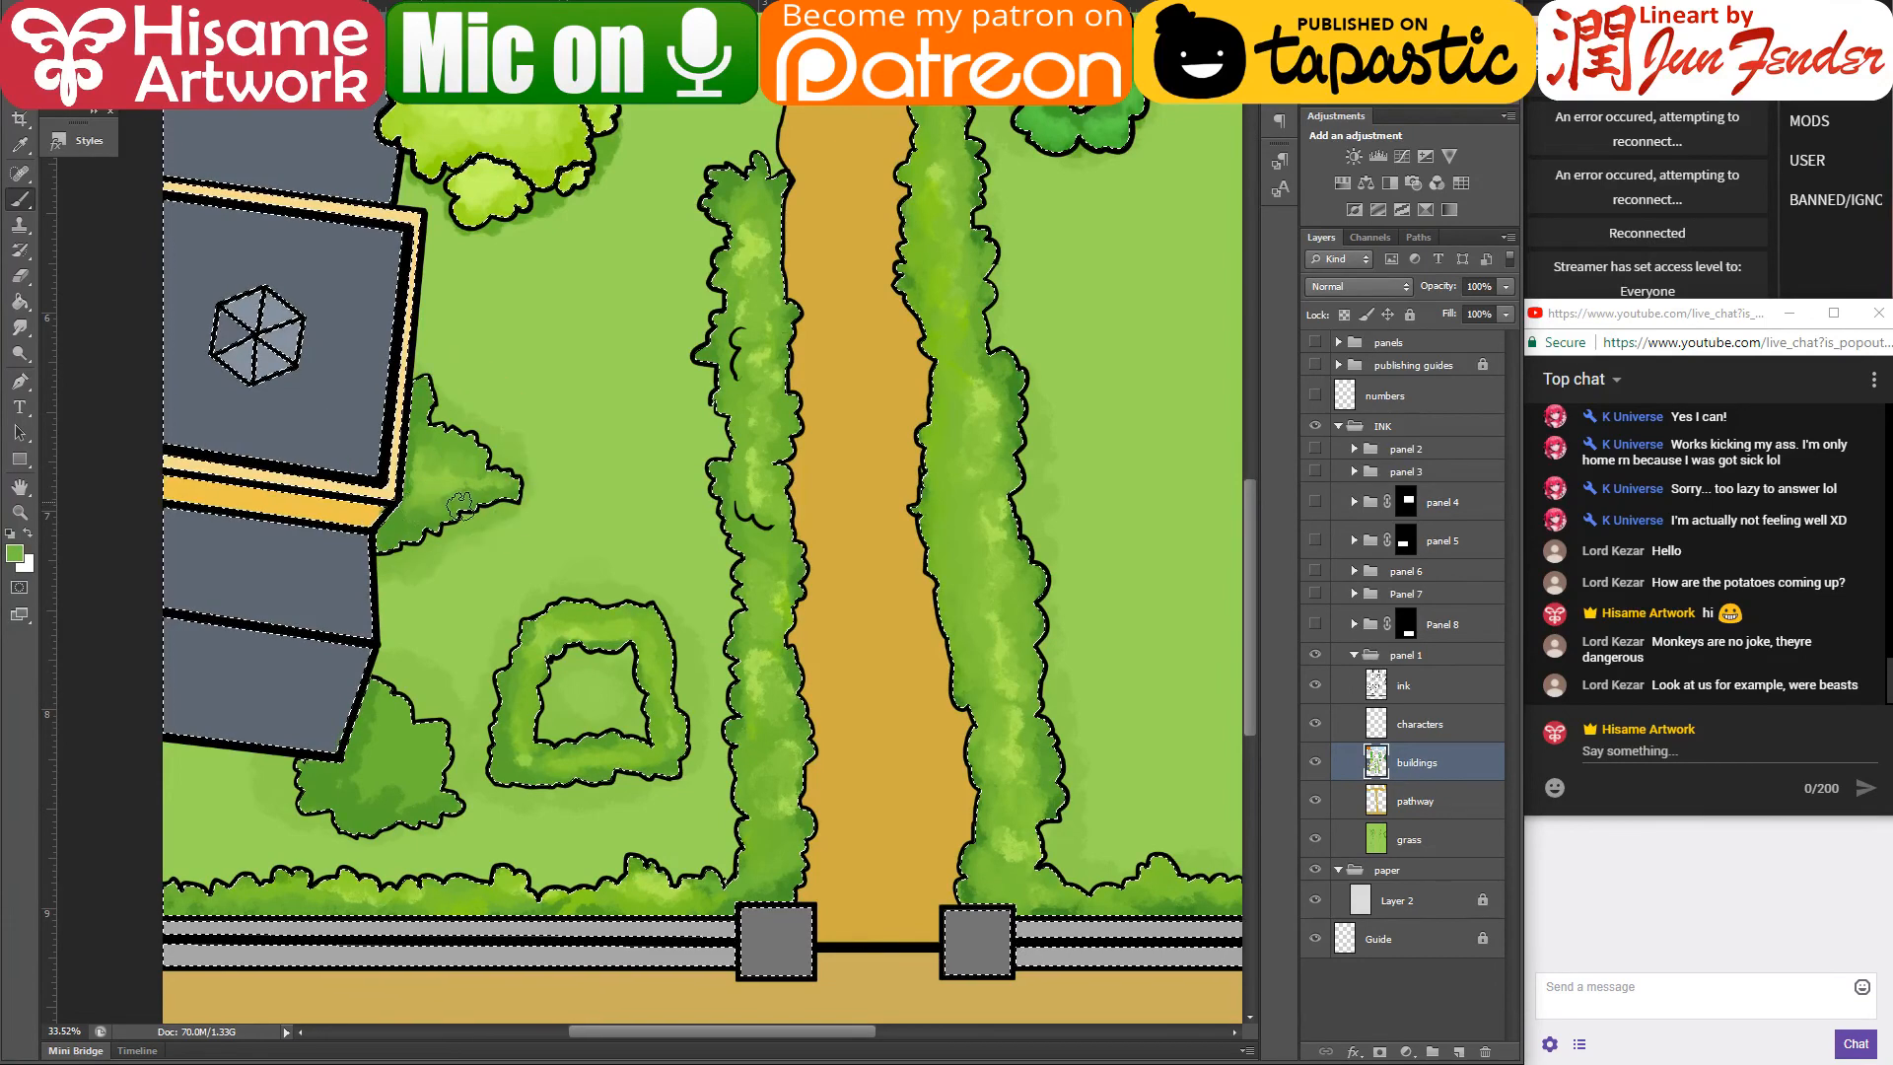
pyautogui.keyDown('alt'); pyautogui.click(435, 467); pyautogui.keyUp('alt')
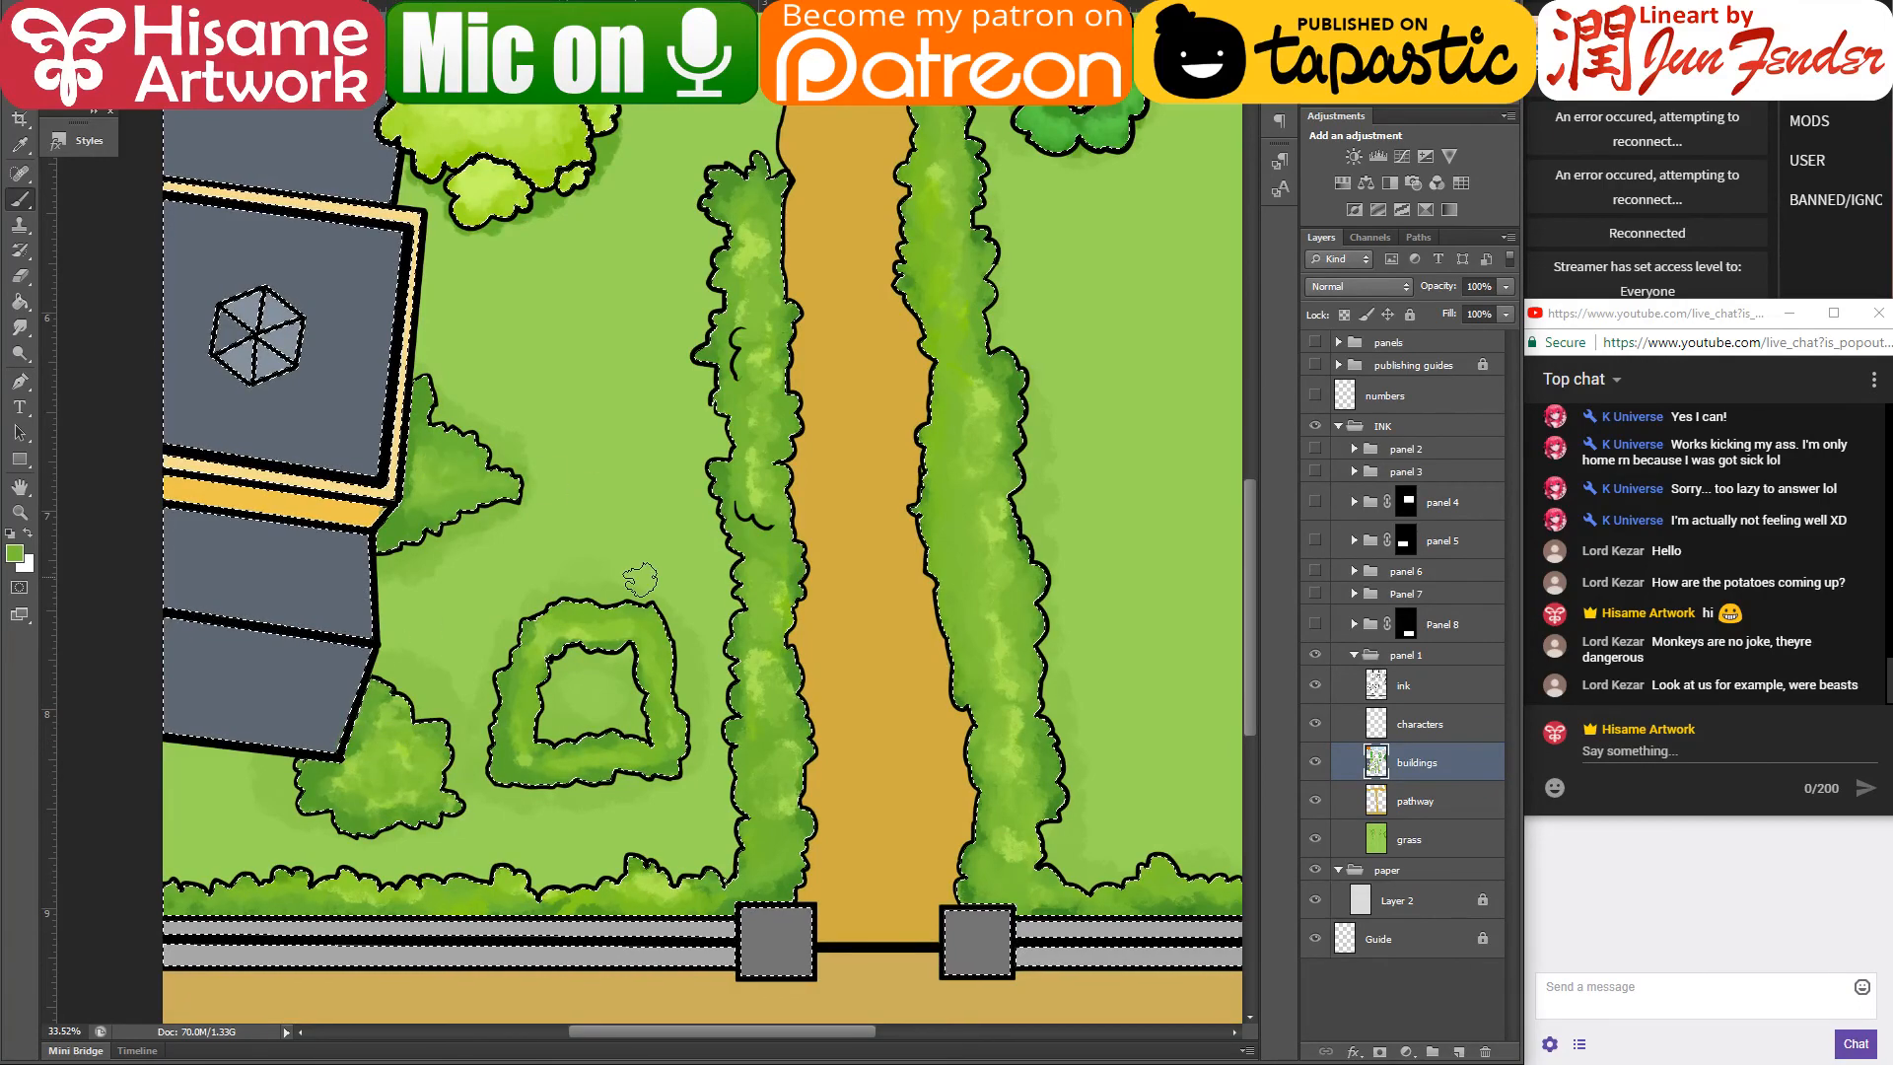
pyautogui.scroll(-3, 640, 580)
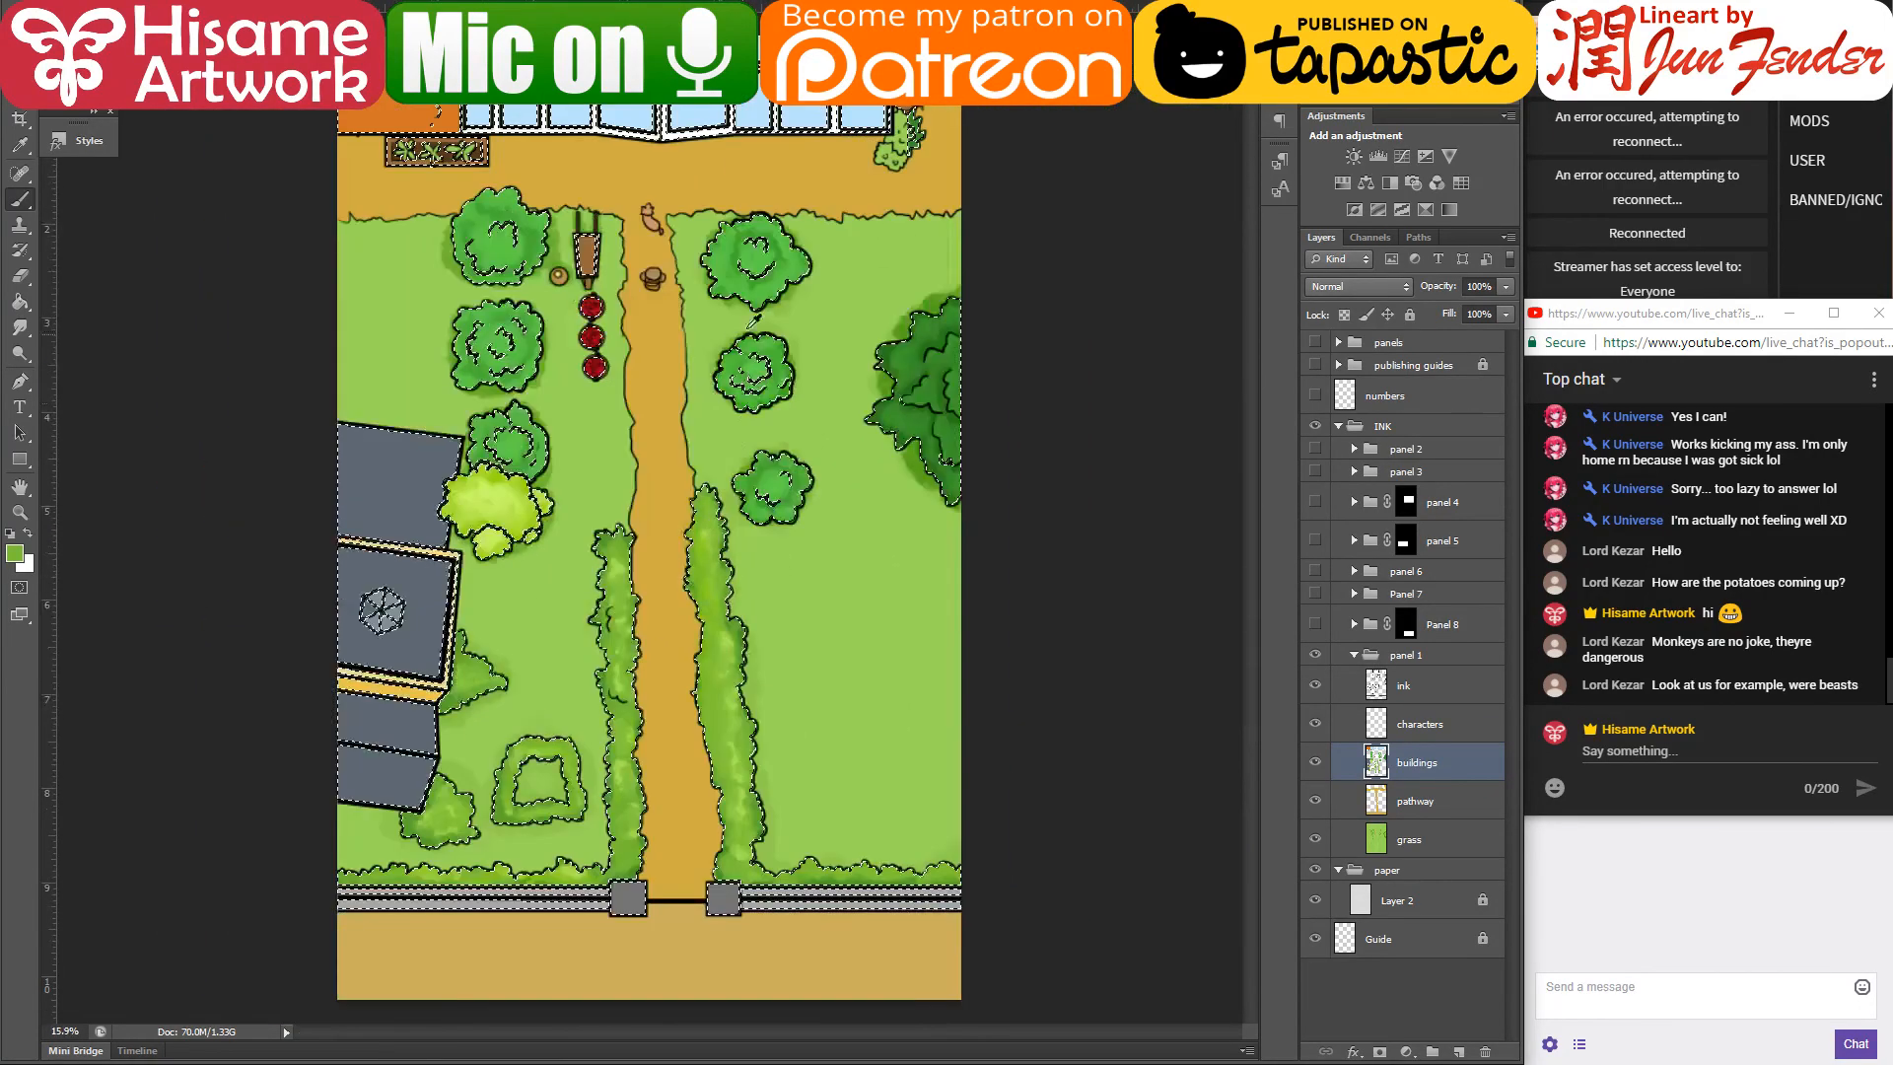
pyautogui.scroll(1, 561, 391)
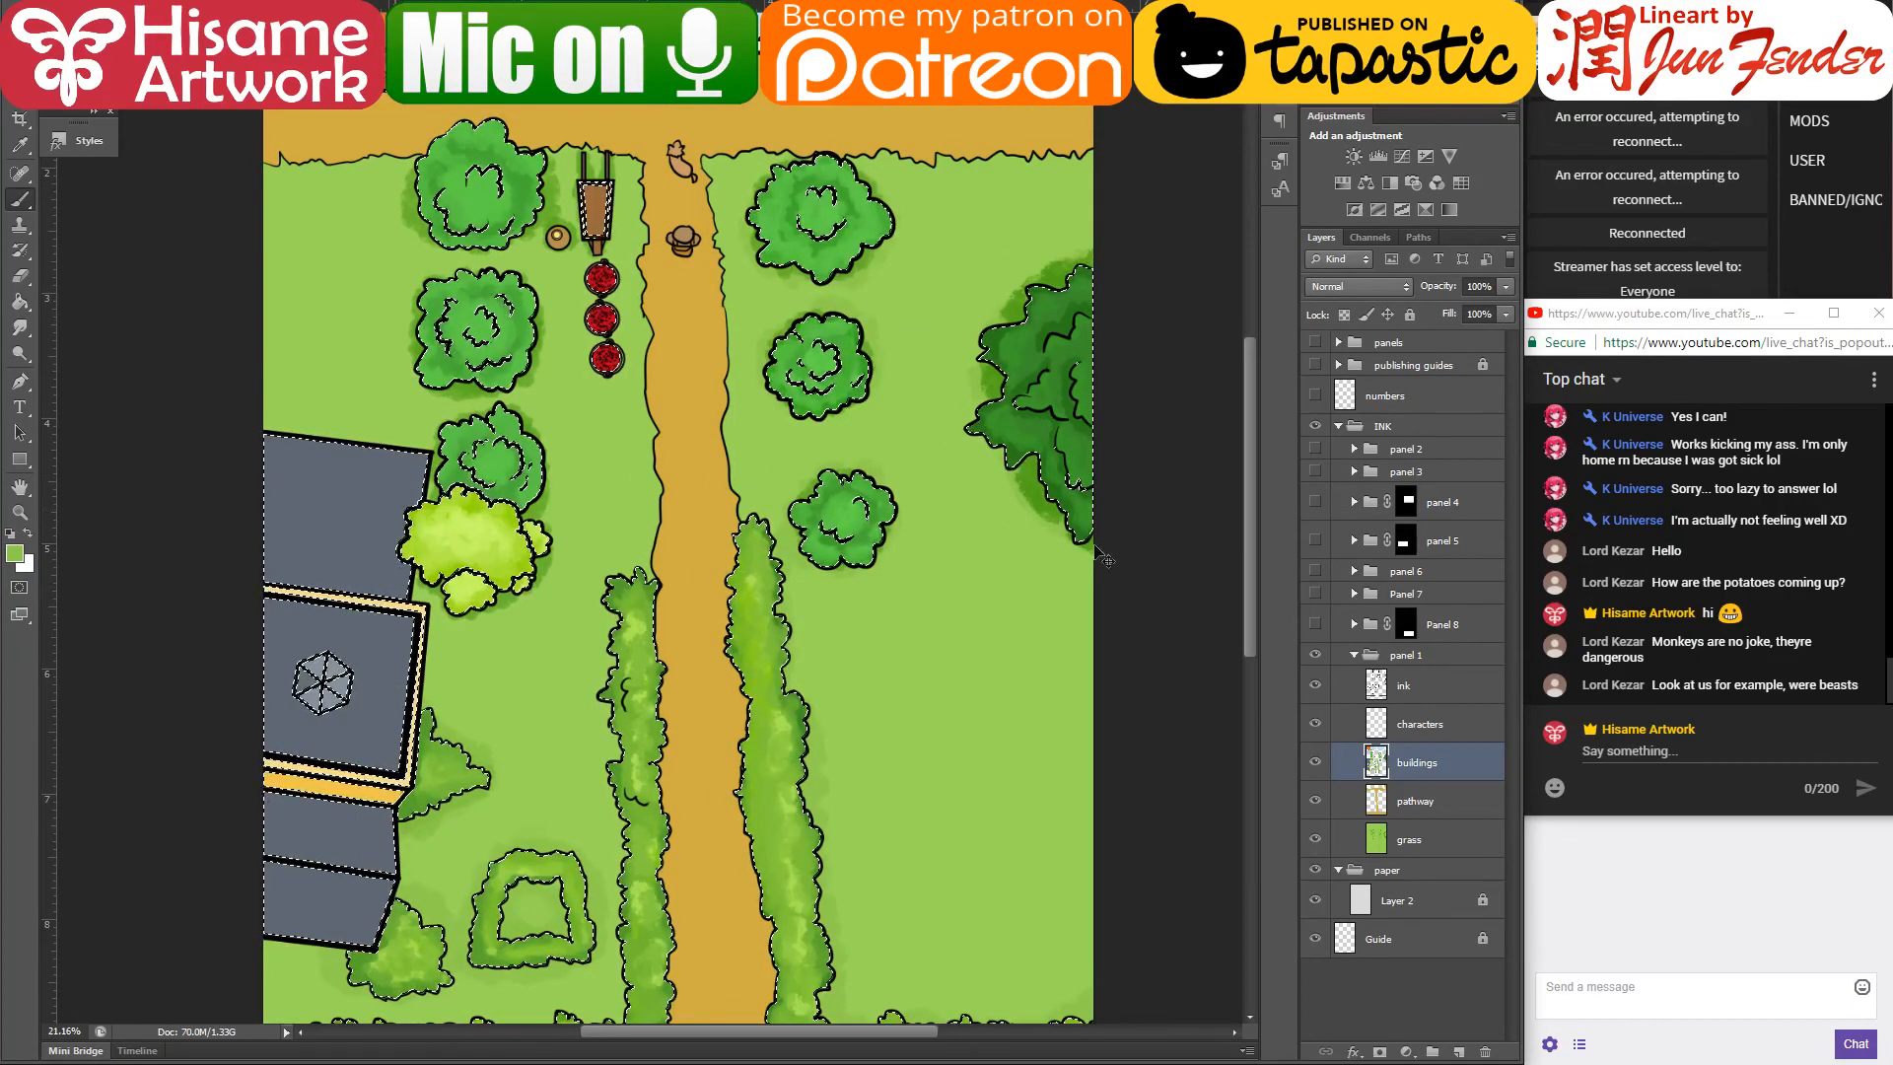
pyautogui.hotkey('ctrl', 'd')
# - On the grass layer, brush soft green shading over the open lawn around the large dark tree and down the panel's outer edge
pyautogui.click(1412, 839)
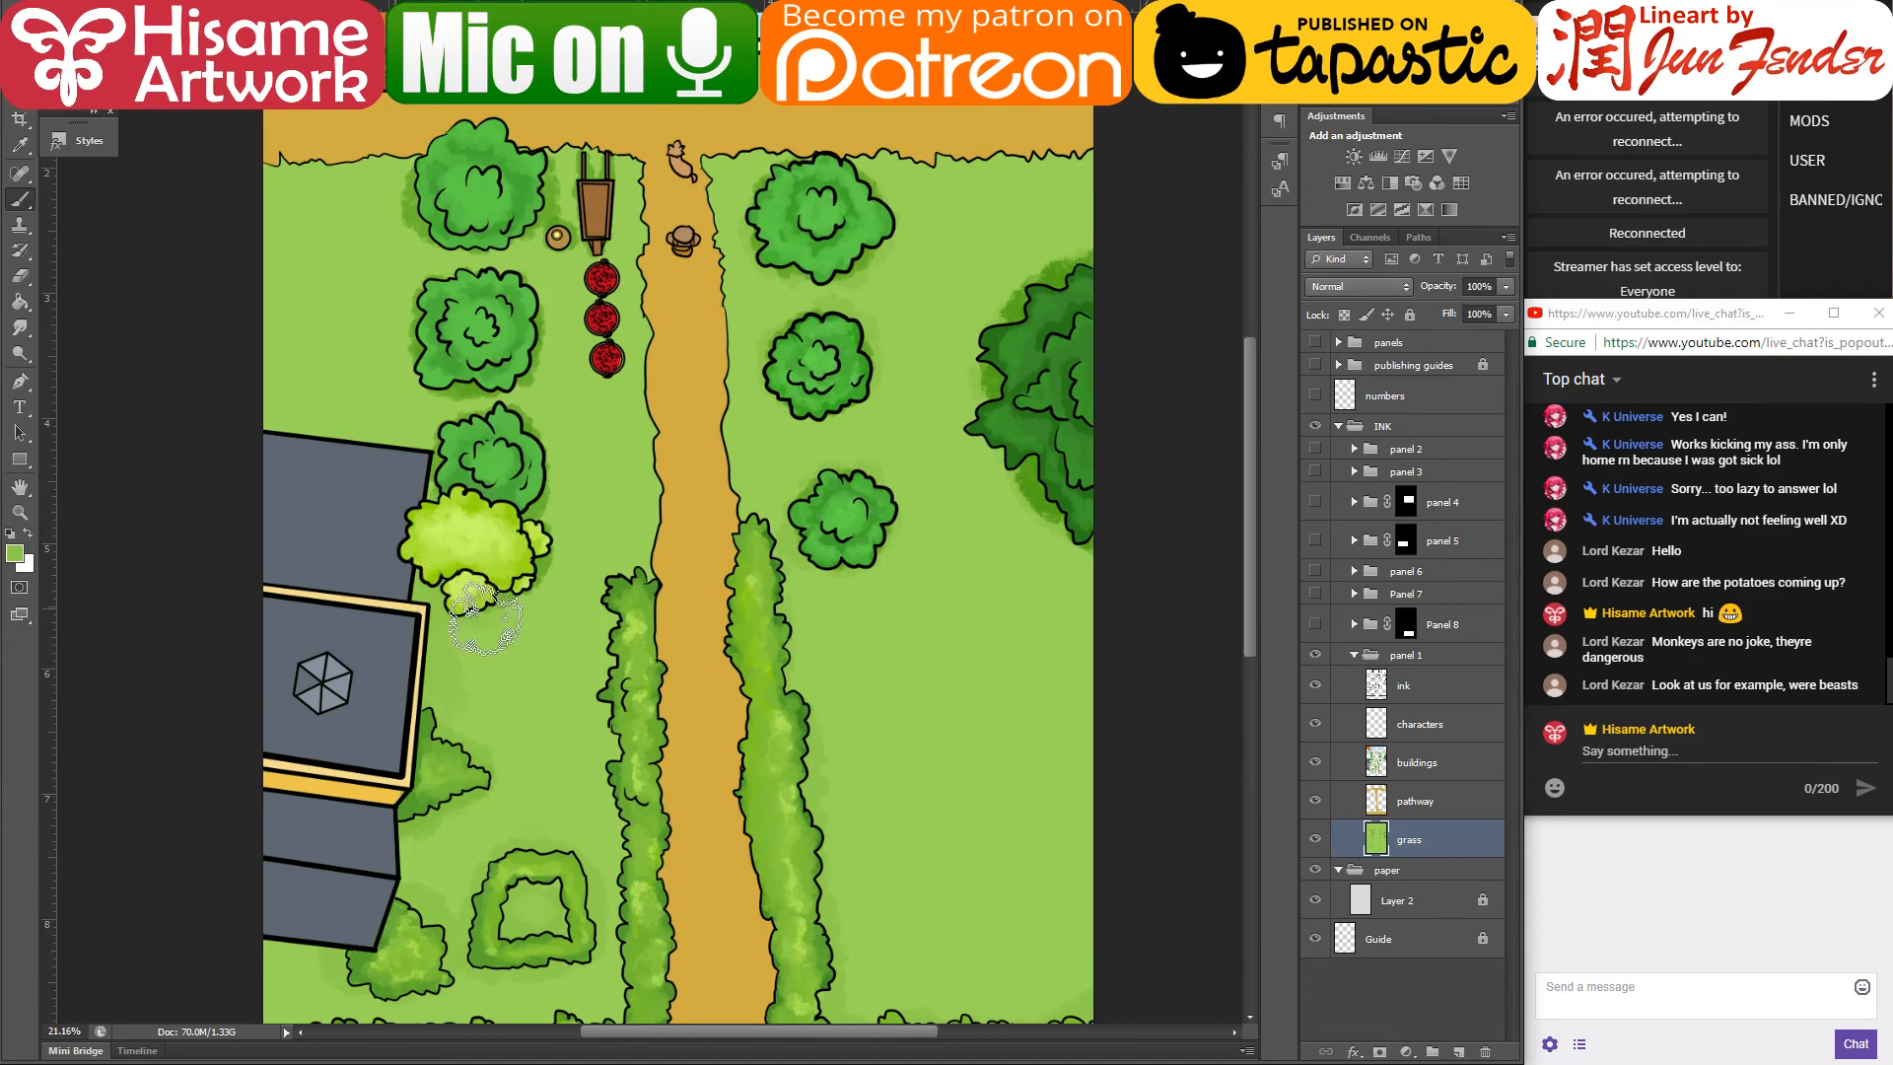
pyautogui.moveTo(400, 431)
pyautogui.mouseDown()
pyautogui.moveTo(259, 369)
pyautogui.moveTo(300, 335)
pyautogui.moveTo(297, 207)
pyautogui.moveTo(351, 407)
pyautogui.mouseUp()
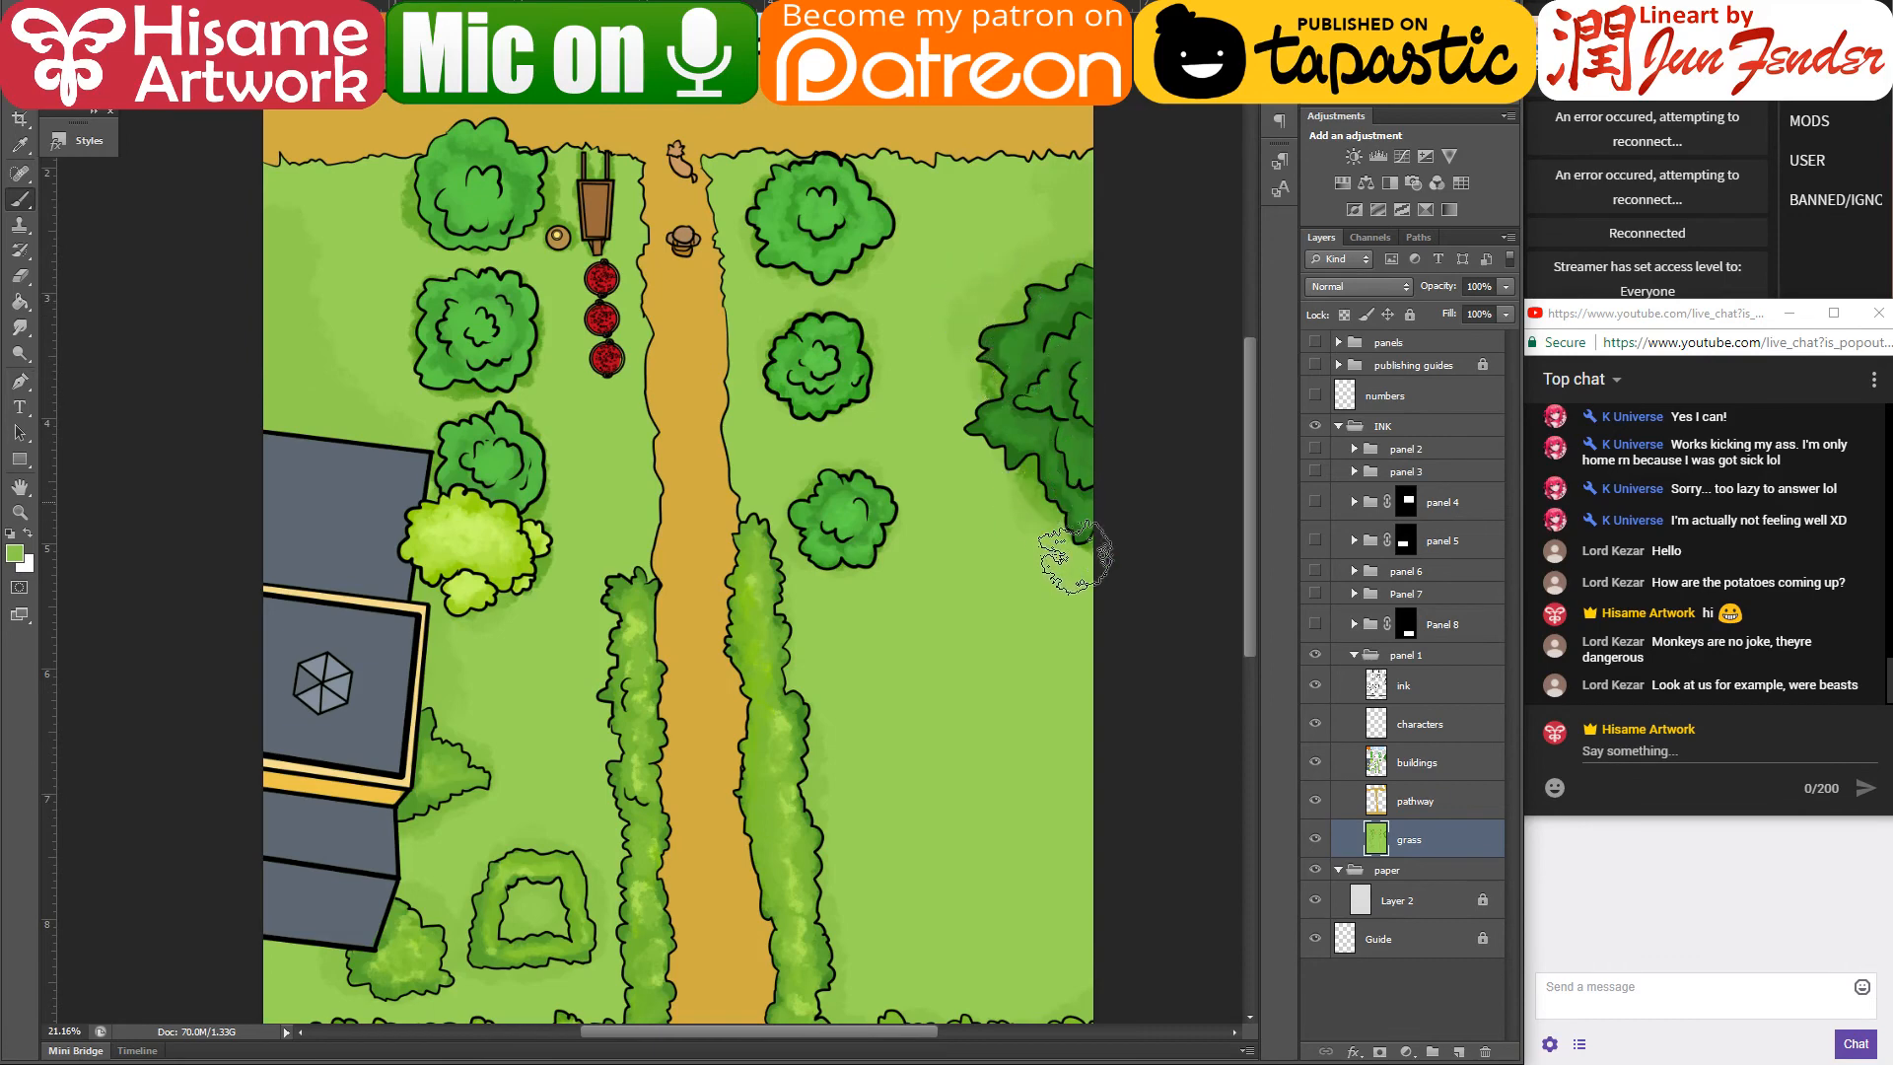
pyautogui.scroll(-5, 1079, 887)
pyautogui.hscroll(3, 1079, 887)
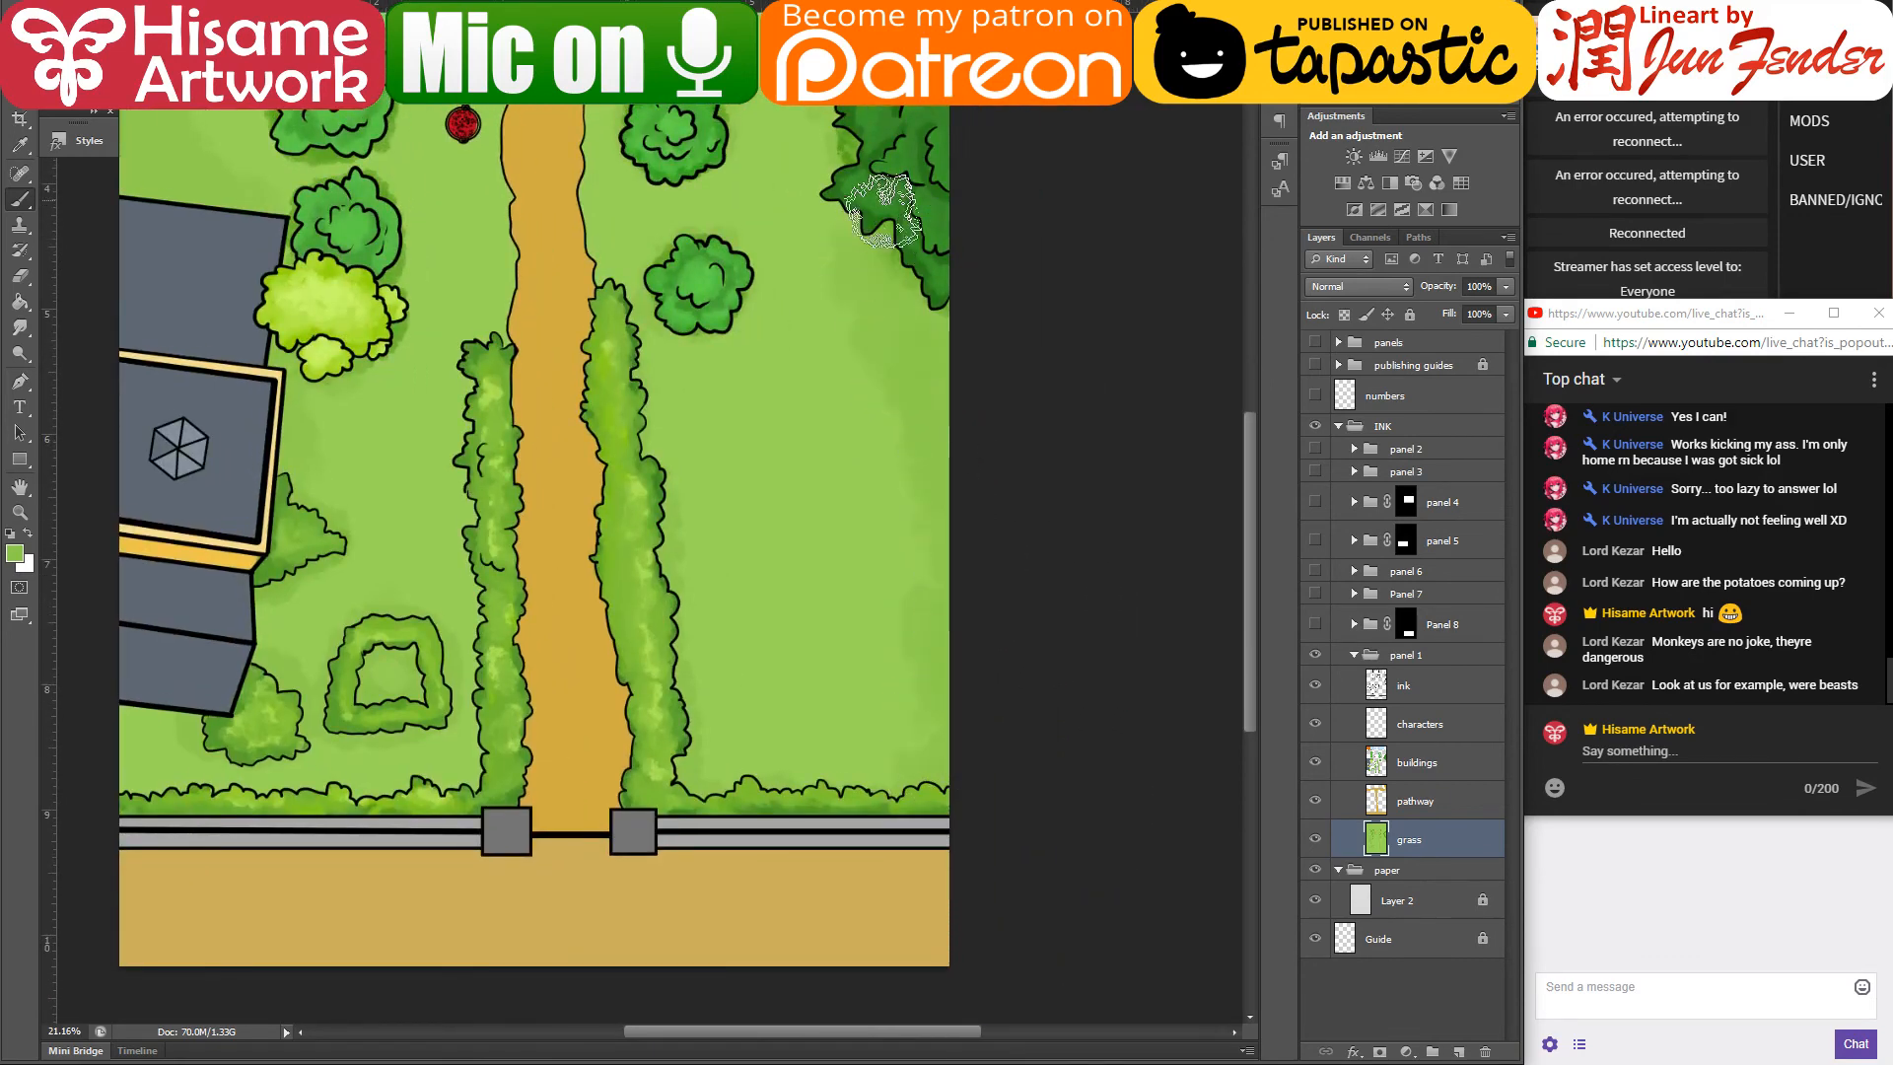
pyautogui.scroll(4, 860, 267)
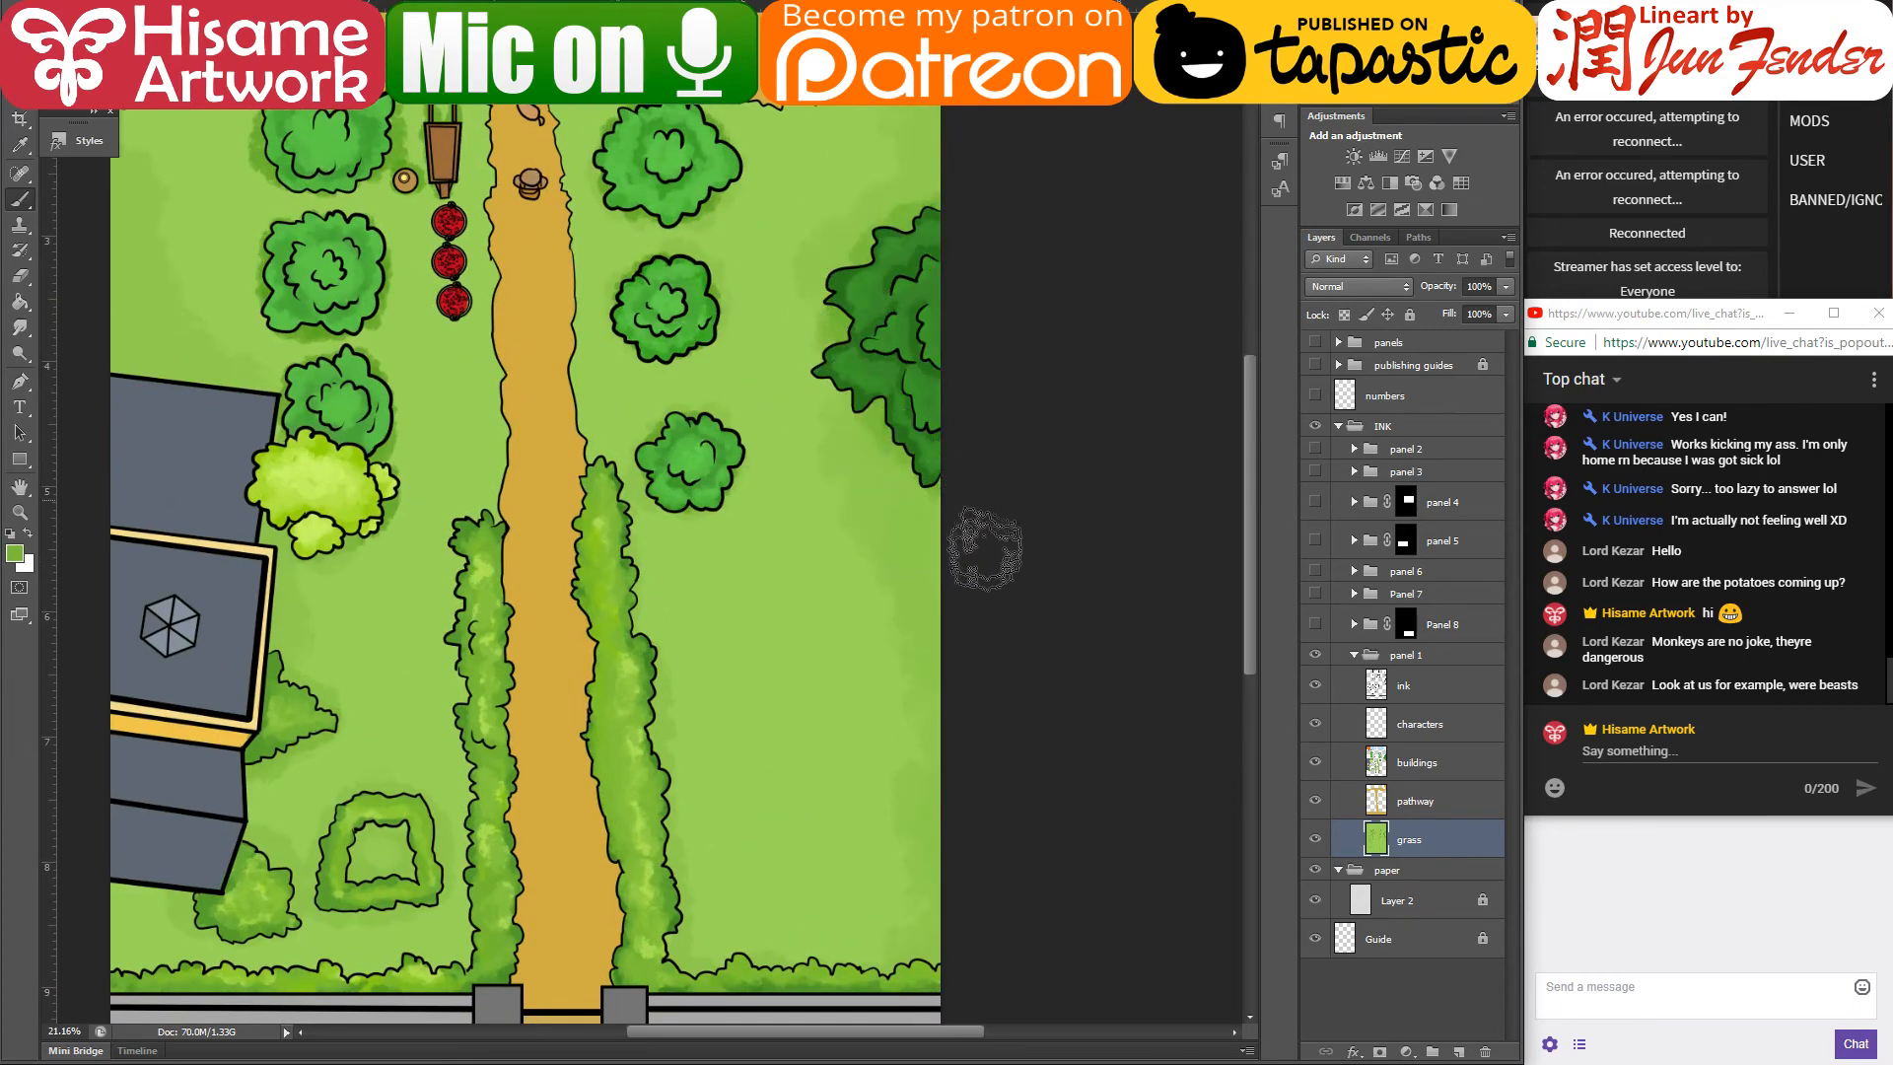
pyautogui.scroll(2, 892, 375)
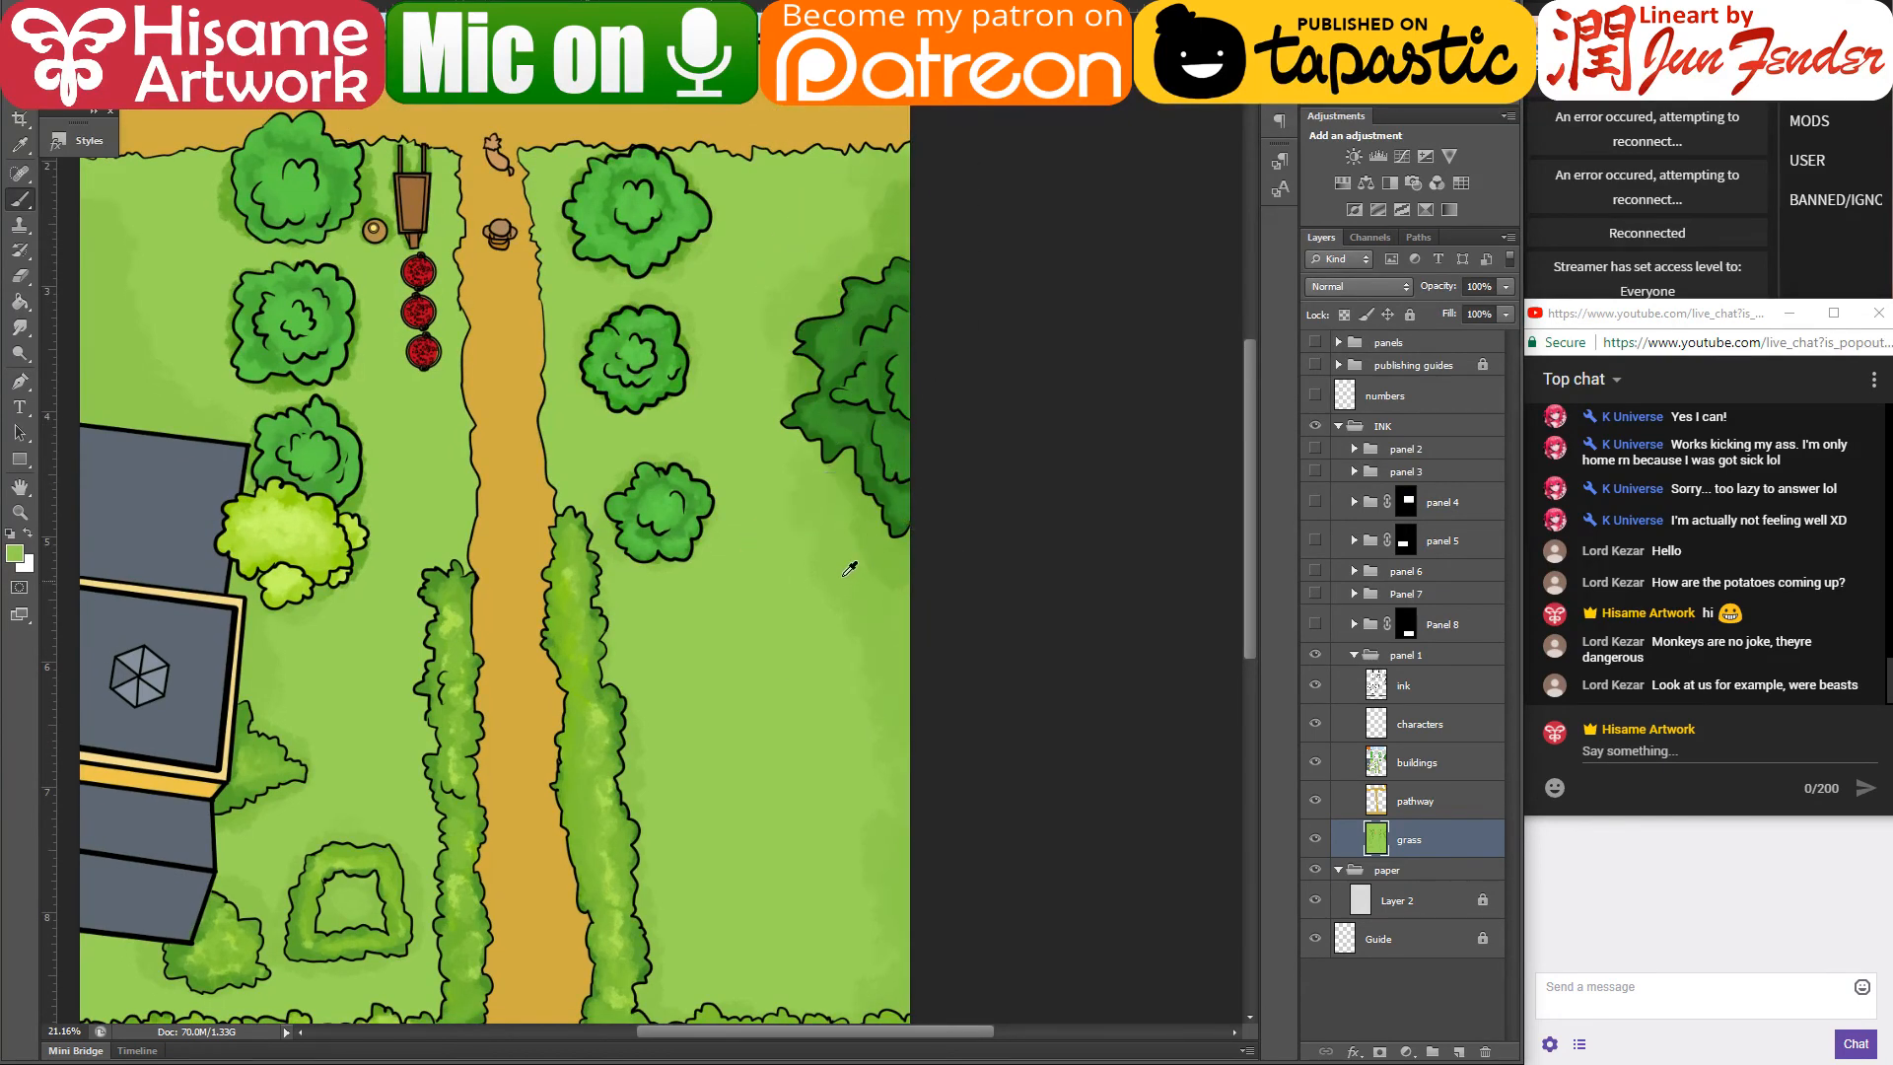
pyautogui.scroll(-3, 868, 690)
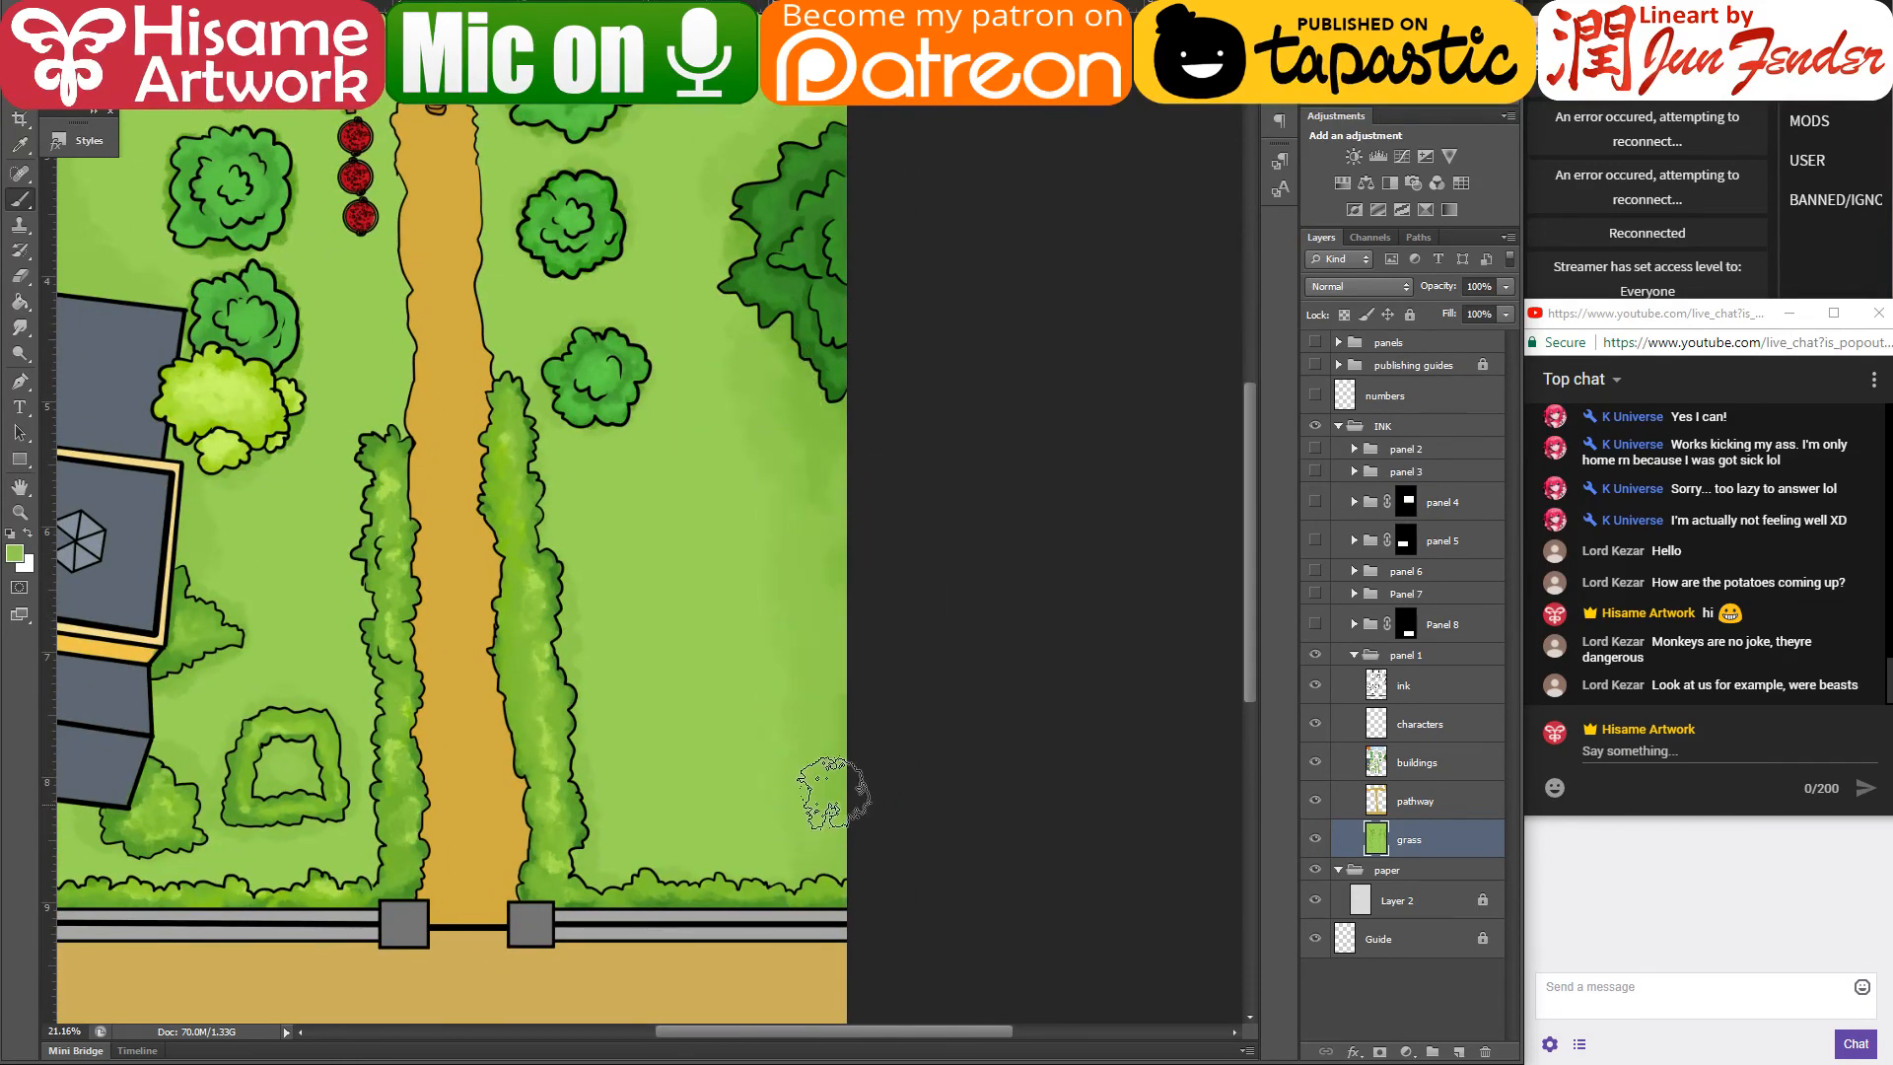
pyautogui.hscroll(-3, 828, 493)
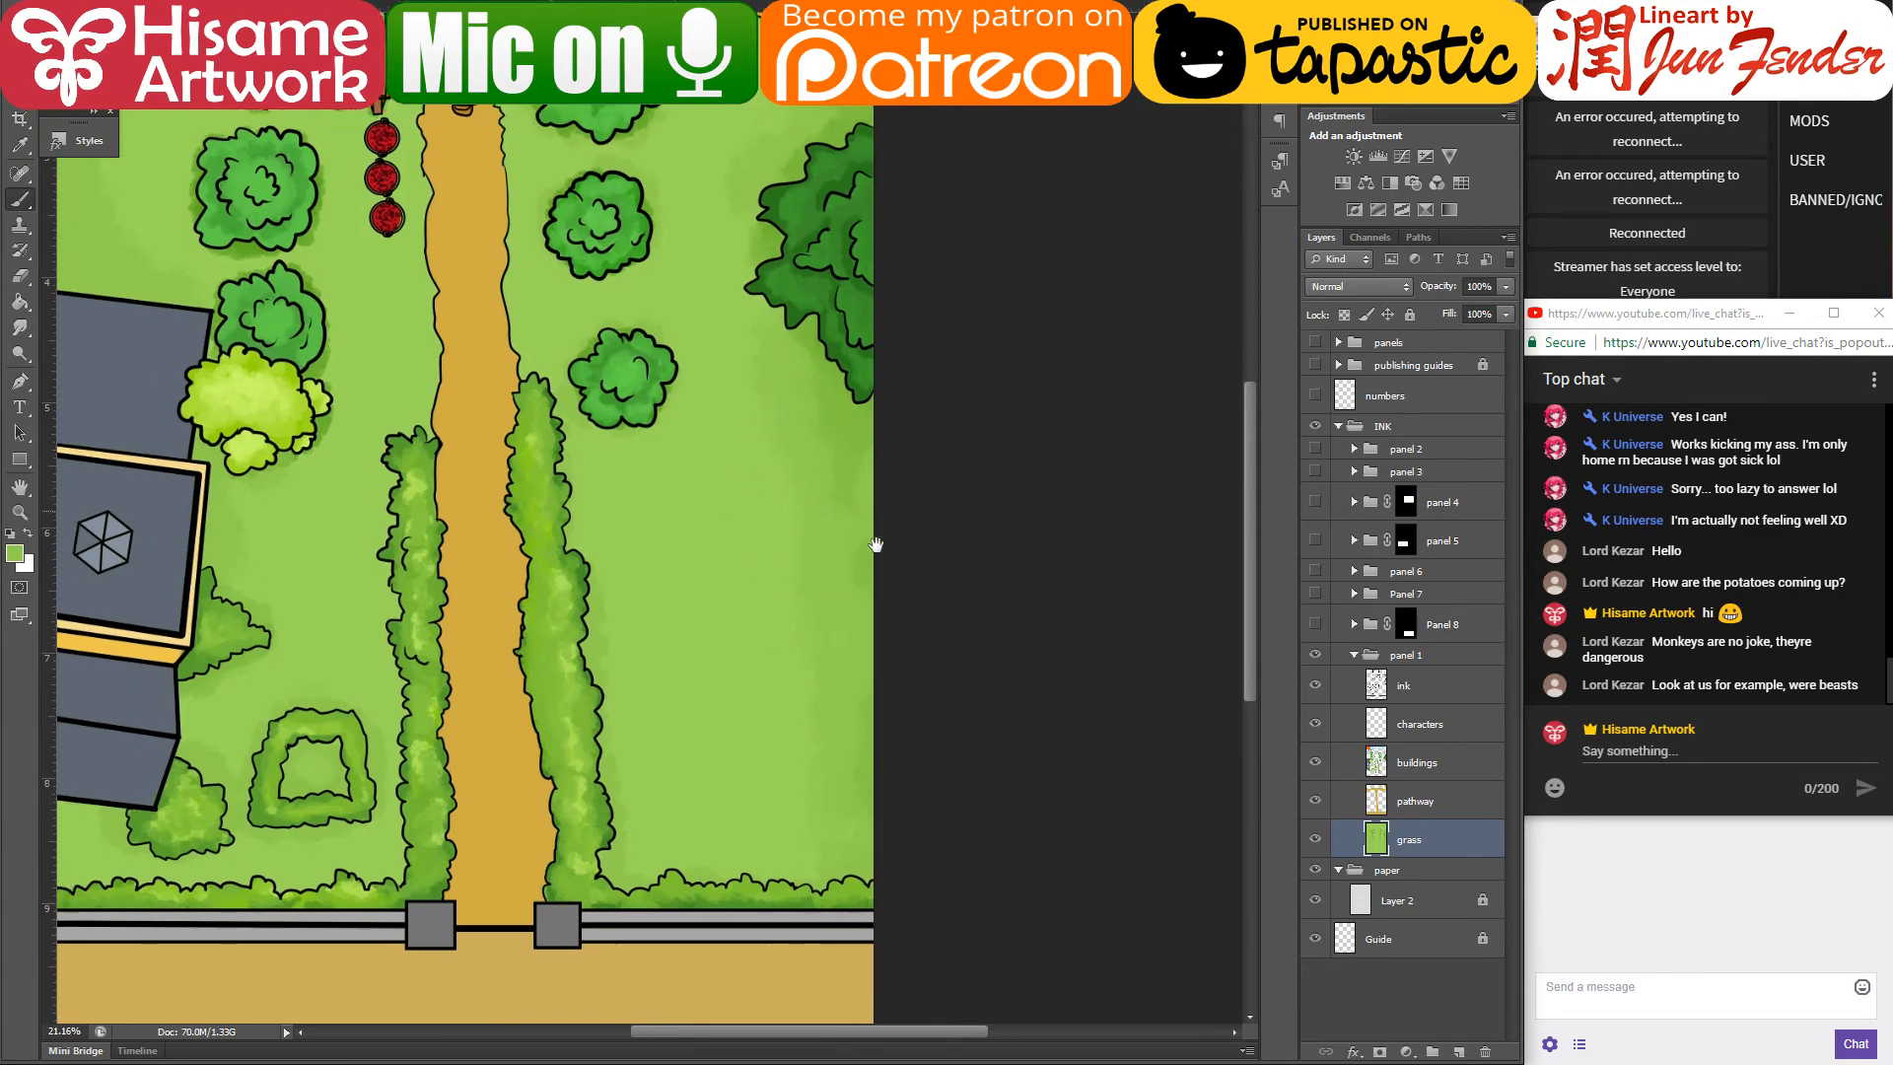
pyautogui.scroll(1, 855, 417)
pyautogui.keyDown('alt'); pyautogui.click(908, 384); pyautogui.keyUp('alt')
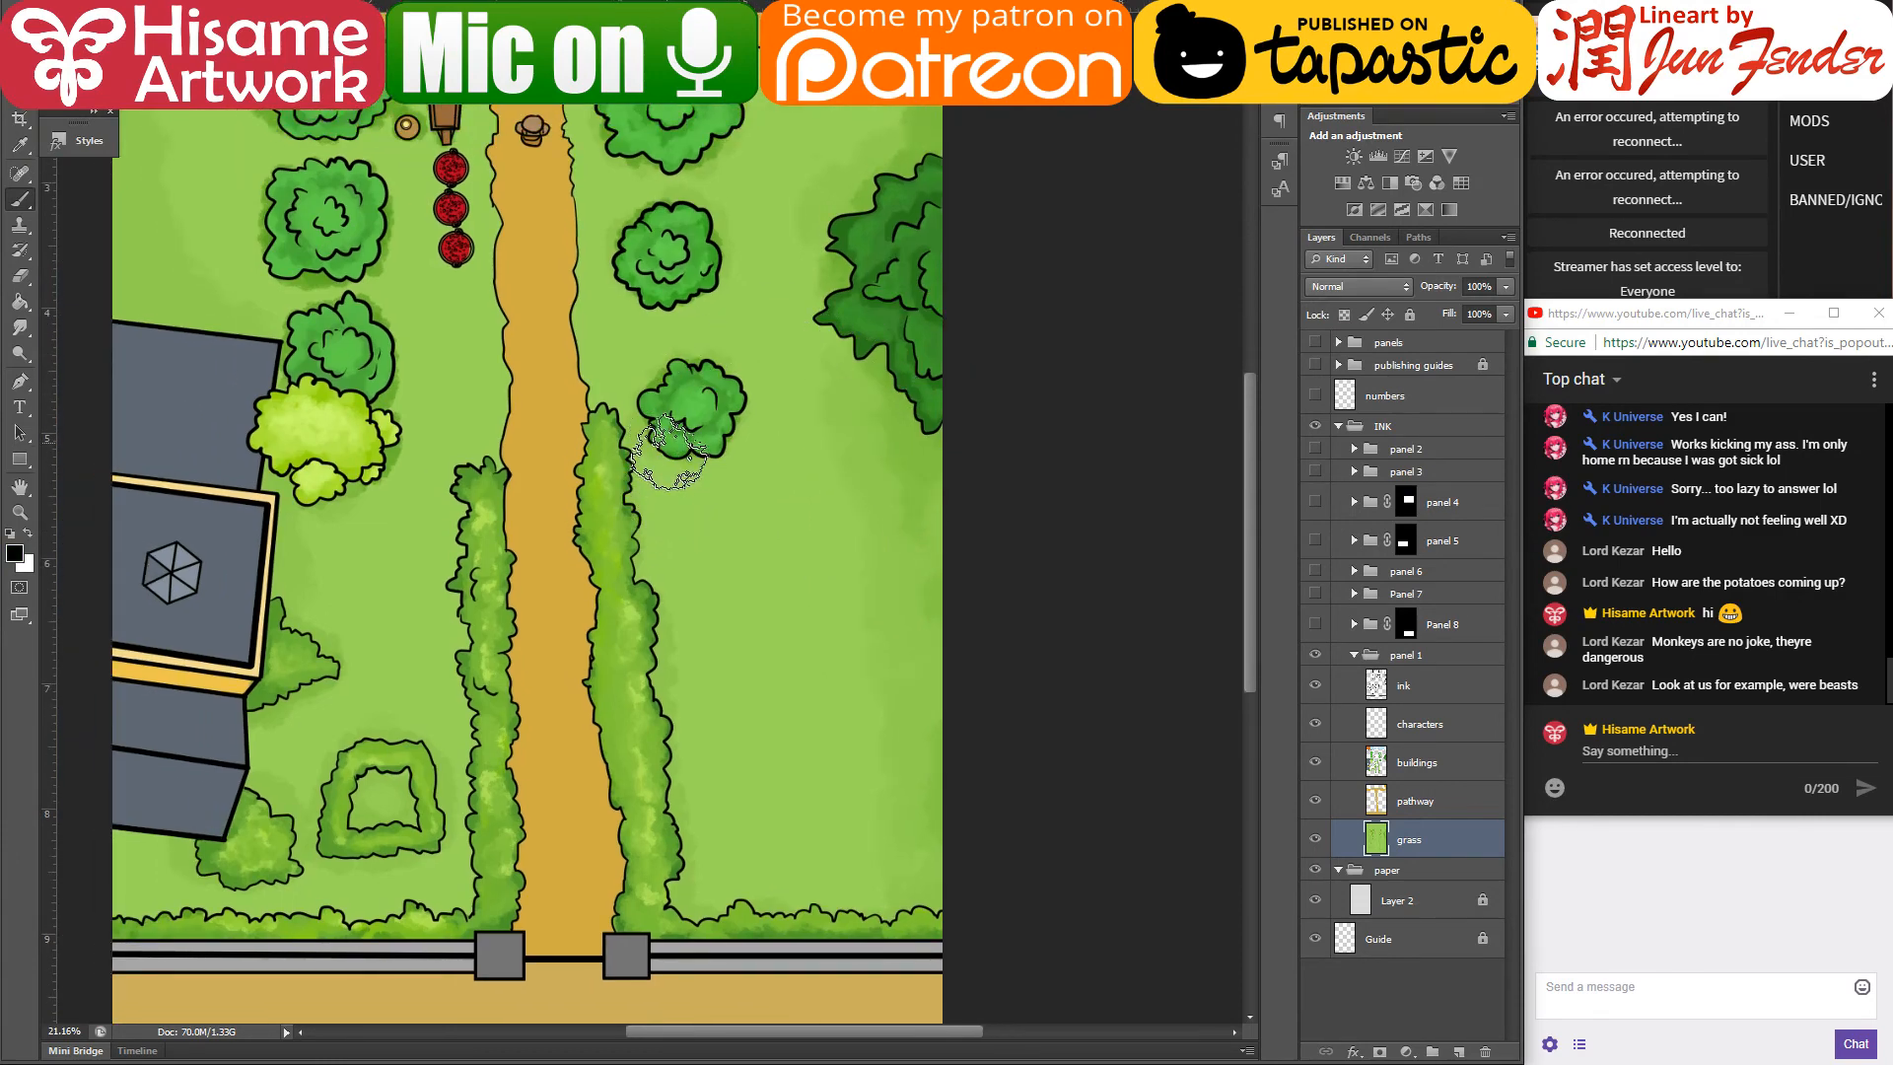
pyautogui.moveTo(655, 443); pyautogui.dragTo(676, 473)
pyautogui.hotkey('ctrl', 'z')
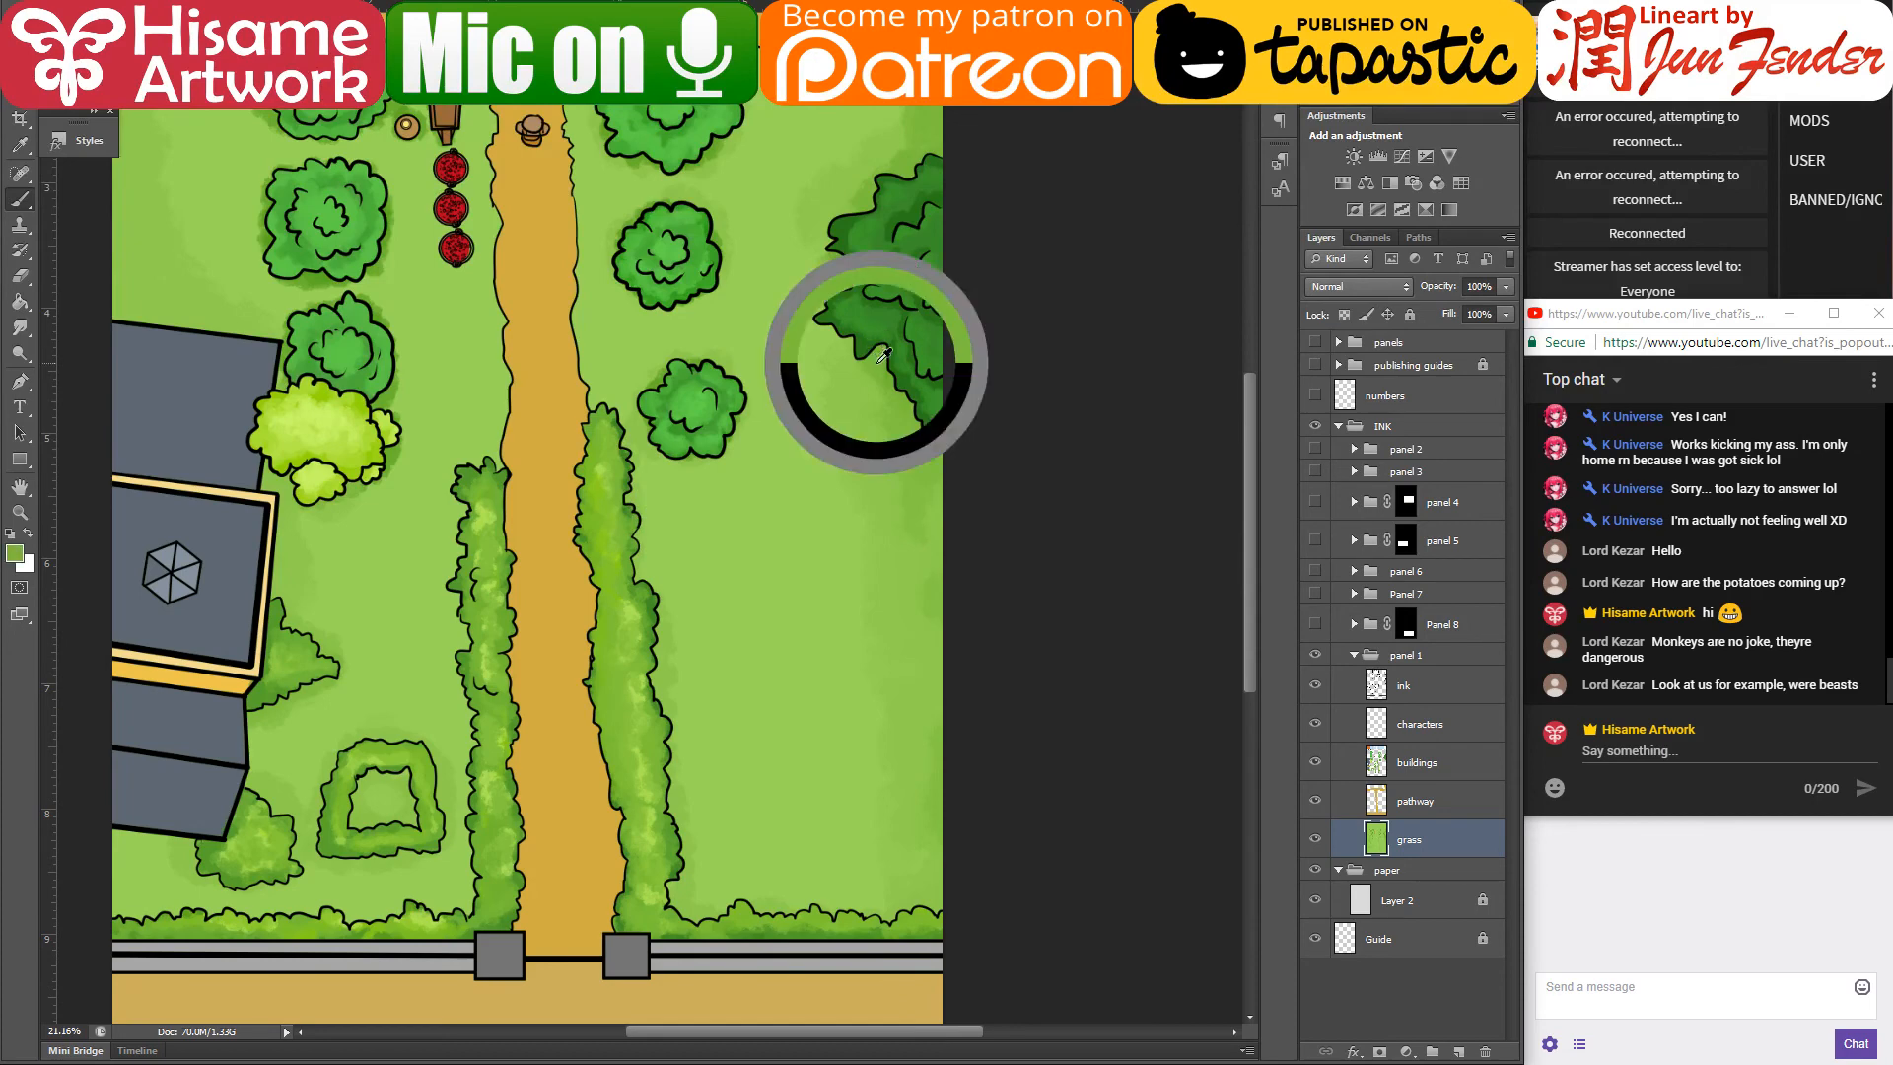
# - Brush sampled light and mid greens onto the grass around the small trees and the hedge right of the pathway
pyautogui.keyDown('alt'); pyautogui.click(872, 345); pyautogui.keyUp('alt')
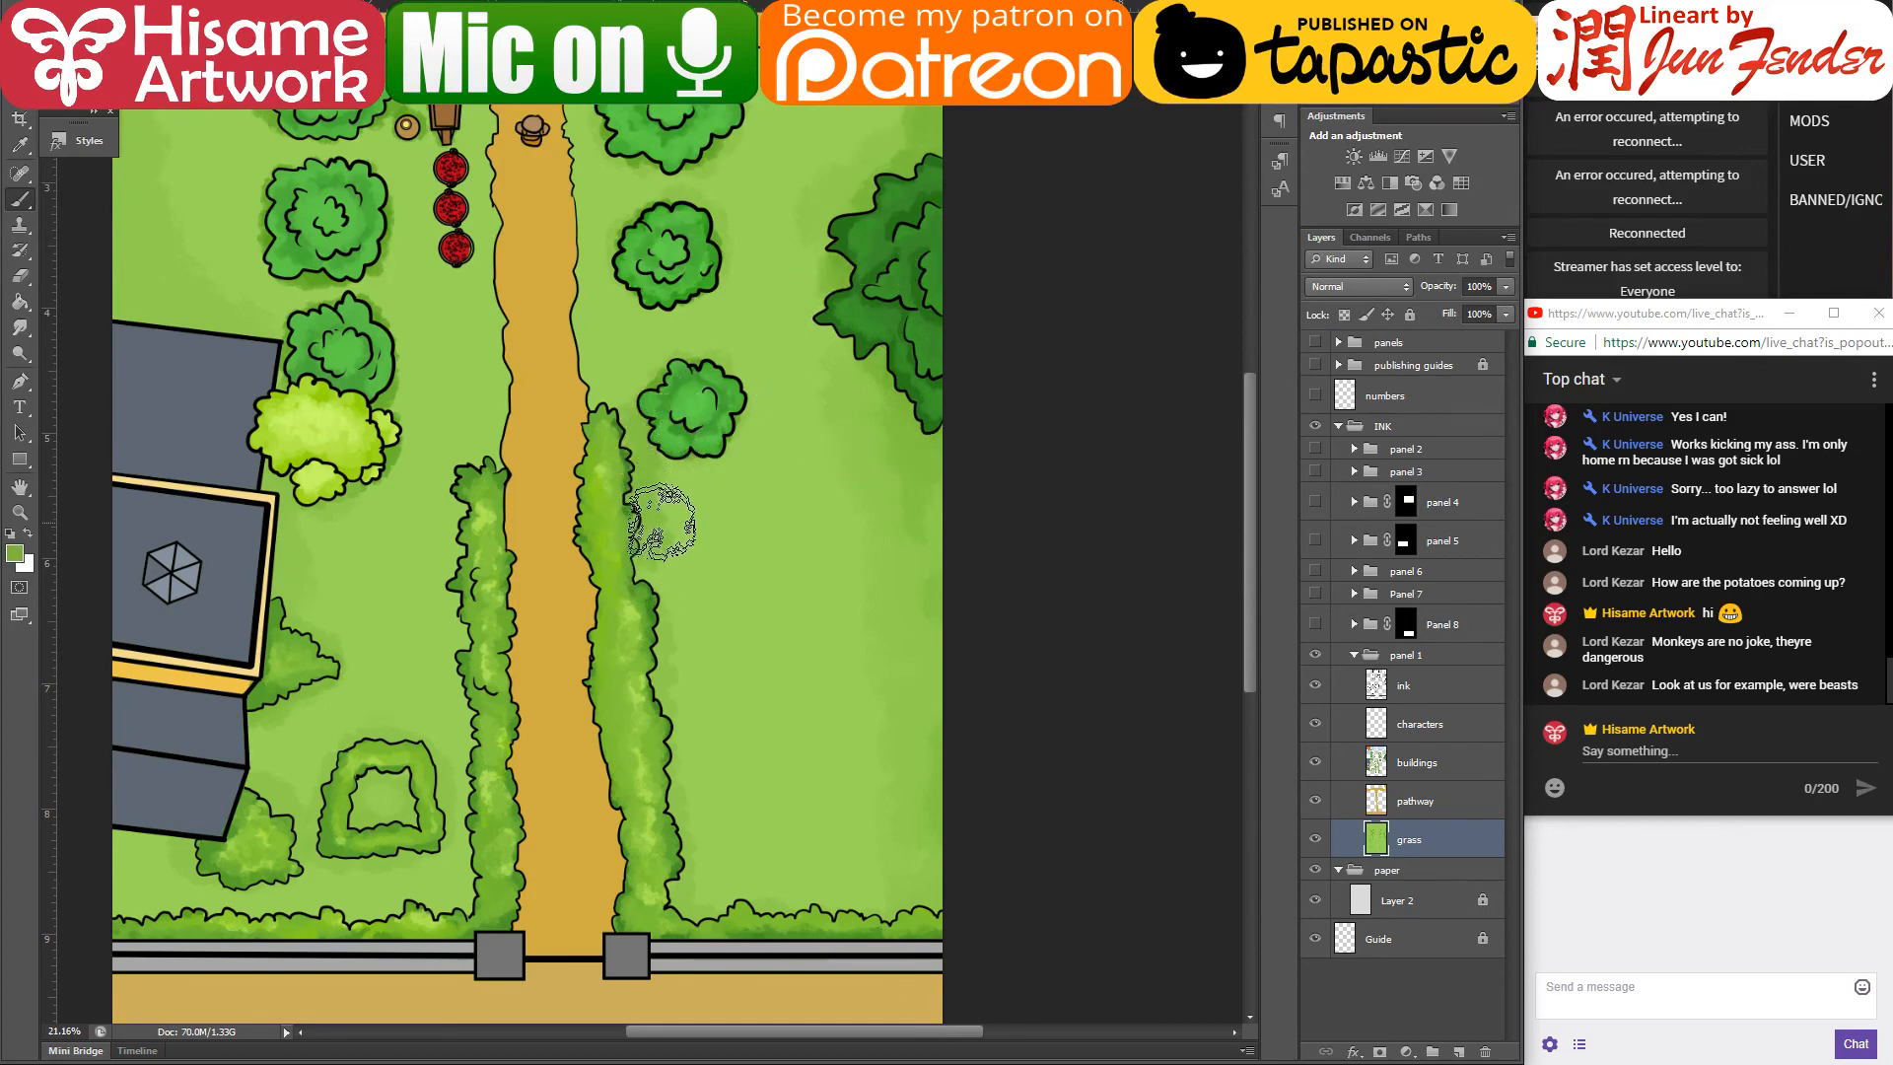
pyautogui.keyDown('alt'); pyautogui.click(680, 503); pyautogui.keyUp('alt')
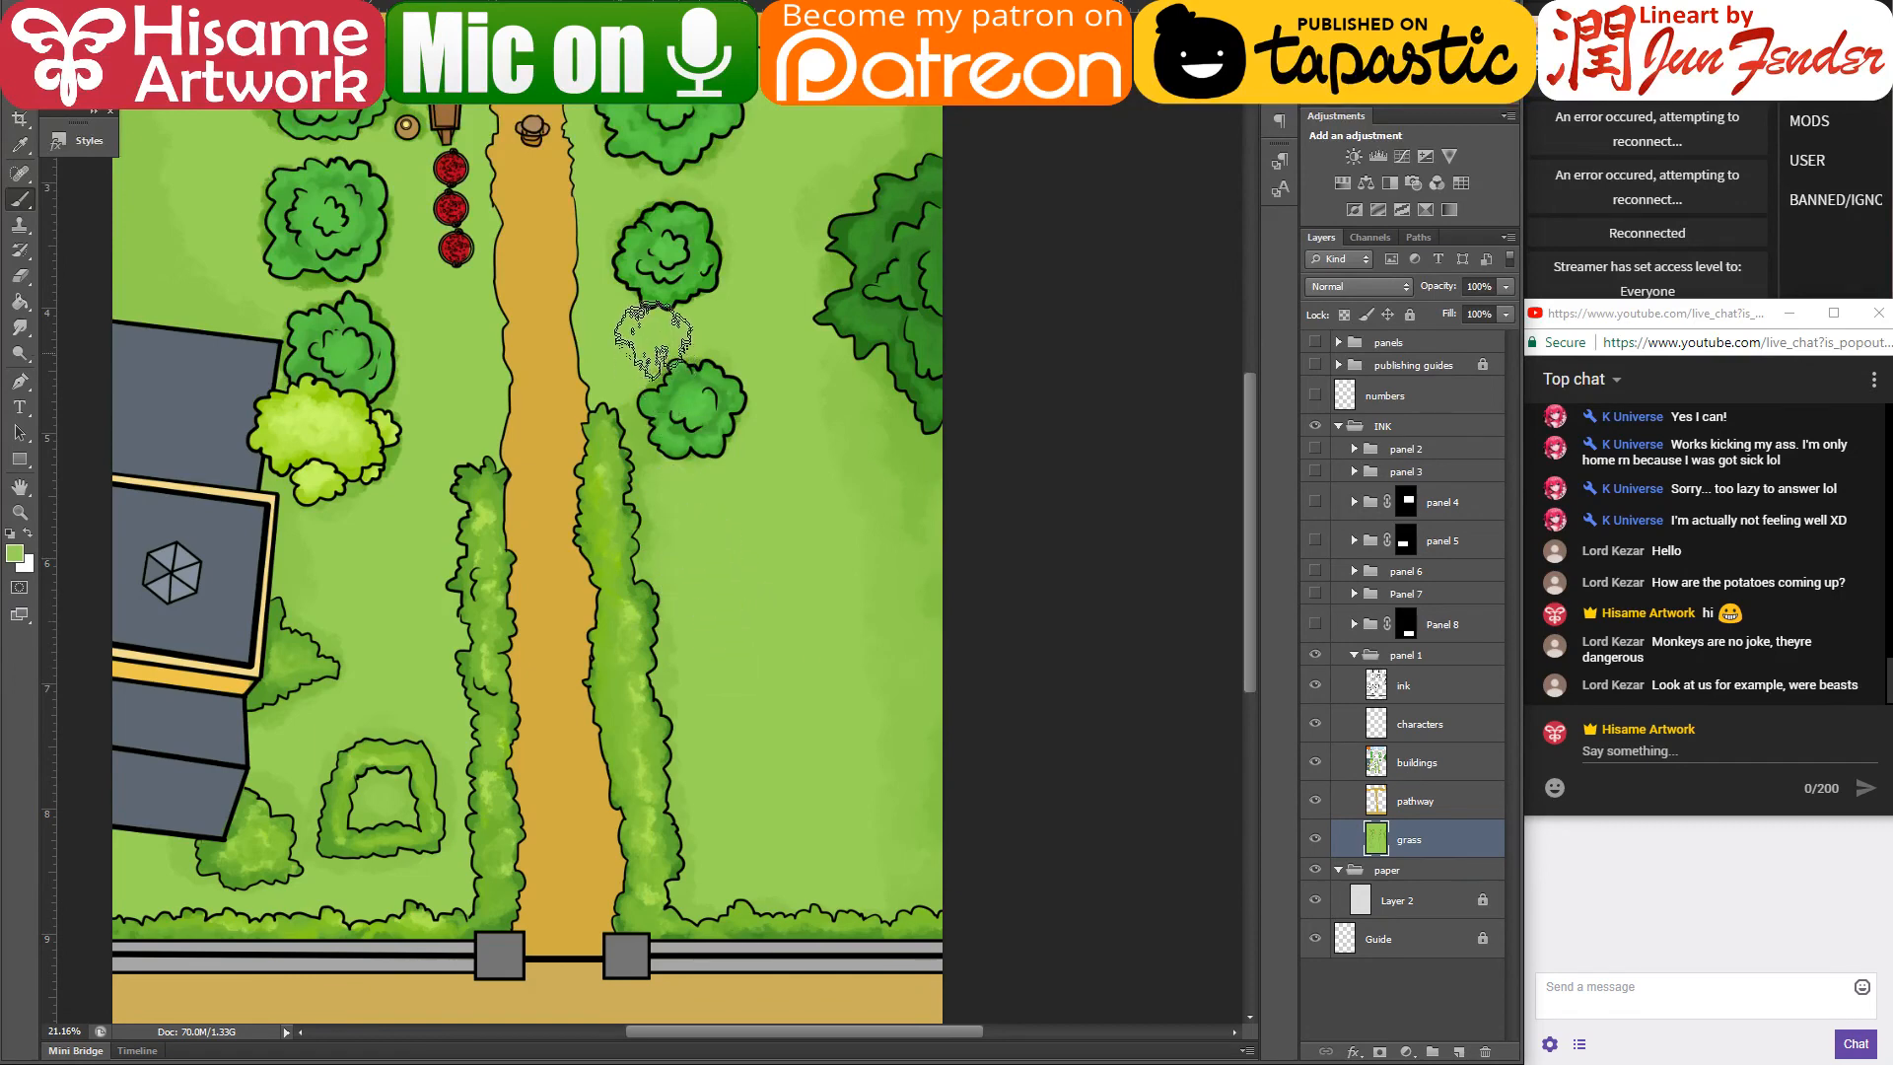
pyautogui.keyDown('alt'); pyautogui.click(639, 426); pyautogui.keyUp('alt')
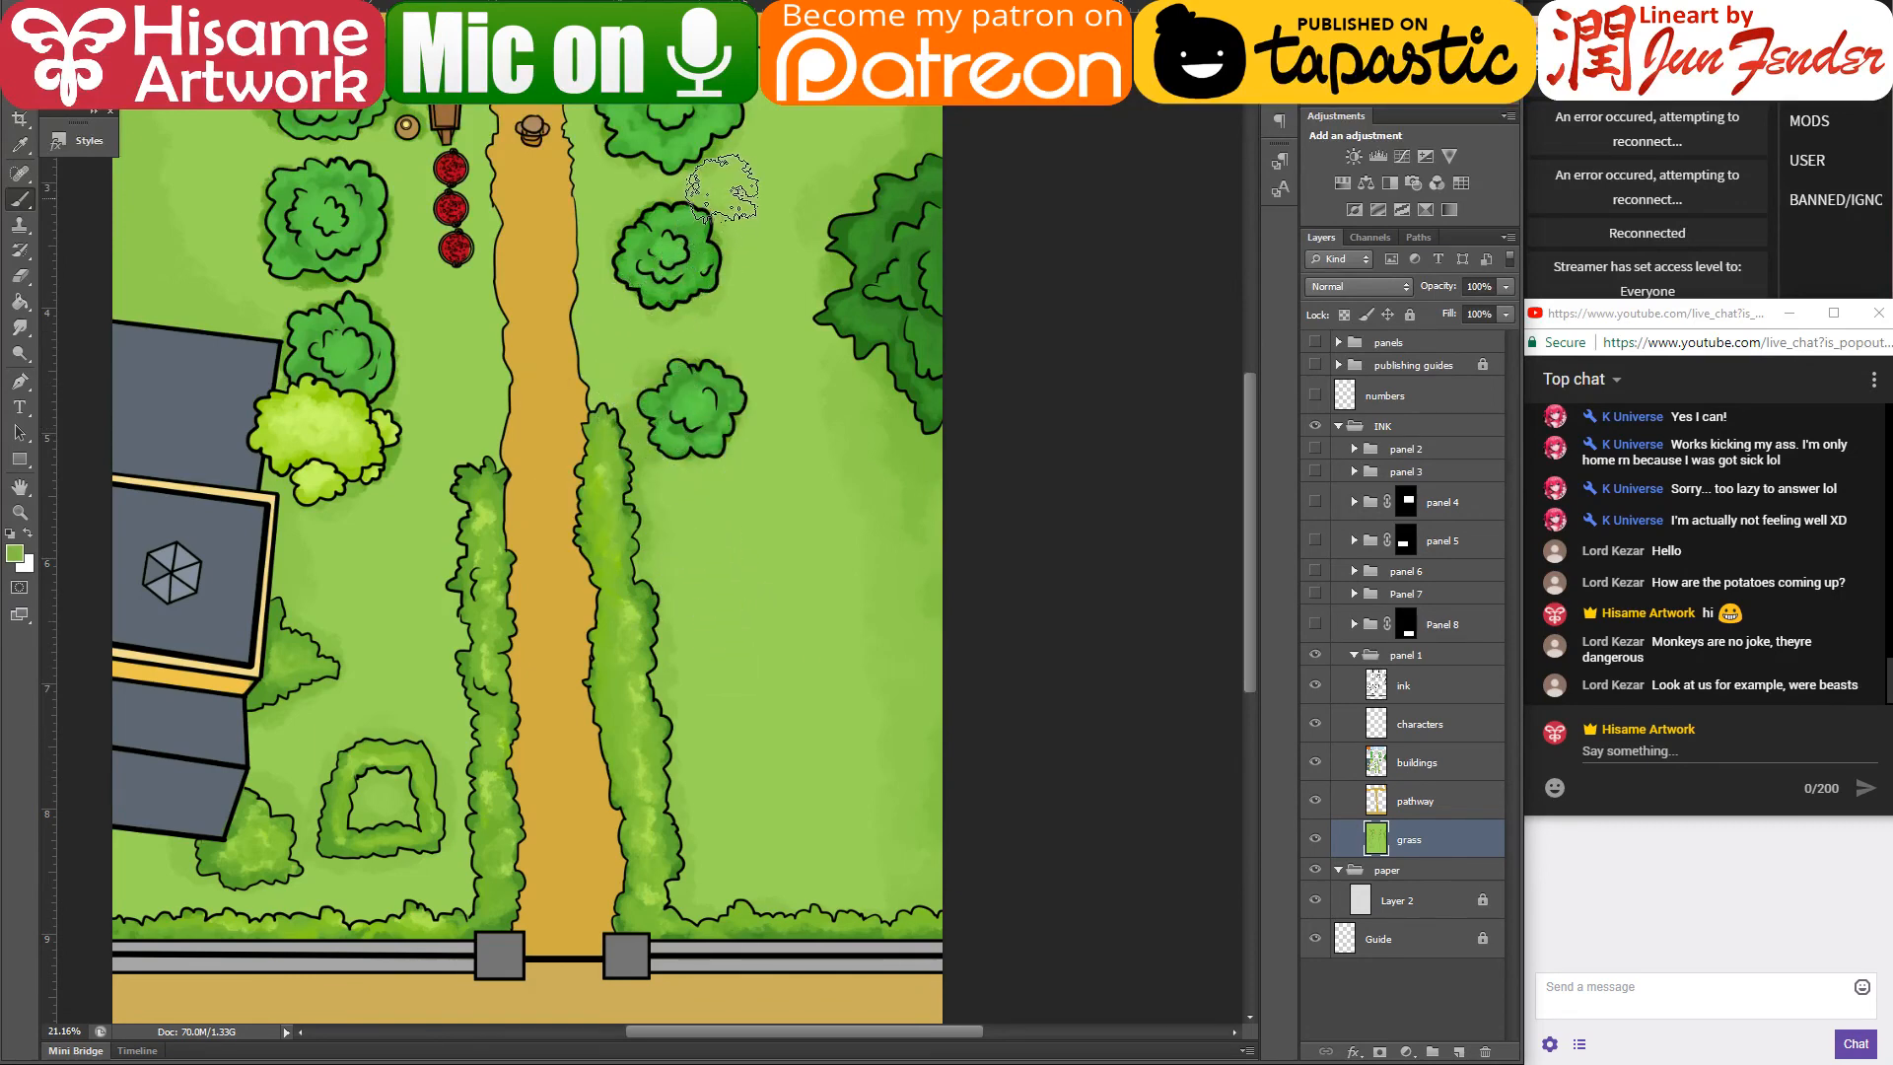
# - Blend soft green patches across the remaining lawn, from the grass along the fence hedge up to the grass above the large tree
pyautogui.moveTo(760, 659); pyautogui.dragTo(631, 459)
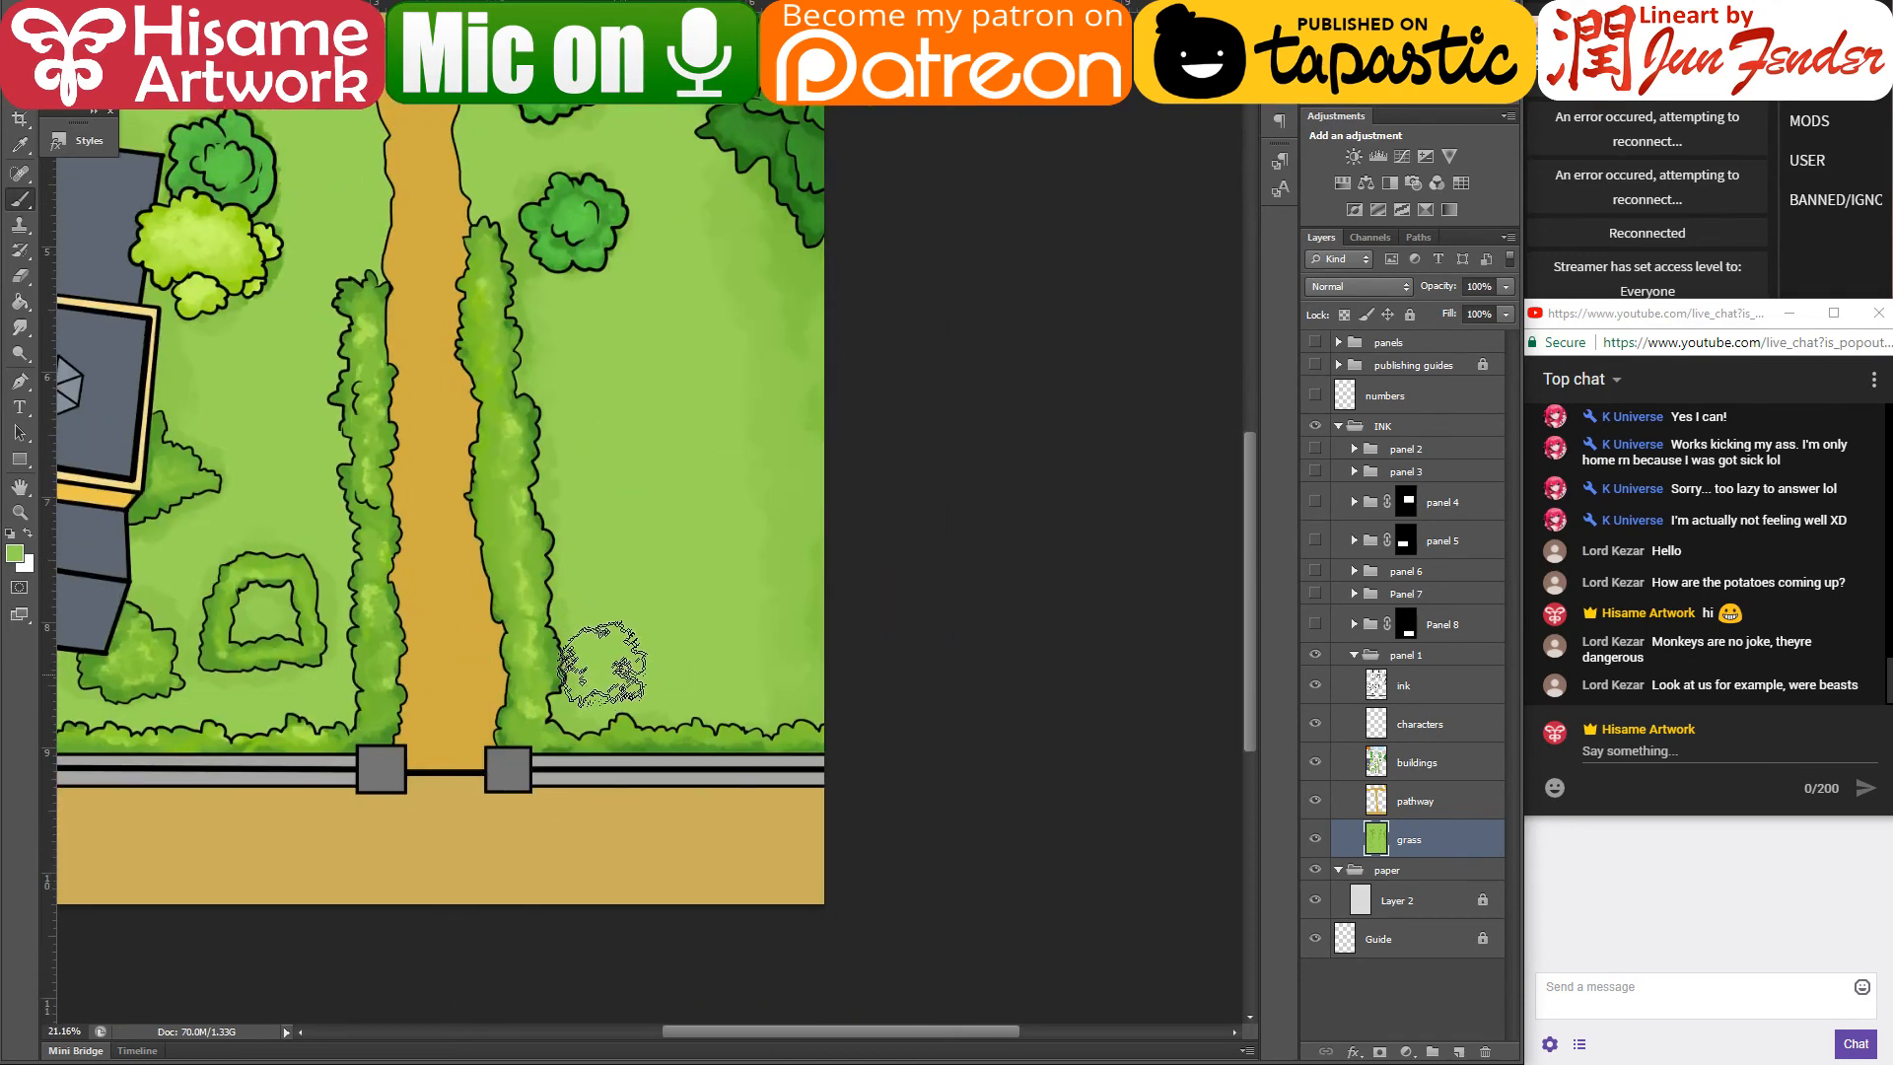
pyautogui.press('alt')
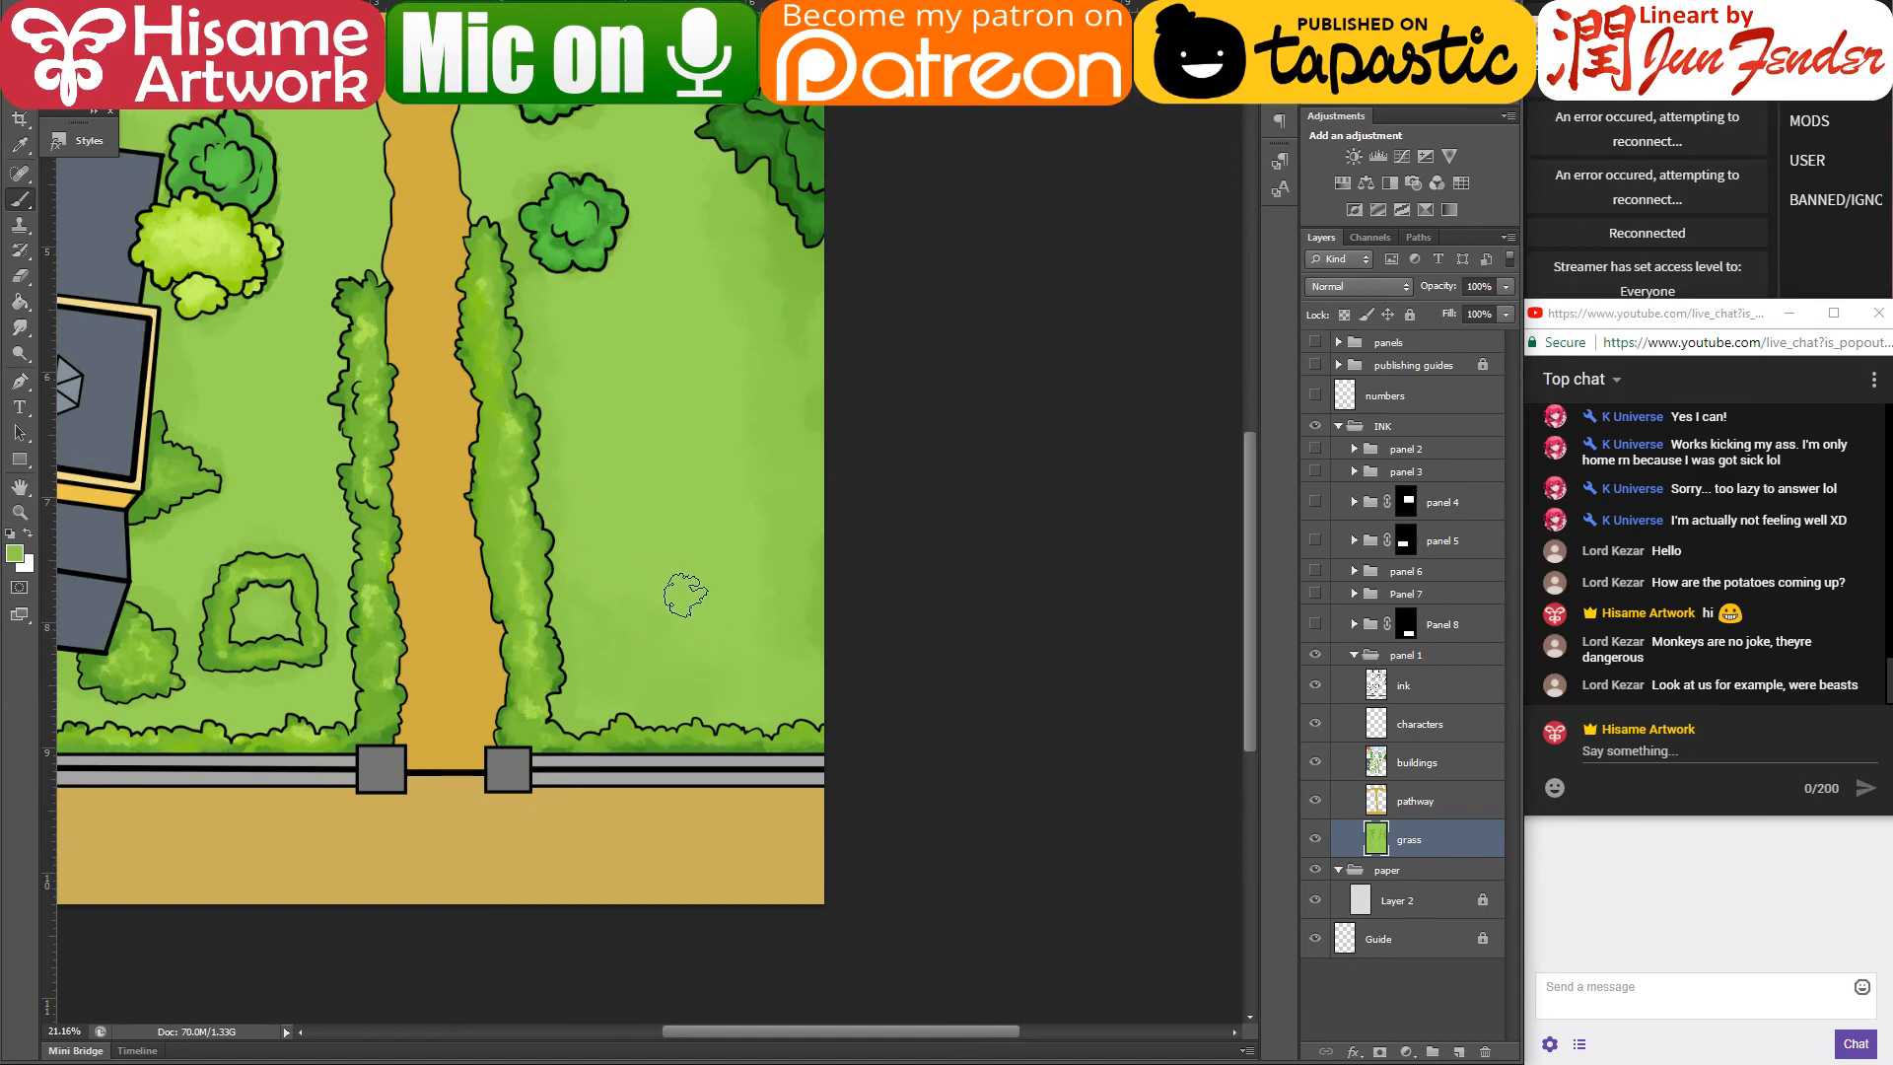
pyautogui.moveTo(746, 196)
pyautogui.mouseDown()
pyautogui.moveTo(1017, 334)
pyautogui.moveTo(1035, 374)
pyautogui.mouseUp()
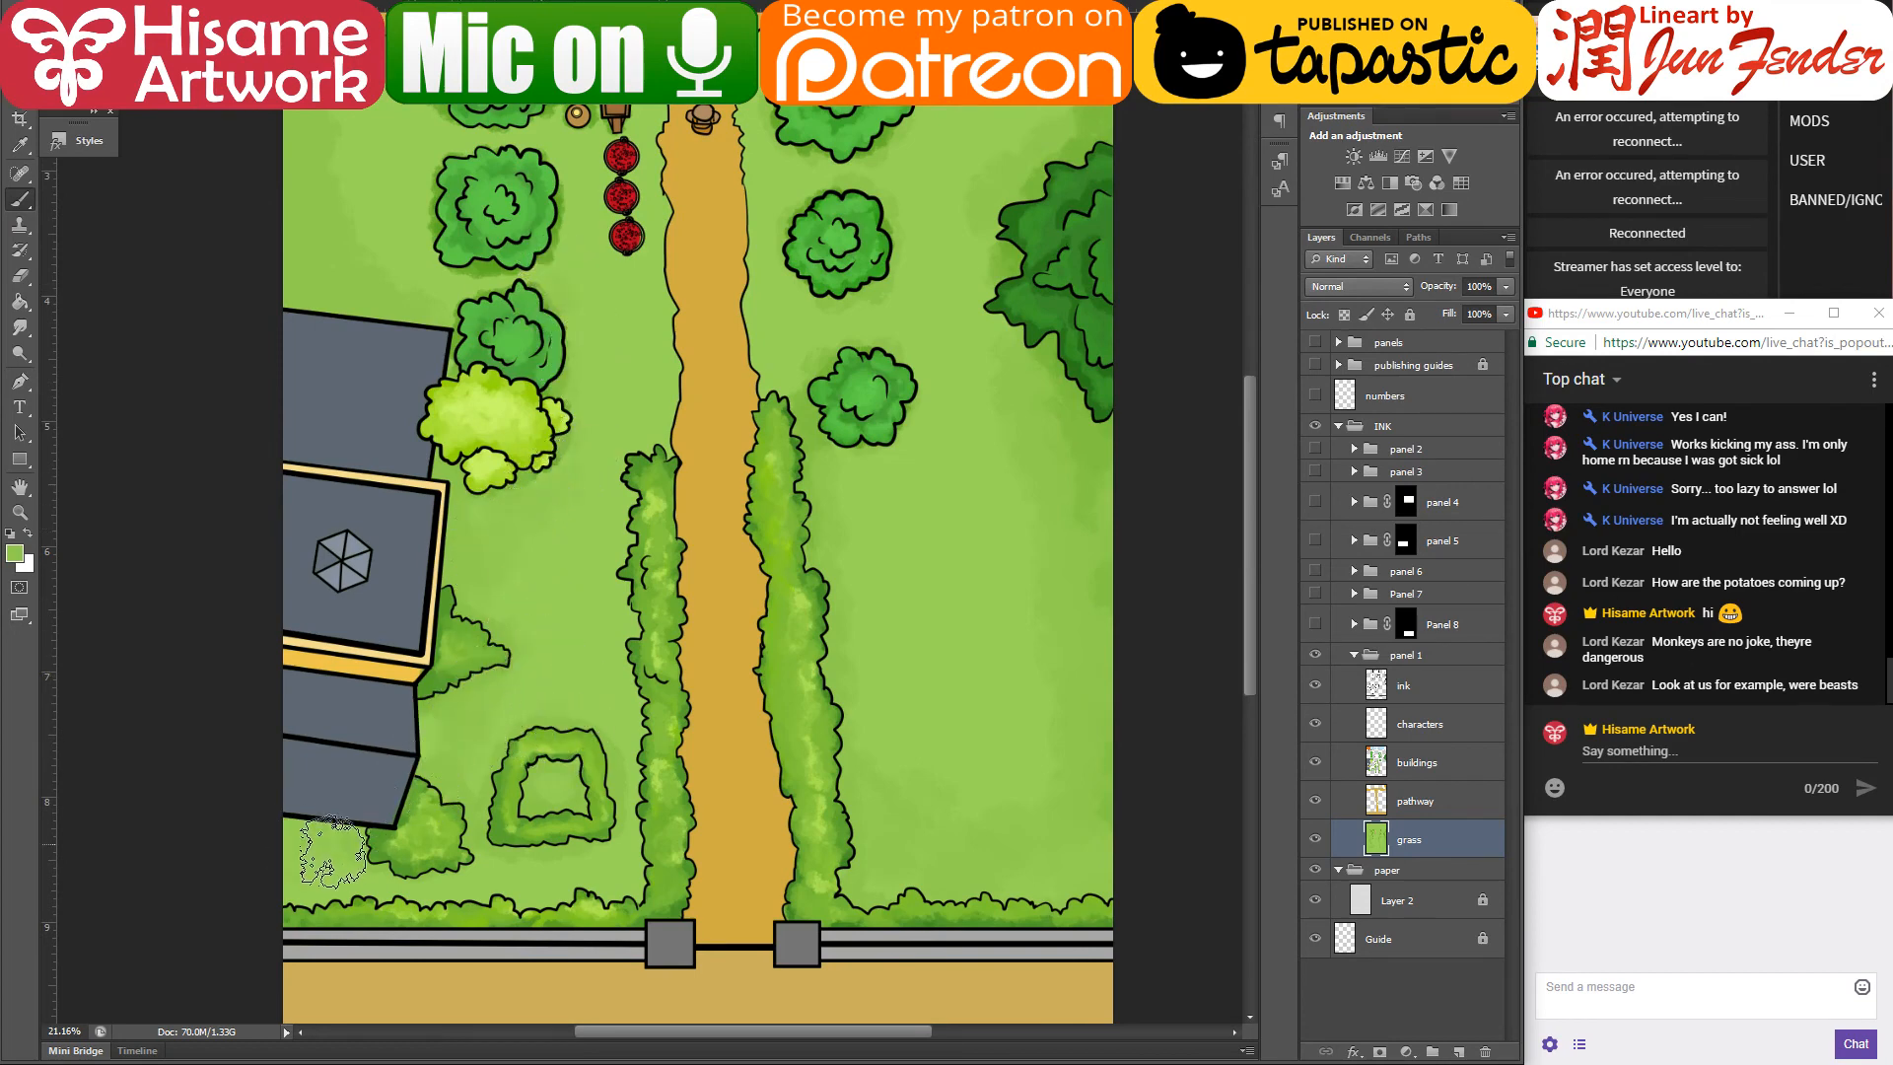
pyautogui.moveTo(604, 360); pyautogui.dragTo(565, 410)
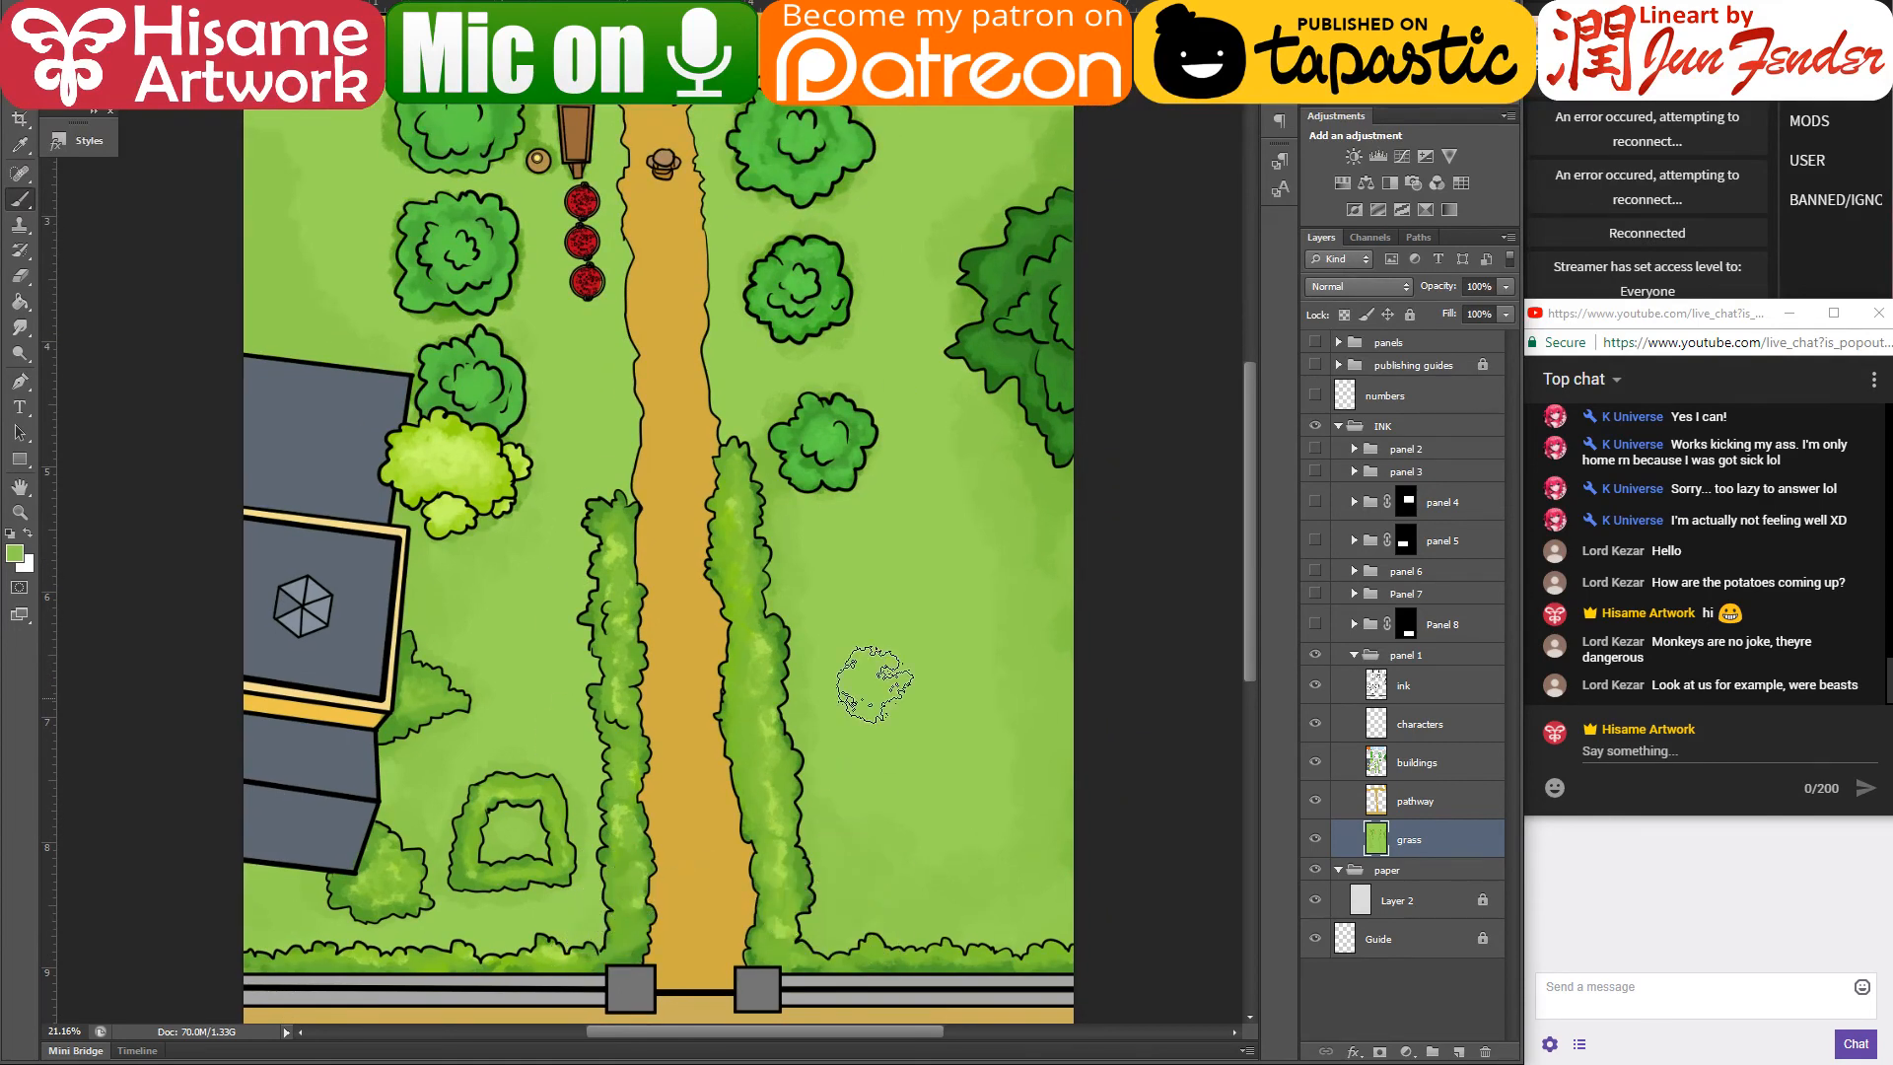
pyautogui.moveTo(917, 348); pyautogui.dragTo(937, 485)
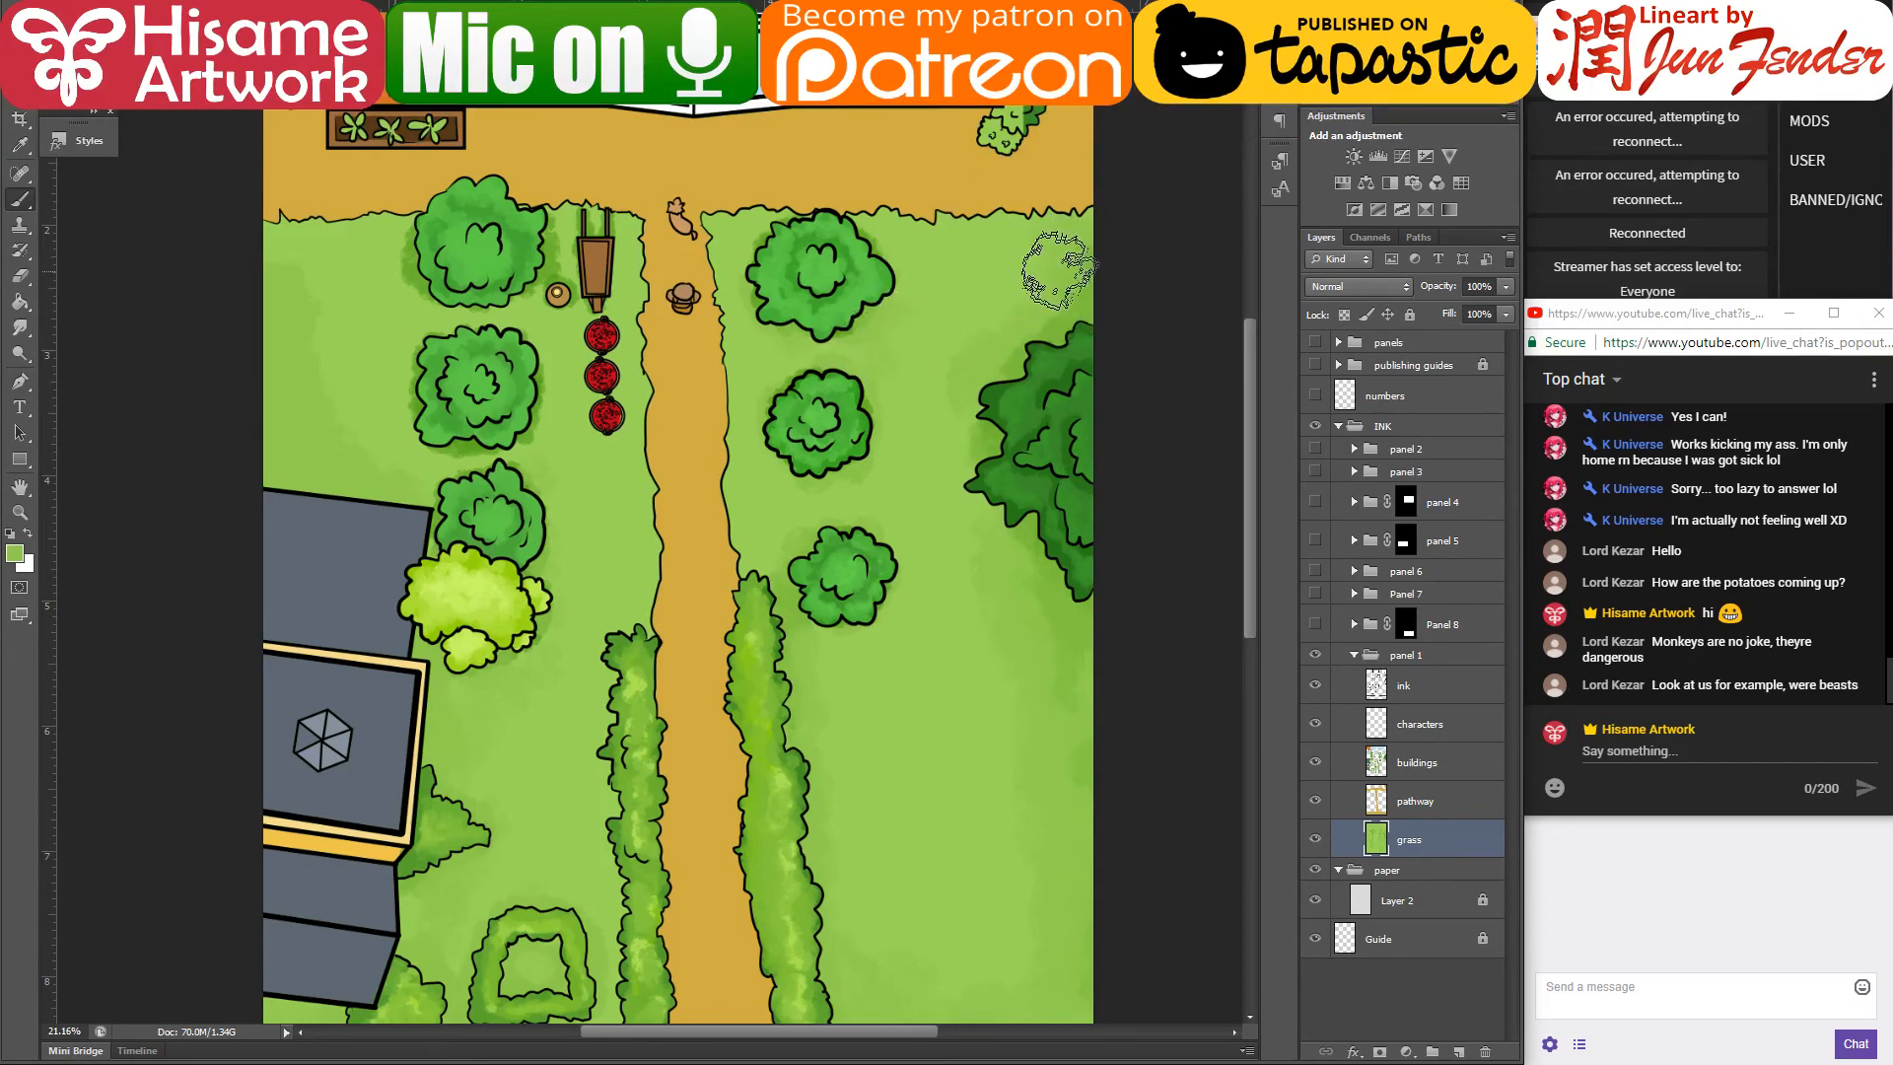
pyautogui.moveTo(963, 161); pyautogui.dragTo(932, 487)
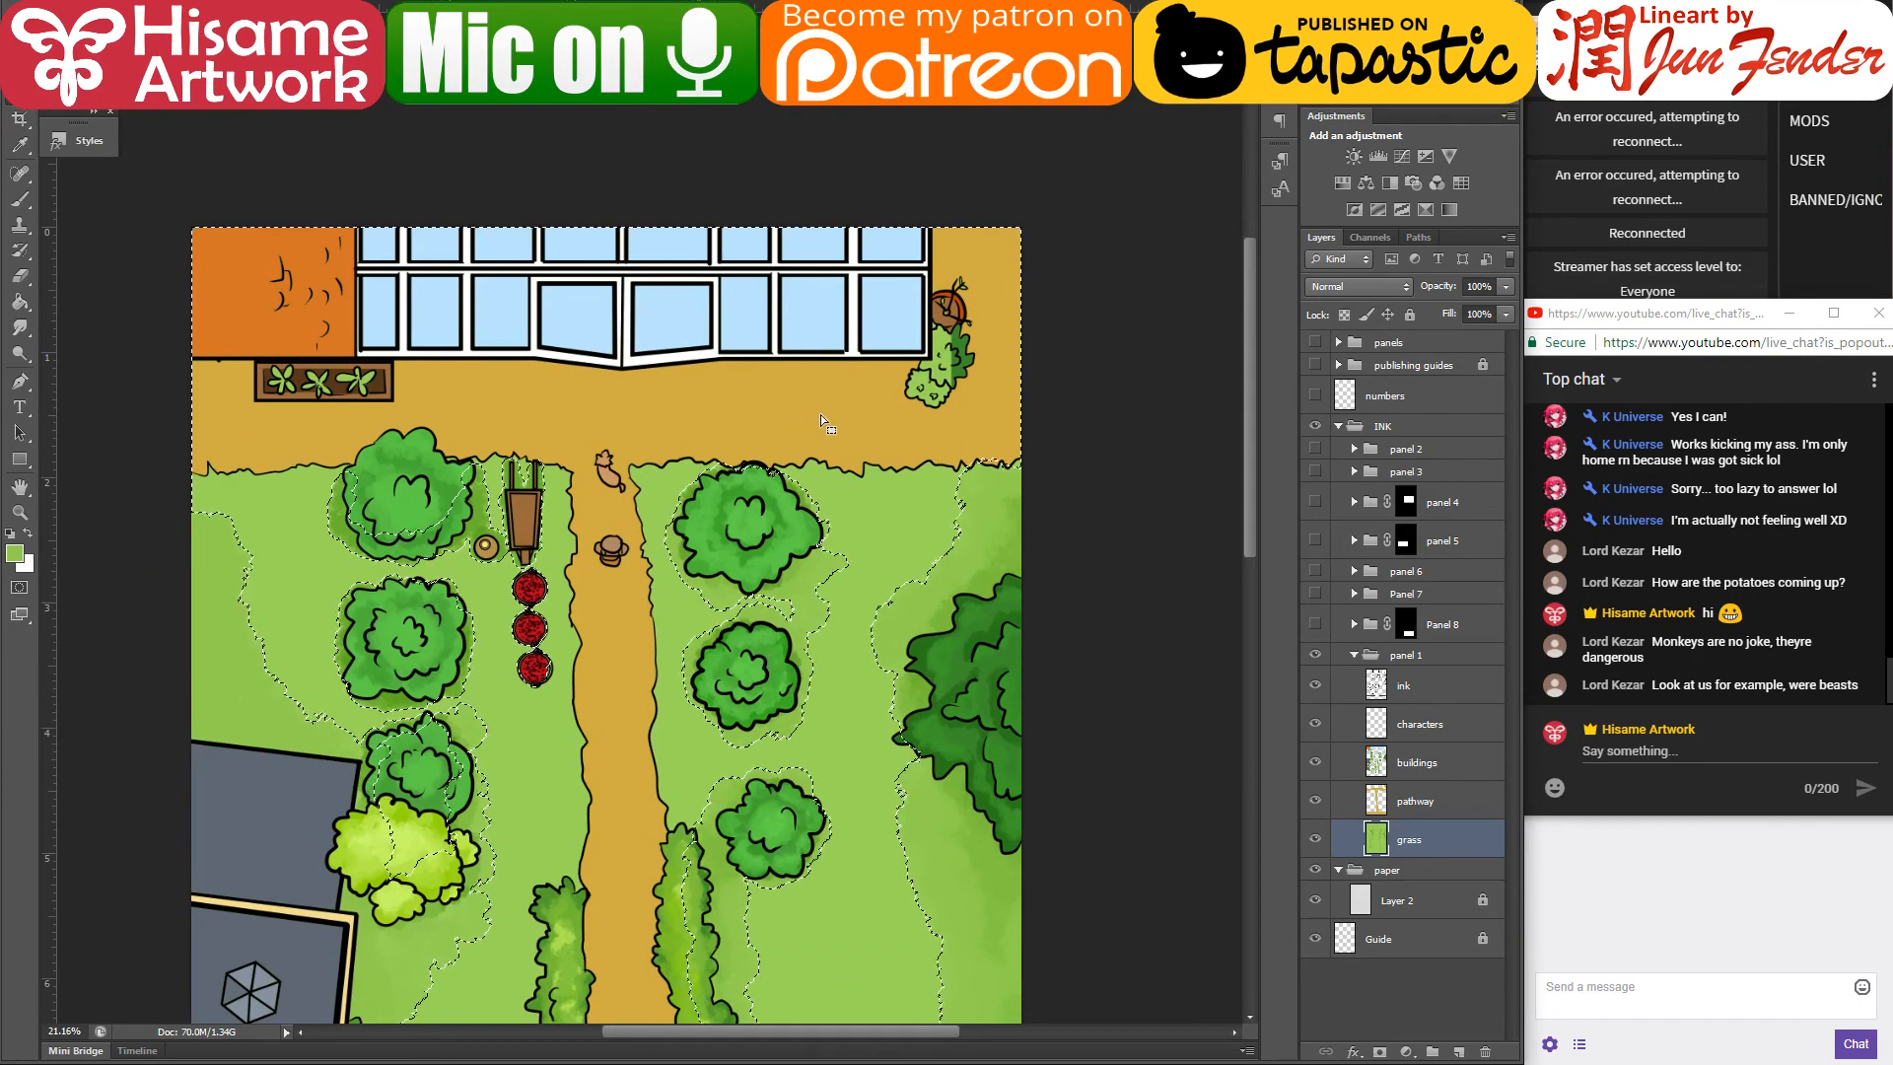
# - Load the pathway layer's contents as a selection and set the foreground colour to pale yellow e4e073
pyautogui.click(1421, 803)
pyautogui.keyDown('ctrl'); pyautogui.click(1421, 803); pyautogui.keyUp('ctrl')
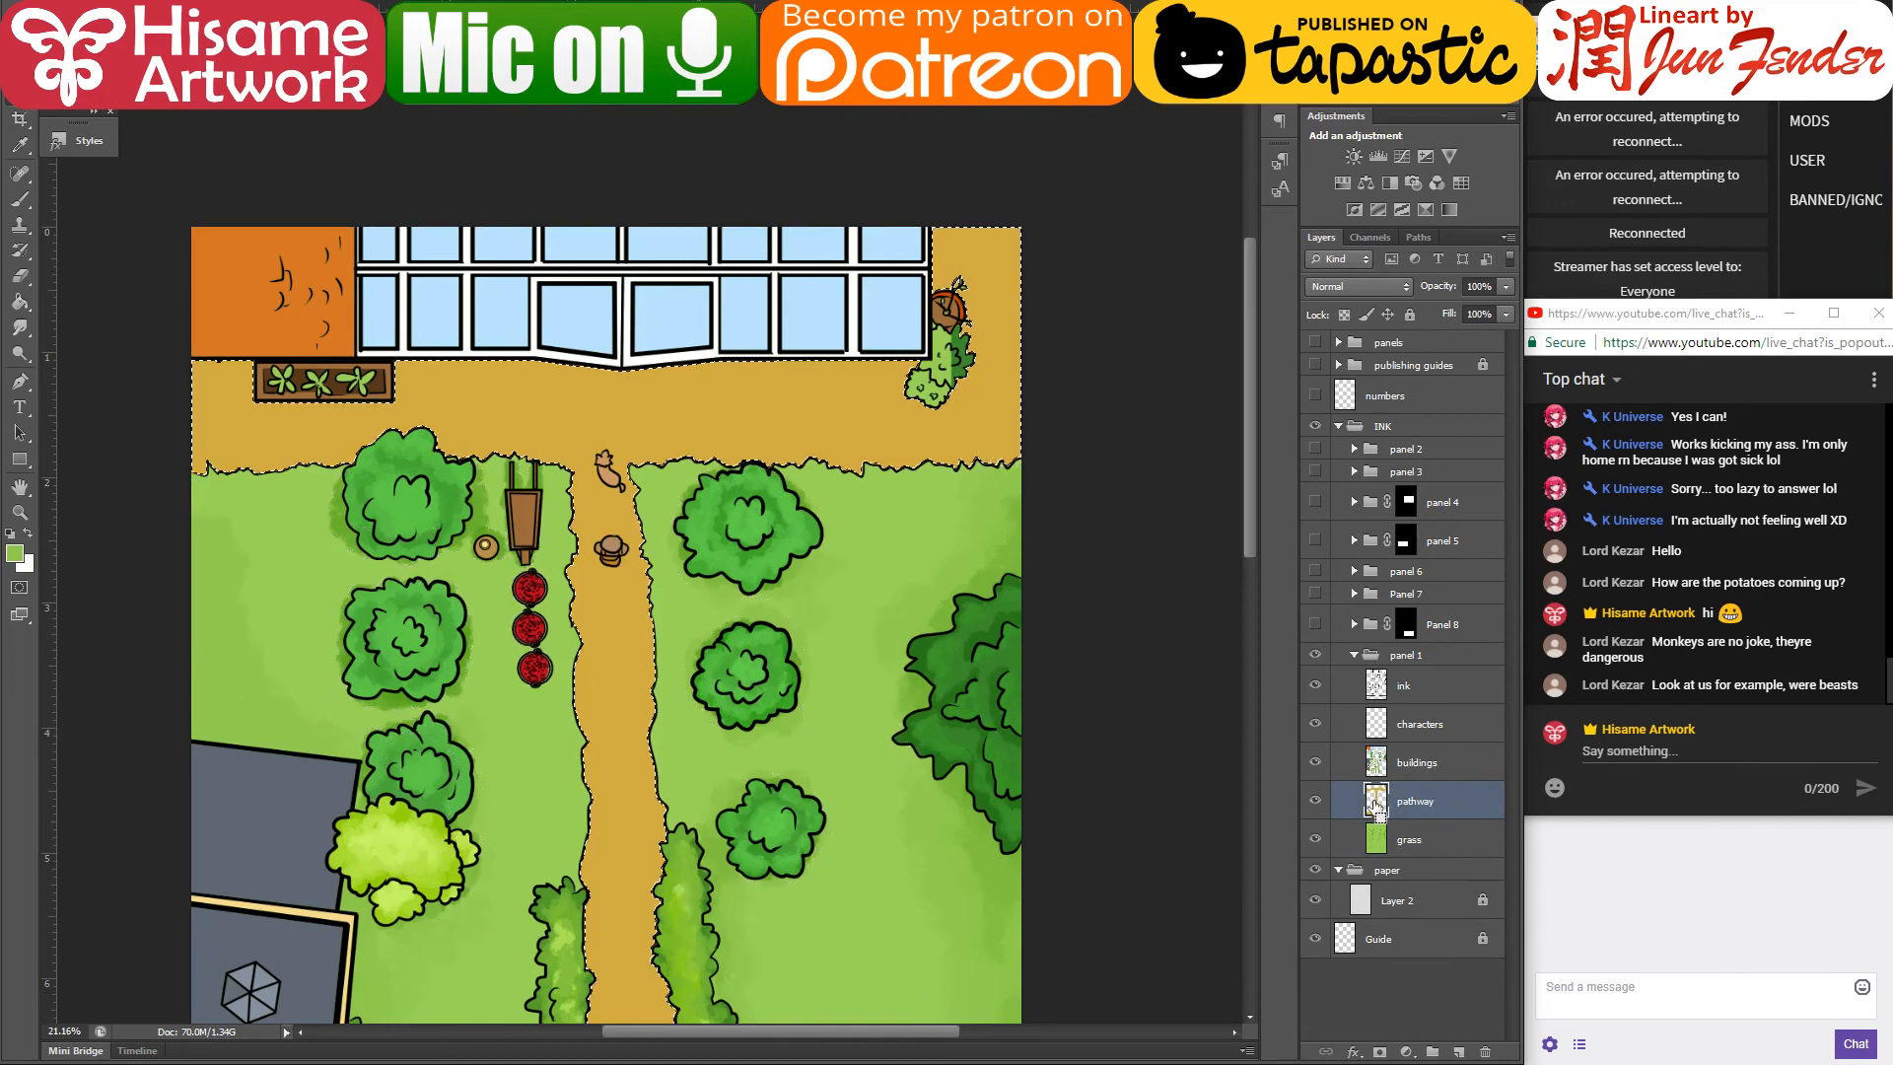
pyautogui.click(15, 553)
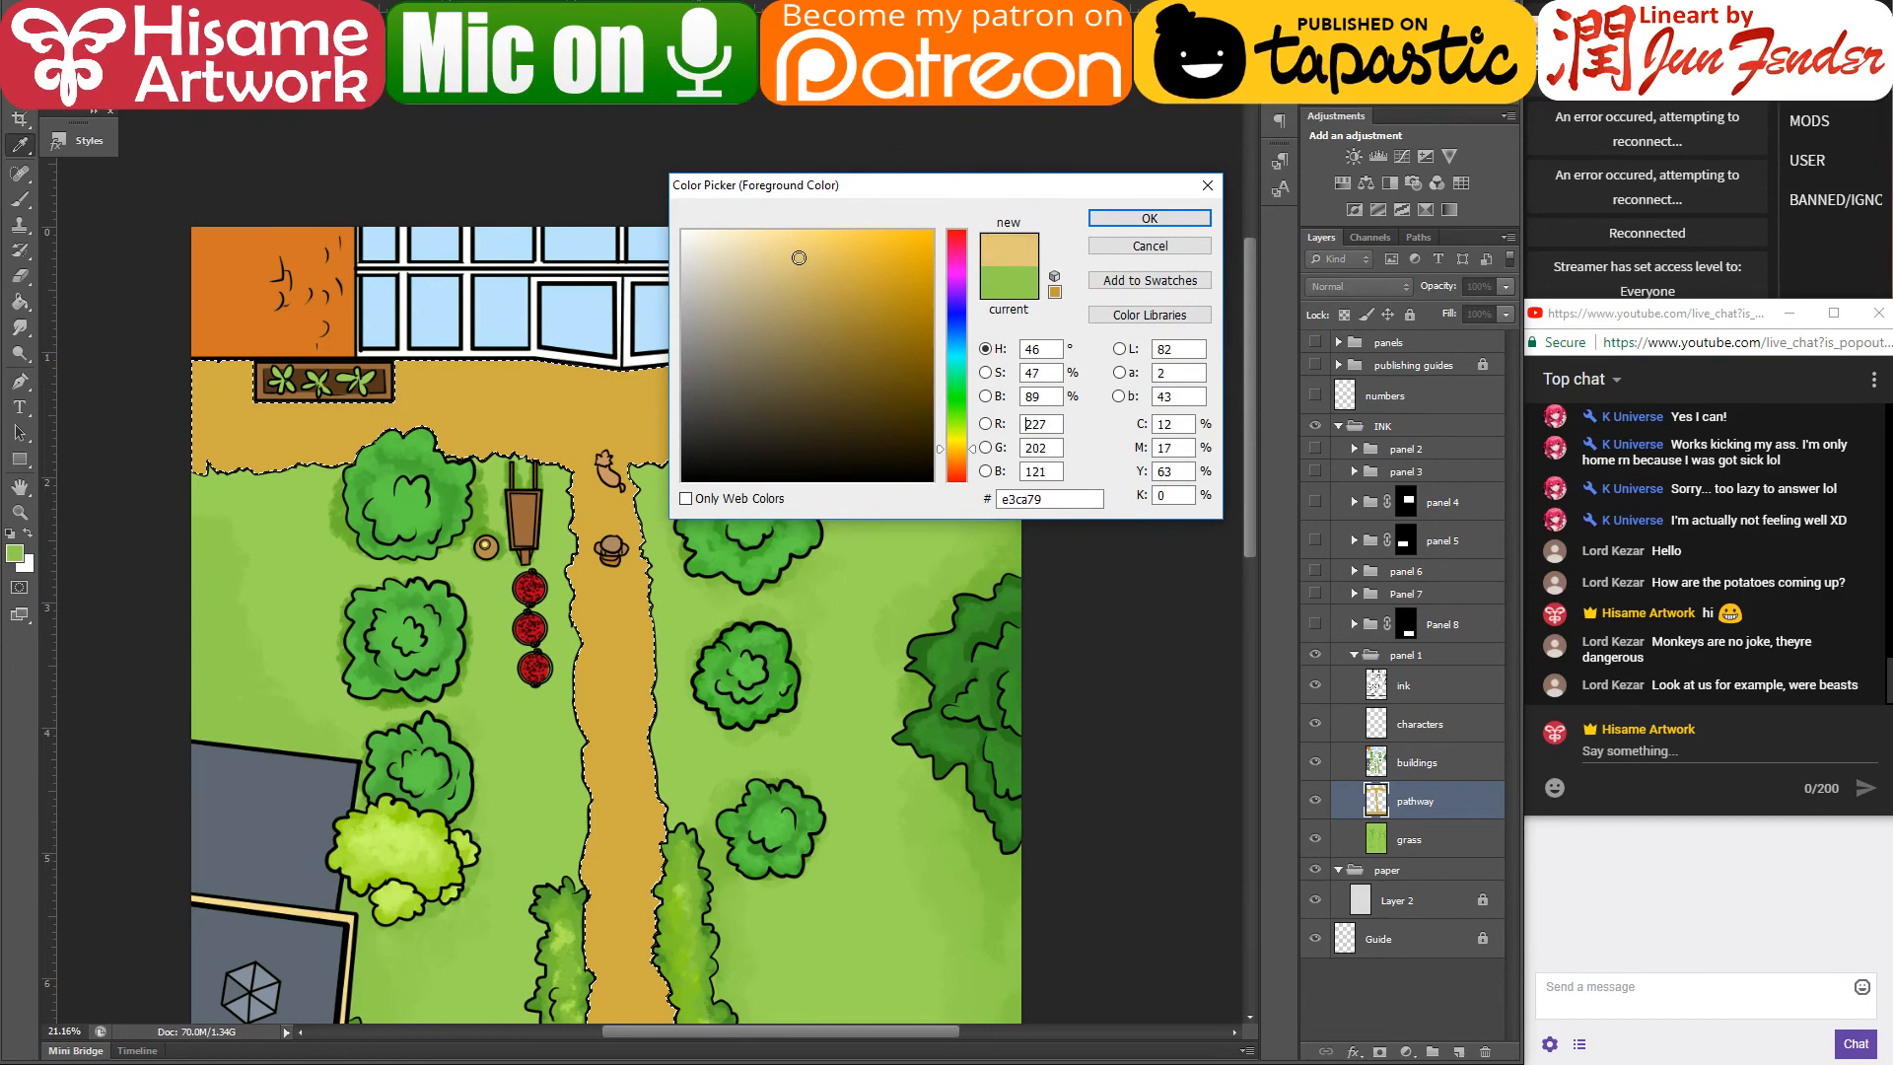
pyautogui.moveTo(967, 446); pyautogui.dragTo(963, 442)
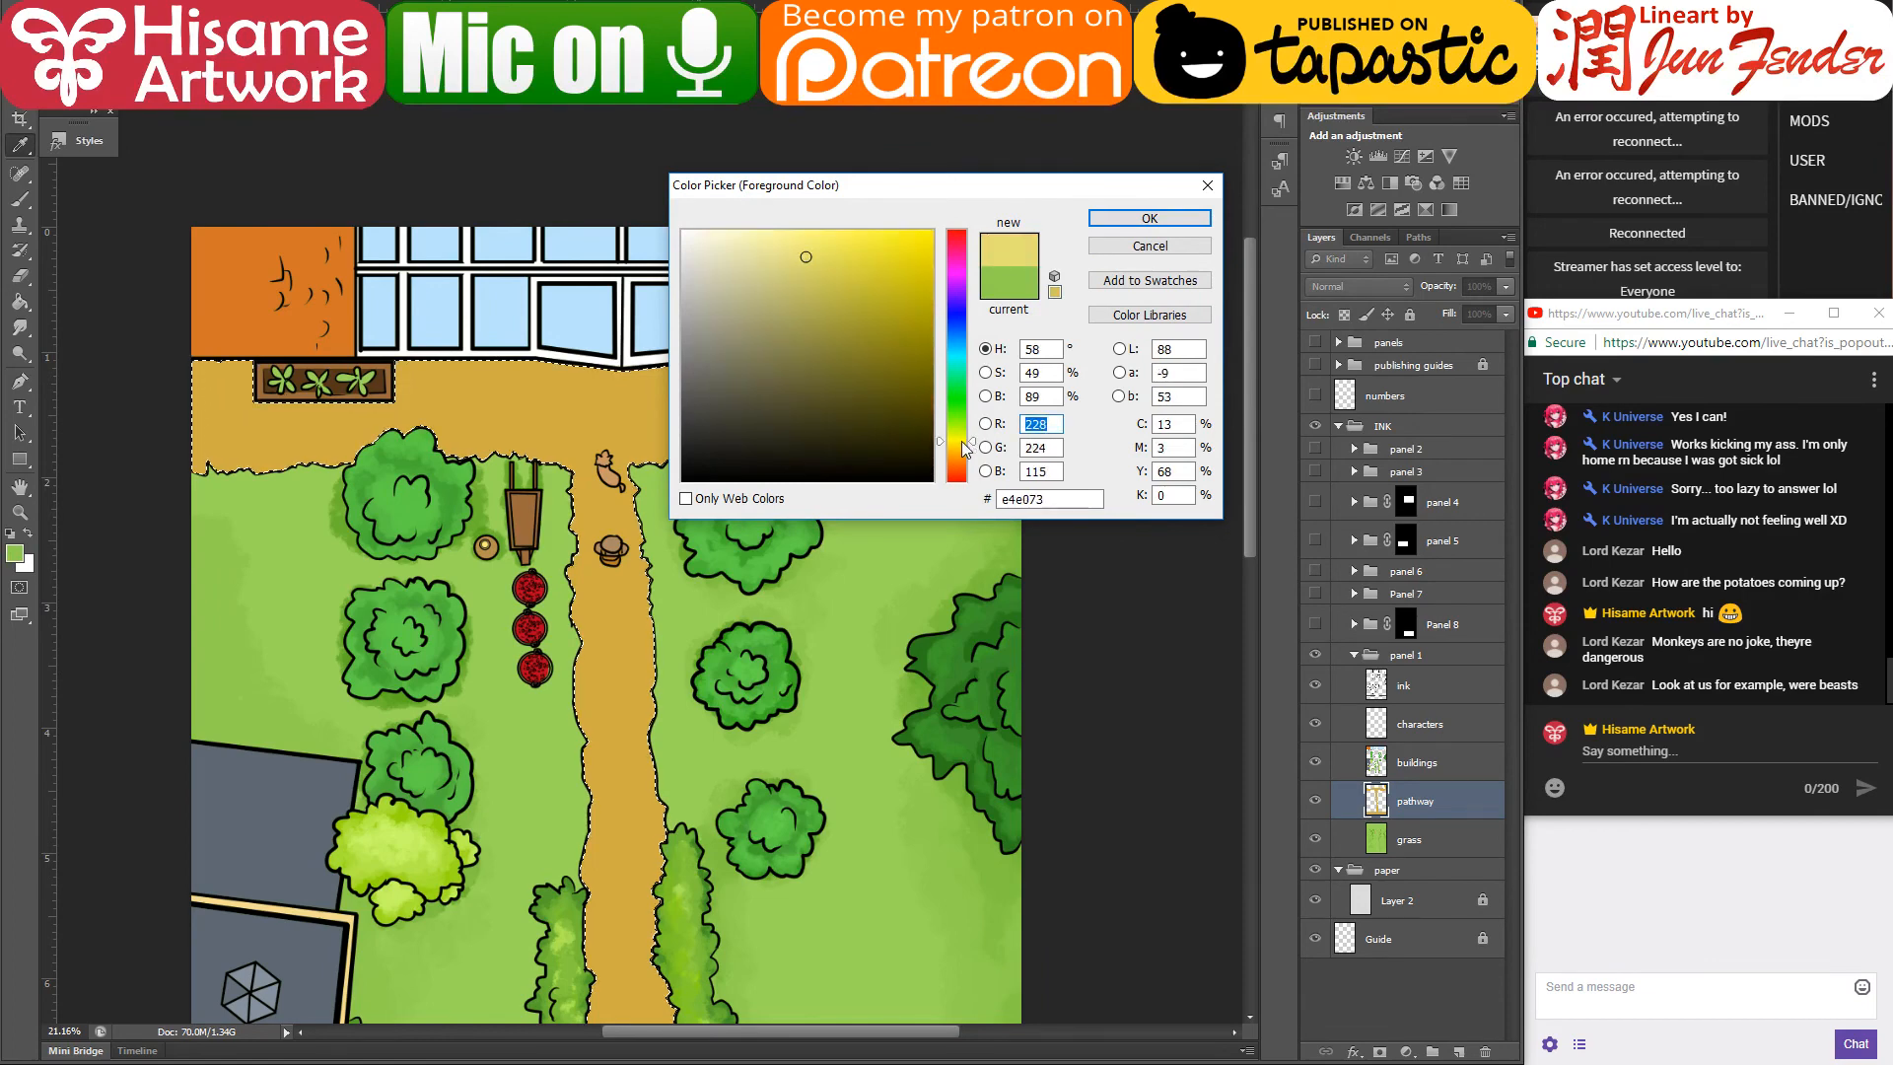
pyautogui.click(1144, 218)
# - Brush pale yellow highlights along the wide path in front of the glass building and down the upper pathway
pyautogui.click(19, 199)
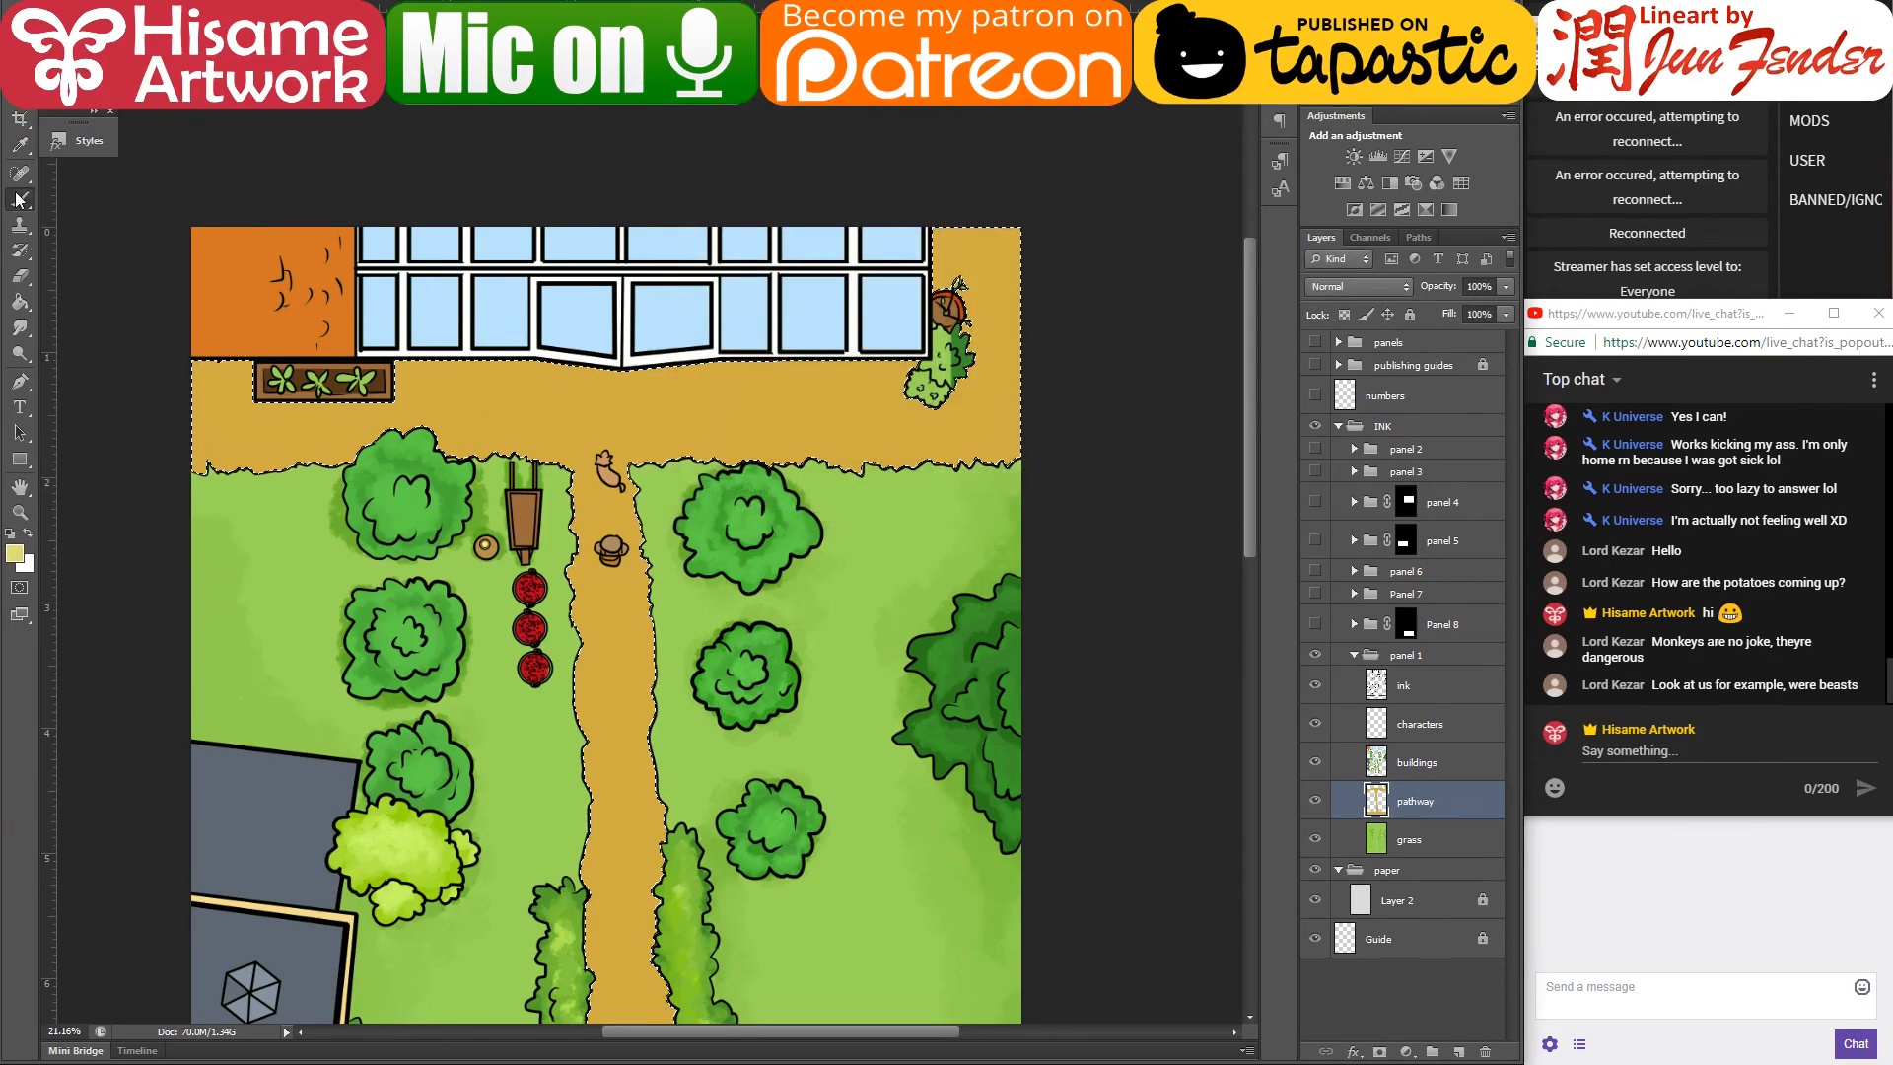
pyautogui.moveTo(730, 419)
pyautogui.mouseDown()
pyautogui.moveTo(483, 404)
pyautogui.moveTo(911, 412)
pyautogui.moveTo(996, 384)
pyautogui.mouseUp()
pyautogui.moveTo(1038, 218)
pyautogui.mouseDown()
pyautogui.moveTo(1026, 330)
pyautogui.moveTo(1013, 220)
pyautogui.moveTo(958, 400)
pyautogui.moveTo(892, 427)
pyautogui.moveTo(505, 393)
pyautogui.moveTo(236, 440)
pyautogui.moveTo(537, 449)
pyautogui.mouseUp()
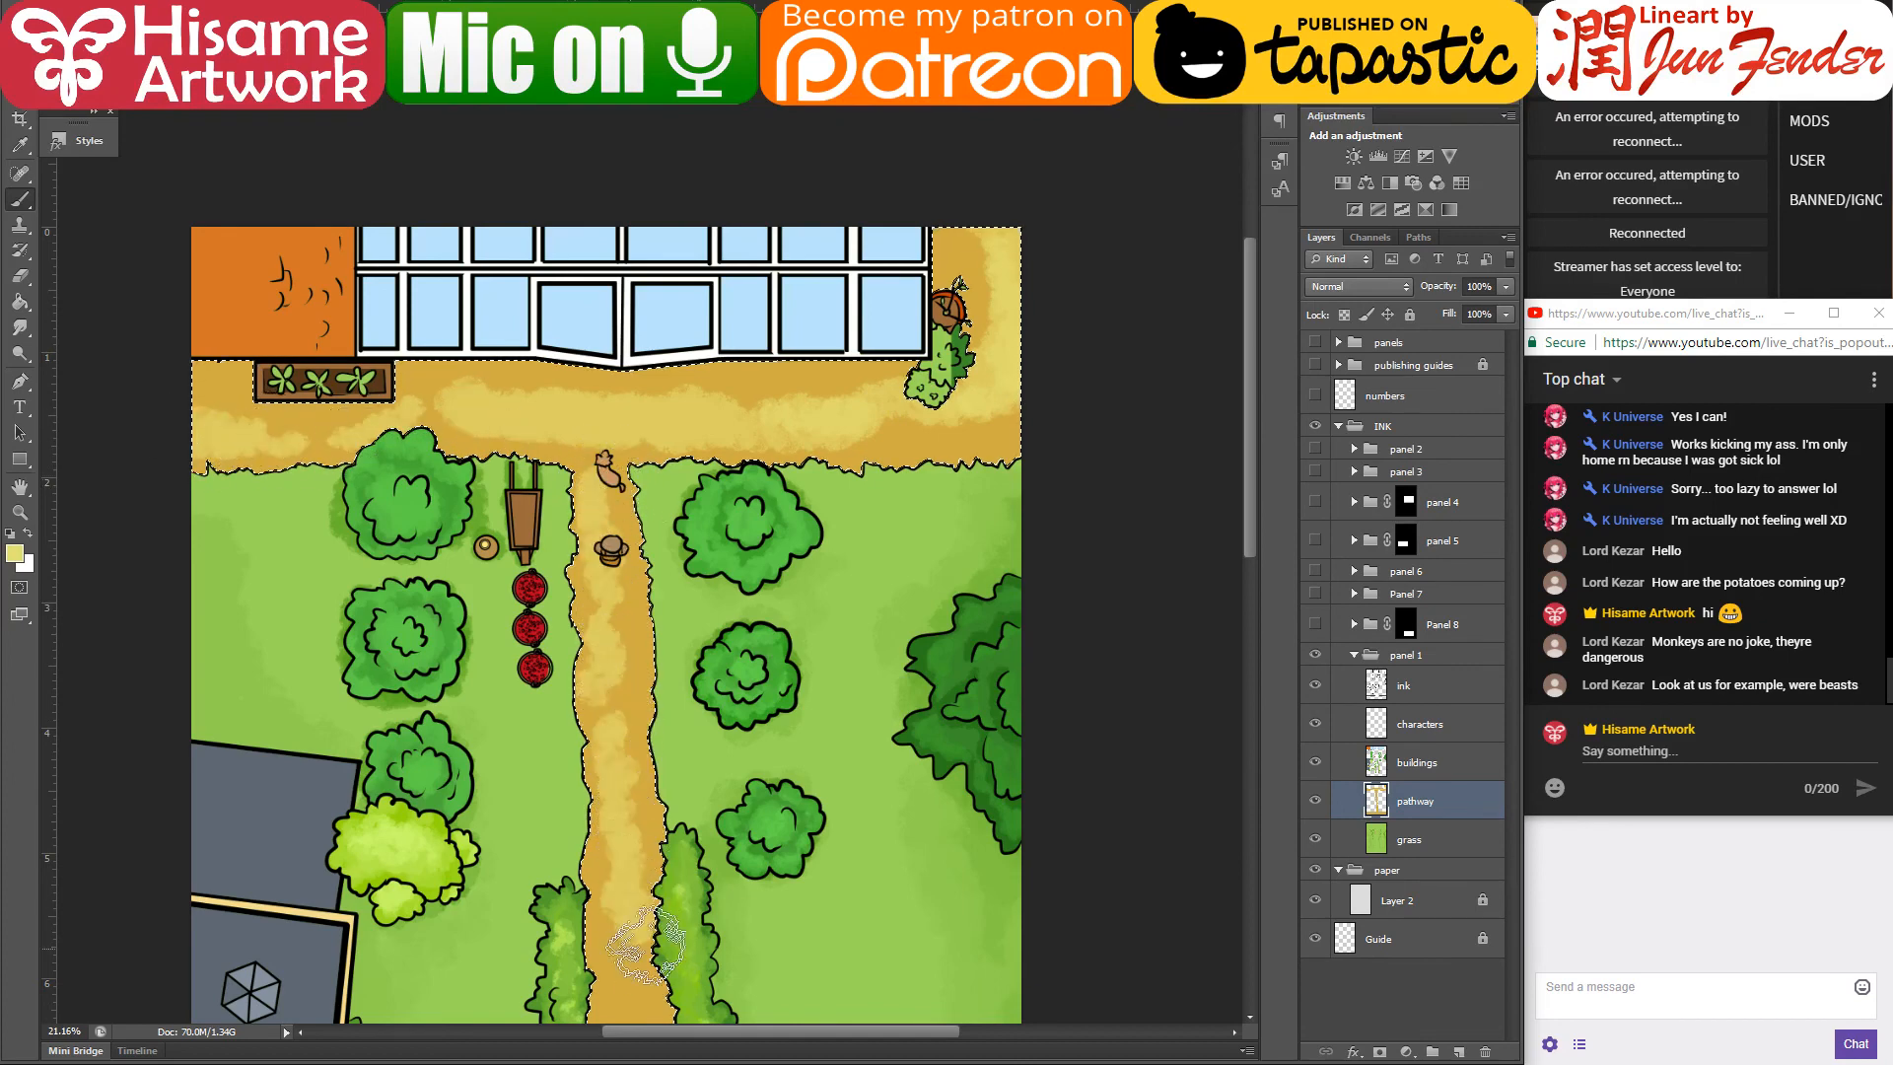
# - Brush yellow highlights down the pathway between the hedges to the gate and soften them with sampled tan tones
pyautogui.moveTo(641, 946); pyautogui.dragTo(616, 592)
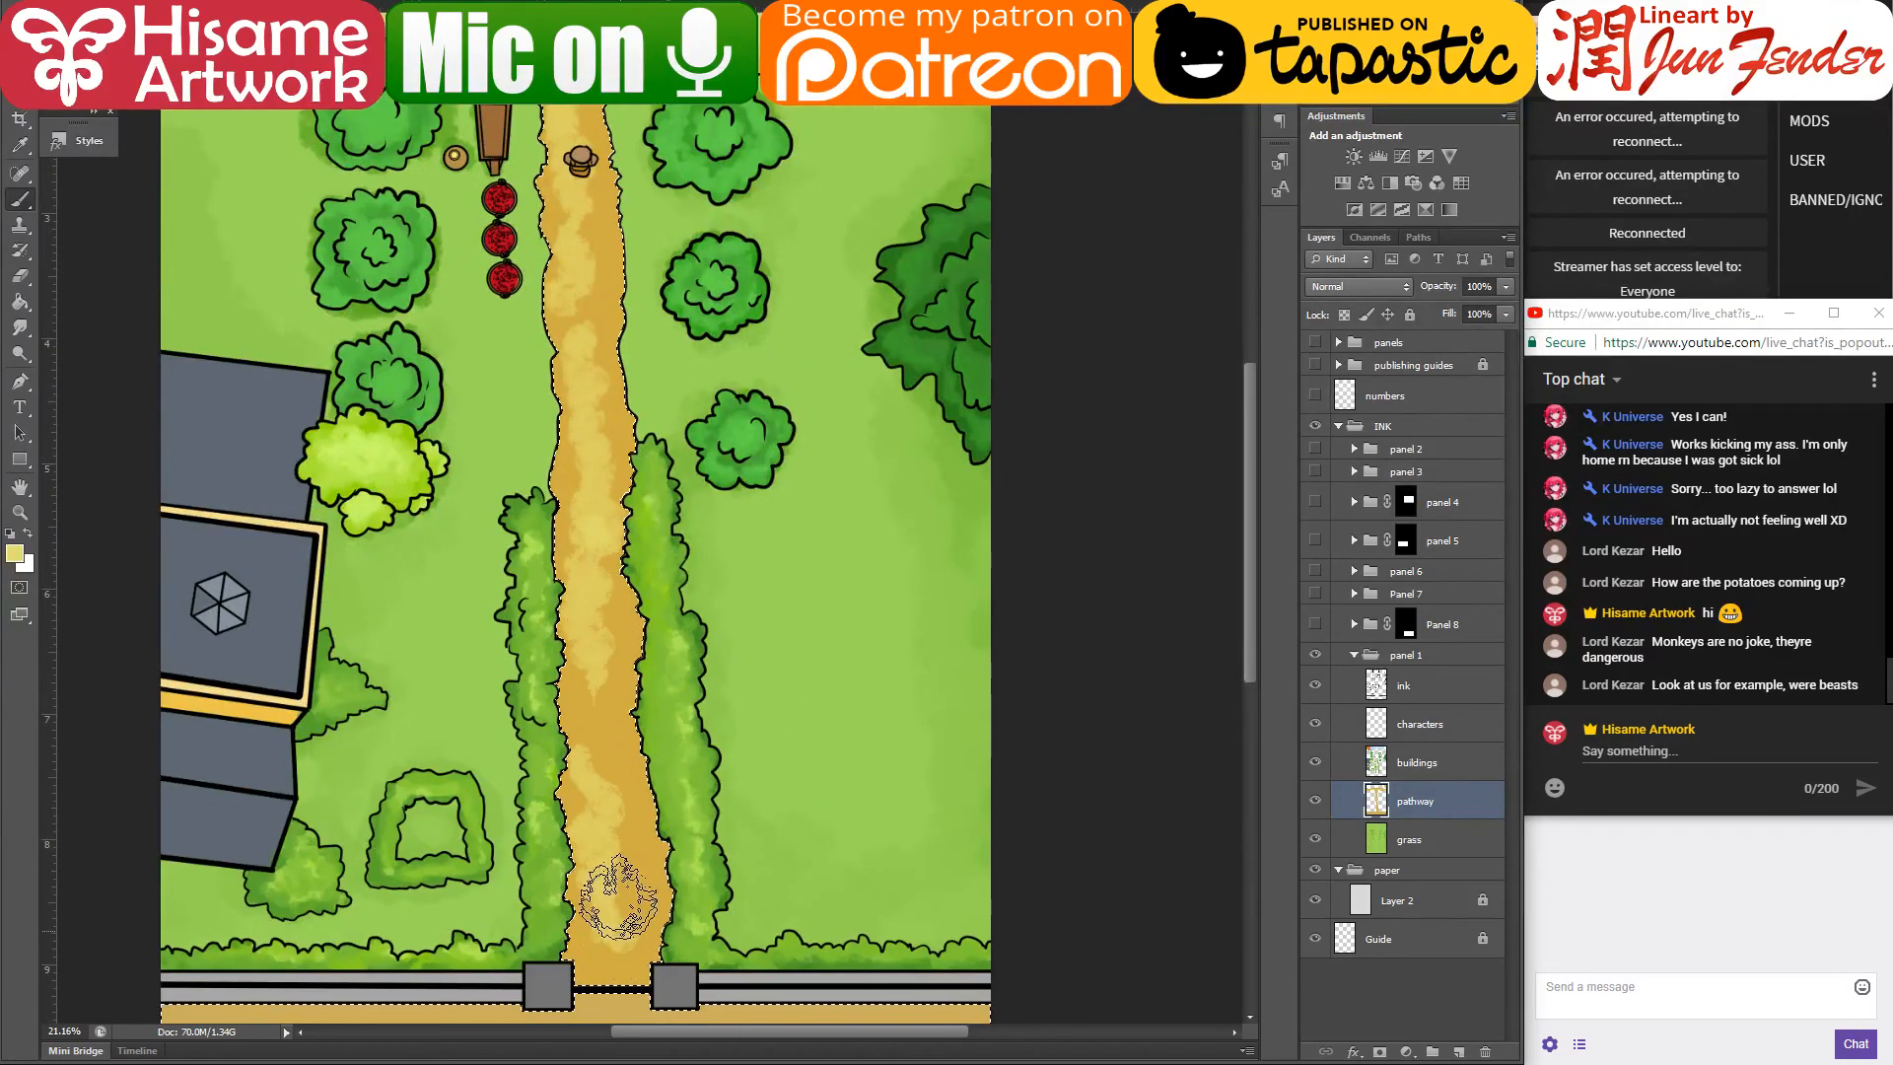
pyautogui.scroll(-3, 626, 562)
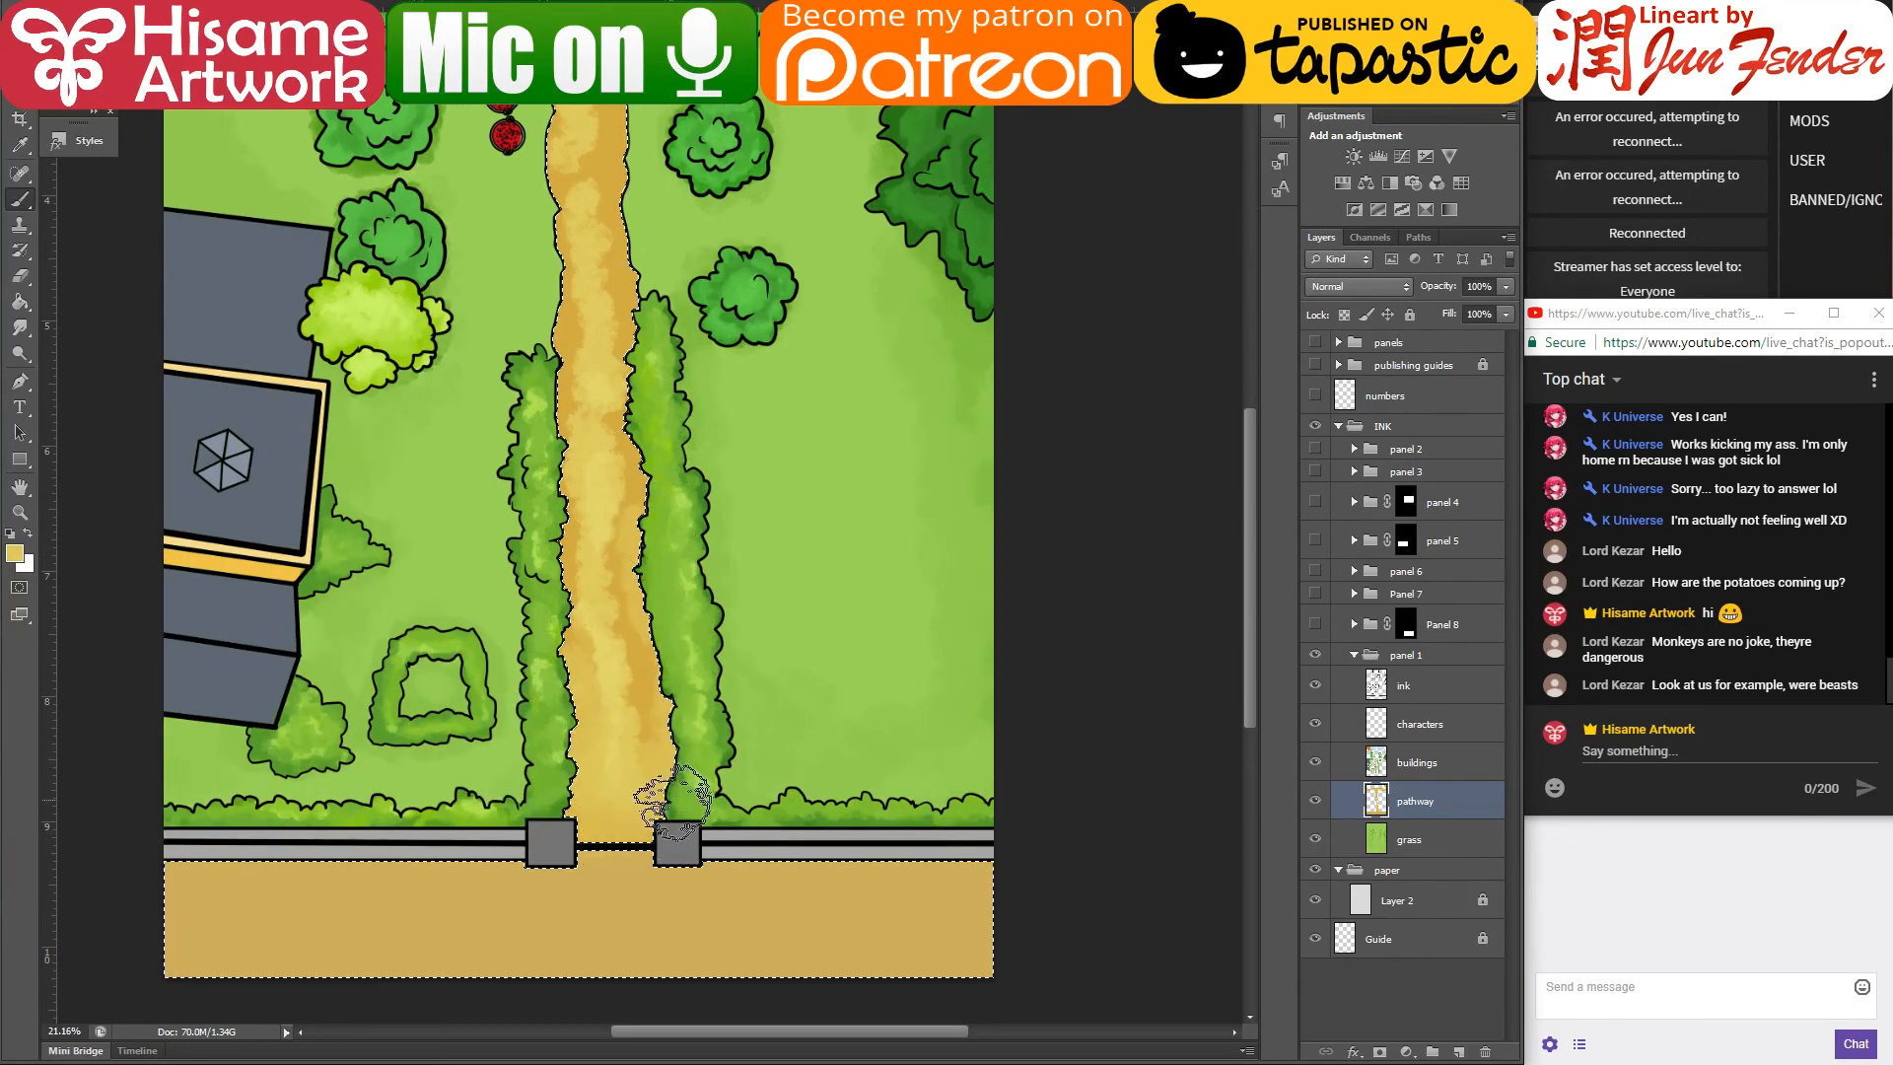
pyautogui.moveTo(636, 662)
pyautogui.mouseDown()
pyautogui.moveTo(661, 739)
pyautogui.moveTo(591, 882)
pyautogui.mouseUp()
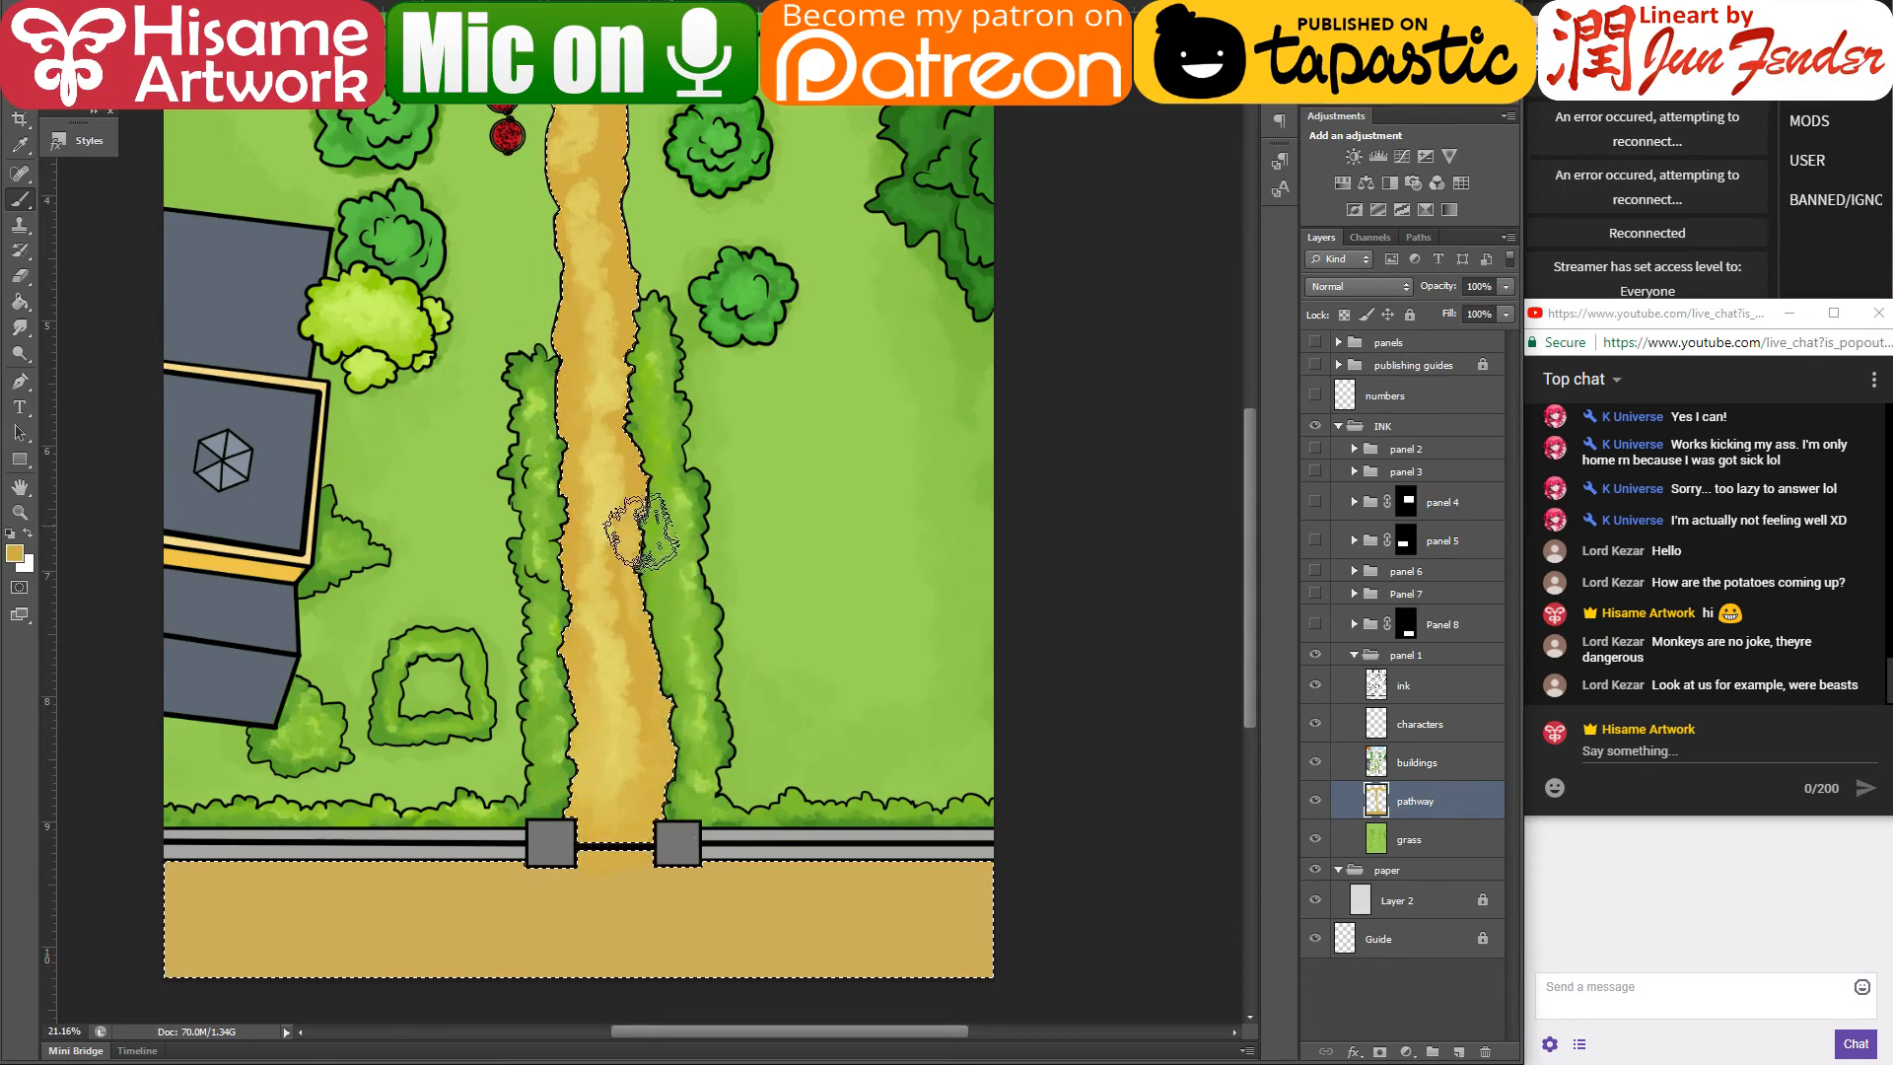
# - Blend the highlights on the wide path in front of the glass building using yellow and tan tones sampled from it
pyautogui.moveTo(597, 346); pyautogui.dragTo(670, 754)
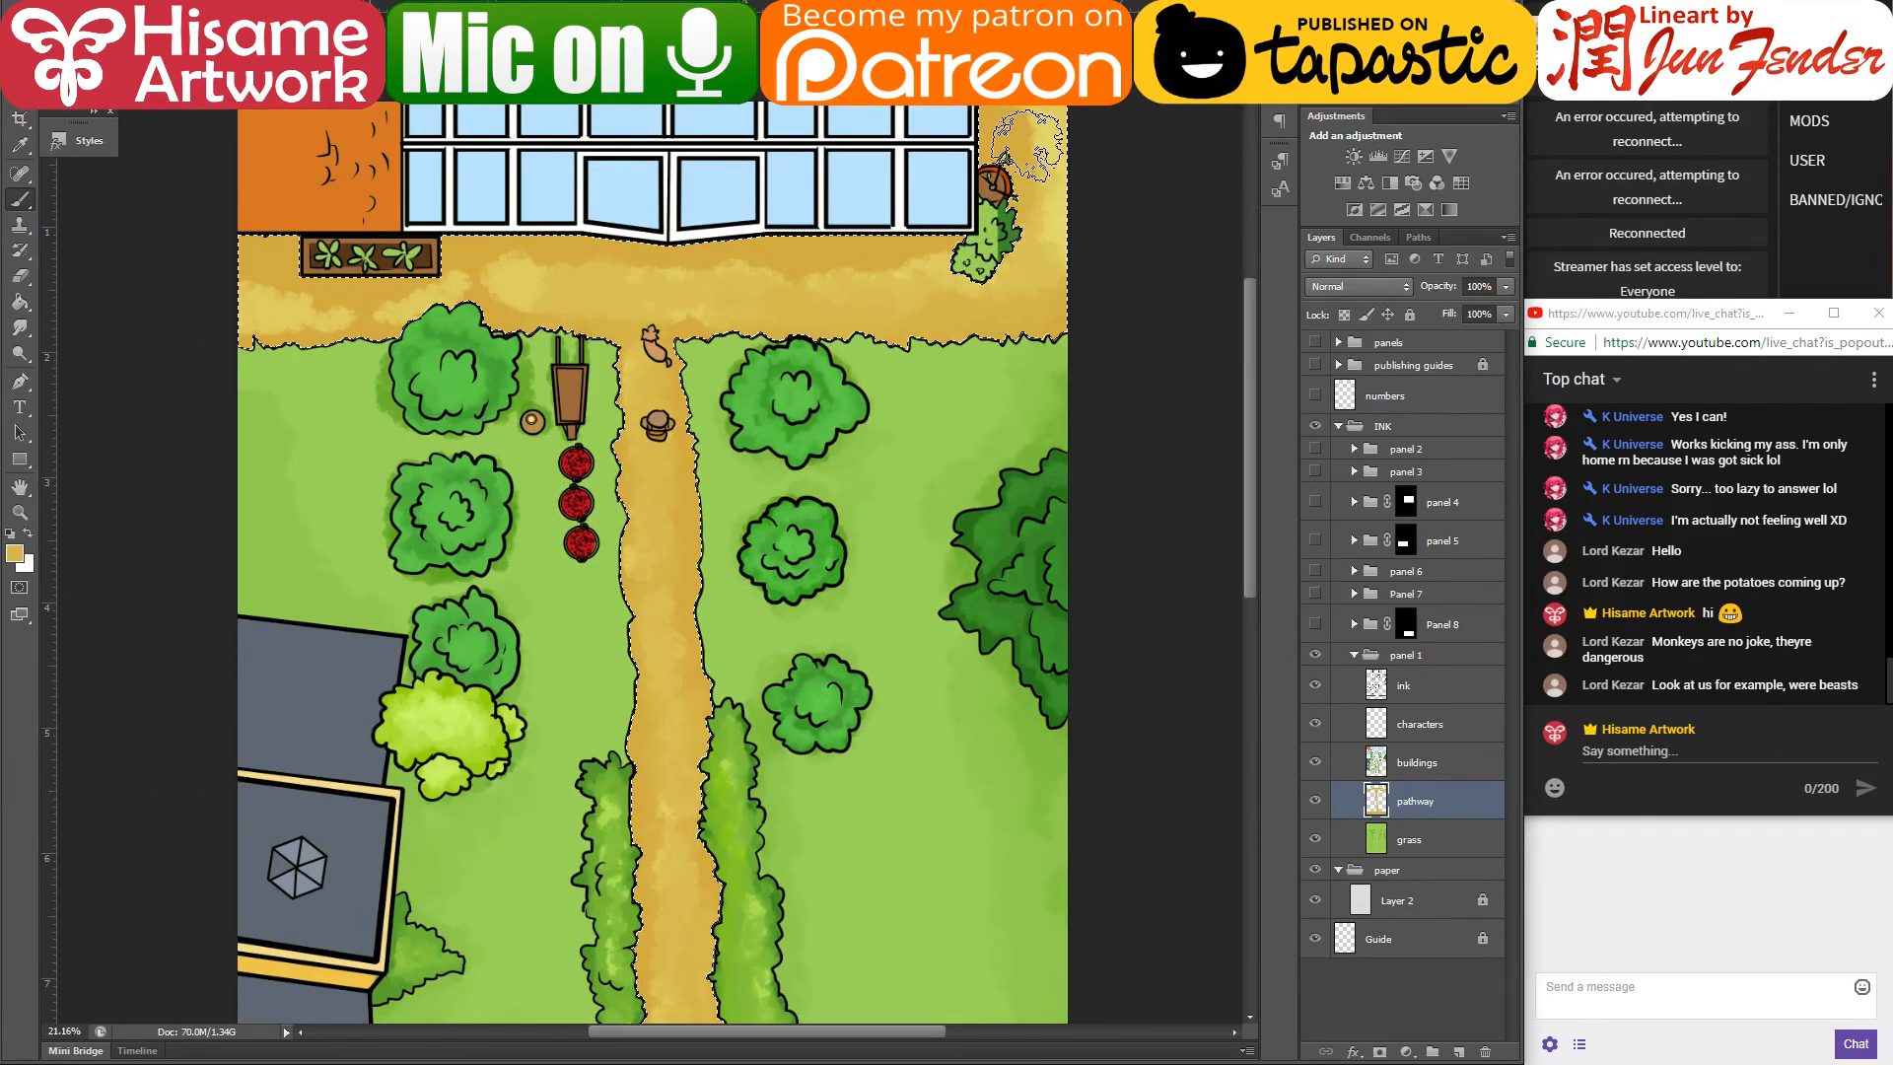
pyautogui.moveTo(1025, 148)
pyautogui.mouseDown()
pyautogui.moveTo(1015, 163)
pyautogui.moveTo(1021, 147)
pyautogui.mouseUp()
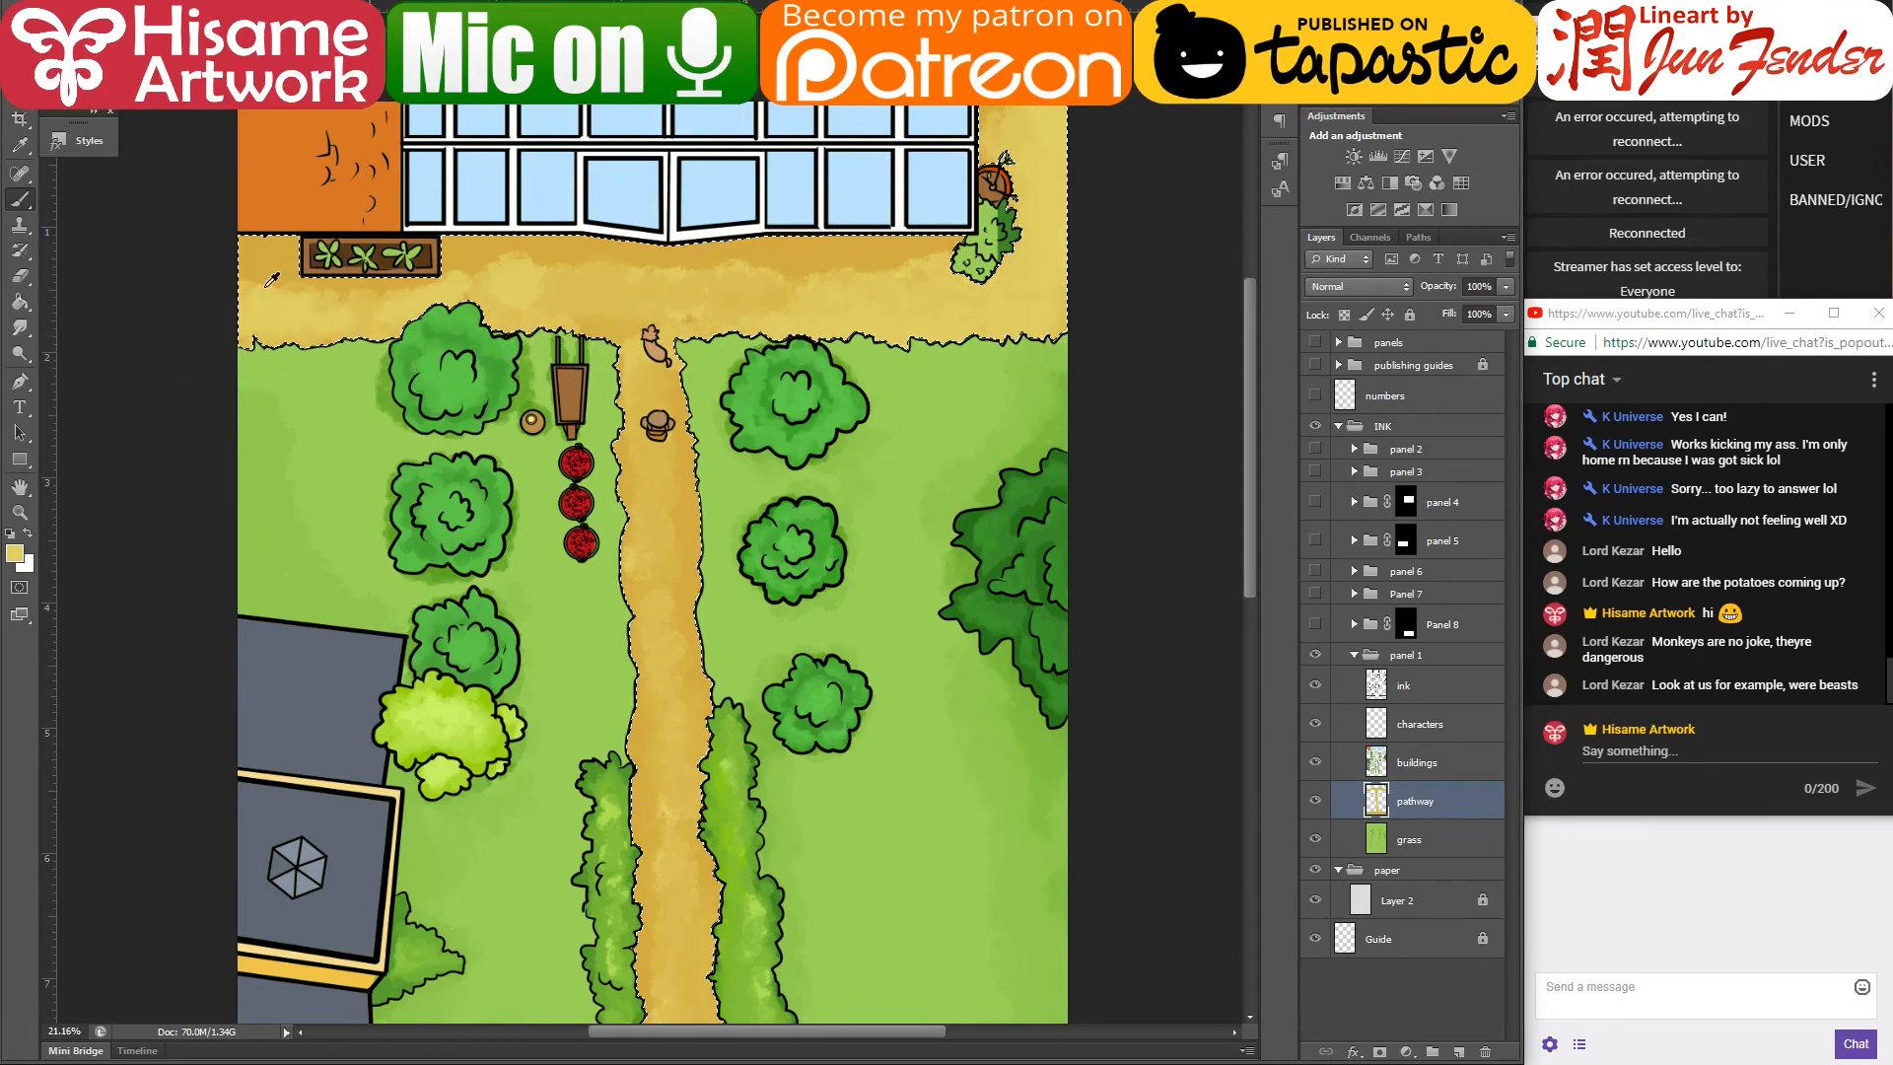
pyautogui.keyDown('alt'); pyautogui.click(304, 275); pyautogui.keyUp('alt')
pyautogui.keyDown('alt'); pyautogui.click(490, 220); pyautogui.keyUp('alt')
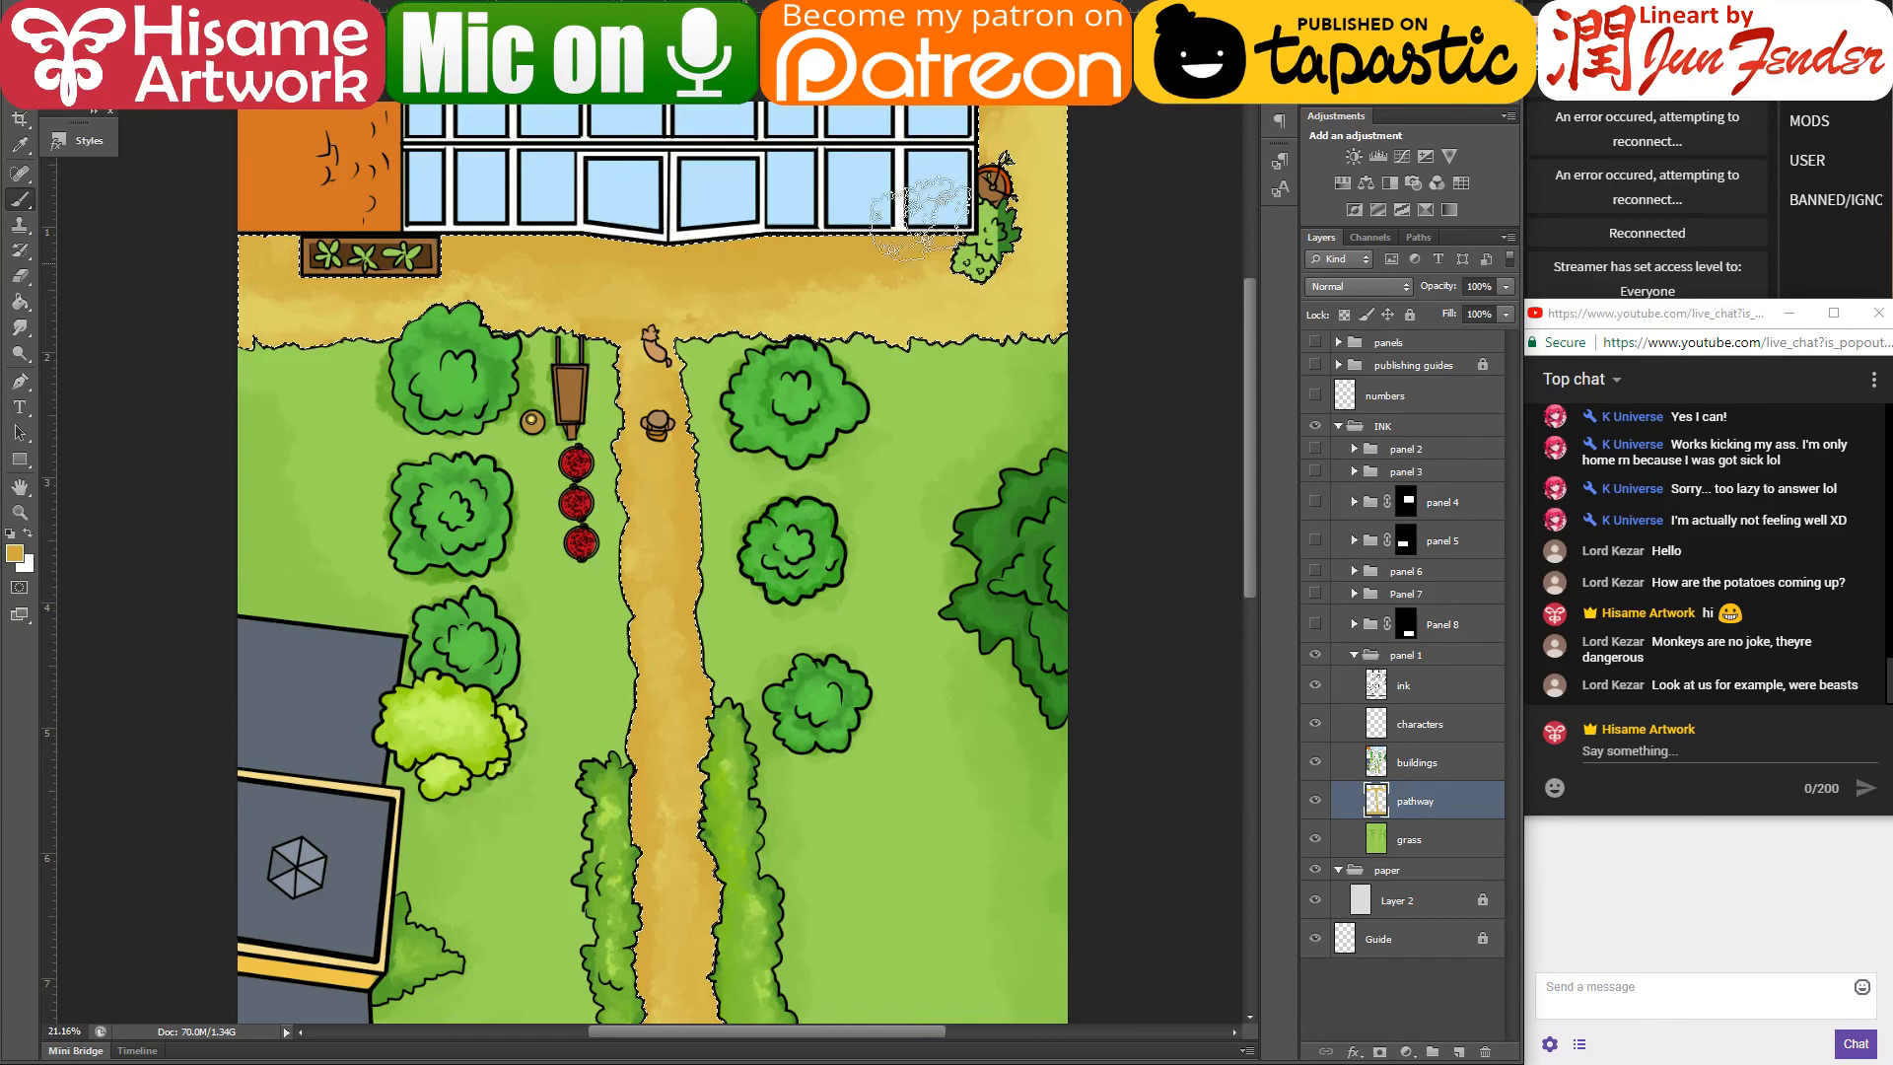
pyautogui.keyDown('alt'); pyautogui.click(608, 321); pyautogui.keyUp('alt')
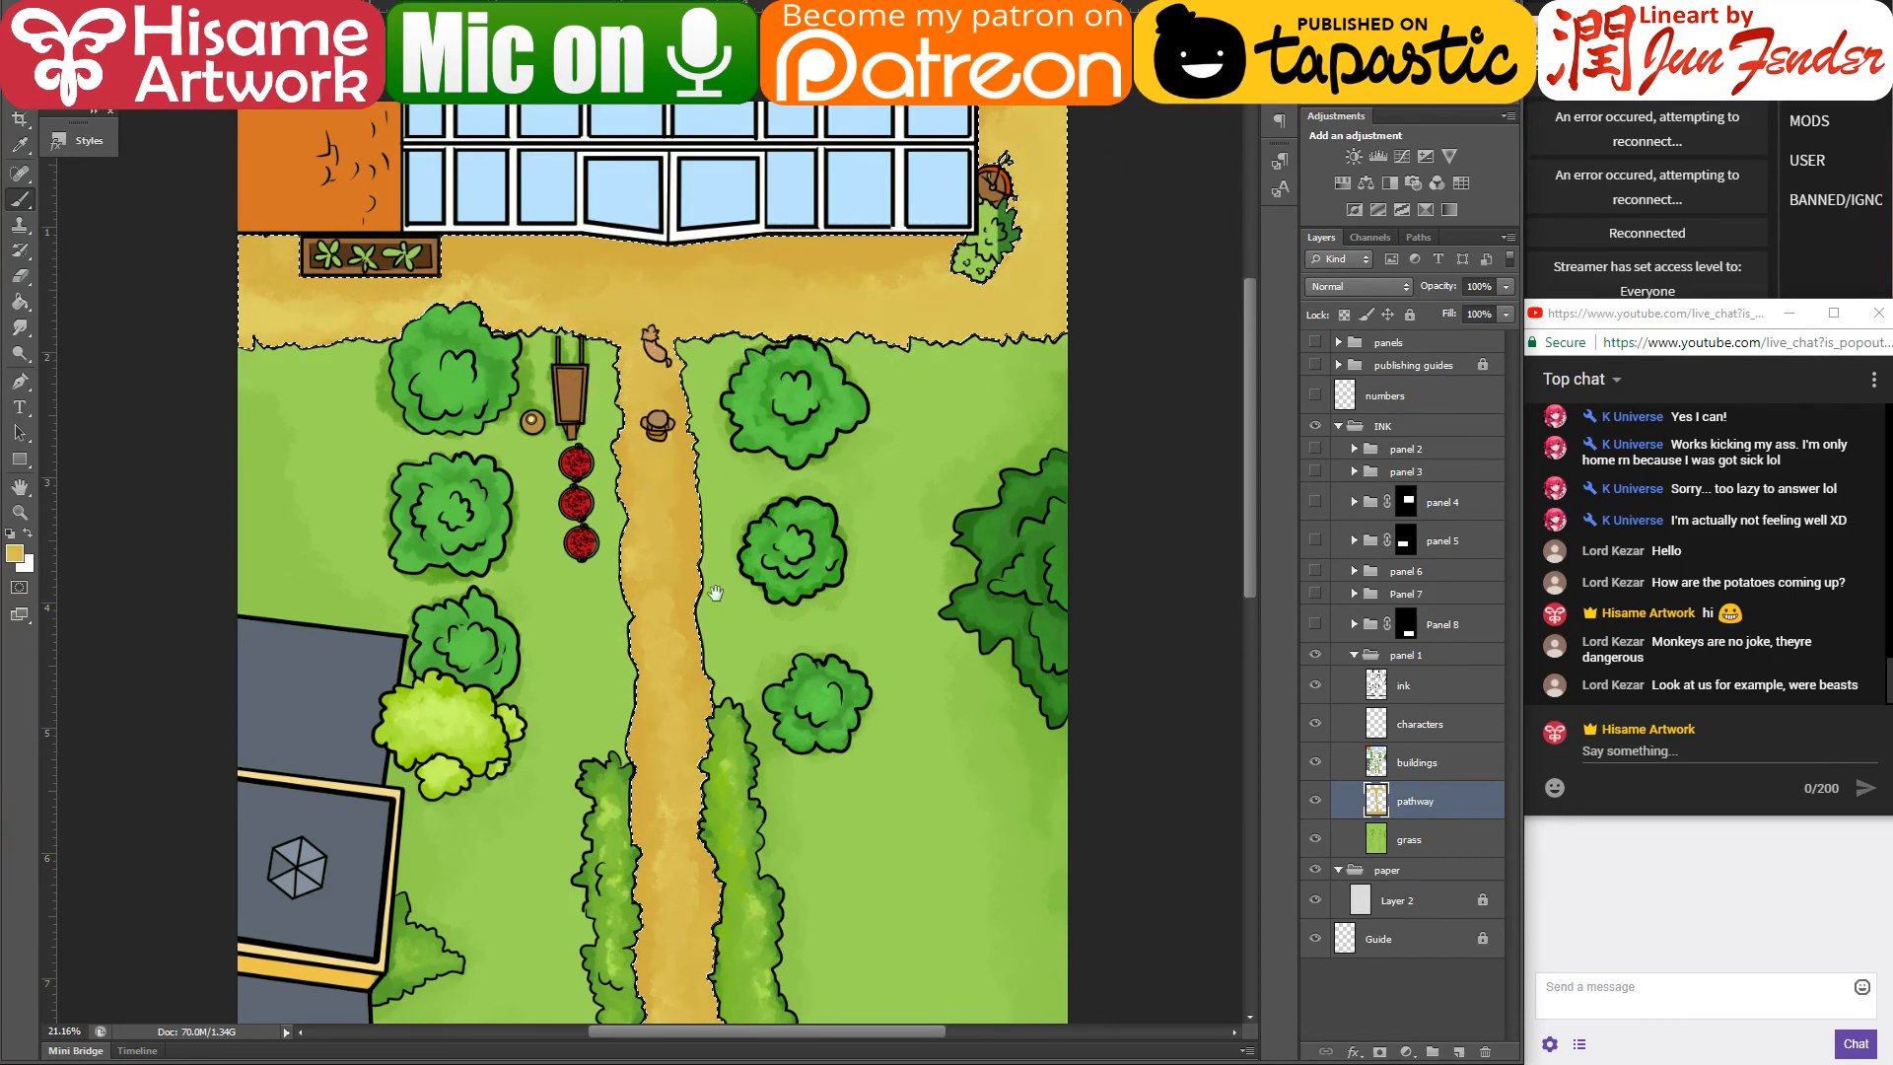
# - Reload the pathway layer's selection, brush sampled yellow and tan shading over the road below the fence, then deselect and save the file
pyautogui.moveTo(710, 591)
pyautogui.mouseDown()
pyautogui.moveTo(701, 129)
pyautogui.moveTo(706, 157)
pyautogui.mouseUp()
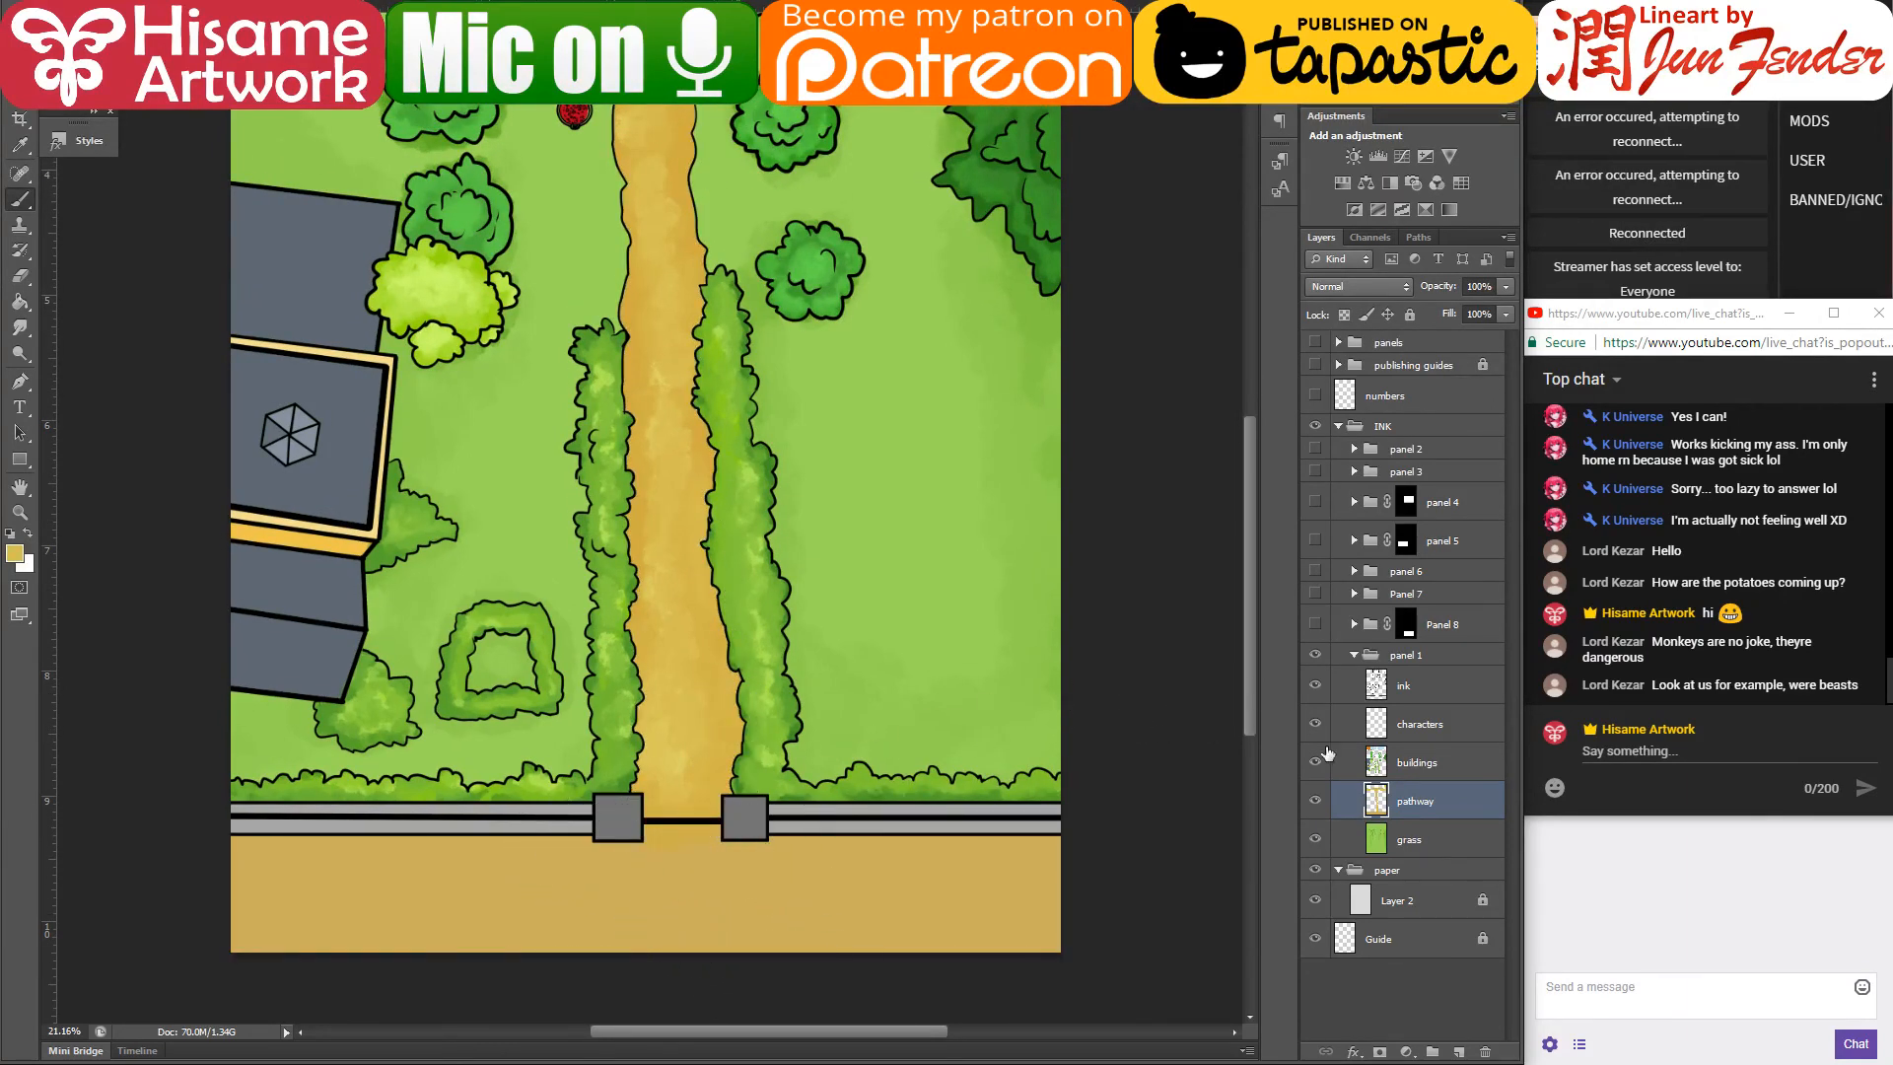
pyautogui.keyDown('ctrl'); pyautogui.click(1376, 801); pyautogui.keyUp('ctrl')
pyautogui.moveTo(694, 859)
pyautogui.mouseDown()
pyautogui.moveTo(329, 840)
pyautogui.moveTo(921, 825)
pyautogui.moveTo(1163, 881)
pyautogui.mouseUp()
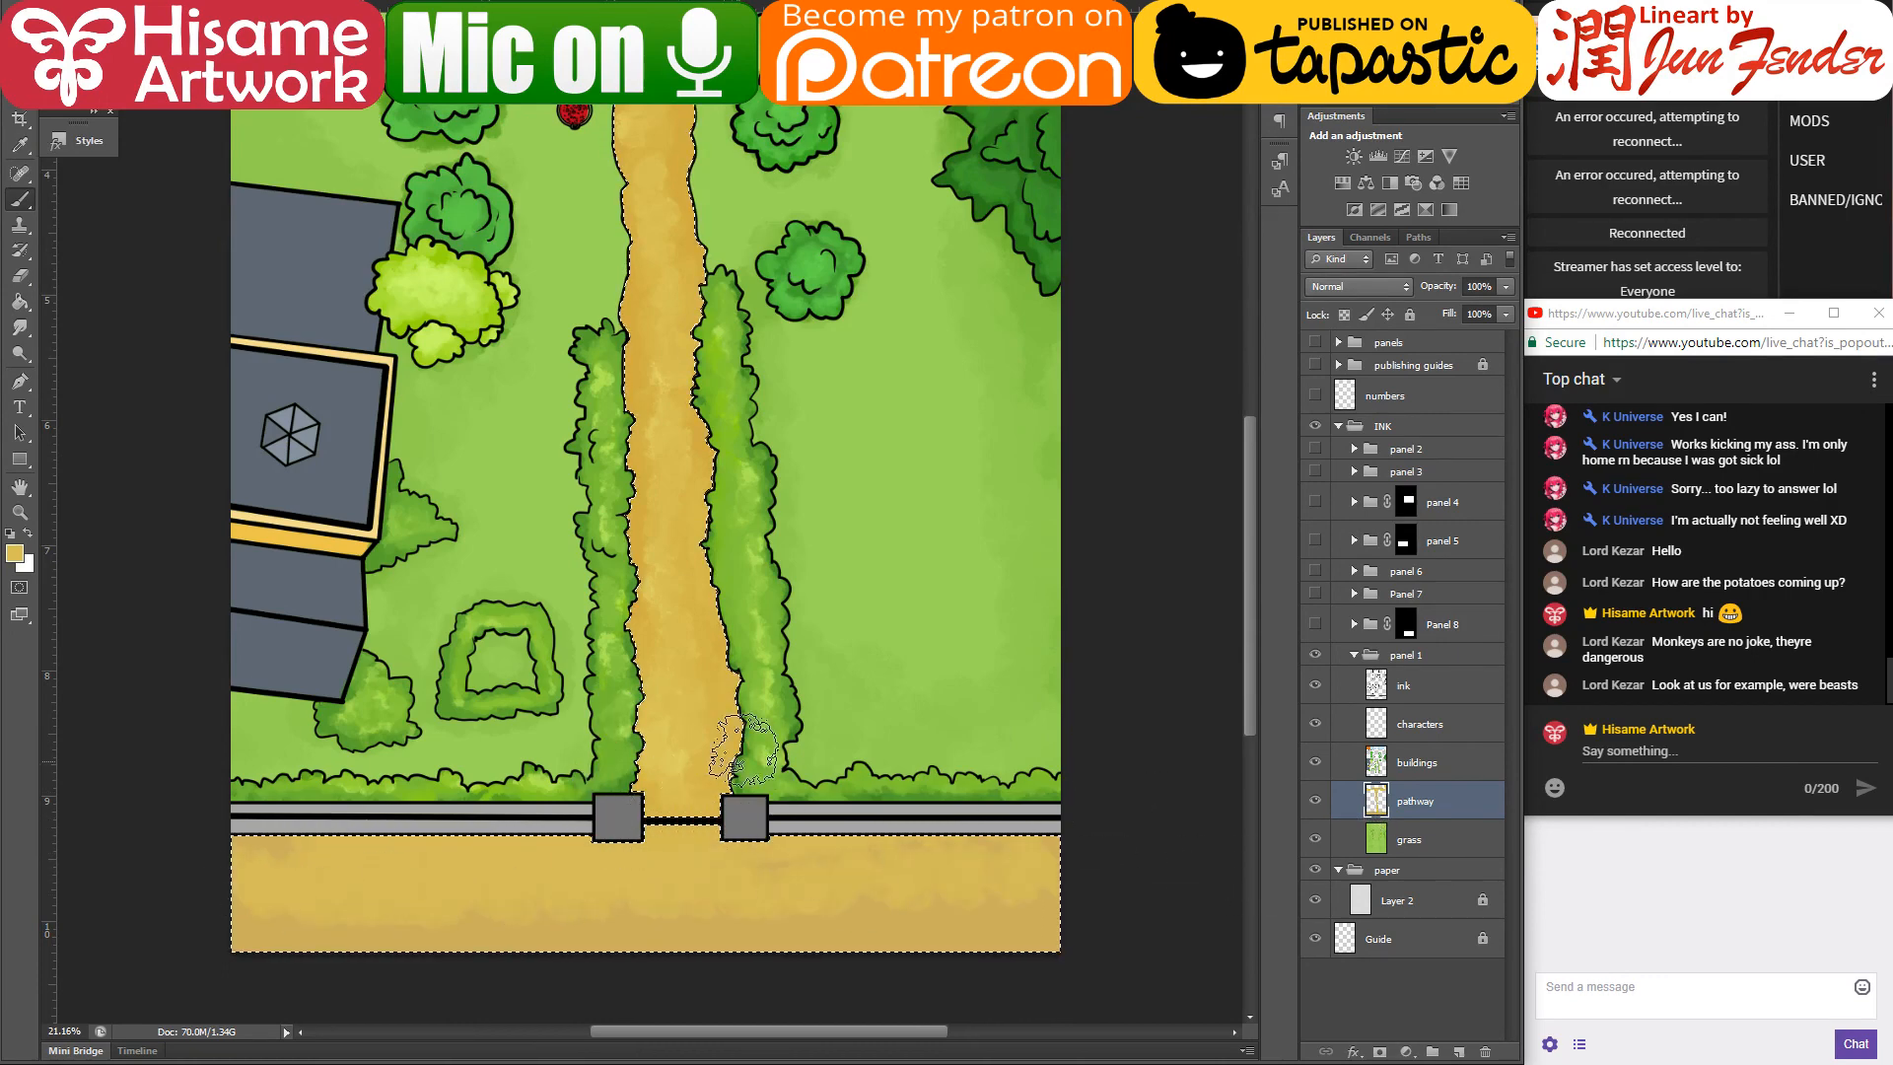
pyautogui.keyDown('alt'); pyautogui.click(679, 764); pyautogui.keyUp('alt')
pyautogui.moveTo(483, 919); pyautogui.dragTo(1077, 893)
pyautogui.moveTo(337, 913); pyautogui.dragTo(701, 925)
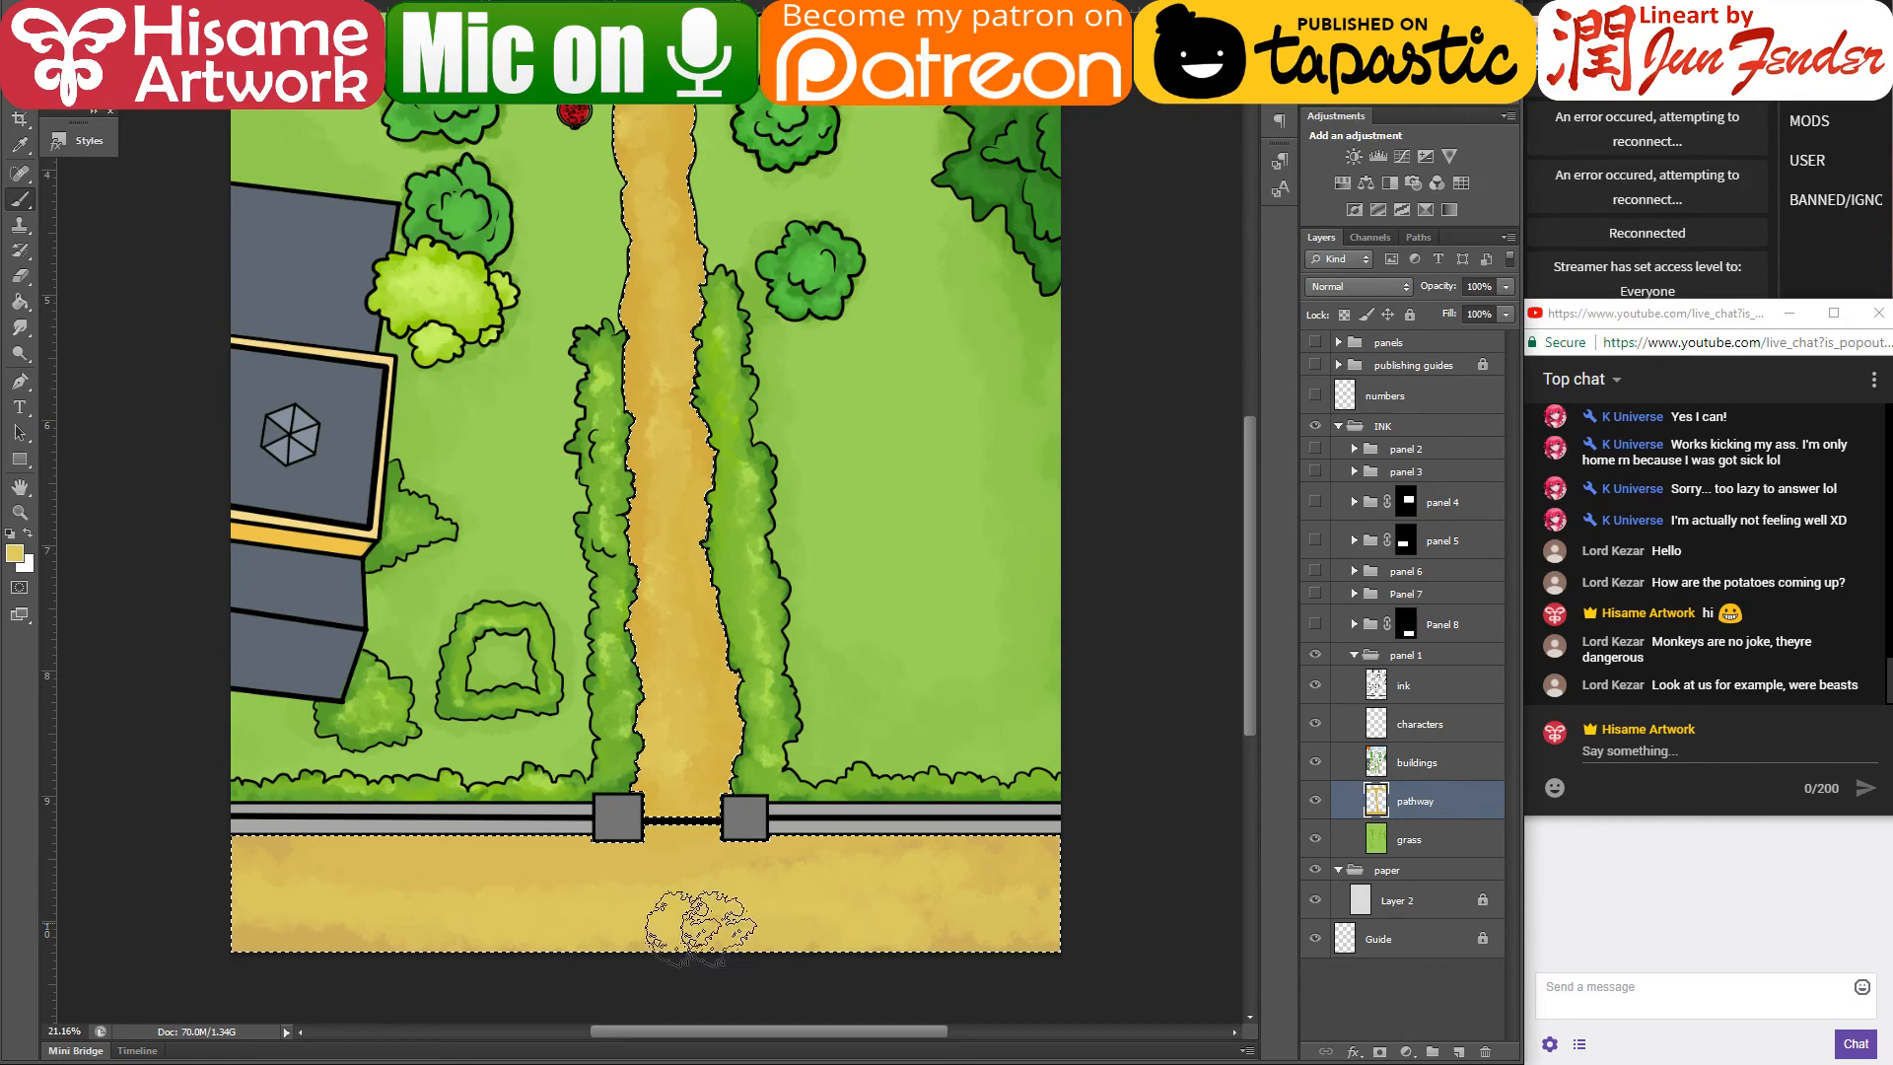
pyautogui.keyDown('alt'); pyautogui.click(659, 868); pyautogui.keyUp('alt')
pyautogui.moveTo(680, 858); pyautogui.dragTo(259, 894)
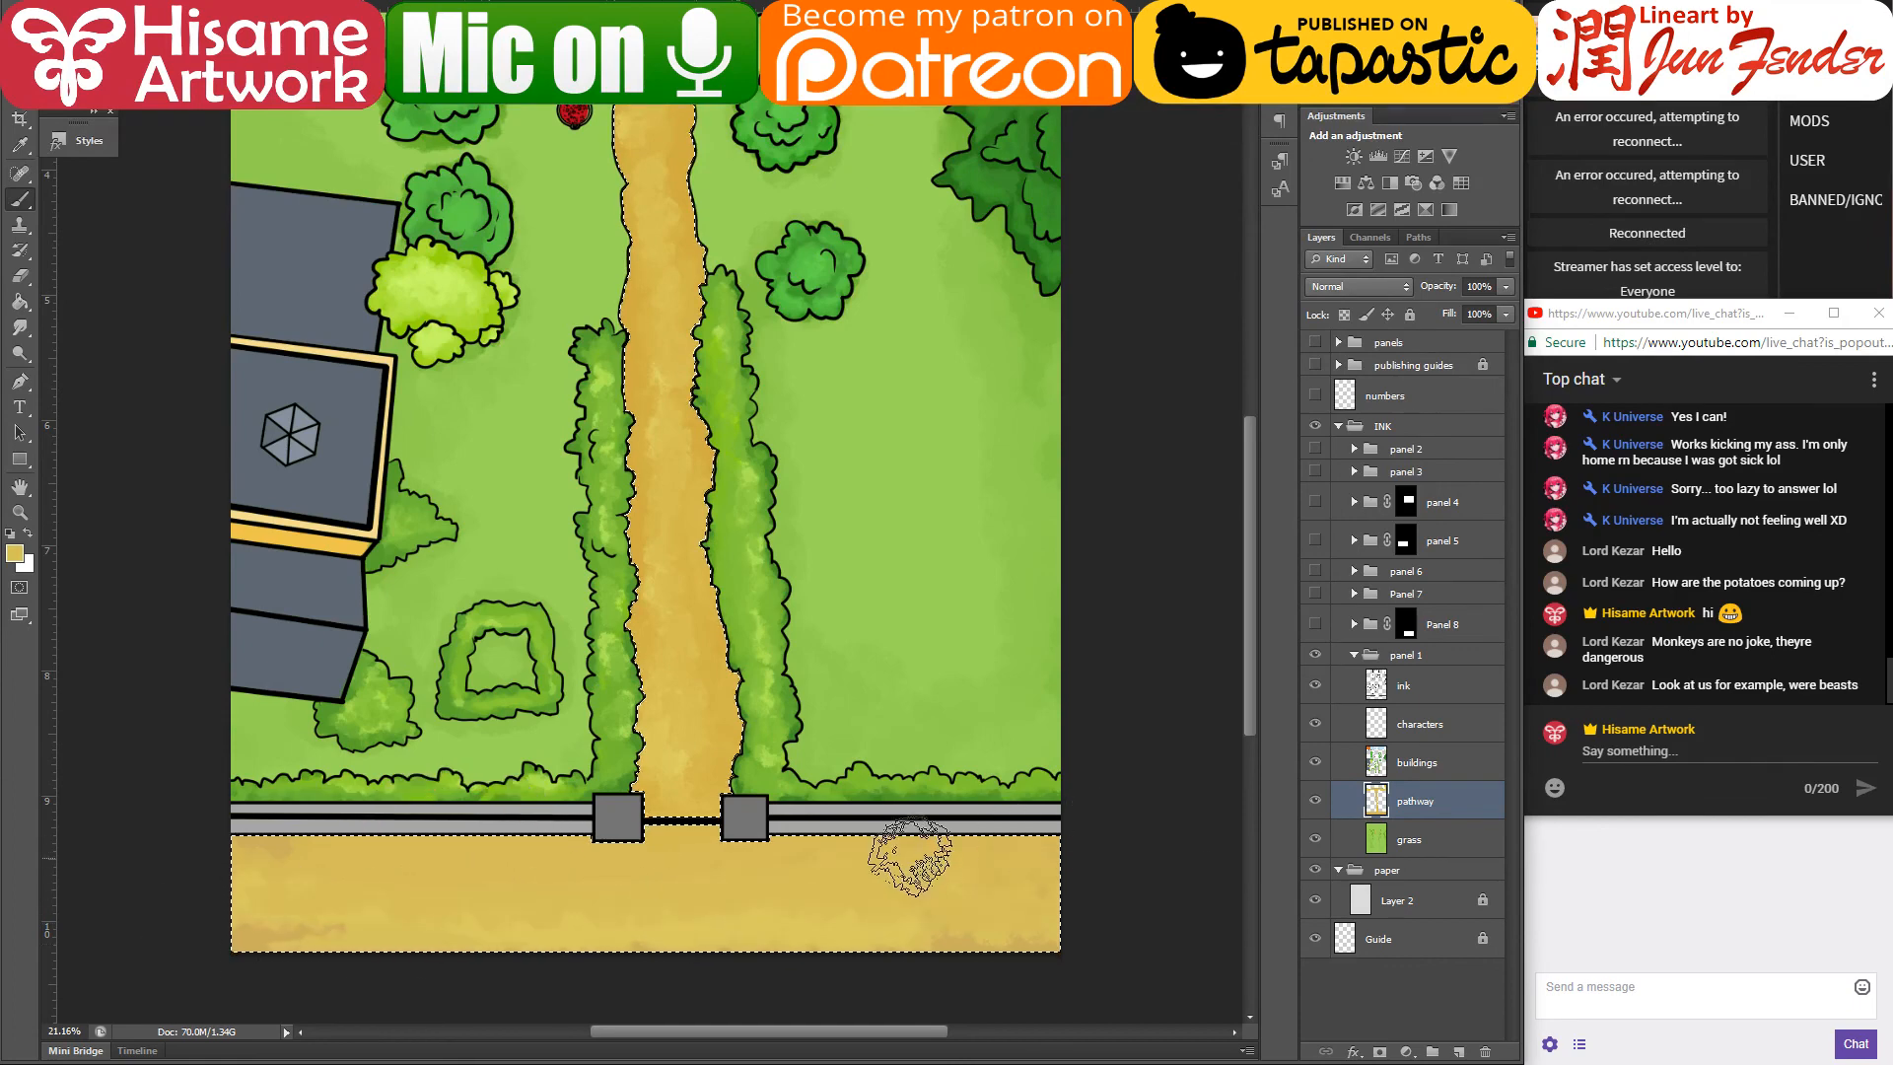
pyautogui.hotkey('ctrl', 'd')
pyautogui.hotkey('ctrl', 's')
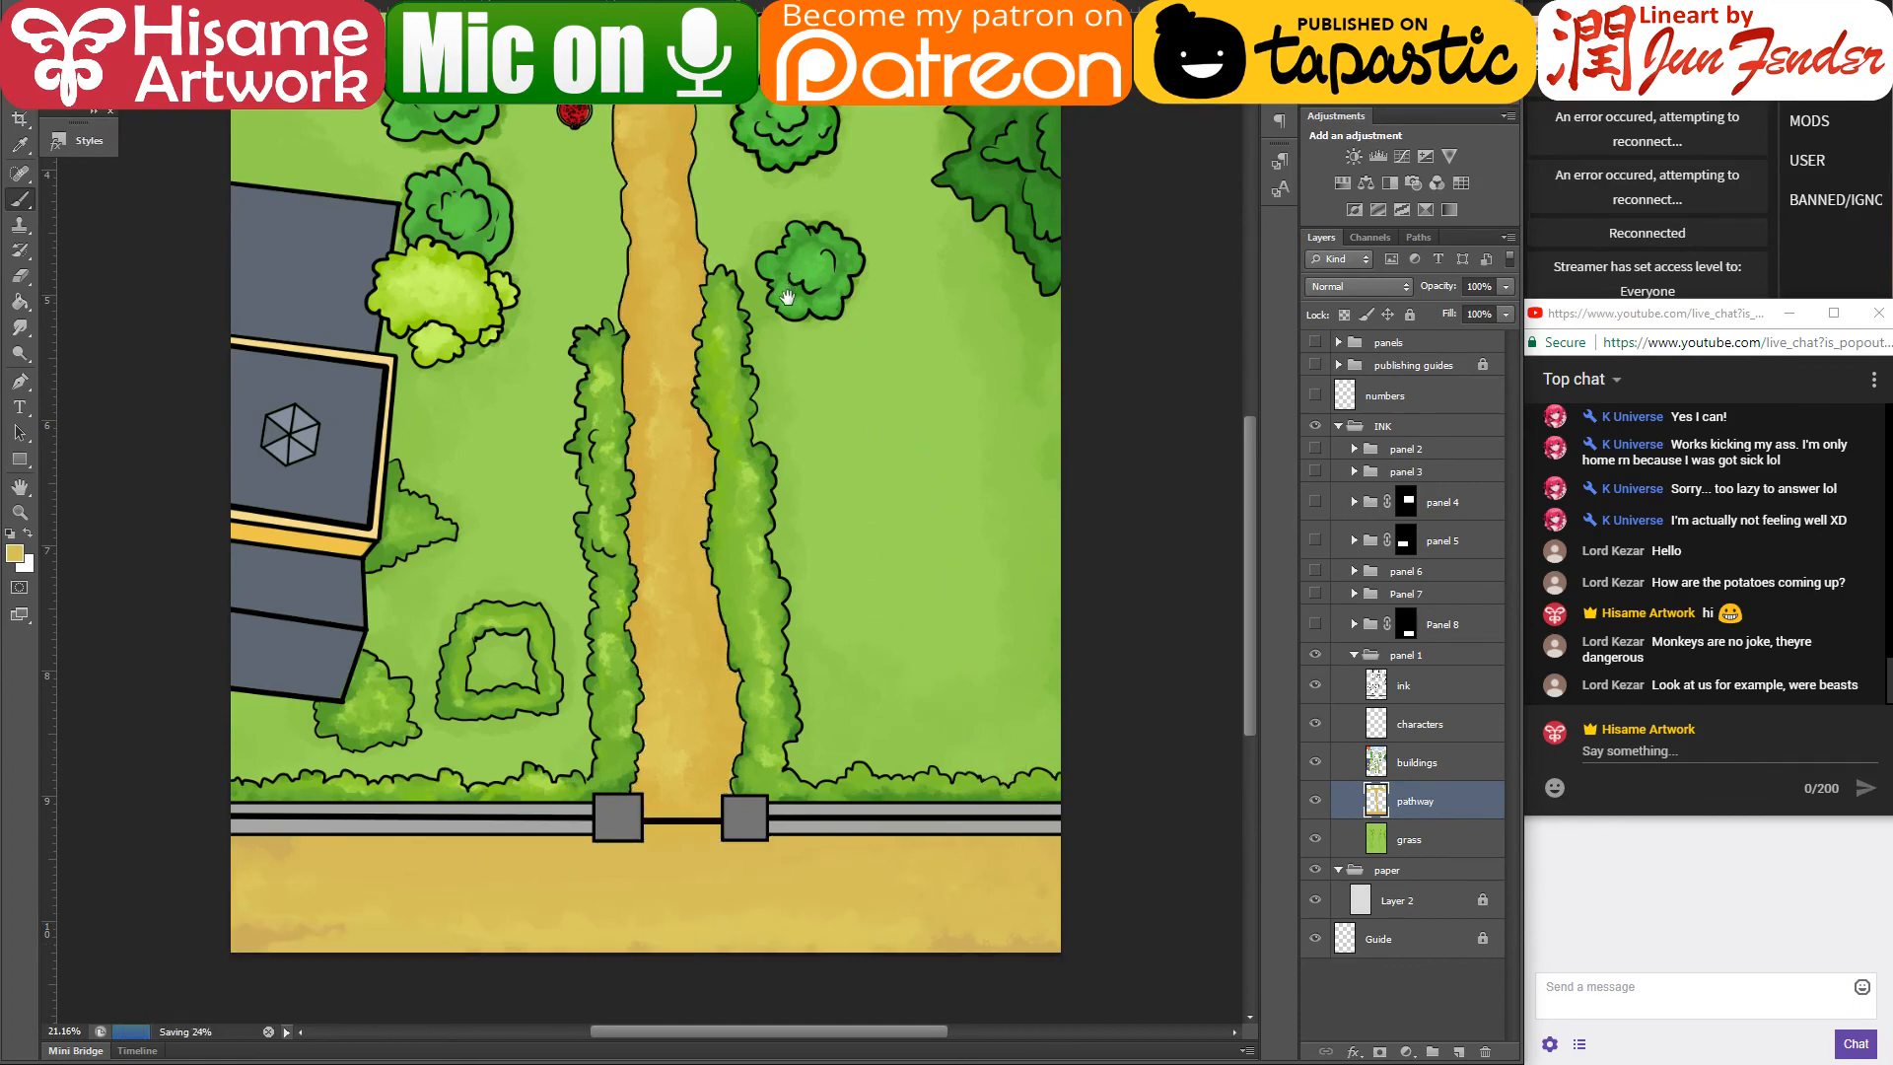
# - On the buildings layer, select the upper grey roof section and brush darker blue-grey shading over it using colour 495562
pyautogui.moveTo(789, 291); pyautogui.dragTo(802, 435)
pyautogui.press('j')
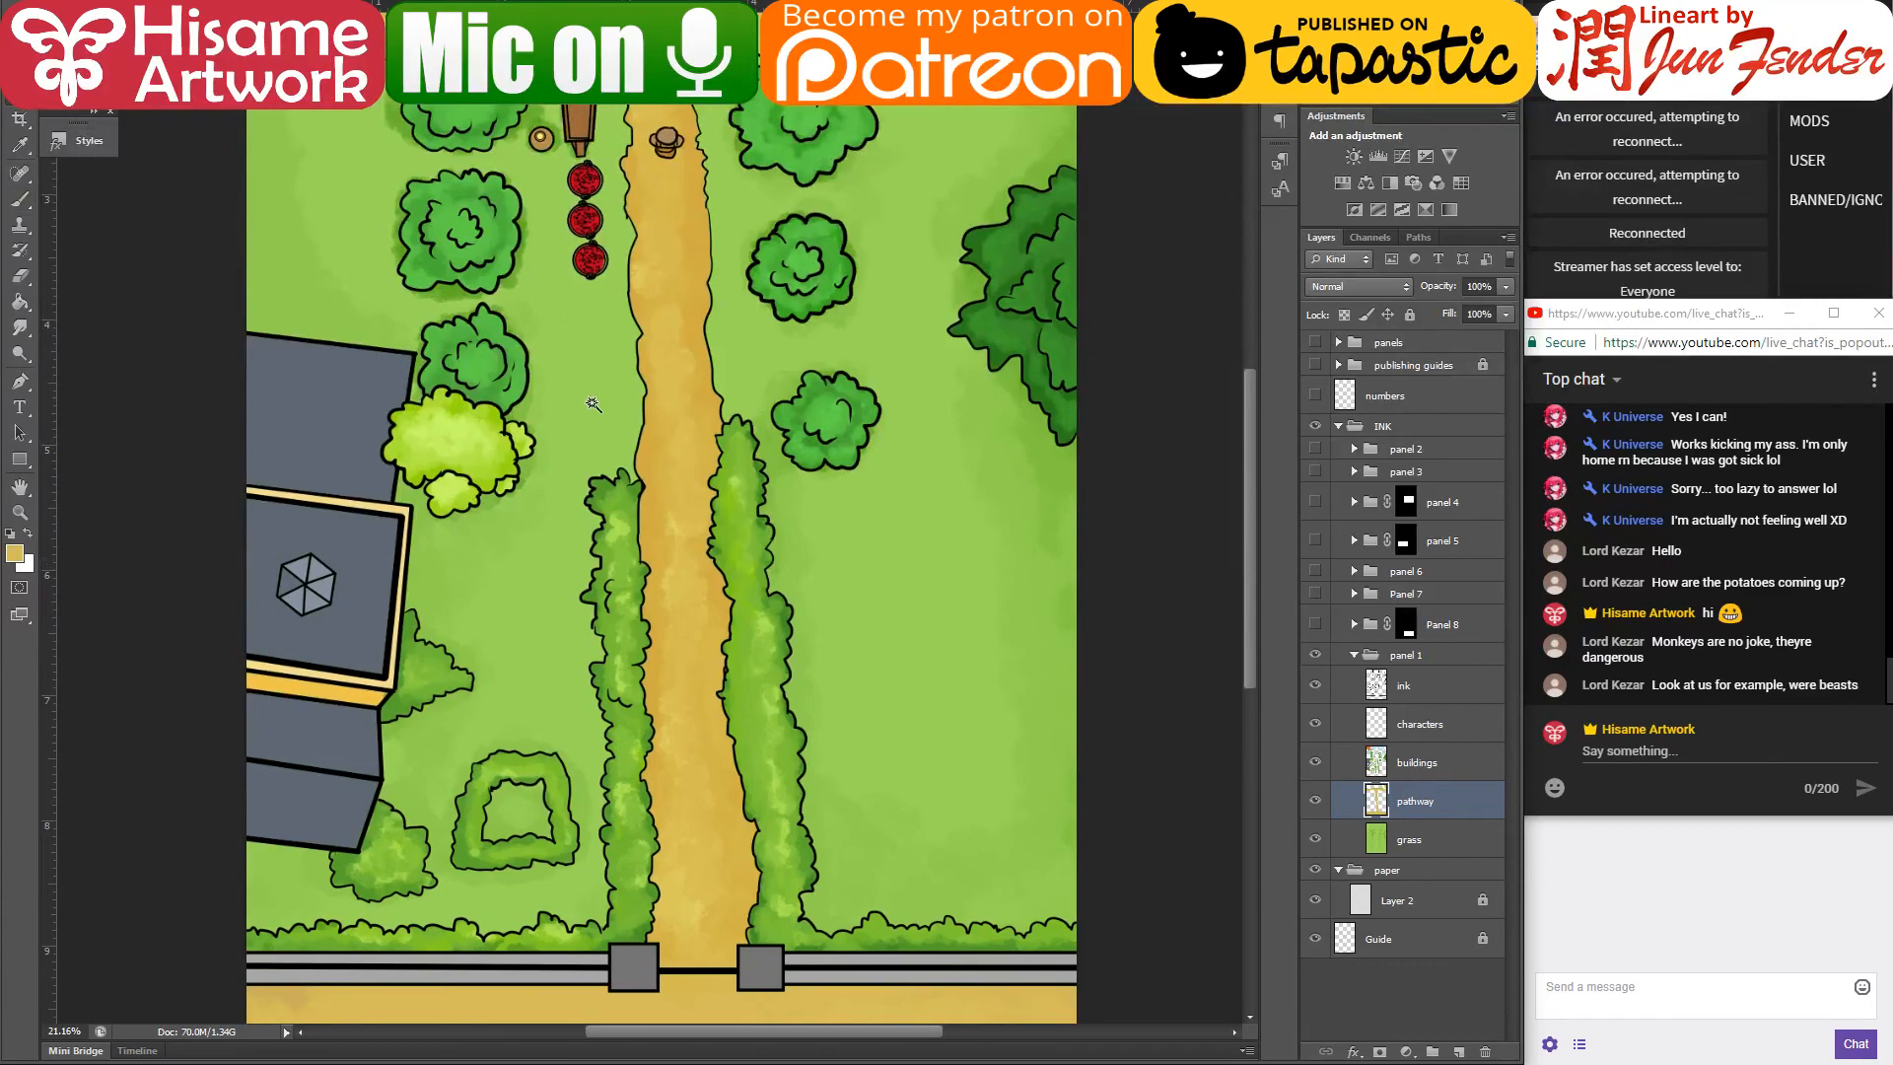
pyautogui.click(1407, 763)
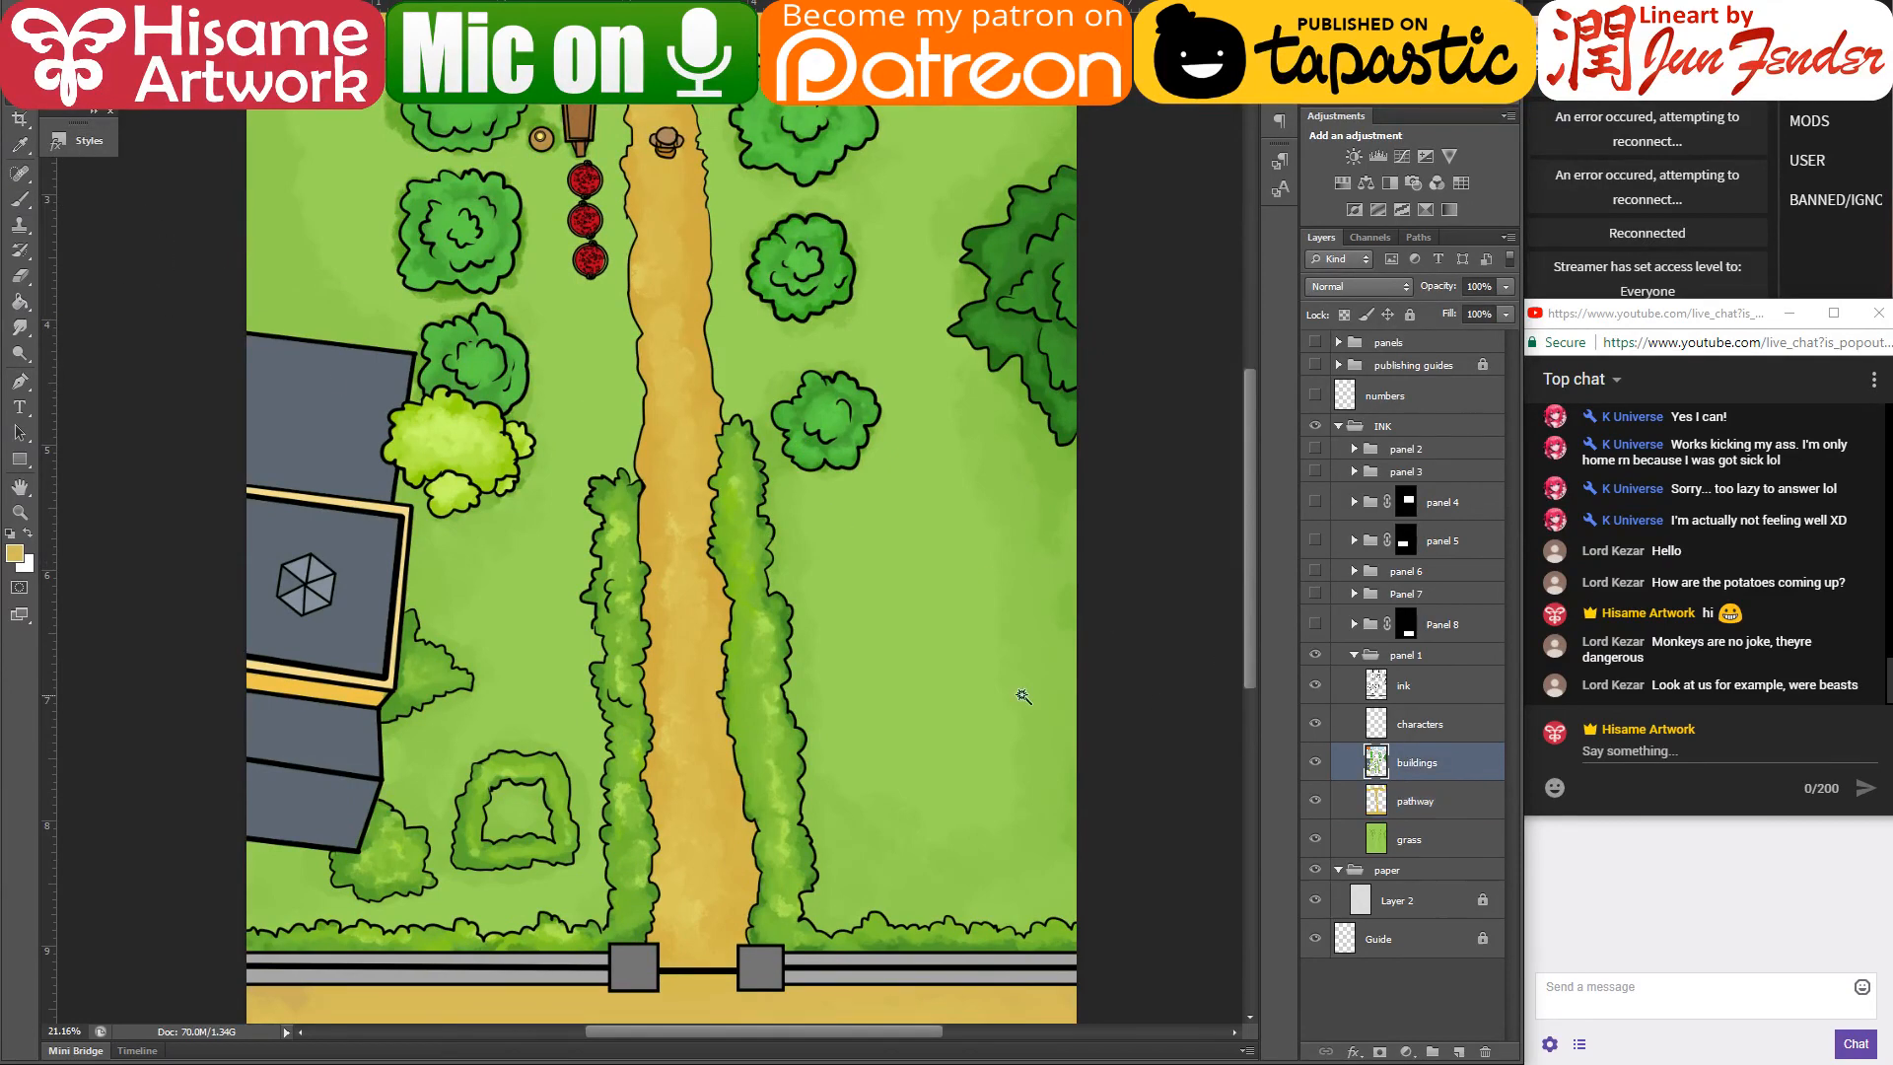
pyautogui.click(345, 409)
pyautogui.press('b')
pyautogui.press('i')
pyautogui.click(365, 398)
pyautogui.click(14, 553)
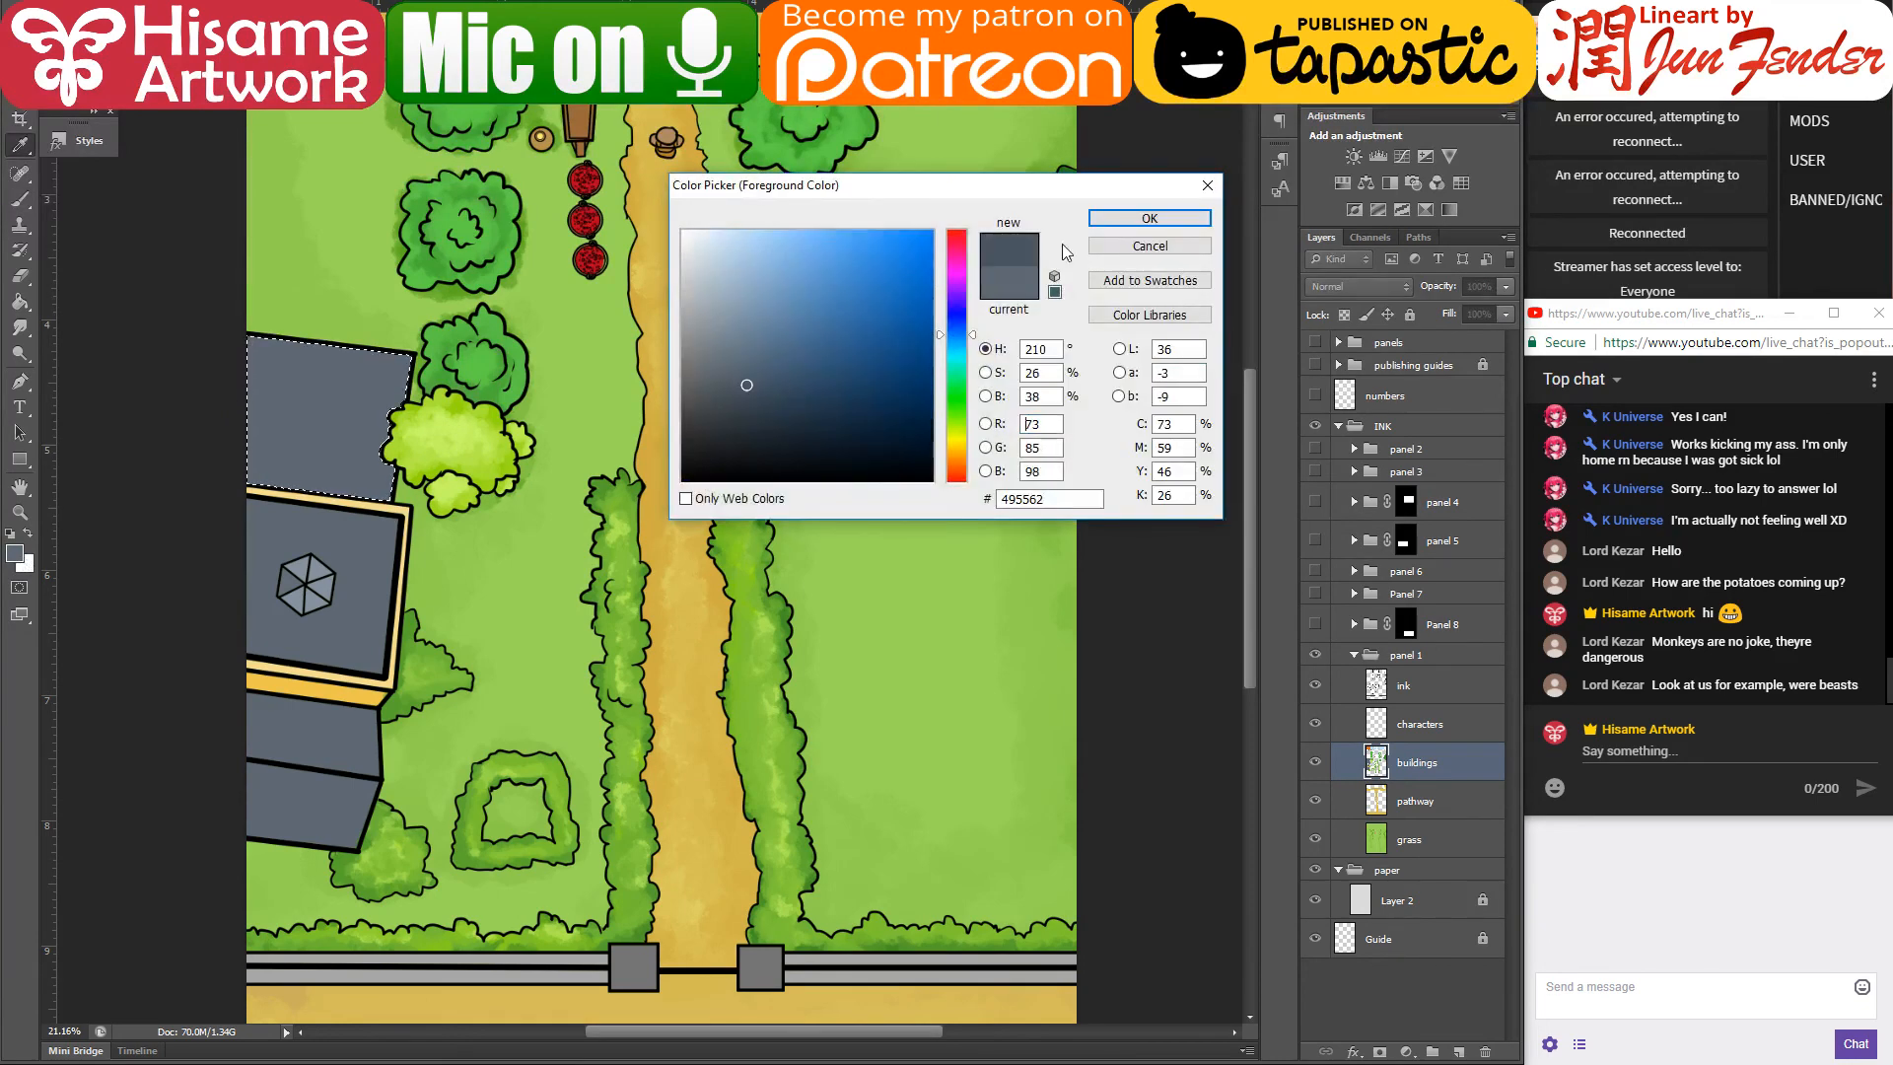
pyautogui.click(1150, 218)
pyautogui.press('b')
pyautogui.press('[')
pyautogui.press('[')
pyautogui.press('[')
pyautogui.press('[')
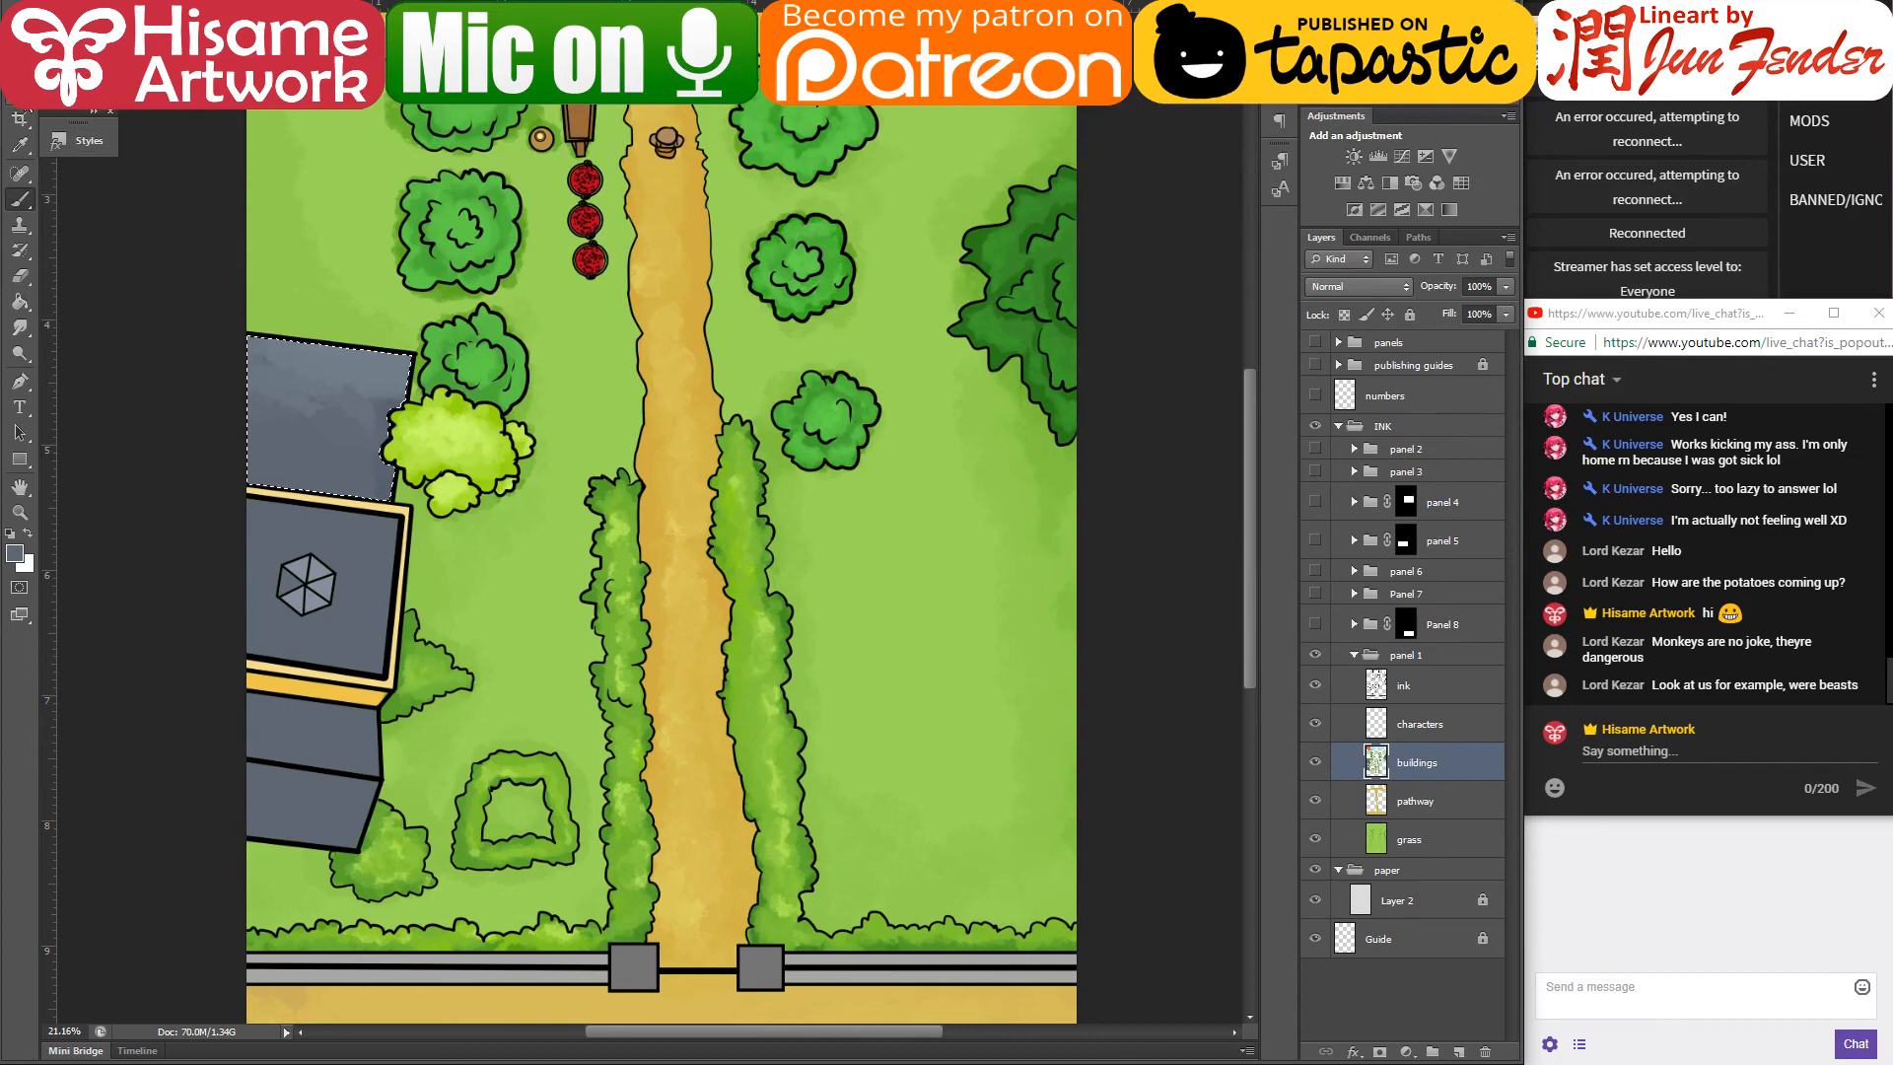
# - Select the square roof with the yellow trim and brush it with a darker blue-grey and tones sampled from the roofs
pyautogui.click(20, 93)
pyautogui.click(368, 593)
pyautogui.click(368, 593)
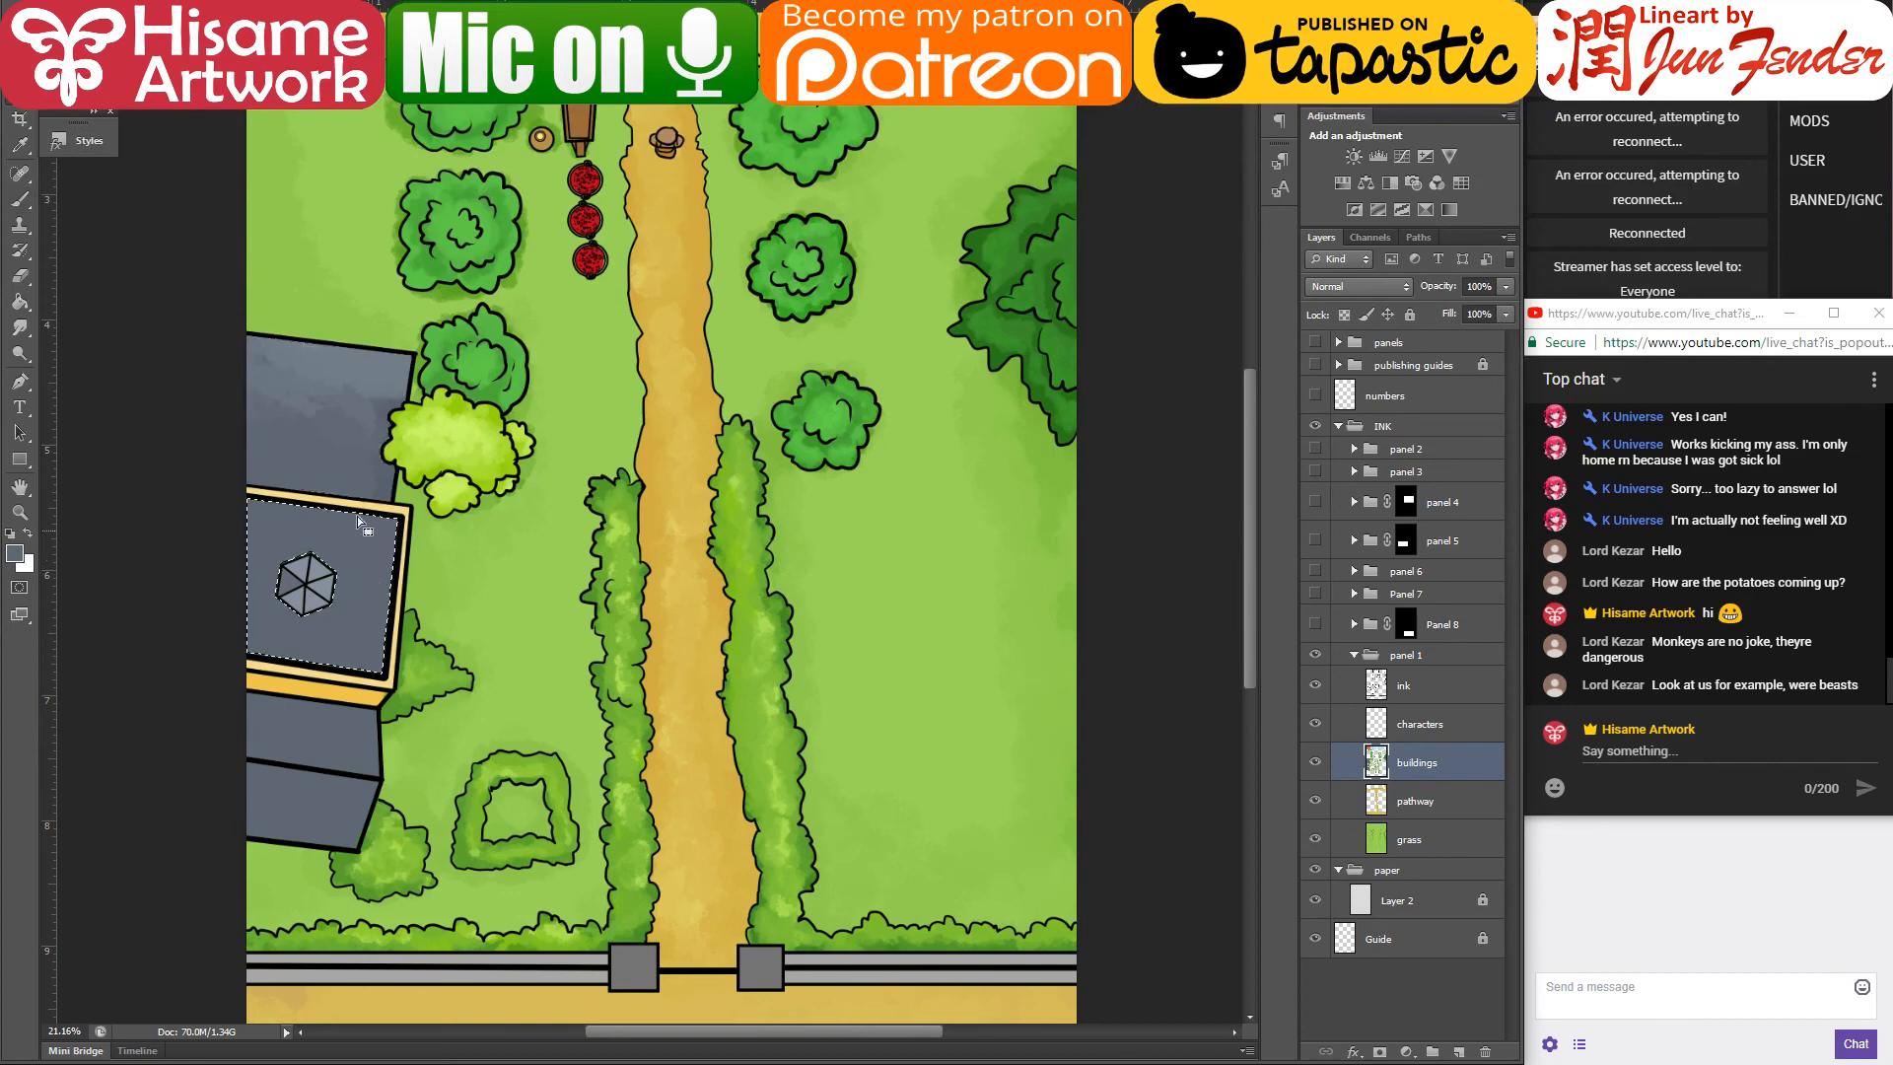
pyautogui.click(20, 198)
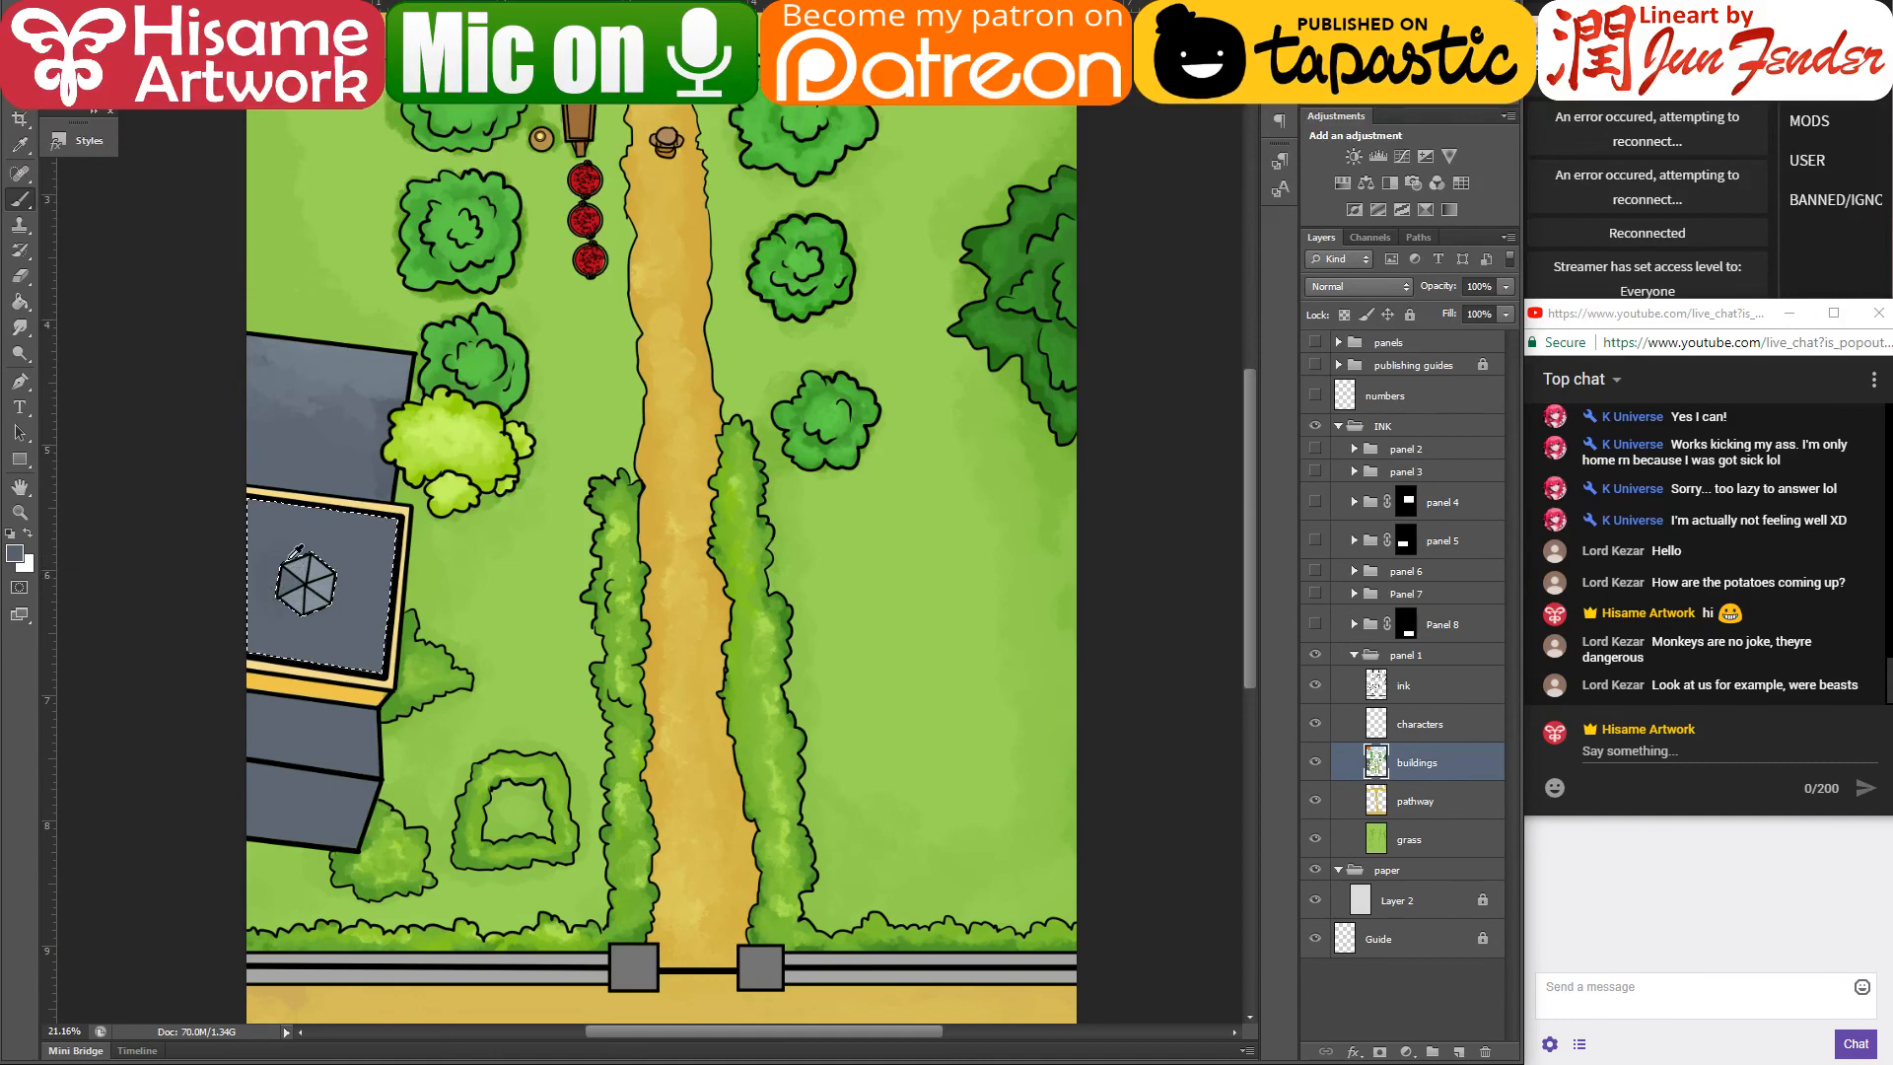
pyautogui.click(14, 554)
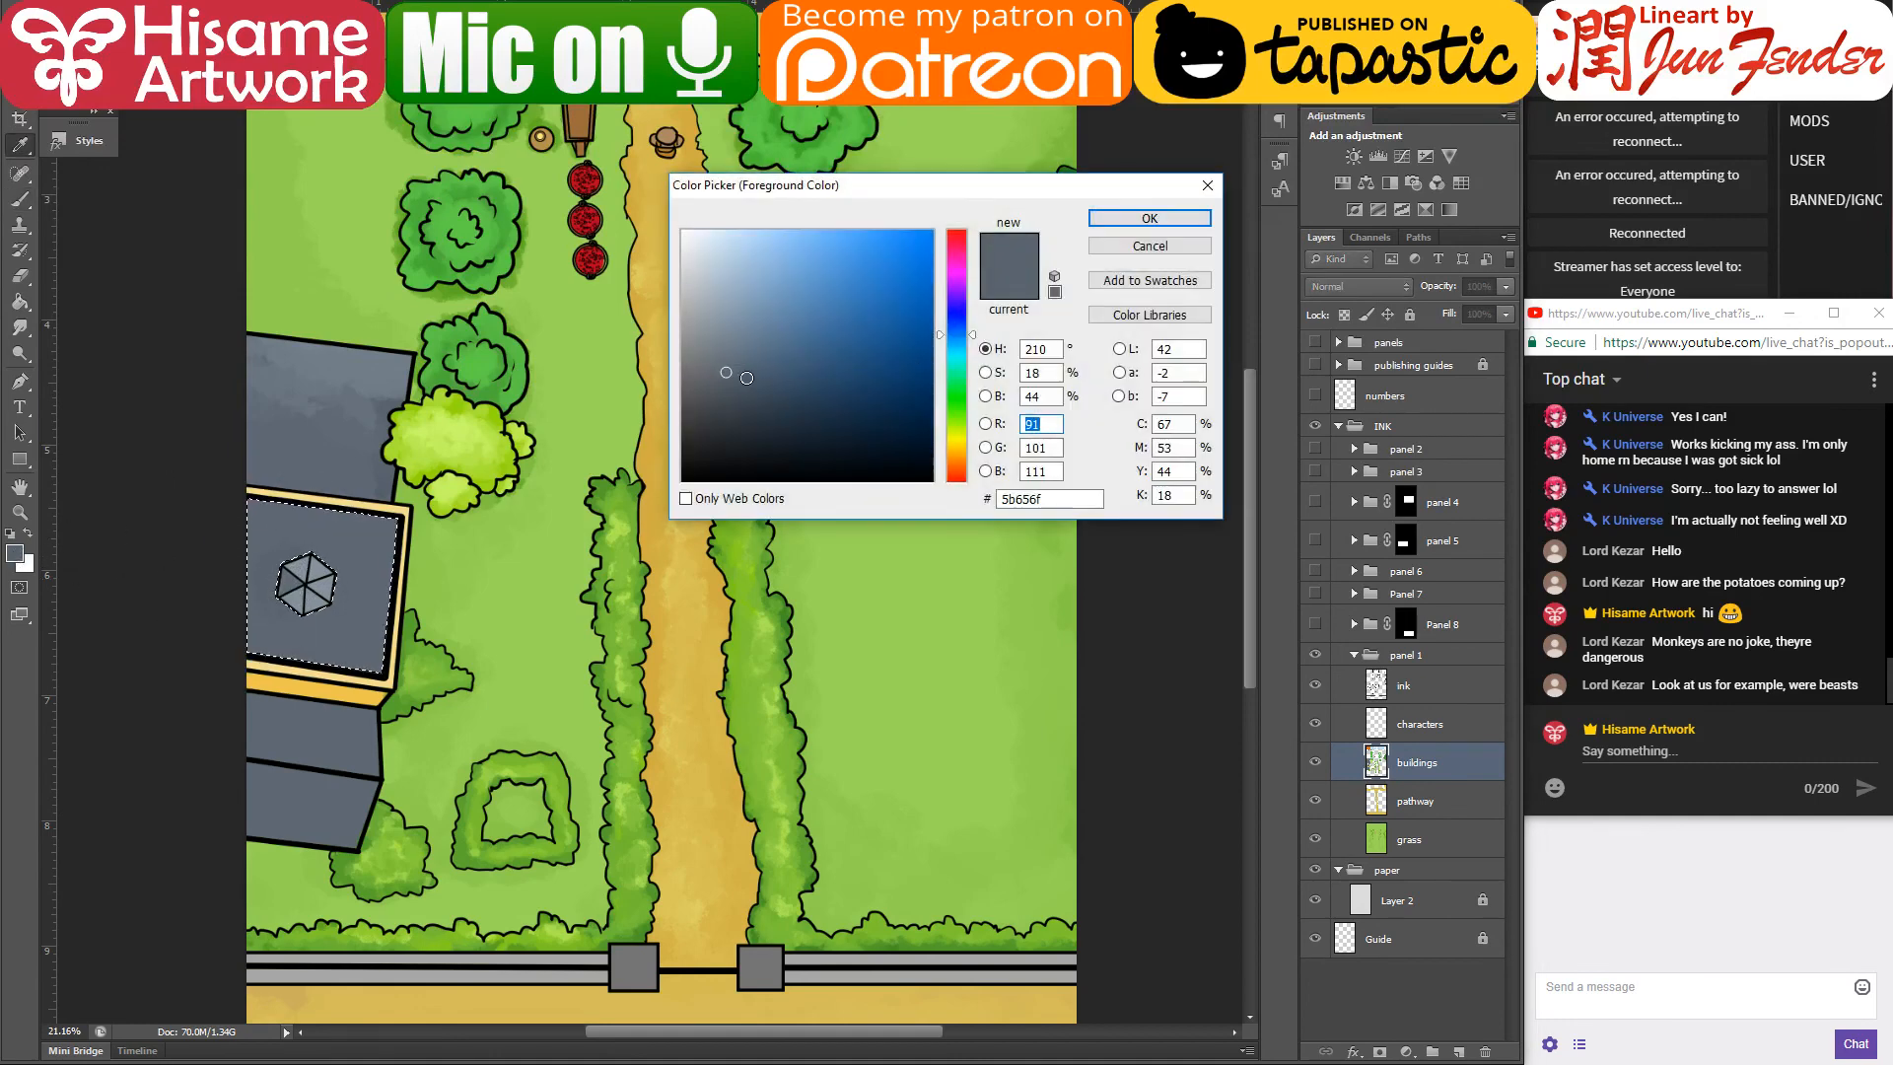
pyautogui.click(743, 380)
pyautogui.click(1149, 218)
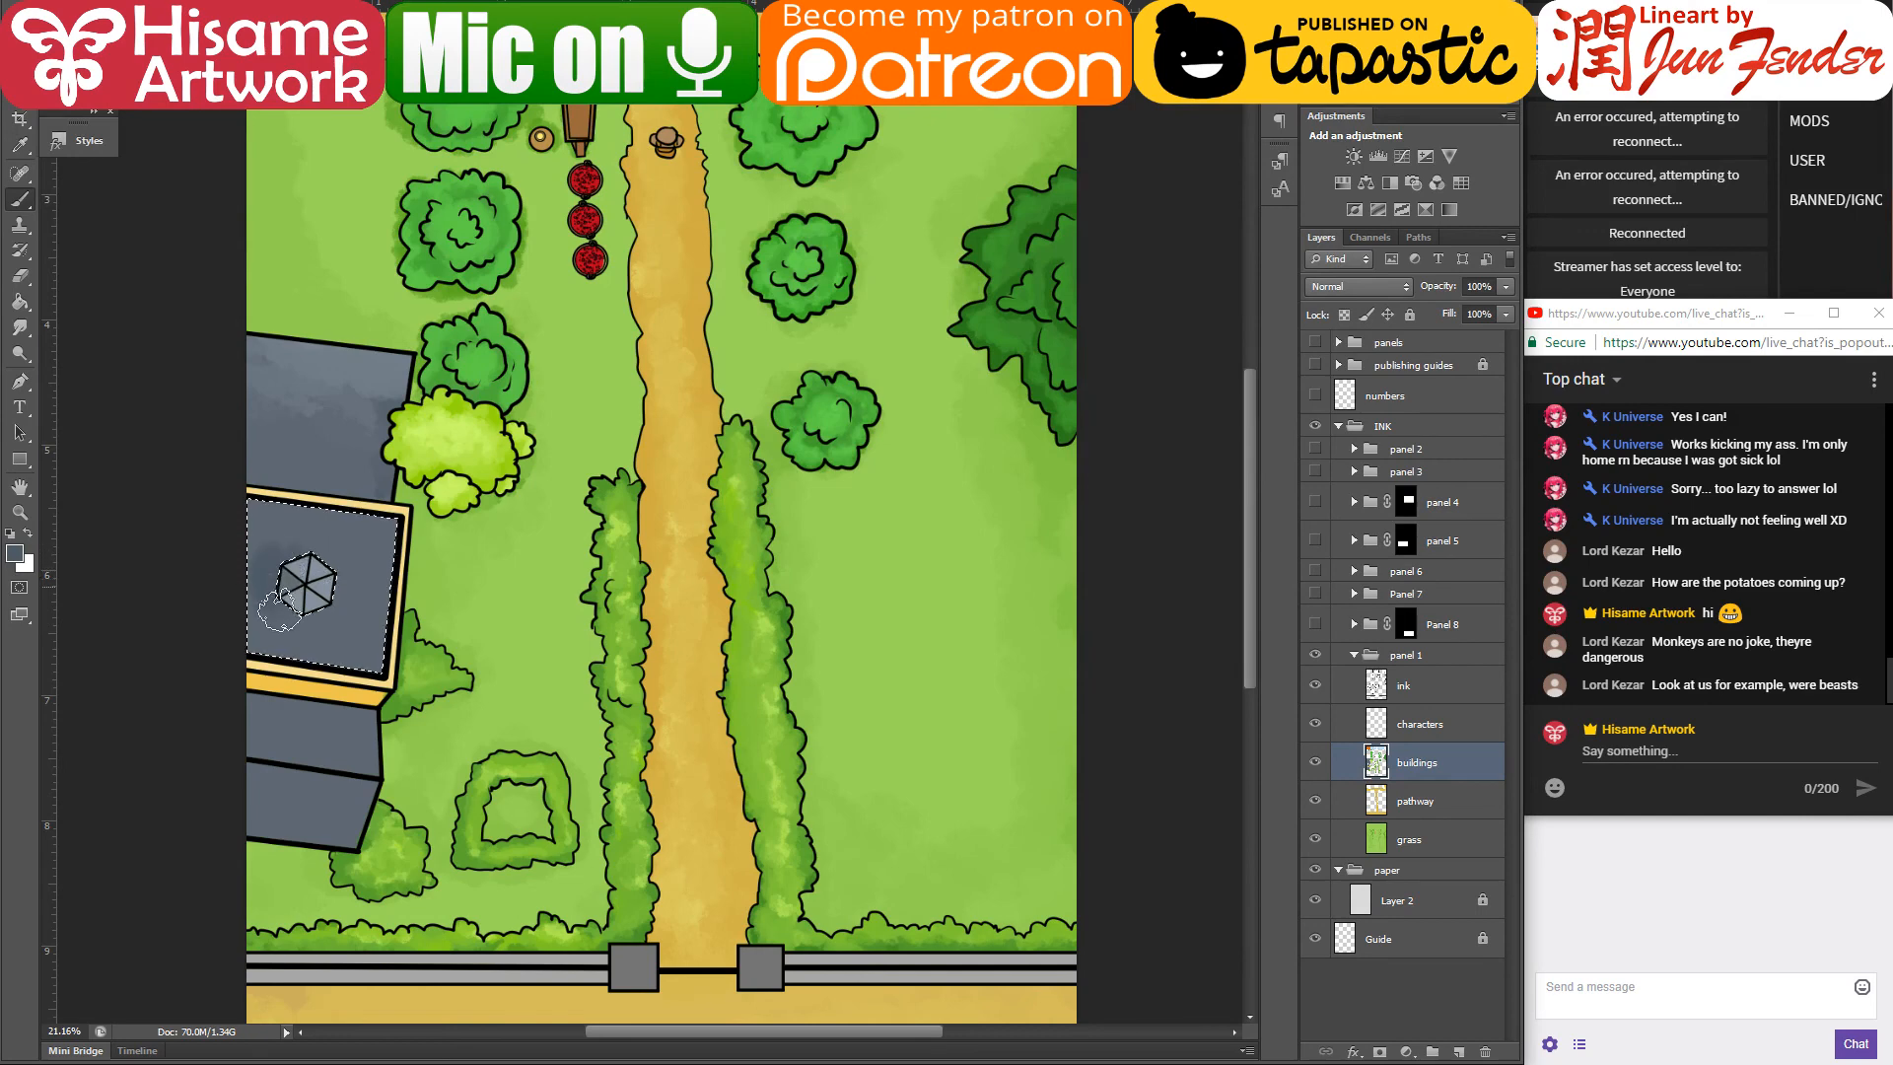
pyautogui.keyDown('alt'); pyautogui.click(325, 341); pyautogui.keyUp('alt')
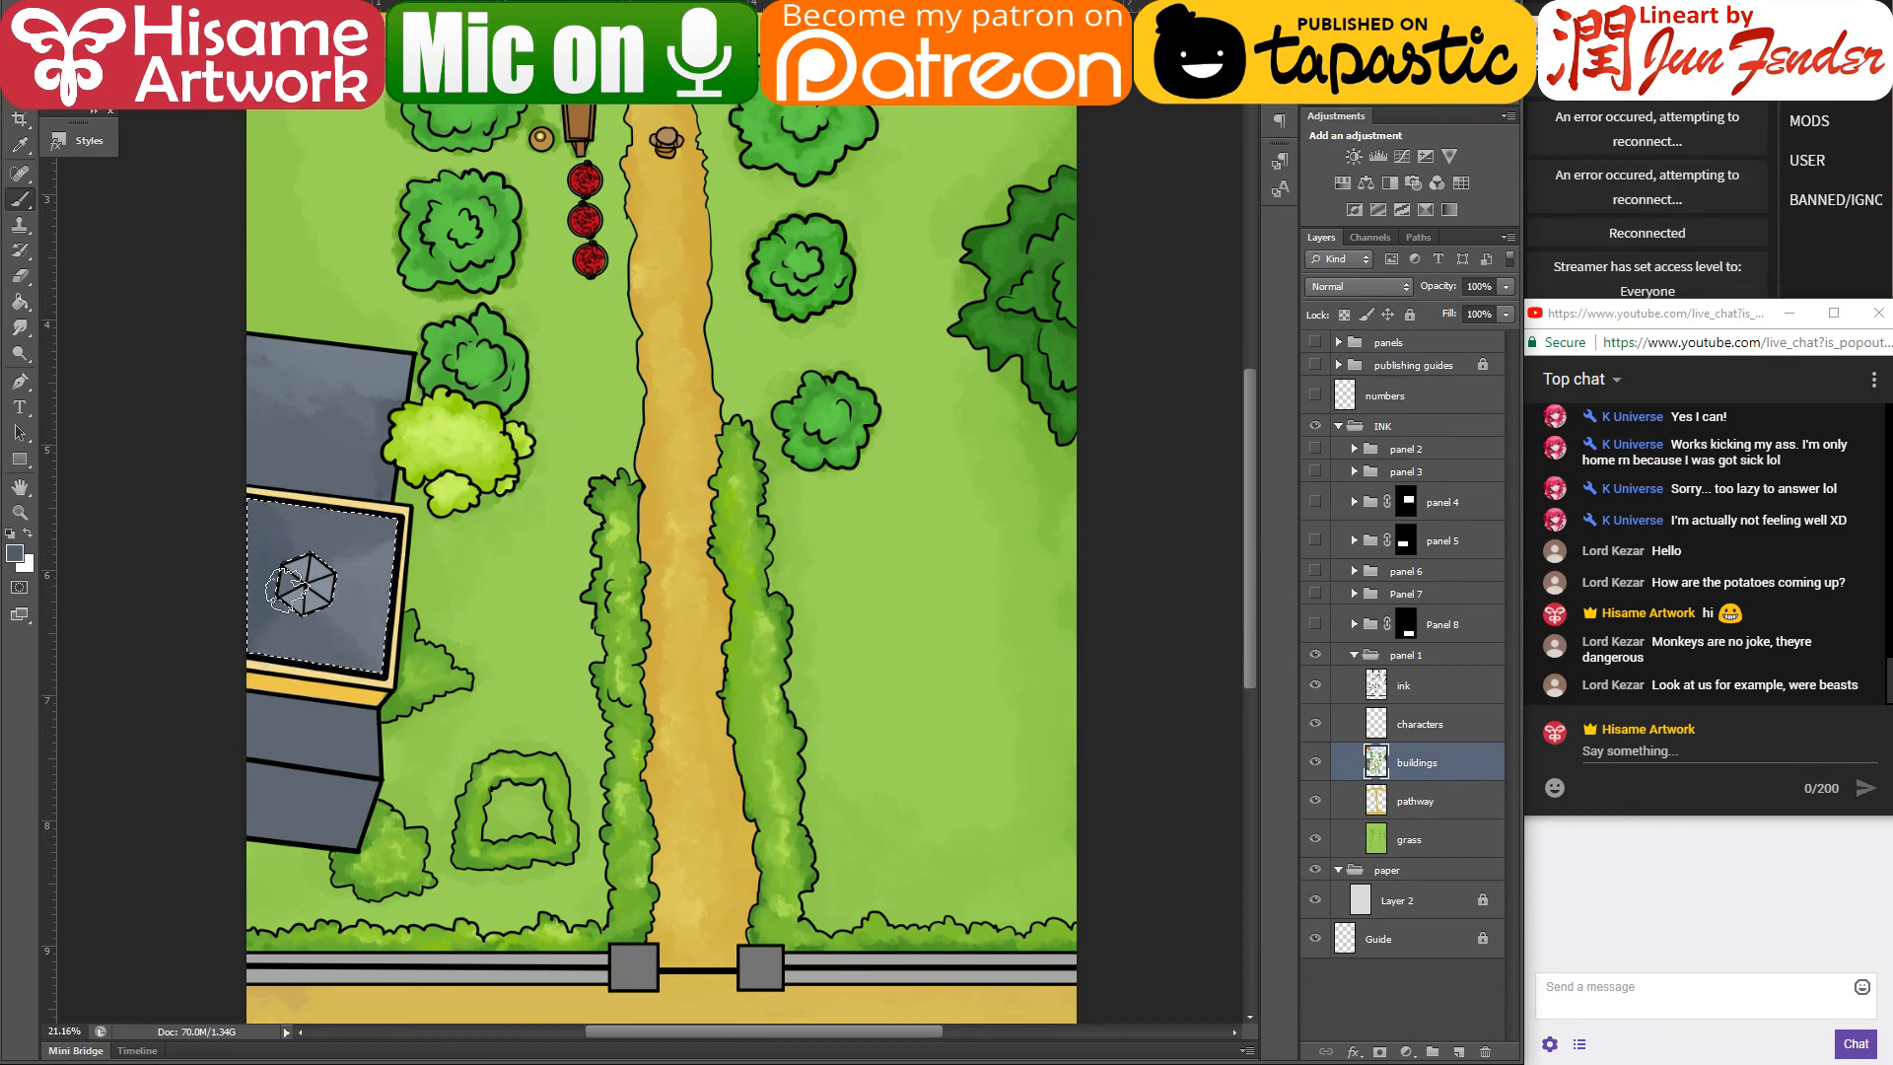
pyautogui.keyDown('alt'); pyautogui.click(283, 635); pyautogui.keyUp('alt')
# - Shade the hexagonal skylight and the roof around it with grey tones sampled from both
pyautogui.scroll(2, 225, 710)
pyautogui.scroll(1, 342, 736)
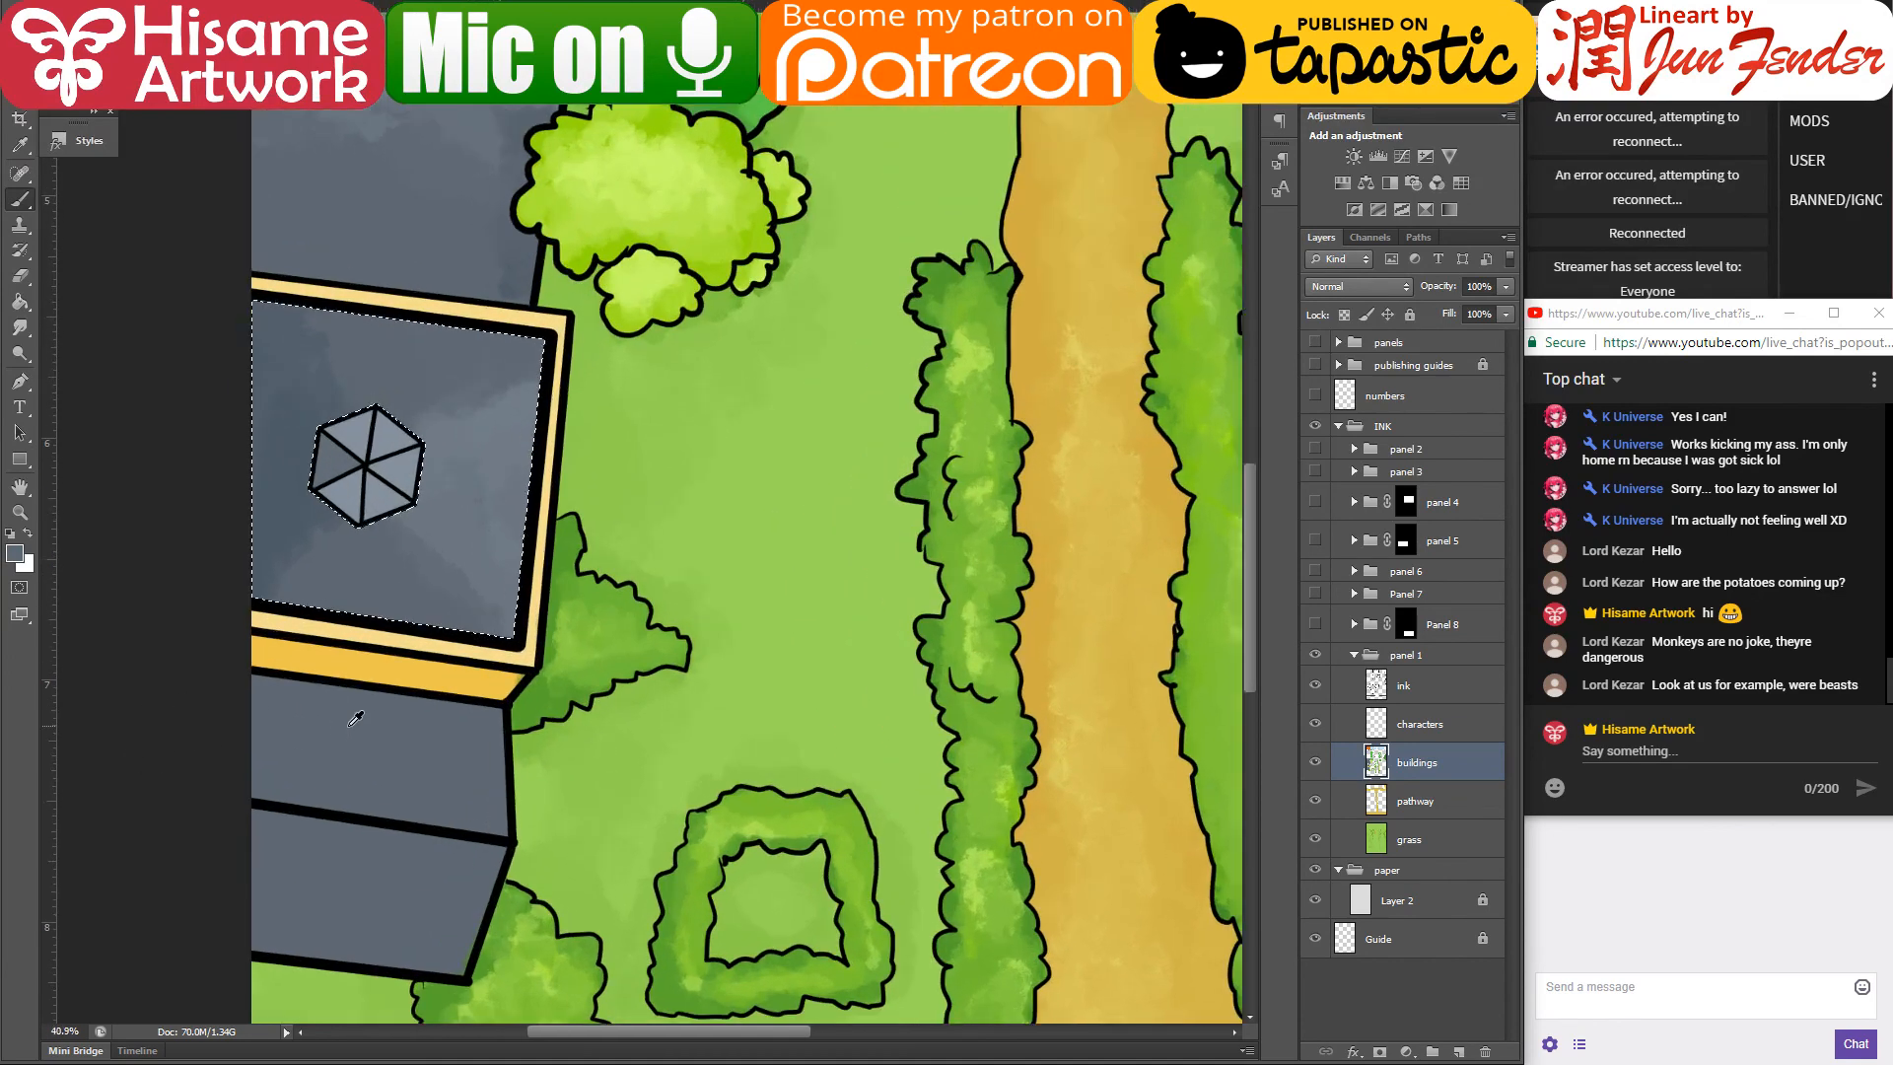
pyautogui.moveTo(628, 634); pyautogui.dragTo(611, 496)
pyautogui.keyDown('alt'); pyautogui.click(325, 317); pyautogui.keyUp('alt')
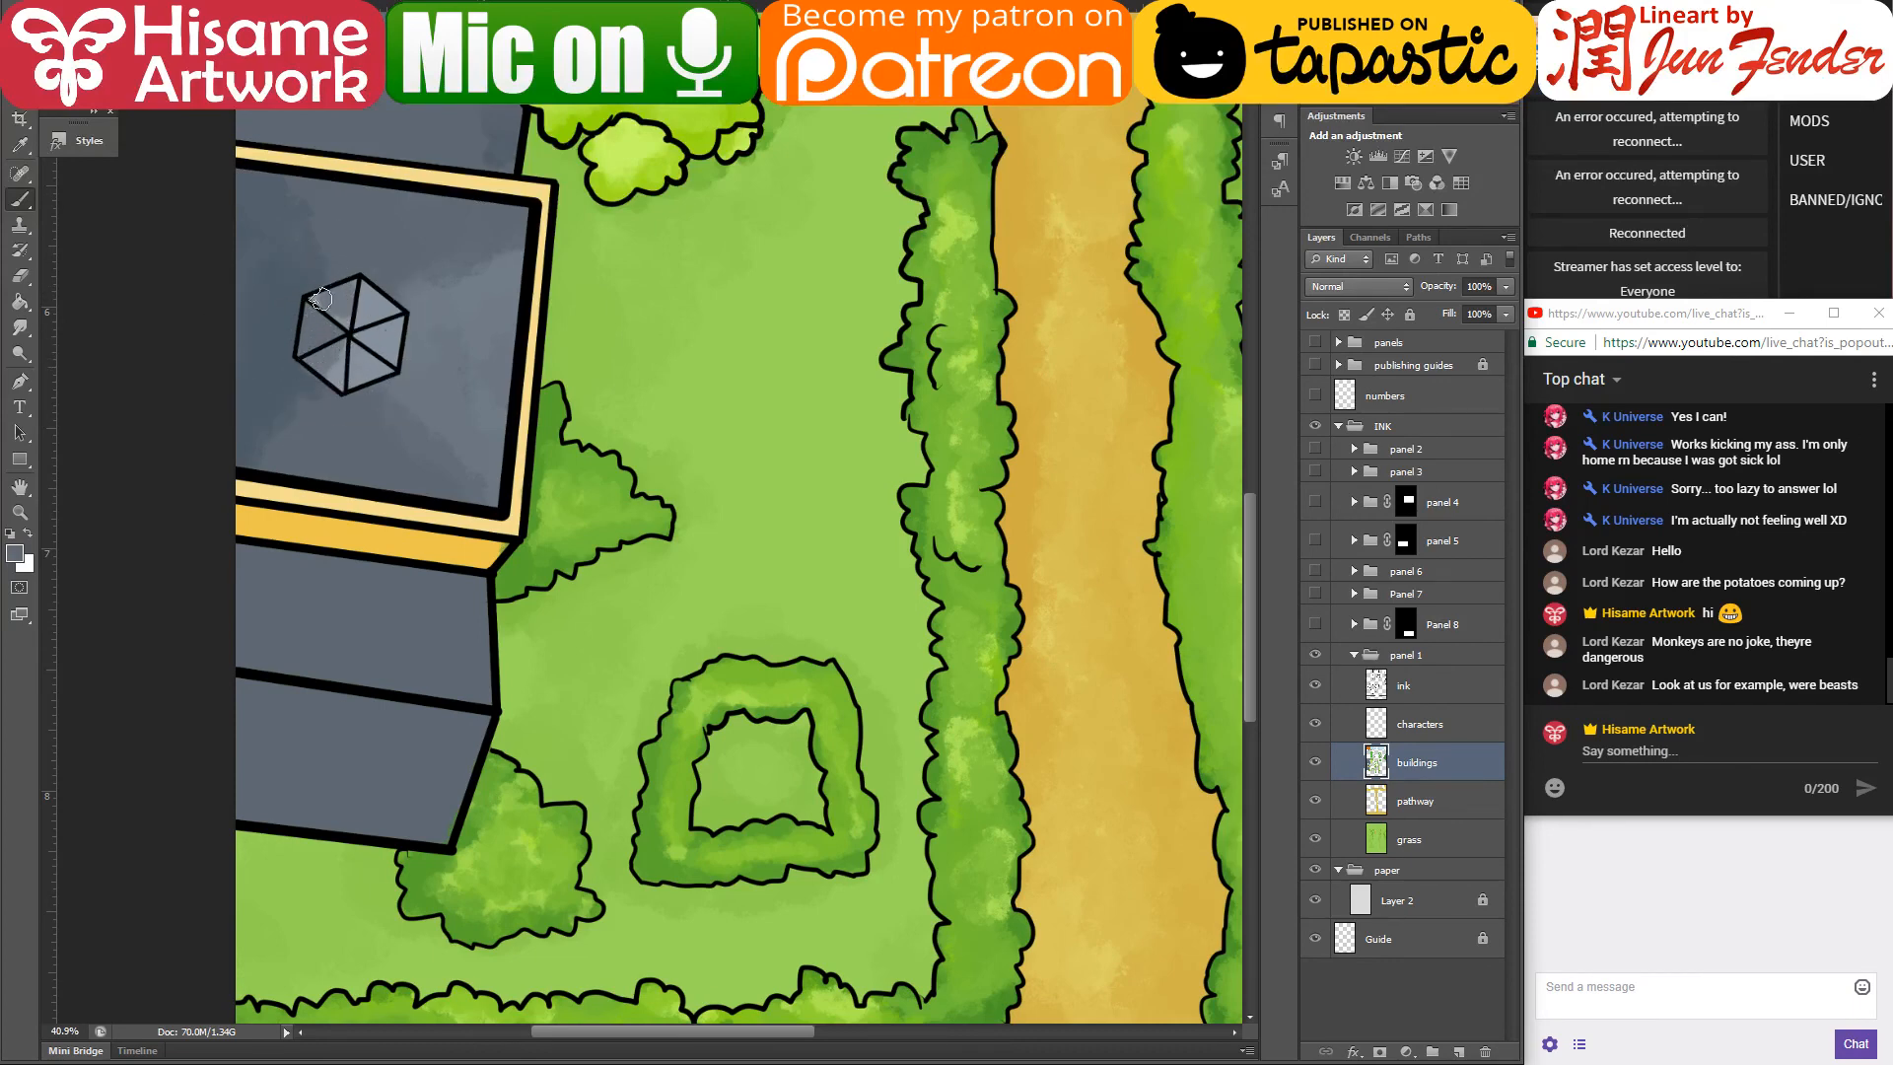
pyautogui.keyDown('alt'); pyautogui.click(300, 361); pyautogui.keyUp('alt')
pyautogui.keyDown('alt'); pyautogui.click(335, 302); pyautogui.keyUp('alt')
pyautogui.keyDown('alt'); pyautogui.click(340, 362); pyautogui.keyUp('alt')
pyautogui.keyDown('alt'); pyautogui.click(355, 259); pyautogui.keyUp('alt')
pyautogui.keyDown('alt'); pyautogui.click(399, 296); pyautogui.keyUp('alt')
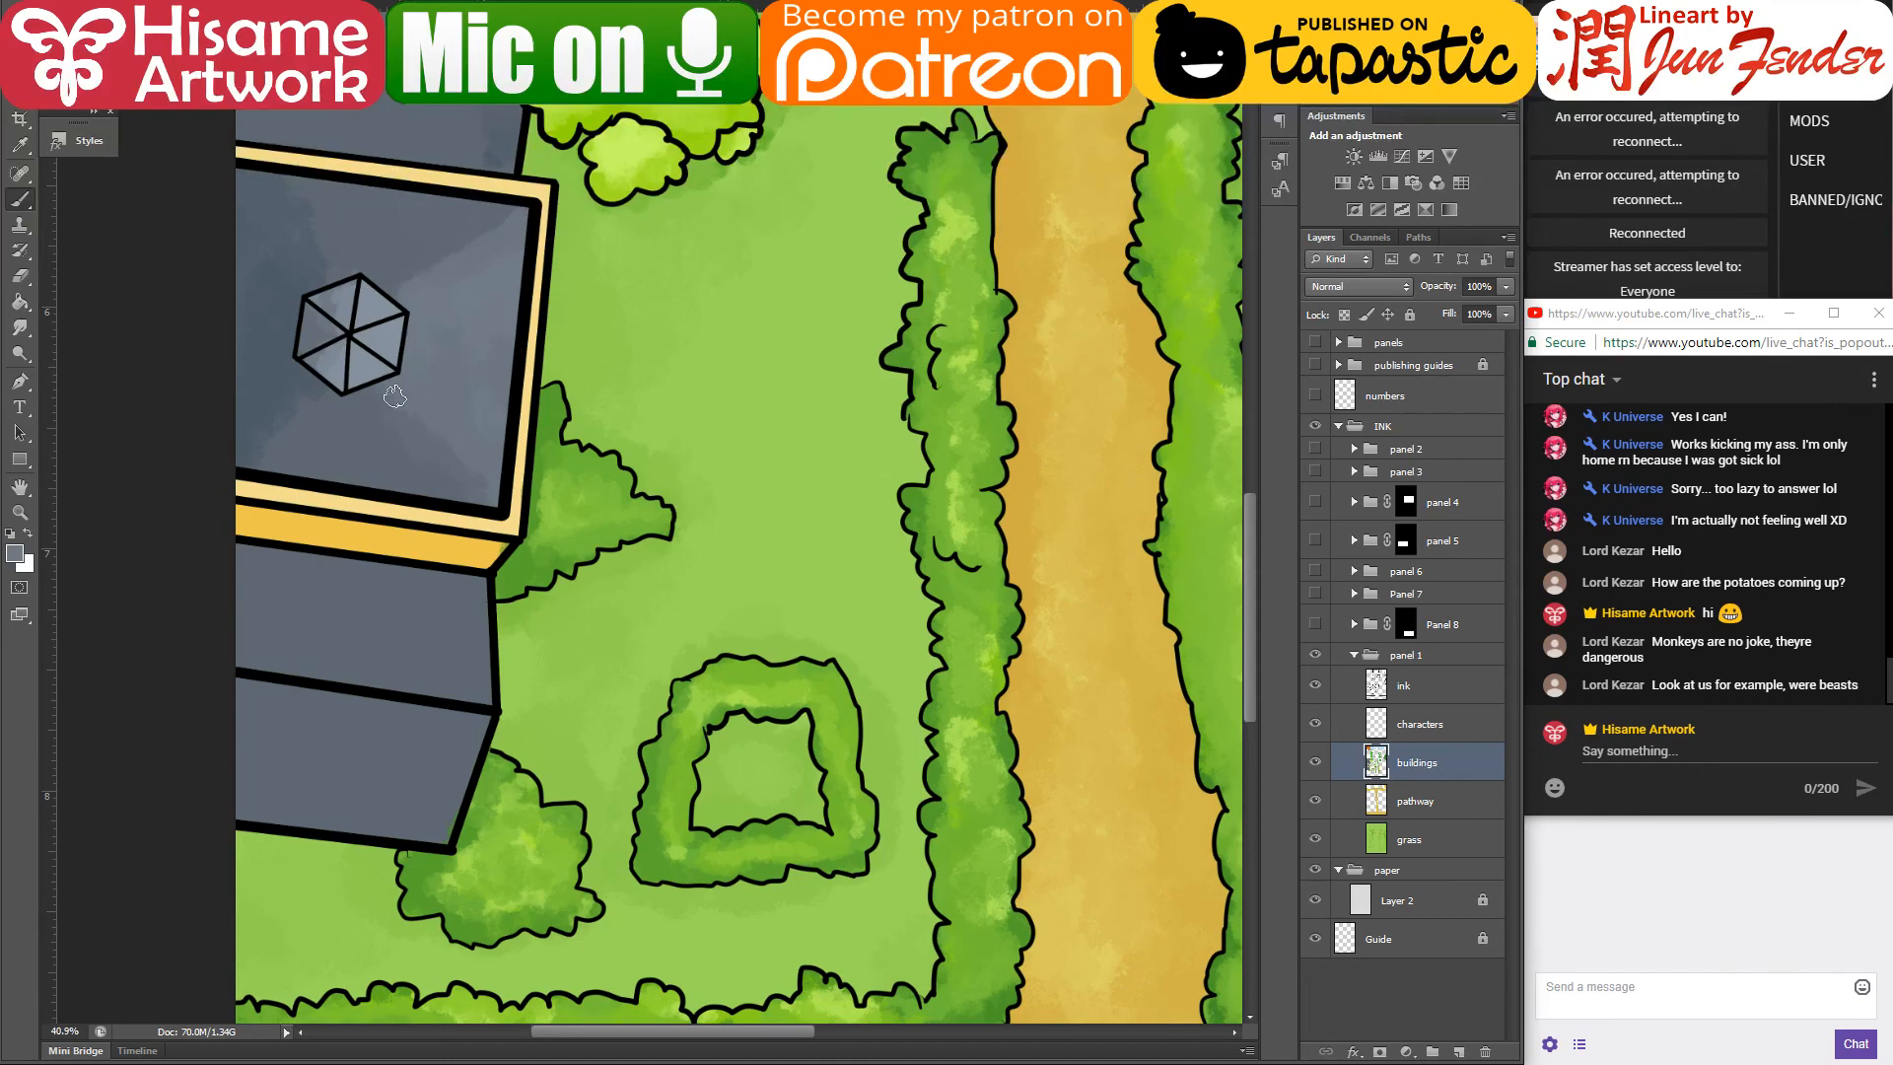
# - Select the two lower roof sections below the yellow trim and brush dark blue-grey 404f5c shading across them
pyautogui.keyDown('alt'); pyautogui.click(504, 518); pyautogui.keyUp('alt')
pyautogui.keyDown('alt'); pyautogui.click(484, 556); pyautogui.keyUp('alt')
pyautogui.moveTo(491, 560); pyautogui.dragTo(565, 471)
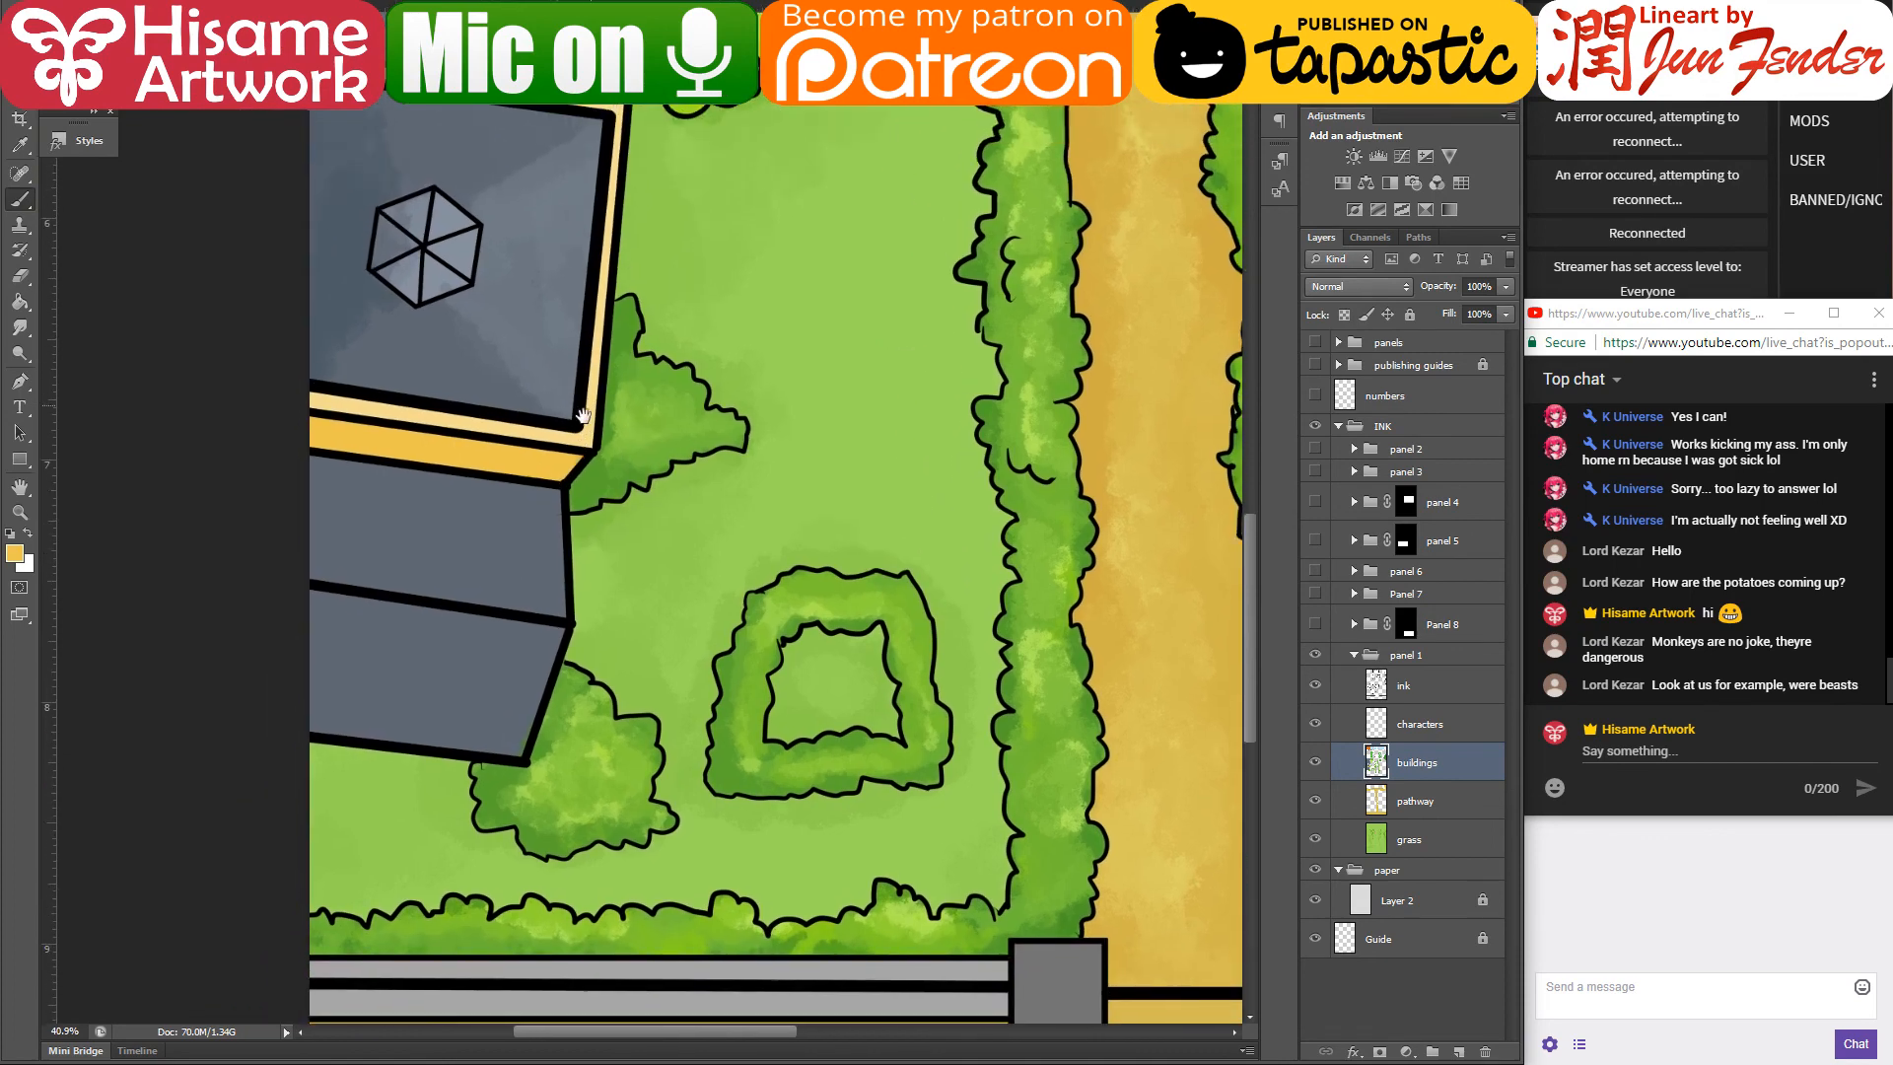
pyautogui.press('w')
pyautogui.click(482, 576)
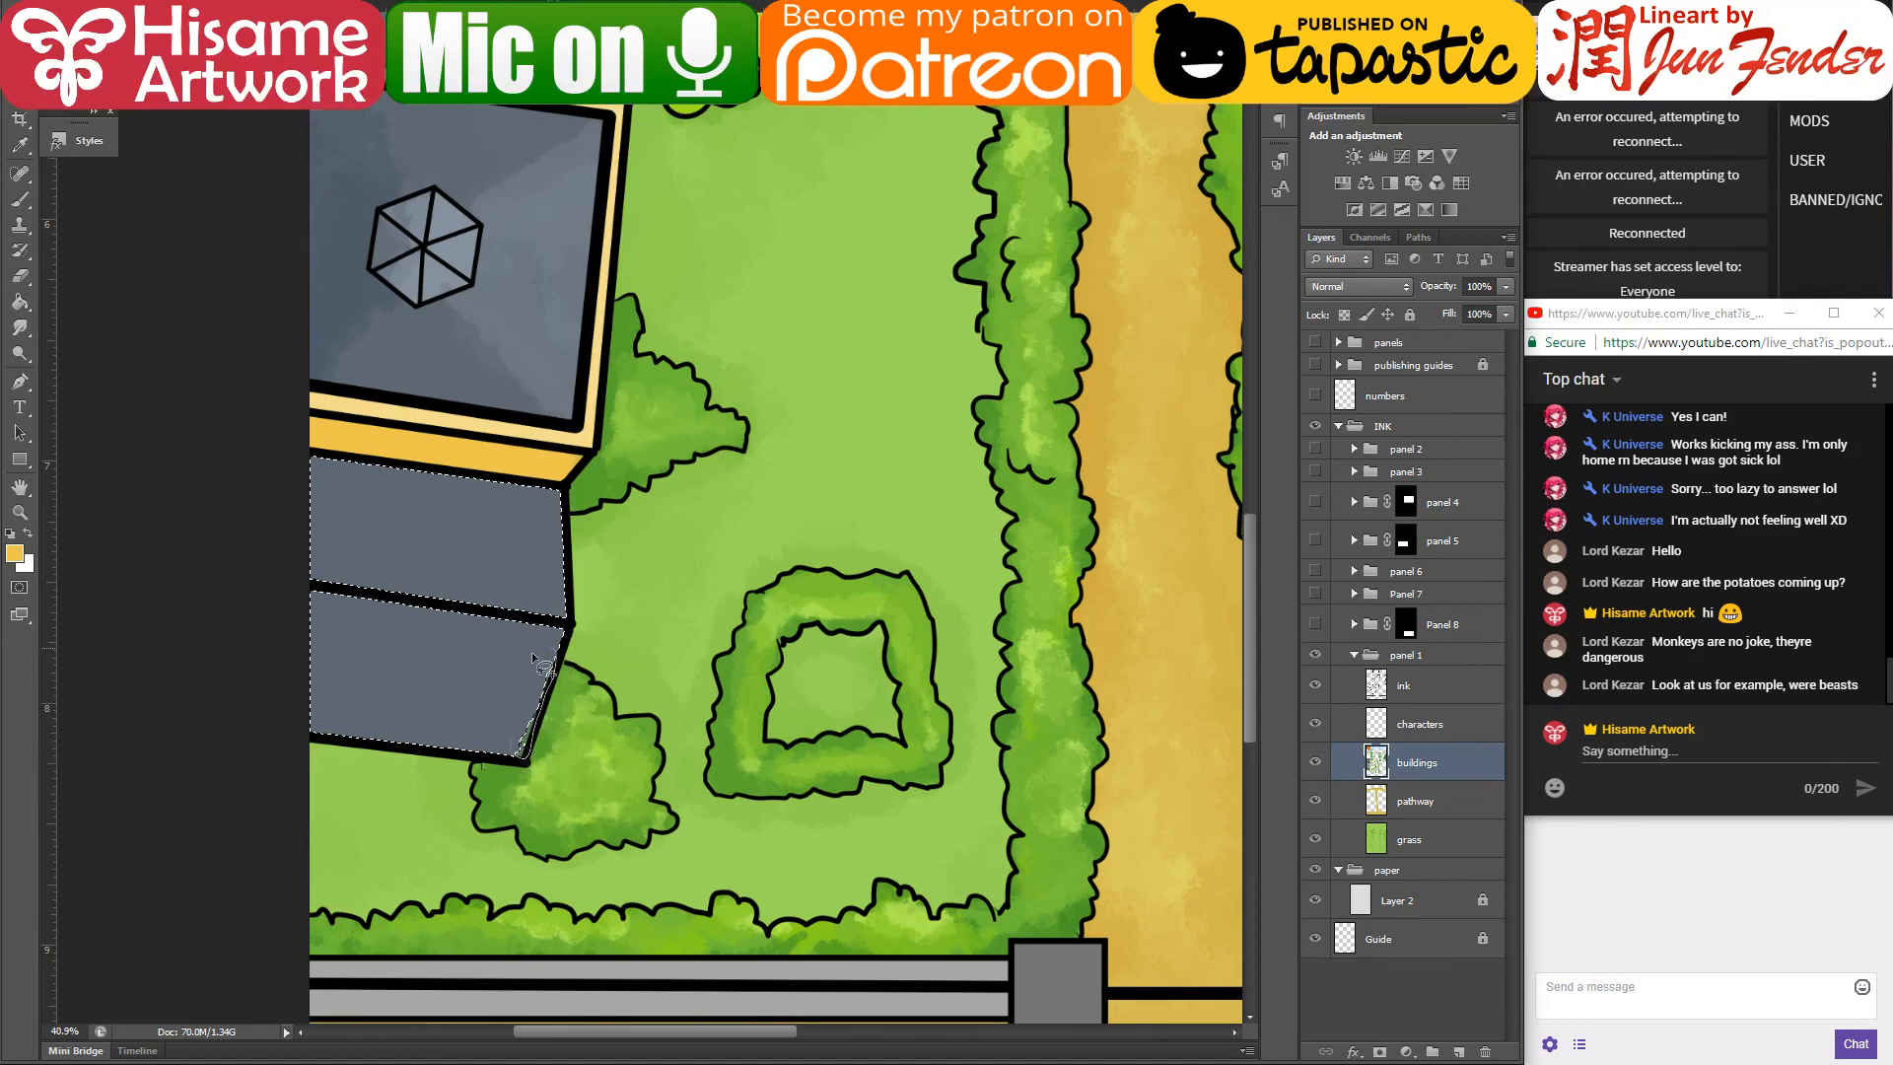
pyautogui.click(18, 201)
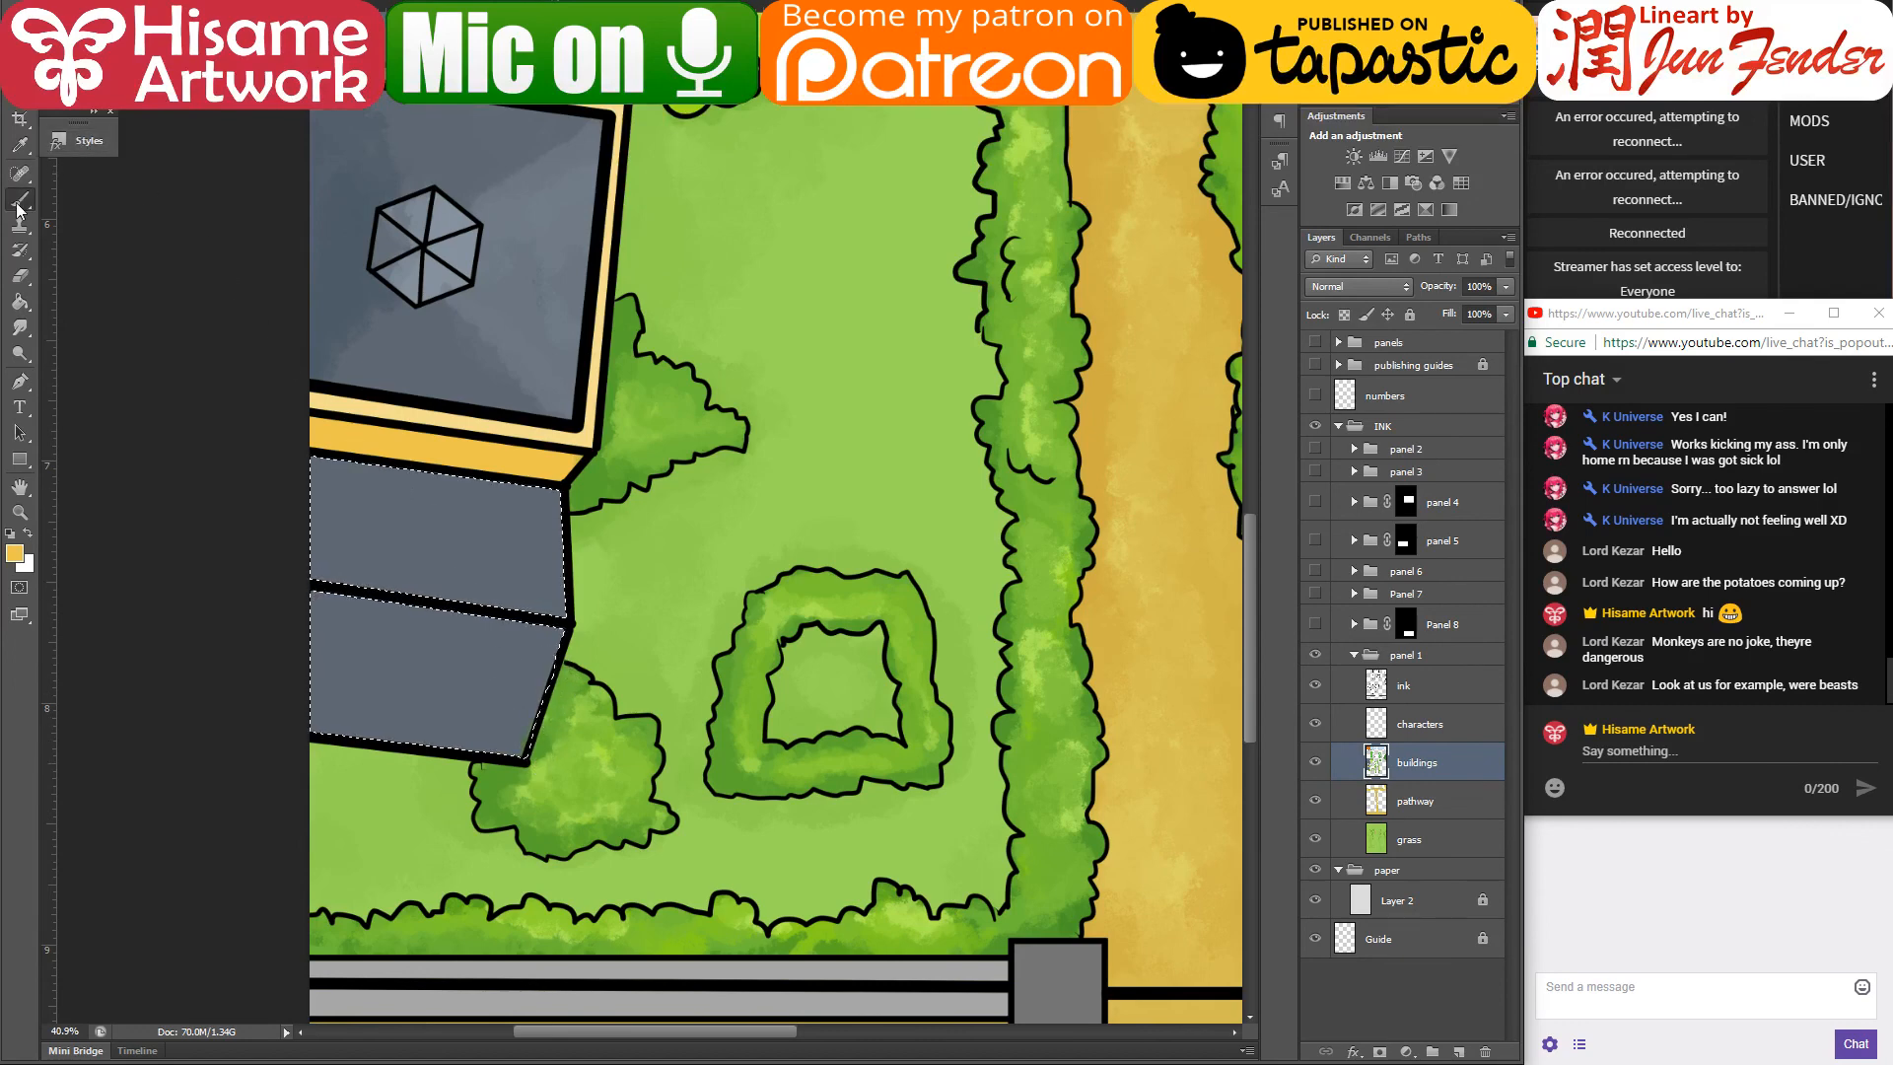
pyautogui.keyDown('alt'); pyautogui.click(340, 225); pyautogui.keyUp('alt')
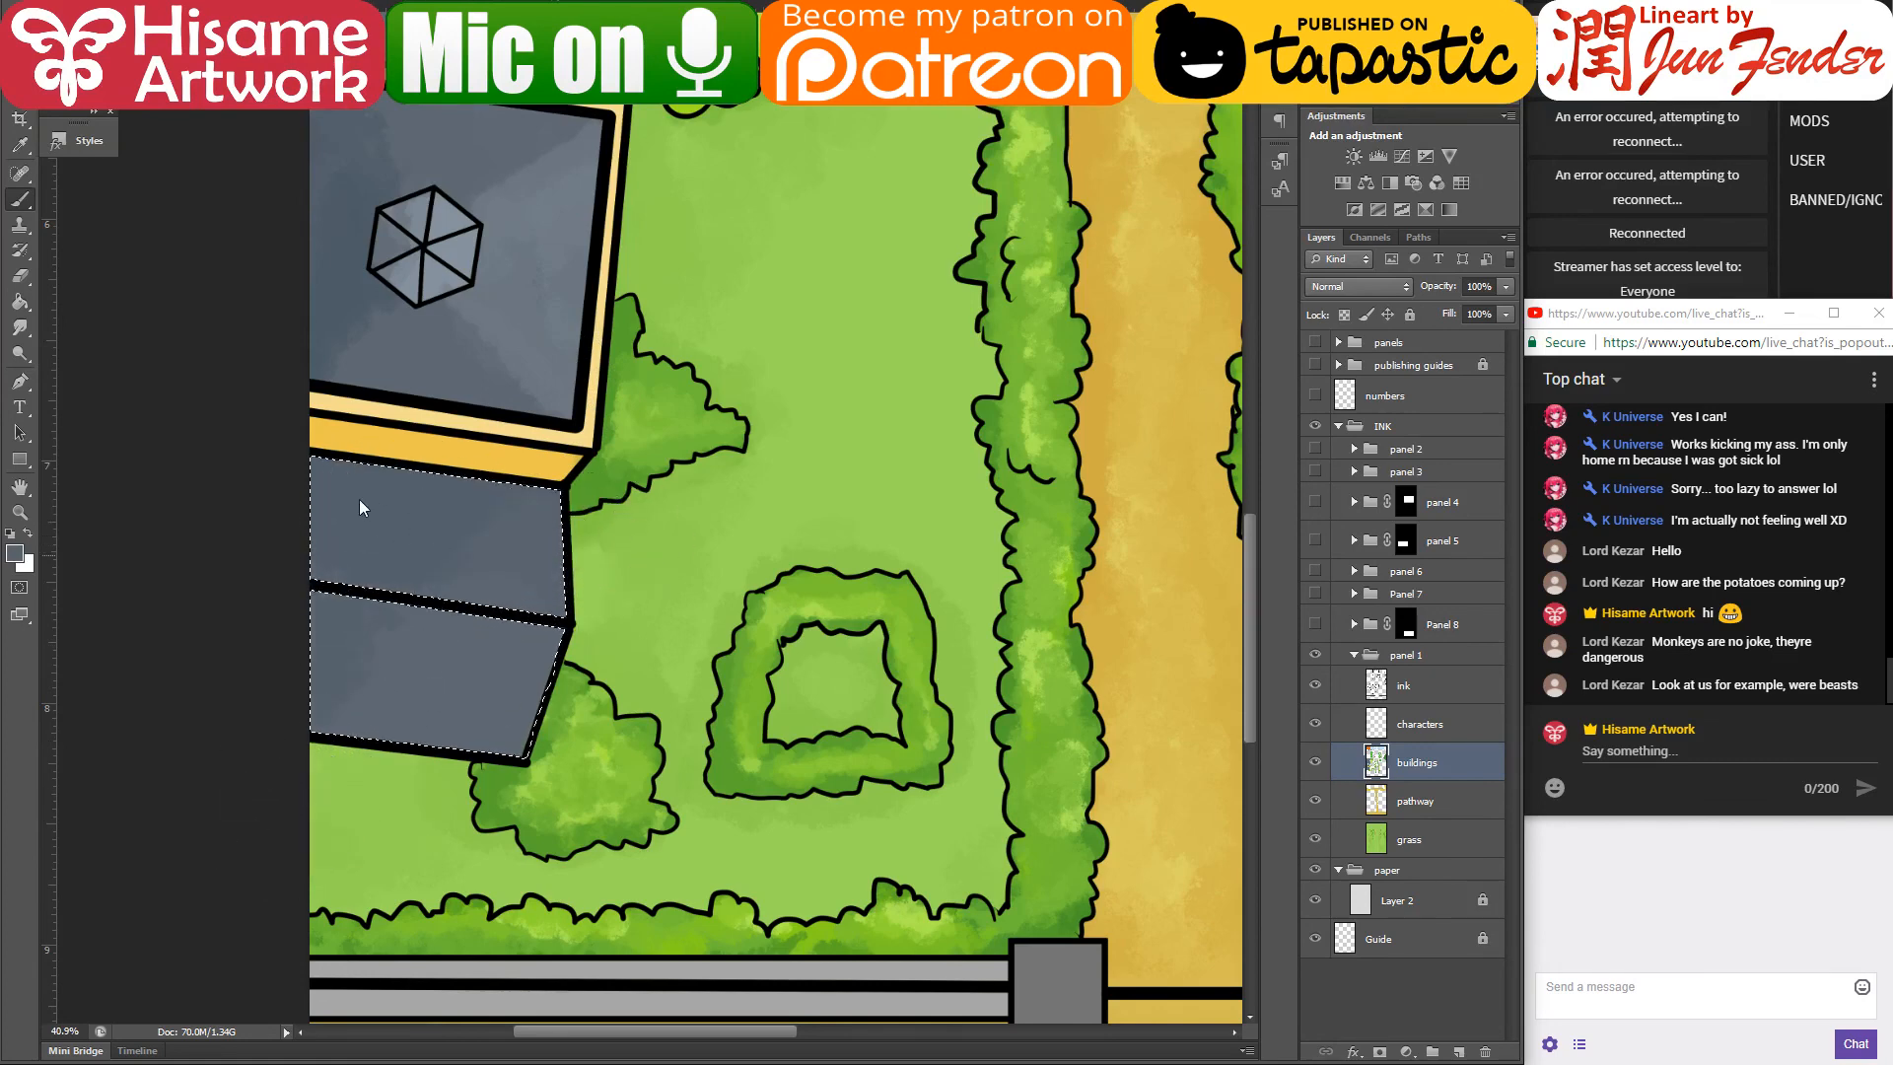
pyautogui.click(15, 553)
pyautogui.click(763, 390)
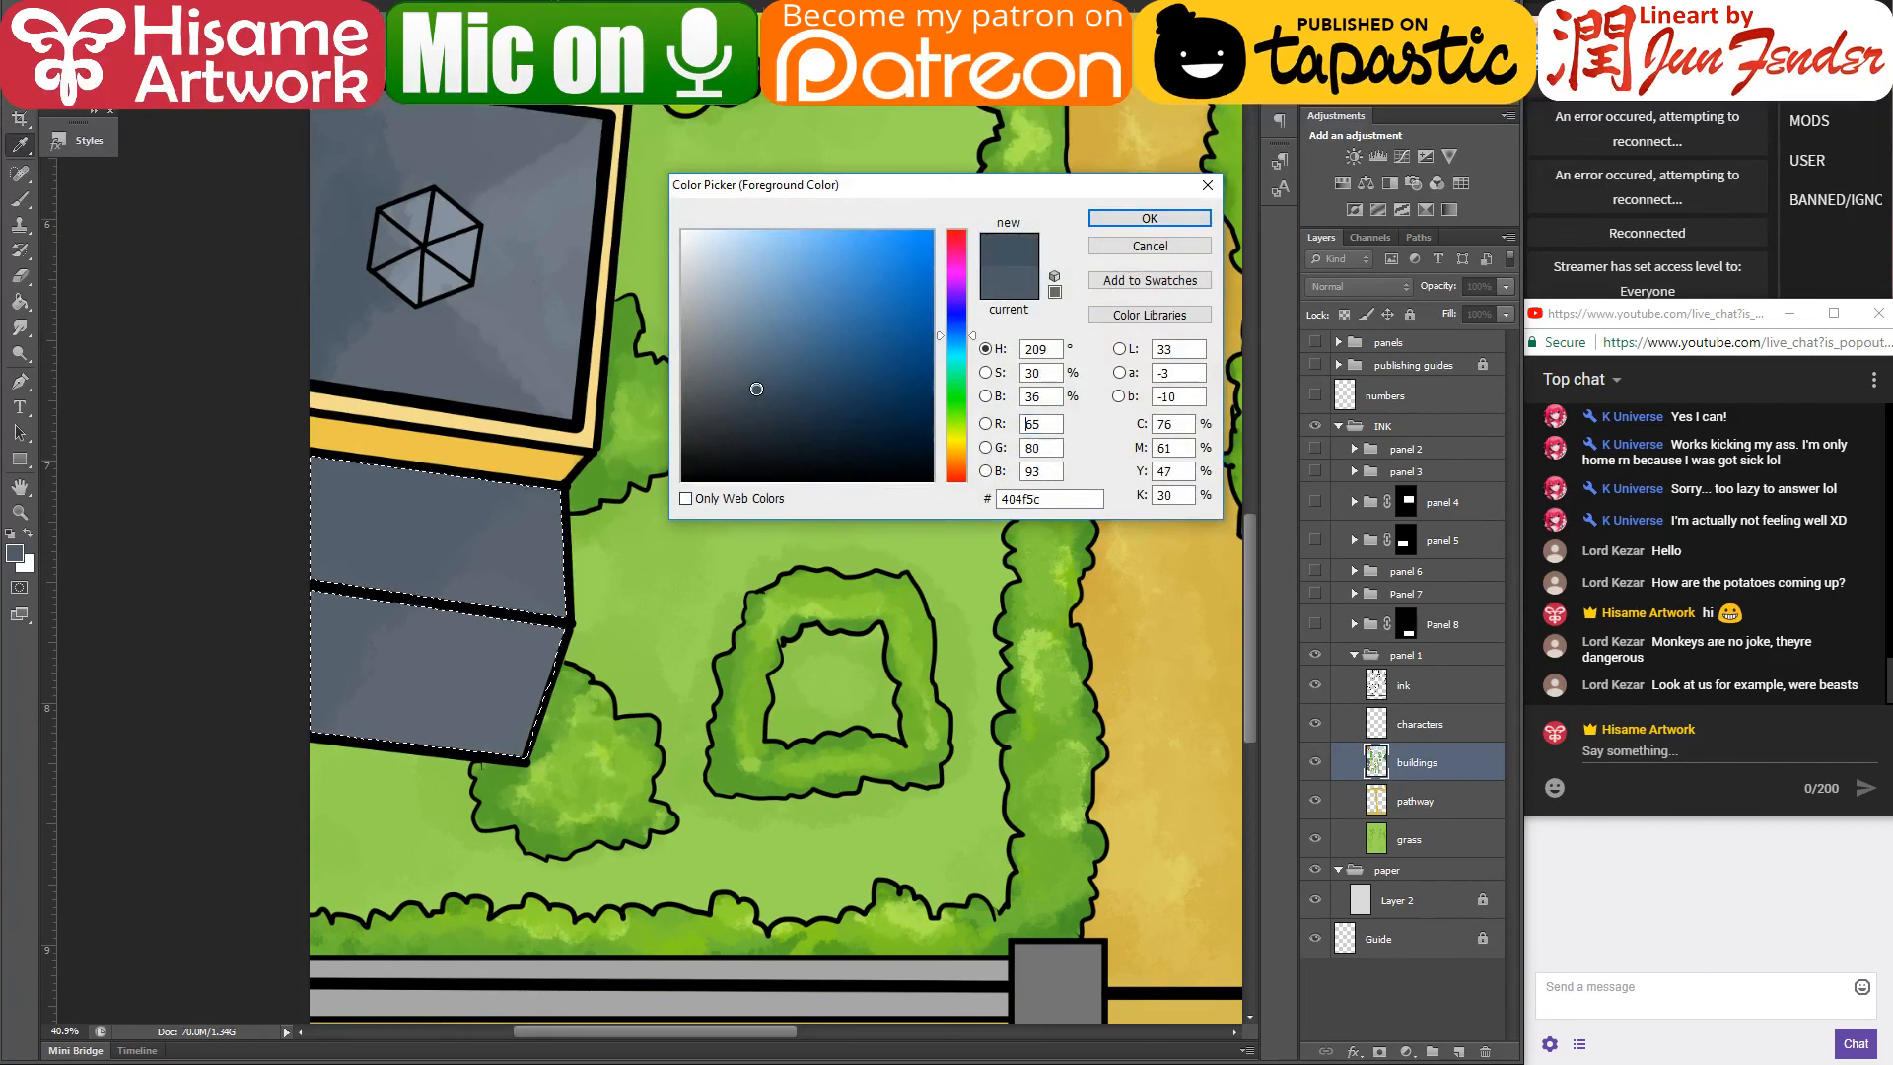
pyautogui.click(1149, 217)
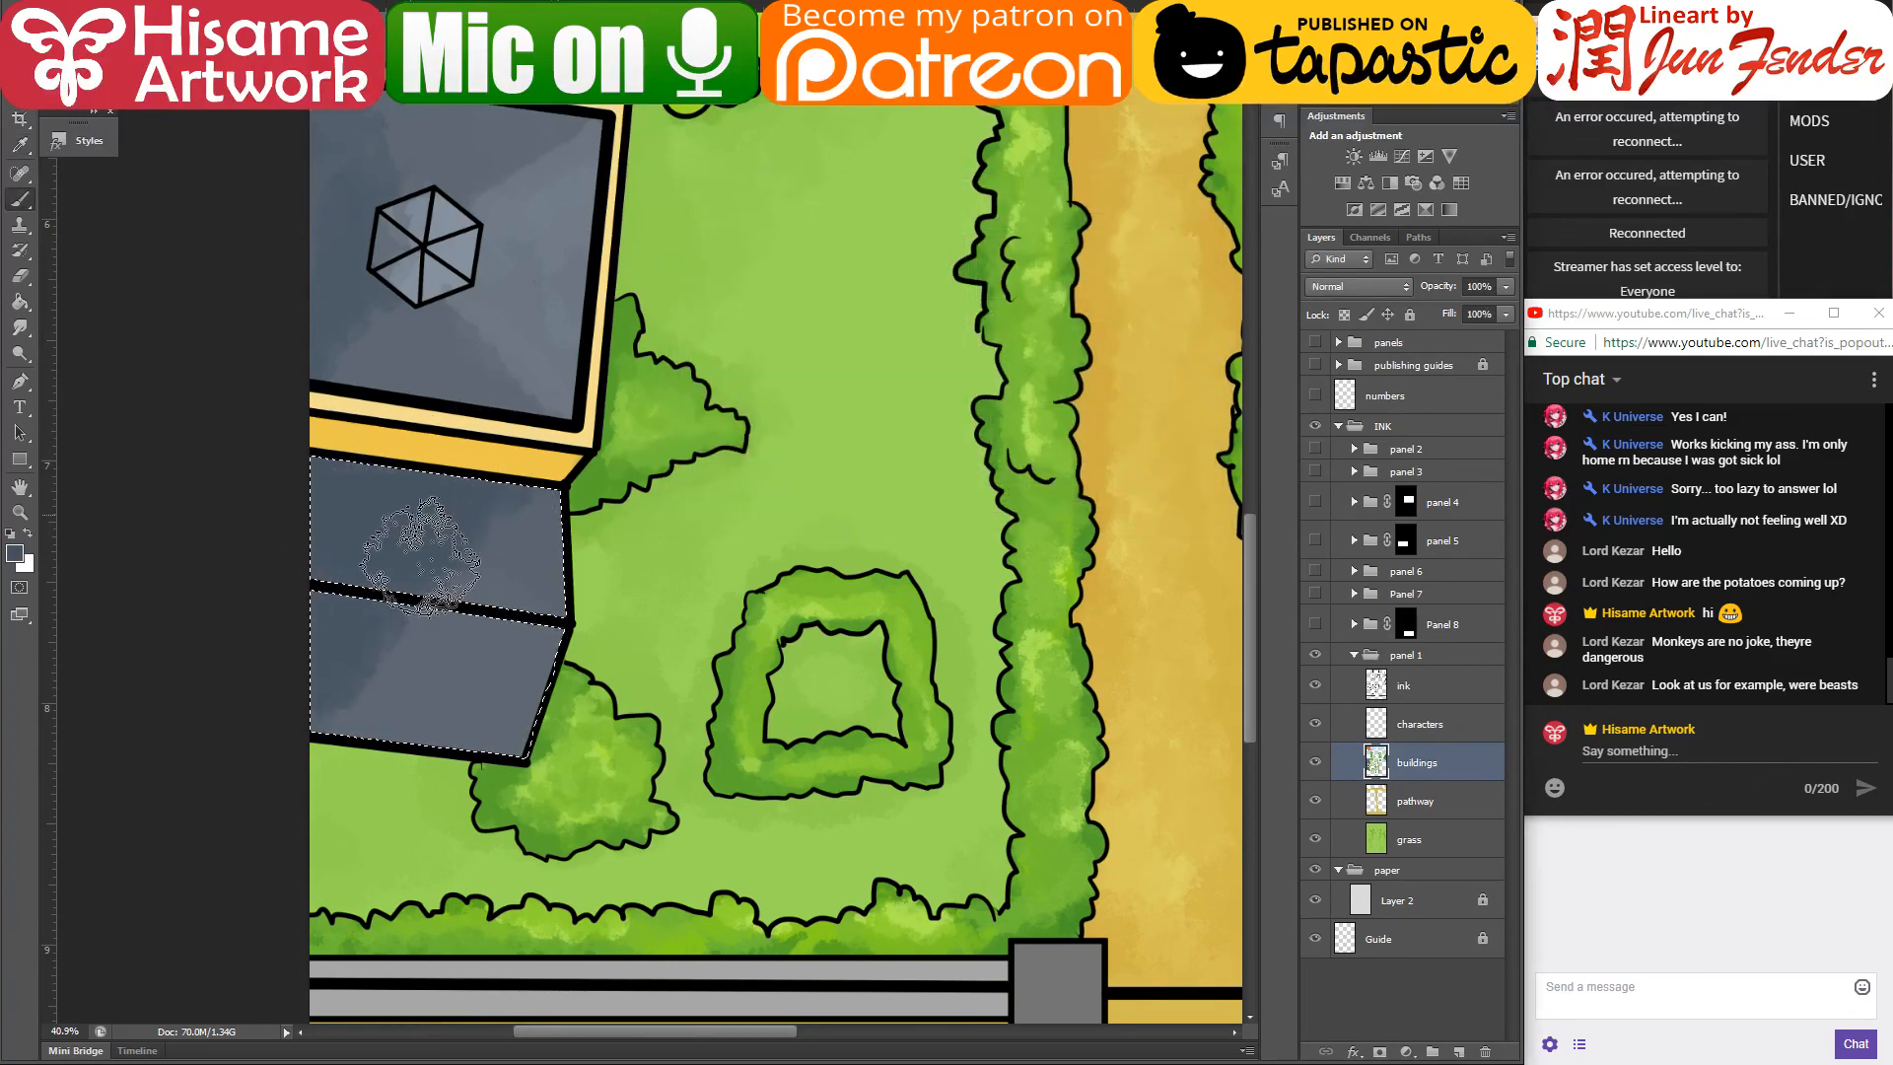
pyautogui.moveTo(316, 591)
pyautogui.mouseDown()
pyautogui.moveTo(500, 619)
pyautogui.moveTo(527, 680)
pyautogui.moveTo(414, 695)
pyautogui.mouseUp()
# - Blend the two lower roof sections with blue-grey tones sampled from the neighbouring roof, then deselect and save the file
pyautogui.keyDown('alt'); pyautogui.click(569, 269); pyautogui.keyUp('alt')
pyautogui.keyDown('alt'); pyautogui.click(473, 252); pyautogui.keyUp('alt')
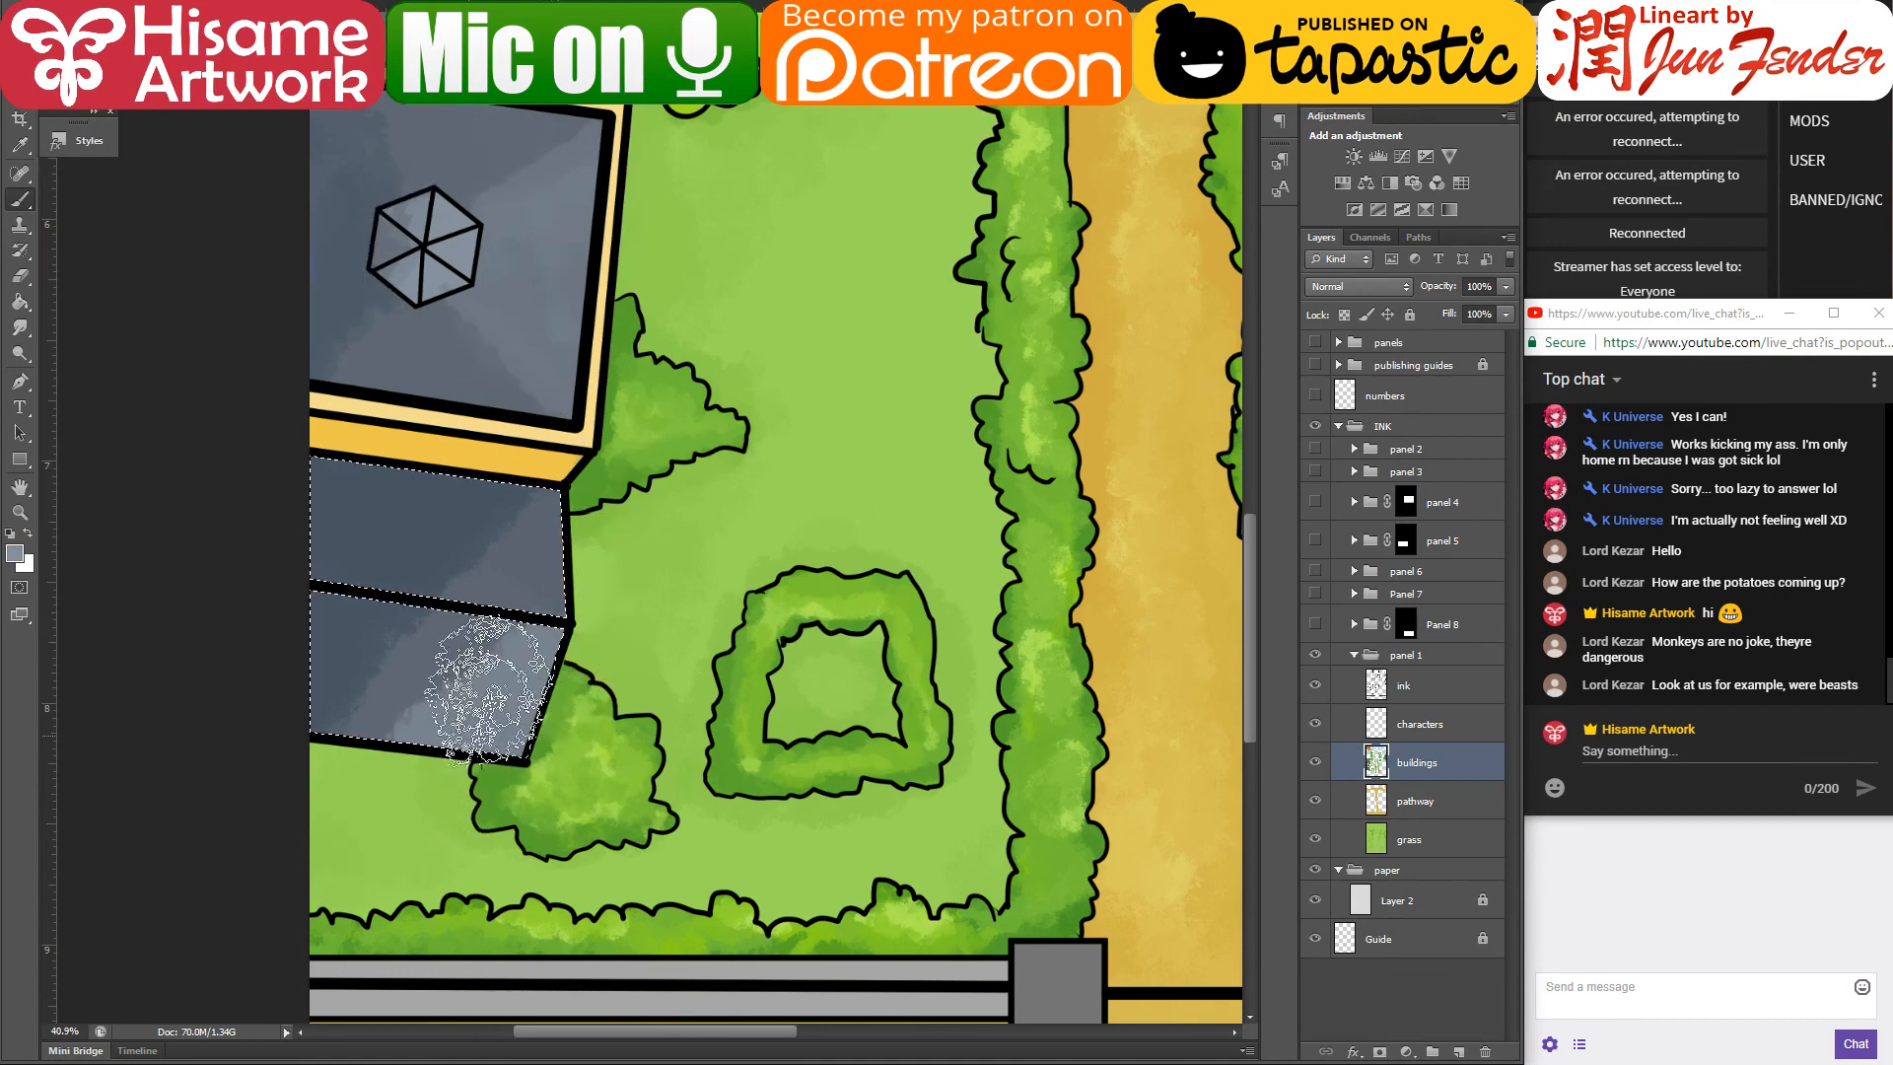
pyautogui.keyDown('alt'); pyautogui.click(401, 788); pyautogui.keyUp('alt')
pyautogui.moveTo(271, 768)
pyautogui.mouseDown()
pyautogui.moveTo(422, 549)
pyautogui.moveTo(528, 592)
pyautogui.moveTo(552, 690)
pyautogui.mouseUp()
pyautogui.scroll(-5, 788, 575)
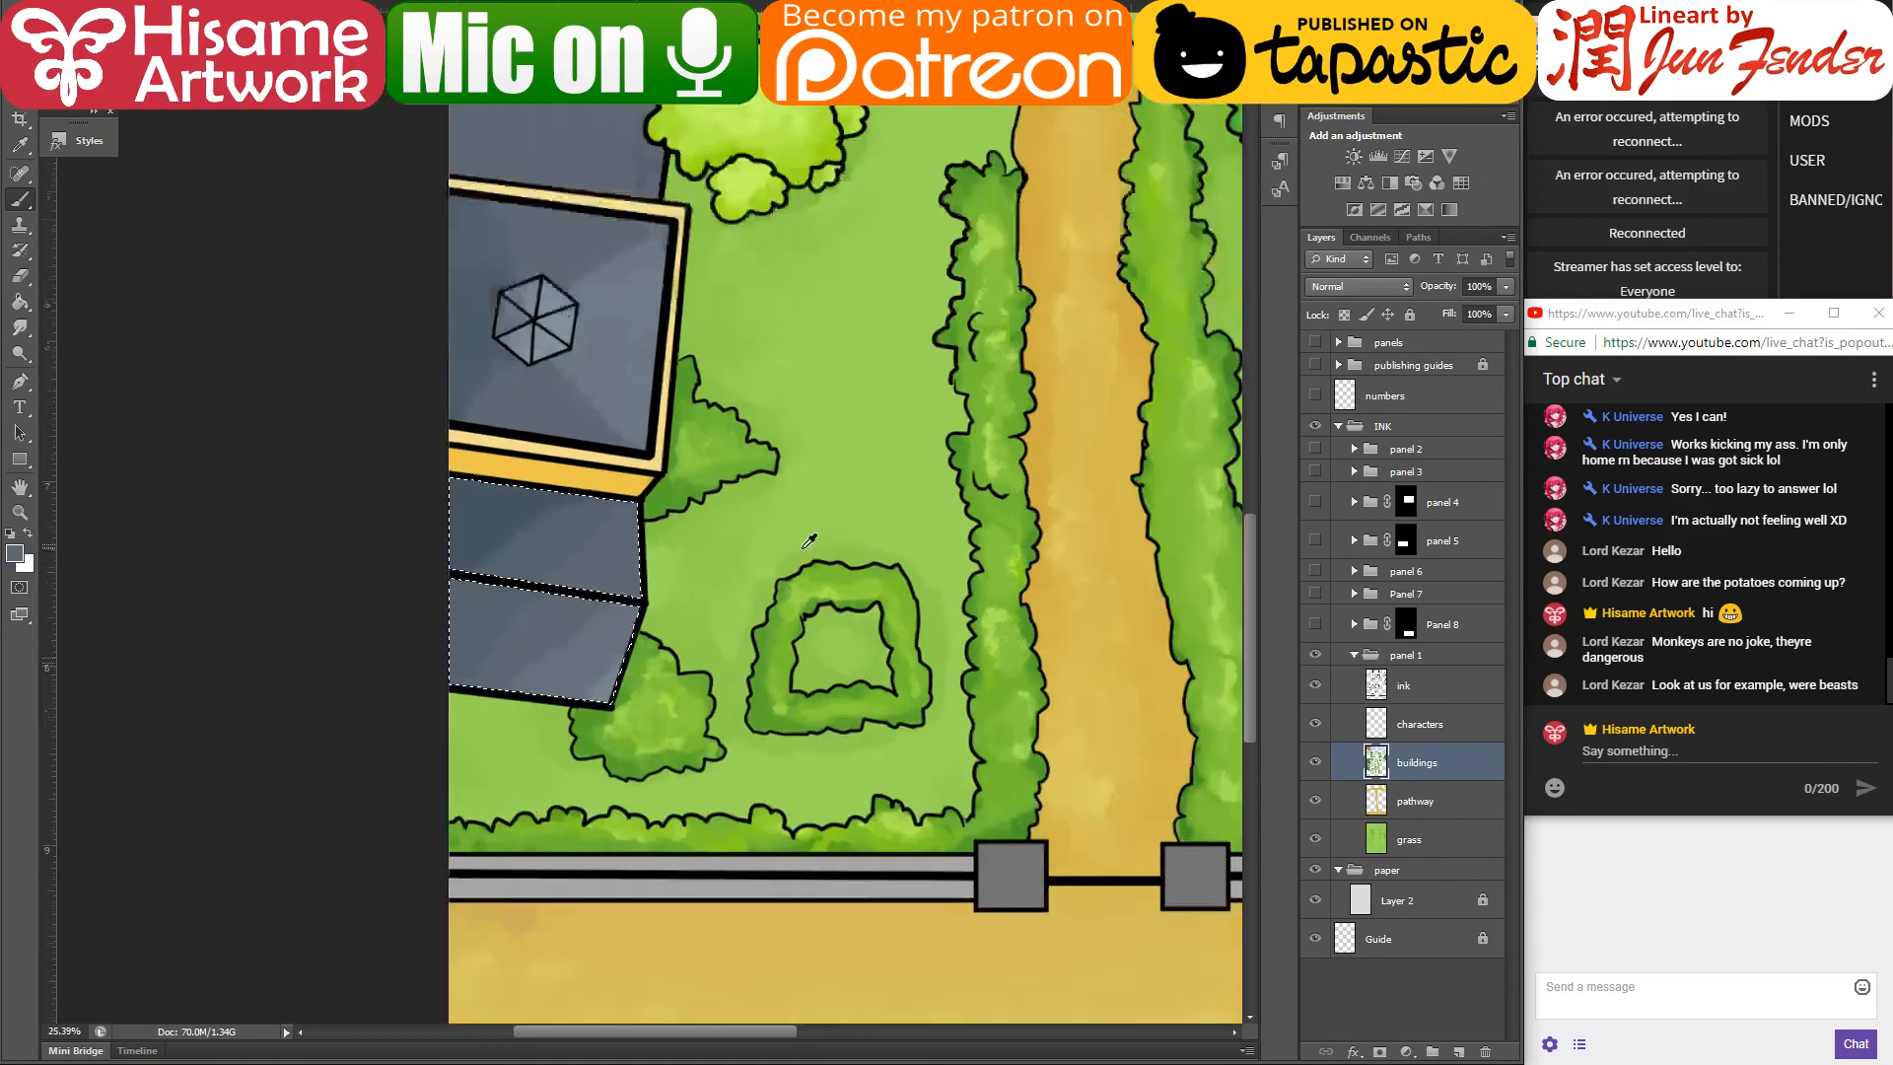
pyautogui.hotkey('ctrl', 'd')
pyautogui.hotkey('ctrl', 's')
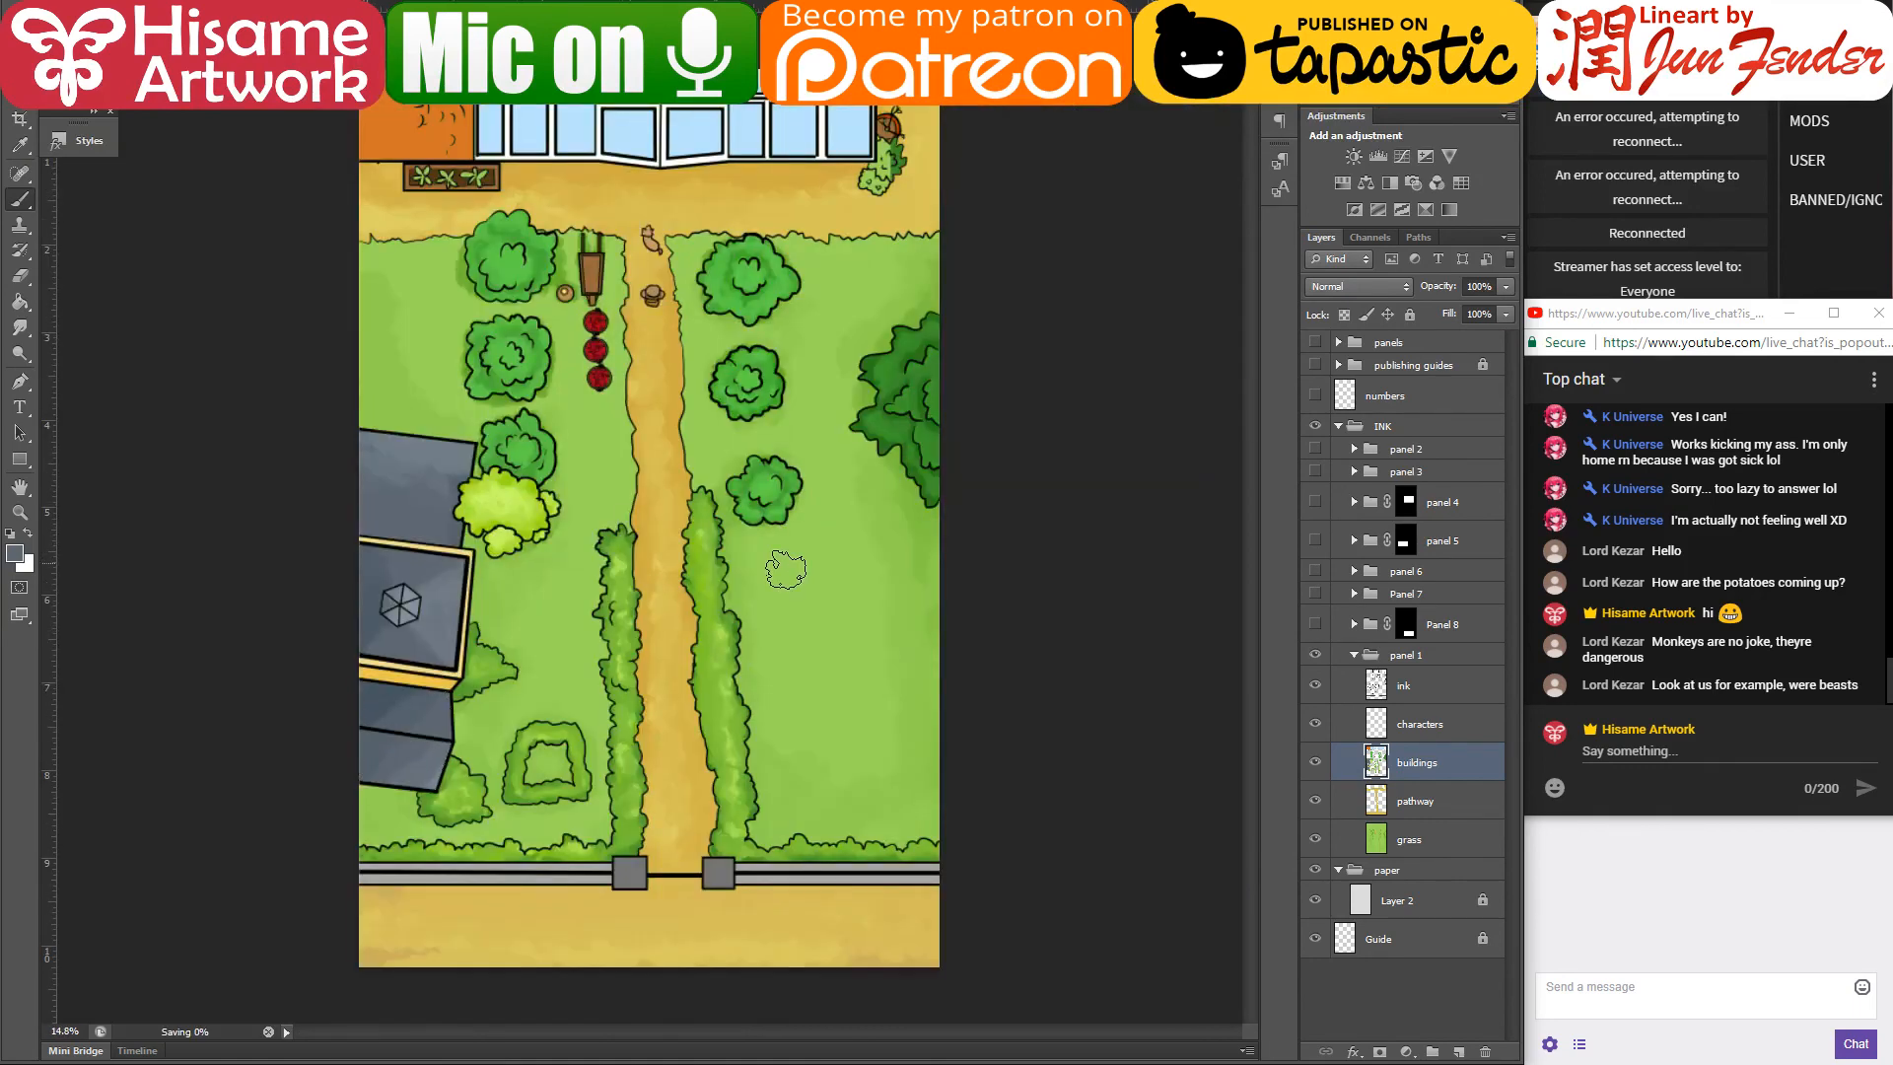
# - Show the panel 2 to Panel 8 groups and the panels border group, keeping the publishing guides hidden
pyautogui.scroll(1, 706, 801)
pyautogui.scroll(1, 690, 789)
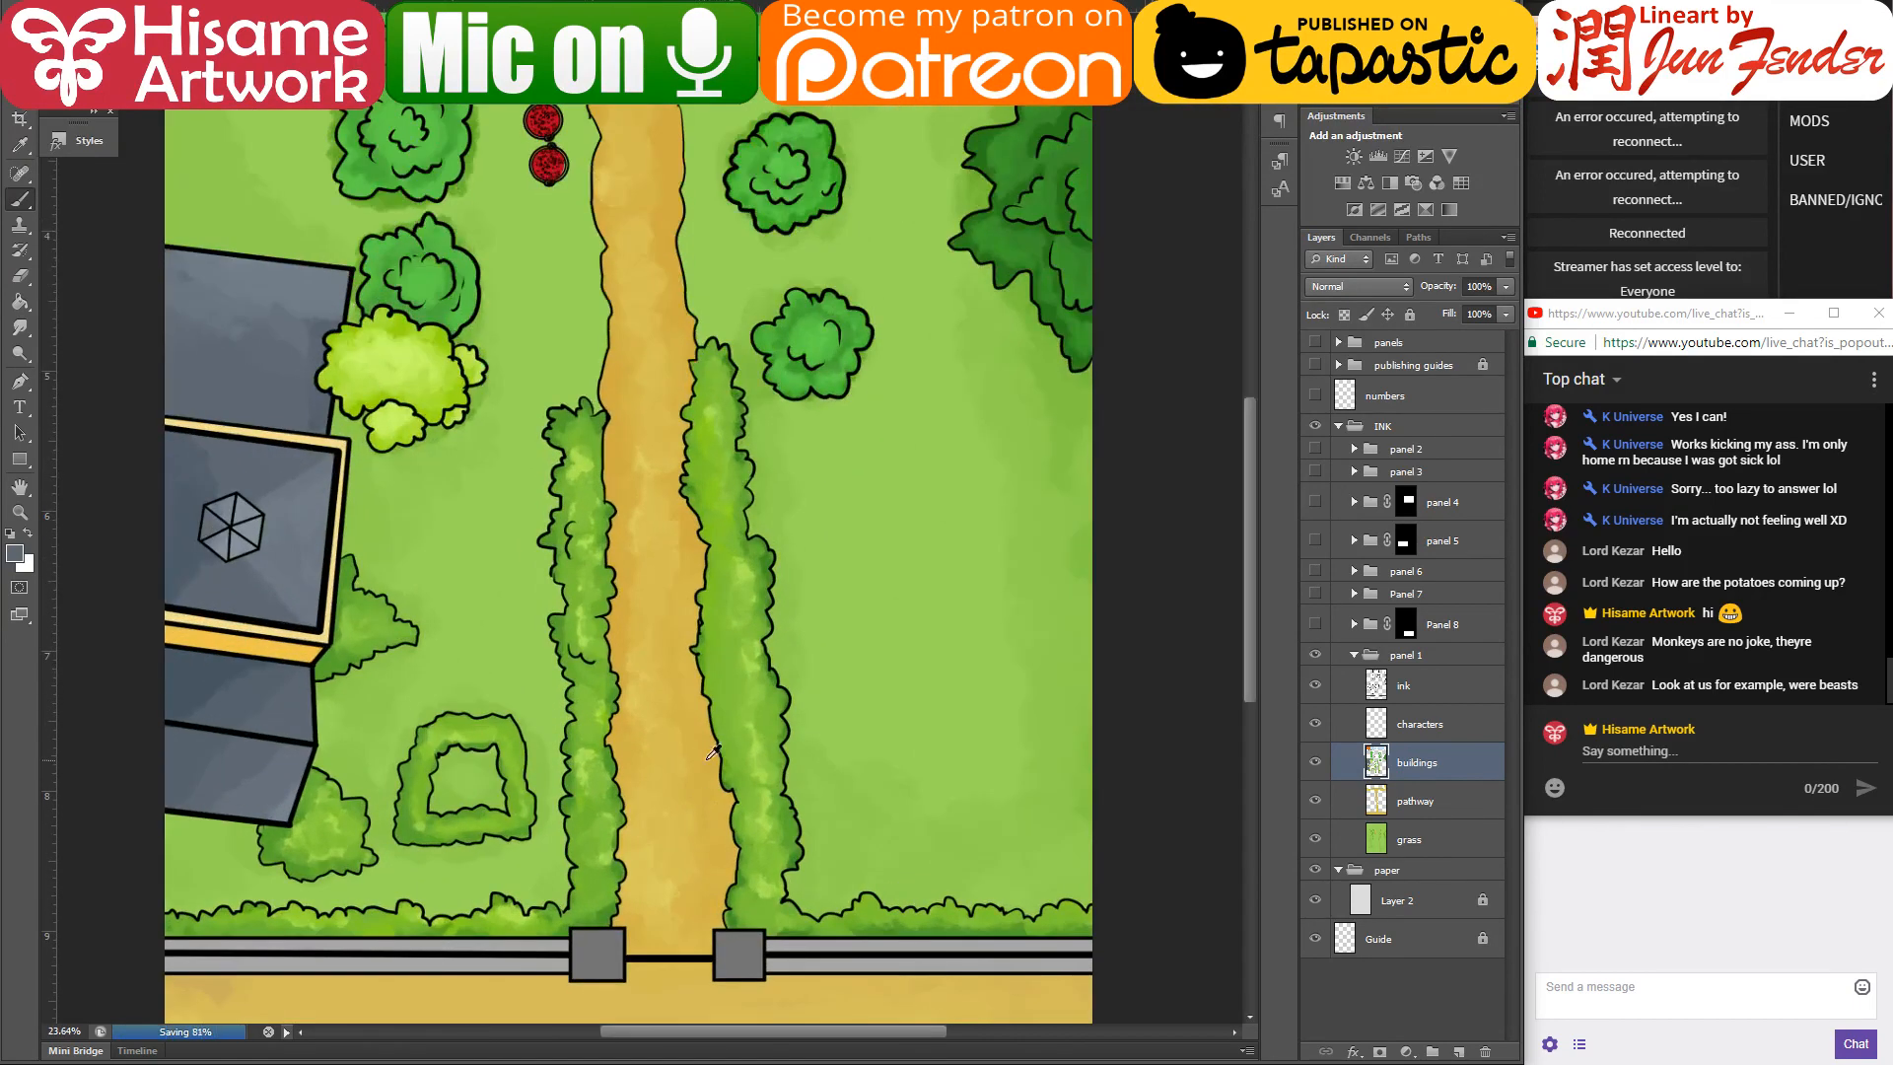
pyautogui.scroll(-2, 830, 762)
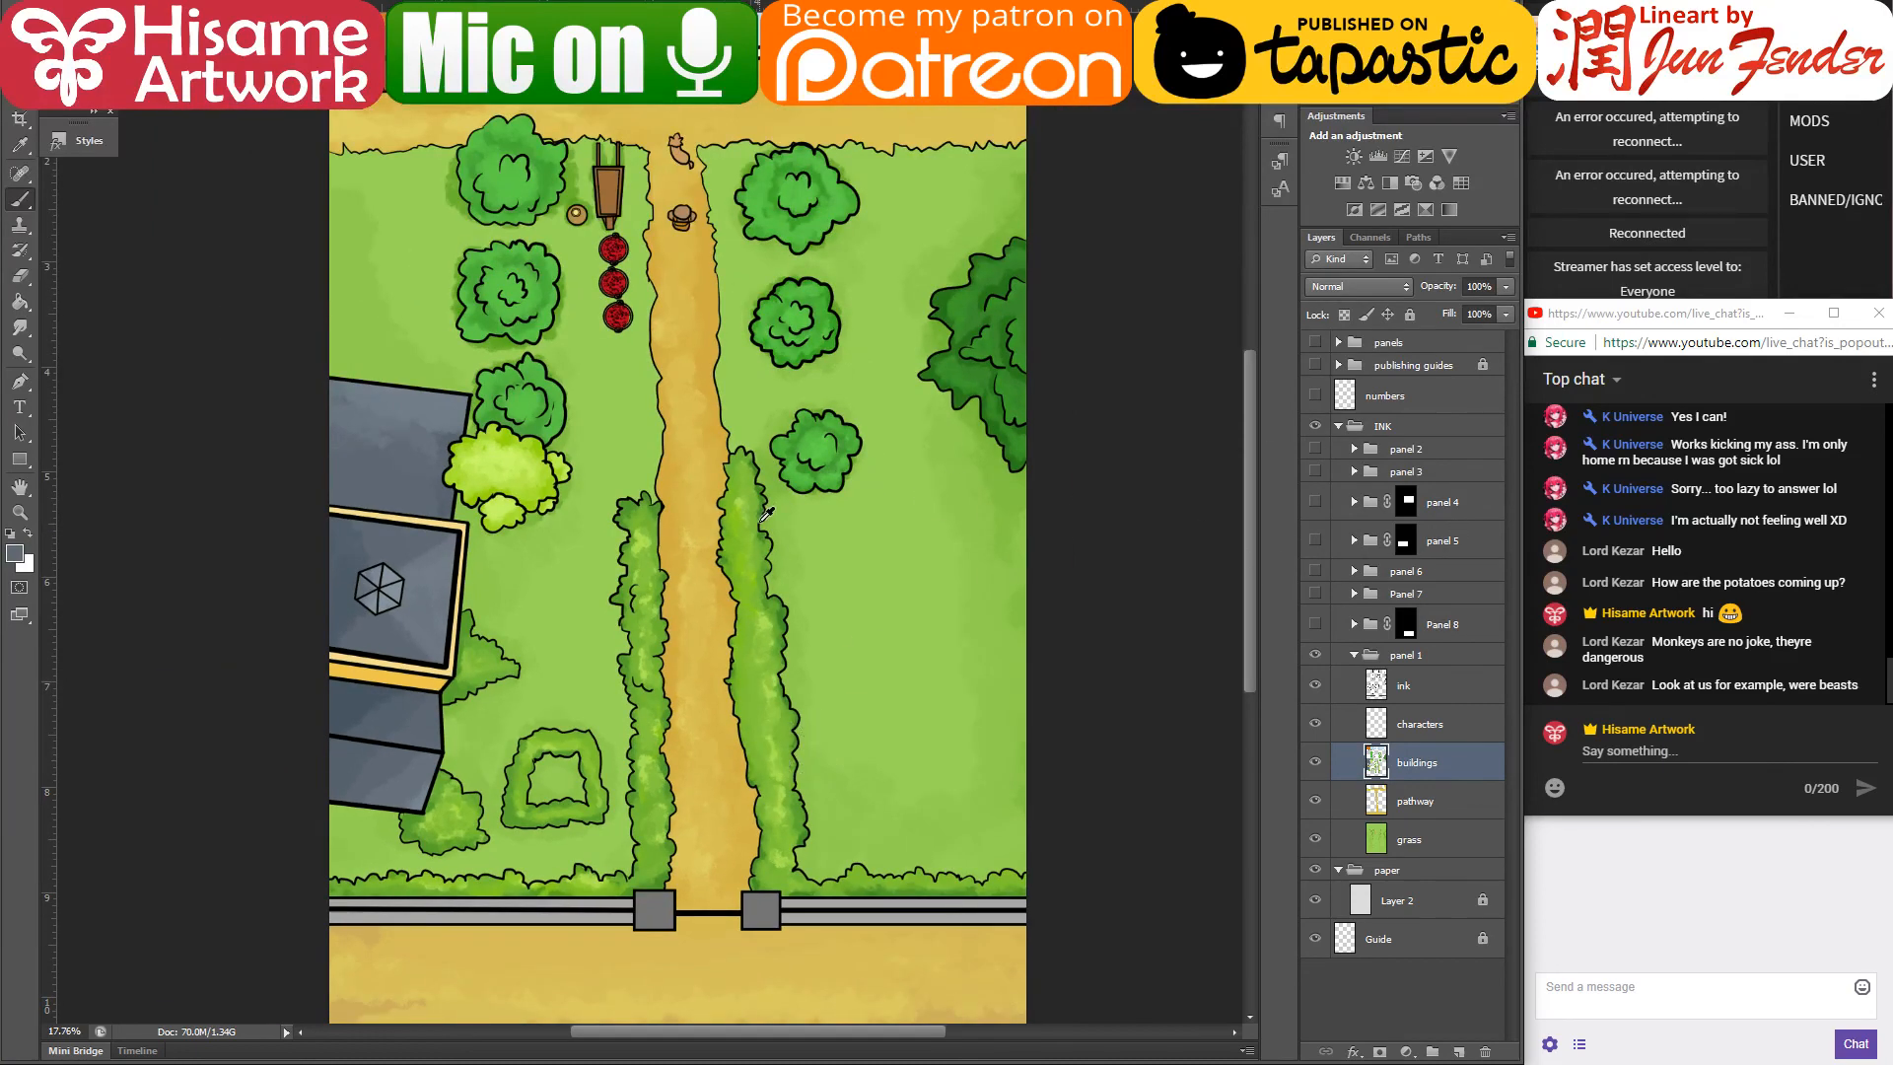
pyautogui.scroll(-1, 788, 501)
pyautogui.scroll(1, 901, 650)
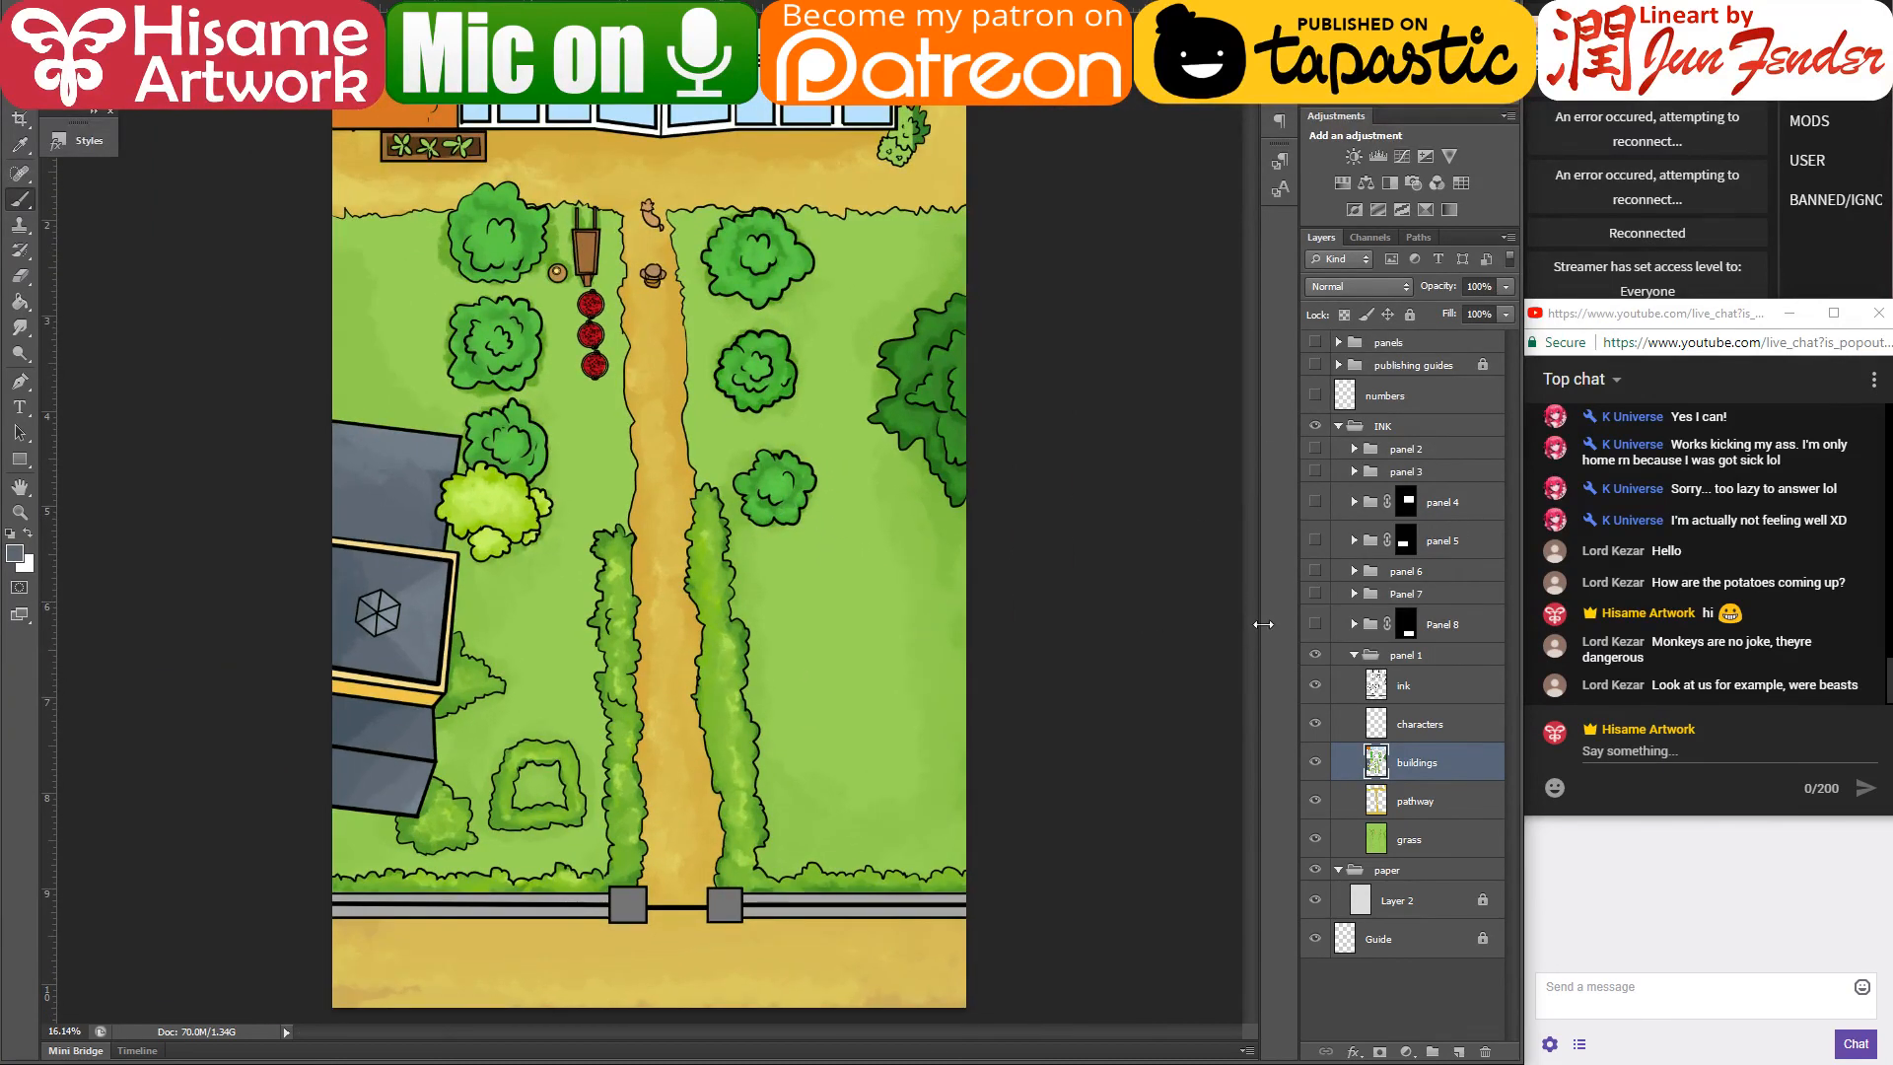
pyautogui.click(1317, 449)
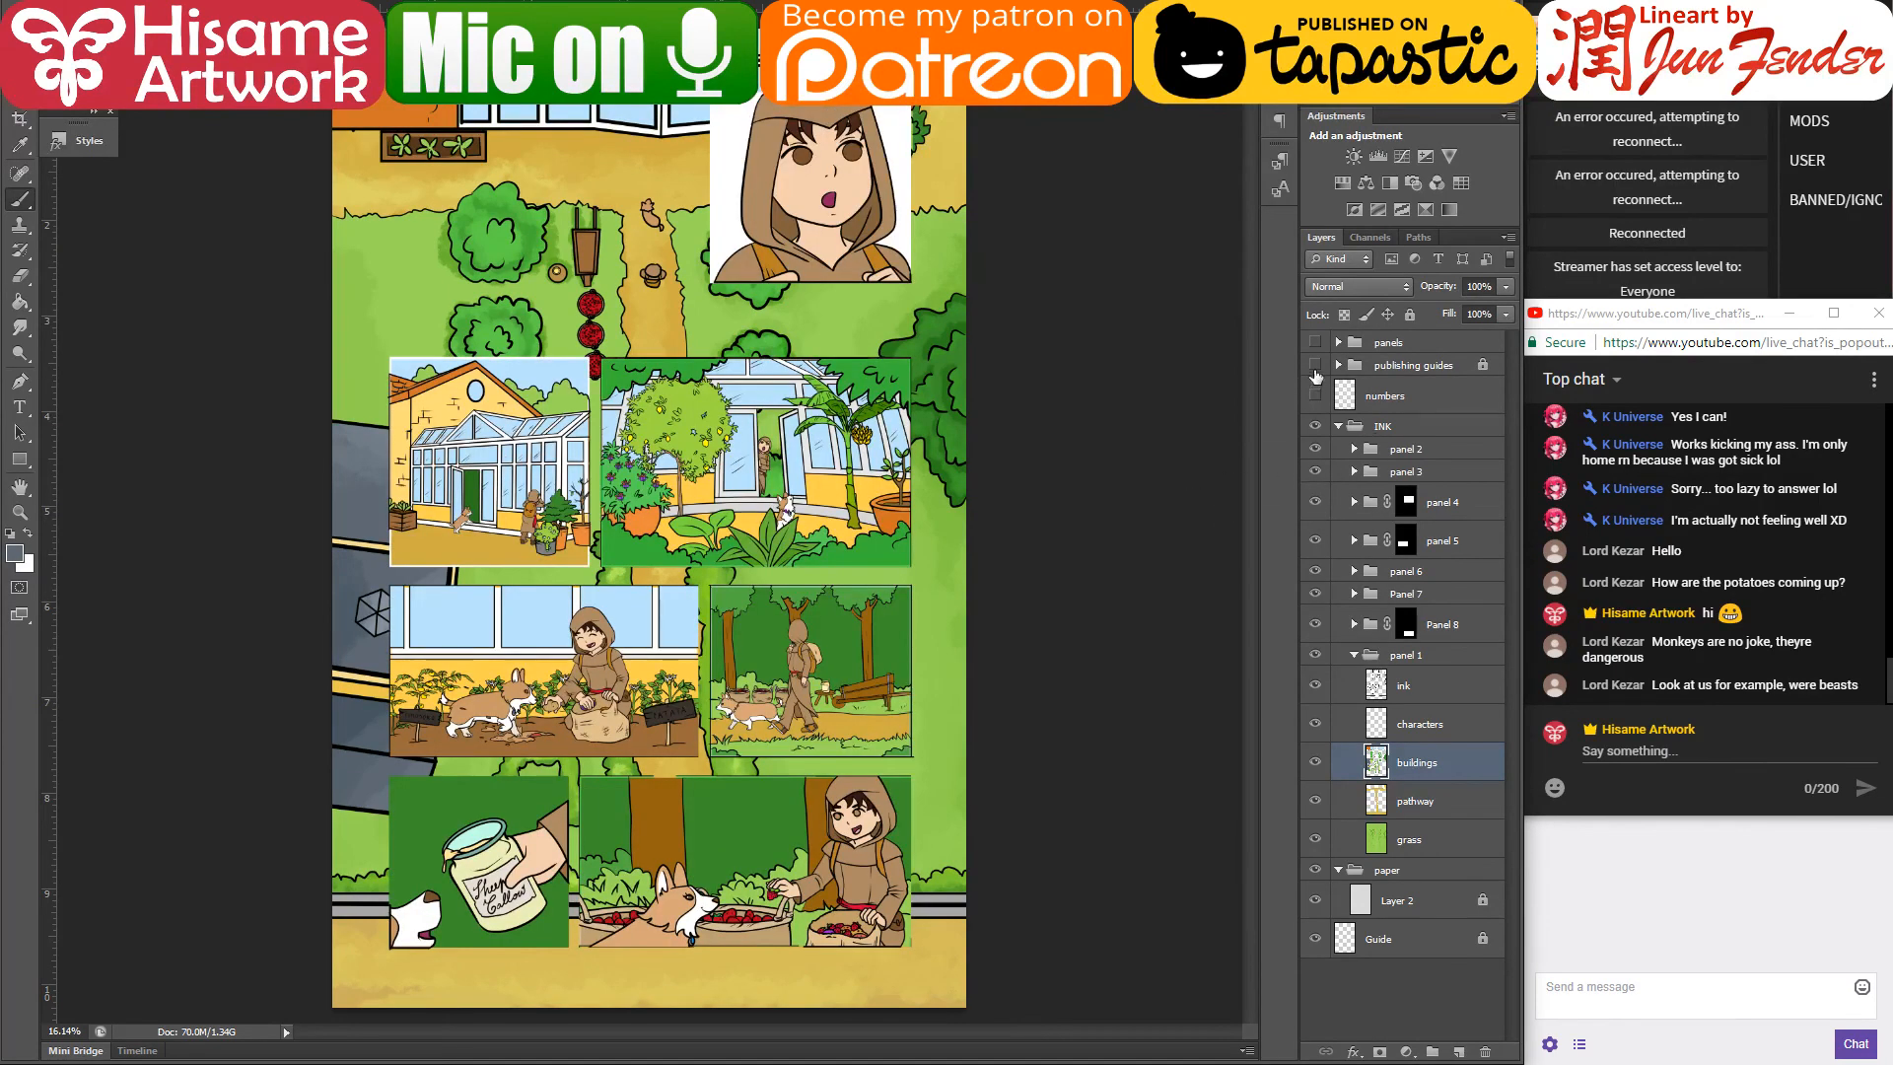
pyautogui.click(1315, 366)
pyautogui.click(1316, 363)
pyautogui.scroll(-2, 1124, 420)
pyautogui.scroll(1, 1125, 420)
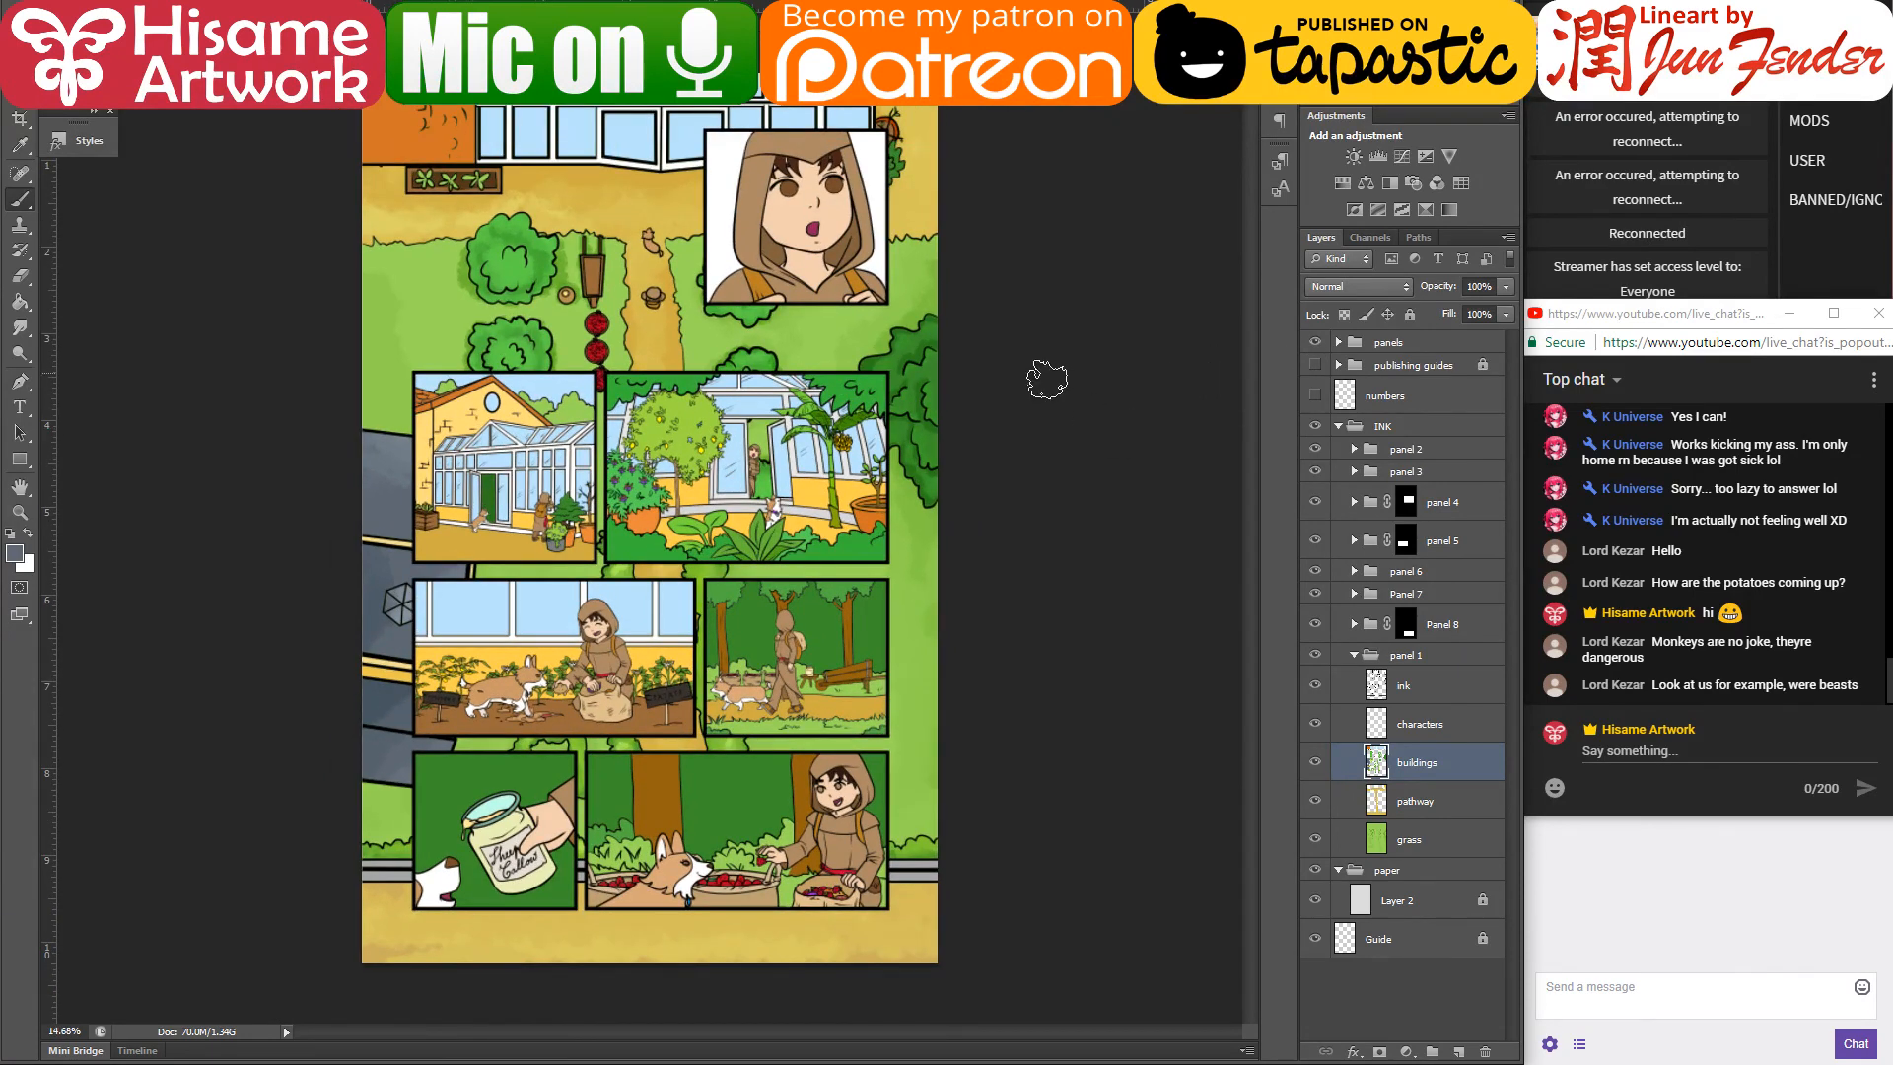
# - Select the orange roof beside the glass building, including its ink marks, and brush darker orange c26315 shading over it
pyautogui.scroll(5, 640, 532)
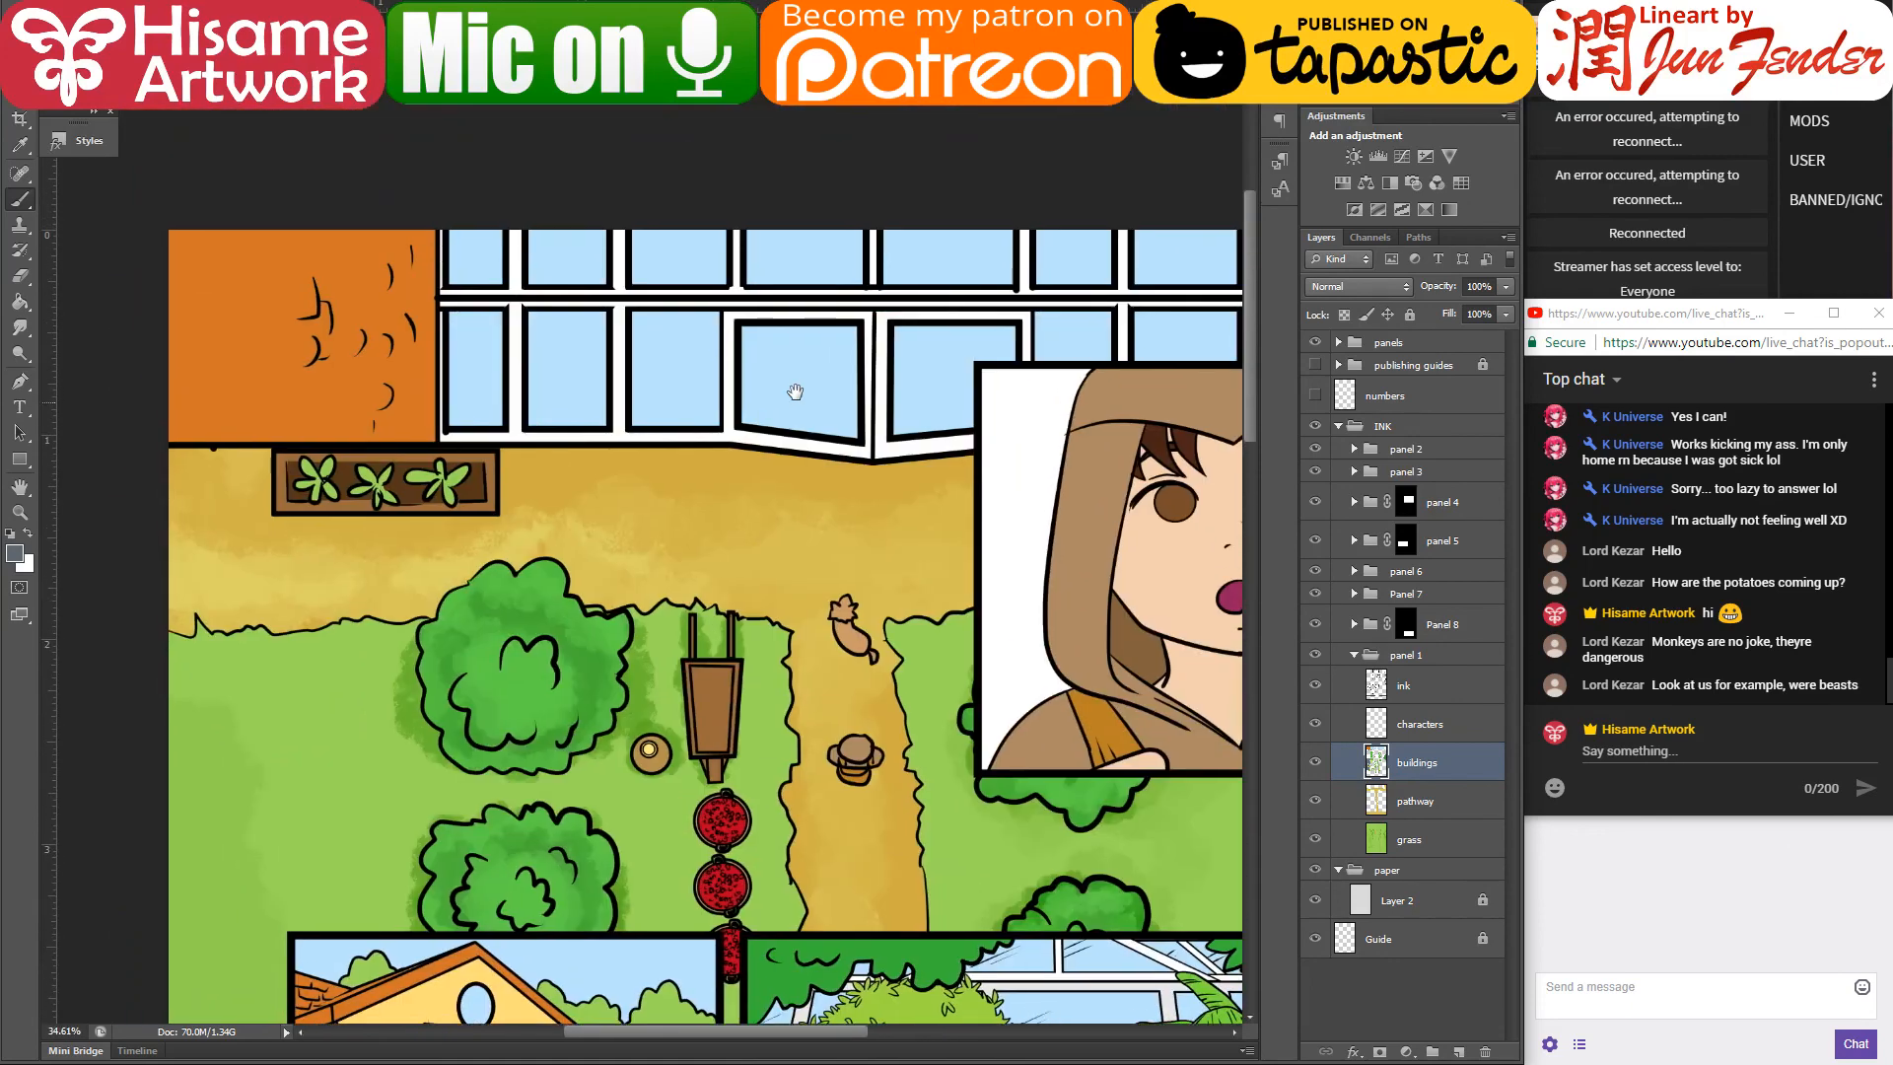
pyautogui.click(14, 103)
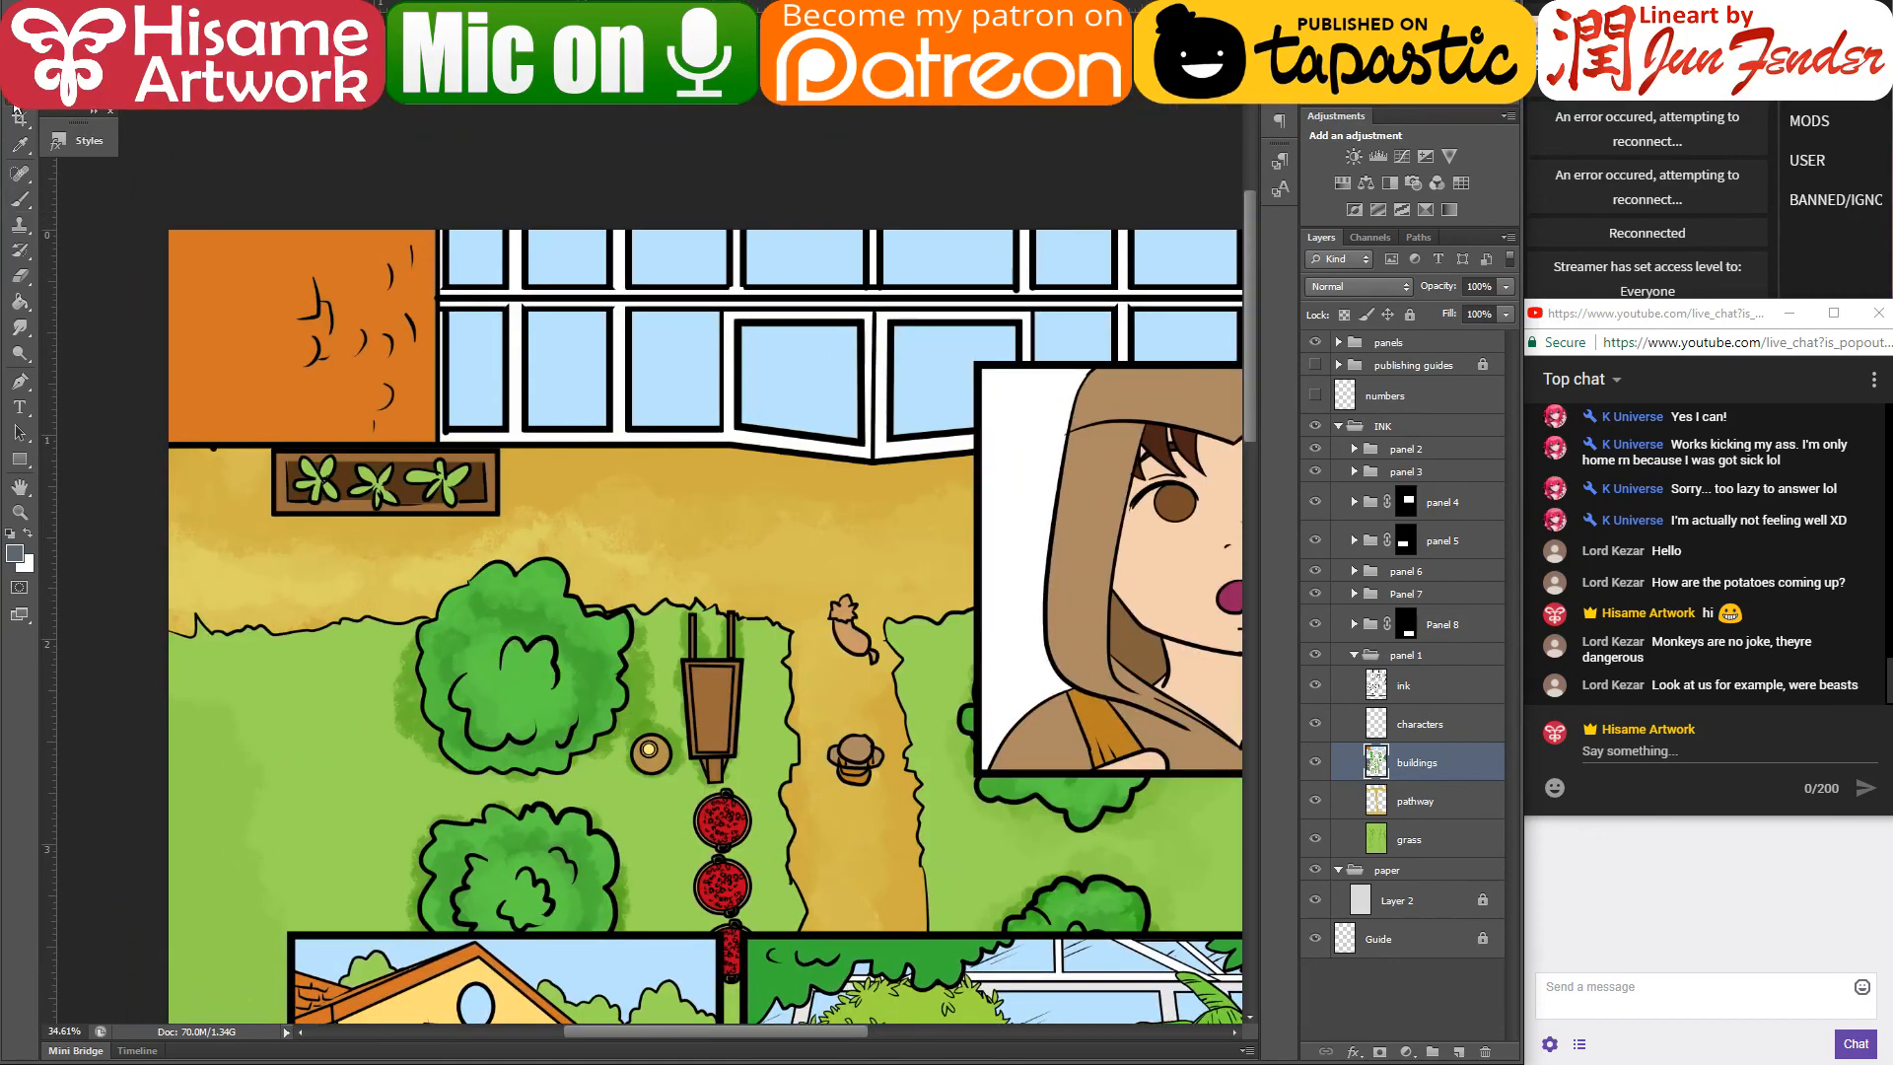
pyautogui.click(320, 321)
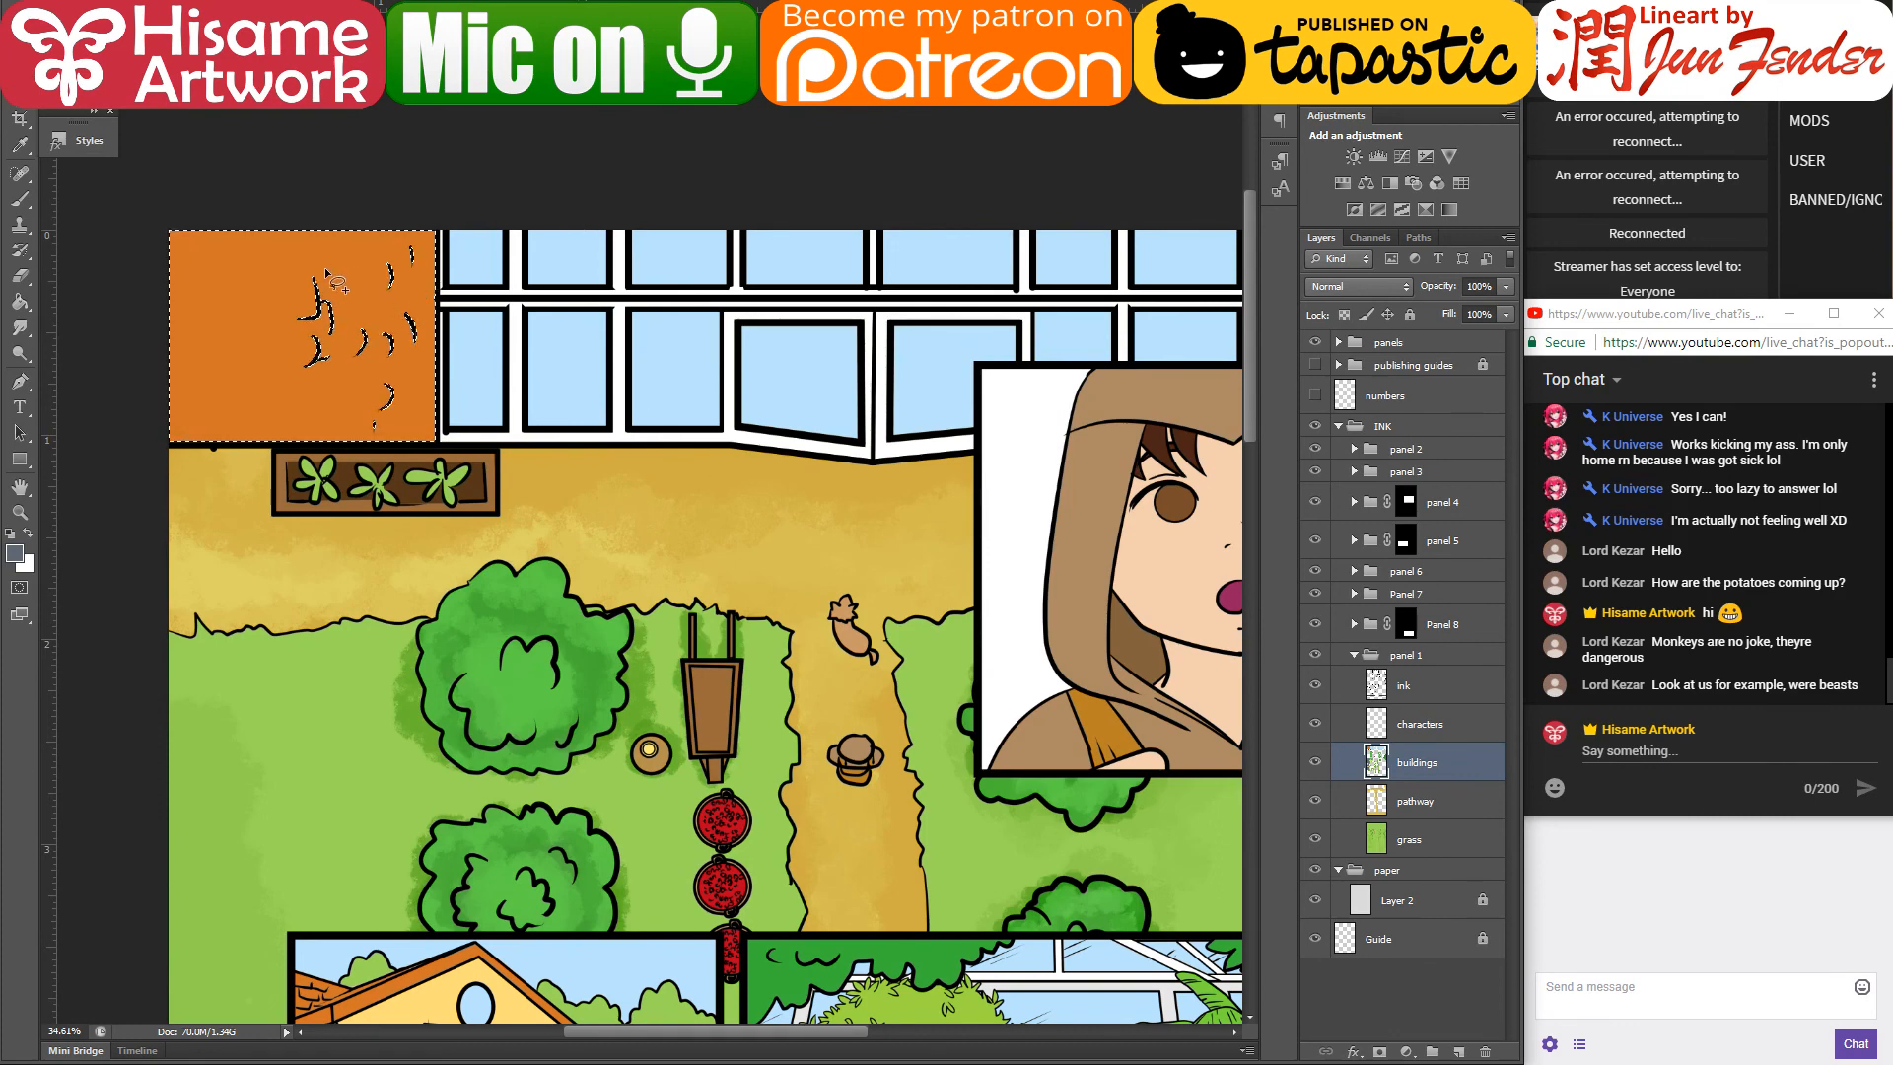
pyautogui.moveTo(326, 272)
pyautogui.mouseDown()
pyautogui.moveTo(284, 288)
pyautogui.moveTo(357, 410)
pyautogui.mouseUp()
pyautogui.moveTo(265, 254); pyautogui.dragTo(266, 256)
pyautogui.press('b')
pyautogui.press('i')
pyautogui.click(360, 386)
pyautogui.click(14, 553)
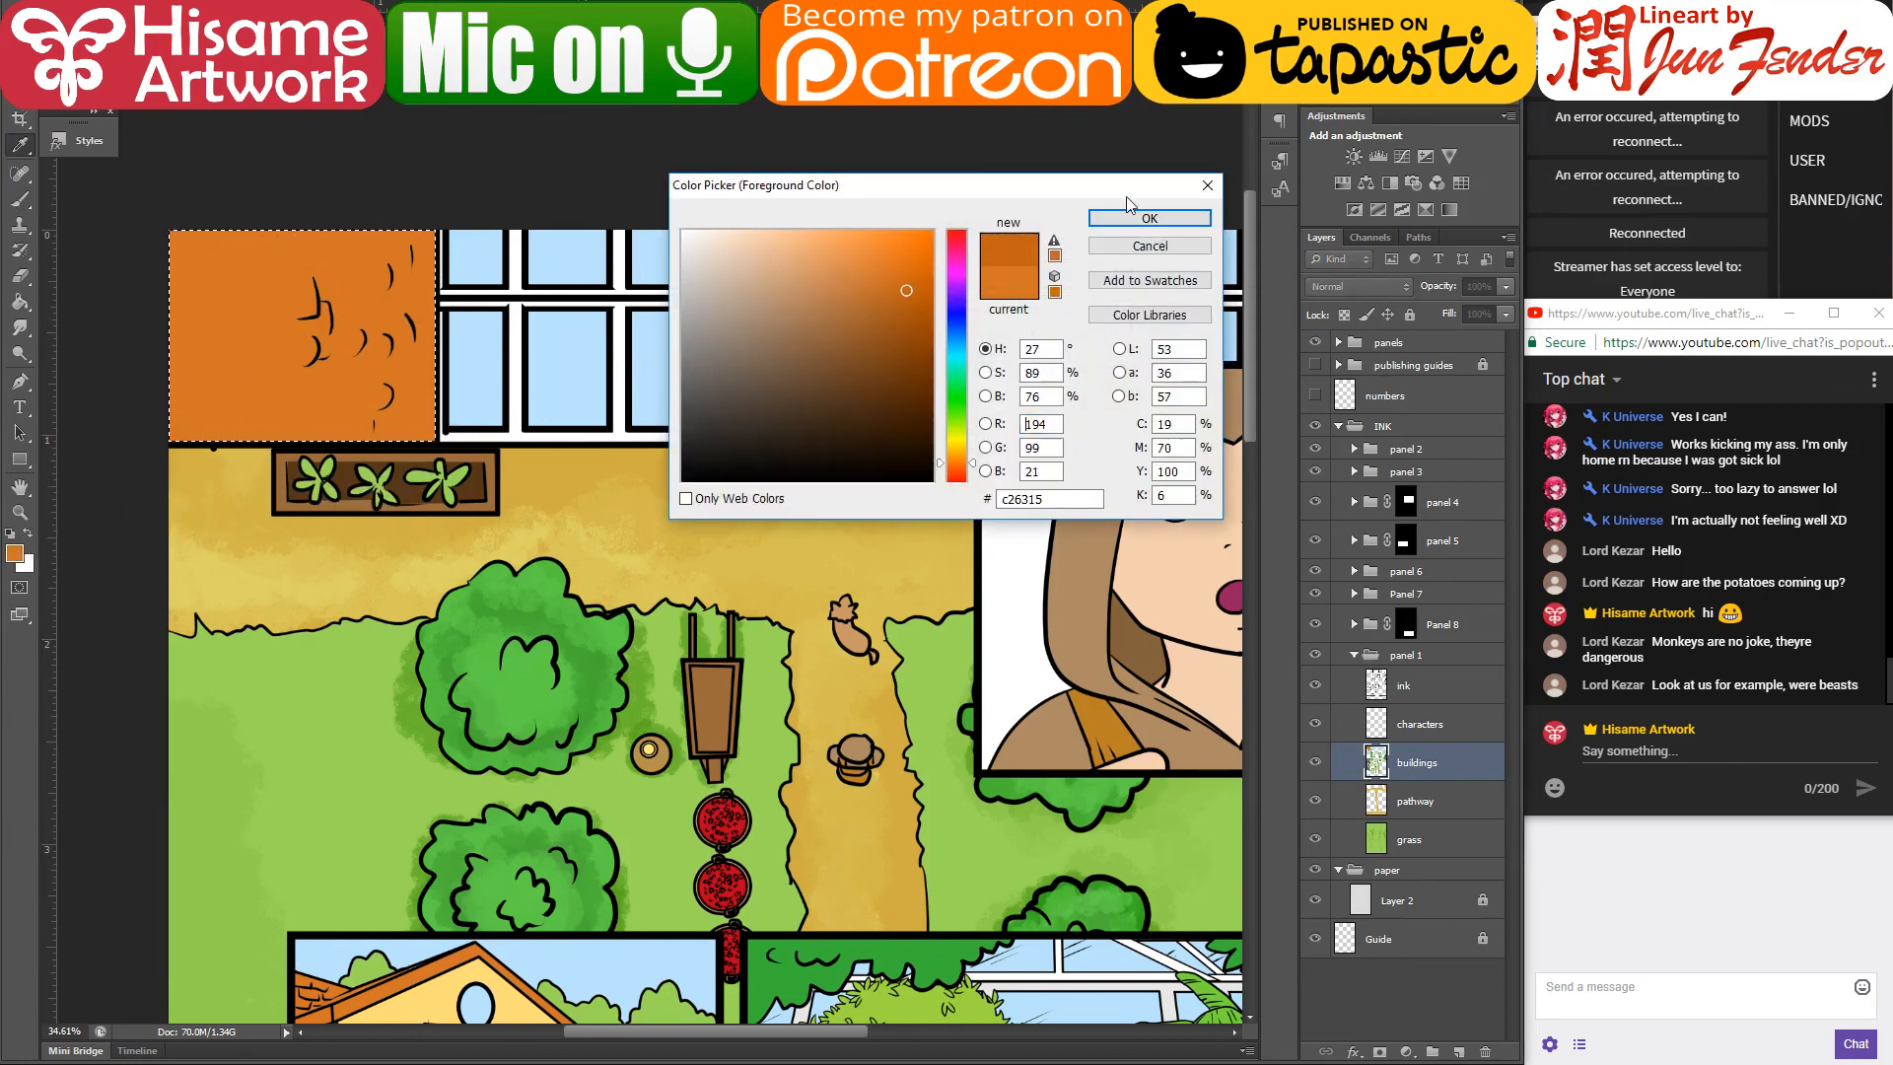
pyautogui.click(1149, 218)
pyautogui.press('b')
pyautogui.moveTo(249, 203)
pyautogui.mouseDown()
pyautogui.moveTo(425, 182)
pyautogui.moveTo(158, 315)
pyautogui.moveTo(106, 421)
pyautogui.moveTo(111, 461)
pyautogui.moveTo(189, 476)
pyautogui.moveTo(209, 445)
pyautogui.moveTo(146, 540)
pyautogui.moveTo(136, 449)
pyautogui.moveTo(393, 284)
pyautogui.moveTo(276, 389)
pyautogui.mouseUp()
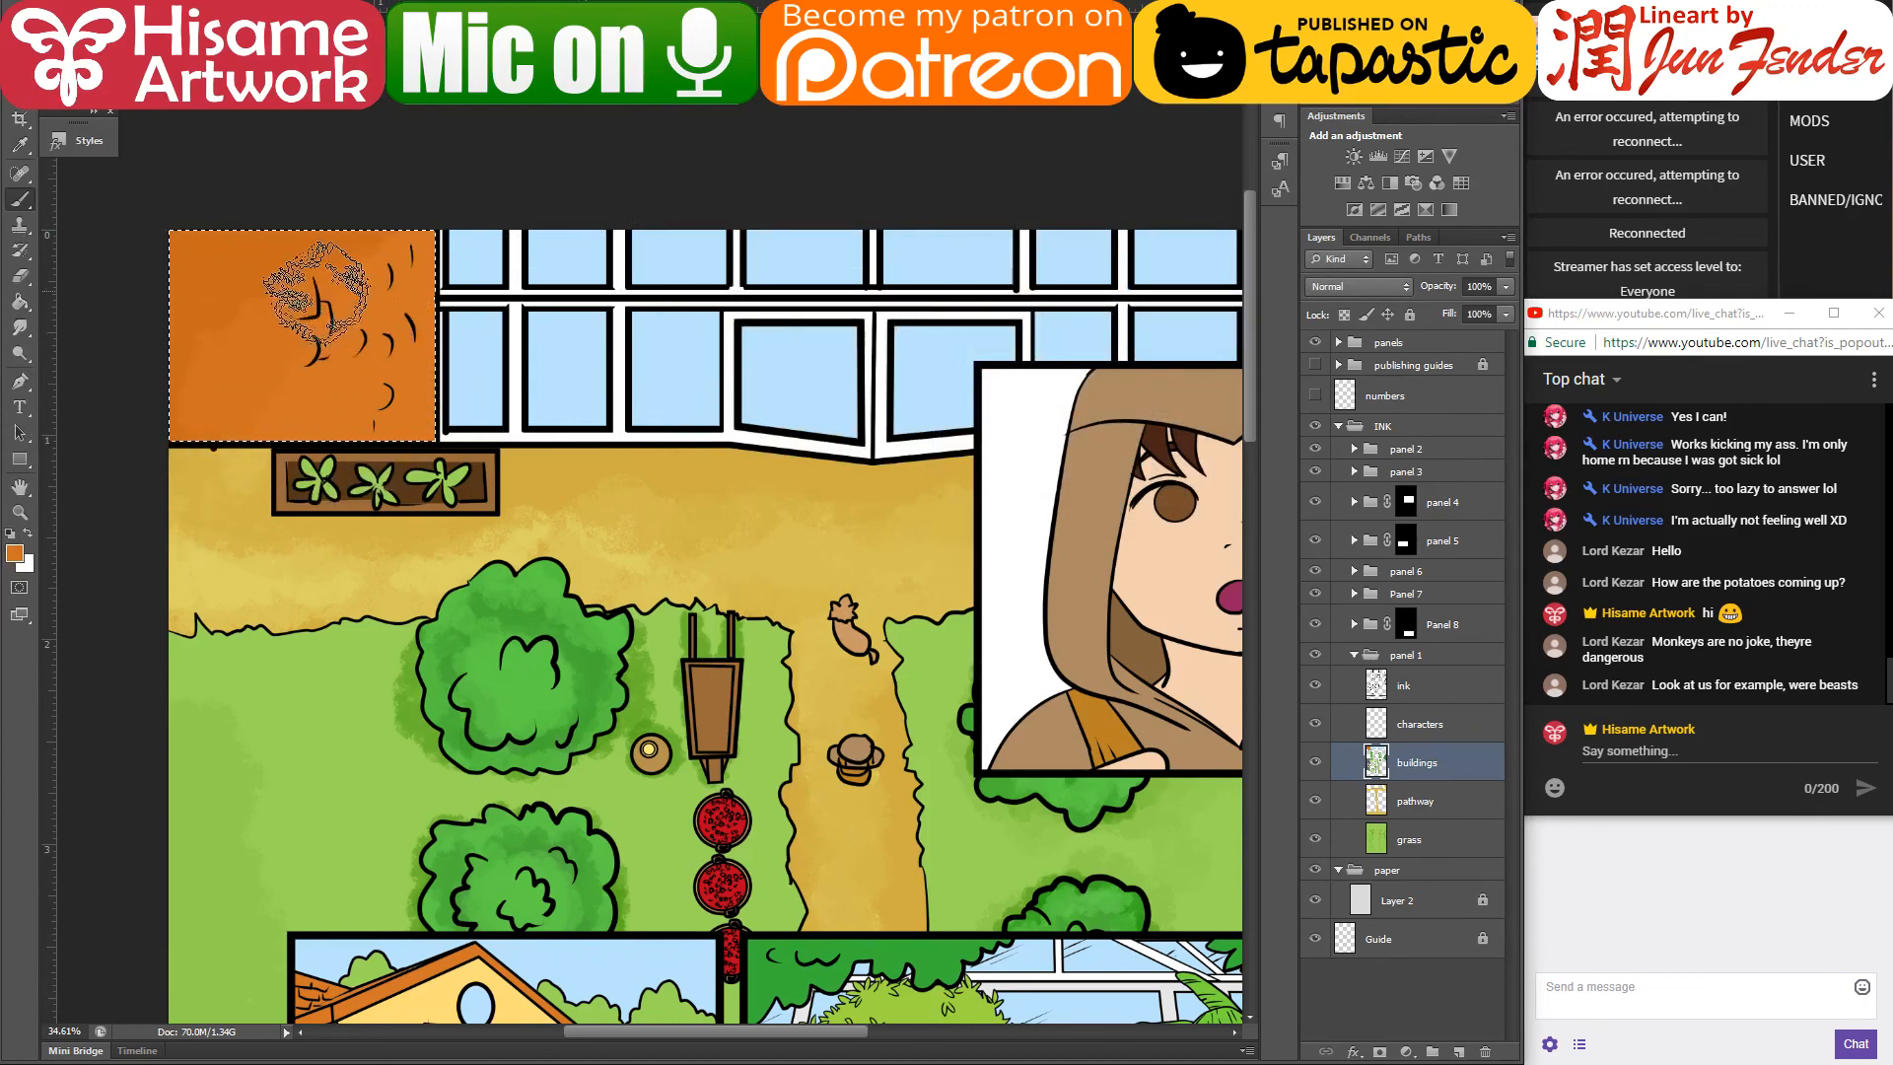
# - Deselect the orange roof and save the file
pyautogui.hotkey('ctrl', 'd')
pyautogui.hotkey('ctrl', 's')
pyautogui.scroll(-5, 522, 296)
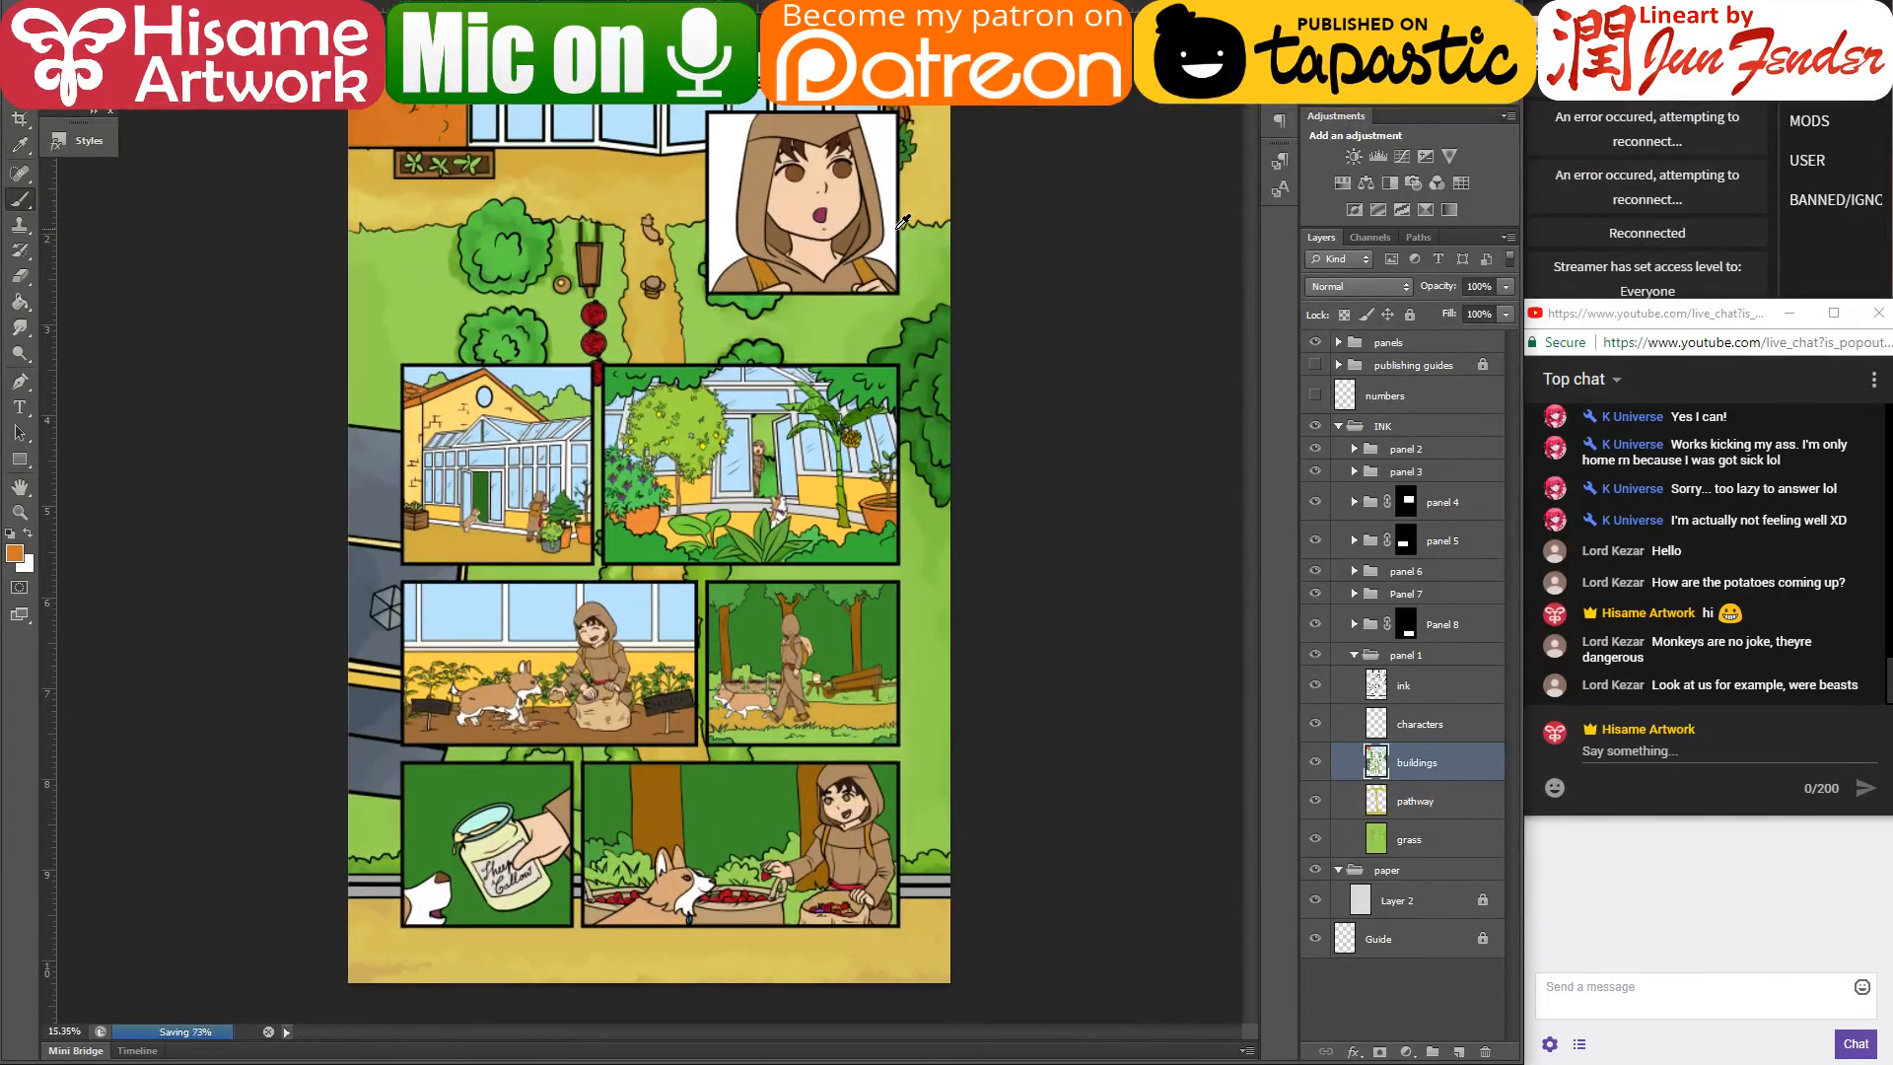
pyautogui.scroll(1, 916, 229)
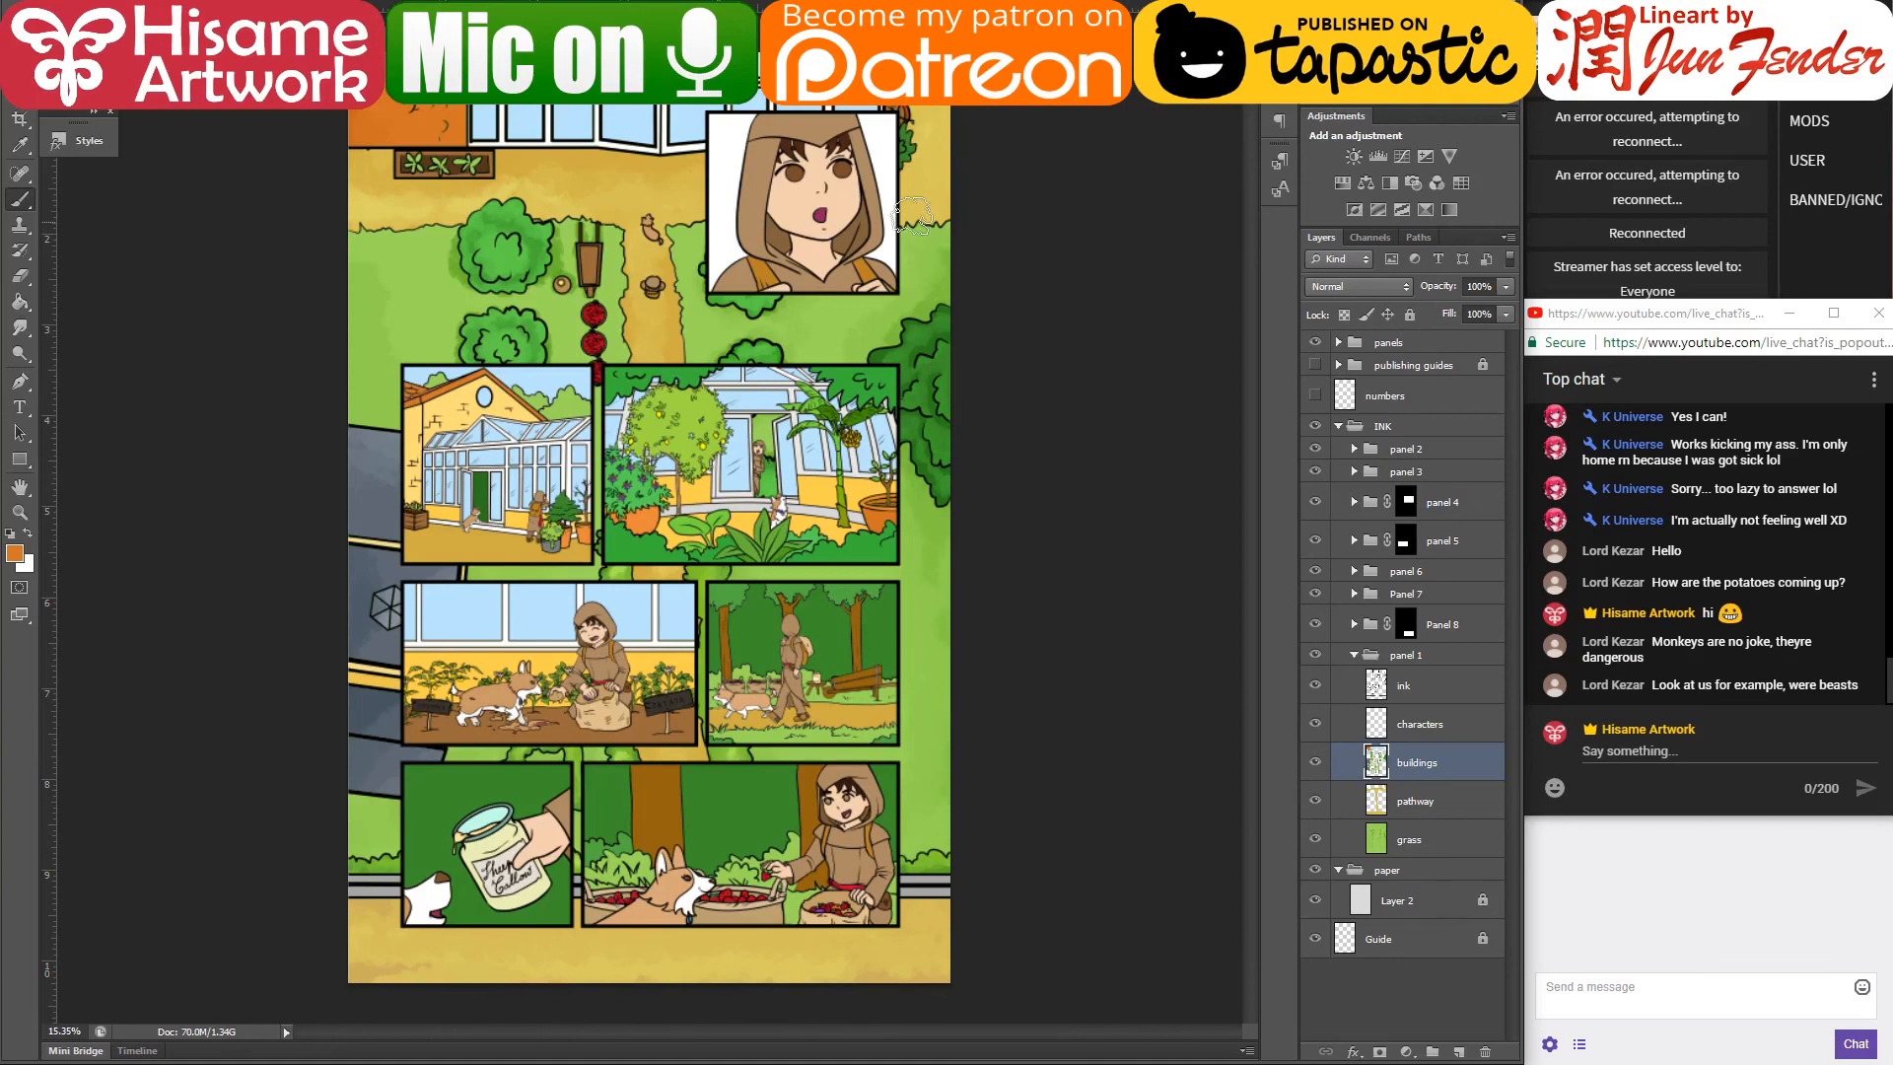